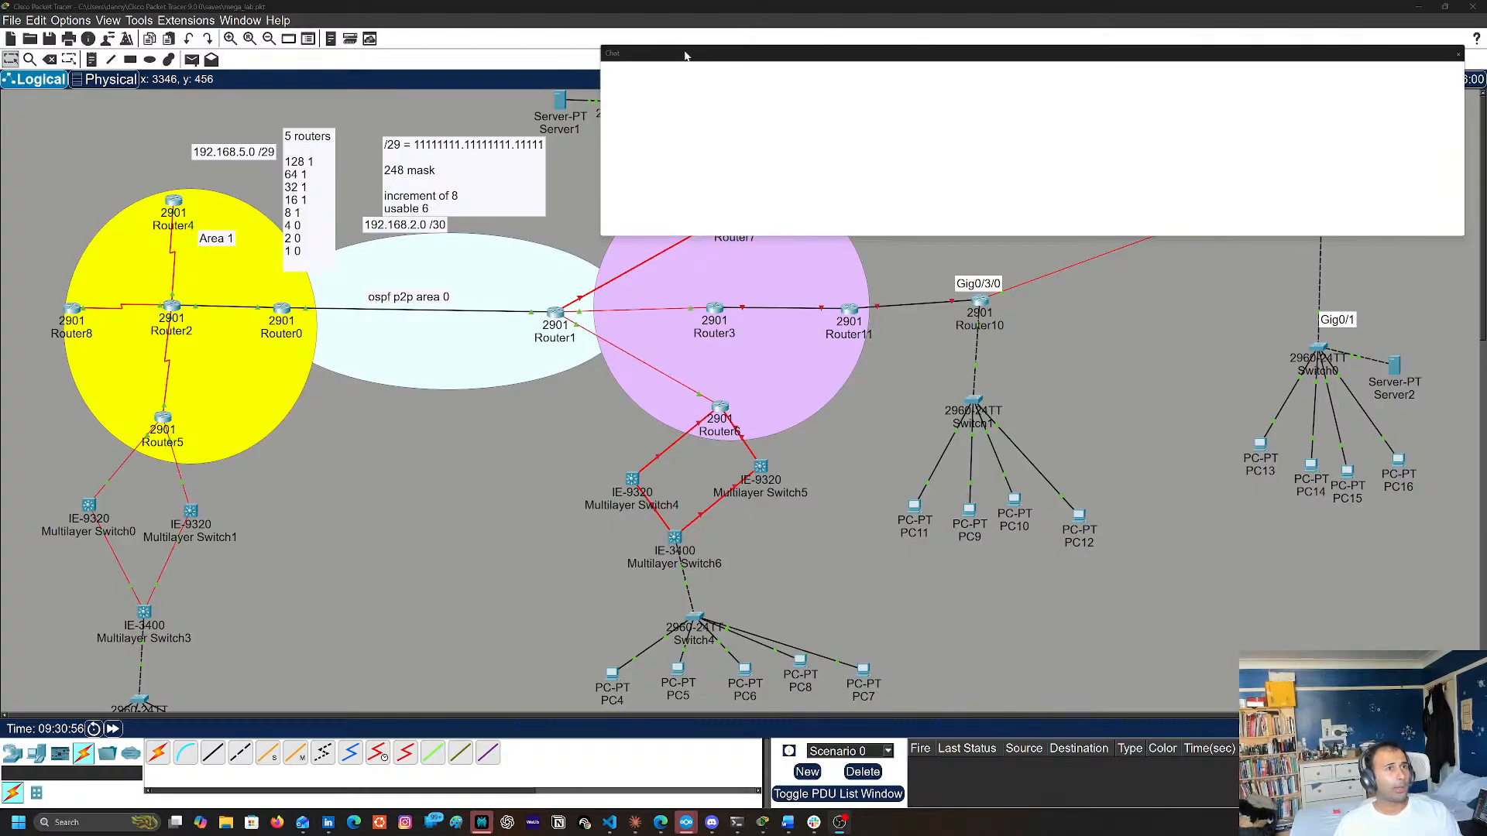
# Move the live chat window away so that it no longer covers the network topology
pyautogui.moveTo(685, 51); pyautogui.dragTo(706, 48)
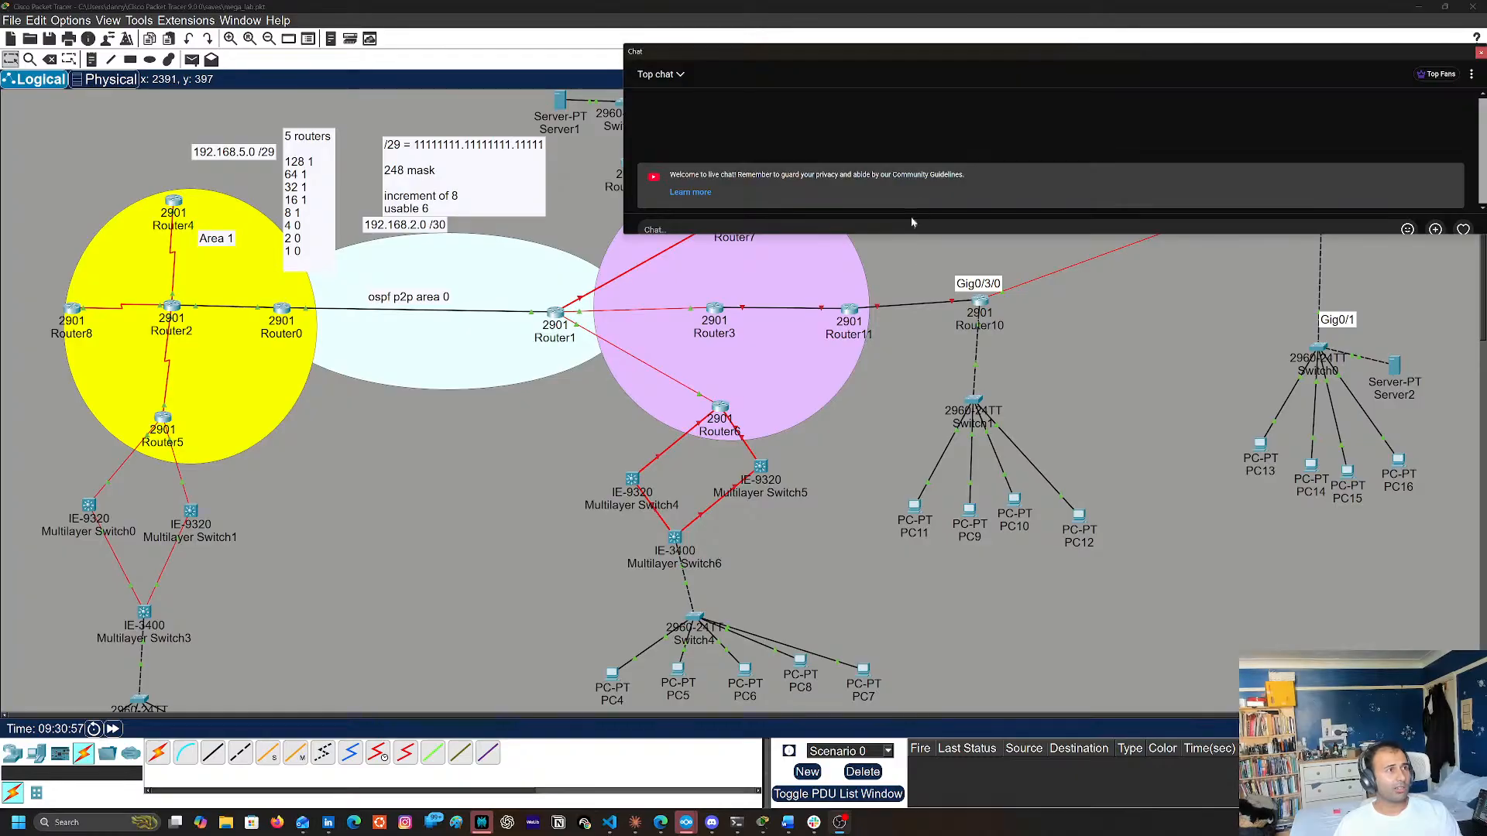
pyautogui.click(1091, 307)
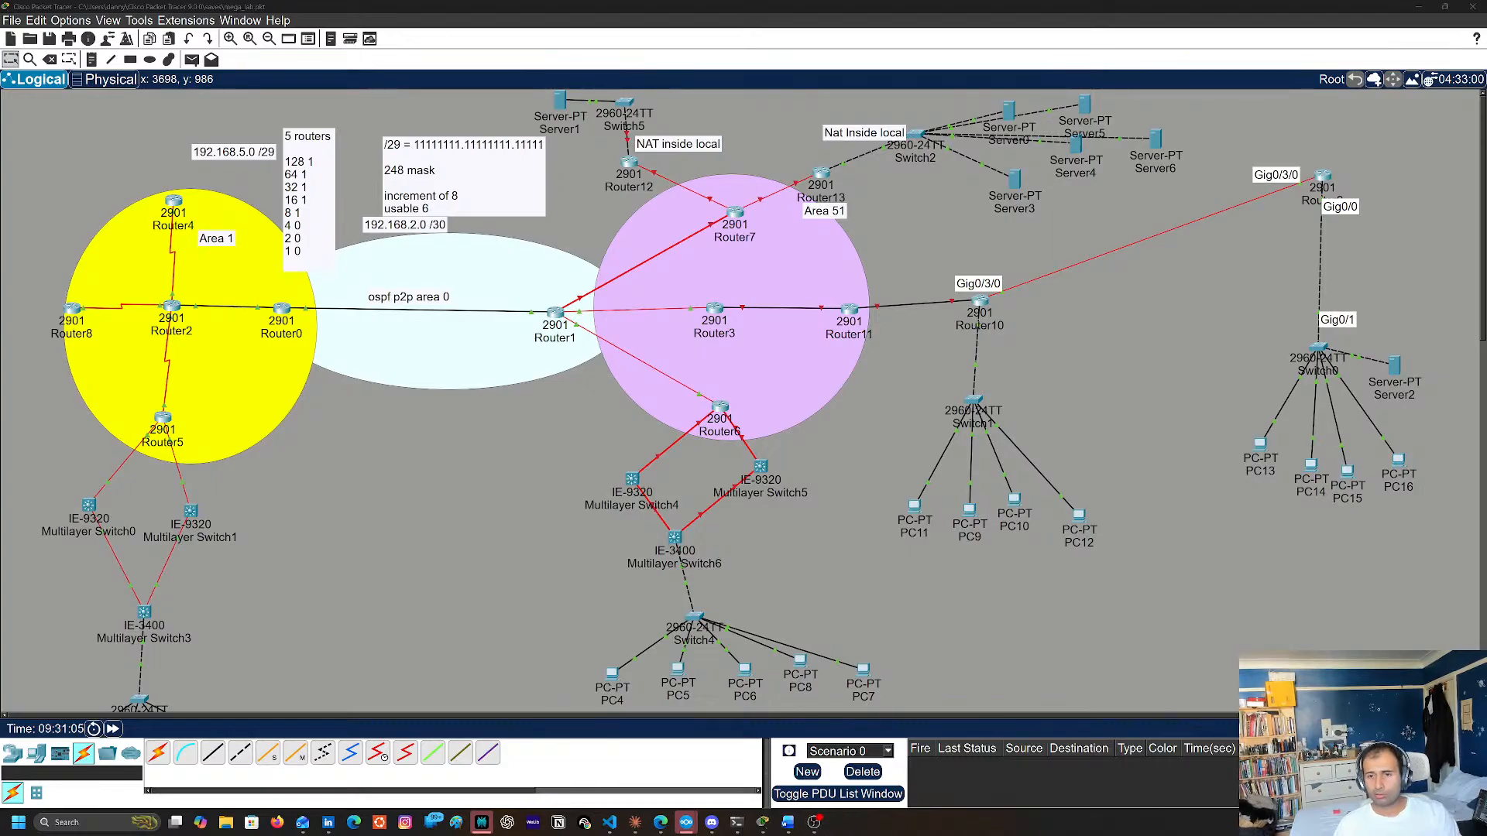
pyautogui.press('super+d')
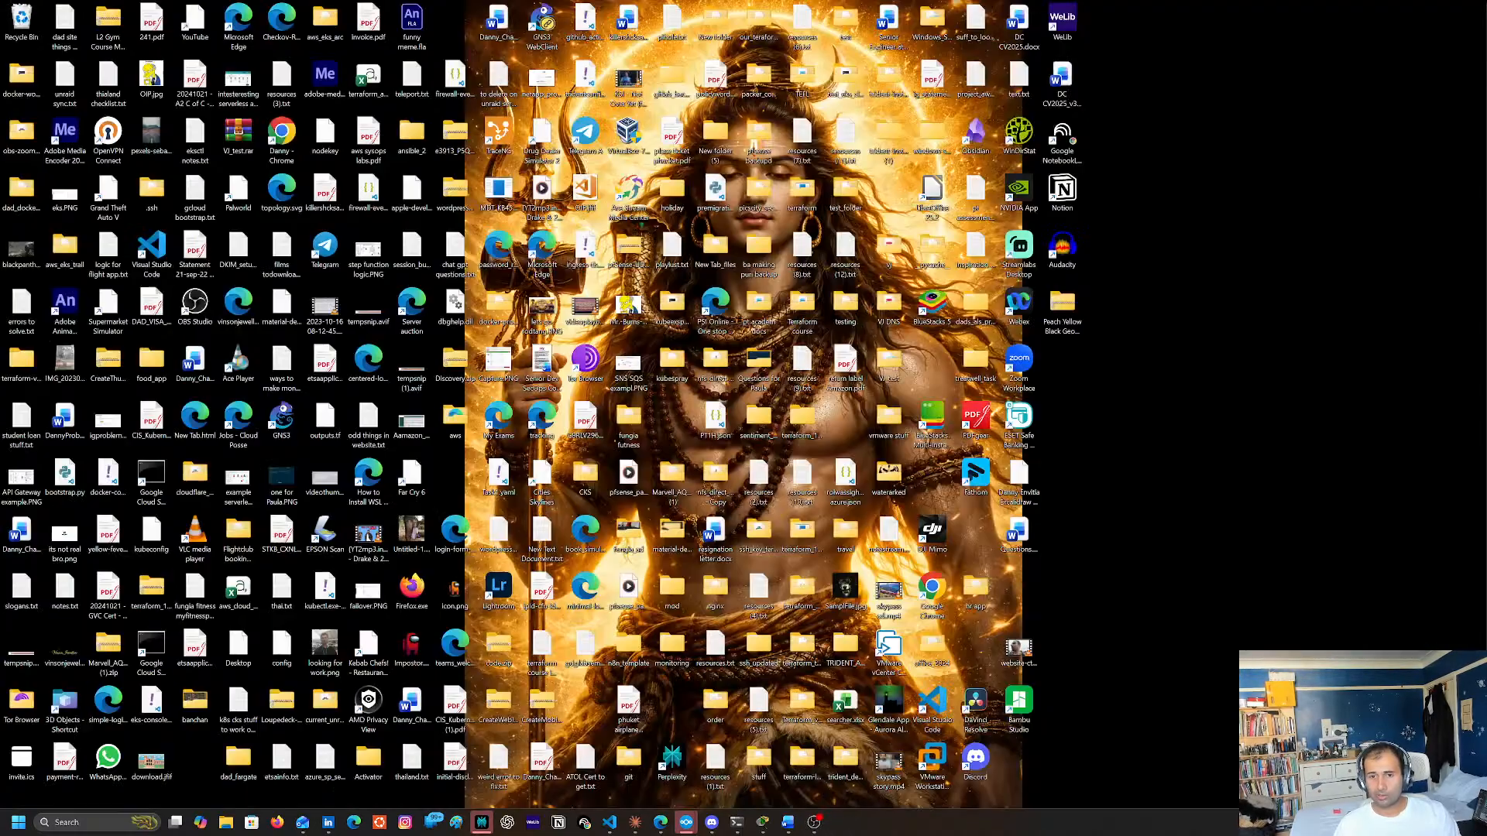
pyautogui.press('super+d')
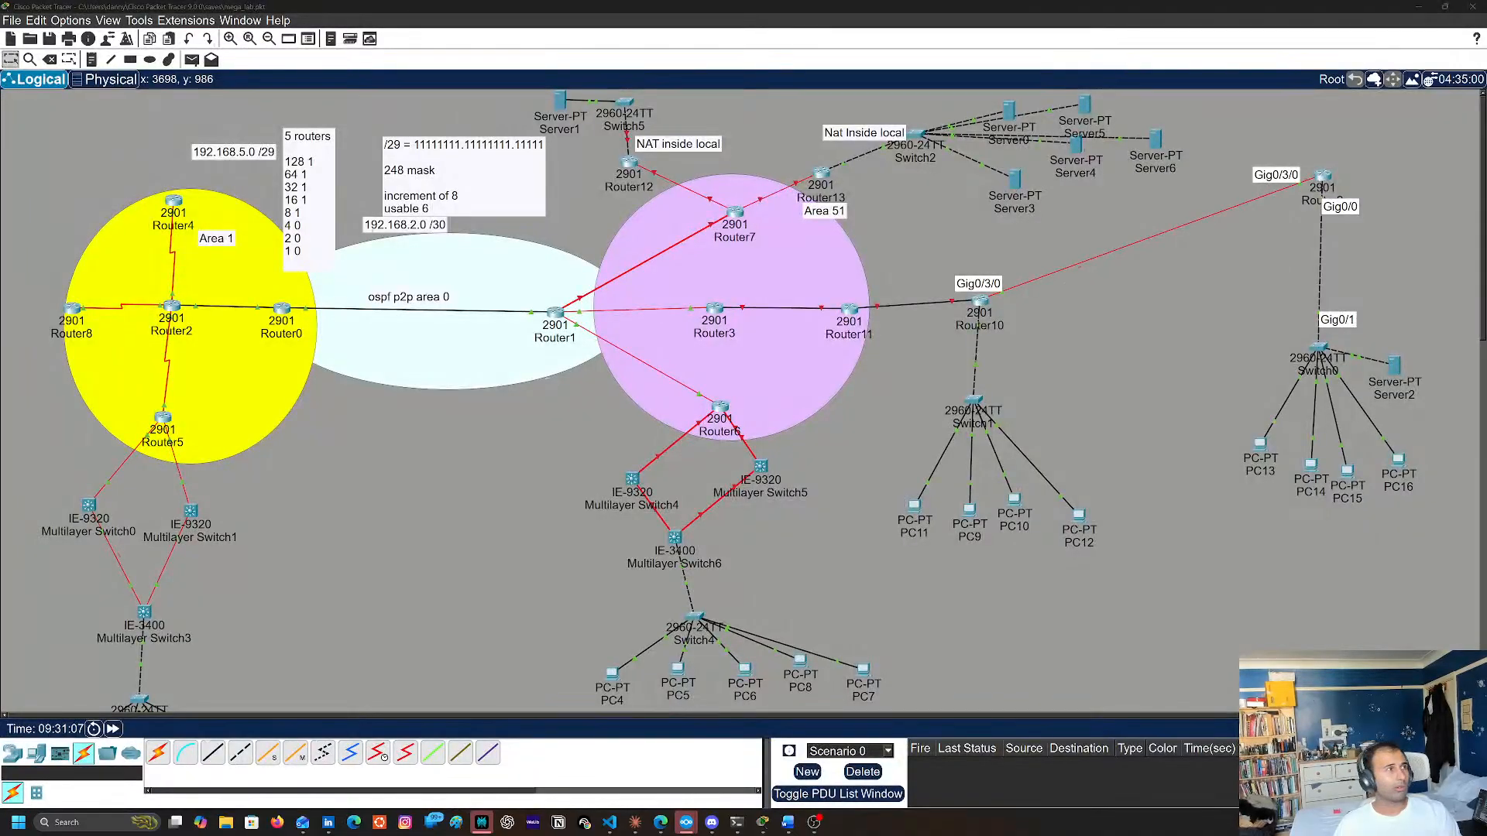
pyautogui.hotkey('alt', 'Tab')
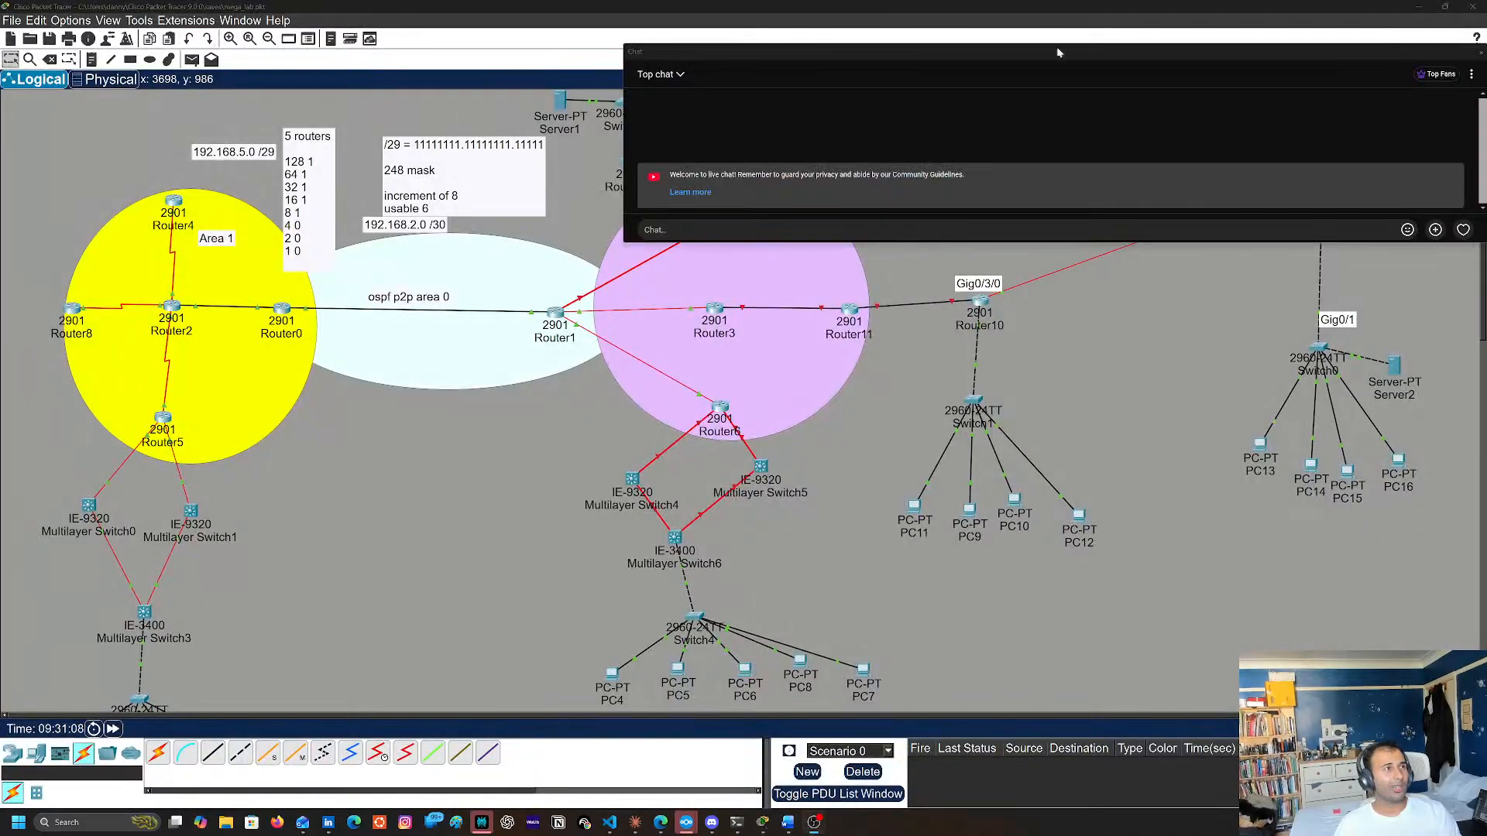
pyautogui.moveTo(784, 51); pyautogui.dragTo(1486, 170)
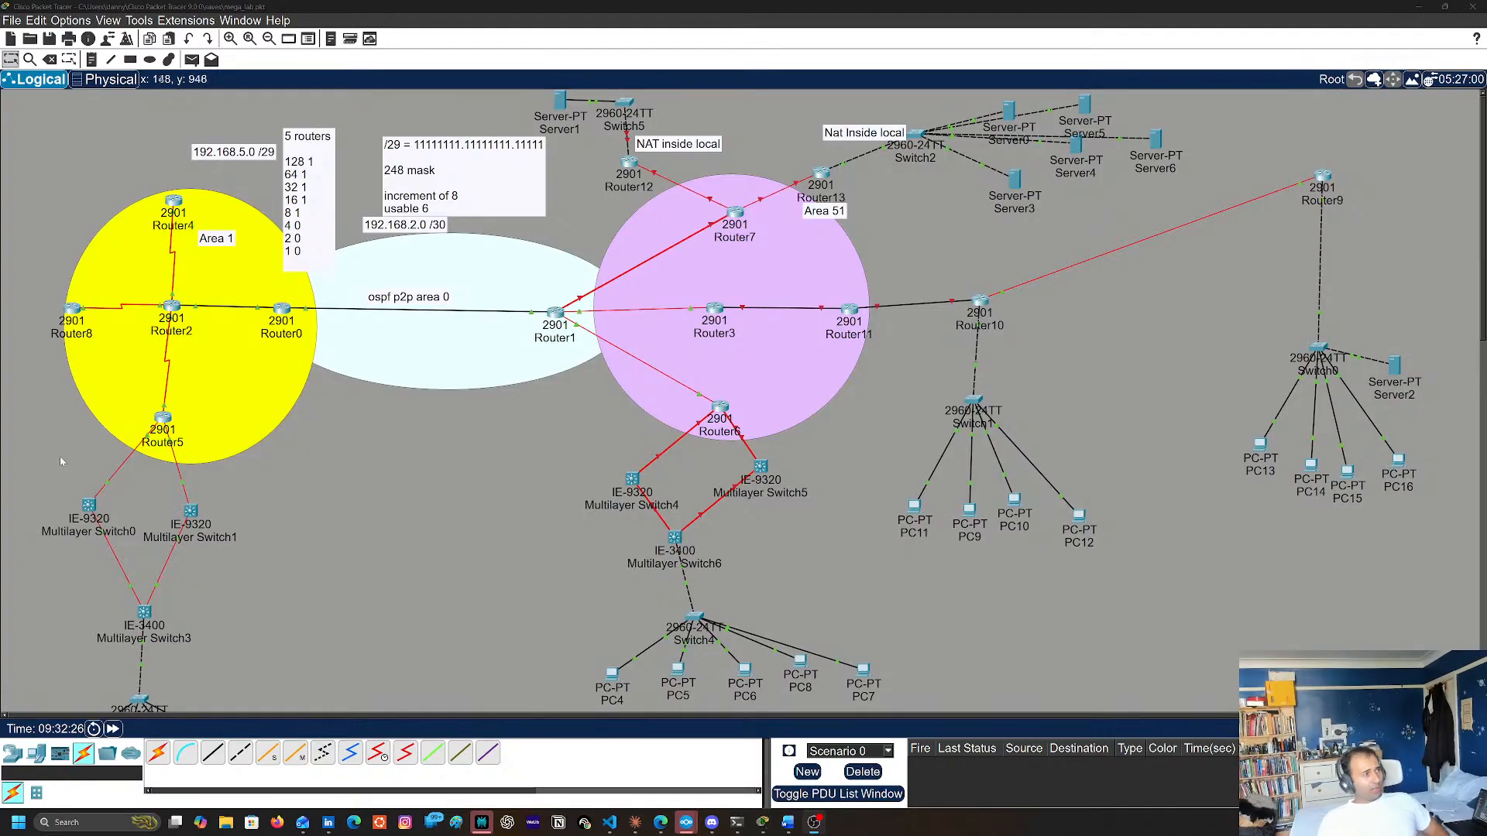
# Open the command line of Multilayer Switch3 and bring up its sales department console prompt
pyautogui.scroll(-3, 81, 536)
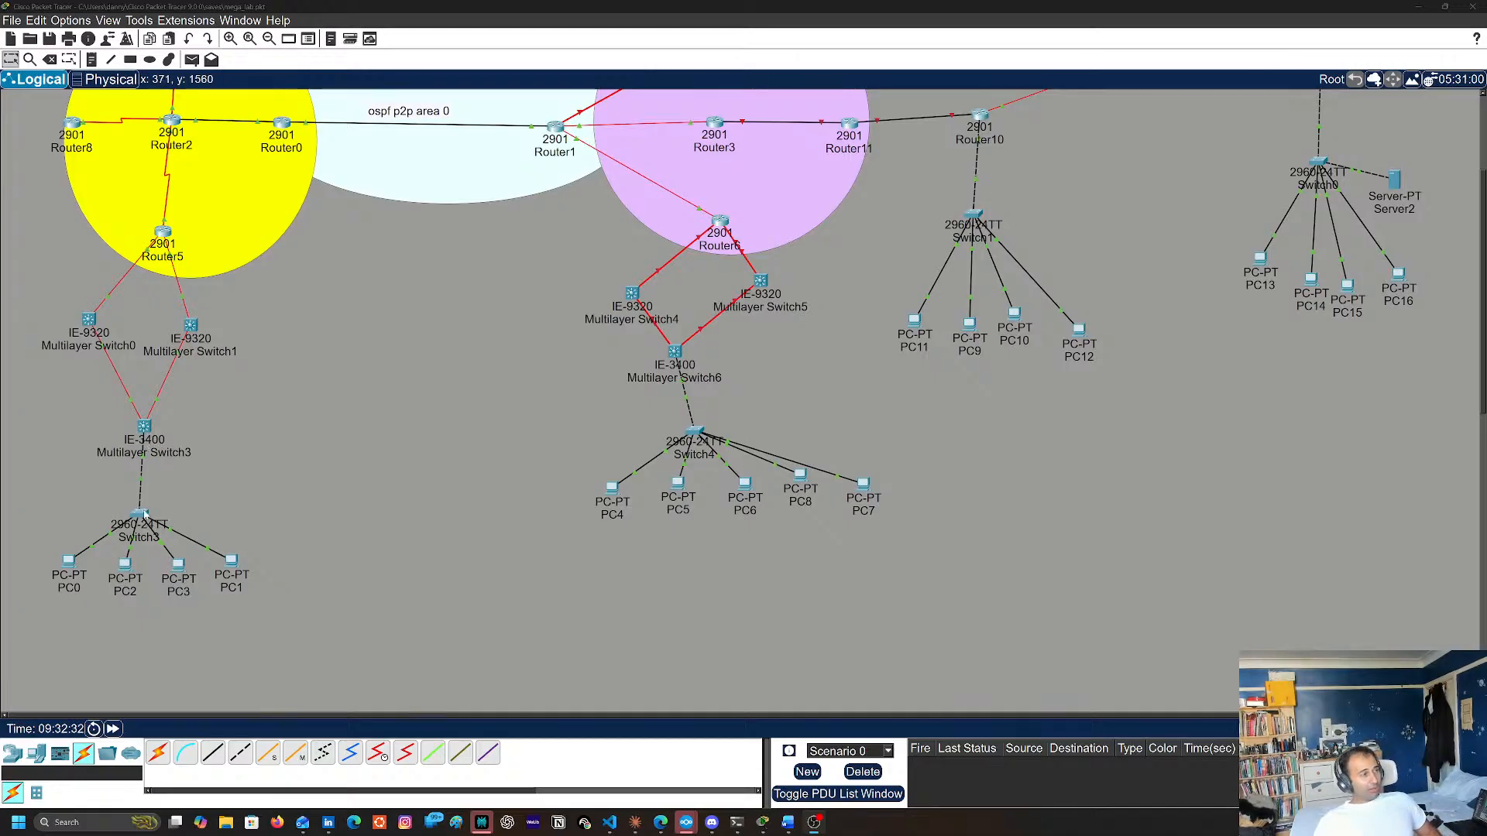
pyautogui.click(145, 427)
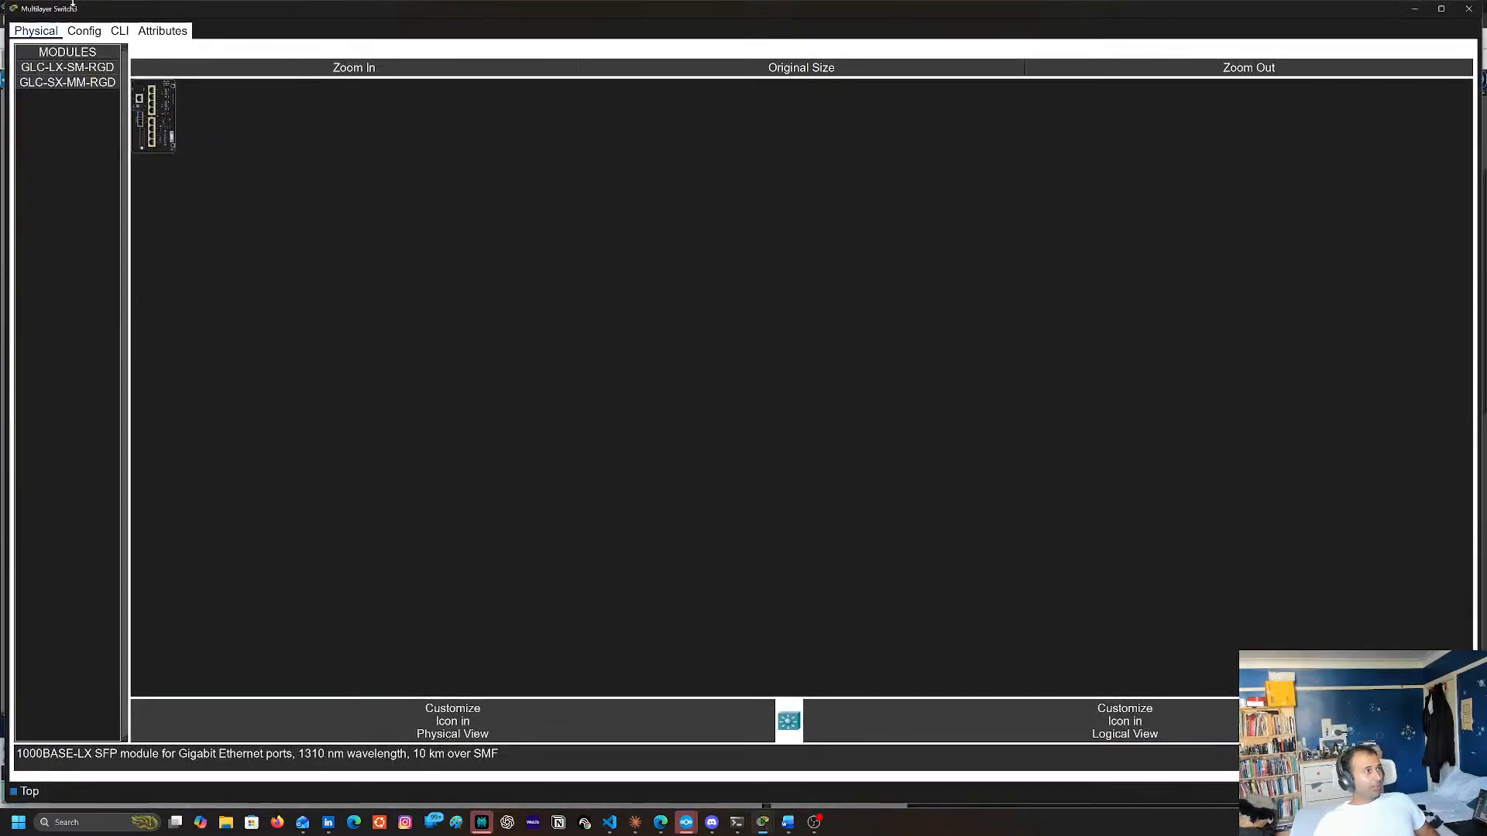
pyautogui.click(119, 31)
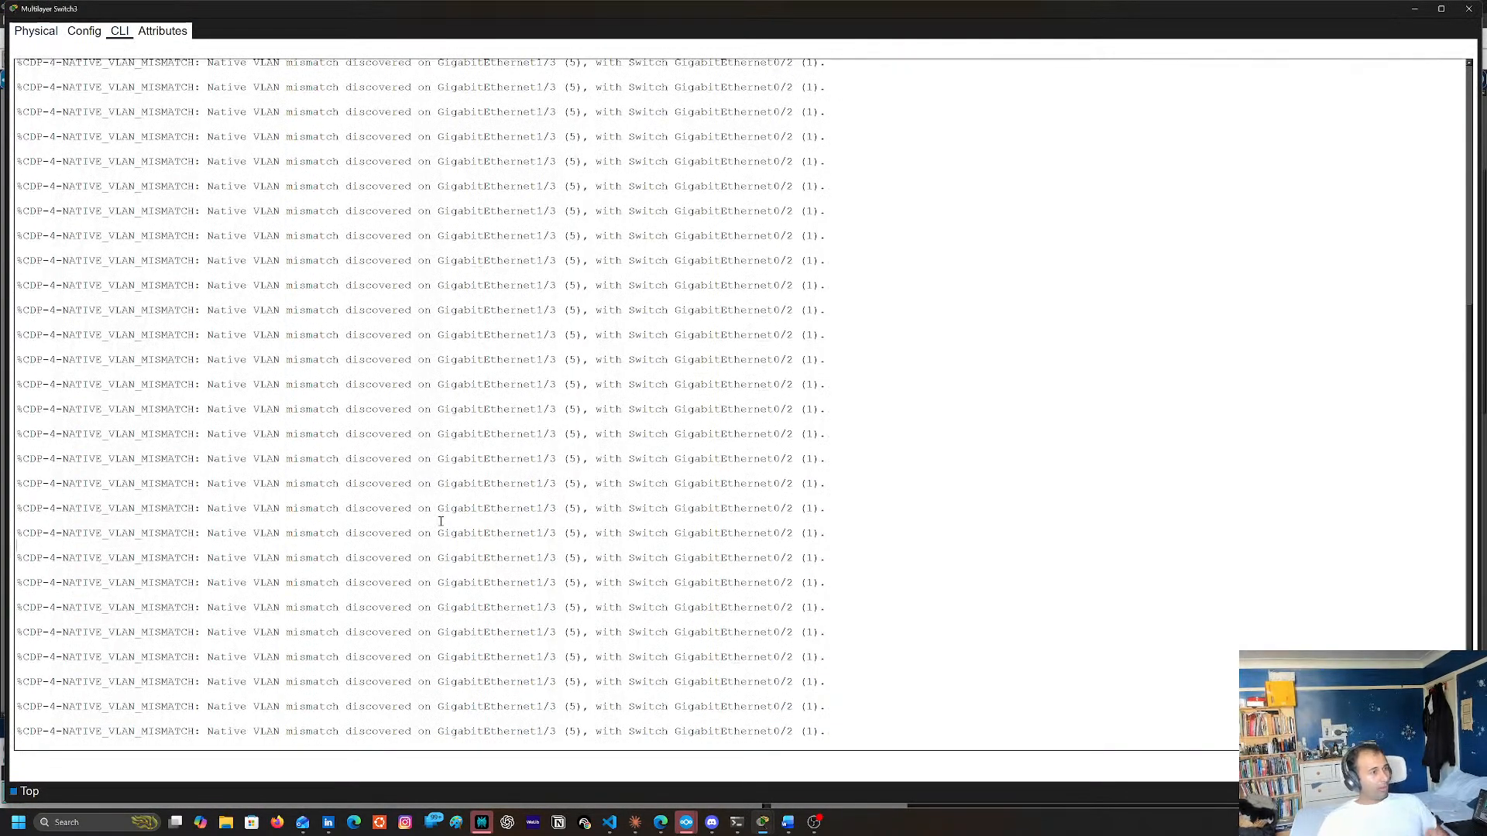
pyautogui.press('Return')
pyautogui.press('Return')
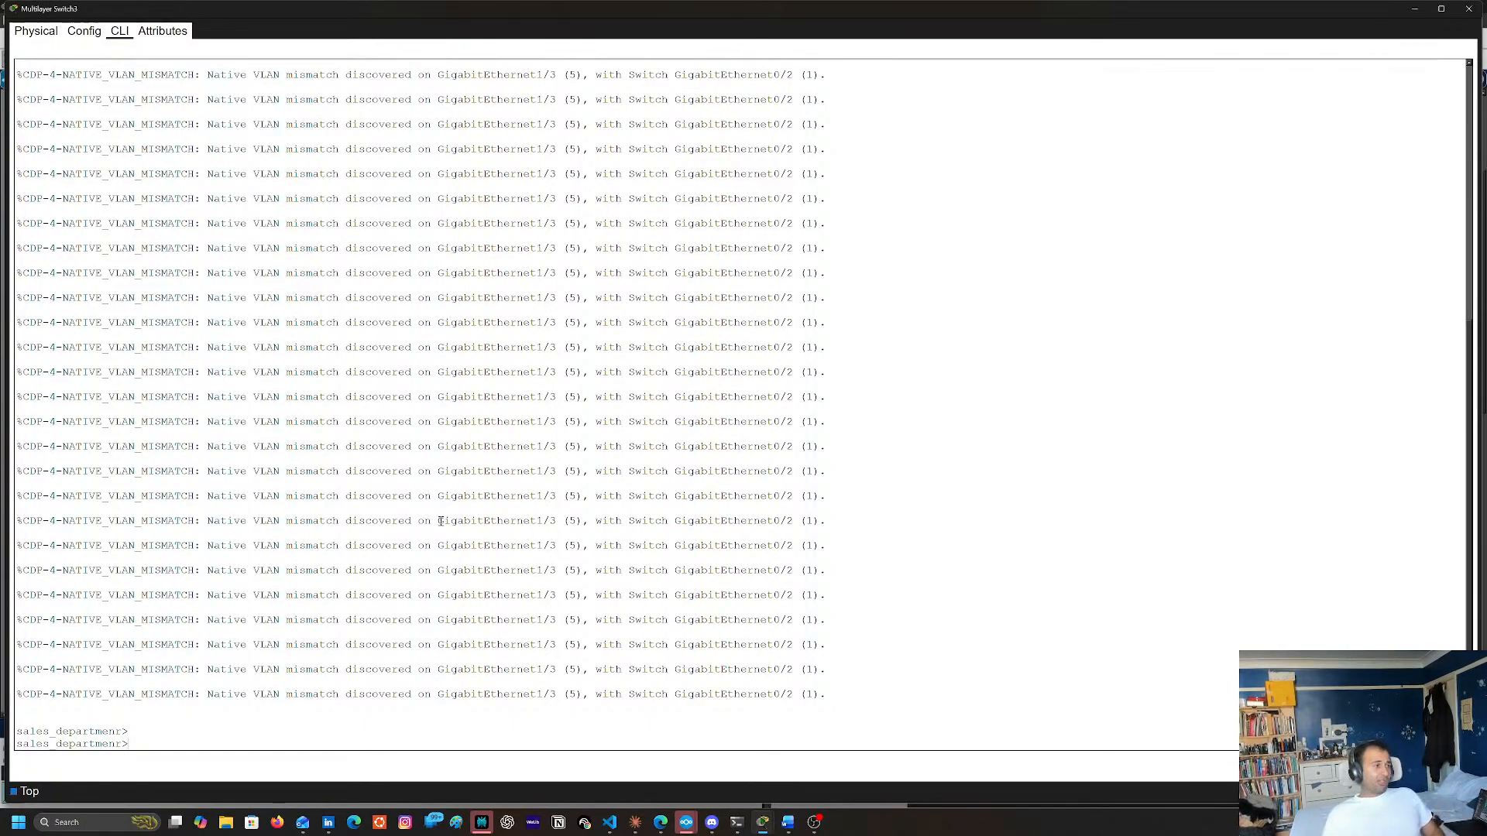
# Examine the repeated CDP native VLAN messages in Multilayer Switch3's console, noting the local interface and the neighbouring switch
pyautogui.moveTo(829, 496); pyautogui.dragTo(483, 522)
pyautogui.click(456, 471)
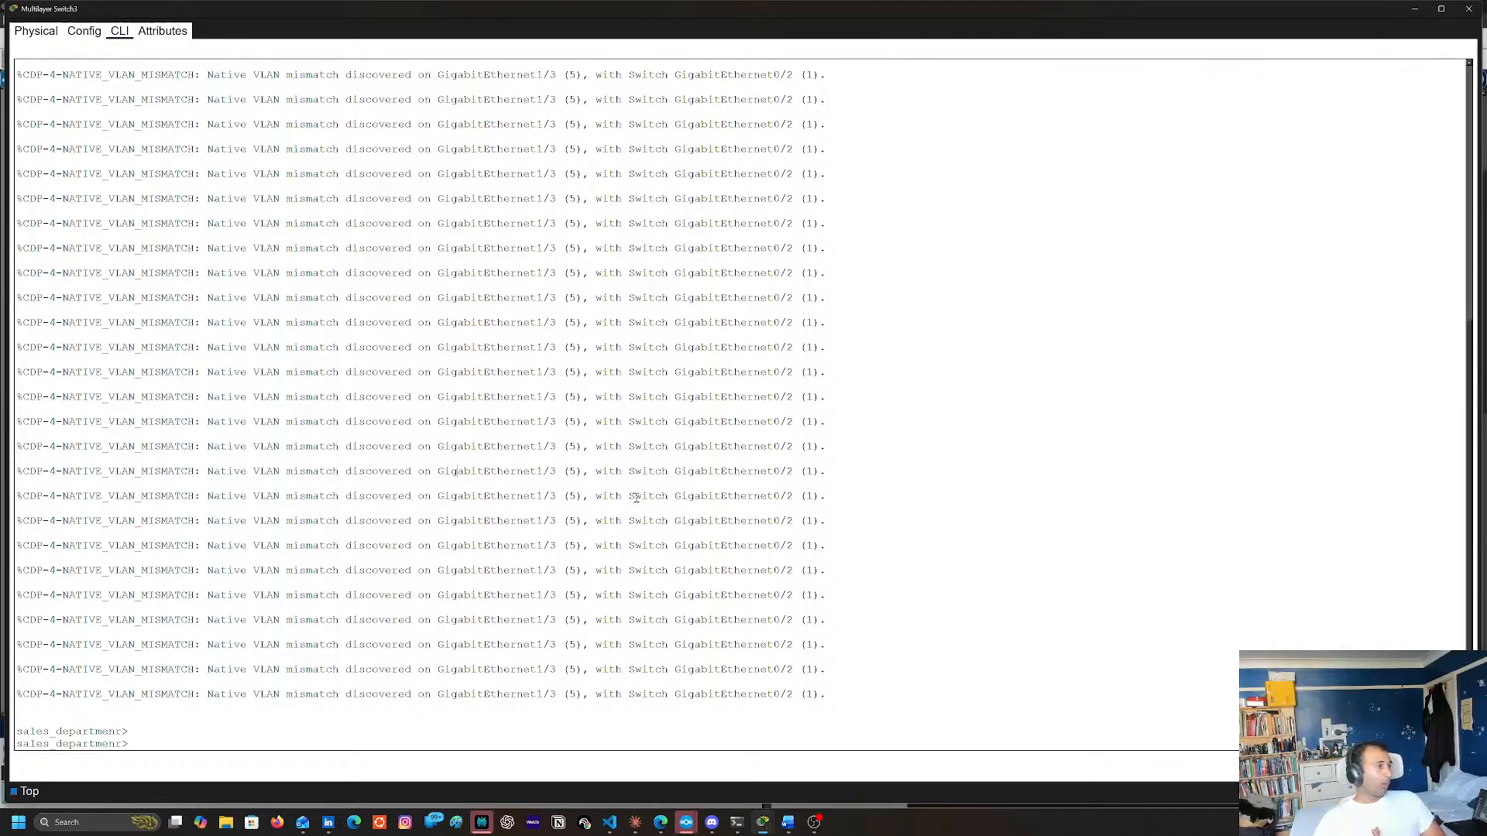
pyautogui.moveTo(637, 498); pyautogui.dragTo(695, 496)
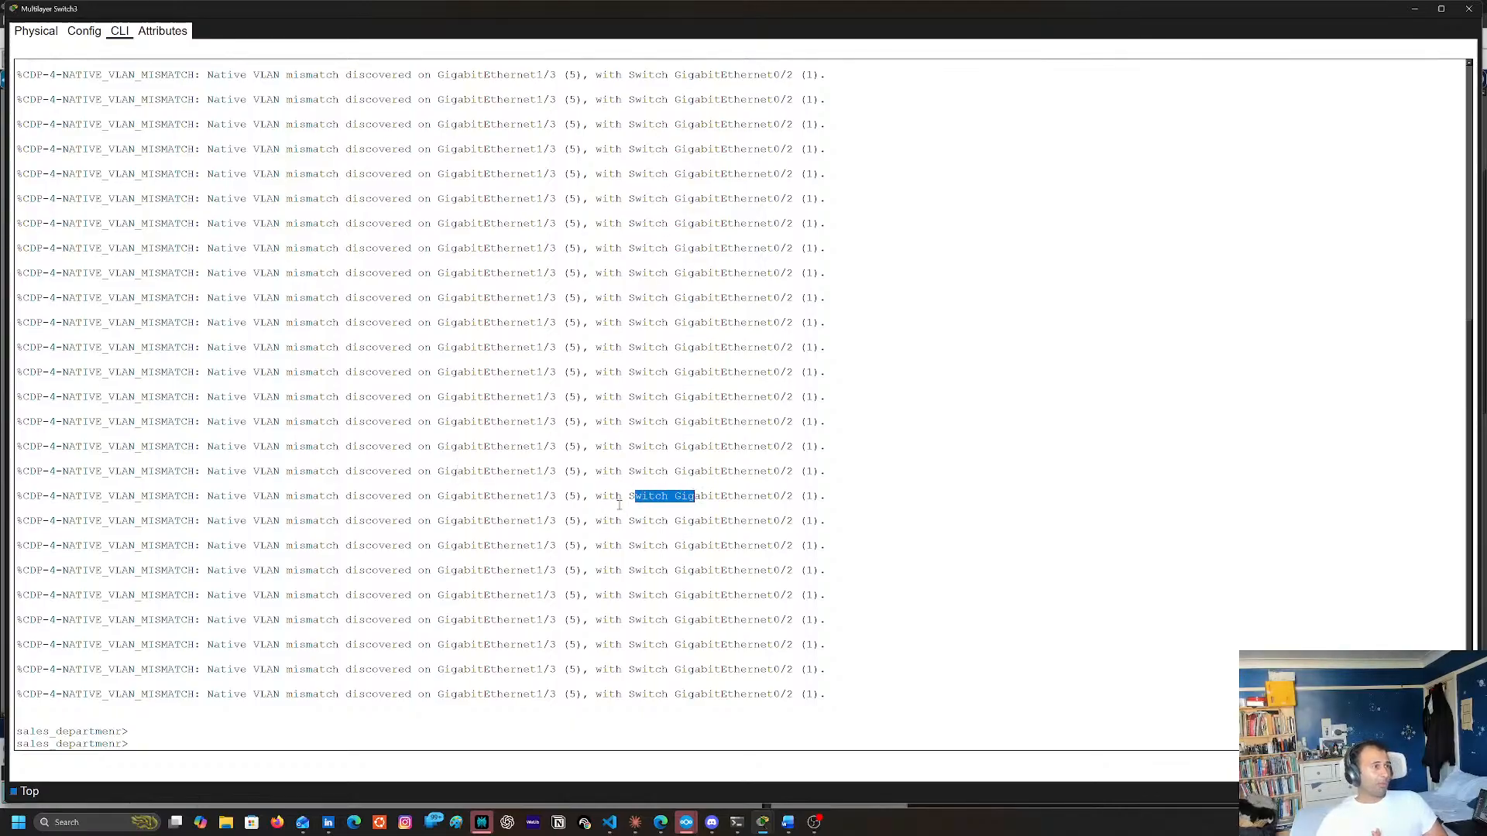
pyautogui.doubleClick(638, 499)
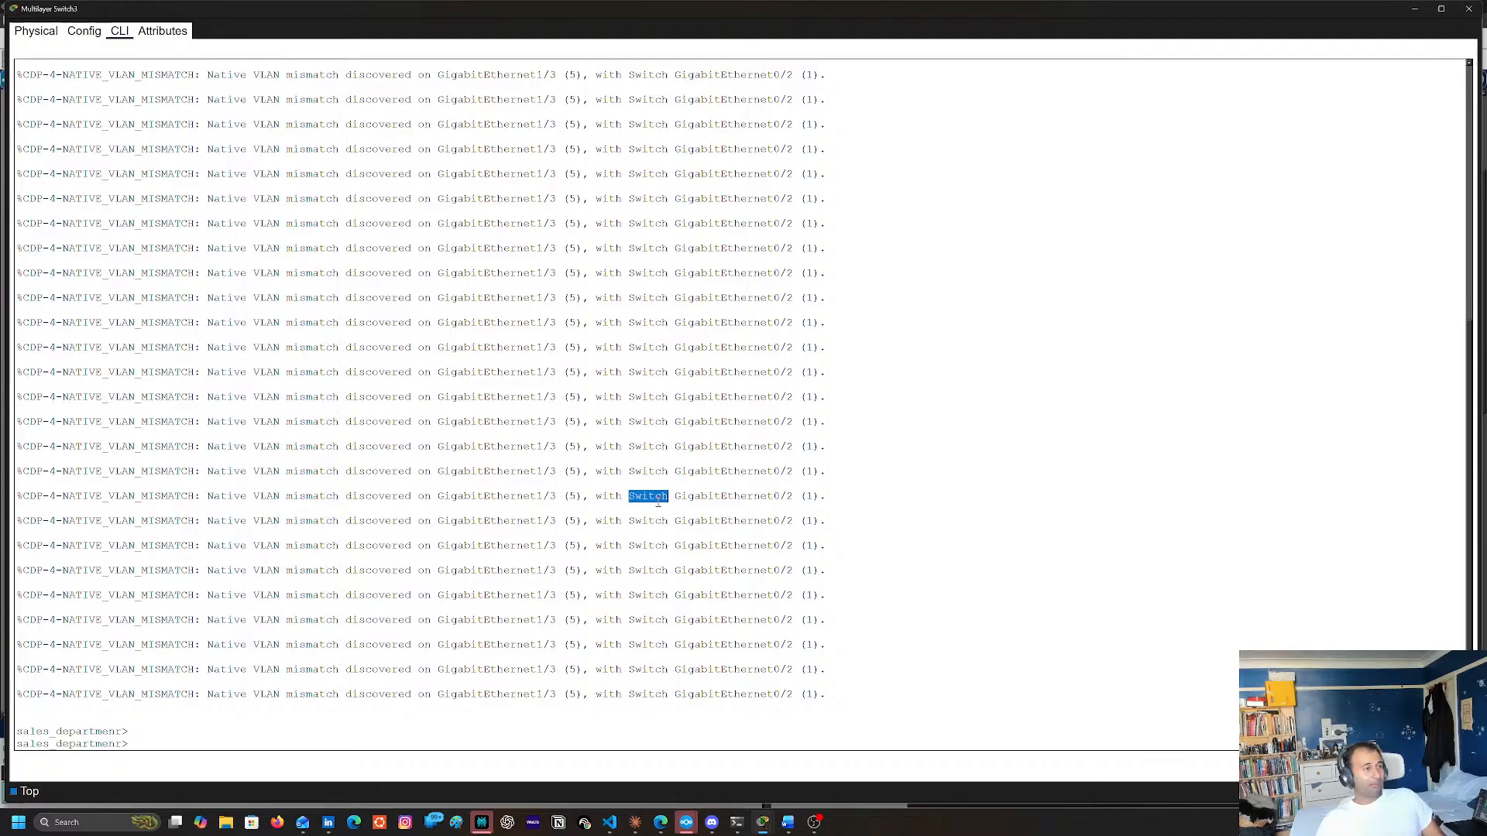
pyautogui.scroll(1, 507, 577)
pyautogui.click(307, 668)
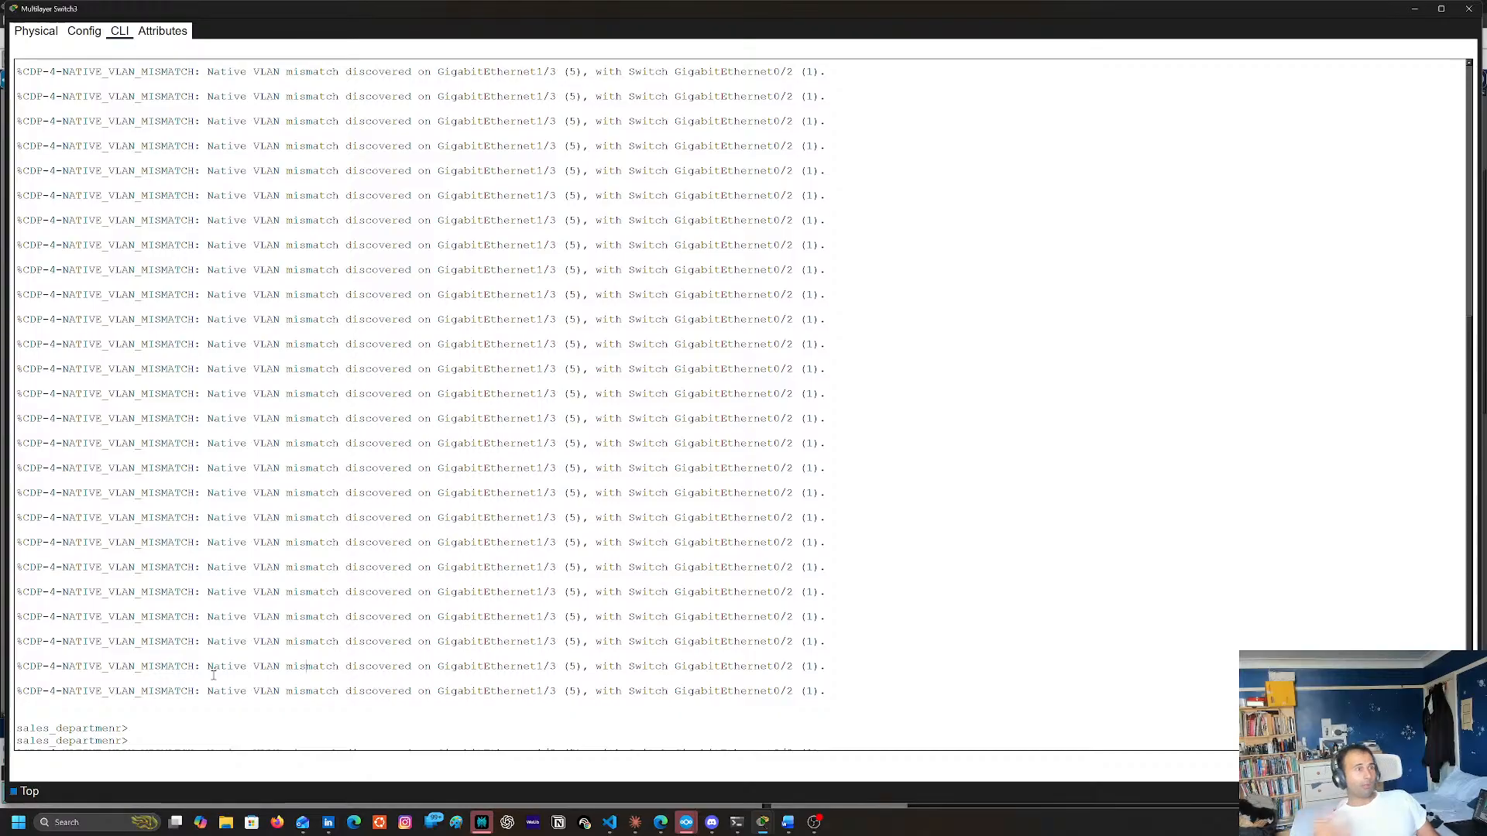
pyautogui.press('Return')
pyautogui.press('Return')
pyautogui.press('Return')
pyautogui.press('Return')
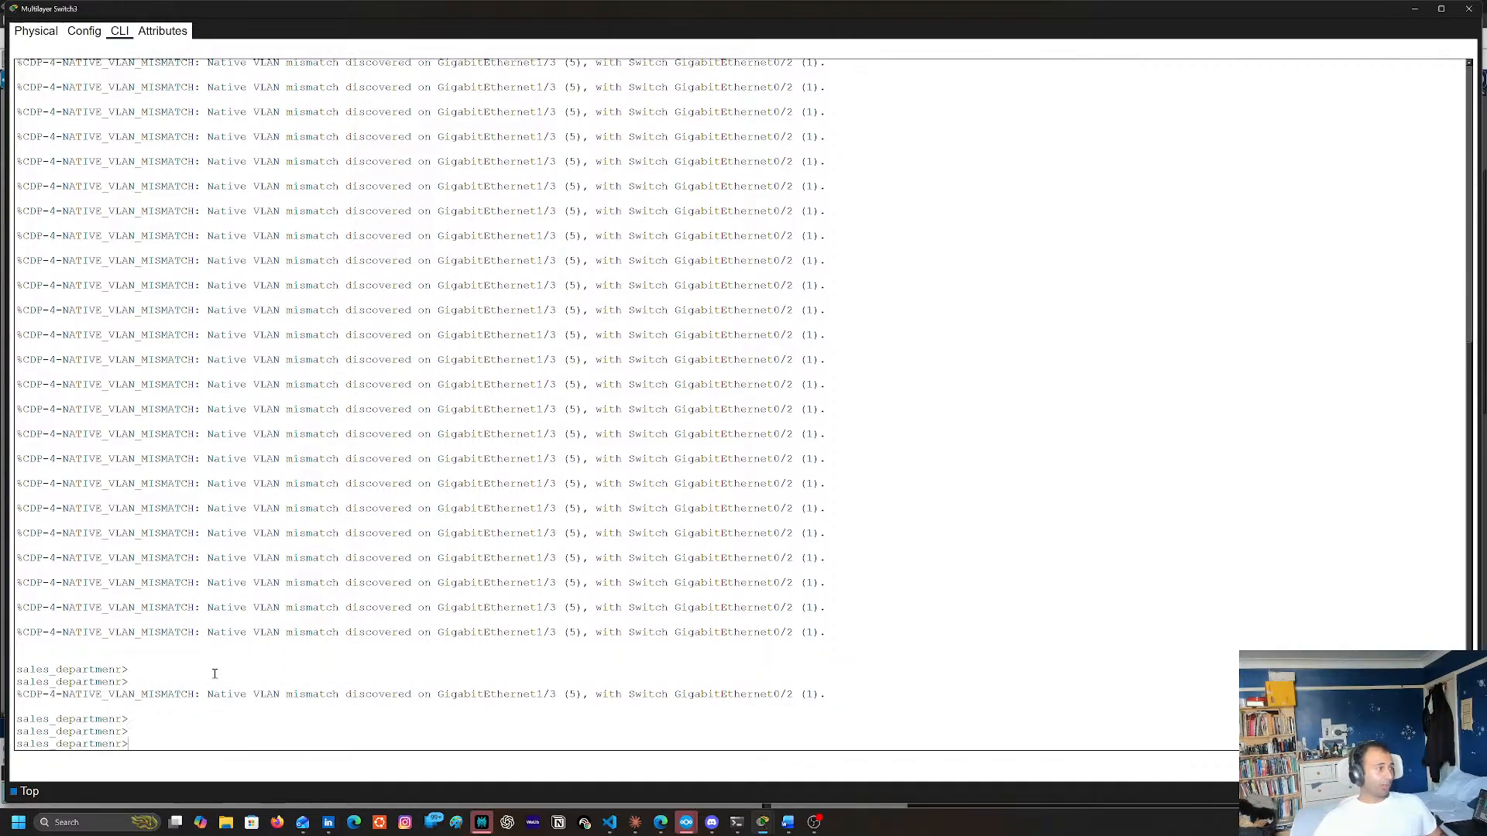
pyautogui.write('zen')
pyautogui.press('Return')
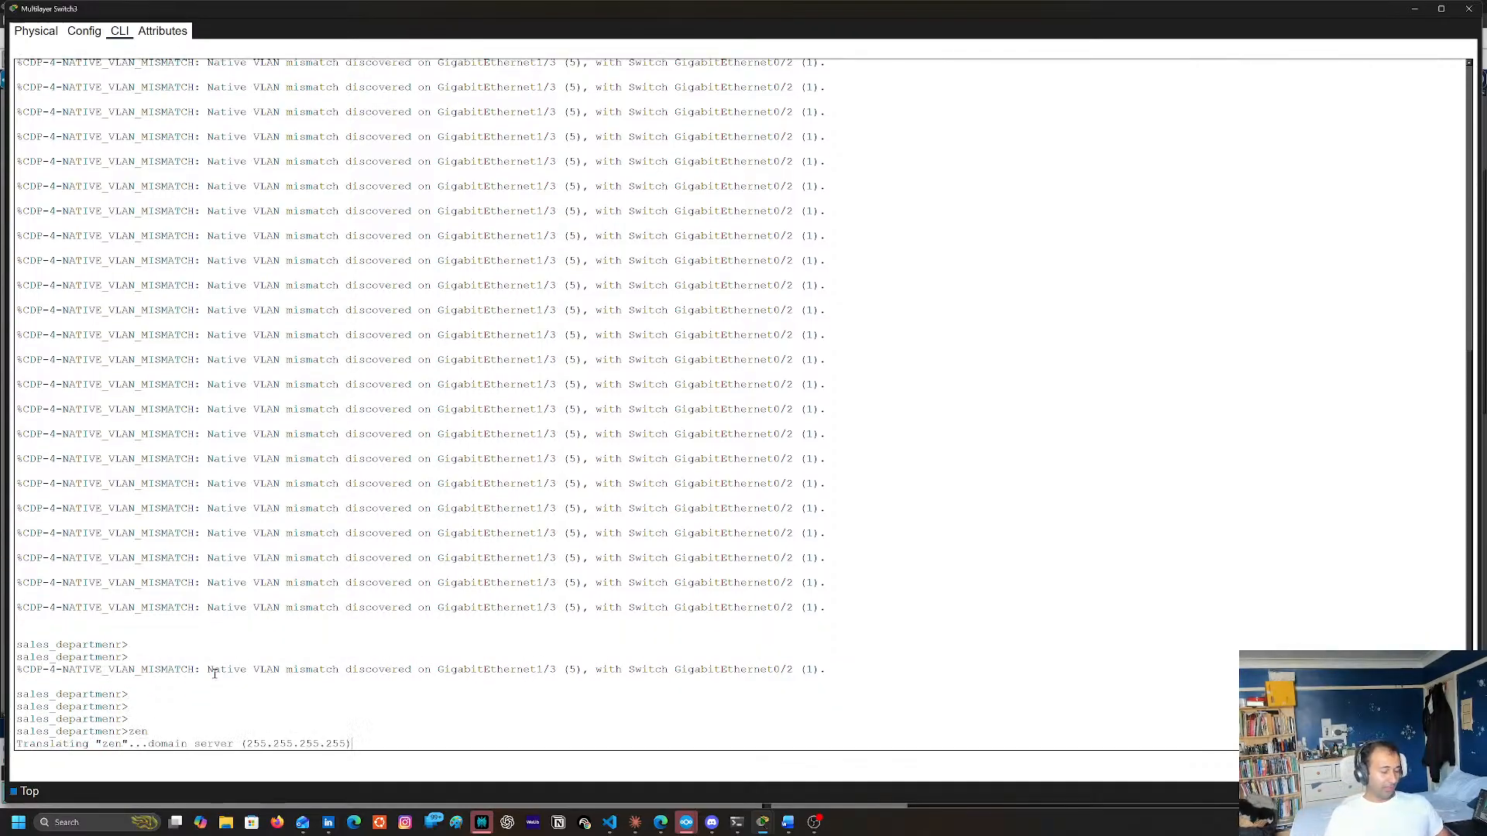
pyautogui.hotkey('ctrl', 'shift', '6')
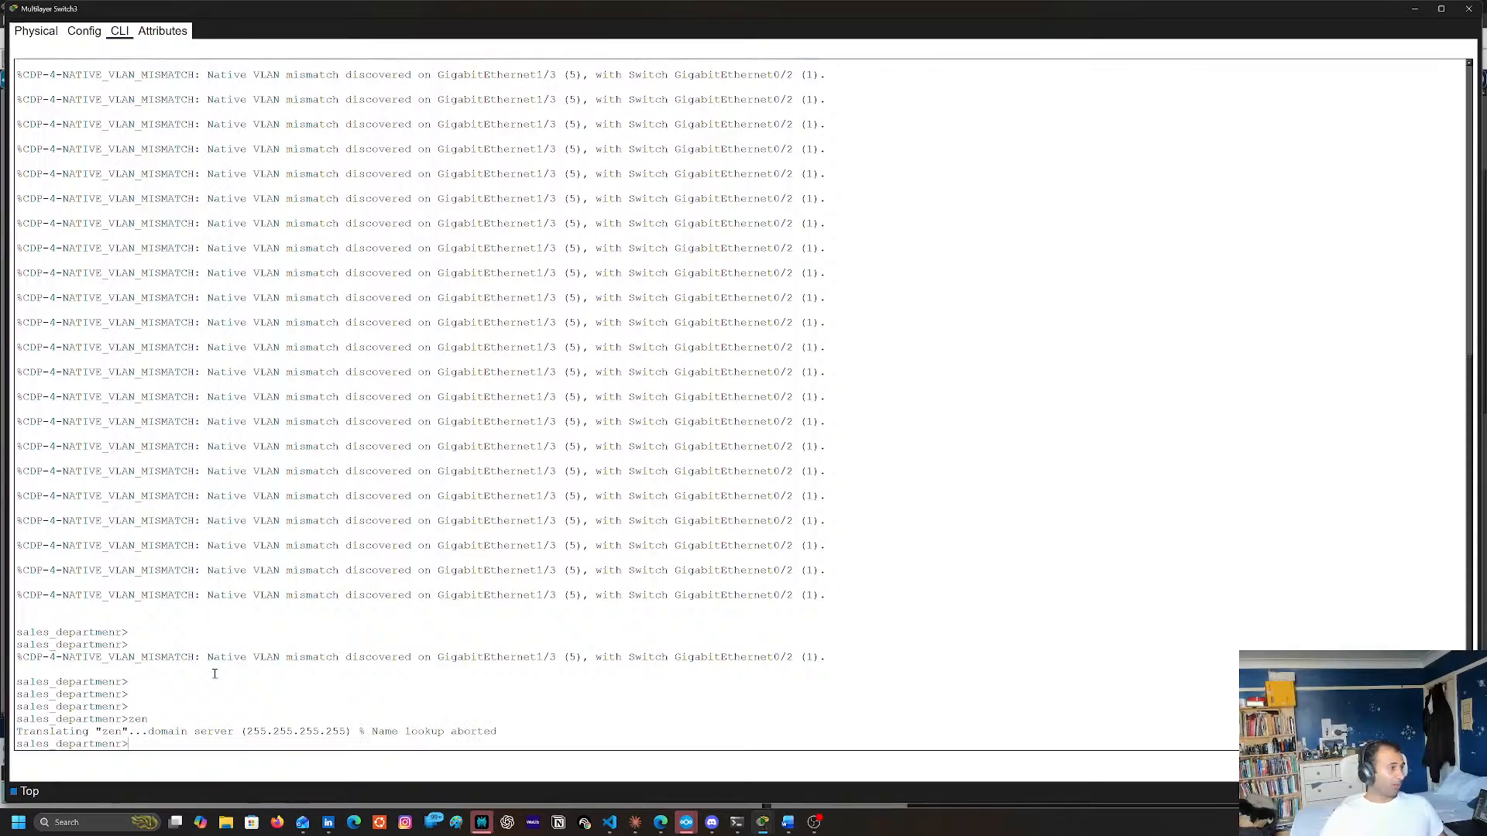
pyautogui.press('Return')
pyautogui.press('Return')
pyautogui.press('Return')
pyautogui.press('Return')
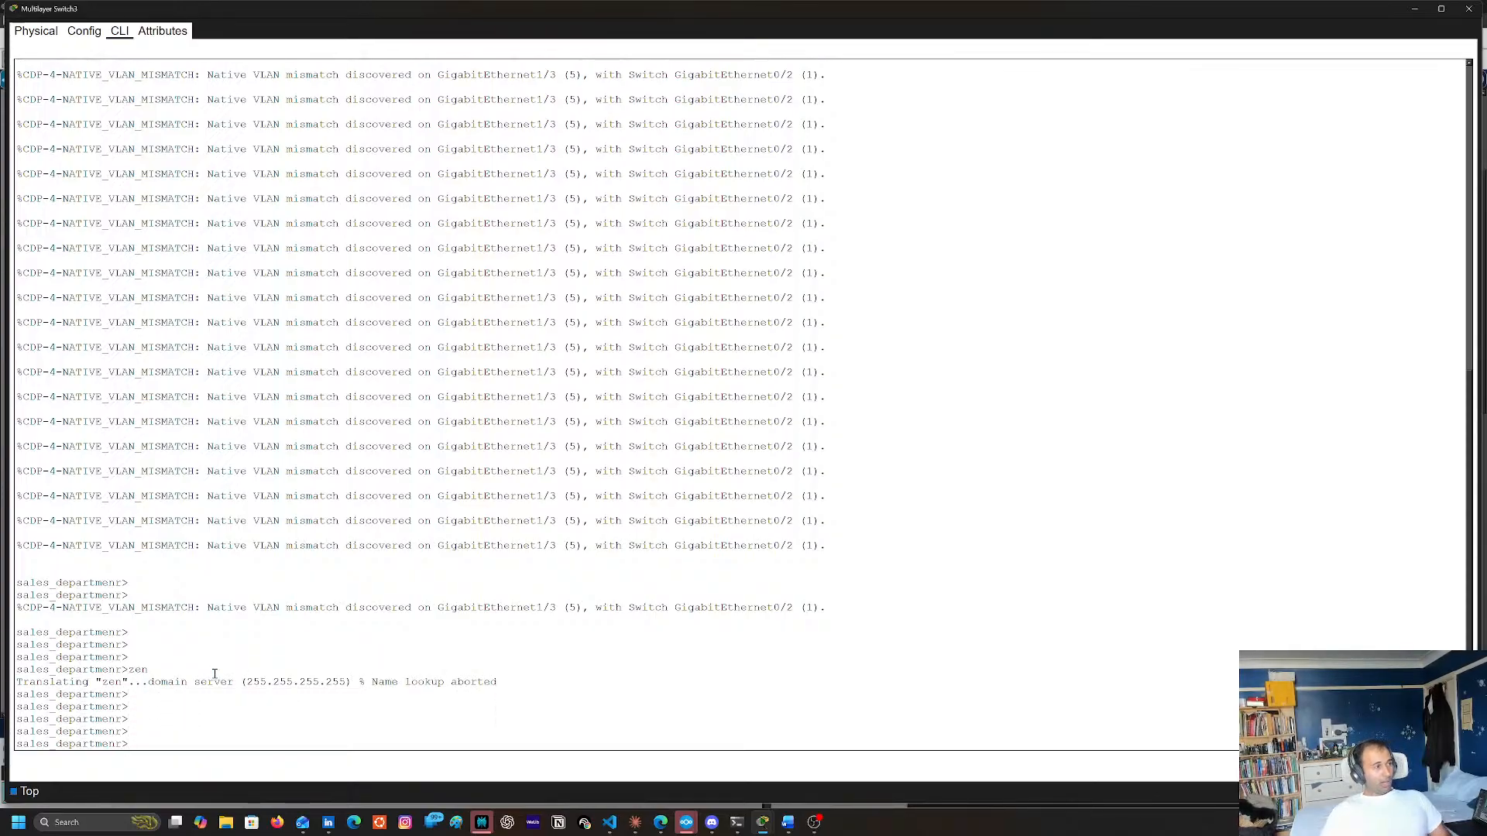
# Enter privileged EXEC mode with en and try to list the show subcommands beginning with cp
pyautogui.write('en')
pyautogui.press('Return')
pyautogui.write('sh')
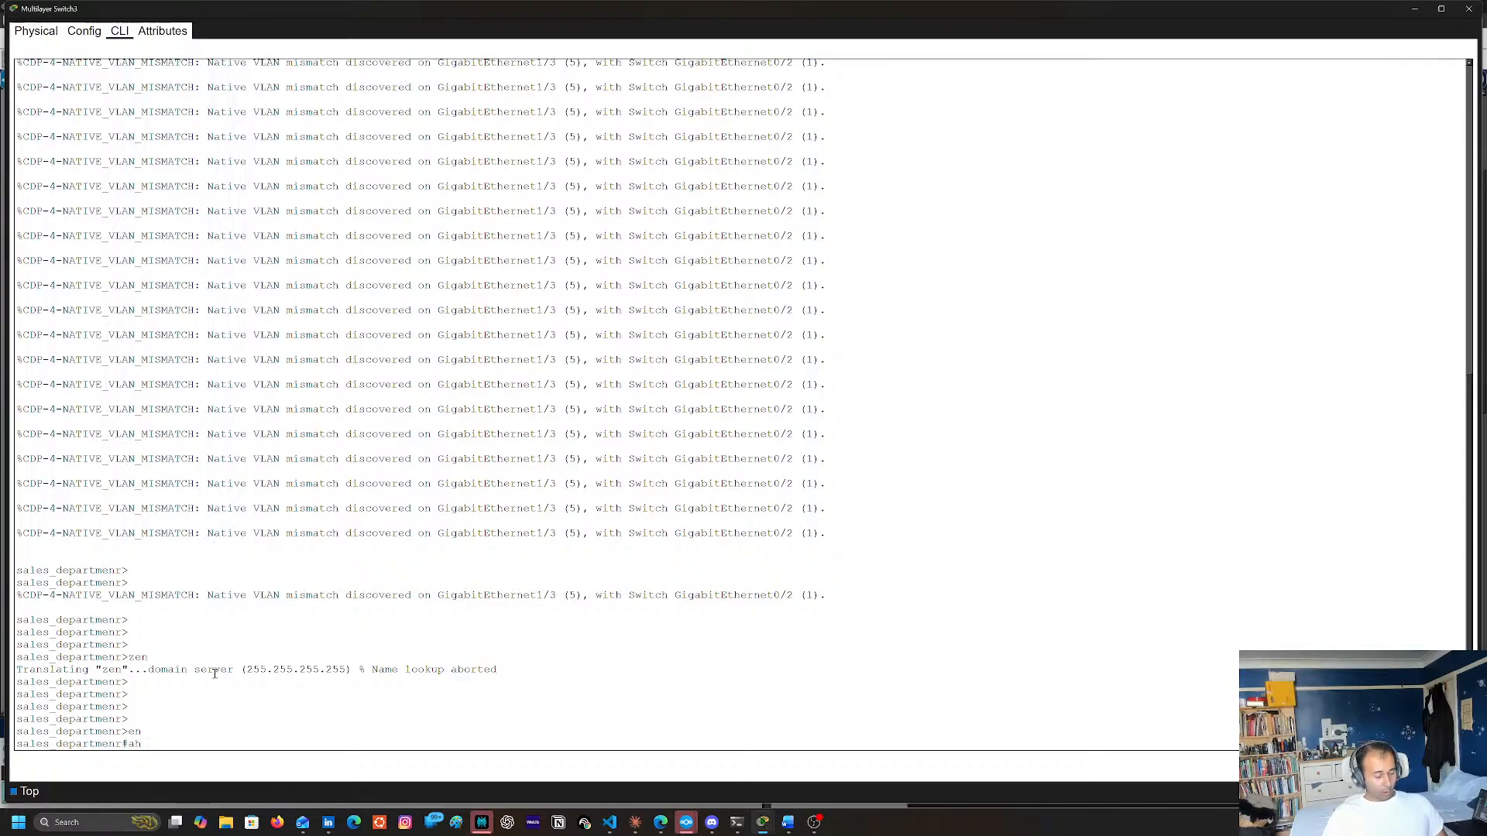
pyautogui.write(' c')
pyautogui.press('Tab')
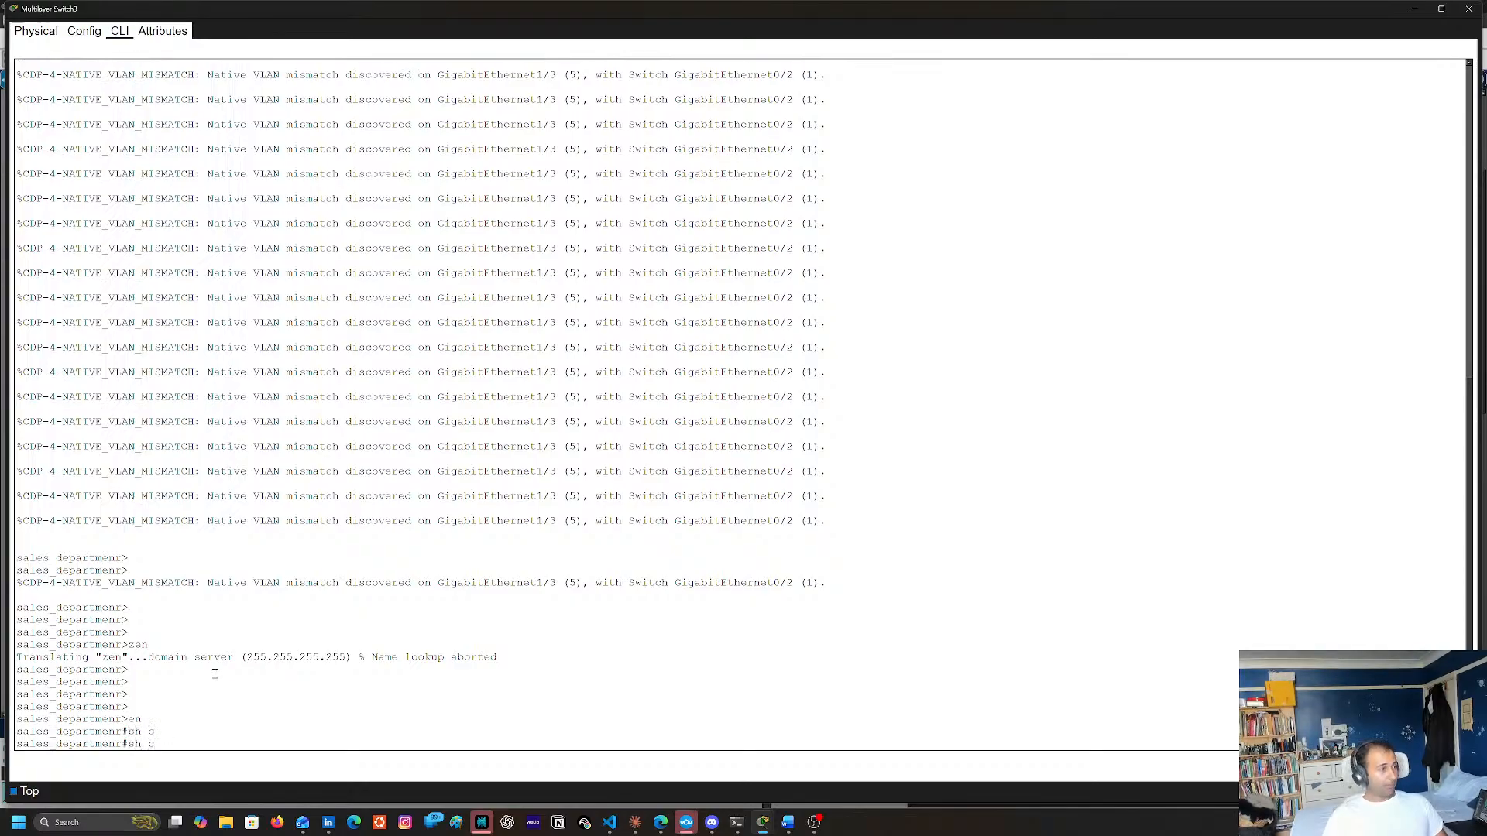
pyautogui.write('p')
pyautogui.press('Tab')
pyautogui.write('?')
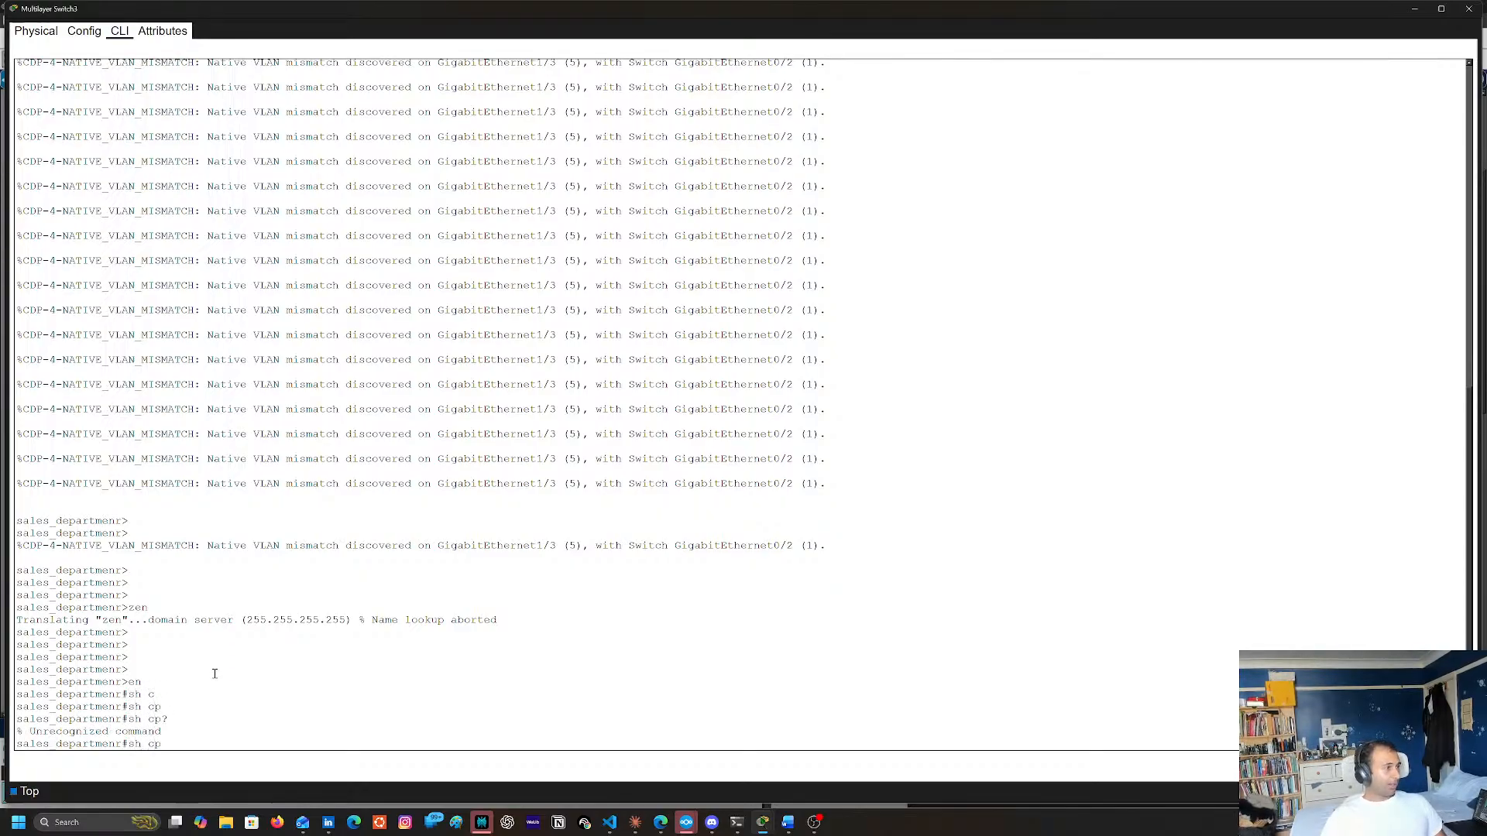
pyautogui.press('BackSpace')
pyautogui.press('BackSpace')
pyautogui.write('cde')
pyautogui.press('Tab')
pyautogui.press('Tab')
pyautogui.press('Tab')
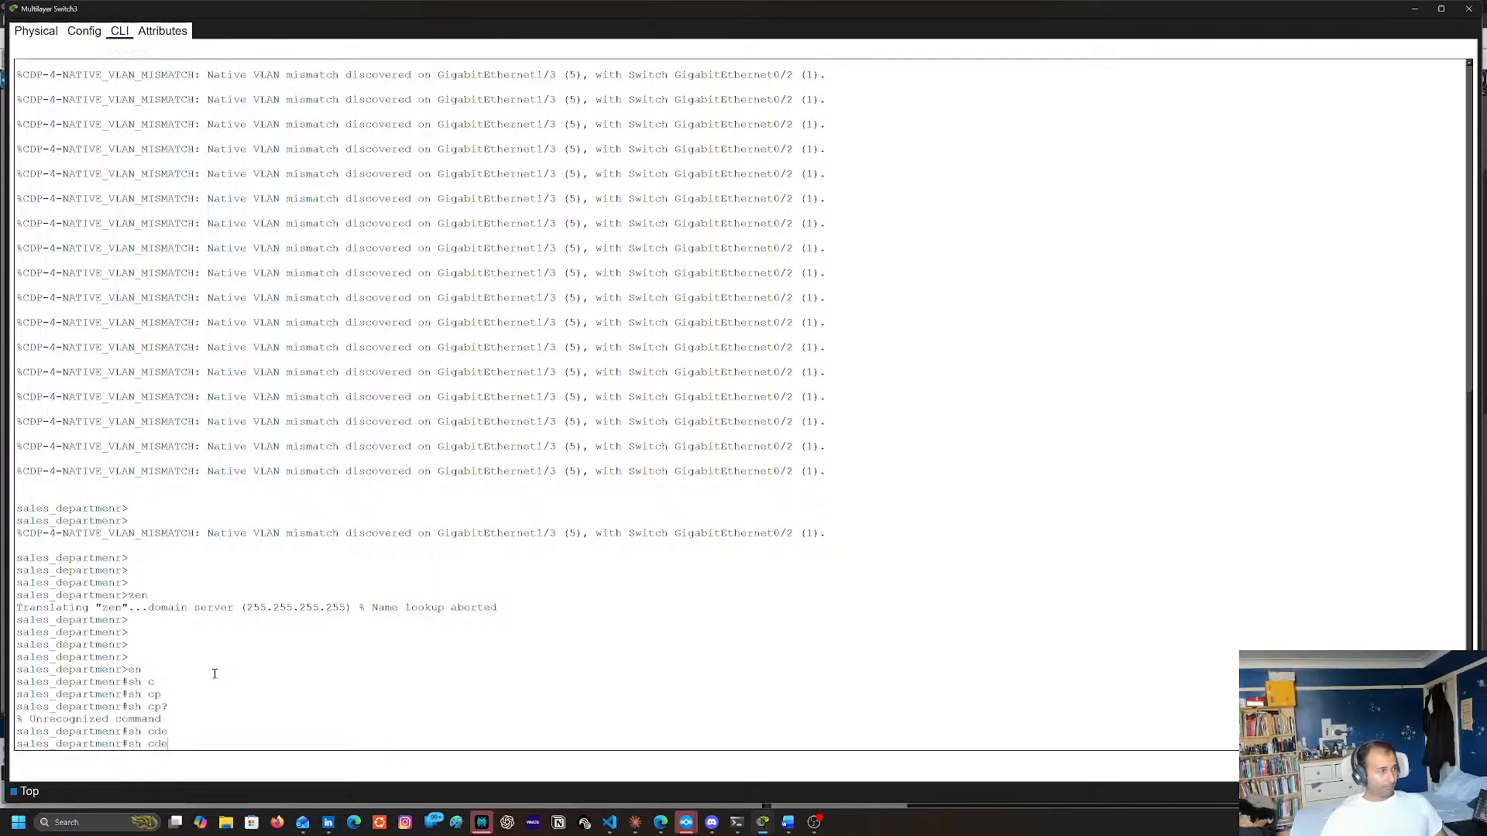
# Look up the show subcommands beginning with c and the options available for show cdp
pyautogui.press('BackSpace')
pyautogui.press('BackSpace')
pyautogui.press('Tab')
pyautogui.press('Tab')
pyautogui.write('?')
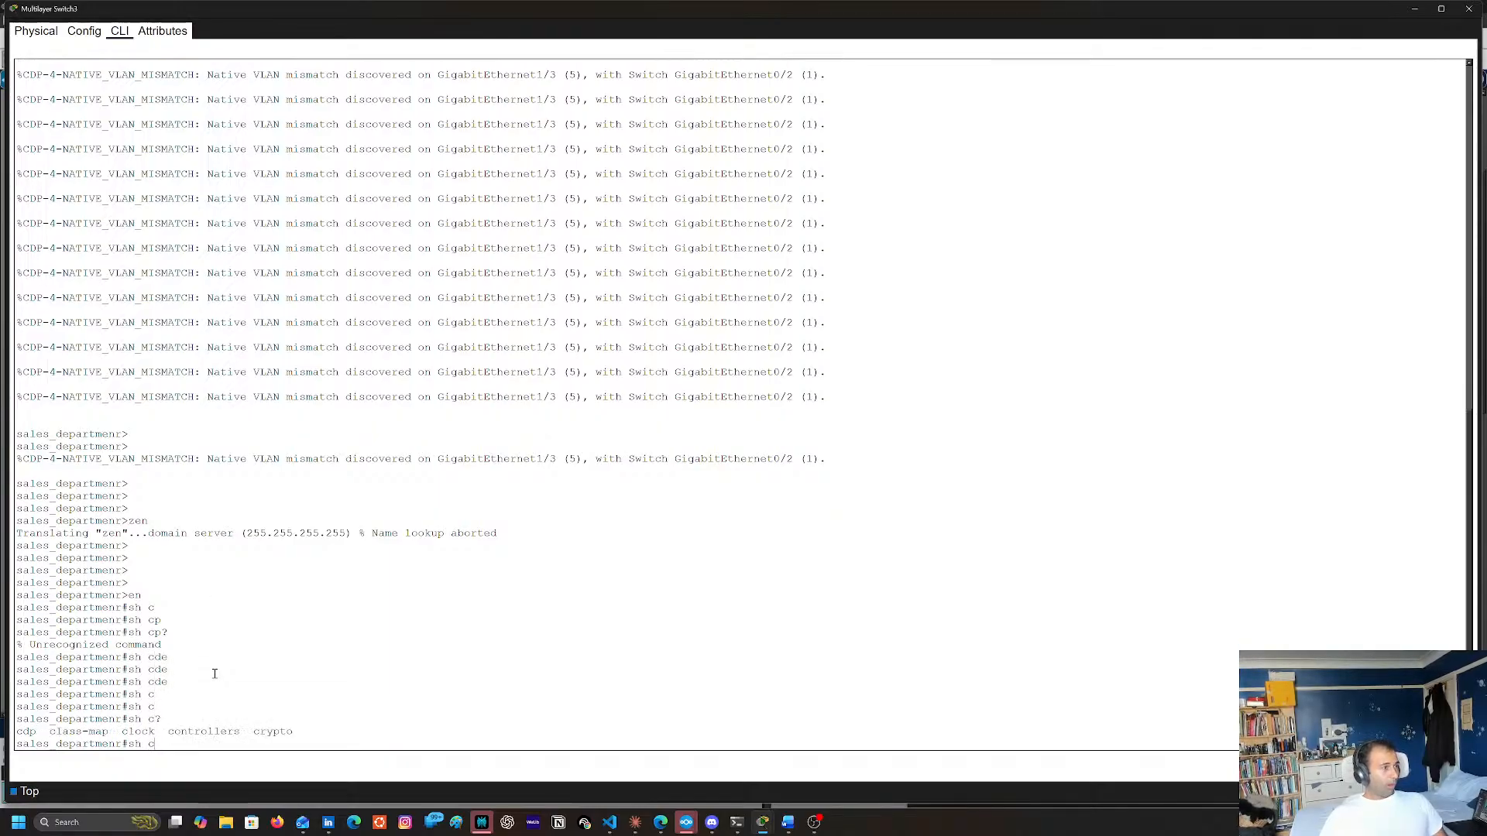
pyautogui.write('d')
pyautogui.press('Tab')
pyautogui.write('?')
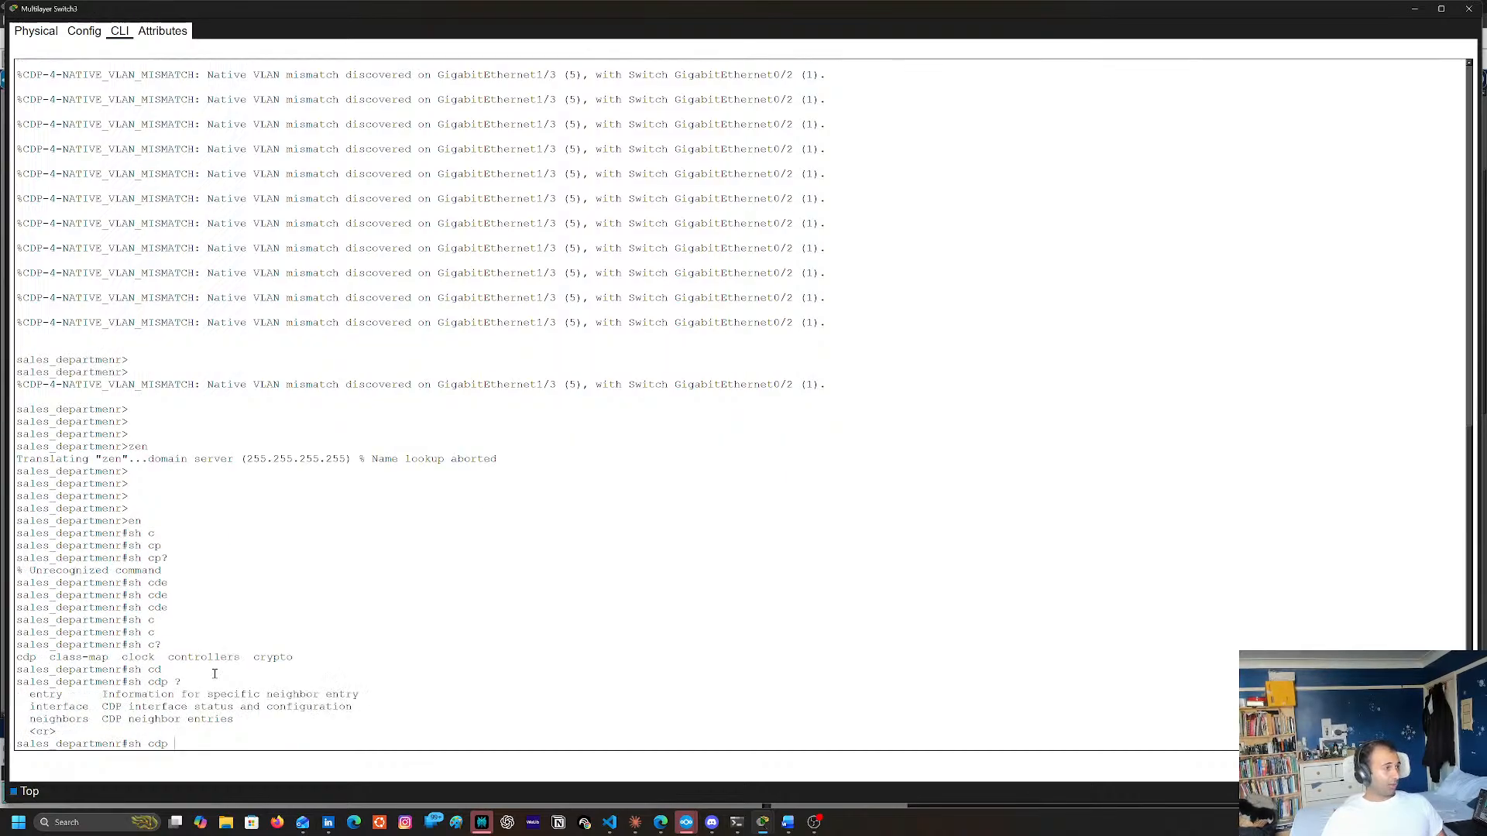
pyautogui.write('ne')
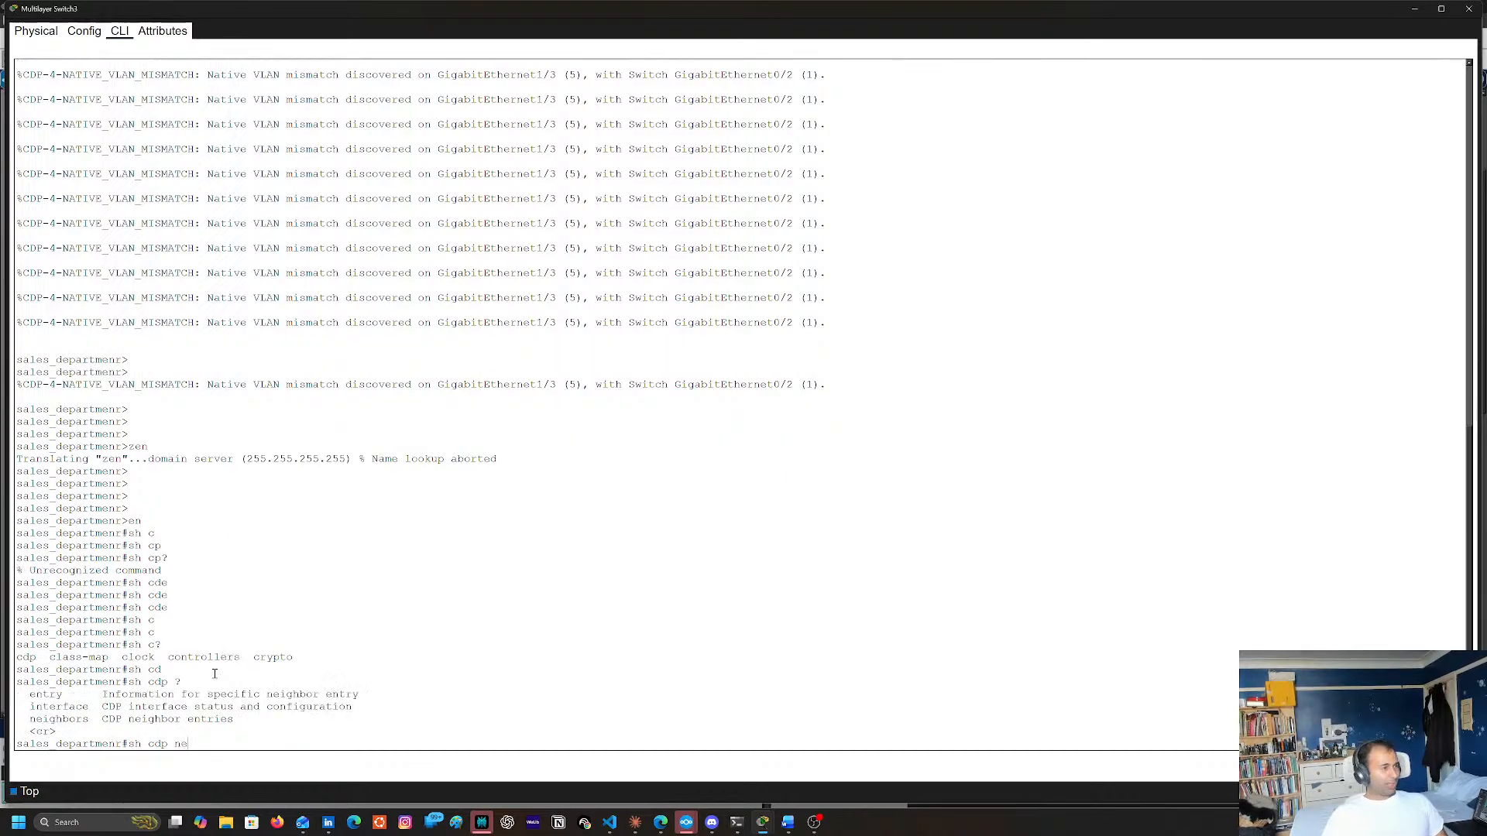
# Display the switch's directly connected Cisco devices with sh cdp neighbors
pyautogui.press('Tab')
pyautogui.press('Return')
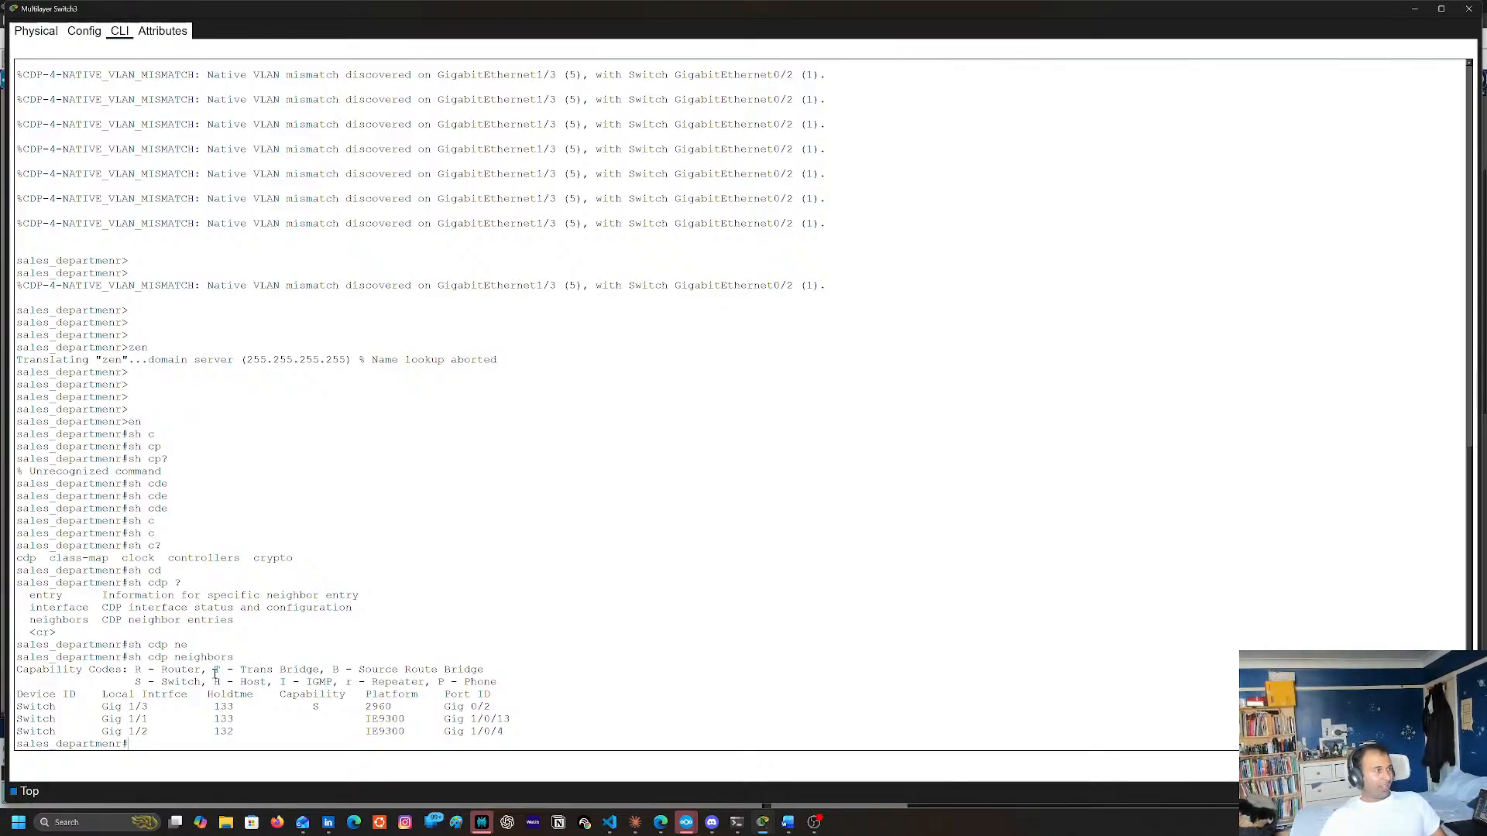
# Try sh cdp entry without an argument and list the arguments it accepts
pyautogui.press('Up')
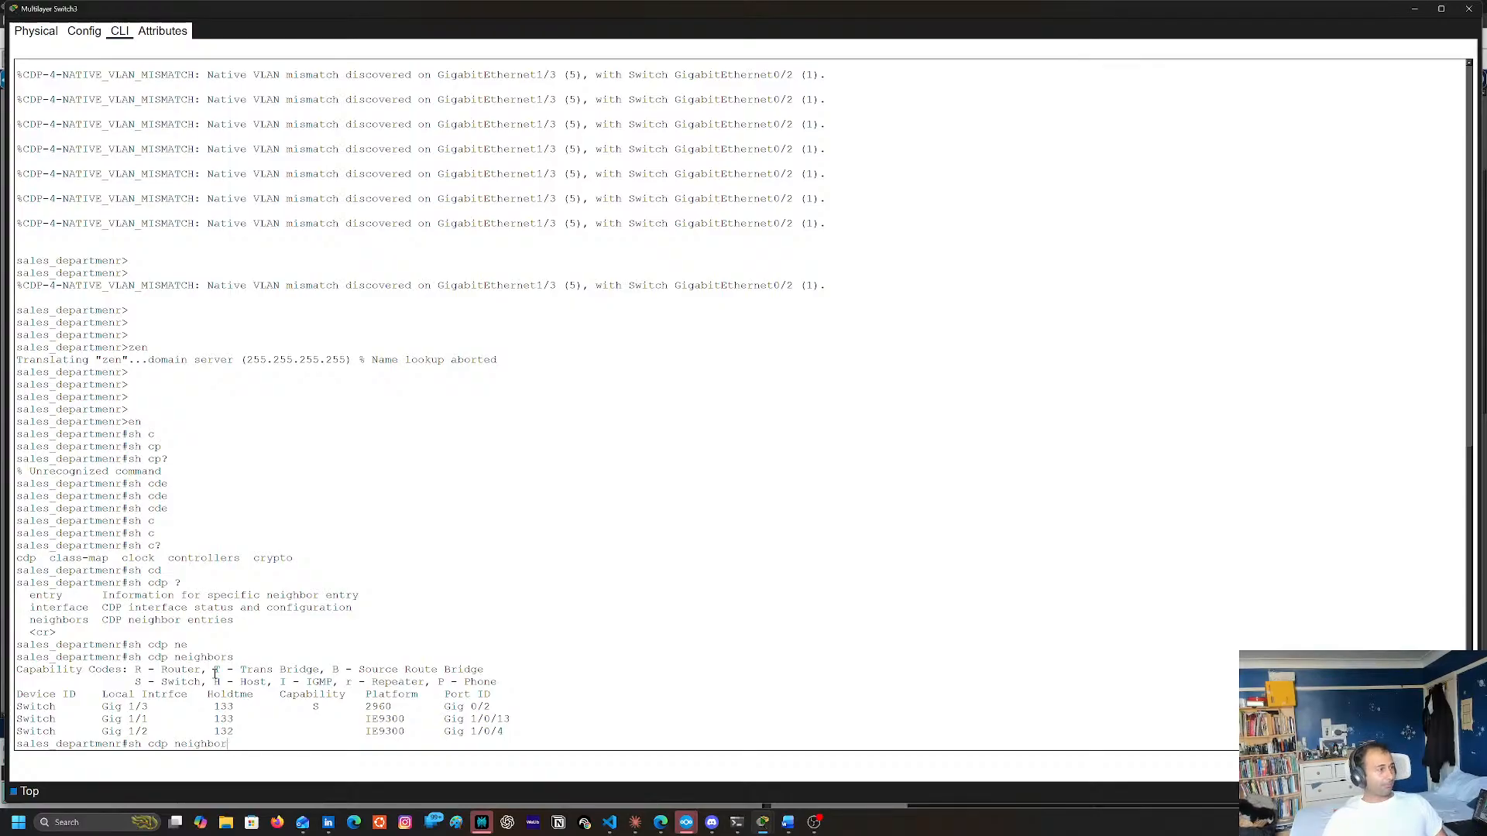
pyautogui.press('BackSpace')
pyautogui.press('BackSpace')
pyautogui.press('BackSpace')
pyautogui.press('BackSpace')
pyautogui.press('BackSpace')
pyautogui.press('BackSpace')
pyautogui.press('BackSpace')
pyautogui.write('en')
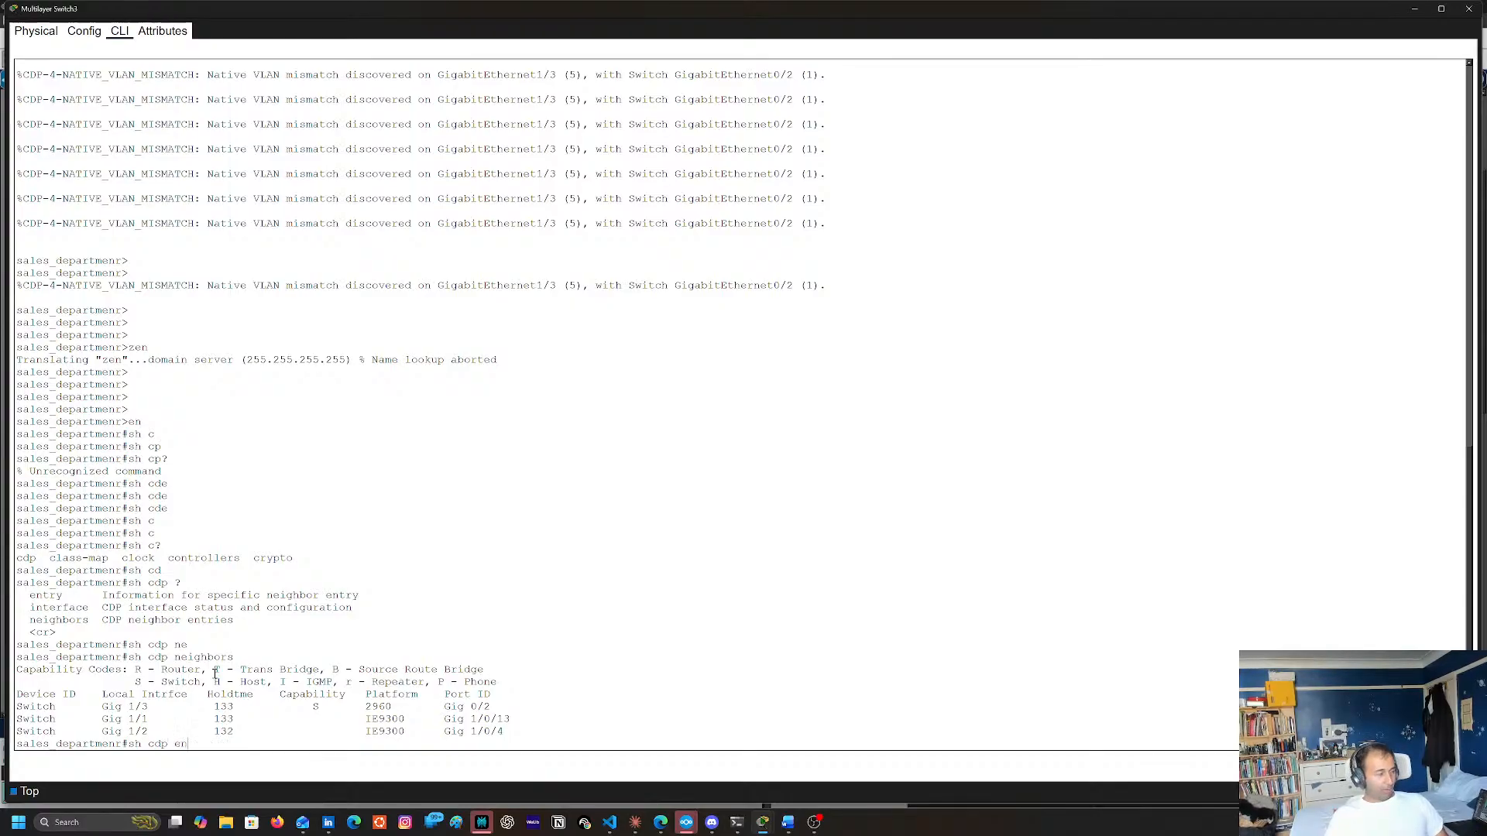
pyautogui.press('Tab')
pyautogui.press('Return')
pyautogui.press('Up')
pyautogui.write('?')
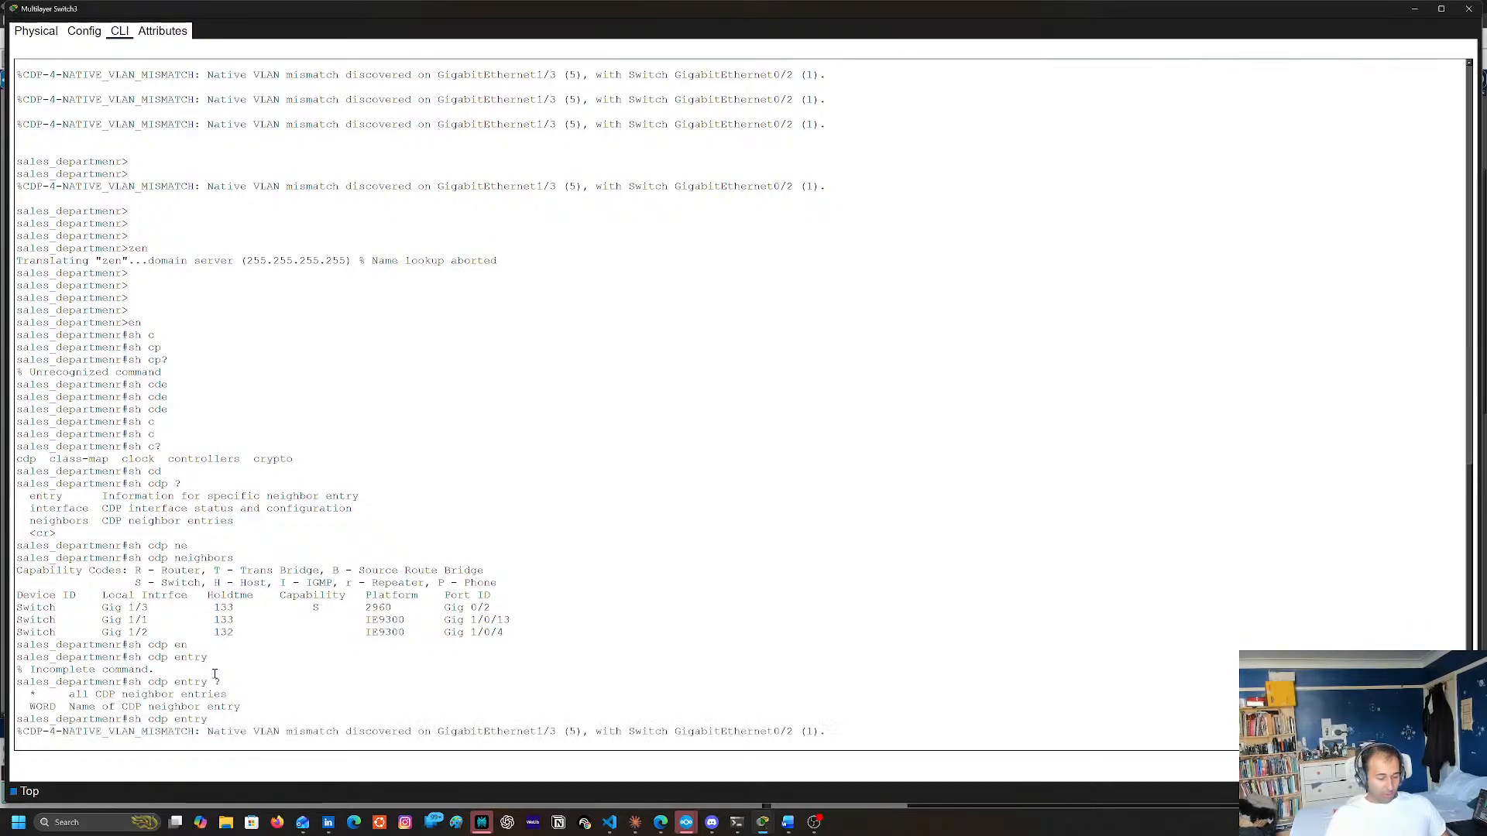
pyautogui.write('* #')
# Display the details of all CDP neighbor entries with sh cdp entry *, and close the switch window
pyautogui.press('Return')
pyautogui.press('Up')
pyautogui.press('BackSpace')
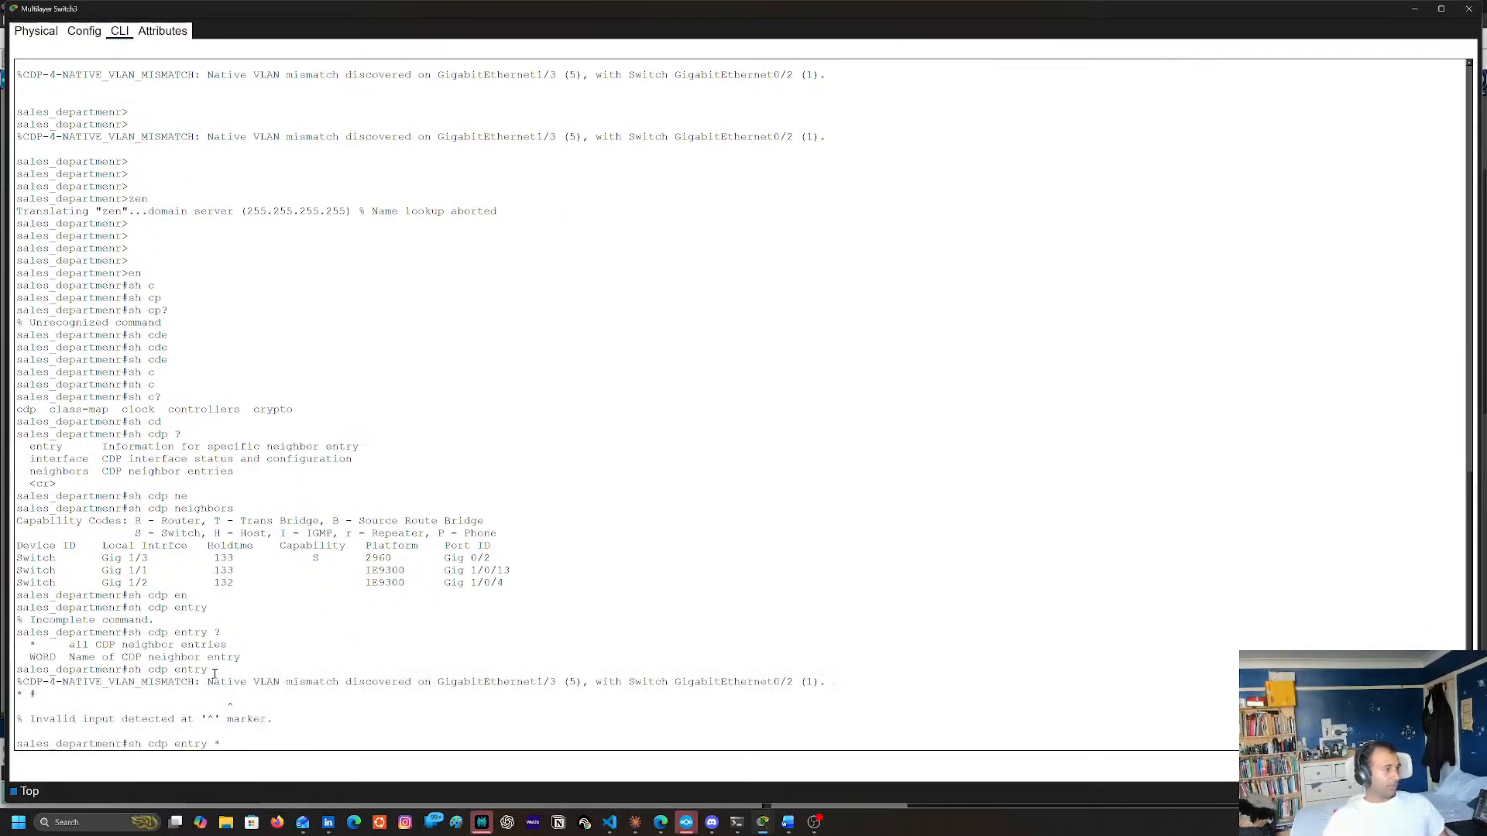
pyautogui.press('Return')
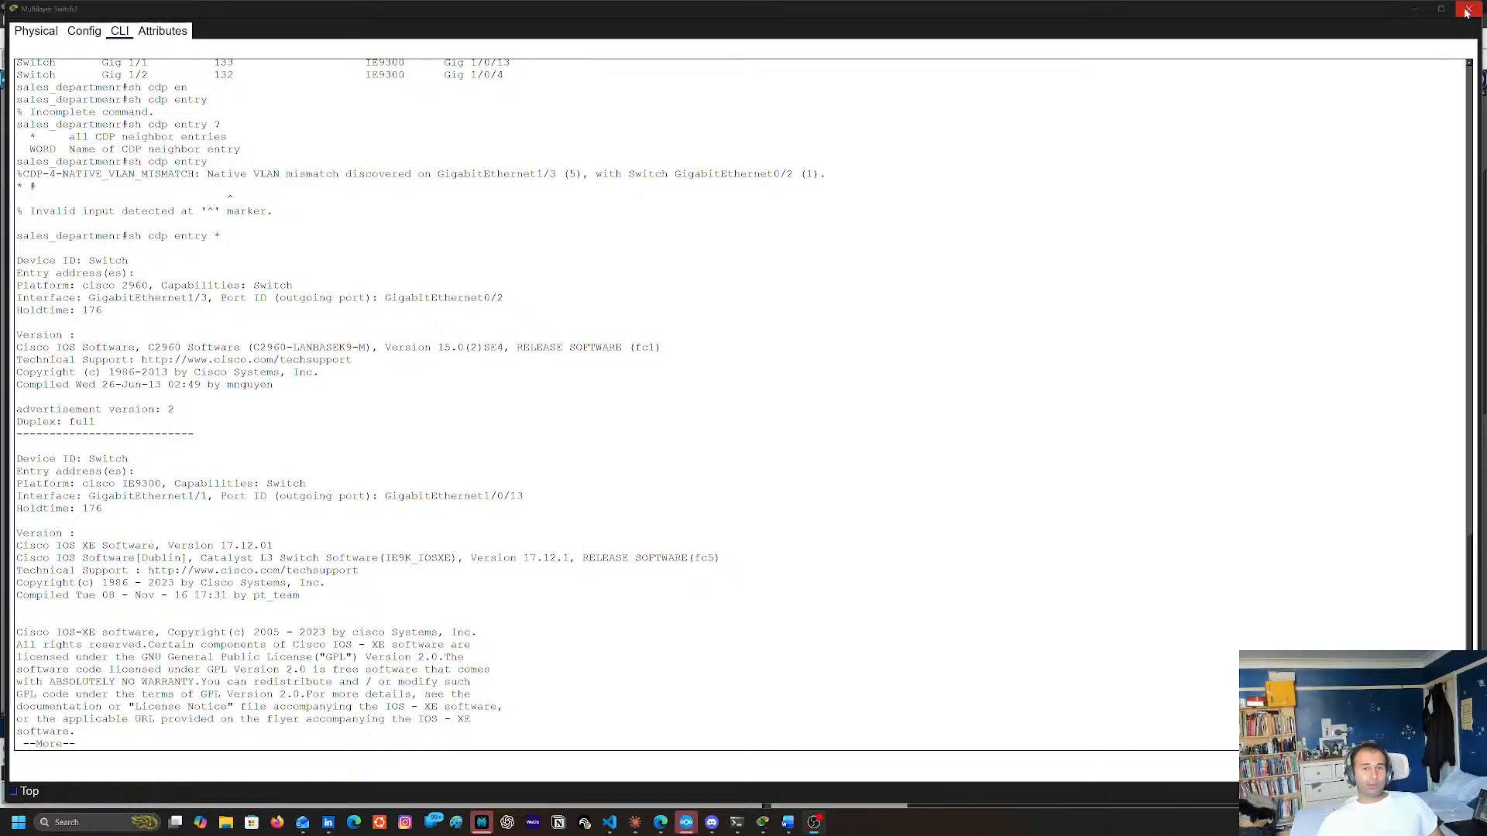
pyautogui.click(1466, 9)
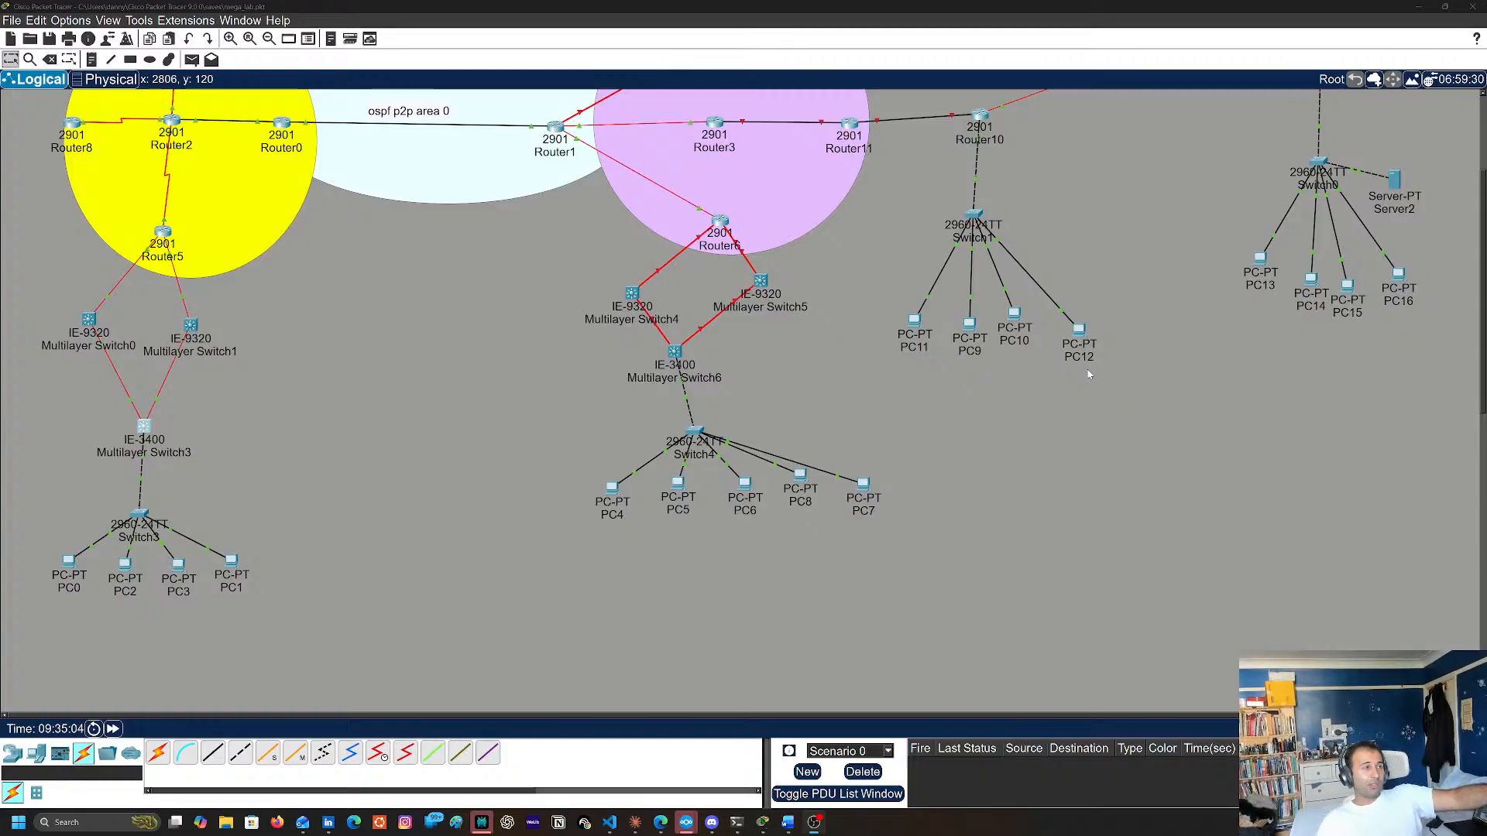
# Open the command line of Router13 and bring up its www_net console prompt
pyautogui.scroll(3, 806, 171)
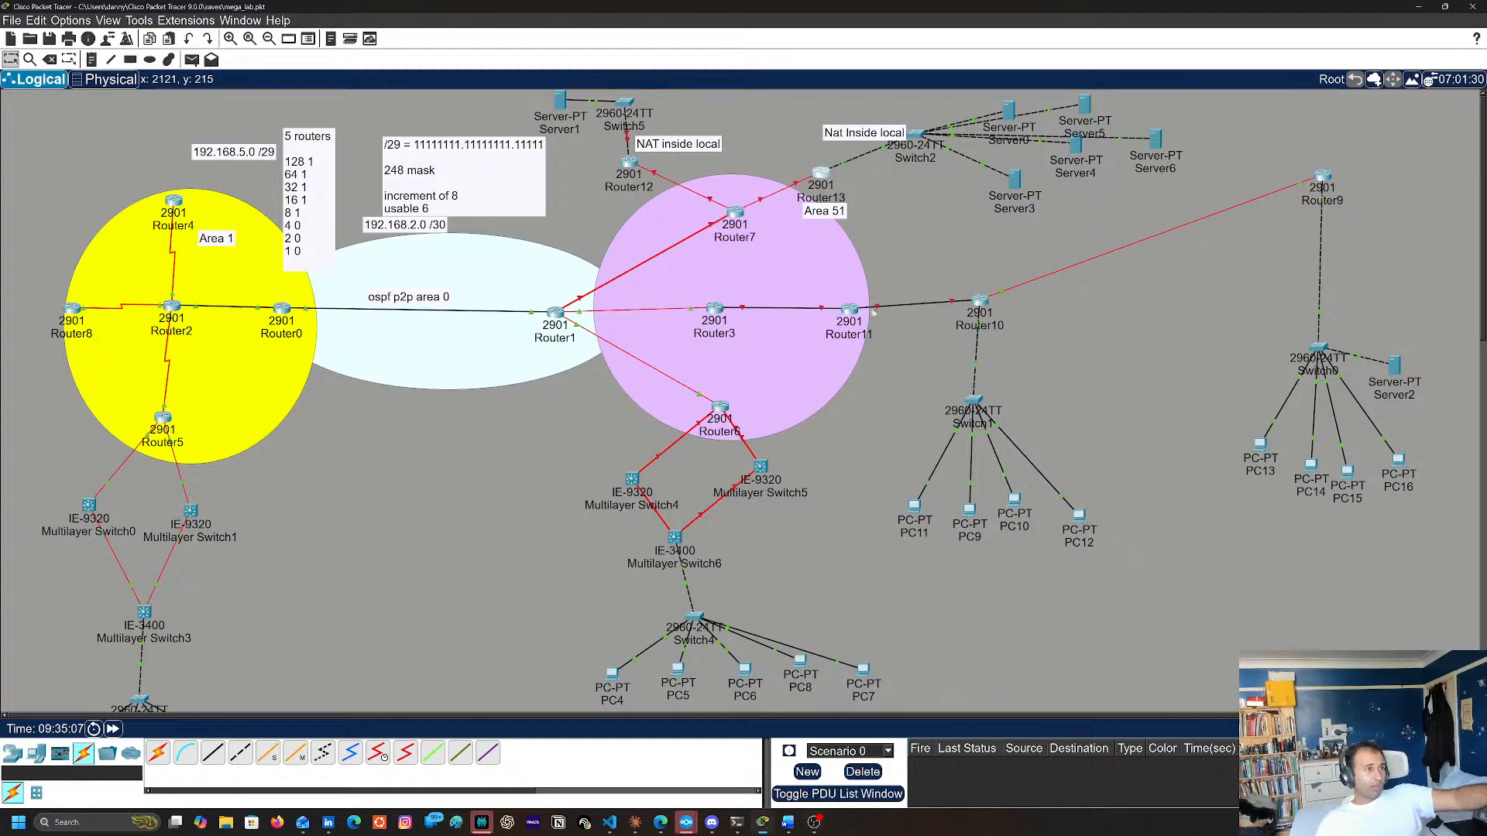
pyautogui.click(822, 176)
pyautogui.press('Return')
pyautogui.press('Return')
pyautogui.press('Return')
pyautogui.press('Return')
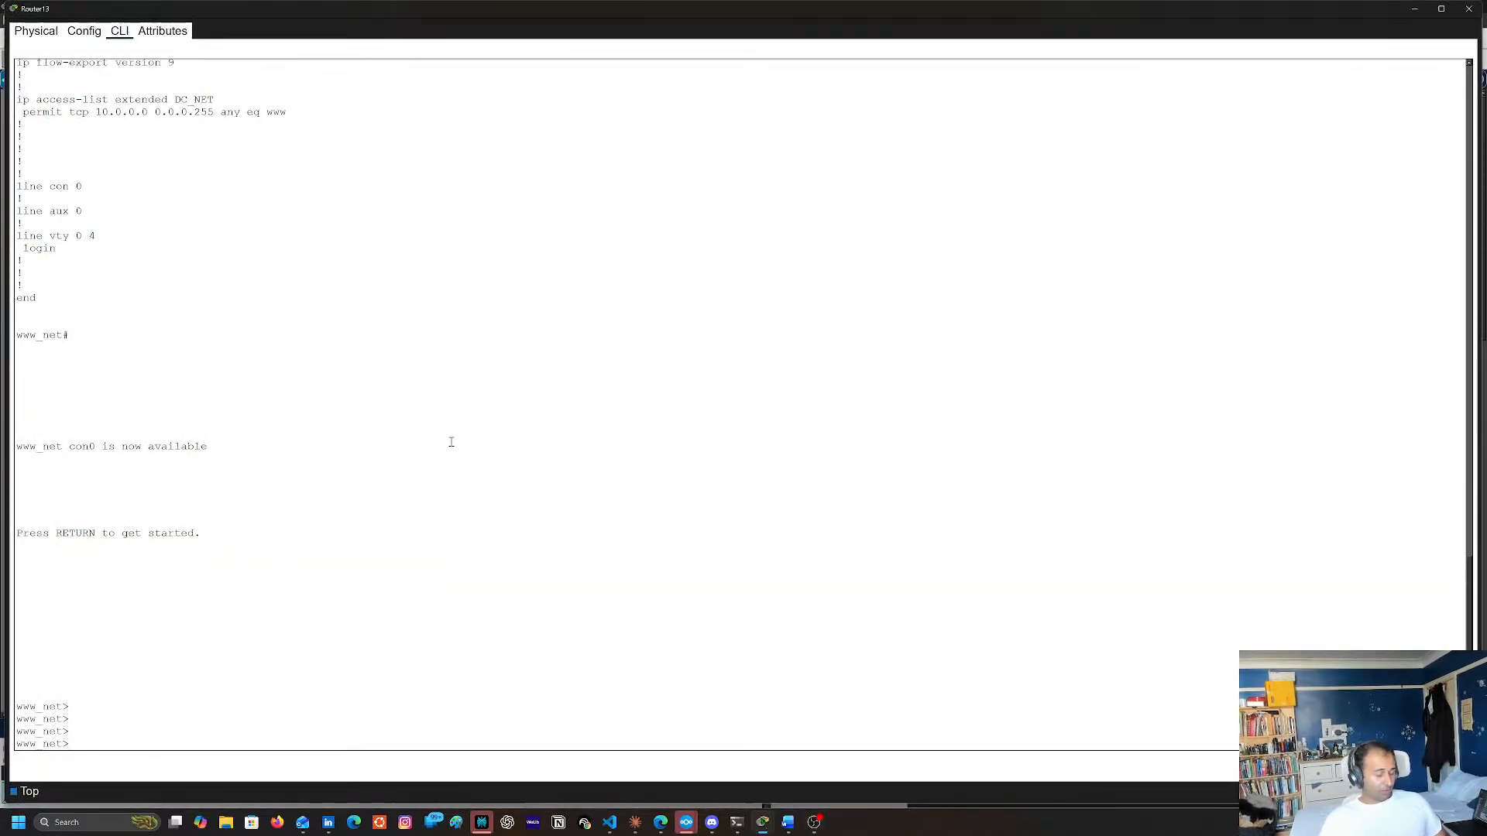
pyautogui.write('enm')
pyautogui.press('Return')
pyautogui.hotkey('ctrl', 'shift', '6')
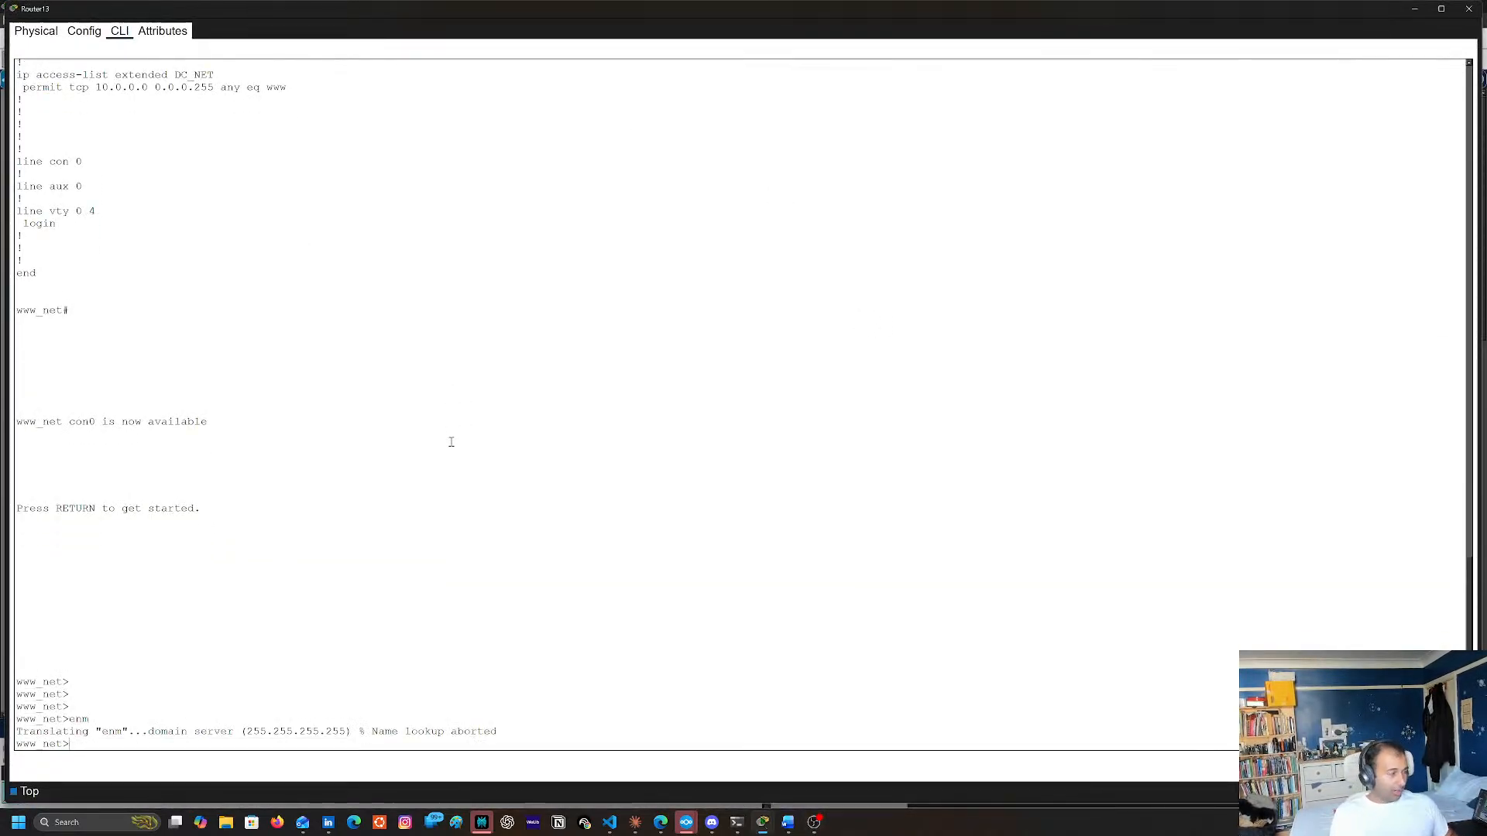
# Abort the domain lookup of the mistyped command and enter privileged EXEC mode with en
pyautogui.write('eb')
pyautogui.press('Return')
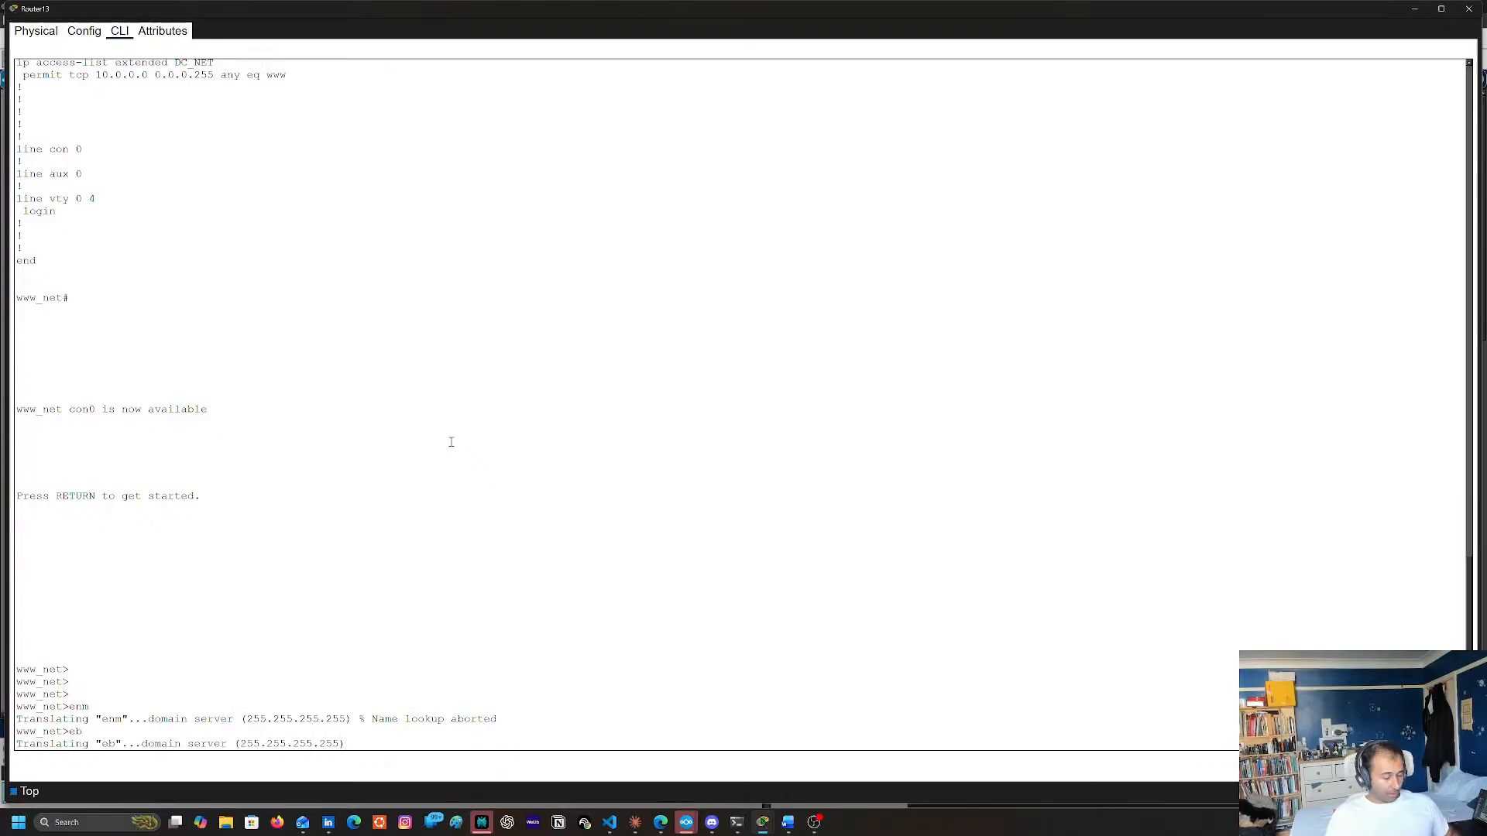
pyautogui.hotkey('ctrl', 'shift', '6')
pyautogui.write('en')
pyautogui.press('Return')
# Enter the router's global configuration mode with conf t
pyautogui.write('c o')
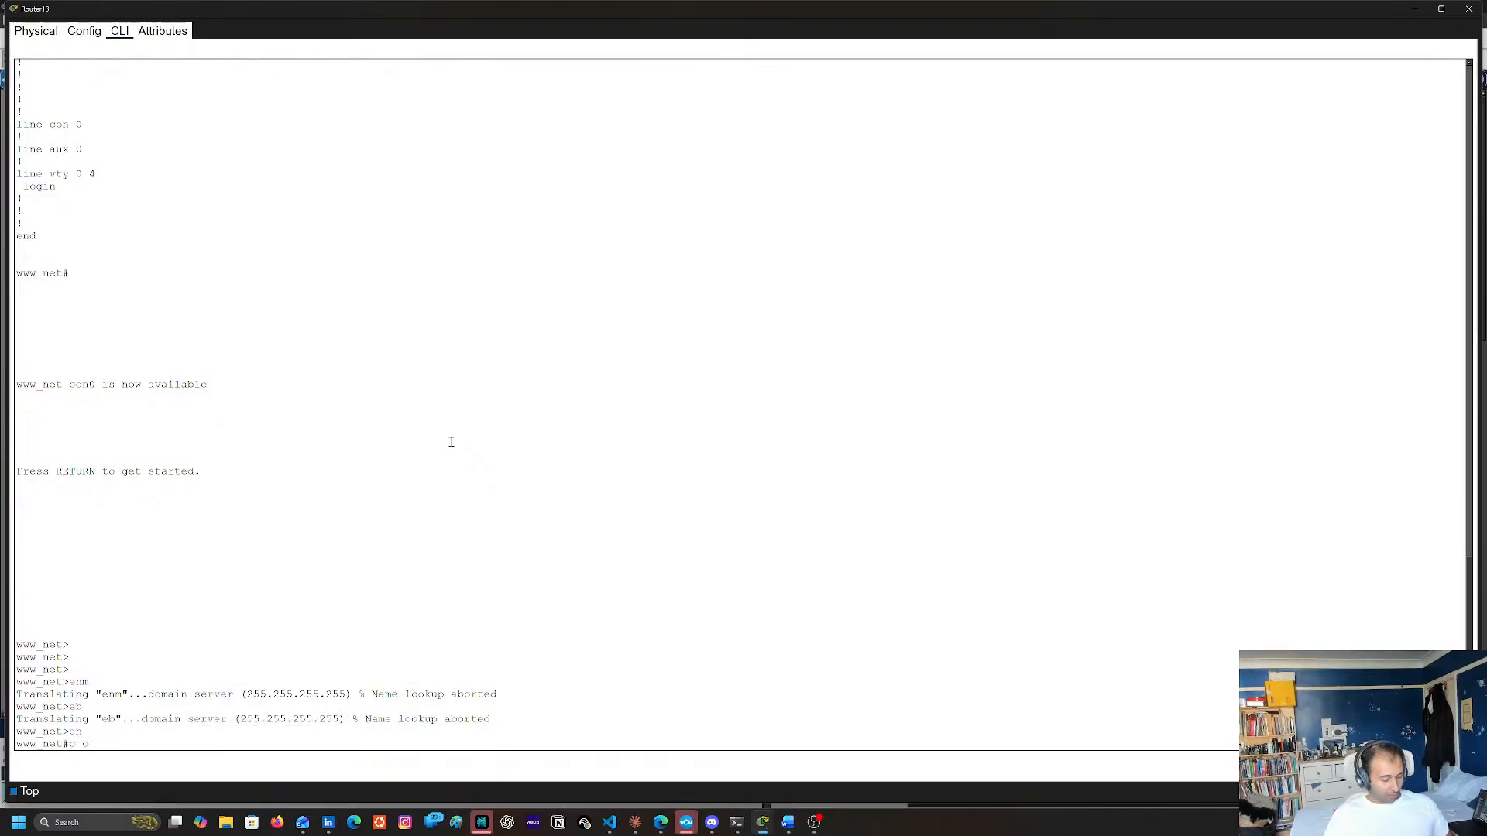
pyautogui.write('nf t')
pyautogui.press('Return')
pyautogui.write('con f t')
pyautogui.press('Return')
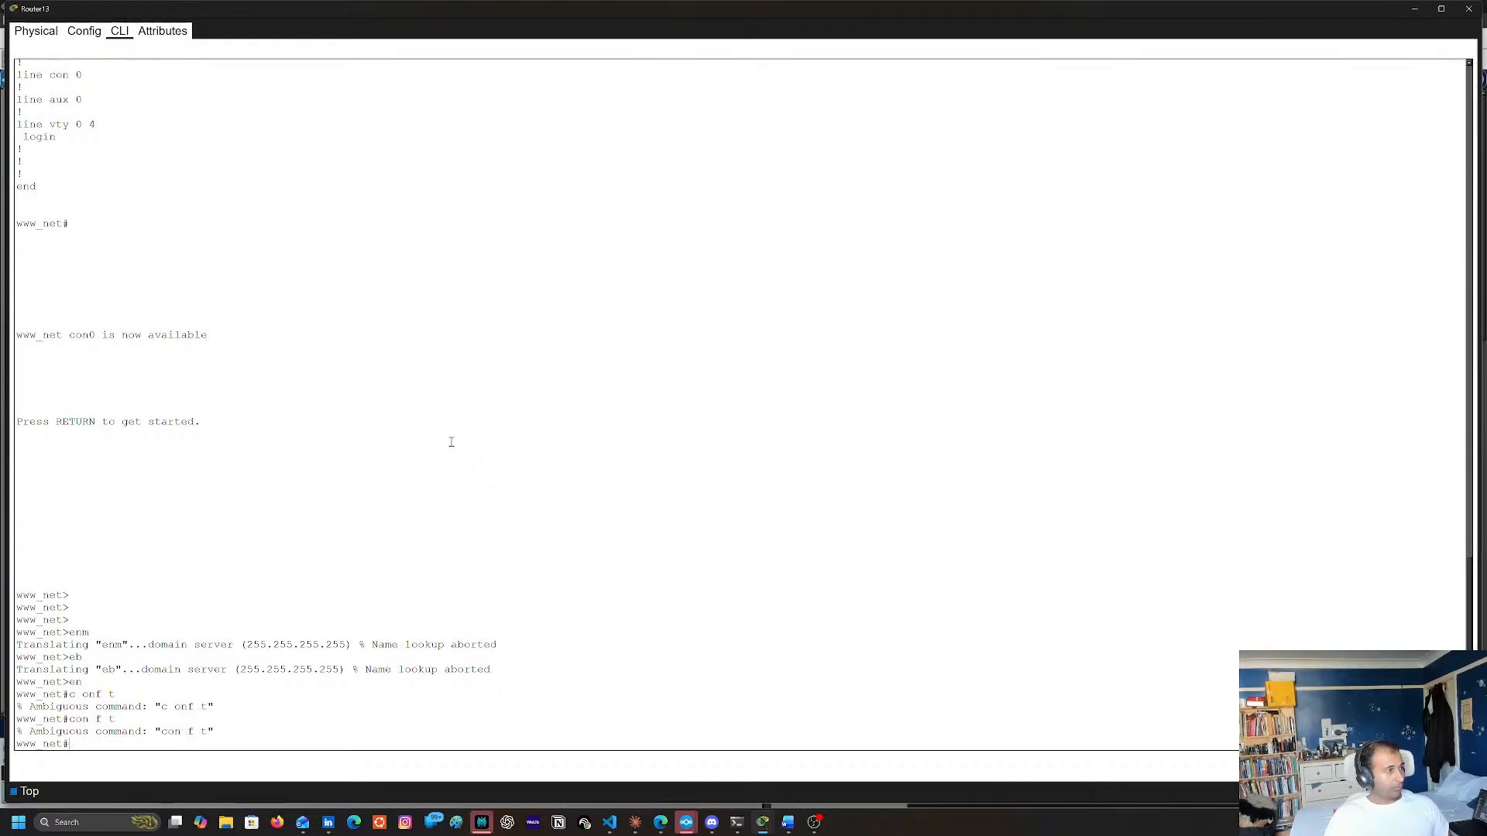
pyautogui.write('conf t')
pyautogui.press('Return')
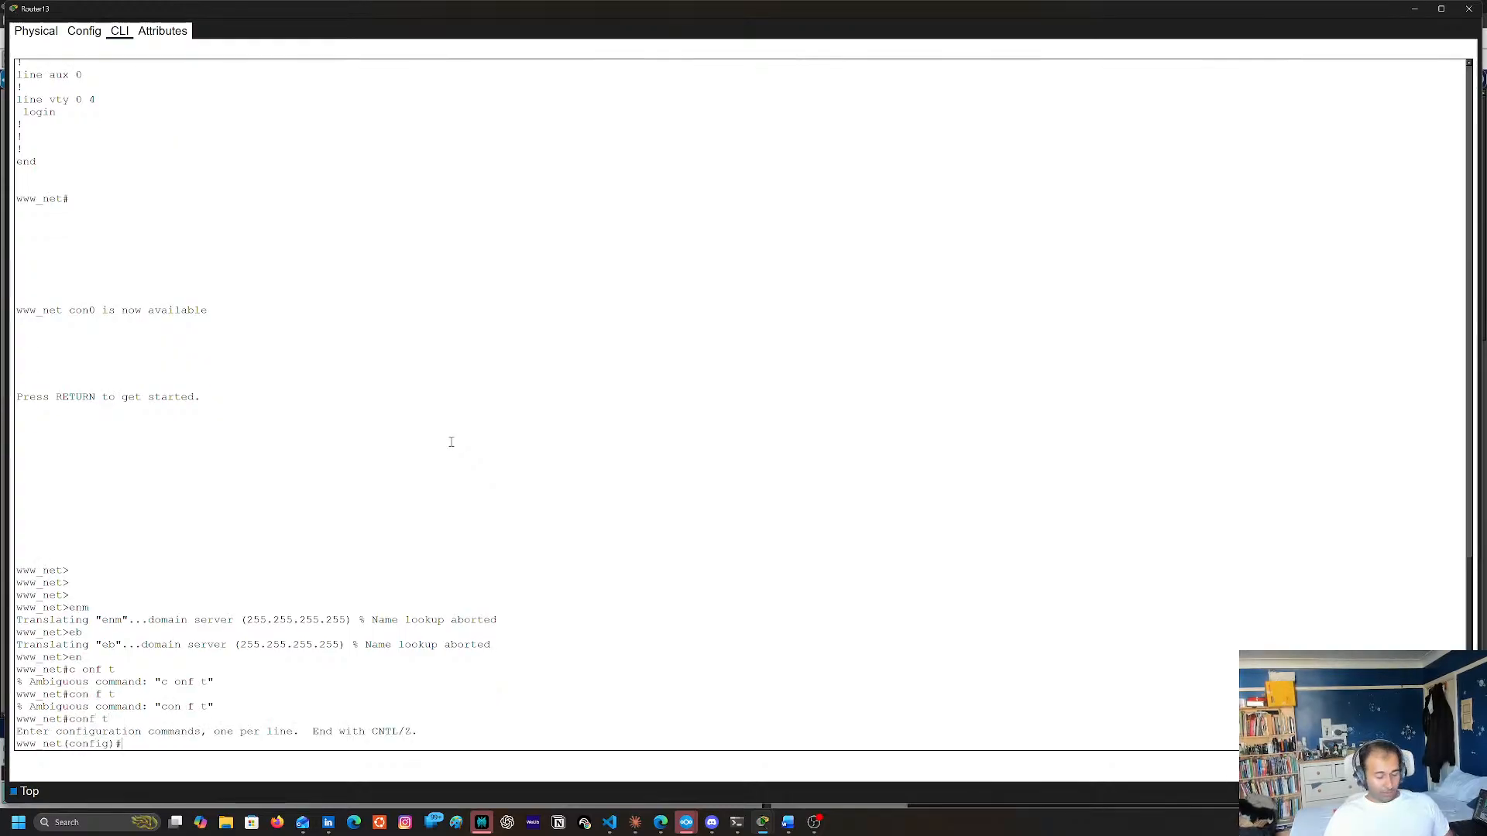
# Look up the keywords that the ip nat configuration command accepts
pyautogui.write('ip na')
pyautogui.press('Tab')
pyautogui.press('Tab')
pyautogui.press('Tab')
pyautogui.write('t')
pyautogui.press('Tab')
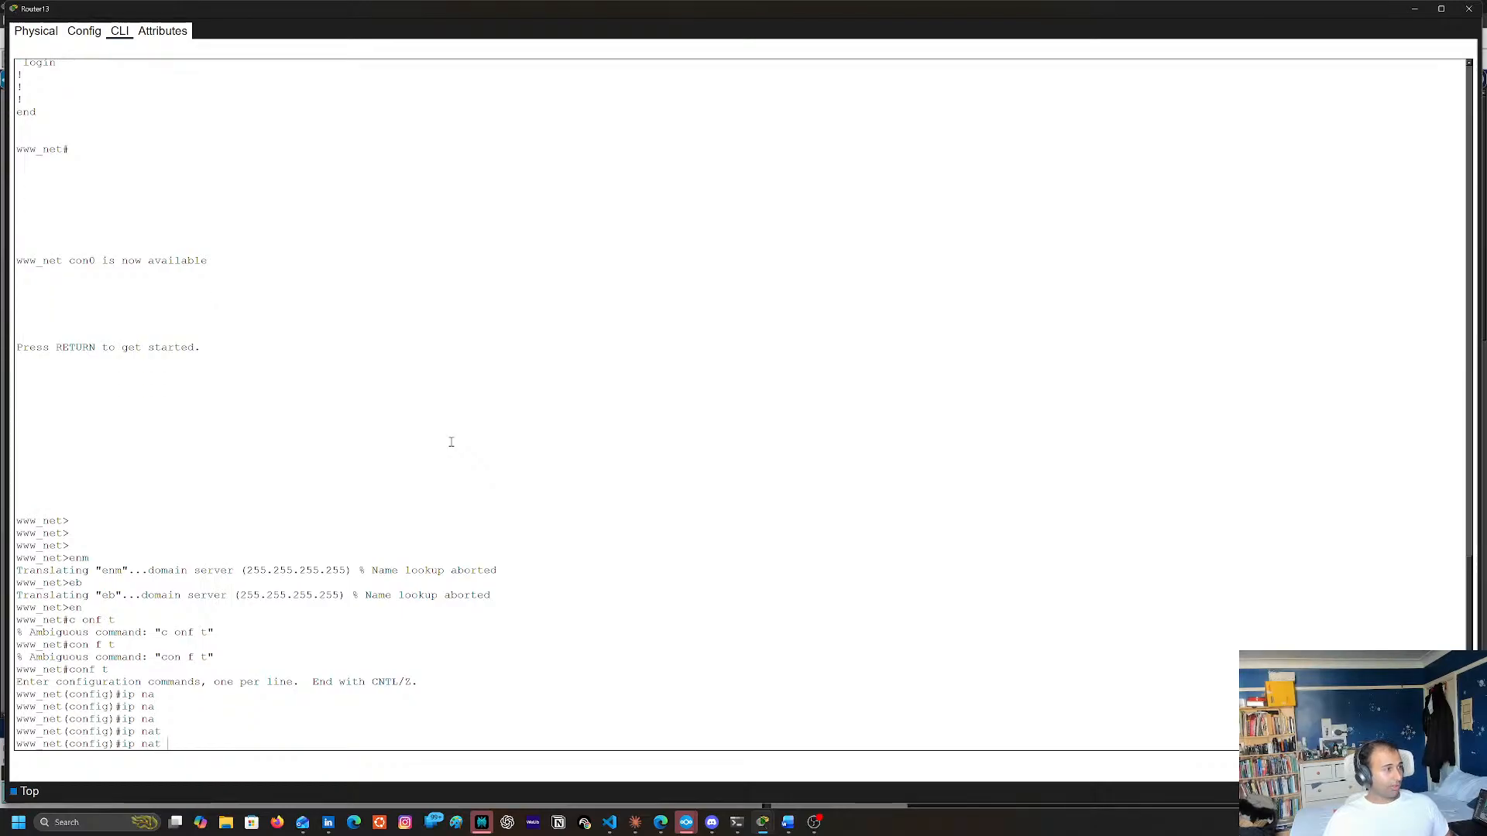
pyautogui.write('?')
pyautogui.write('inm')
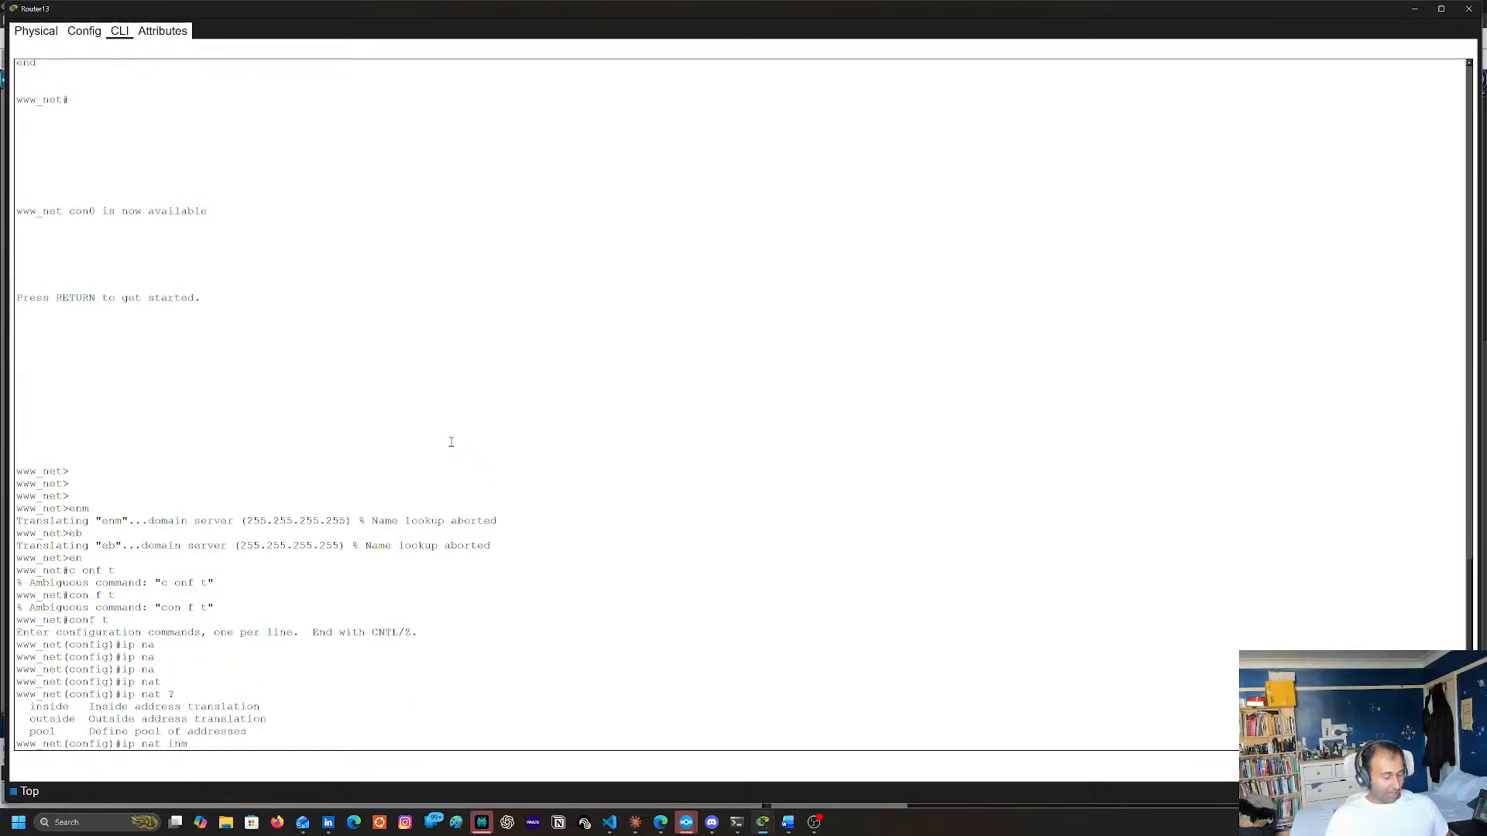
pyautogui.write('s')
# List the options of ip nat inside and ip nat inside source, and abandon the command without configuring anything
pyautogui.press('Tab')
pyautogui.write('?')
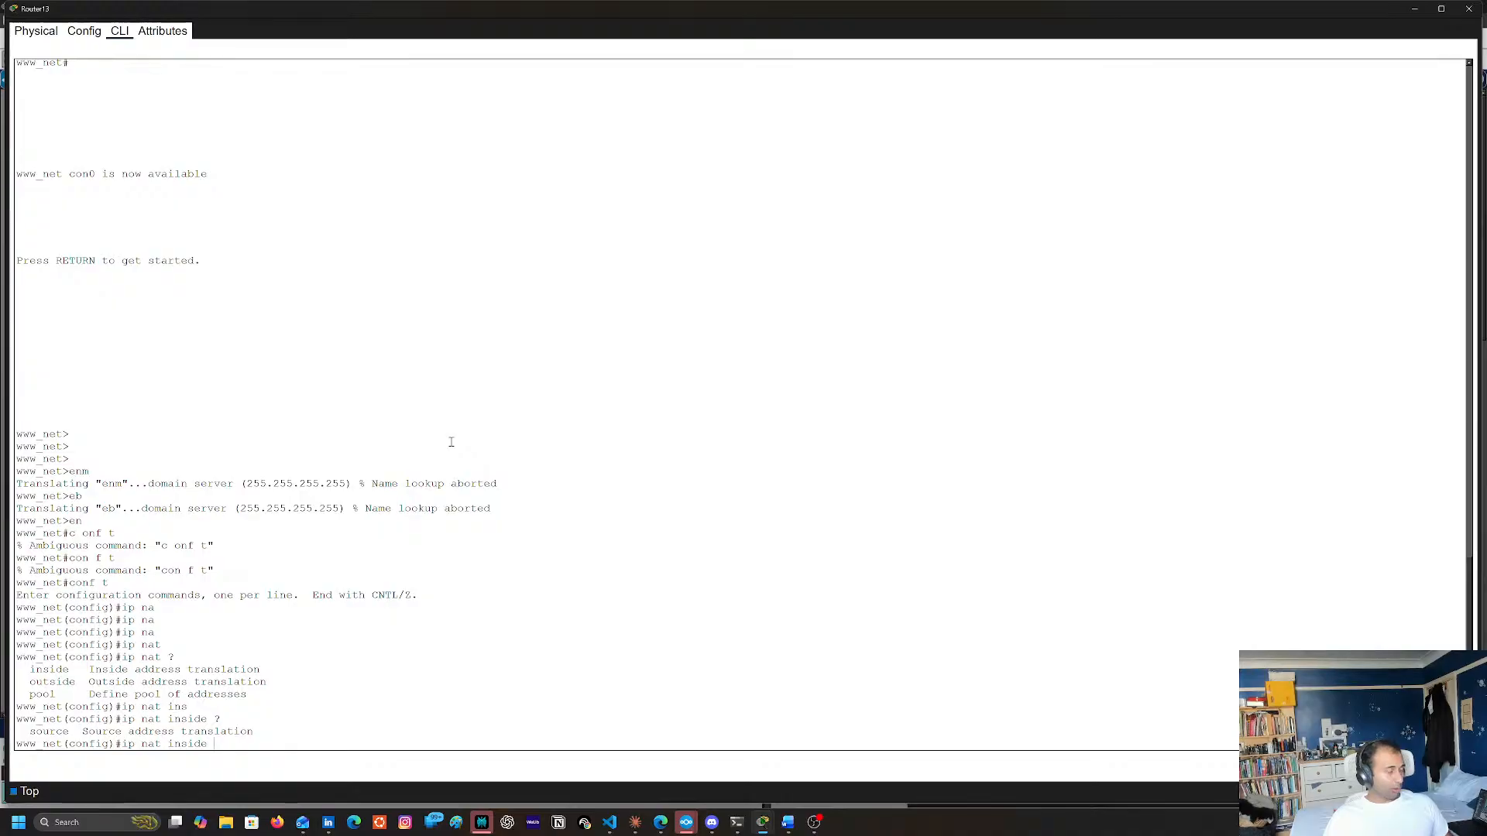
pyautogui.write('so')
pyautogui.press('Tab')
pyautogui.write('?')
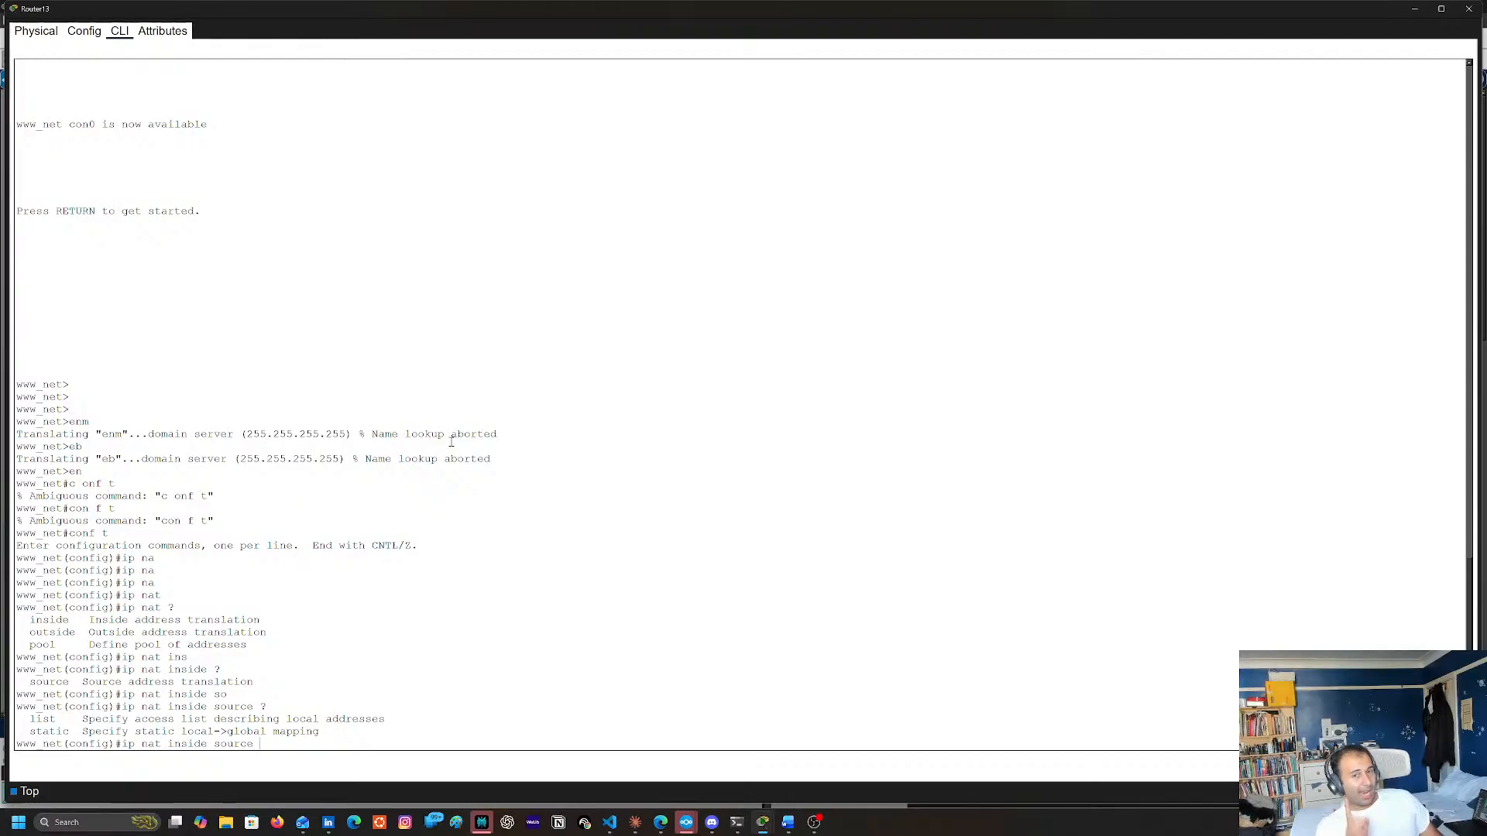
pyautogui.press('Home')
pyautogui.write('#')
pyautogui.press('Return')
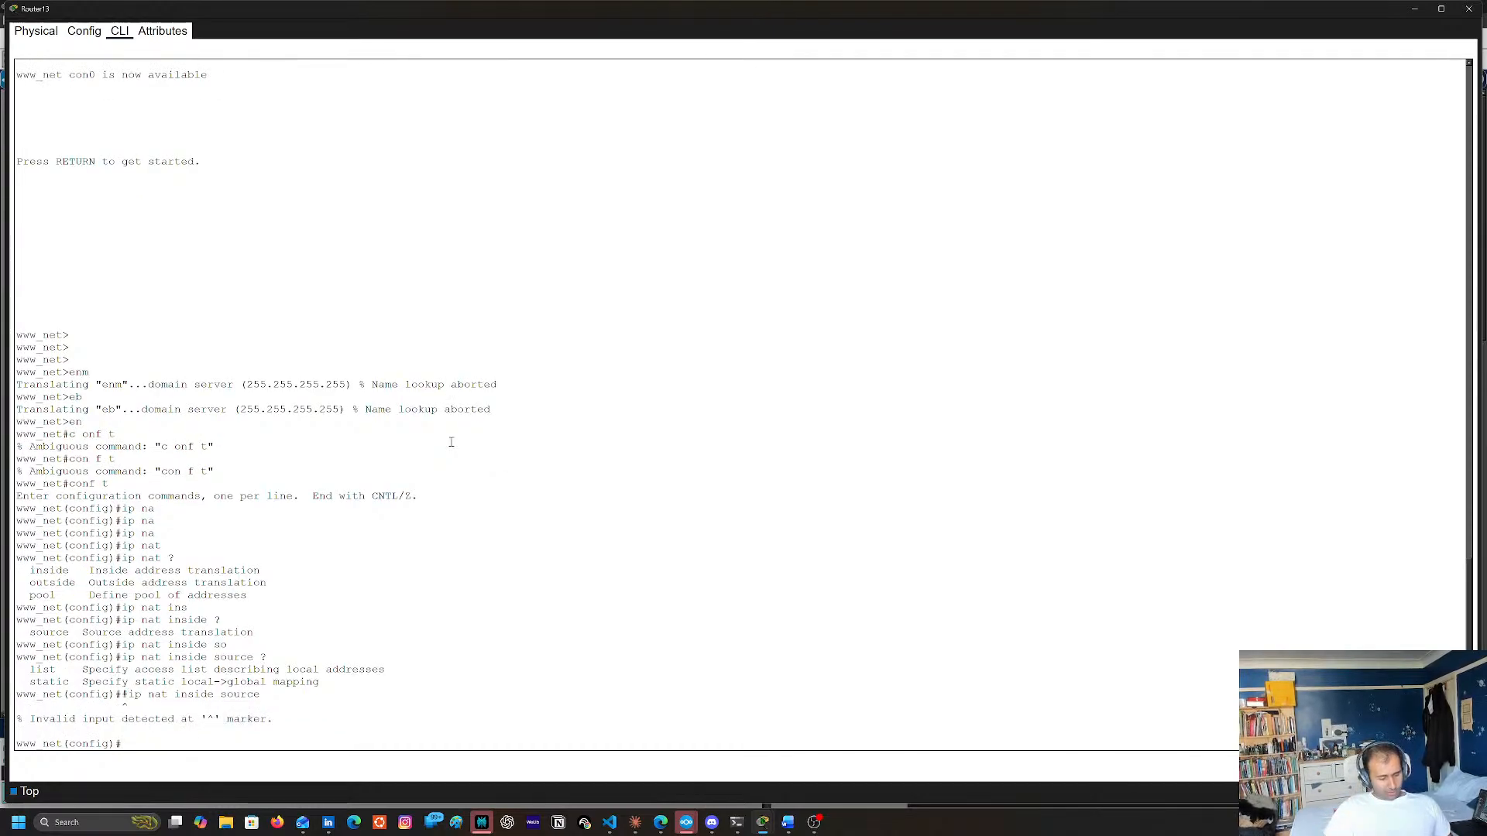
# Display the router's complete running configuration with do sh run
pyautogui.write('do sh er')
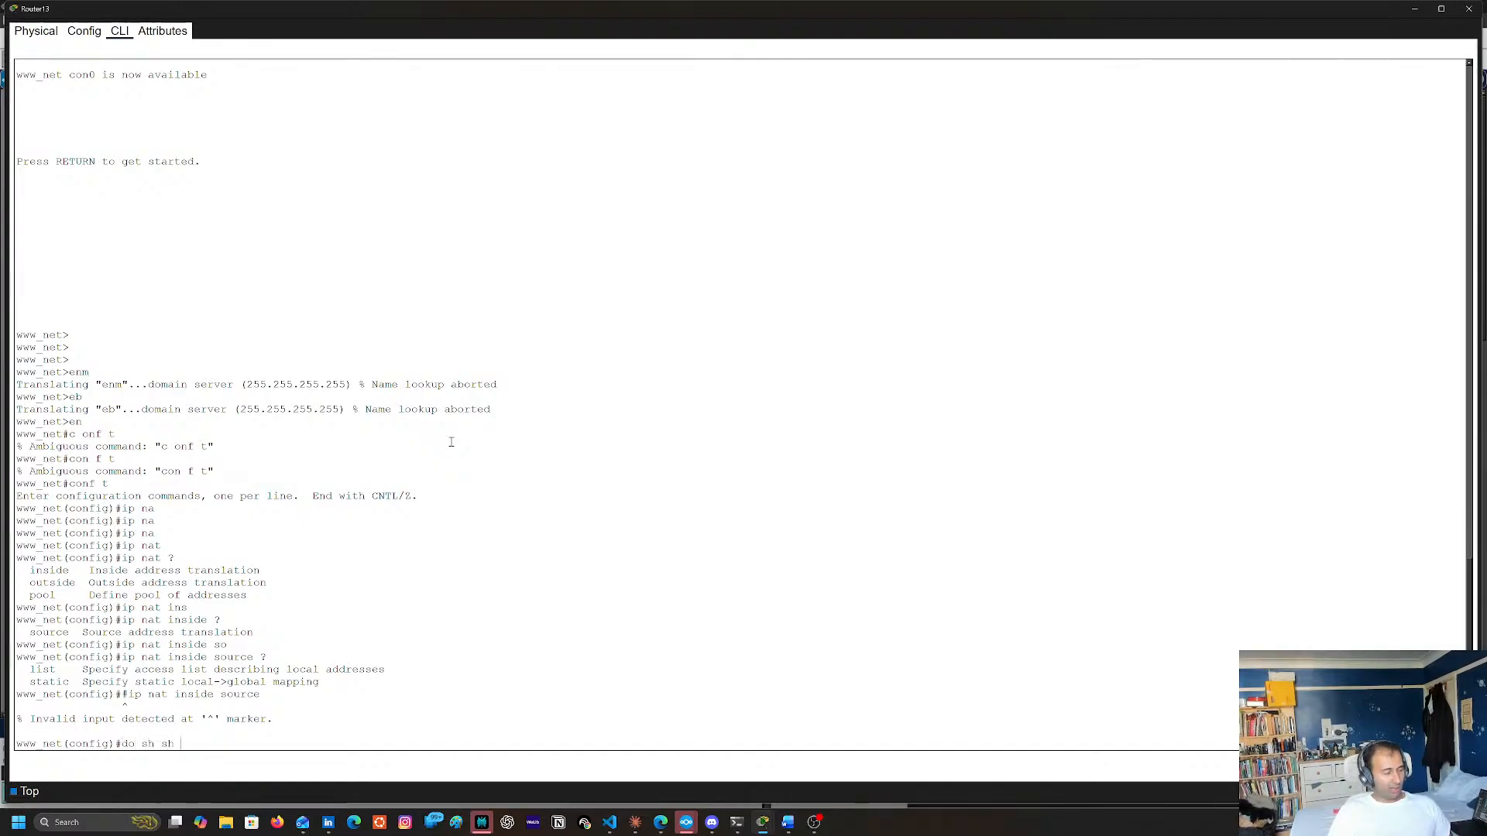
pyautogui.write(' run')
pyautogui.press('Return')
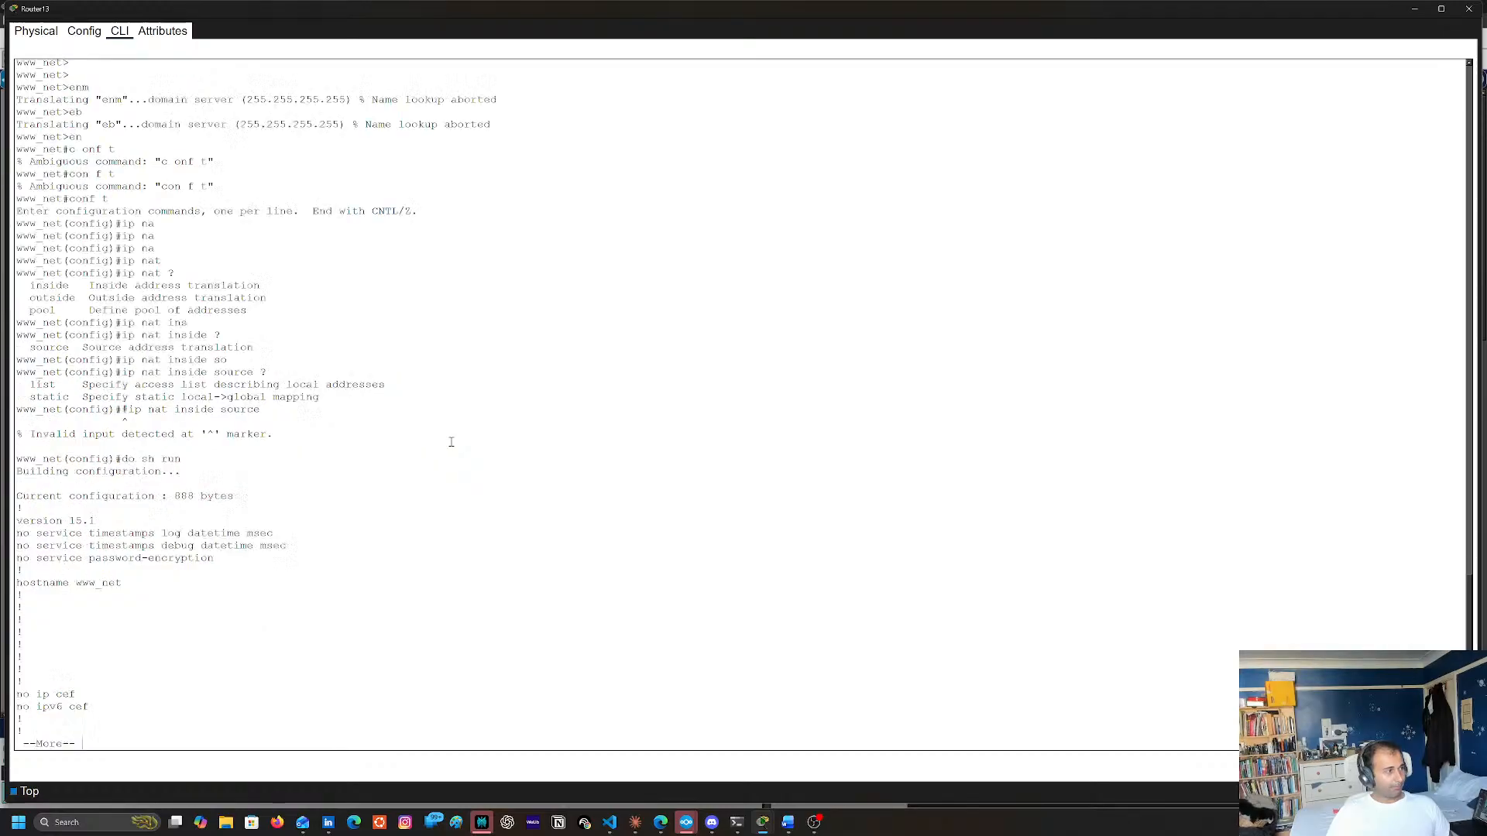
pyautogui.press('space')
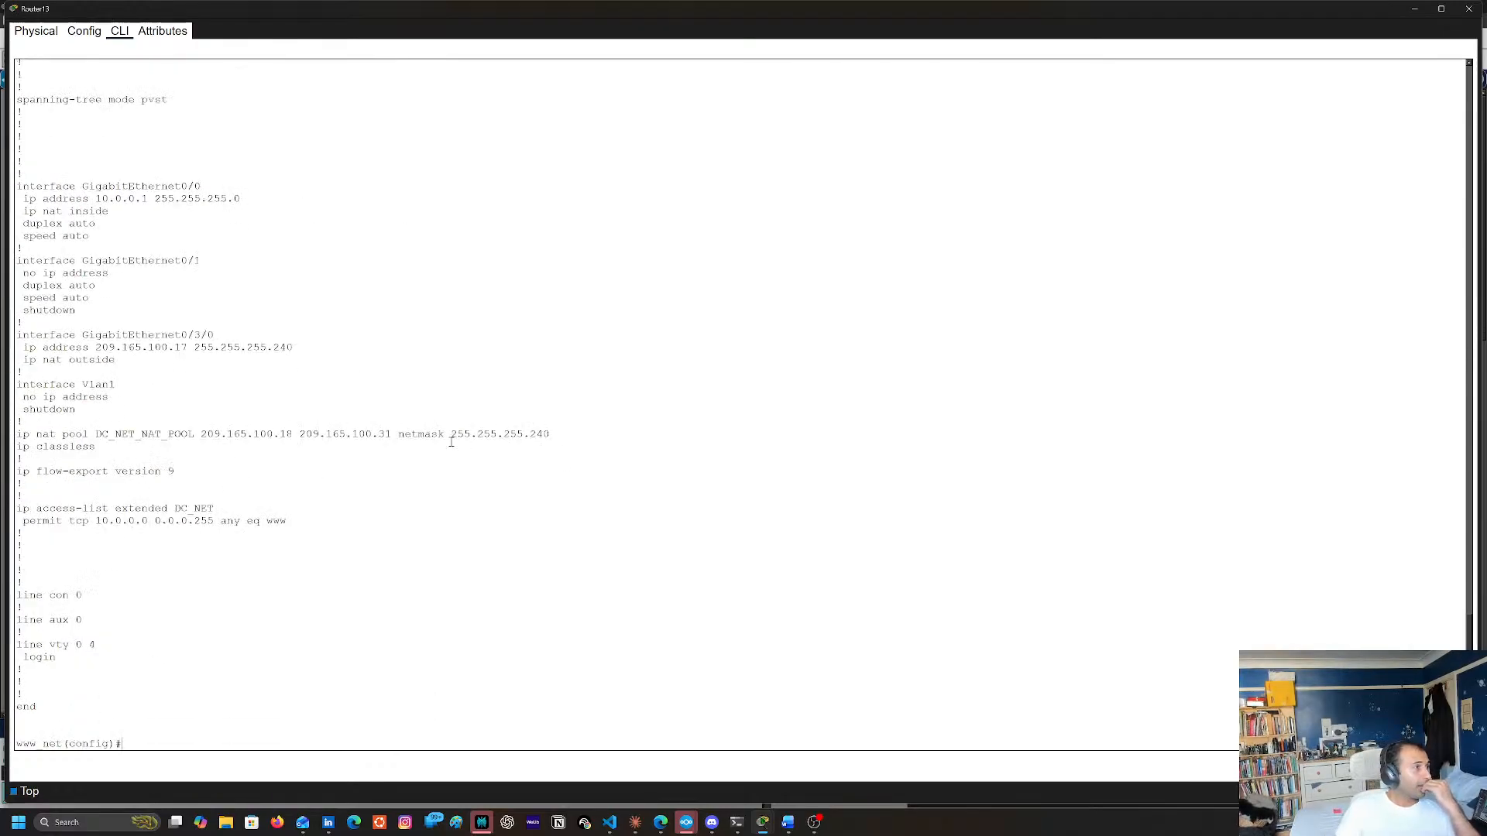
# Examine the DC_NET_NAT_POOL definition, the DC_NET access list with its permit rule, and the interface settings in the running configuration
pyautogui.doubleClick(134, 439)
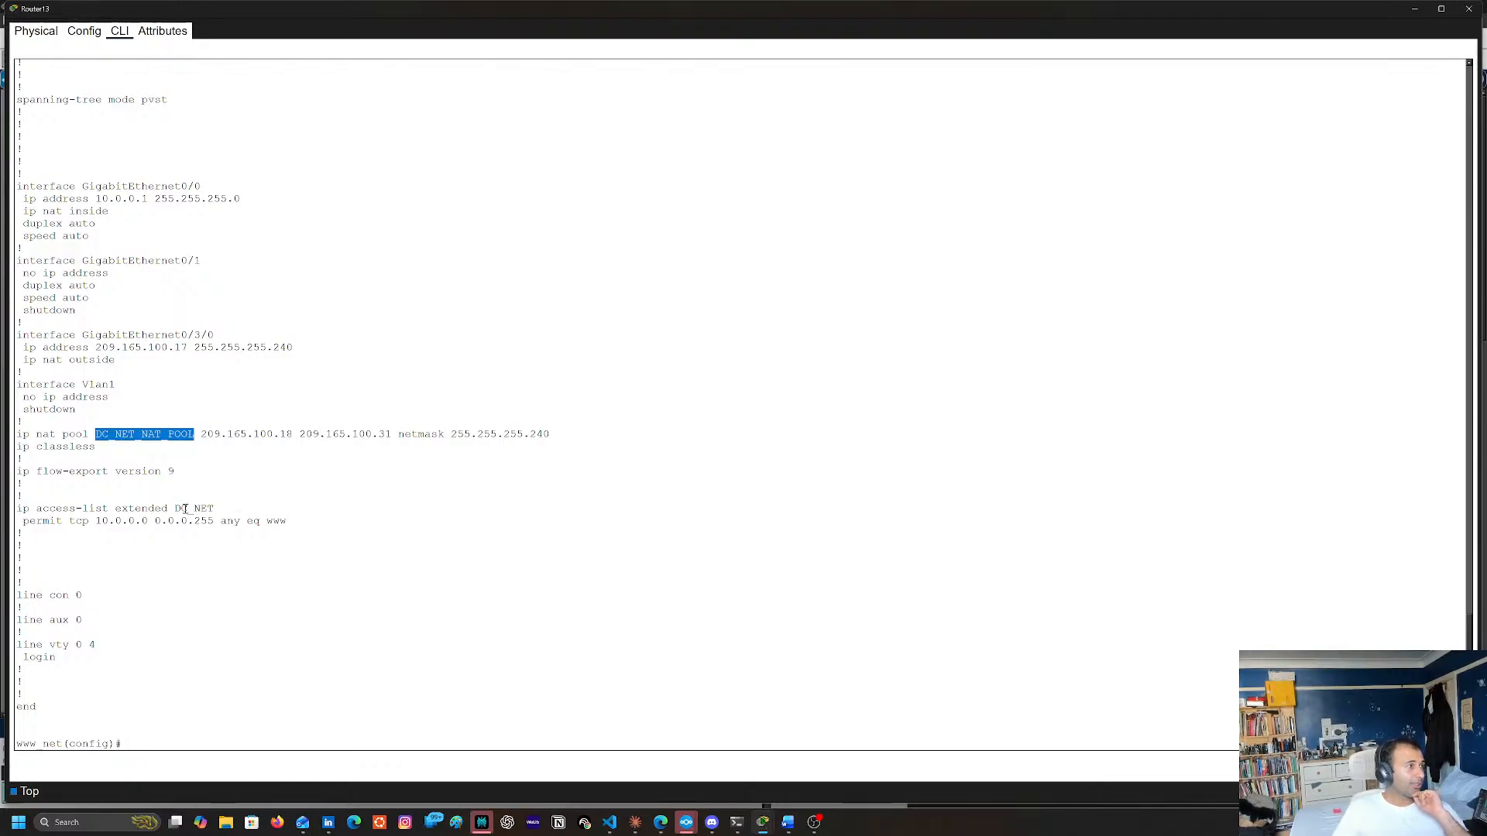
pyautogui.moveTo(2, 509); pyautogui.dragTo(219, 511)
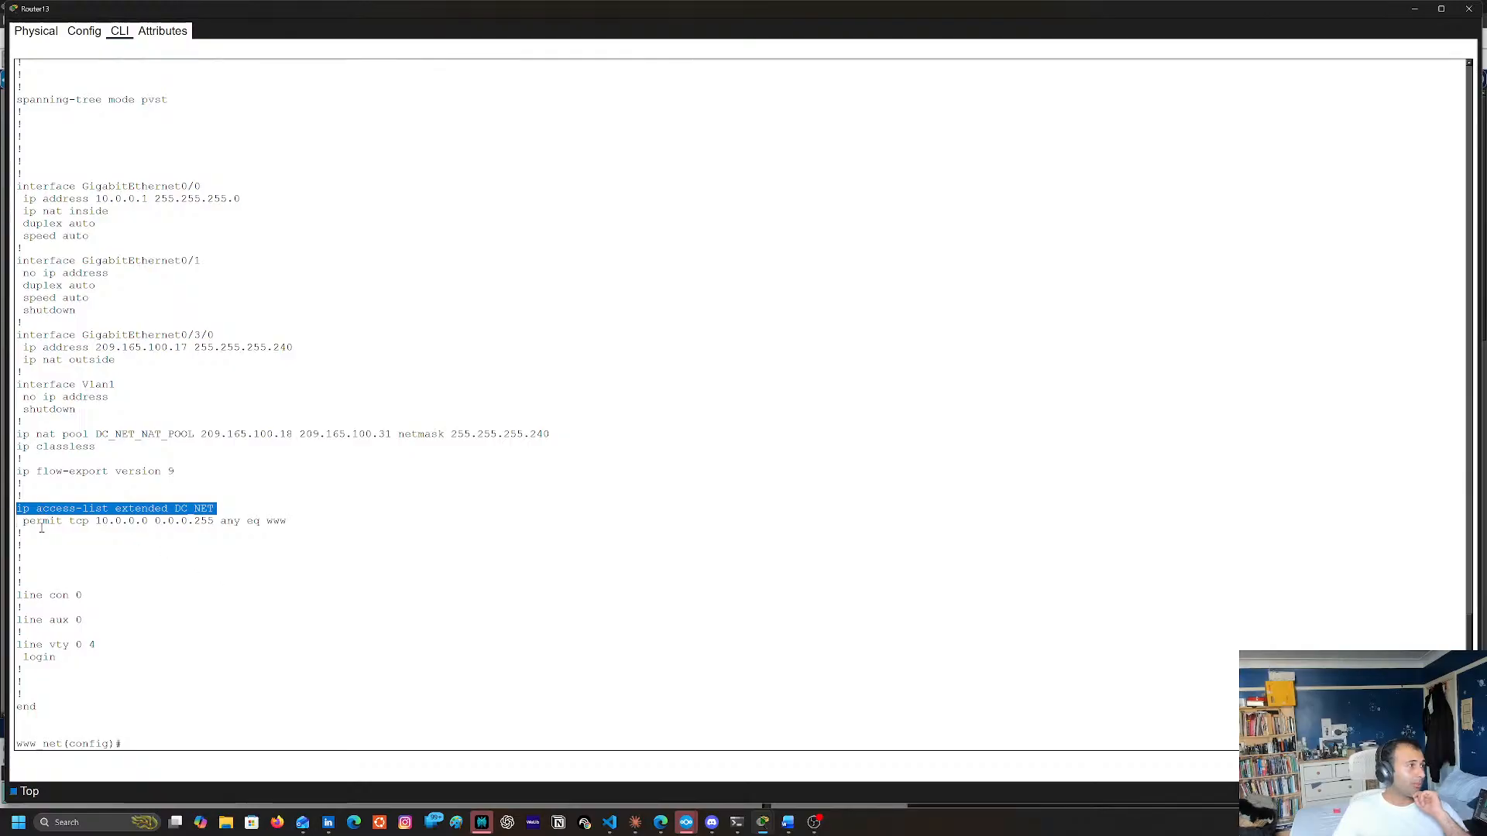
pyautogui.moveTo(28, 521); pyautogui.dragTo(310, 527)
pyautogui.doubleClick(301, 523)
pyautogui.click(294, 528)
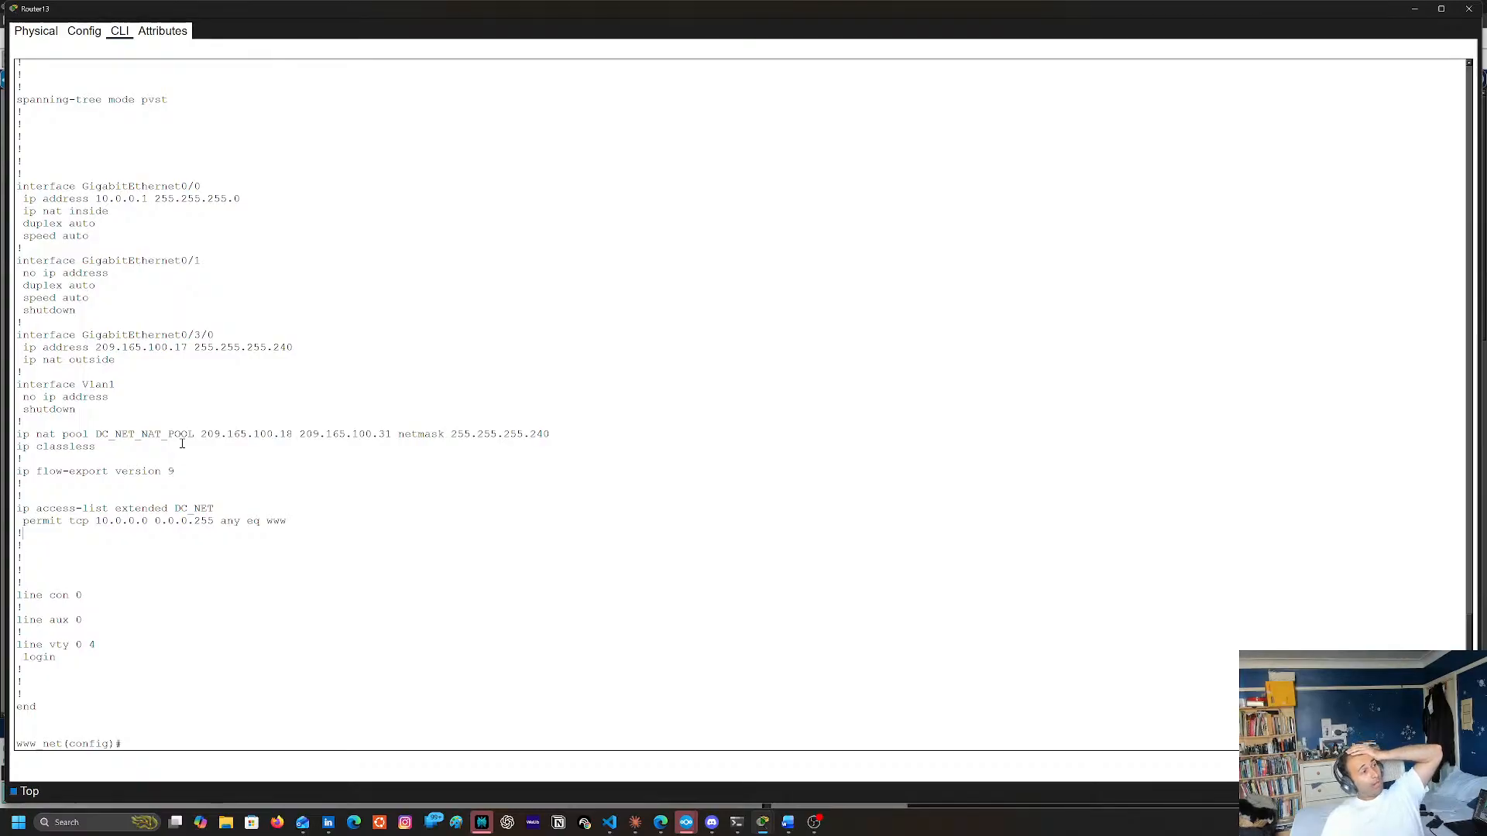
pyautogui.scroll(3, 186, 446)
pyautogui.scroll(3, 214, 465)
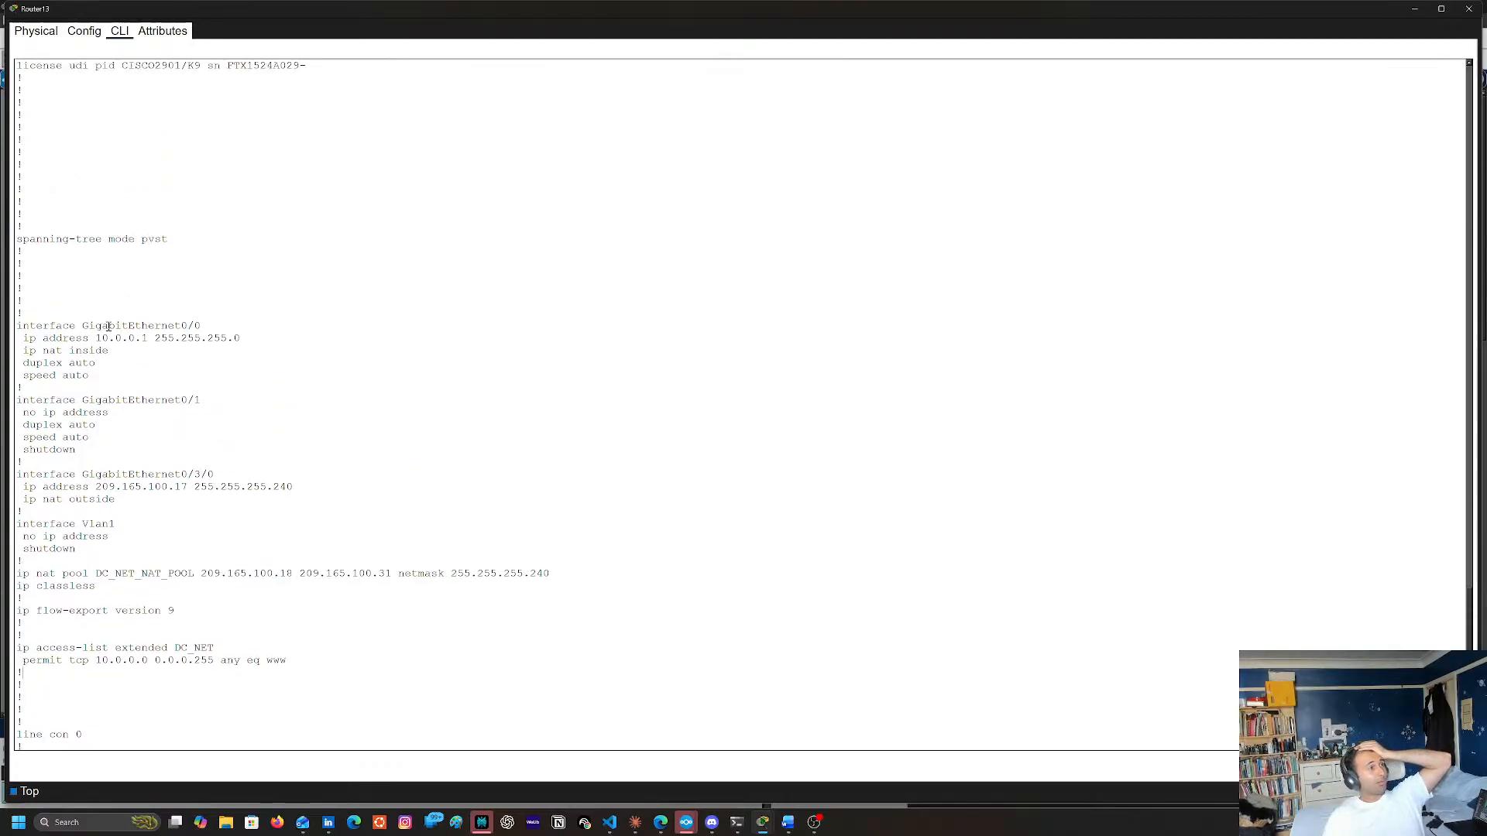
pyautogui.scroll(1, 129, 393)
pyautogui.scroll(7, 128, 393)
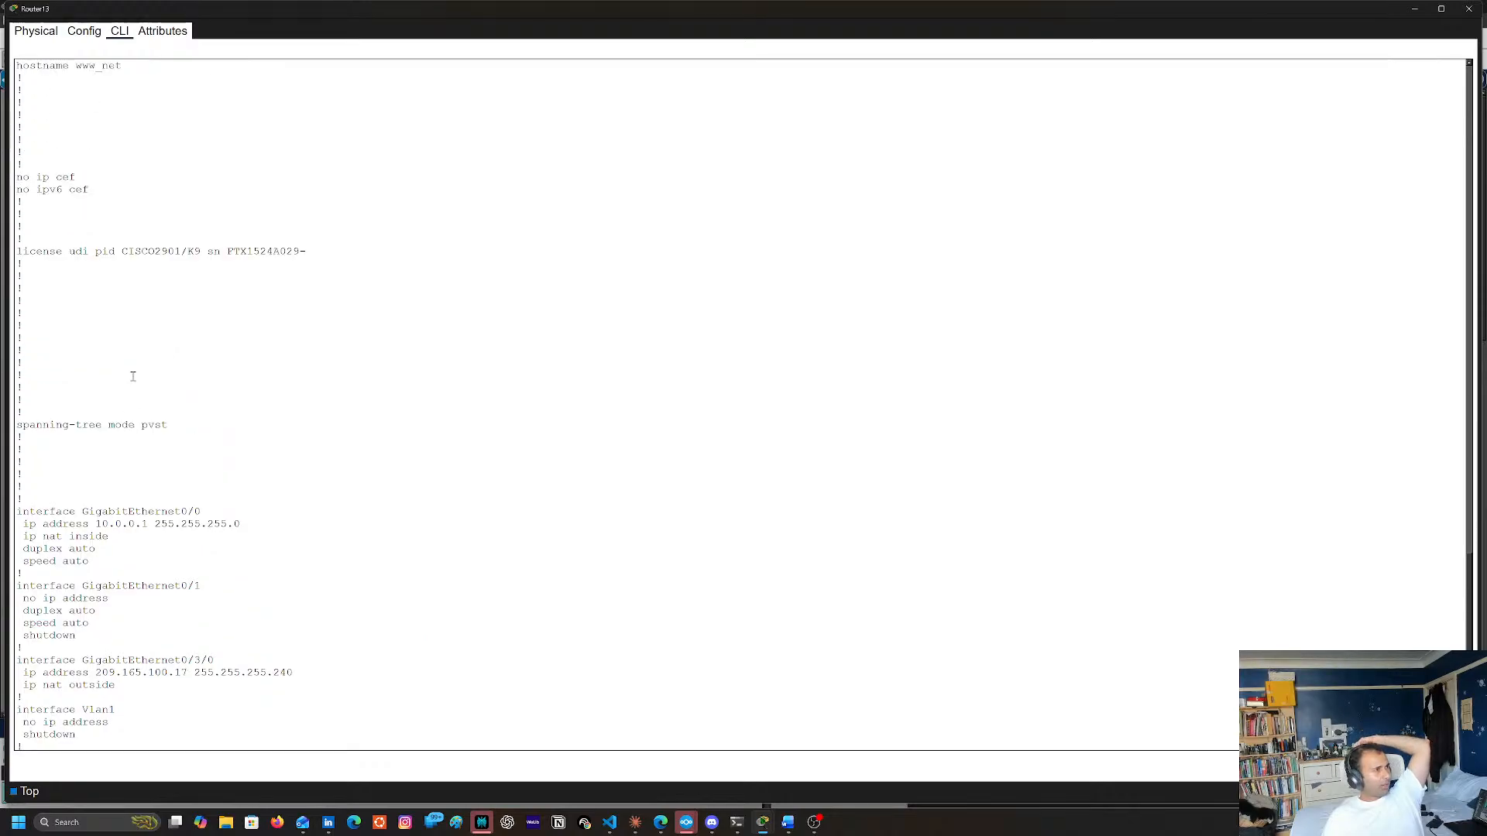
pyautogui.scroll(-14, 133, 376)
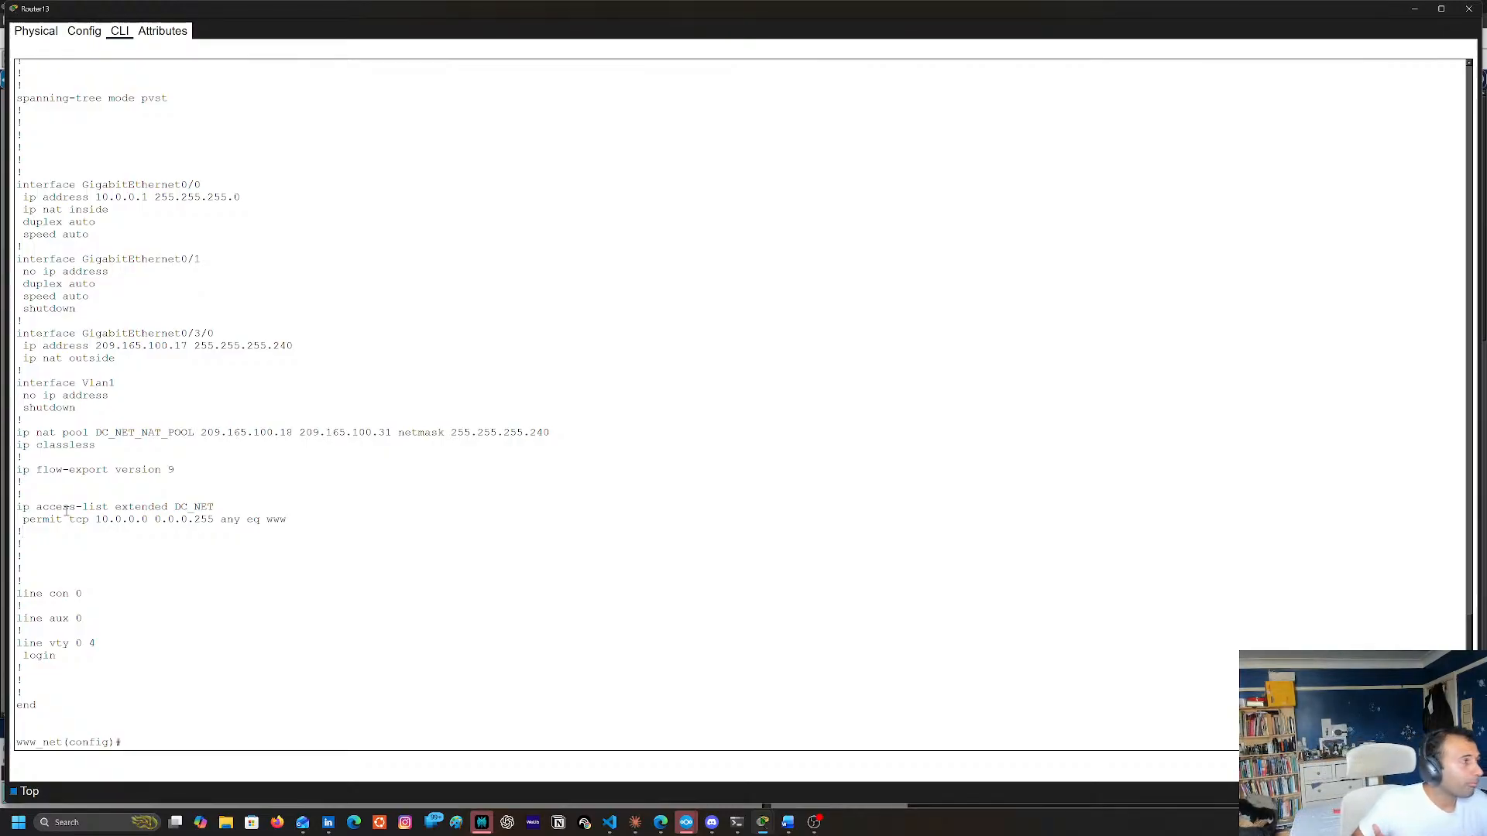
# Begin an ip nat command on a fresh configuration prompt and list its available keywords
pyautogui.press('Return')
pyautogui.press('Return')
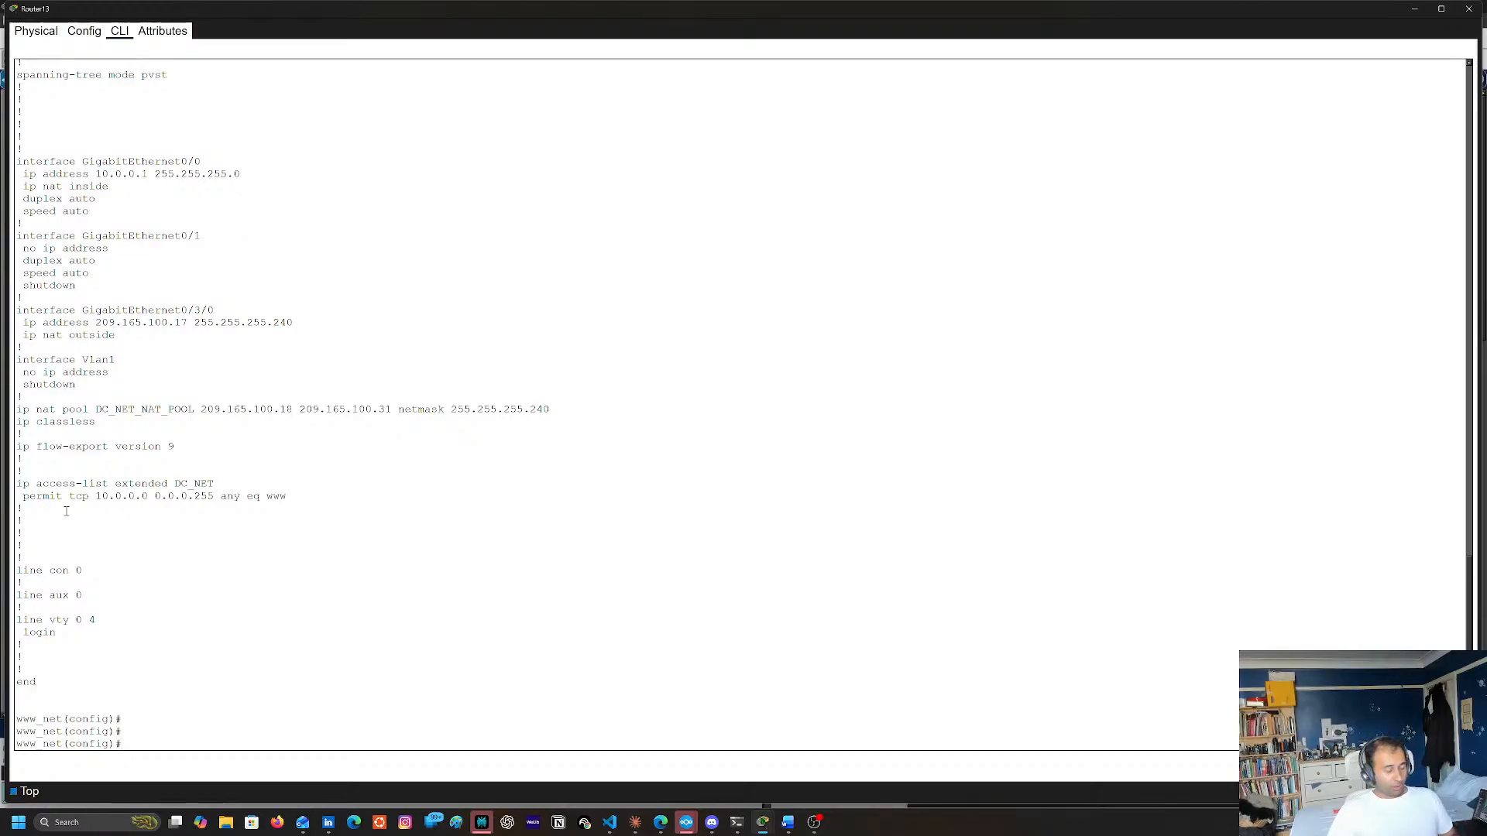
pyautogui.write('ip s')
pyautogui.press('Tab')
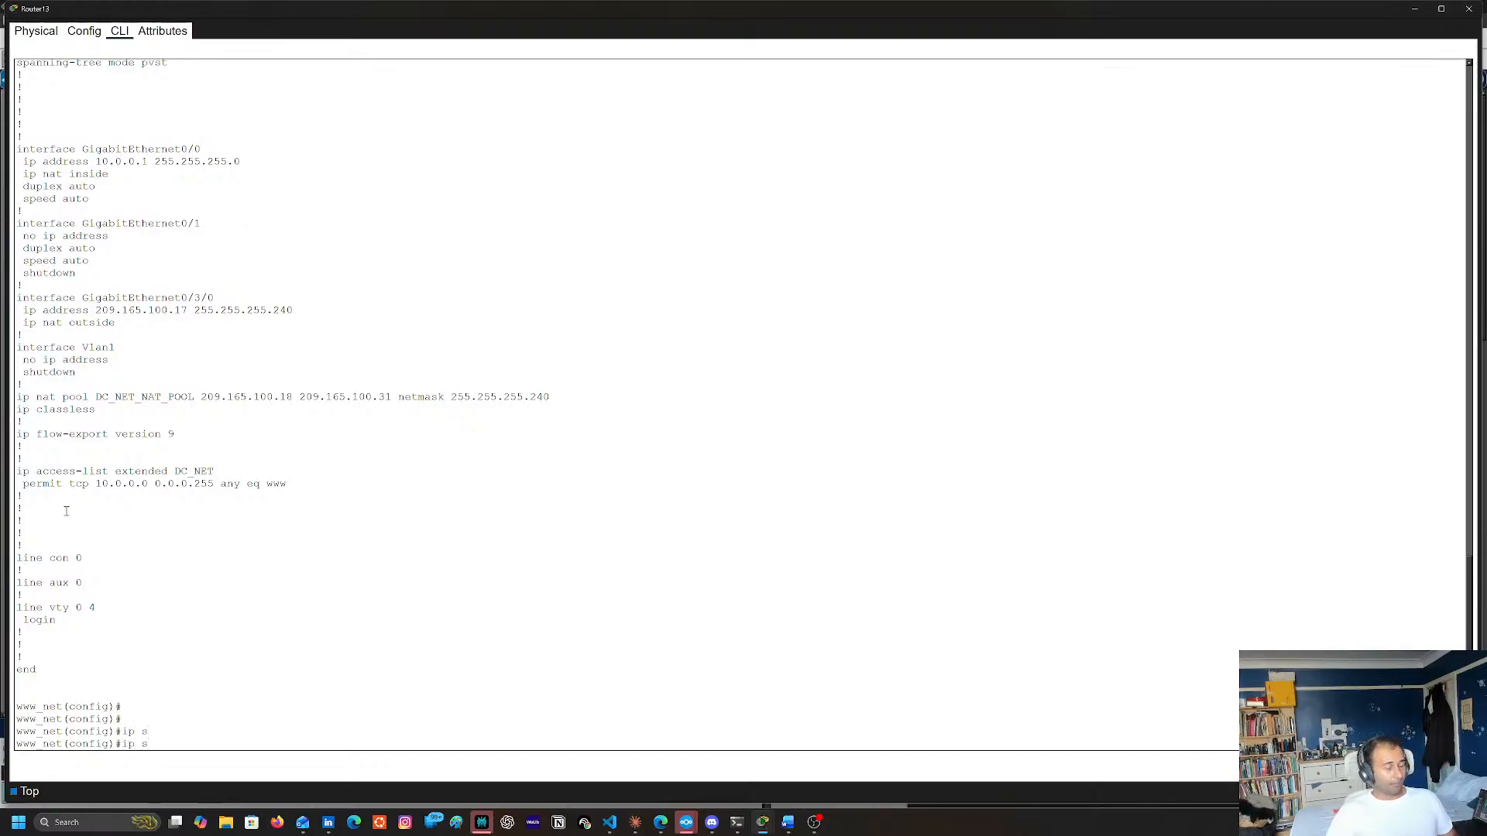
pyautogui.write('bna')
pyautogui.press('Tab')
pyautogui.press('BackSpace')
pyautogui.press('BackSpace')
pyautogui.press('BackSpace')
pyautogui.write('na')
pyautogui.press('Tab')
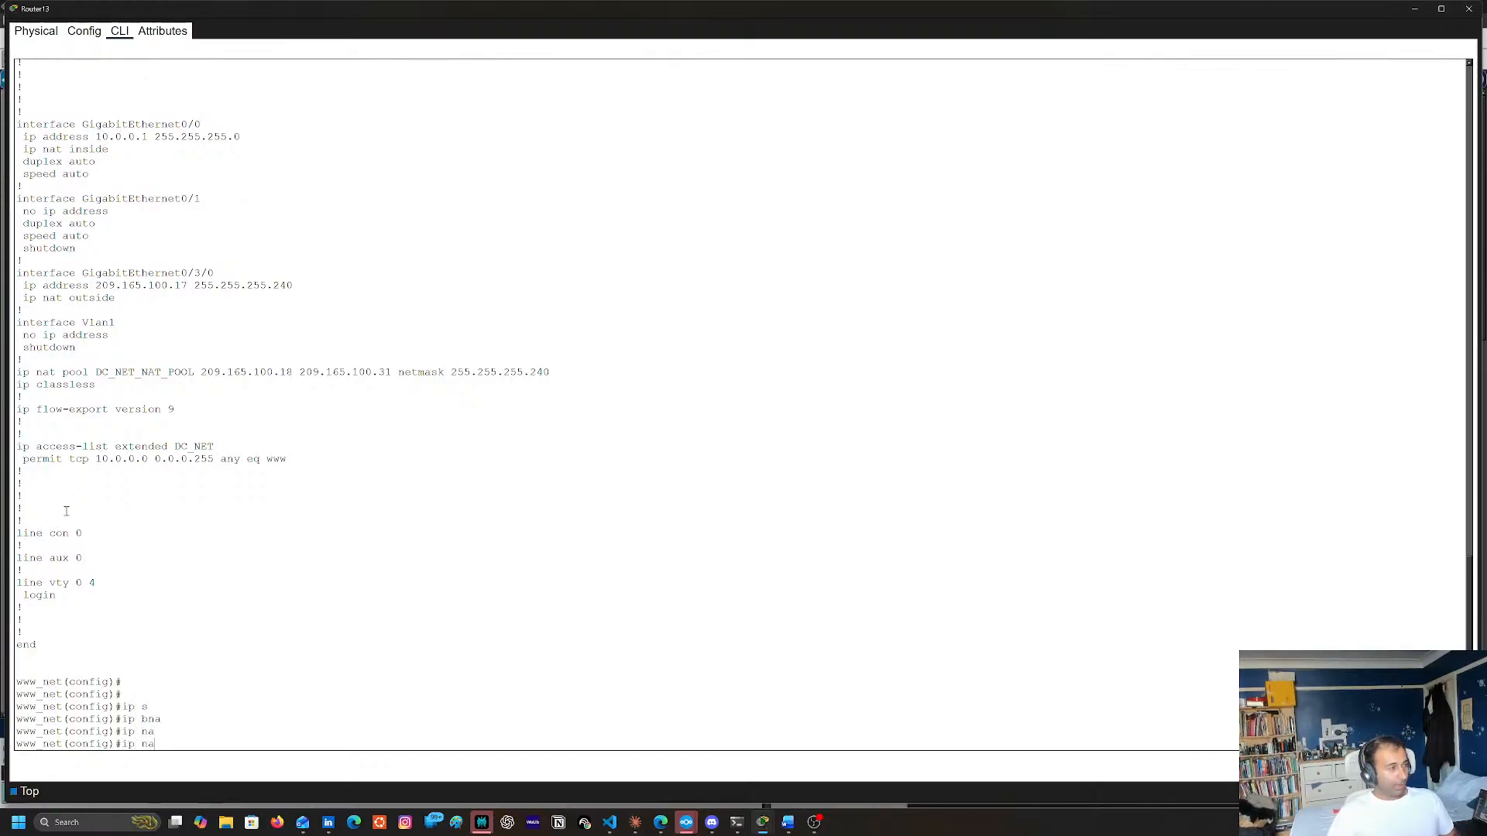
pyautogui.write('t ?')
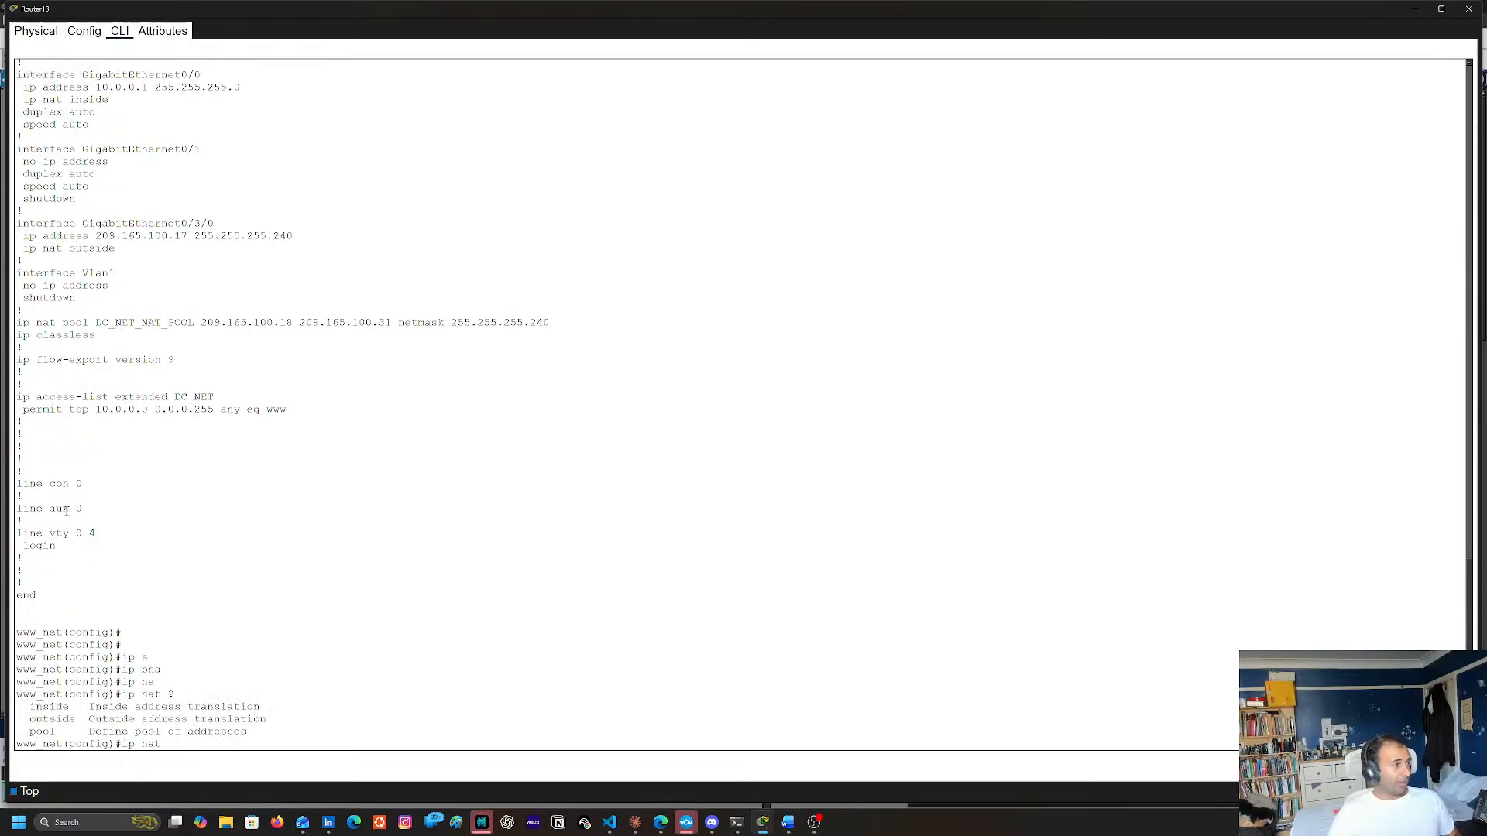
pyautogui.write('in')
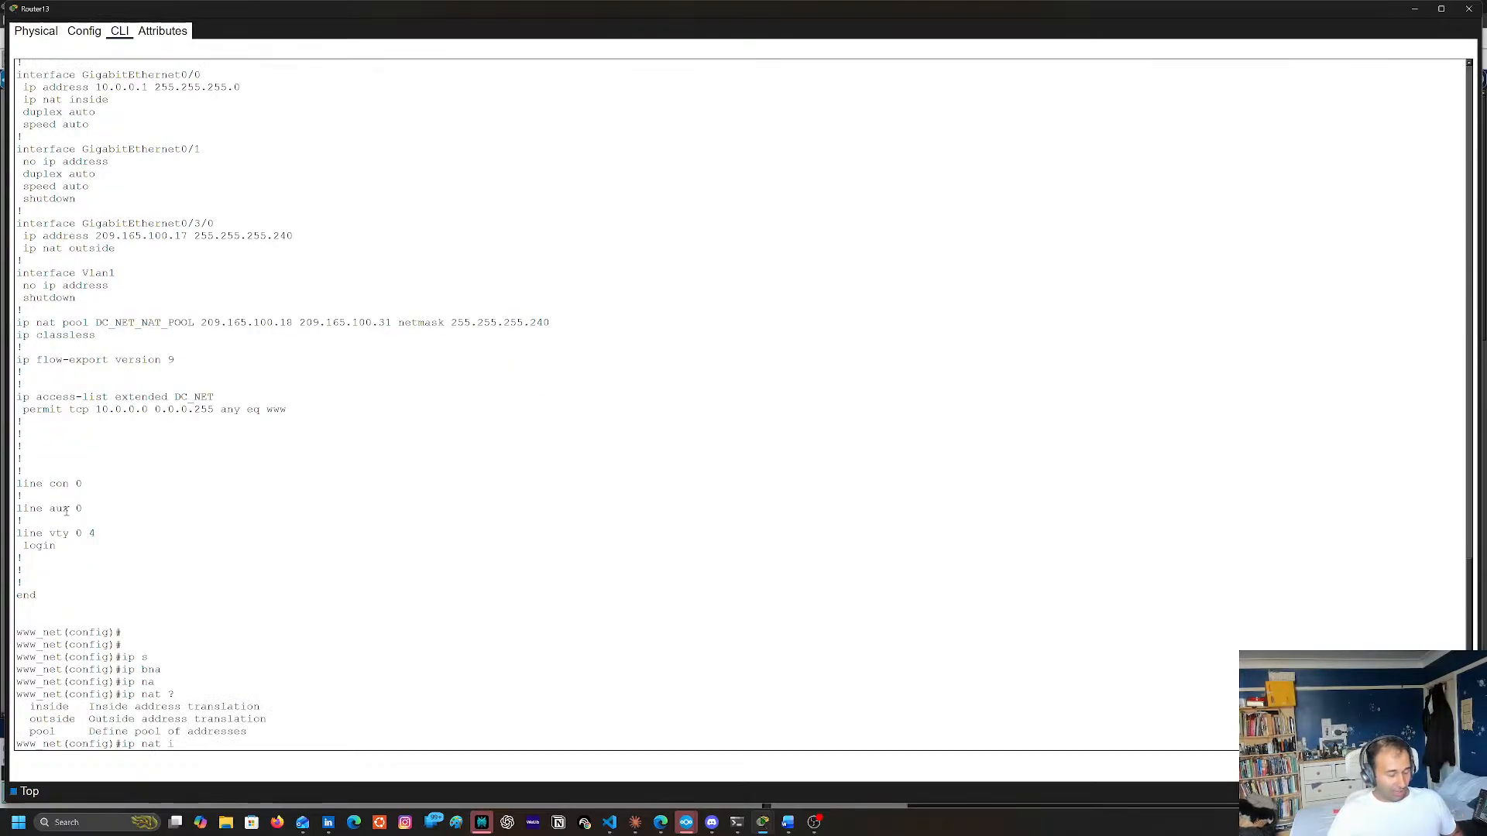
# Extend the command to ip nat inside source list, listing the accepted options at each level
pyautogui.press('Tab')
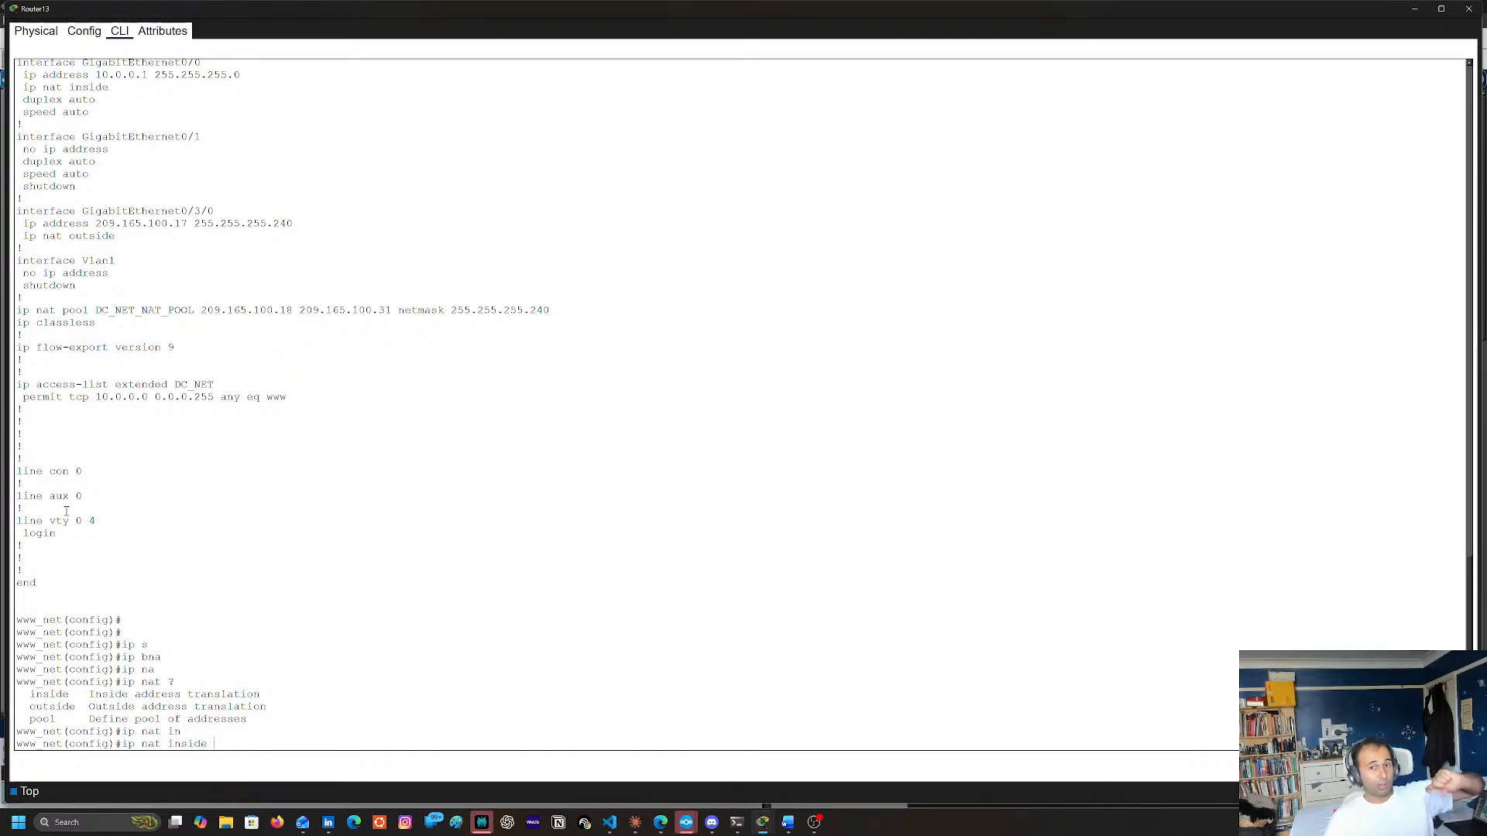
pyautogui.write('?')
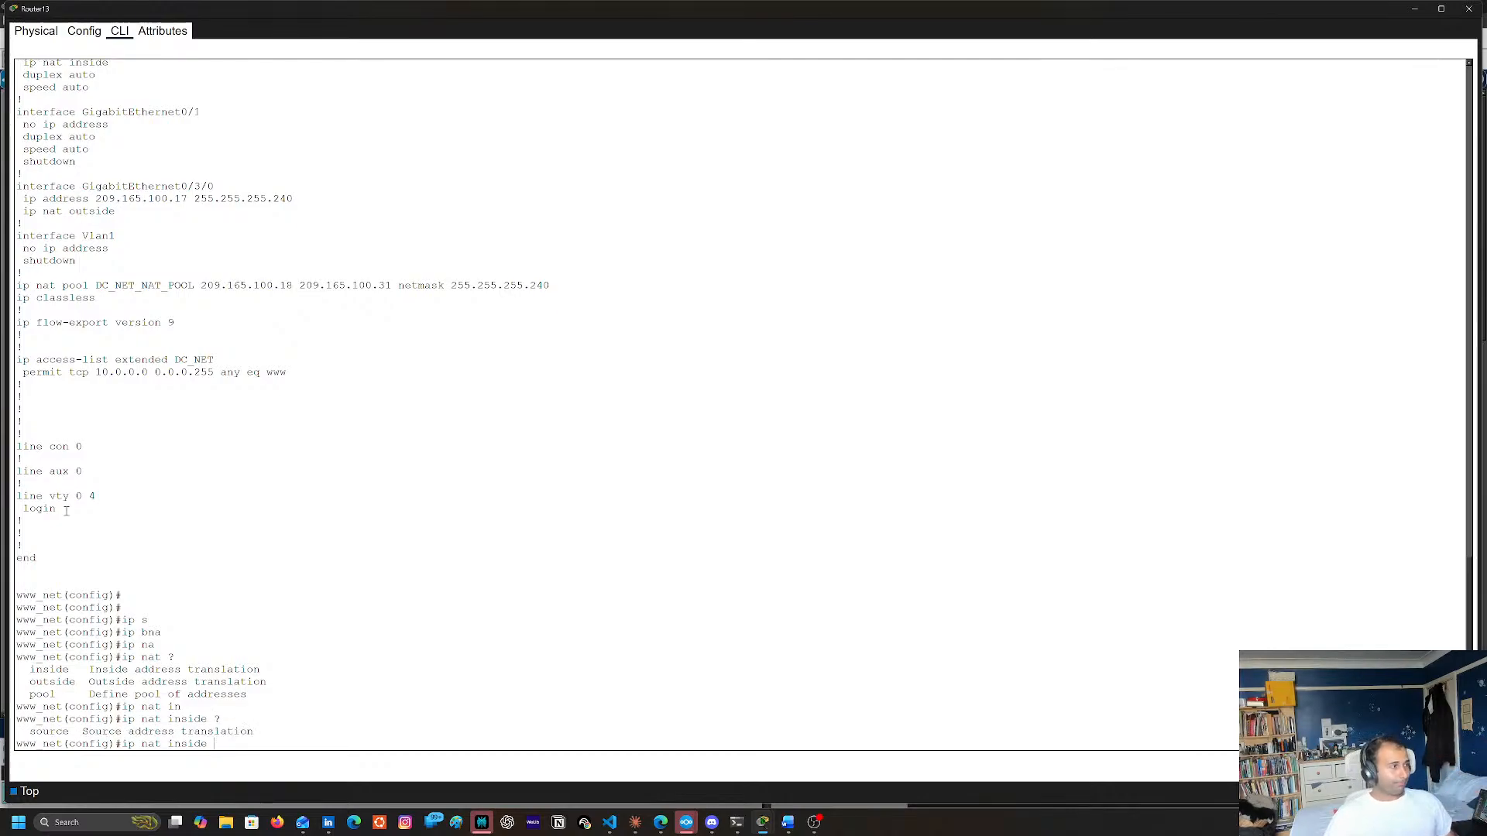
pyautogui.write('s')
pyautogui.press('Tab')
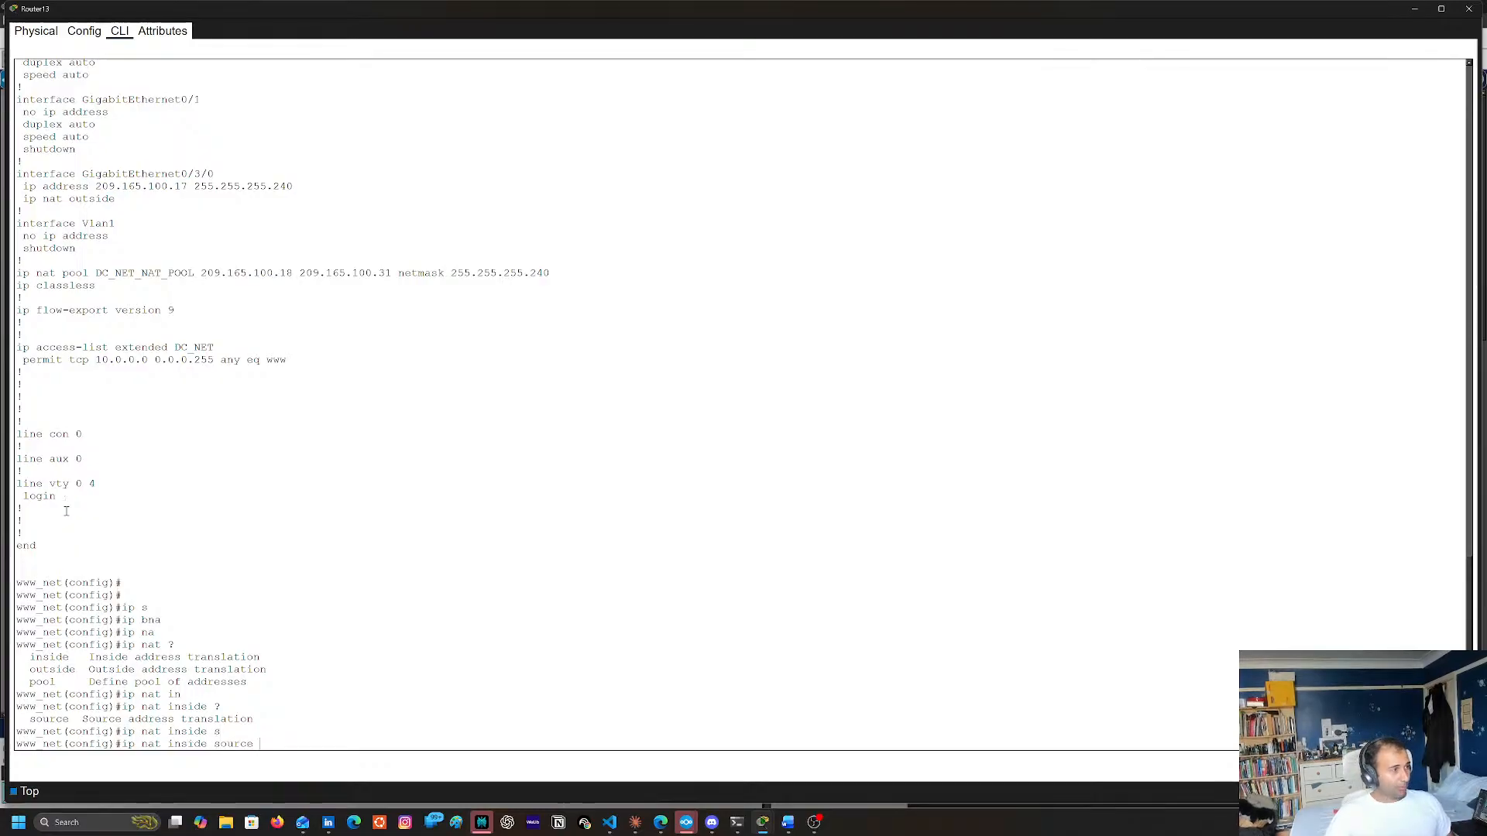
pyautogui.write('?')
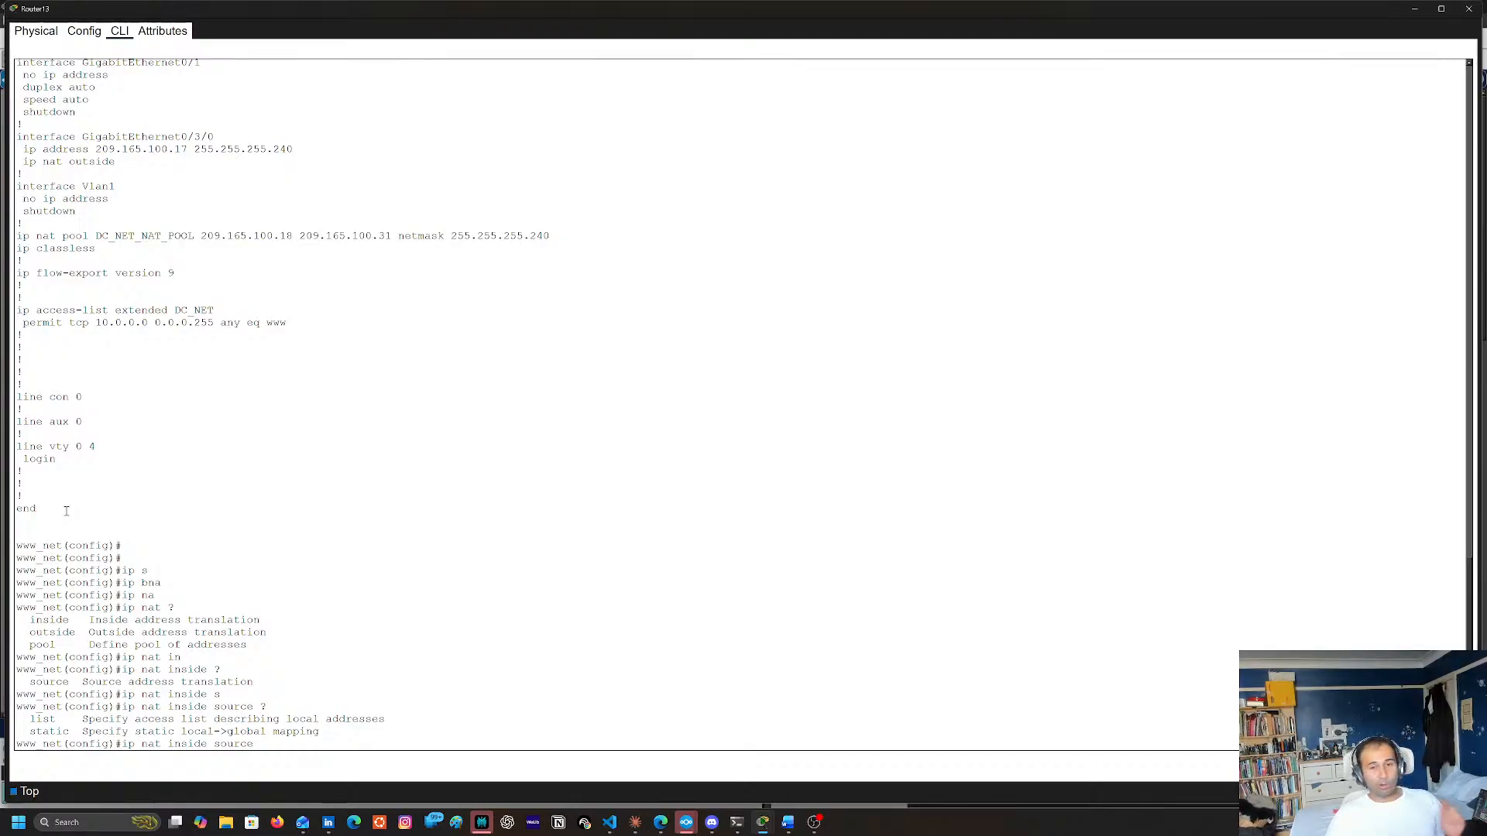
pyautogui.write('li')
pyautogui.press('Tab')
pyautogui.write('?')
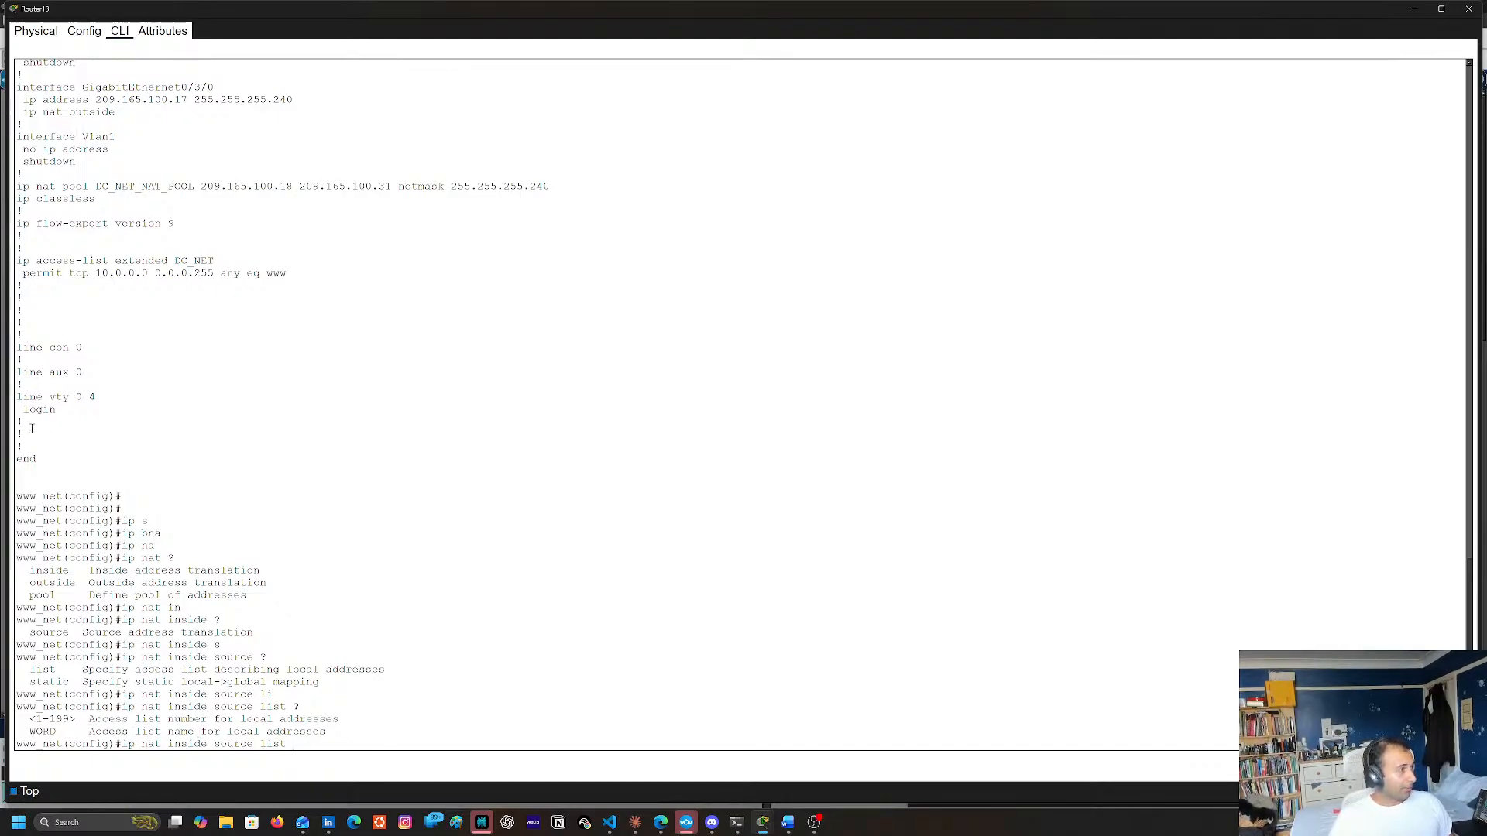
# Try the copied pool name DC_NET_NAT_POOL as the source list argument and list the options that follow it
pyautogui.scroll(3, 203, 217)
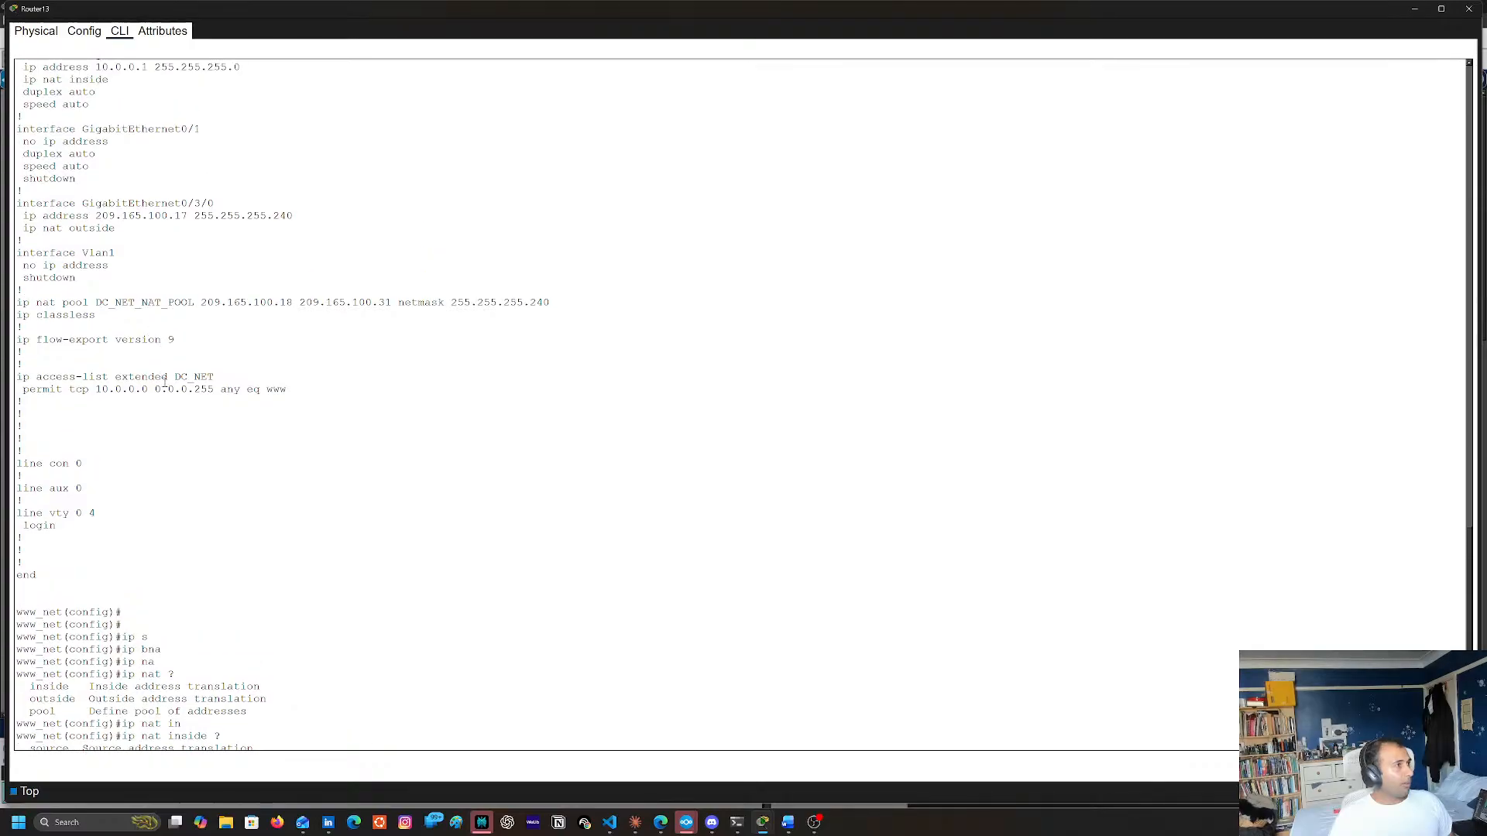
pyautogui.doubleClick(167, 302)
pyautogui.press('super+c')
pyautogui.rightClick(154, 304)
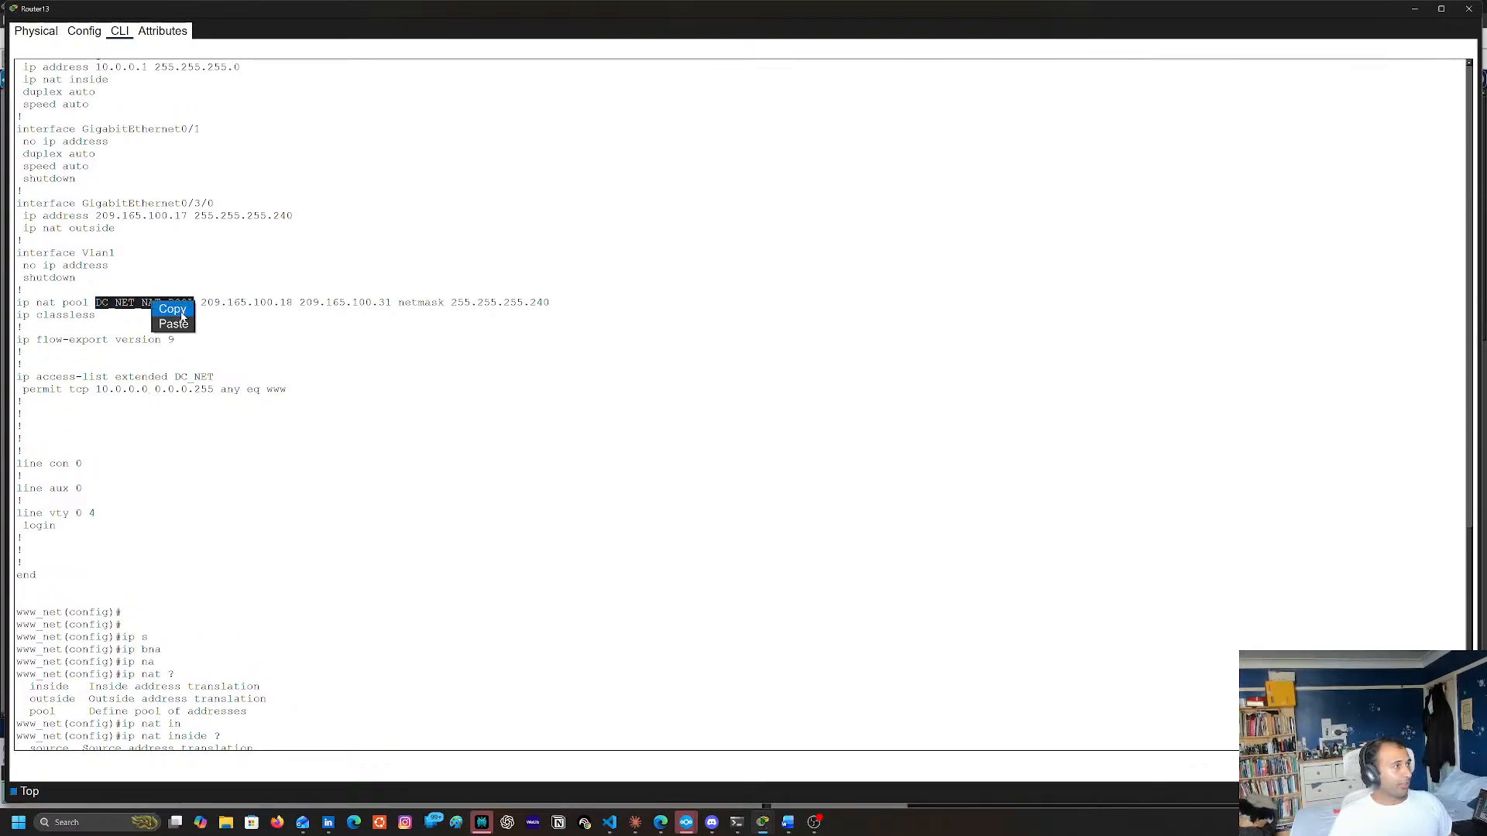
pyautogui.click(170, 307)
pyautogui.scroll(-3, 591, 601)
pyautogui.rightClick(563, 672)
pyautogui.click(583, 691)
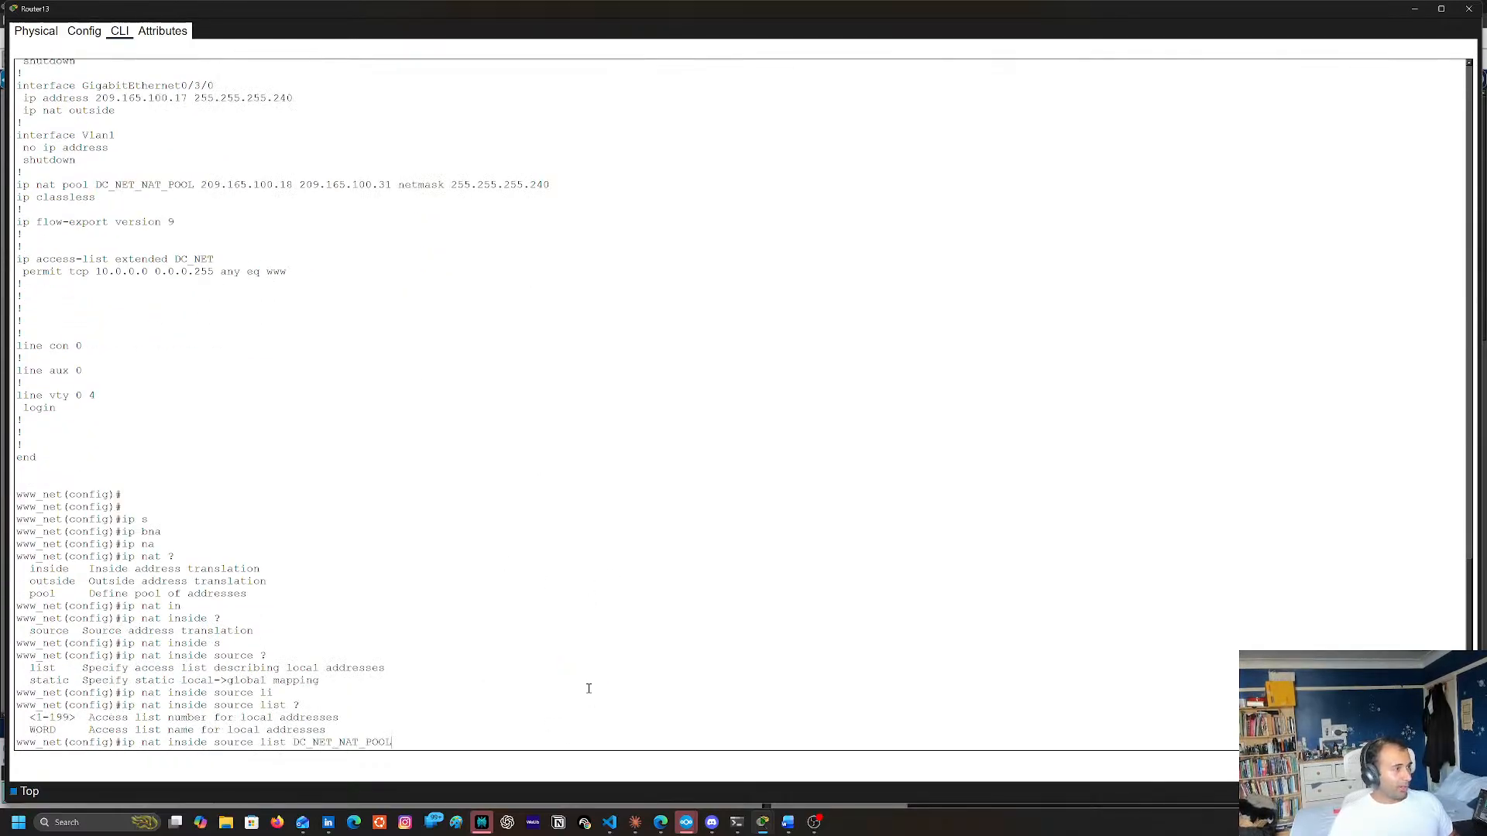
pyautogui.write('?')
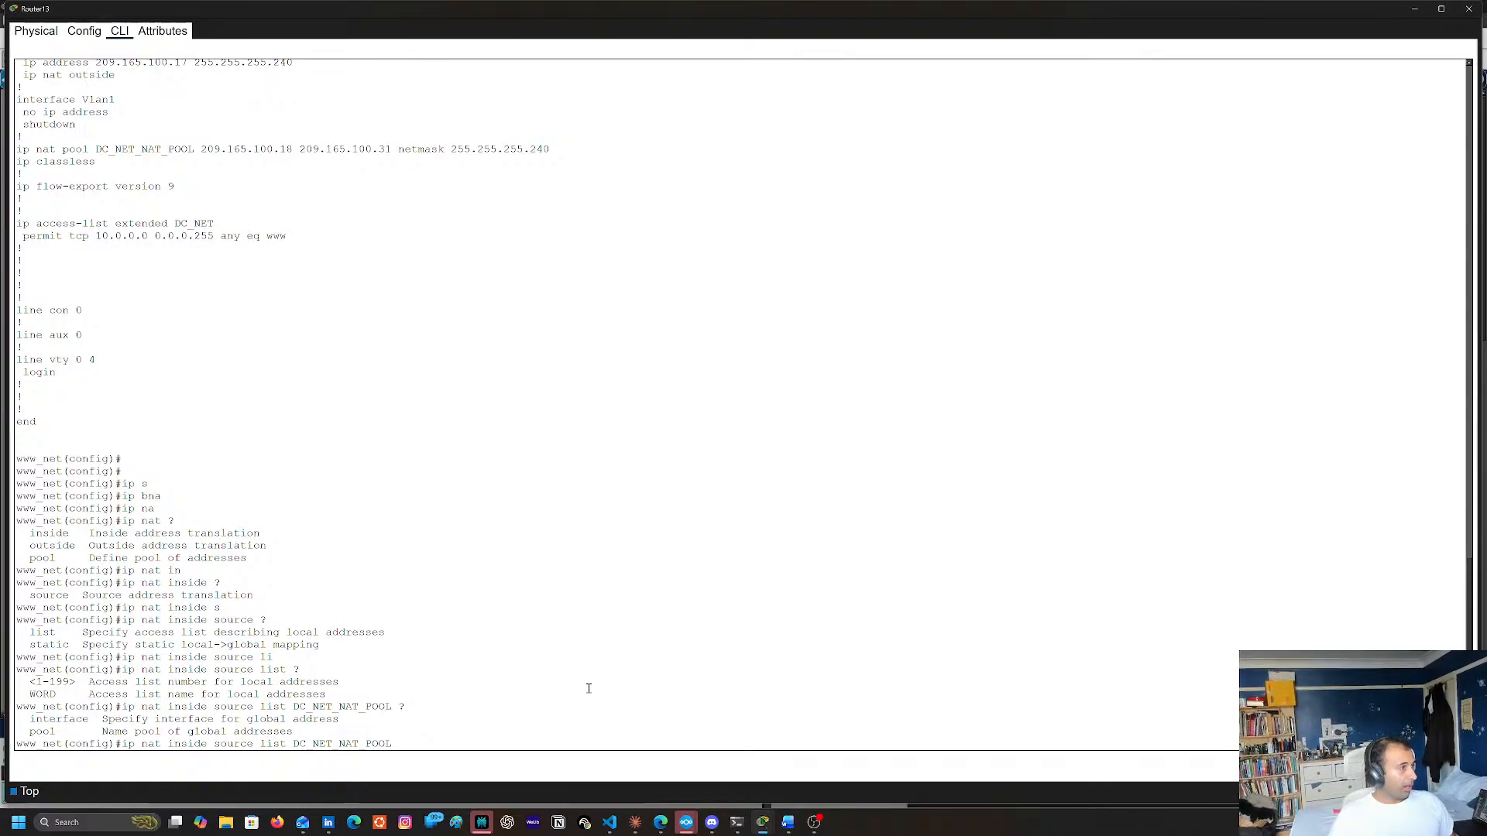
# Remove list DC_NET_NAT_POOL from the pending ip nat inside source command and recheck the names in the running configuration
pyautogui.press('BackSpace')
pyautogui.press('BackSpace')
pyautogui.press('BackSpace')
pyautogui.press('BackSpace')
pyautogui.press('BackSpace')
pyautogui.press('BackSpace')
pyautogui.press('BackSpace')
pyautogui.press('BackSpace')
pyautogui.press('BackSpace')
pyautogui.press('BackSpace')
pyautogui.press('BackSpace')
pyautogui.press('BackSpace')
pyautogui.press('BackSpace')
pyautogui.press('BackSpace')
pyautogui.press('BackSpace')
pyautogui.press('BackSpace')
pyautogui.press('BackSpace')
pyautogui.press('BackSpace')
pyautogui.press('BackSpace')
pyautogui.press('BackSpace')
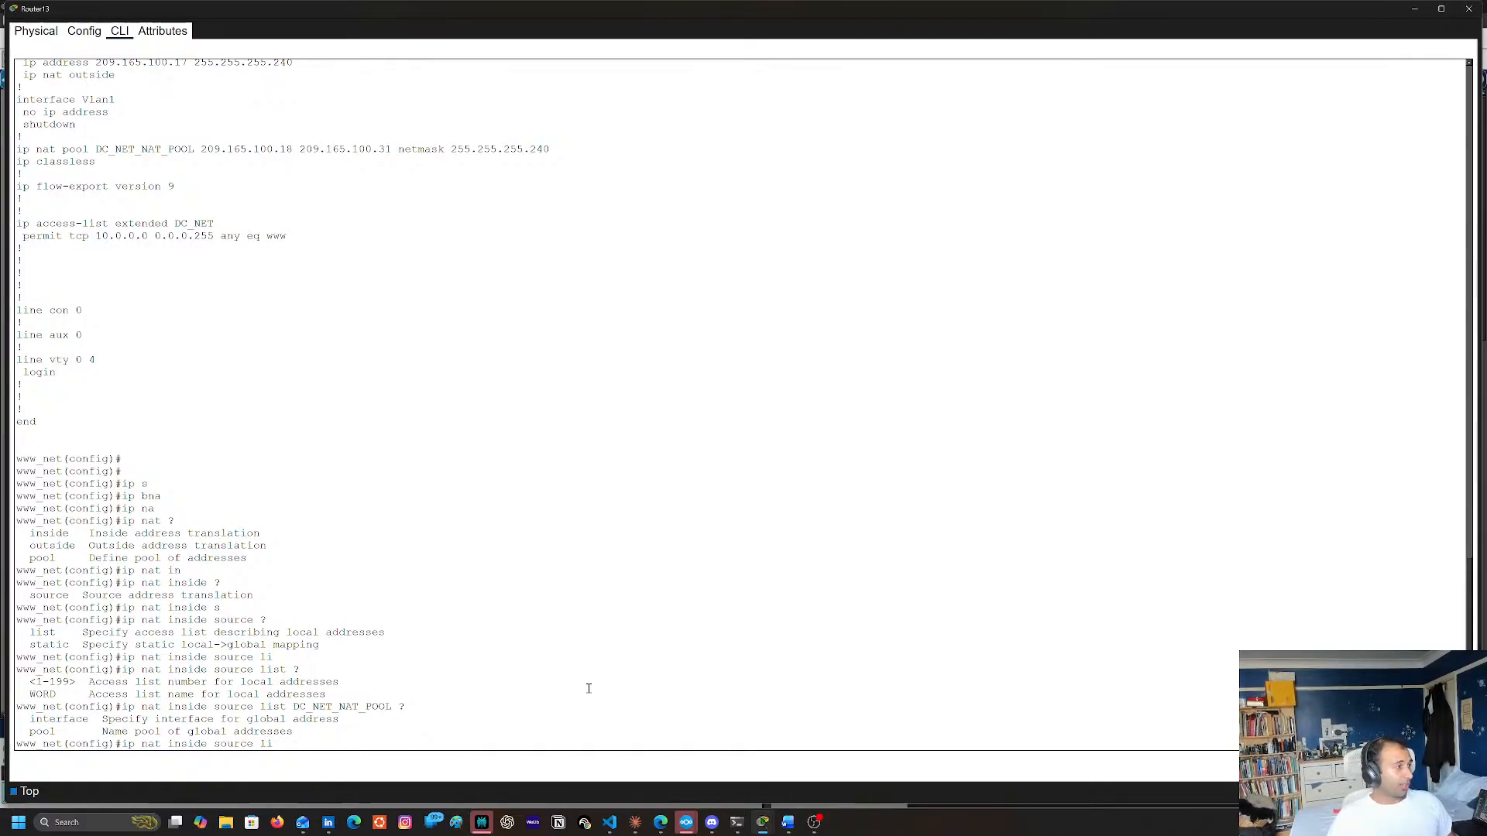
pyautogui.scroll(9, 455, 401)
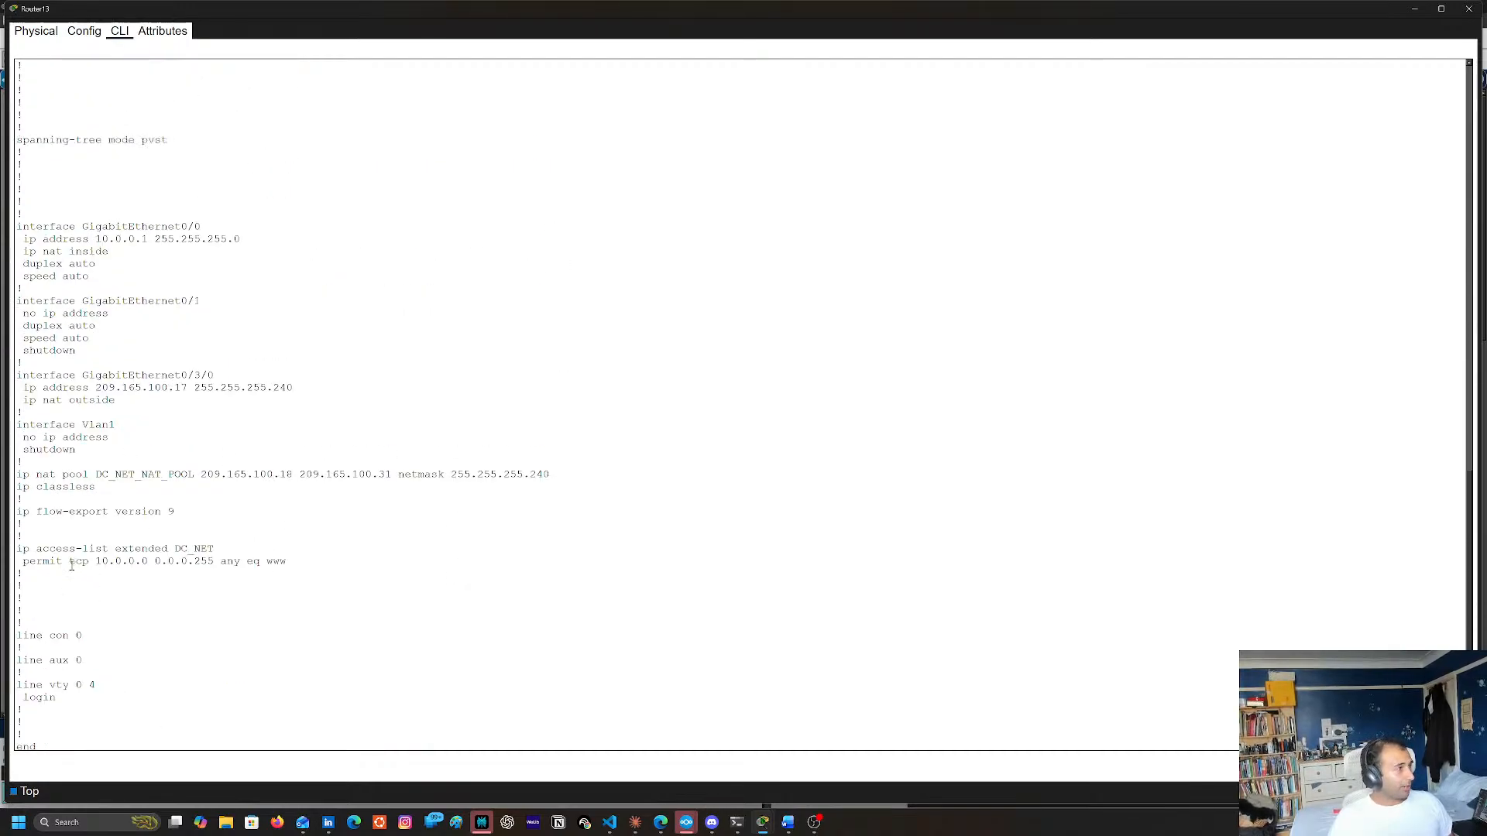
pyautogui.scroll(-9, 372, 574)
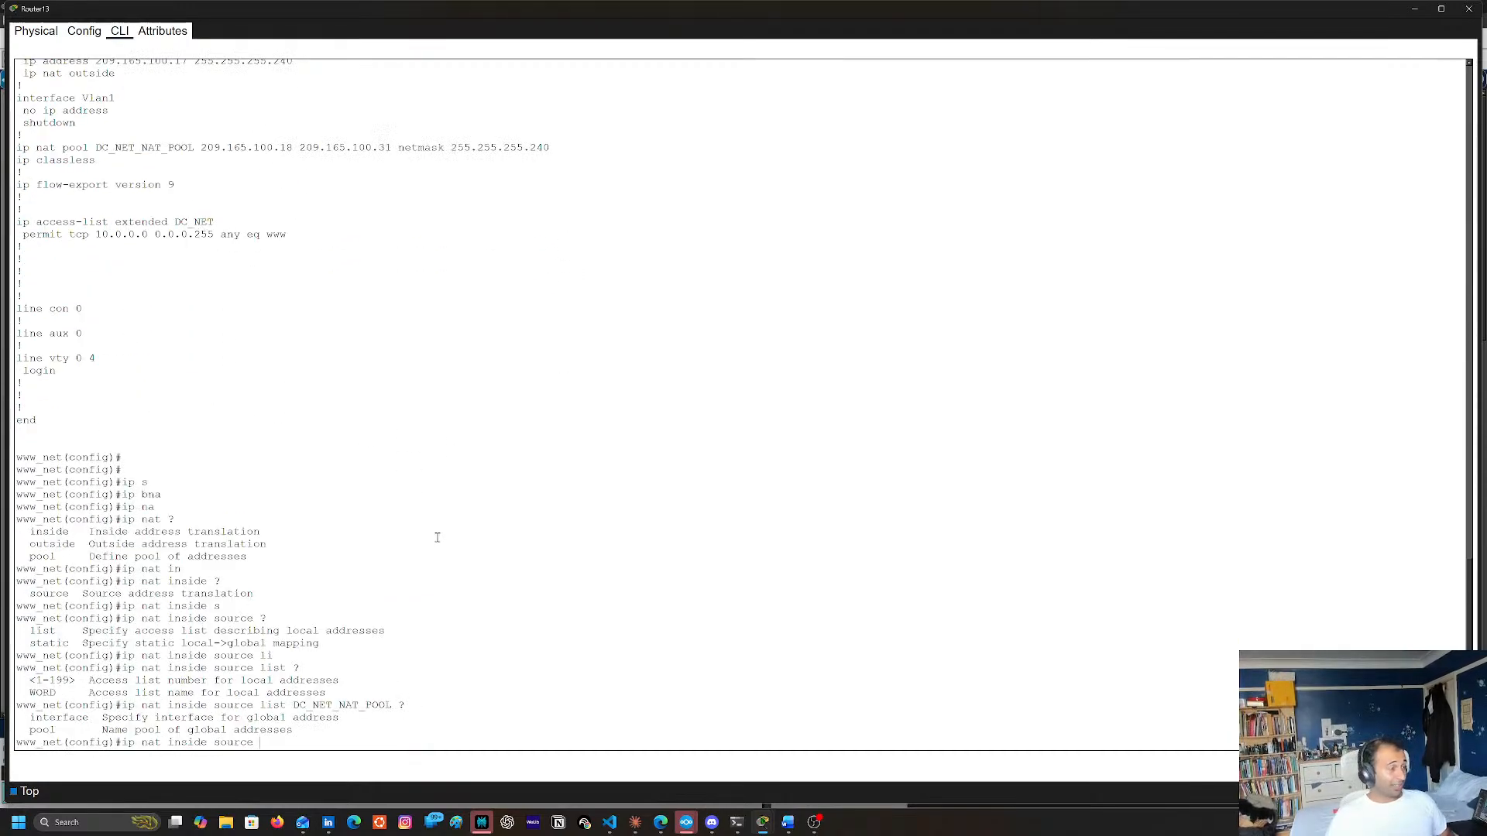
# Try DC_NET directly after ip nat inside source, remove it, and list the keywords accepted after source
pyautogui.write('DC_NET')
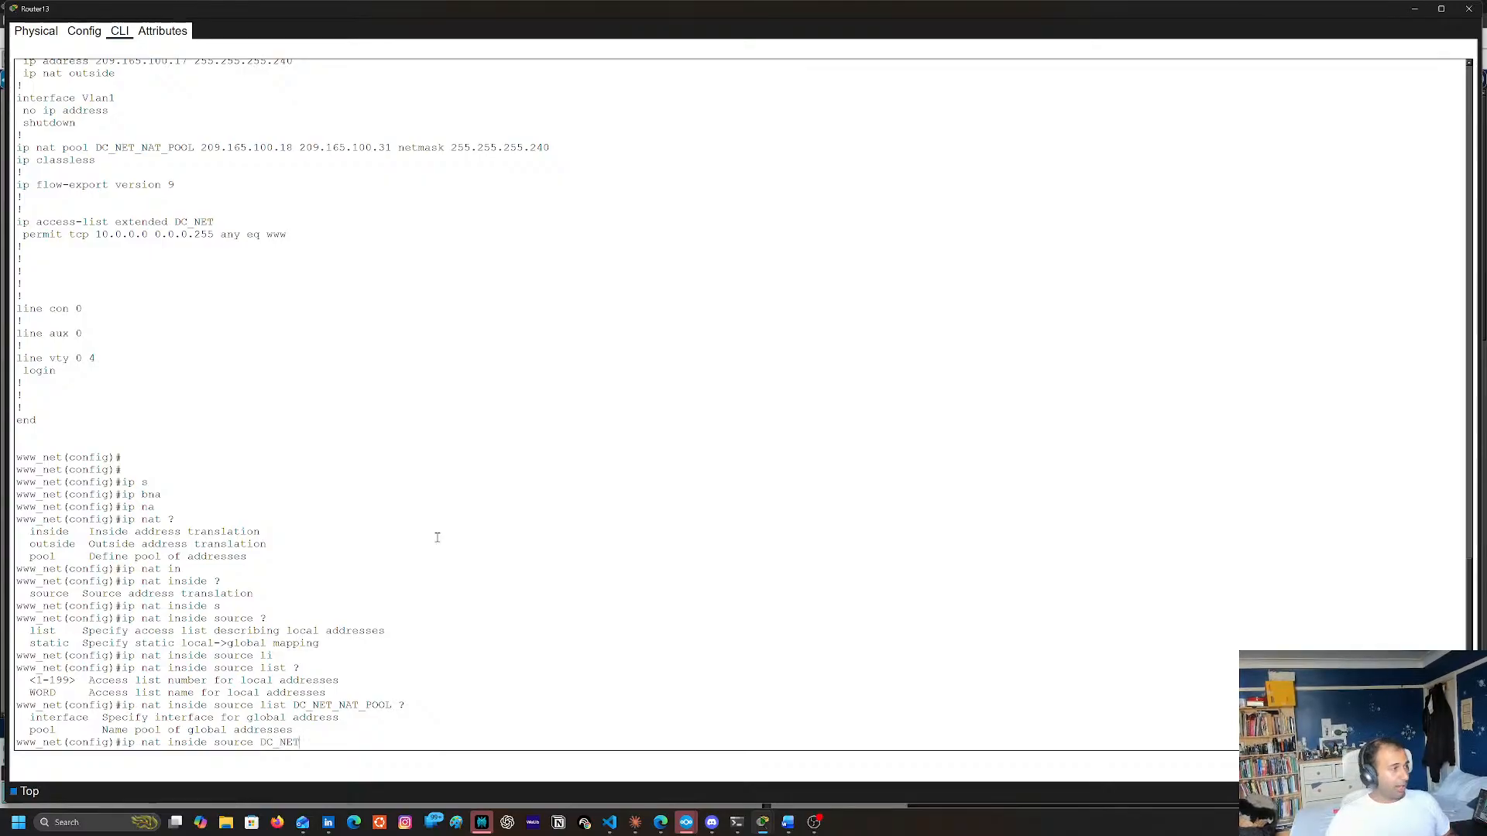
pyautogui.write('?')
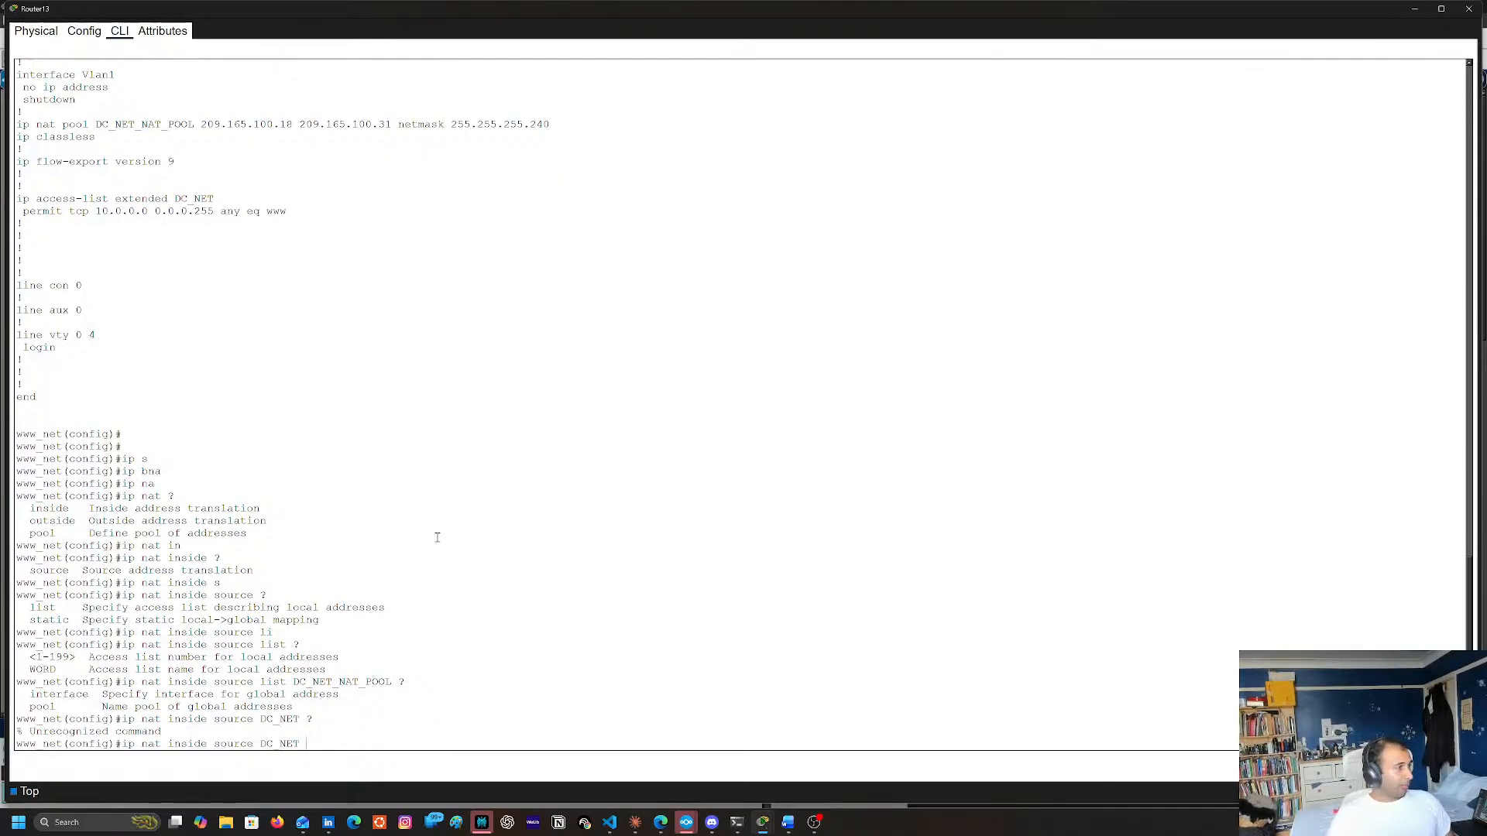
pyautogui.press('BackSpace')
pyautogui.write('?')
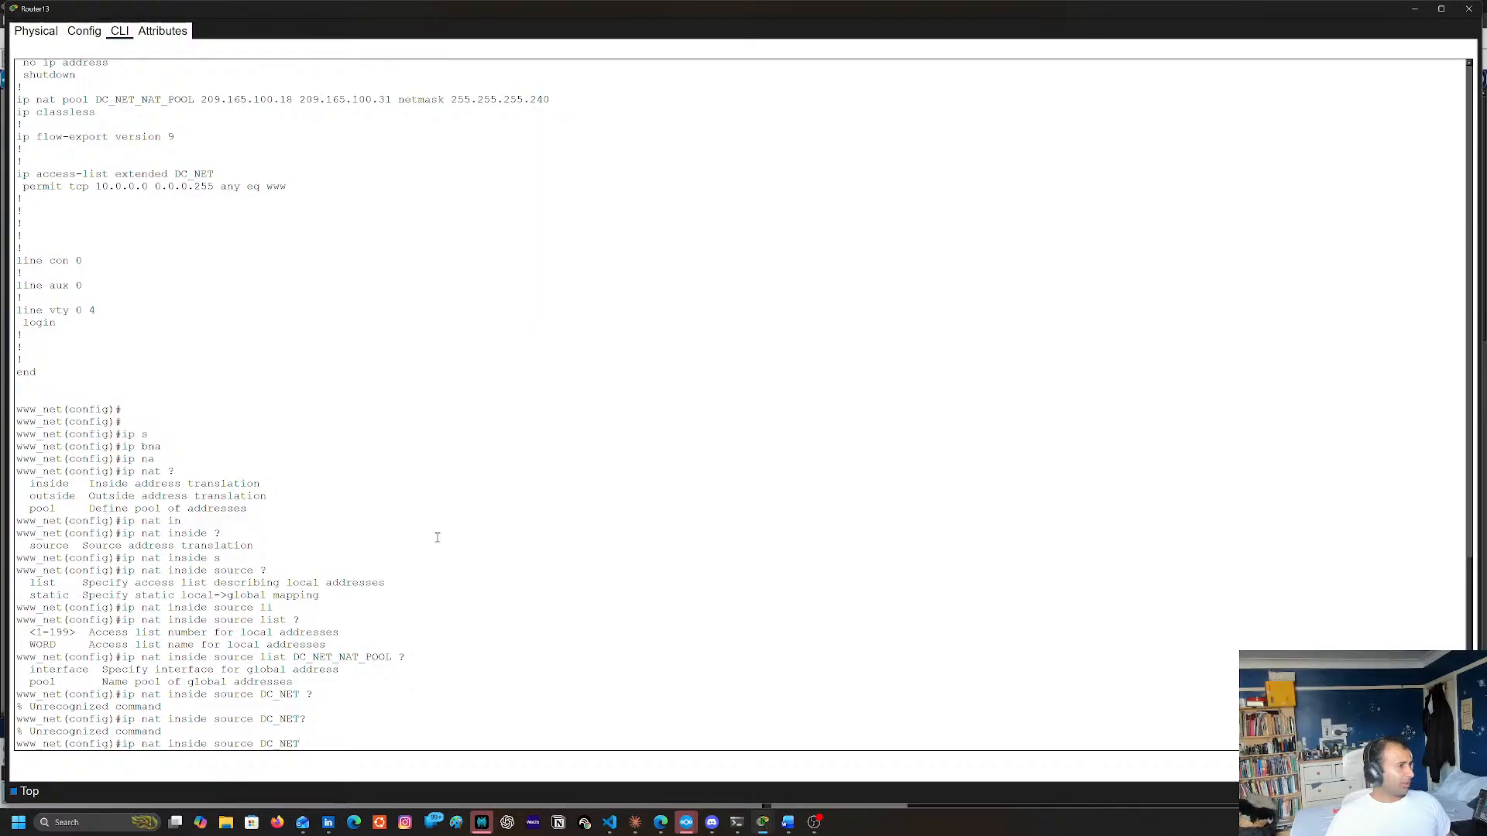
pyautogui.press('BackSpace')
pyautogui.press('BackSpace')
pyautogui.press('BackSpace')
pyautogui.press('BackSpace')
pyautogui.press('BackSpace')
pyautogui.press('BackSpace')
pyautogui.write('?')
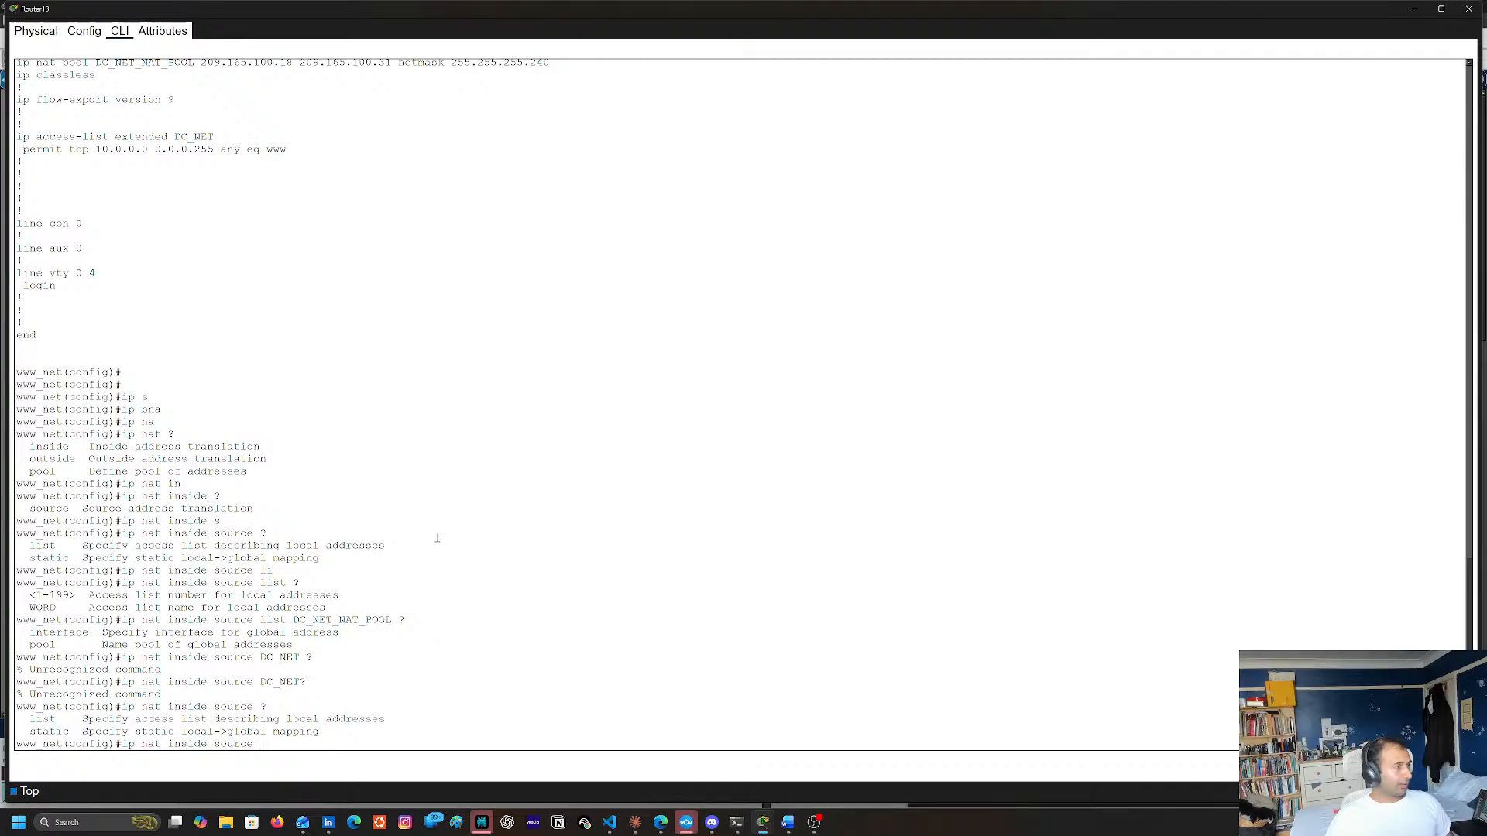
pyautogui.write('li')
# Extend ip nat inside source with list DC_NET and list the options that follow the access list name
pyautogui.press('Tab')
pyautogui.write('st ?')
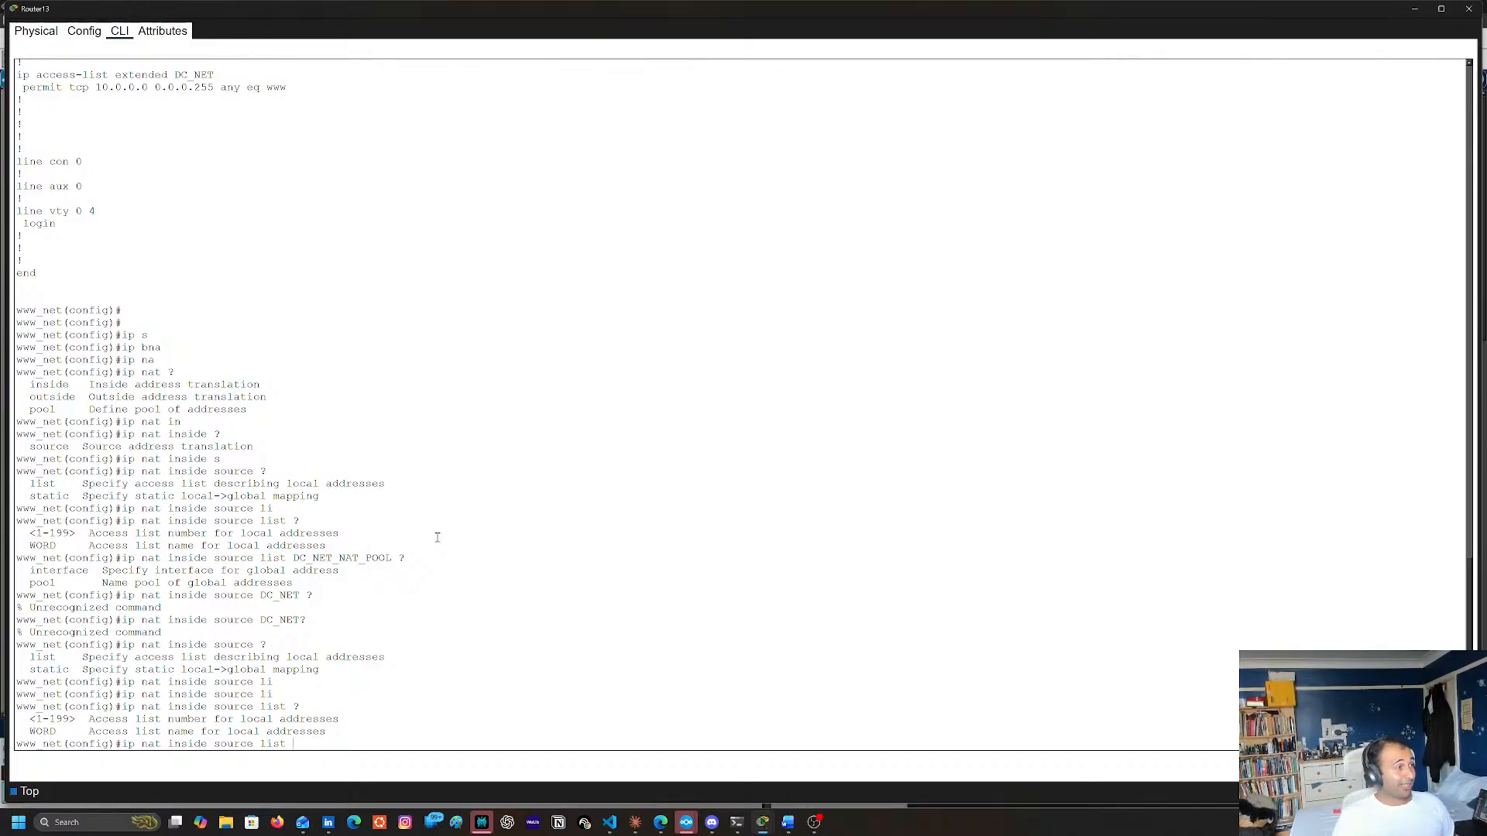
pyautogui.scroll(5, 425, 521)
pyautogui.scroll(-5, 571, 607)
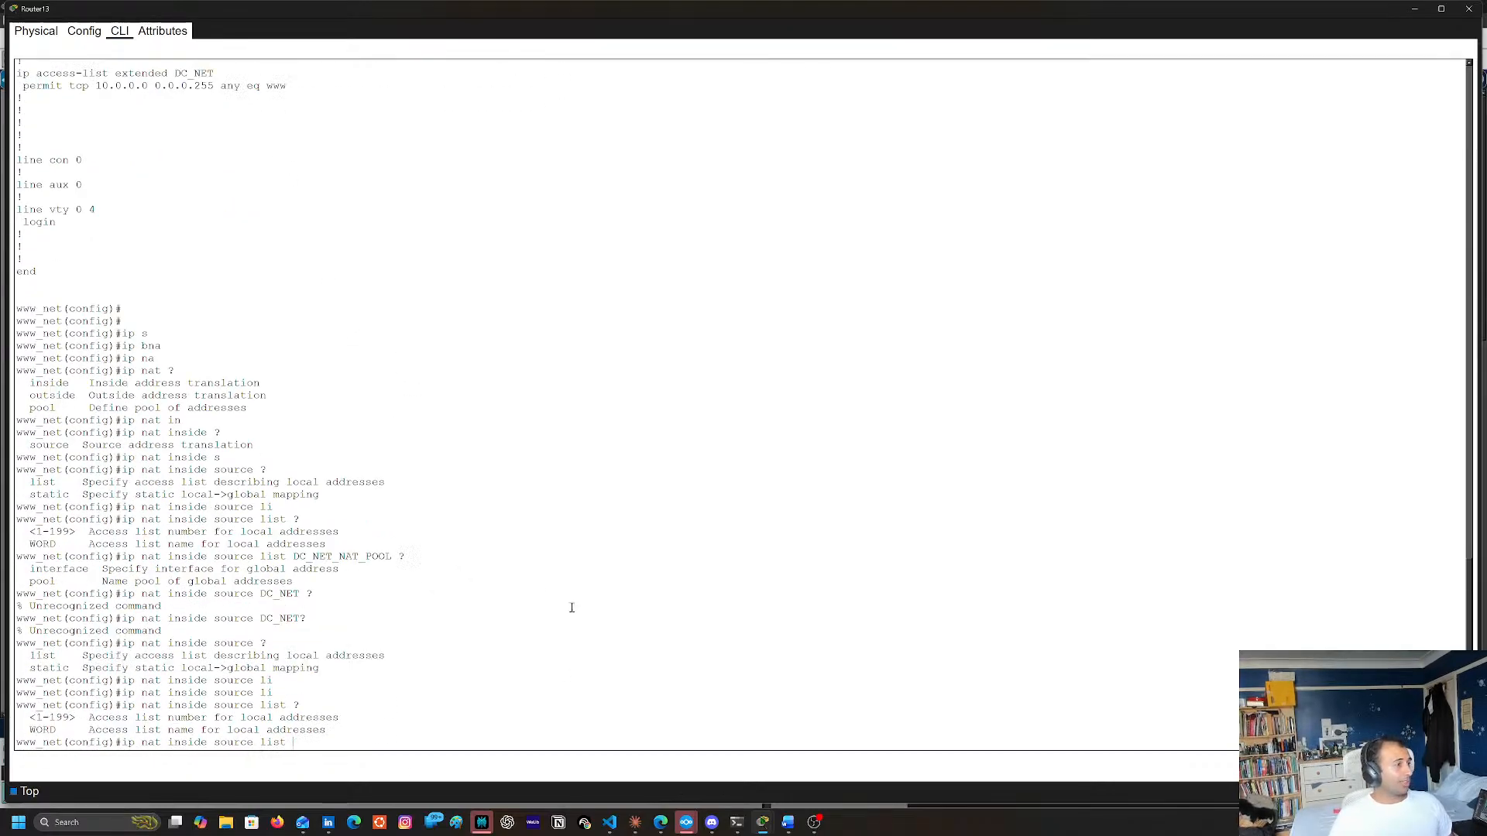
pyautogui.write('DC_NE')
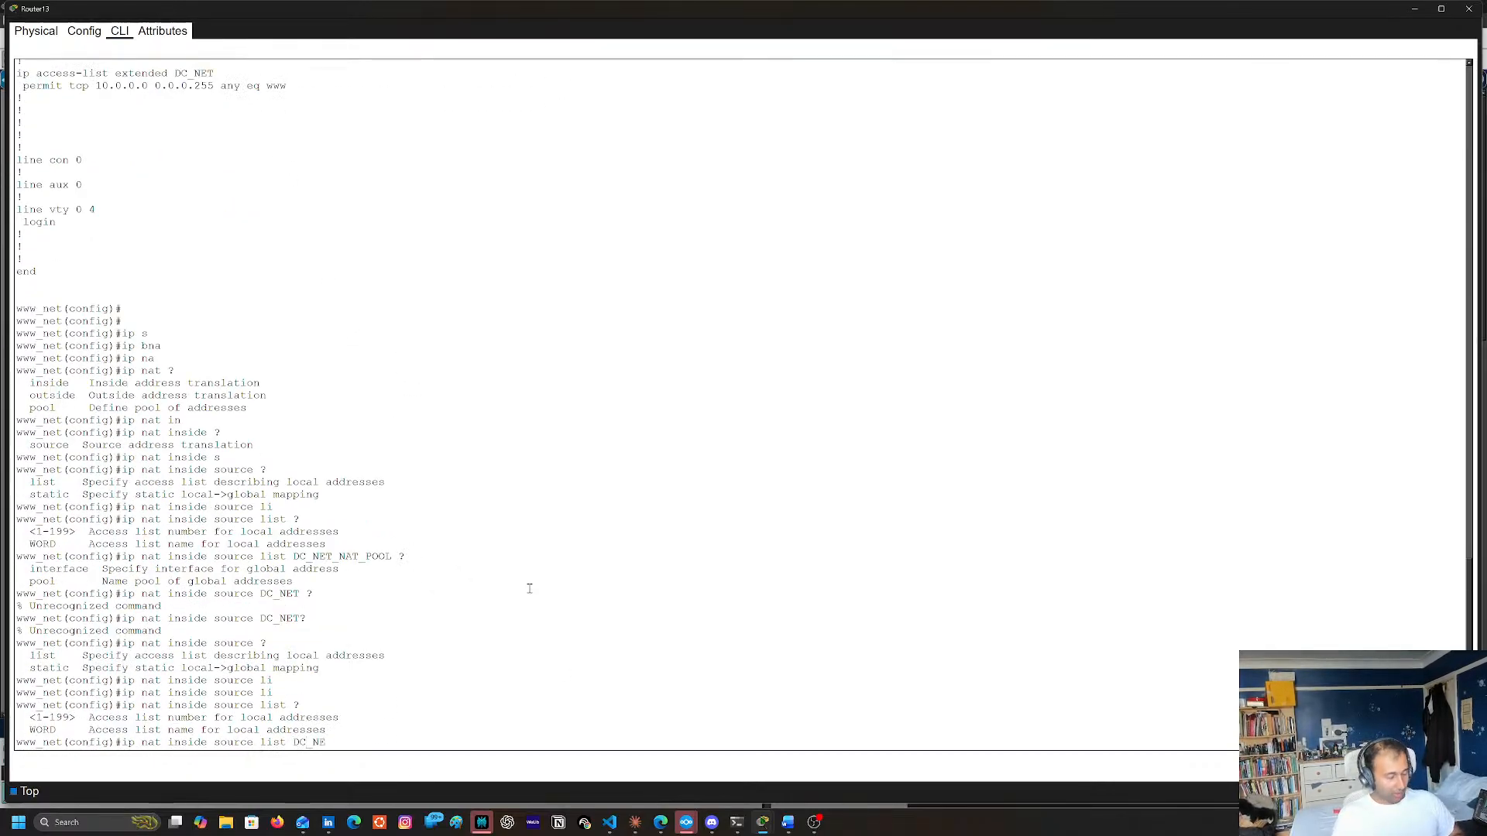
pyautogui.write('T ?')
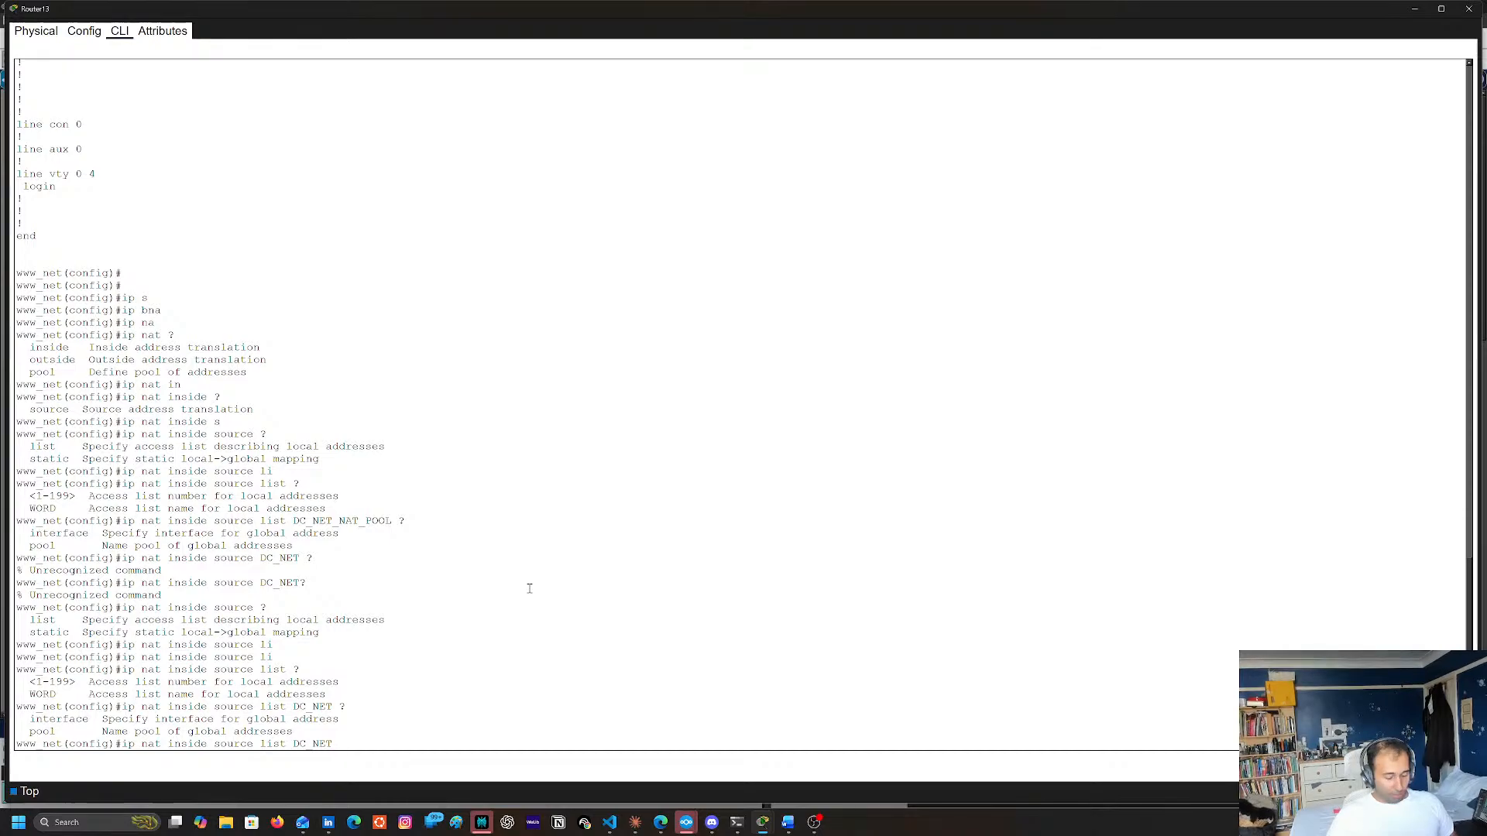
pyautogui.write('po')
# Add the pool keyword after DC_NET and list the argument it accepts
pyautogui.press('Tab')
pyautogui.write('?')
# Copy the pool name DC_NET_NAT_POOL from the ip nat pool line of the running configuration
pyautogui.scroll(9, 315, 273)
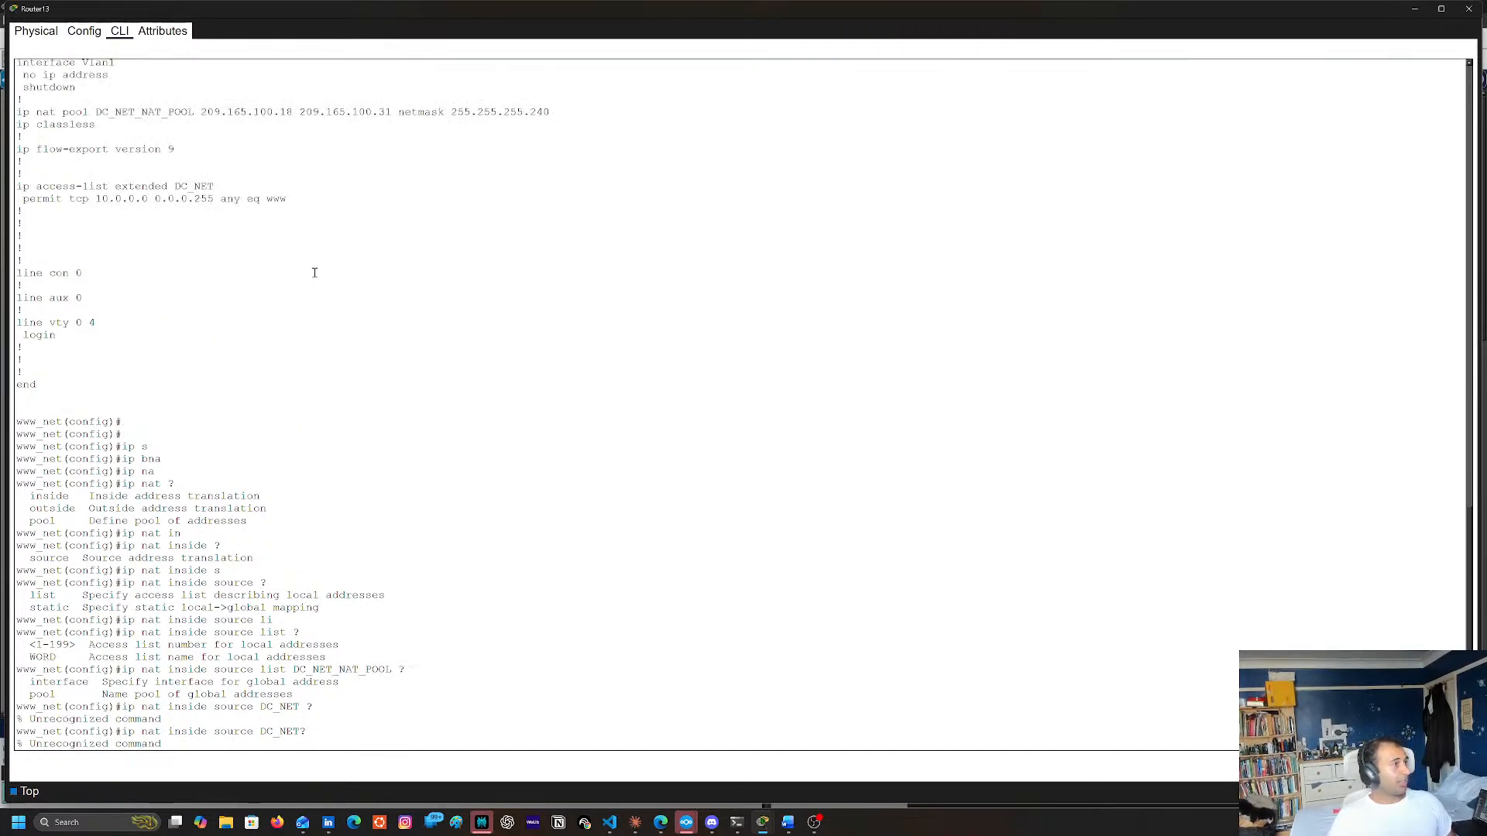
pyautogui.doubleClick(144, 275)
pyautogui.rightClick(147, 276)
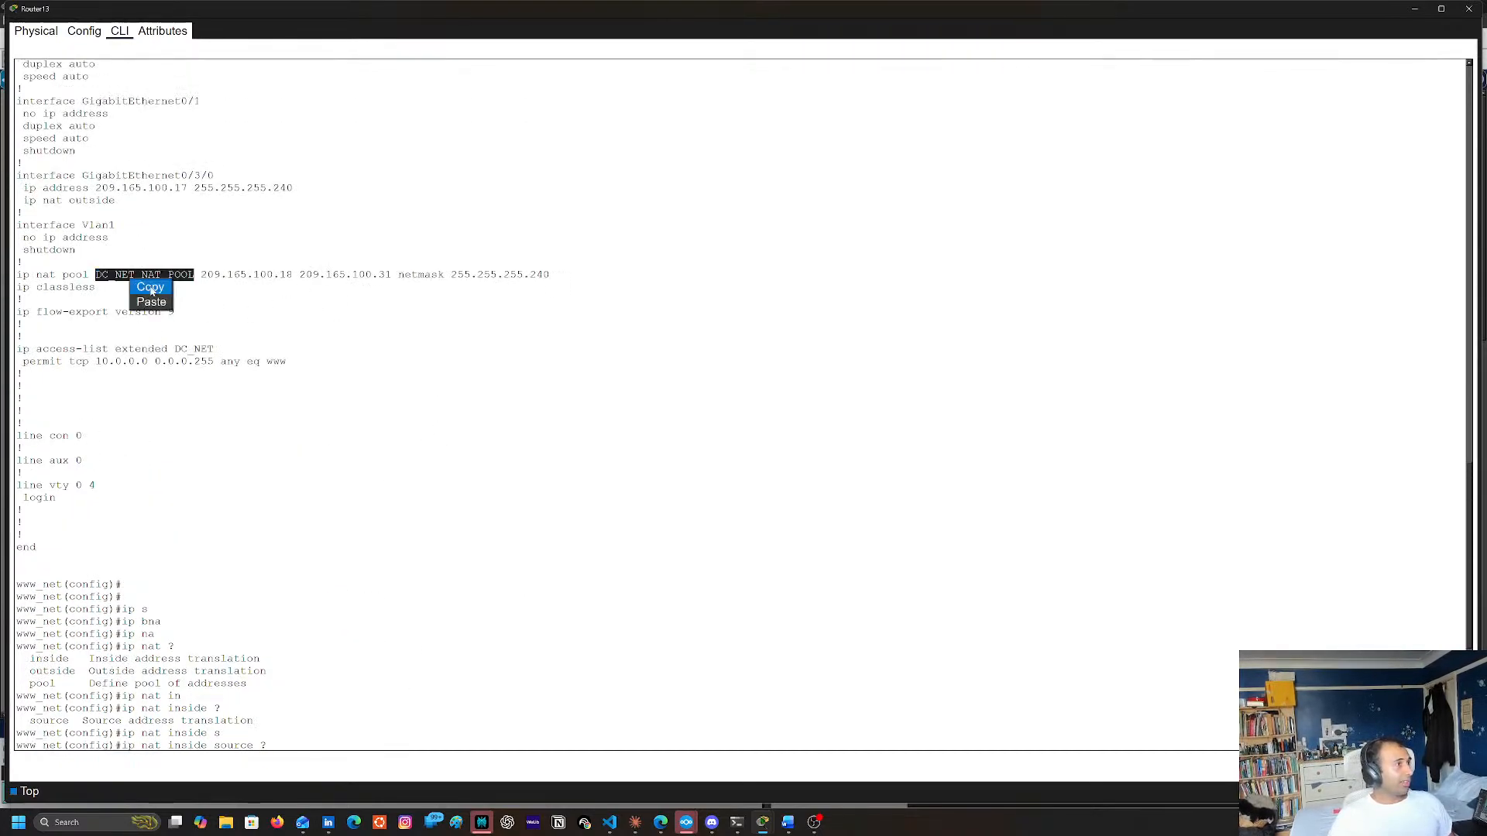
pyautogui.click(155, 290)
pyautogui.scroll(-3, 426, 375)
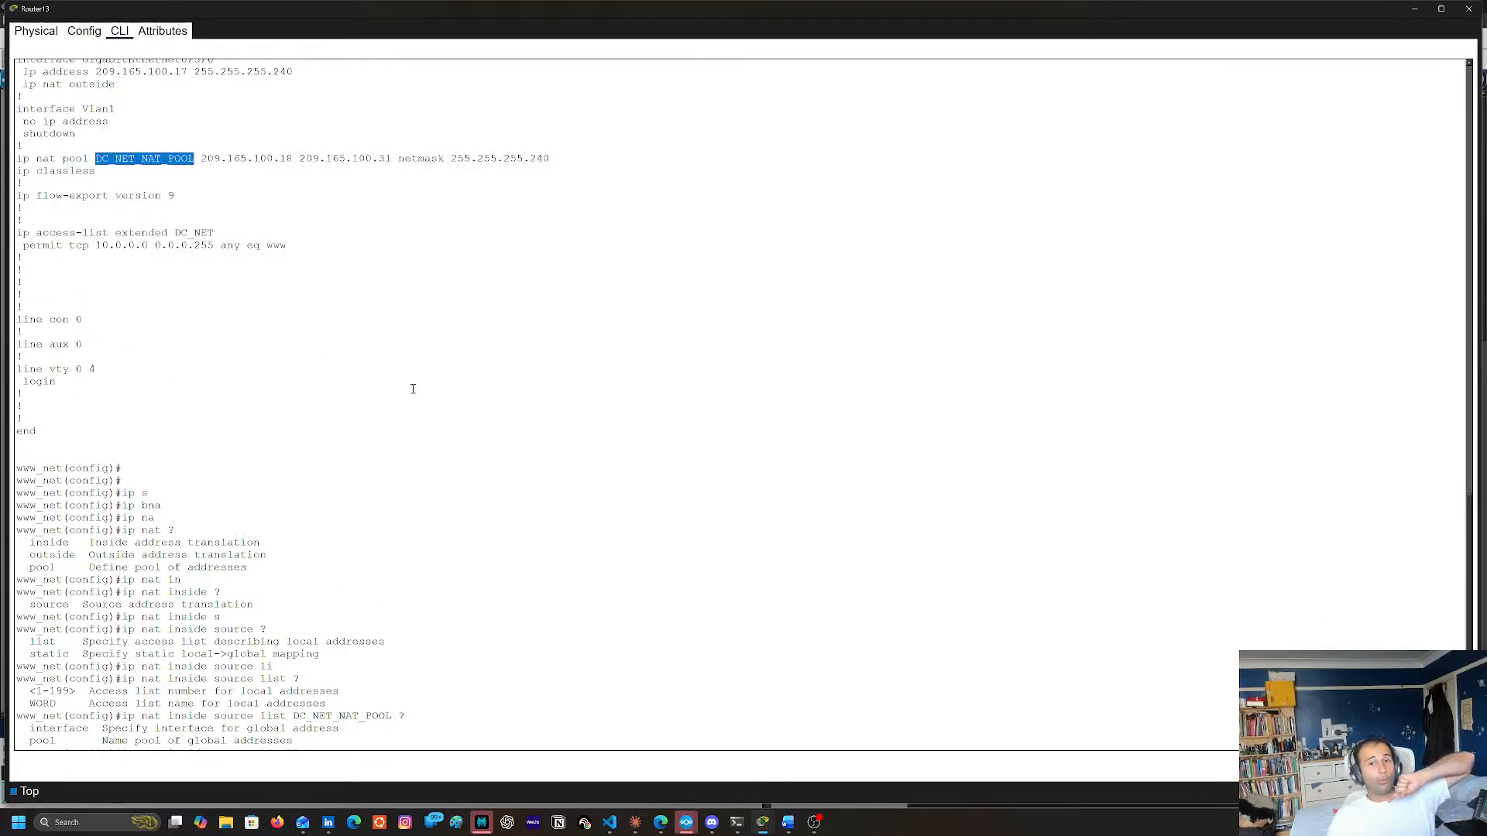
pyautogui.scroll(3, 429, 395)
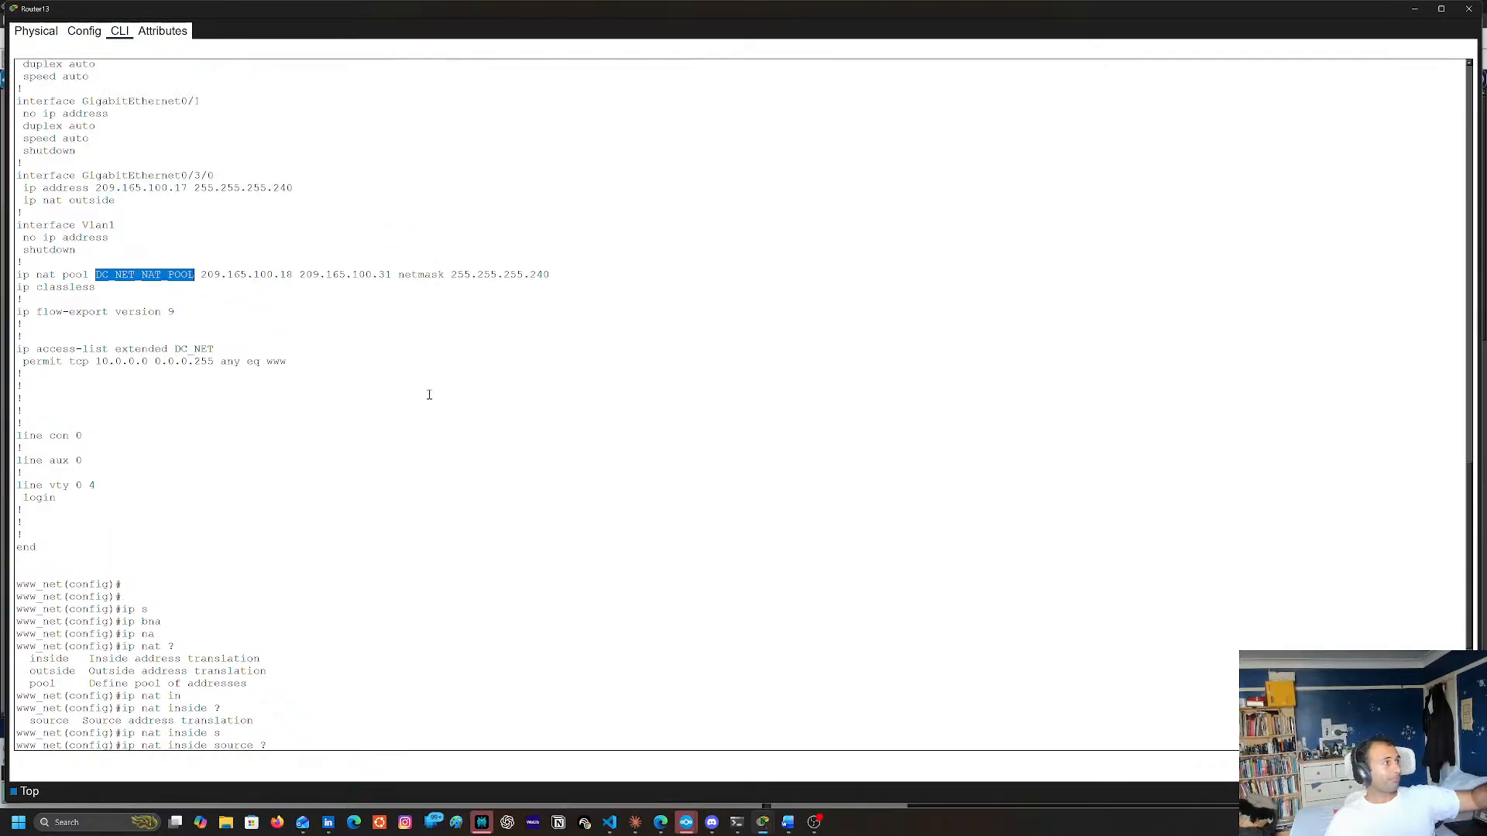
pyautogui.scroll(3, 428, 394)
pyautogui.scroll(3, 425, 393)
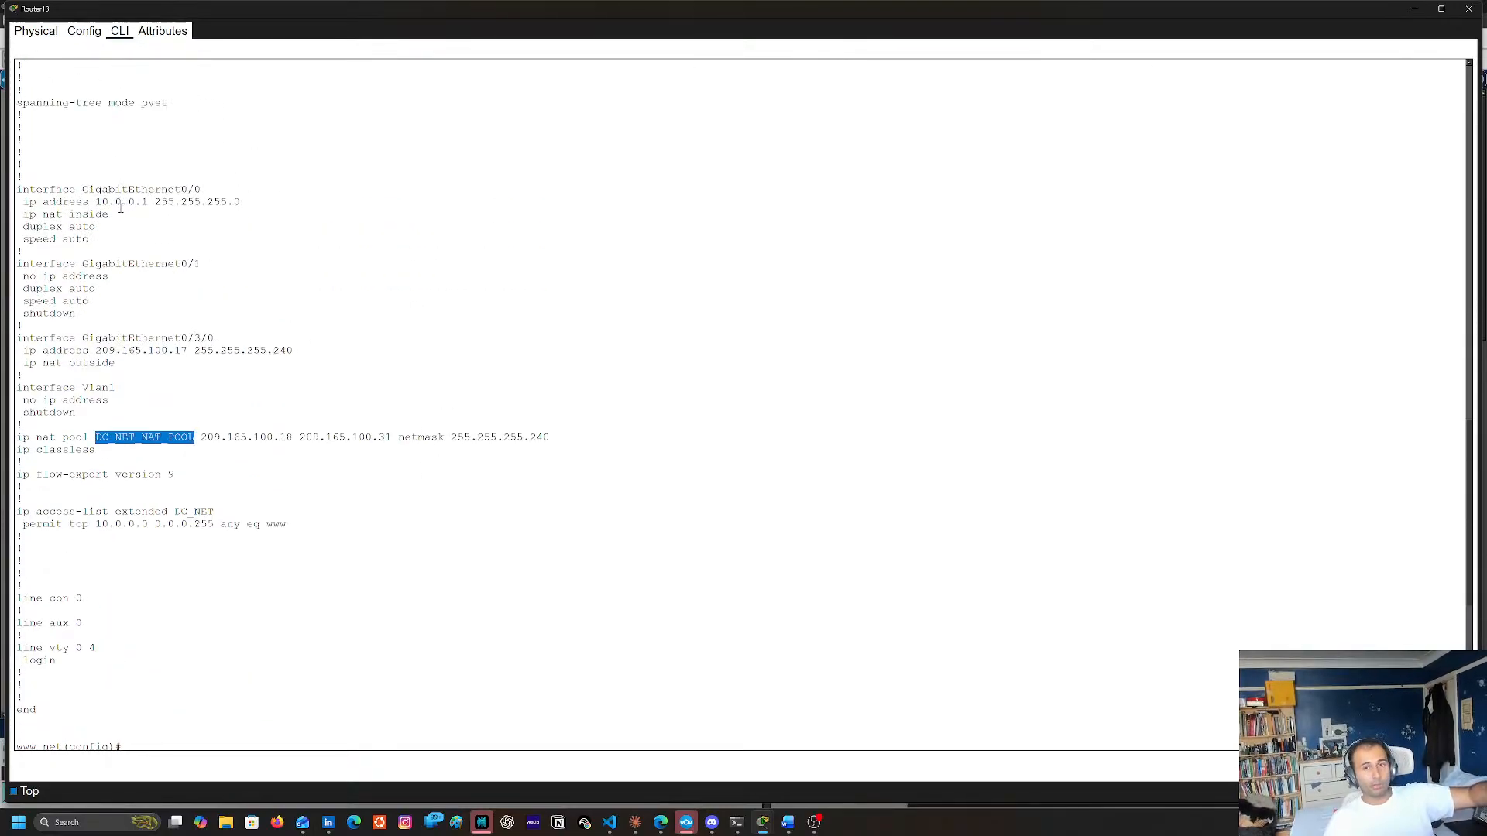
pyautogui.rightClick(157, 440)
pyautogui.click(167, 446)
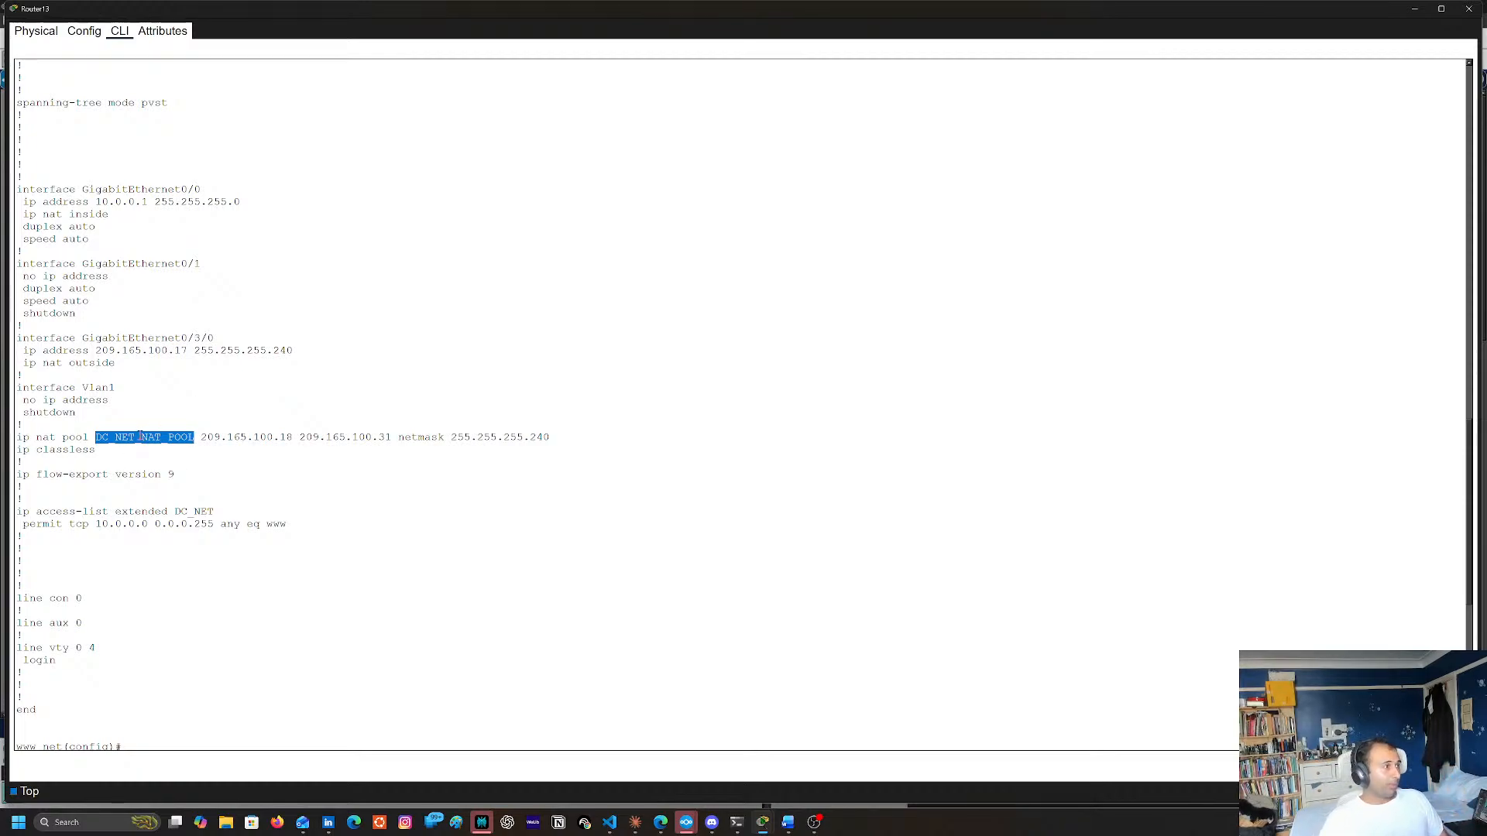
pyautogui.scroll(-10, 510, 575)
pyautogui.scroll(-4, 510, 575)
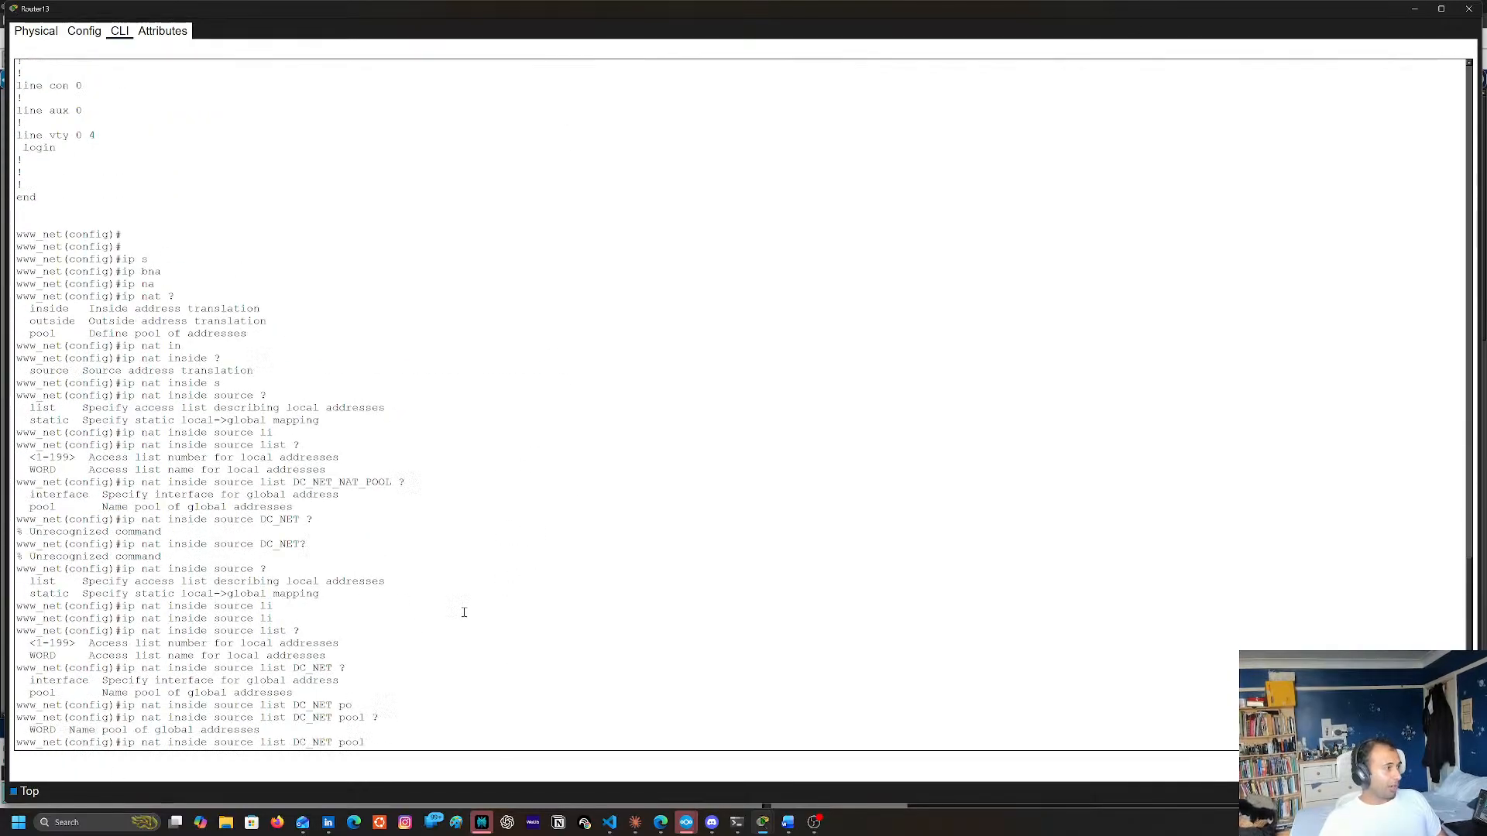
# Complete the command as ip nat inside source list DC_NET pool DC_NET_NAT_POOL, check its remaining options, and run it
pyautogui.rightClick(515, 655)
pyautogui.click(537, 678)
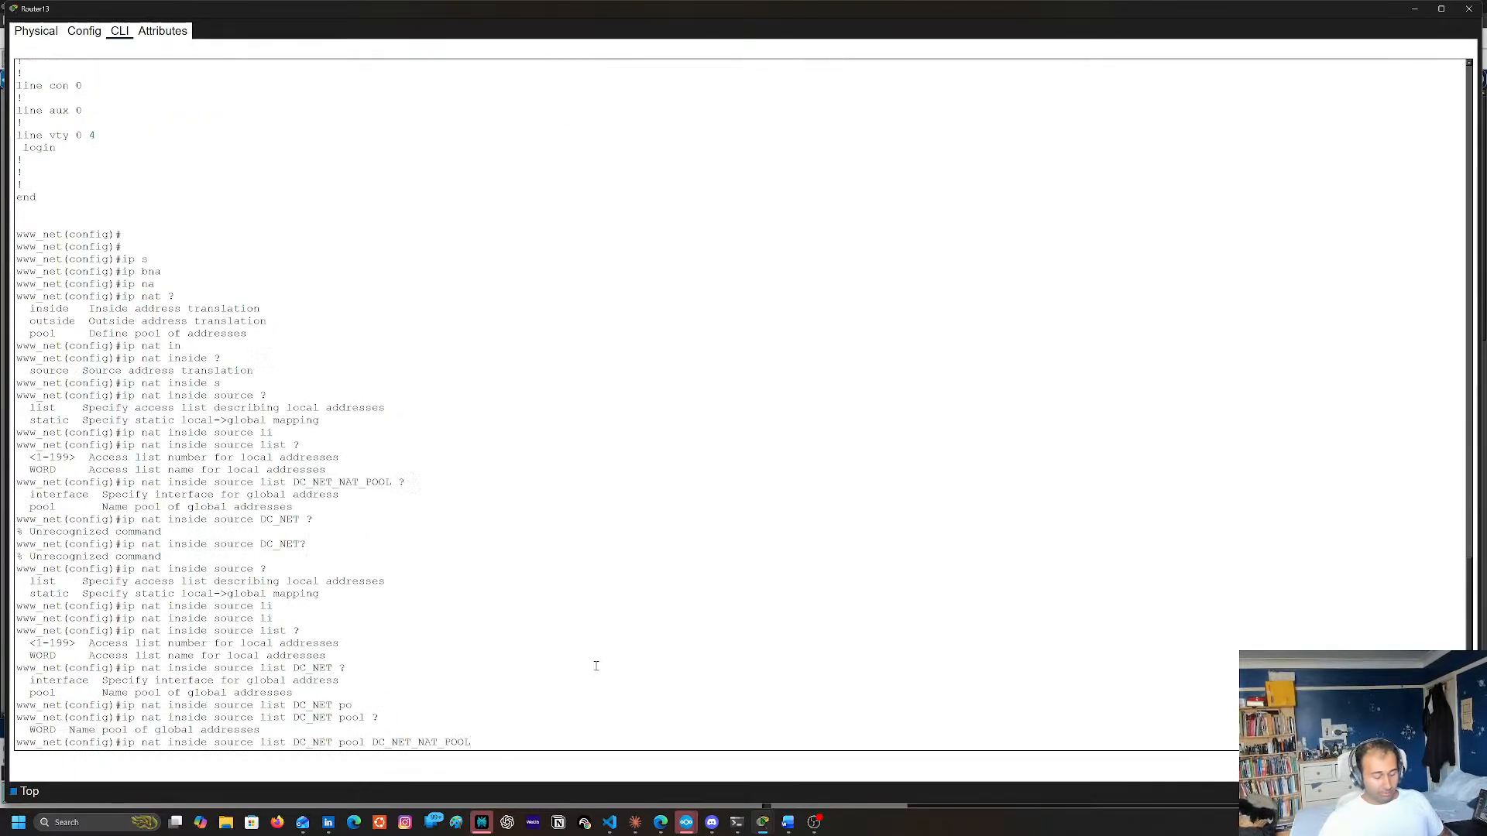
pyautogui.write('?')
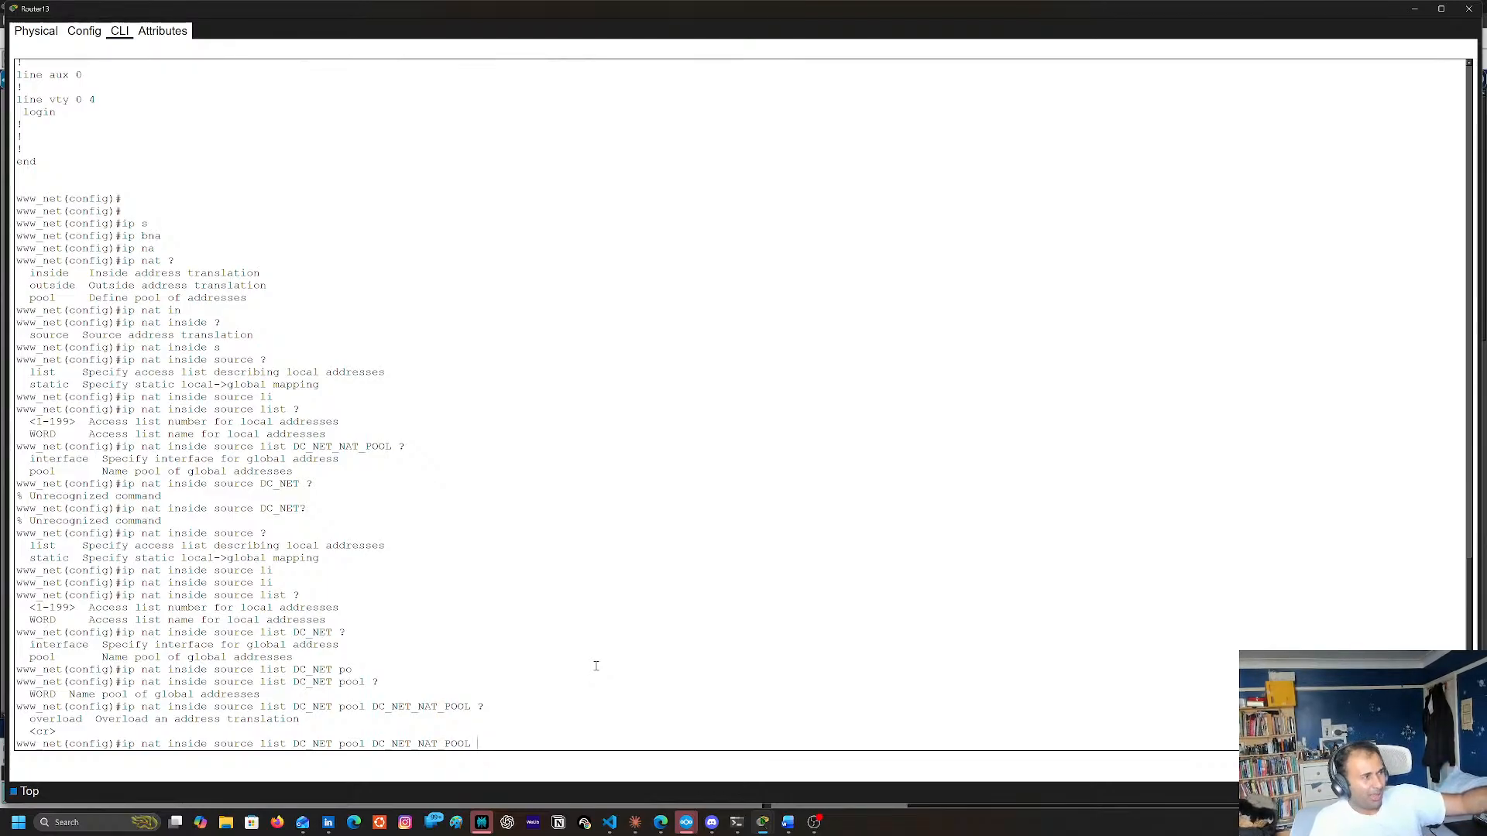
pyautogui.press('Return')
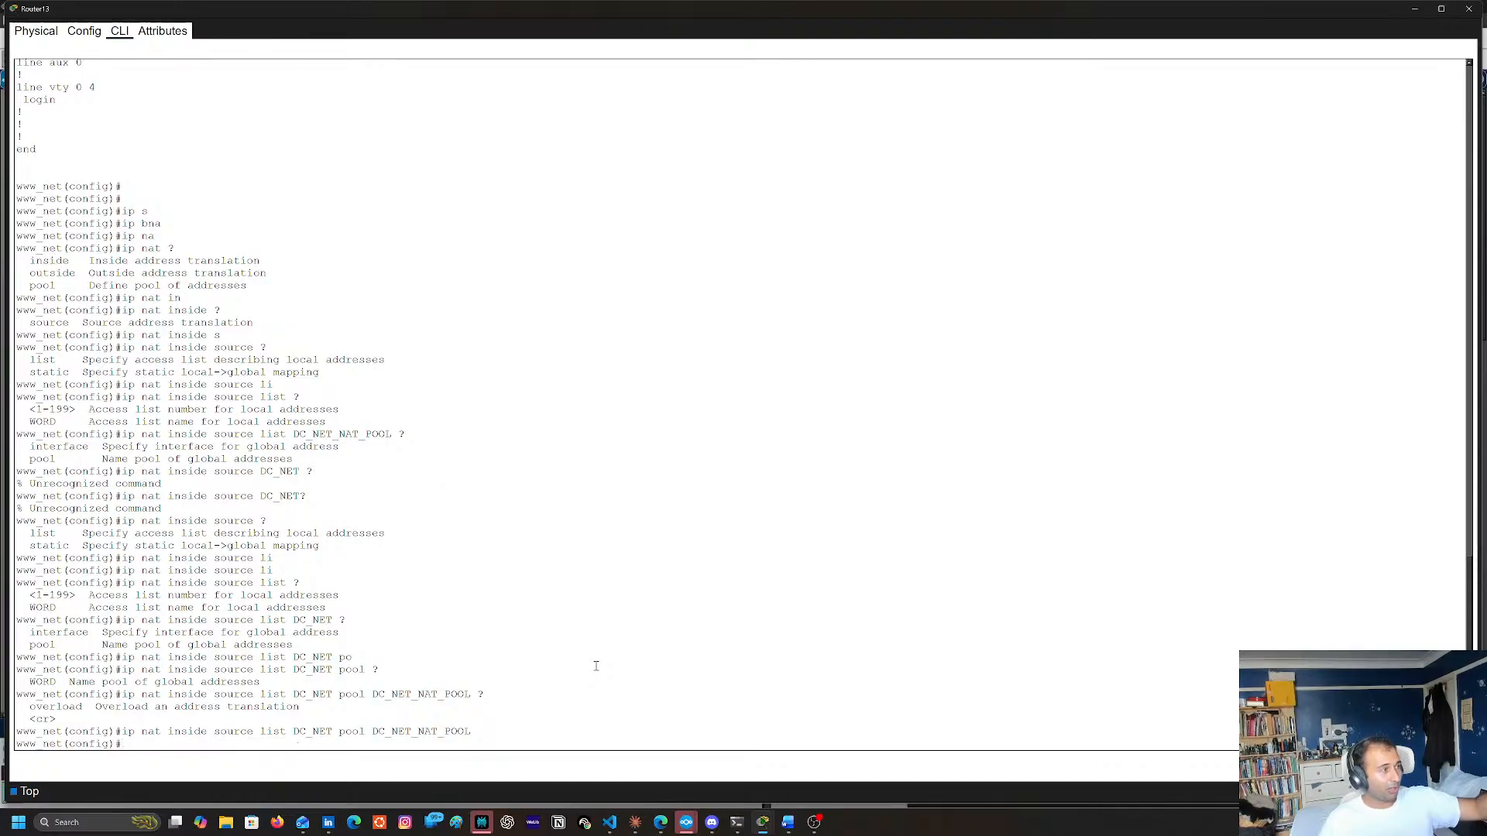
# Leave global configuration mode with the end command
pyautogui.press('Return')
pyautogui.press('Return')
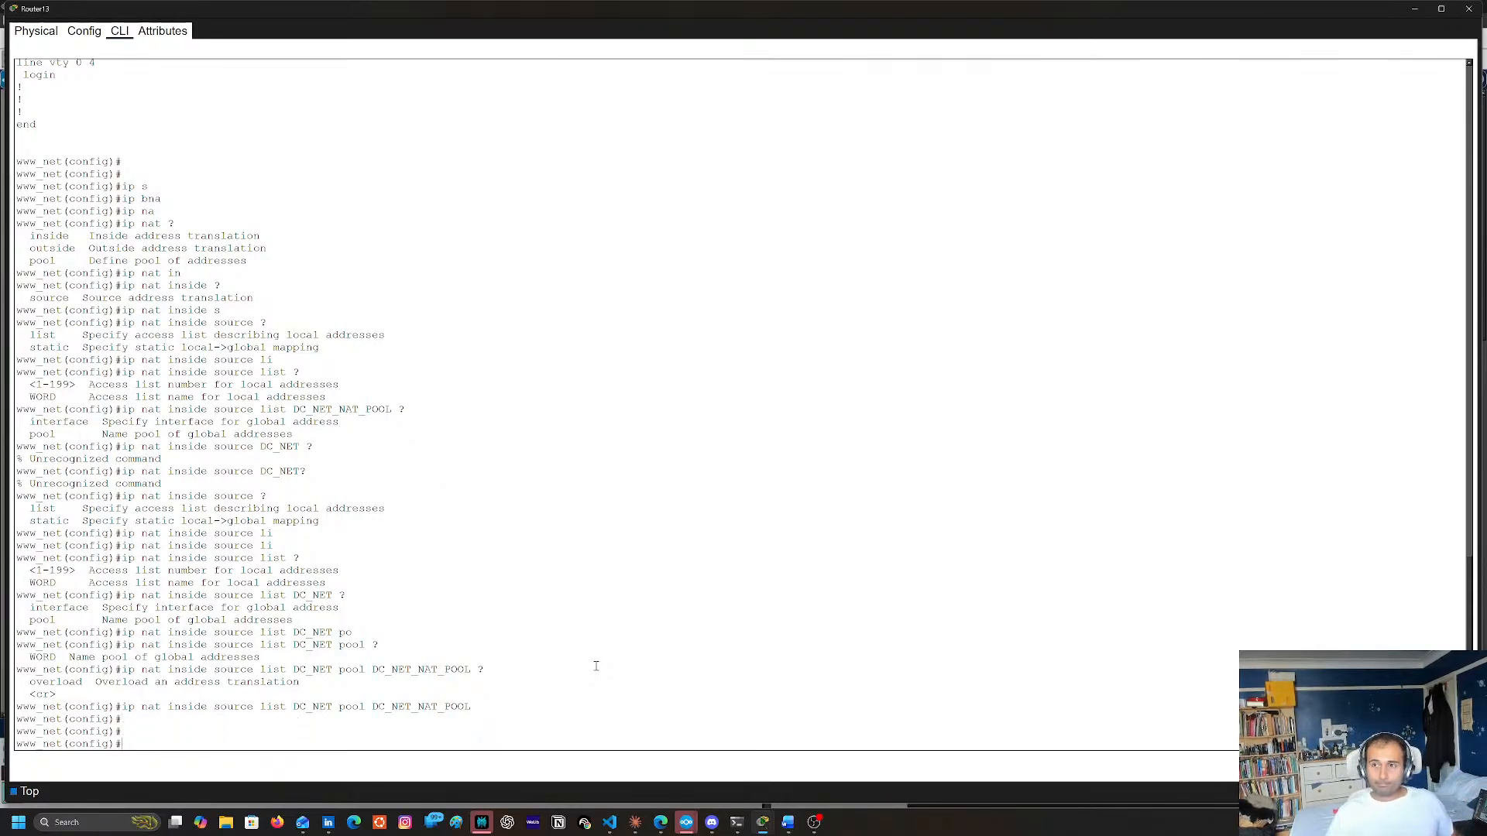
pyautogui.write('end')
pyautogui.press('Return')
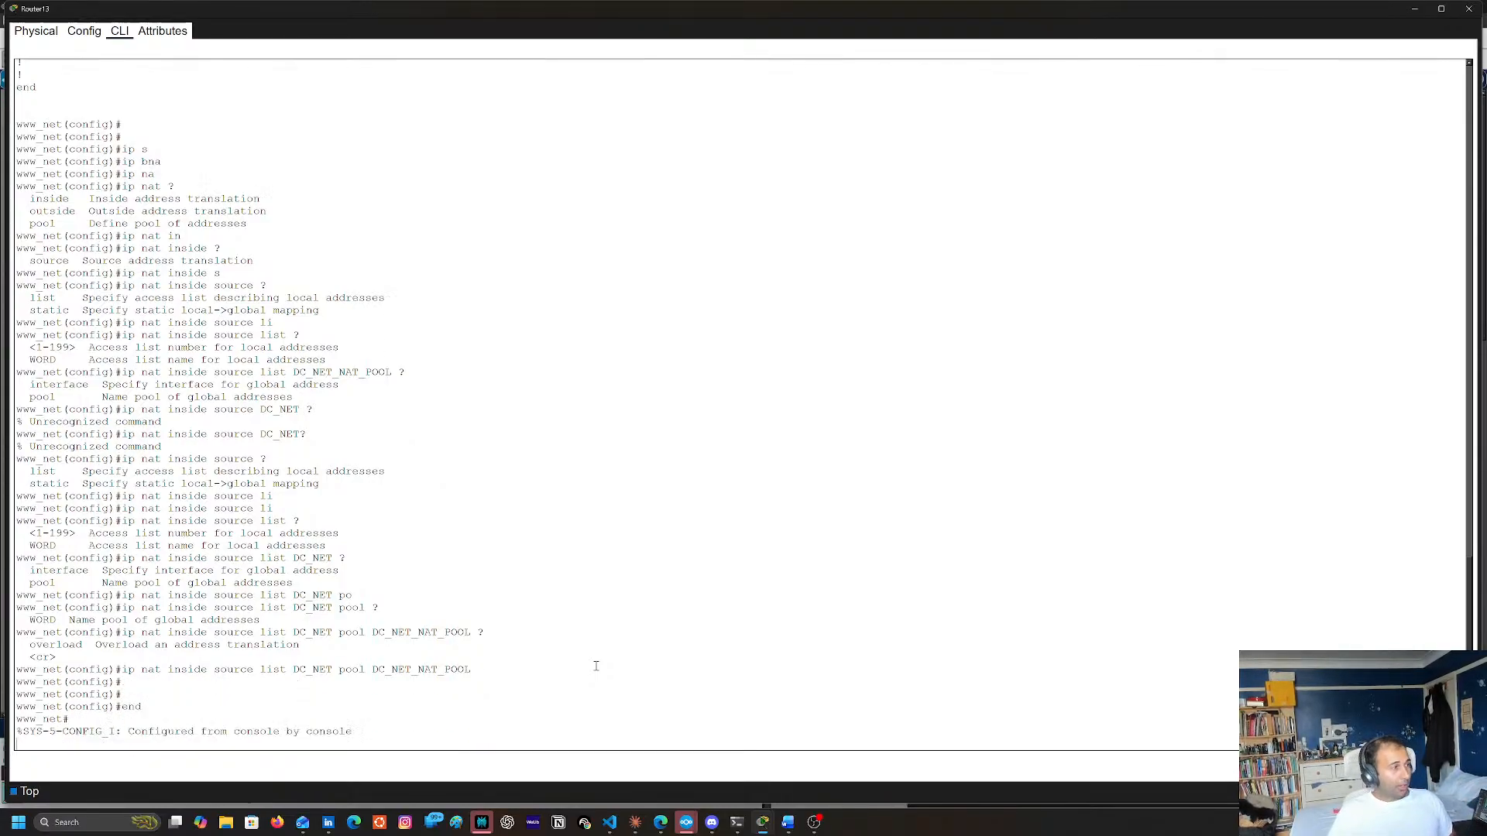
pyautogui.press('Return')
# Save the running configuration to startup-config with copy run start and close the Router13 window
pyautogui.write('copy run t')
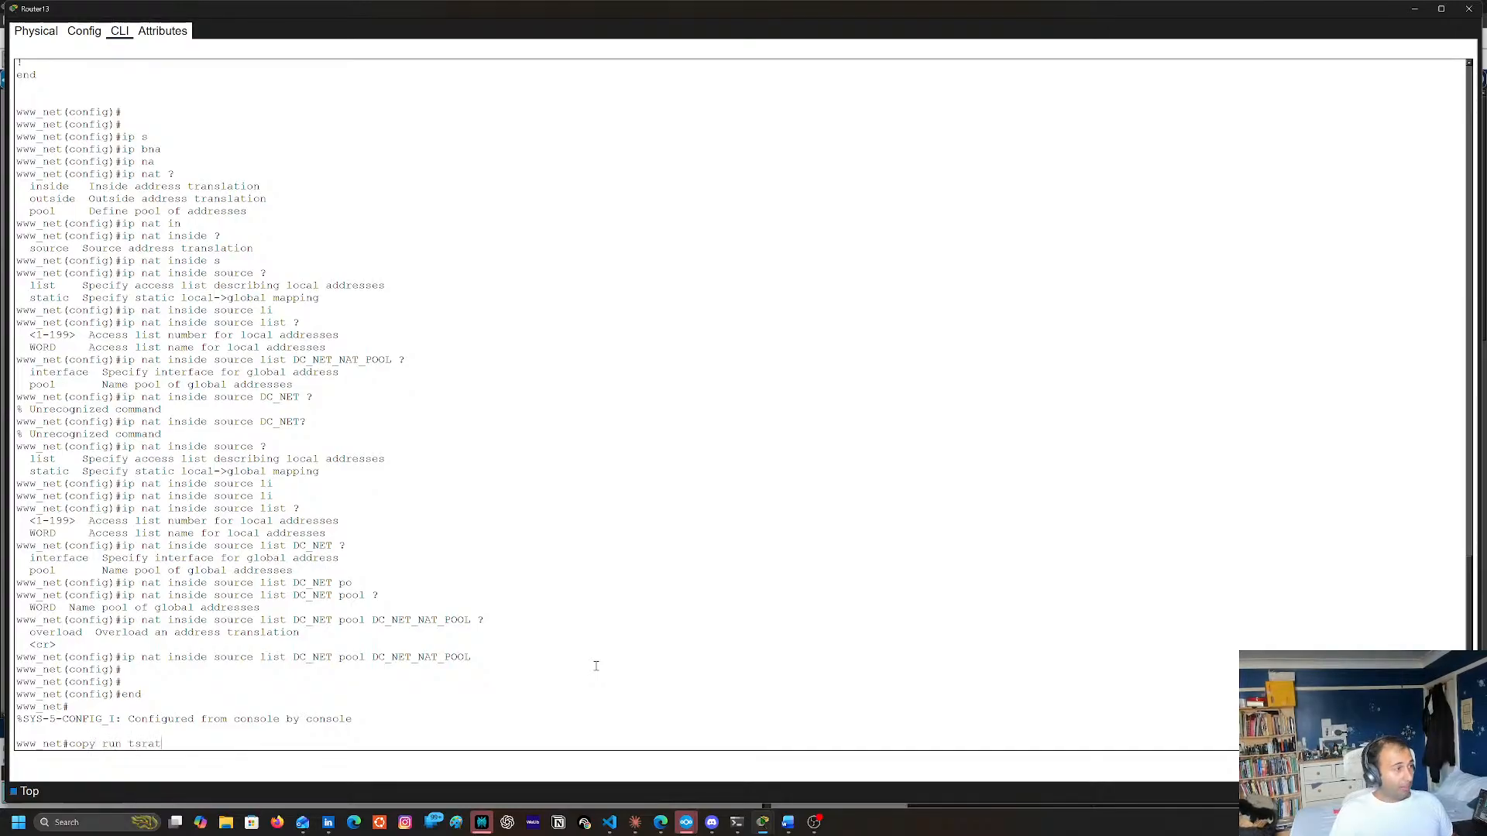
pyautogui.press('BackSpace')
pyautogui.write('sta')
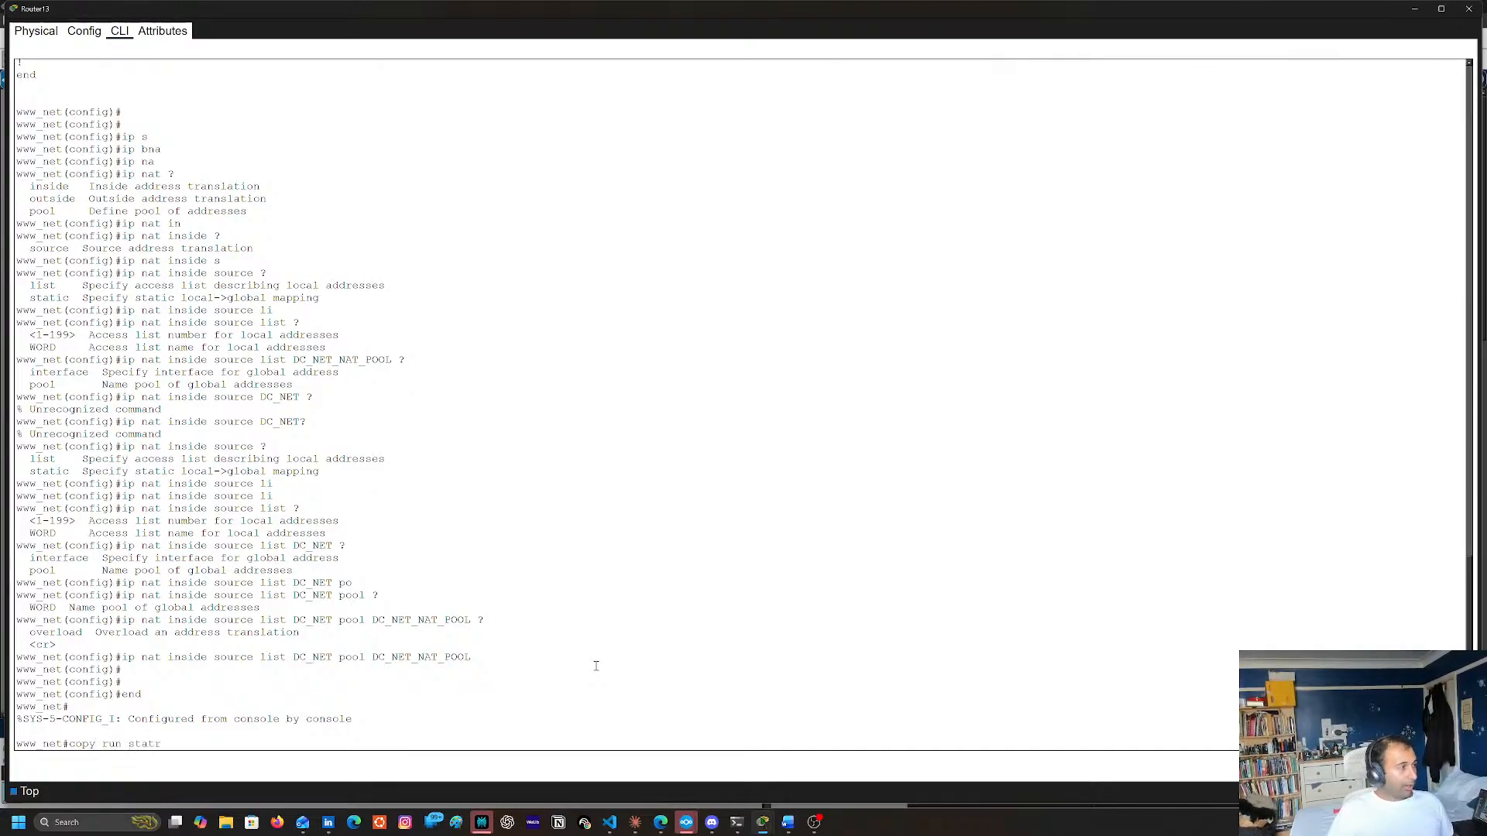
pyautogui.write('art')
pyautogui.press('Return')
pyautogui.press('Return')
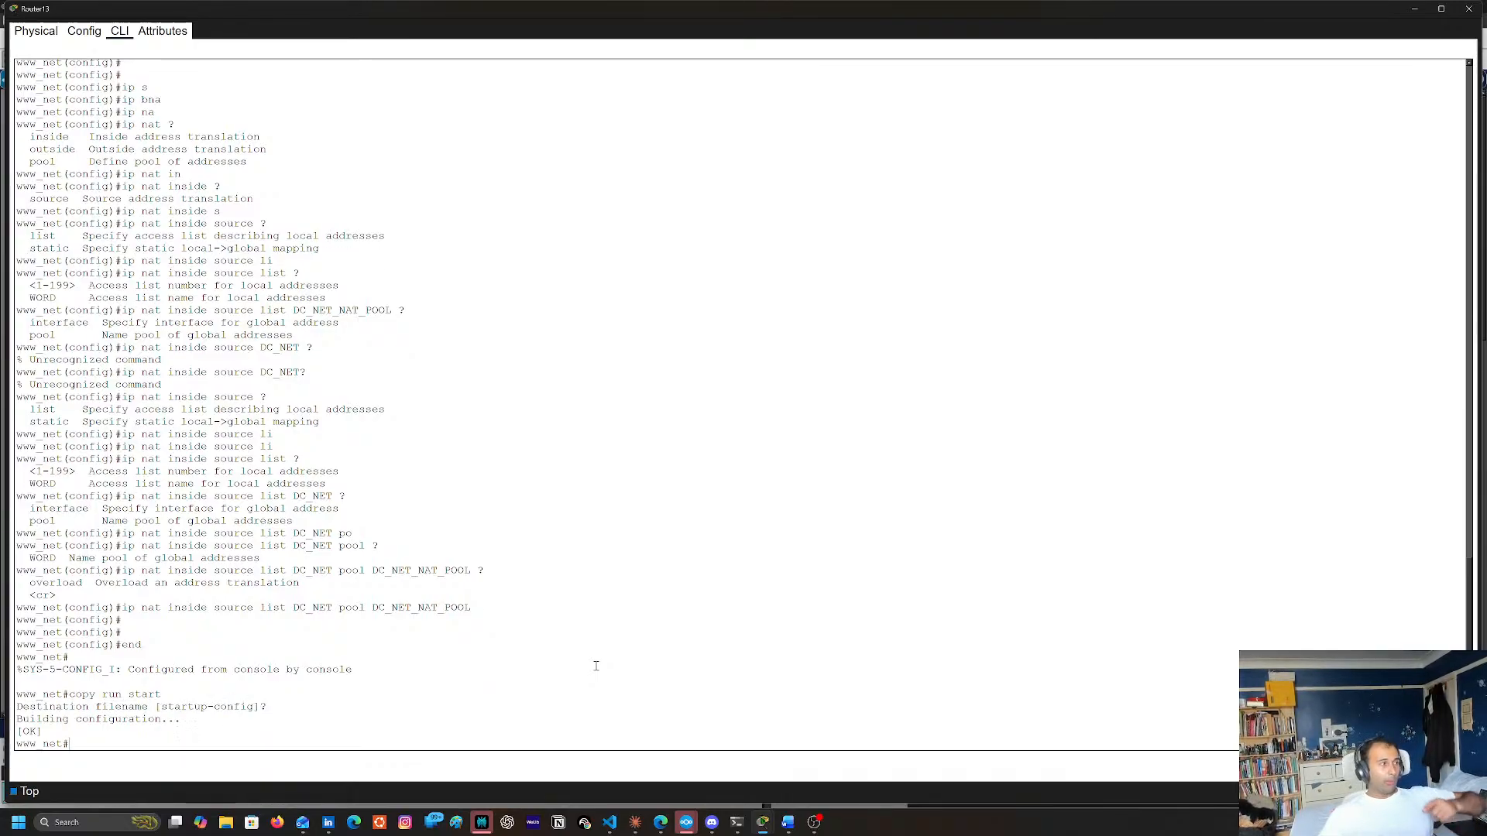
pyautogui.click(1468, 9)
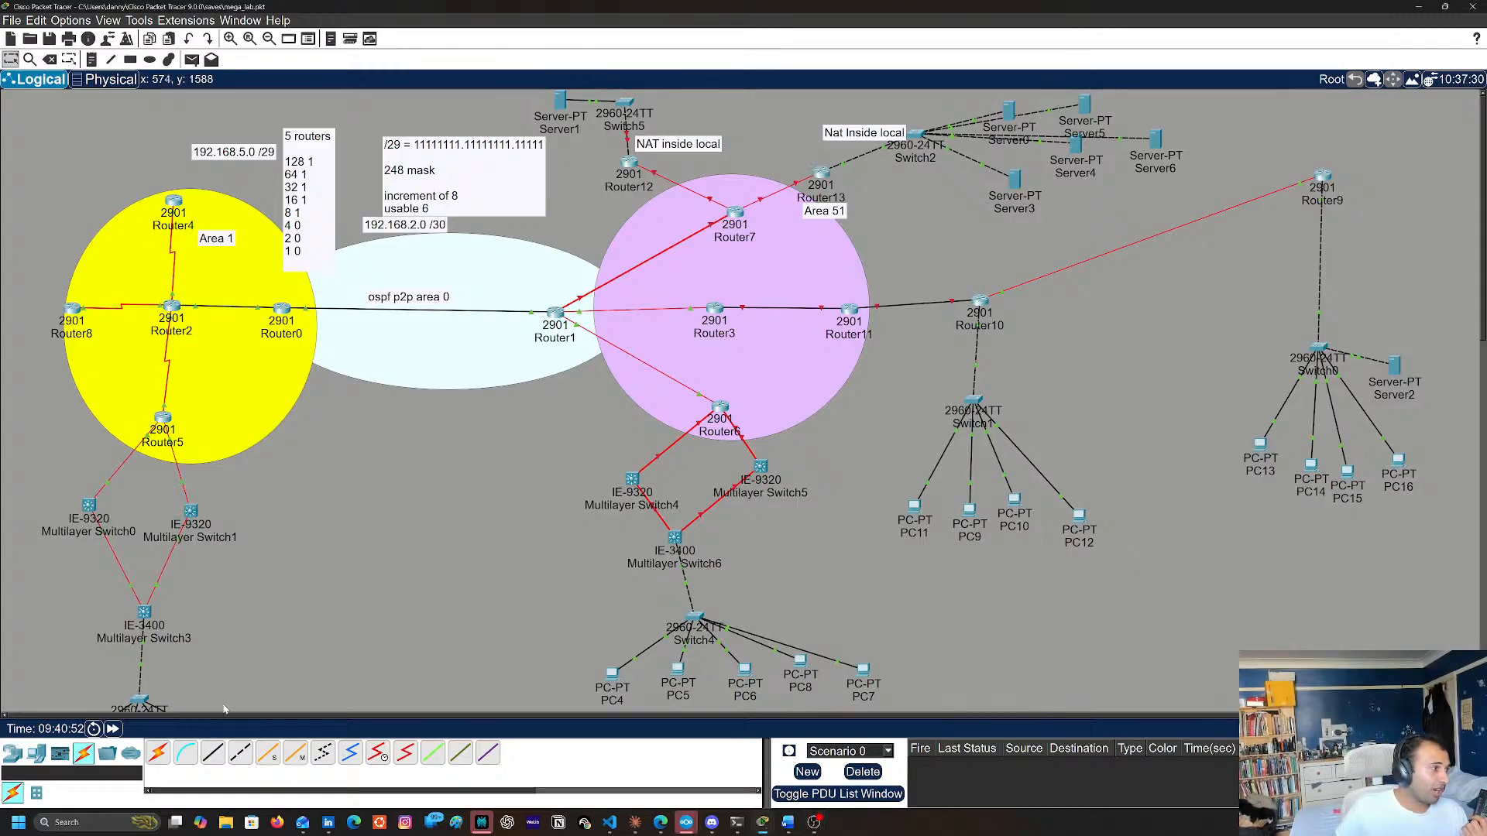
# Open the Multilayer Switch3 command line and run sh cdp entry * through to the end of its output
pyautogui.scroll(-4, 246, 635)
pyautogui.scroll(4, 279, 565)
pyautogui.scroll(-1, 319, 464)
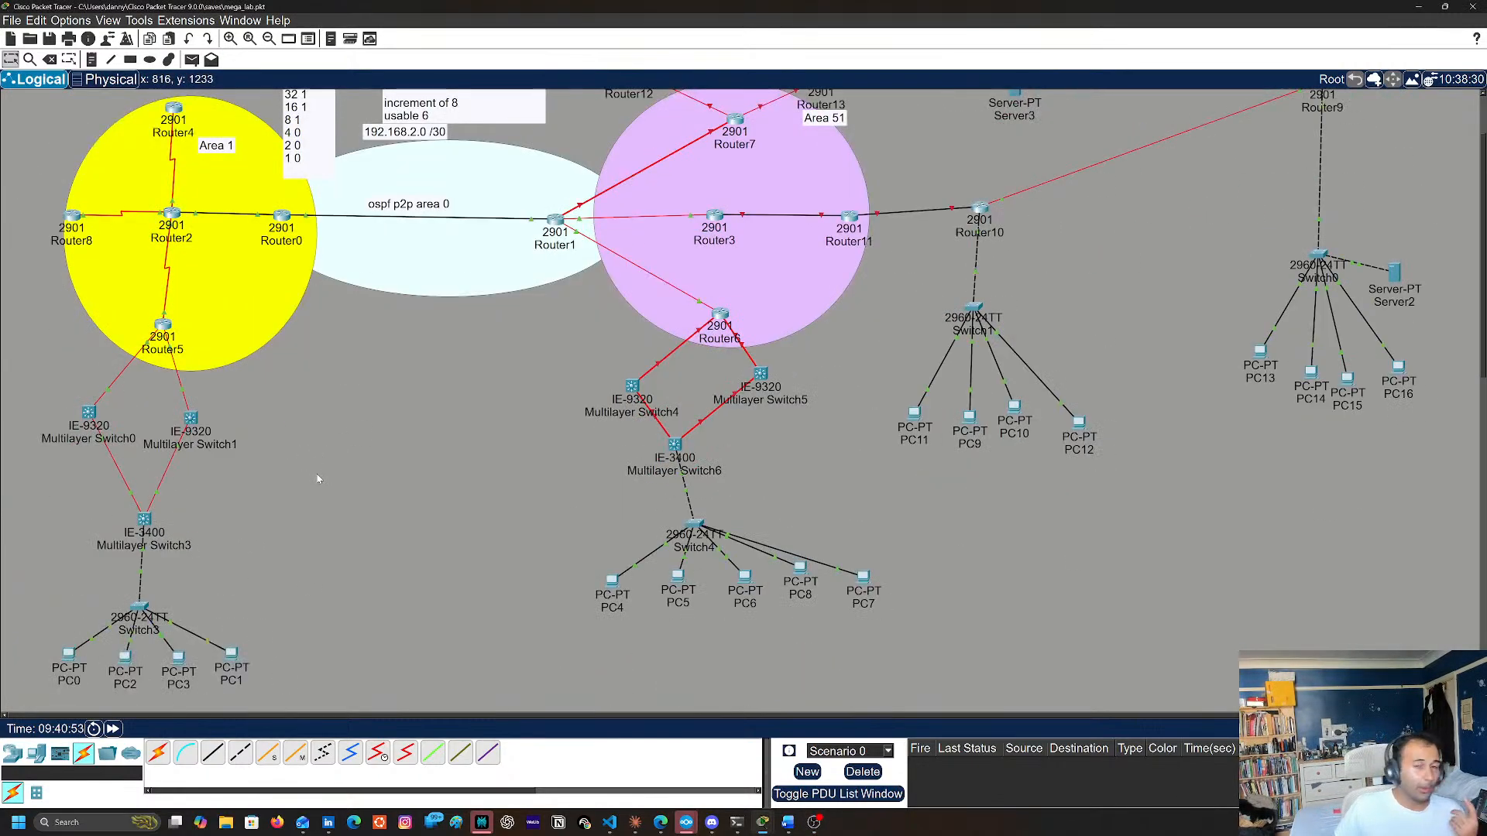
pyautogui.click(144, 520)
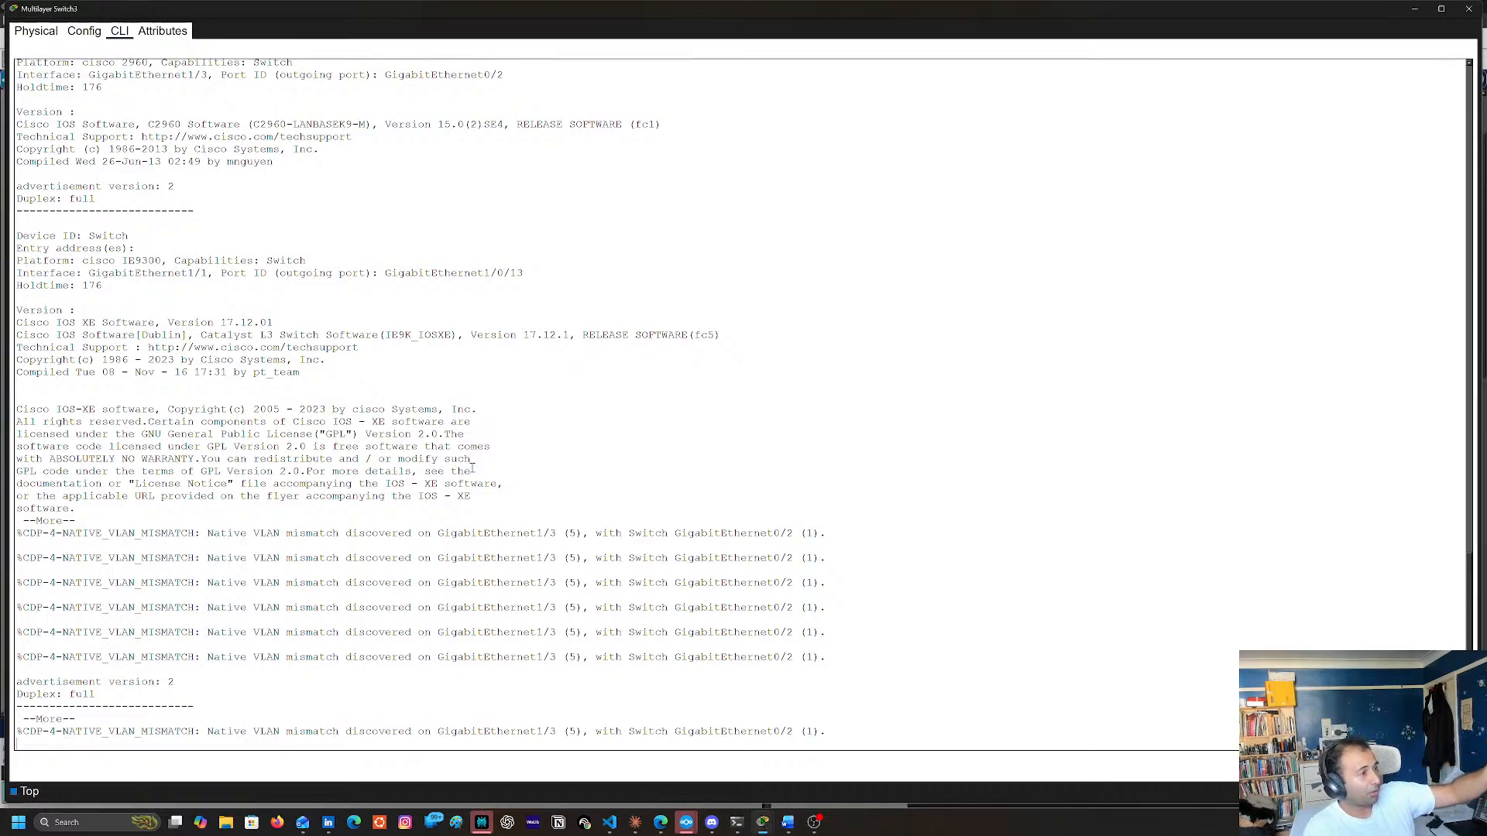
pyautogui.press('space')
pyautogui.press('Up')
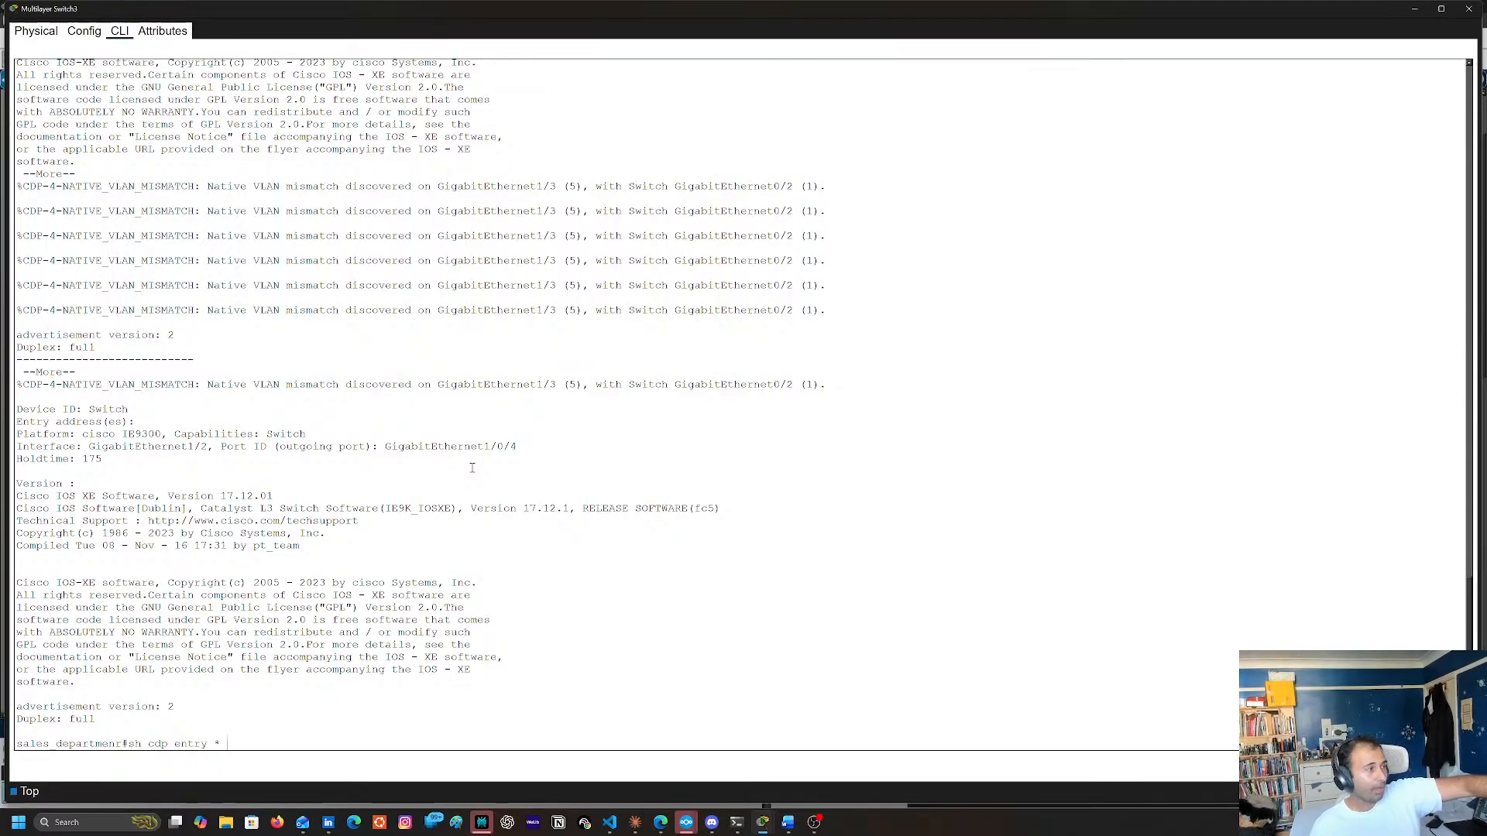
pyautogui.press('Return')
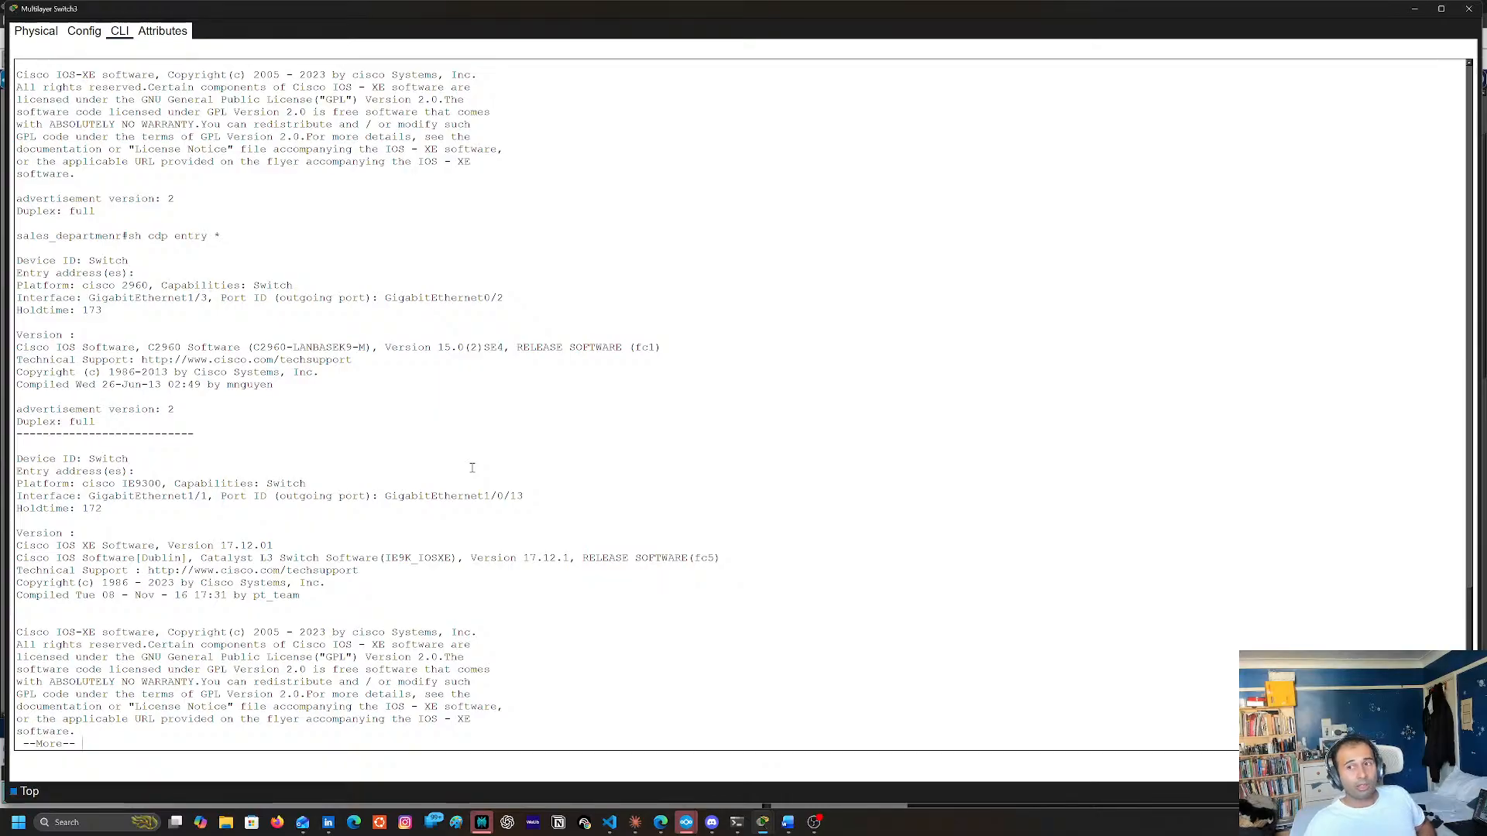
pyautogui.press('space')
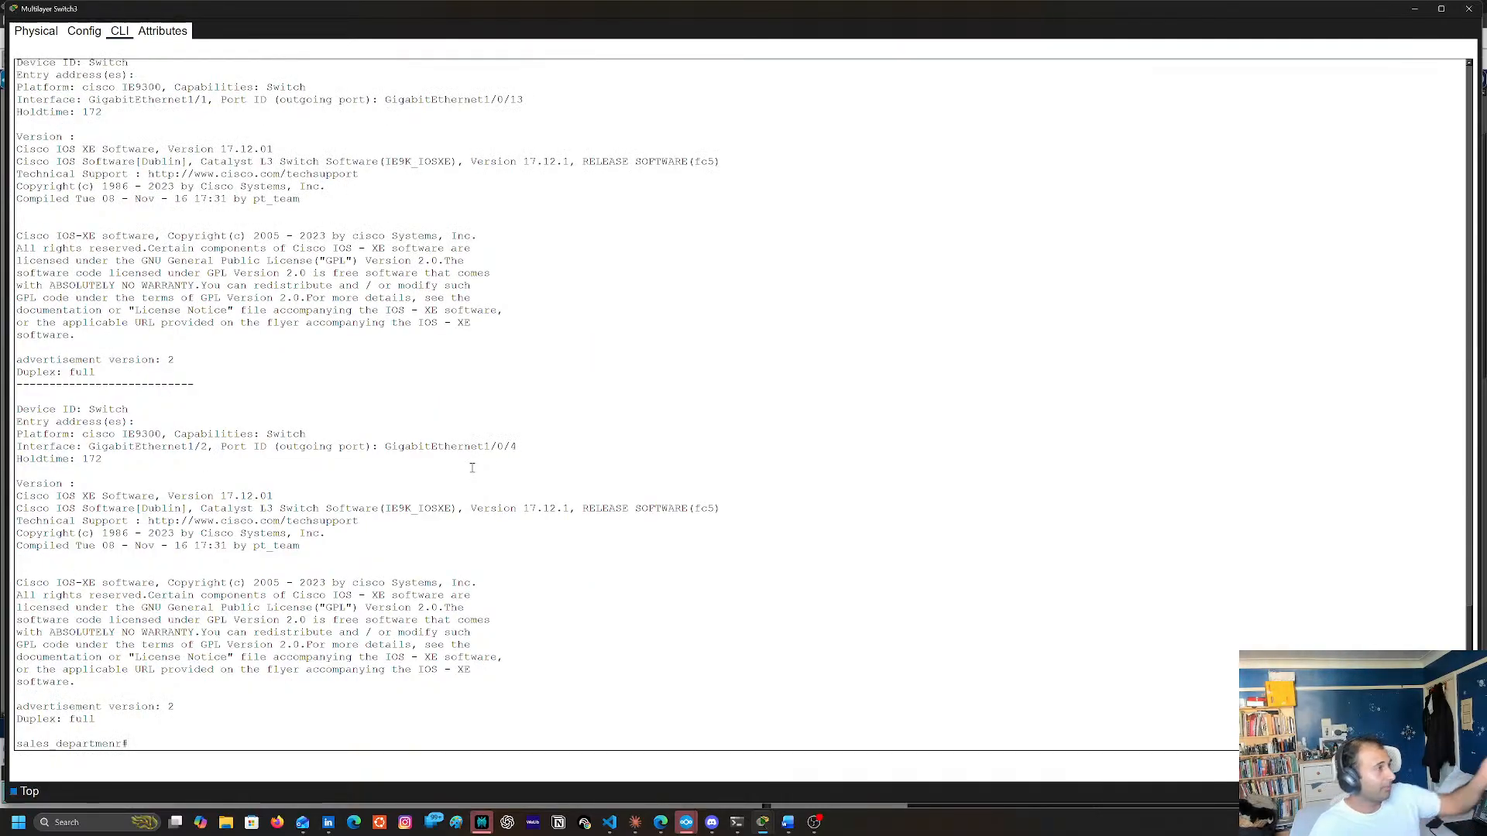
# Review the neighbour entries in the sh cdp entry * output, and run sh cdp for the global CDP settings
pyautogui.scroll(4, 385, 225)
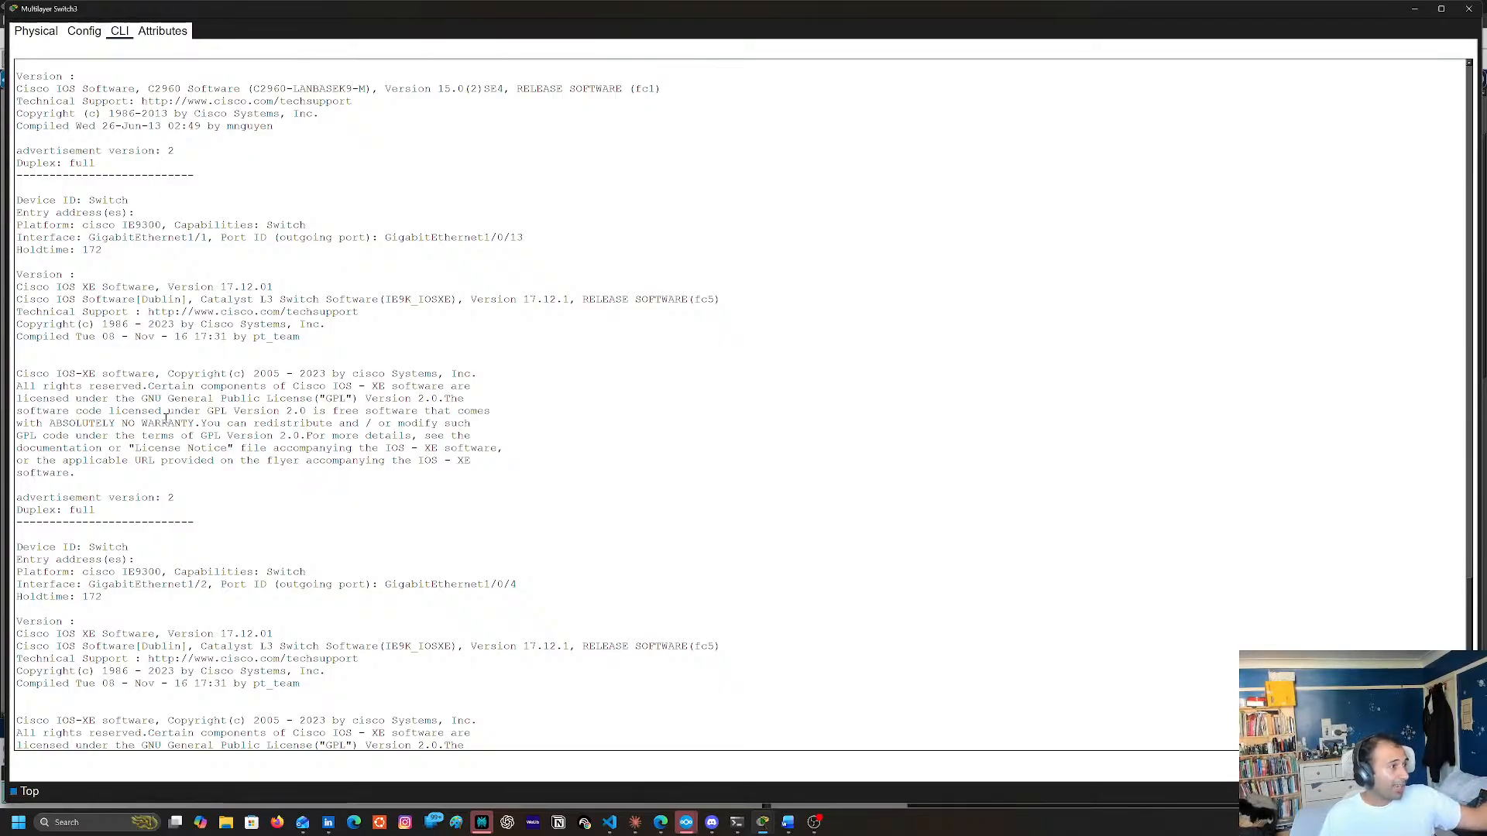
pyautogui.scroll(-4, 171, 509)
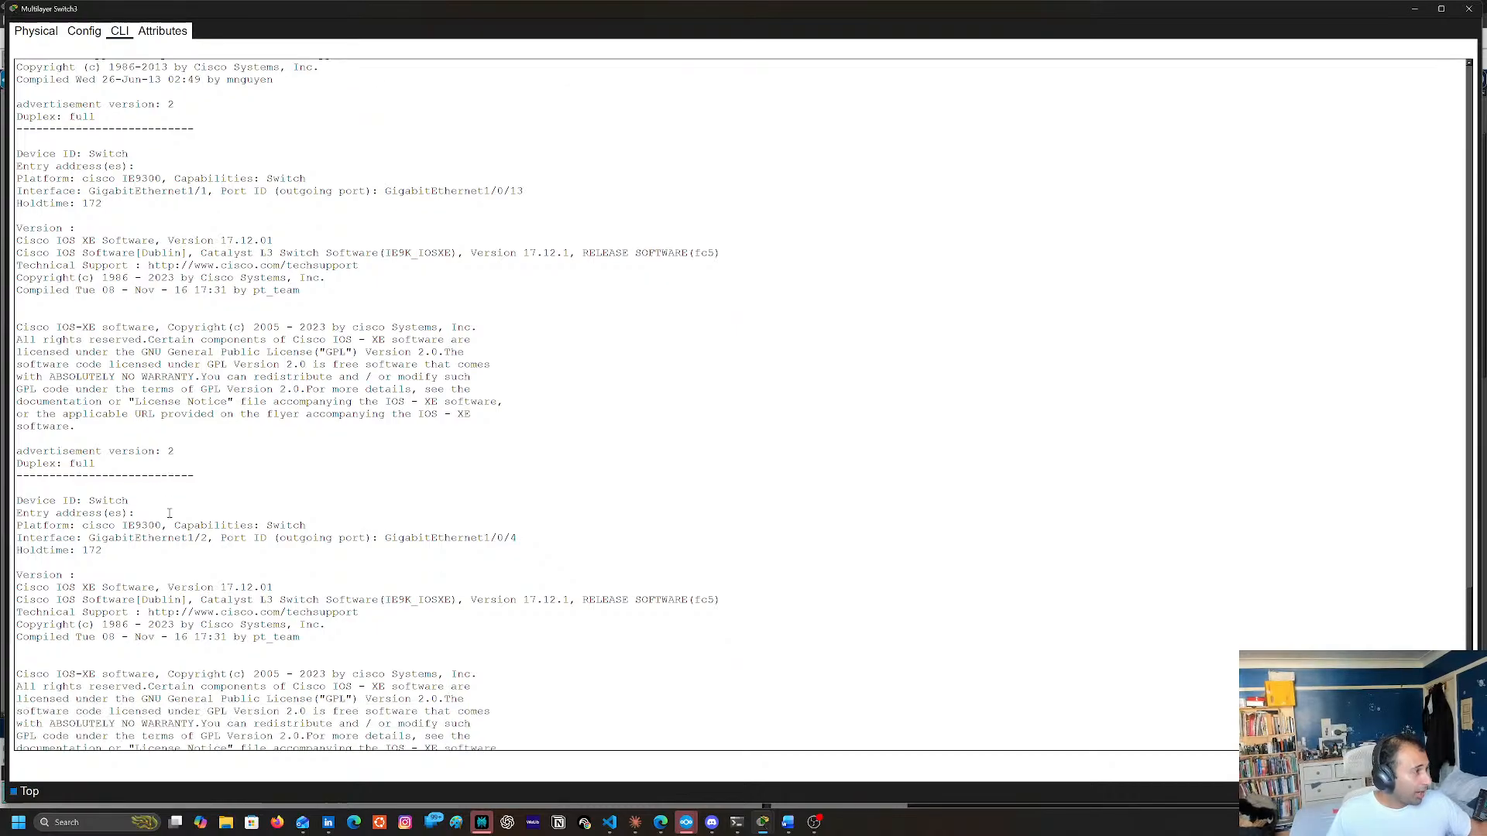
pyautogui.scroll(1, 188, 552)
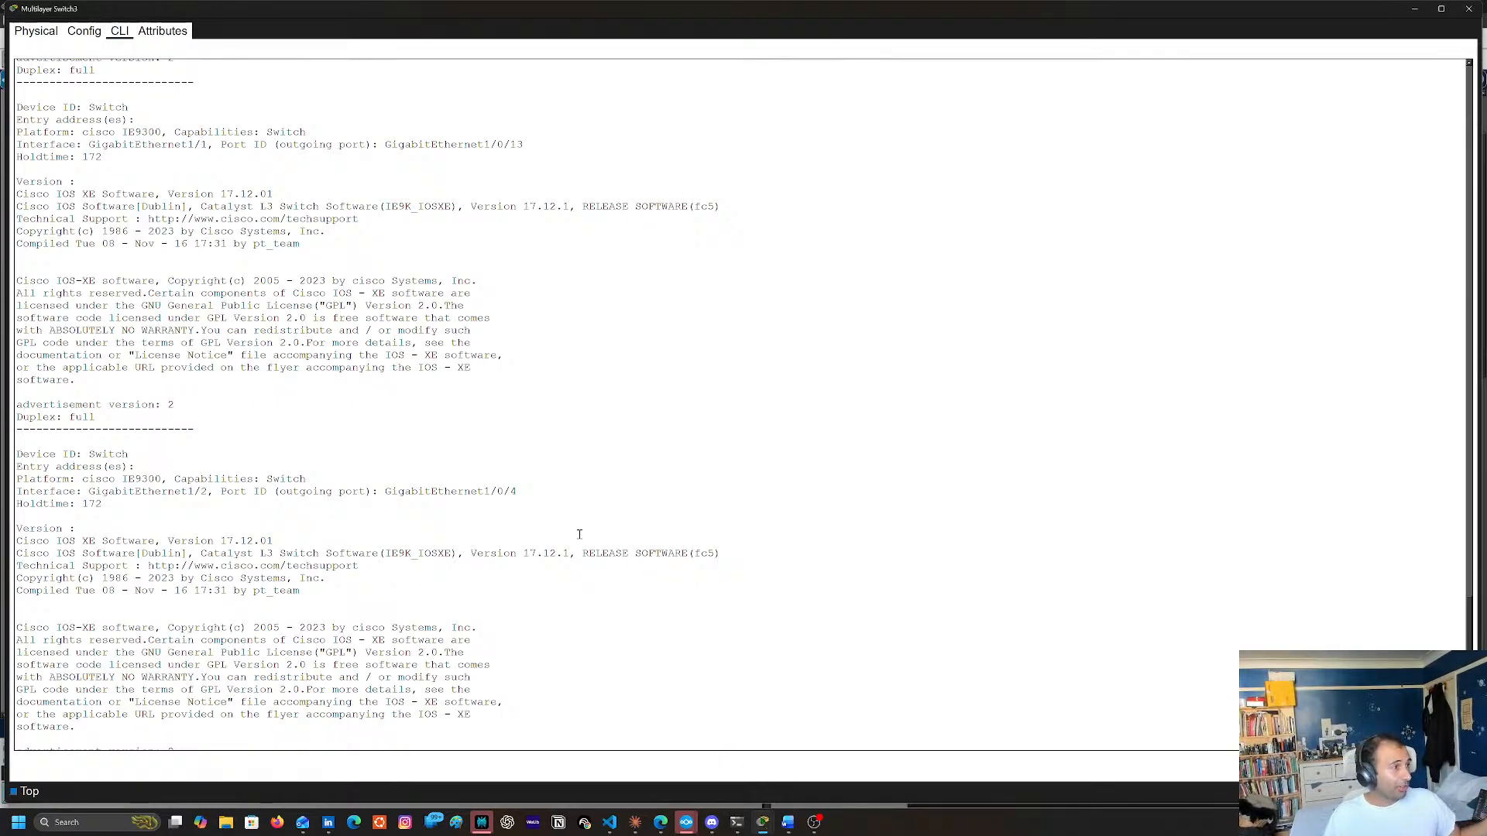
pyautogui.scroll(3, 290, 558)
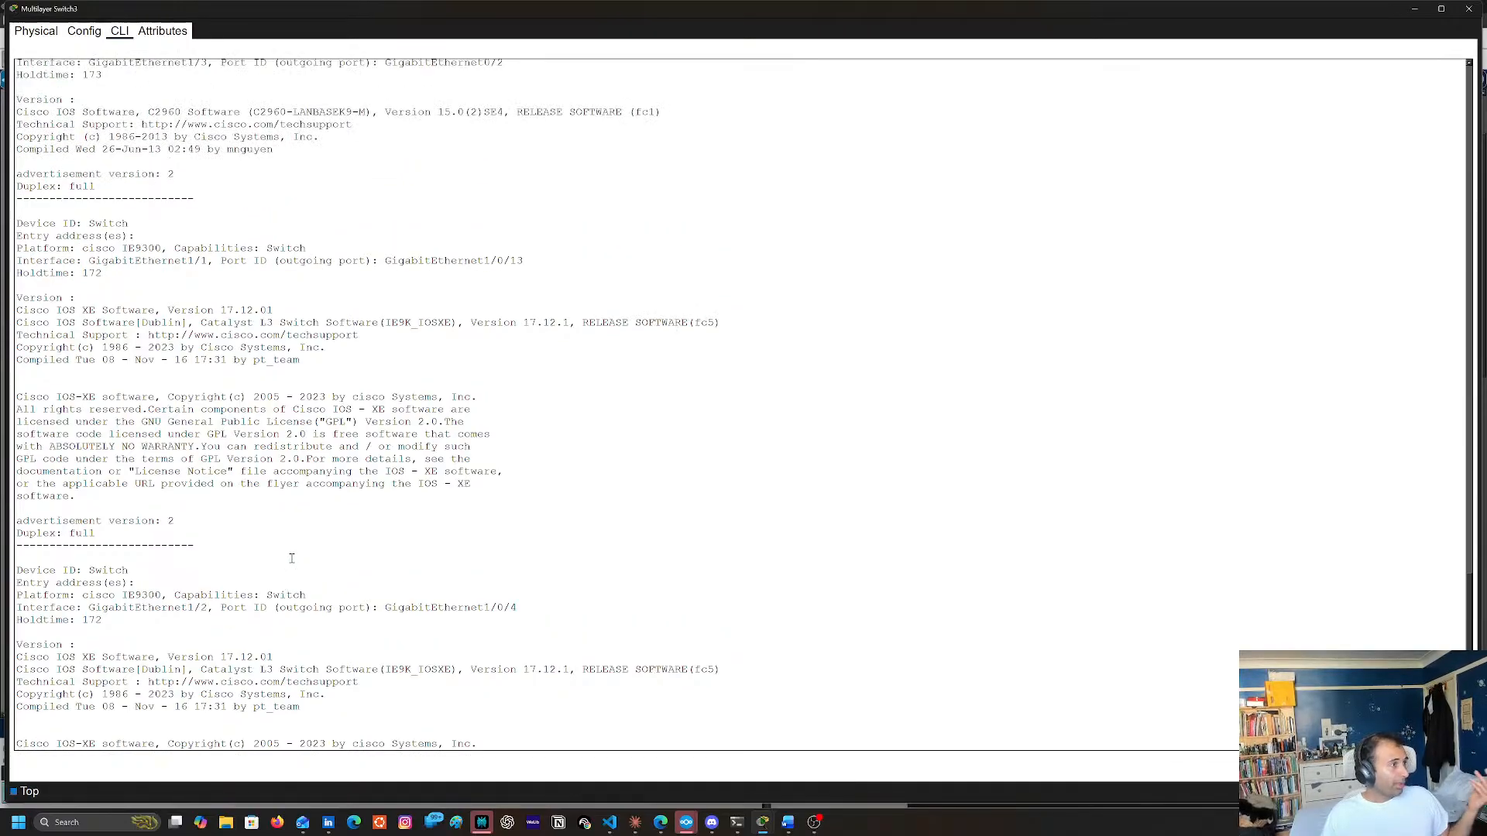
pyautogui.scroll(3, 289, 558)
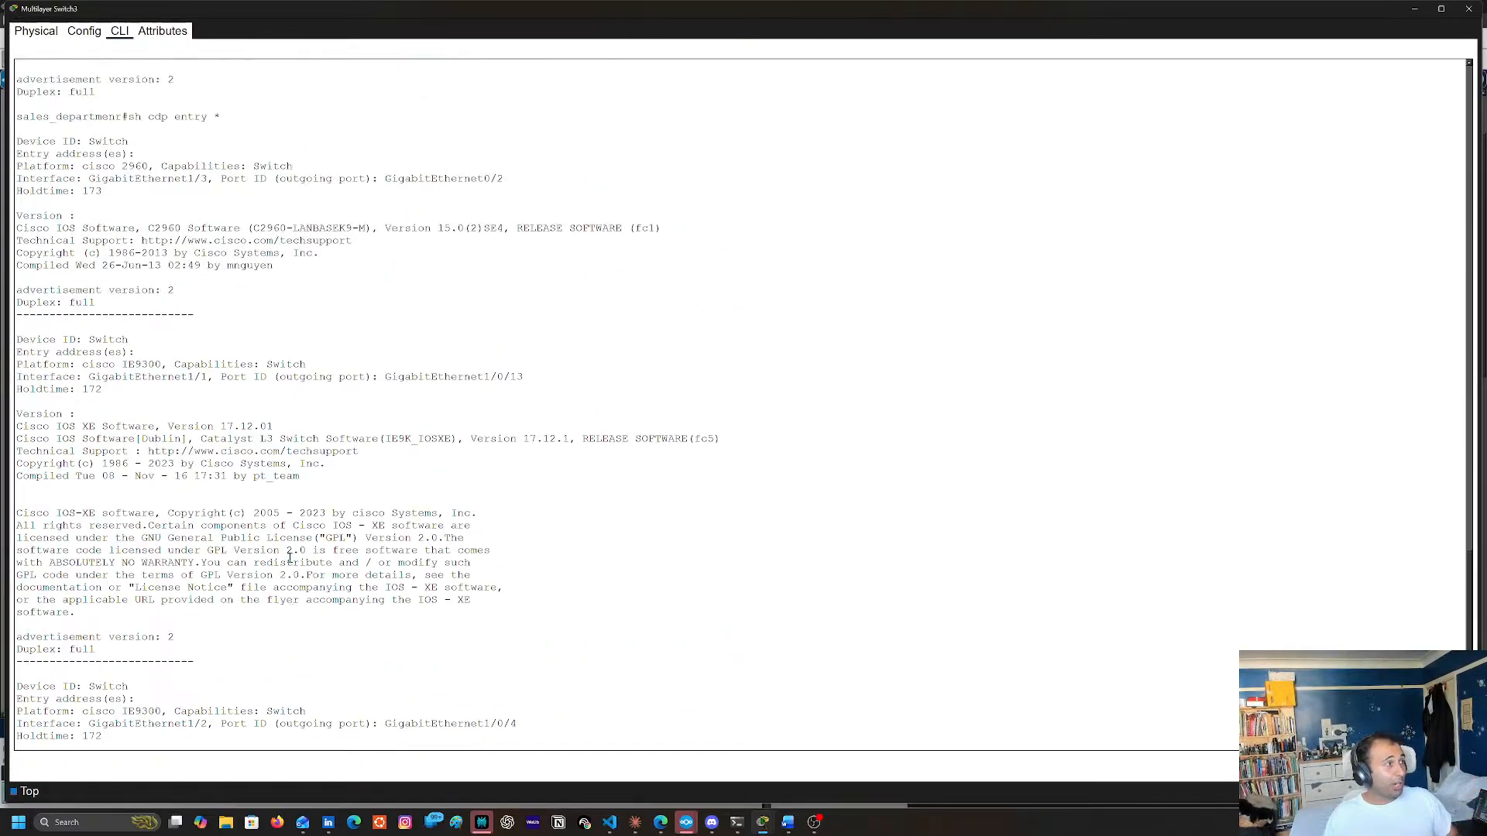
pyautogui.press('Up')
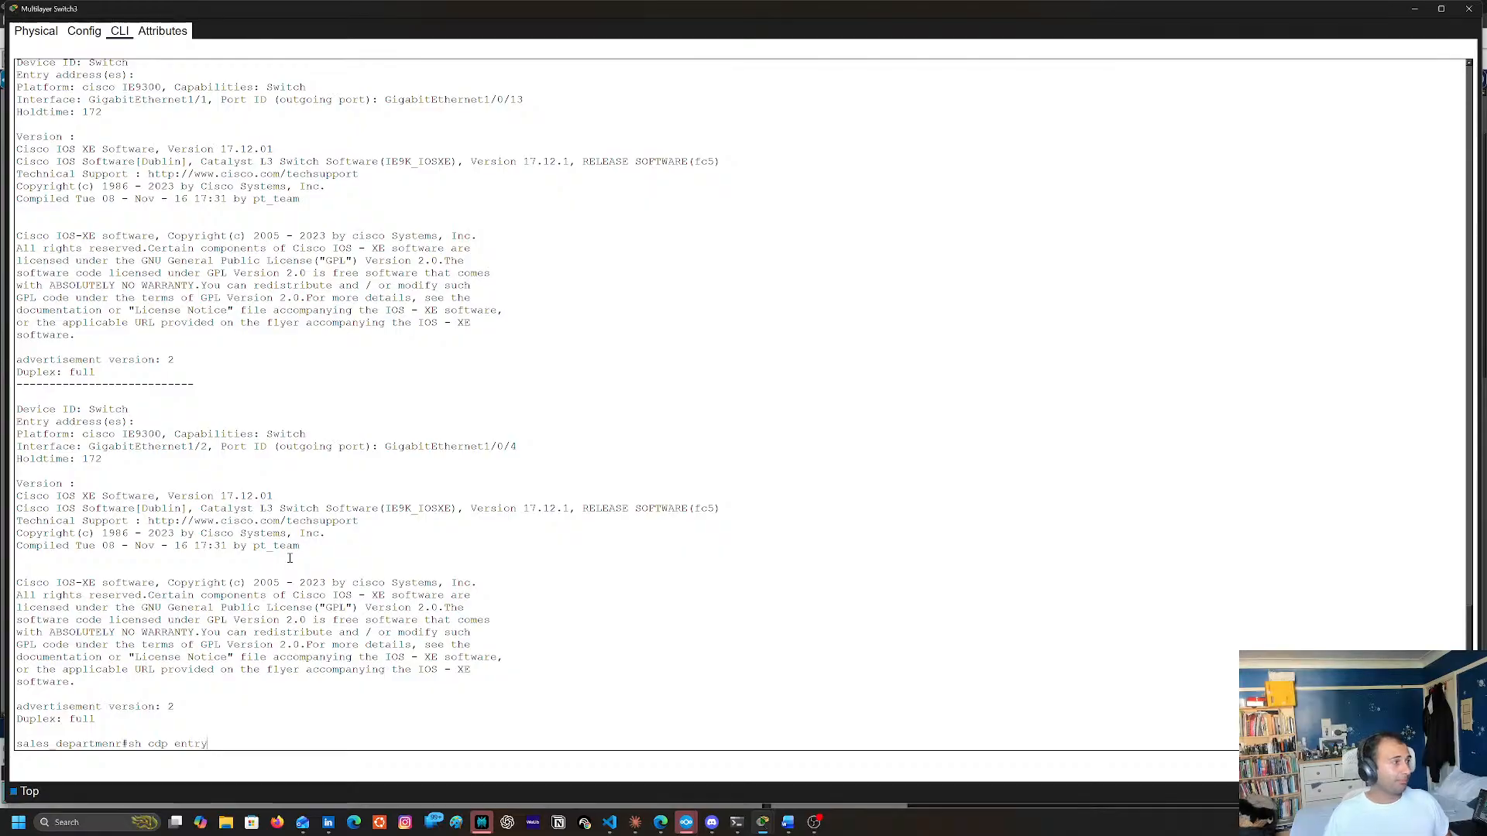
pyautogui.press('BackSpace')
pyautogui.press('BackSpace')
pyautogui.press('BackSpace')
pyautogui.press('BackSpace')
pyautogui.press('BackSpace')
pyautogui.press('BackSpace')
pyautogui.press('BackSpace')
pyautogui.press('BackSpace')
pyautogui.press('Return')
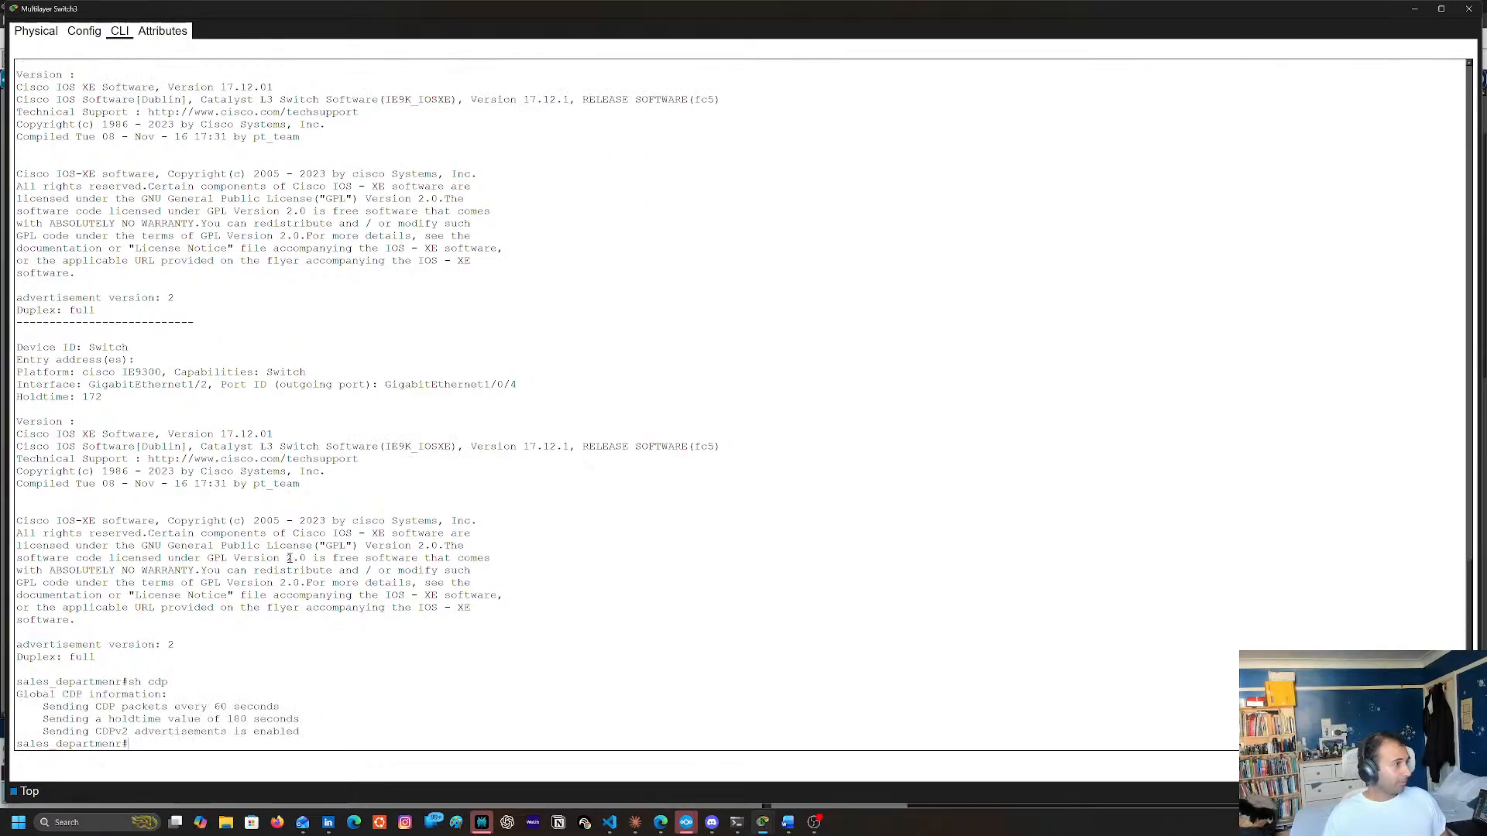
# List the available sh cdp options and run sh cdp interface through to the end of its output
pyautogui.write('sh cdp ')
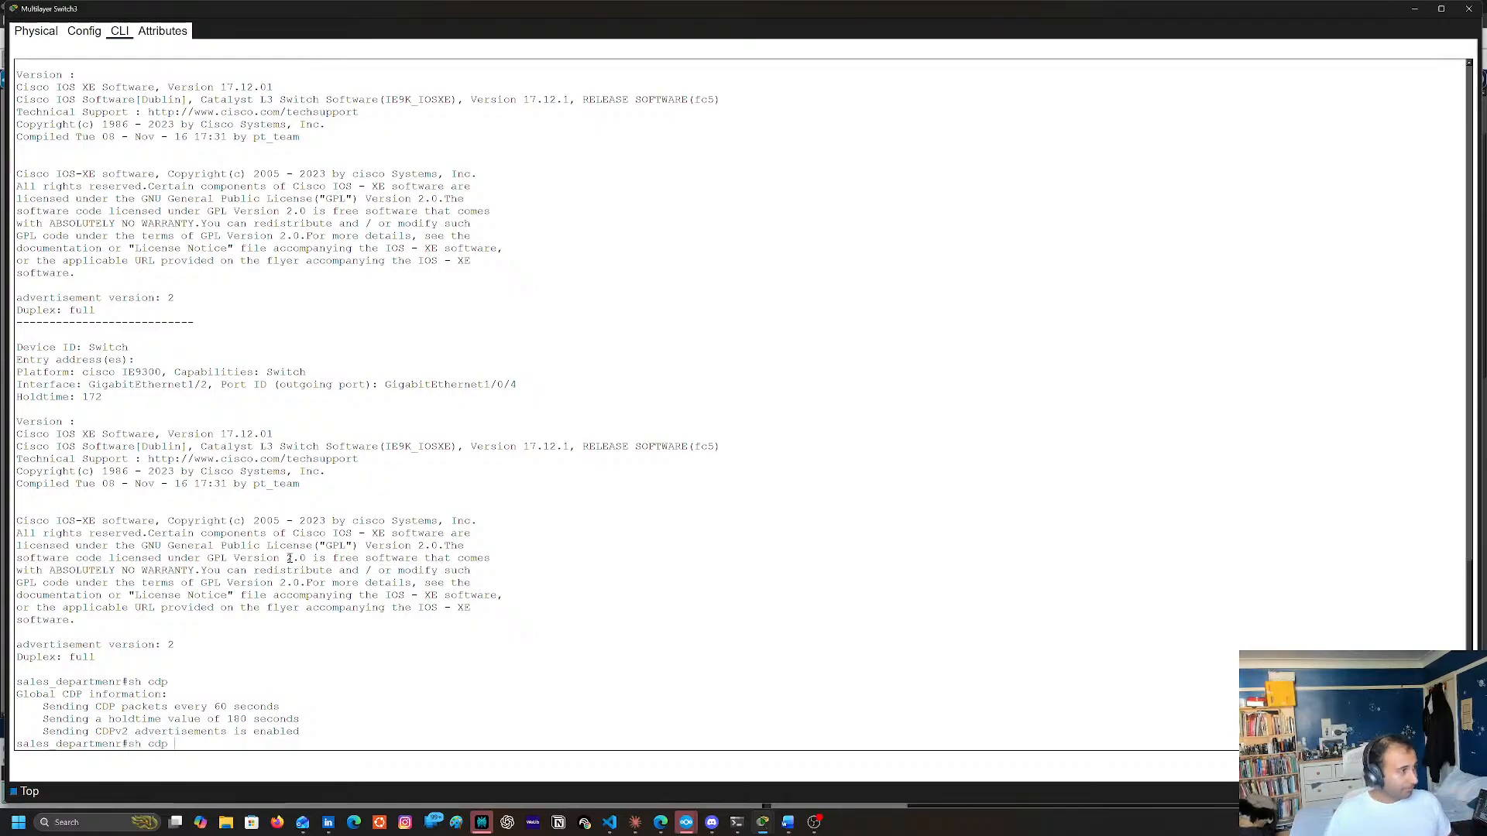
pyautogui.write('?')
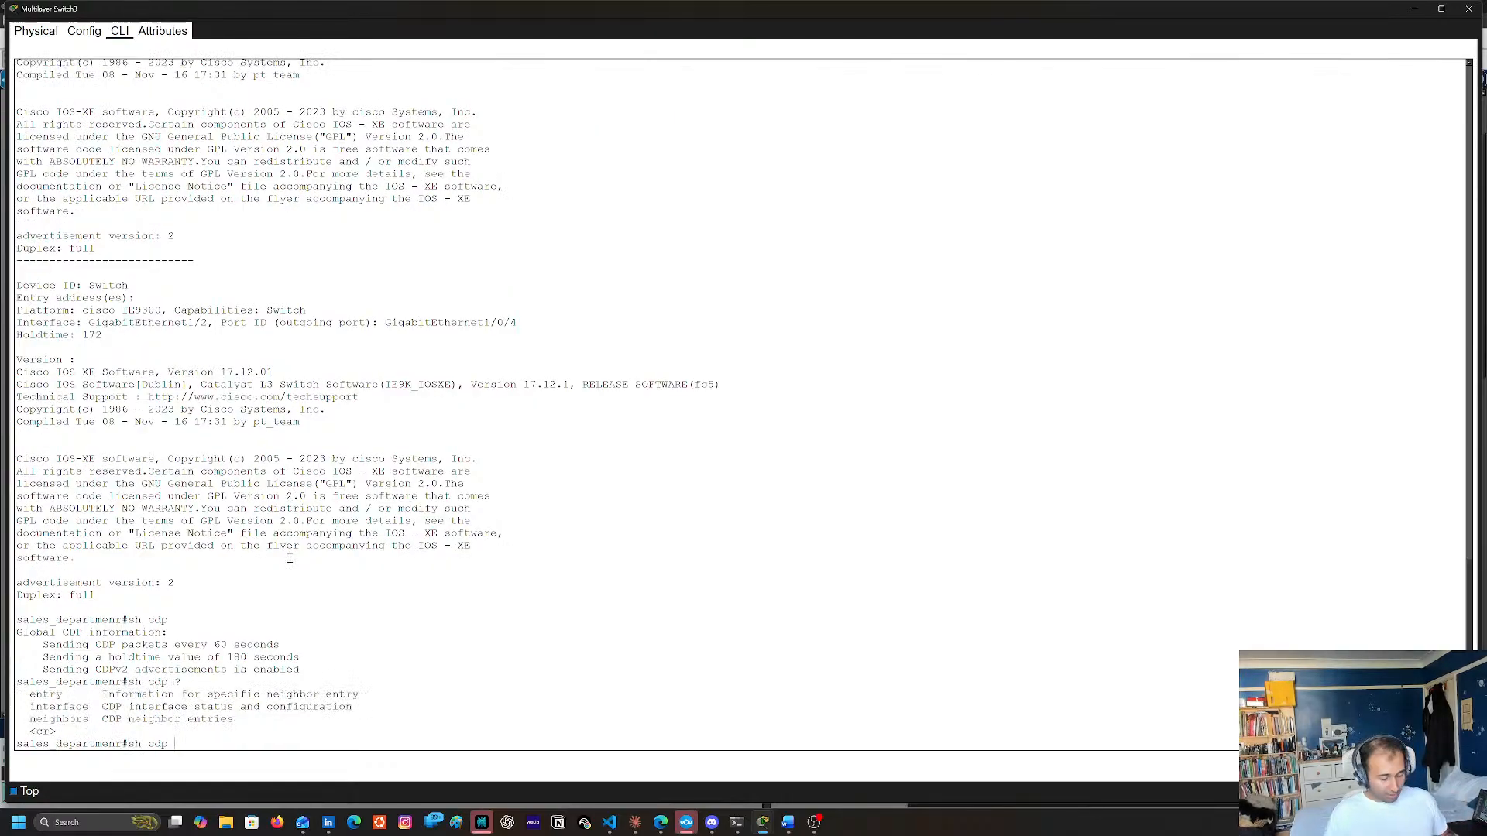
pyautogui.write('in')
pyautogui.press('Tab')
pyautogui.press('Return')
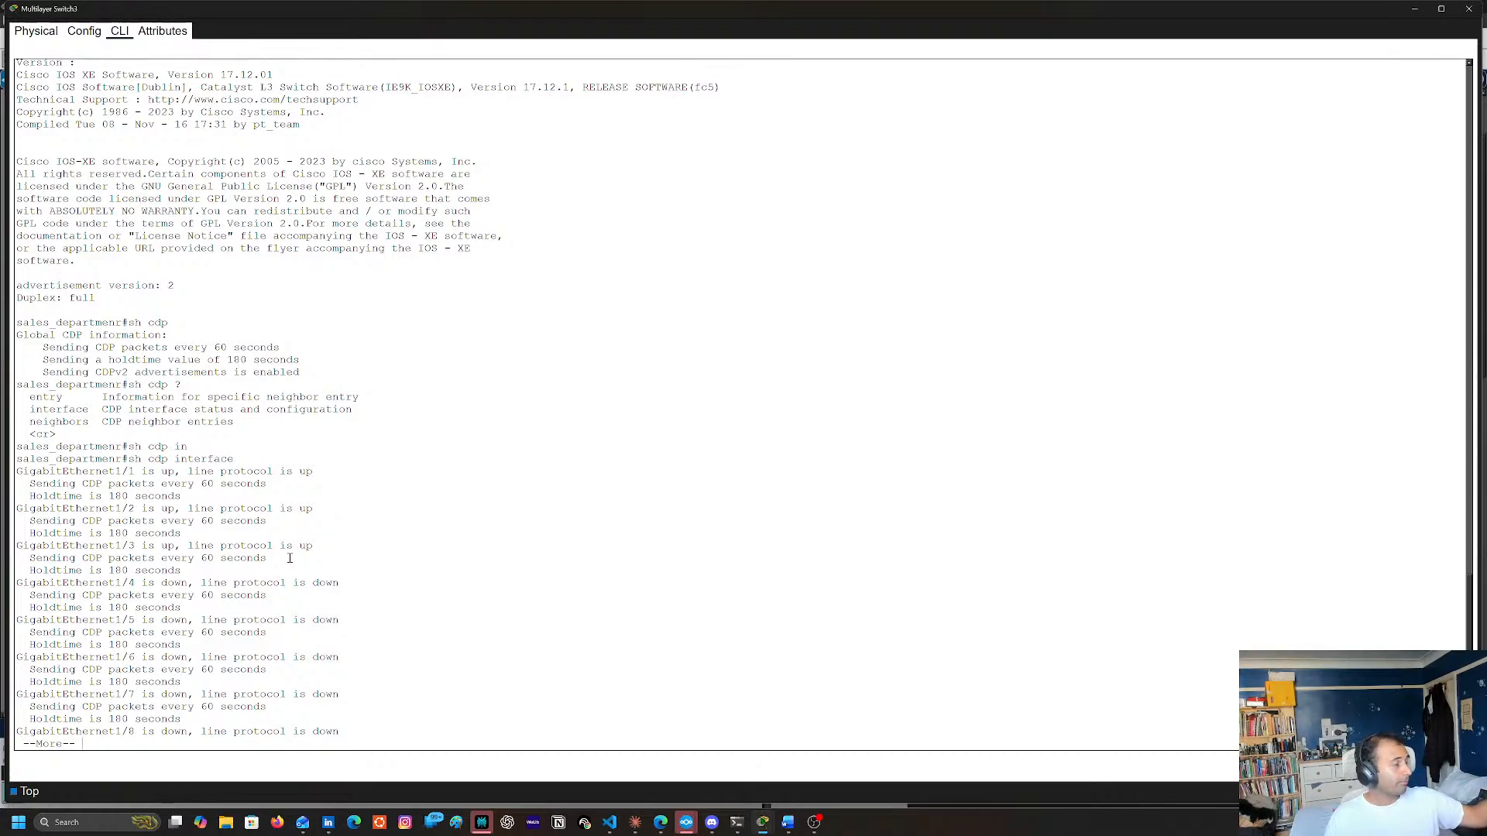
pyautogui.press('space')
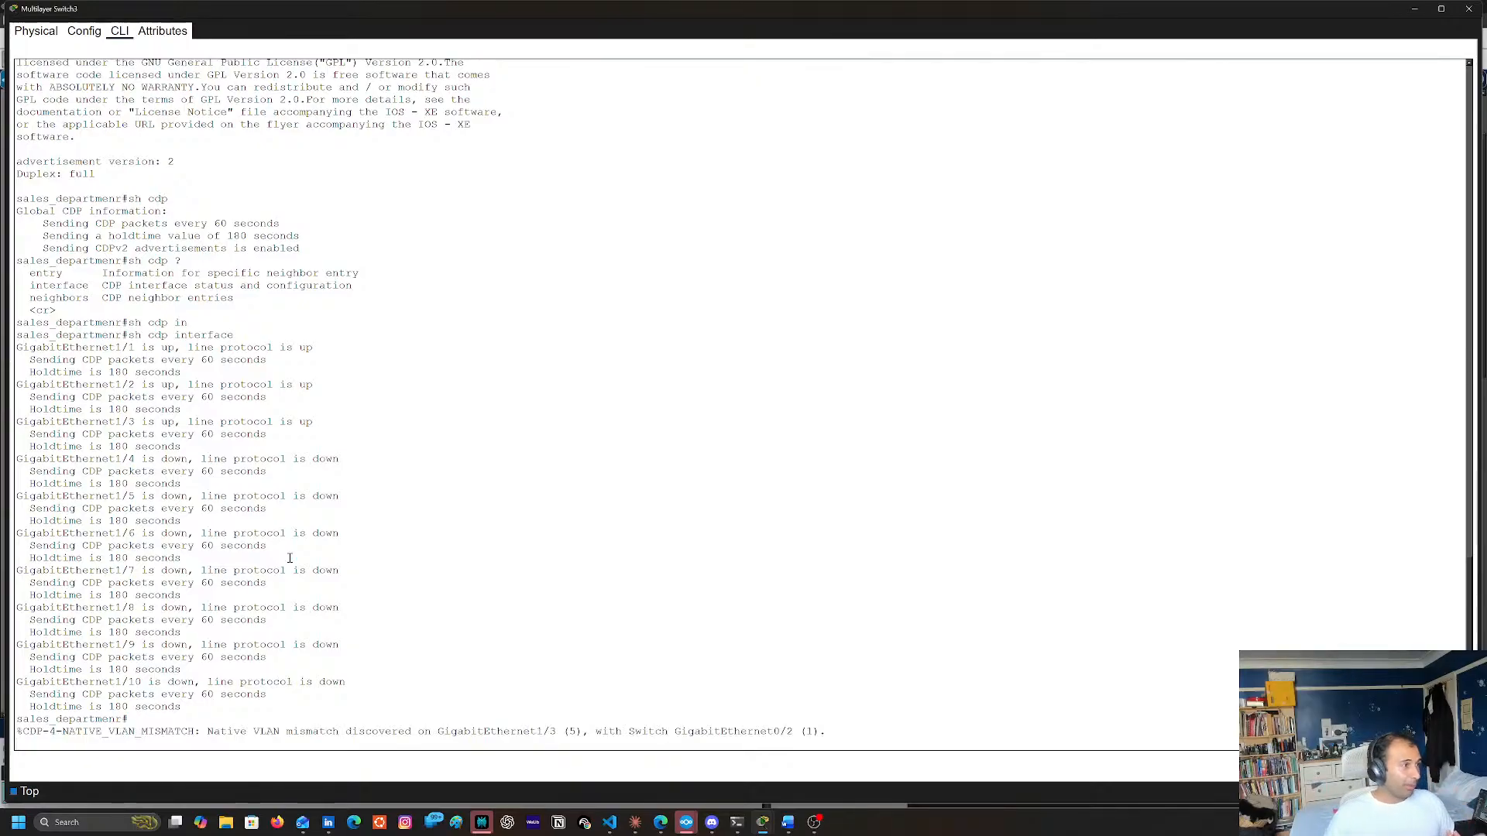
pyautogui.press('Return')
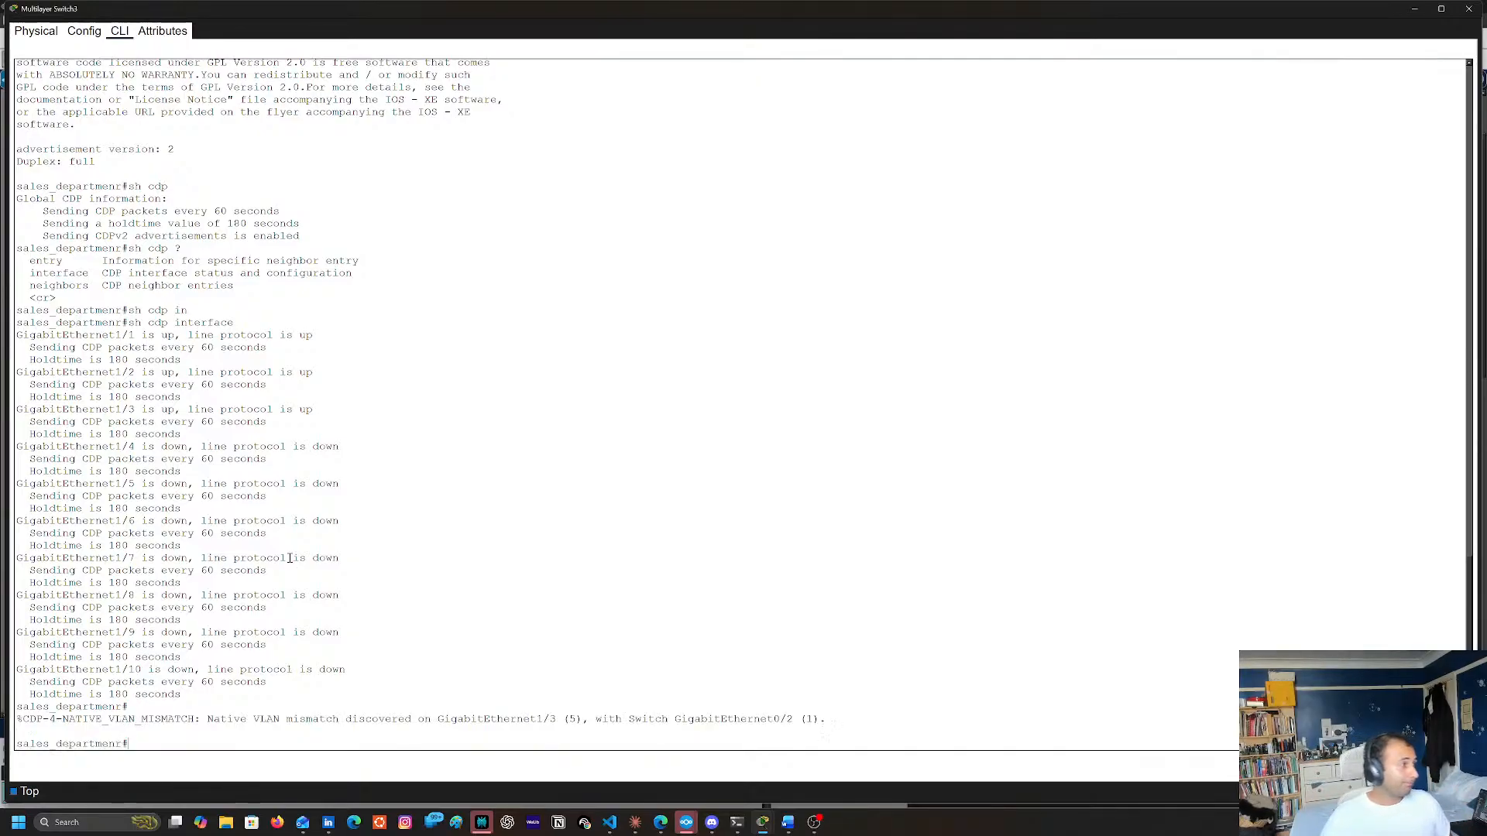
# Run sh ip int br and compare the GigabitEthernet1/3 entry with the interfaces named in the native VLAN mismatch message
pyautogui.doubleClick(649, 718)
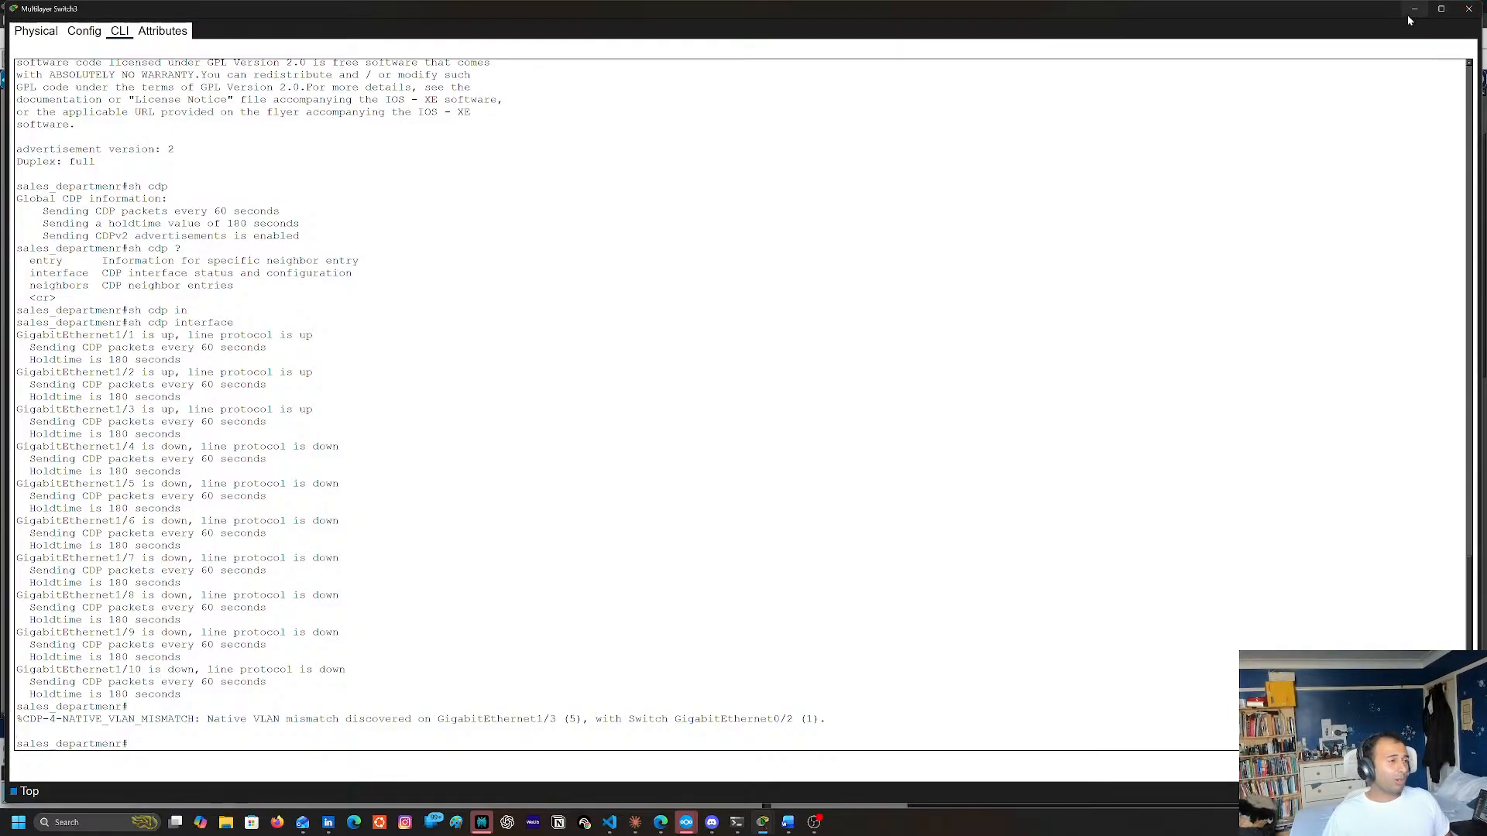
pyautogui.write('sh ')
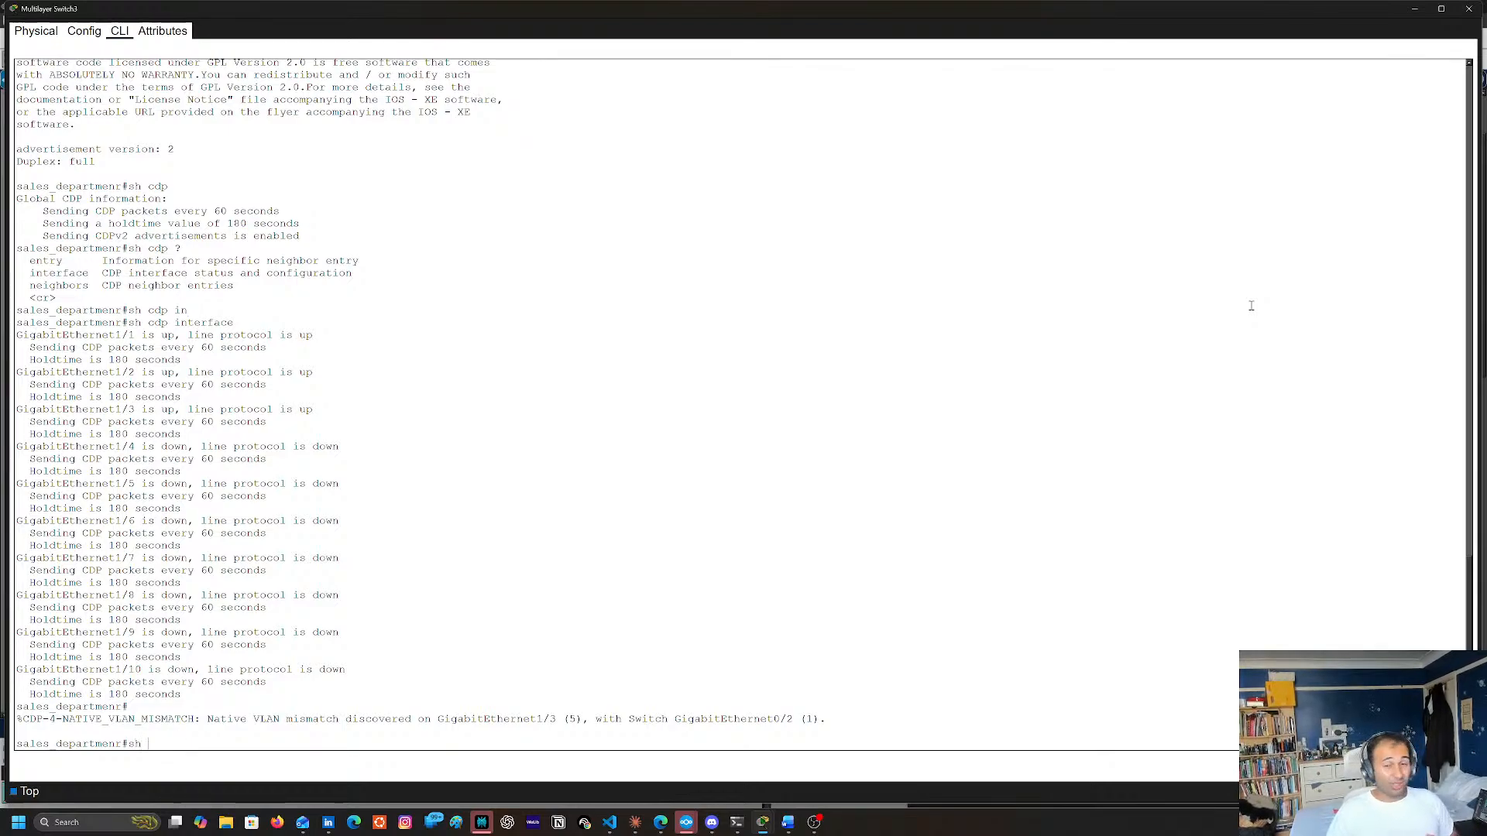
pyautogui.write('ip i')
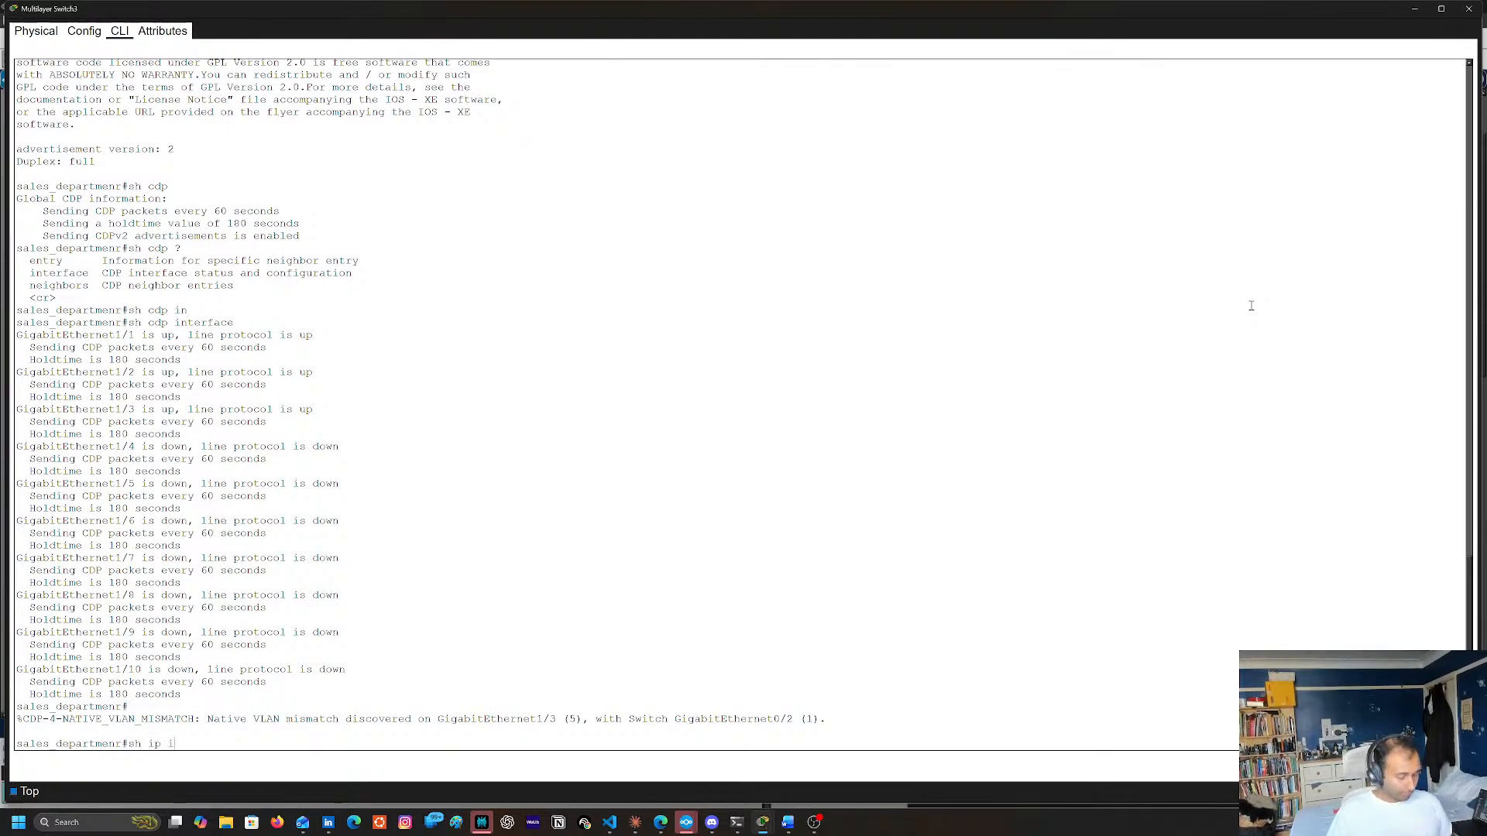
pyautogui.write('nt br')
pyautogui.press('Return')
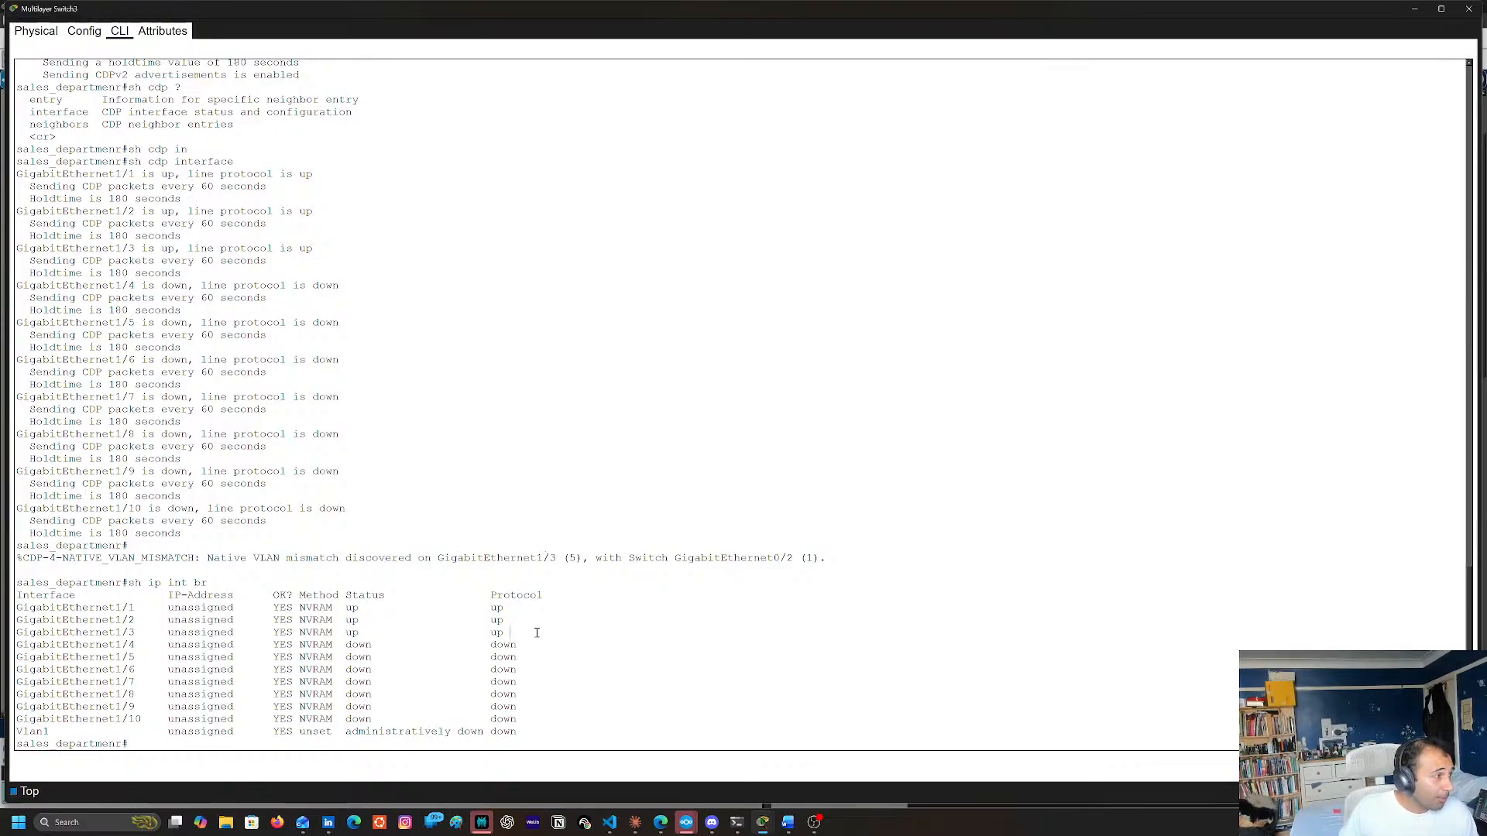
pyautogui.moveTo(360, 634); pyautogui.dragTo(20, 637)
pyautogui.click(417, 644)
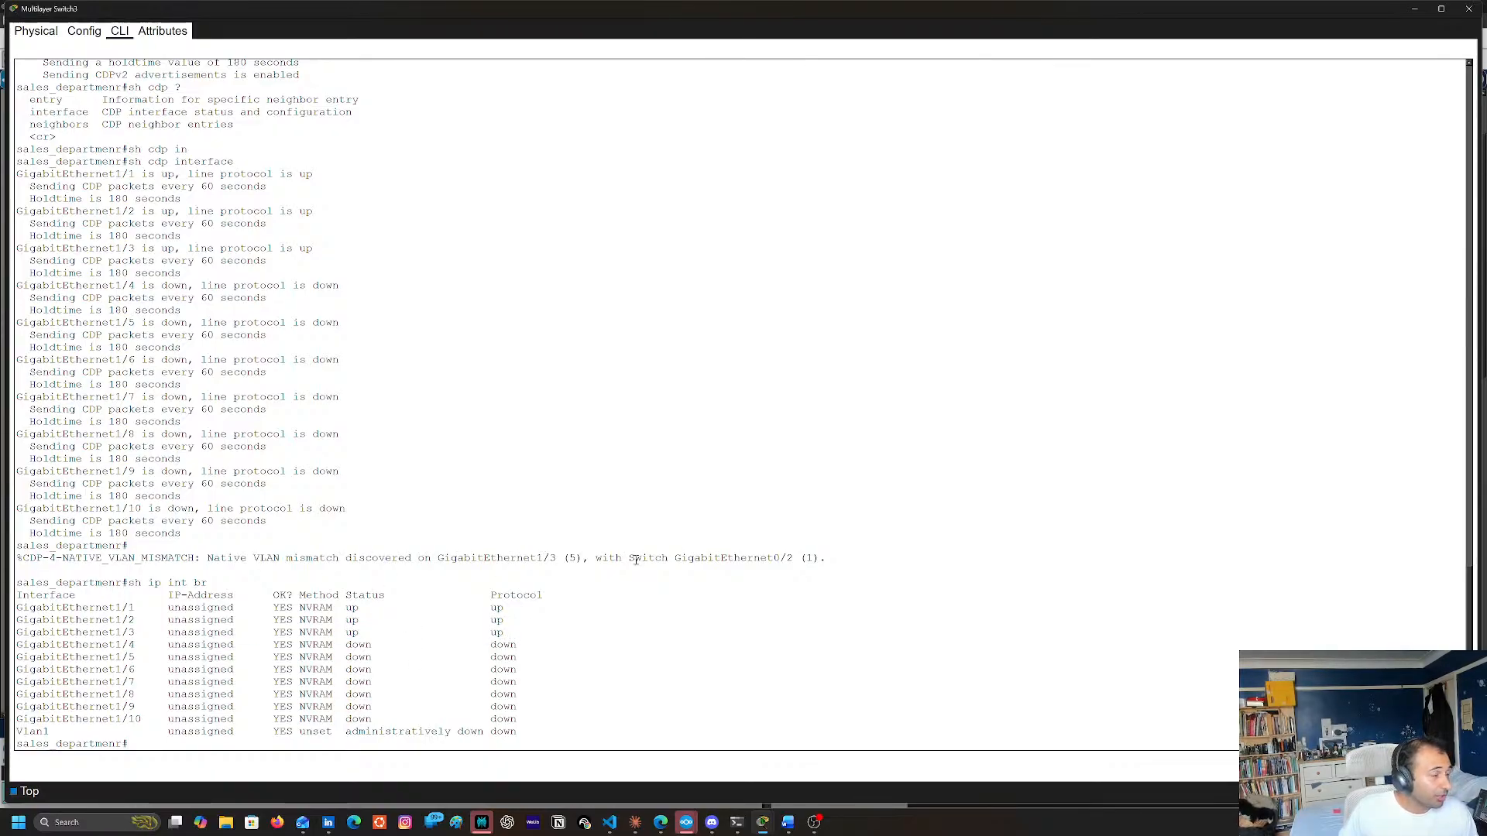
pyautogui.click(805, 558)
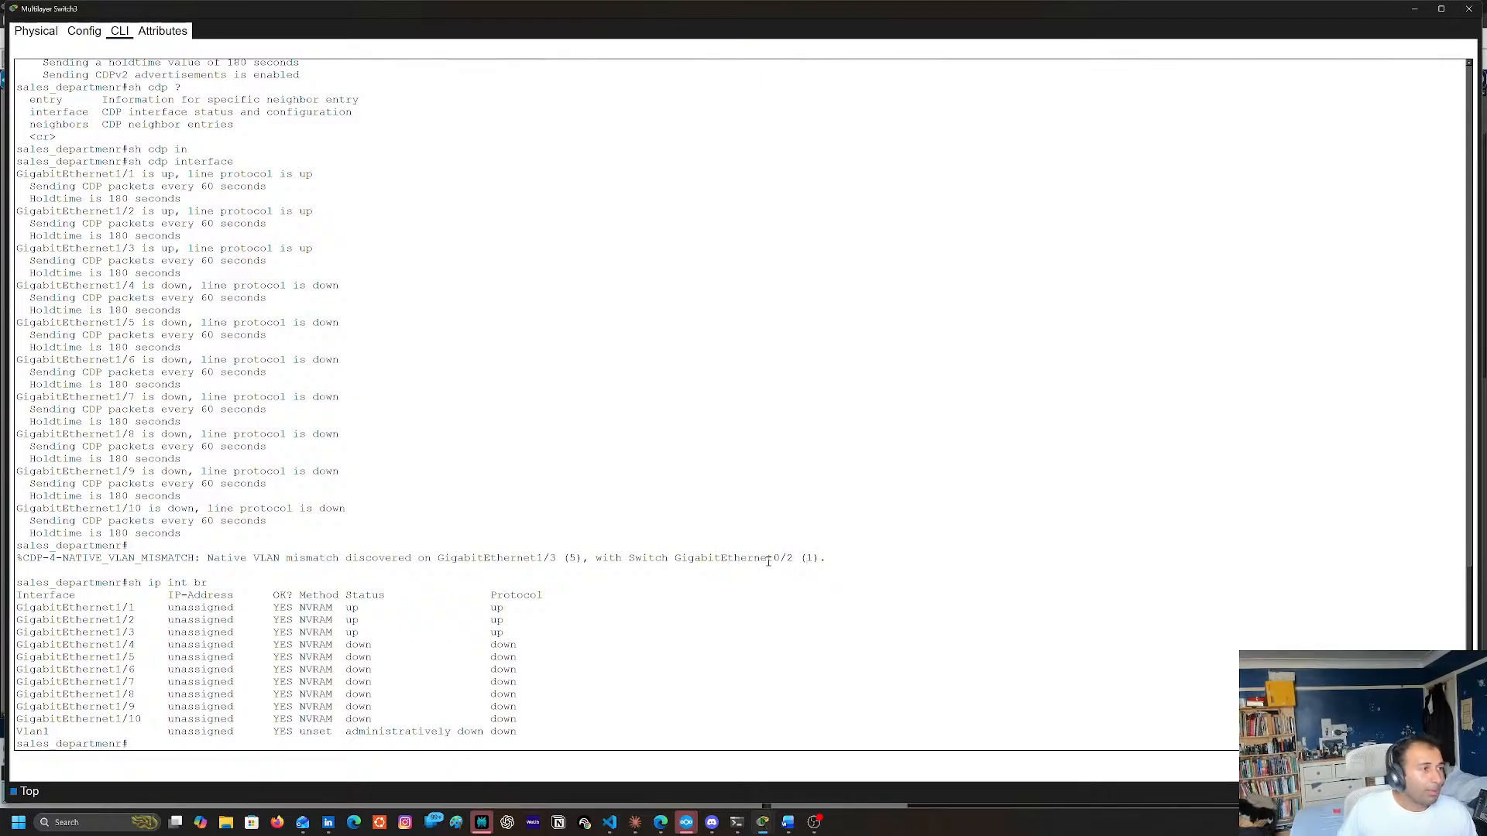
# Check the port labels on the link between Multilayer Switch3 and Switch3 in the topology against Multilayer Switch3's command-line output
pyautogui.click(1469, 10)
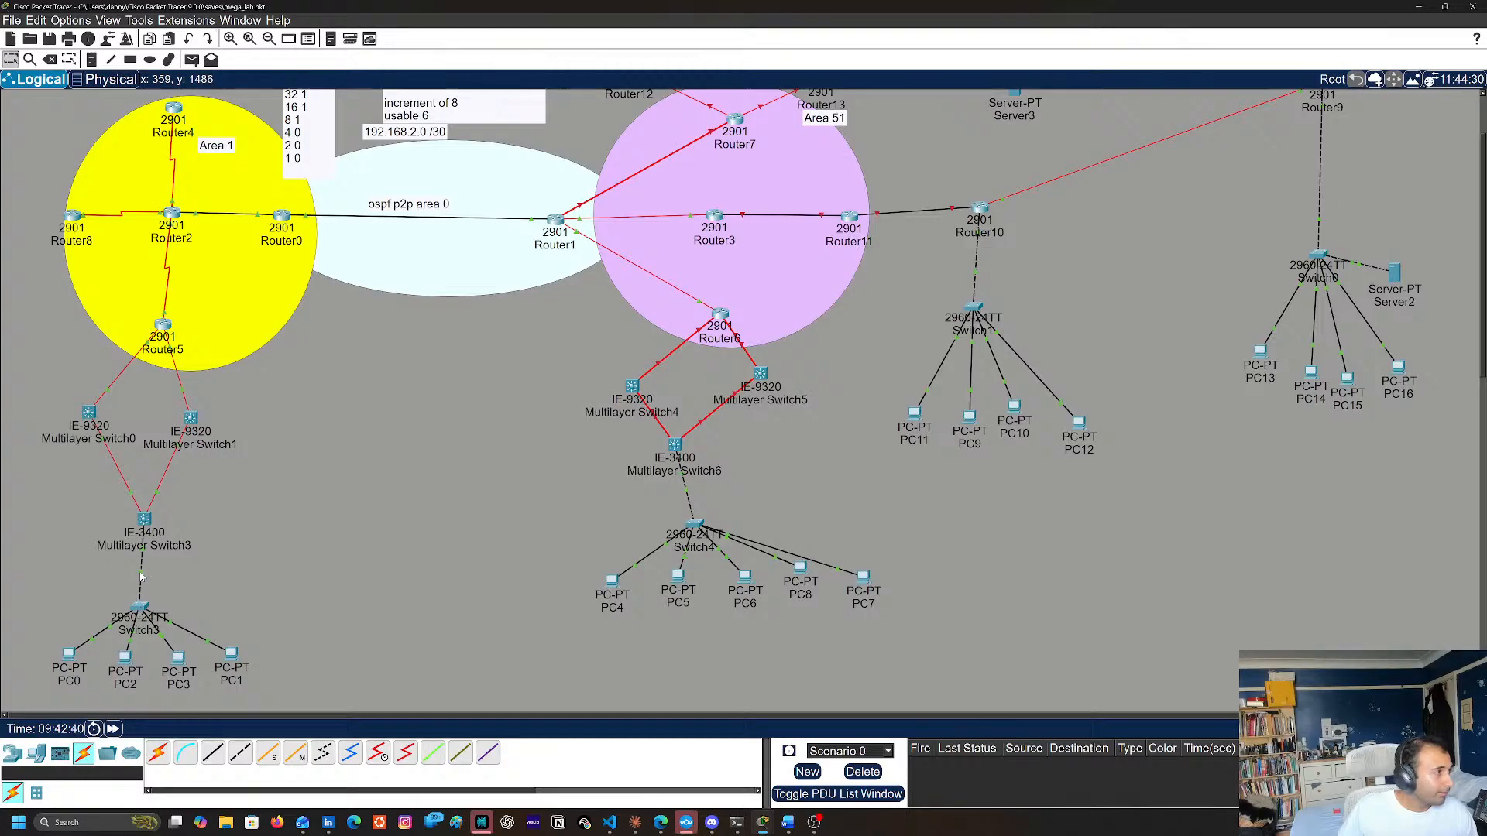
pyautogui.moveTo(140, 577)
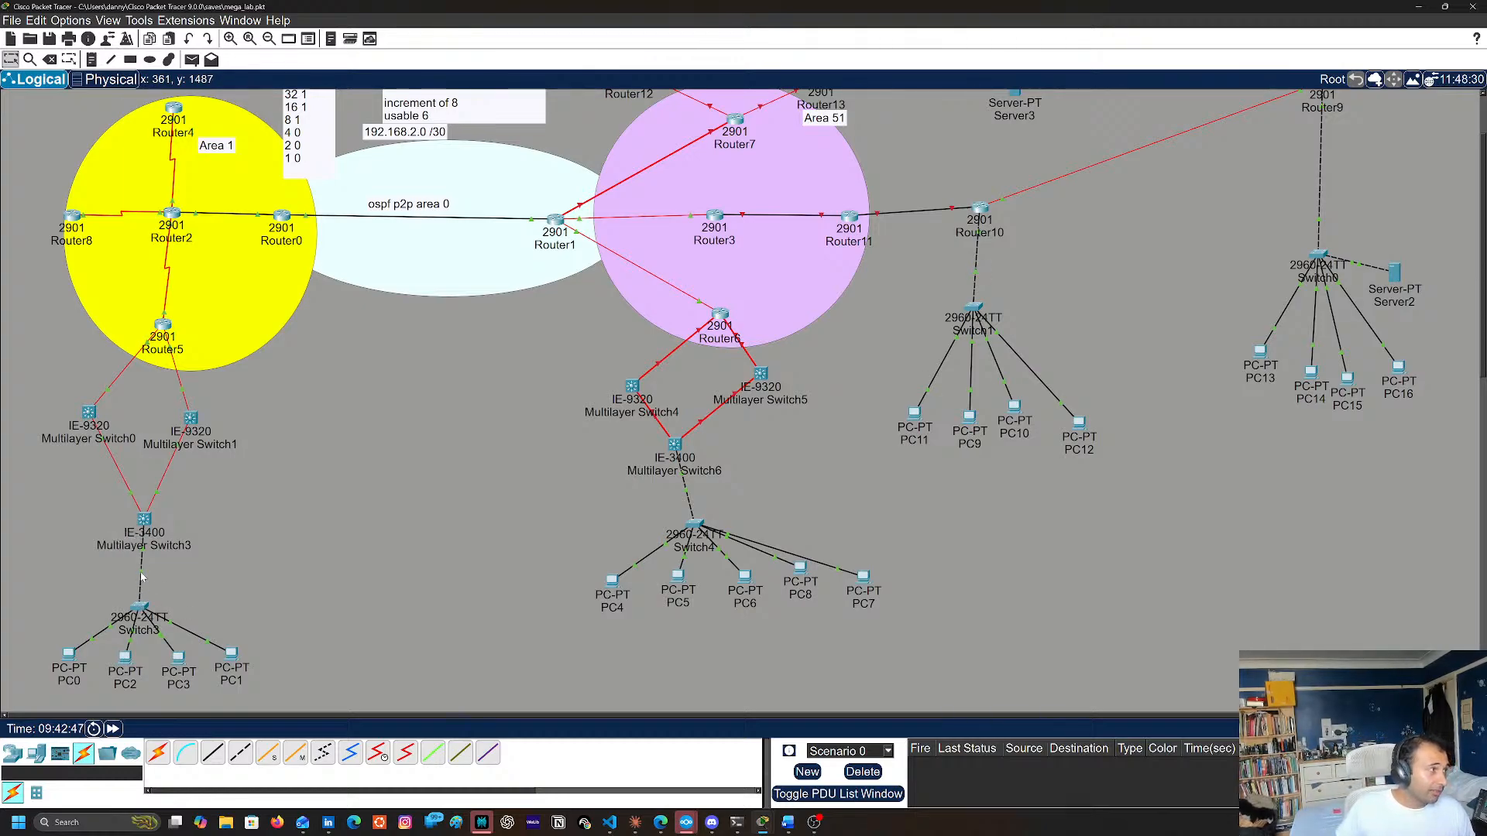
pyautogui.click(144, 519)
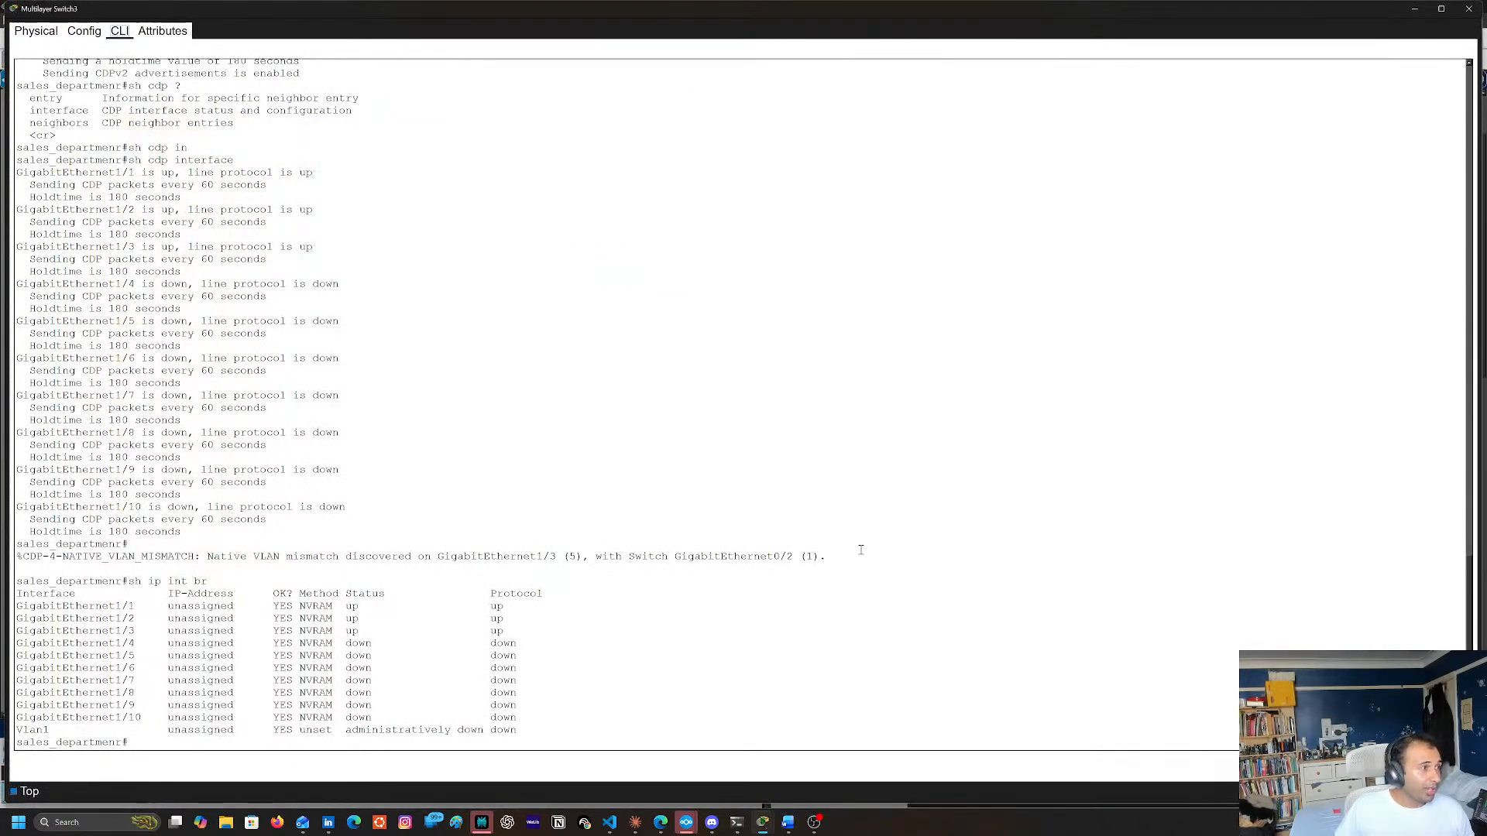
pyautogui.click(1469, 9)
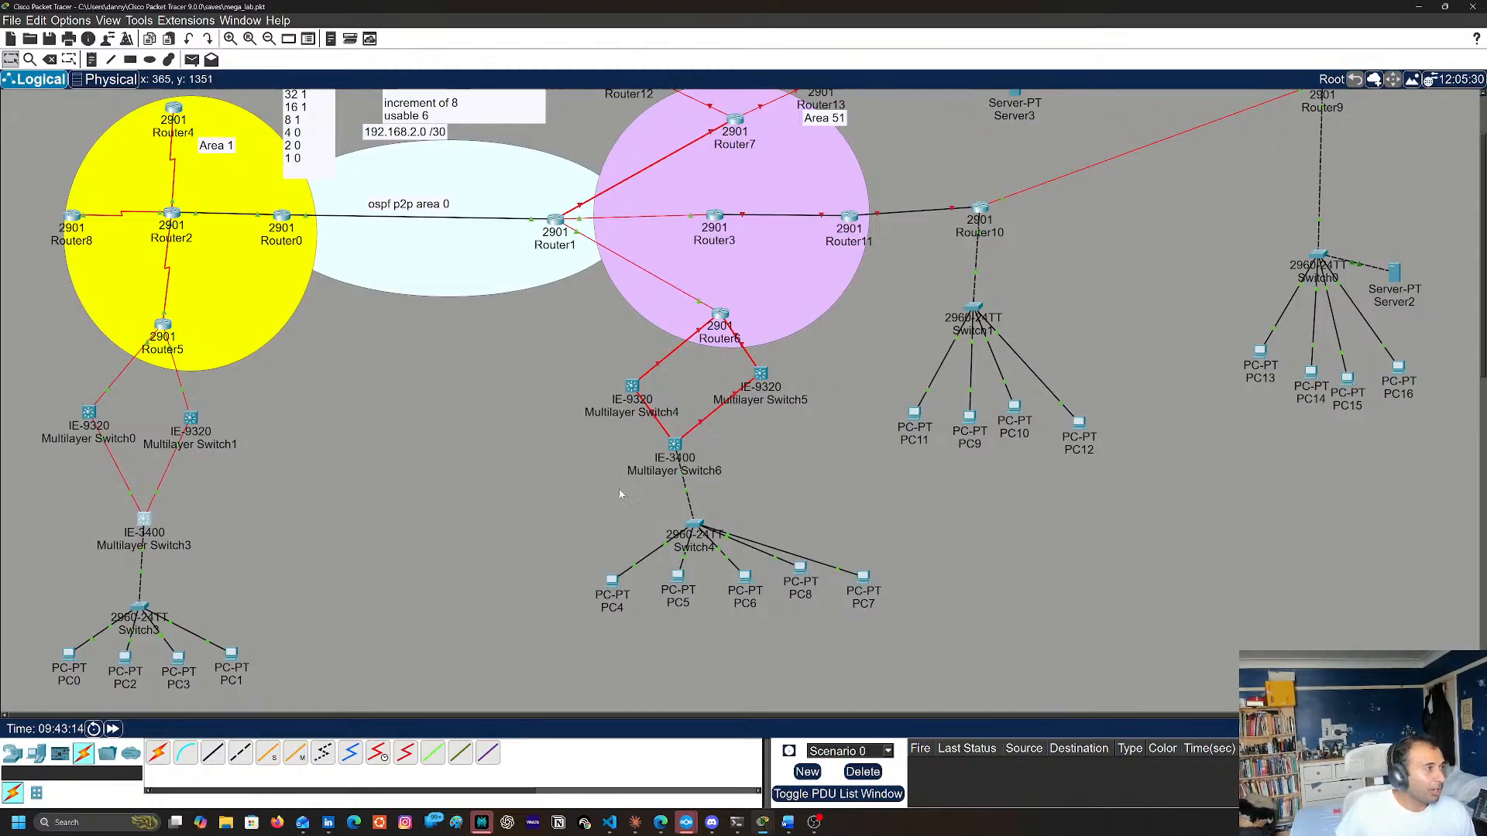
# Reopen the Multilayer Switch3 command line and enter global configuration mode with conf t
pyautogui.click(144, 521)
pyautogui.press('Return')
pyautogui.press('Return')
pyautogui.press('Return')
pyautogui.press('Return')
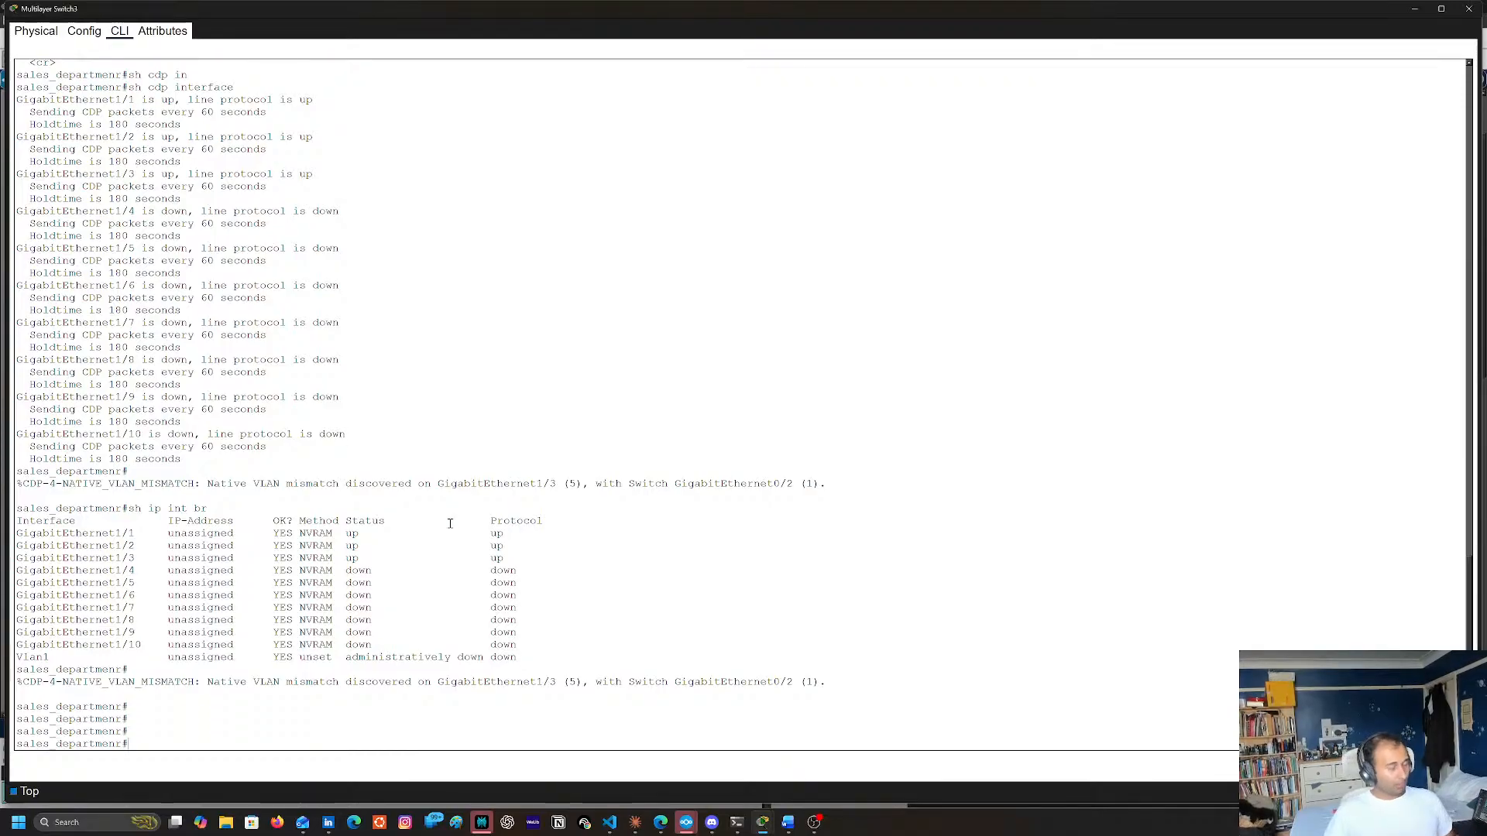
pyautogui.write('conf t')
pyautogui.press('Return')
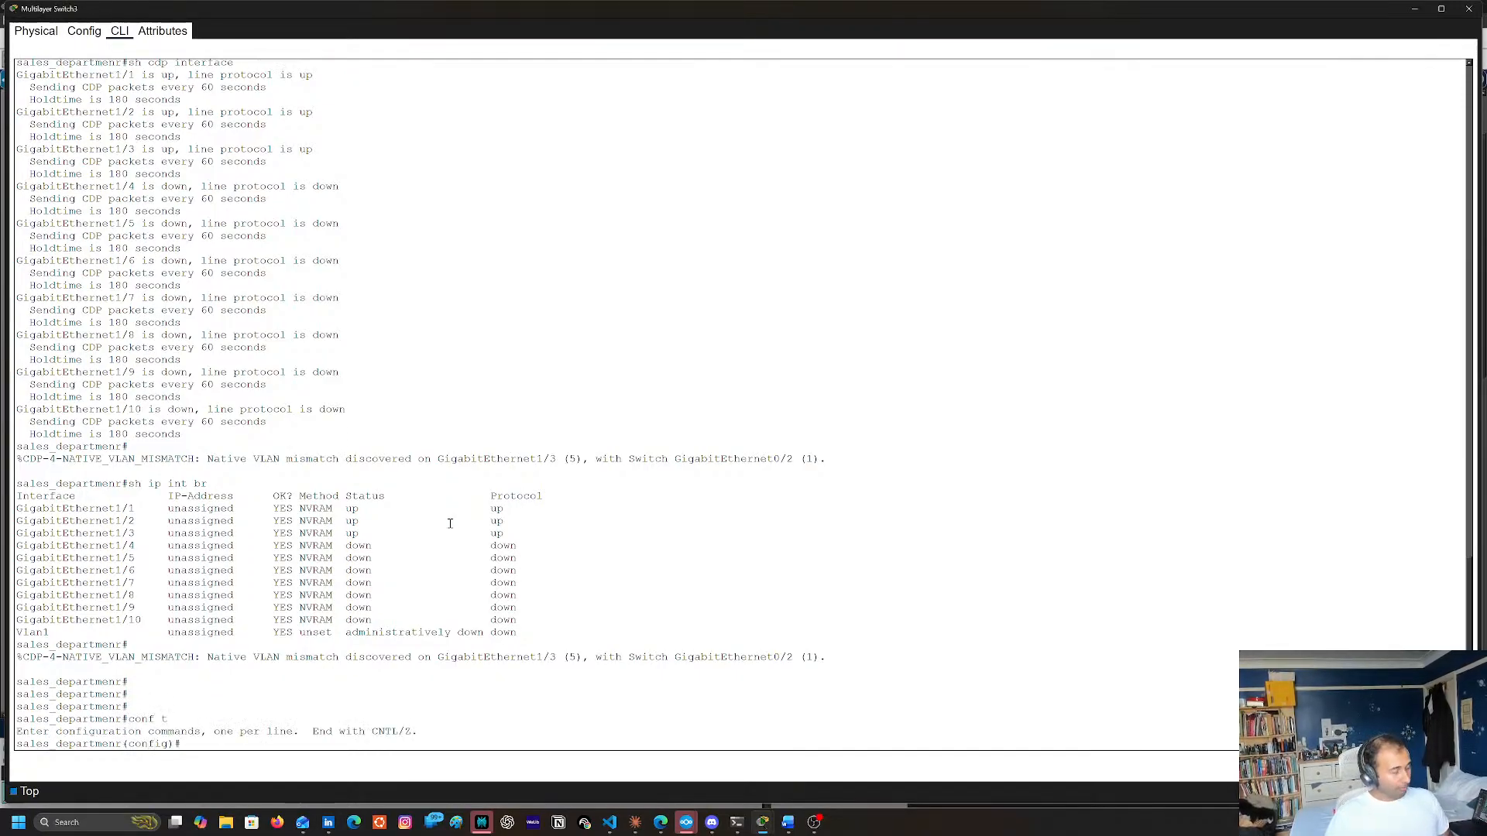
pyautogui.write('sw')
pyautogui.press('Tab')
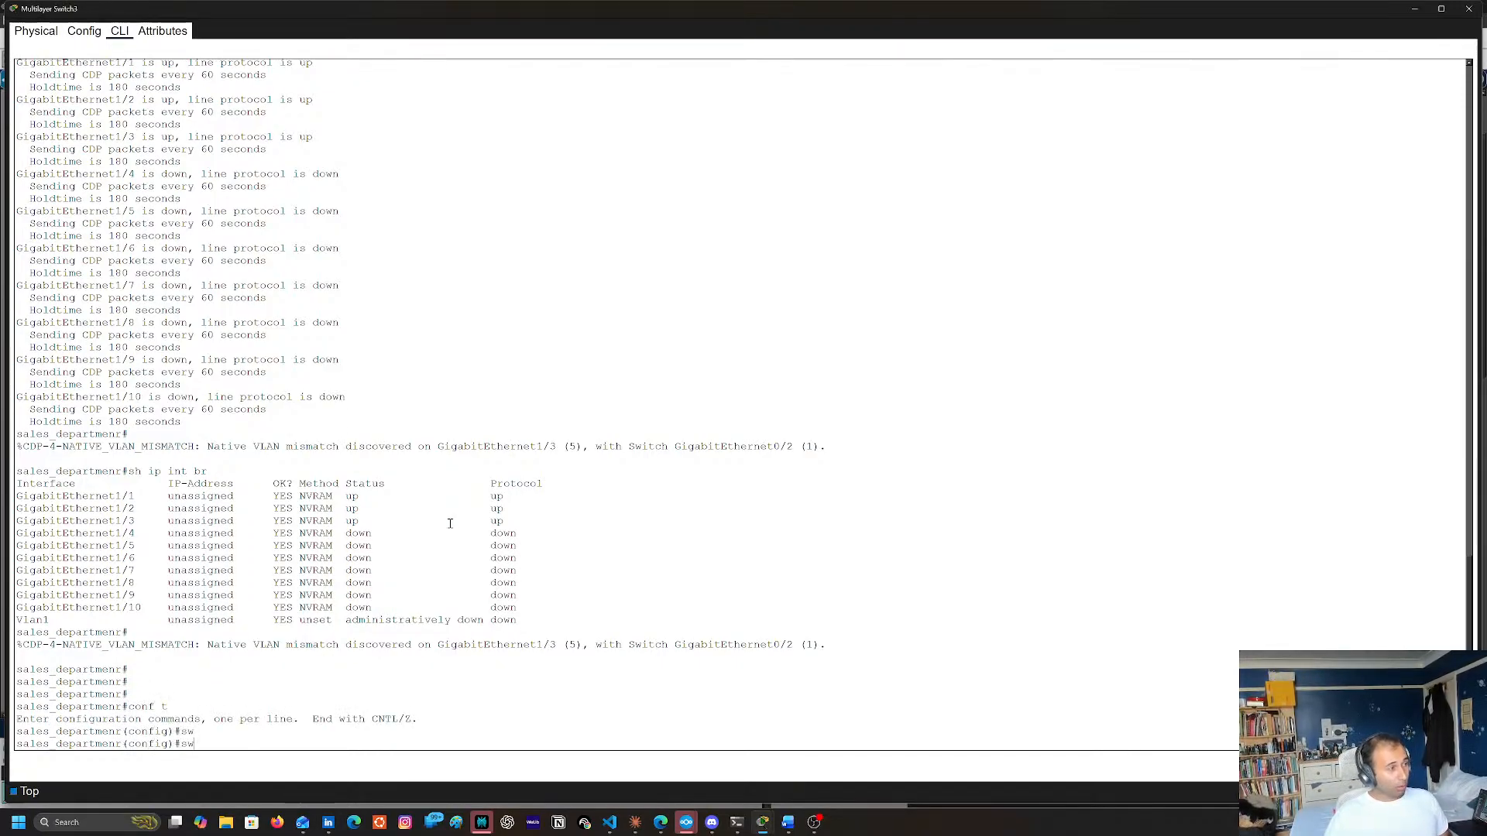
pyautogui.press('BackSpace')
pyautogui.press('BackSpace')
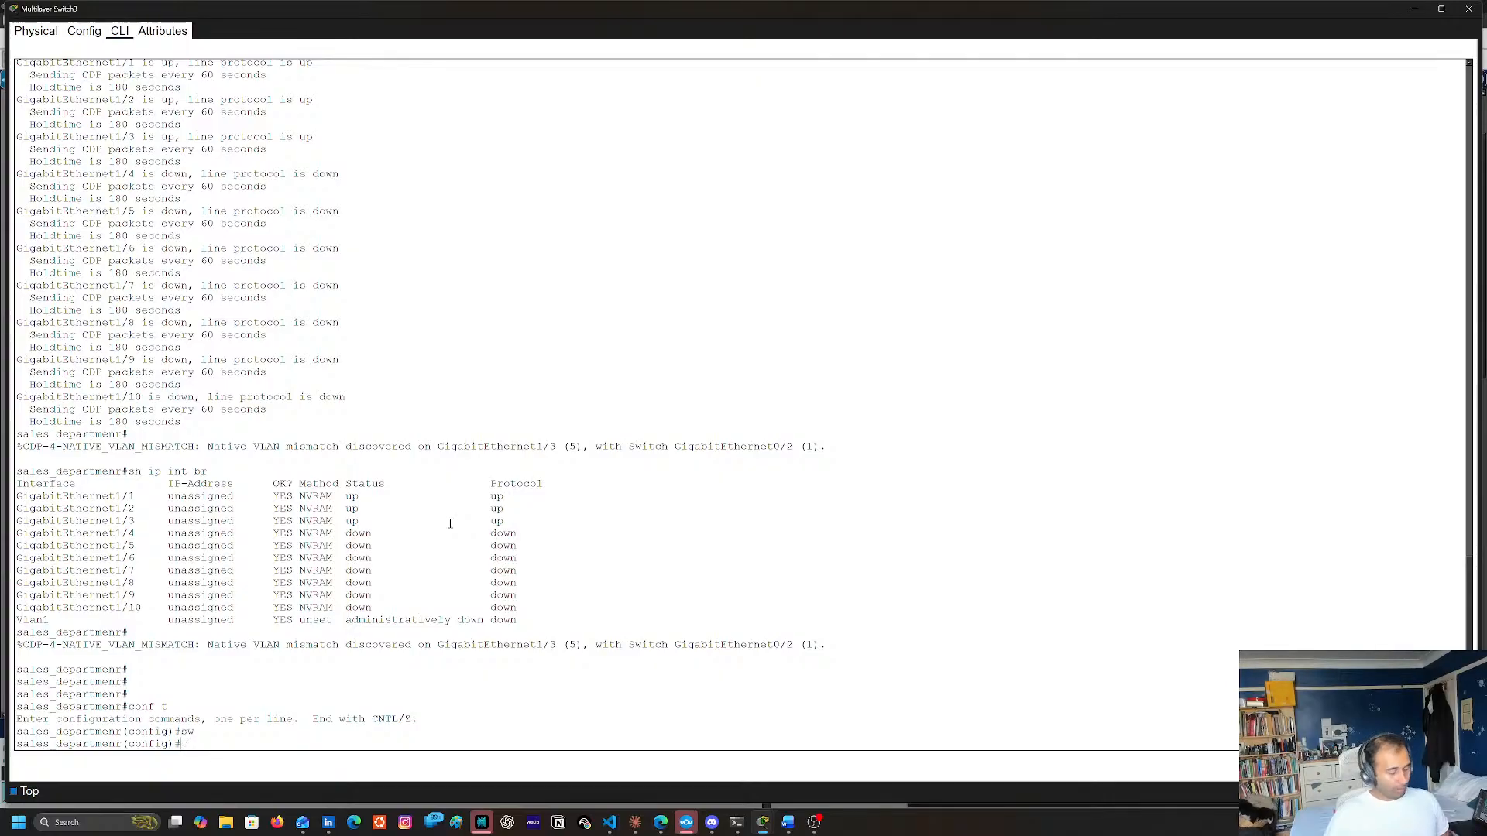
pyautogui.write('int')
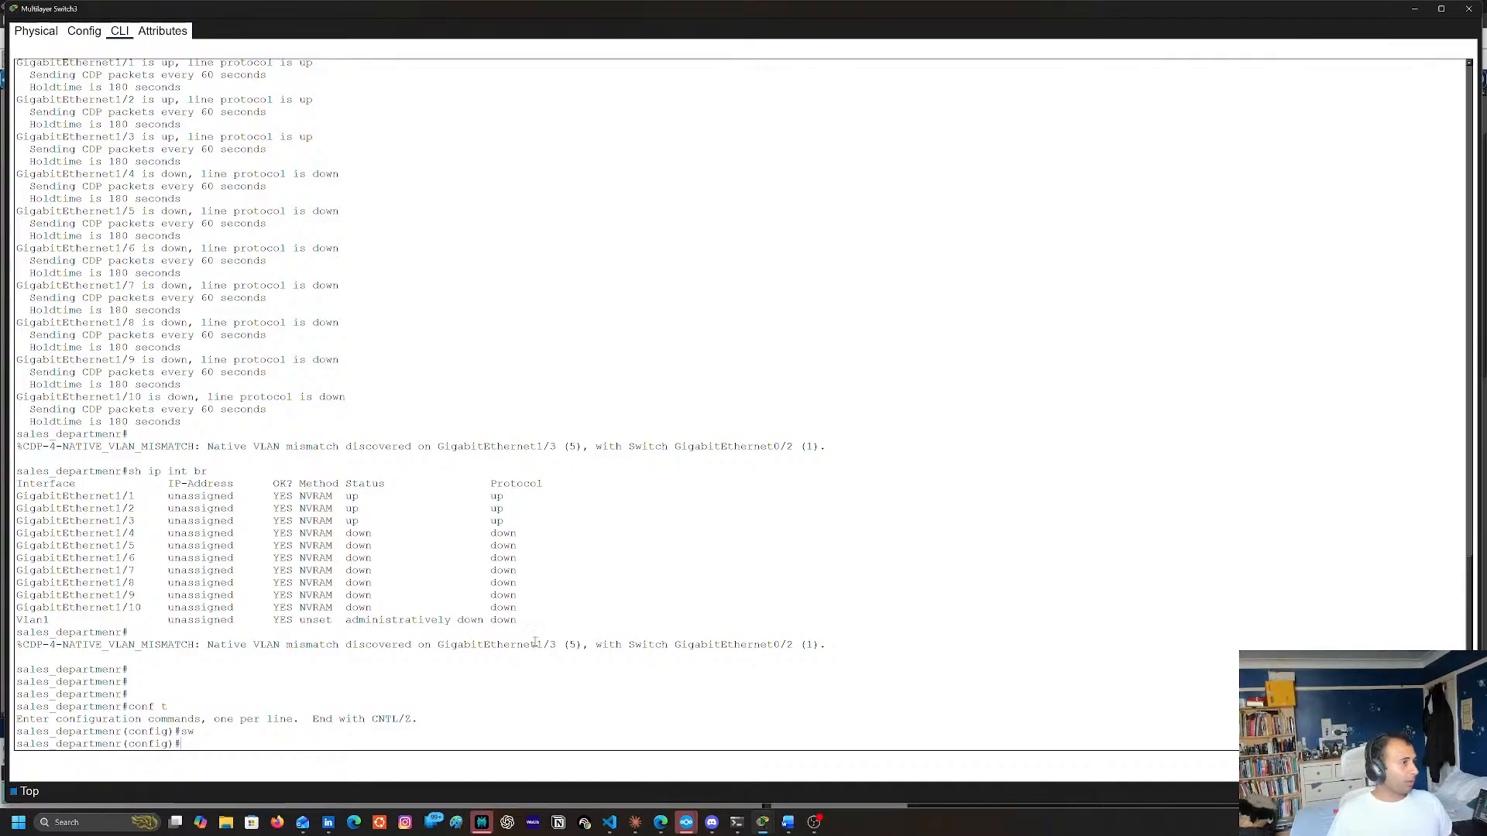
# Return to the topology, recheck the Multilayer Switch3 command-line output, and close its window
pyautogui.click(1469, 9)
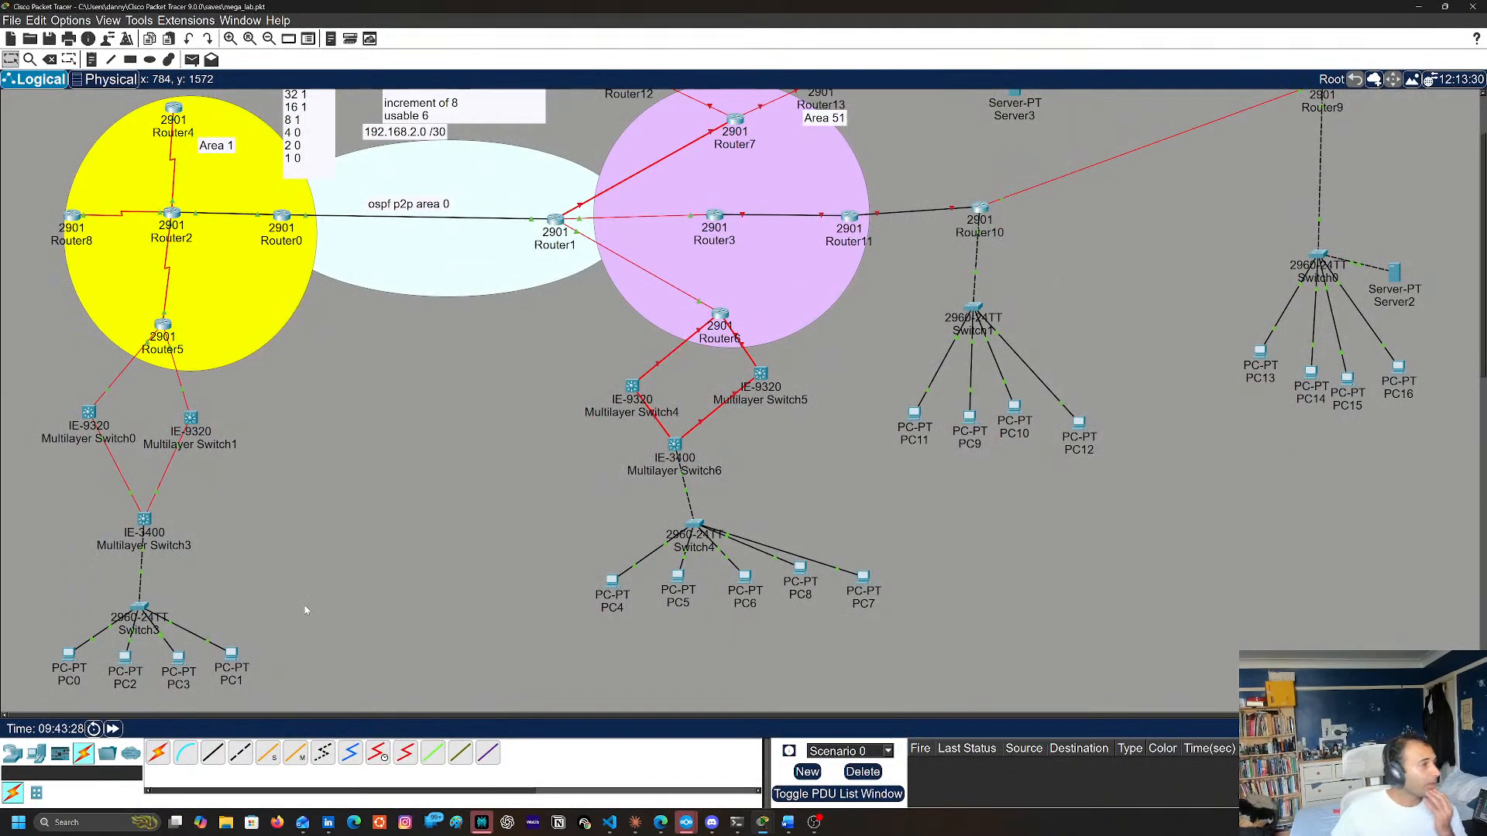
pyautogui.moveTo(137, 611)
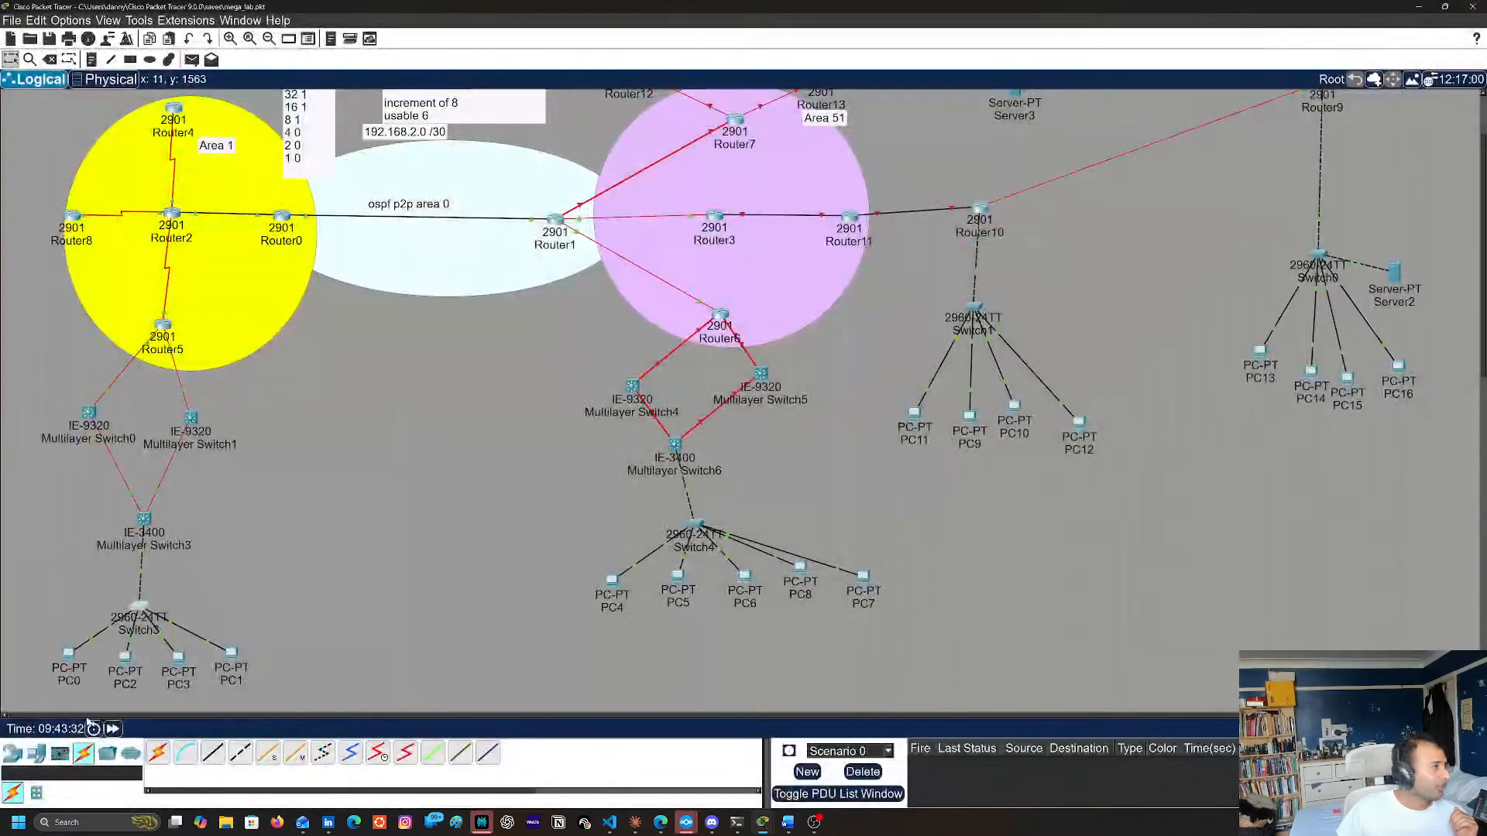
pyautogui.click(144, 519)
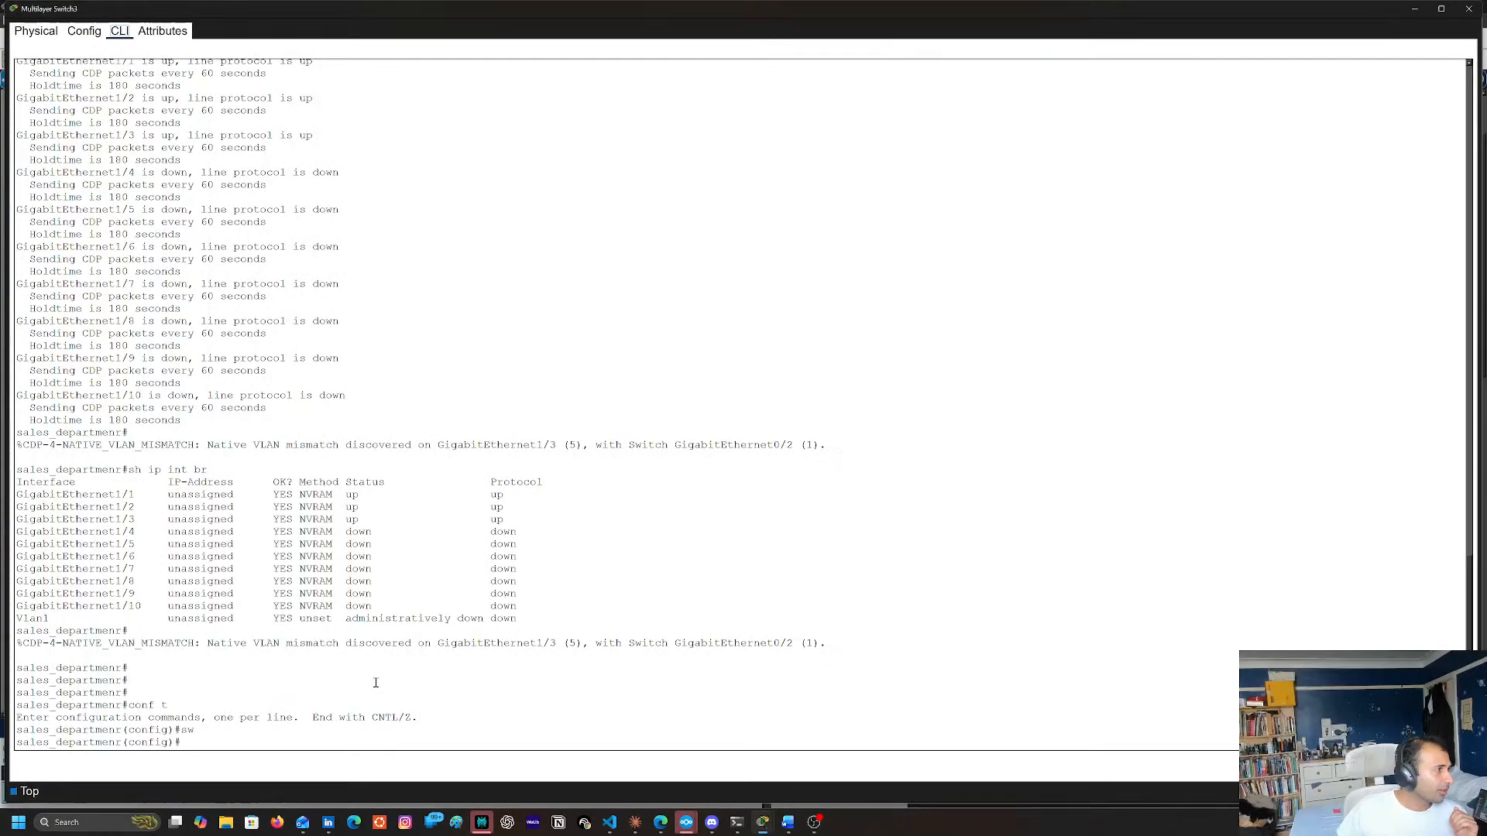
pyautogui.click(1470, 9)
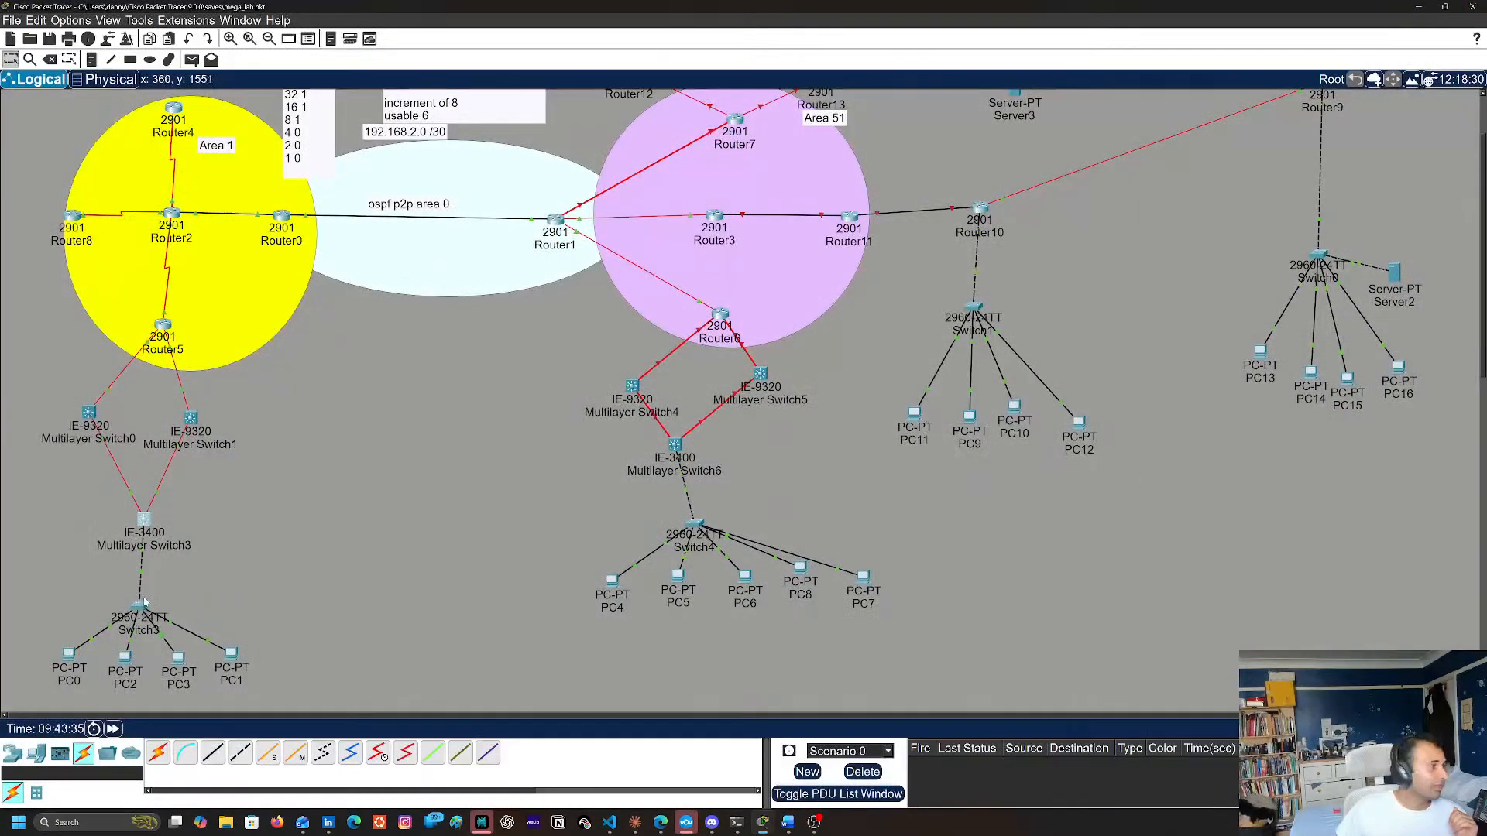
# Open the command line of Switch3, below Multilayer Switch3, and enter privileged EXEC mode with en
pyautogui.click(136, 608)
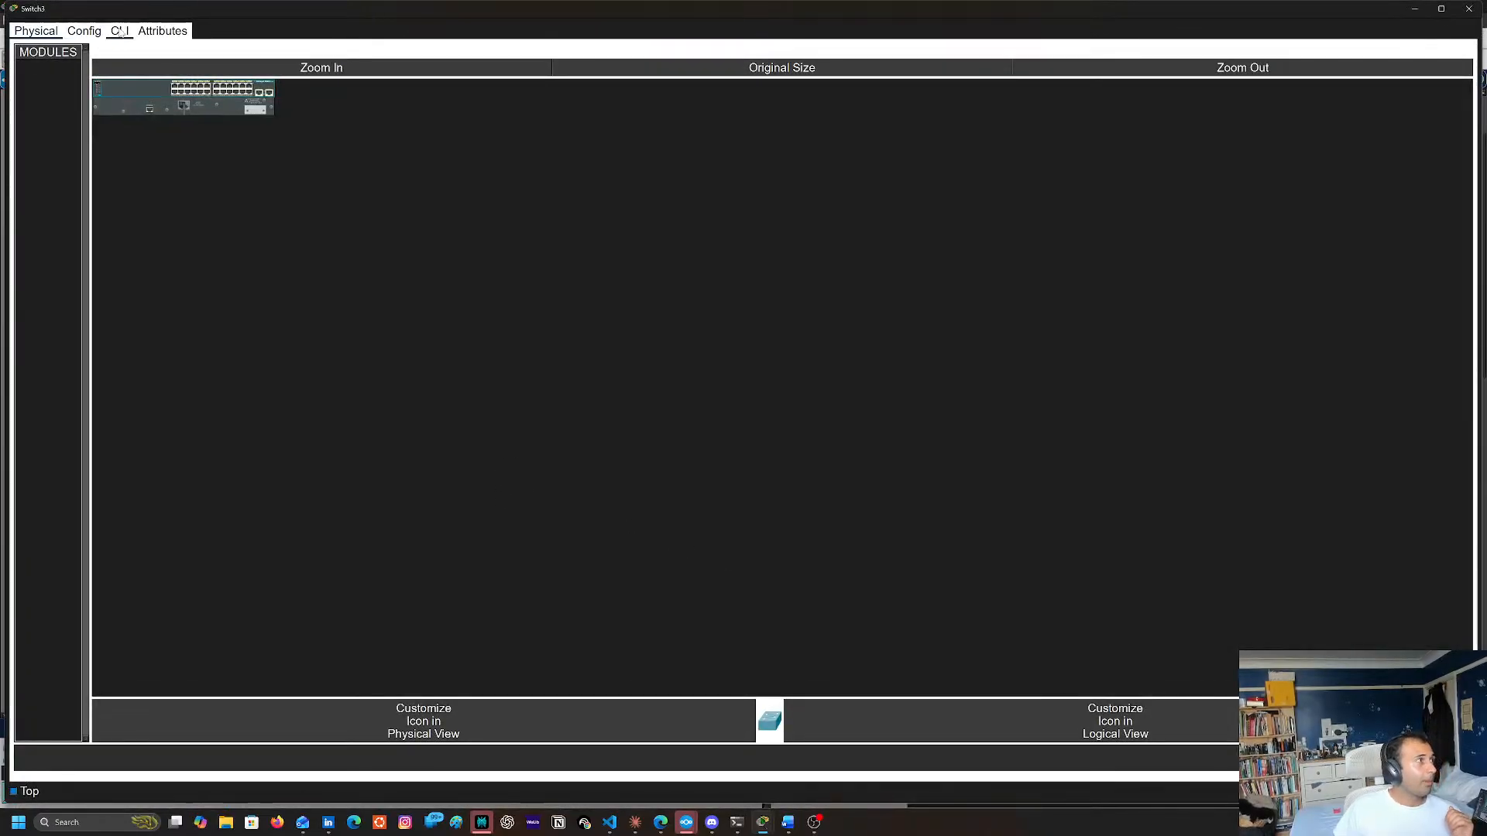
pyautogui.click(120, 31)
pyautogui.press('Return')
pyautogui.press('Return')
pyautogui.press('Return')
pyautogui.press('Return')
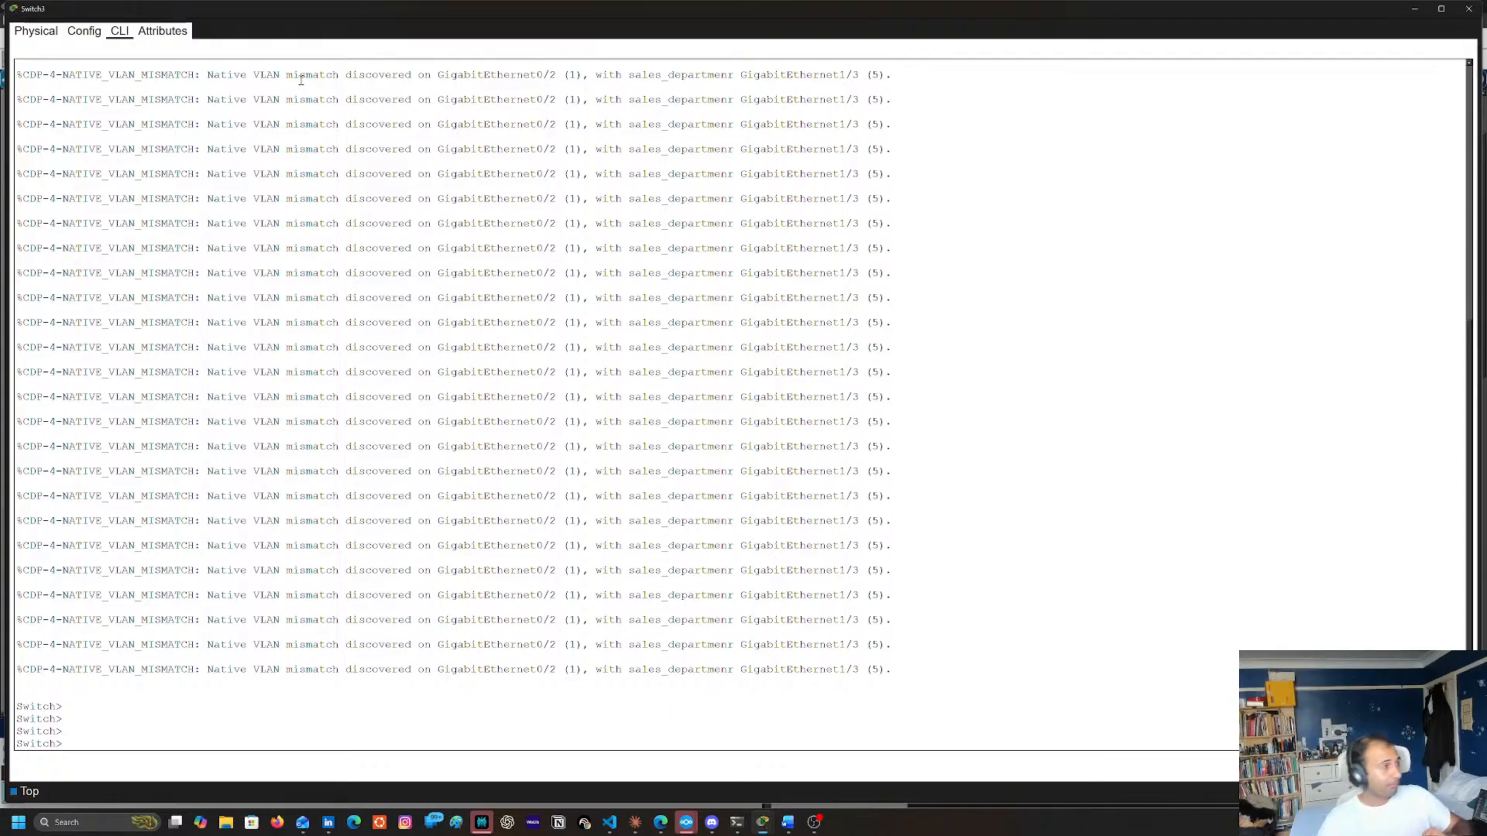
pyautogui.write('en')
pyautogui.press('Return')
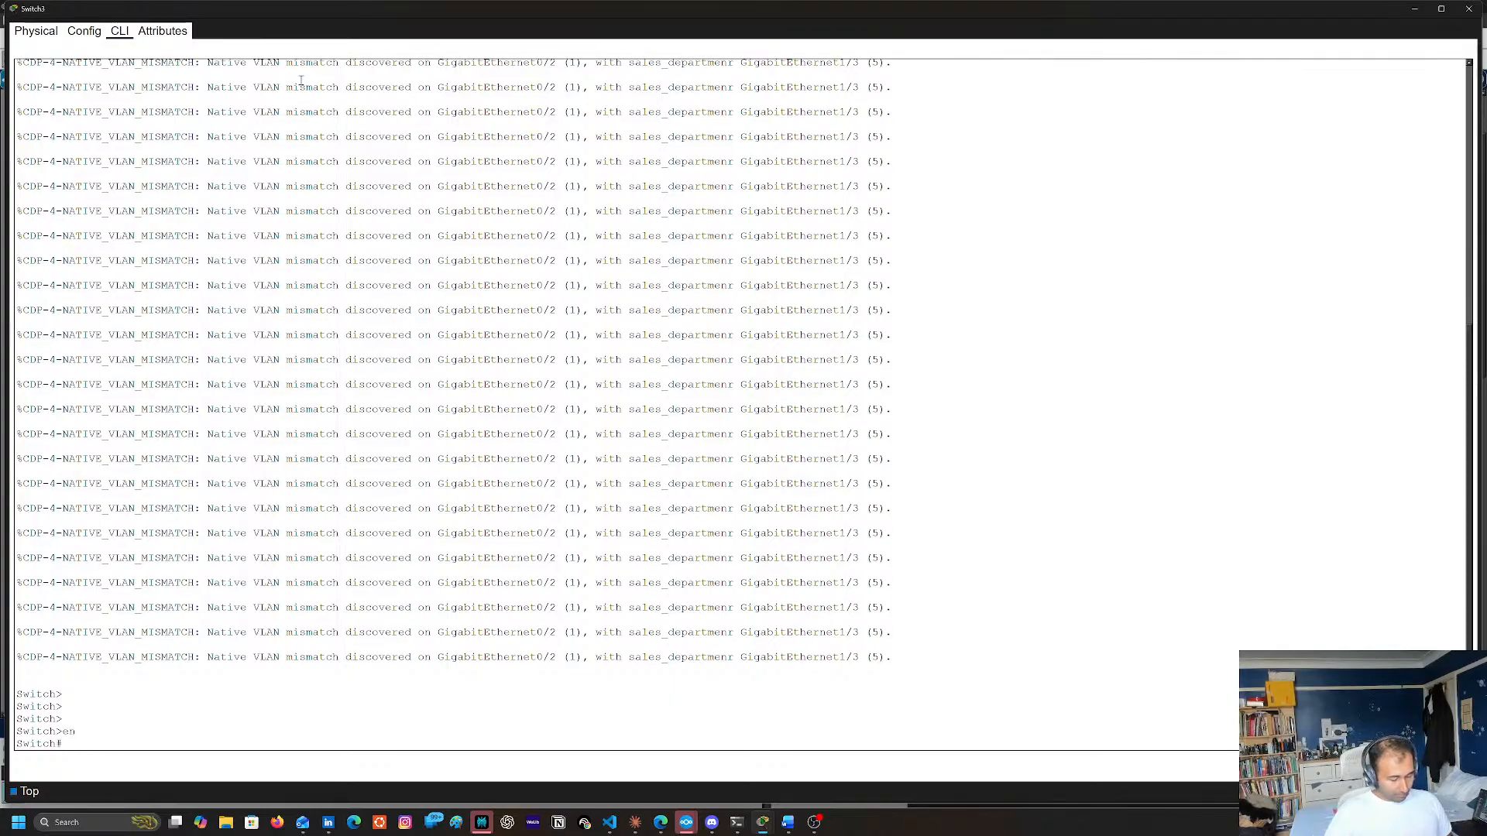
# Try to set Switch3's hostname to sales_department_switch from privileged EXEC mode
pyautogui.write('hostname ')
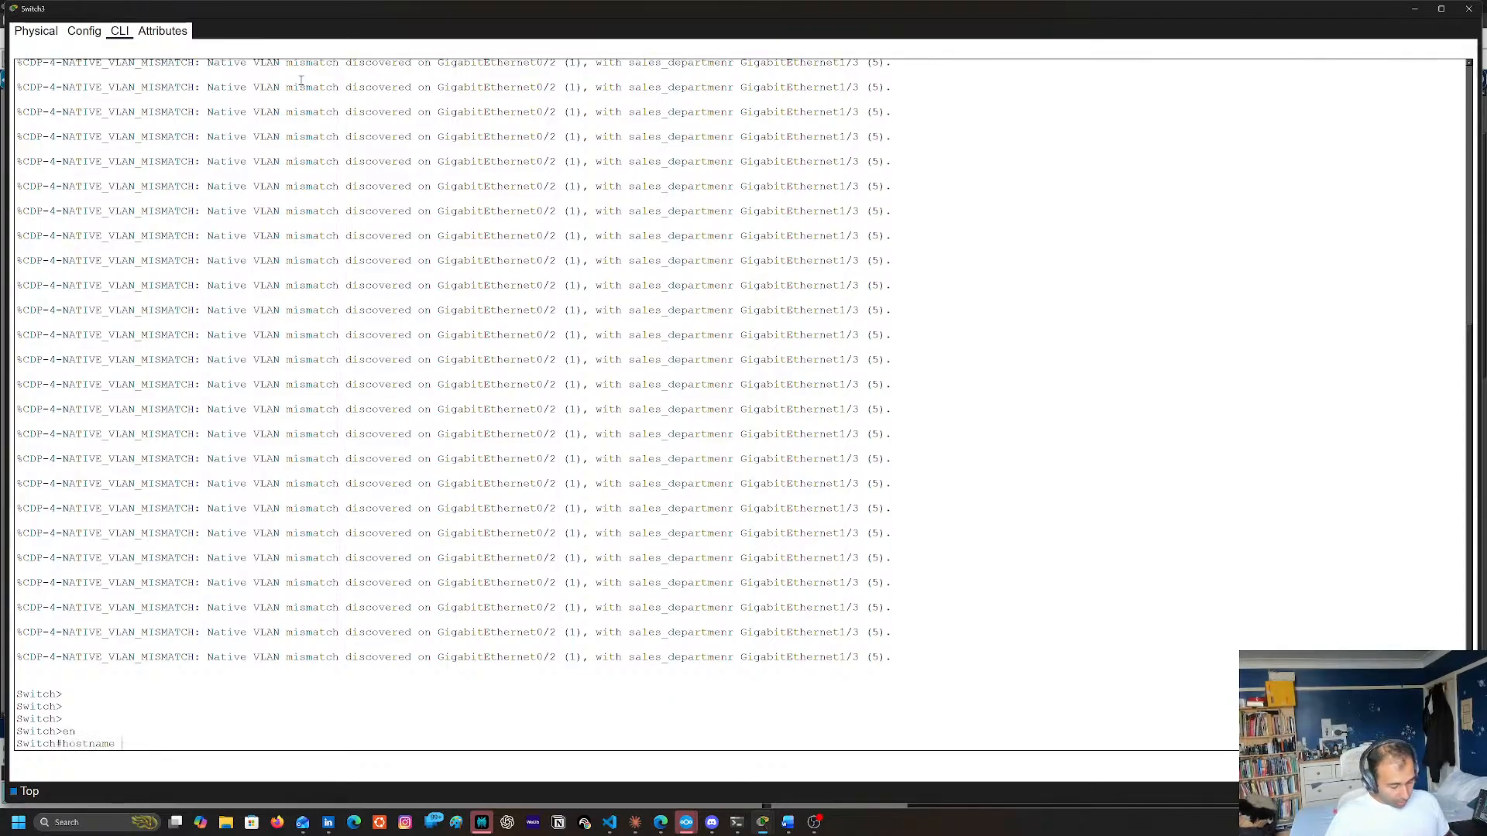
pyautogui.write('hsales_dep')
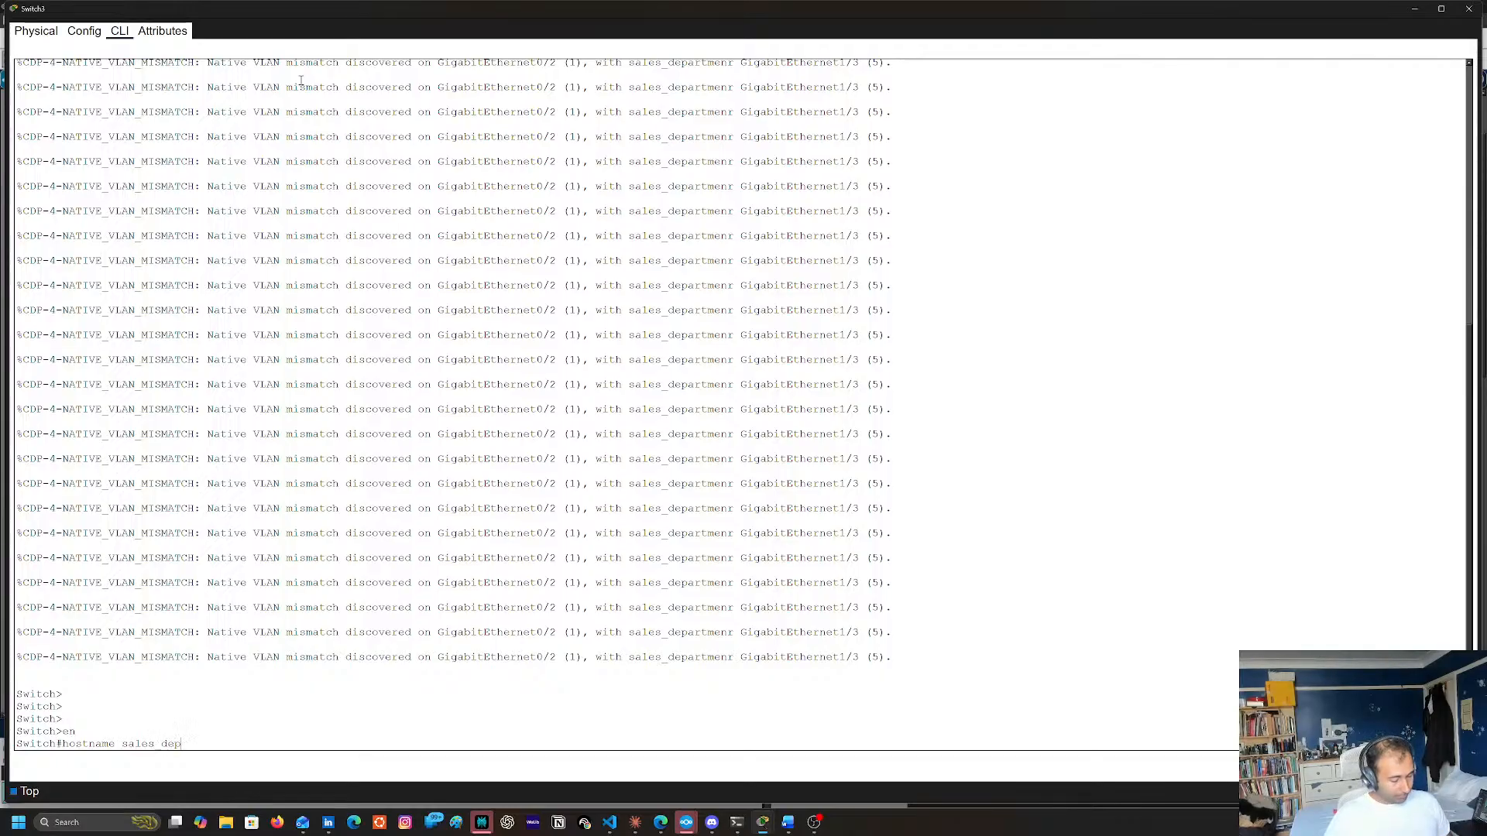
pyautogui.write('artement')
pyautogui.press('BackSpace')
pyautogui.press('BackSpace')
pyautogui.press('BackSpace')
pyautogui.press('BackSpace')
pyautogui.press('BackSpace')
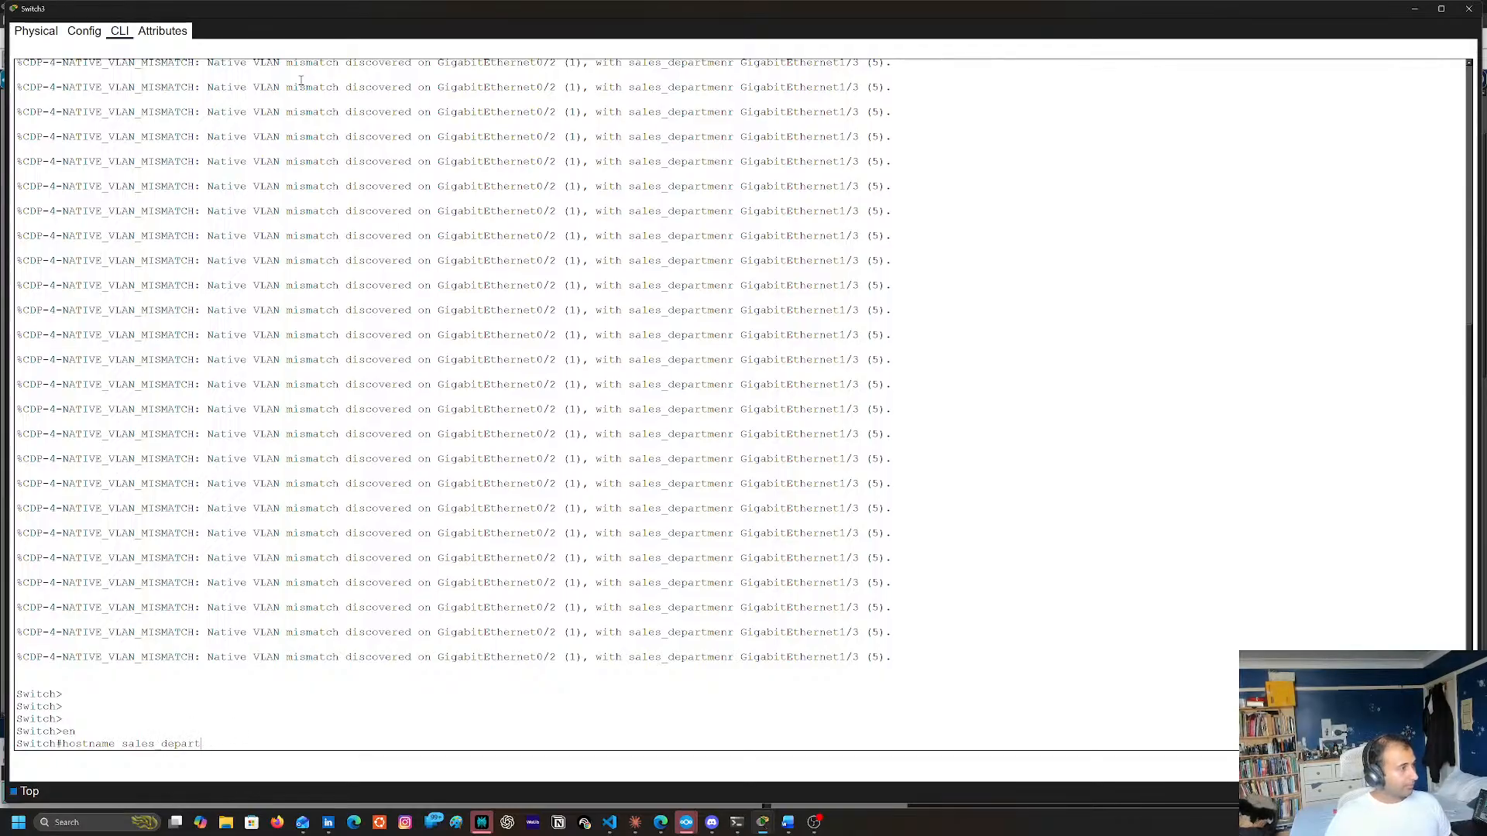
pyautogui.write('ment_switch')
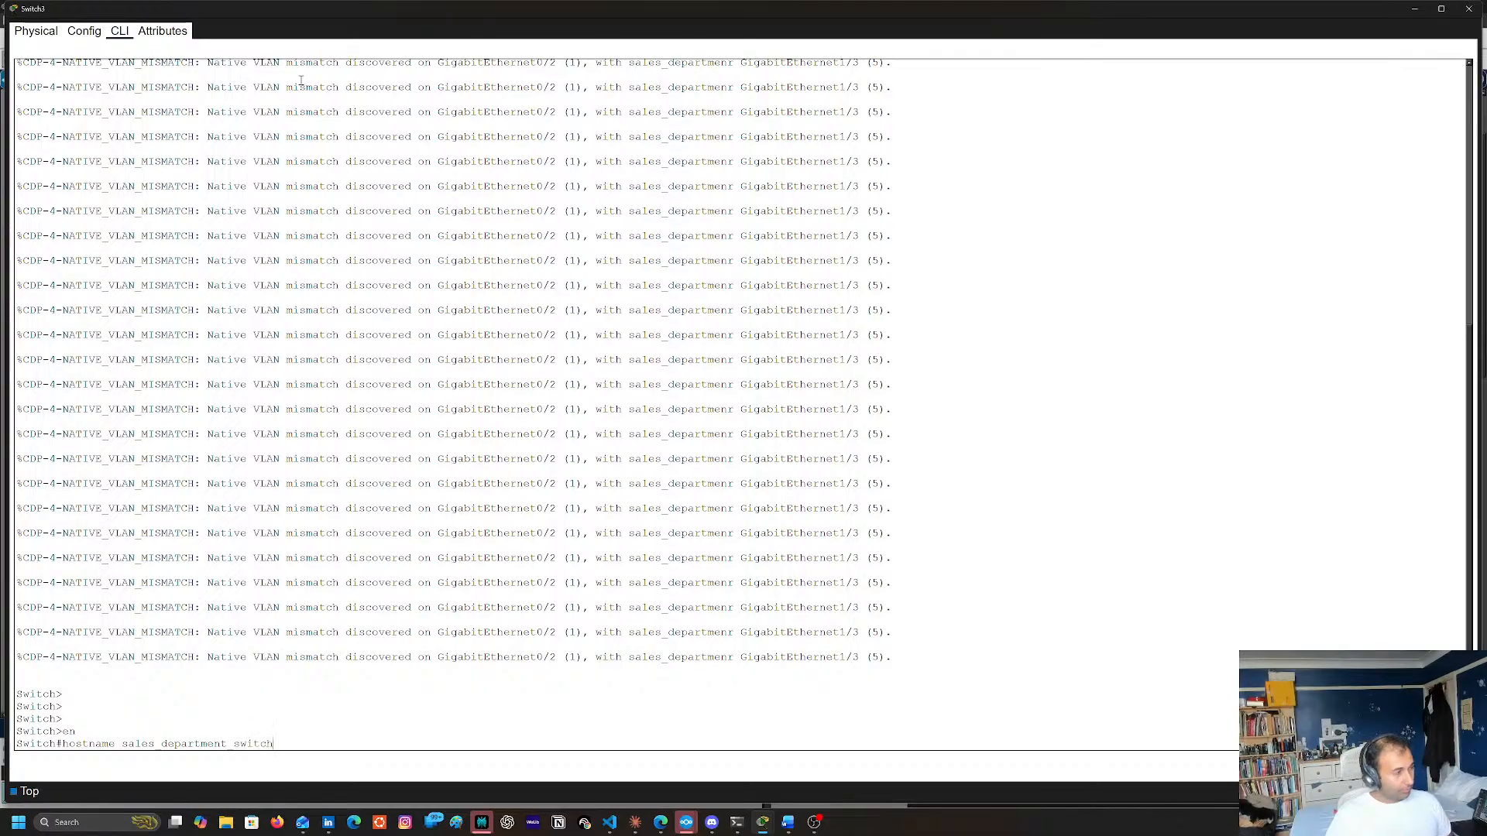
pyautogui.press('Return')
pyautogui.press('Up')
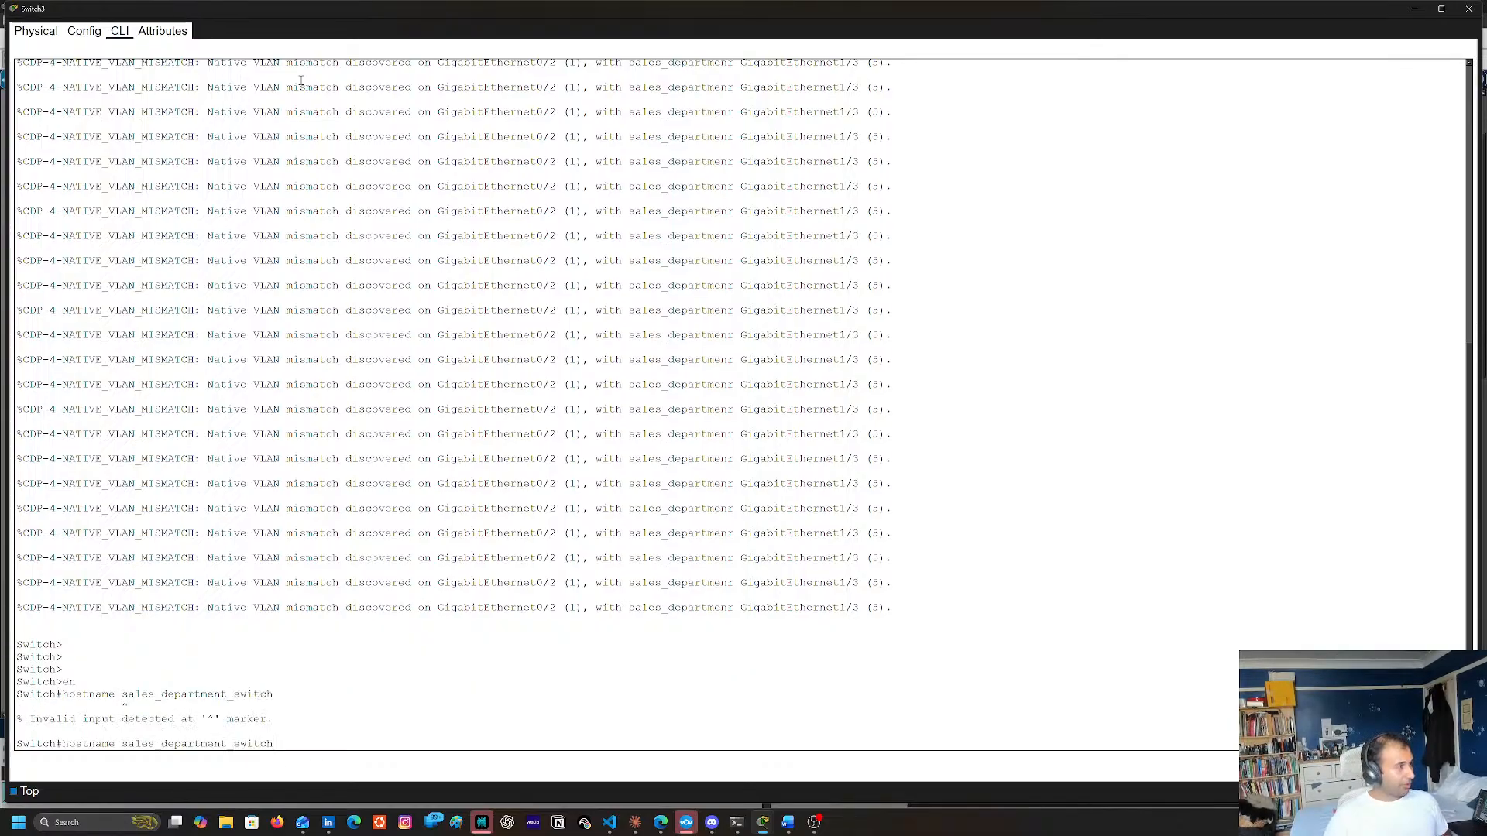
pyautogui.hotkey('ctrl', 'a')
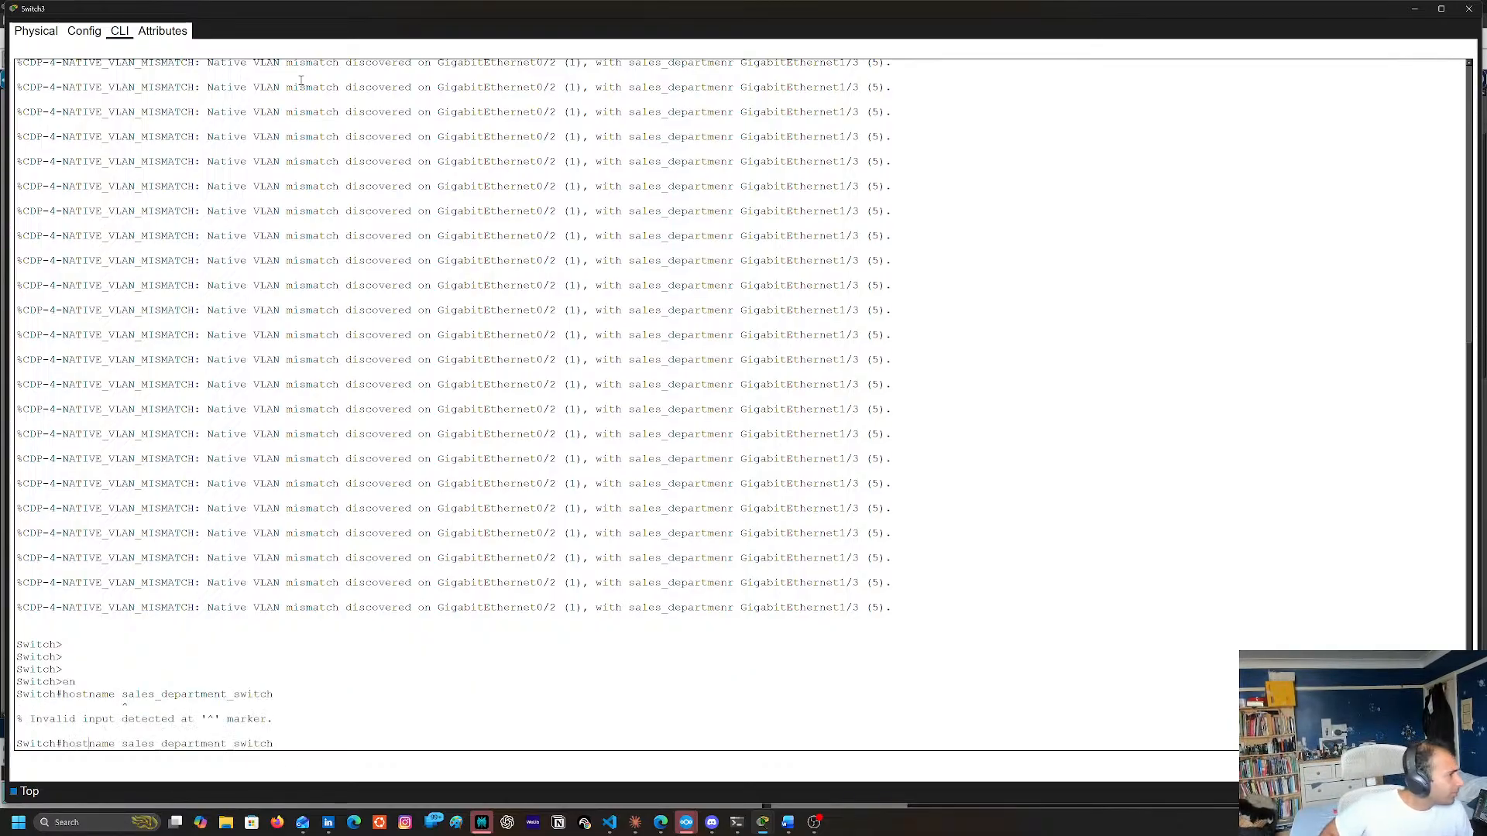
pyautogui.press('Return')
# Enter global configuration mode with conf t and set the hostname to sales_department_switch by reusing the earlier hostname command
pyautogui.write('conf t')
pyautogui.press('Return')
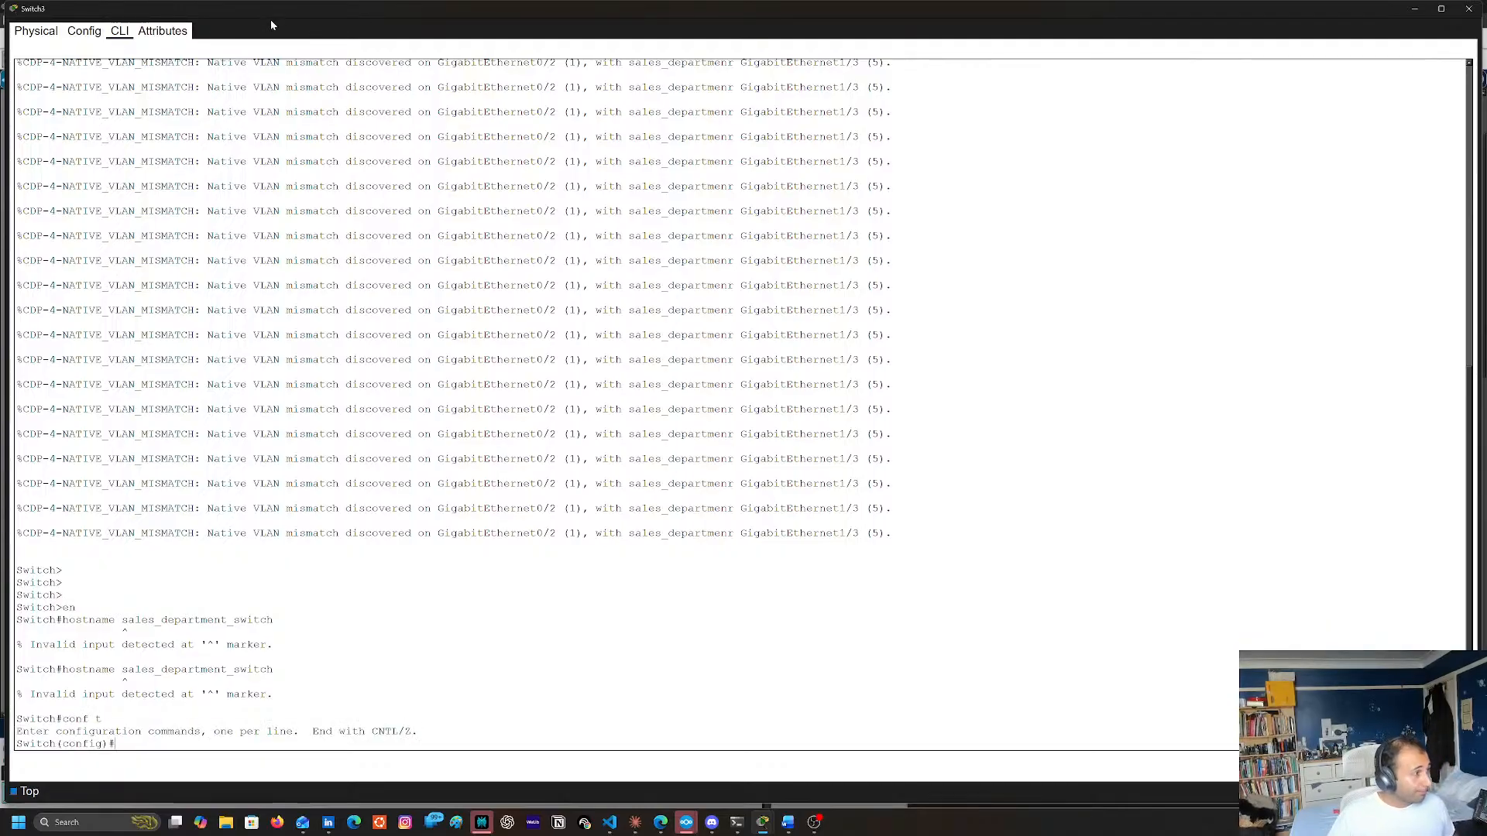
pyautogui.doubleClick(88, 669)
pyautogui.moveTo(63, 669); pyautogui.dragTo(273, 669)
pyautogui.rightClick(267, 676)
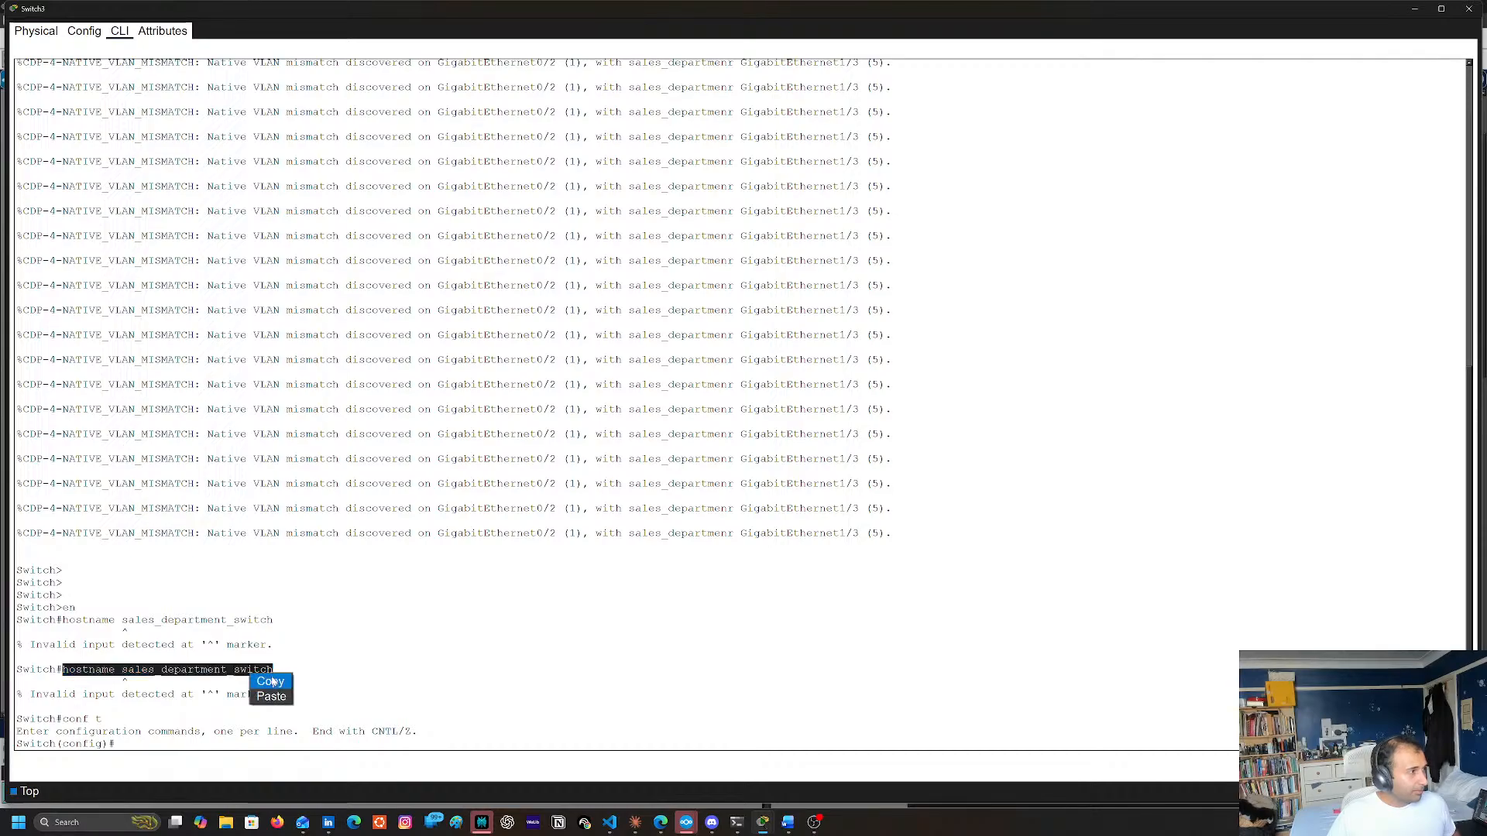
pyautogui.click(277, 683)
pyautogui.rightClick(617, 555)
pyautogui.click(628, 566)
pyautogui.press('Return')
pyautogui.press('Return')
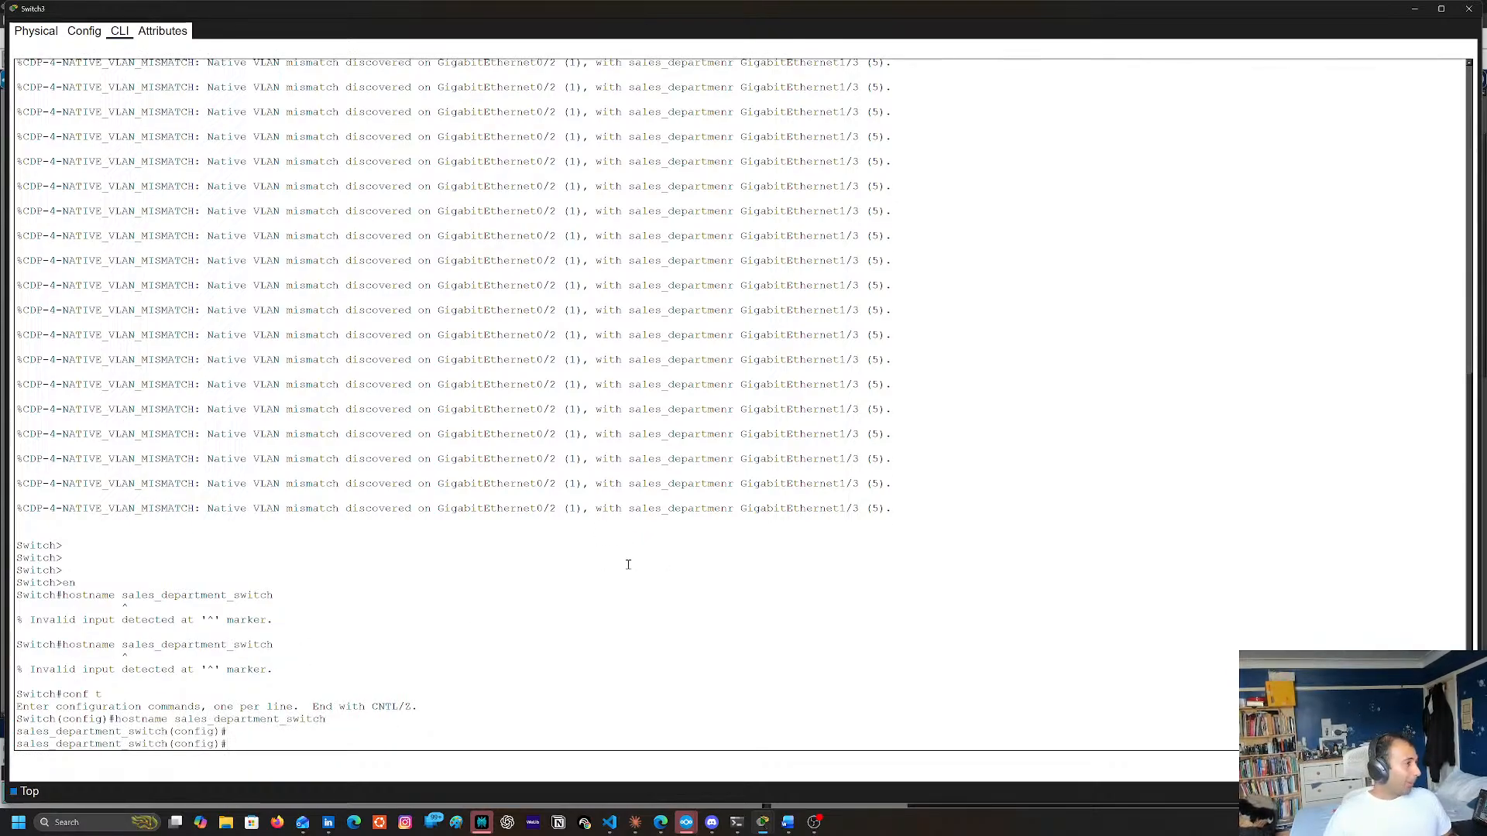
# Set the trunk native VLAN of interface g0/2 to 5 with switchport trunk native vlan 5
pyautogui.write('int g')
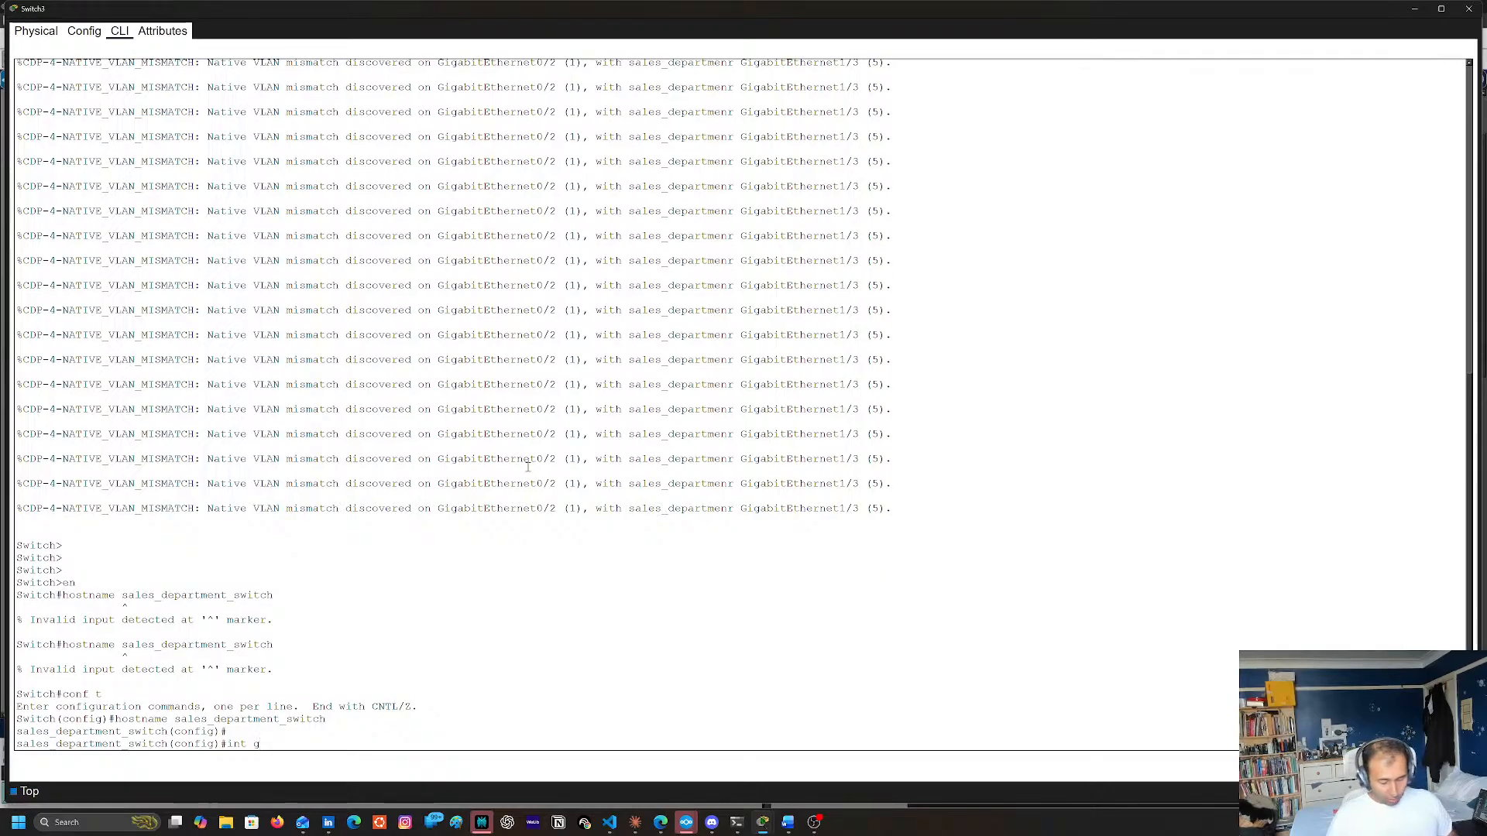
pyautogui.write('0/2')
pyautogui.press('Return')
pyautogui.write('switch(config-if)#sw')
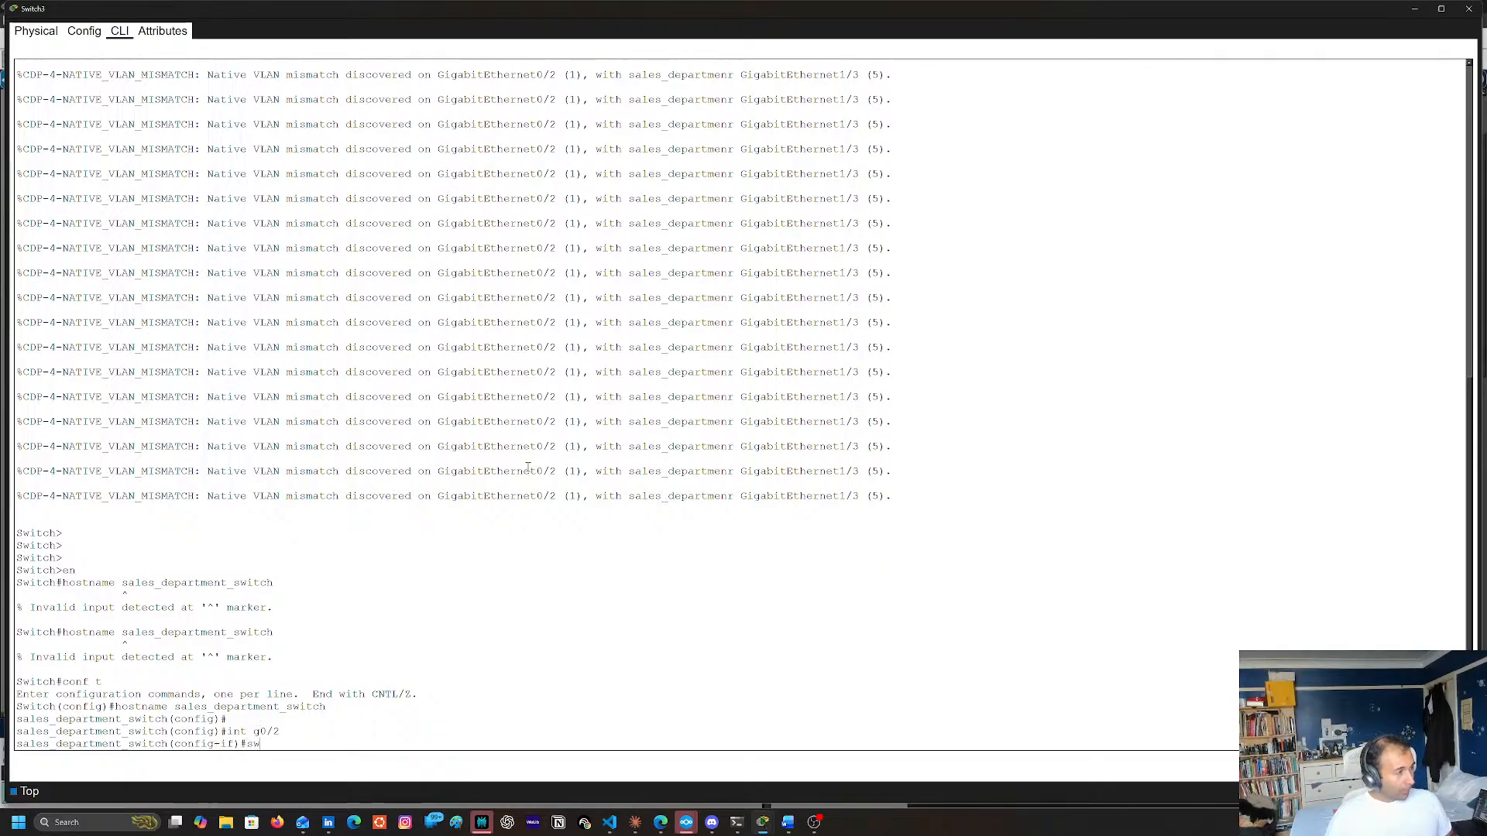
pyautogui.press('Tab')
pyautogui.press('BackSpace')
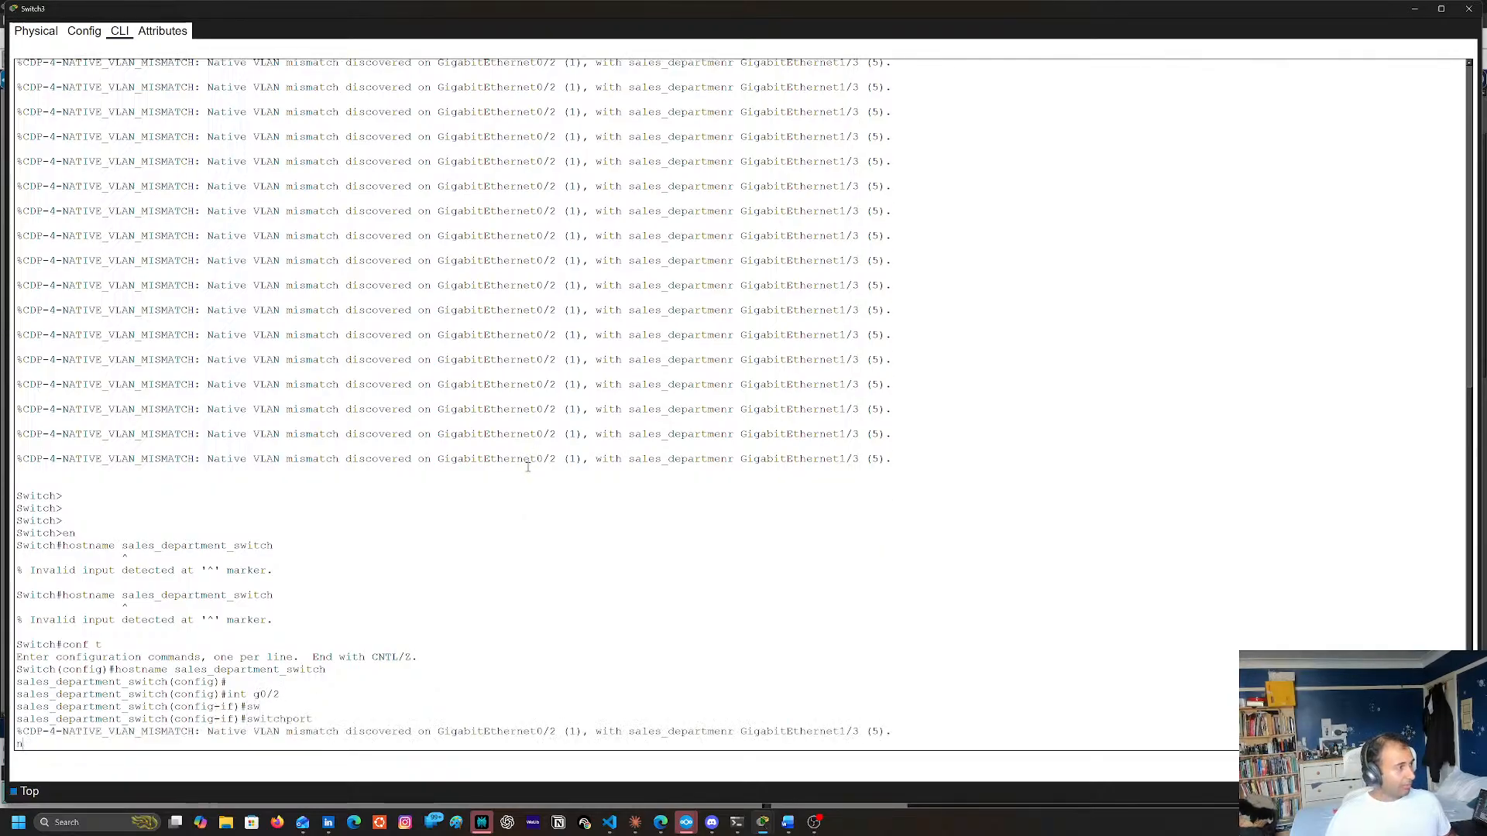
pyautogui.write('tr')
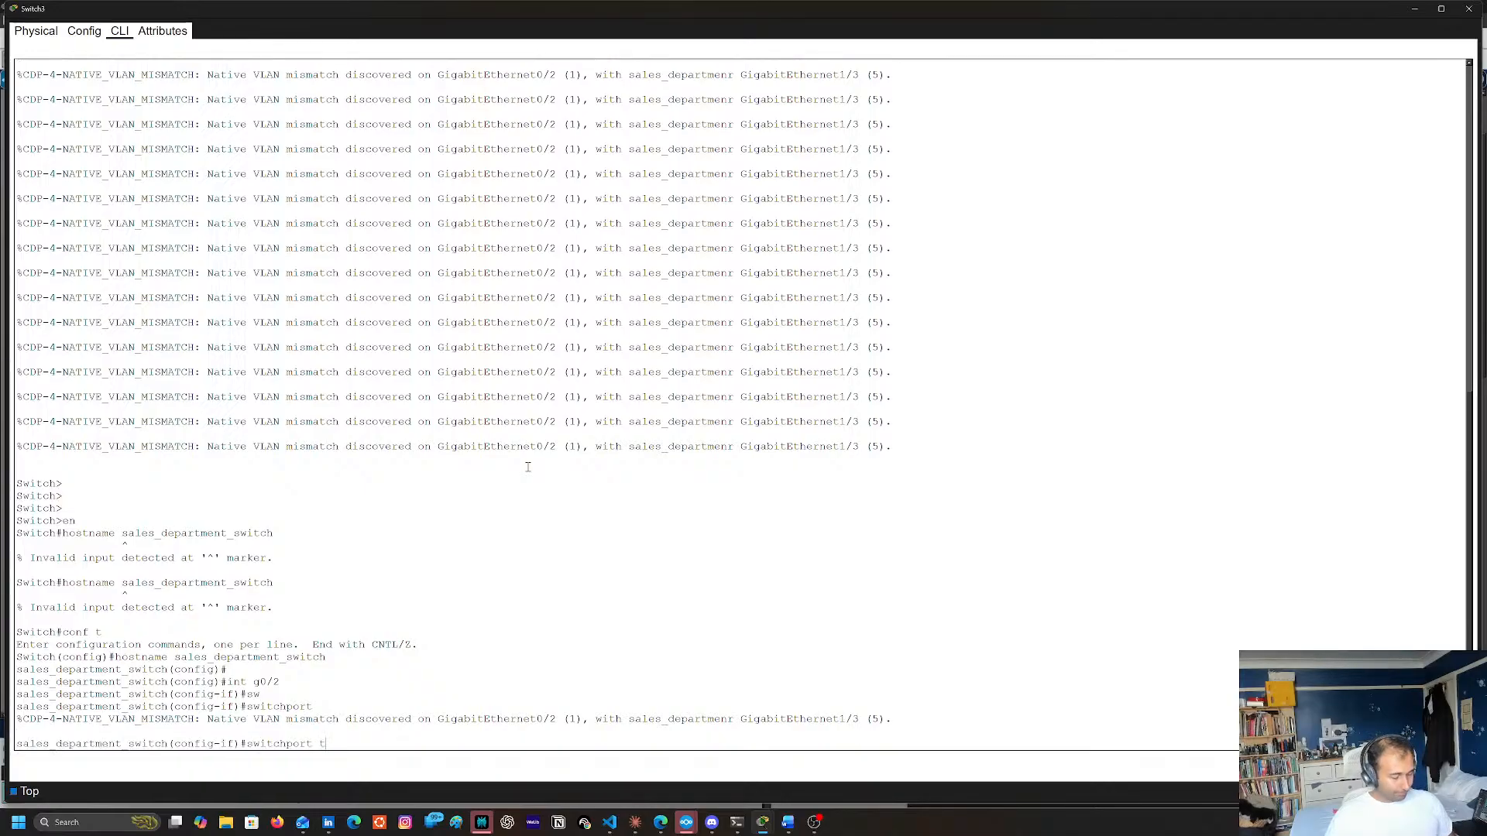
pyautogui.press('Tab')
pyautogui.write('na')
pyautogui.press('Tab')
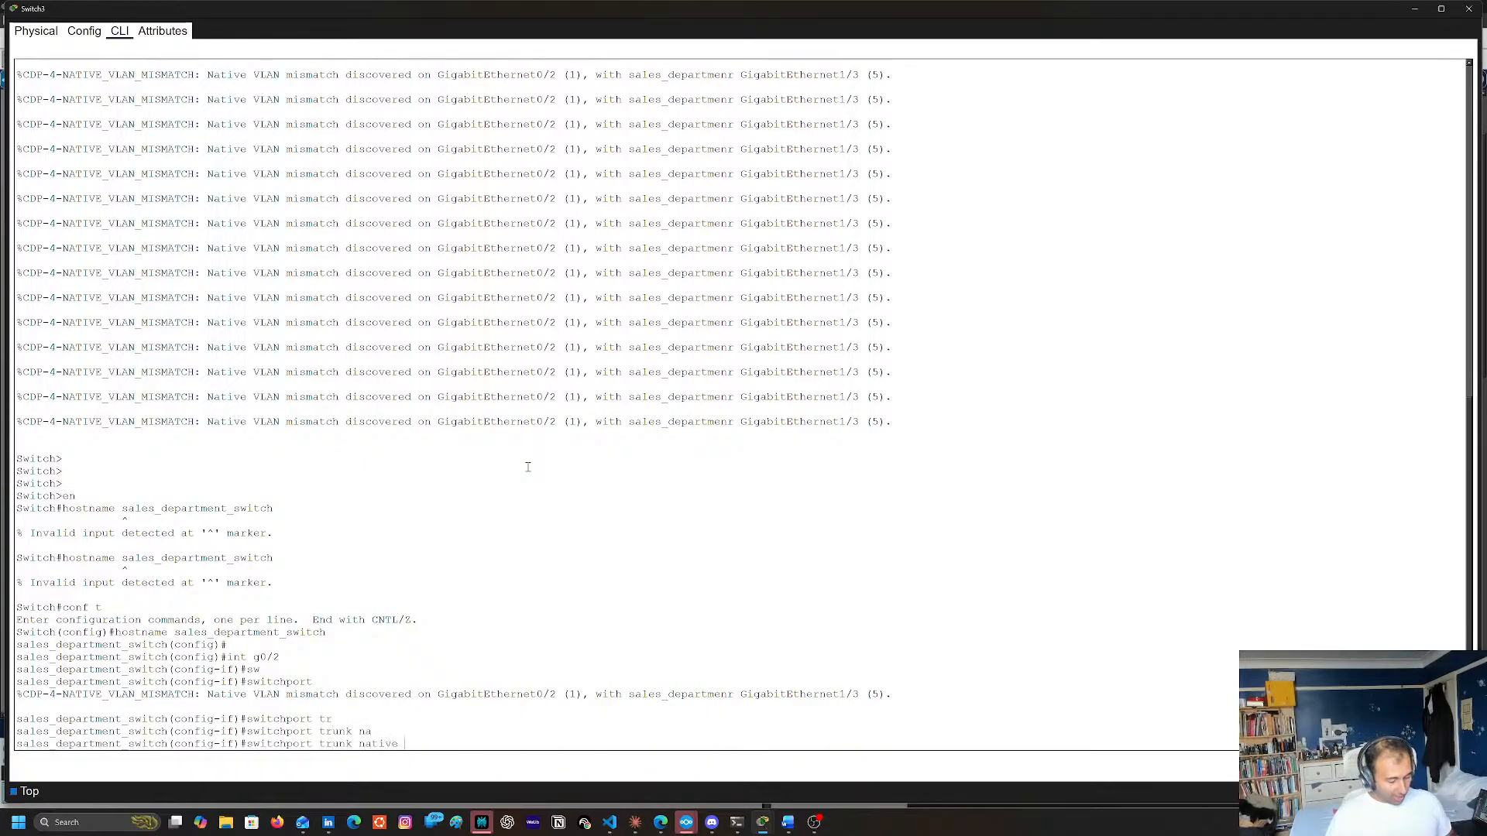
pyautogui.write('vl')
pyautogui.press('Tab')
pyautogui.press('Return')
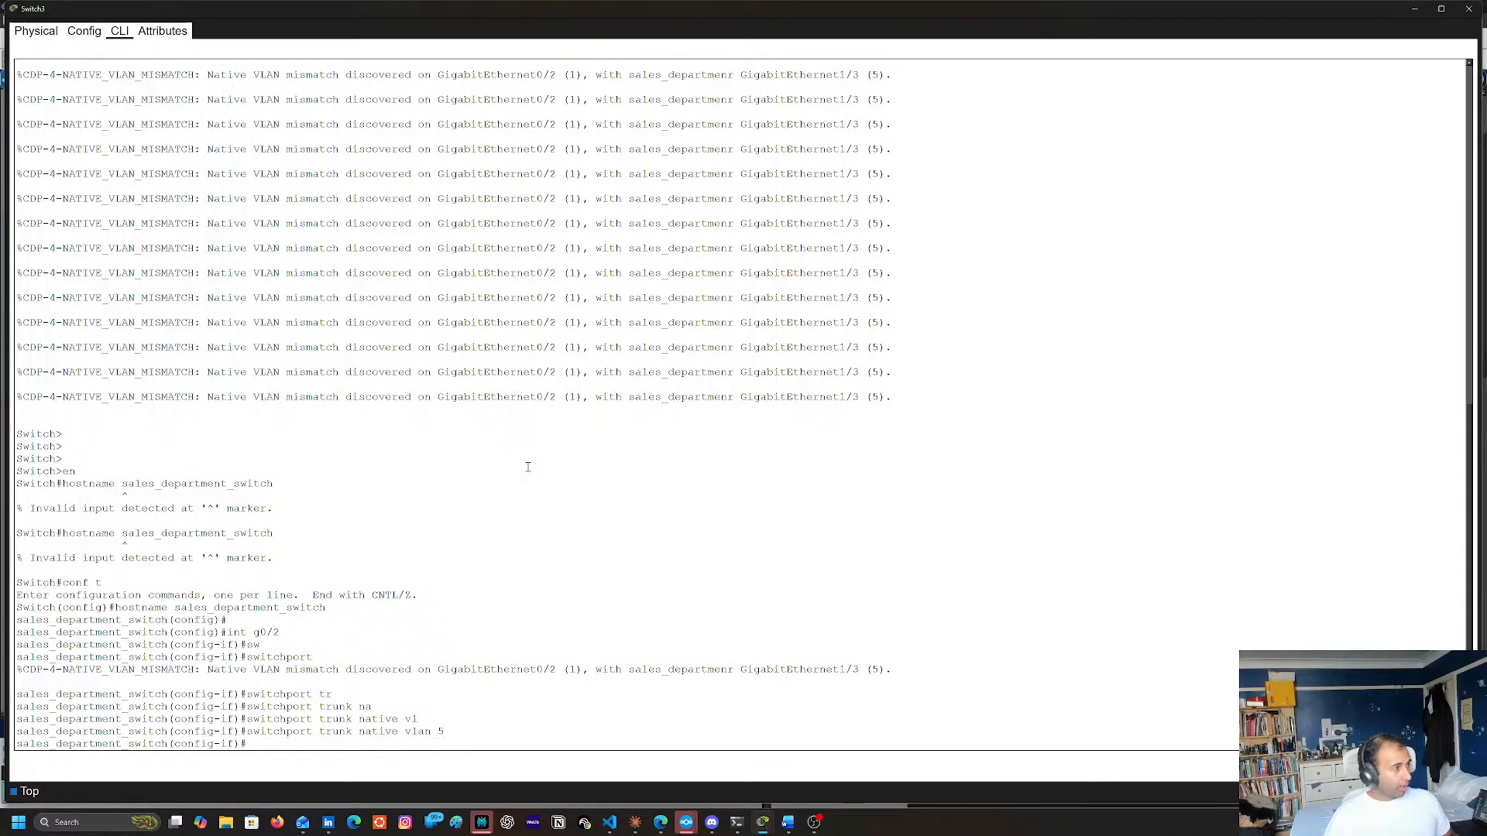
# Leave configuration mode with end and save the running configuration to the startup configuration with copy run start
pyautogui.write('end')
pyautogui.press('Return')
pyautogui.write('copy')
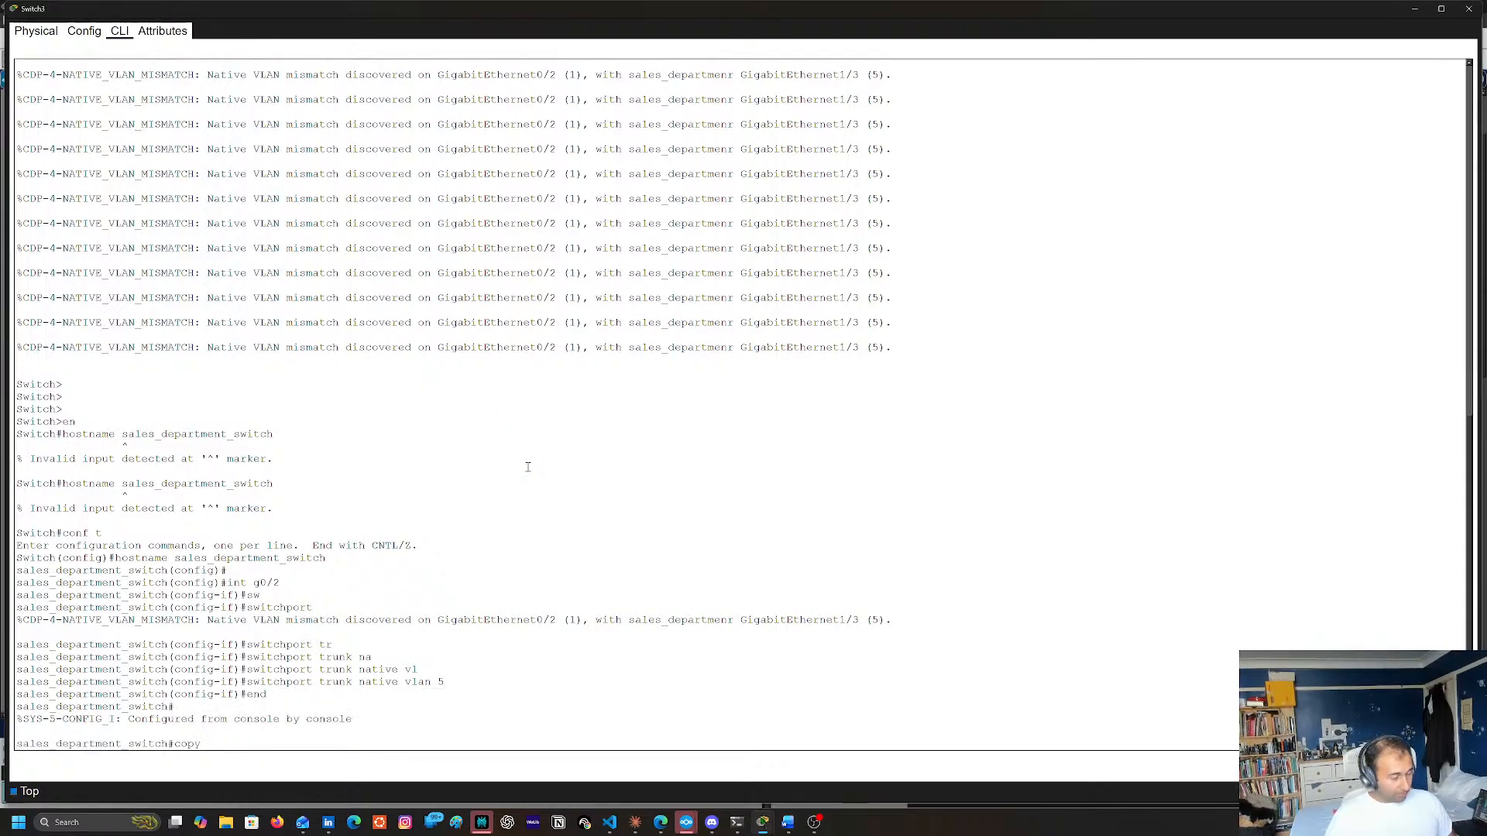
pyautogui.write(' run star')
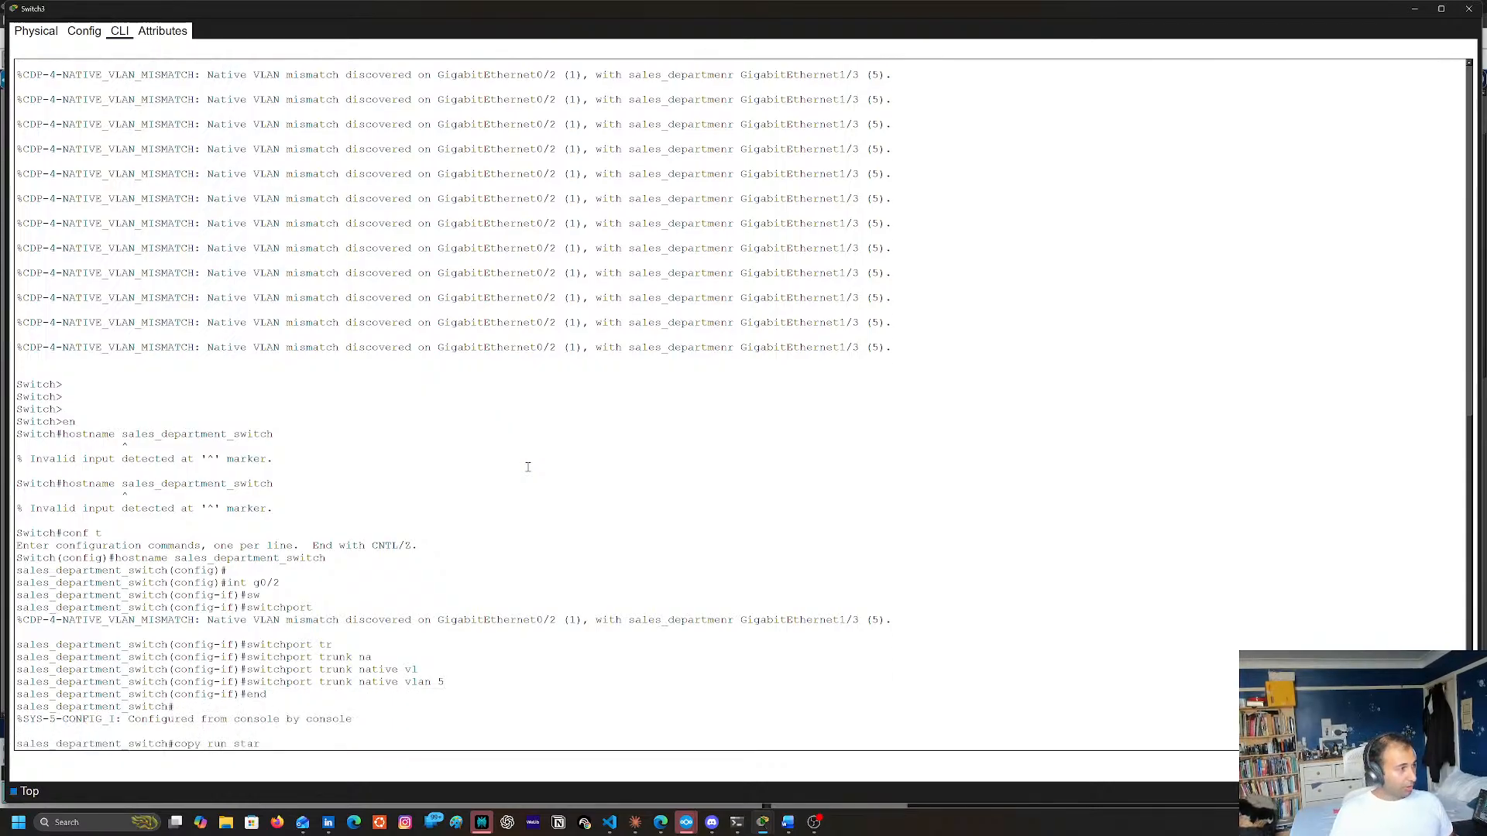
pyautogui.write('t')
pyautogui.press('Return')
pyautogui.press('Return')
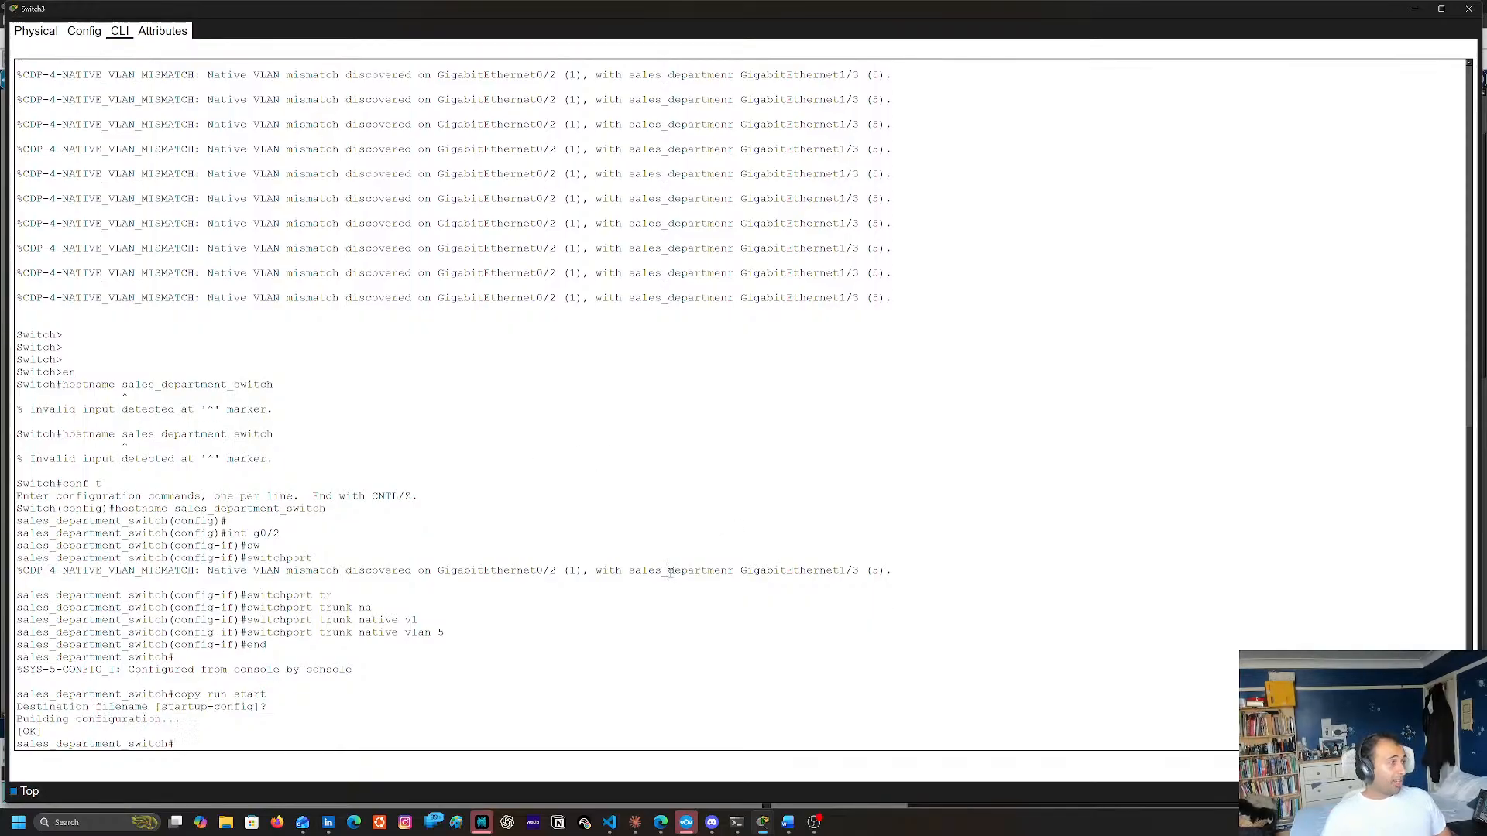
# Display the switch's trunk status with sh interfaces trunk, review the output, and close the Switch3 window
pyautogui.click(653, 664)
pyautogui.write('sh eh')
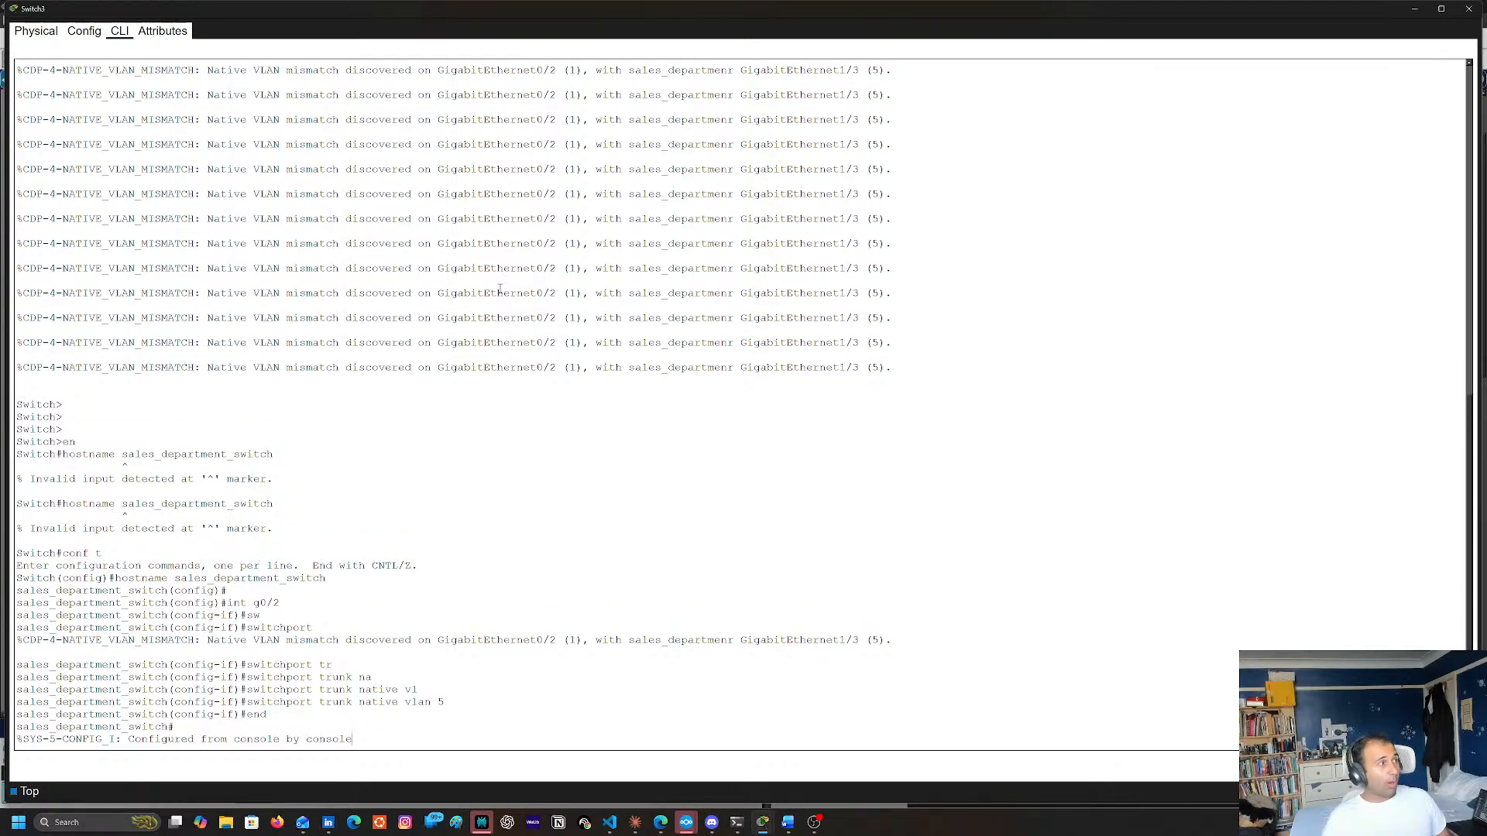
pyautogui.press('BackSpace')
pyautogui.press('BackSpace')
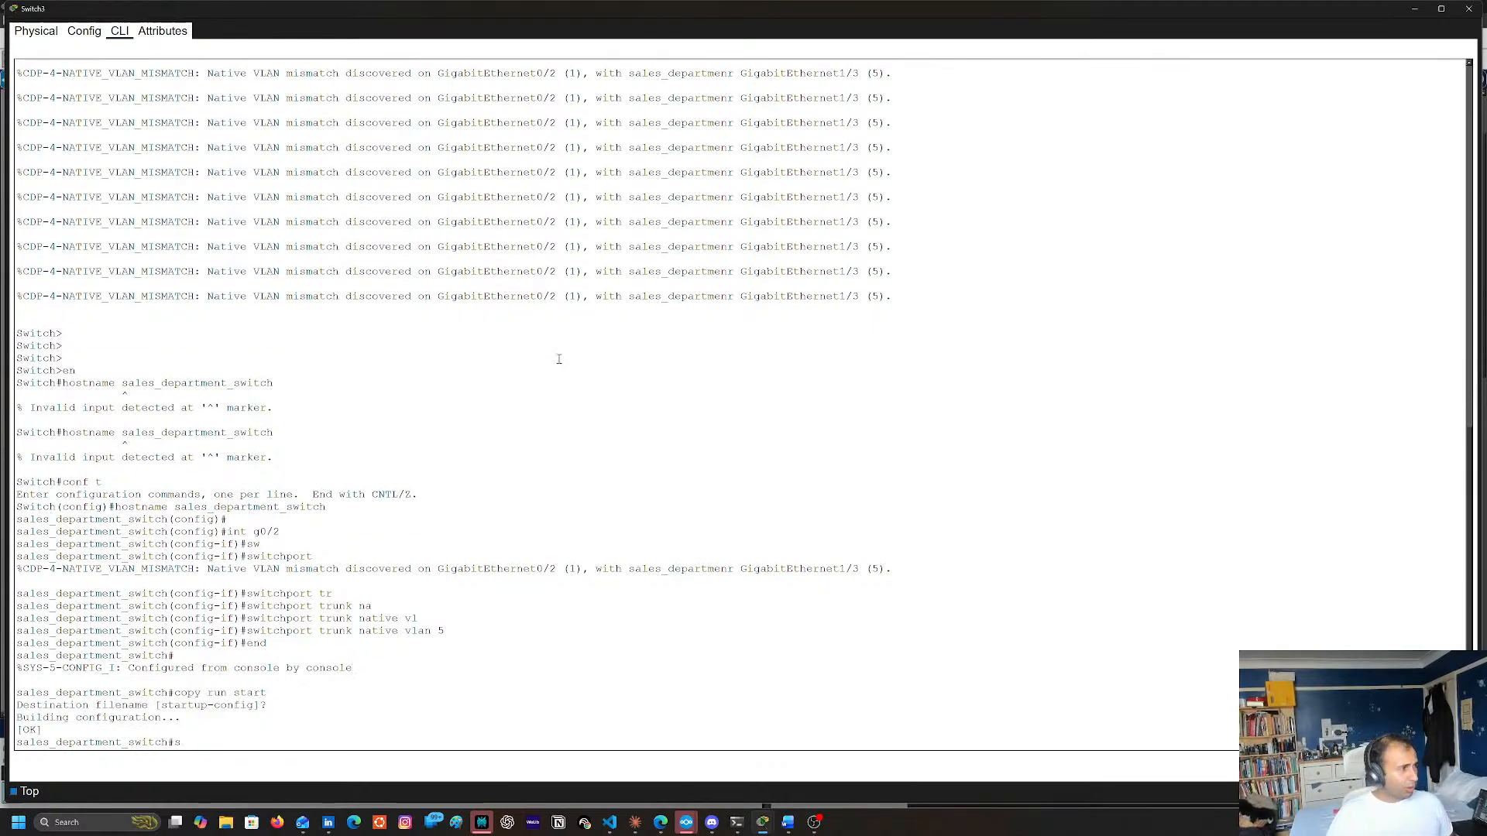
pyautogui.write('int')
pyautogui.press('Tab')
pyautogui.write('tr')
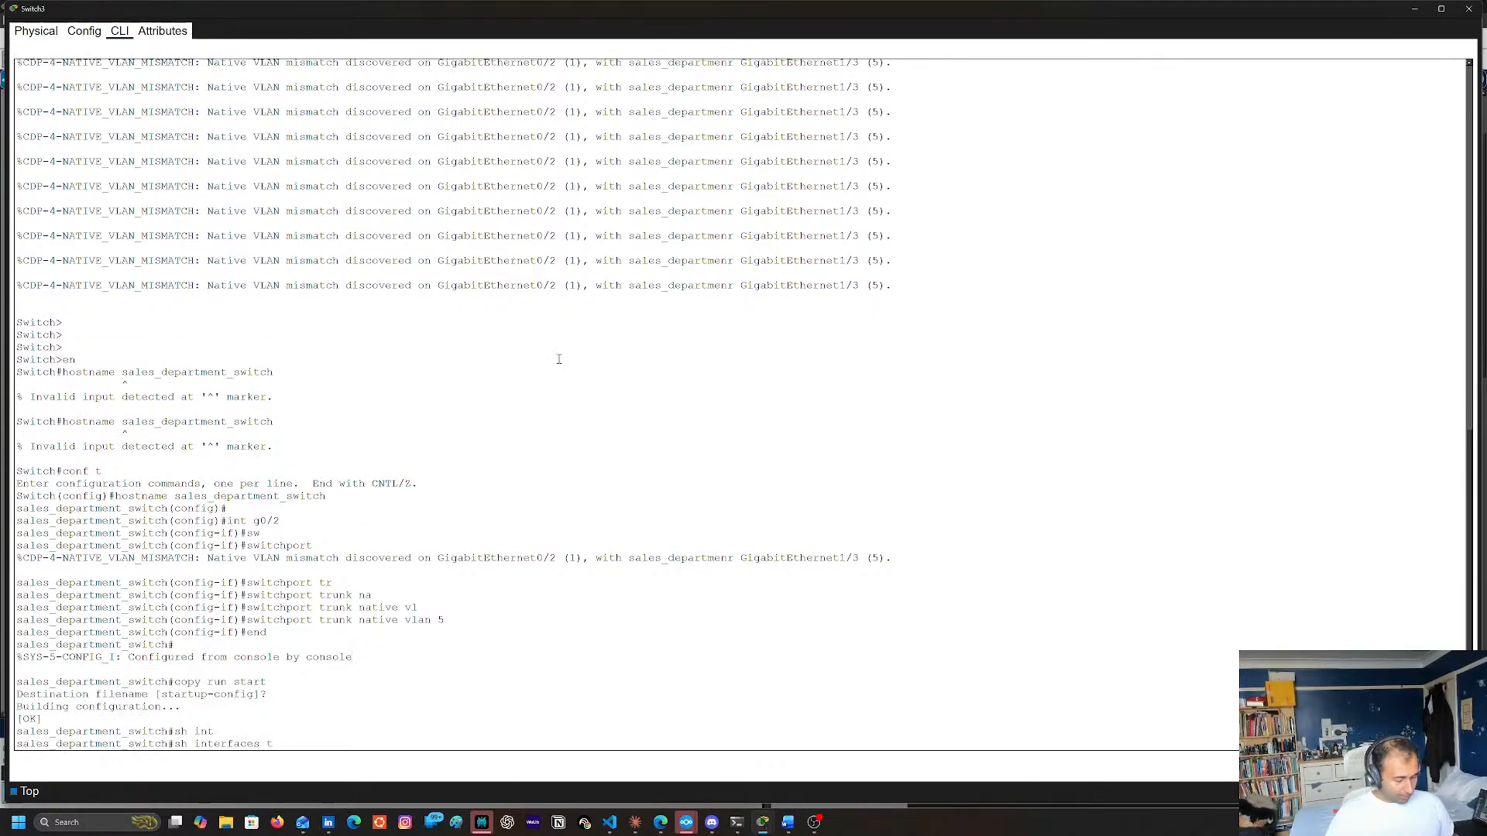
pyautogui.press('Tab')
pyautogui.press('Return')
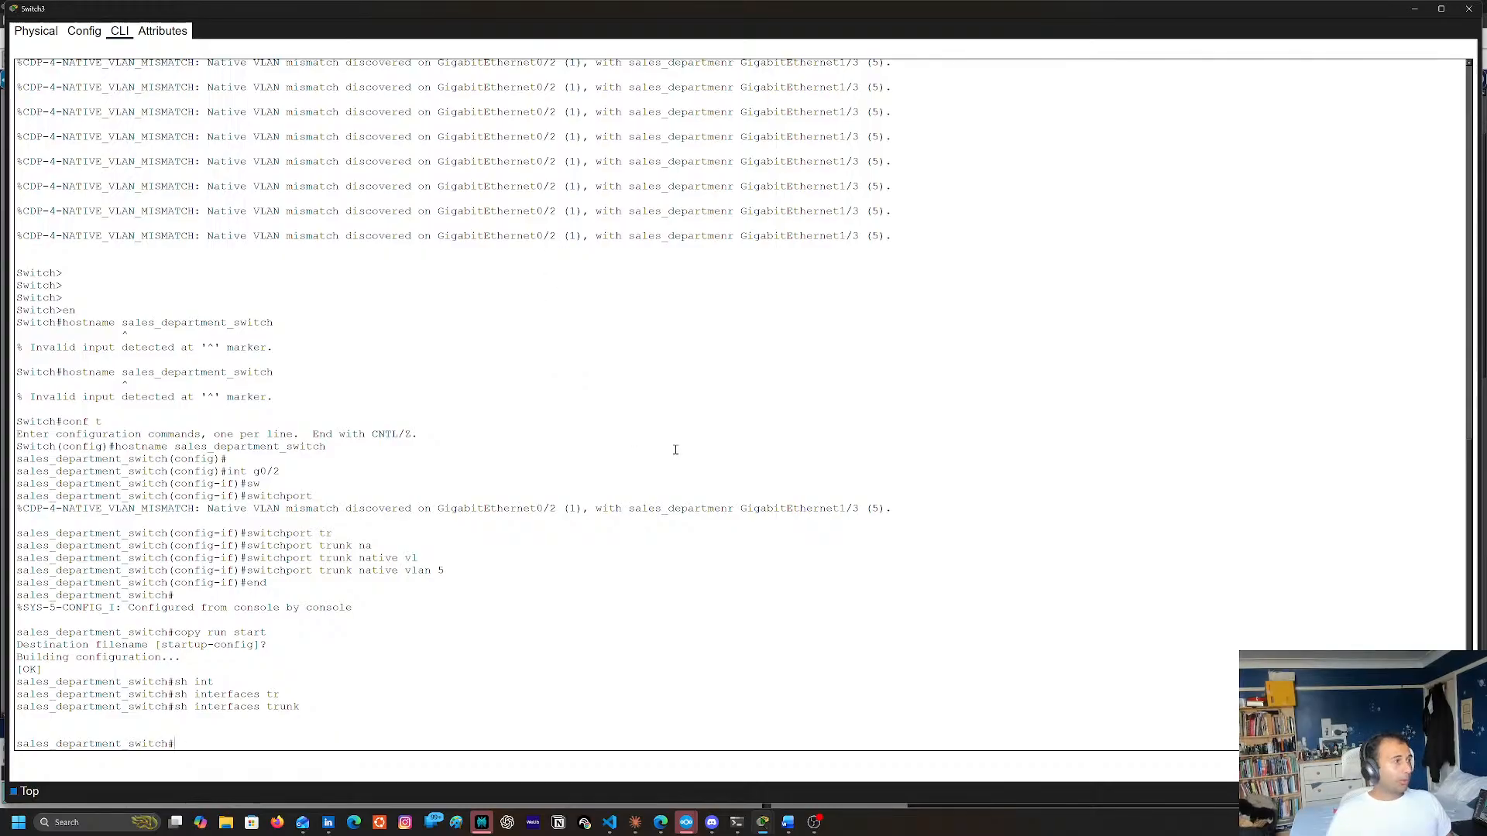
pyautogui.scroll(12, 588, 349)
pyautogui.scroll(-10, 612, 345)
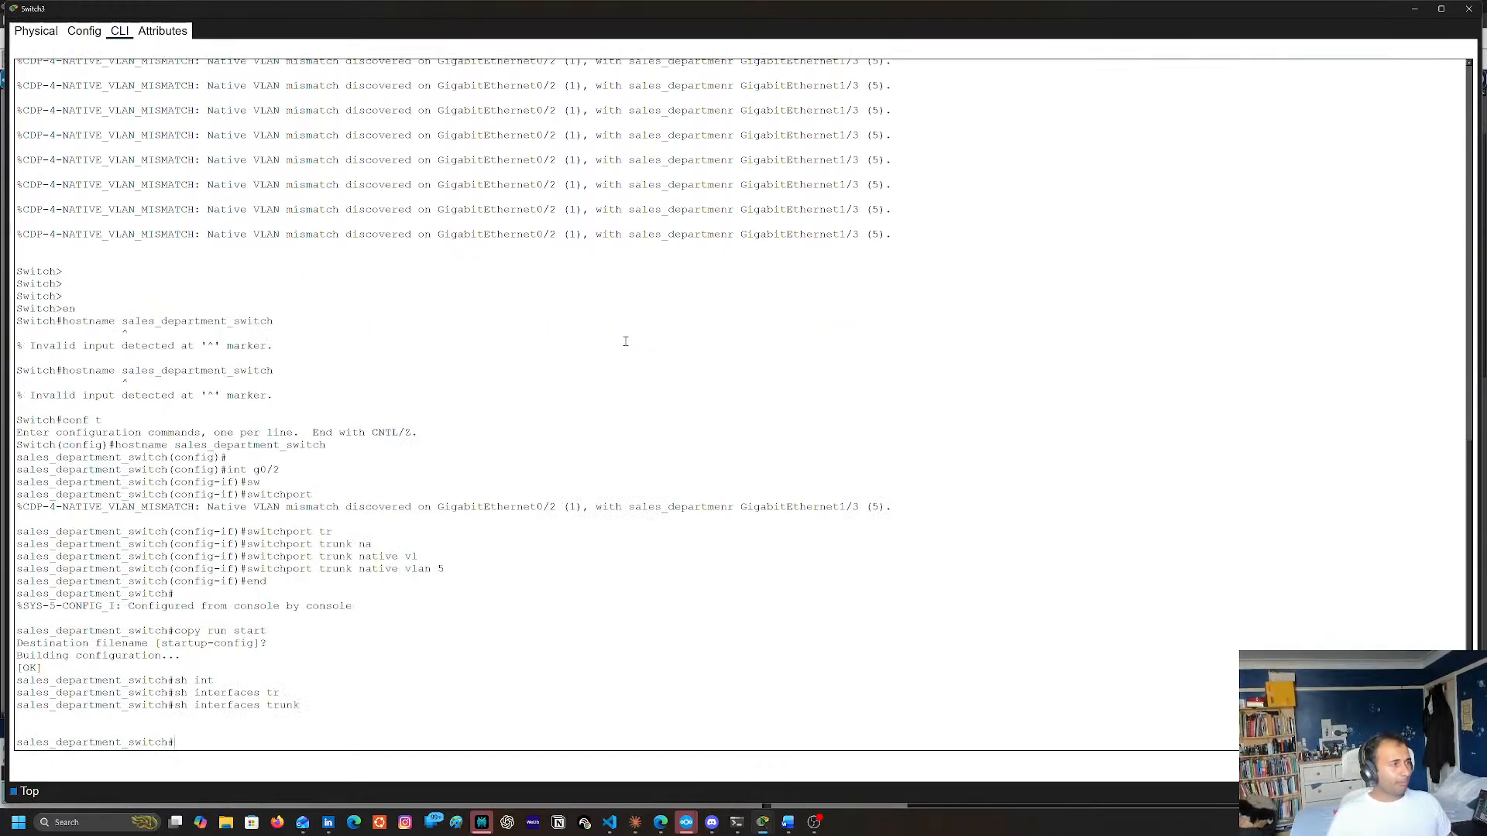
pyautogui.click(1468, 8)
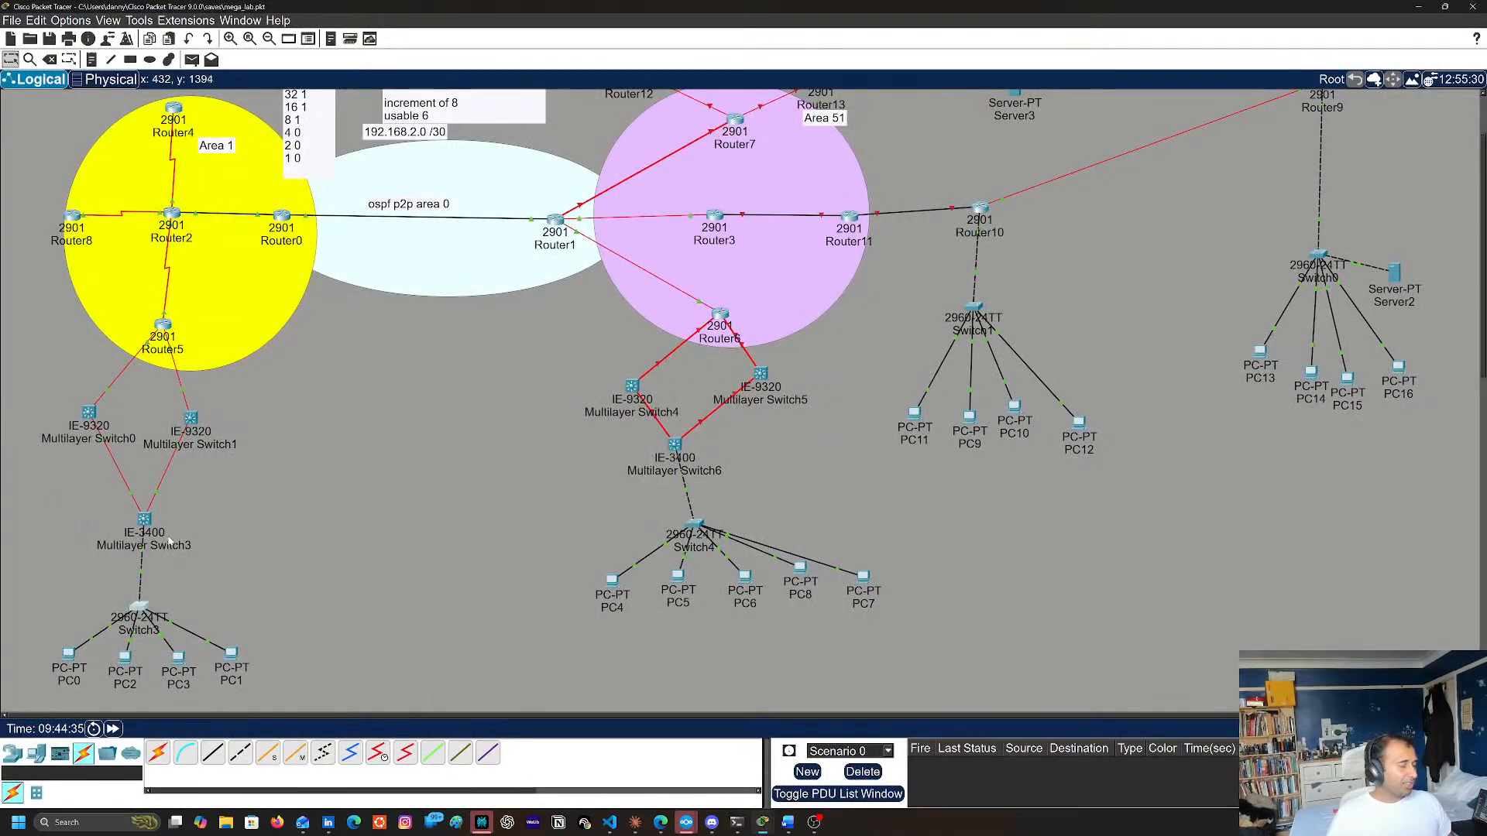
# Check the IP configuration of PC1, below Switch3, and close its window
pyautogui.click(231, 657)
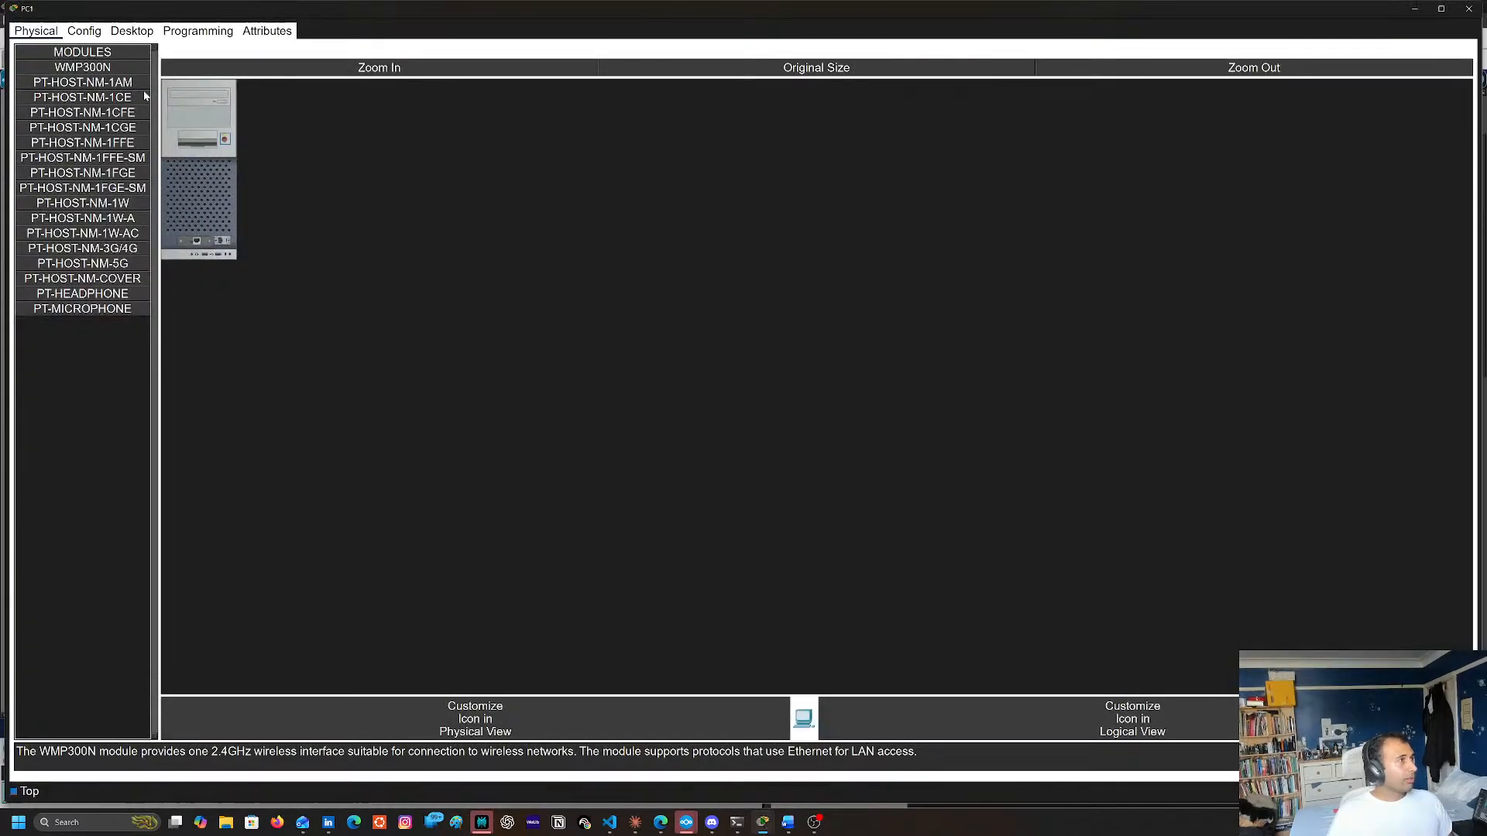
pyautogui.click(131, 31)
pyautogui.click(160, 73)
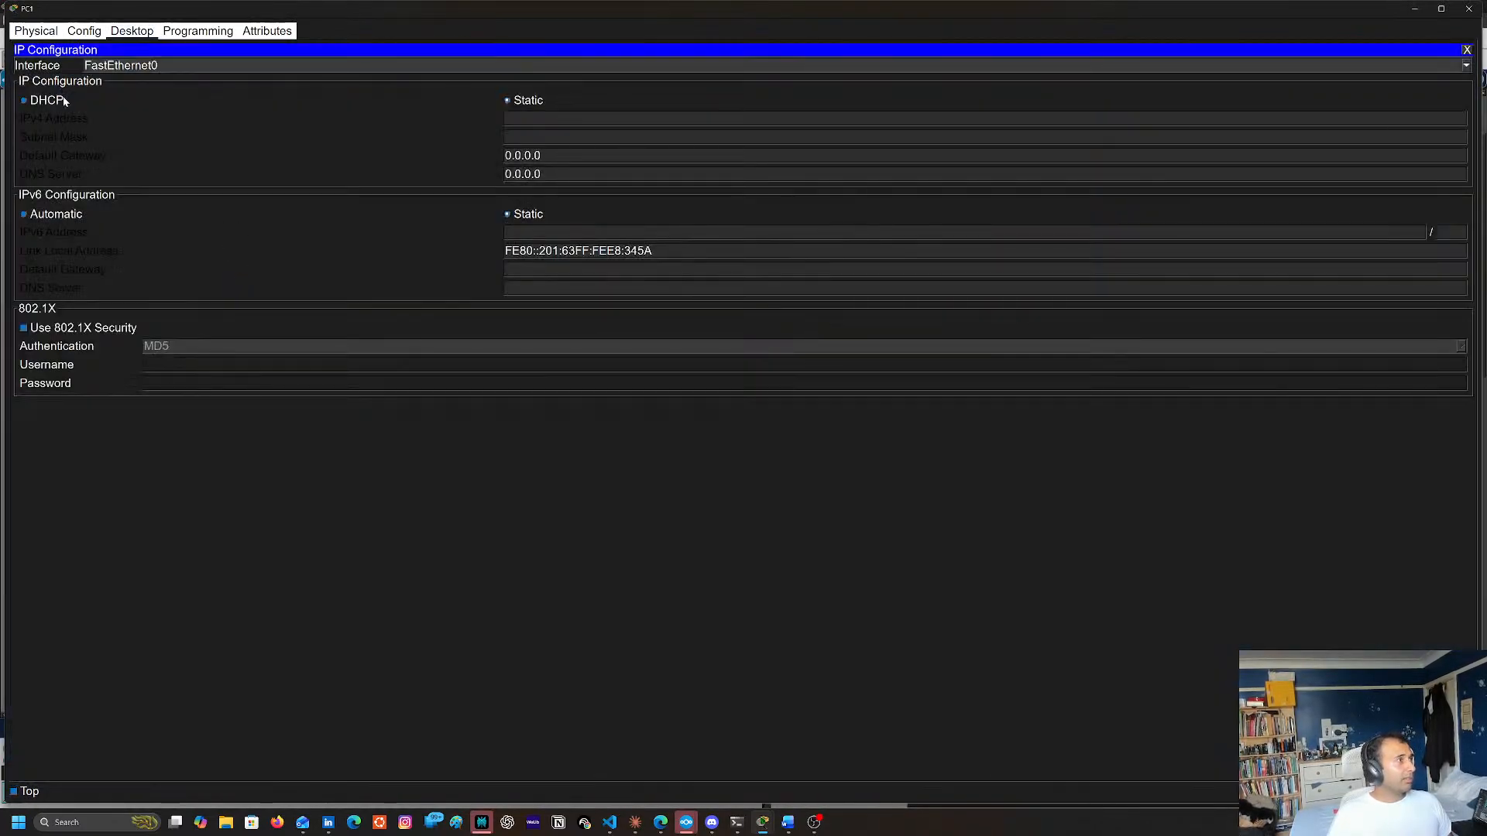
pyautogui.click(1469, 7)
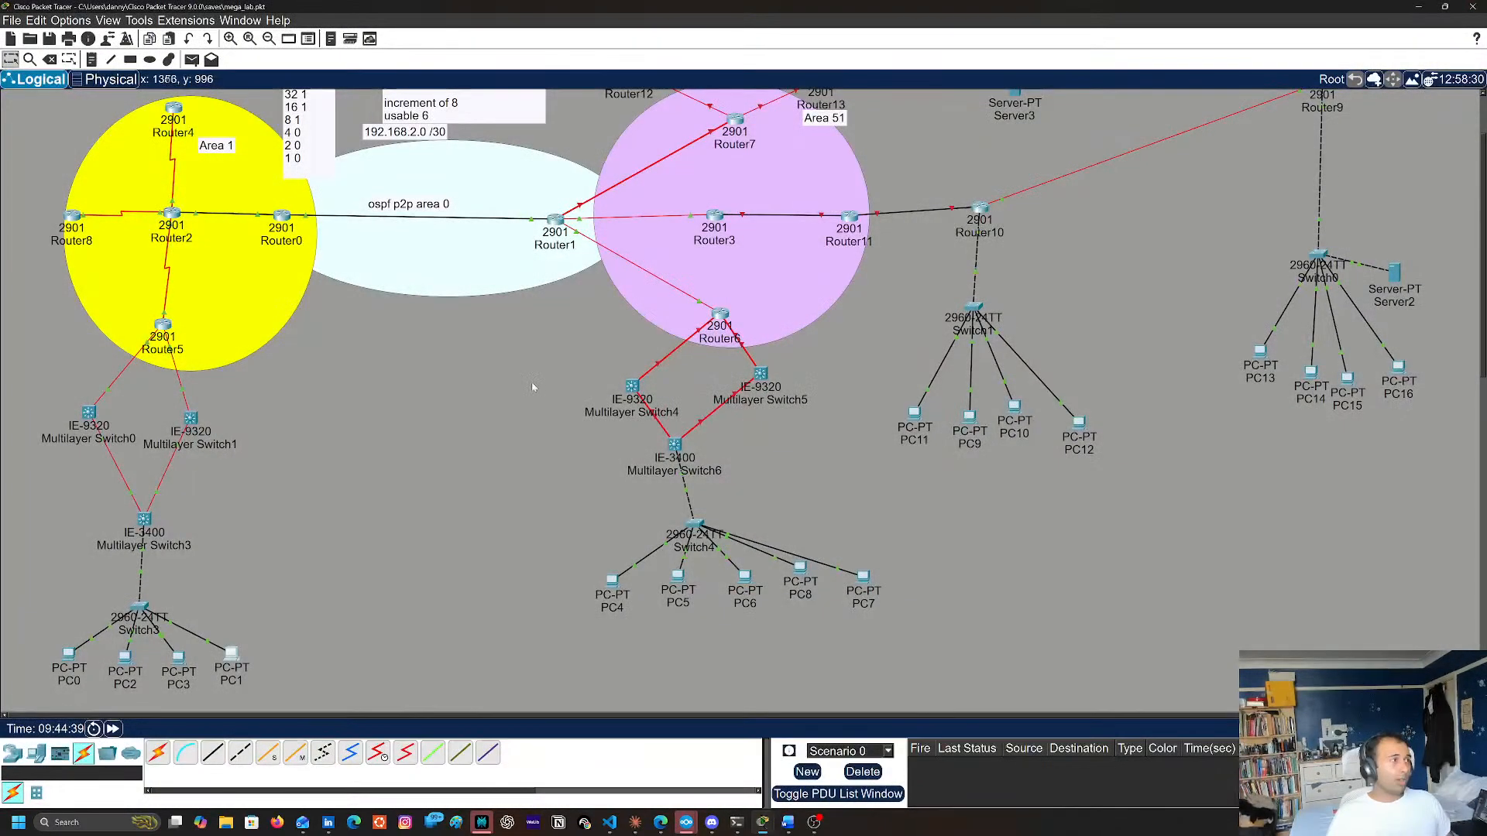
# Examine the topology around Router5 and Multilayer Switch3, checking the interface details of both devices
pyautogui.scroll(1, 536, 387)
pyautogui.scroll(-2, 494, 398)
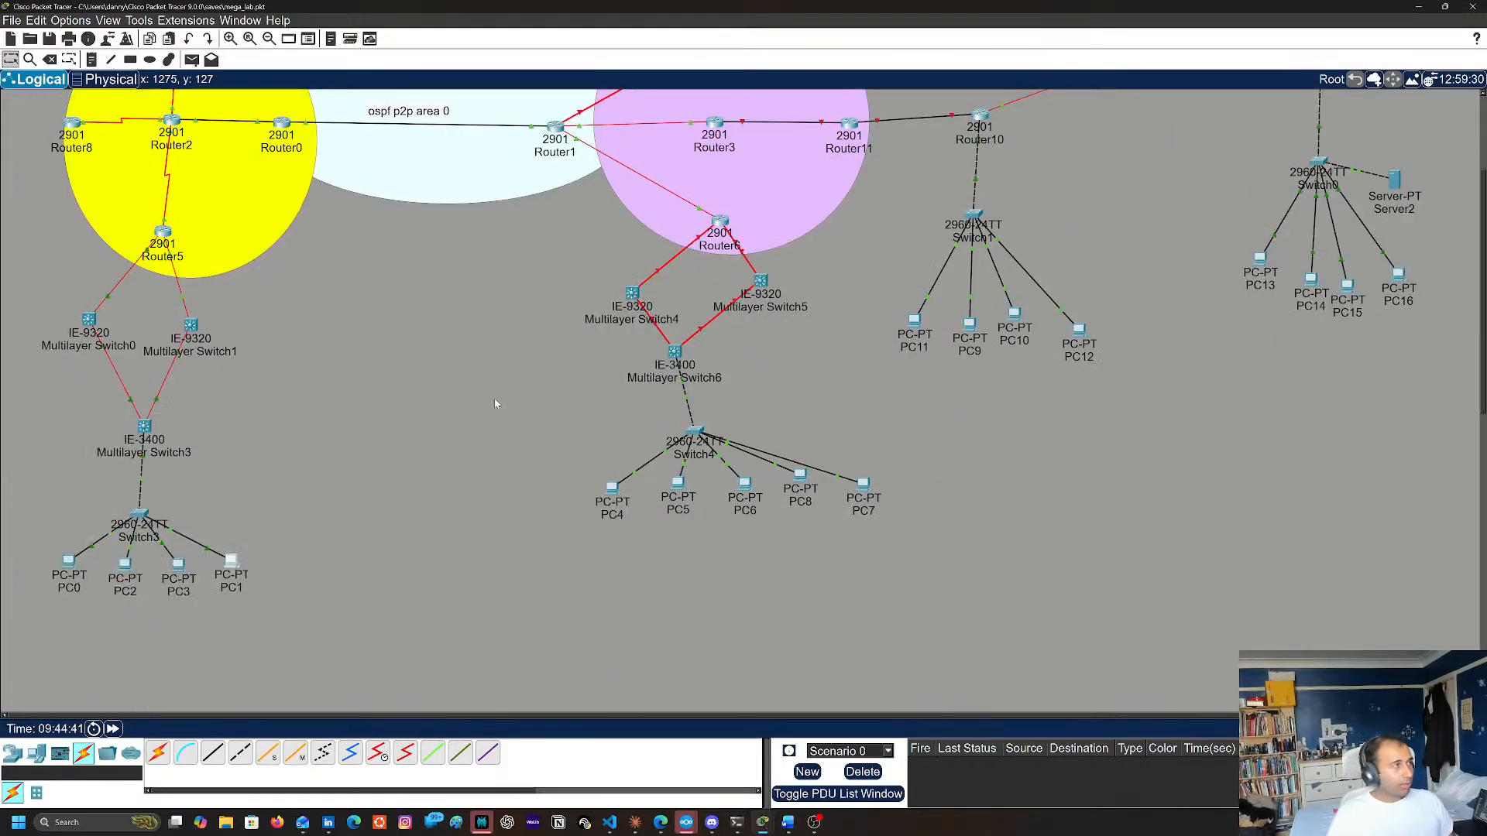
pyautogui.scroll(2, 212, 347)
pyautogui.moveTo(172, 308)
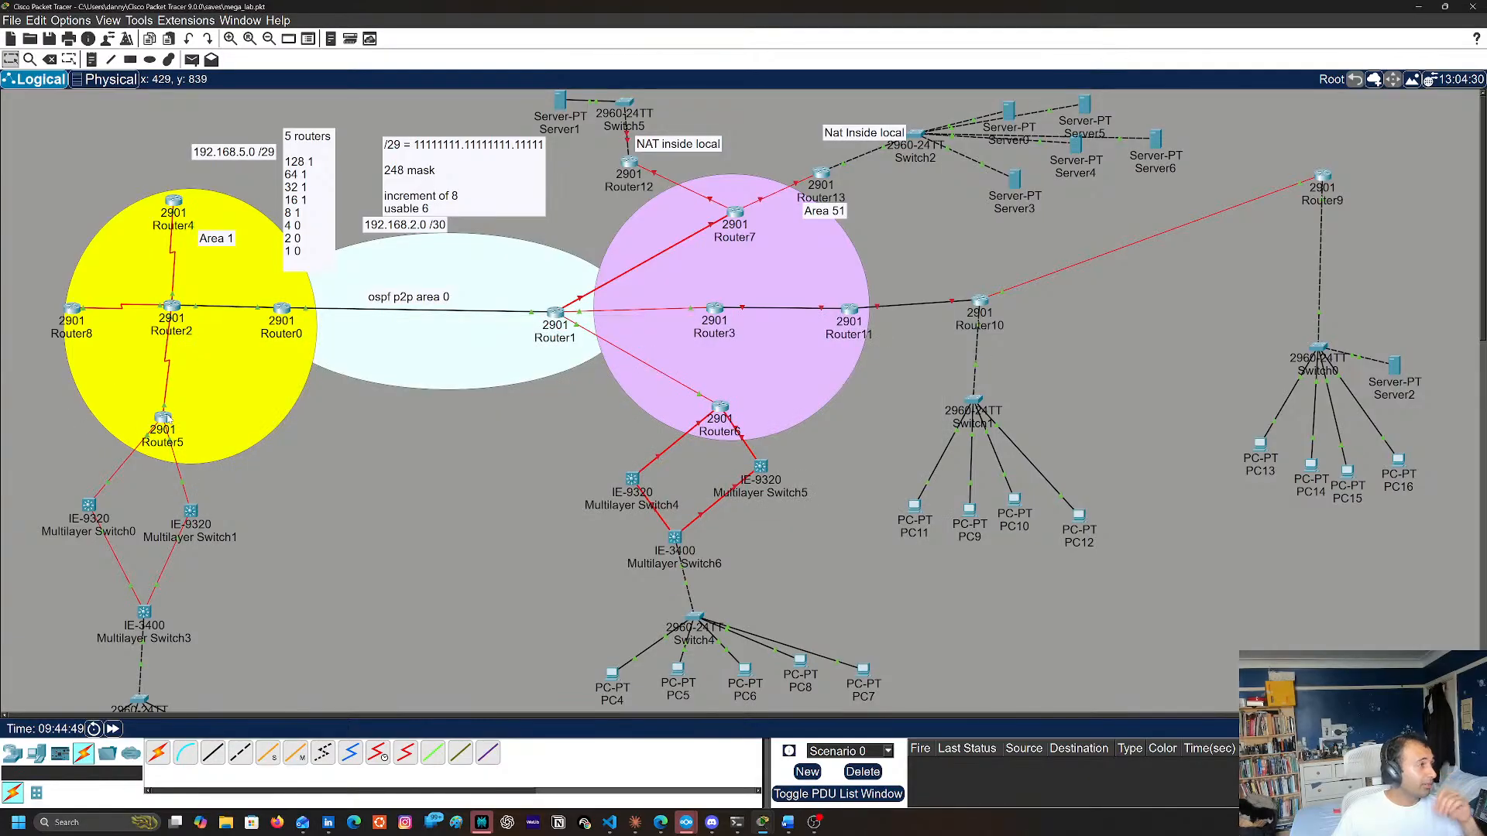
pyautogui.moveTo(167, 420)
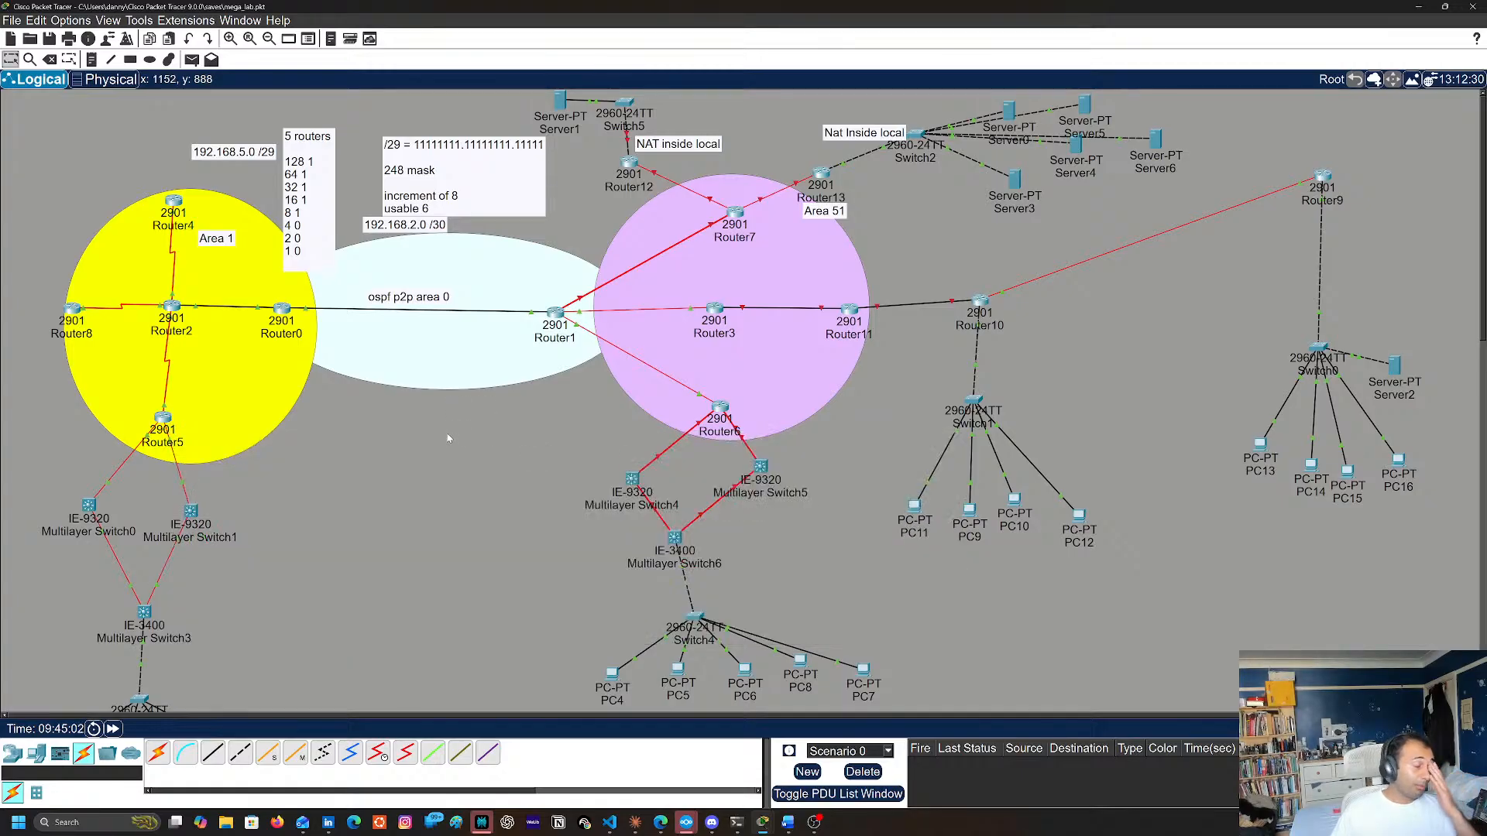
pyautogui.scroll(-3, 429, 418)
pyautogui.scroll(3, 425, 425)
pyautogui.scroll(-1, 255, 508)
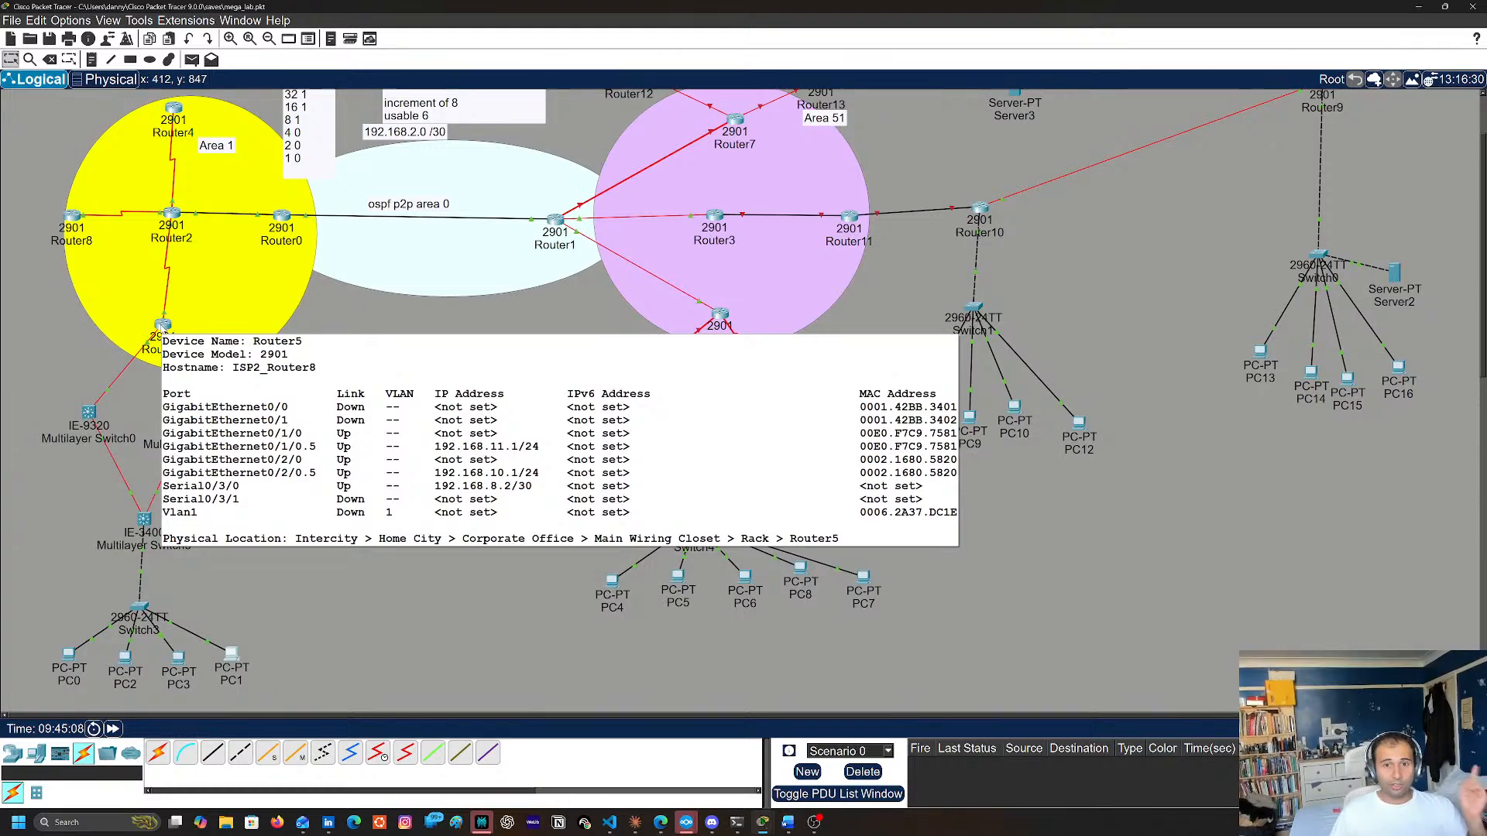
pyautogui.click(161, 326)
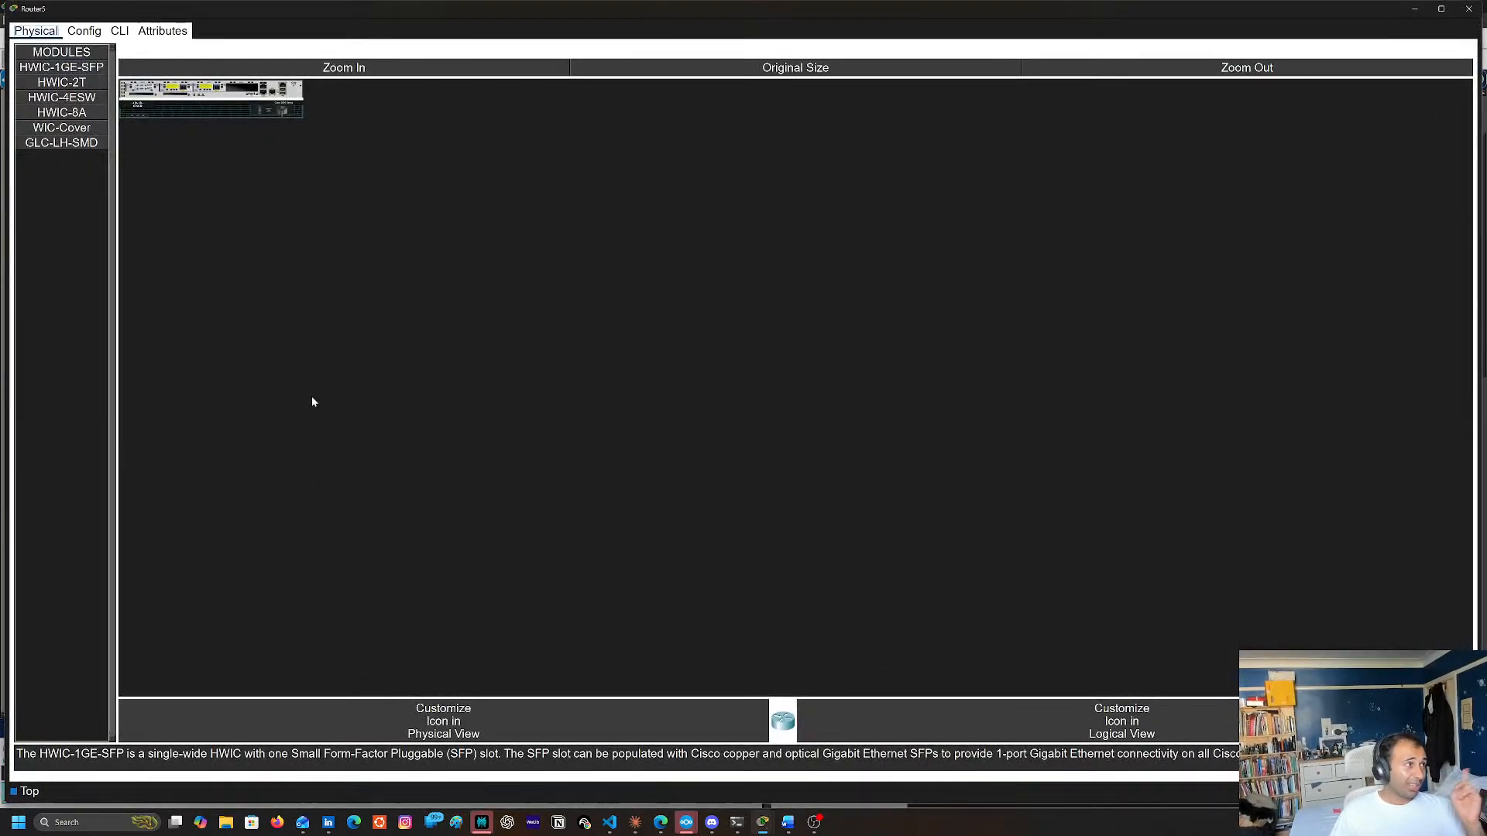
pyautogui.click(1470, 9)
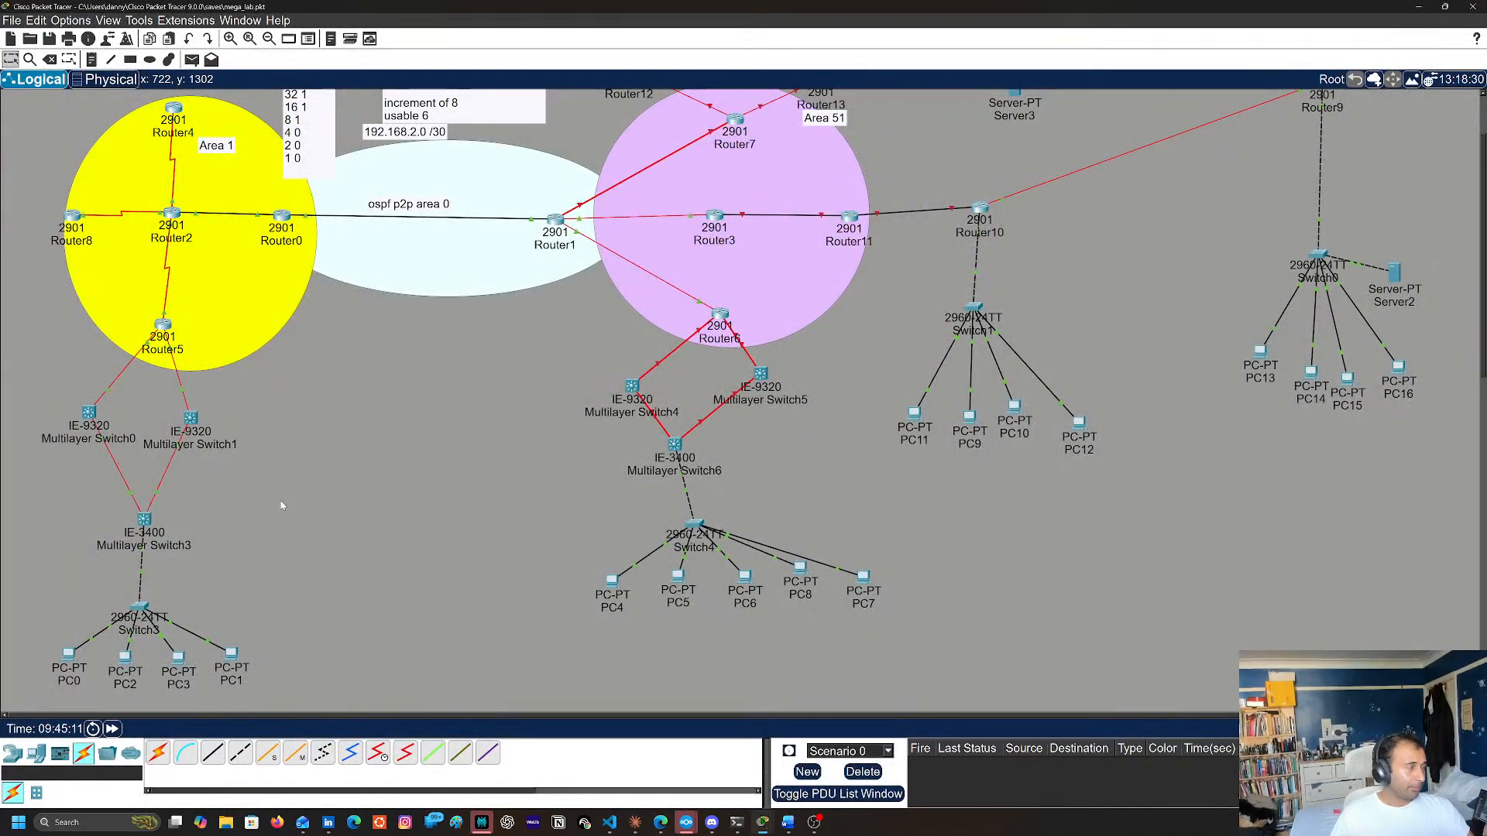
pyautogui.scroll(2, 287, 503)
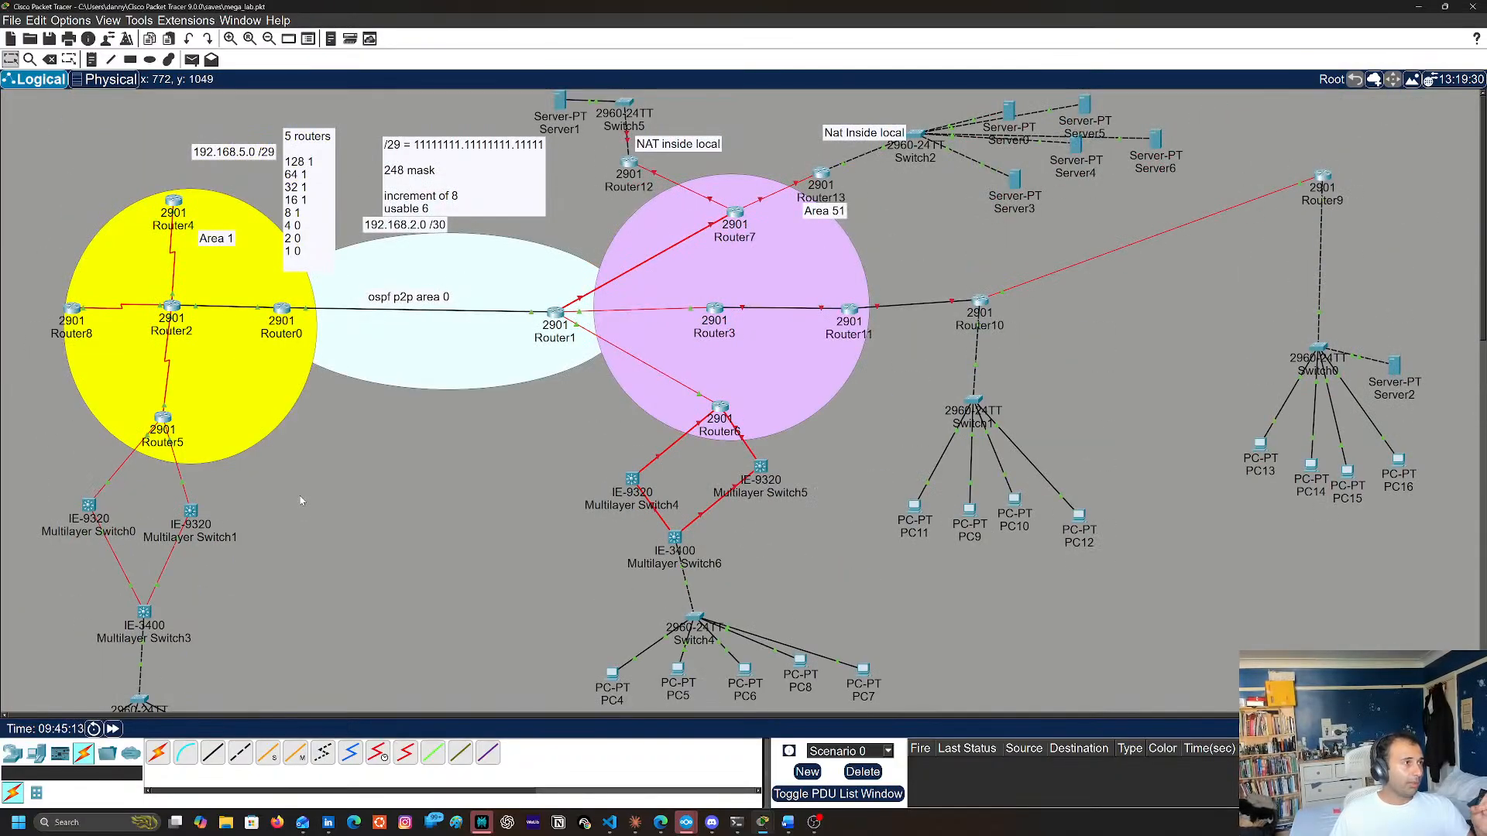
pyautogui.scroll(-4, 302, 501)
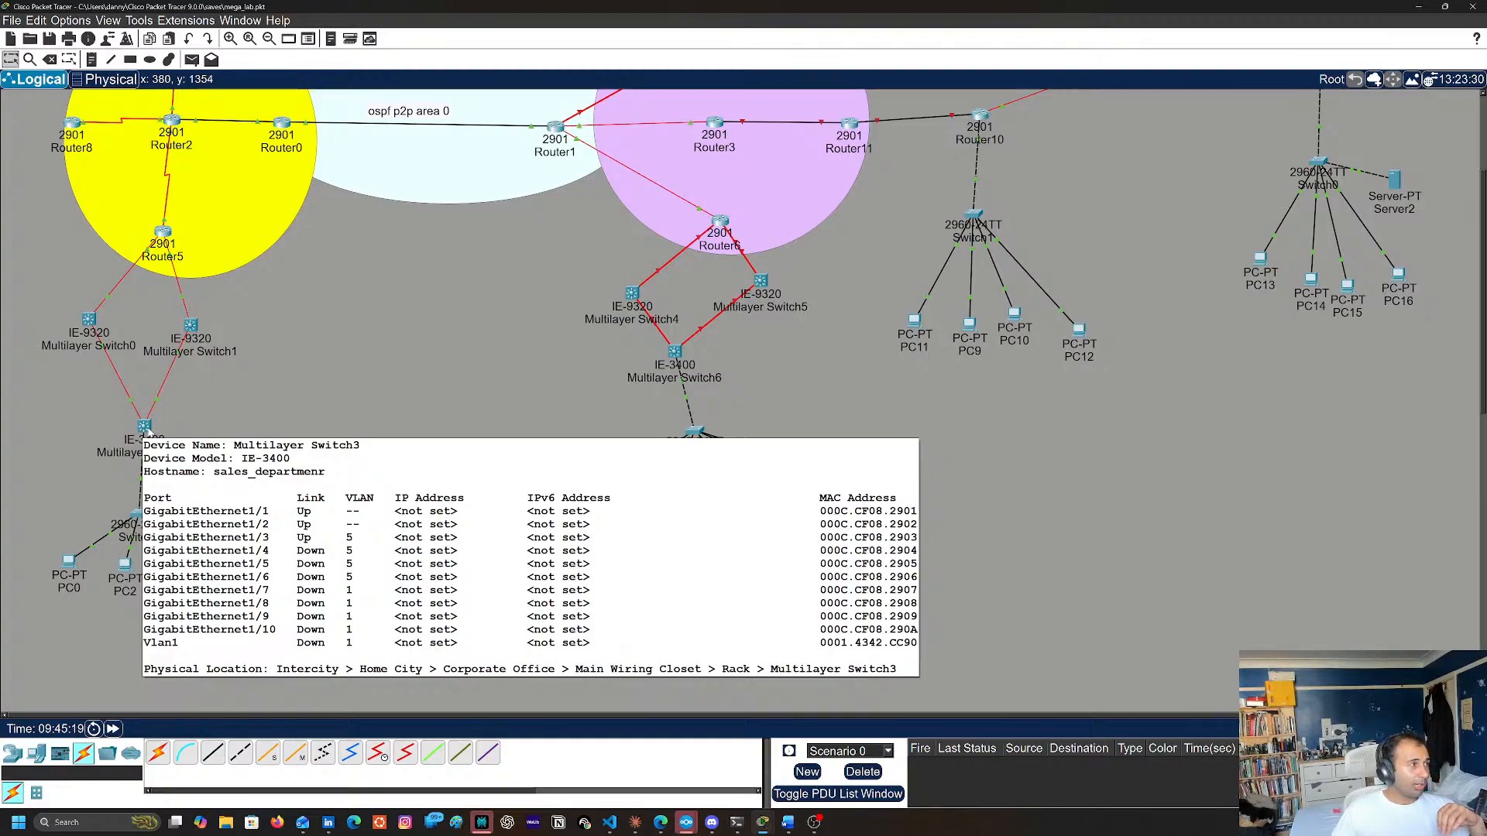
# Open the Multilayer Switch3 command line and leave configuration mode with end
pyautogui.click(145, 428)
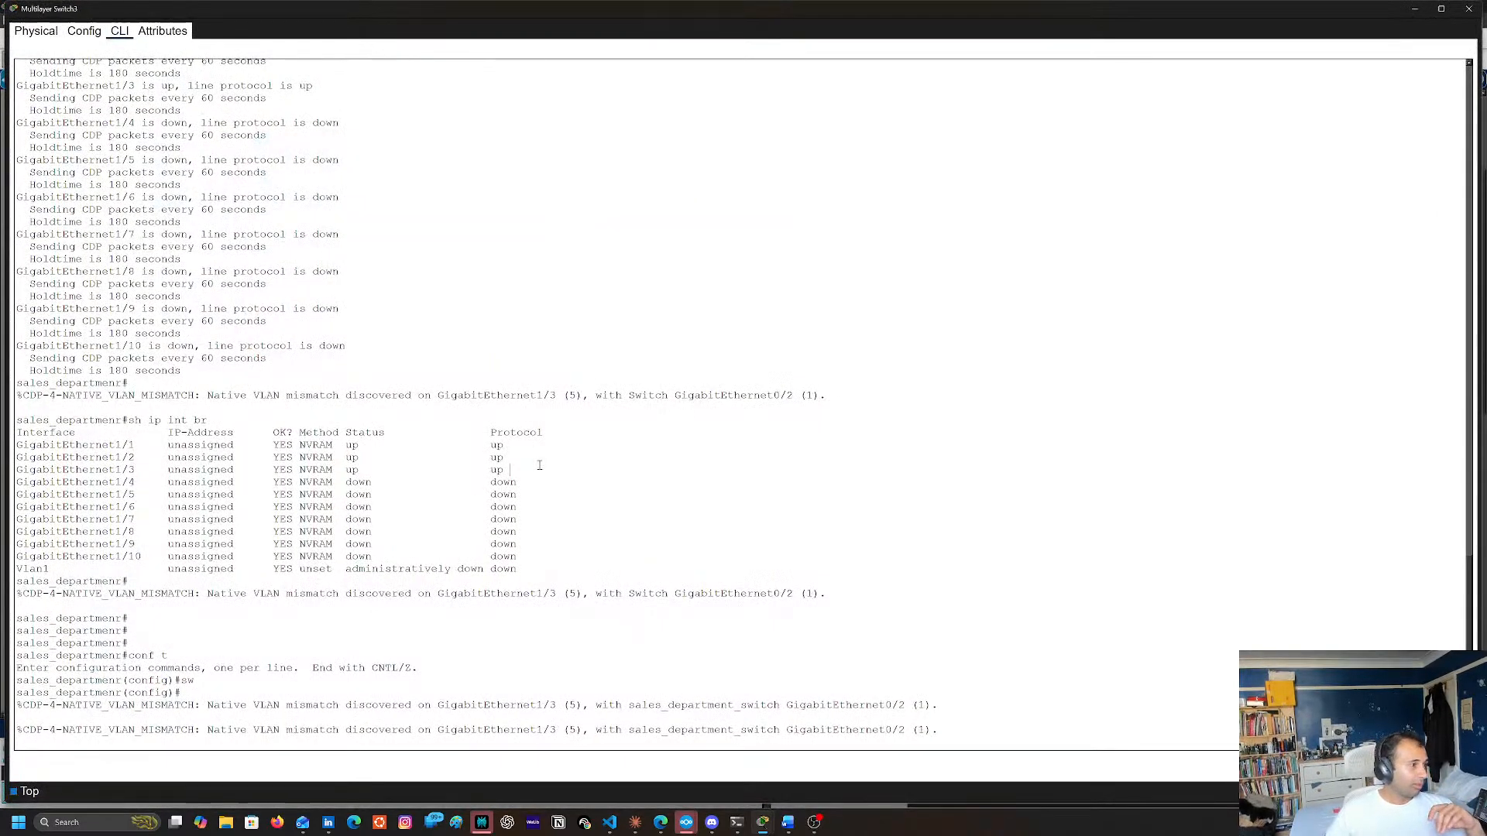
pyautogui.press('Return')
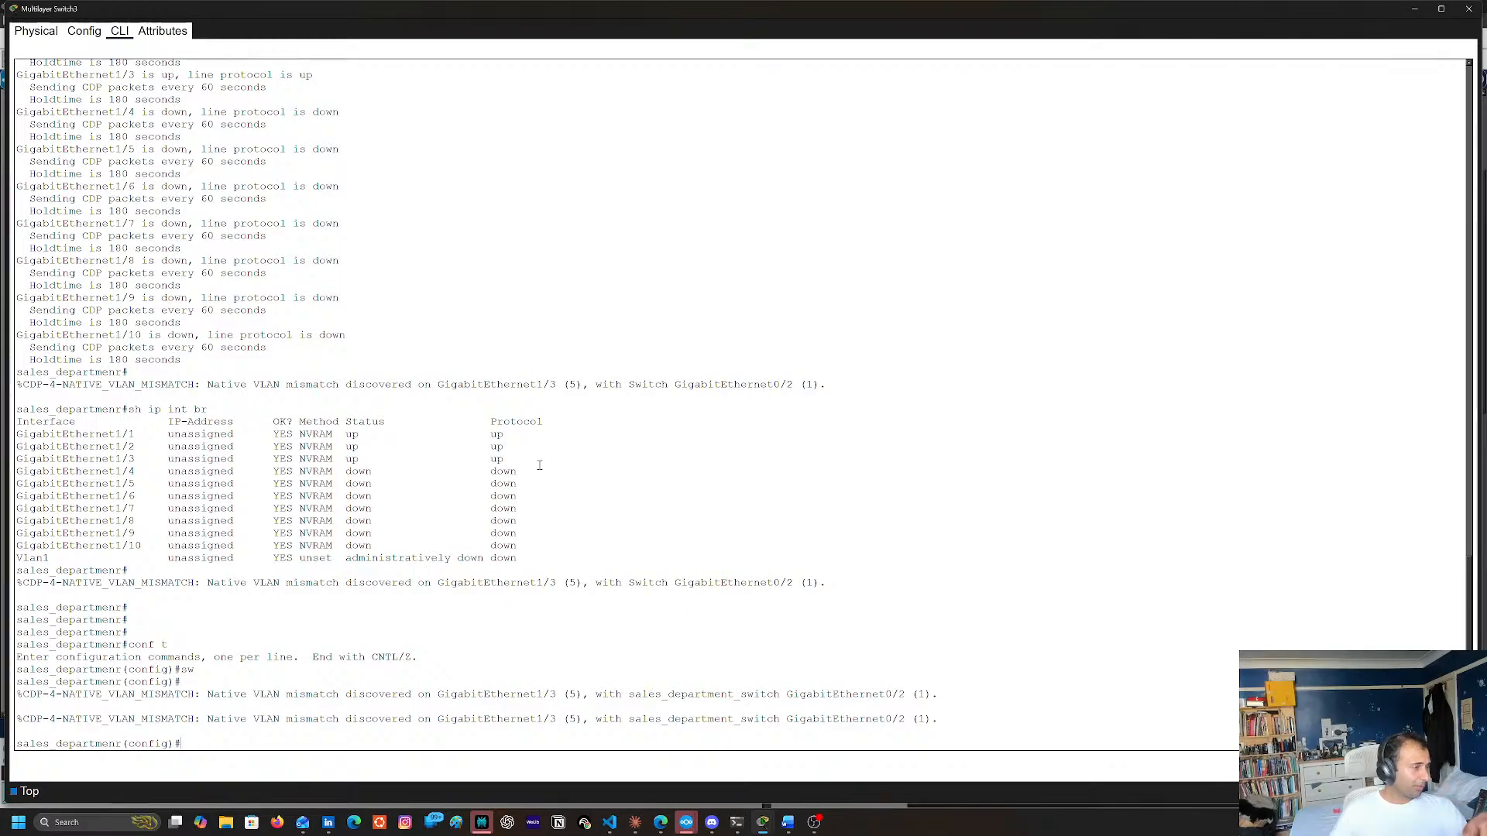
pyautogui.press('Return')
pyautogui.press('Return')
pyautogui.press('Return')
pyautogui.press('Return')
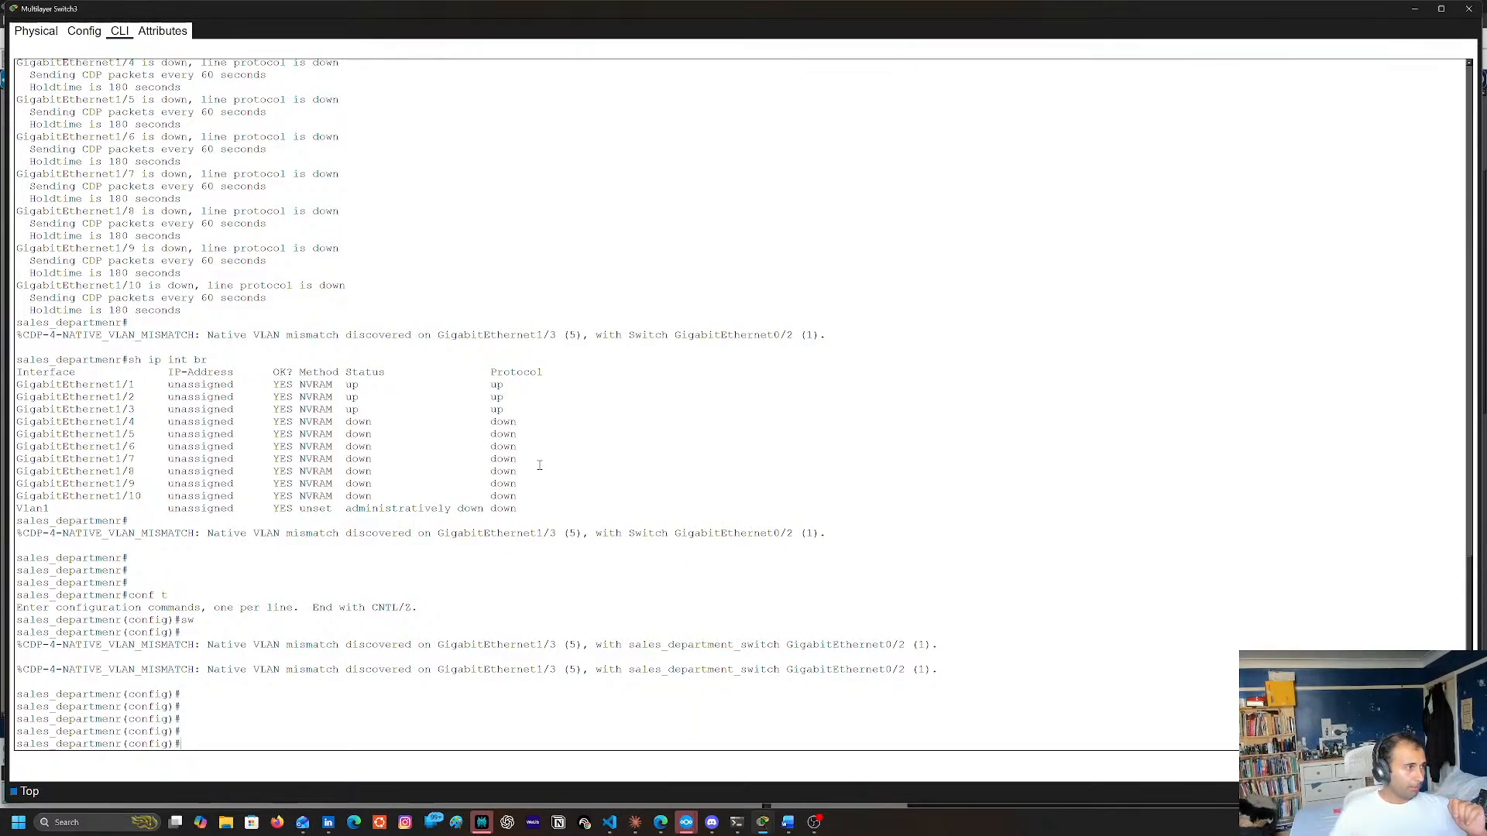
pyautogui.press('Return')
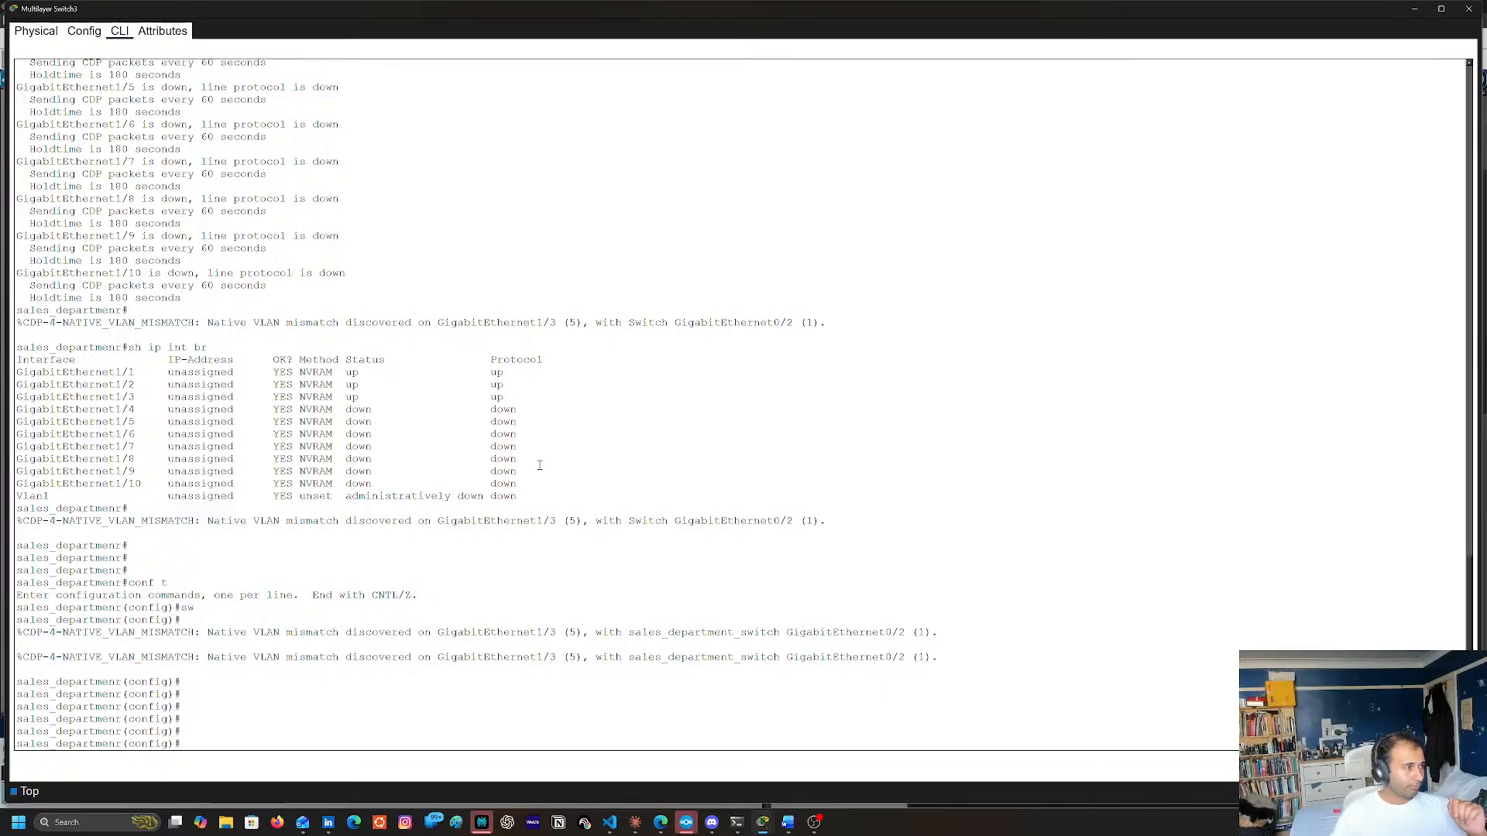
pyautogui.write('end')
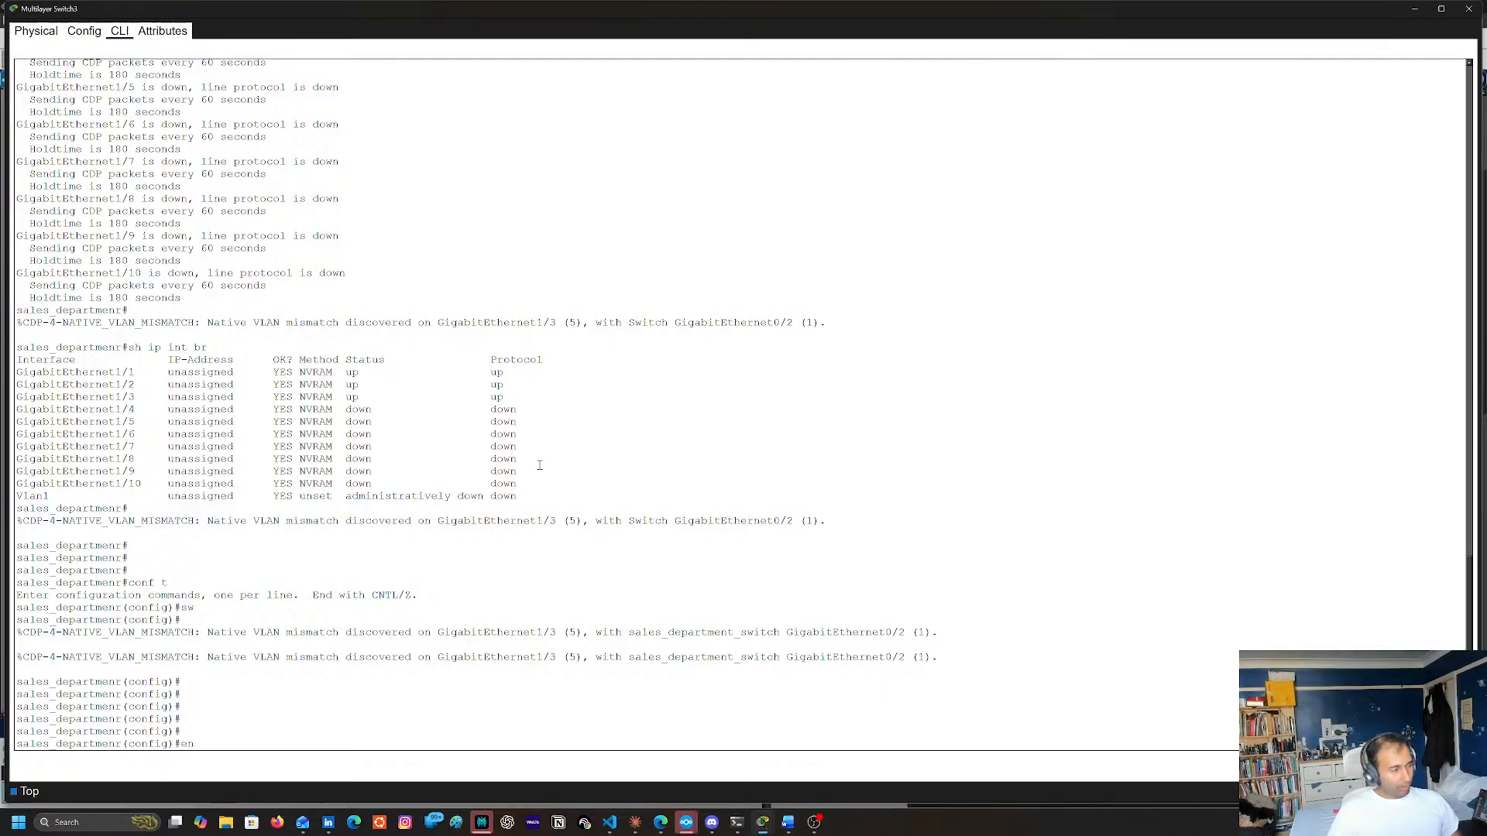
pyautogui.press('Return')
# List the available show commands and display the complete VLAN table with sh vlan
pyautogui.write('sh ?')
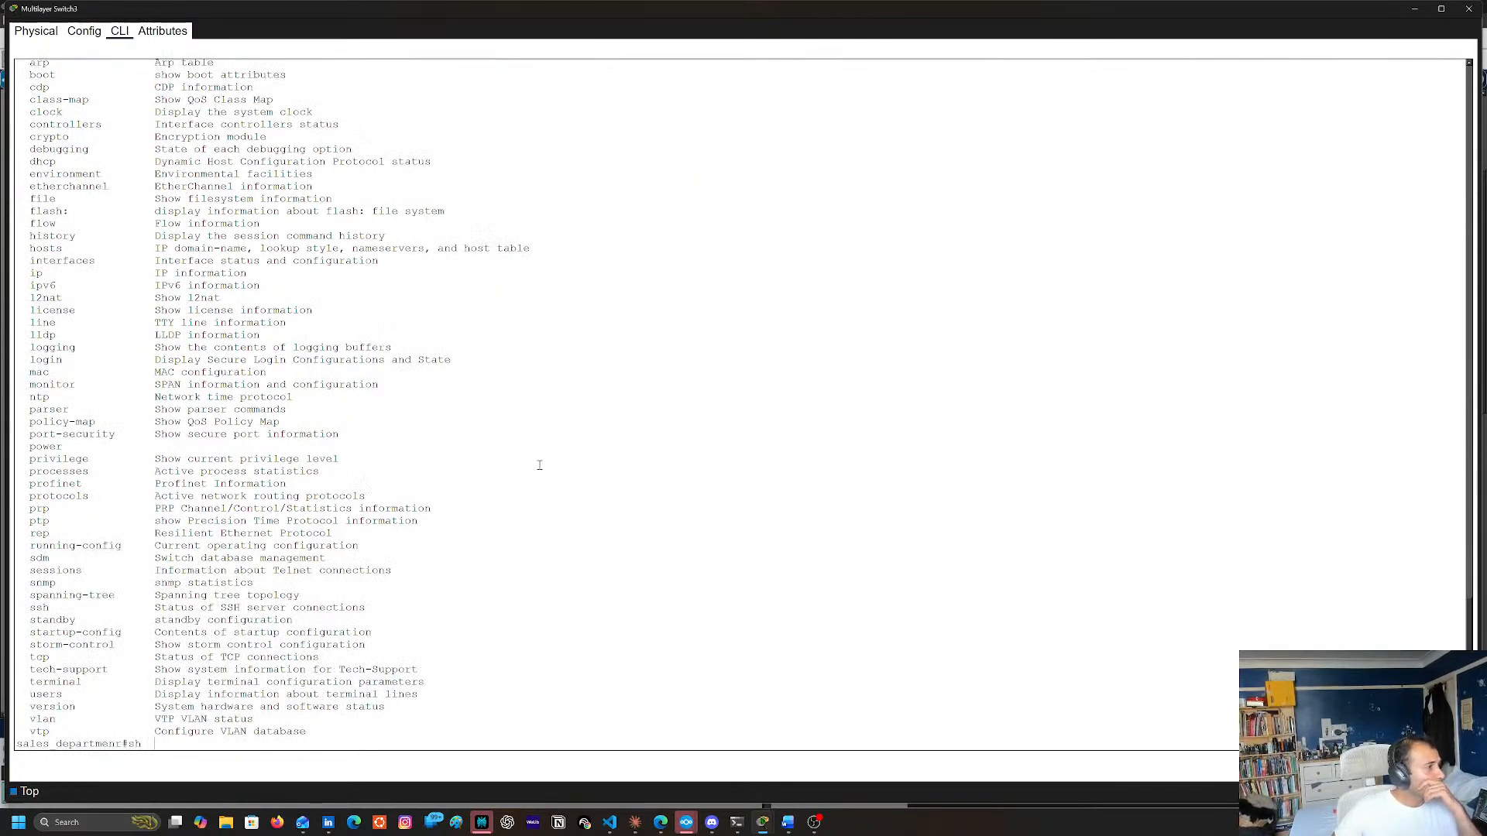
pyautogui.write(' vl')
pyautogui.press('Tab')
pyautogui.press('Return')
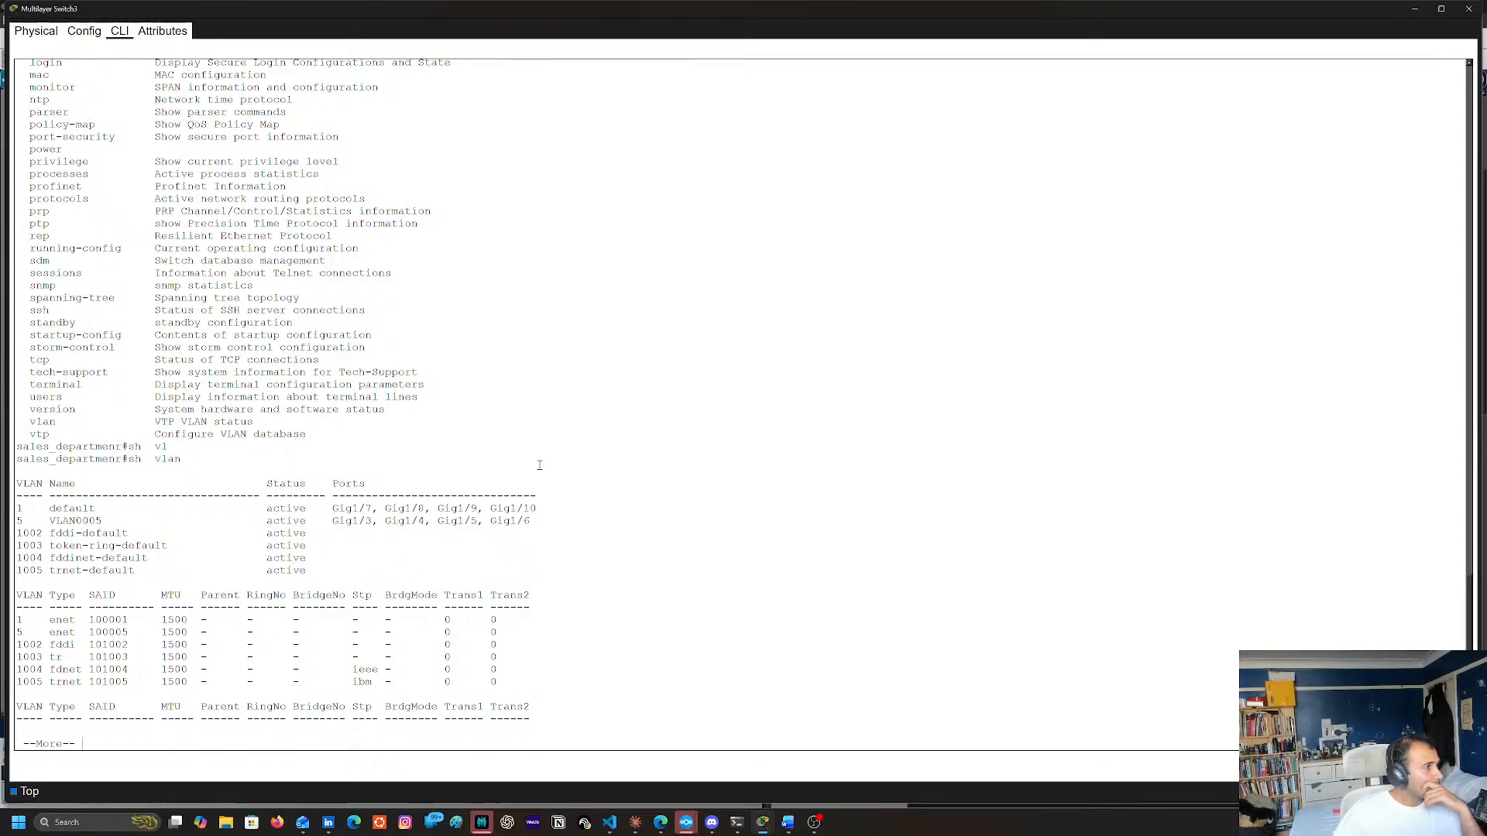
pyautogui.press('space')
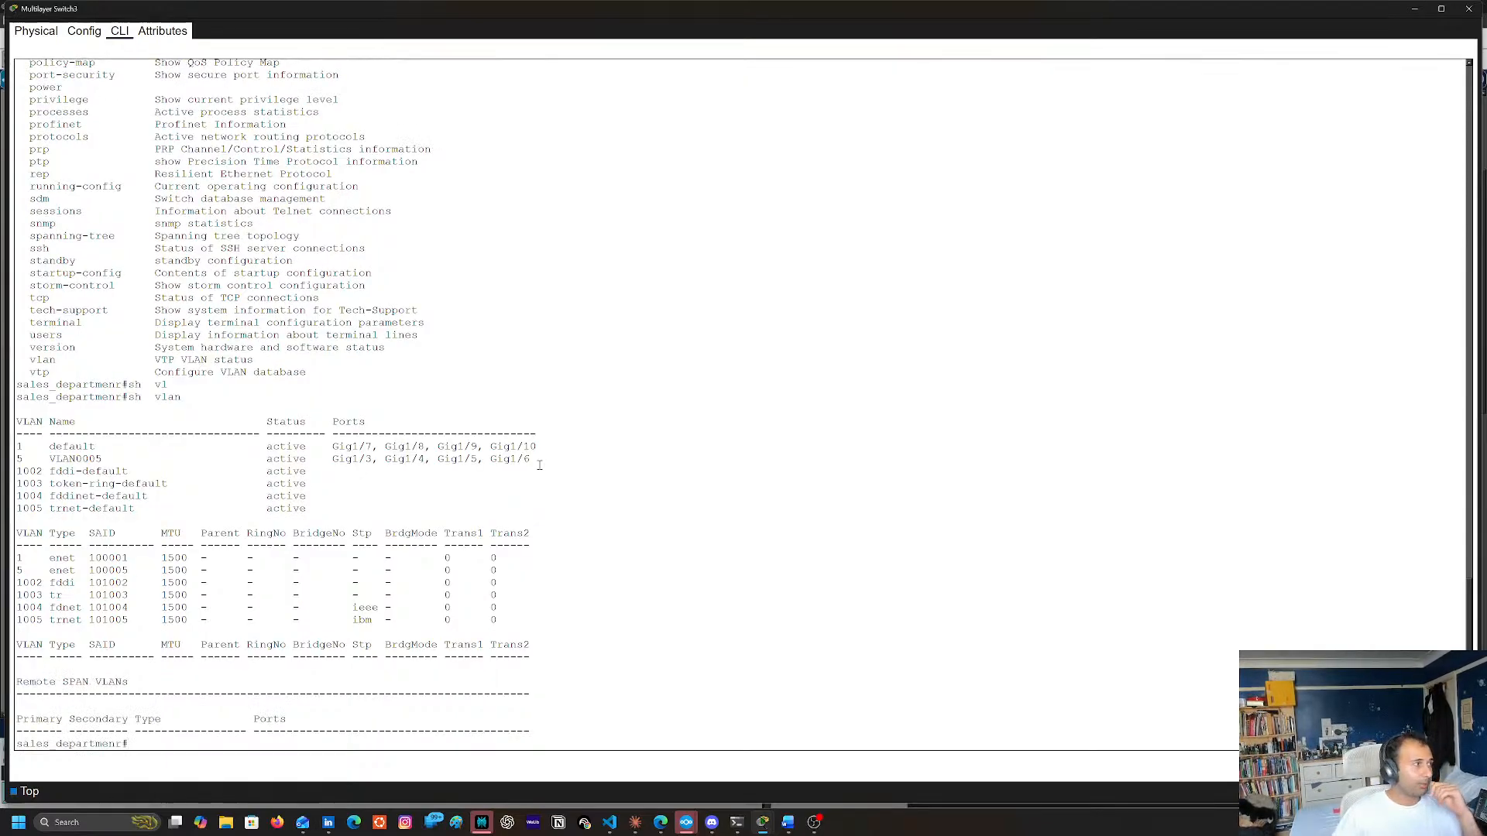
# Look through the show command help and check for a show option starting with sw
pyautogui.write('sh')
pyautogui.press('Tab')
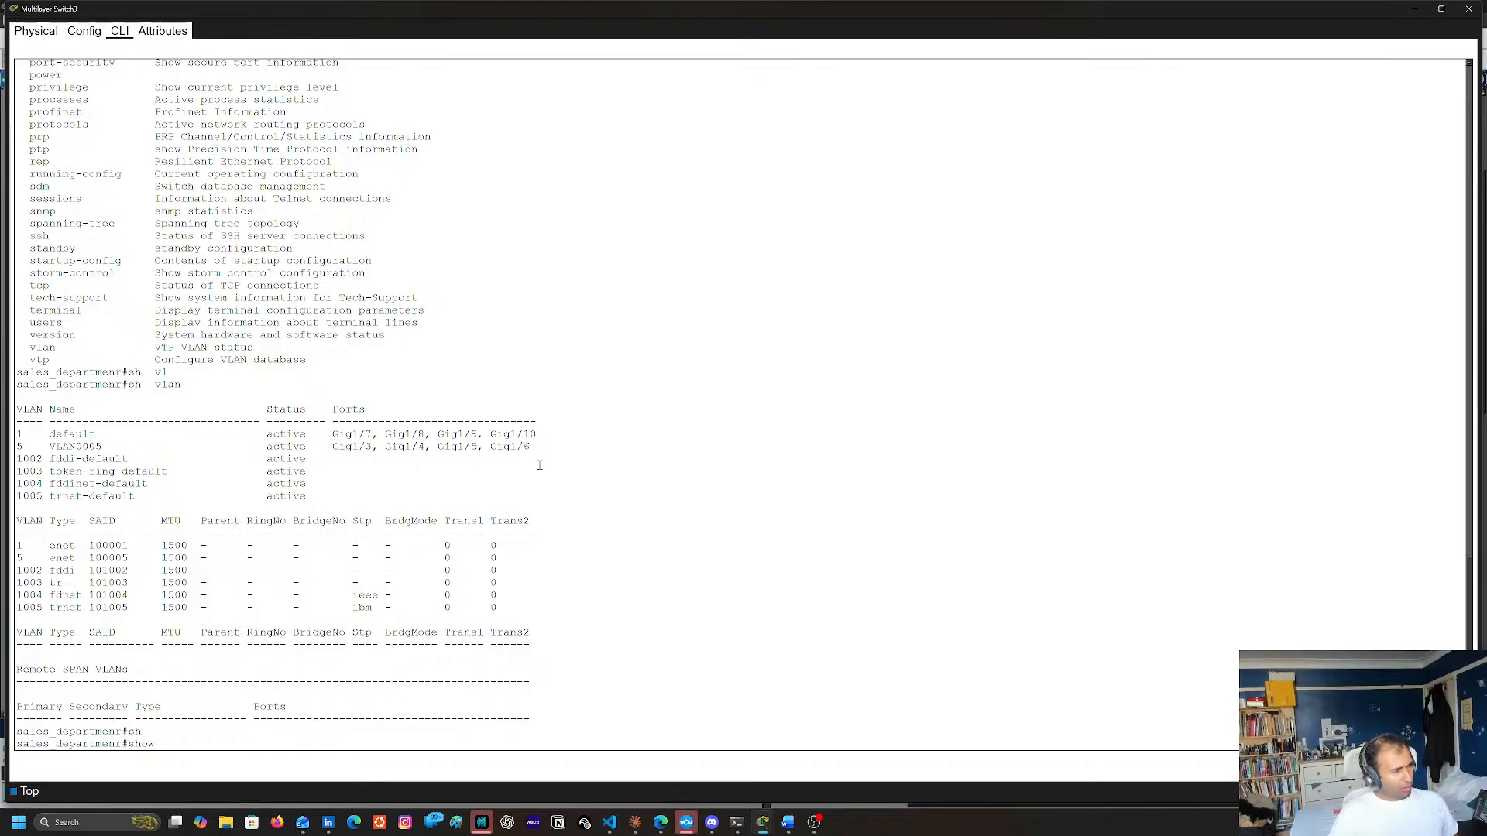
pyautogui.write('?')
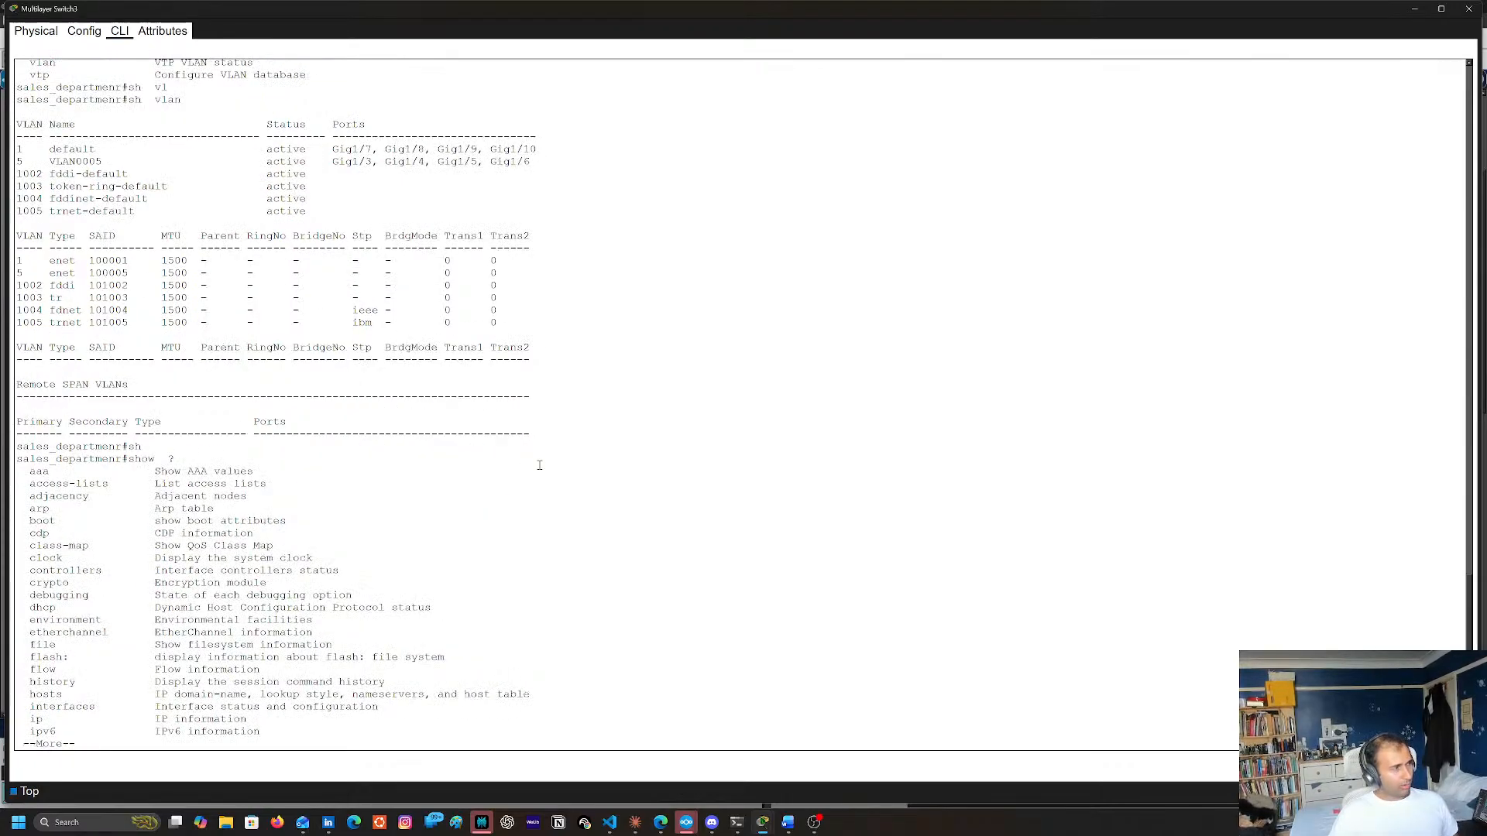
pyautogui.write('q')
pyautogui.write('sw')
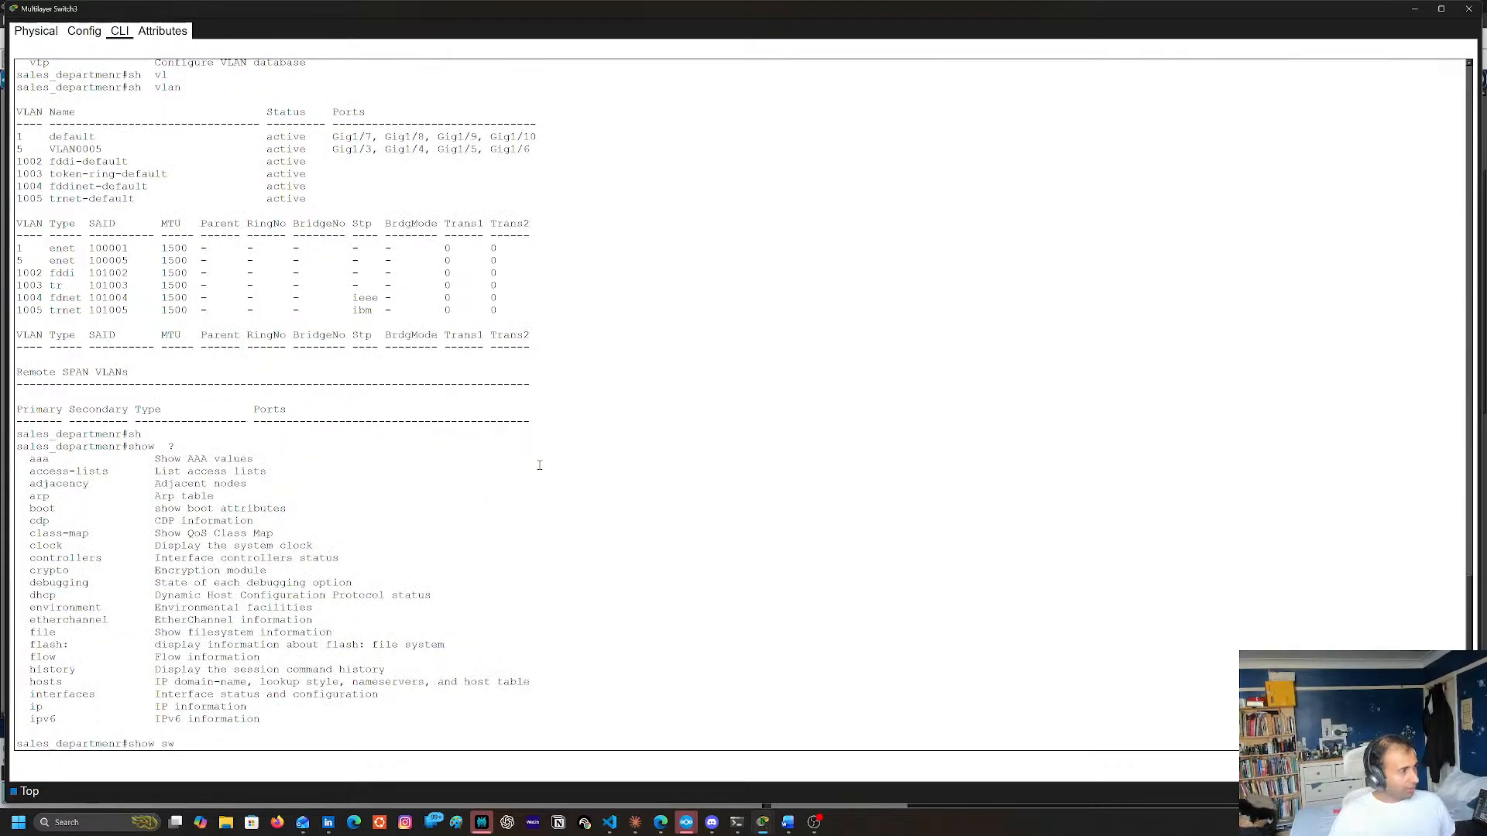
pyautogui.press('Tab')
pyautogui.press('Tab')
pyautogui.press('Tab')
pyautogui.write('??')
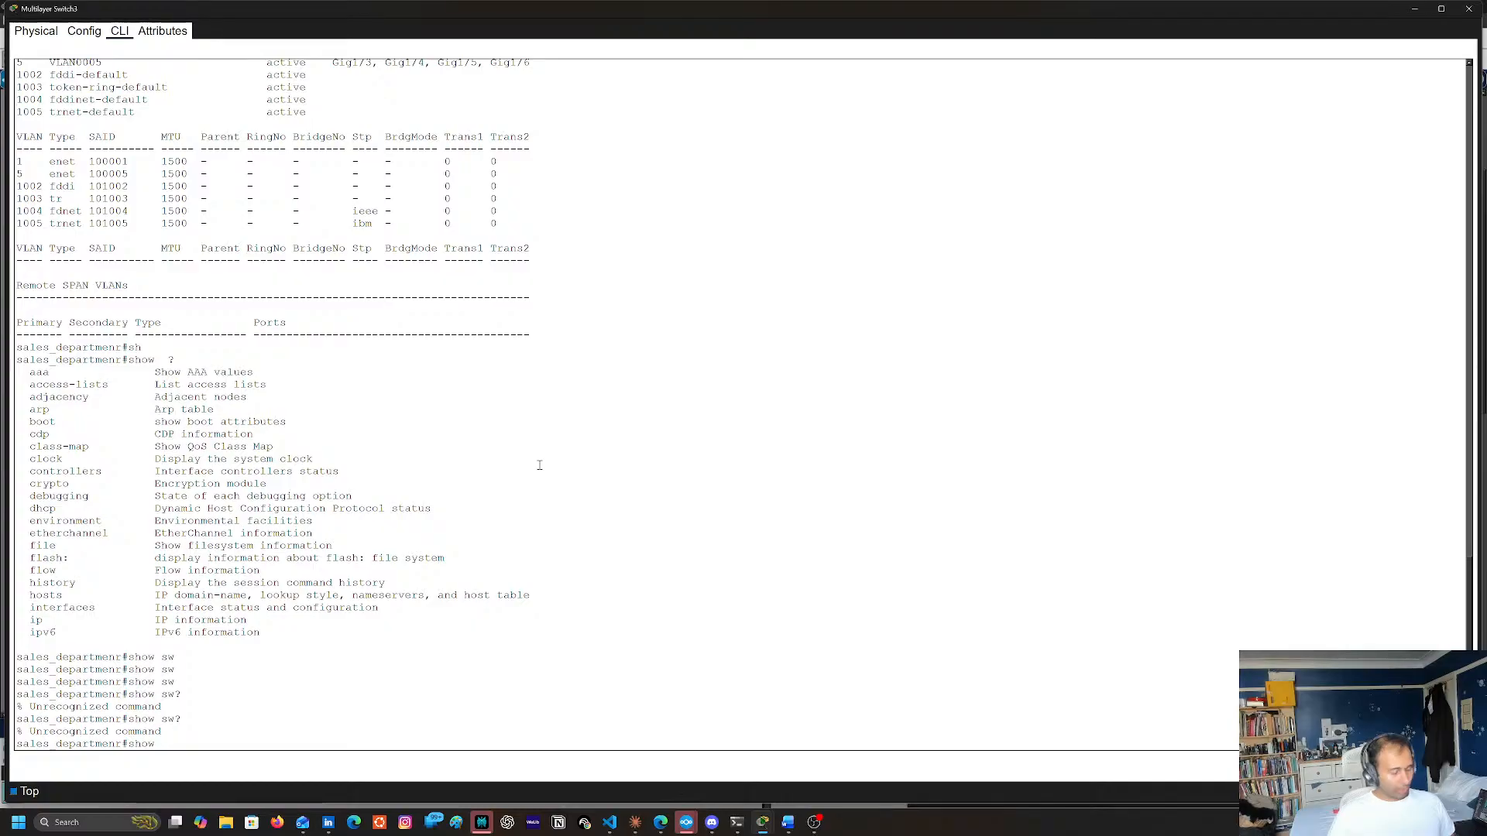
pyautogui.write('ip int')
# Explore the options of show ip interface and query VLAN 5 with show ip interface vlan 5
pyautogui.press('Tab')
pyautogui.write('?')
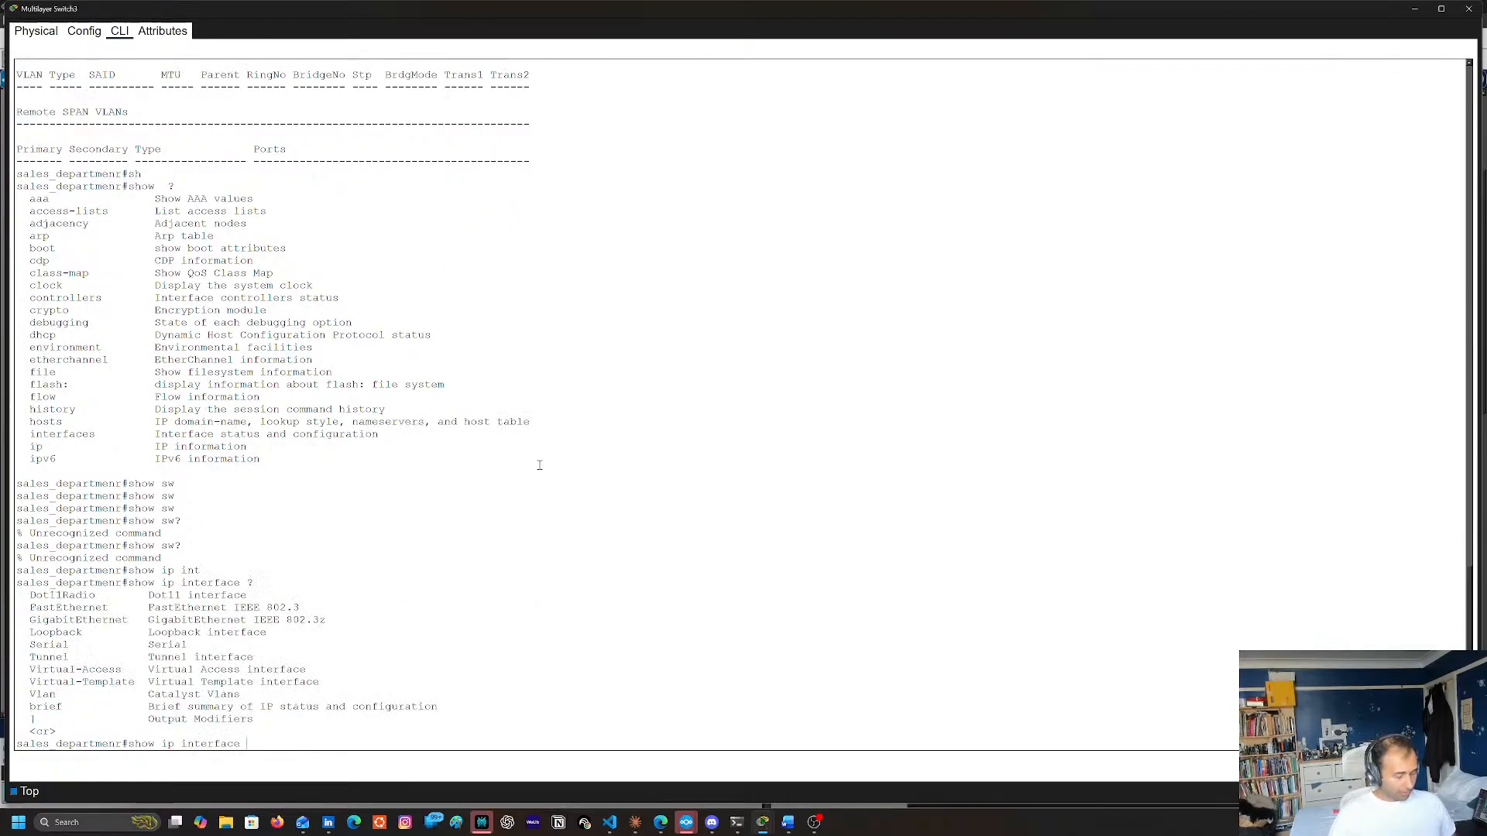
pyautogui.write('vl')
pyautogui.press('Tab')
pyautogui.write('?')
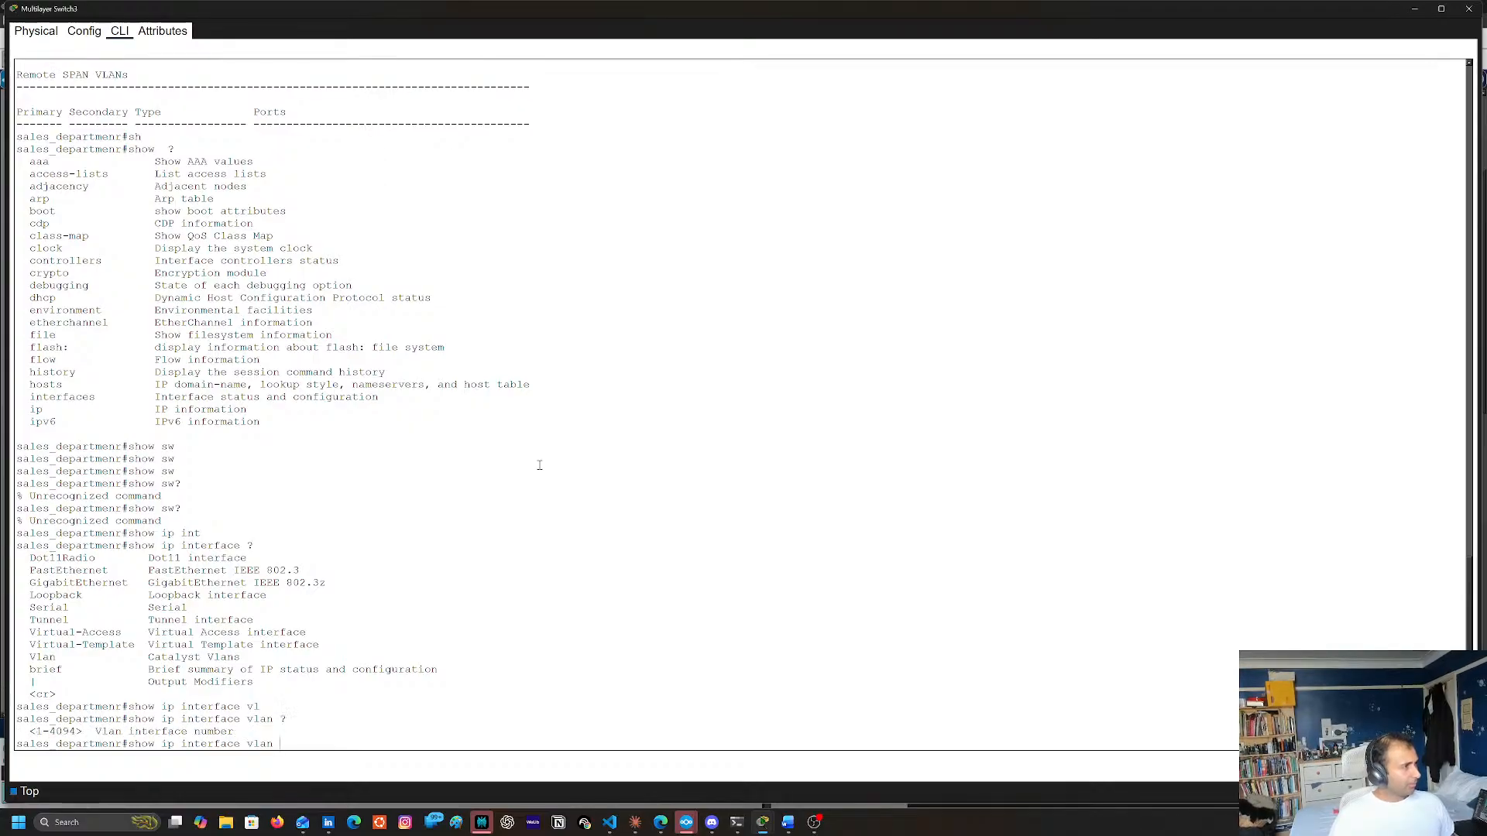
pyautogui.press('Return')
pyautogui.press('Up')
pyautogui.write('?')
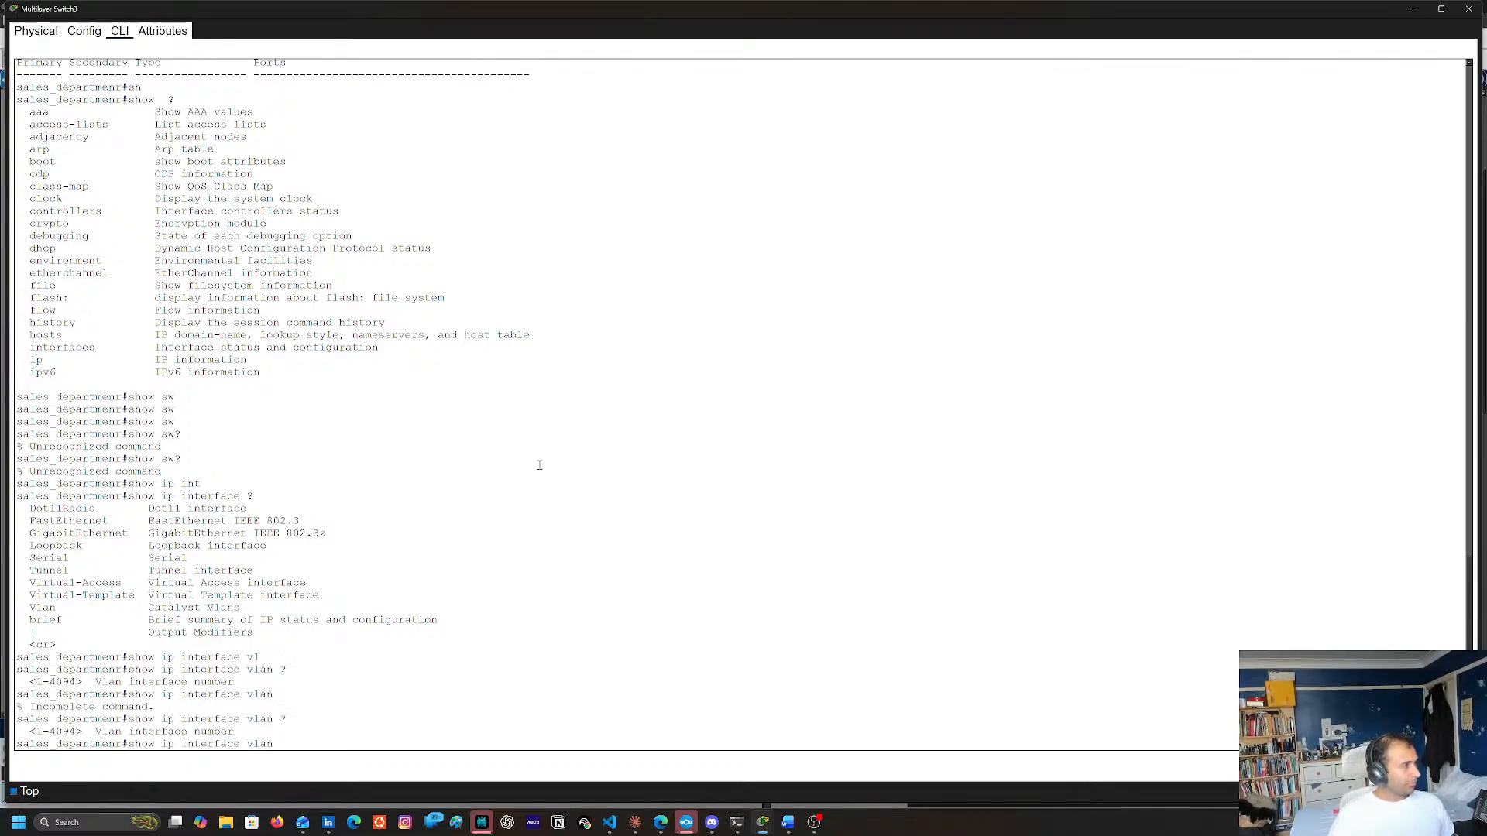
pyautogui.write('5')
pyautogui.press('Return')
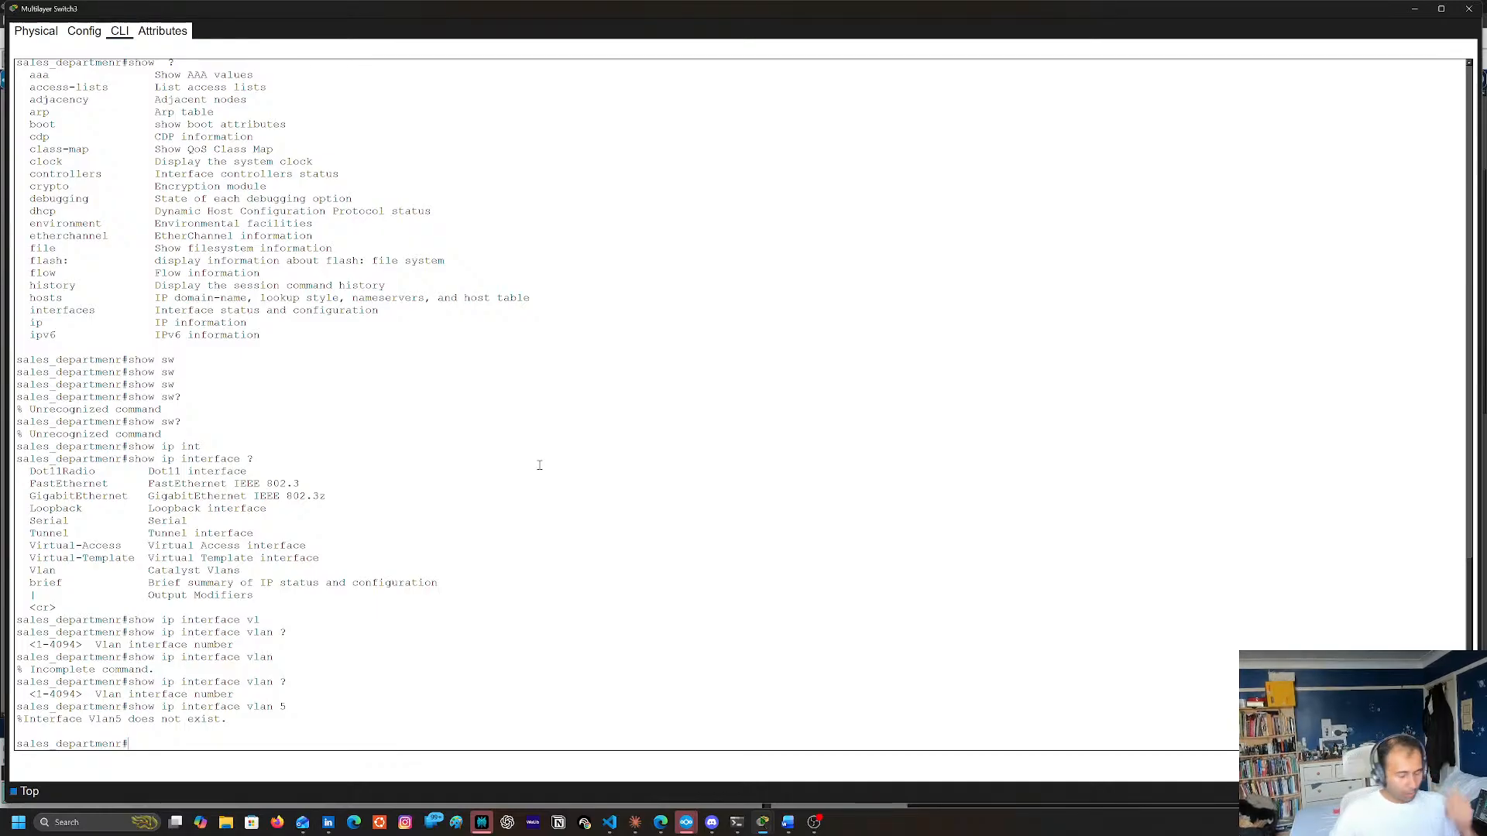
# List the show commands once more and close the Multilayer Switch3 window
pyautogui.write('sh')
pyautogui.press('Tab')
pyautogui.write('?')
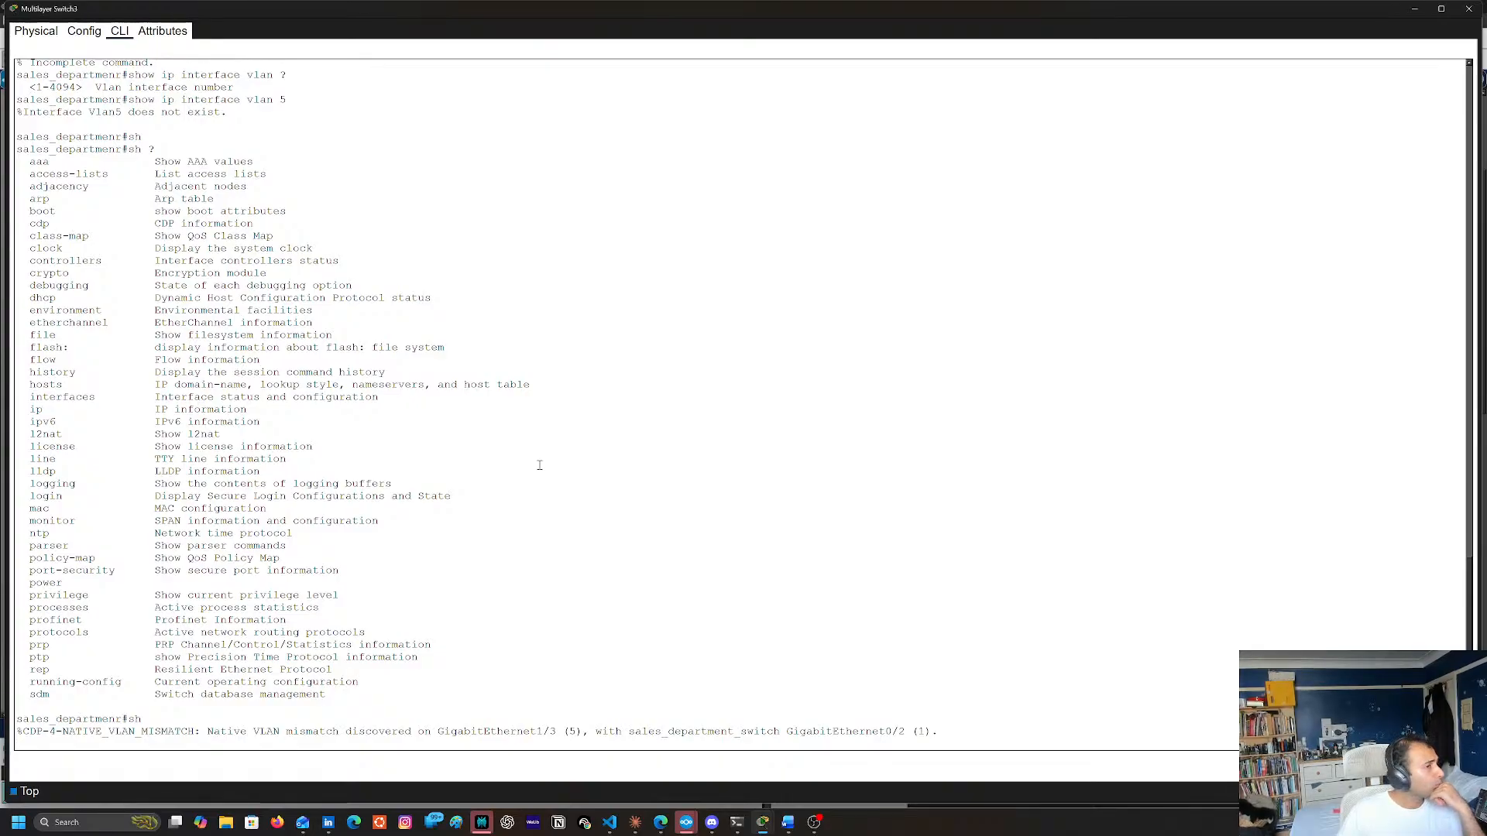
pyautogui.click(1469, 8)
# Open the Switch3 command line and review its switchport trunk native vlan 5 entry and the native VLAN mismatch messages
pyautogui.click(142, 513)
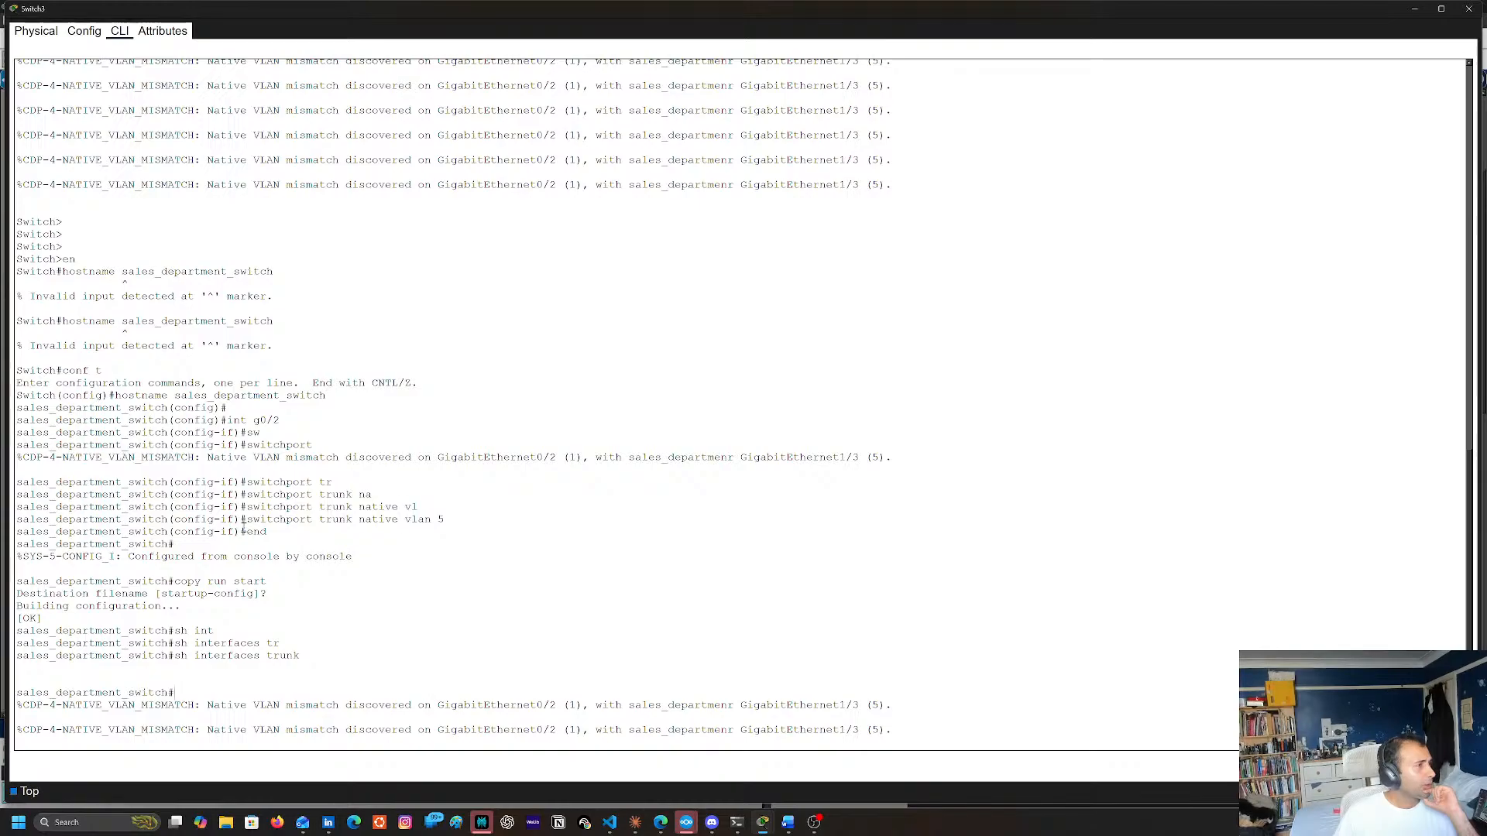
pyautogui.moveTo(252, 521); pyautogui.dragTo(444, 525)
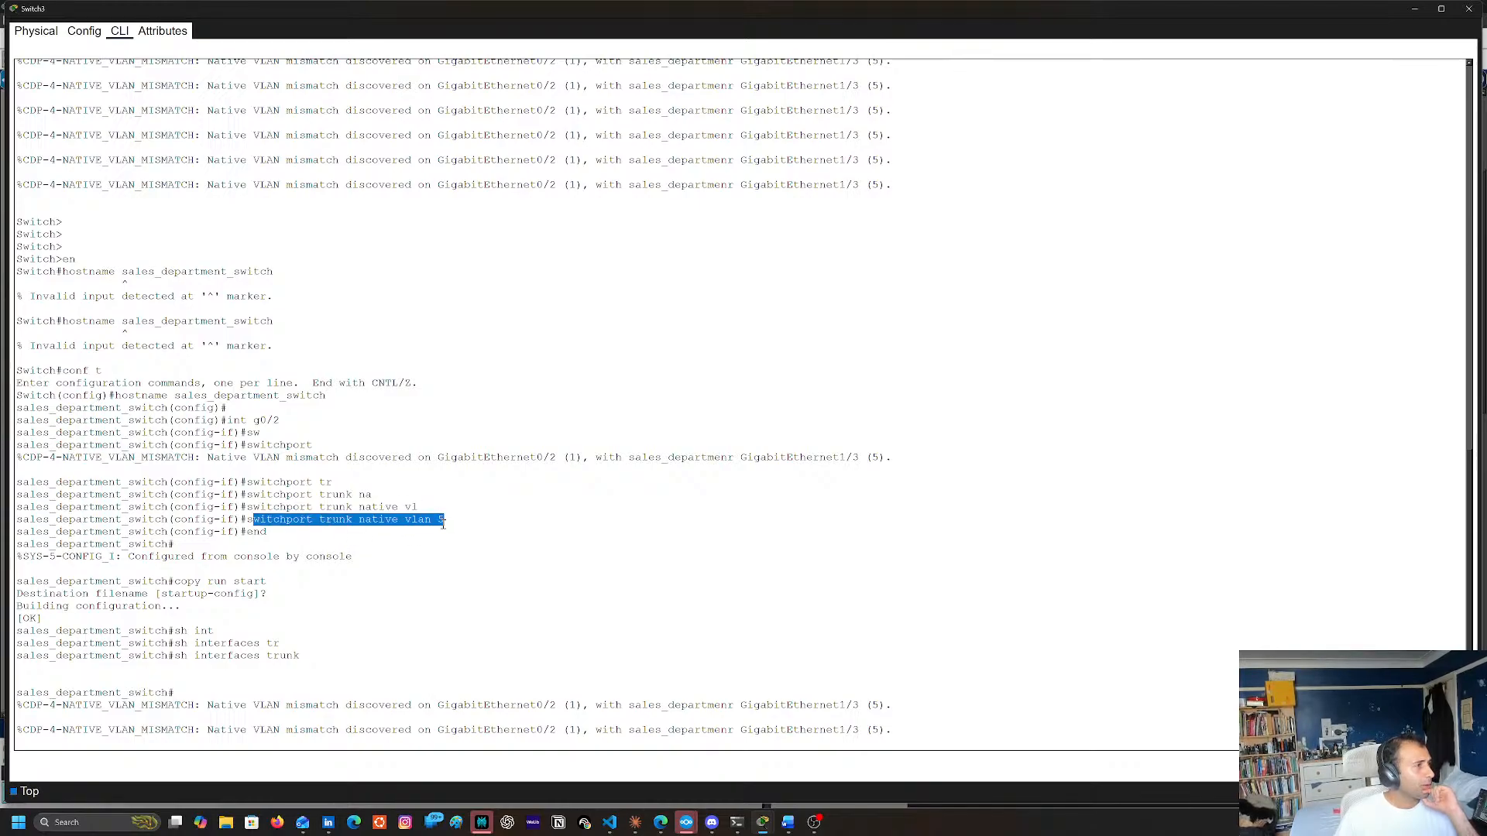
pyautogui.click(451, 590)
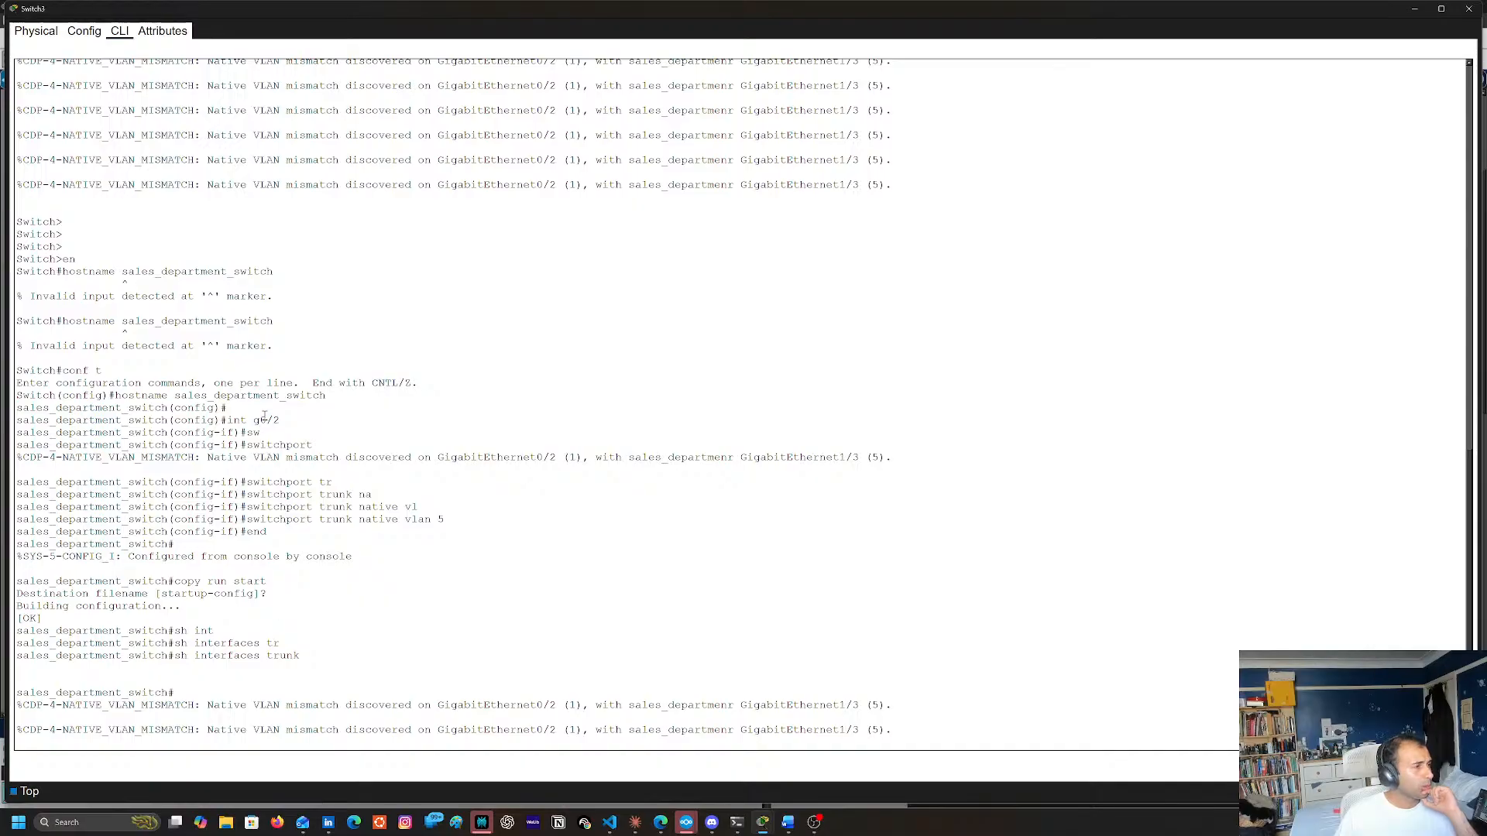
pyautogui.click(439, 669)
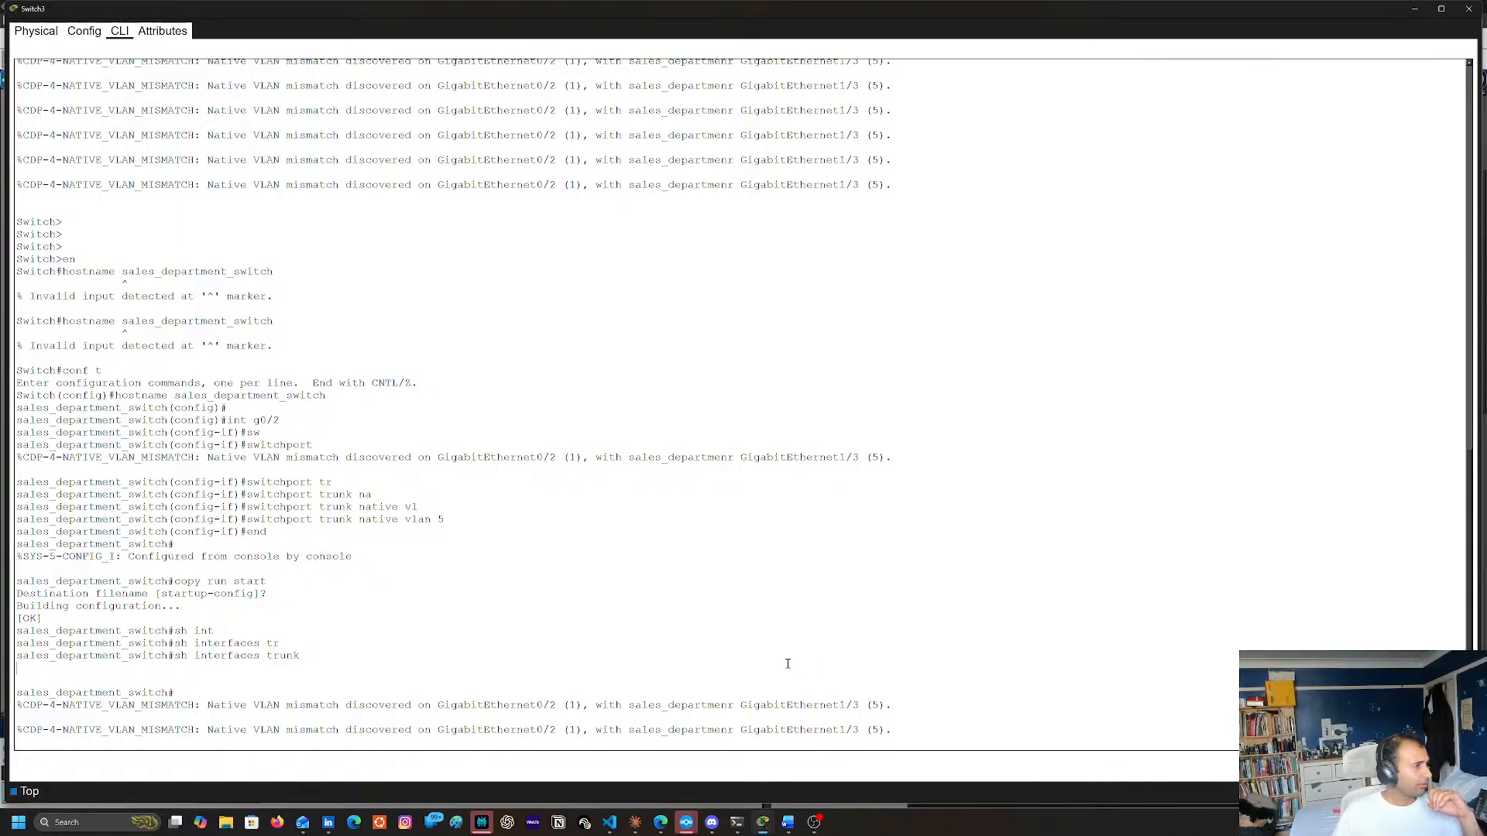
pyautogui.press('Return')
pyautogui.press('Return')
pyautogui.press('Return')
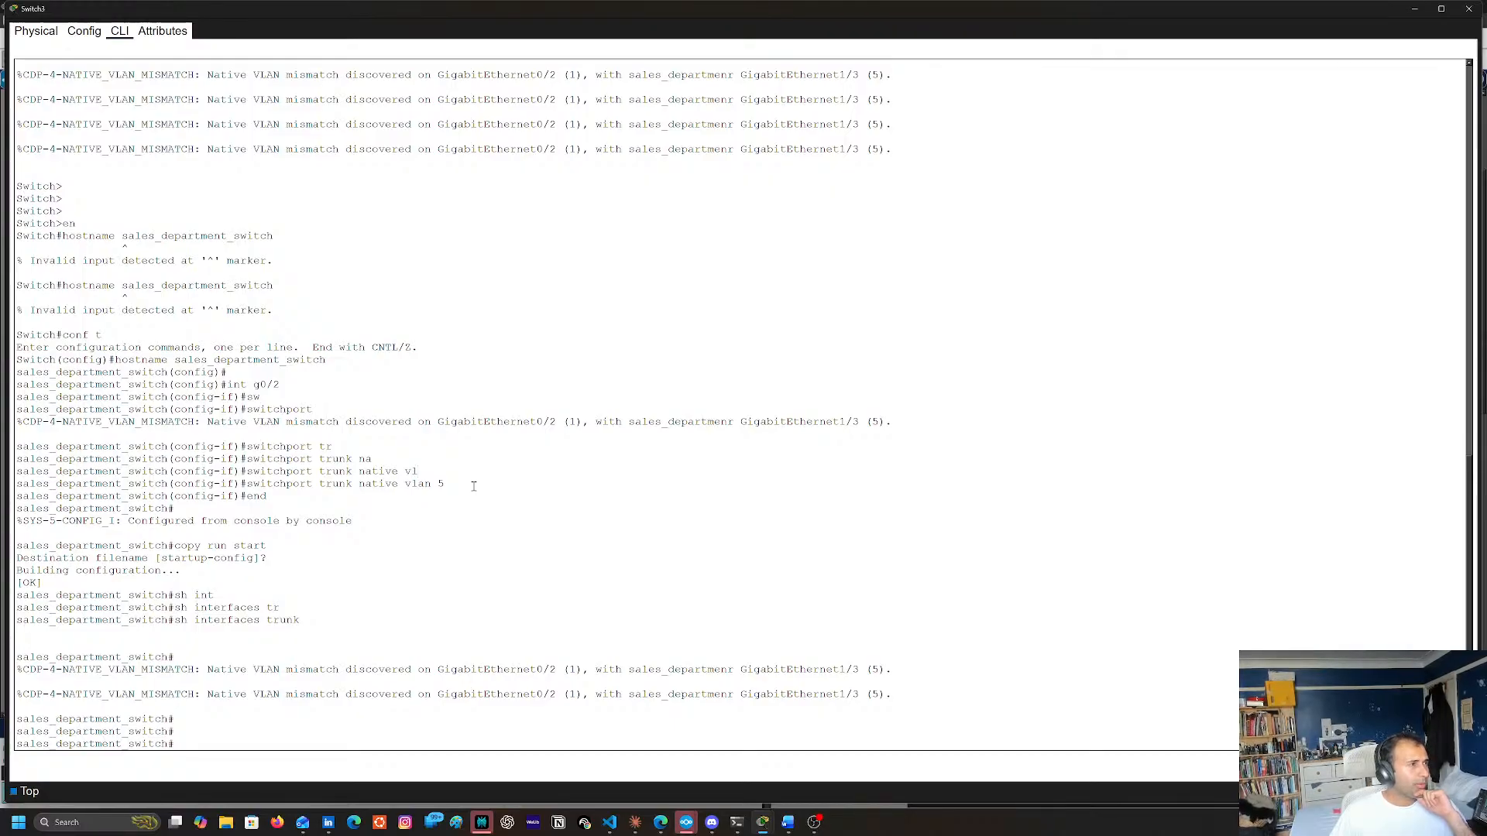
pyautogui.doubleClick(789, 424)
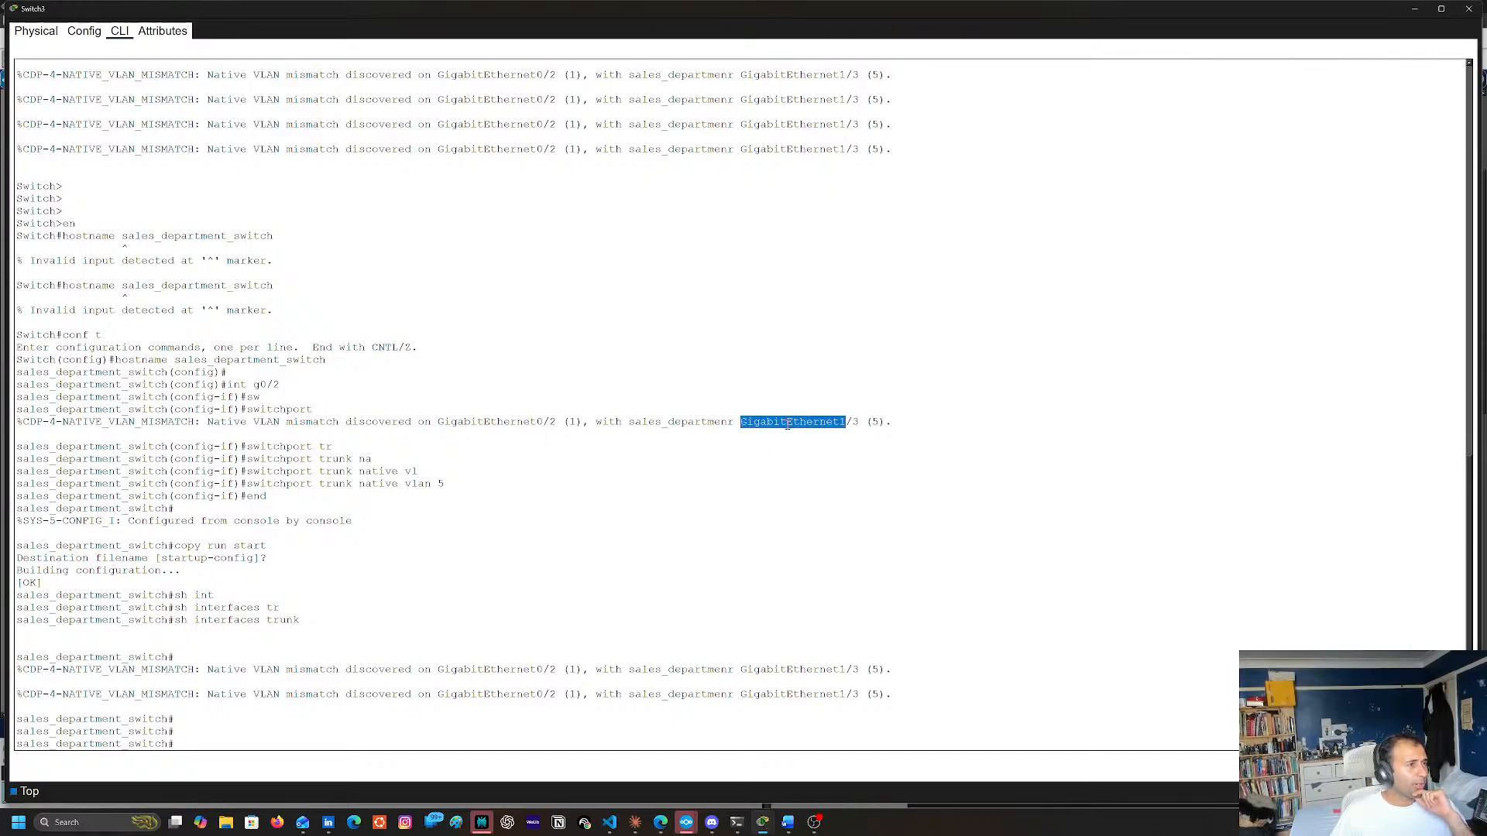
pyautogui.click(678, 580)
pyautogui.click(355, 824)
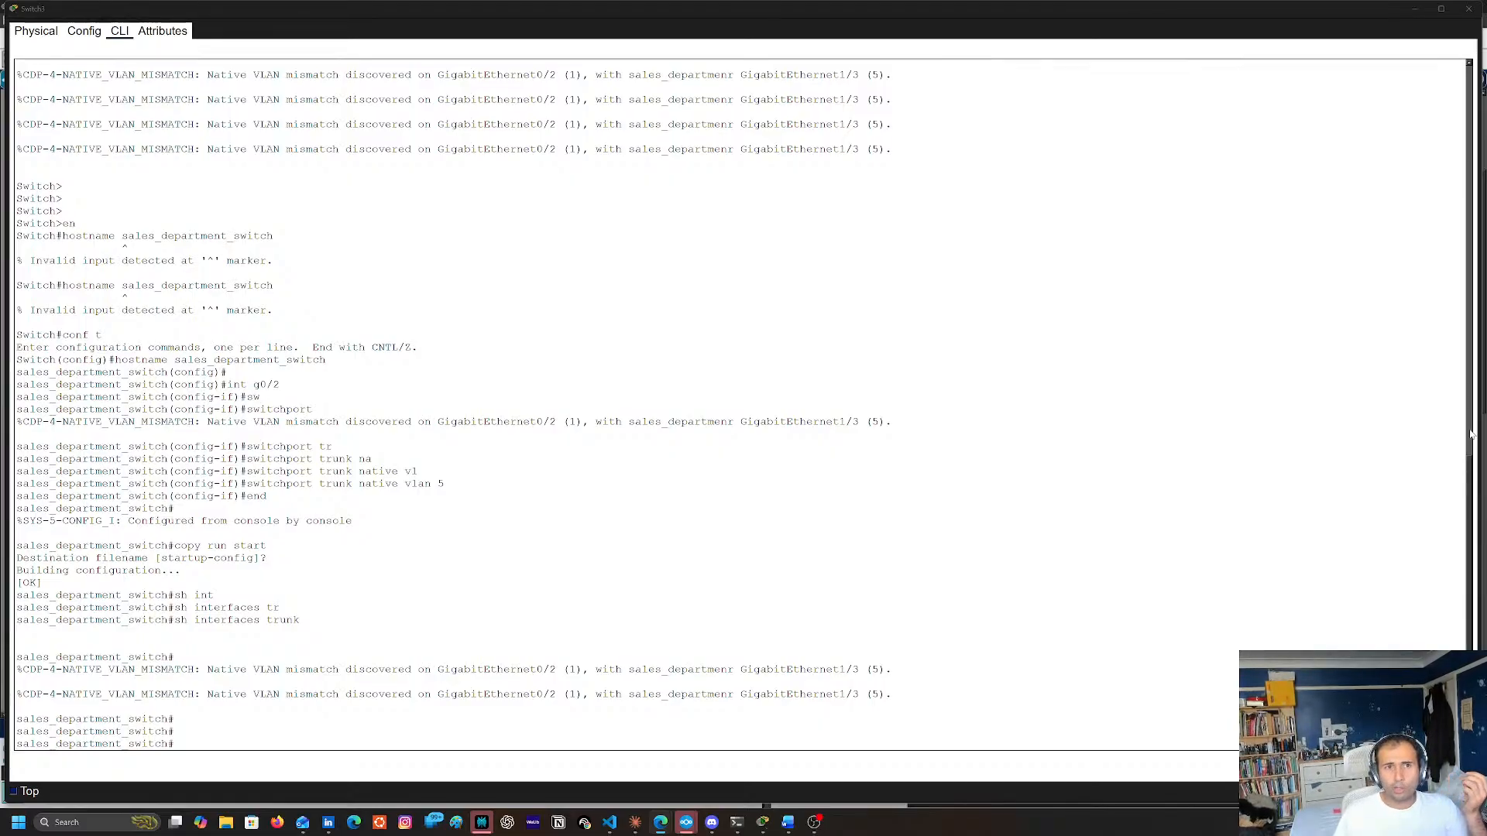
pyautogui.doubleClick(637, 426)
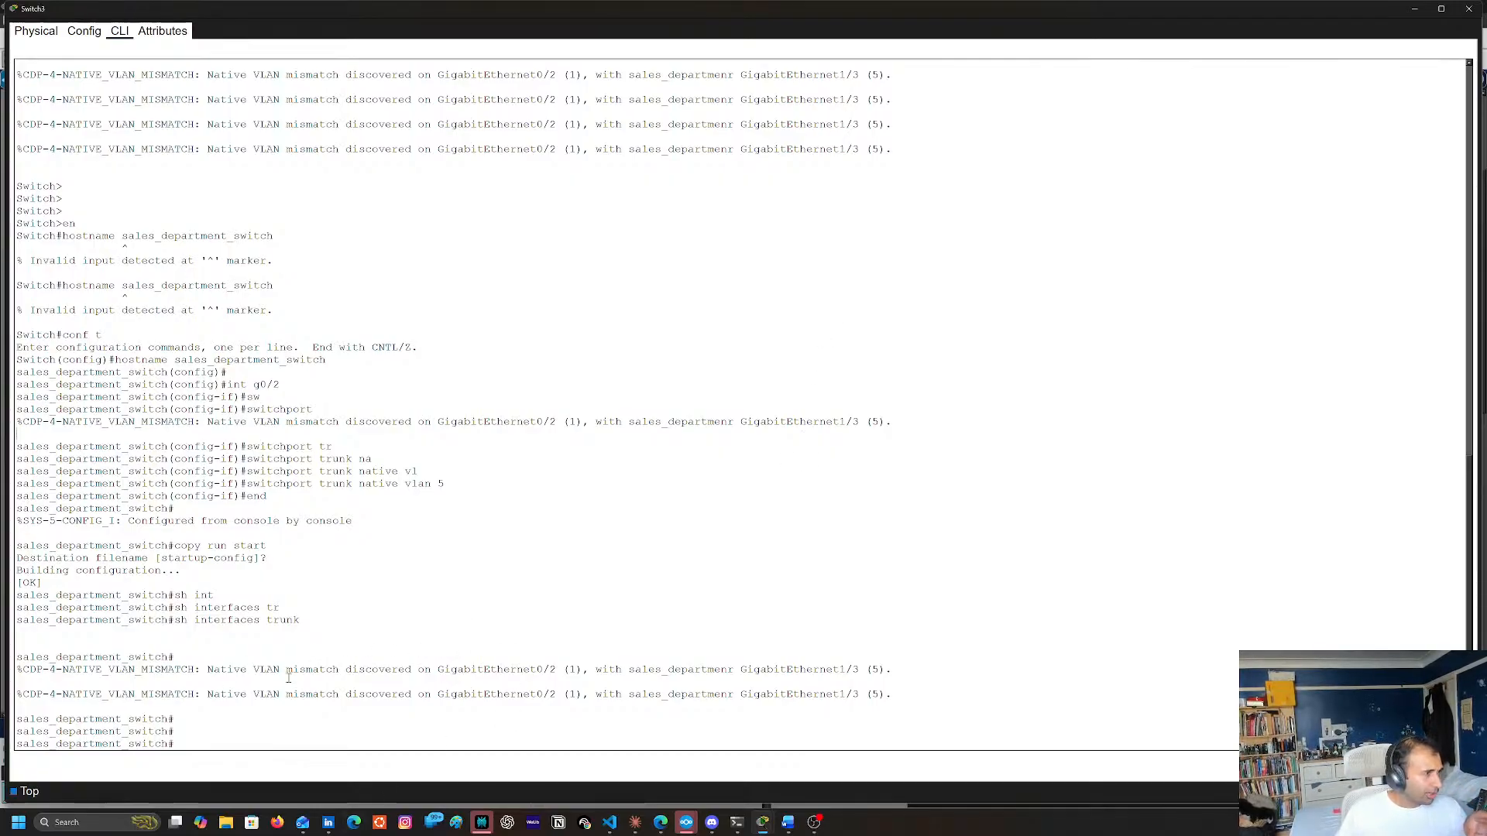
# Enter global configuration mode on Switch3 with conf t
pyautogui.click(898, 339)
pyautogui.write('conftr')
pyautogui.press('Return')
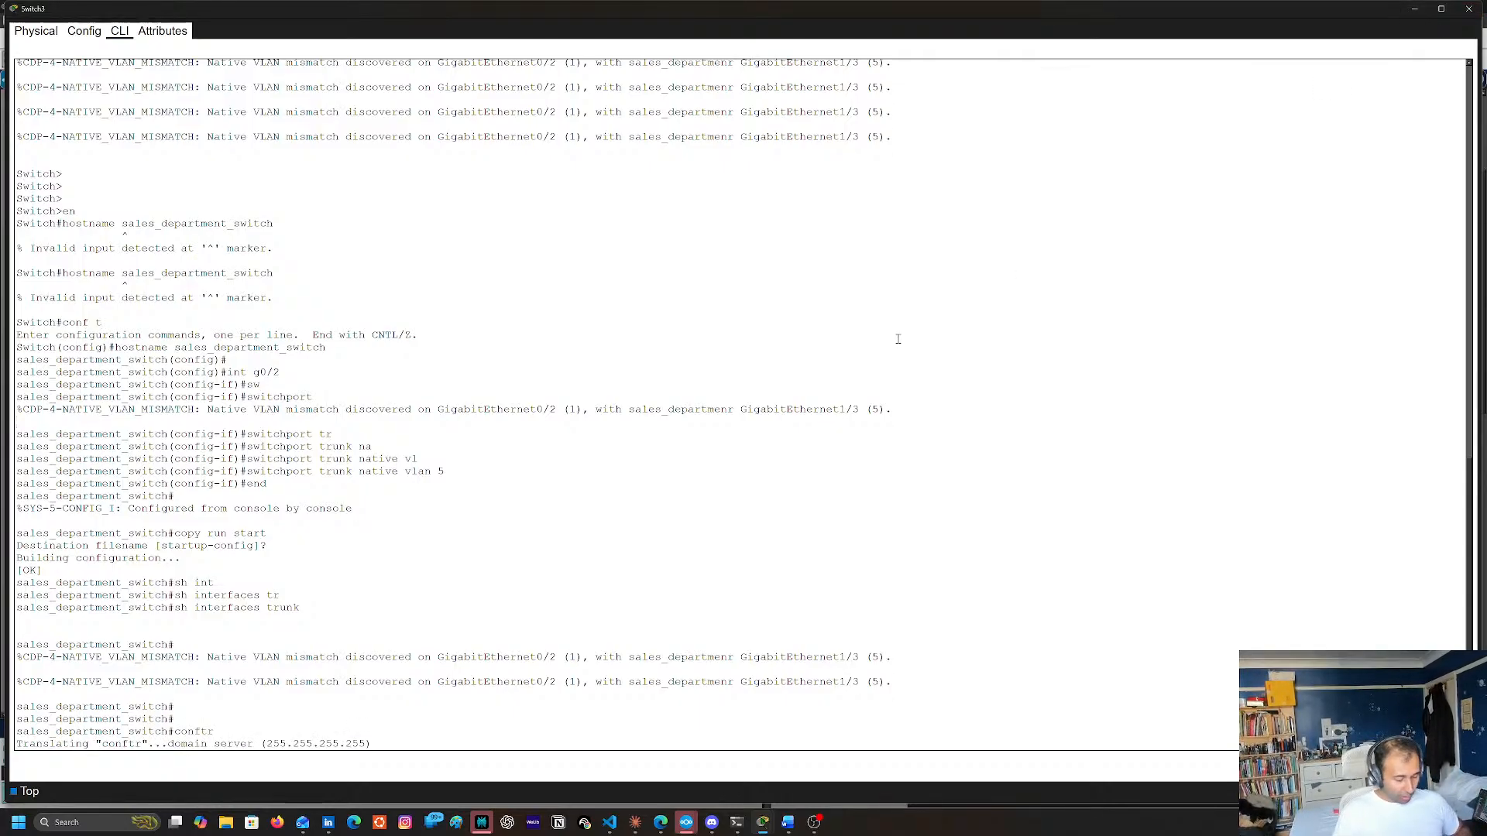
pyautogui.write('conf t')
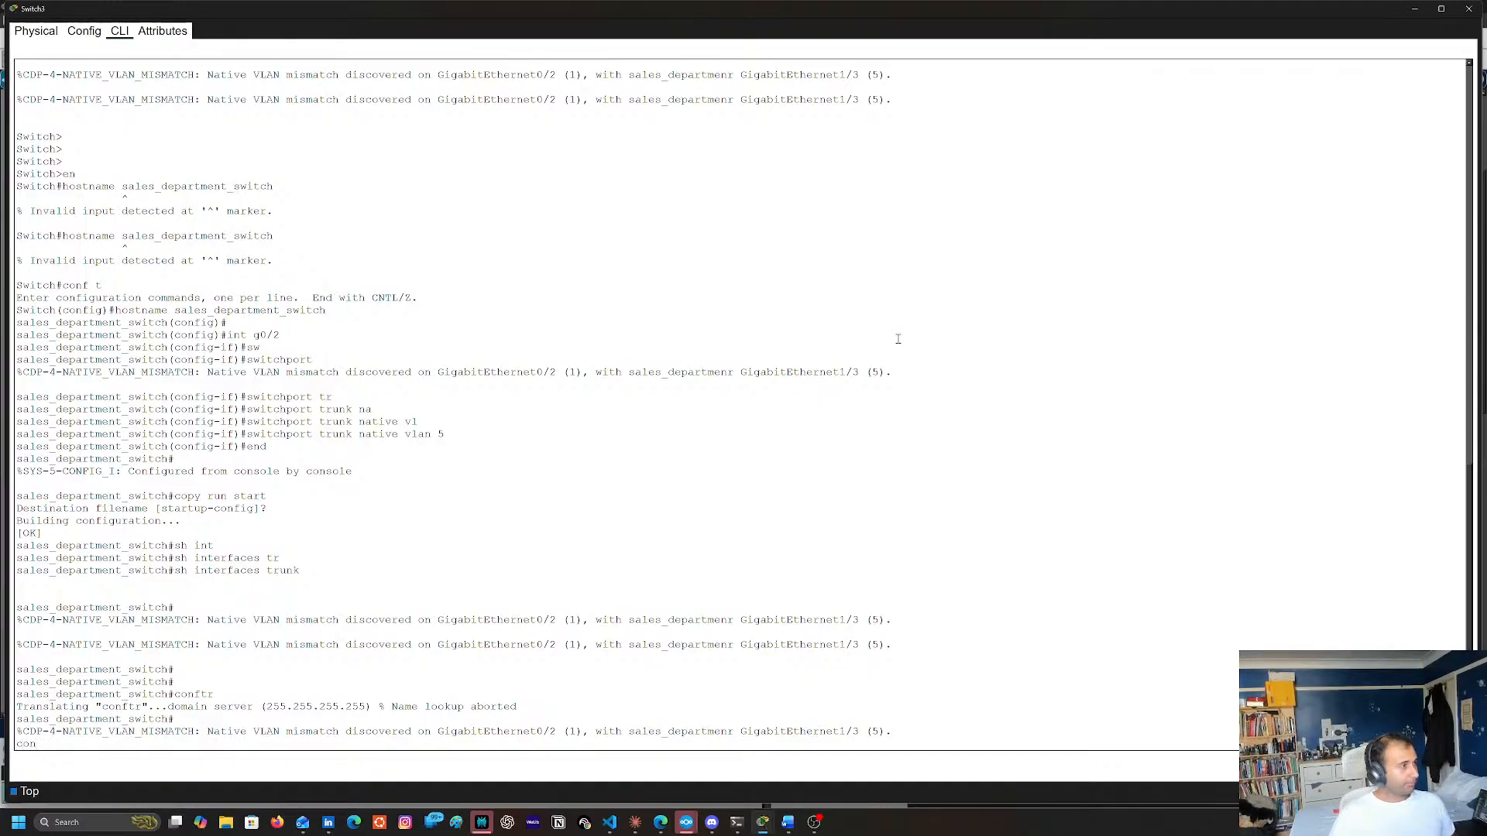
pyautogui.press('BackSpace')
pyautogui.press('BackSpace')
pyautogui.press('BackSpace')
pyautogui.press('Return')
pyautogui.press('Return')
pyautogui.press('Return')
pyautogui.write('conf t')
pyautogui.press('Return')
# Enter interface configuration for GigabitEthernet0/2 with int g0/2
pyautogui.write('int g09/2')
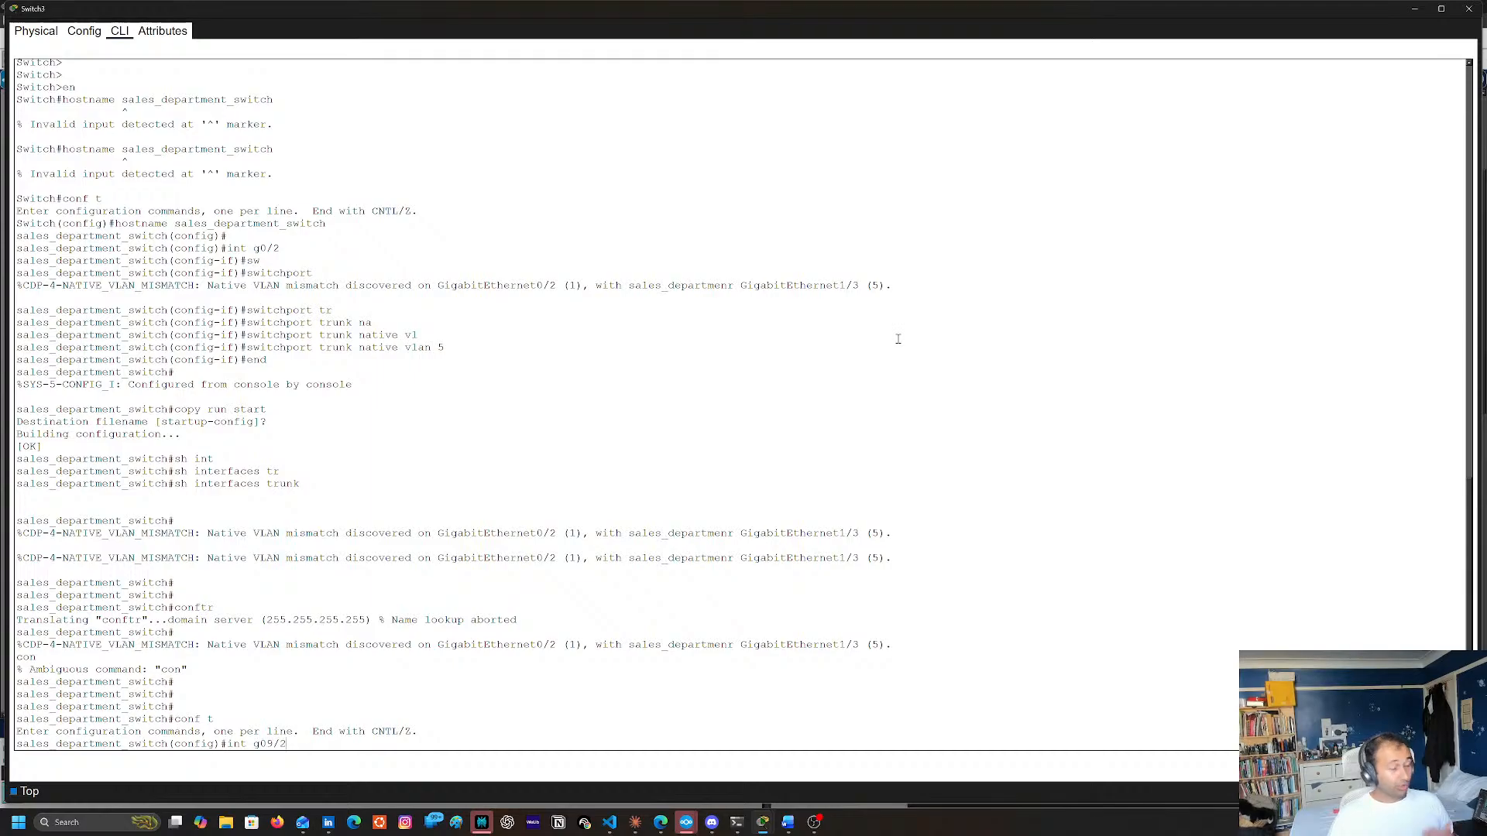
pyautogui.press('BackSpace')
pyautogui.press('BackSpace')
pyautogui.press('BackSpace')
pyautogui.press('BackSpace')
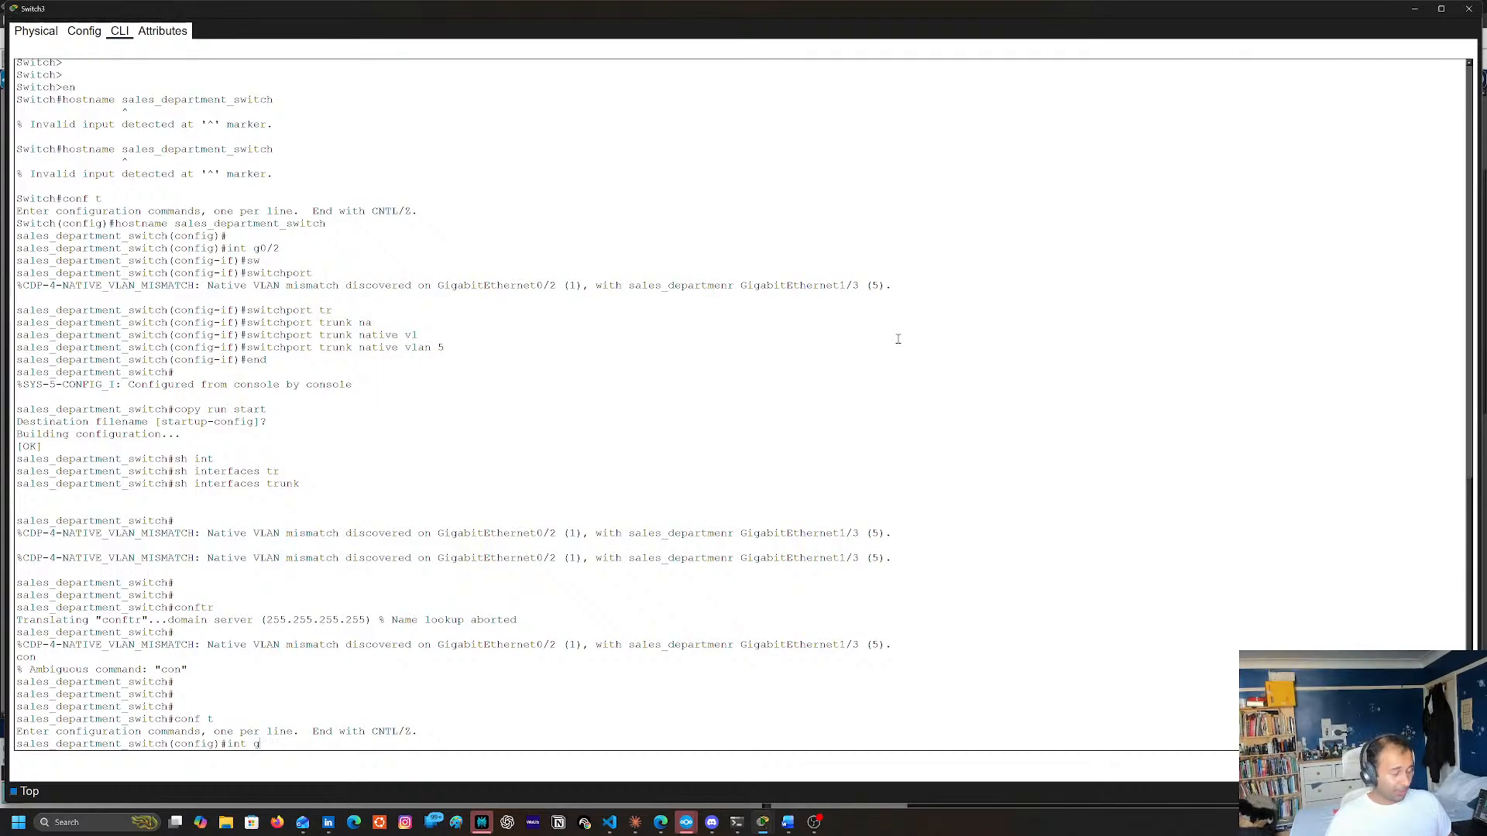
pyautogui.write('0/2')
pyautogui.press('Return')
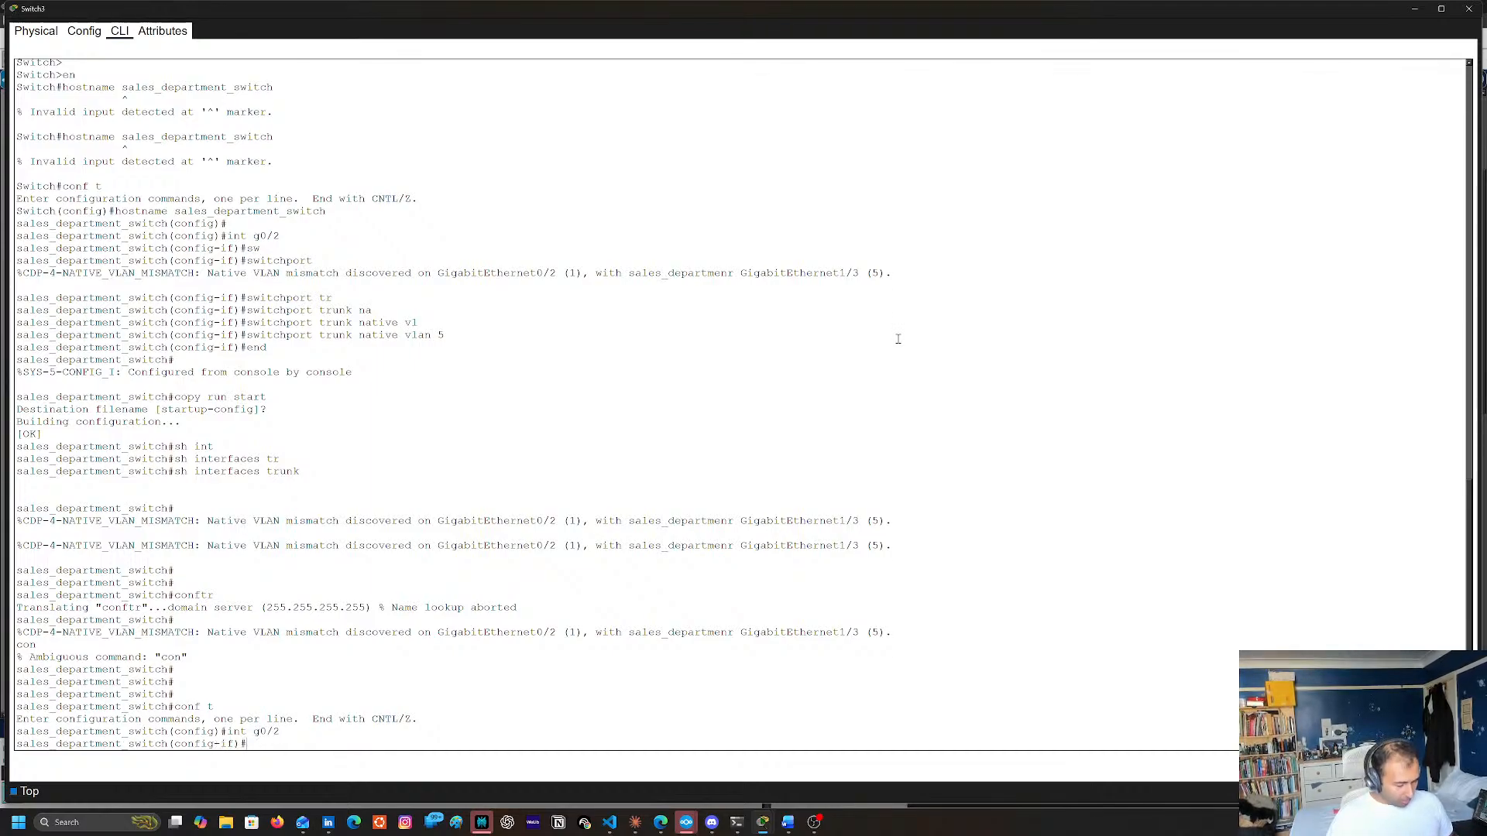
pyautogui.write('siw moe')
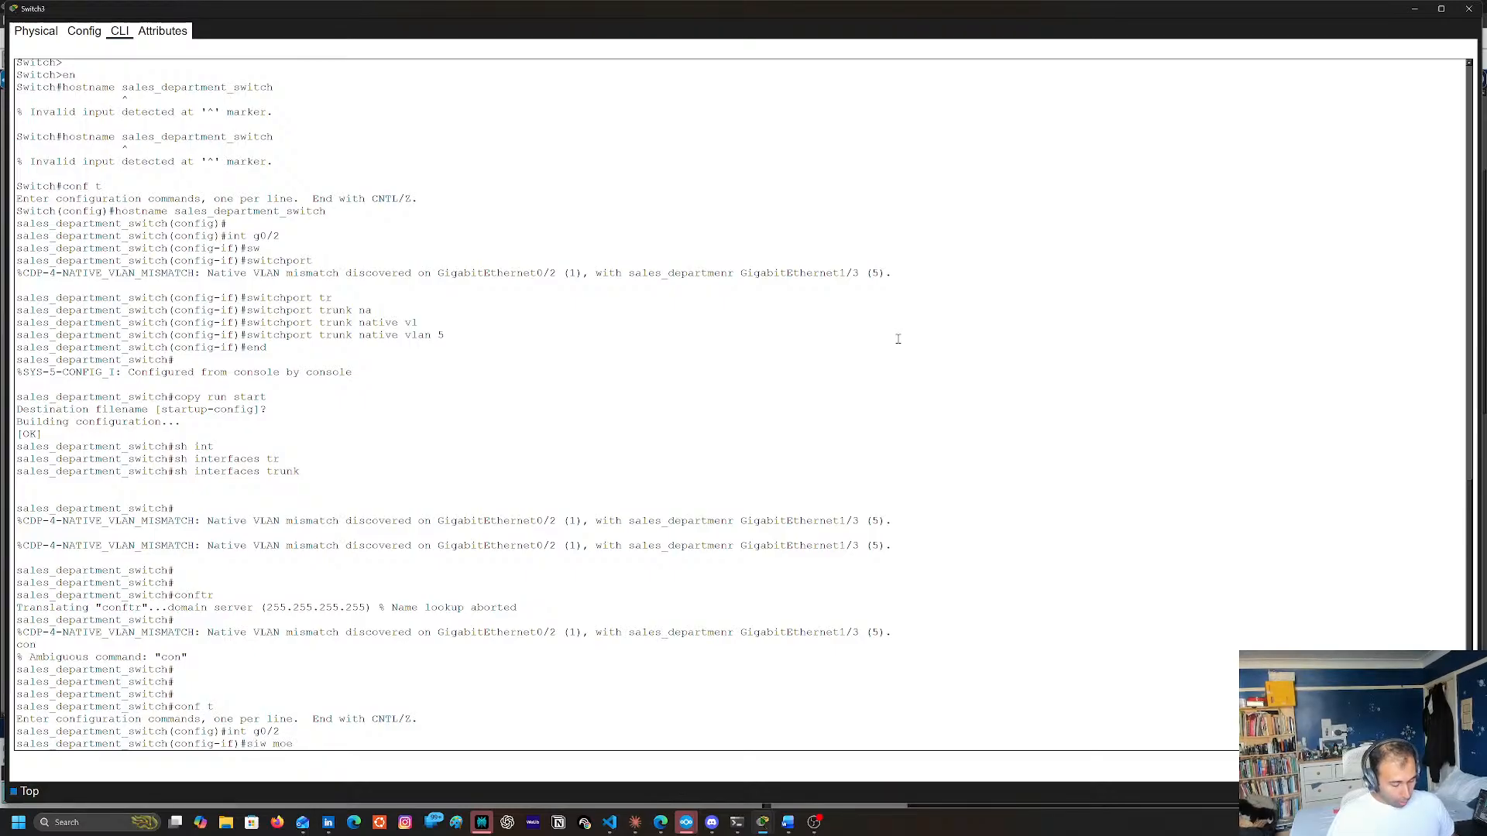
pyautogui.write(' truru')
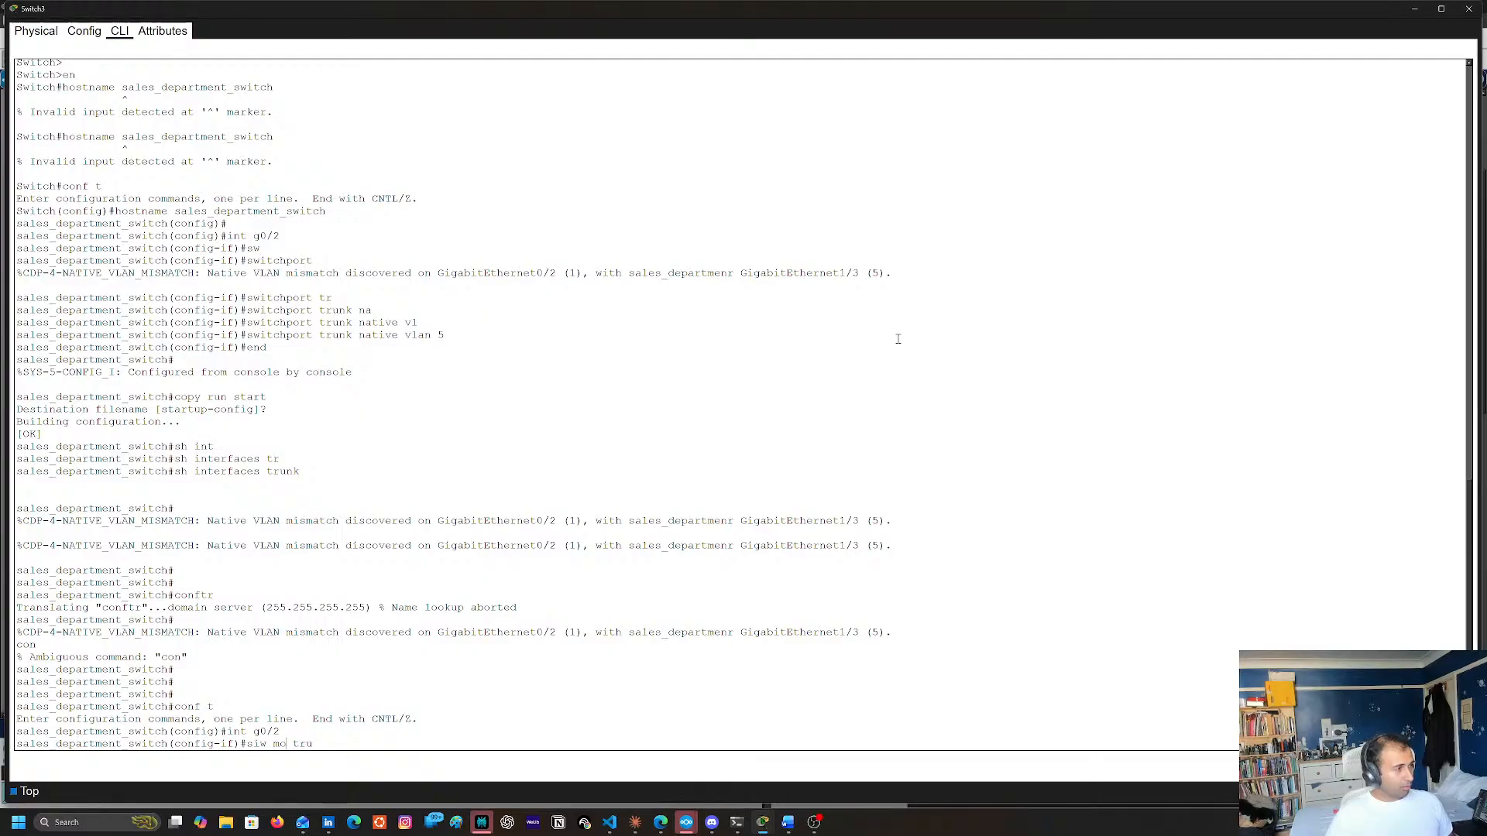
pyautogui.press('BackSpace')
pyautogui.write('d')
pyautogui.press('Return')
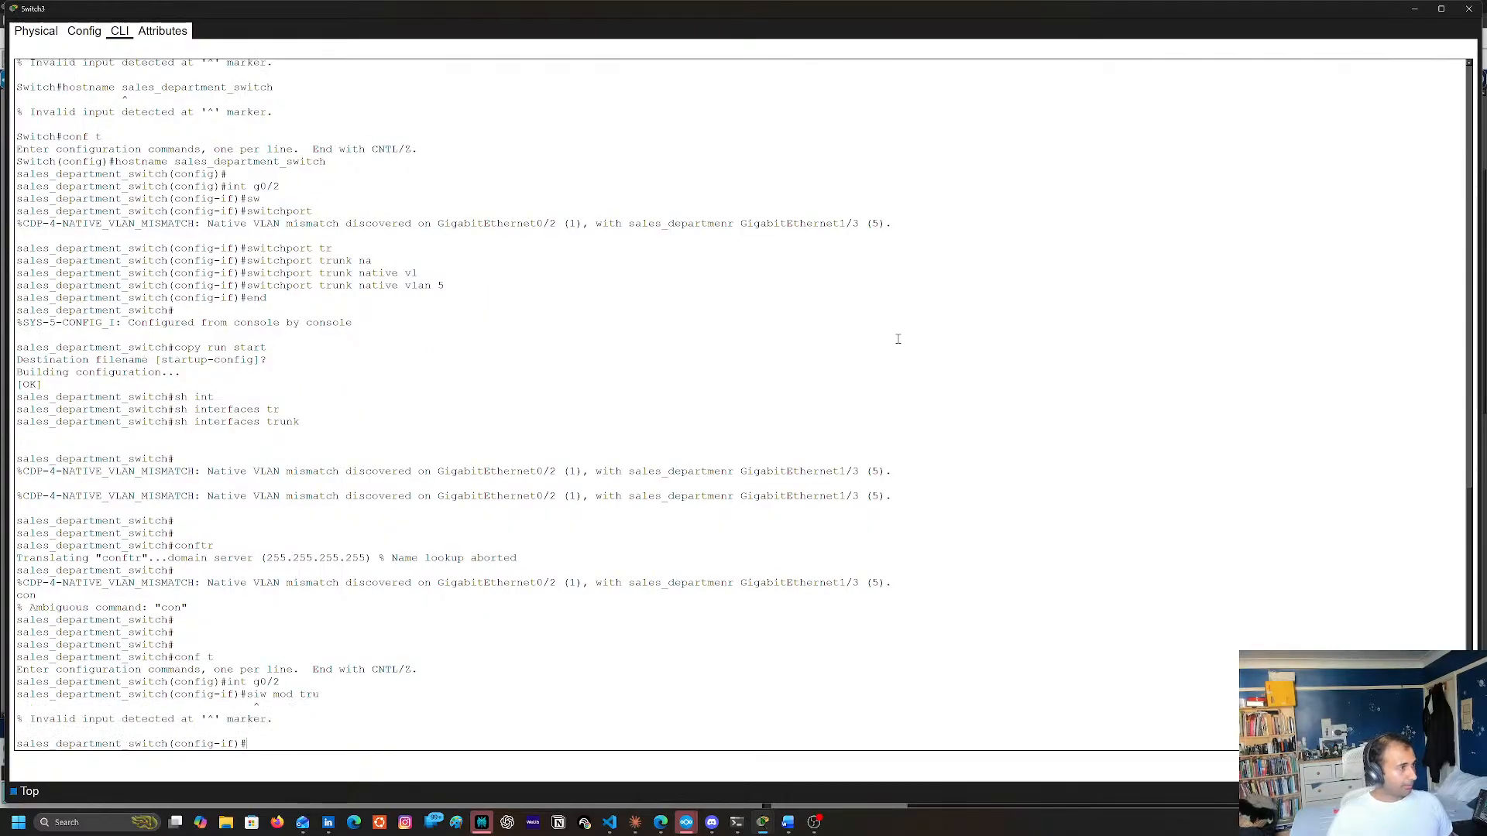
# Set Switch3's GigabitEthernet0/2 to trunk mode with swi mo tru and leave configuration mode with end
pyautogui.press('Up')
pyautogui.press('BackSpace')
pyautogui.press('BackSpace')
pyautogui.press('BackSpace')
pyautogui.press('BackSpace')
pyautogui.press('BackSpace')
pyautogui.press('BackSpace')
pyautogui.press('BackSpace')
pyautogui.press('BackSpace')
pyautogui.press('BackSpace')
pyautogui.press('BackSpace')
pyautogui.press('BackSpace')
pyautogui.write('swi')
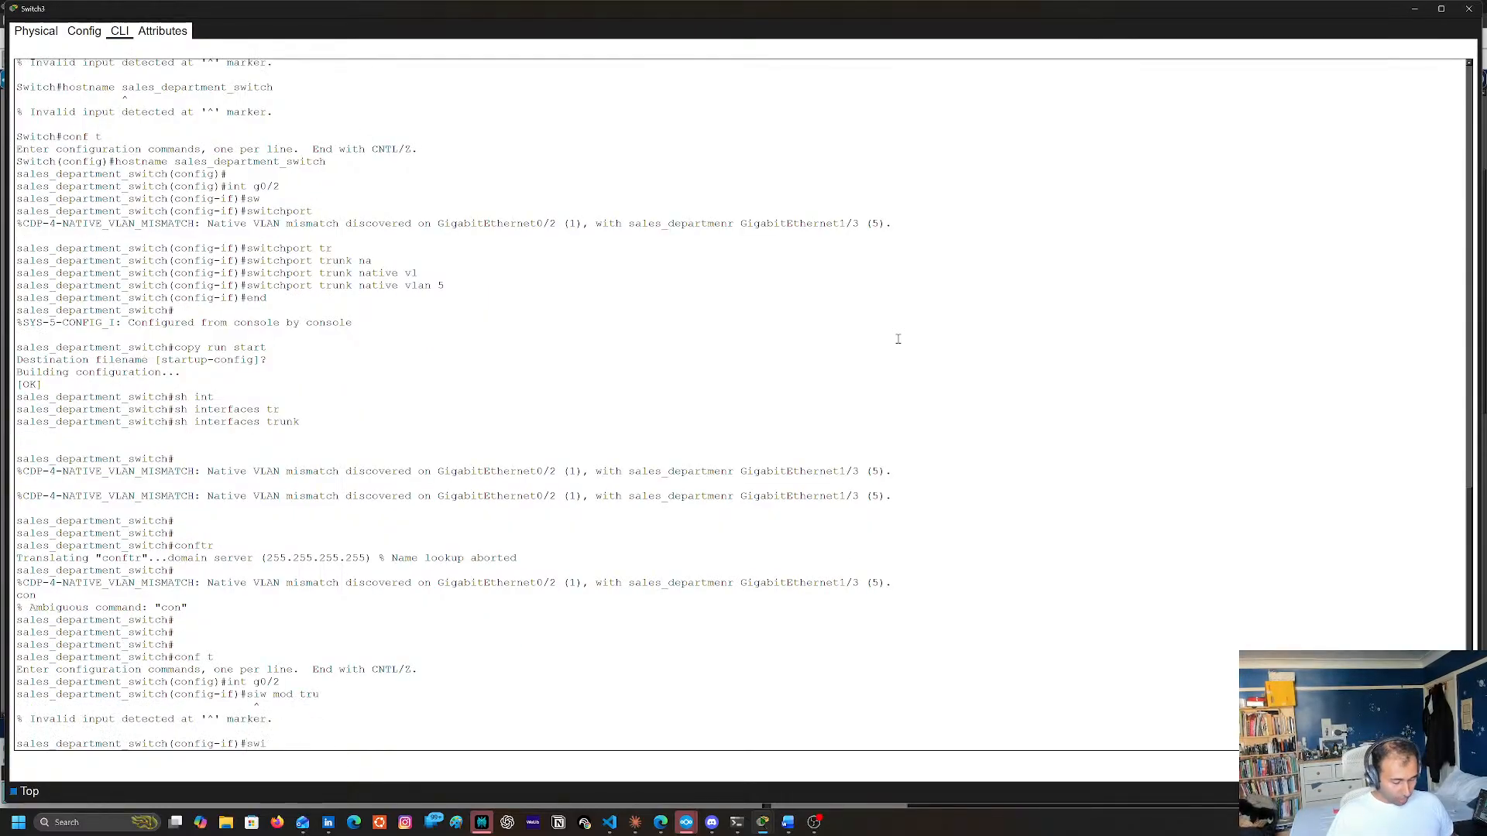
pyautogui.write(' mo tru')
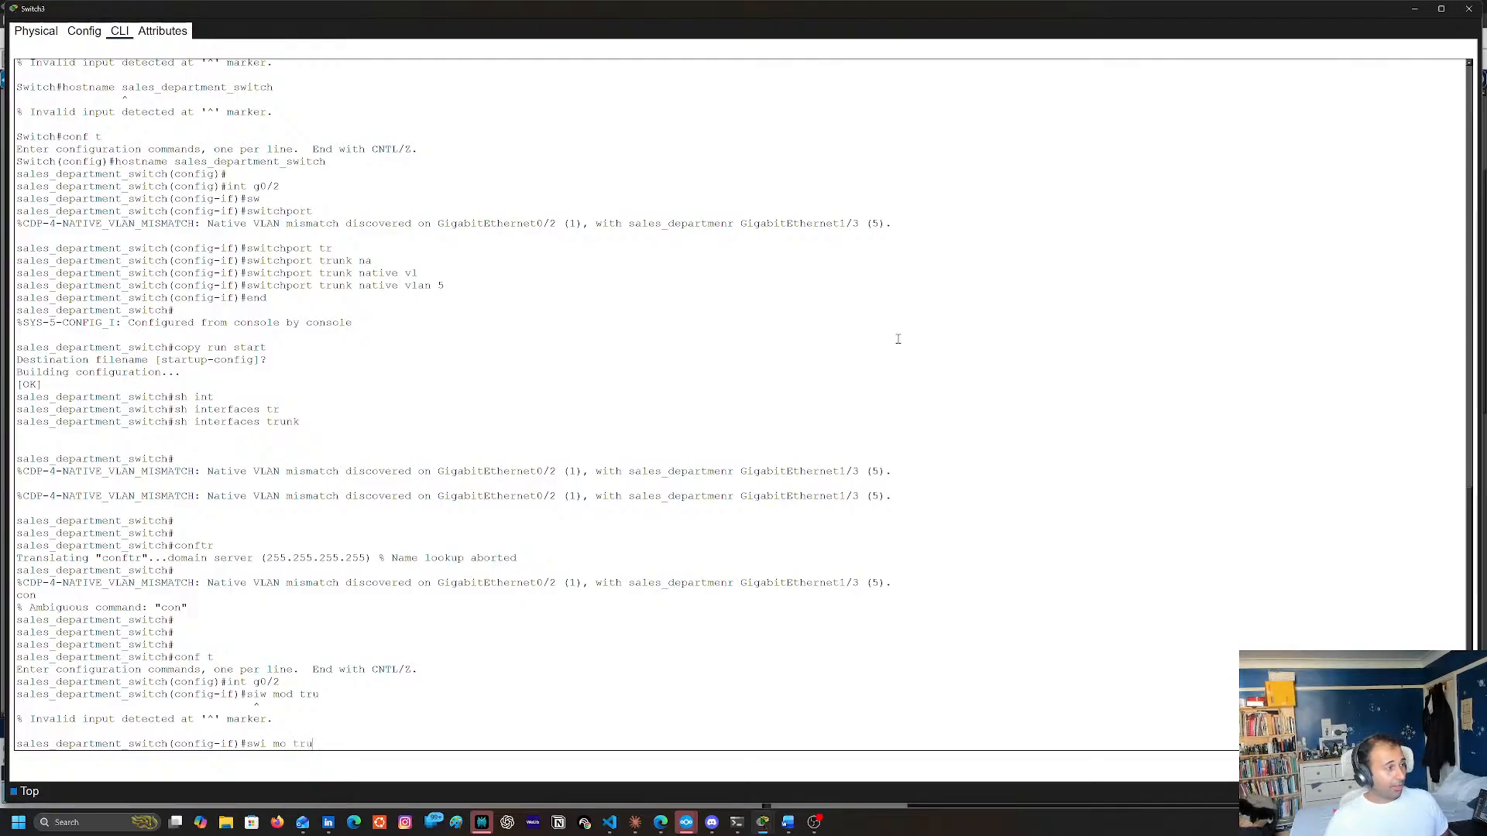
pyautogui.press('Home')
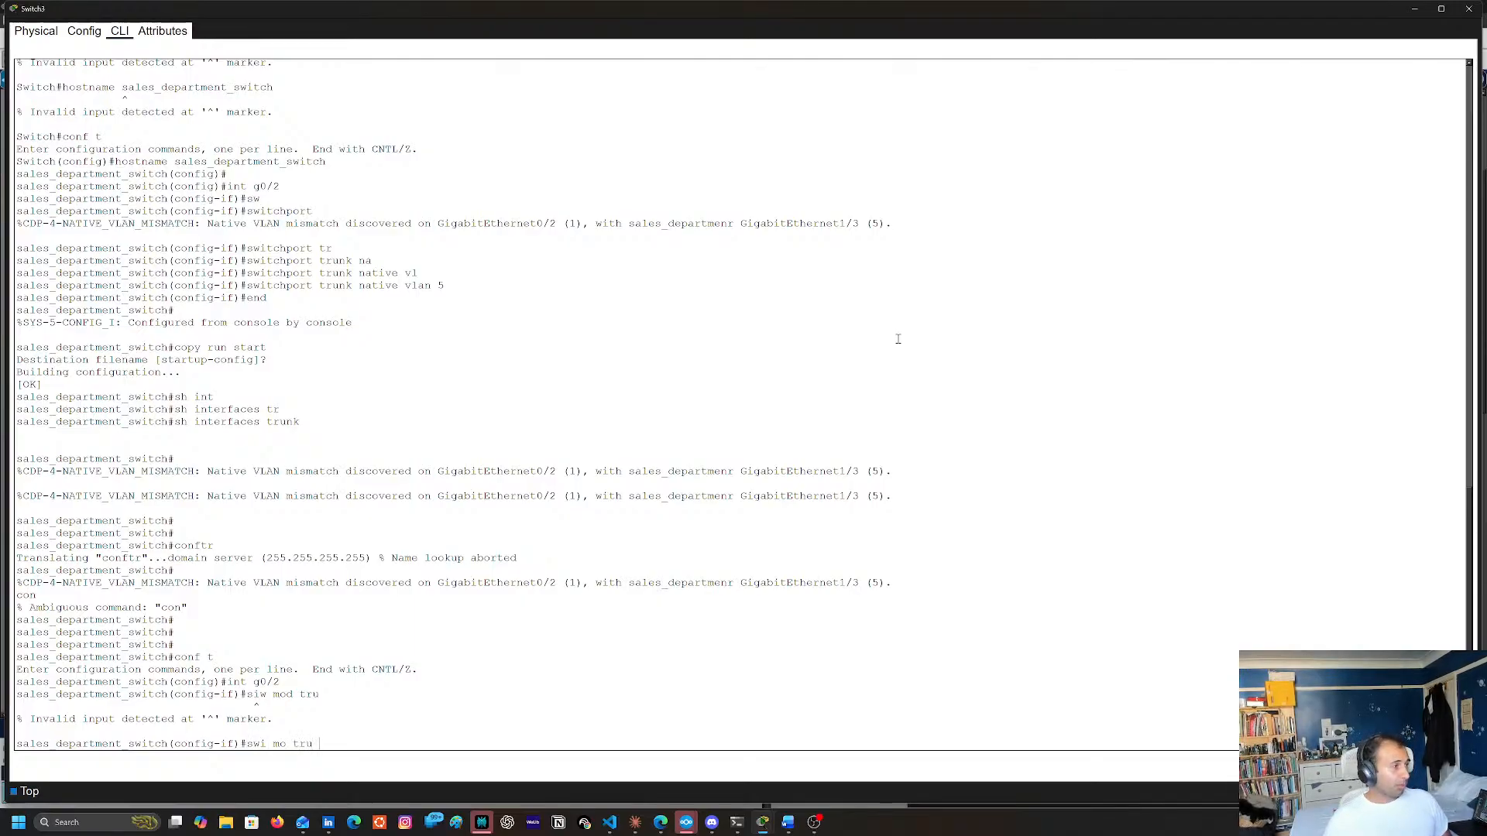
pyautogui.press('Return')
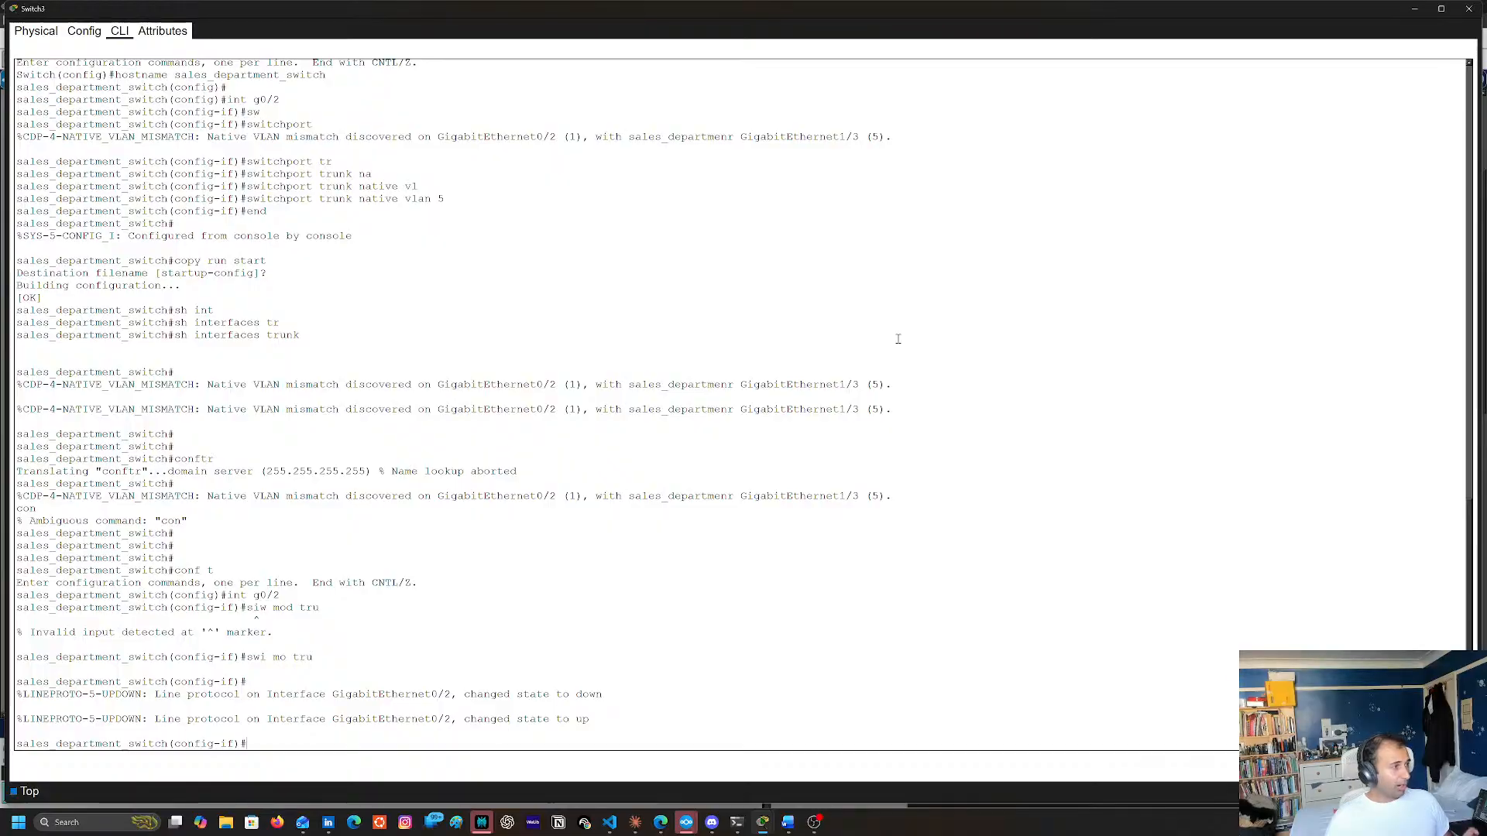
pyautogui.press('Return')
pyautogui.press('Return')
pyautogui.write('end')
pyautogui.press('Return')
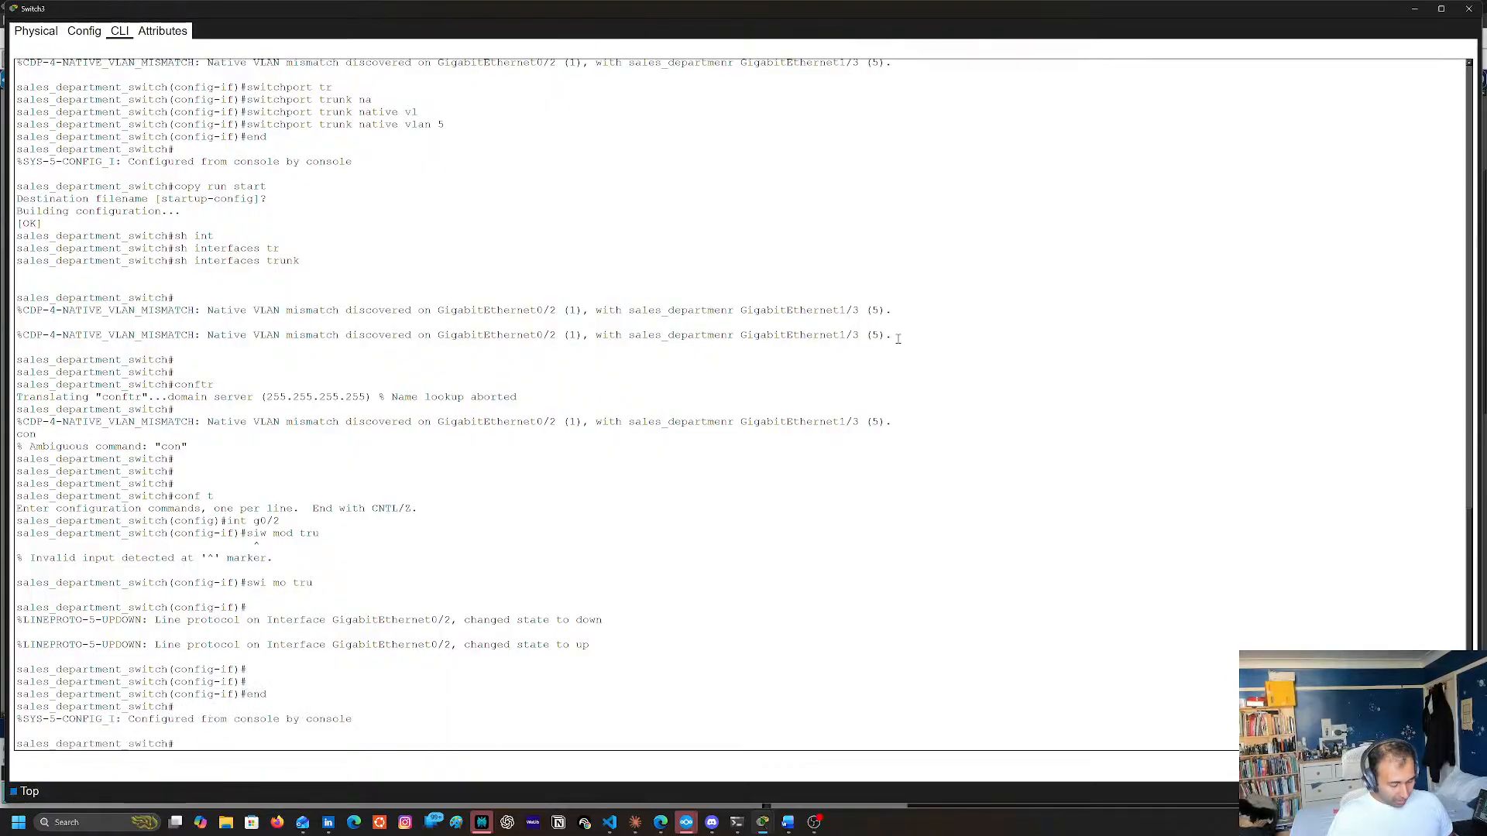
# Display the trunk interface status on Switch3 with sh int trunk
pyautogui.write('sh int')
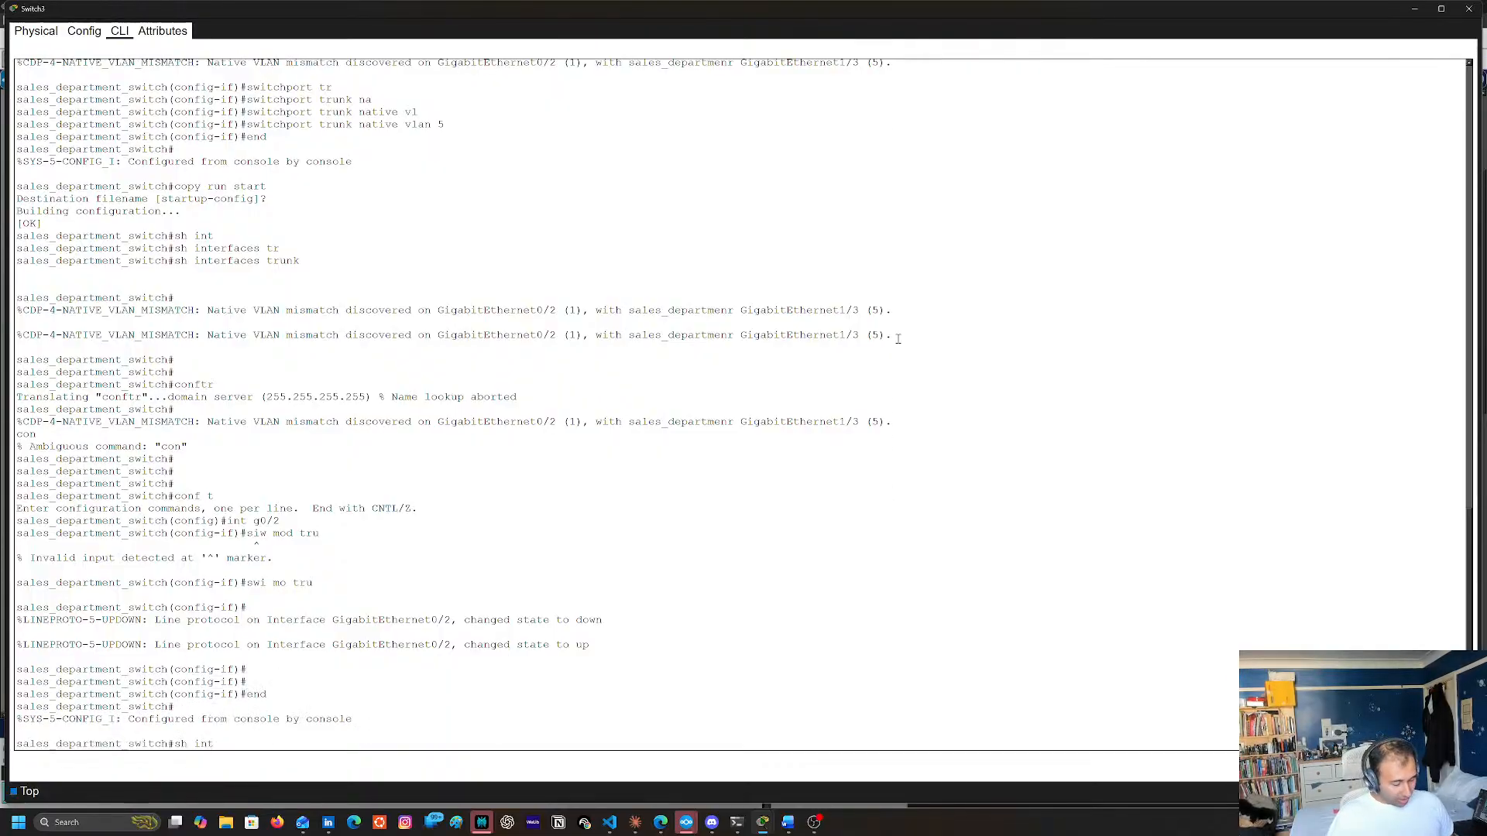
pyautogui.write(' tr')
pyautogui.press('Tab')
pyautogui.press('Return')
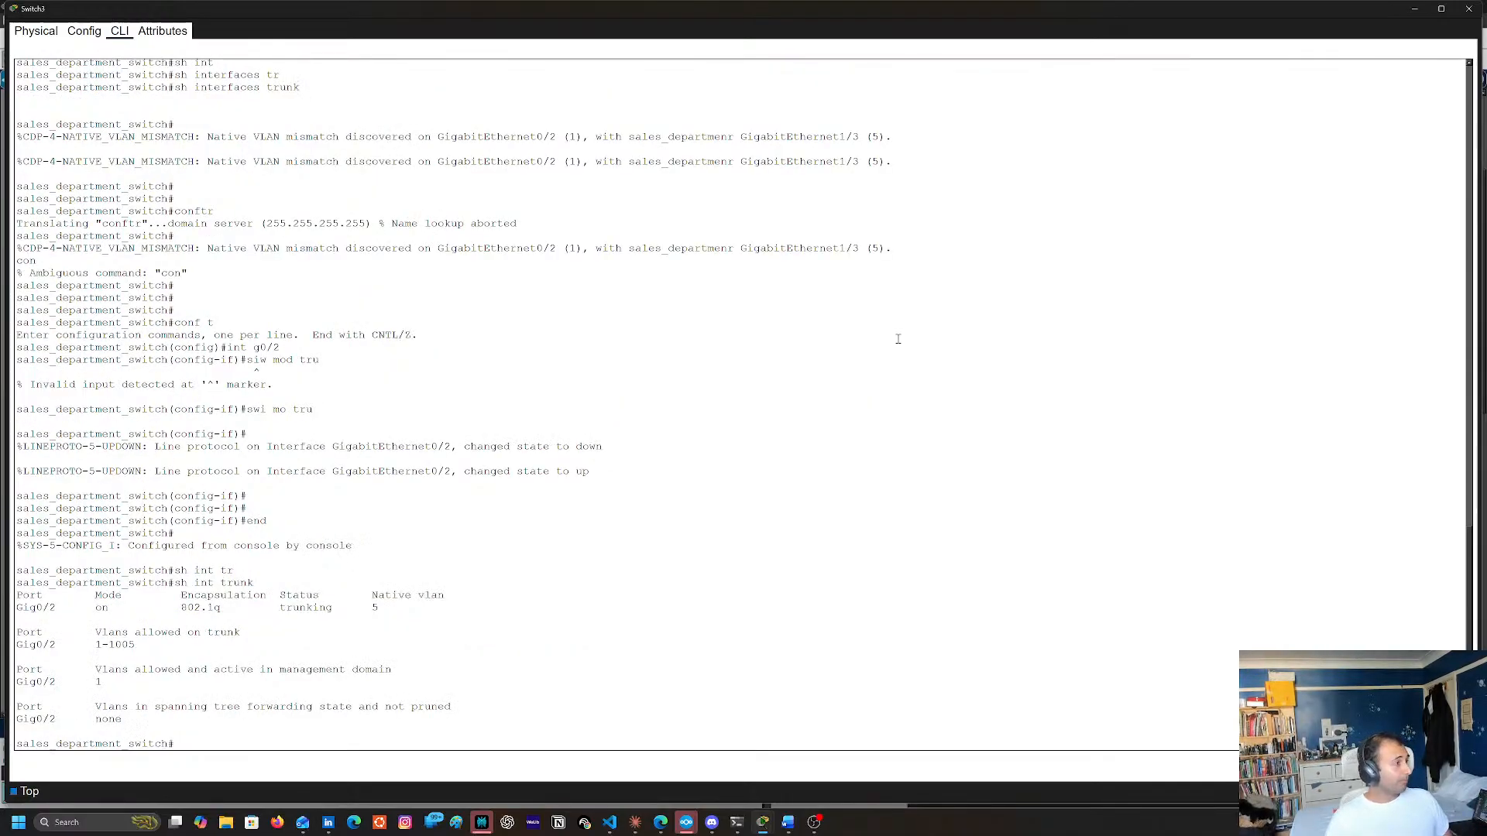
# Save Switch3's running configuration as startup-config with copy run start and close the Switch3 window
pyautogui.press('Return')
pyautogui.press('Return')
pyautogui.press('Return')
pyautogui.write('copy run start')
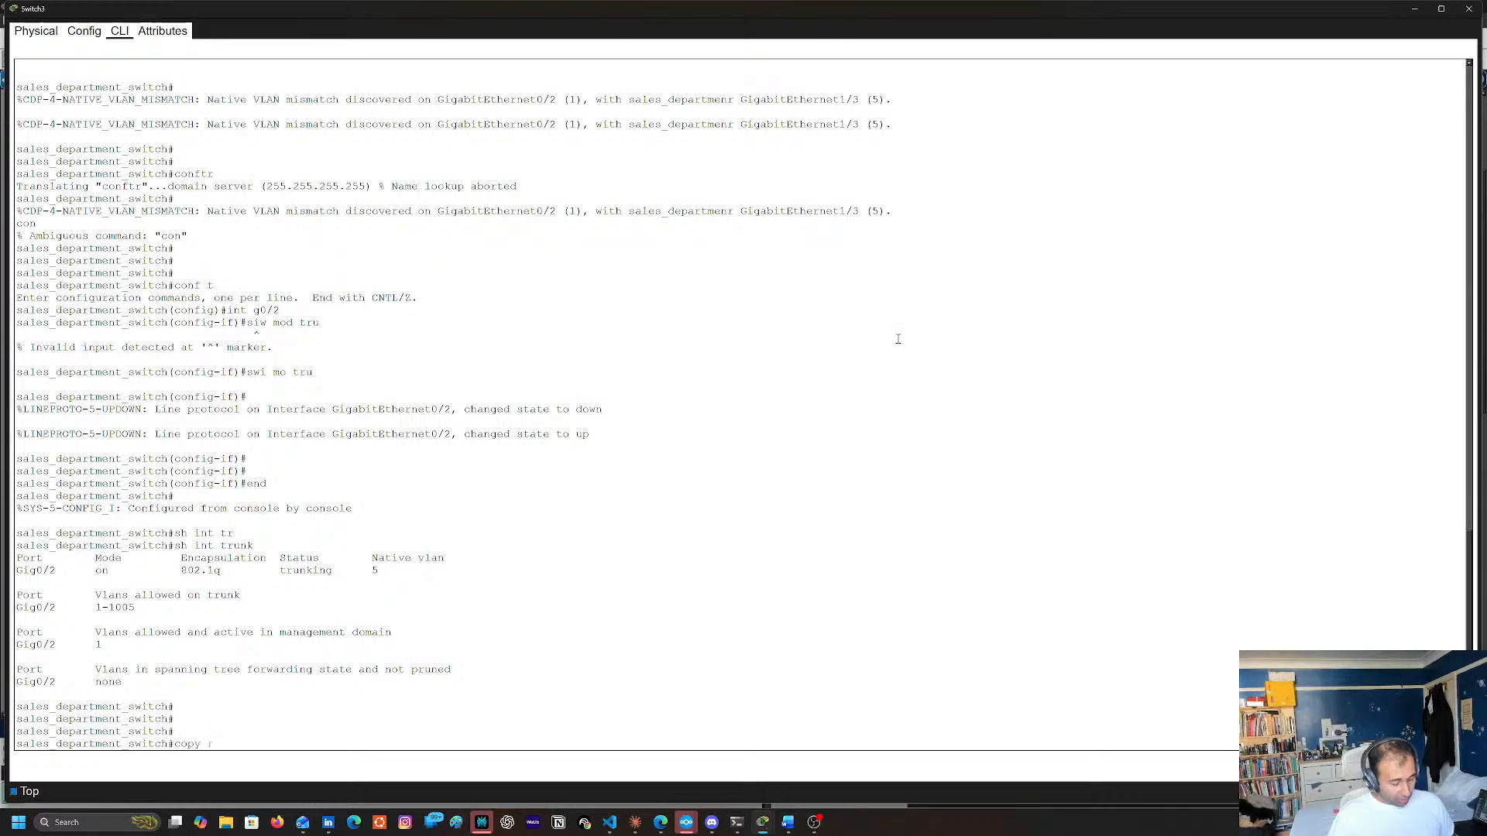
pyautogui.press('Return')
pyautogui.press('Return')
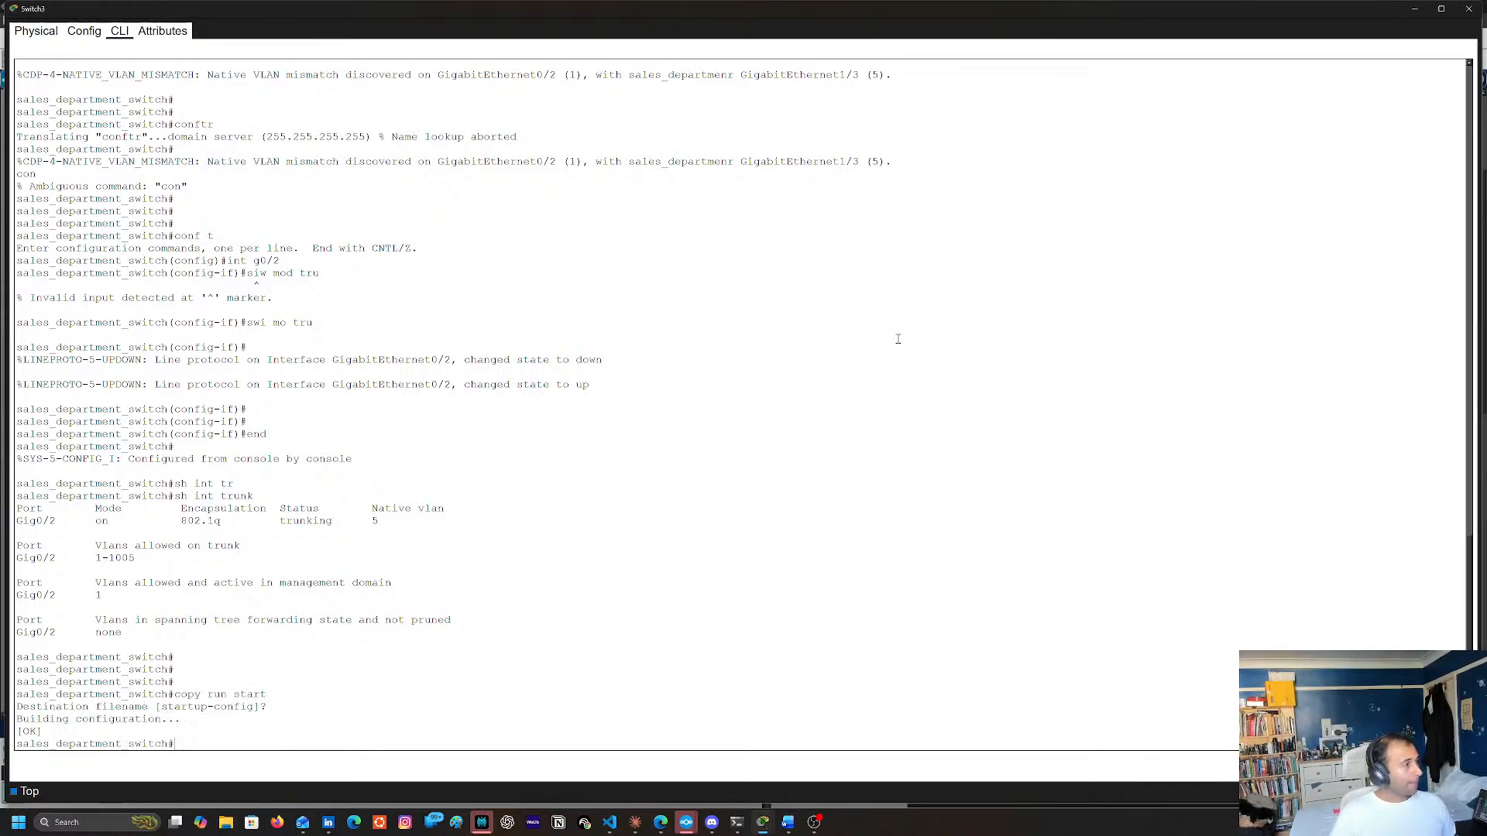
pyautogui.click(1468, 9)
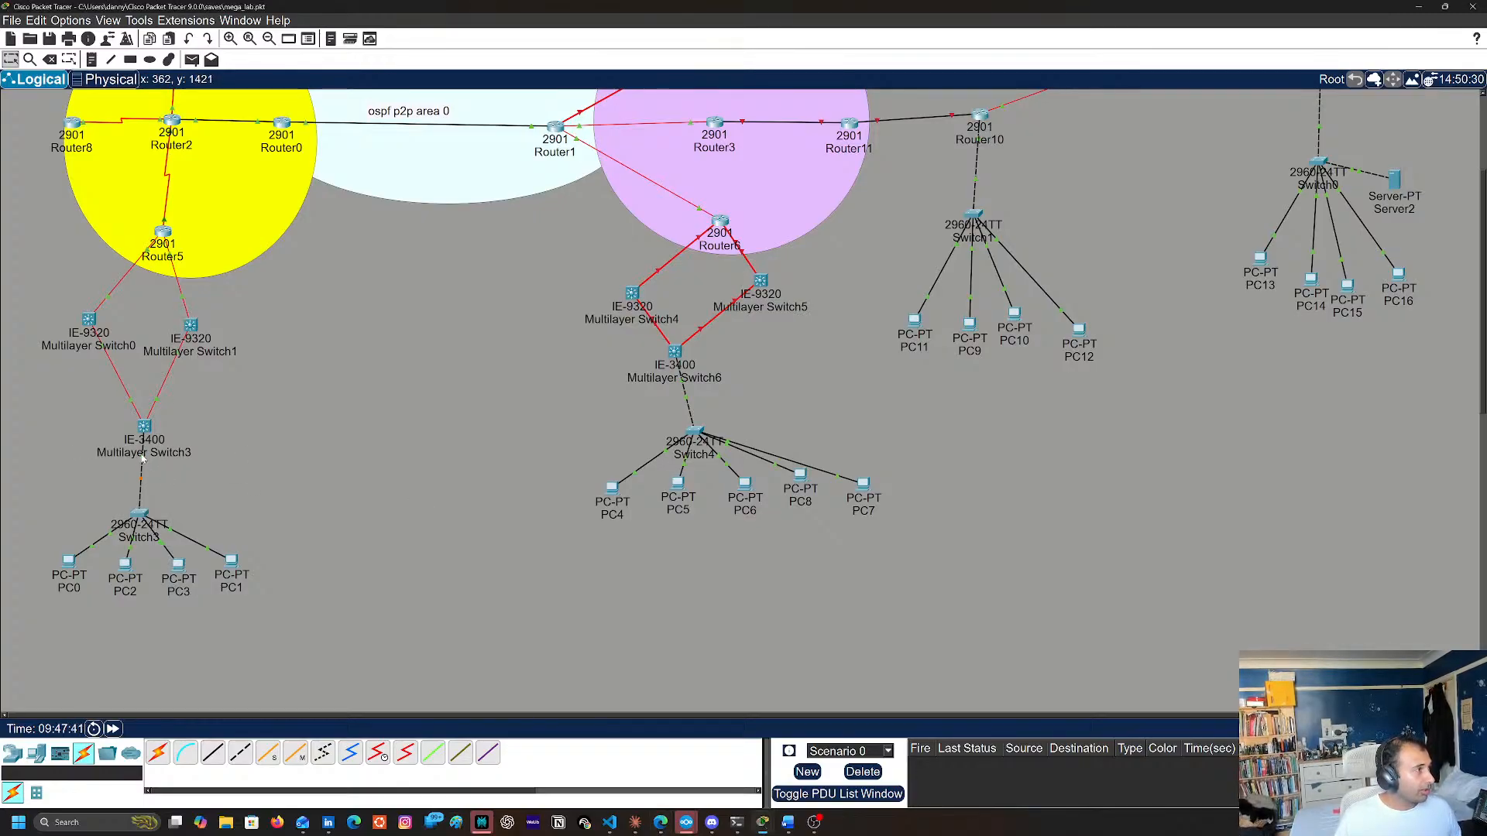
# Open the Multilayer Switch3 command line and review its native VLAN mismatch and spanning-tree messages at a fresh prompt
pyautogui.click(144, 427)
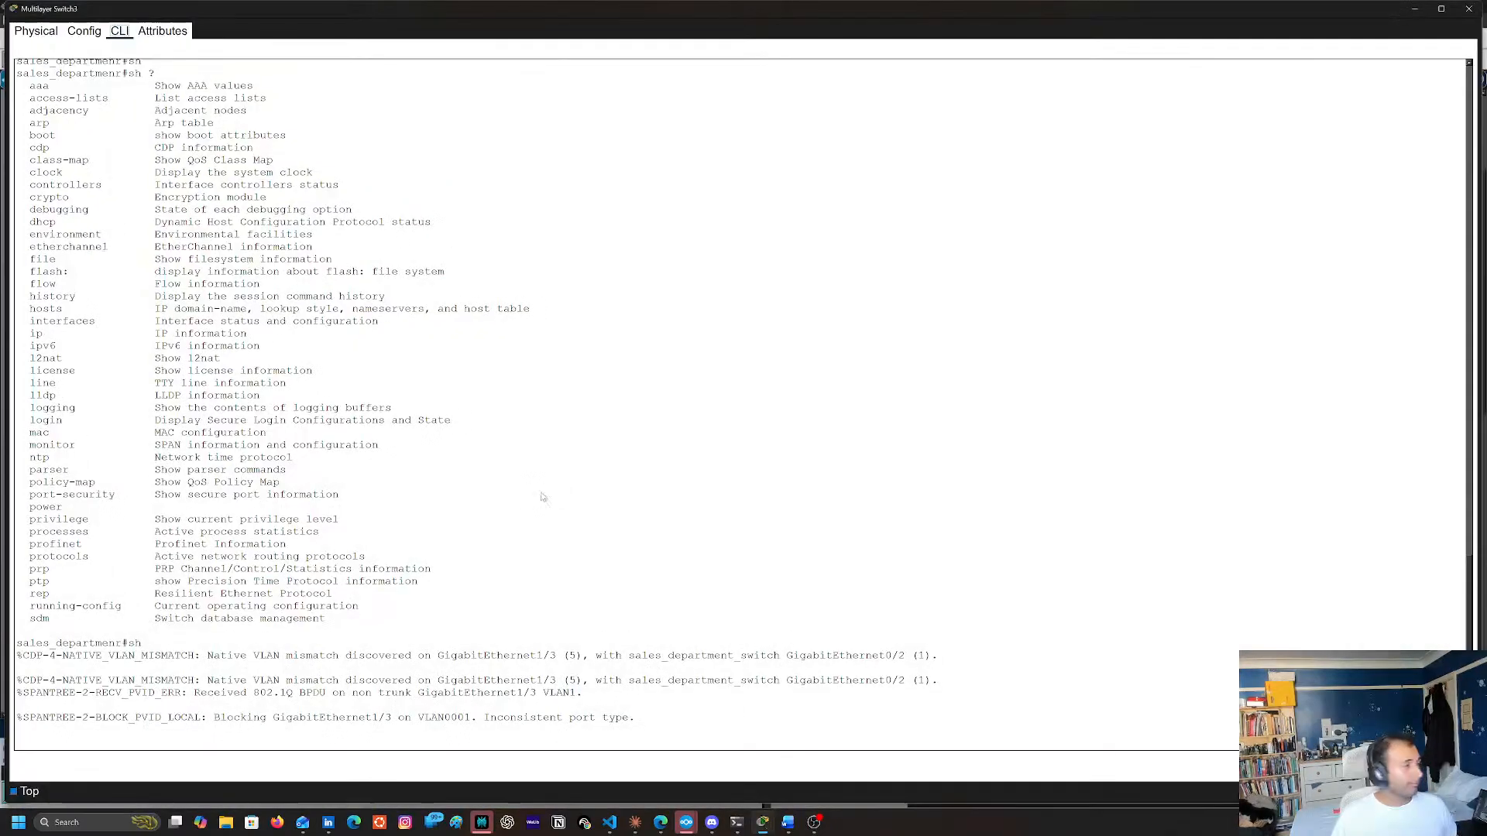
pyautogui.press('Return')
pyautogui.press('Return')
pyautogui.press('Return')
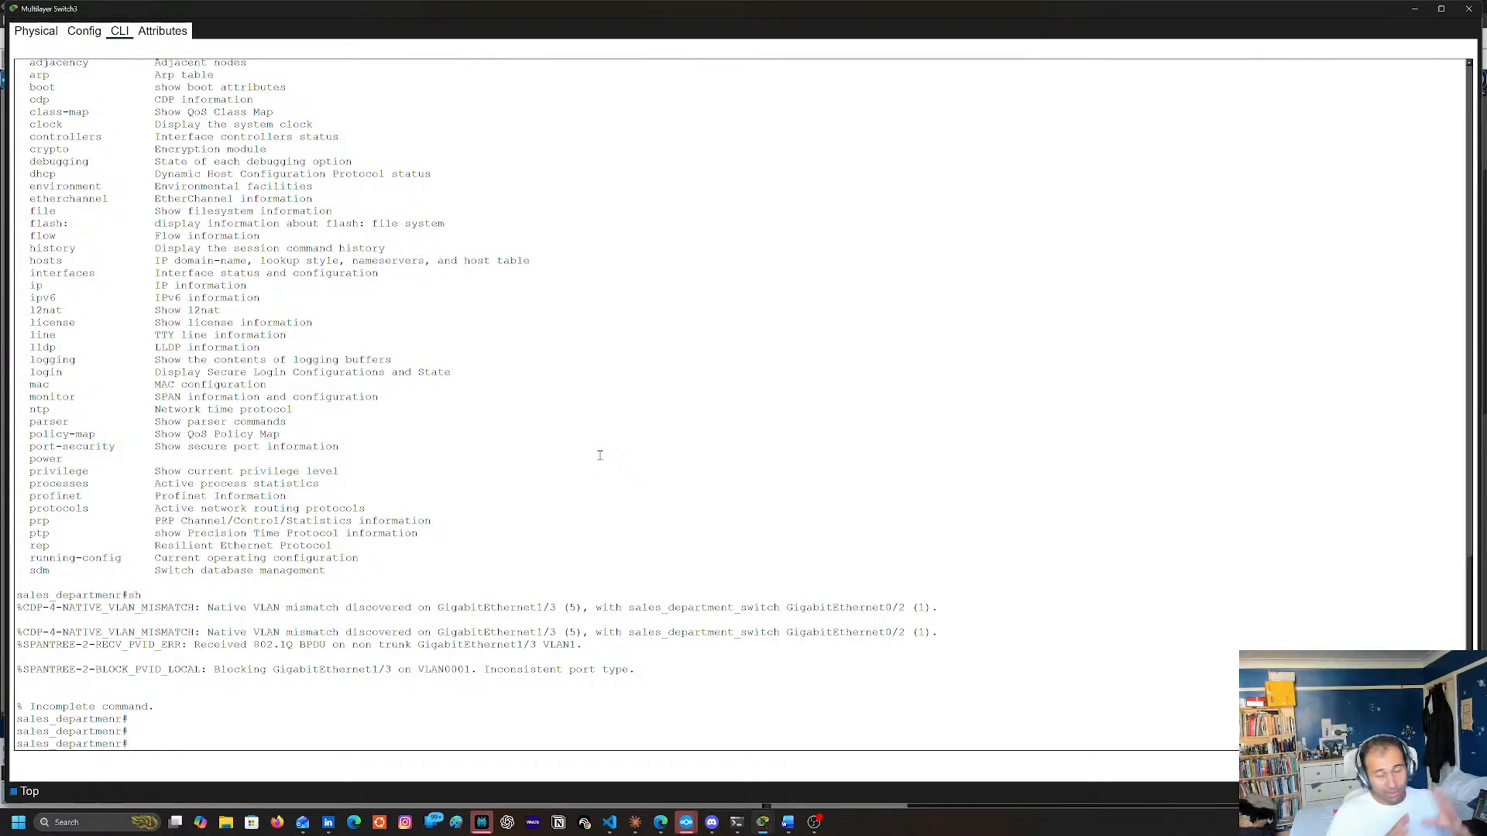
pyautogui.press('Return')
pyautogui.press('Return')
pyautogui.press('Return')
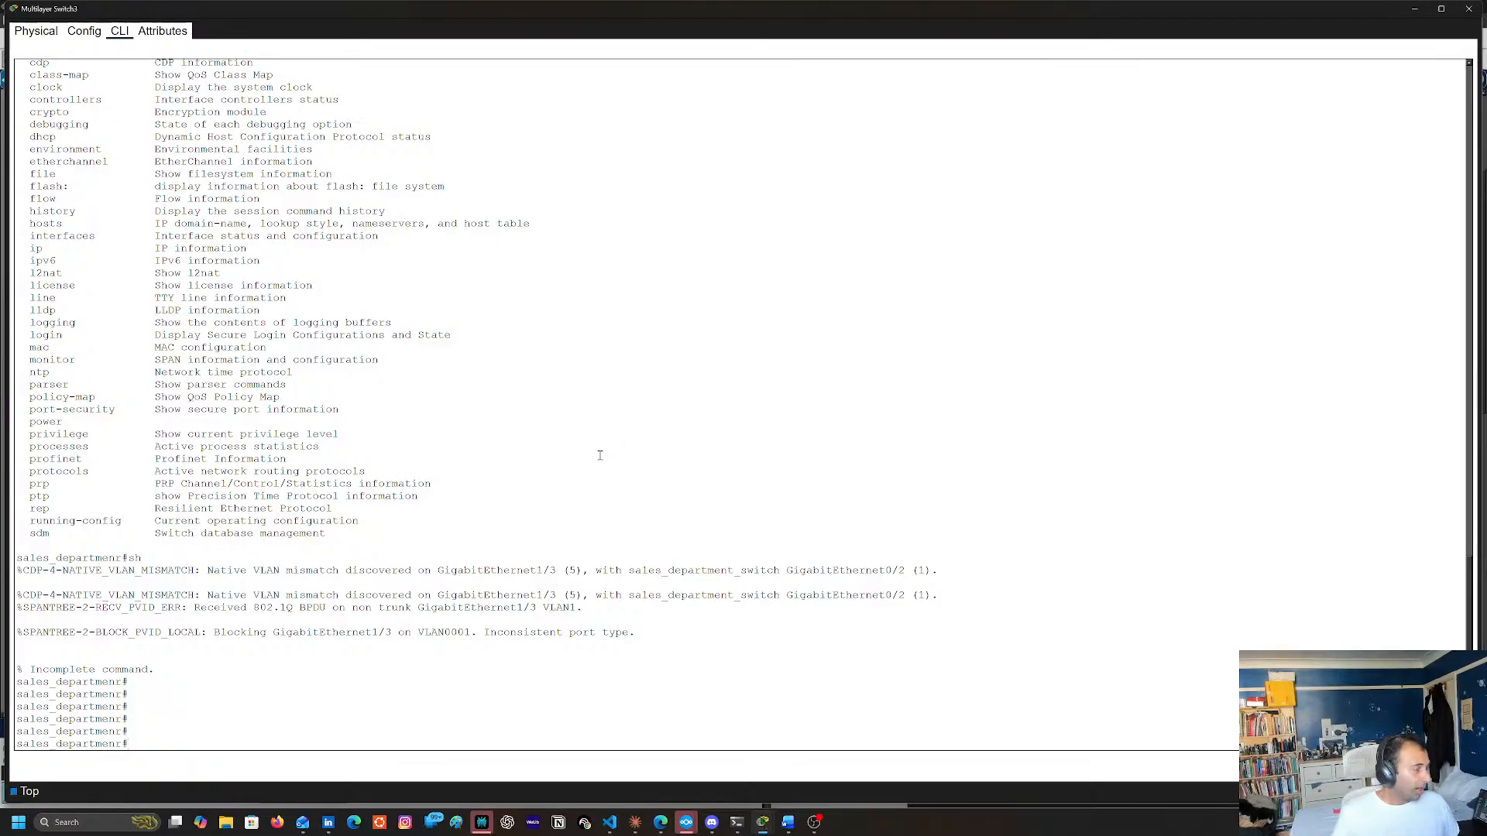
pyautogui.write('conf t')
pyautogui.press('Return')
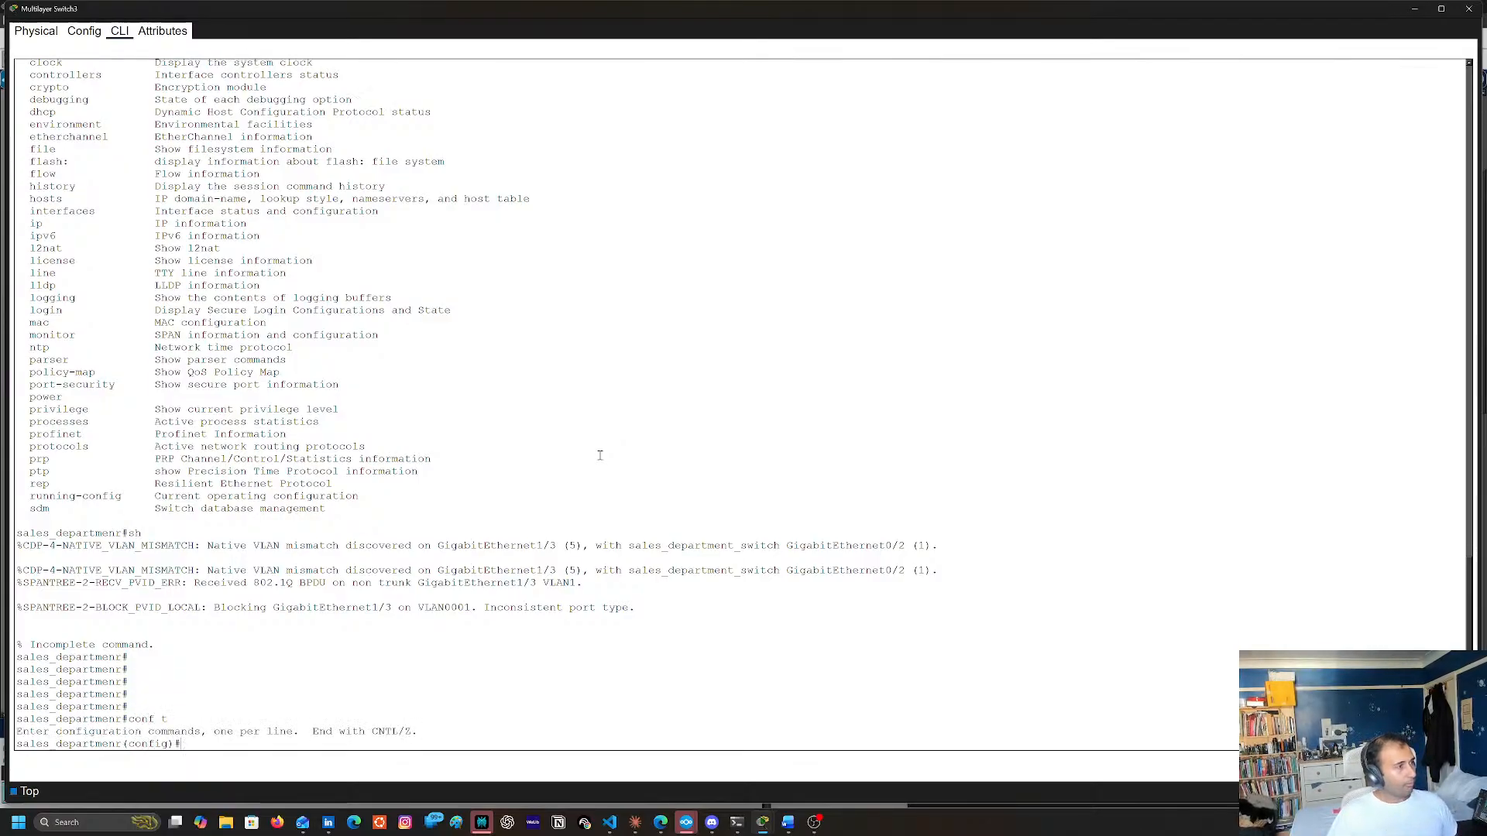
pyautogui.write('int')
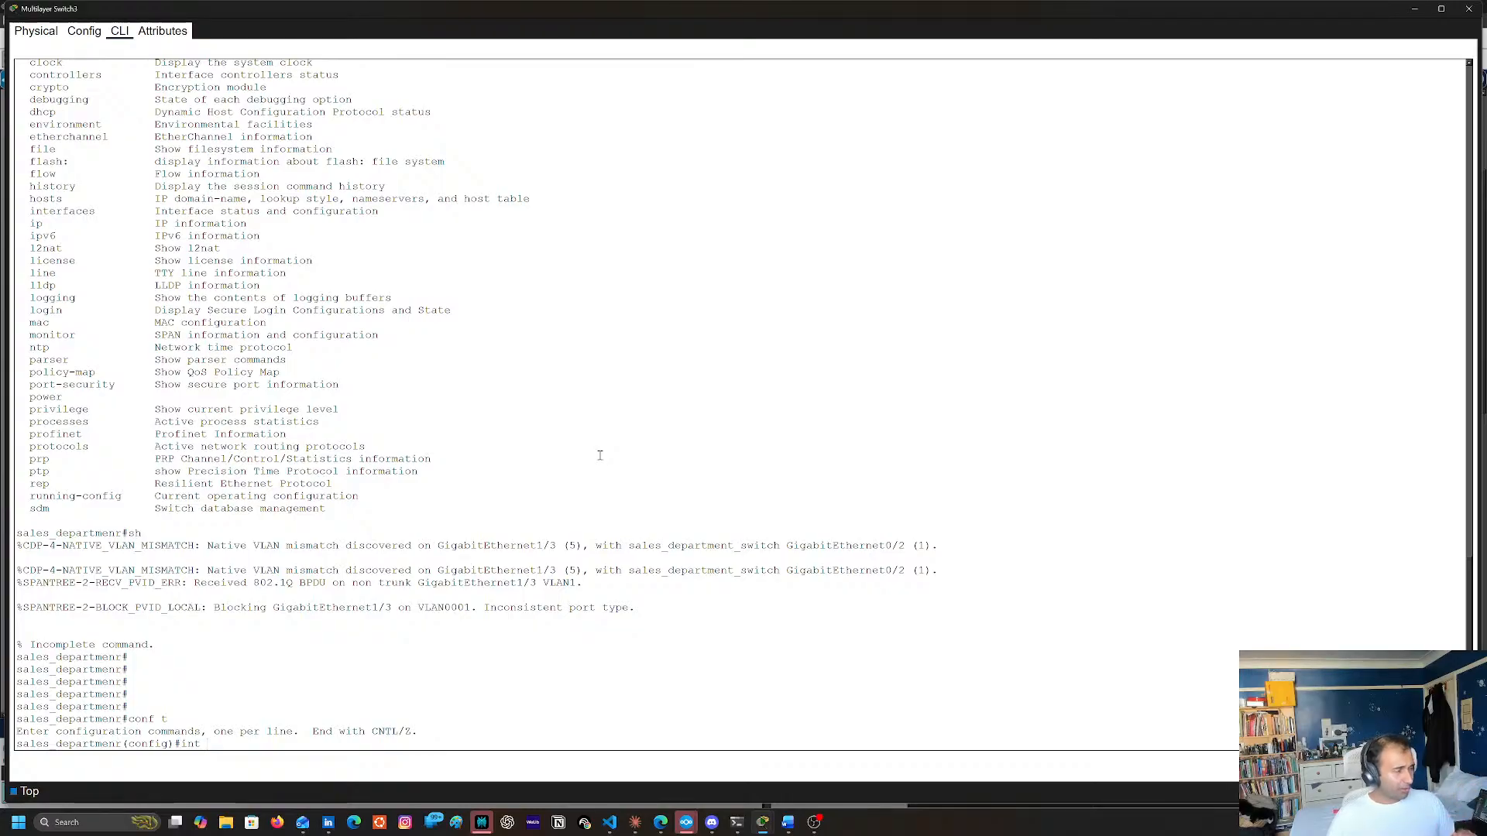
pyautogui.press('BackSpace')
pyautogui.press('BackSpace')
pyautogui.press('BackSpace')
pyautogui.press('BackSpace')
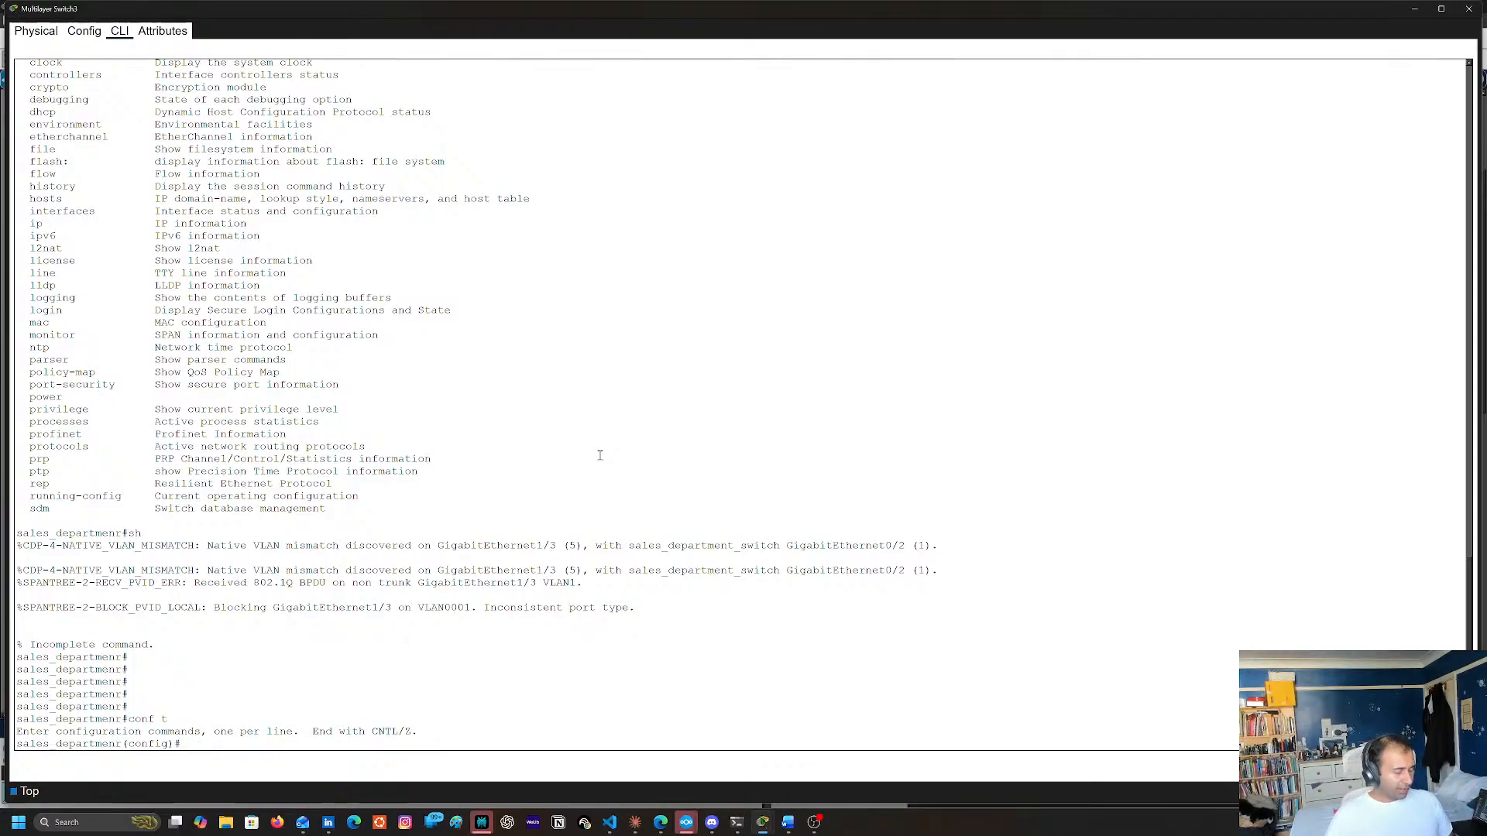
pyautogui.write('exit')
pyautogui.press('Return')
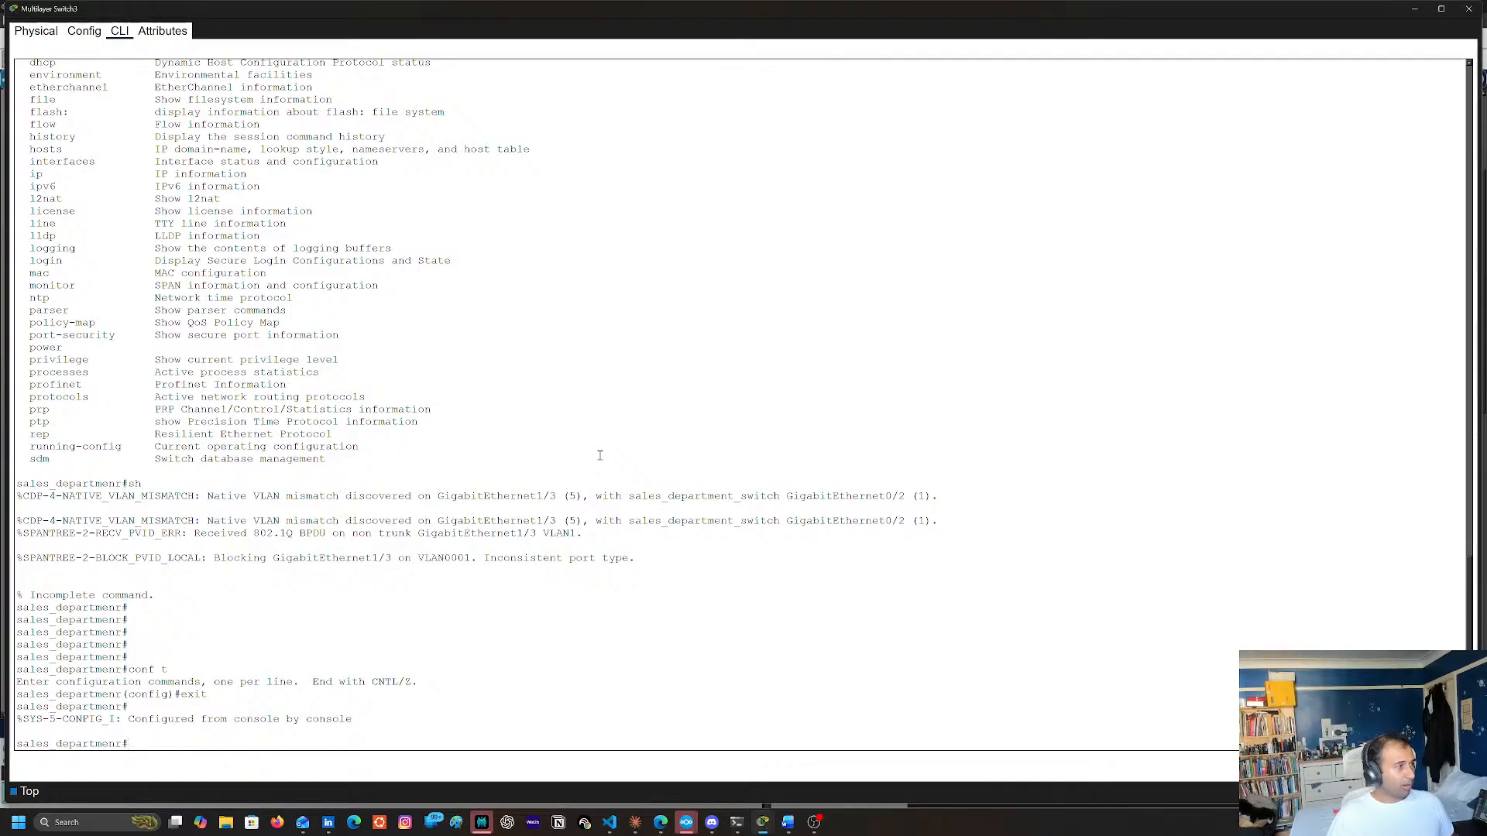
# Display the trunk interface status on Multilayer Switch3 with sh int trunk
pyautogui.write('sh i')
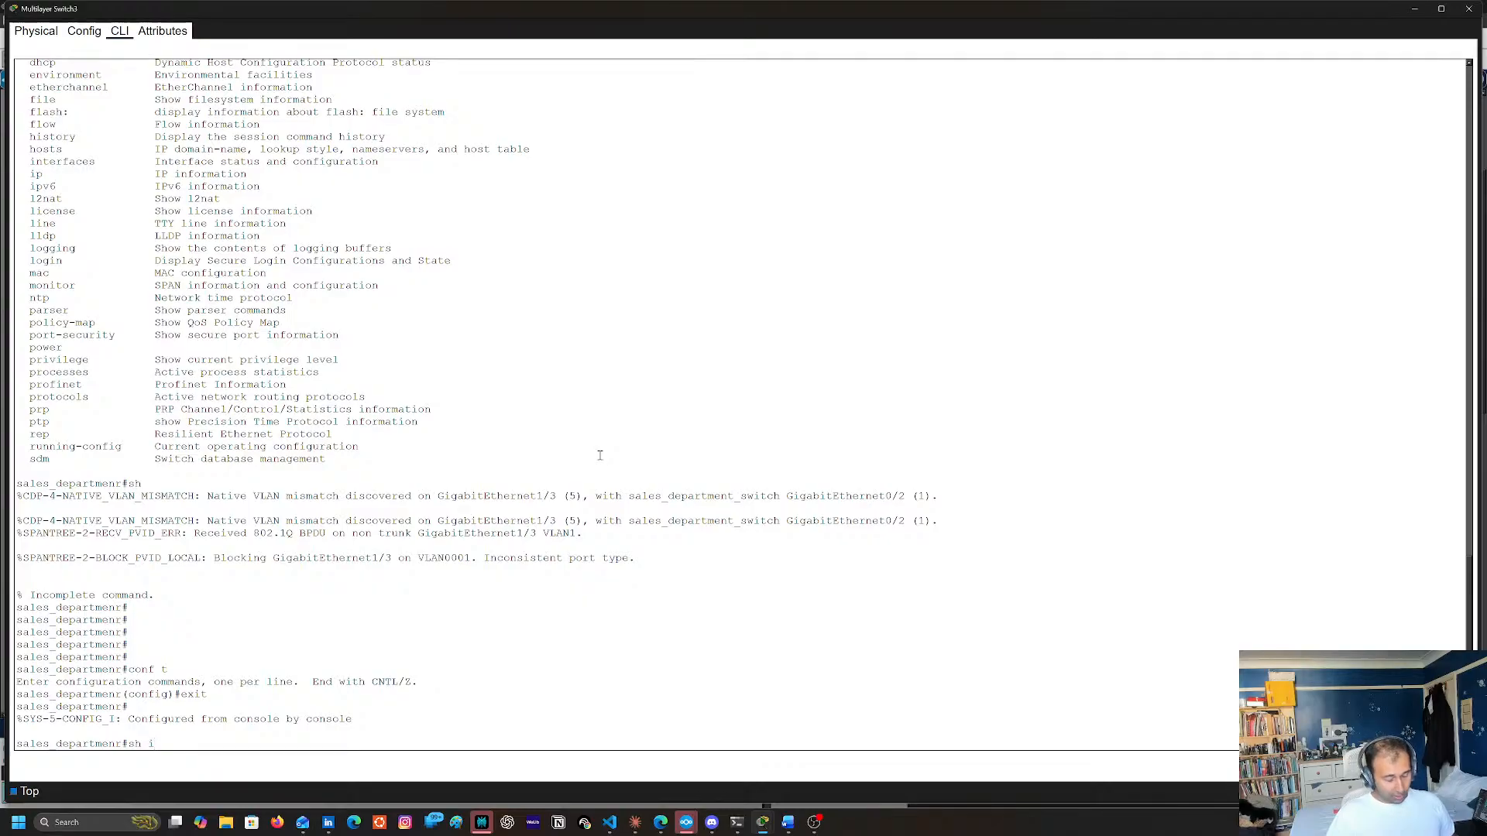
pyautogui.write('nnt btr')
pyautogui.press('Tab')
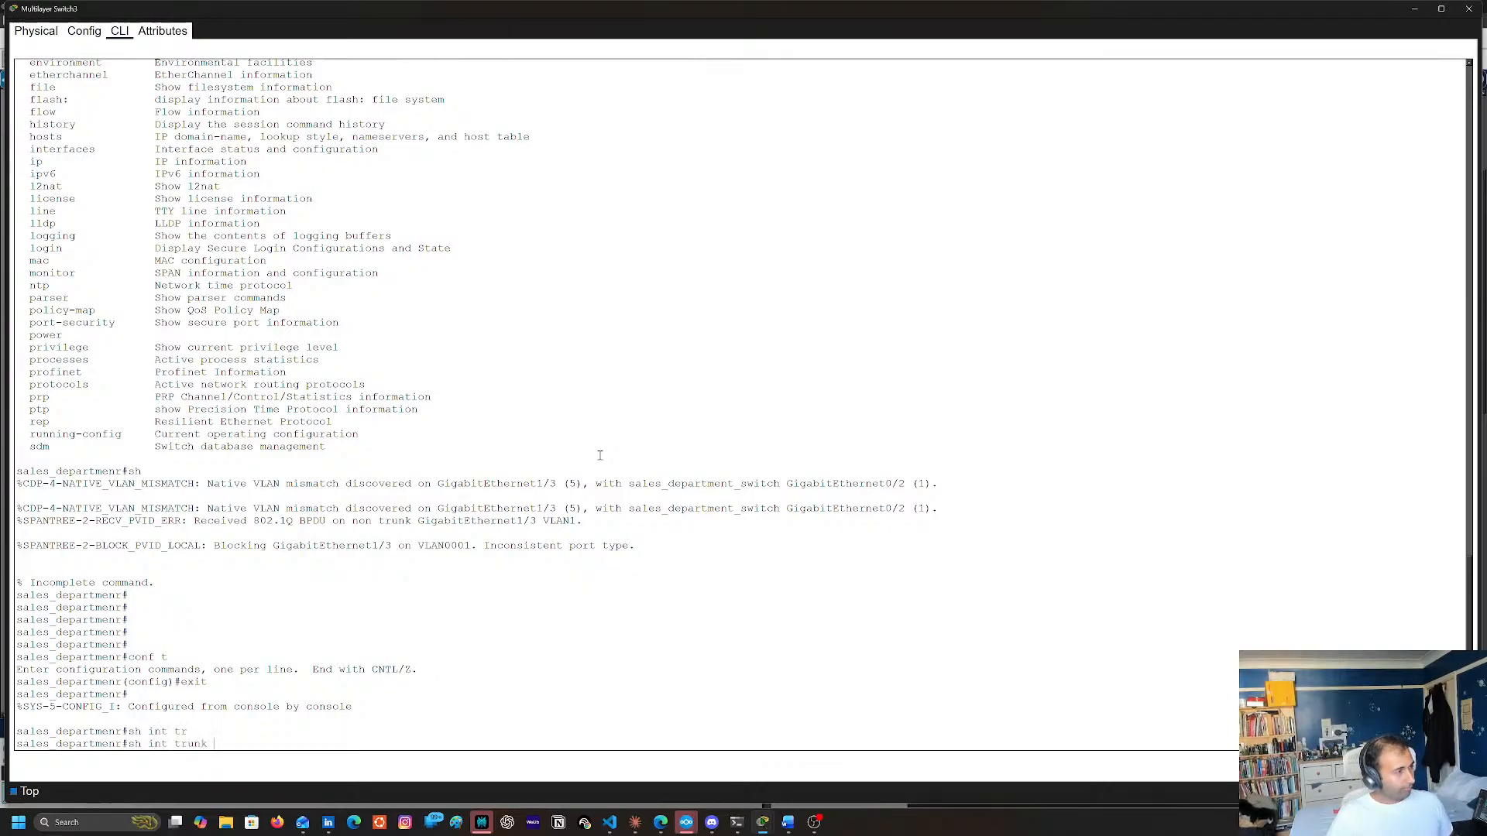
pyautogui.press('Return')
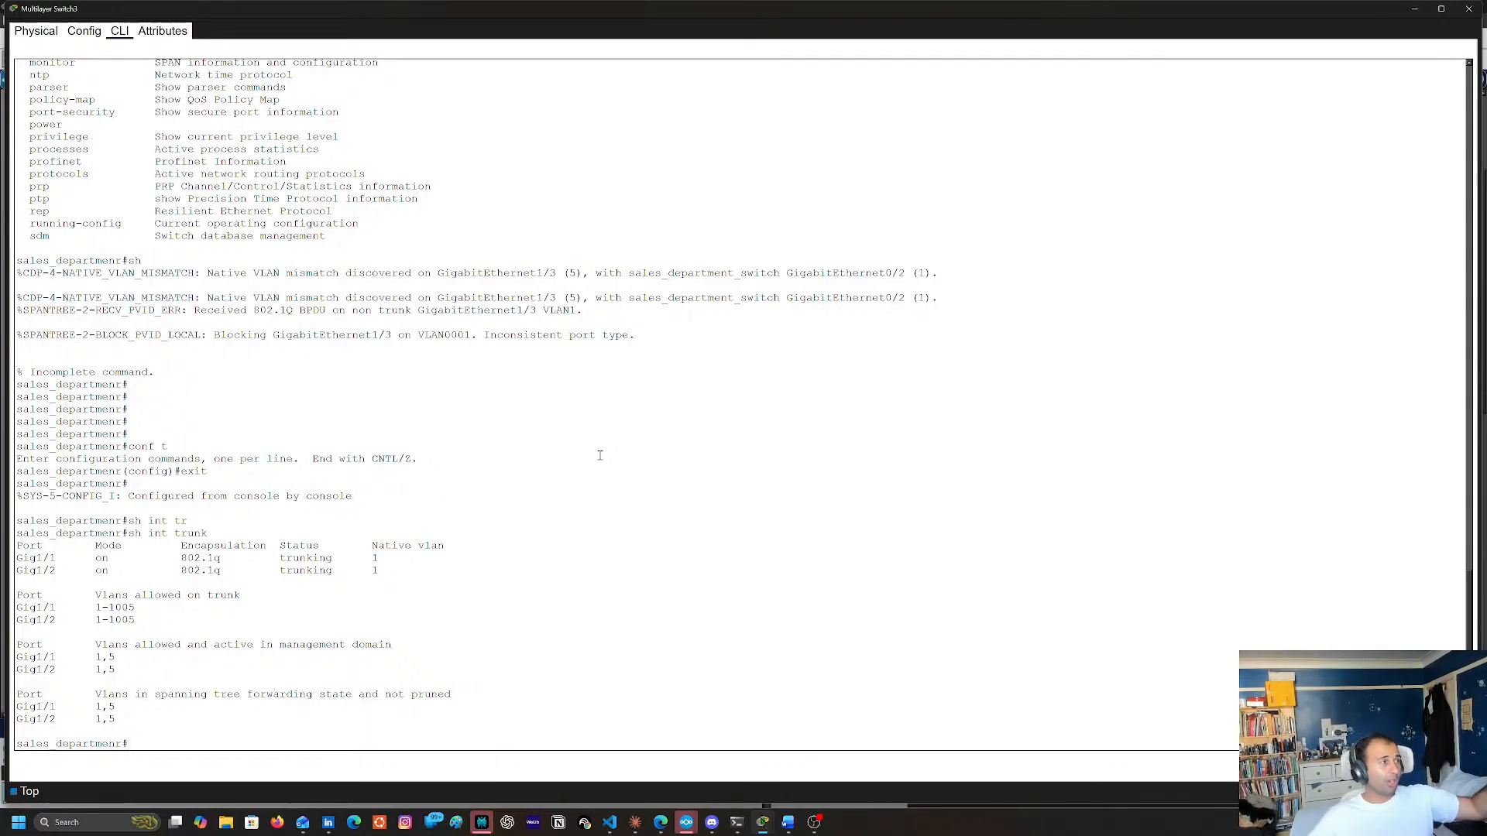
# Return to the topology and check which ports link Multilayer Switch3 to Switch3
pyautogui.click(1442, 9)
pyautogui.click(1343, 128)
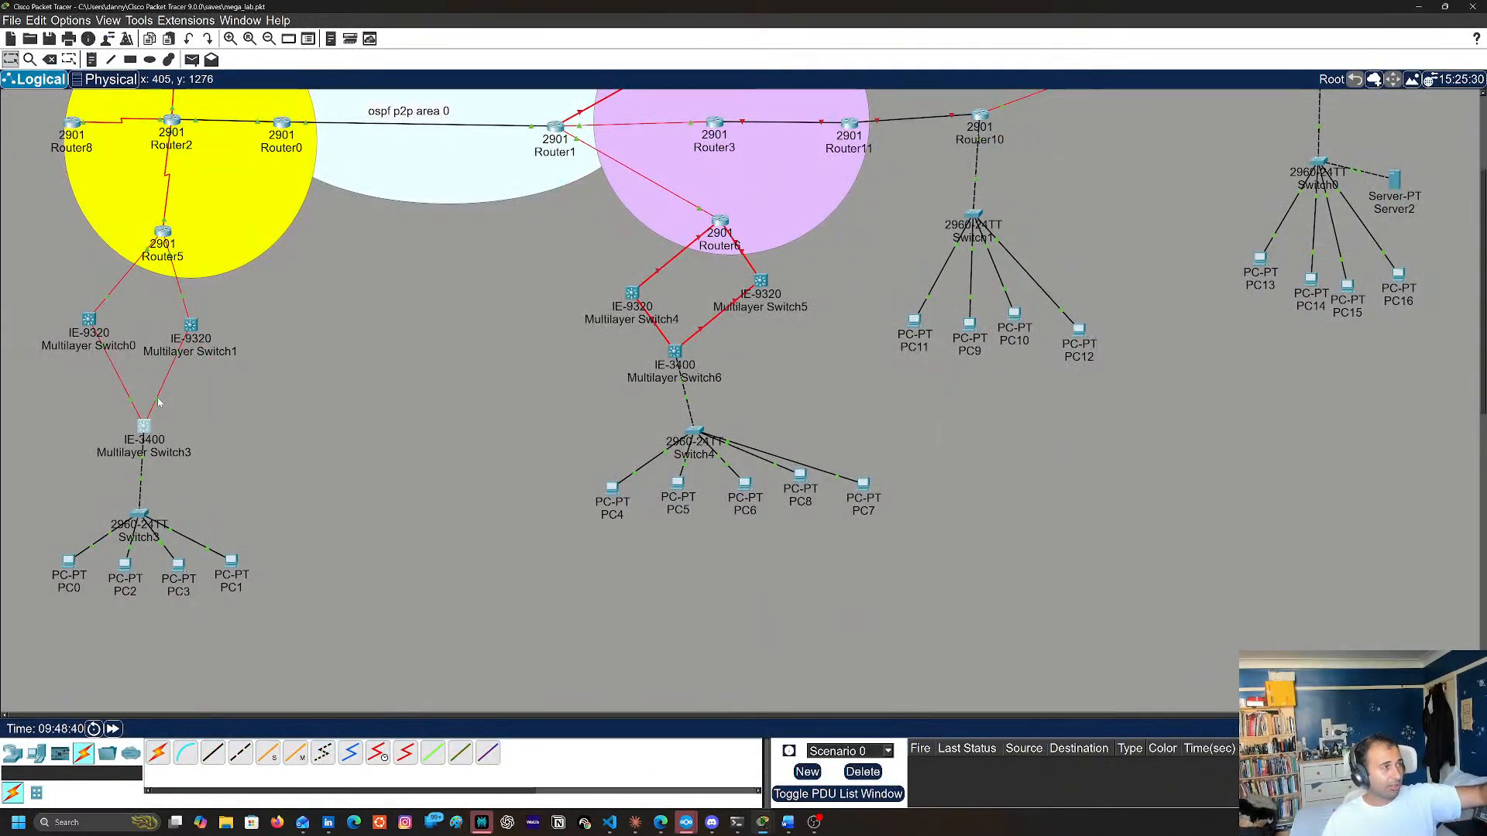
pyautogui.moveTo(129, 404)
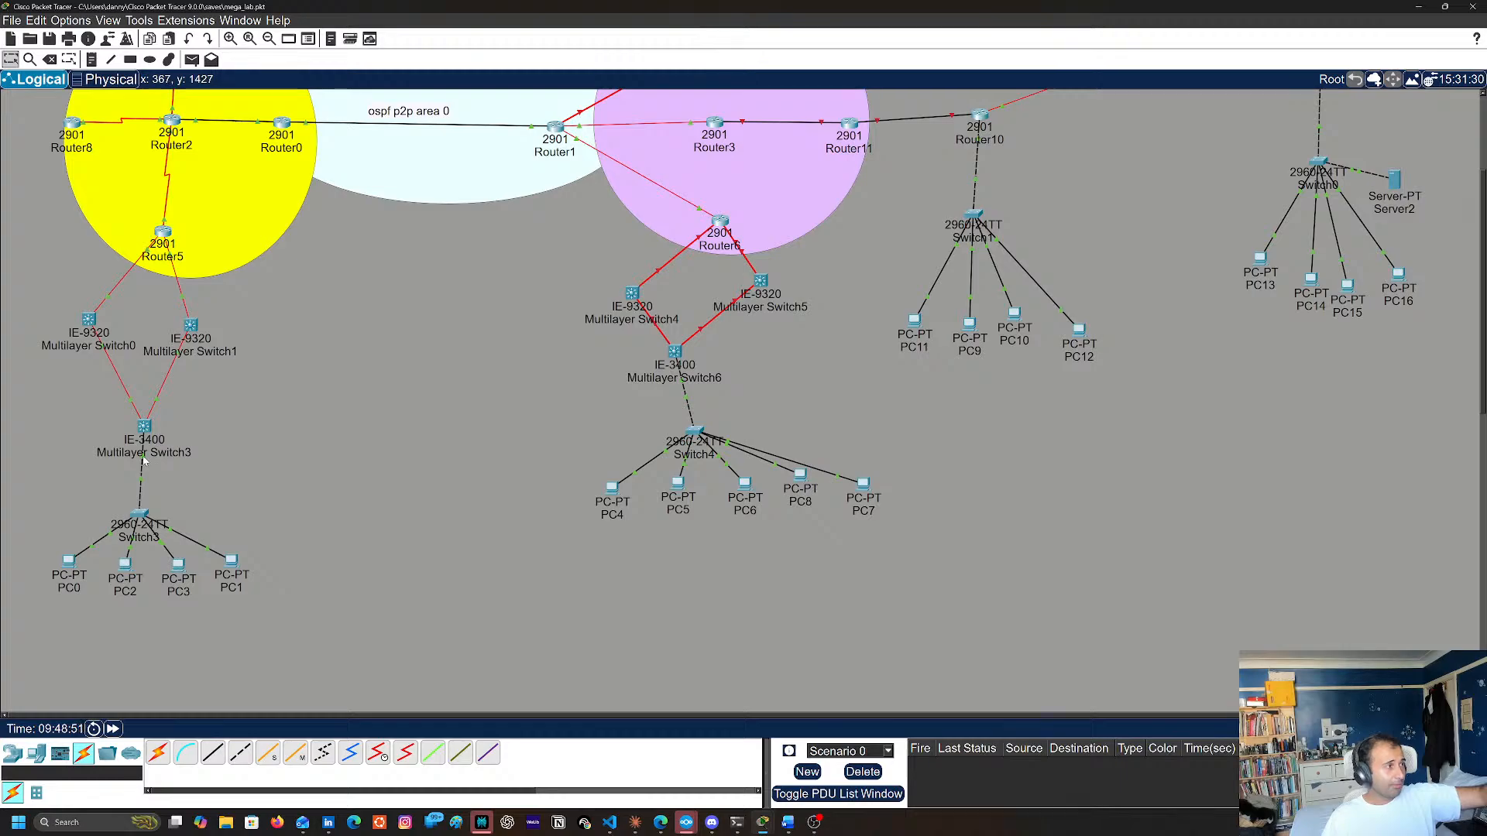
pyautogui.moveTo(142, 460)
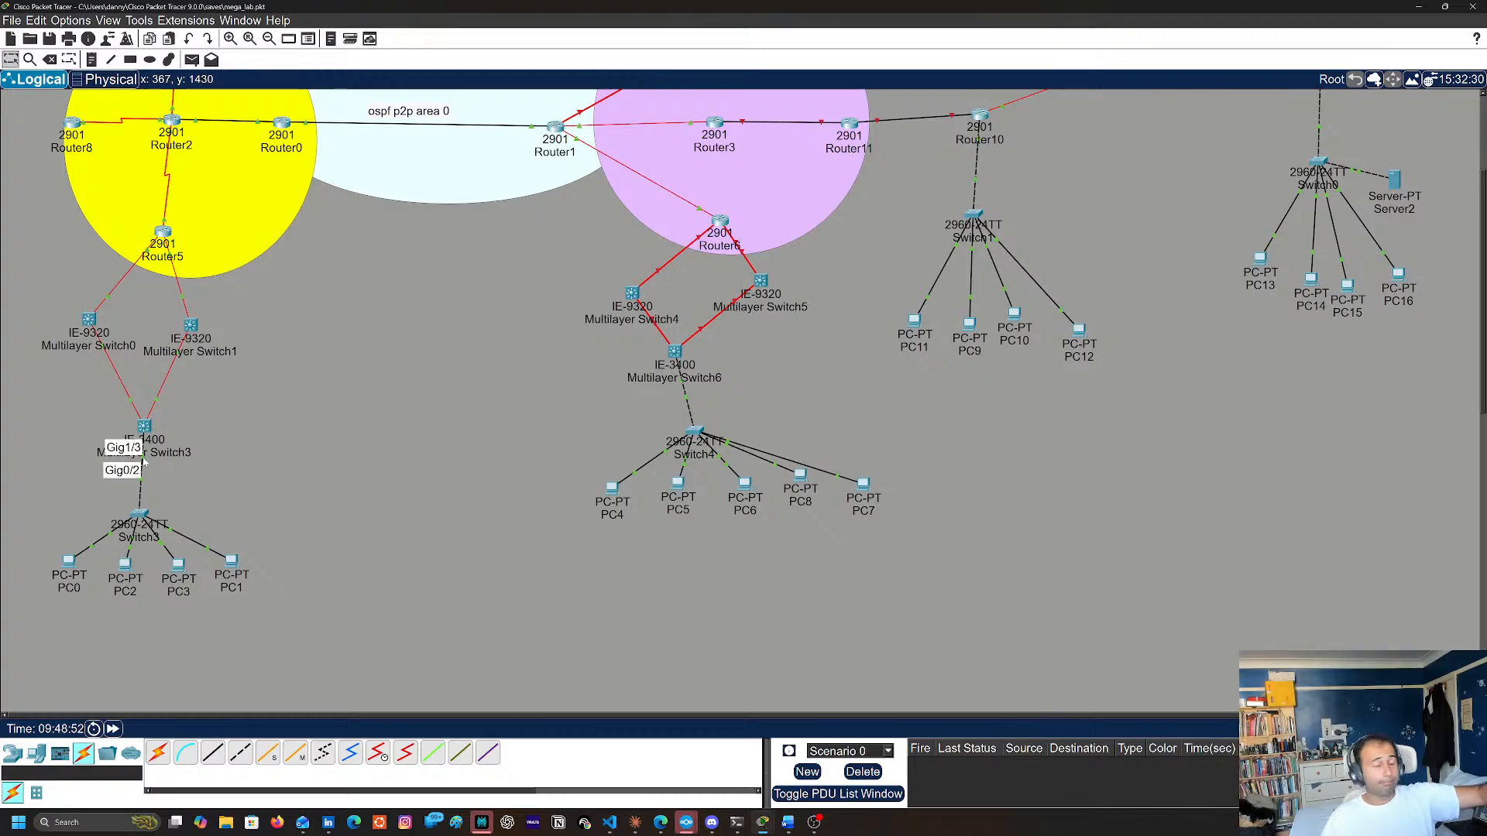
# Reopen the Multilayer Switch3 command line and enter interface configuration for GigabitEthernet1/3 with conf t and int g1/3
pyautogui.click(144, 428)
pyautogui.press('Return')
pyautogui.press('Return')
pyautogui.press('Return')
pyautogui.press('Return')
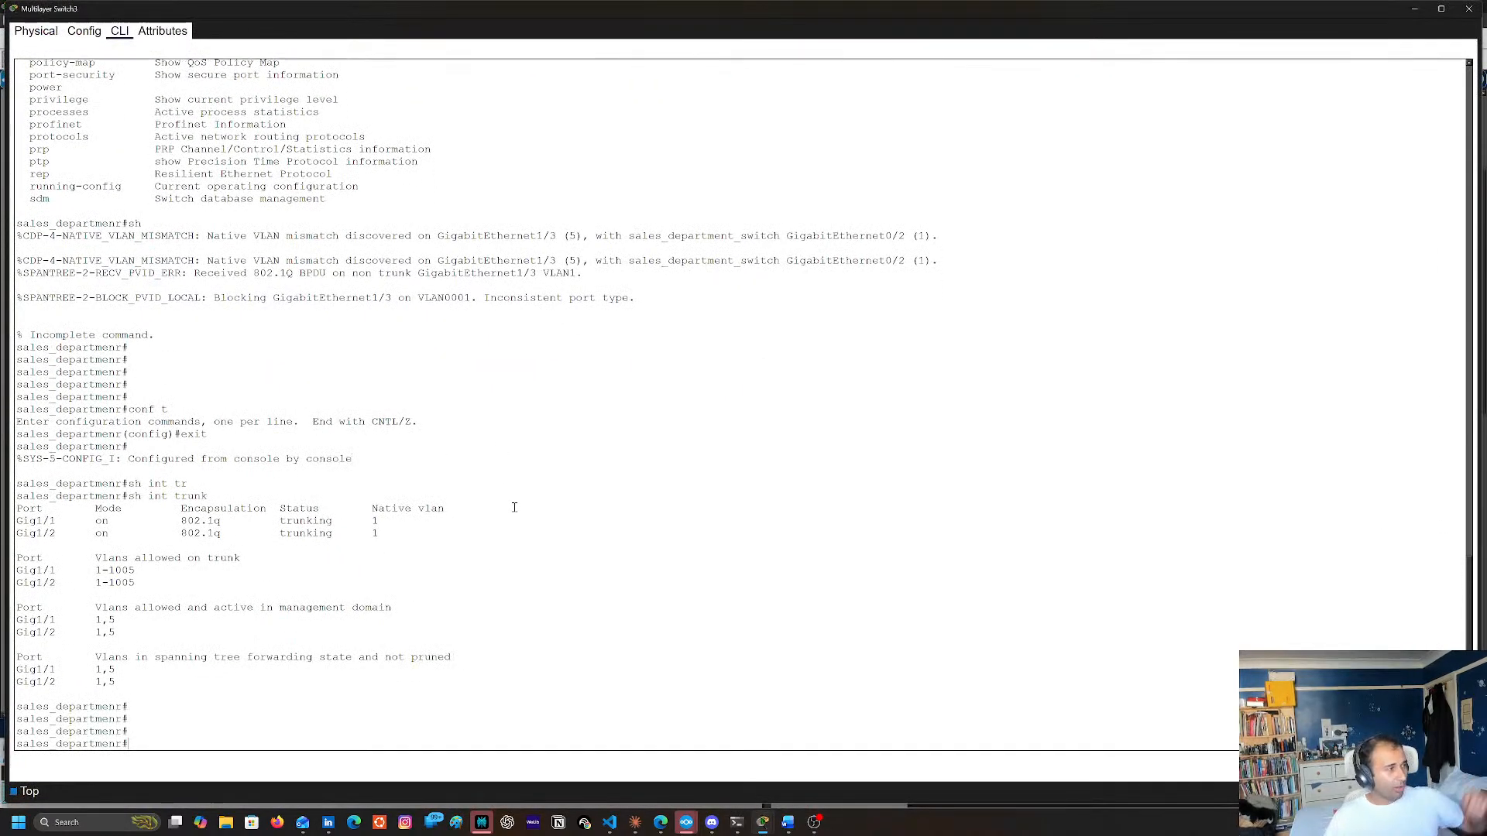
pyautogui.write('conf rt')
pyautogui.press('Return')
pyautogui.write('conf t')
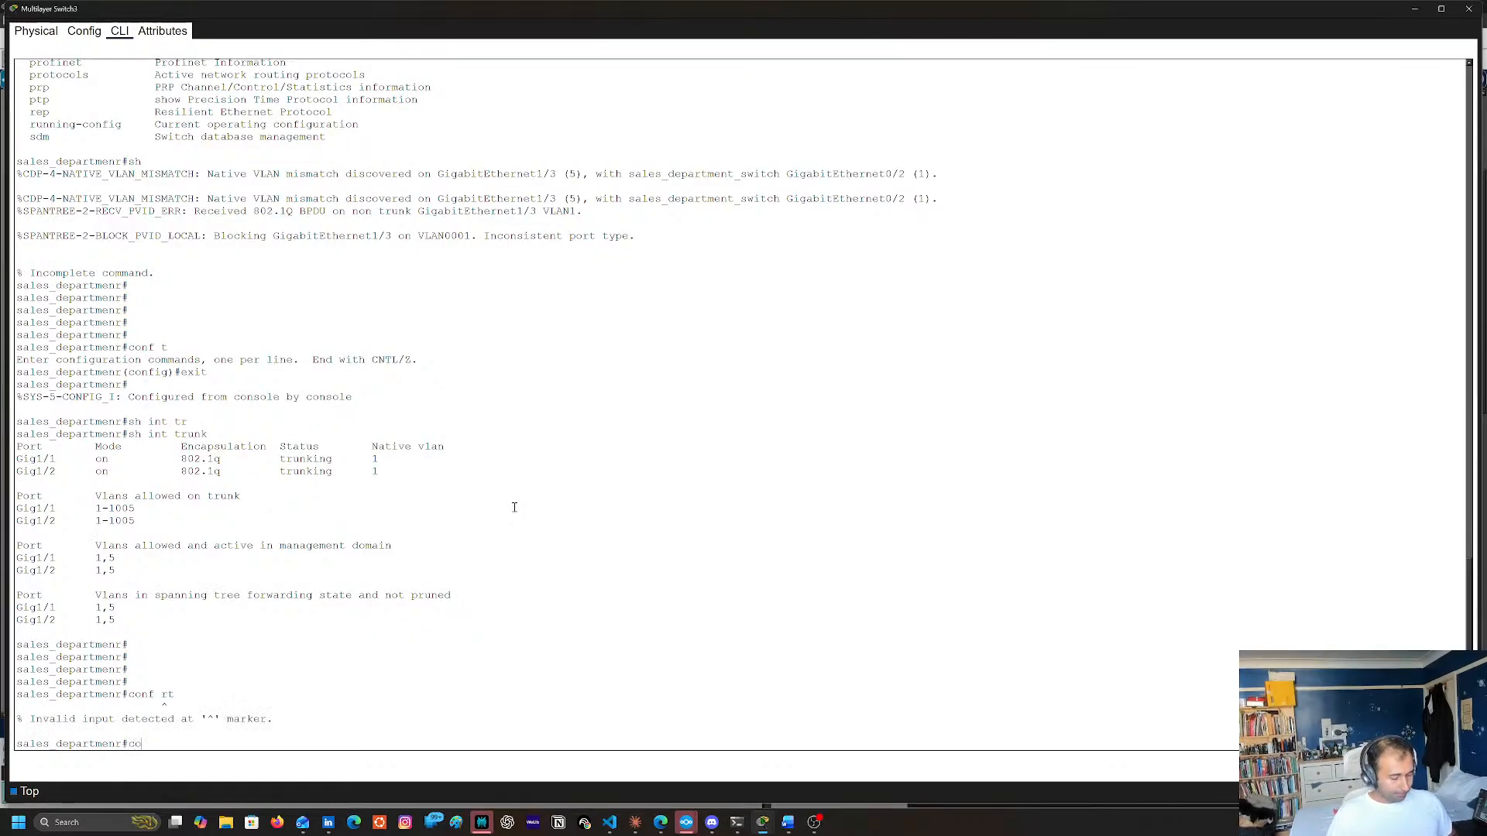
pyautogui.press('Return')
pyautogui.write('int ')
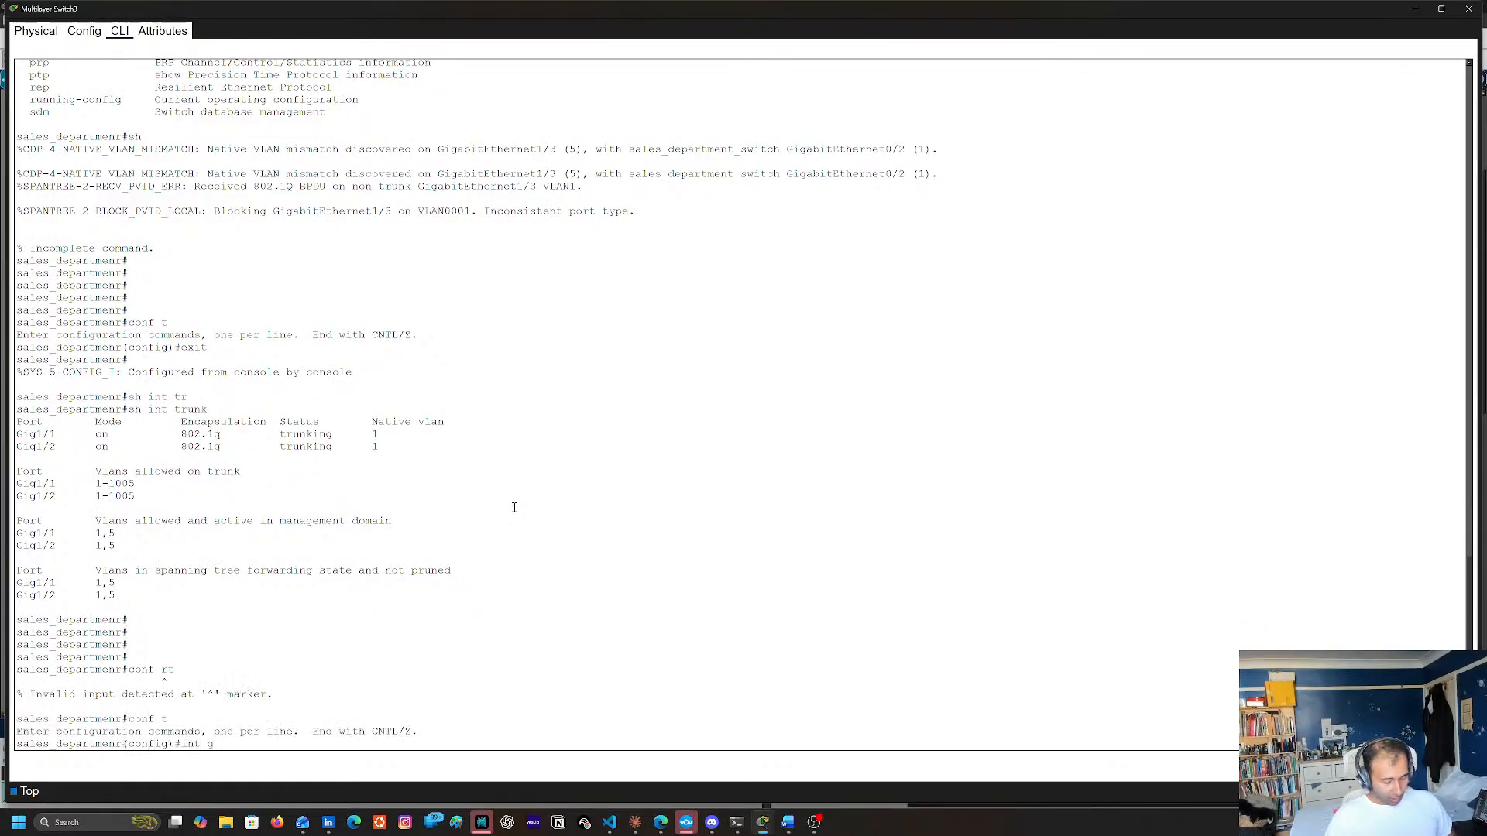
pyautogui.write('g')
pyautogui.write('1/3')
pyautogui.press('Return')
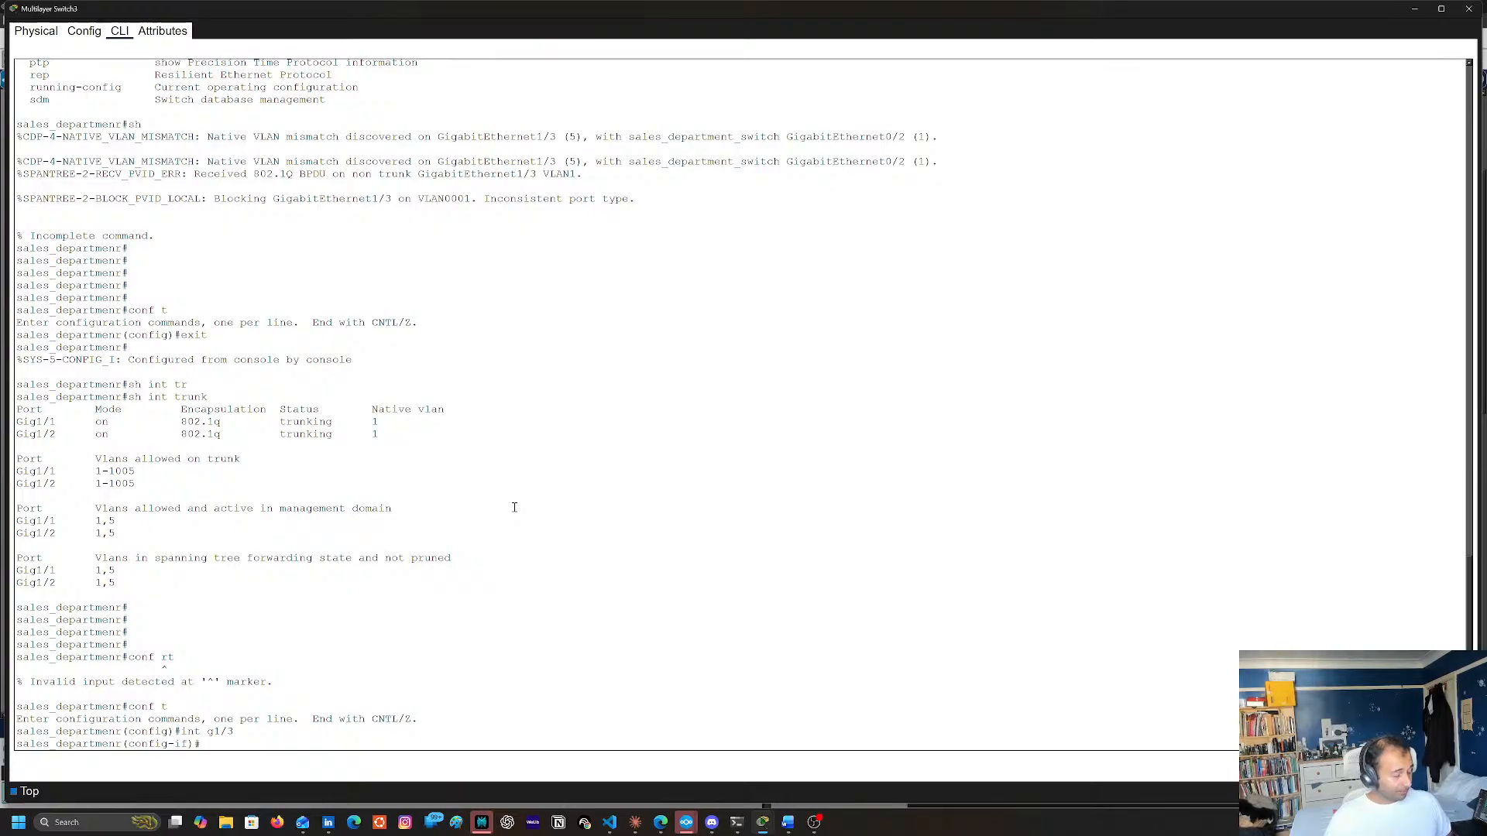
# Set Multilayer Switch3's GigabitEthernet1/3 to trunk mode with swi mo tru and leave configuration mode with end
pyautogui.write('swi mo tru')
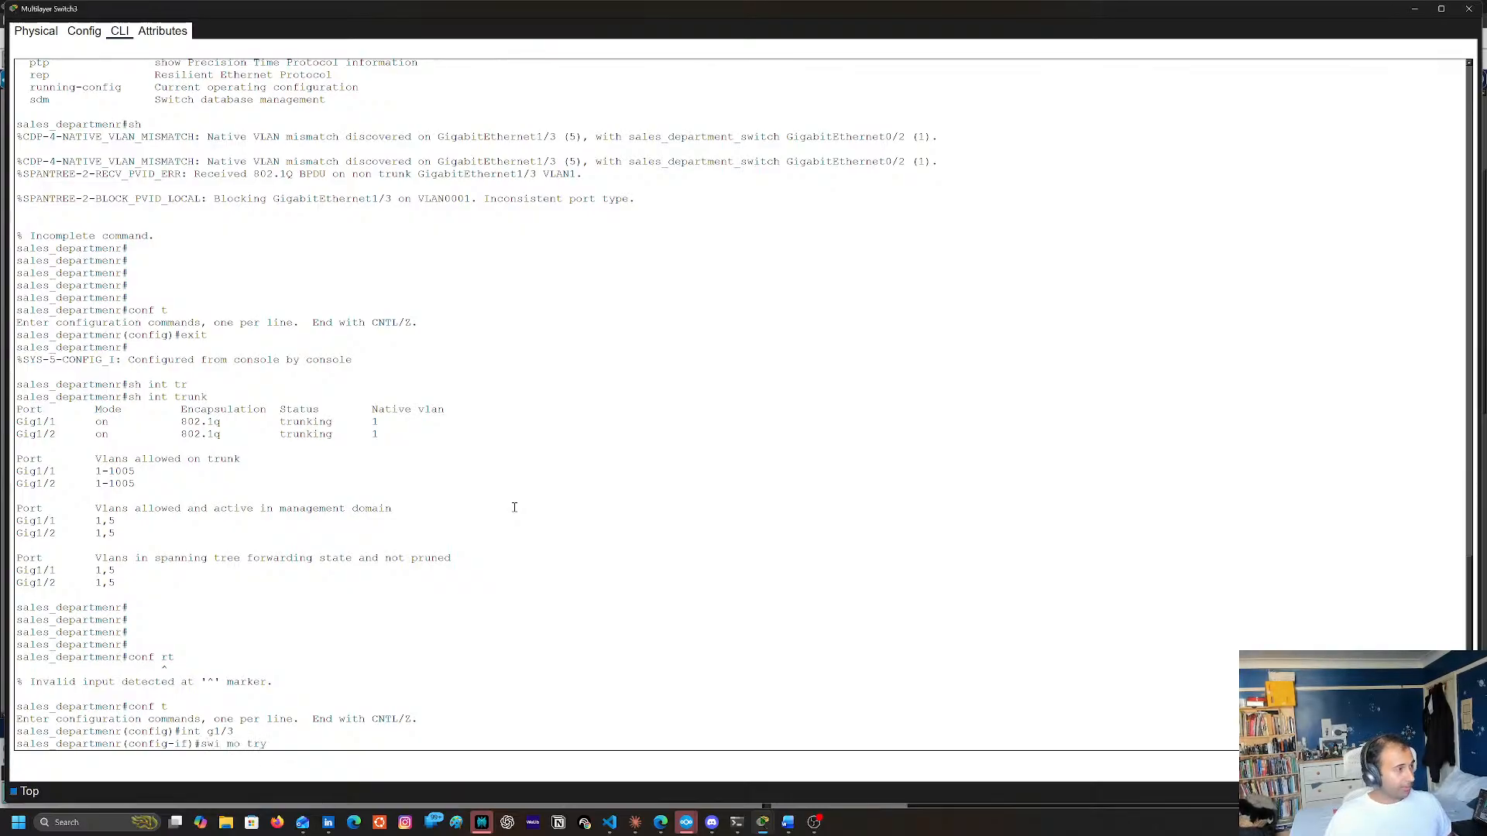
pyautogui.press('Return')
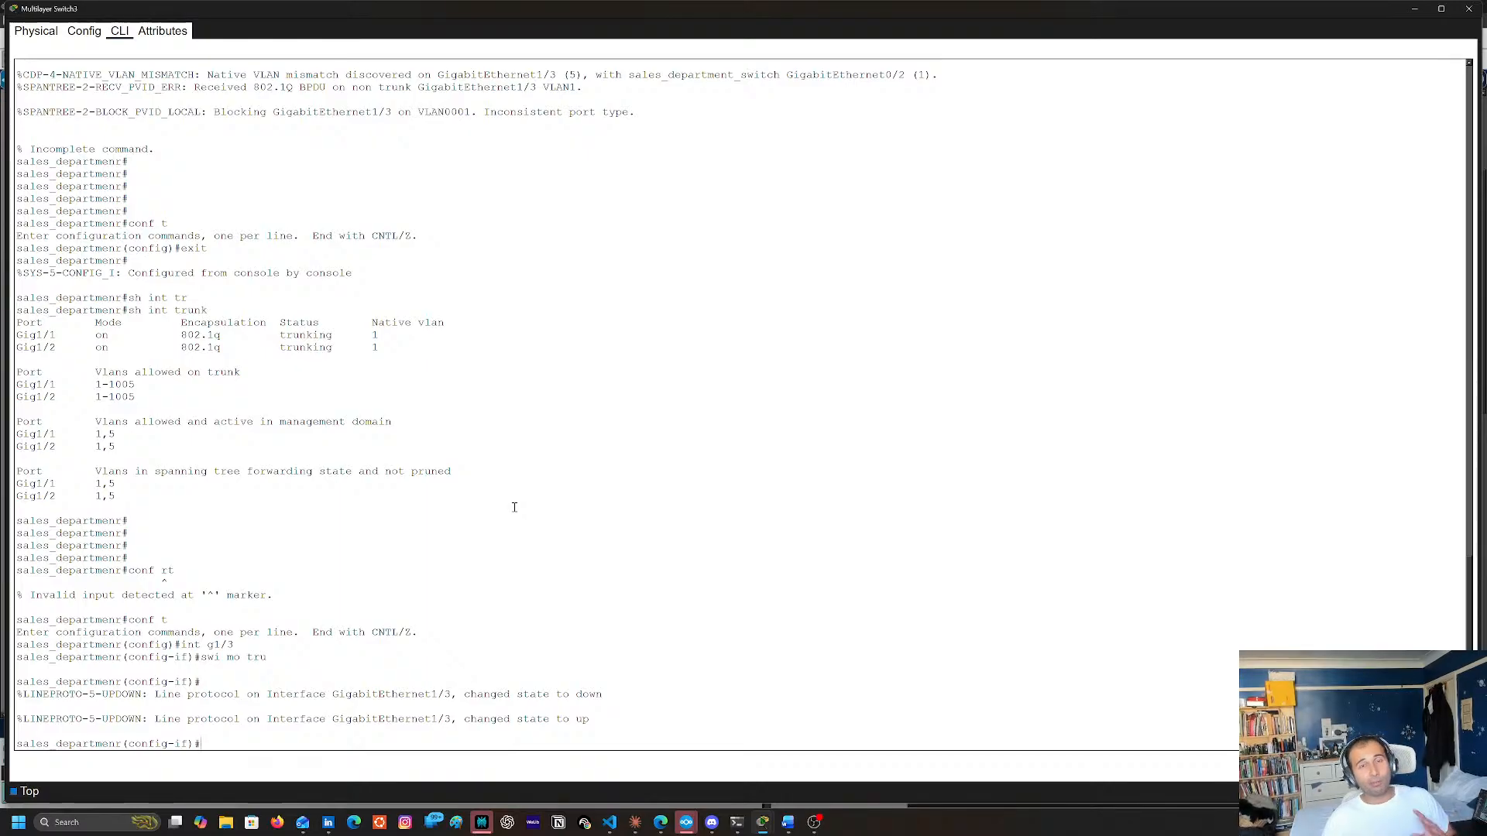
pyautogui.press('Return')
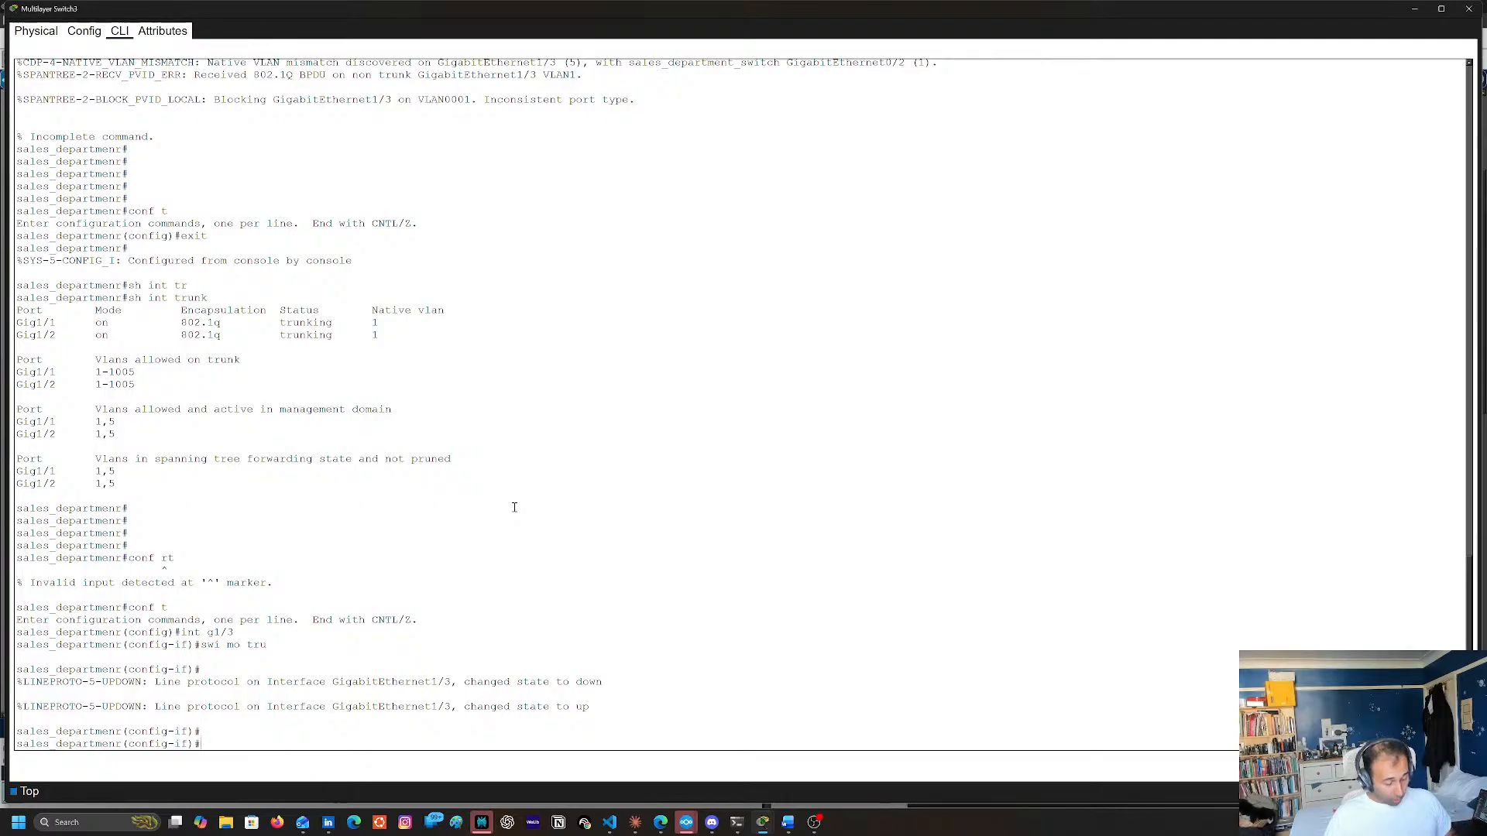
pyautogui.write('end')
pyautogui.press('Return')
# Display the trunk status of Multilayer Switch3's interfaces with sh int tru
pyautogui.write('sh i')
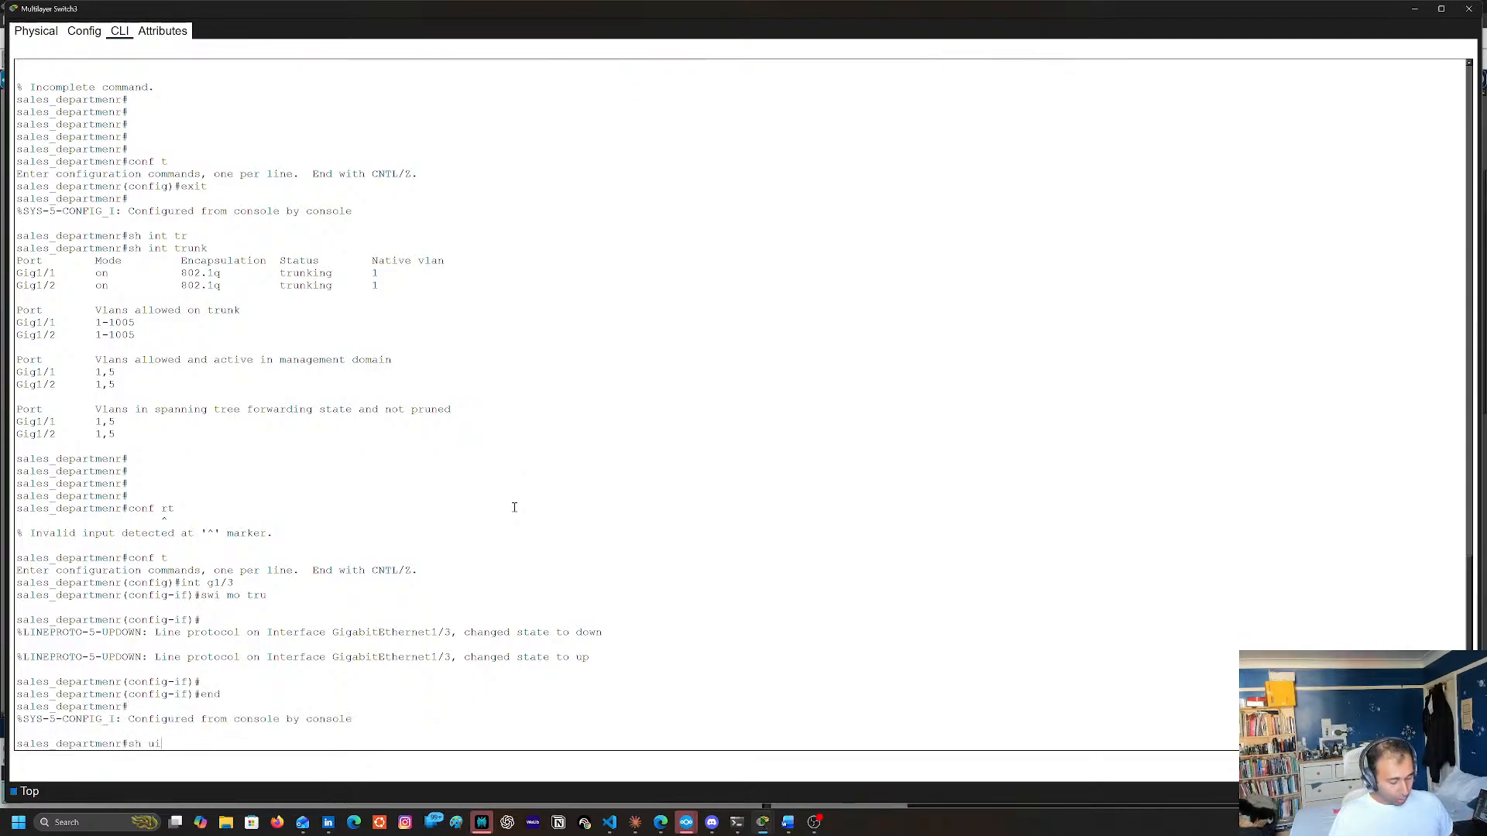
pyautogui.write('nt tru')
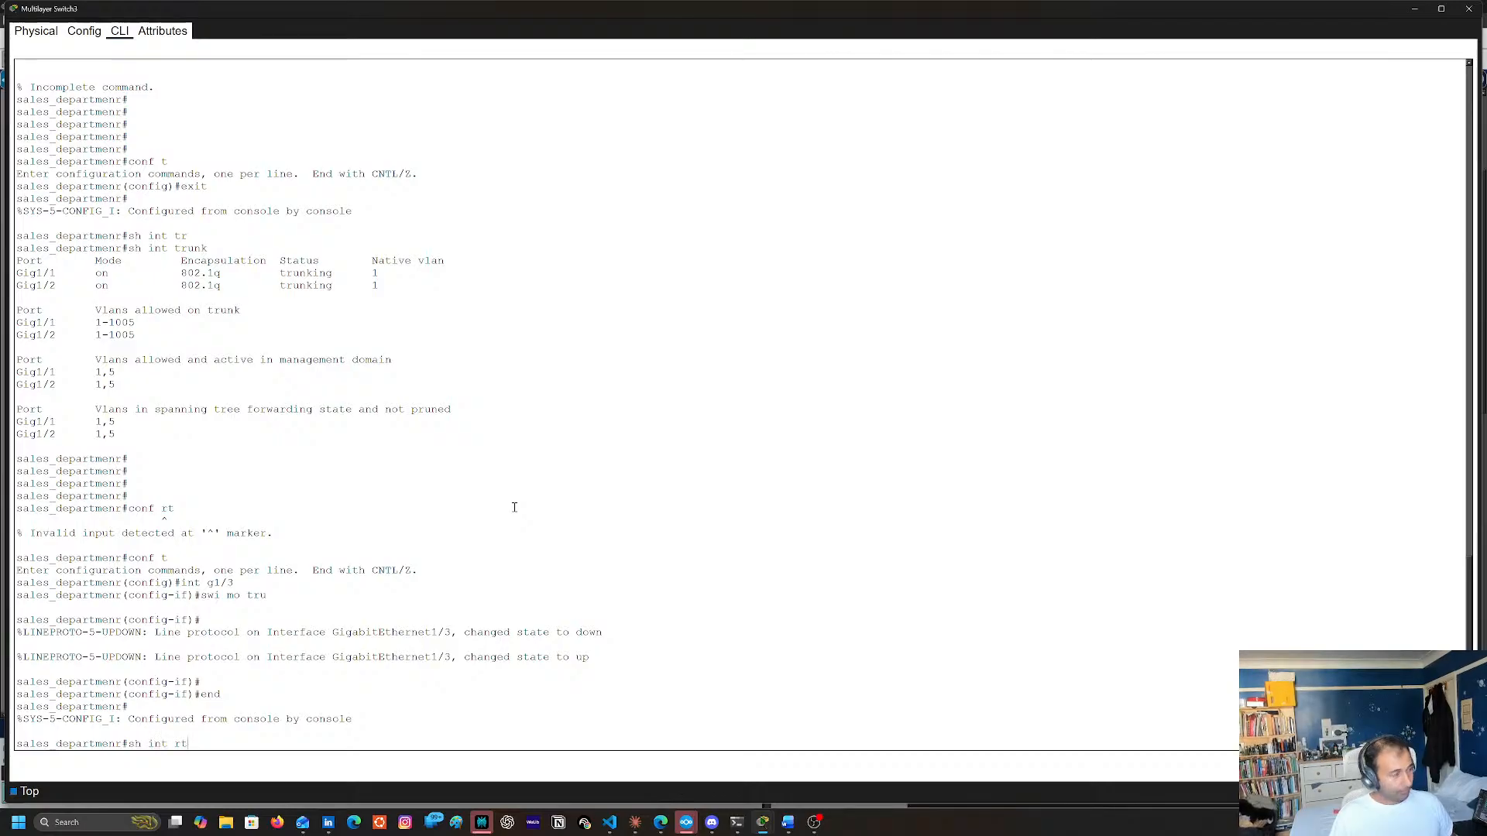
pyautogui.press('Return')
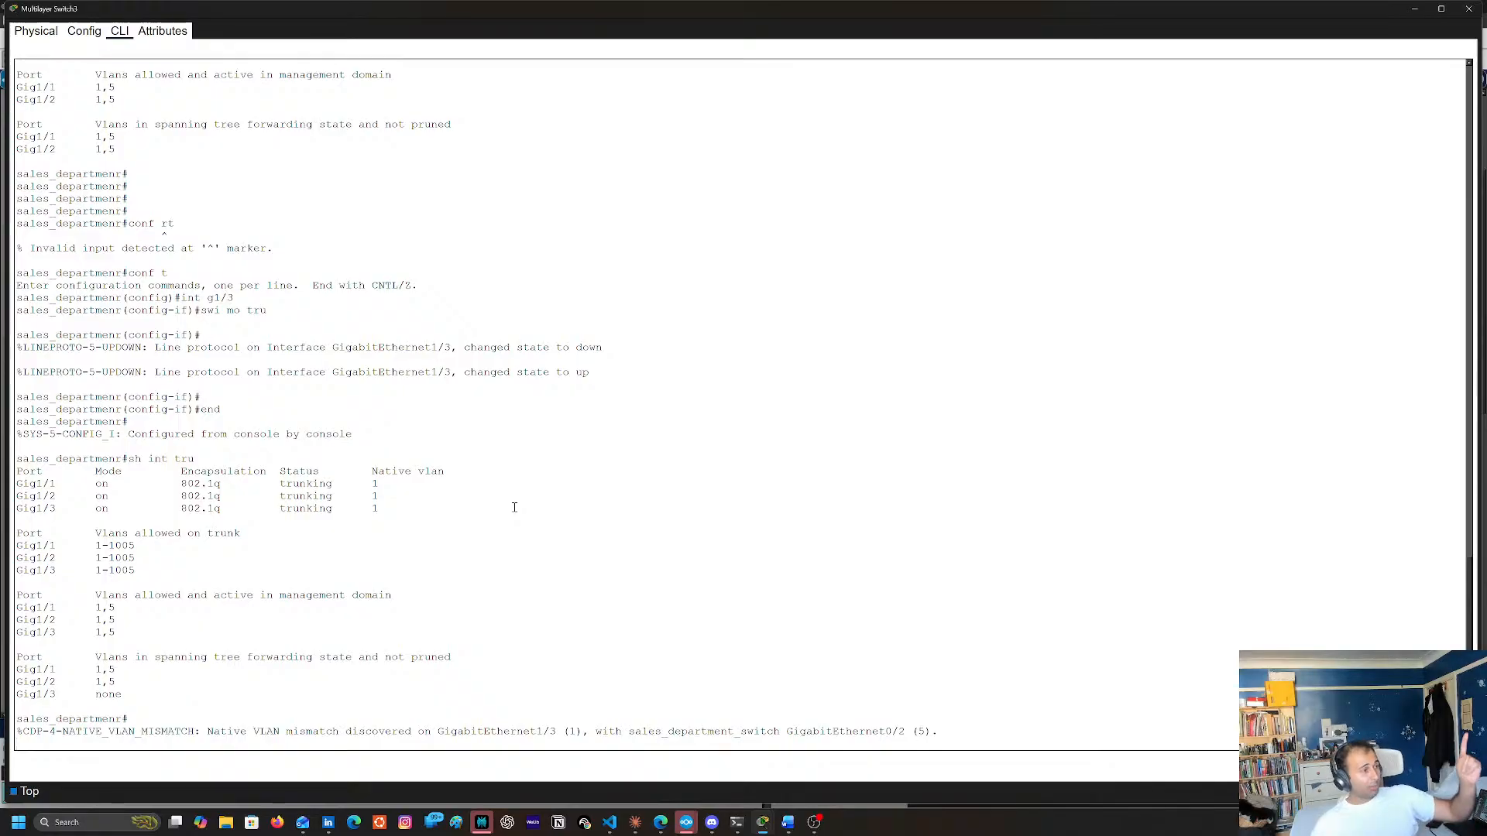
pyautogui.press('Return')
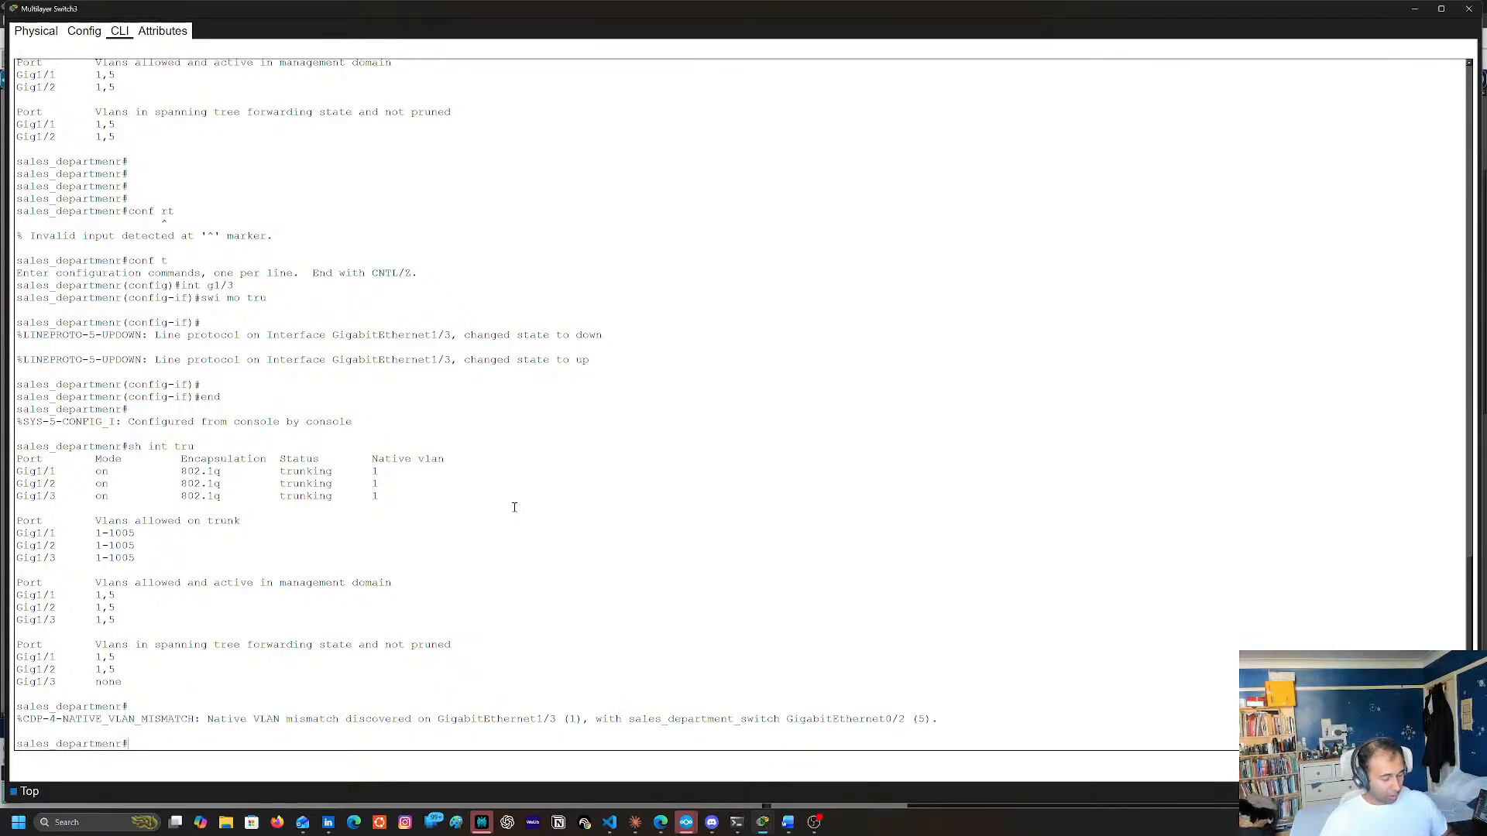
# Enter interface configuration for GigabitEthernet1/3 on Multilayer Switch3 with conf t and int g1/3
pyautogui.write('conf t')
pyautogui.press('Return')
pyautogui.write('int ')
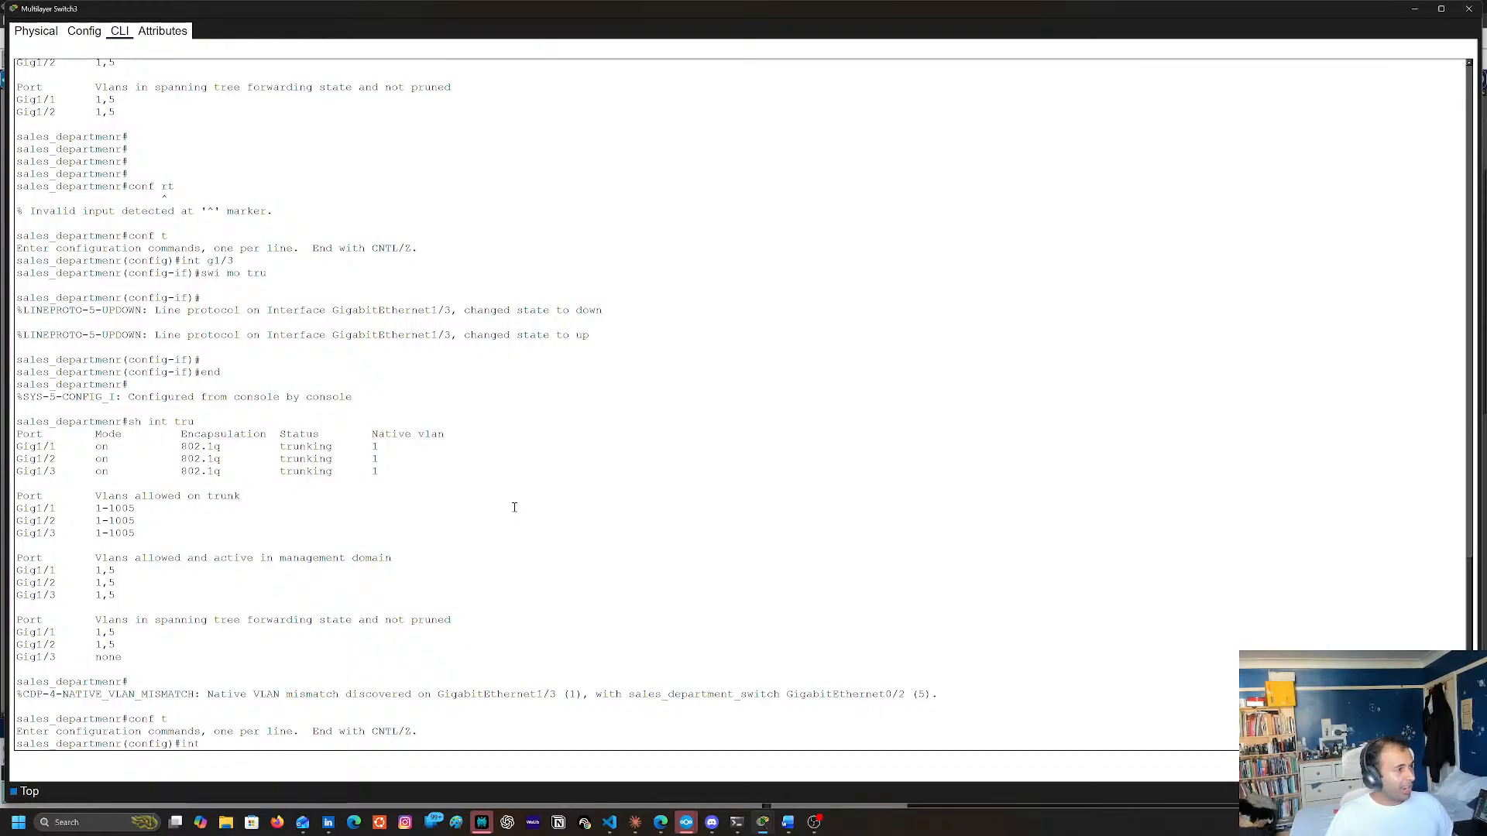
pyautogui.write('g1/')
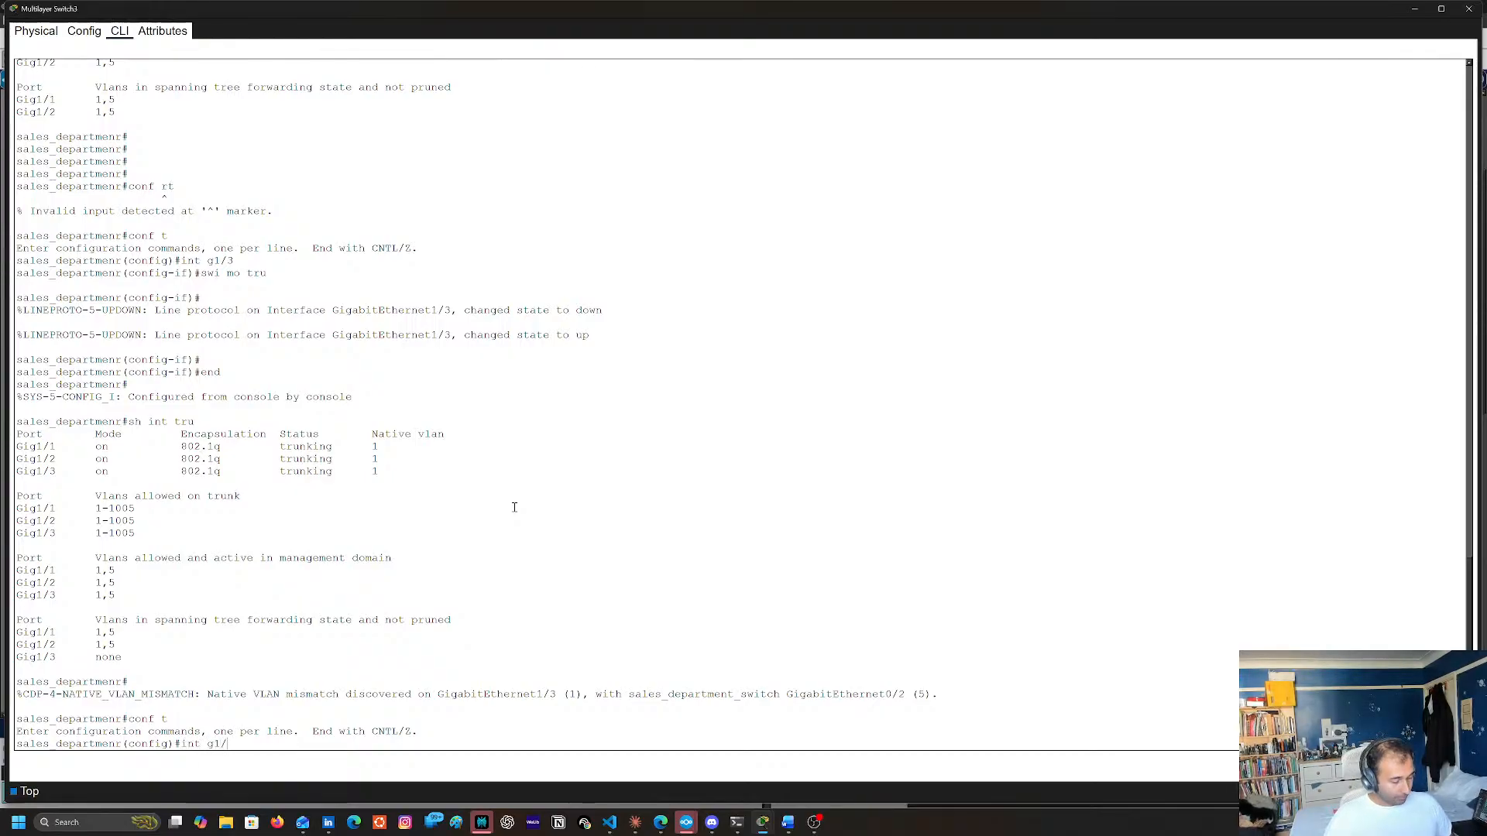
pyautogui.write('3')
pyautogui.press('Return')
# Set GigabitEthernet1/3's native VLAN to 5 with switchport trunk native vlan 5, and leave configuration mode with end
pyautogui.write('sw')
pyautogui.press('Tab')
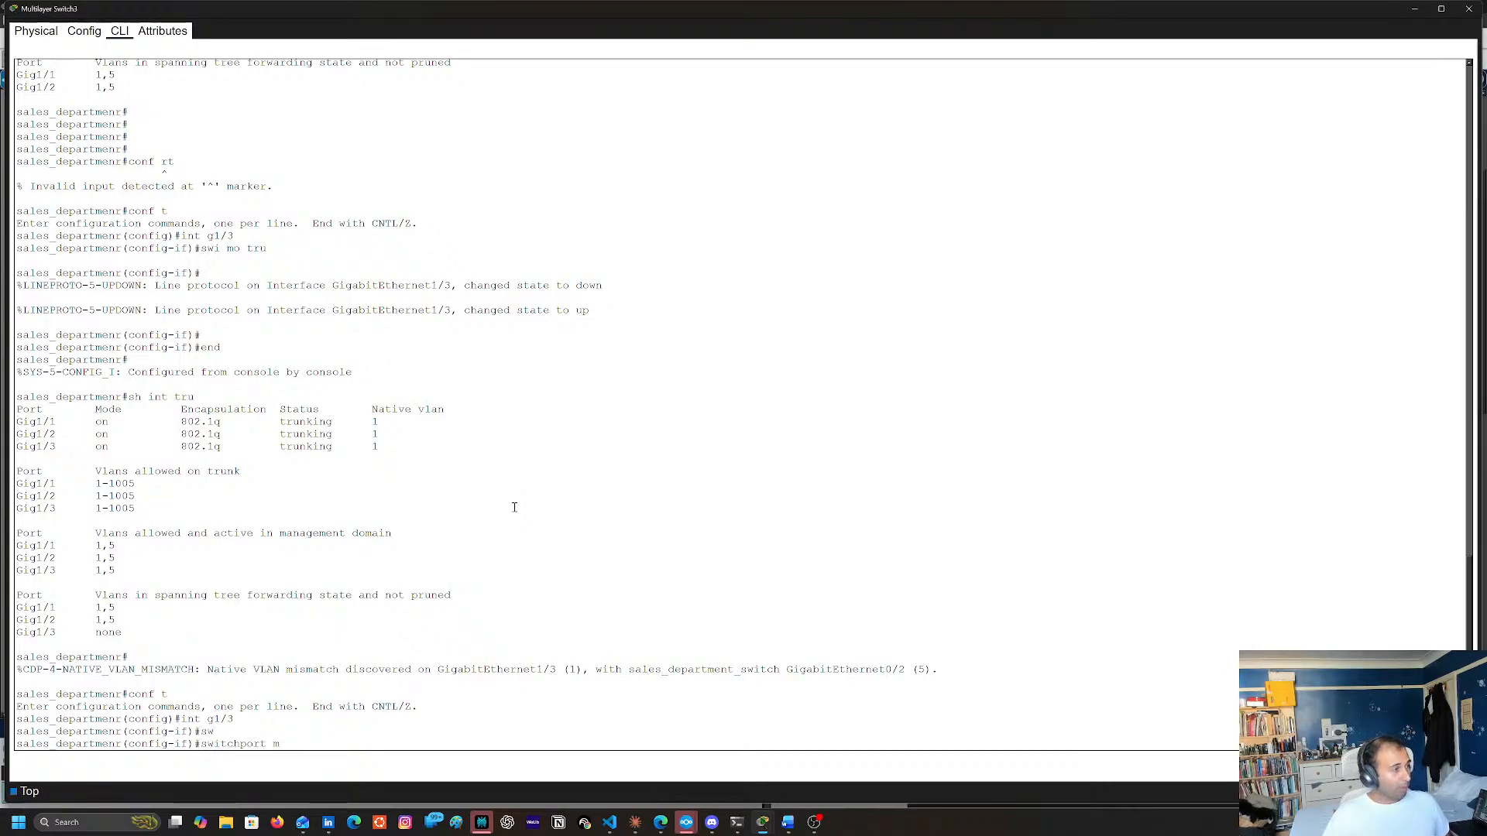
pyautogui.write('te')
pyautogui.press('Tab')
pyautogui.press('BackSpace')
pyautogui.write('r')
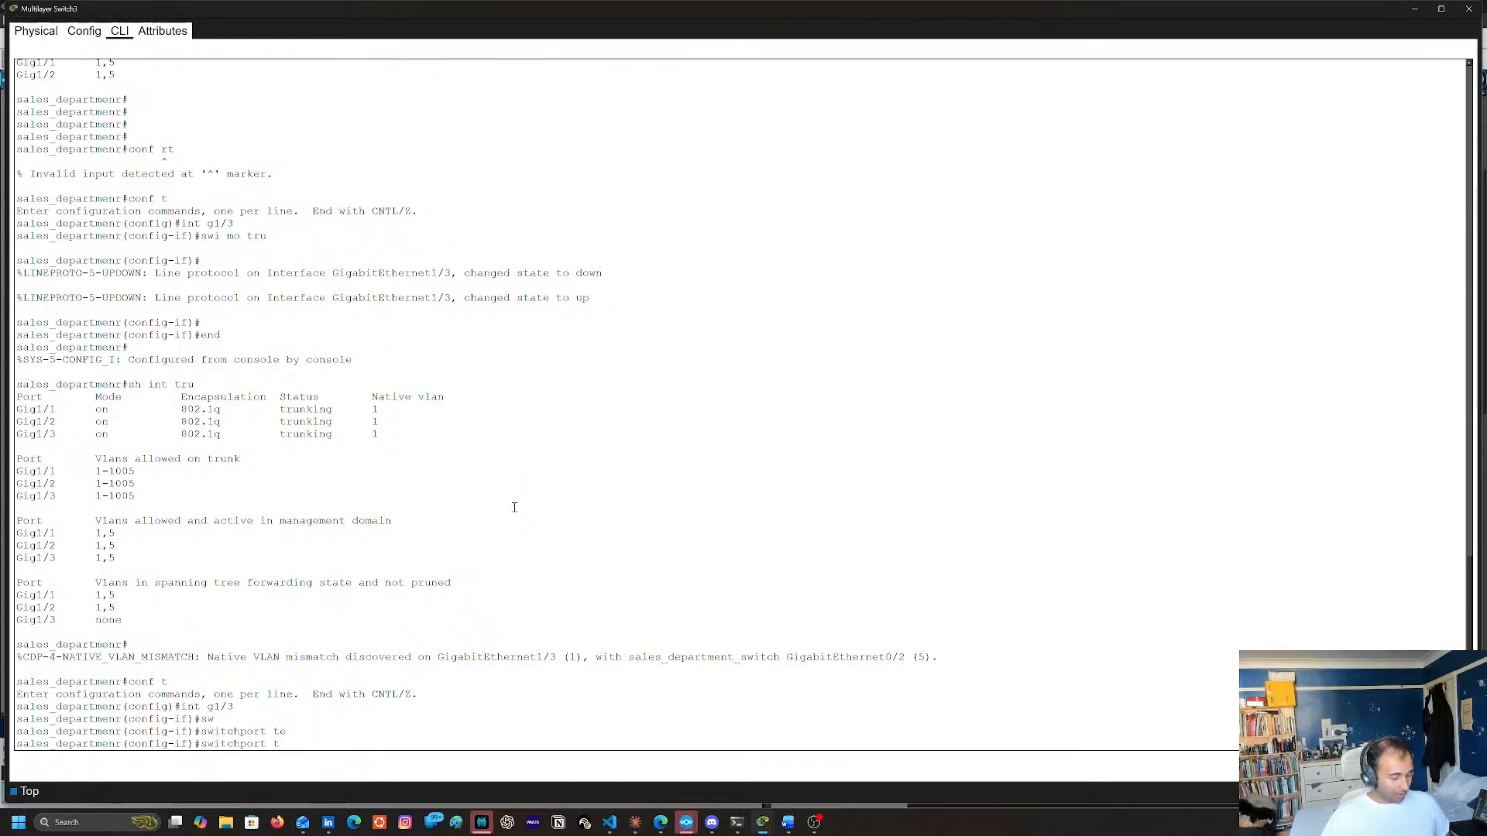
pyautogui.press('Tab')
pyautogui.write('n')
pyautogui.press('Tab')
pyautogui.write('v')
pyautogui.press('Tab')
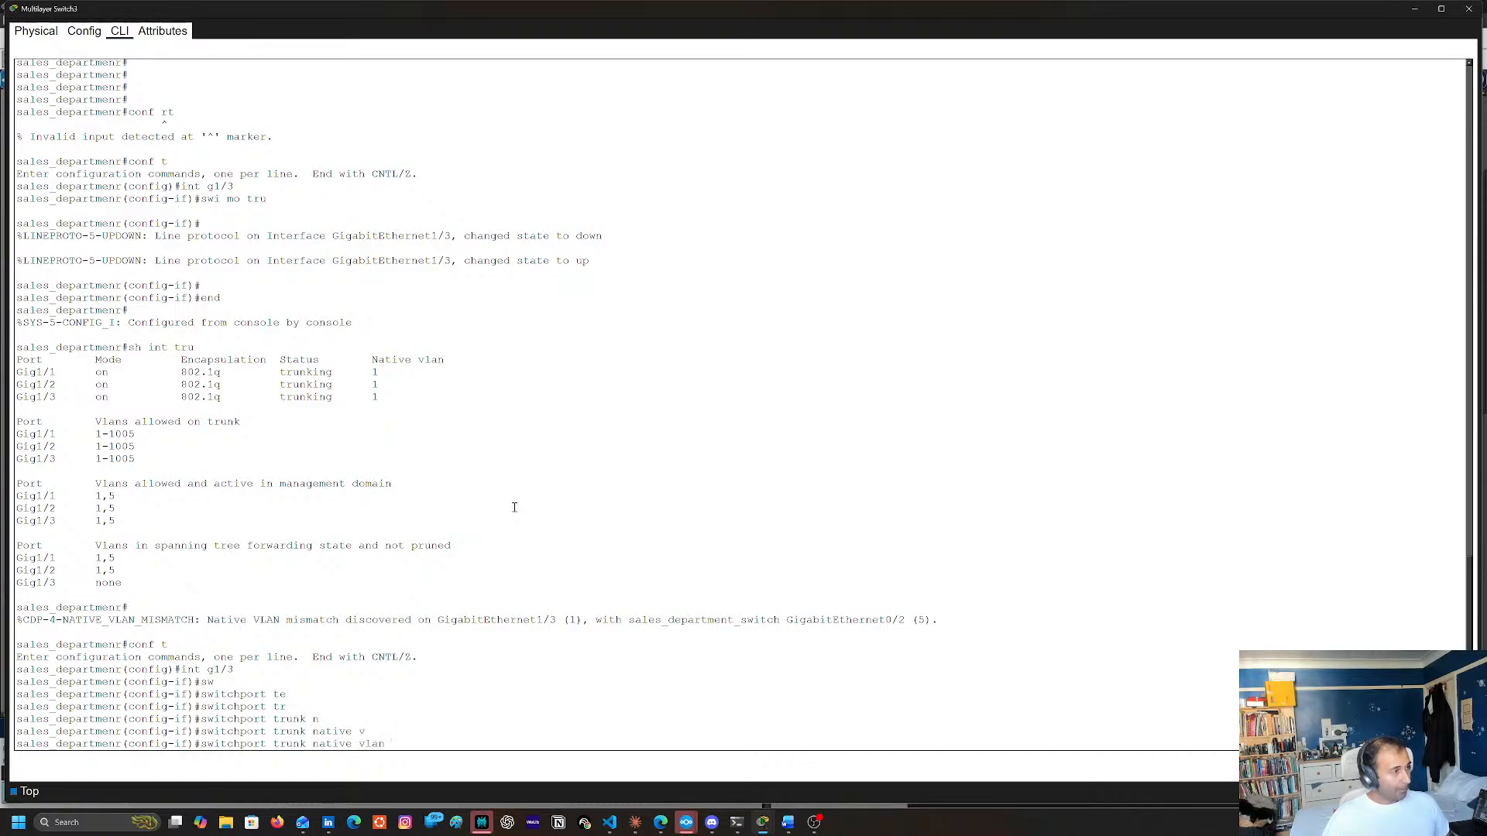
pyautogui.write('5')
pyautogui.press('Return')
pyautogui.write('end')
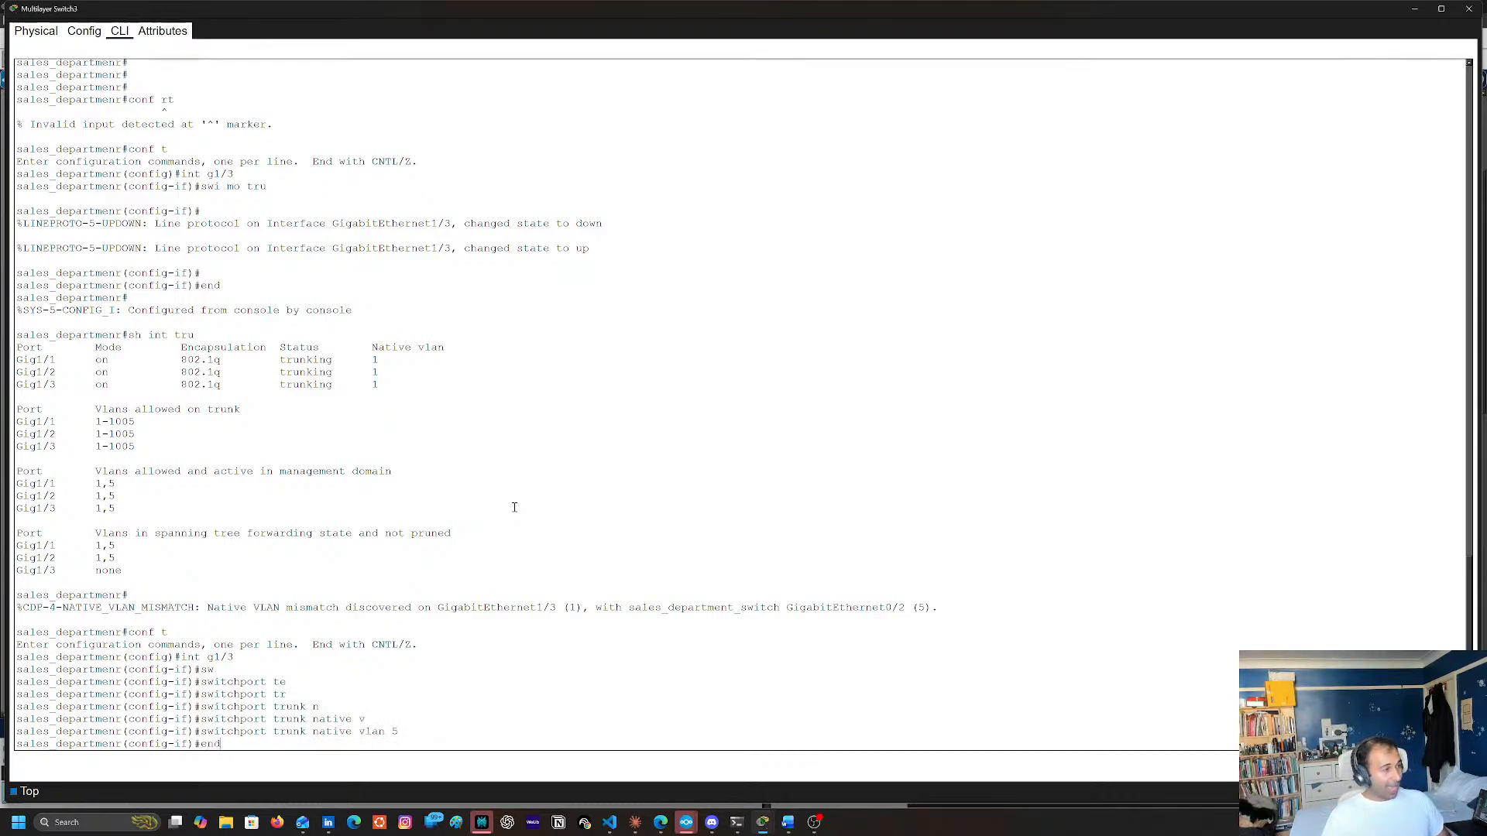
pyautogui.press('Return')
# Save Multilayer Switch3's running configuration to startup-config with copy run start
pyautogui.write('copy run st')
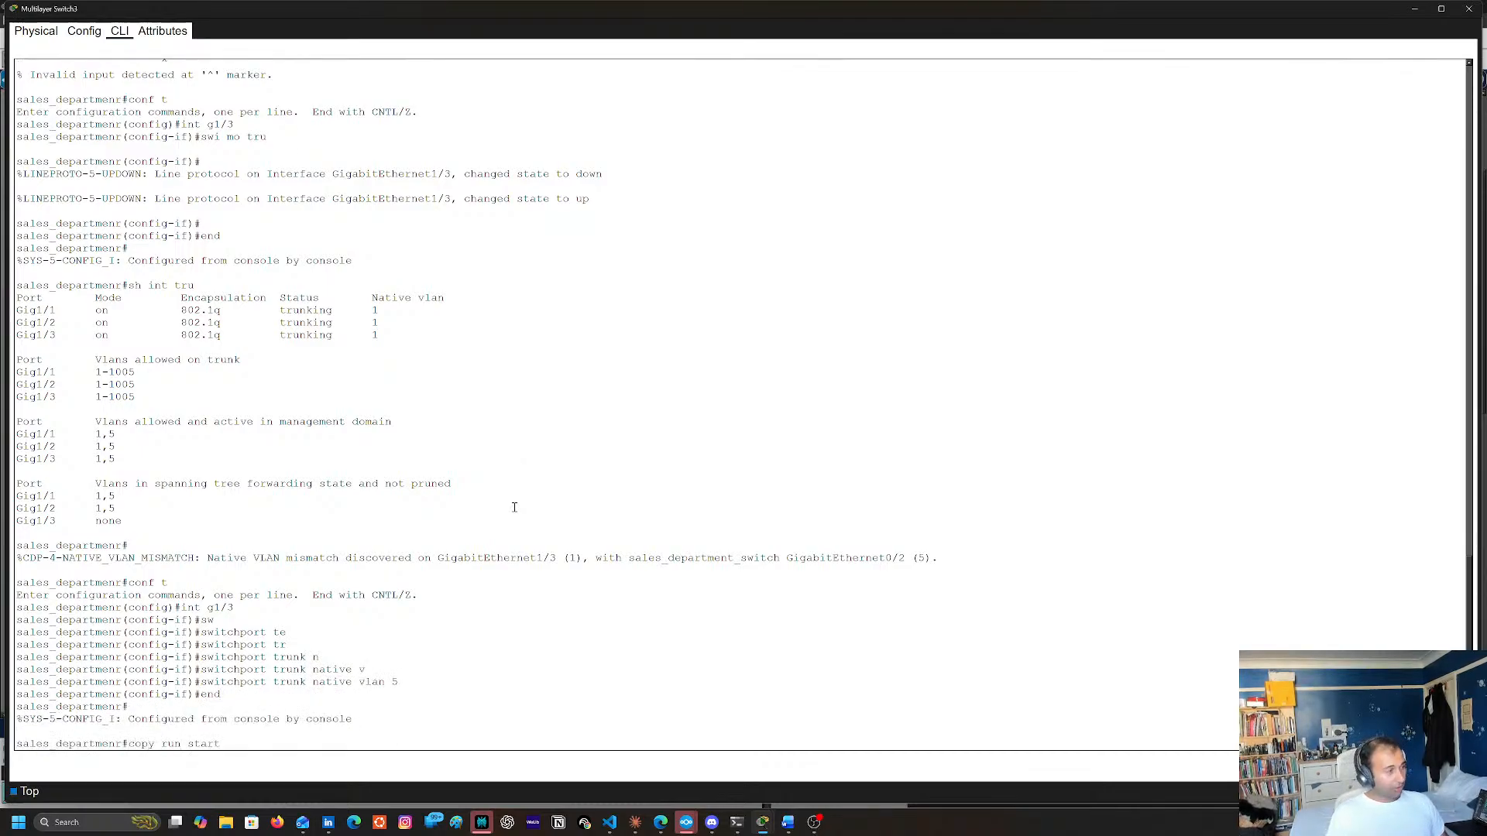
pyautogui.write('art')
pyautogui.press('Return')
pyautogui.press('Return')
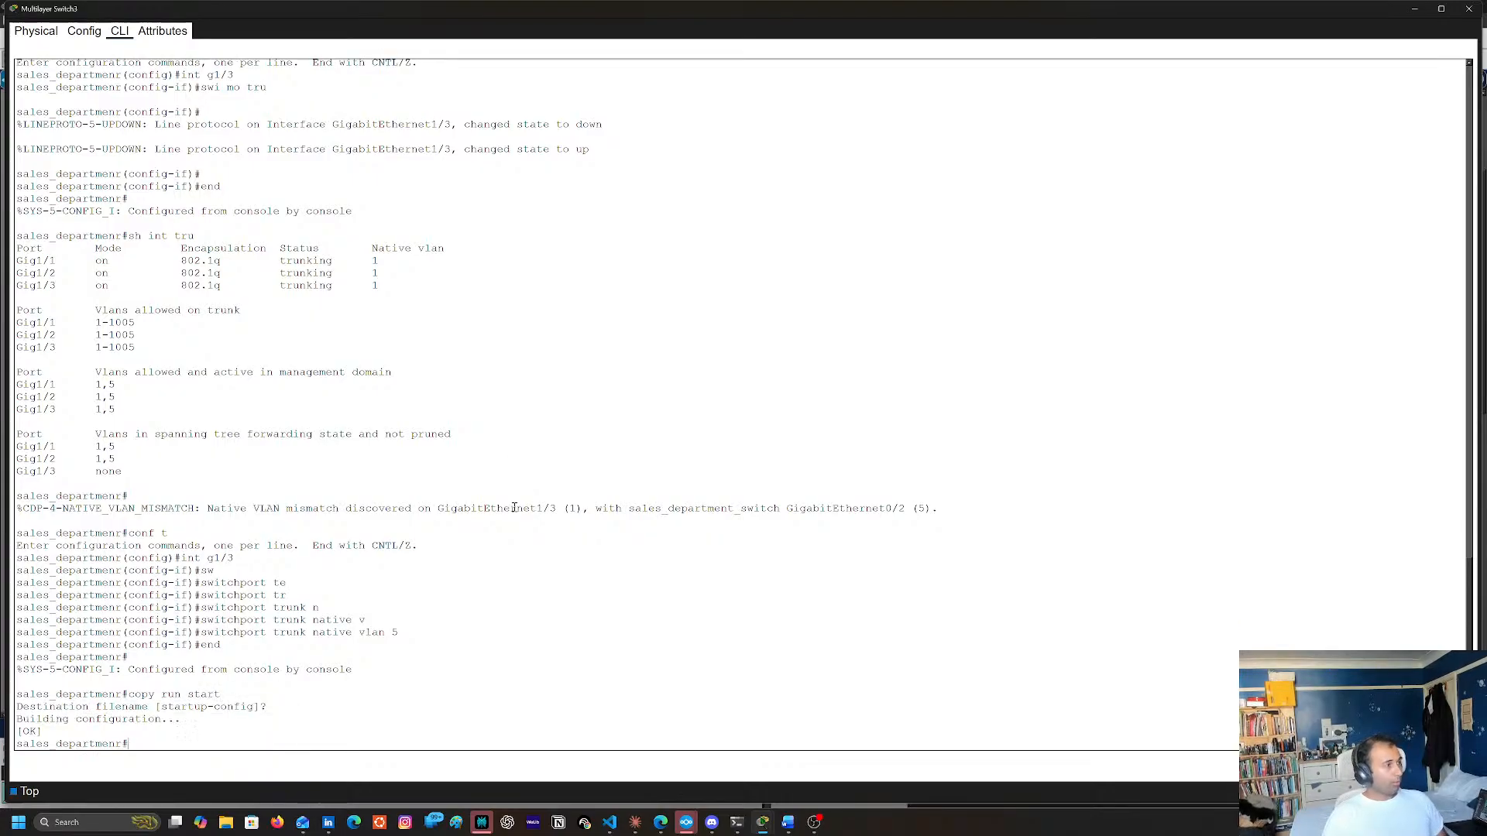
# Check the native VLANs of Multilayer Switch3's trunk ports with sh interfaces trunk
pyautogui.write('sh in')
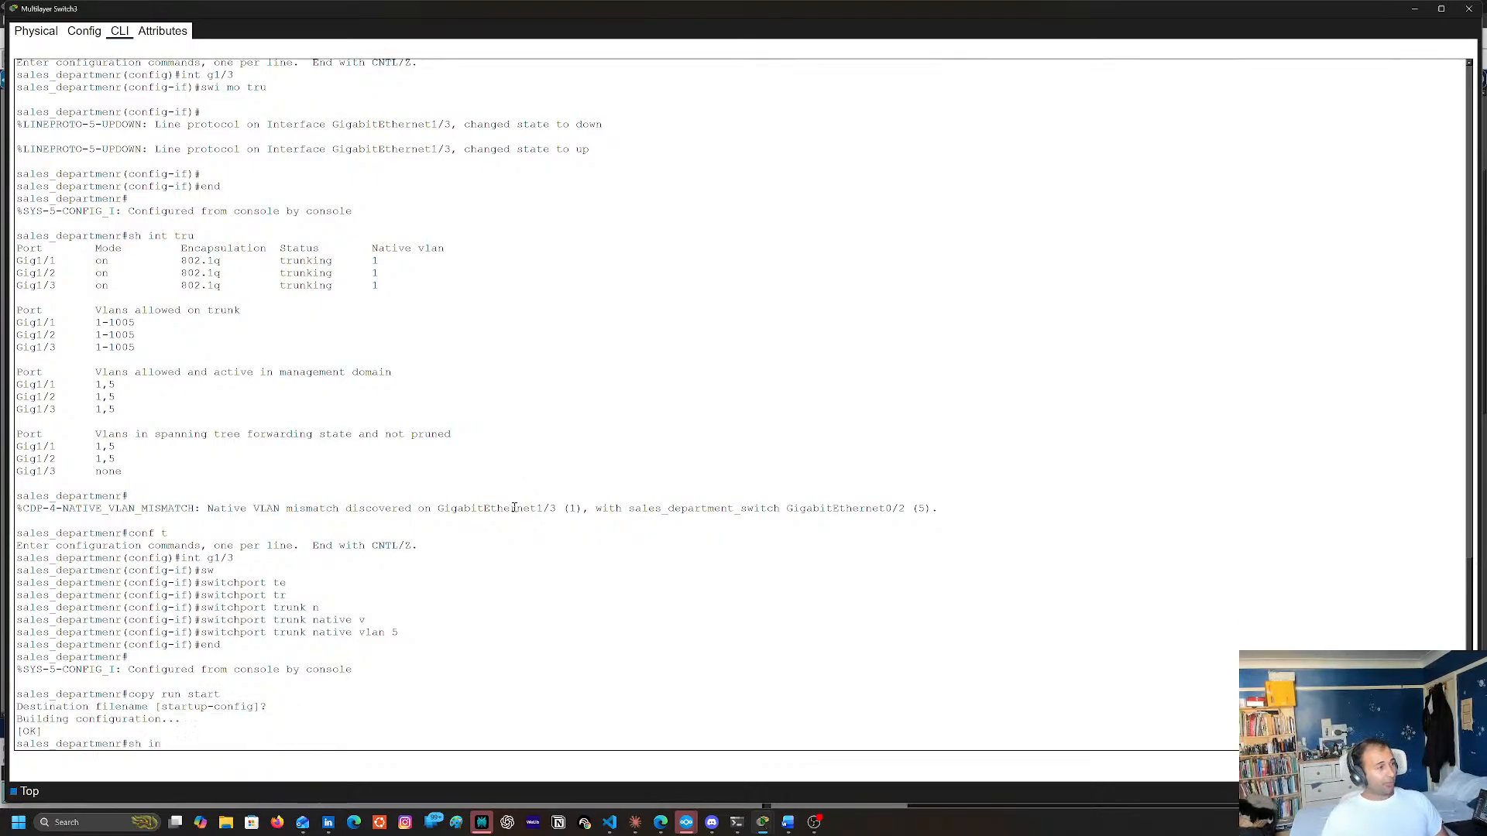
pyautogui.press('Tab')
pyautogui.write('tr')
pyautogui.press('Tab')
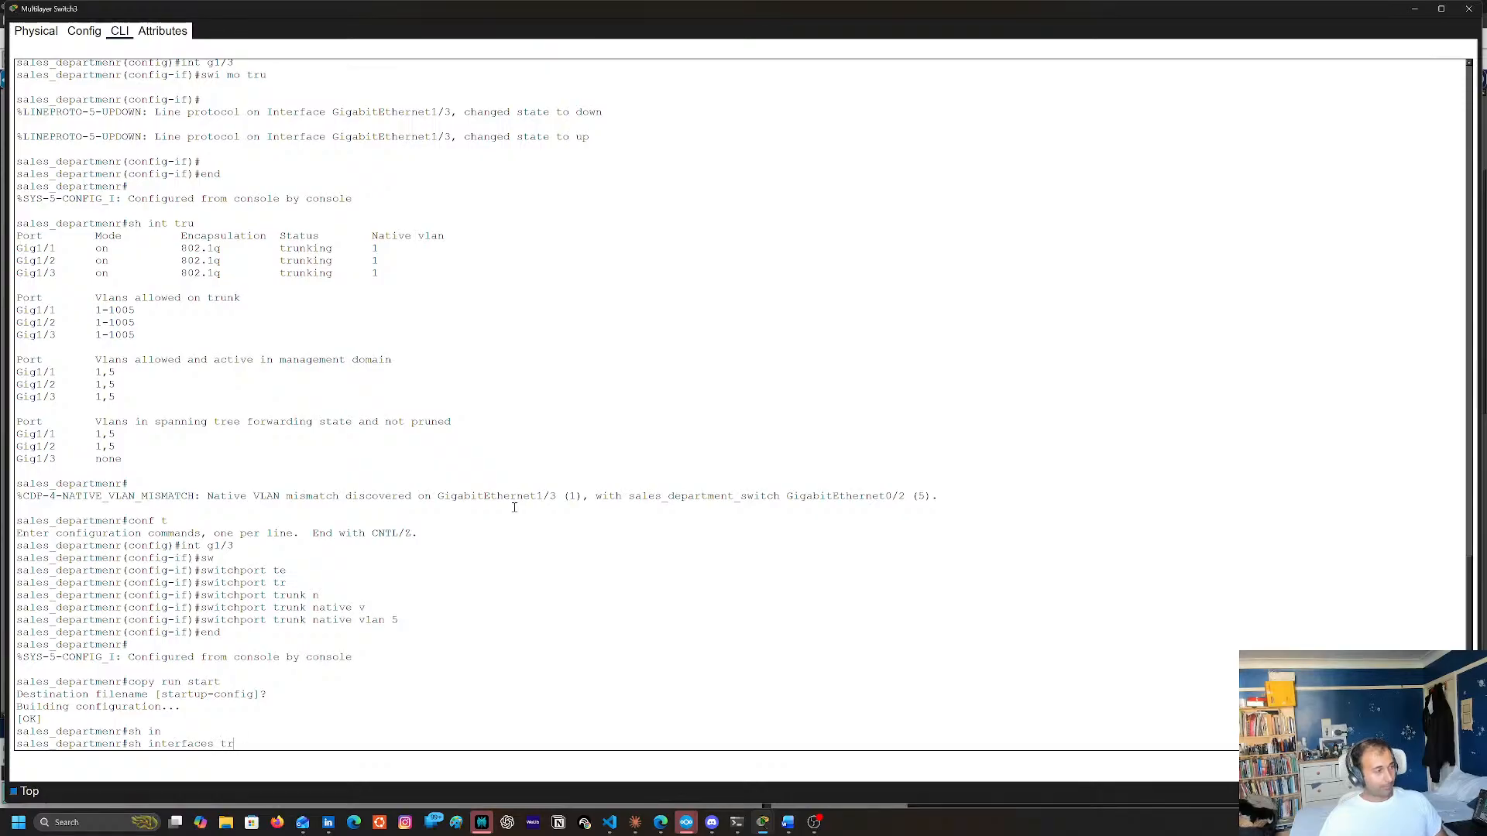
pyautogui.press('Return')
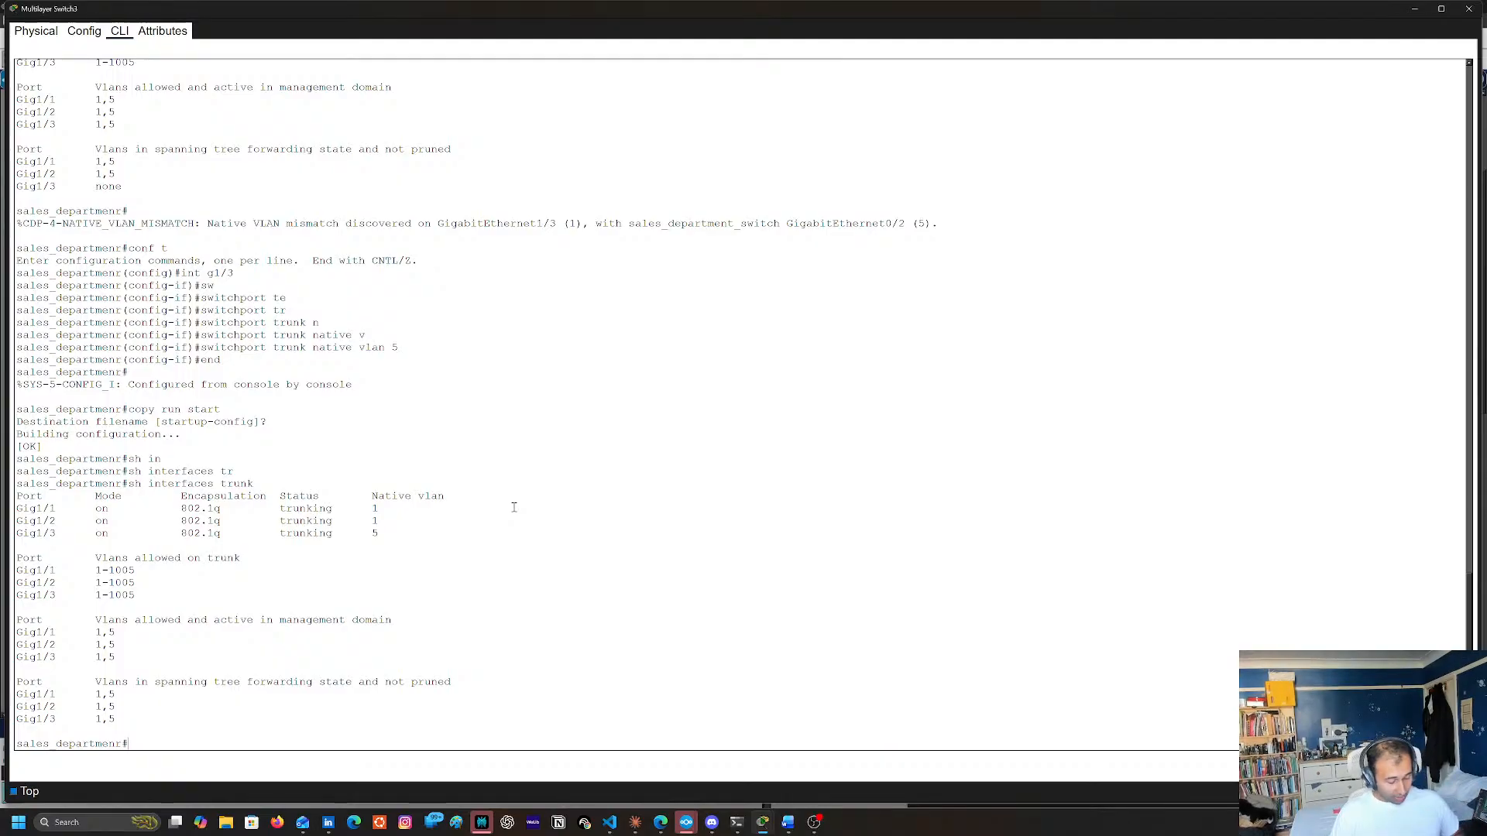
# Save Multilayer Switch3's configuration again with copy run start, accept startup-config as the destination, and close the switch's window
pyautogui.write('copyt run')
pyautogui.press('BackSpace')
pyautogui.press('BackSpace')
pyautogui.press('BackSpace')
pyautogui.press('BackSpace')
pyautogui.press('BackSpace')
pyautogui.press('BackSpace')
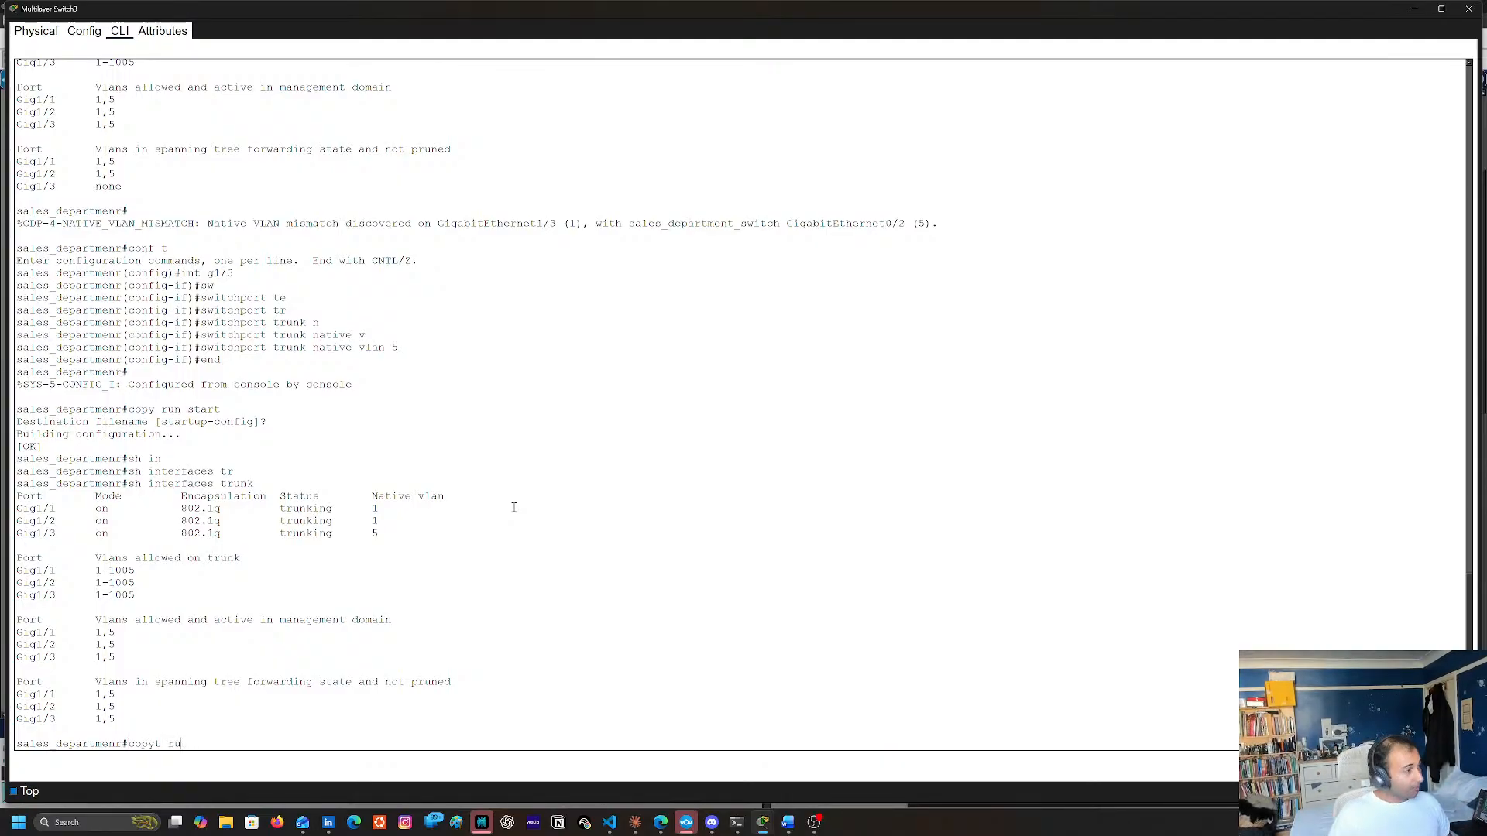
pyautogui.write('run tsra')
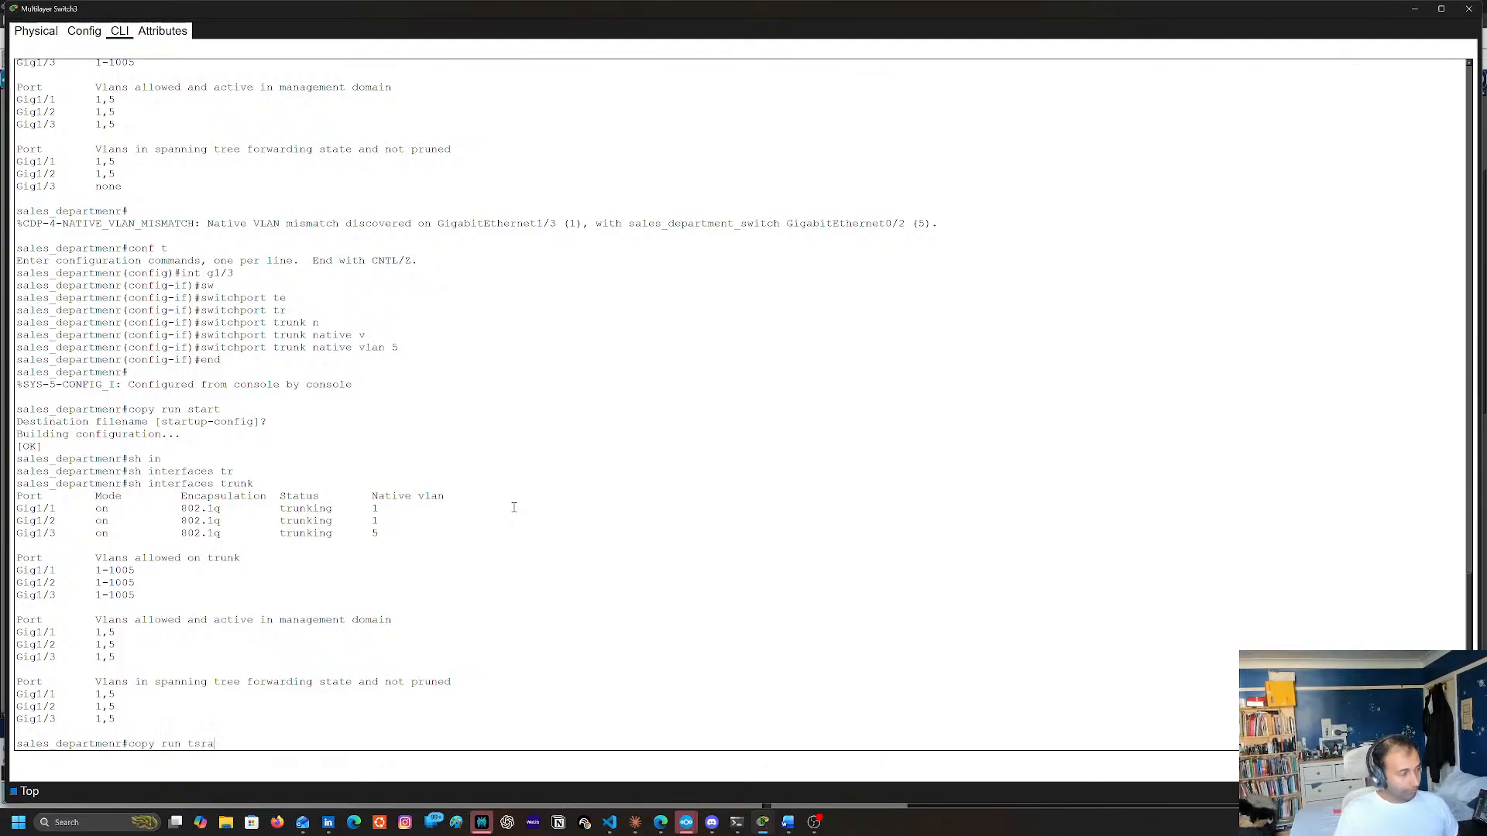
pyautogui.press('BackSpace')
pyautogui.press('BackSpace')
pyautogui.press('BackSpace')
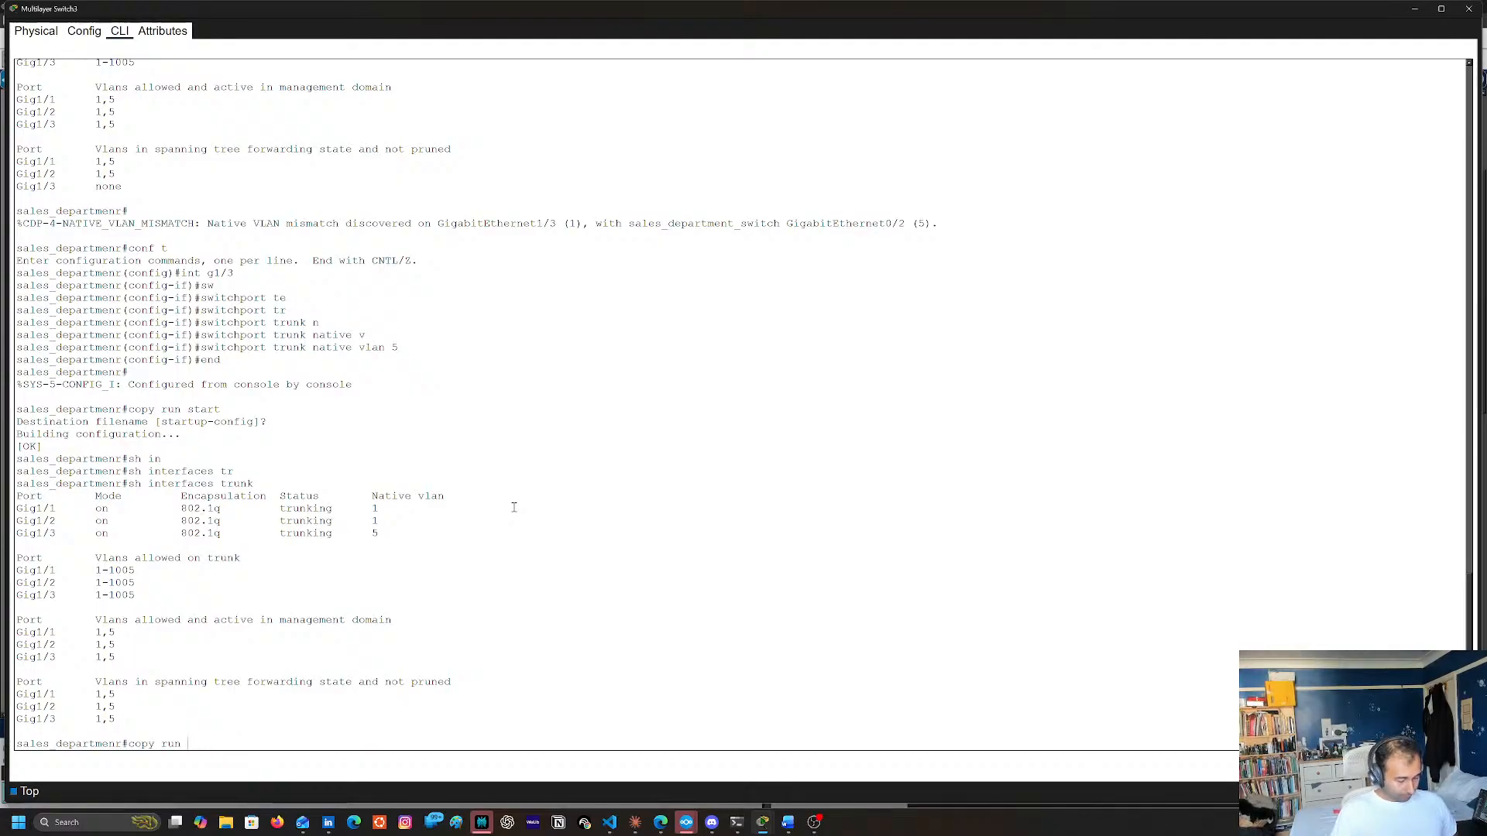
pyautogui.write('start')
pyautogui.press('Return')
pyautogui.press('Return')
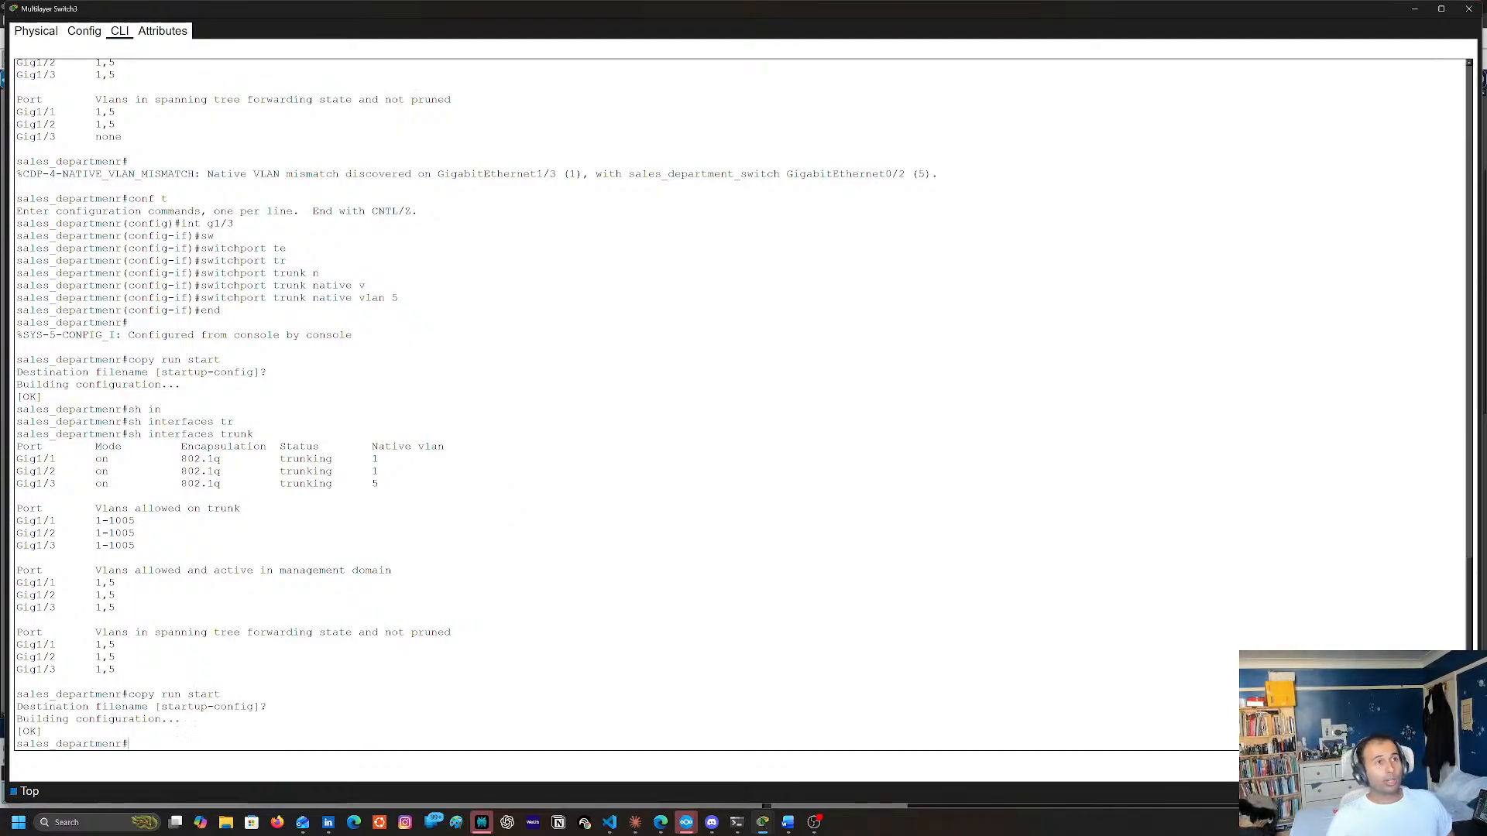
pyautogui.click(1469, 8)
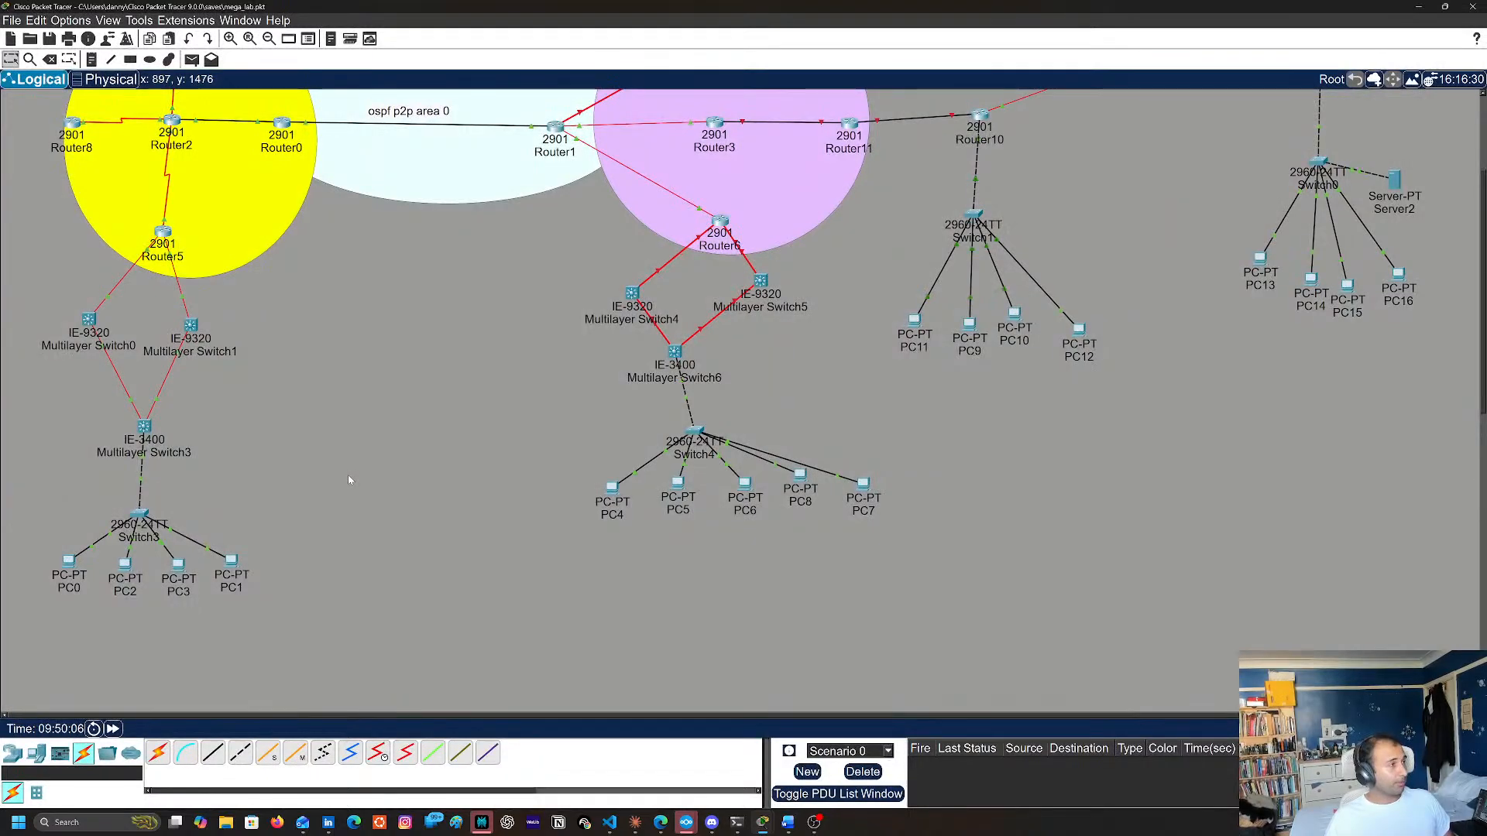
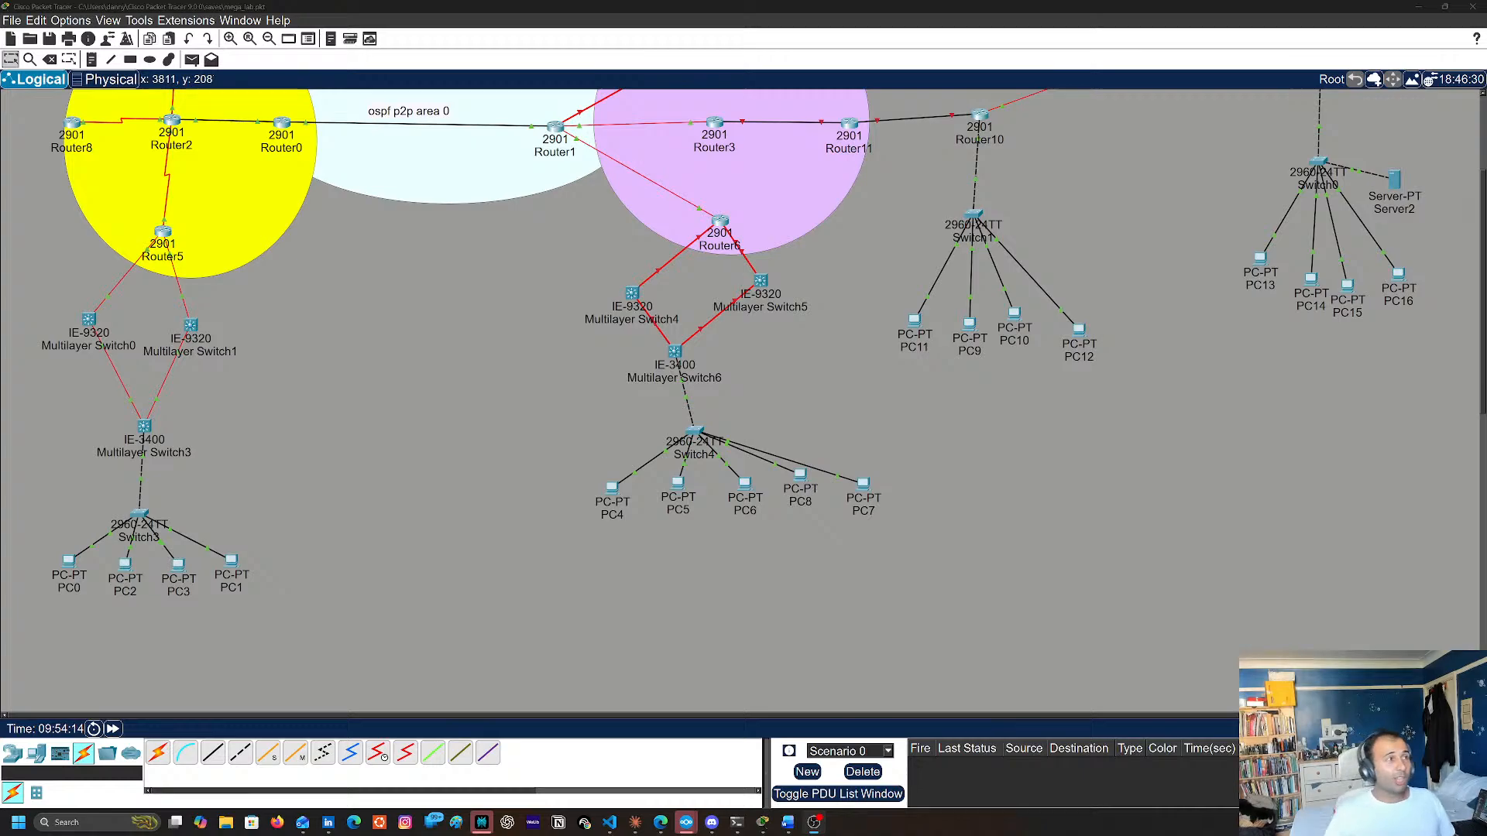
# Open Multilayer Switch3's CLI and enter global configuration mode with conf t
pyautogui.scroll(3, 195, 425)
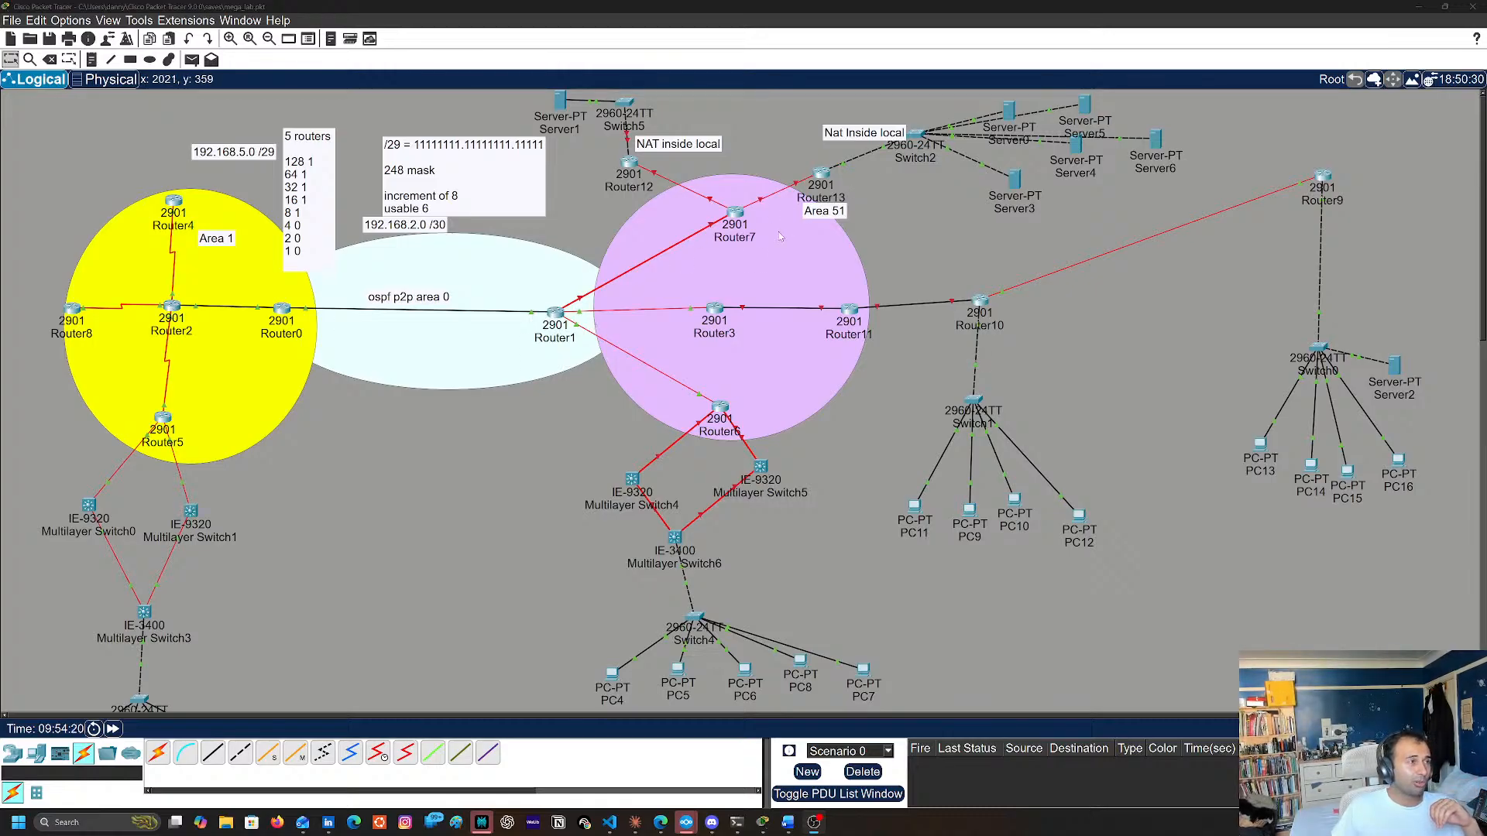
pyautogui.scroll(-9, 316, 521)
pyautogui.scroll(4, 317, 521)
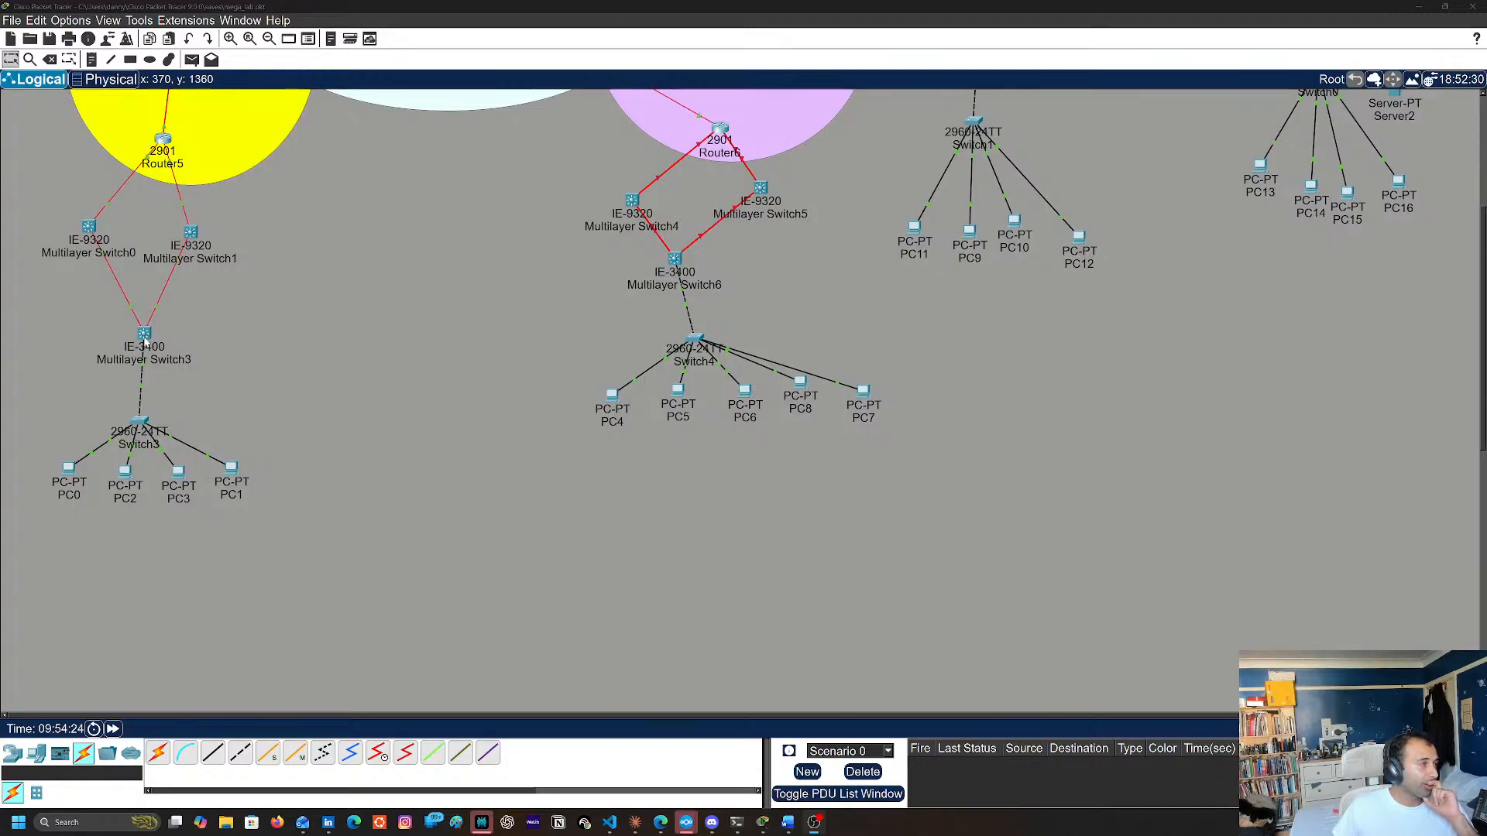
pyautogui.click(144, 337)
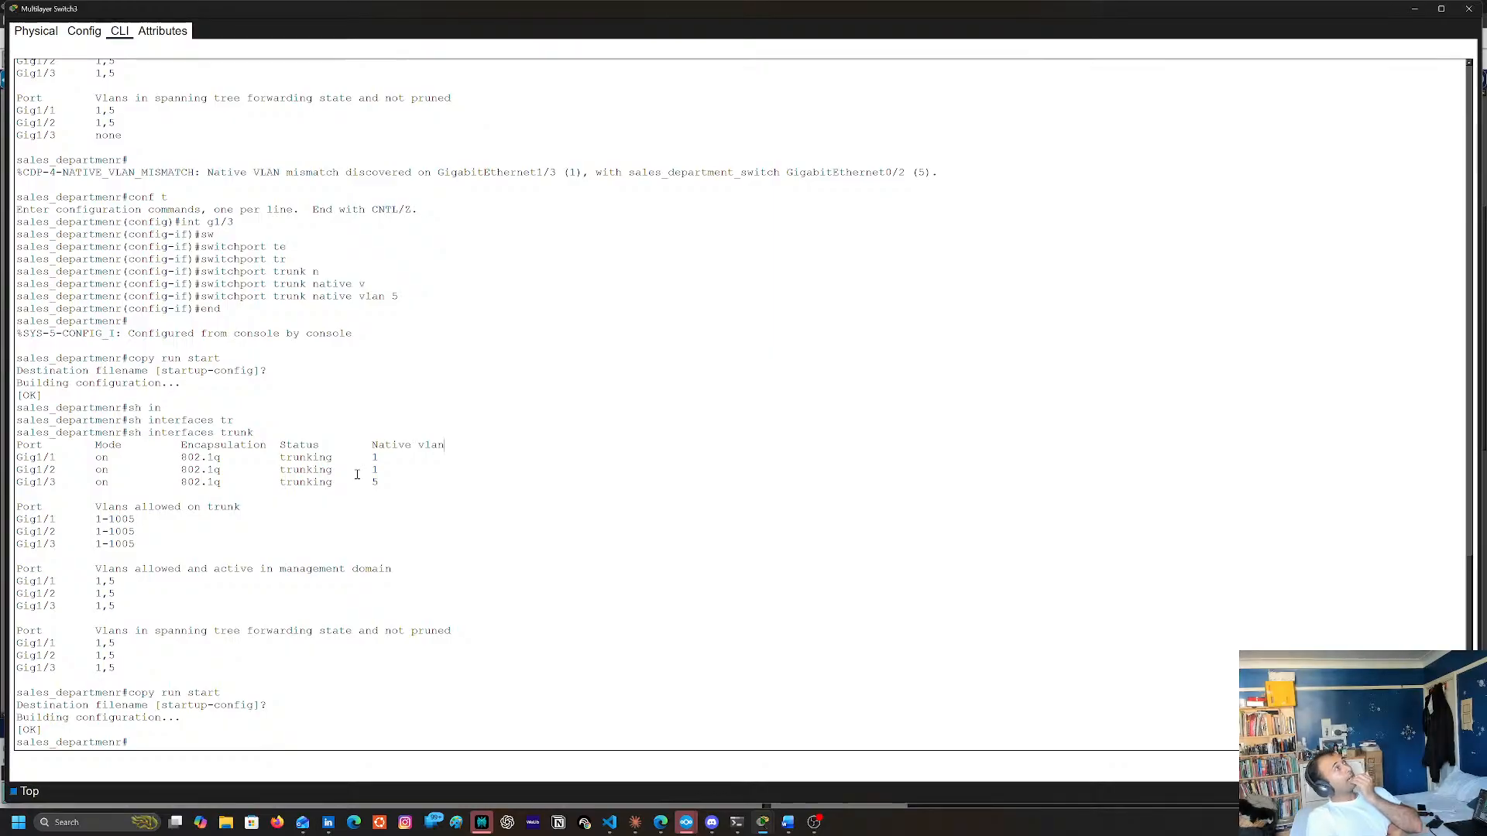
pyautogui.press('Return')
pyautogui.press('Return')
pyautogui.press('Return')
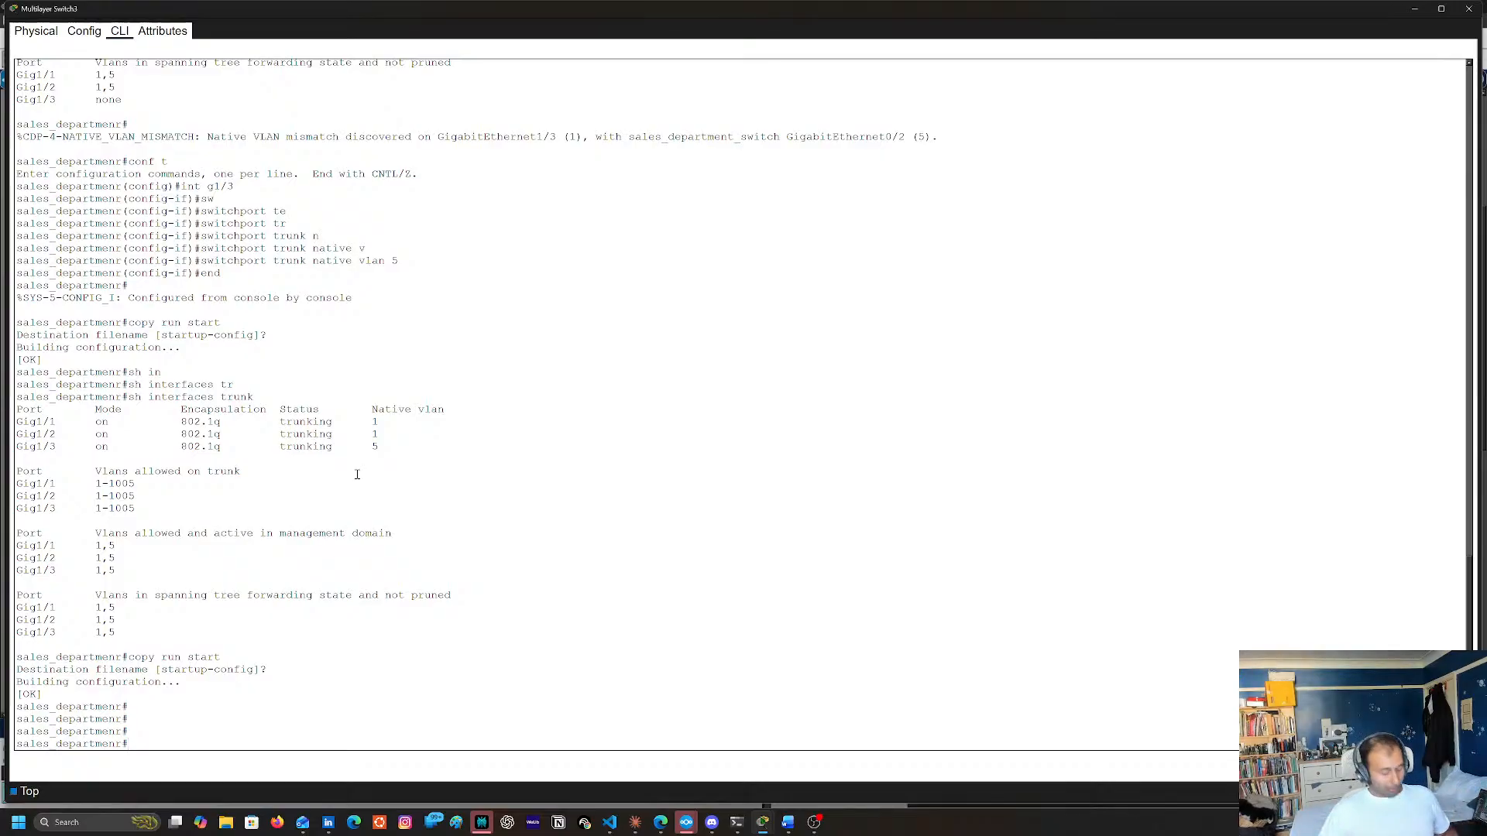
pyautogui.write('cofn')
pyautogui.press('BackSpace')
pyautogui.press('BackSpace')
pyautogui.write('nf')
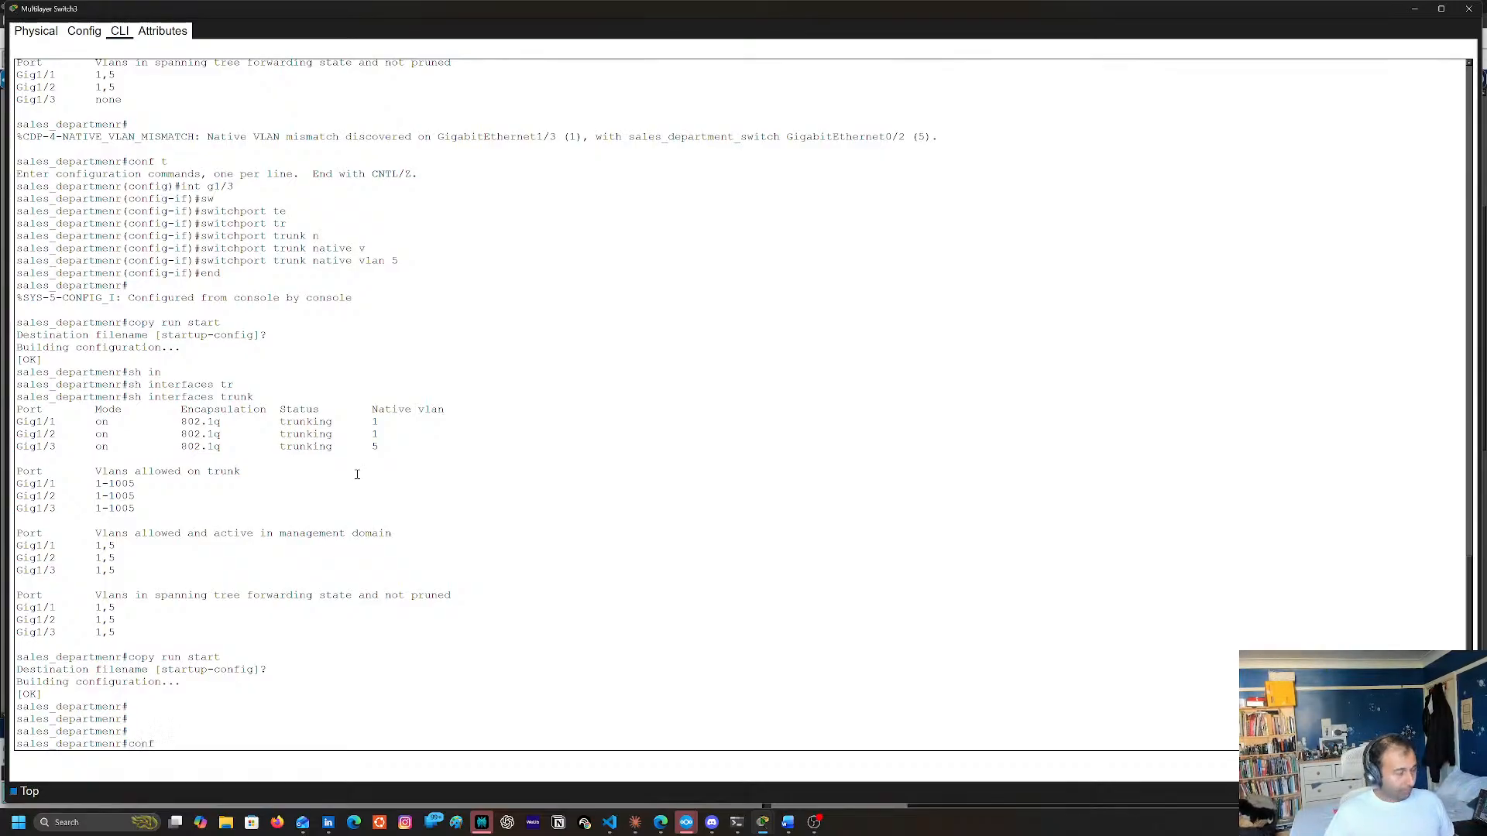
pyautogui.write(' t')
pyautogui.press('Return')
# Try to create a VLAN 5 subinterface on Multilayer Switch3 with int g1/3.5
pyautogui.write('int')
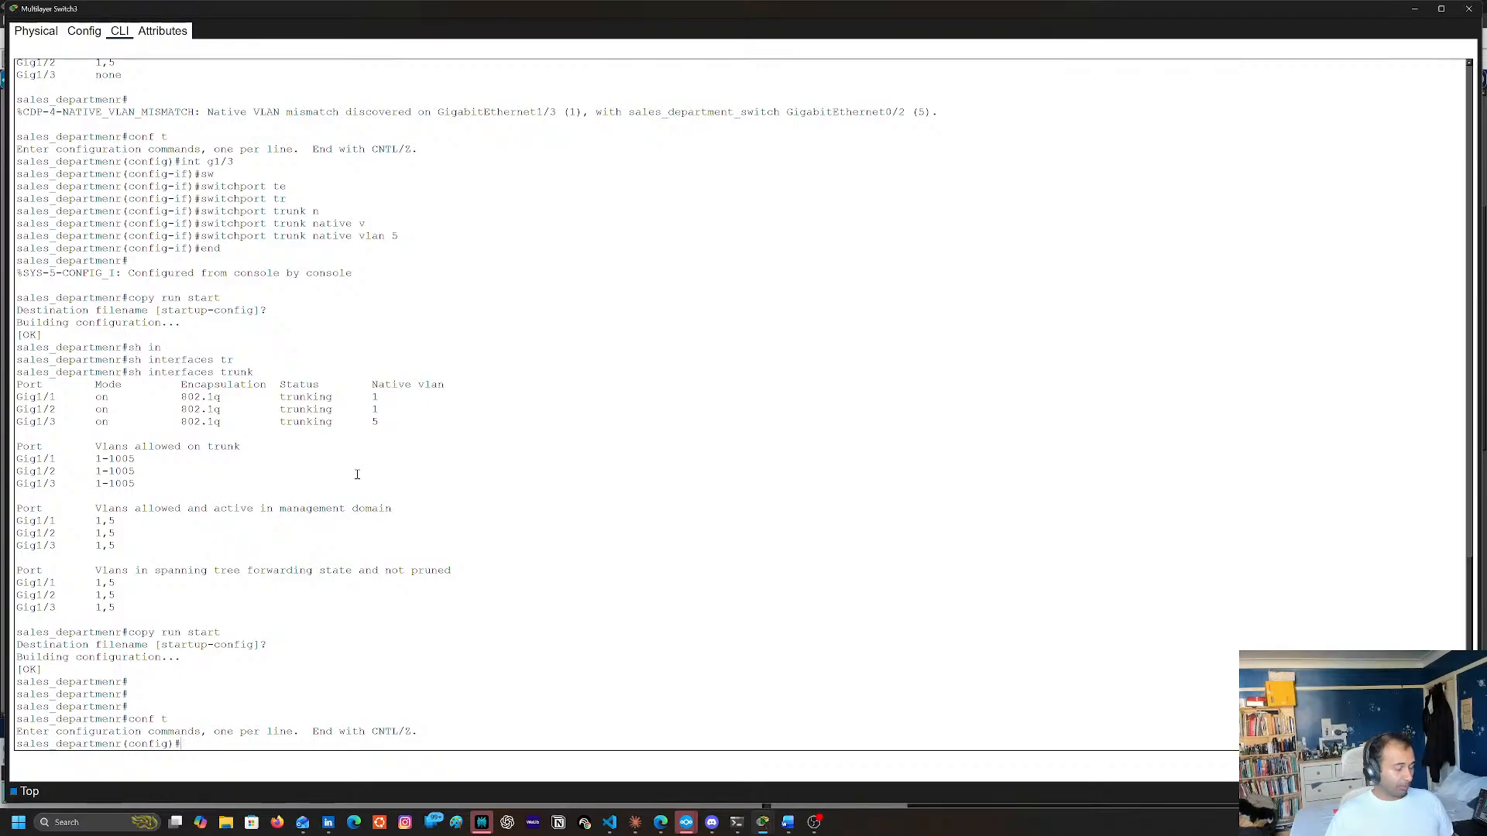
pyautogui.write('t')
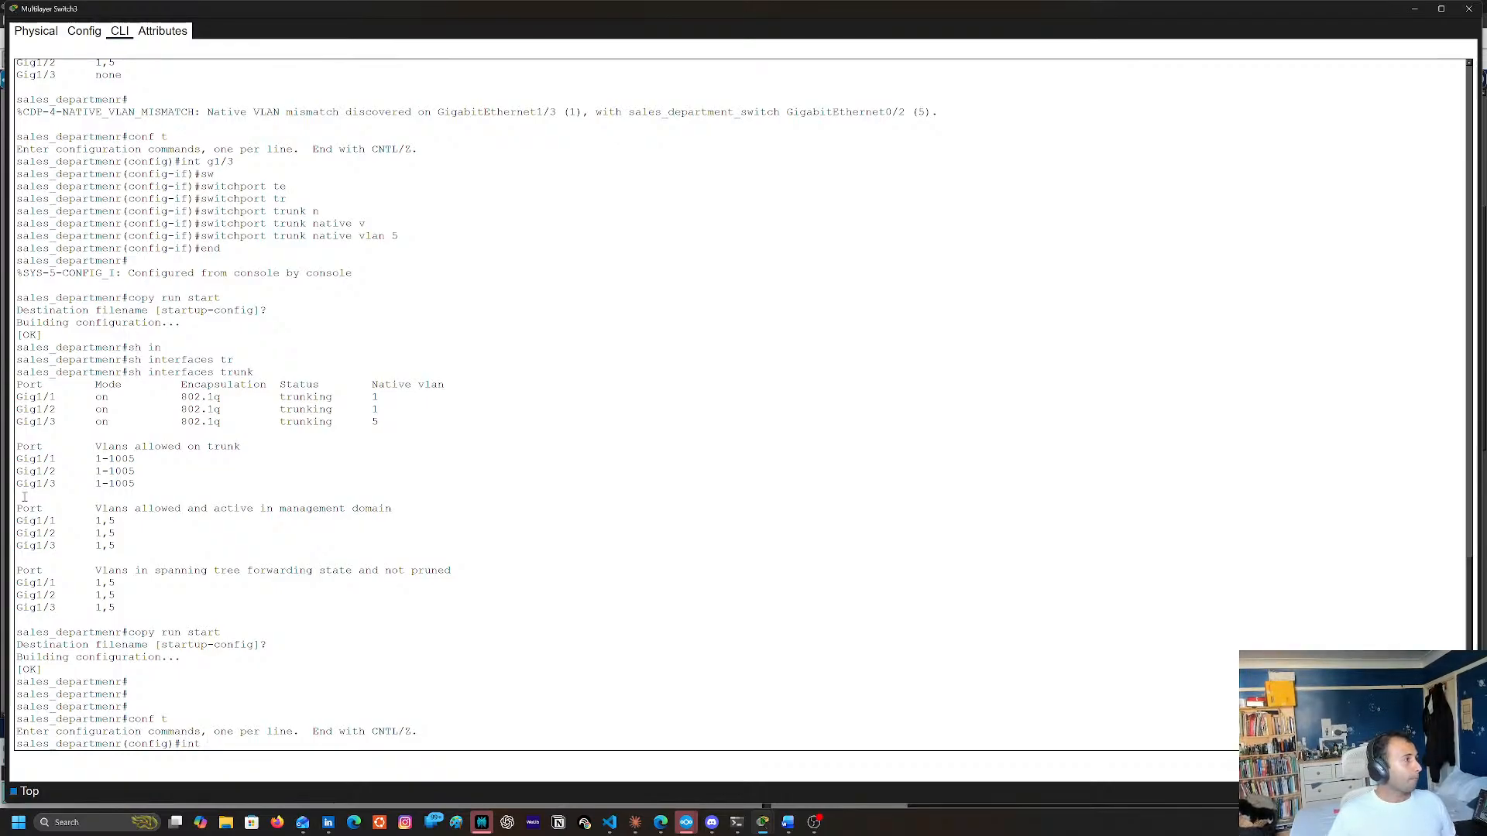
pyautogui.click(1415, 8)
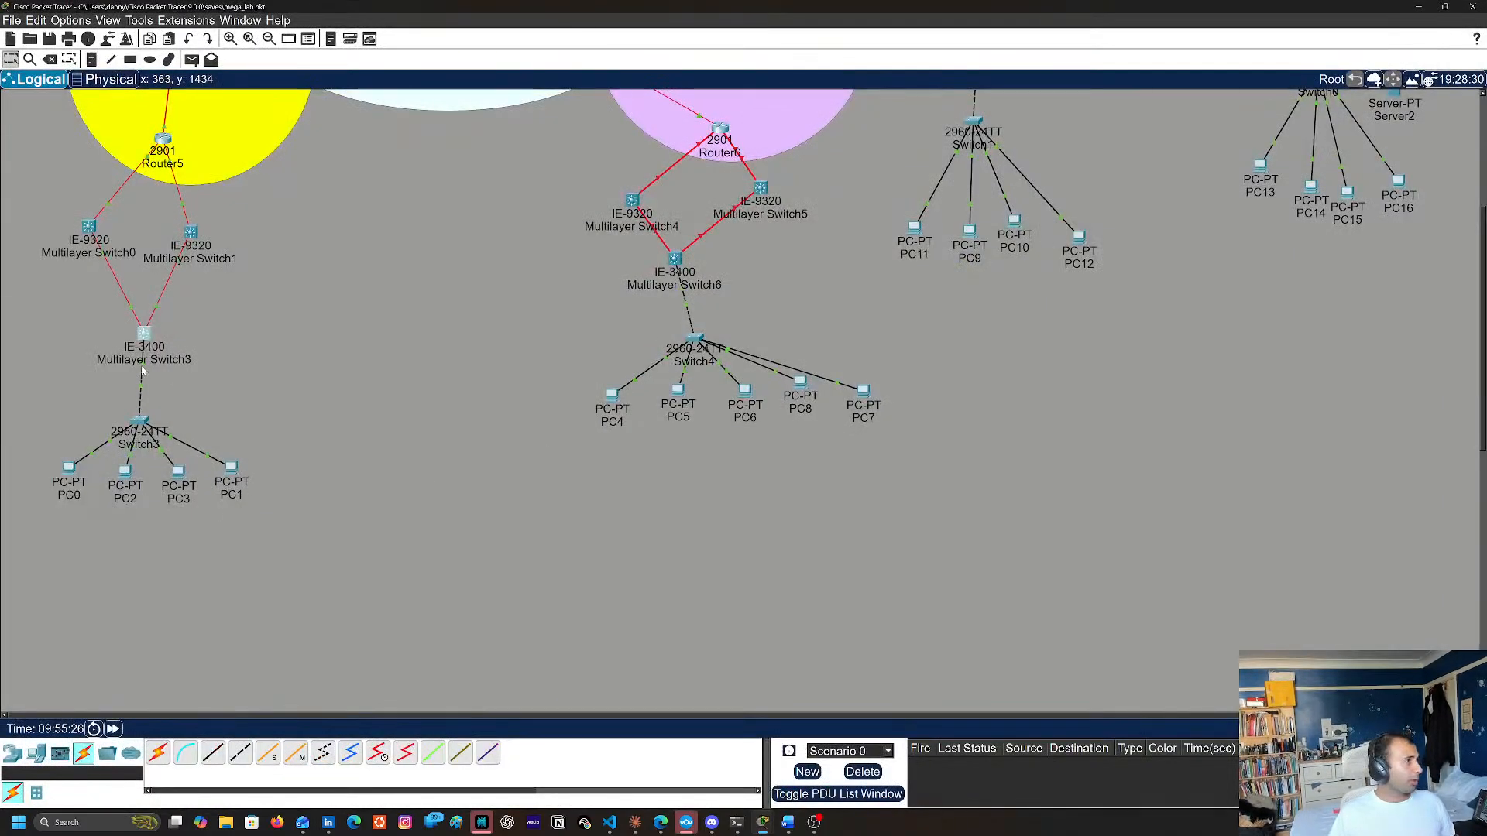
pyautogui.click(145, 335)
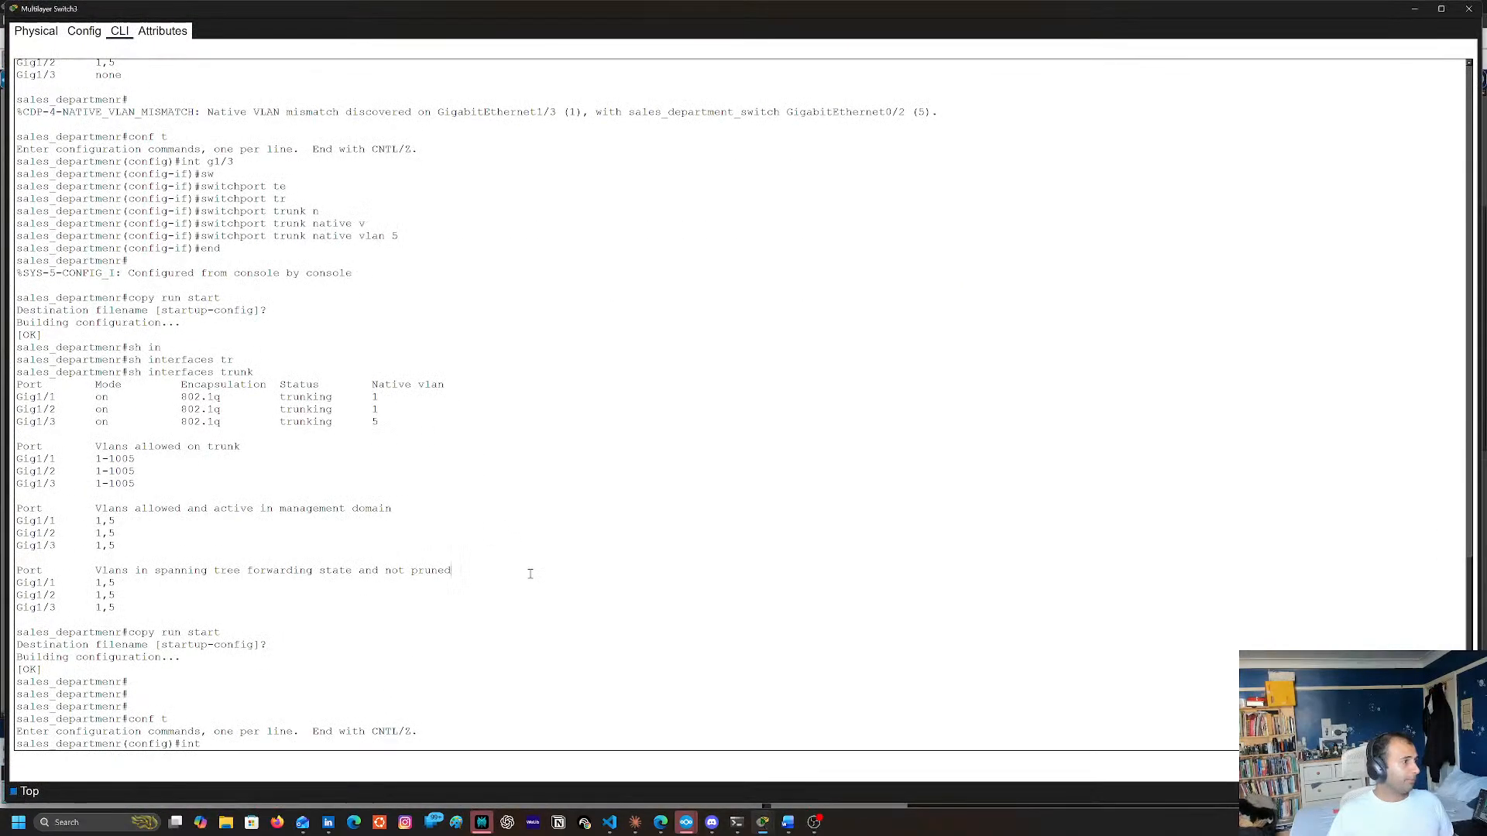
pyautogui.write('g1/3.5')
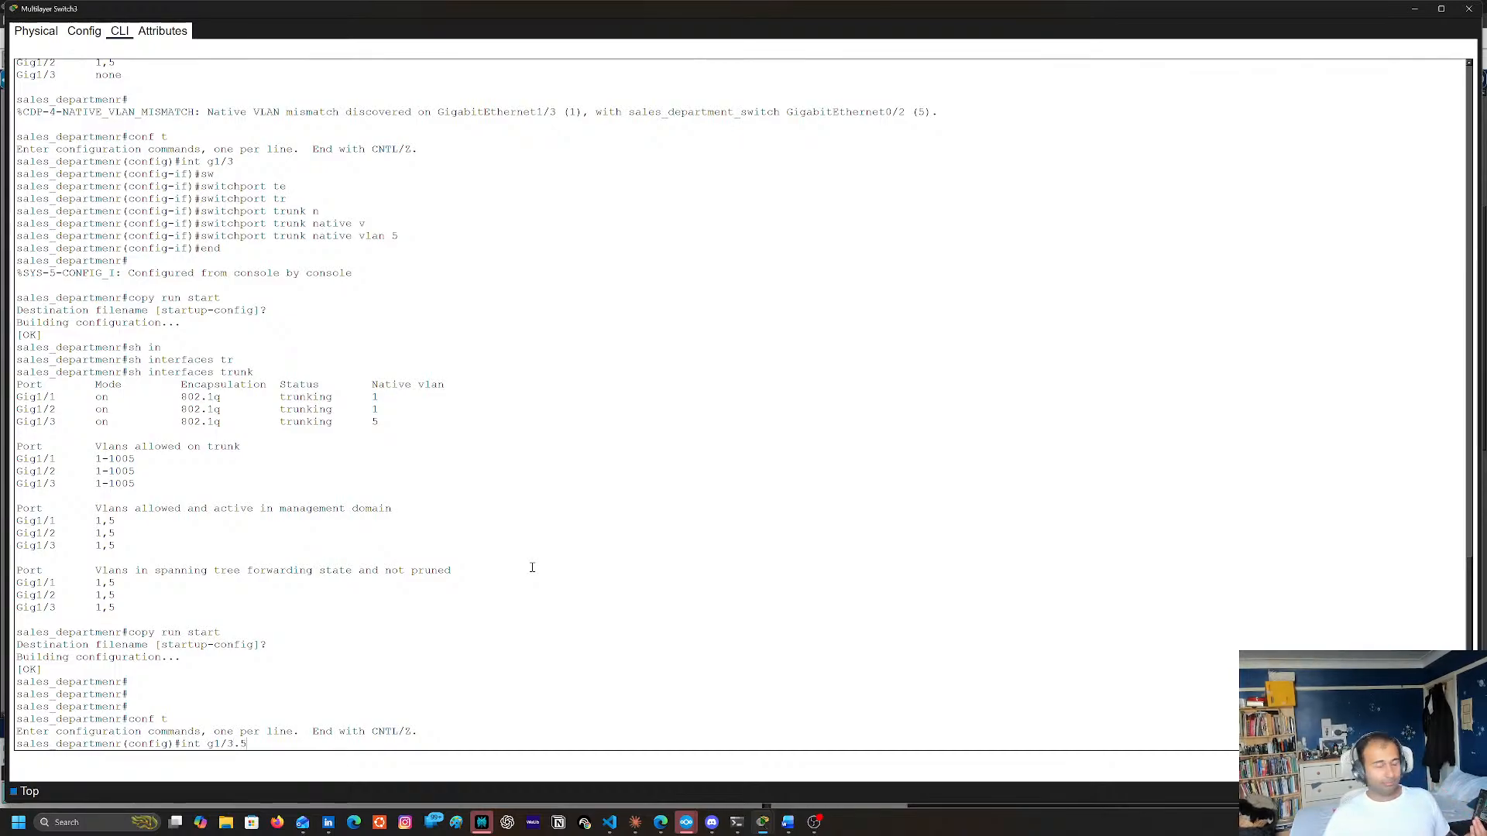
pyautogui.press('Return')
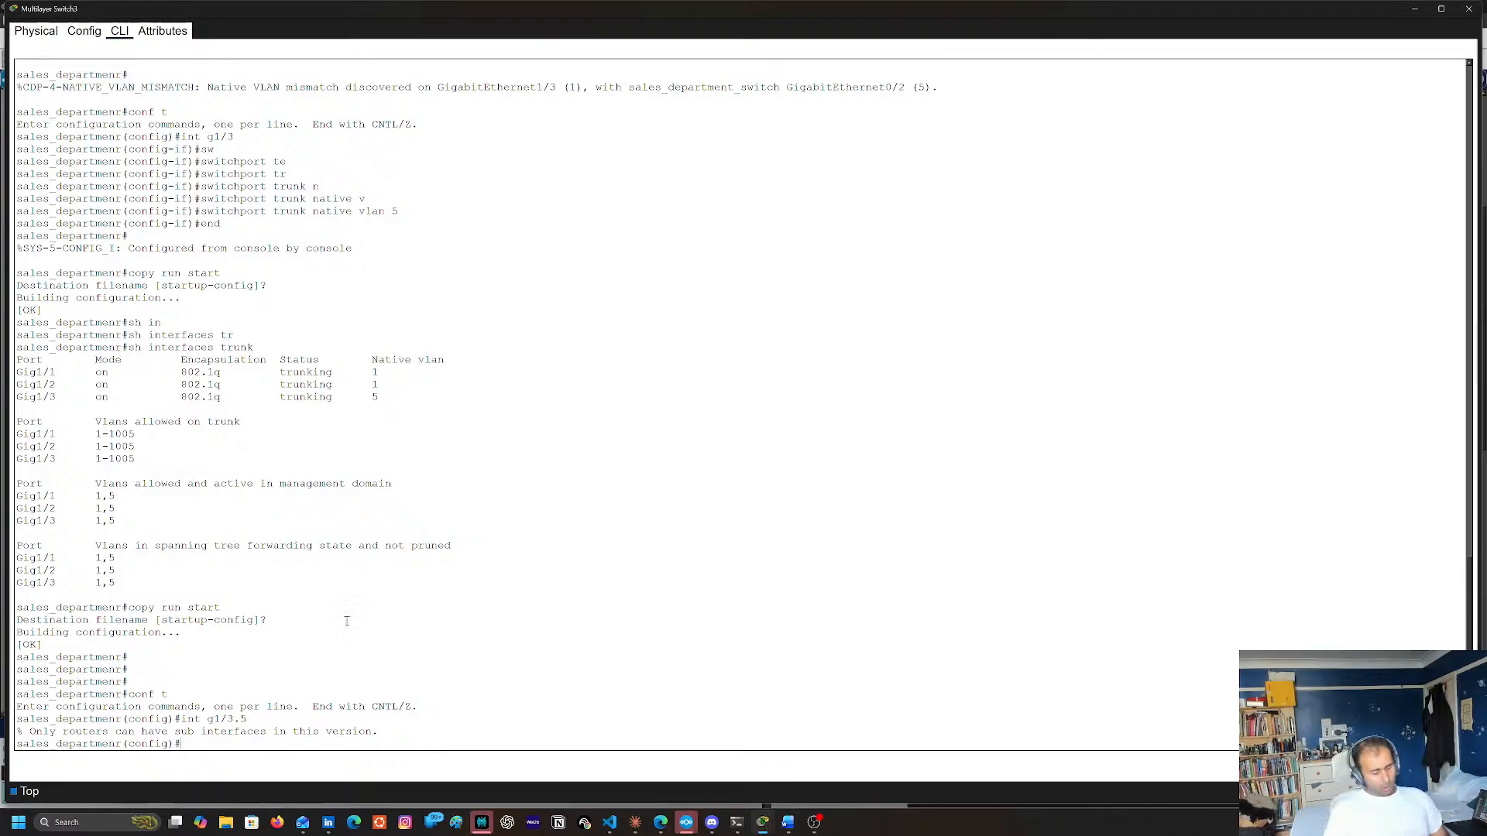
# Enter interface g1/3 and turn it into a routed port with no switchport
pyautogui.write('ing tbh')
pyautogui.press('BackSpace')
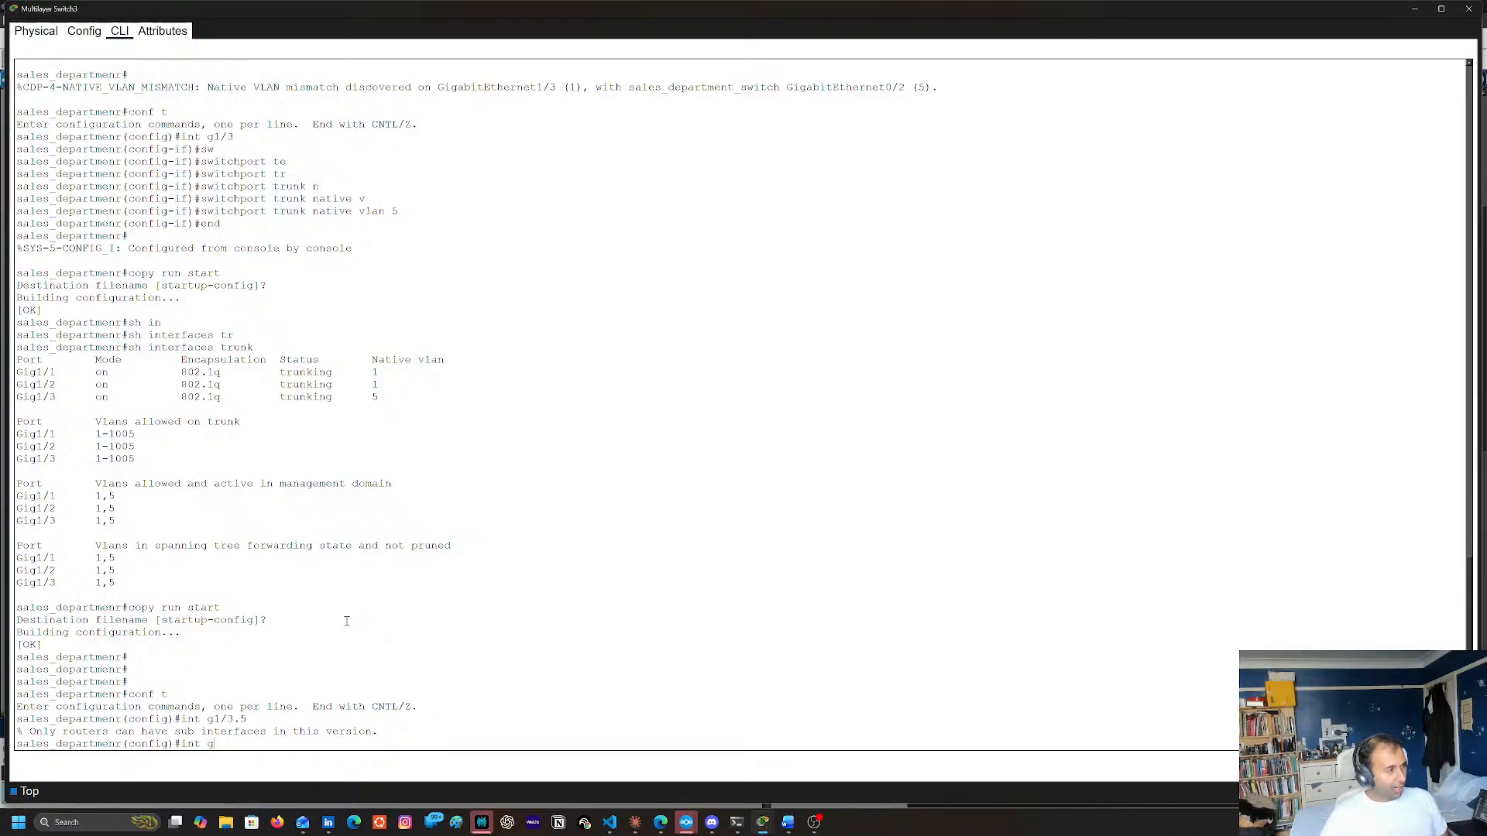
pyautogui.write('3')
pyautogui.press('Return')
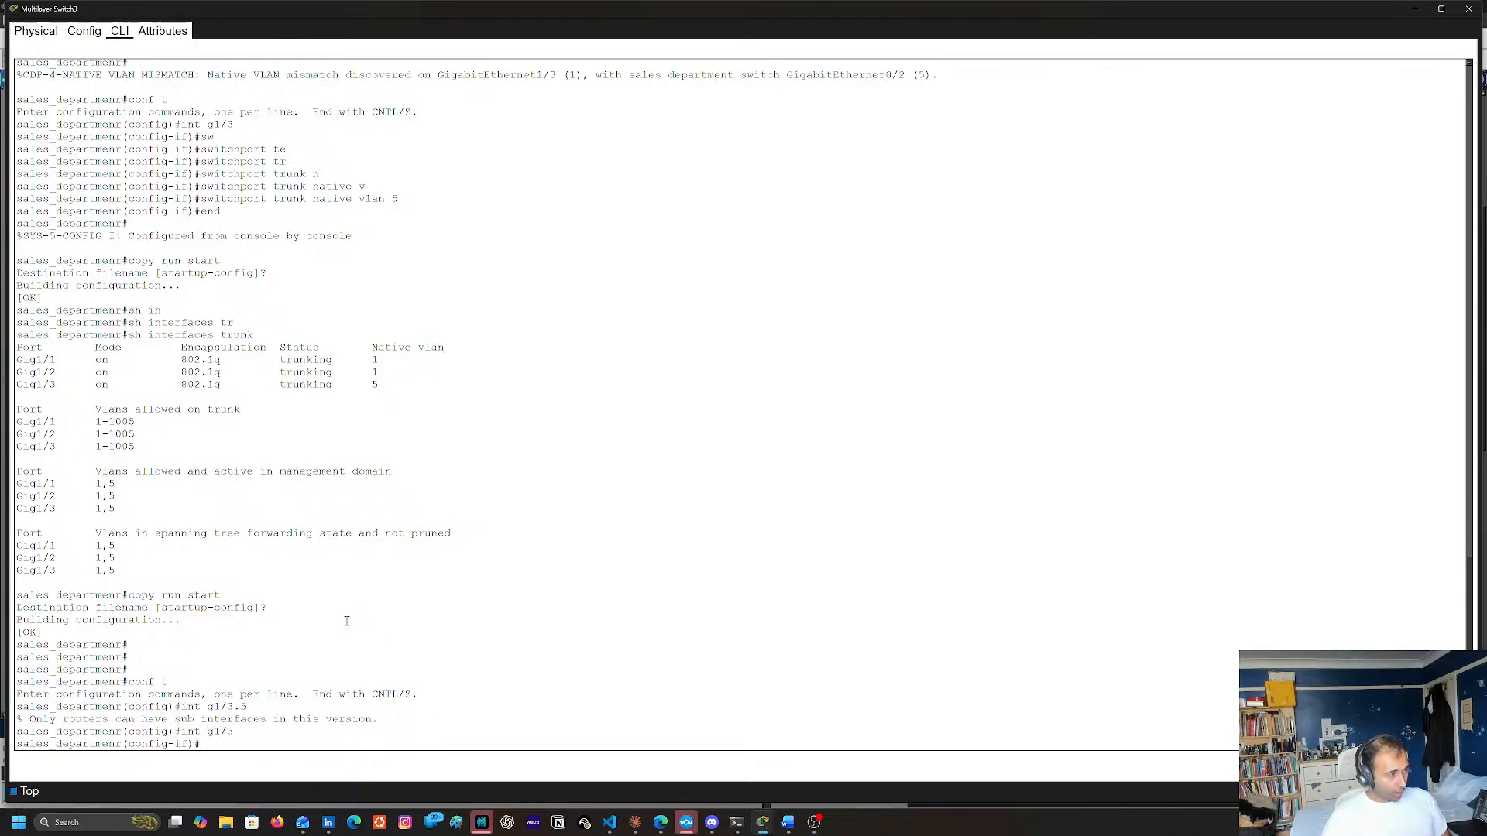
pyautogui.write('no9 swi')
pyautogui.press('Tab')
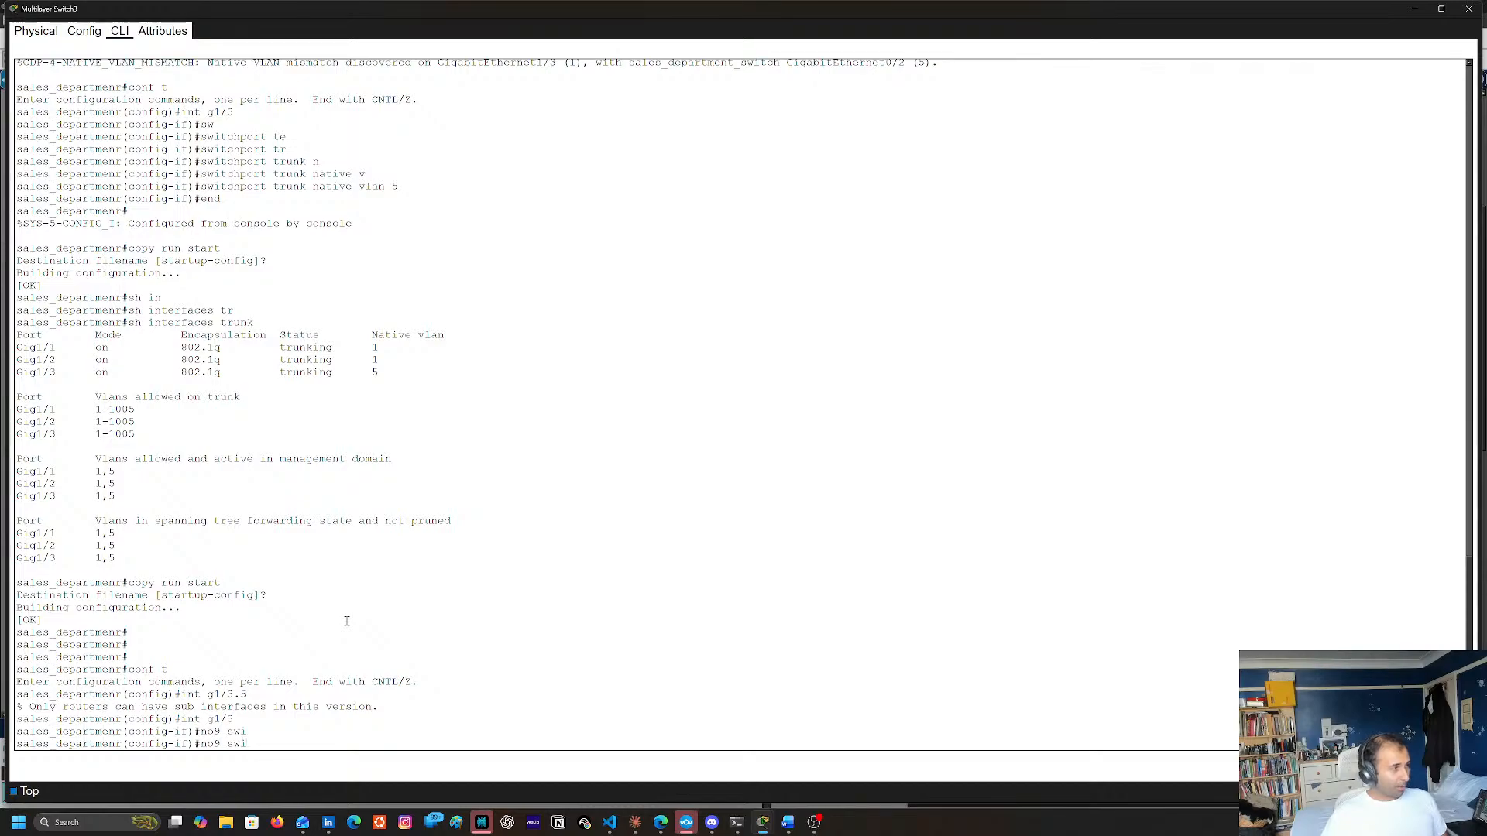
pyautogui.write('sw')
pyautogui.press('Tab')
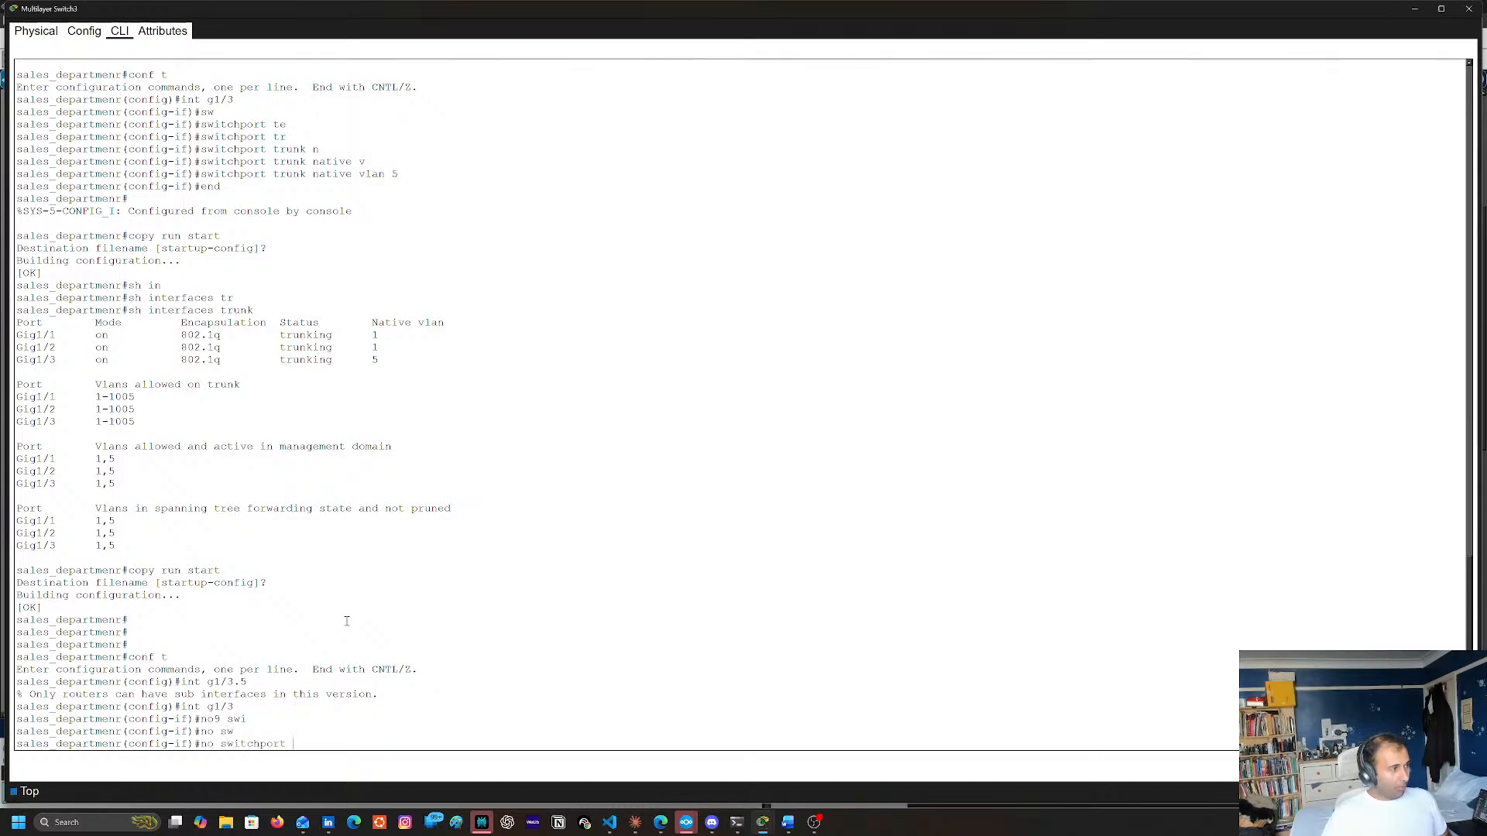
pyautogui.press('Return')
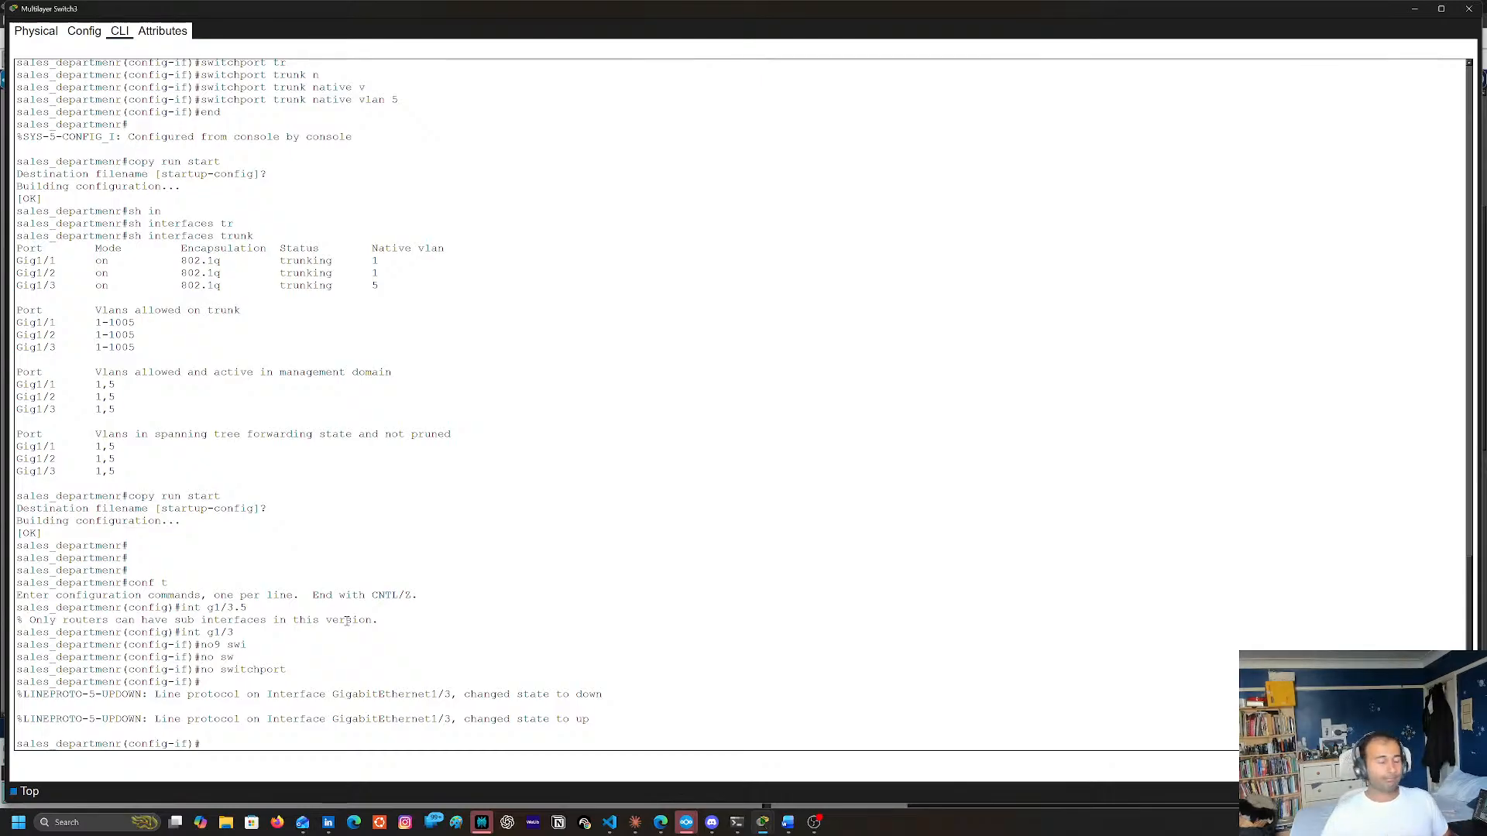
# Return to global configuration mode with exit and try int g1/3.5 again on the routed port
pyautogui.press('Up')
pyautogui.press('Up')
pyautogui.press('Down')
pyautogui.press('Down')
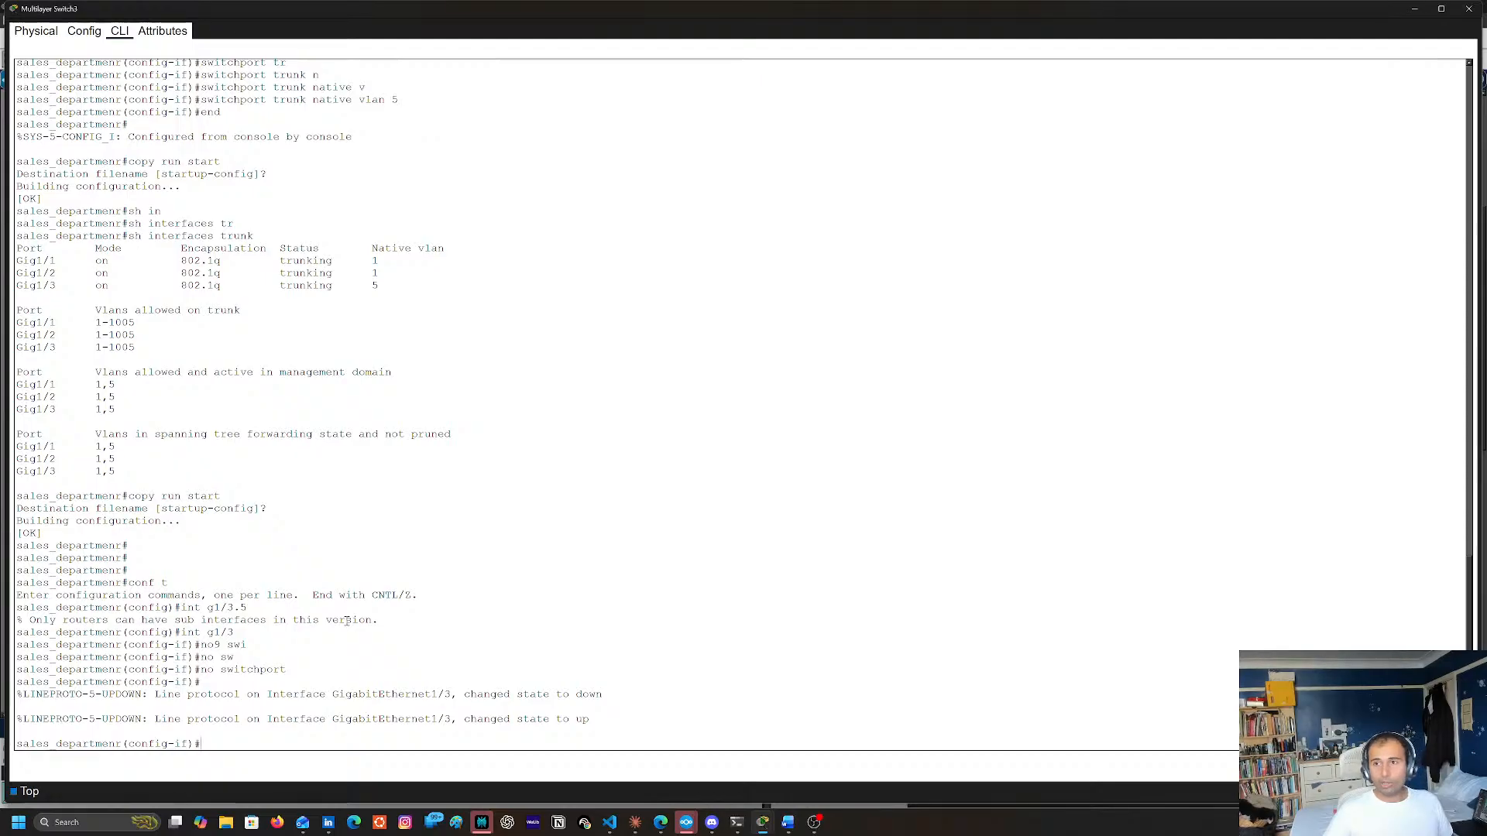
pyautogui.press('Up')
pyautogui.press('Down')
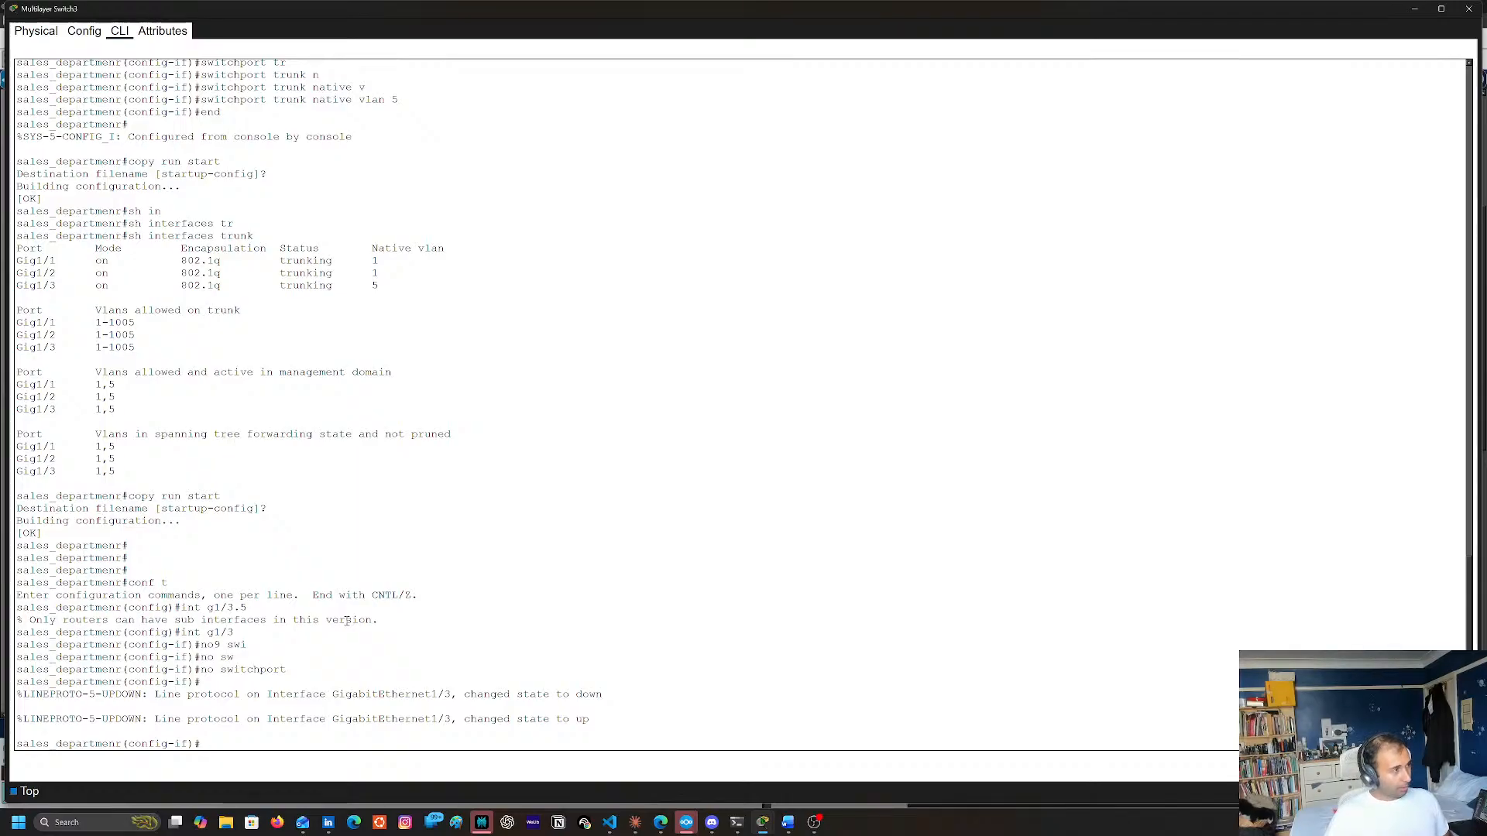
pyautogui.press('Up')
pyautogui.press('Up')
pyautogui.press('Return')
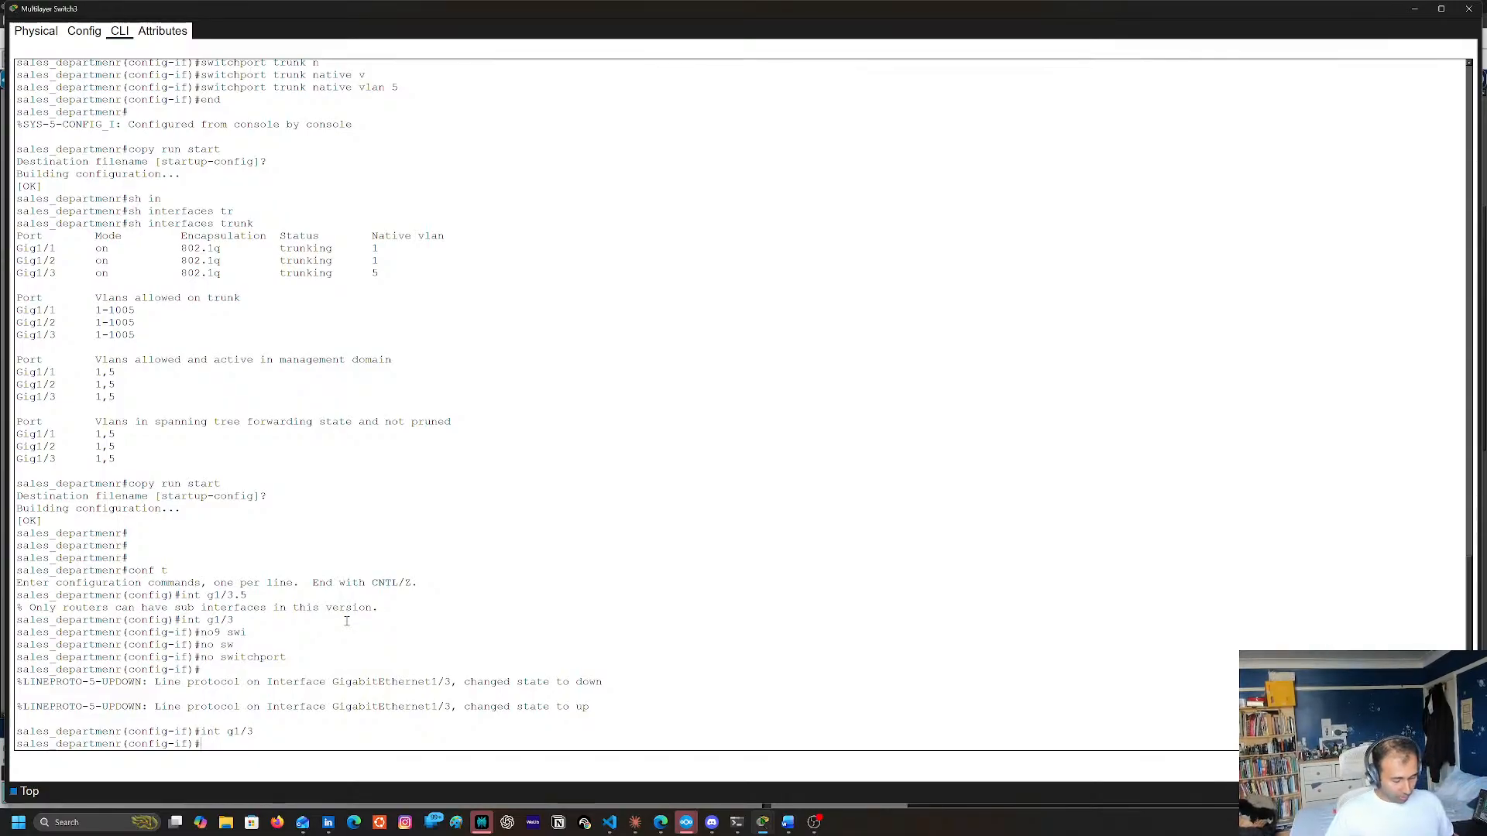
pyautogui.write('exit')
pyautogui.press('Return')
pyautogui.write('int g1/3')
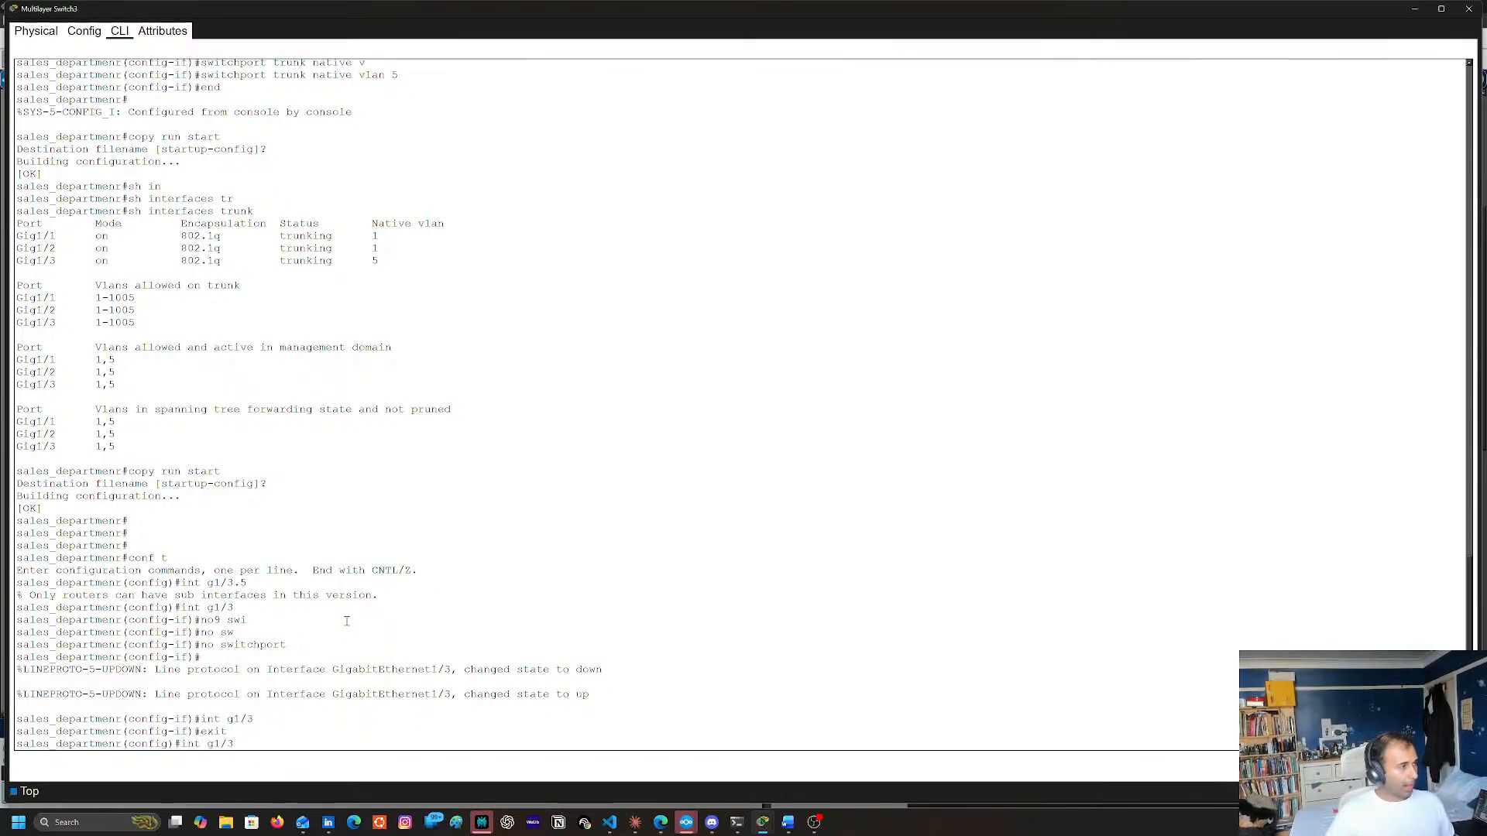
pyautogui.write('.5')
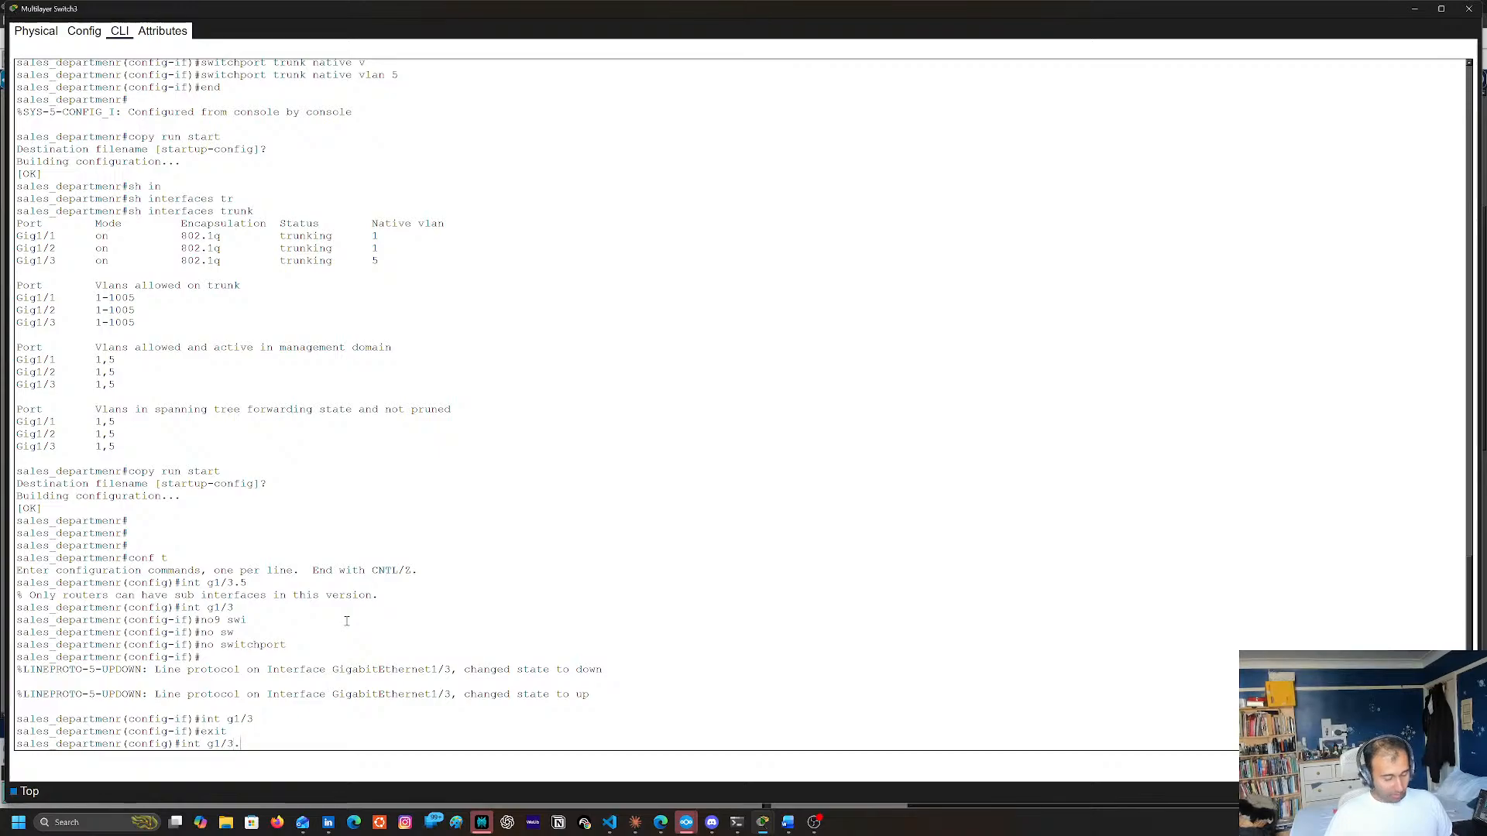
pyautogui.press('Return')
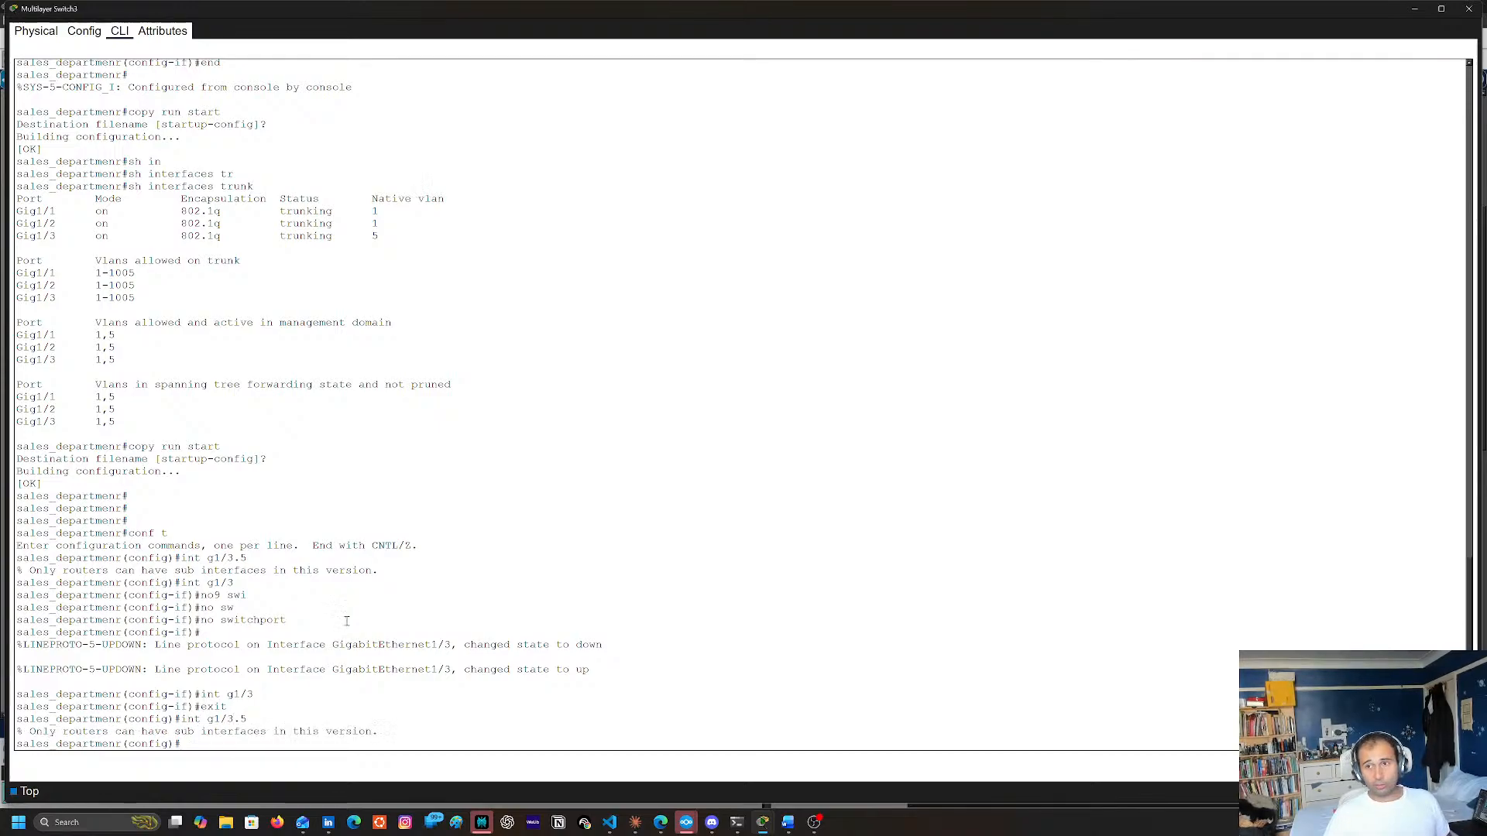
# Try the enc command, leave configuration mode with end, and close Multilayer Switch3's window
pyautogui.write('enc')
pyautogui.press('Return')
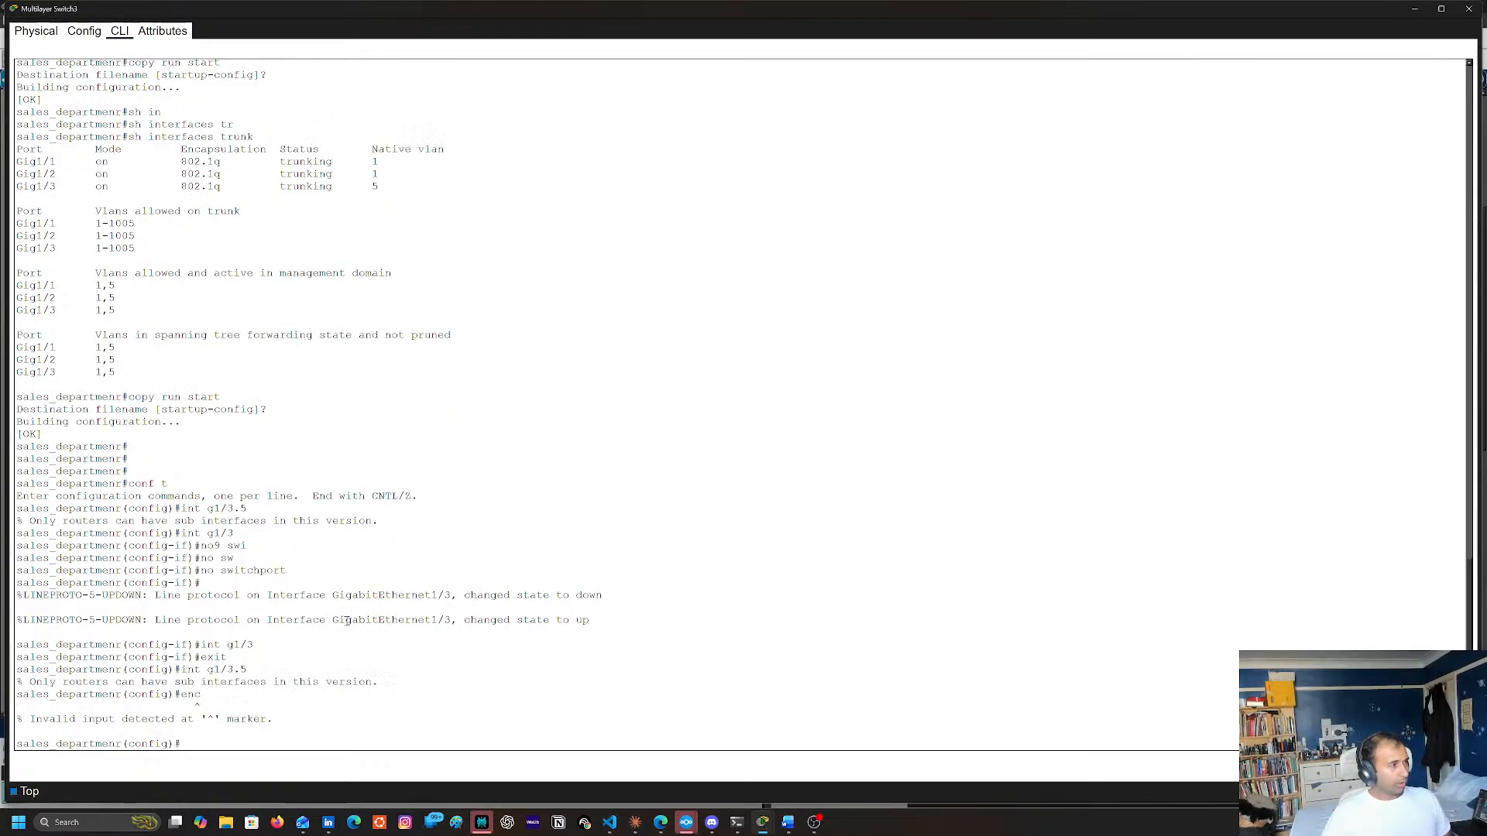
pyautogui.write('end')
pyautogui.press('Return')
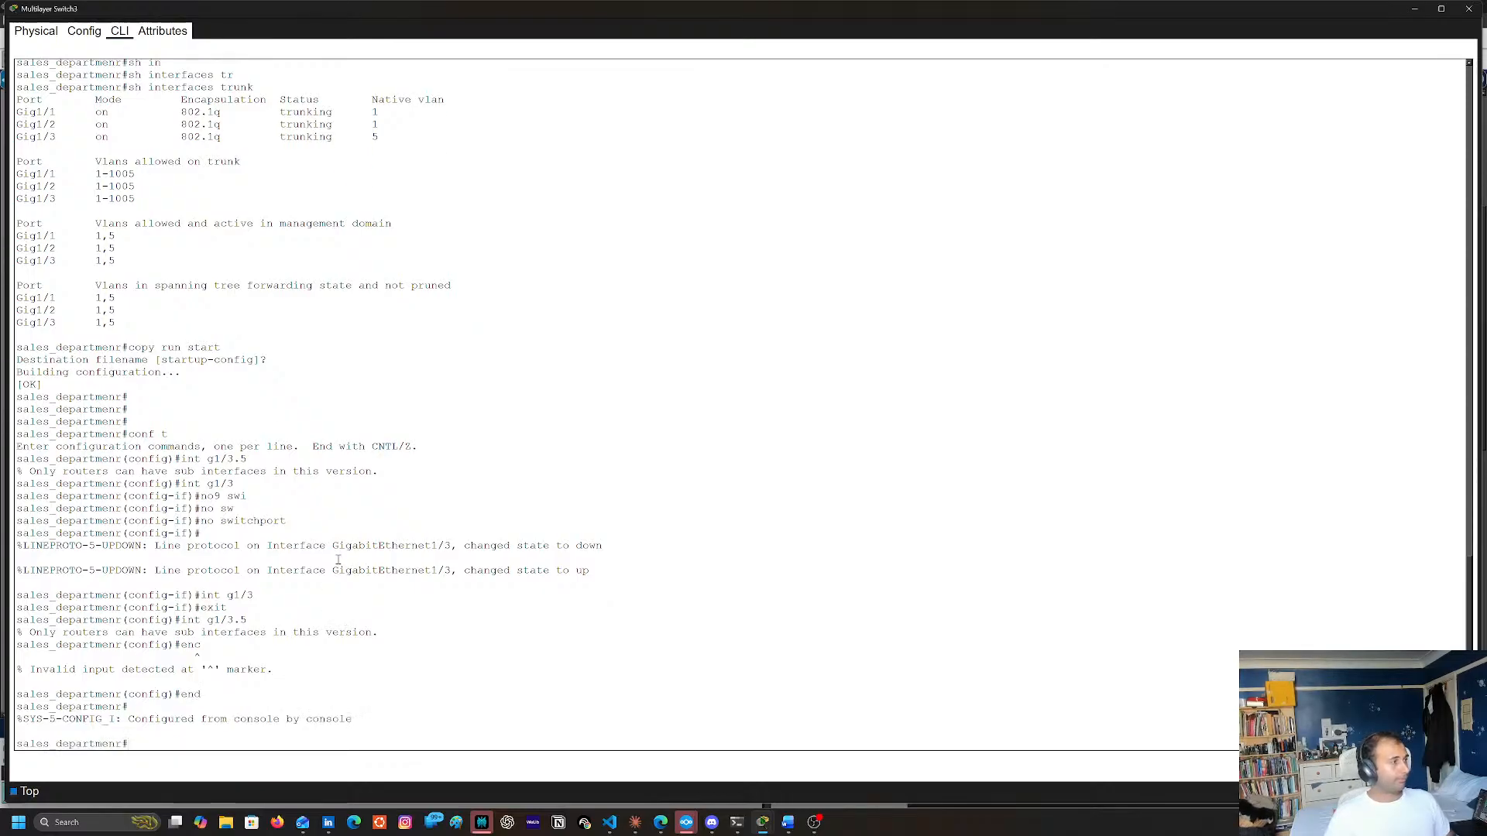
pyautogui.click(1469, 8)
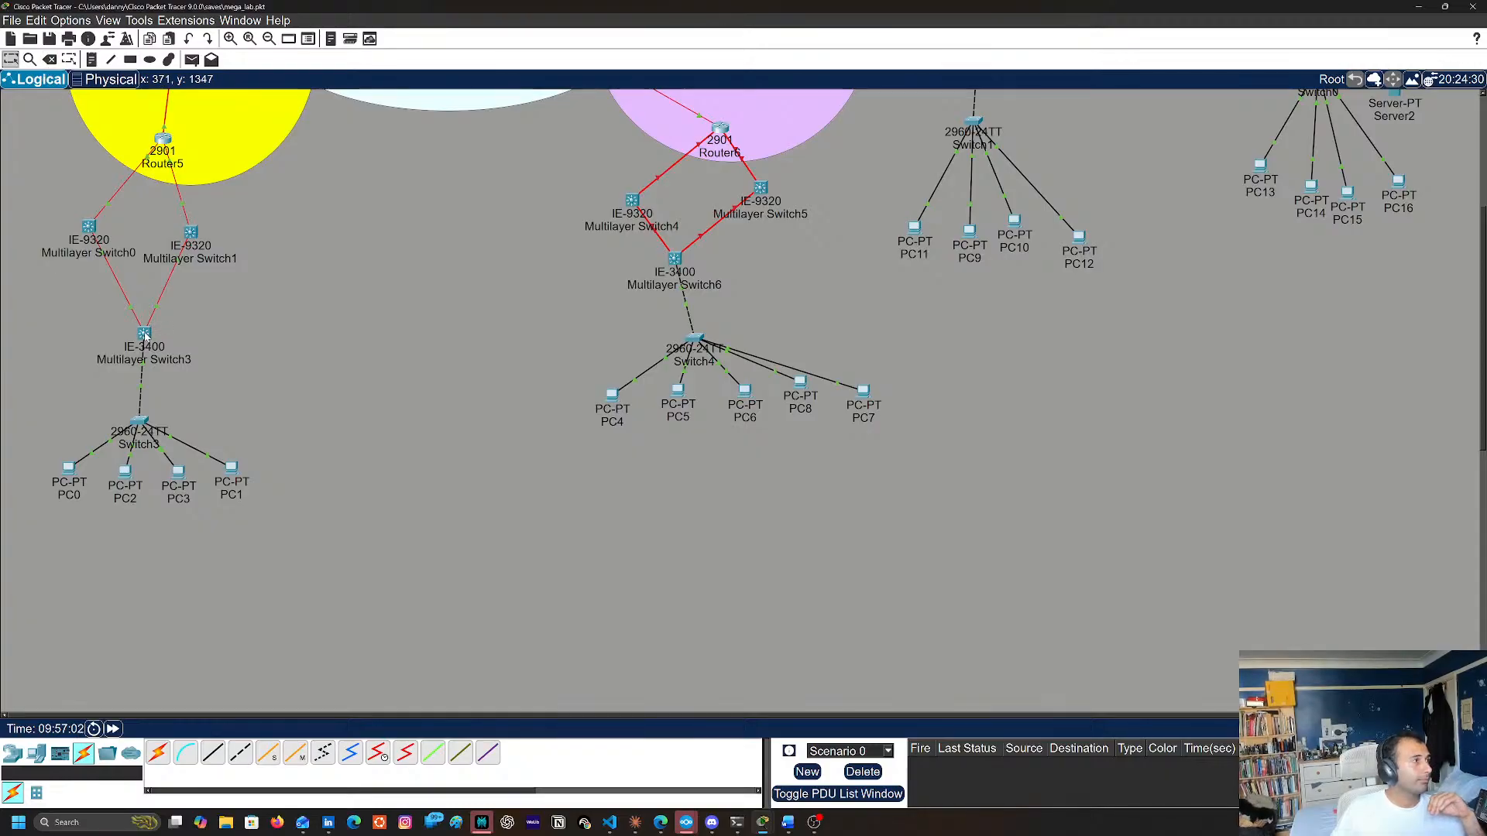
pyautogui.moveTo(145, 335)
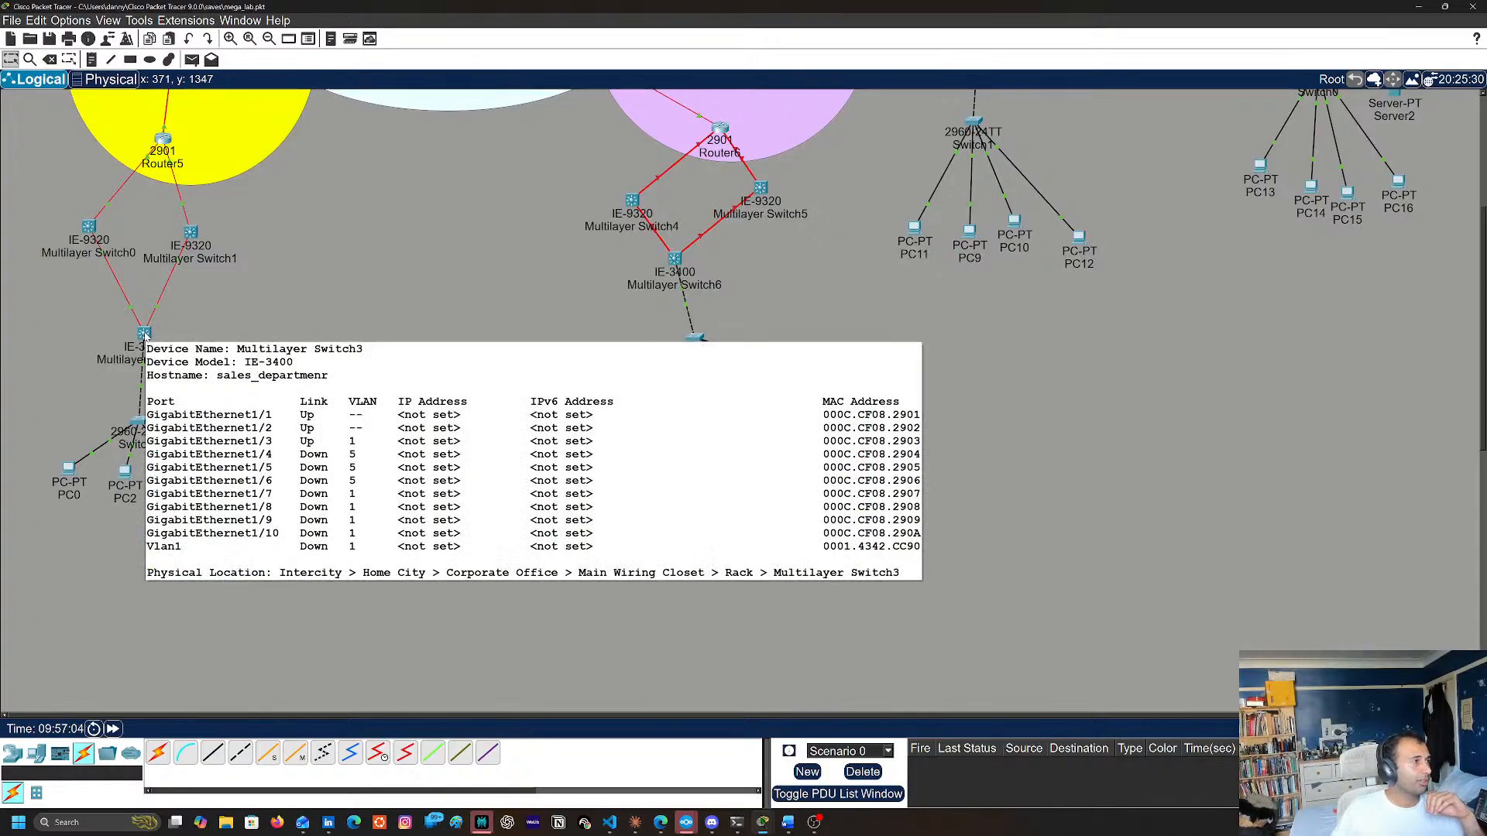
pyautogui.click(48, 59)
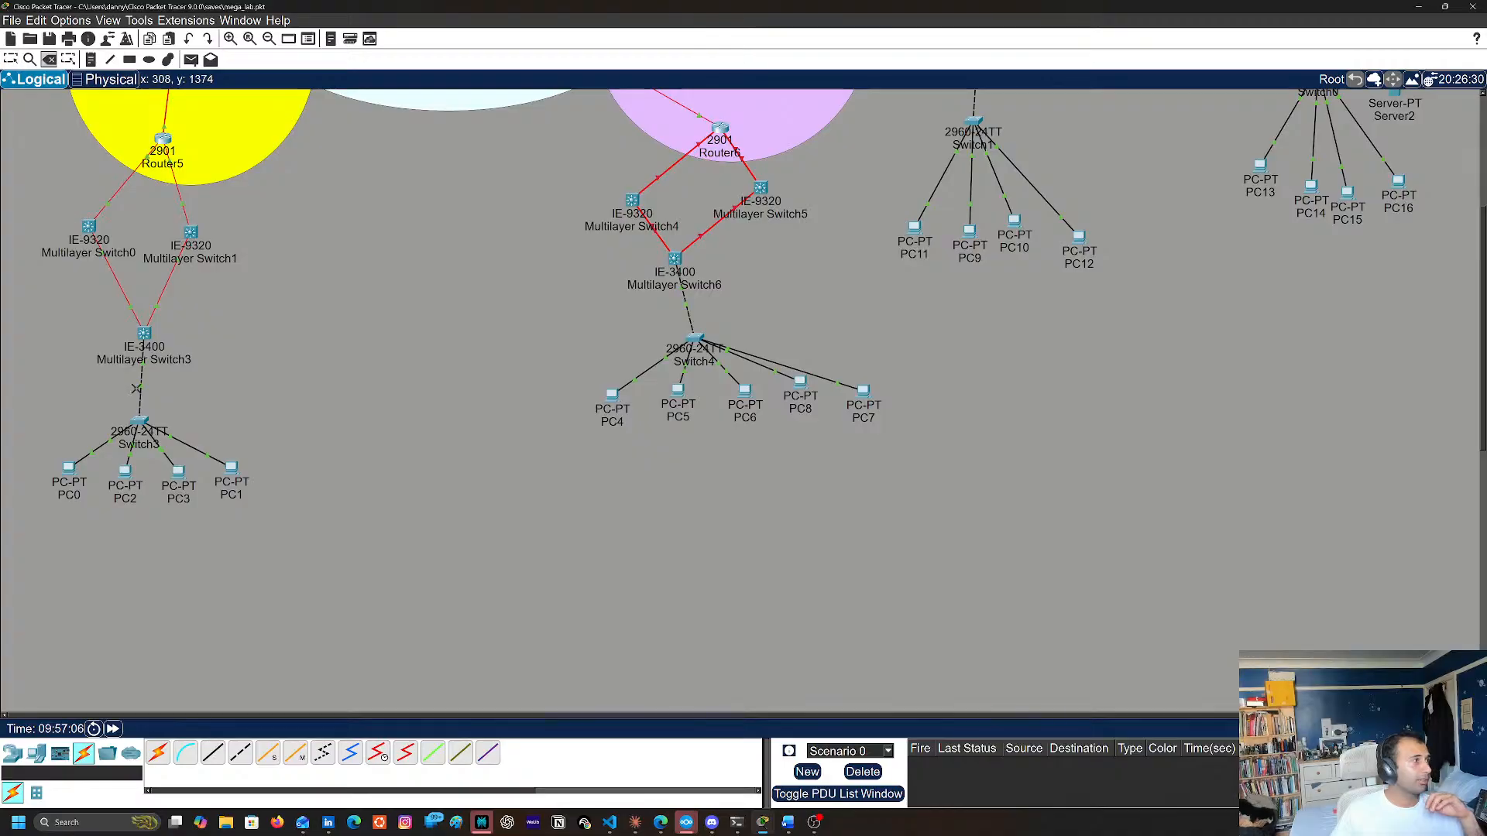
pyautogui.click(145, 333)
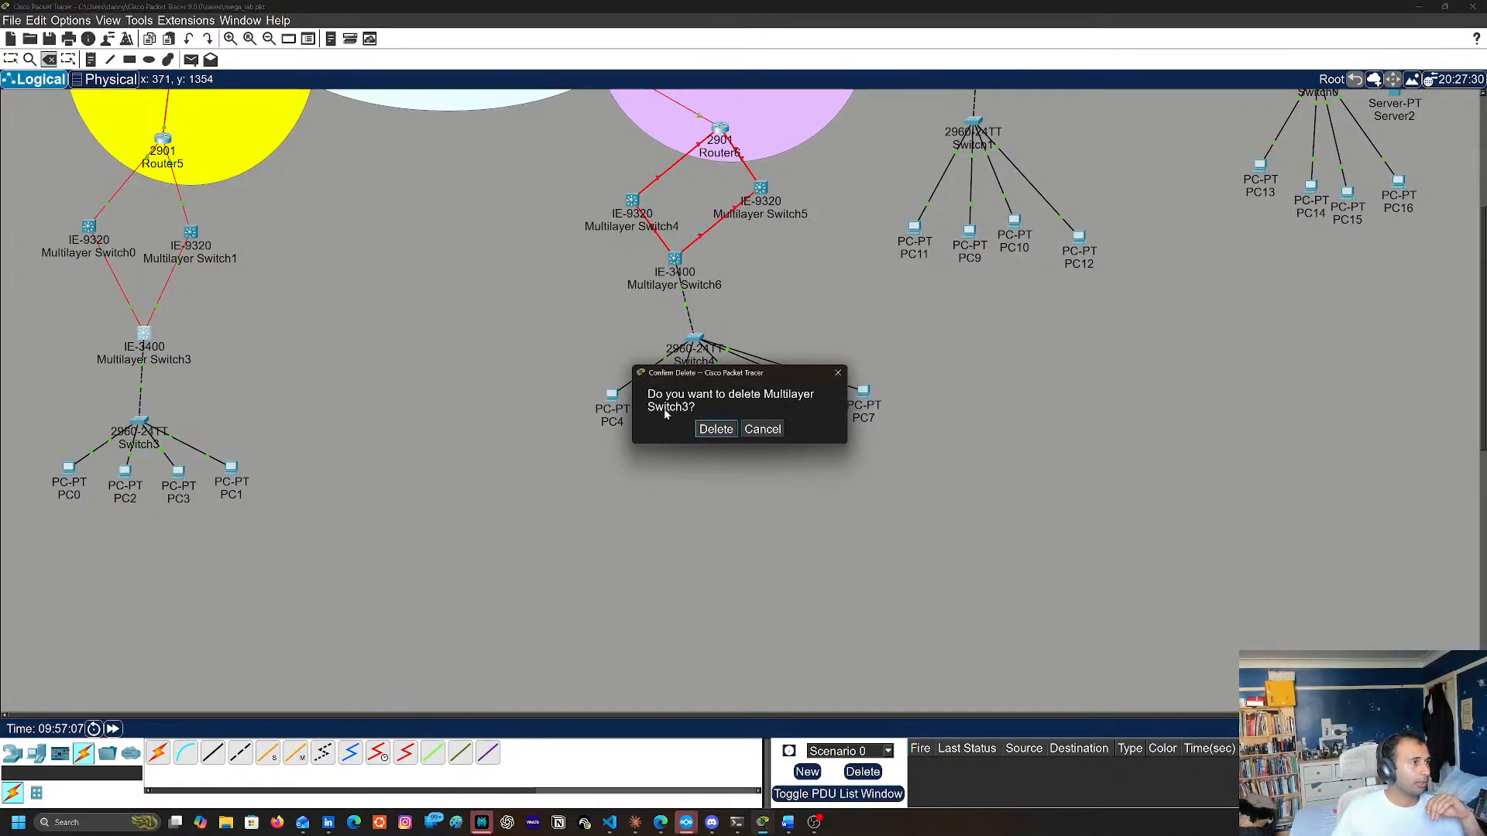
pyautogui.click(762, 429)
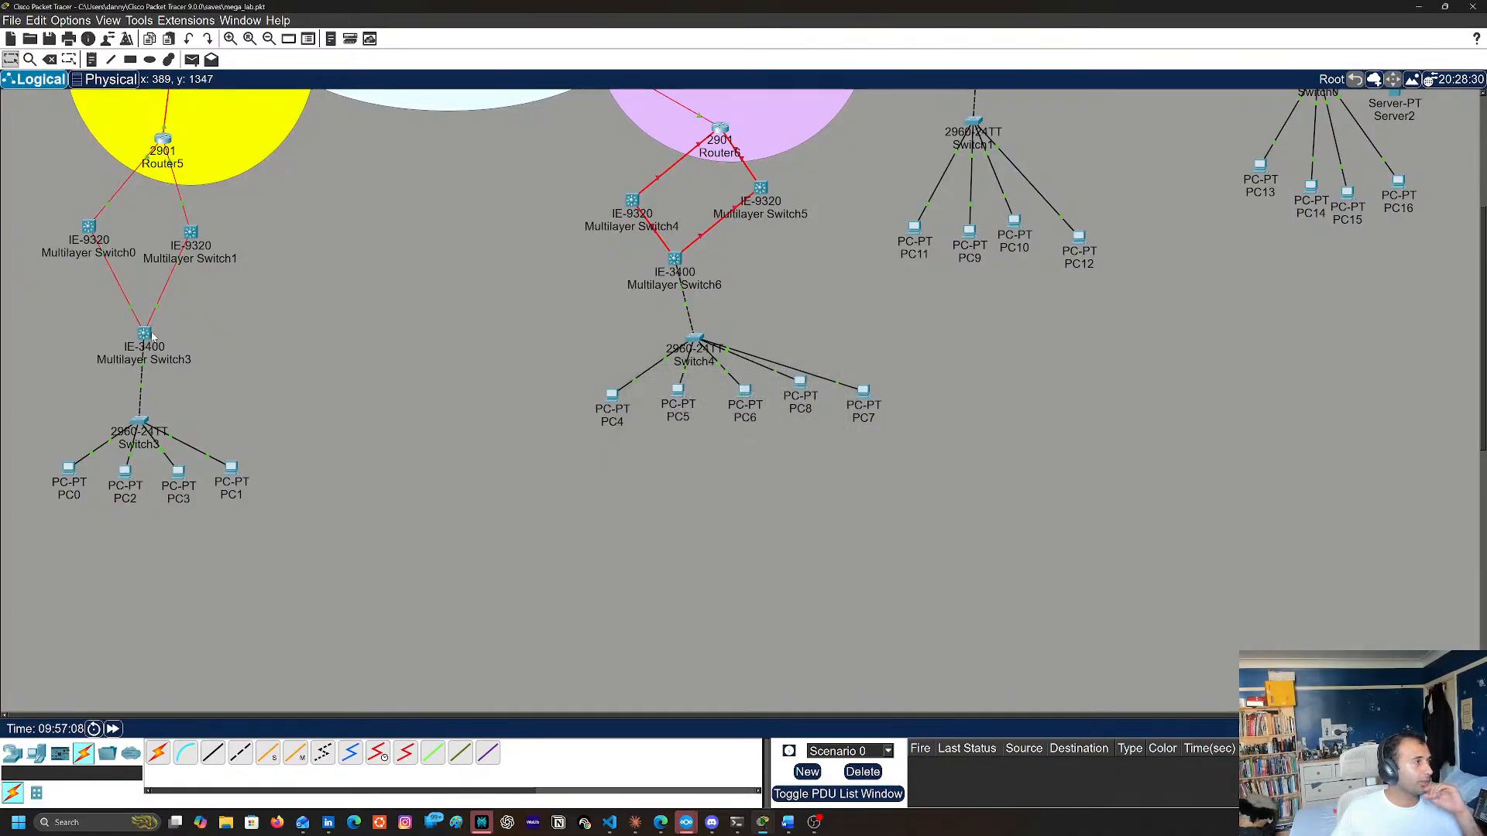
# Delete Multilayer Switch3 from the topology and confirm the deletion
pyautogui.click(48, 59)
pyautogui.click(145, 333)
pyautogui.click(714, 429)
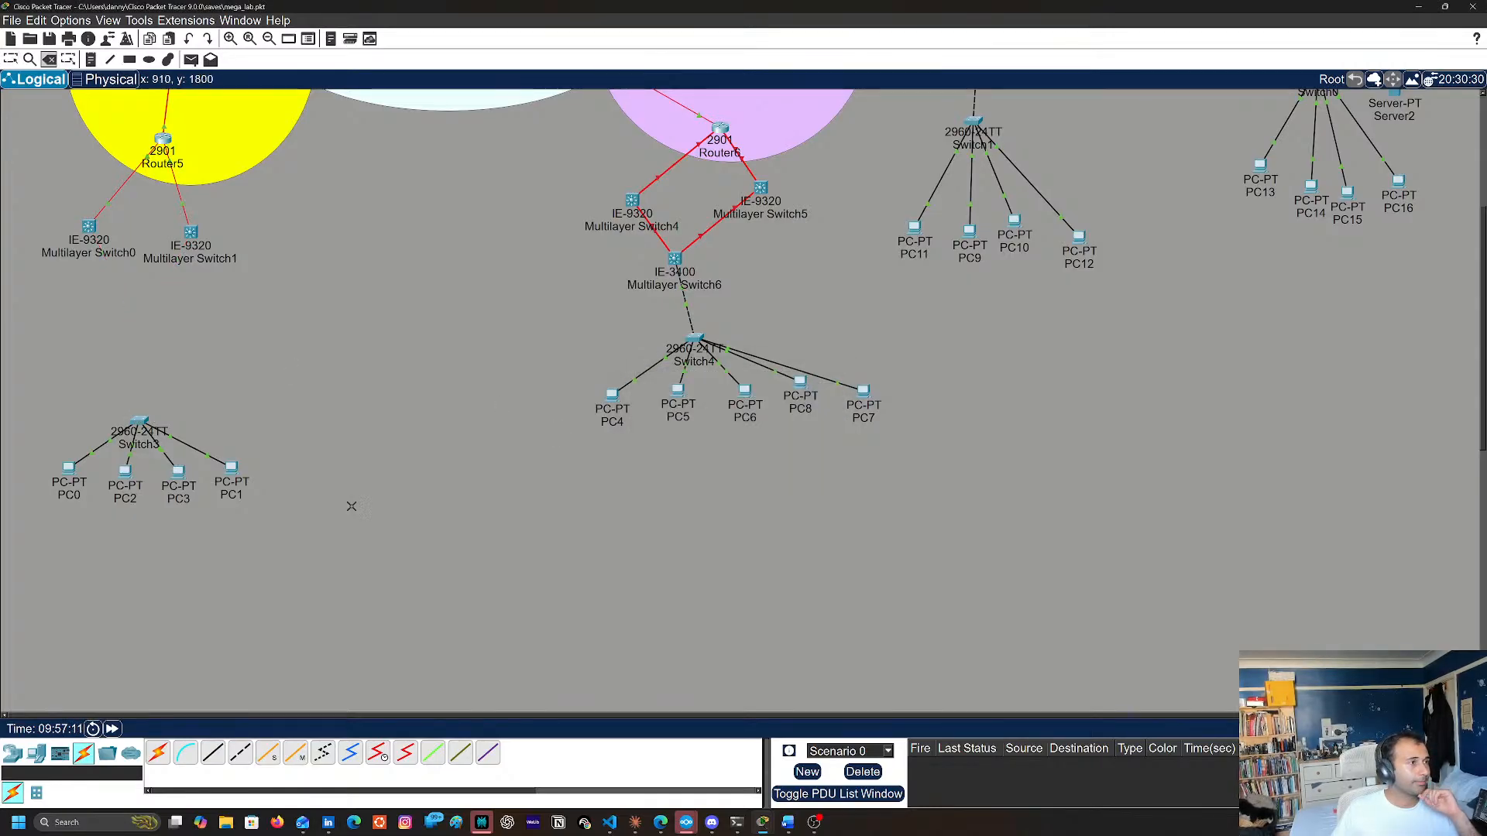
# Place a 2901 router above Switch3, where Multilayer Switch3 stood
pyautogui.click(13, 753)
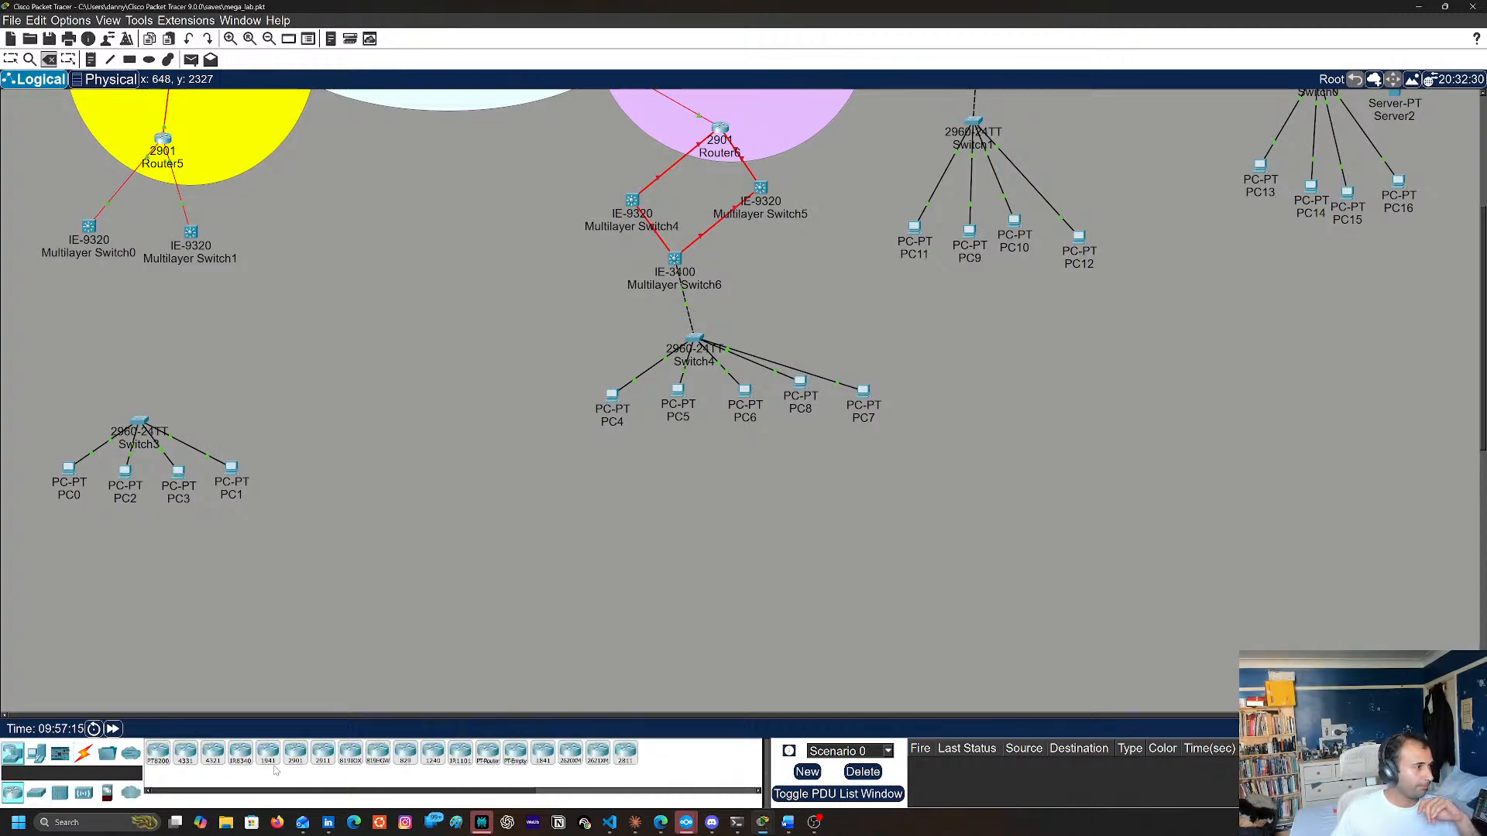
pyautogui.press('Escape')
pyautogui.click(295, 753)
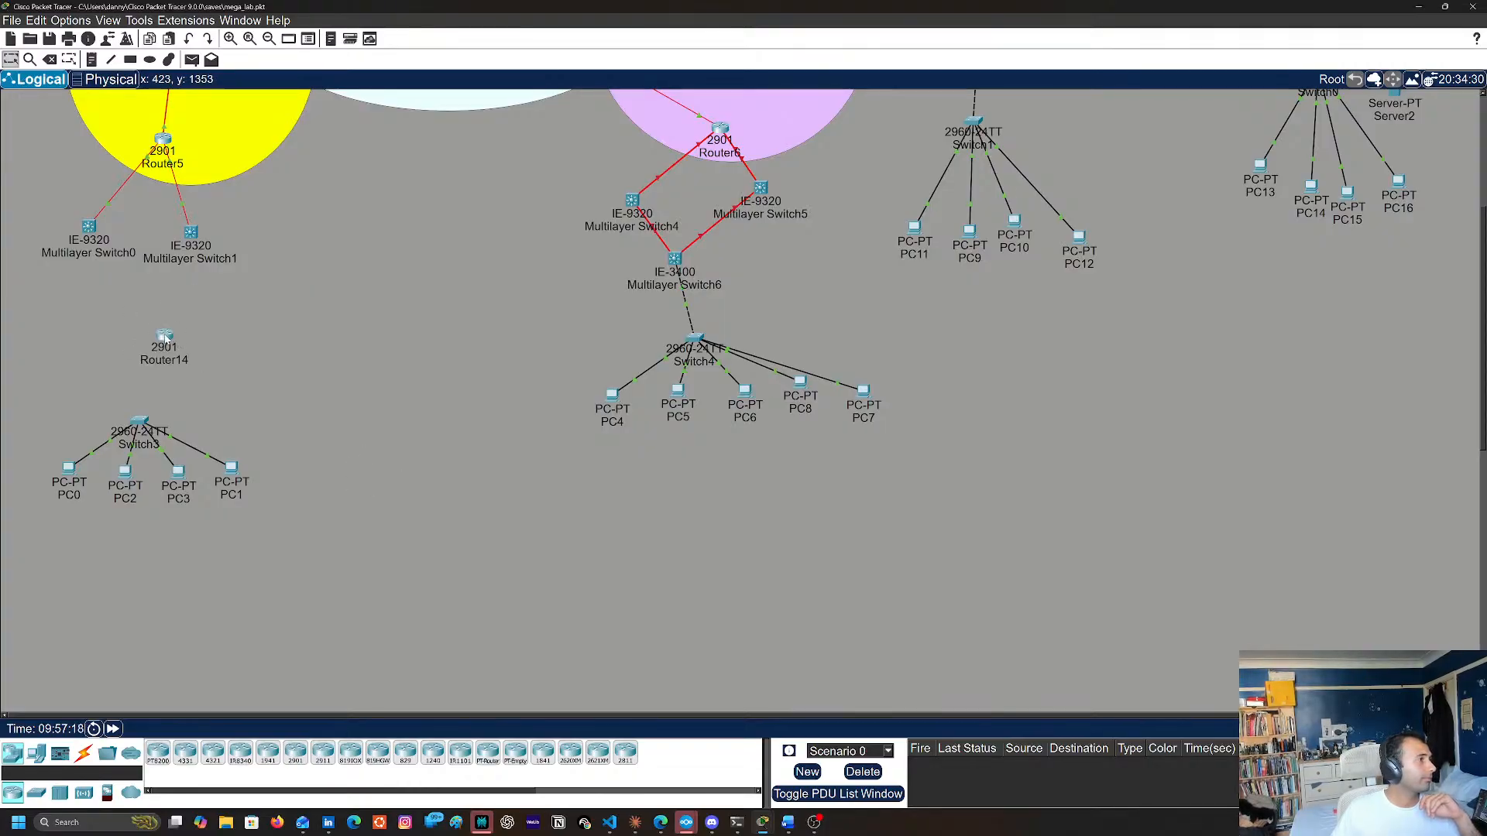
pyautogui.click(134, 344)
# Open the new 2901 router's global configuration settings
pyautogui.click(84, 754)
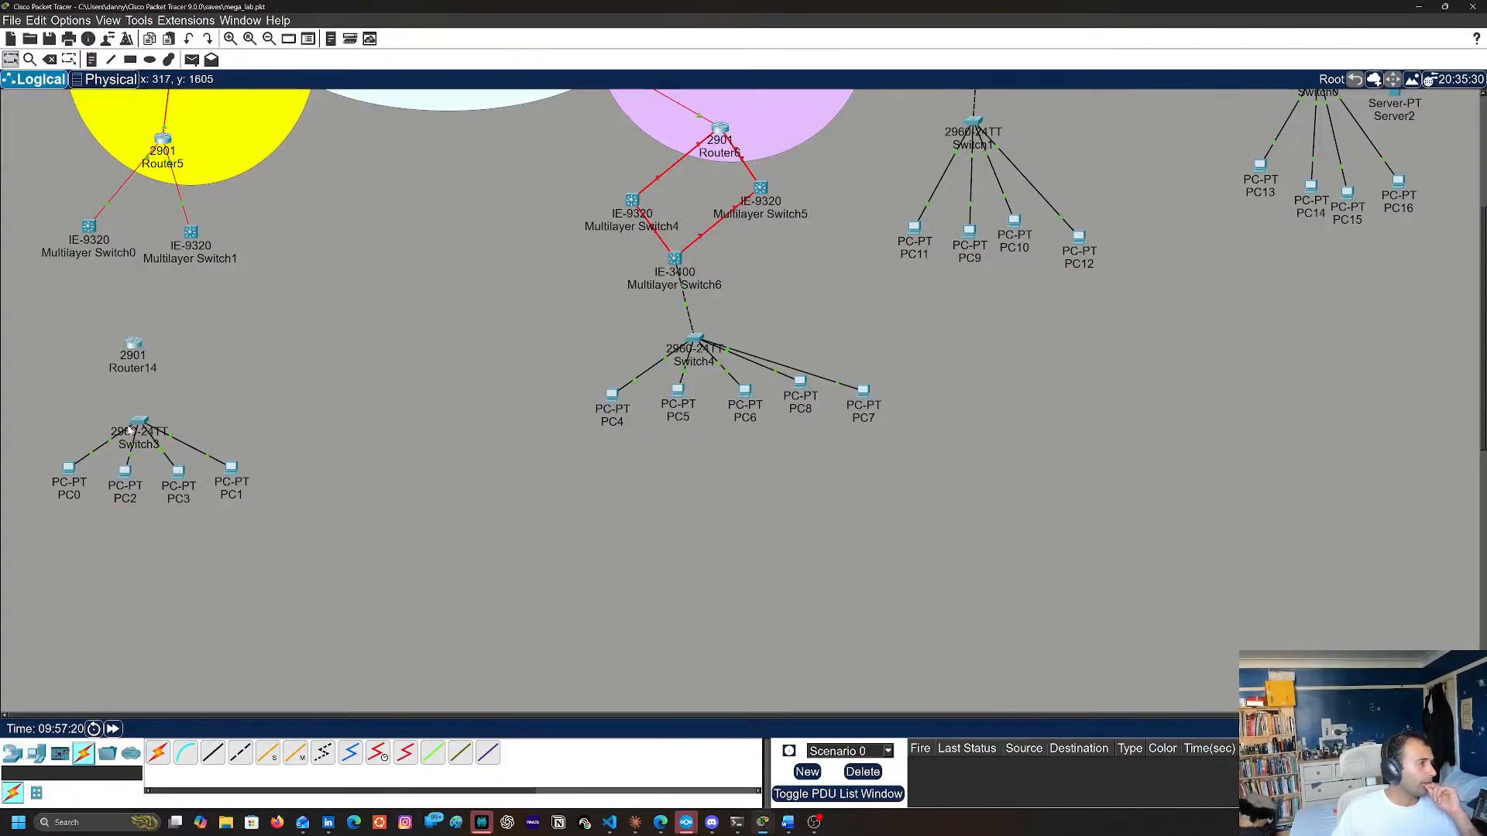
pyautogui.click(128, 333)
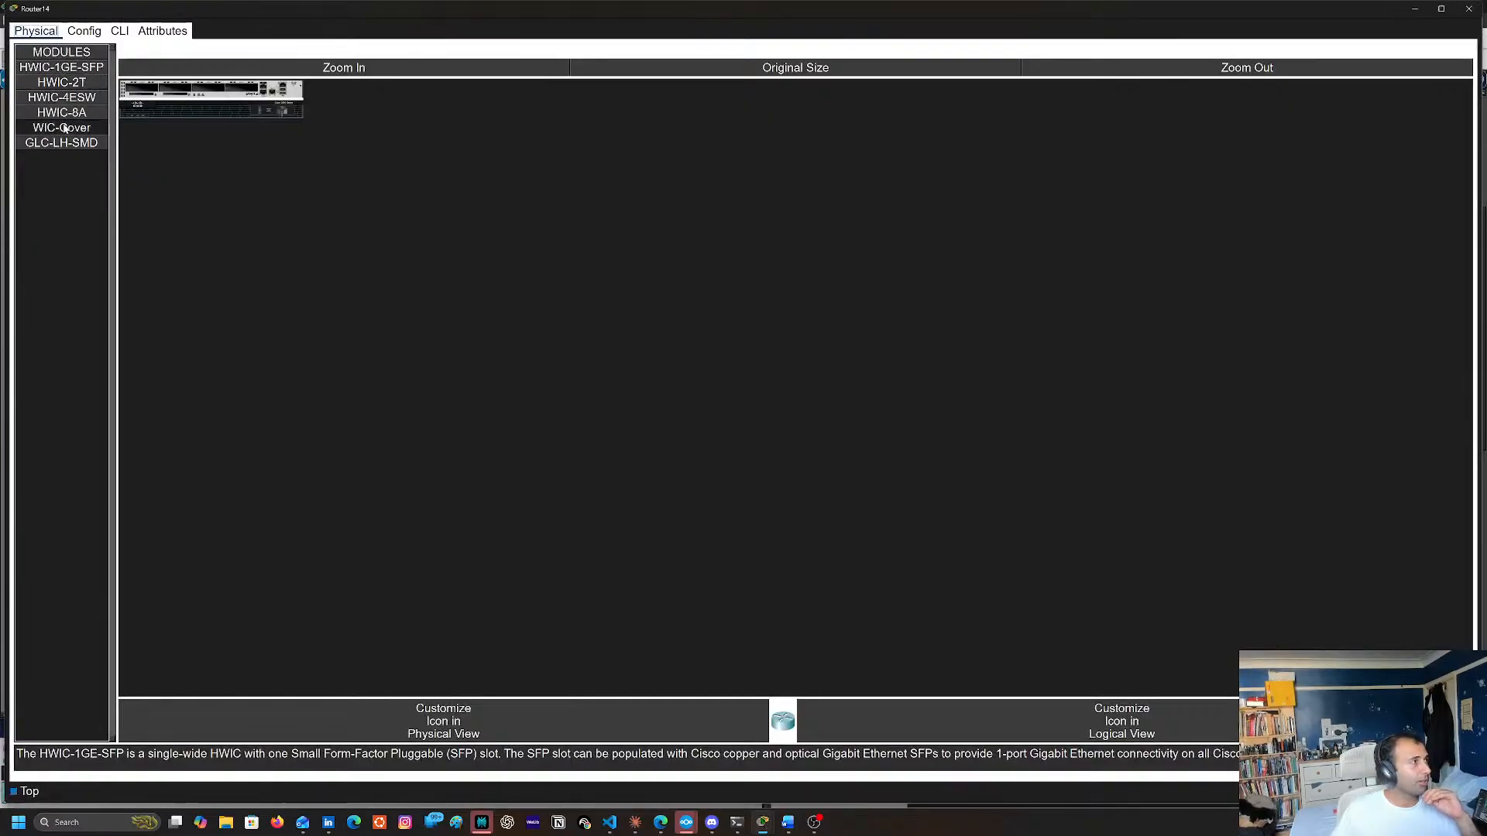
pyautogui.click(84, 31)
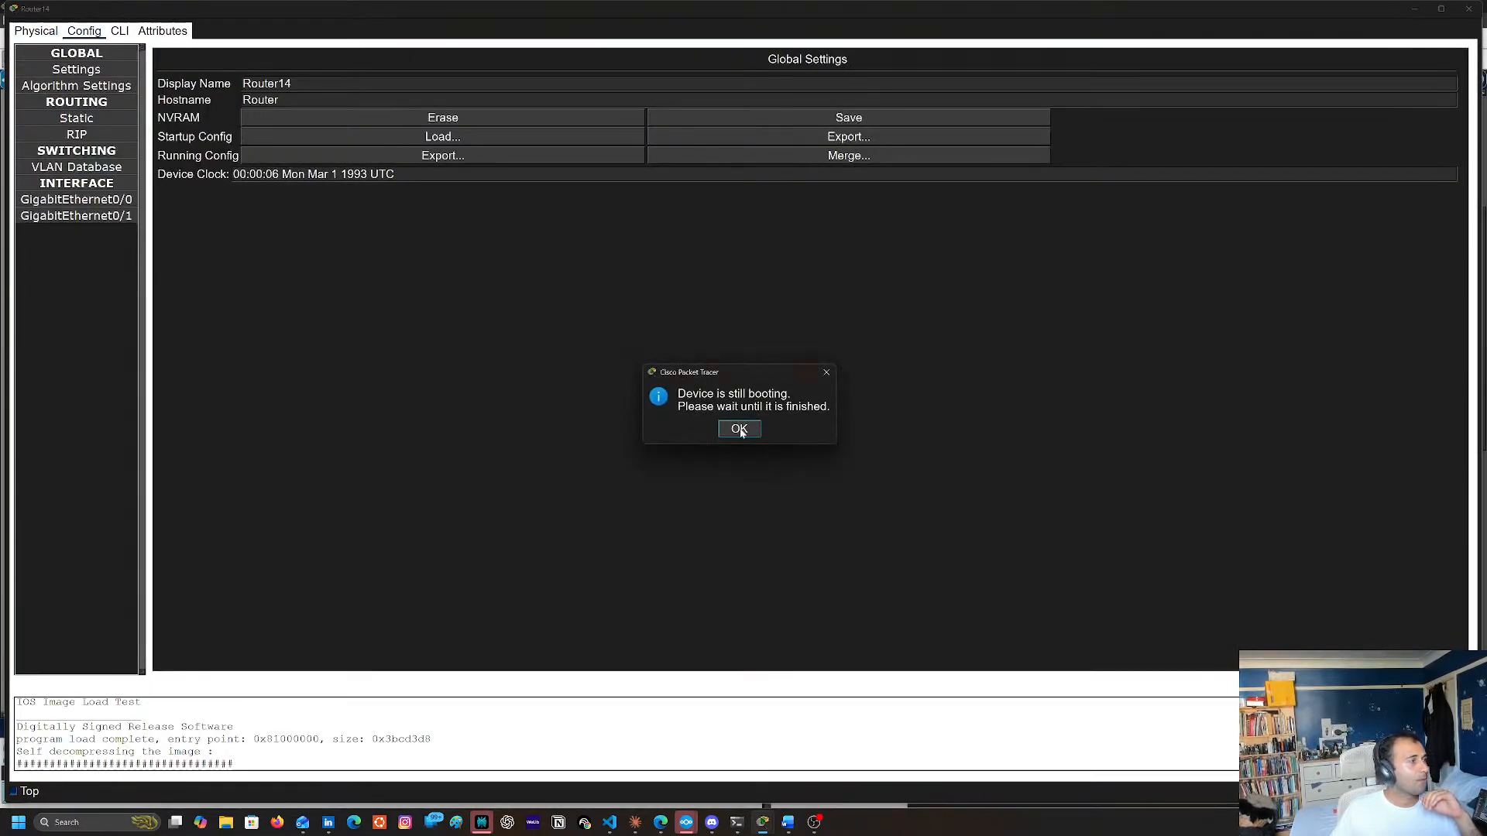
# Install an HWIC-1GE-SFP module in Router14's first free slot and fit a GLC-LH-SMD transceiver into it
pyautogui.click(737, 427)
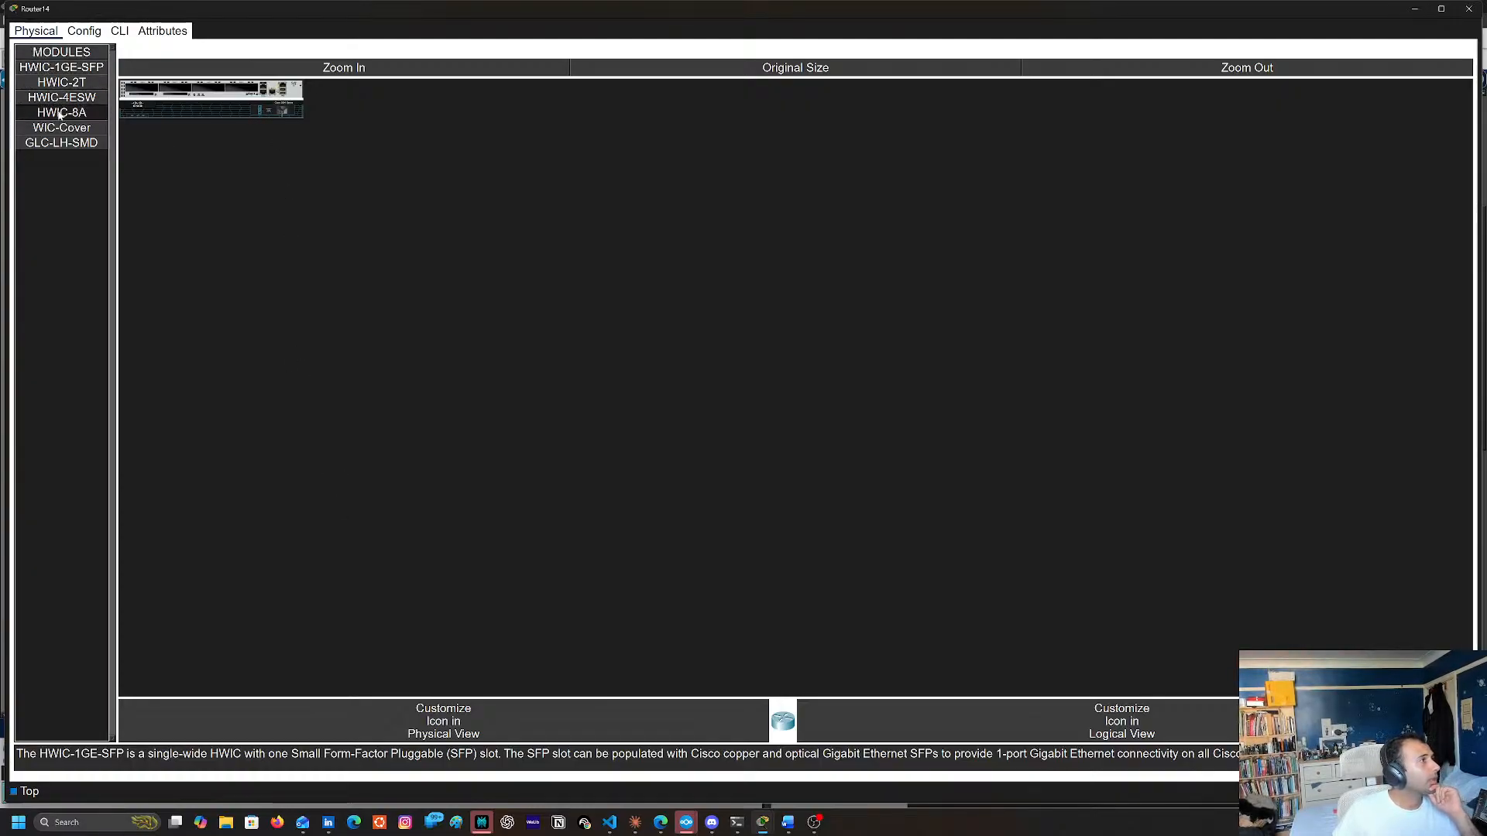
pyautogui.moveTo(49, 74); pyautogui.dragTo(138, 88)
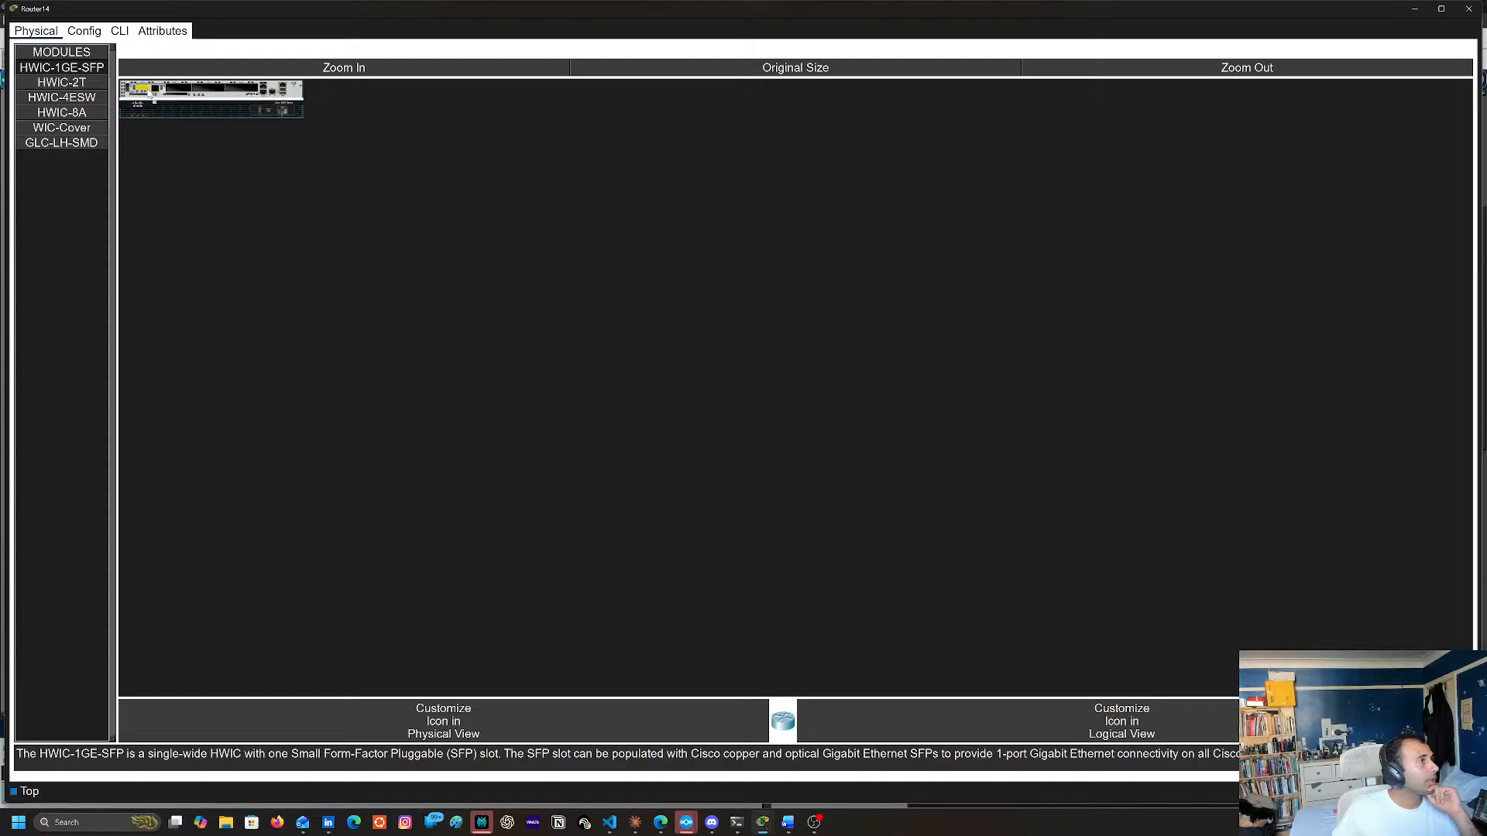
pyautogui.click(64, 145)
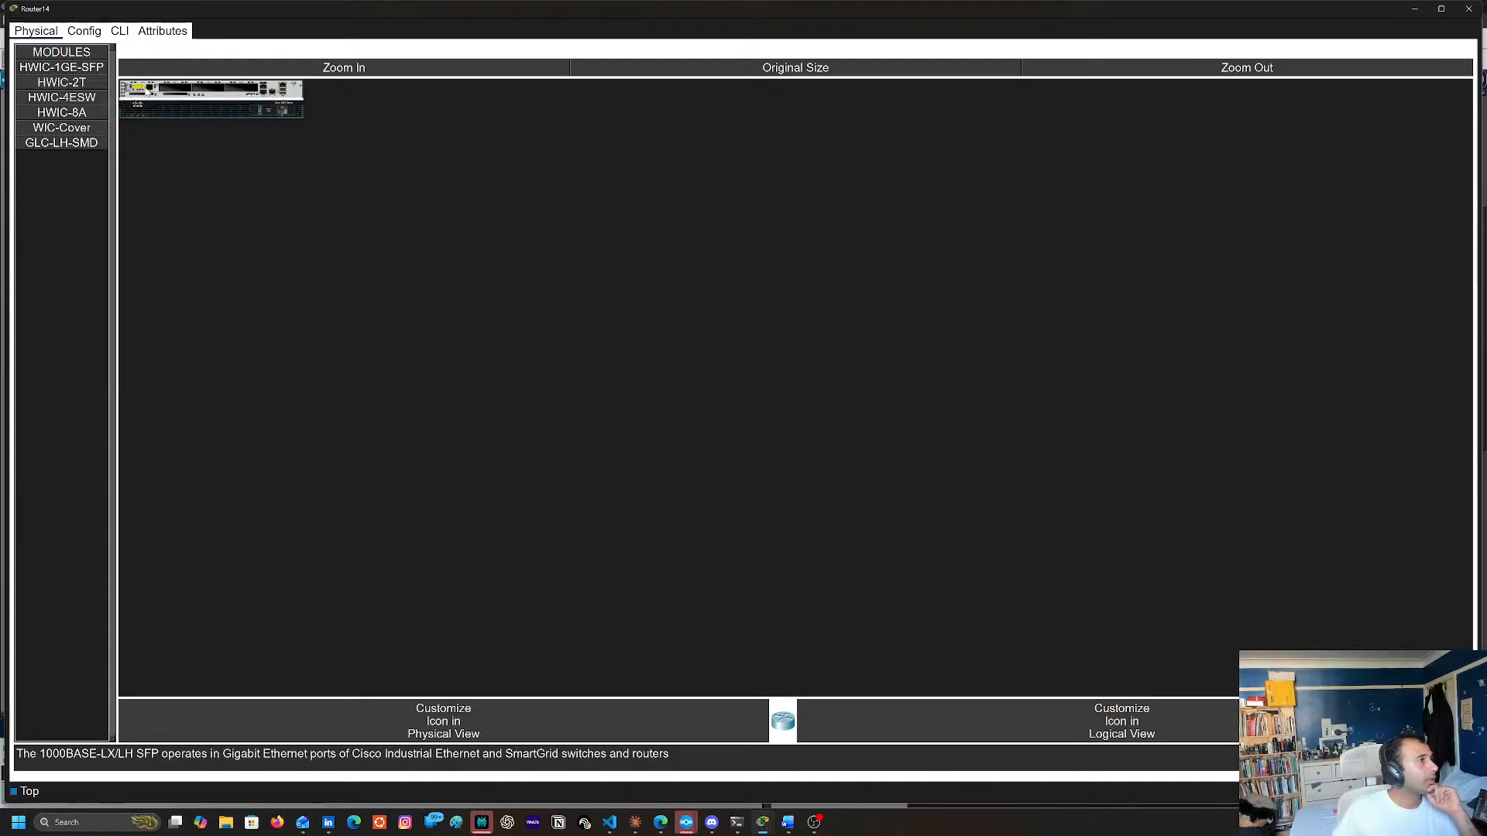
pyautogui.moveTo(62, 142); pyautogui.dragTo(165, 93)
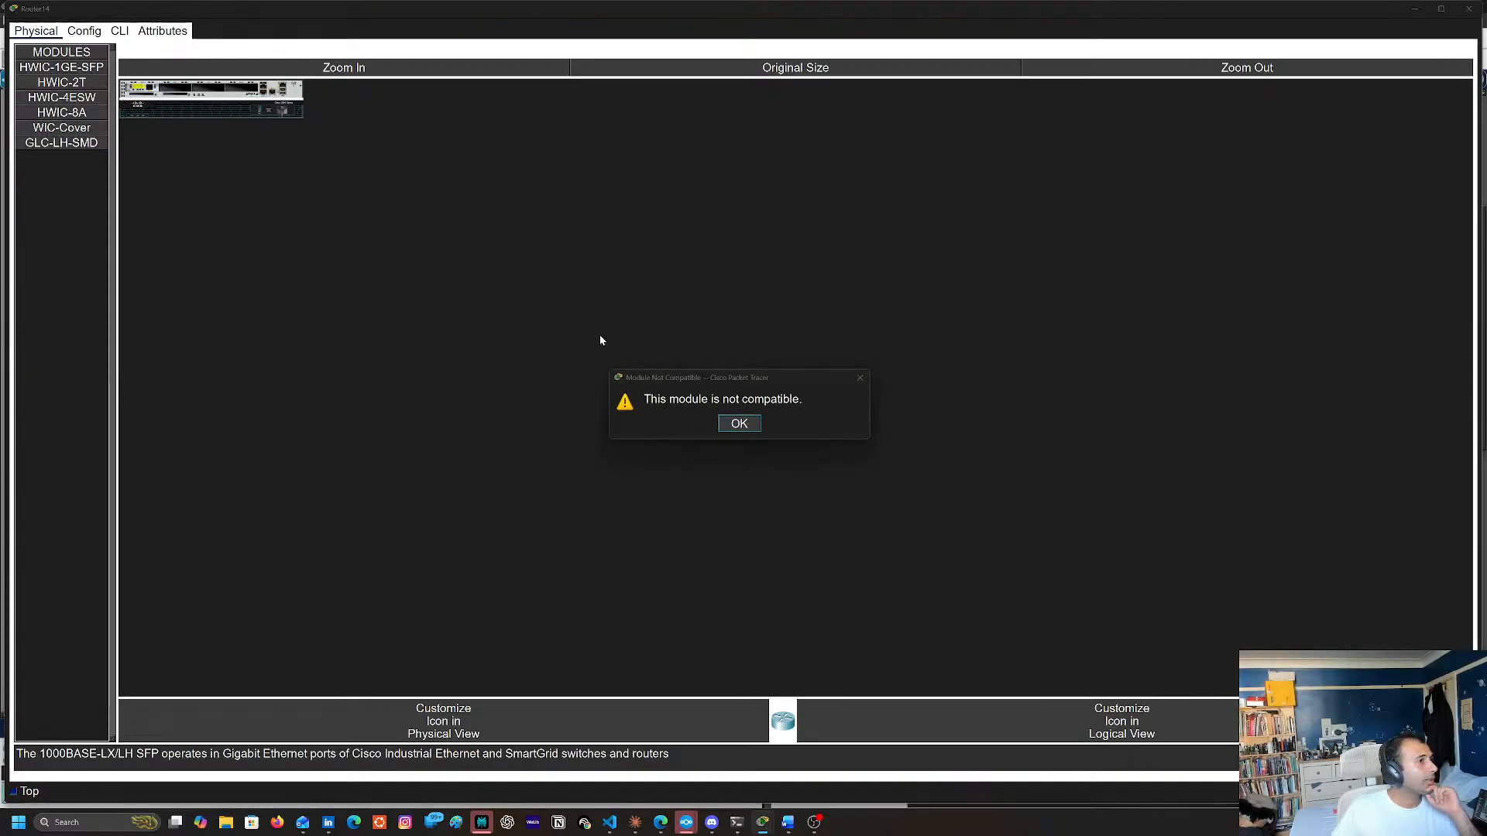
pyautogui.click(739, 424)
pyautogui.click(333, 68)
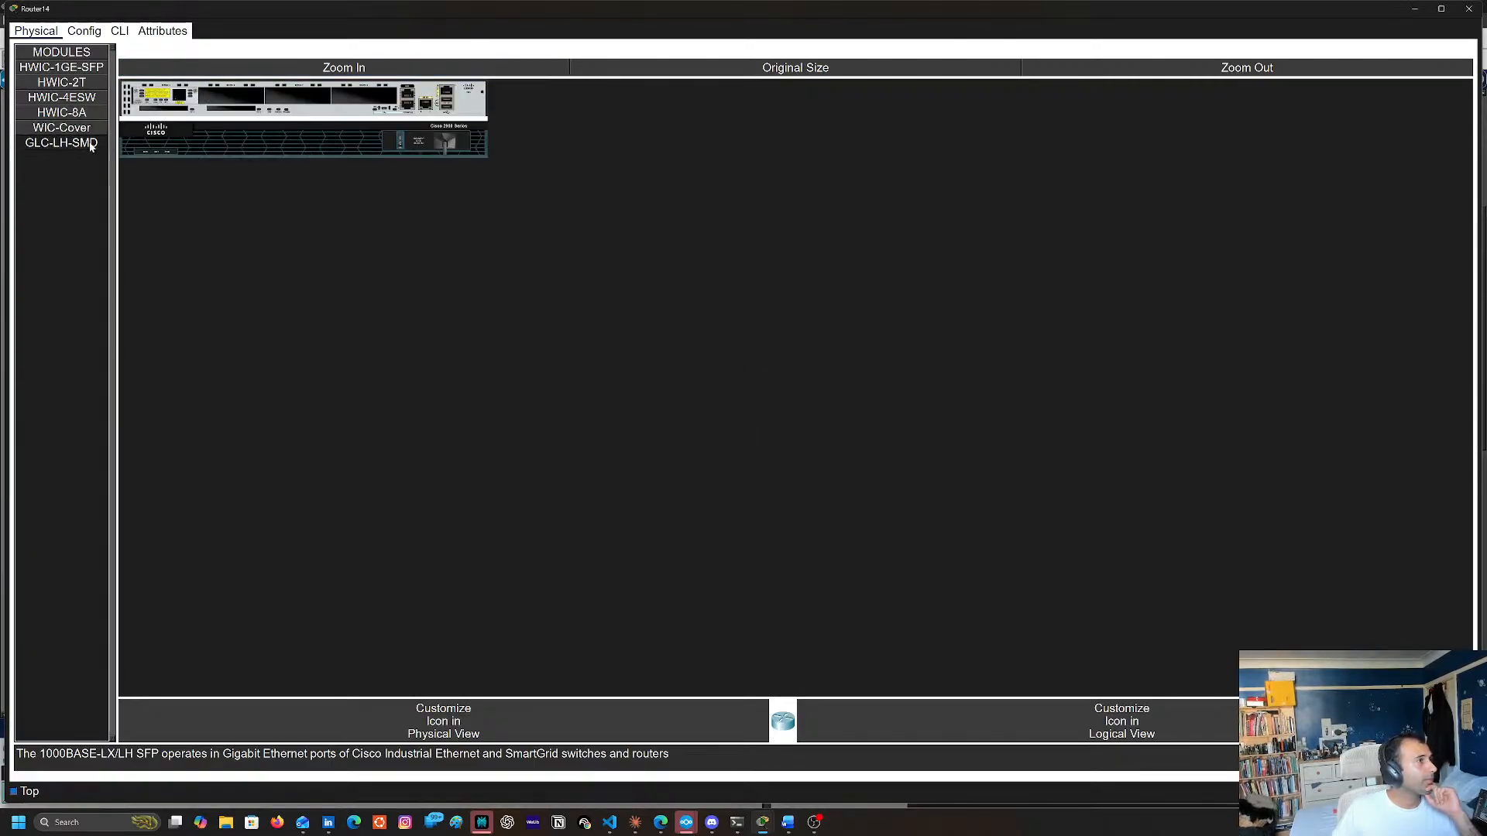
pyautogui.moveTo(174, 110); pyautogui.dragTo(175, 107)
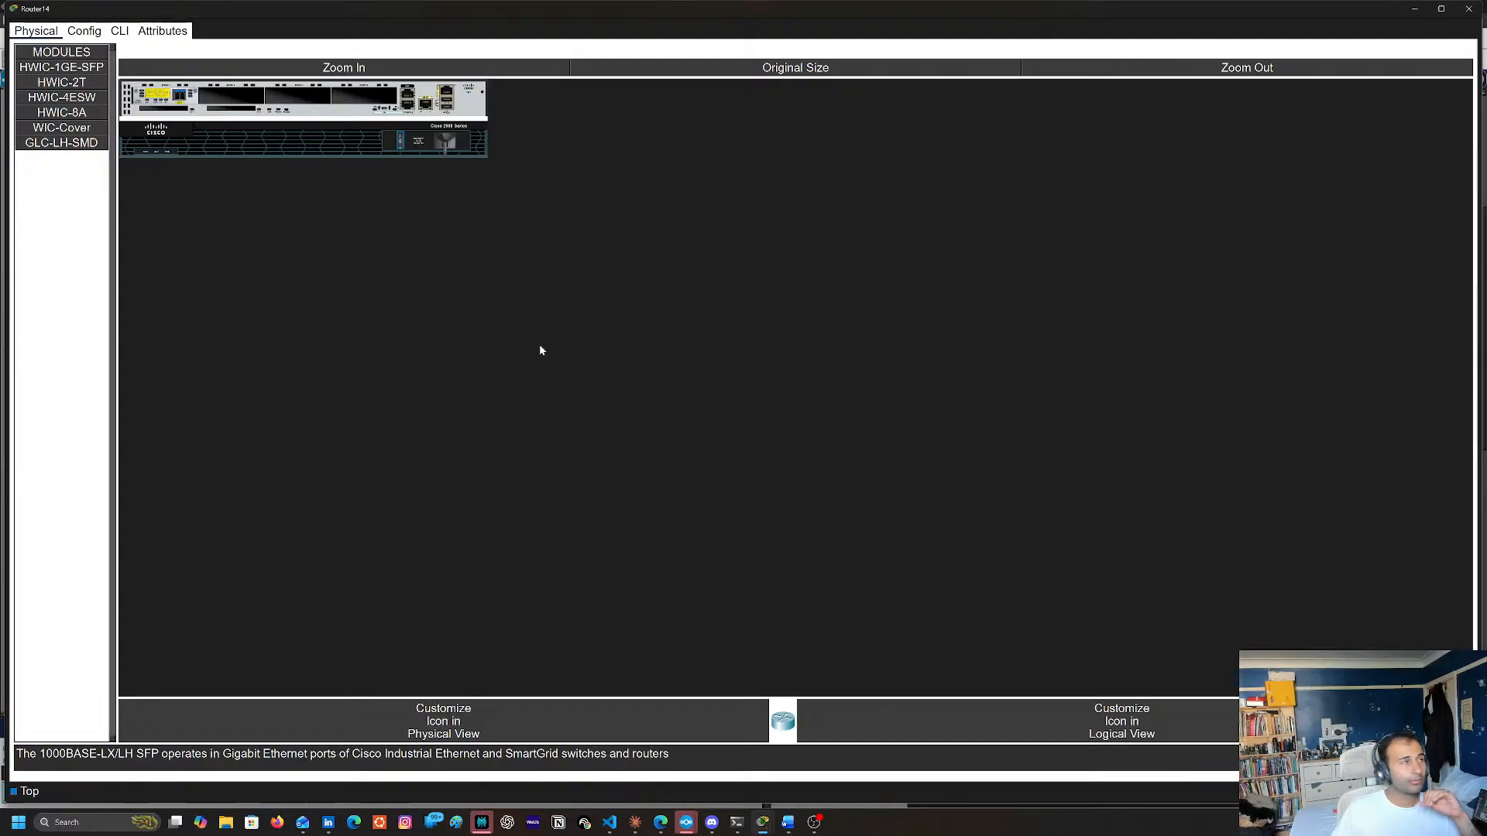
pyautogui.click(1469, 10)
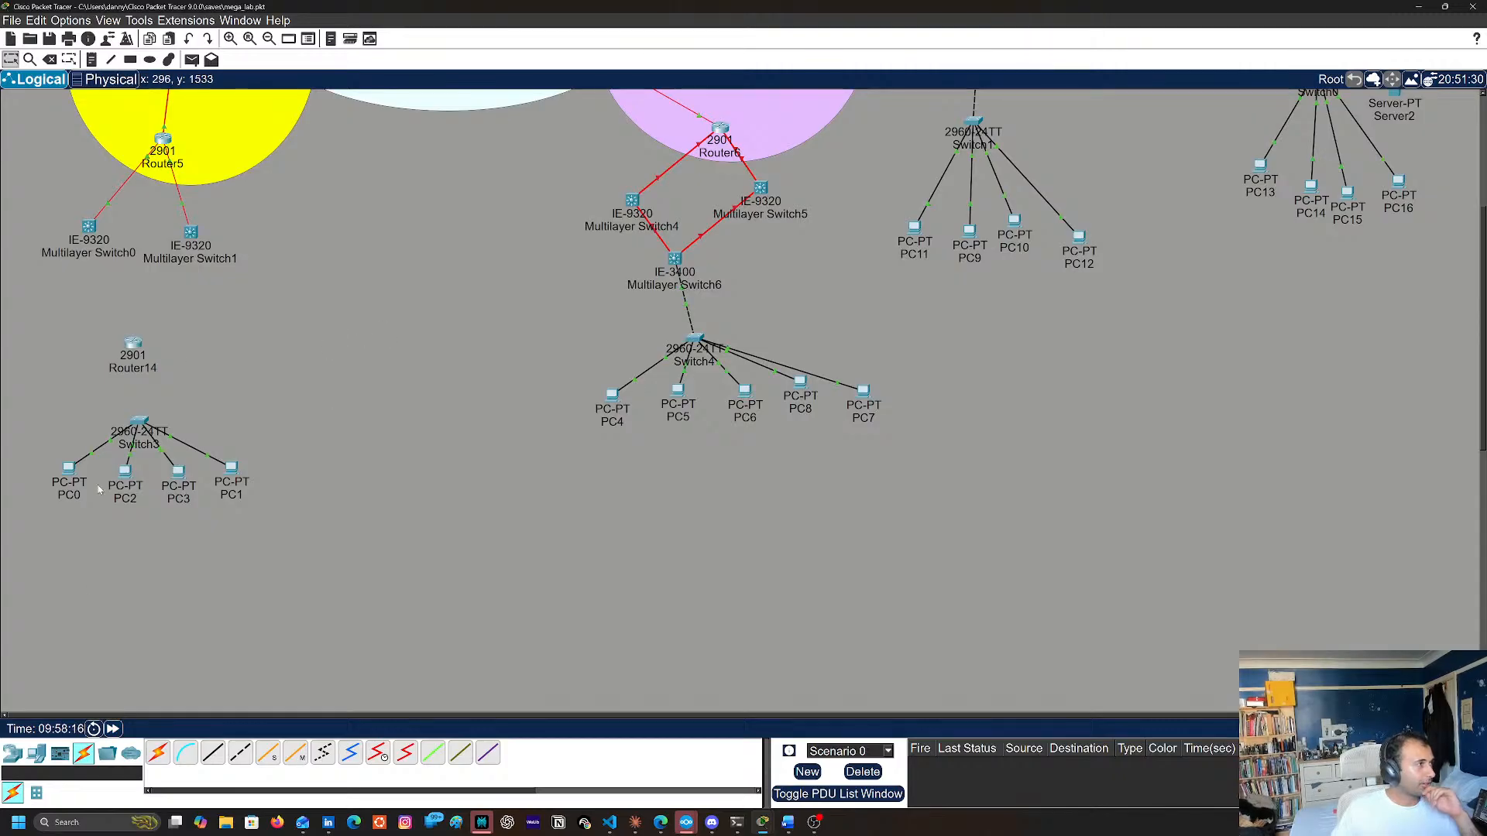
# Add a second HWIC-1GE-SFP module with a GLC-LH-SMD transceiver to Router14's next slot and close its window
pyautogui.click(134, 346)
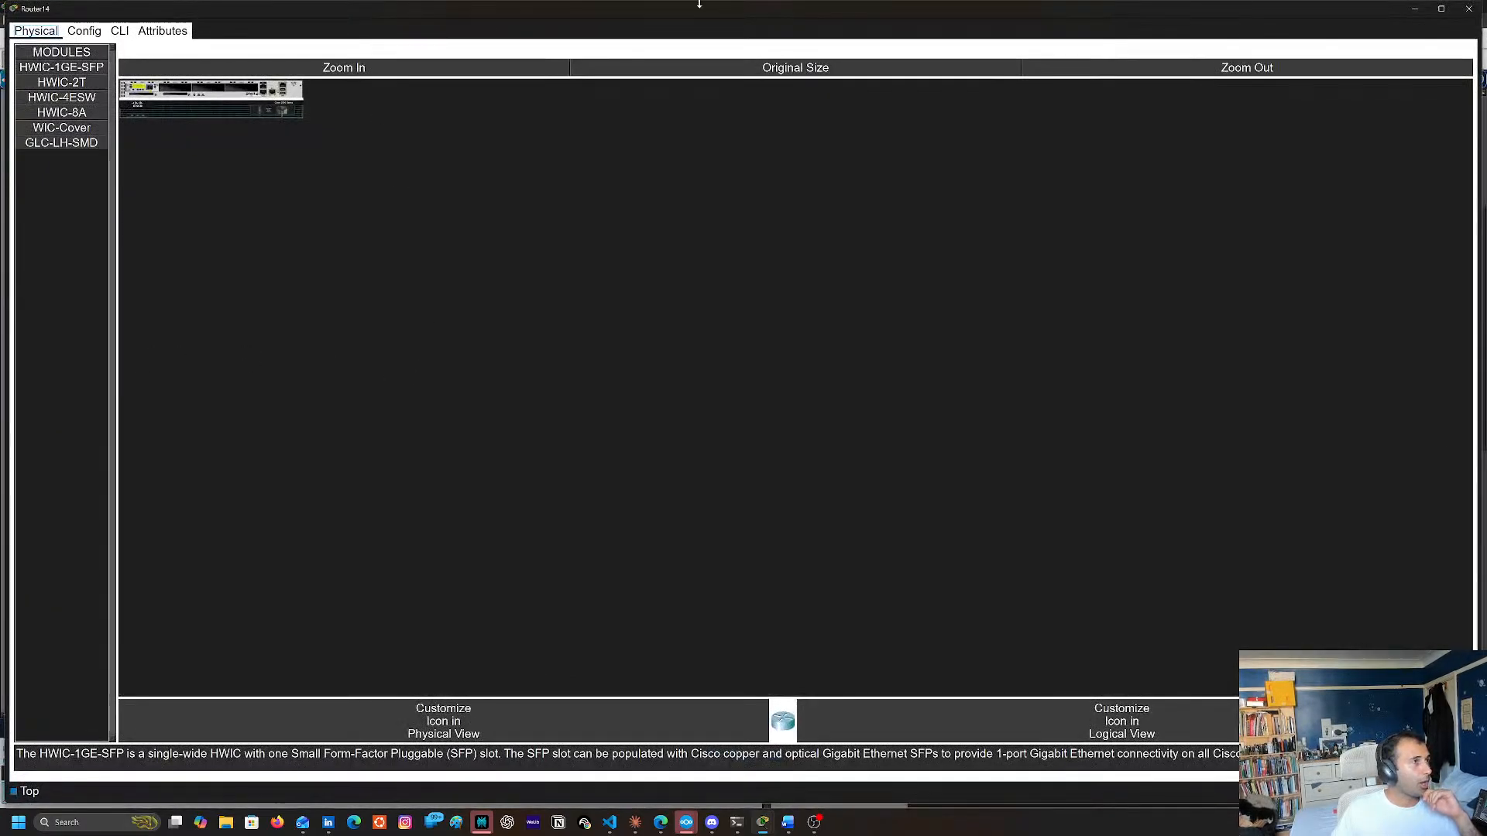
pyautogui.click(147, 67)
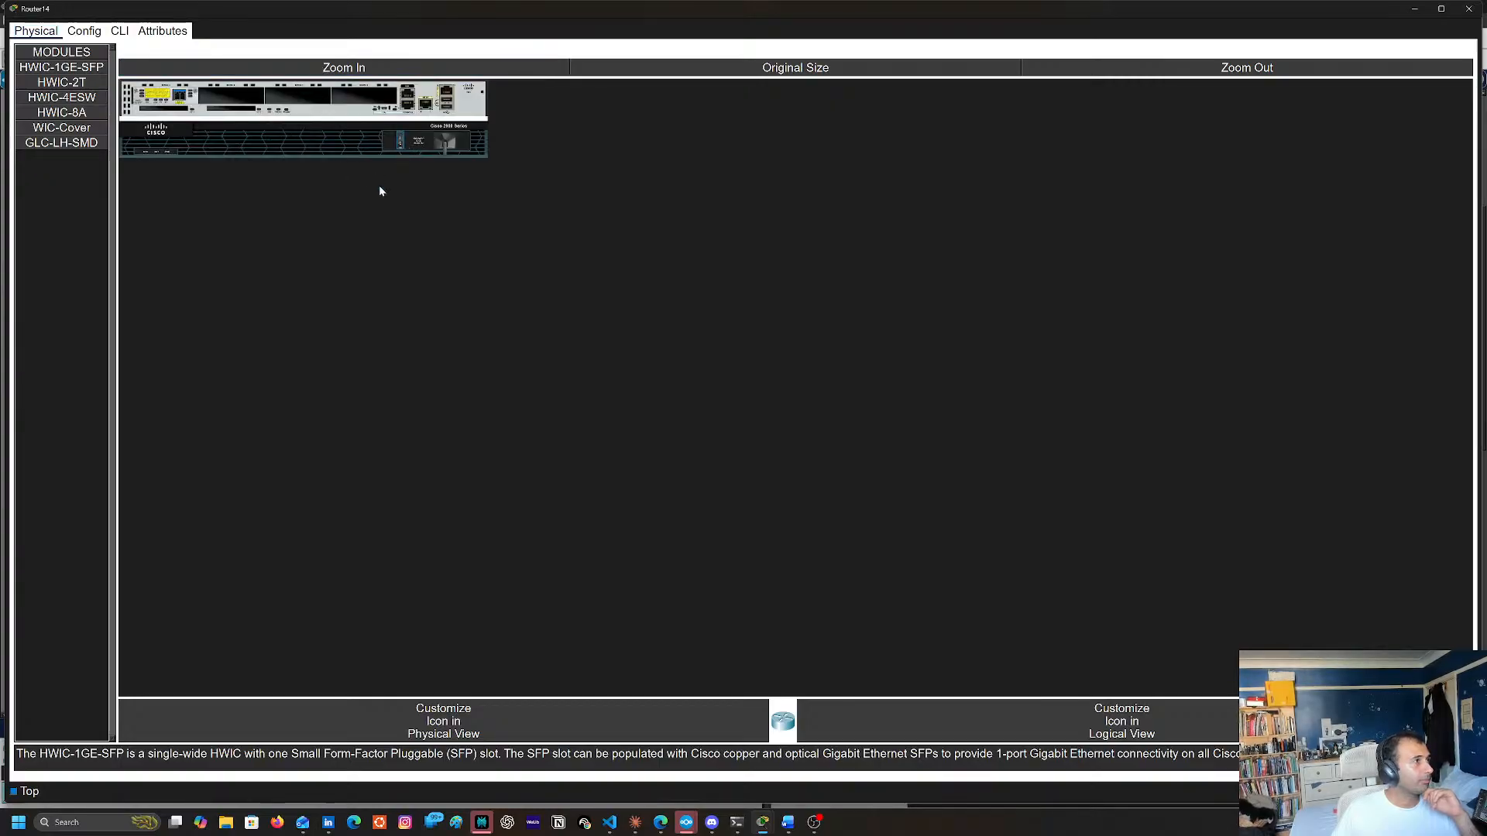
pyautogui.moveTo(62, 67); pyautogui.dragTo(240, 96)
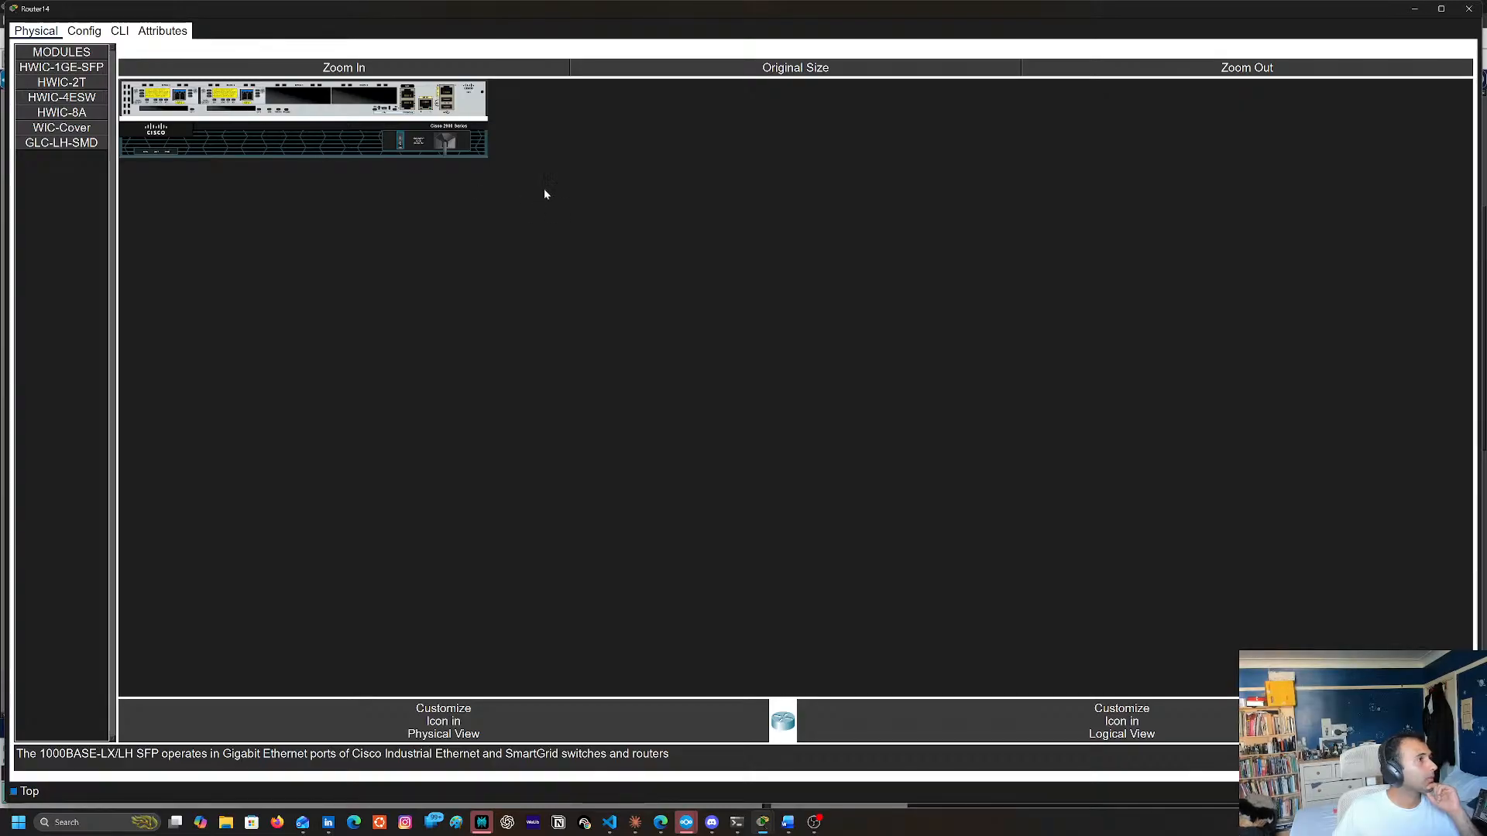
pyautogui.click(1470, 9)
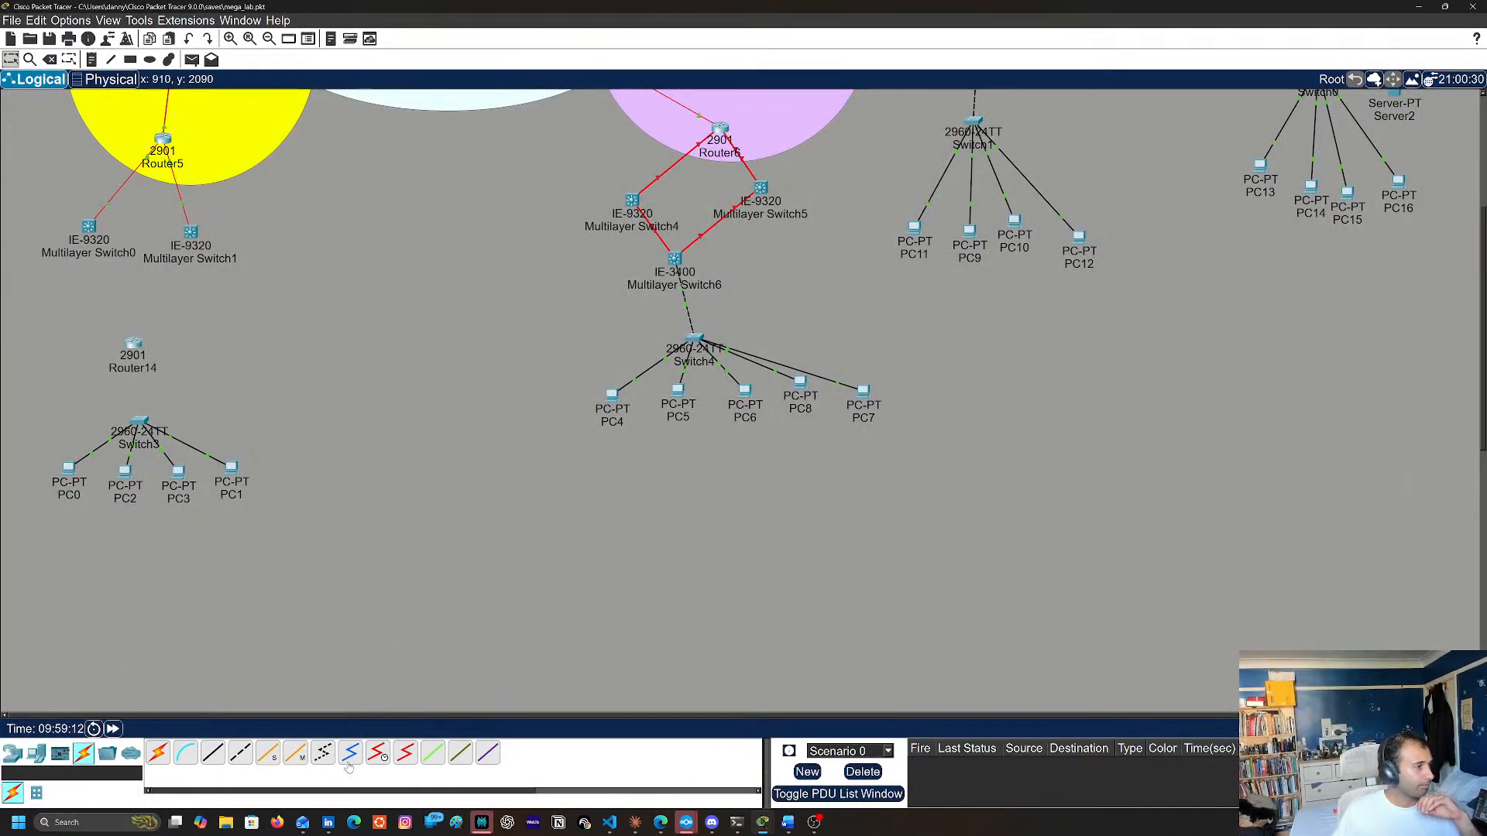
# Connect a Router14 SFP port to GigabitEthernet1/0/13 on Multilayer Switch0 with a fiber cable
pyautogui.click(269, 755)
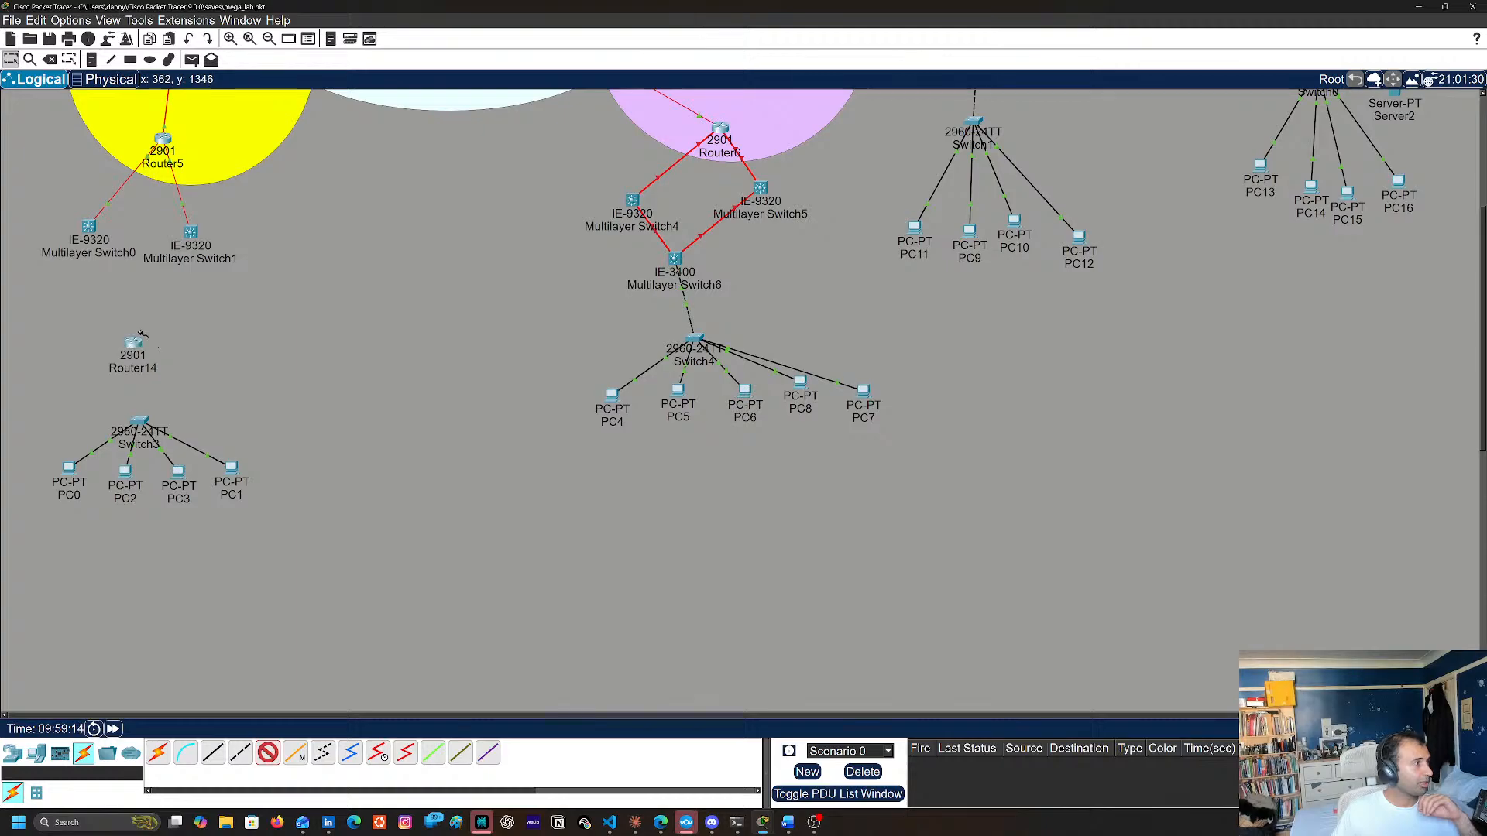
pyautogui.click(126, 343)
pyautogui.click(172, 415)
pyautogui.click(81, 239)
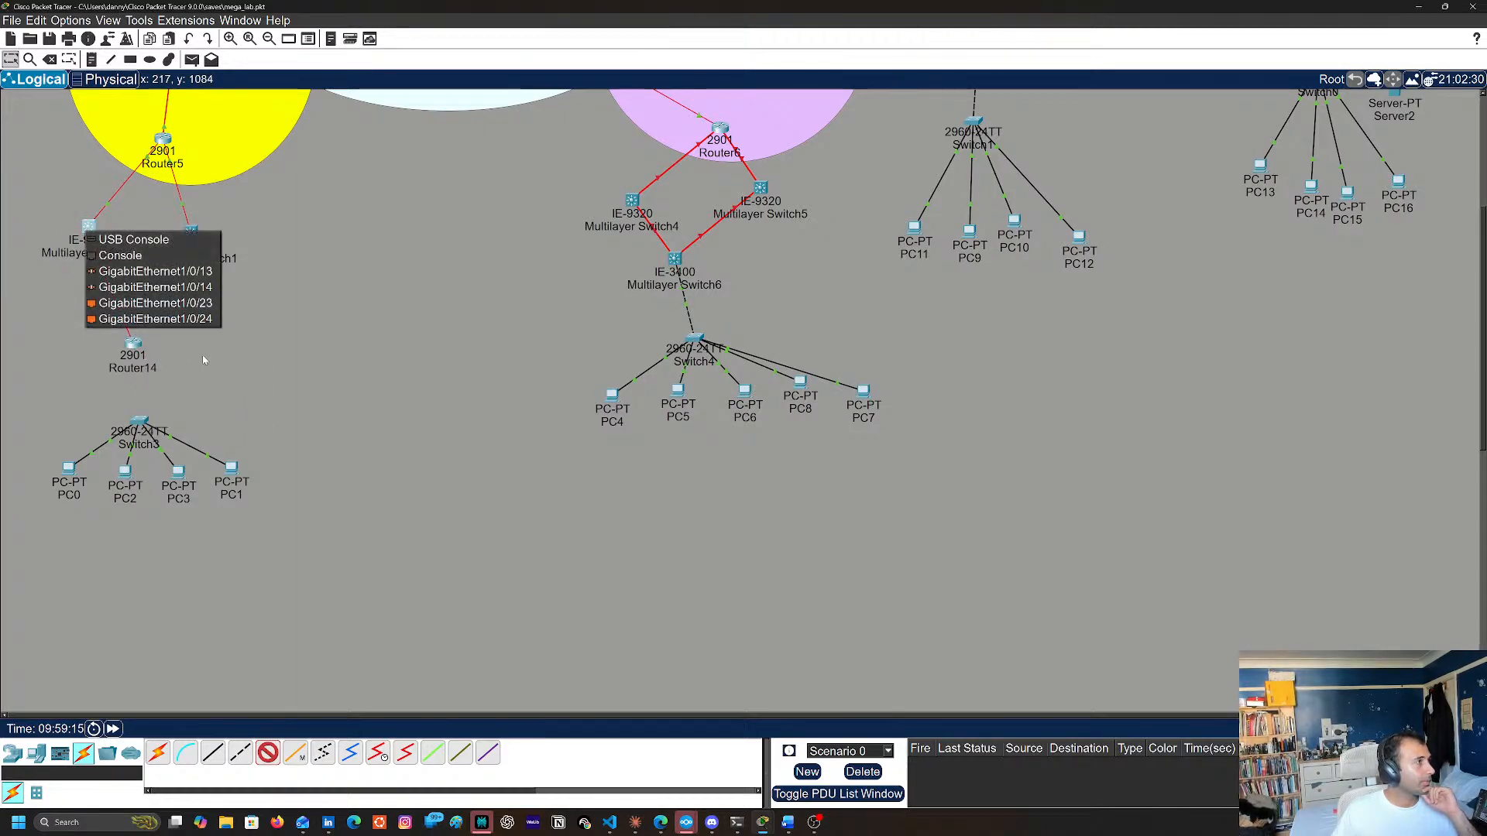
pyautogui.click(185, 268)
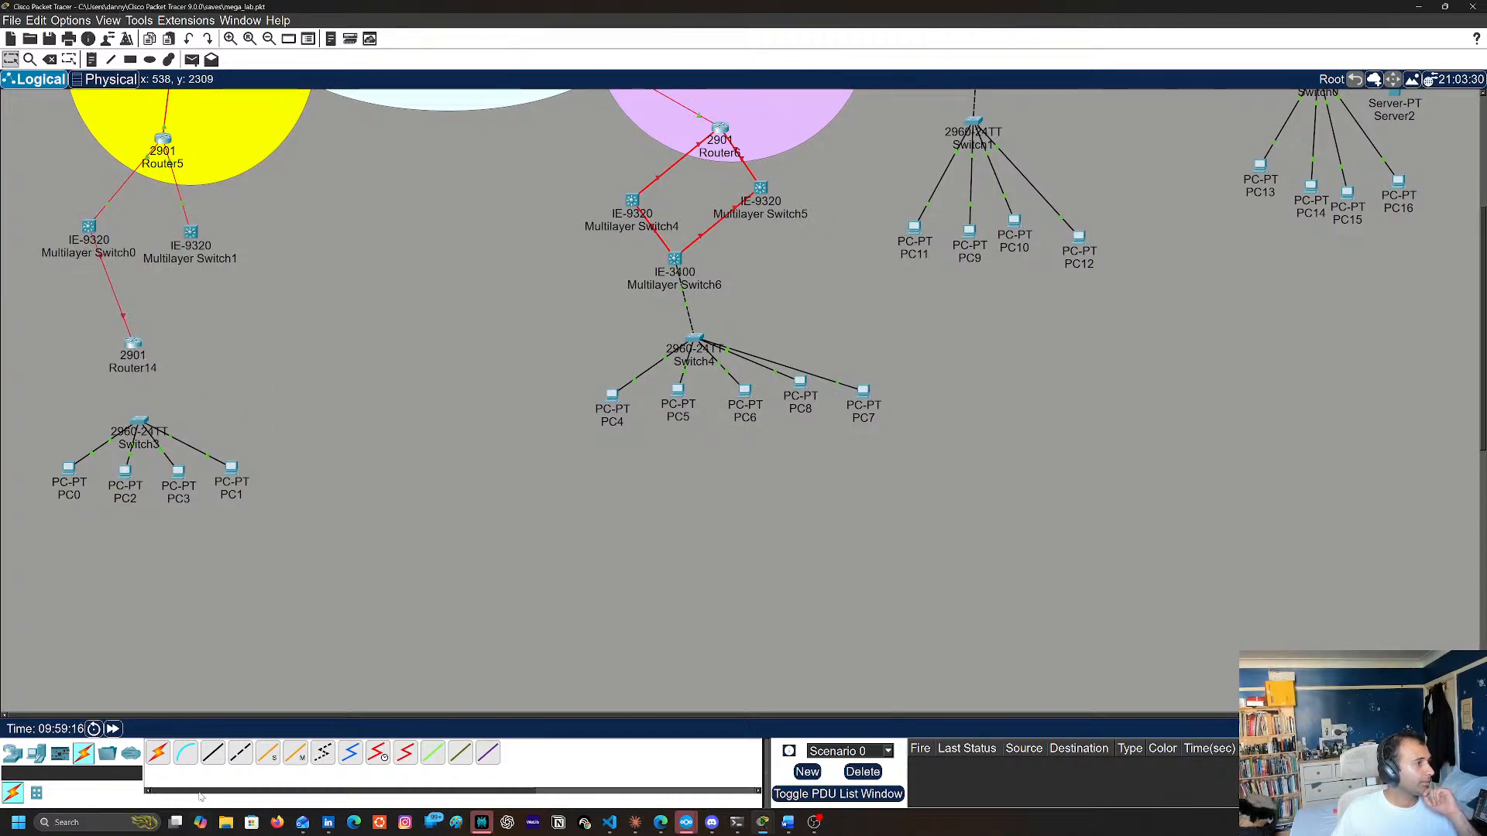
# Connect Router14's GigabitEthernet0/2/0 to GigabitEthernet1/0/4 on Multilayer Switch1 with a fiber cable
pyautogui.click(268, 753)
pyautogui.click(133, 343)
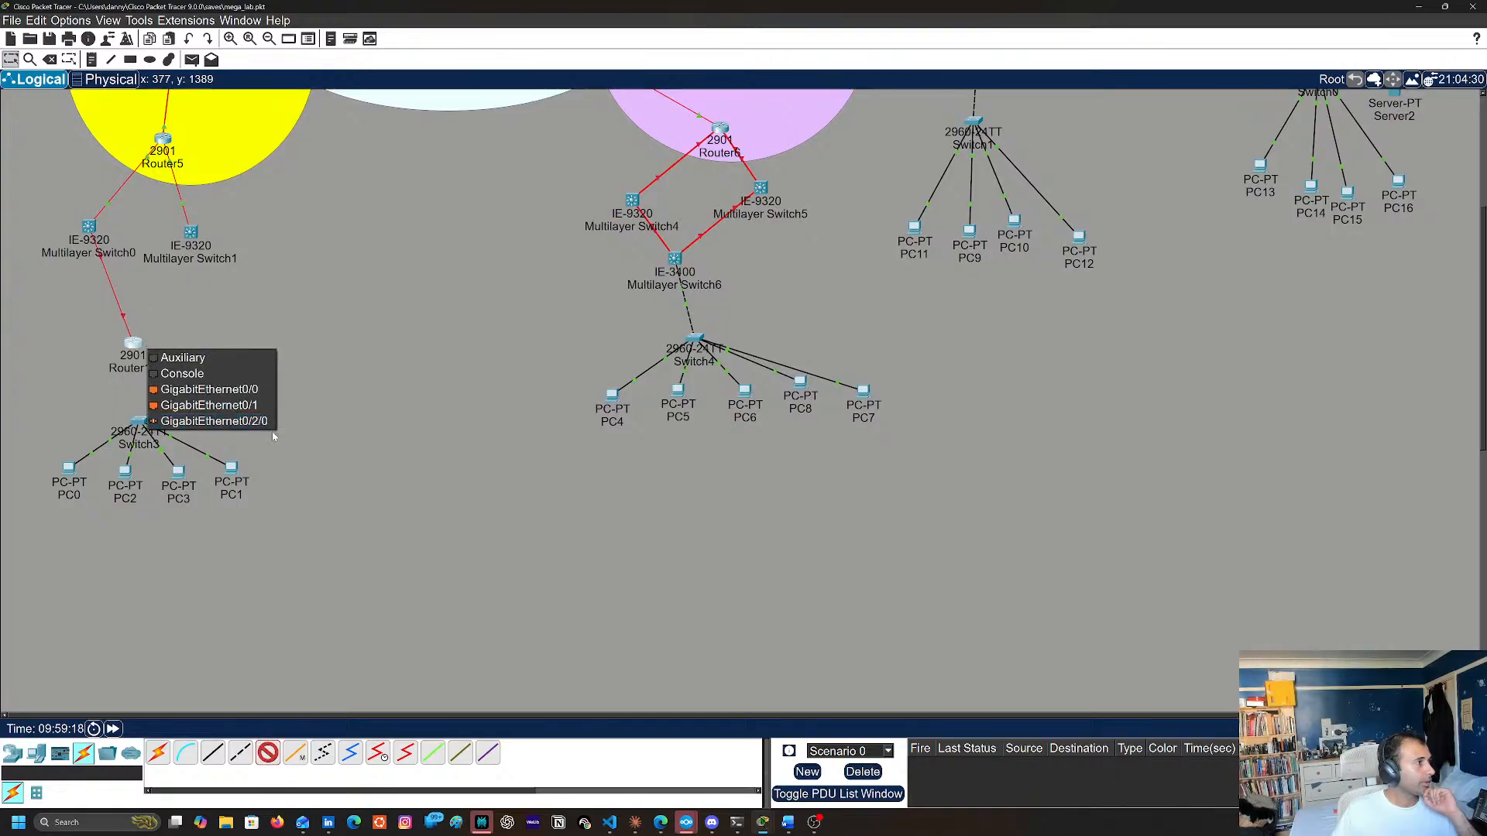
pyautogui.click(205, 421)
pyautogui.click(190, 232)
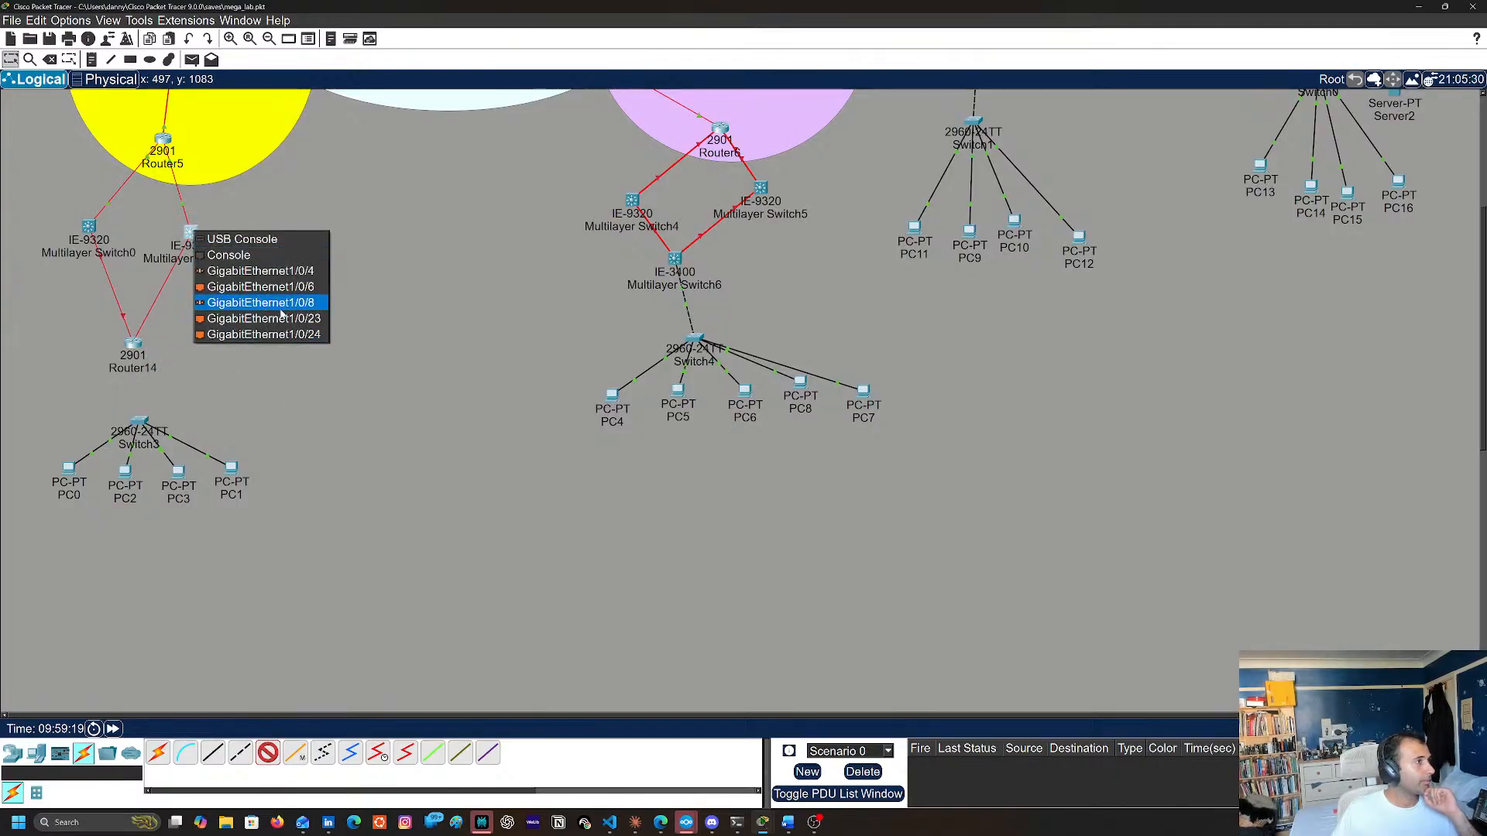
pyautogui.click(313, 273)
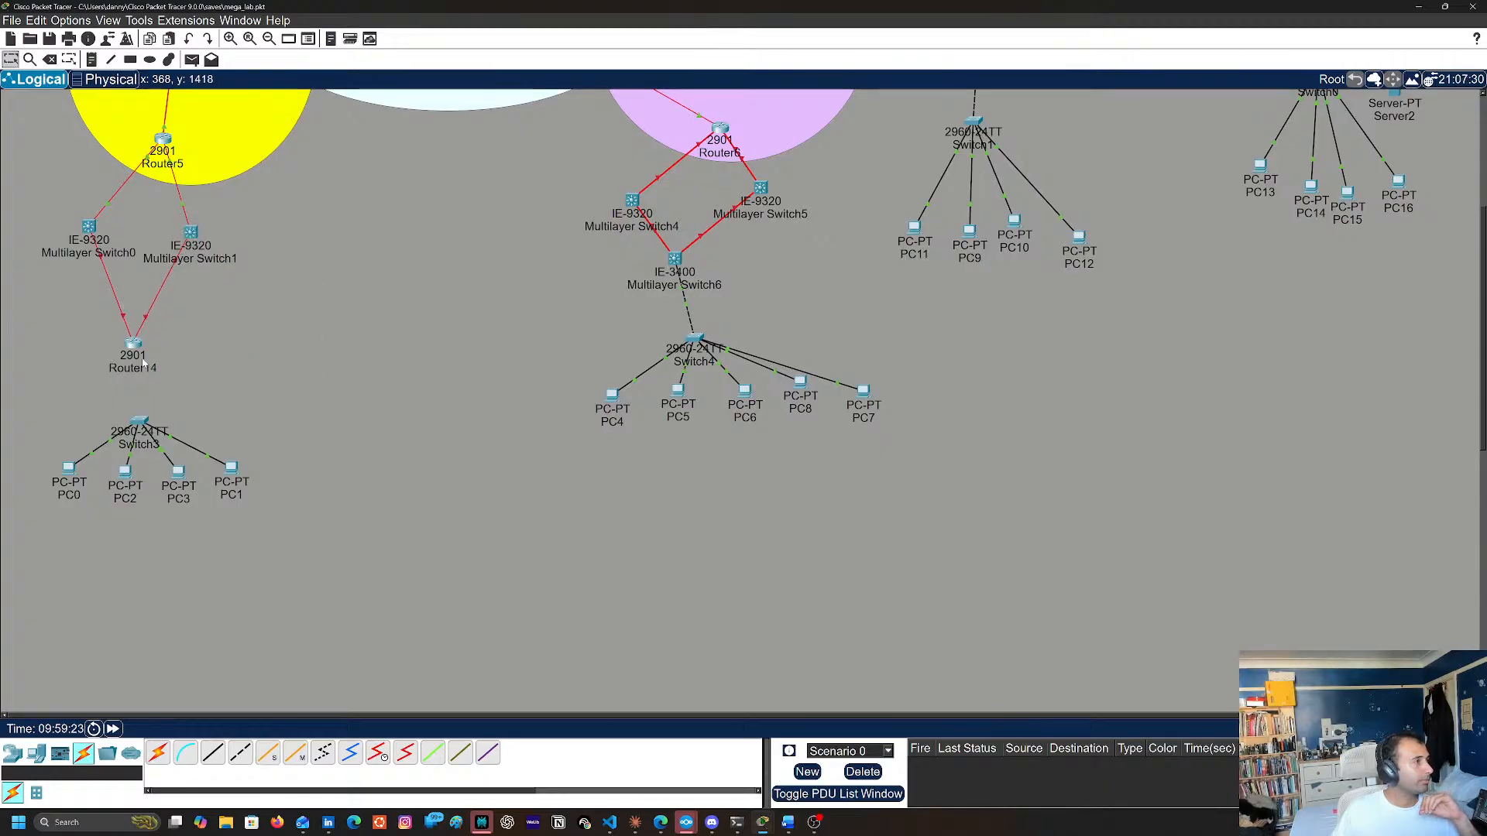
# Link Router14's GigabitEthernet0/0 to a FastEthernet port on Switch3 with a copper cross-over cable, nudging both devices slightly down
pyautogui.moveTo(130, 351); pyautogui.dragTo(135, 359)
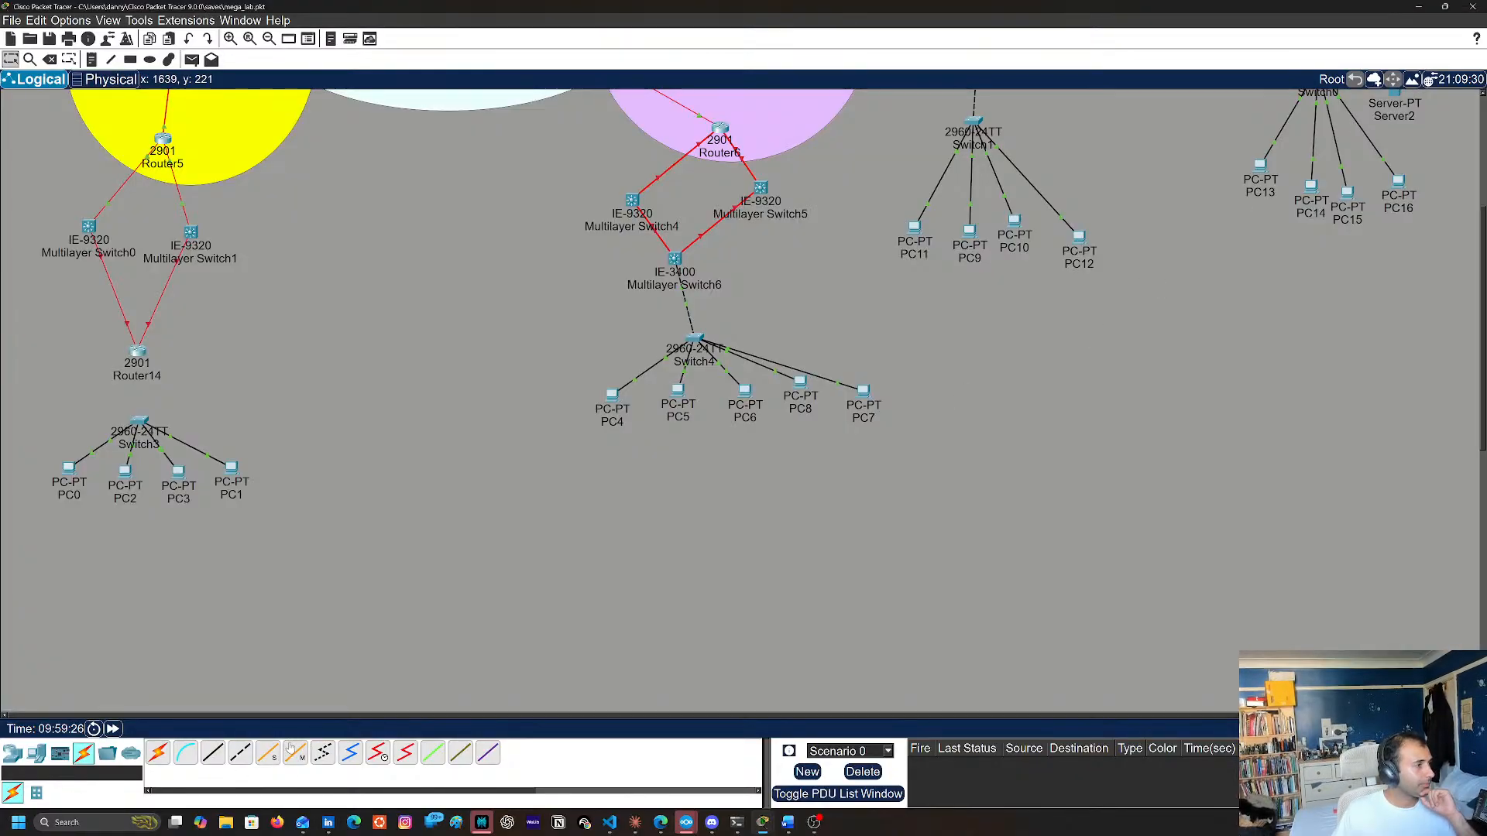
pyautogui.click(136, 350)
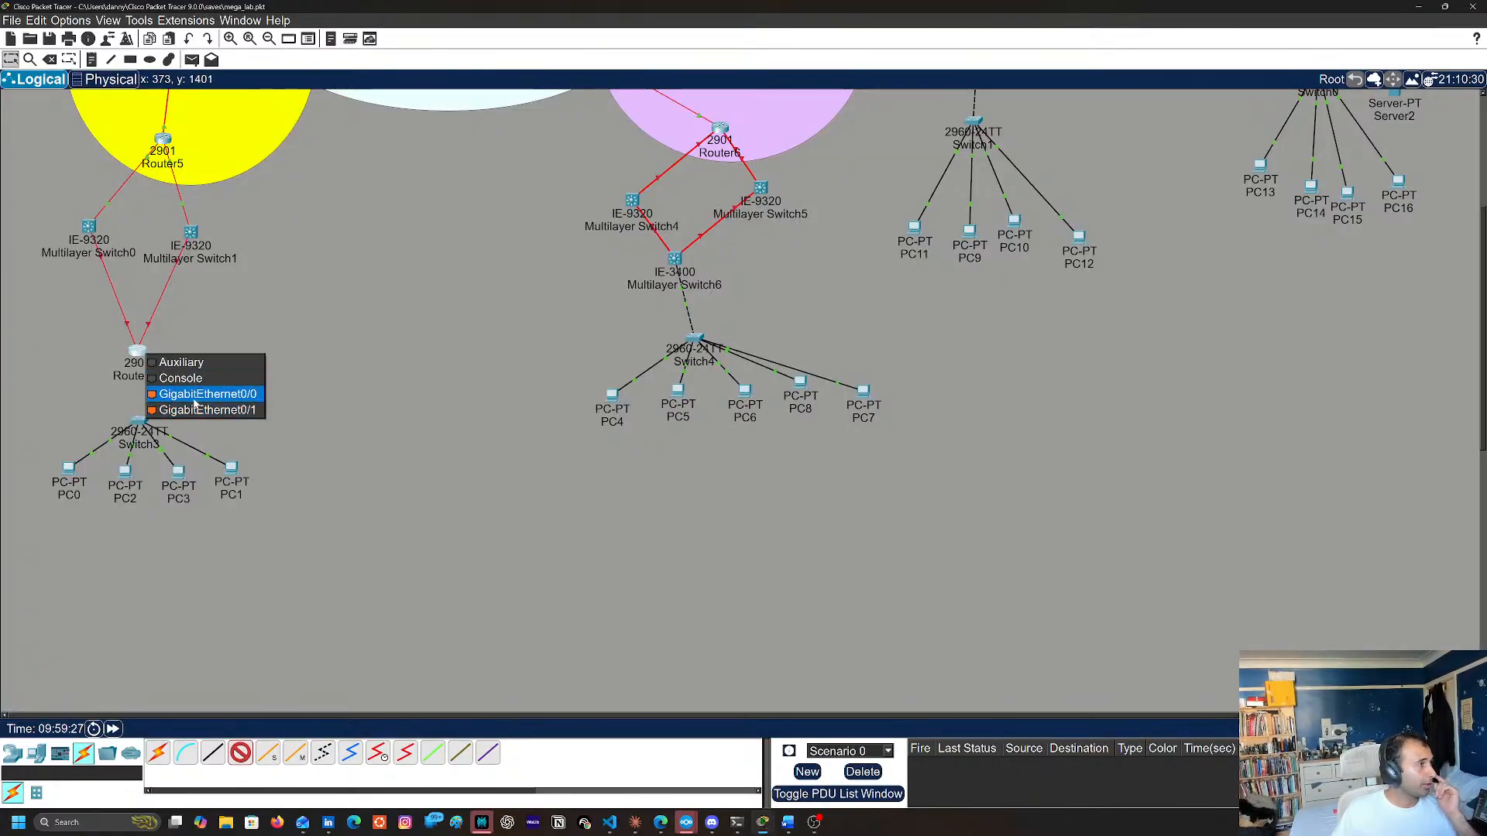
pyautogui.click(201, 397)
pyautogui.click(139, 424)
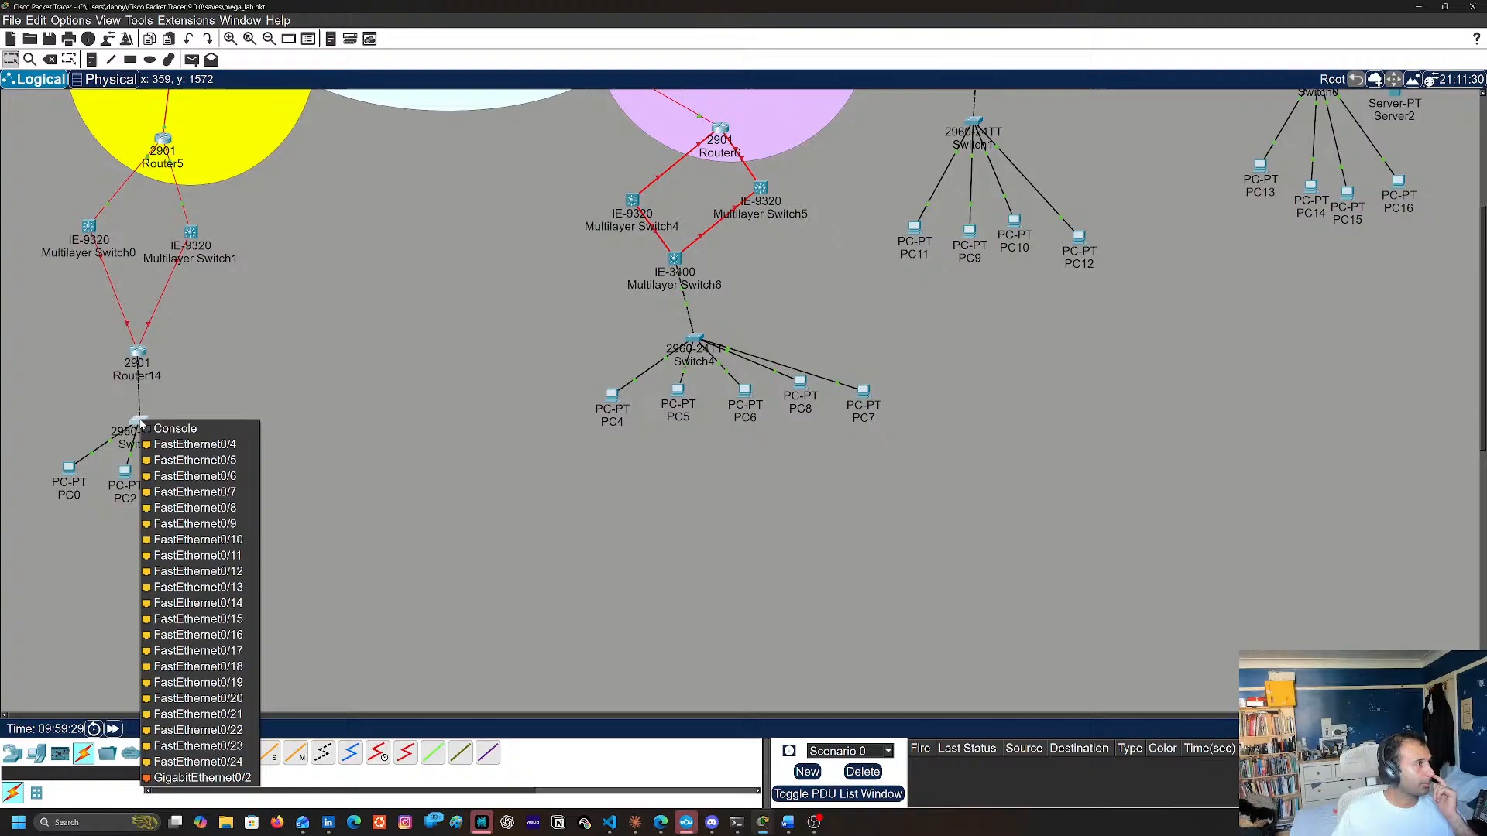
pyautogui.click(178, 453)
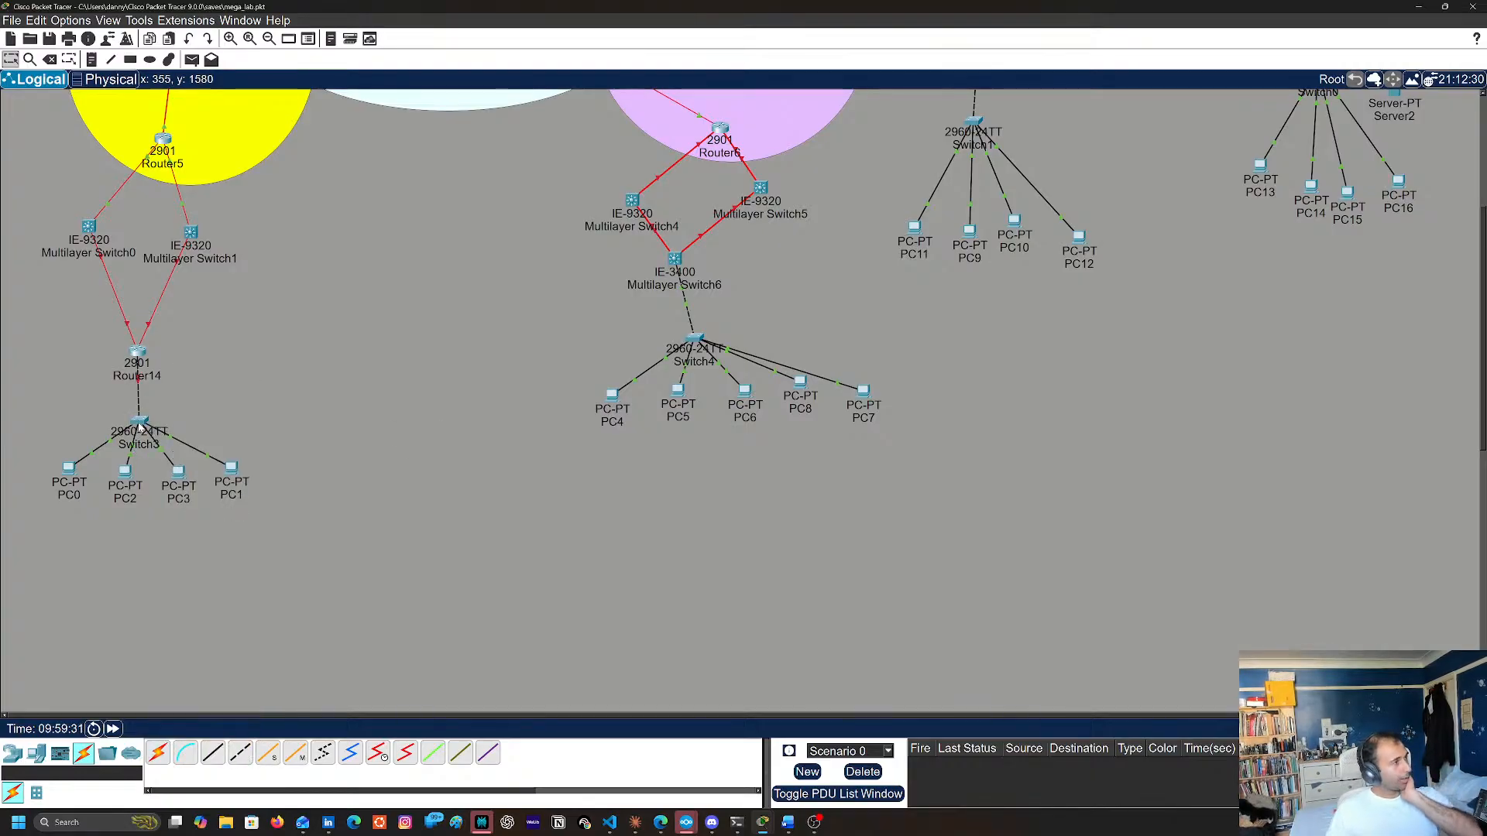
pyautogui.moveTo(139, 425); pyautogui.dragTo(140, 436)
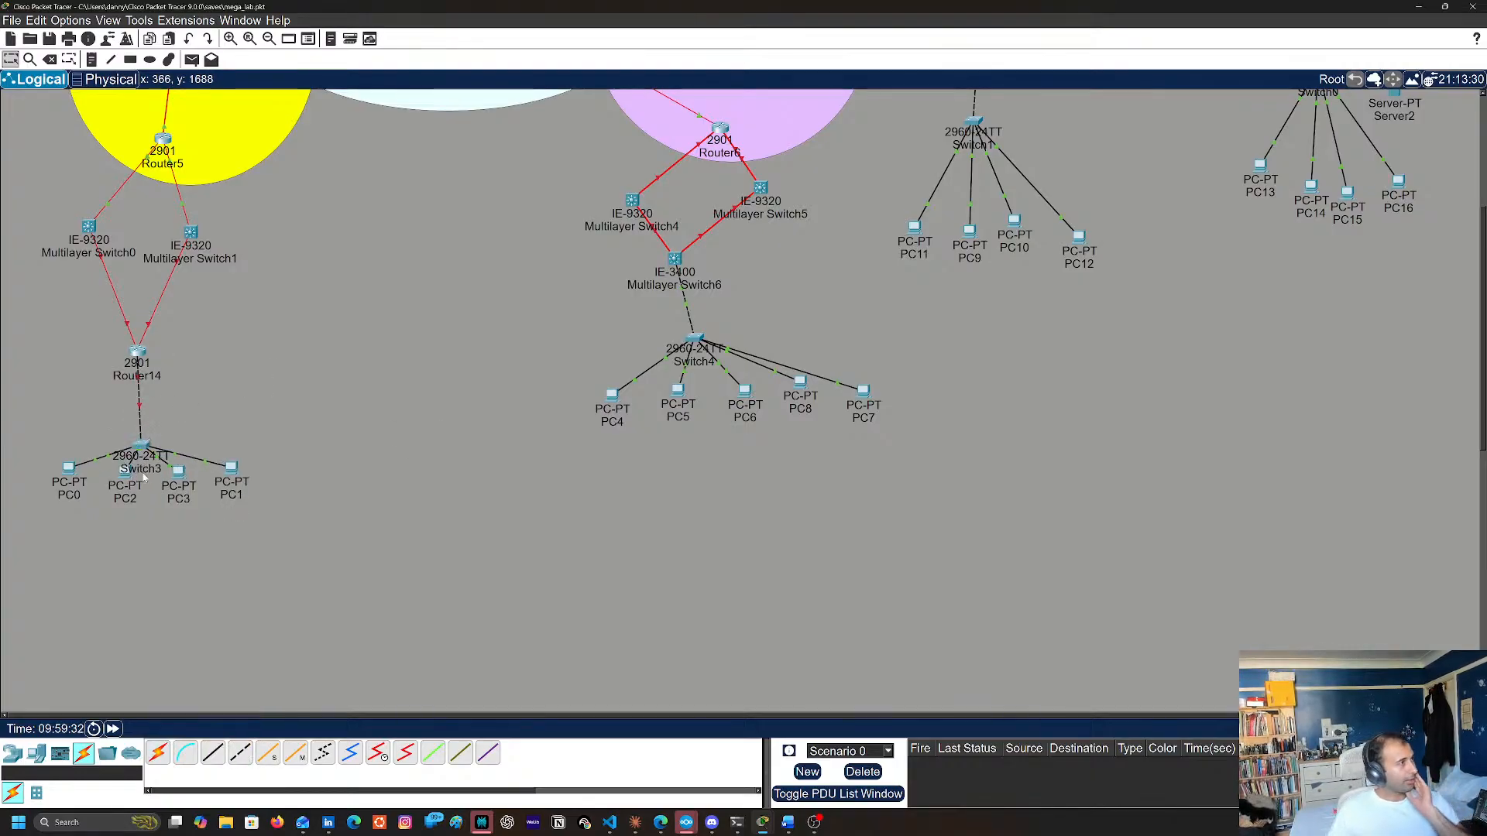
pyautogui.click(68, 468)
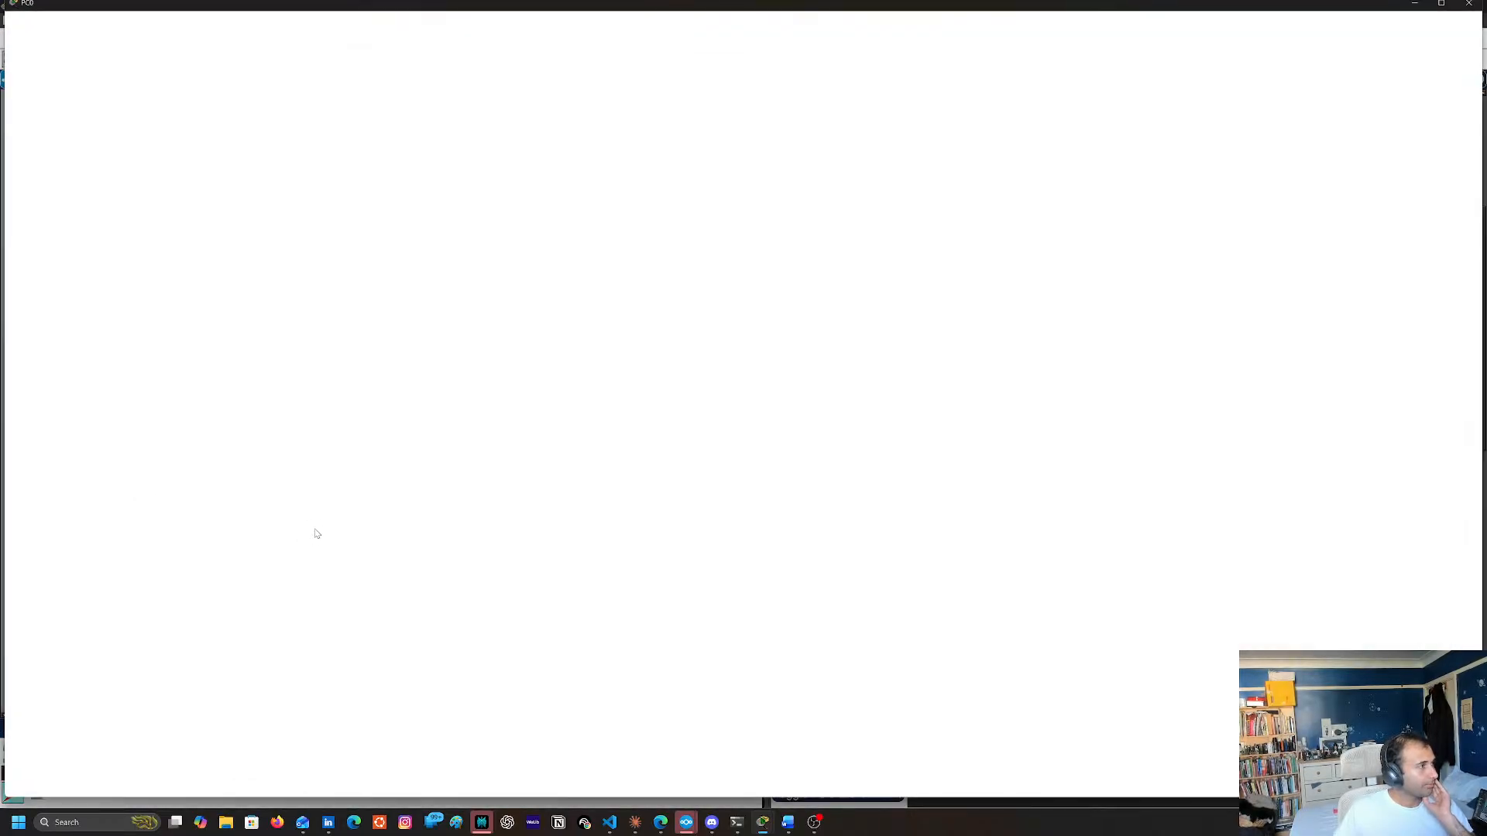
pyautogui.click(1470, 9)
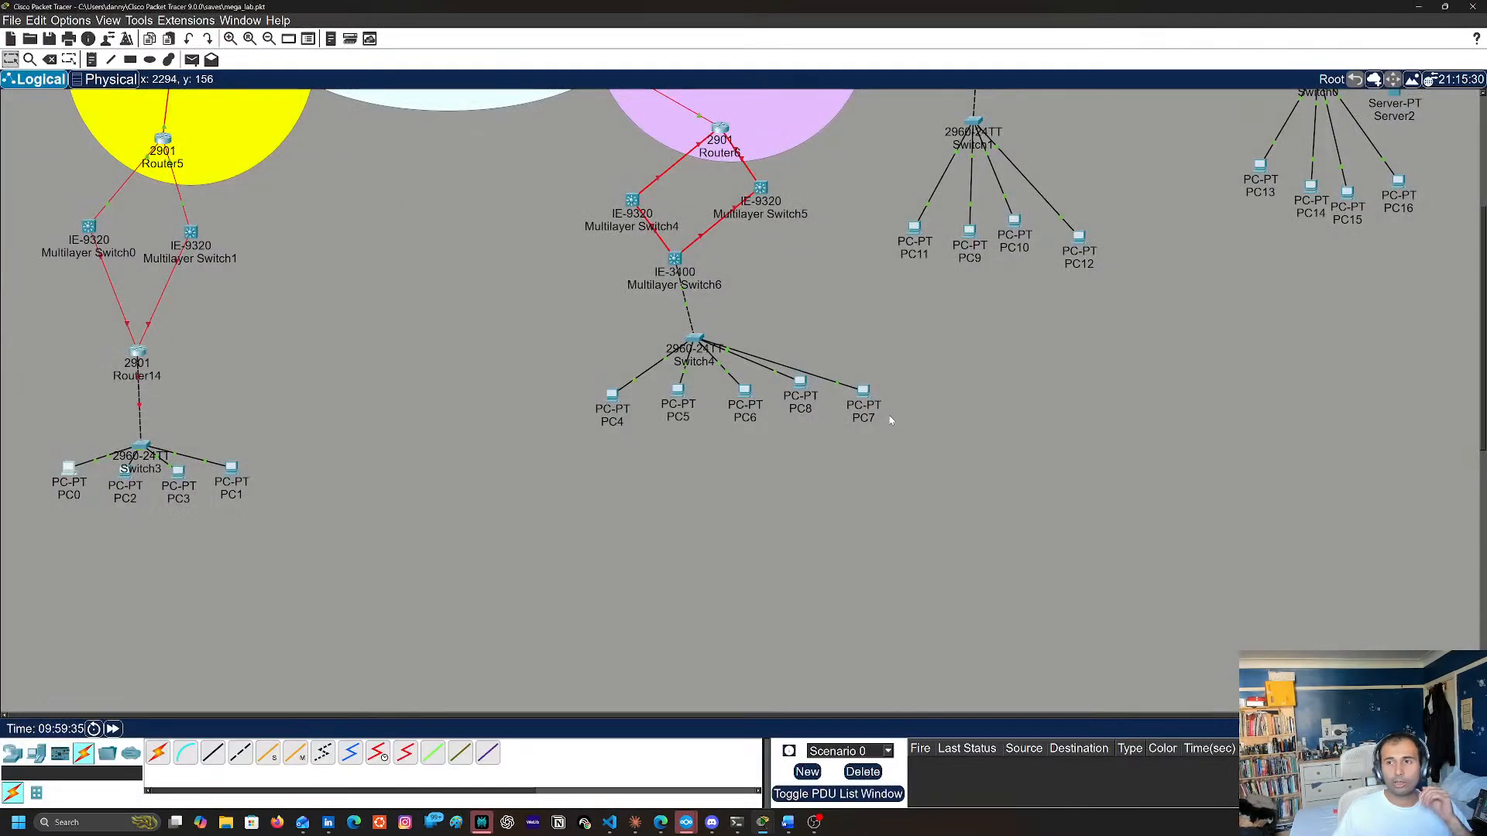
# Open Router14's command line, decline the initial configuration dialog with no, and enter privileged EXEC mode with en
pyautogui.click(145, 363)
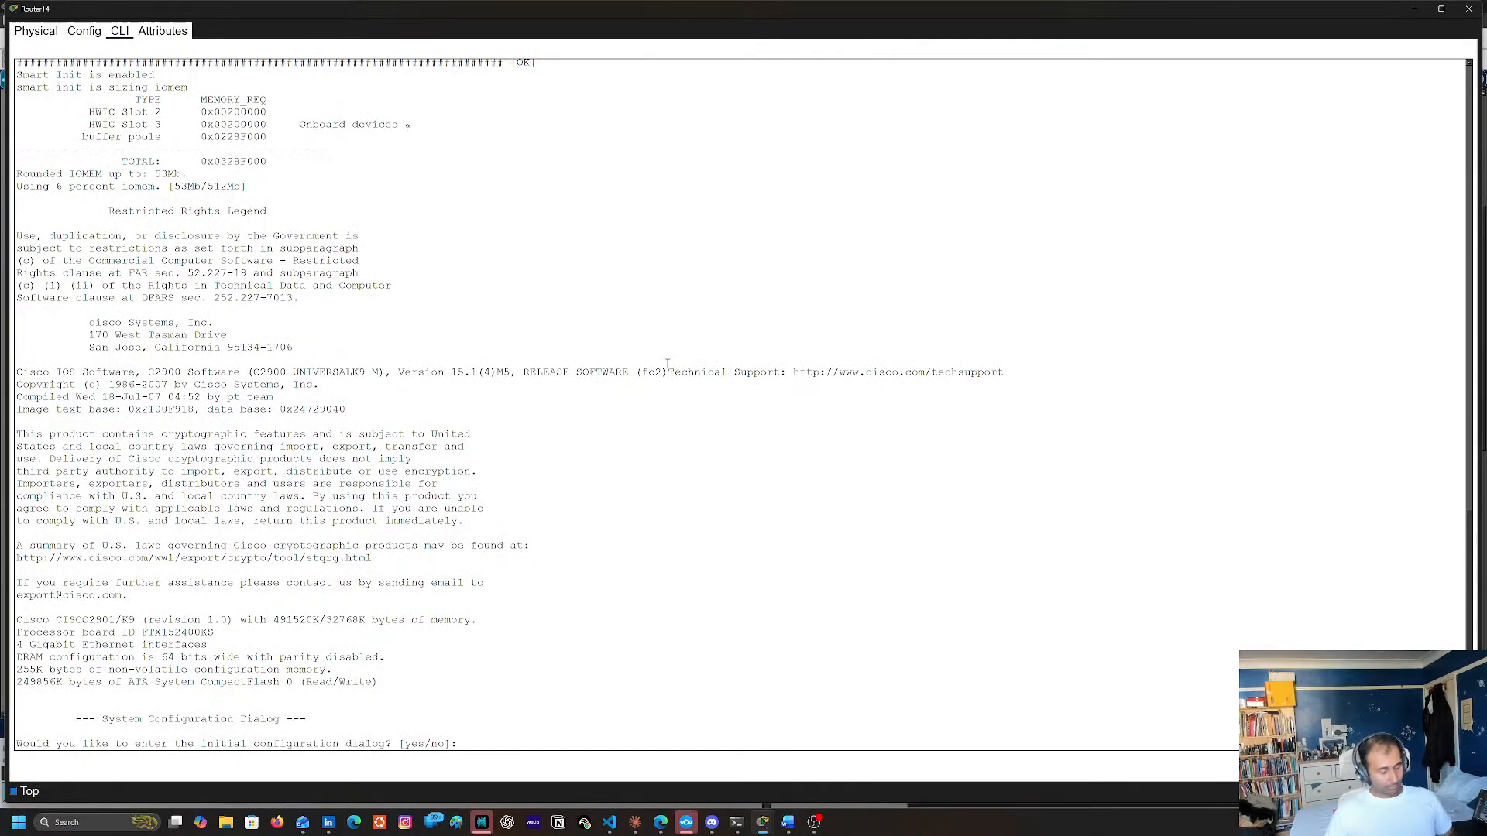
pyautogui.write('no')
pyautogui.press('Return')
pyautogui.press('Return')
pyautogui.write('en')
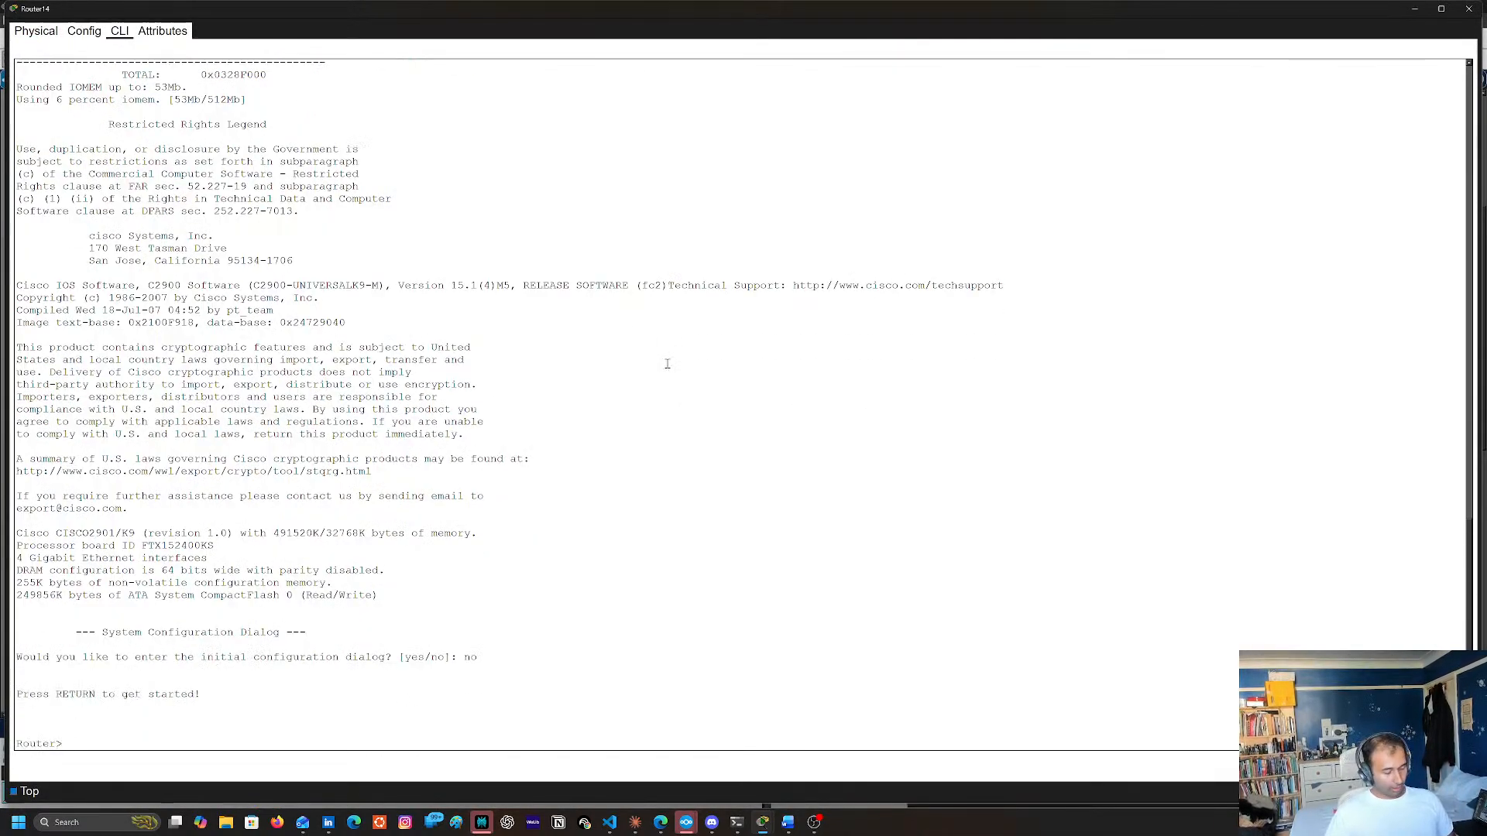
pyautogui.press('Return')
# Try the command hostname sales on Router14 from privileged EXEC mode
pyautogui.write('shotanem e')
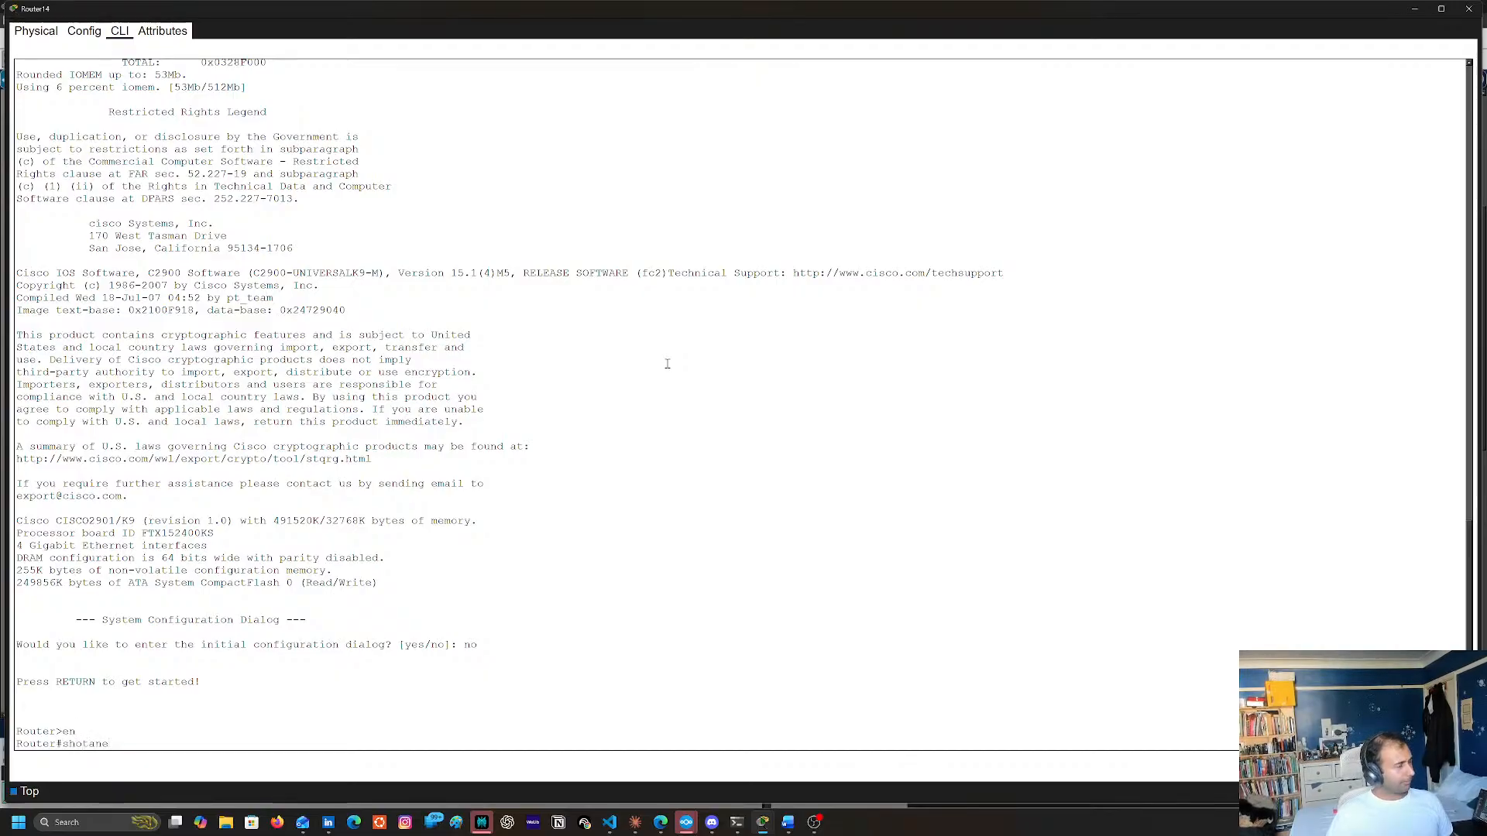
pyautogui.press('BackSpace')
pyautogui.press('BackSpace')
pyautogui.press('BackSpace')
pyautogui.press('BackSpace')
pyautogui.press('BackSpace')
pyautogui.press('BackSpace')
pyautogui.write('ho')
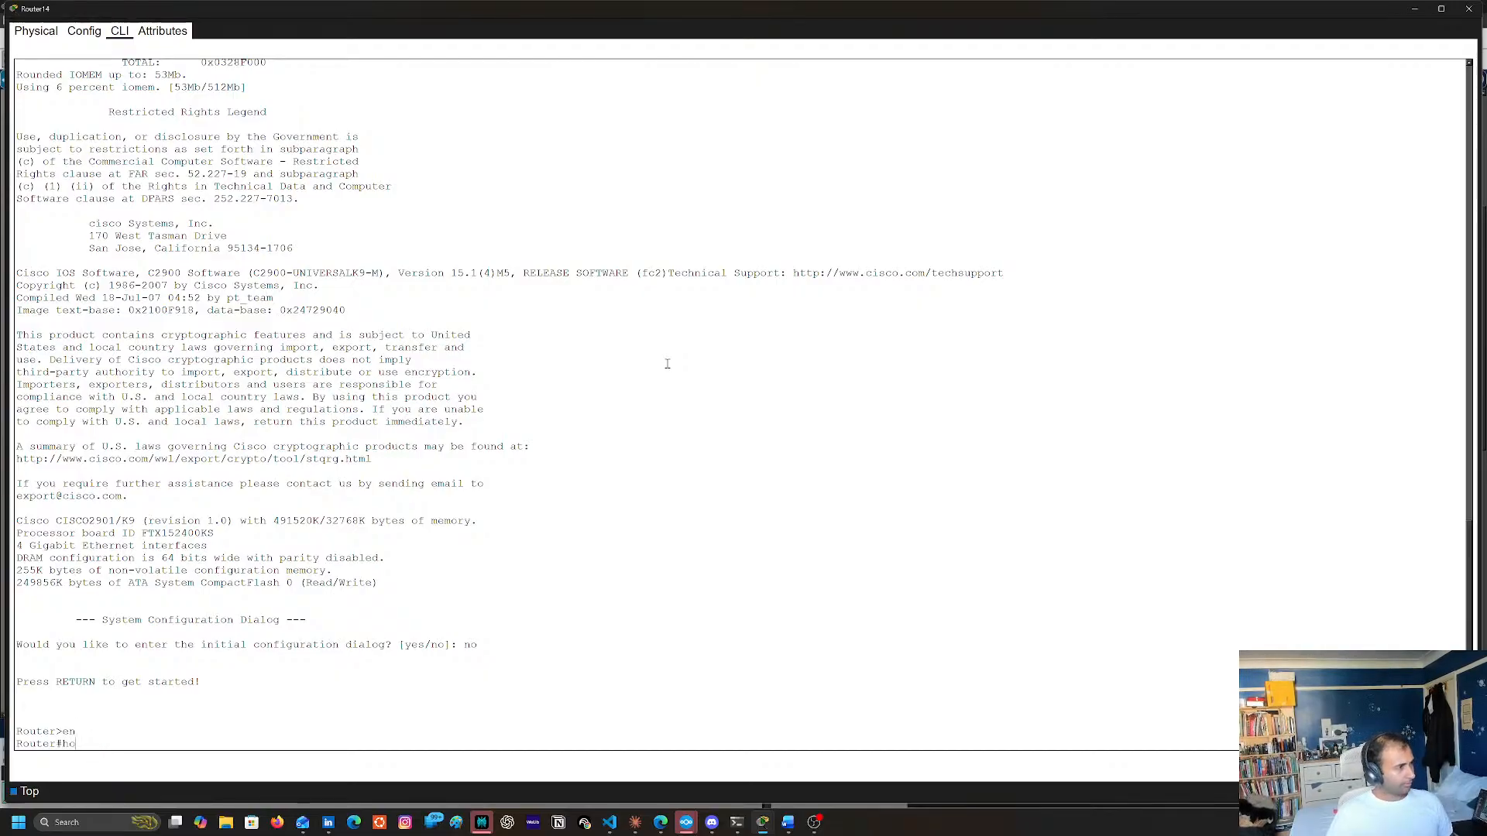
pyautogui.write('stname')
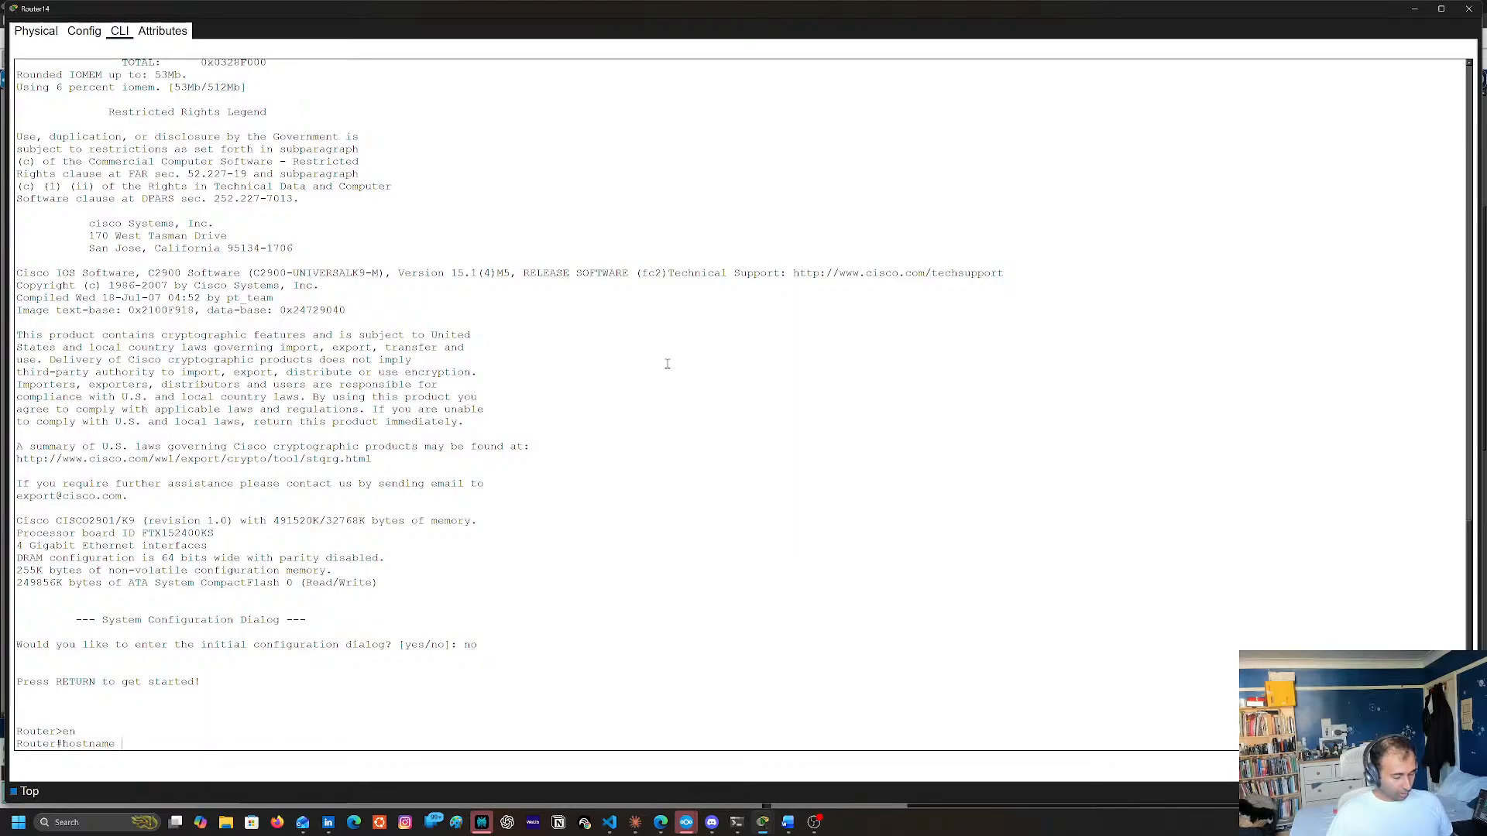
pyautogui.write(' slaes')
pyautogui.press('BackSpace')
pyautogui.press('BackSpace')
pyautogui.press('BackSpace')
pyautogui.press('BackSpace')
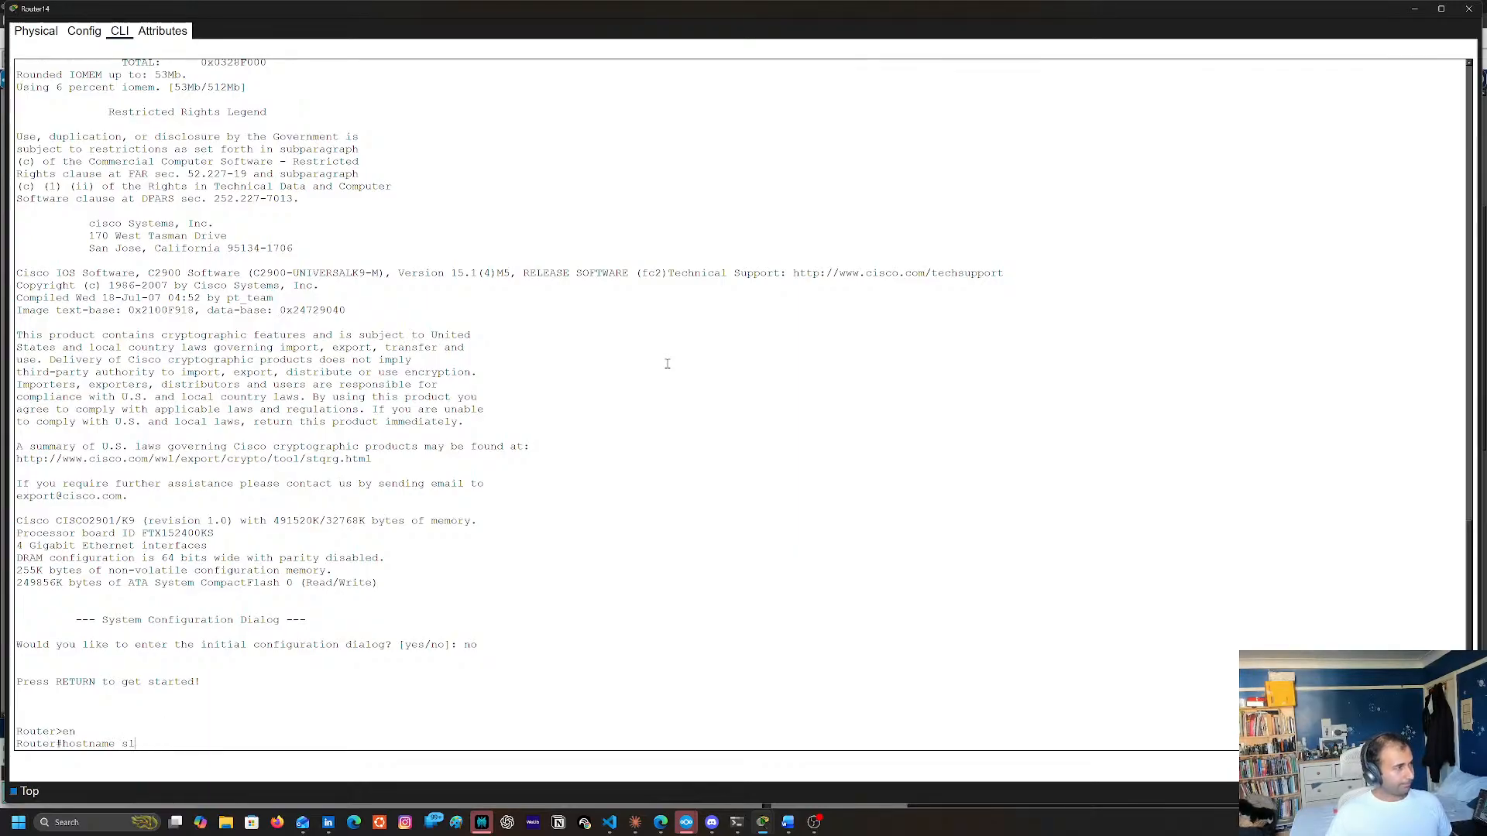
pyautogui.write('ales')
pyautogui.press('Return')
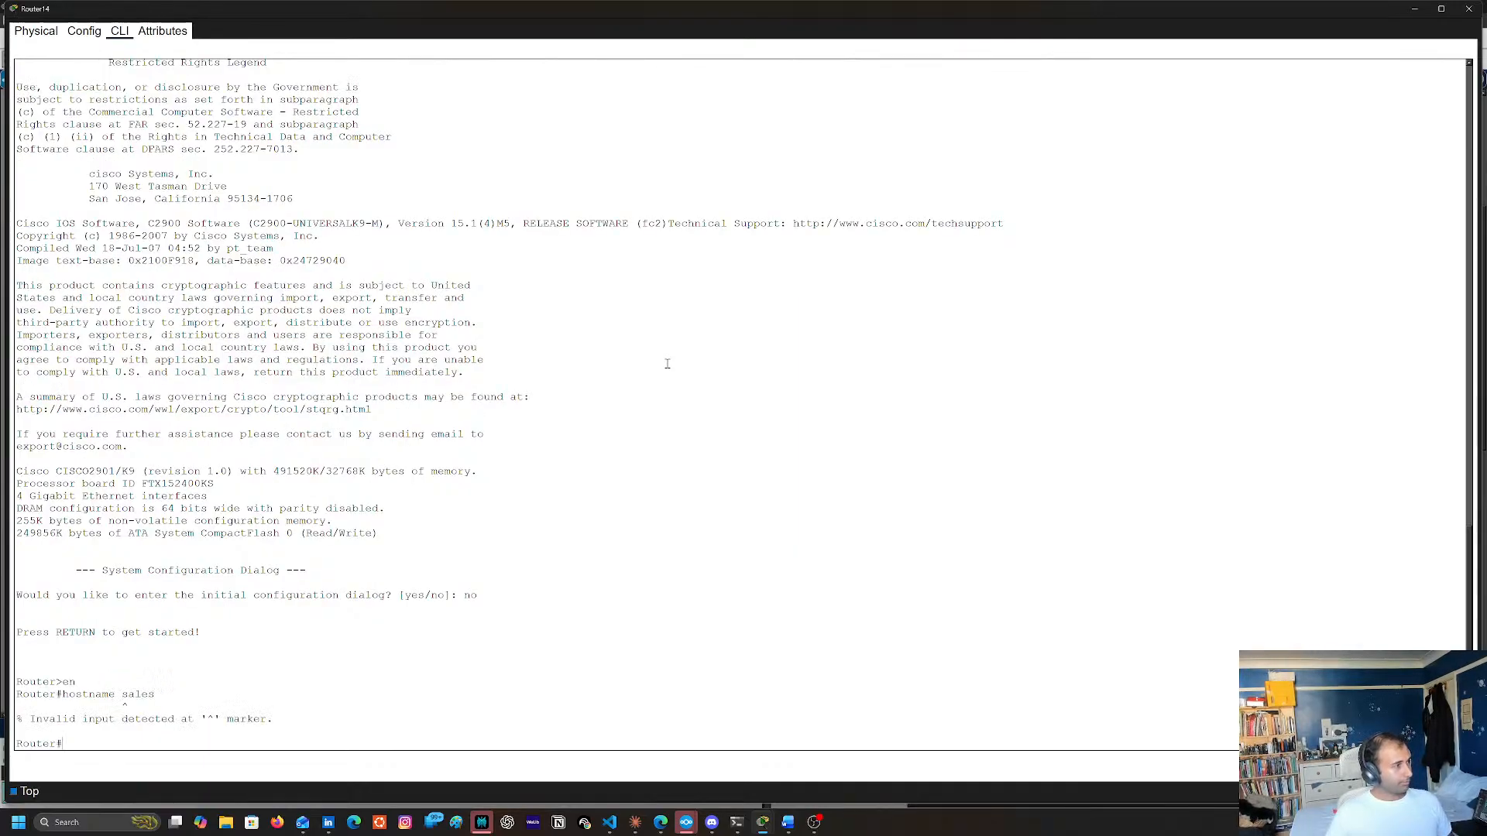
# Enter global configuration mode on Router14 with conf t
pyautogui.press('Up')
pyautogui.press('Down')
pyautogui.write('conft')
pyautogui.press('Return')
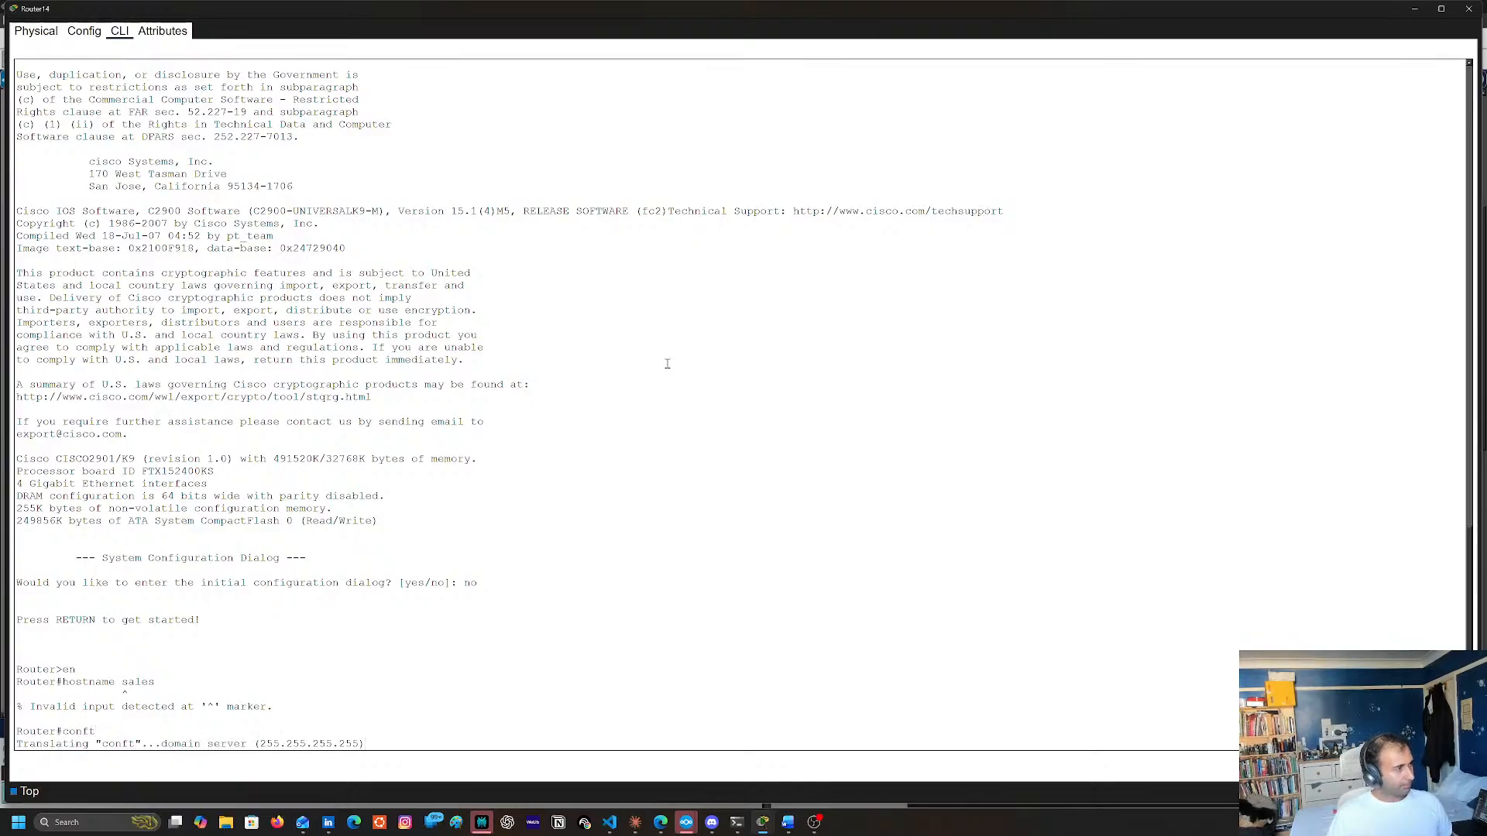
pyautogui.write('conf t')
pyautogui.press('Return')
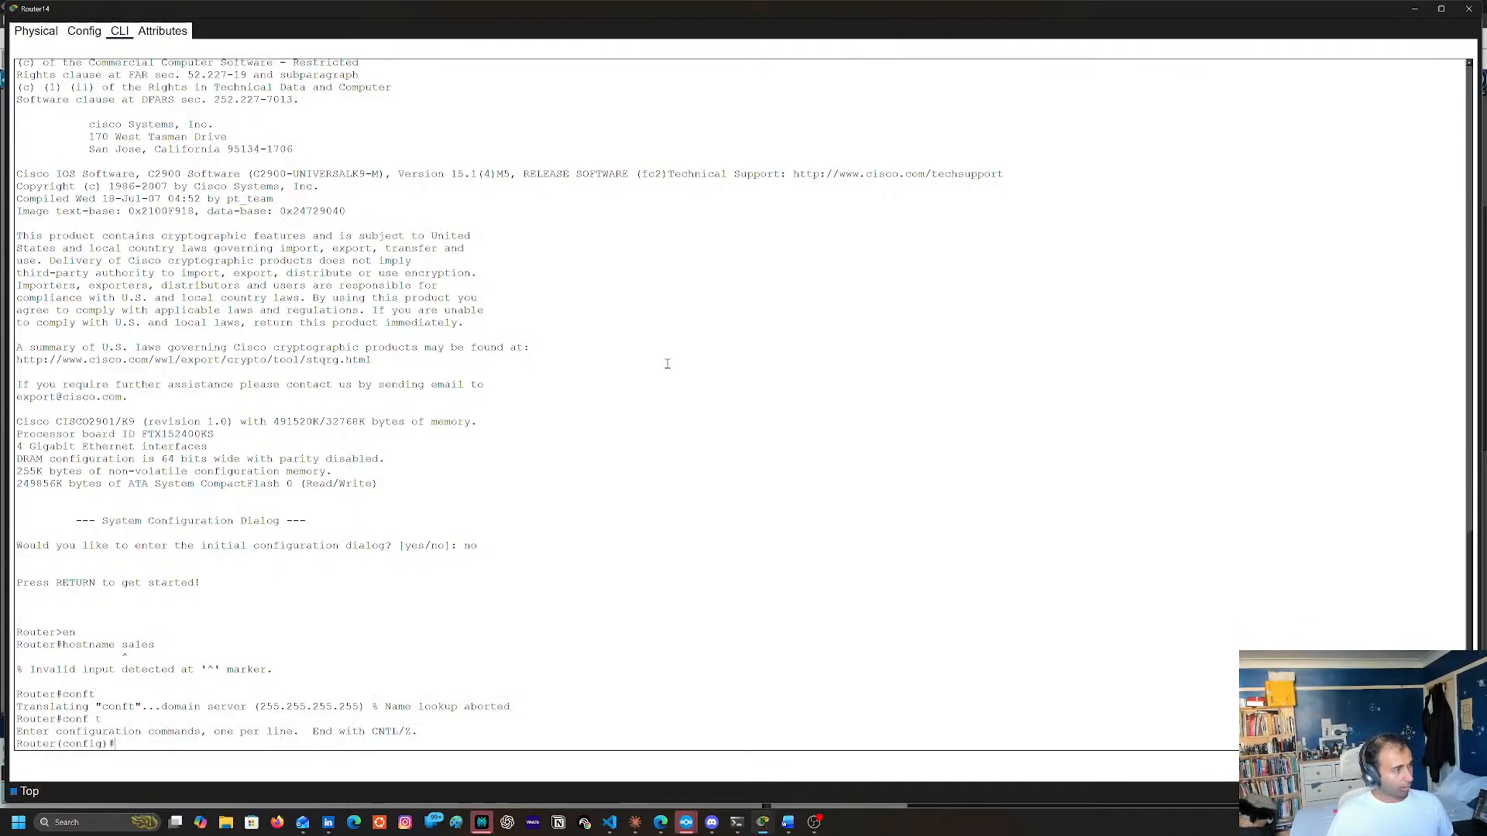
# Set Router14's hostname to sales from global configuration mode
pyautogui.write('host')
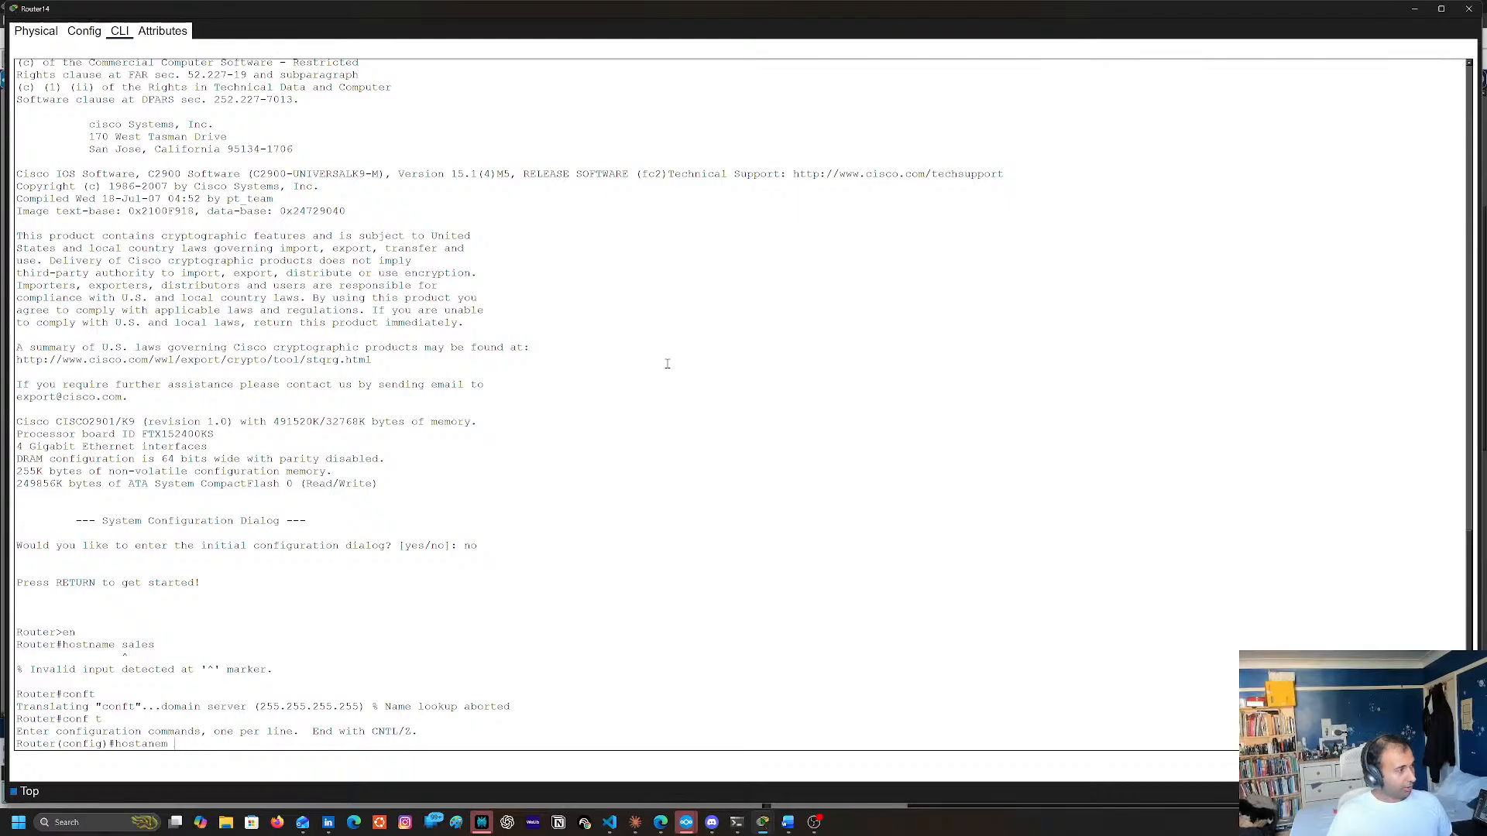
pyautogui.write('name ')
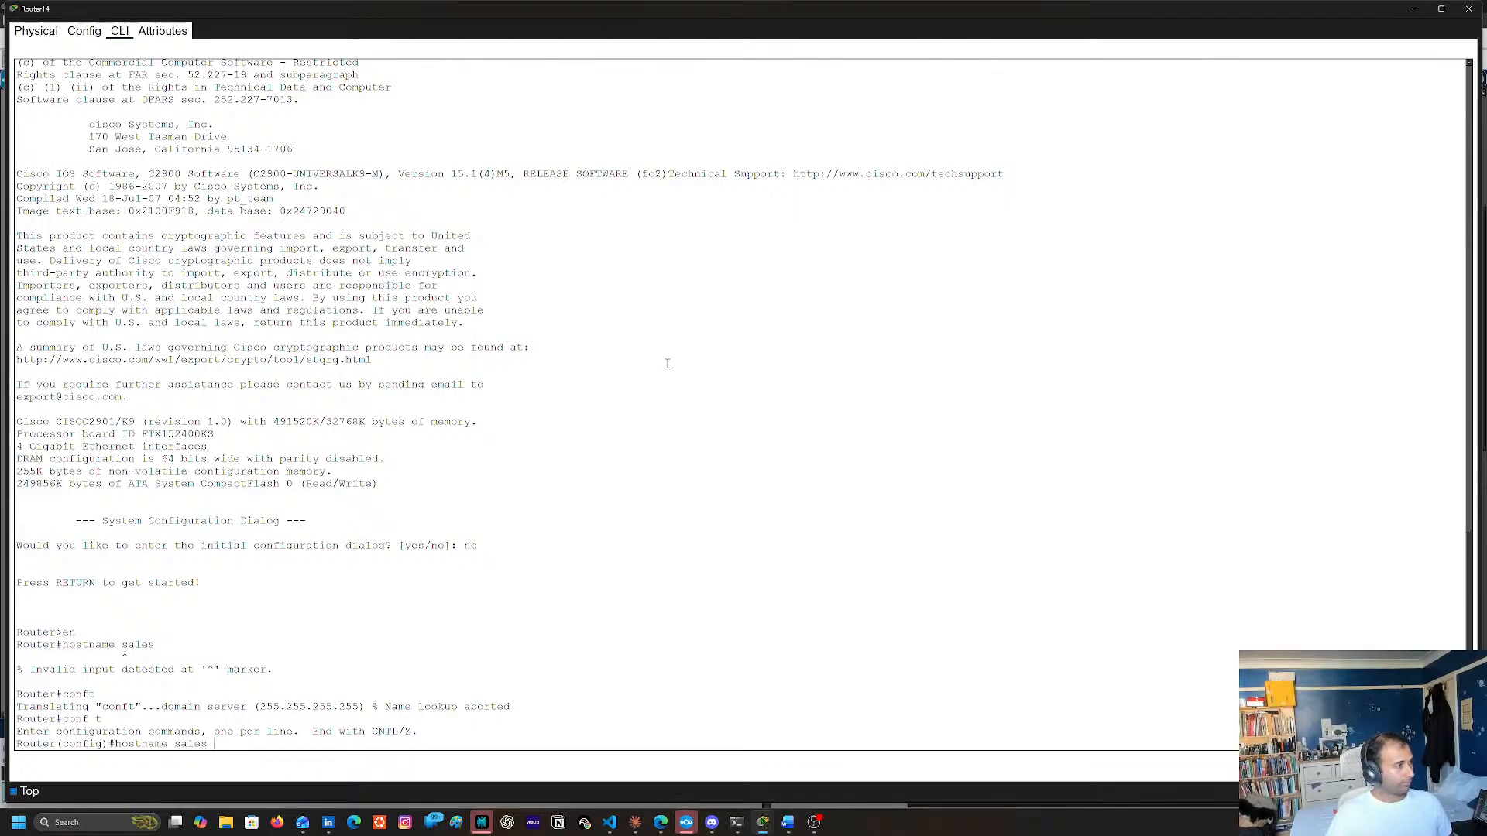
pyautogui.write('sales')
pyautogui.press('Return')
# Check which Router14 port links to Switch3 in the topology and enter subinterface g0/0.5 on the router
pyautogui.write('ig)#i')
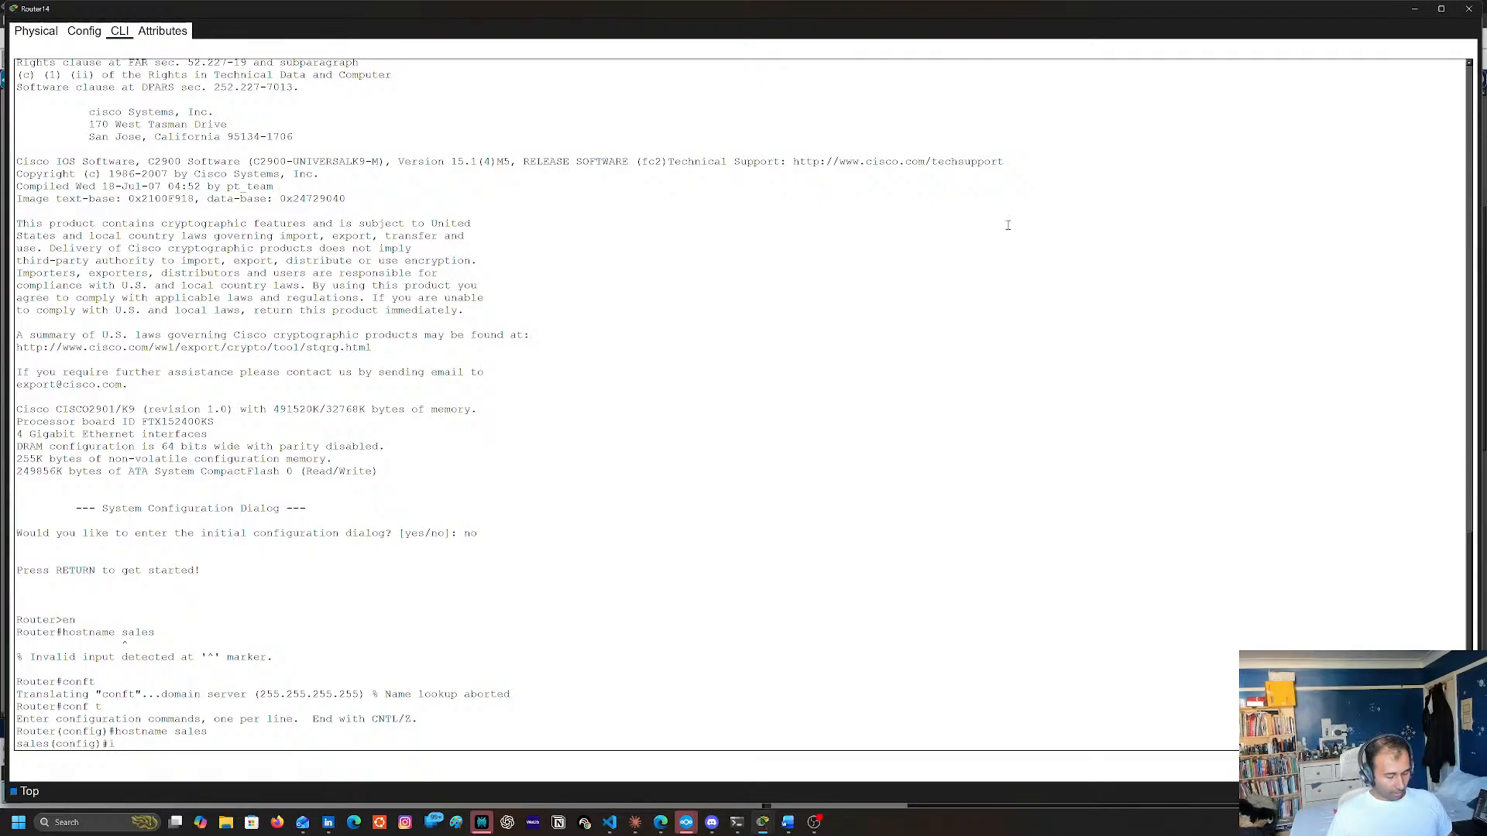
pyautogui.write('nt')
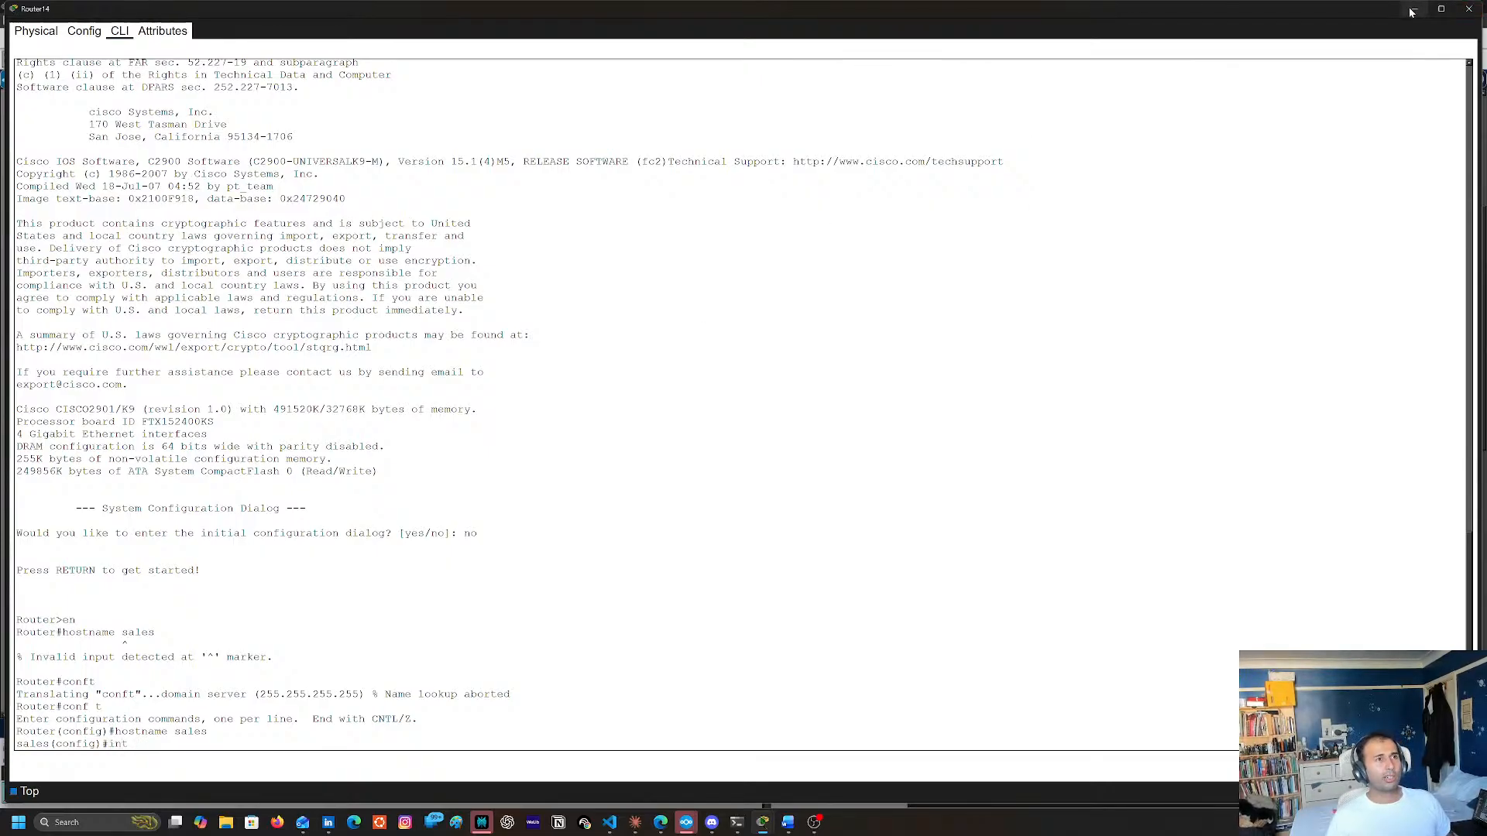
pyautogui.click(1468, 8)
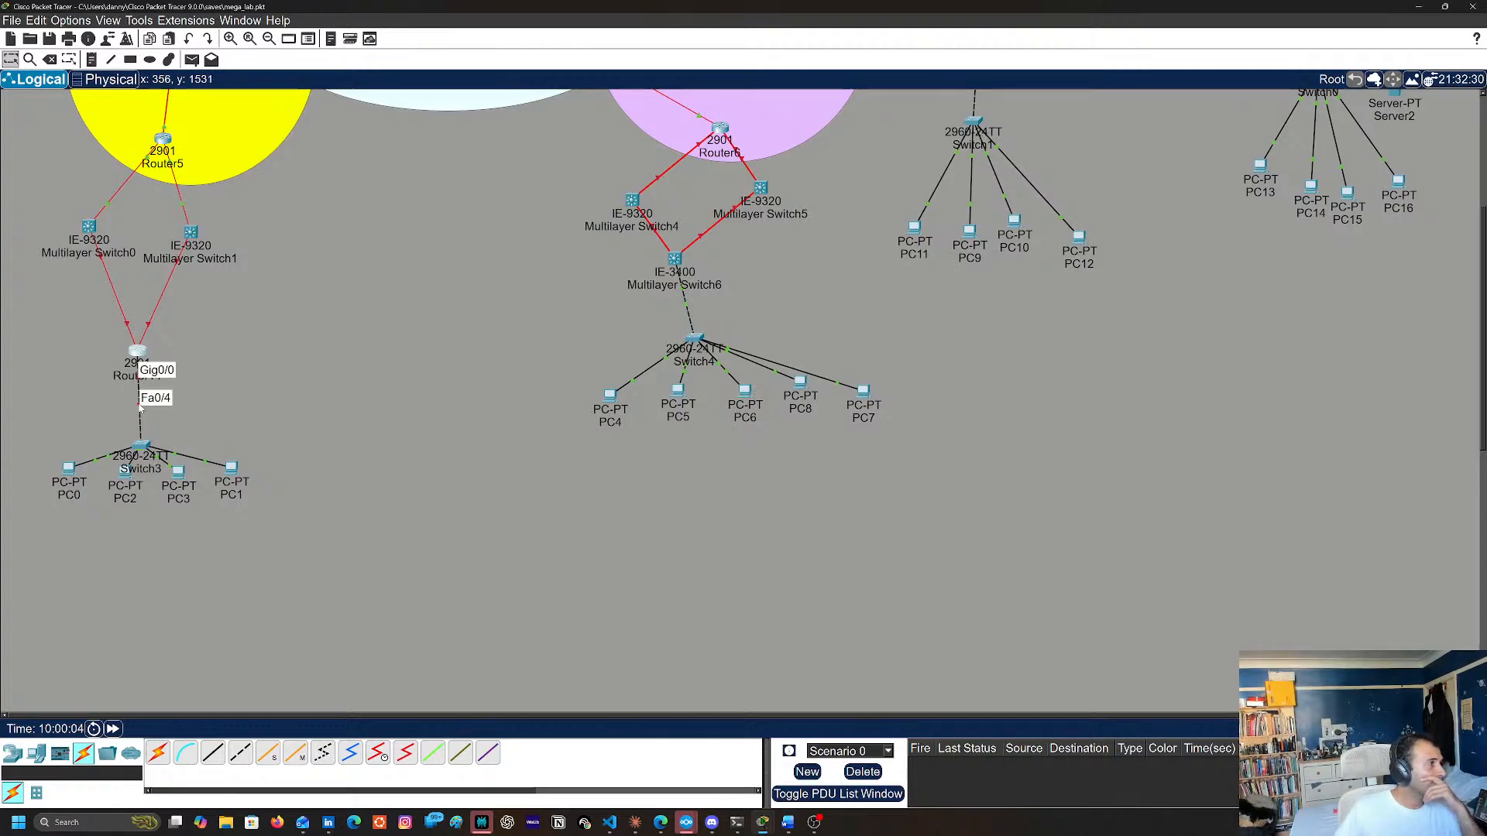
pyautogui.click(138, 353)
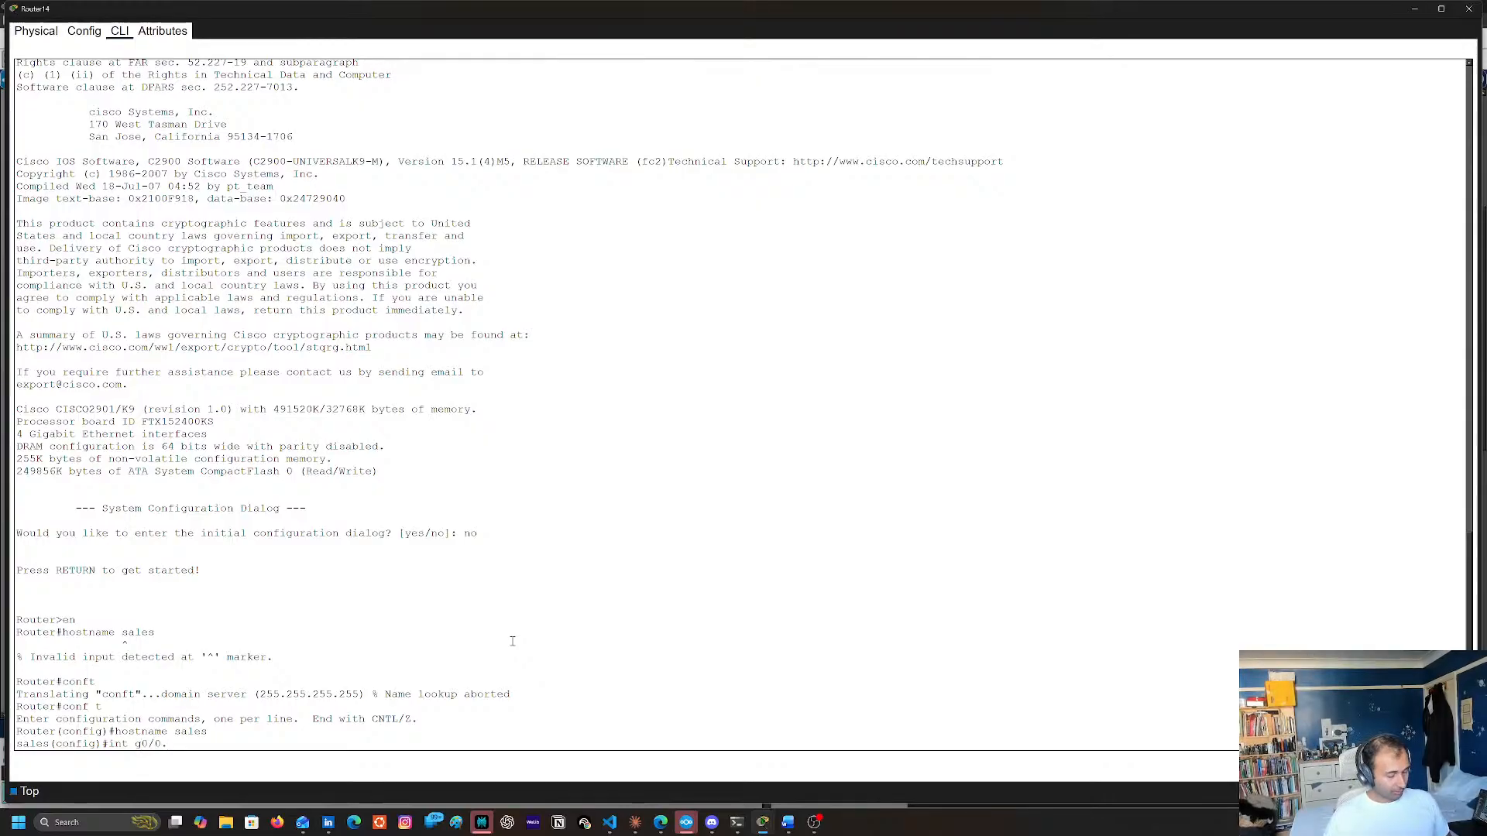
pyautogui.write('0/0.5')
pyautogui.press('Return')
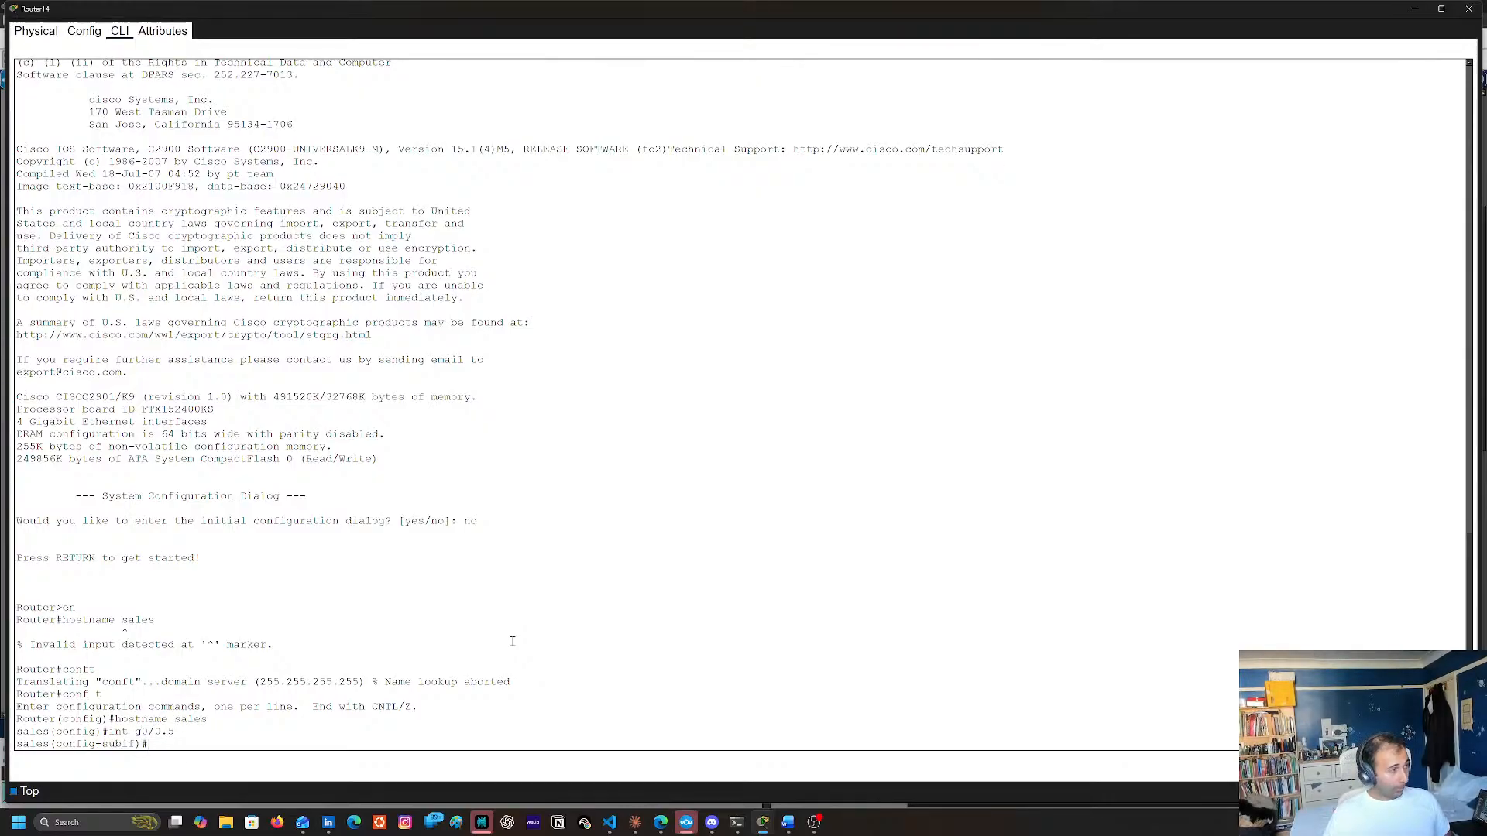
# Set the g0/0.5 subinterface's encapsulation to dot1Q with VLAN 5
pyautogui.write('en')
pyautogui.press('Tab')
pyautogui.write('do')
pyautogui.press('Tab')
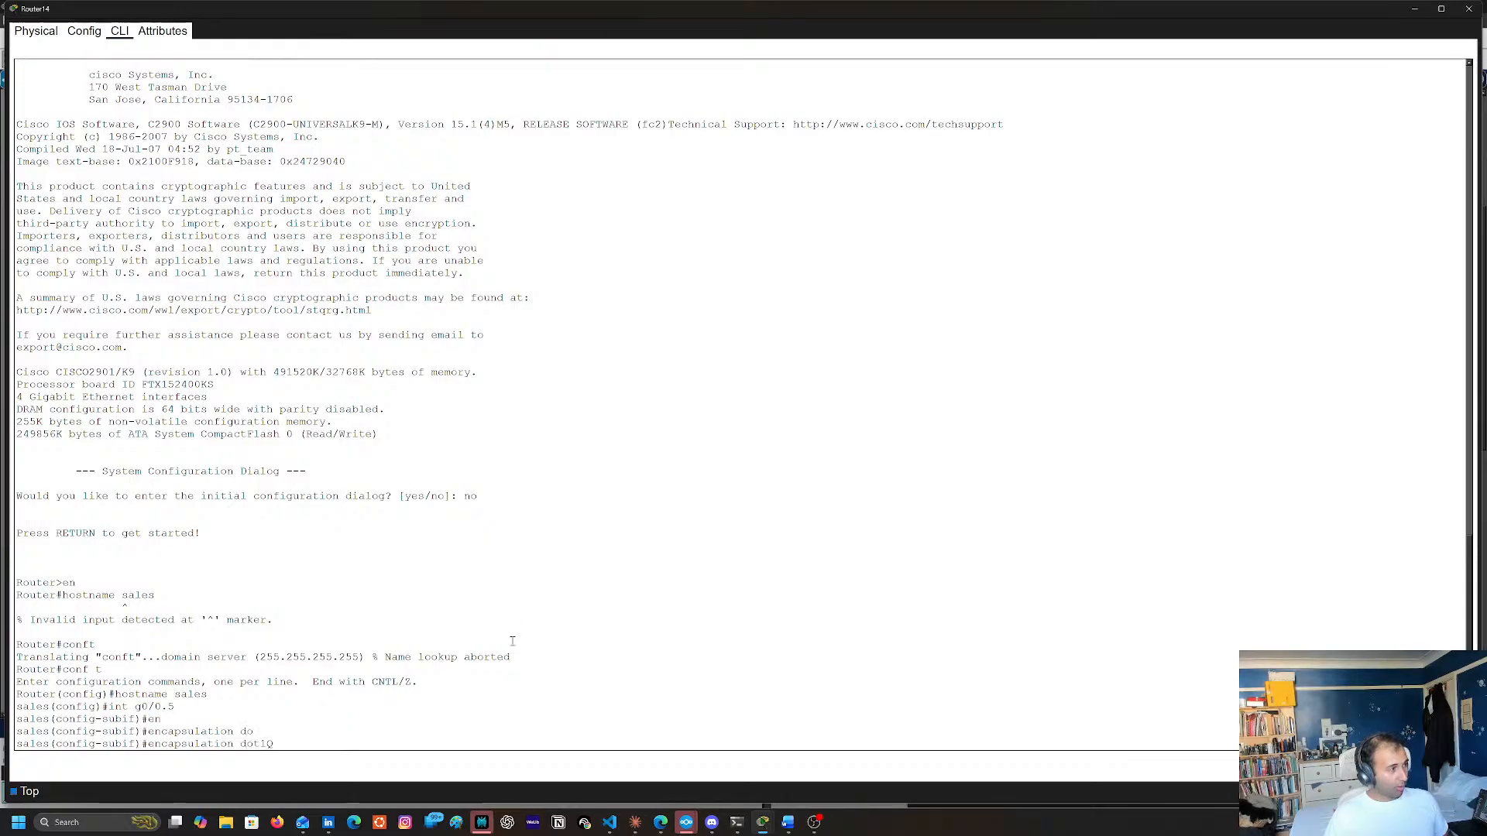
pyautogui.write('5')
pyautogui.press('Return')
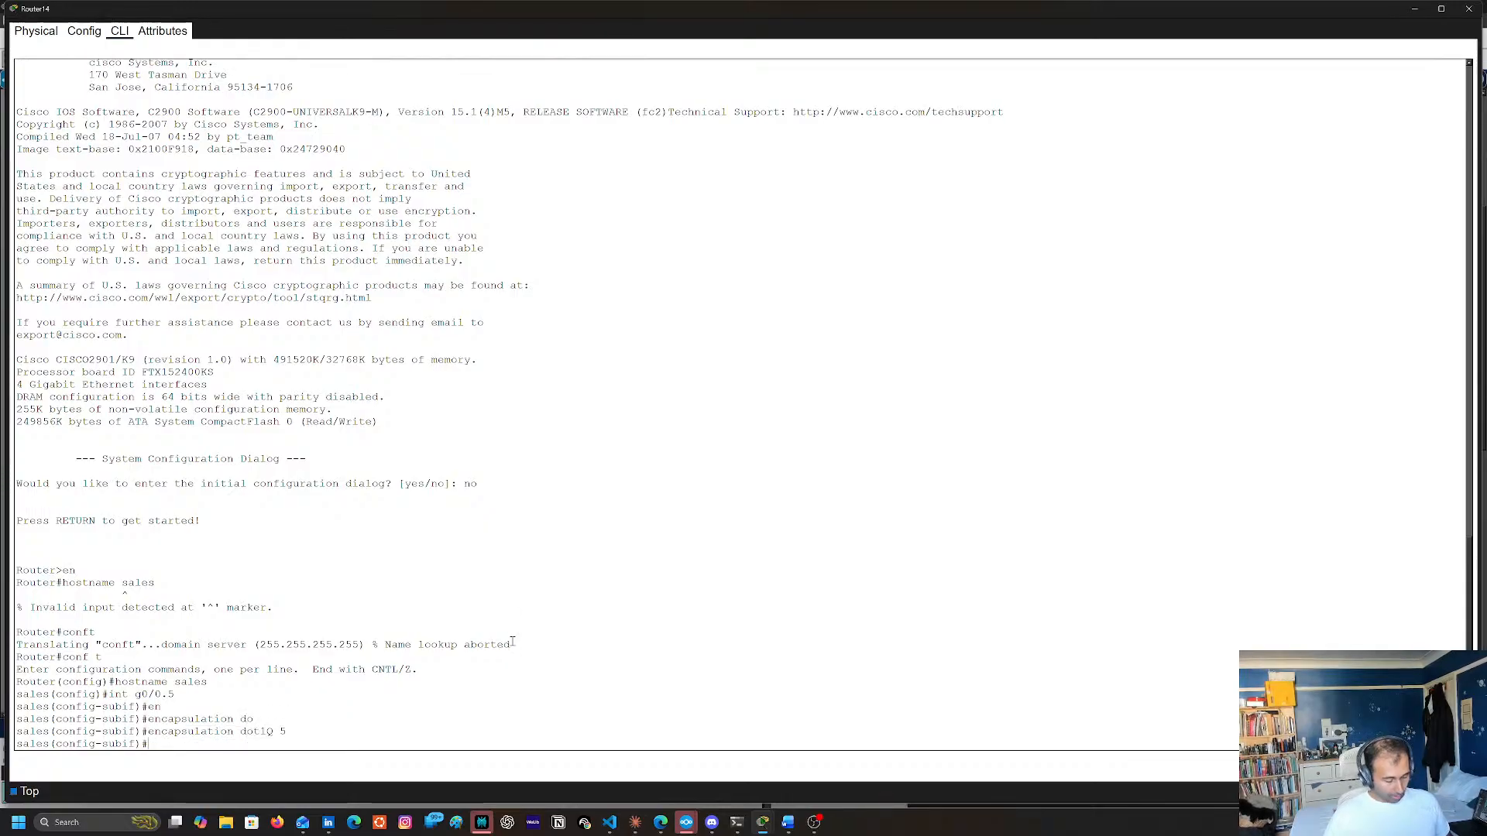
# Assign IP address 192.168.15.1 with mask 255.255.255.0 to subinterface g0/0.5
pyautogui.write('ip a')
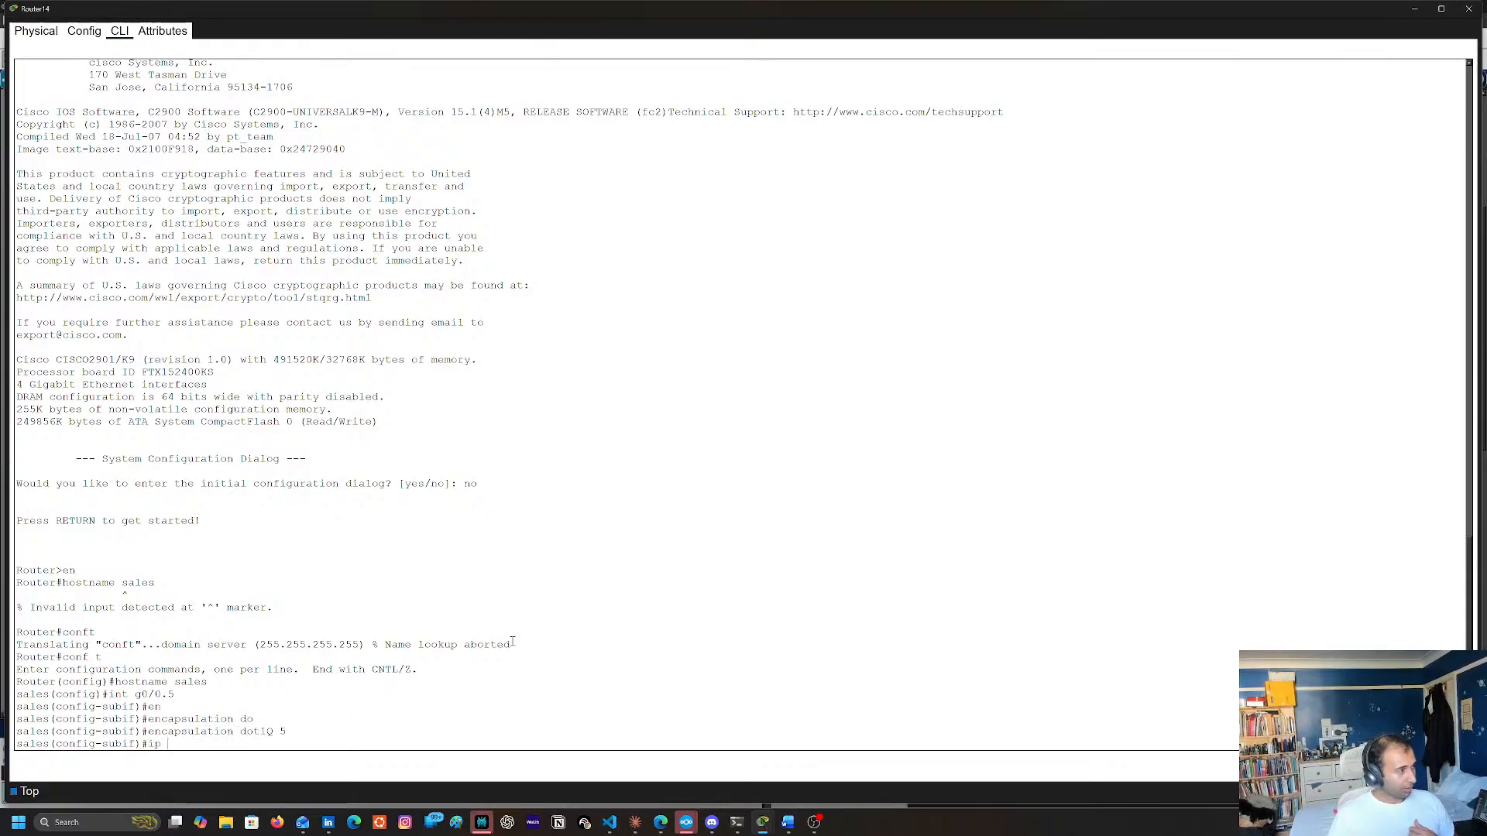
pyautogui.press('BackSpace')
pyautogui.press('BackSpace')
pyautogui.press('BackSpace')
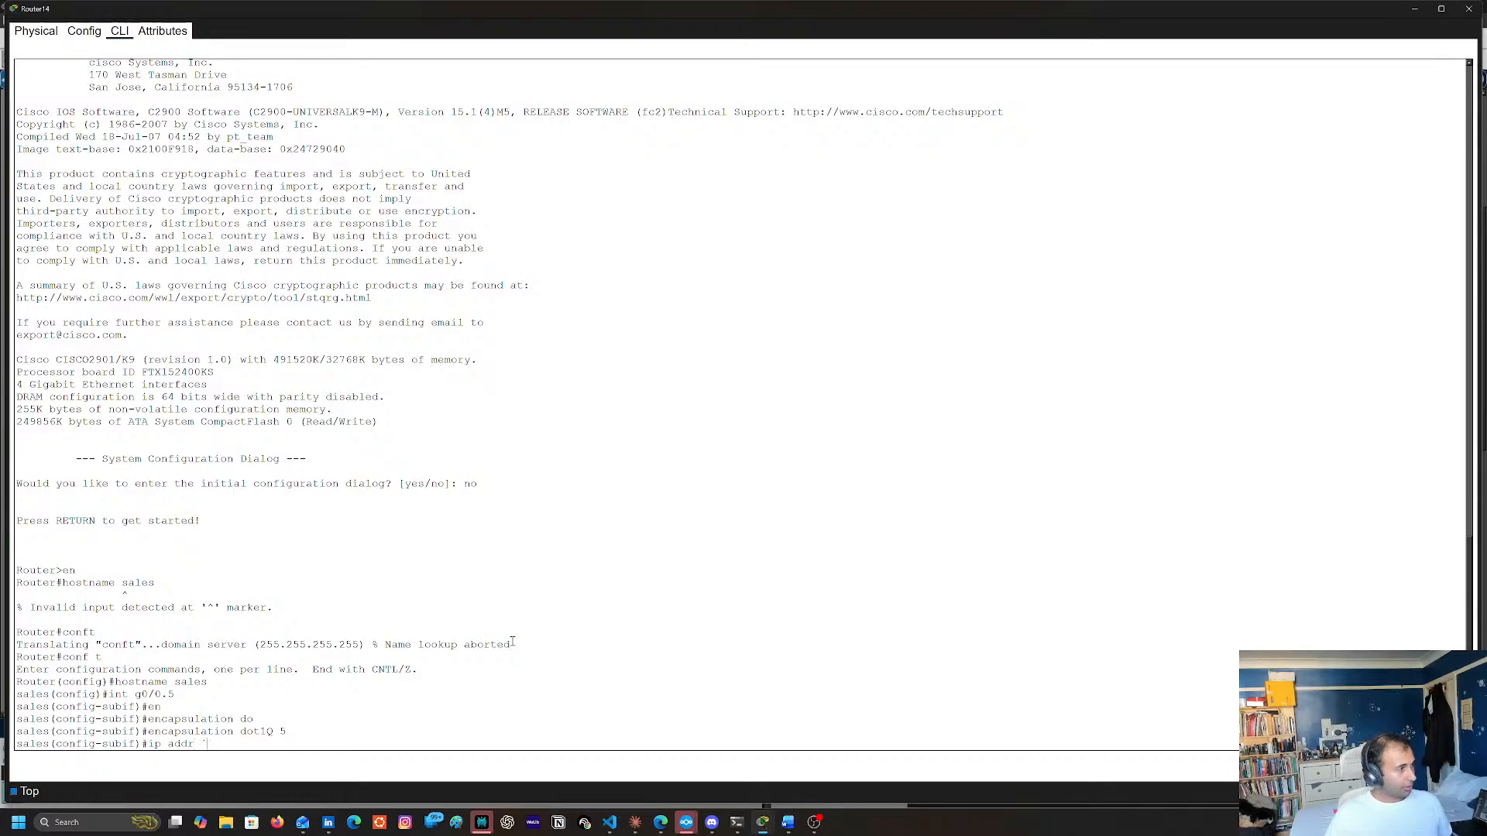
pyautogui.write('192.168.')
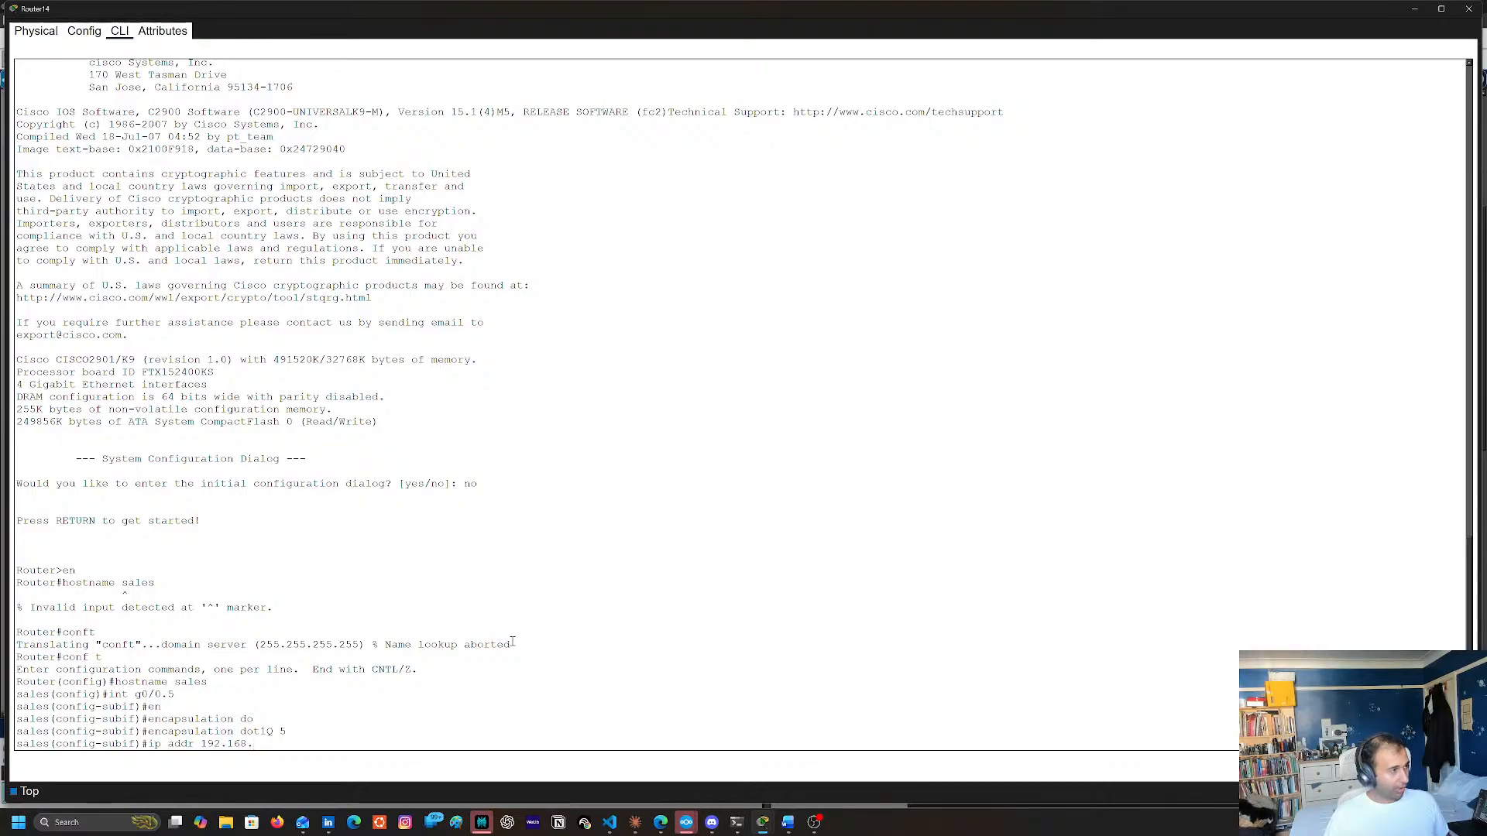
pyautogui.write('15.')
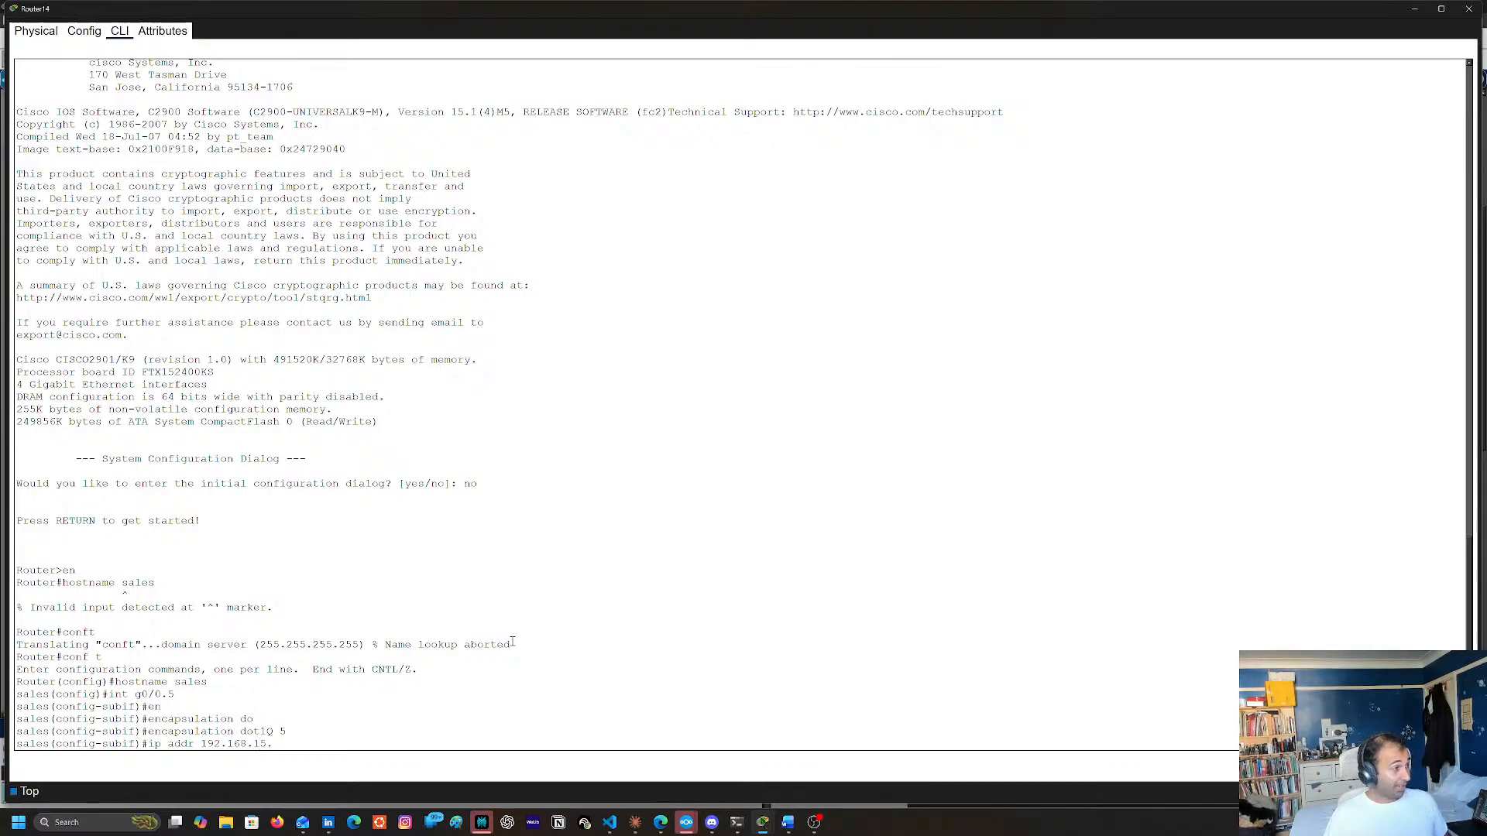
pyautogui.write('1')
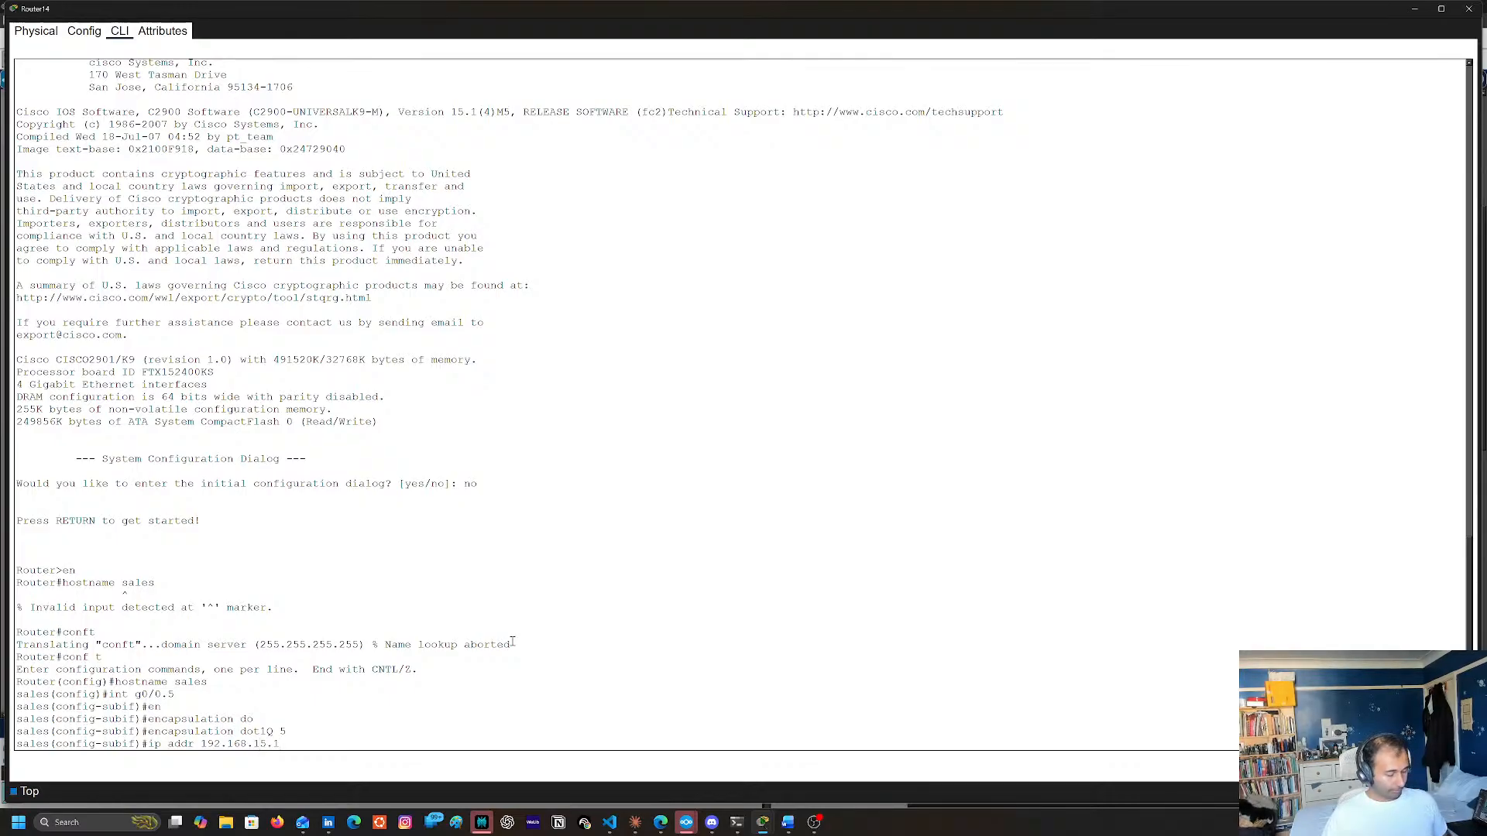
pyautogui.write(' 255.255.255.')
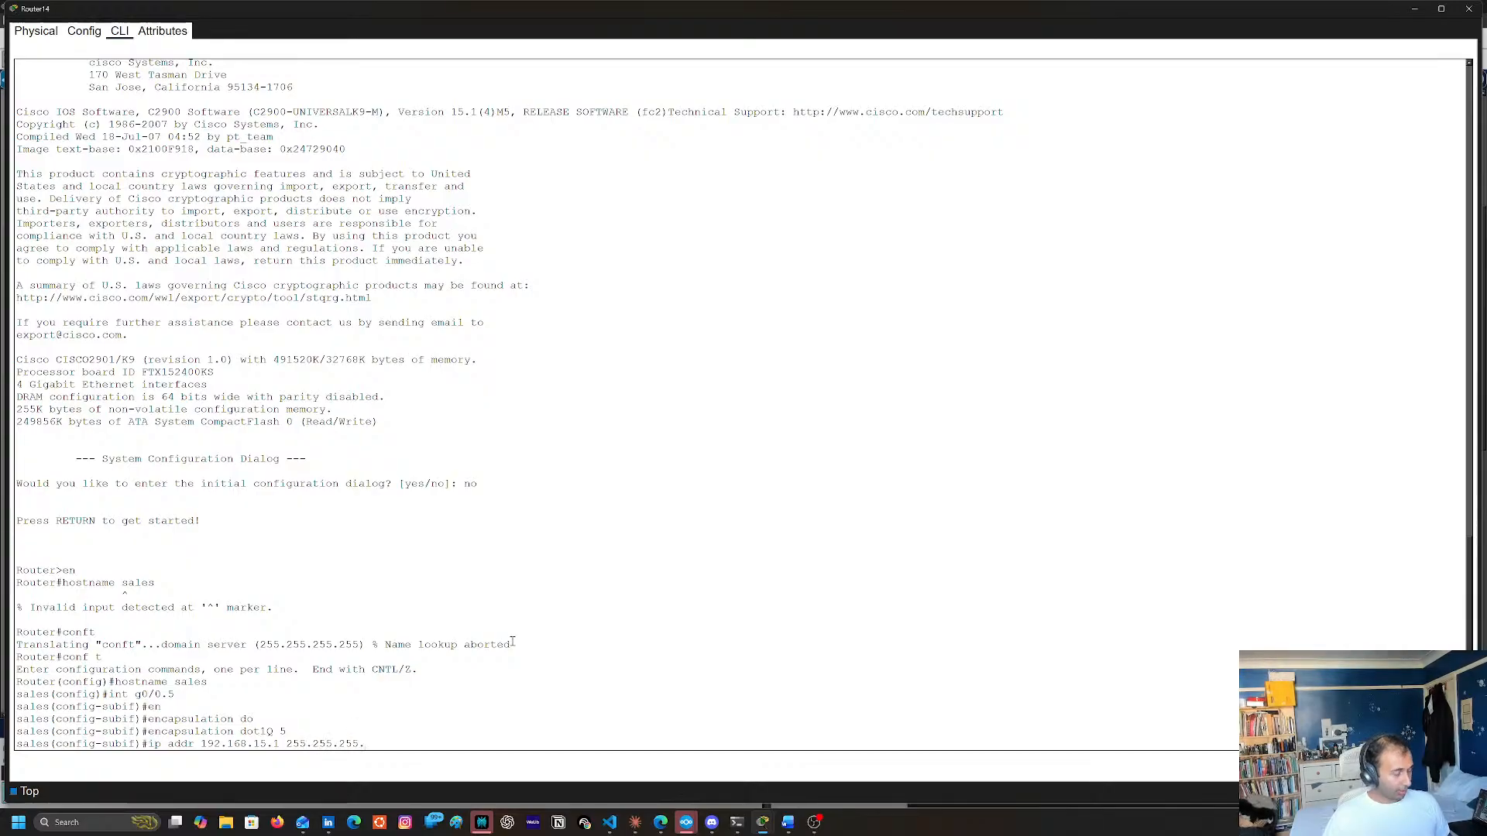
pyautogui.write('0')
pyautogui.press('Return')
# Enable subinterface g0/0.5 with no shu and exit to global configuration mode
pyautogui.write('no shu')
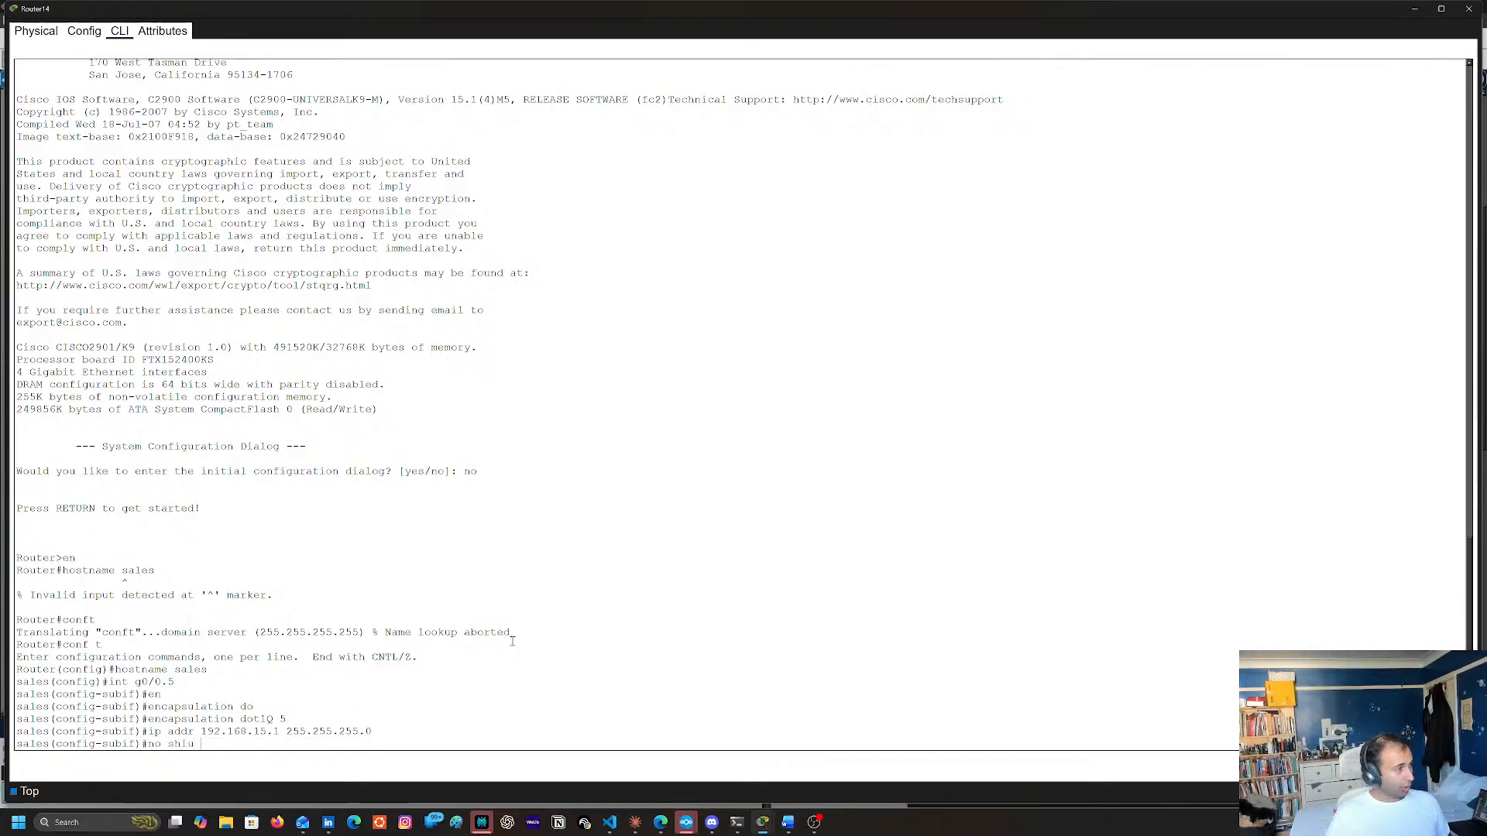
pyautogui.press('Return')
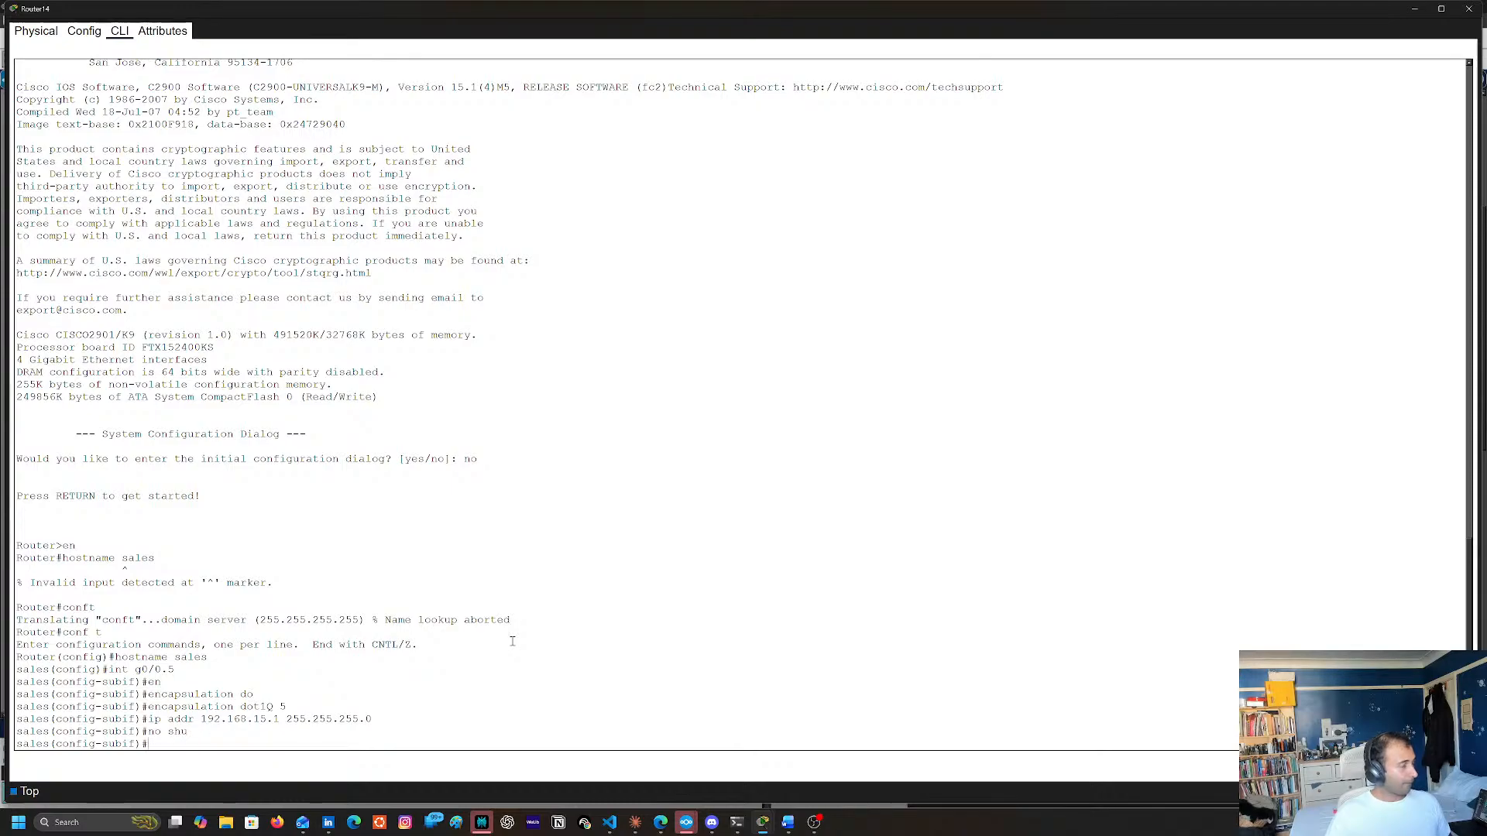
pyautogui.write('exit')
pyautogui.press('Return')
pyautogui.press('Return')
pyautogui.write('no shu')
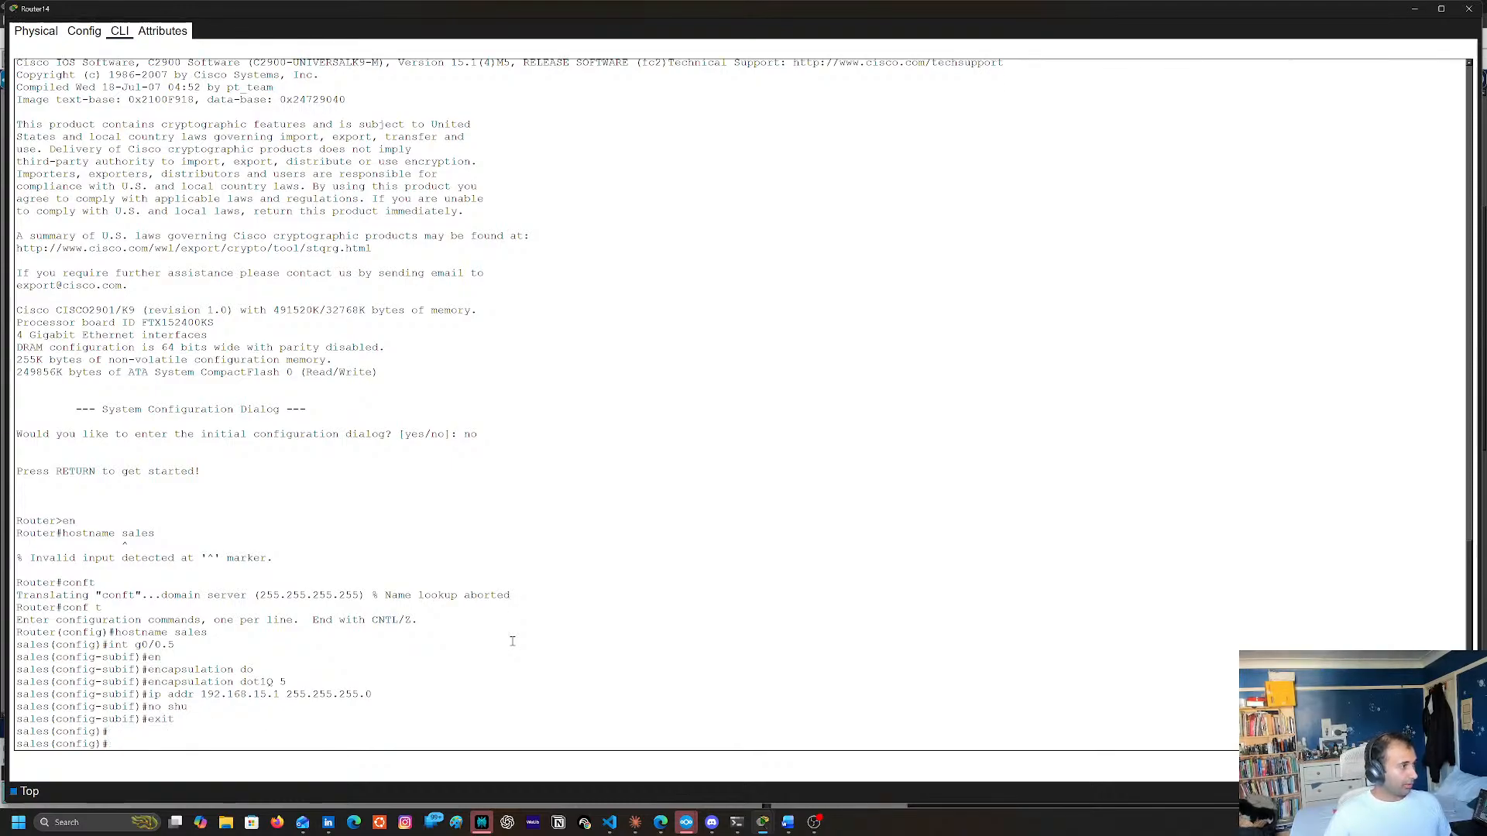
pyautogui.press('BackSpace')
pyautogui.press('BackSpace')
pyautogui.press('BackSpace')
pyautogui.press('BackSpace')
pyautogui.press('BackSpace')
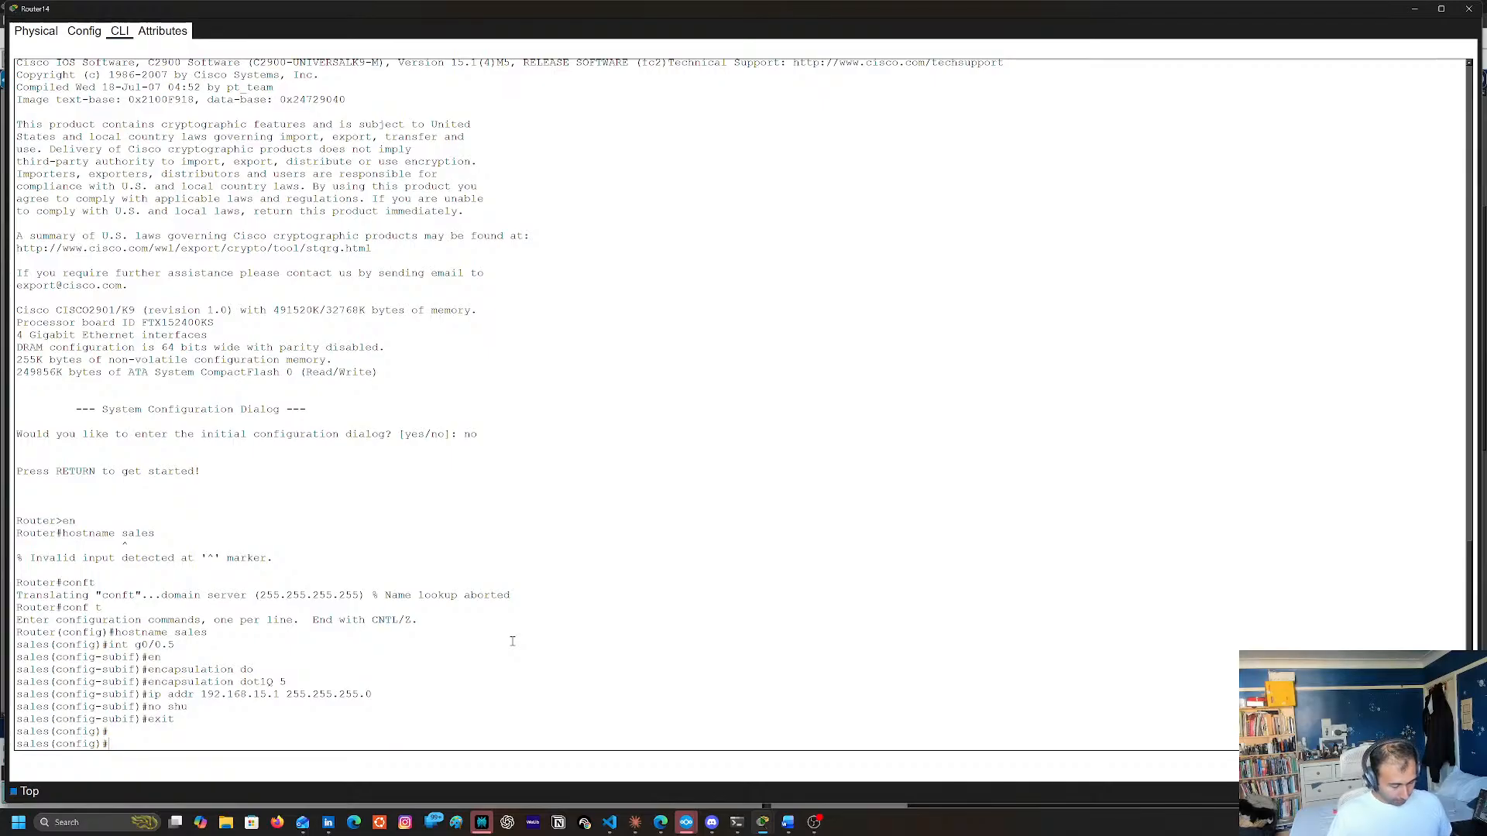
# Create a DHCP pool named sales on the router with ip dhcp pool
pyautogui.write('ip dh')
pyautogui.press('Tab')
pyautogui.write('po')
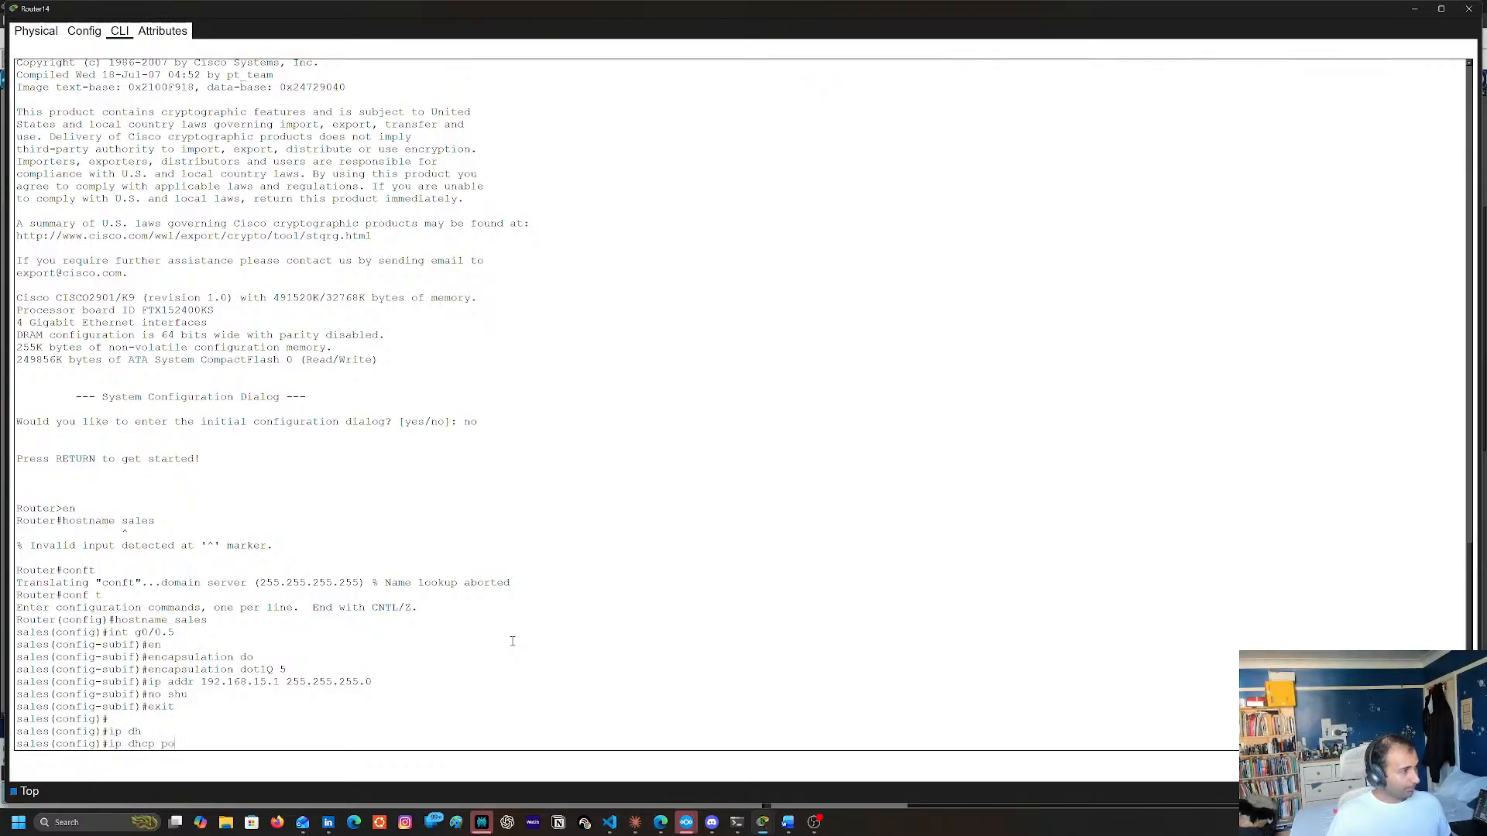
pyautogui.press('Tab')
pyautogui.write('sal')
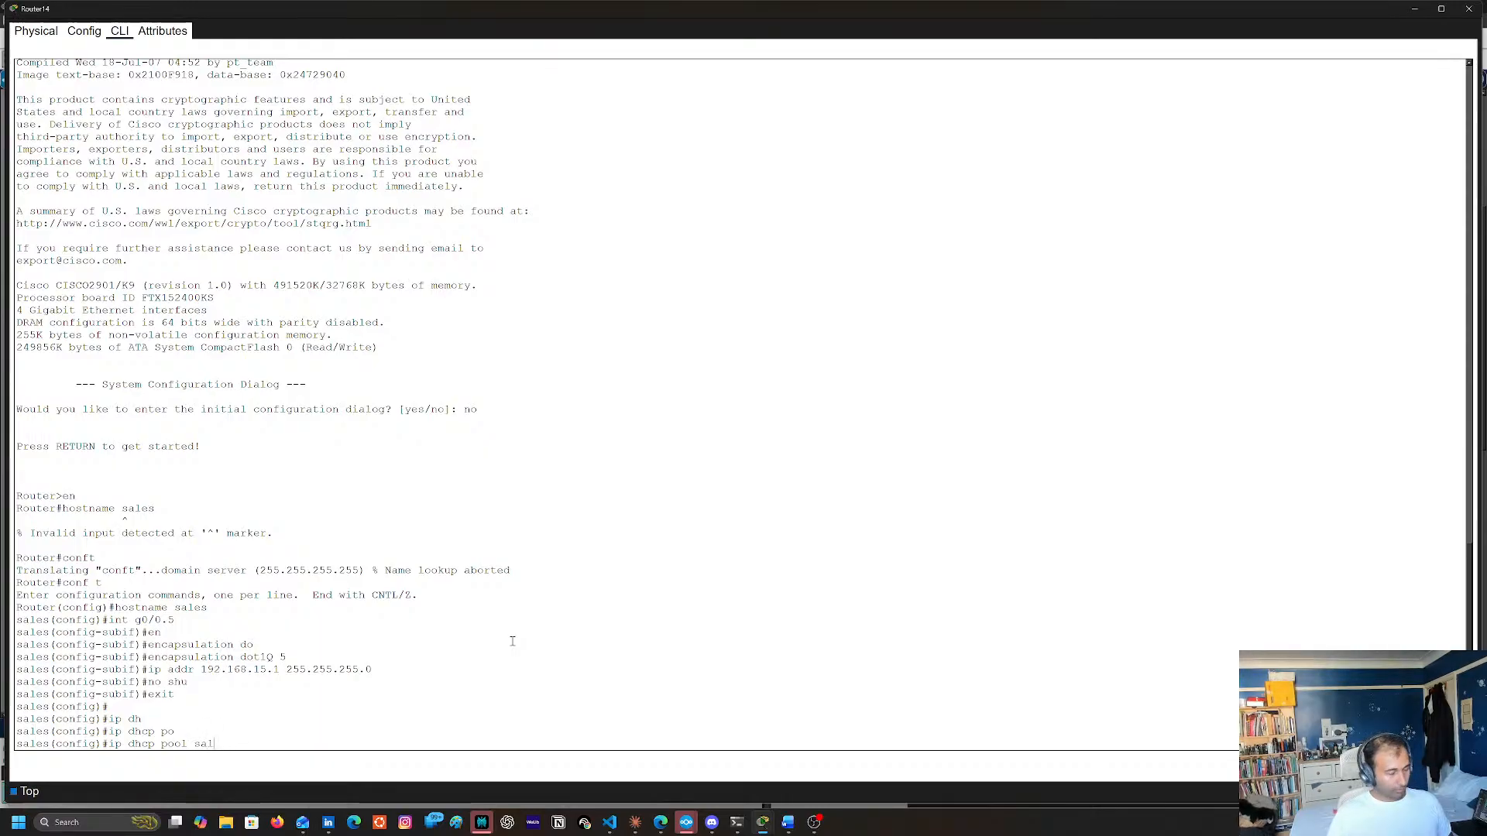
pyautogui.write('es ?')
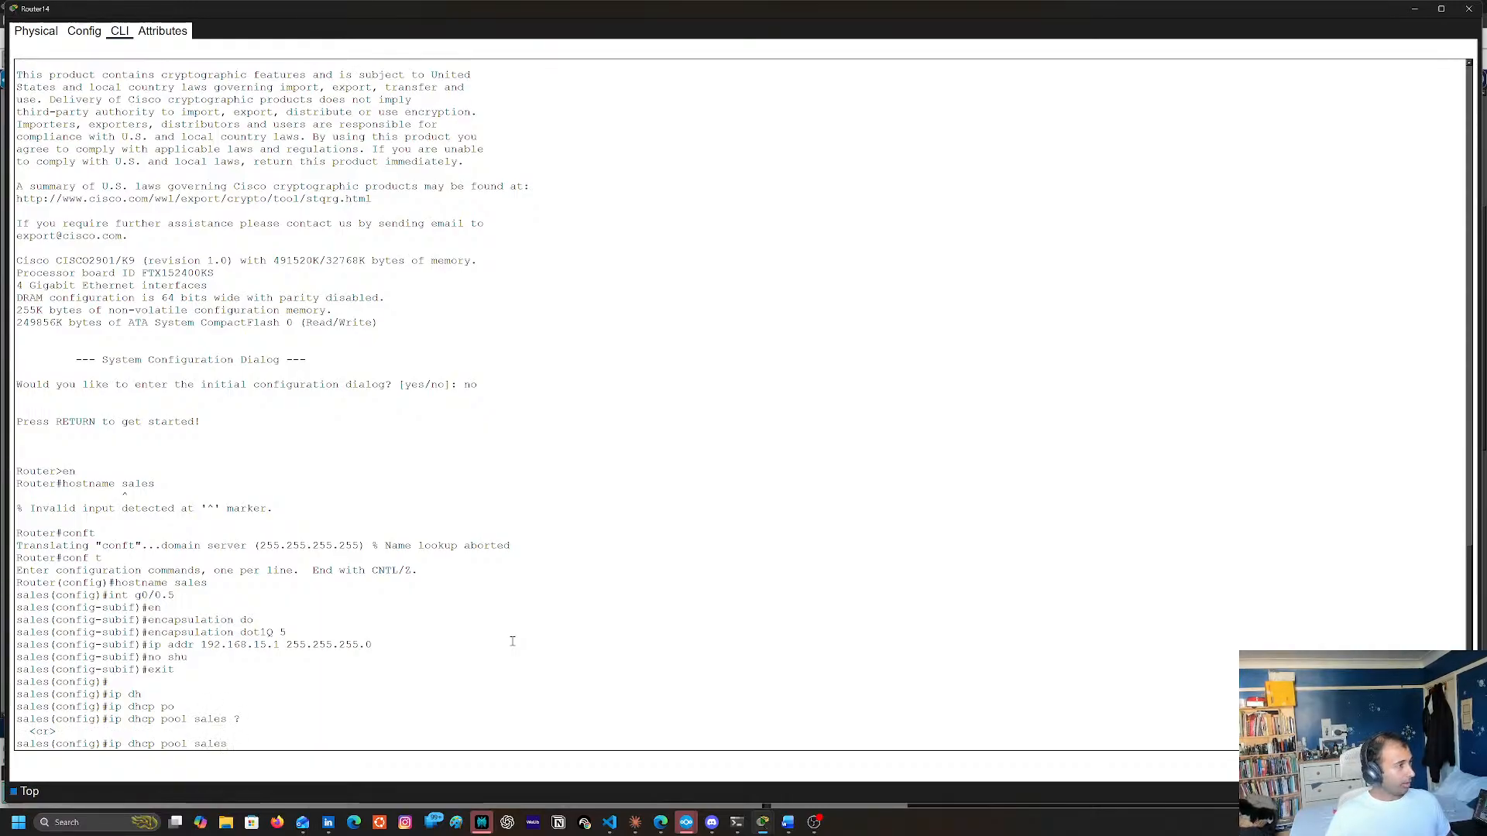
pyautogui.press('Return')
# Set the sales DHCP pool's network to 192.168.15.2 with mask 255.255.255.0
pyautogui.write('ne')
pyautogui.press('Tab')
pyautogui.write('?')
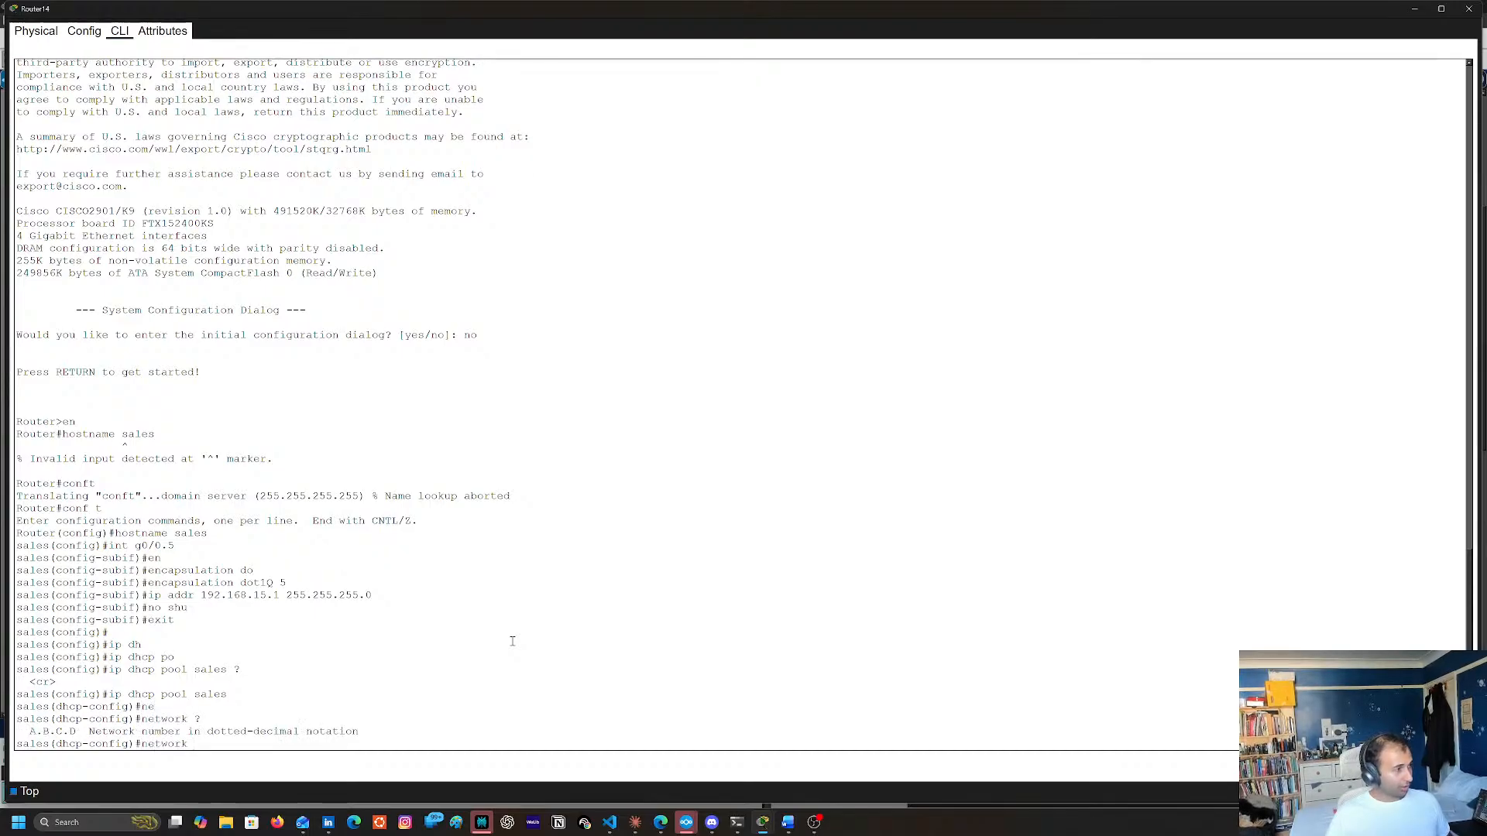
pyautogui.write('192.168.')
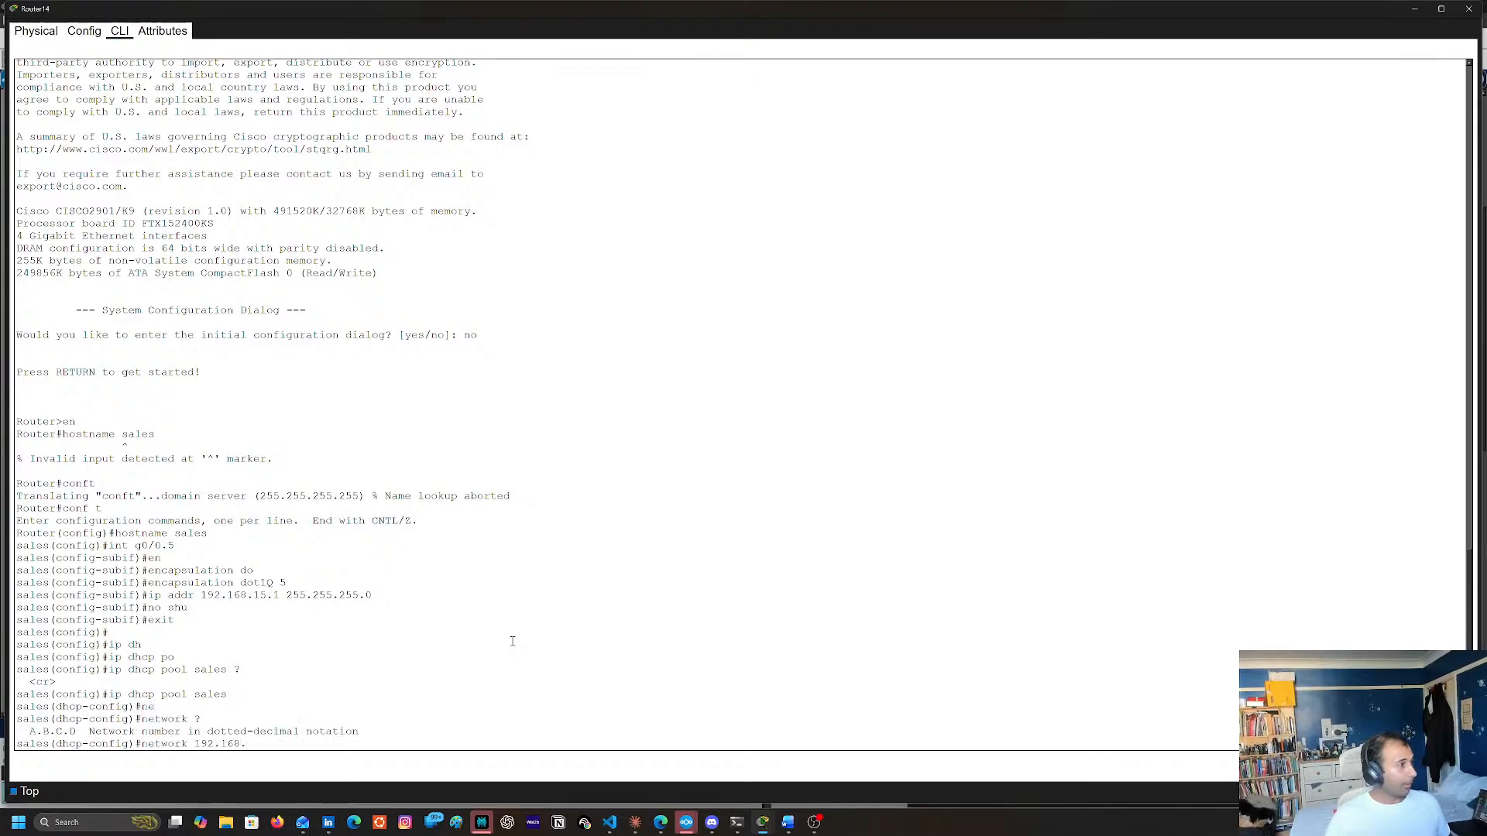
pyautogui.write('15')
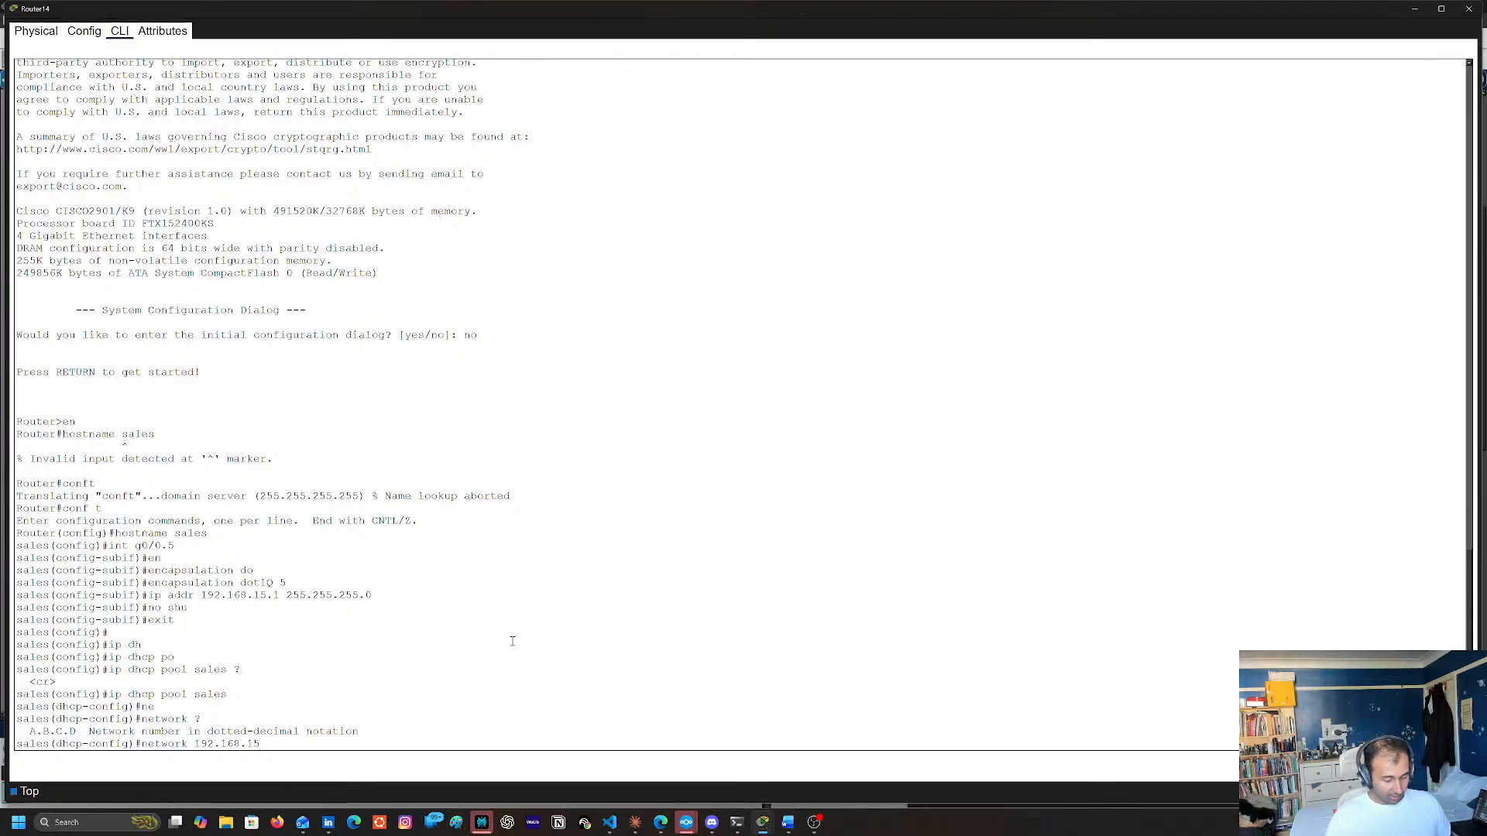
pyautogui.write('.2?')
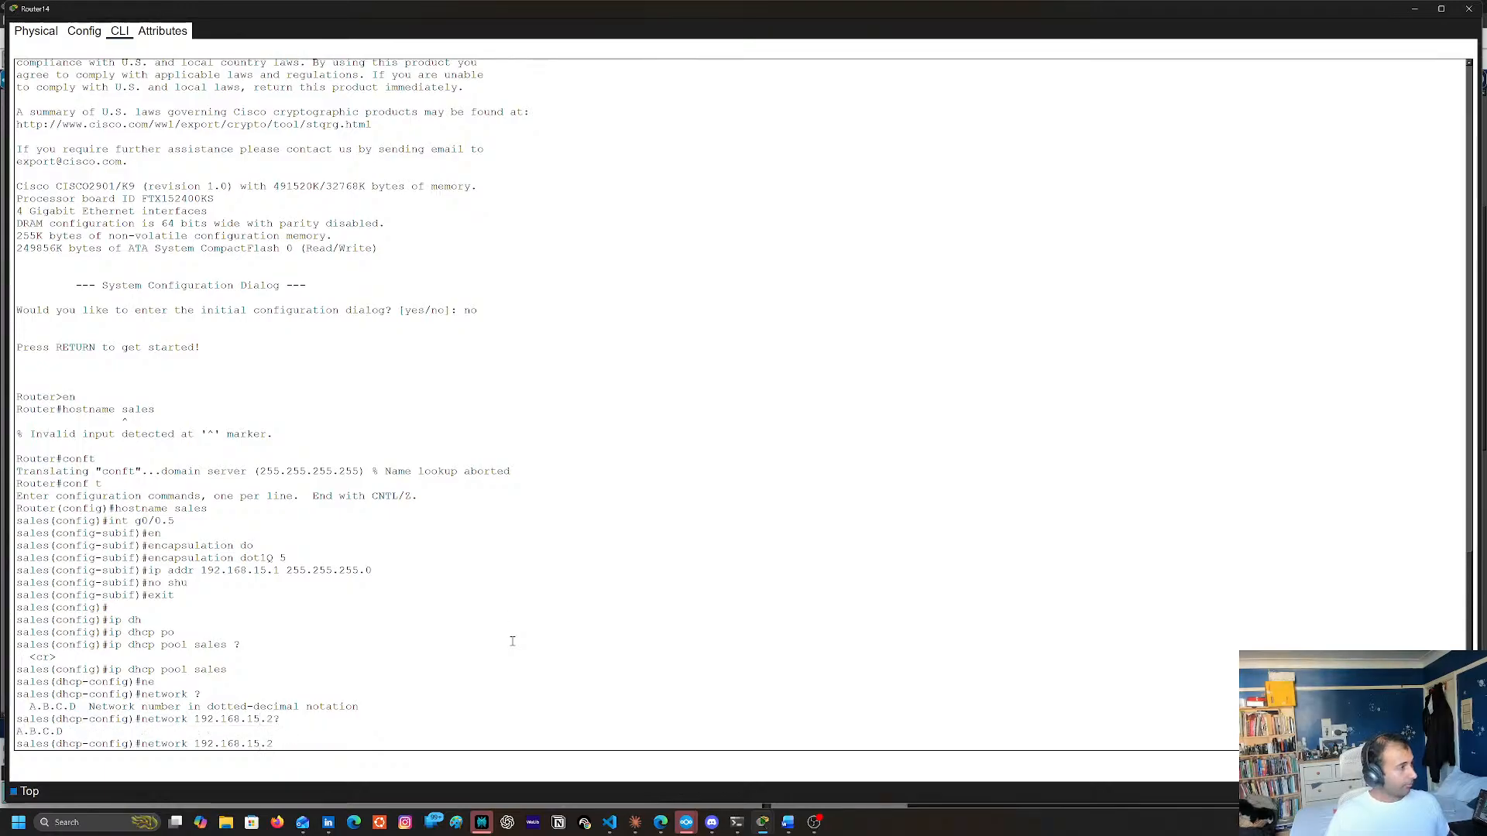
pyautogui.press('Return')
pyautogui.write('2')
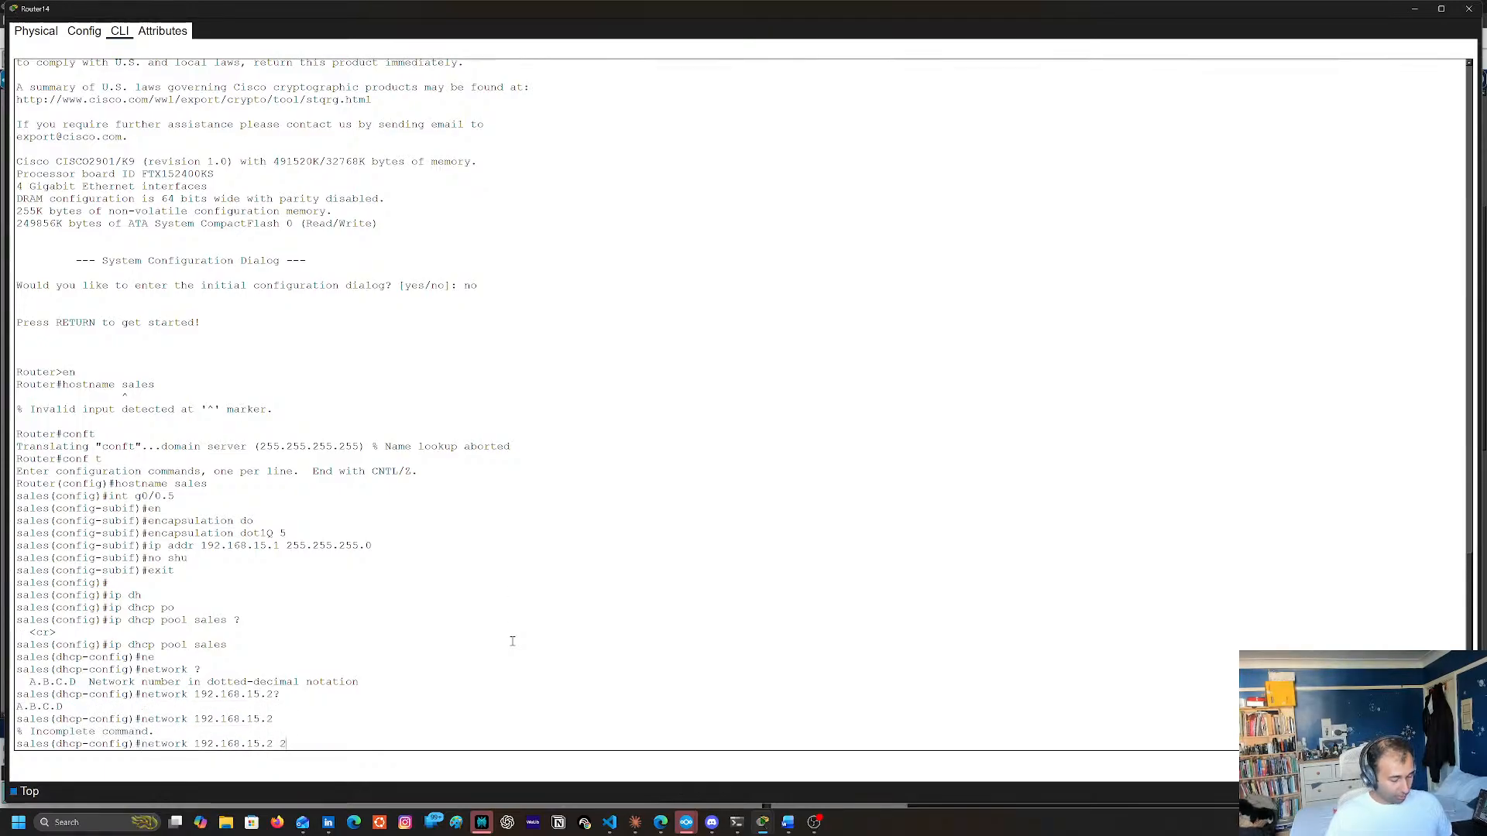
pyautogui.write('55.255.255.0')
pyautogui.press('Return')
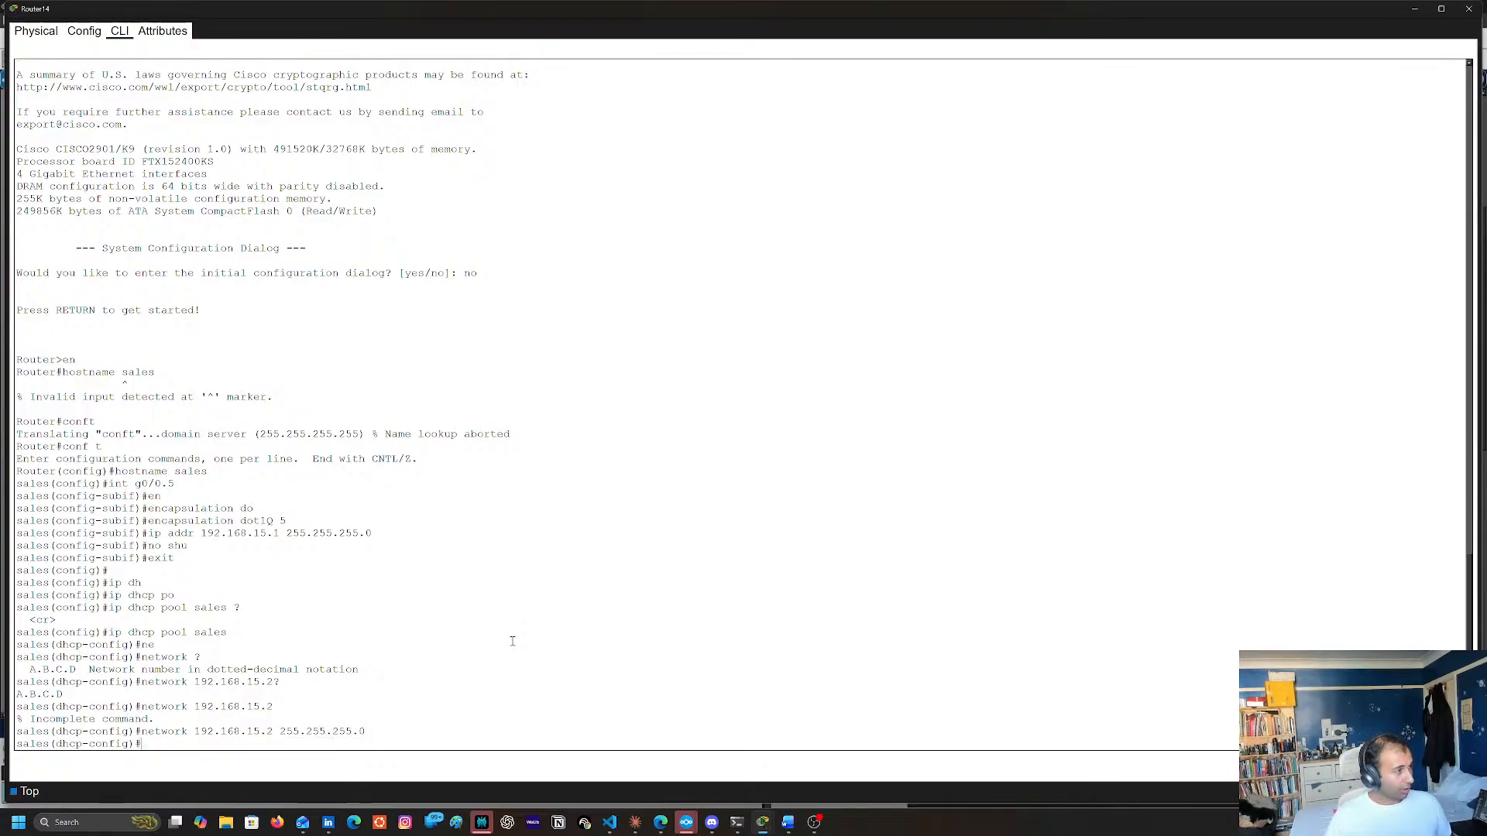
# Set the sales DHCP pool's default router to 192.168.15.1
pyautogui.write('de')
pyautogui.press('Tab')
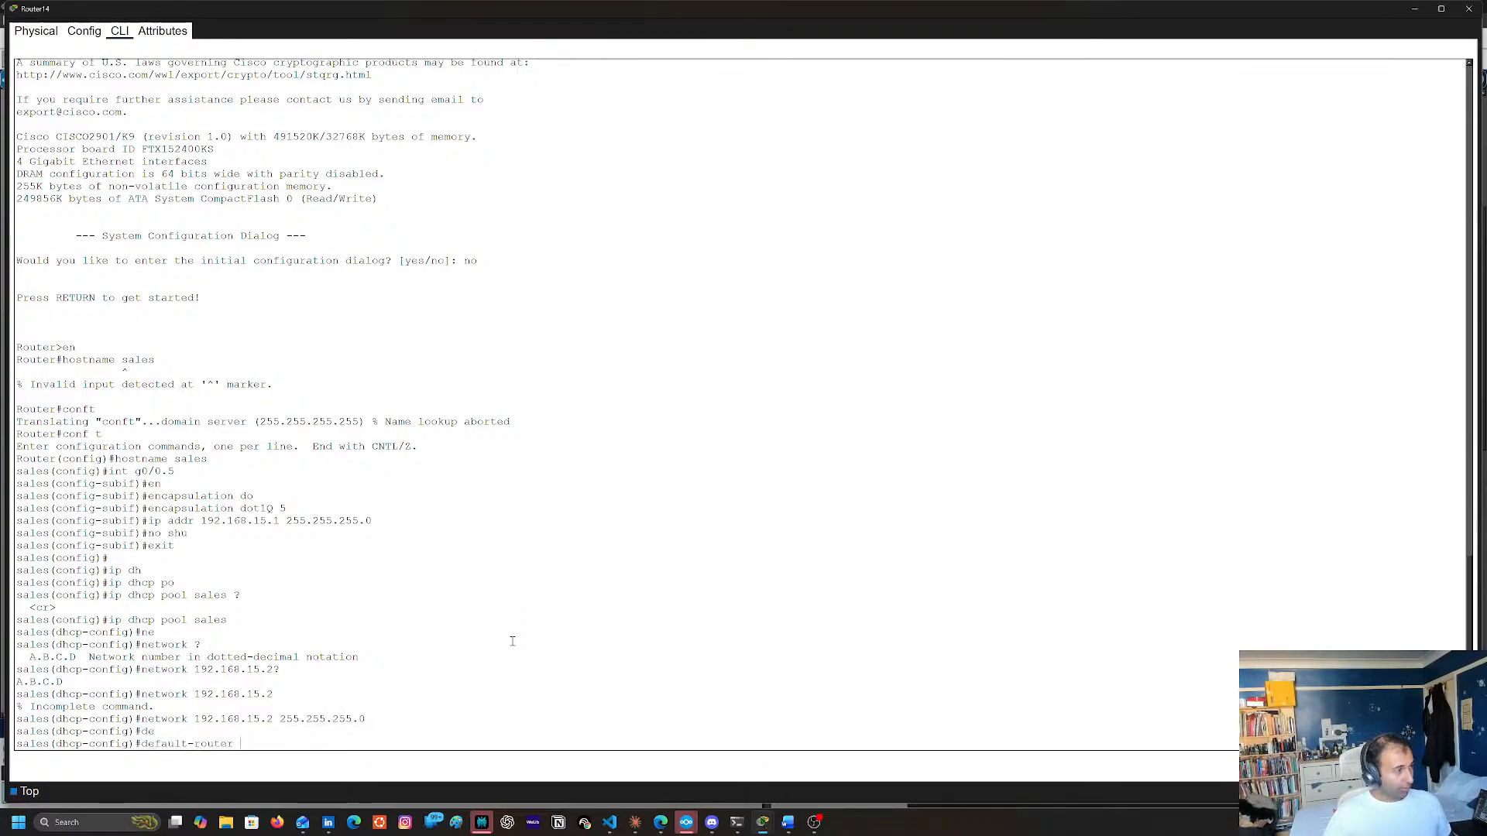
pyautogui.write('192.16')
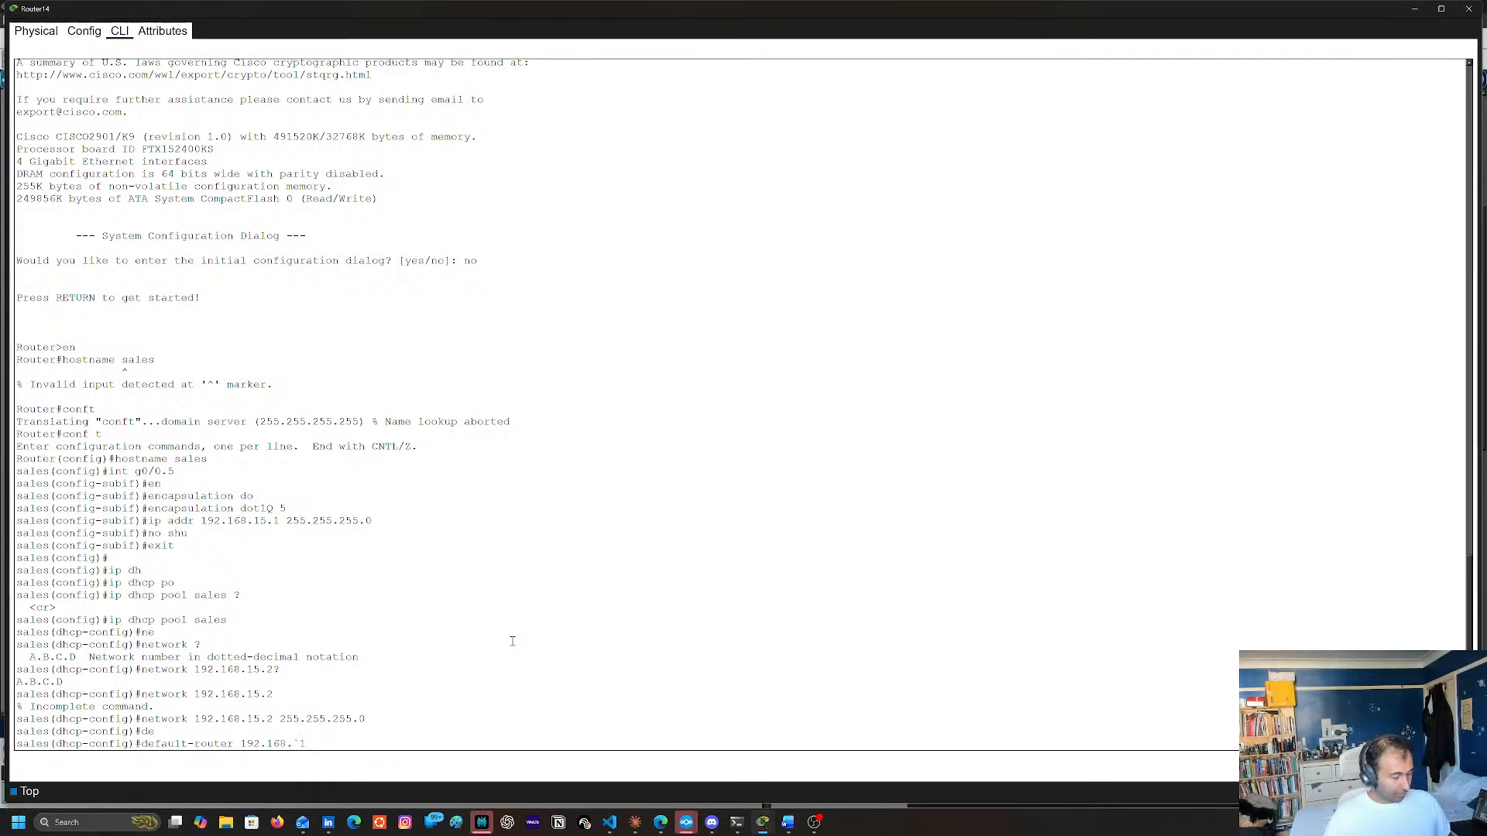
pyautogui.write('8.15.')
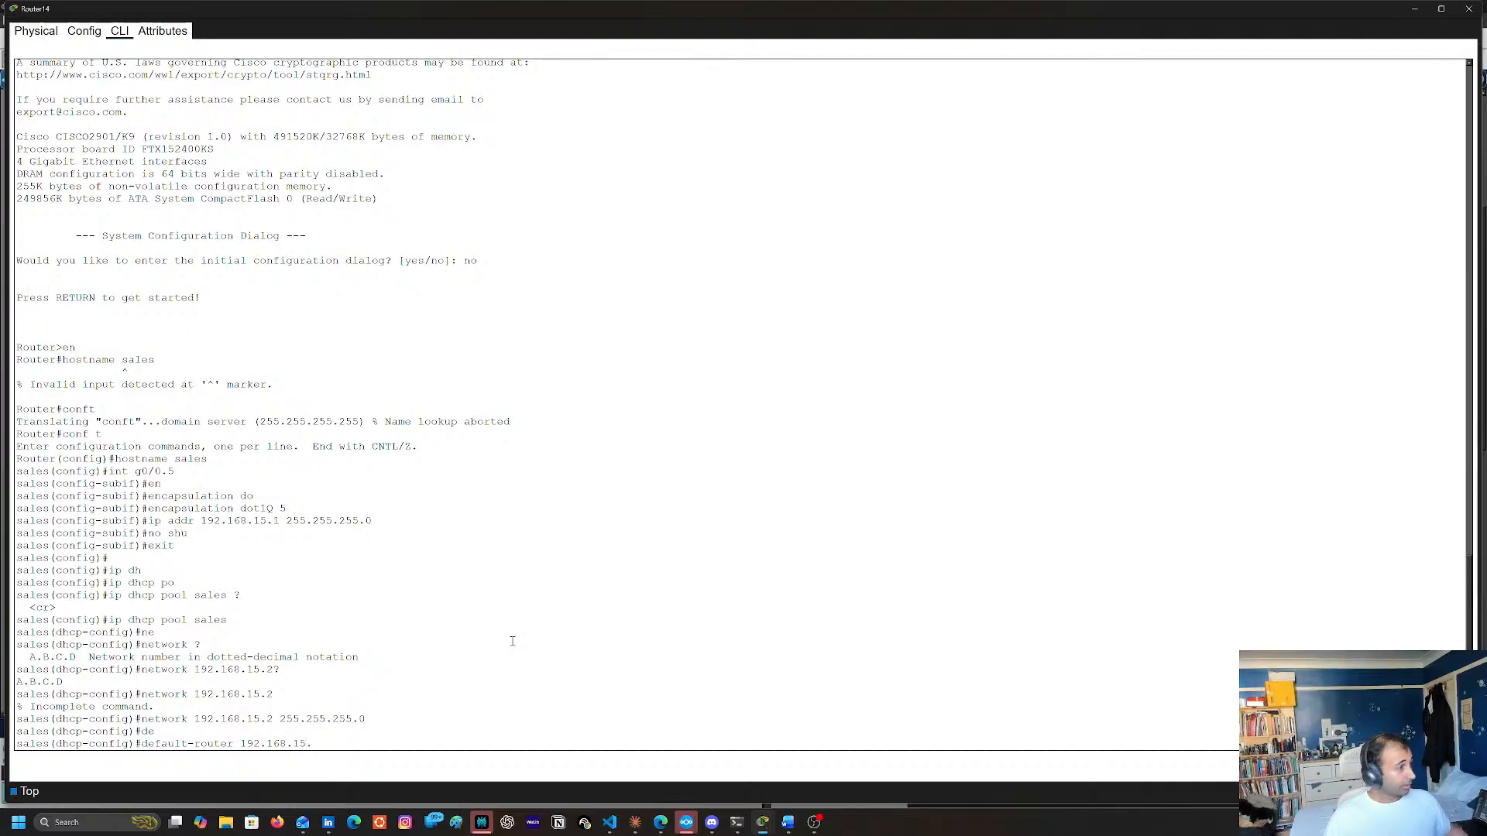
pyautogui.write('1c')
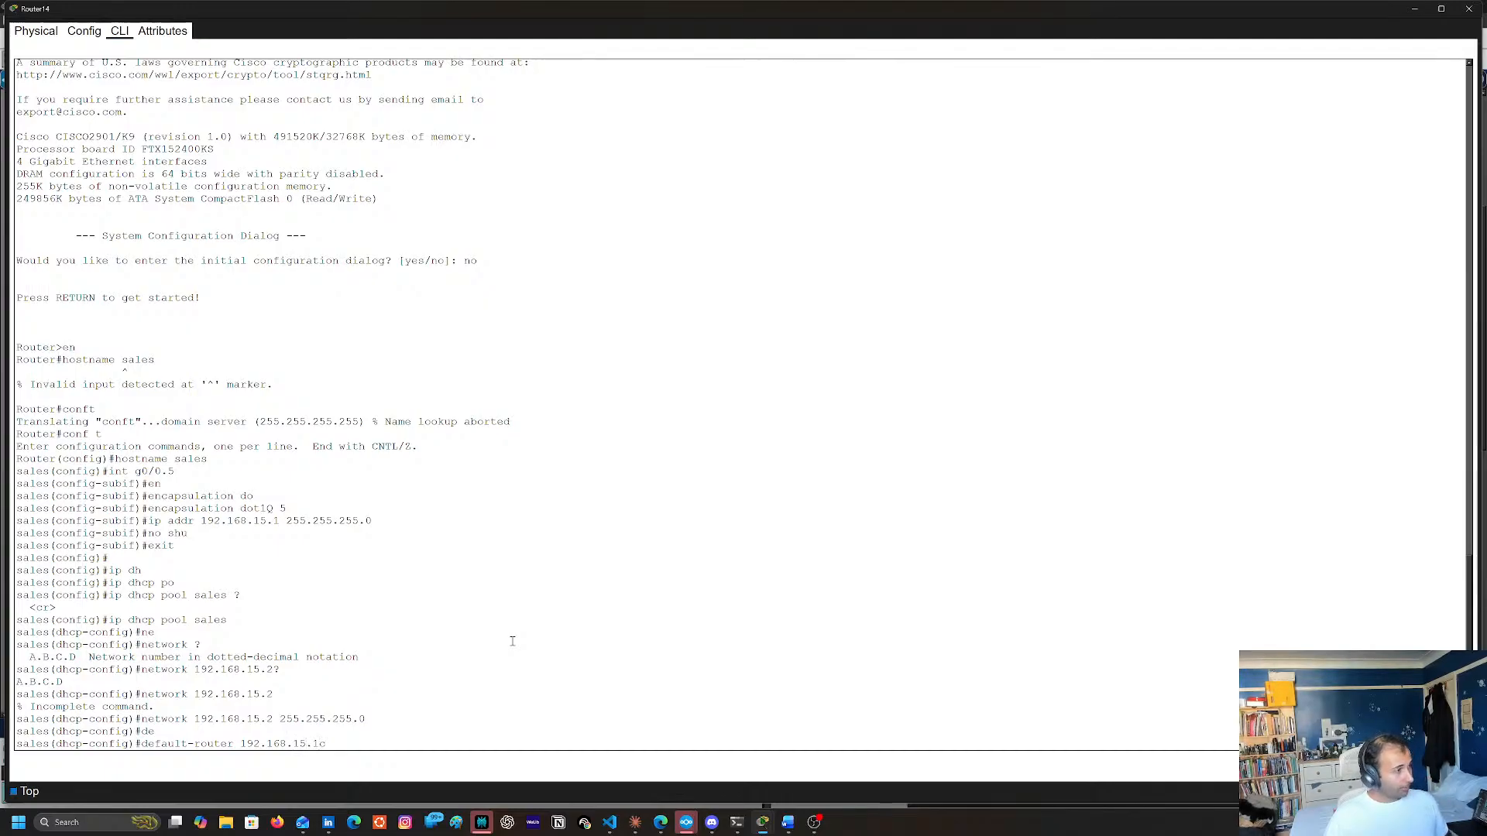
pyautogui.press('BackSpace')
pyautogui.press('Return')
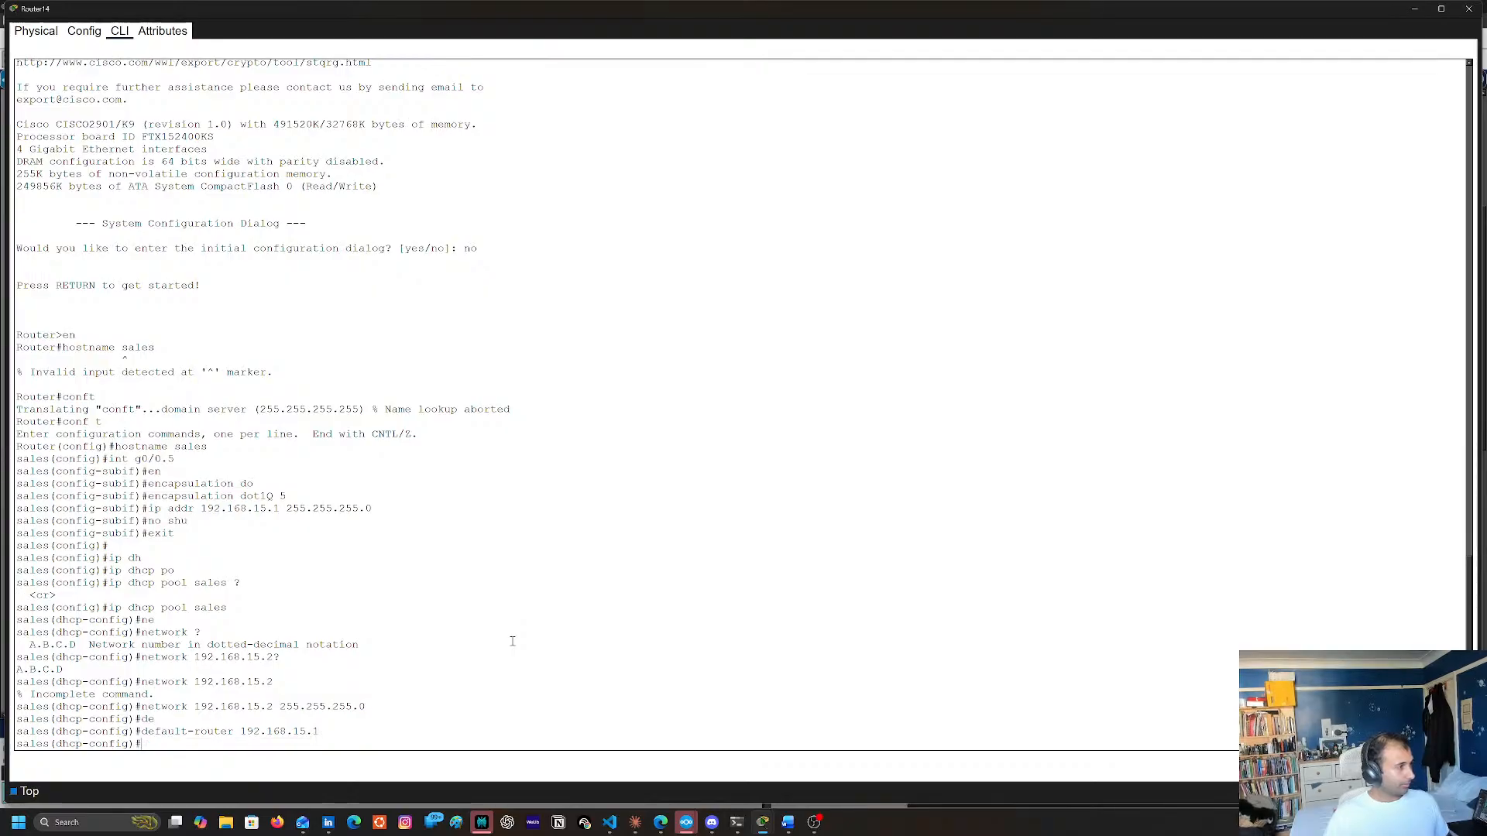
# Set the sales DHCP pool's DNS server to 192.168.15.1 with dns-server and exit to global configuration mode
pyautogui.press('Up')
pyautogui.press('BackSpace')
pyautogui.press('BackSpace')
pyautogui.press('BackSpace')
pyautogui.press('BackSpace')
pyautogui.press('BackSpace')
pyautogui.press('BackSpace')
pyautogui.press('BackSpace')
pyautogui.press('BackSpace')
pyautogui.press('BackSpace')
pyautogui.press('BackSpace')
pyautogui.press('BackSpace')
pyautogui.press('BackSpace')
pyautogui.press('BackSpace')
pyautogui.press('BackSpace')
pyautogui.press('BackSpace')
pyautogui.press('BackSpace')
pyautogui.press('BackSpace')
pyautogui.press('BackSpace')
pyautogui.press('BackSpace')
pyautogui.press('BackSpace')
pyautogui.press('BackSpace')
pyautogui.press('BackSpace')
pyautogui.press('BackSpace')
pyautogui.press('BackSpace')
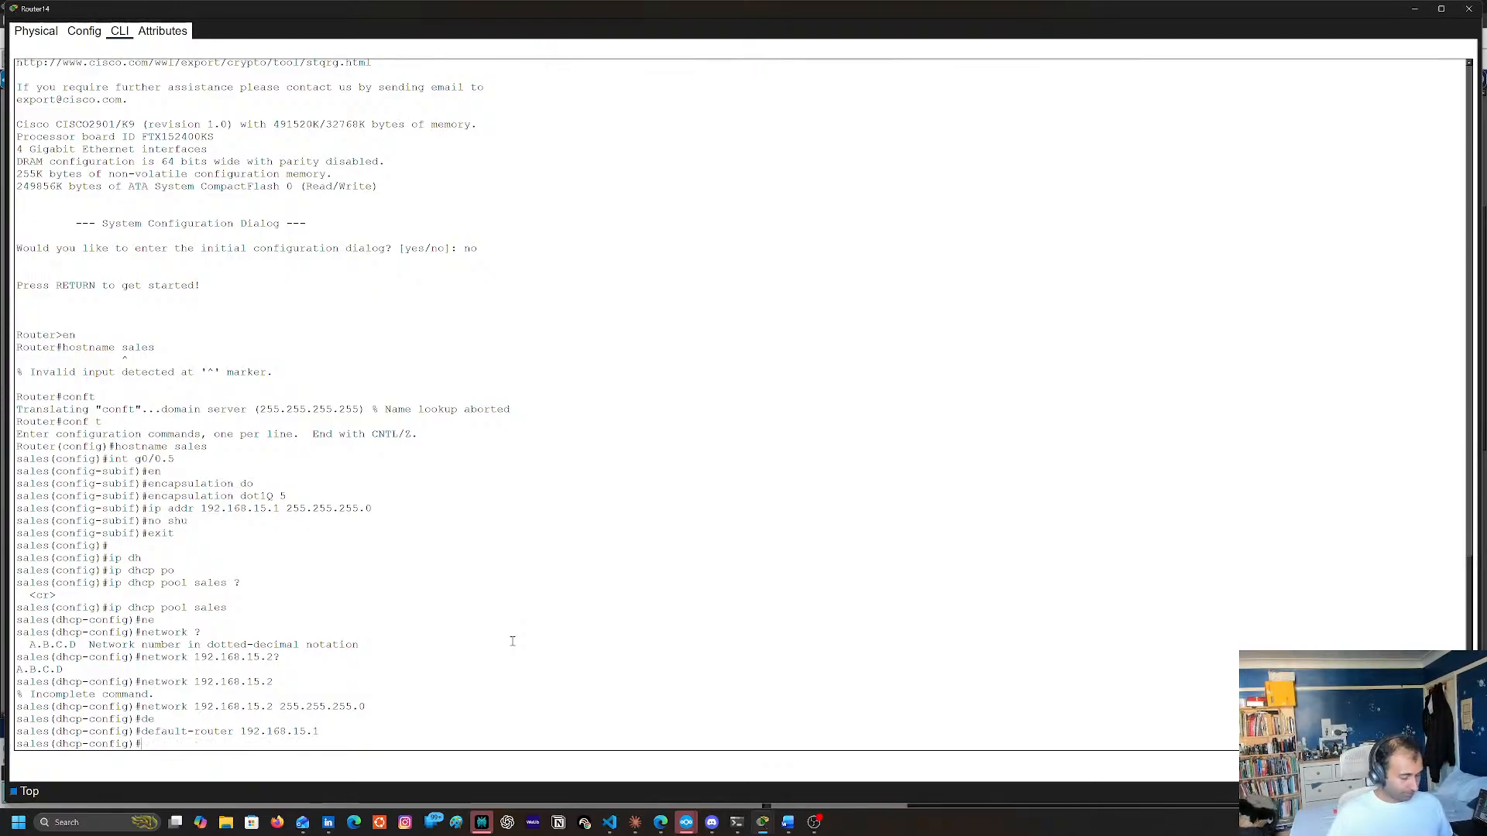
pyautogui.write('dn')
pyautogui.press('Tab')
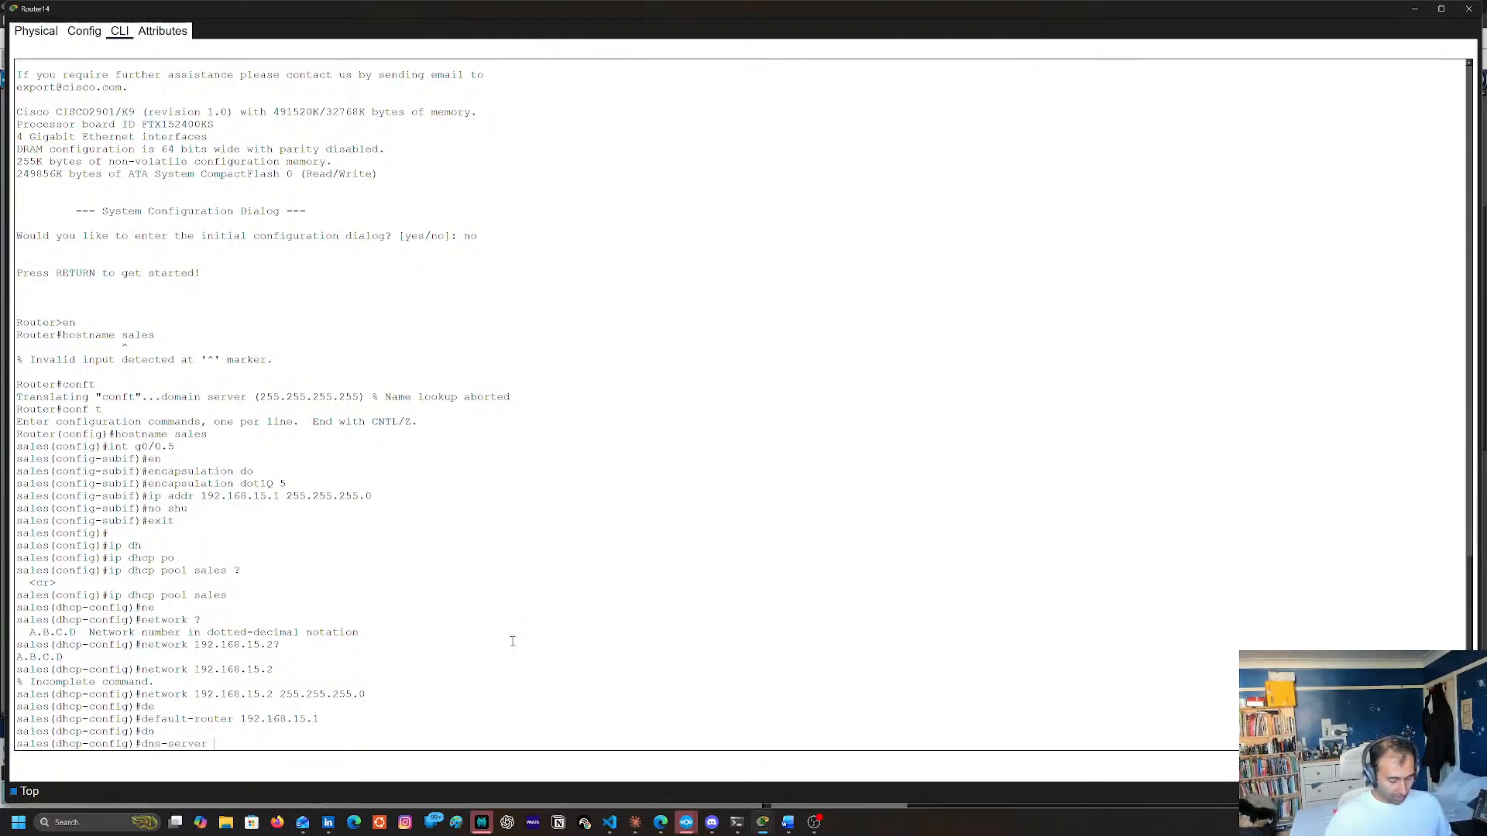
pyautogui.write('192.168.15.1')
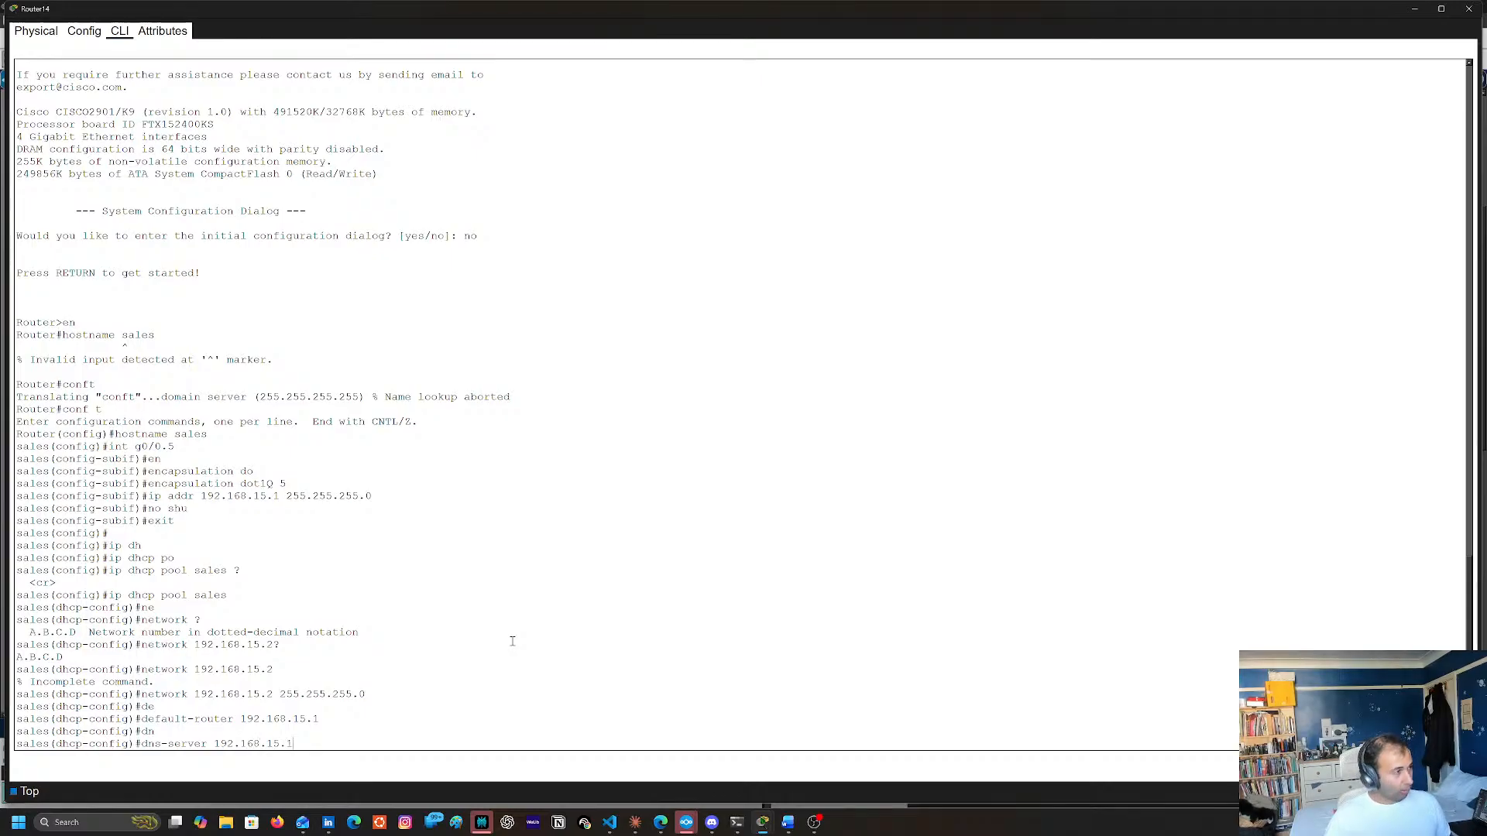
pyautogui.press('Return')
pyautogui.write('end')
pyautogui.press('BackSpace')
pyautogui.press('BackSpace')
pyautogui.press('BackSpace')
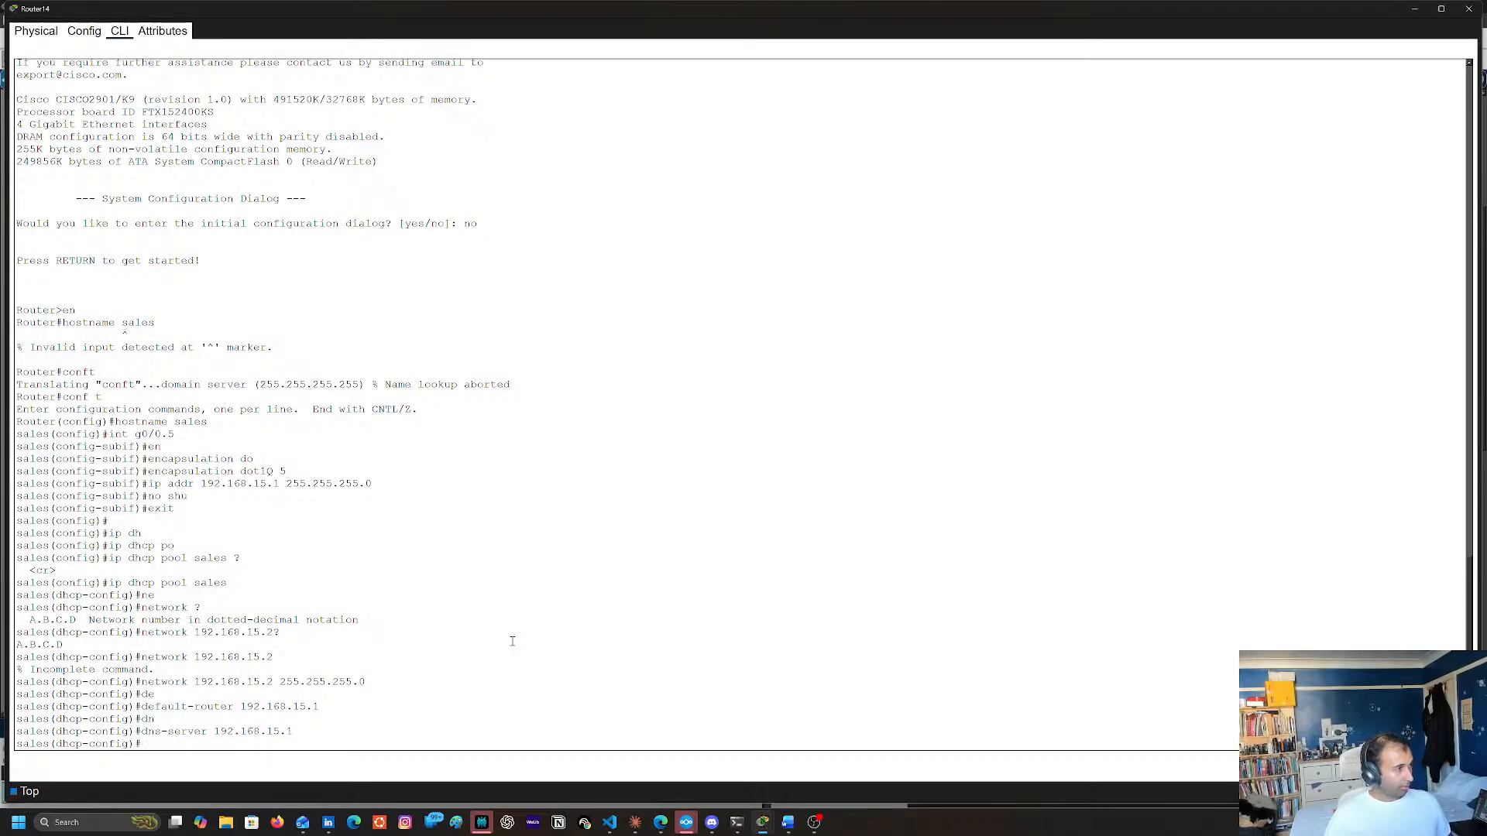
pyautogui.write('exit')
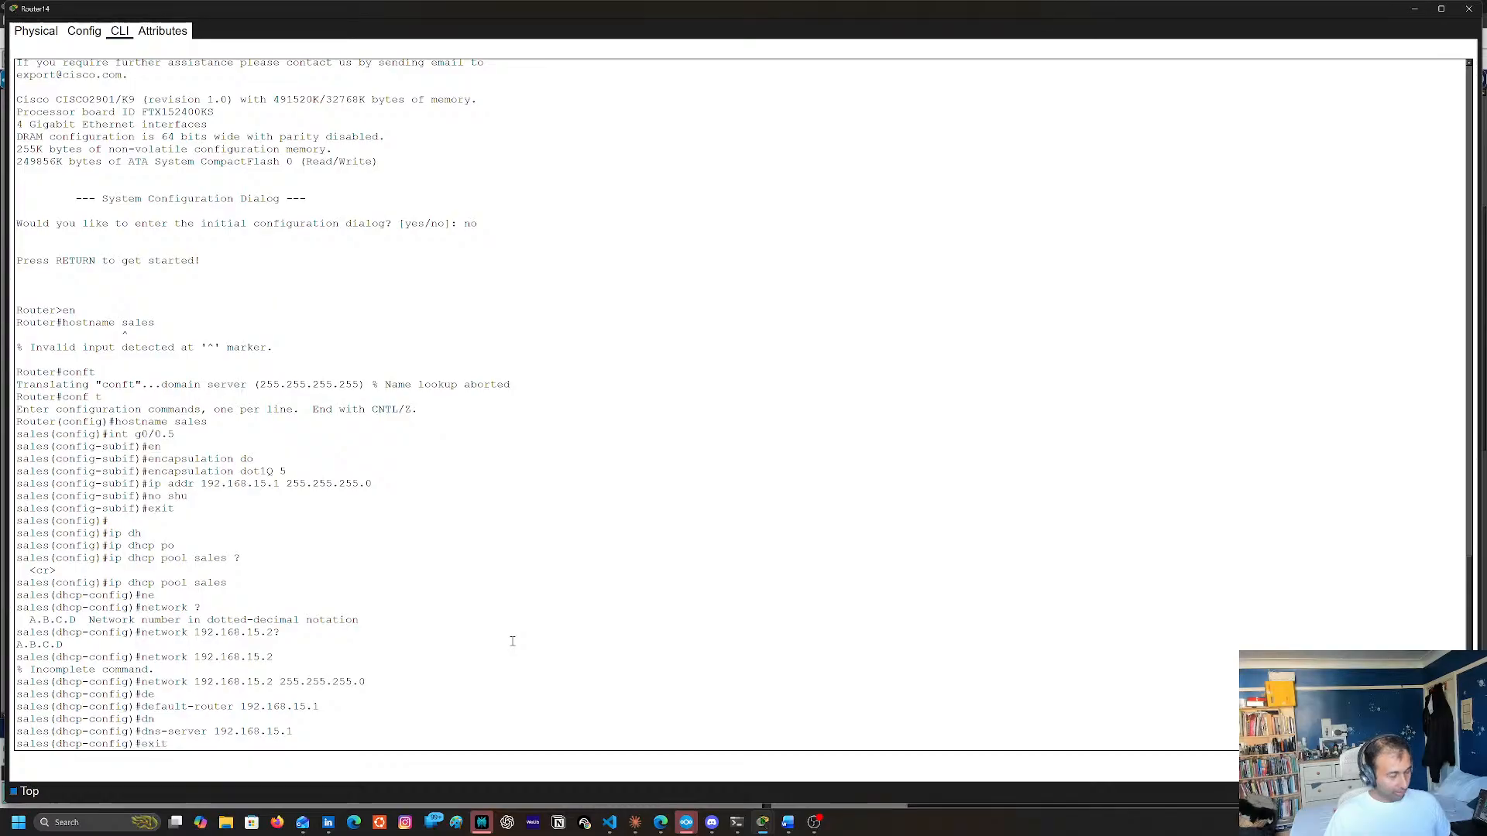
pyautogui.press('Return')
# Bring up the router's physical interface g0/0 with no shu
pyautogui.write('iin')
pyautogui.press('BackSpace')
pyautogui.press('BackSpace')
pyautogui.write('nt')
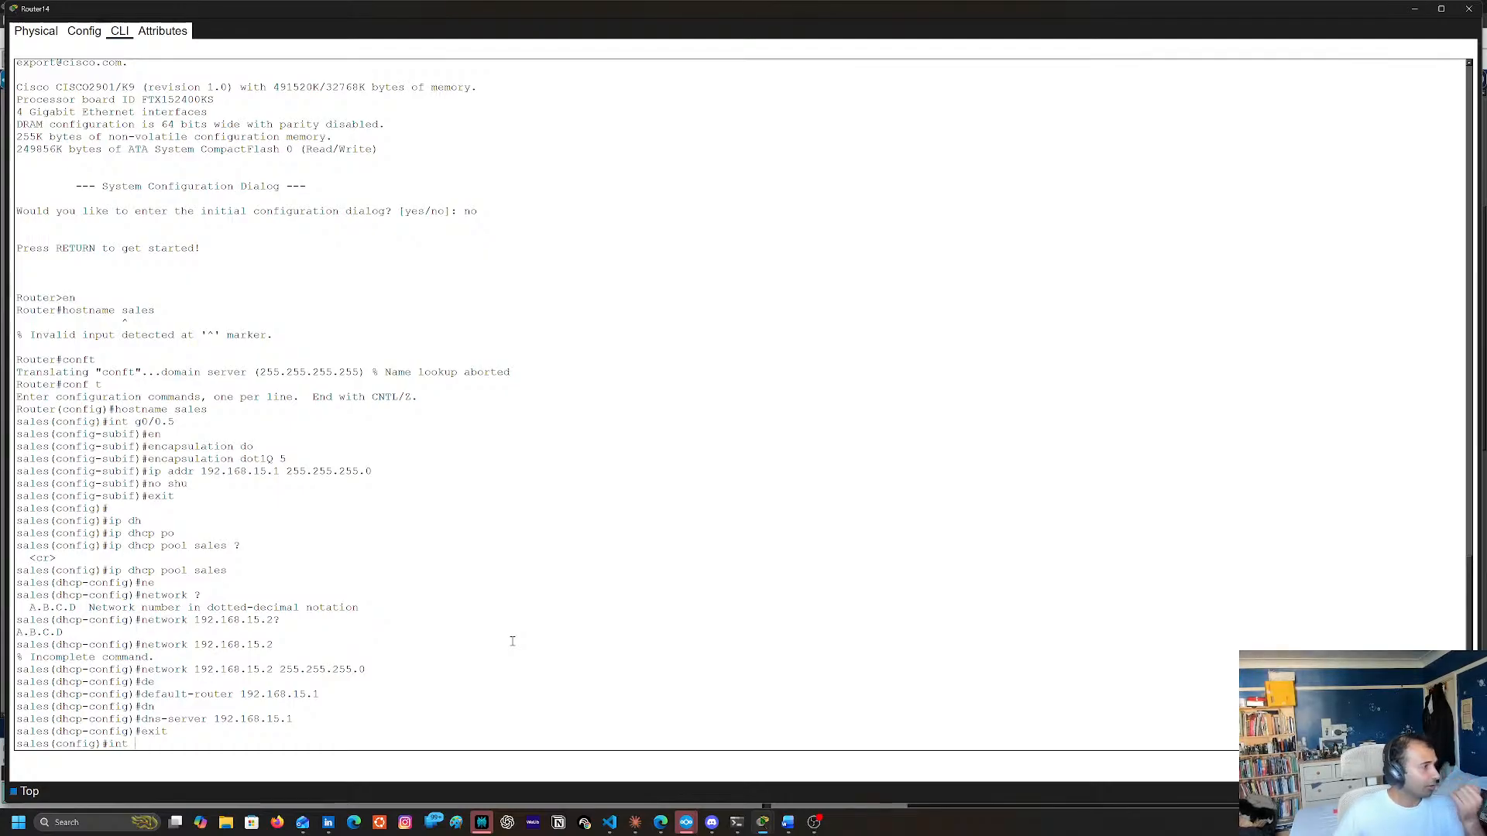
pyautogui.write('g0/0')
pyautogui.press('Return')
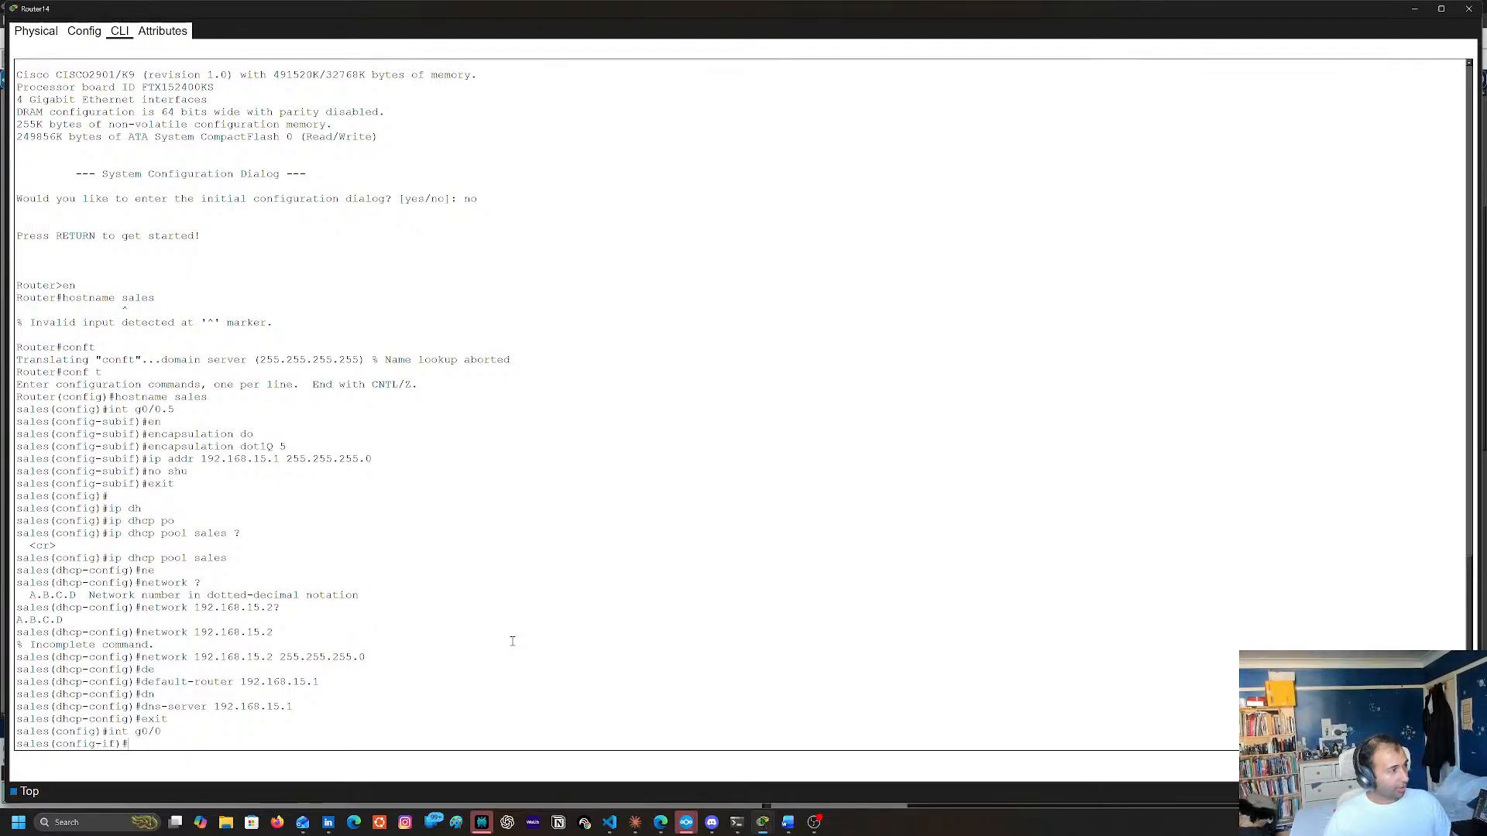
pyautogui.write('dno sahu')
pyautogui.press('BackSpace')
pyautogui.press('BackSpace')
pyautogui.press('BackSpace')
pyautogui.press('BackSpace')
pyautogui.press('BackSpace')
pyautogui.press('BackSpace')
pyautogui.press('BackSpace')
pyautogui.press('BackSpace')
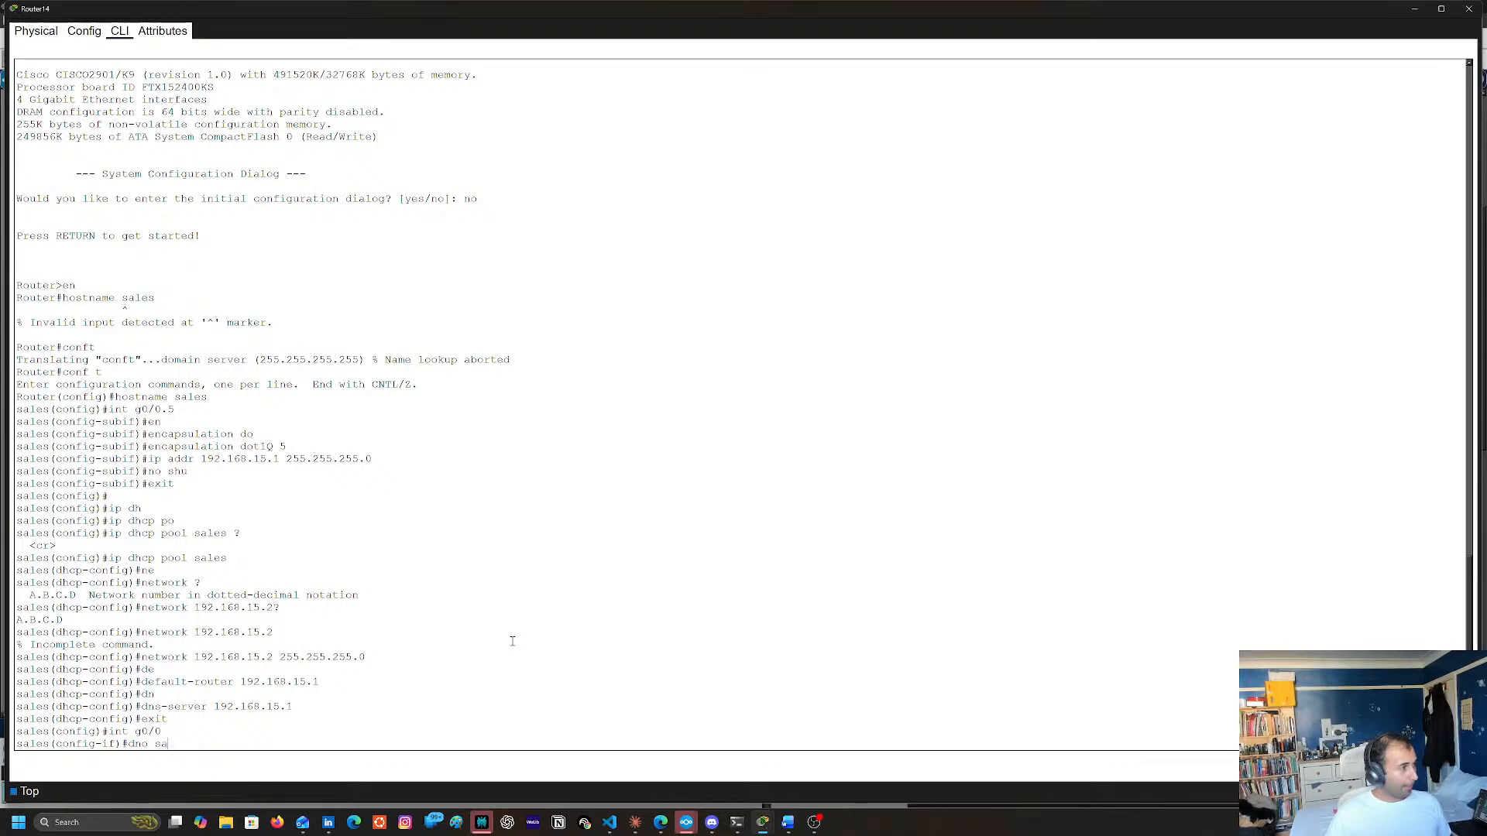
pyautogui.write('no shu')
pyautogui.press('Return')
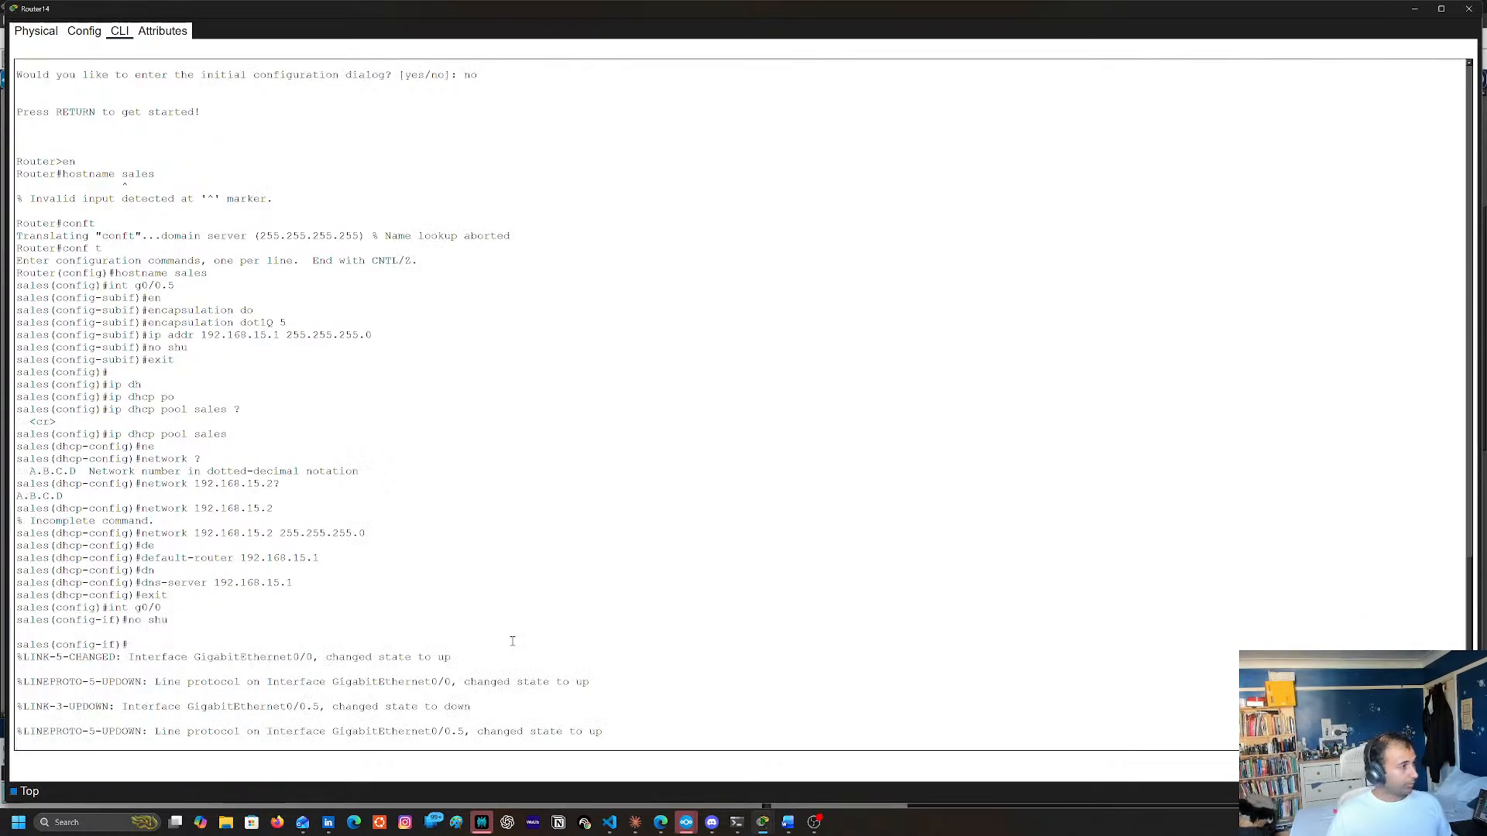
pyautogui.moveTo(375, 574); pyautogui.dragTo(378, 561)
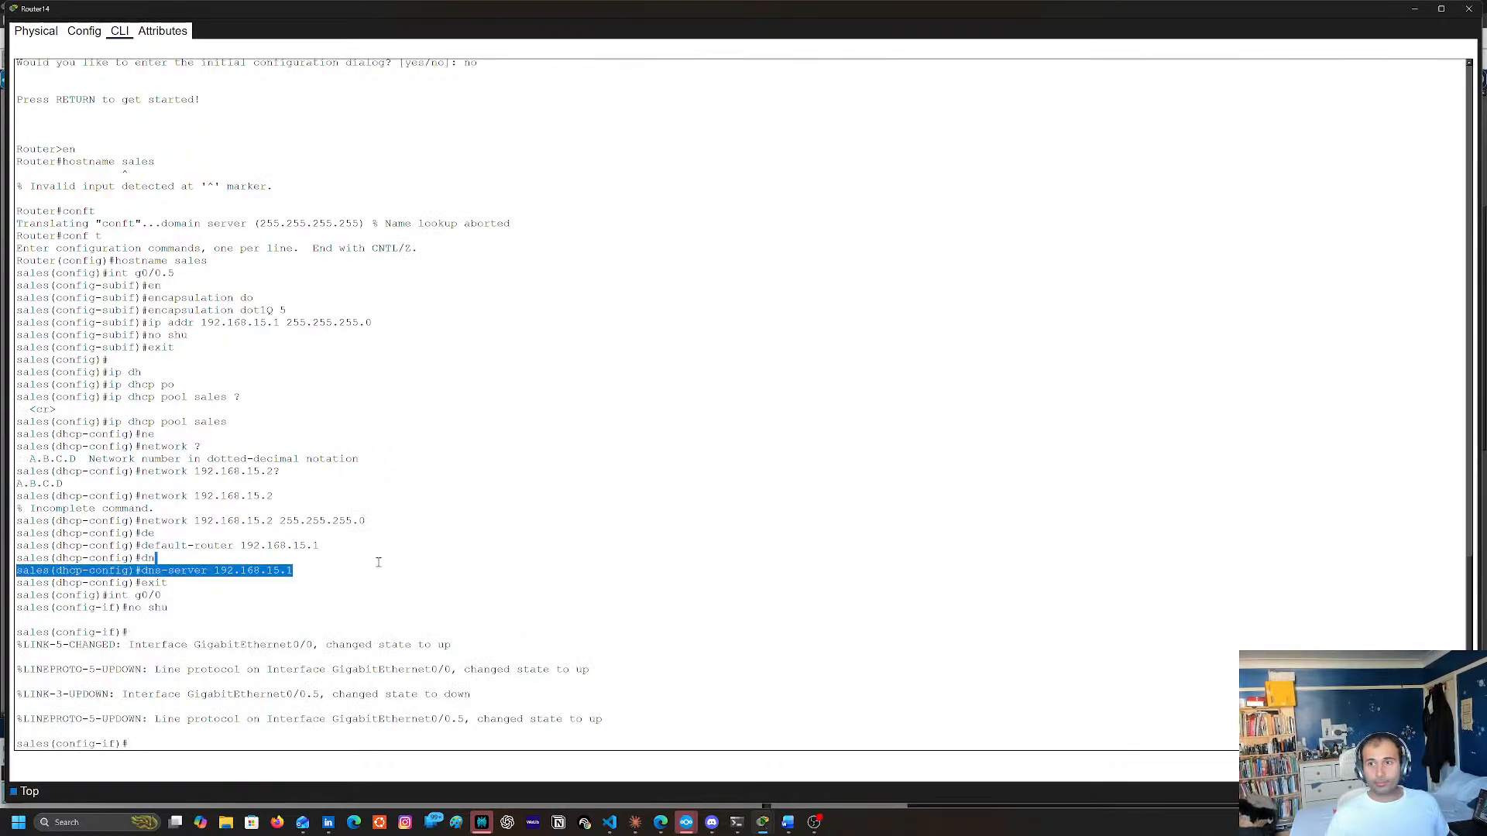
pyautogui.press('Return')
pyautogui.press('Return')
pyautogui.press('Return')
pyautogui.press('Return')
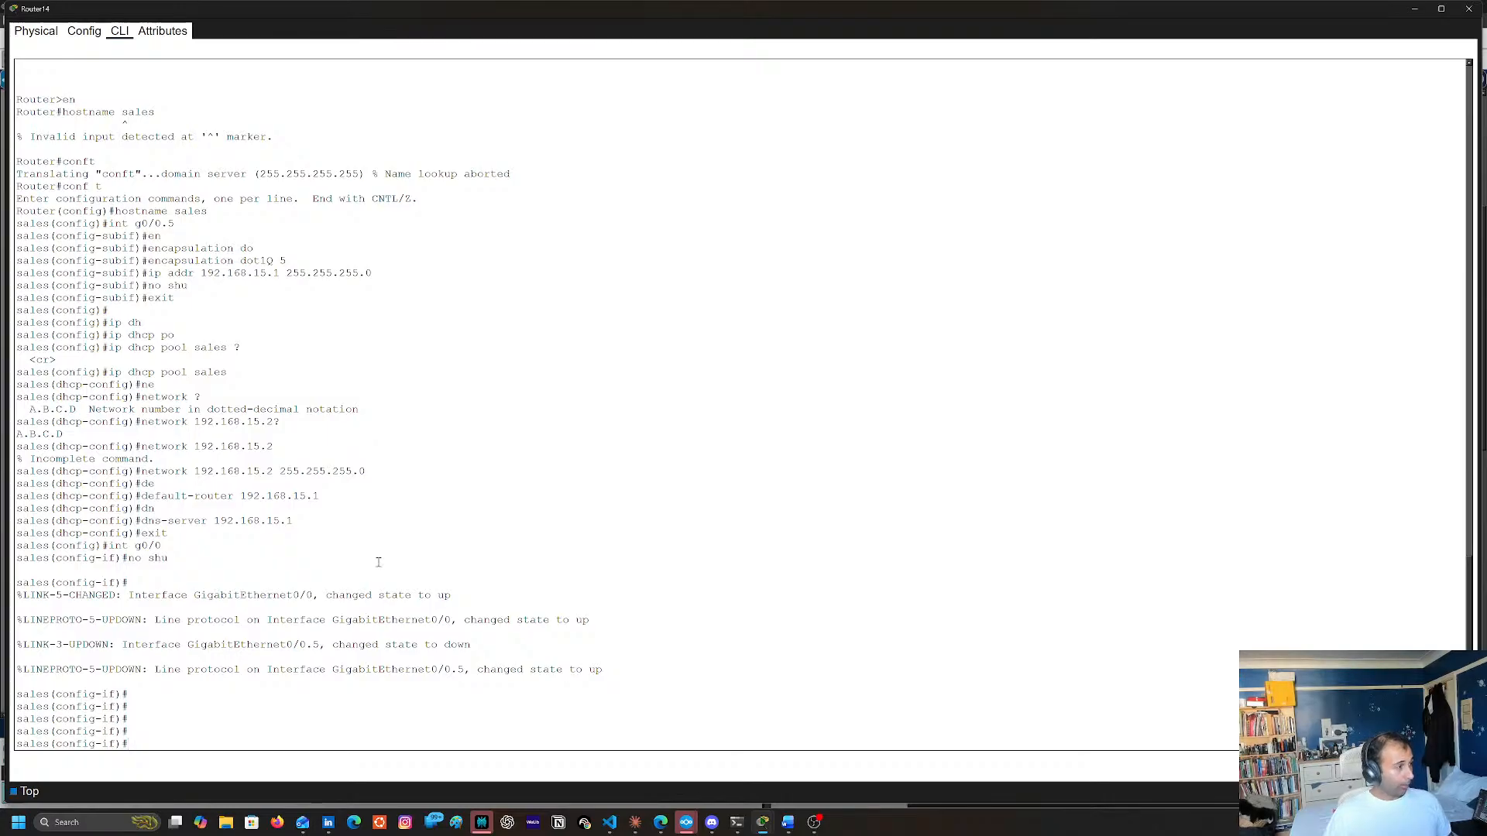
# End configuration mode, save the running configuration with copy run start, and close the Router14 window
pyautogui.write('end')
pyautogui.press('Return')
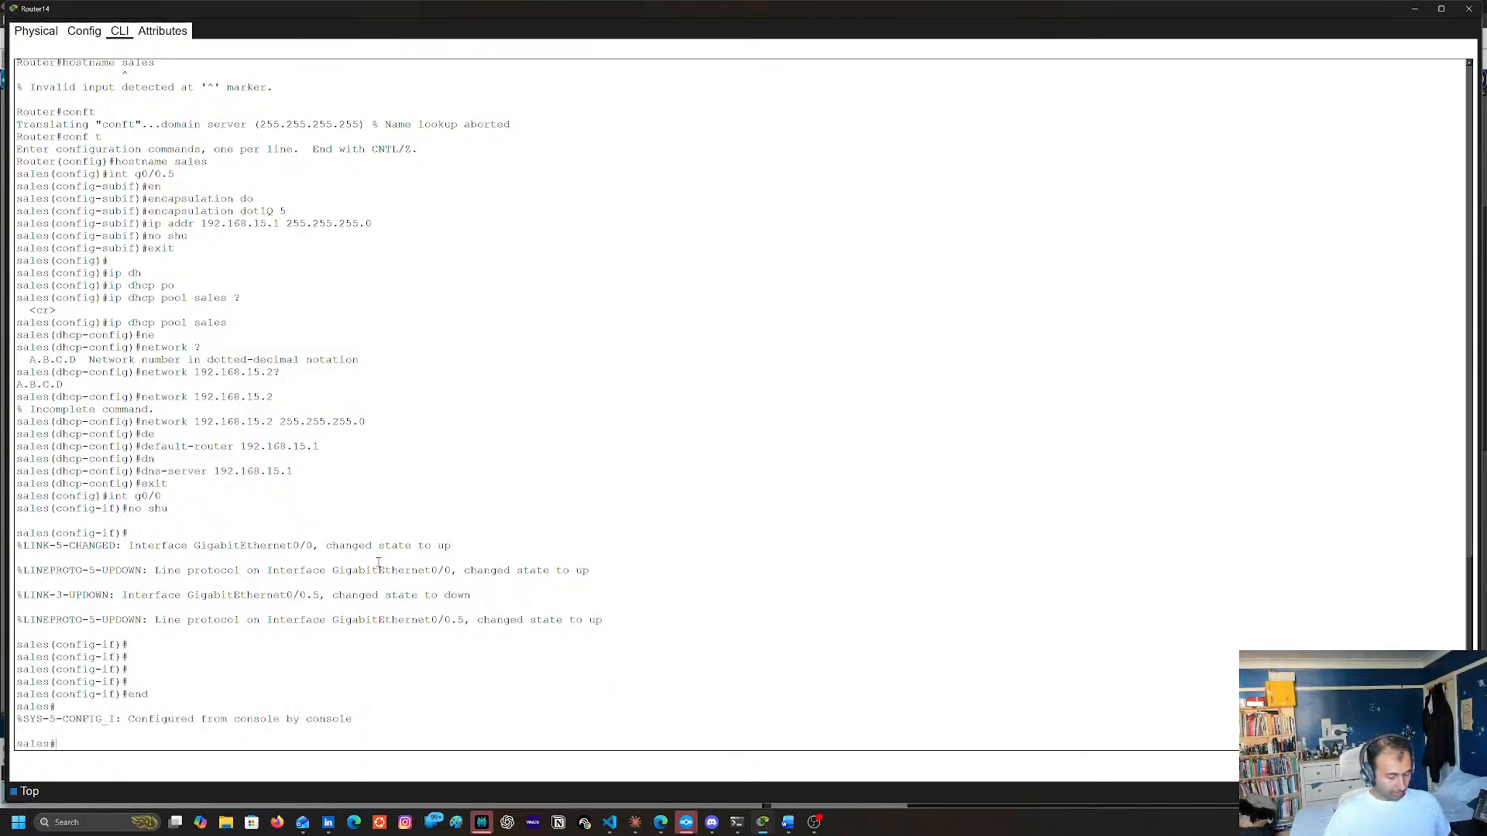
pyautogui.write('copy run ')
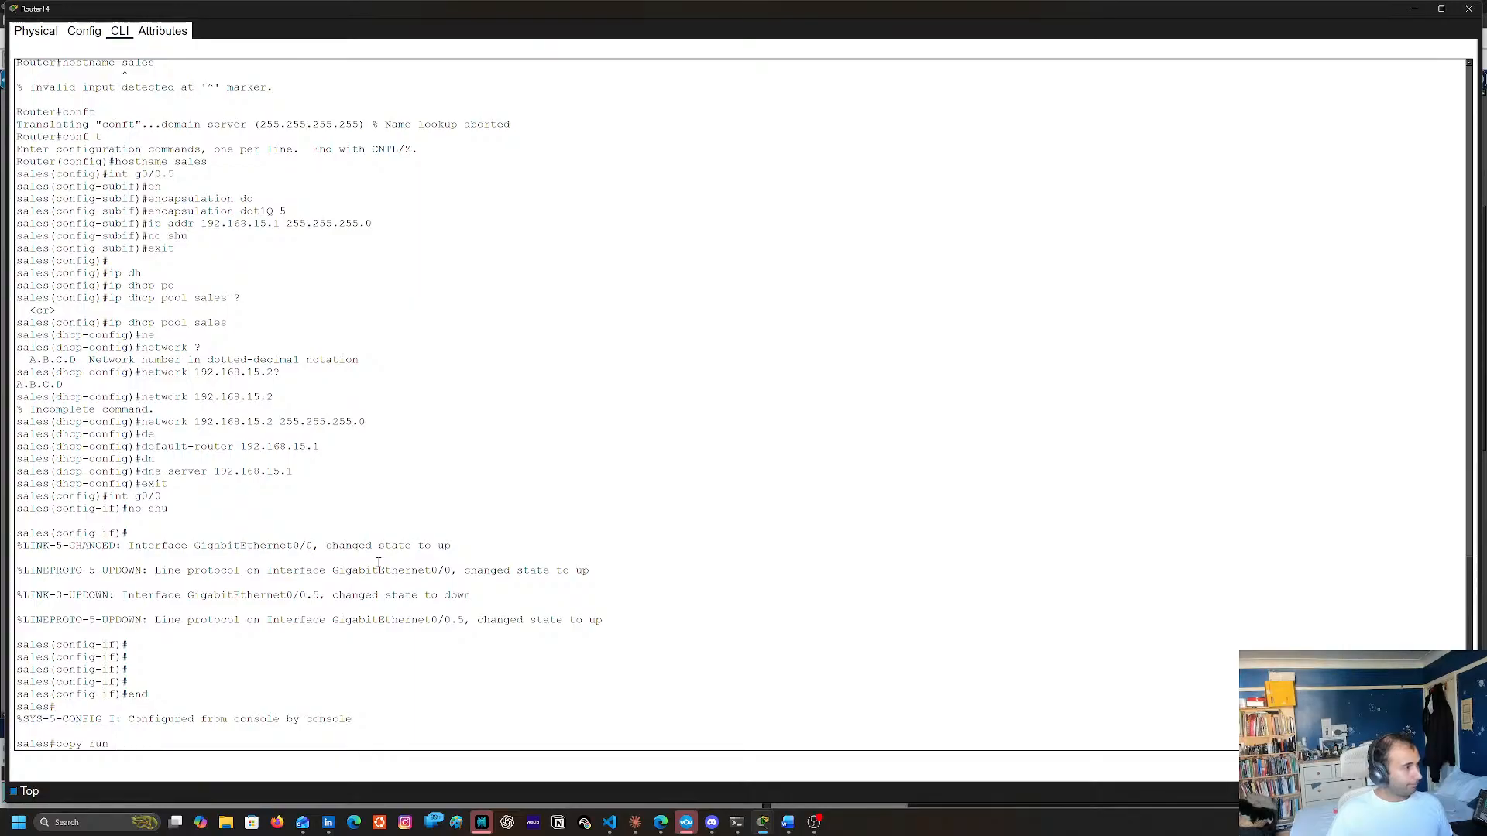
pyautogui.write('start')
pyautogui.press('Return')
pyautogui.press('Return')
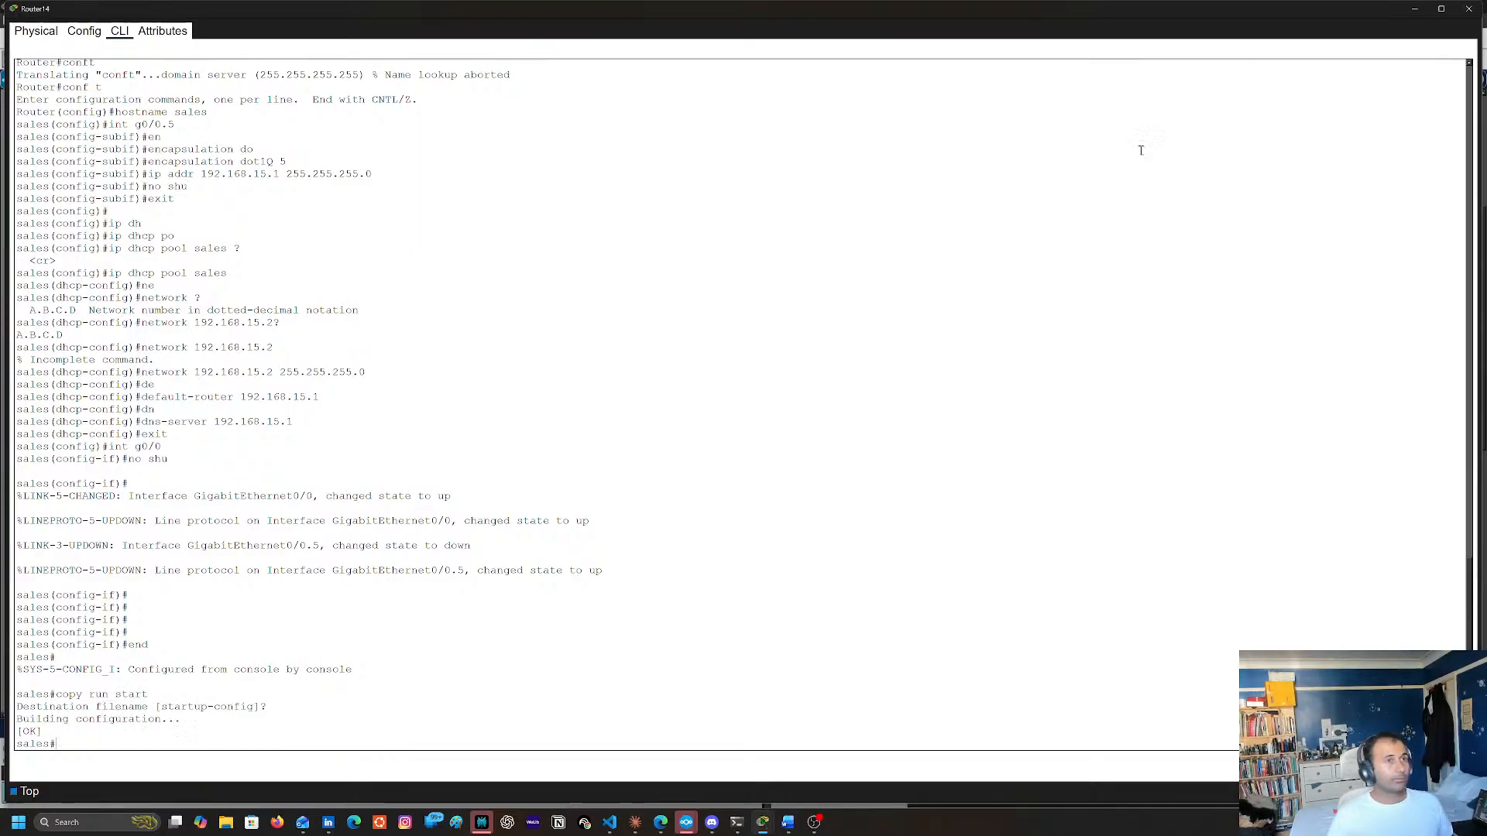
pyautogui.click(1469, 9)
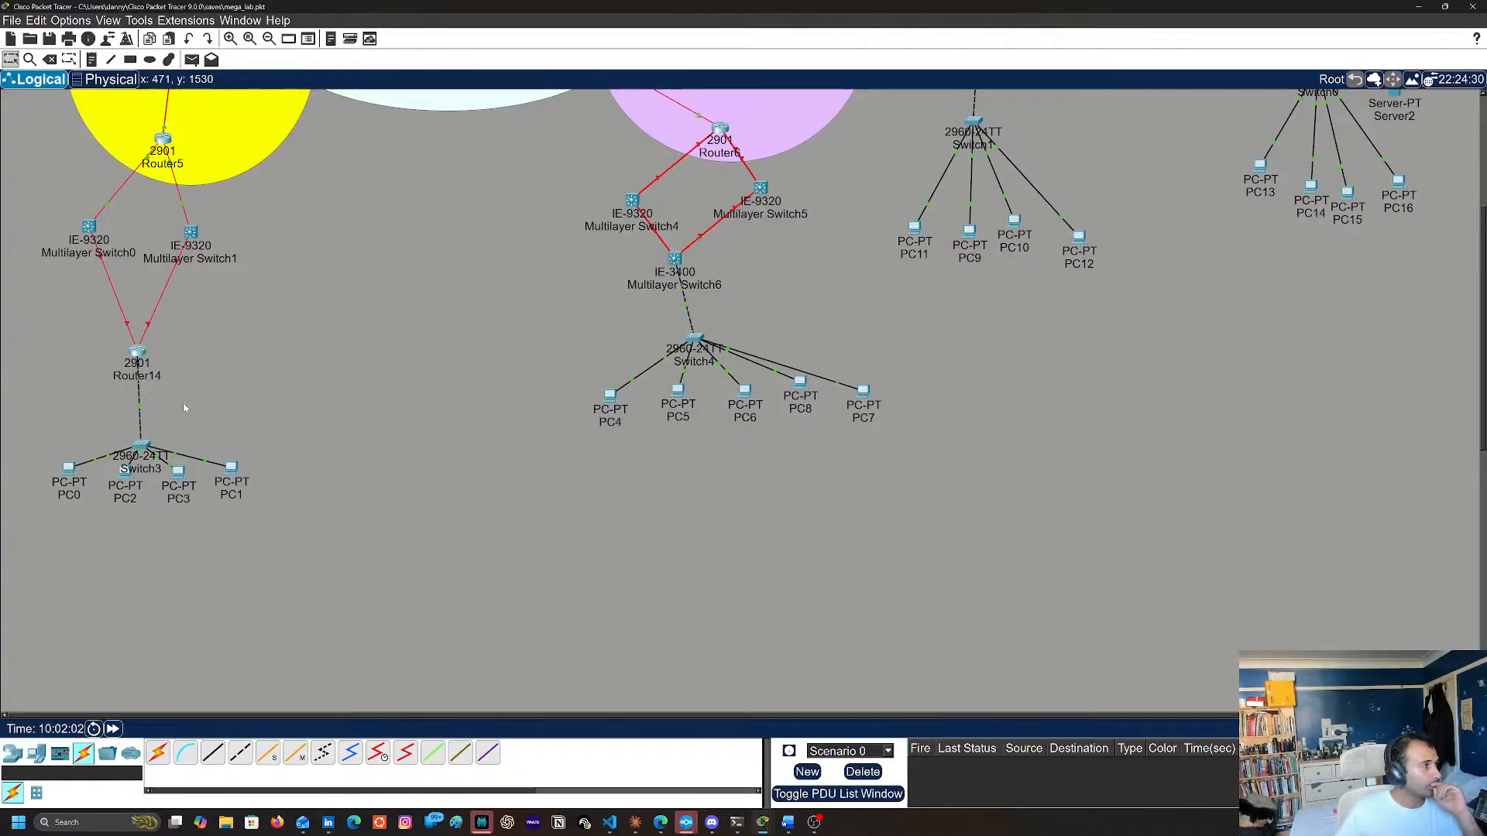
# Check Router14's port summary in the topology and run sh interfaces trunk in its command line
pyautogui.moveTo(140, 351)
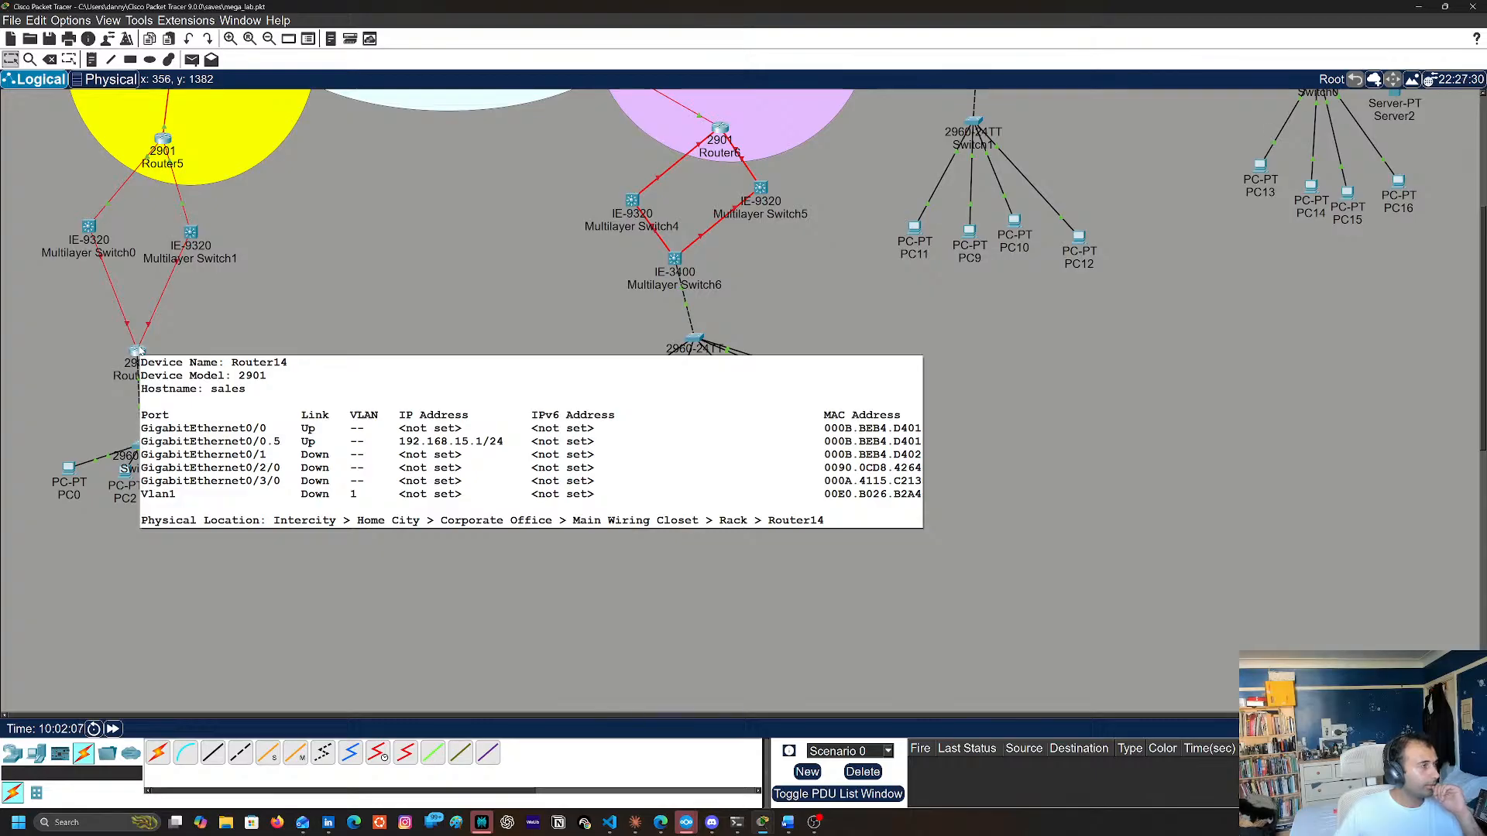
pyautogui.click(140, 351)
pyautogui.write('in')
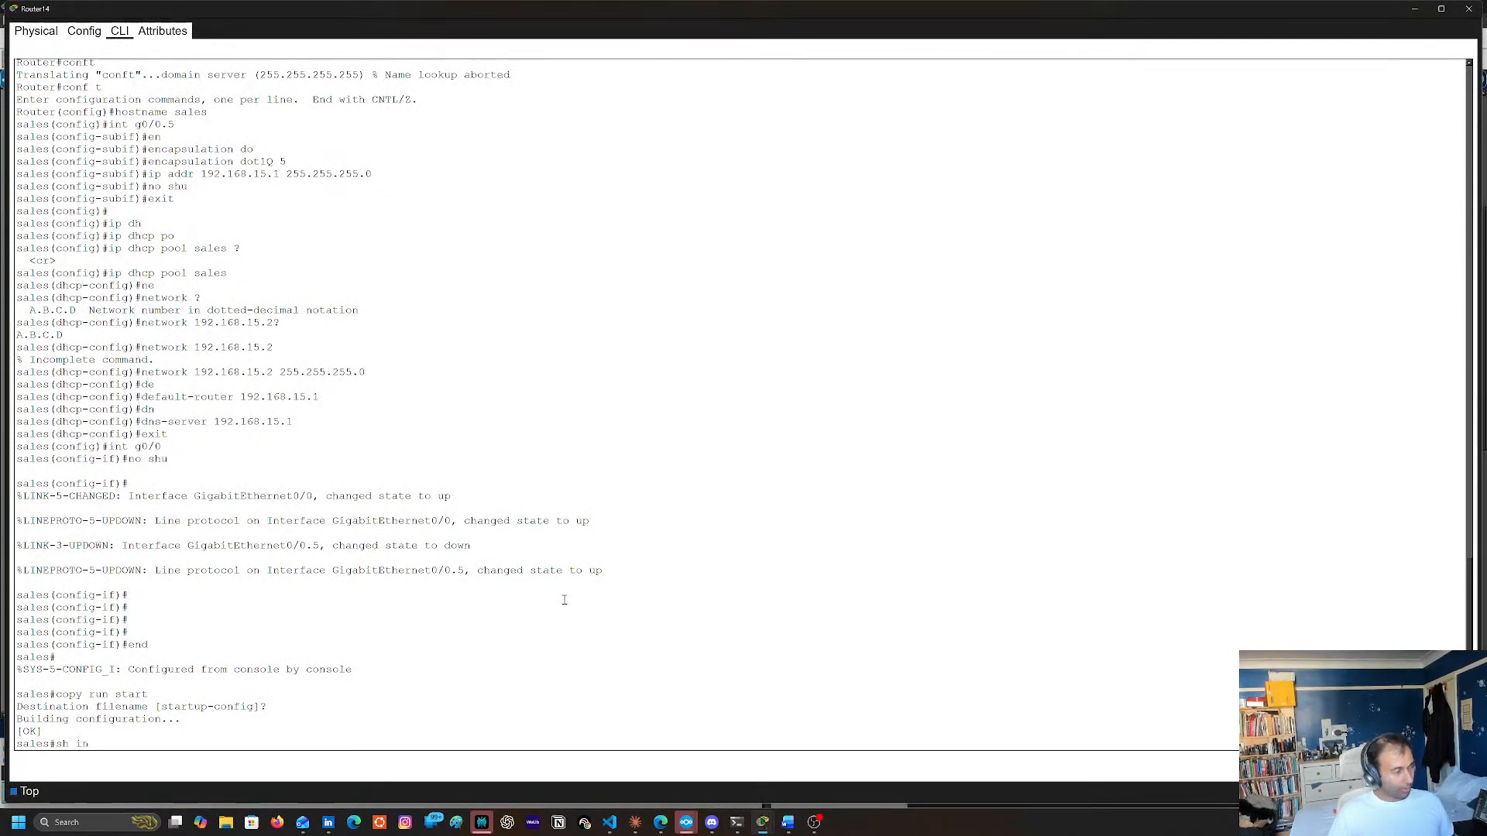
pyautogui.write('t')
pyautogui.press('Tab')
pyautogui.write('tr')
pyautogui.press('Tab')
pyautogui.press('Return')
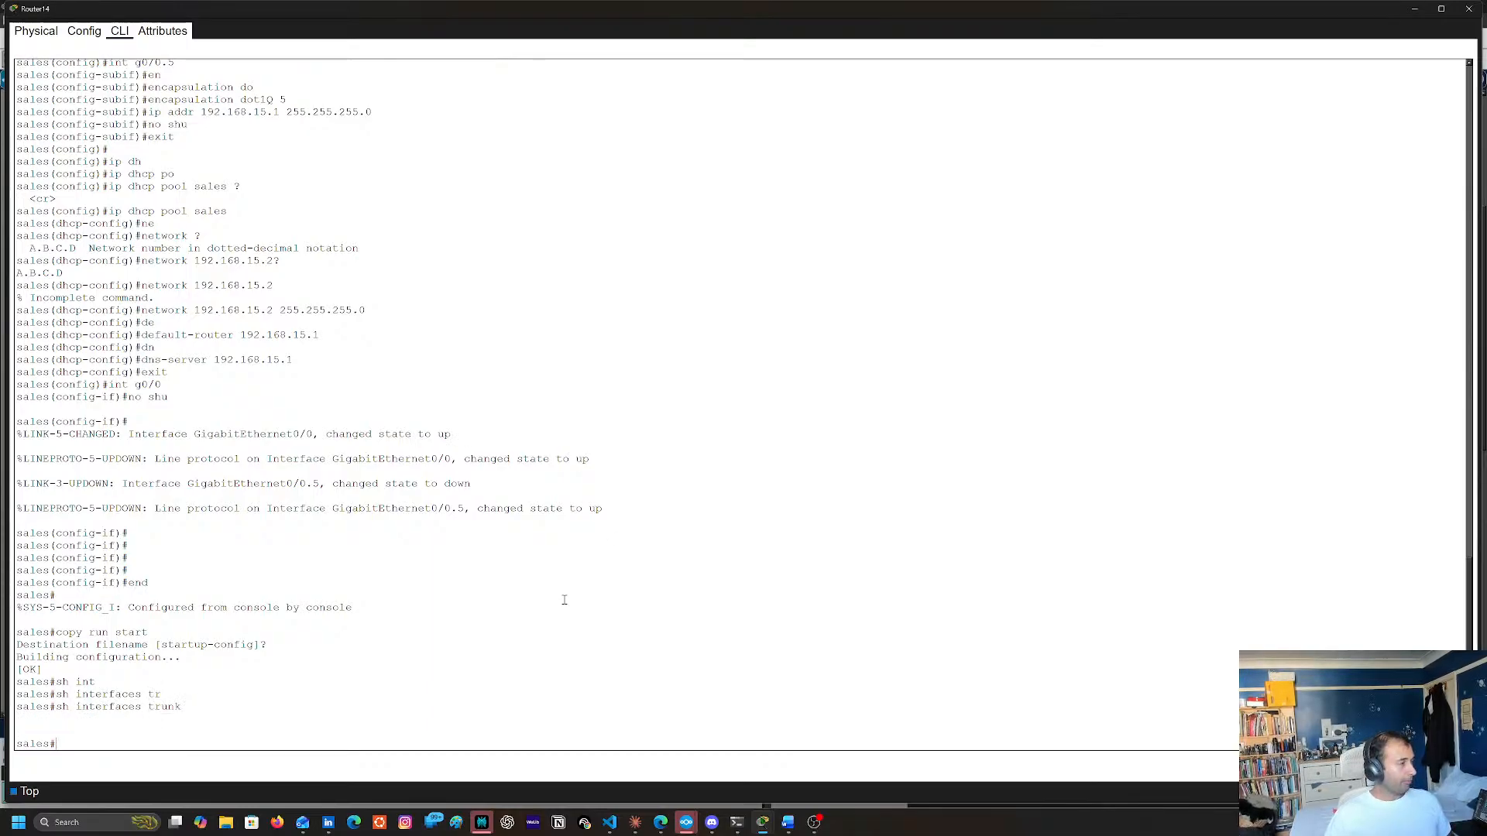
# Enter configuration of interface g0/0 and try to complete a switchport mode command, querying help with sw?
pyautogui.write('conf t')
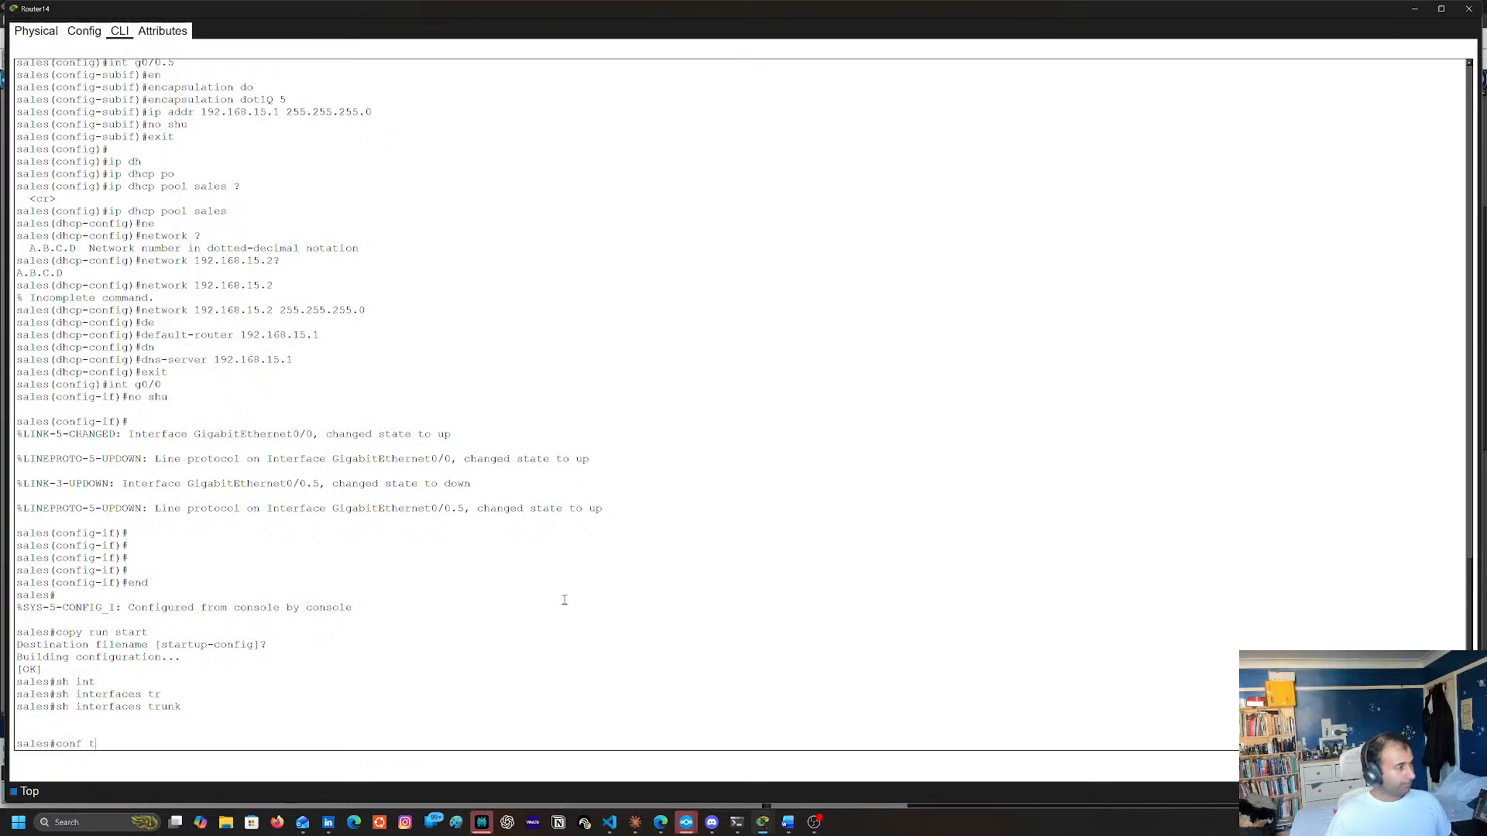
pyautogui.press('Return')
pyautogui.write('itn')
pyautogui.write('nt ')
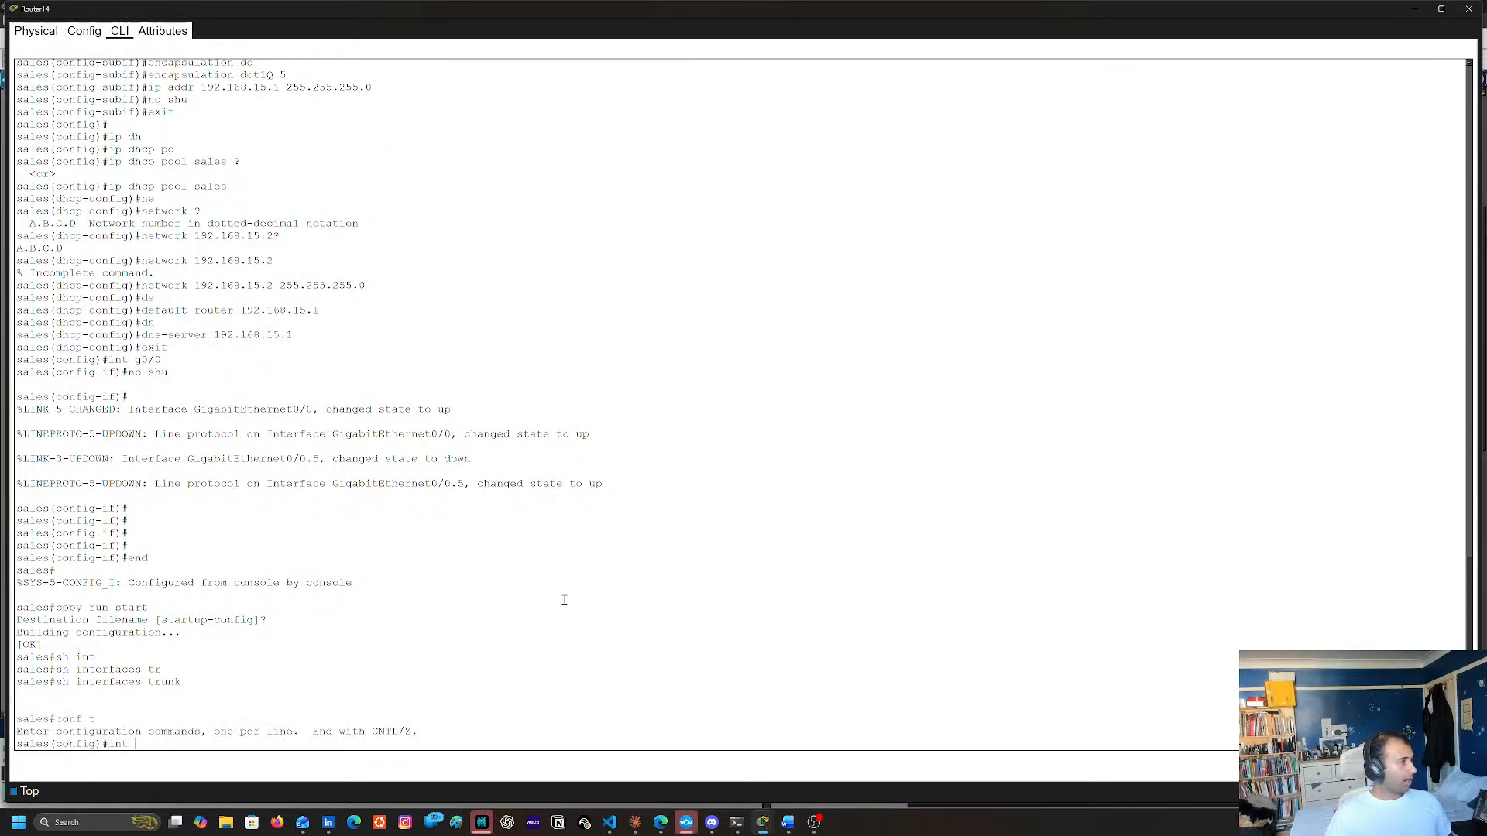
pyautogui.write('g')
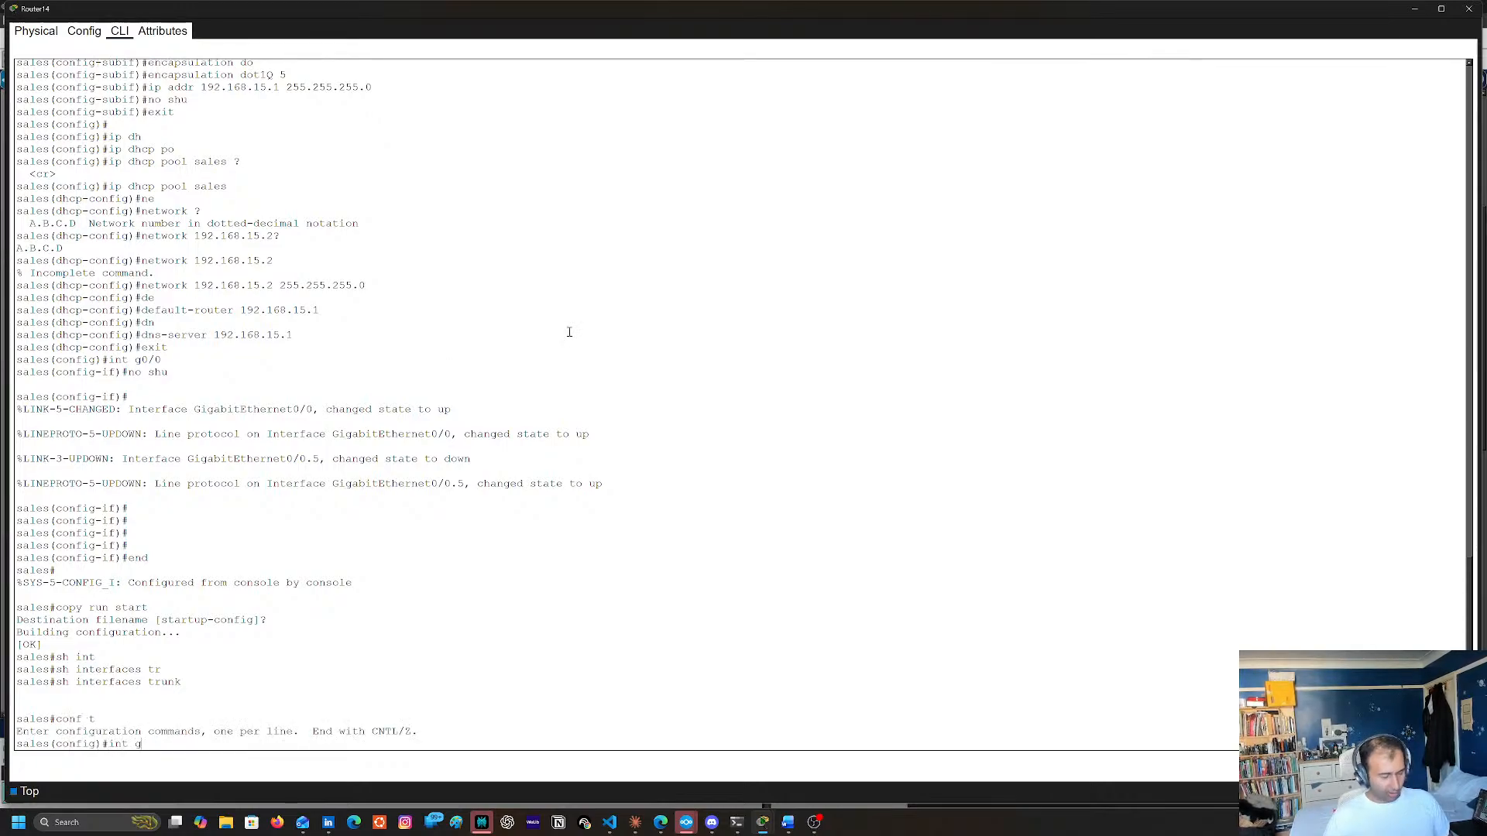
pyautogui.write('0/0')
pyautogui.press('Return')
pyautogui.write('sw')
pyautogui.press('Tab')
pyautogui.write('mo')
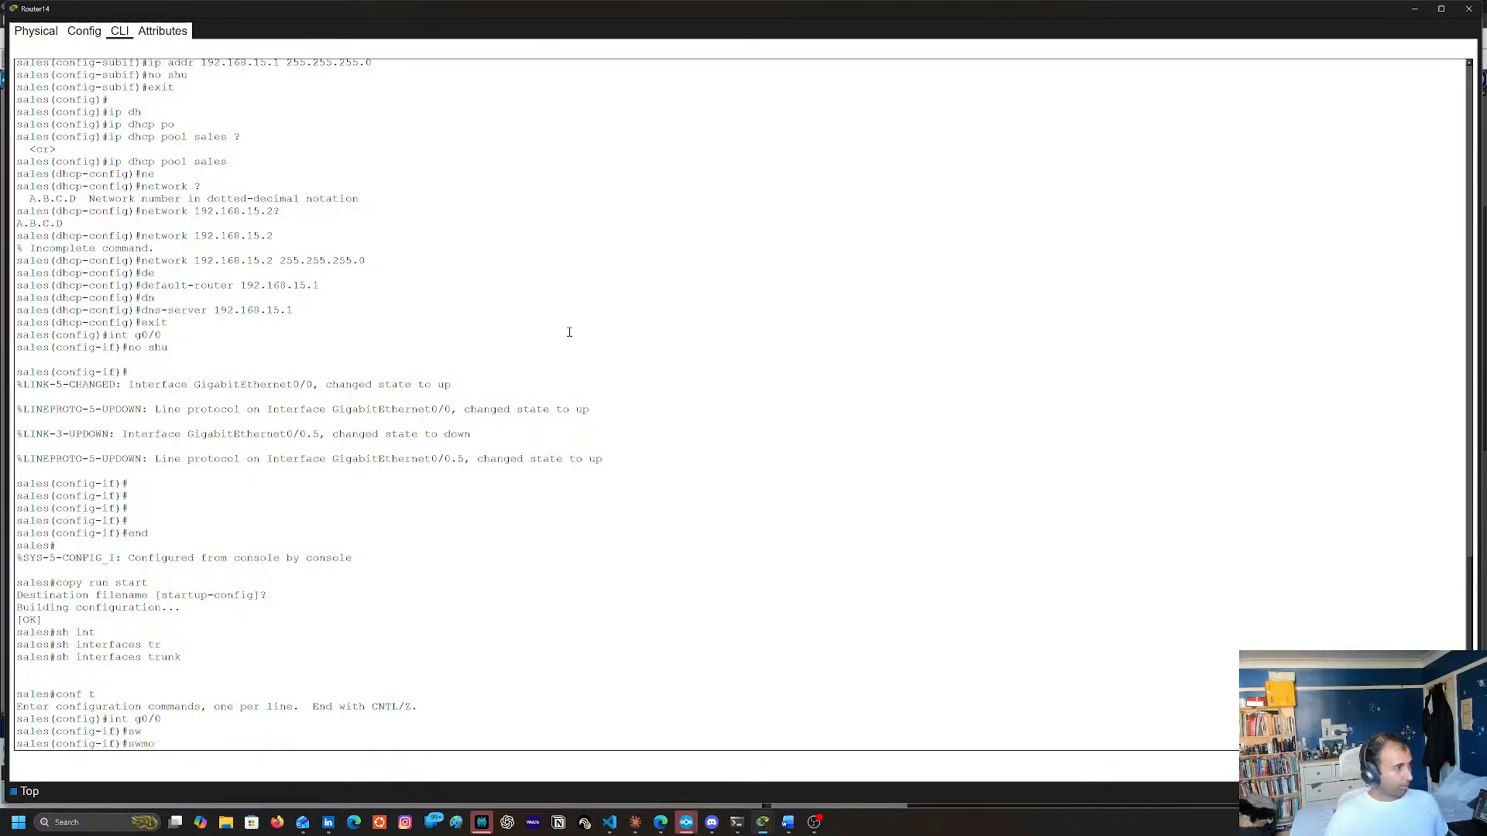
pyautogui.press('BackSpace')
pyautogui.press('BackSpace')
pyautogui.press('Tab')
pyautogui.press('Tab')
pyautogui.press('Tab')
pyautogui.write('?')
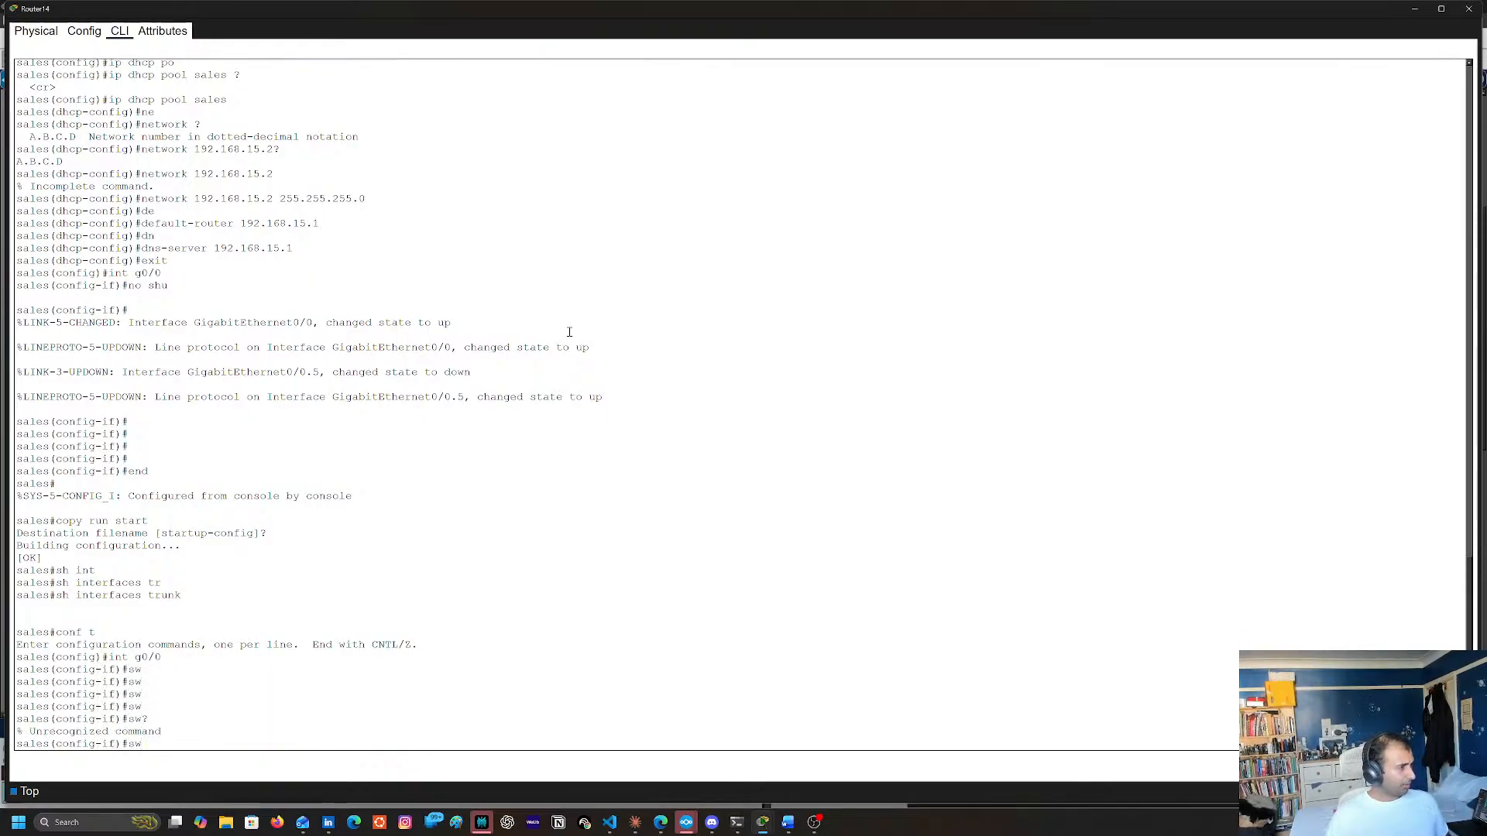
# List all commands available for interface g0/0 and review the earlier g0/0.5 encapsulation and address commands
pyautogui.press('BackSpace')
pyautogui.press('BackSpace')
pyautogui.write('?')
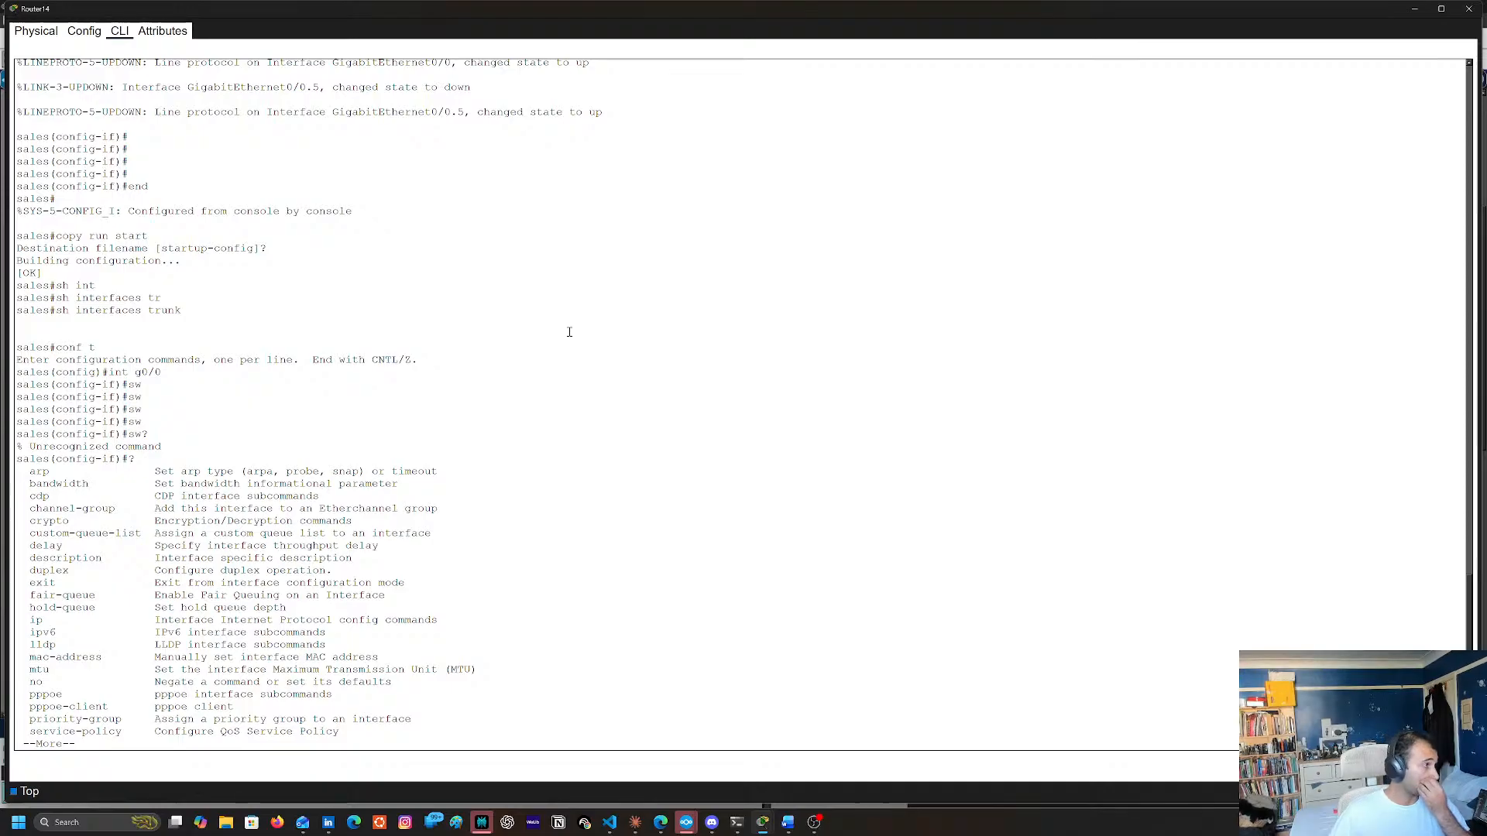
pyautogui.press('space')
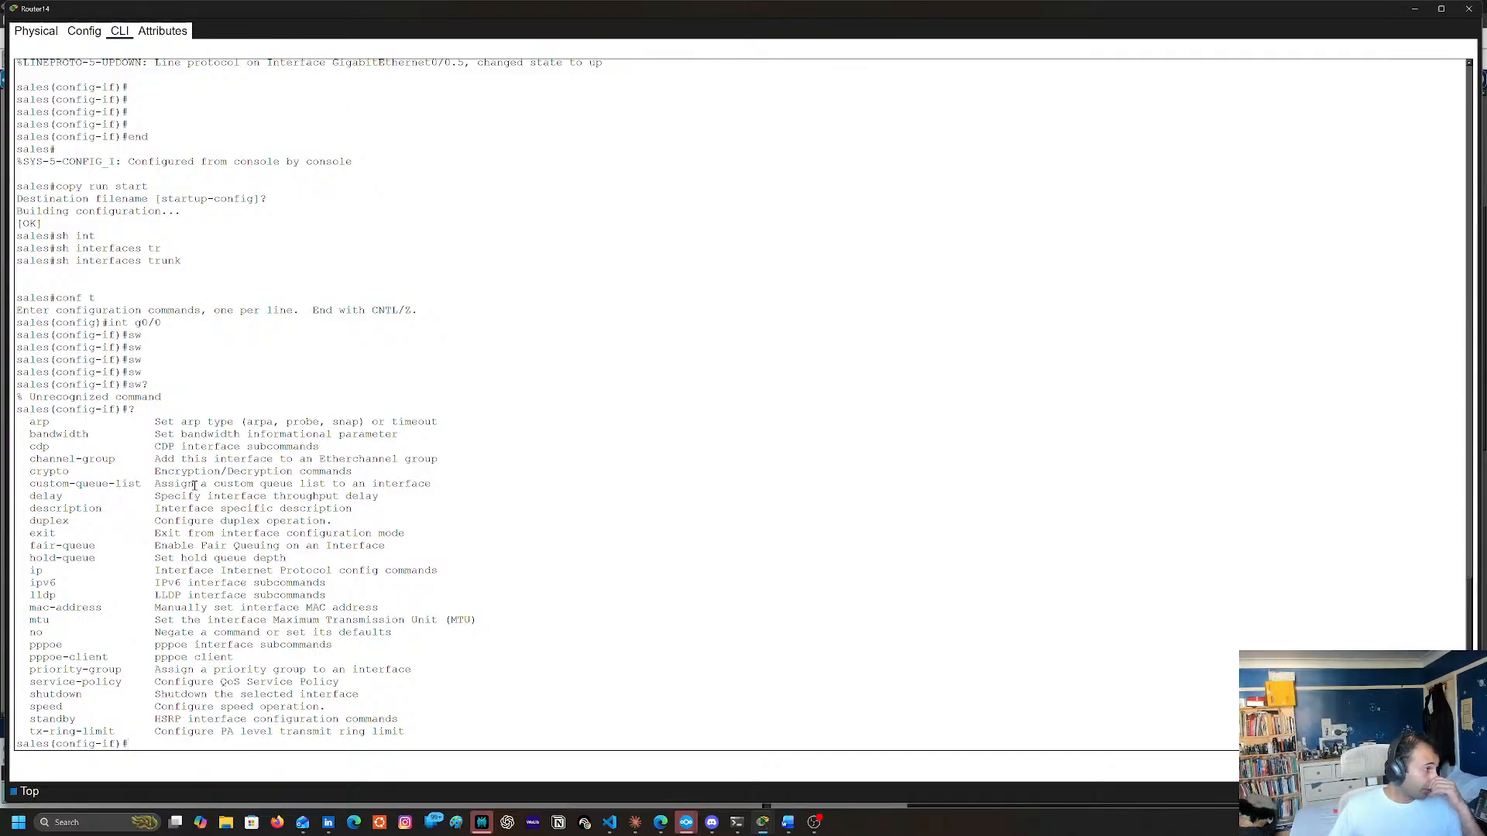
pyautogui.scroll(15, 438, 261)
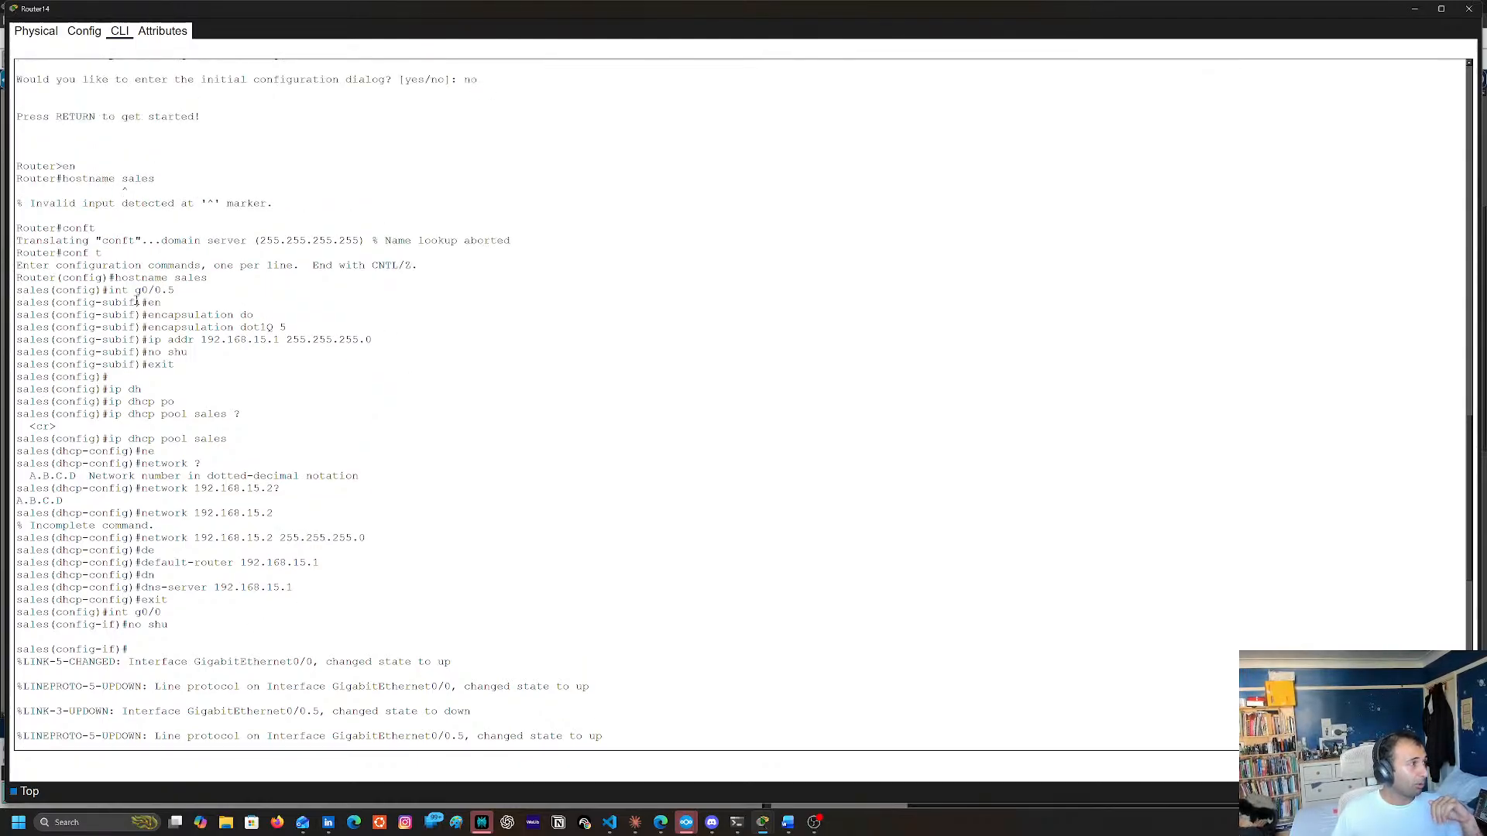
pyautogui.moveTo(411, 341); pyautogui.dragTo(6, 340)
pyautogui.click(372, 410)
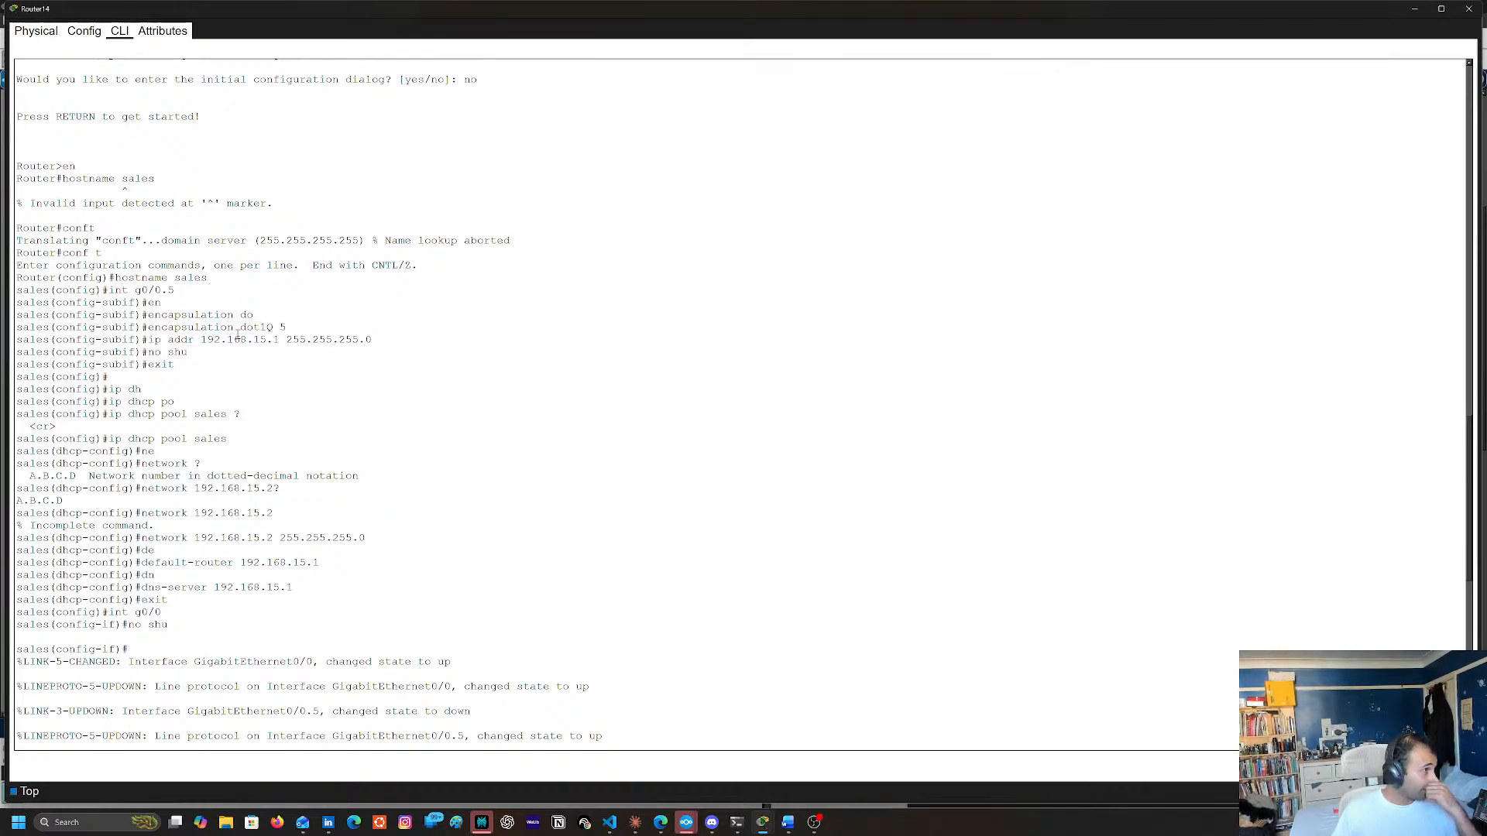
pyautogui.scroll(-15, 322, 445)
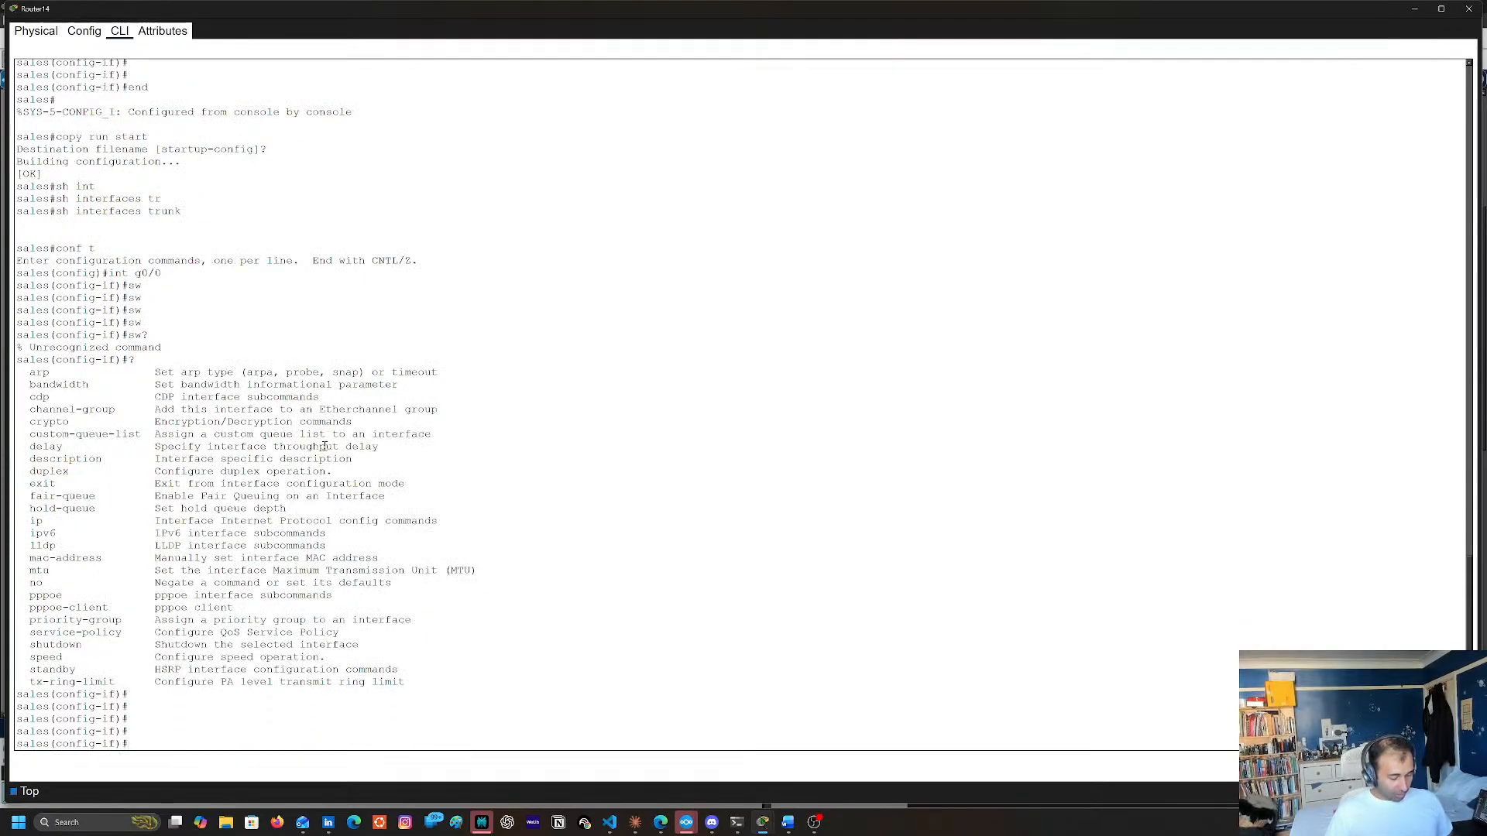
# Exit to global configuration mode and exclude 192.168.15.1 from DHCP assignment with ip dhcp excluded-address
pyautogui.write('exit')
pyautogui.press('Return')
pyautogui.press('Return')
pyautogui.write('ig)#ip dh')
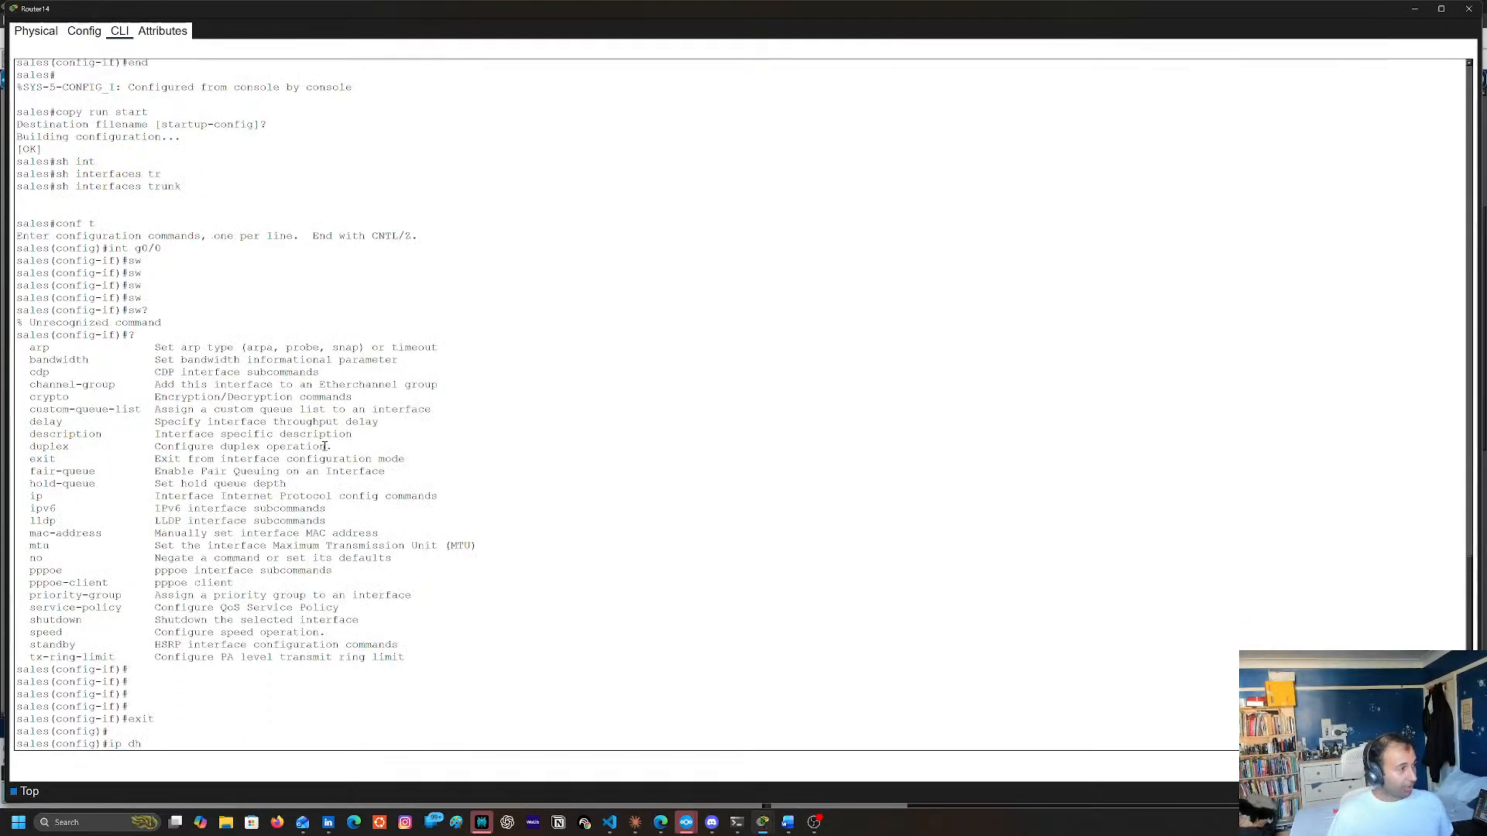
pyautogui.press('Tab')
pyautogui.write('exz')
pyautogui.press('Tab')
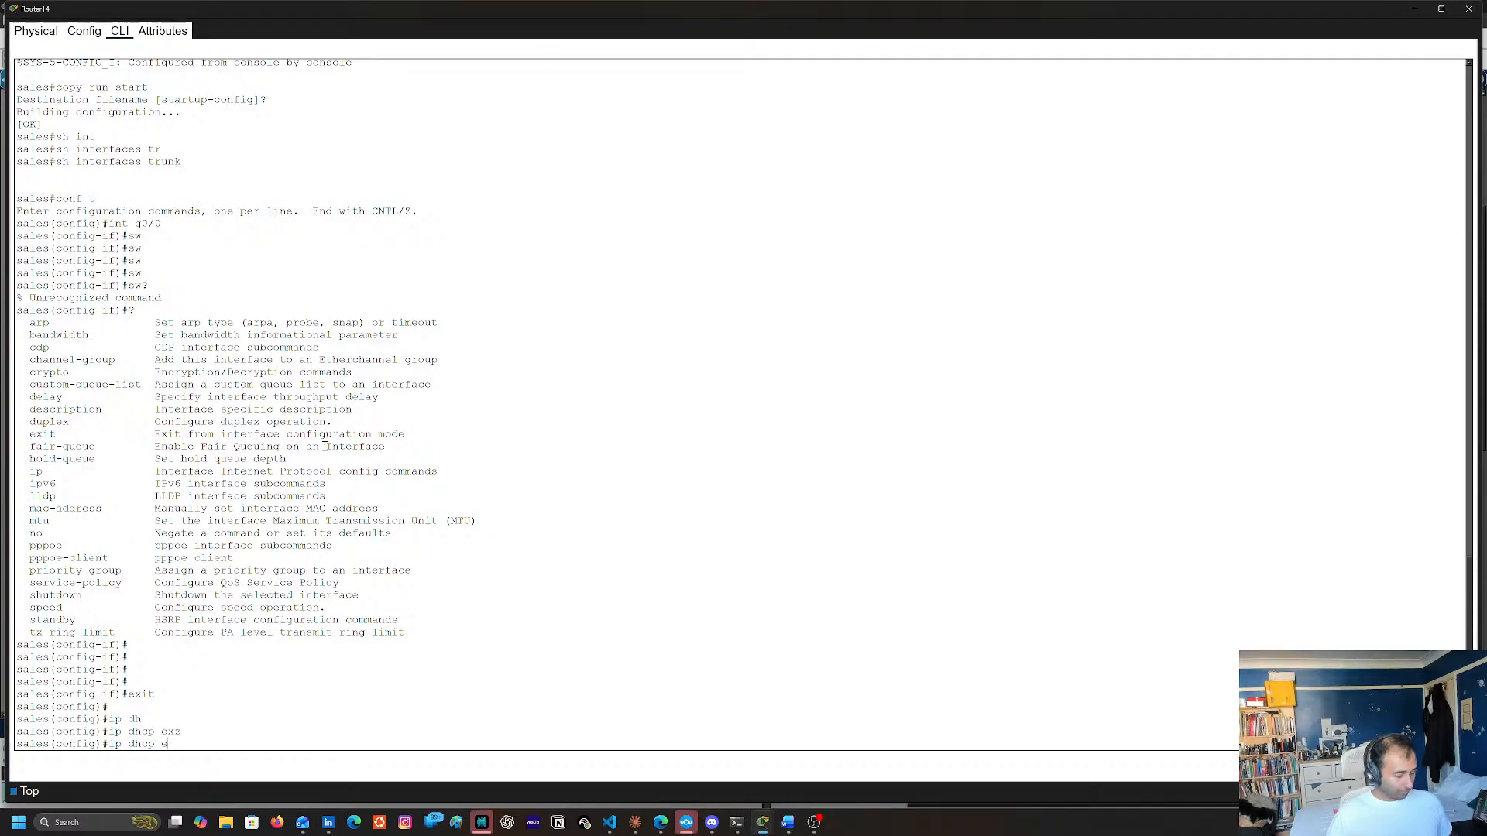
pyautogui.write('x')
pyautogui.press('Tab')
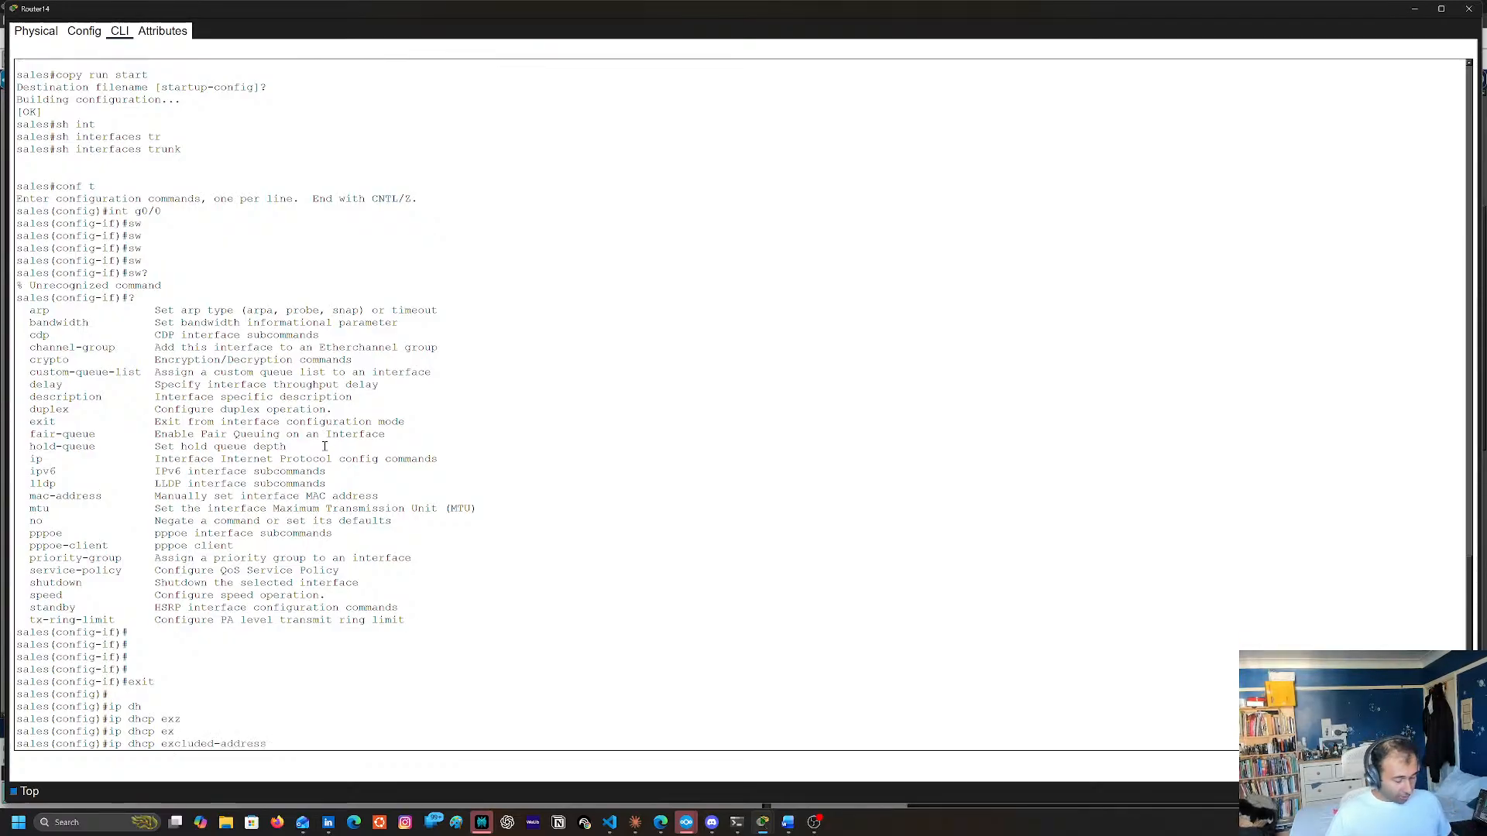
pyautogui.write('192.1')
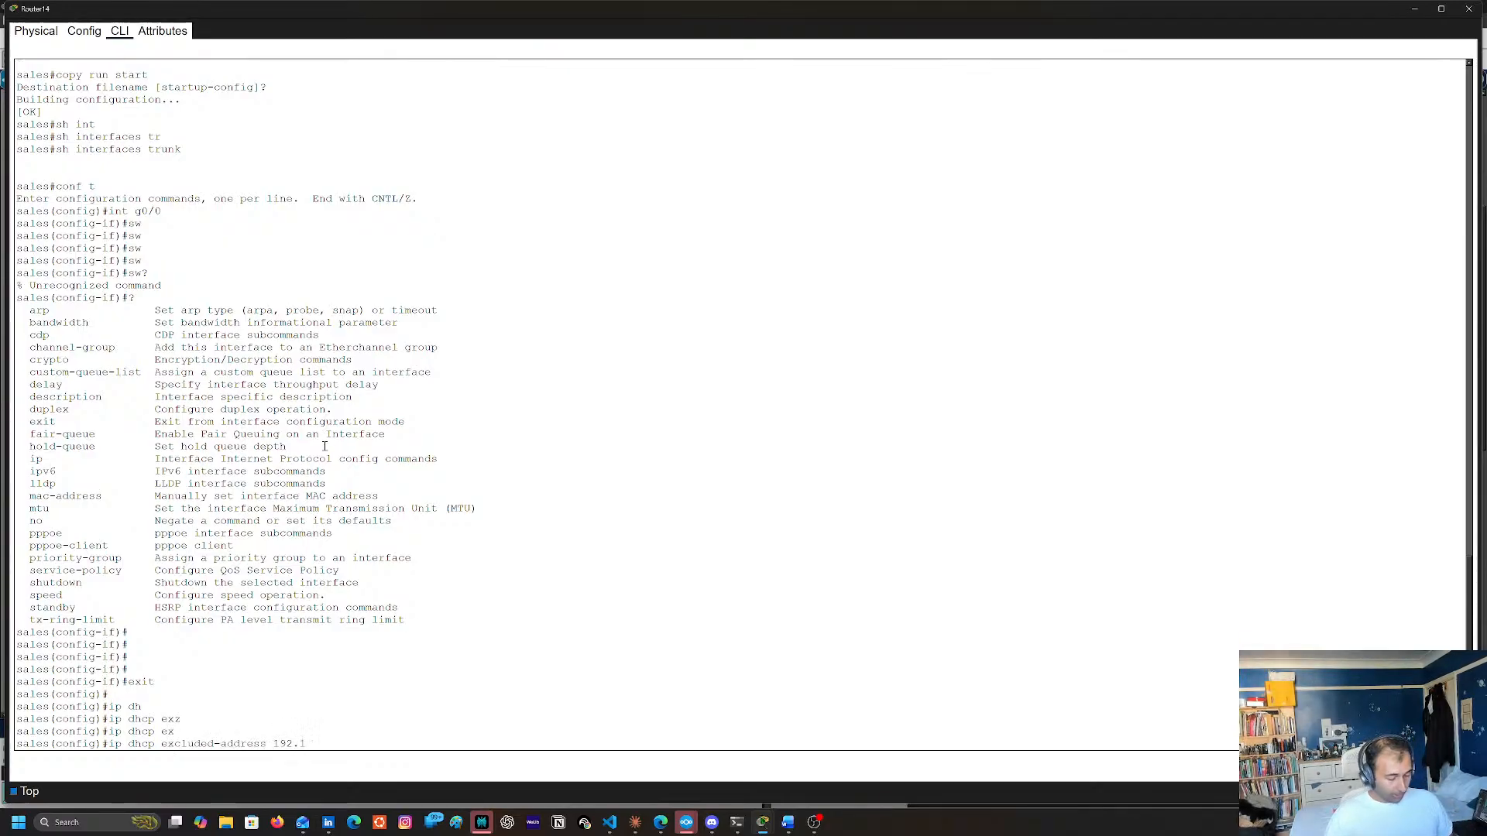
pyautogui.write('6.8.15.1')
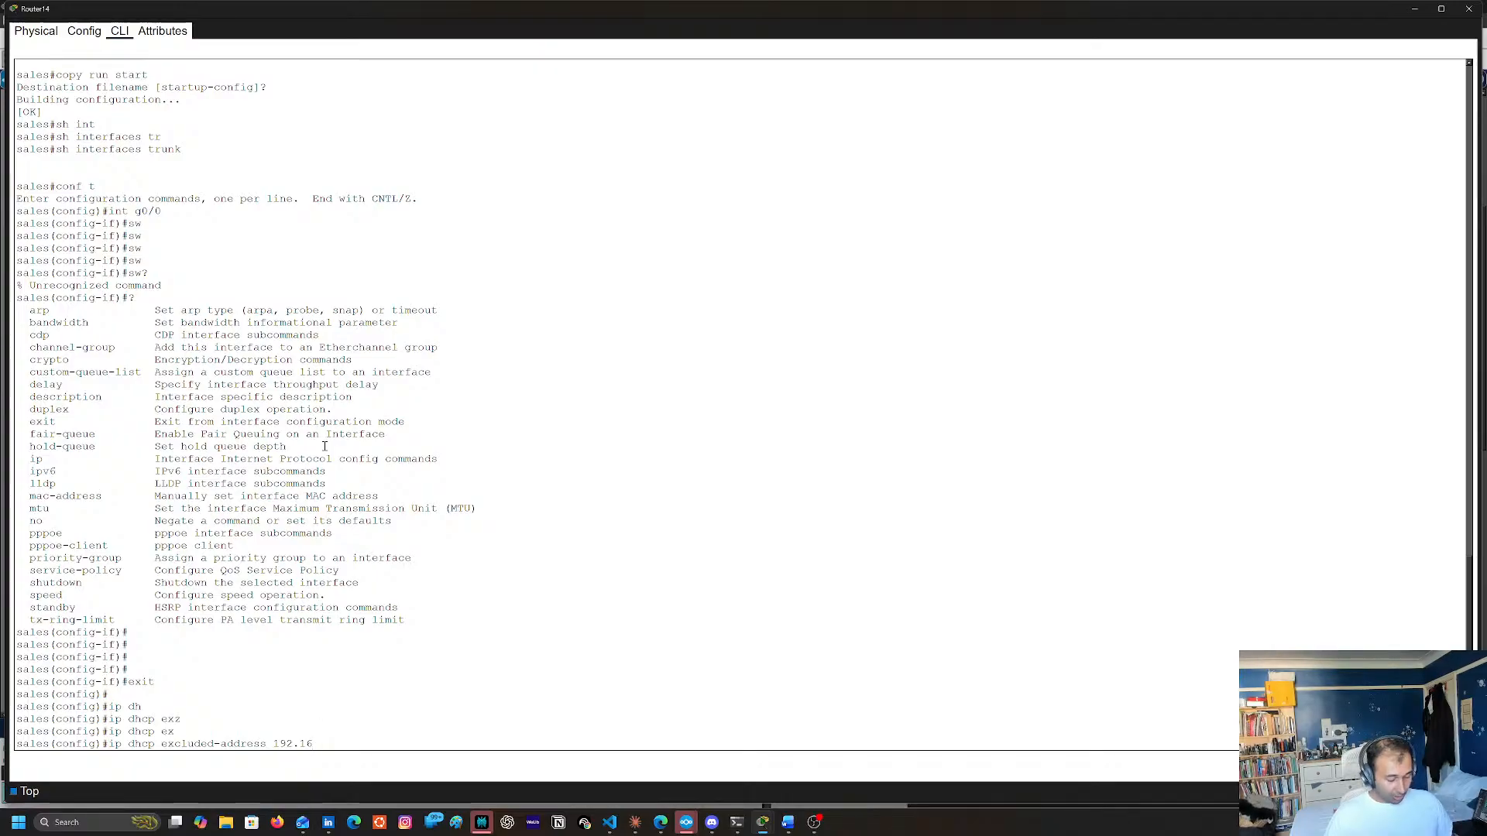
pyautogui.press('Return')
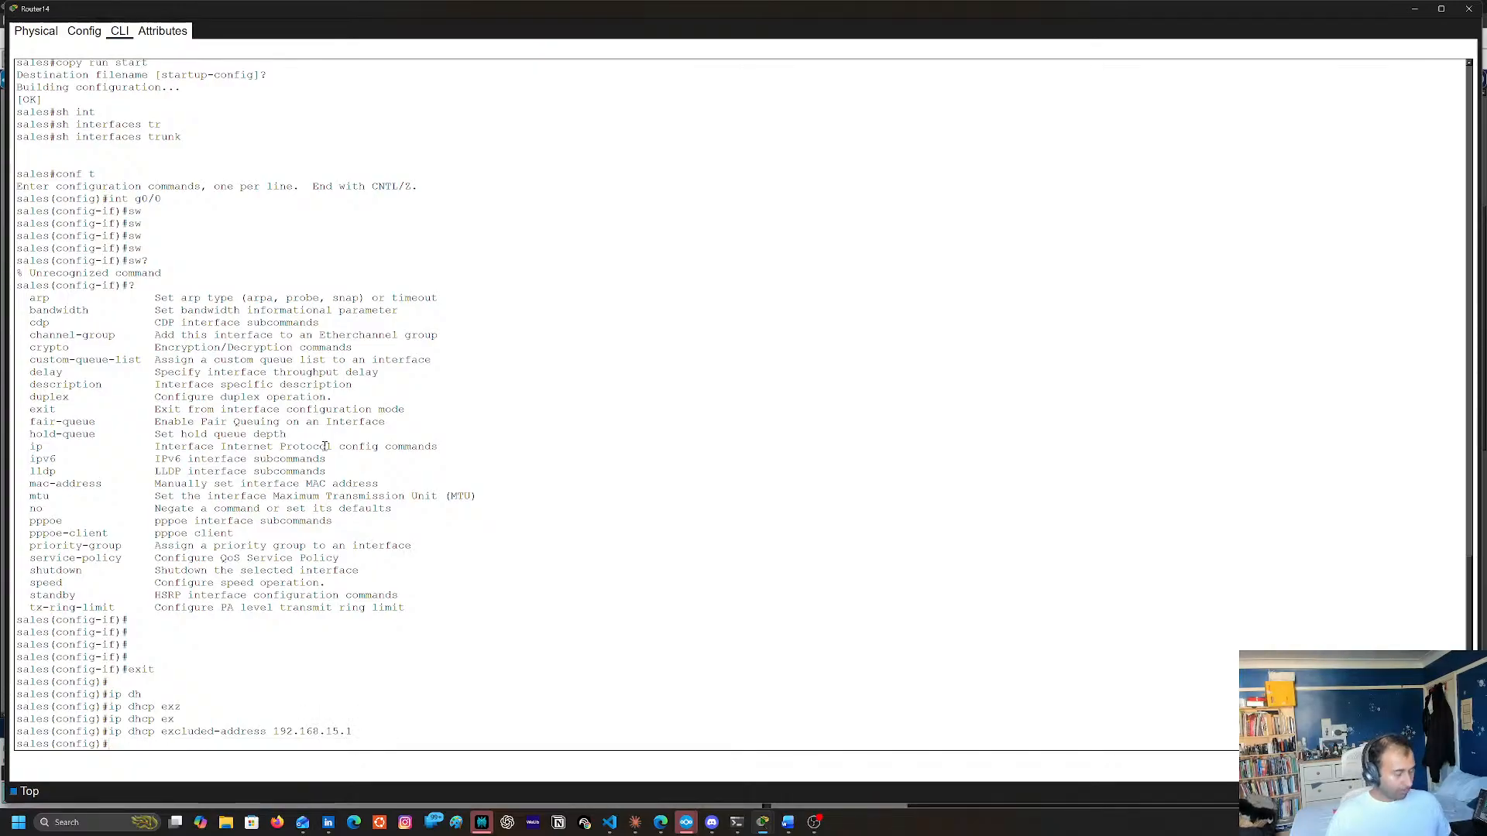
# Leave configuration mode on Router14 and save the running configuration to startup-config with copy run start
pyautogui.write('end')
pyautogui.press('Return')
pyautogui.write('copy')
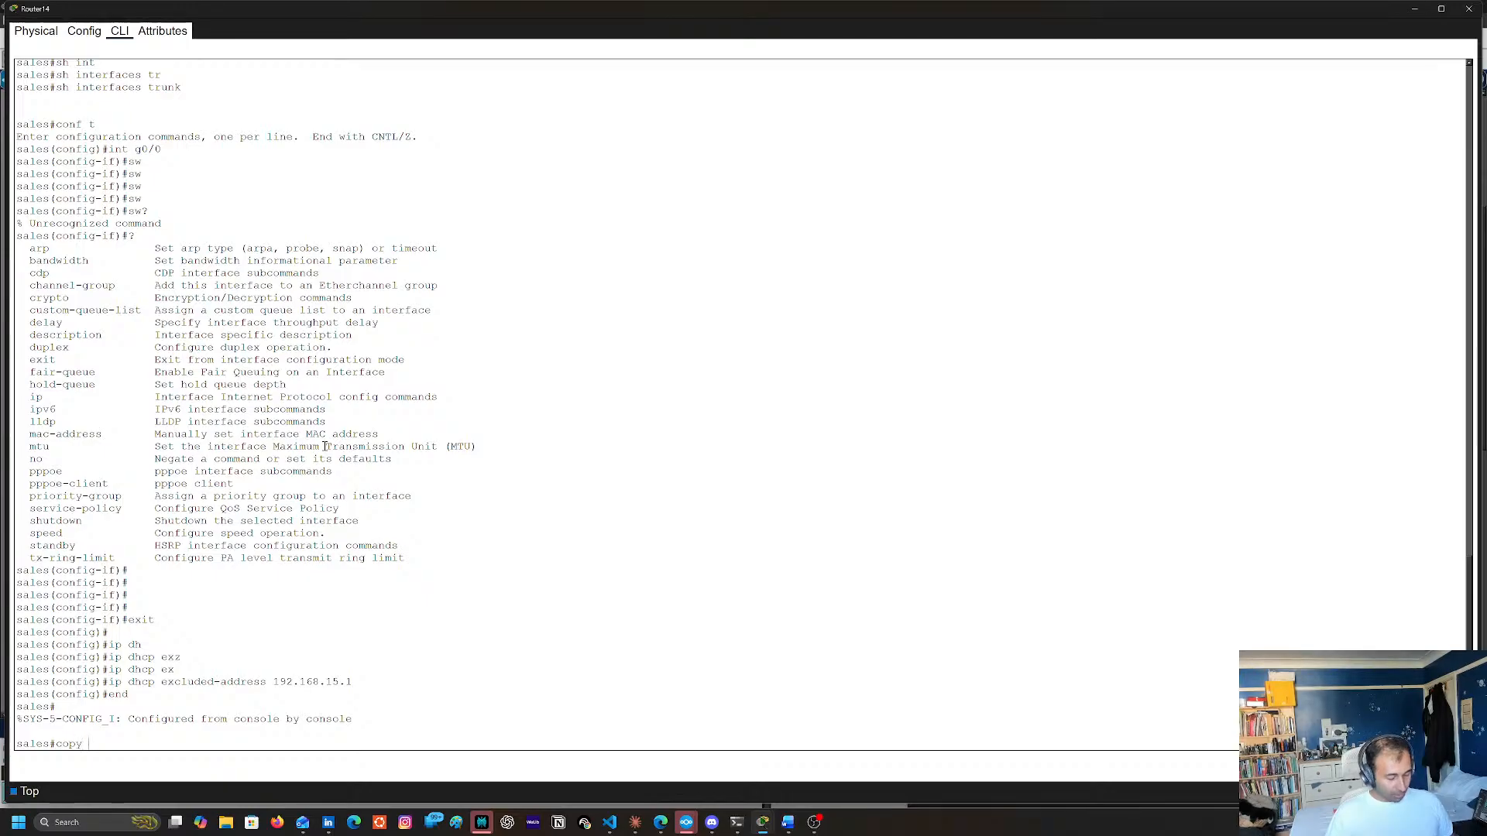
pyautogui.write(' run tsrat')
pyautogui.press('BackSpace')
pyautogui.press('BackSpace')
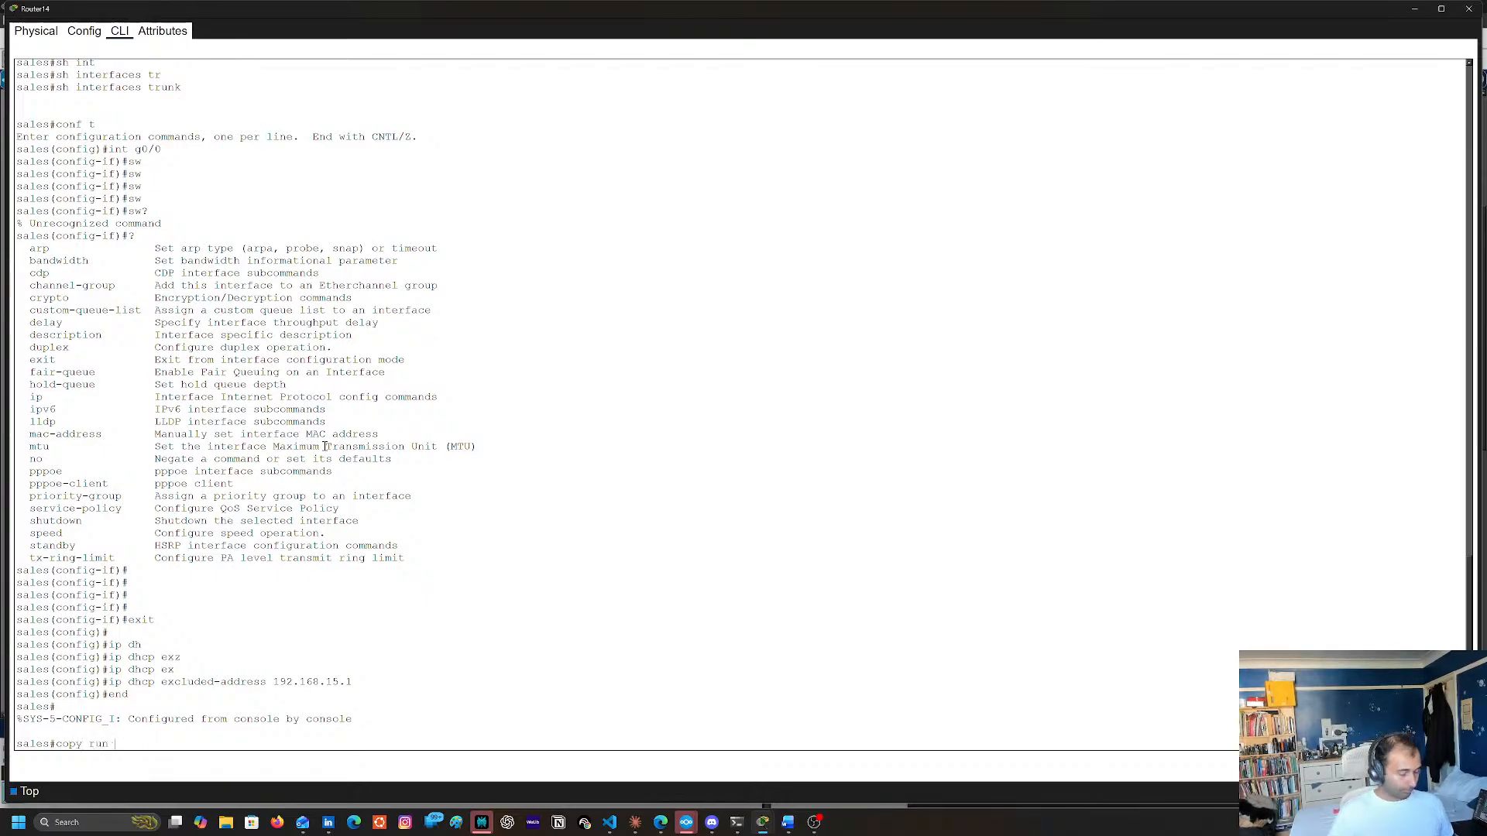
pyautogui.write('start')
pyautogui.press('Return')
pyautogui.press('Return')
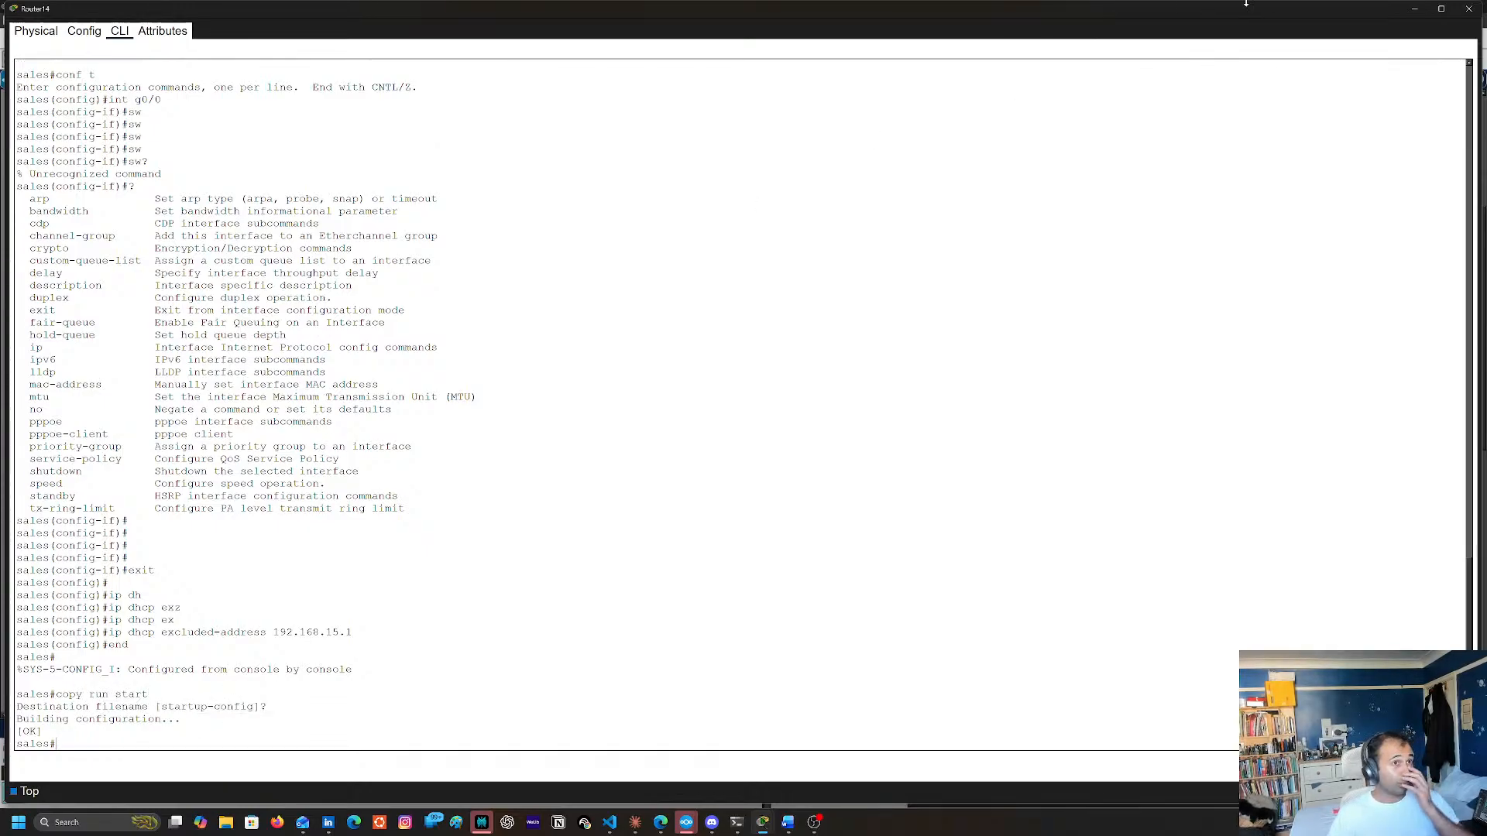
pyautogui.click(1469, 9)
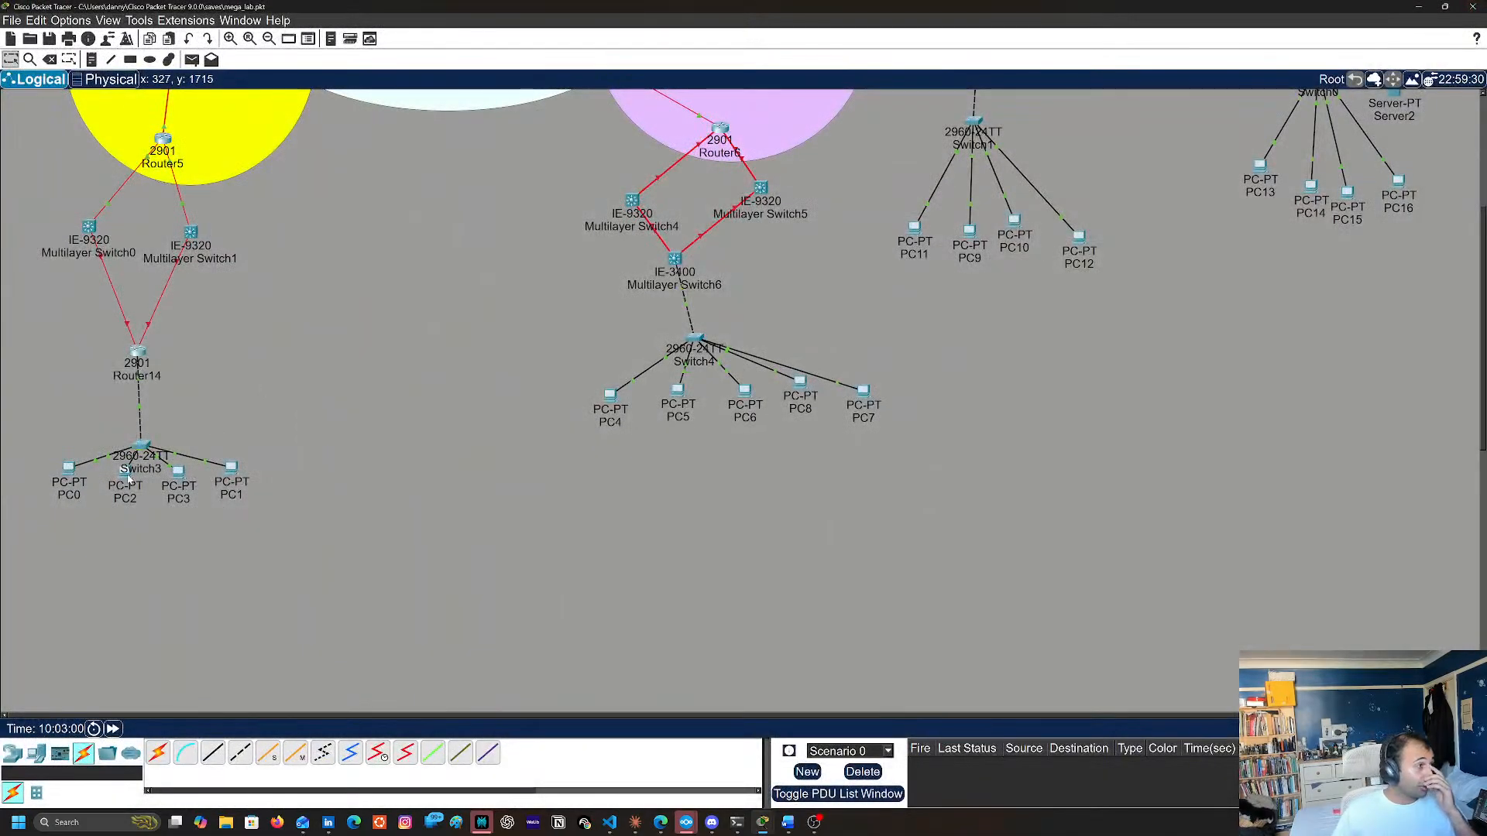
# Check the DHCP-assigned IP configuration of PC0's FastEthernet0 interface
pyautogui.click(68, 480)
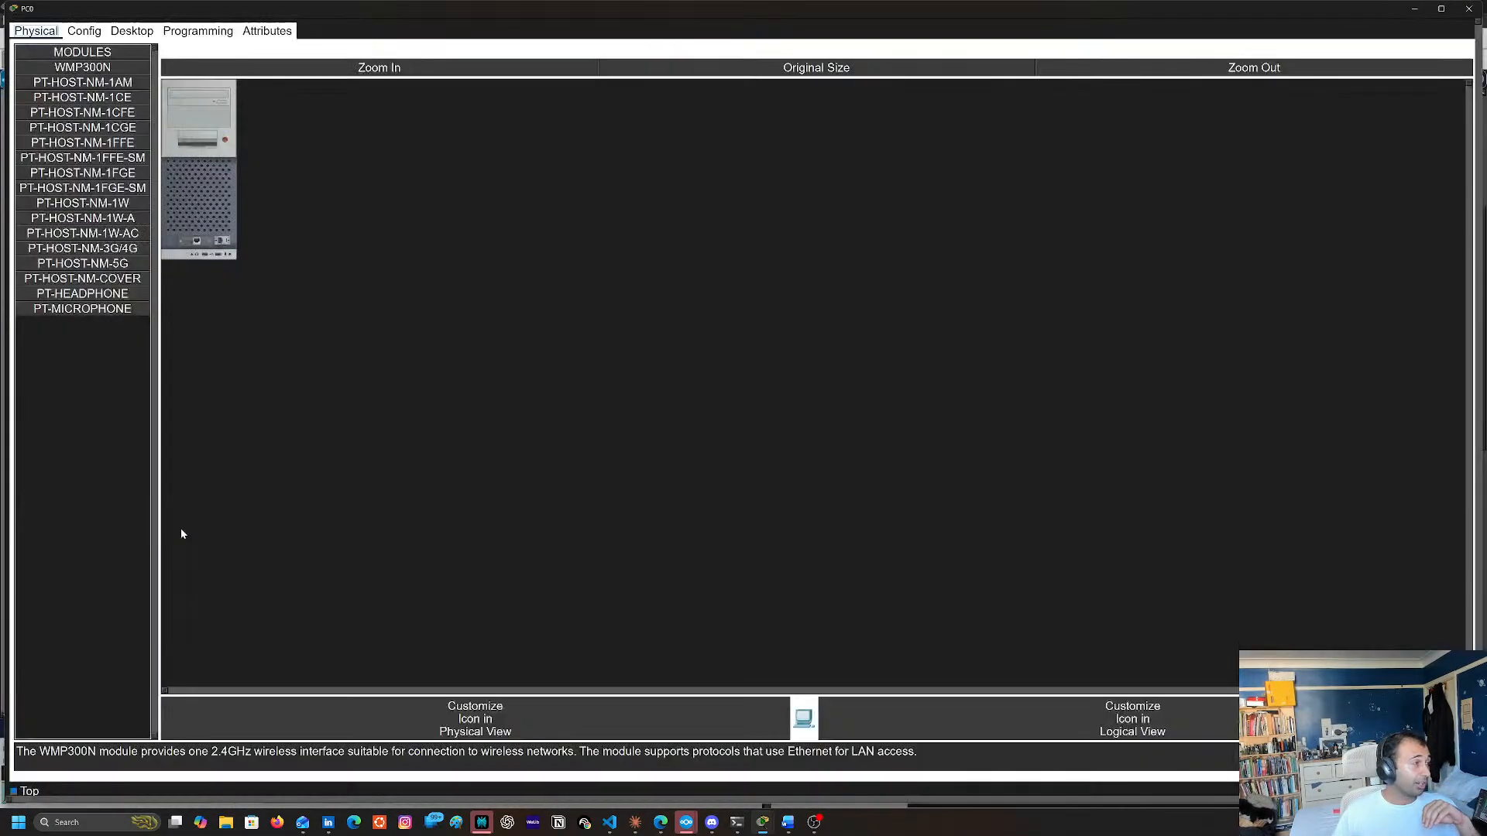
pyautogui.click(132, 31)
pyautogui.click(183, 95)
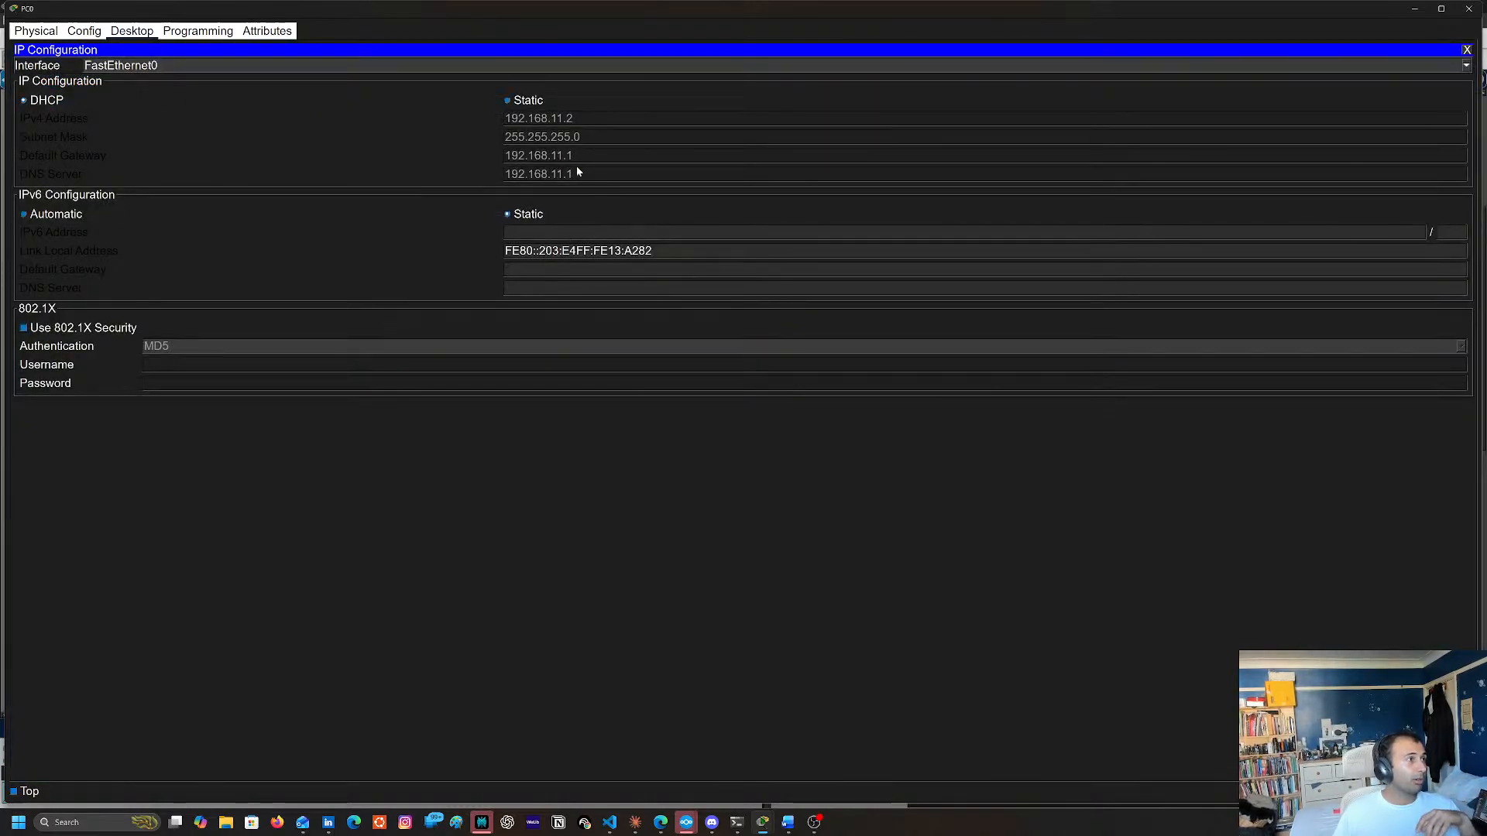
pyautogui.click(1469, 9)
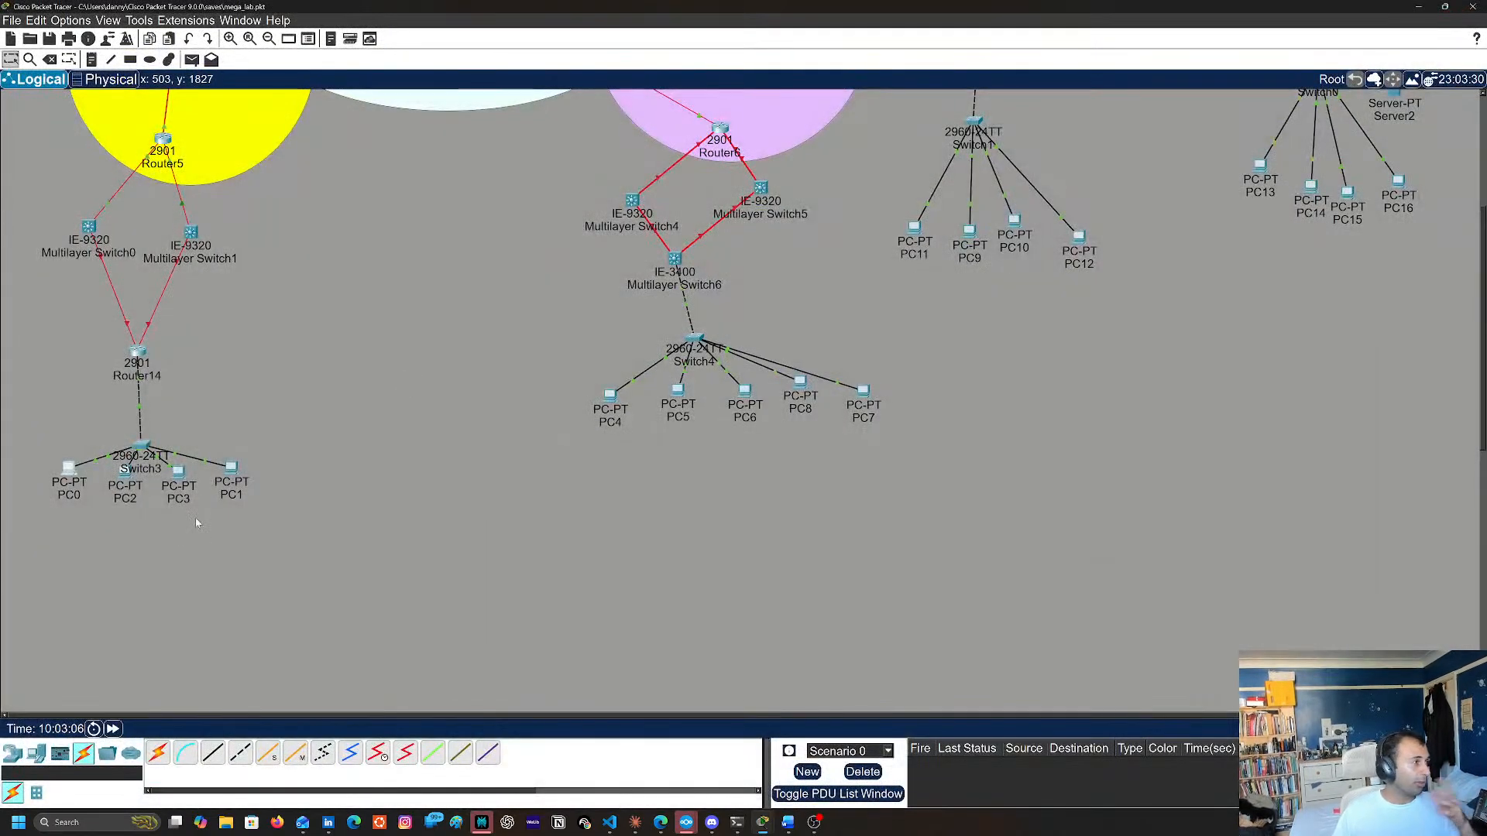
# Inspect the port labels on the link between Multilayer Switch0 and Router14, and reopen Router14's command line
pyautogui.scroll(2, 256, 396)
pyautogui.scroll(-1, 252, 436)
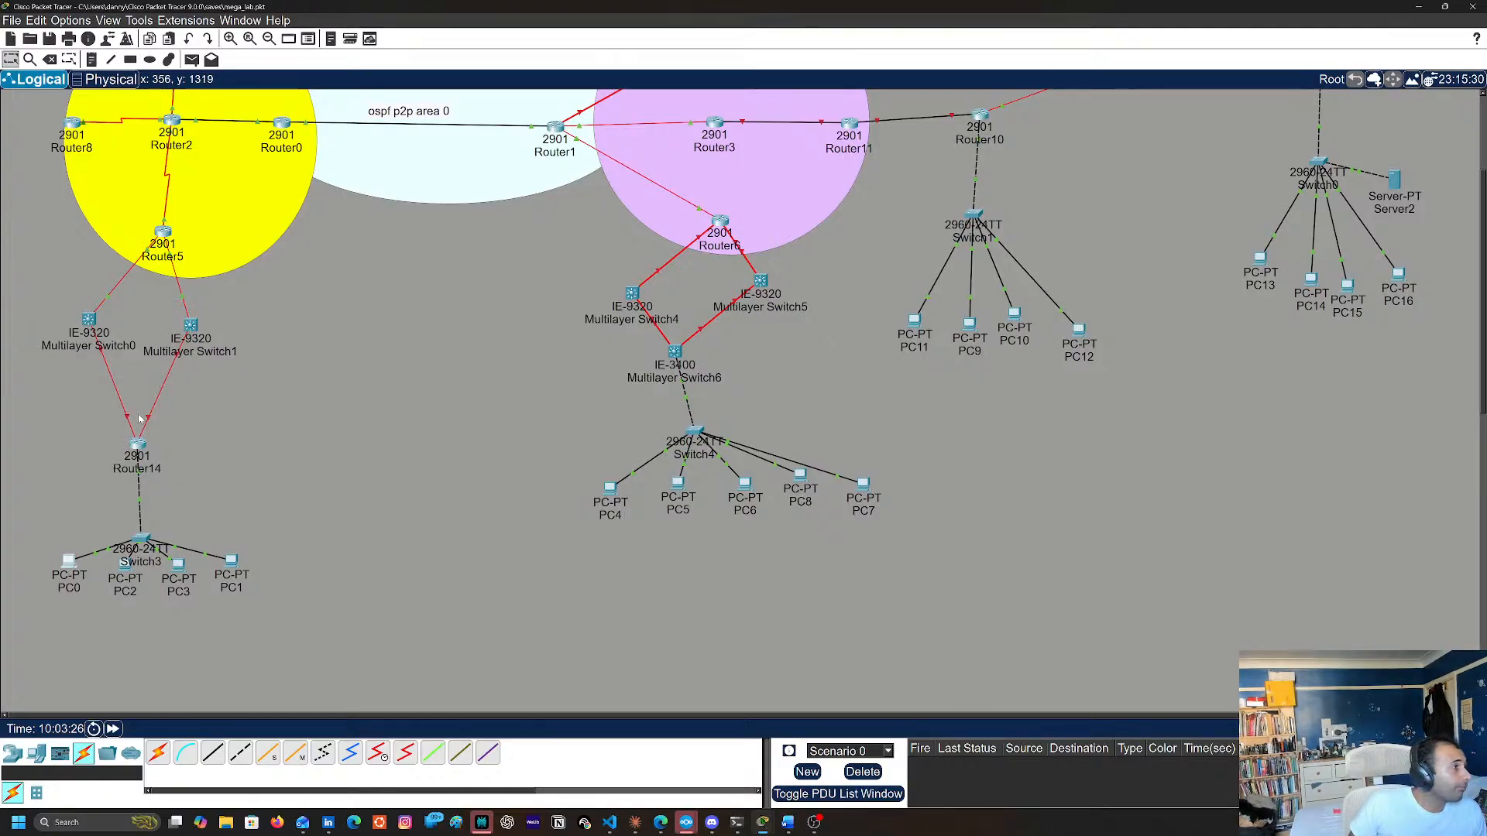
pyautogui.moveTo(129, 422)
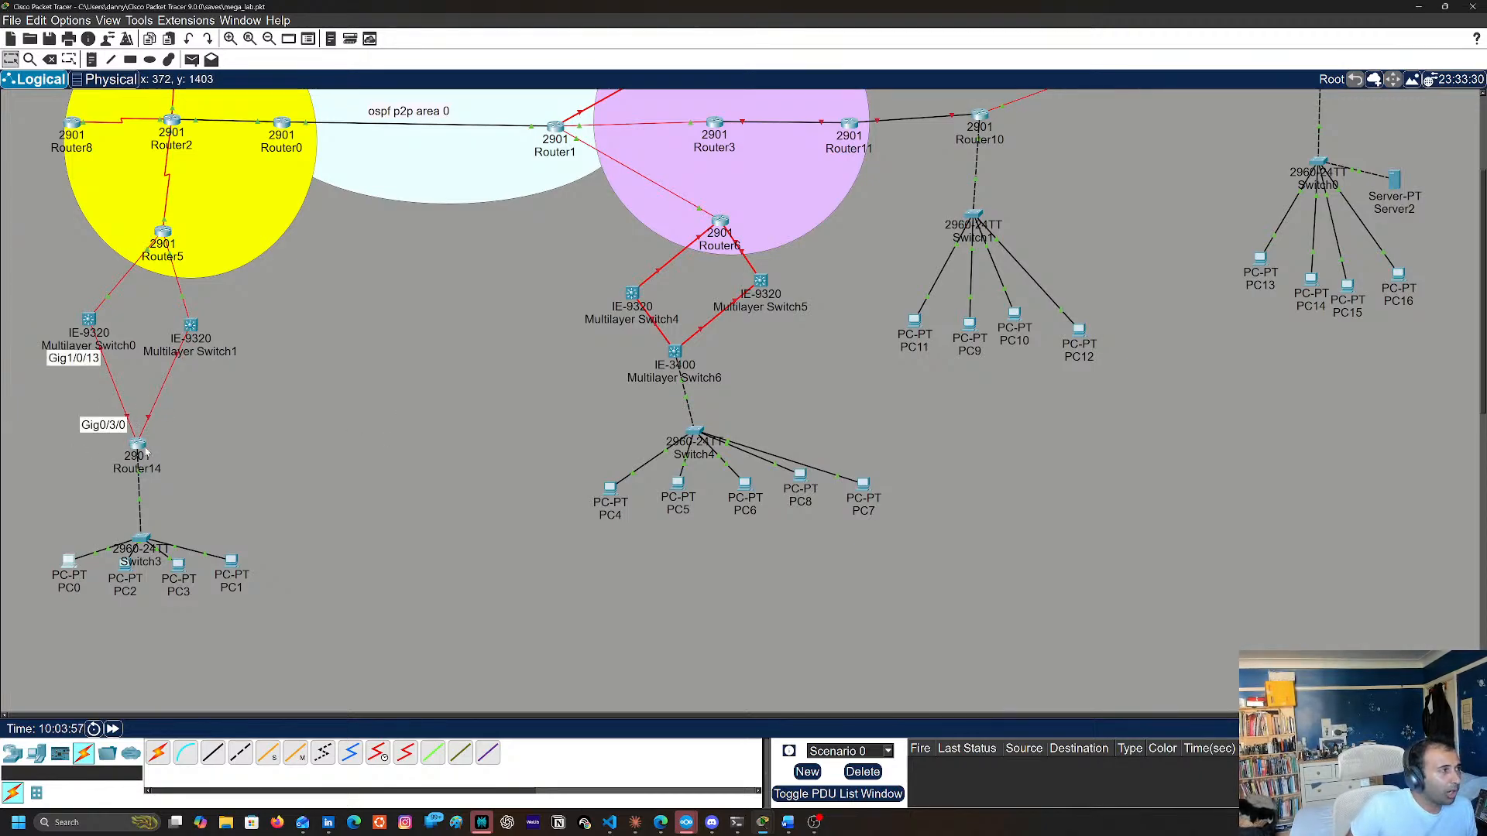
pyautogui.moveTo(144, 451)
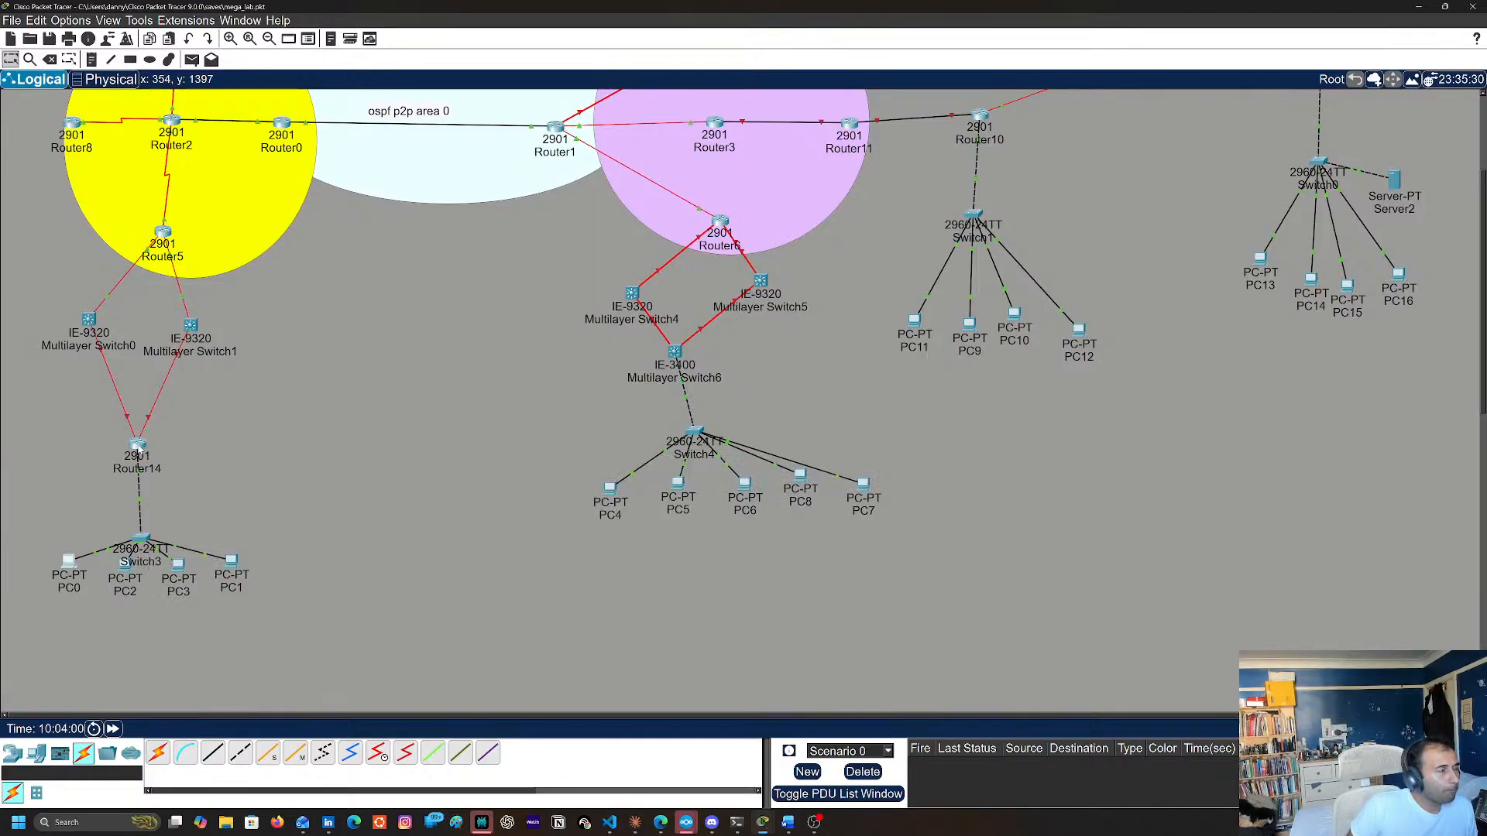
pyautogui.click(137, 448)
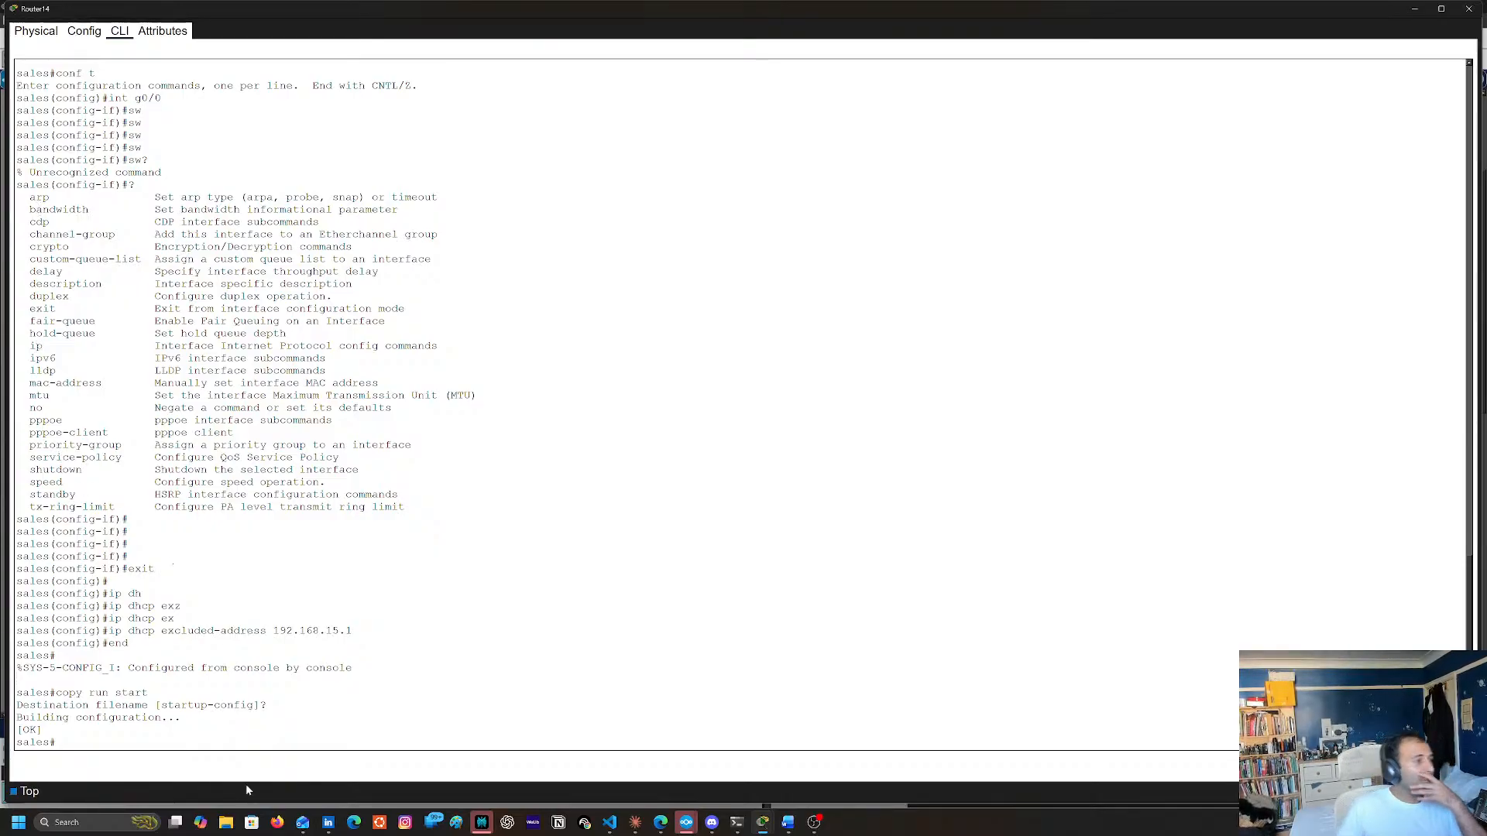
# Switch to the Edge browser, maximize its window and search the web for "hsrp config"
pyautogui.click(348, 825)
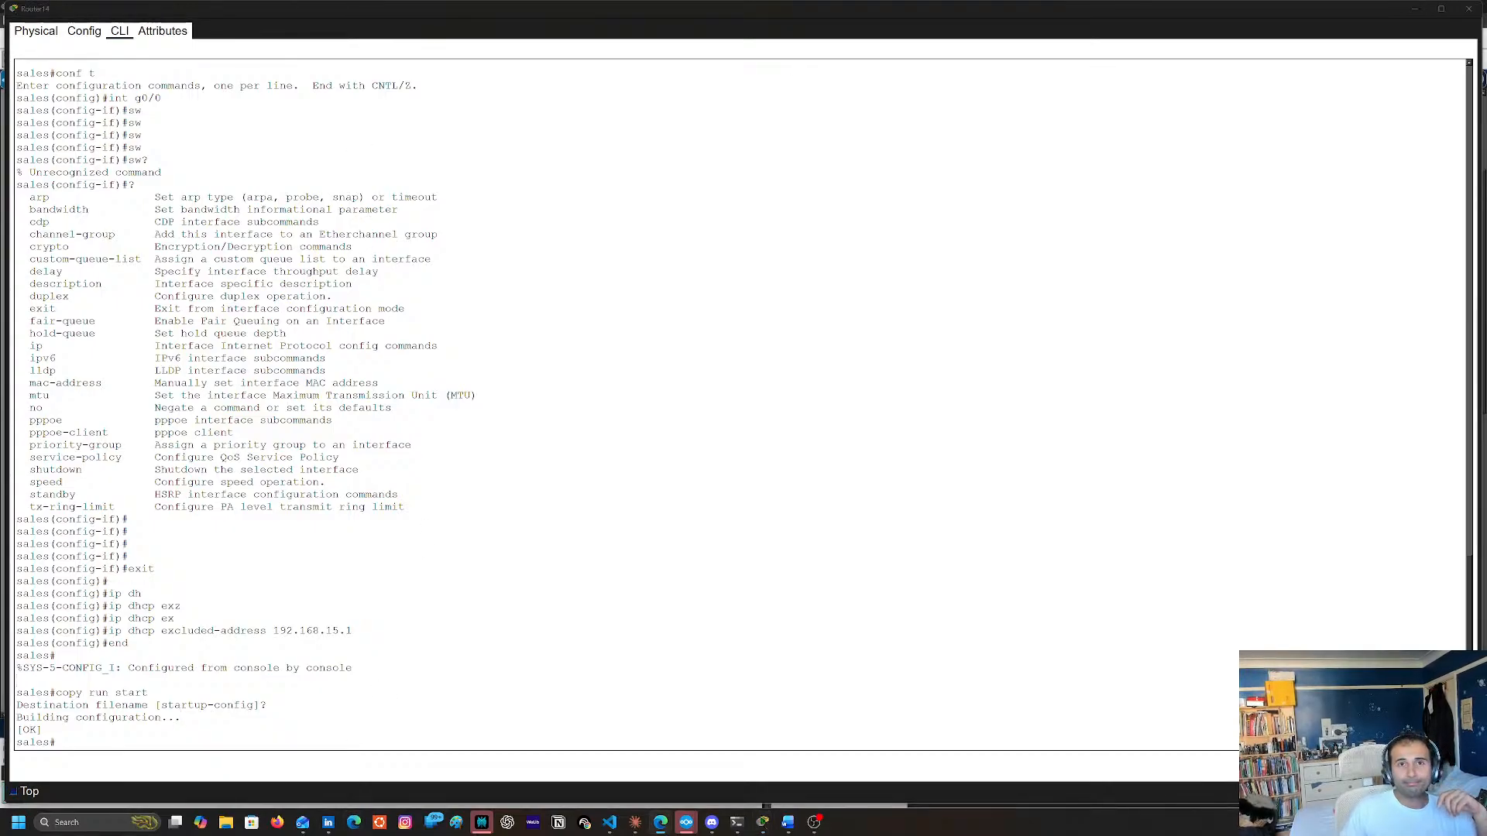
pyautogui.moveTo(1344, 62); pyautogui.dragTo(628, 80)
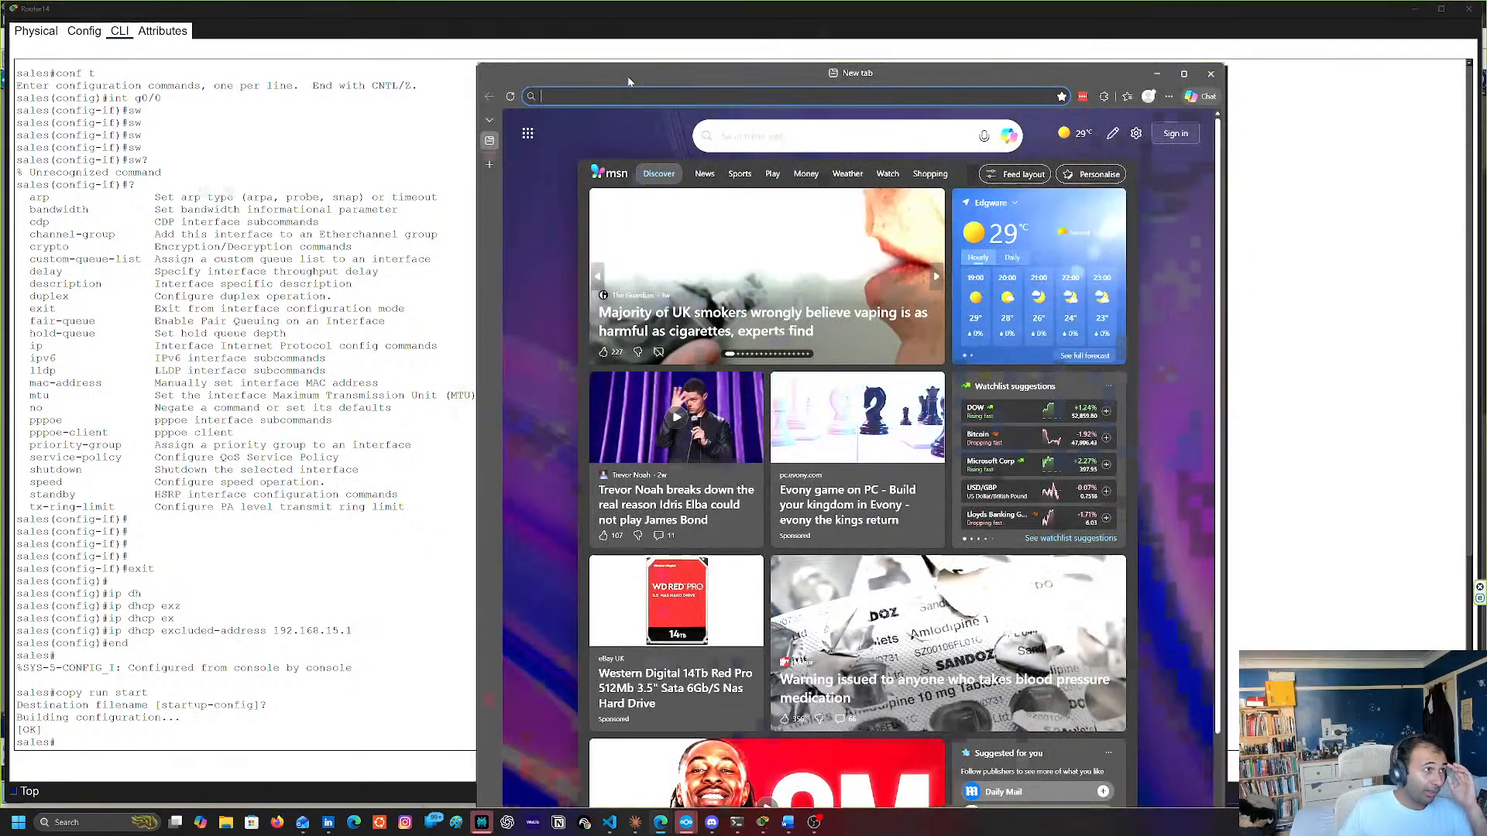
pyautogui.doubleClick(627, 76)
pyautogui.click(493, 27)
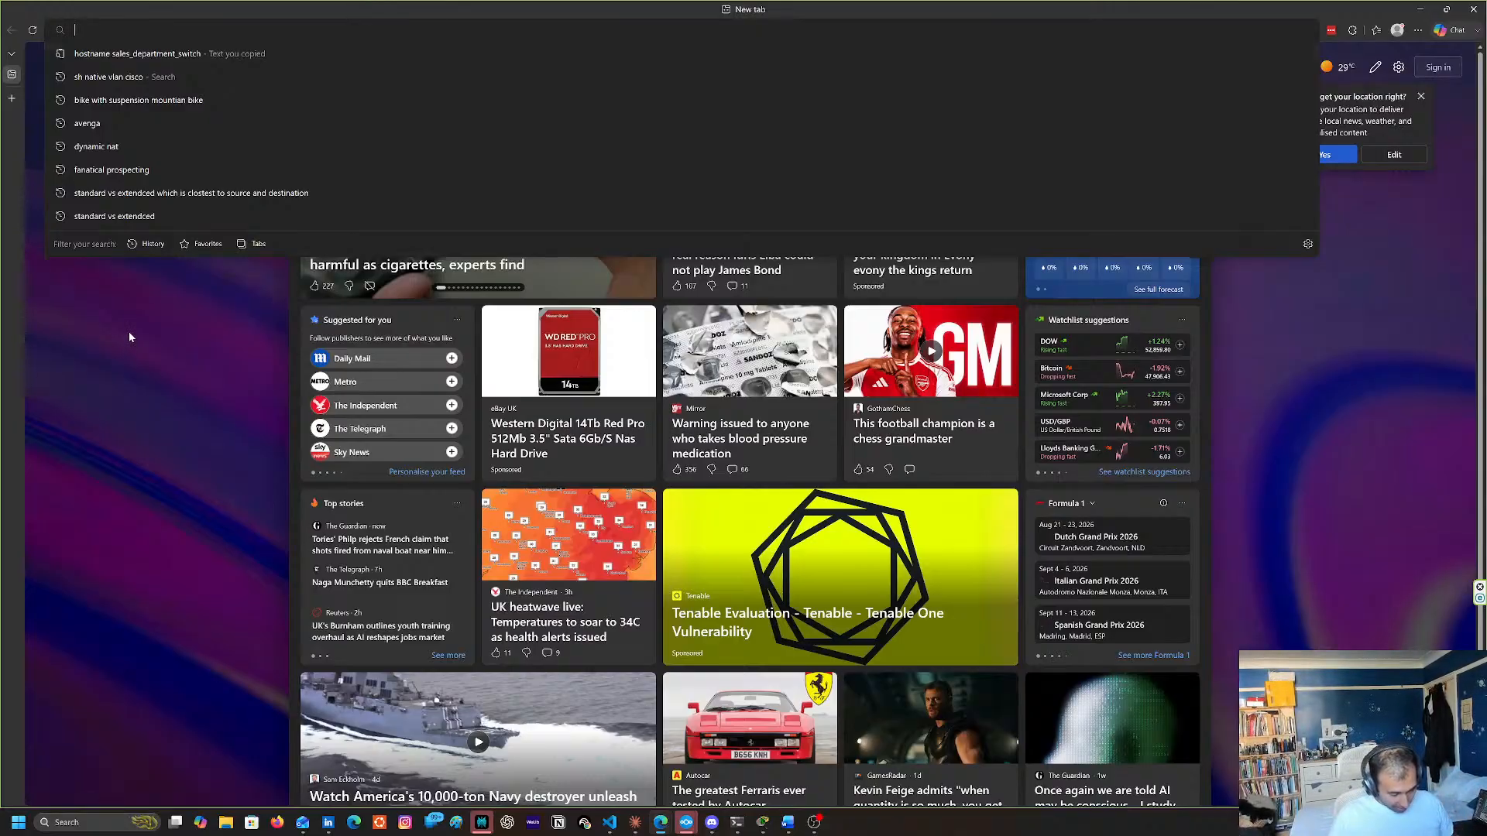
pyautogui.write('hs')
pyautogui.press('BackSpace')
pyautogui.press('BackSpace')
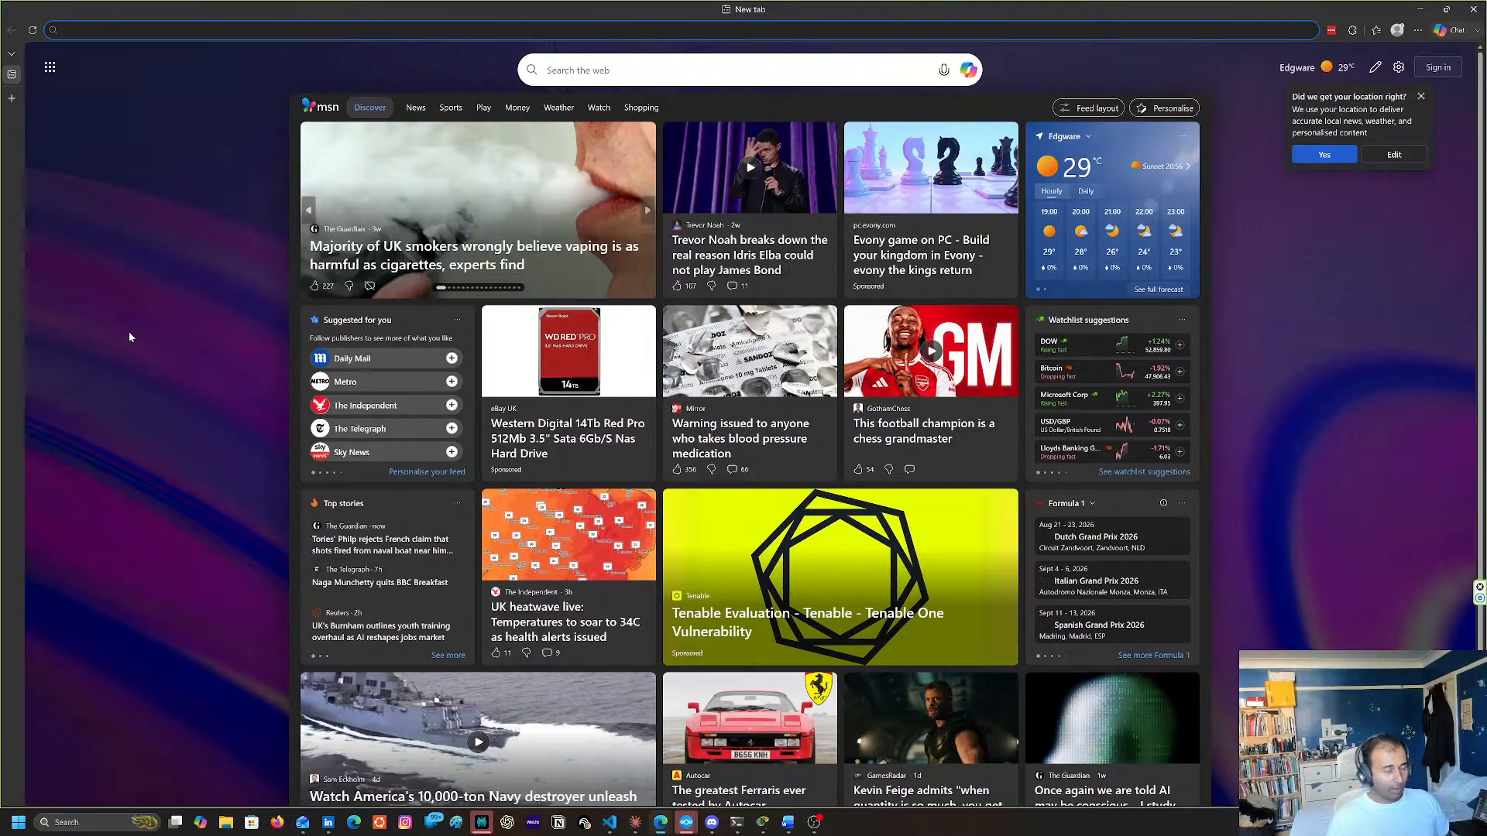
pyautogui.write('hsrp')
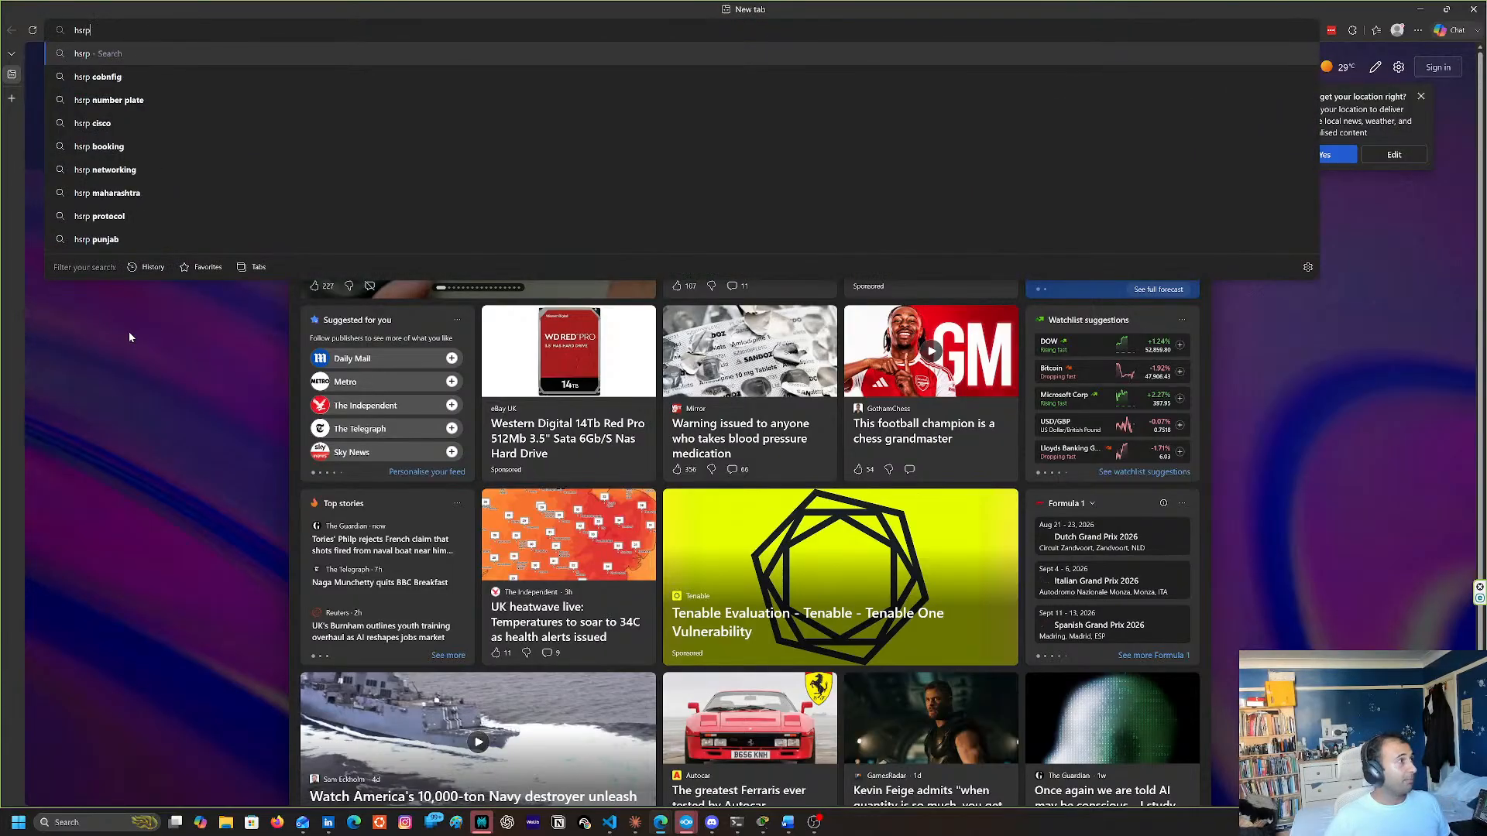
pyautogui.write(' config')
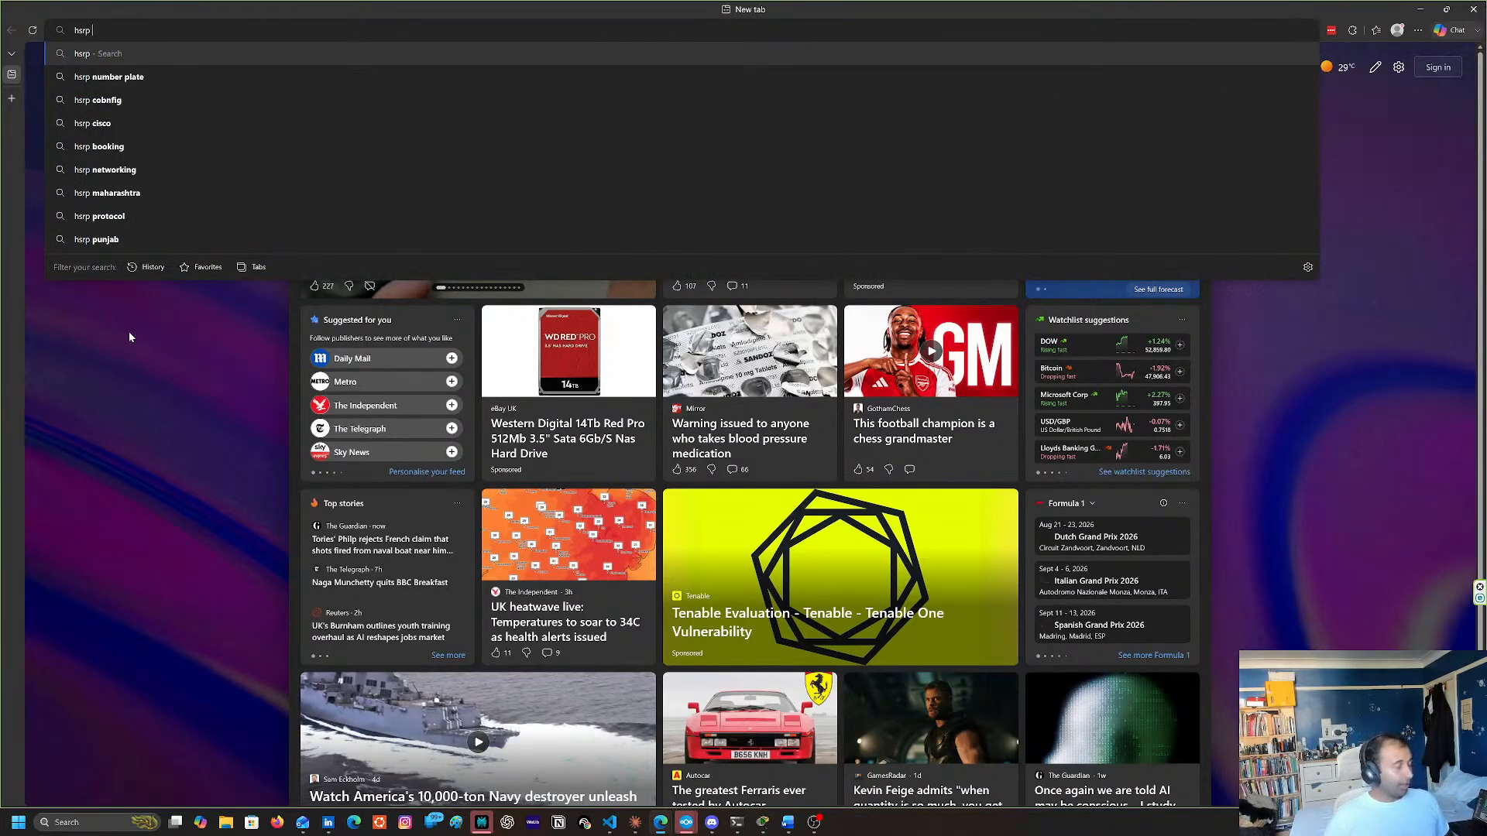
pyautogui.press('Return')
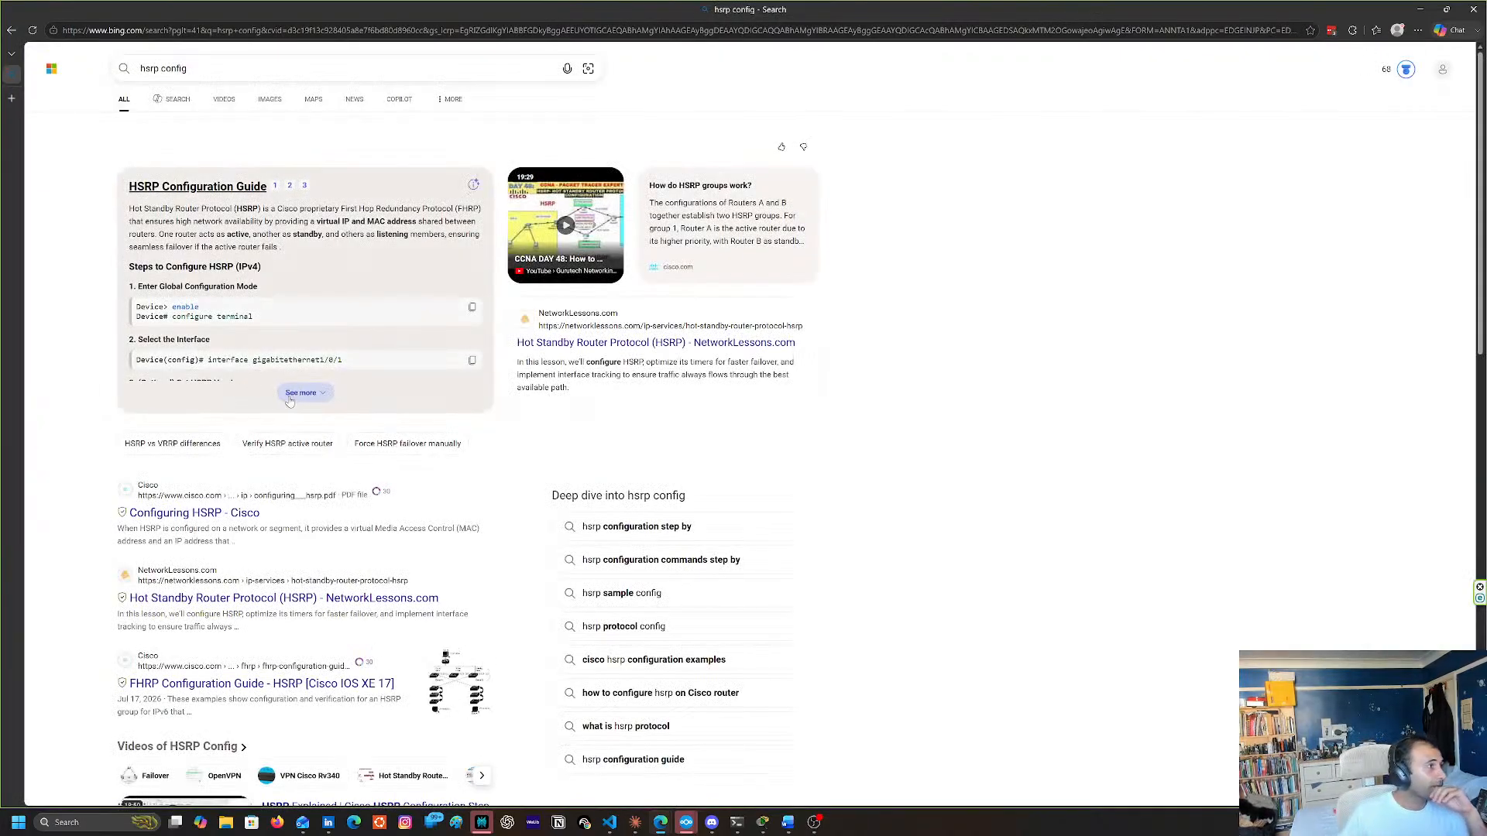
# Expand and skim the HSRP Configuration Guide summary, and open the NetworkLessons article on Hot Standby Router Protocol
pyautogui.click(292, 397)
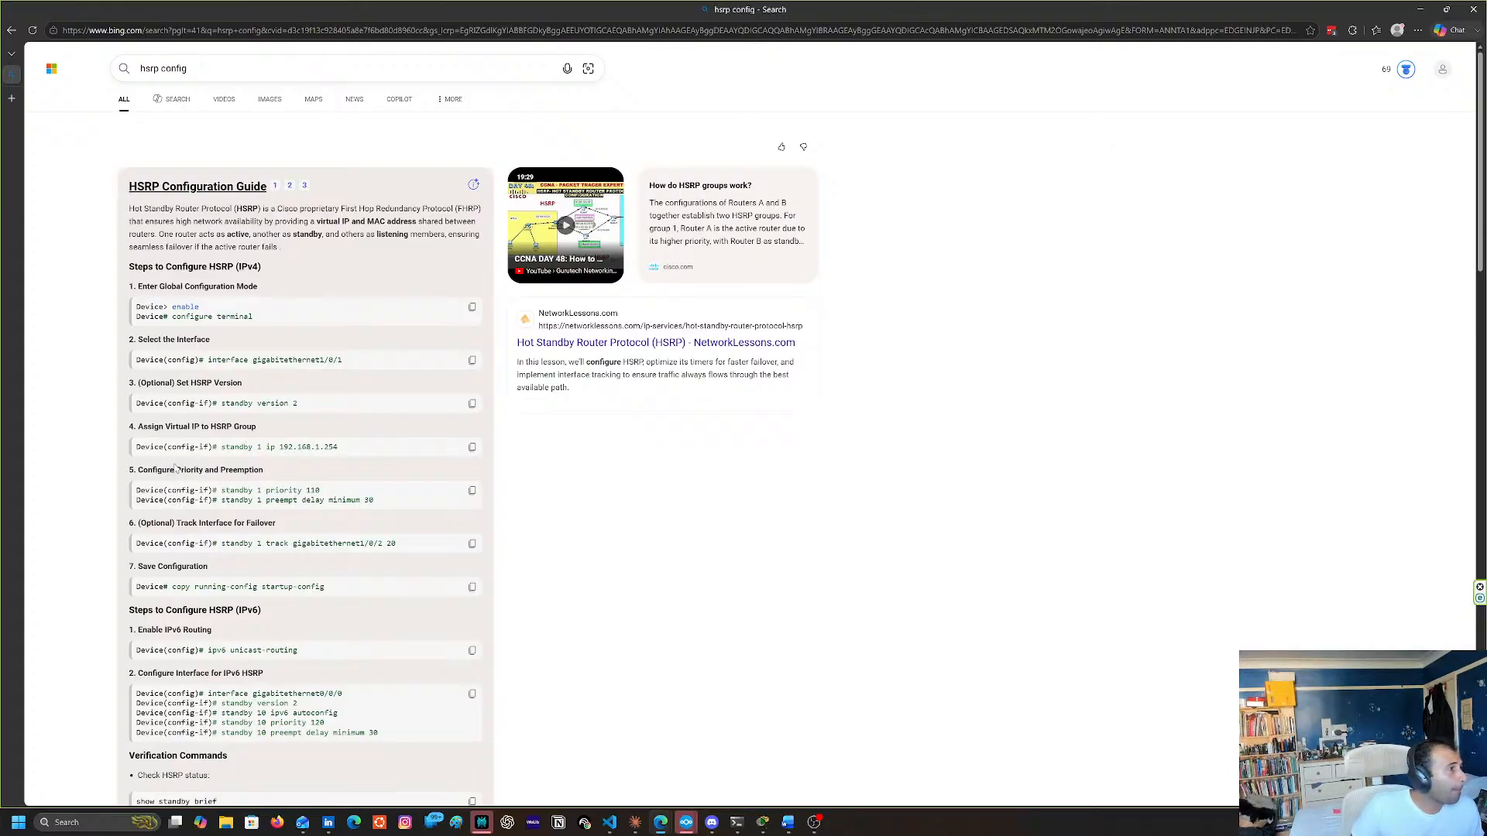
pyautogui.scroll(-7, 175, 467)
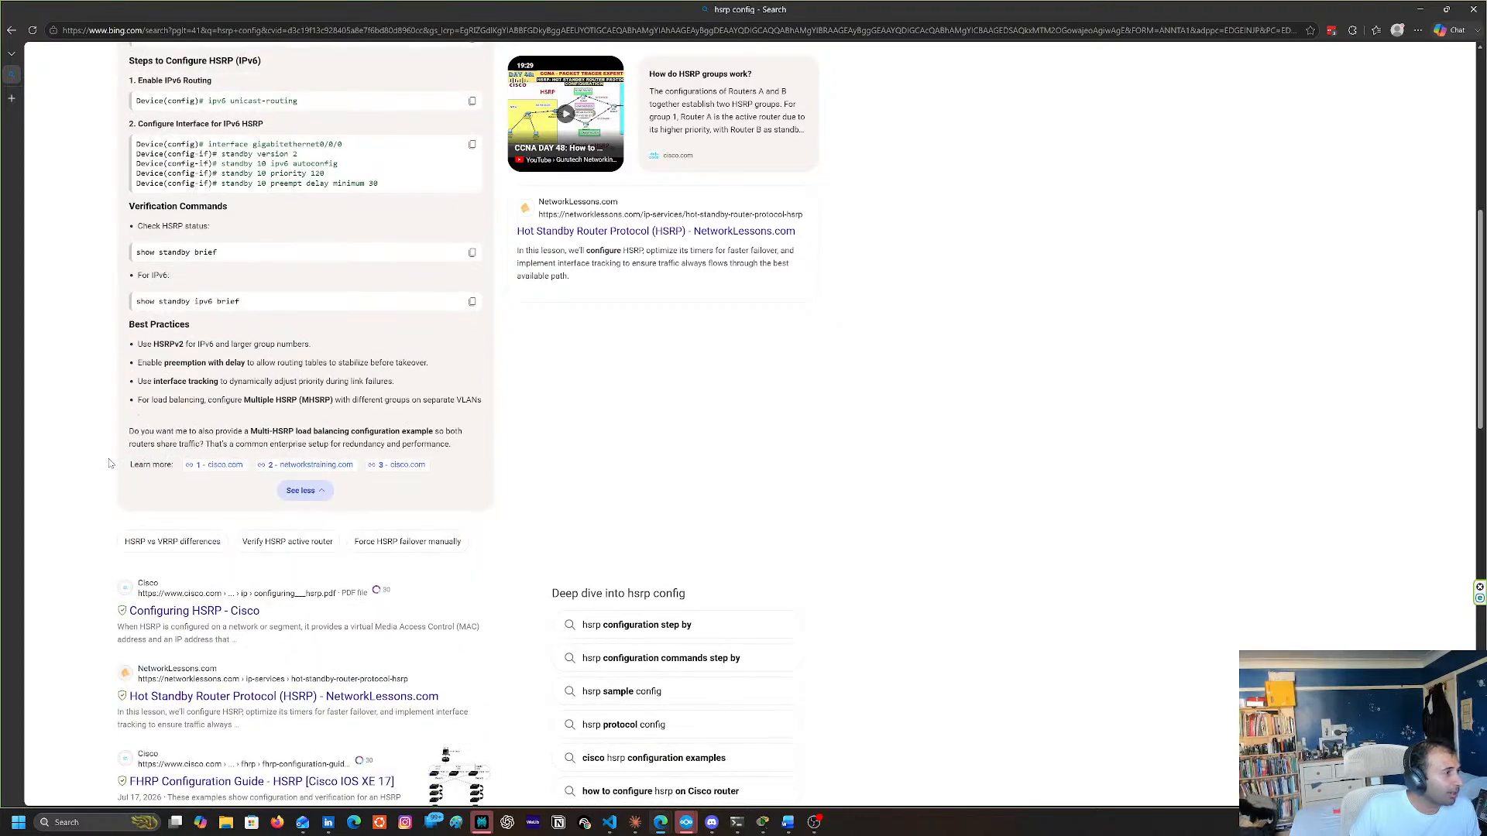
pyautogui.scroll(-2, 338, 496)
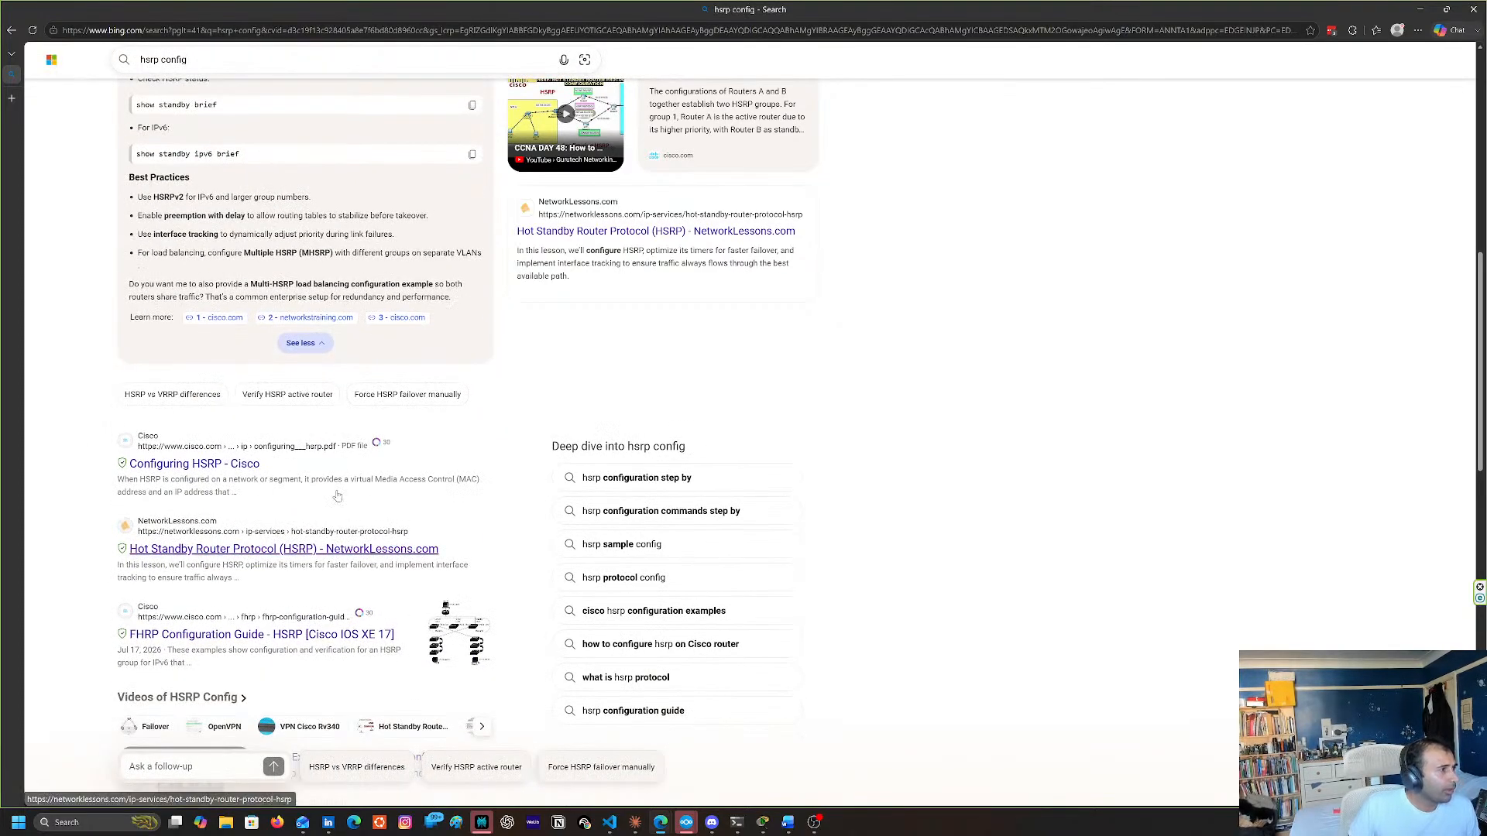
pyautogui.click(337, 495)
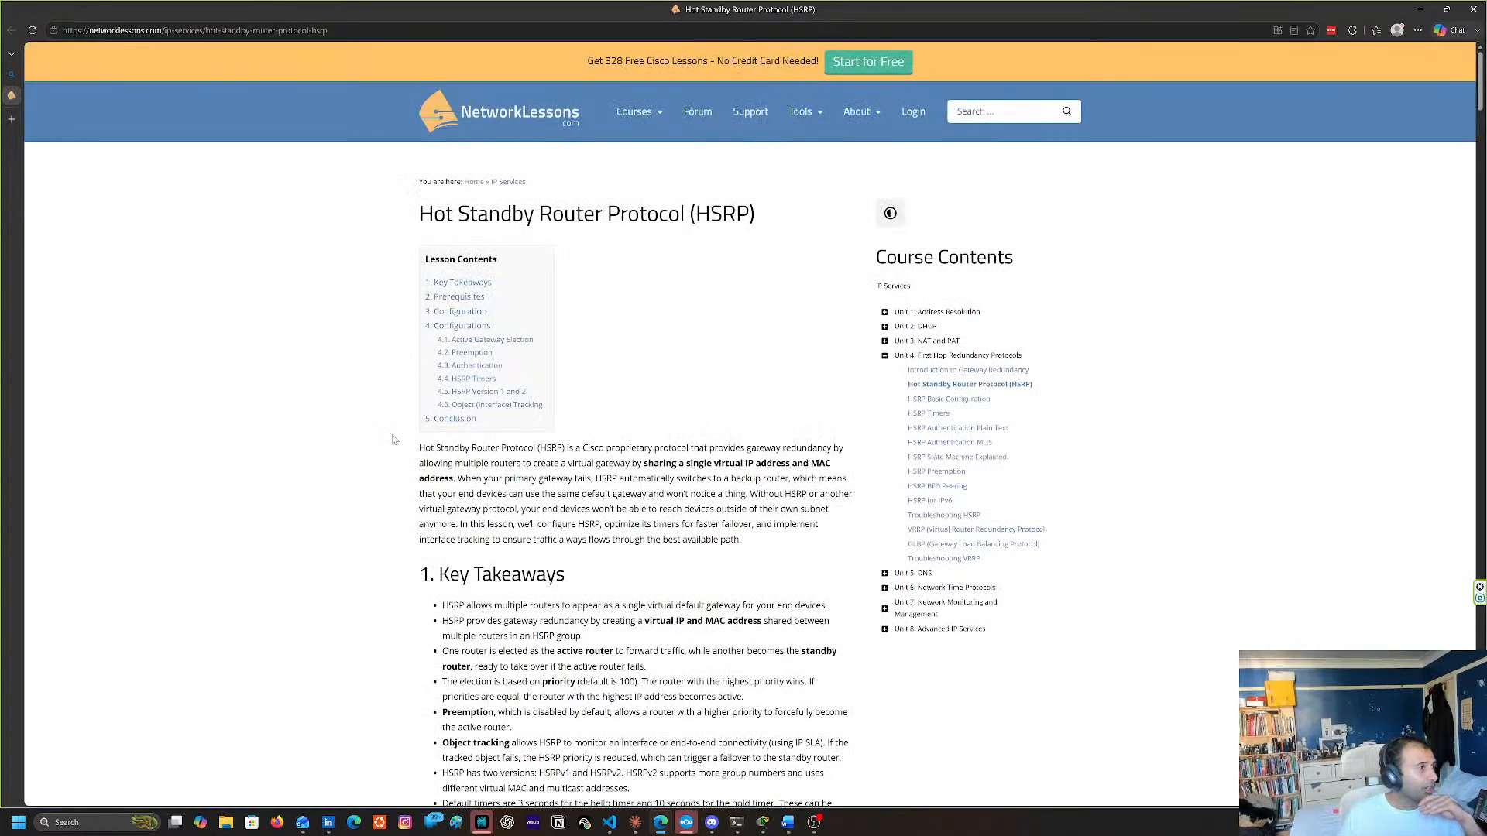
# Study the article's HSRP example topology and the standby commands used to enable HSRP on SW1 and SW2
pyautogui.scroll(-3, 399, 414)
pyautogui.scroll(-3, 396, 420)
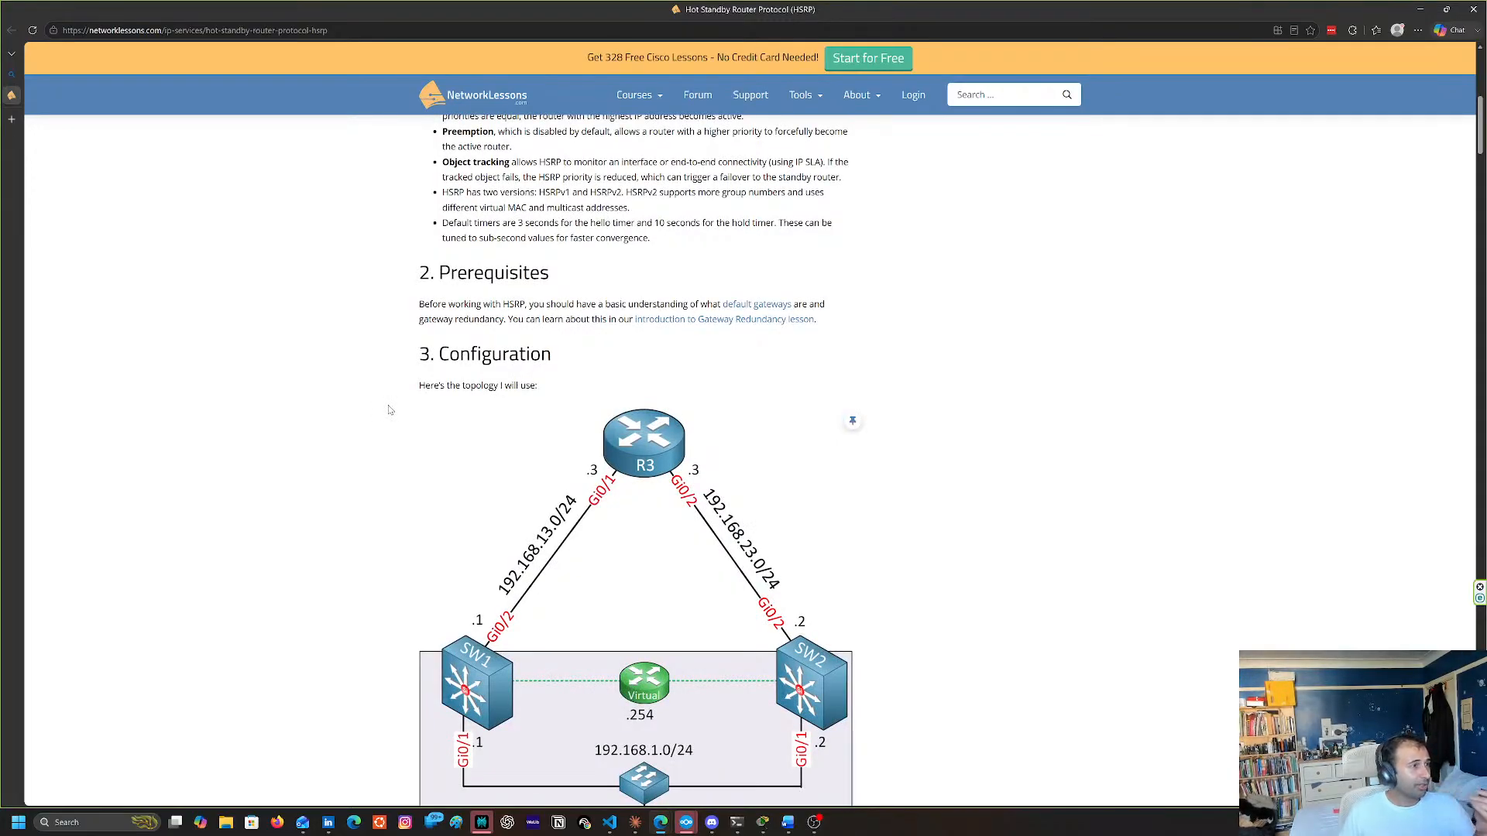
pyautogui.scroll(-1, 392, 407)
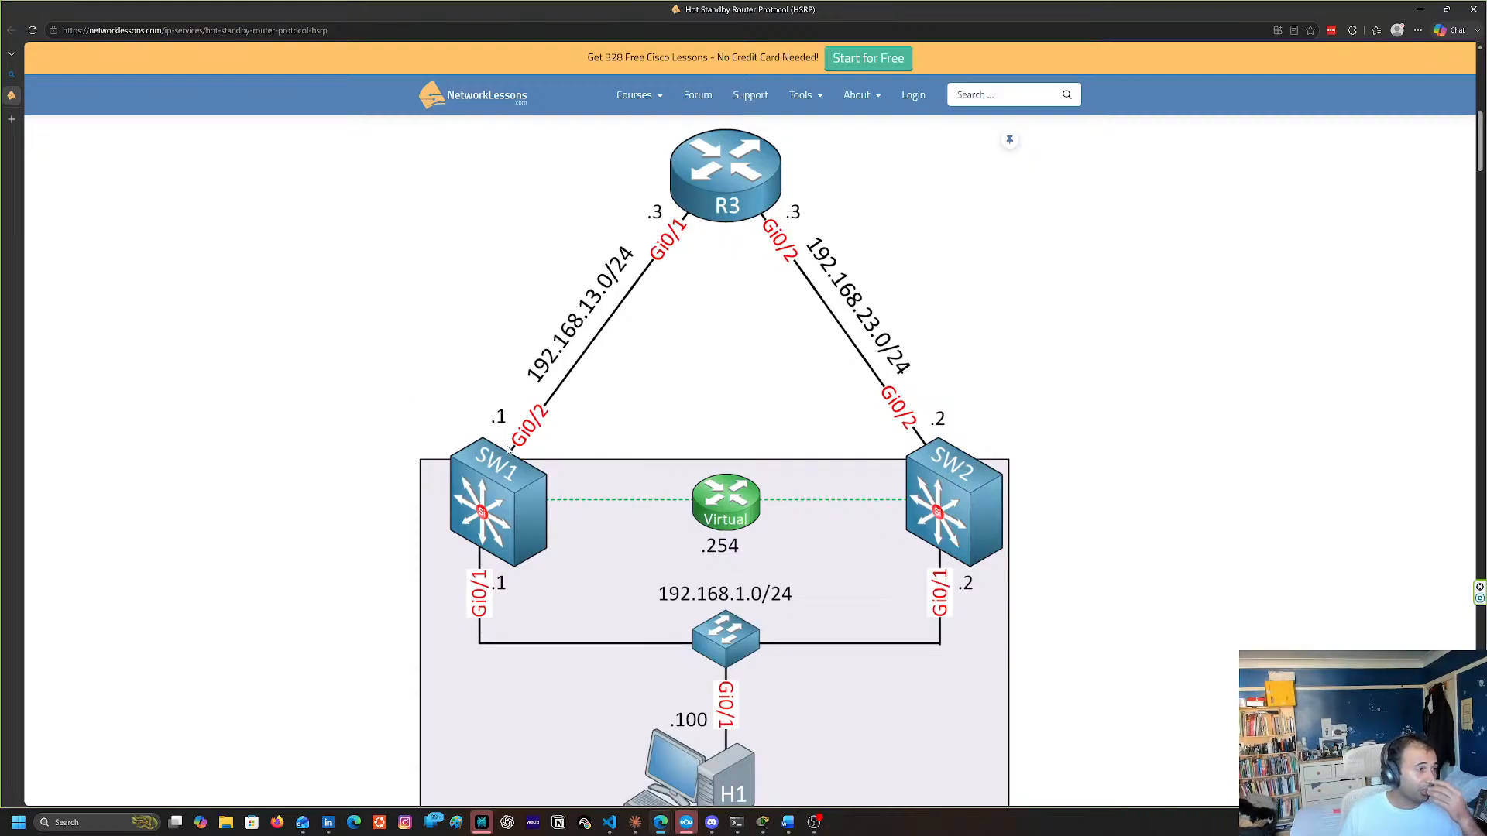
pyautogui.scroll(-1, 509, 447)
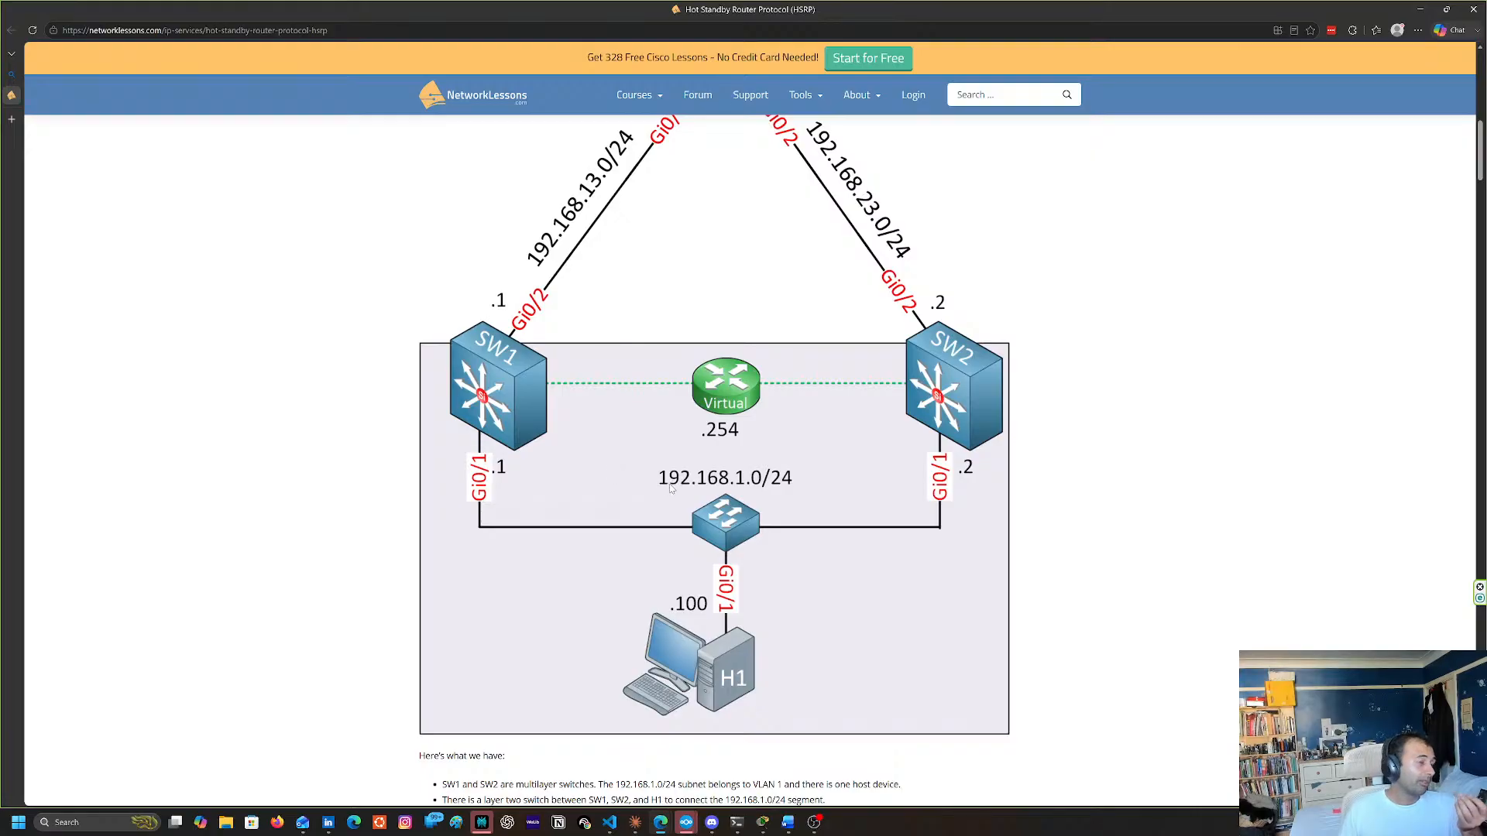
pyautogui.scroll(-5, 793, 493)
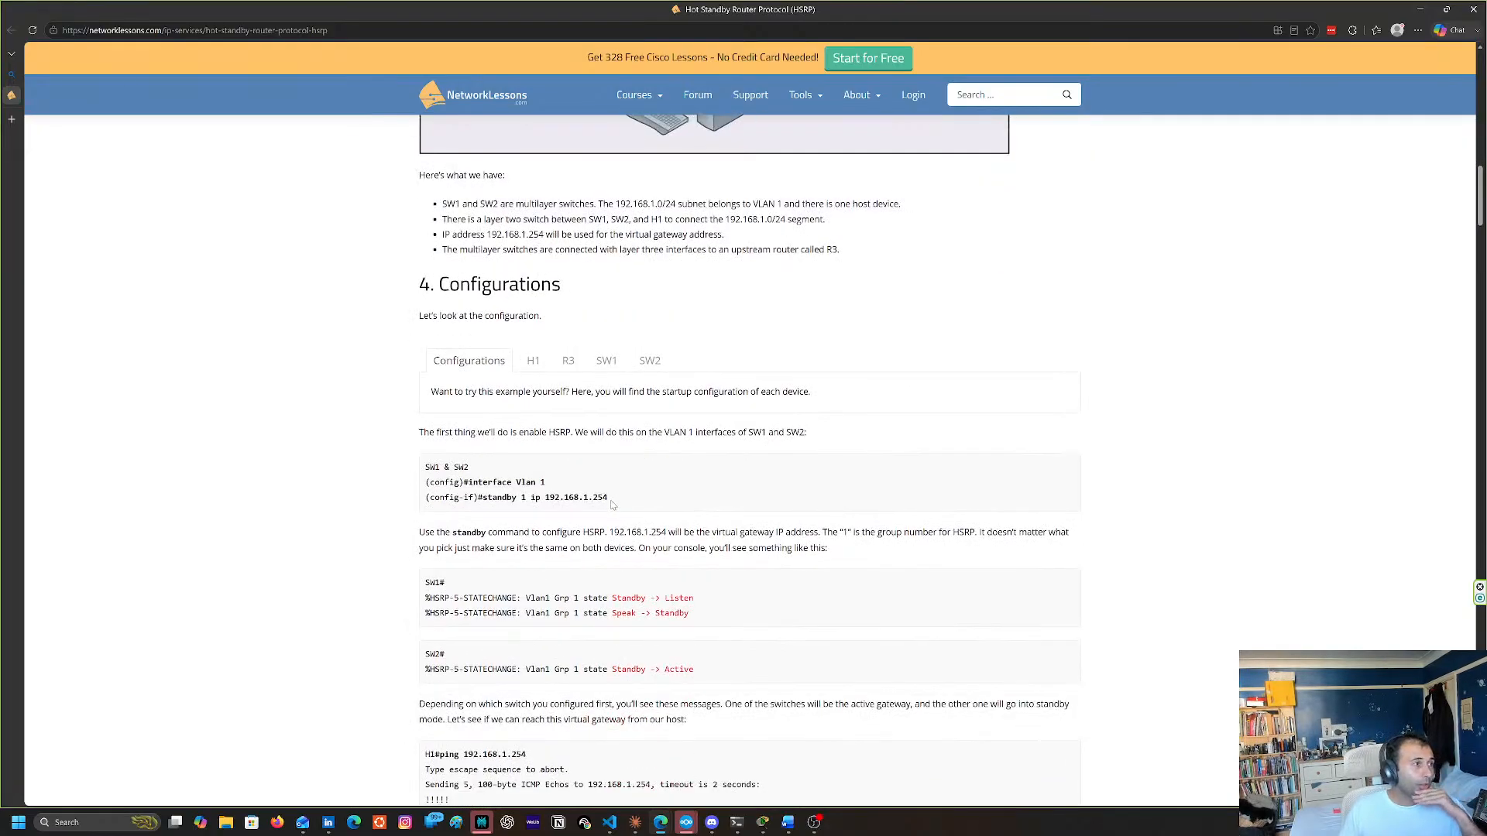
pyautogui.scroll(5, 612, 504)
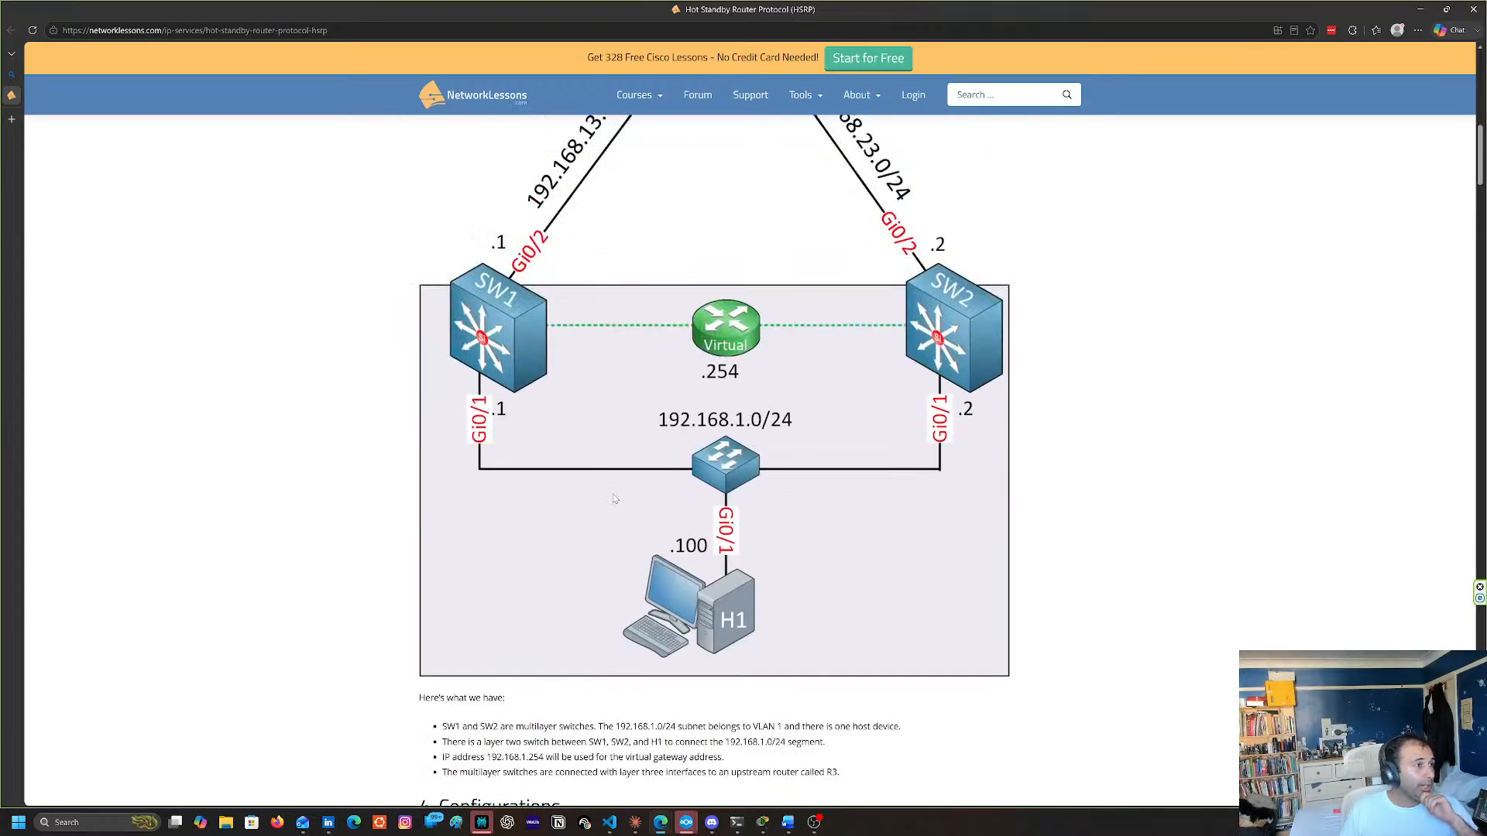
pyautogui.scroll(2, 604, 496)
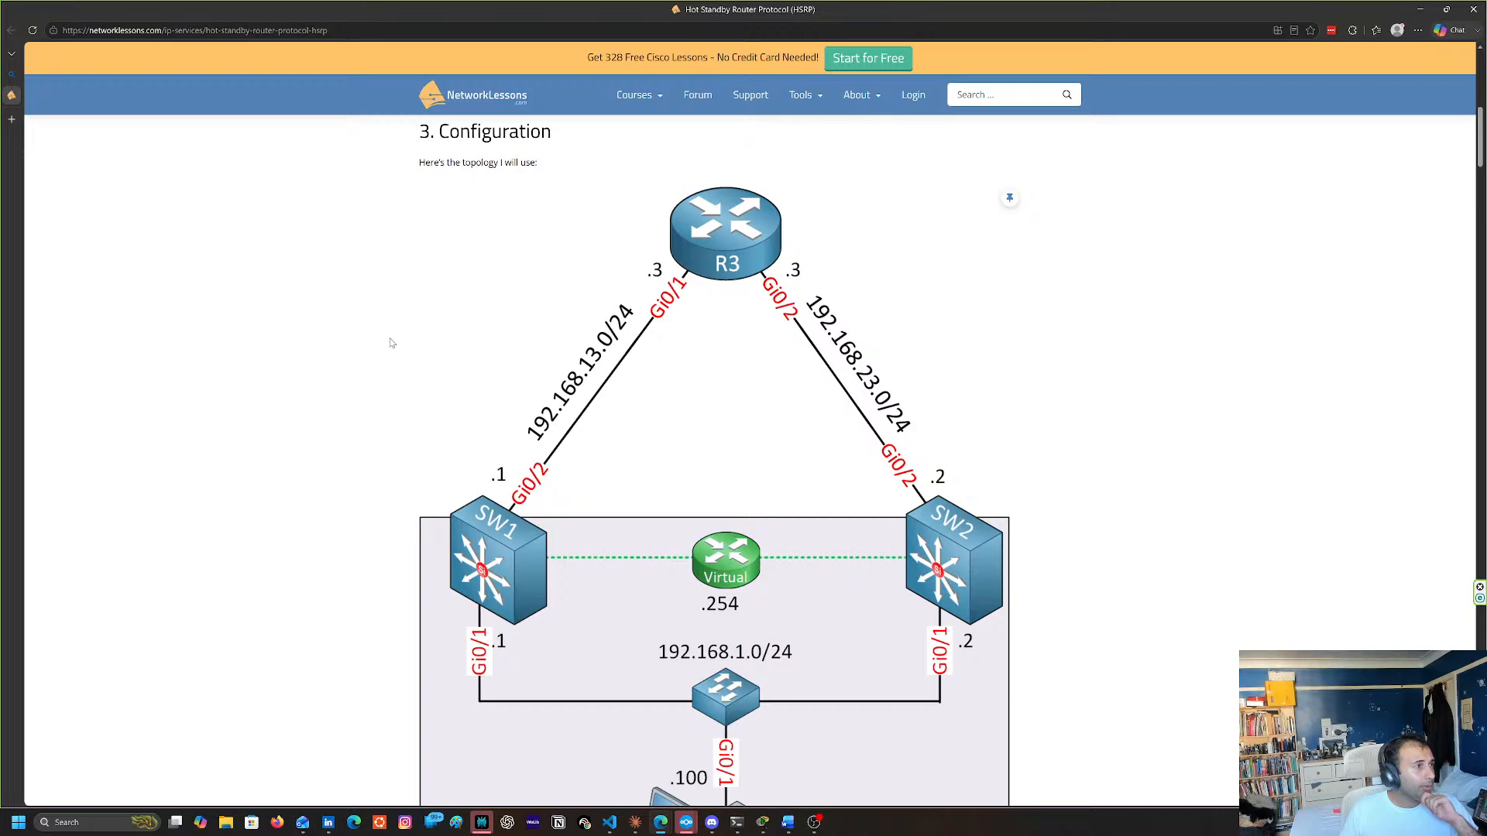
pyautogui.scroll(-2, 396, 353)
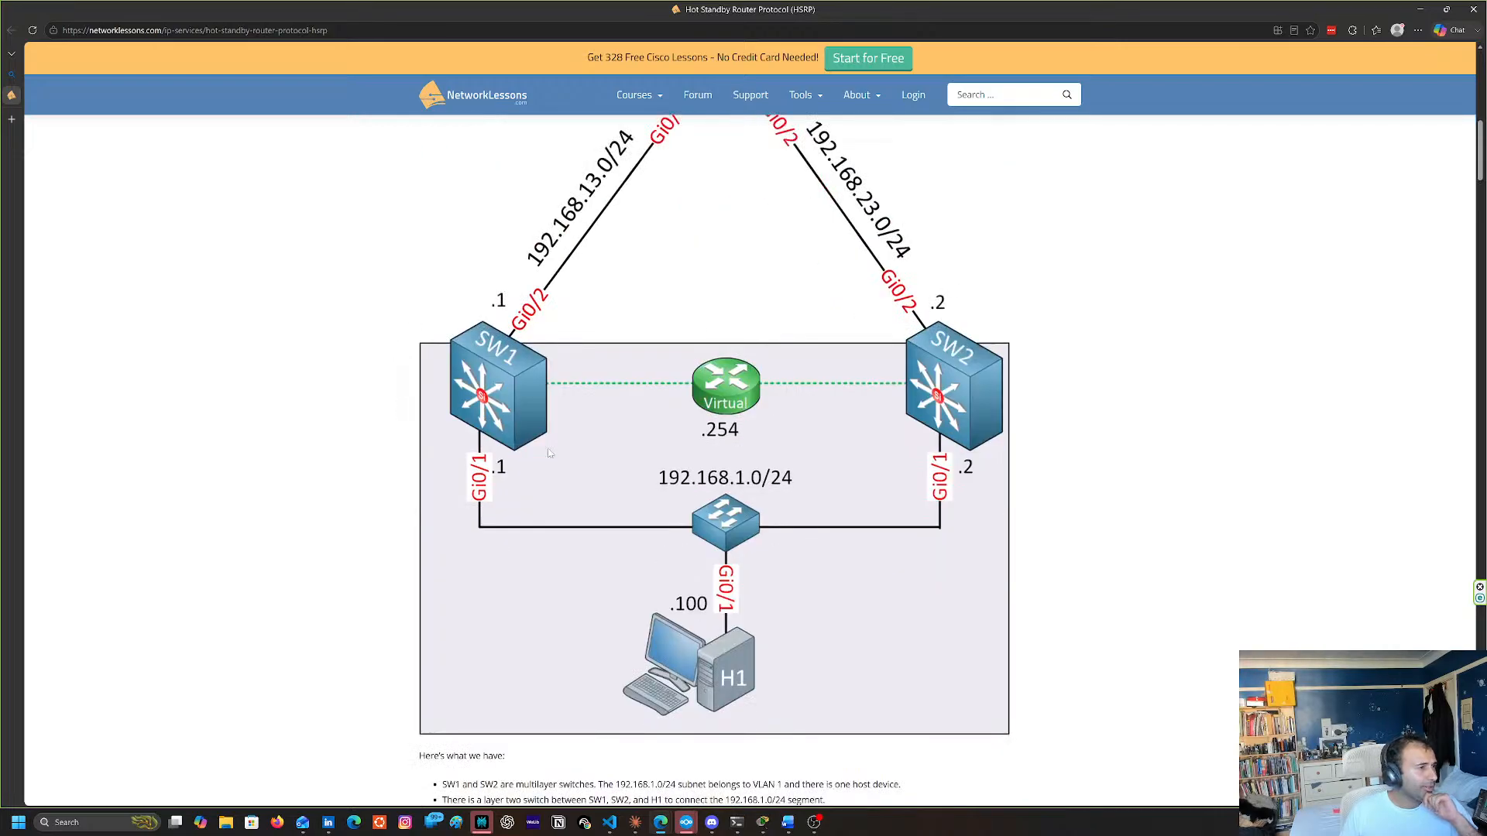
pyautogui.scroll(-6, 493, 470)
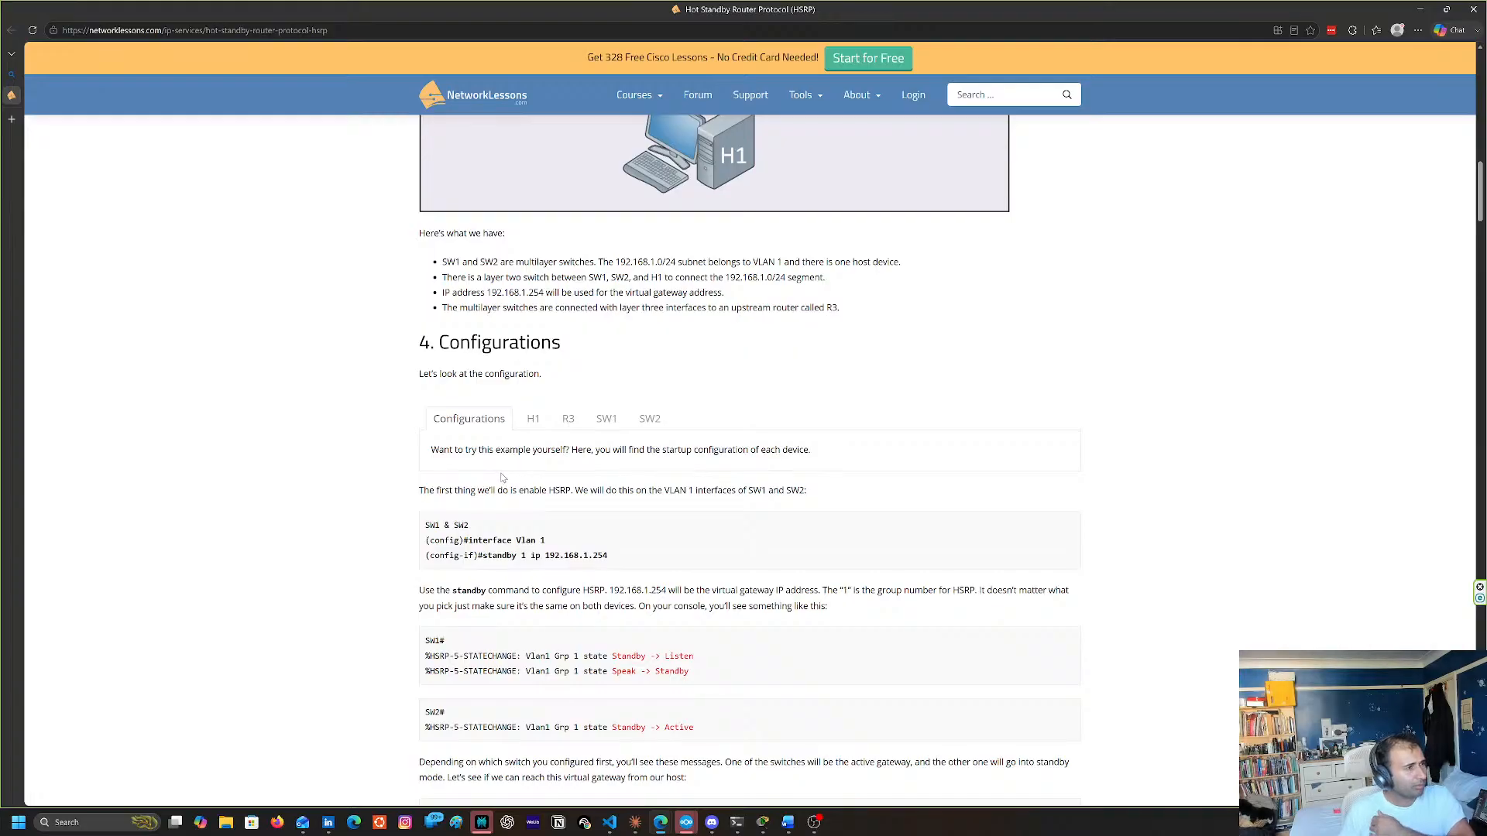
# Review the startup configurations of H1, including its default gateway line, and R3 against the example topology
pyautogui.click(523, 421)
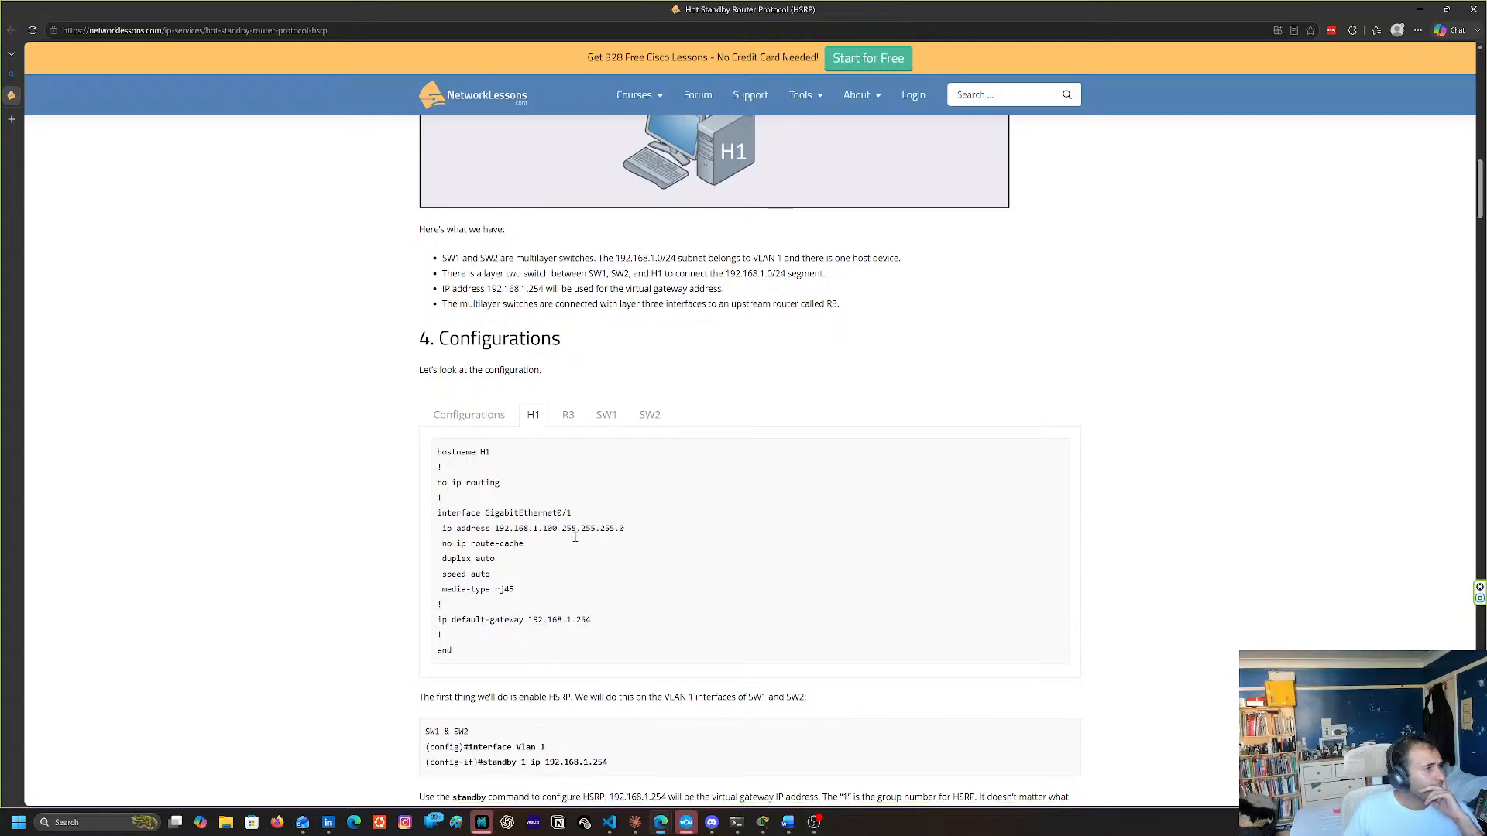
pyautogui.scroll(-1, 505, 565)
pyautogui.moveTo(446, 567); pyautogui.dragTo(590, 567)
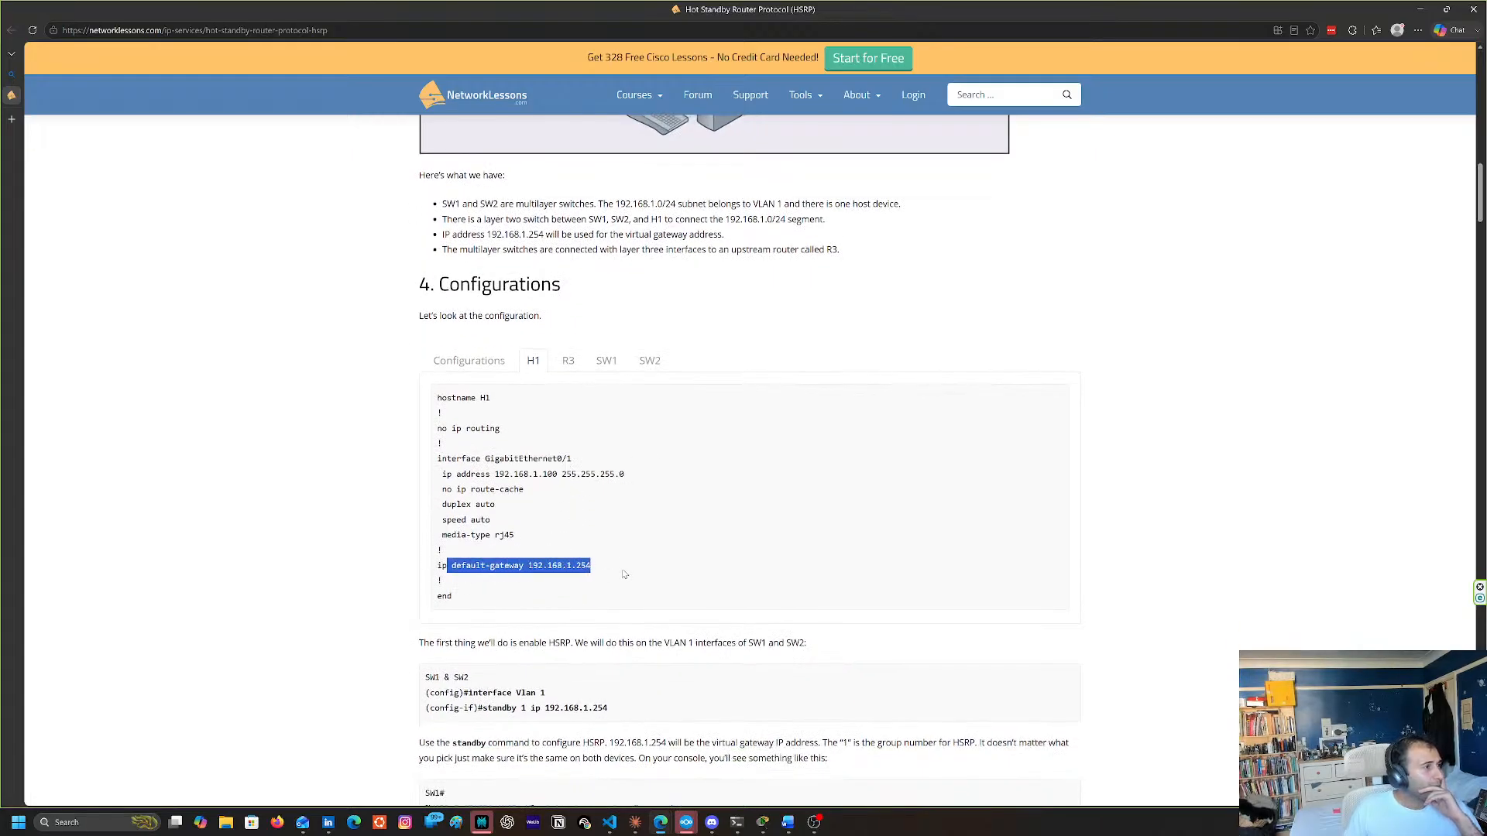
pyautogui.click(604, 585)
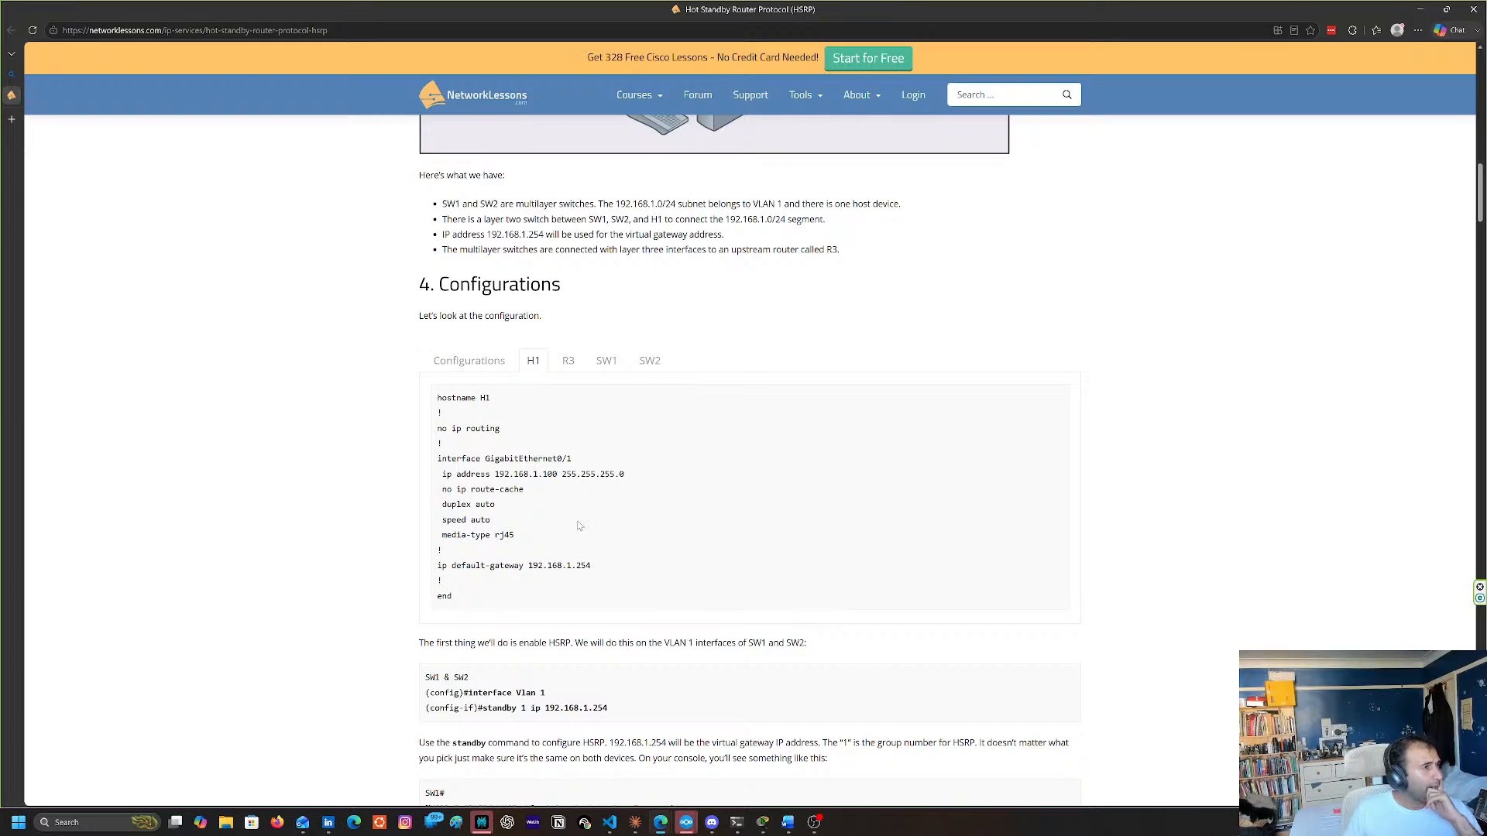
pyautogui.click(577, 370)
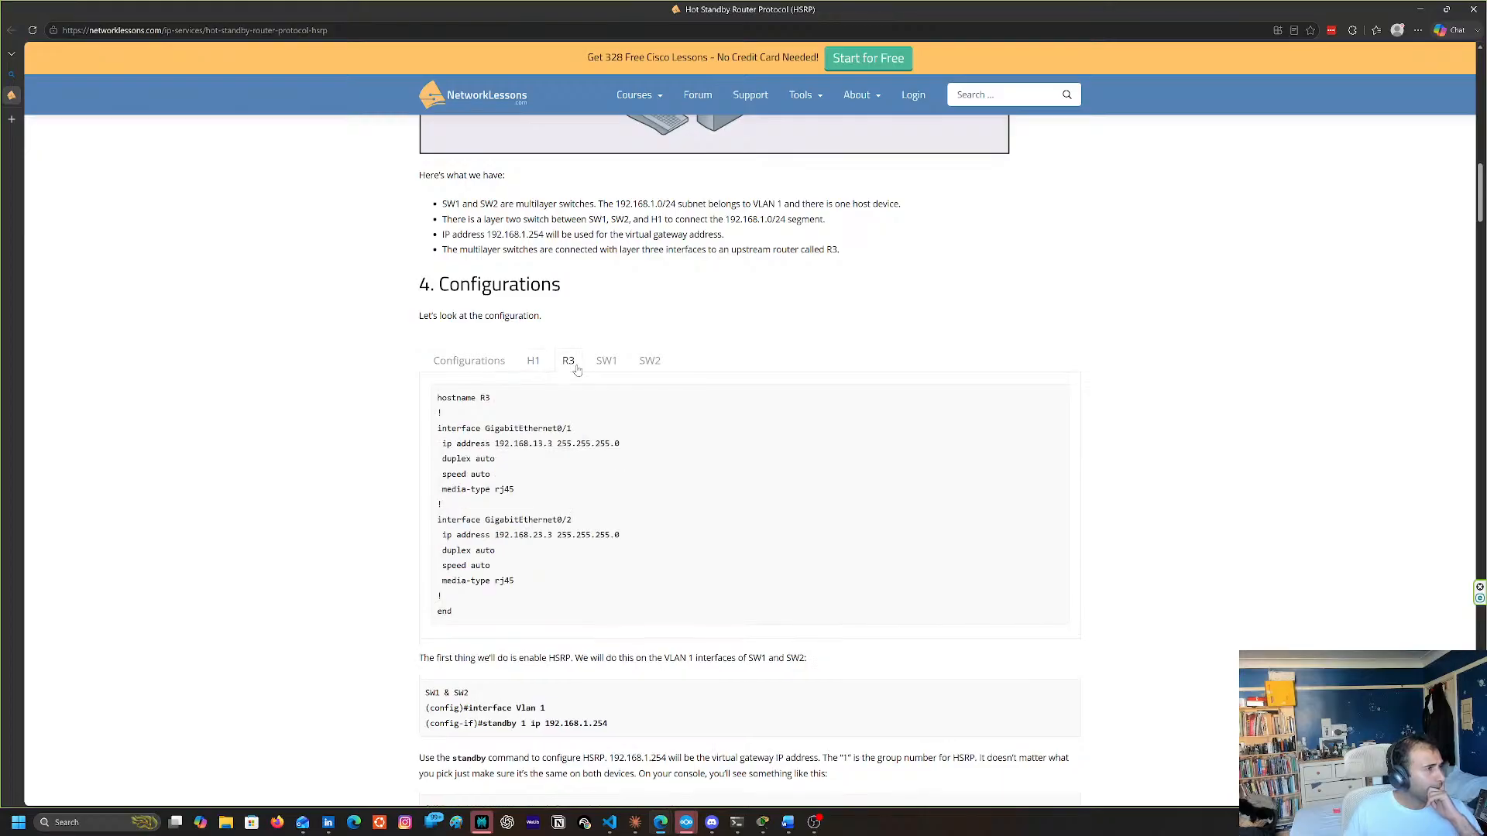
pyautogui.scroll(7, 577, 369)
pyautogui.scroll(-1, 562, 431)
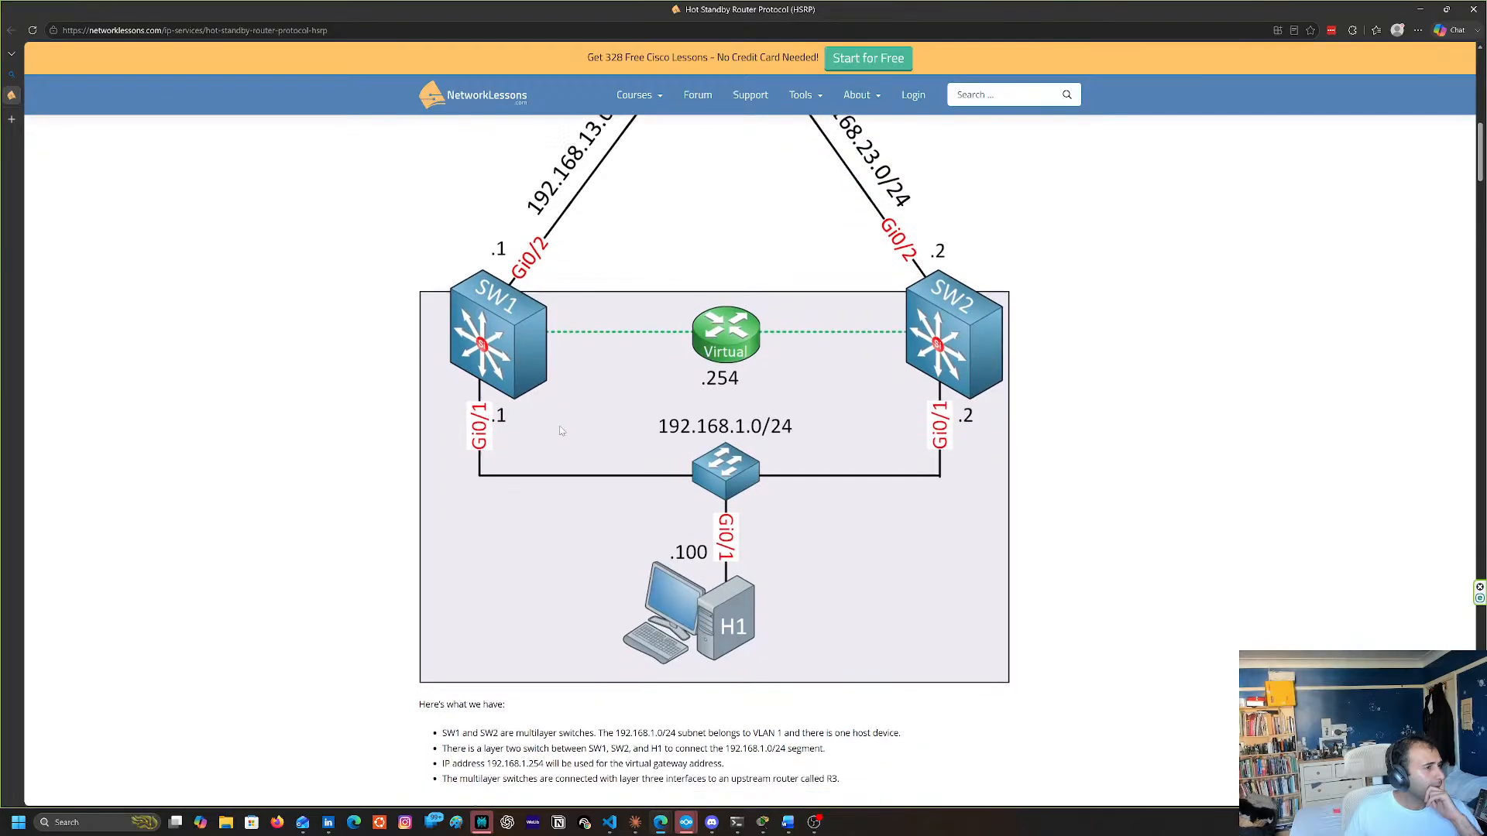
# Review SW1's startup configuration against the example topology and the standby commands that enable HSRP on VLAN 1
pyautogui.scroll(-1, 562, 430)
pyautogui.scroll(5, 562, 431)
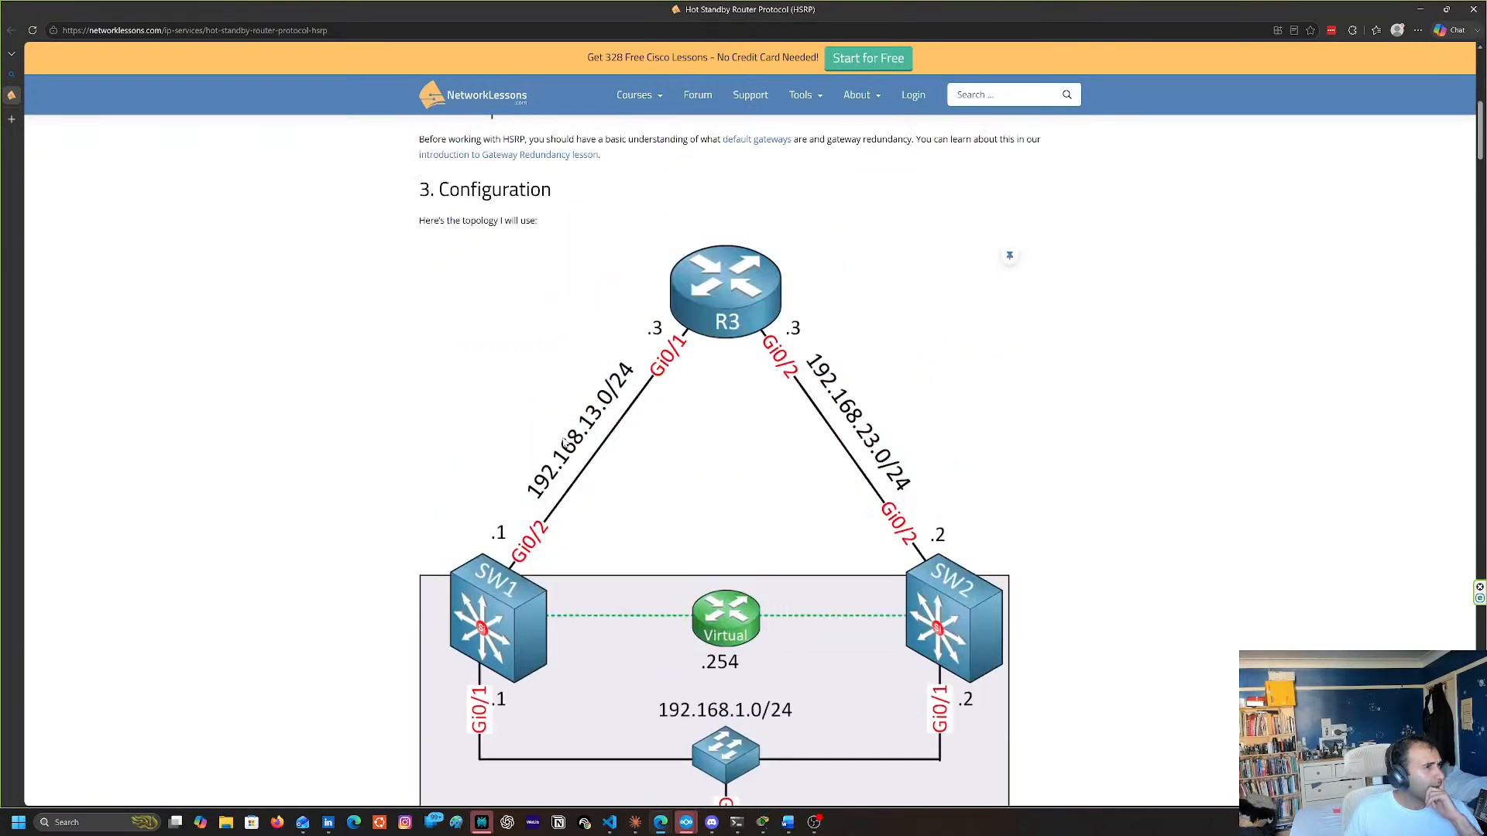
pyautogui.scroll(-8, 562, 434)
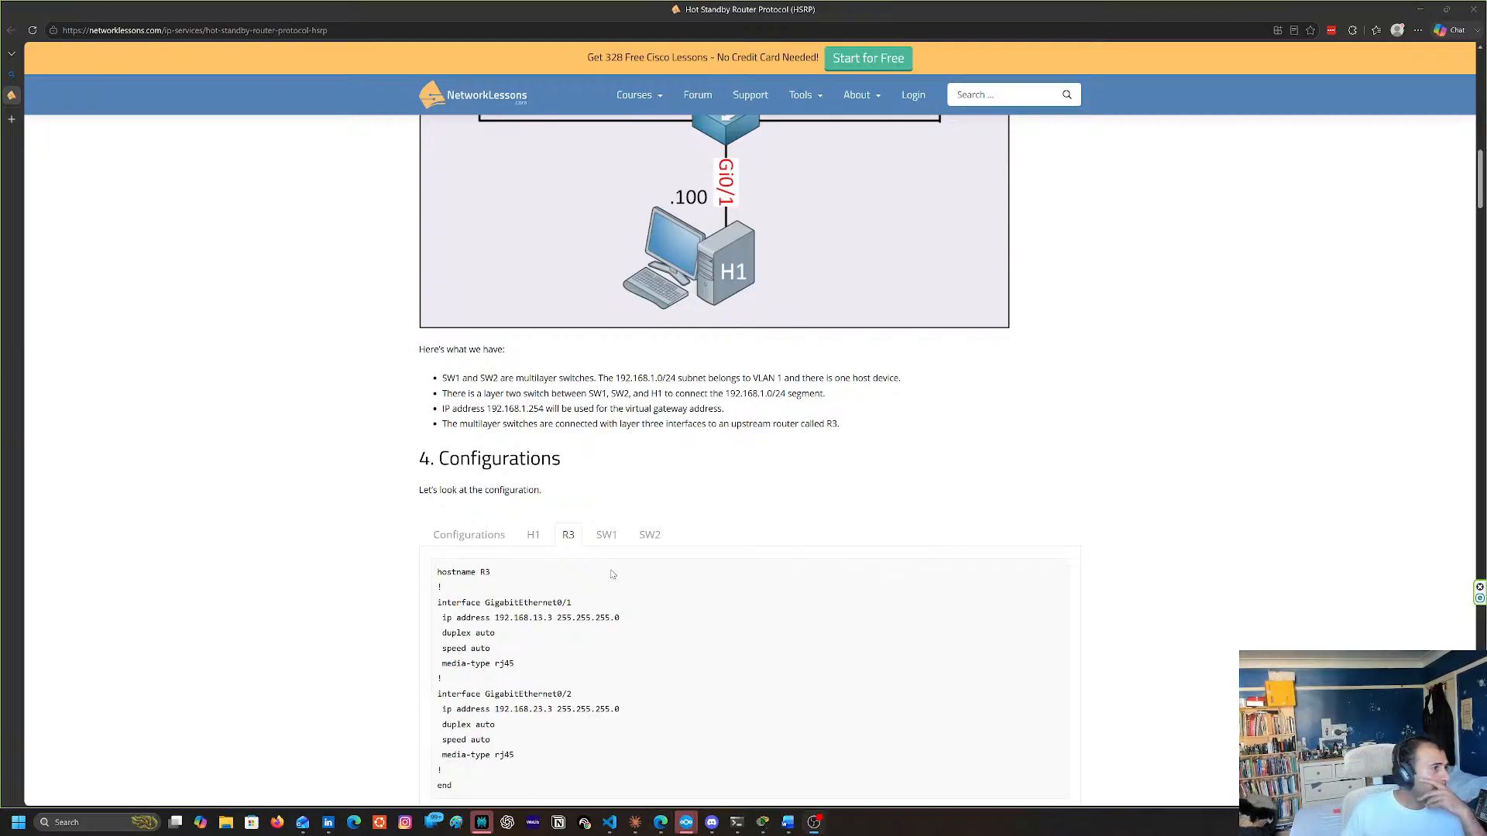
pyautogui.scroll(-2, 616, 573)
pyautogui.click(603, 422)
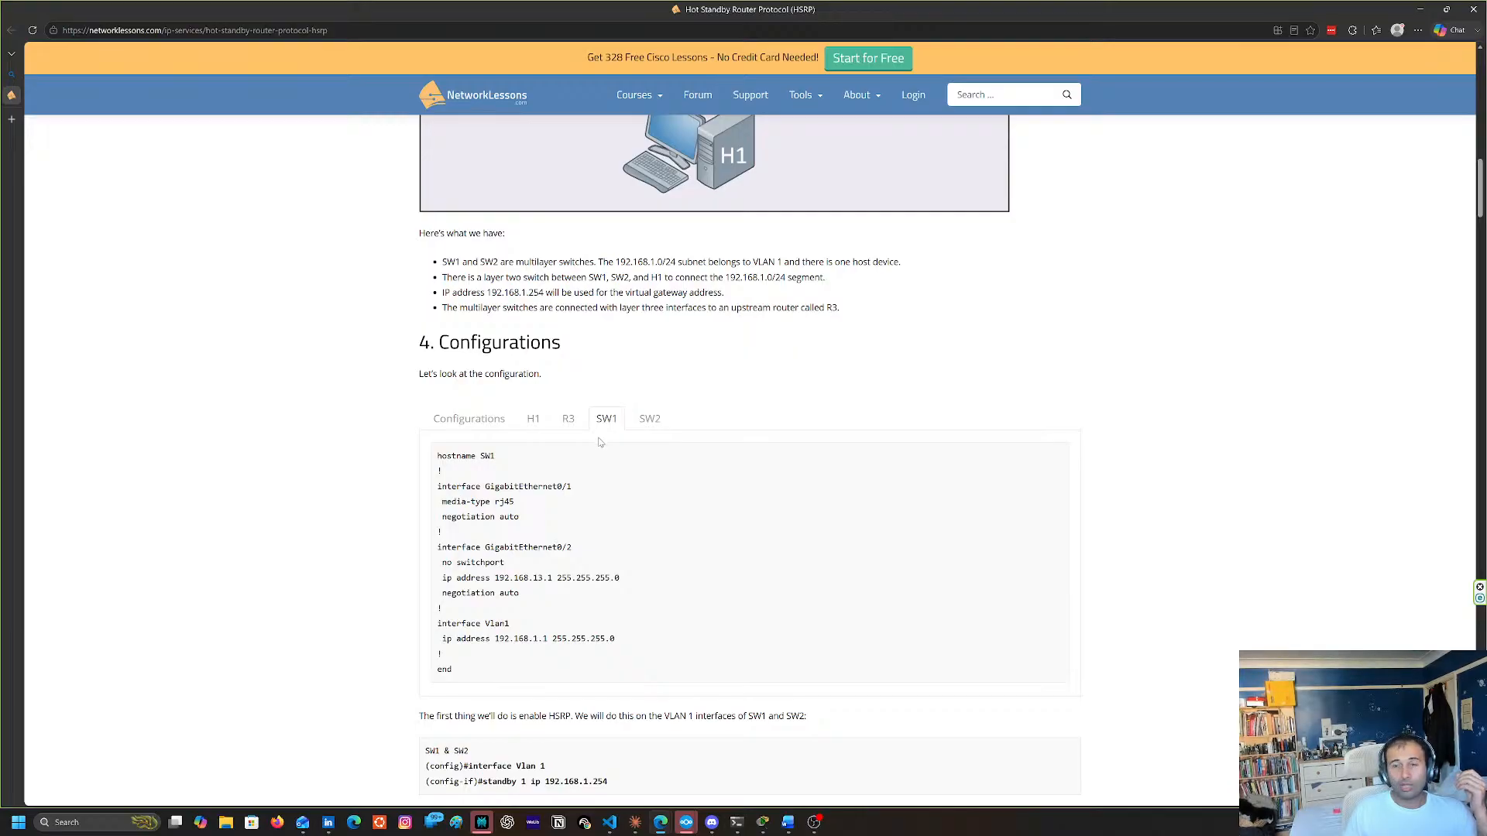
pyautogui.scroll(-2, 601, 444)
pyautogui.scroll(1, 604, 453)
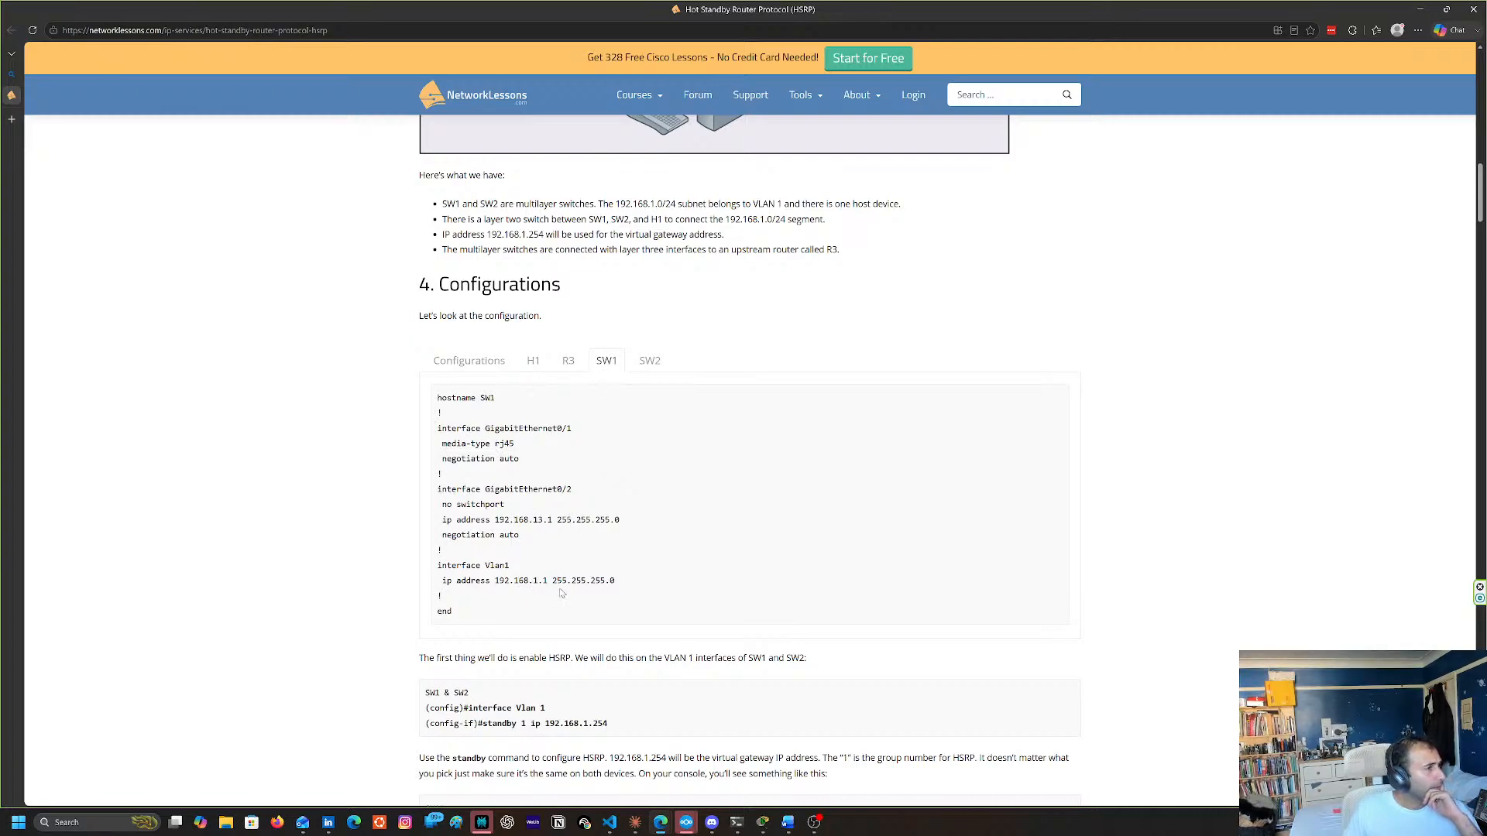
pyautogui.scroll(-2, 570, 583)
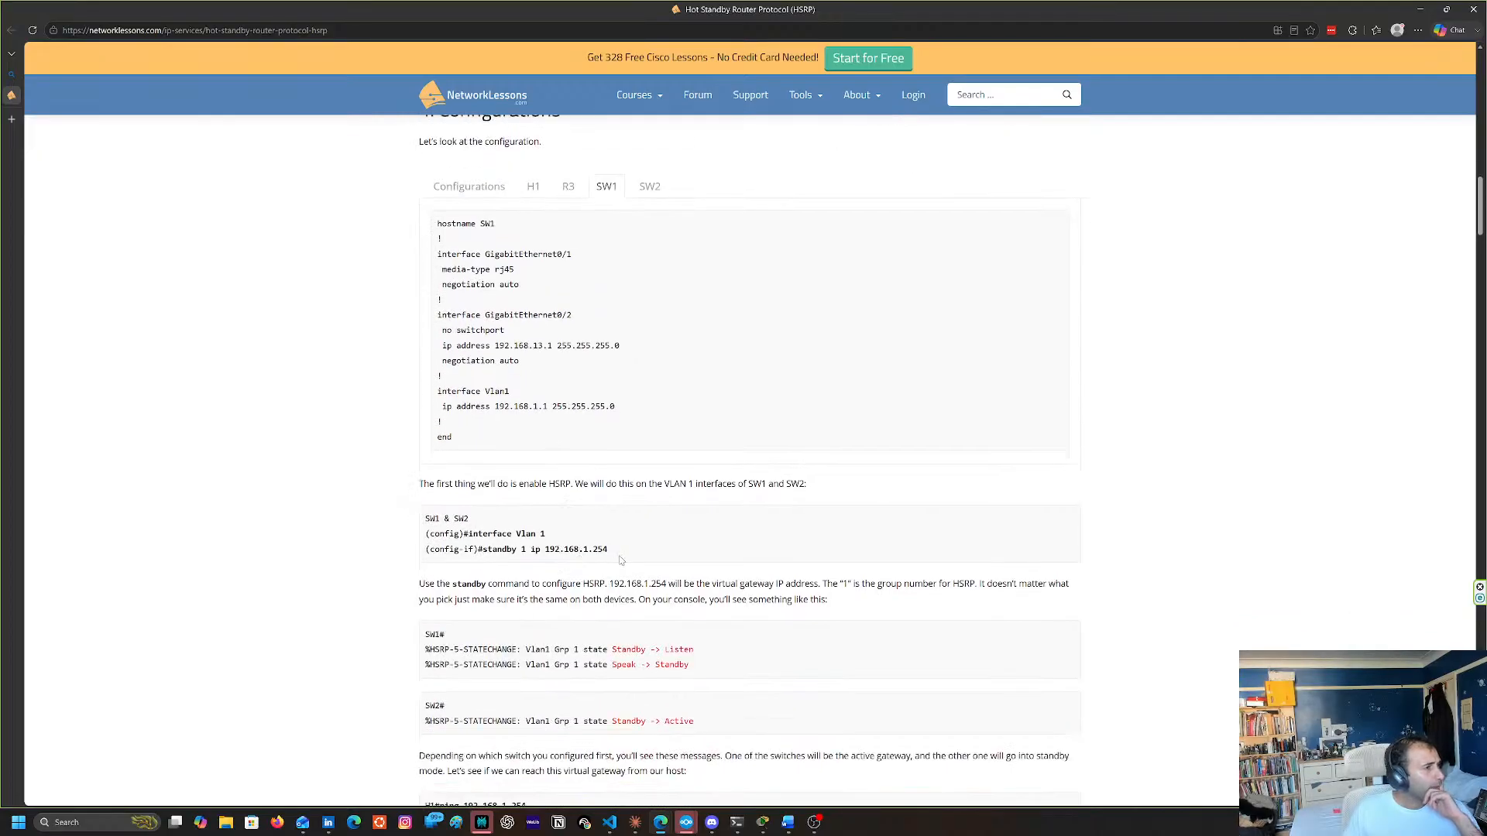
pyautogui.scroll(-5, 621, 561)
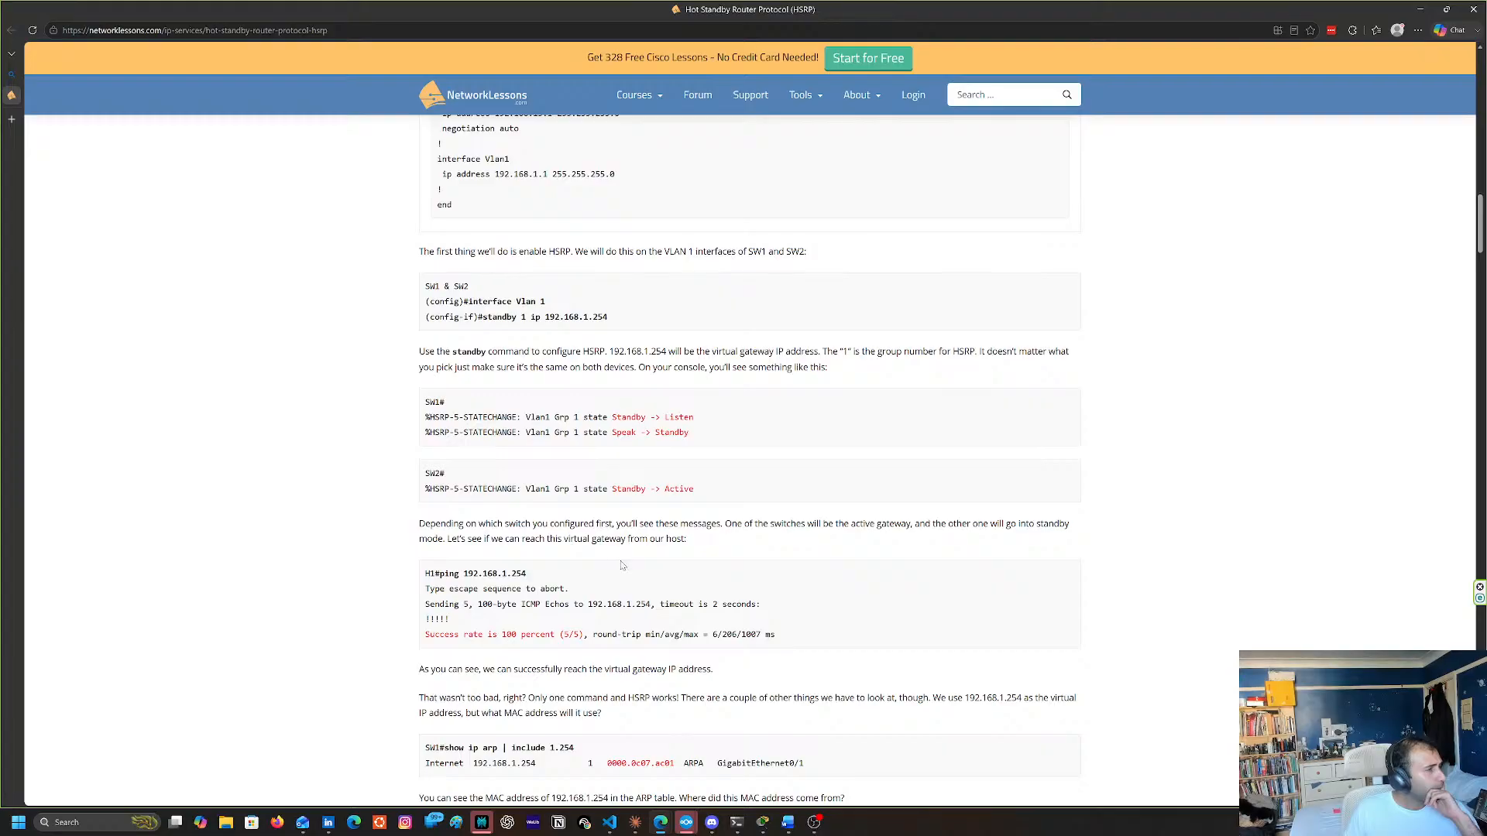
pyautogui.scroll(8, 622, 565)
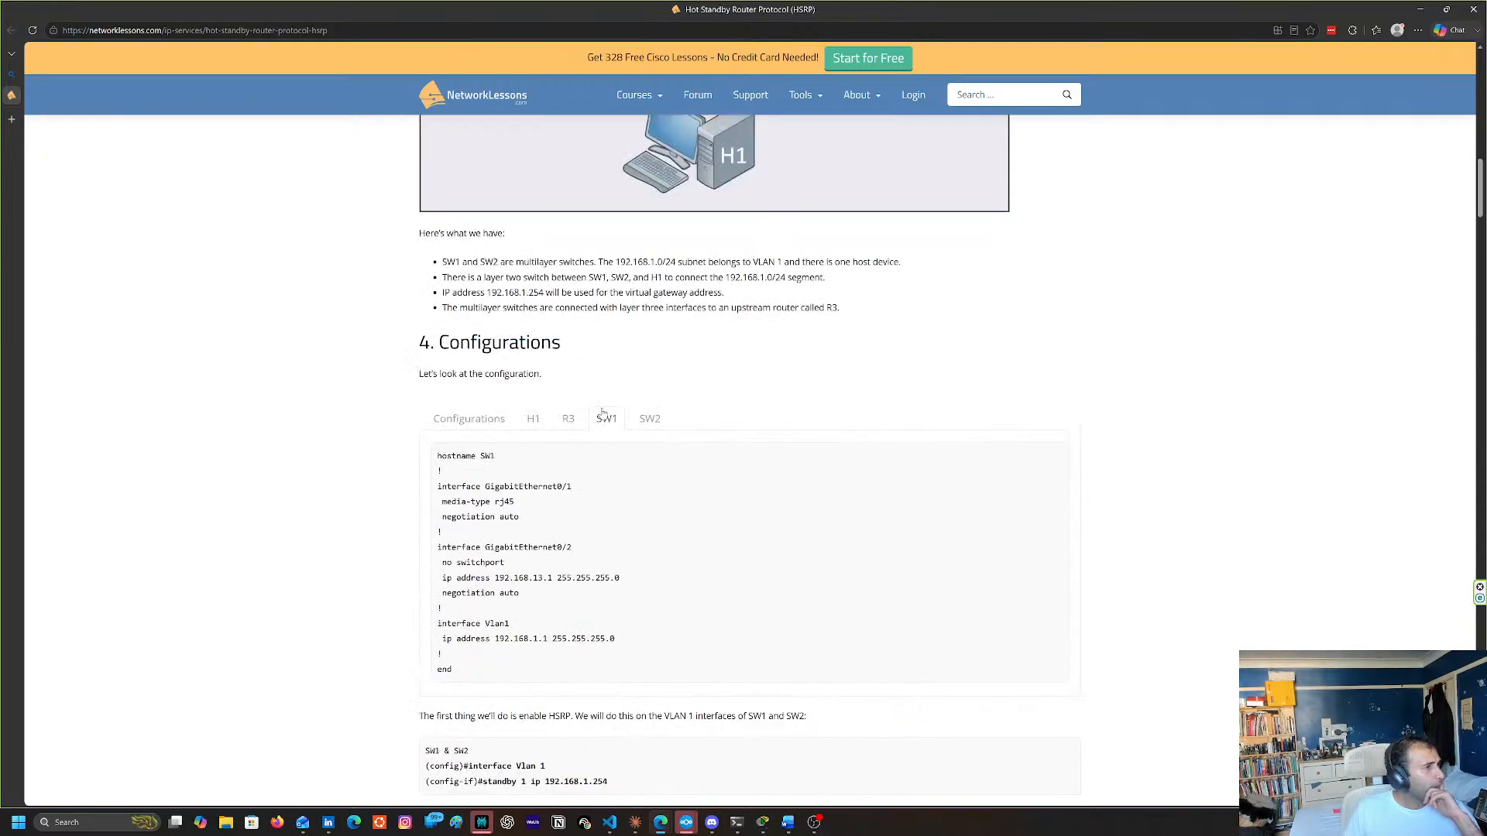
# Compare the startup configurations of SW2, SW1 and R3 with the interface addressing in the topology diagram
pyautogui.click(649, 421)
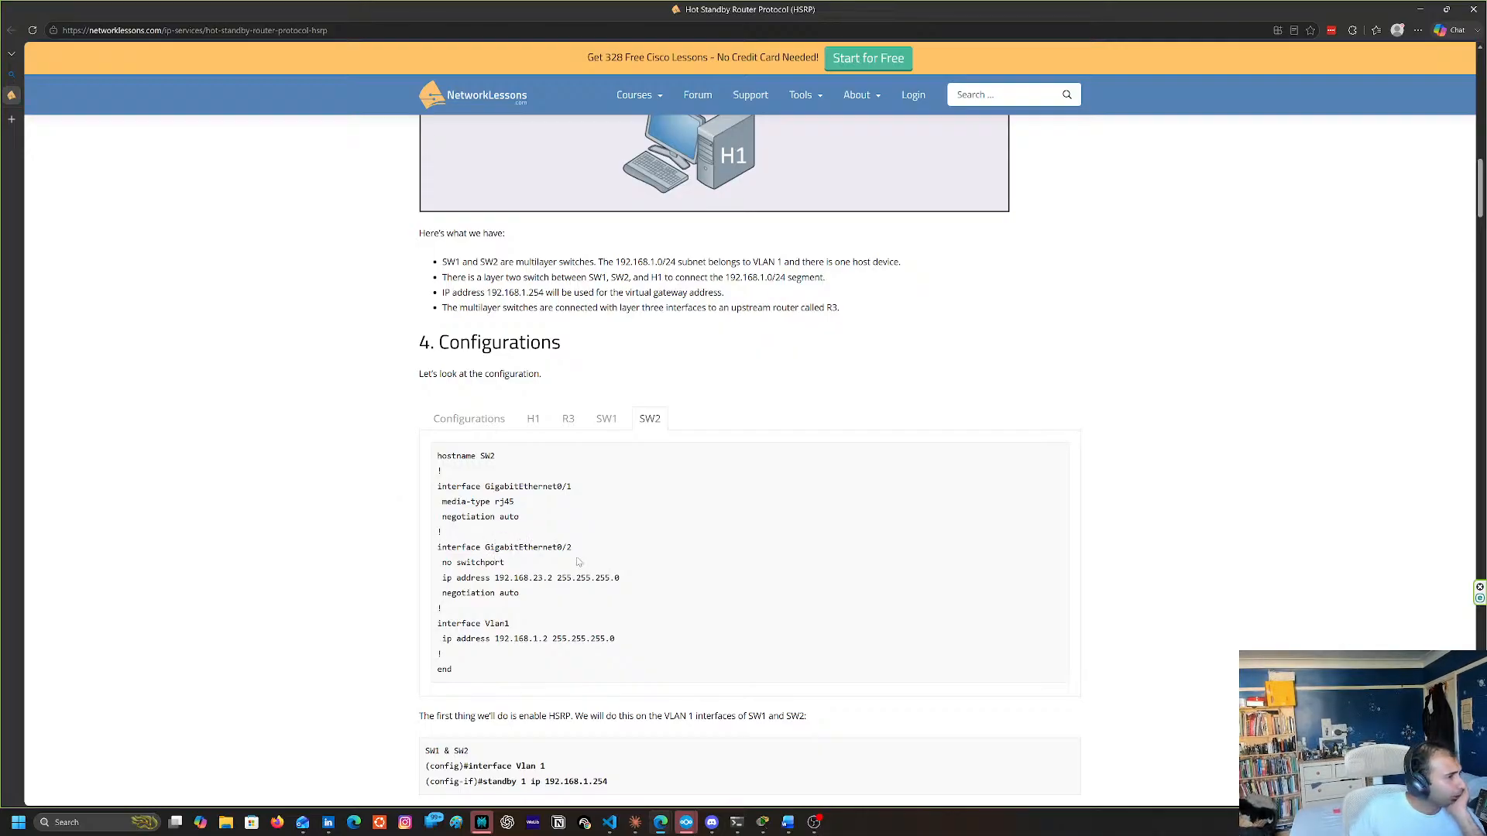
pyautogui.scroll(-1, 581, 554)
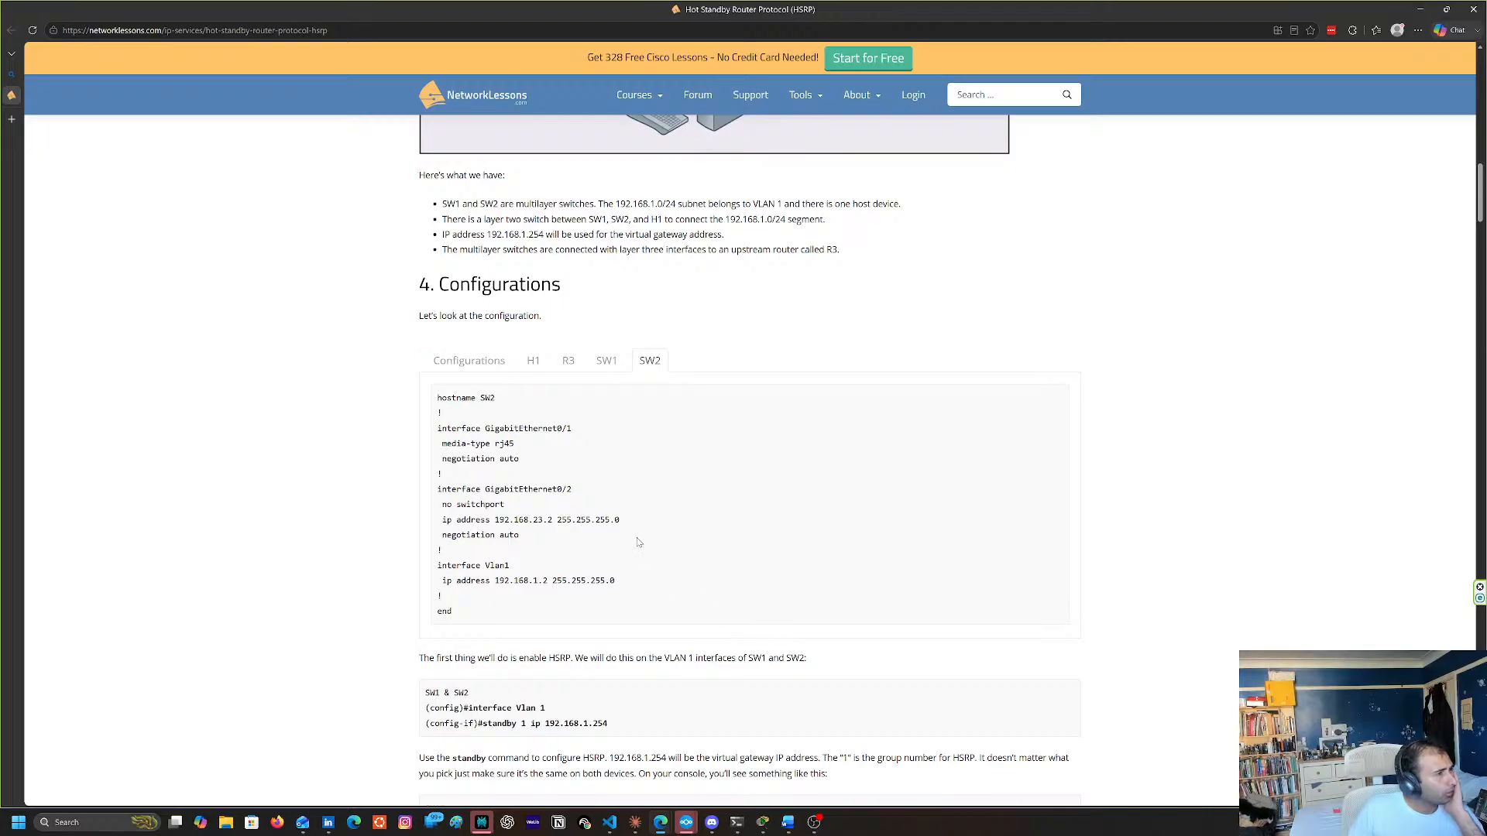
pyautogui.click(613, 372)
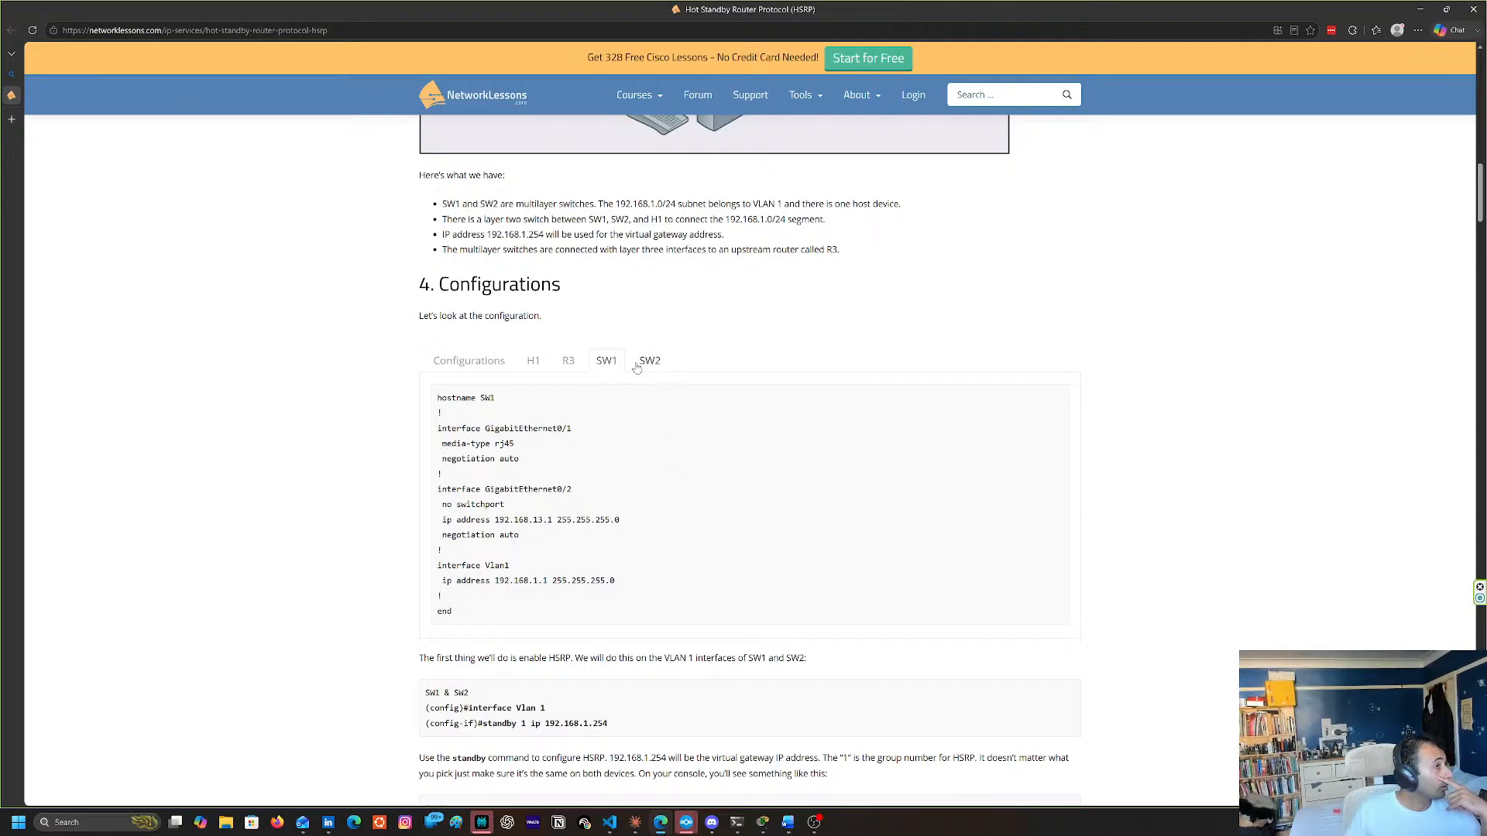
pyautogui.scroll(10, 636, 367)
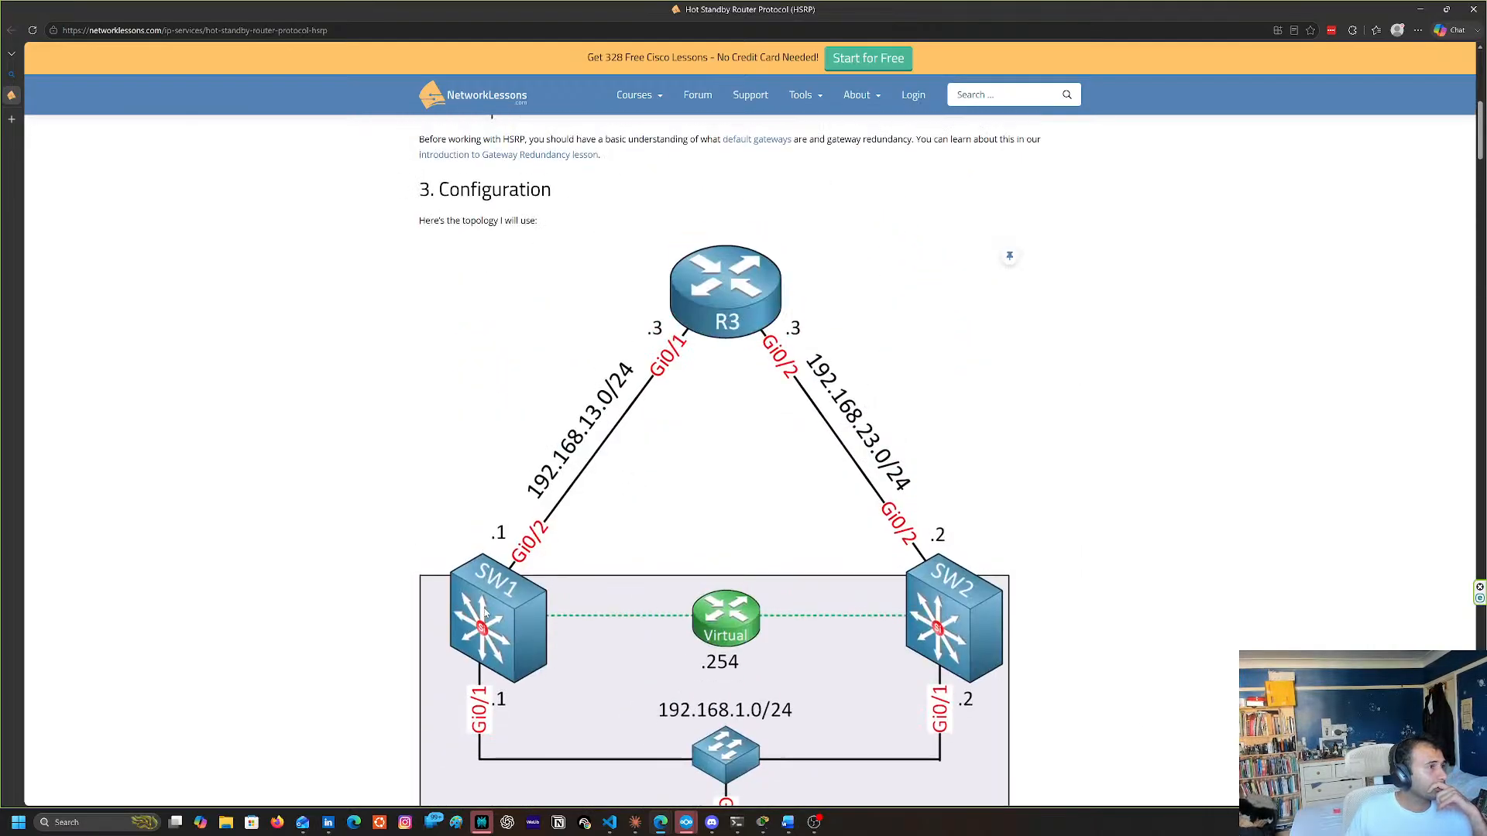
pyautogui.scroll(-9, 350, 519)
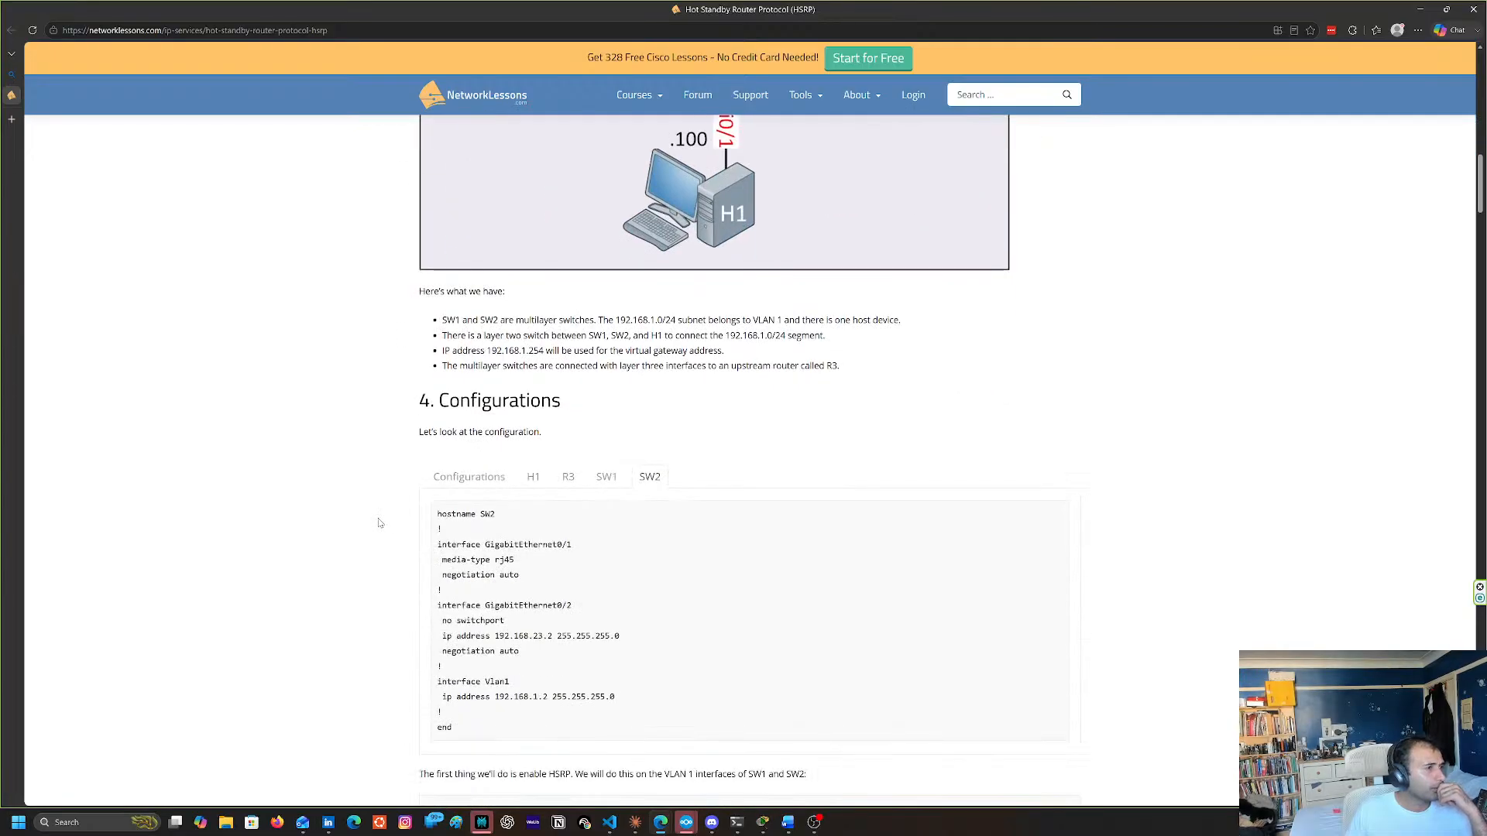
pyautogui.click(604, 478)
pyautogui.click(573, 484)
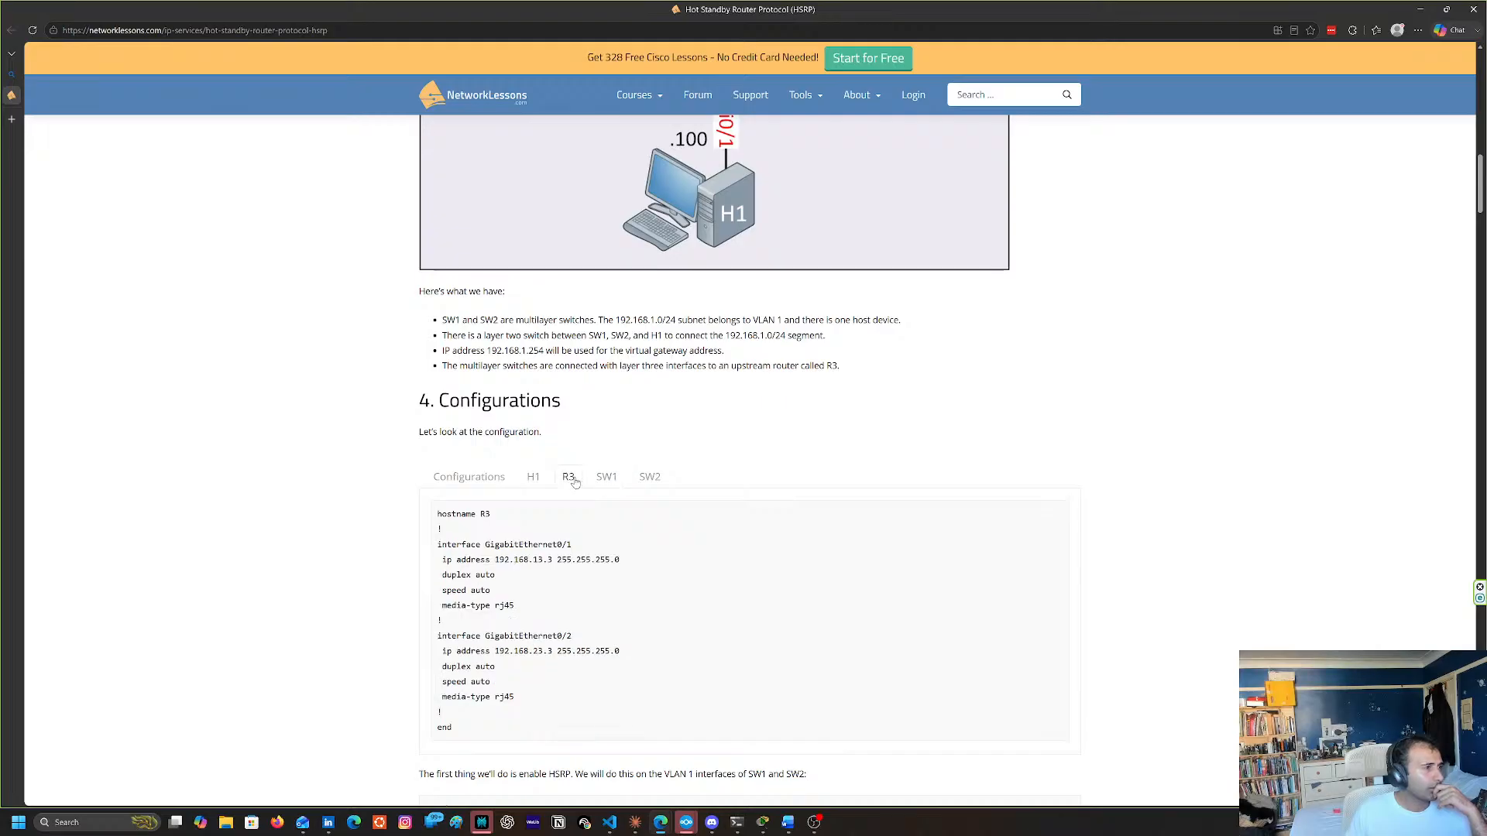
# Read the article's notes on the multilayer switches, VLAN 1 subnet and virtual gateway alongside R3's interface configuration
pyautogui.scroll(4, 576, 488)
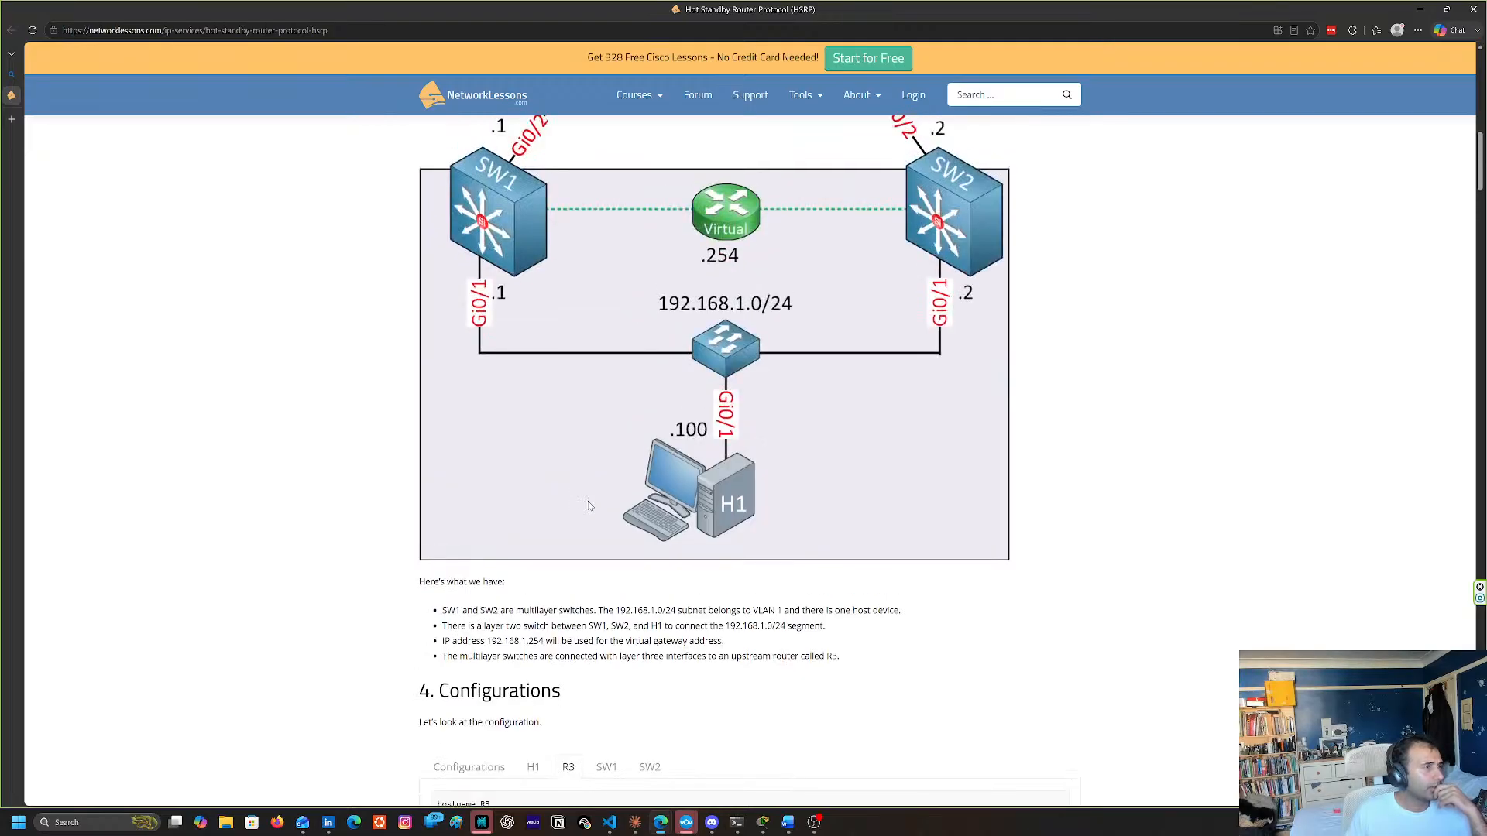
pyautogui.scroll(-1, 589, 506)
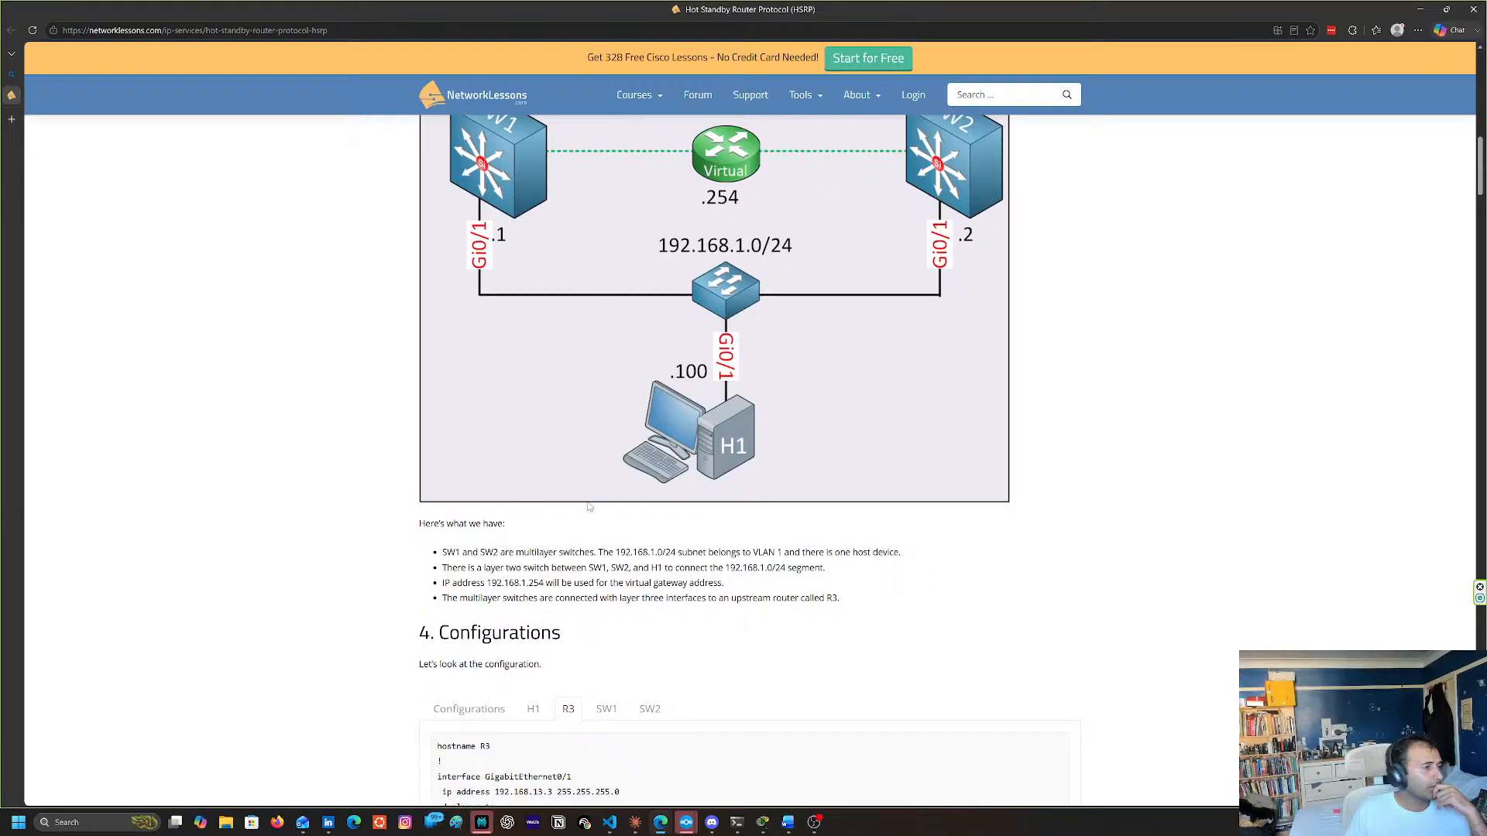
pyautogui.scroll(4, 589, 507)
pyautogui.scroll(-7, 700, 342)
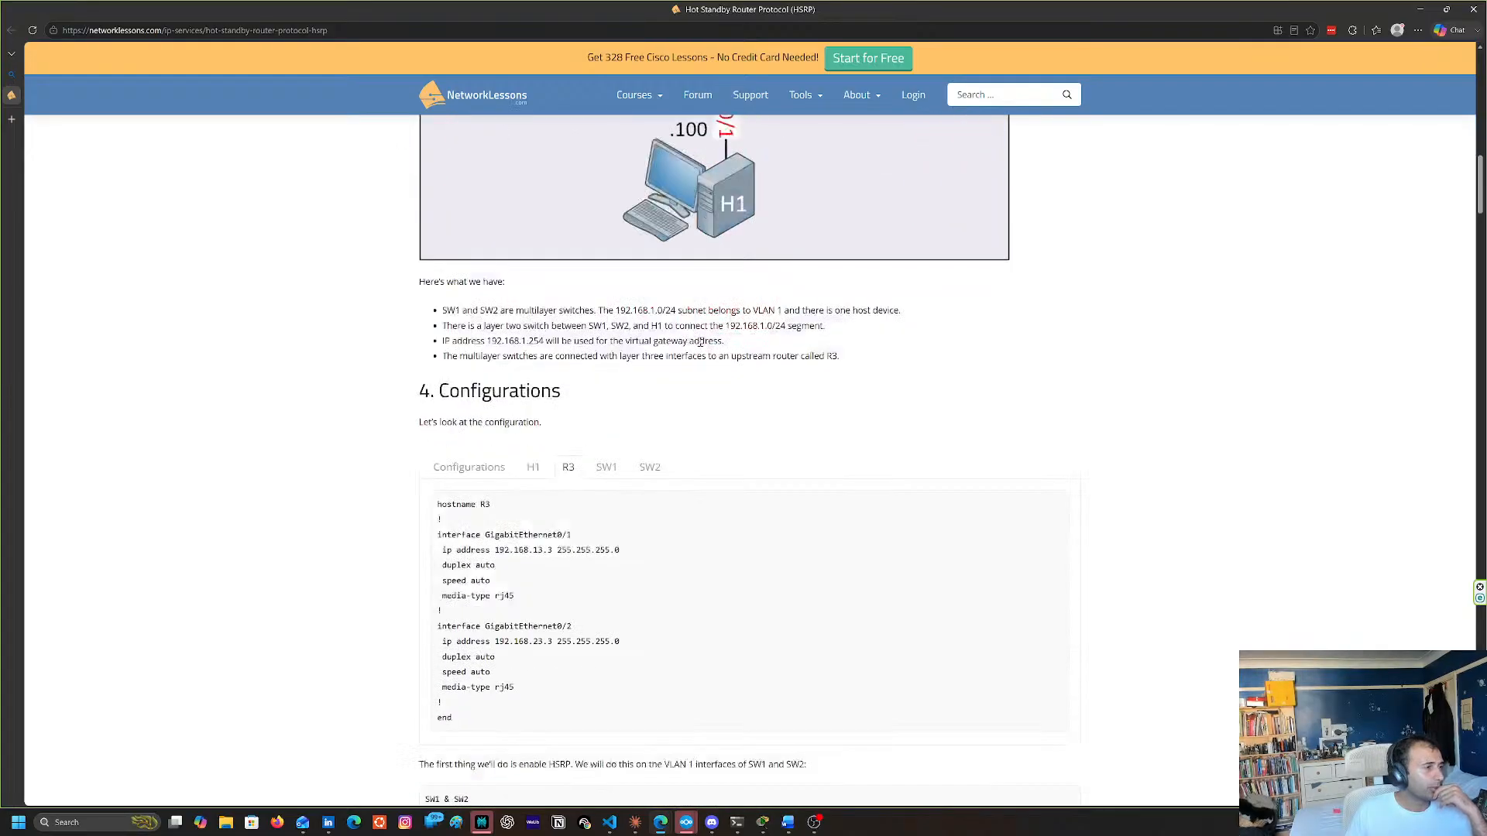
pyautogui.scroll(-2, 701, 342)
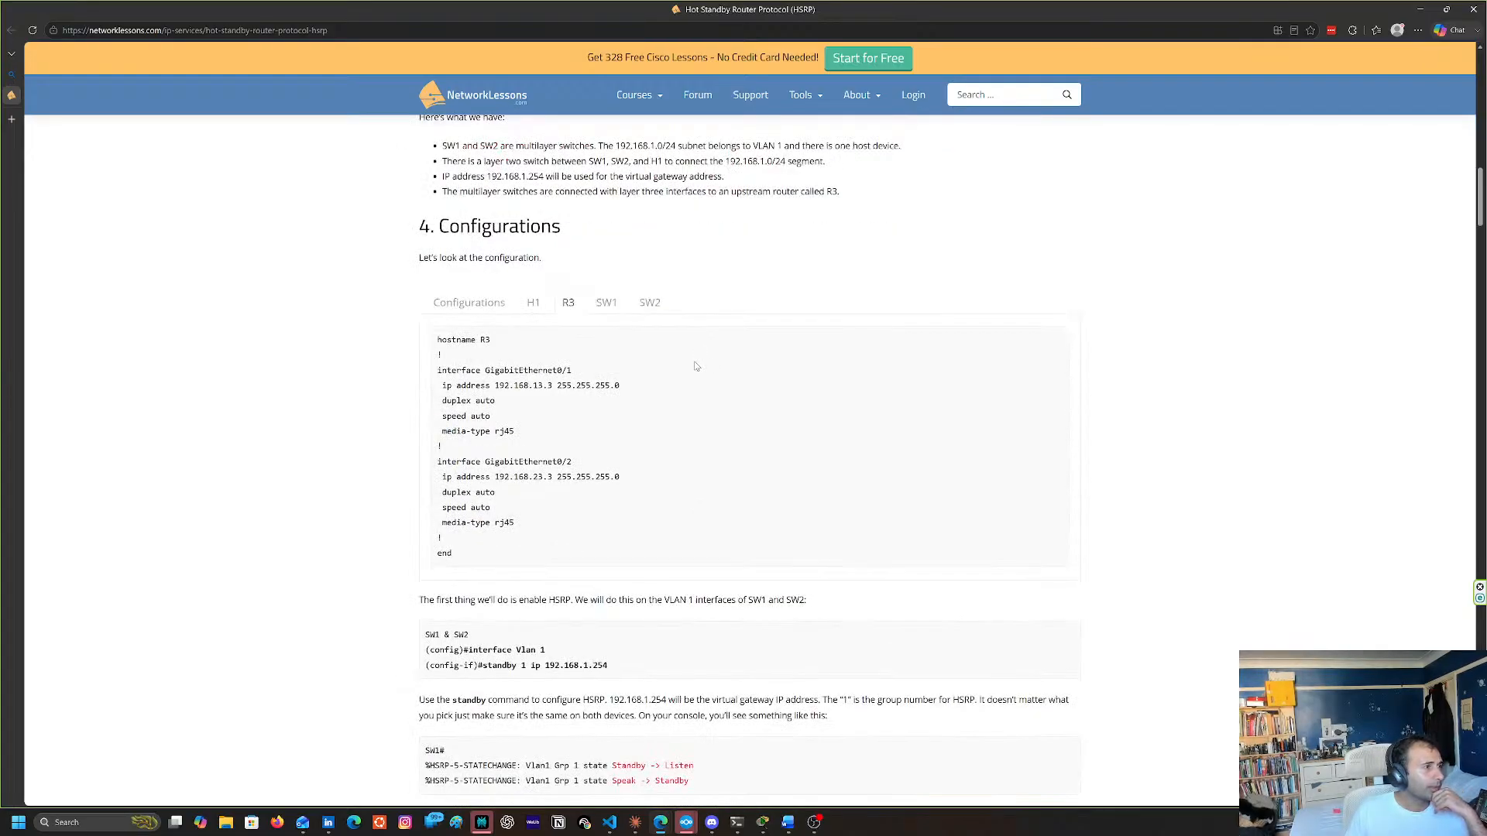
pyautogui.scroll(2, 695, 366)
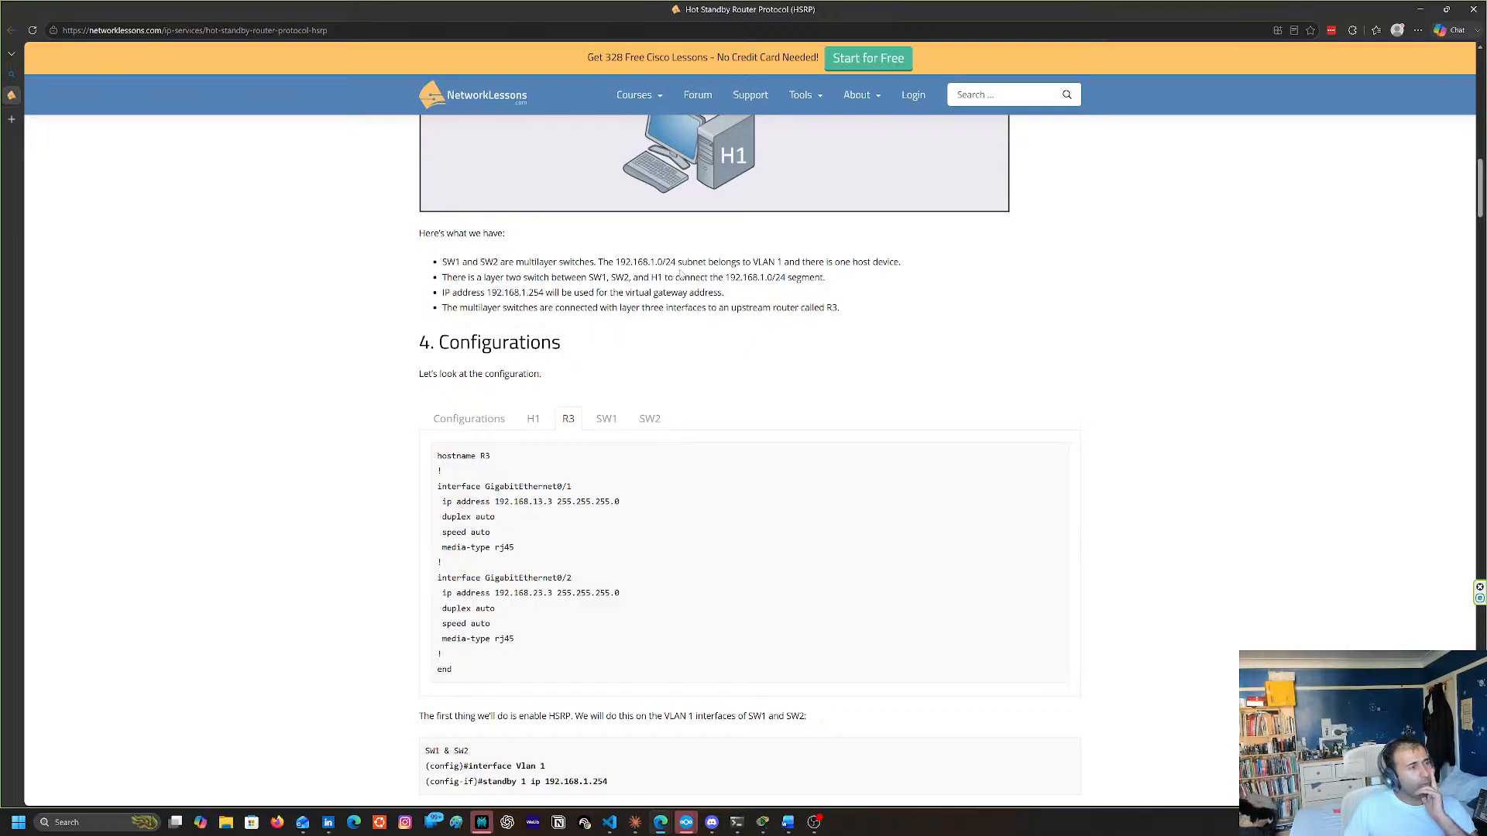
pyautogui.scroll(2, 676, 267)
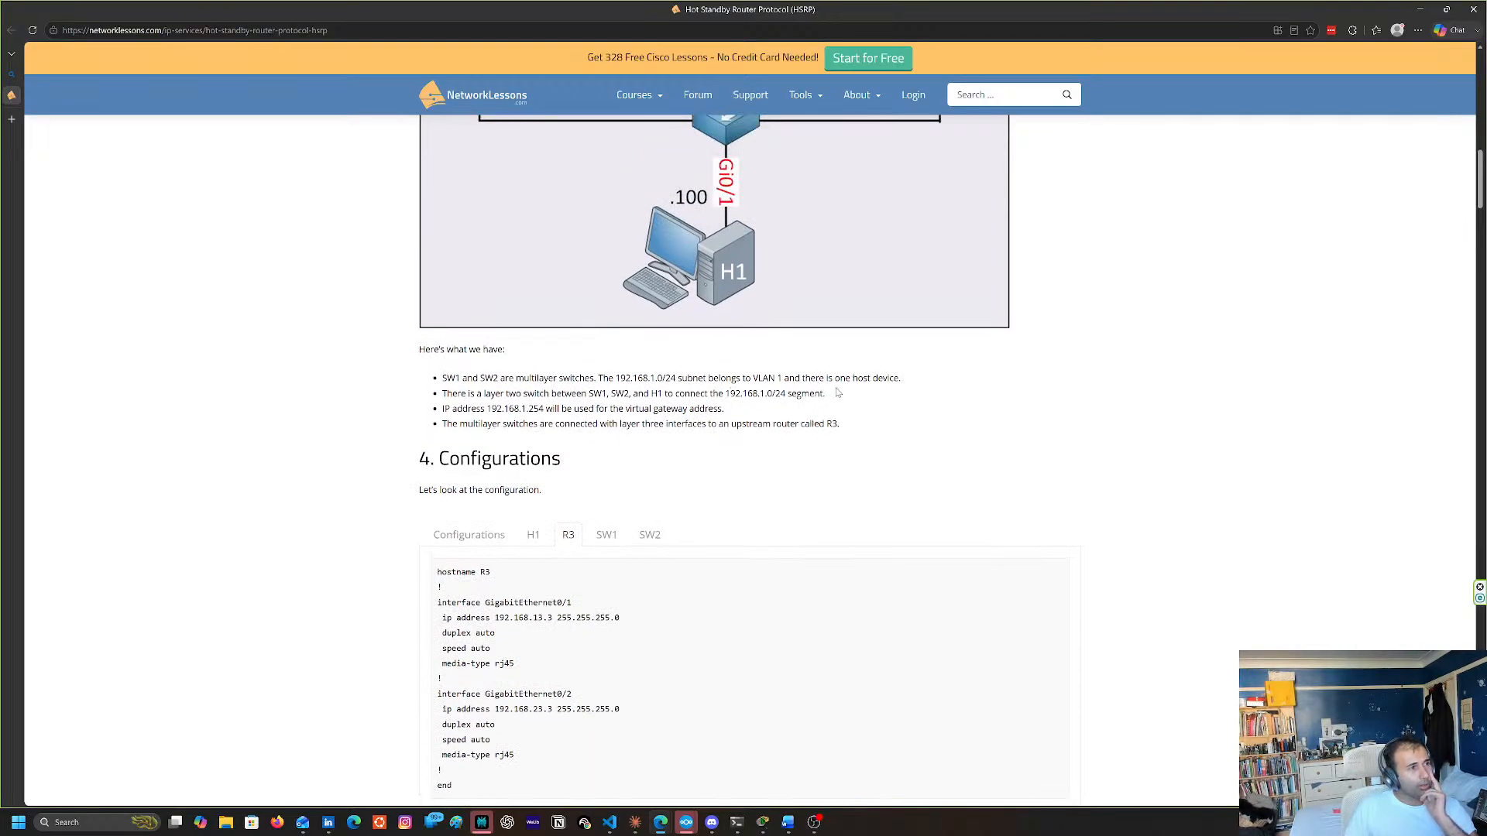
# Study how SW1, SW2, the virtual gateway and the layer two switch connect to H1 in the HSRP topology diagram
pyautogui.scroll(3, 837, 393)
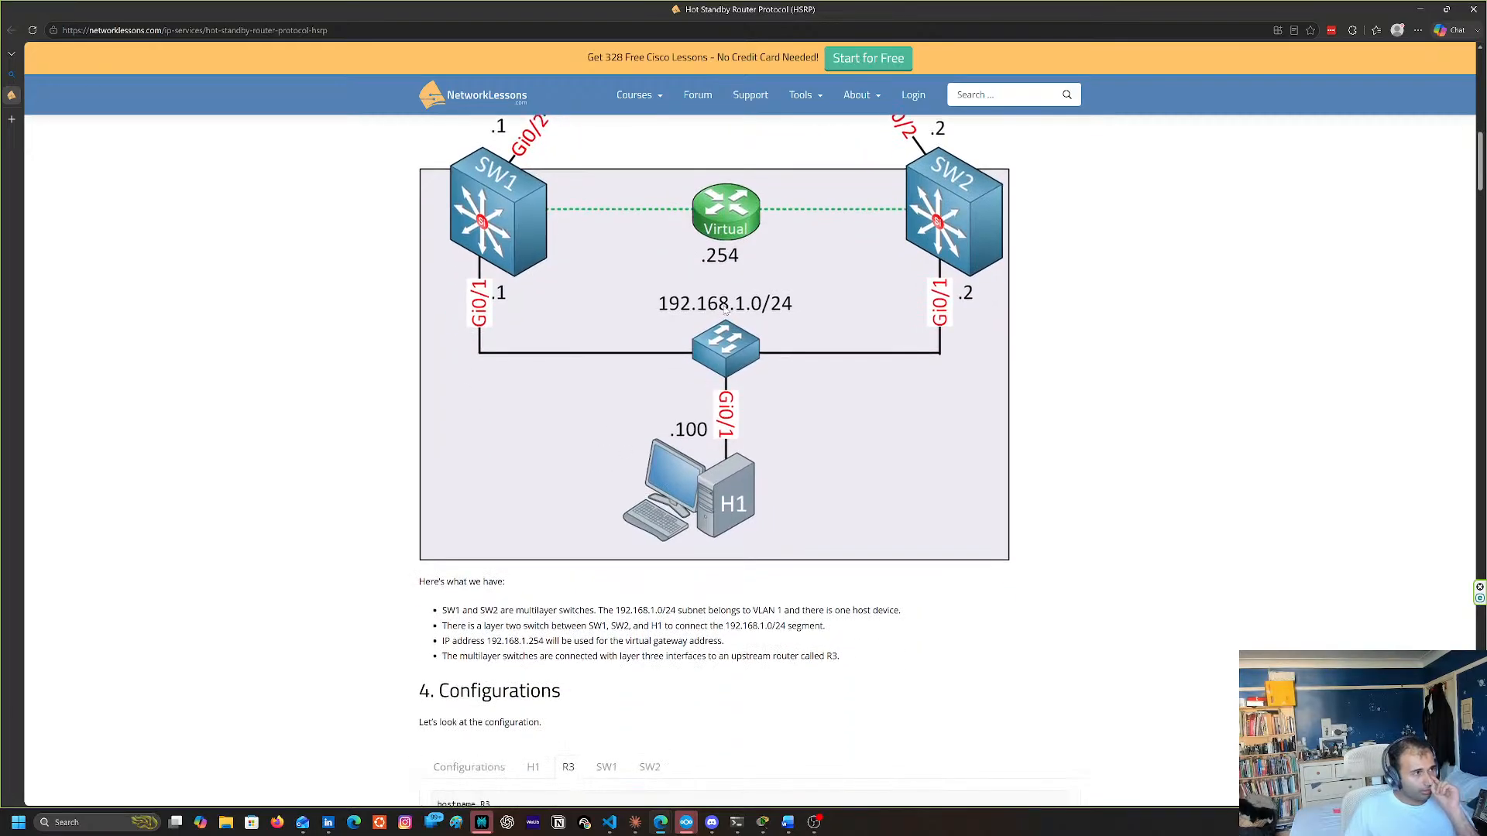
pyautogui.scroll(2, 726, 317)
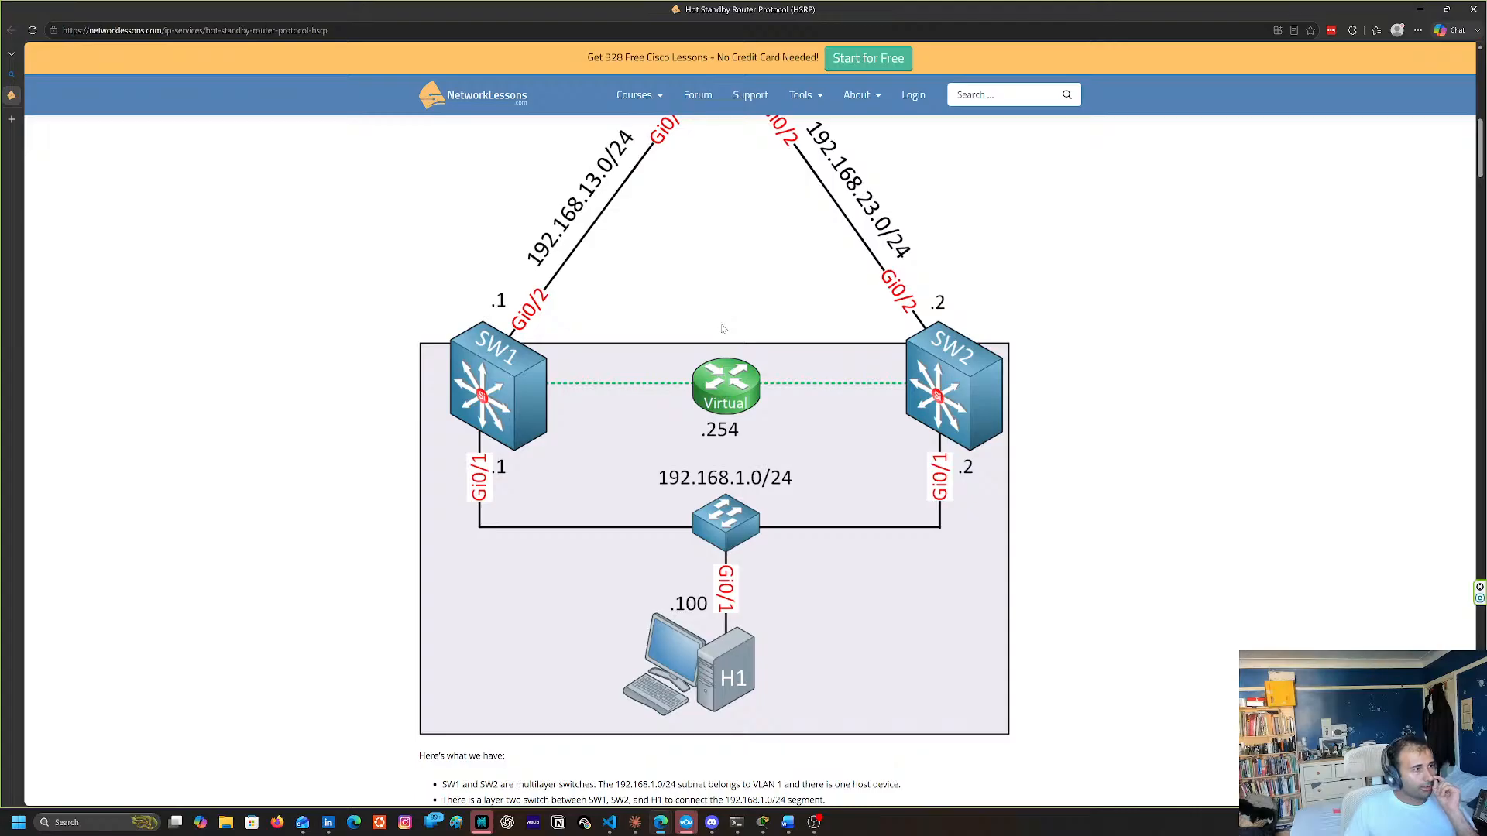
pyautogui.scroll(-4, 722, 329)
pyautogui.scroll(1, 722, 332)
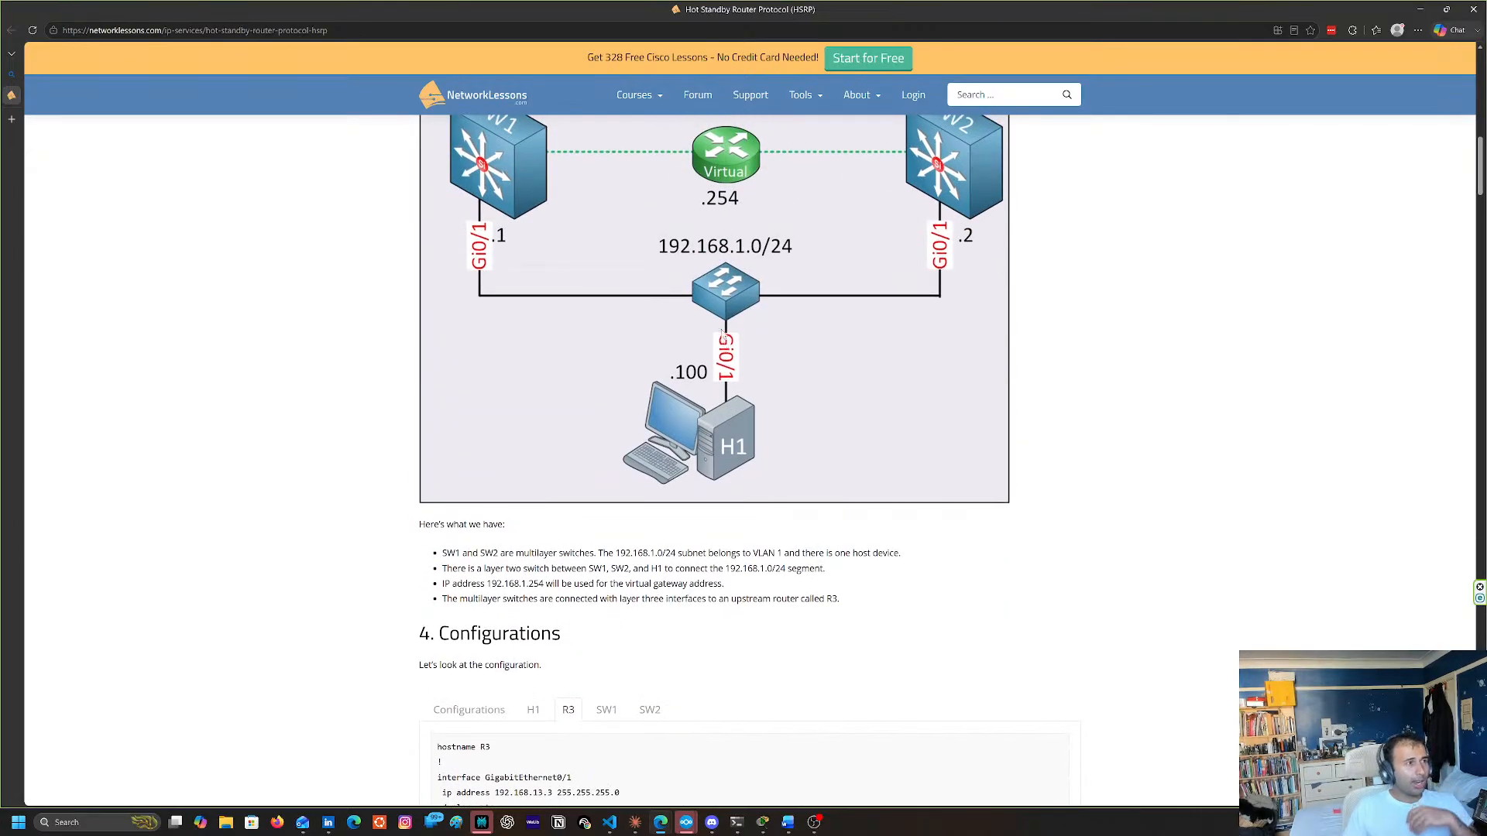
pyautogui.scroll(1, 722, 335)
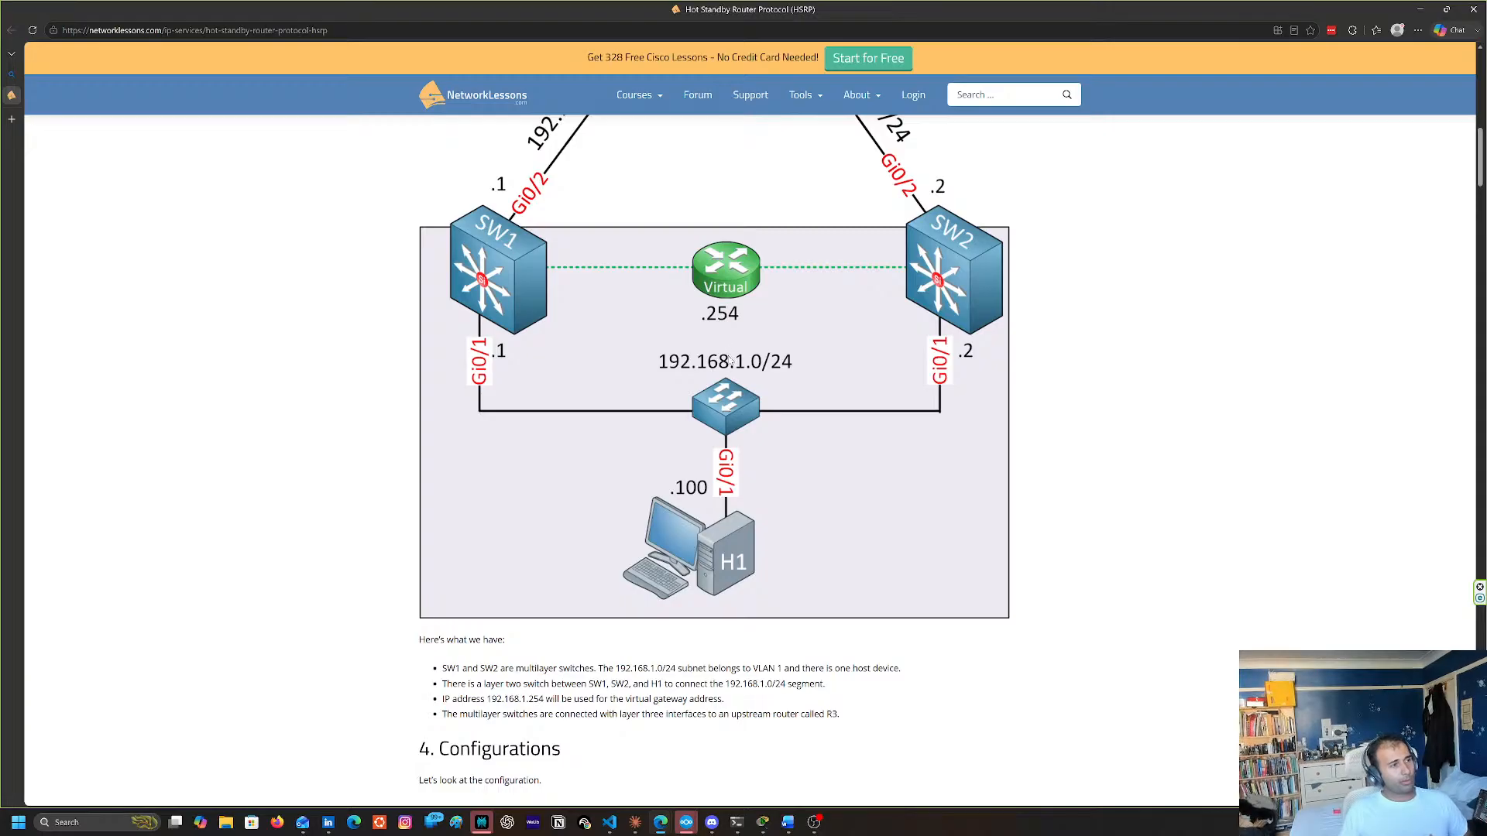
pyautogui.scroll(-1, 729, 360)
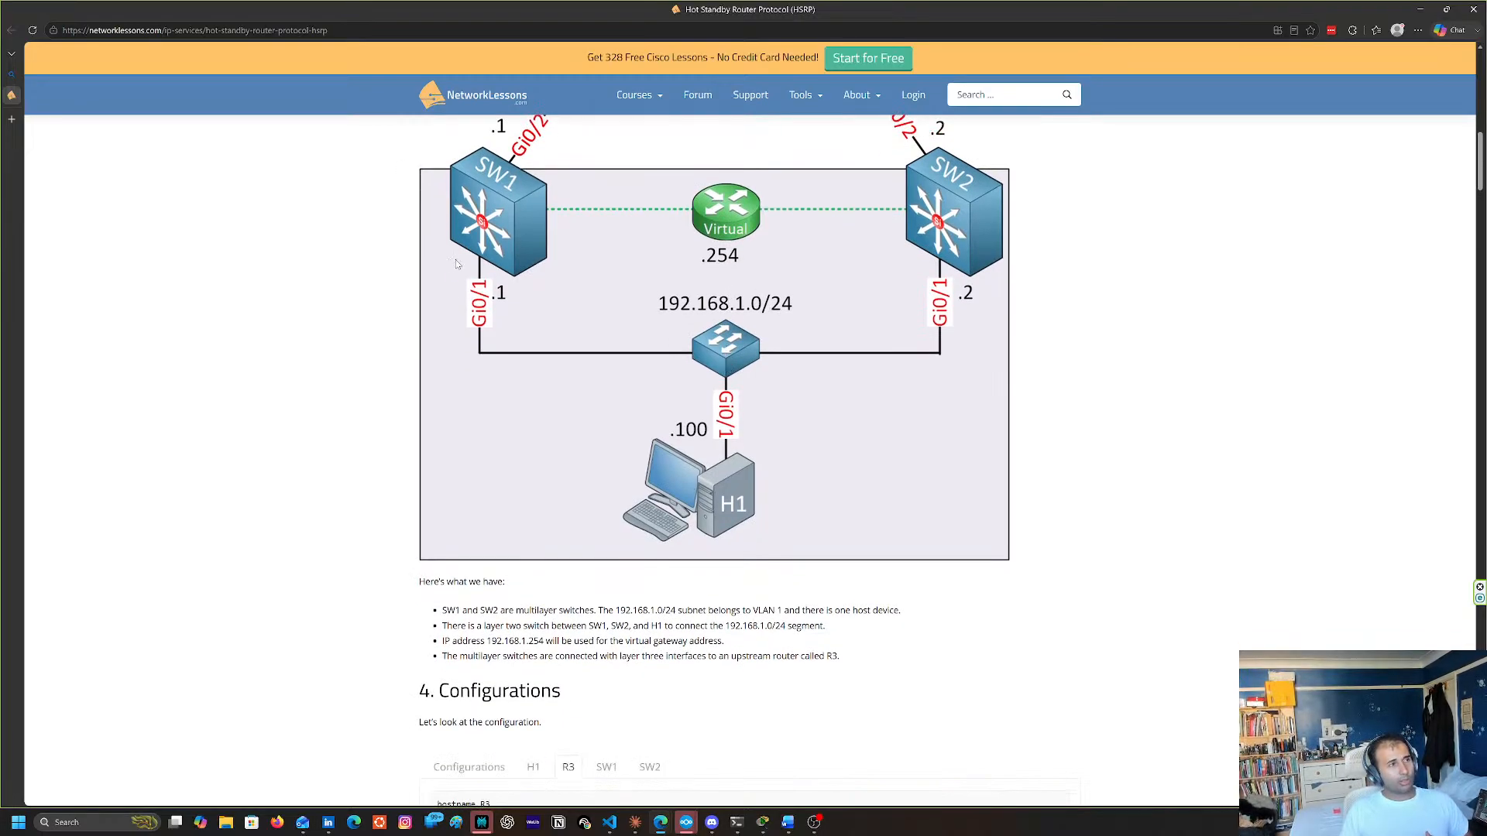
pyautogui.scroll(1, 778, 326)
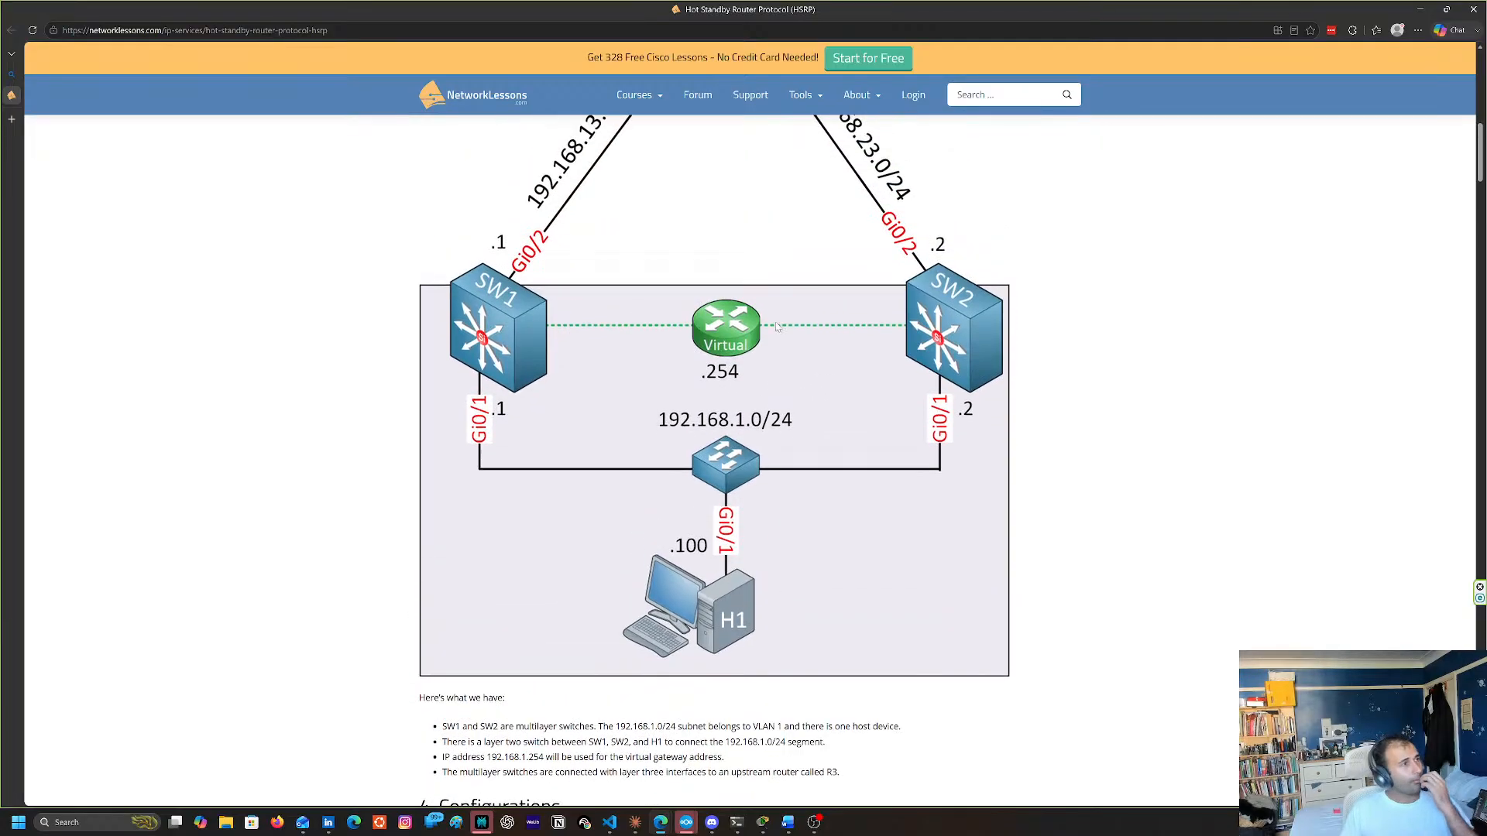
pyautogui.scroll(1, 750, 411)
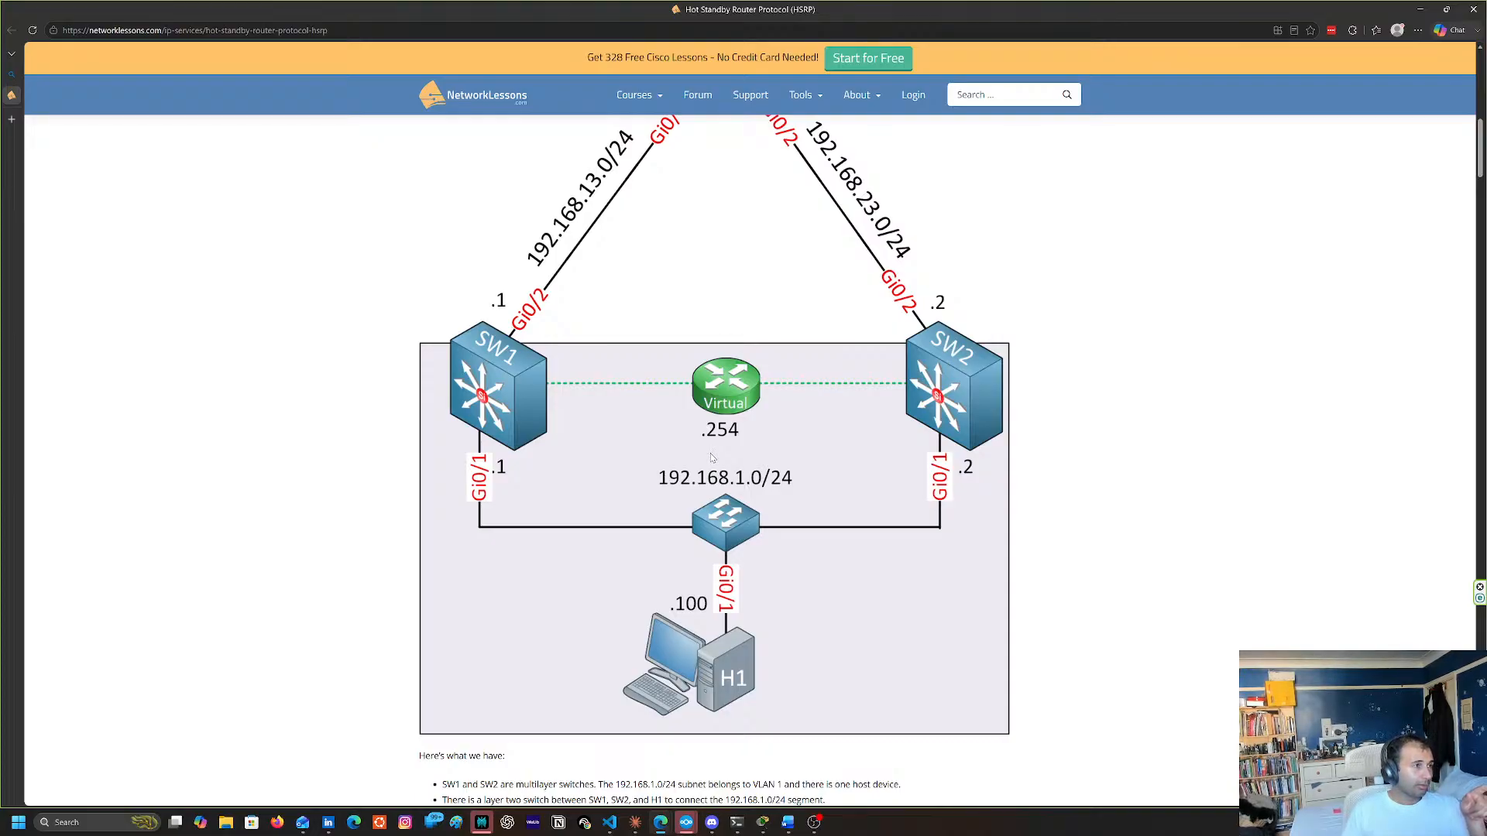
pyautogui.scroll(-3, 674, 424)
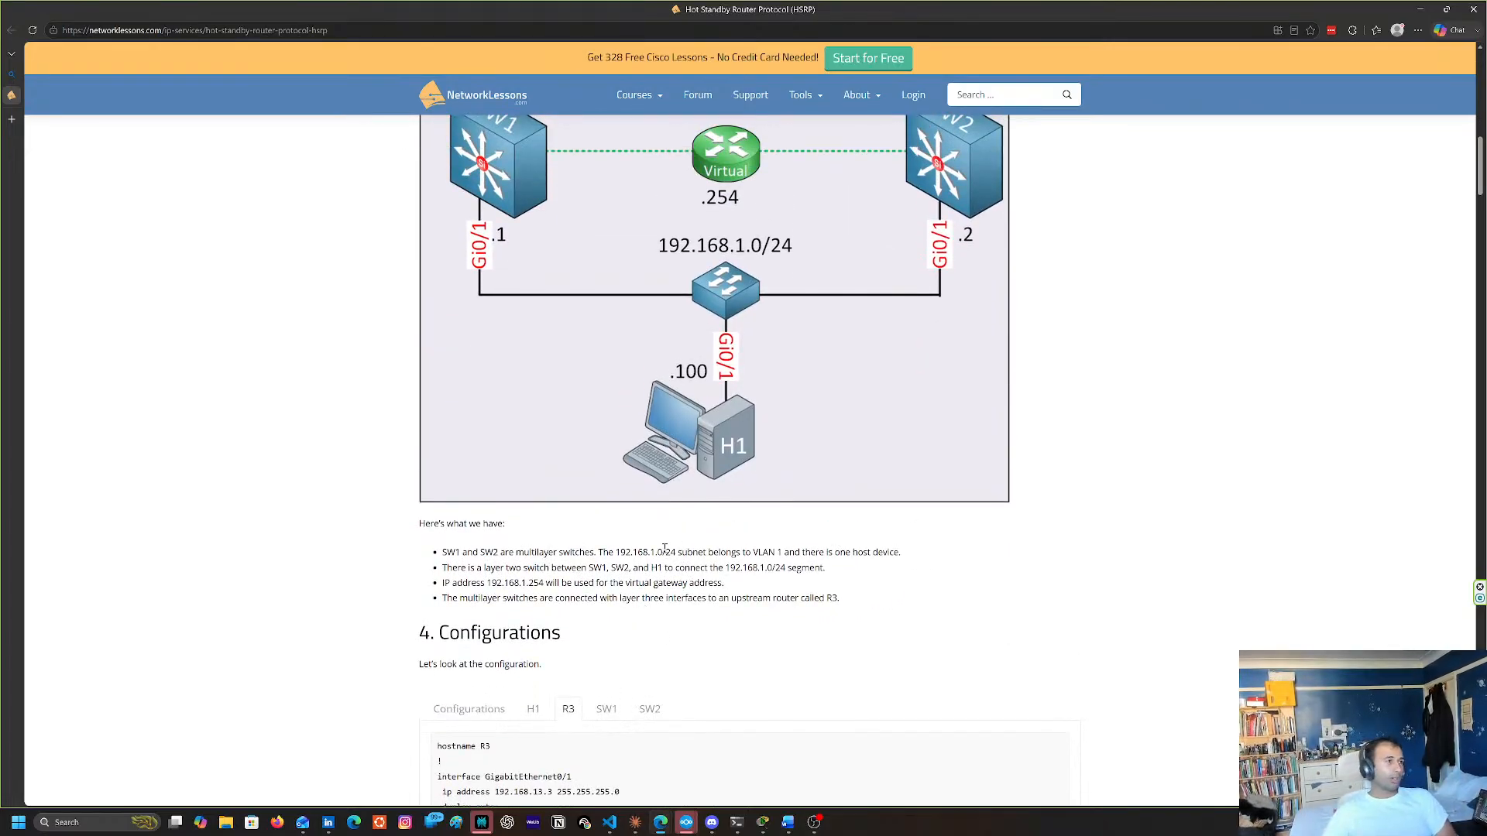
pyautogui.scroll(2, 488, 436)
pyautogui.scroll(-4, 490, 446)
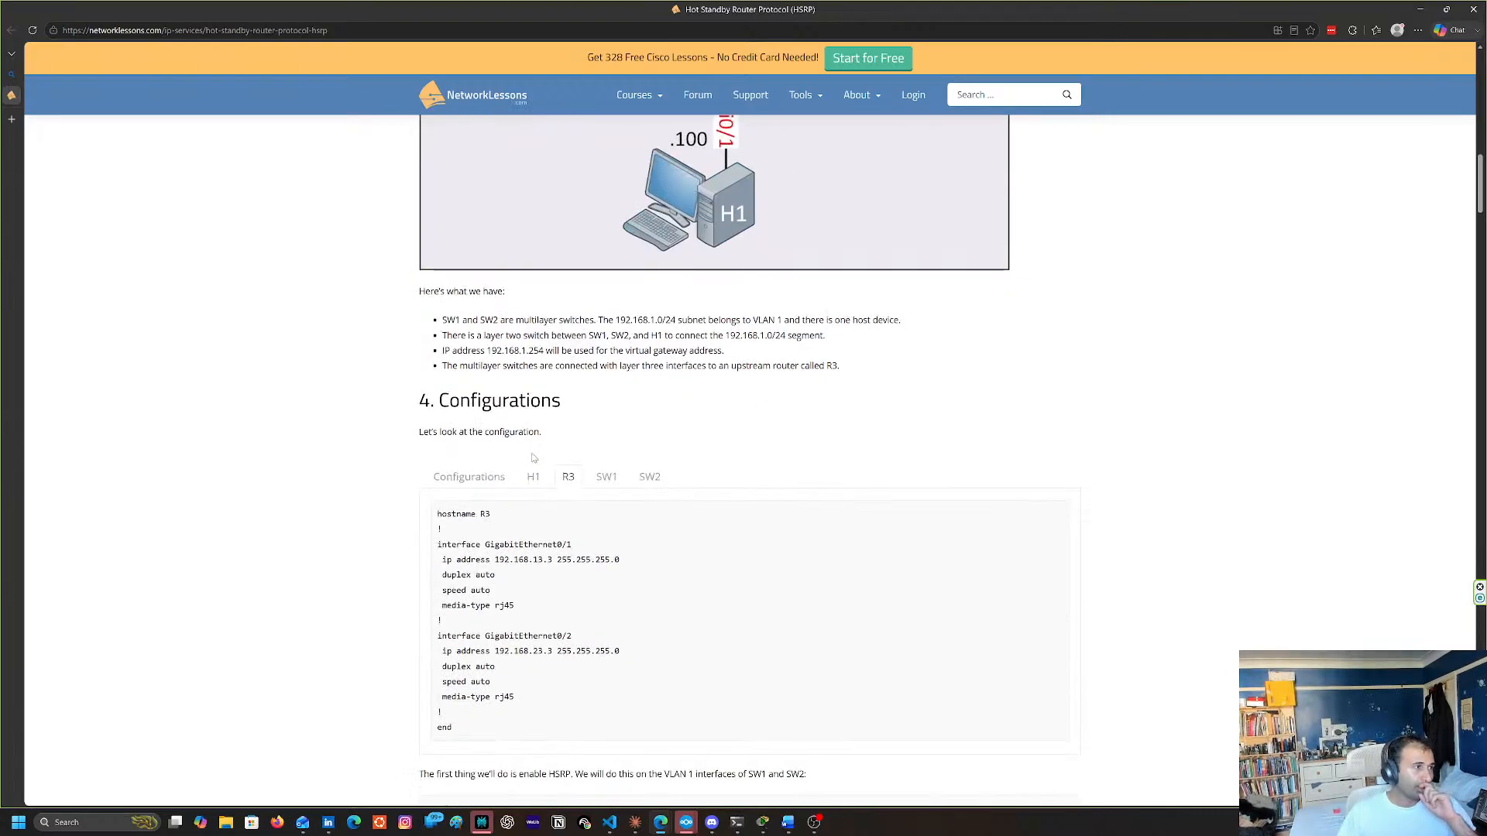
# Collapse the per-device listing to the Configurations overview and reread the HSRP standby commands and state messages
pyautogui.click(491, 480)
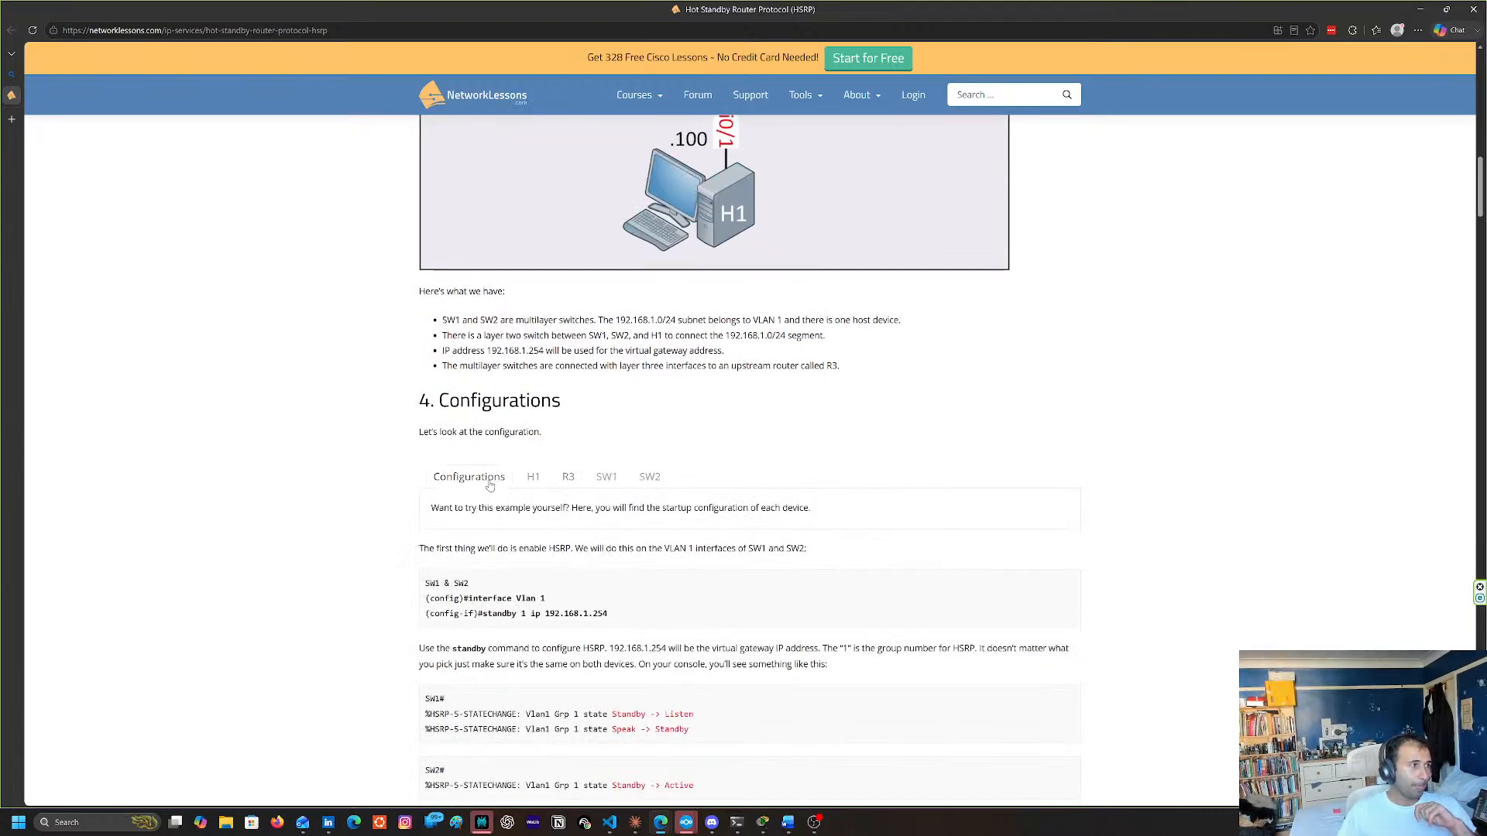
pyautogui.scroll(-1, 722, 563)
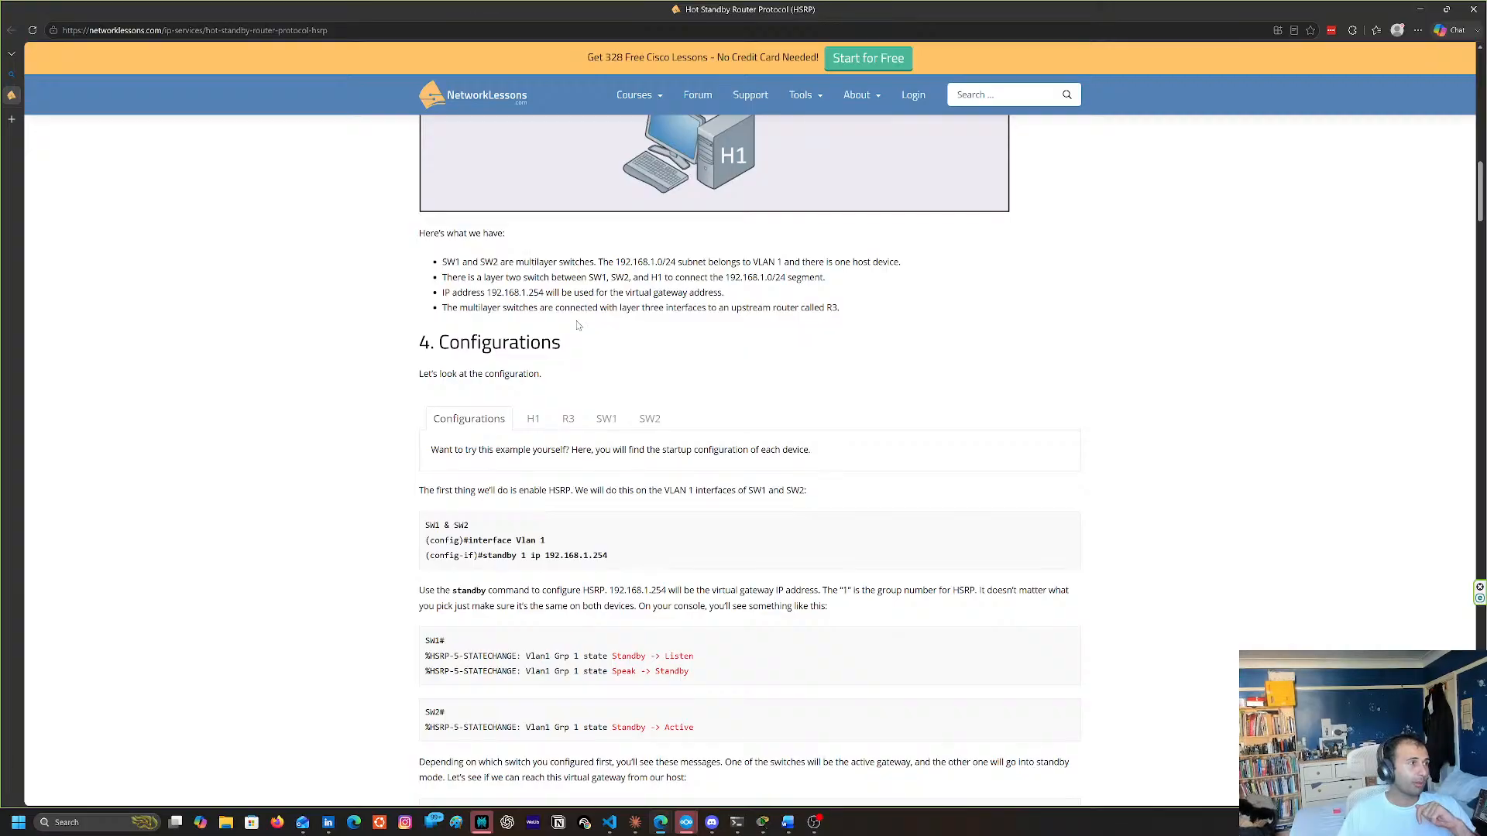
pyautogui.scroll(3, 577, 326)
pyautogui.scroll(-5, 560, 347)
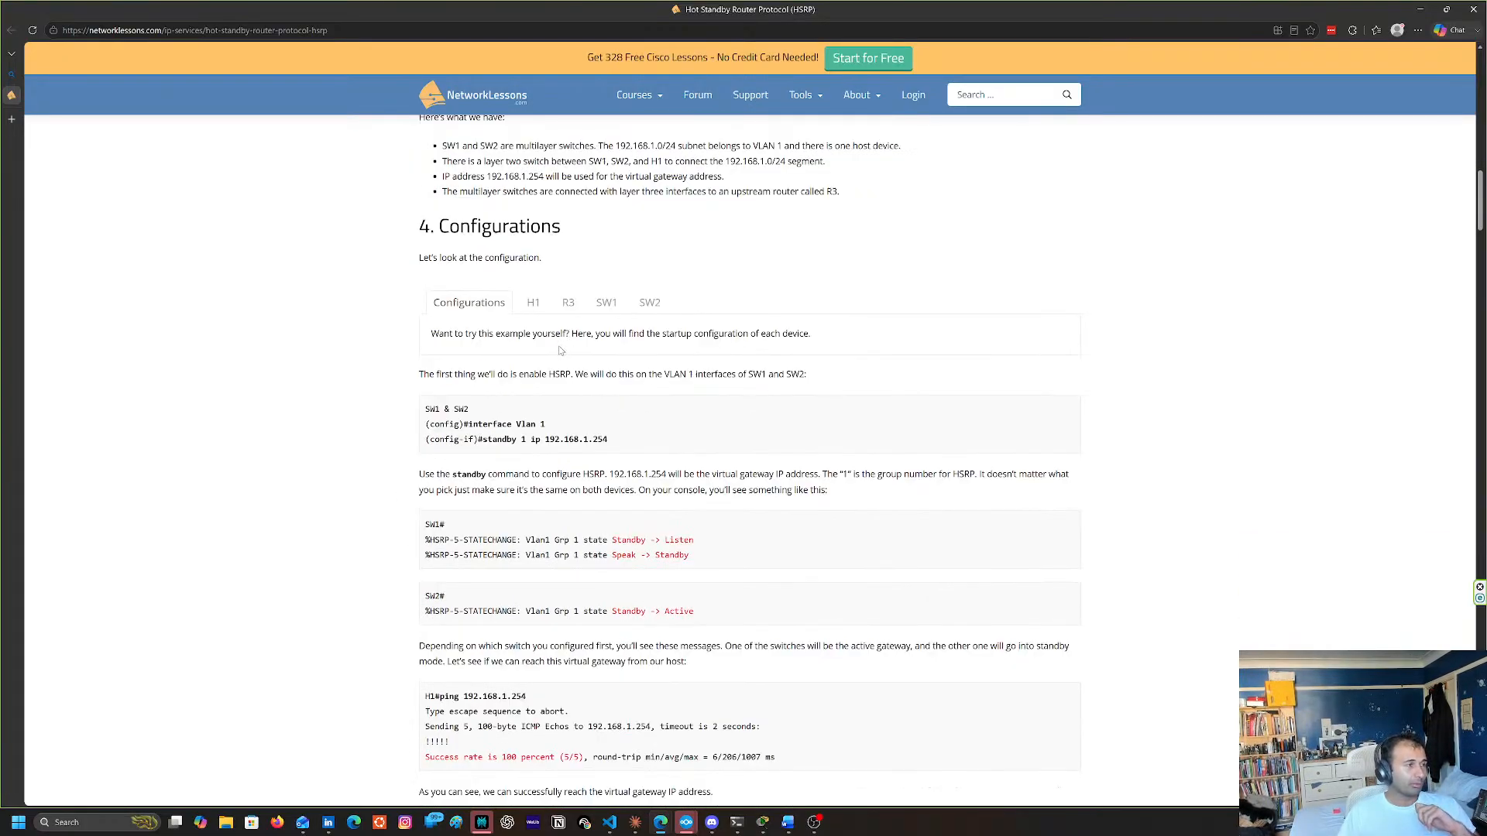
# Switch to Packet Tracer and minimize the Router14 window to show the mega_lab topology
pyautogui.hotkey('alt', 'Tab')
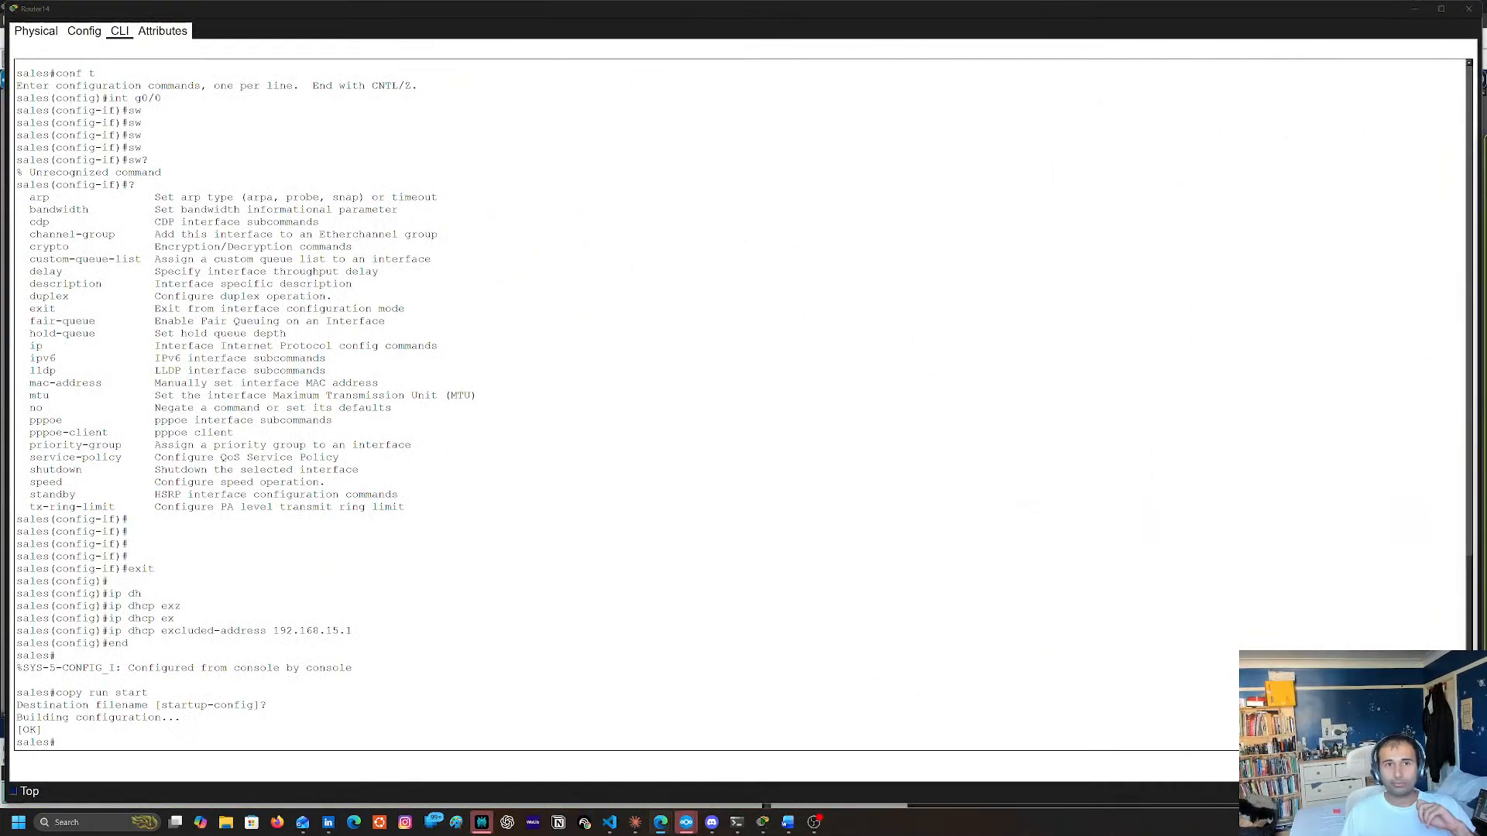
pyautogui.click(793, 519)
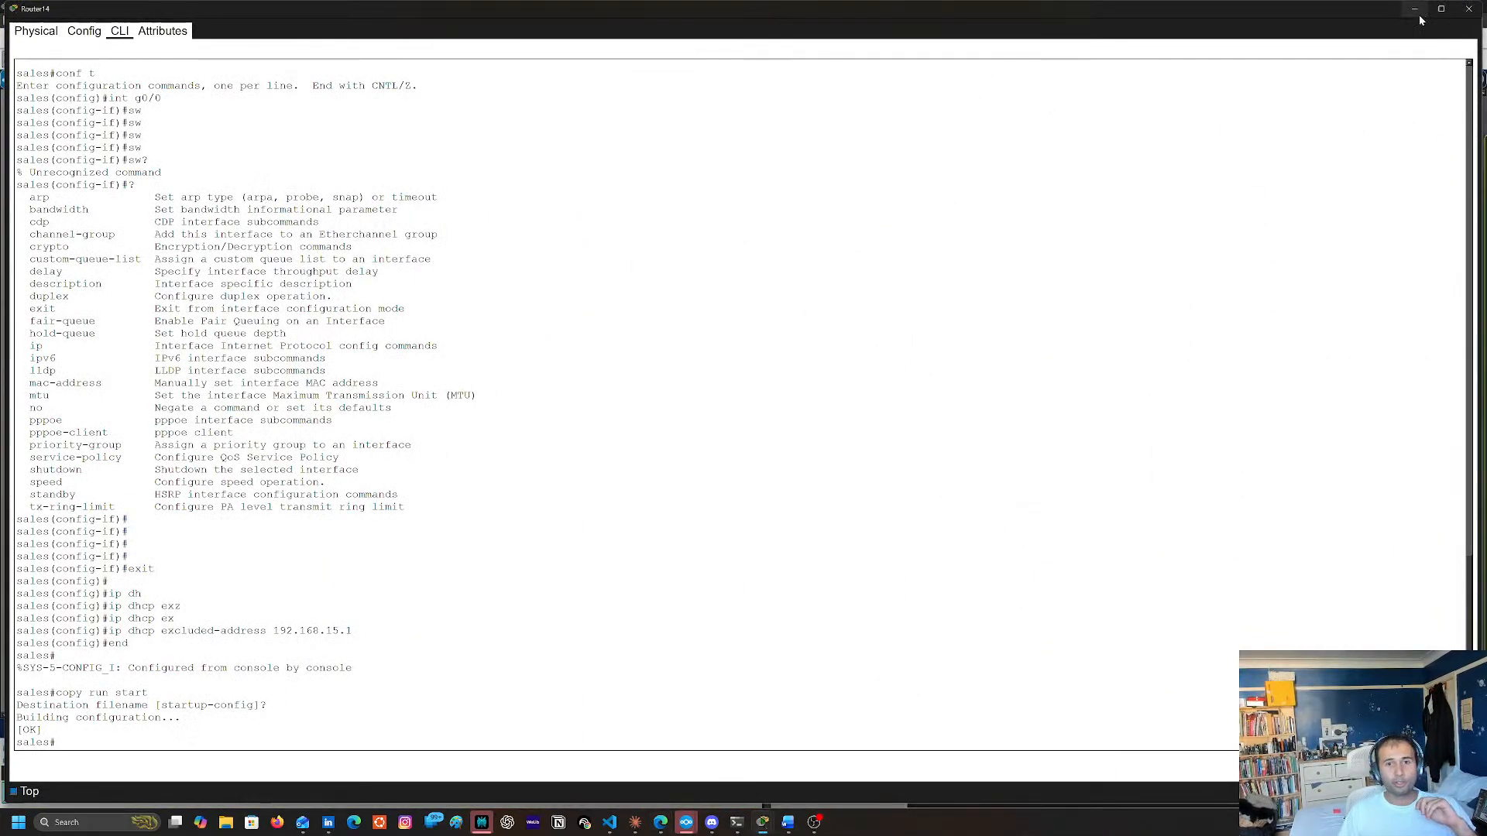
pyautogui.hotkey('alt', 'Tab')
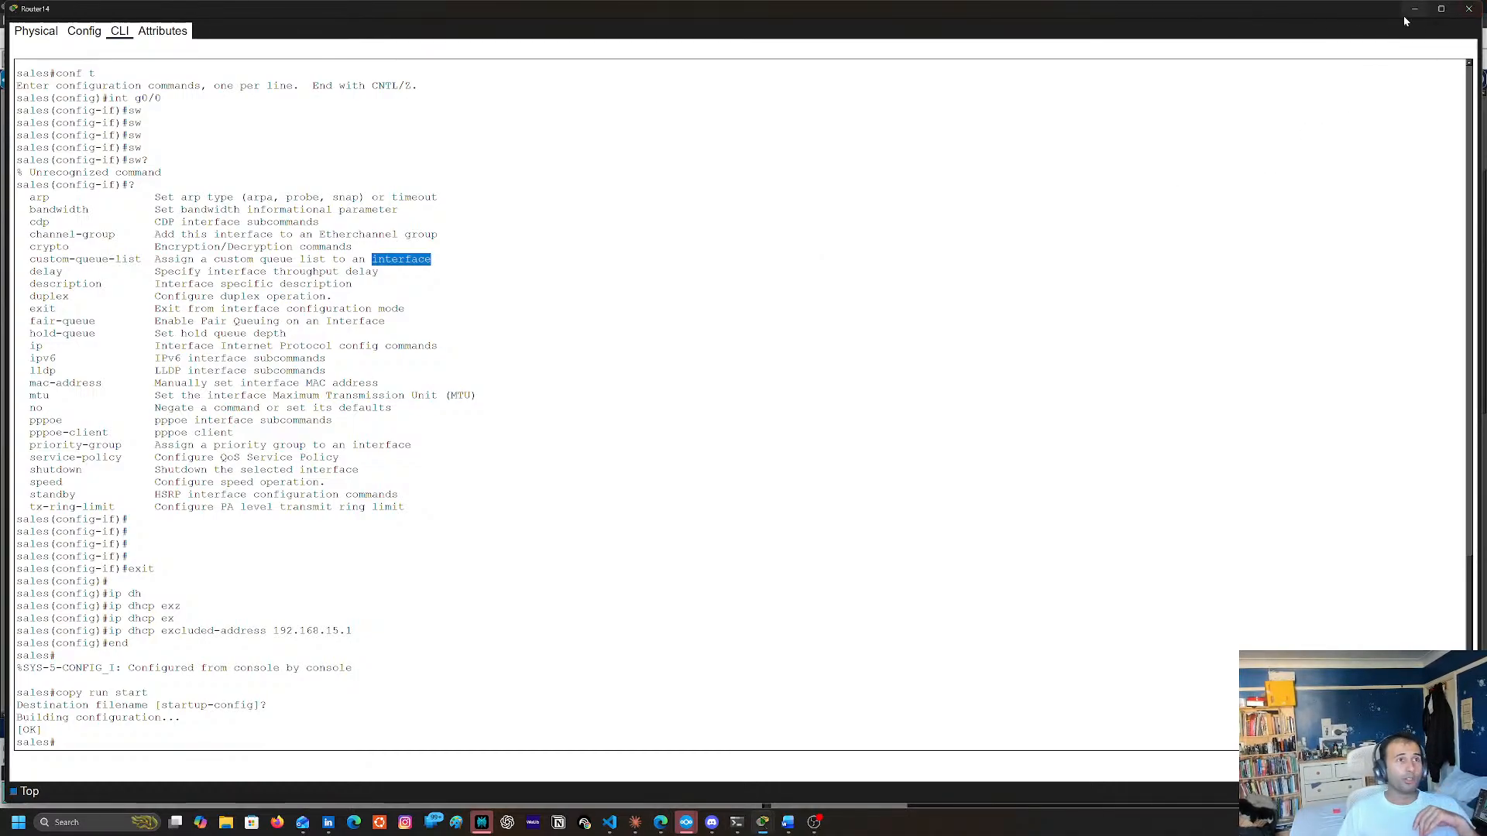
pyautogui.click(1405, 13)
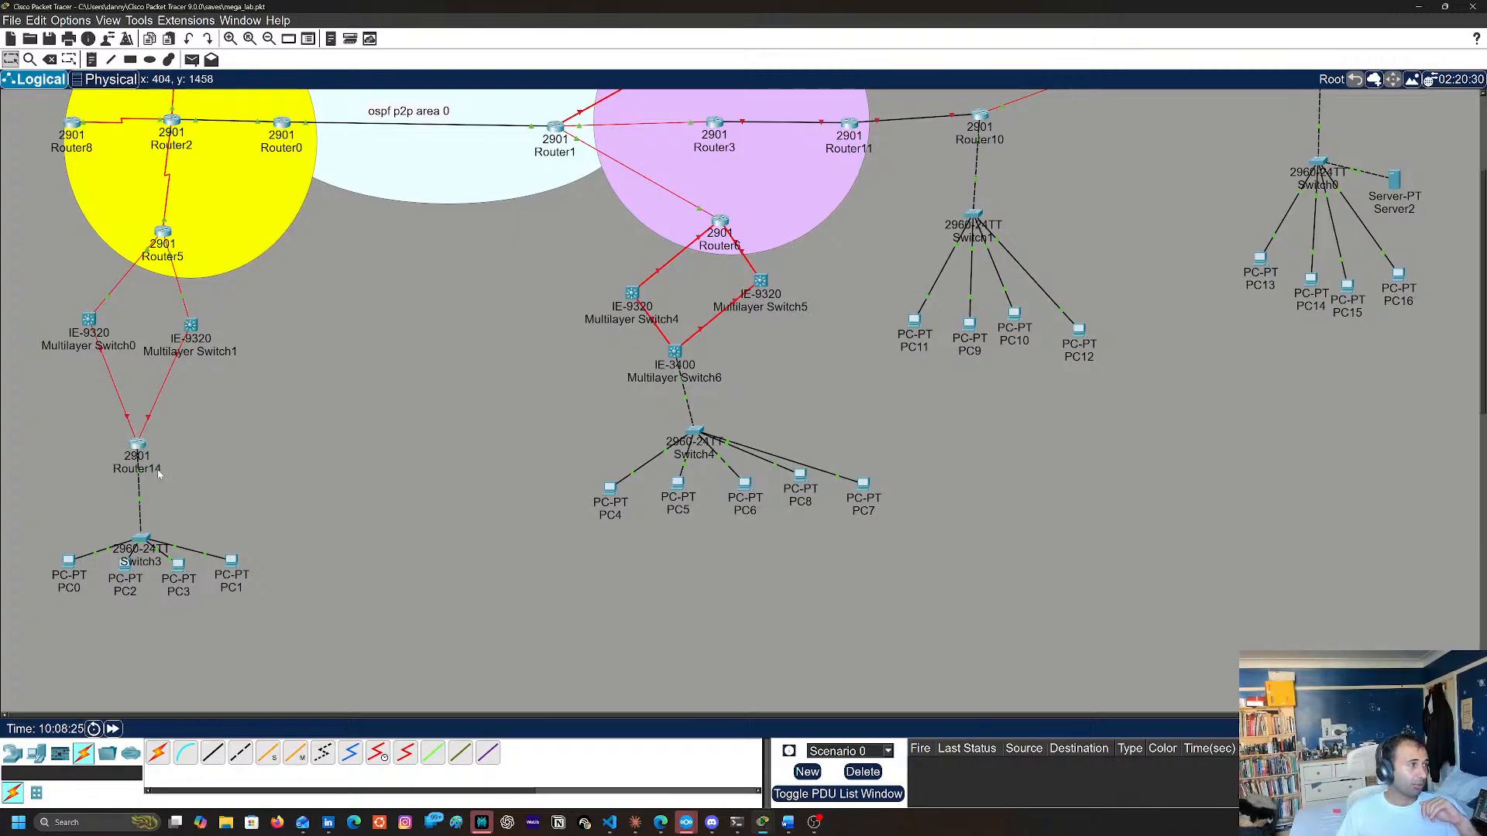
# Open Router14's command line, abort the stray name lookup and enter global configuration mode
pyautogui.scroll(5, 116, 387)
pyautogui.scroll(-3, 123, 434)
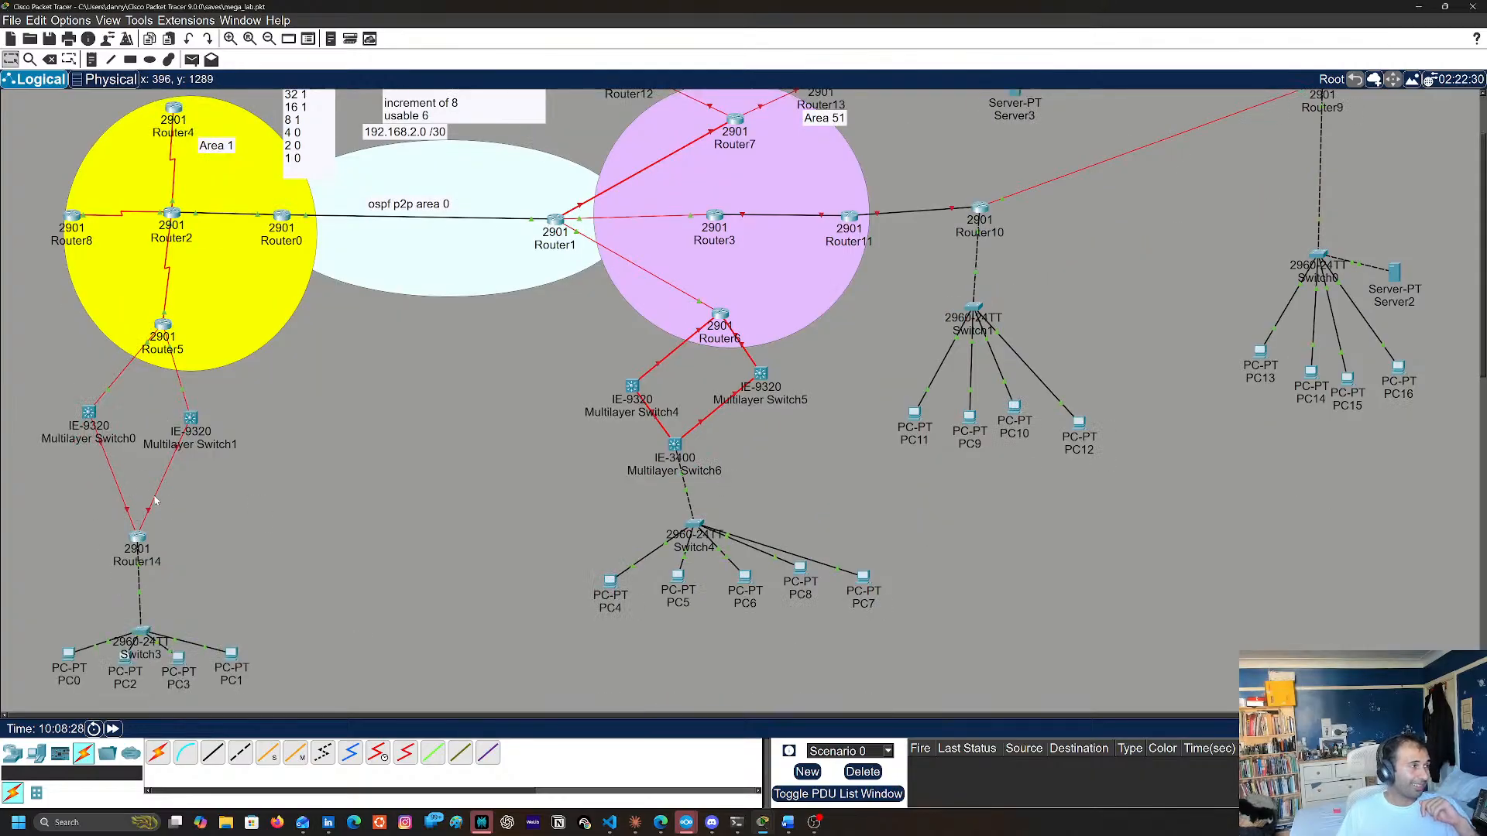
pyautogui.click(137, 537)
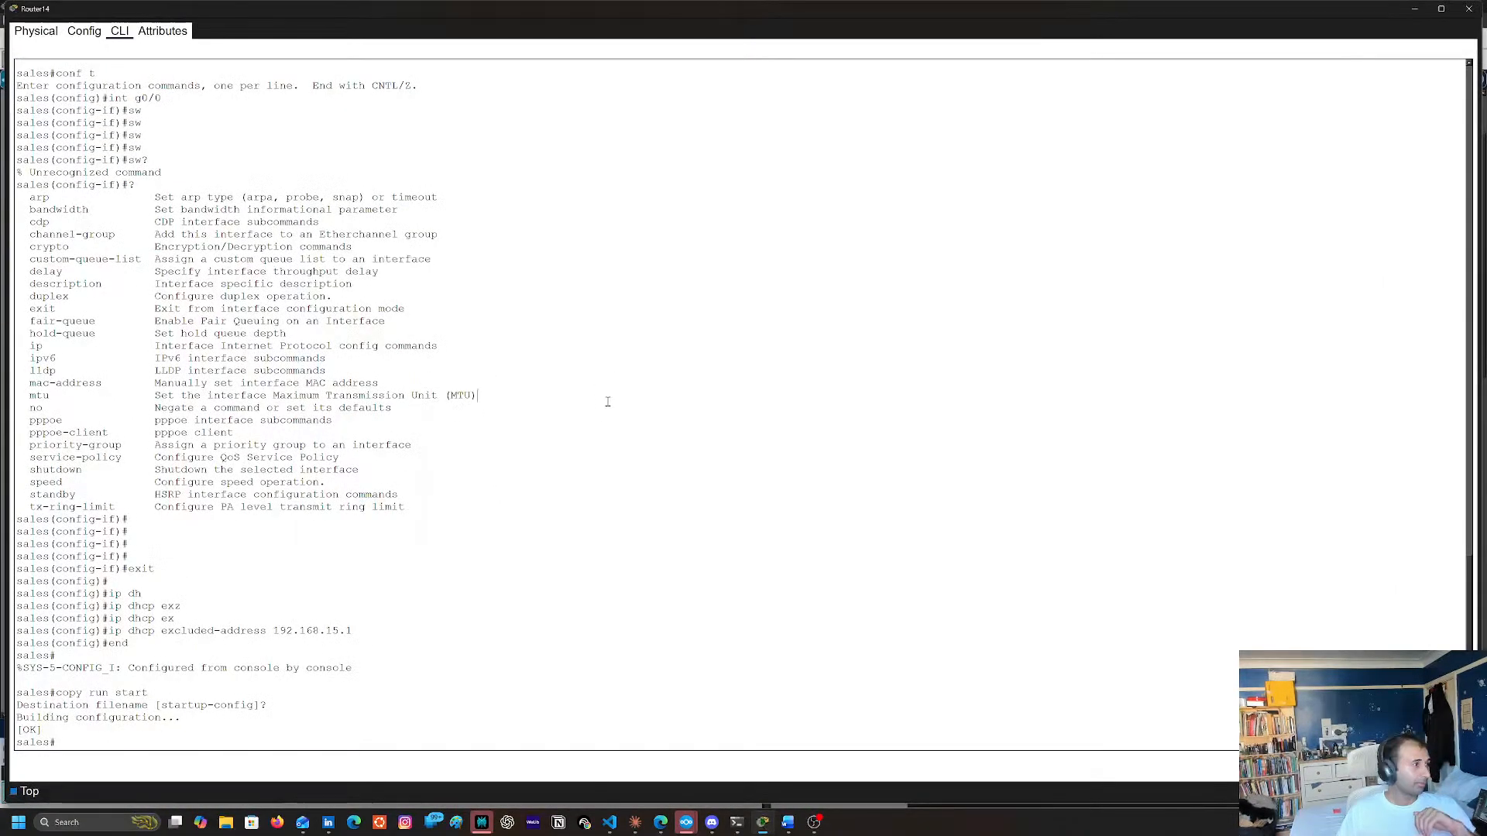
pyautogui.hotkey('ctrl', 'shift', '6')
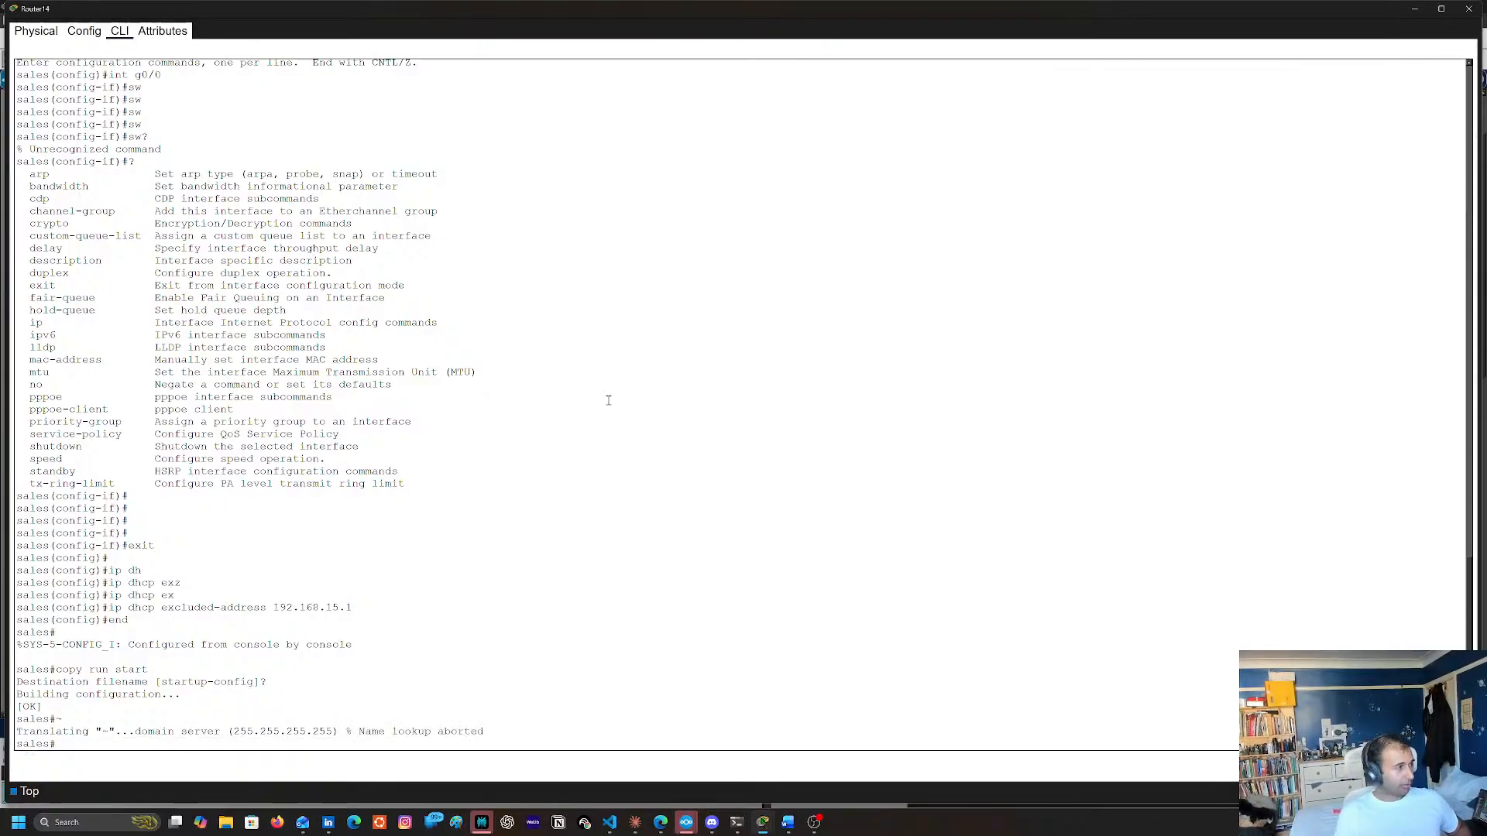
pyautogui.press('Return')
pyautogui.press('Return')
pyautogui.press('Return')
pyautogui.write('conf t')
pyautogui.press('Return')
# Check Router14's port towards Multilayer Switch0 in the topology and enable interface g0/3/0
pyautogui.write('int')
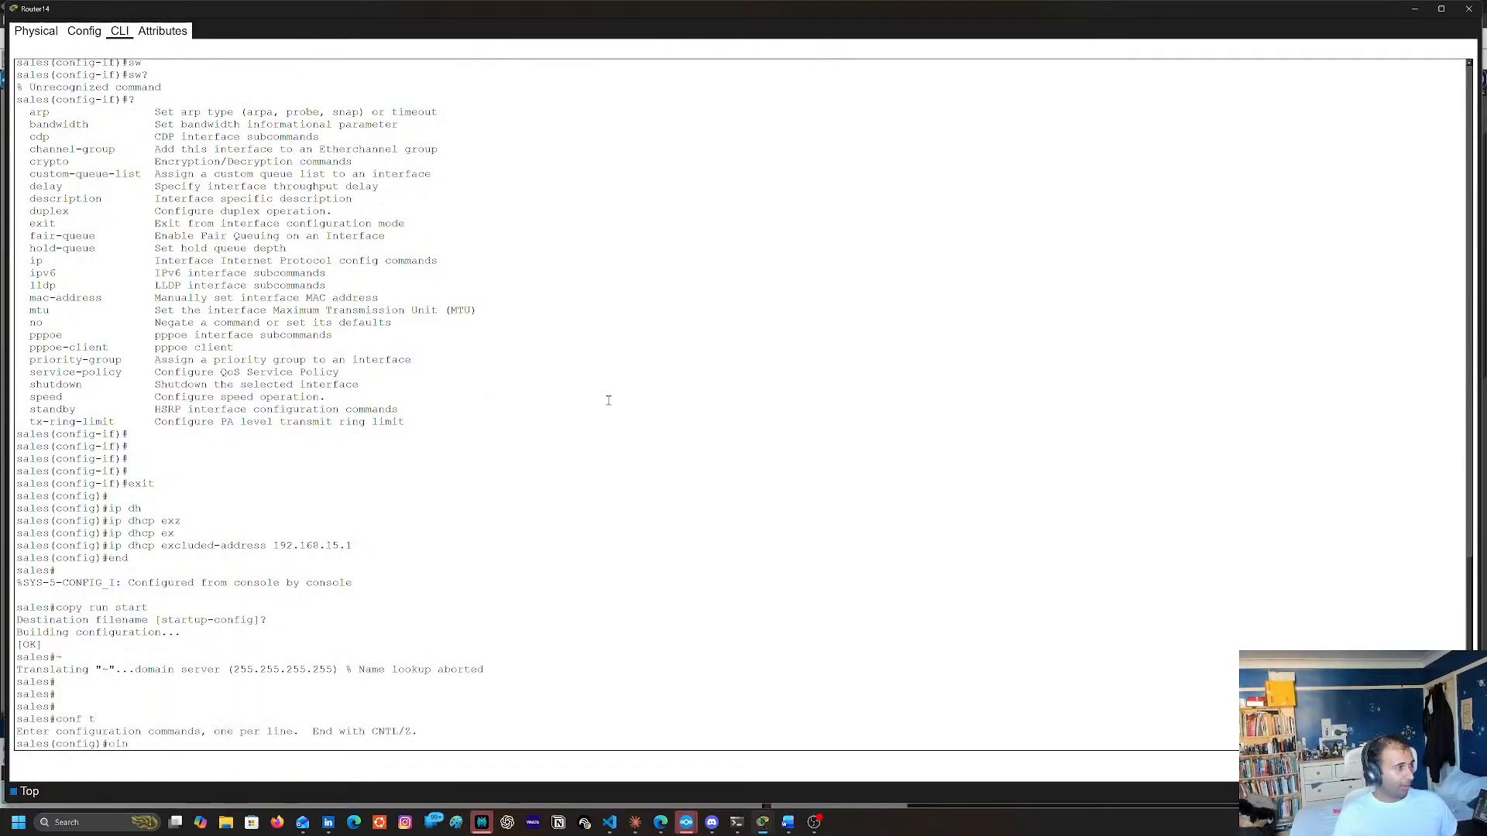
pyautogui.click(1415, 8)
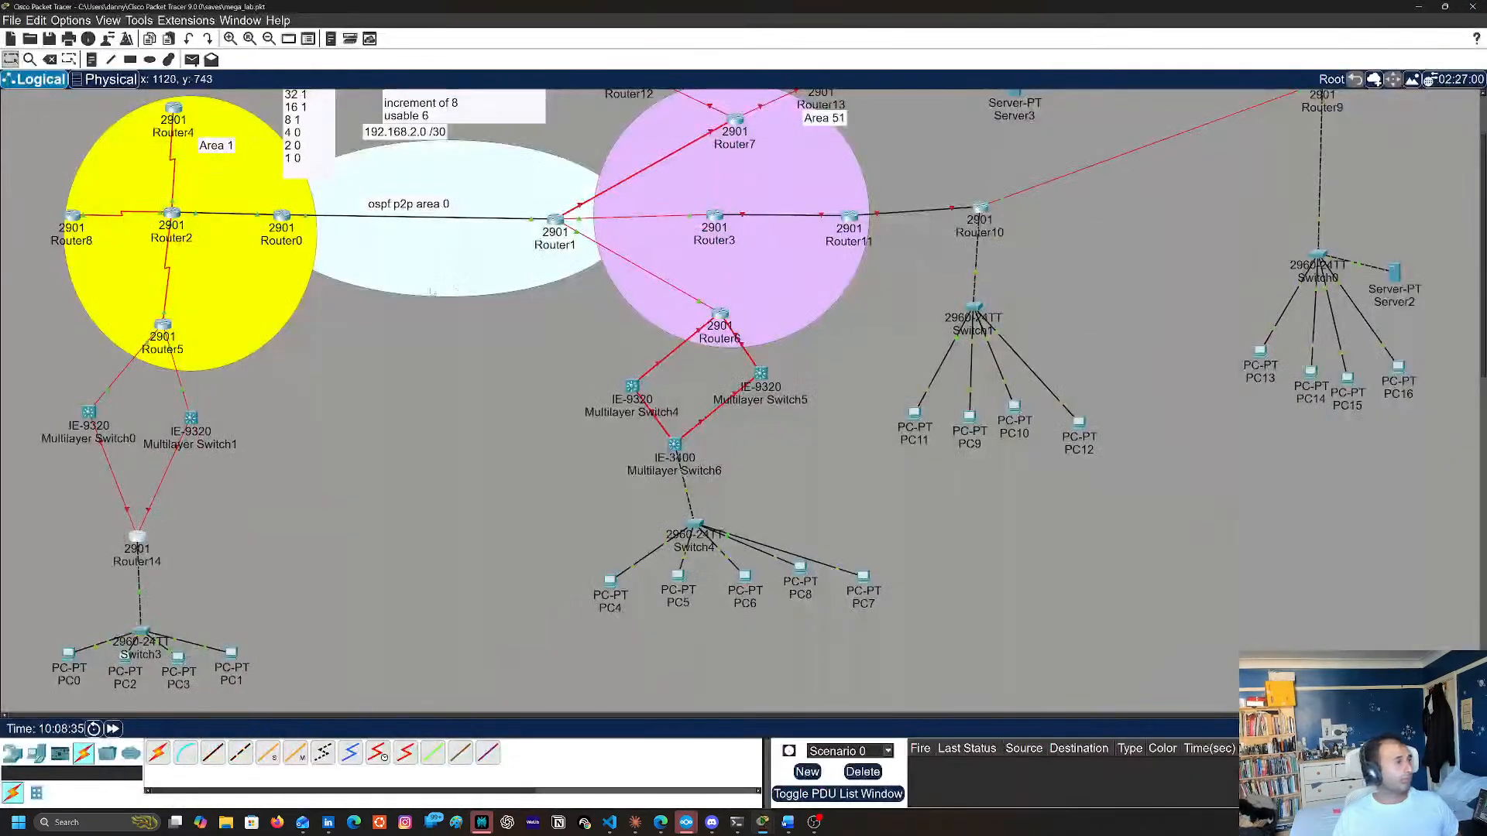
pyautogui.click(137, 536)
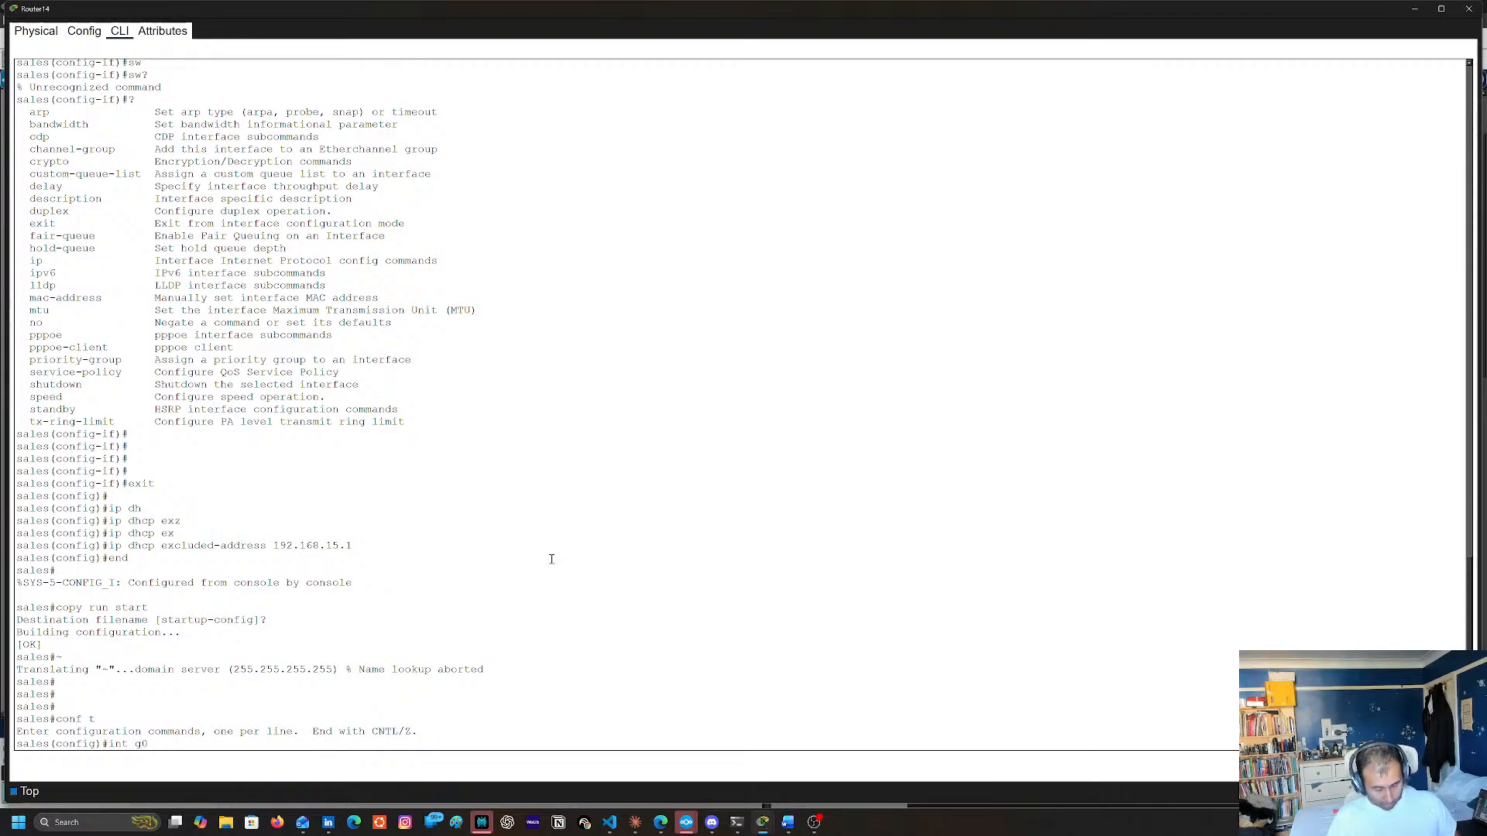
pyautogui.write('0')
pyautogui.press('Return')
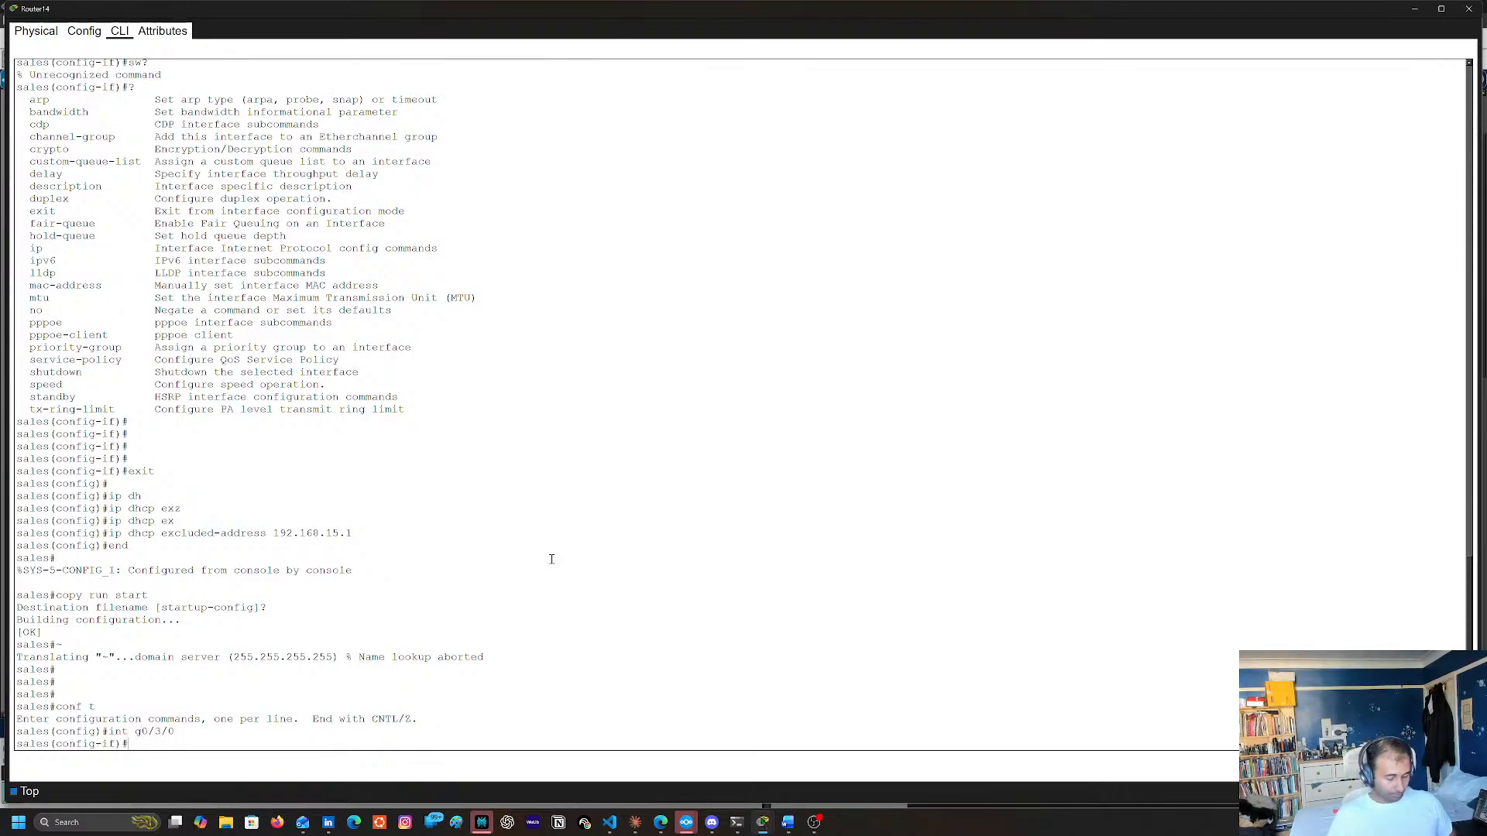
pyautogui.write('no shu')
pyautogui.press('Return')
# Assign IP address 192.168.17.1 with subnet mask 255.255.255.0 to interface g0/3/0
pyautogui.write('ip ')
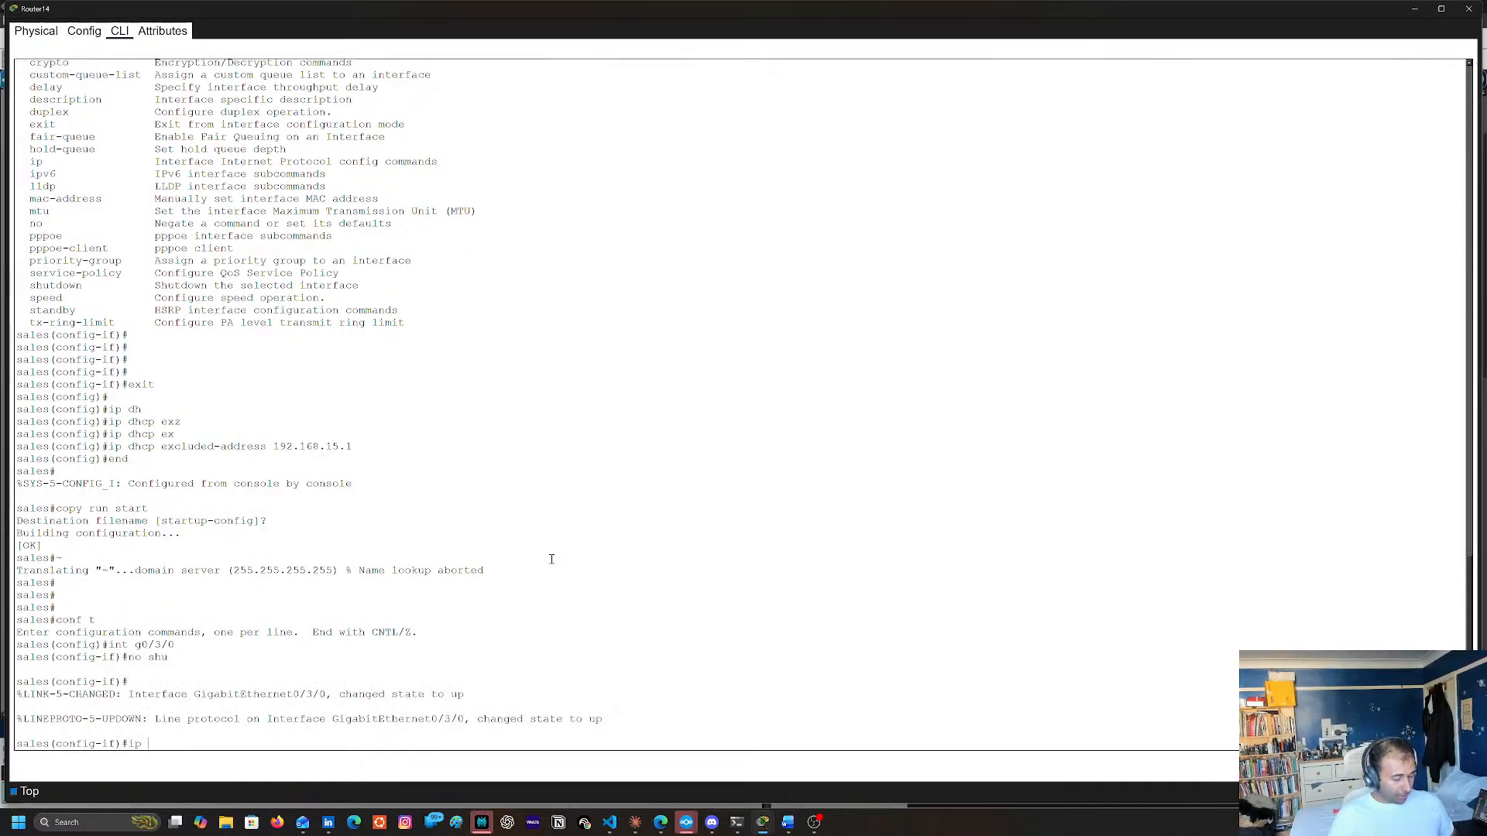
pyautogui.write('addr 192,.')
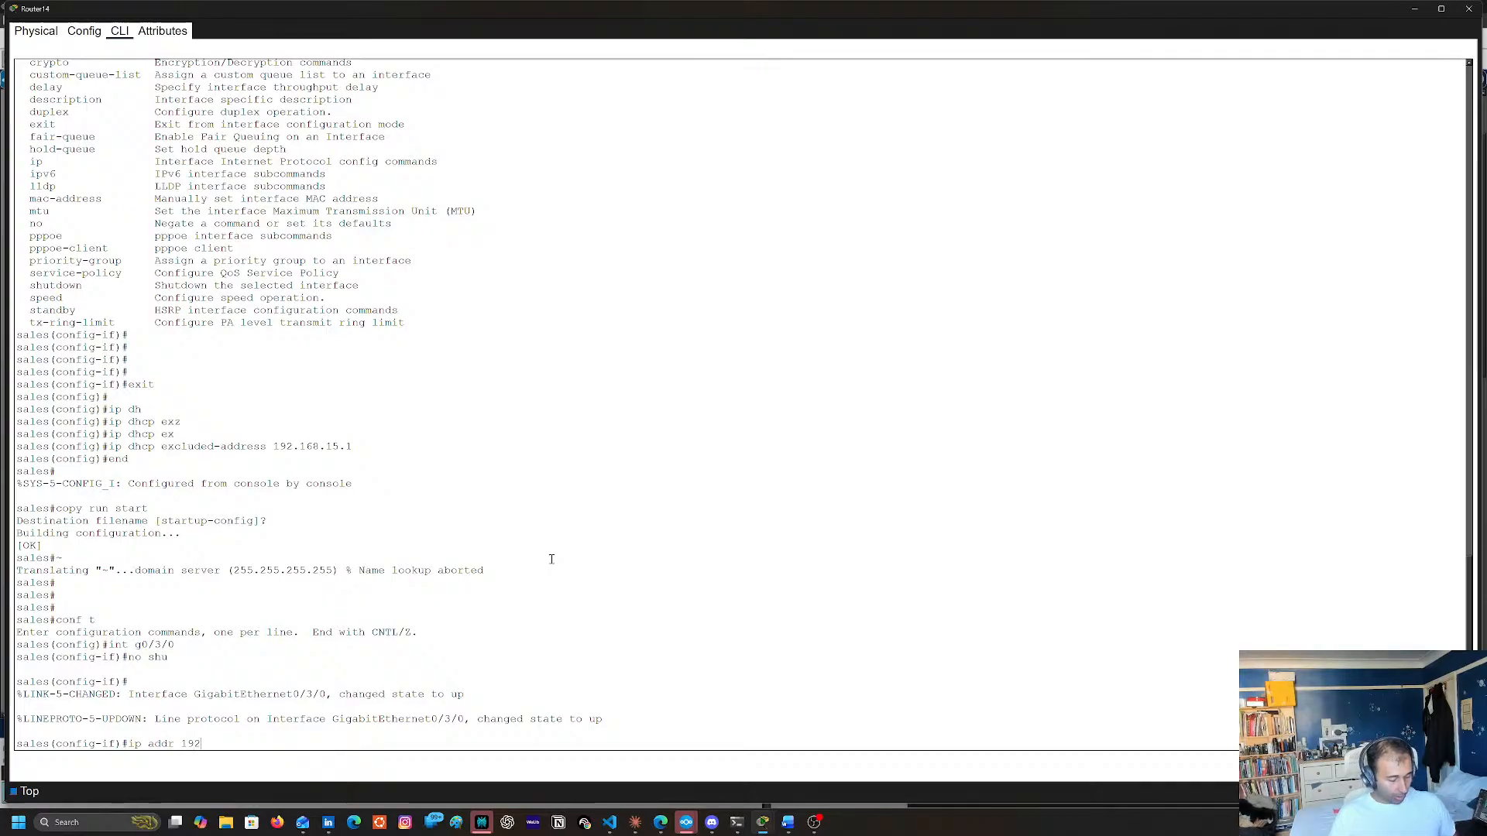
pyautogui.press('BackSpace')
pyautogui.press('BackSpace')
pyautogui.write('.168.')
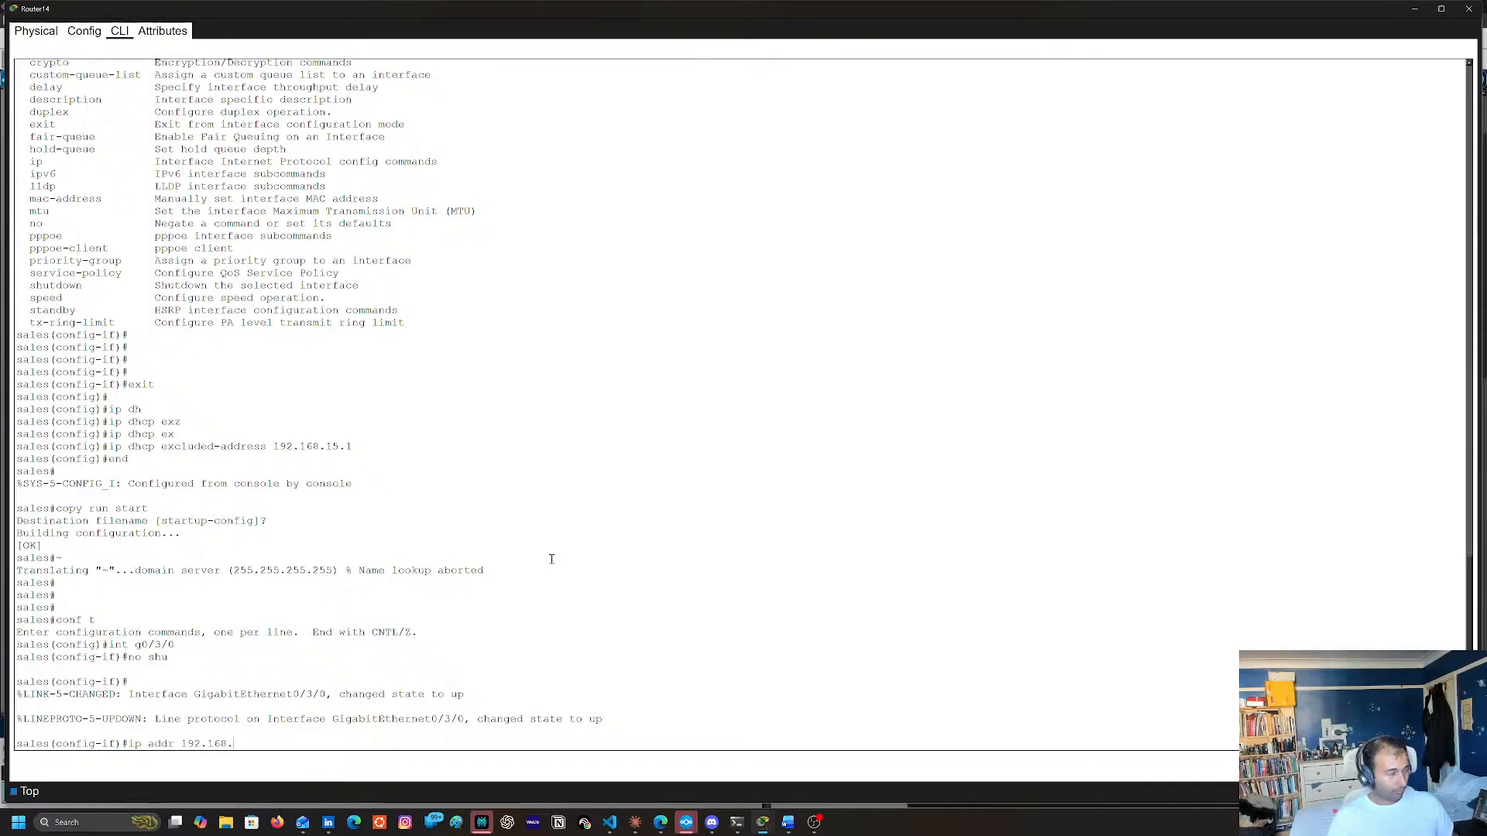
pyautogui.write('17.1')
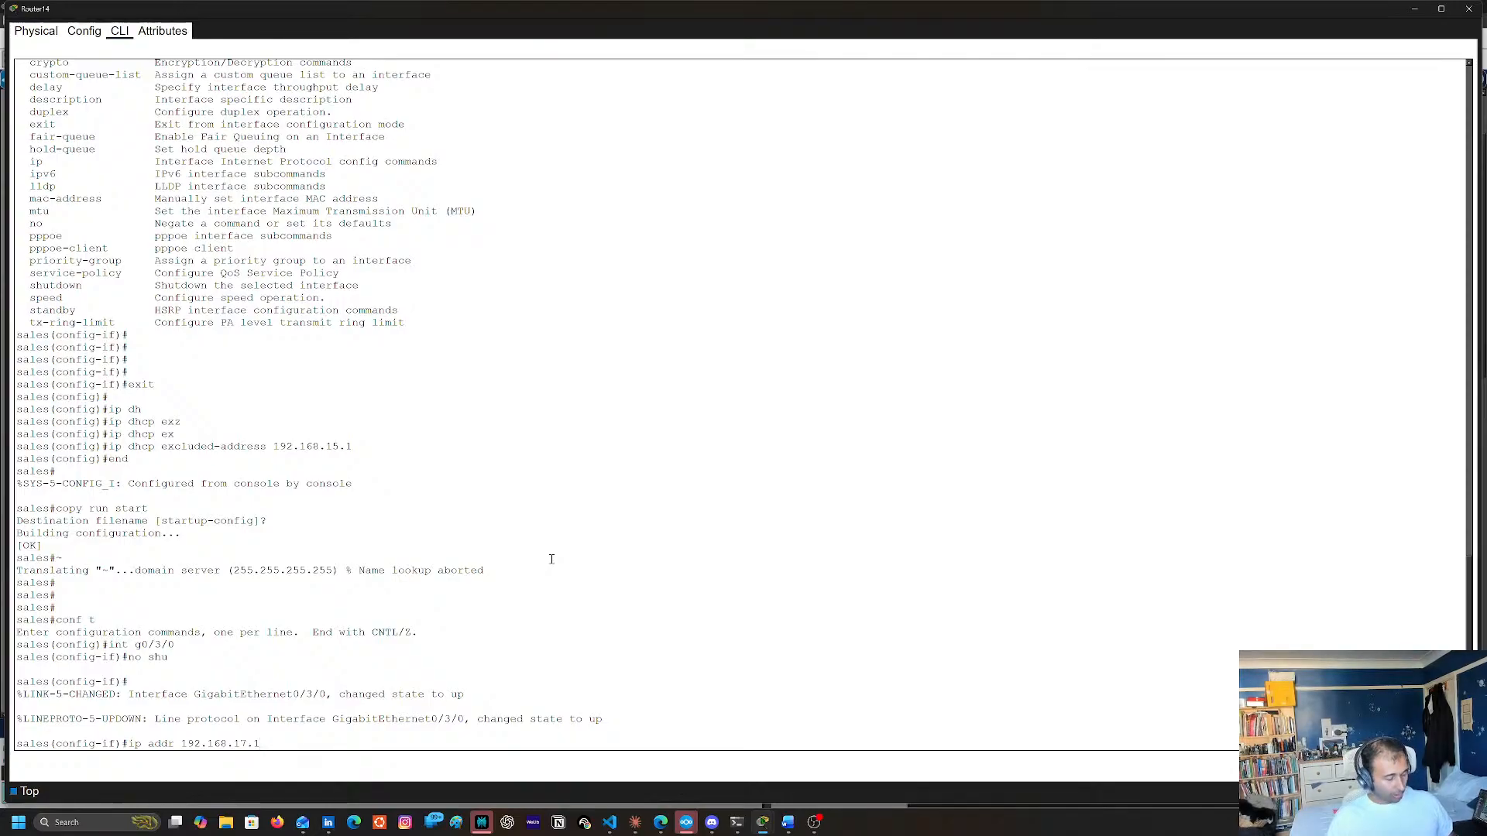
pyautogui.write('255.255')
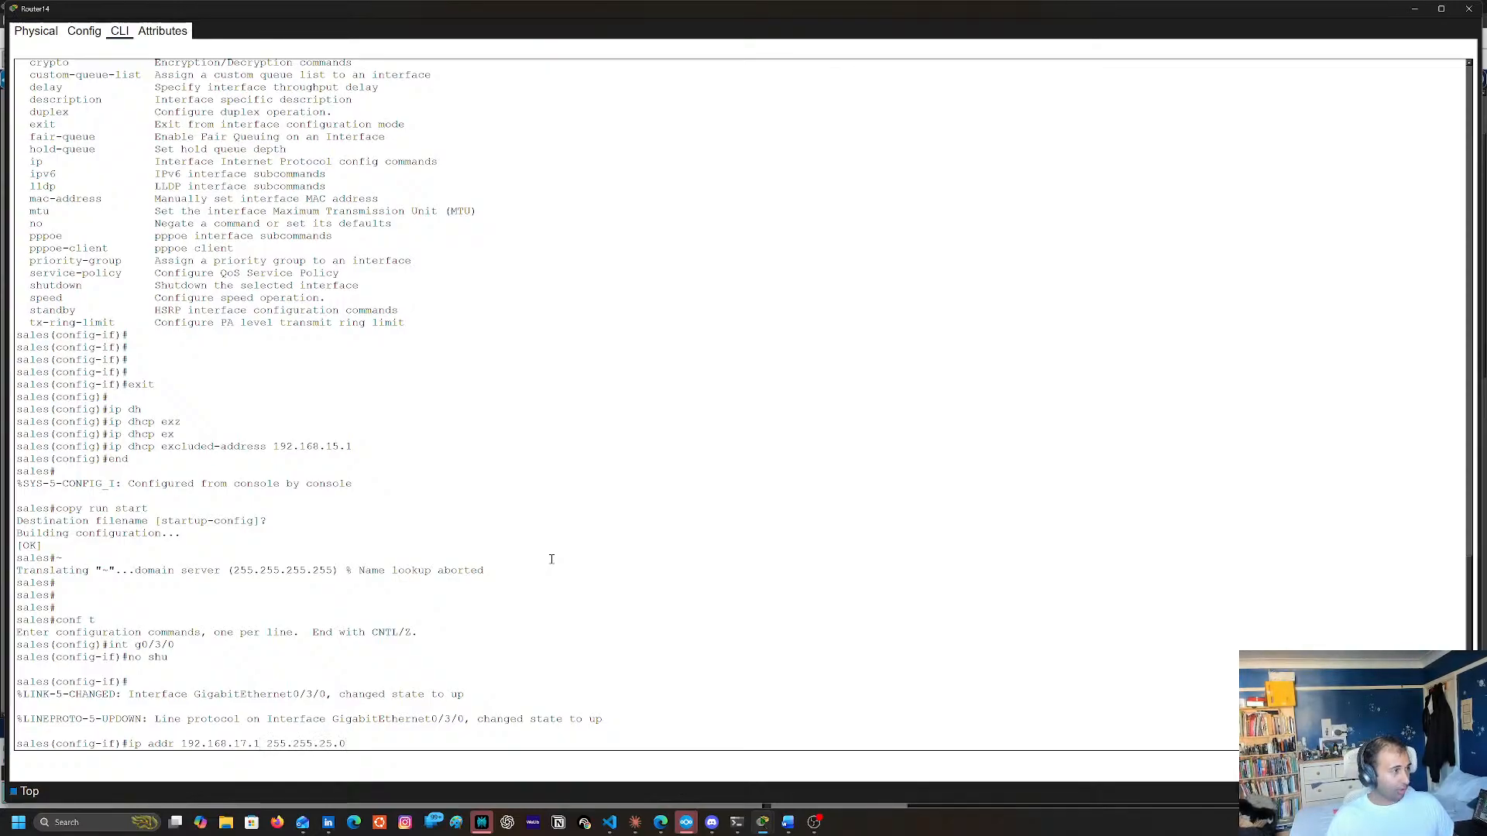
pyautogui.write('.2')
pyautogui.write('5.0')
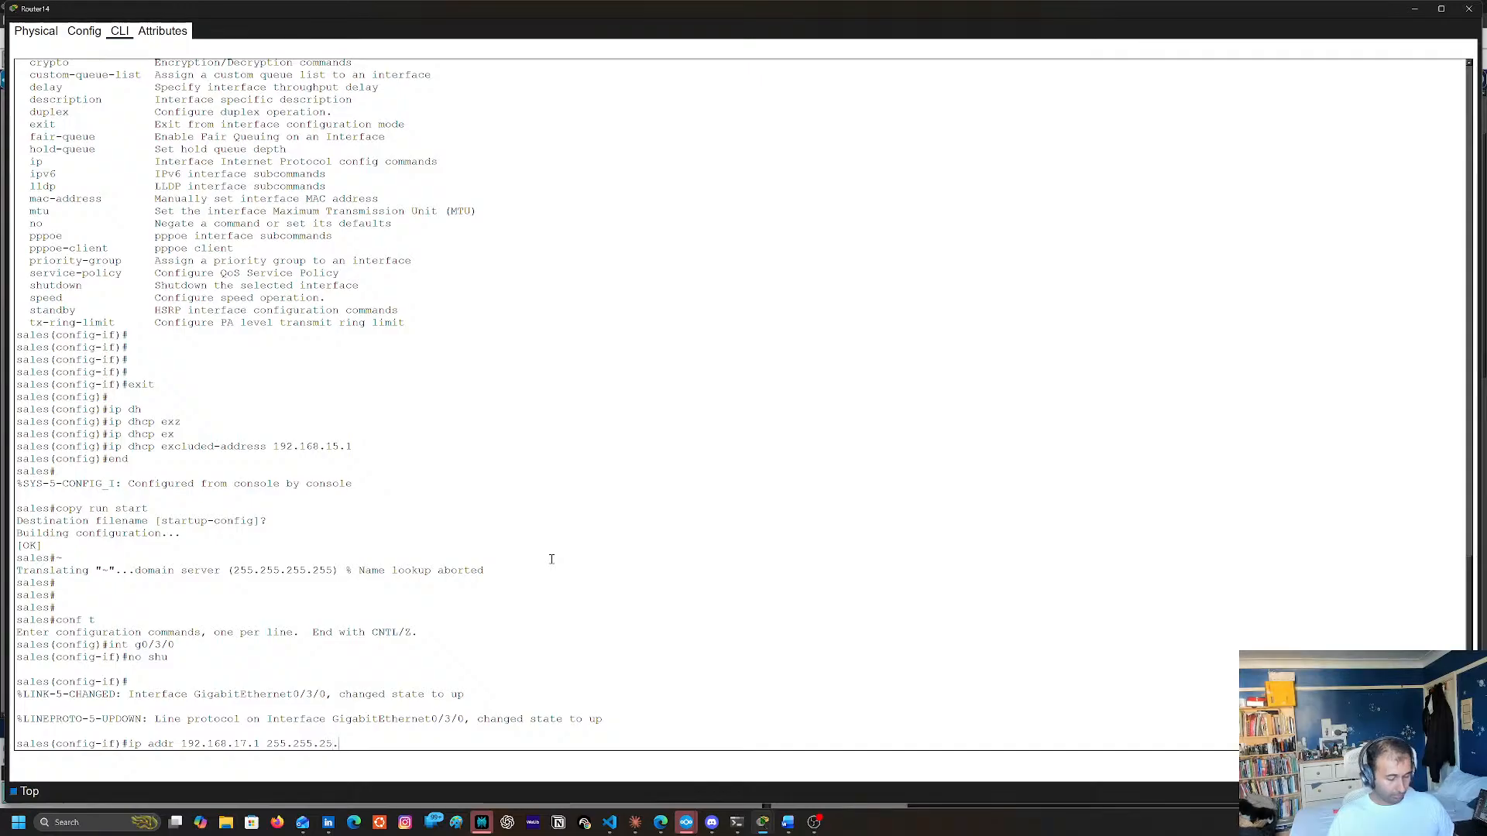
pyautogui.press('Return')
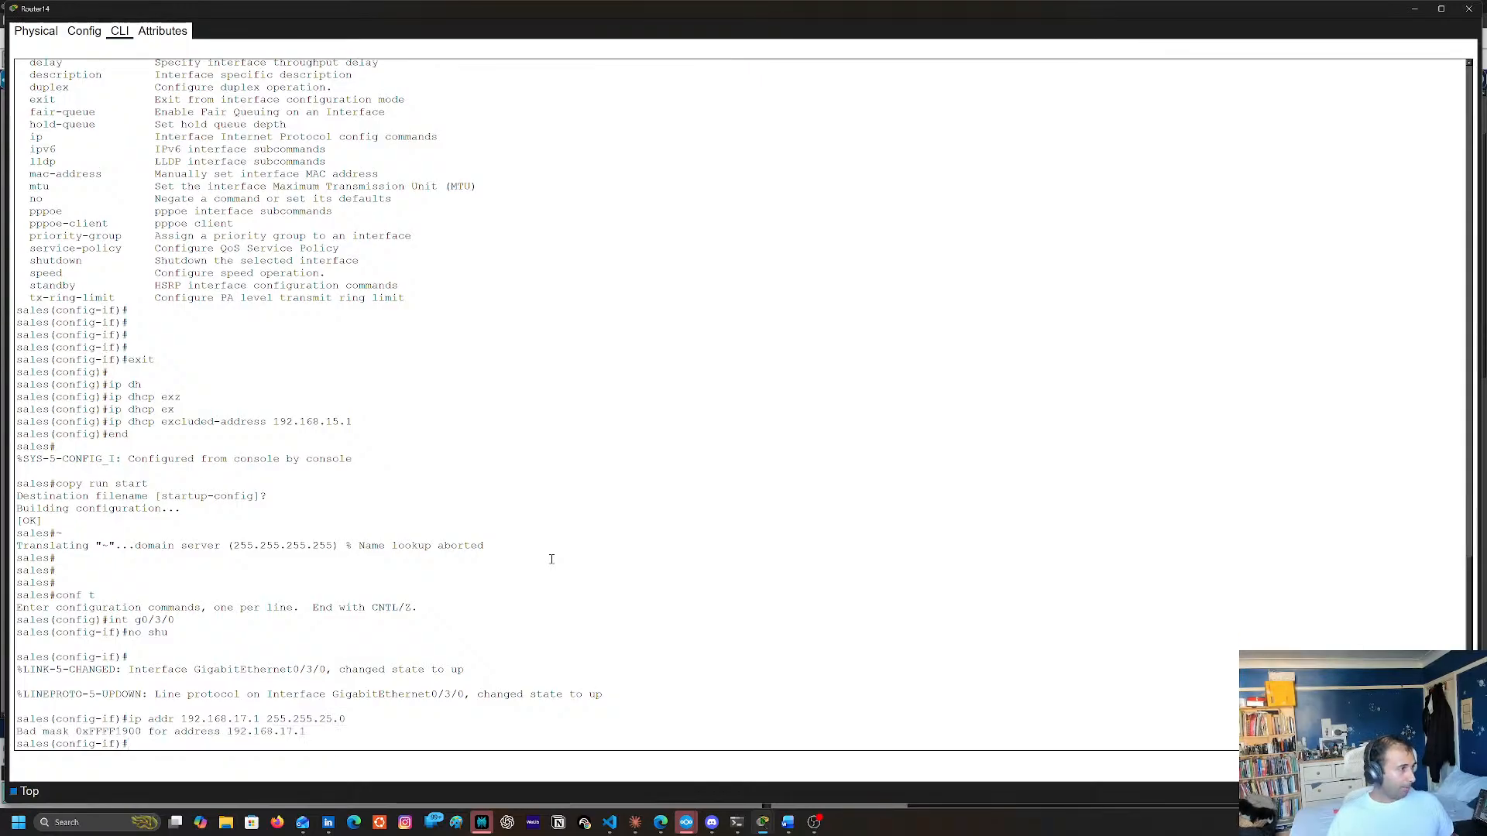
pyautogui.press('Up')
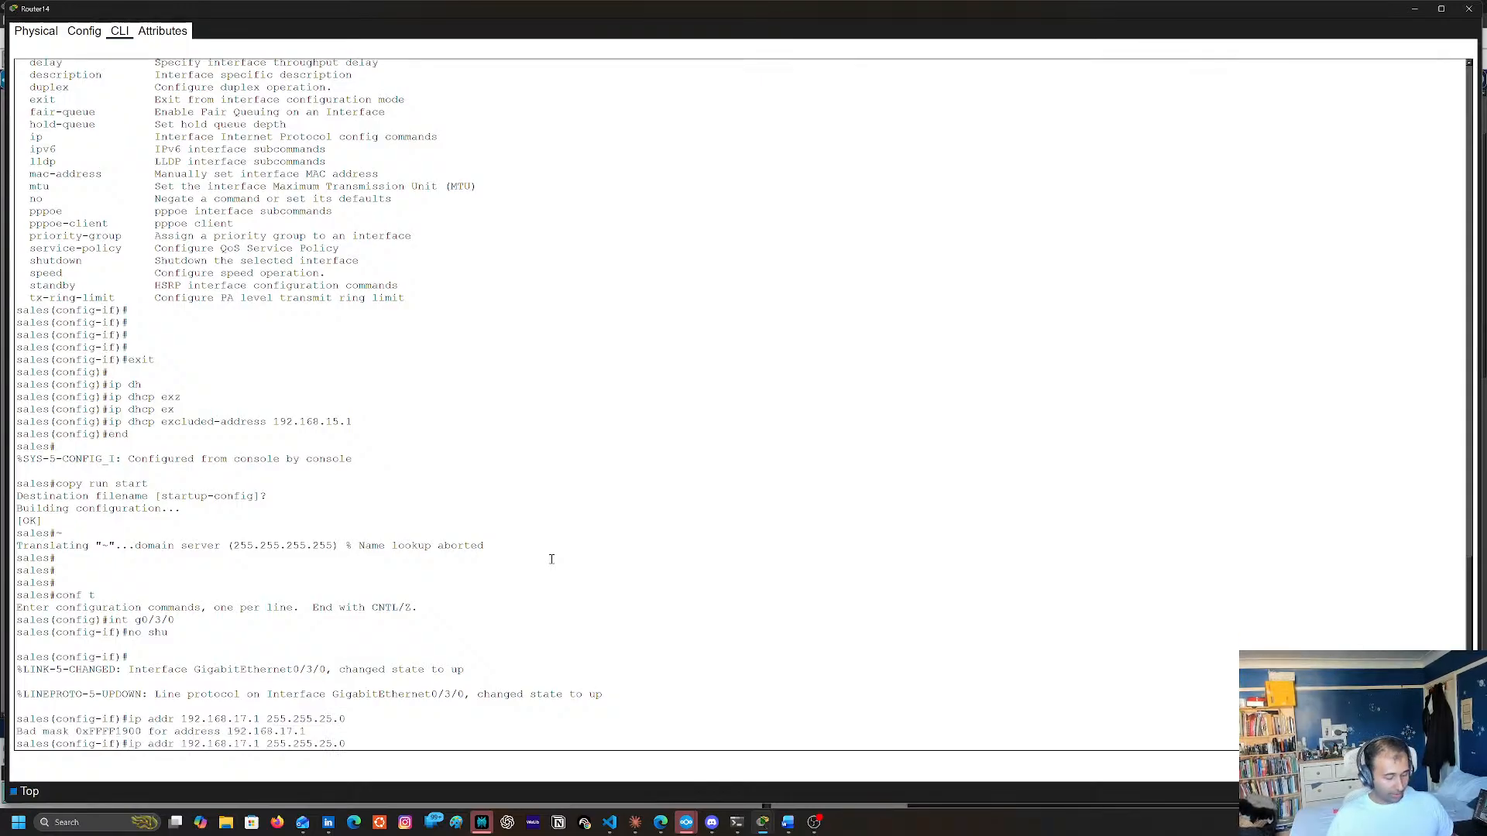
pyautogui.press('Left')
pyautogui.press('Left')
pyautogui.write('5')
pyautogui.press('Return')
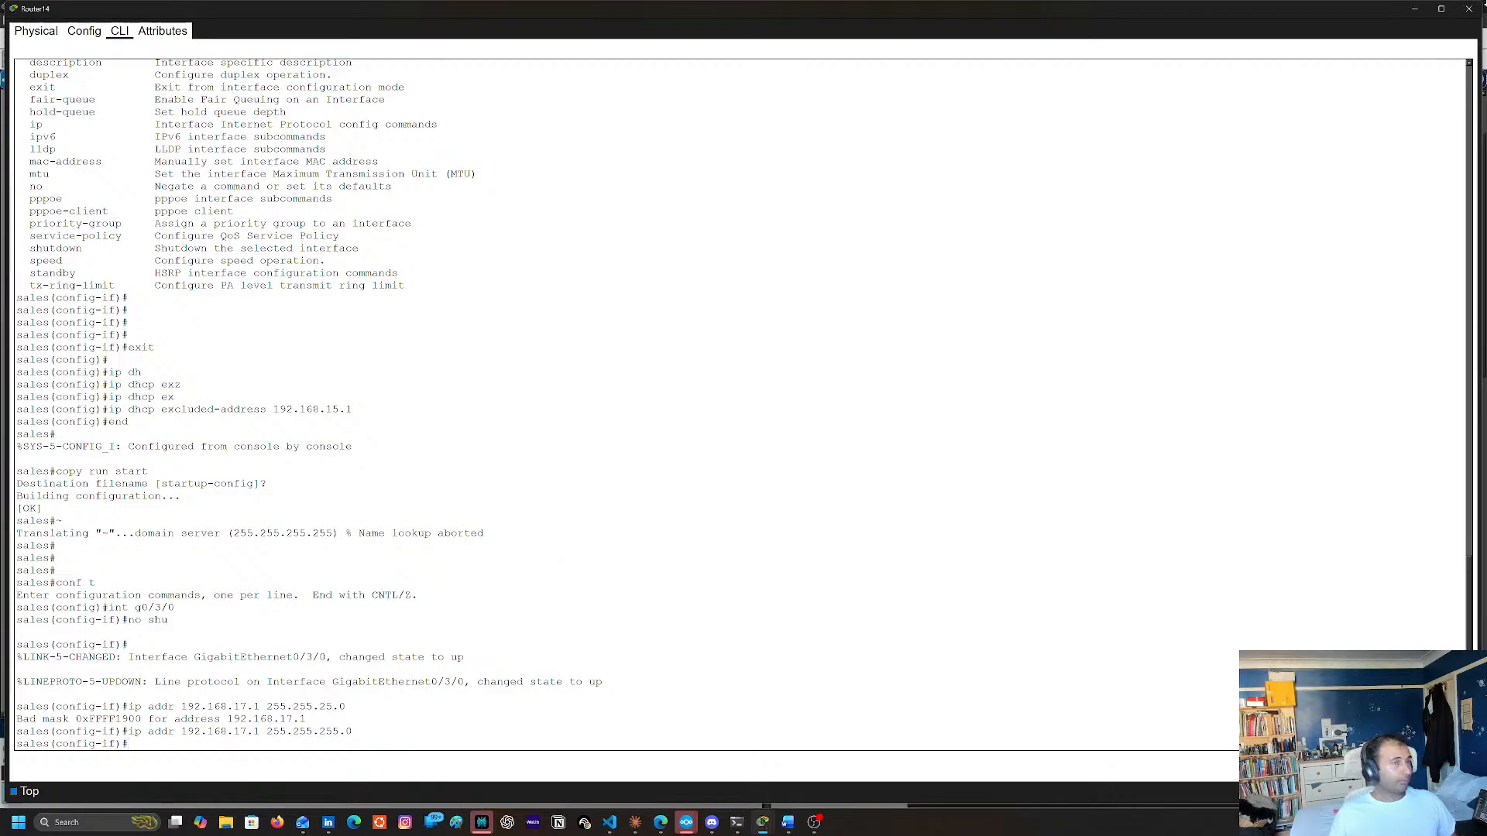
# Leave configuration mode, save Router14's running configuration to the startup configuration and return to the topology
pyautogui.write('end')
pyautogui.press('Return')
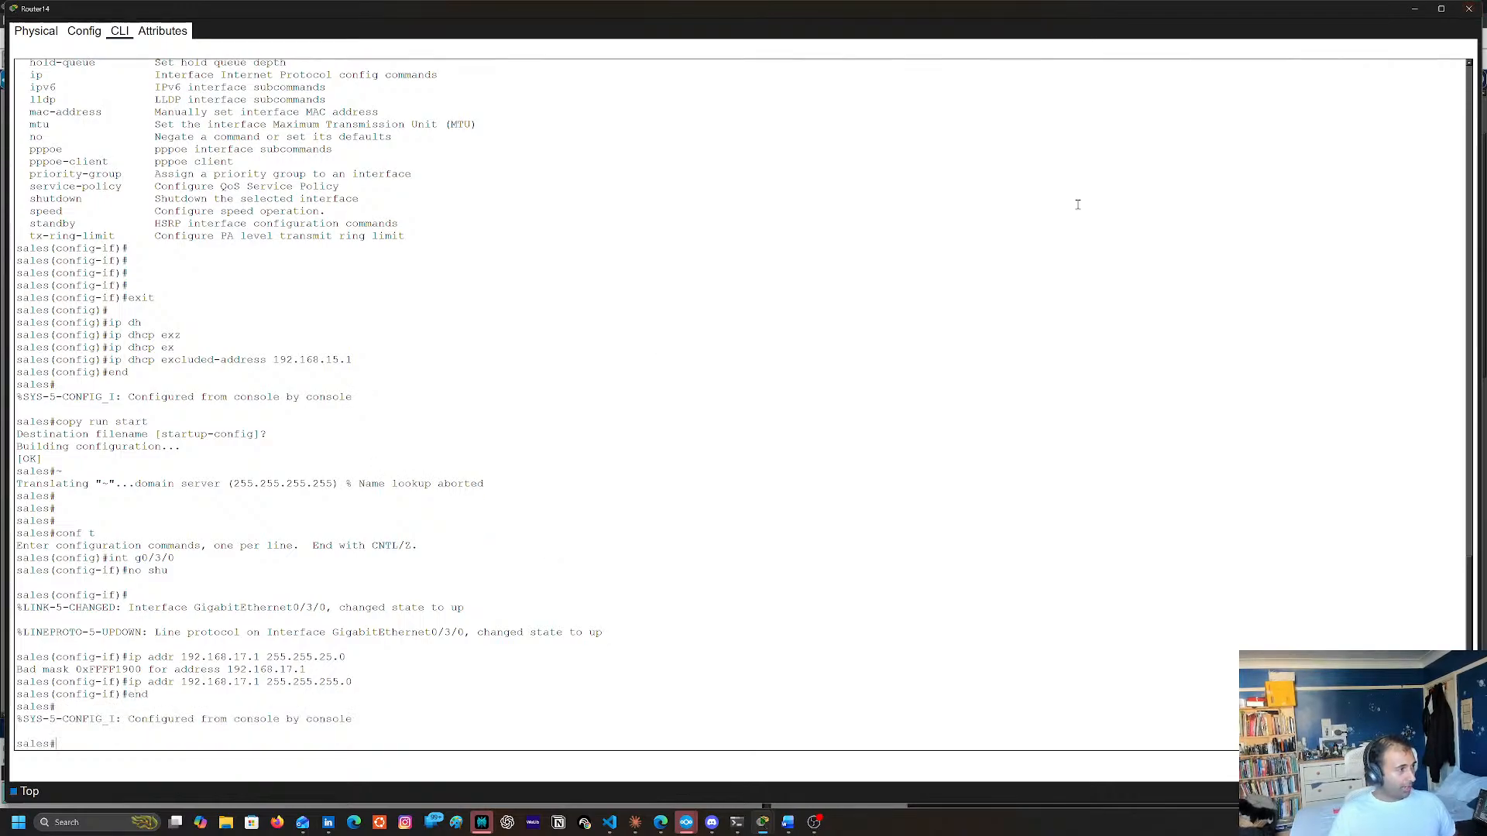
pyautogui.write('copyt r')
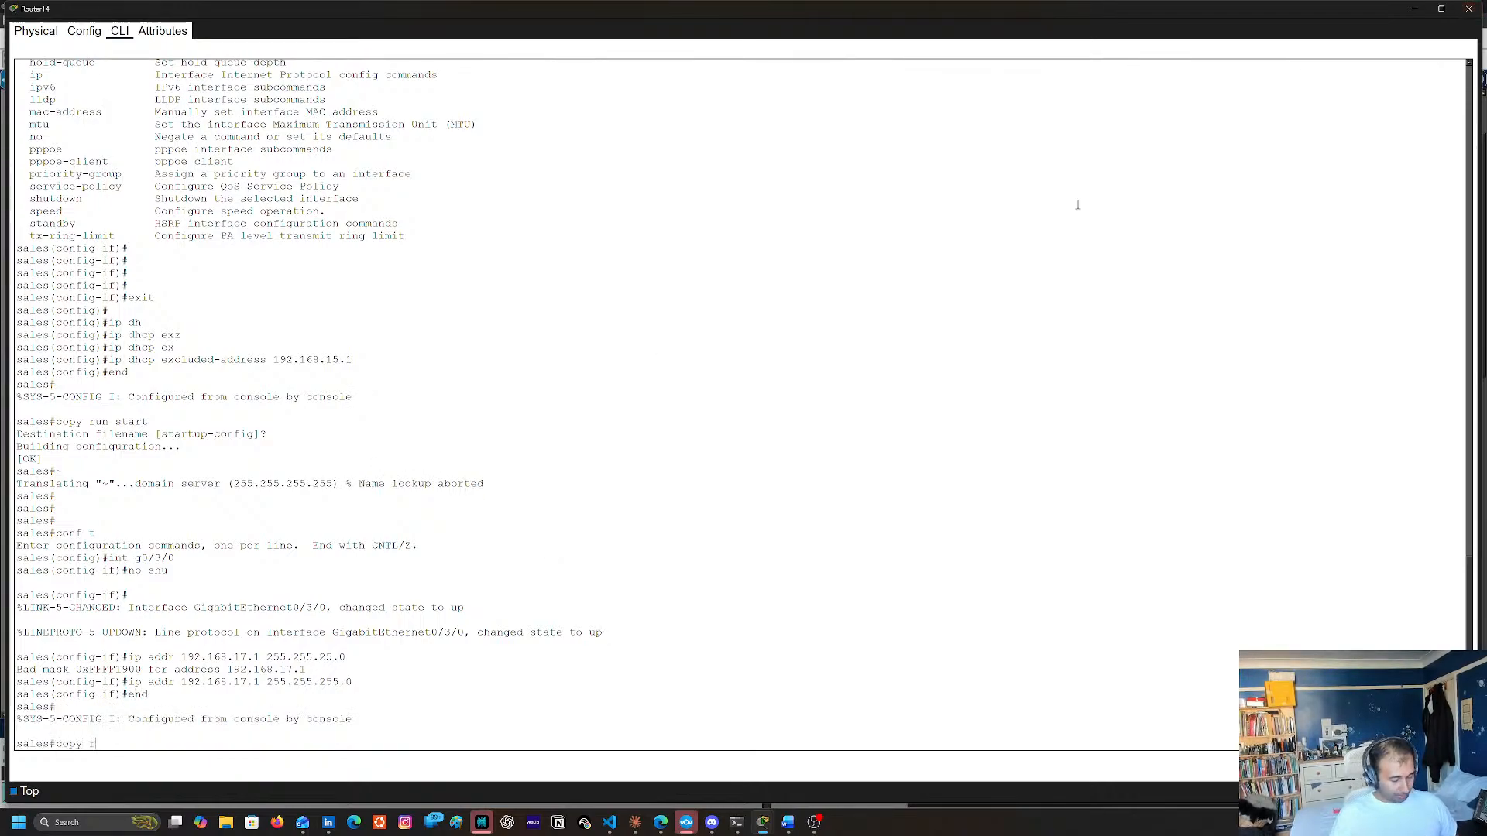
pyautogui.write('un tsa')
pyautogui.press('BackSpace')
pyautogui.press('BackSpace')
pyautogui.press('BackSpace')
pyautogui.write('start')
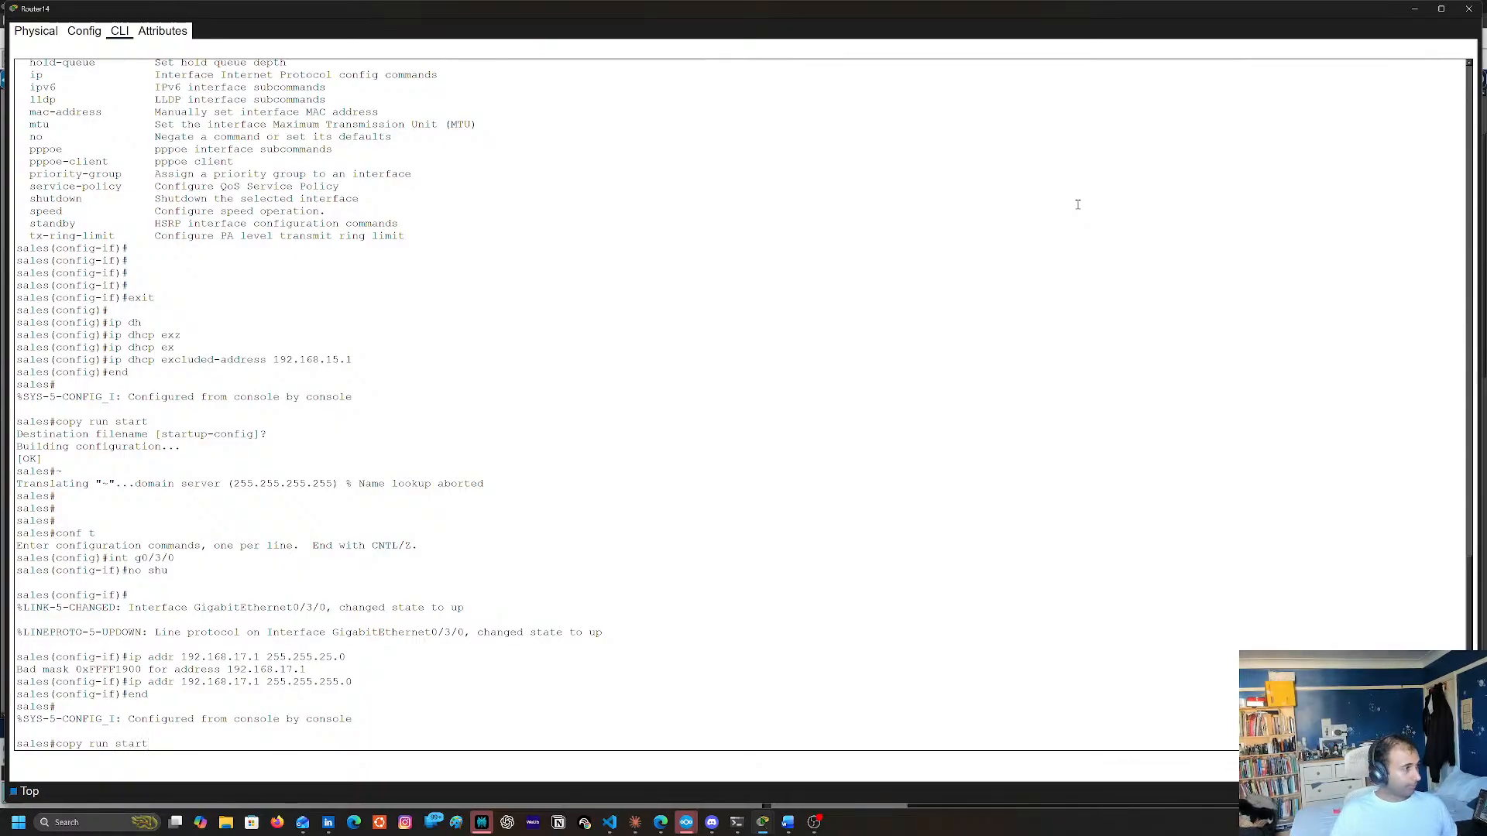
pyautogui.press('Return')
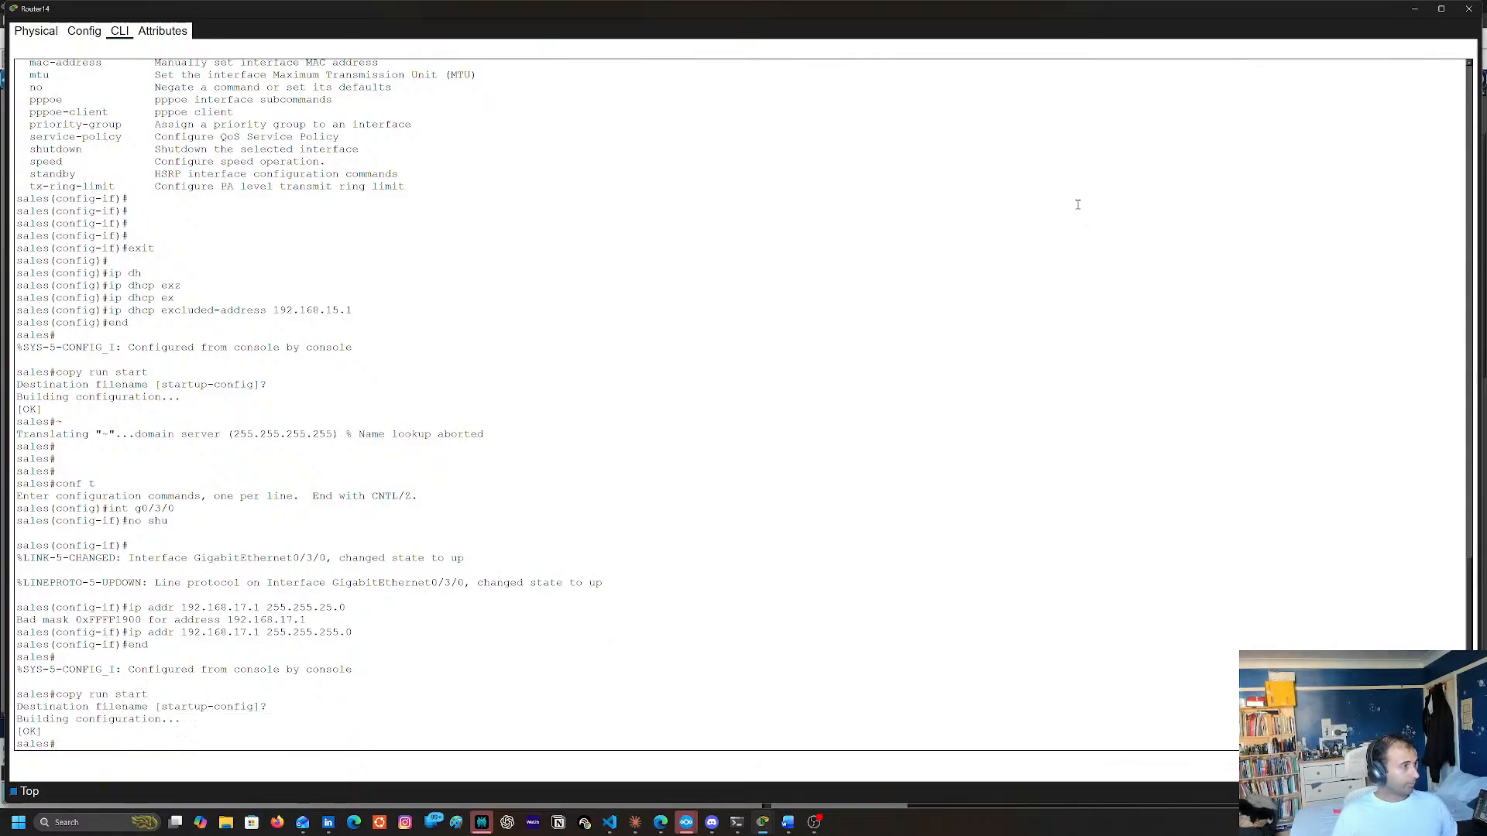
pyautogui.click(1468, 9)
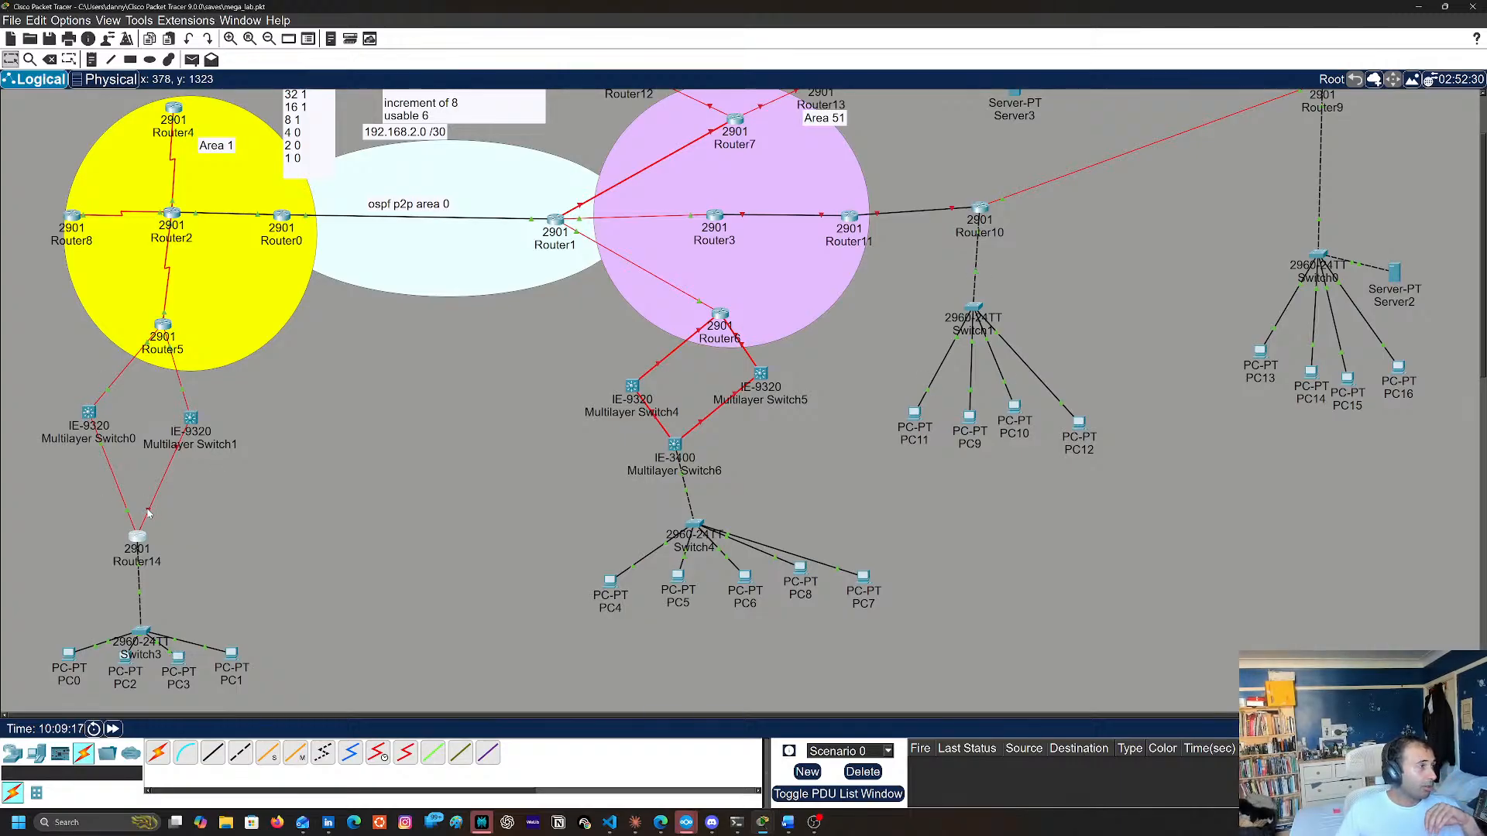
# Check Router14's port towards Multilayer Switch1 and enter interface configuration for g0/2/0 in the router's command line
pyautogui.moveTo(149, 514)
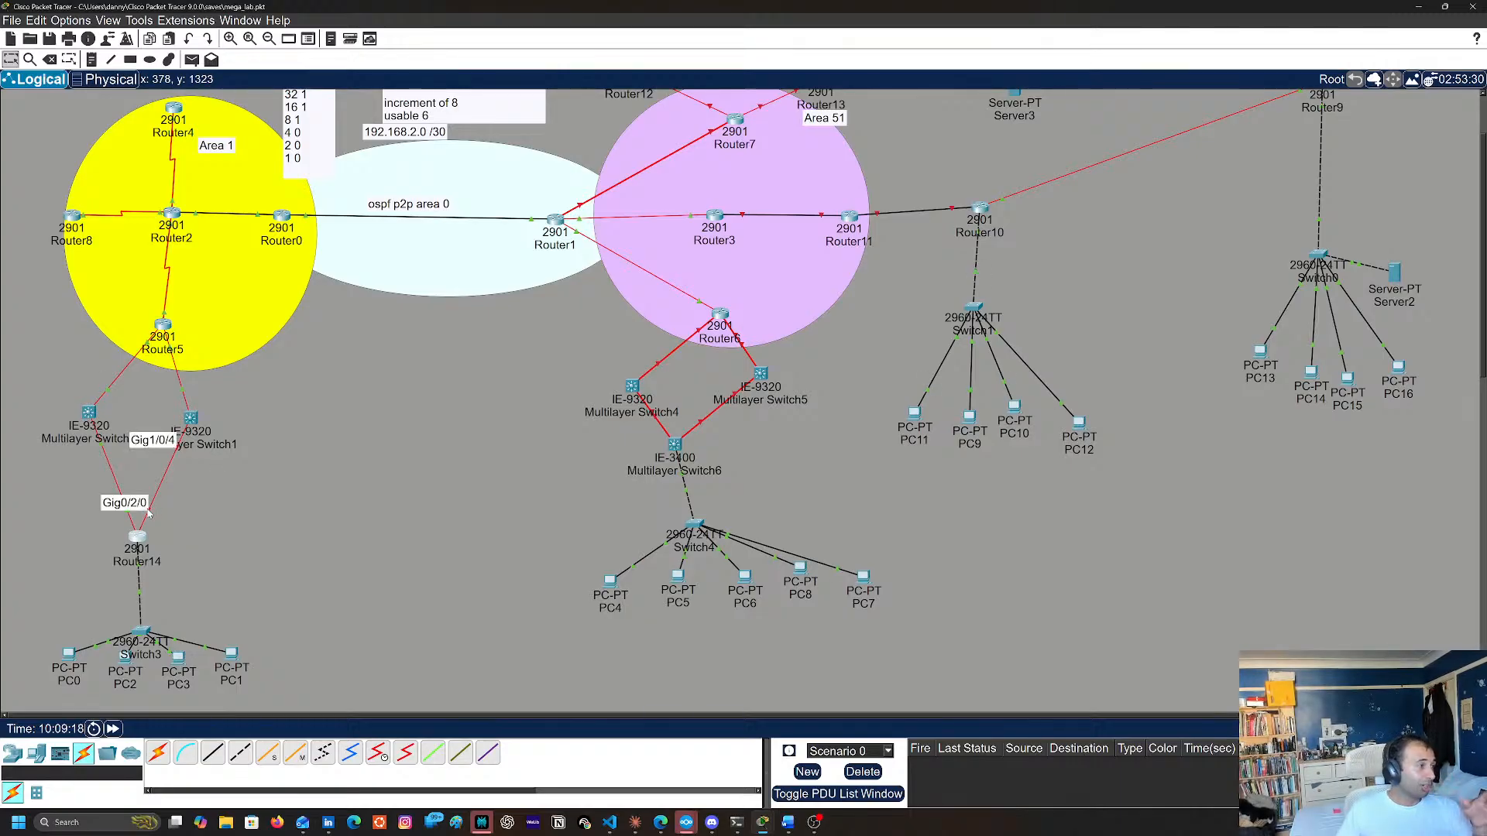
pyautogui.hotkey('alt', 'Tab')
pyautogui.press('Return')
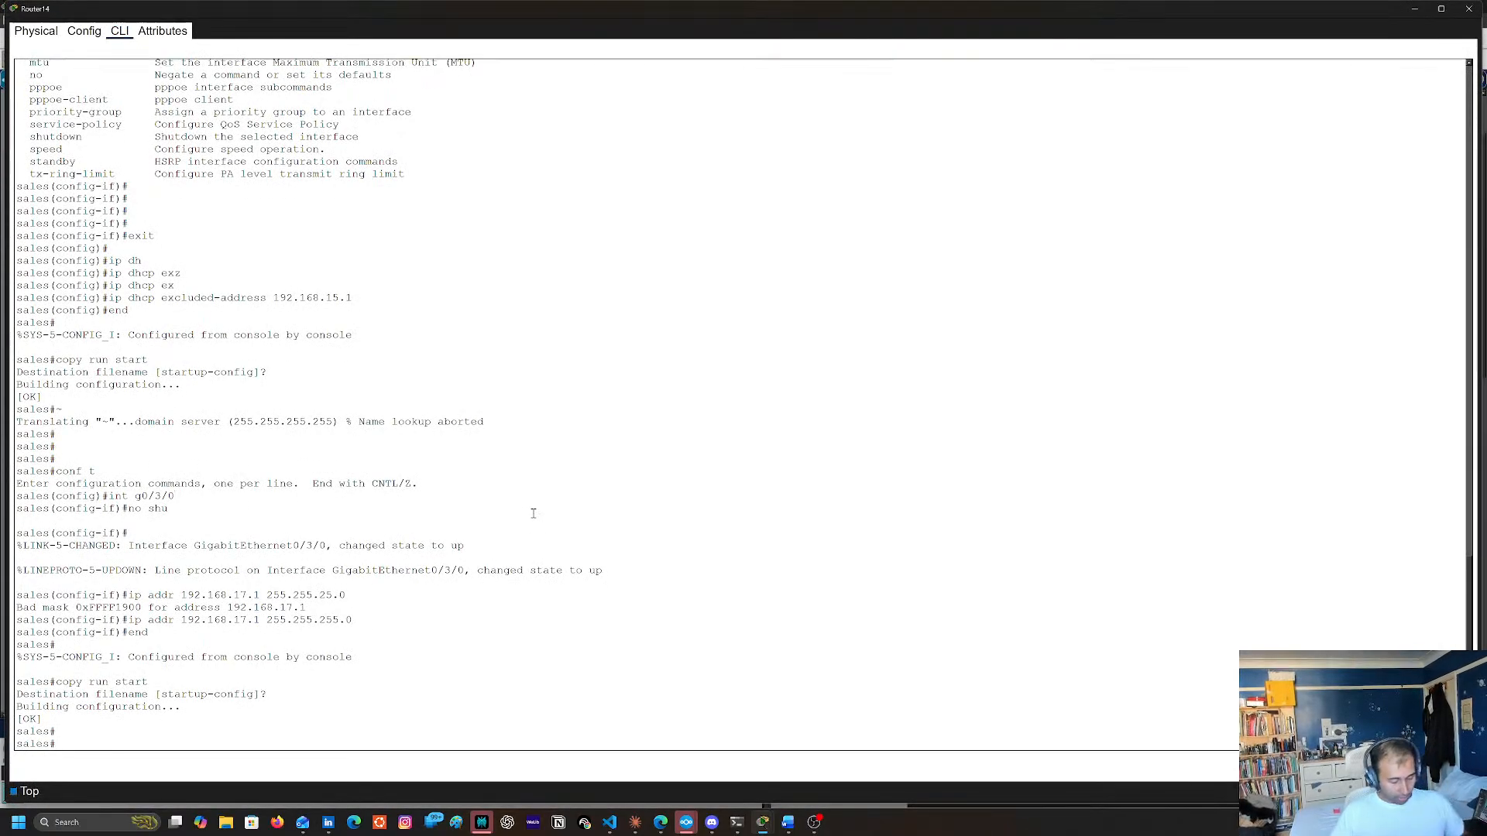
pyautogui.press('Return')
pyautogui.press('Return')
pyautogui.write('conf t')
pyautogui.press('Return')
pyautogui.write('int ')
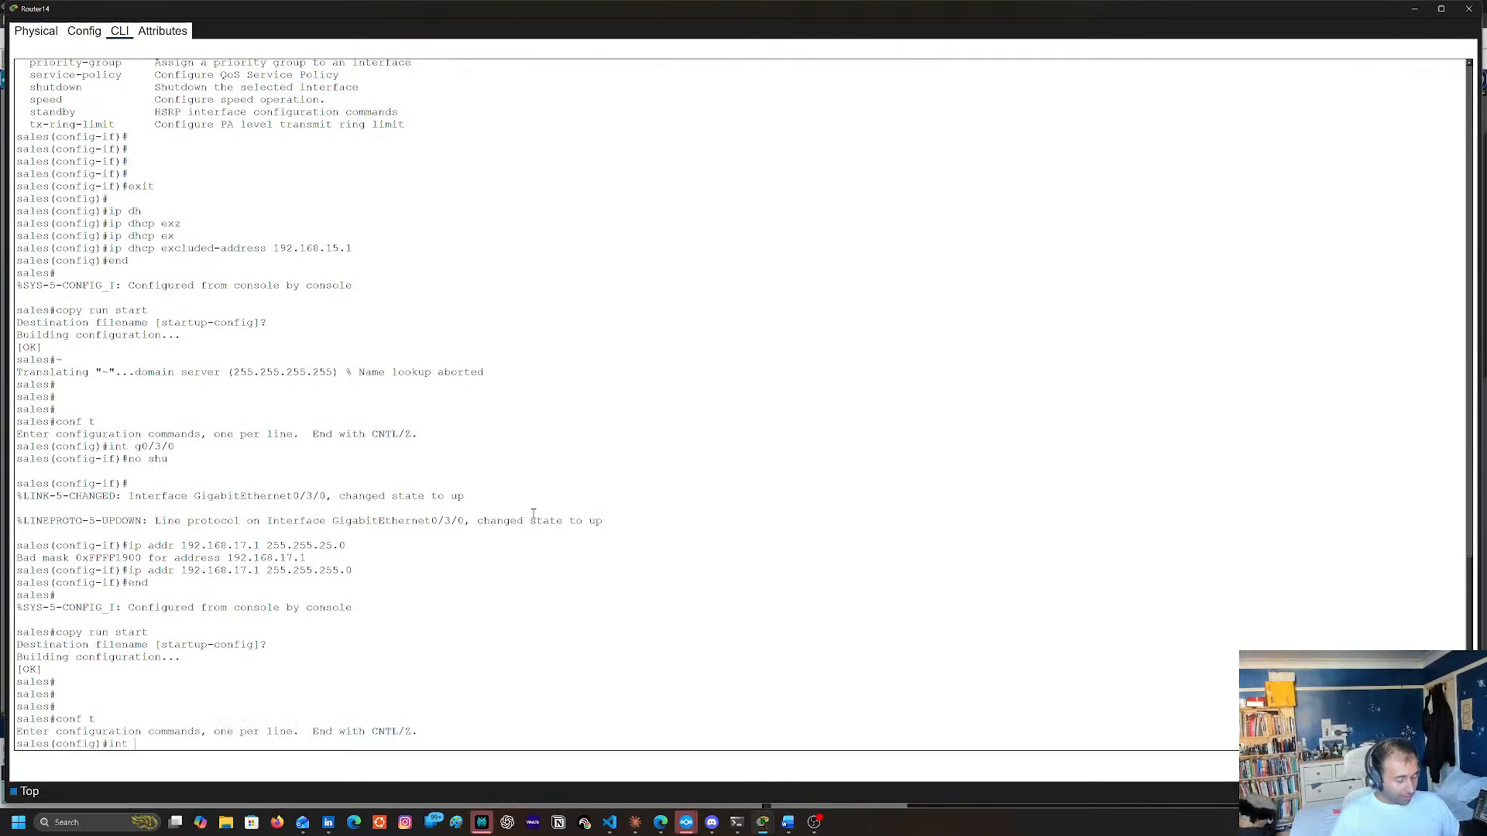
pyautogui.write('g0/2')
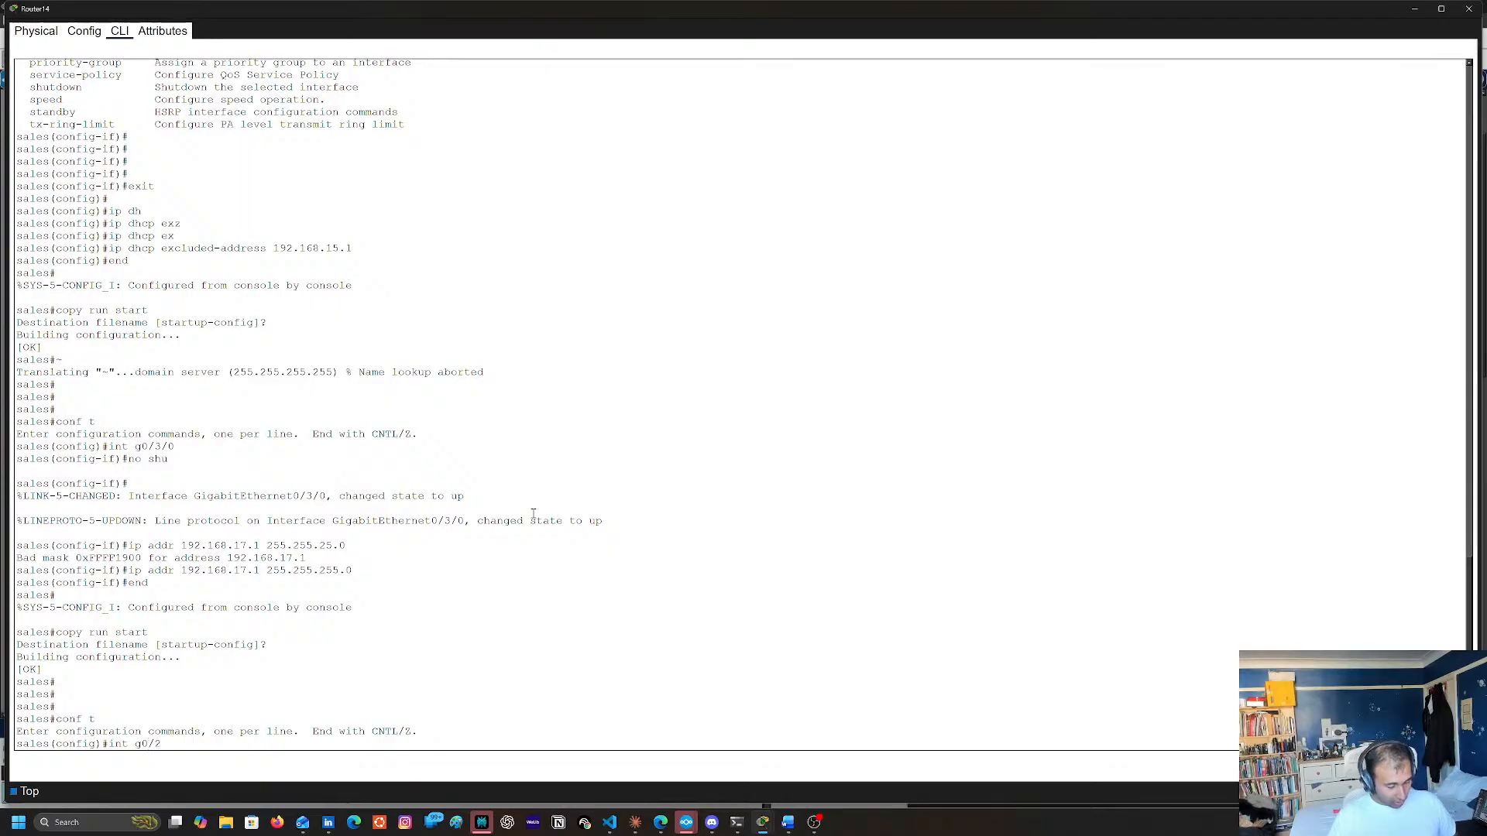
pyautogui.write('/0')
pyautogui.press('Return')
# Assign IP address 192.168.18.1 with subnet mask 255.255.255.0 to interface g0/2/0 and enable the interface
pyautogui.write('ip ')
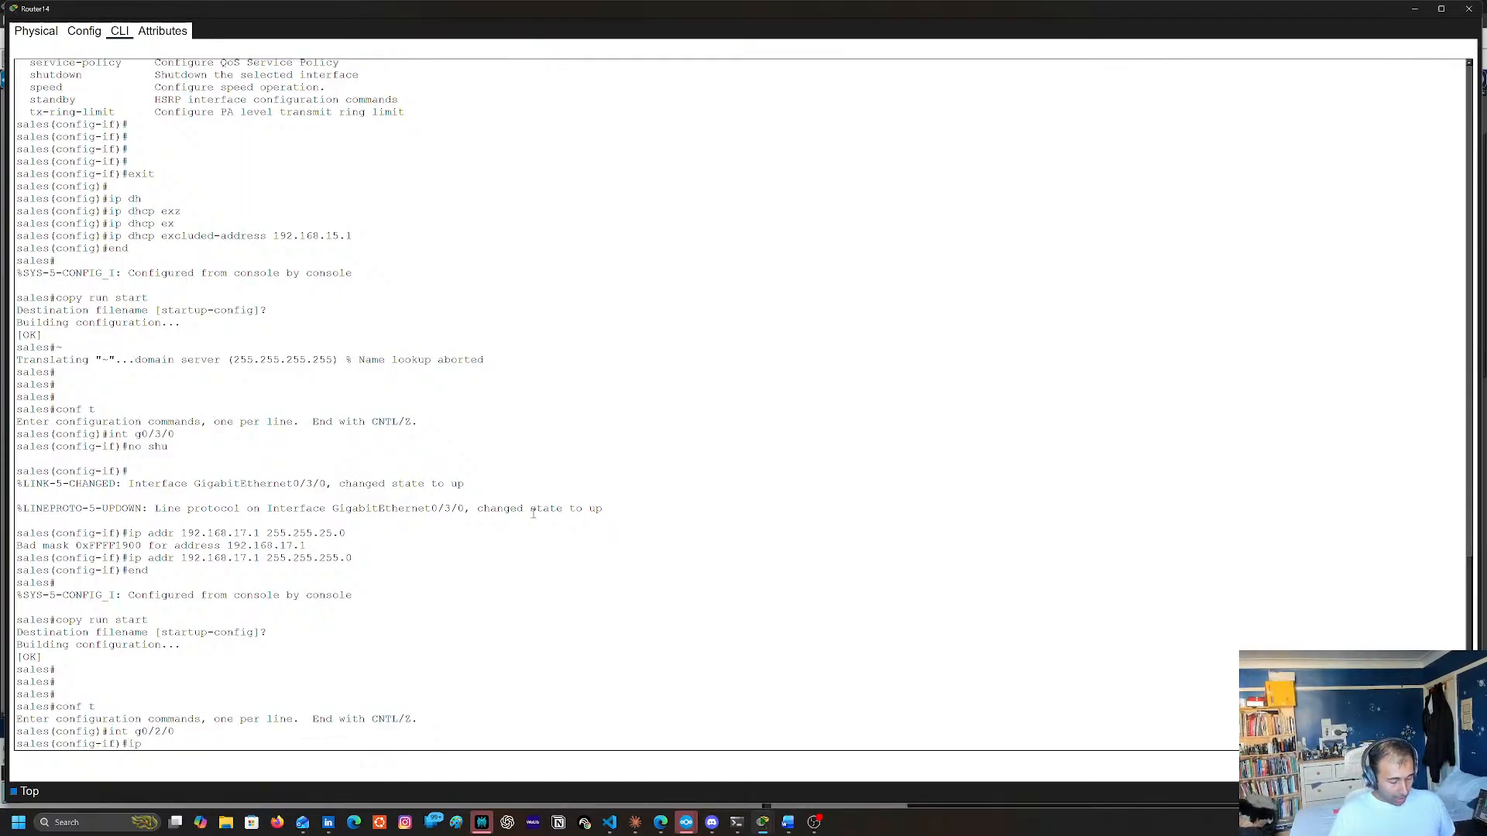
pyautogui.write('ddr 192.1')
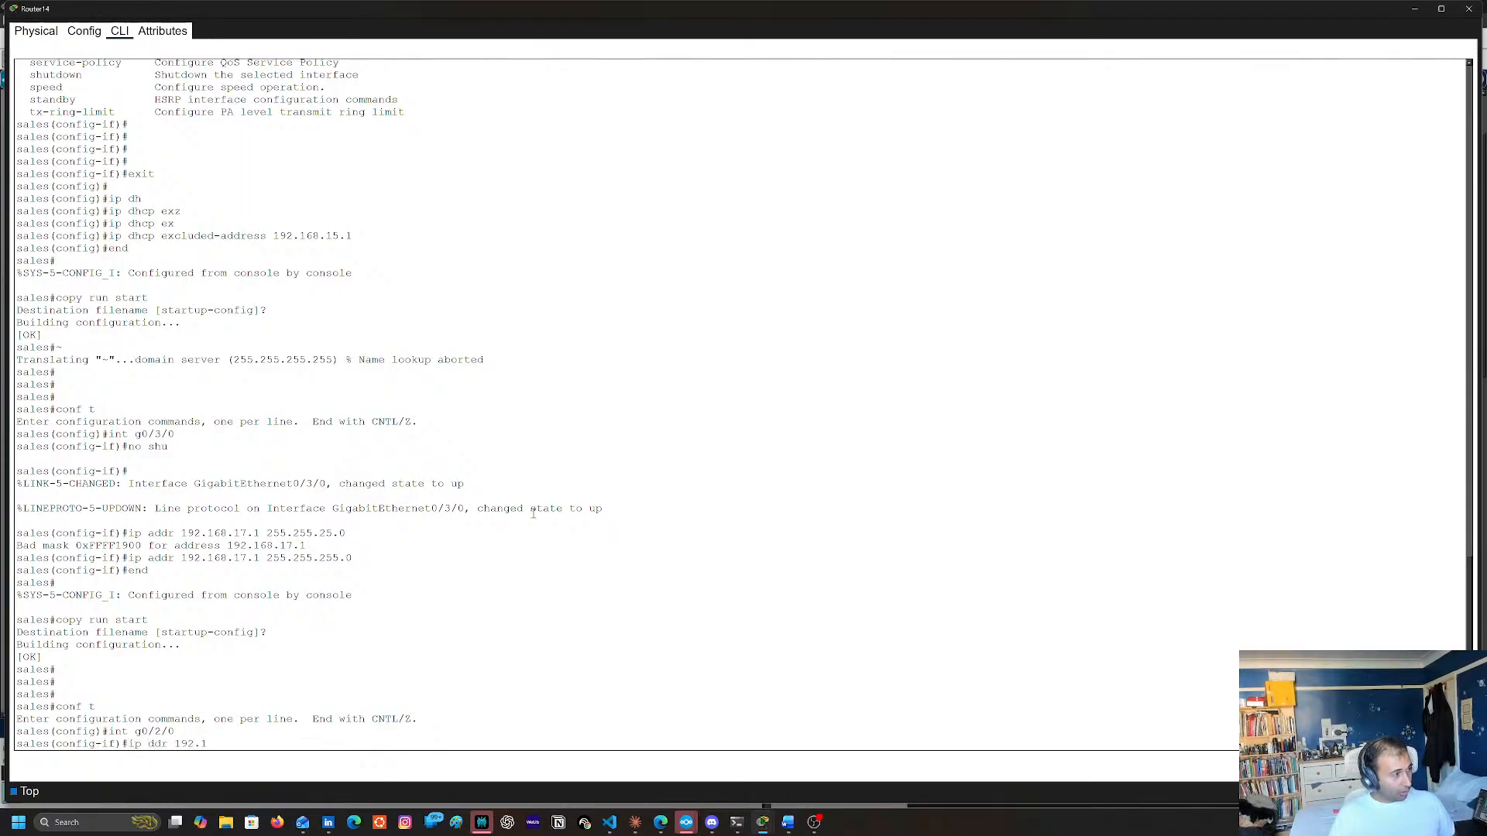
pyautogui.write('68.10.')
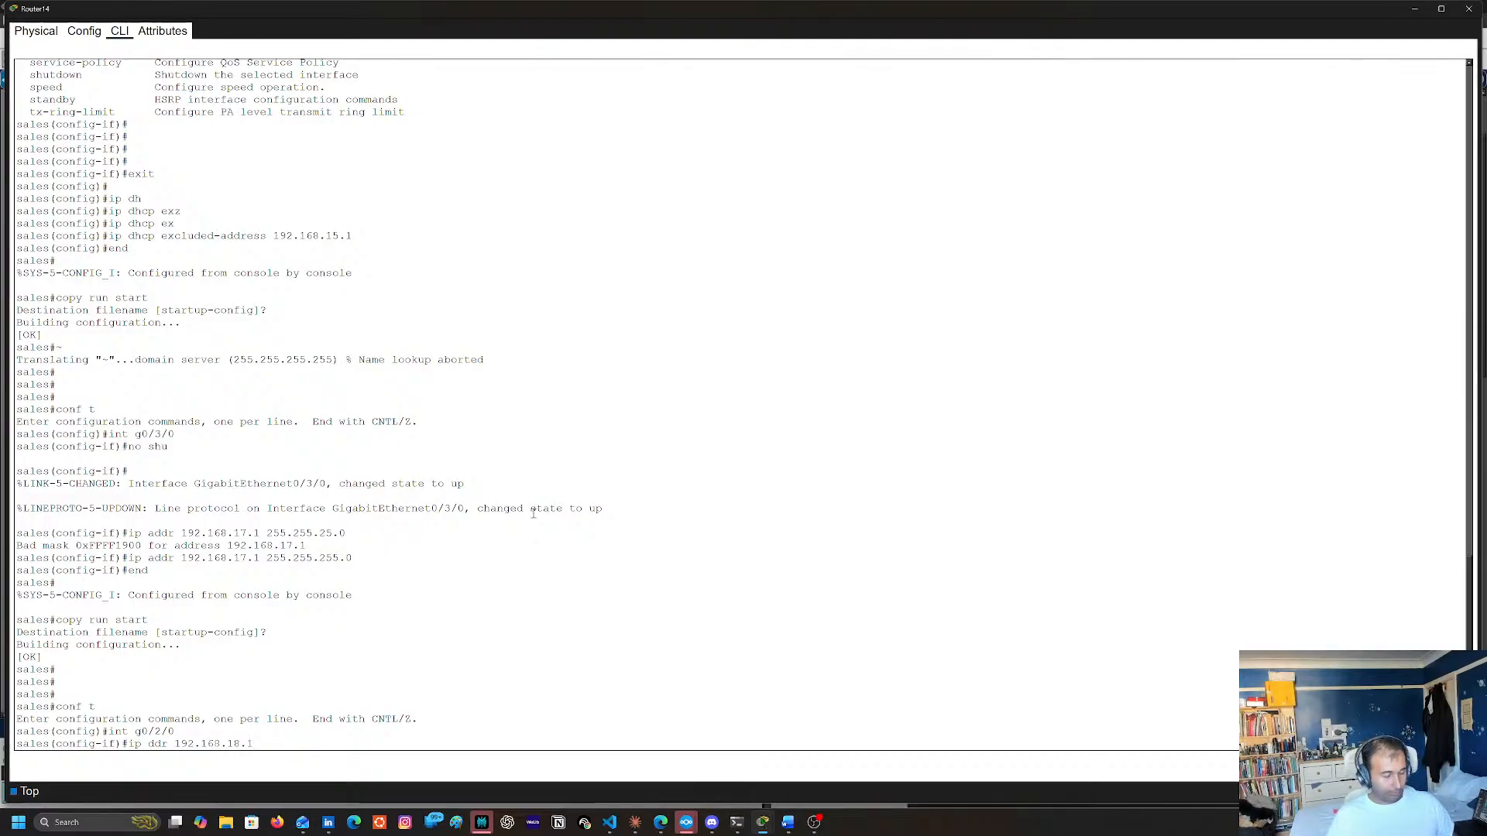
pyautogui.write('1 266')
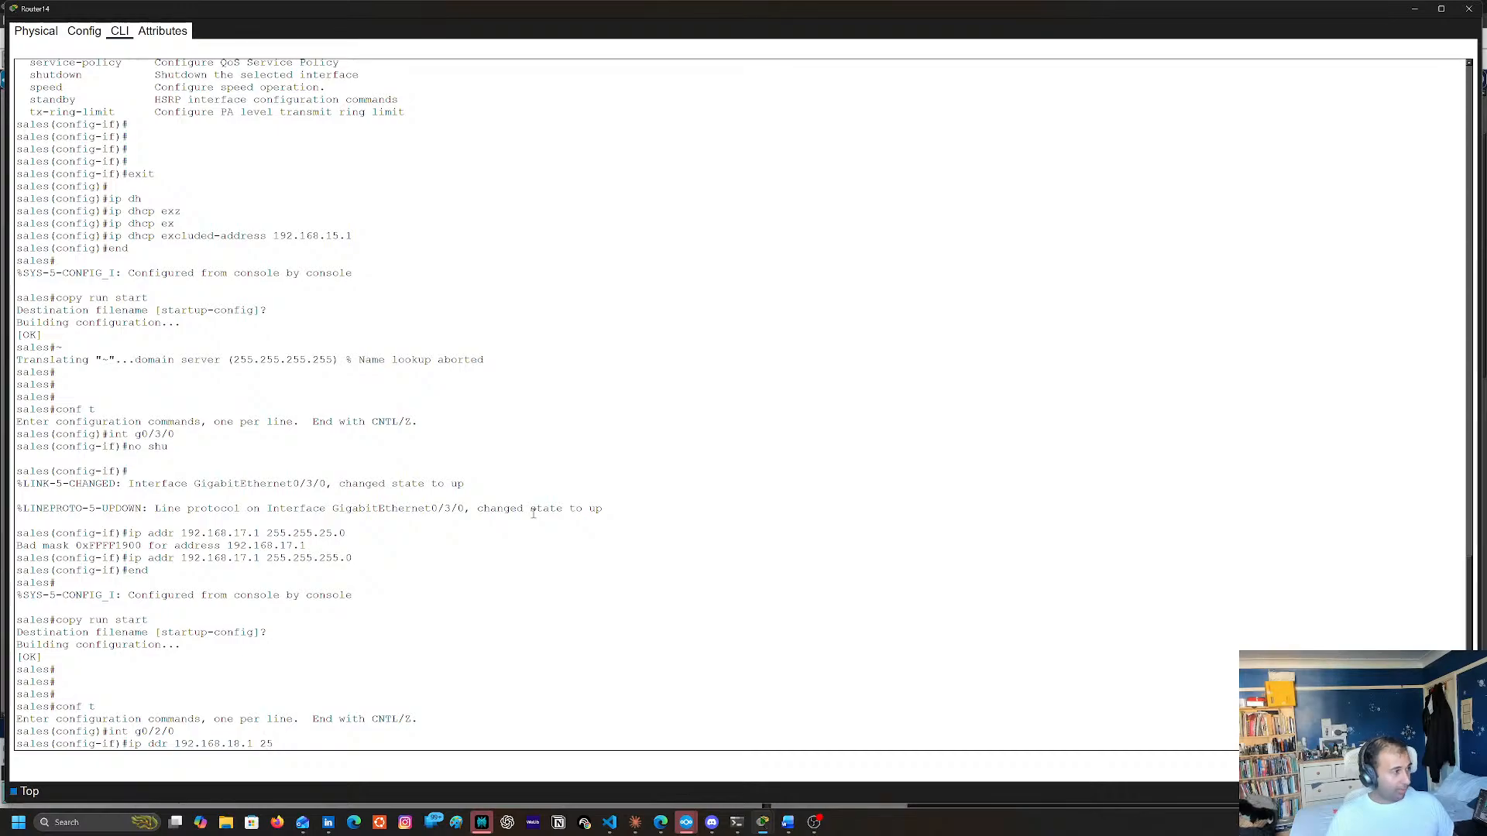
pyautogui.write('.255.255.0')
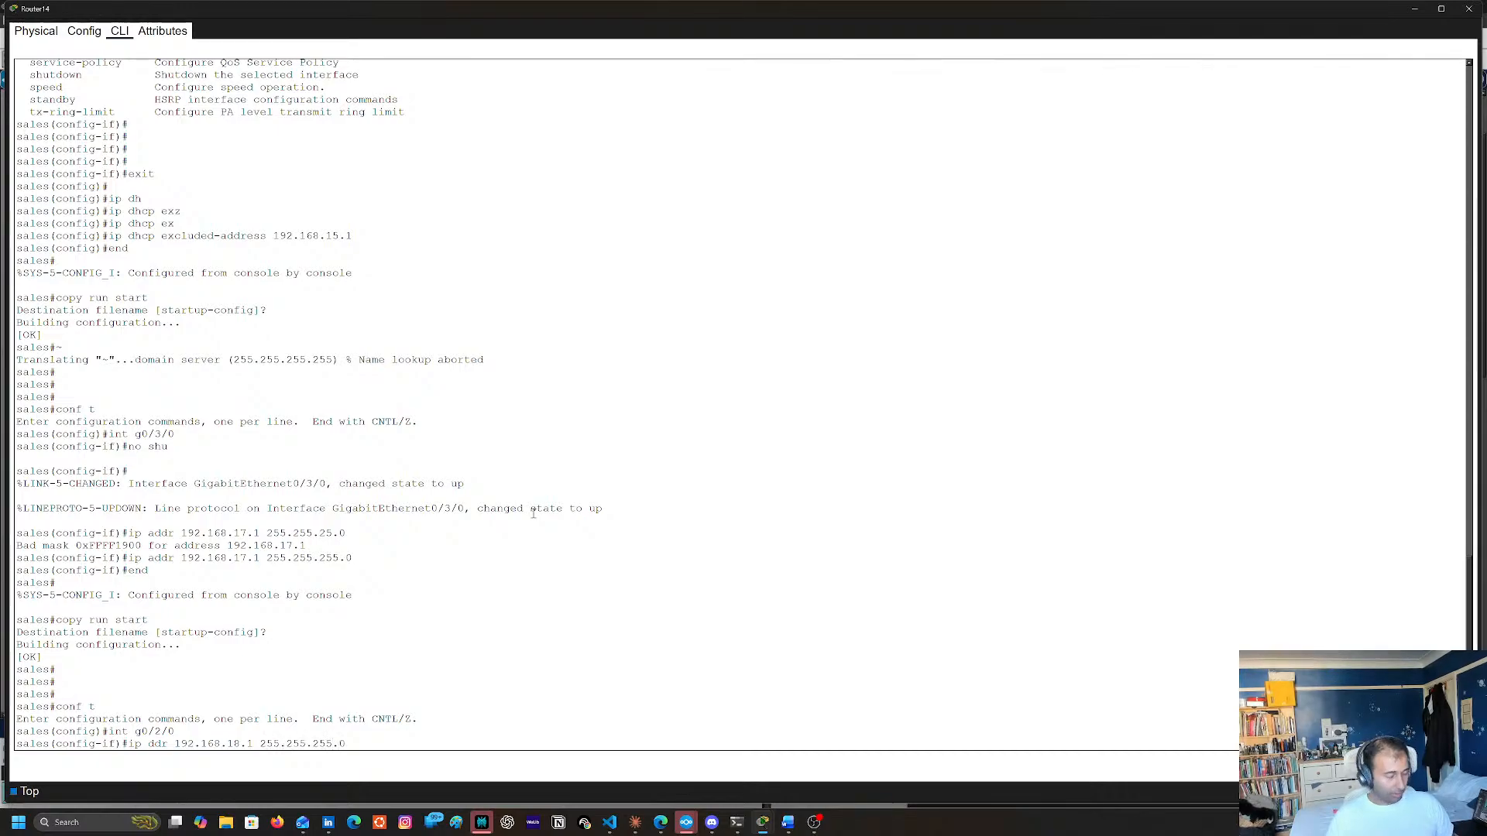
pyautogui.press('Return')
pyautogui.press('Up')
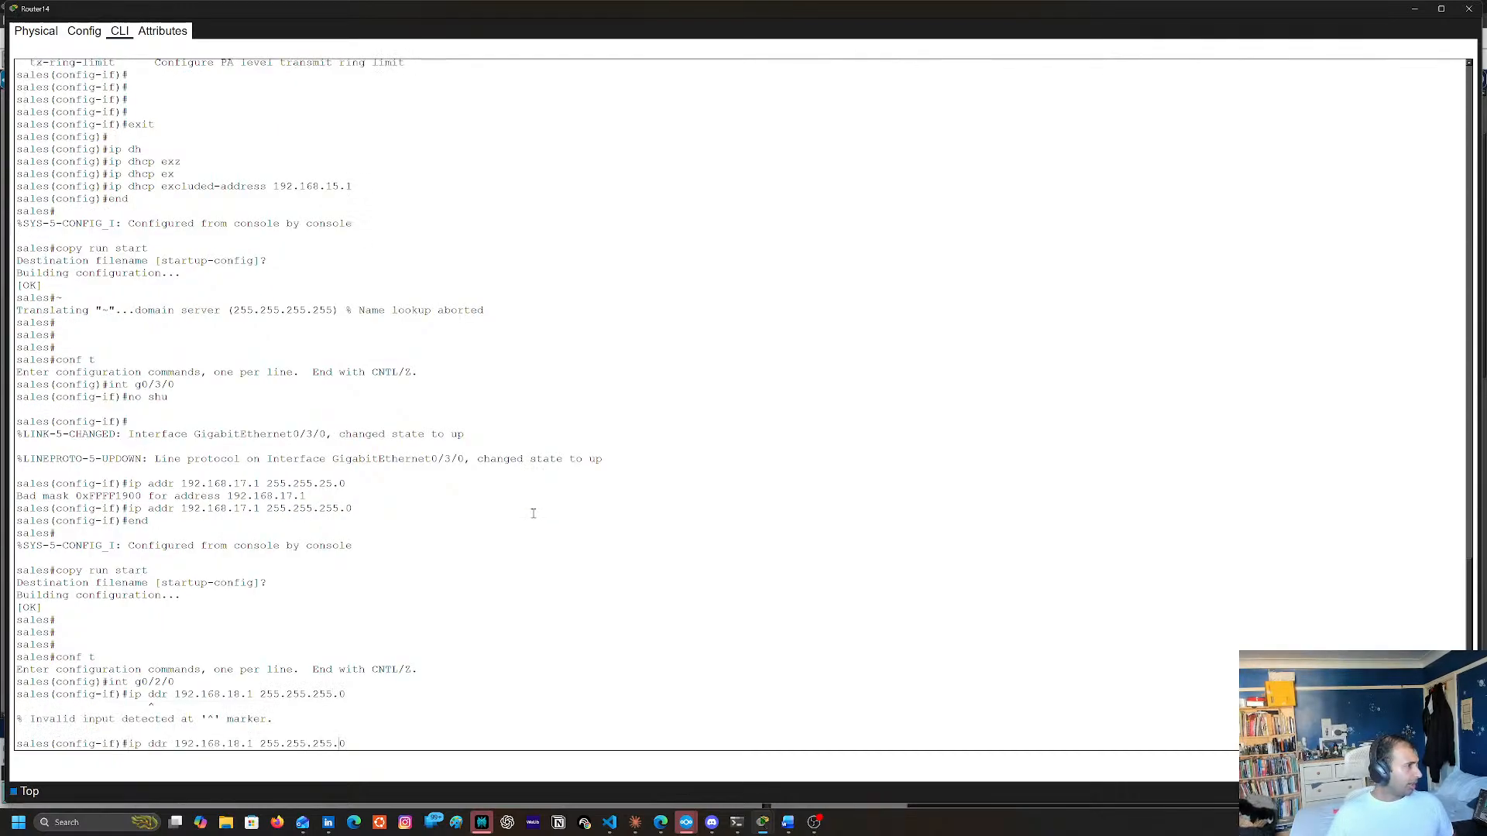
pyautogui.press('Left')
pyautogui.press('Left')
pyautogui.press('Left')
pyautogui.press('Left')
pyautogui.press('Left')
pyautogui.press('Left')
pyautogui.press('Left')
pyautogui.press('Left')
pyautogui.press('Left')
pyautogui.press('Left')
pyautogui.press('Left')
pyautogui.press('Left')
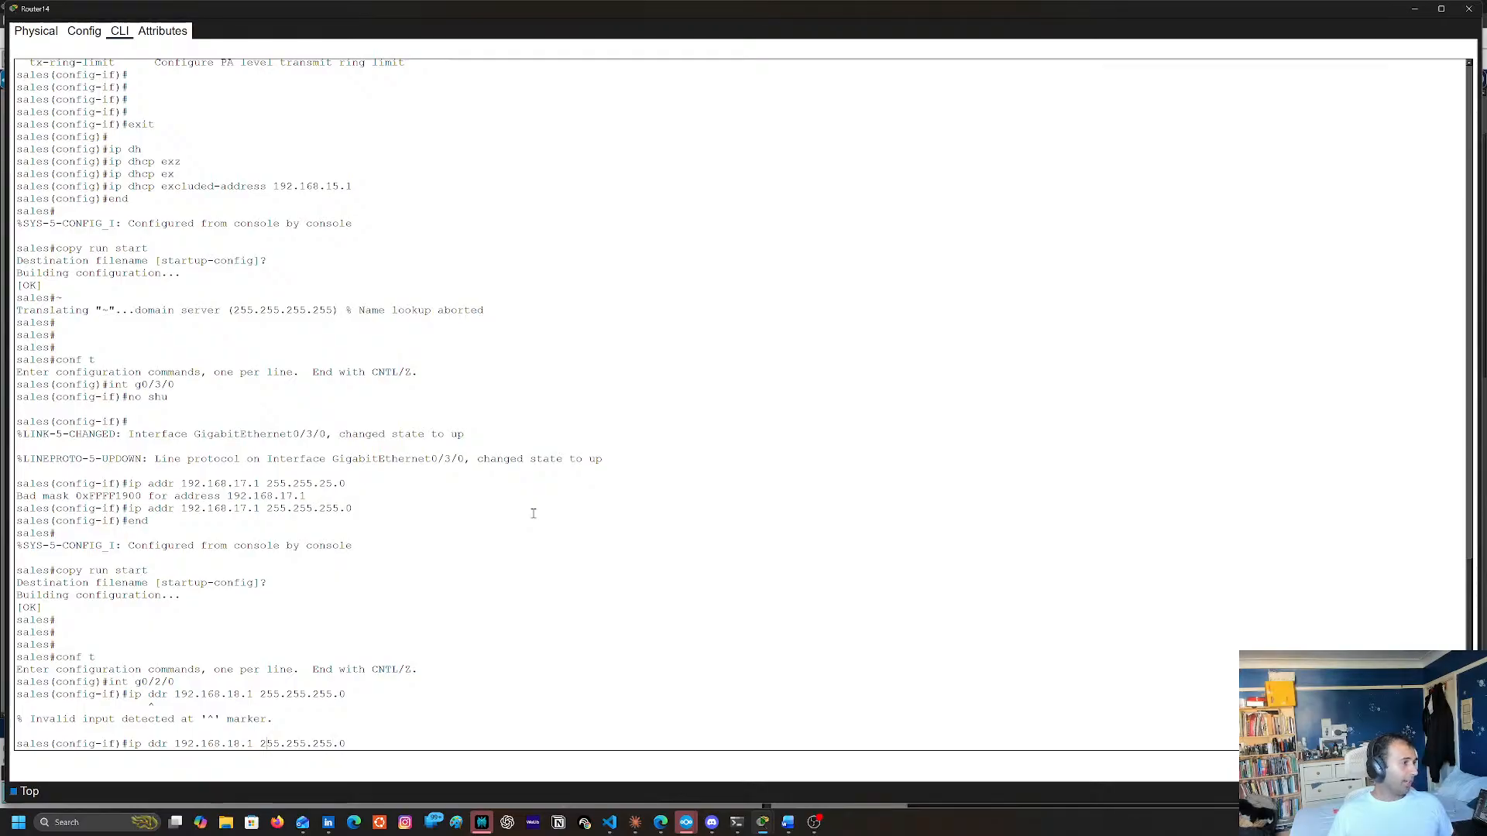
pyautogui.write('a')
pyautogui.press('Return')
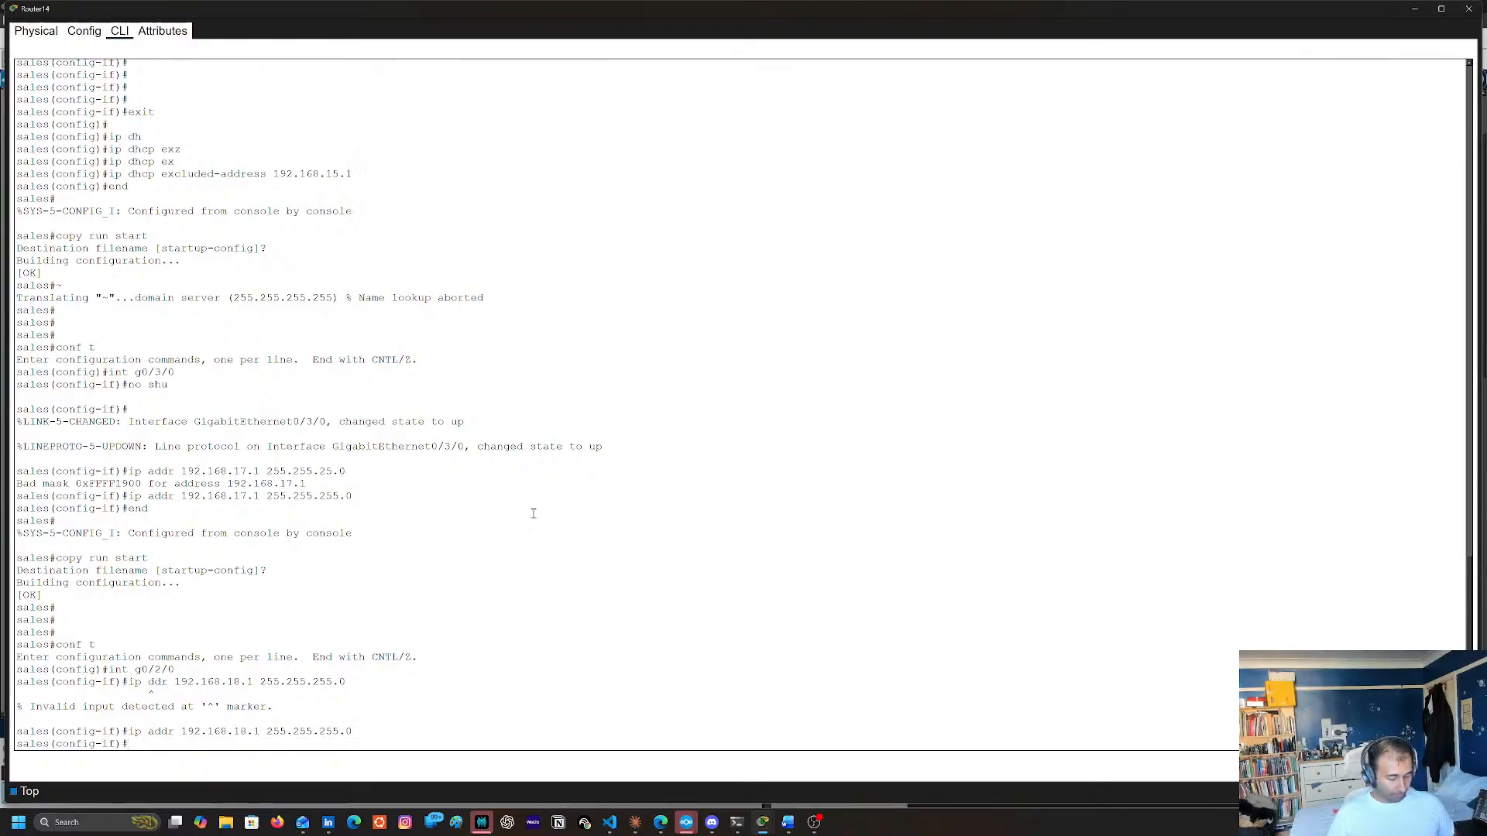
pyautogui.write('no shu')
pyautogui.press('Return')
# Leave interface configuration for g0/2/0 and return to privileged EXEC mode
pyautogui.write('qe')
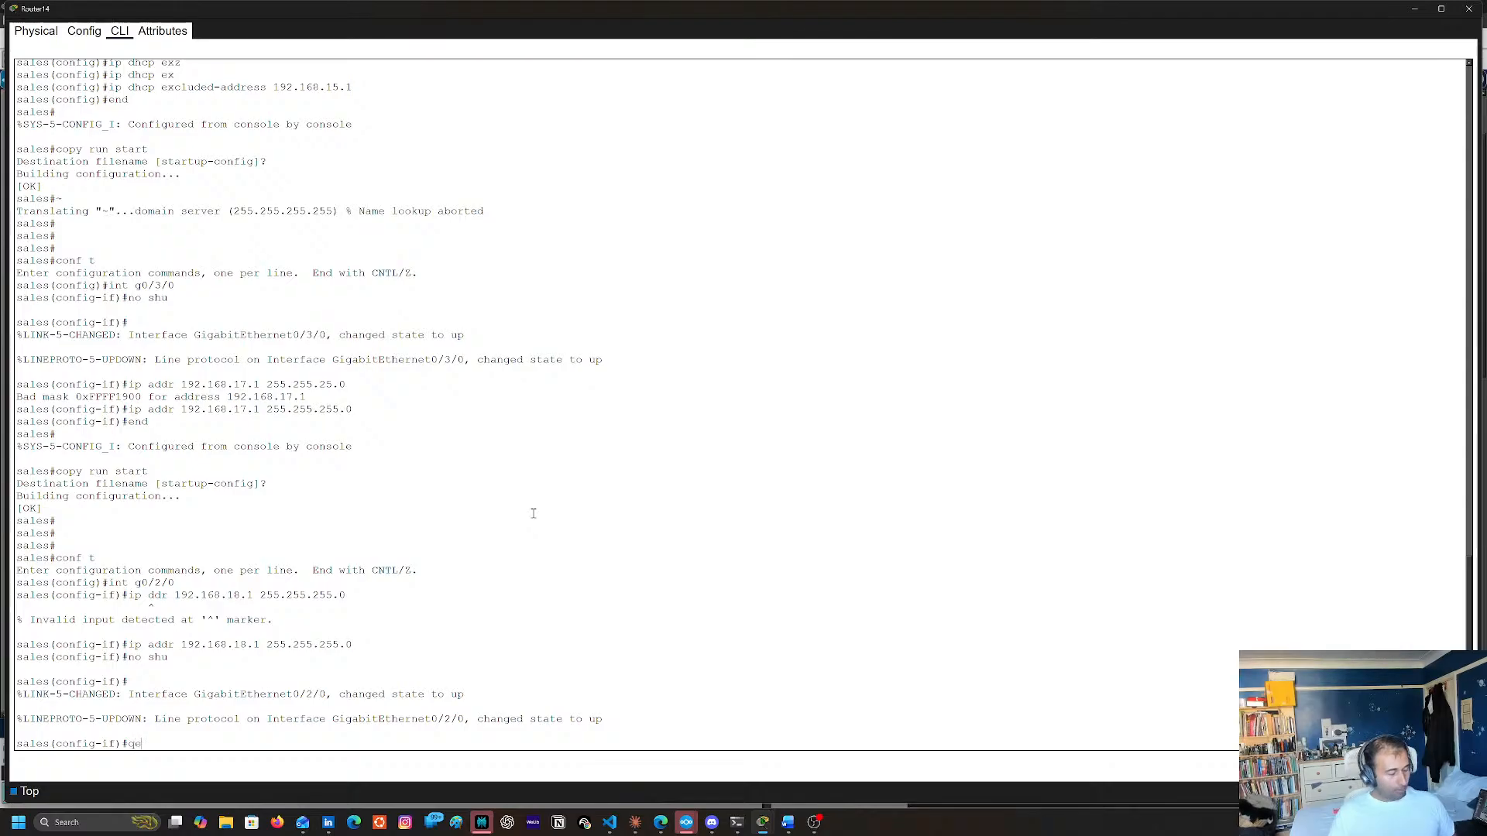
pyautogui.write('nd')
pyautogui.press('Return')
pyautogui.press('Return')
pyautogui.write('end')
pyautogui.press('Return')
# Save Router14's running configuration to the startup configuration and return to the topology
pyautogui.write('coppy')
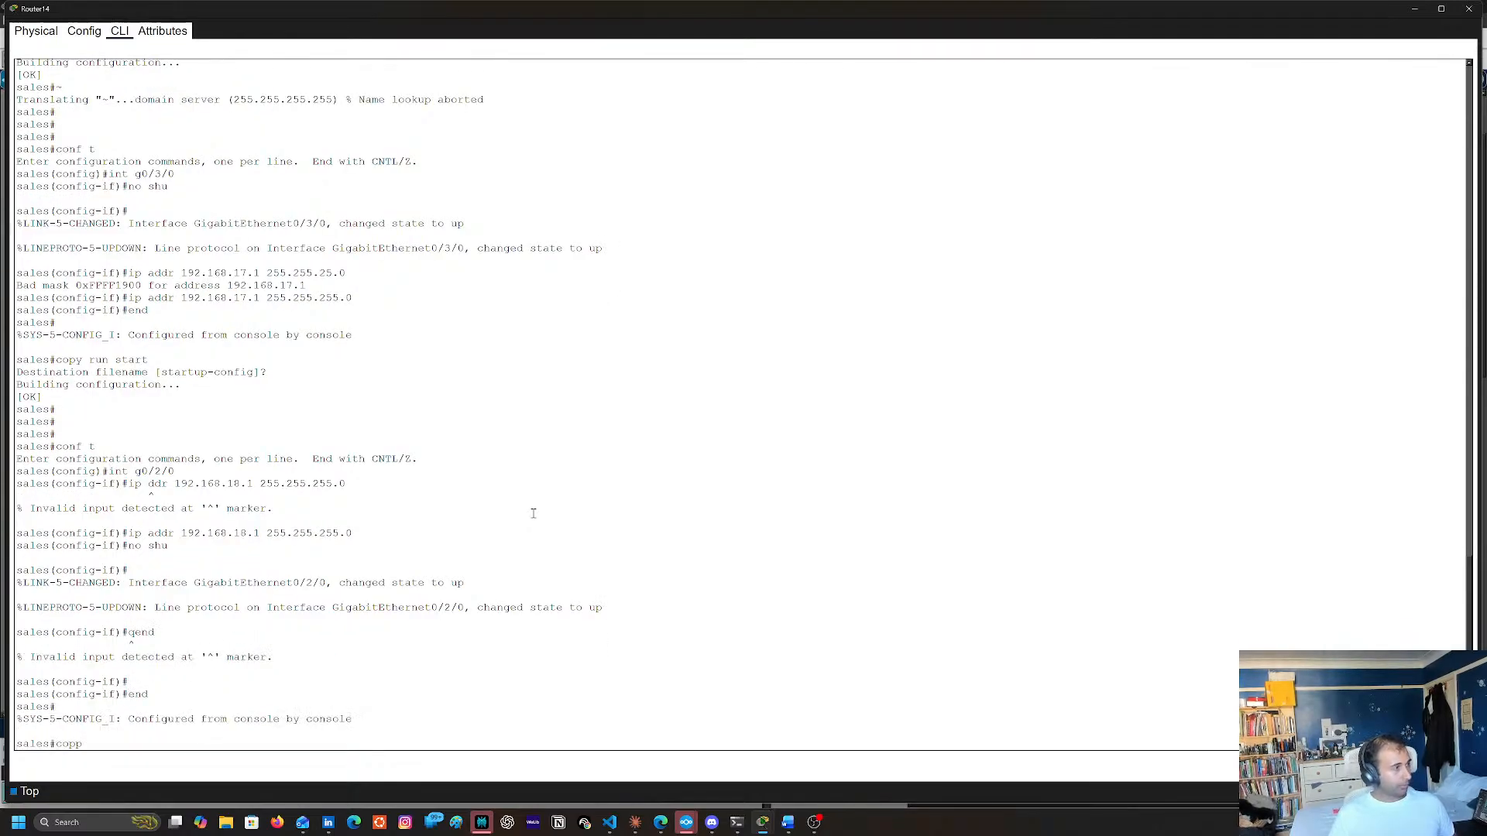
pyautogui.press('BackSpace')
pyautogui.press('BackSpace')
pyautogui.press('BackSpace')
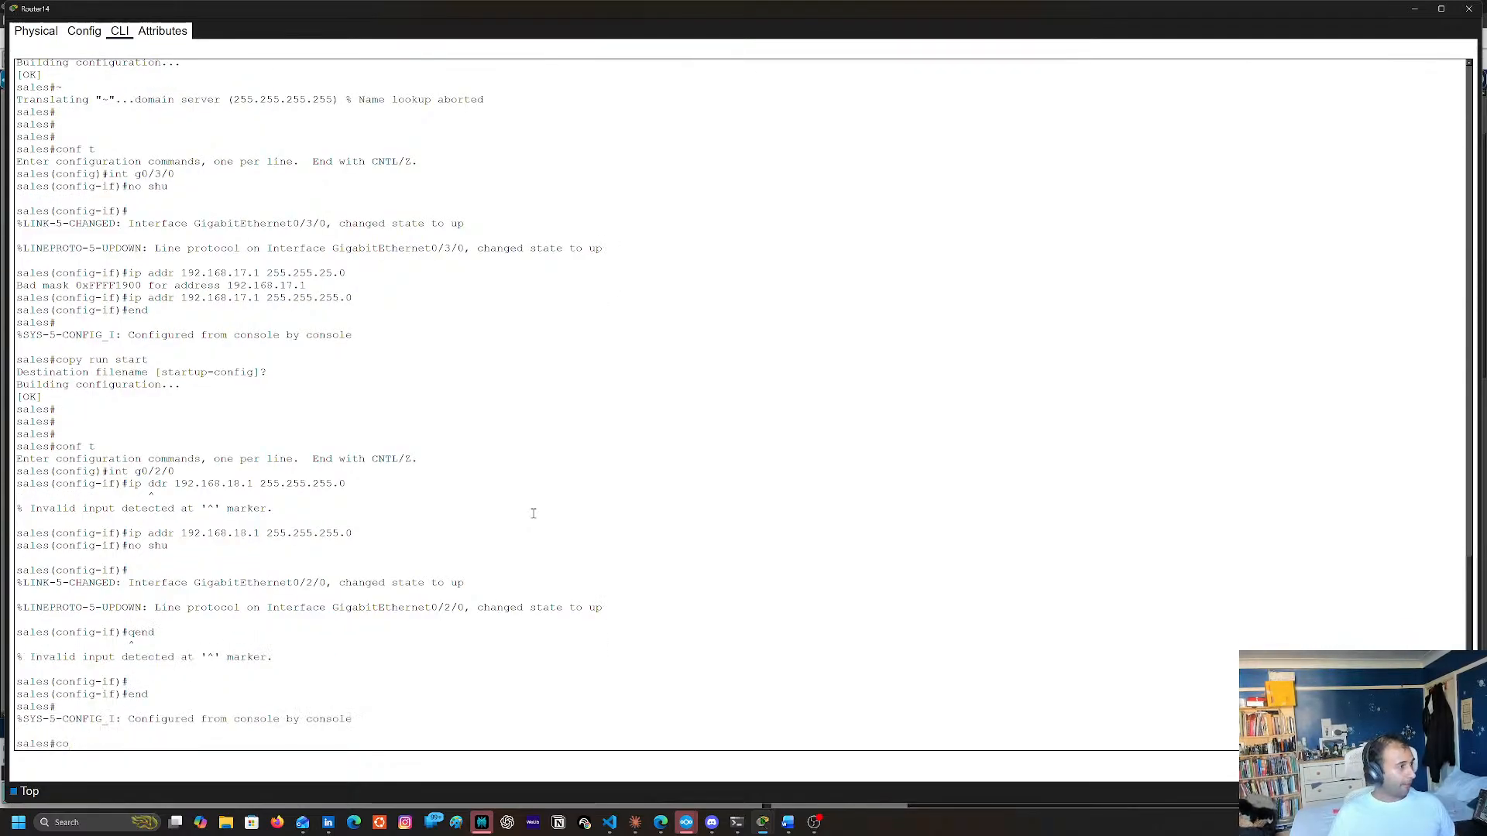
pyautogui.write('py run star')
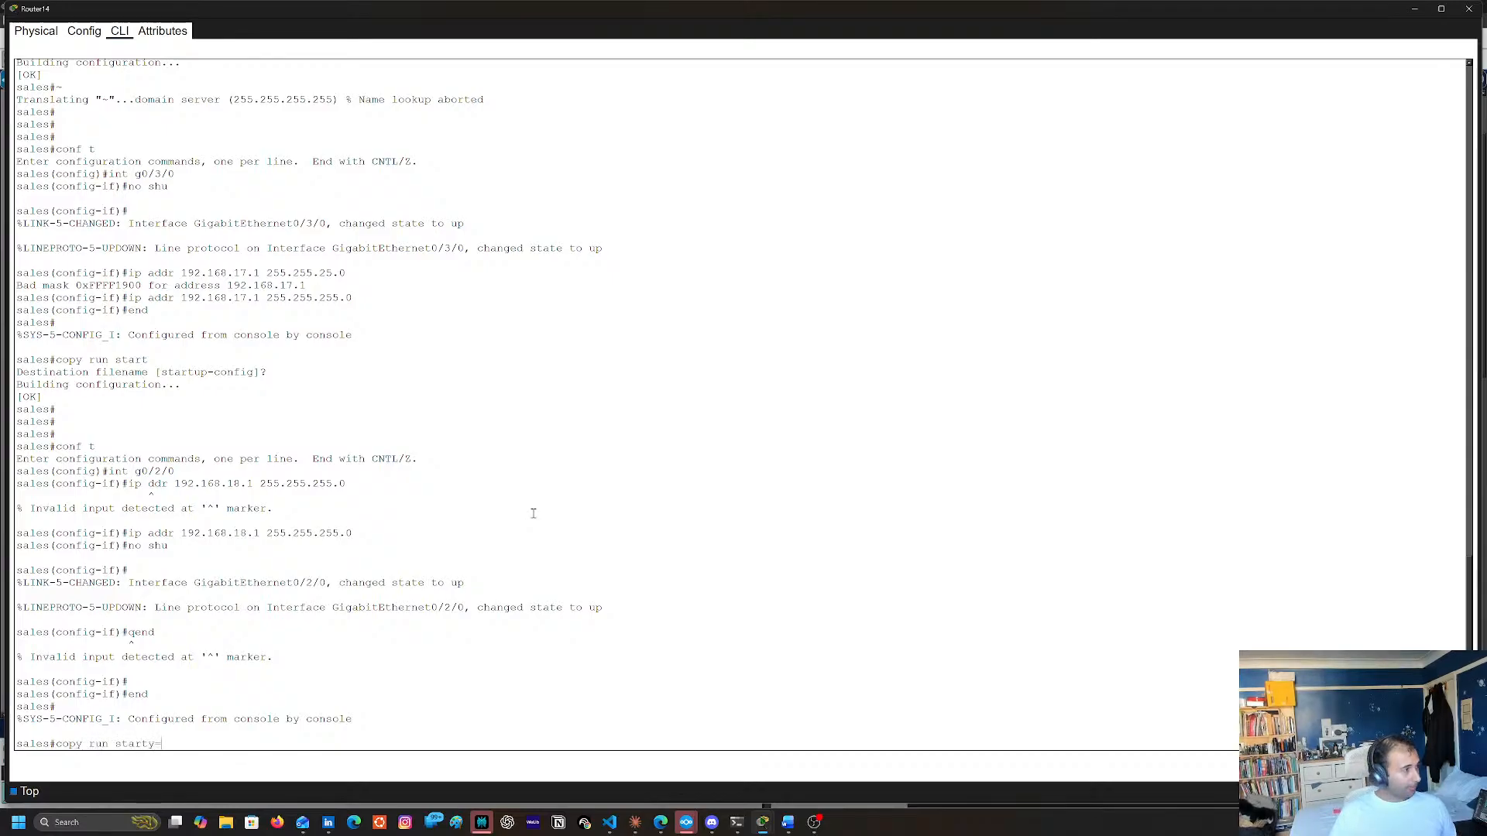
pyautogui.write('t')
pyautogui.press('Return')
pyautogui.press('Return')
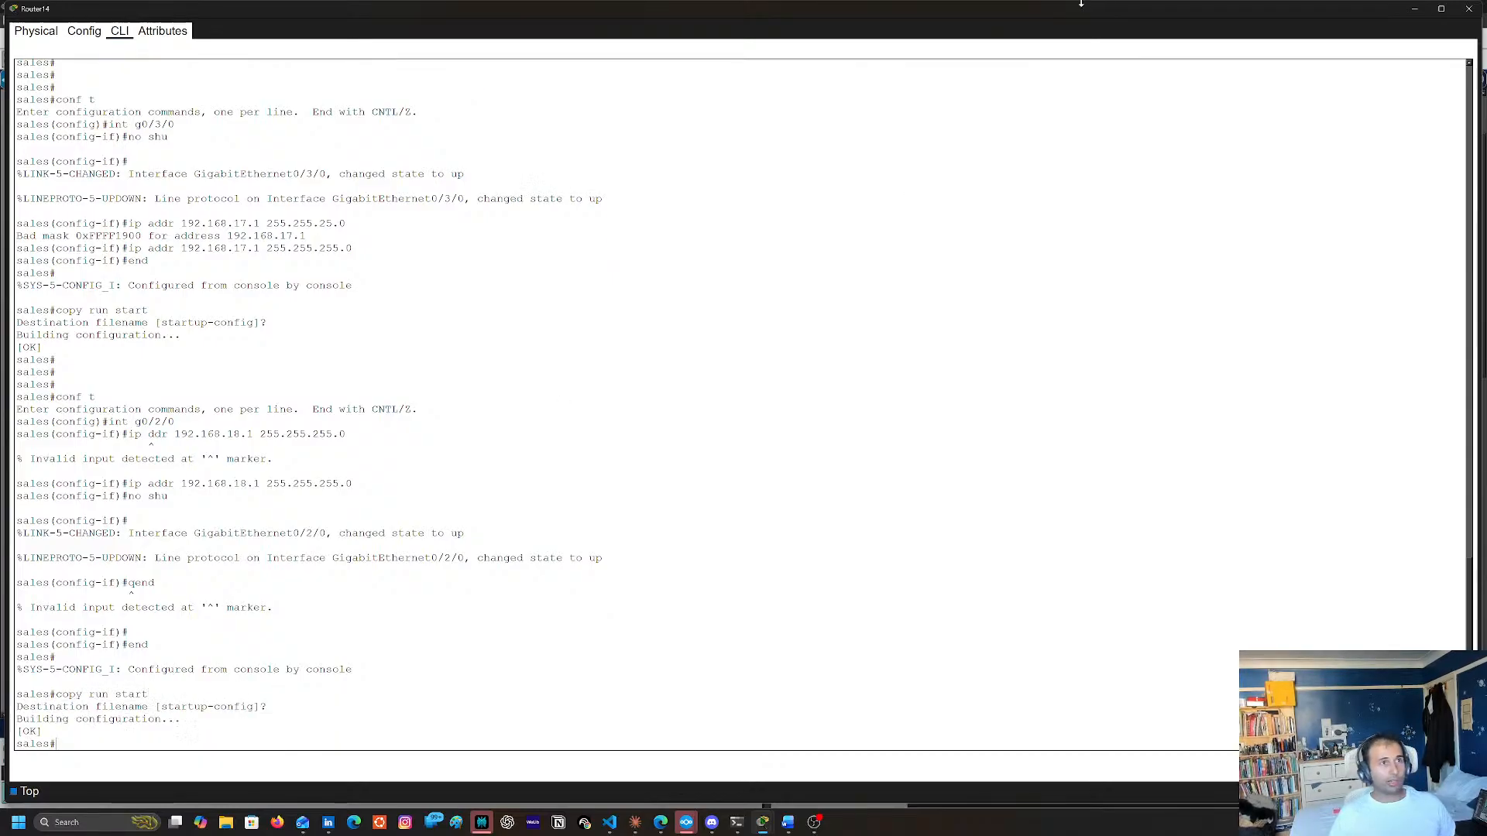
pyautogui.click(1469, 9)
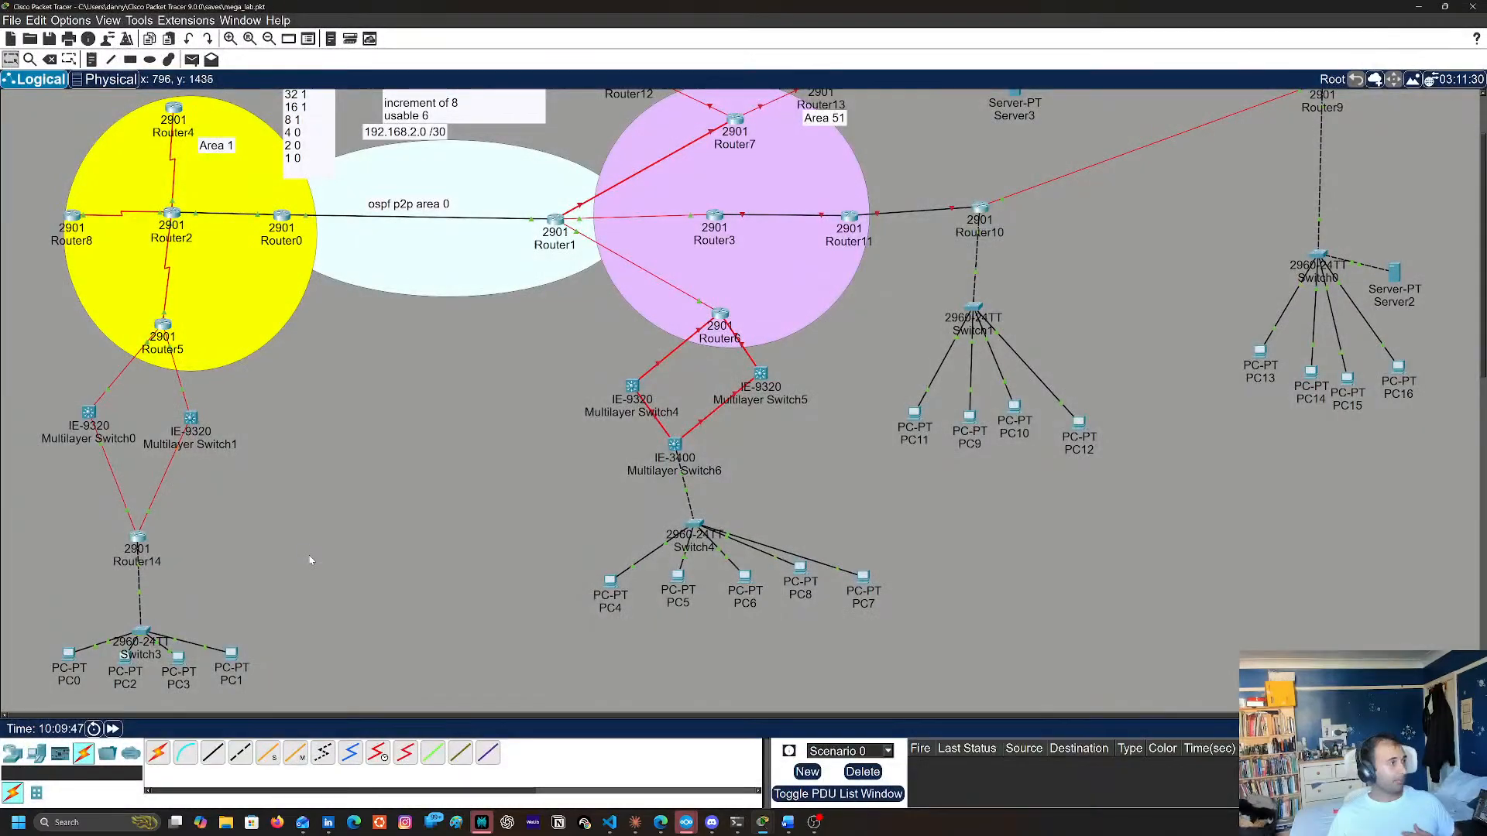
pyautogui.scroll(1, 245, 527)
pyautogui.scroll(-2, 234, 504)
pyautogui.scroll(1, 216, 458)
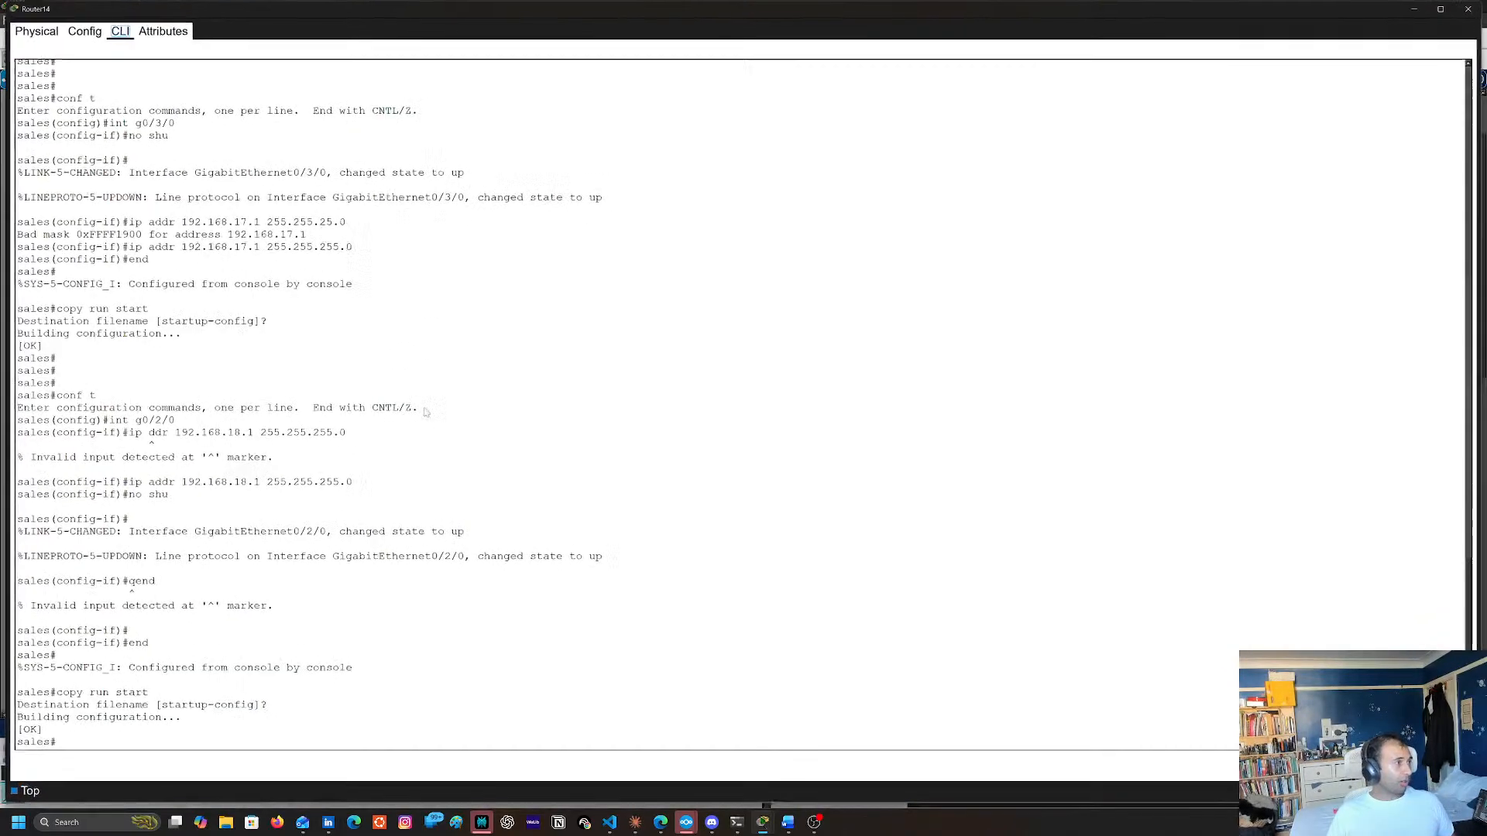
pyautogui.press('Return')
pyautogui.press('Return')
pyautogui.press('Return')
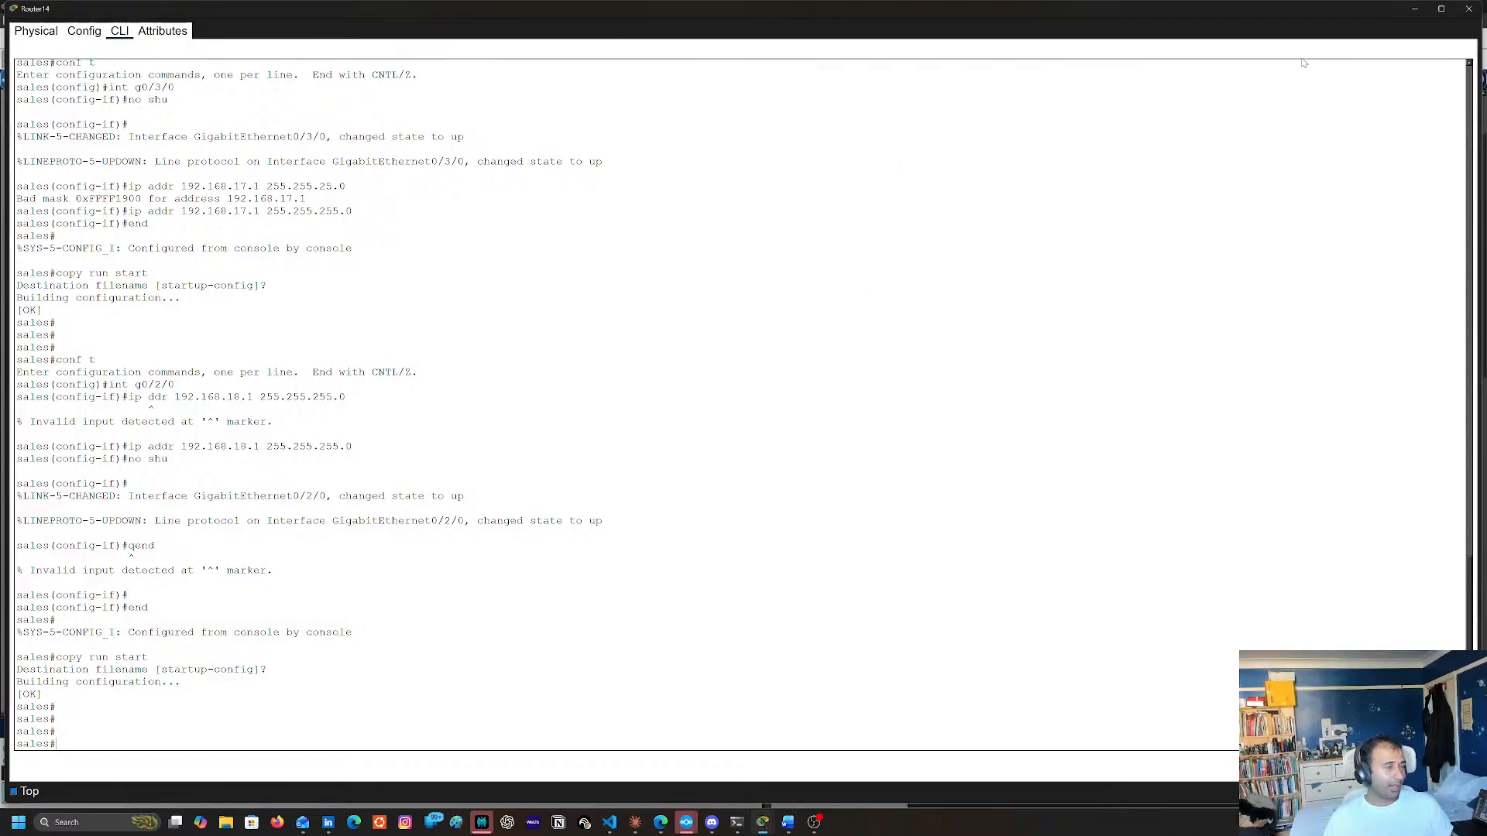
pyautogui.click(1469, 8)
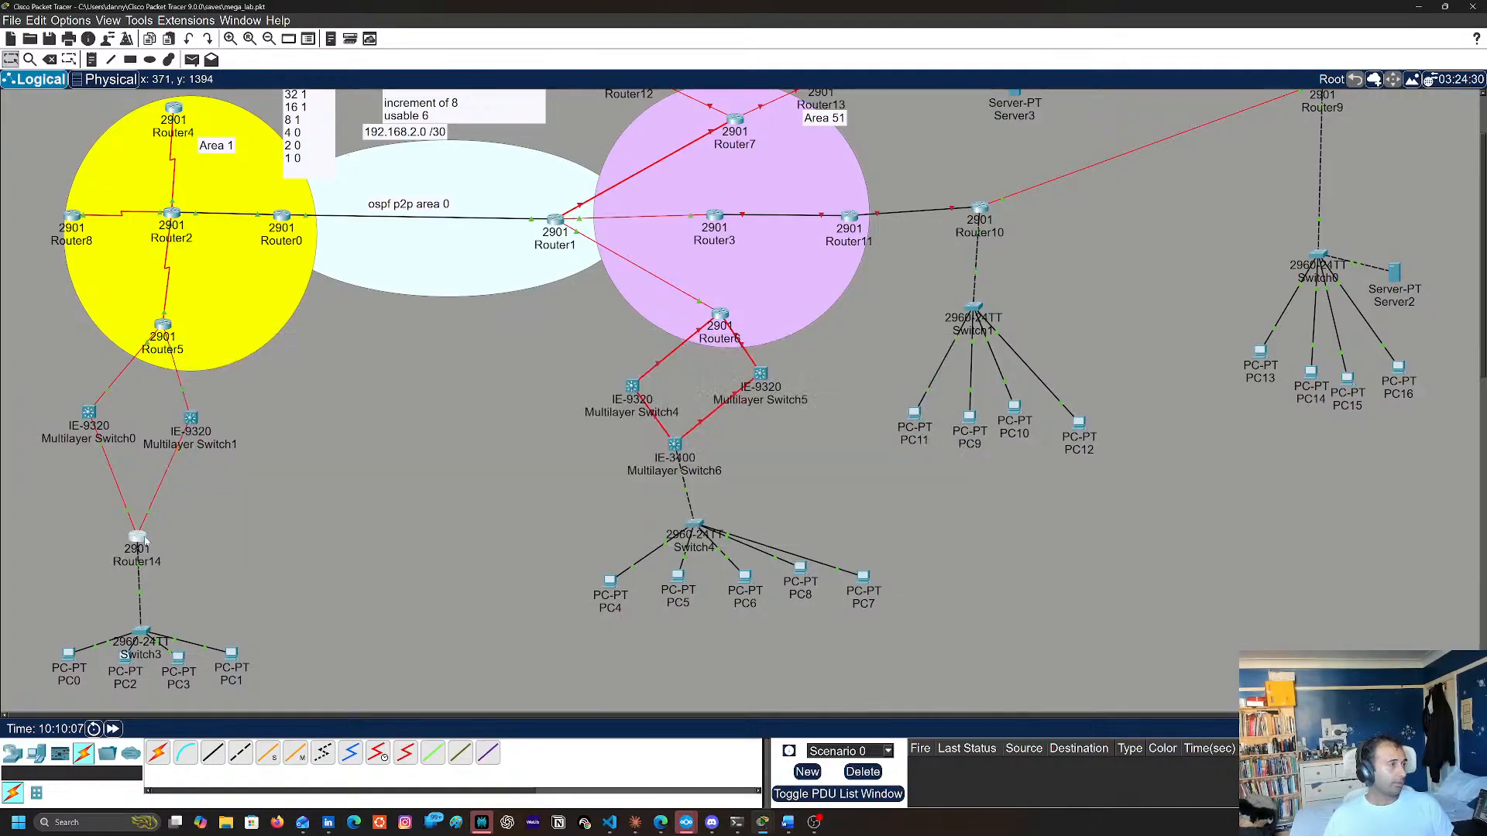
# Open Router14's command line from the topology with a fresh privileged prompt
pyautogui.moveTo(144, 538)
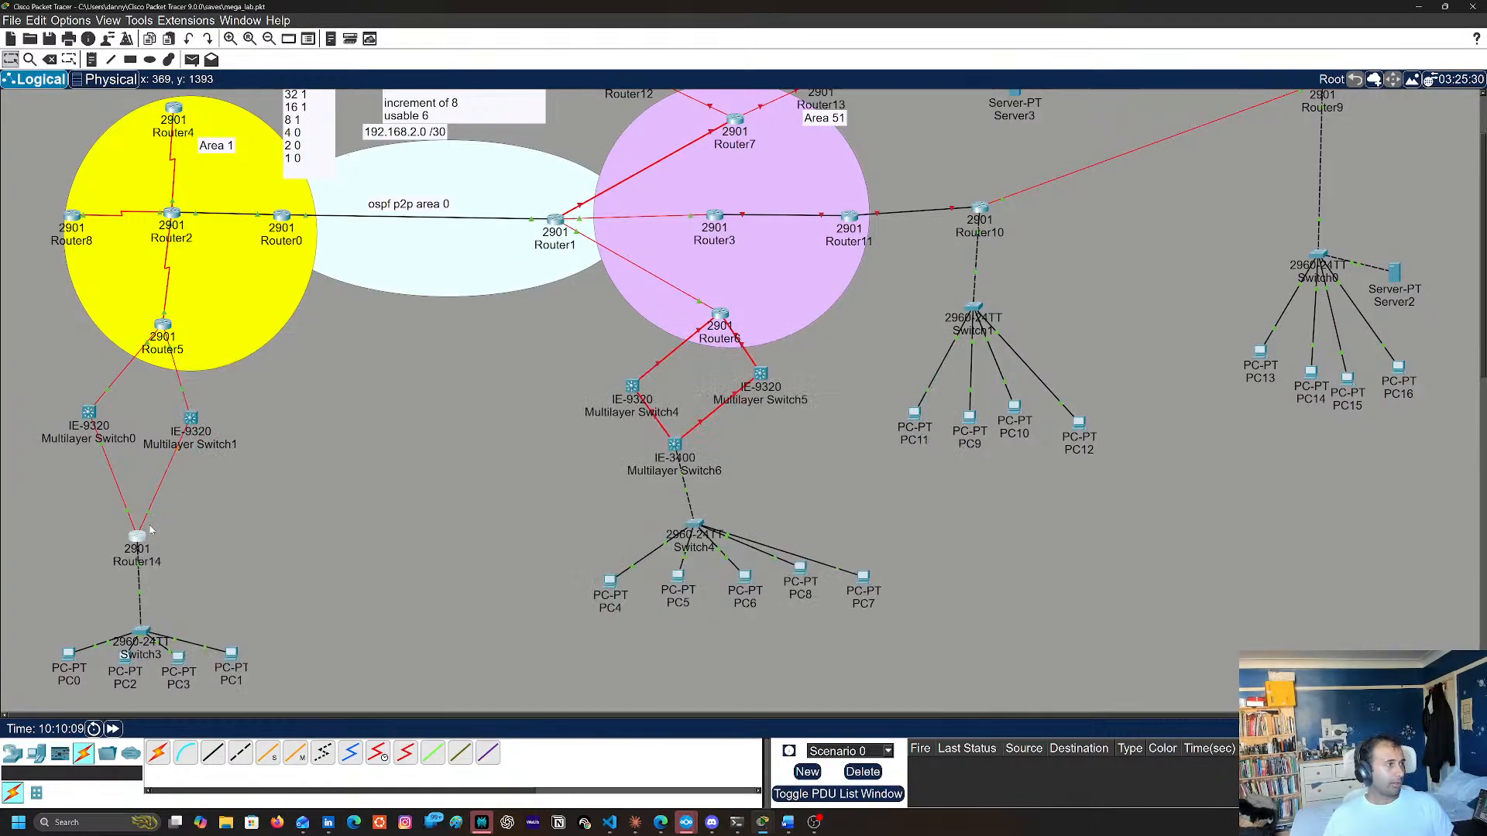
pyautogui.click(140, 536)
pyautogui.press('Return')
pyautogui.press('Return')
# Try to start configuring a VLAN interface from global configuration mode, querying the accepted interface numbers
pyautogui.write('ing')
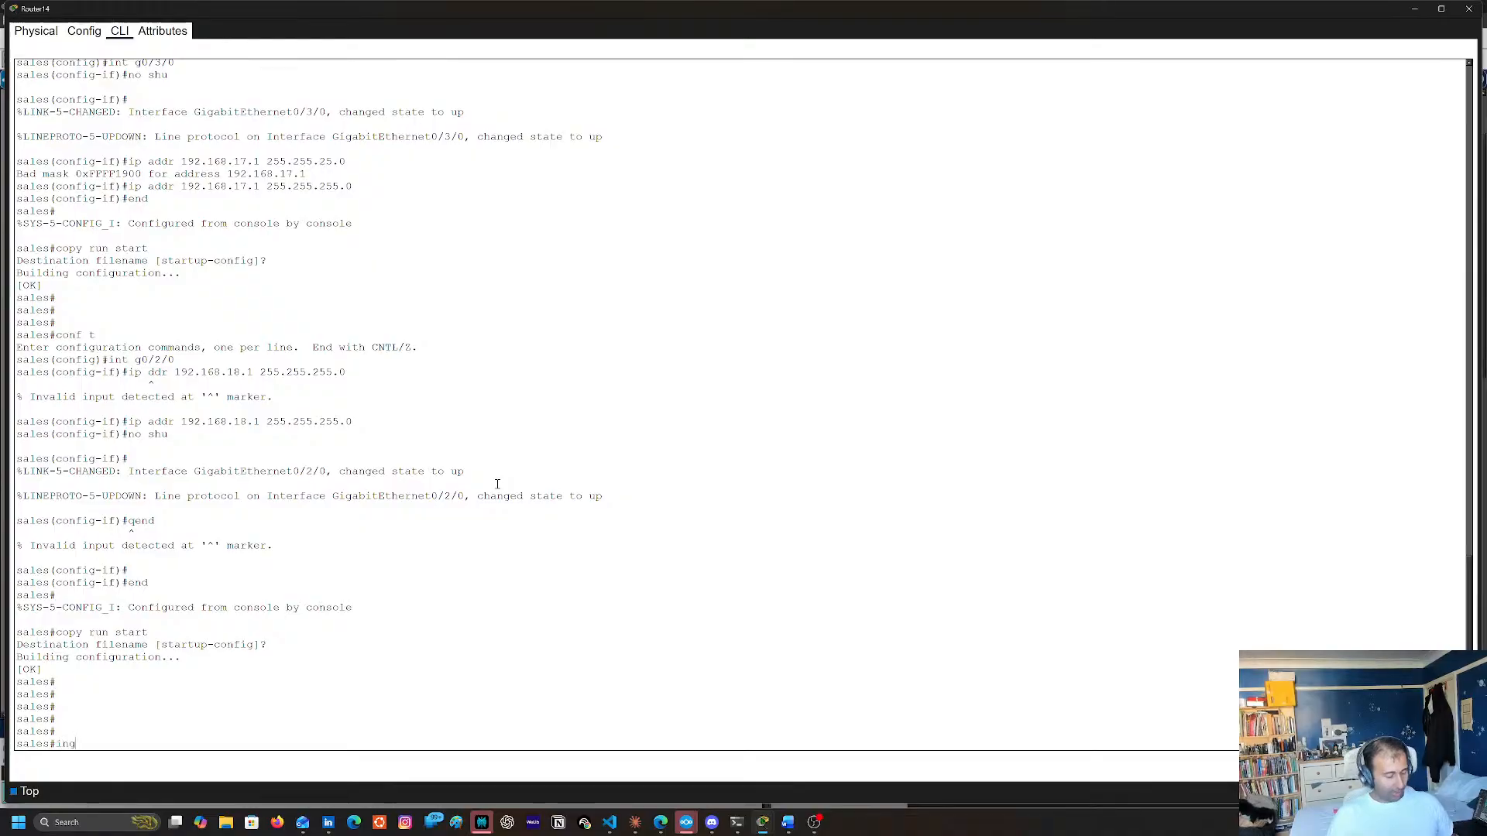
pyautogui.press('BackSpace')
pyautogui.press('BackSpace')
pyautogui.press('BackSpace')
pyautogui.write('c')
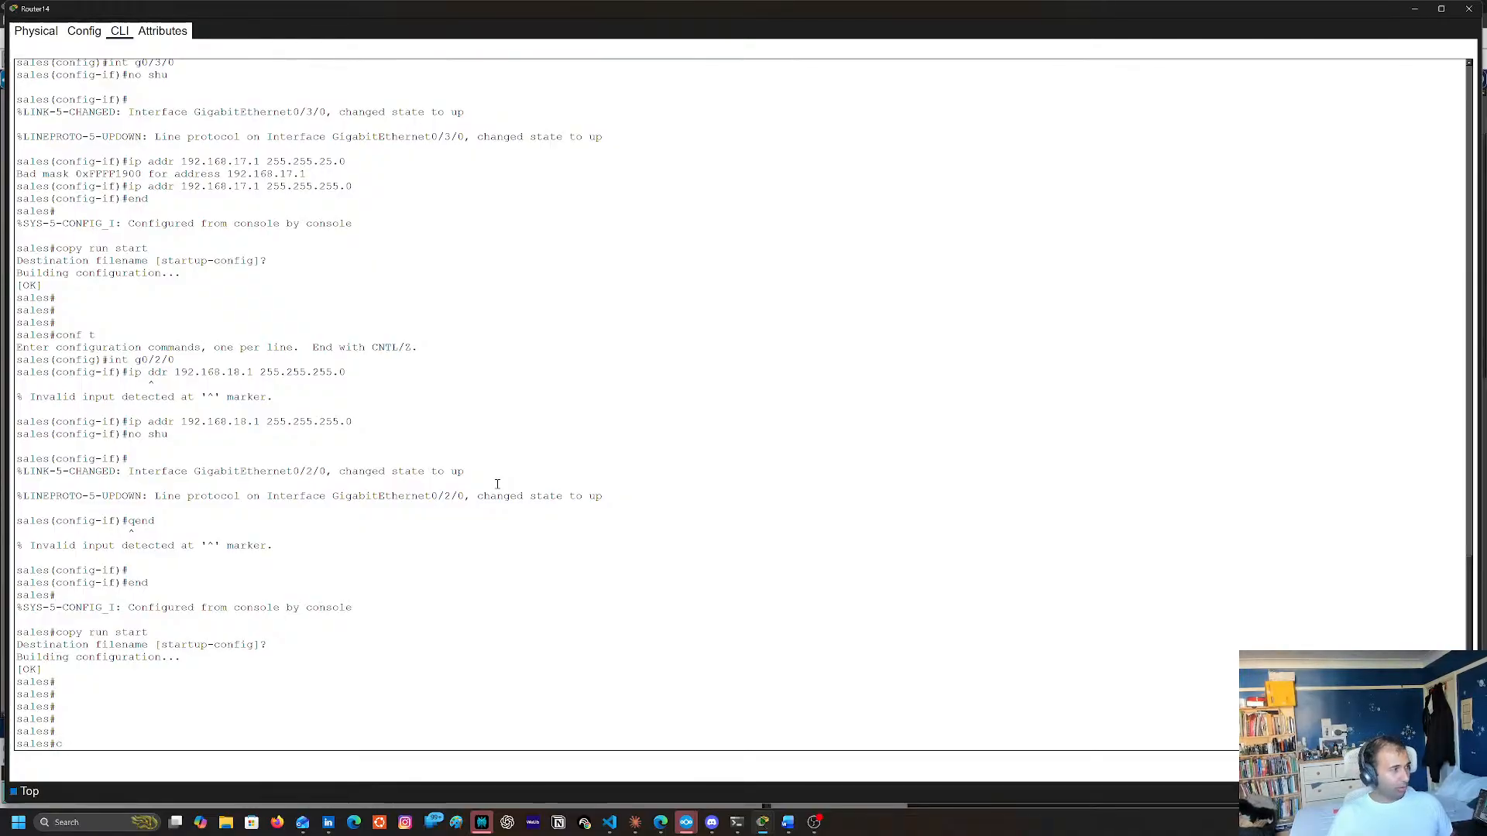
pyautogui.write('onf t')
pyautogui.press('Return')
pyautogui.write('inter')
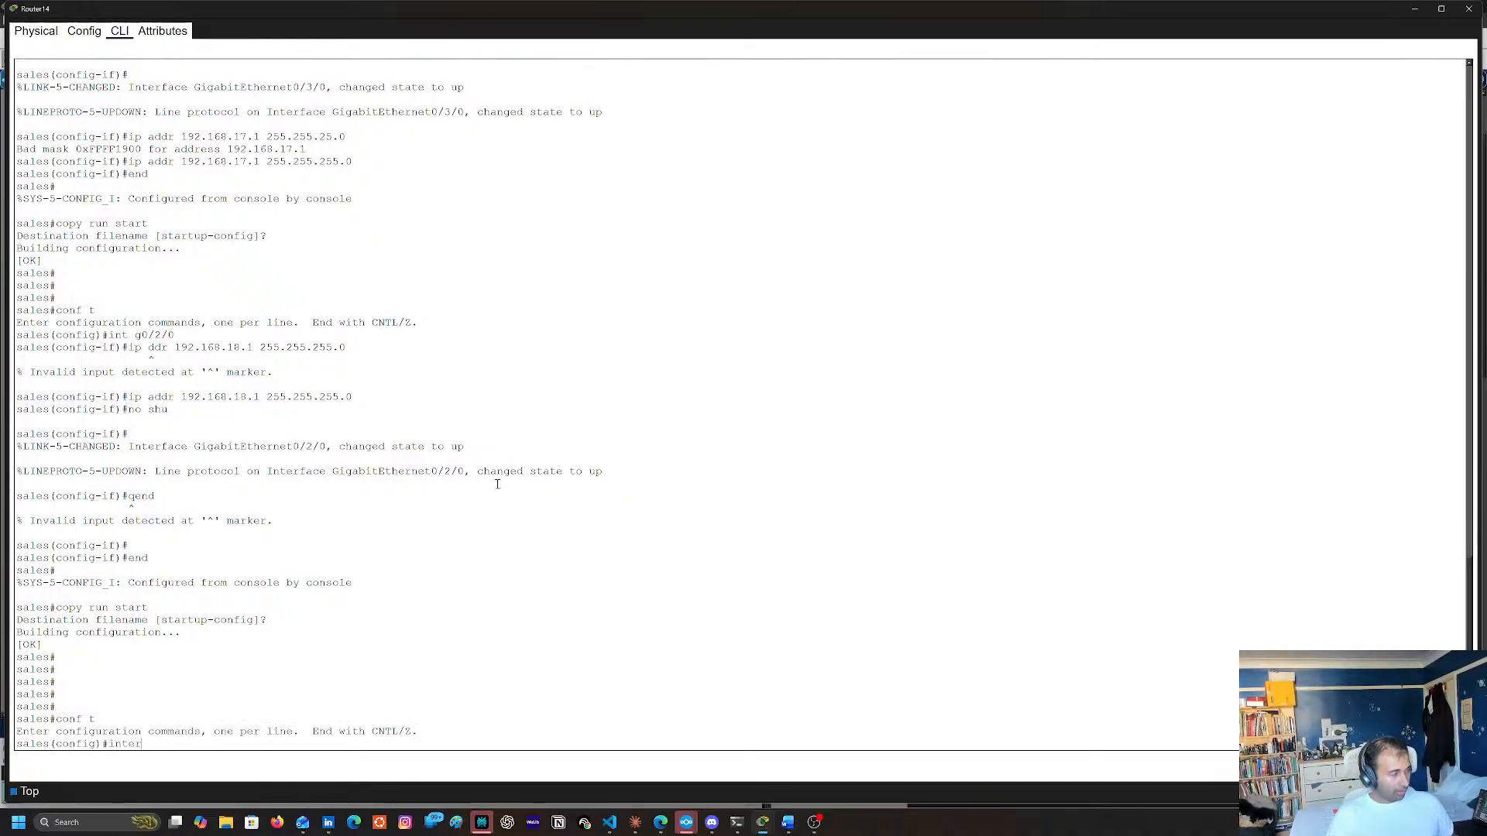
pyautogui.press('Tab')
pyautogui.write('vlan')
pyautogui.press('Return')
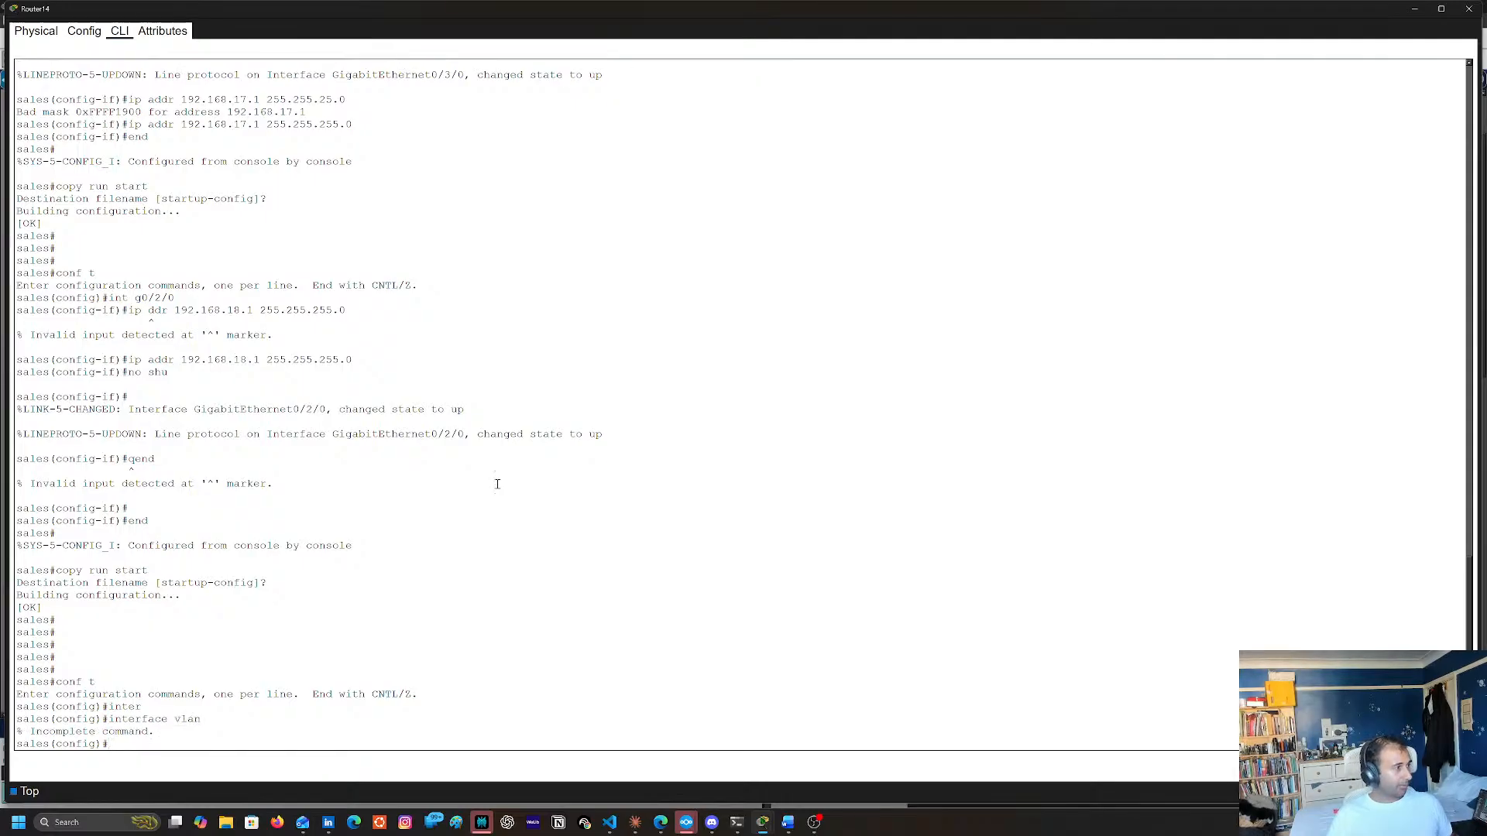
pyautogui.press('Up')
pyautogui.write('?')
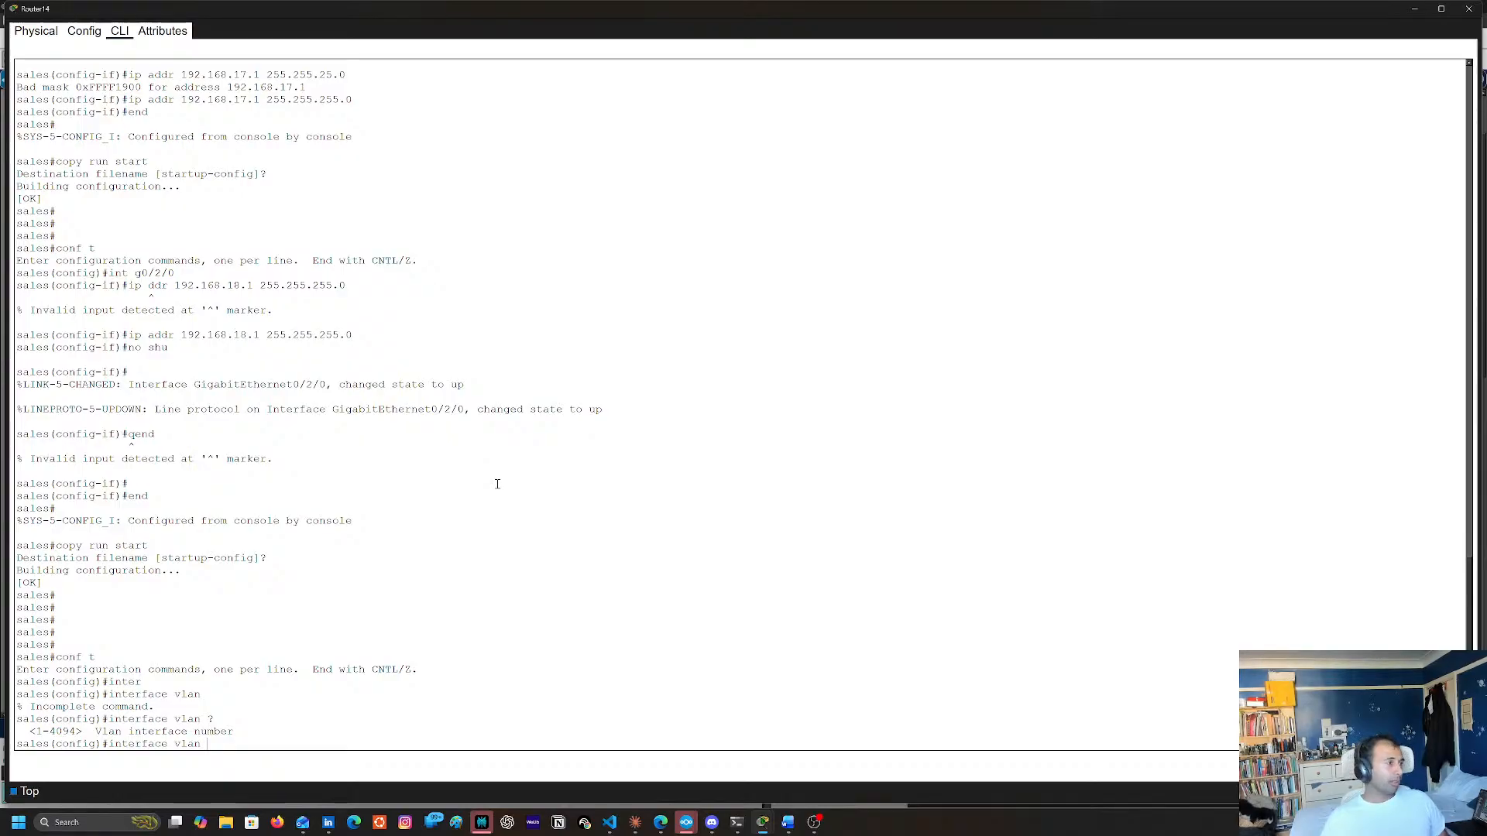
pyautogui.scroll(12, 376, 565)
pyautogui.scroll(-12, 481, 371)
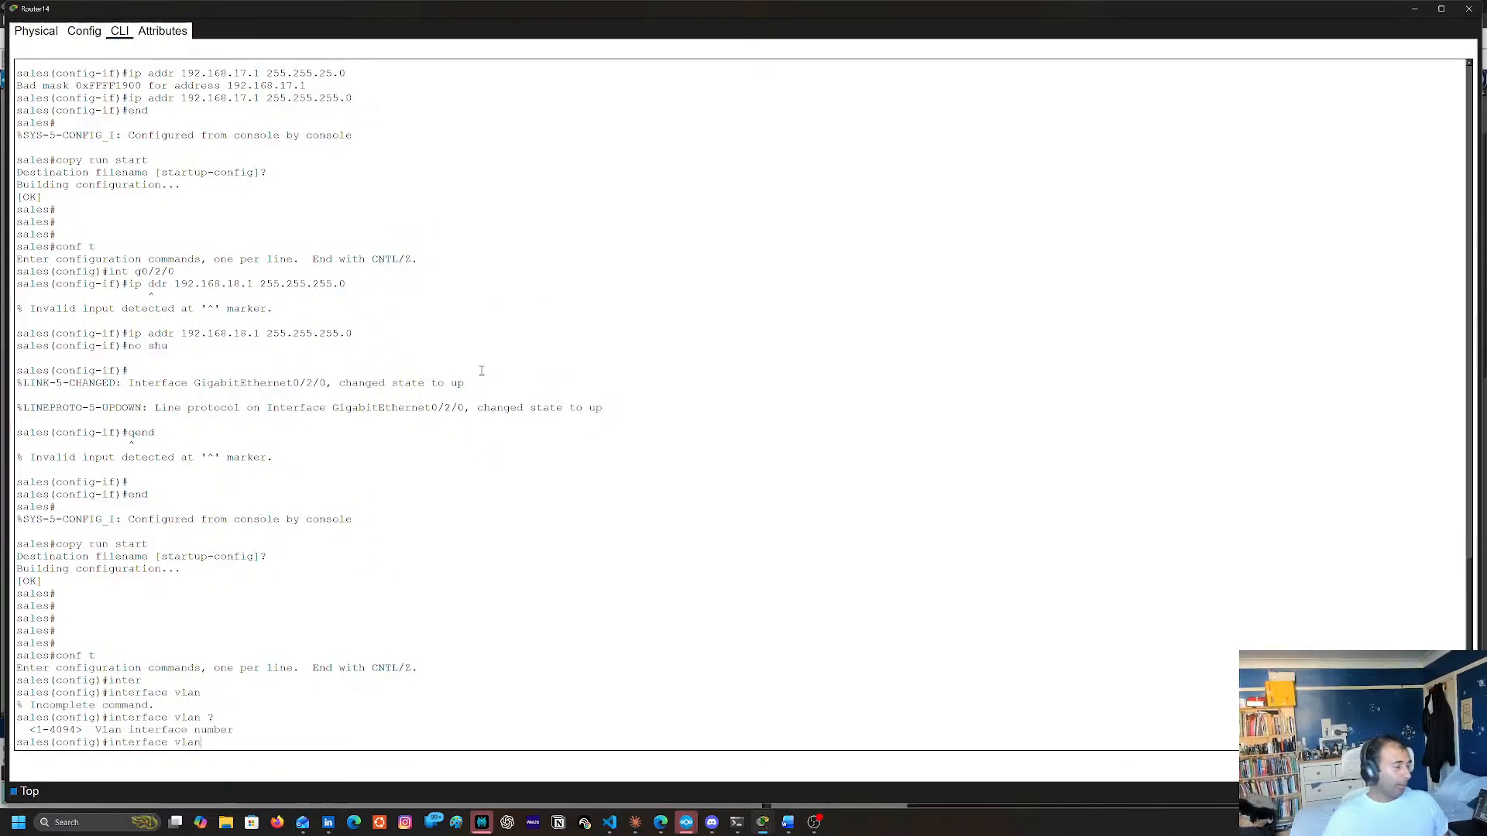
pyautogui.press('BackSpace')
pyautogui.press('BackSpace')
pyautogui.press('BackSpace')
pyautogui.press('BackSpace')
pyautogui.press('BackSpace')
pyautogui.press('BackSpace')
pyautogui.press('BackSpace')
pyautogui.press('BackSpace')
pyautogui.press('BackSpace')
pyautogui.press('BackSpace')
pyautogui.press('BackSpace')
pyautogui.press('BackSpace')
pyautogui.press('BackSpace')
pyautogui.press('BackSpace')
pyautogui.press('BackSpace')
pyautogui.write('exit')
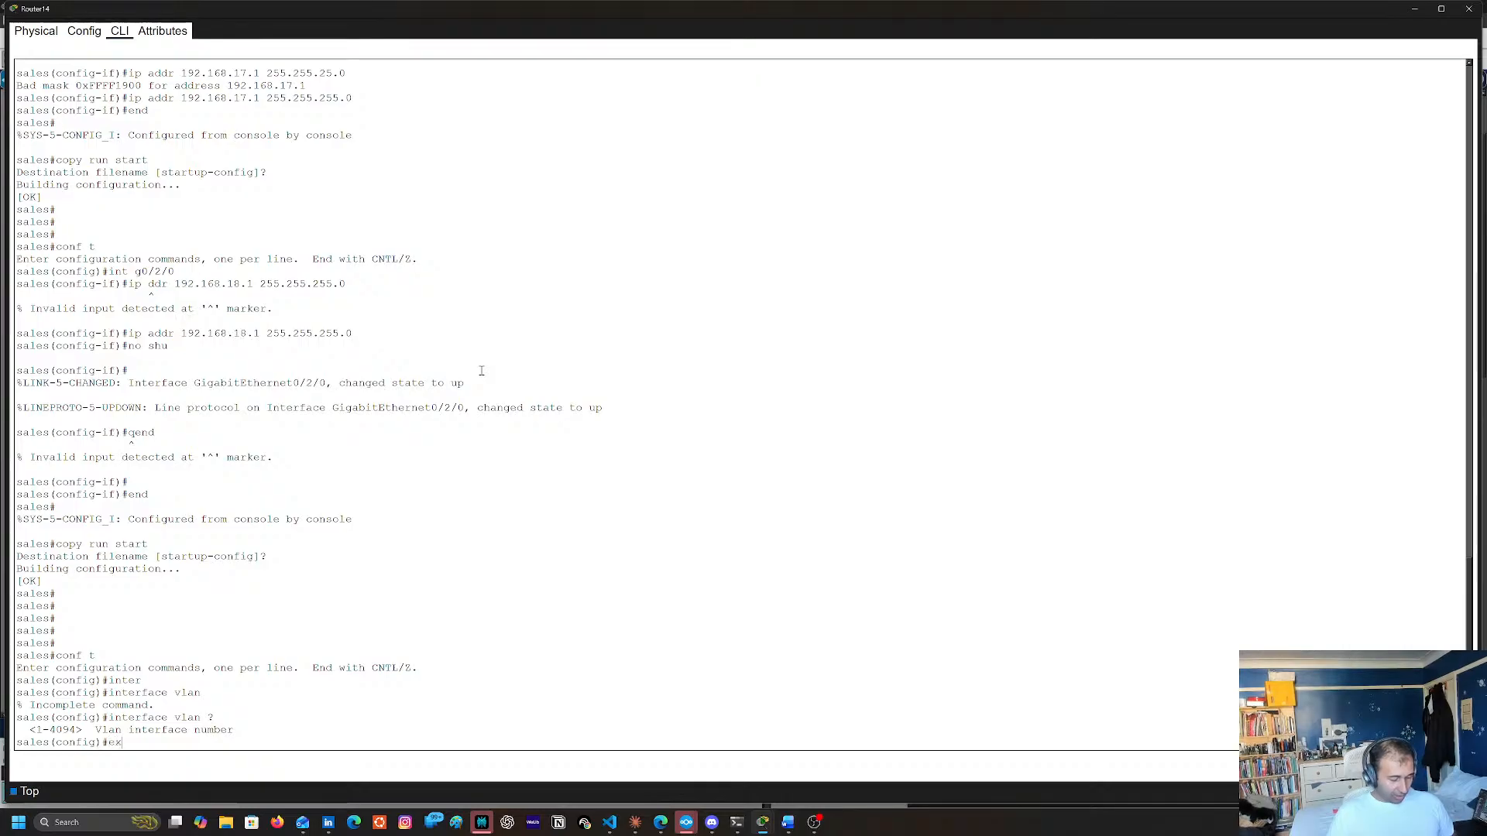
pyautogui.press('Return')
# Display Router14's running configuration and page on to the interface section to examine the interface addresses
pyautogui.write('sh r')
pyautogui.press('BackSpace')
pyautogui.press('BackSpace')
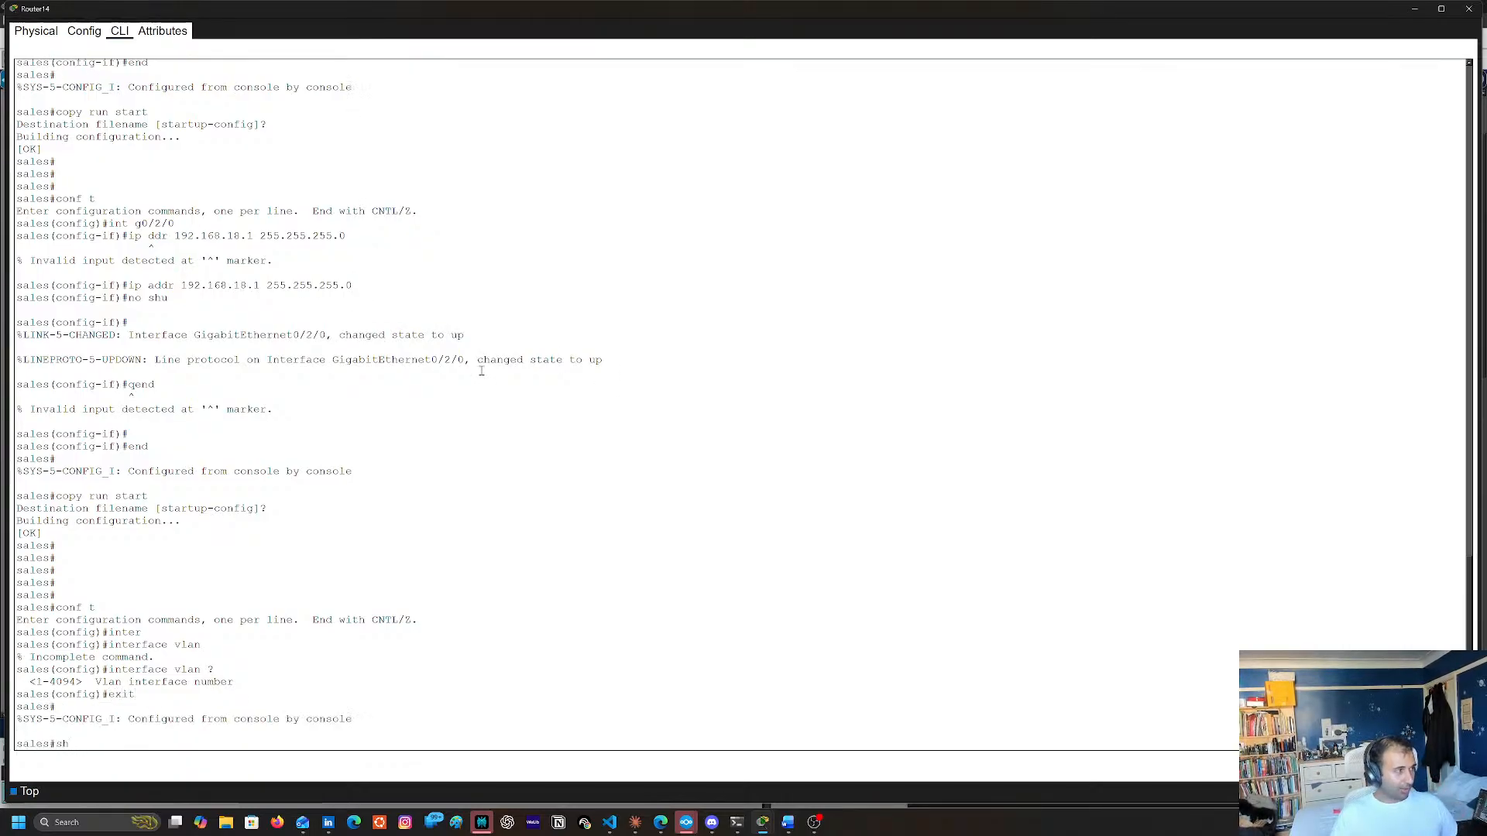
pyautogui.write('run')
pyautogui.press('Return')
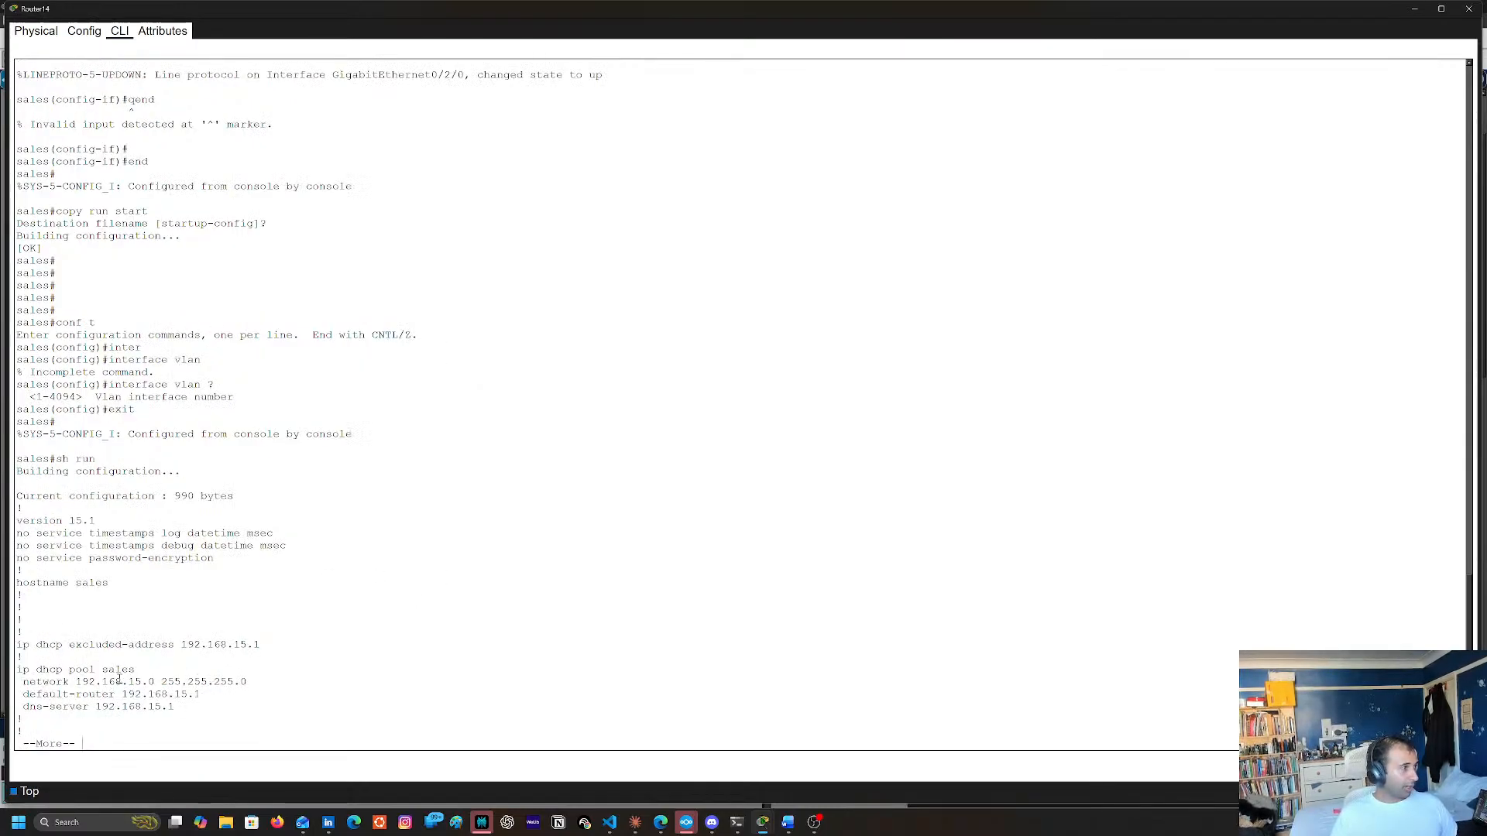
pyautogui.press('space')
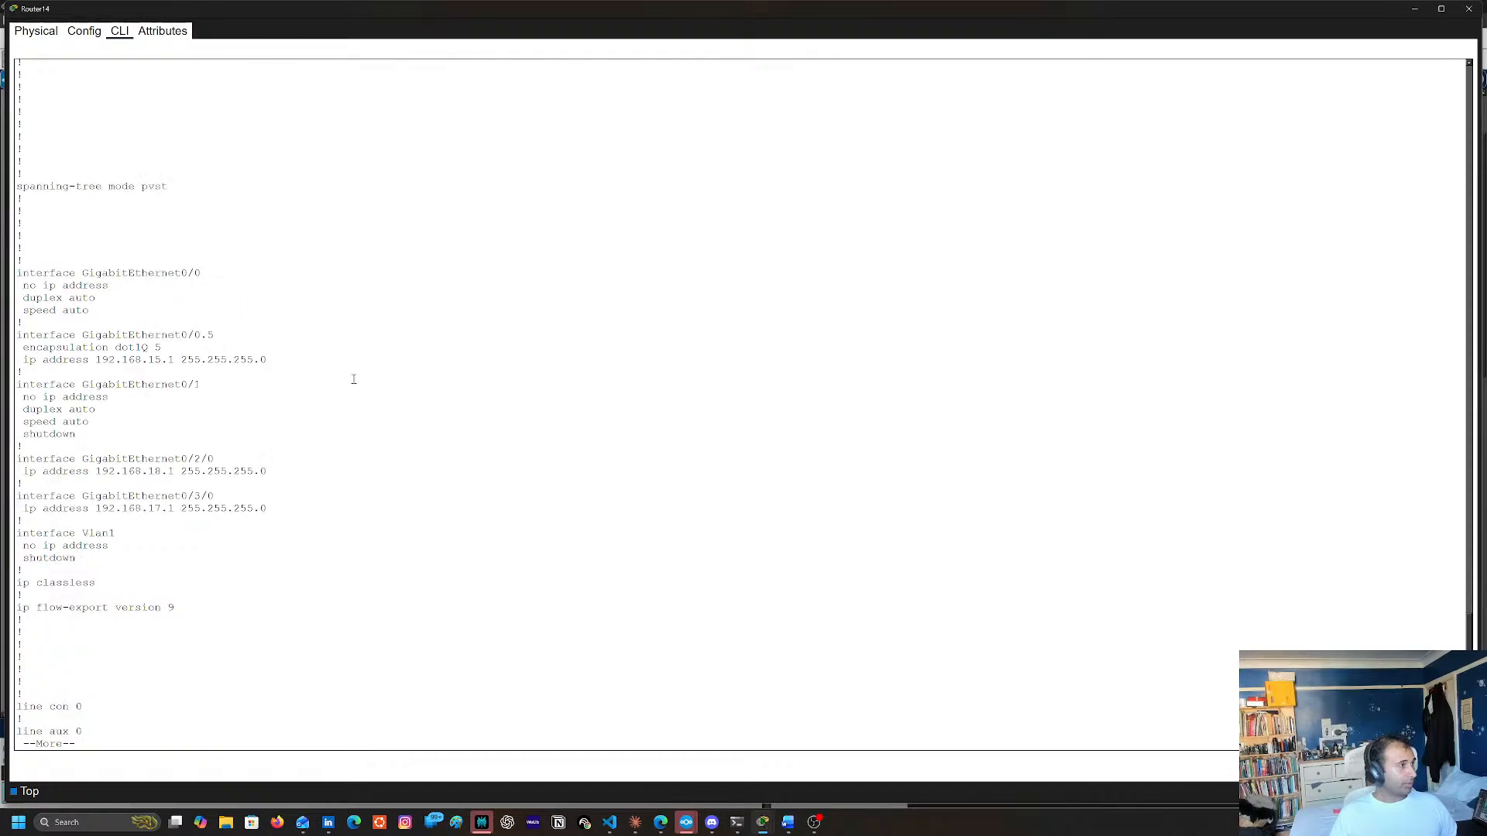
# Copy the IP address 192.168.15.1 of subinterface GigabitEthernet0/0.5 from the running configuration
pyautogui.moveTo(91, 360); pyautogui.dragTo(175, 360)
pyautogui.rightClick(175, 361)
pyautogui.click(194, 369)
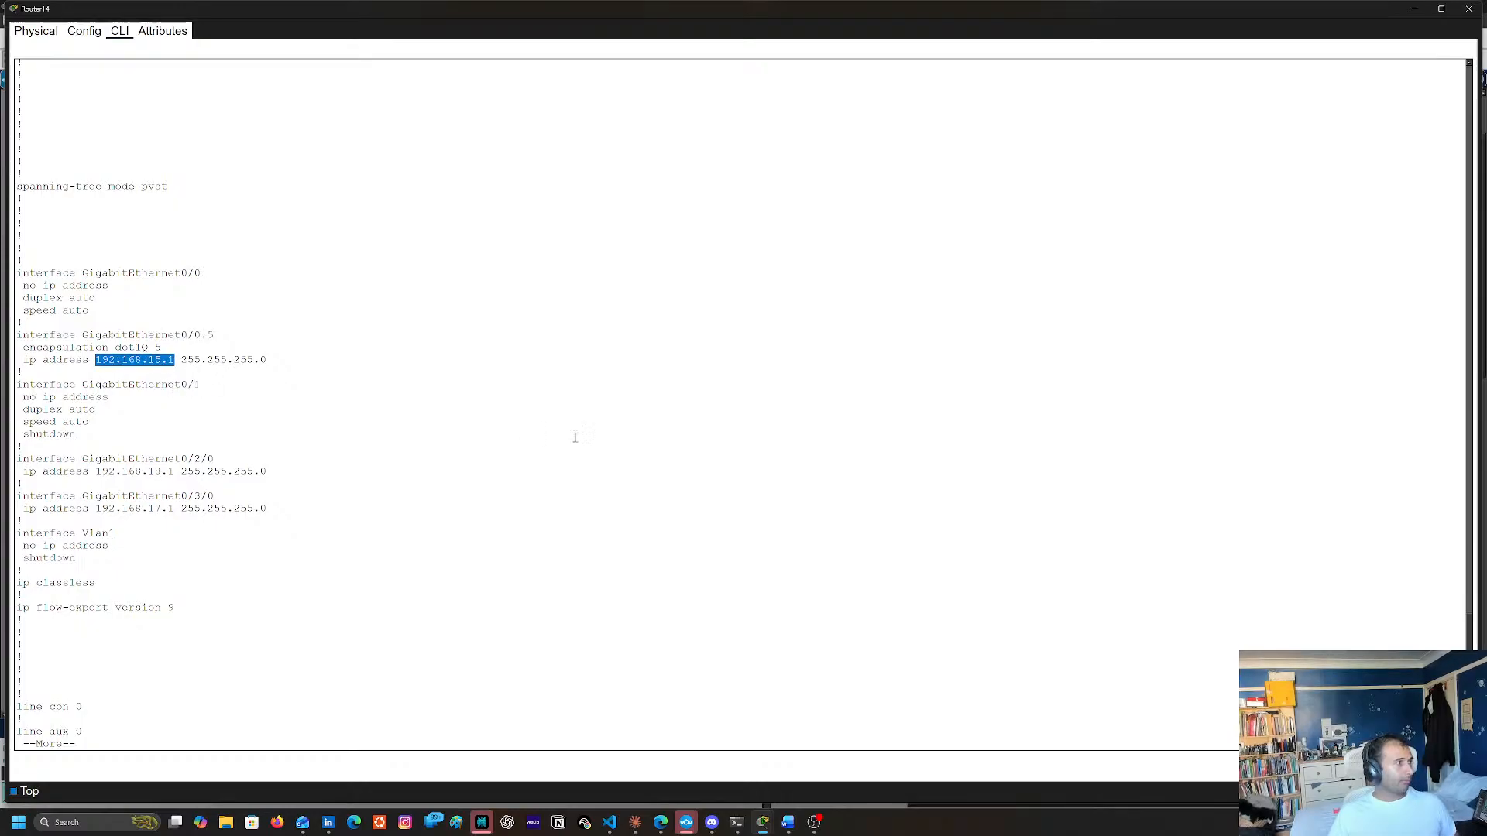
pyautogui.scroll(3, 433, 503)
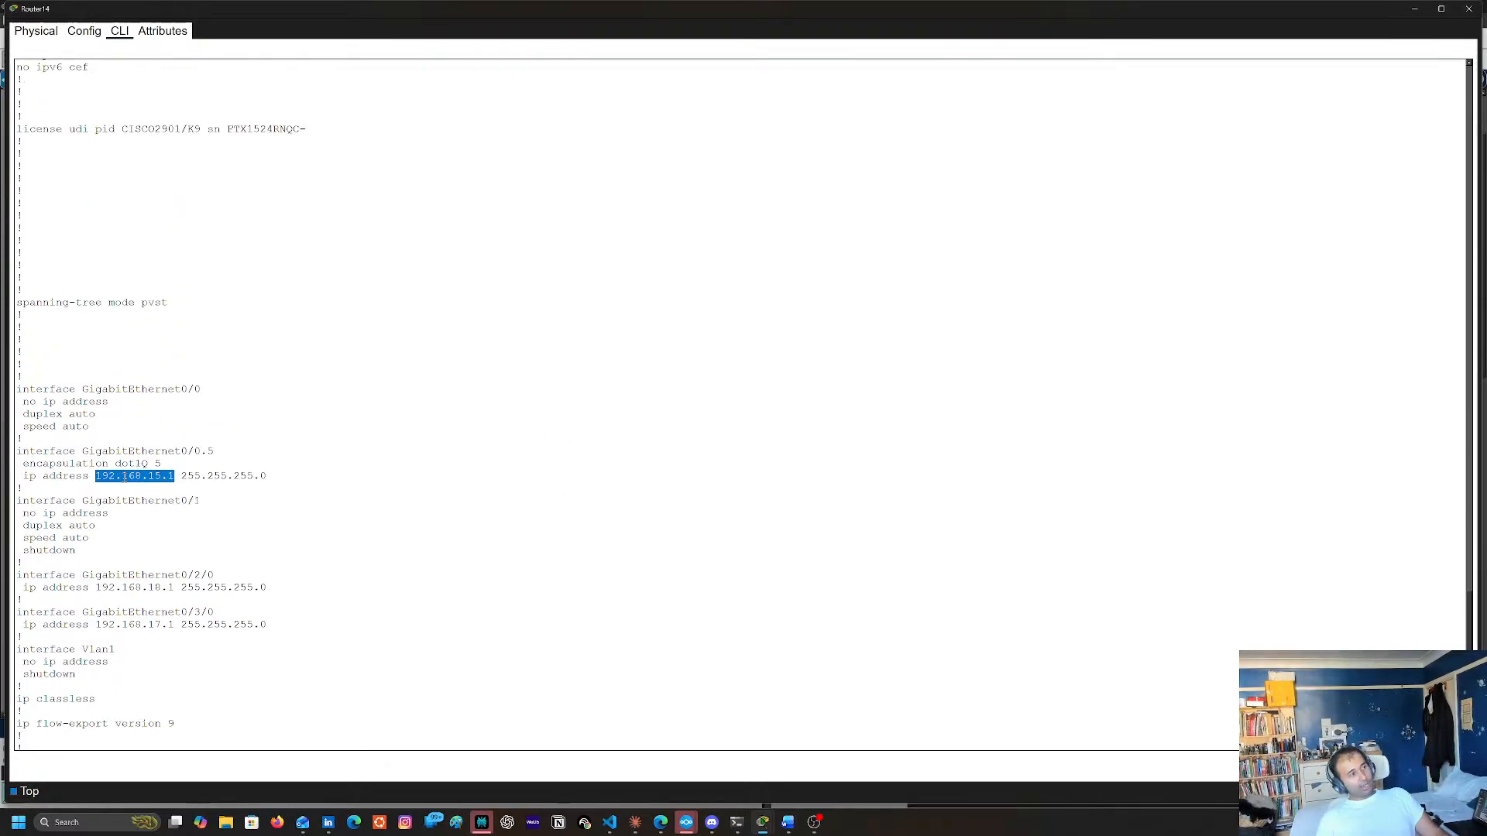
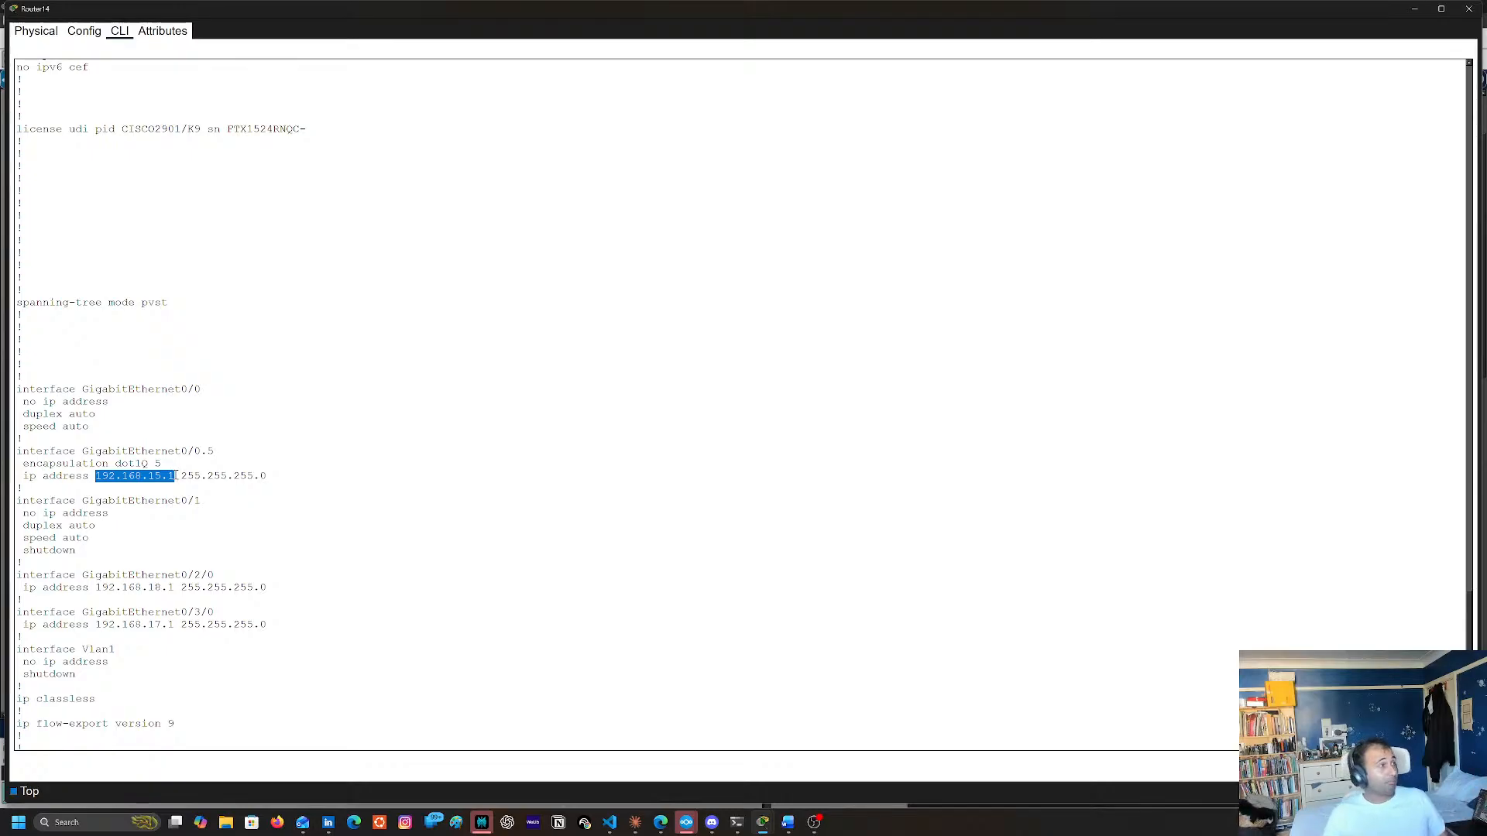
# Copy the GigabitEthernet0/0.5 address 192.168.15.1 and finish the running configuration listing at a fresh privileged prompt
pyautogui.rightClick(161, 481)
pyautogui.click(164, 483)
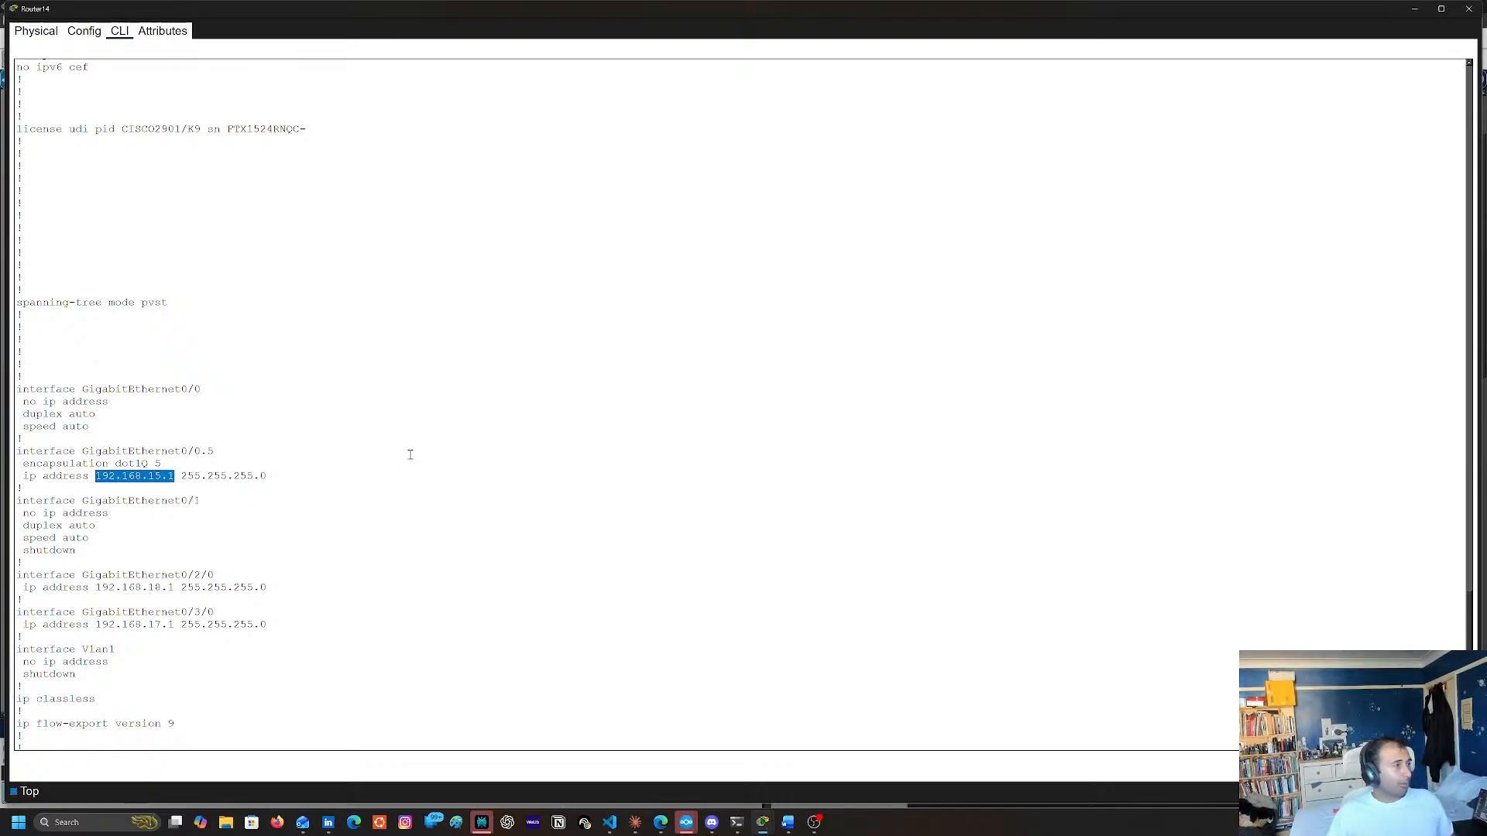
pyautogui.scroll(-3, 428, 518)
pyautogui.scroll(5, 373, 508)
pyautogui.scroll(1, 372, 508)
pyautogui.click(359, 477)
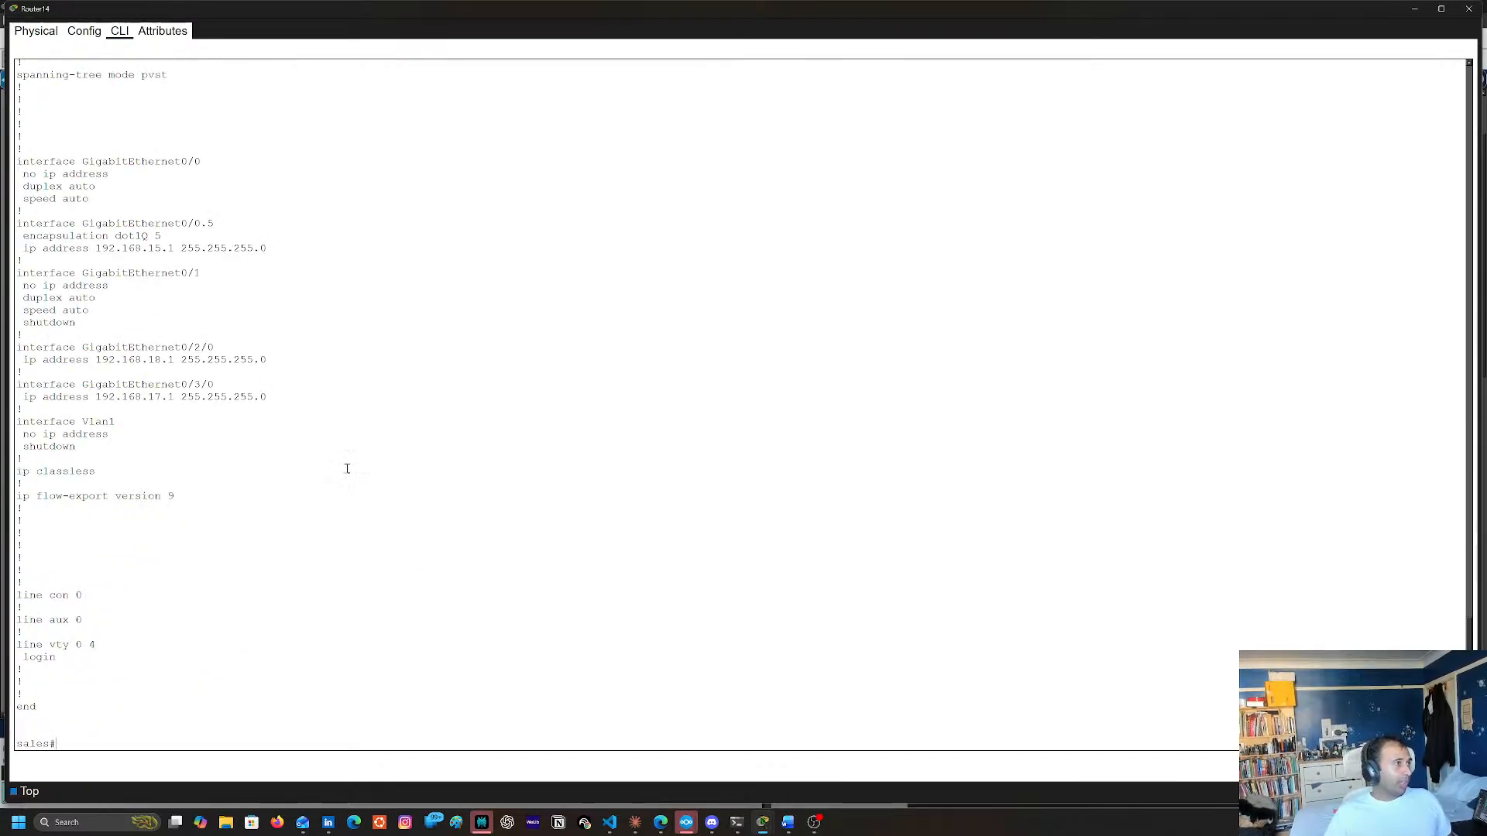
pyautogui.scroll(1, 163, 339)
pyautogui.scroll(-1, 194, 346)
pyautogui.press('Return')
pyautogui.press('Return')
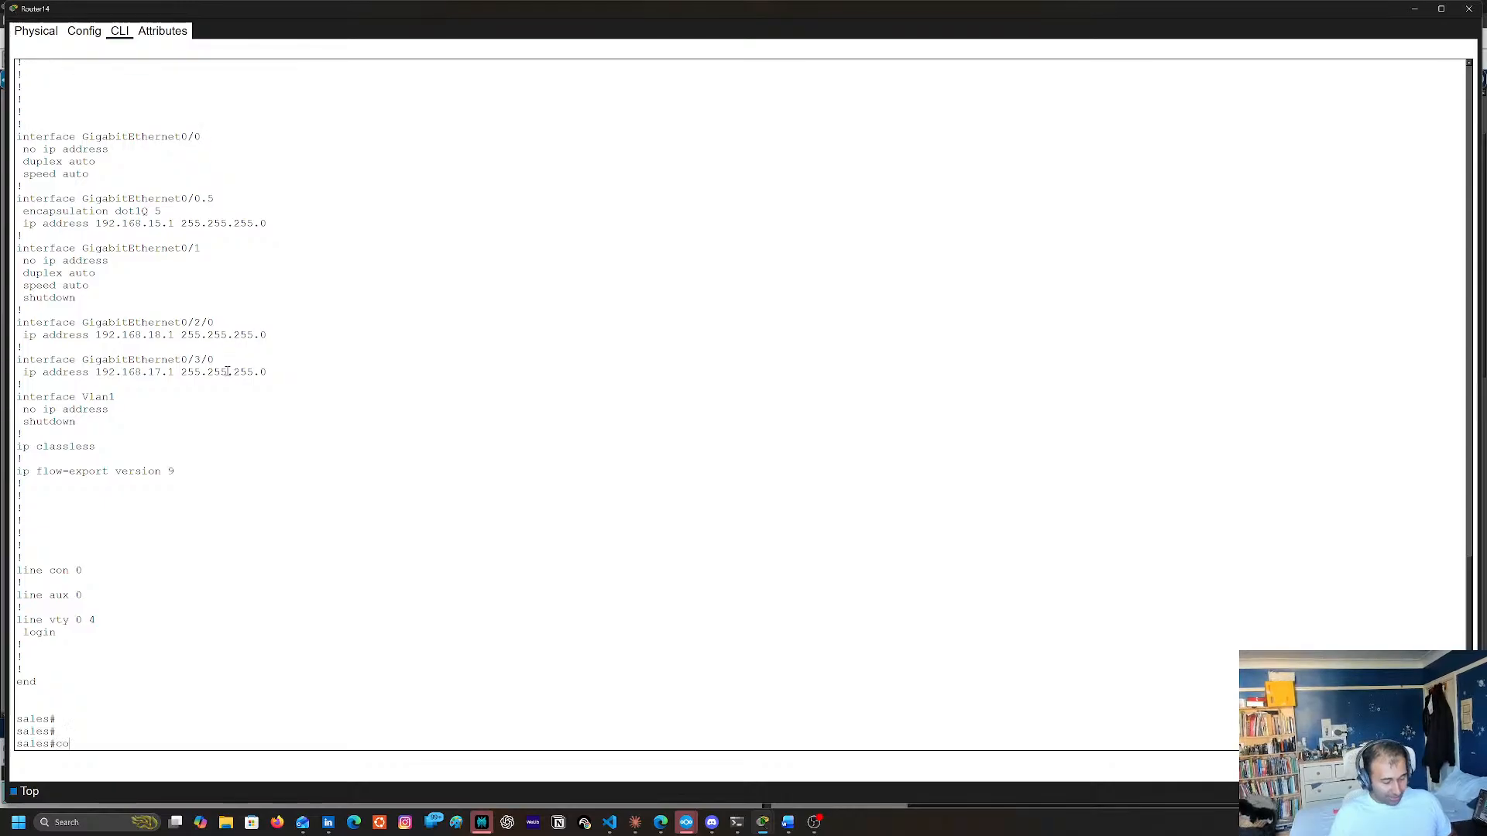
# Exclude the address 192.168.15.254 from DHCP assignment in Router14's global configuration
pyautogui.write('conf t')
pyautogui.press('Return')
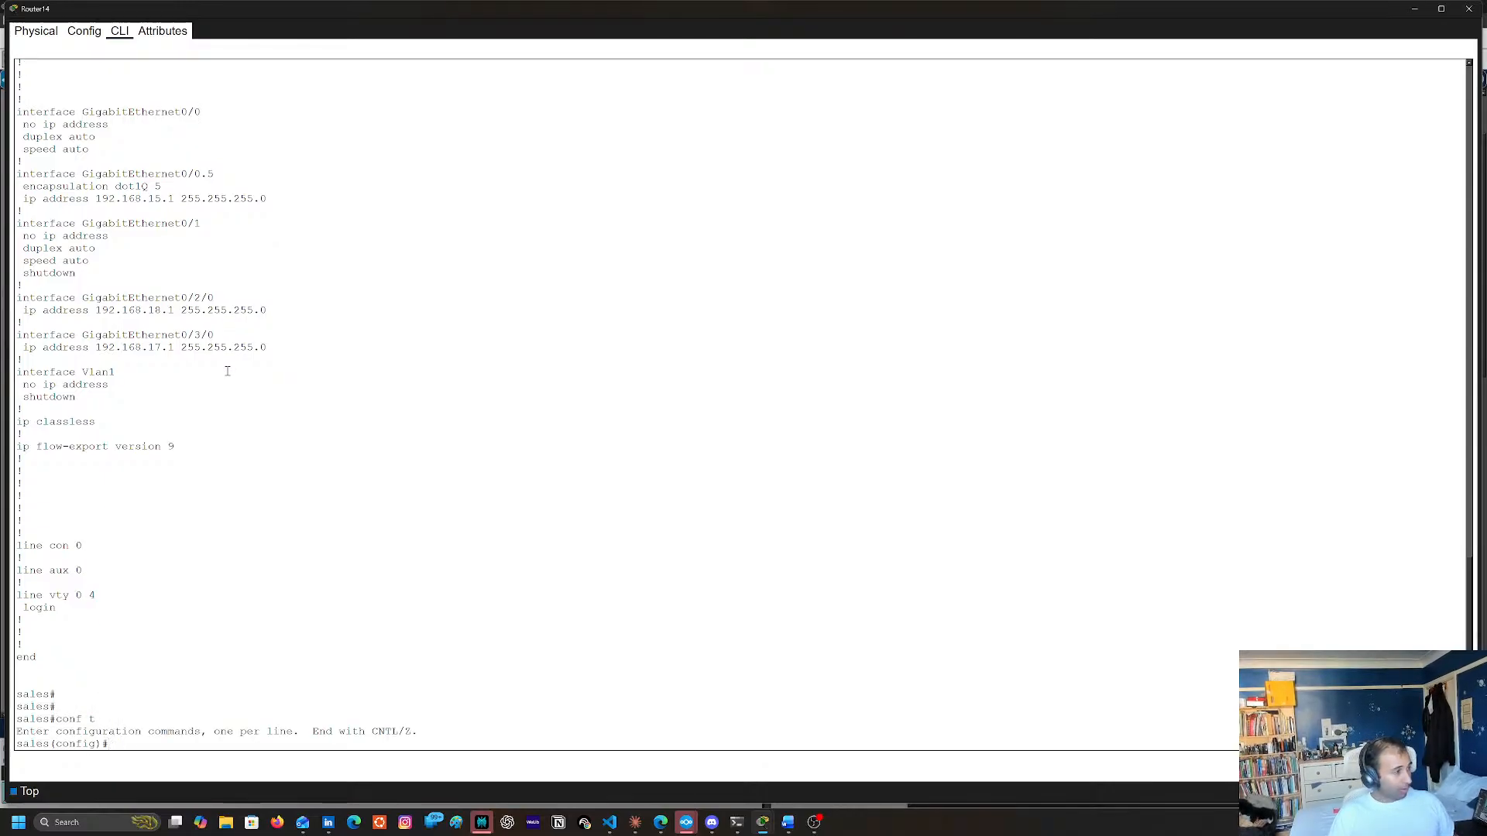
pyautogui.write('ip dh')
pyautogui.press('Tab')
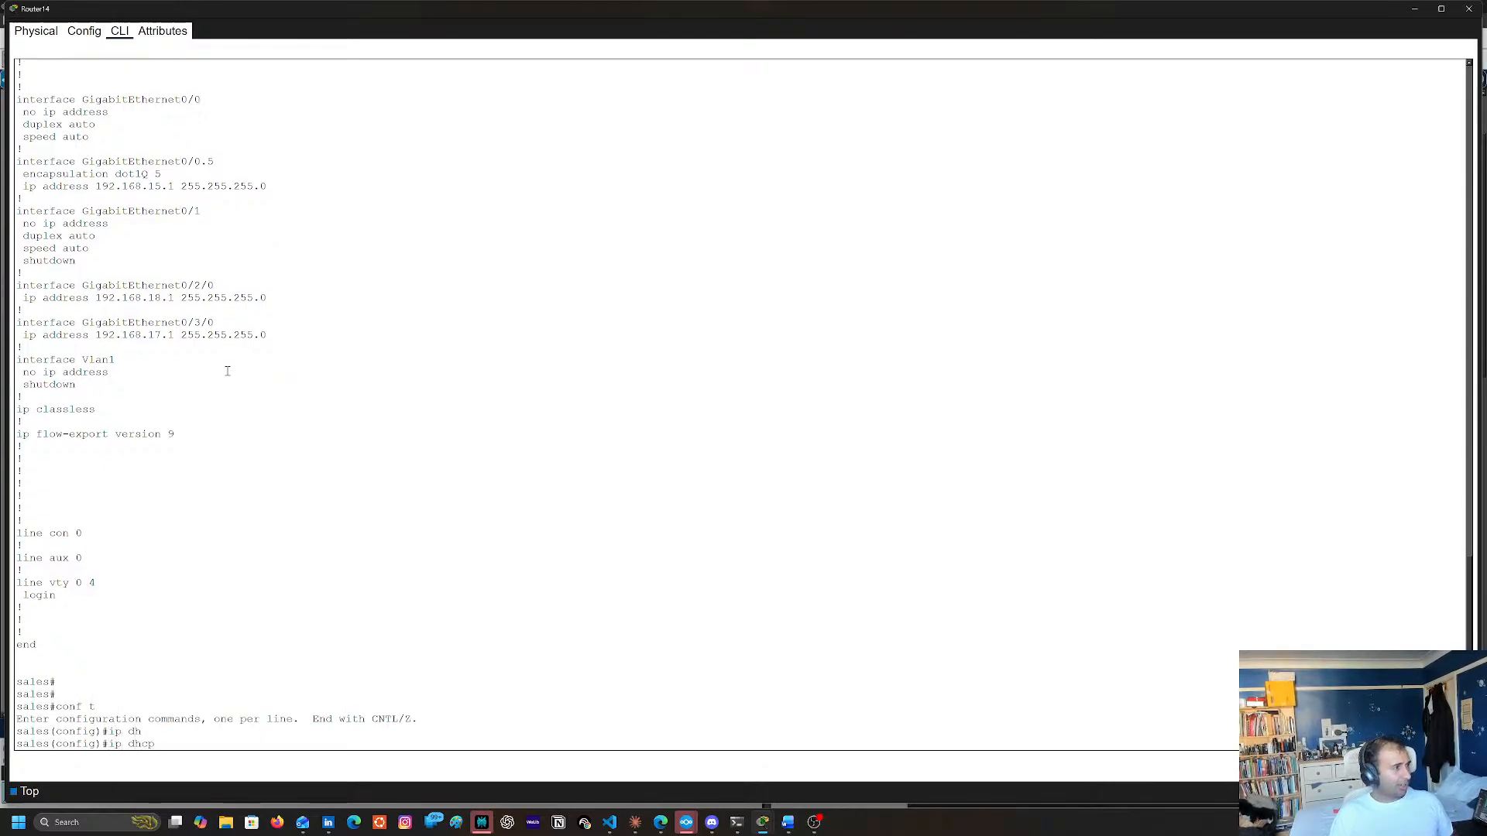
pyautogui.write('ex')
pyautogui.press('Tab')
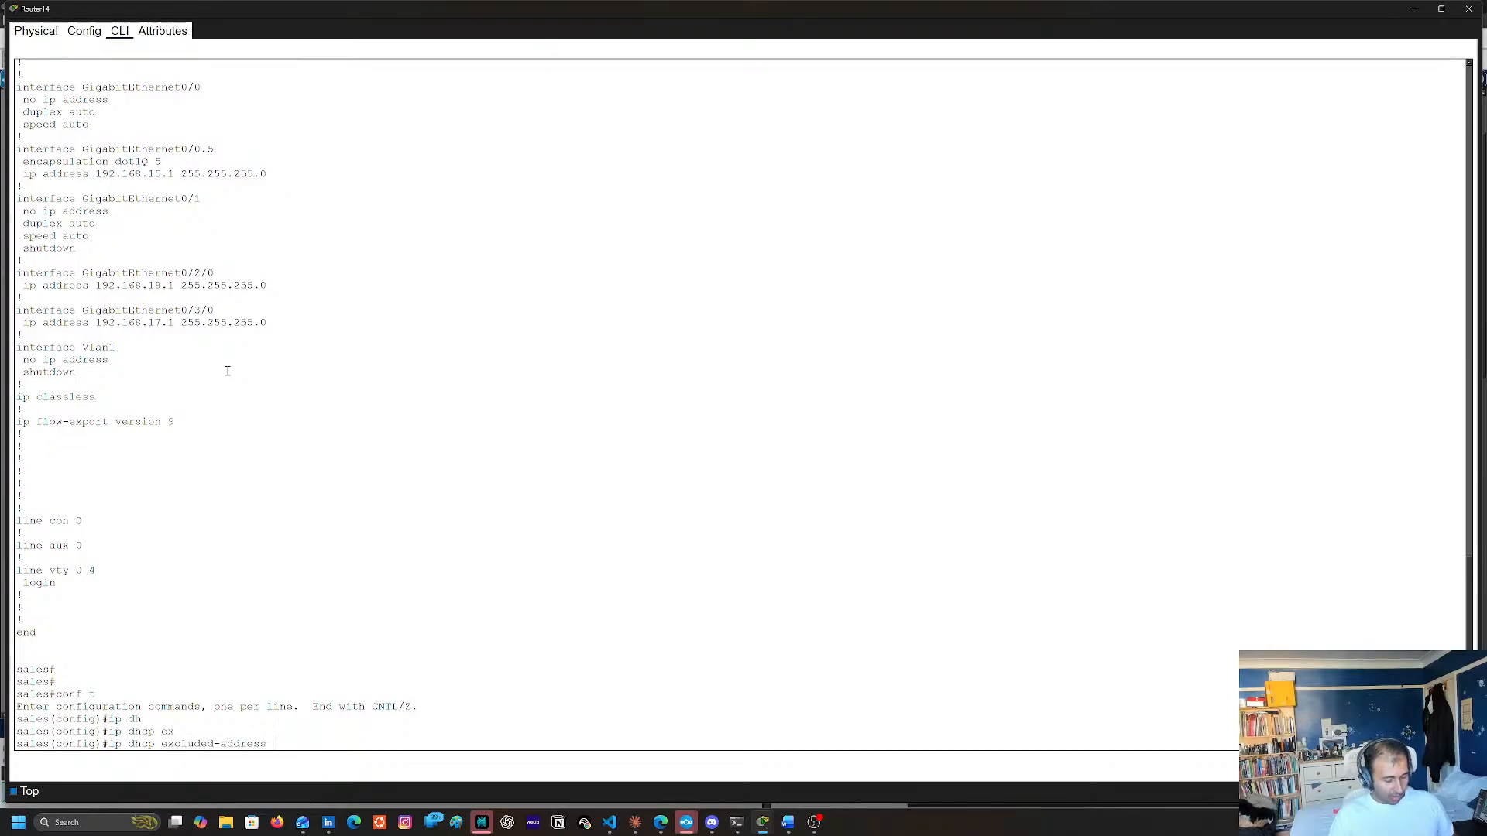
pyautogui.rightClick(228, 371)
pyautogui.click(235, 388)
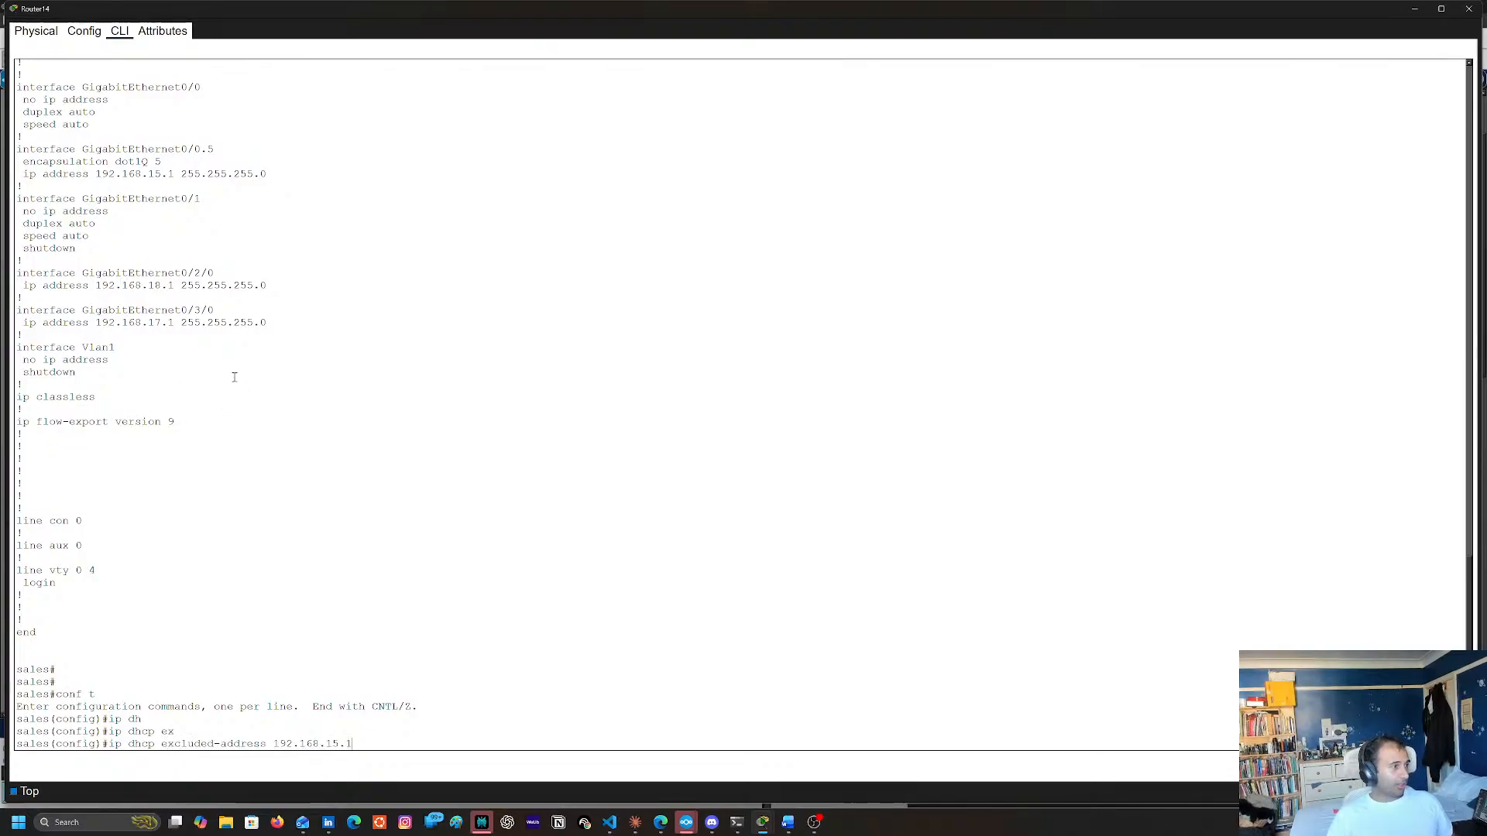
pyautogui.write('254')
pyautogui.press('Return')
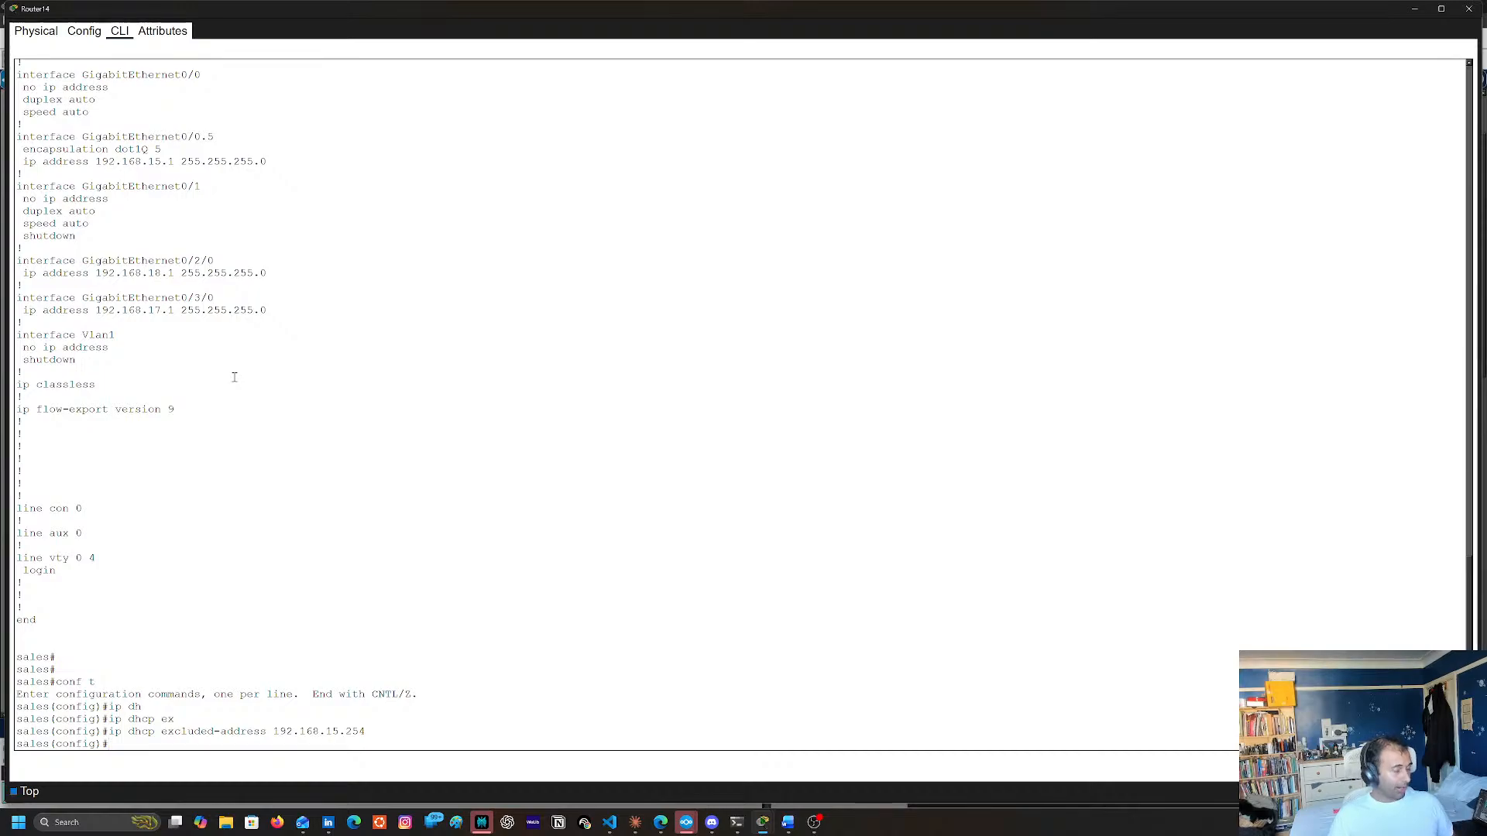
# Leave configuration mode and save the running configuration to the startup configuration, accepting the default destination filename
pyautogui.write('end')
pyautogui.press('Return')
pyautogui.write('copy e')
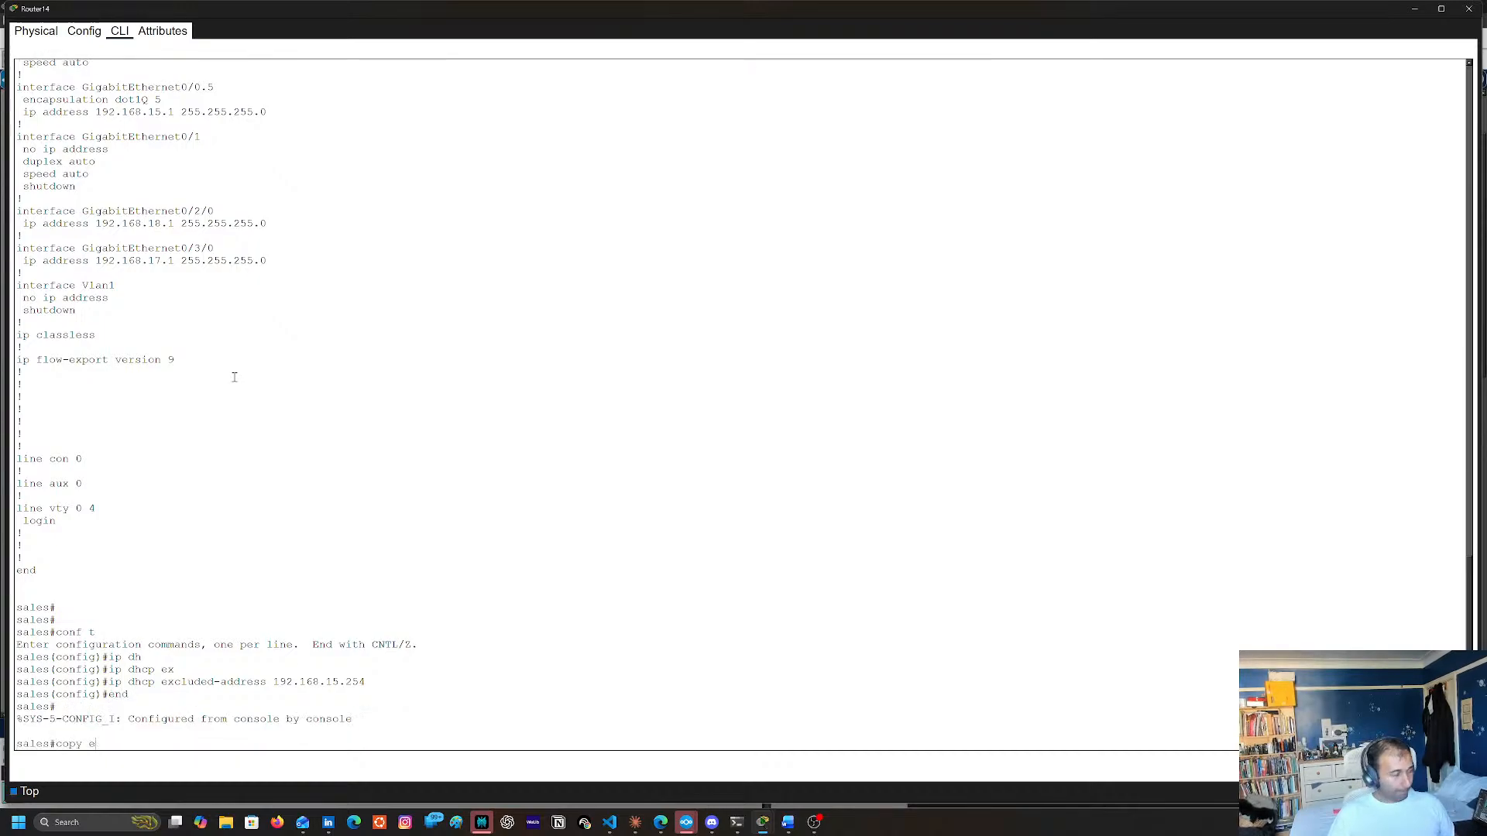
pyautogui.press('BackSpace')
pyautogui.write('run')
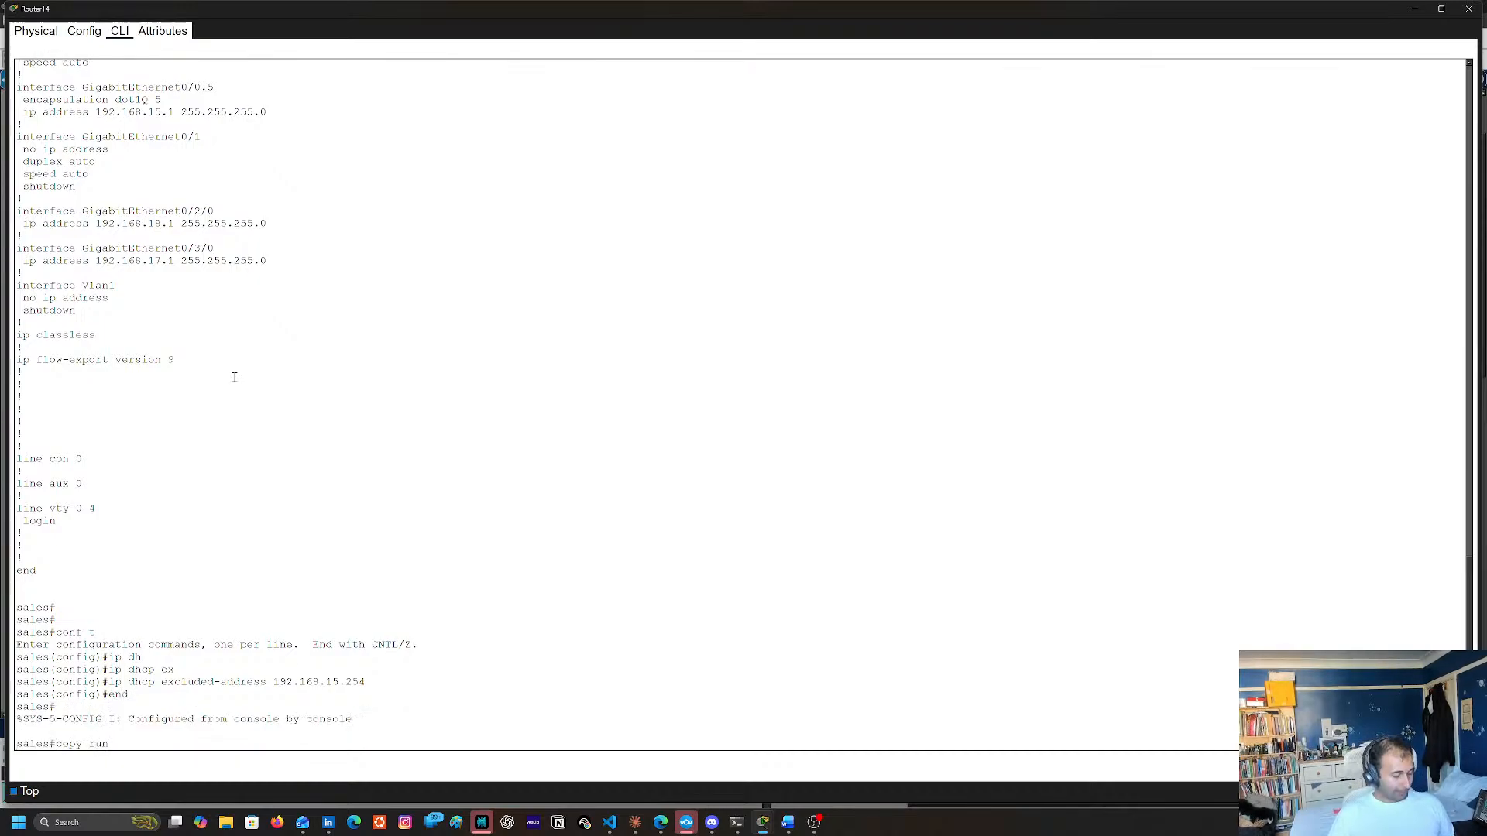
pyautogui.write(' start')
pyautogui.press('Return')
pyautogui.press('Return')
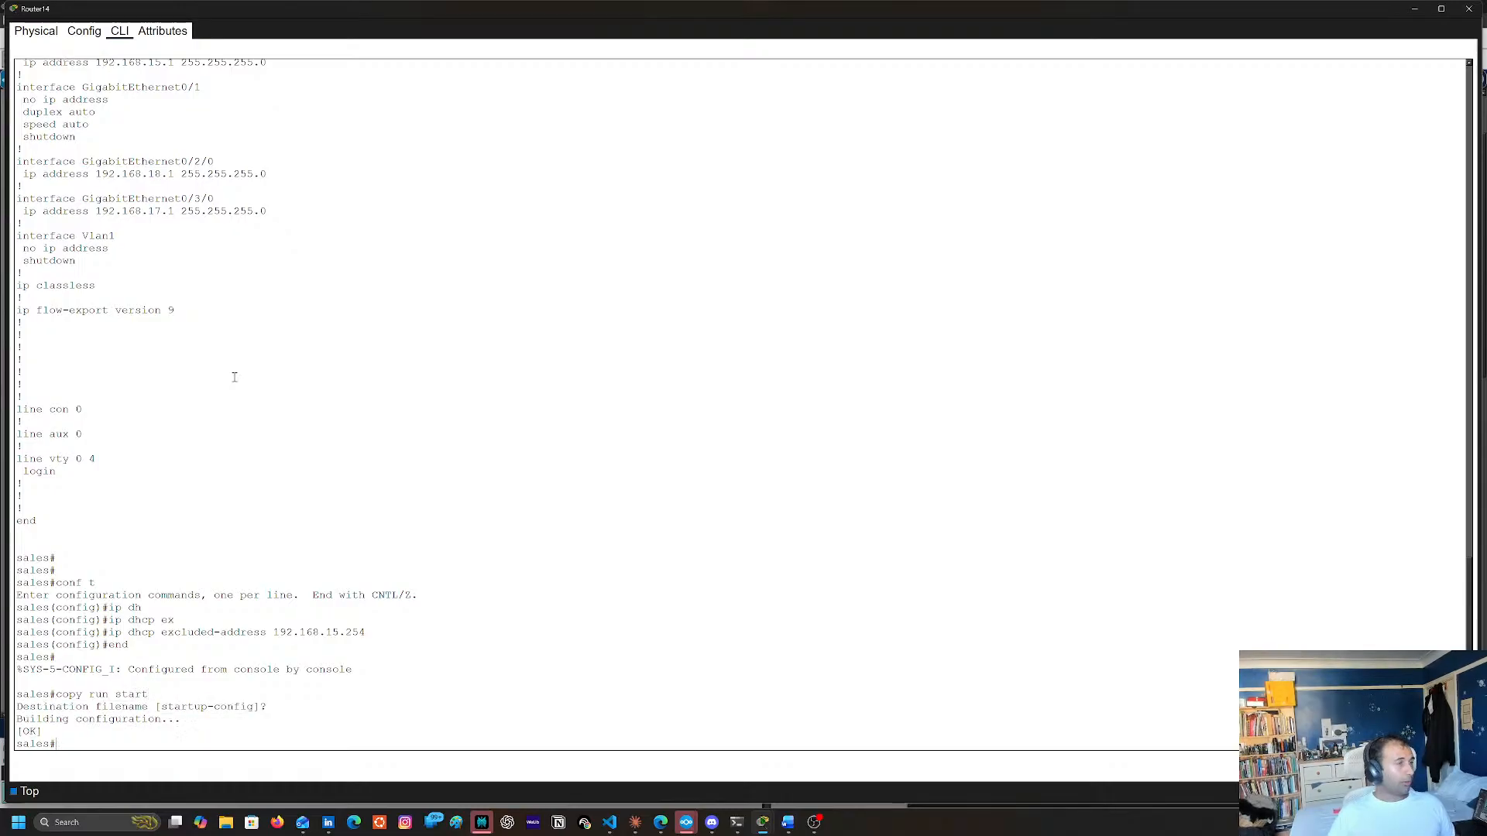
# Return to the topology to view Router14's links and reopen its command line at a fresh privileged prompt
pyautogui.click(1469, 8)
pyautogui.scroll(3, 1150, 202)
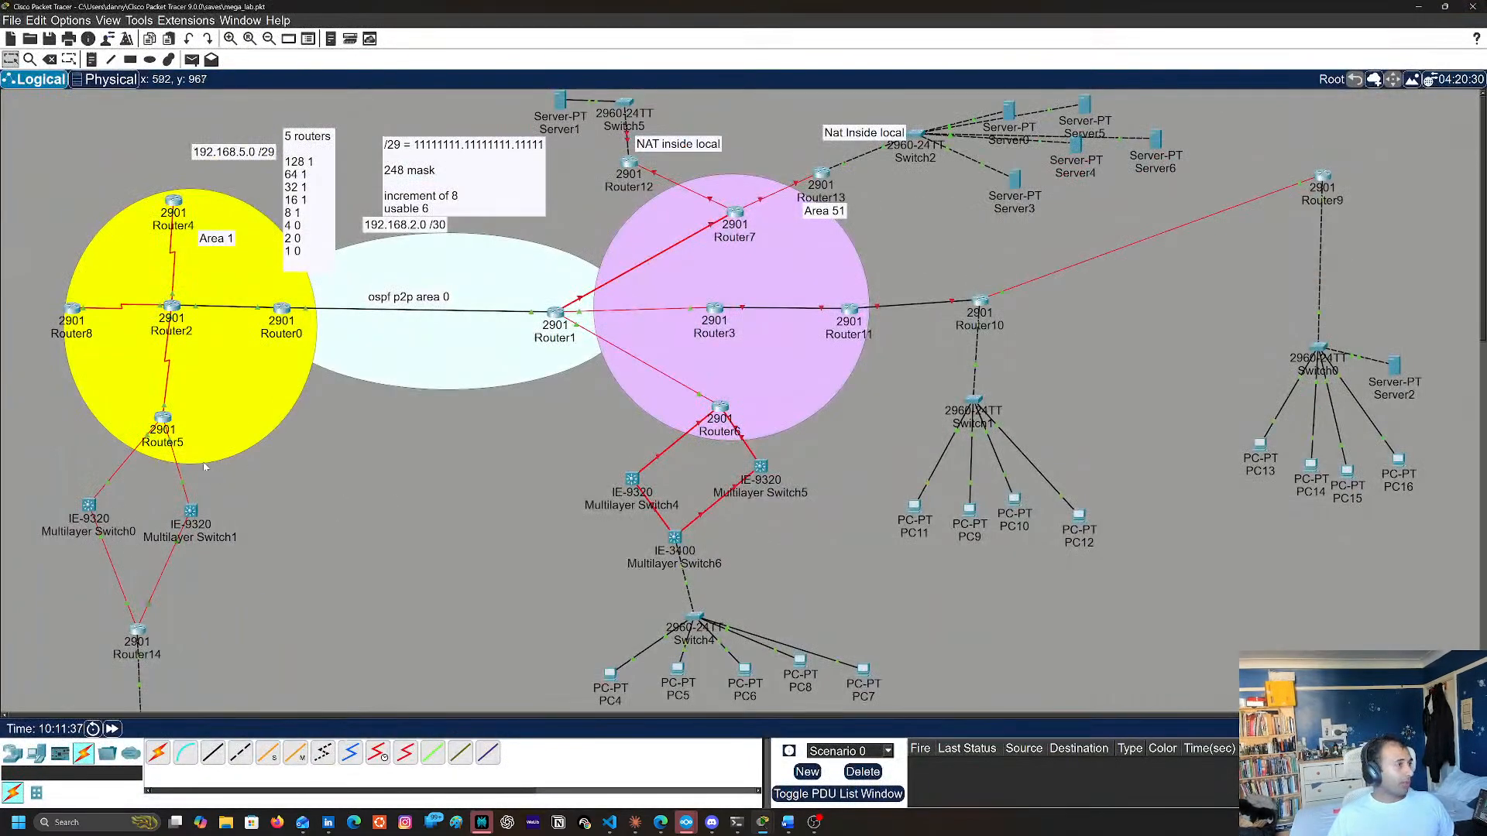
pyautogui.scroll(-3, 492, 508)
pyautogui.scroll(2, 310, 511)
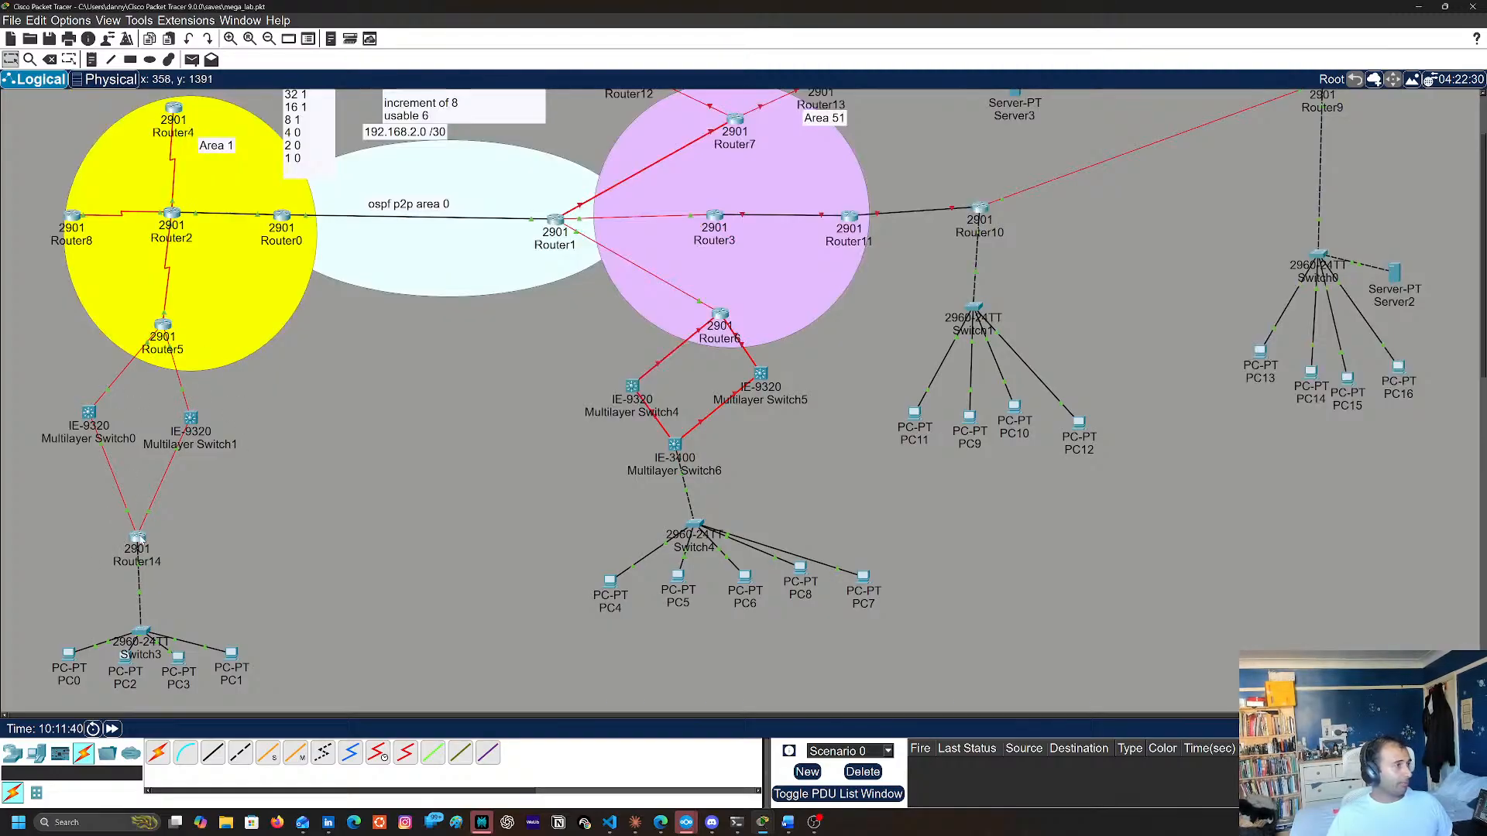
pyautogui.press('Return')
pyautogui.press('Return')
pyautogui.press('Return')
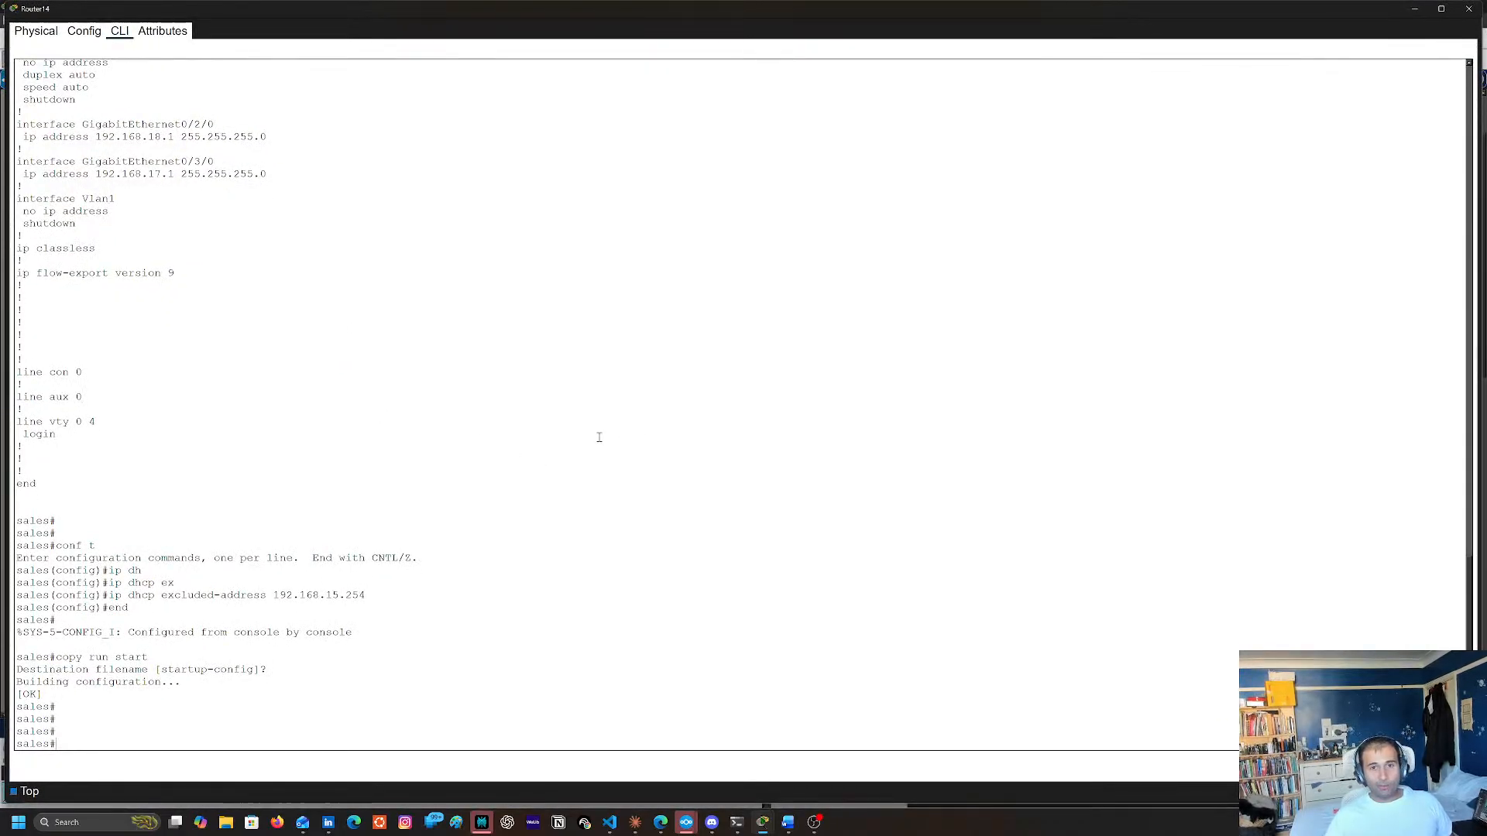
# Create the VLAN 5 interface on Router14 from global configuration mode
pyautogui.write('int')
pyautogui.press('Return')
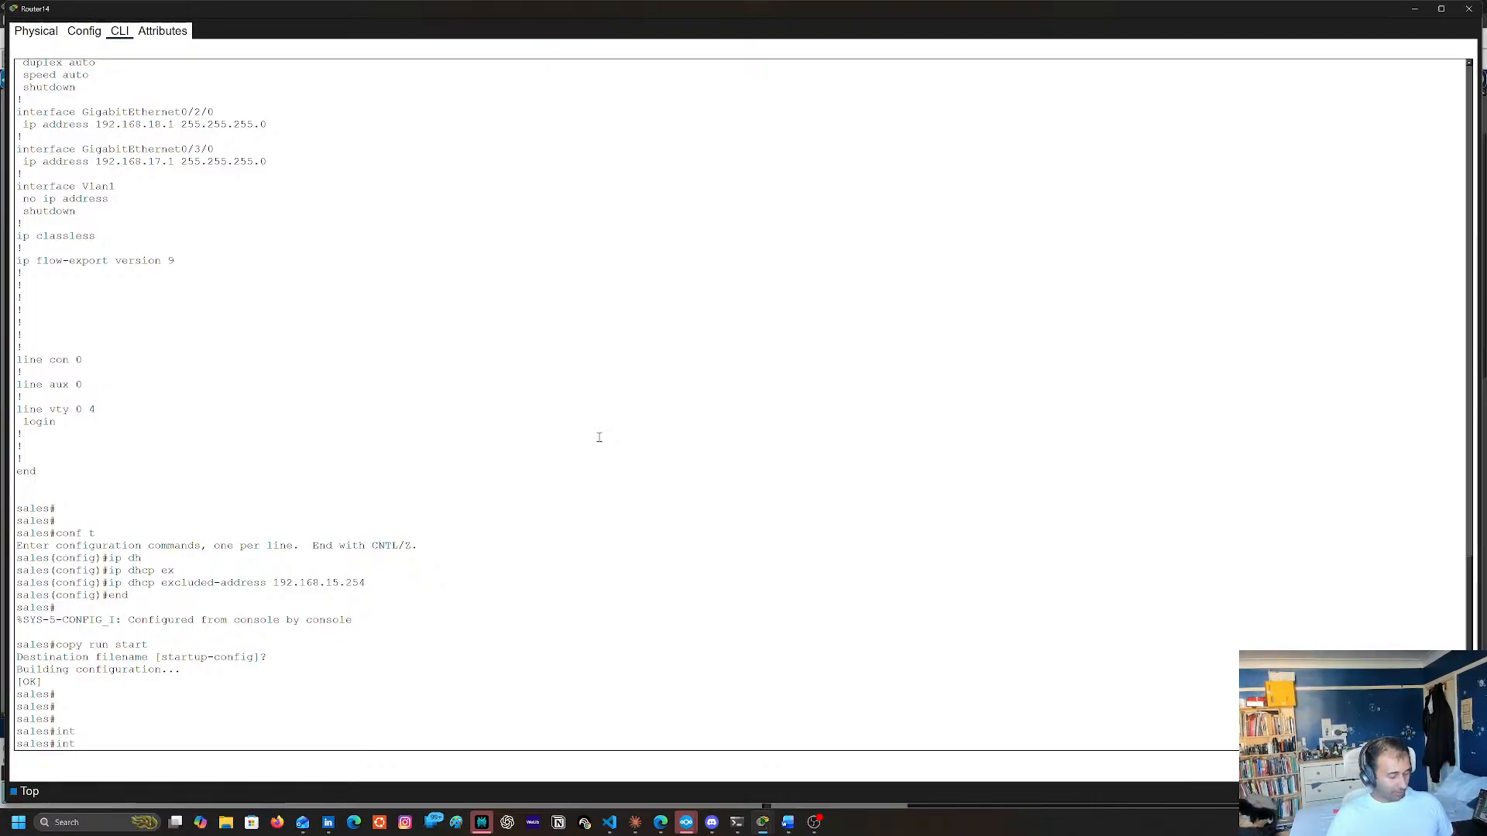
pyautogui.write('conf t')
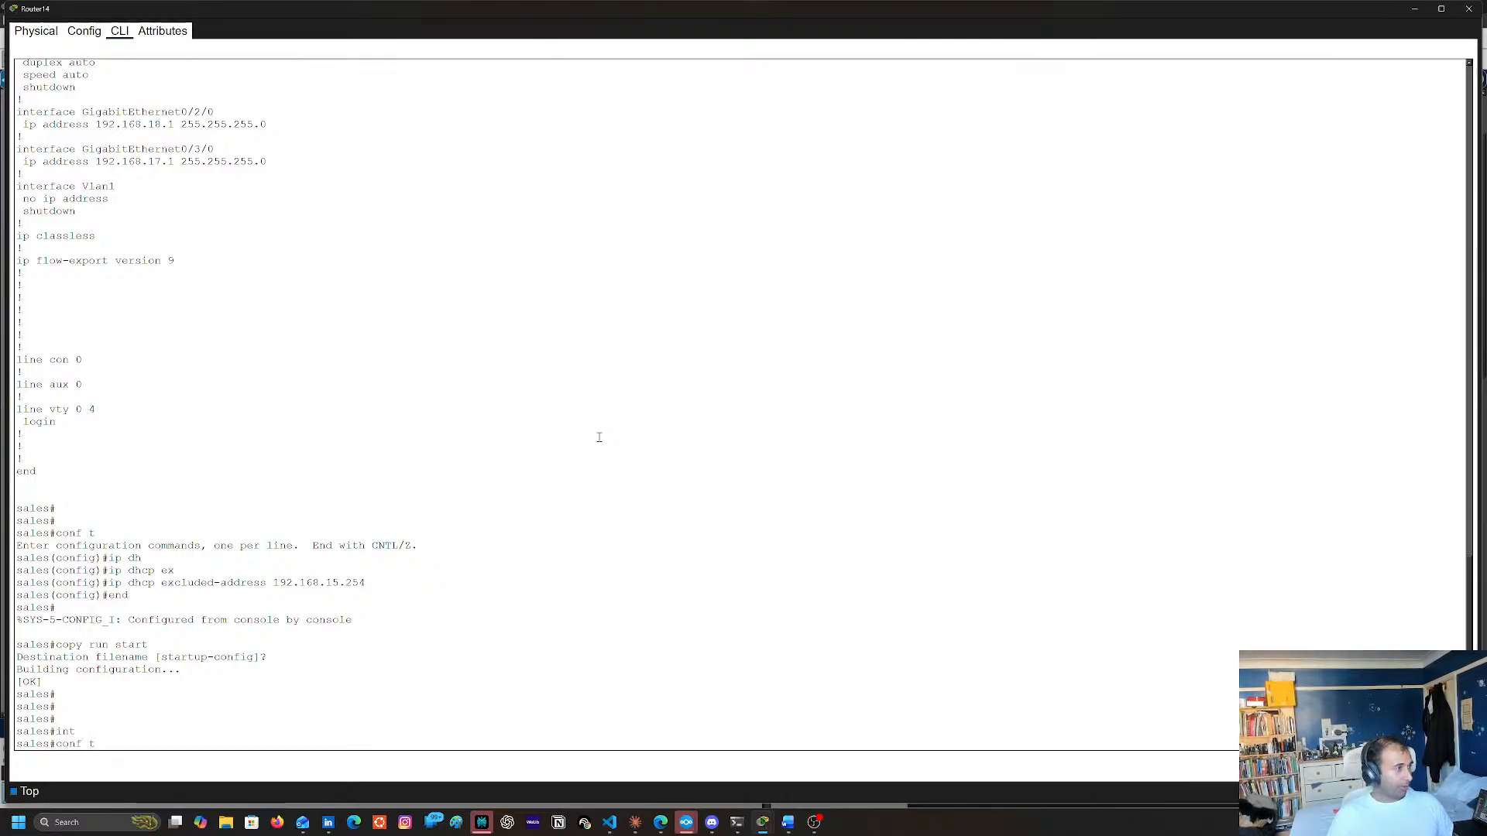
pyautogui.press('Return')
pyautogui.write('int')
pyautogui.press('Tab')
pyautogui.write('vl')
pyautogui.press('Tab')
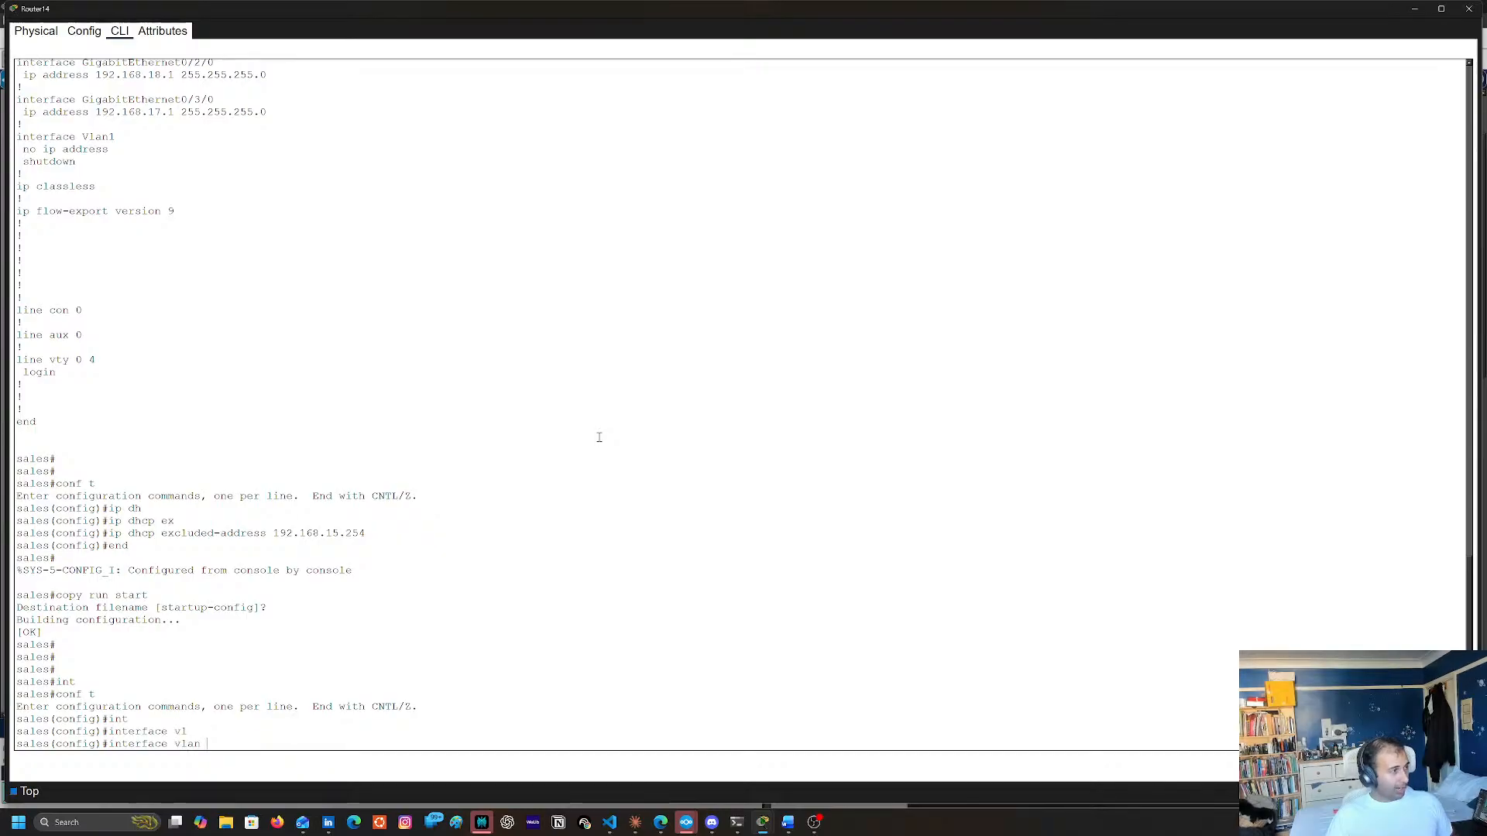
pyautogui.write('5')
pyautogui.press('Return')
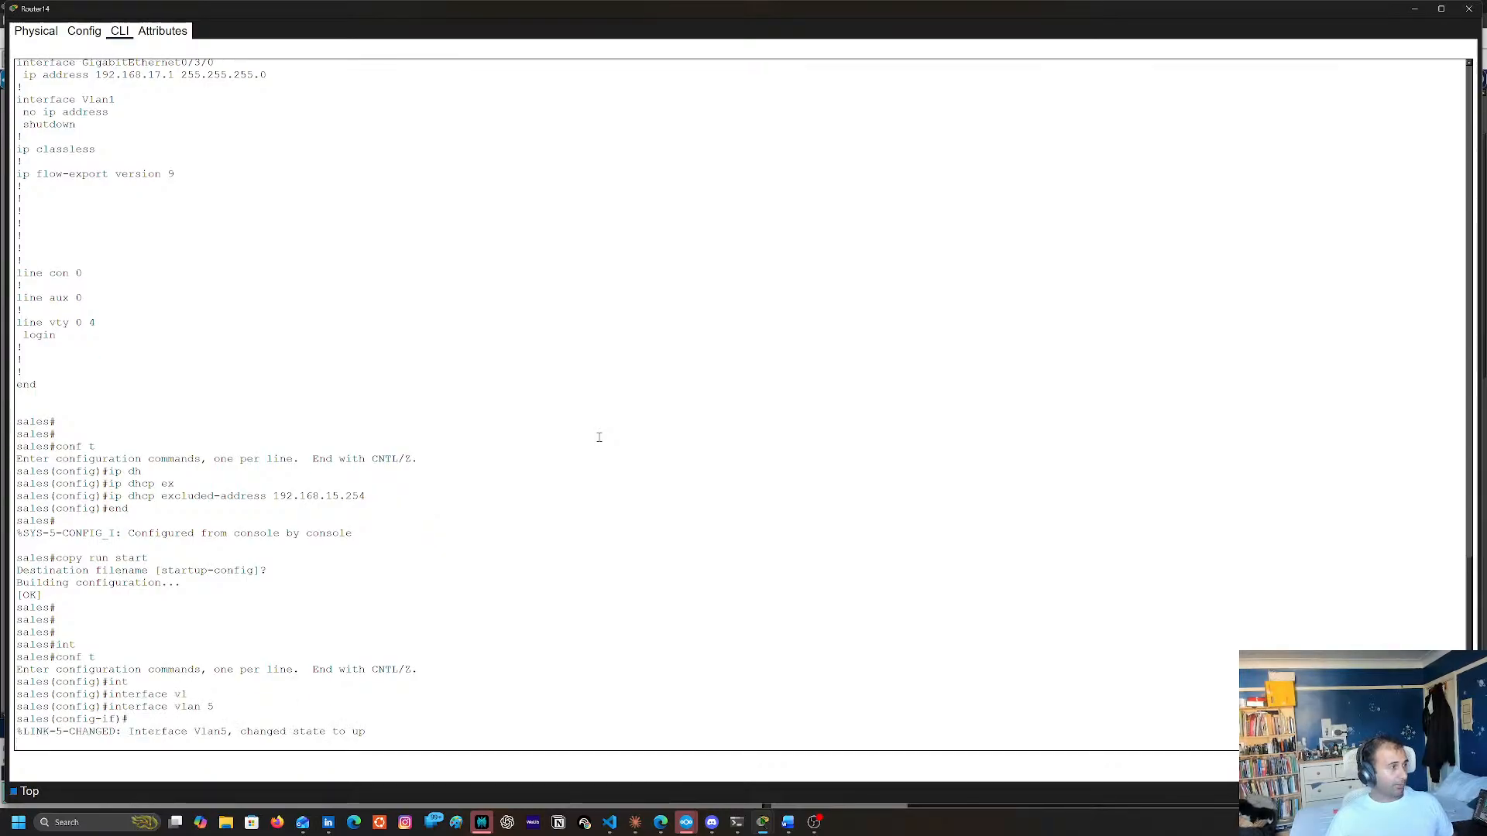
pyautogui.press('Return')
pyautogui.write('ip addr 192.,168.')
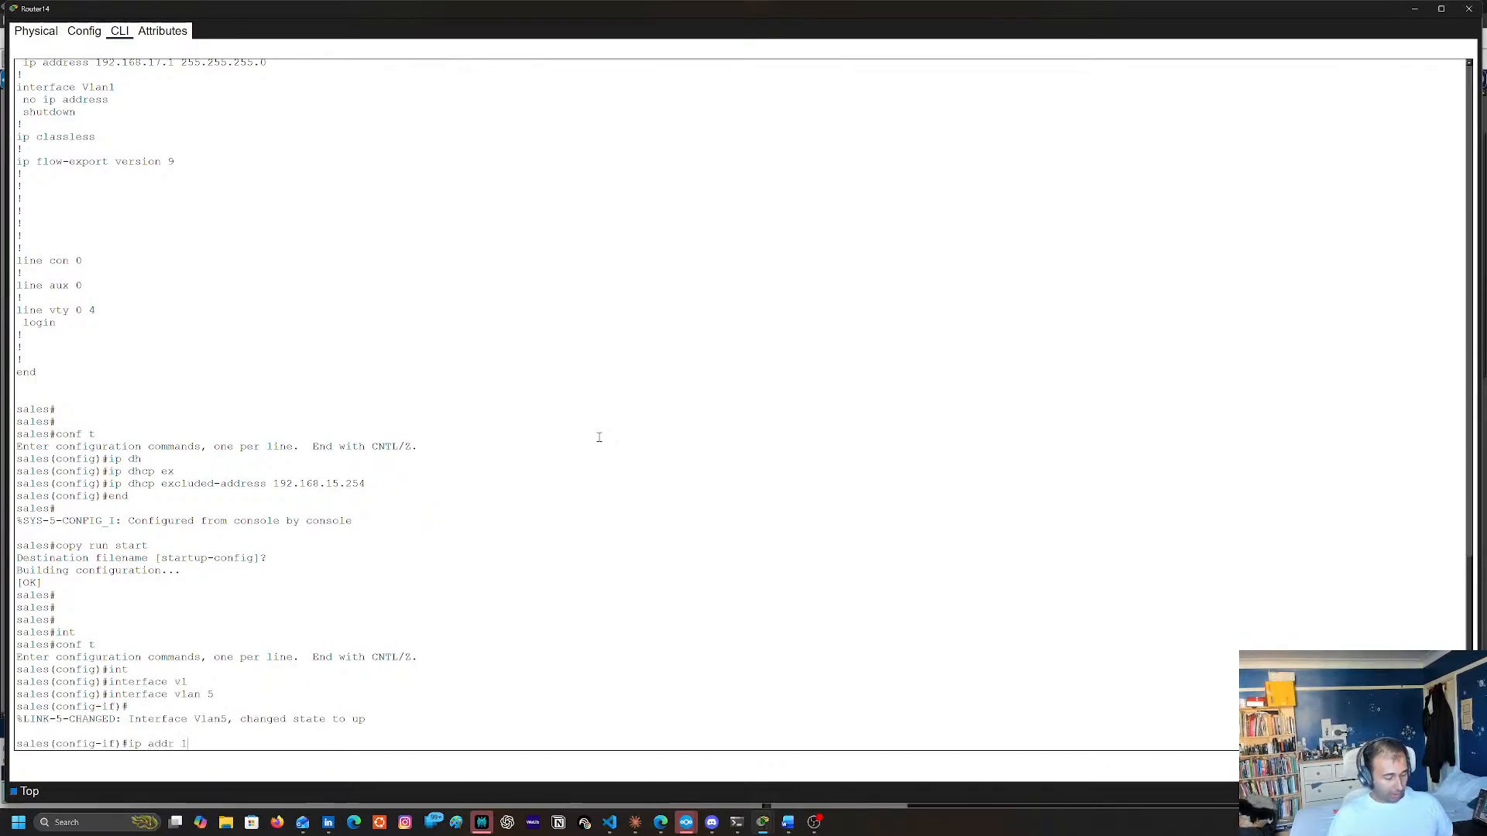
pyautogui.press('BackSpace')
pyautogui.press('BackSpace')
pyautogui.press('BackSpace')
pyautogui.press('BackSpace')
pyautogui.press('BackSpace')
pyautogui.press('BackSpace')
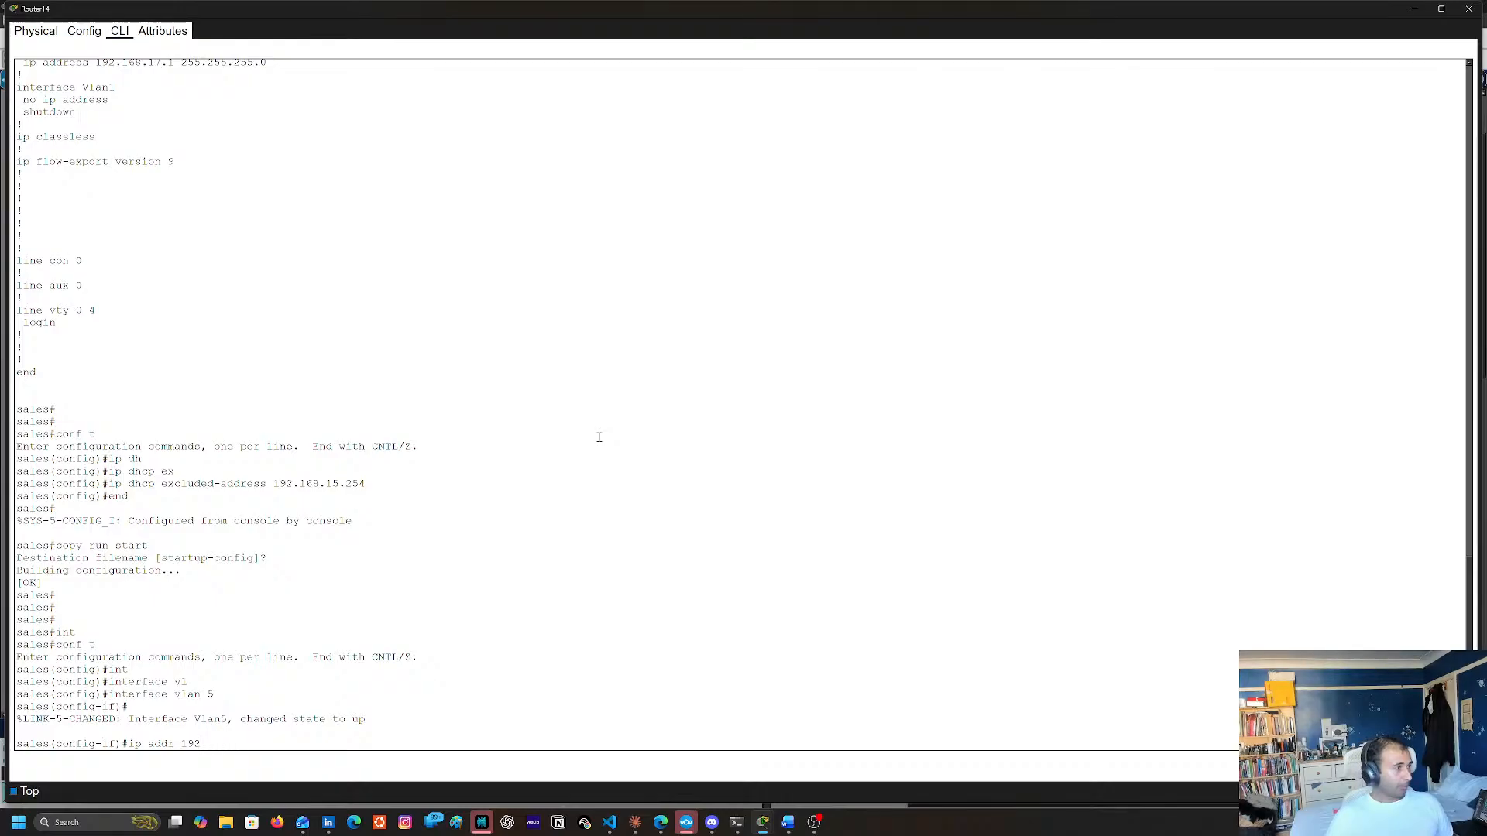
pyautogui.write('.168.')
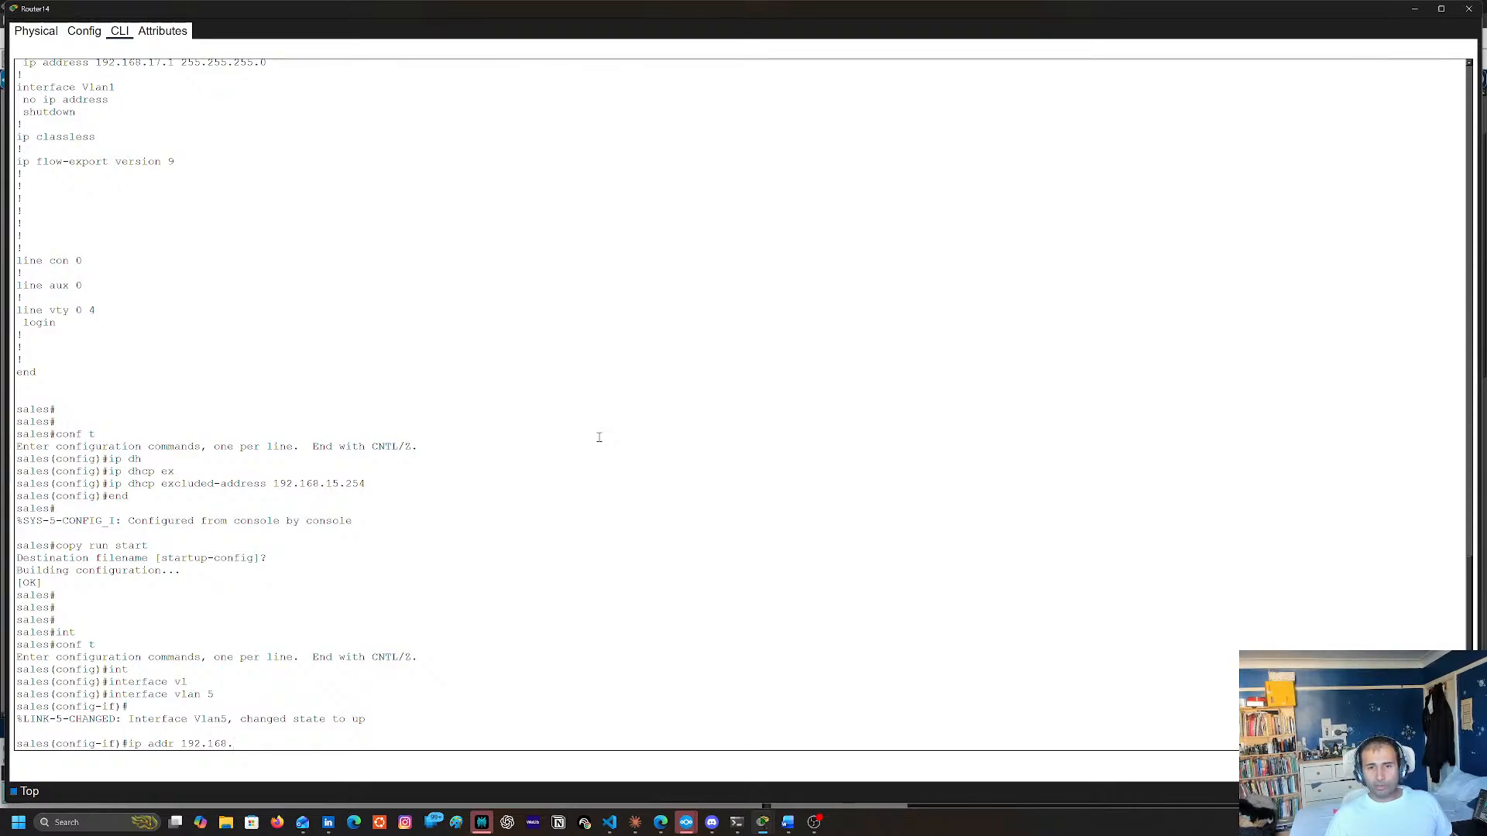
pyautogui.press('BackSpace')
pyautogui.press('BackSpace')
pyautogui.press('BackSpace')
pyautogui.press('BackSpace')
pyautogui.press('BackSpace')
pyautogui.press('BackSpace')
pyautogui.press('BackSpace')
pyautogui.press('BackSpace')
pyautogui.press('BackSpace')
pyautogui.press('BackSpace')
pyautogui.press('BackSpace')
pyautogui.press('BackSpace')
pyautogui.press('BackSpace')
pyautogui.press('BackSpace')
pyautogui.press('BackSpace')
pyautogui.press('BackSpace')
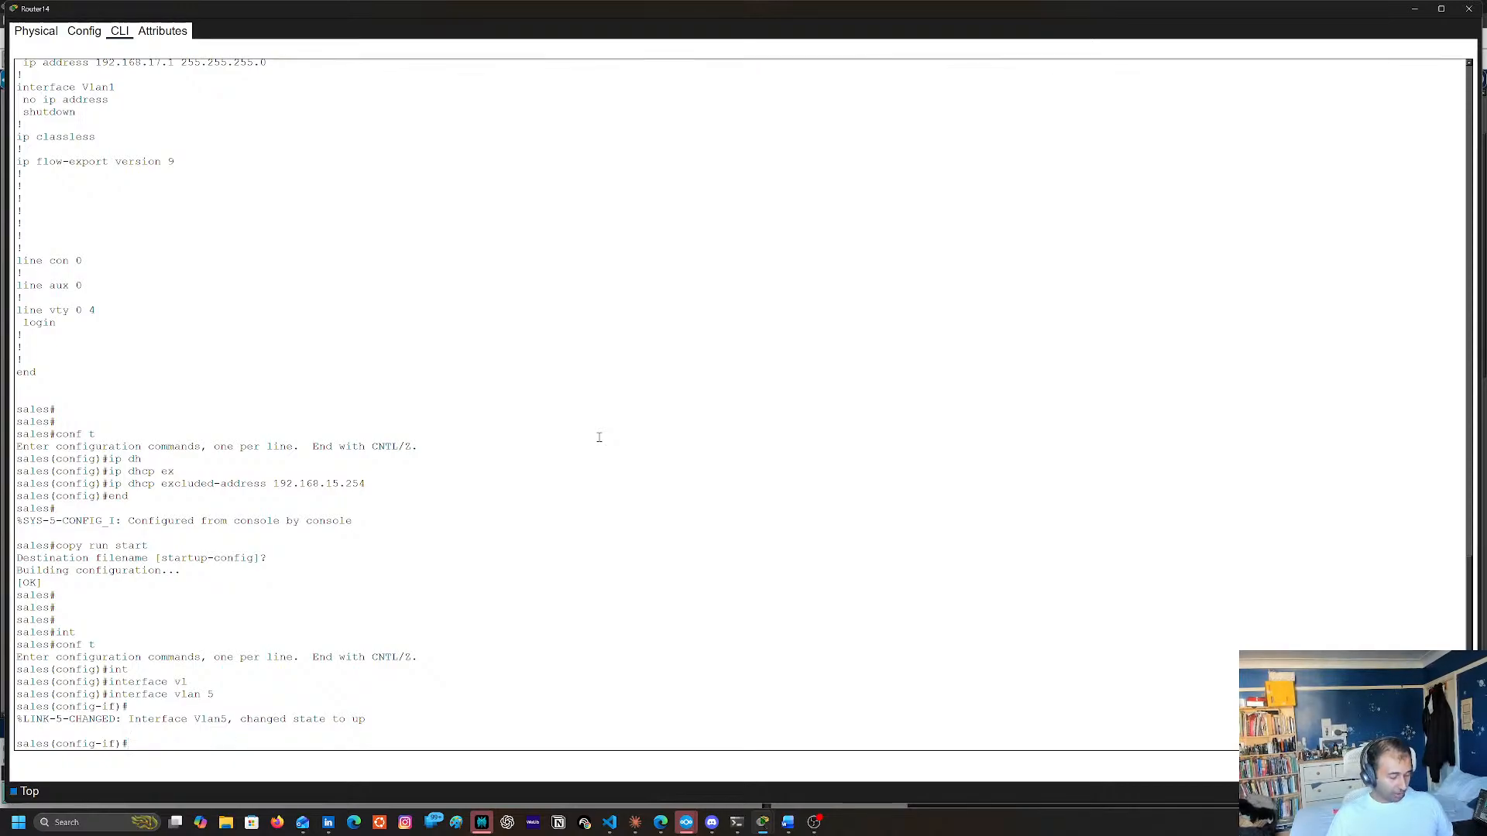
pyautogui.write('end')
pyautogui.press('Return')
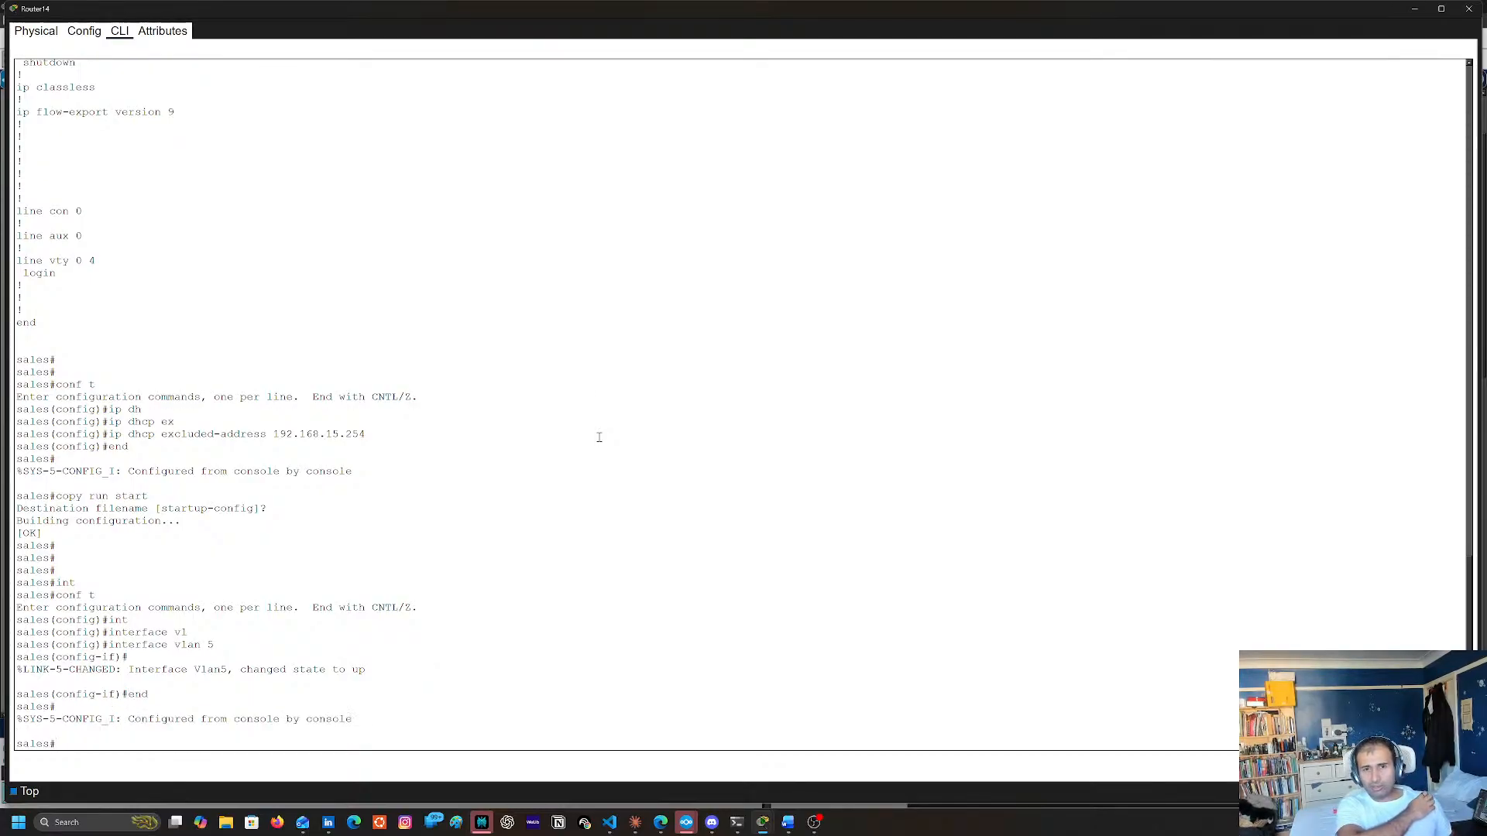
# Enter interface configuration for VLAN 5 again from the privileged prompt
pyautogui.write('i')
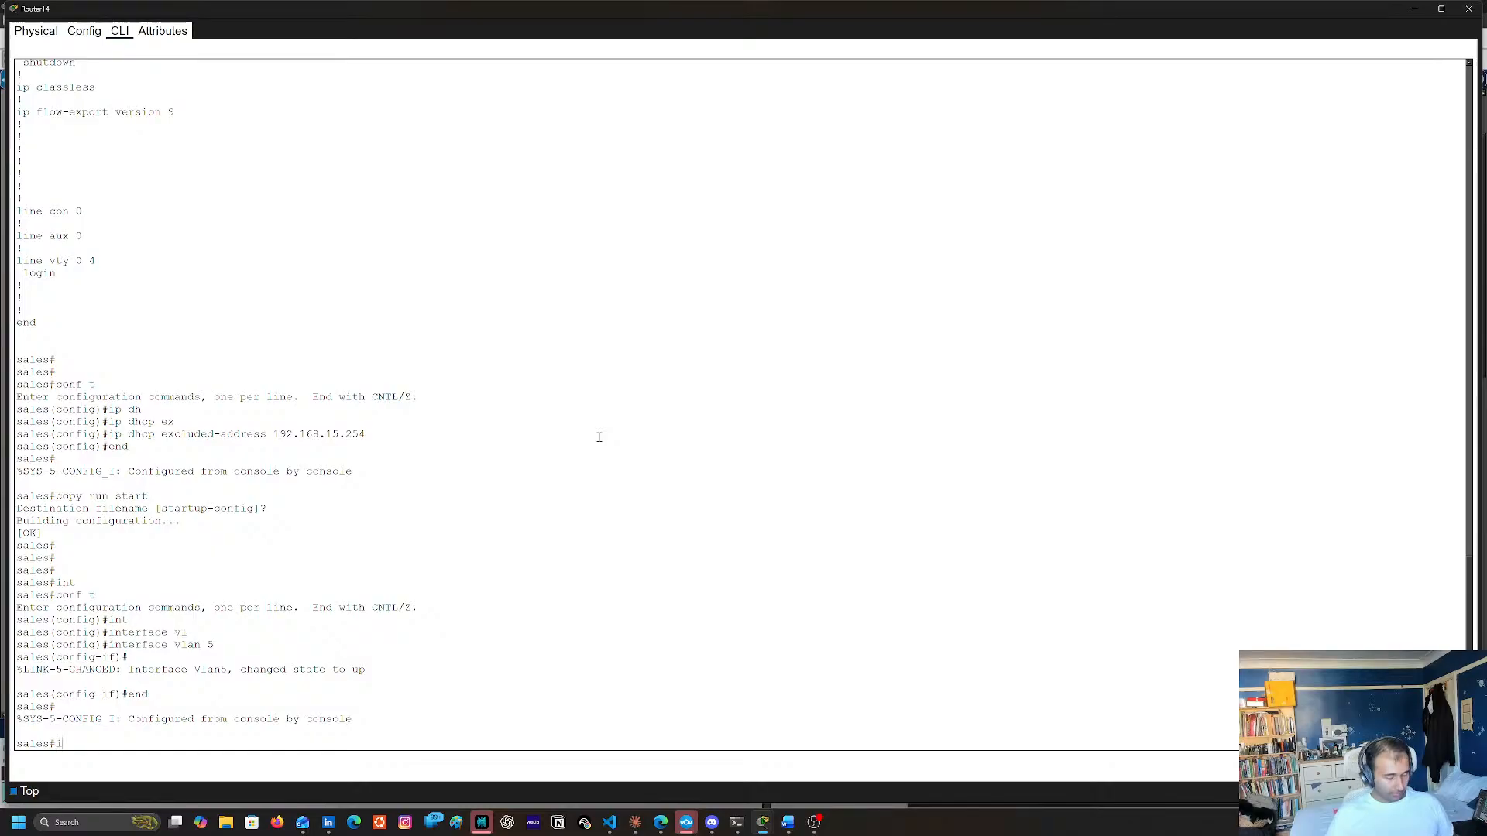
pyautogui.write('nt vlan 5')
pyautogui.press('Return')
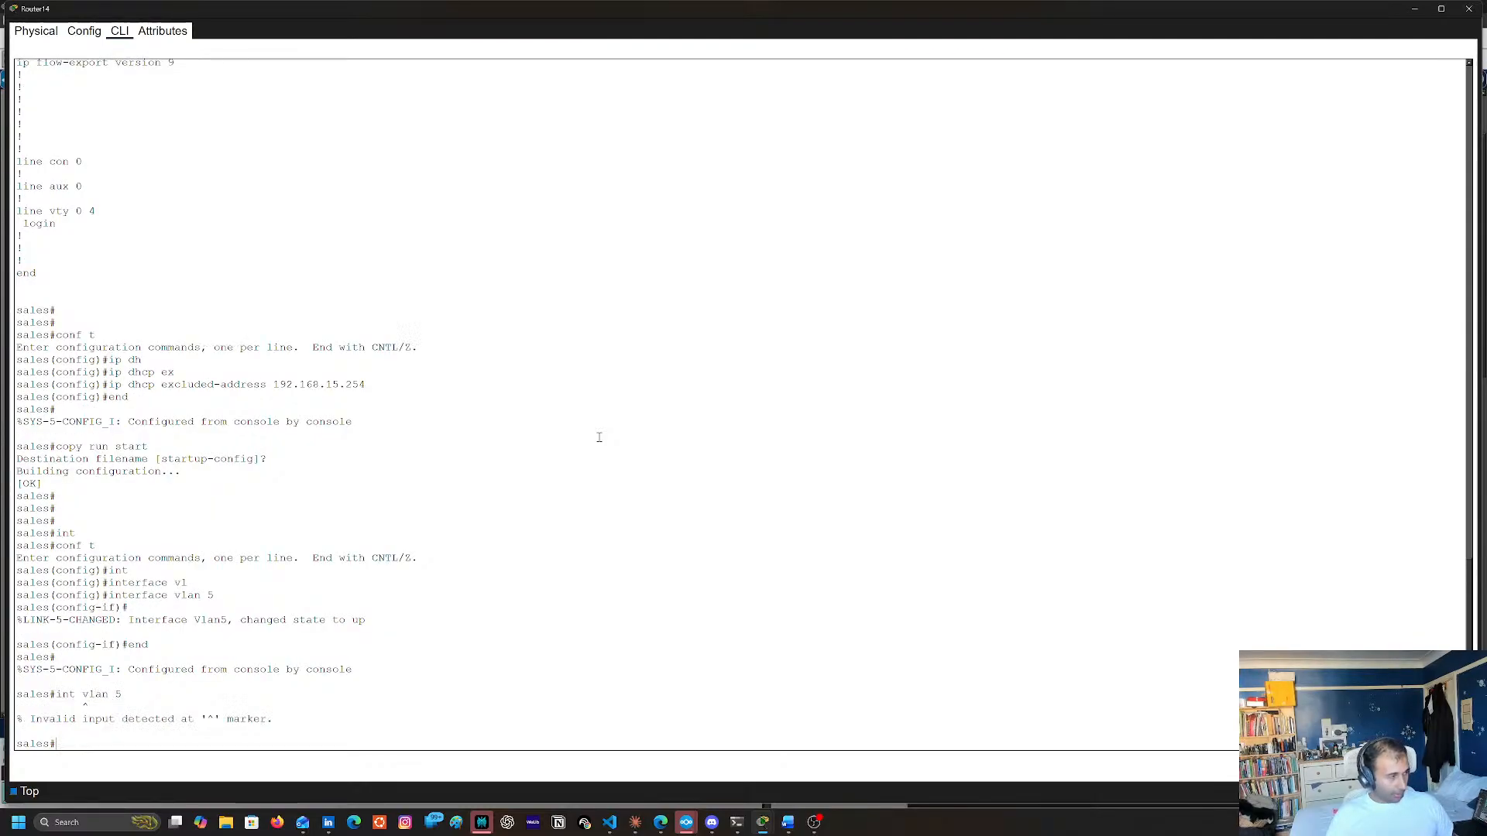
pyautogui.write('conf t')
pyautogui.press('Return')
pyautogui.write('i')
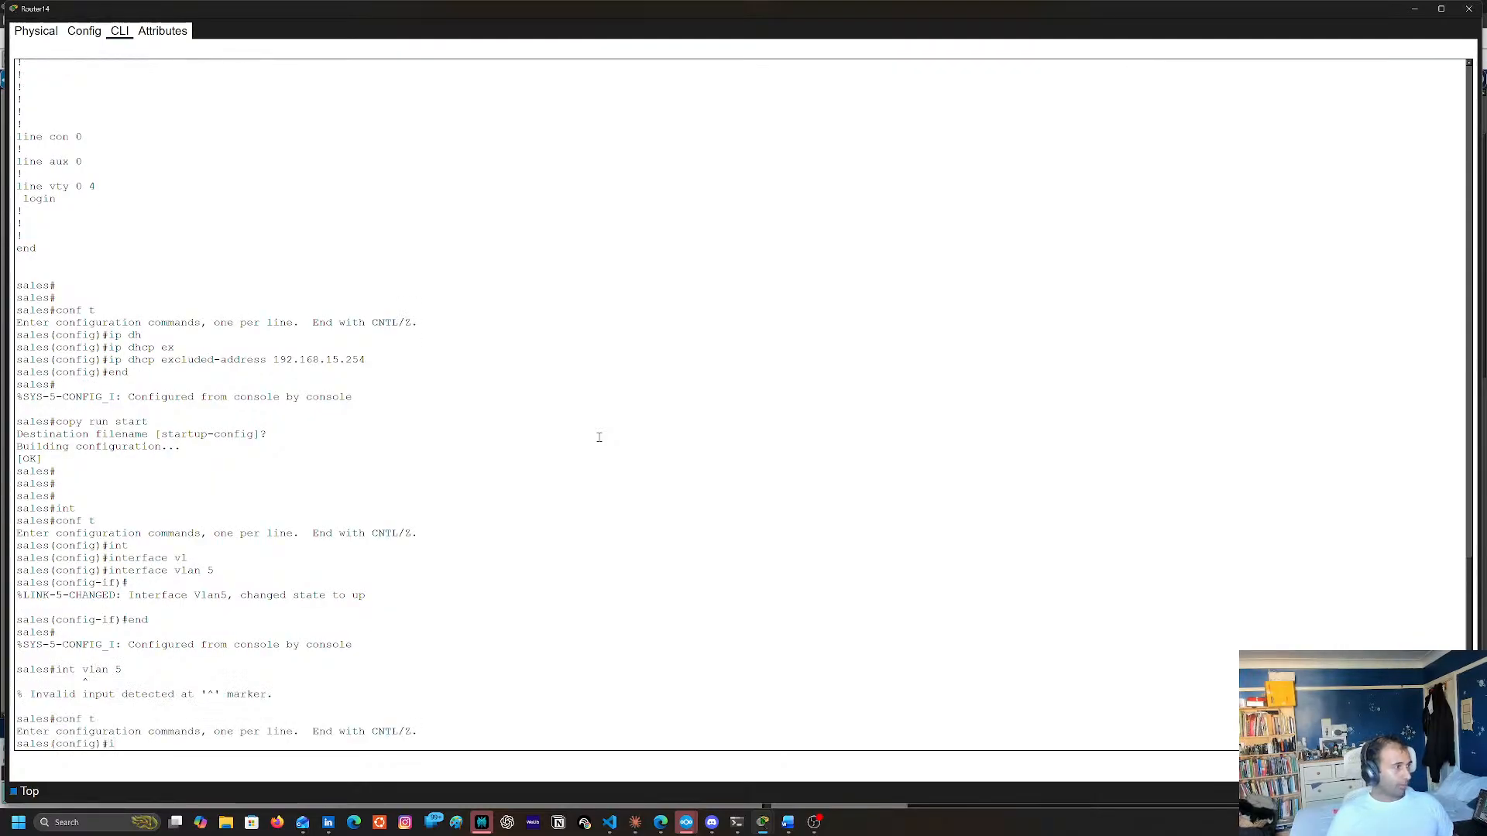
pyautogui.write('nt vlan 5')
pyautogui.press('Return')
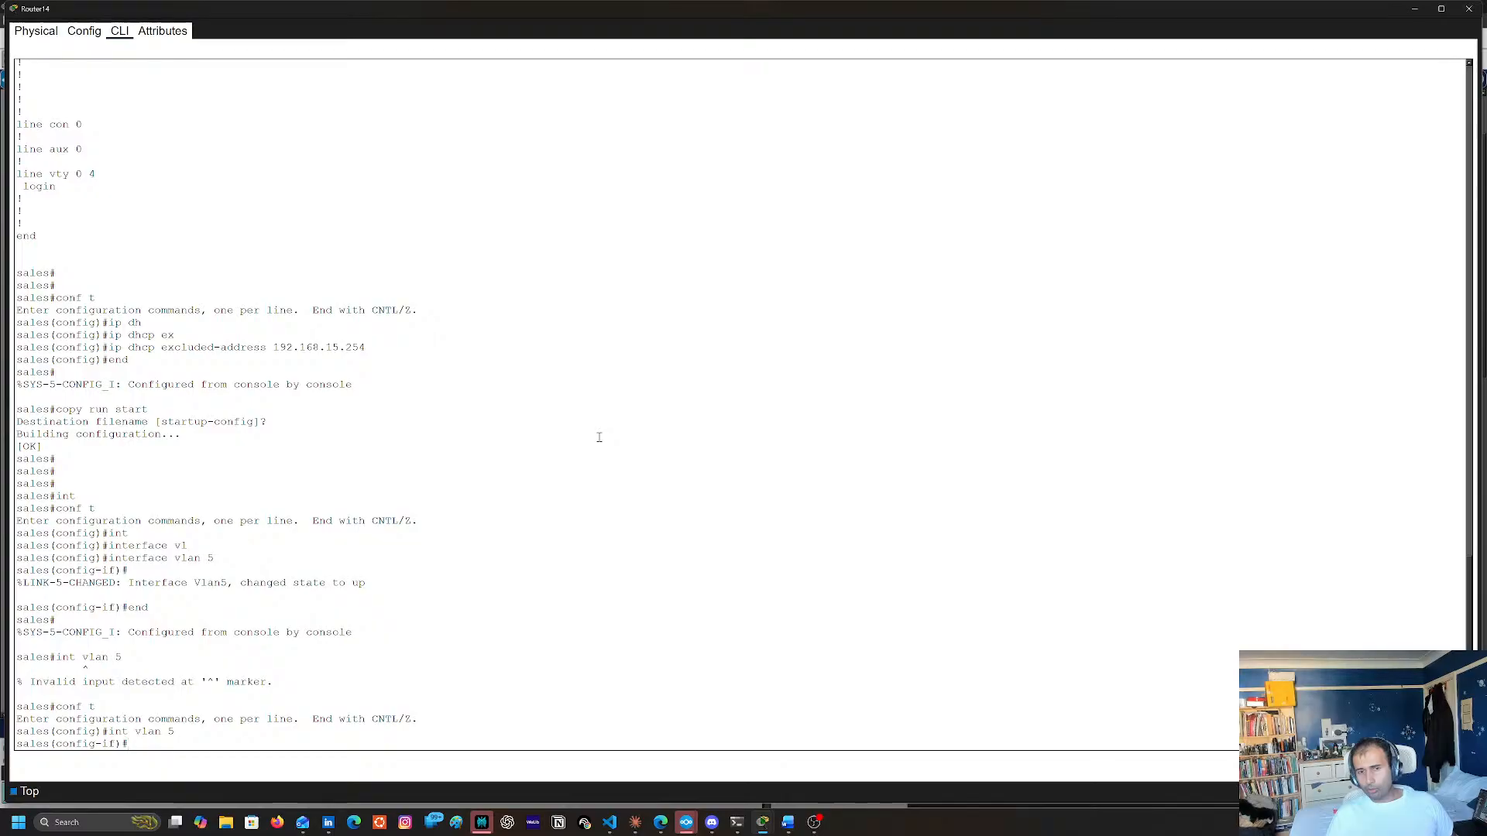
# Configure HSRP standby group 1 on the VLAN 5 interface with virtual IP address 192.168.15.254
pyautogui.write('st')
pyautogui.press('Tab')
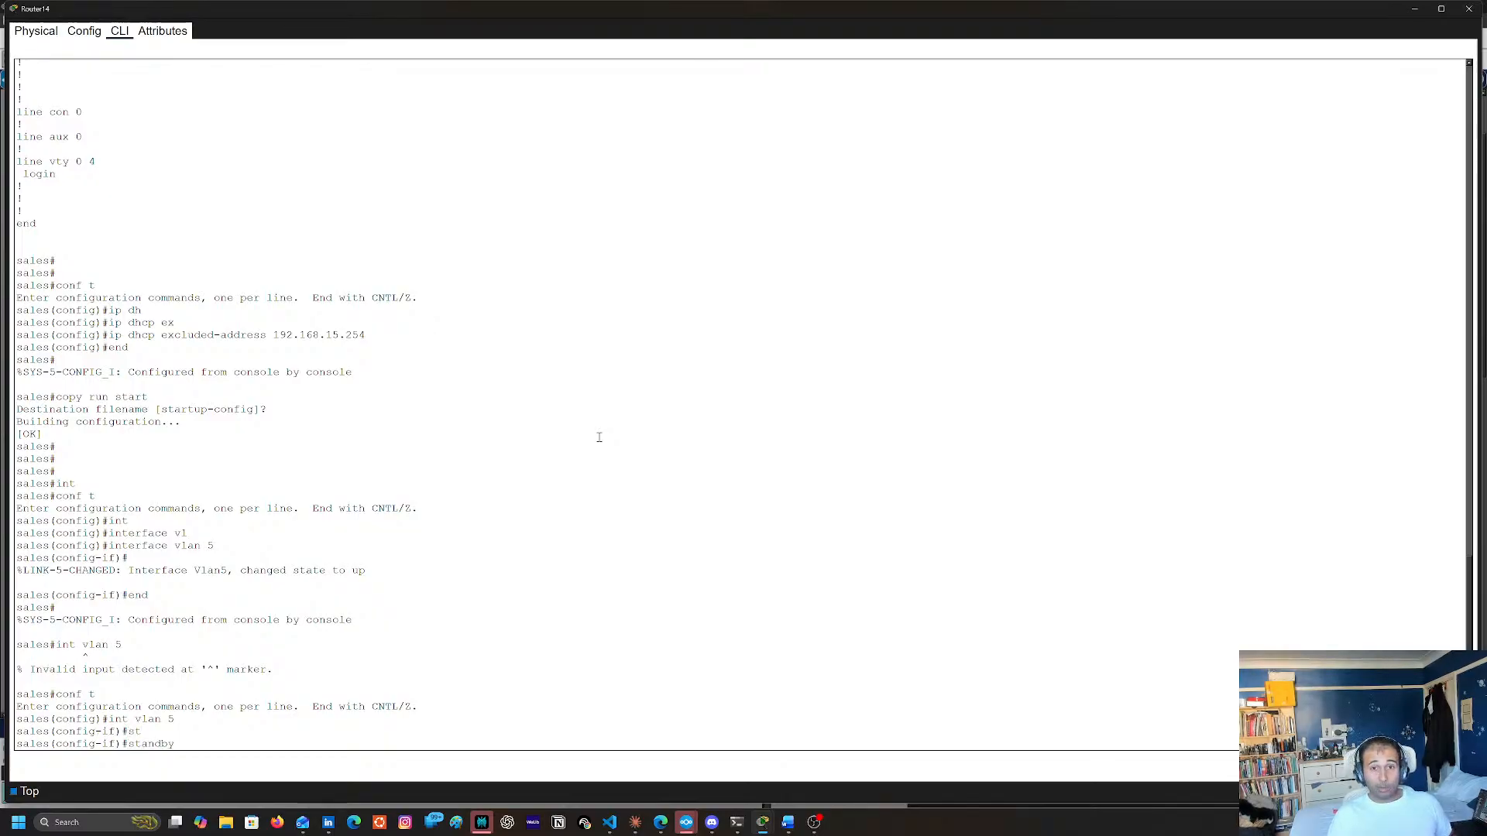
pyautogui.write('1')
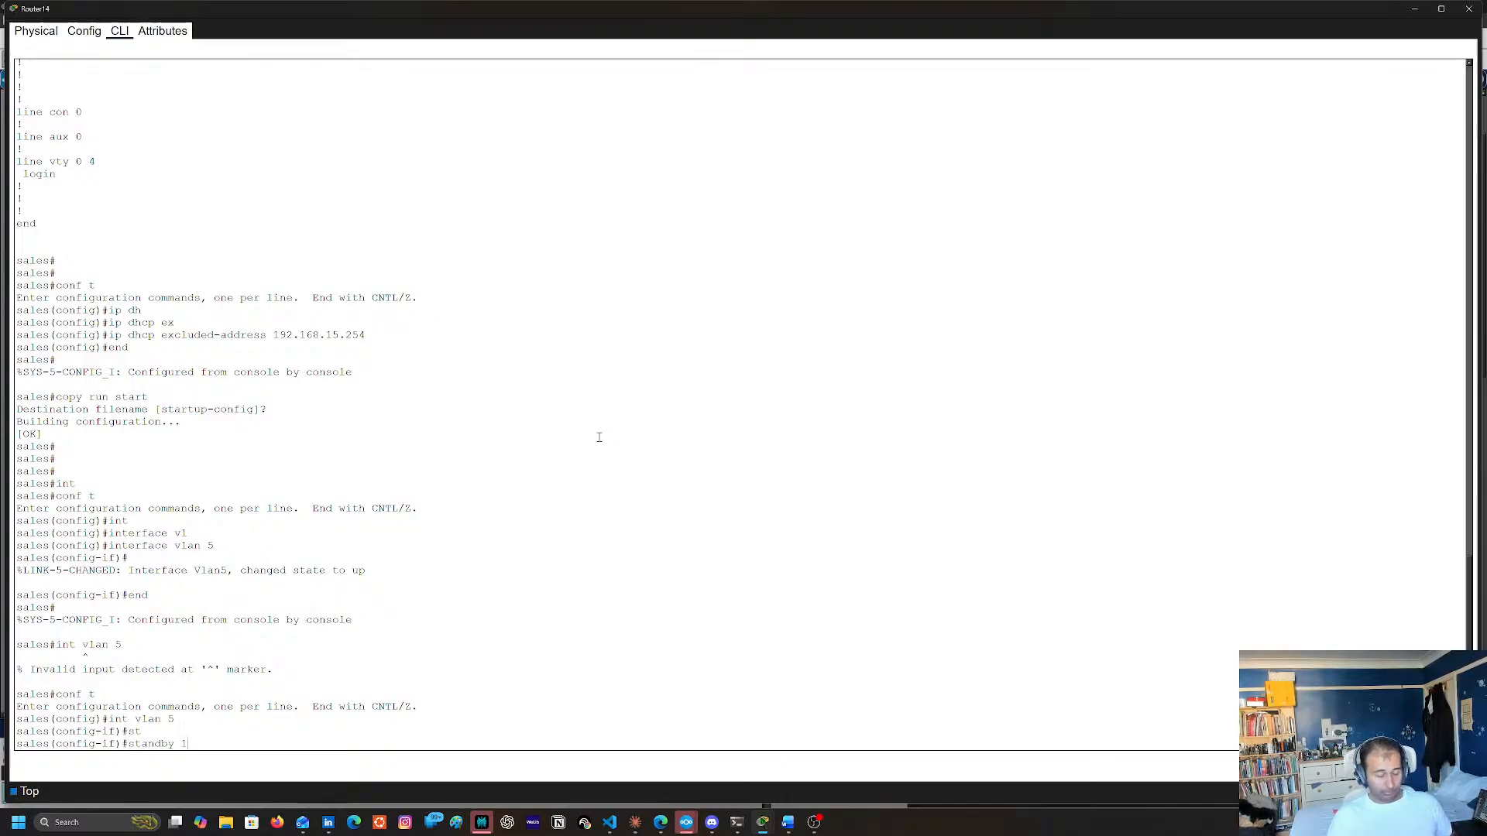
pyautogui.write(' ip')
pyautogui.rightClick(598, 438)
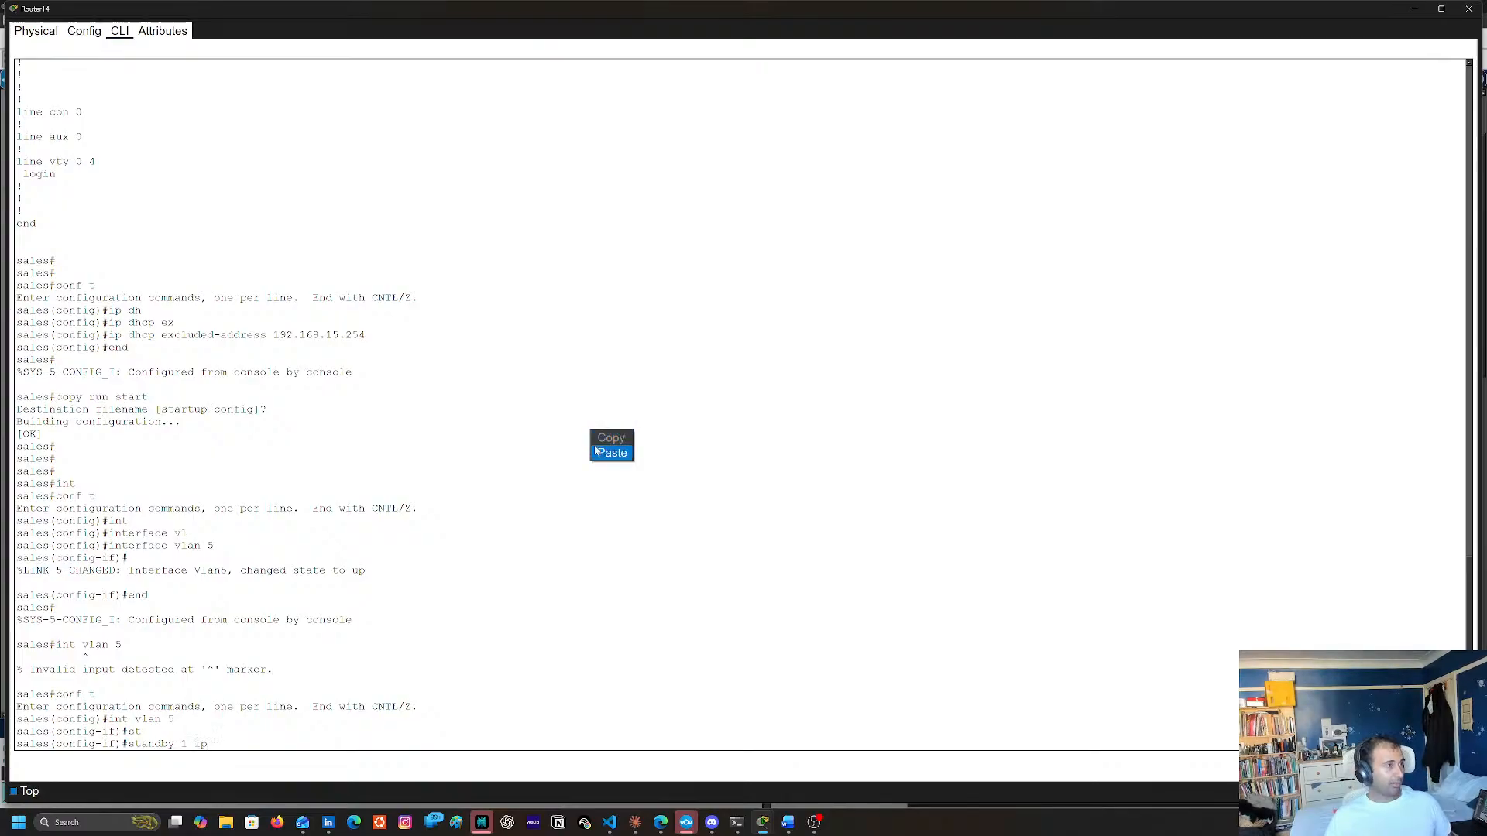
pyautogui.click(598, 451)
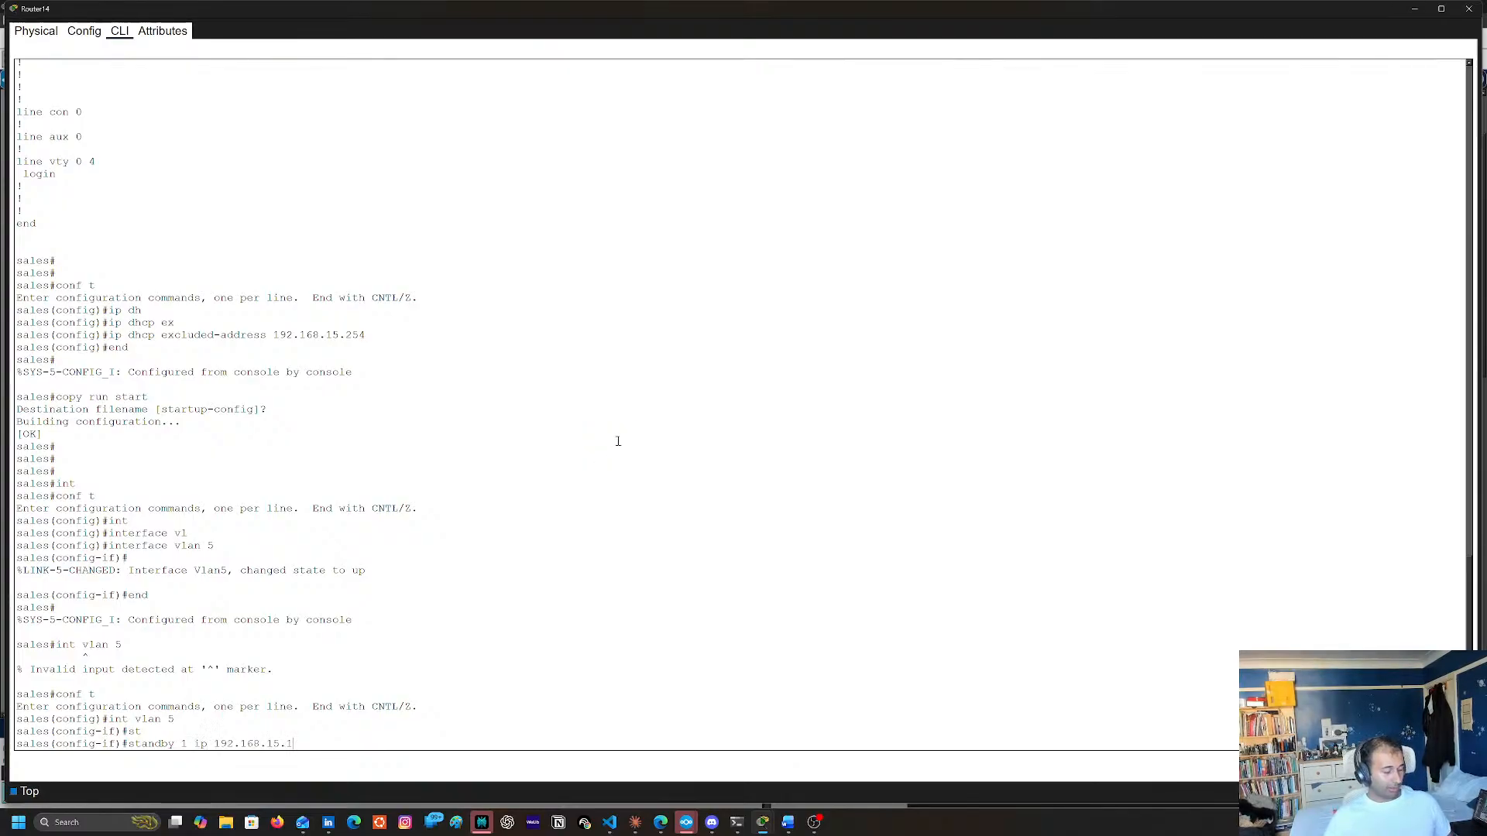
pyautogui.write('54')
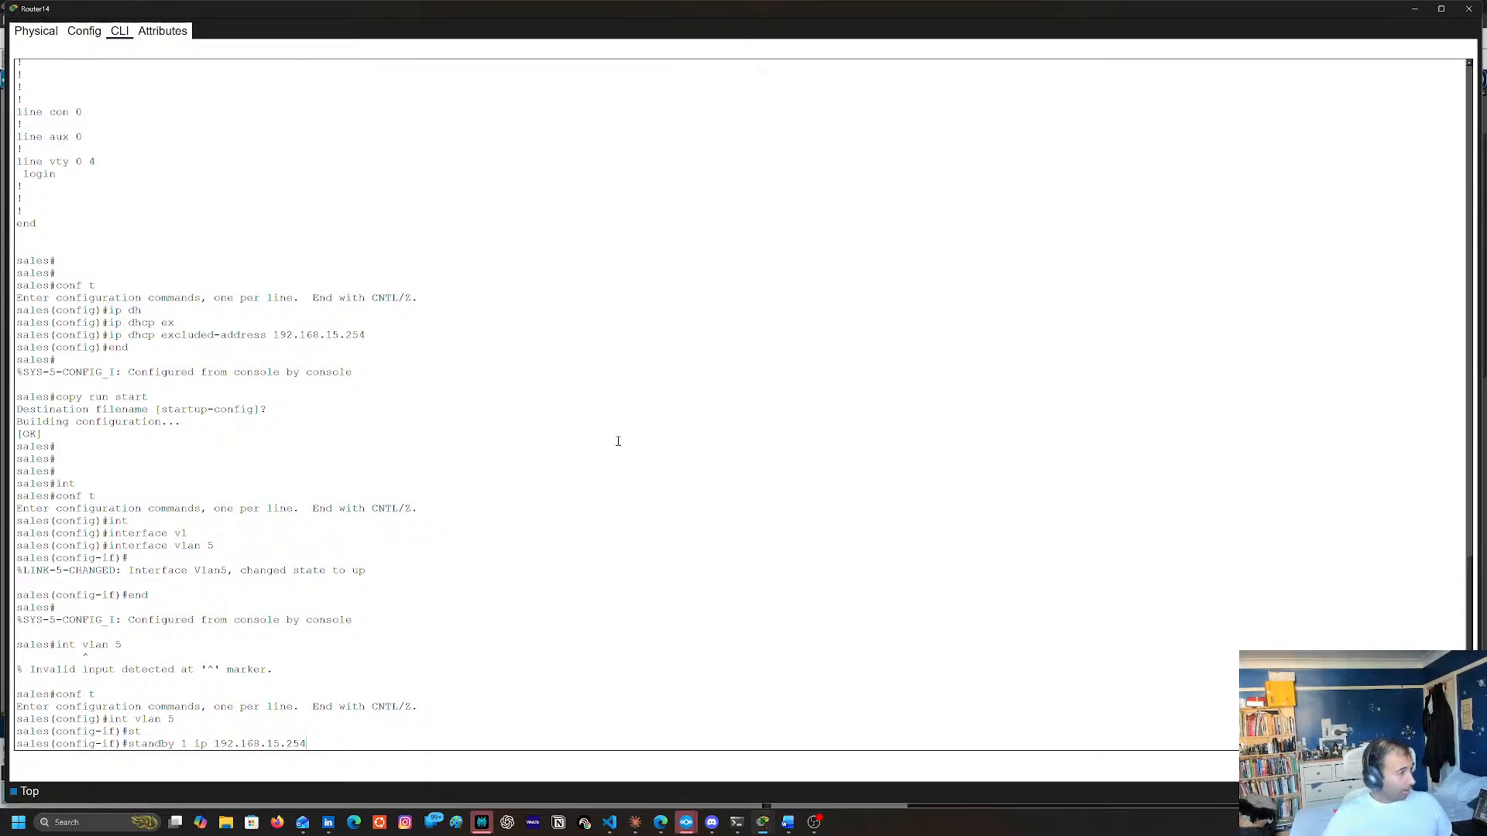
pyautogui.press('Return')
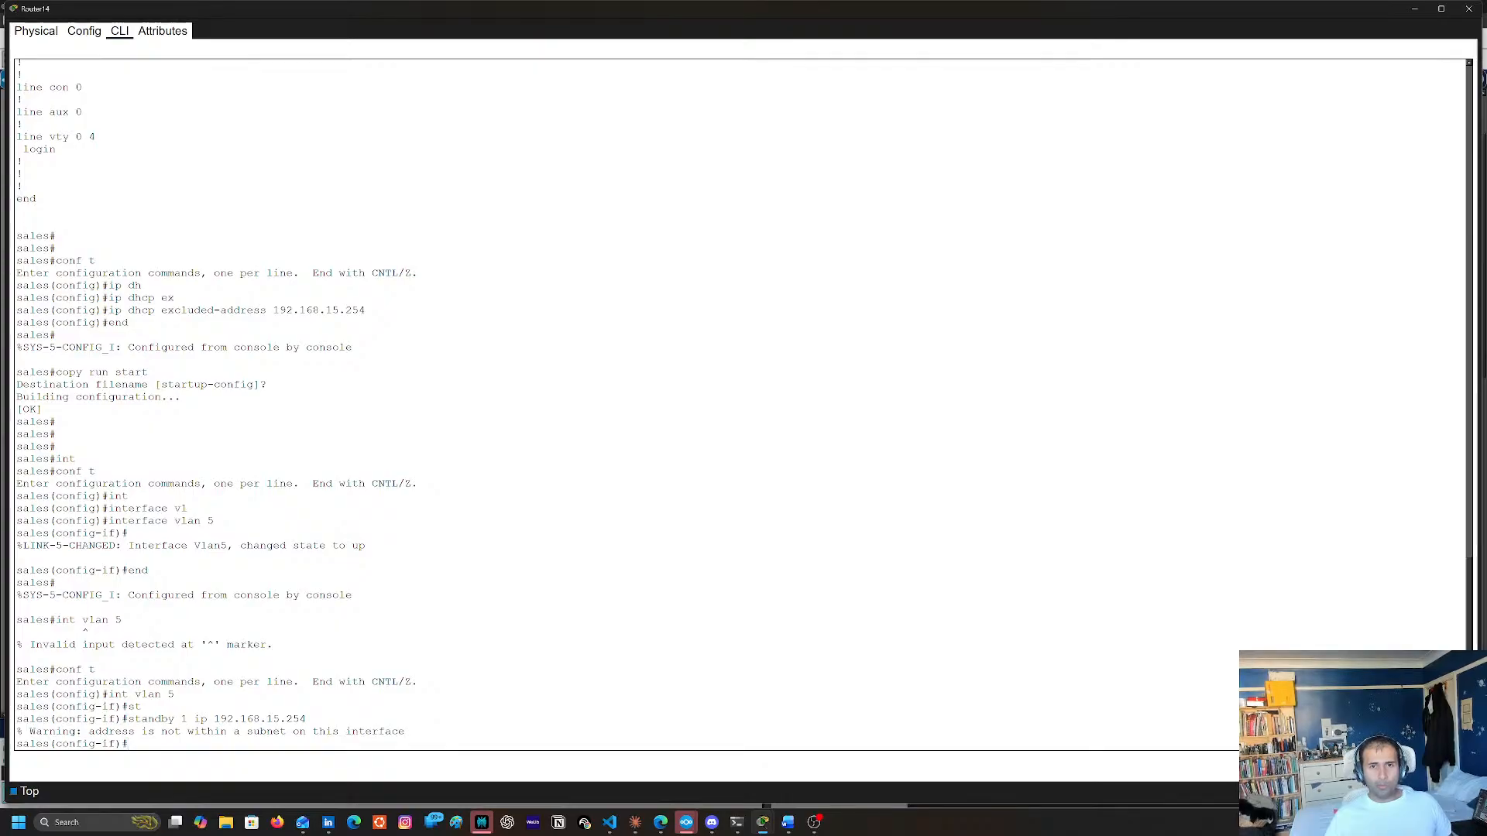
pyautogui.hotkey('alt', 'Tab')
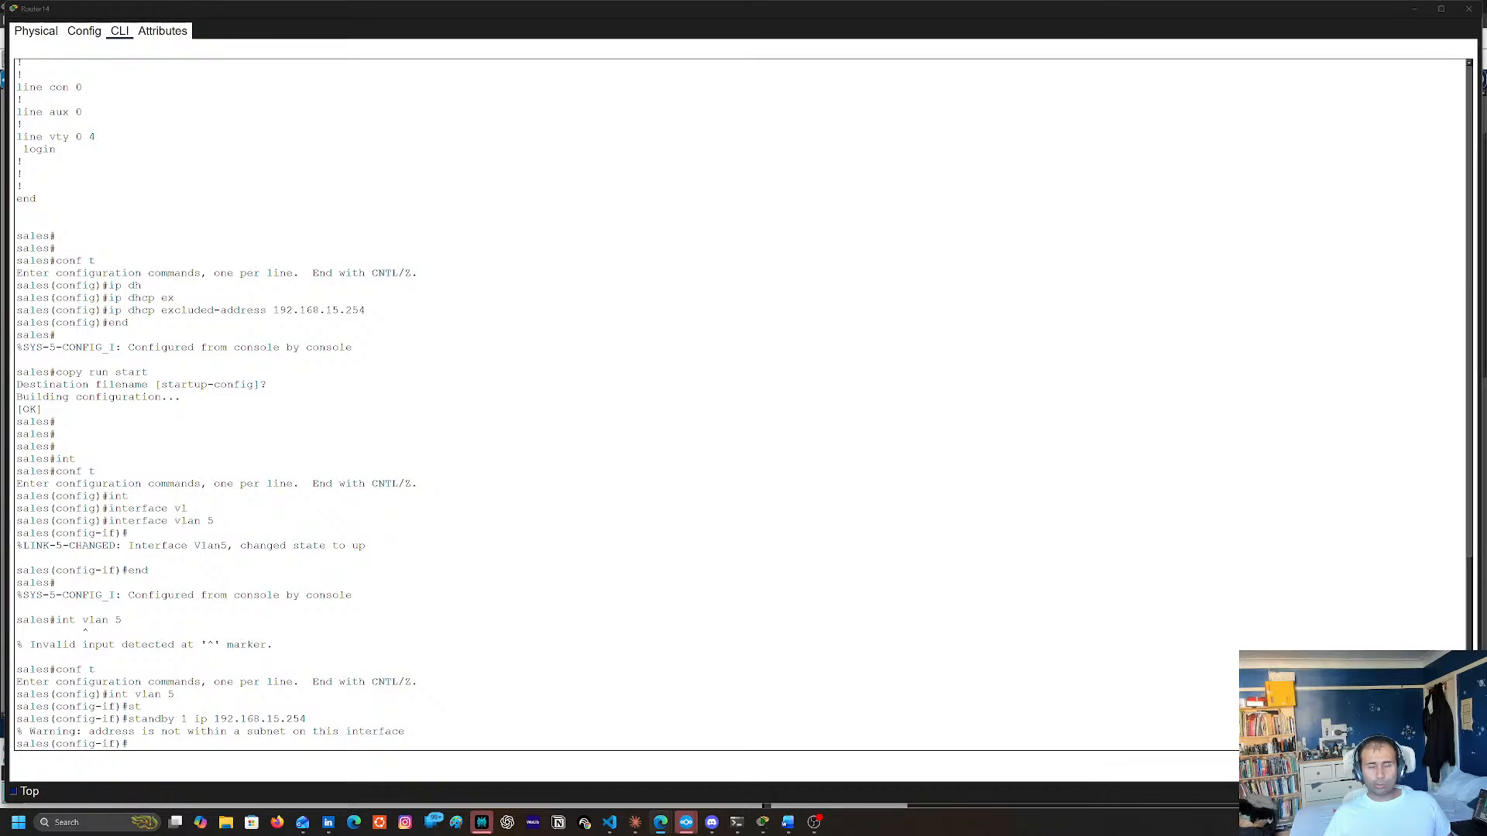
pyautogui.click(1037, 505)
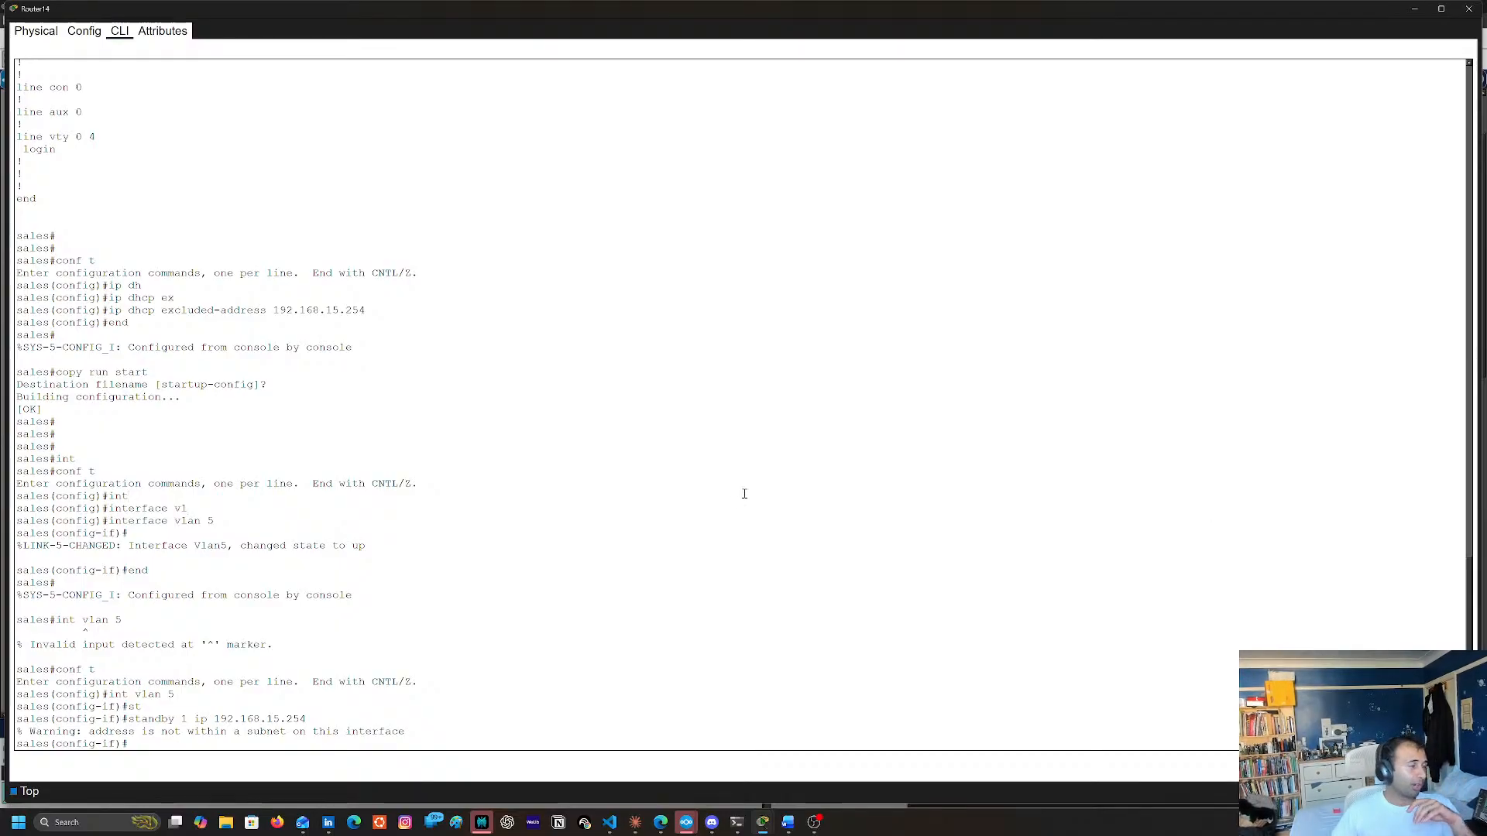
# Leave the VLAN 5 interface configuration and return to global configuration mode
pyautogui.press('Return')
pyautogui.press('Return')
pyautogui.press('Return')
pyautogui.press('Return')
pyautogui.write('exit')
pyautogui.press('Return')
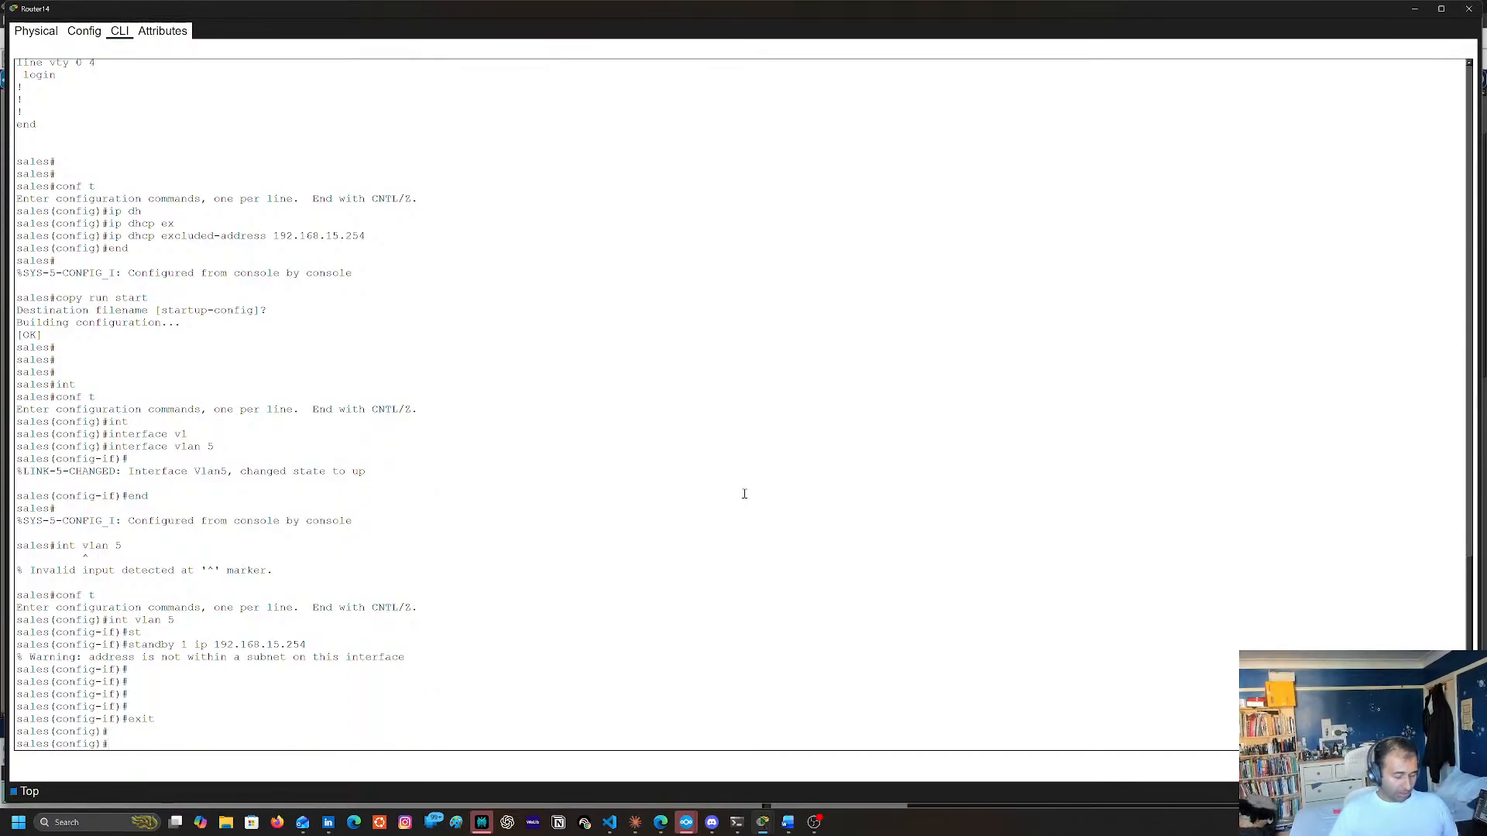
# Try to exclude the address 192.168.253 from DHCP assignment on the sales router
pyautogui.write('ip dh')
pyautogui.press('Tab')
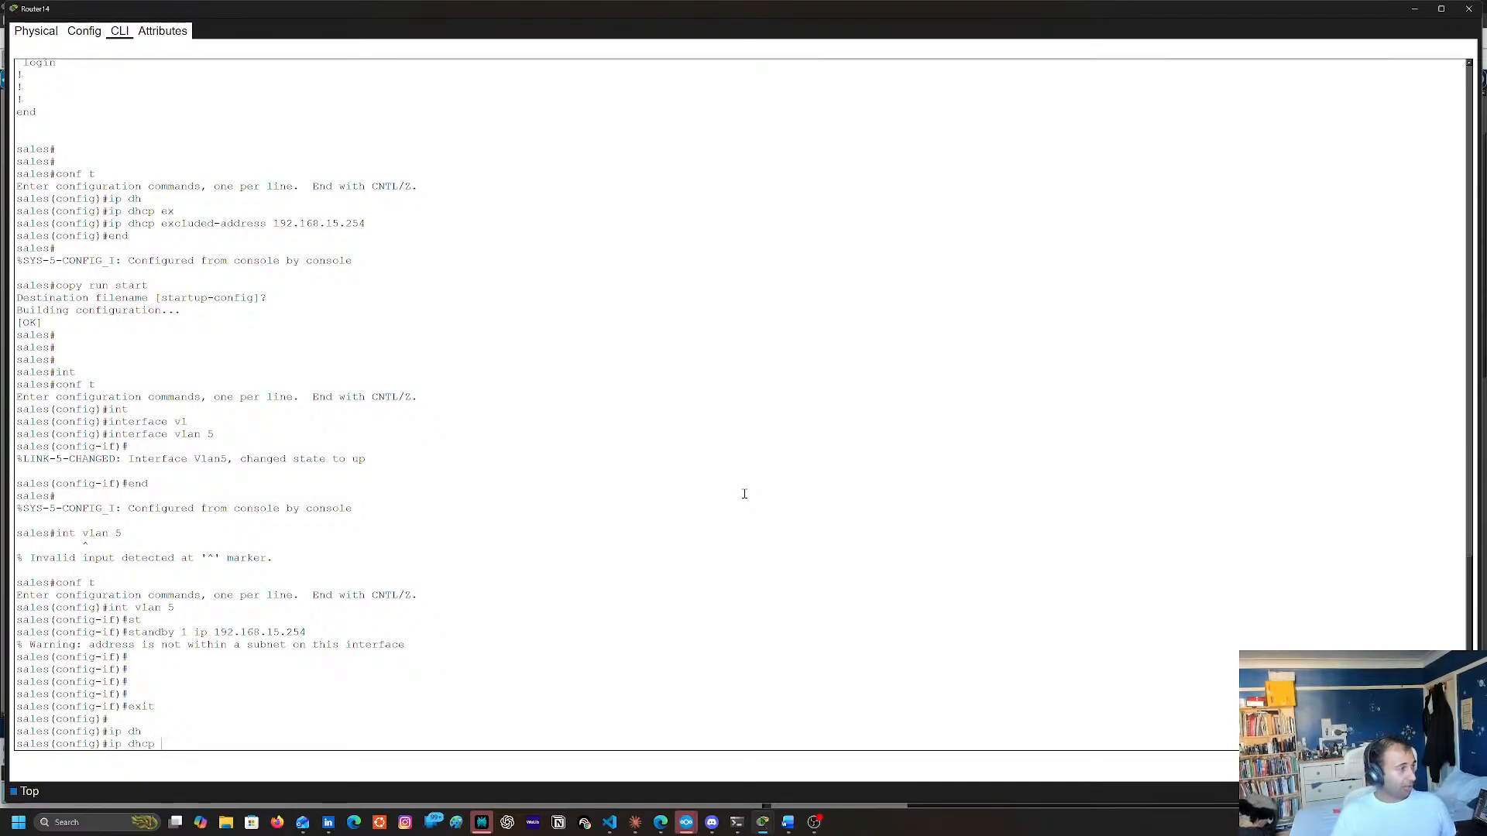
pyautogui.write('ex')
pyautogui.press('Tab')
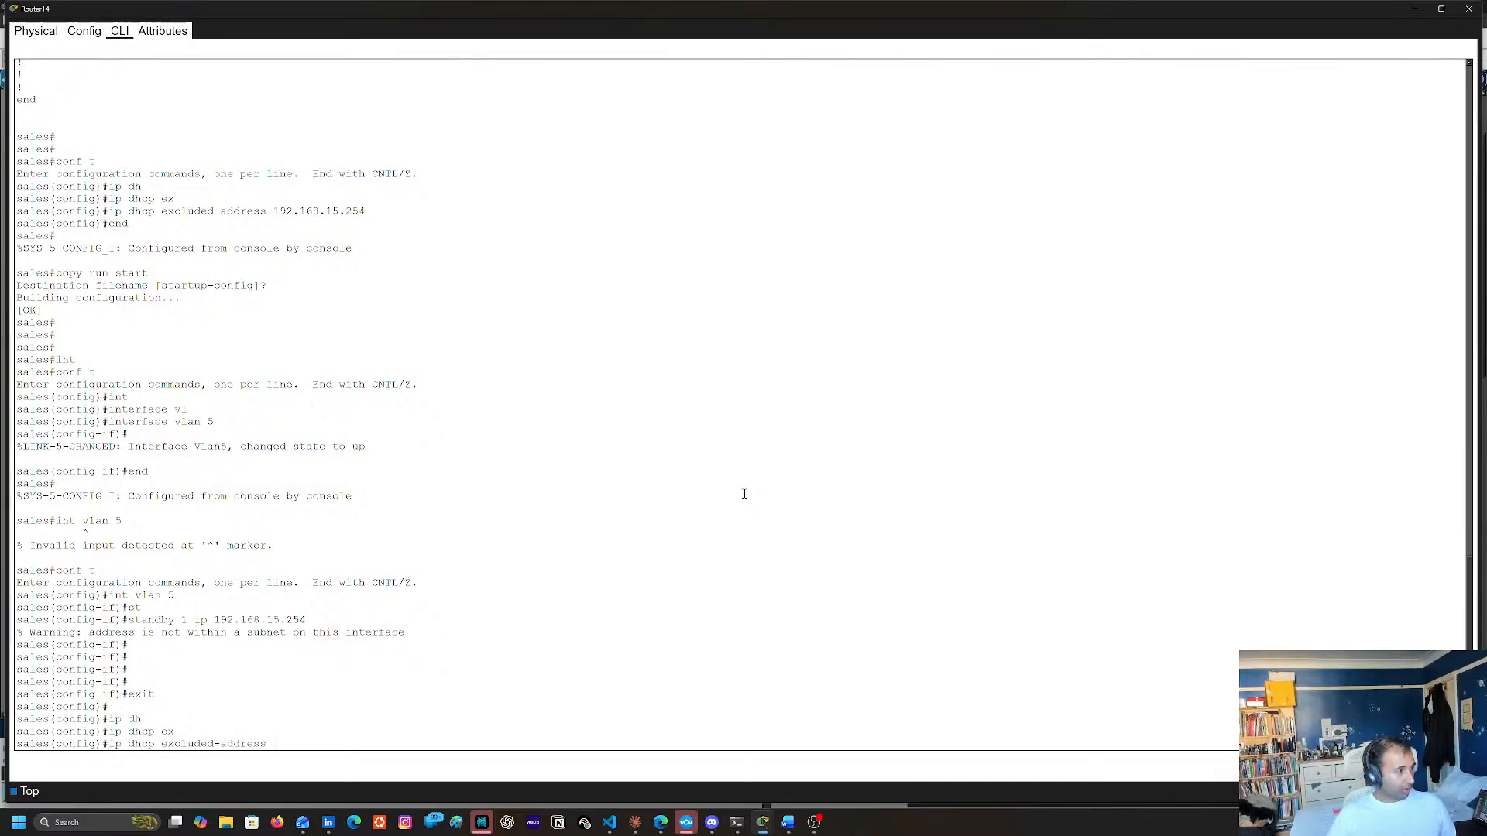
pyautogui.write('192.168.15.1')
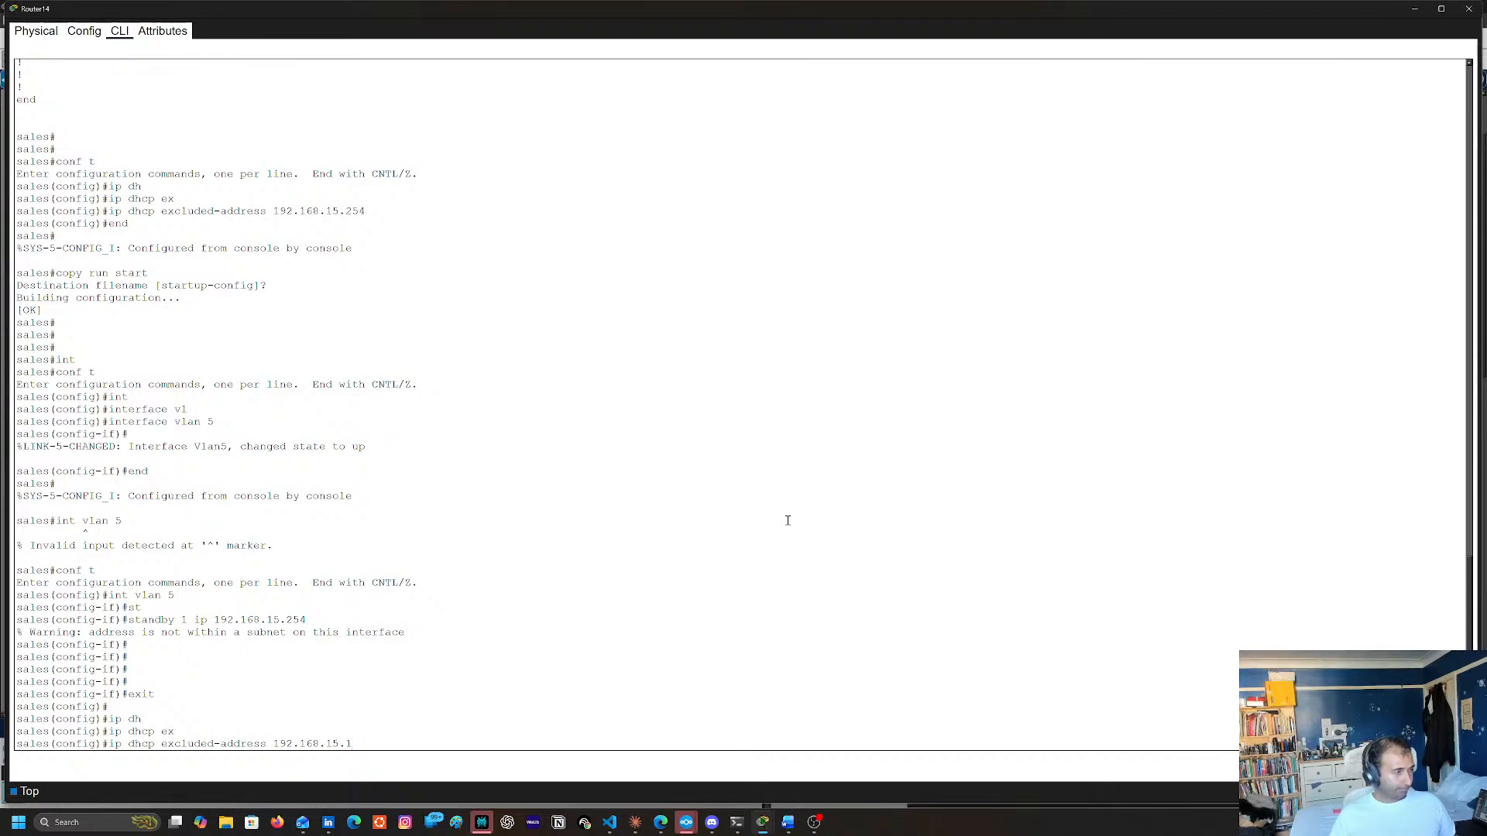
pyautogui.press('BackSpace')
pyautogui.press('BackSpace')
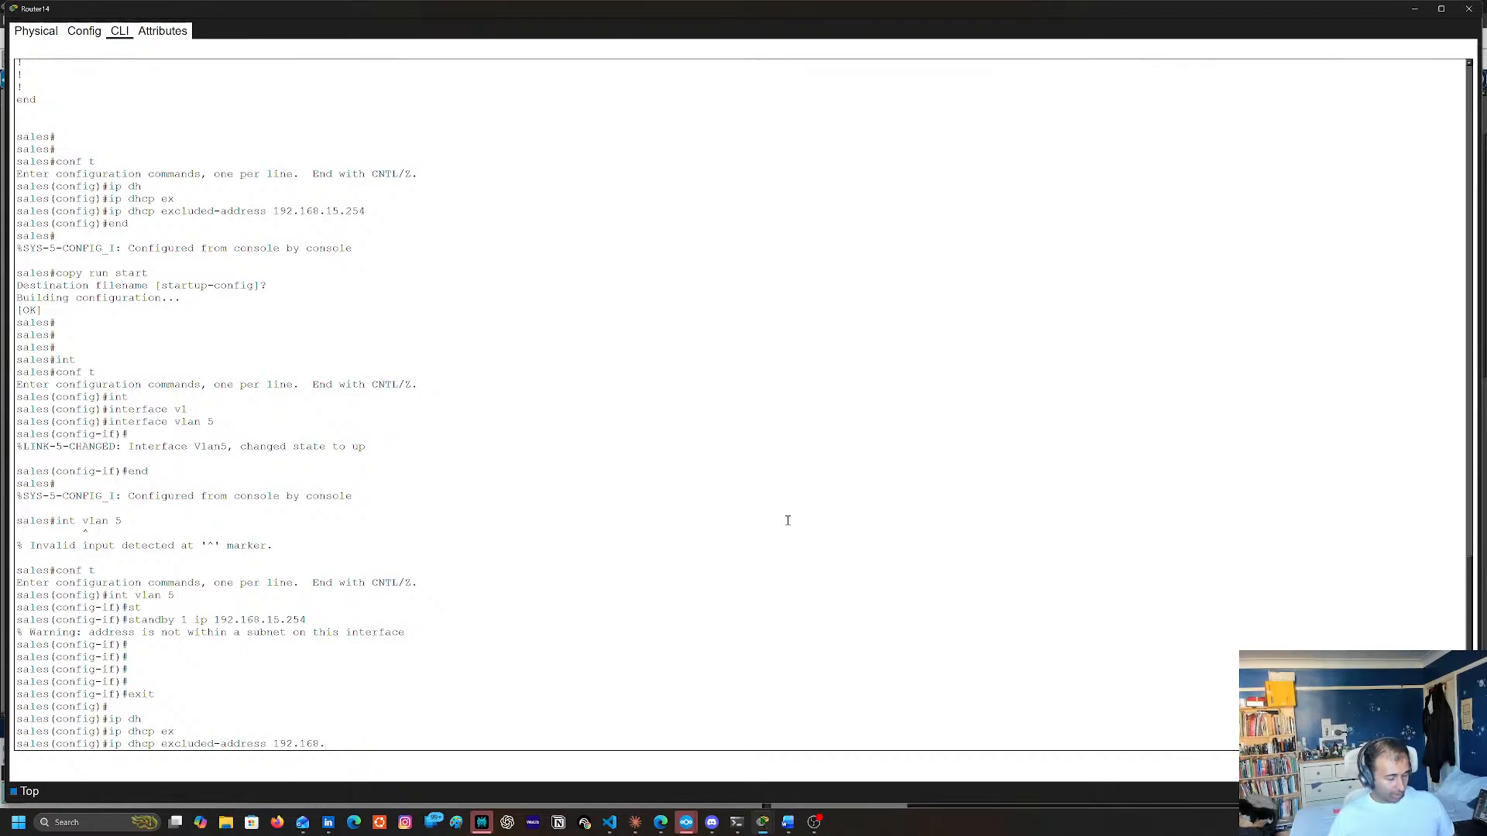
pyautogui.write('253')
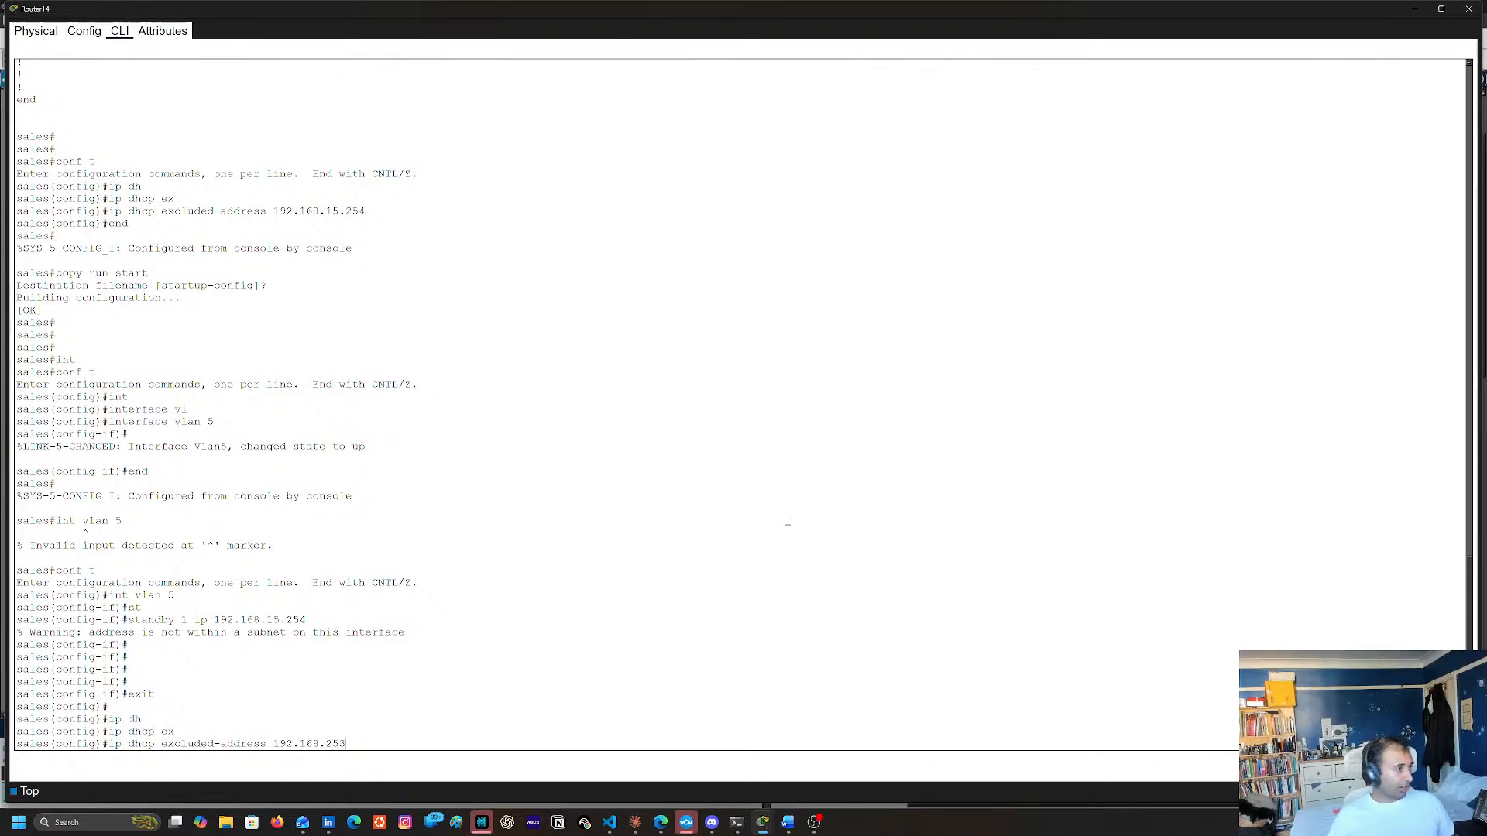
pyautogui.press('Return')
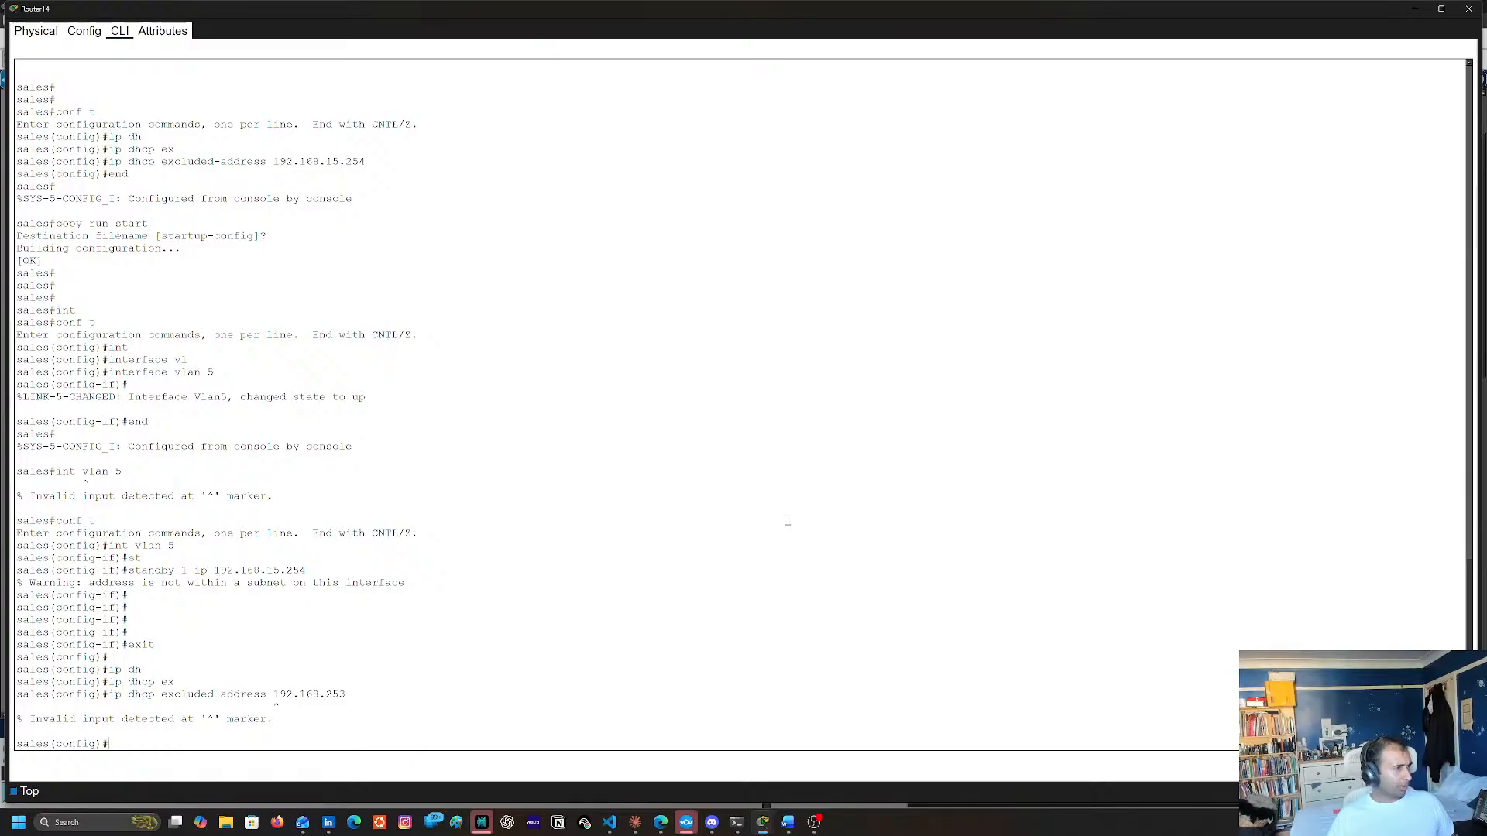
# Reissue the DHCP exclusion with the full address 192.168.15.253
pyautogui.press('Up')
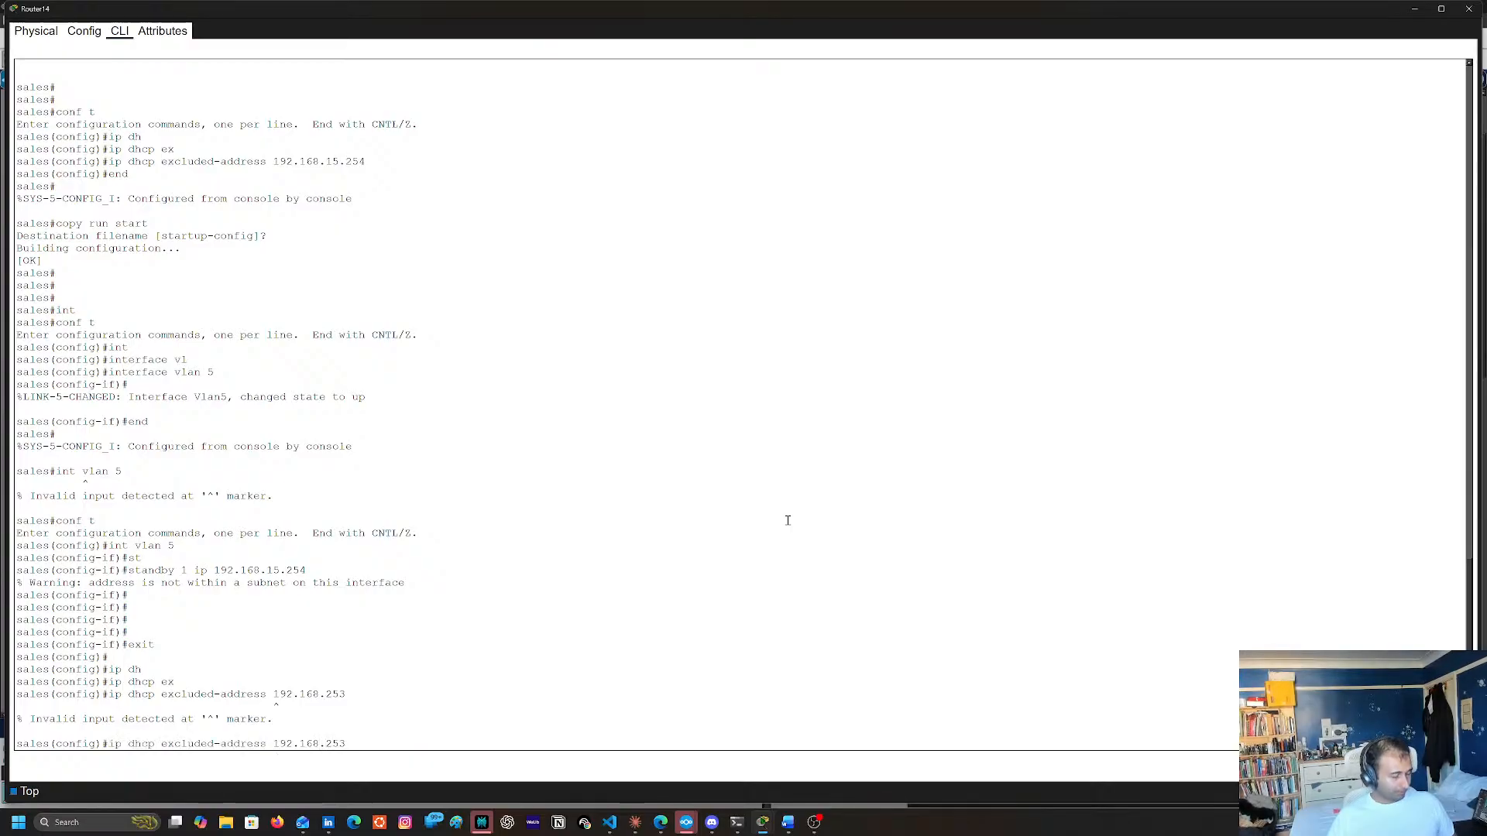
pyautogui.press('Left')
pyautogui.press('Left')
pyautogui.press('Left')
pyautogui.write('15.')
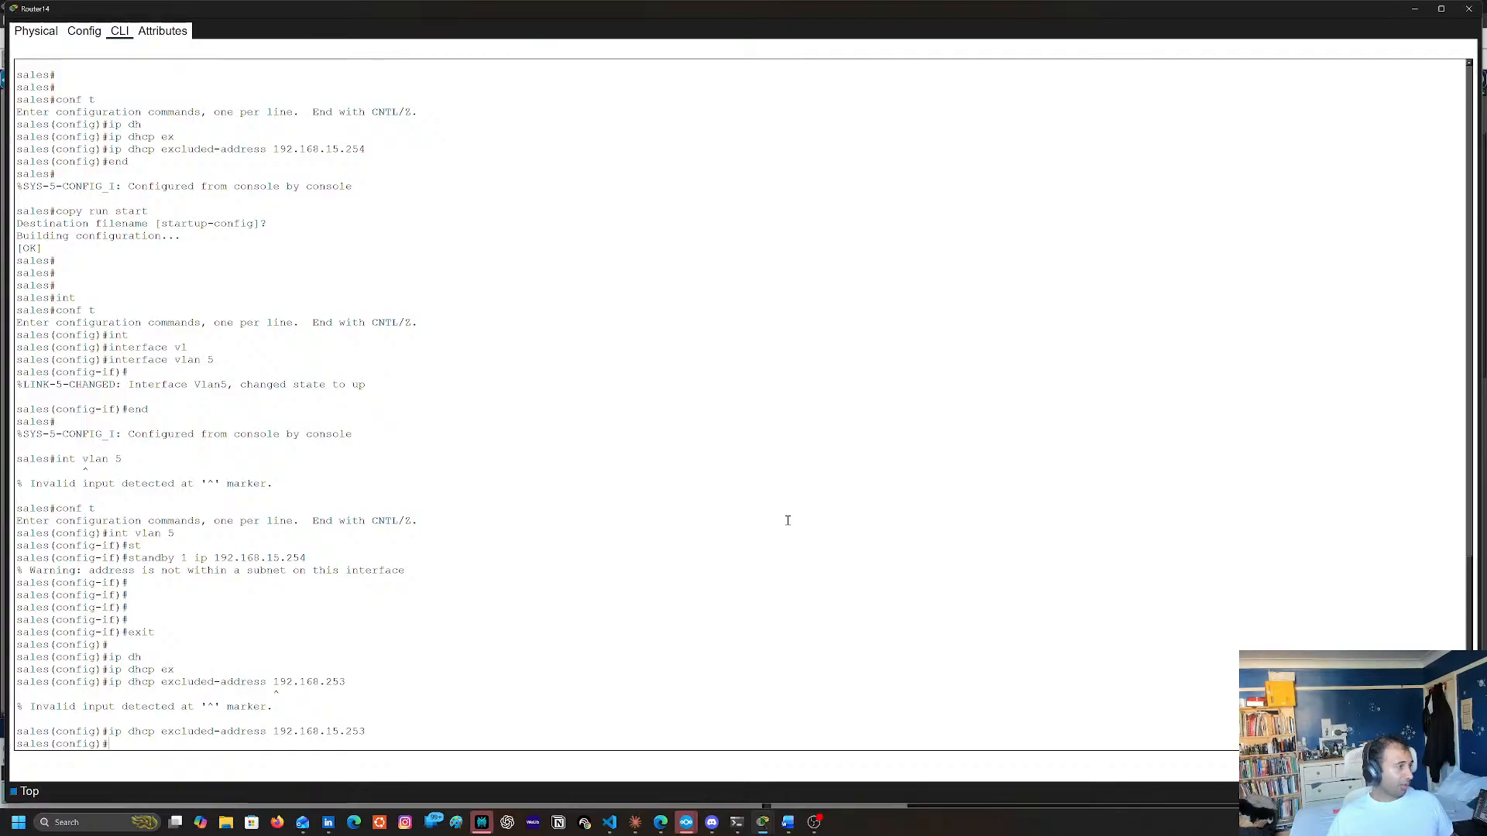
# Enter interface configuration for VLAN 5 from global configuration mode by reusing the earlier command
pyautogui.press('Up')
pyautogui.press('Up')
pyautogui.press('Up')
pyautogui.press('Up')
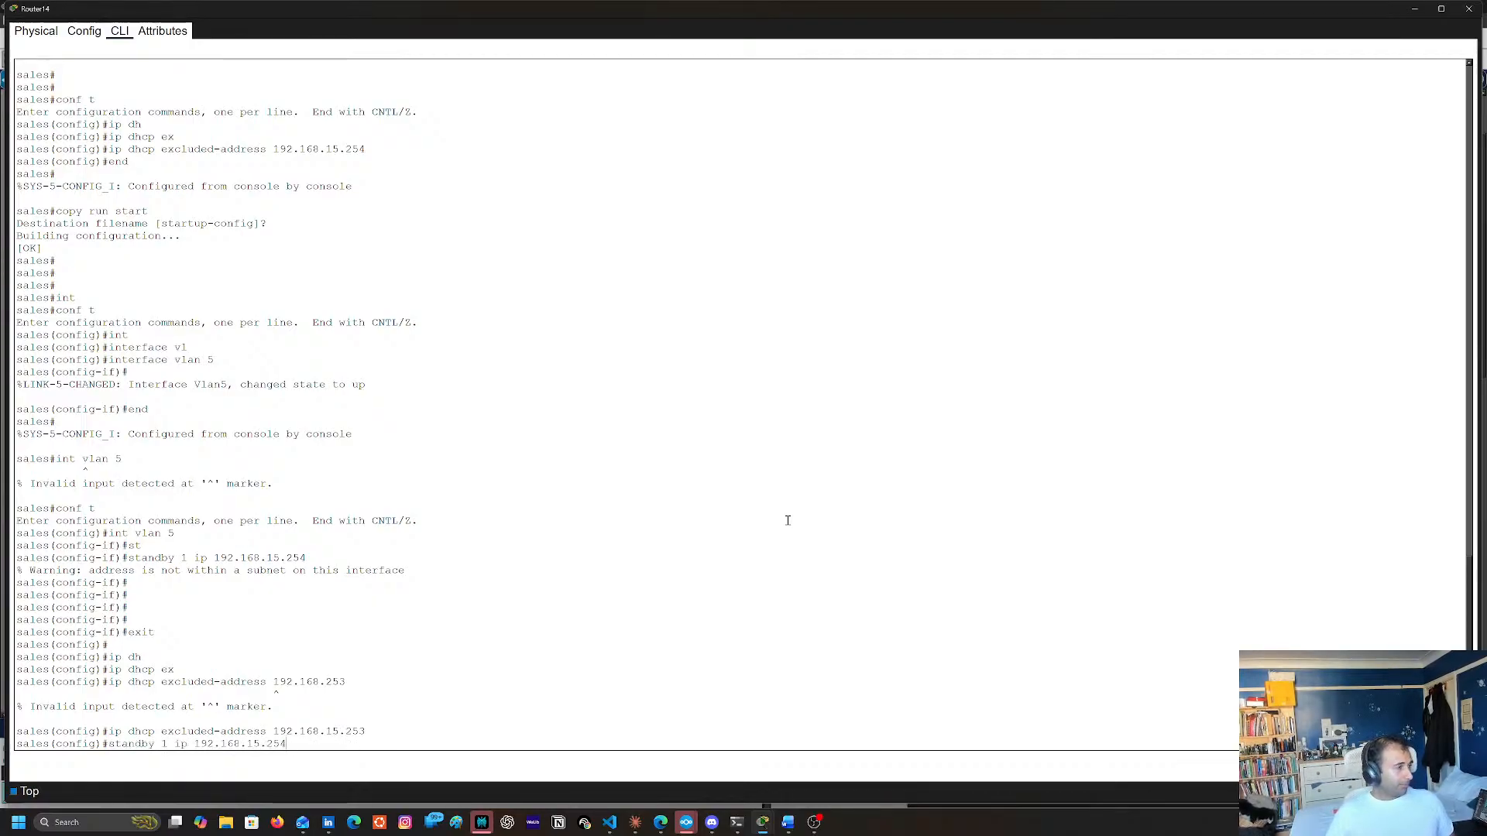
pyautogui.press('Up')
pyautogui.press('Up')
pyautogui.press('Return')
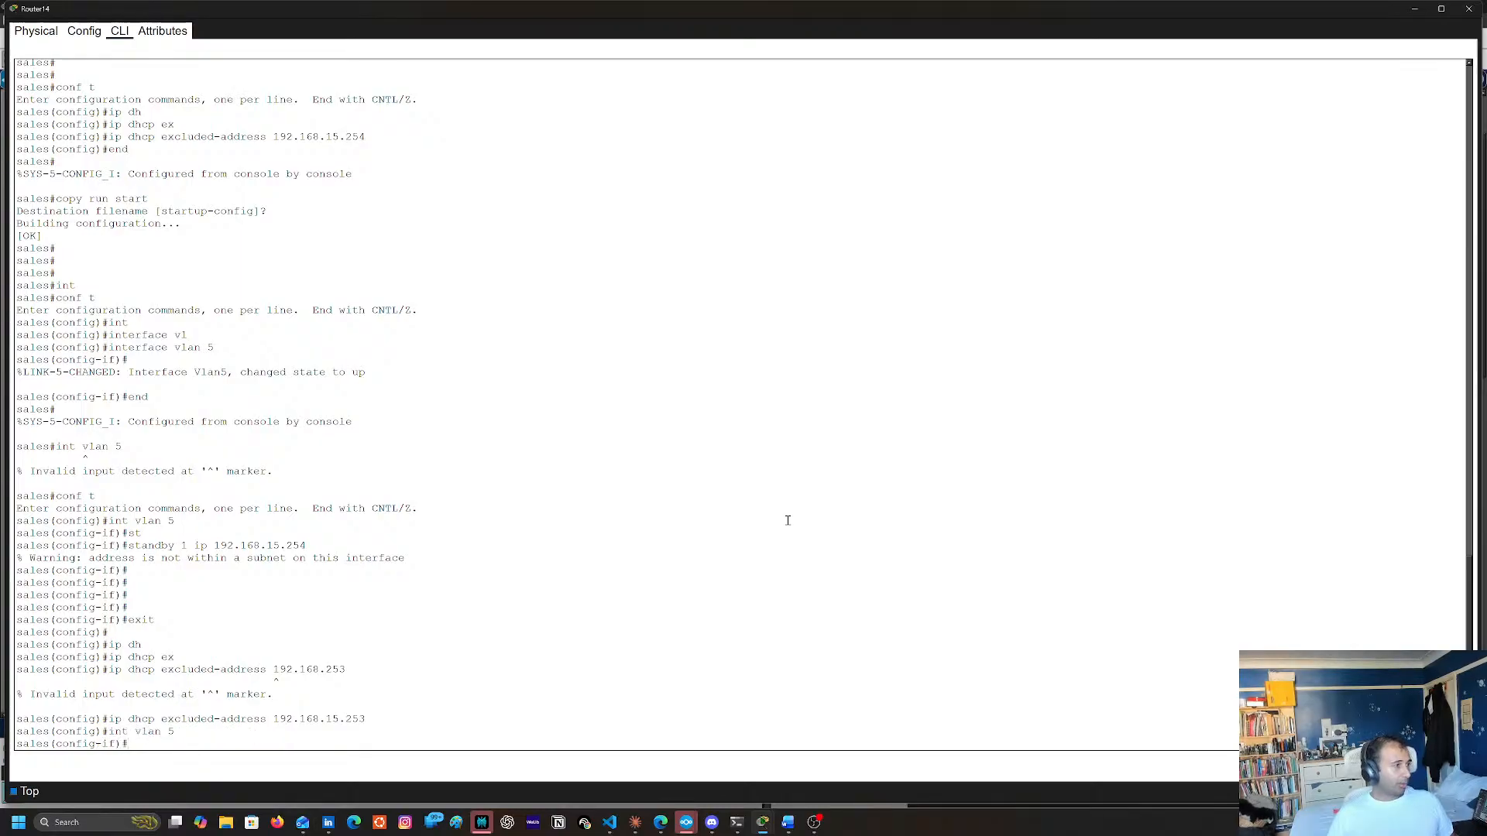
# Try to assign IP address 192.168.15.253 with subnet mask 255.255.255.0 to the VLAN 5 interface
pyautogui.write('ip addr')
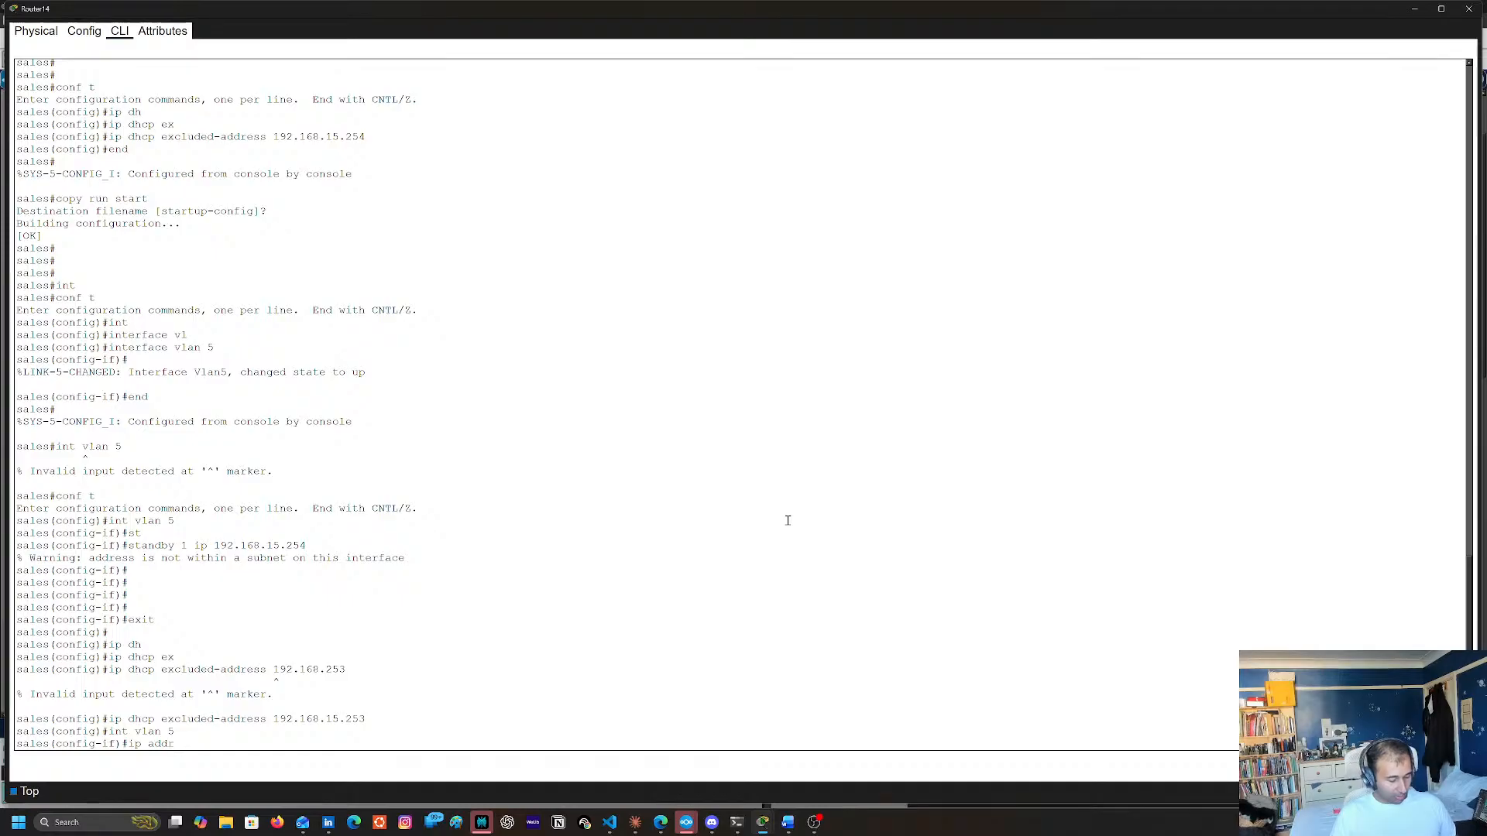
pyautogui.write(' 192.168.15.')
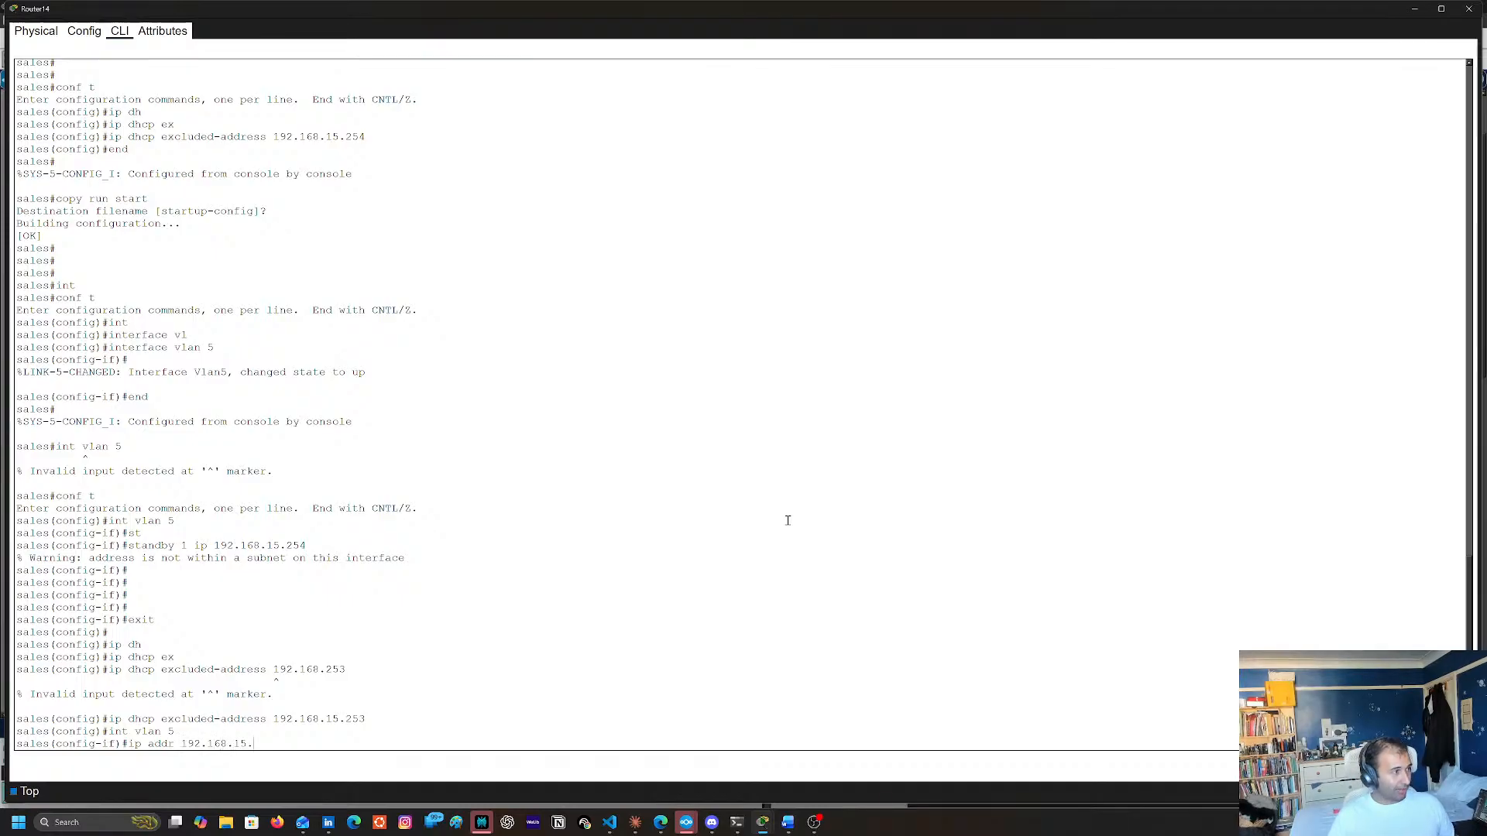
pyautogui.write('253')
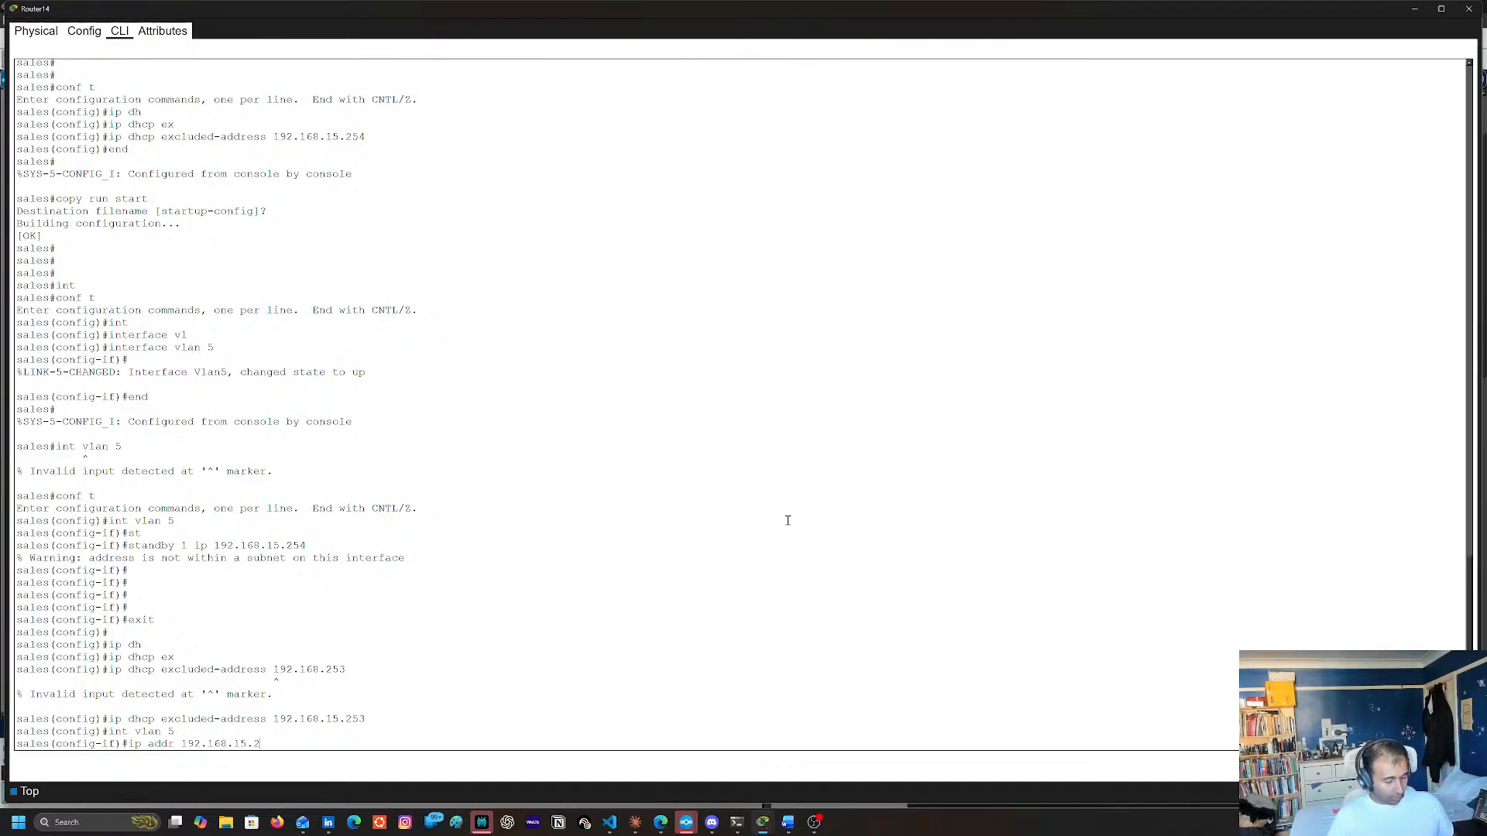
pyautogui.press('Return')
pyautogui.press('Up')
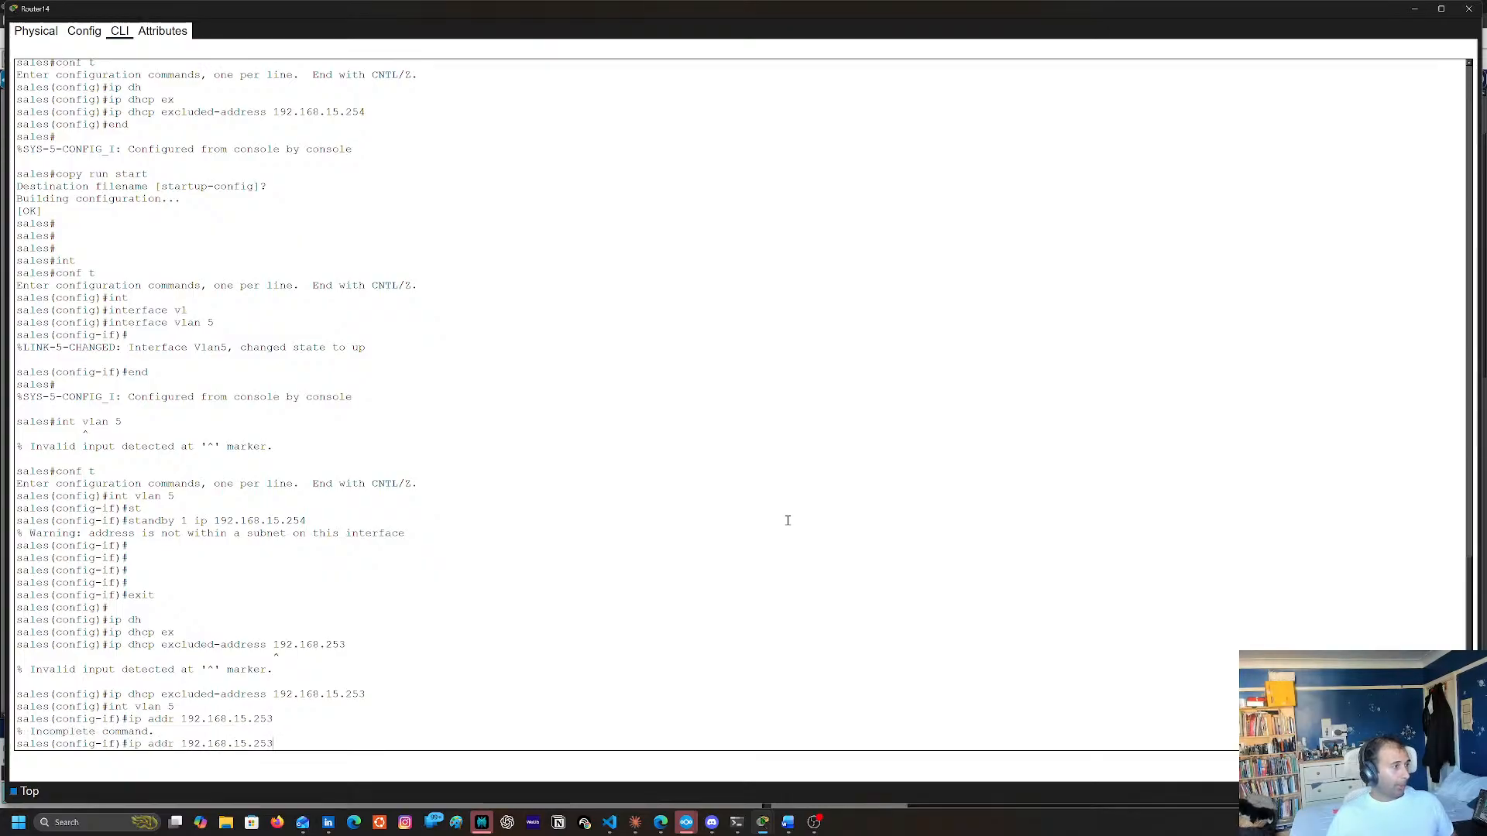
pyautogui.write('255.256')
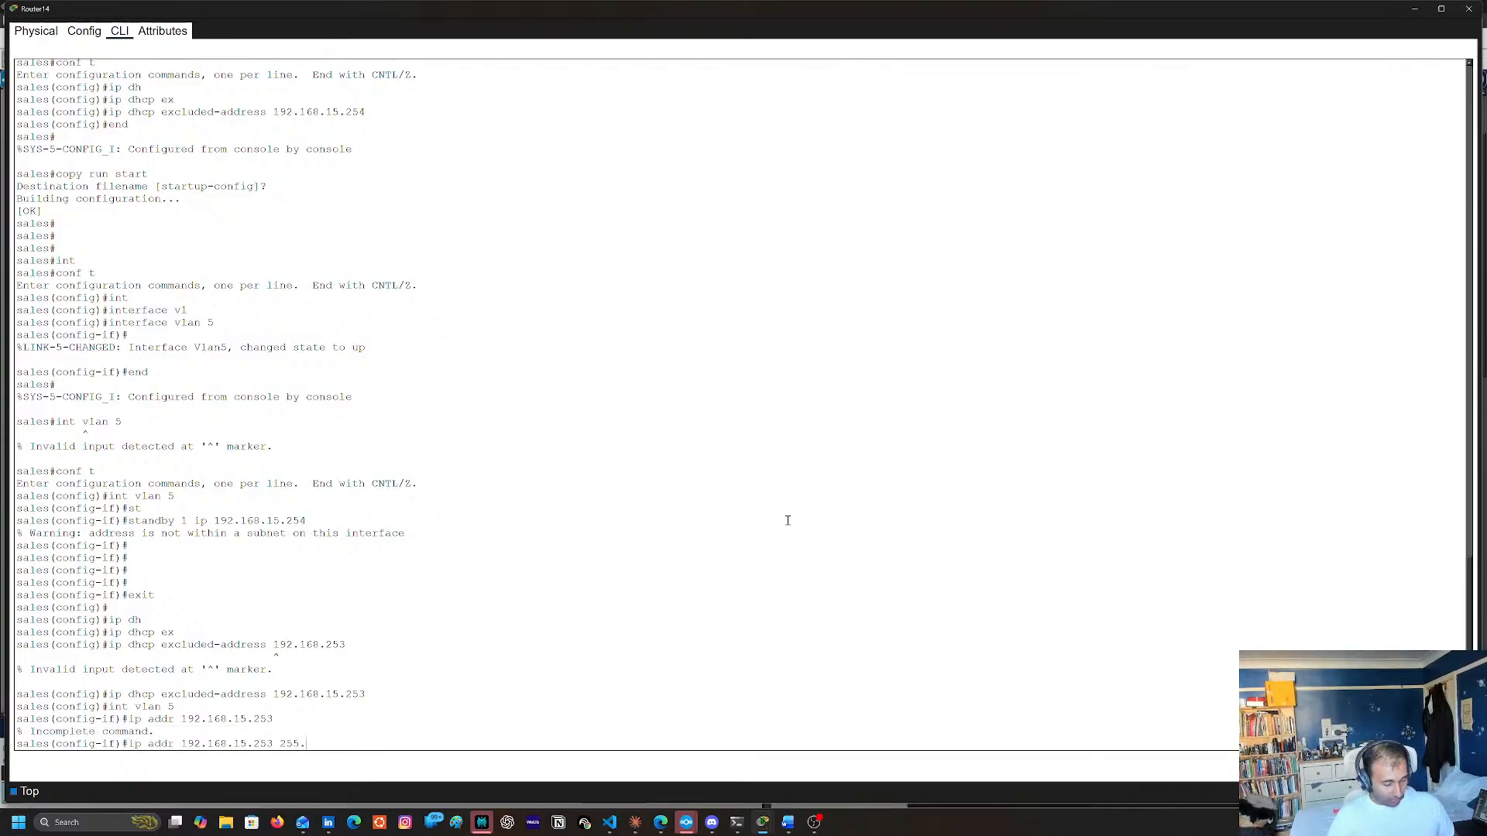
pyautogui.press('BackSpace')
pyautogui.press('BackSpace')
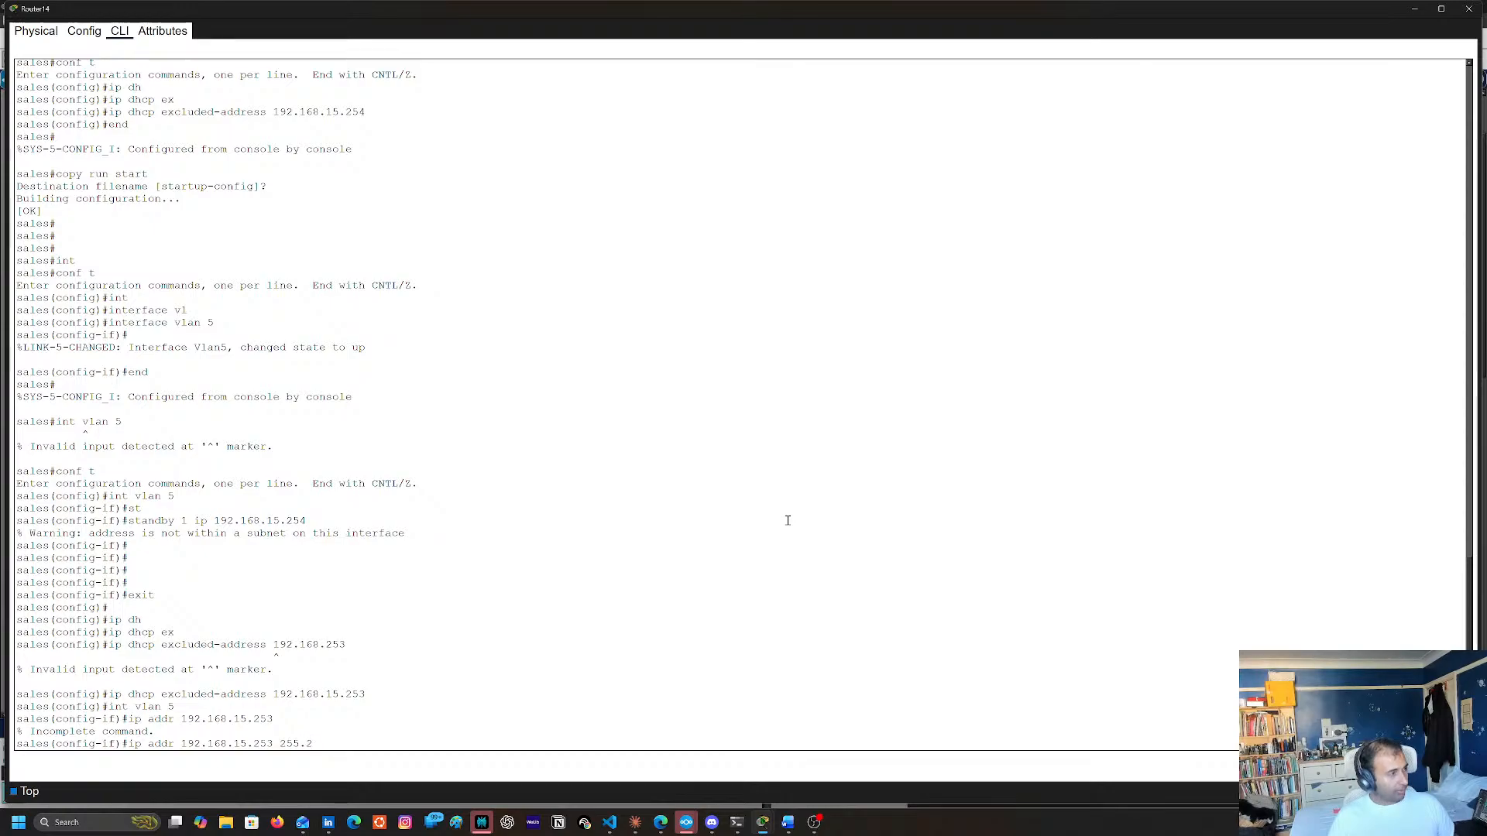
pyautogui.write('55.255.0')
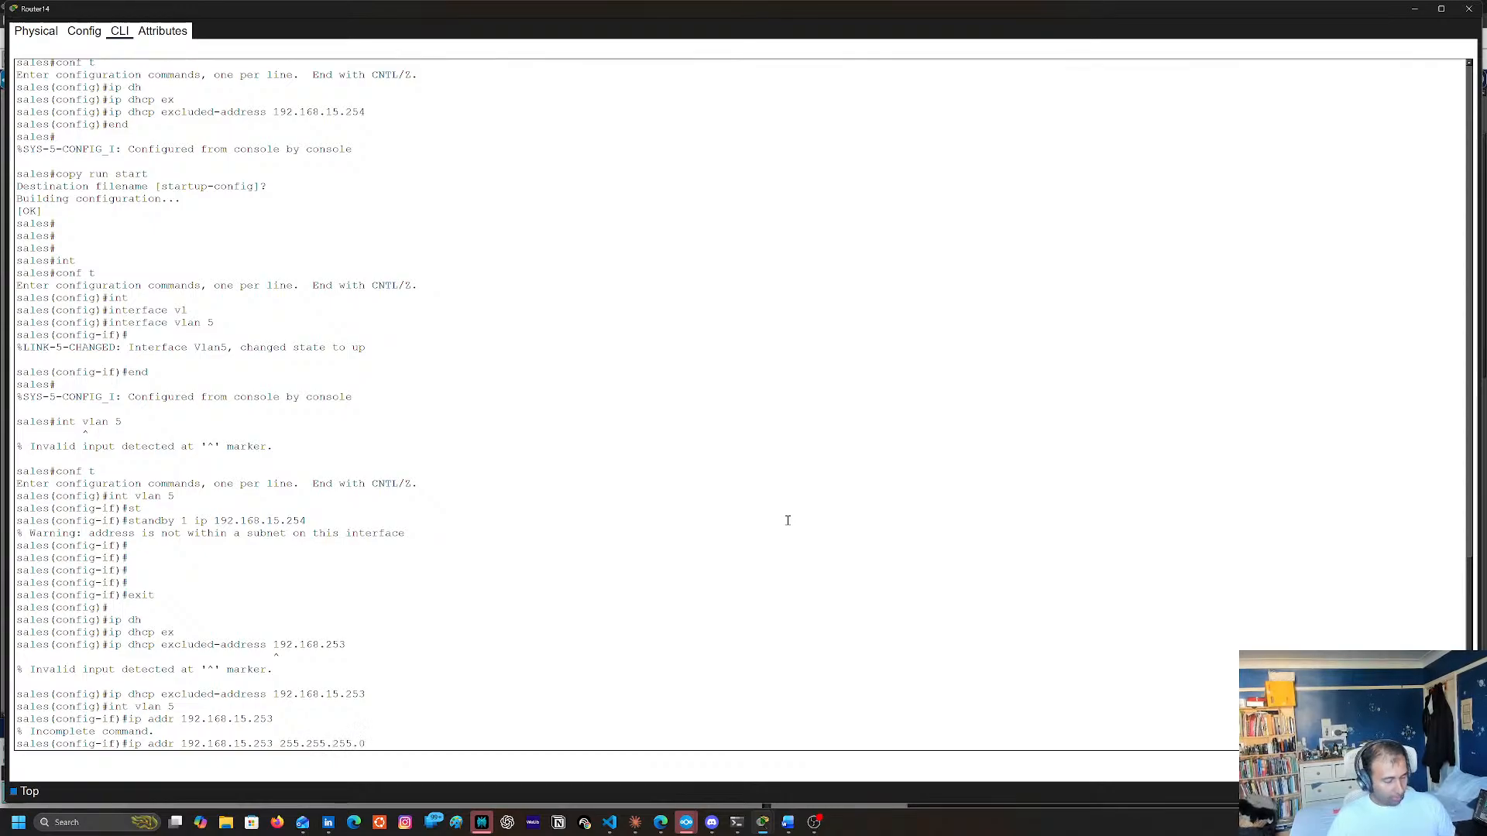
pyautogui.press('Return')
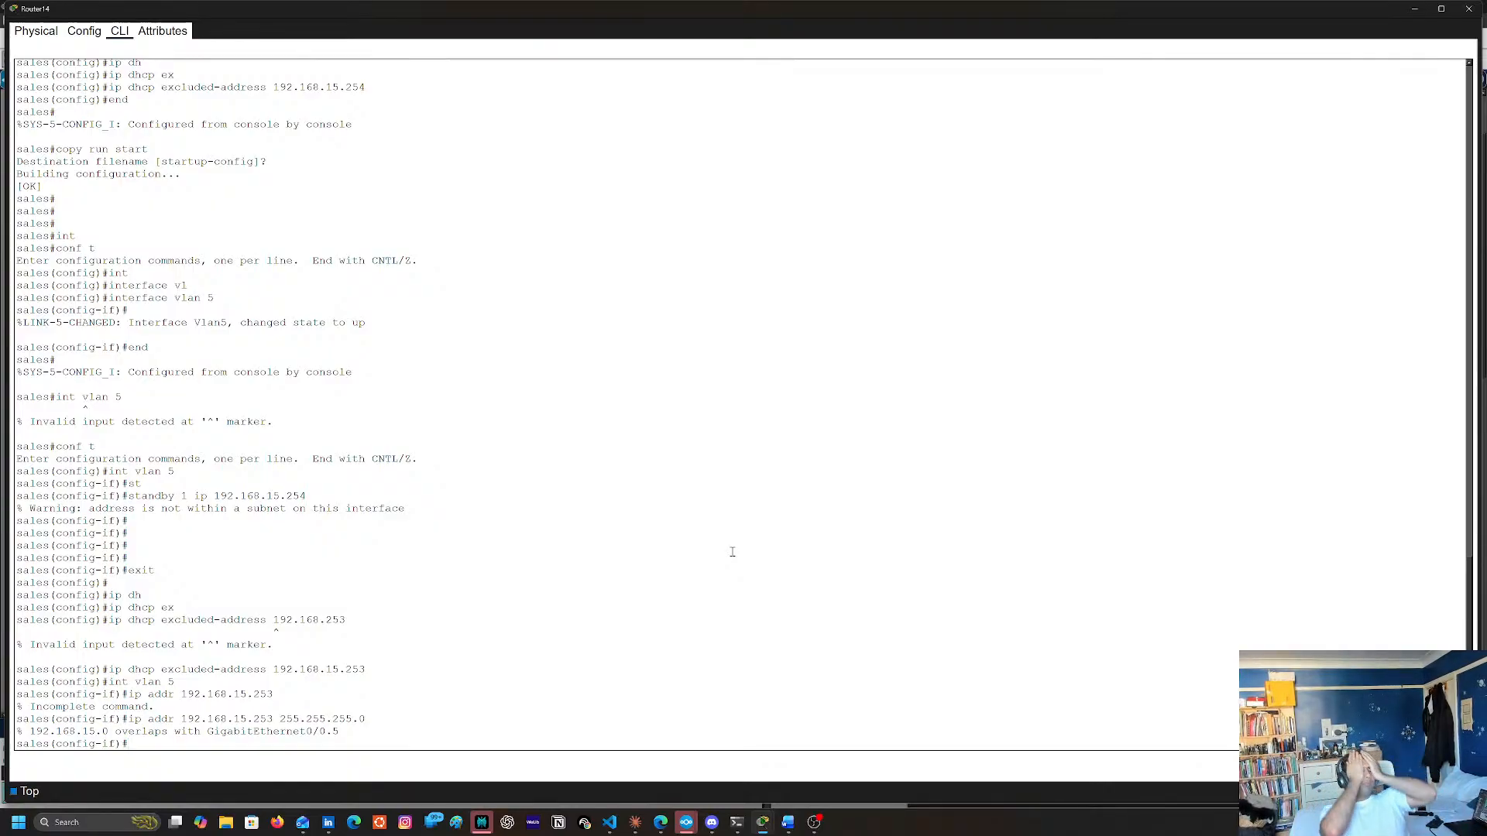
# Exit the VLAN 5 interface to global configuration mode and enter its interface configuration again
pyautogui.write('exot')
pyautogui.press('Return')
pyautogui.press('Return')
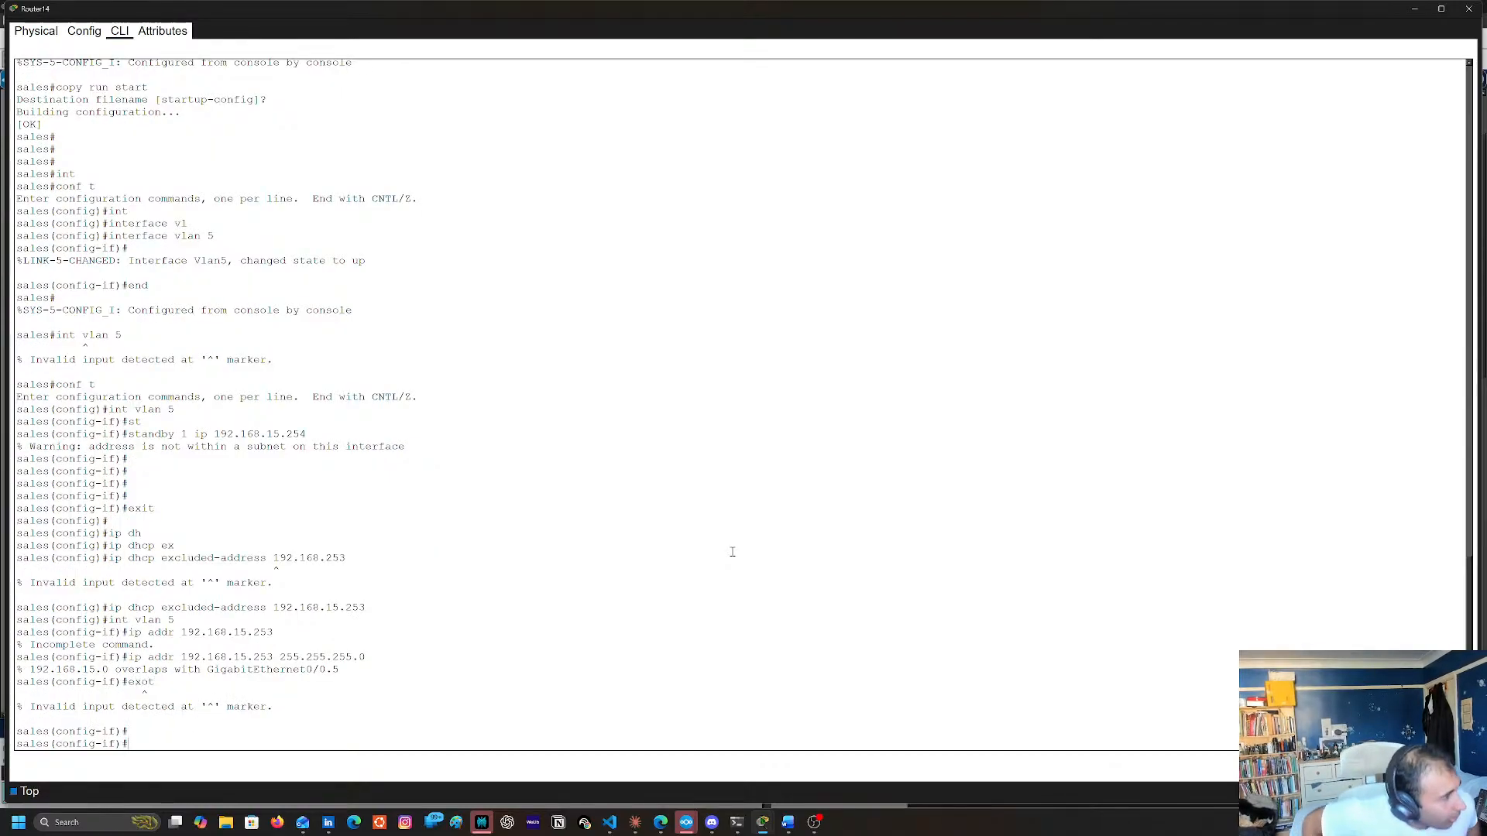
pyautogui.write('exit')
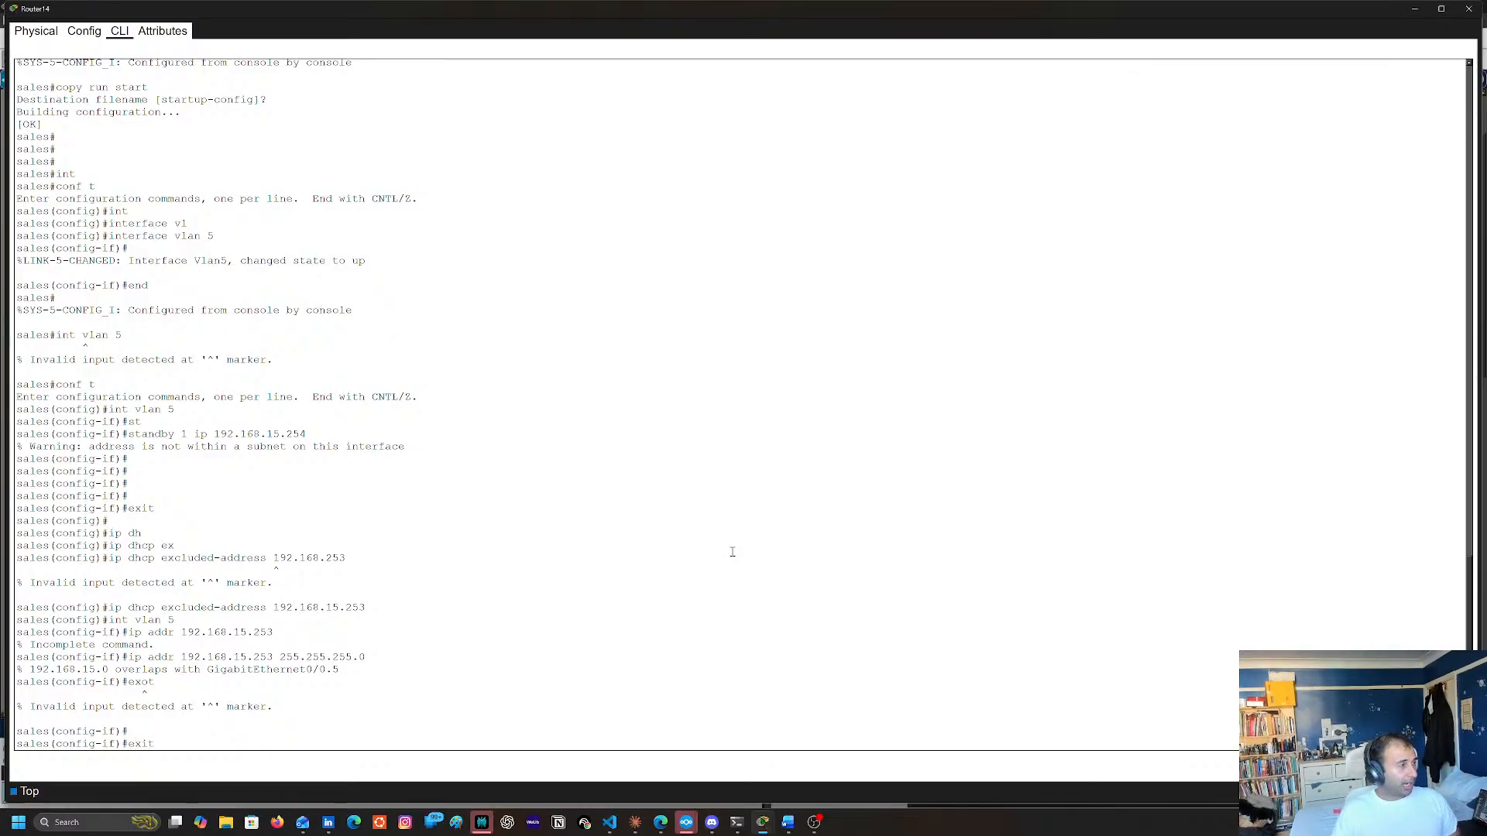
pyautogui.press('Return')
pyautogui.write('int vlan 5')
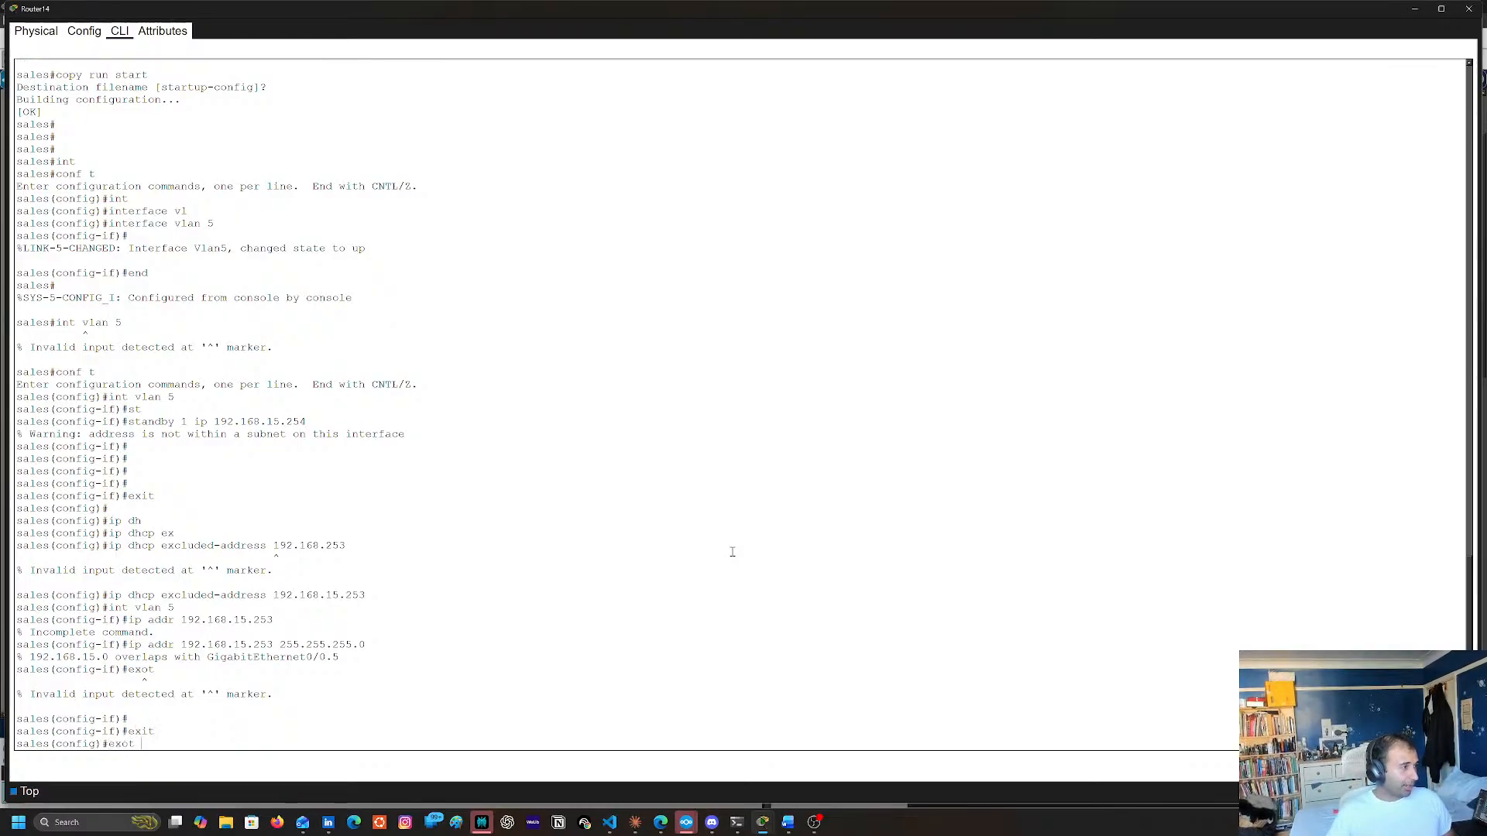
pyautogui.press('Return')
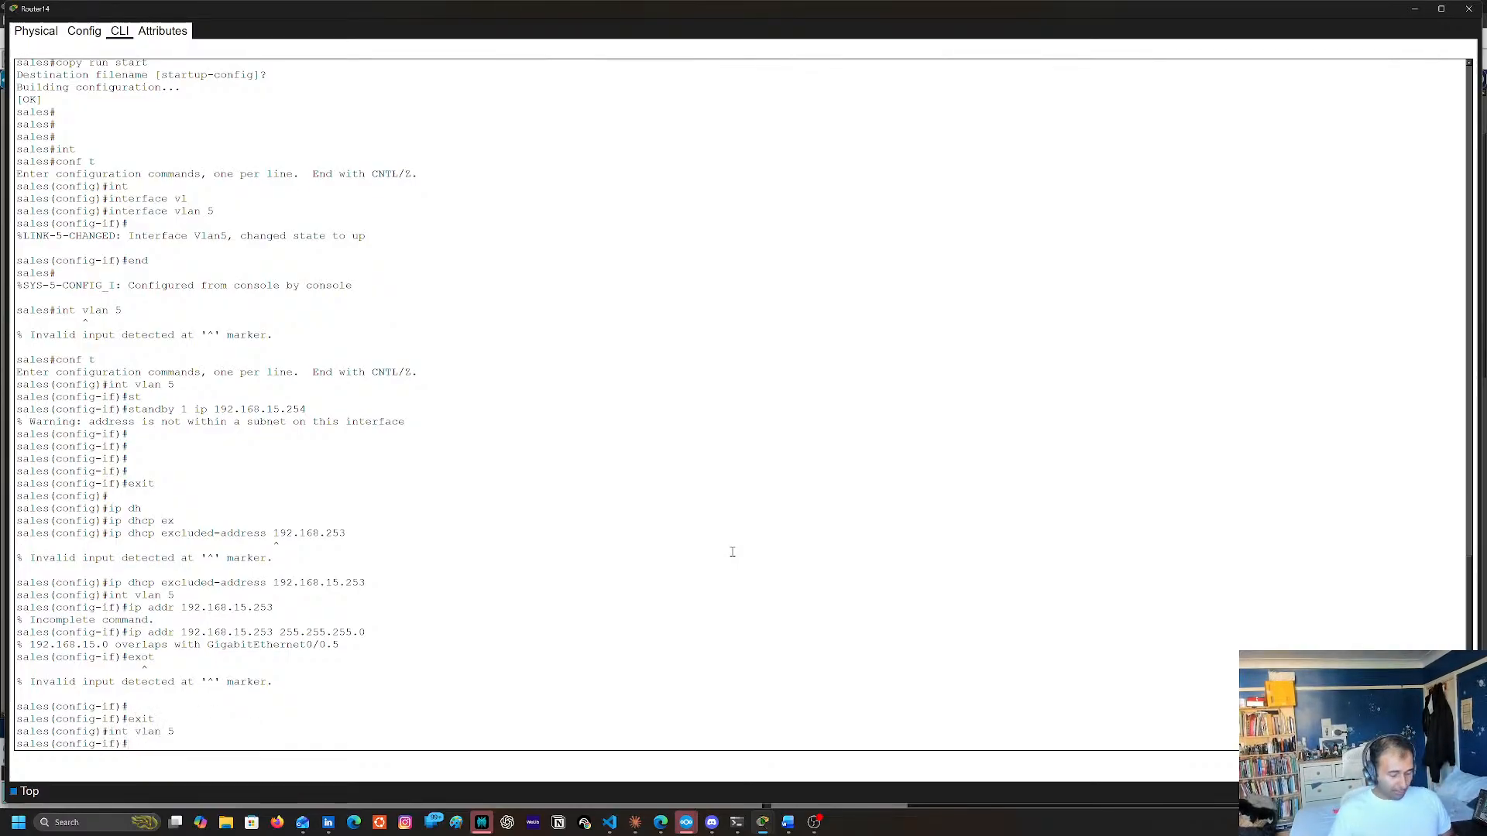
# Assign IP address 192.168.20.1 with subnet mask 255.255.255.0 to the VLAN 5 interface
pyautogui.write('ip')
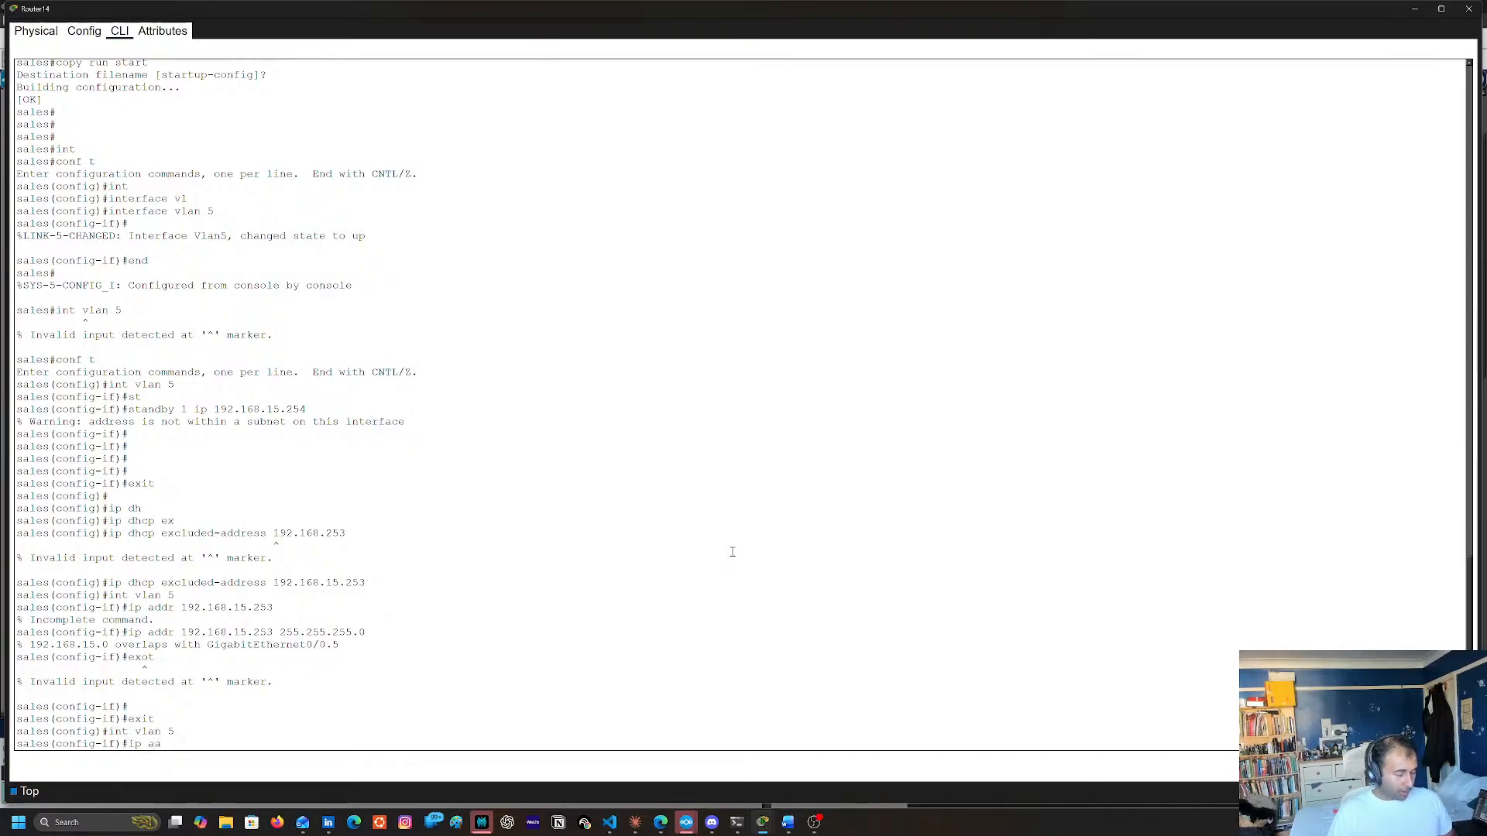
pyautogui.write(' a')
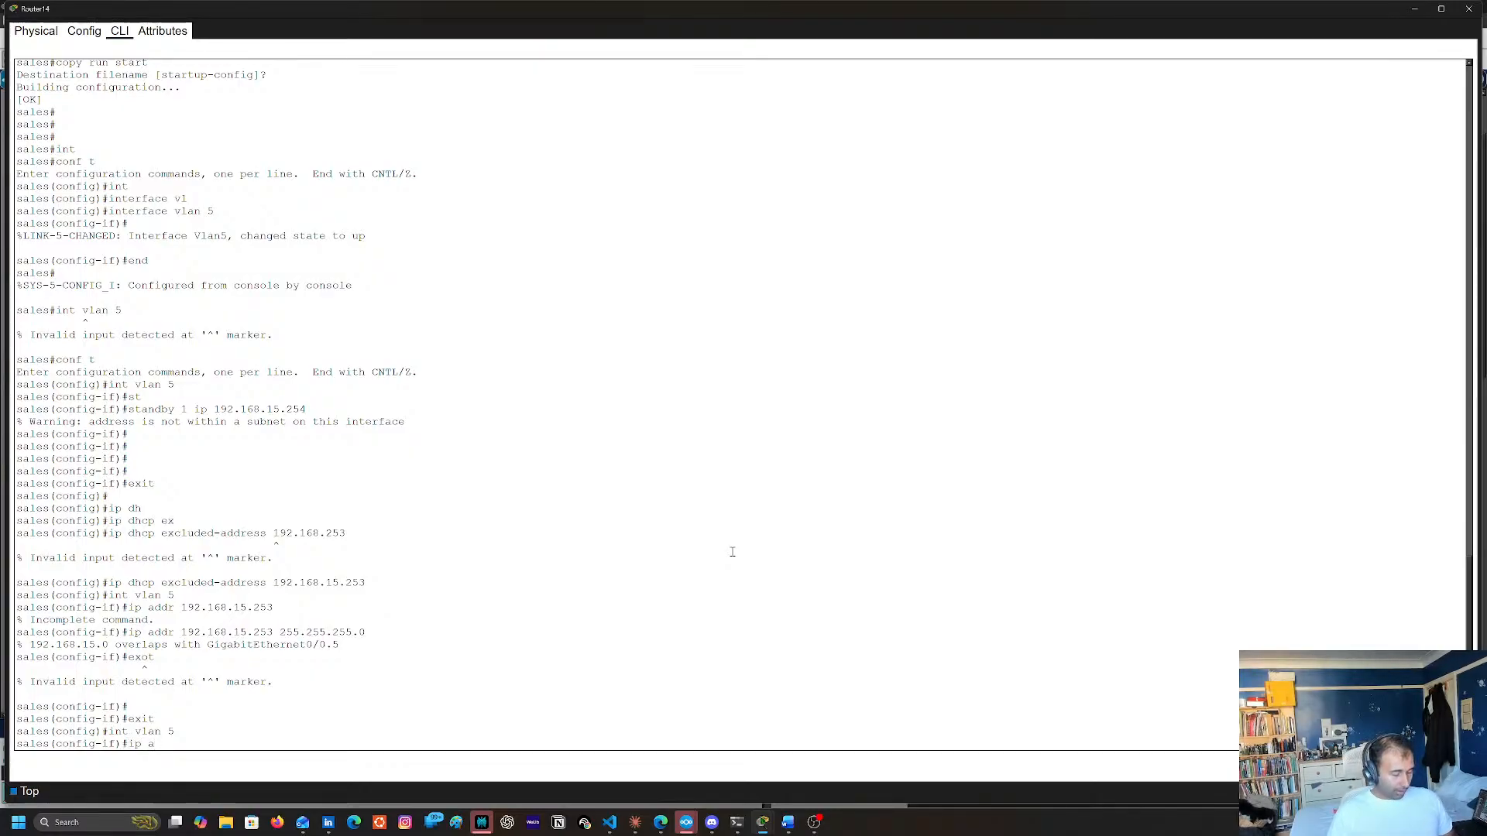
pyautogui.write('ddr 192.1')
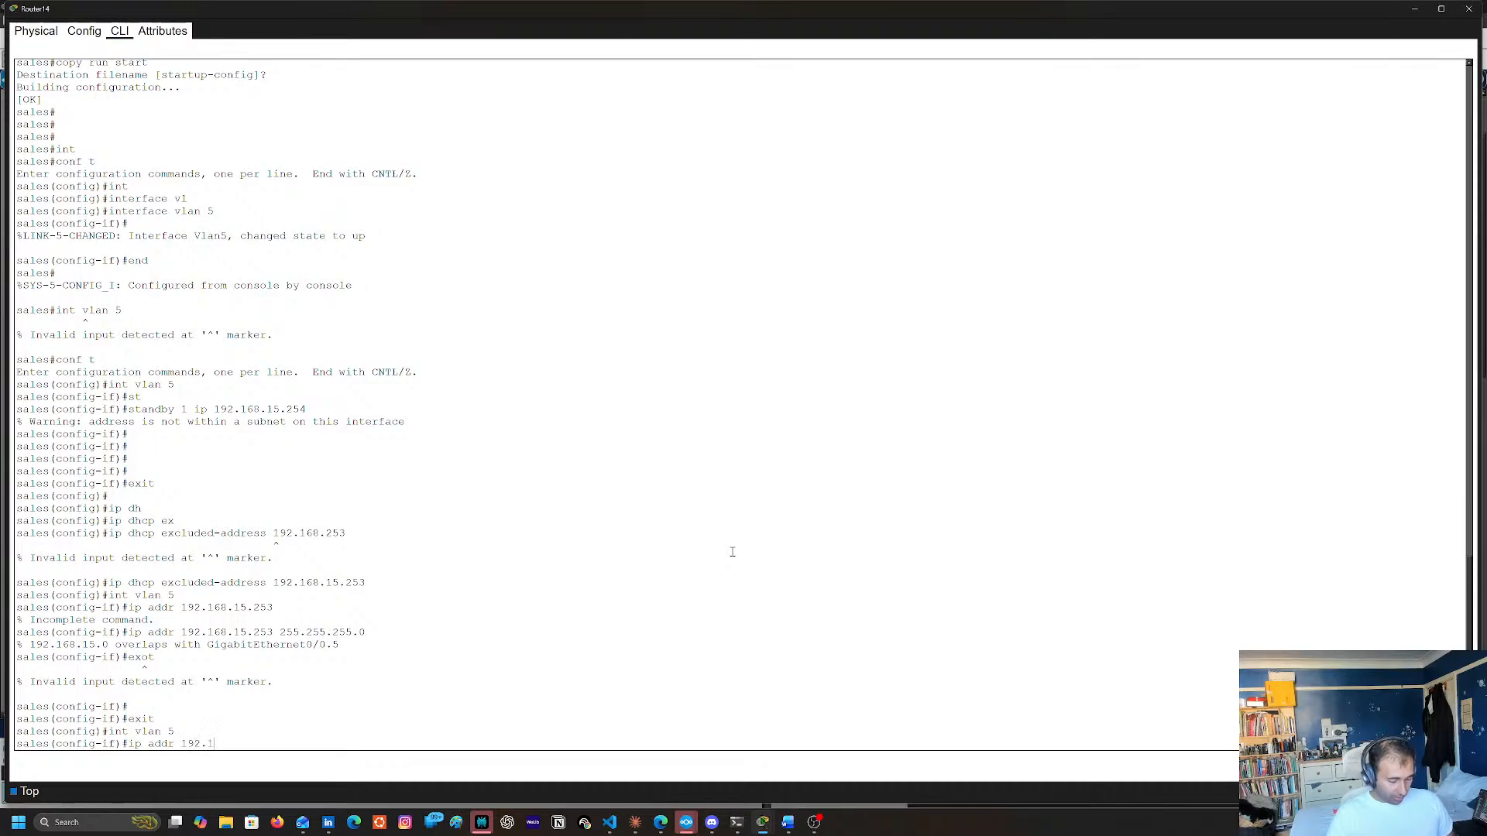
pyautogui.write('68.20.')
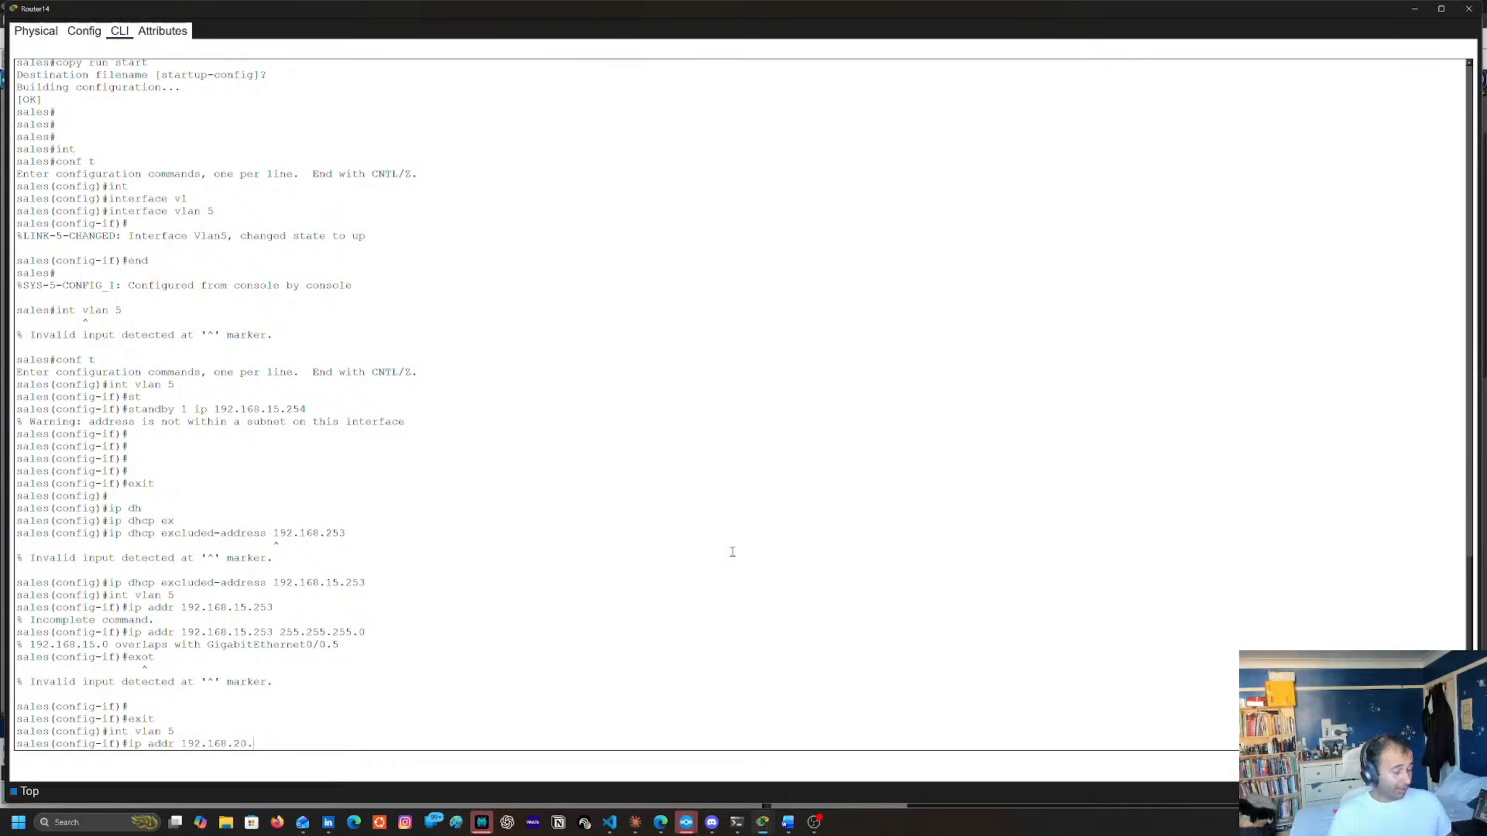
pyautogui.write('1 255.255.255.0')
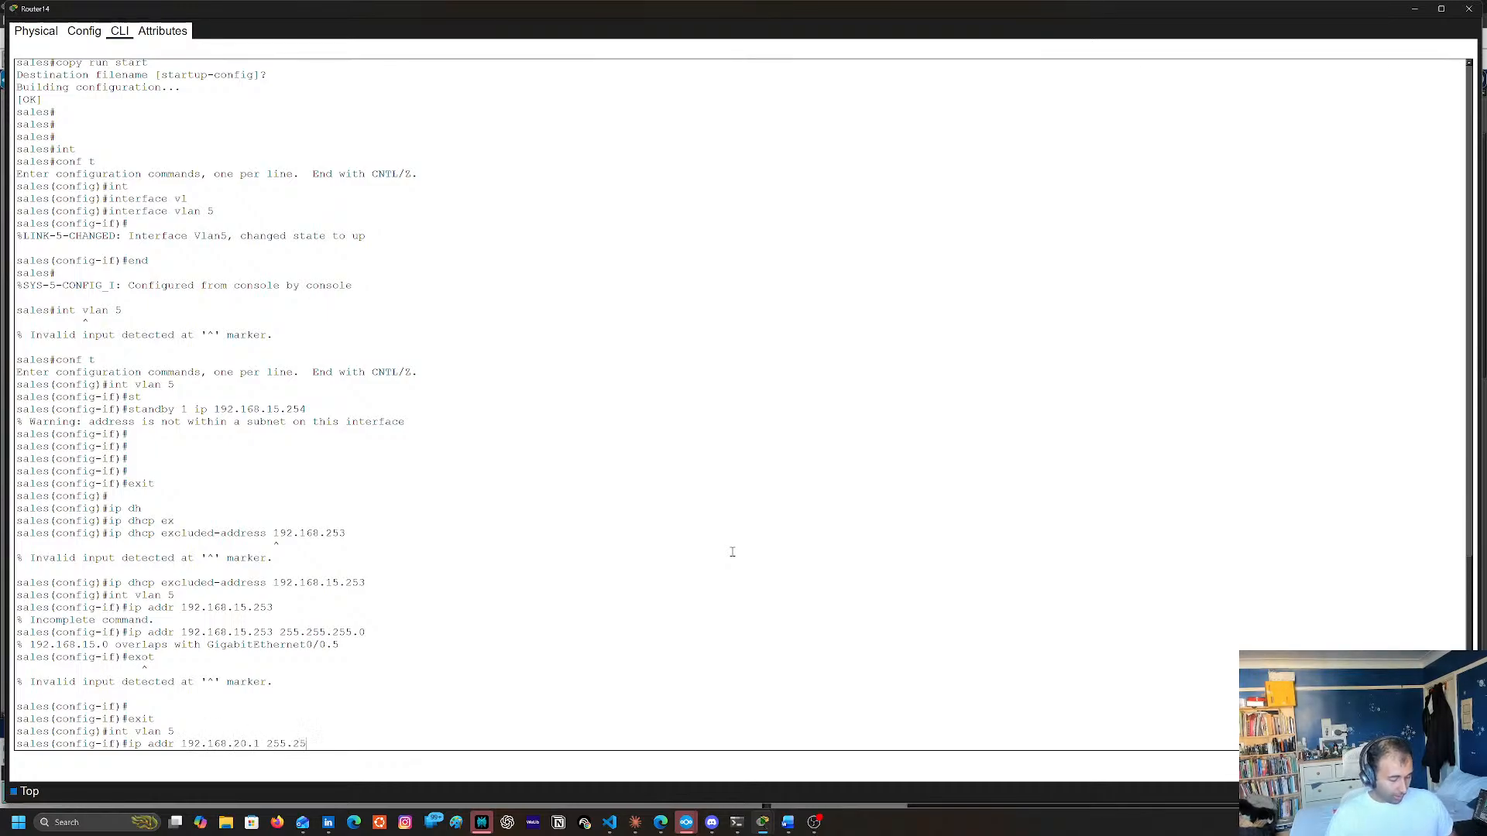
pyautogui.press('Return')
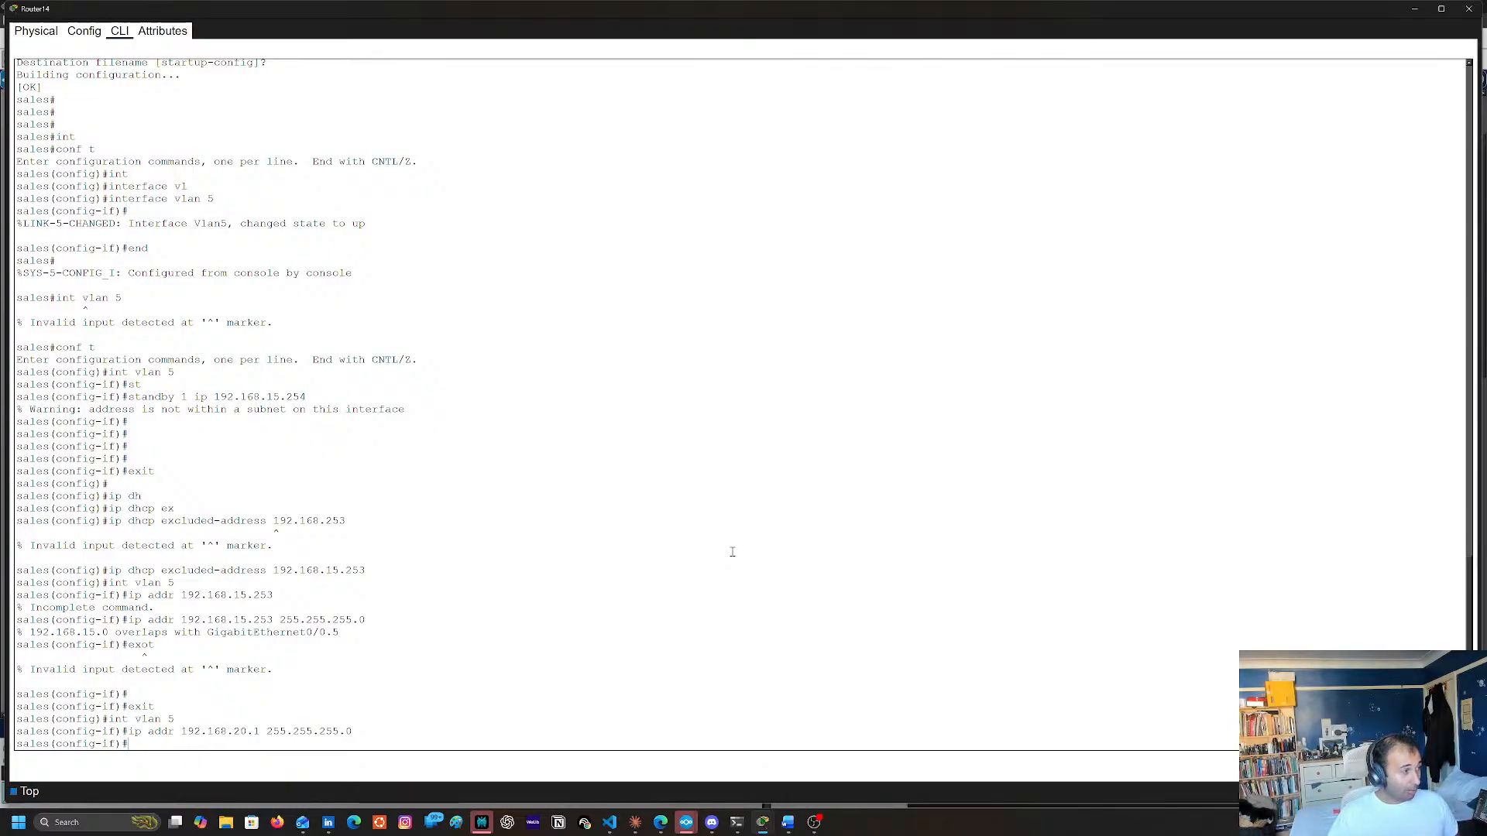
# Leave configuration mode and save the running configuration to startup-config
pyautogui.write('end')
pyautogui.press('Return')
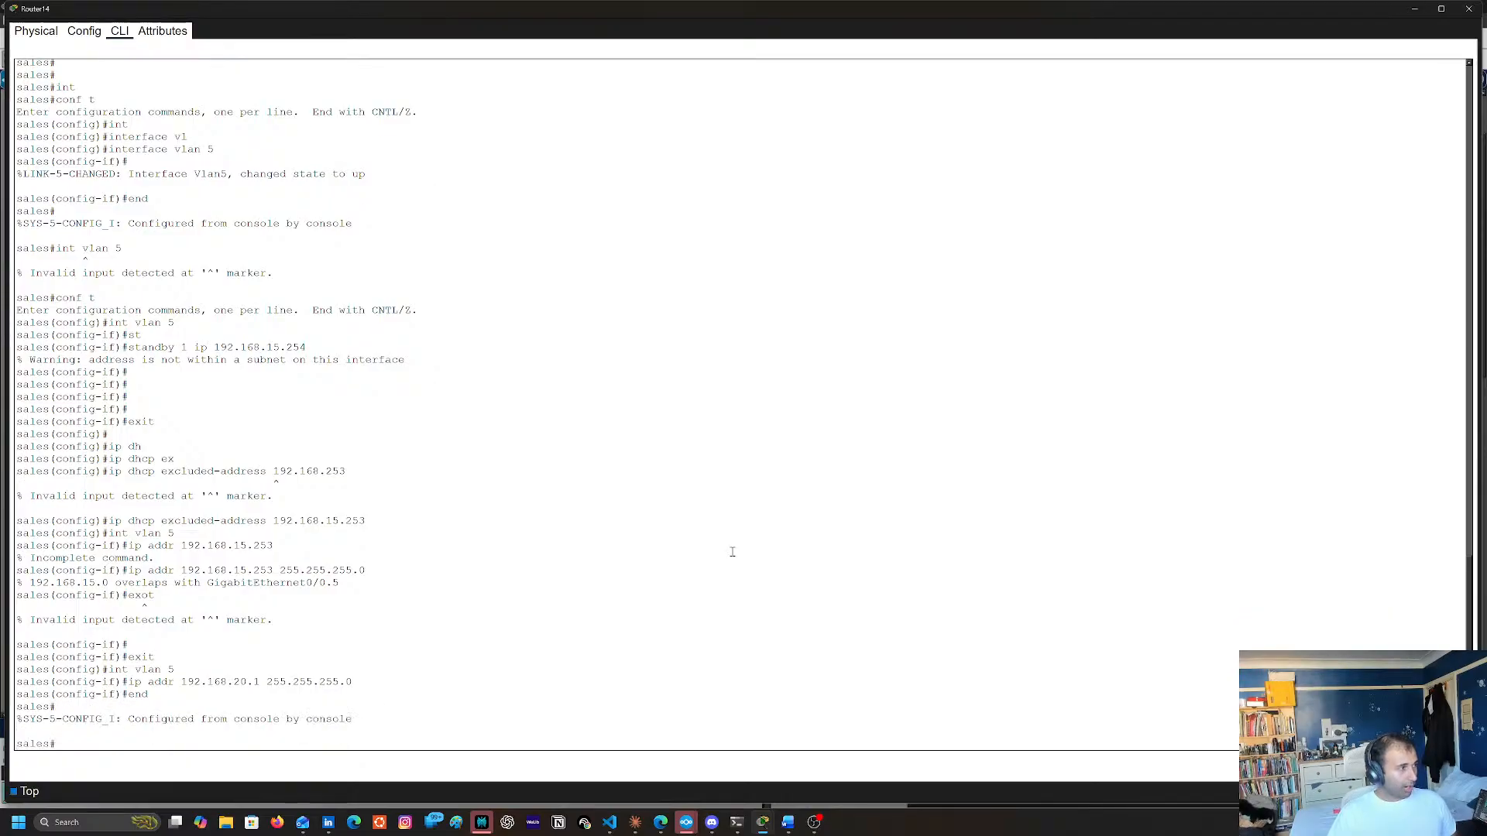
pyautogui.write('copy run')
pyautogui.press('BackSpace')
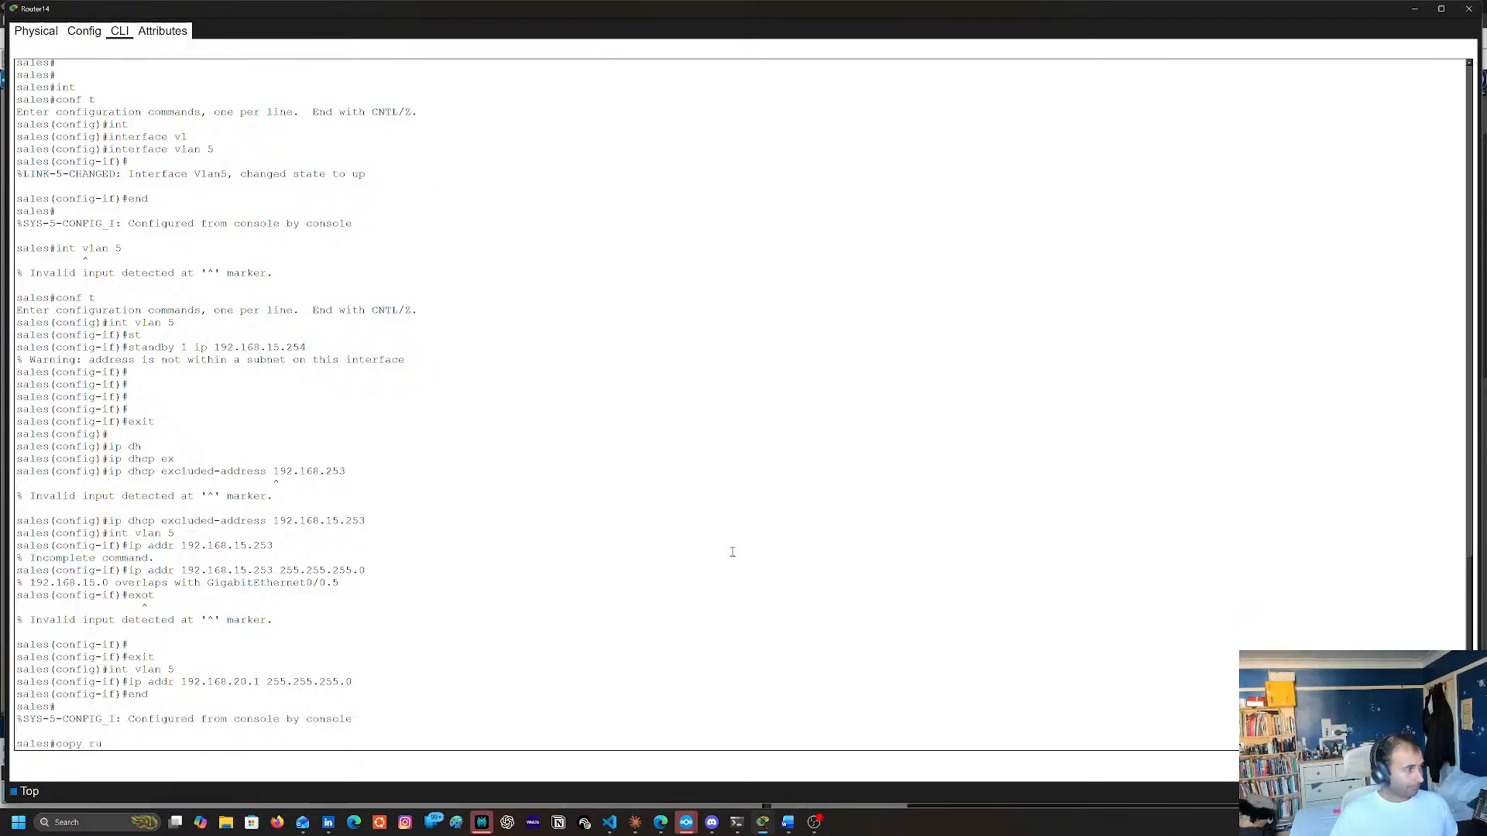
pyautogui.write('n start')
pyautogui.press('Return')
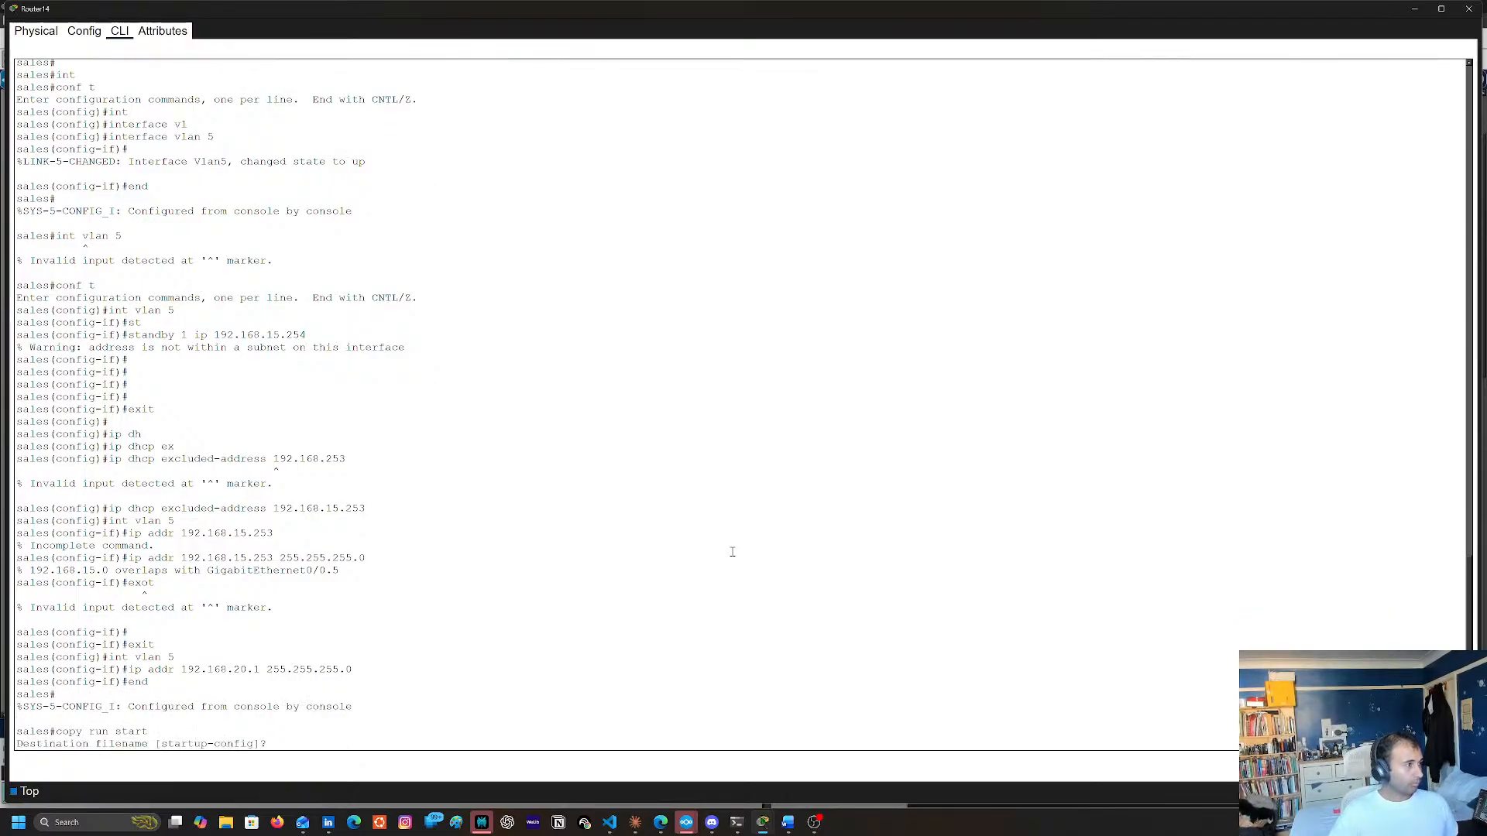
pyautogui.press('Return')
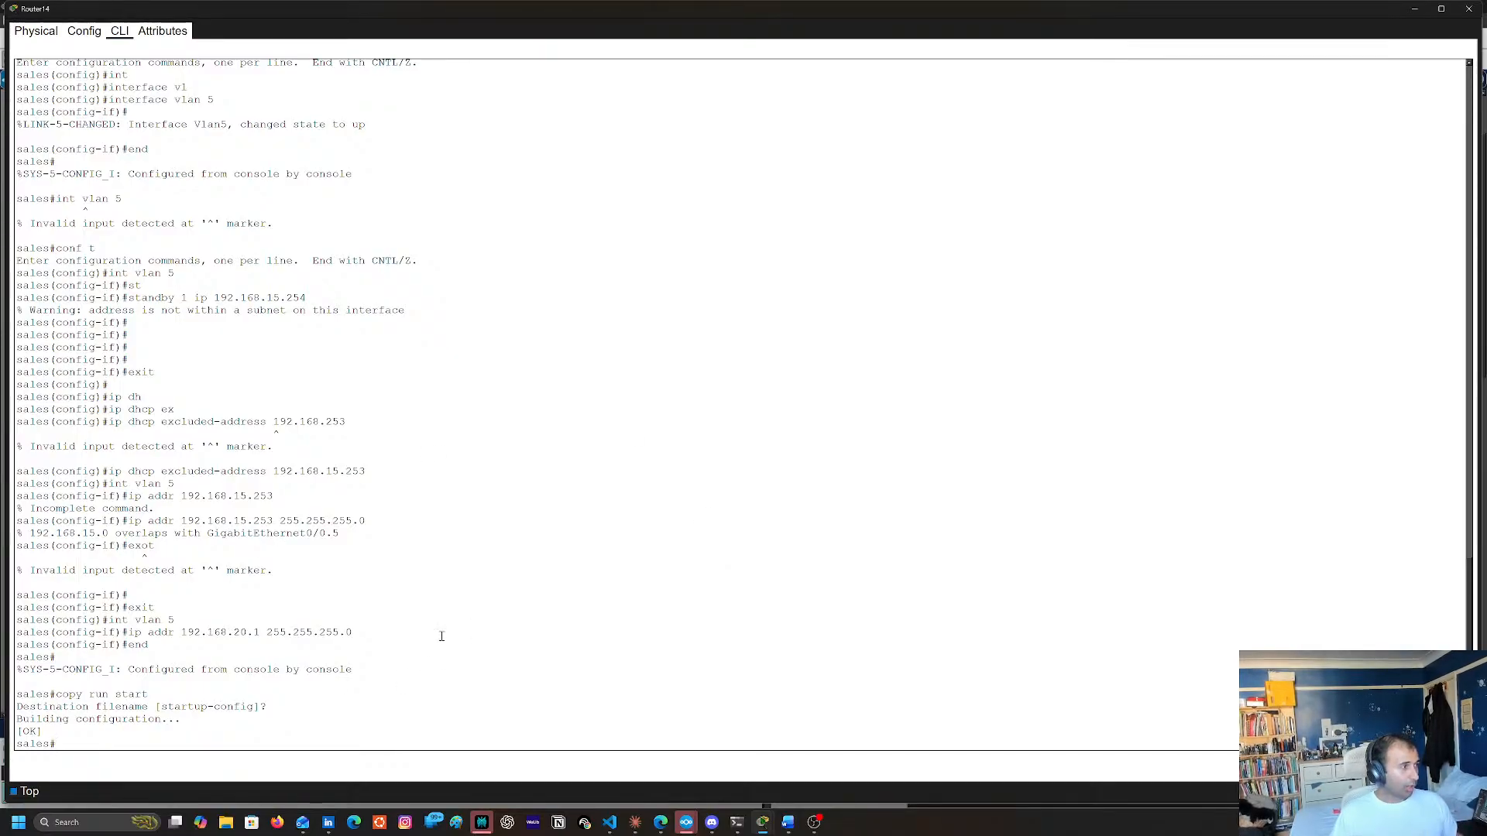
# Enter the VLAN 5 interface configuration and set the standby group 1 virtual IP to 192.168.20.254
pyautogui.write('co')
pyautogui.write('int vlan 5')
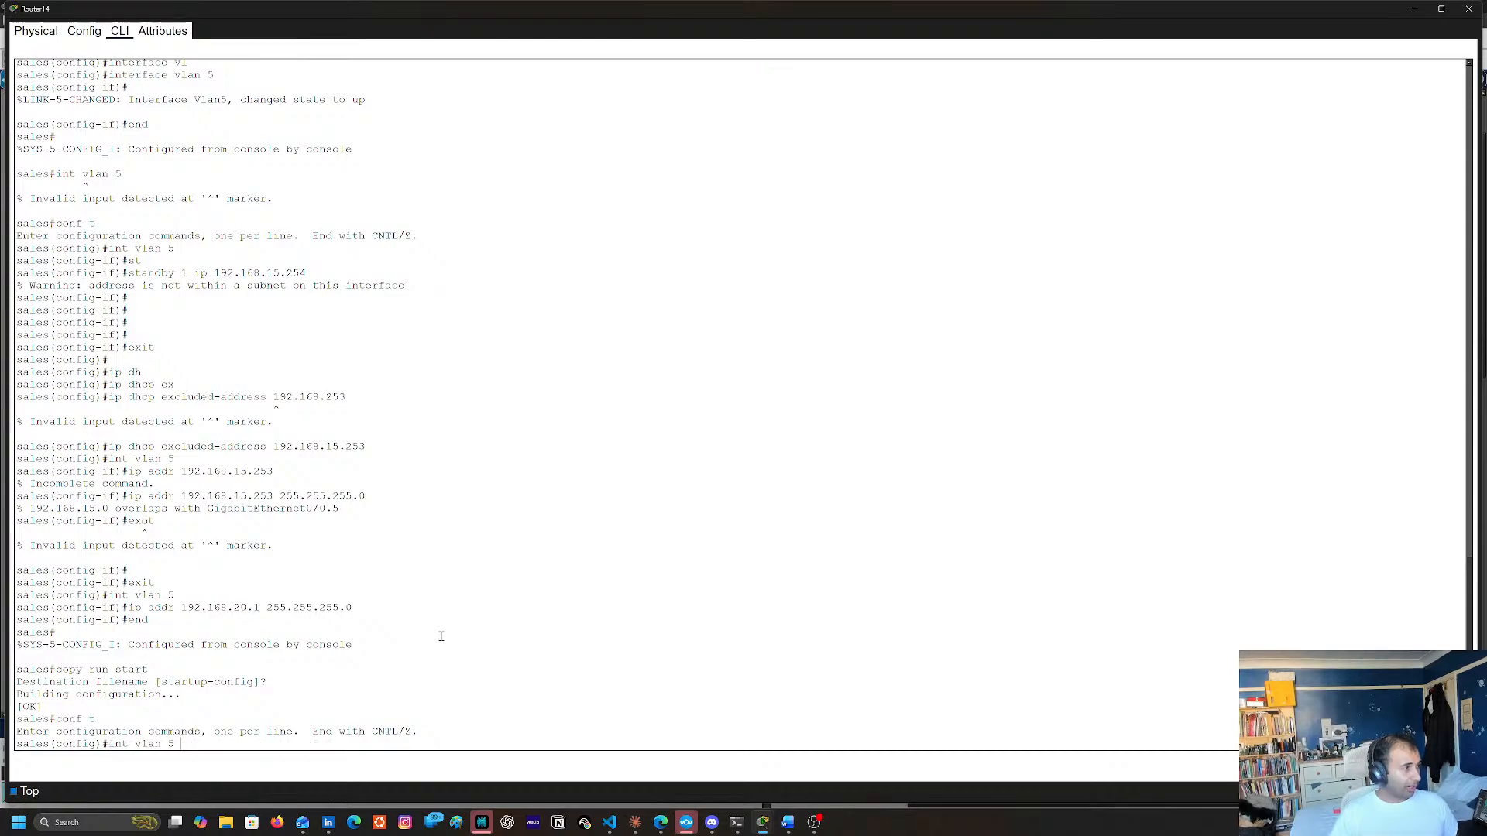
pyautogui.press('Return')
pyautogui.write('st')
pyautogui.press('Tab')
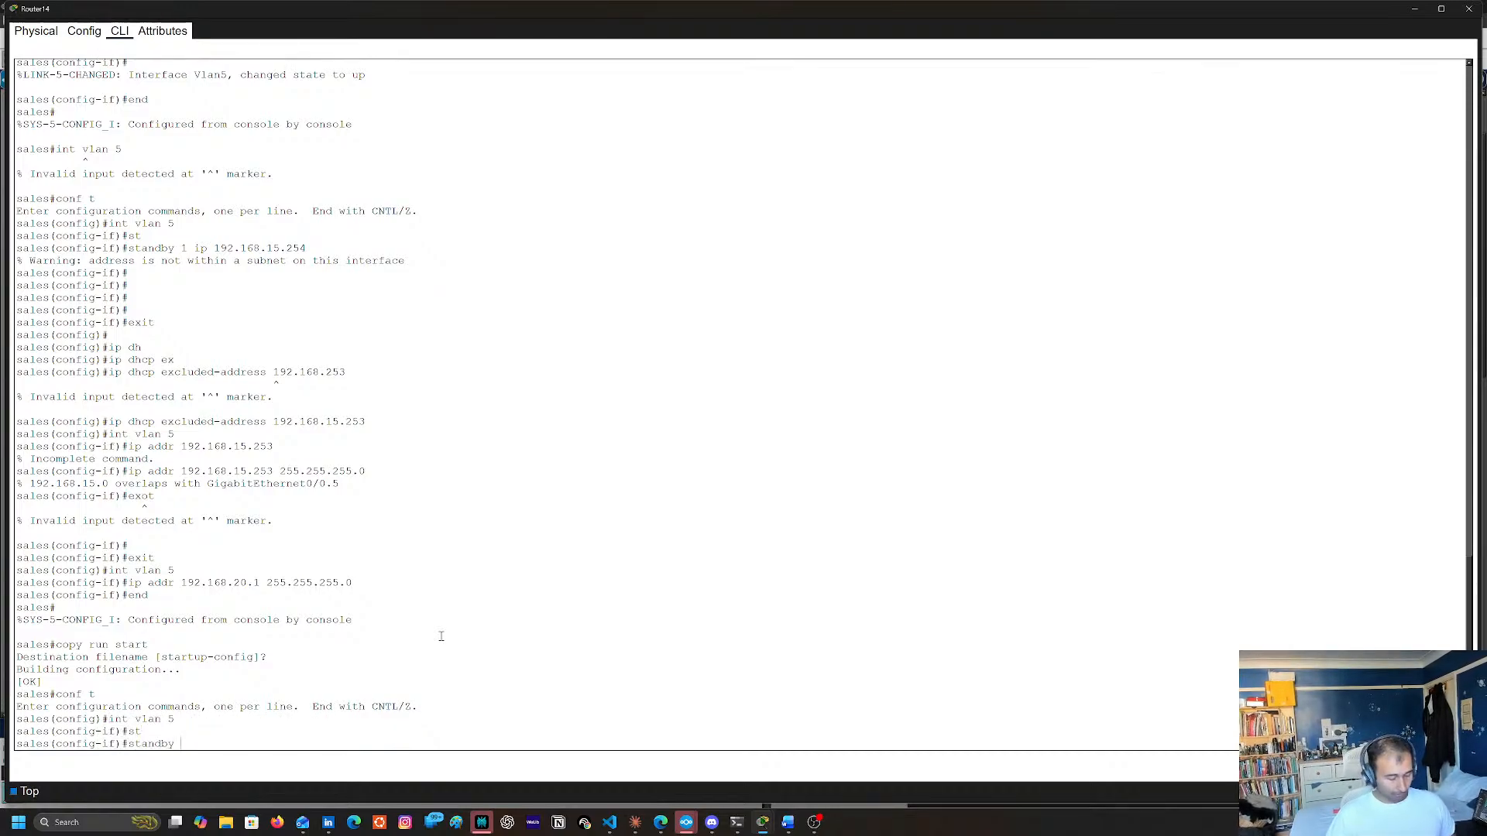
pyautogui.write('5 ')
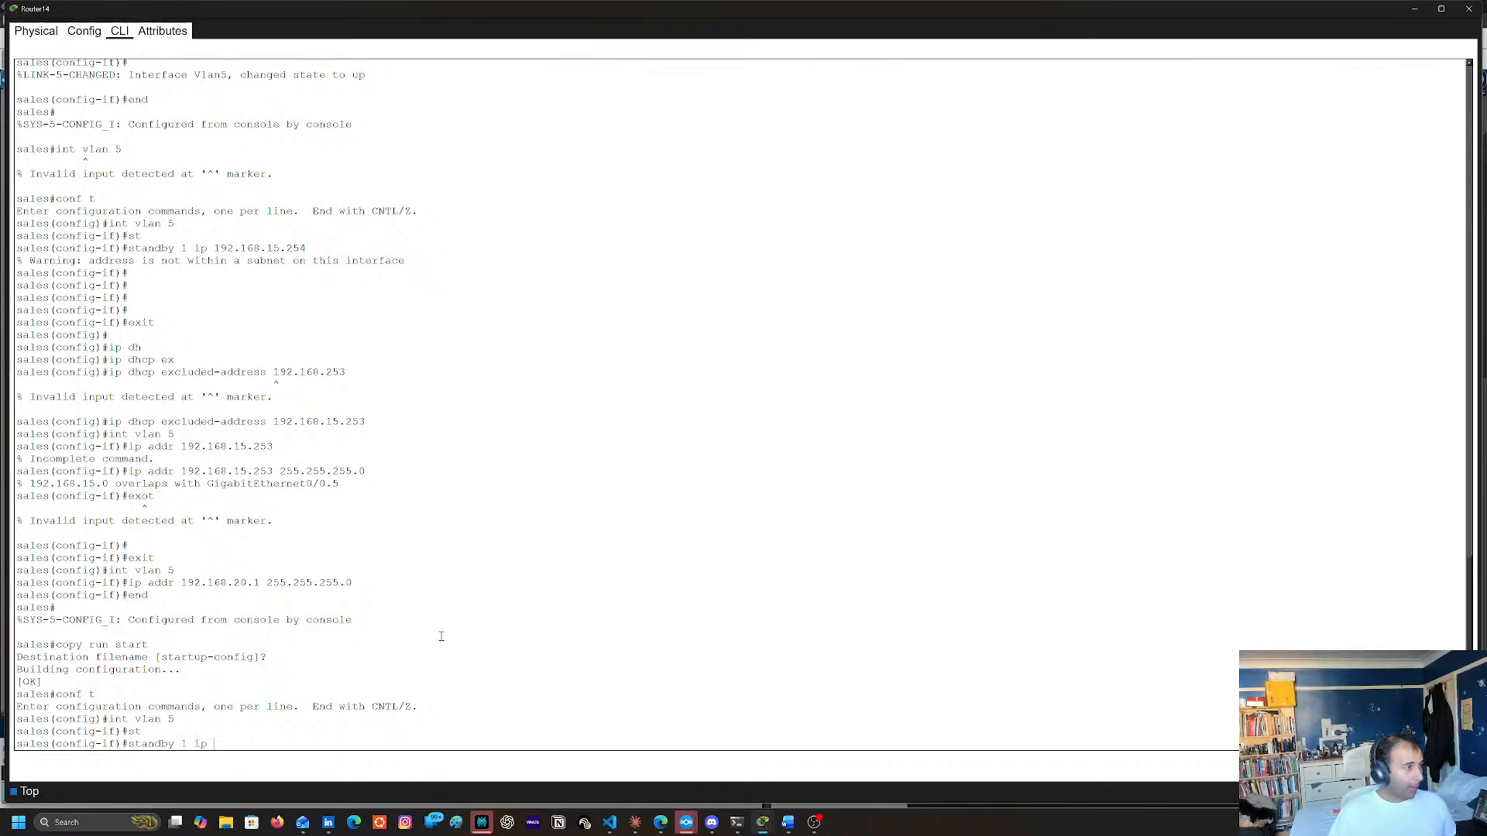
pyautogui.write('ip 192.168.')
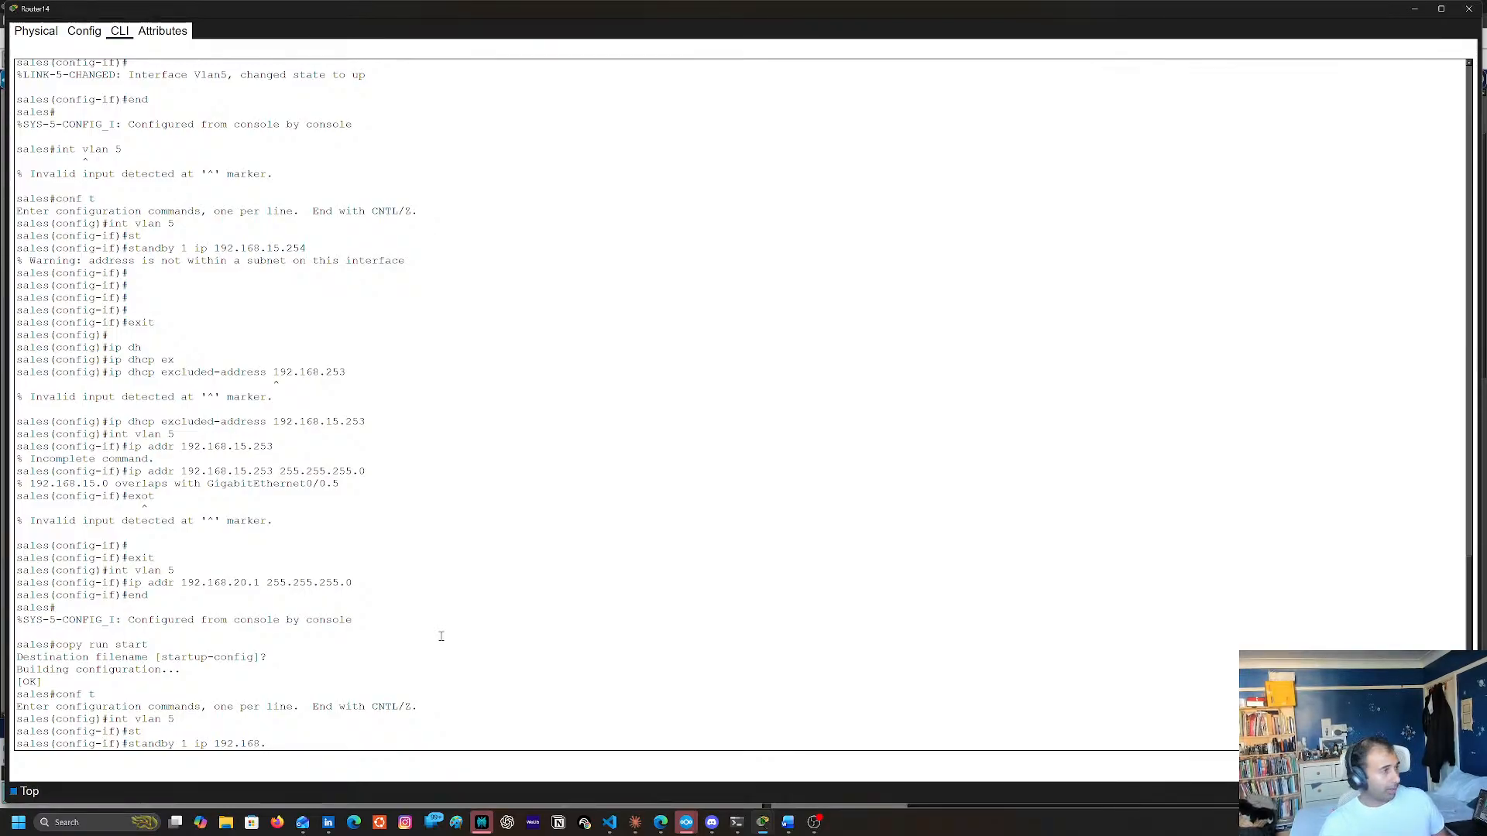
pyautogui.write('20.2')
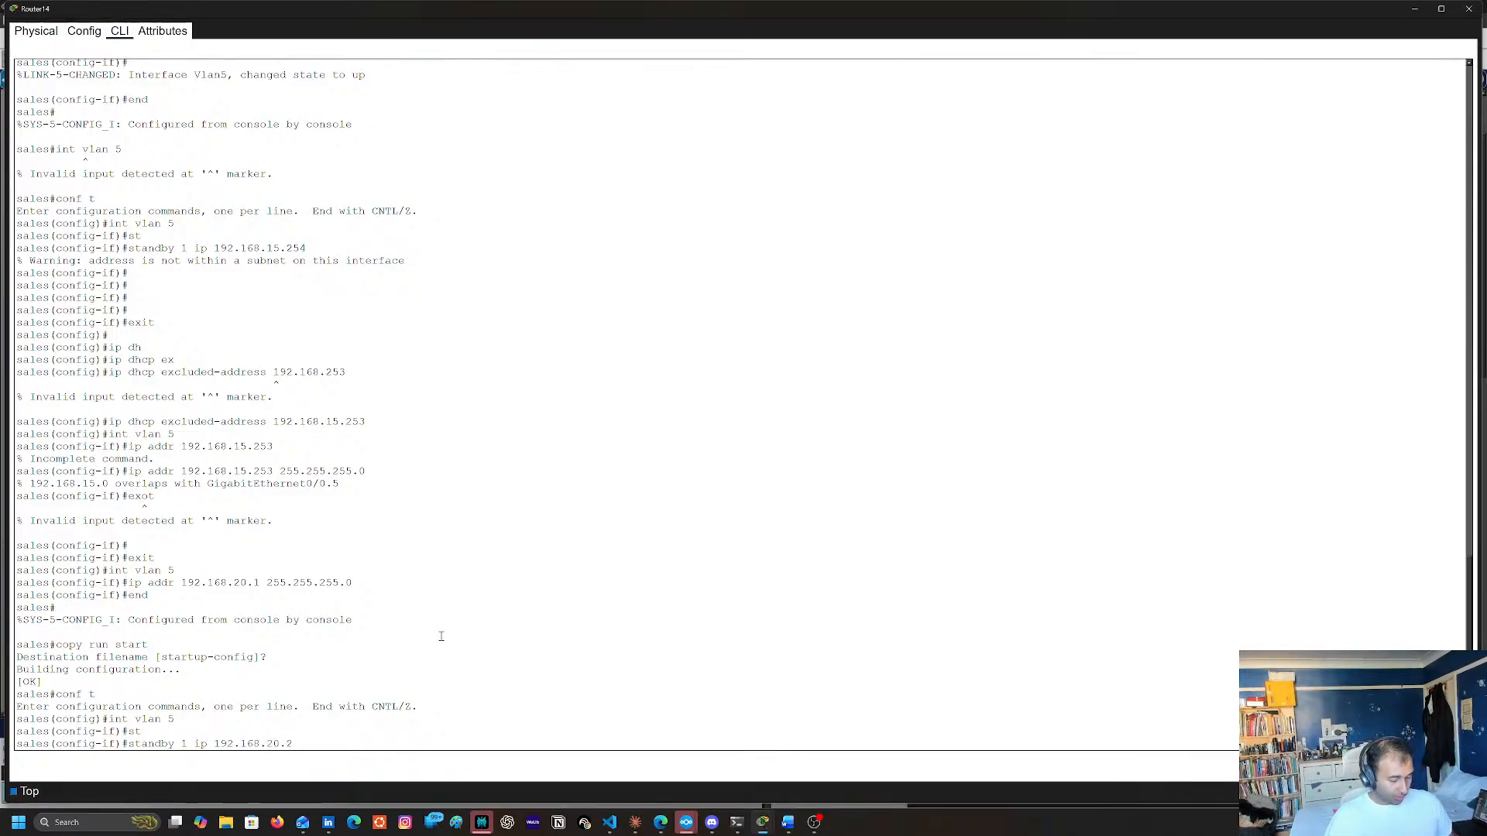
pyautogui.write('54')
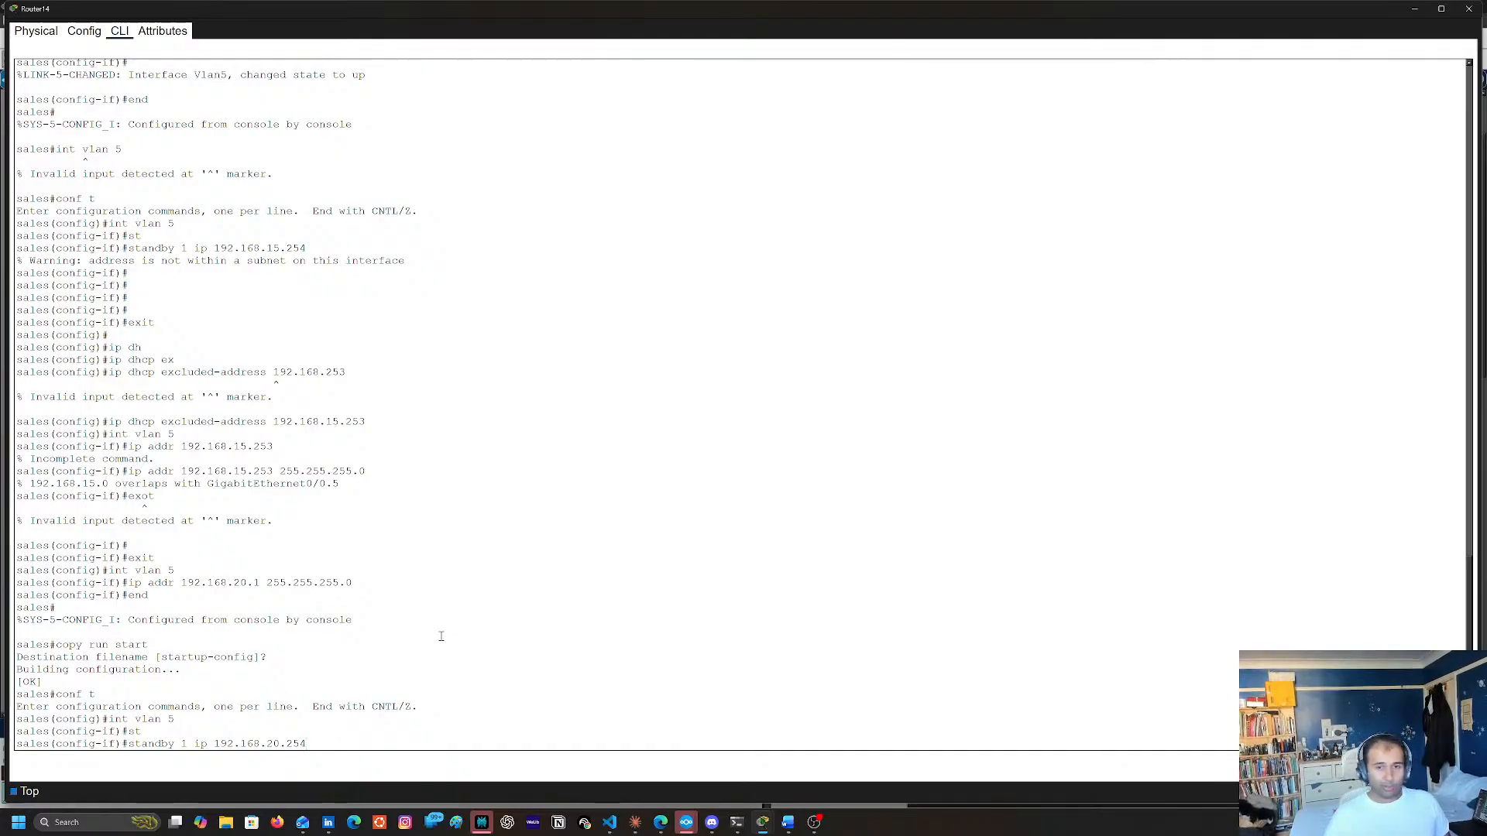
pyautogui.press('Return')
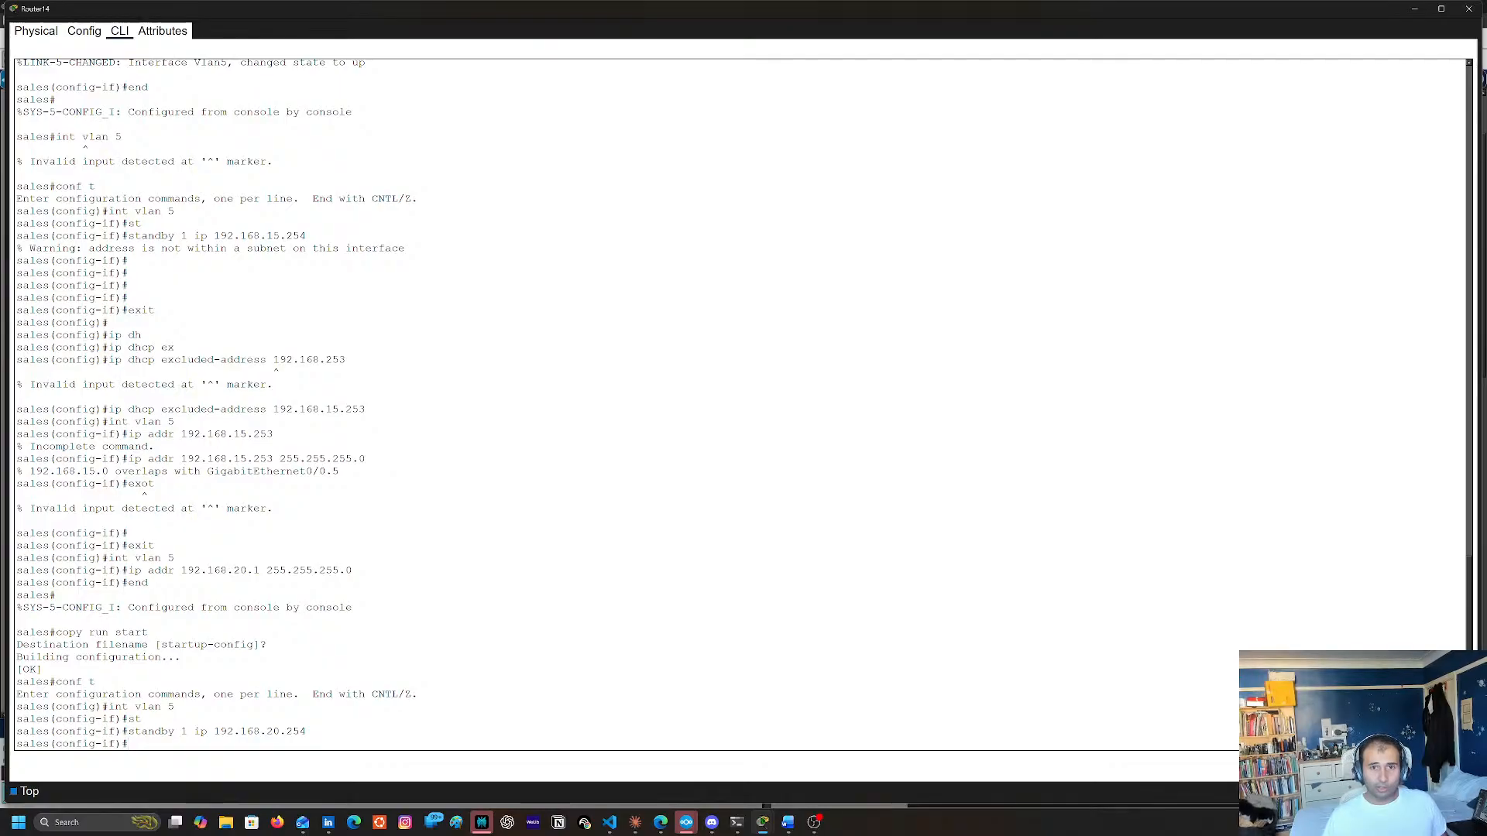
# Examine the mega_lab topology around Router14, the multilayer switches and the OSPF areas
pyautogui.hotkey('alt', 'Tab')
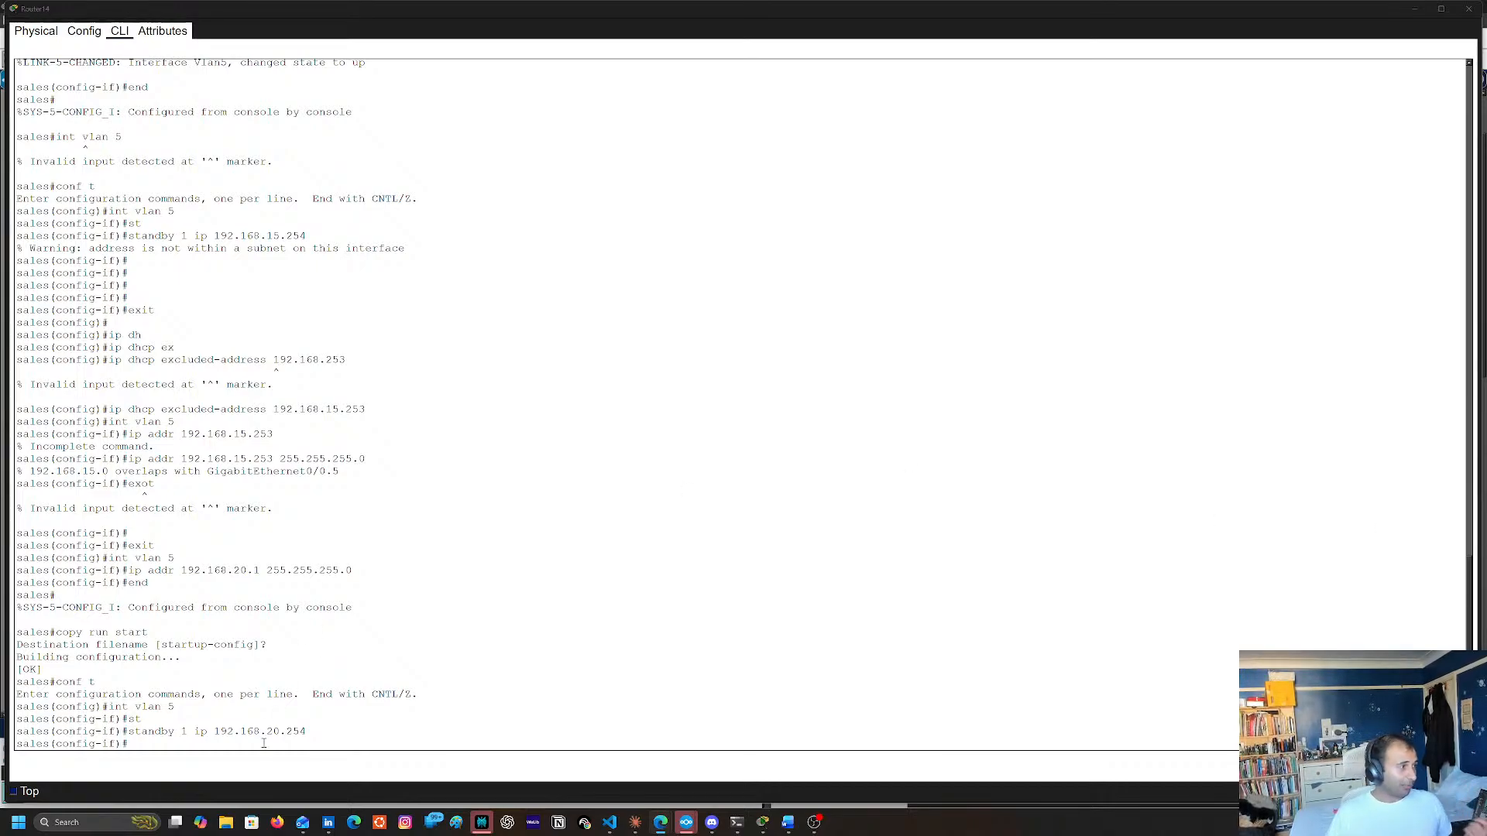
pyautogui.click(1418, 9)
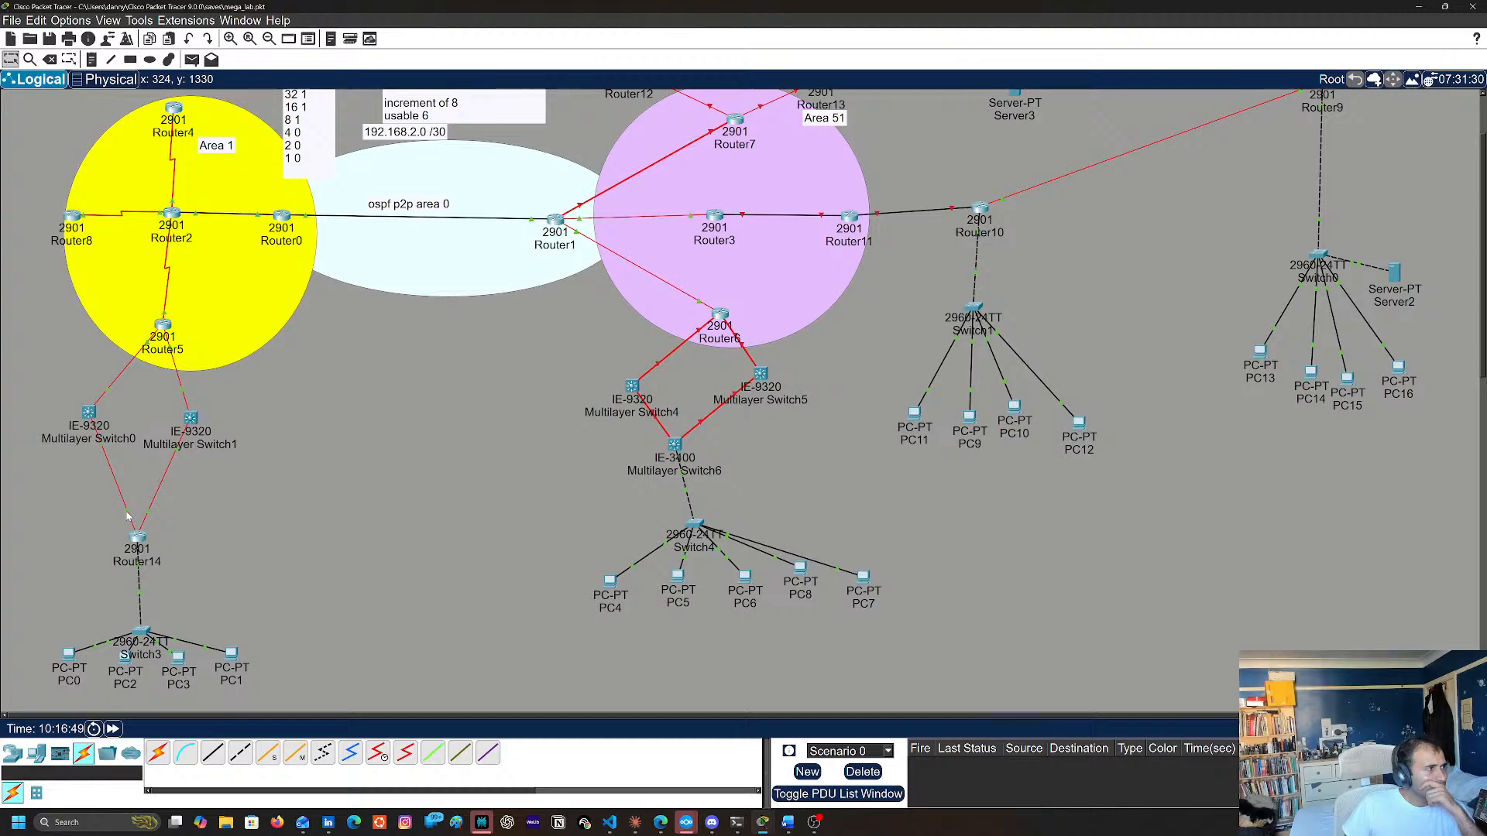
pyautogui.moveTo(129, 517)
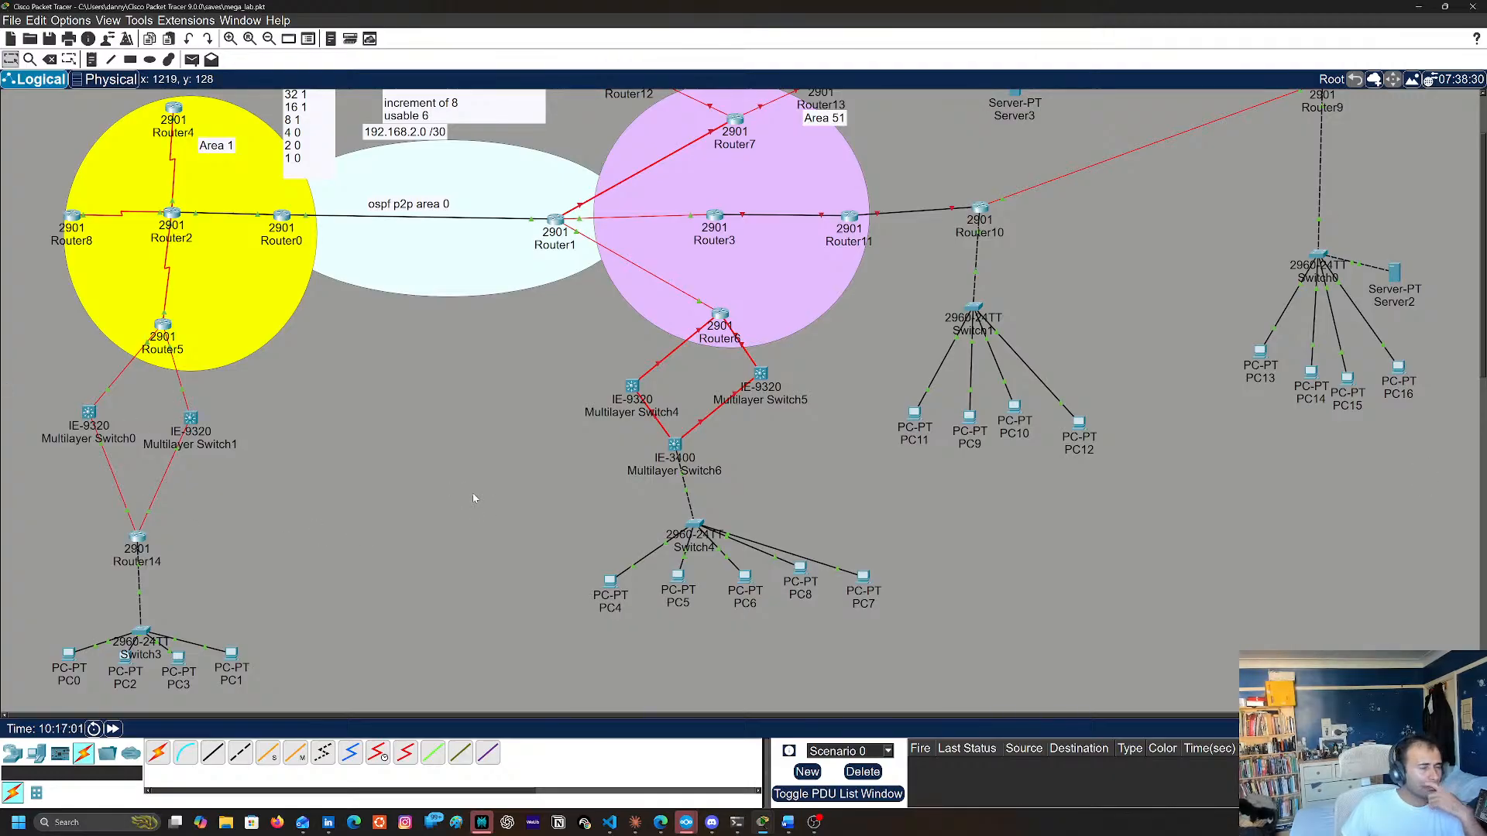
pyautogui.scroll(-3, 472, 504)
pyautogui.scroll(3, 471, 504)
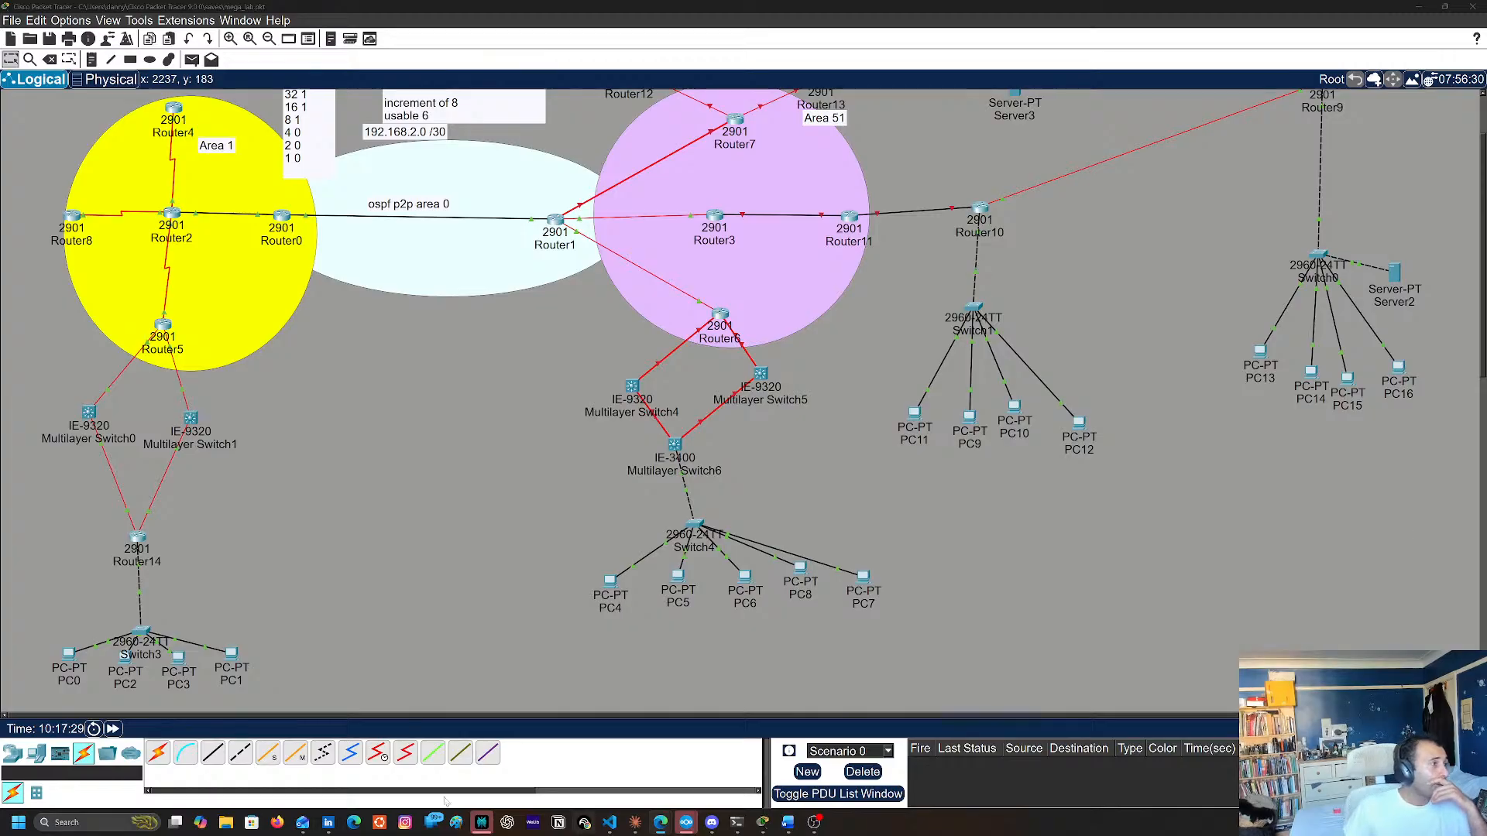
pyautogui.scroll(3, 554, 587)
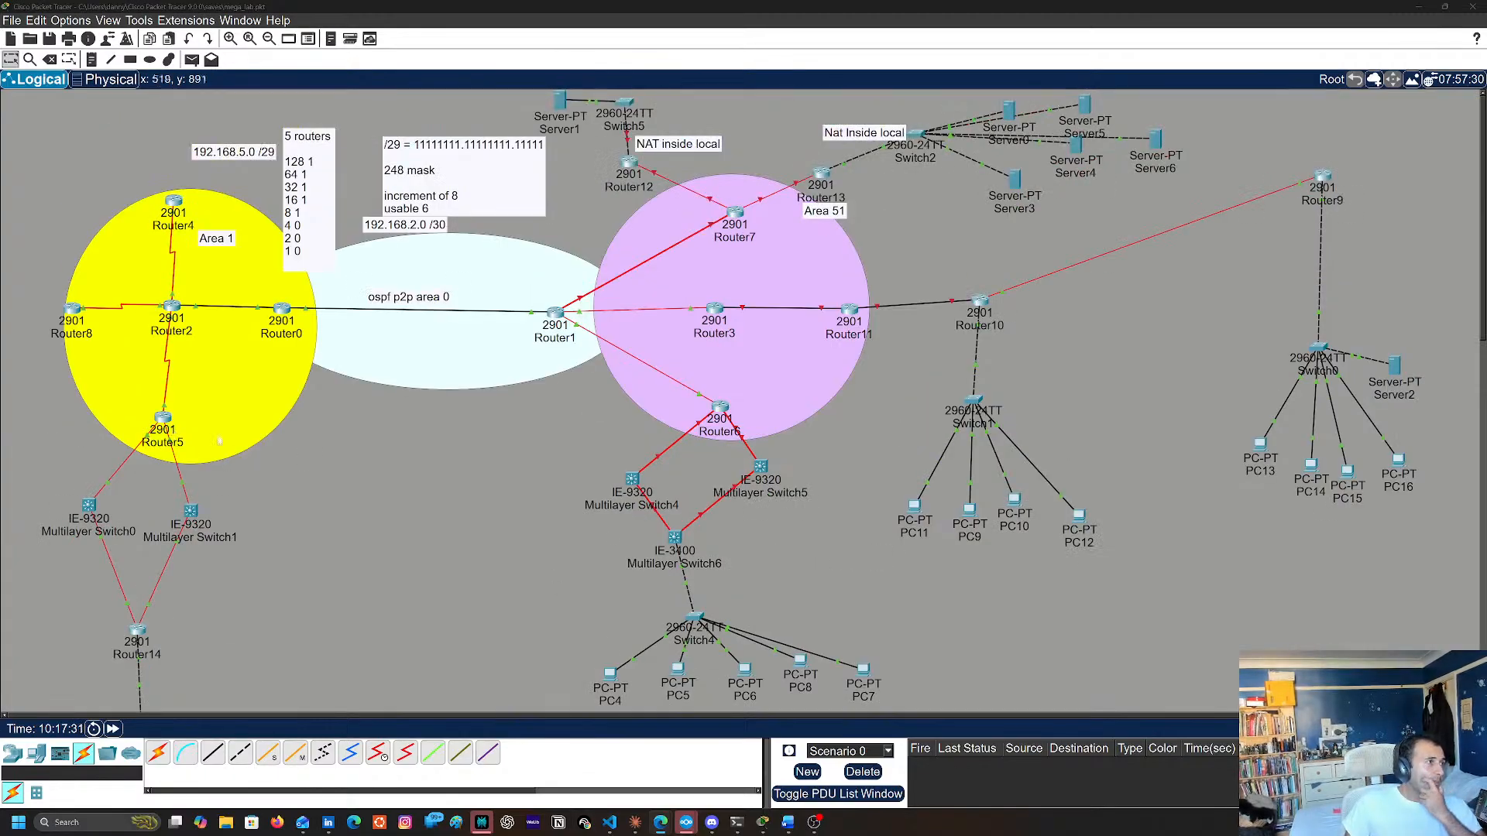
pyautogui.scroll(-5, 546, 495)
pyautogui.scroll(3, 547, 496)
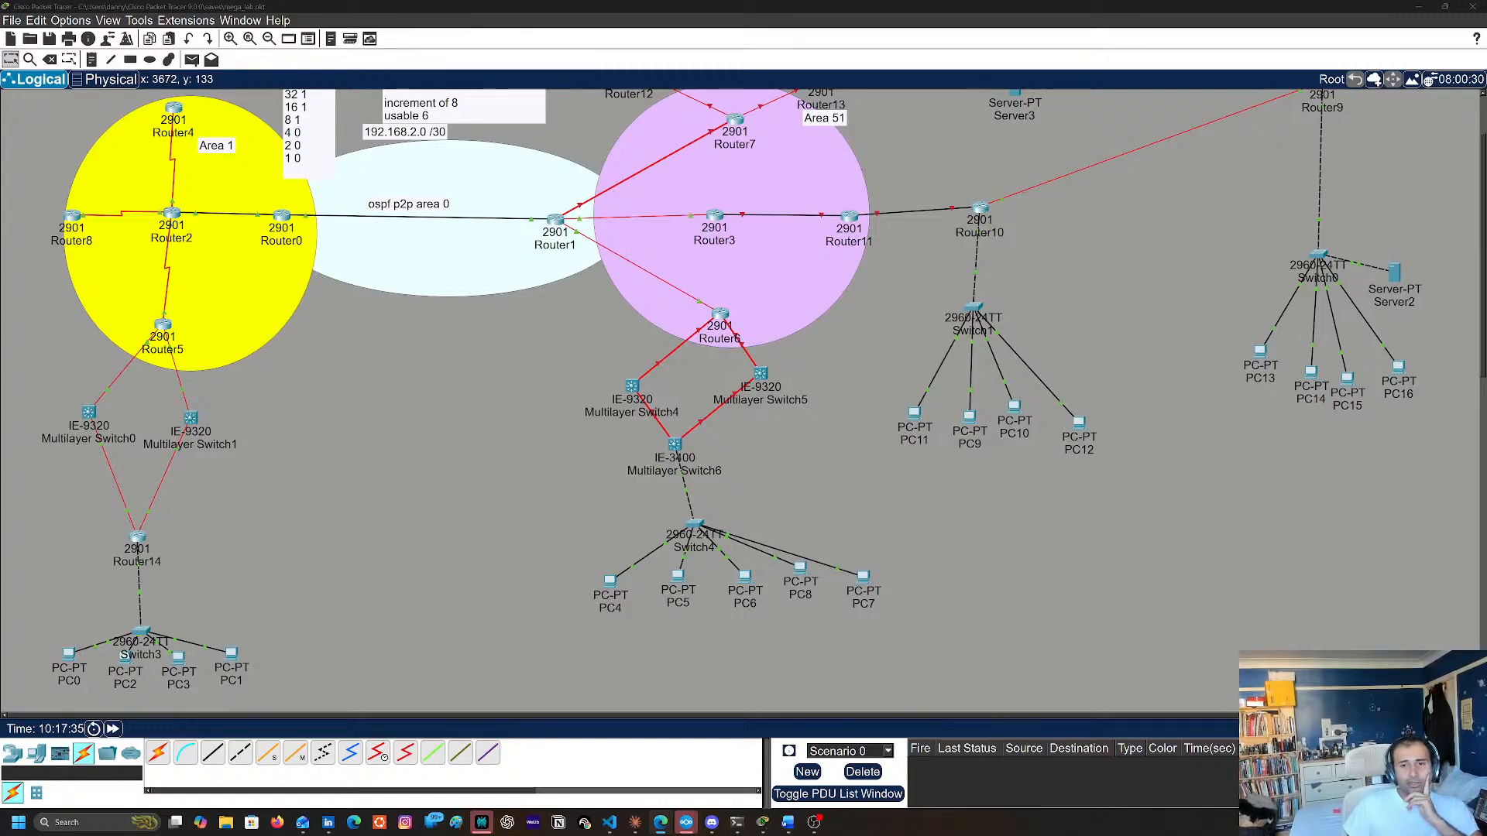
# Reopen the Router14 console and leave configuration mode for the privileged prompt
pyautogui.click(143, 542)
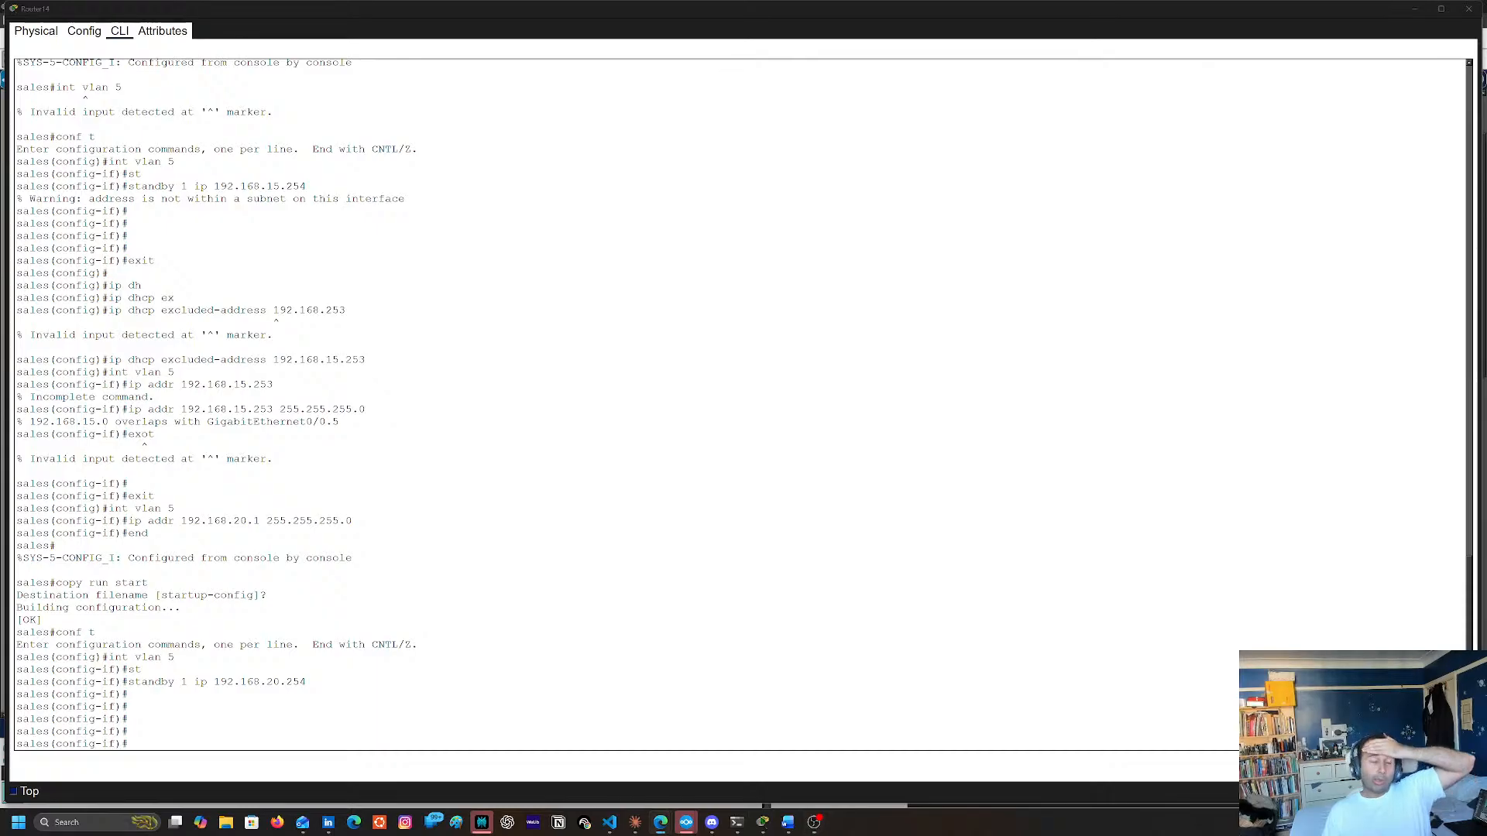
pyautogui.click(738, 460)
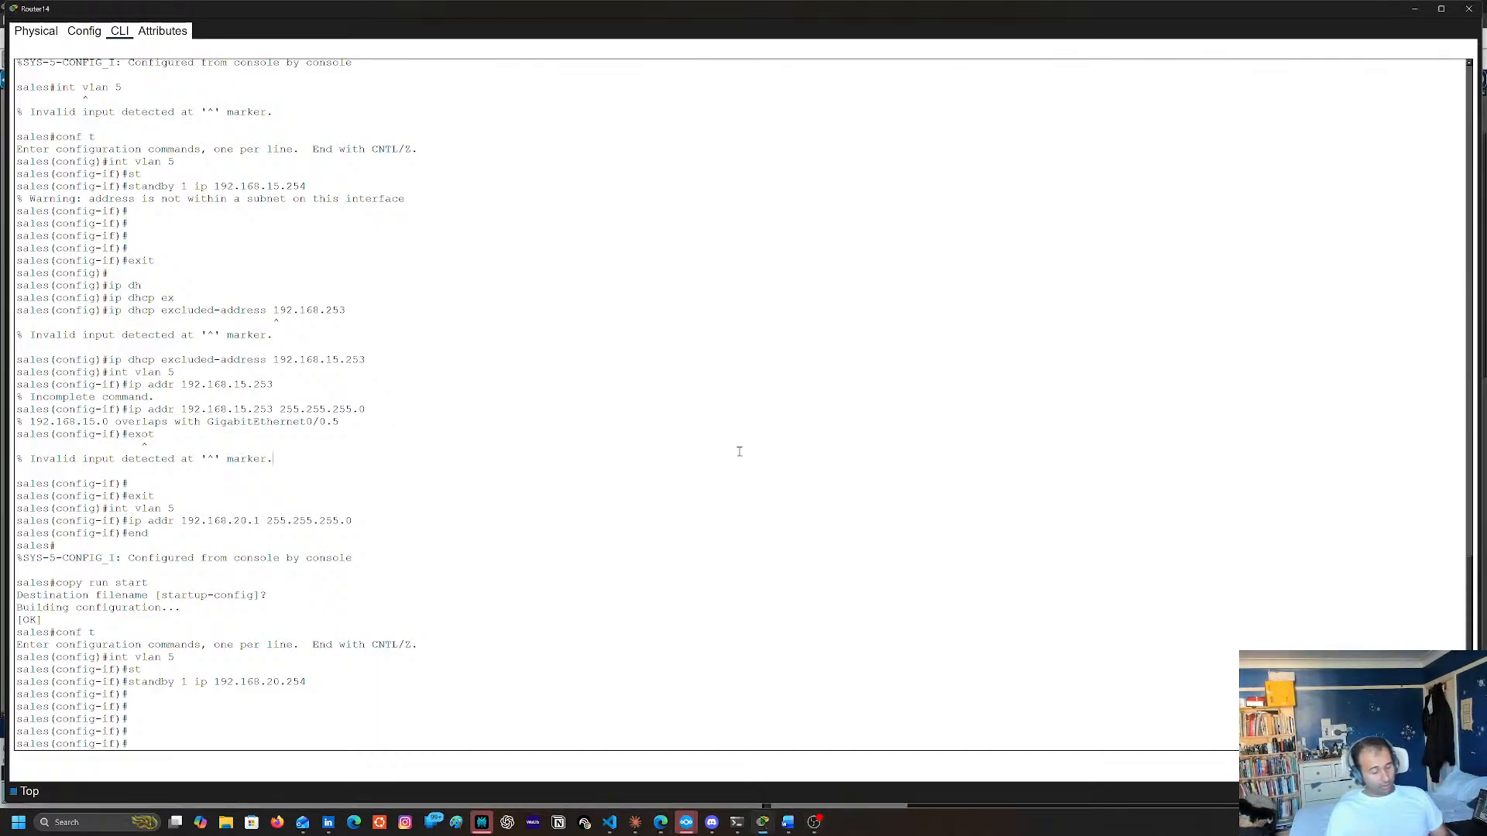
pyautogui.write('asdf')
pyautogui.press('BackSpace')
pyautogui.press('BackSpace')
pyautogui.press('BackSpace')
pyautogui.press('BackSpace')
pyautogui.write('end')
pyautogui.press('Return')
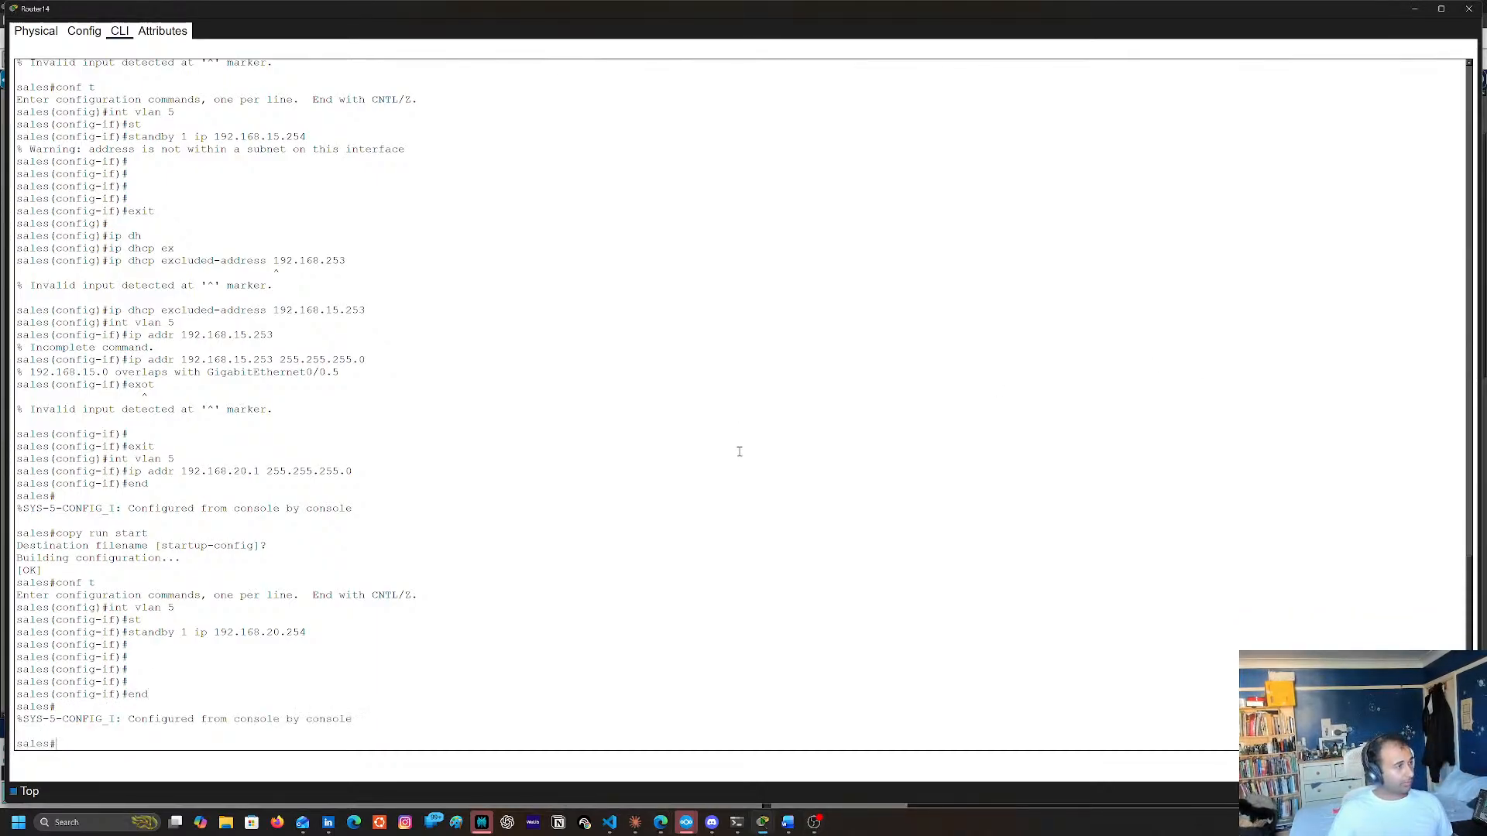
# Save Router14's running configuration to startup-config
pyautogui.press('Return')
pyautogui.write('copy run tsart')
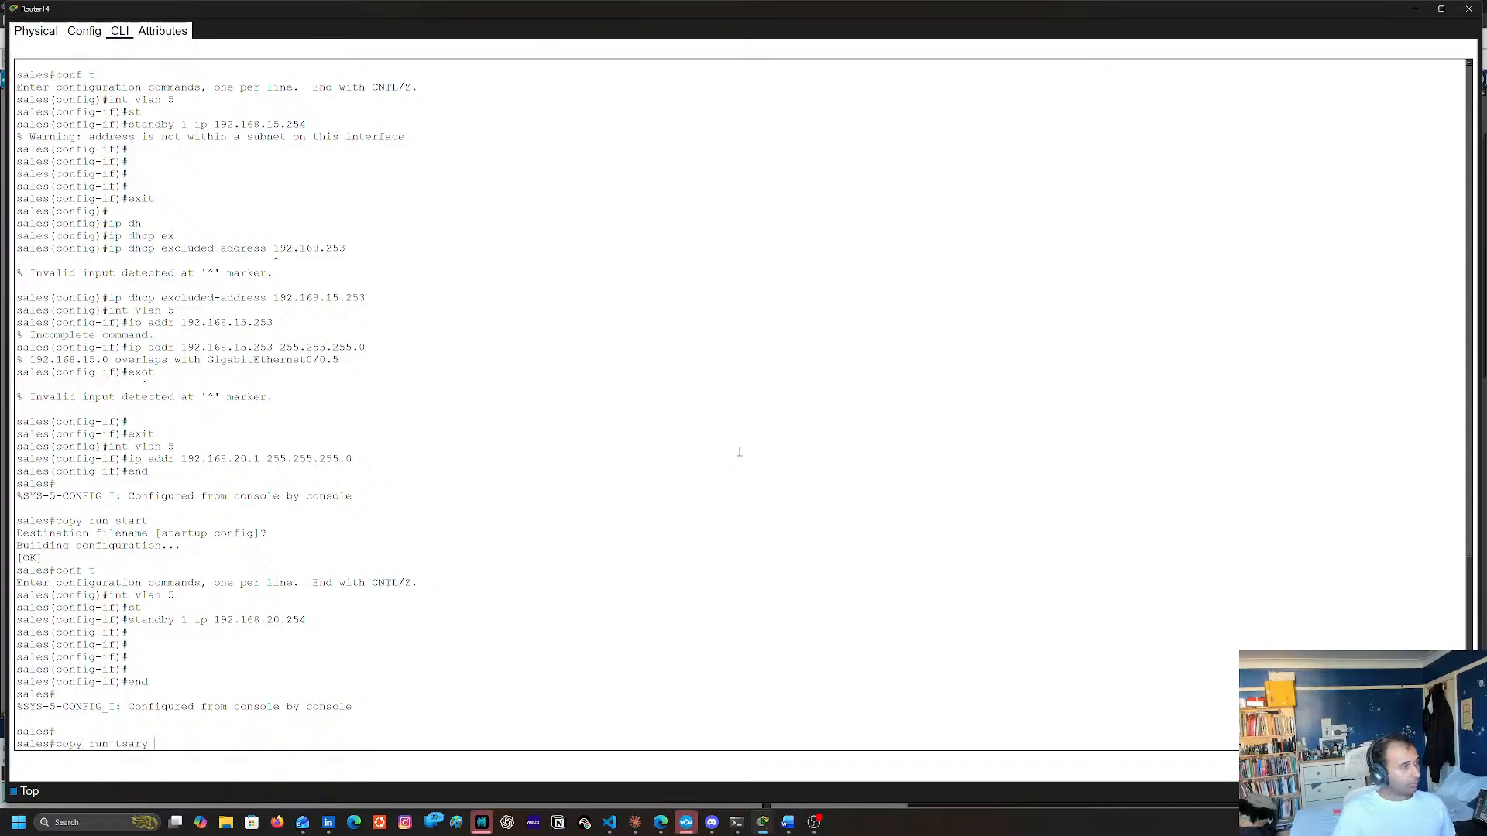
pyautogui.press('BackSpace')
pyautogui.press('BackSpace')
pyautogui.press('BackSpace')
pyautogui.press('BackSpace')
pyautogui.write('start')
pyautogui.press('Return')
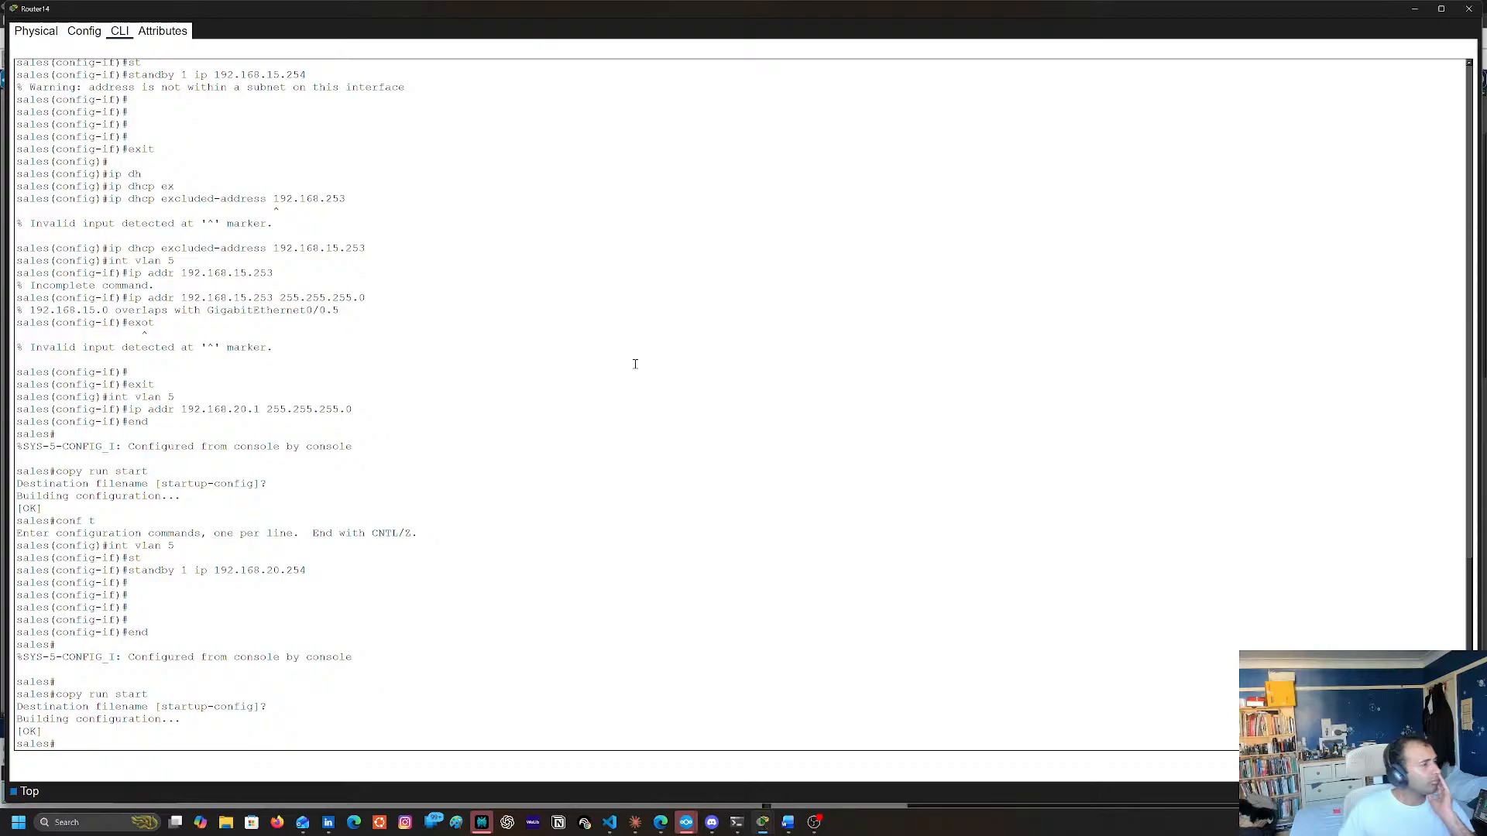
# Return to the topology and delete the existing links between Router1 and Router7
pyautogui.click(1412, 10)
pyautogui.scroll(2, 403, 382)
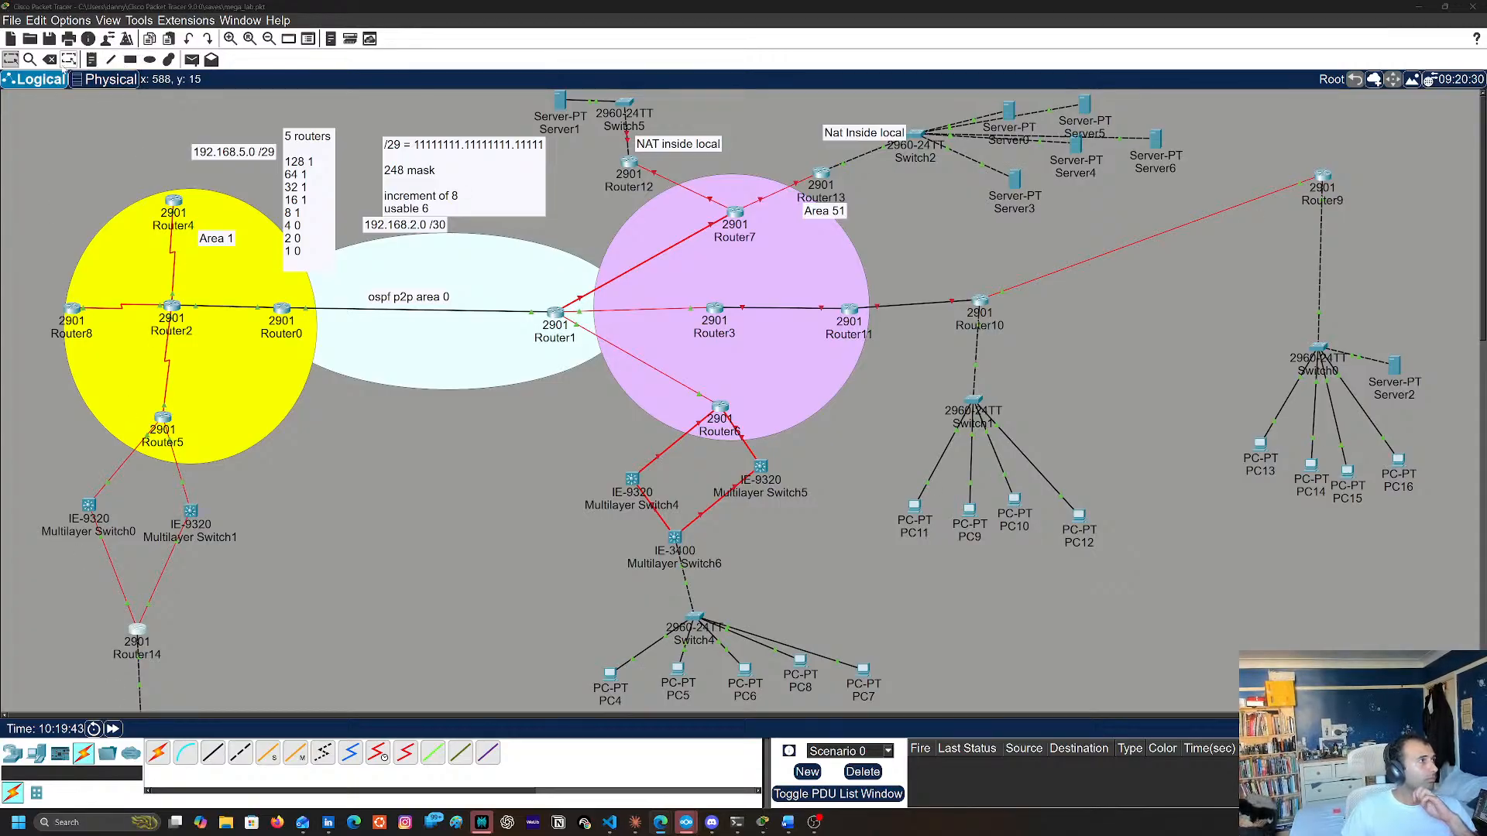
pyautogui.click(51, 60)
pyautogui.click(763, 423)
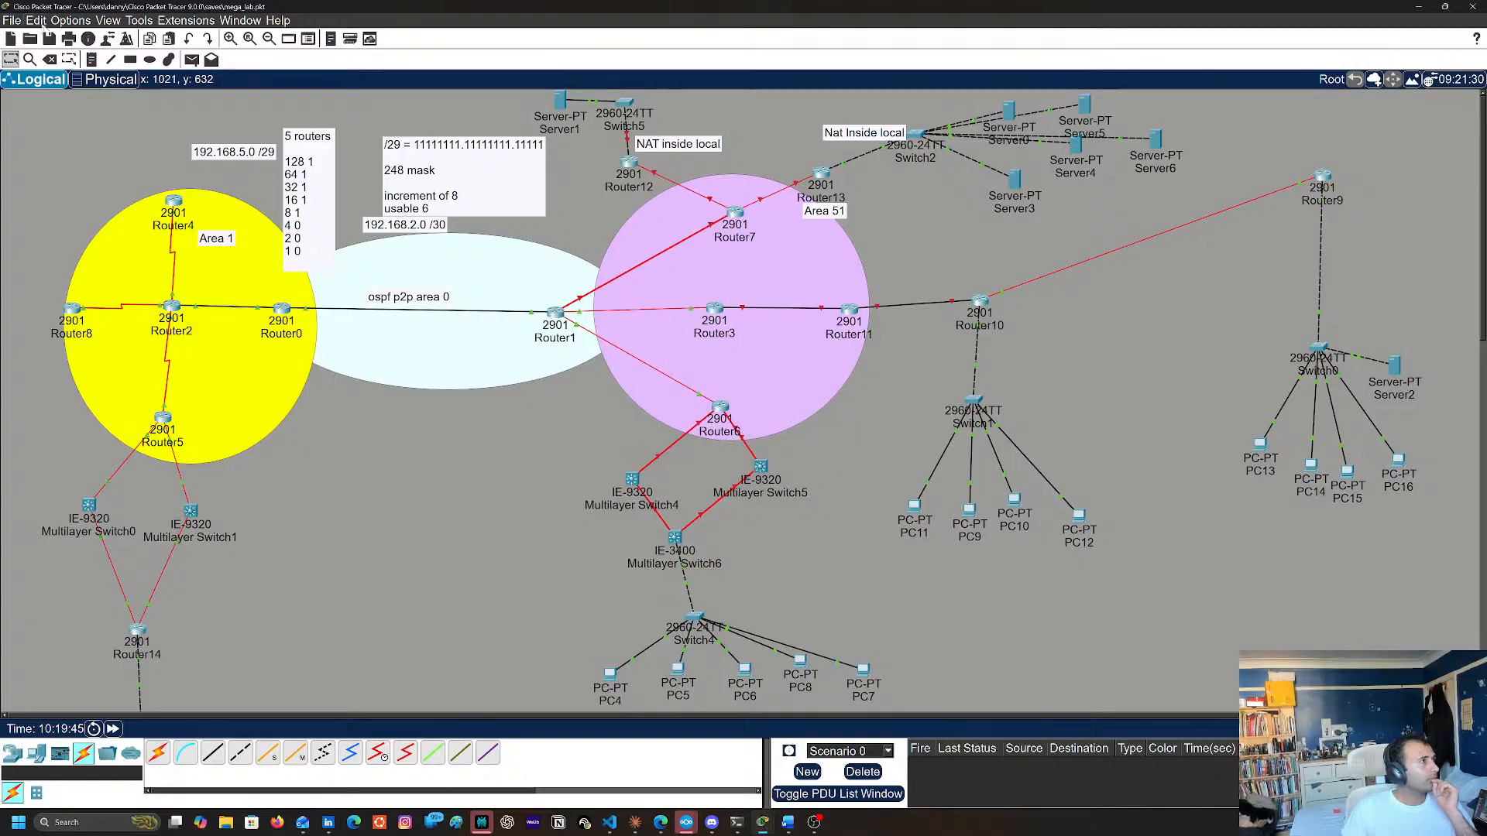
pyautogui.click(664, 252)
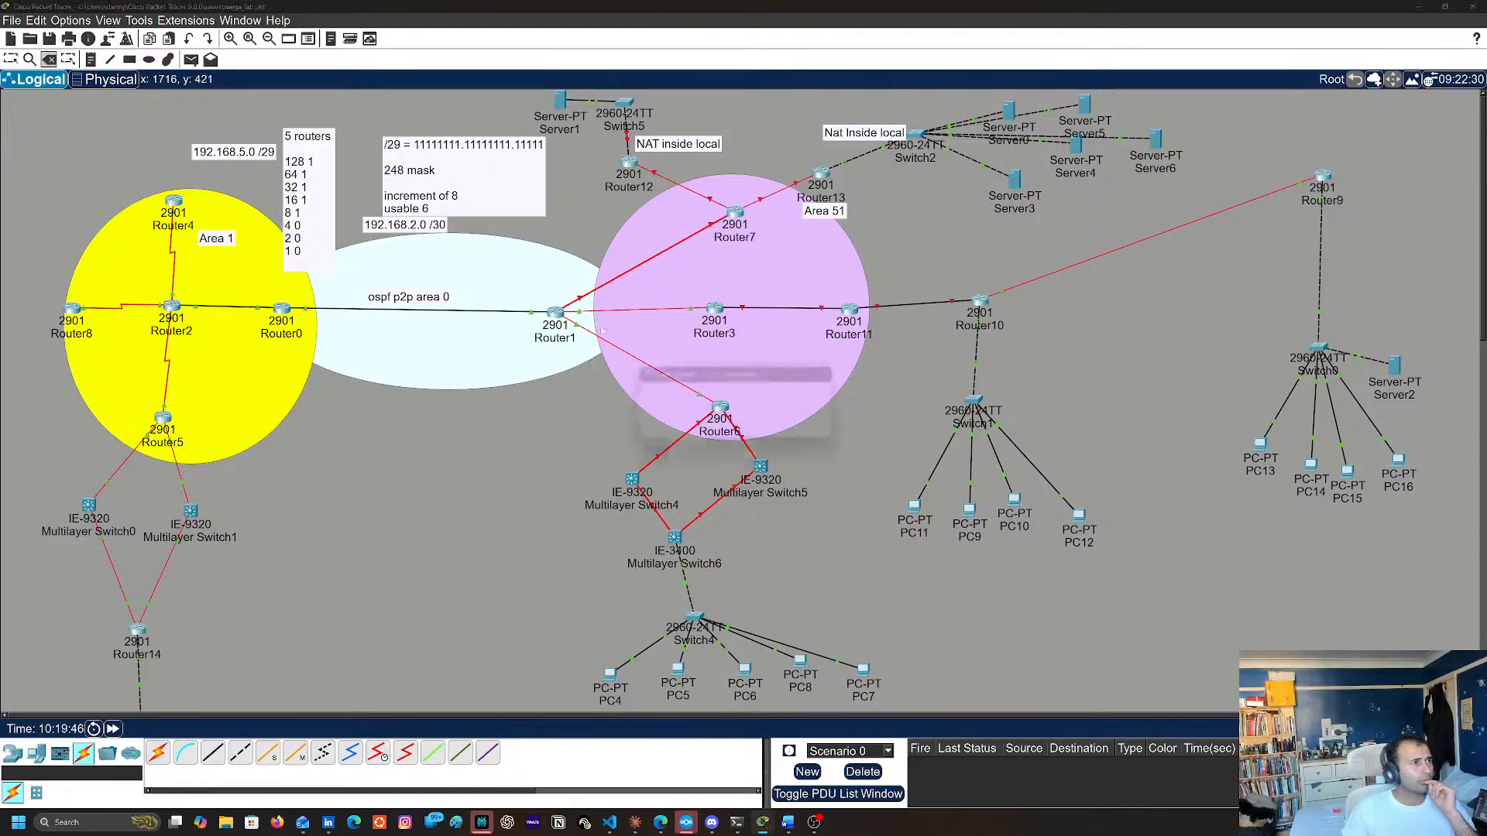
pyautogui.click(763, 429)
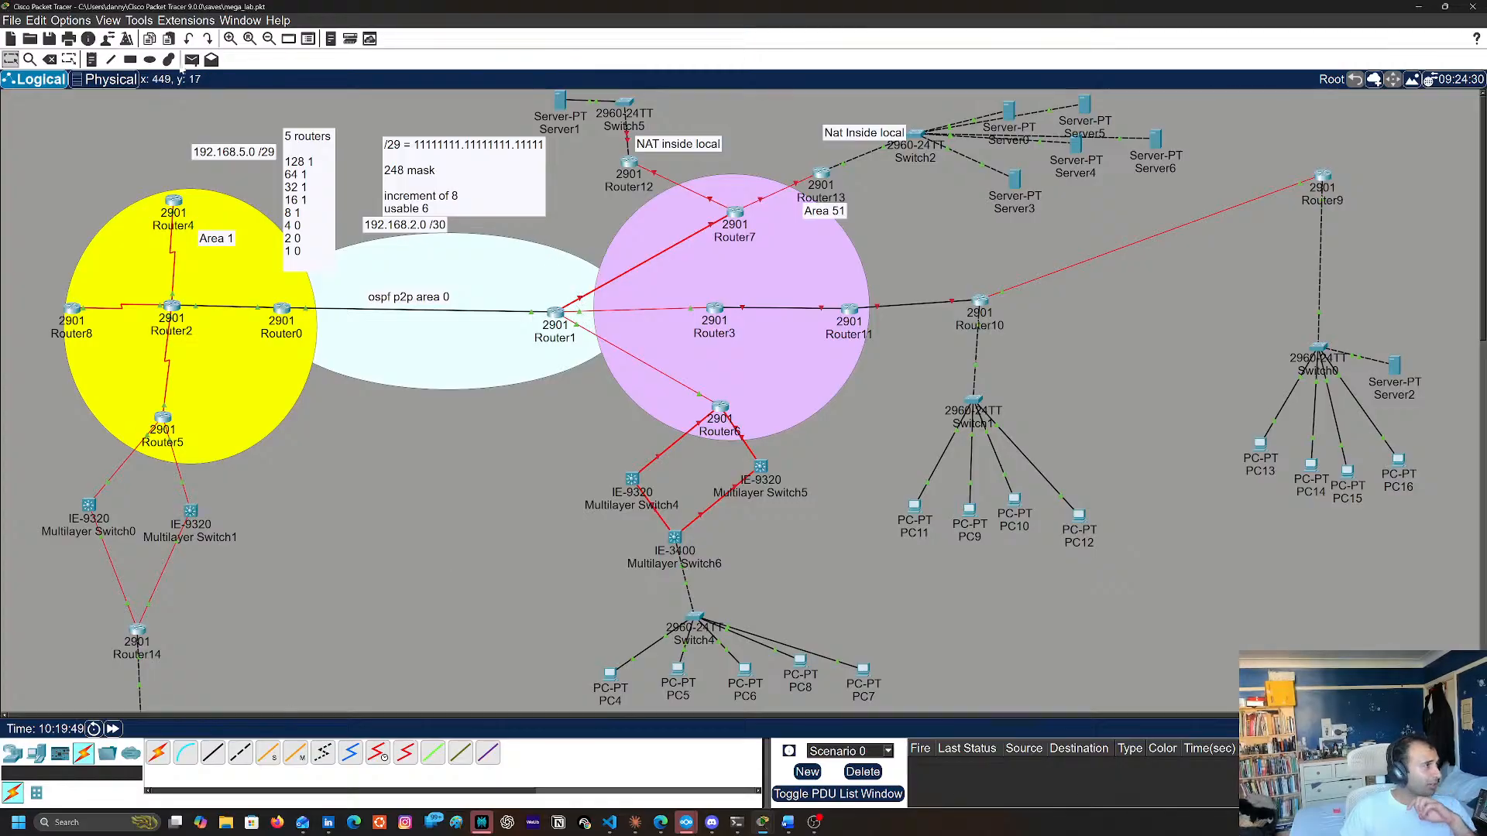
pyautogui.click(49, 59)
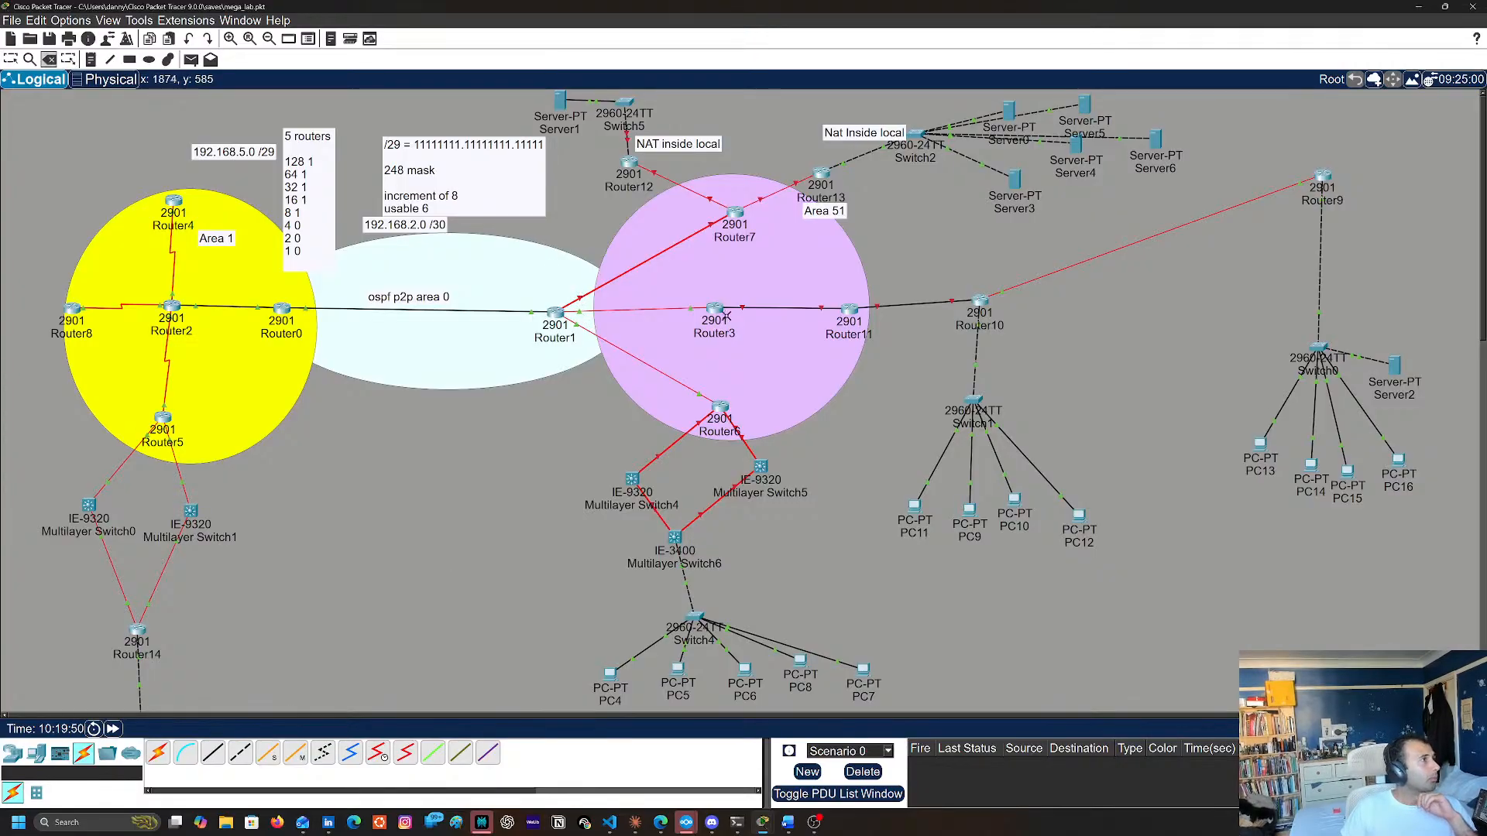
pyautogui.click(637, 266)
# Connect Router1's GigabitEthernet0/0/0 port to Router7 with a fiber cable
pyautogui.click(273, 755)
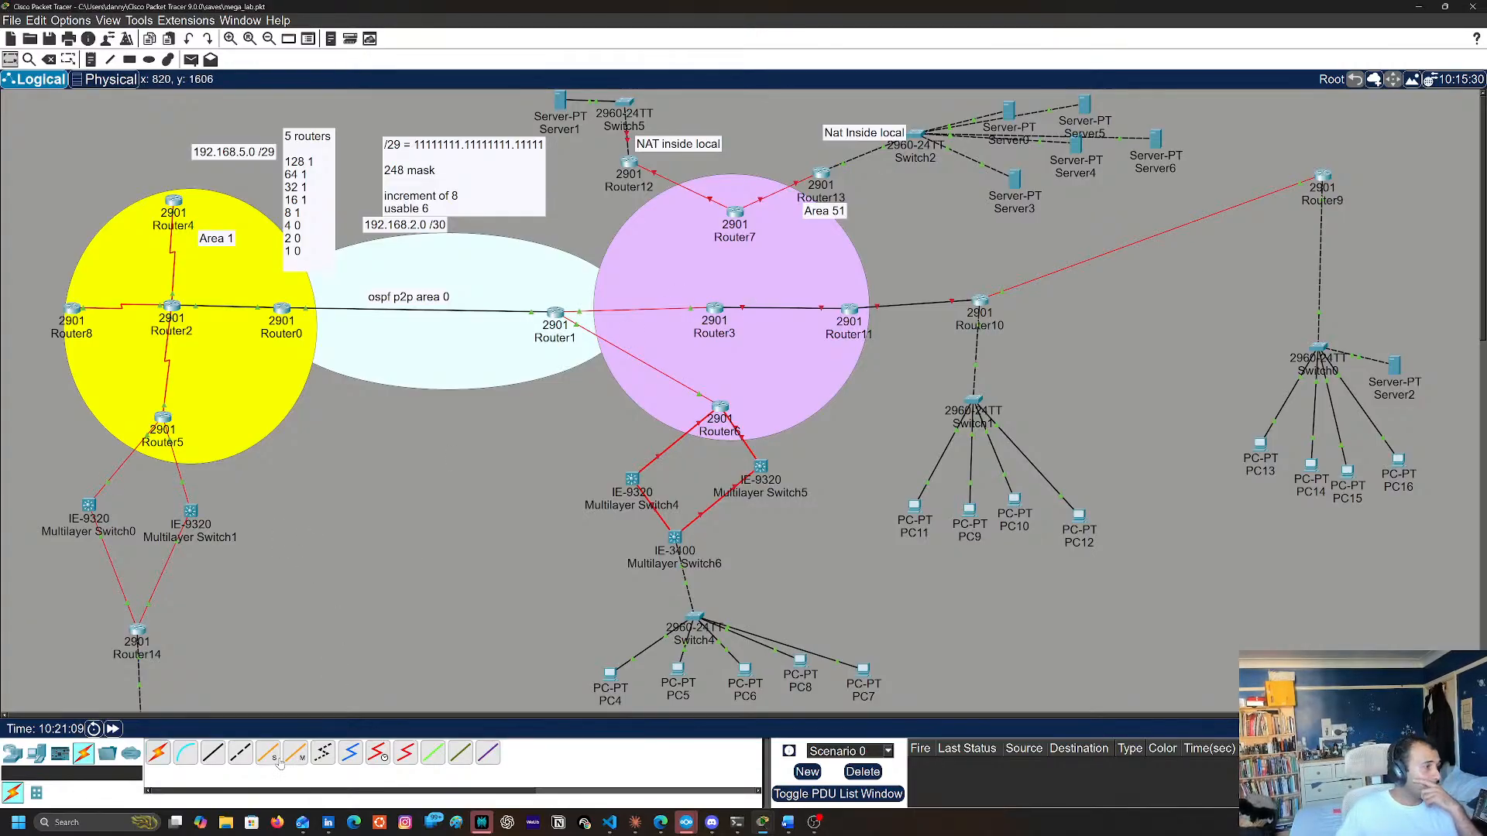
pyautogui.click(556, 325)
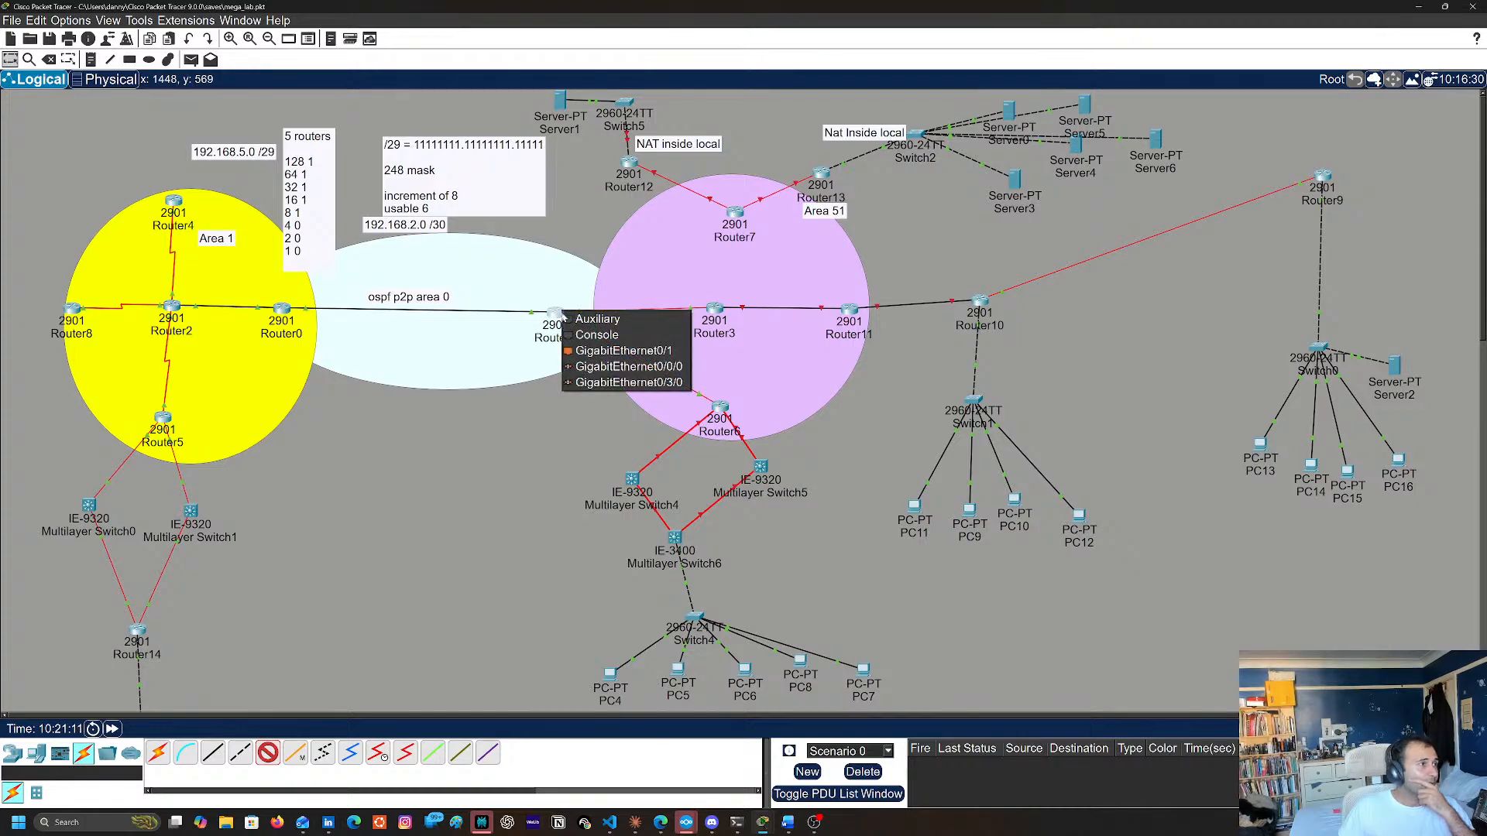
pyautogui.click(612, 369)
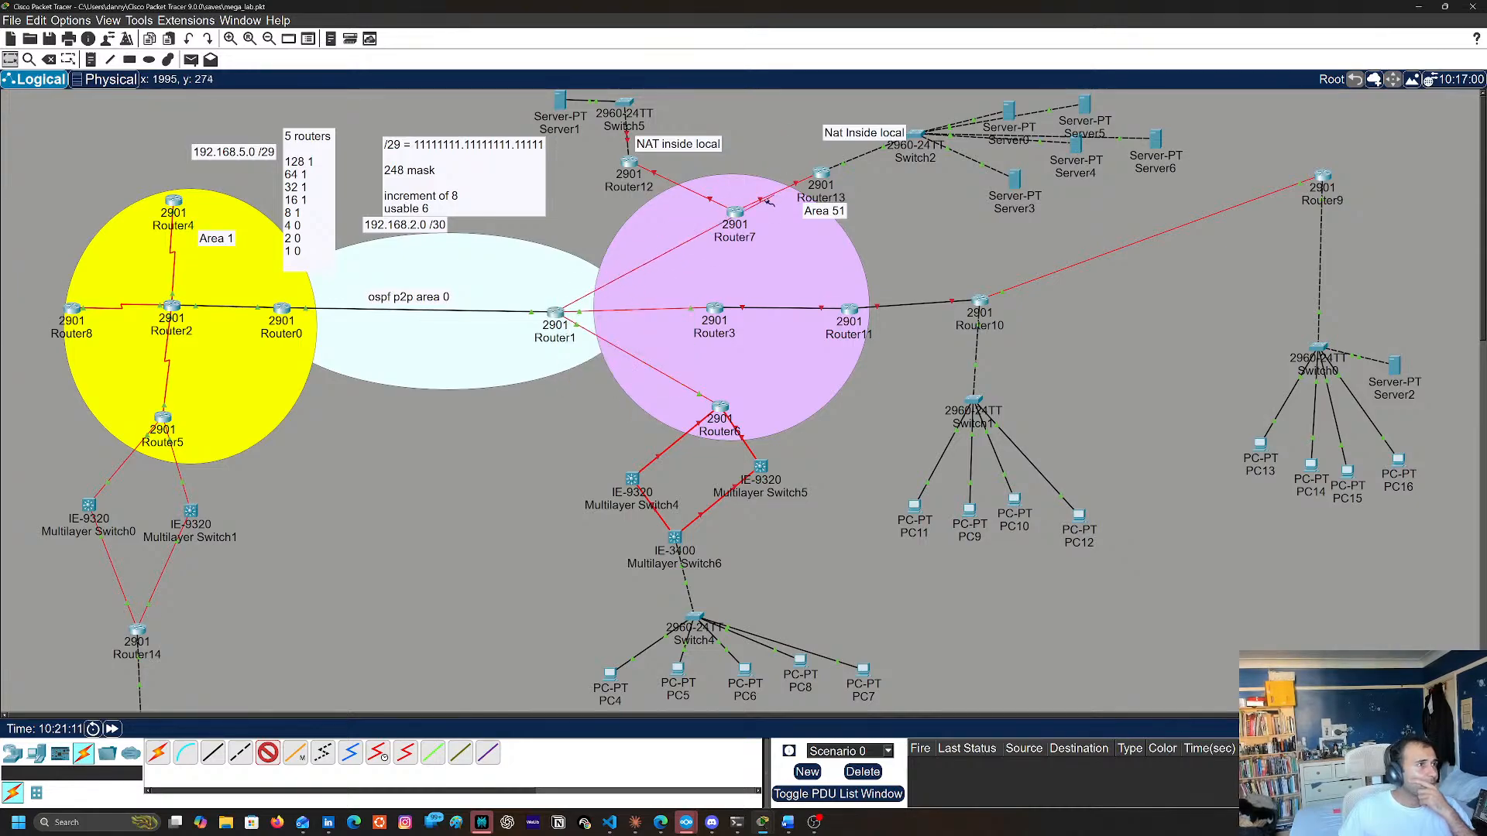
pyautogui.click(733, 223)
pyautogui.click(797, 289)
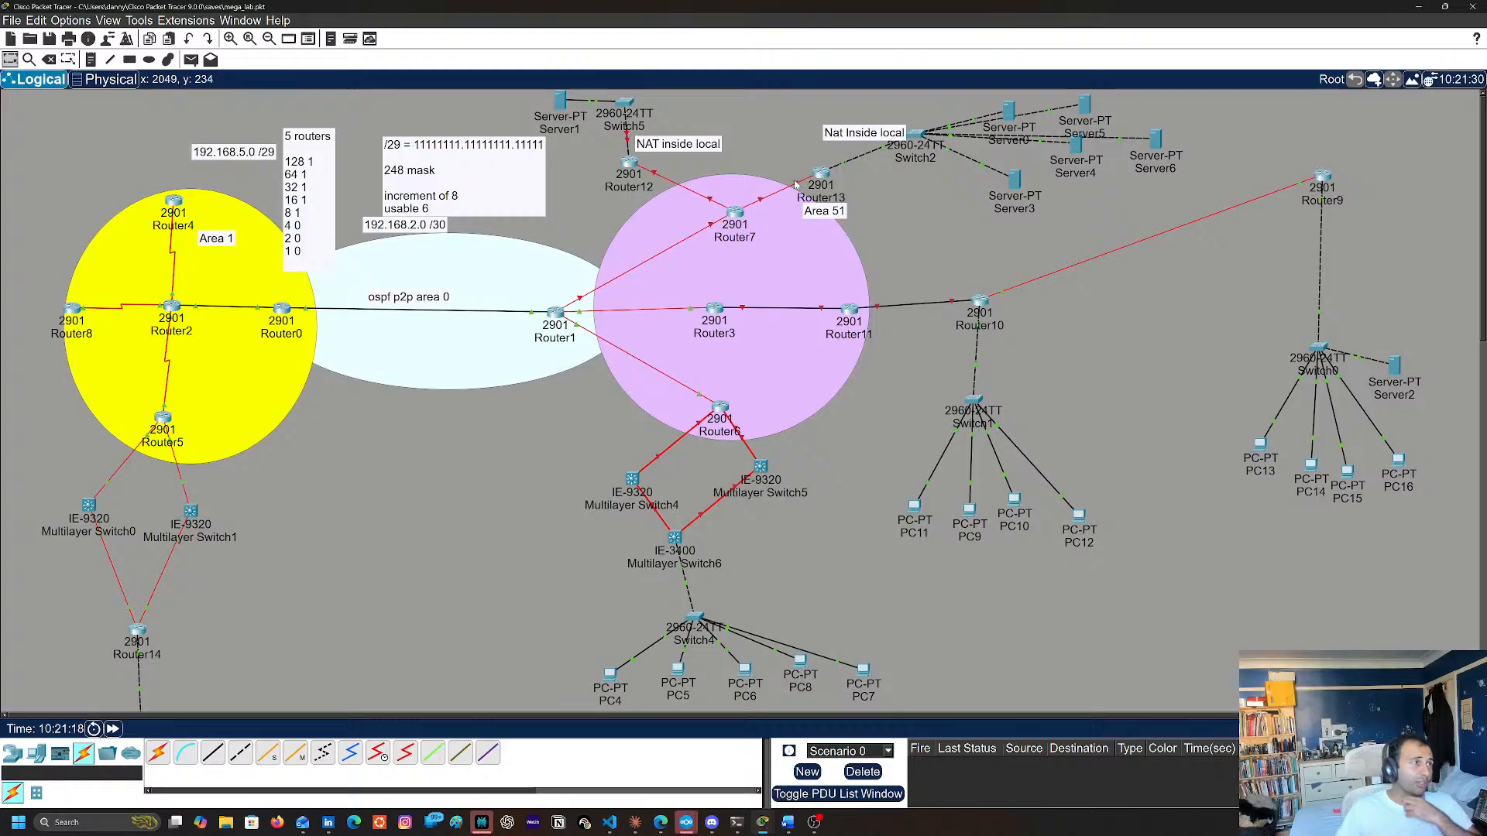
# Open the Router7 command line and enter privileged mode and global configuration mode
pyautogui.moveTo(797, 186)
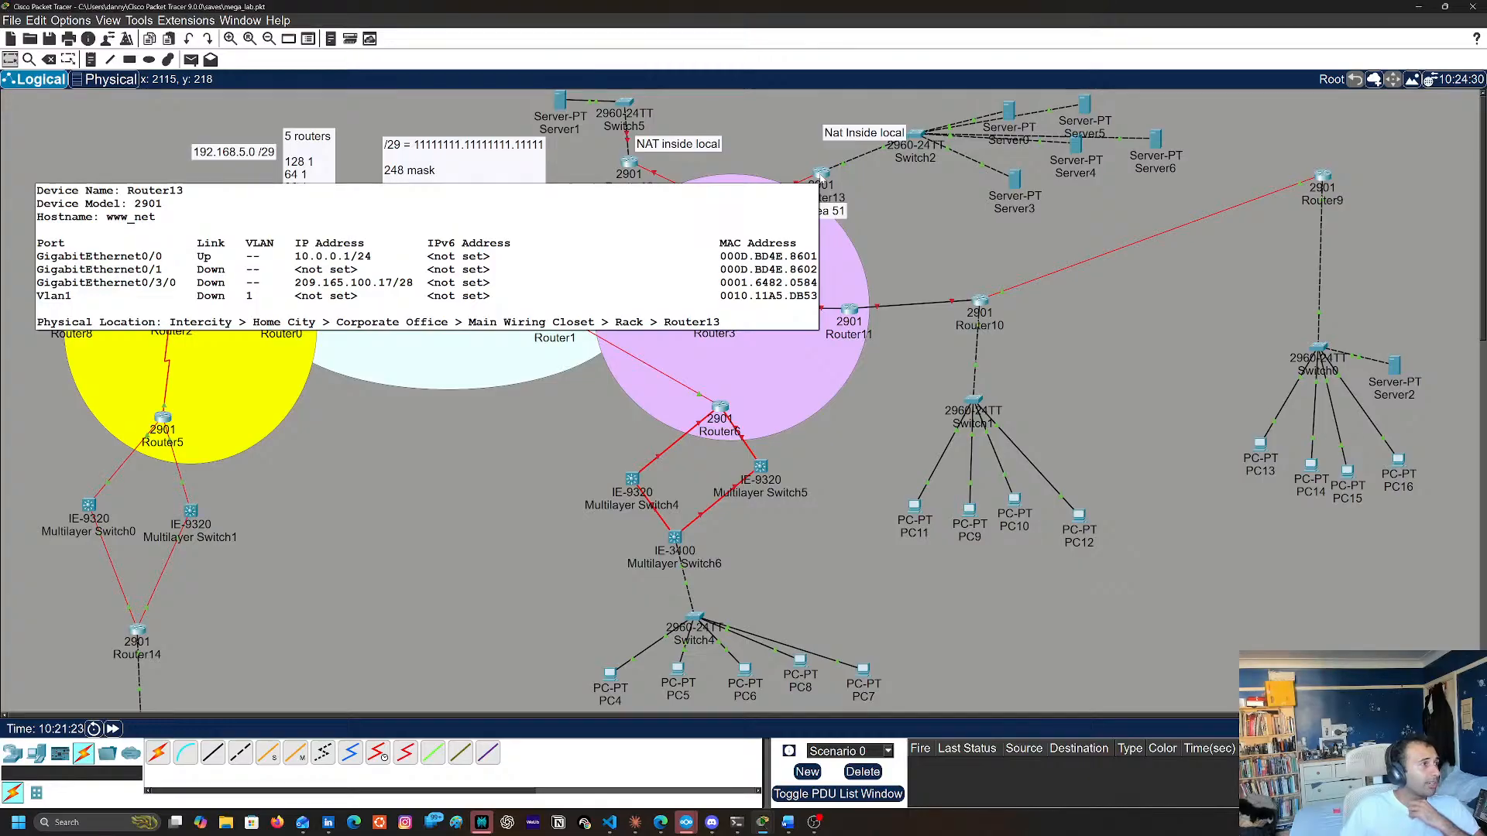
pyautogui.moveTo(737, 214)
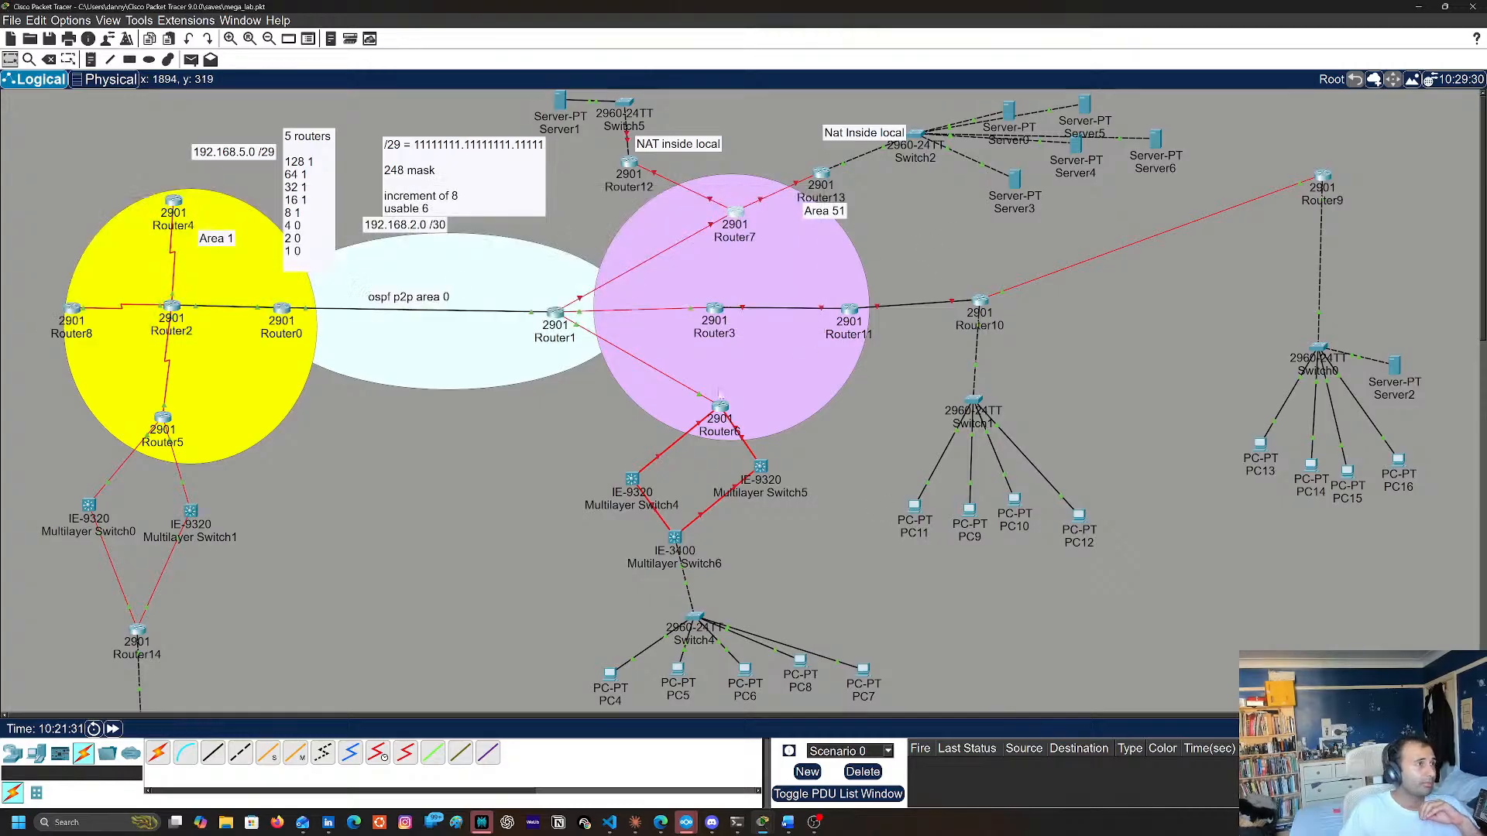
pyautogui.click(734, 212)
pyautogui.click(120, 31)
pyautogui.moveTo(584, 469); pyautogui.dragTo(594, 455)
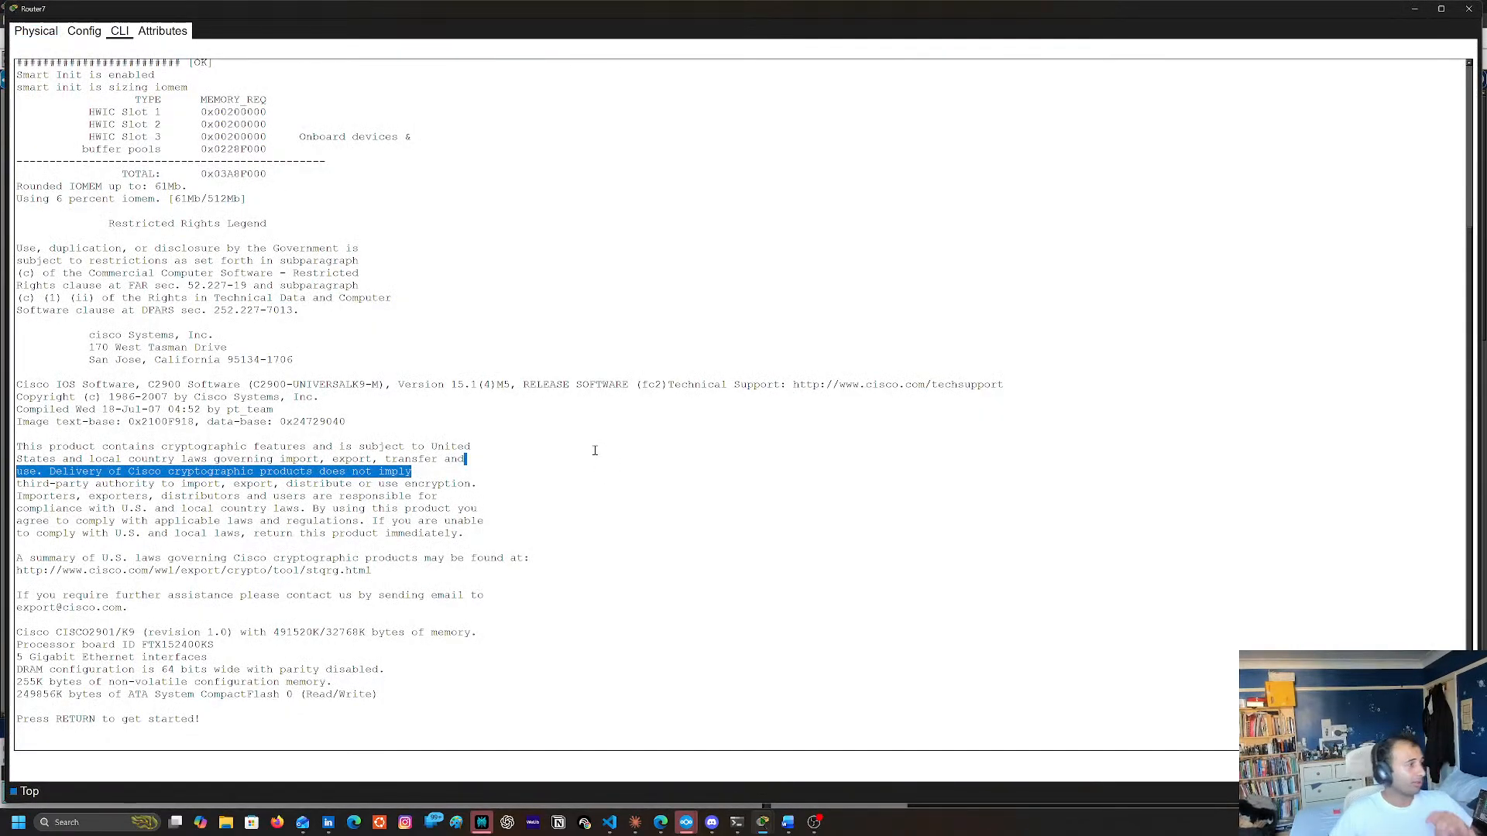
pyautogui.press('Return')
pyautogui.press('Return')
pyautogui.press('Return')
pyautogui.write('en')
pyautogui.press('Return')
pyautogui.write('conf t')
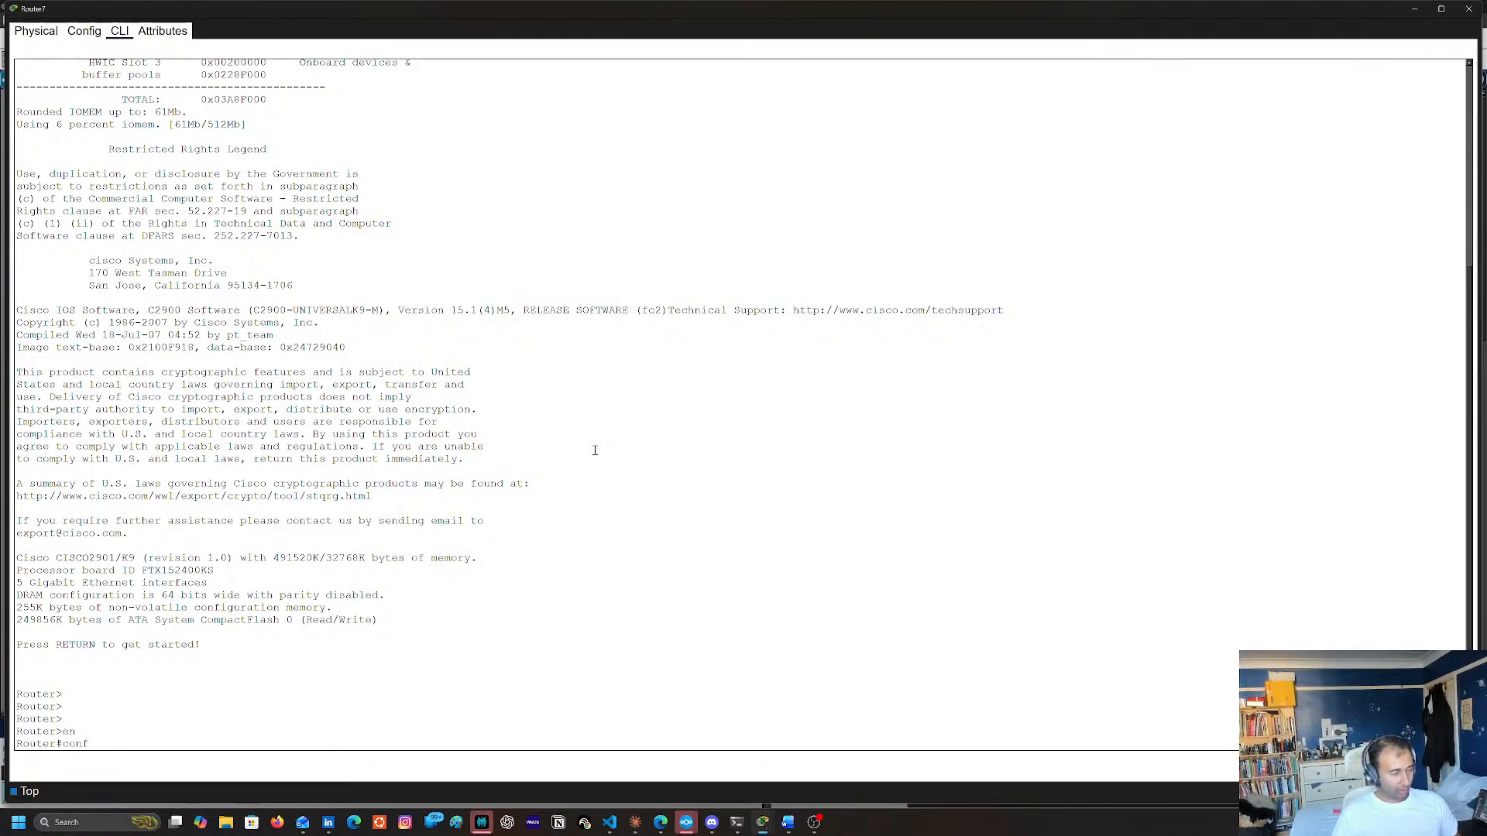
pyautogui.press('Return')
# Set Router7's hostname to transit_router
pyautogui.write('ohstname')
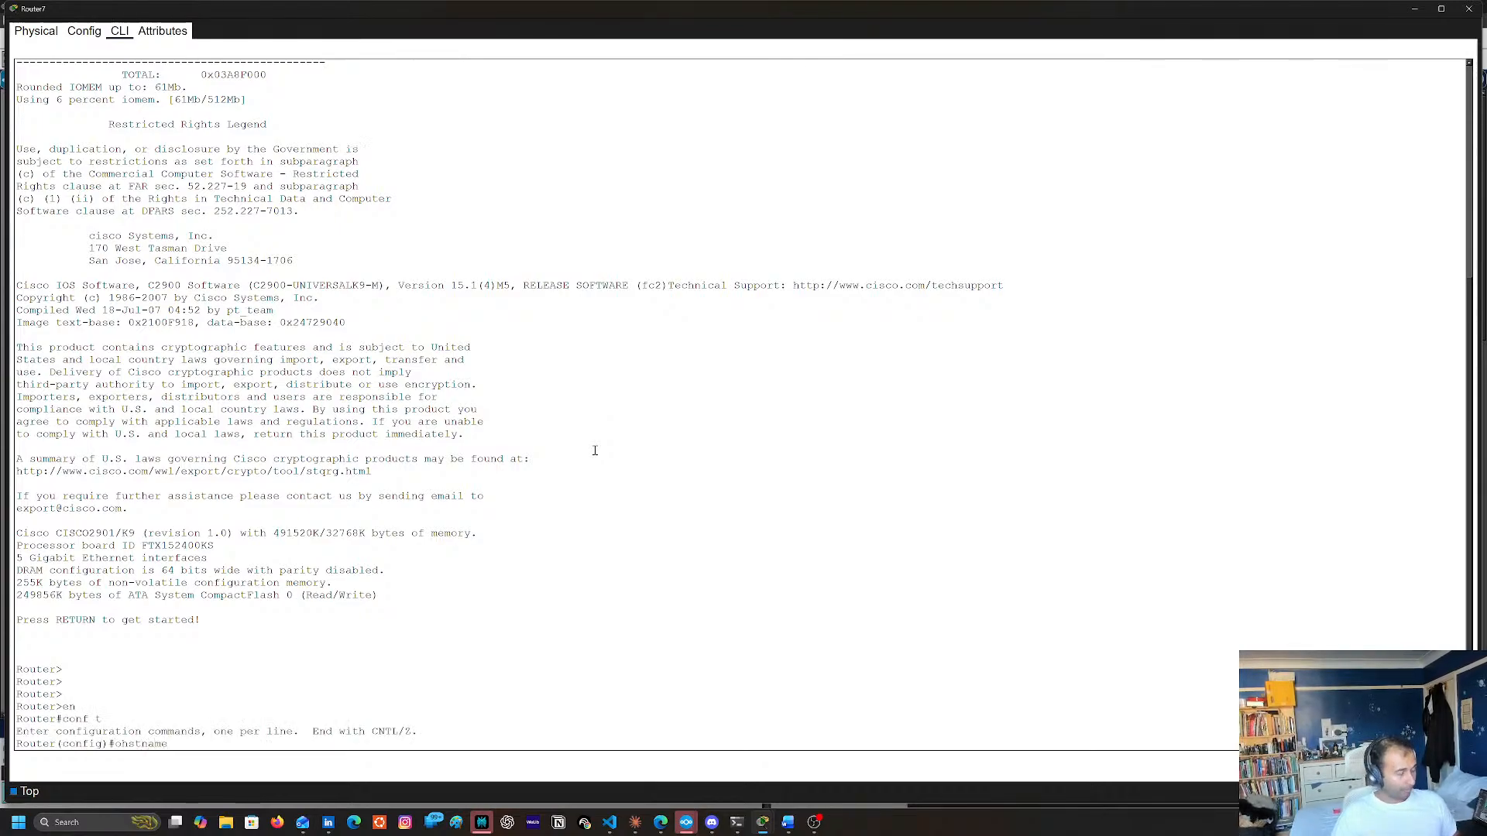
pyautogui.press('BackSpace')
pyautogui.press('BackSpace')
pyautogui.press('BackSpace')
pyautogui.press('BackSpace')
pyautogui.press('BackSpace')
pyautogui.press('BackSpace')
pyautogui.press('BackSpace')
pyautogui.press('BackSpace')
pyautogui.write('hos')
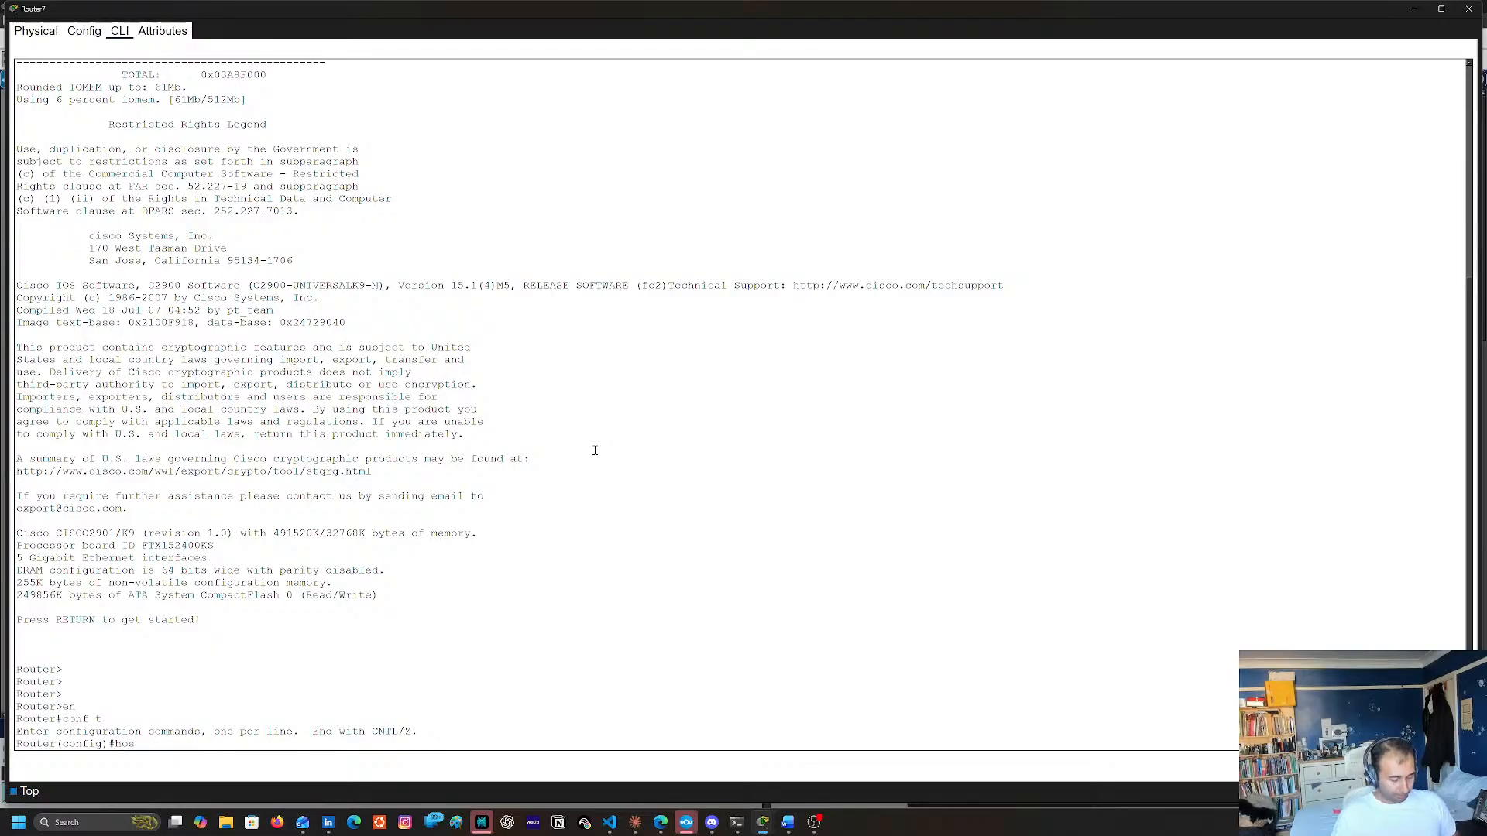
pyautogui.write('tname transit ')
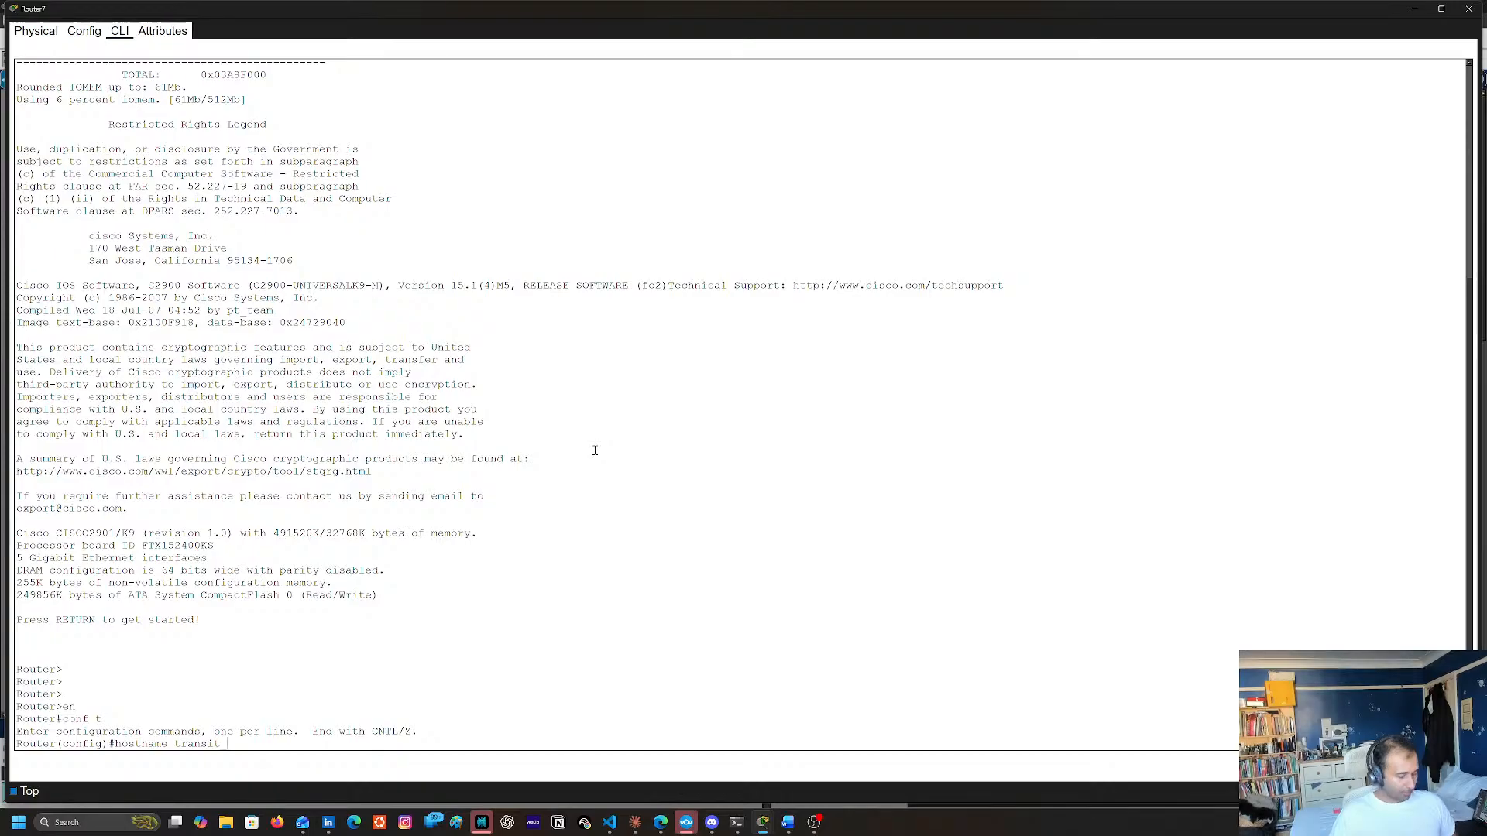
pyautogui.write('_router')
pyautogui.press('Return')
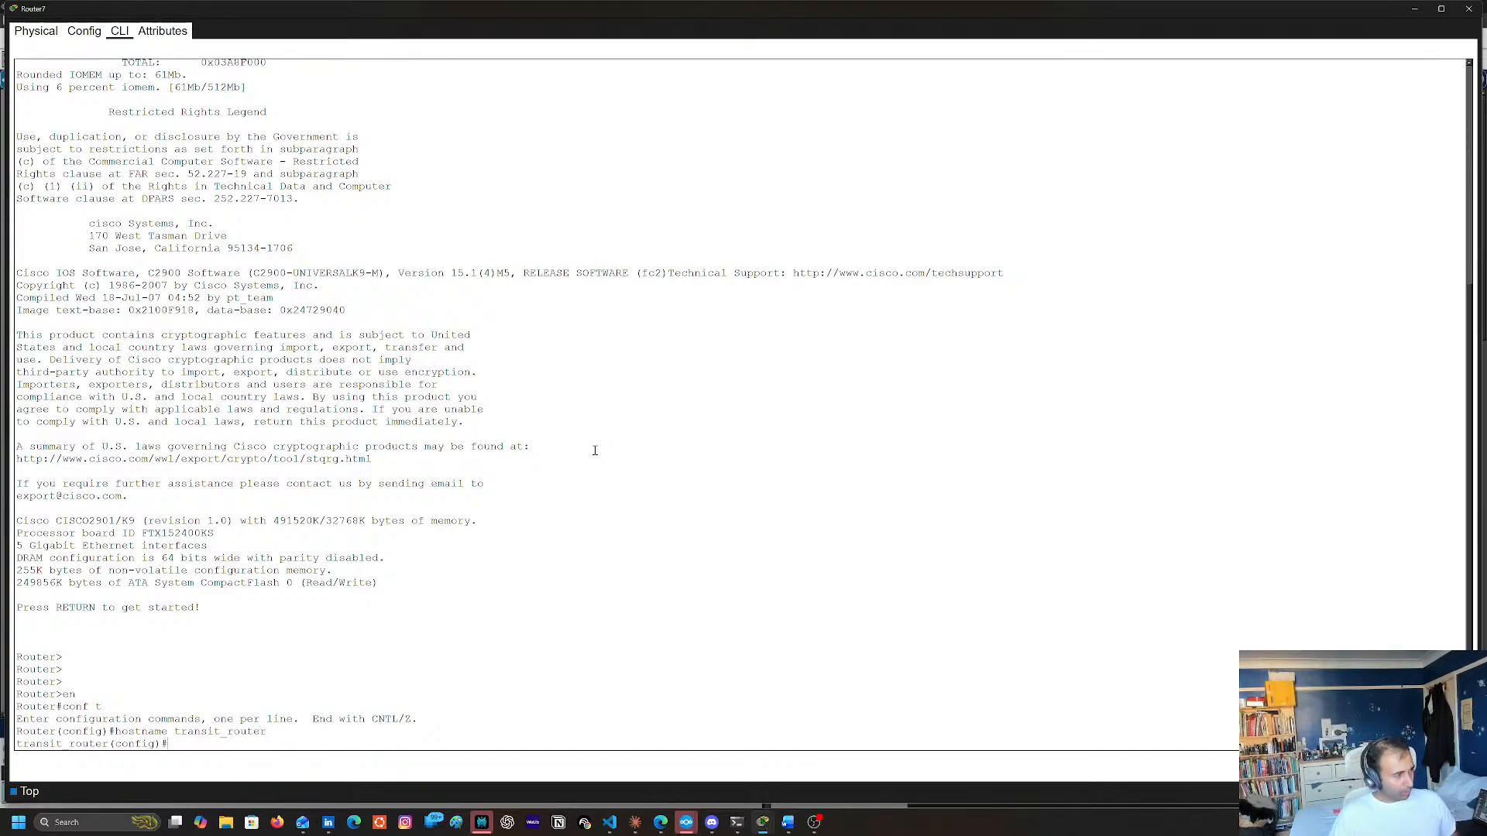
# Return to the topology and check the port labels on Router7's link to Router13
pyautogui.click(1441, 8)
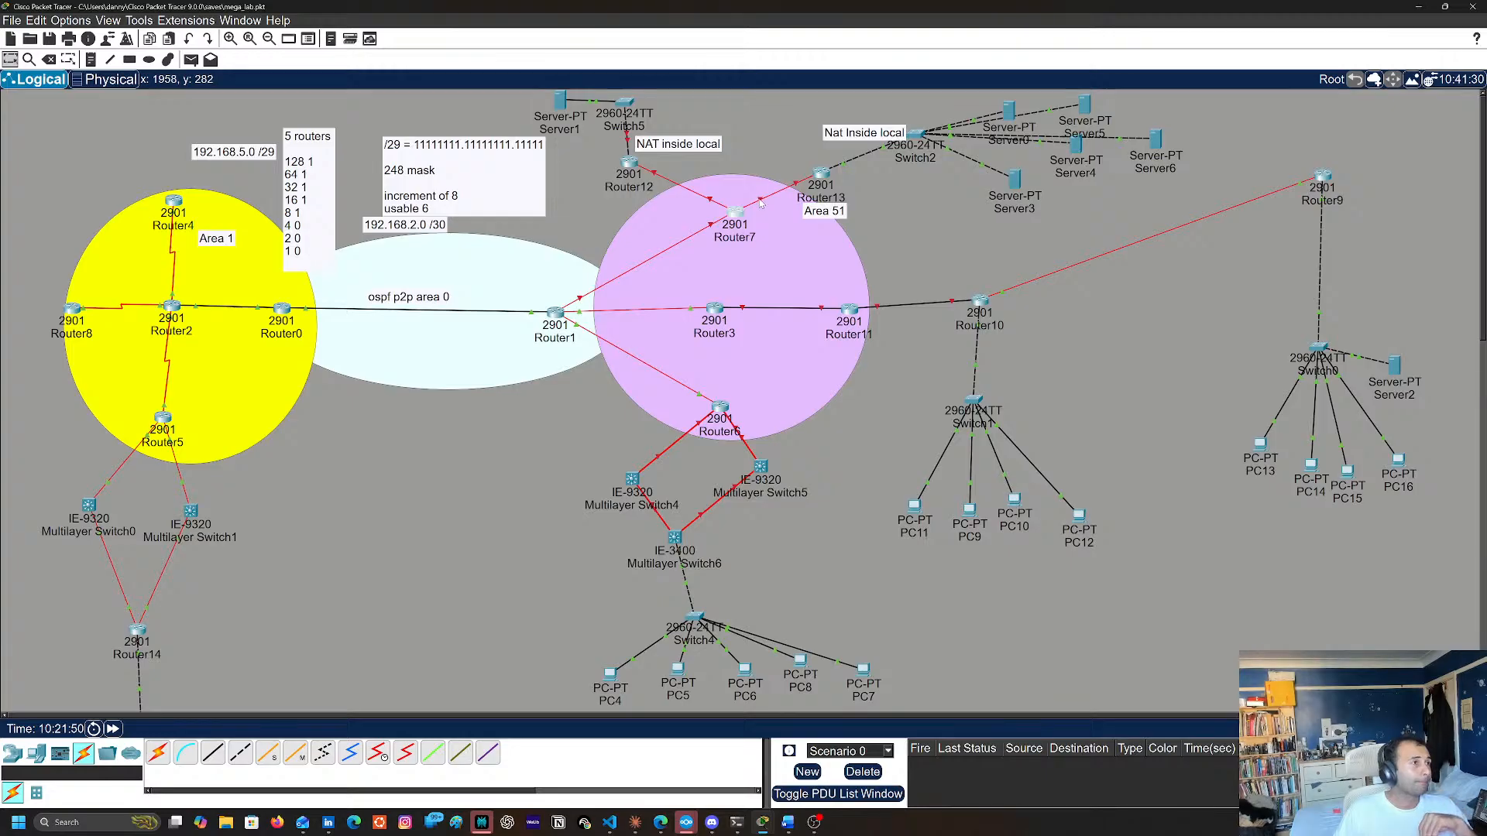
pyautogui.moveTo(761, 203)
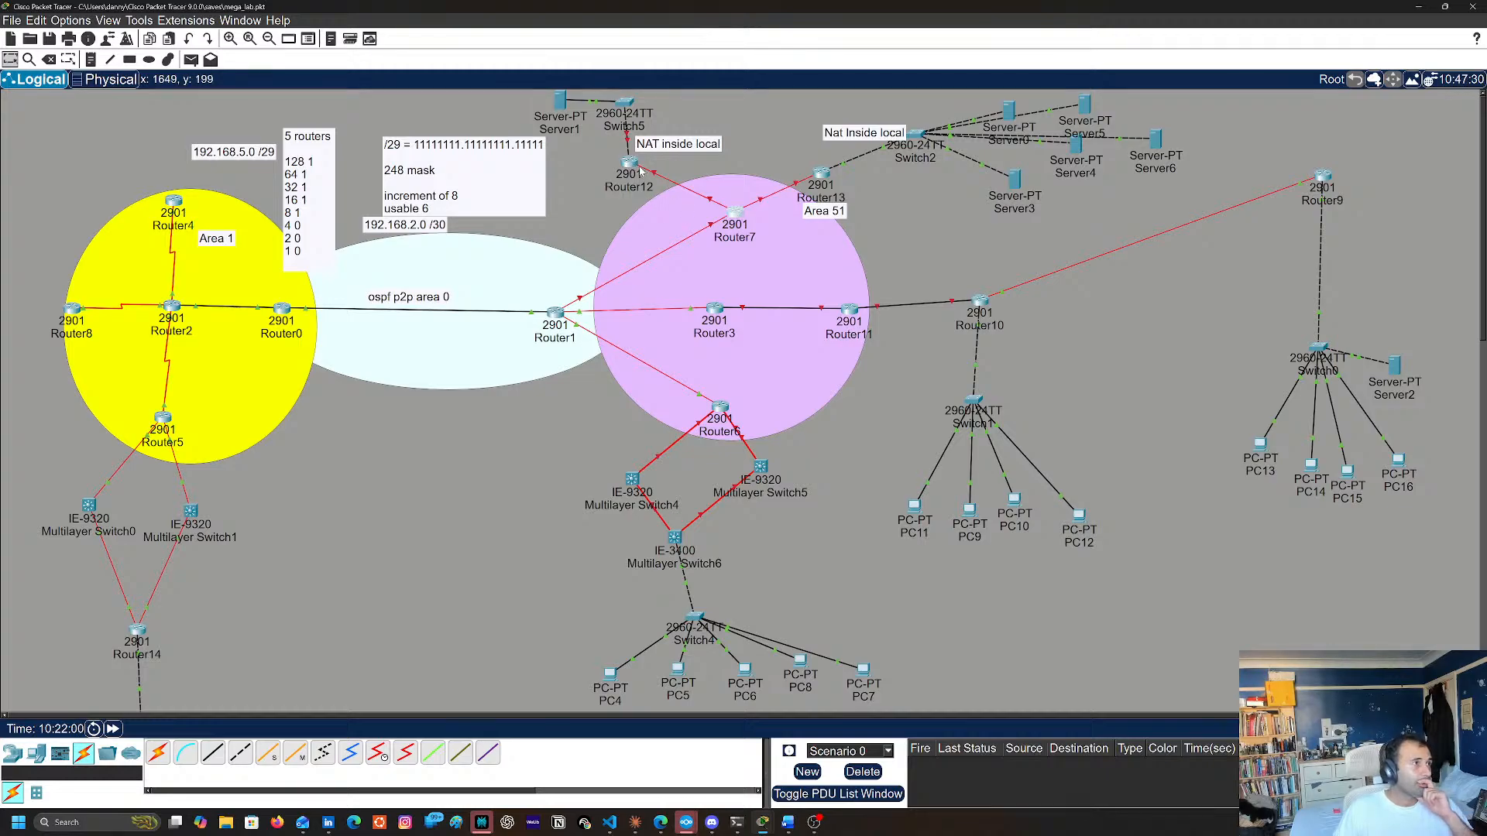
pyautogui.moveTo(731, 217); pyautogui.dragTo(729, 219)
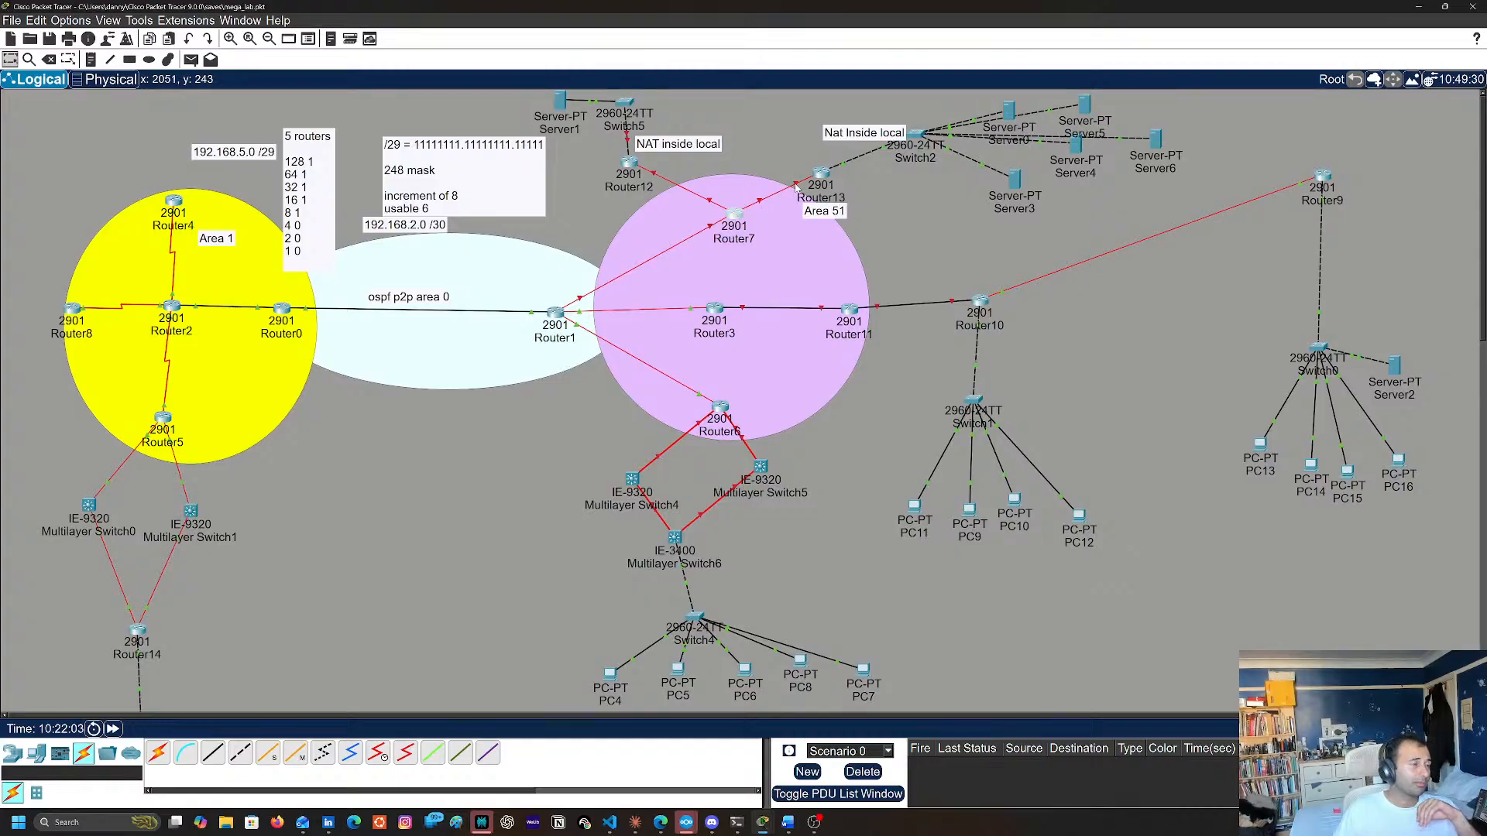
pyautogui.moveTo(797, 188)
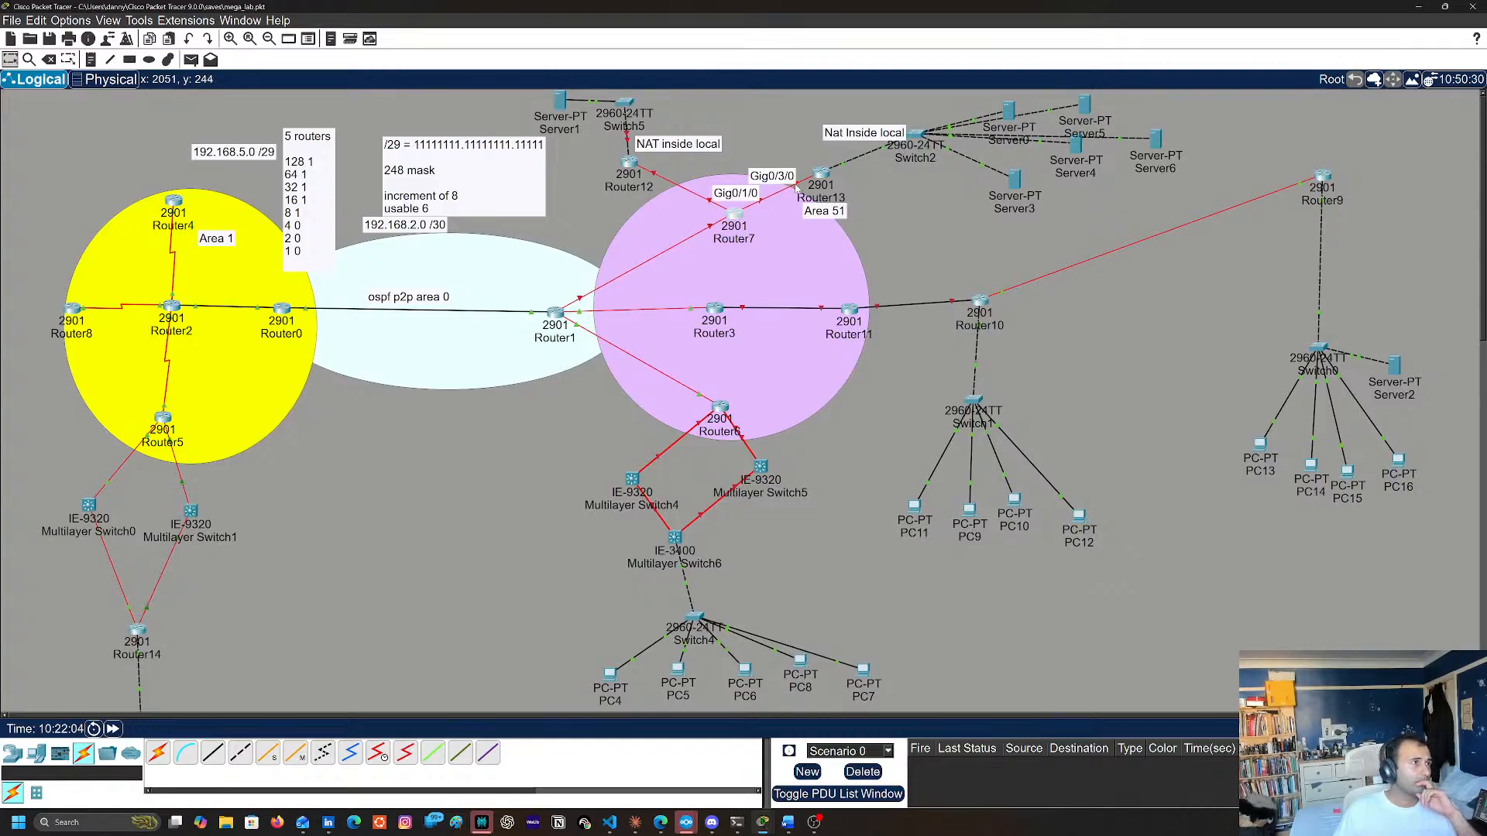
# Reopen the Router7 command line and enable interface g0/1/0 with no shutdown
pyautogui.click(721, 220)
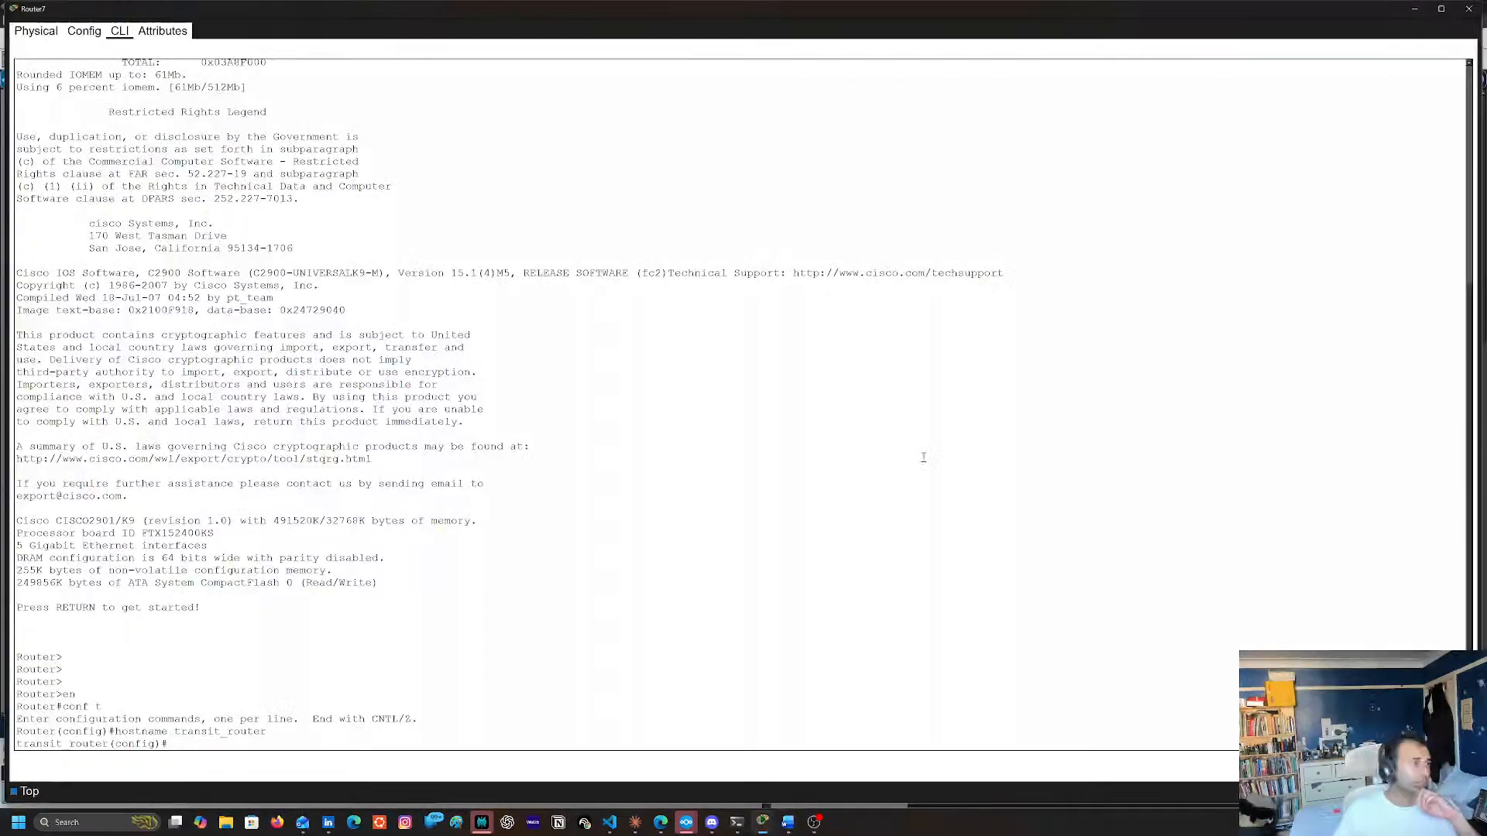
pyautogui.moveTo(681, 520); pyautogui.dragTo(664, 505)
pyautogui.press('Return')
pyautogui.press('Return')
pyautogui.press('Return')
pyautogui.press('Return')
pyautogui.write('int')
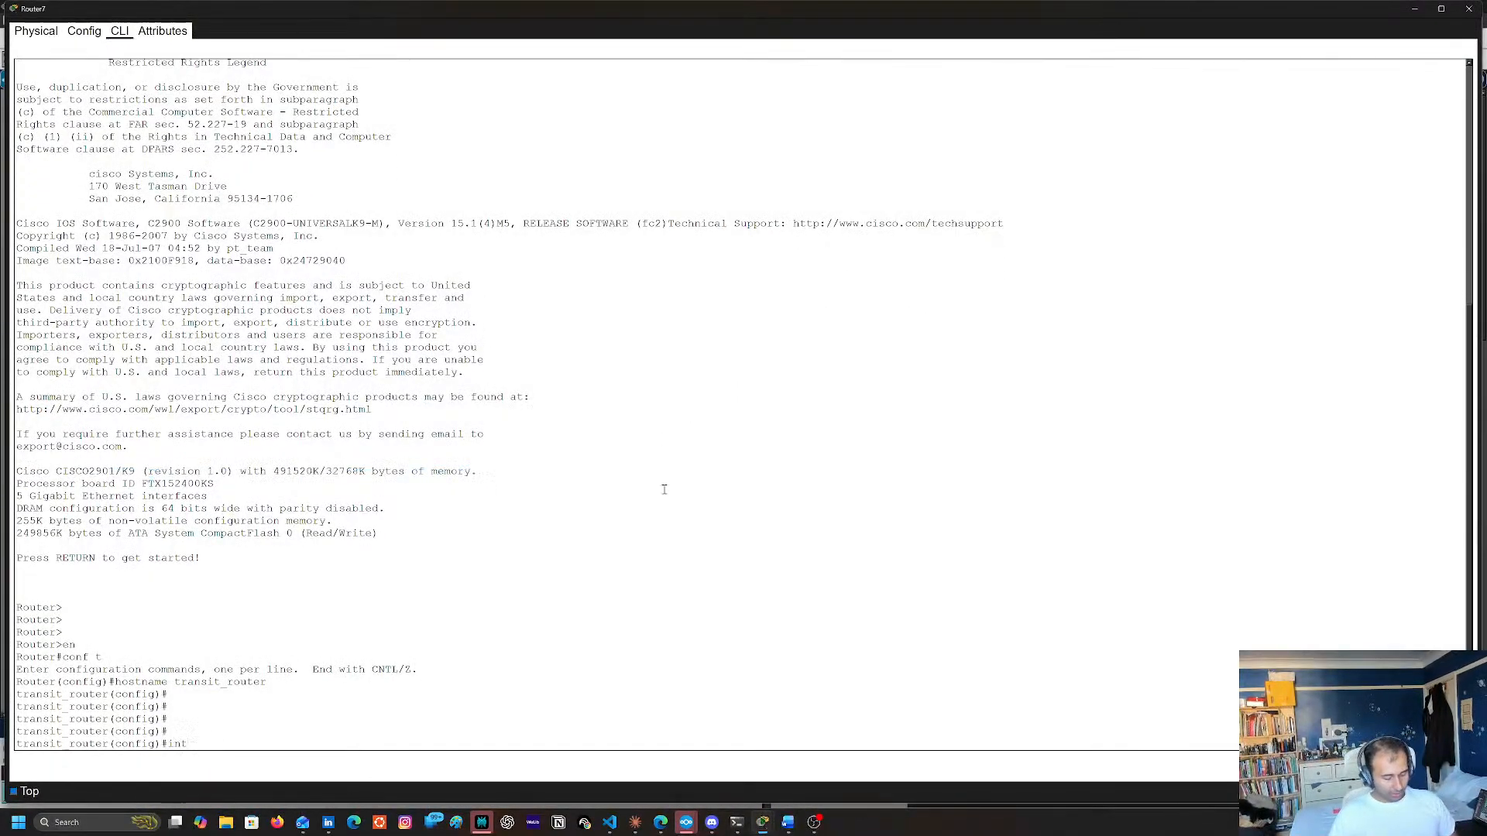
pyautogui.write(' g0/1/0')
pyautogui.press('Return')
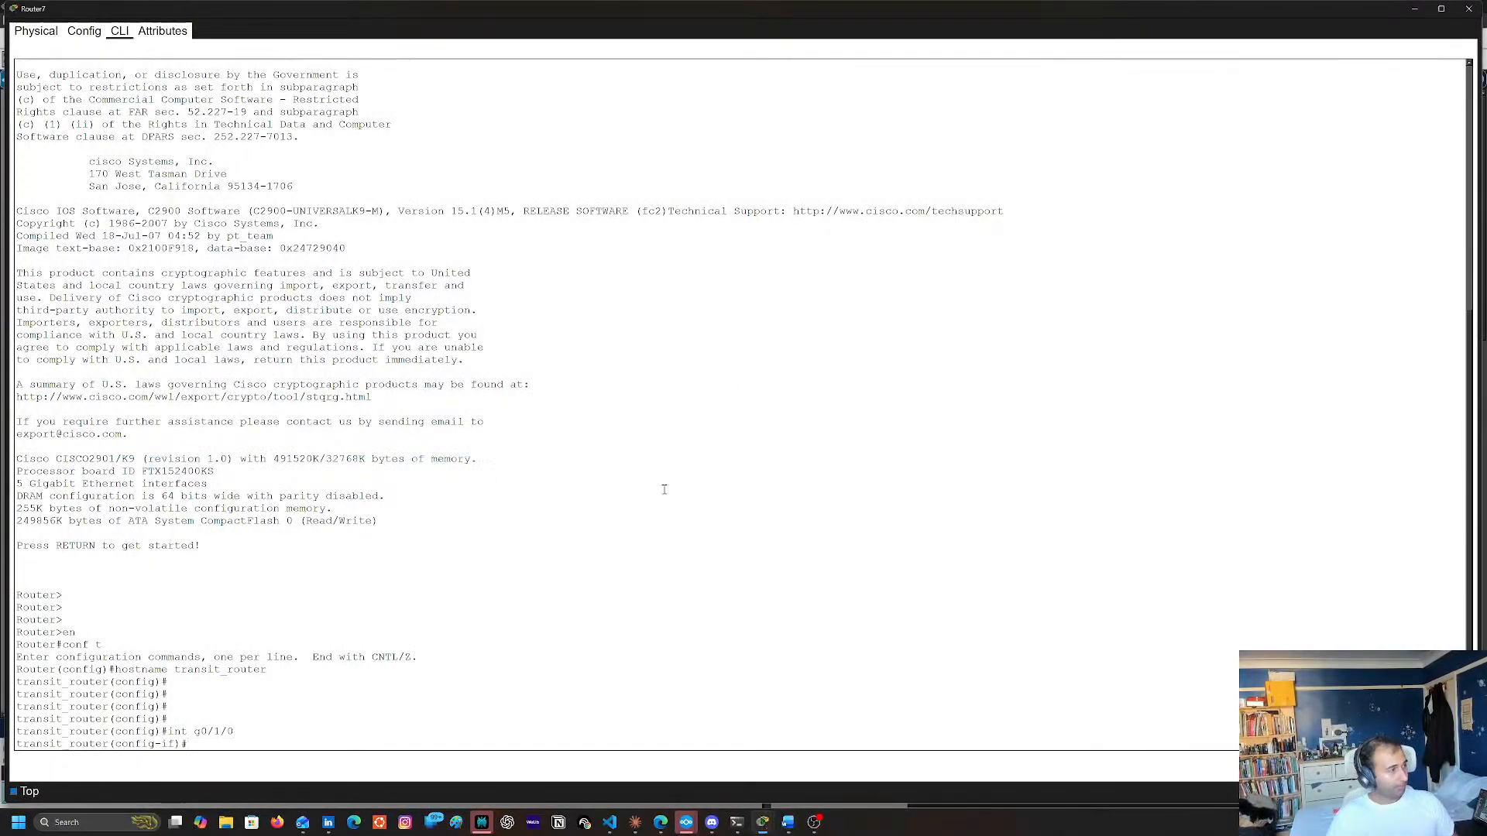
pyautogui.write('no shu')
pyautogui.press('Return')
# Begin Router7's ip addr command, and list Router13's interface addresses with show ip interface brief in privileged mode
pyautogui.write('ip')
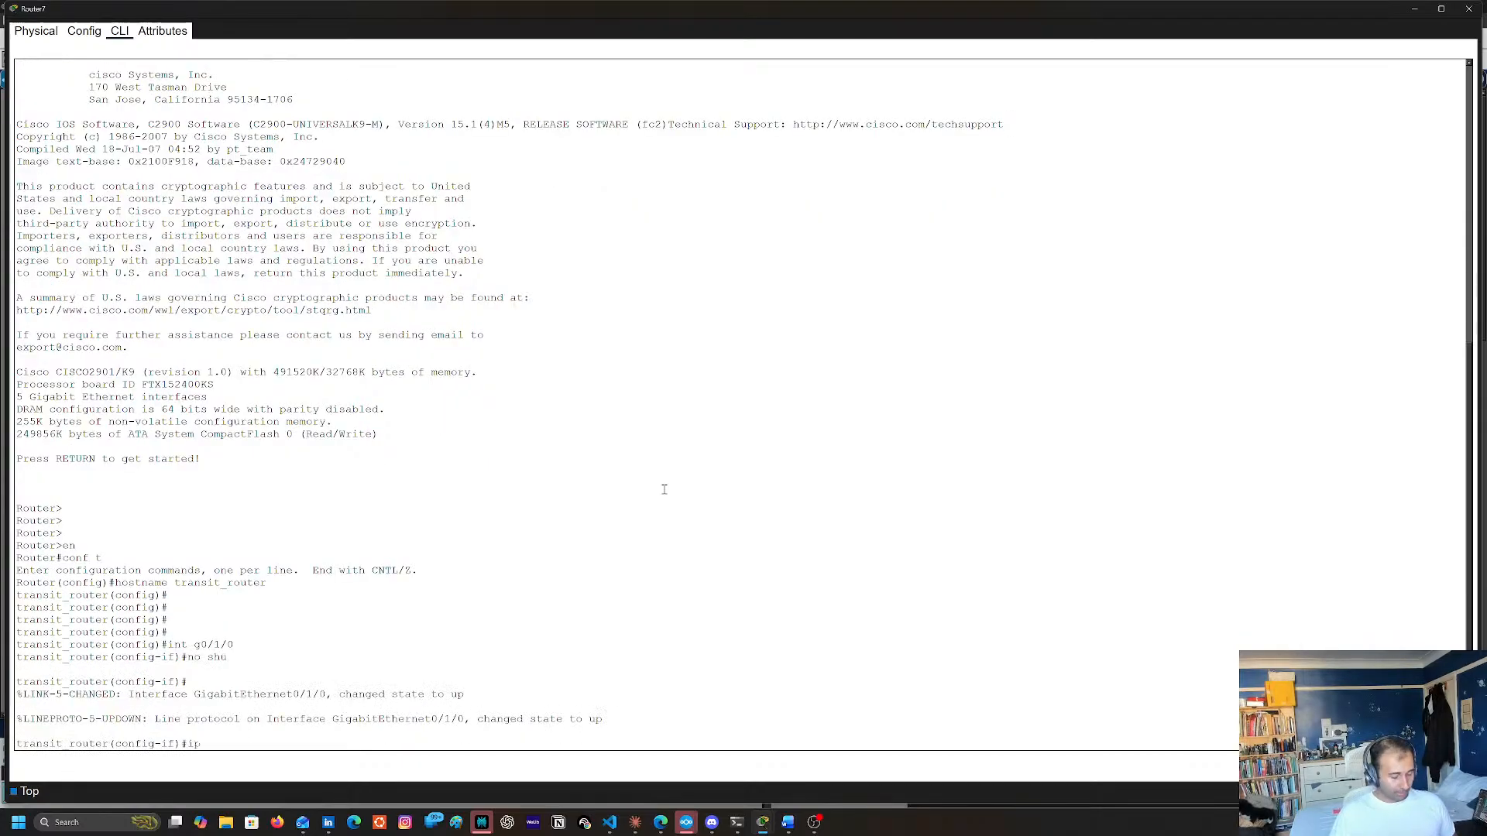
pyautogui.write(' addr')
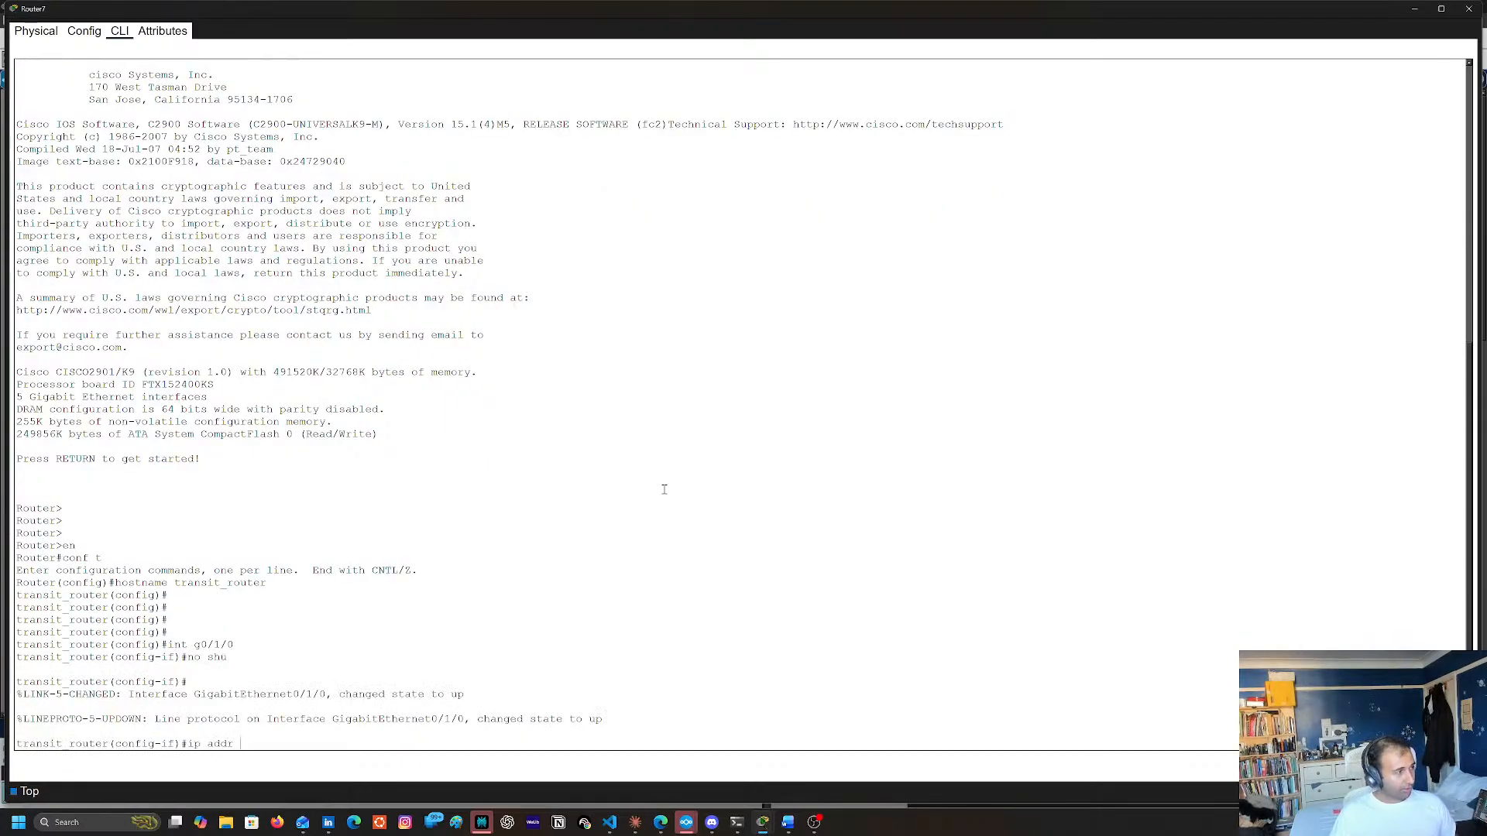
pyautogui.click(1414, 14)
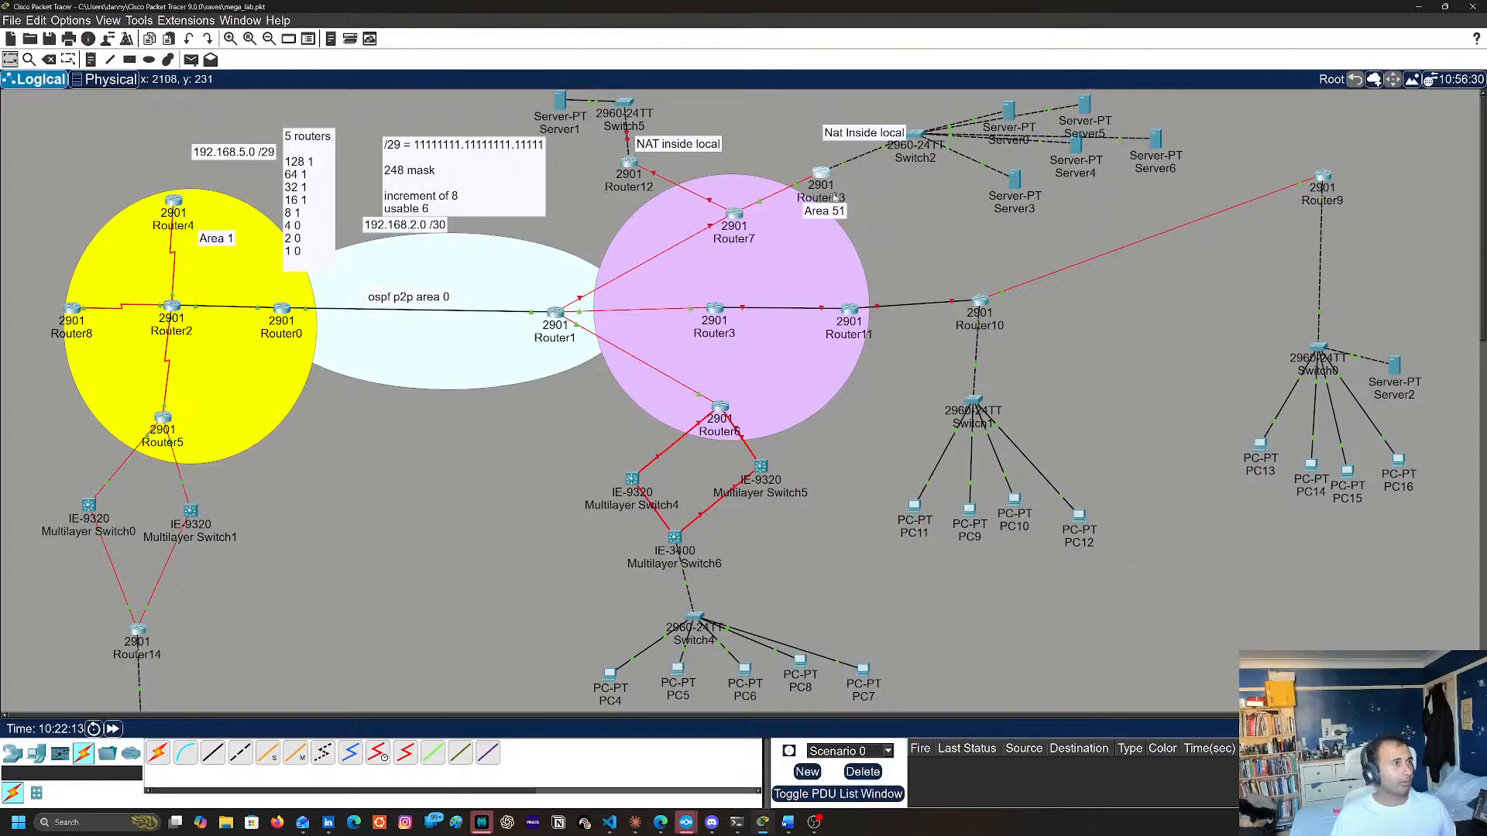
pyautogui.click(830, 193)
pyautogui.click(270, 638)
pyautogui.press('Return')
pyautogui.press('Return')
pyautogui.press('Return')
pyautogui.press('Return')
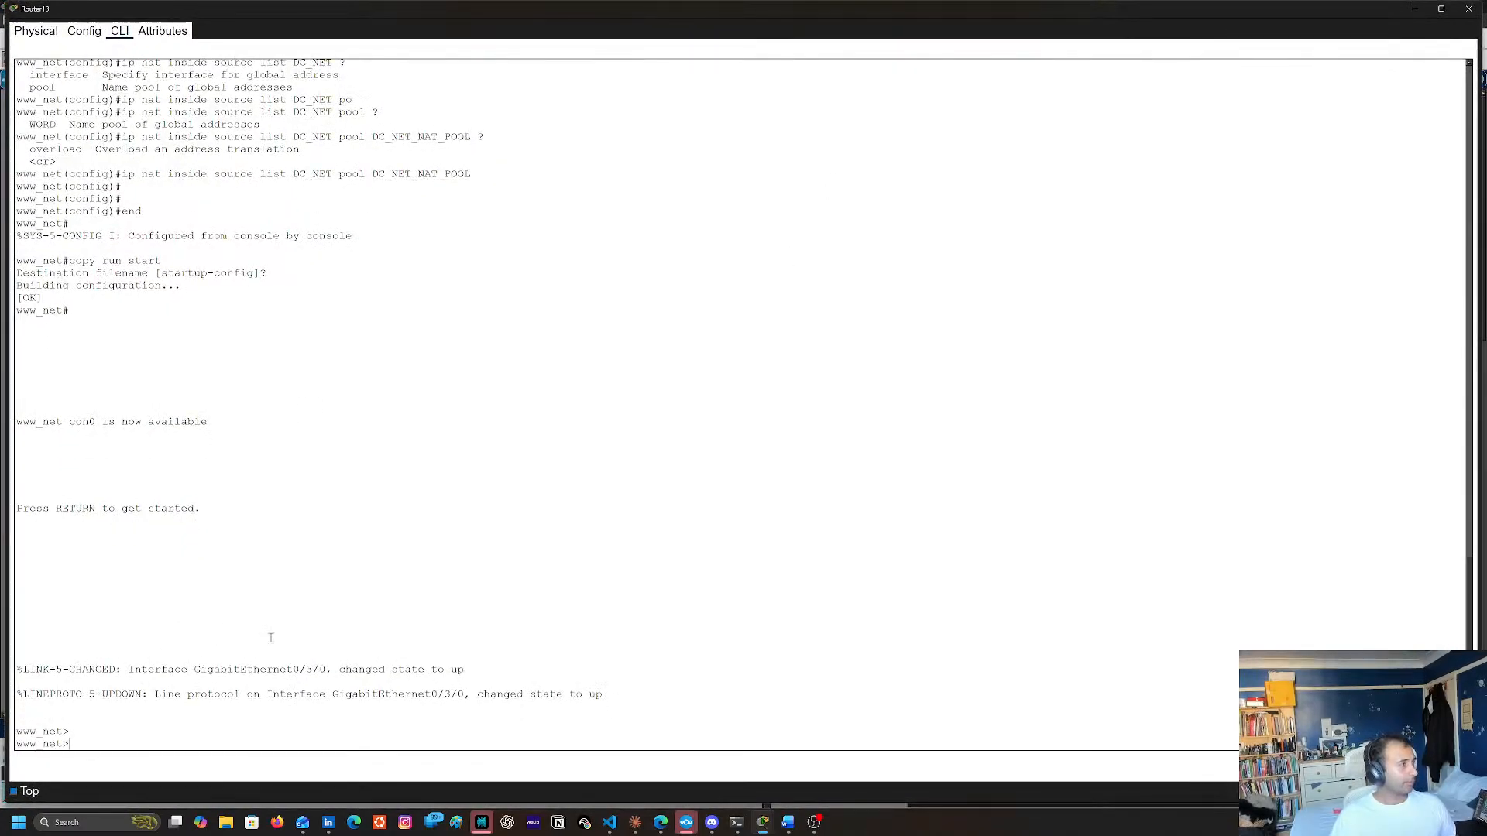
pyautogui.scroll(8, 388, 395)
pyautogui.scroll(-8, 388, 394)
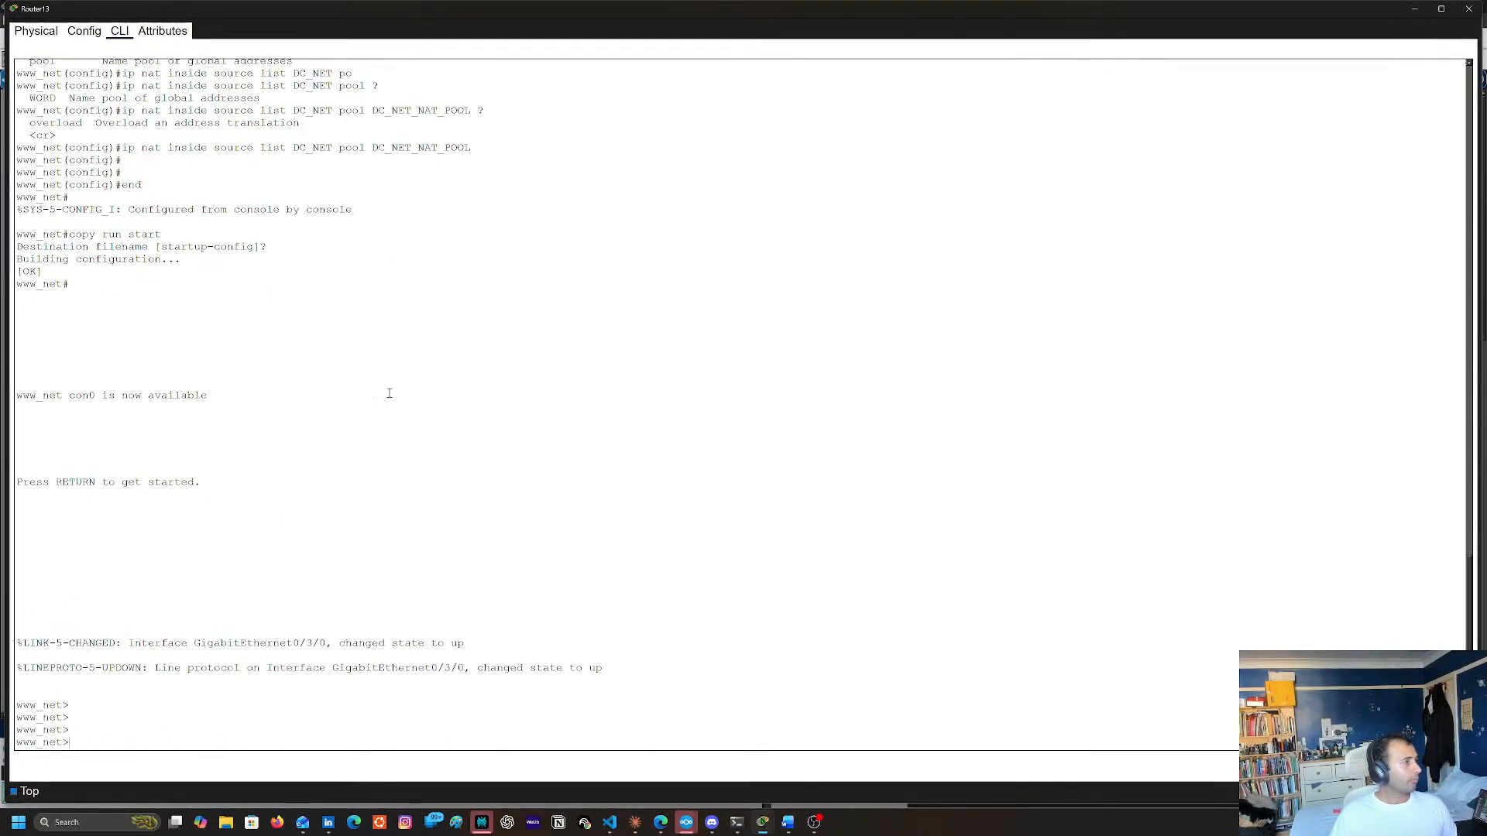
pyautogui.write('en')
pyautogui.press('Return')
pyautogui.write('sh i')
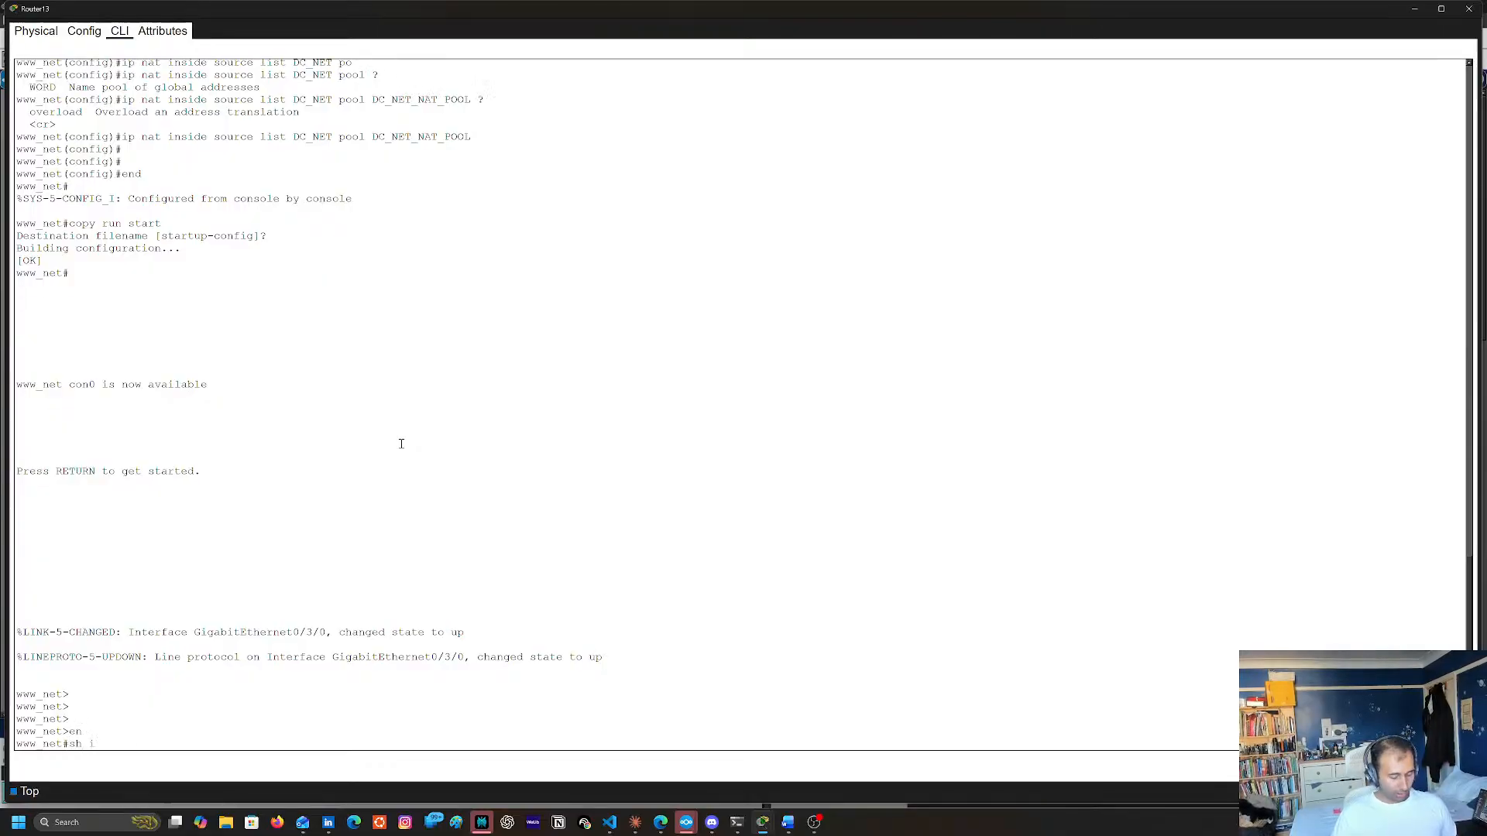
pyautogui.write('p int br')
pyautogui.press('Return')
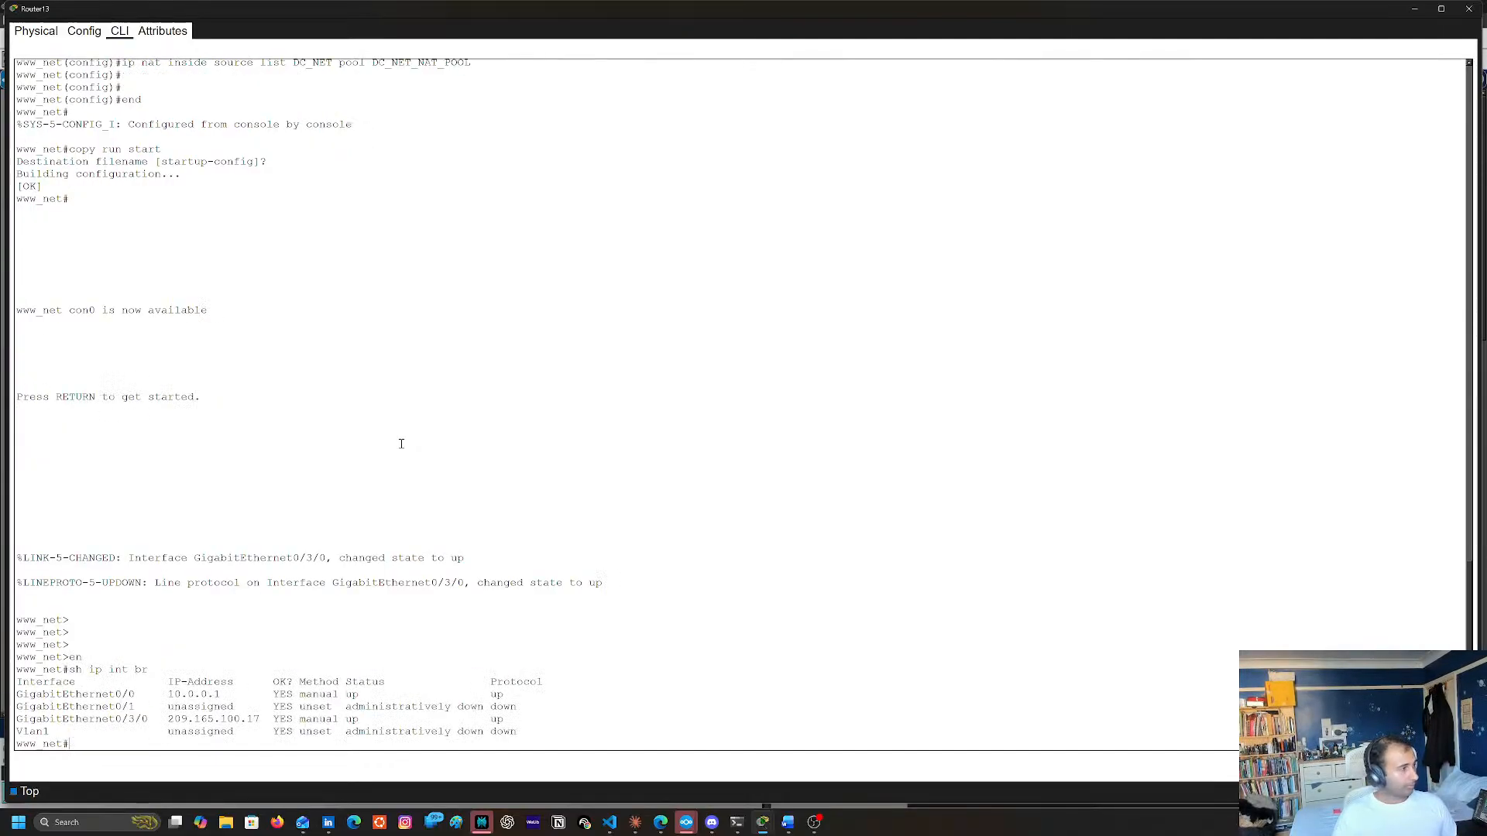
# Copy the IP address of Router13's GigabitEthernet0/3/0 interface and close the Router13 window
pyautogui.doubleClick(202, 718)
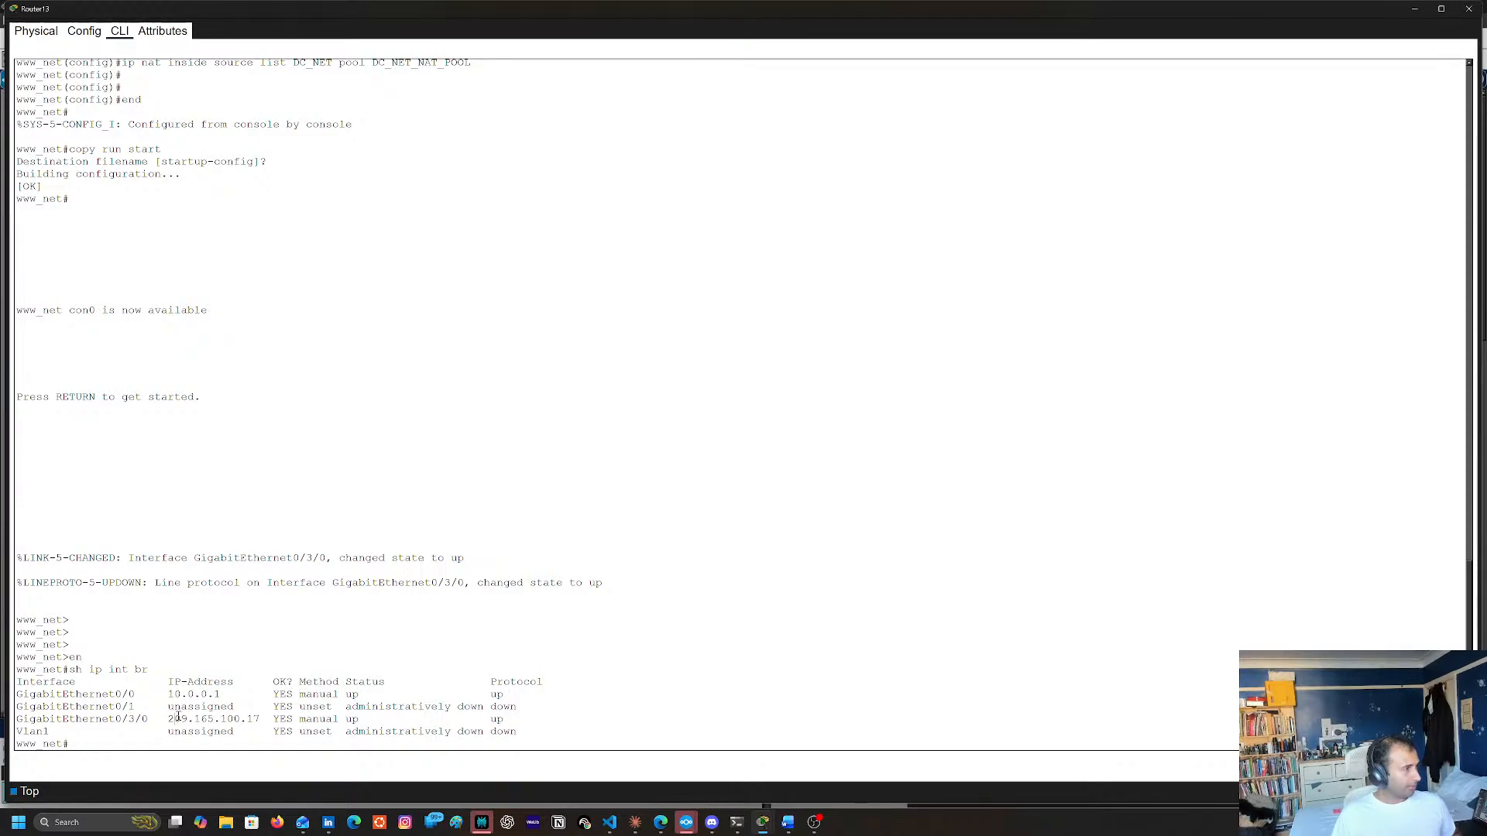
pyautogui.doubleClick(178, 719)
pyautogui.keyDown('shift'); pyautogui.click(253, 720); pyautogui.keyUp('shift')
pyautogui.keyDown('shift'); pyautogui.click(259, 720); pyautogui.keyUp('shift')
pyautogui.rightClick(257, 719)
pyautogui.hotkey('ctrl', 'c')
pyautogui.click(272, 727)
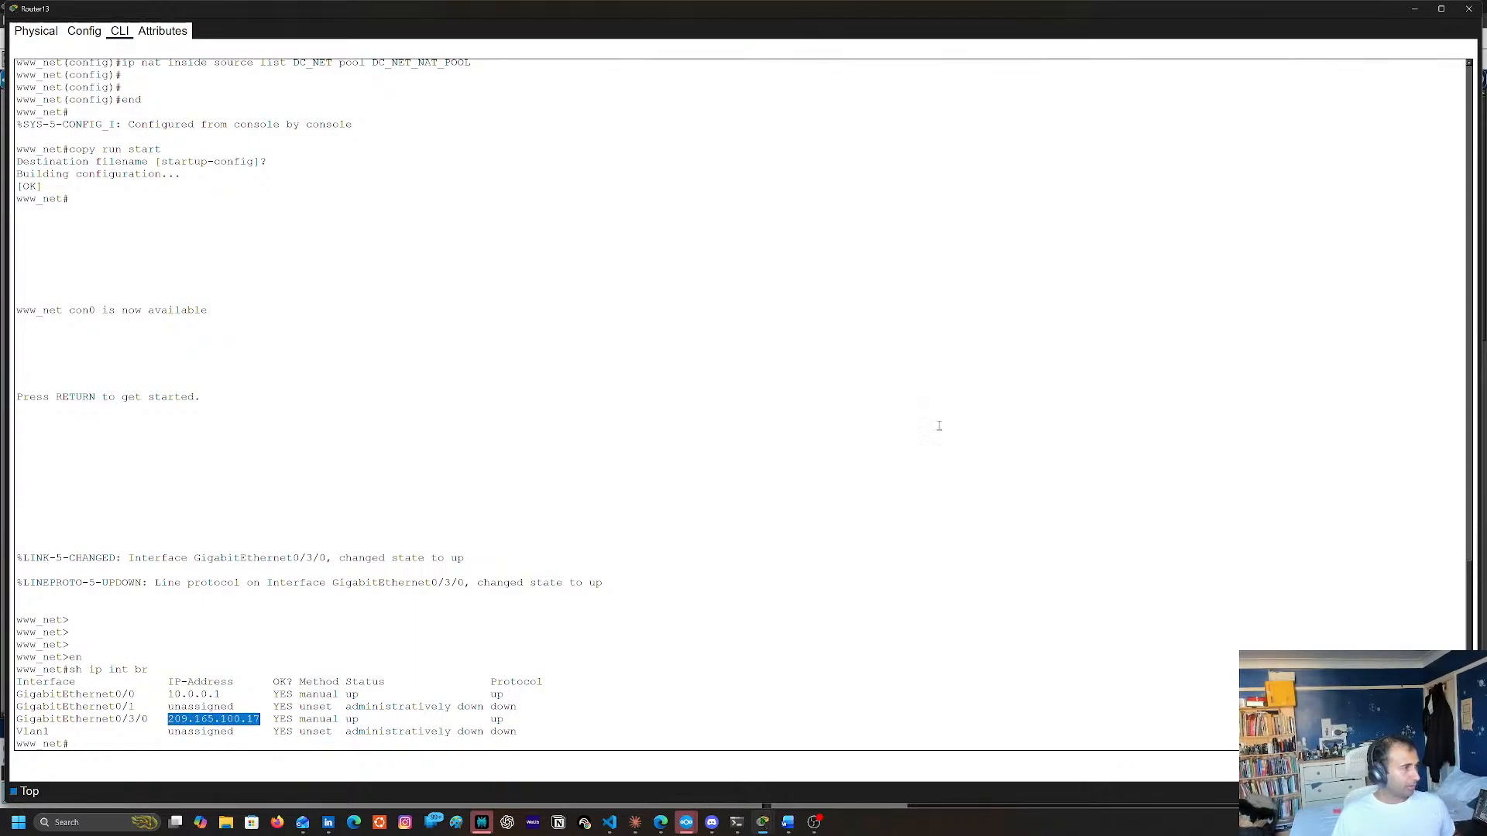
pyautogui.click(1469, 8)
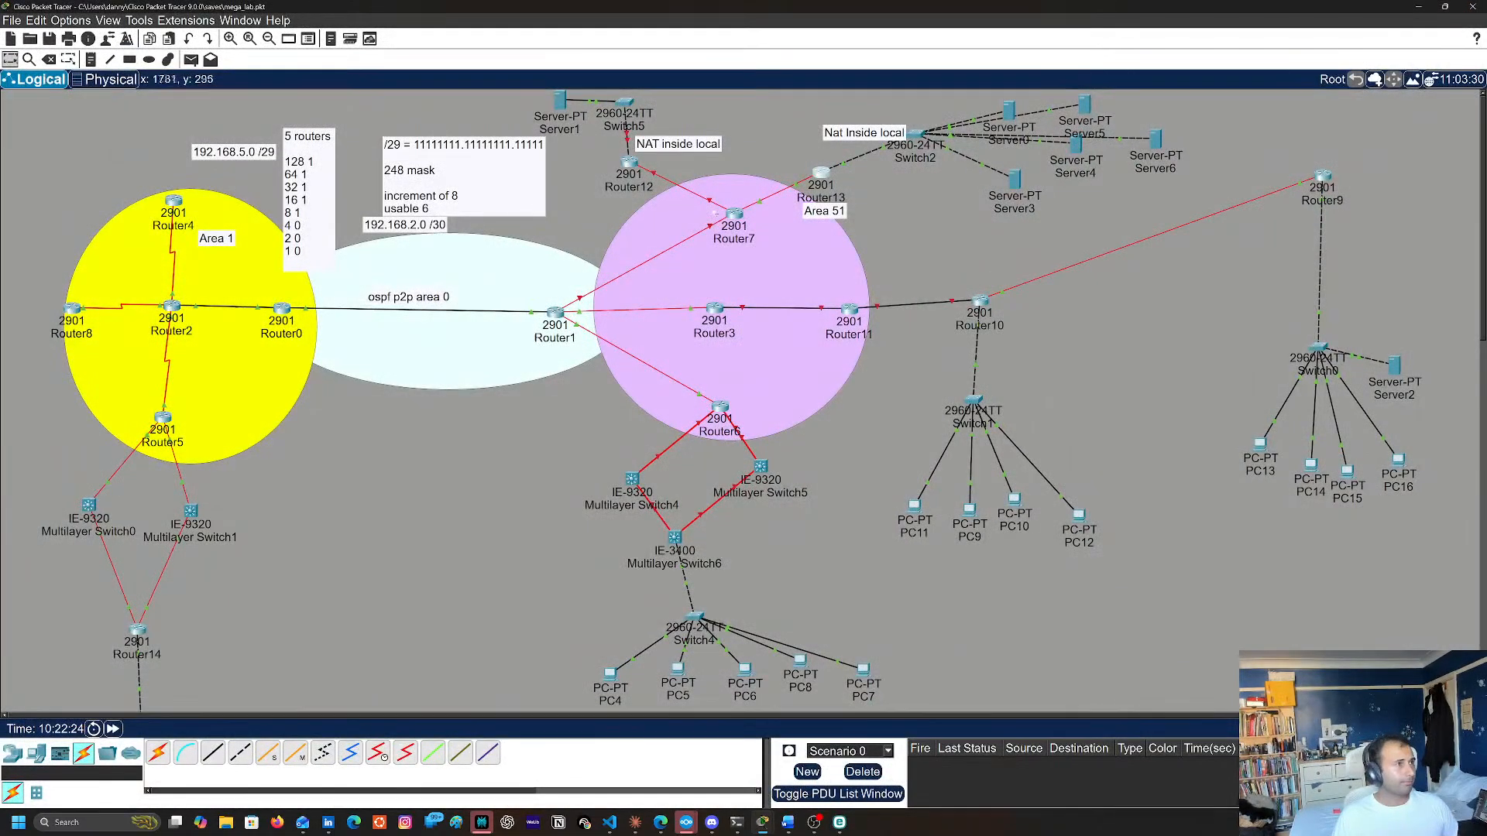
# Continue Router7's ip addr command with address 209.165.100.18 and the first three mask octets, 255.255.255
pyautogui.click(734, 215)
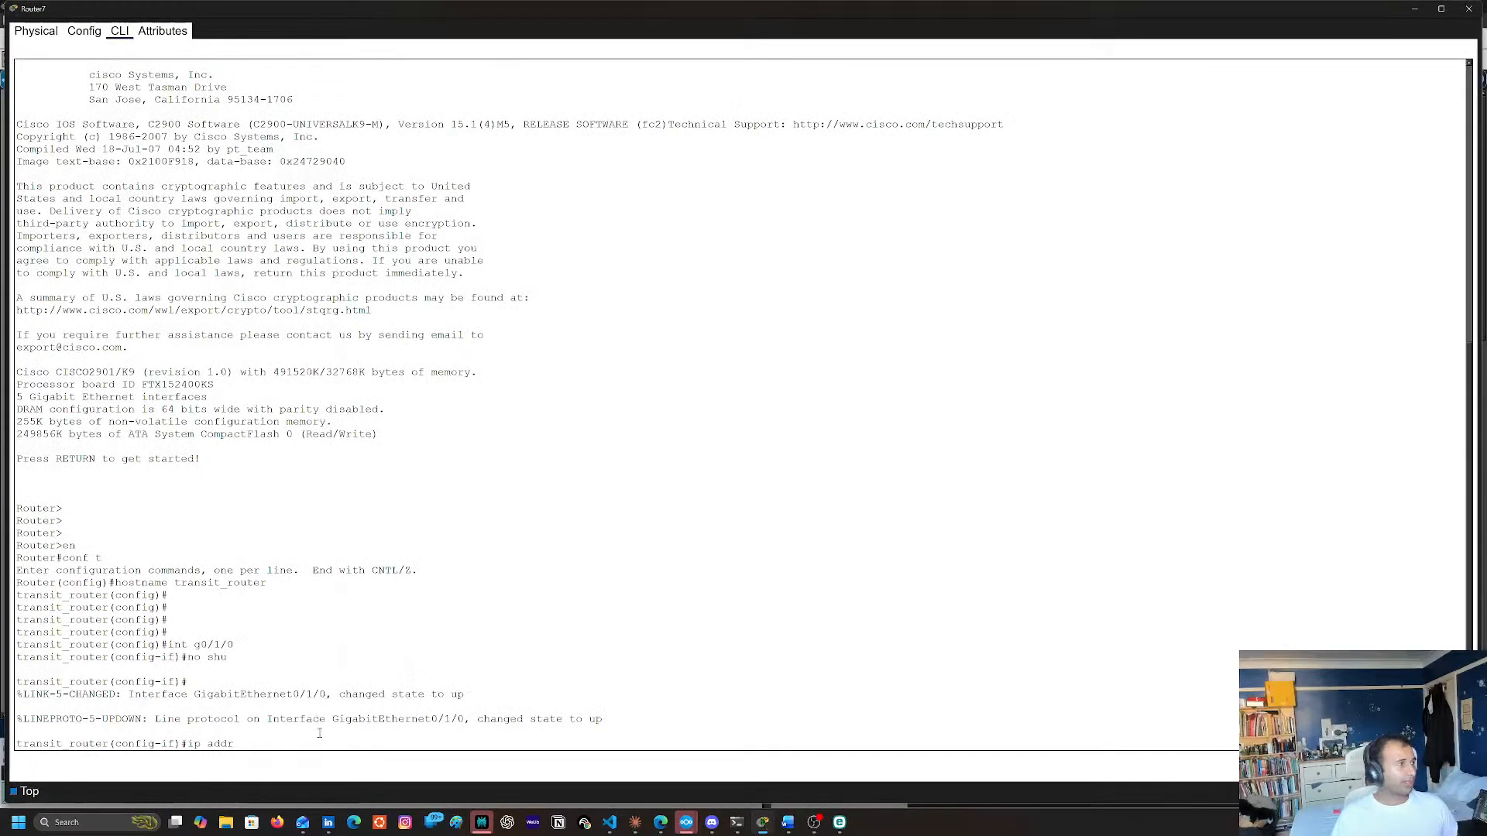
pyautogui.hotkey('ctrl', 'v')
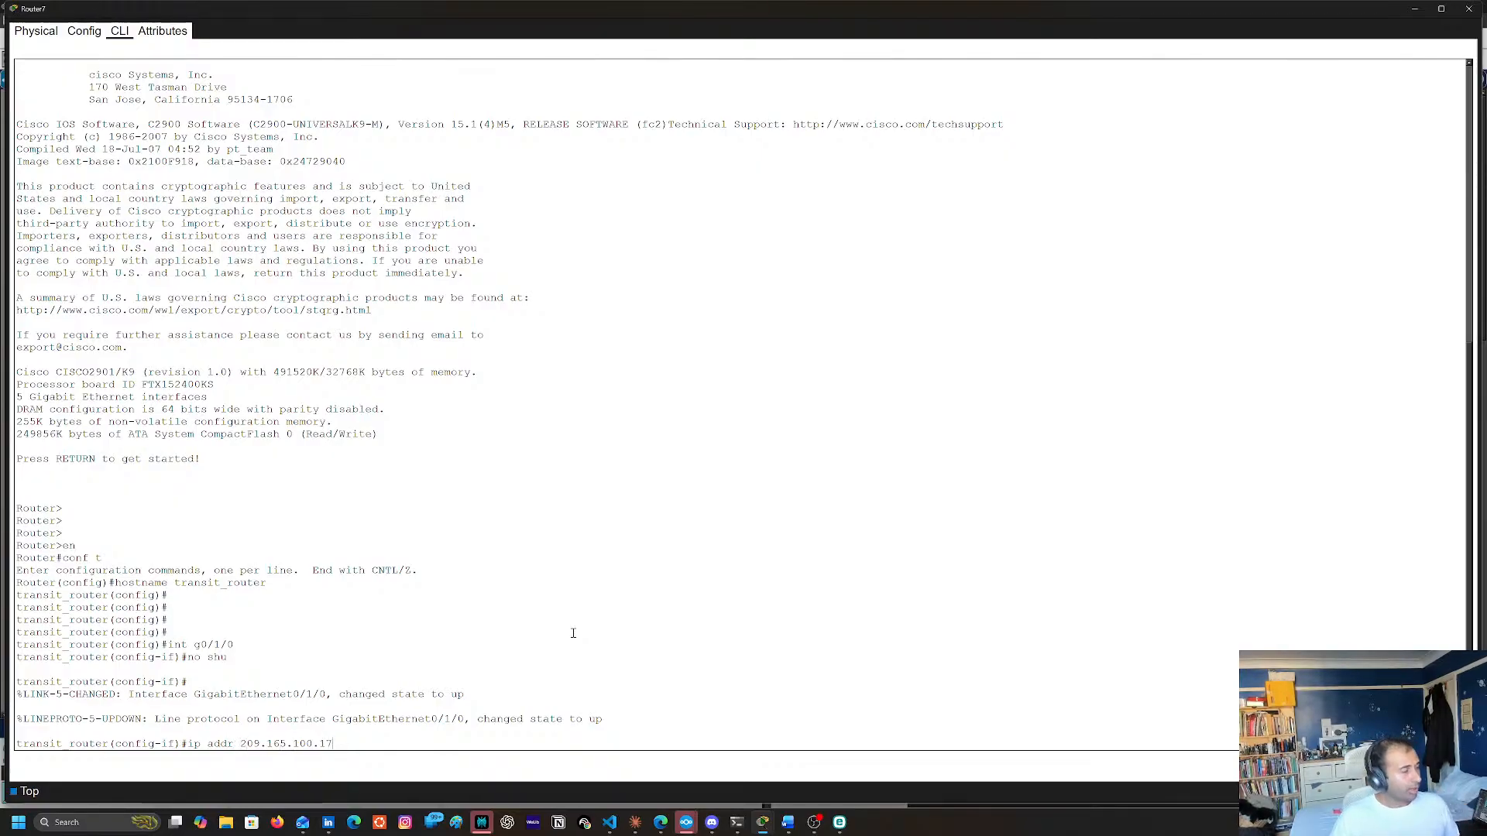
pyautogui.press('BackSpace')
pyautogui.write('8')
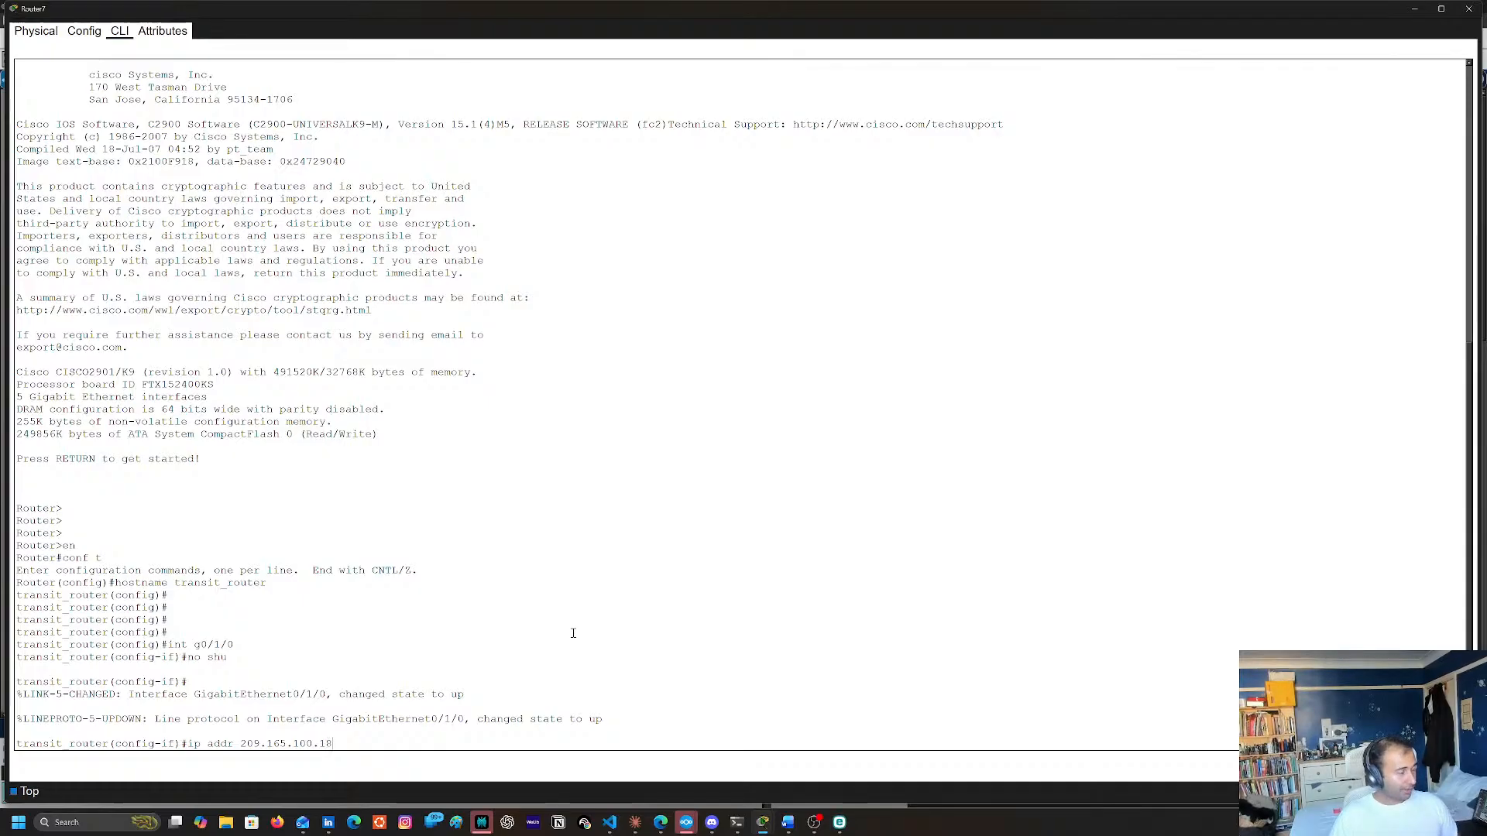
pyautogui.write(' 255.255.25.')
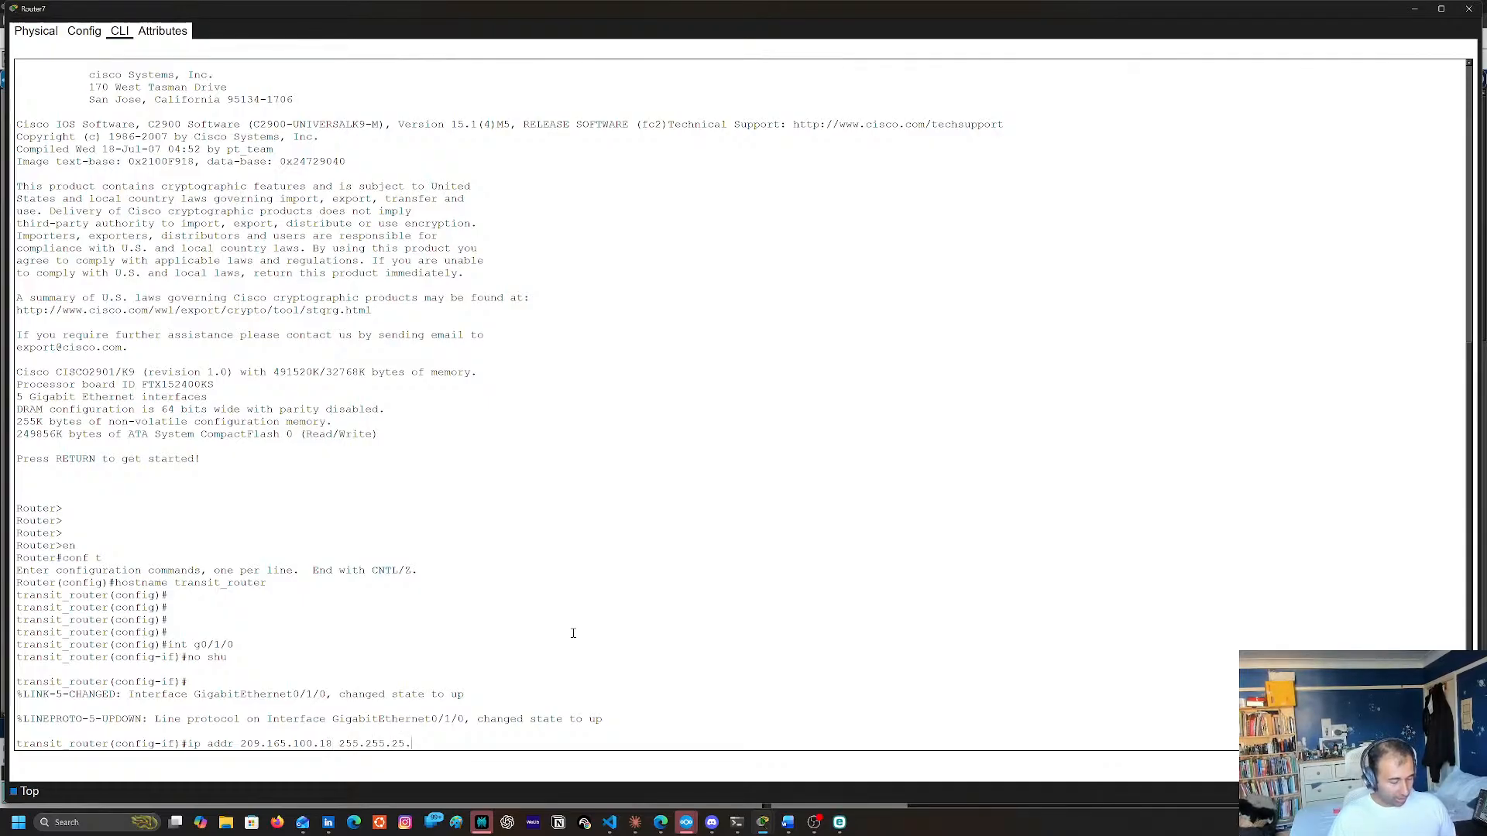
pyautogui.press('BackSpace')
pyautogui.press('BackSpace')
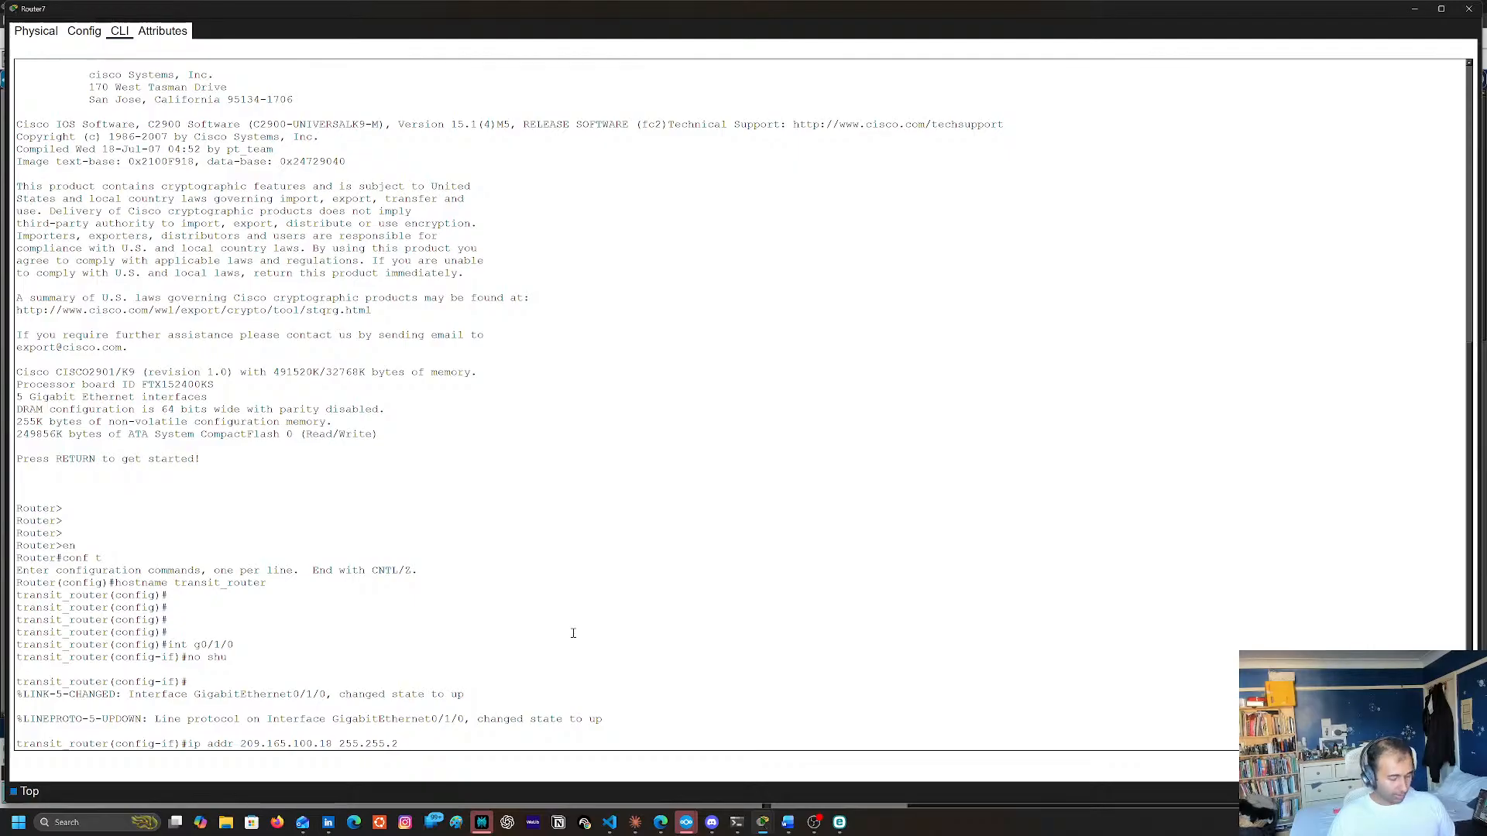
pyautogui.write('55.')
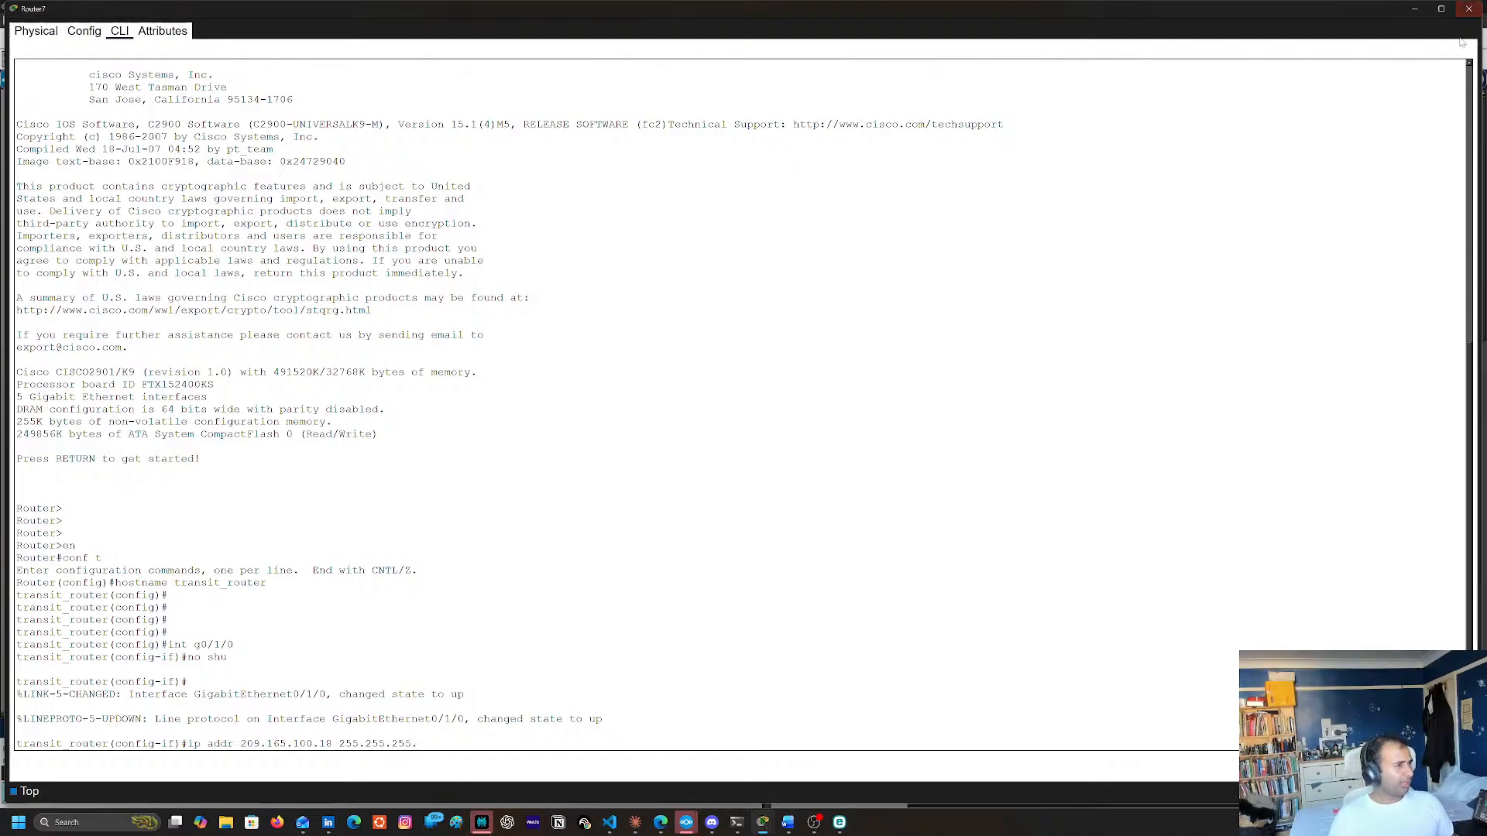
# Check Router13's prefix length on the topology, and apply Router7's address with the mask completed as 255.255.255.248, leaving interface configuration
pyautogui.click(1415, 9)
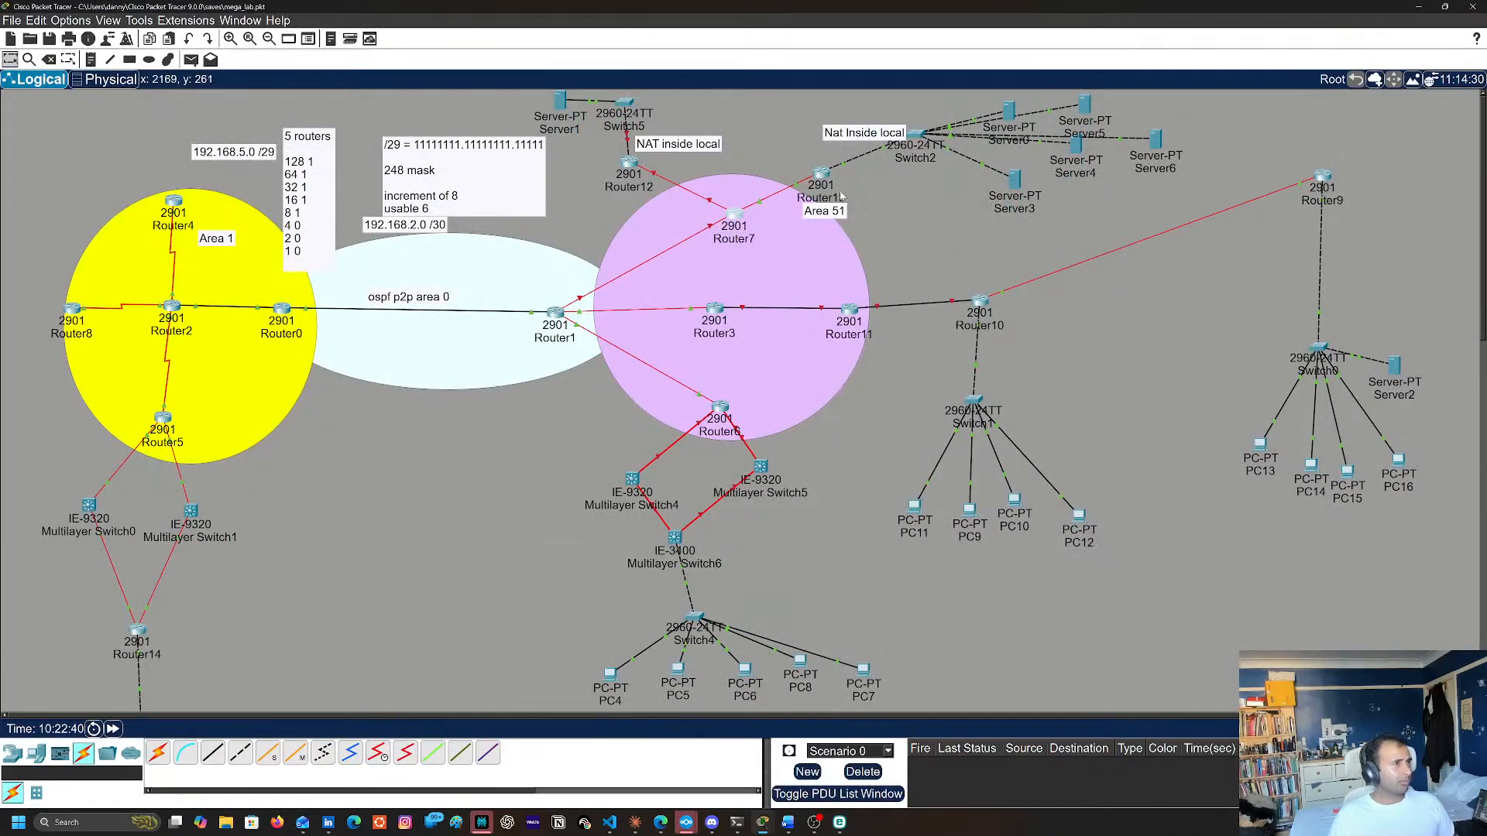
pyautogui.moveTo(818, 183)
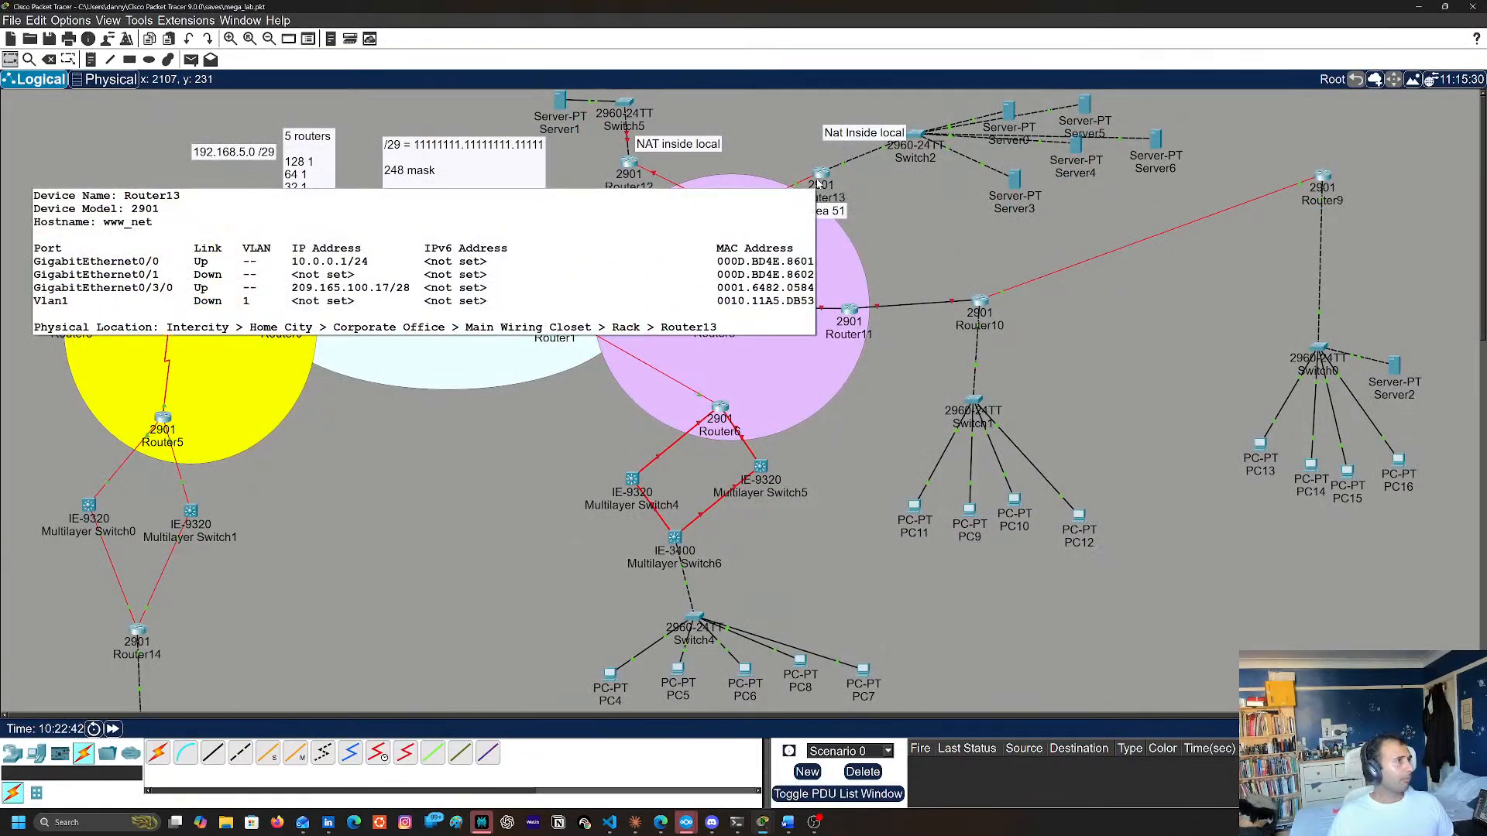
pyautogui.click(732, 213)
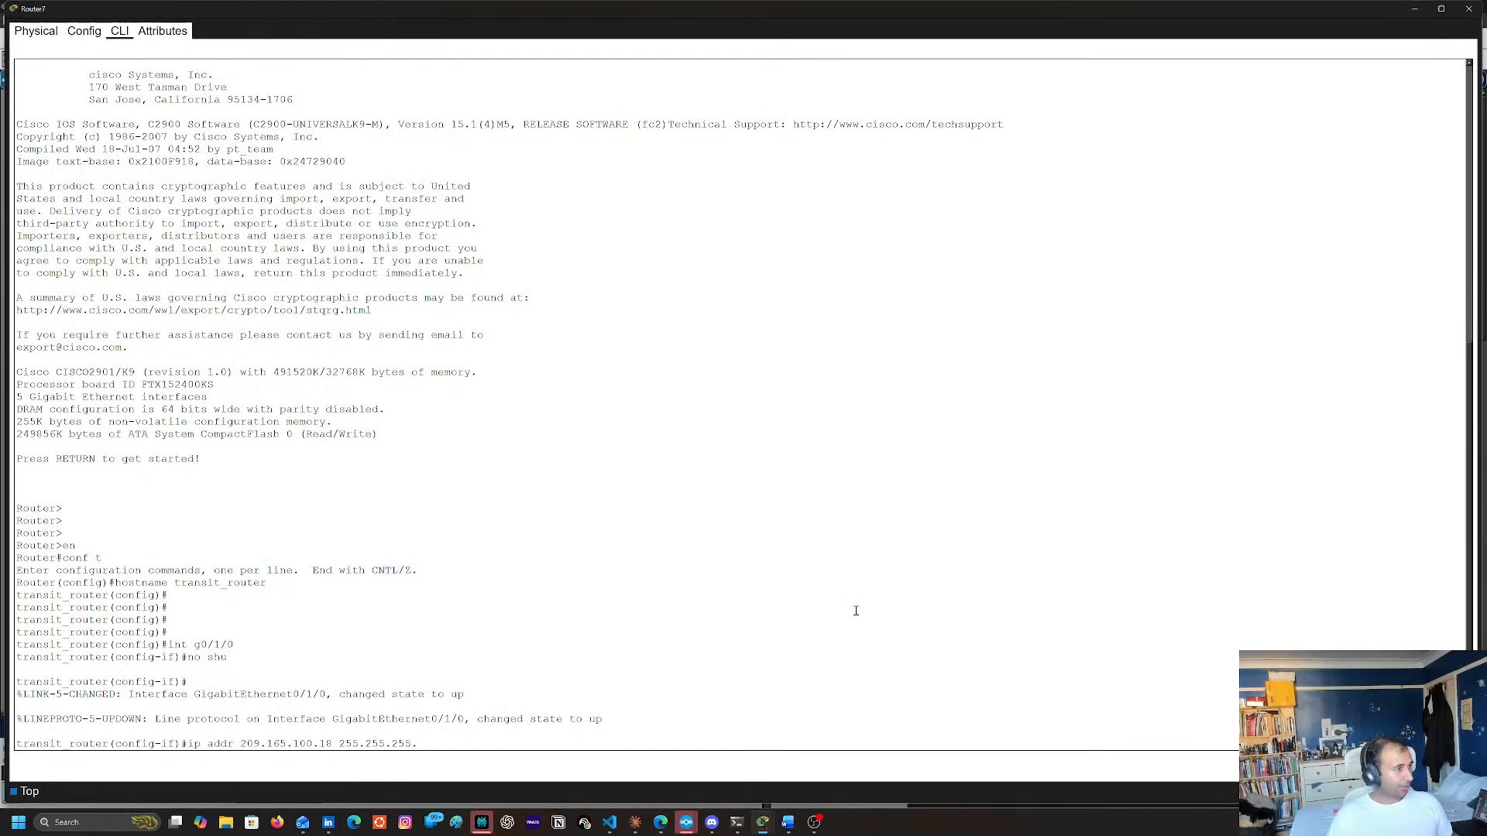
pyautogui.click(905, 720)
pyautogui.write('246')
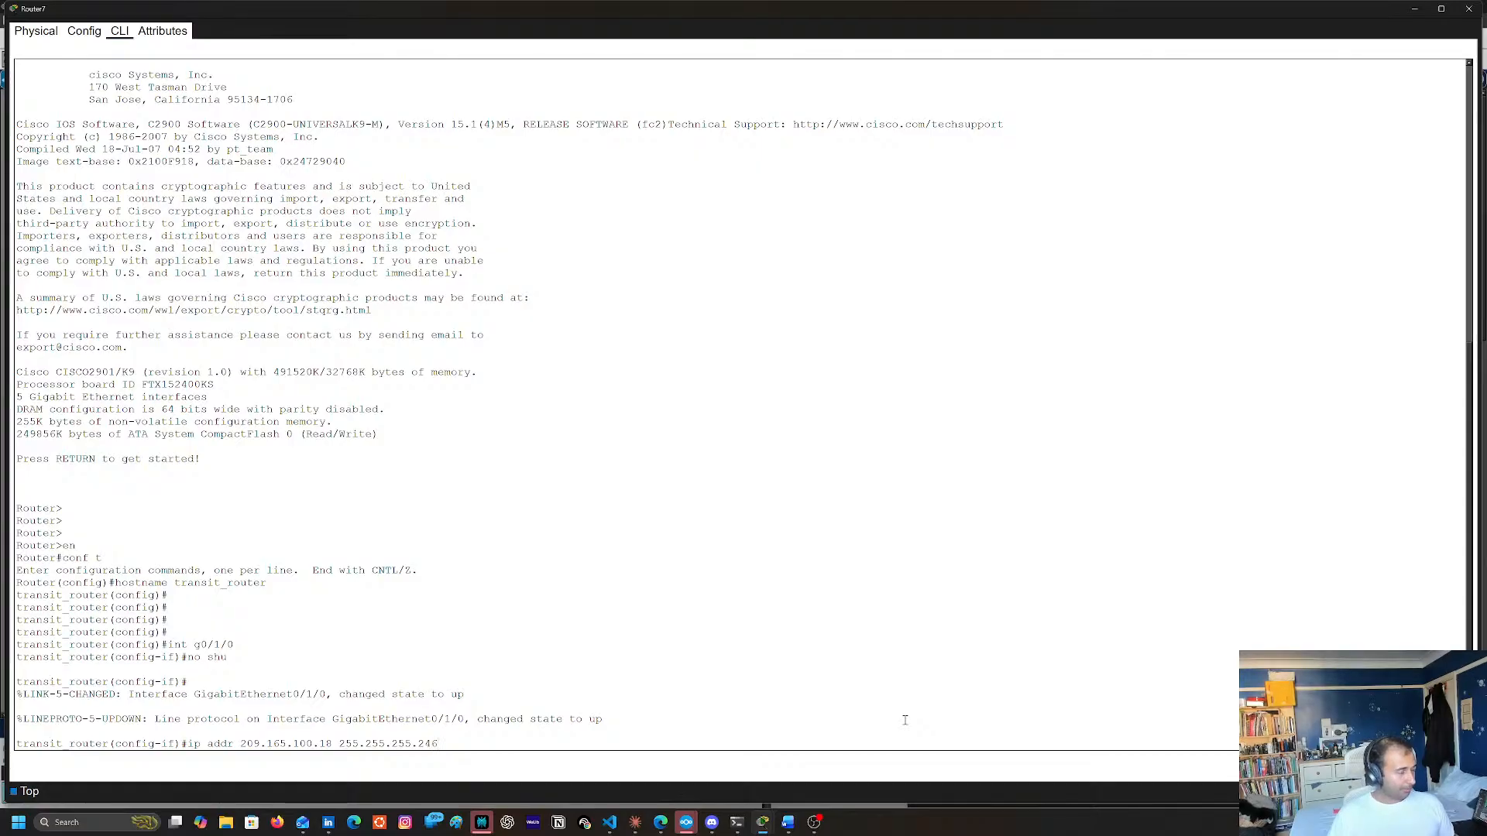
pyautogui.press('BackSpace')
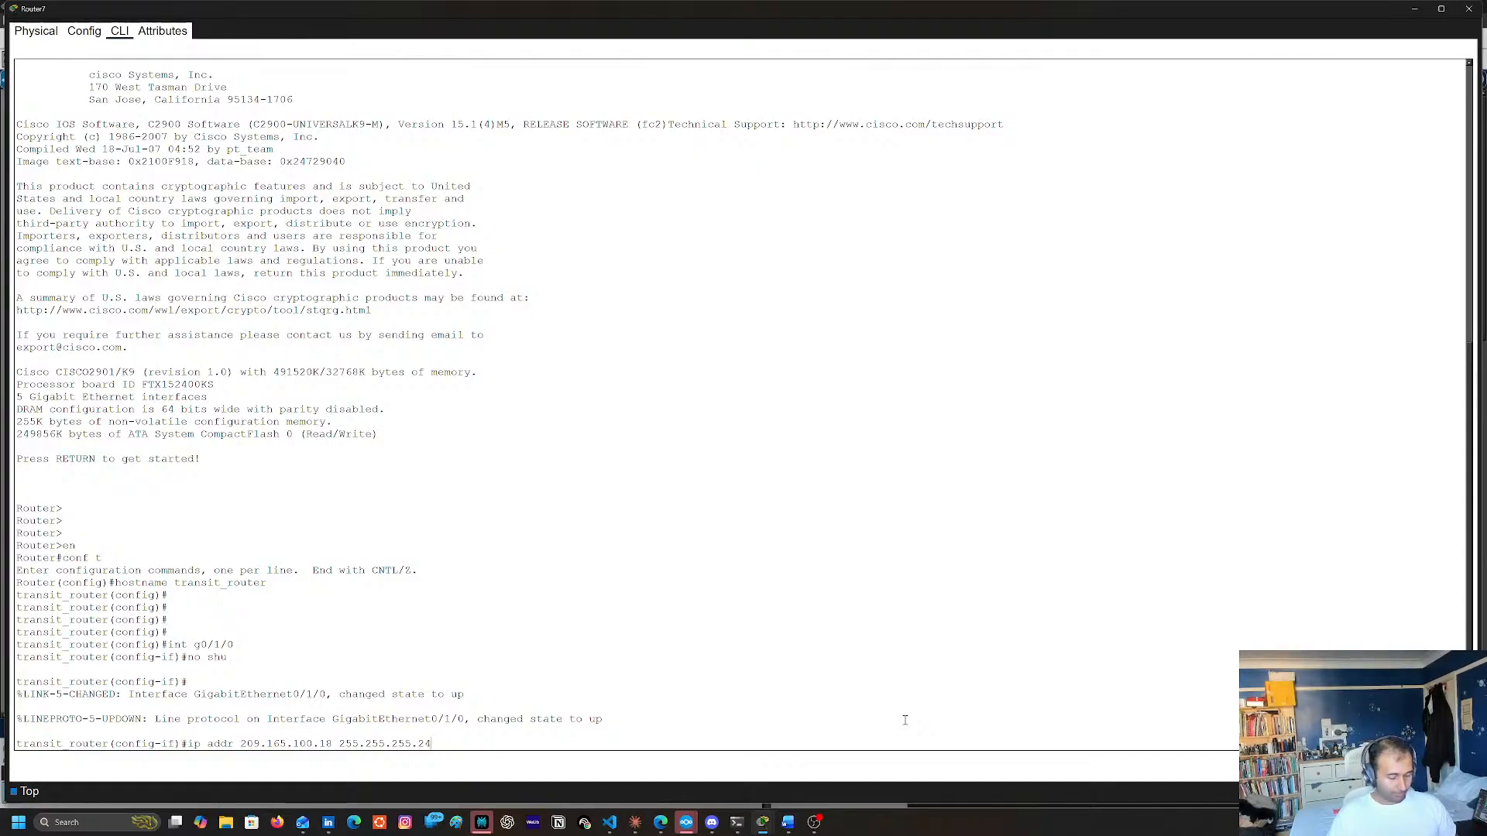
pyautogui.write('8')
pyautogui.press('Return')
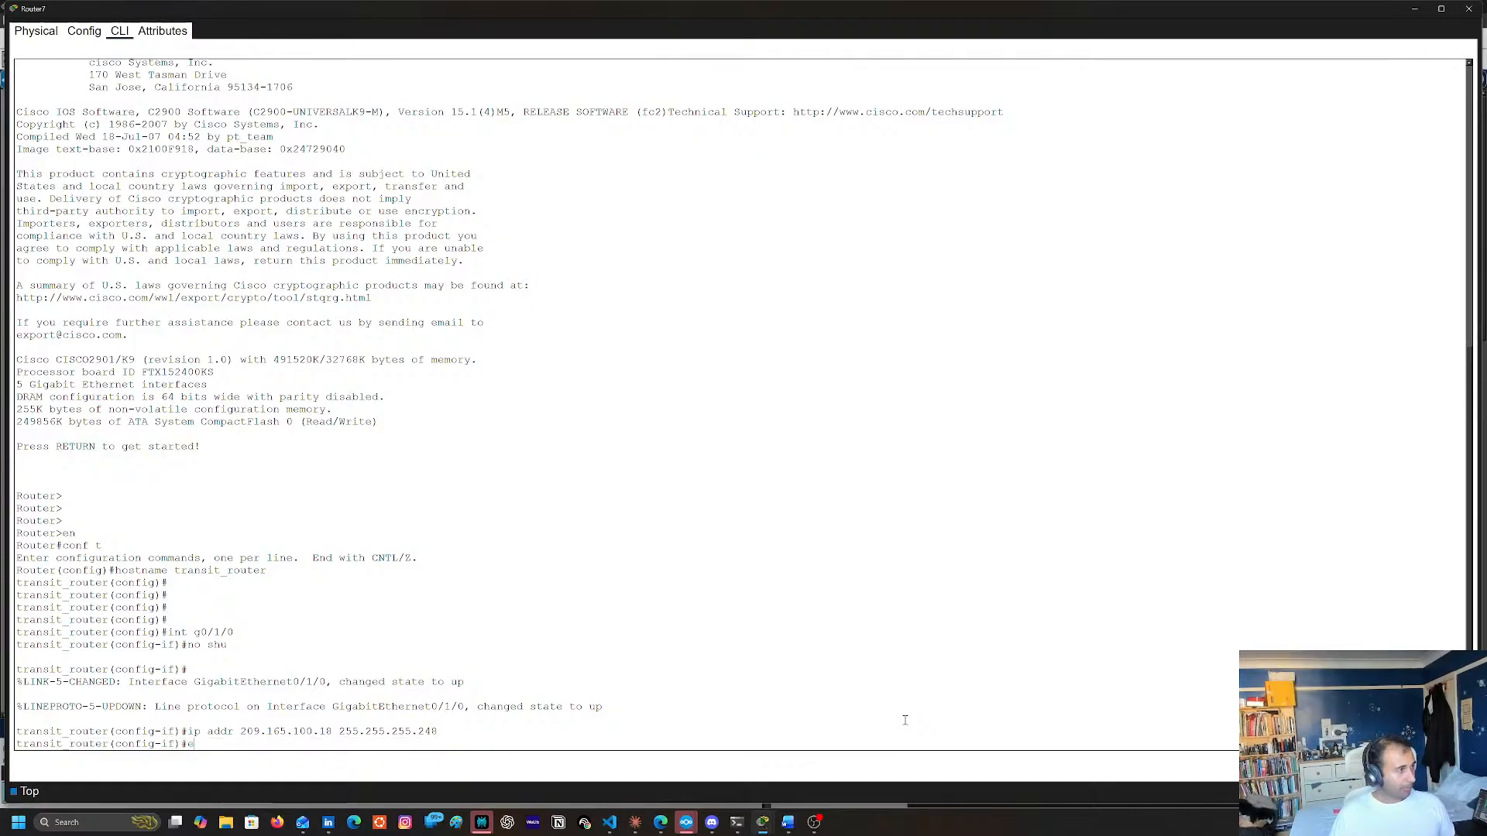
pyautogui.write('exit')
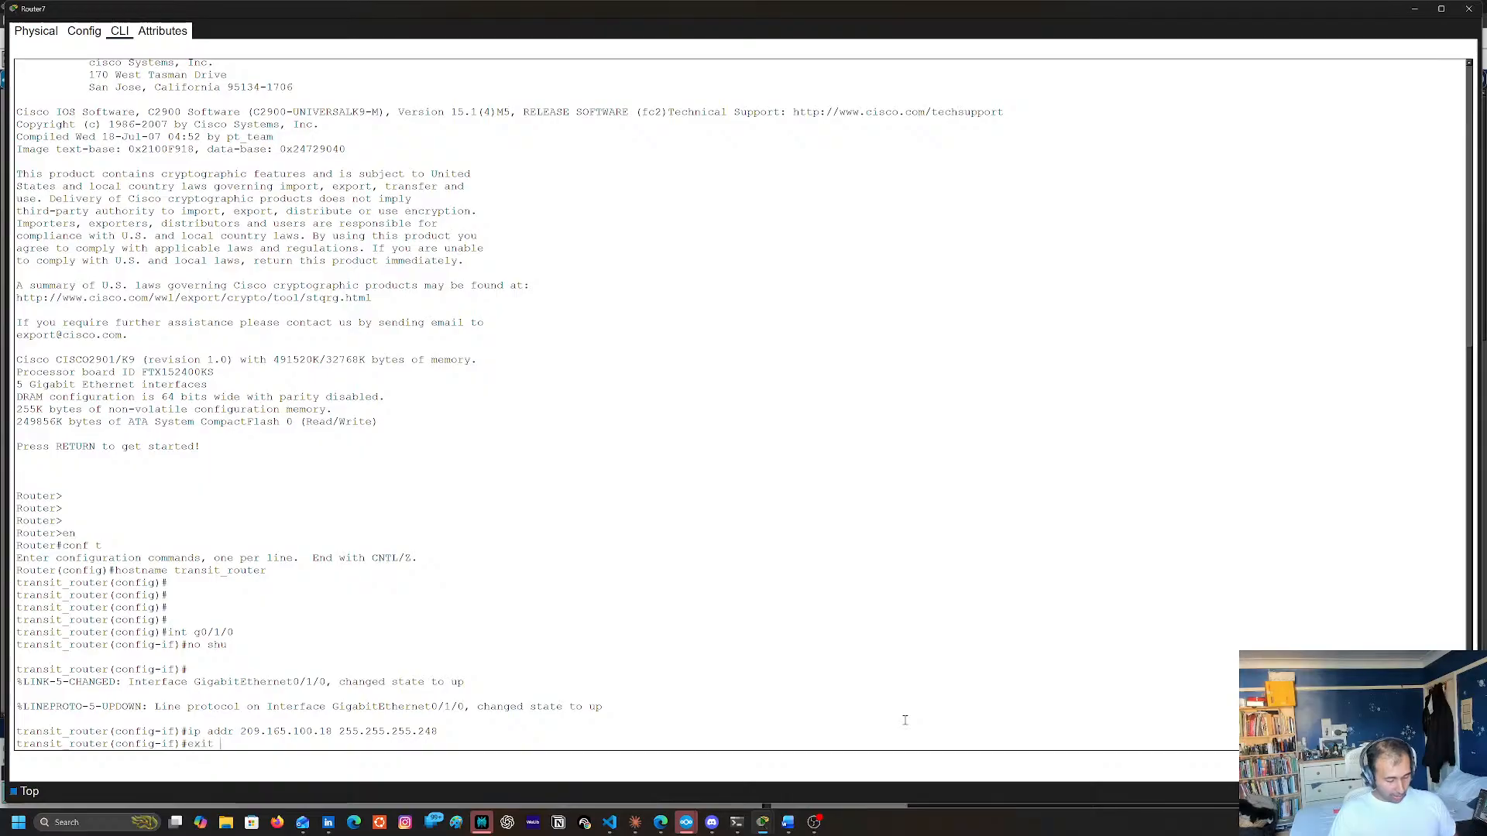
pyautogui.press('Return')
pyautogui.press('Return')
pyautogui.write('ops')
pyautogui.press('Tab')
pyautogui.press('BackSpace')
pyautogui.press('BackSpace')
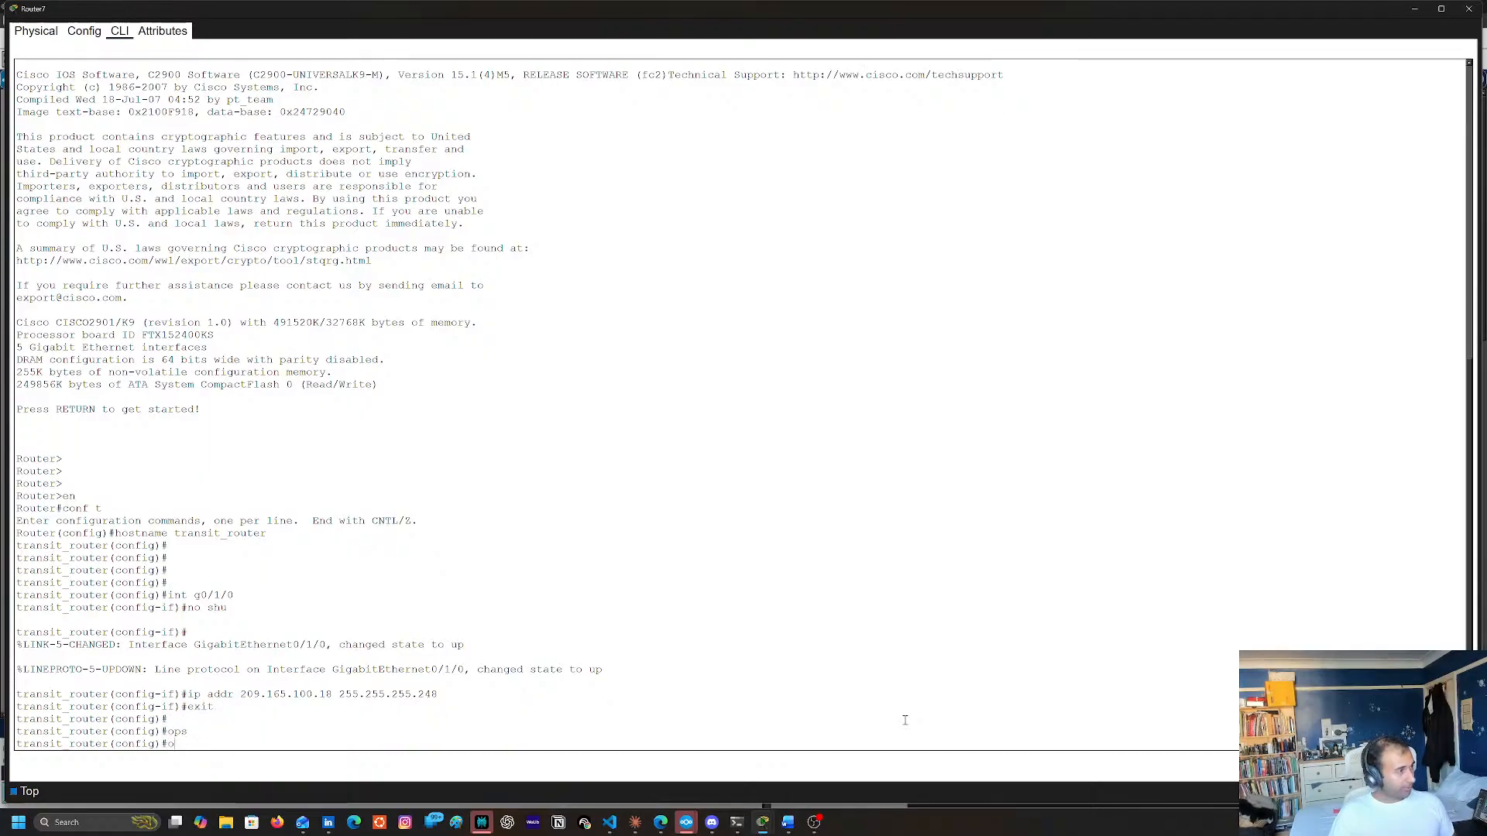
pyautogui.press('Tab')
pyautogui.press('BackSpace')
pyautogui.write('s')
pyautogui.press('Tab')
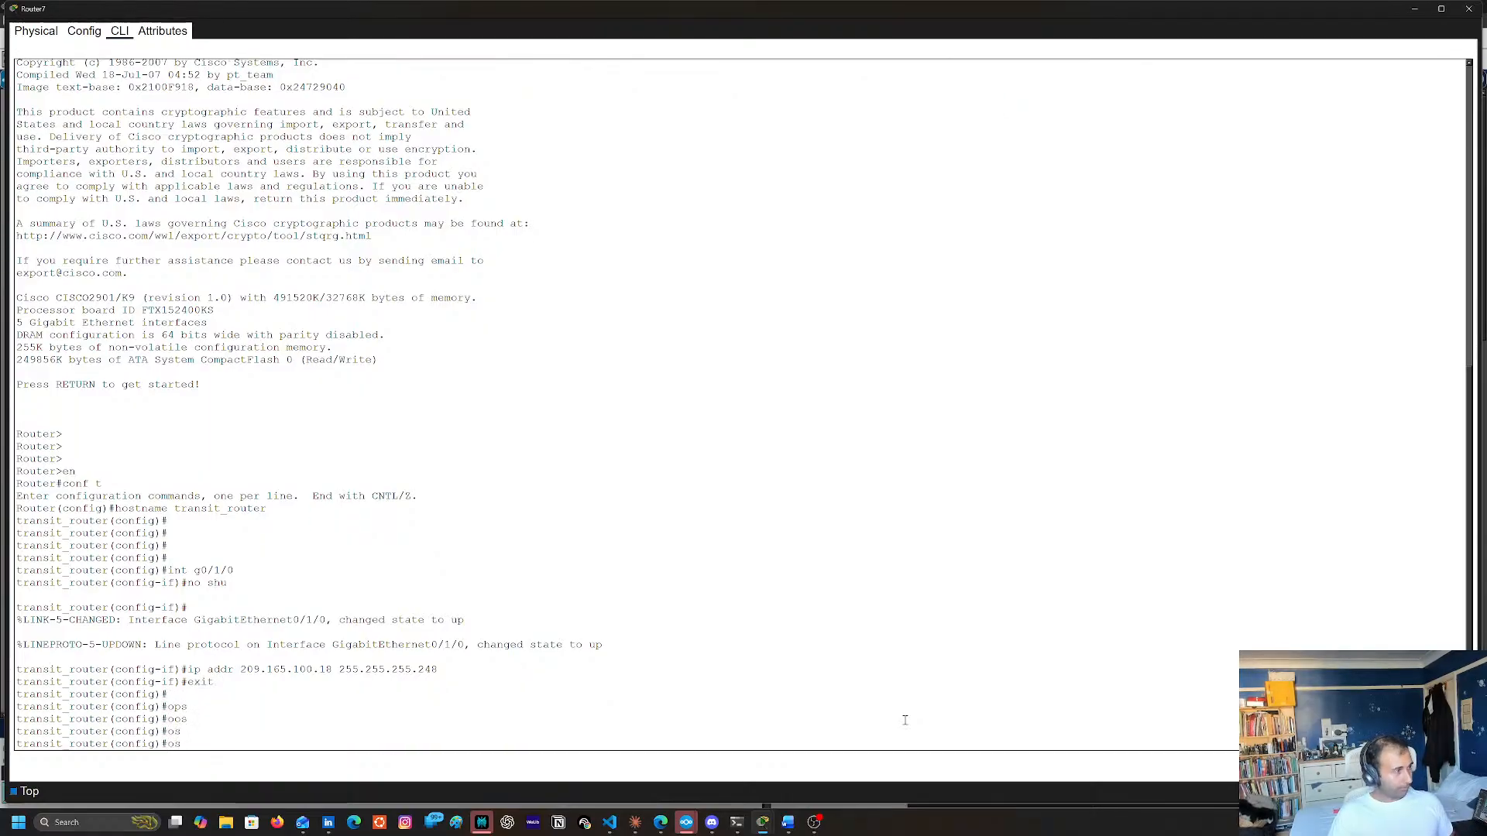
pyautogui.write('p')
pyautogui.press('Tab')
pyautogui.press('Tab')
pyautogui.press('Tab')
pyautogui.press('Tab')
pyautogui.press('BackSpace')
pyautogui.press('BackSpace')
pyautogui.press('BackSpace')
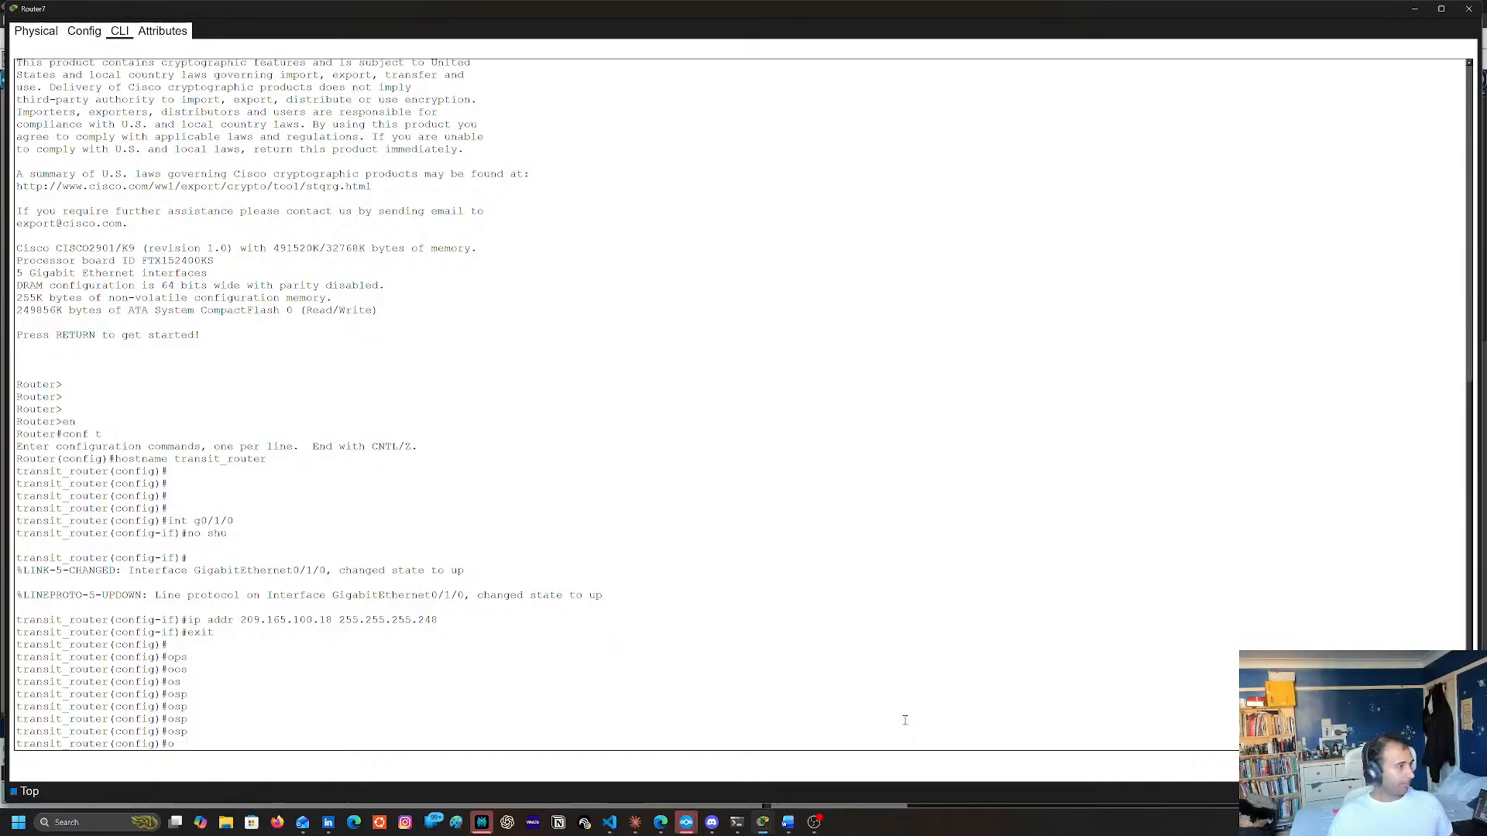
# Start OSPF process 1 on Router7 and enter its router configuration mode
pyautogui.write('r')
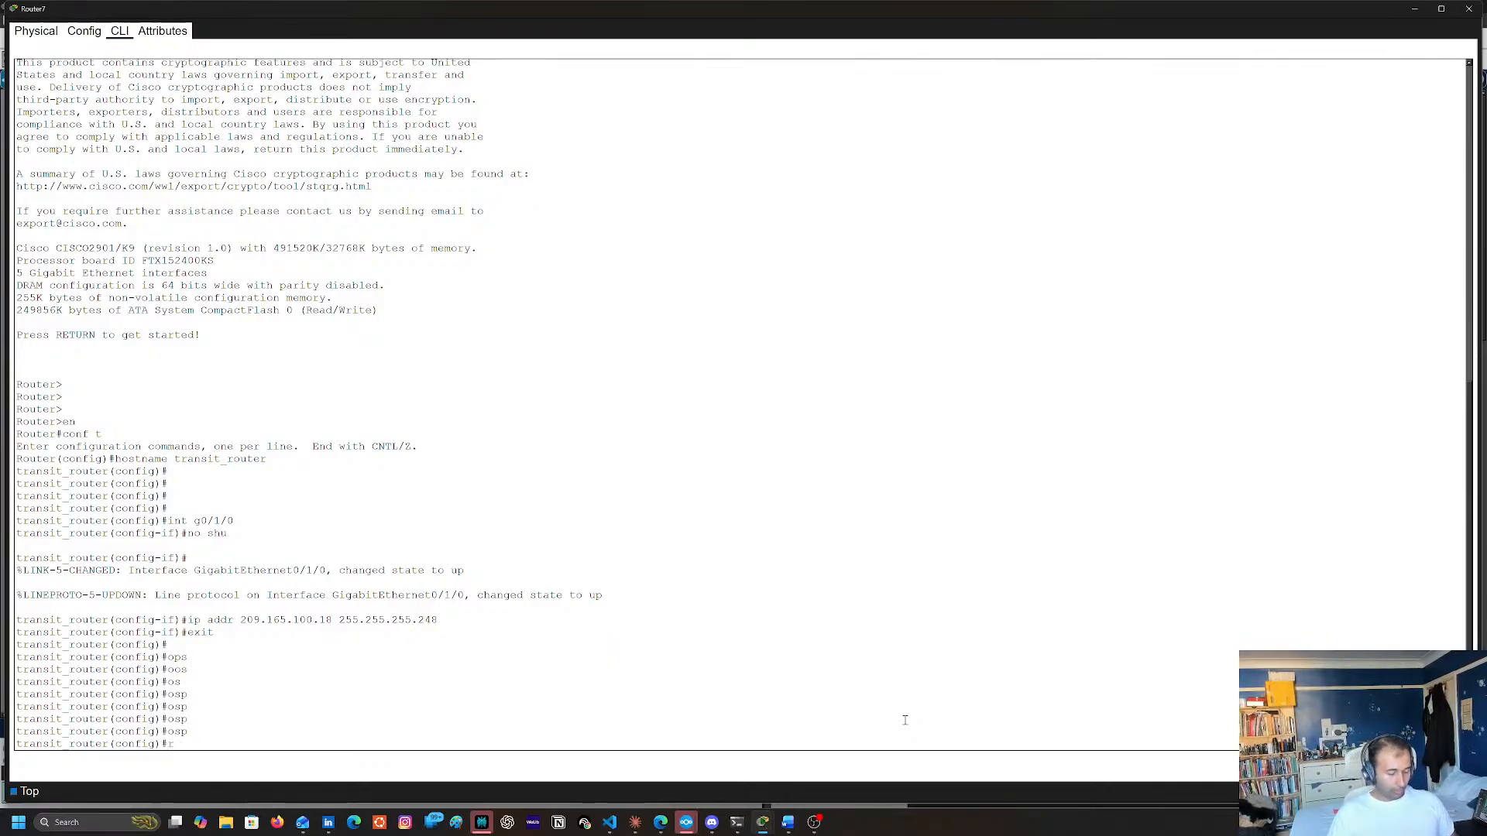
pyautogui.write('ou')
pyautogui.press('Tab')
pyautogui.write('os')
pyautogui.press('Tab')
pyautogui.write('1')
pyautogui.press('Return')
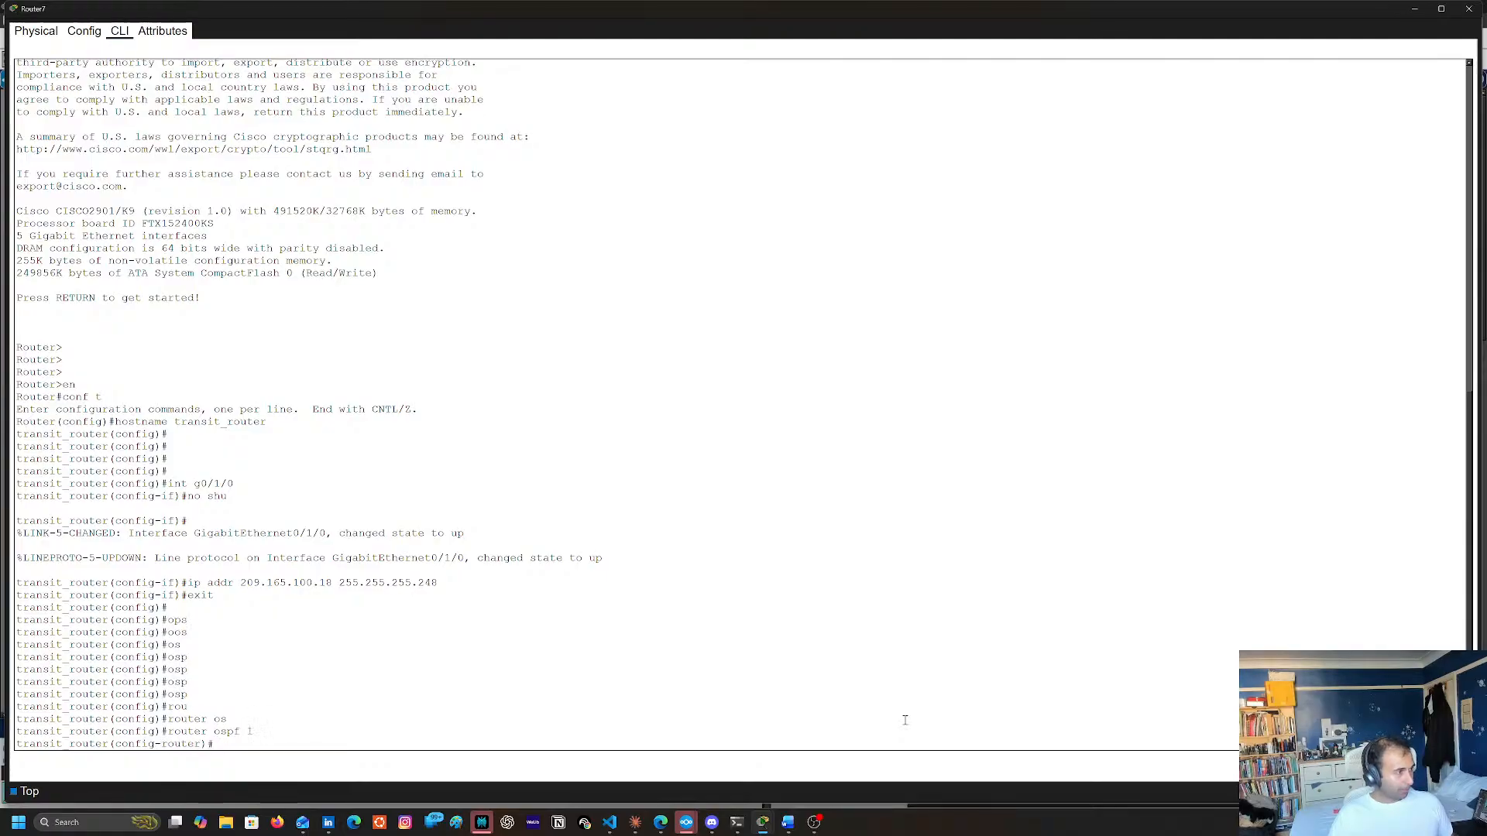
# Begin a network command in OSPF process 1, copying the prefix 209.165.100. from the earlier interface address
pyautogui.write('ne')
pyautogui.press('Tab')
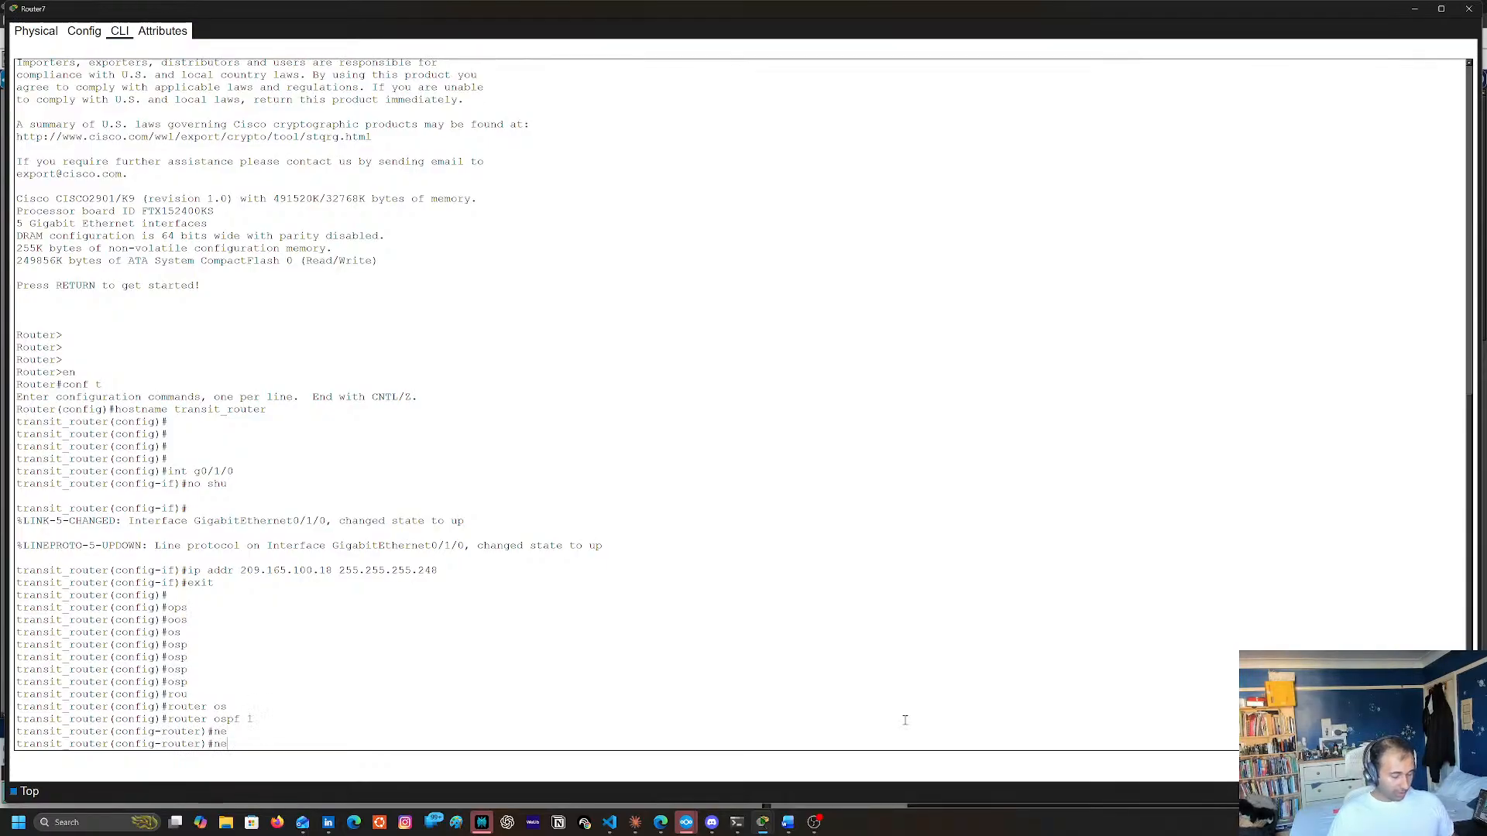
pyautogui.write('twork')
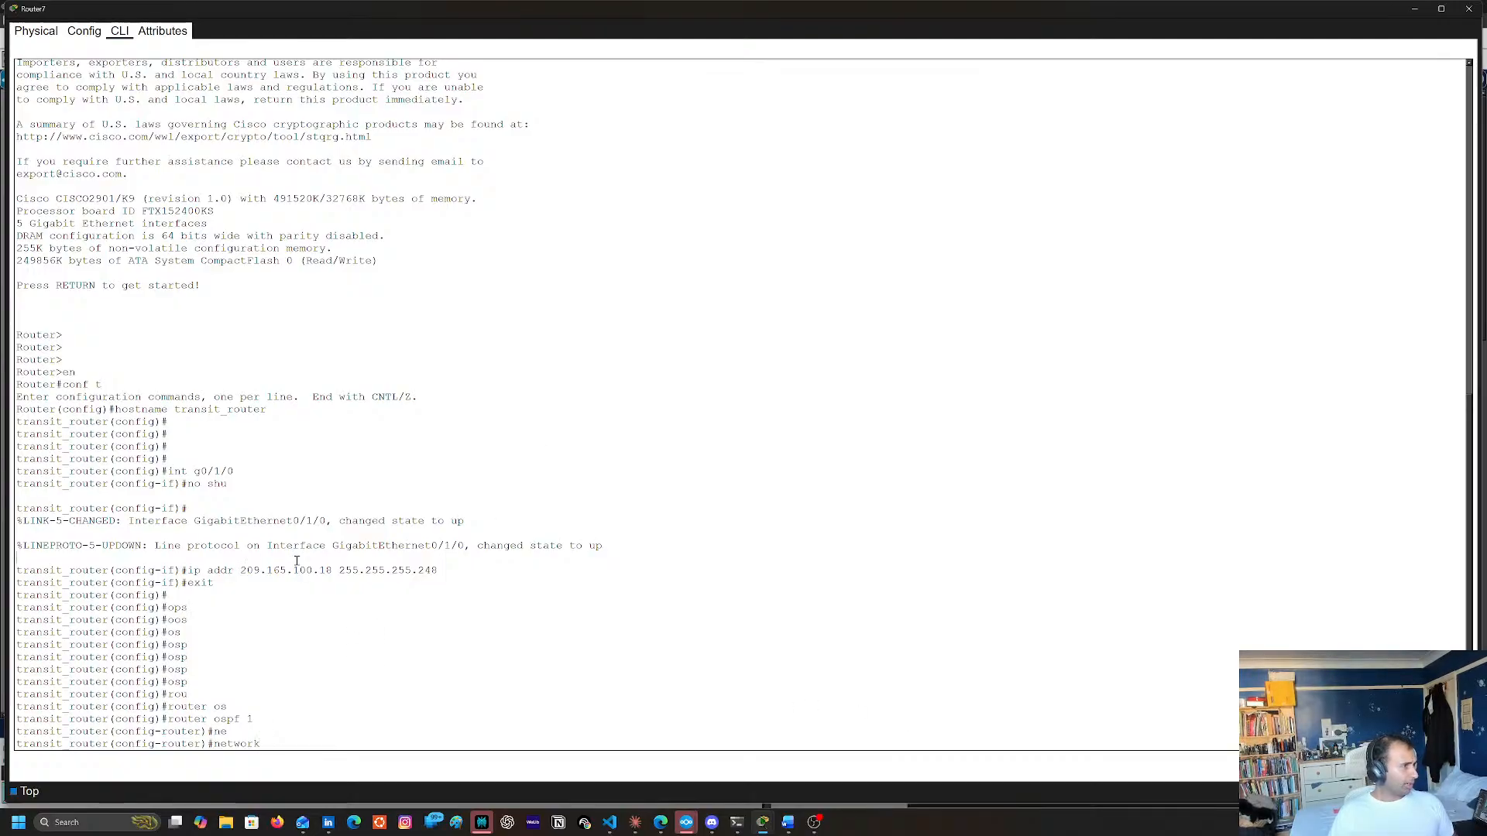
pyautogui.moveTo(293, 571); pyautogui.dragTo(240, 568)
pyautogui.tripleClick(245, 571)
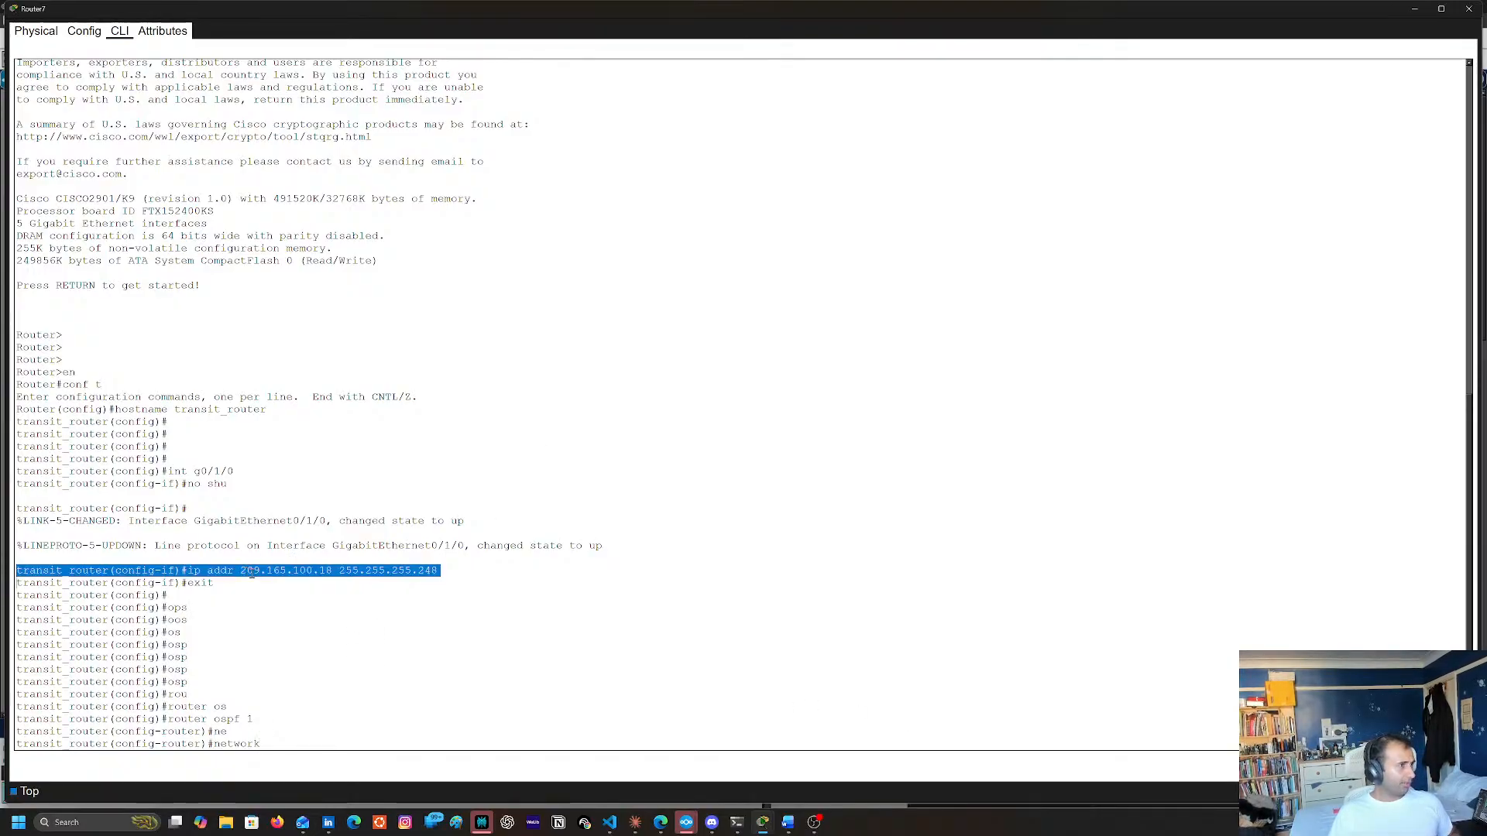
pyautogui.doubleClick(249, 570)
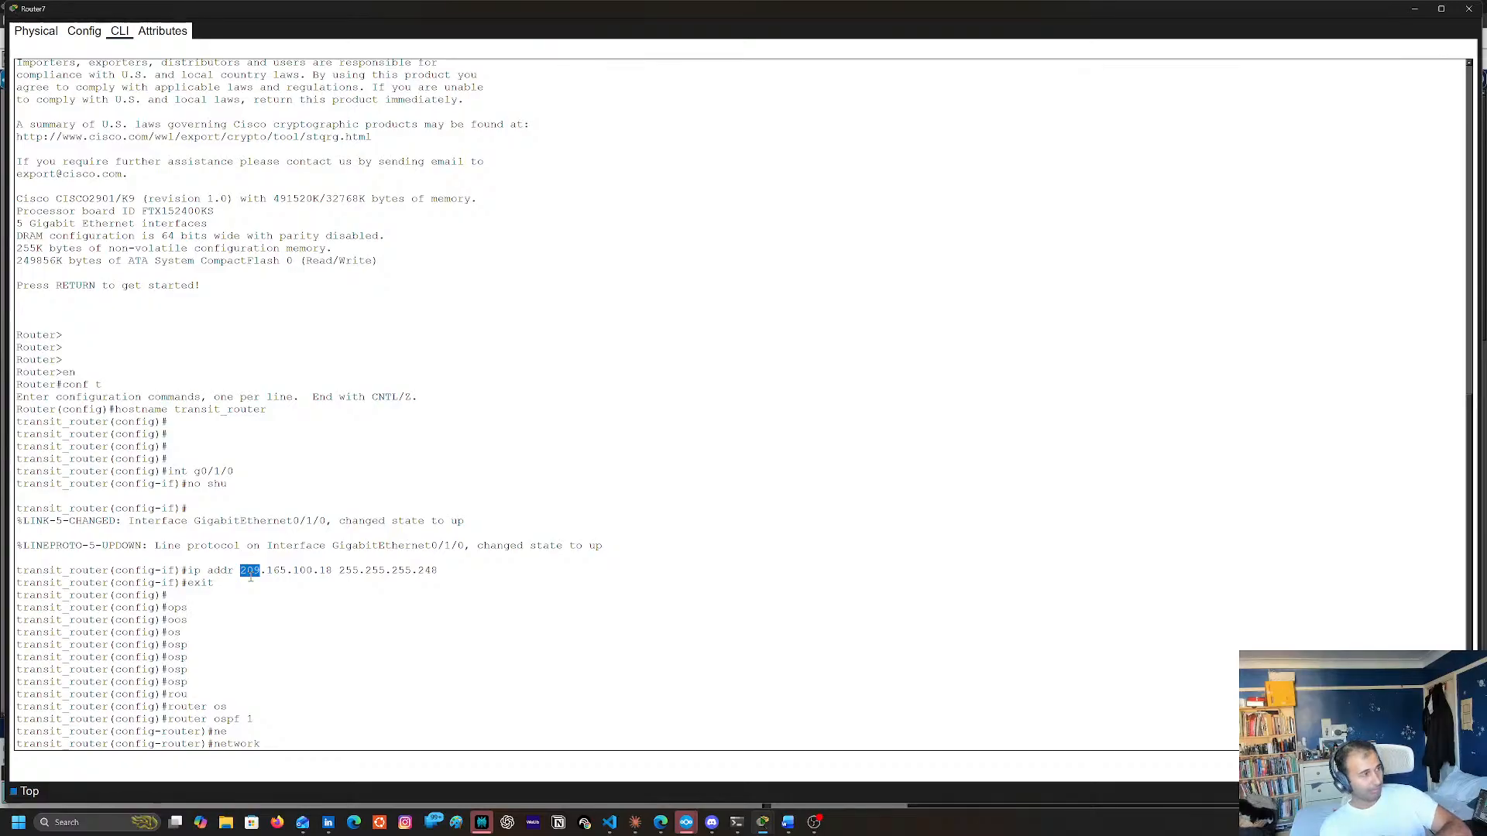
pyautogui.tripleClick(328, 570)
pyautogui.click(331, 569)
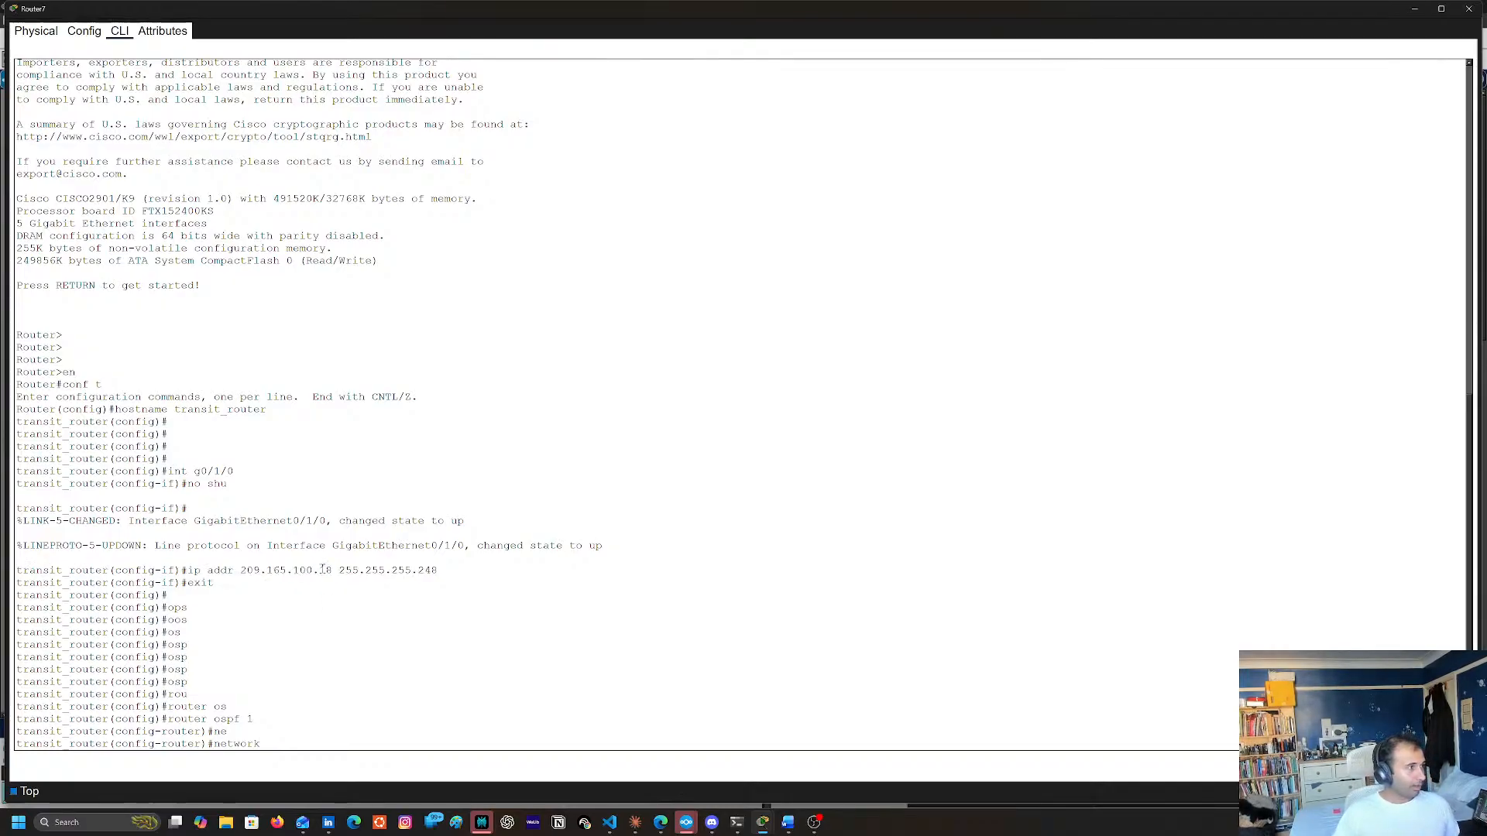
pyautogui.moveTo(241, 571); pyautogui.dragTo(322, 570)
pyautogui.press('super+c')
pyautogui.rightClick(324, 571)
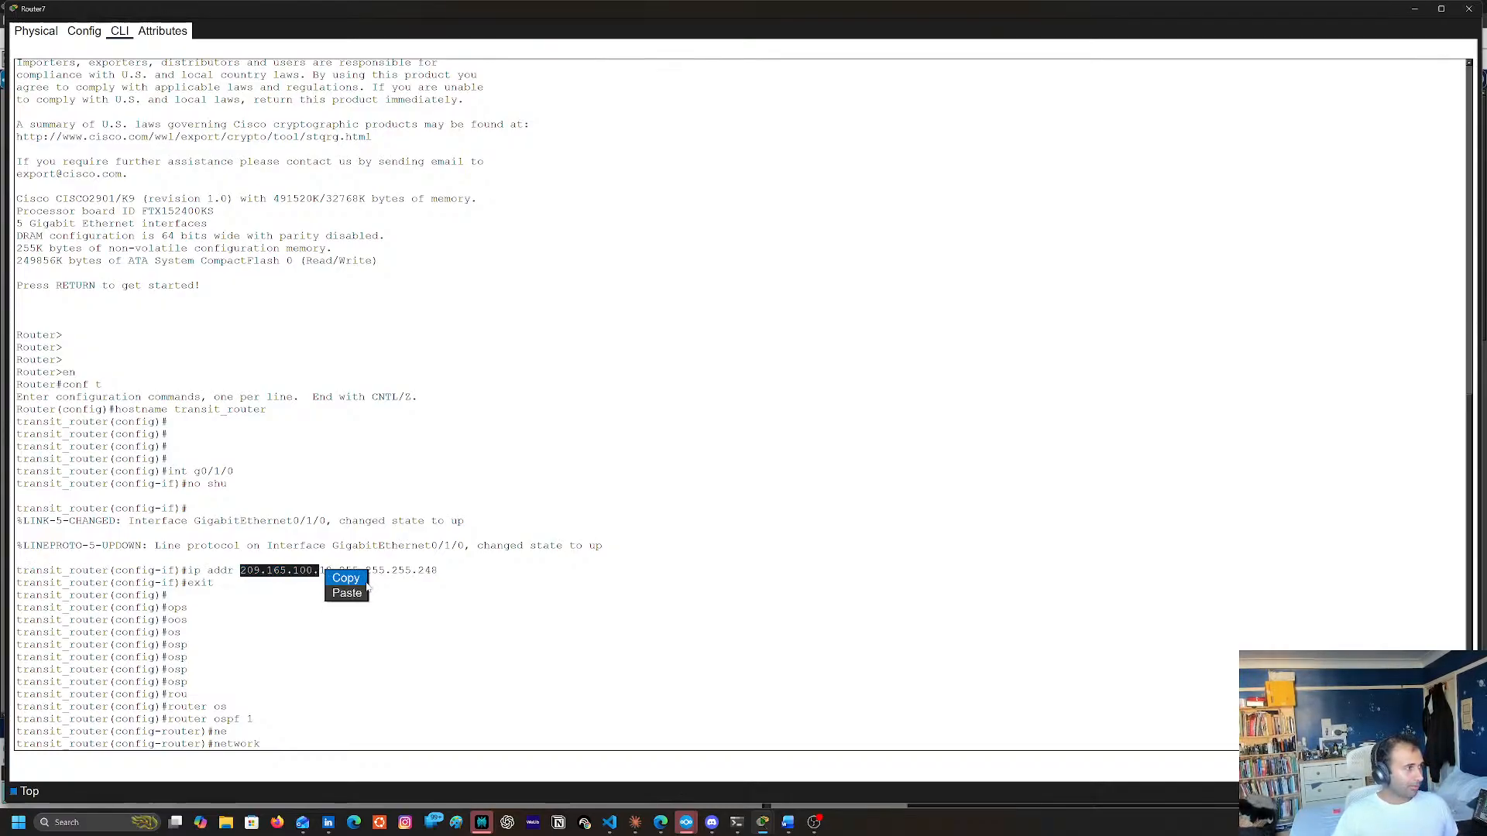
pyautogui.click(341, 578)
pyautogui.rightClick(364, 706)
pyautogui.click(384, 729)
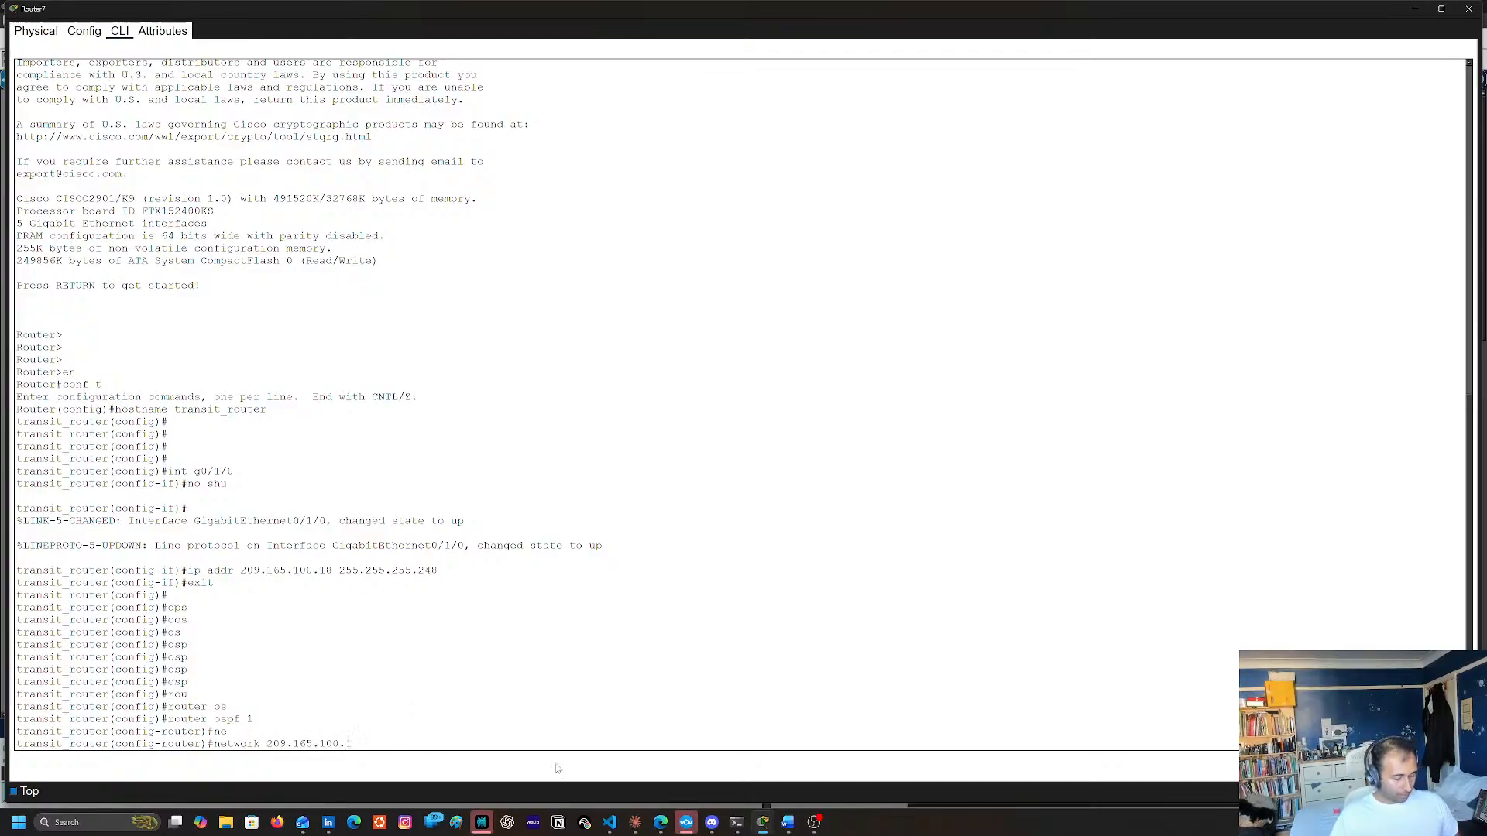
# Complete the network address as 209.165.100.16, checking syntax help, and add wildcard 0.0.0.255 and the area keyword
pyautogui.write('16')
pyautogui.write(' ?')
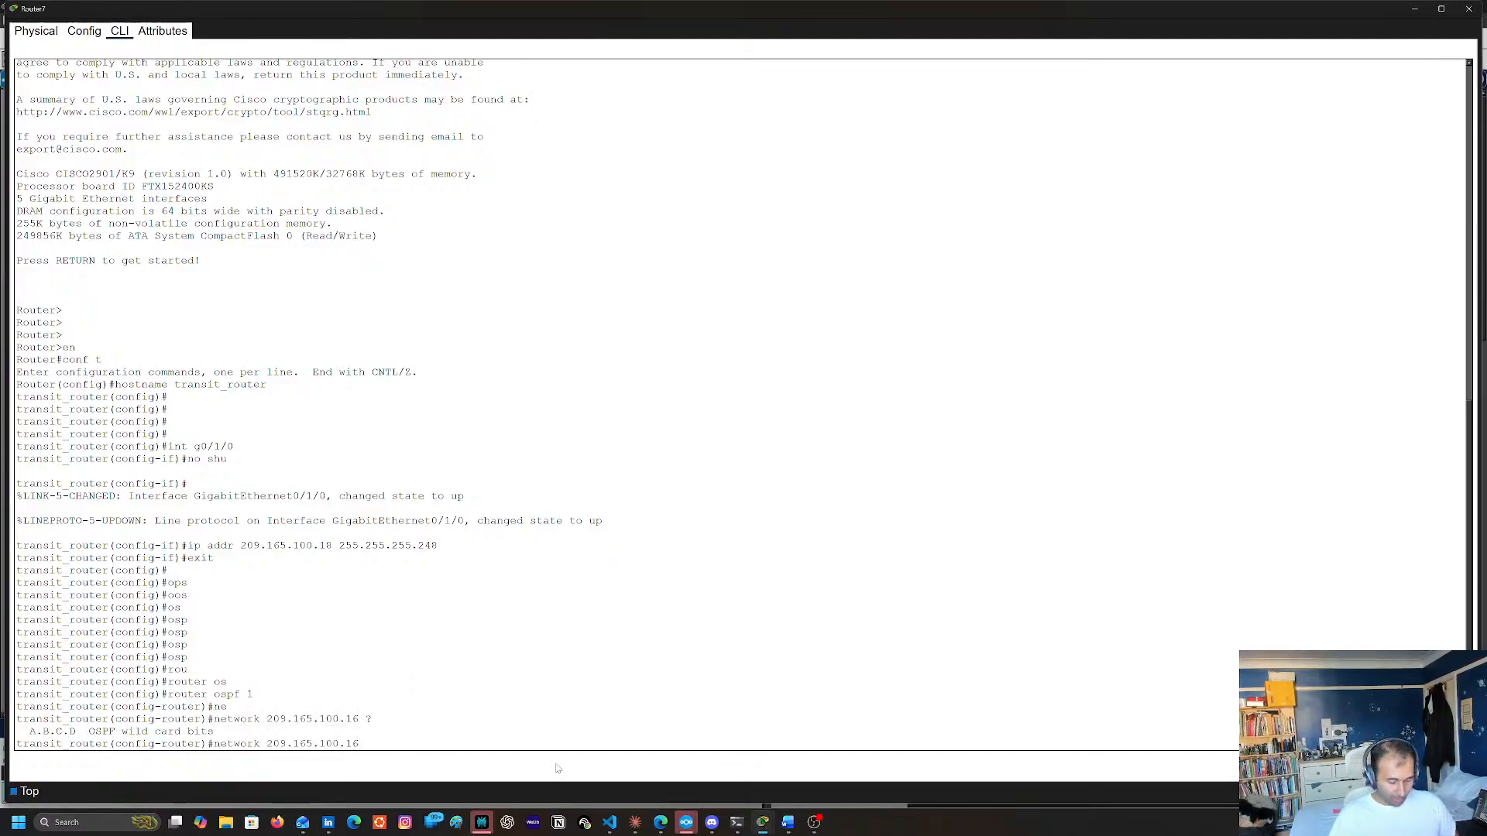
pyautogui.write('0')
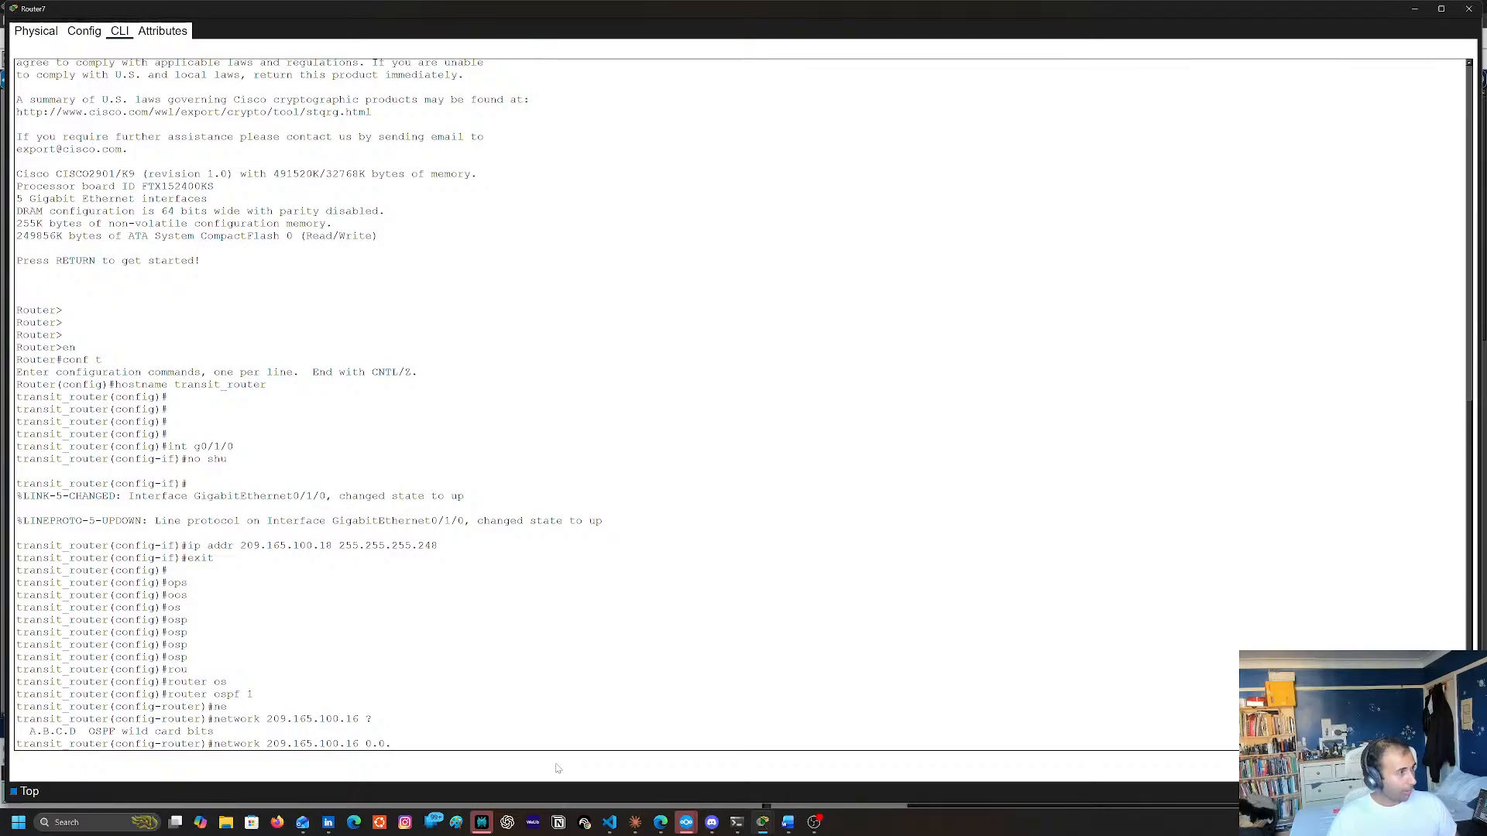
pyautogui.write('.0.0.255')
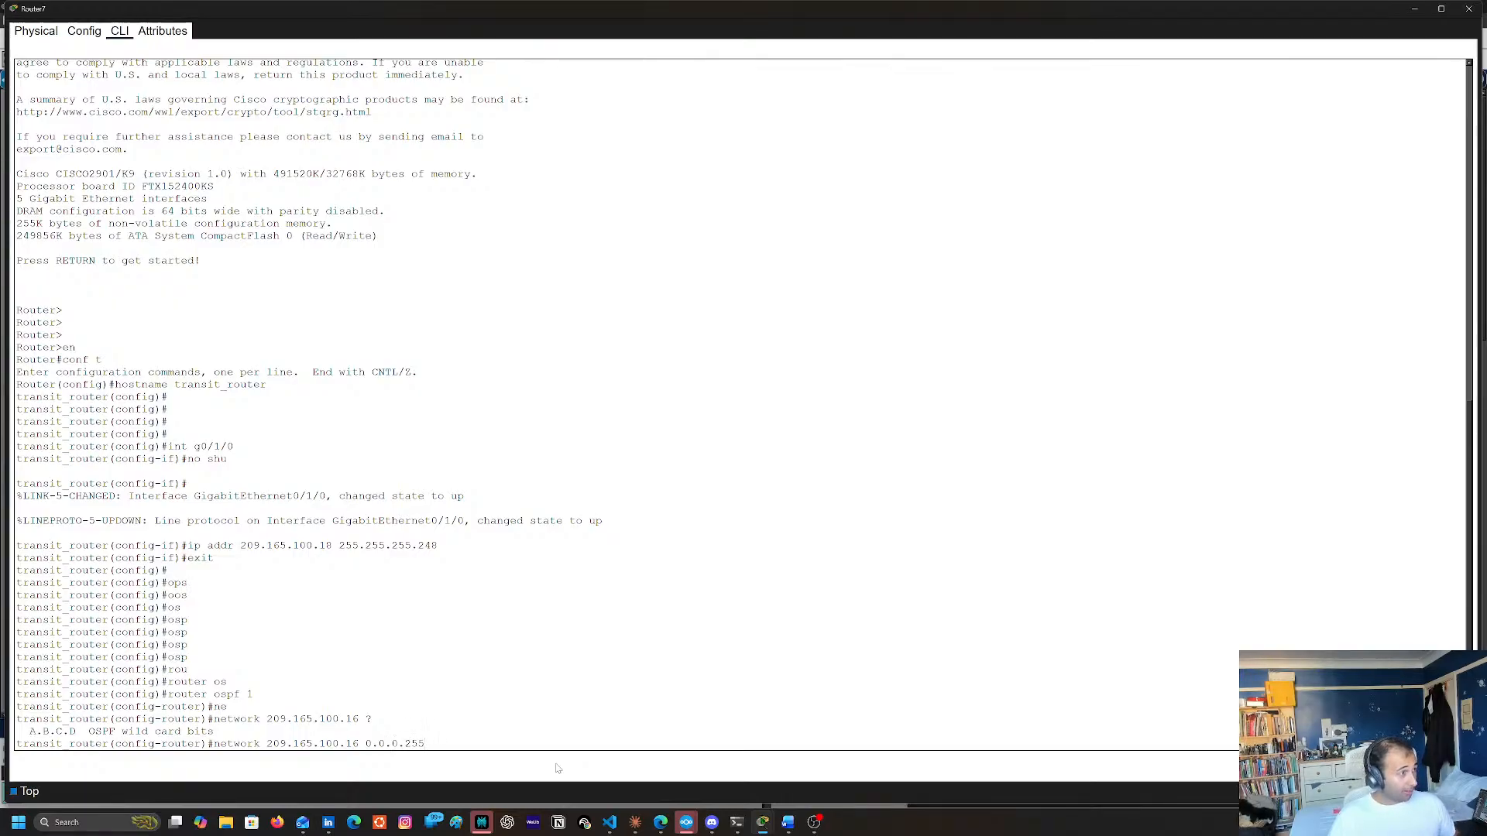
pyautogui.write(' ? ar')
pyautogui.press('Tab')
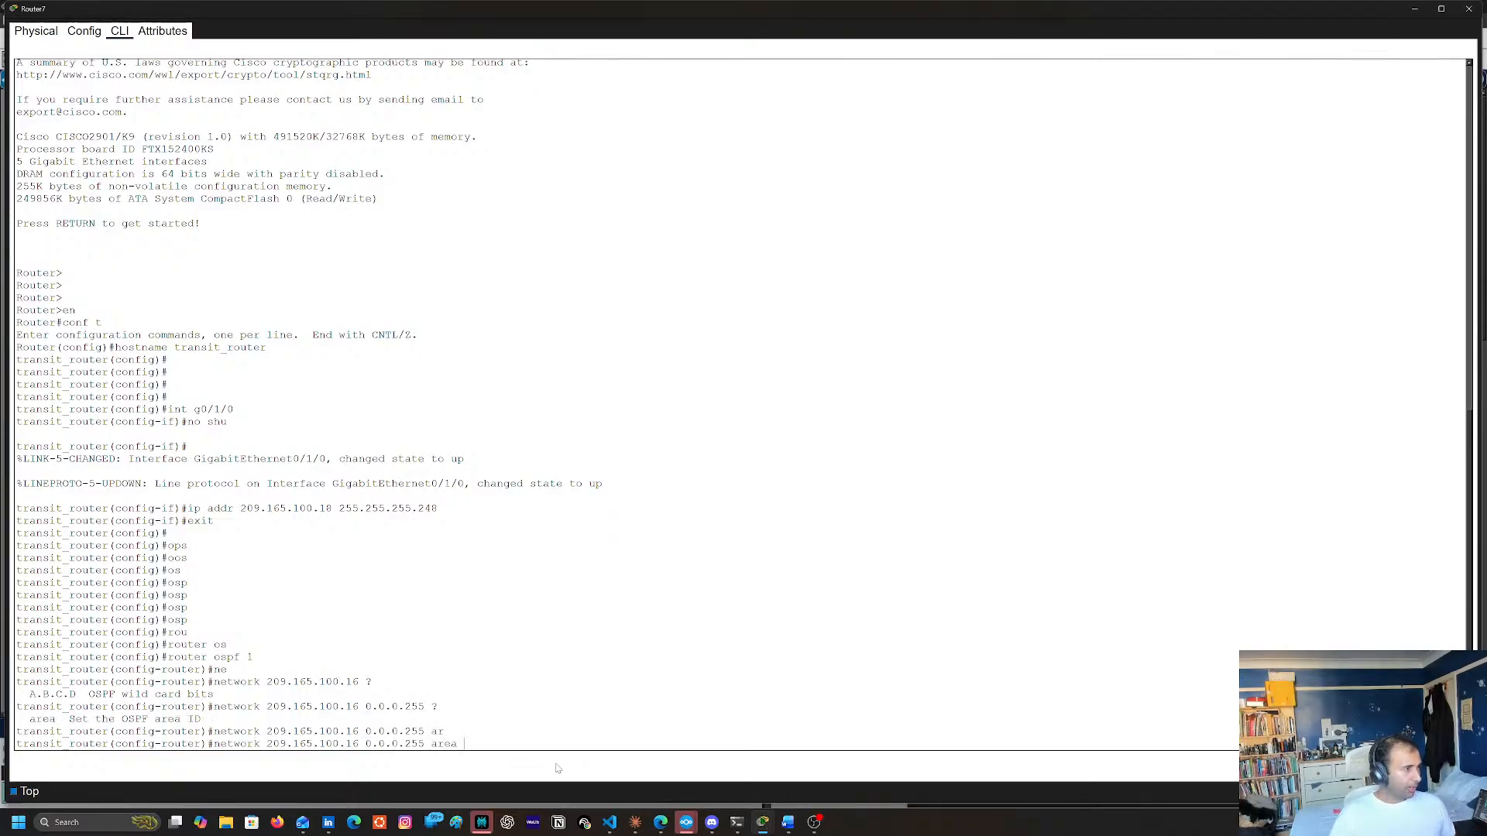
# Check Router7's OSPF area on the topology, and apply the network statement with area 51
pyautogui.click(1411, 11)
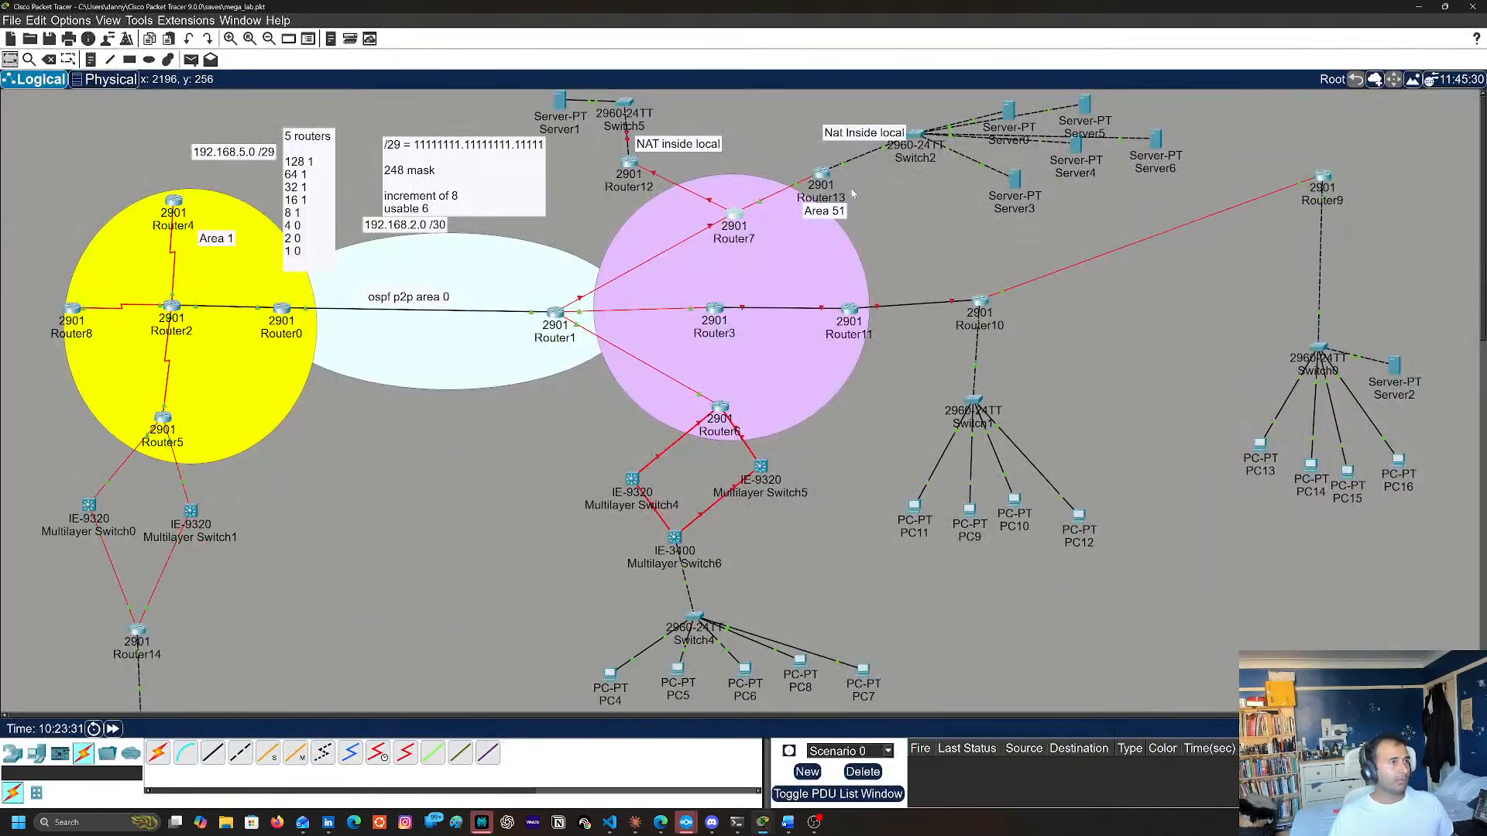
pyautogui.click(733, 216)
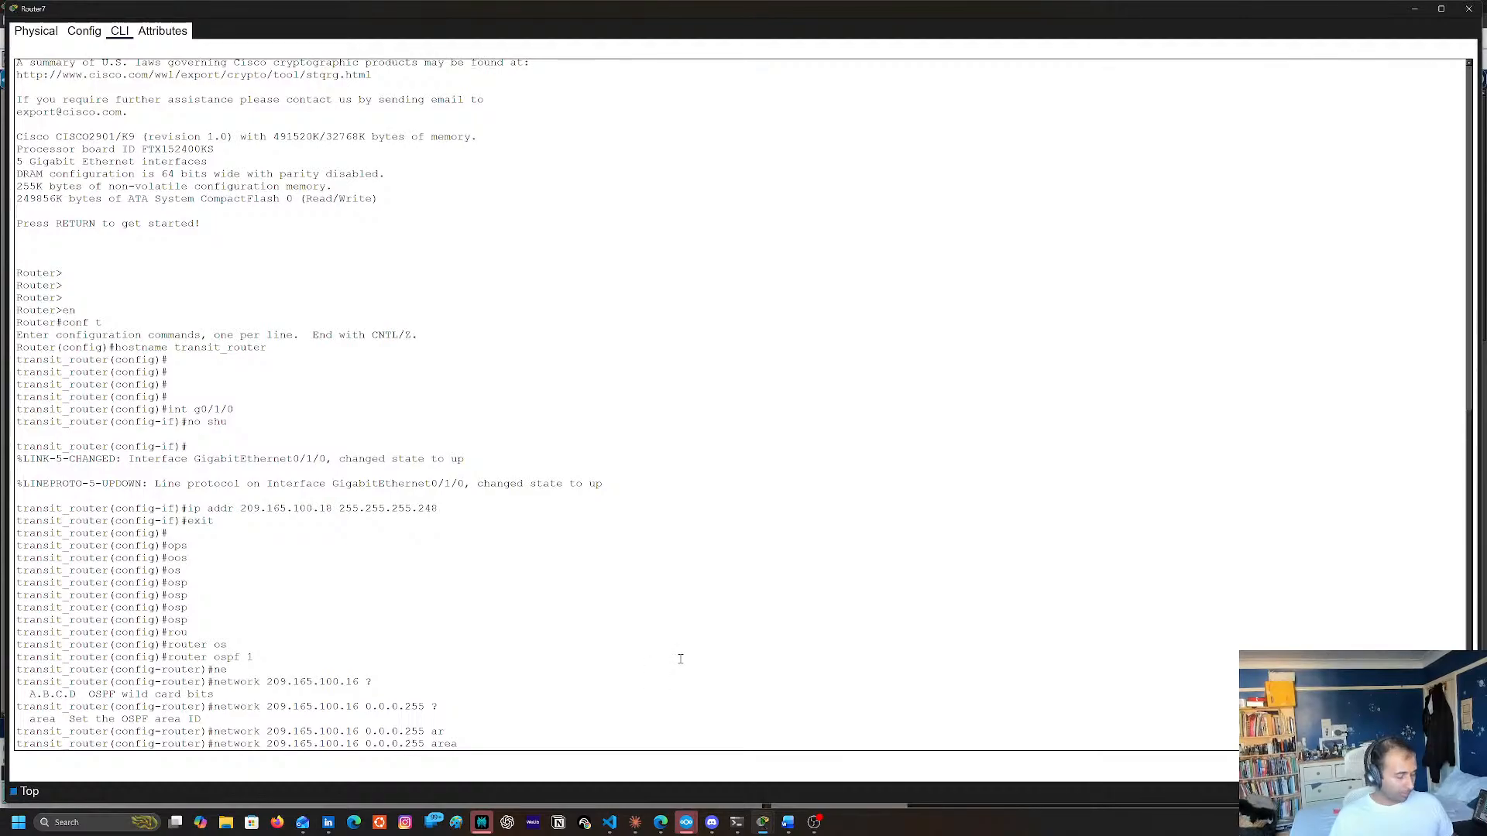
pyautogui.write('51')
pyautogui.press('Return')
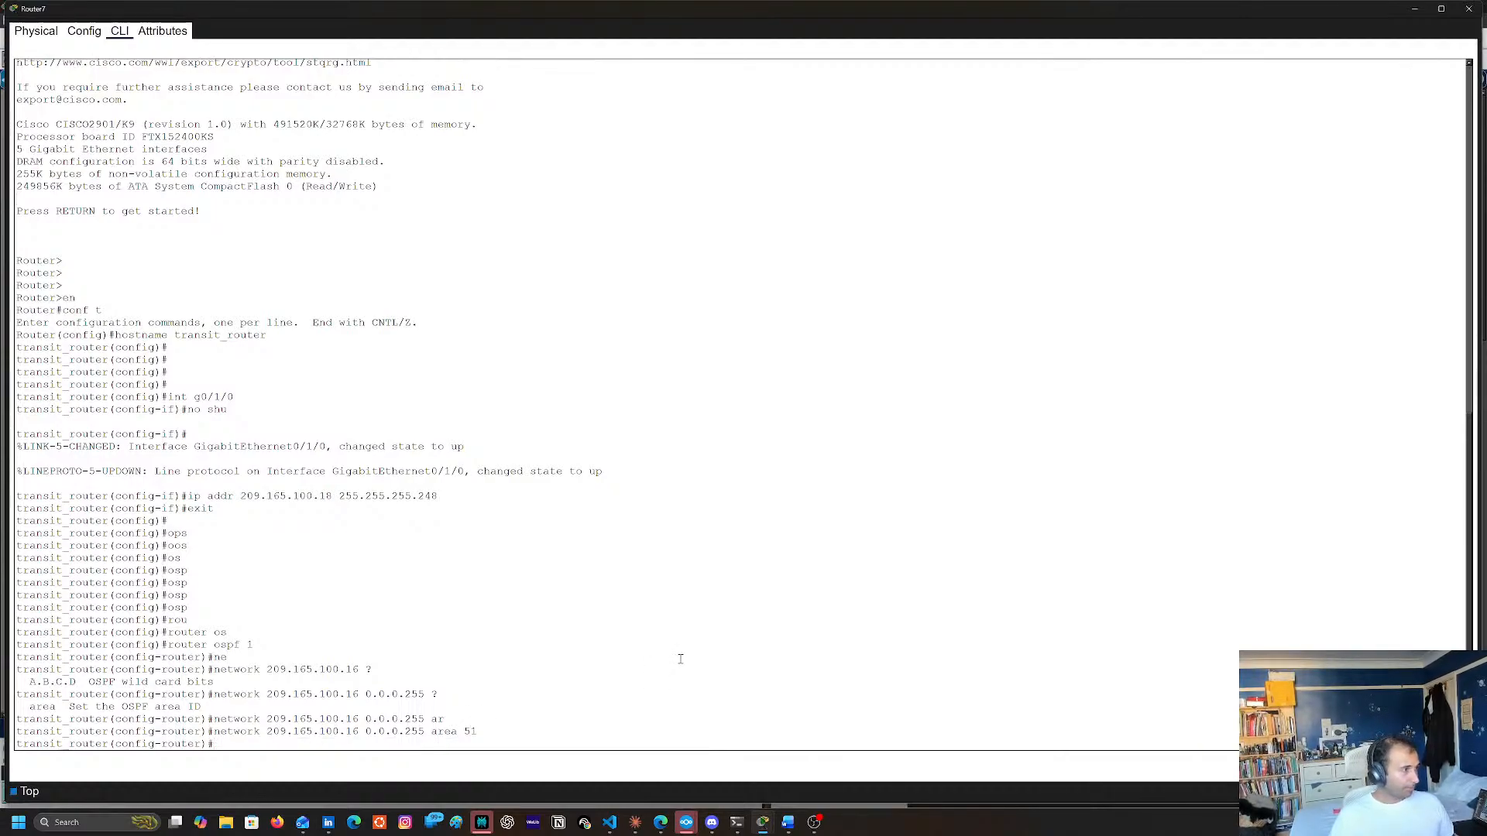
# List the available OSPF router configuration commands, and exit to global configuration mode
pyautogui.write('?')
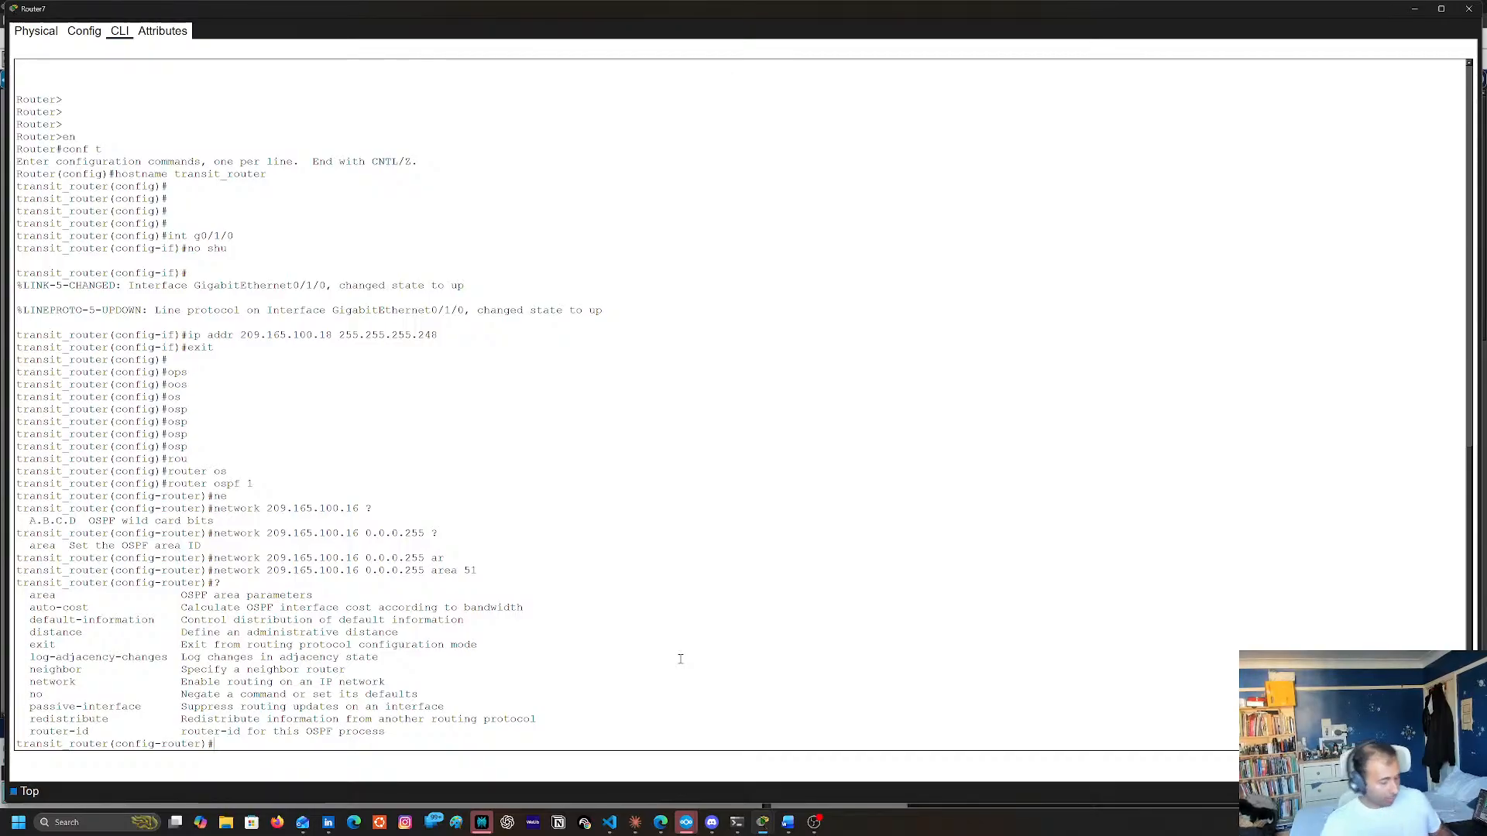
pyautogui.write('exir t')
pyautogui.press('Return')
pyautogui.press('Return')
pyautogui.write('exit')
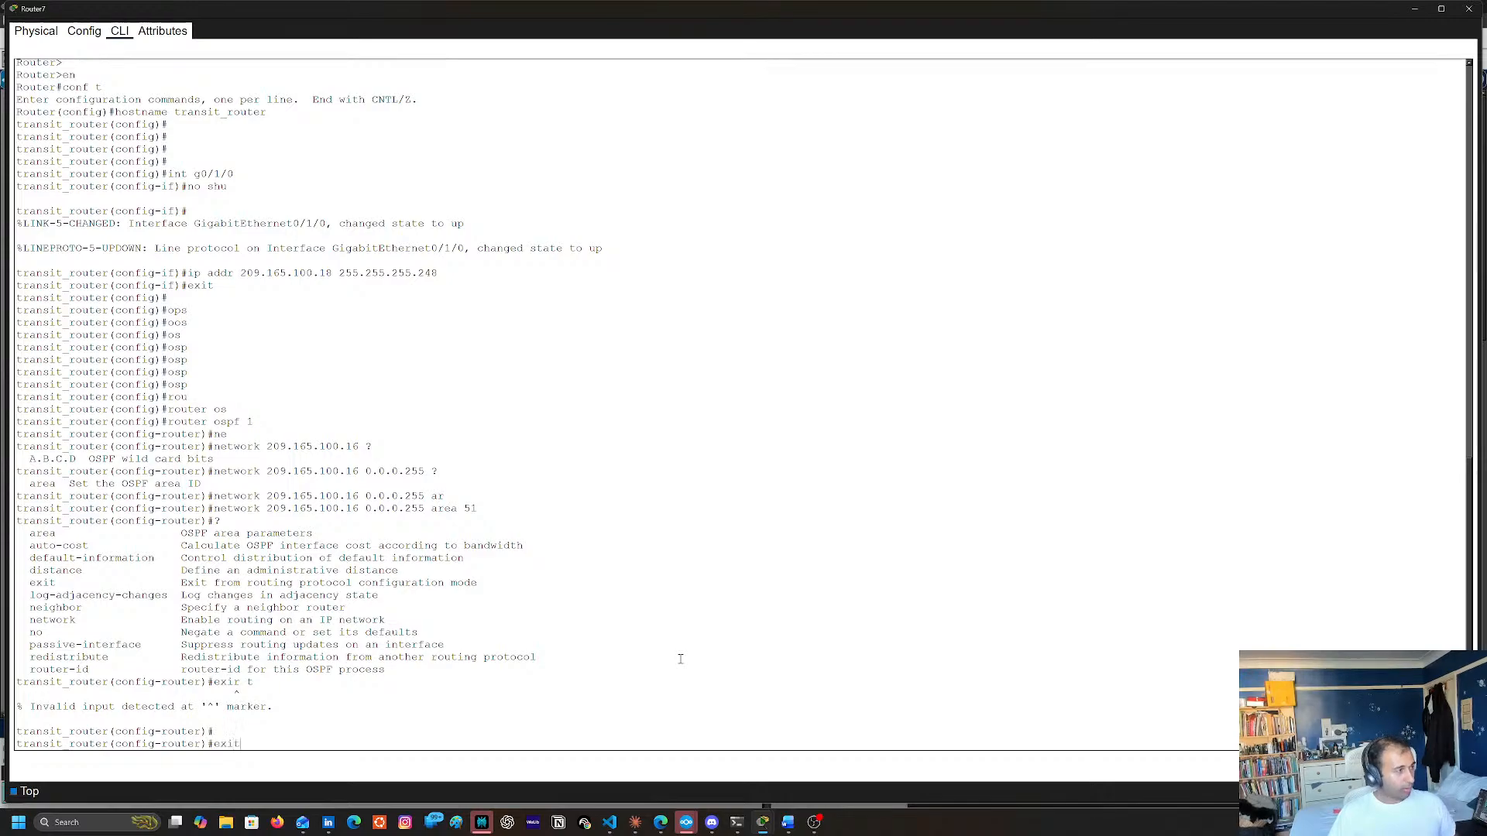
pyautogui.press('Return')
pyautogui.press('Return')
# Try to set the router ID to 8.8.8.8 from global configuration mode
pyautogui.write('rou')
pyautogui.press('Tab')
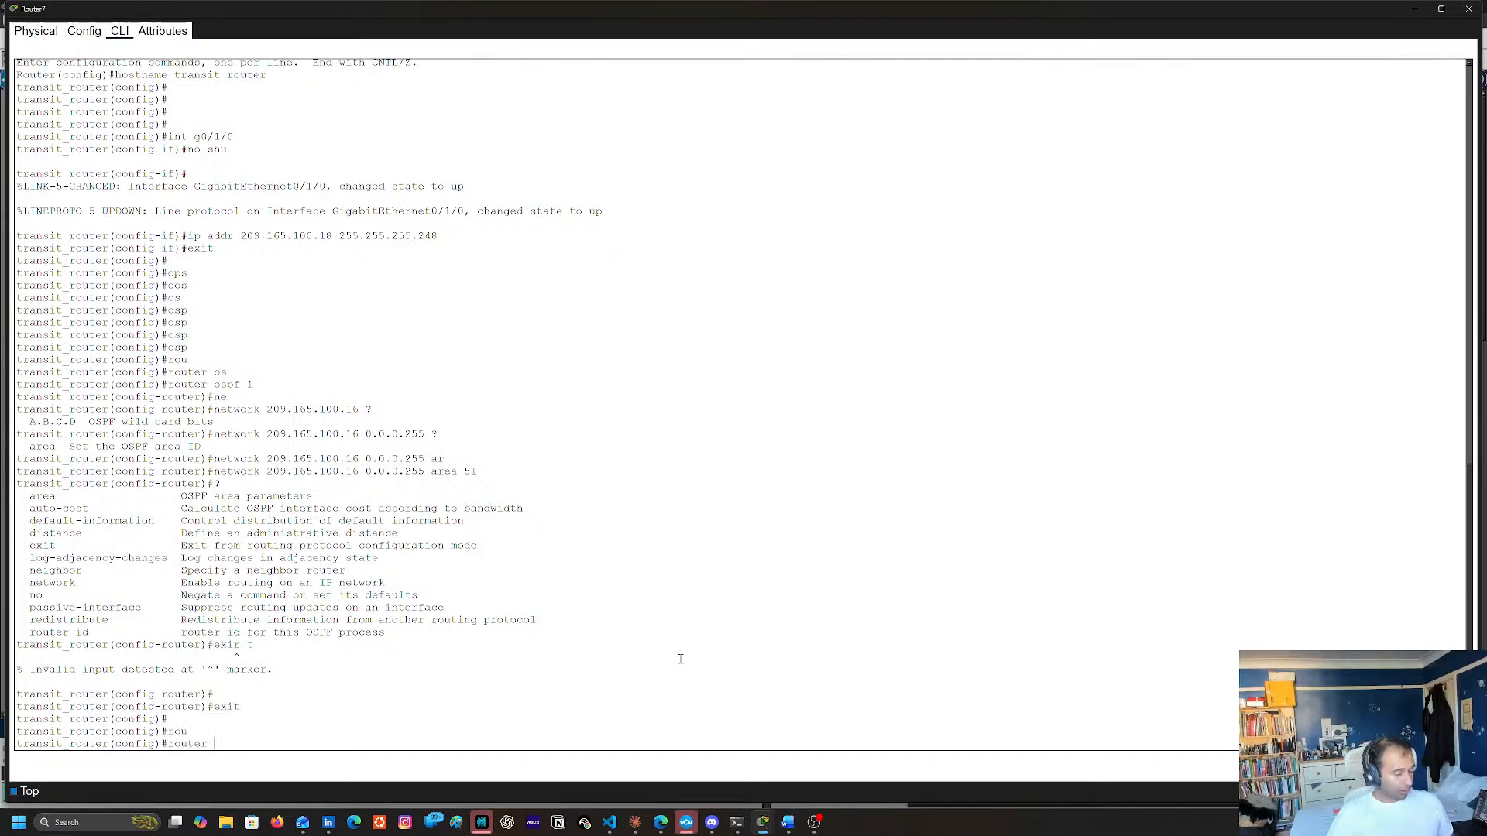
pyautogui.write('oi')
pyautogui.press('Tab')
pyautogui.press('BackSpace')
pyautogui.press('BackSpace')
pyautogui.press('Tab')
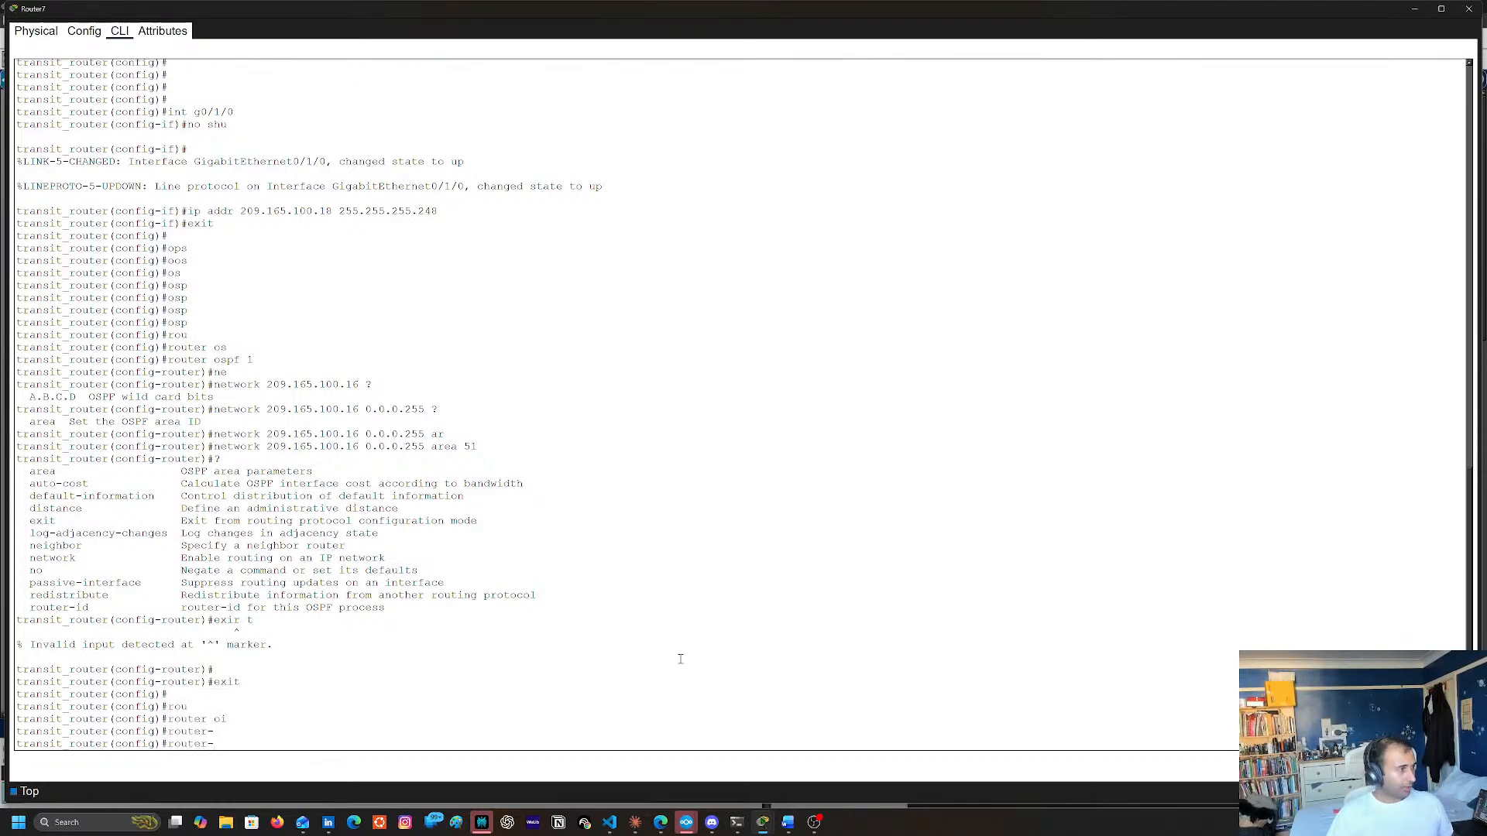
pyautogui.write('i')
pyautogui.press('Tab')
pyautogui.write('d')
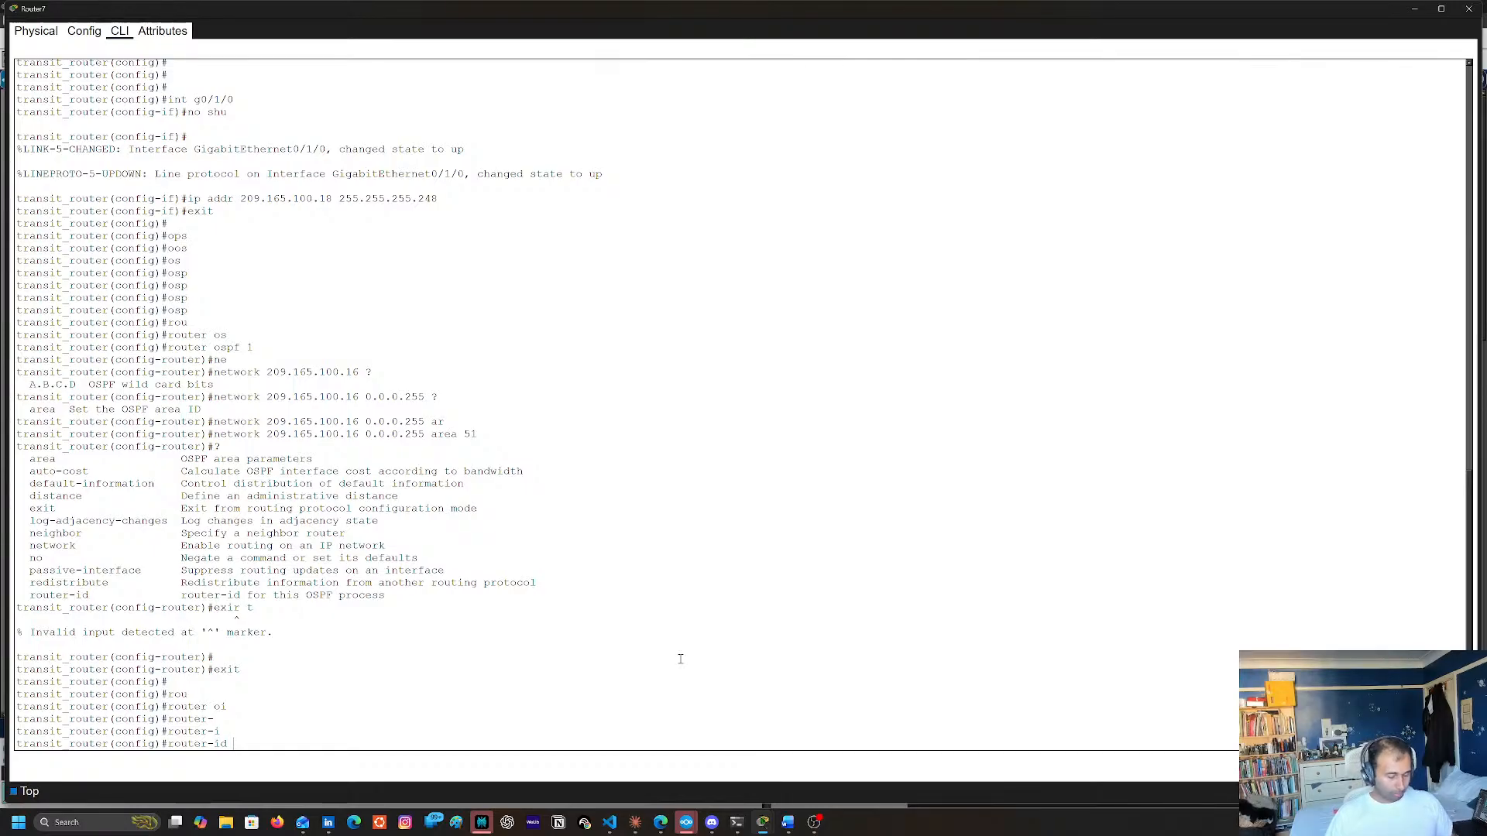
pyautogui.press('Return')
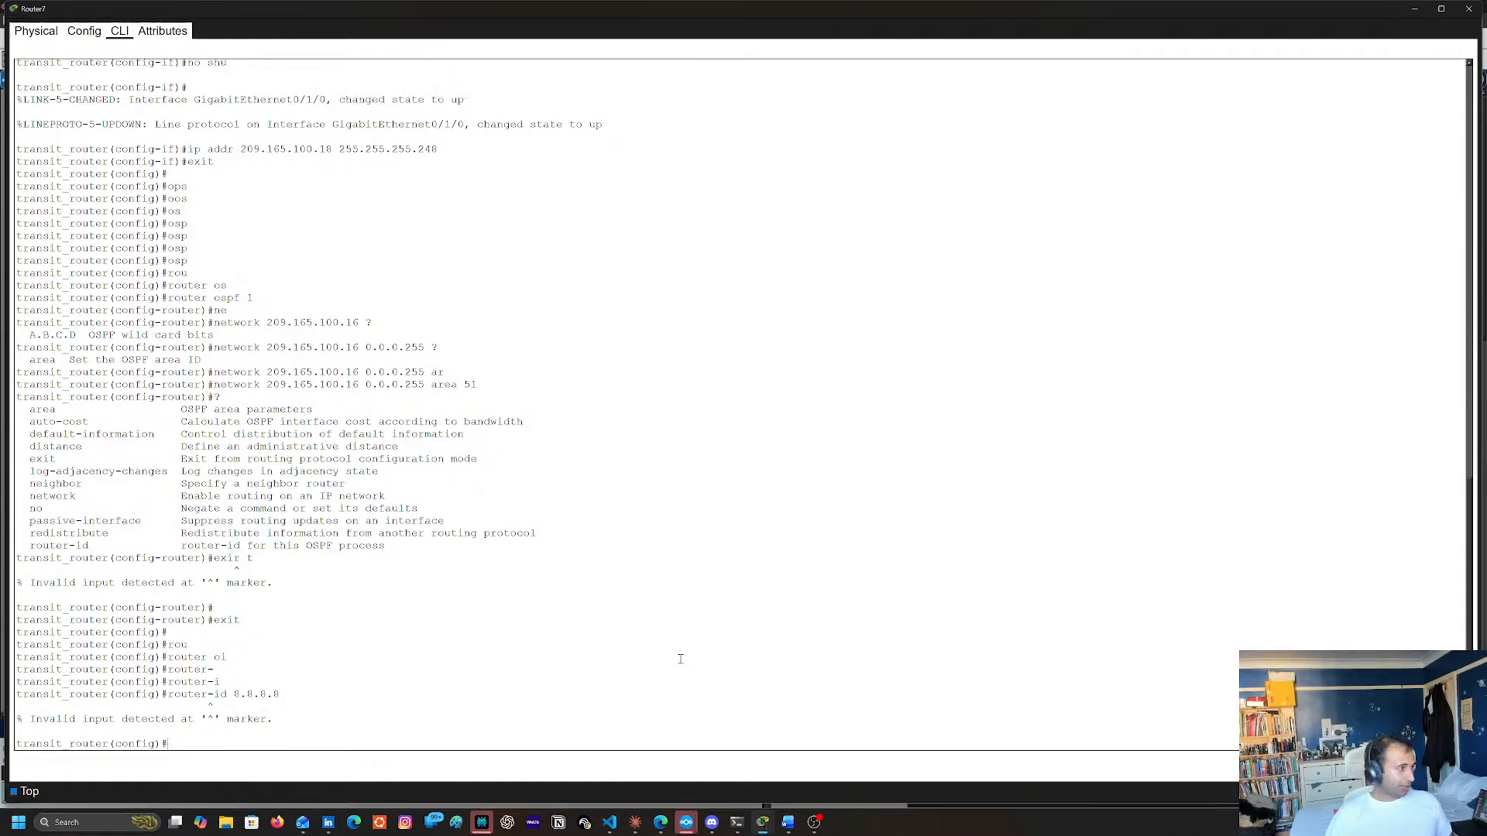
# Query syntax help for the router-id command in global configuration mode, and clear the command line
pyautogui.press('Up')
pyautogui.press('BackSpace')
pyautogui.press('BackSpace')
pyautogui.press('BackSpace')
pyautogui.press('BackSpace')
pyautogui.press('BackSpace')
pyautogui.press('BackSpace')
pyautogui.press('BackSpace')
pyautogui.press('BackSpace')
pyautogui.write('?')
pyautogui.press('BackSpace')
pyautogui.press('BackSpace')
pyautogui.press('BackSpace')
pyautogui.press('BackSpace')
pyautogui.press('BackSpace')
pyautogui.press('BackSpace')
pyautogui.press('BackSpace')
pyautogui.press('BackSpace')
pyautogui.press('BackSpace')
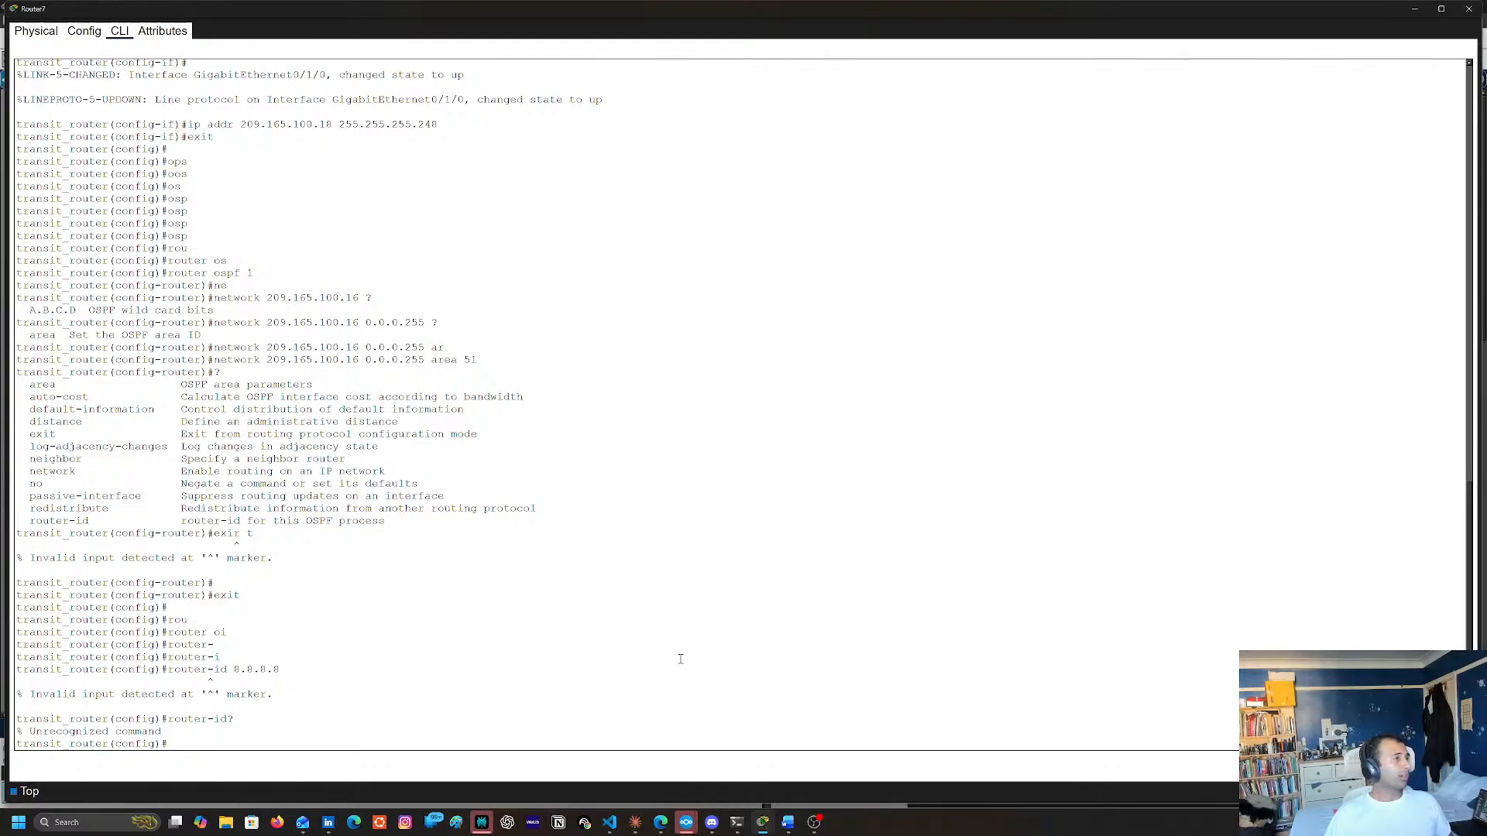
# Review the earlier router ospf 1 command, and re-enter router configuration mode for OSPF process 1
pyautogui.doubleClick(177, 274)
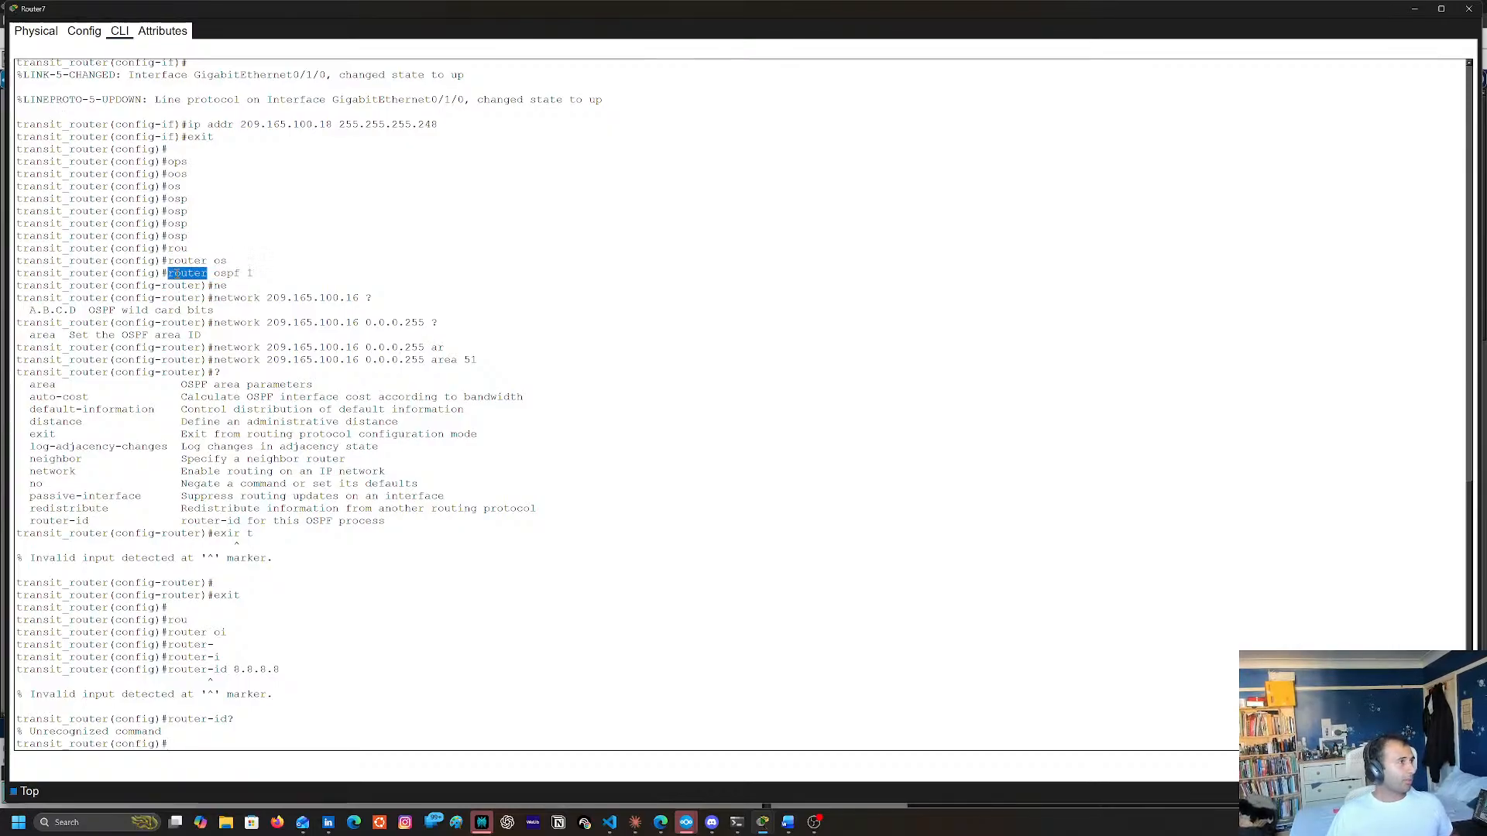
pyautogui.doubleClick(250, 274)
pyautogui.tripleClick(193, 274)
pyautogui.doubleClick(197, 273)
pyautogui.tripleClick(251, 273)
pyautogui.click(406, 422)
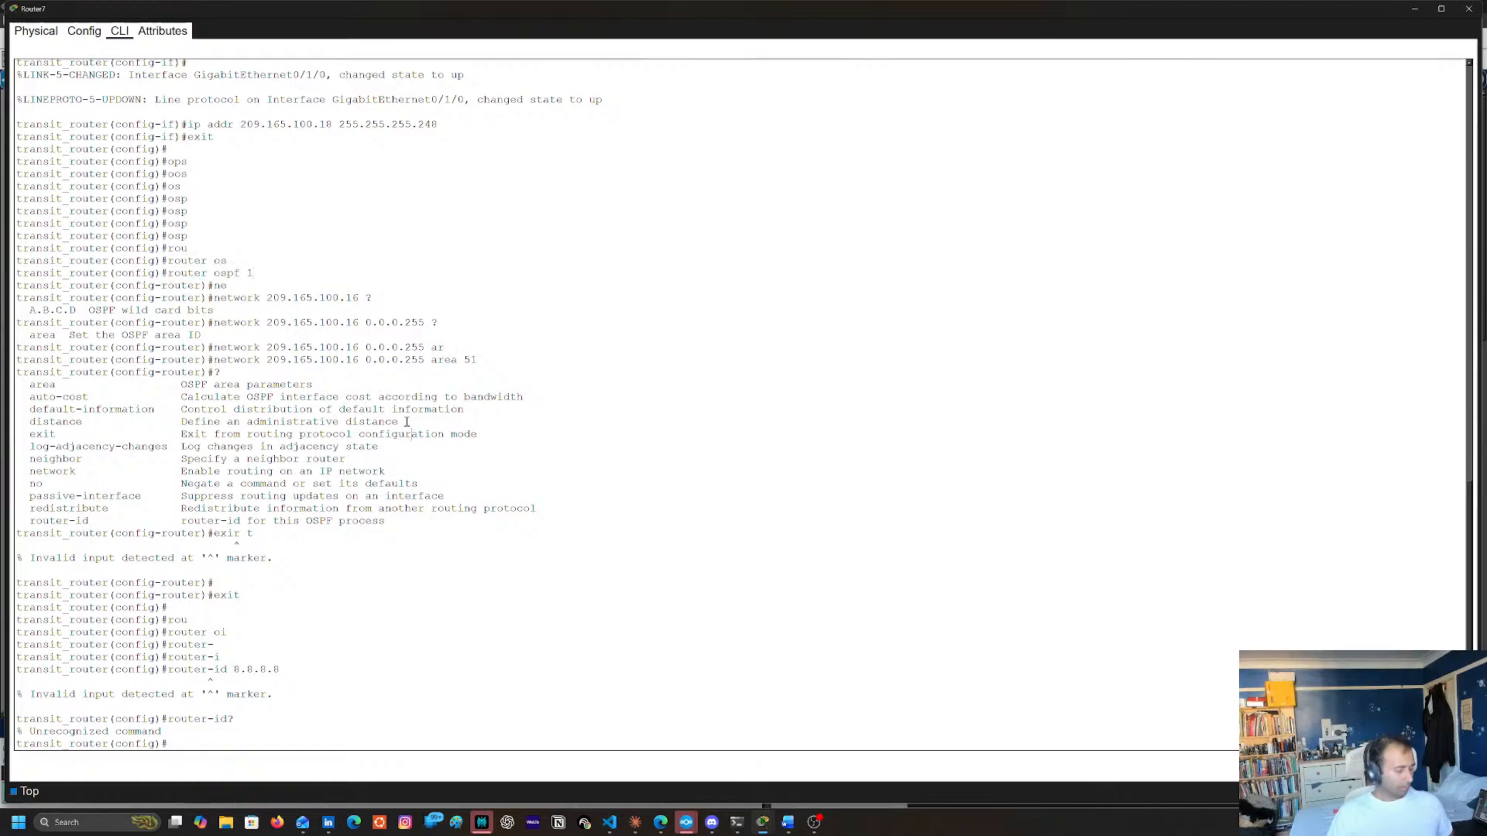
pyautogui.write('rou')
pyautogui.press('Tab')
pyautogui.write('os')
pyautogui.press('Tab')
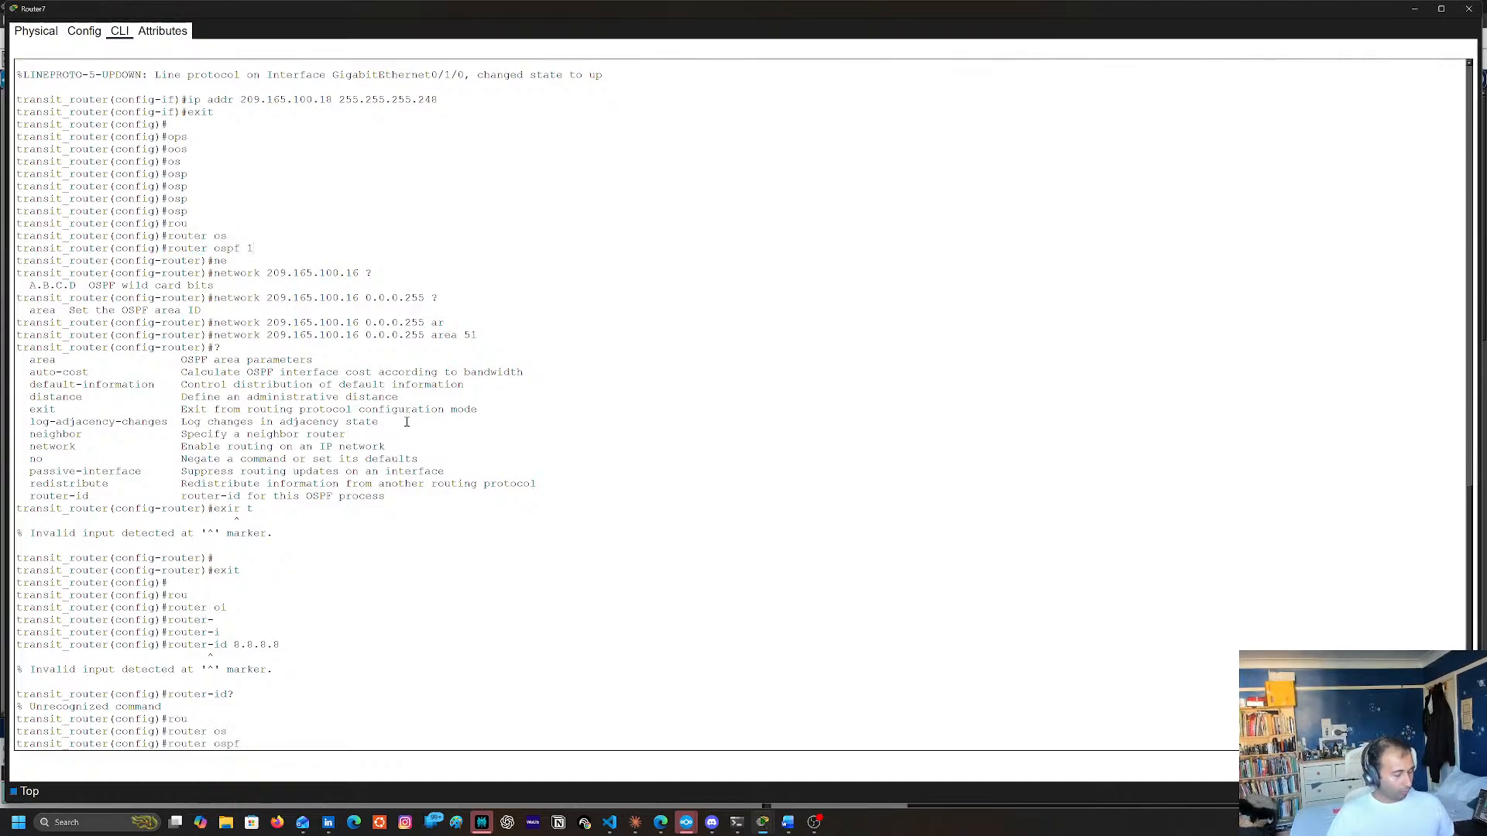
pyautogui.write('1')
pyautogui.press('Return')
# Set the router ID of OSPF process 1 to 8.8.8.8
pyautogui.write('router(config-router)#ro')
pyautogui.press('Tab')
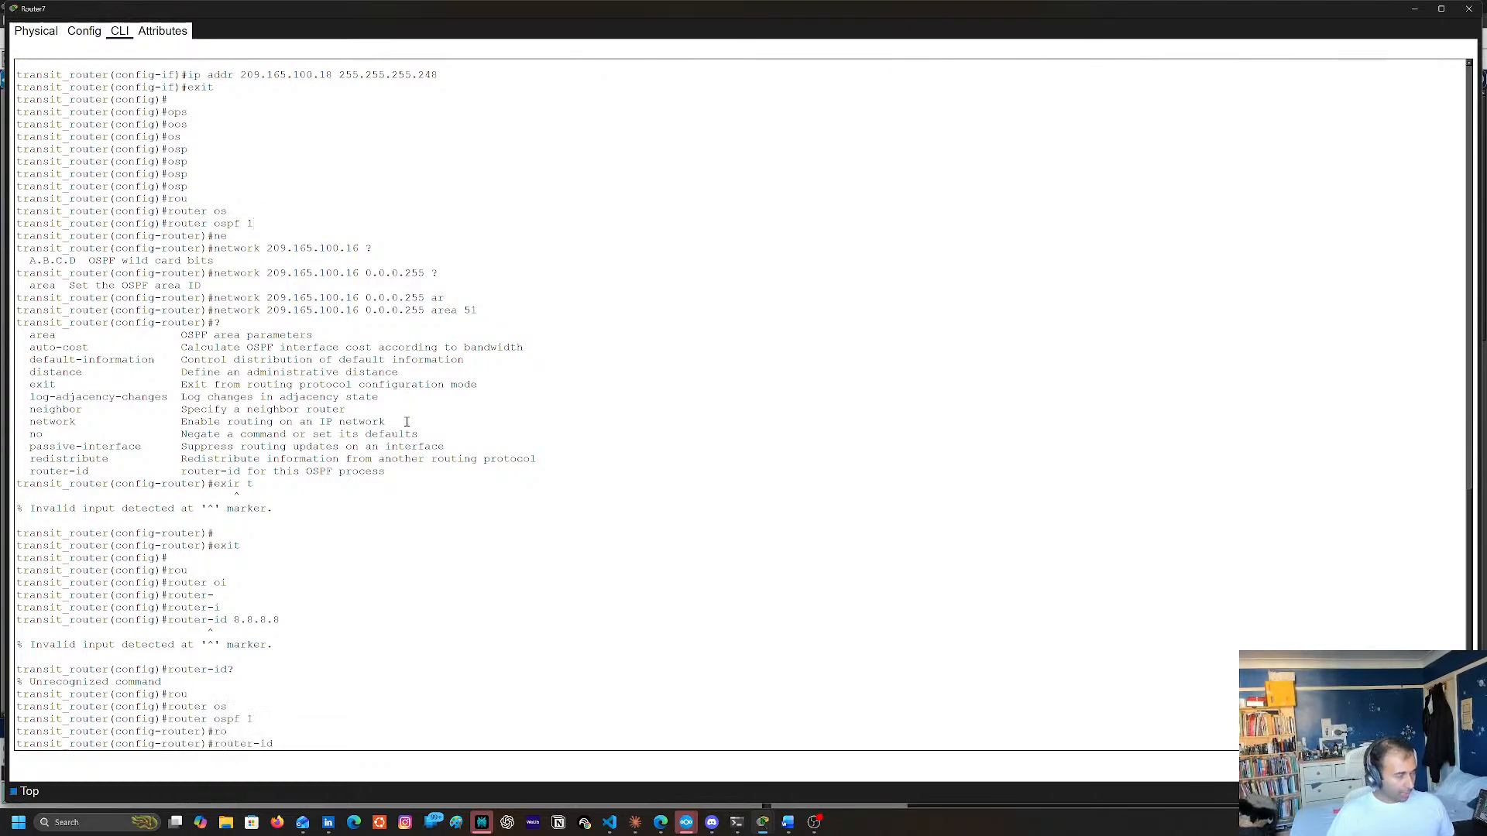
pyautogui.write('8.8.8.8')
pyautogui.press('Return')
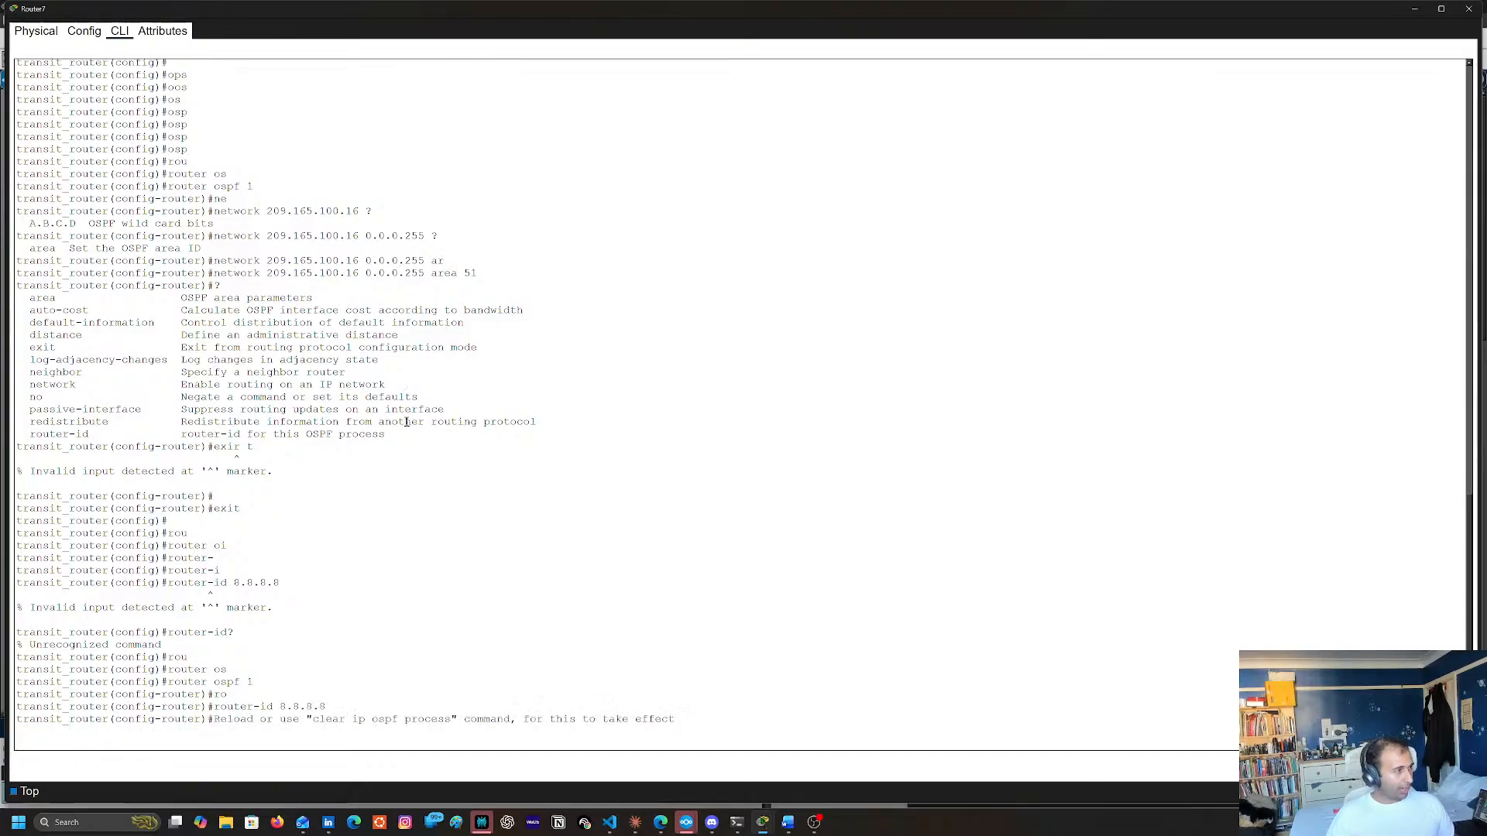
pyautogui.press('Return')
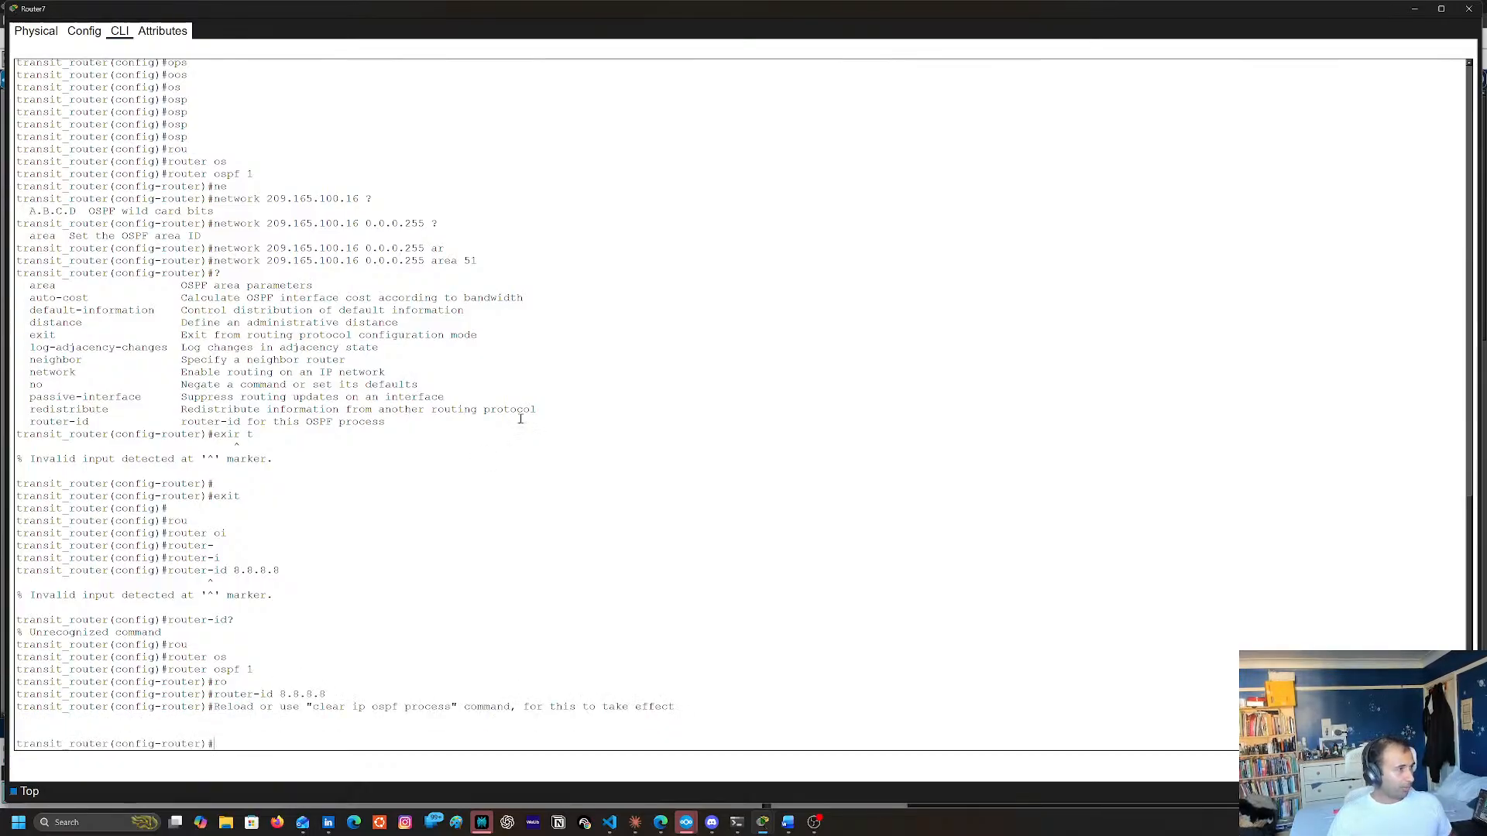
# Examine the console notice on how to make the new OSPF router ID take effect
pyautogui.doubleClick(329, 707)
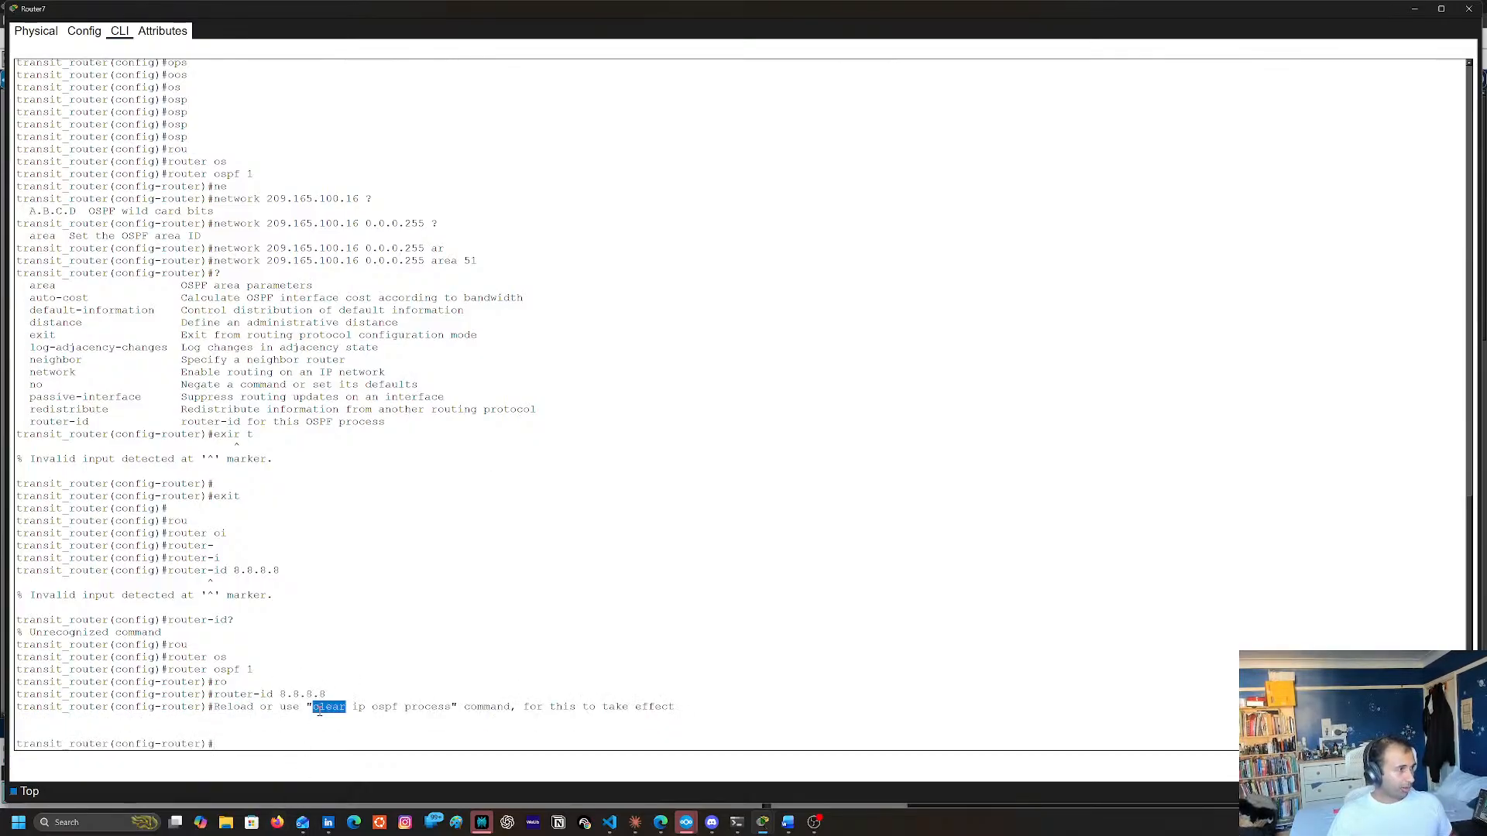
pyautogui.click(423, 700)
pyautogui.tripleClick(395, 705)
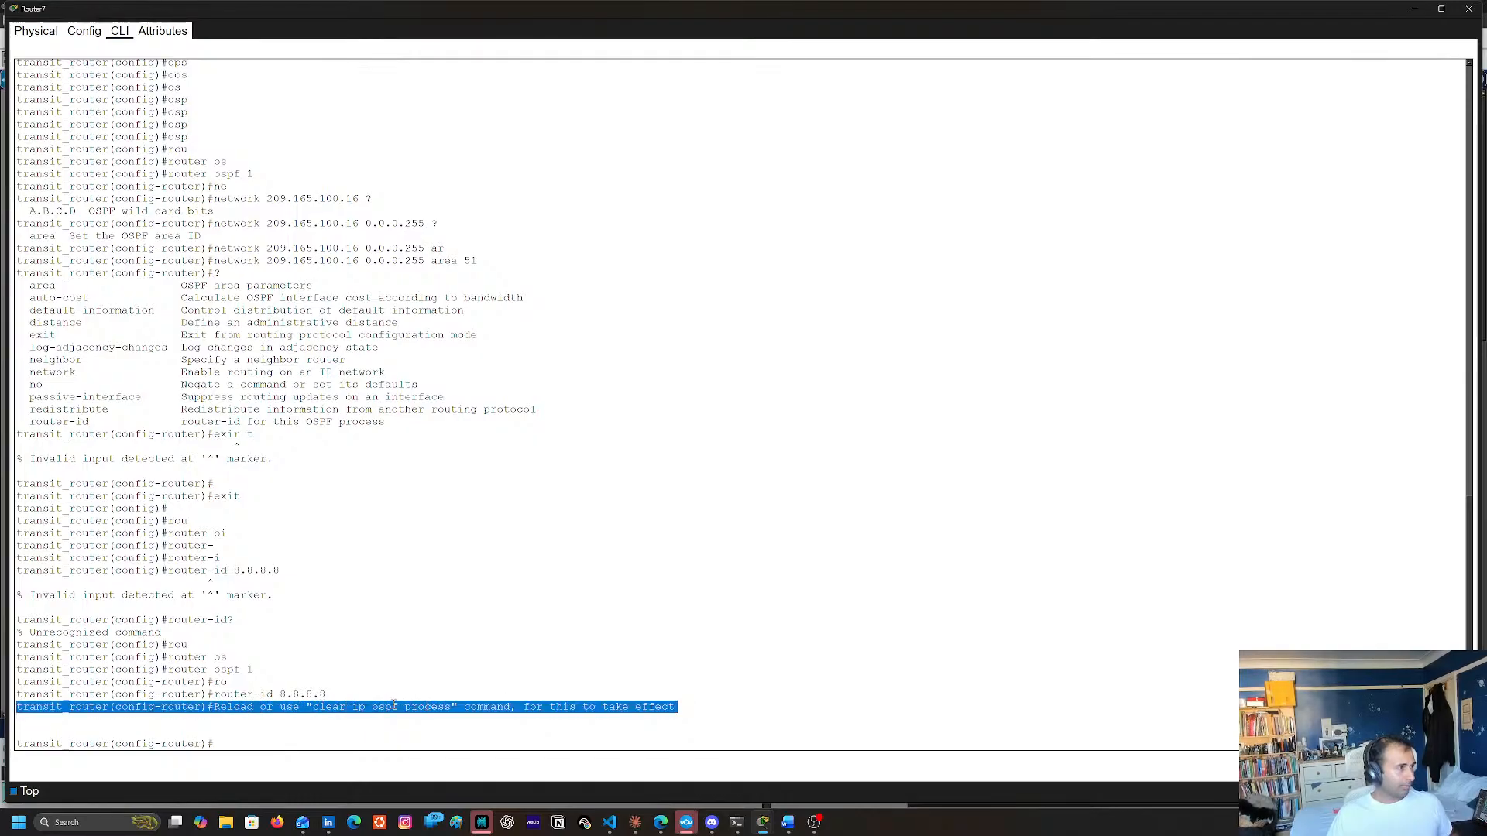
pyautogui.doubleClick(329, 707)
pyautogui.tripleClick(333, 706)
pyautogui.doubleClick(428, 707)
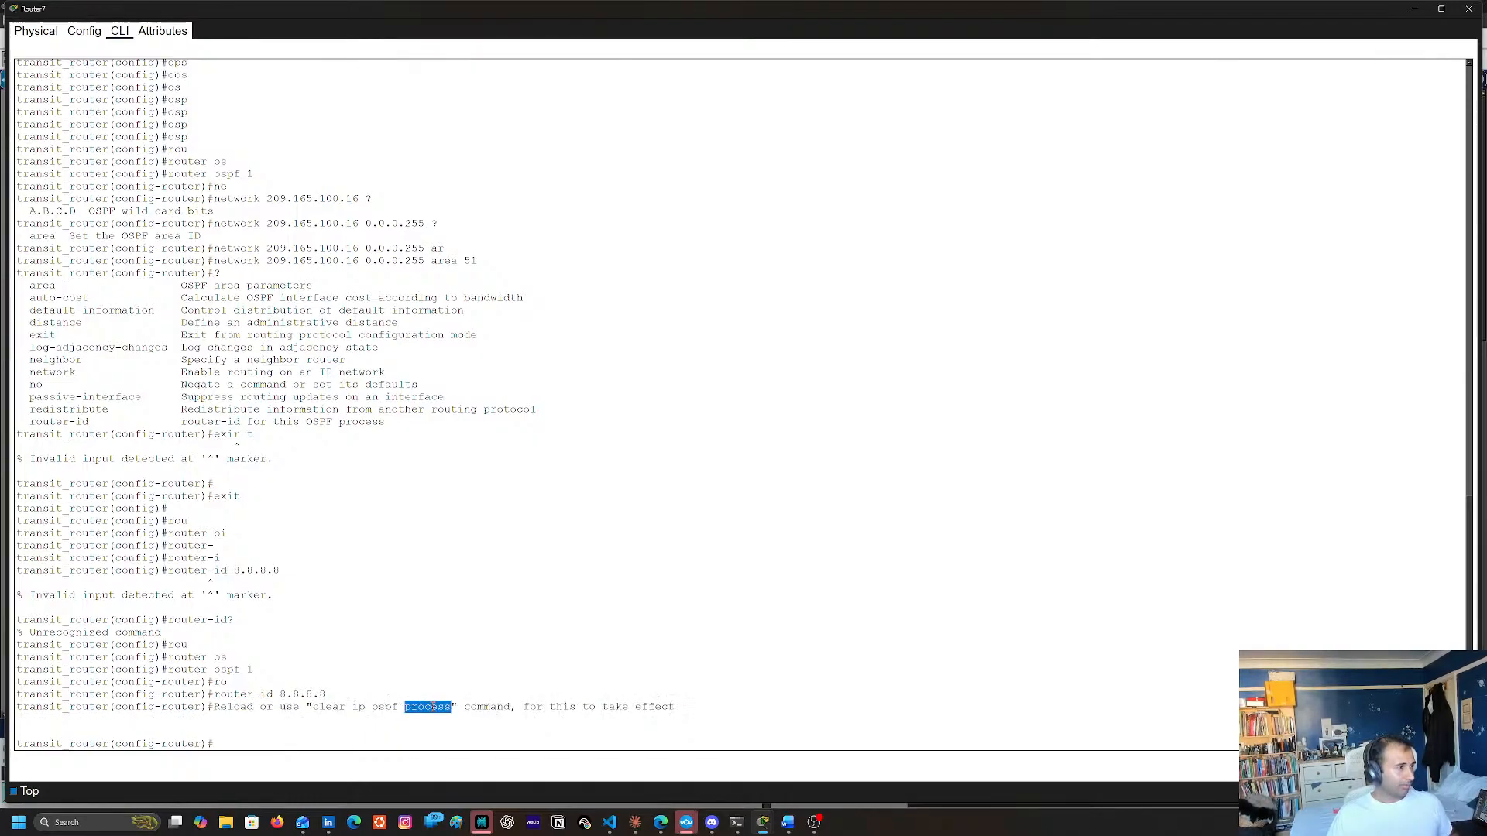
pyautogui.tripleClick(324, 708)
pyautogui.click(324, 708)
# Try to complete the clear command in router configuration mode, and return to privileged EXEC mode
pyautogui.write('cl')
pyautogui.press('Tab')
pyautogui.write('e')
pyautogui.press('Tab')
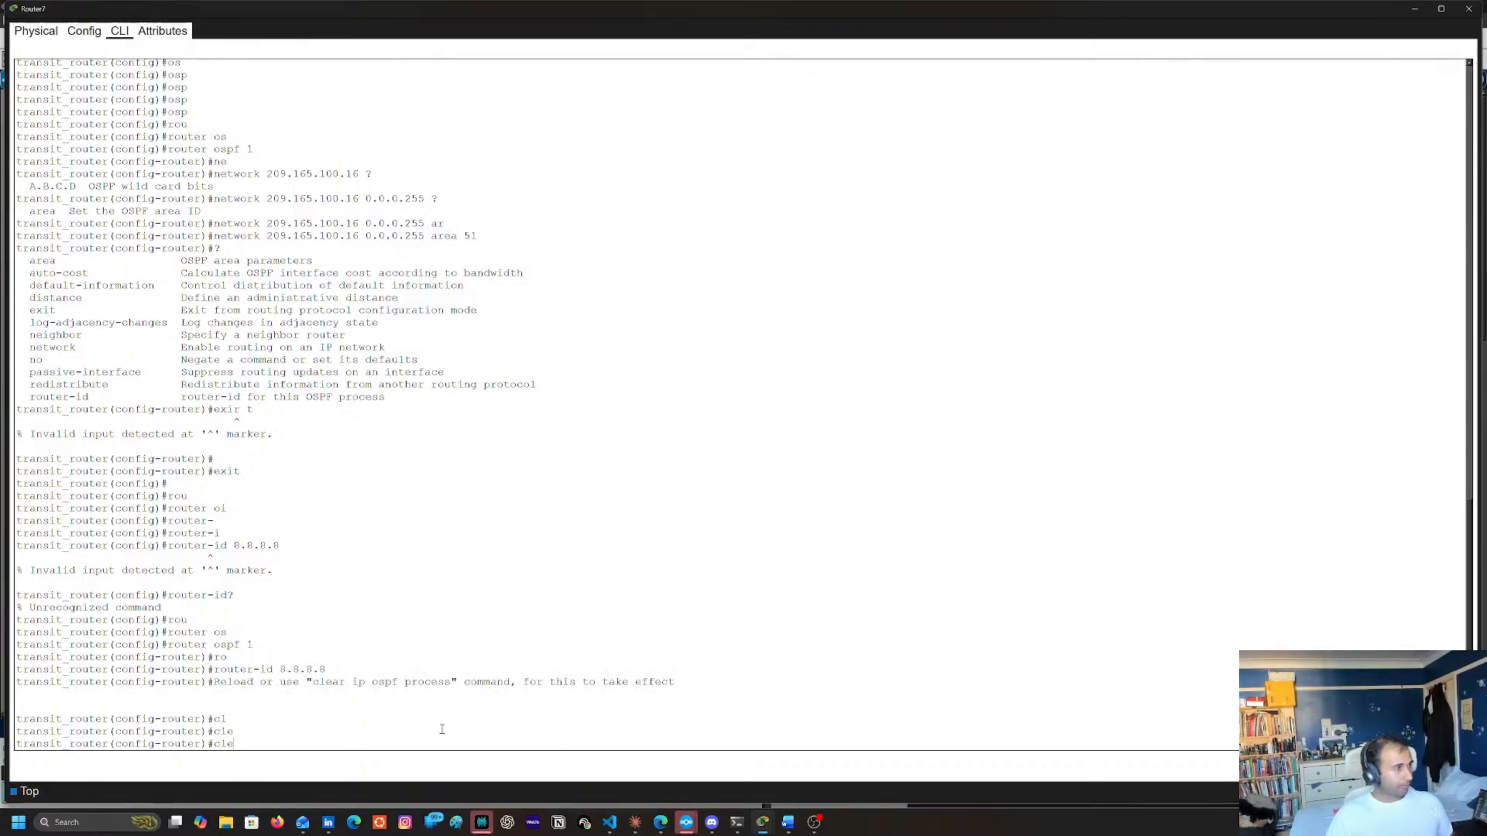
pyautogui.write('end')
pyautogui.press('Return')
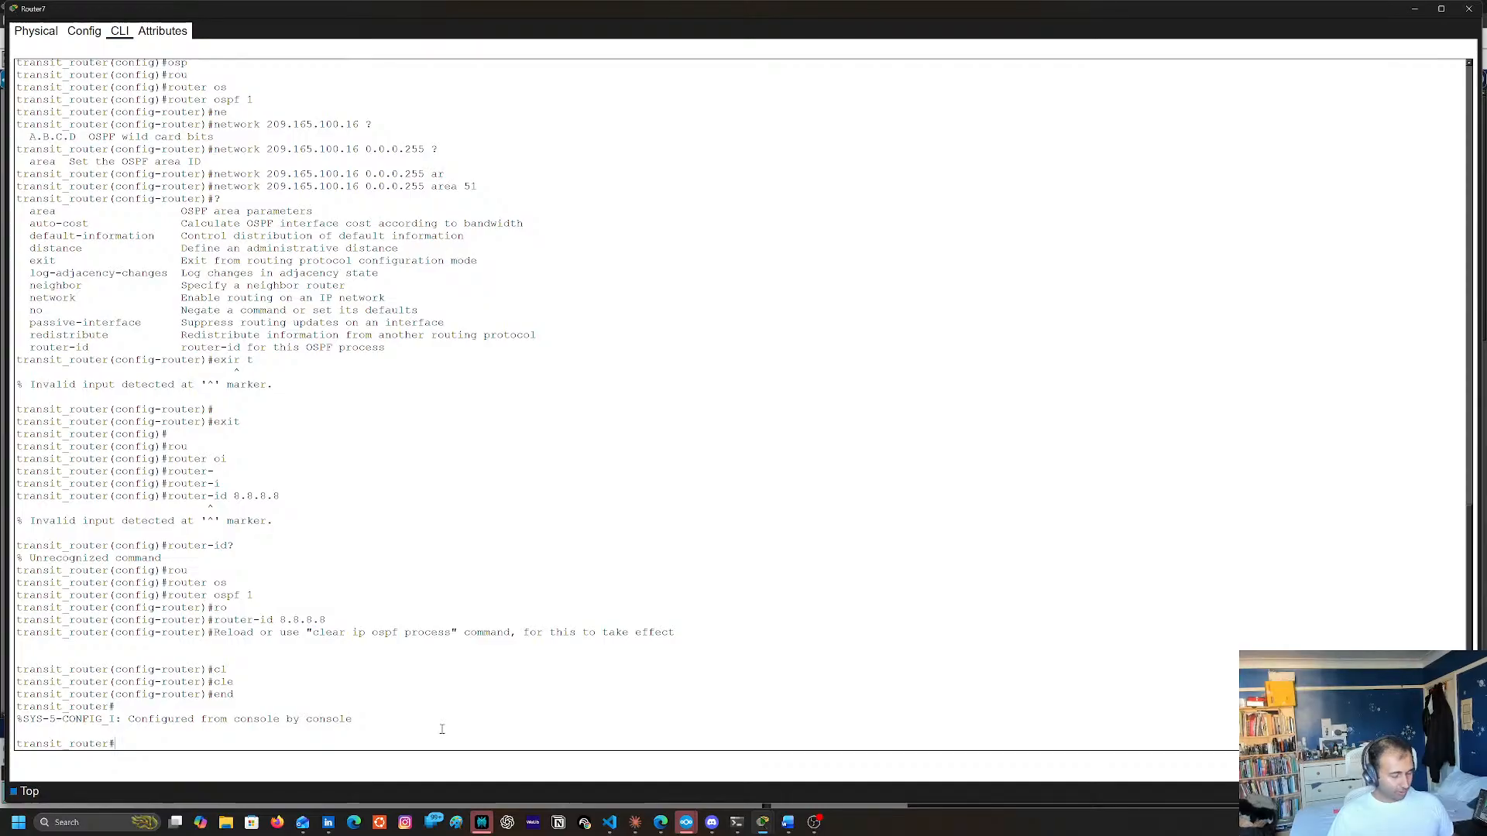
# Reset all OSPF processes on transit_router with clear ip ospf process, answering yes to the confirmation
pyautogui.write('sl;e')
pyautogui.press('Tab')
pyautogui.press('BackSpace')
pyautogui.write('cl')
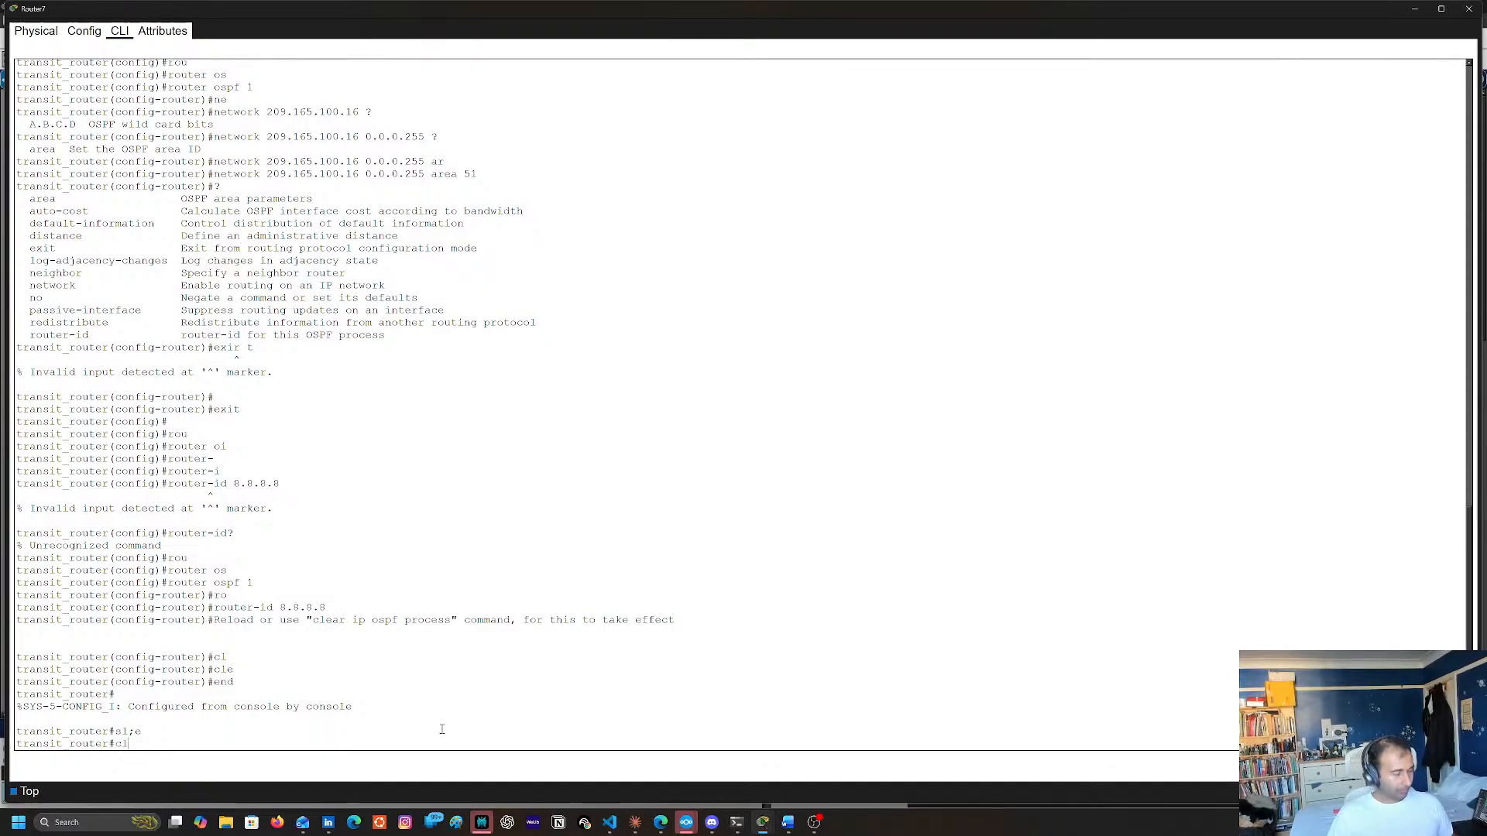
pyautogui.press('Tab')
pyautogui.write('e')
pyautogui.press('Tab')
pyautogui.write('ar')
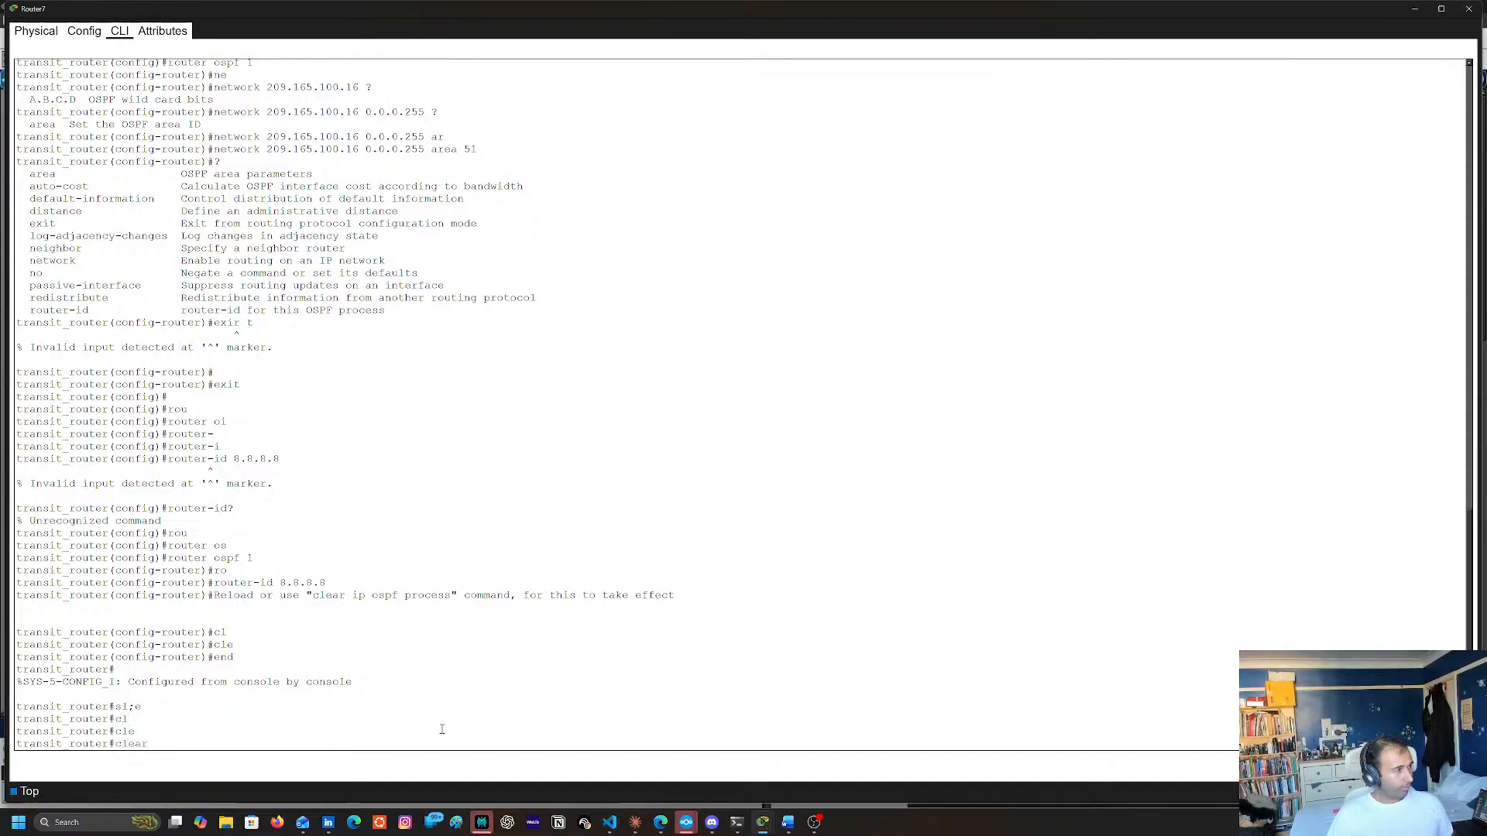
pyautogui.write(' ip os')
pyautogui.press('Tab')
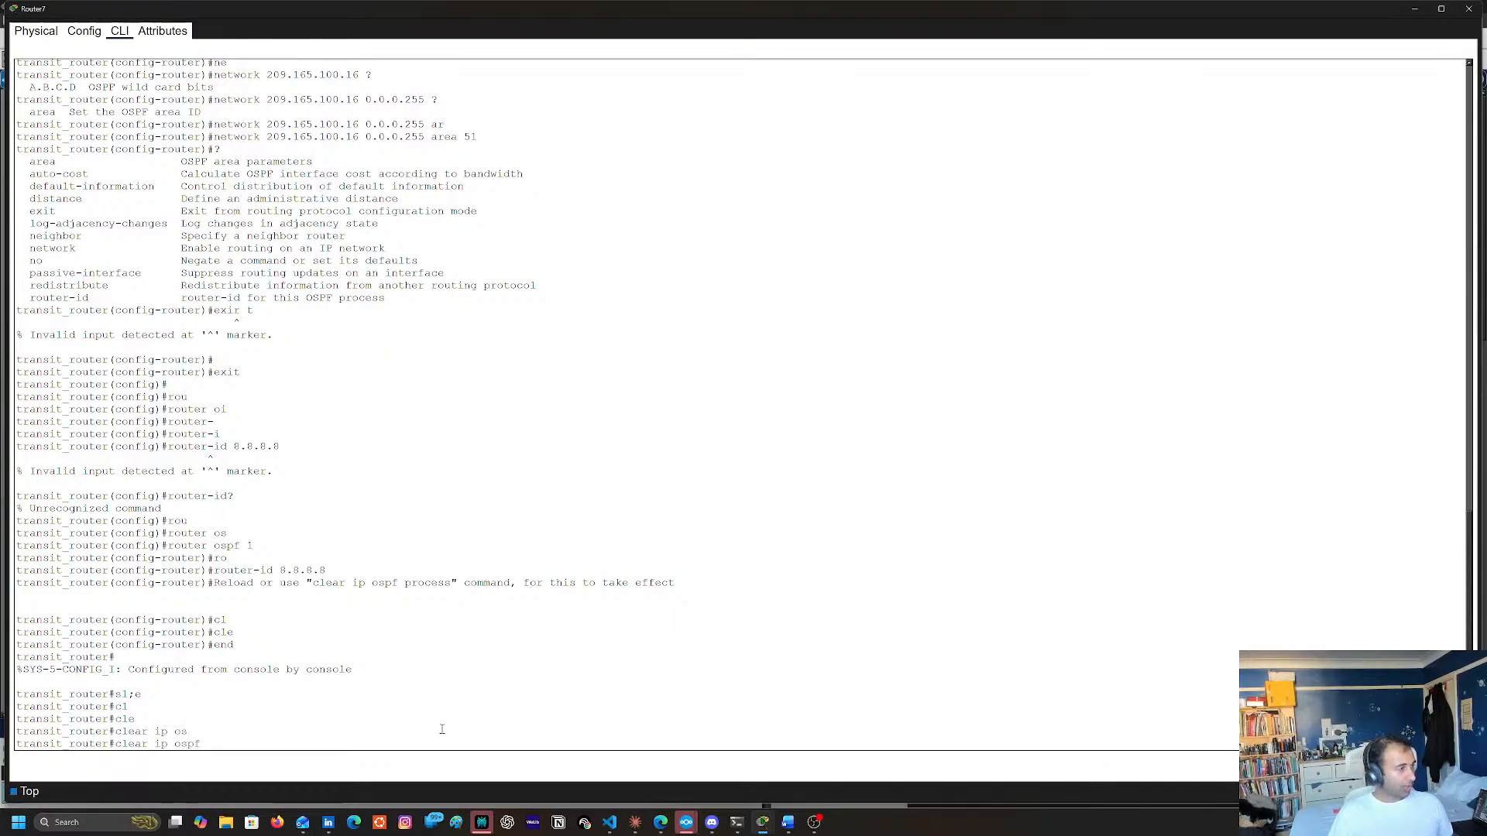
pyautogui.write('pro')
pyautogui.press('Tab')
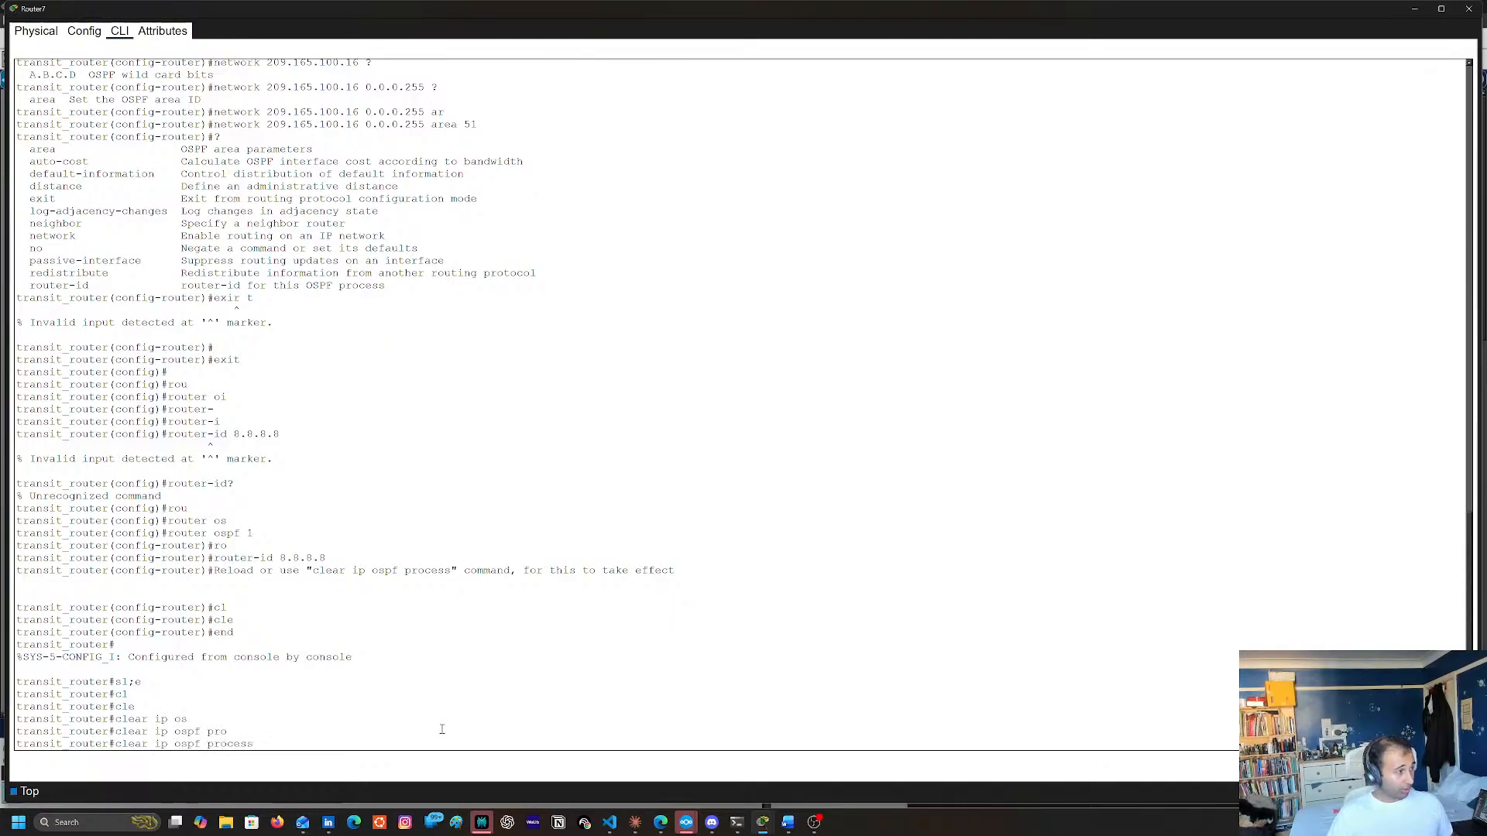
pyautogui.press('Return')
pyautogui.write('yes')
pyautogui.press('Return')
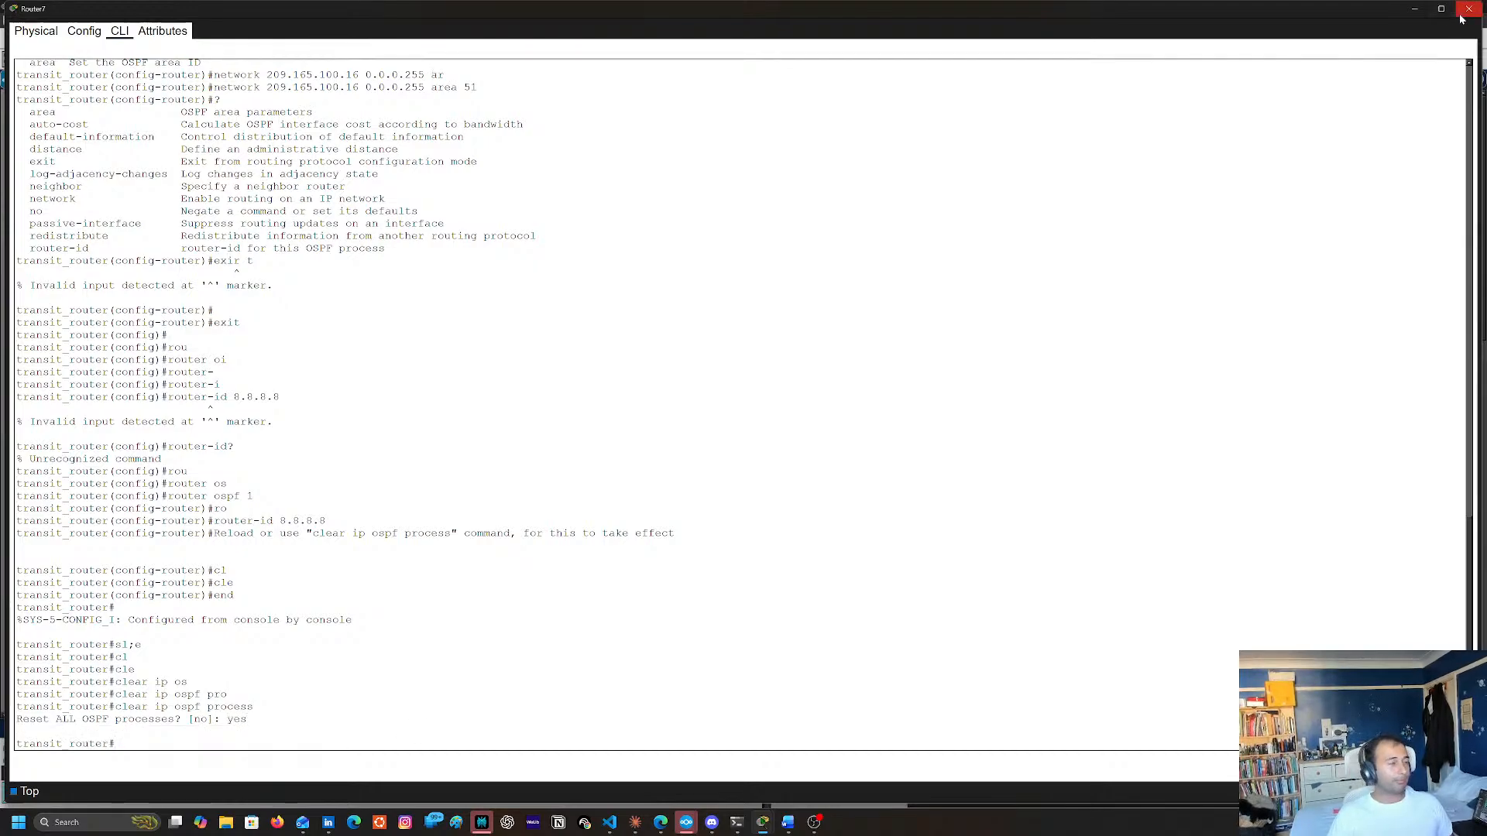
pyautogui.click(608, 623)
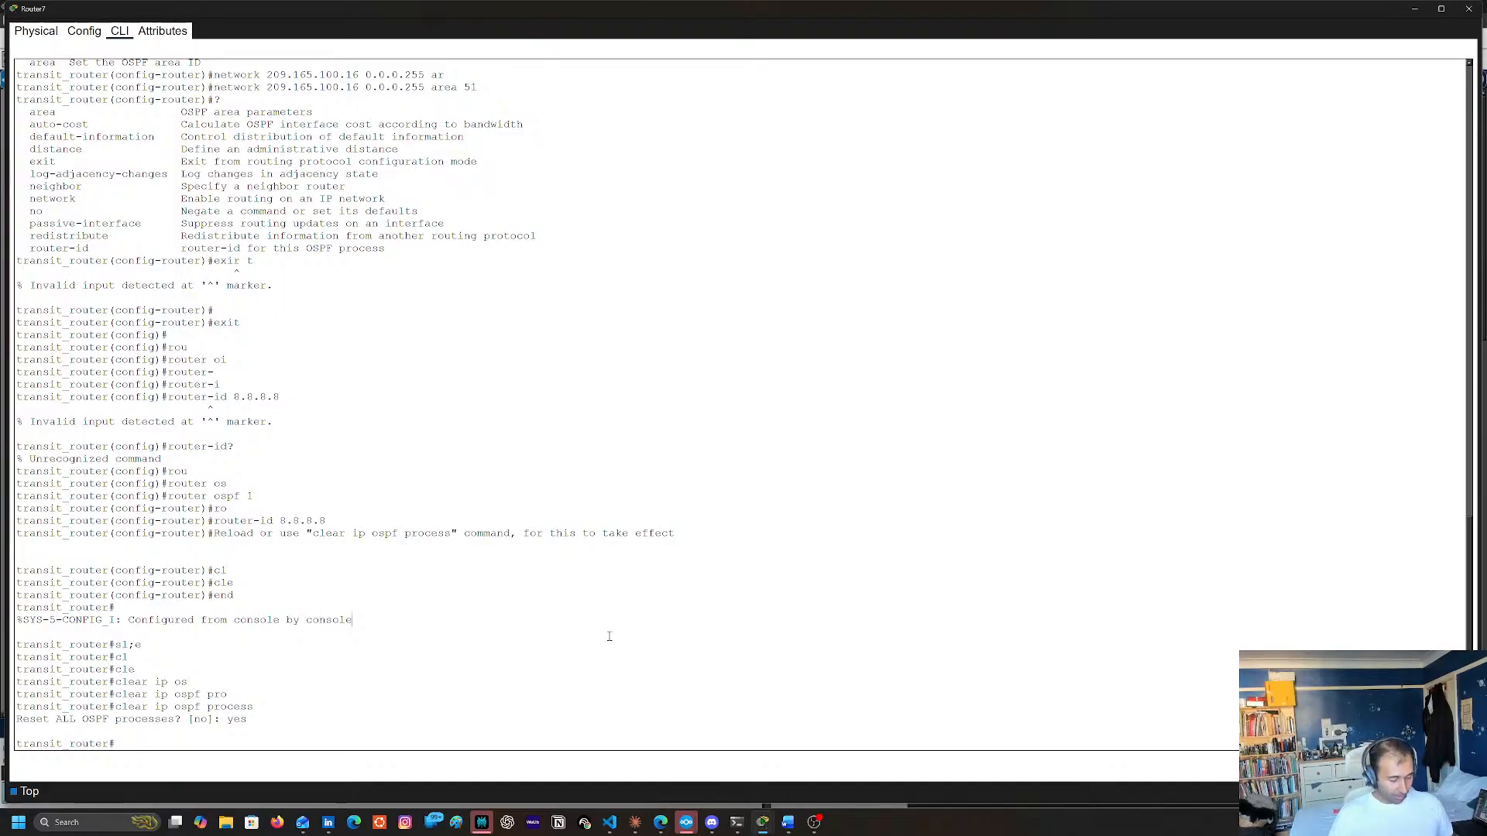
pyautogui.write('con')
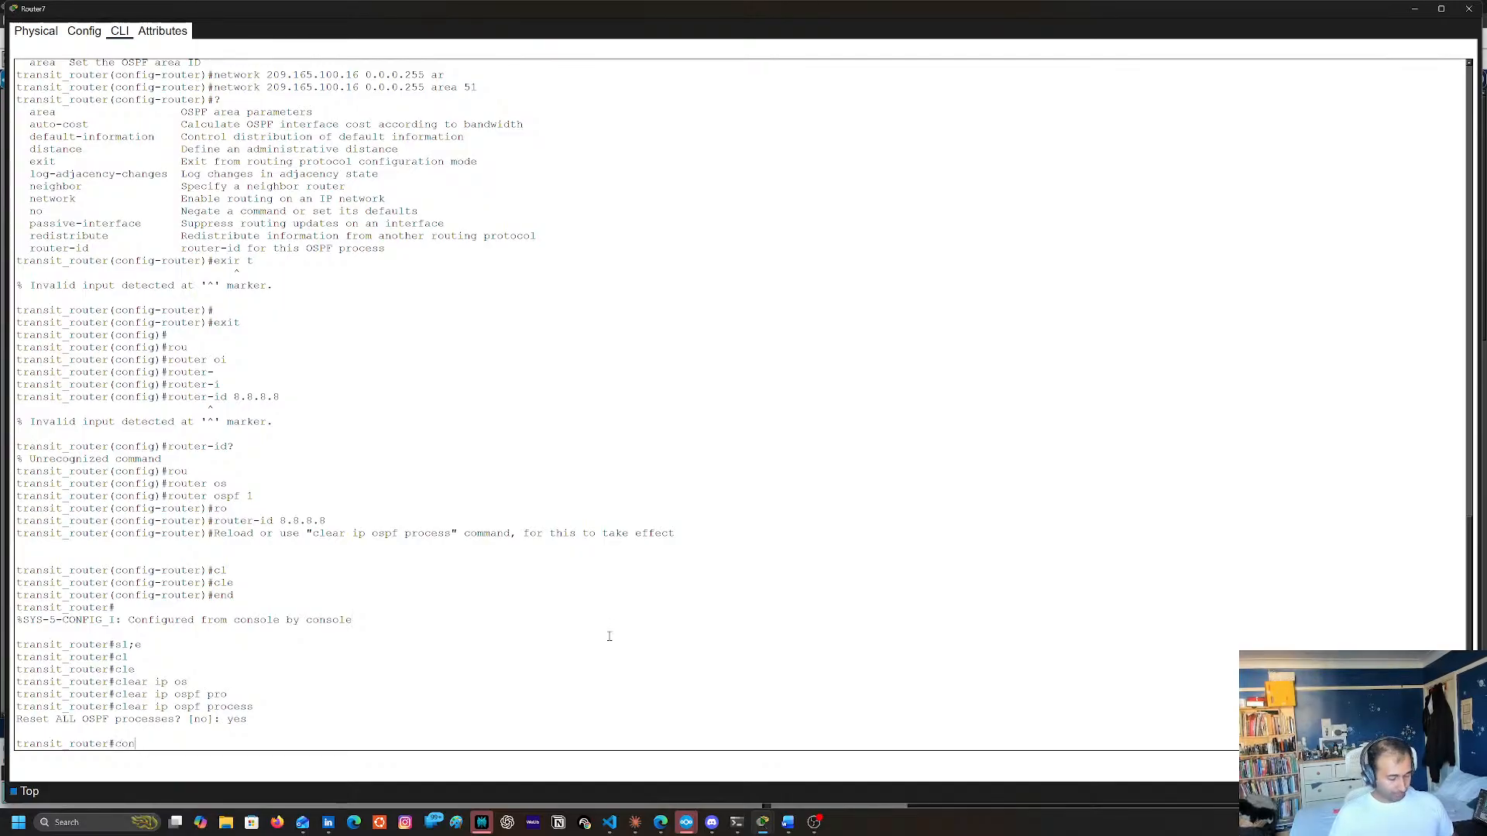
pyautogui.write(' f tf t')
pyautogui.press('Return')
pyautogui.write('it_')
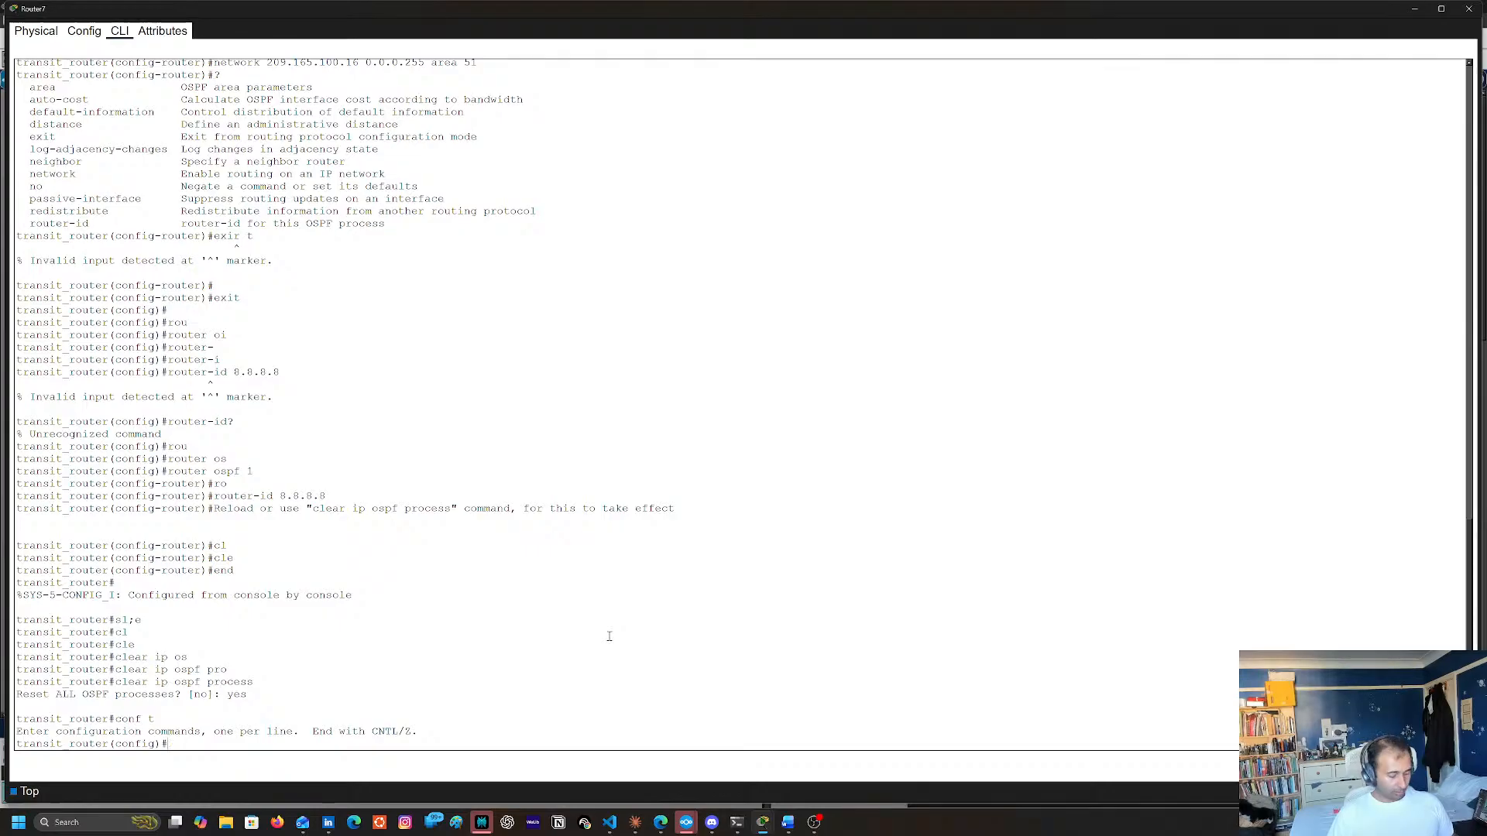
pyautogui.write('rou')
pyautogui.press('Tab')
pyautogui.write('os')
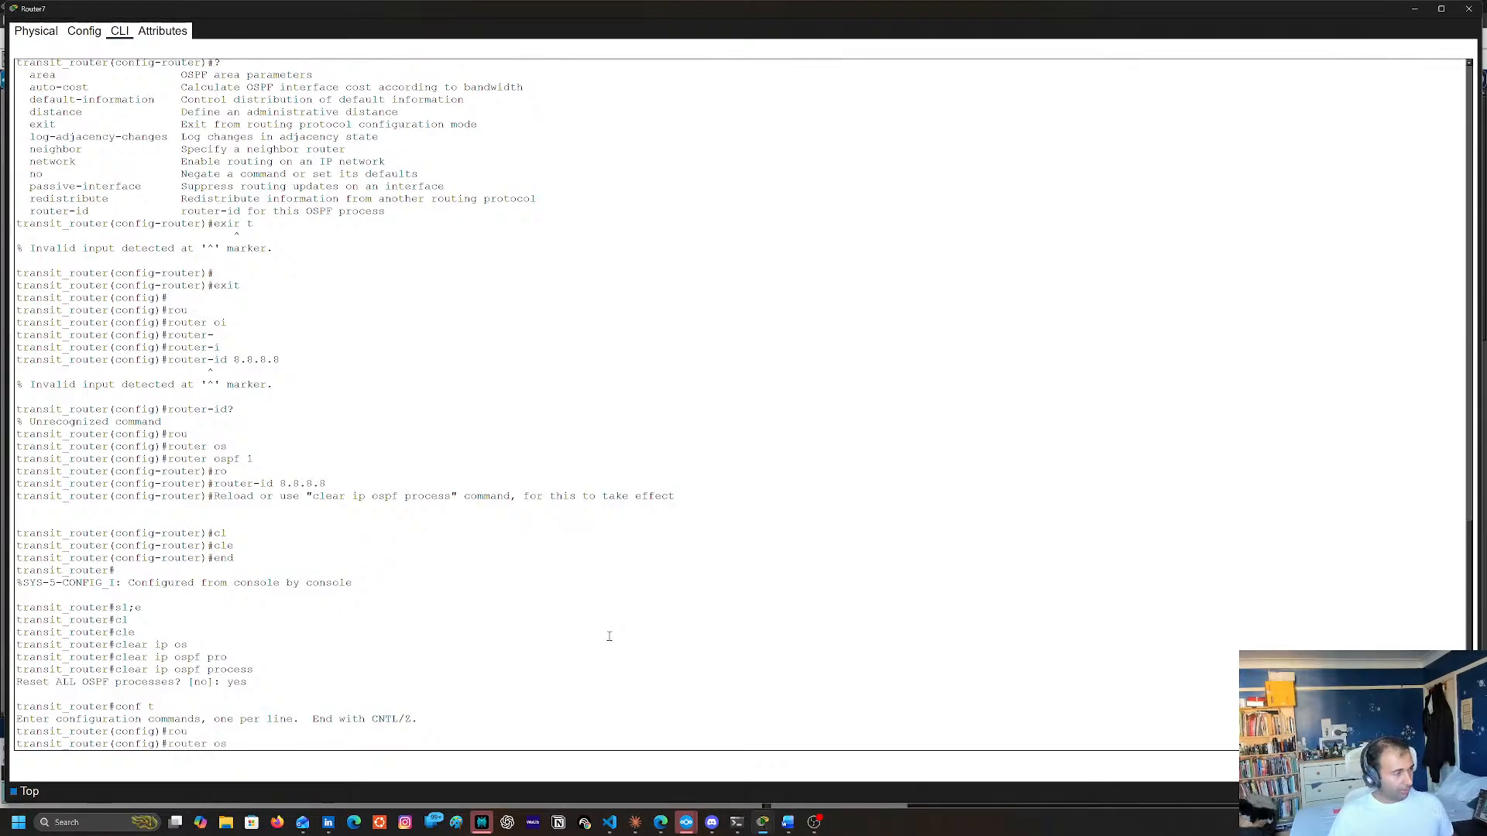
pyautogui.press('Tab')
pyautogui.write('1')
pyautogui.press('Return')
pyautogui.write('ne')
pyautogui.press('Tab')
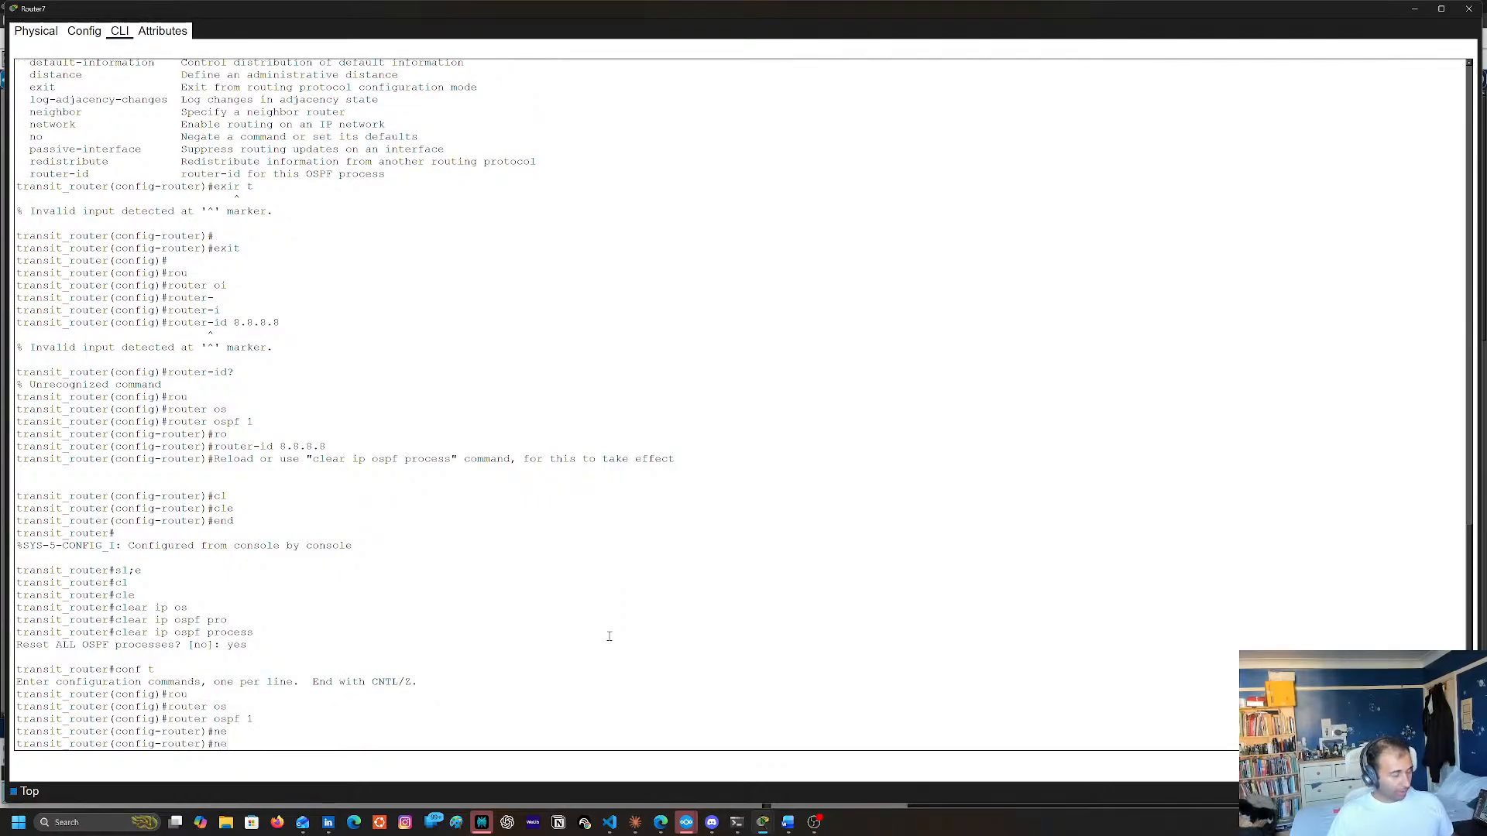
pyautogui.write('t')
pyautogui.press('Tab')
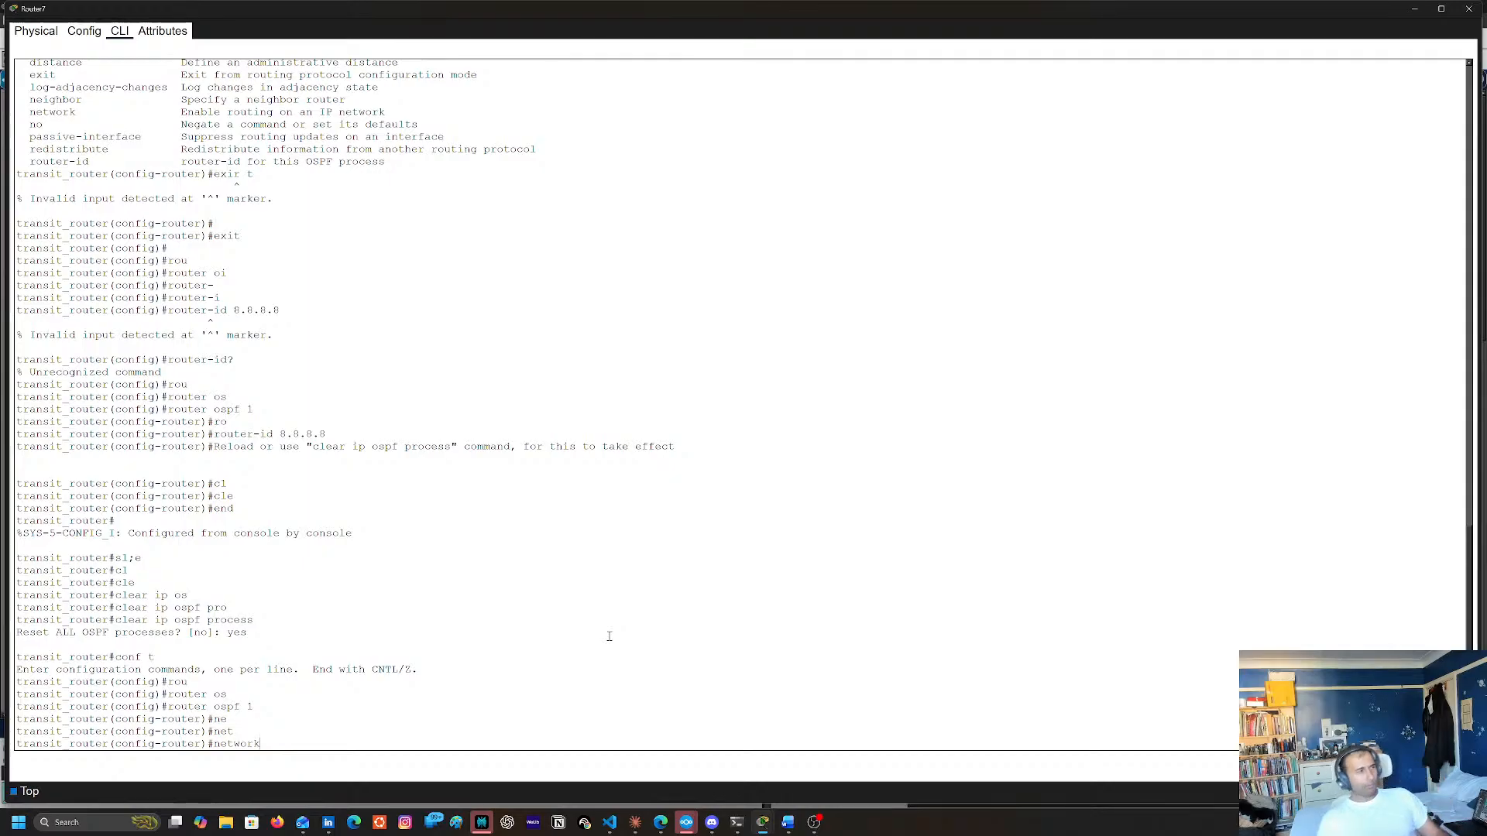
pyautogui.press('BackSpace')
pyautogui.press('BackSpace')
pyautogui.press('BackSpace')
pyautogui.press('BackSpace')
pyautogui.press('BackSpace')
pyautogui.press('BackSpace')
pyautogui.press('BackSpace')
pyautogui.write('end')
pyautogui.press('Return')
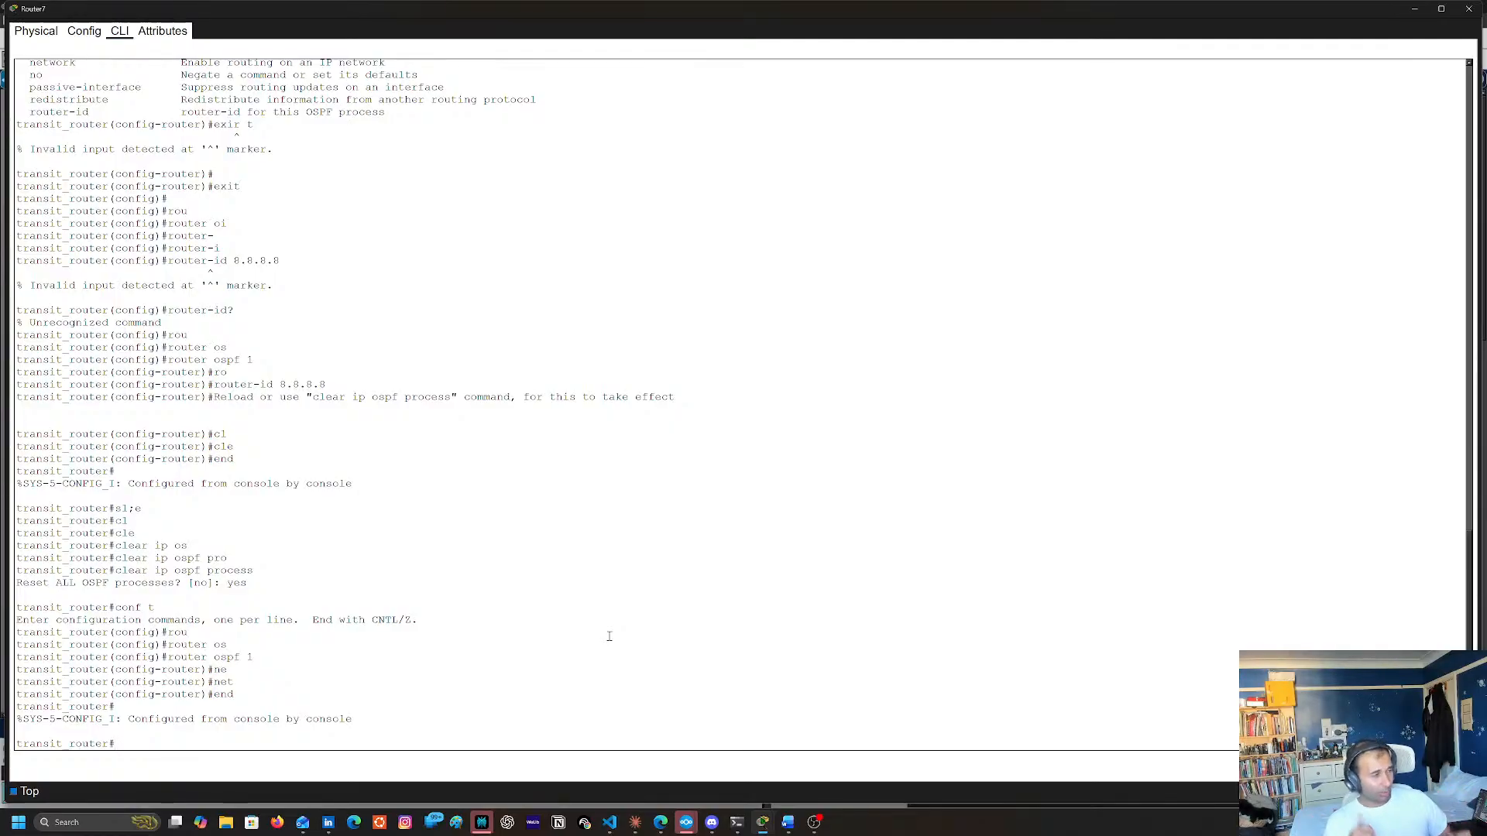
# Save transit_router's running configuration to the startup configuration under the default destination filename
pyautogui.write('cop')
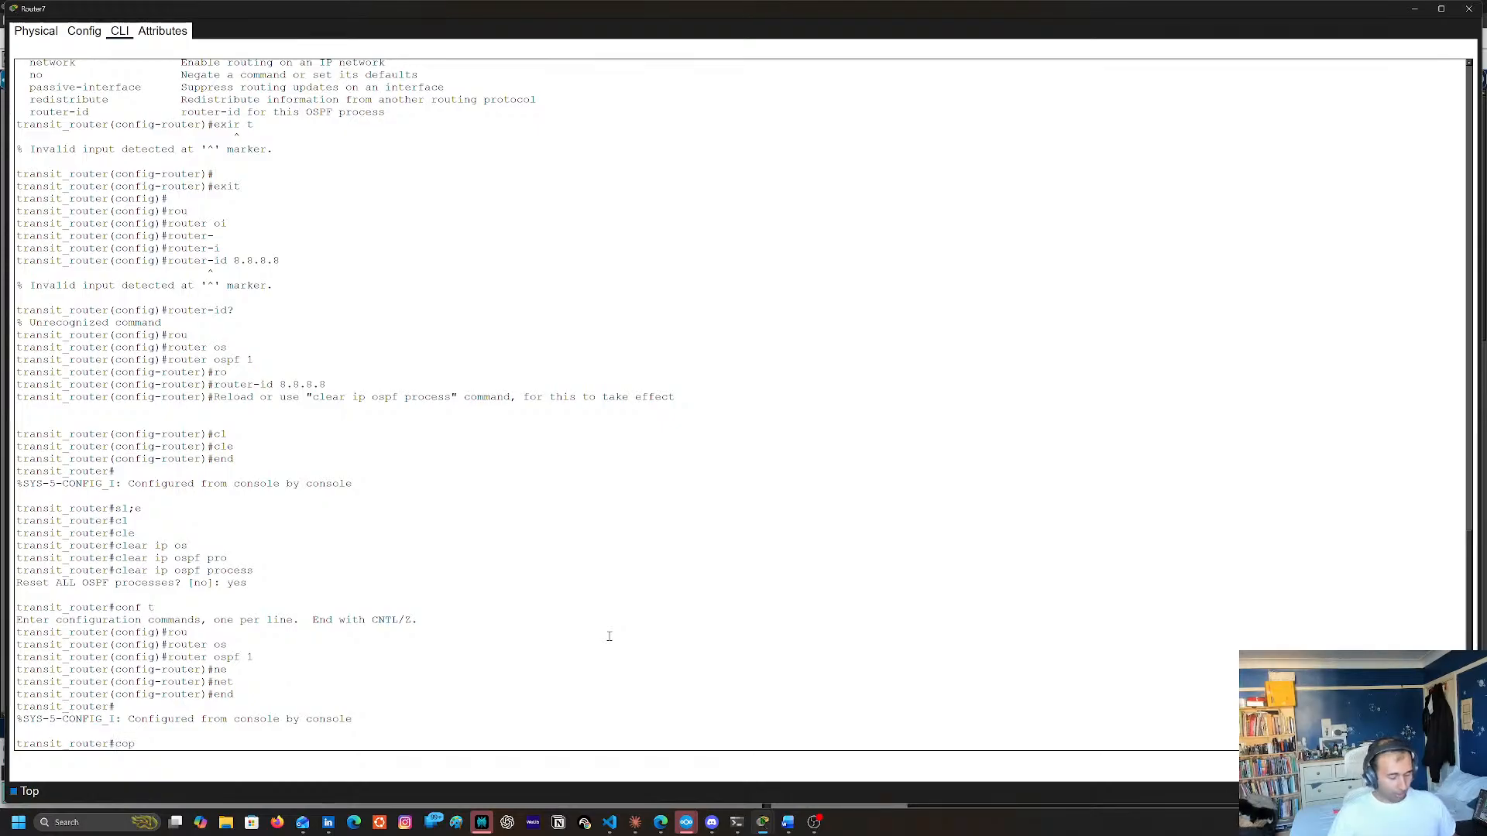
pyautogui.write('y run star')
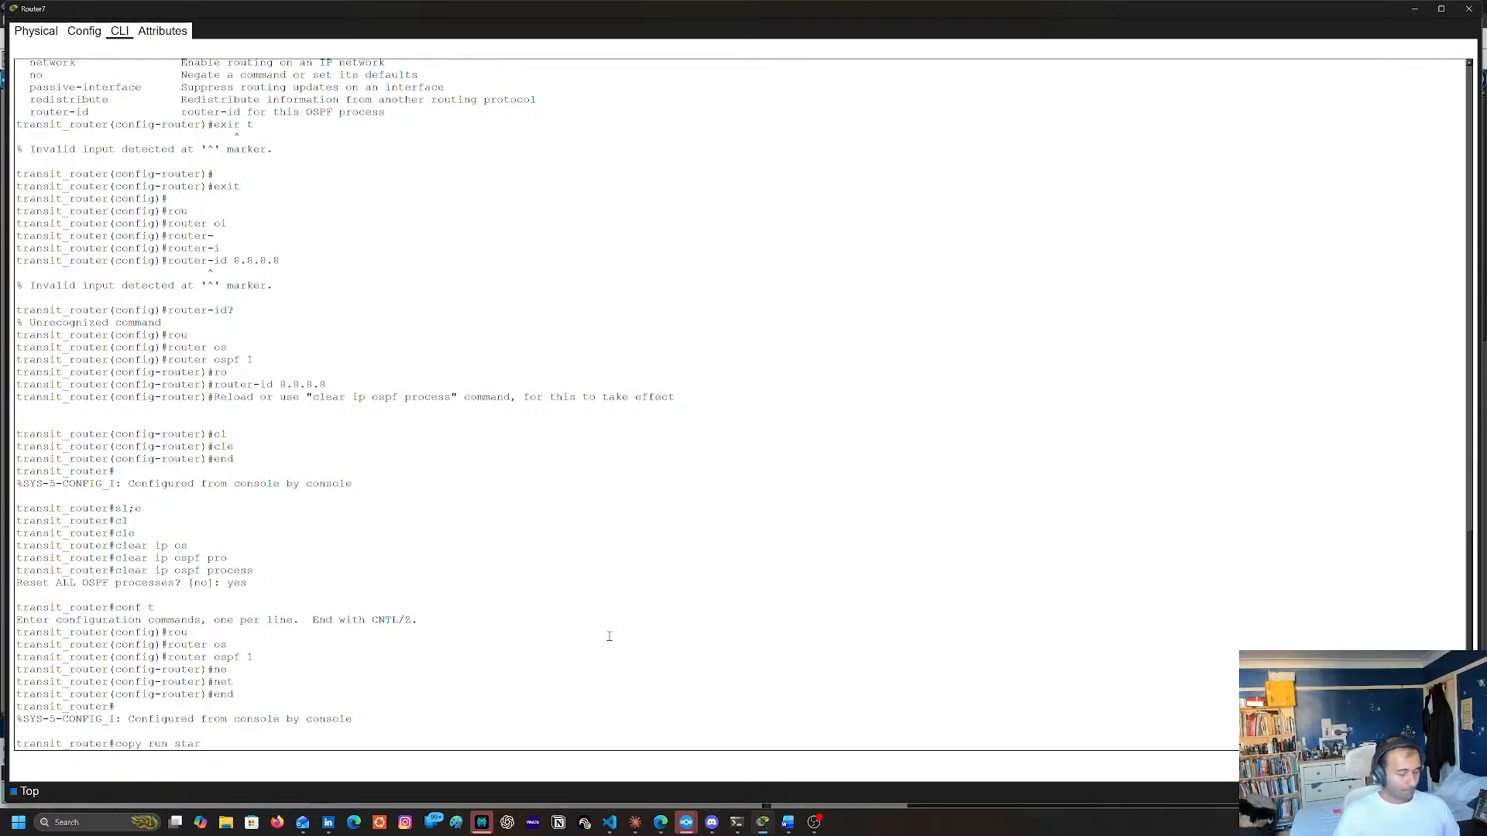
pyautogui.write('t')
pyautogui.press('Return')
pyautogui.press('Return')
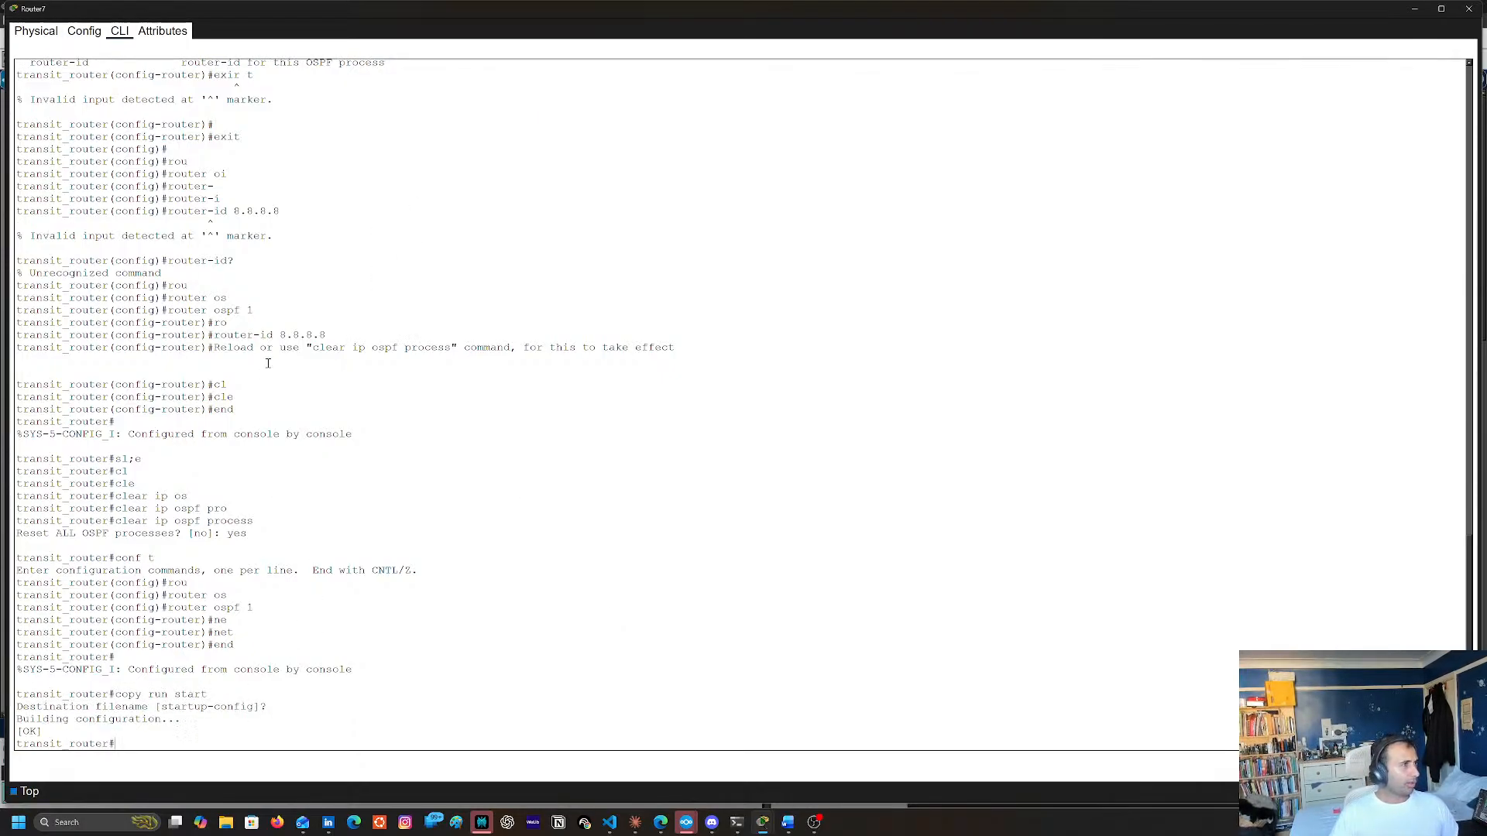
# Close Router7's window and bring up Router13's command line at its privileged EXEC prompt
pyautogui.scroll(5, 302, 356)
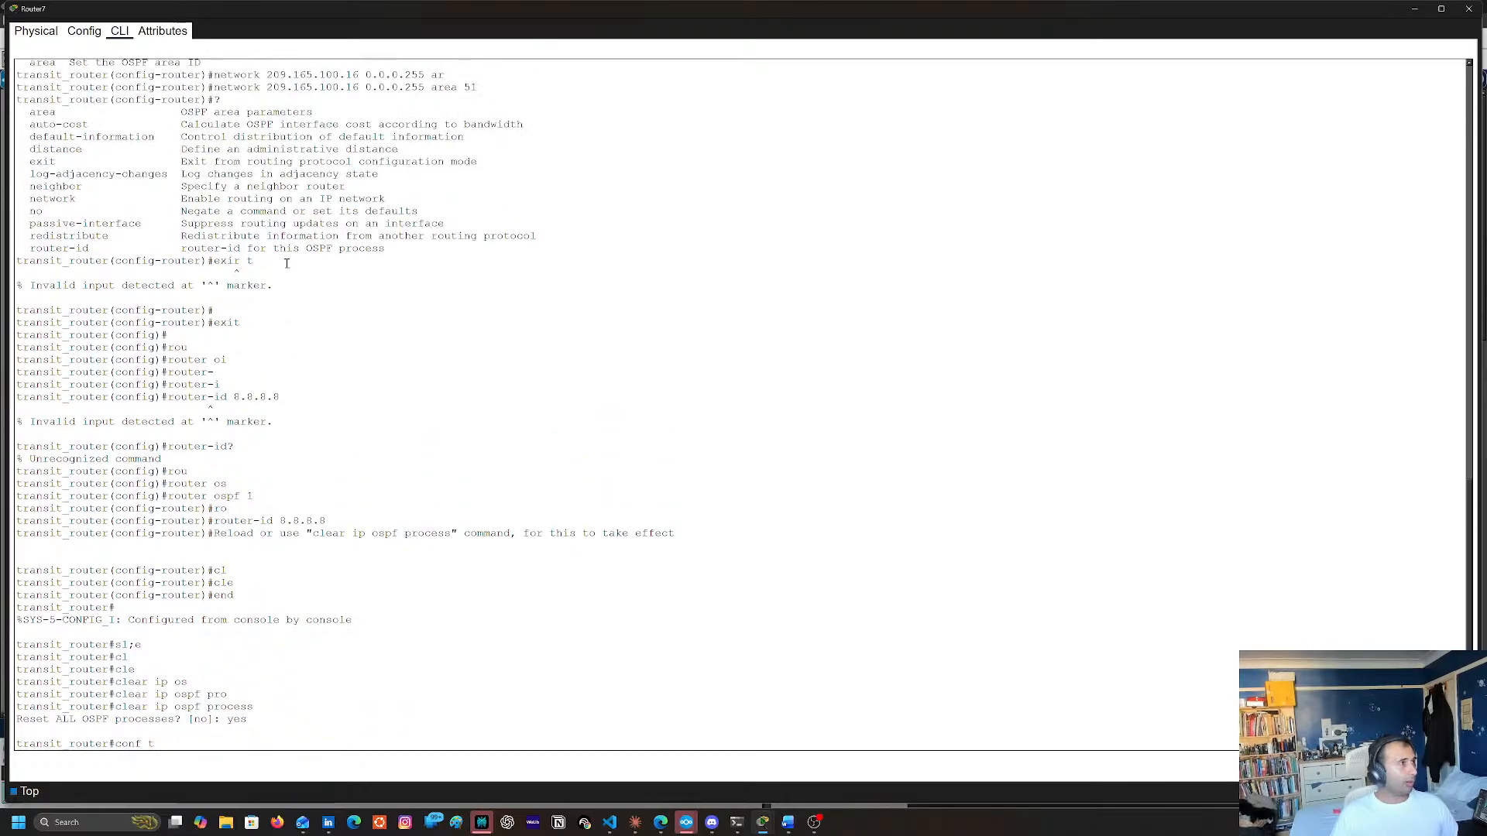
pyautogui.click(1469, 9)
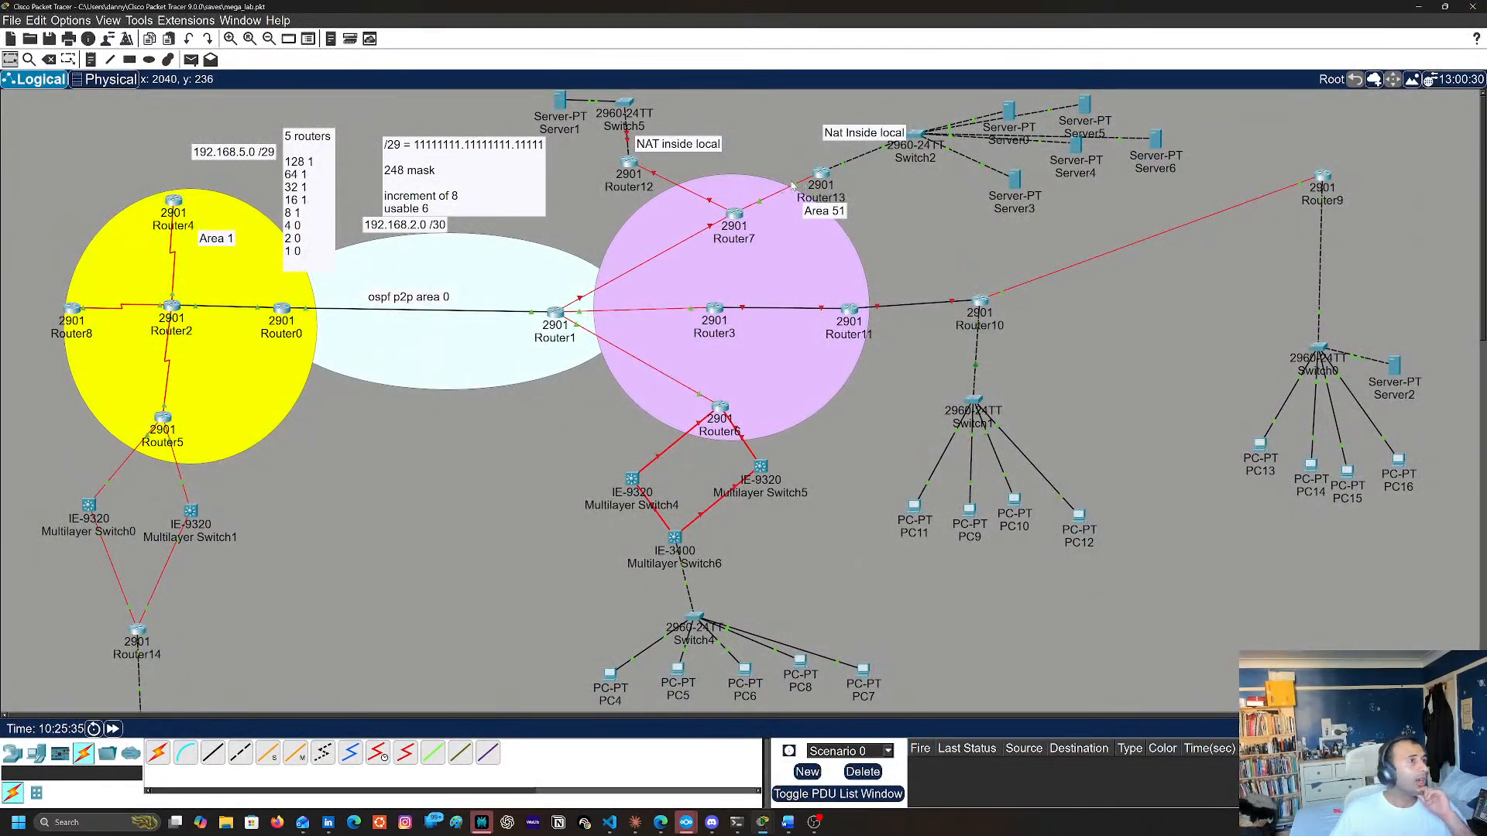
pyautogui.moveTo(795, 185)
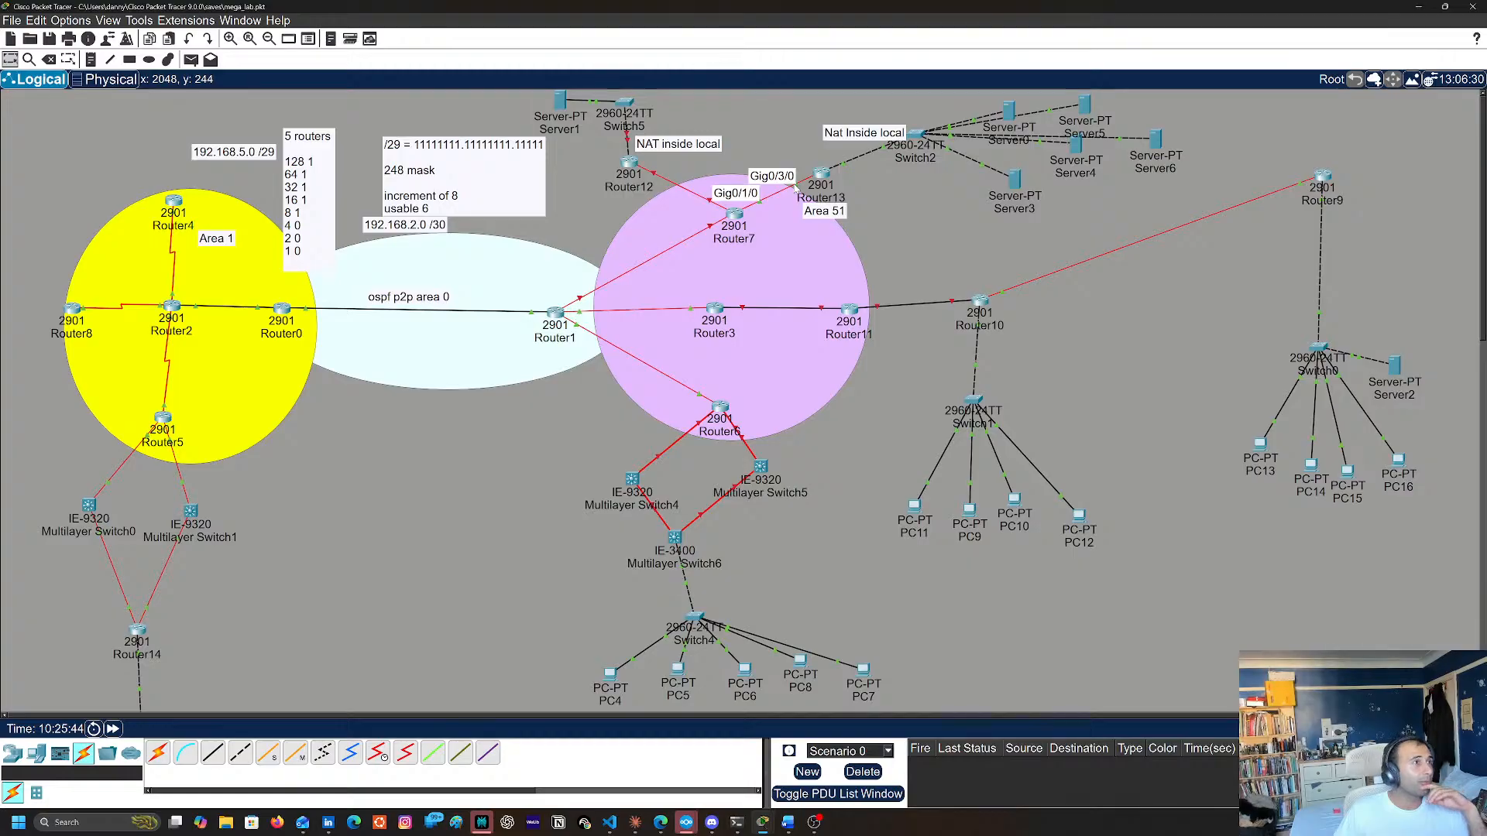
pyautogui.press('Return')
pyautogui.press('Return')
pyautogui.press('Return')
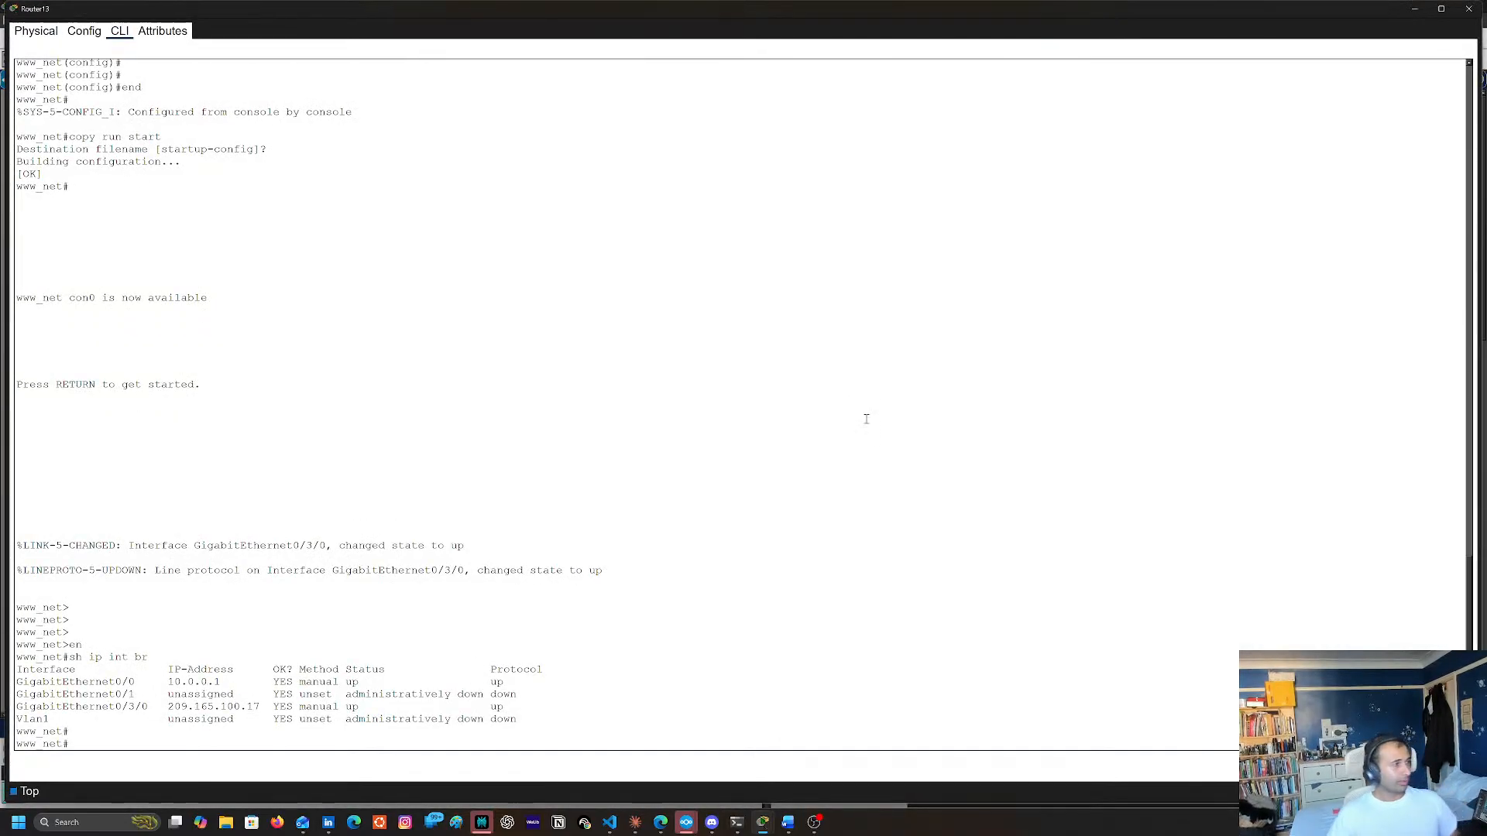
# Enter global configuration mode on Router13 and start OSPF process 1
pyautogui.write('conf t')
pyautogui.press('Return')
pyautogui.write('rou')
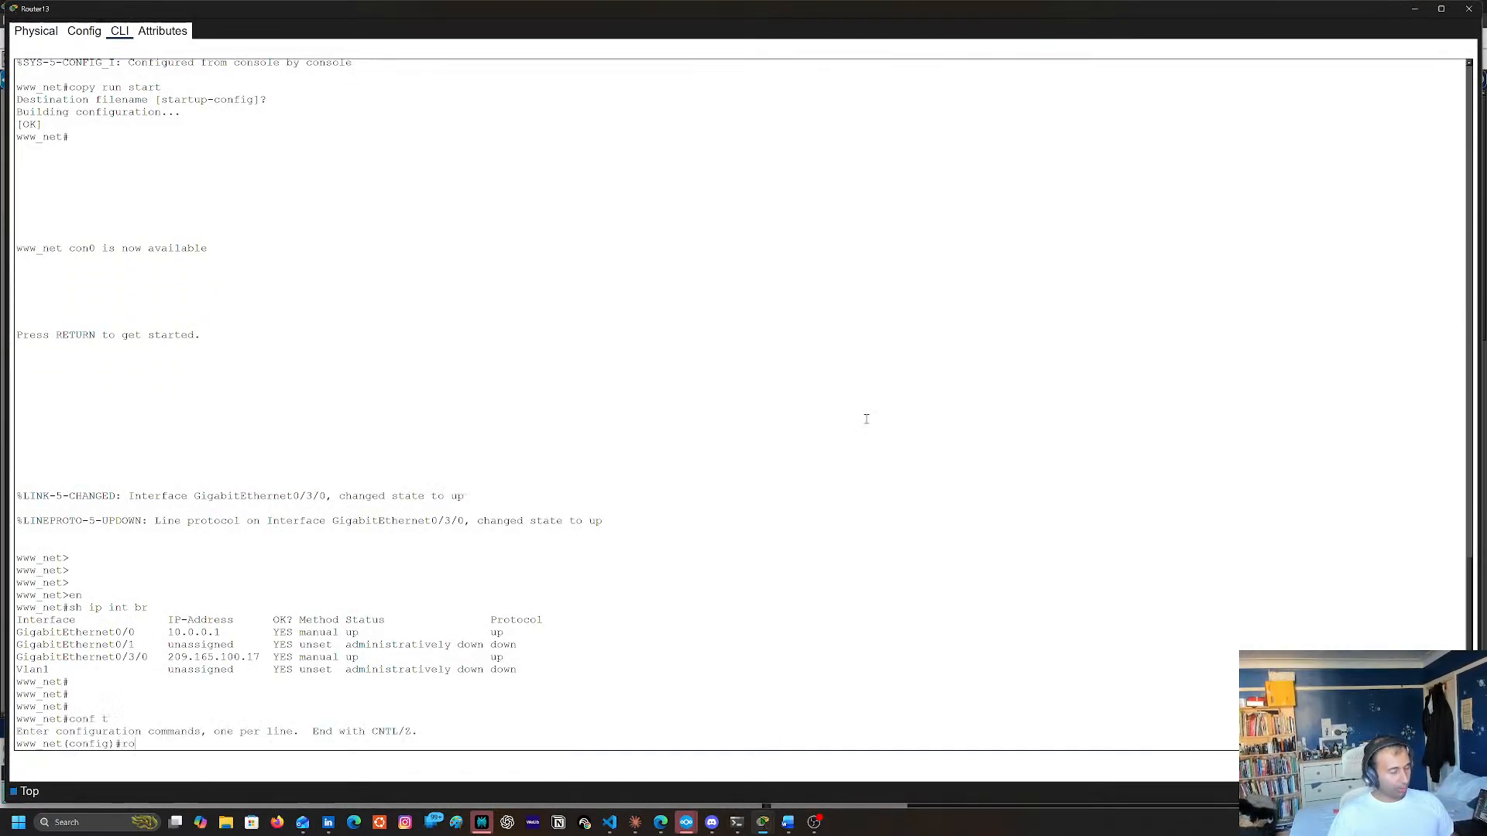
pyautogui.press('Tab')
pyautogui.write('os')
pyautogui.press('Tab')
pyautogui.write('1')
pyautogui.press('Return')
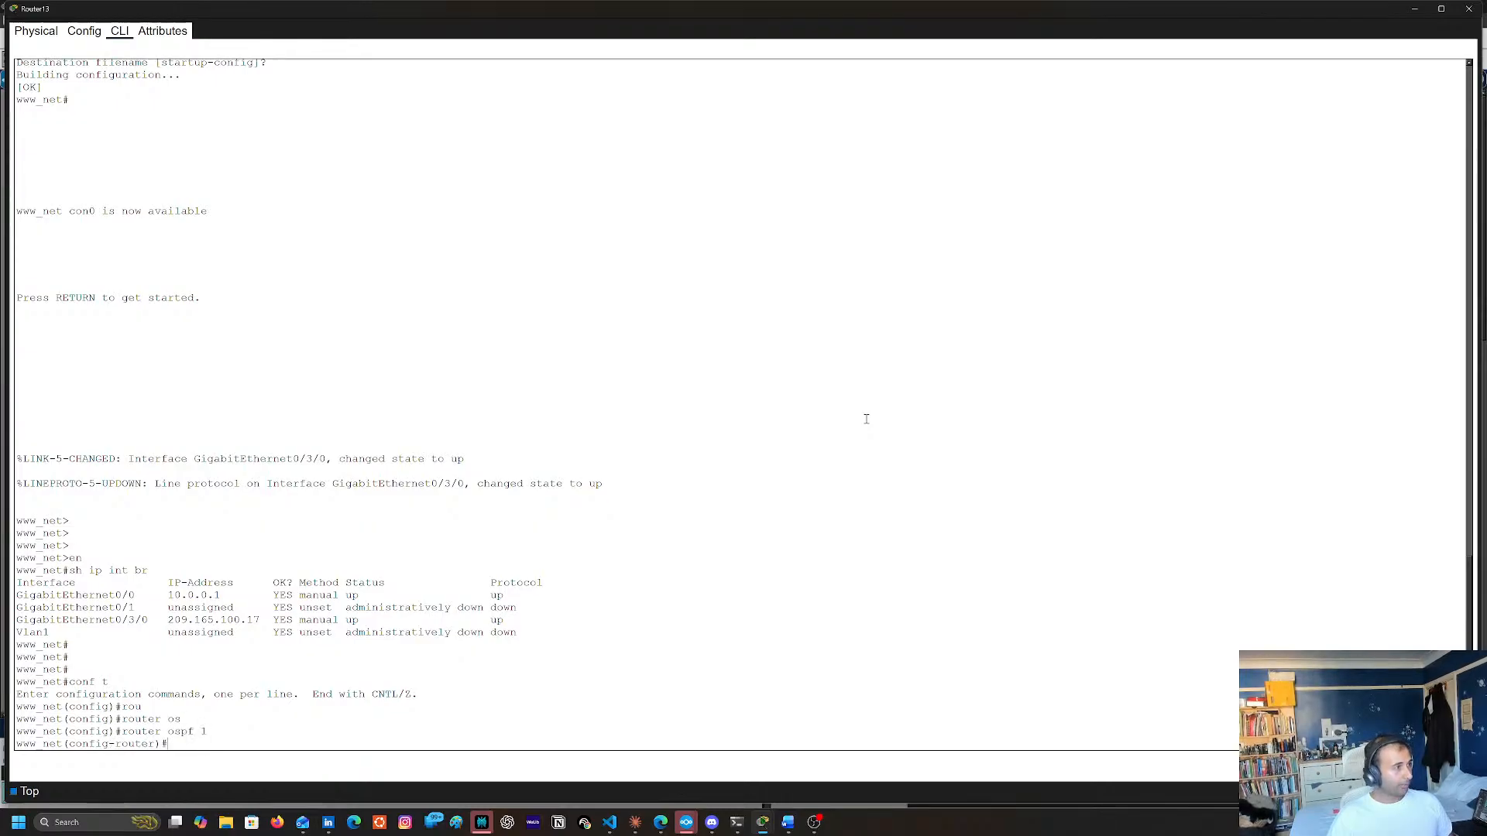
# Advertise network 209.165.100.16 with wildcard mask 0.0.0.255 in OSPF area 51, reusing the GigabitEthernet0/3/0 address with its last octet changed to 16
pyautogui.write('ne')
pyautogui.press('Tab')
pyautogui.write('t')
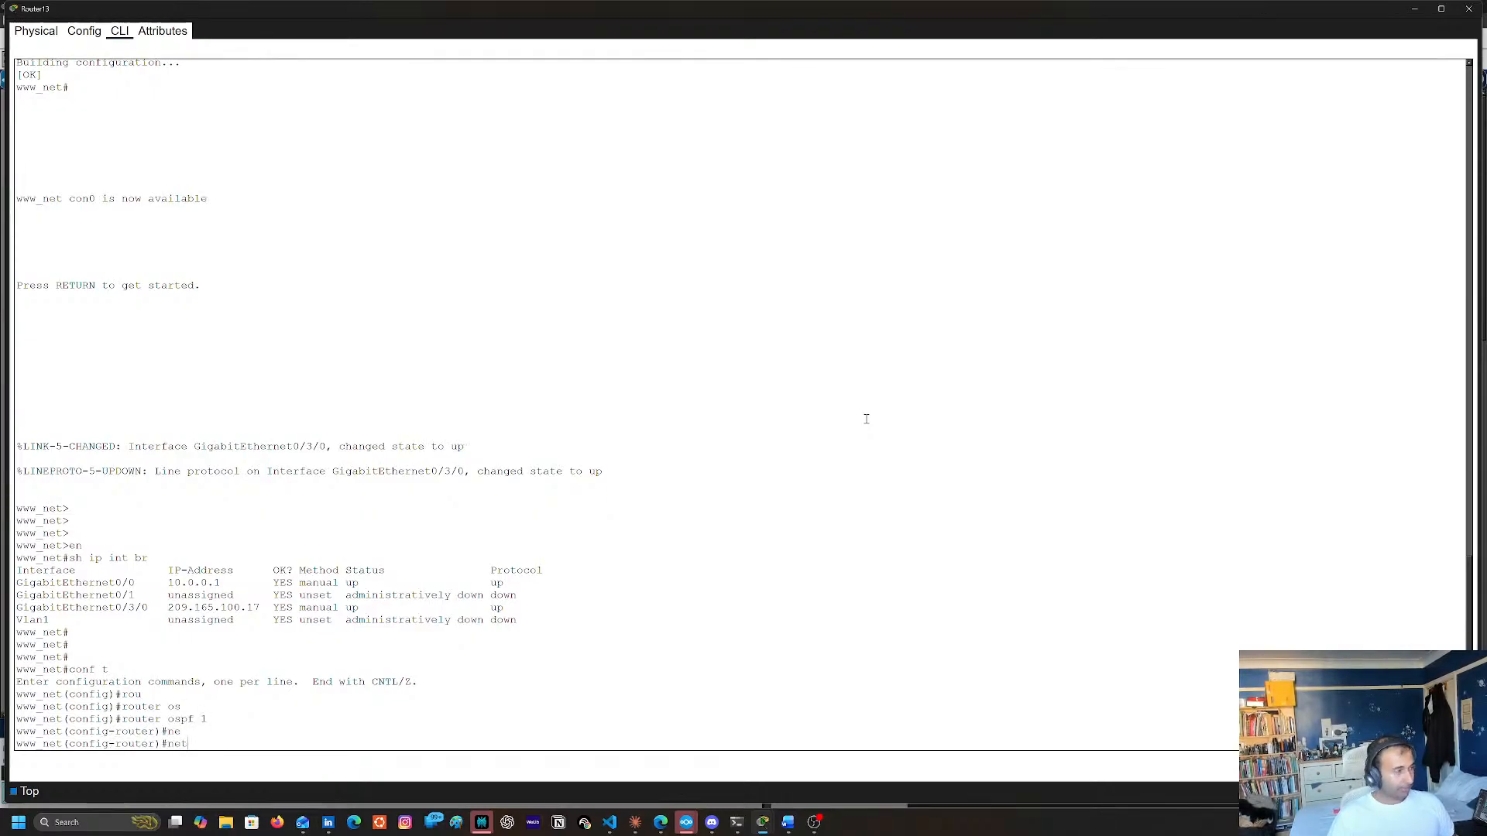
pyautogui.press('Tab')
pyautogui.tripleClick(192, 595)
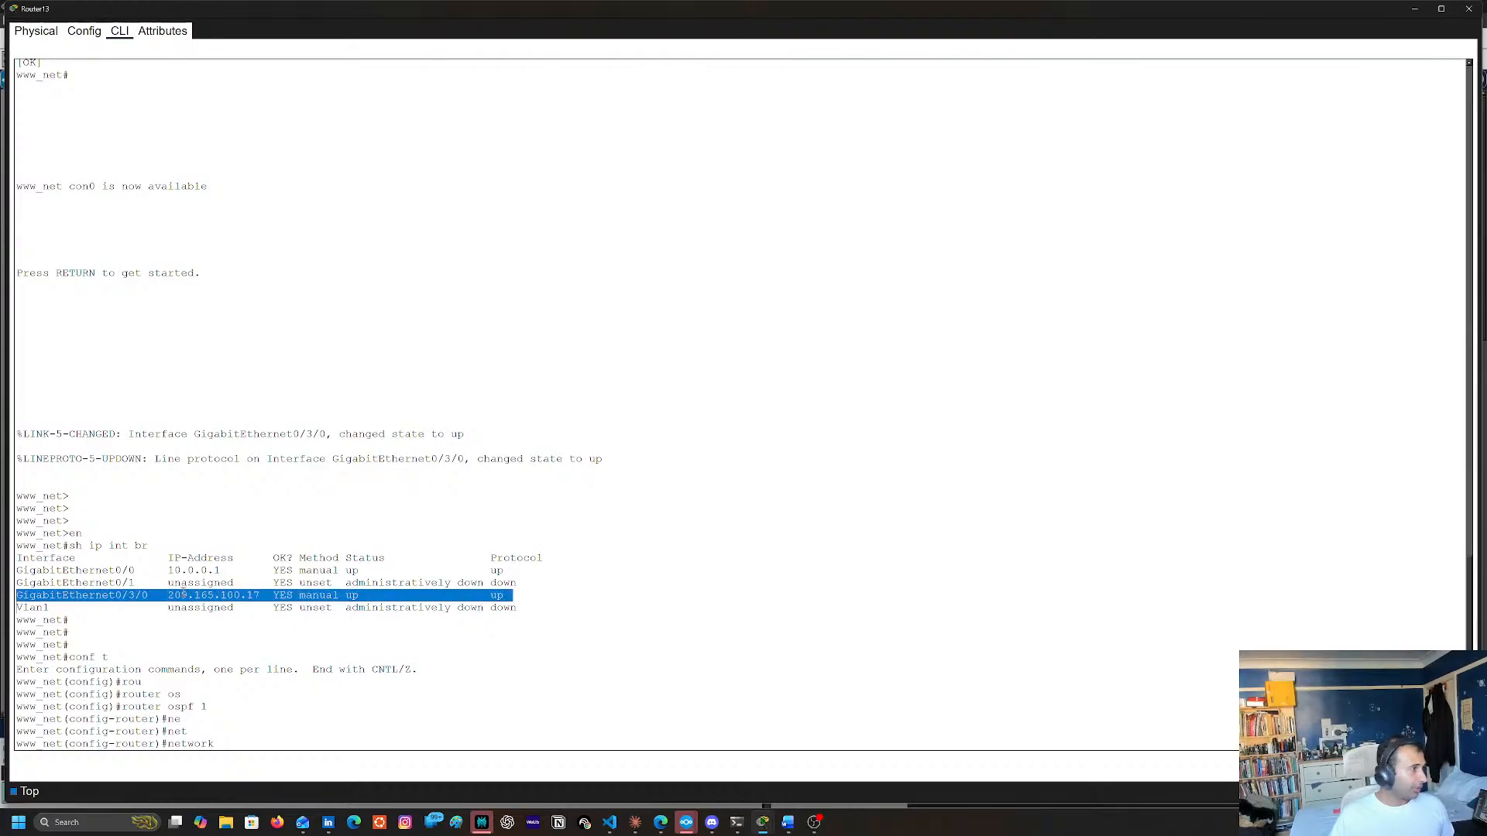
pyautogui.click(184, 595)
pyautogui.doubleClick(179, 595)
pyautogui.moveTo(241, 595); pyautogui.dragTo(258, 594)
pyautogui.rightClick(888, 580)
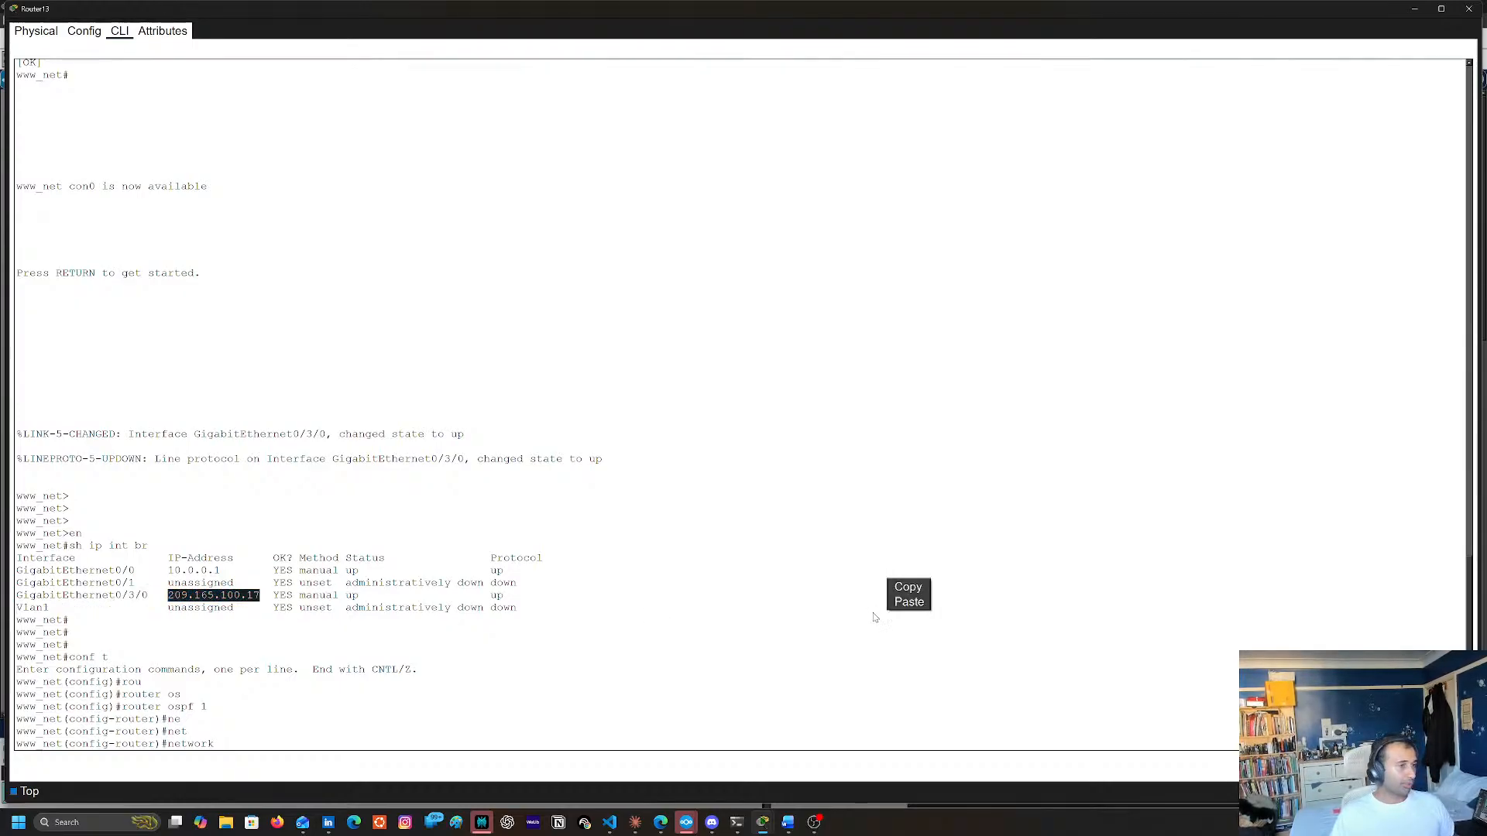
pyautogui.click(903, 603)
pyautogui.press('BackSpace')
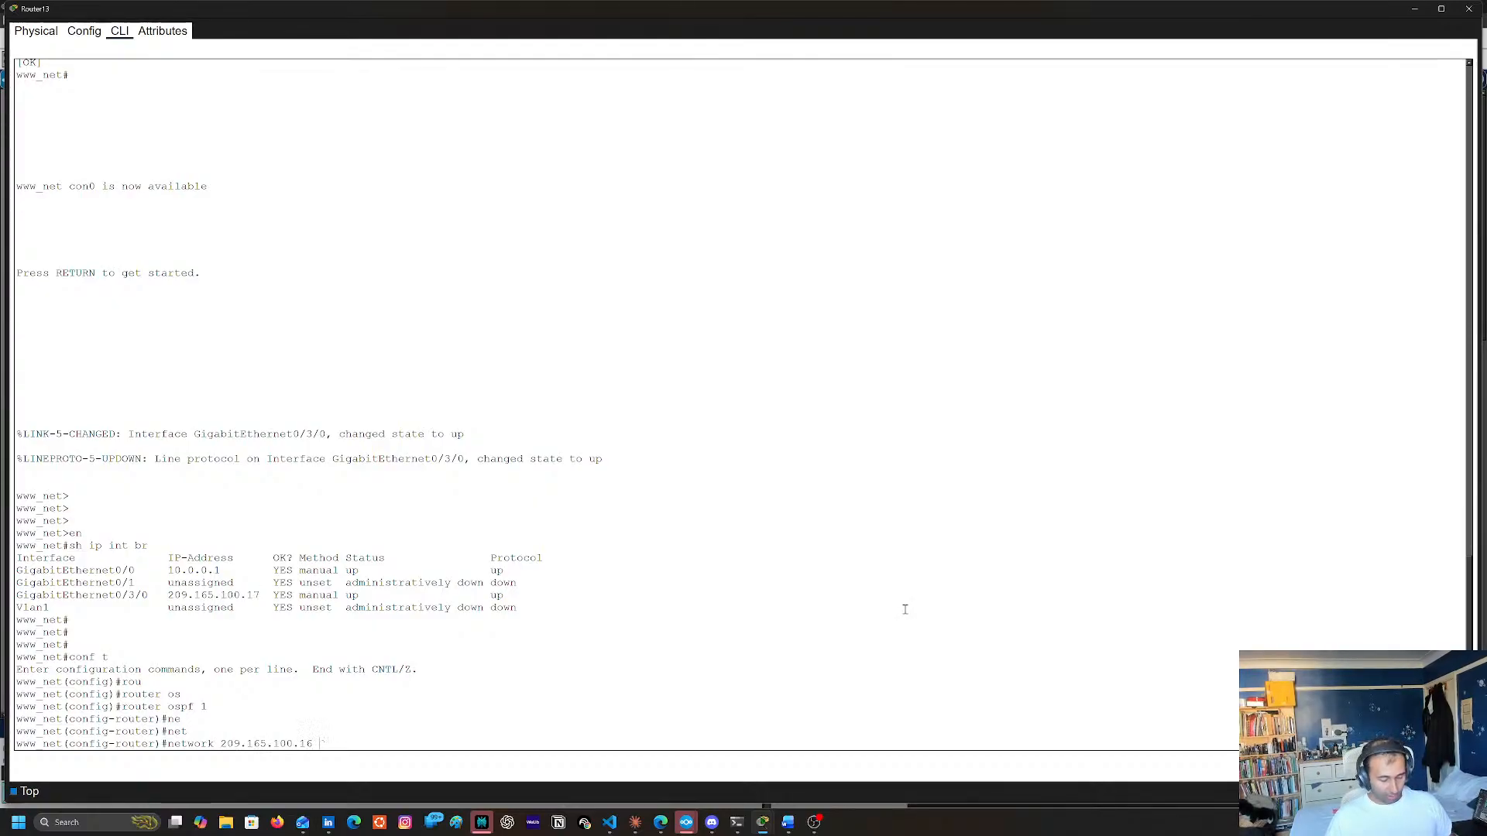
pyautogui.write('6 0.0.0.255 are')
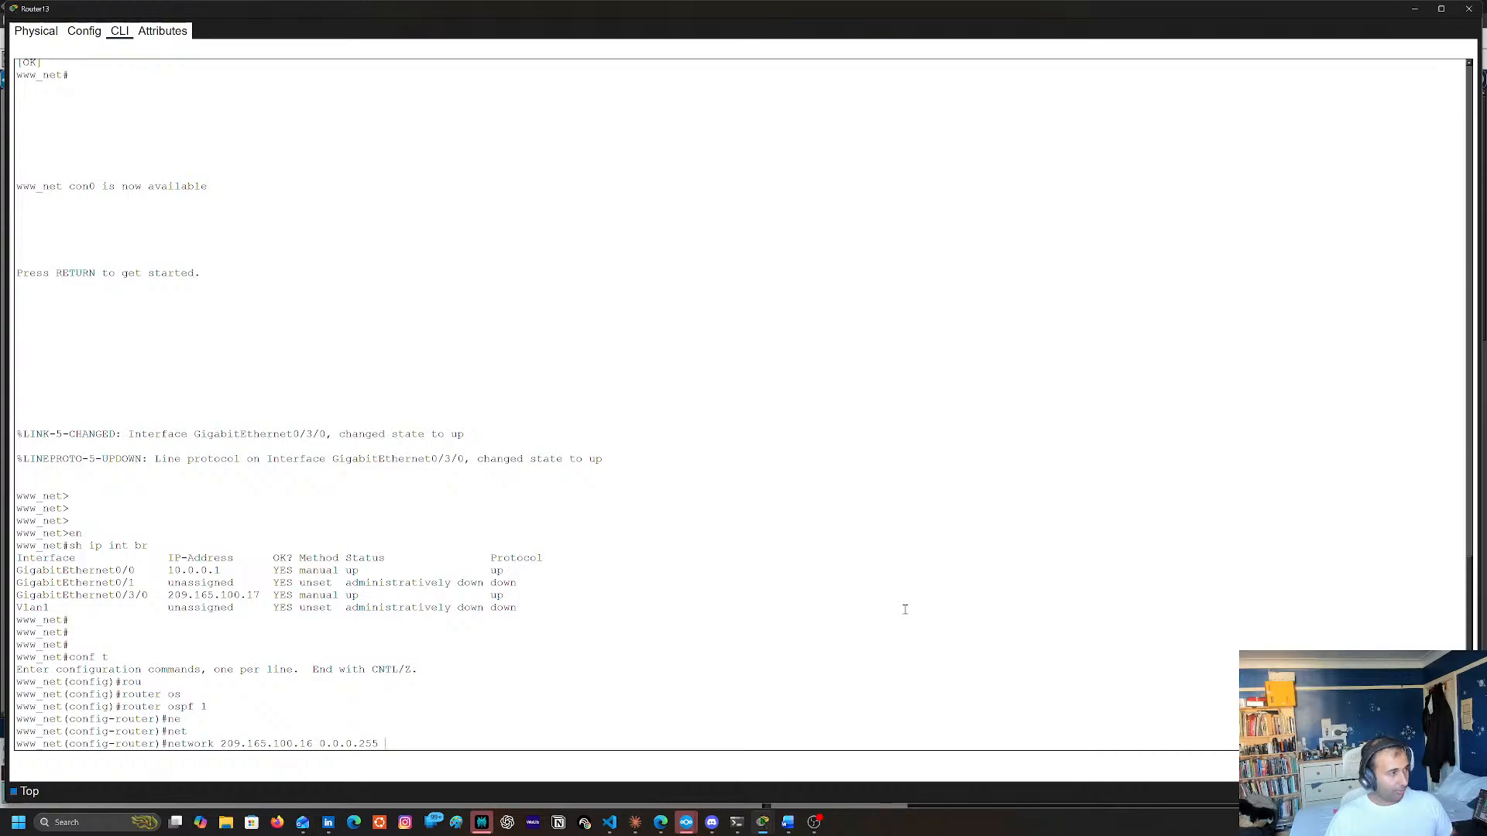
pyautogui.press('Tab')
pyautogui.write('51')
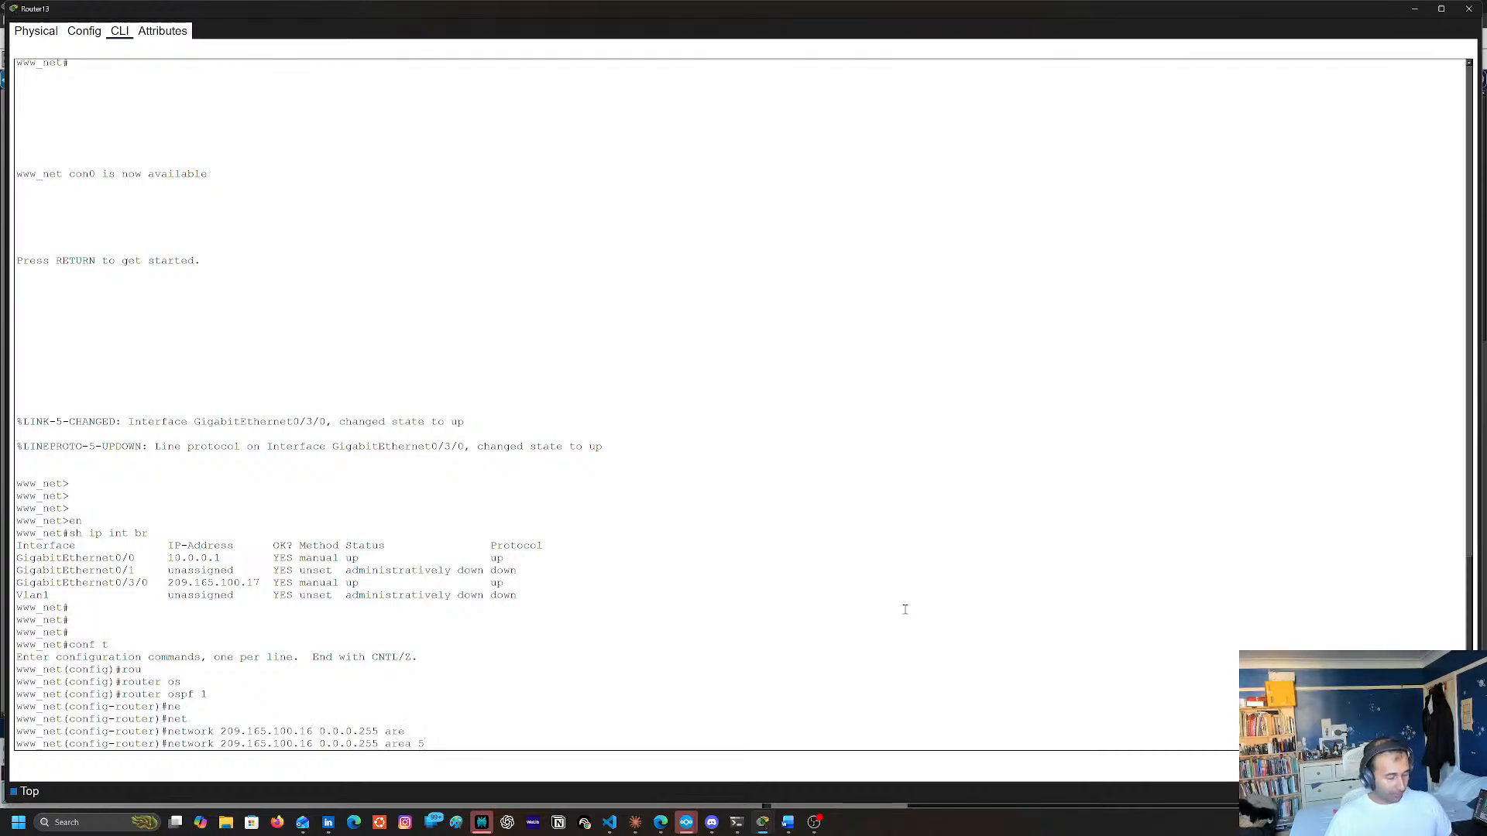
pyautogui.press('Return')
# Set the router ID of Router13's OSPF process 1 to 7.7.7.7
pyautogui.write('router)#rou')
pyautogui.press('Tab')
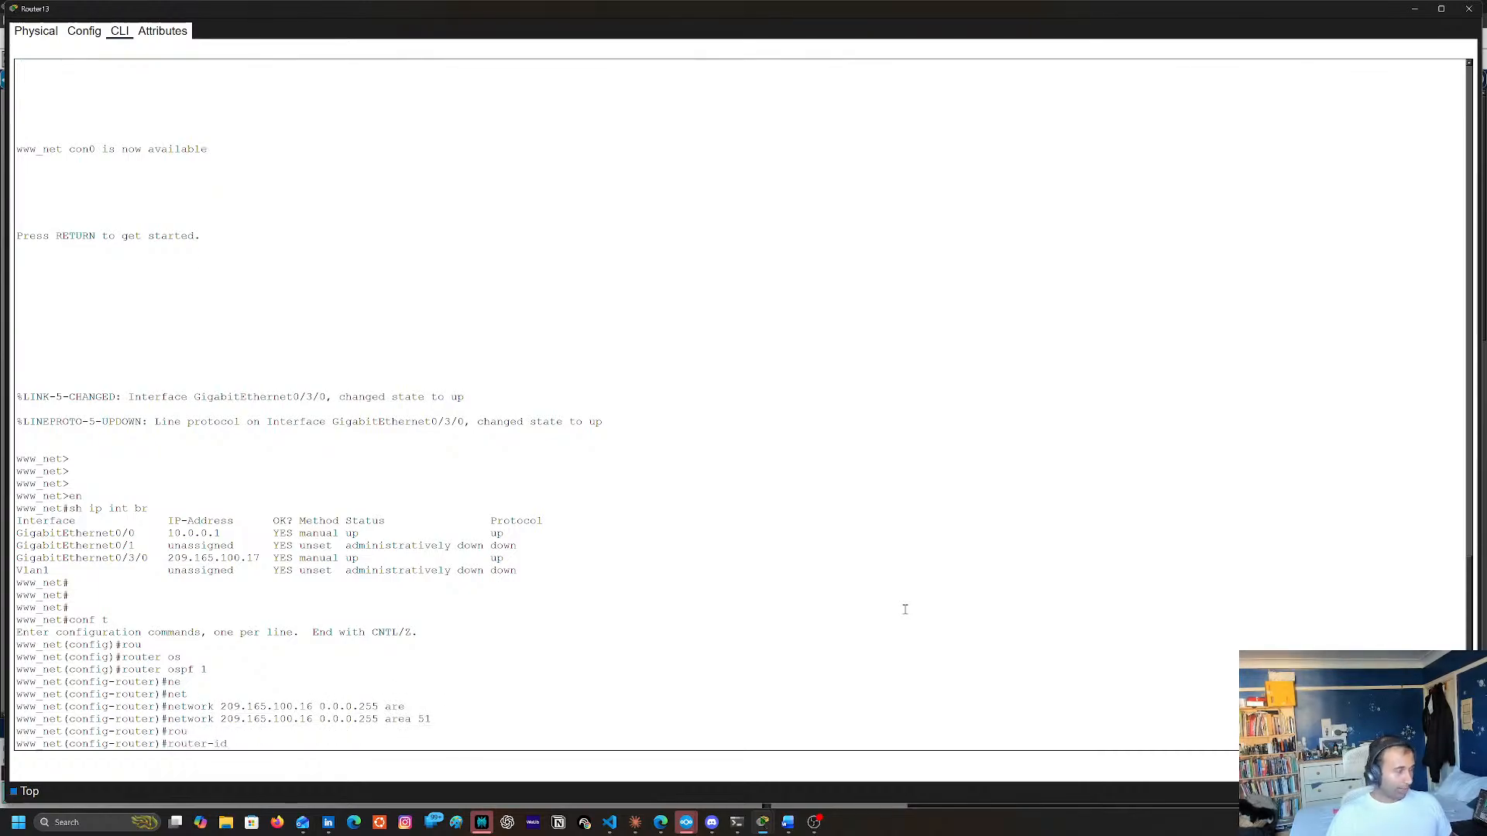
pyautogui.write('7.7.7.7')
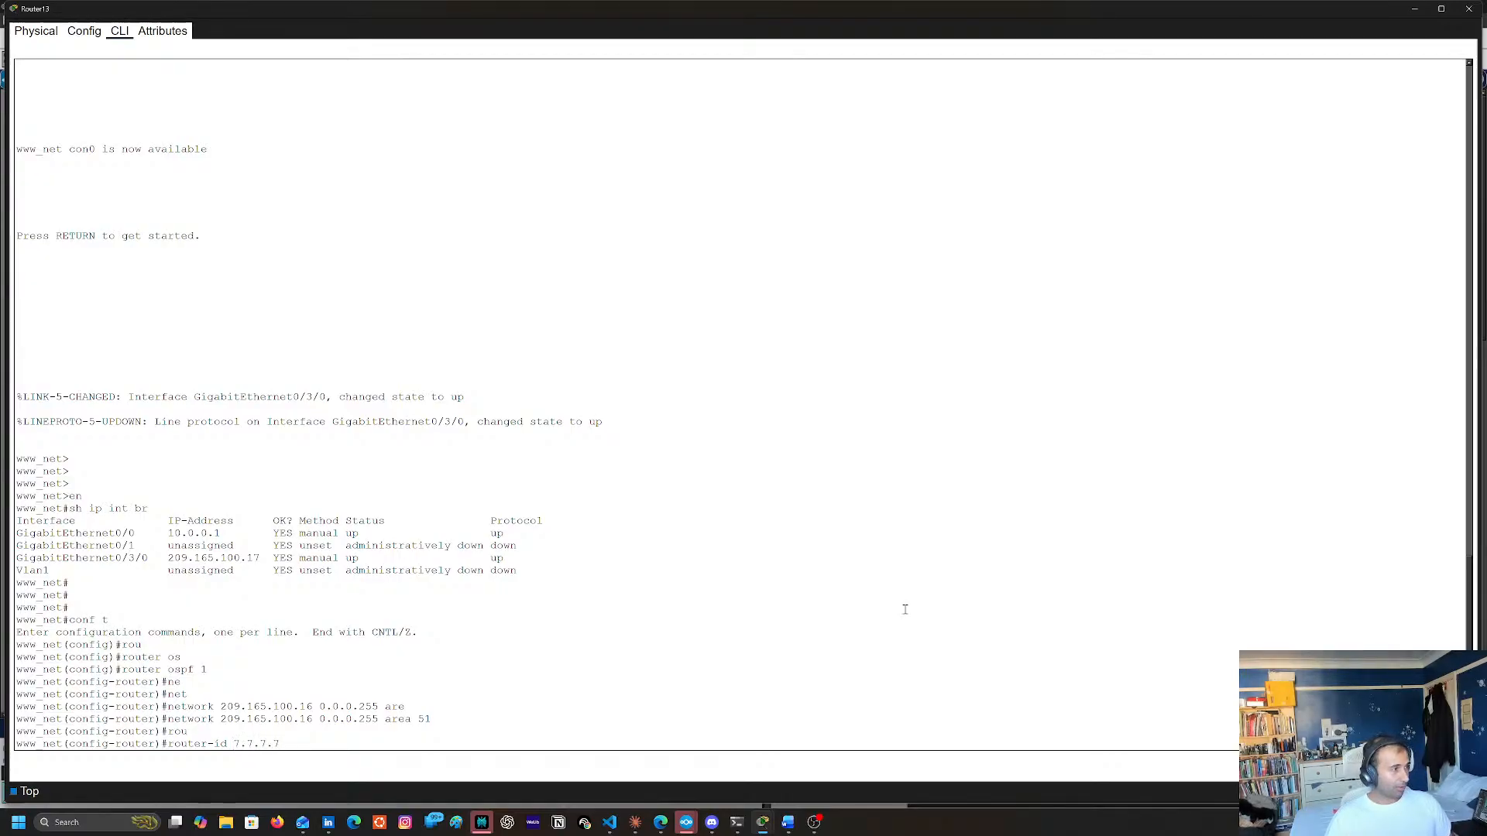
pyautogui.press('Return')
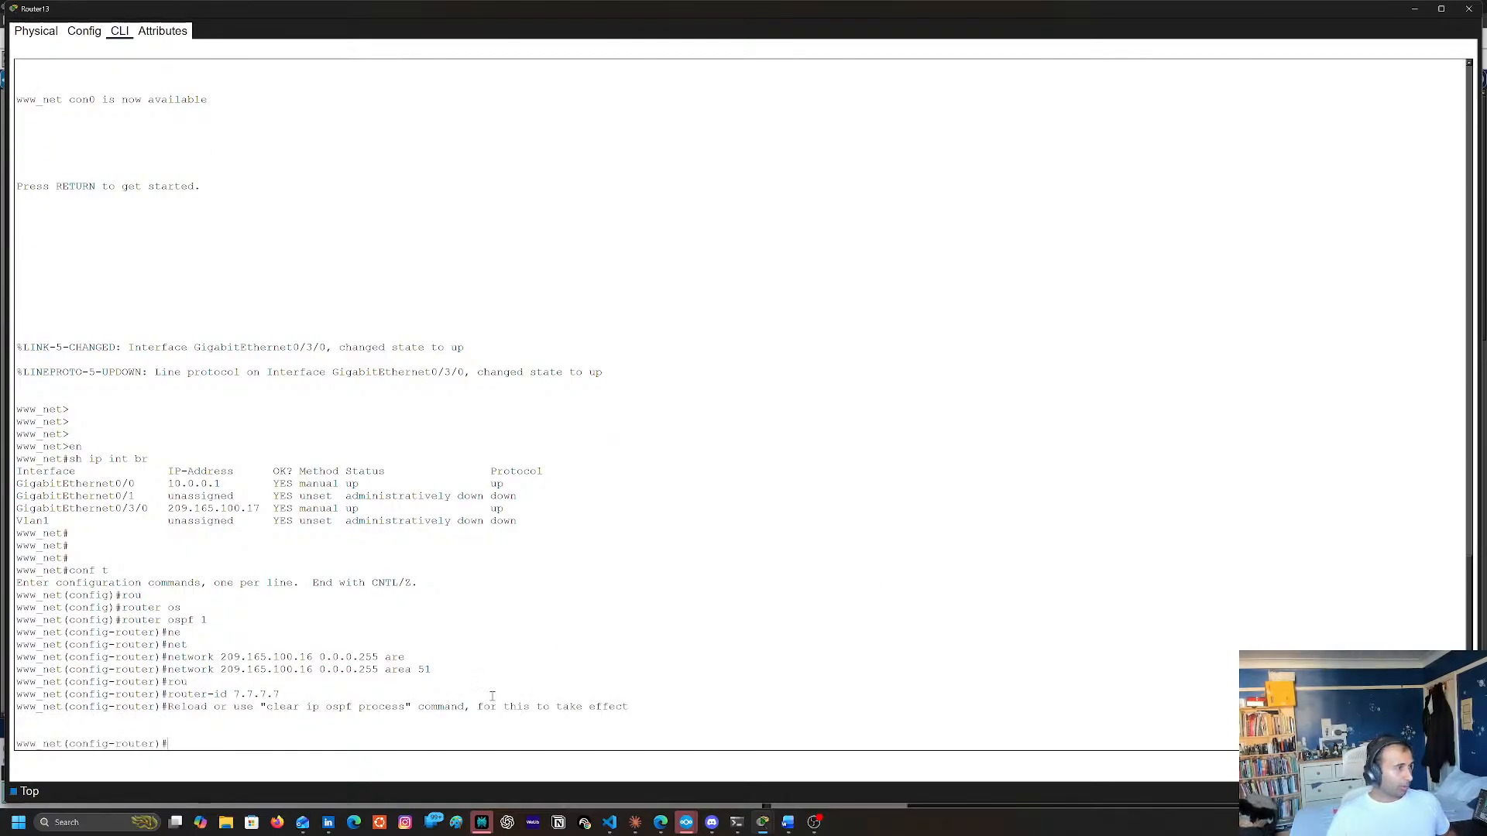
pyautogui.doubleClick(283, 707)
pyautogui.click(503, 671)
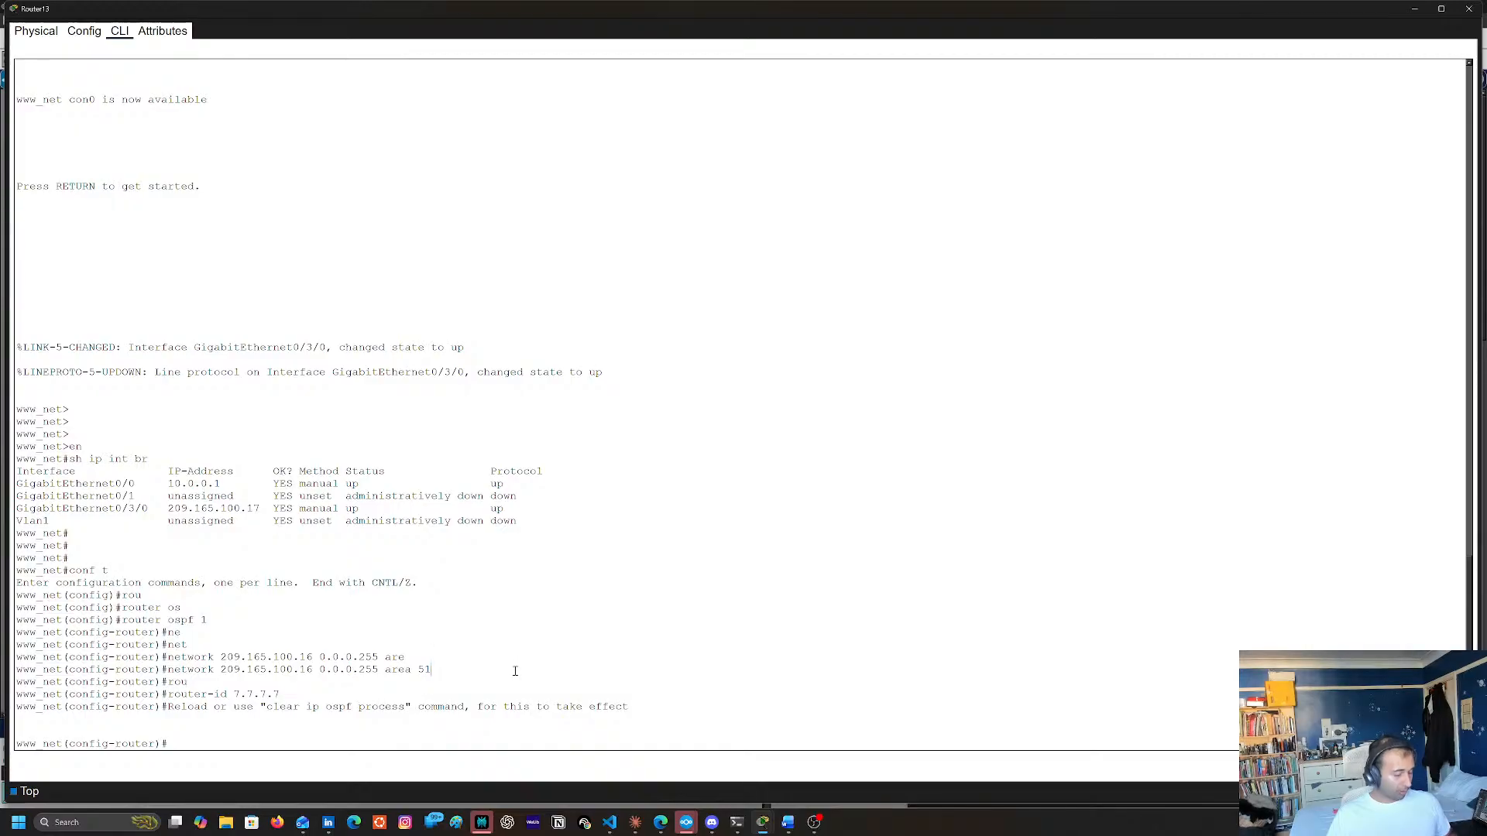
# Return Router13 to privileged EXEC mode and reset all its OSPF processes, answering yes to the confirmation
pyautogui.write('end')
pyautogui.press('Return')
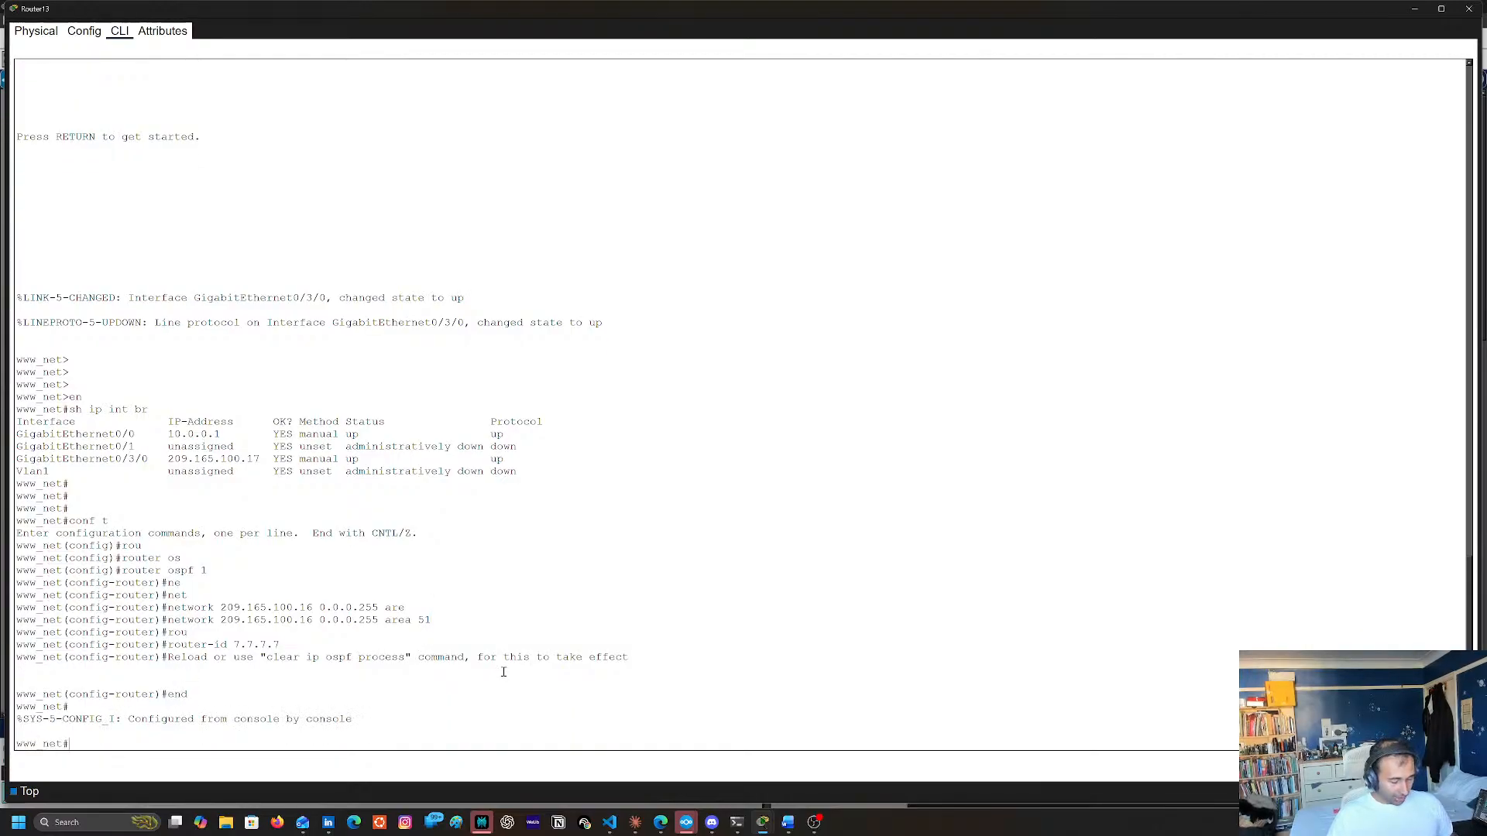
pyautogui.write('cle')
pyautogui.press('Tab')
pyautogui.write('ip os')
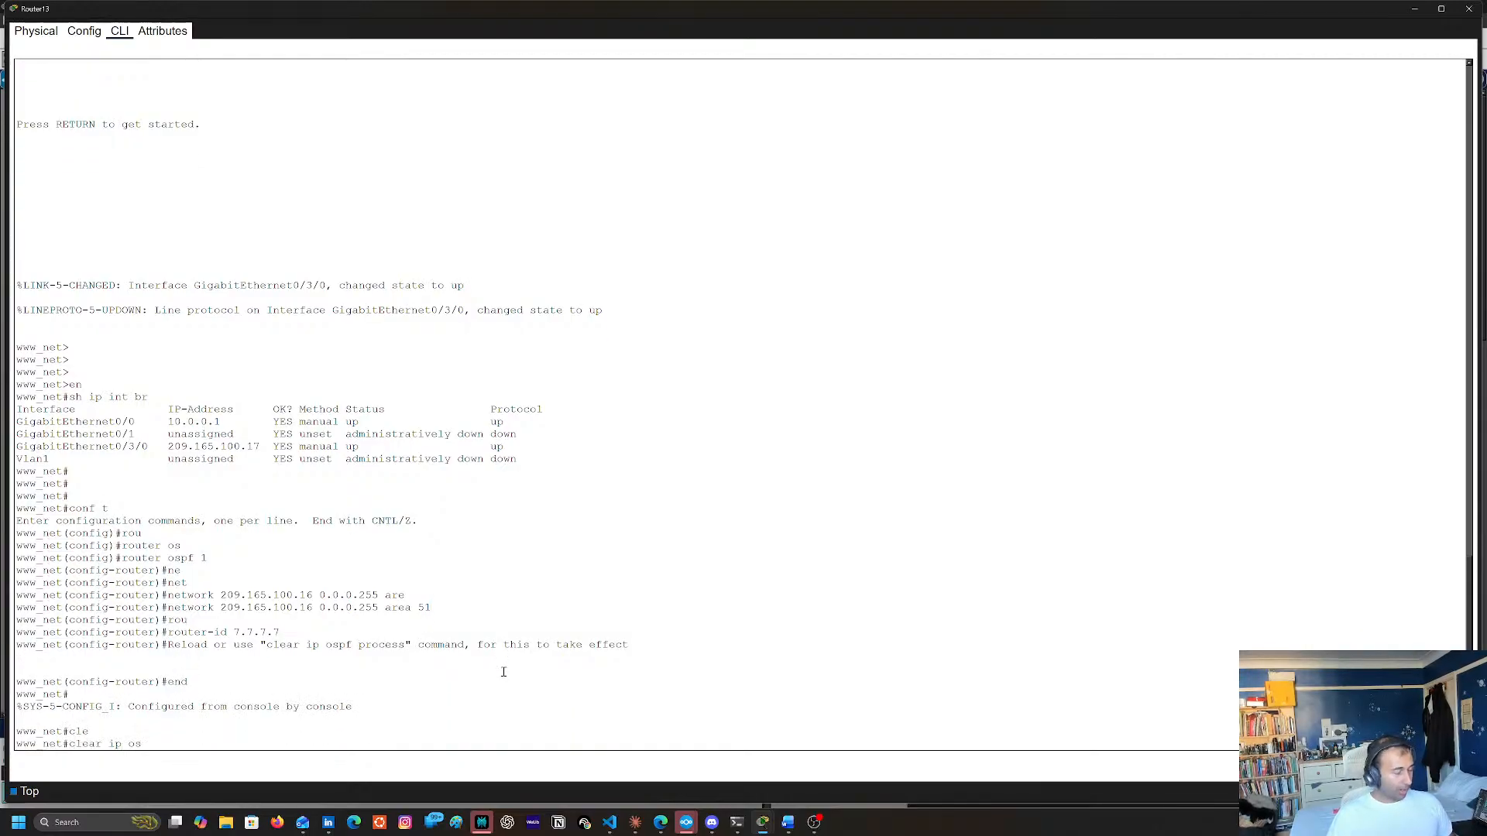
pyautogui.press('Tab')
pyautogui.write('pro')
pyautogui.press('Tab')
pyautogui.press('Return')
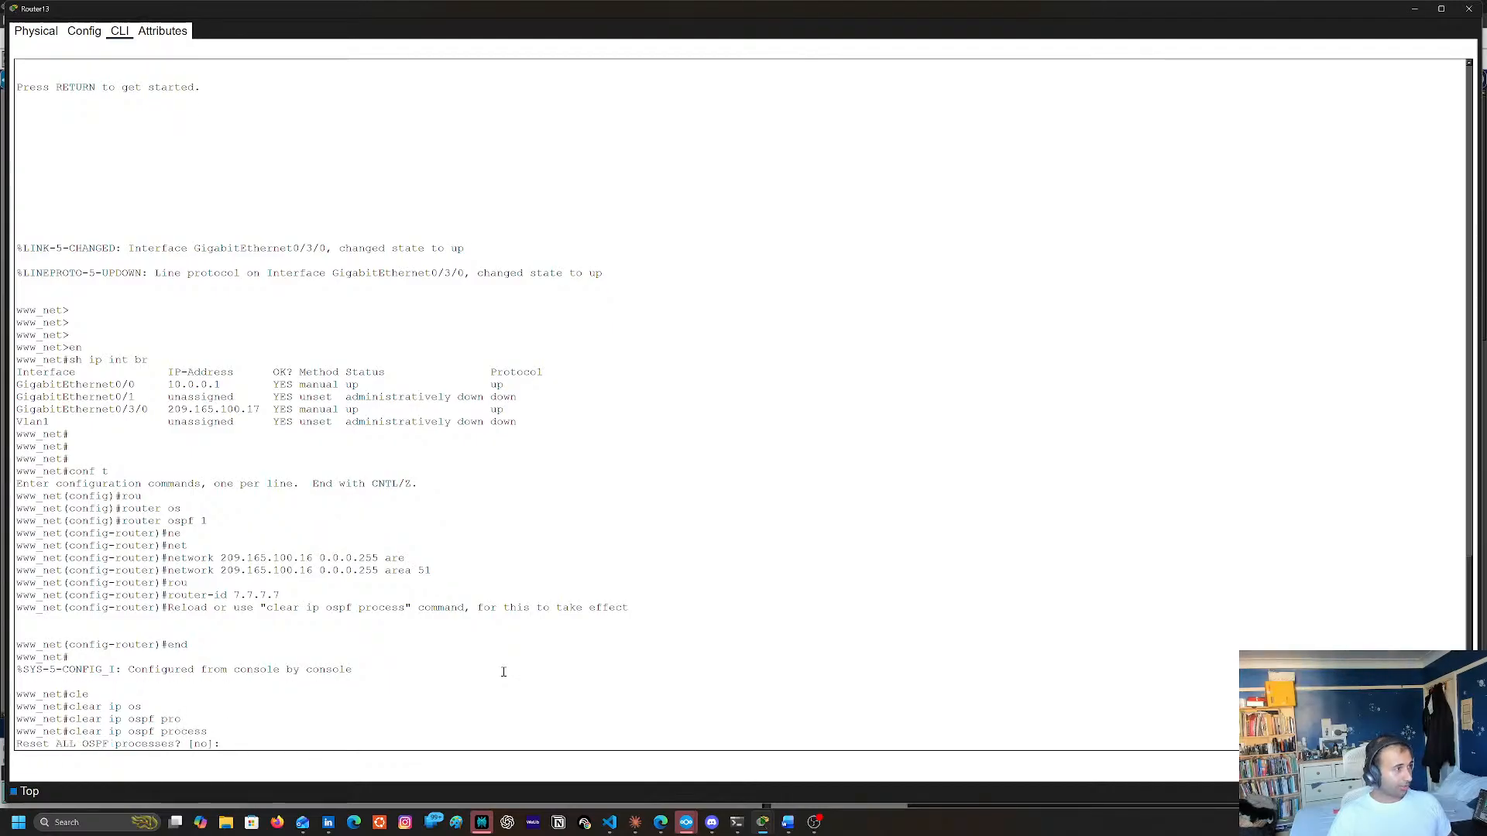
pyautogui.write('yes')
pyautogui.press('Return')
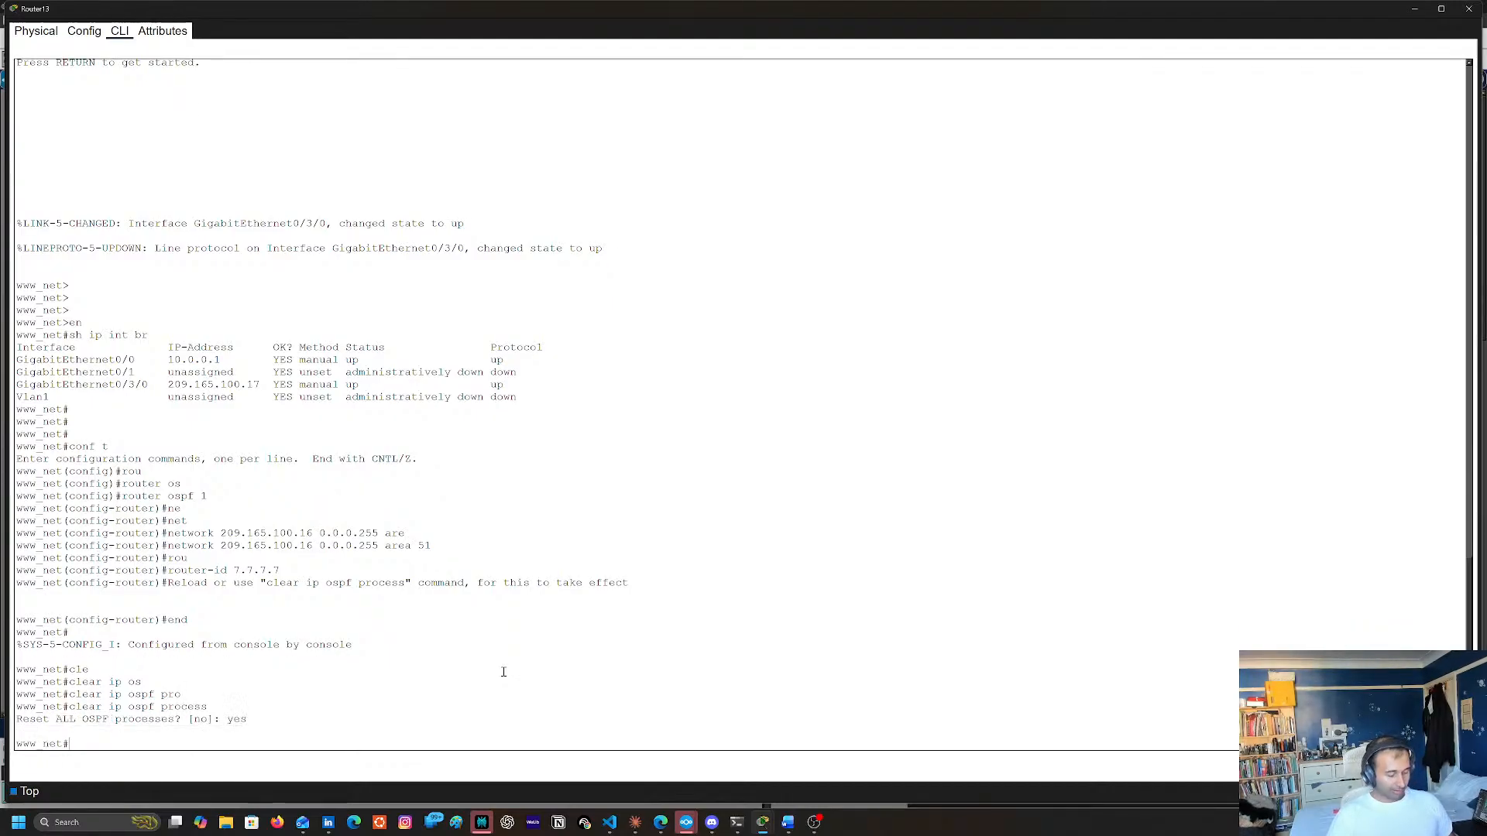
# Save Router13's running configuration to the startup configuration, accepting the default destination filename, and close the router's window
pyautogui.write('copy run tyarty')
pyautogui.press('BackSpace')
pyautogui.press('BackSpace')
pyautogui.press('BackSpace')
pyautogui.press('BackSpace')
pyautogui.press('BackSpace')
pyautogui.press('BackSpace')
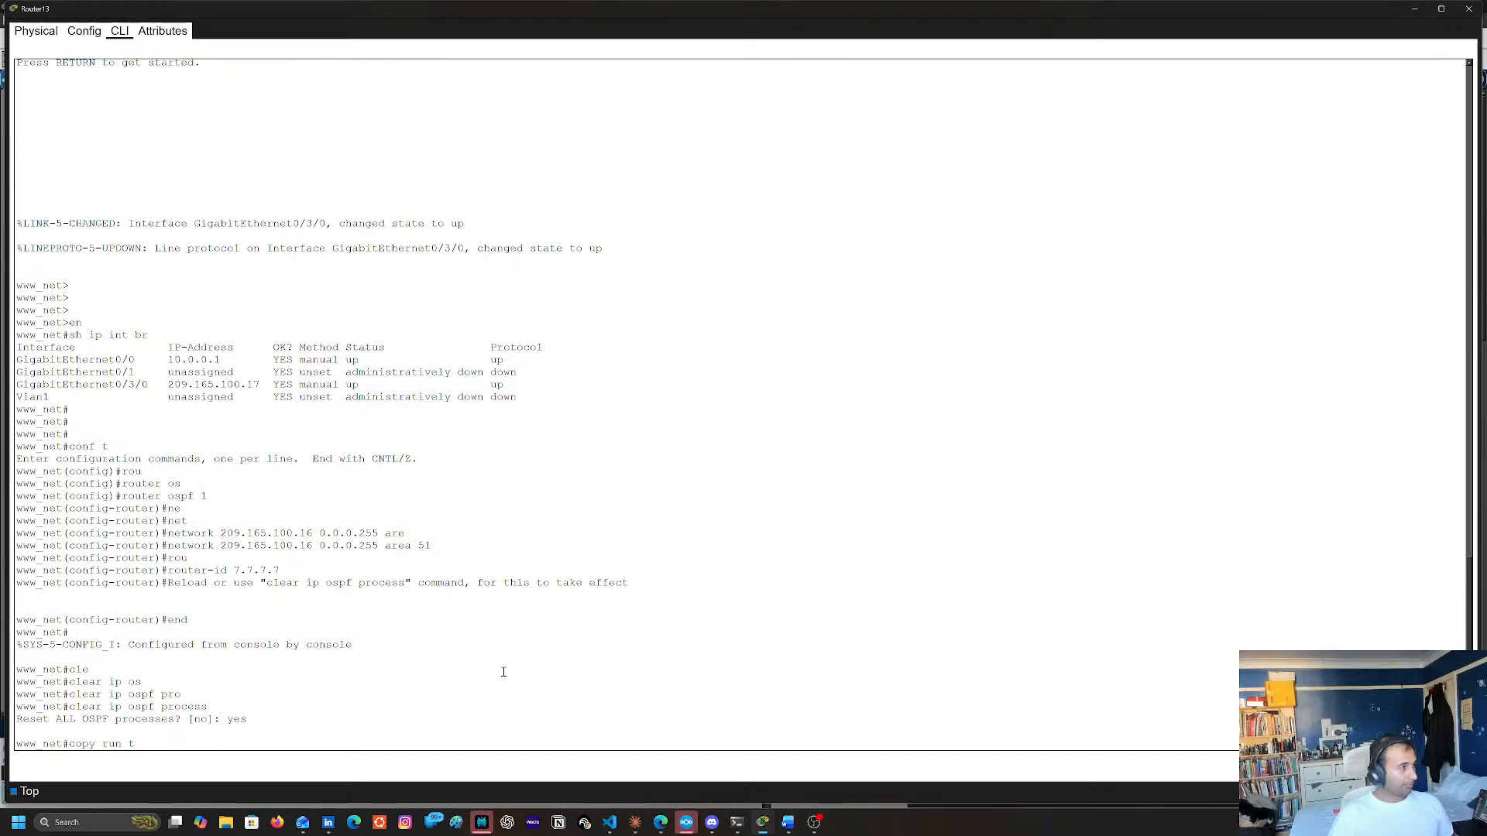
pyautogui.write('start')
pyautogui.press('Return')
pyautogui.press('Return')
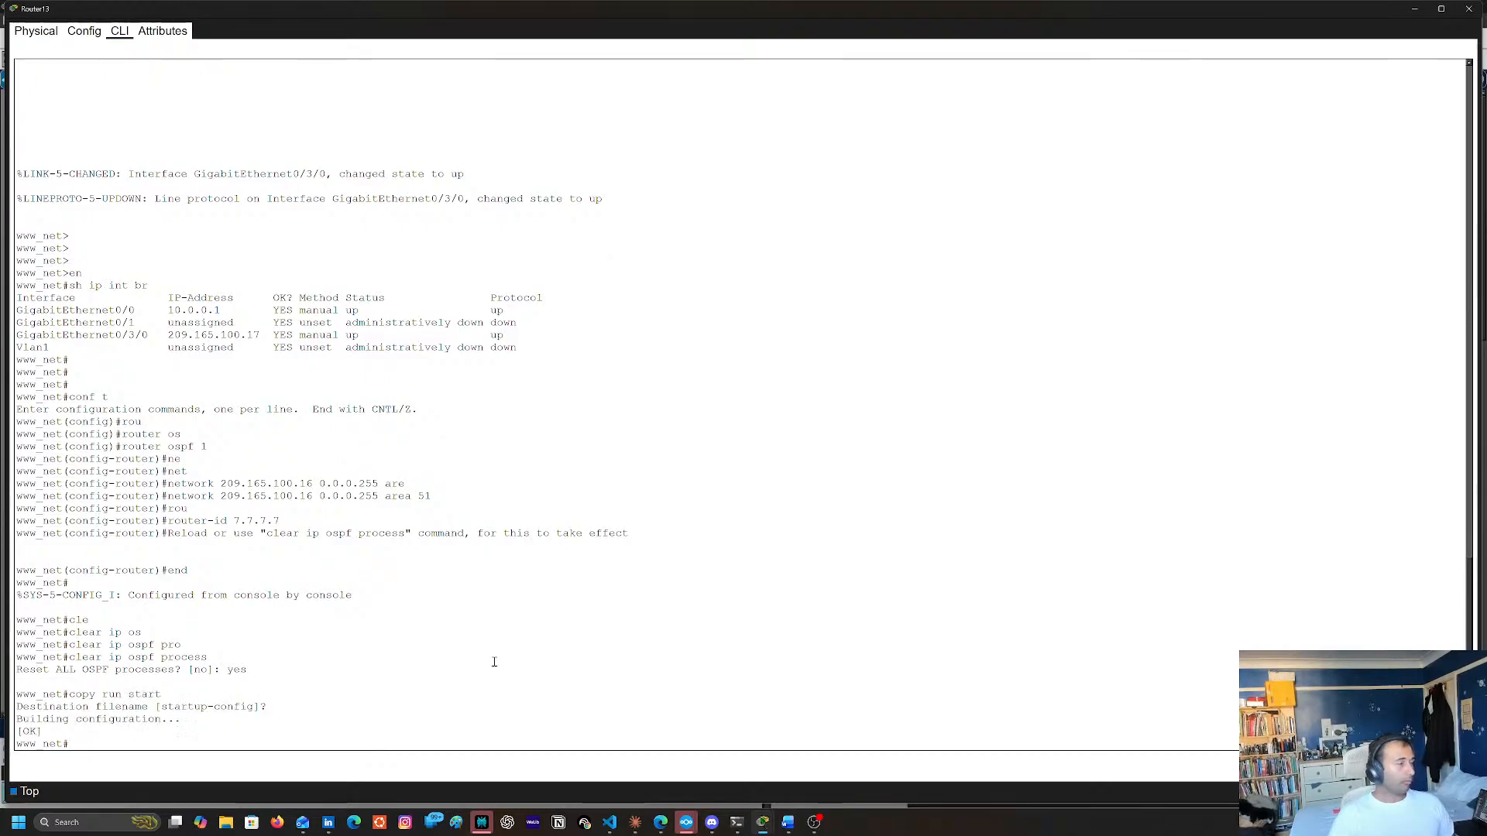
pyautogui.click(1470, 9)
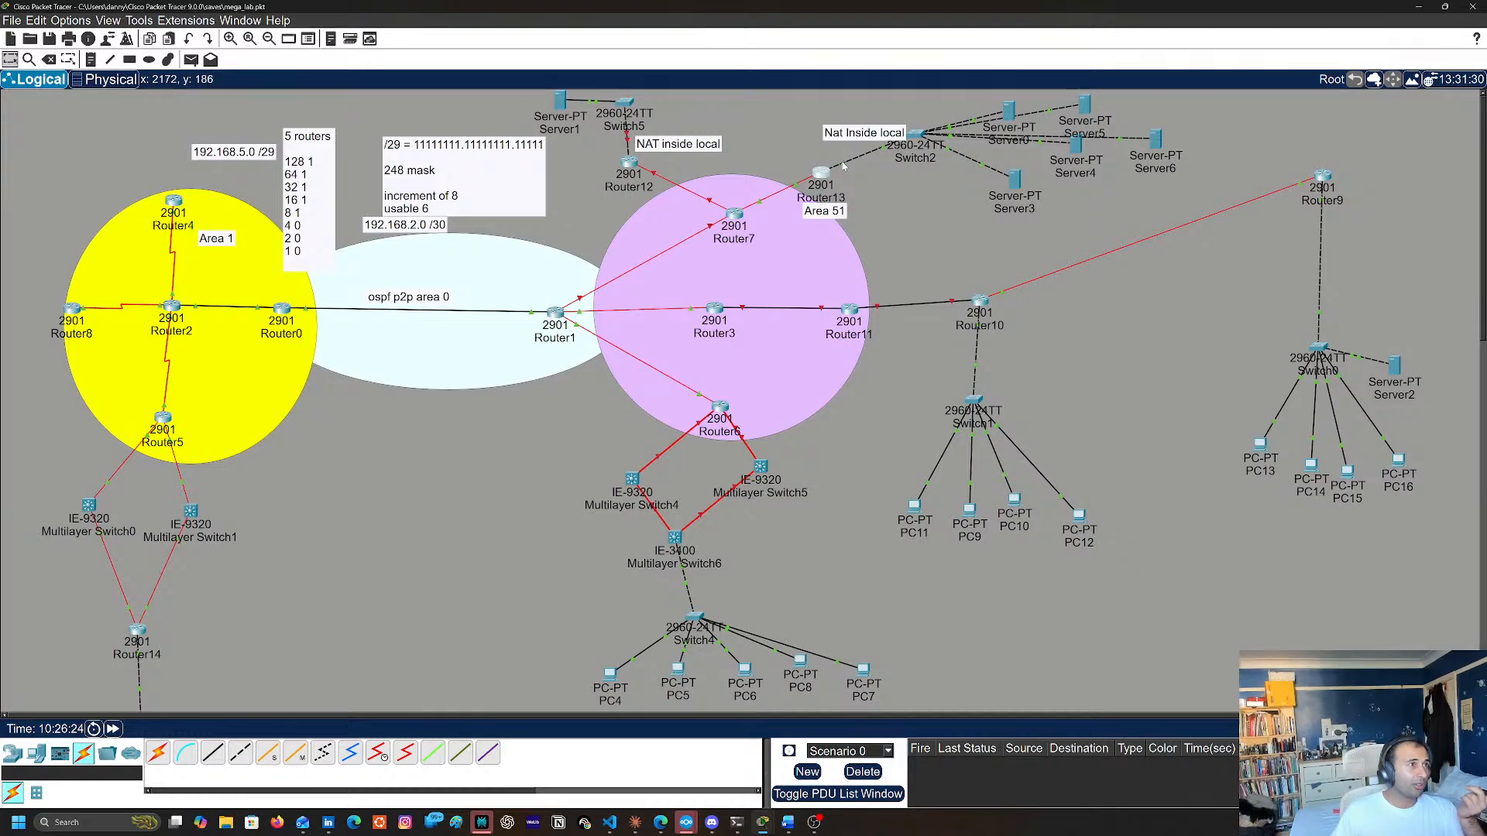
# Reopen Router13's command line and enter interface configuration mode for GigabitEthernet0/0 from global configuration mode
pyautogui.click(824, 179)
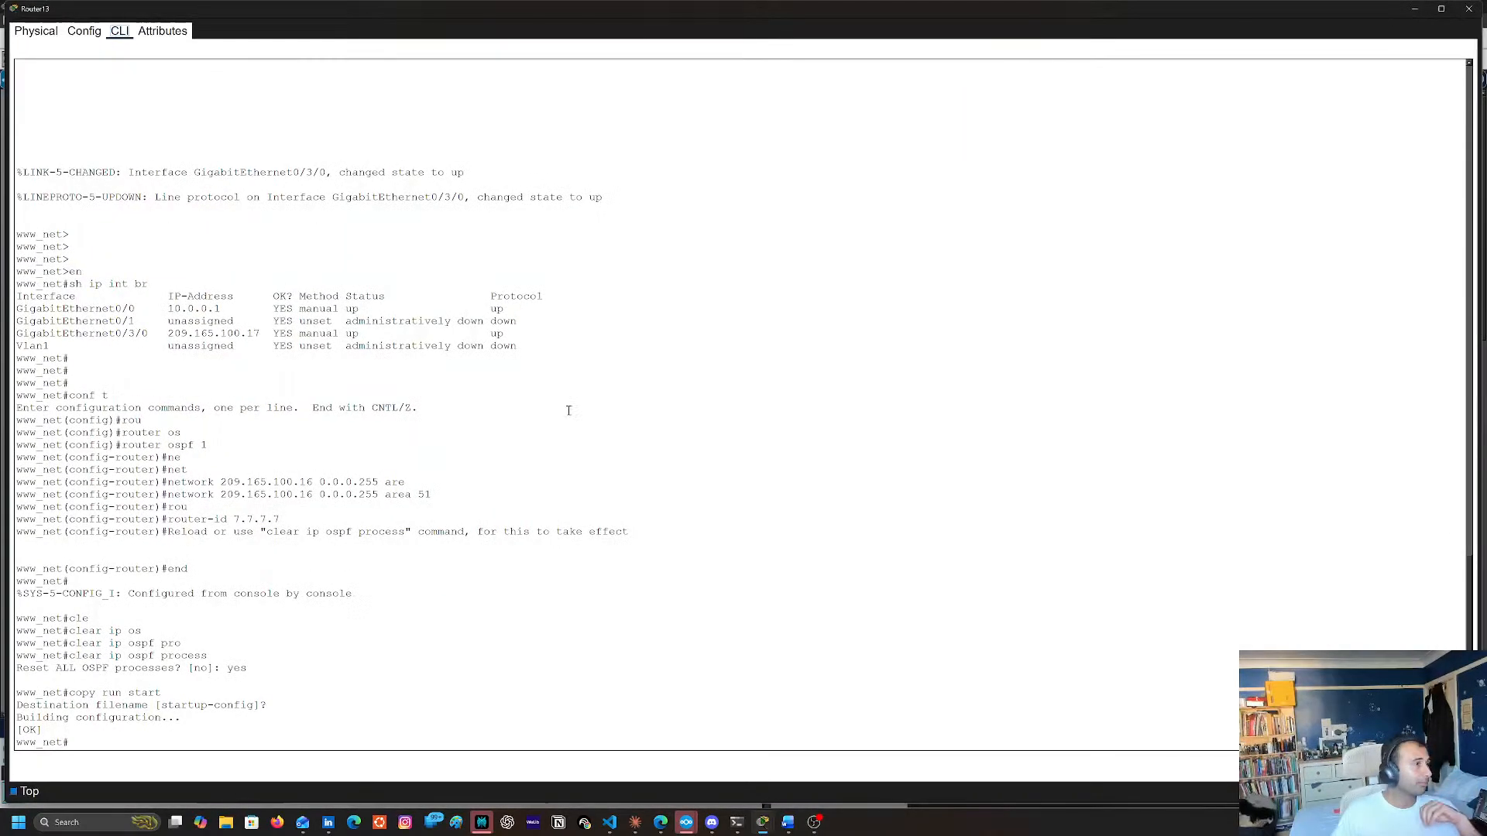
pyautogui.press('Return')
pyautogui.write('conf t')
pyautogui.press('Return')
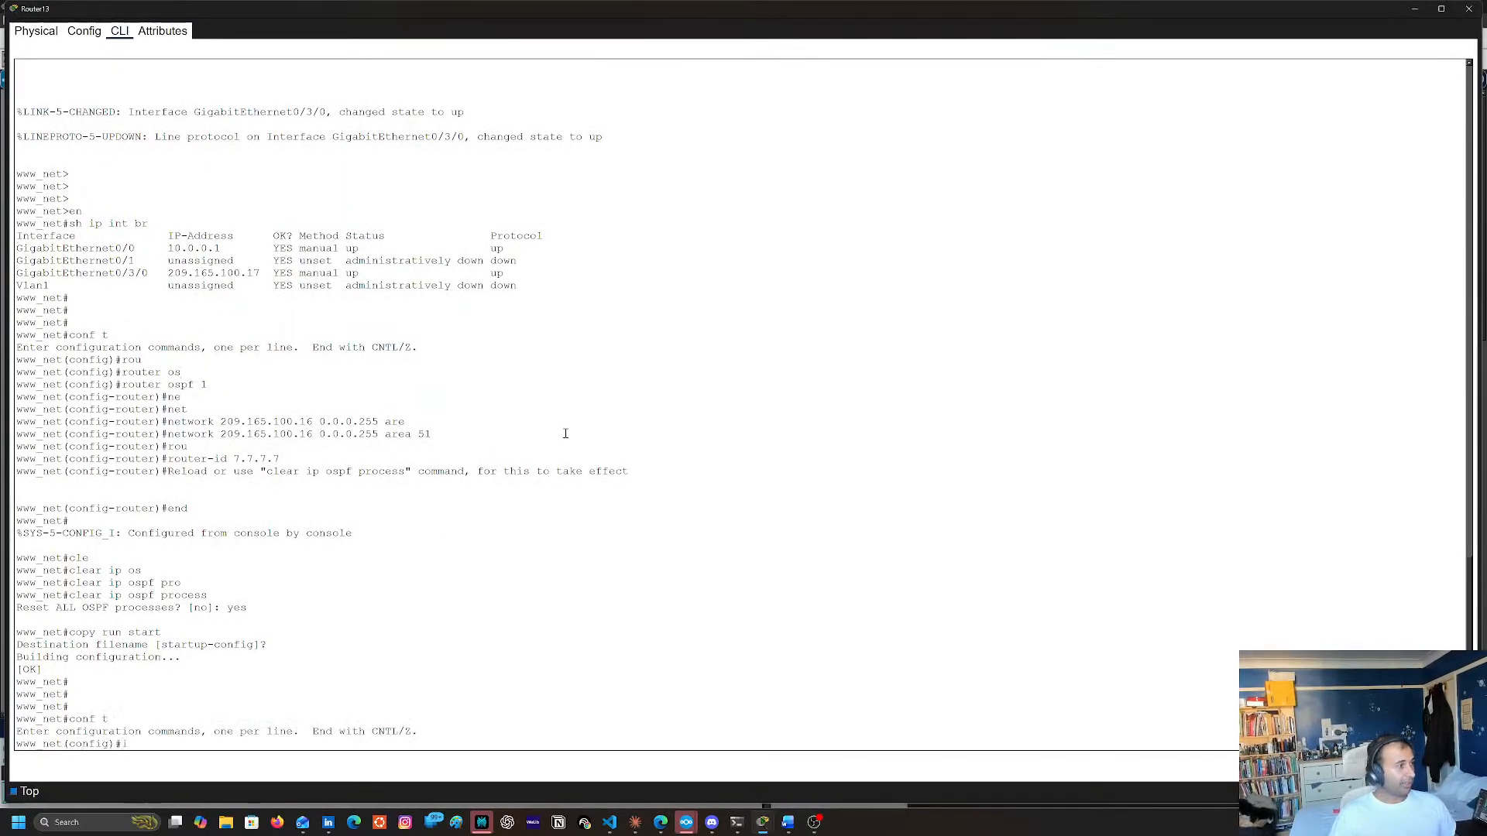
pyautogui.write('int g9')
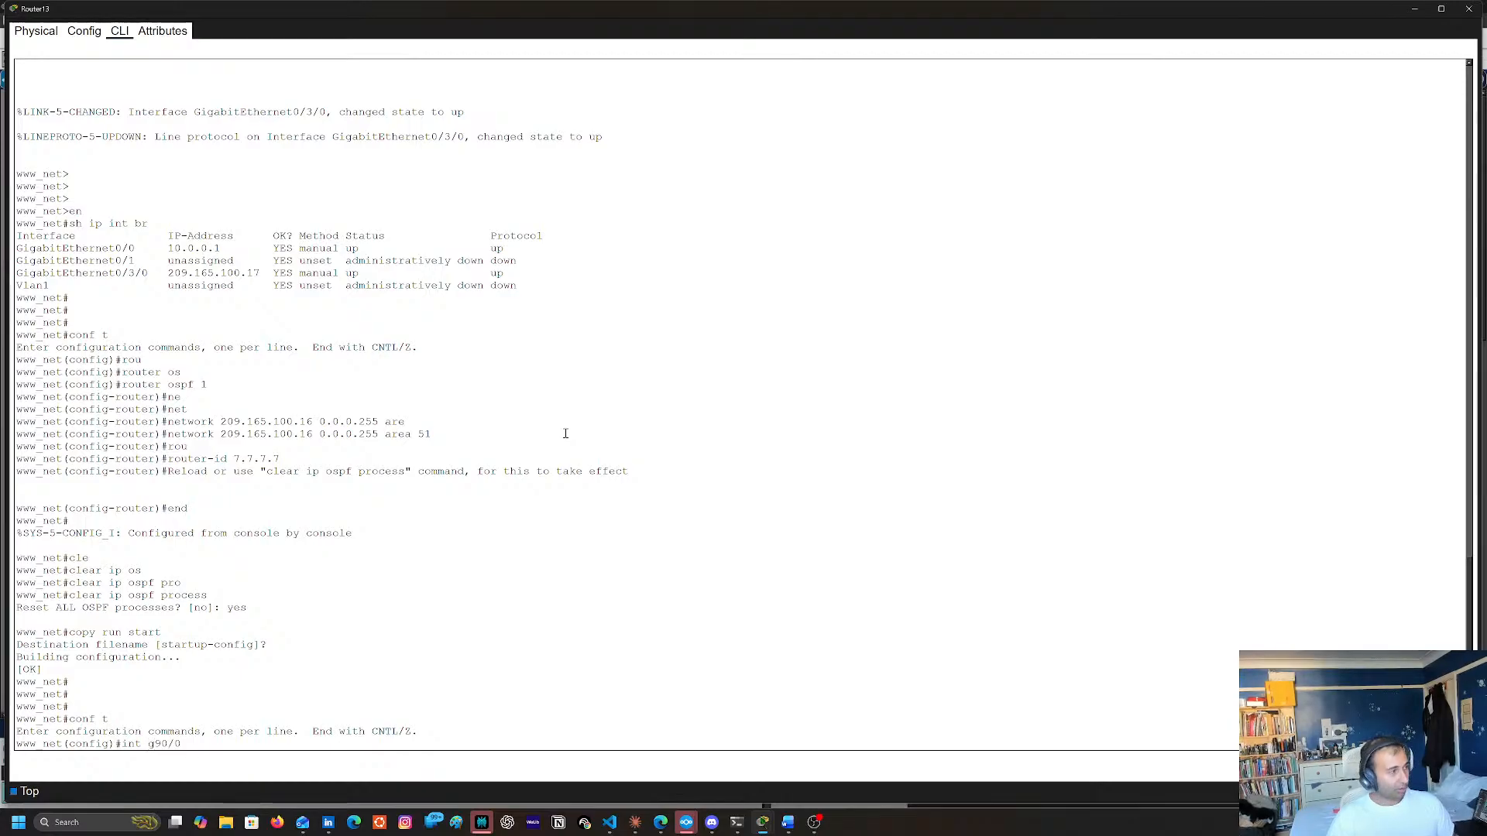
pyautogui.write('0/0')
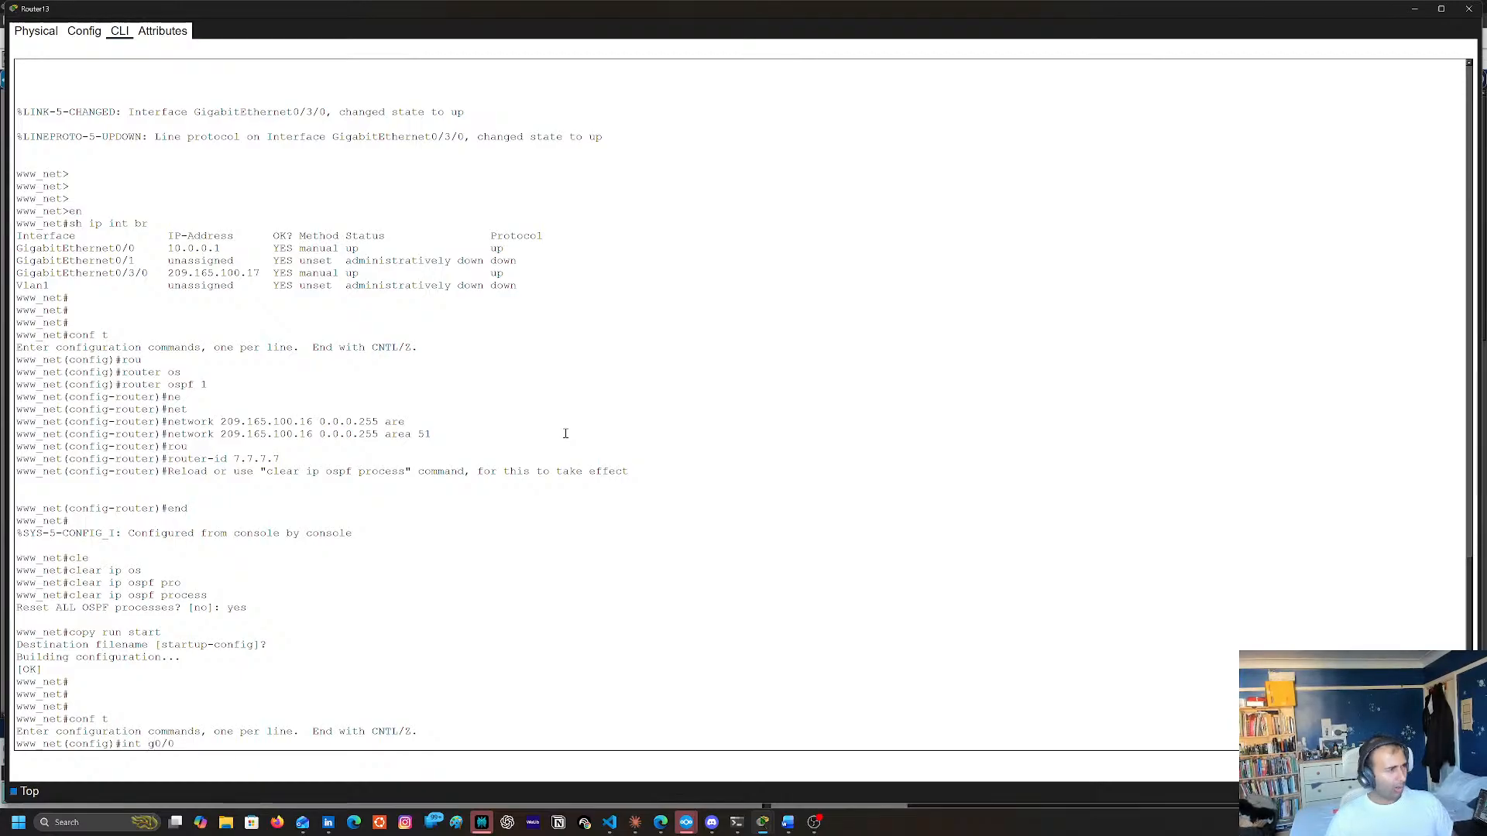
pyautogui.press('Return')
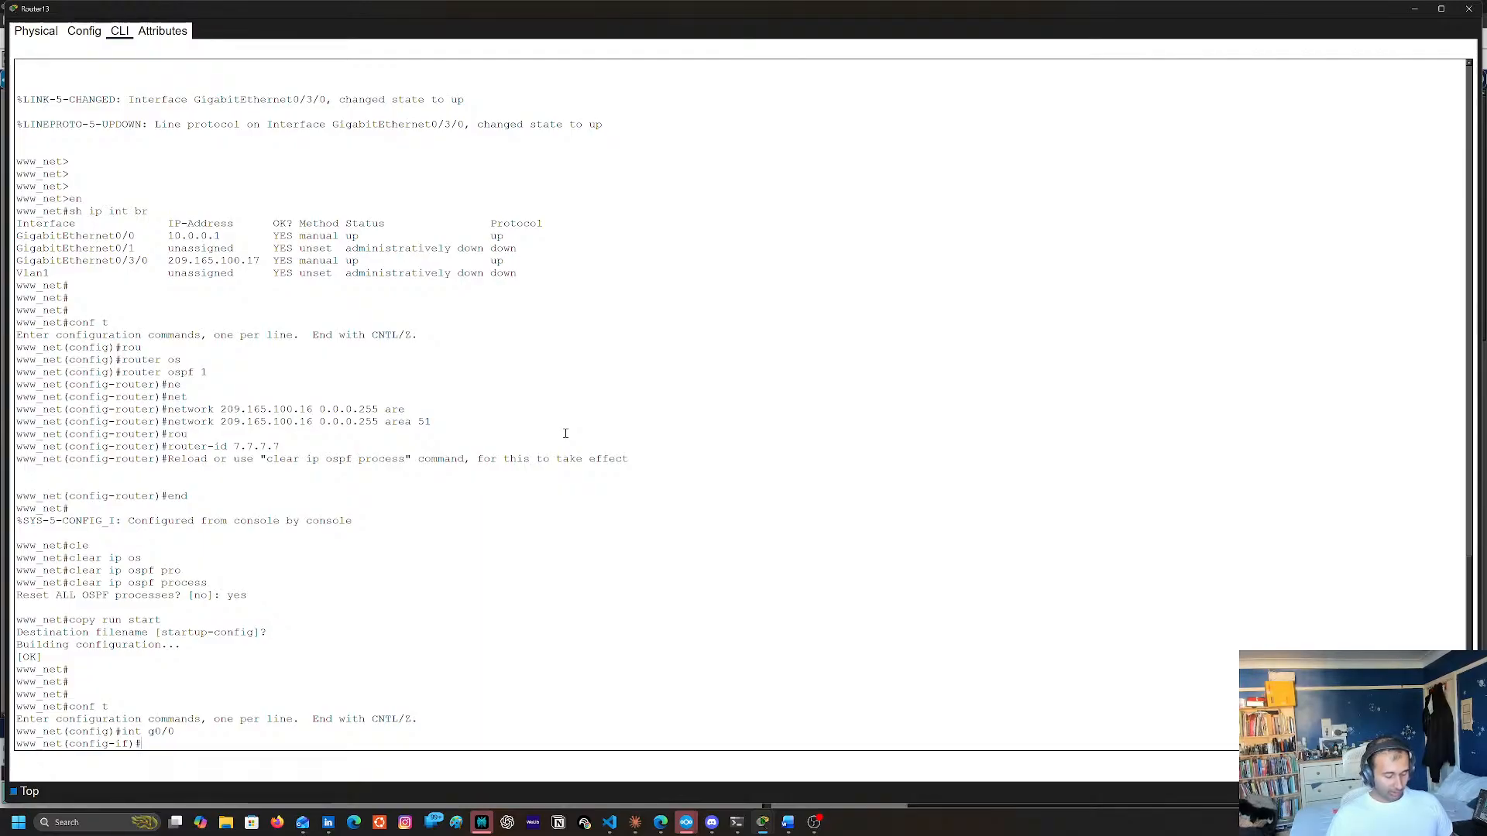
# List the available interface commands and the ip ospf options for GigabitEthernet0/0, and clear the unfinished command
pyautogui.write('?')
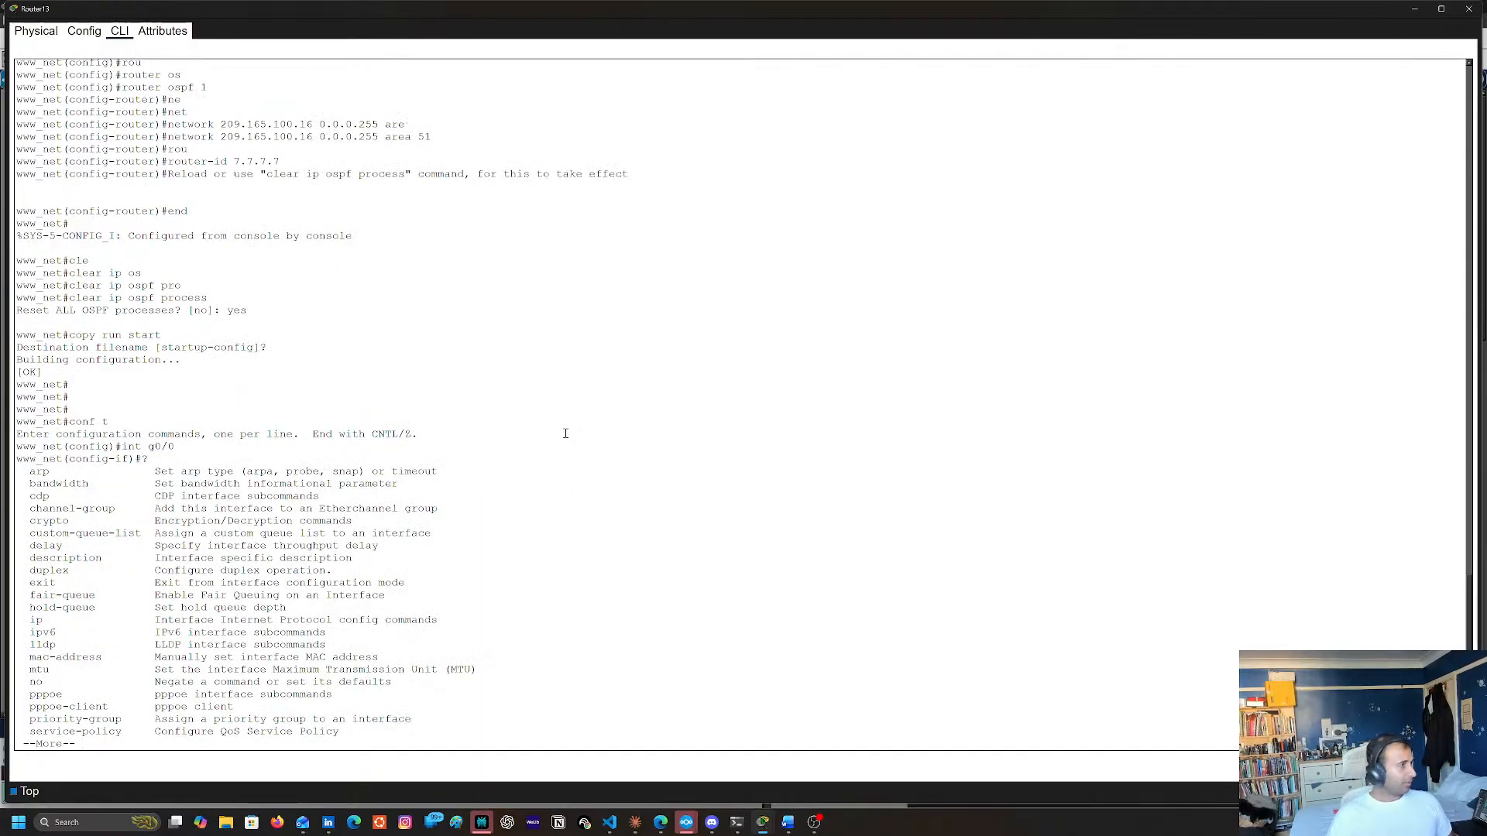
pyautogui.press('space')
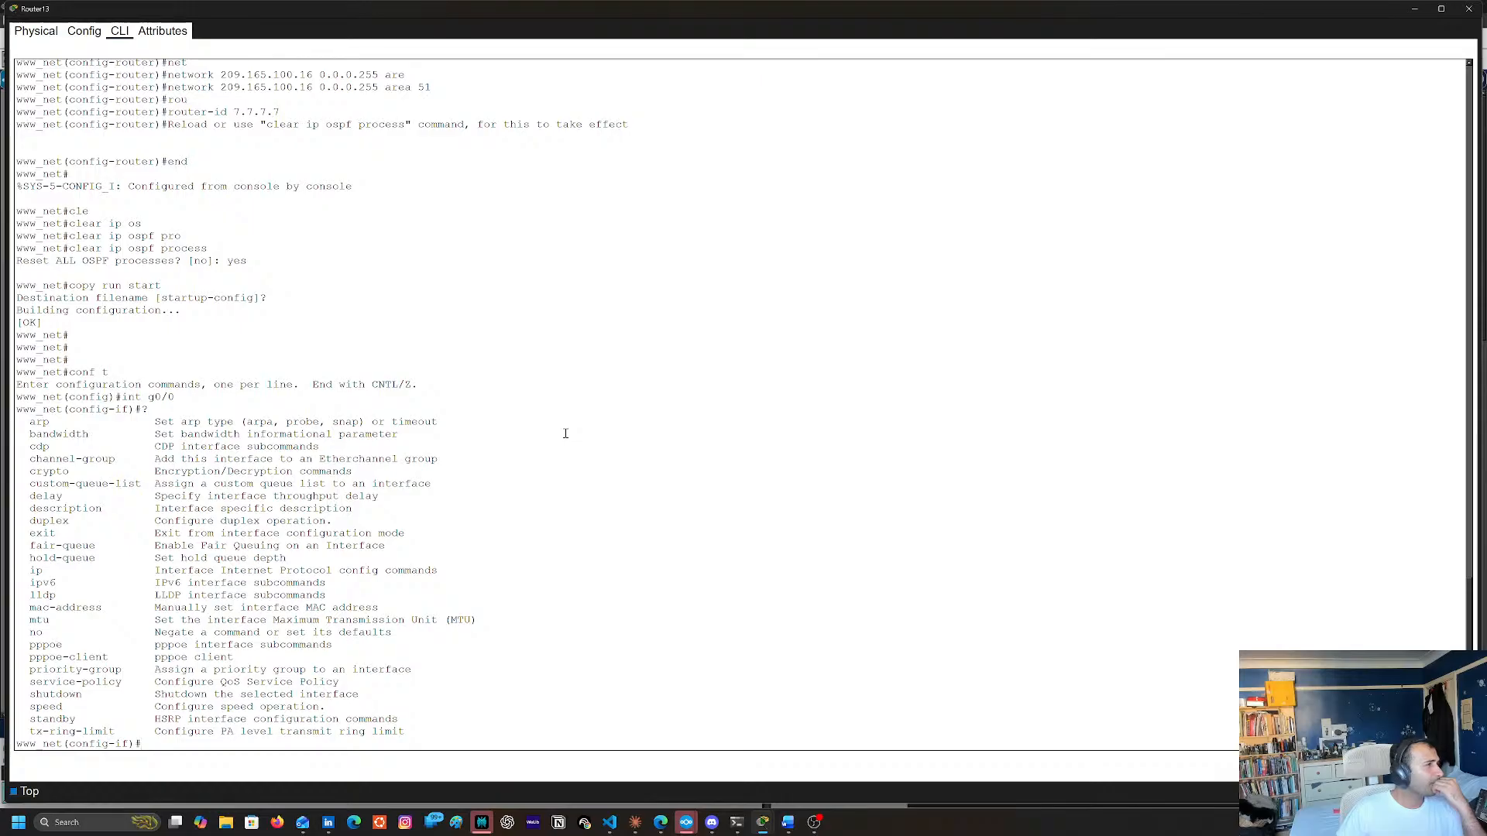
pyautogui.write('ip o')
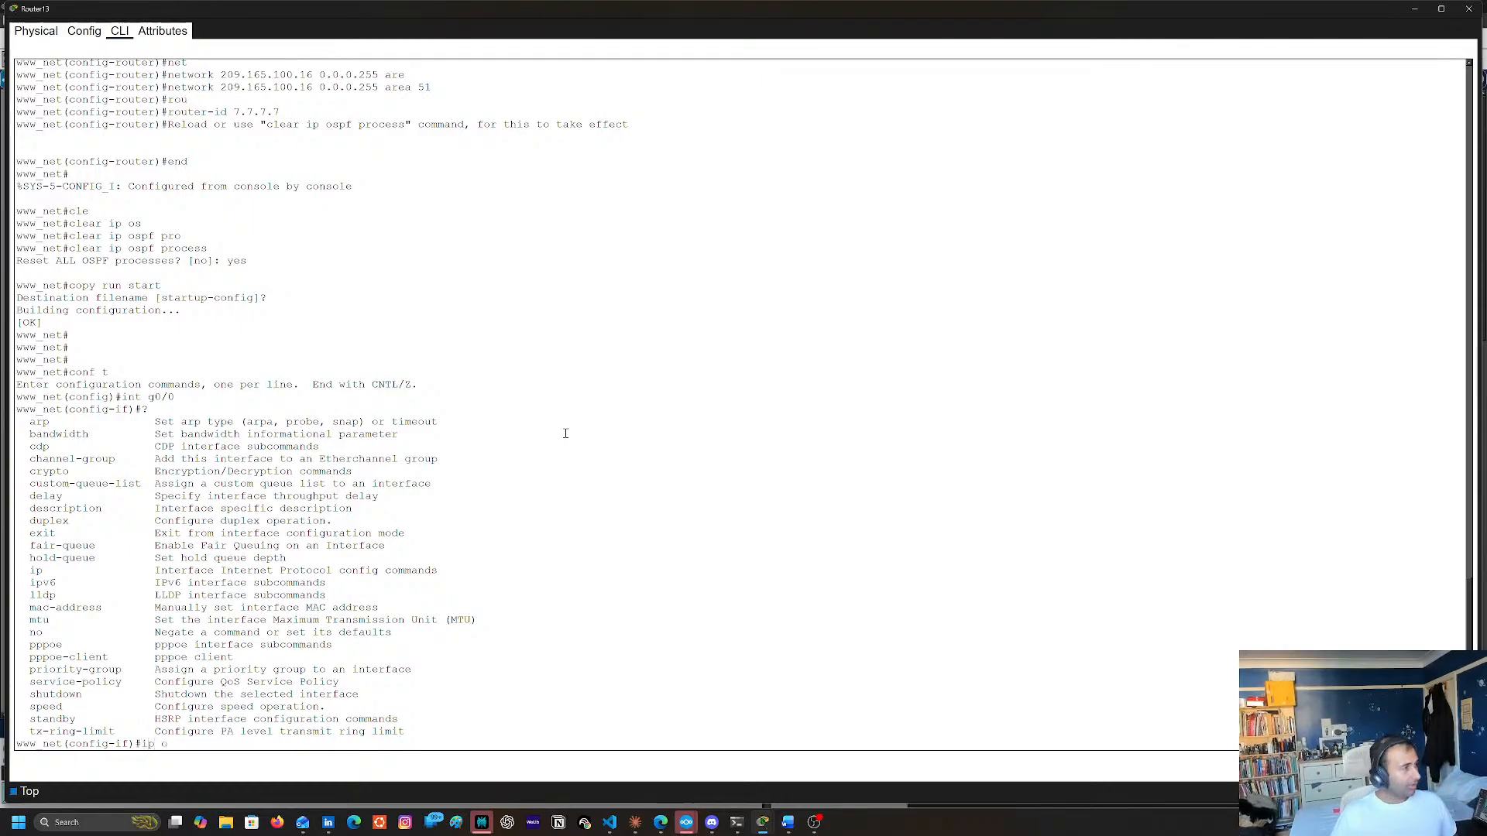
pyautogui.write('s')
pyautogui.press('Tab')
pyautogui.write('?')
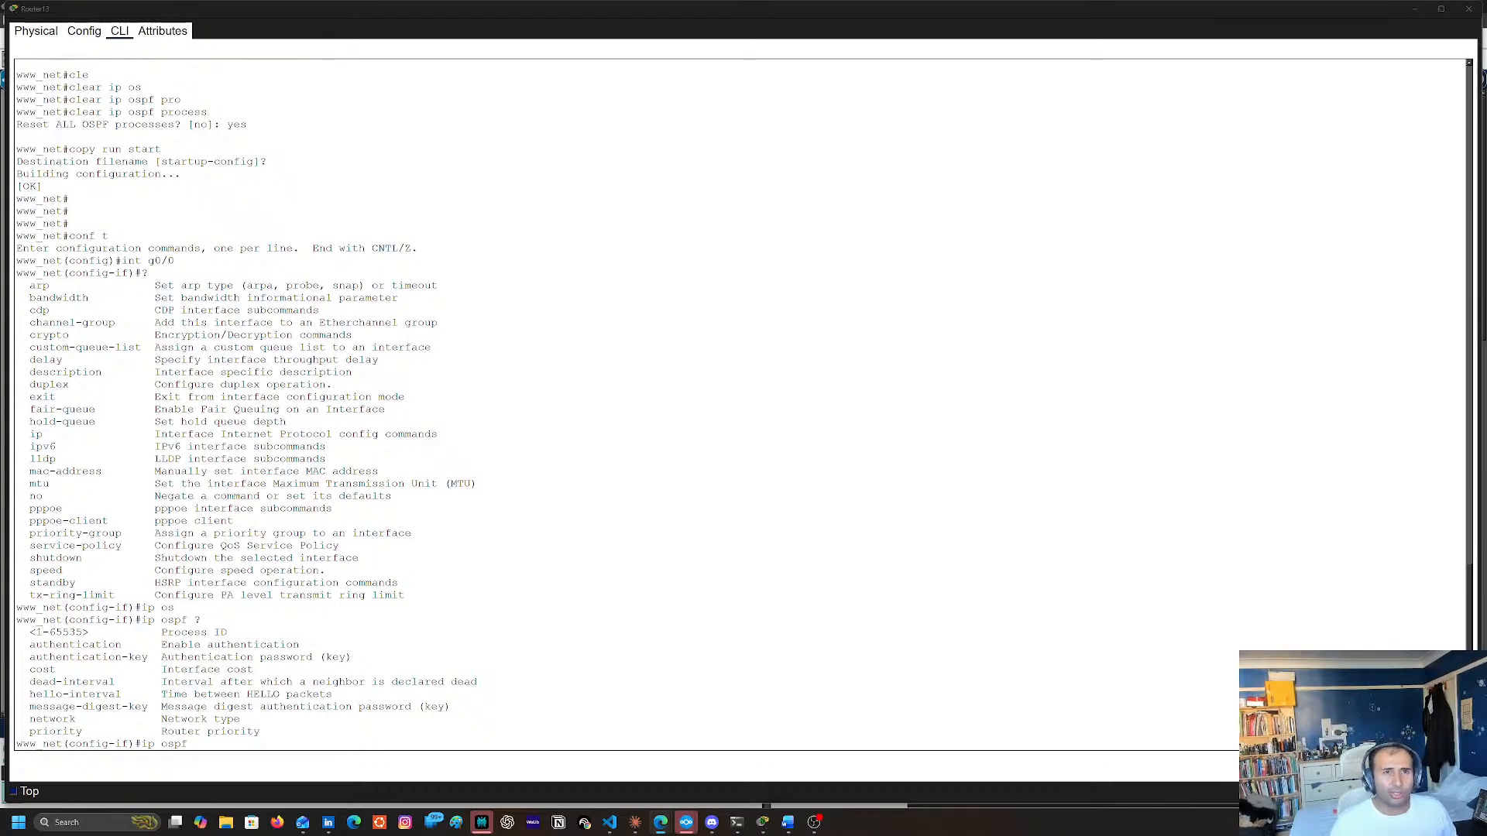
pyautogui.click(1007, 352)
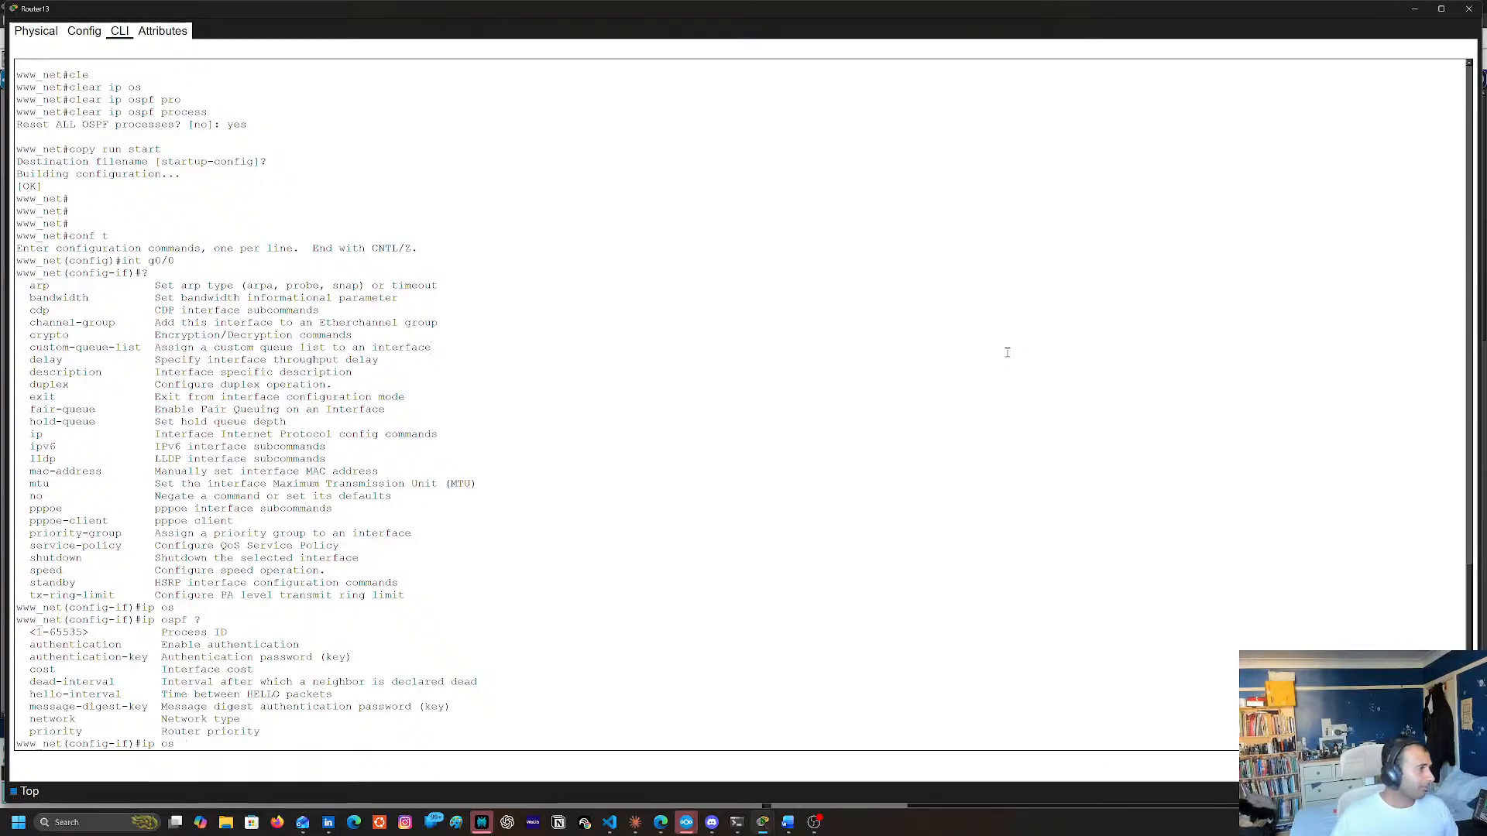
pyautogui.press('BackSpace')
pyautogui.press('BackSpace')
pyautogui.press('BackSpace')
pyautogui.press('BackSpace')
pyautogui.press('BackSpace')
pyautogui.press('BackSpace')
pyautogui.press('BackSpace')
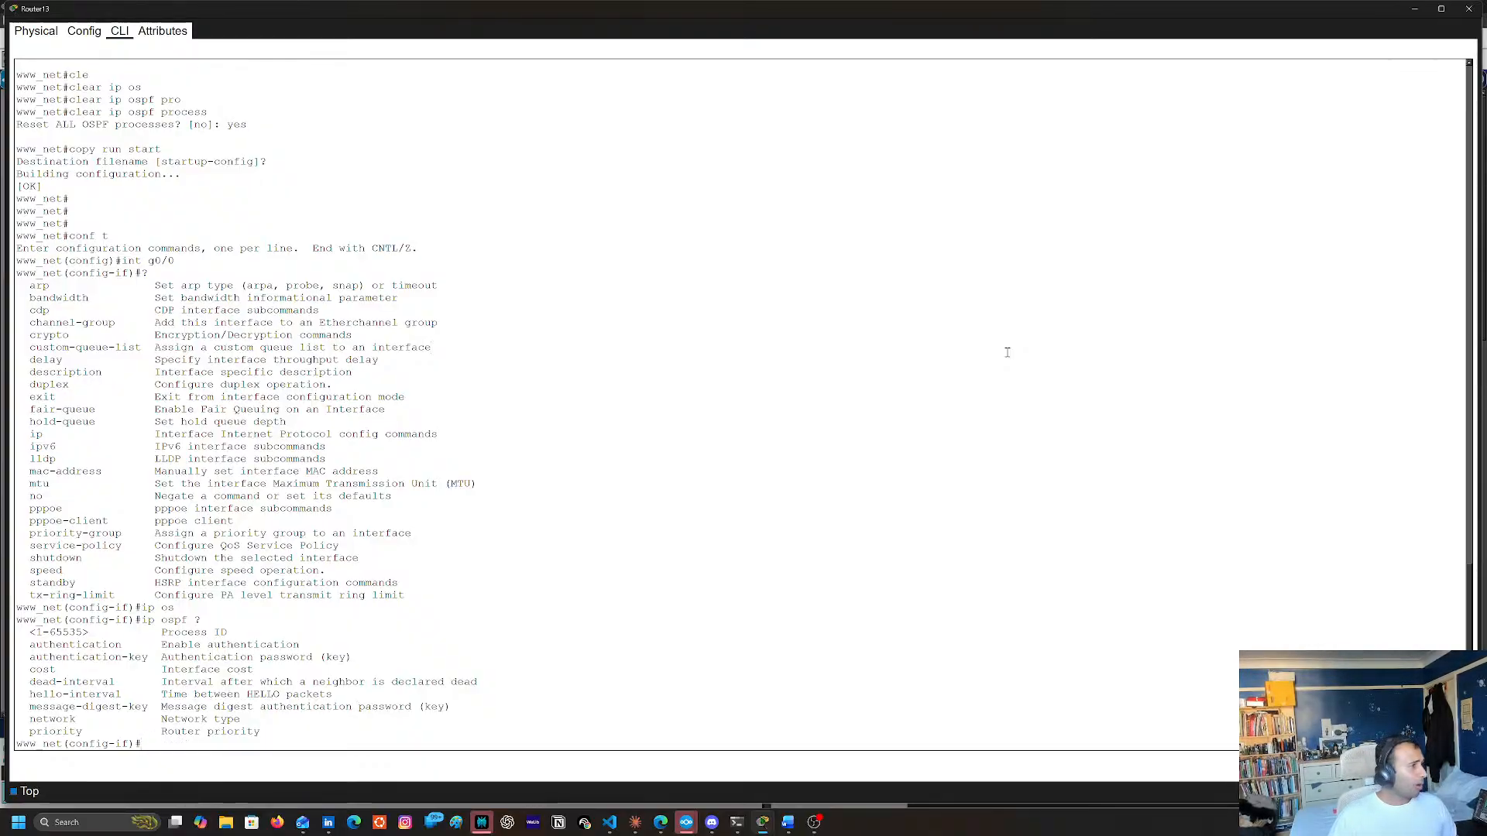
# Leave interface configuration mode on Router13 and enter the configuration of OSPF process 1
pyautogui.write('exit')
pyautogui.press('Return')
pyautogui.press('Return')
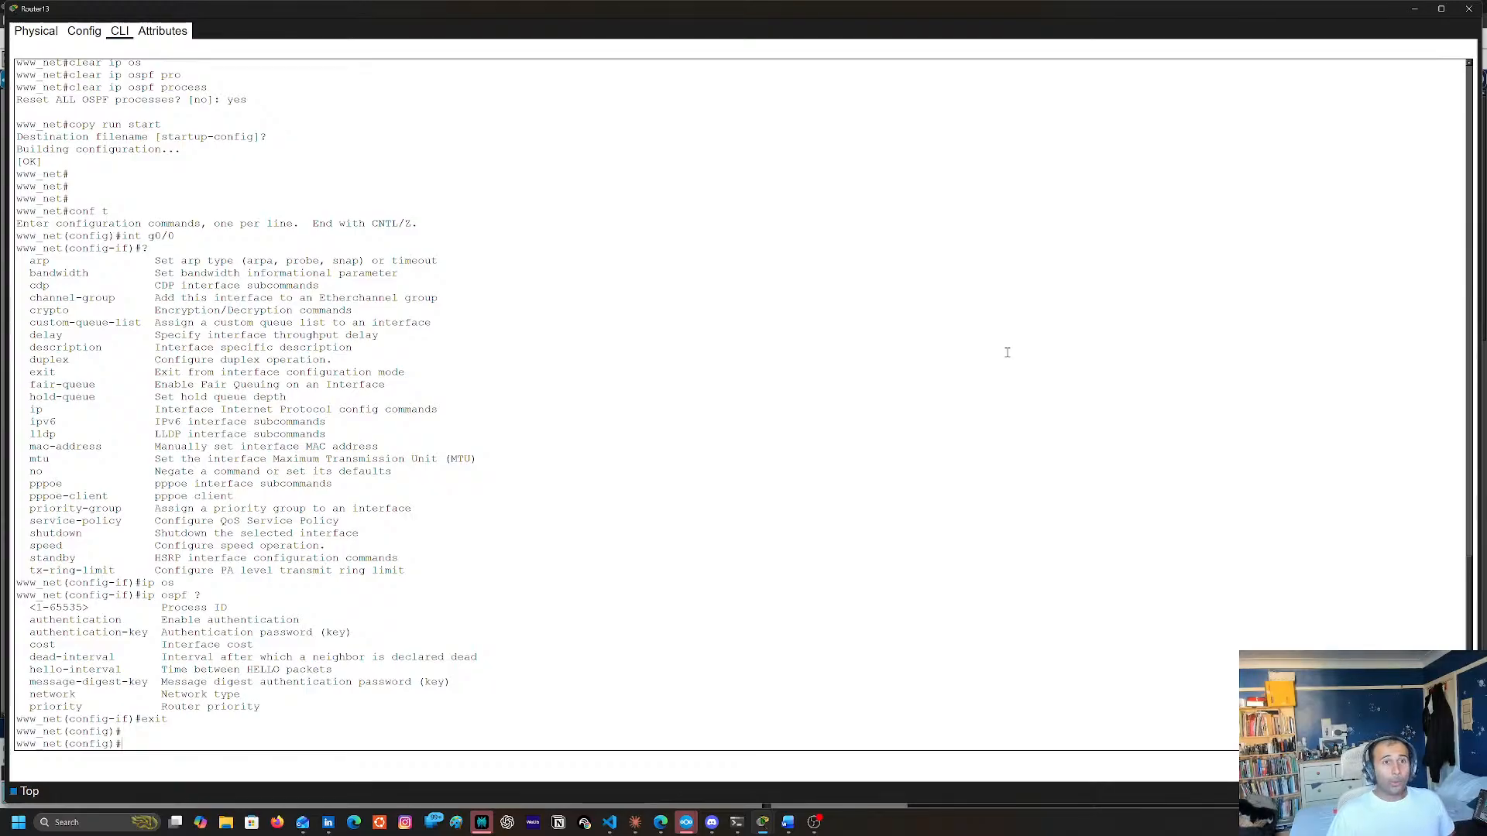
pyautogui.write('ro')
pyautogui.press('Tab')
pyautogui.write('os')
pyautogui.press('Tab')
pyautogui.write('1')
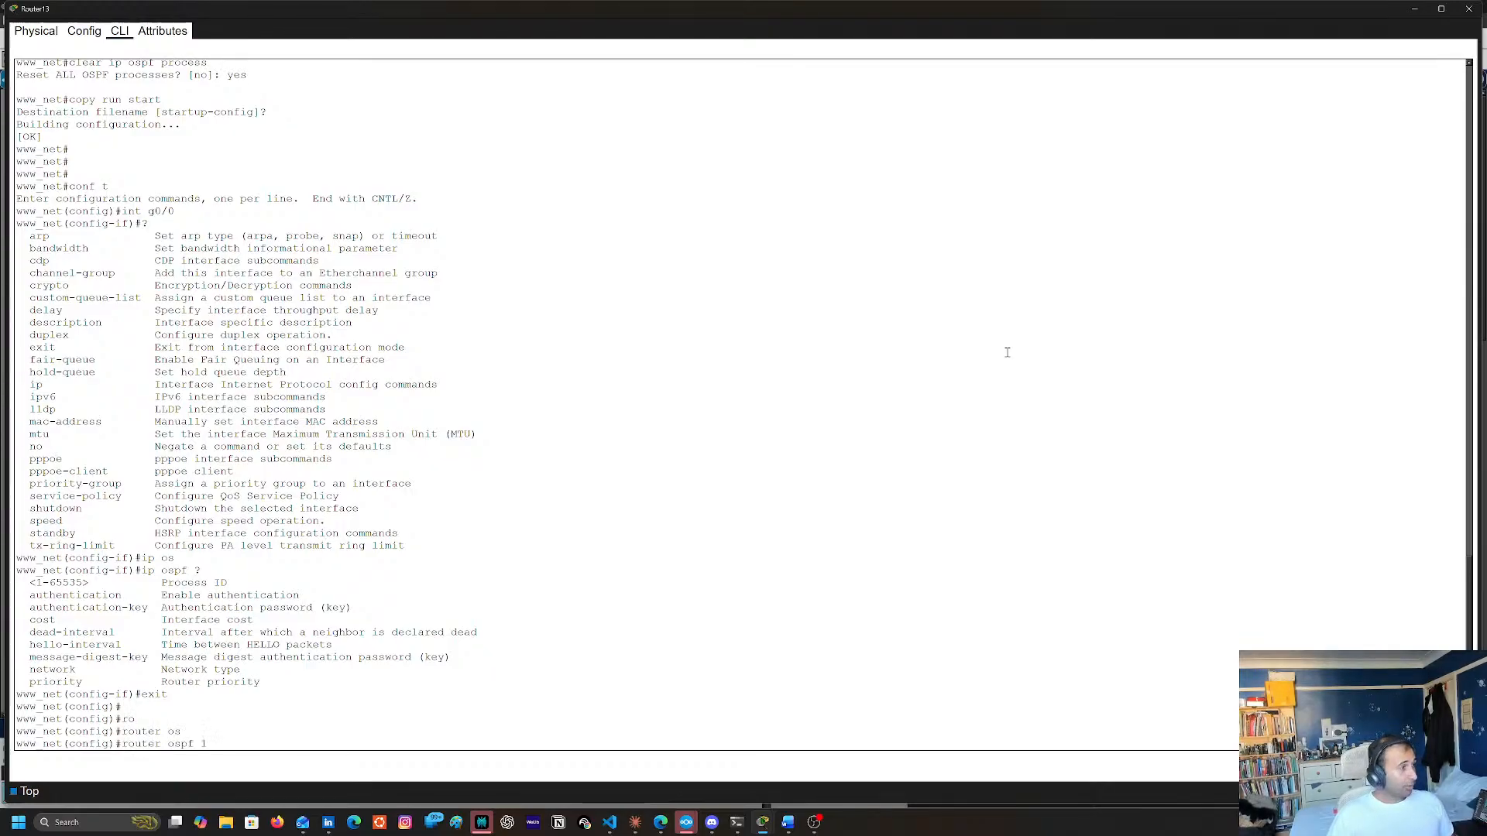
pyautogui.press('Return')
# Make GigabitEthernet 0/0 a passive interface in Router13's OSPF process 1, consulting the interface options of the passive-interface command
pyautogui.write('p')
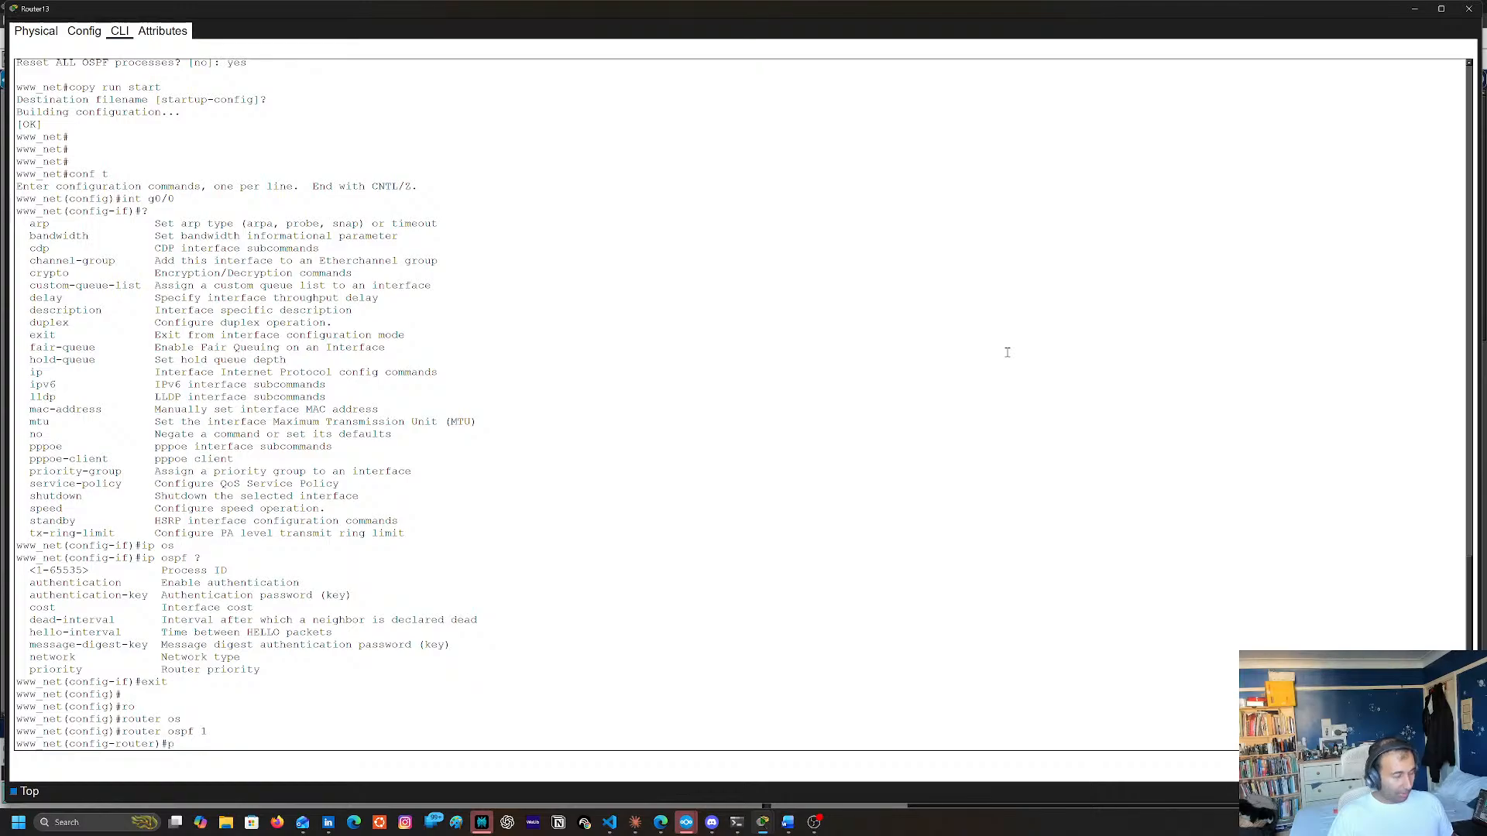
pyautogui.write('as')
pyautogui.press('Tab')
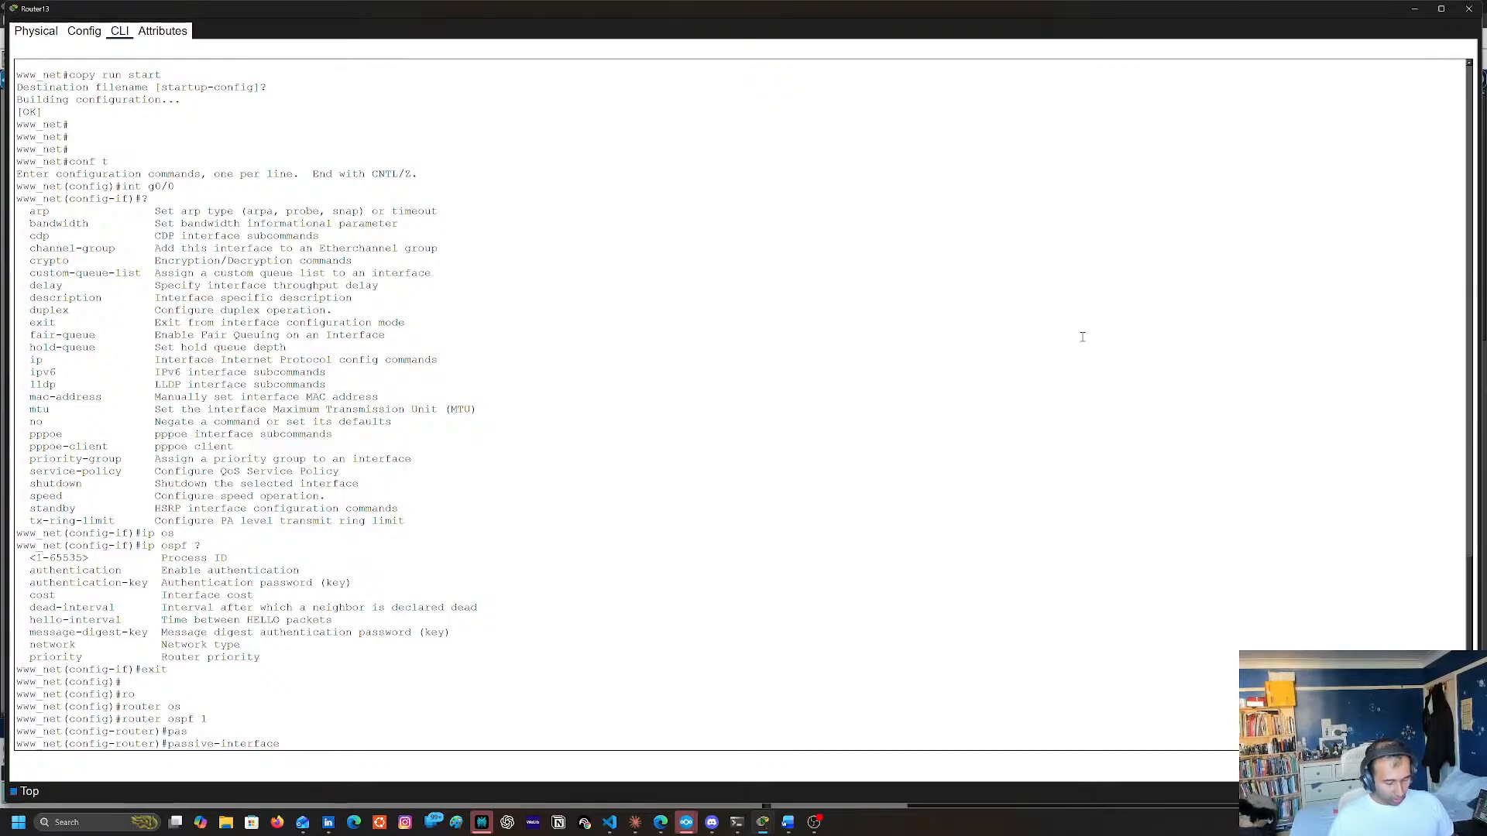
pyautogui.write('?')
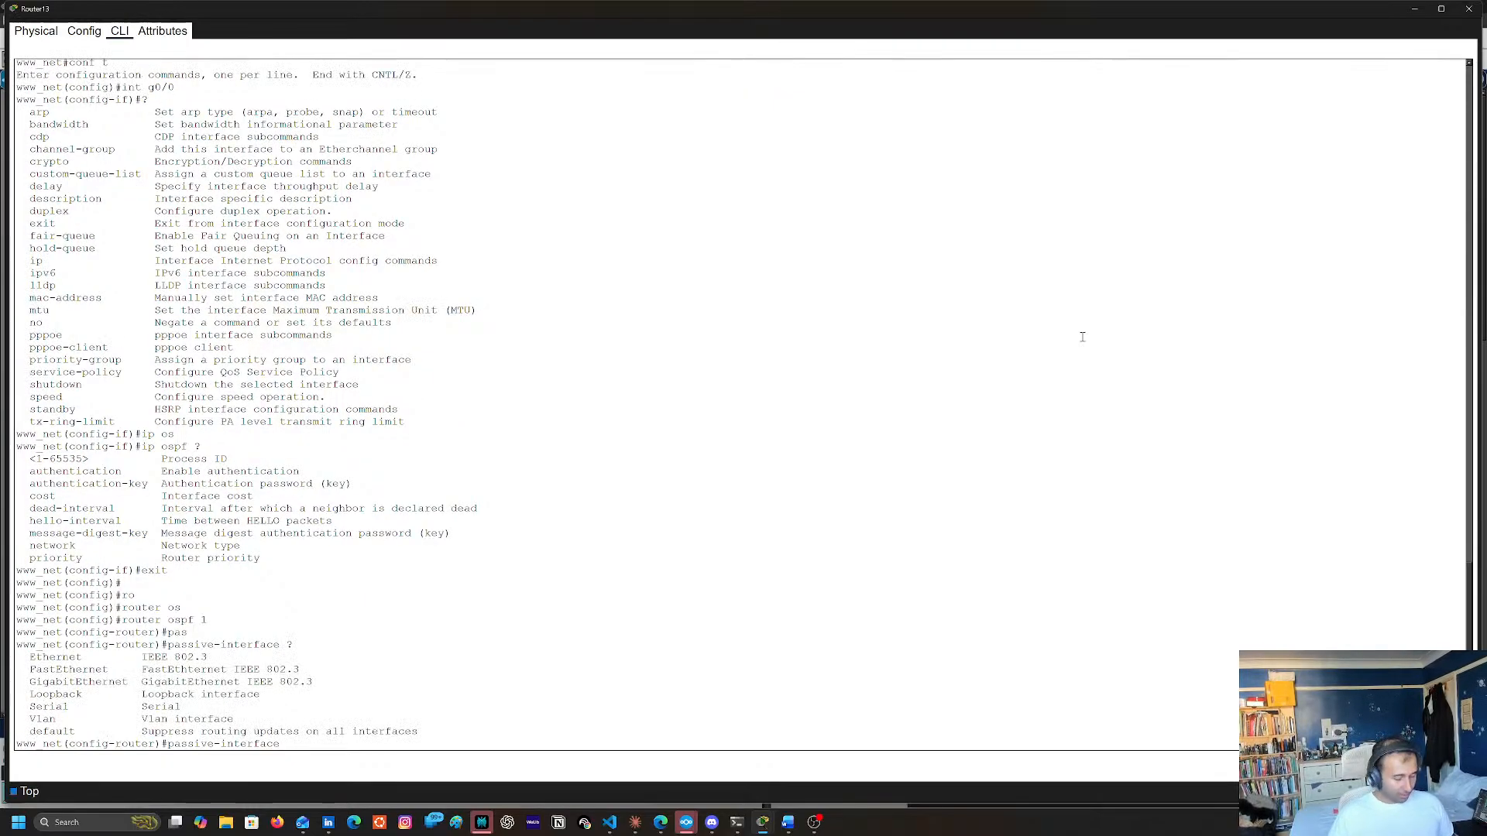
pyautogui.write('gi')
pyautogui.press('Tab')
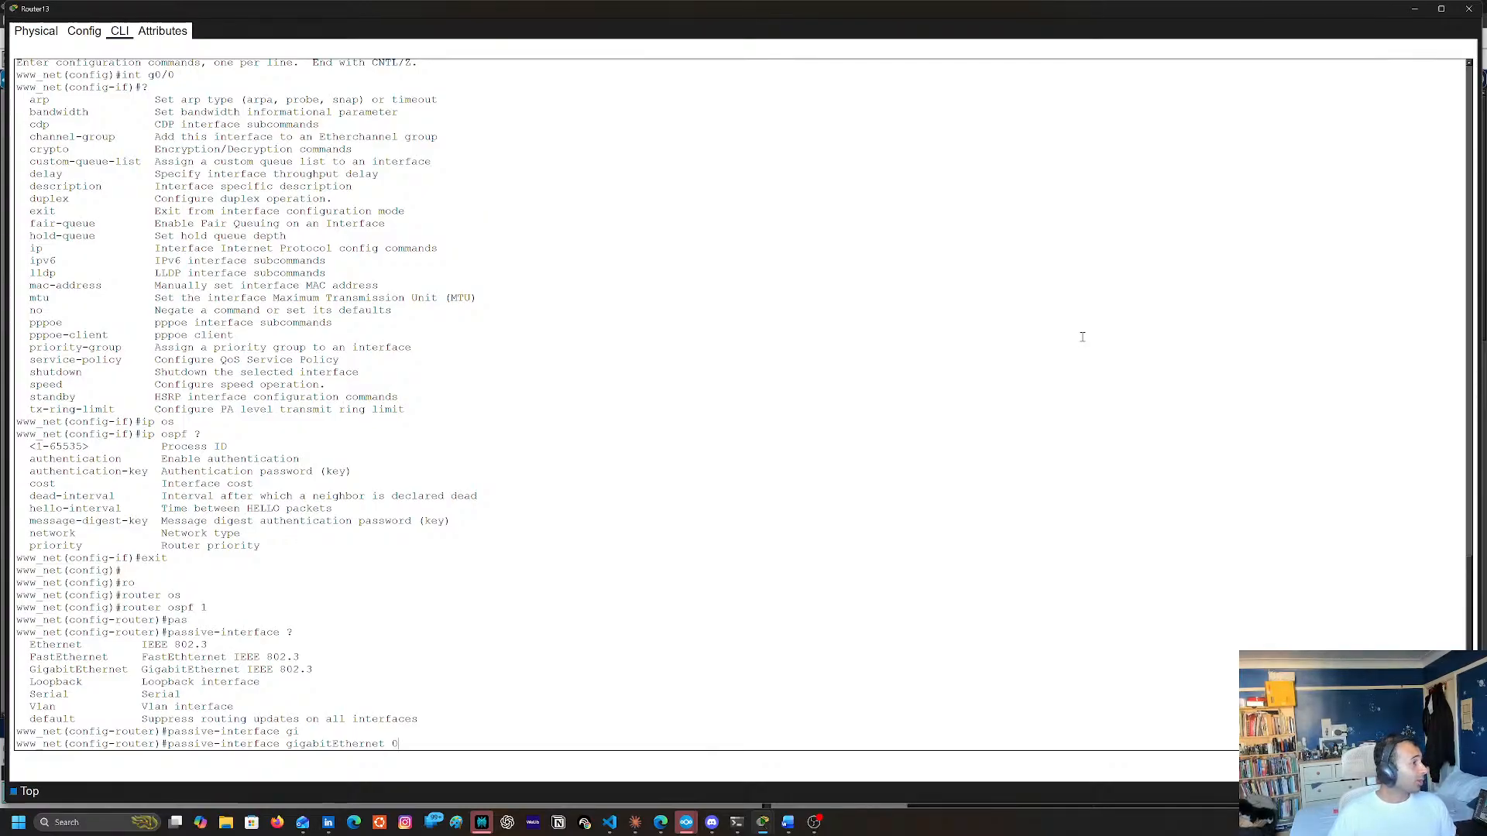
pyautogui.write('0/0')
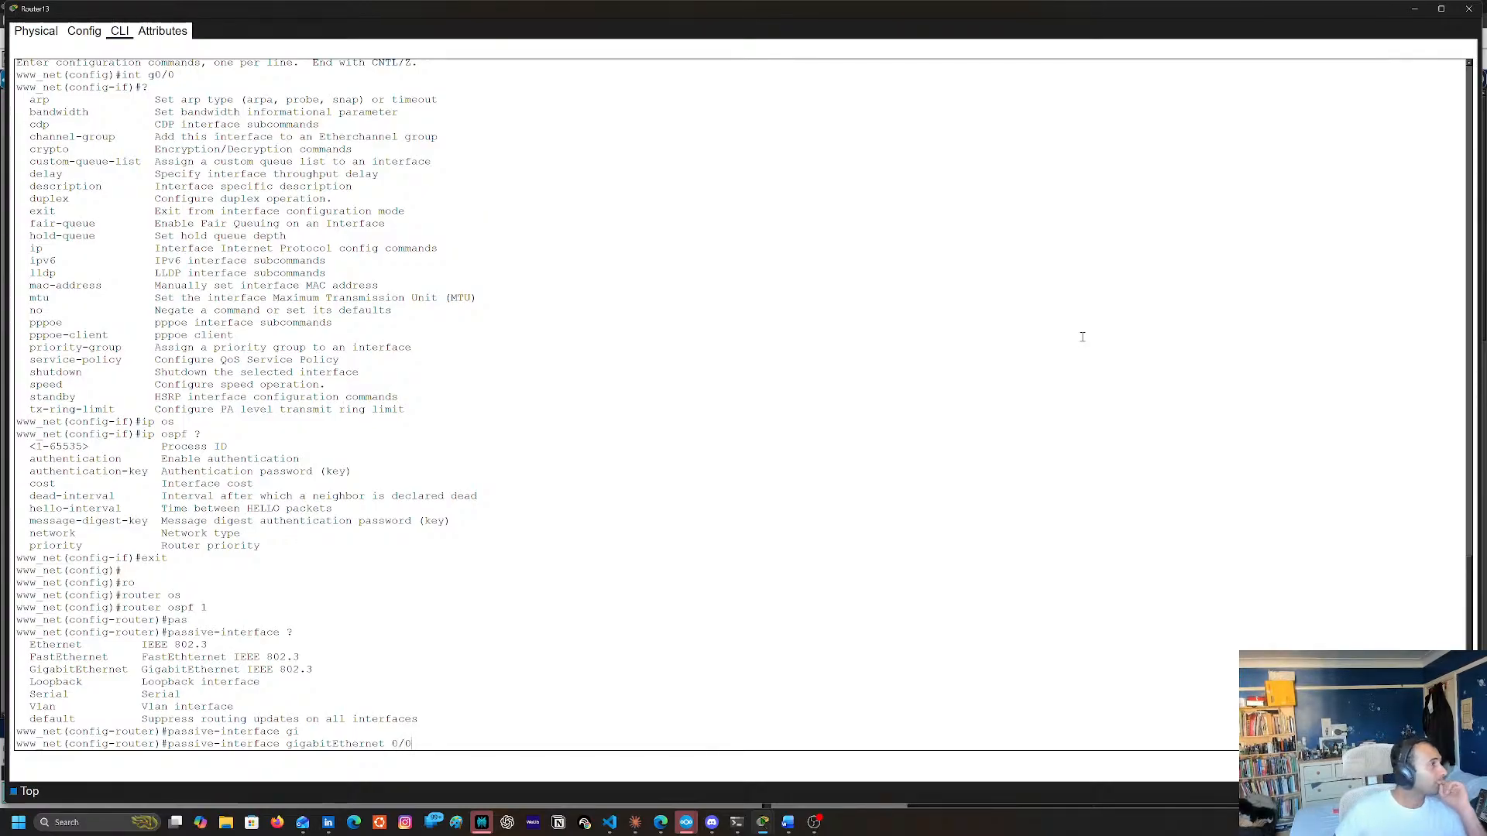
pyautogui.press('Return')
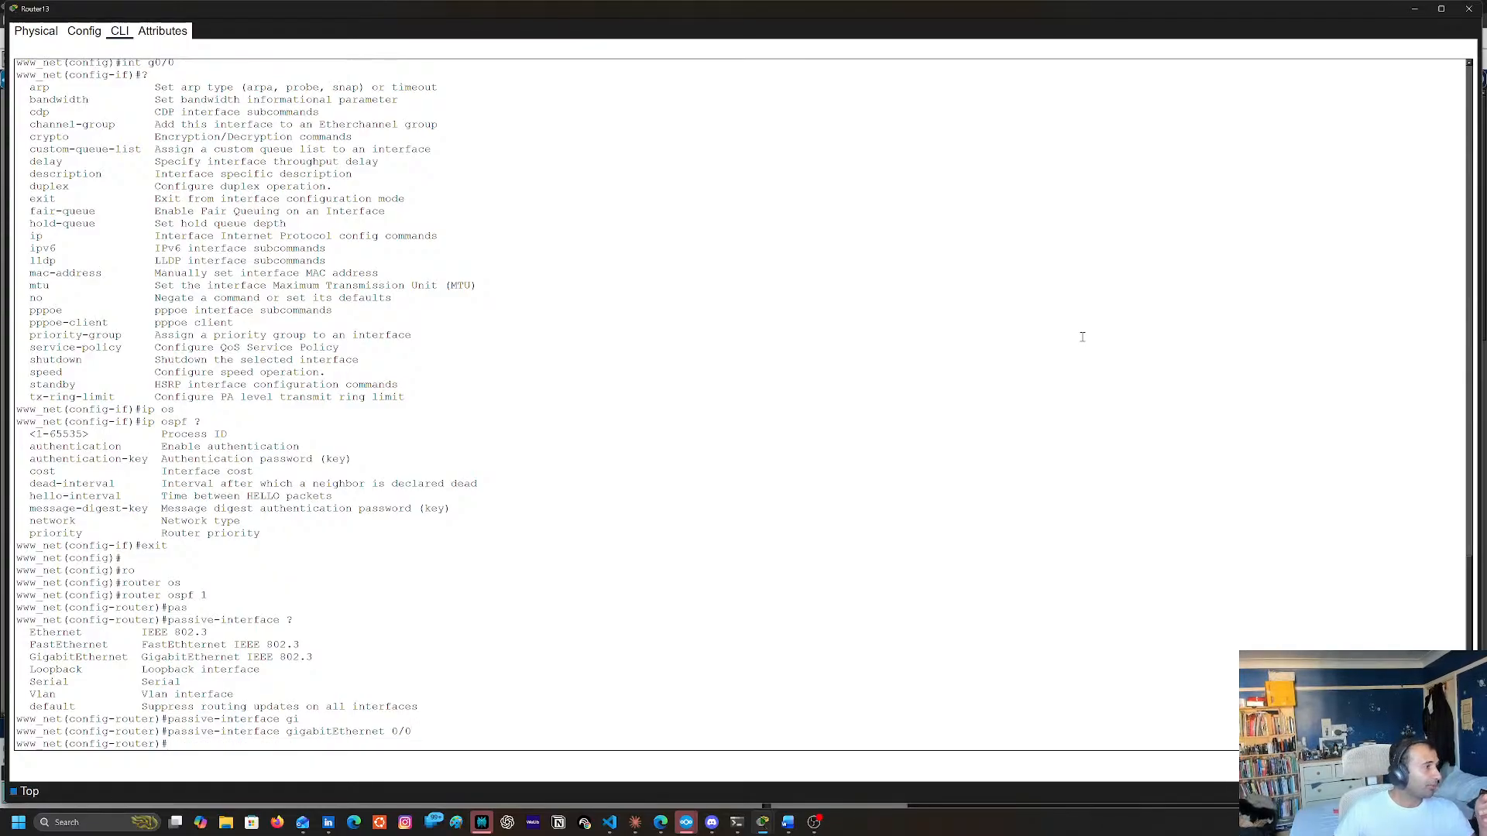
# Return Router13 to privileged EXEC mode, copy the running configuration to startup-config, and close the router's window
pyautogui.write('end')
pyautogui.press('Return')
pyautogui.press('Return')
pyautogui.write('copt6')
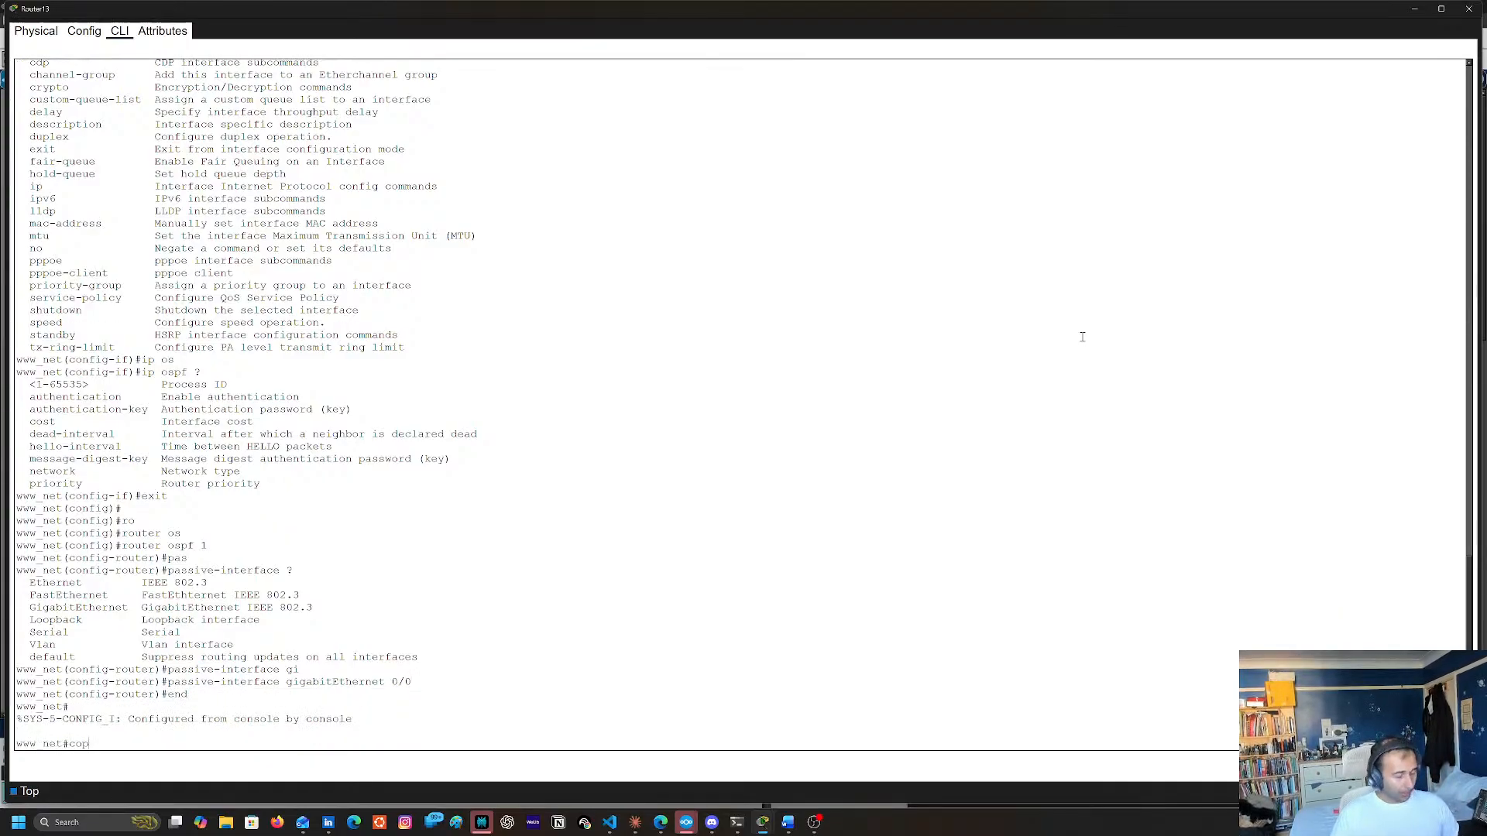
pyautogui.press('BackSpace')
pyautogui.press('BackSpace')
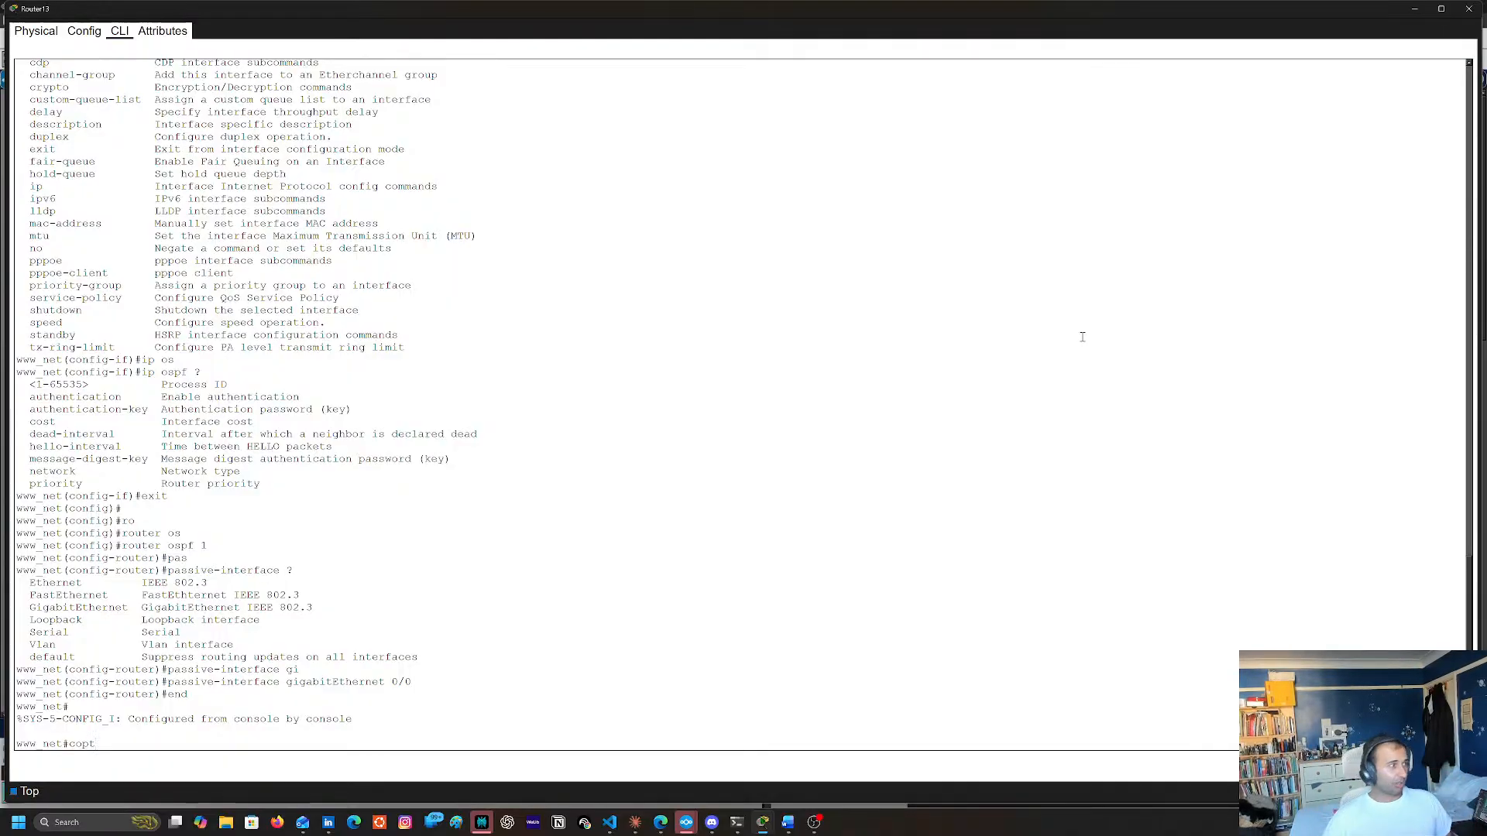
pyautogui.press('BackSpace')
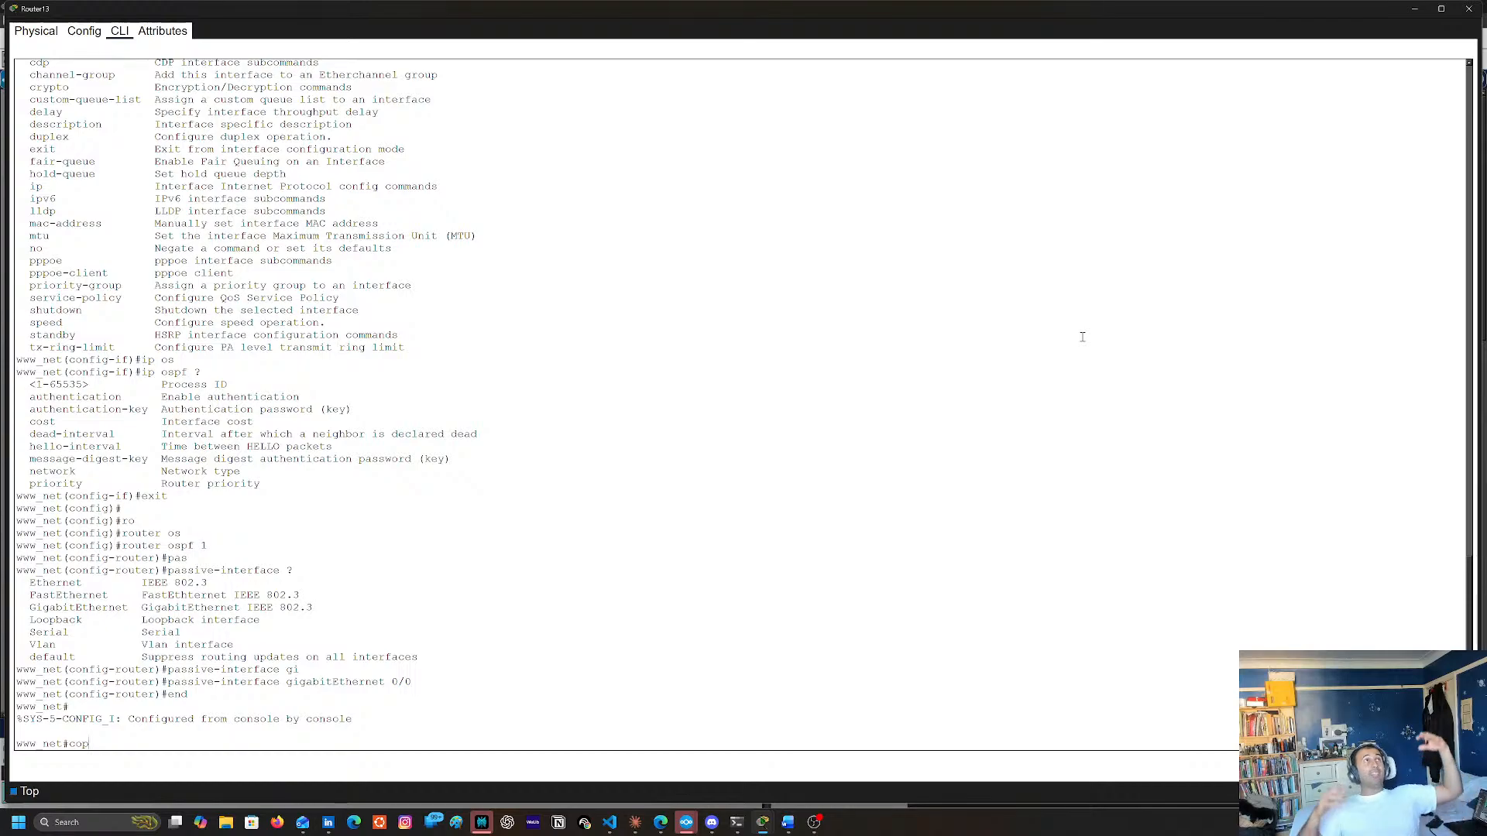
pyautogui.write('y')
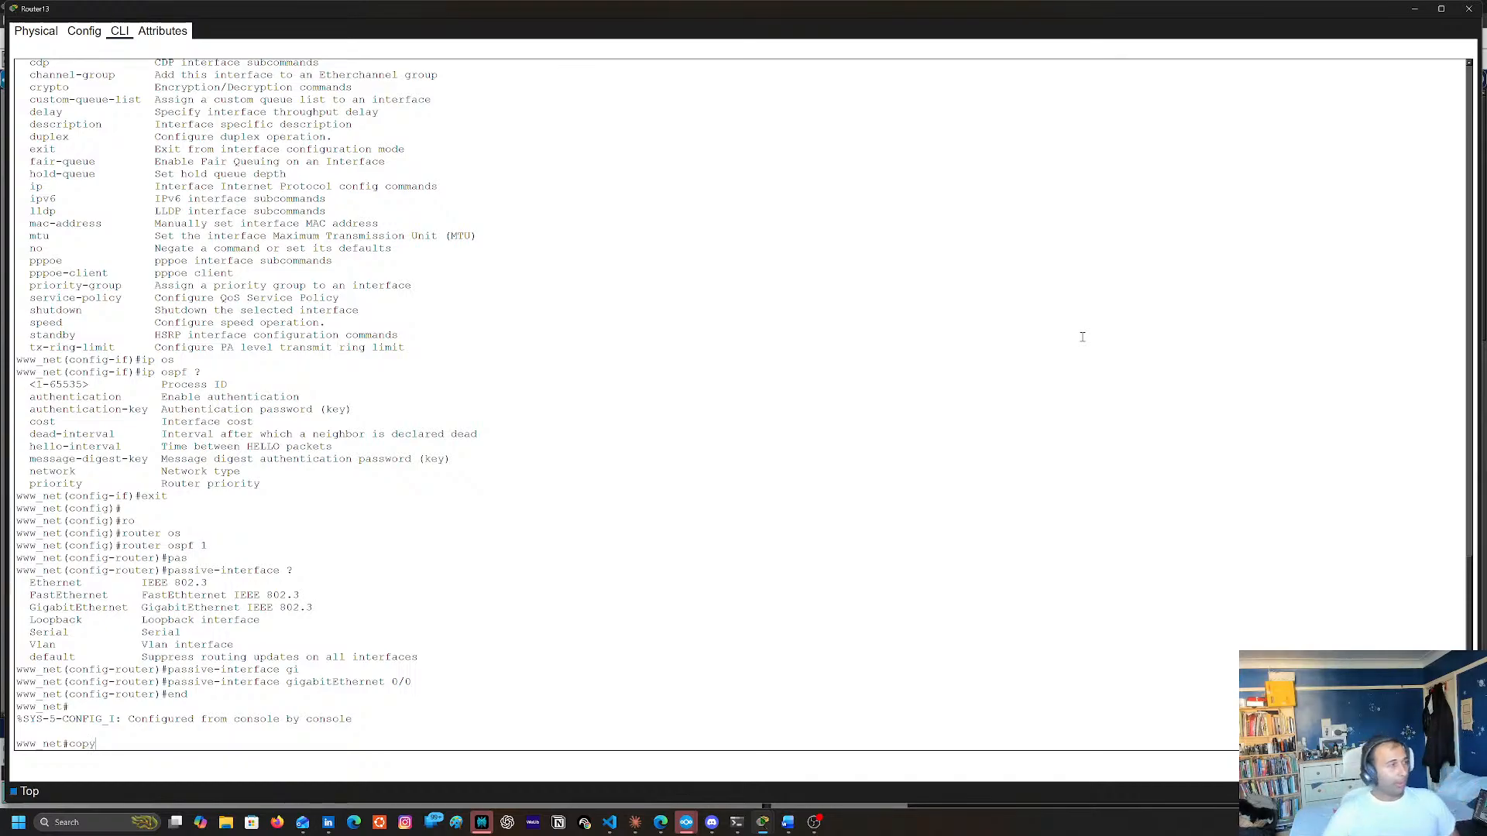
pyautogui.write(' run ')
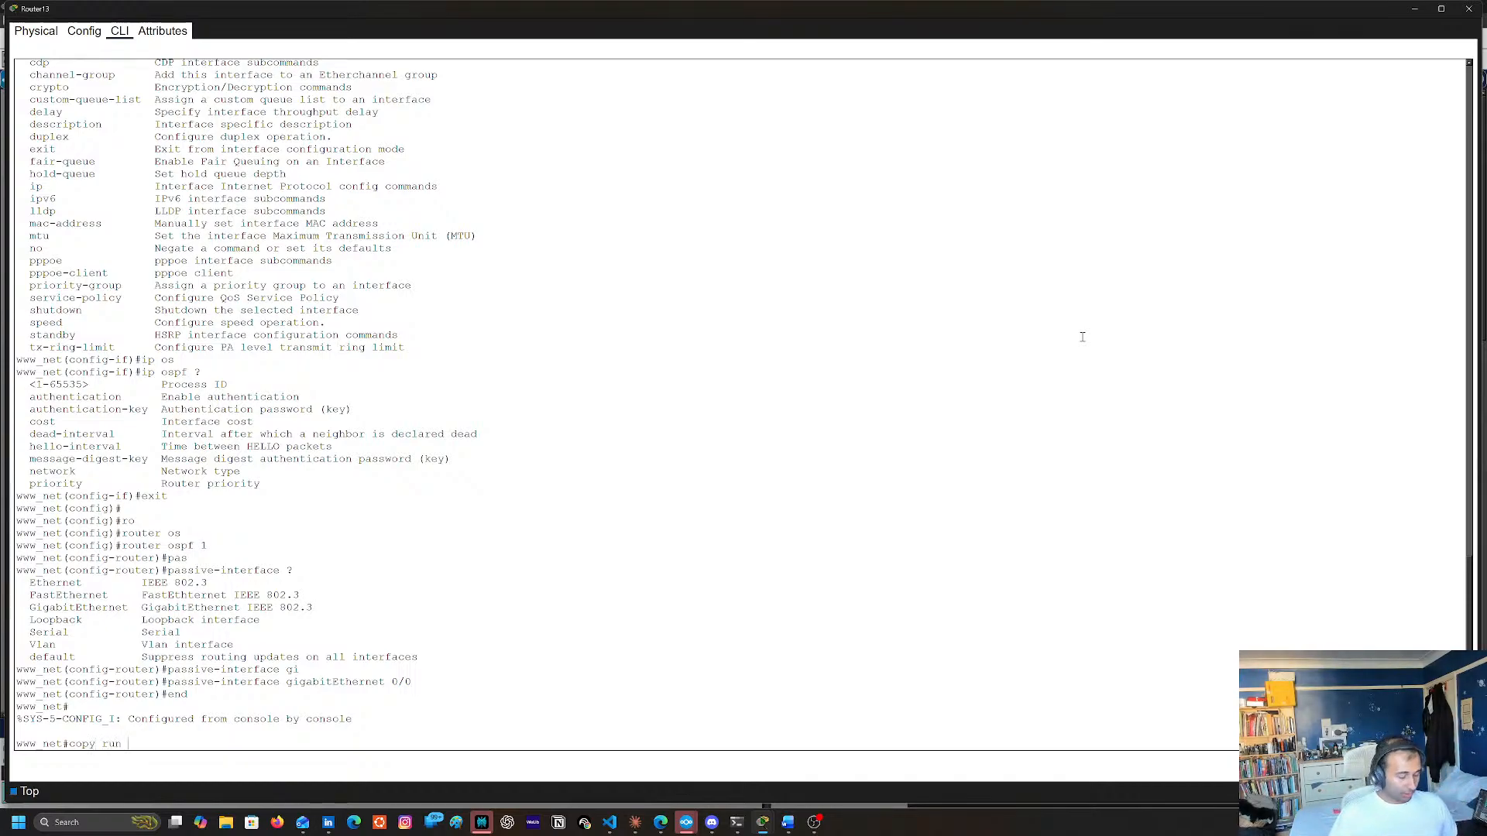
pyautogui.write('start')
pyautogui.press('Return')
pyautogui.press('Return')
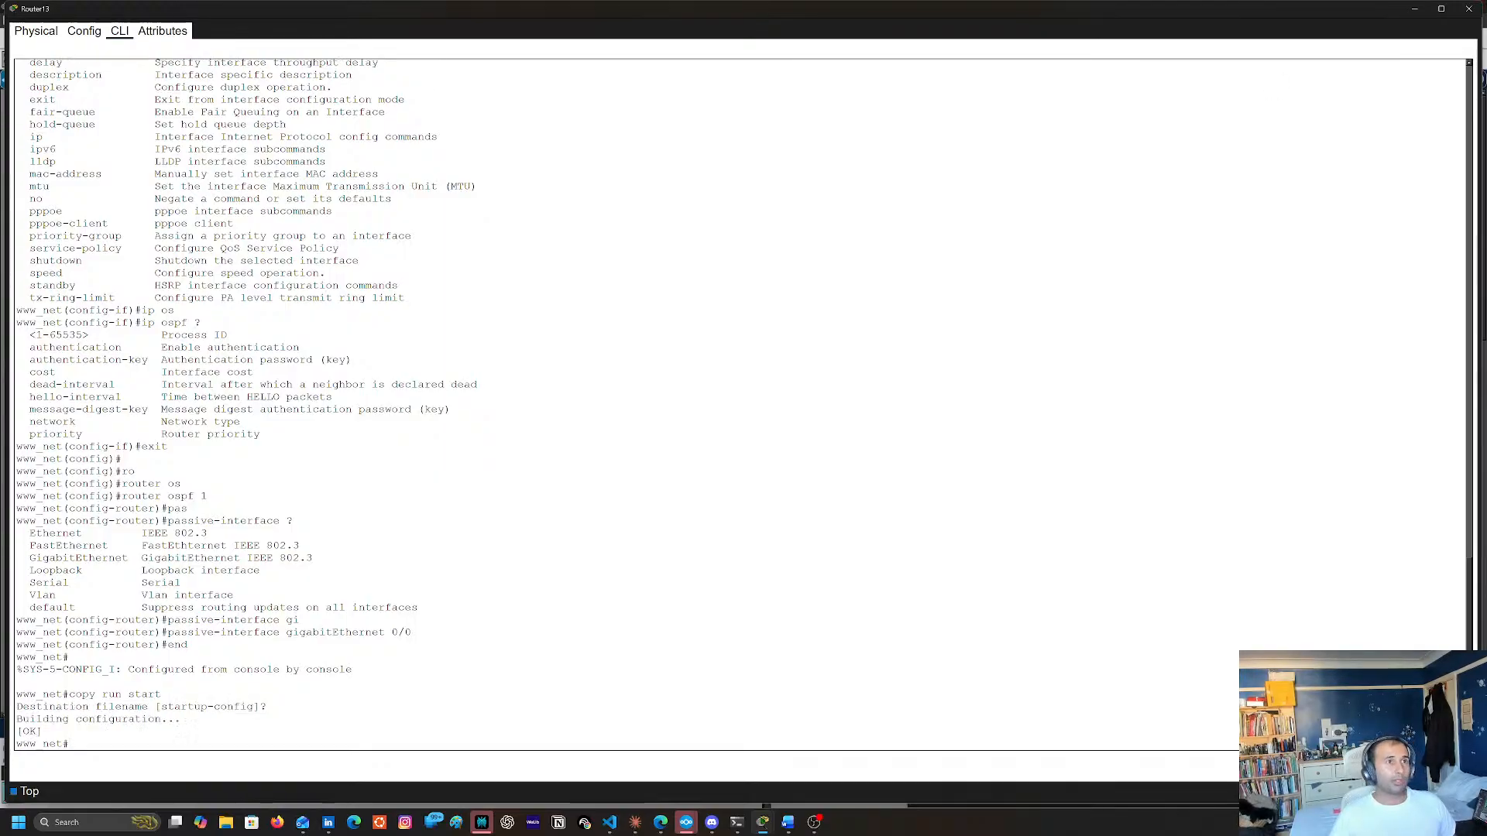
pyautogui.click(1469, 9)
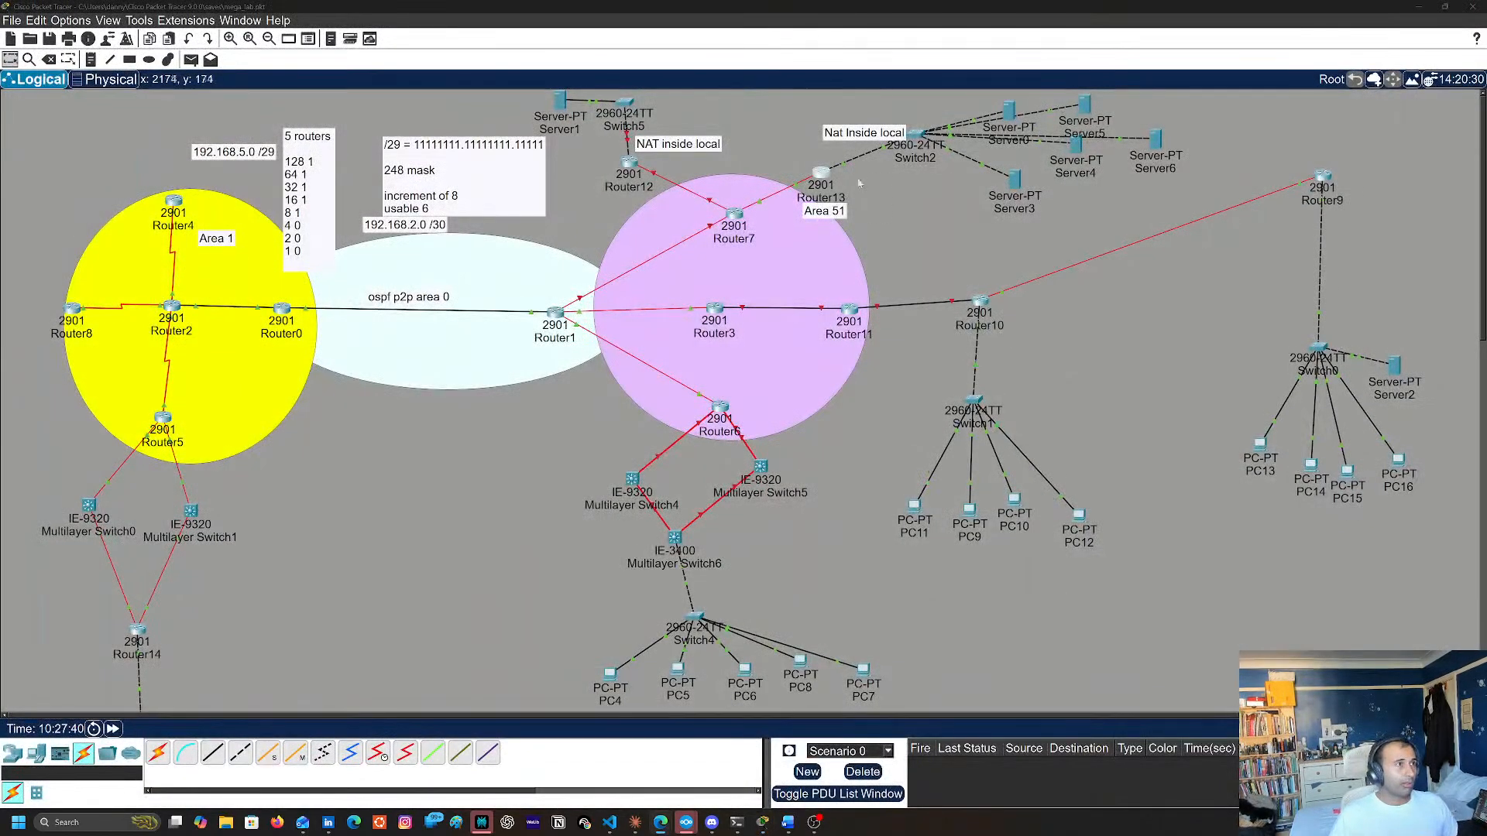
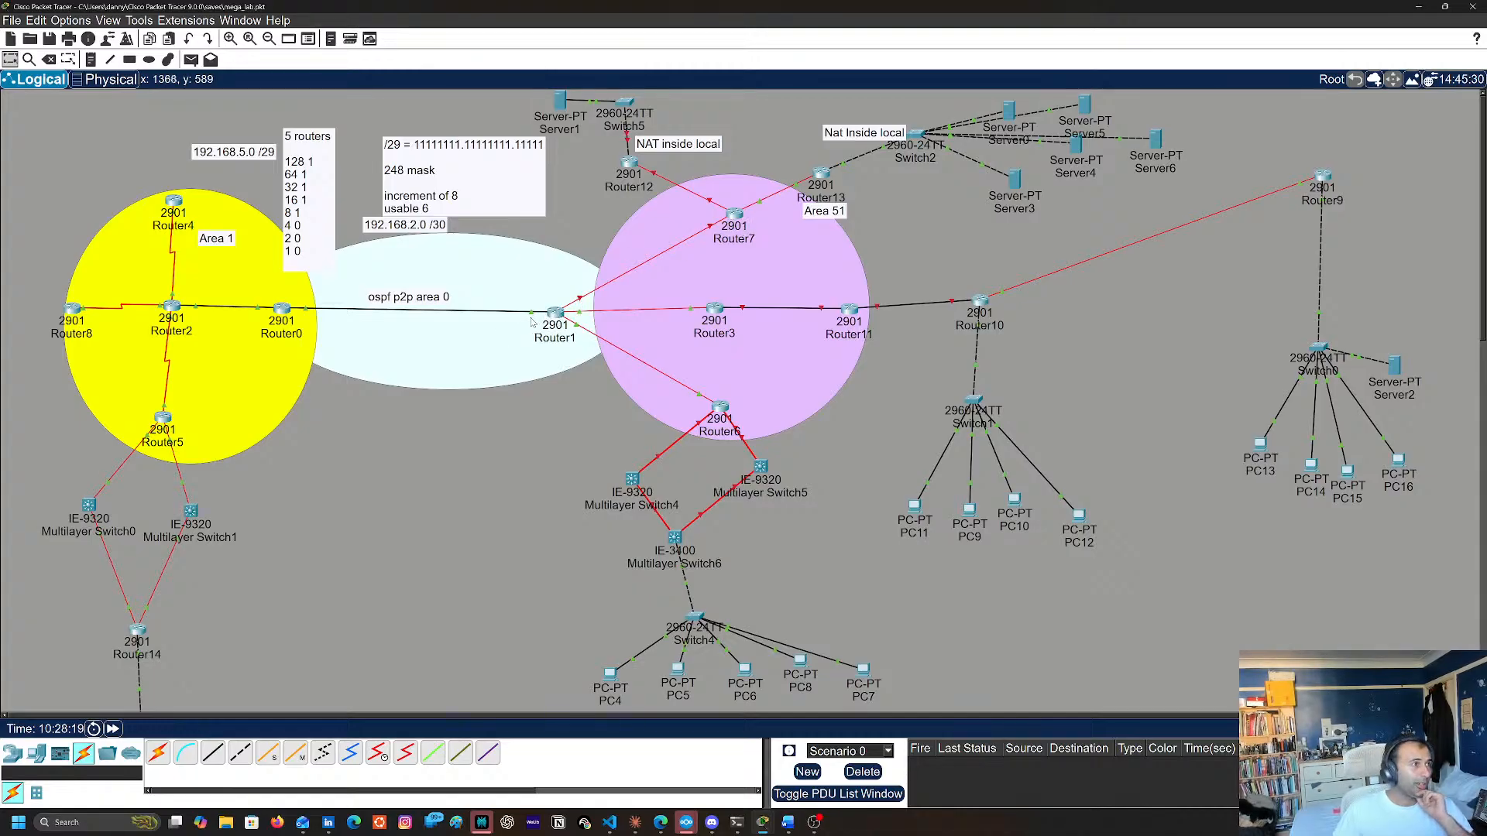
# Reposition Router1, Router11 and Router0 onto the edges of the OSPF area circles, closing any router windows opened along the way
pyautogui.moveTo(534, 313)
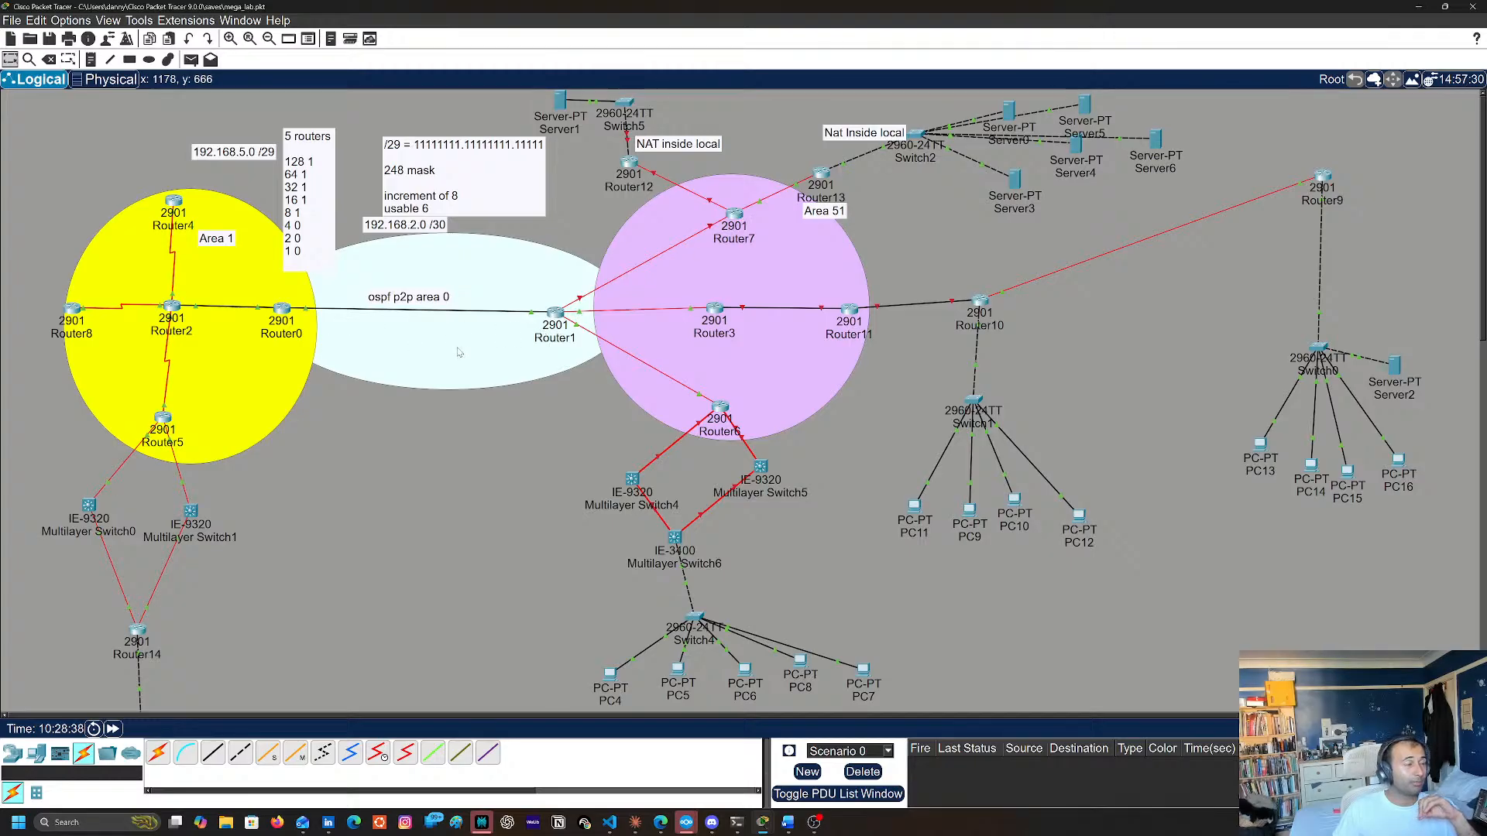
pyautogui.moveTo(561, 314); pyautogui.dragTo(601, 316)
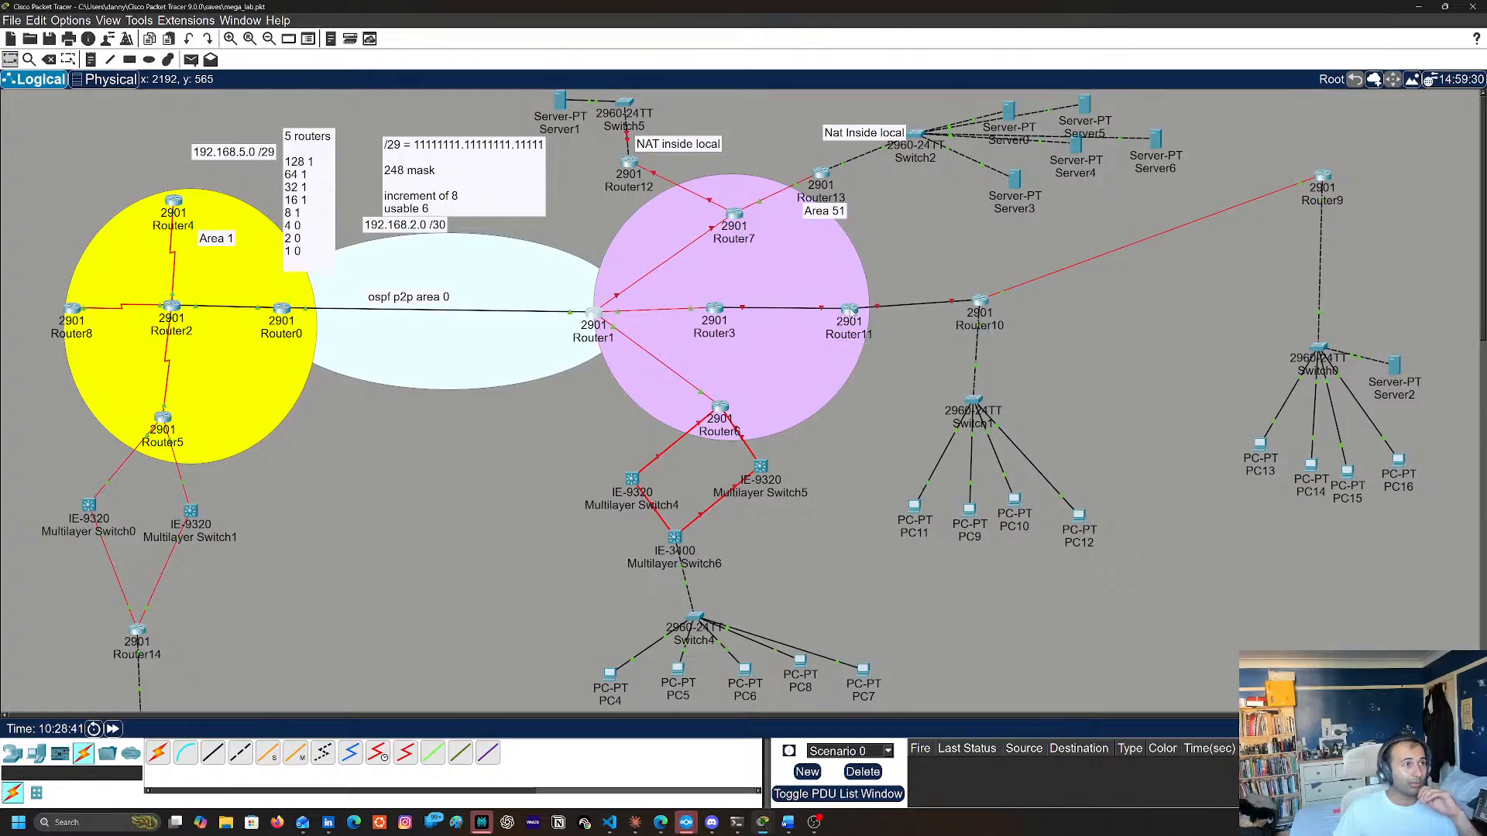
pyautogui.moveTo(851, 308); pyautogui.dragTo(873, 310)
pyautogui.click(591, 318)
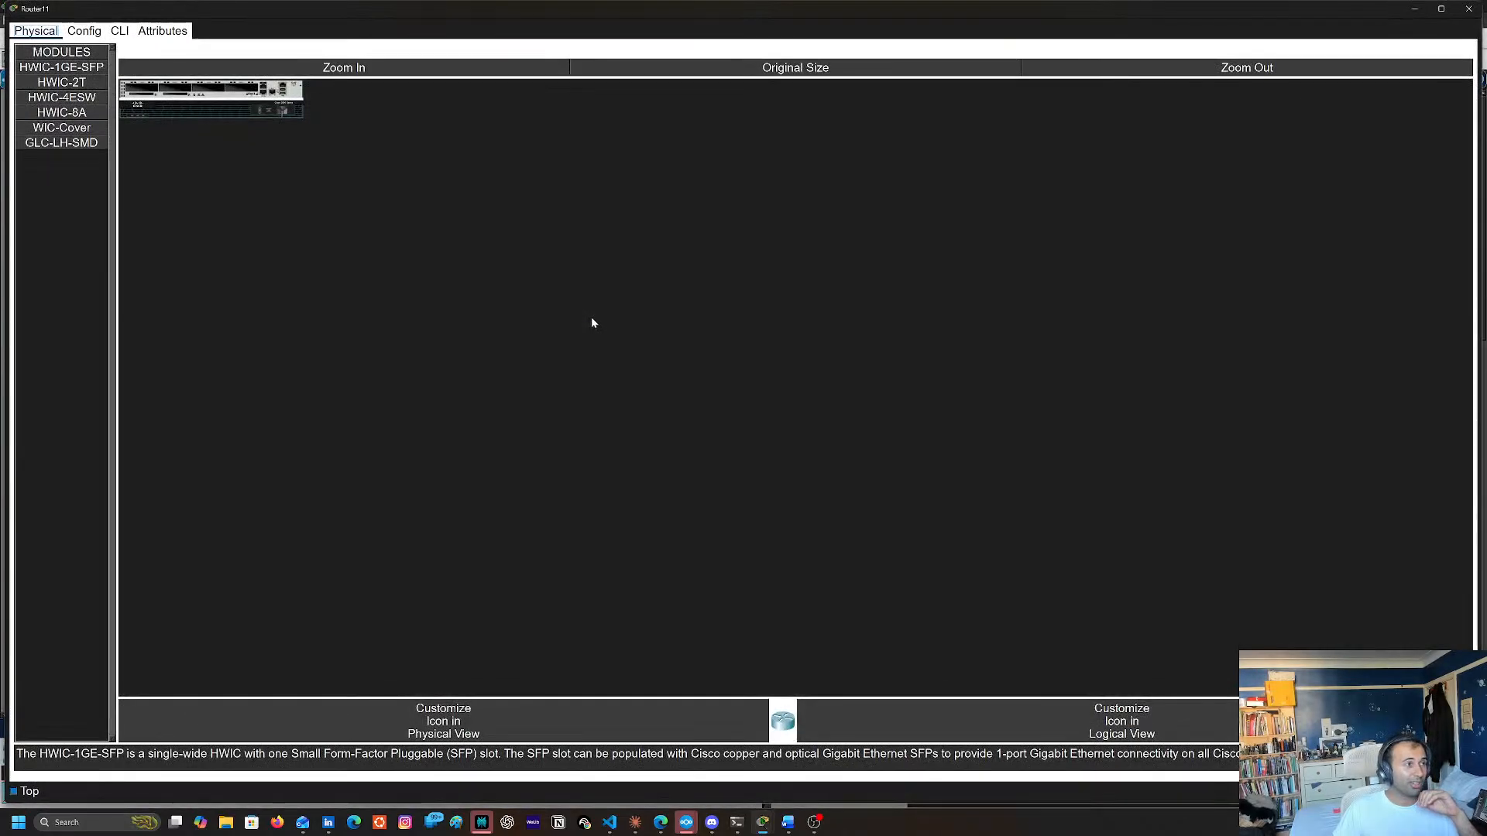
pyautogui.click(1471, 6)
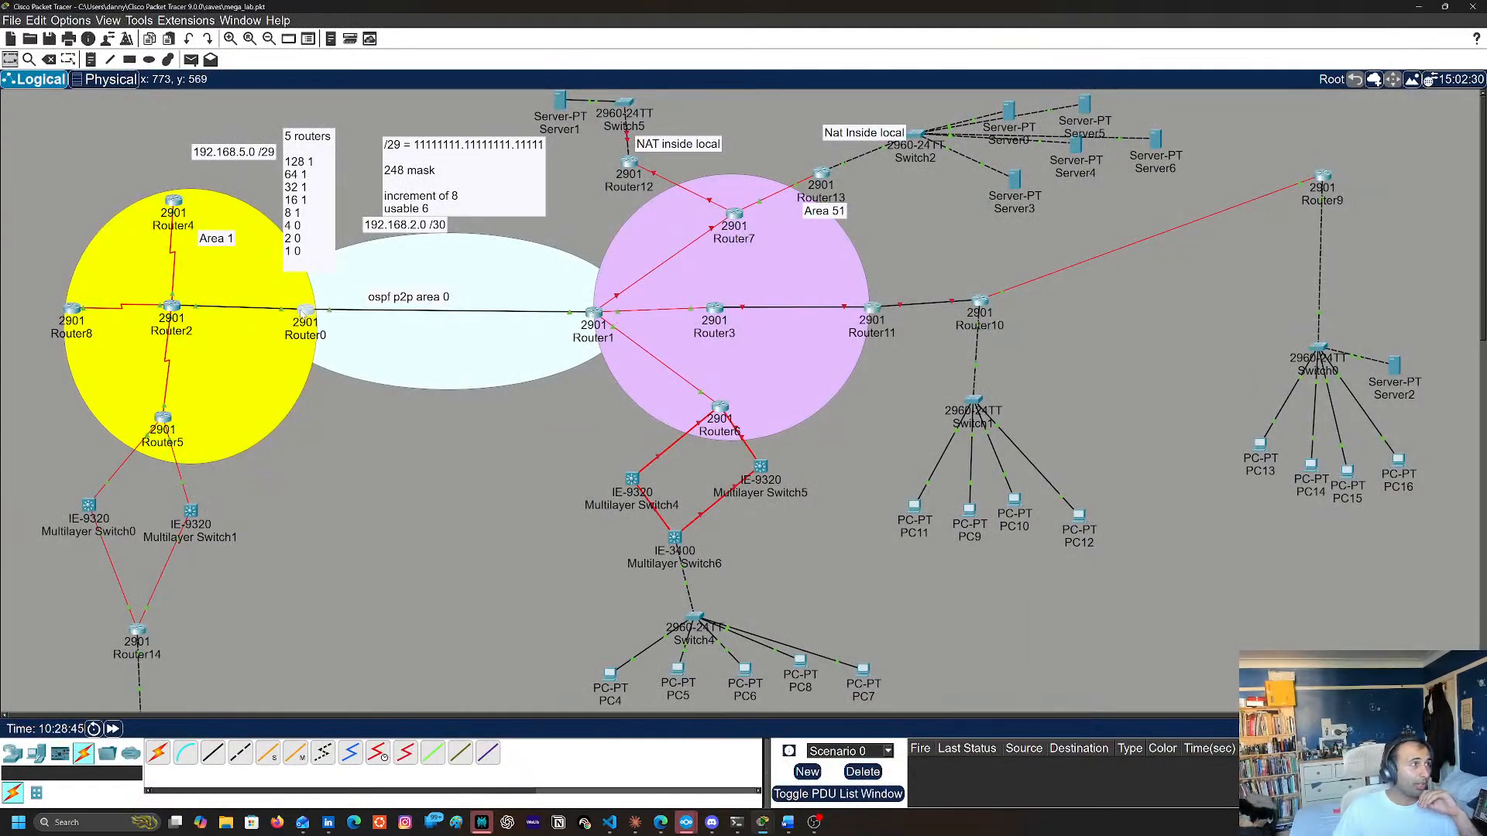
pyautogui.click(280, 309)
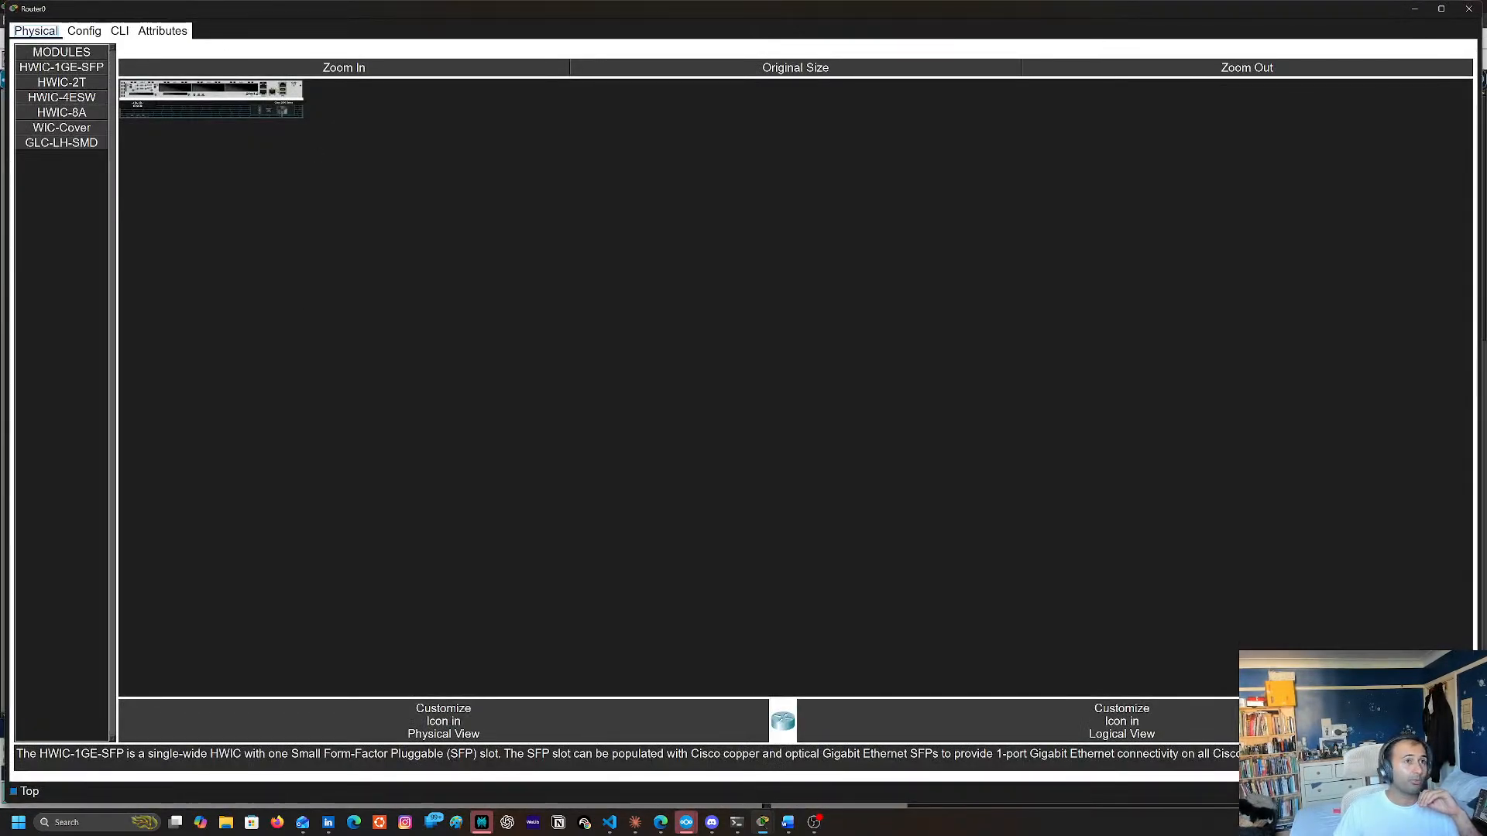
pyautogui.click(1468, 8)
# Open Router0's command line and enter privileged EXEC mode
pyautogui.click(309, 317)
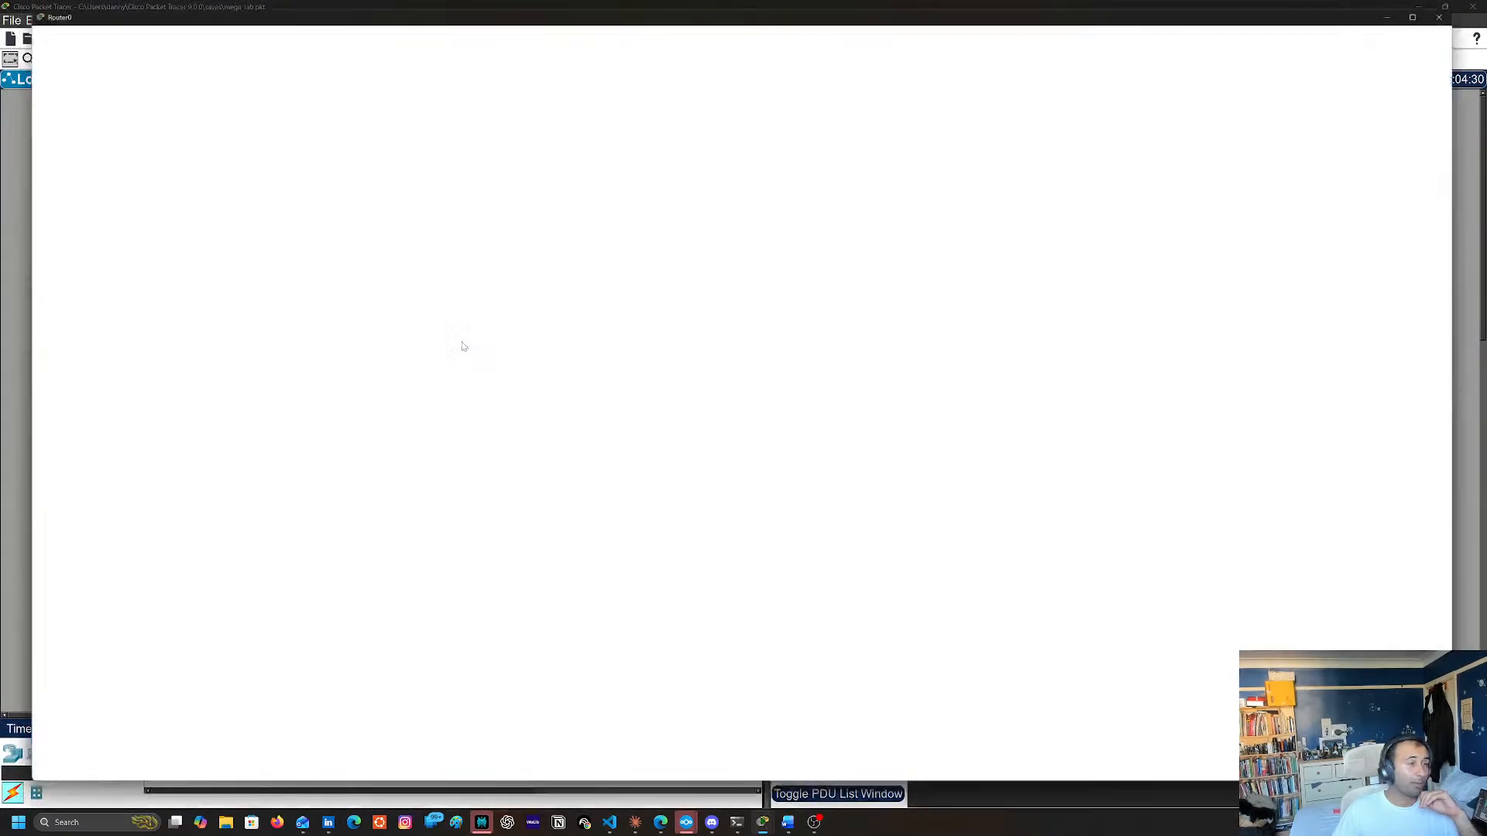
pyautogui.click(120, 32)
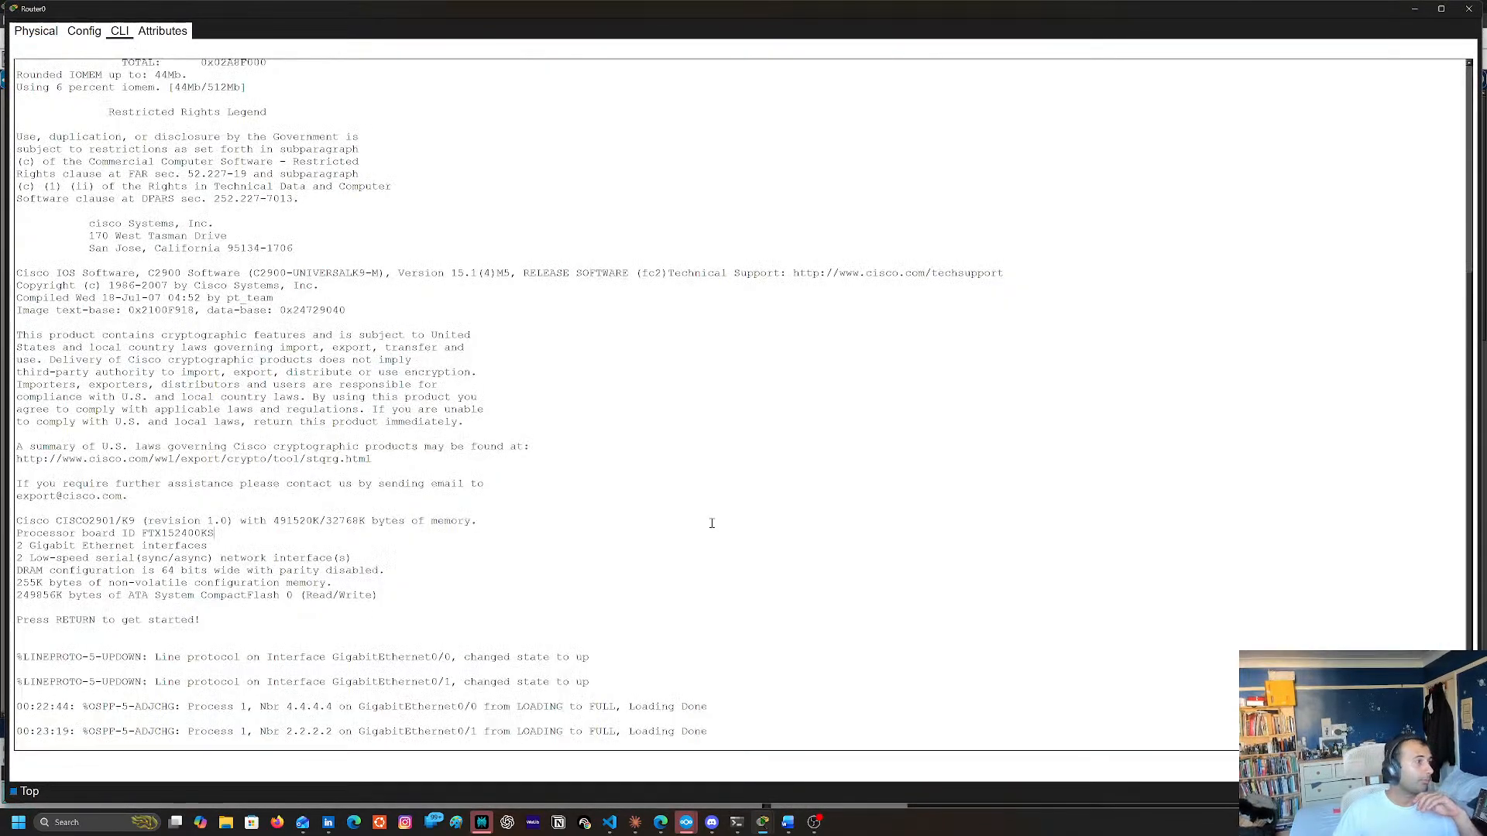
pyautogui.press('Return')
pyautogui.press('Return')
pyautogui.press('Return')
pyautogui.press('Return')
pyautogui.press('Return')
pyautogui.write('en')
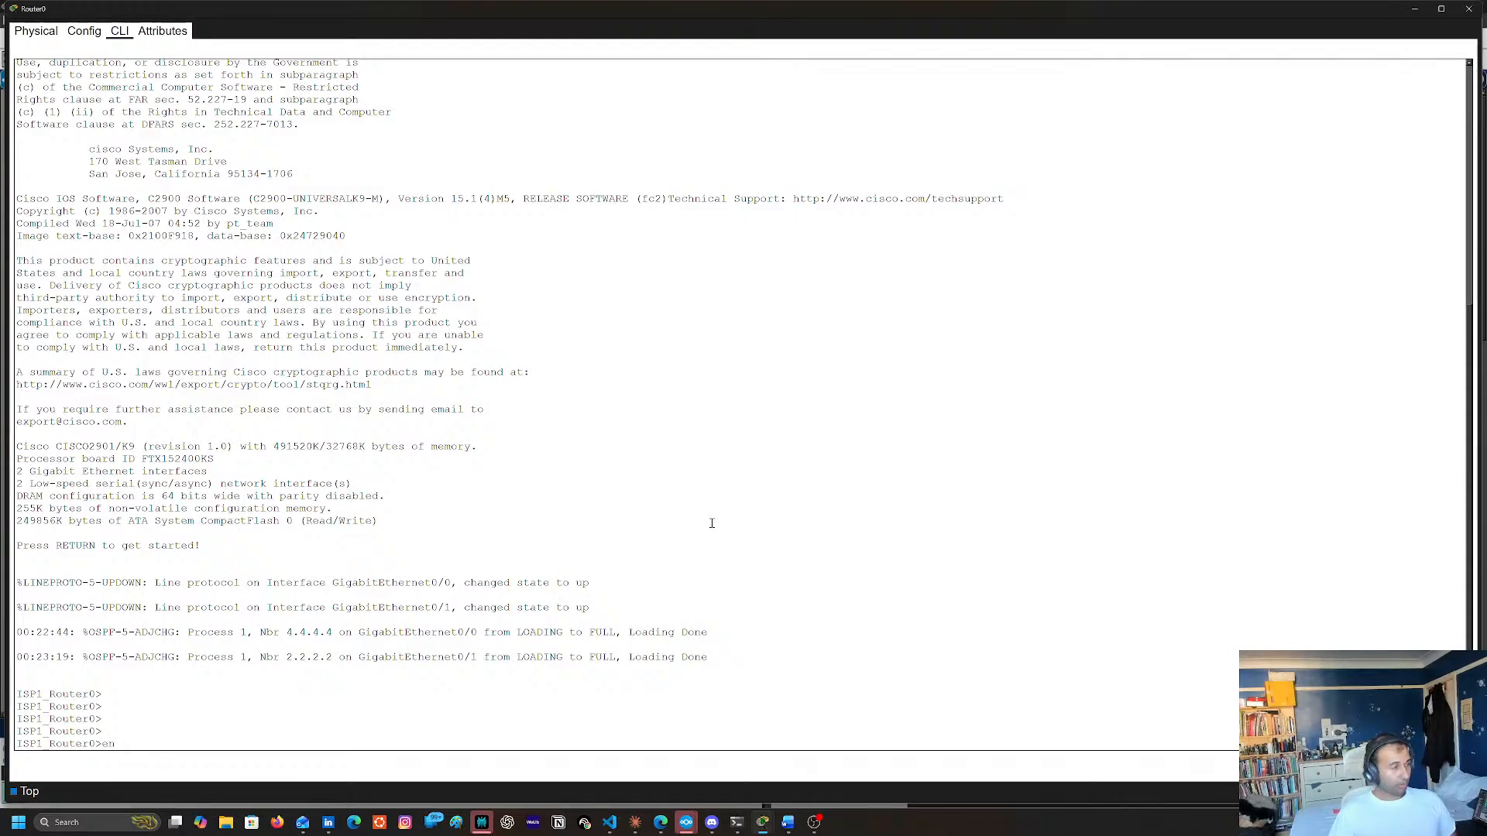
pyautogui.press('Return')
pyautogui.press('Return')
# Display Router0's complete IP routing table and review its OSPF and connected routes
pyautogui.write('sh ')
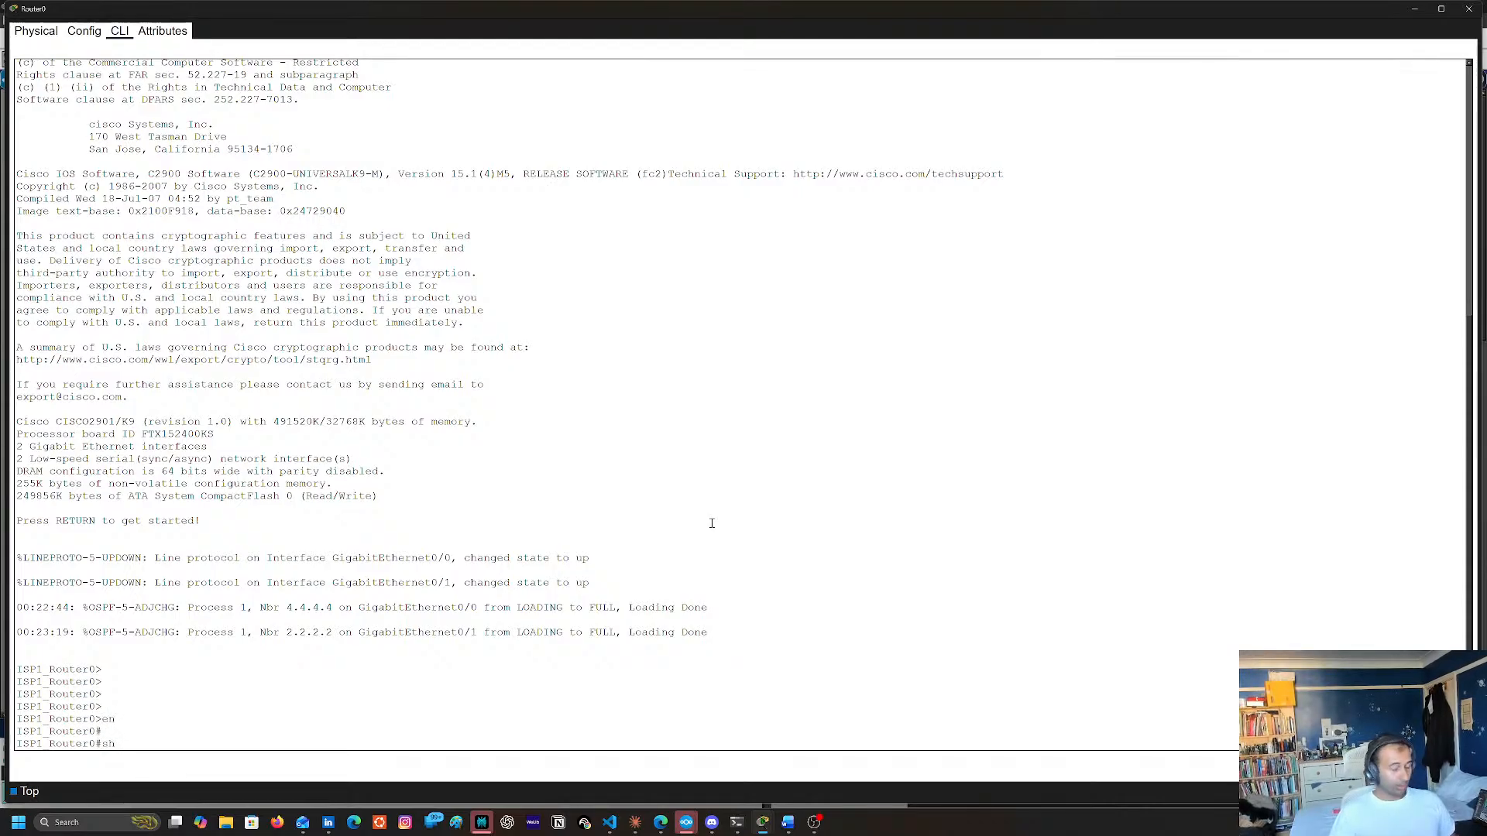
pyautogui.write('ip rout')
pyautogui.press('Tab')
pyautogui.press('Return')
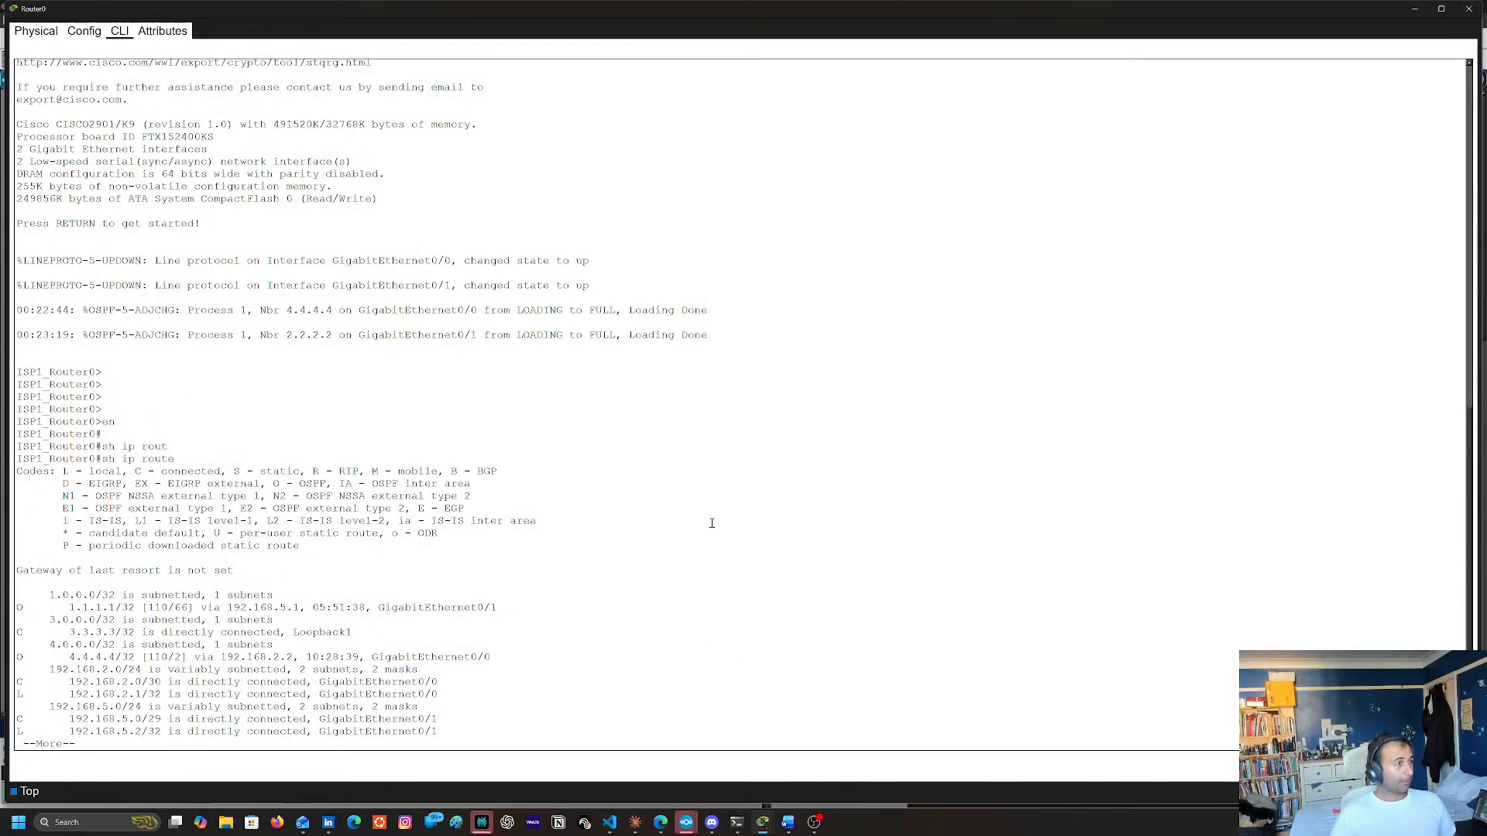
pyautogui.press('space')
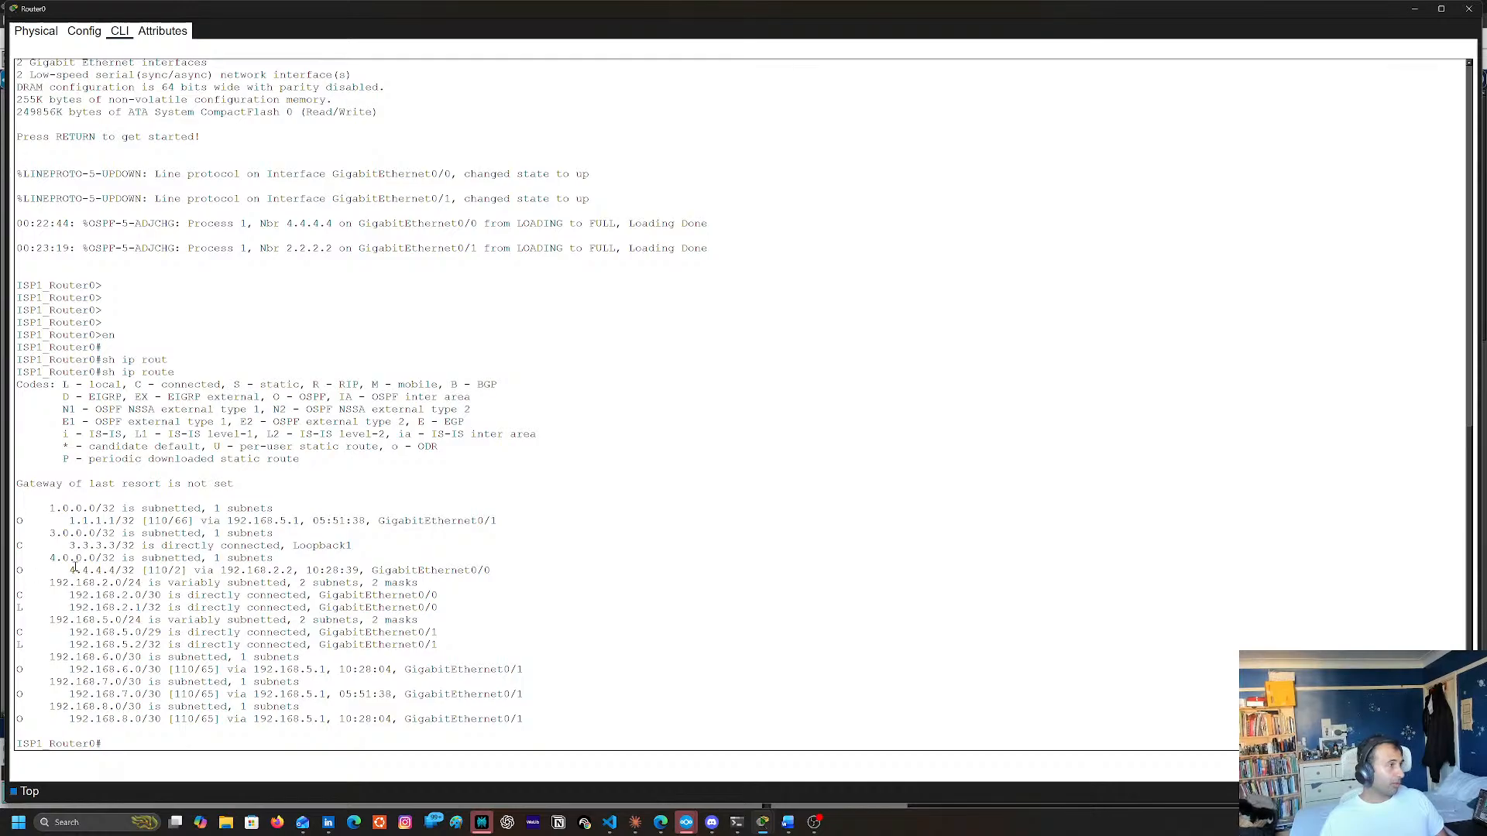
pyautogui.scroll(3, 543, 619)
pyautogui.scroll(-3, 473, 553)
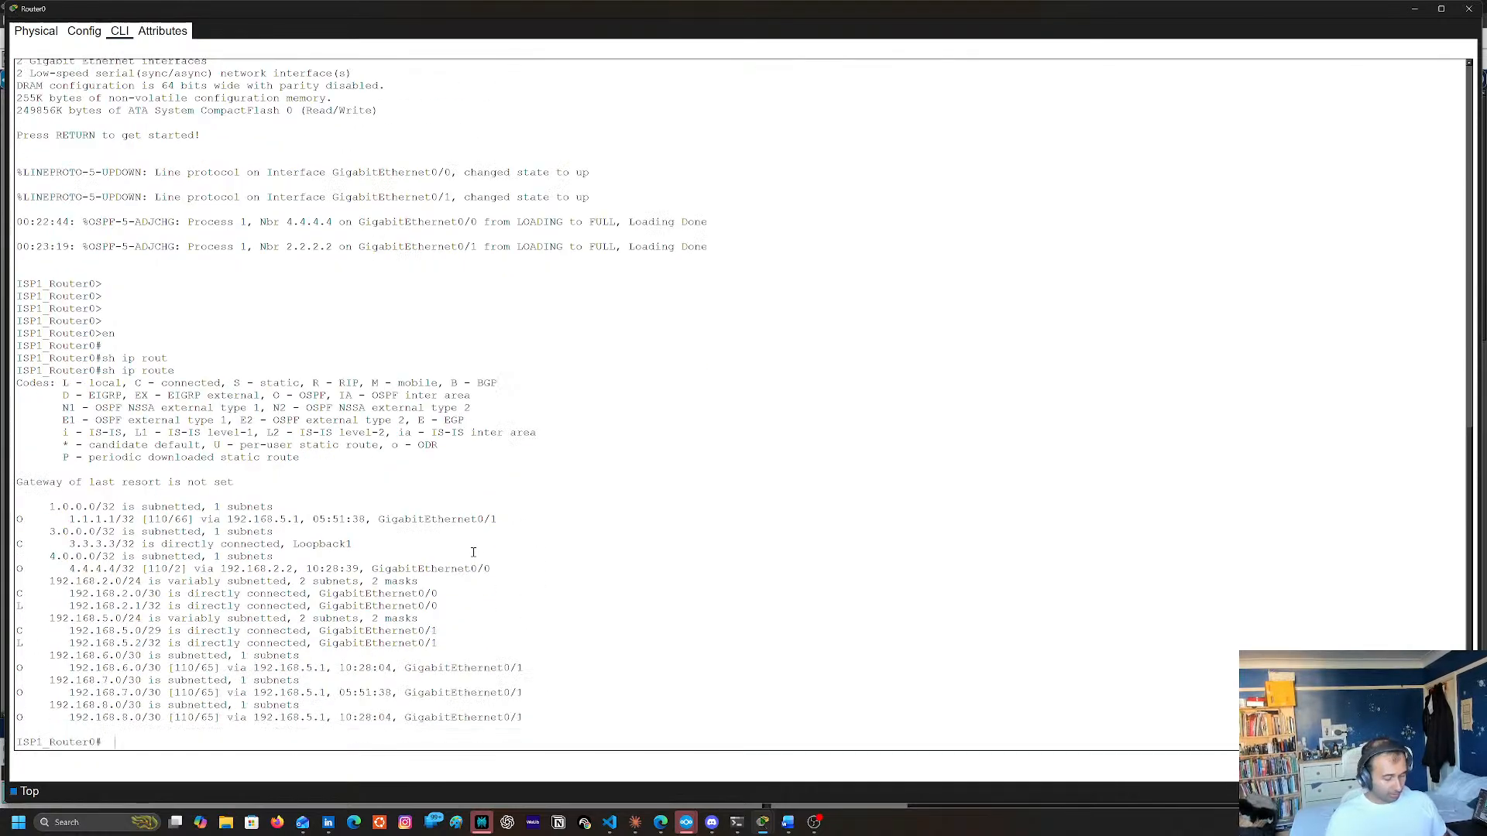
pyautogui.write('sh inter')
pyautogui.press('BackSpace')
pyautogui.press('BackSpace')
pyautogui.press('BackSpace')
pyautogui.press('BackSpace')
pyautogui.press('BackSpace')
pyautogui.press('BackSpace')
pyautogui.press('BackSpace')
pyautogui.press('BackSpace')
pyautogui.press('BackSpace')
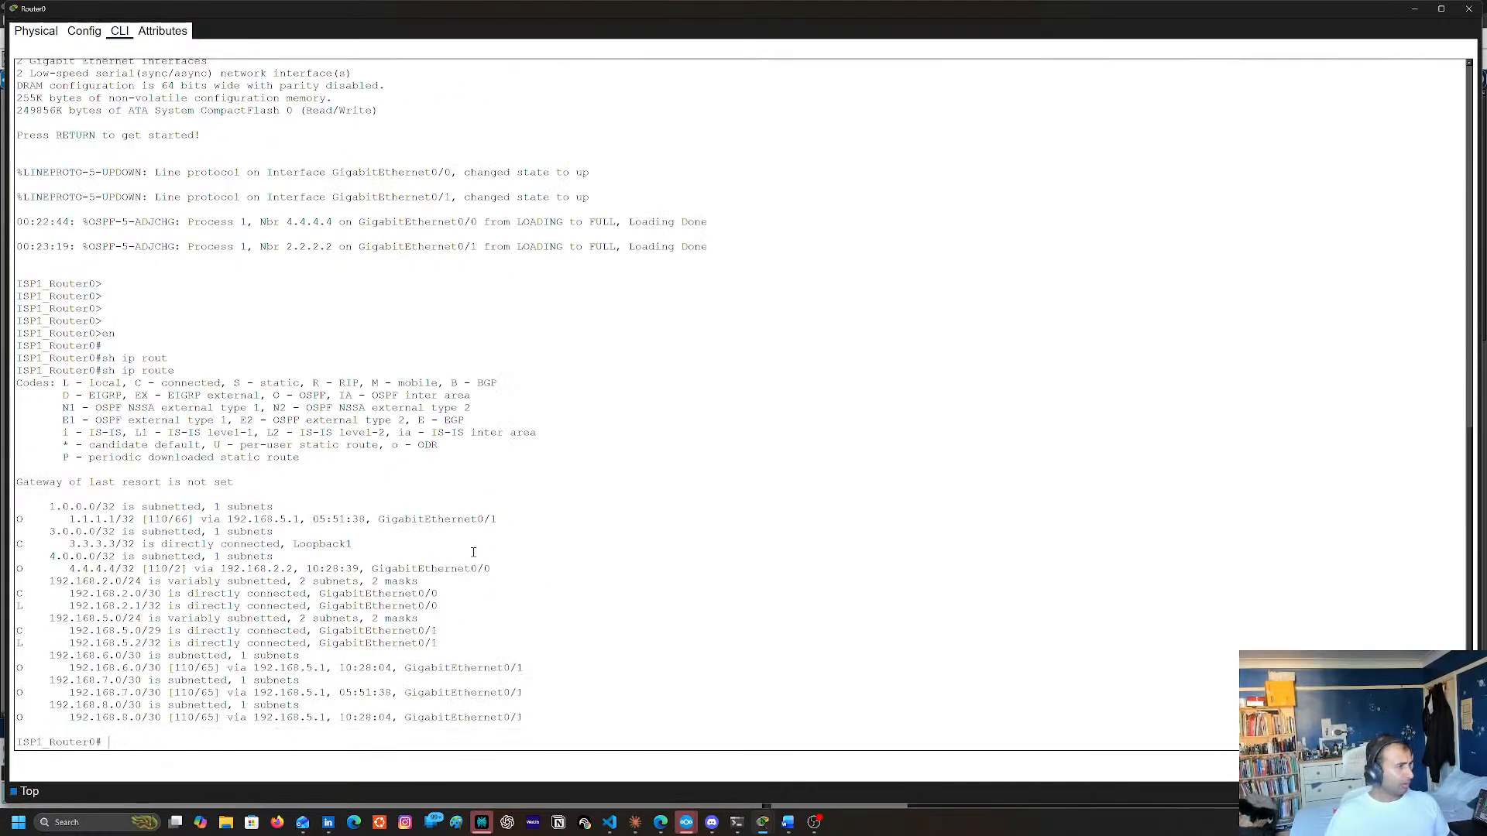
pyautogui.write('show i')
pyautogui.press('BackSpace')
pyautogui.press('BackSpace')
pyautogui.press('BackSpace')
pyautogui.press('BackSpace')
pyautogui.press('BackSpace')
pyautogui.press('BackSpace')
# Display Router0's running configuration through to its end, and close the router's window
pyautogui.write('sh ')
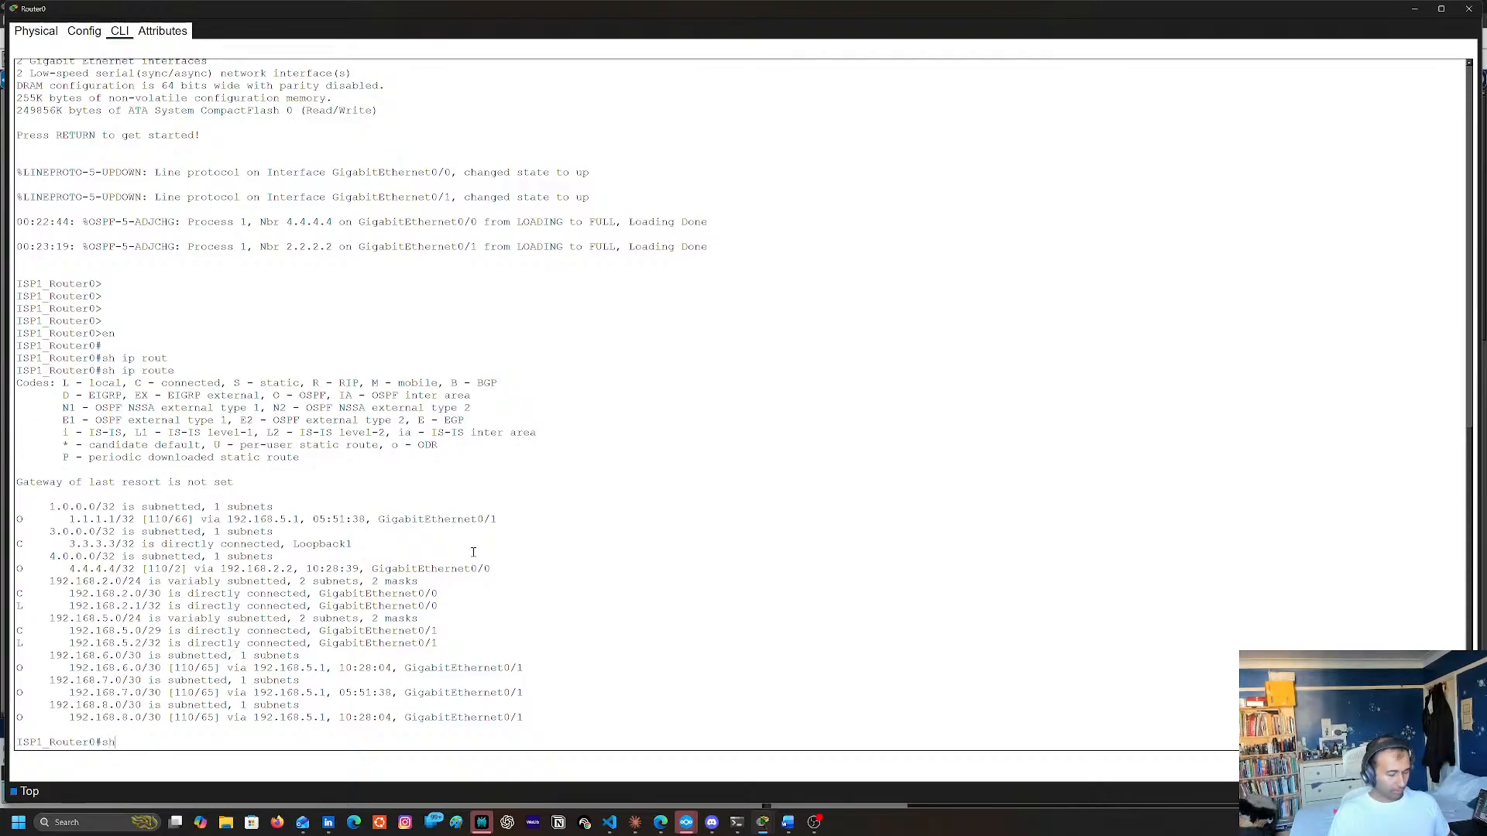
pyautogui.write('run')
pyautogui.press('Return')
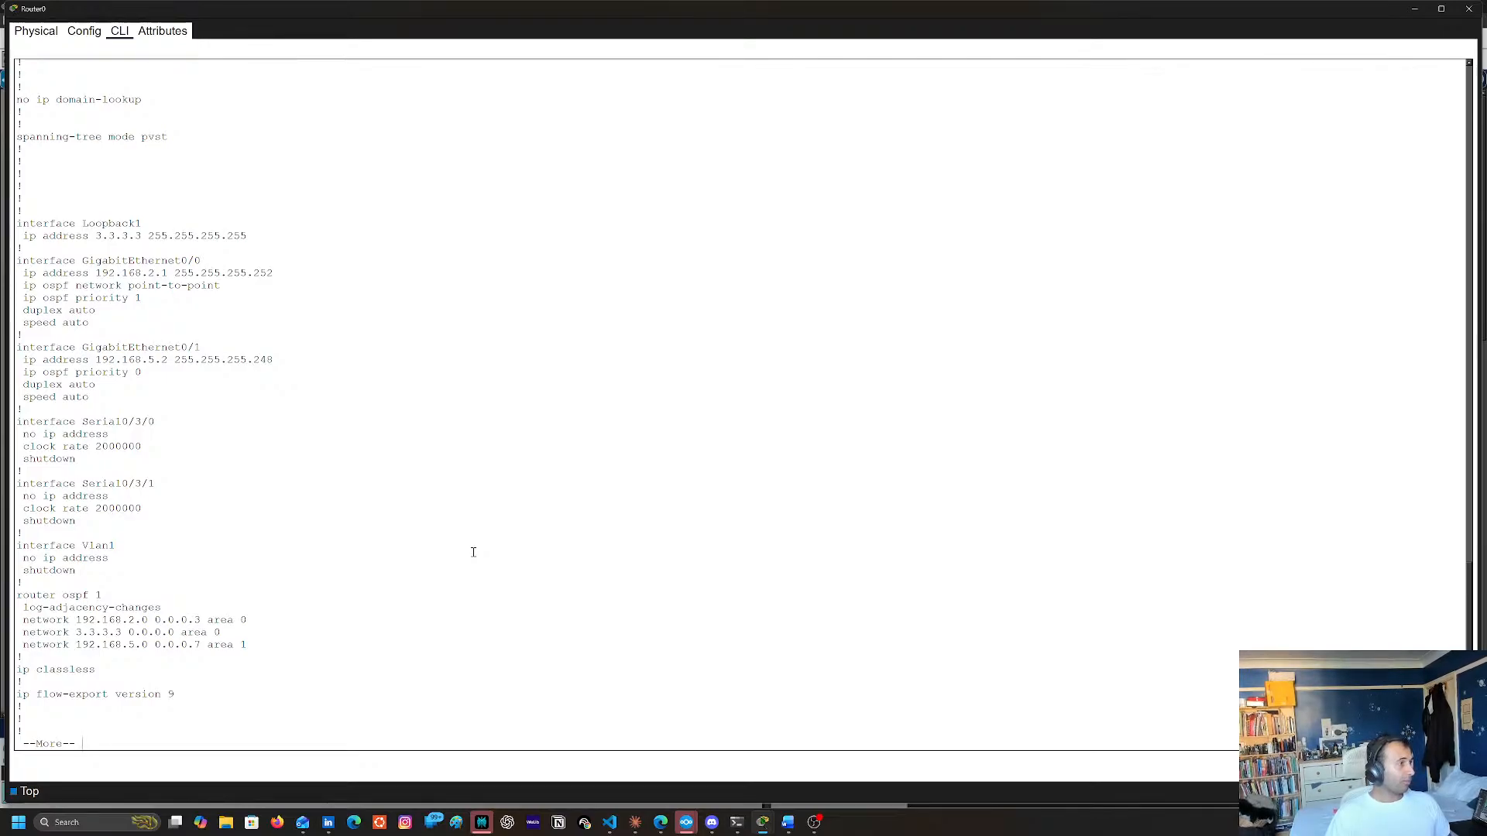
pyautogui.press('space')
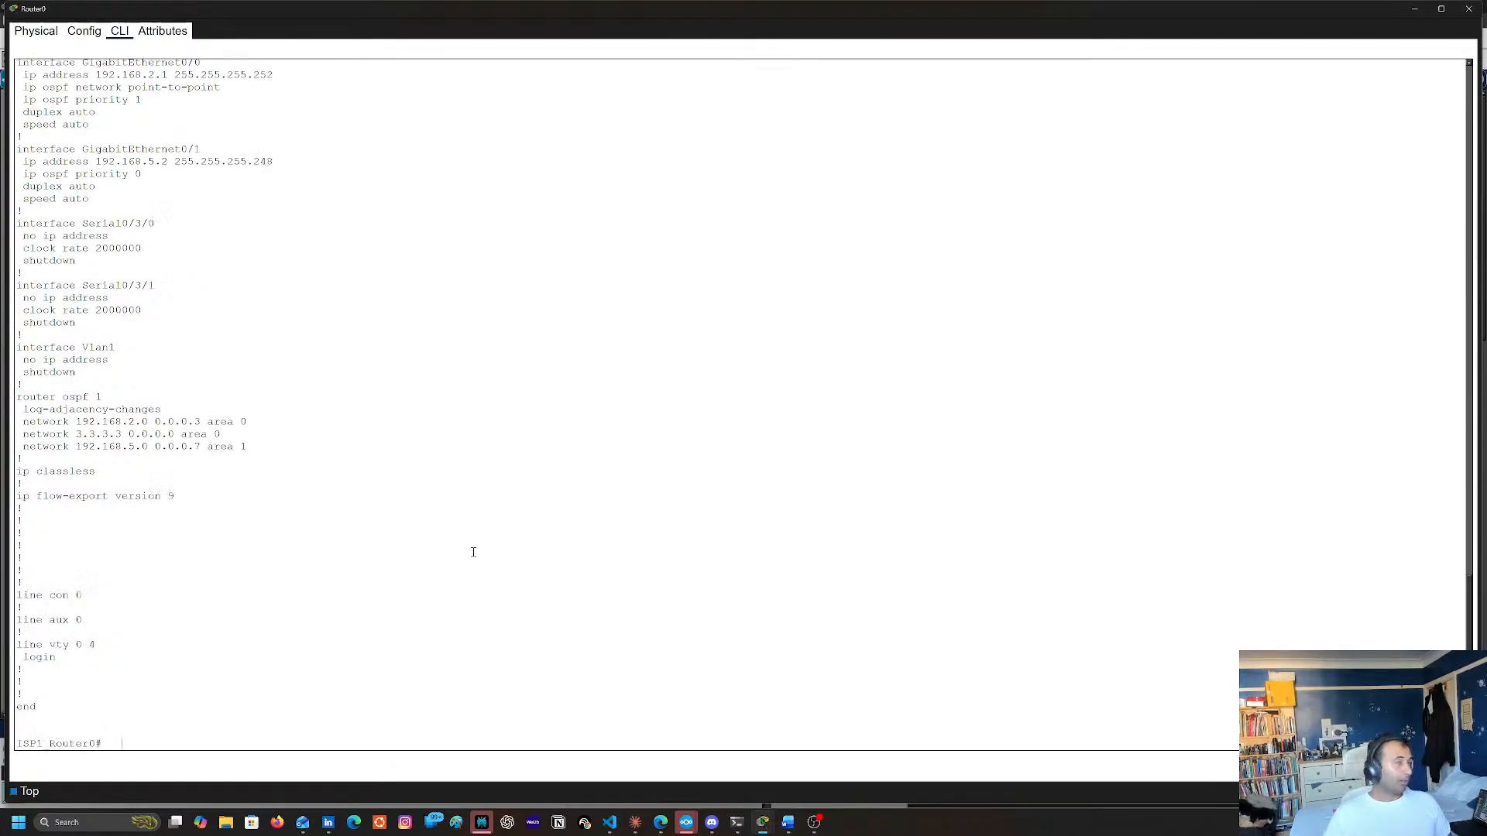
pyautogui.click(1470, 9)
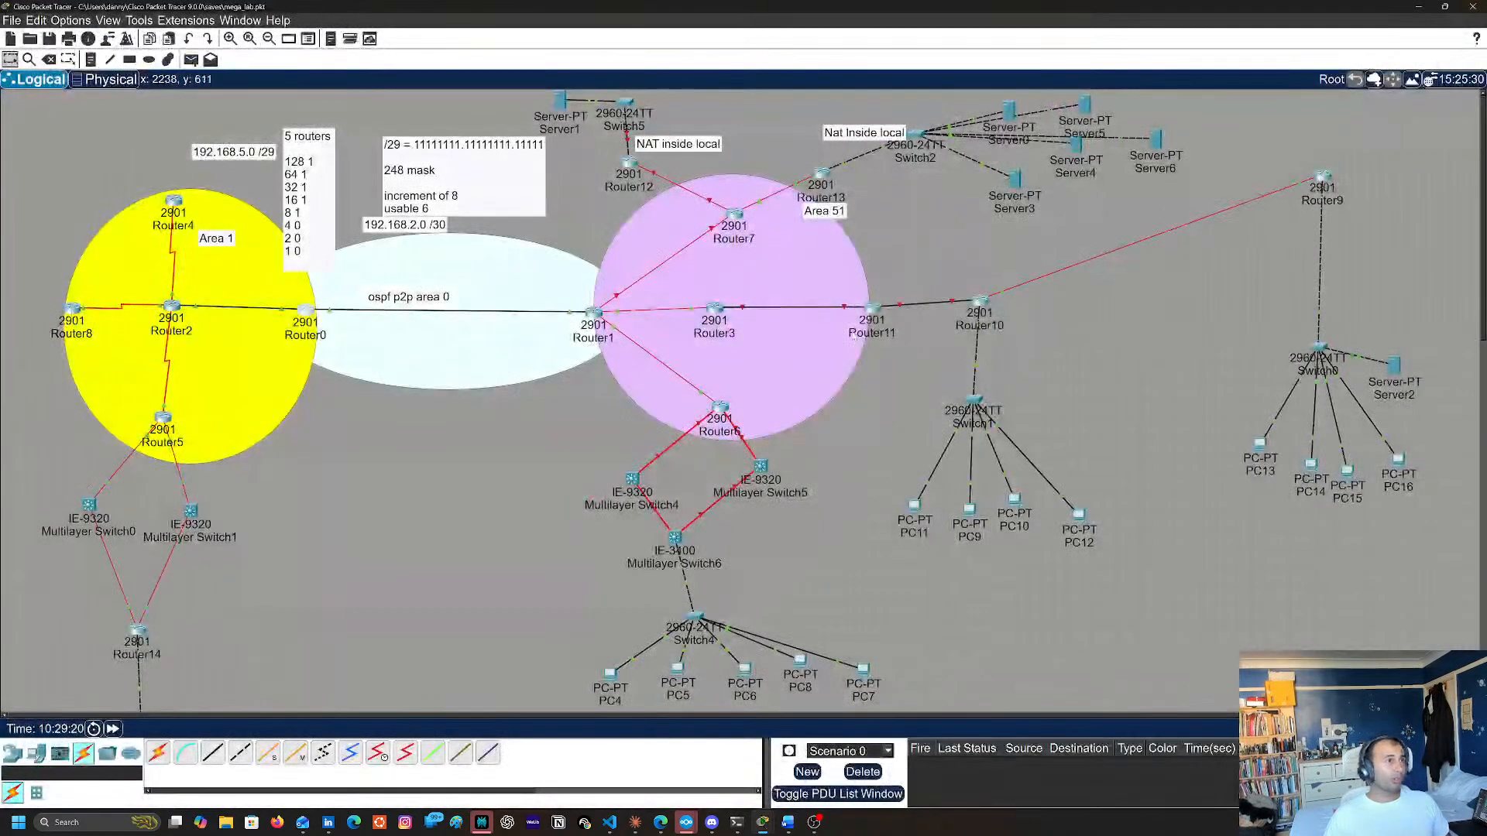
# Open Router7's command line and display its full running configuration, including the interfaces and OSPF process 1
pyautogui.click(736, 215)
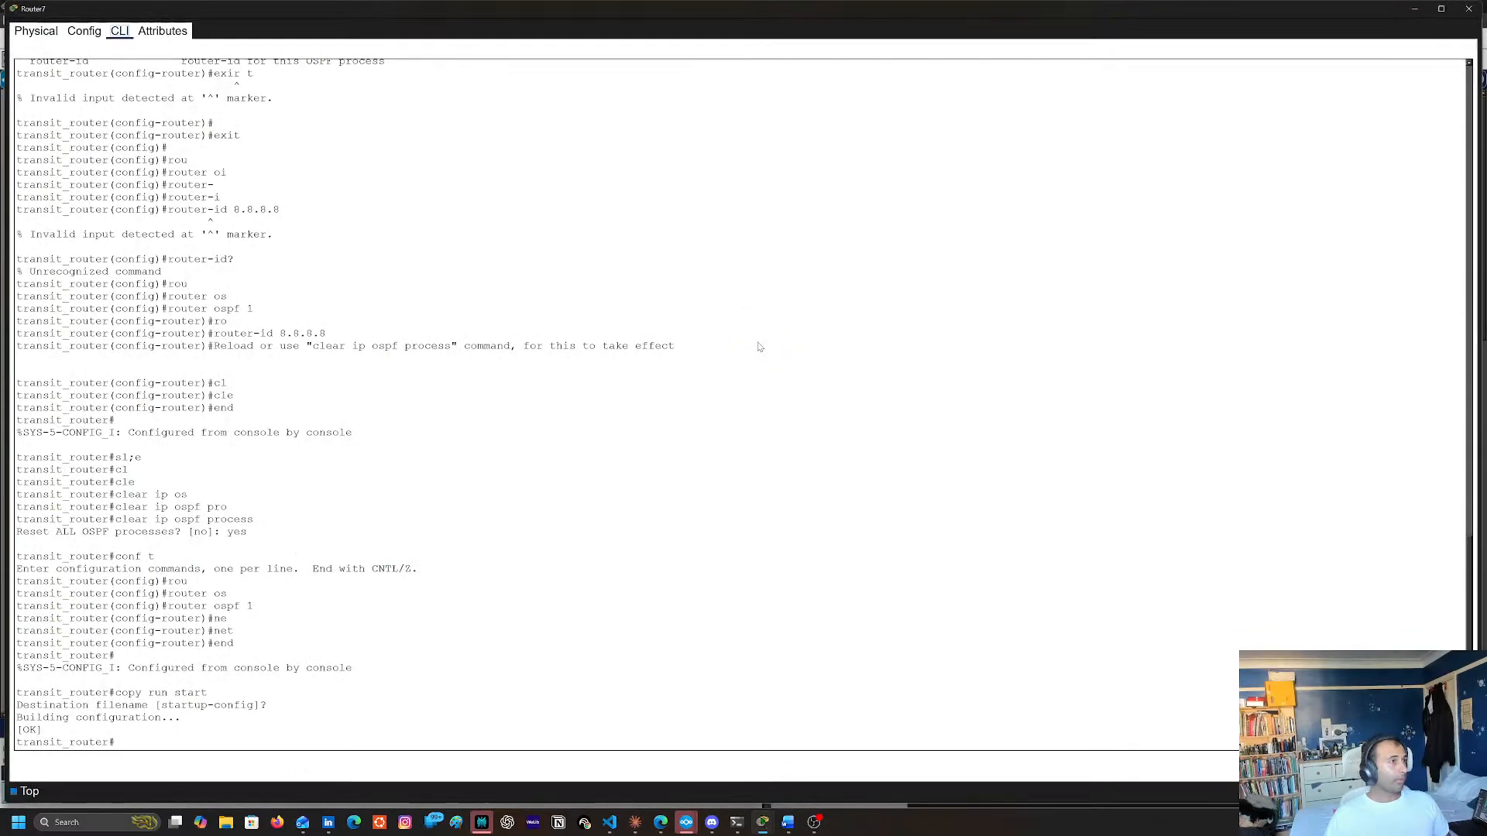
pyautogui.write('sh run')
pyautogui.press('Return')
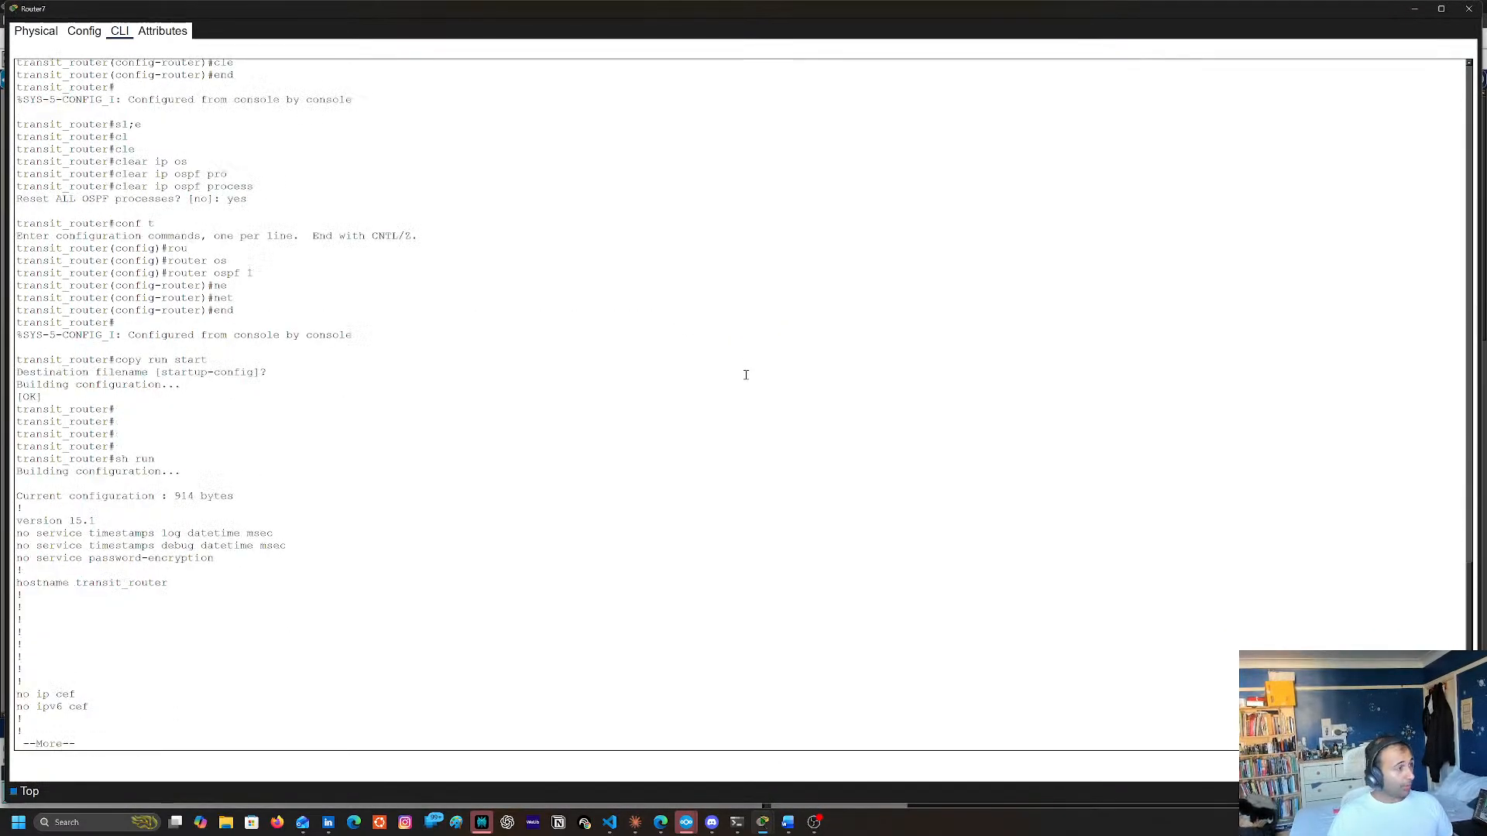
pyautogui.press('space')
pyautogui.press('space')
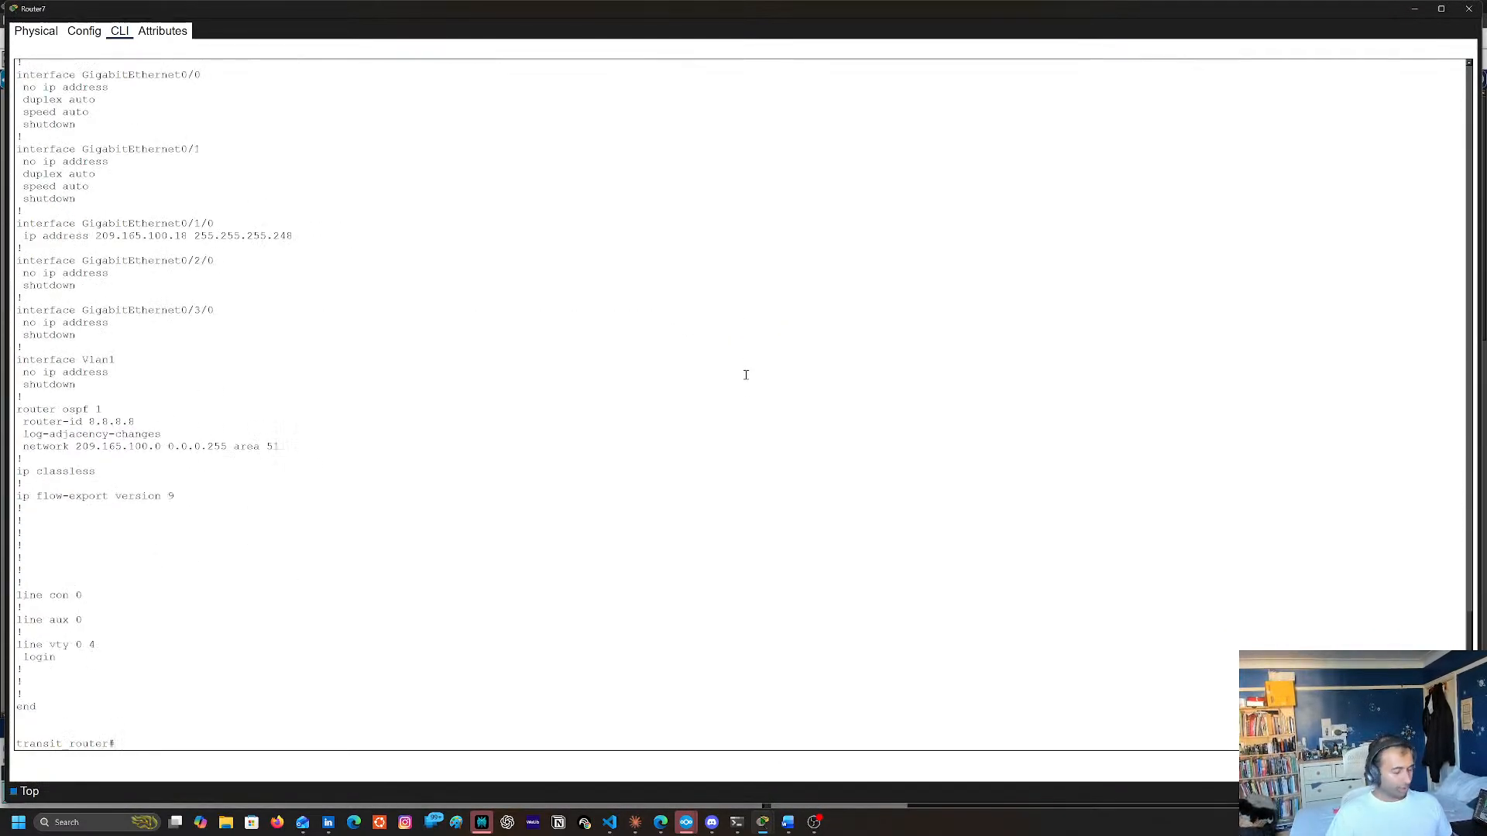
# Enter global configuration mode on Router7 and try to create loopback 1 with 8.8.8.8 255.255.255.255 in a single command
pyautogui.write('conf t')
pyautogui.press('Return')
pyautogui.write('int lo')
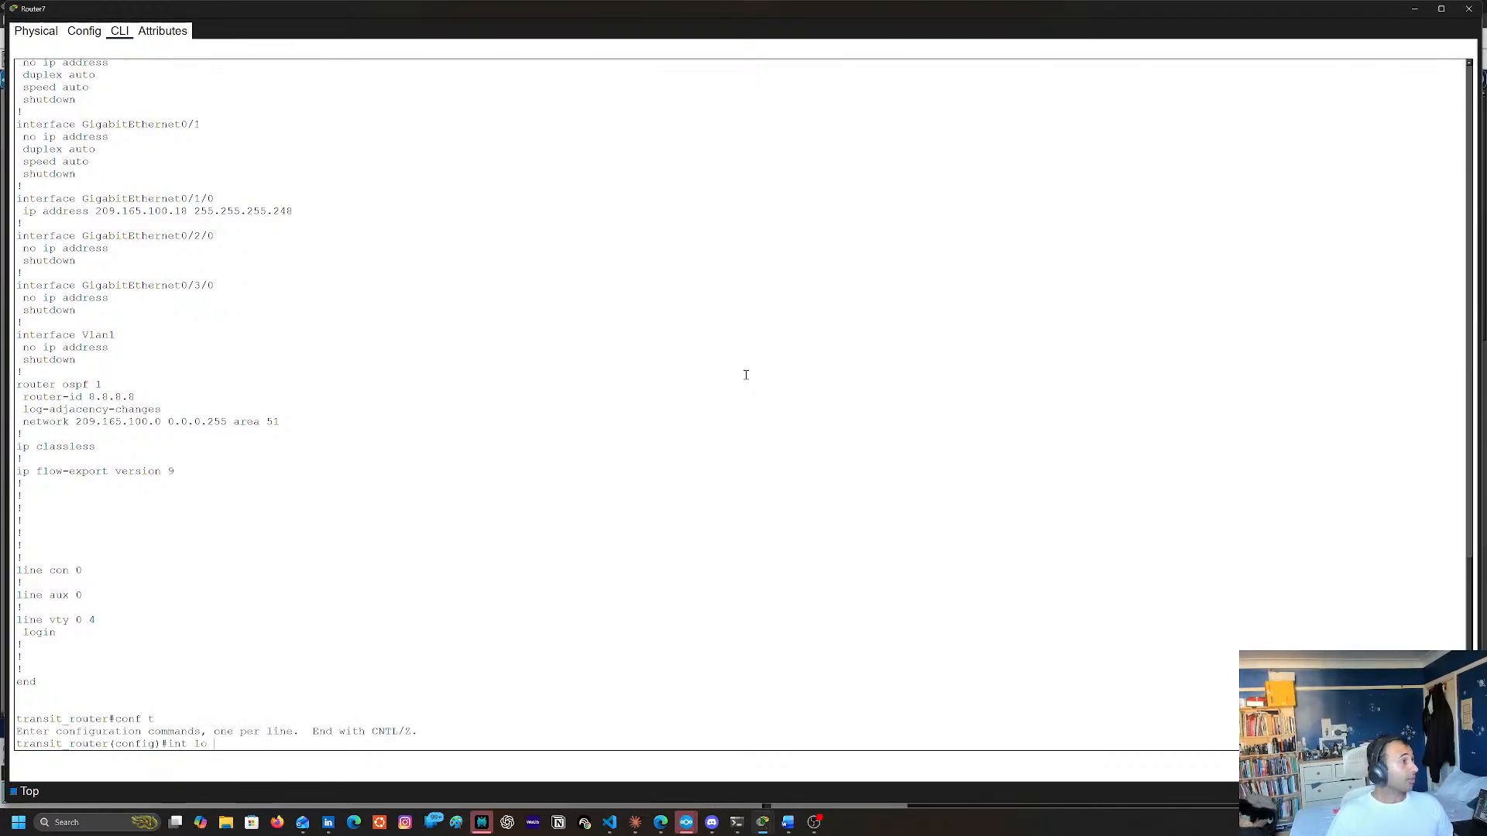
pyautogui.write(' 8.8.8.8')
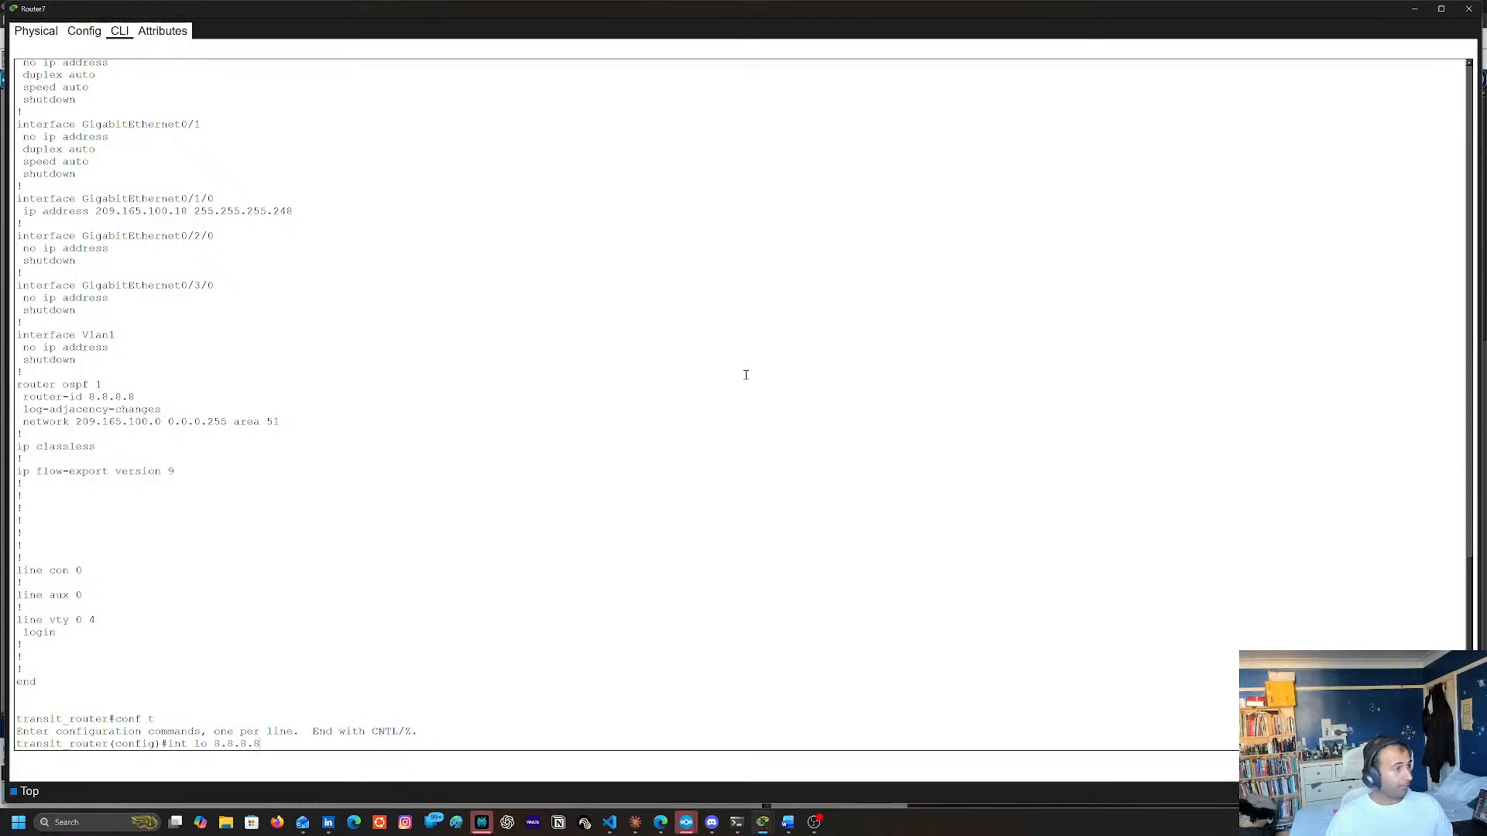
pyautogui.write(' 255.2')
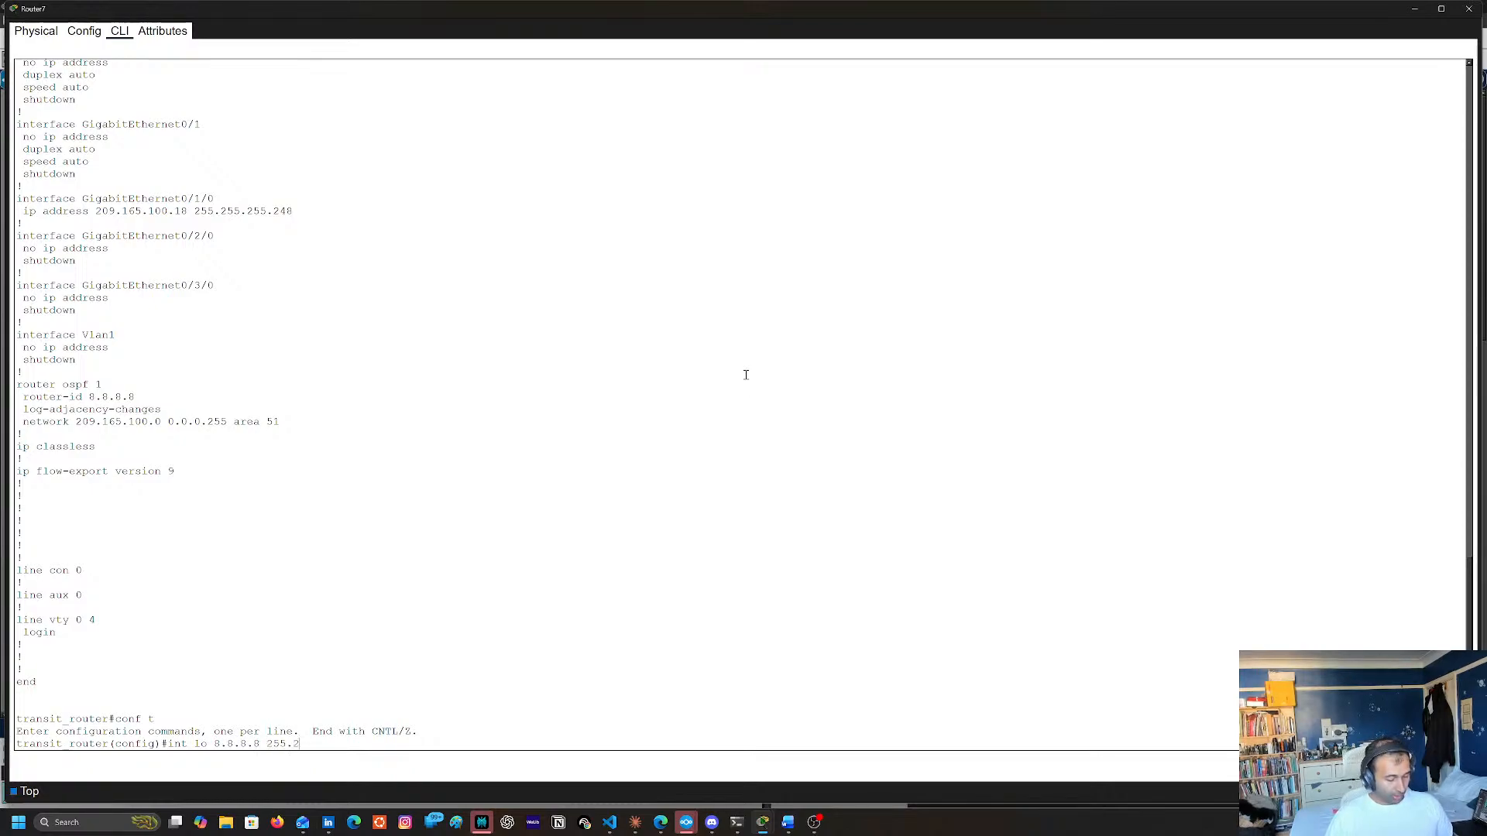
pyautogui.write('55.255.2')
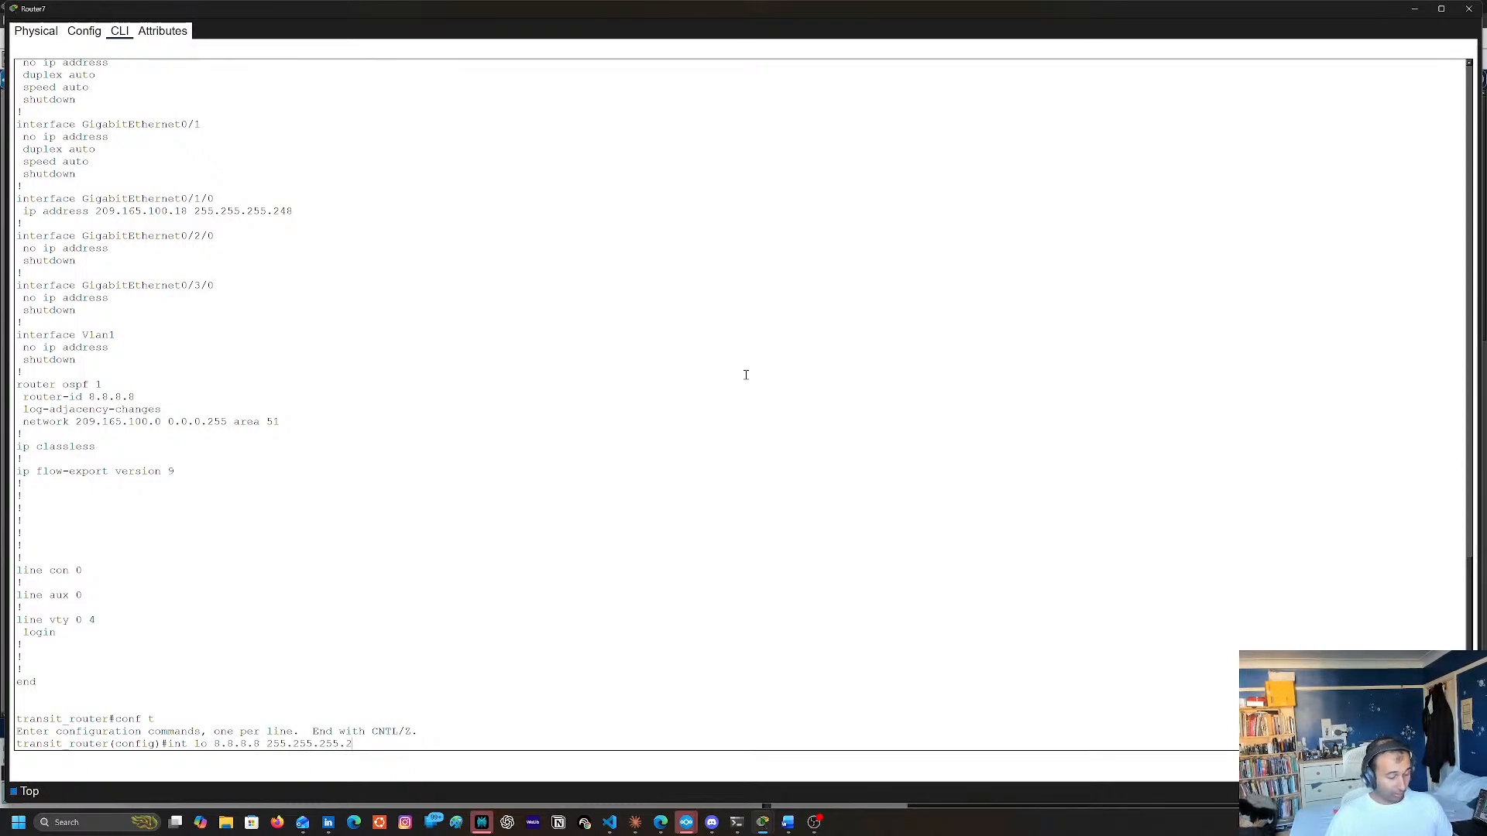
pyautogui.write('55')
pyautogui.press('Return')
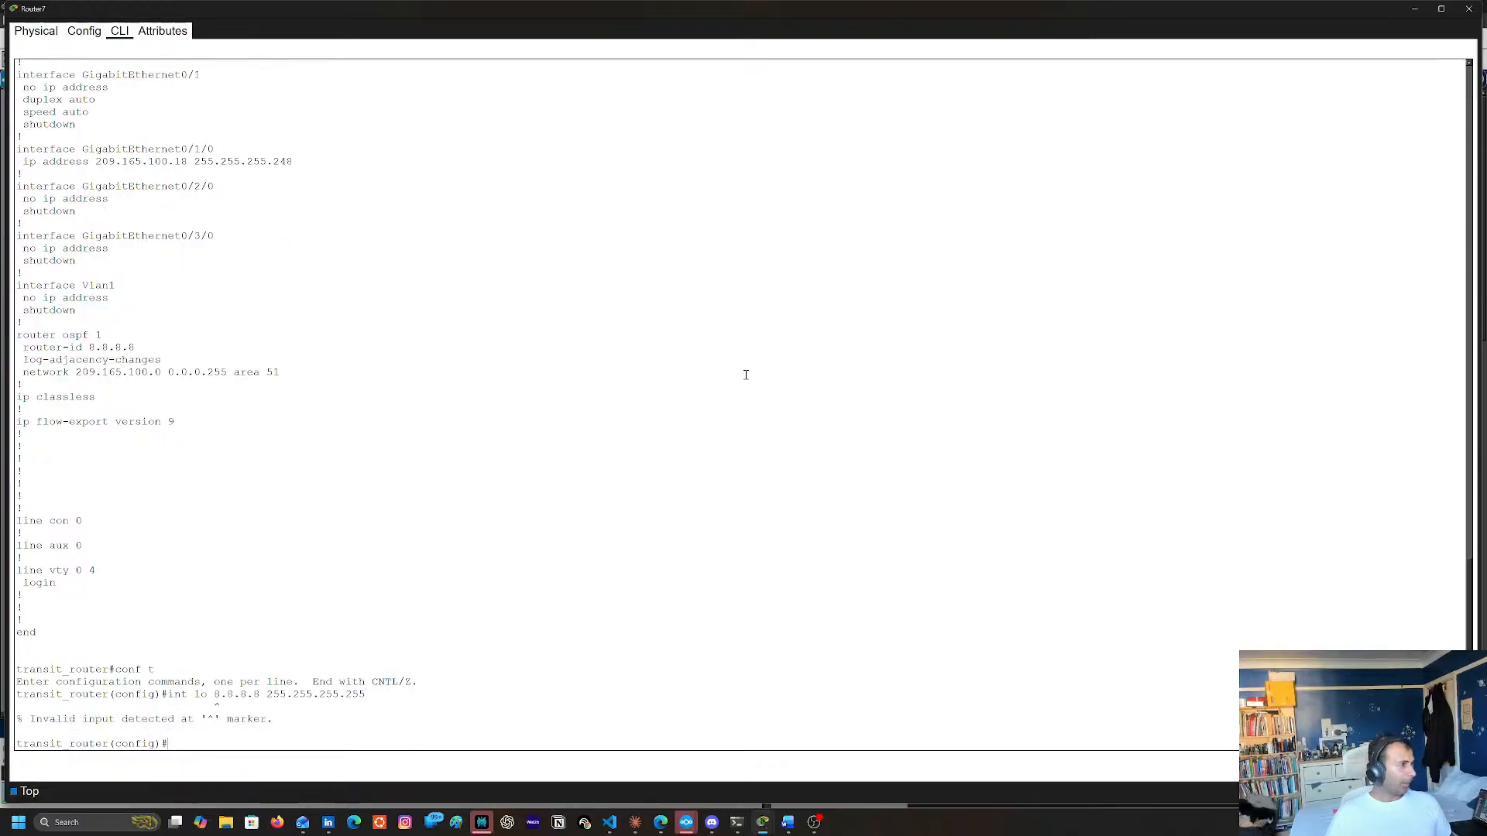
pyautogui.press('Up')
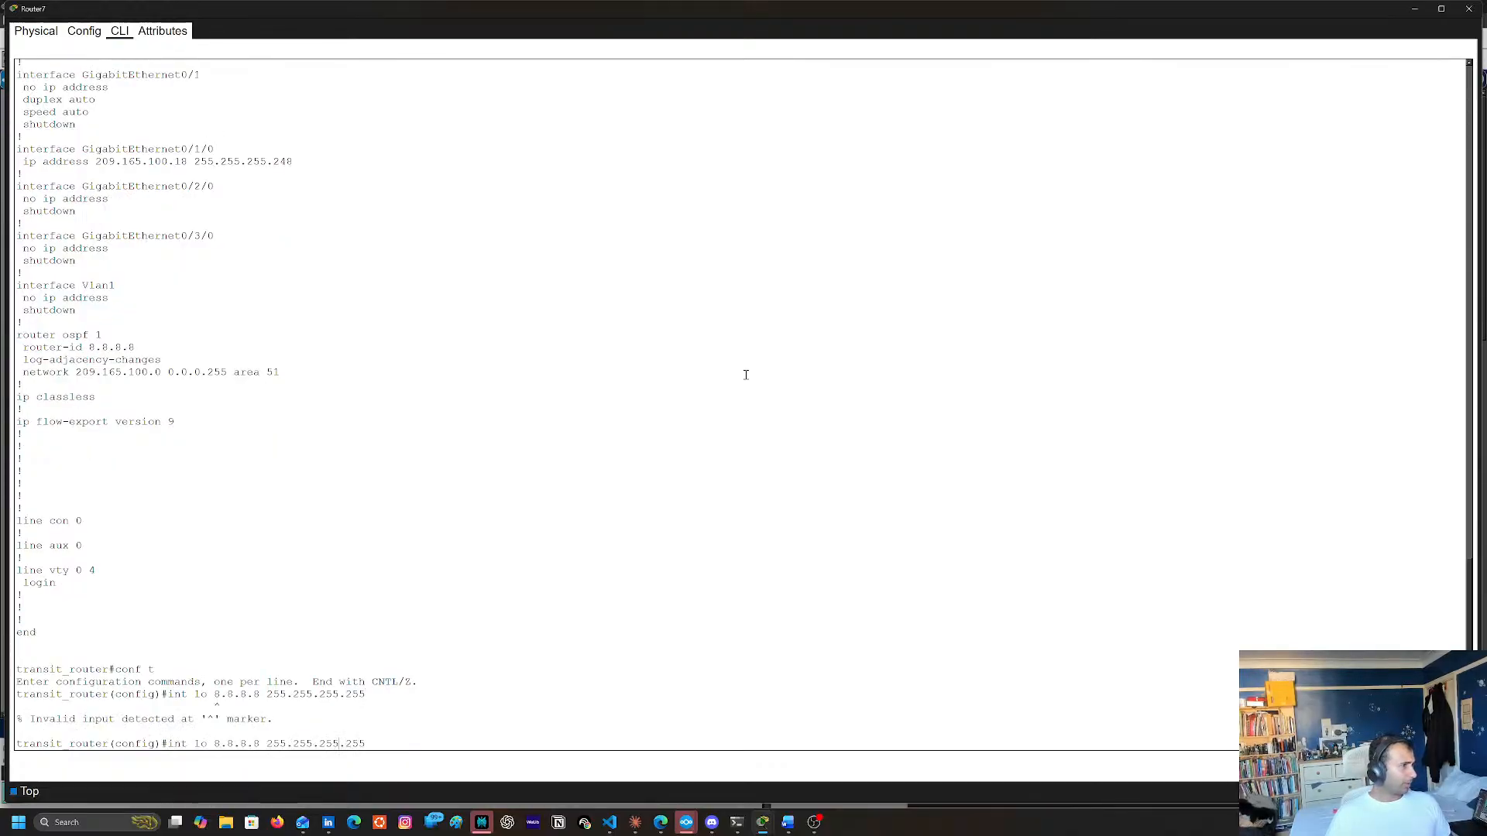
pyautogui.write('1')
pyautogui.press('Return')
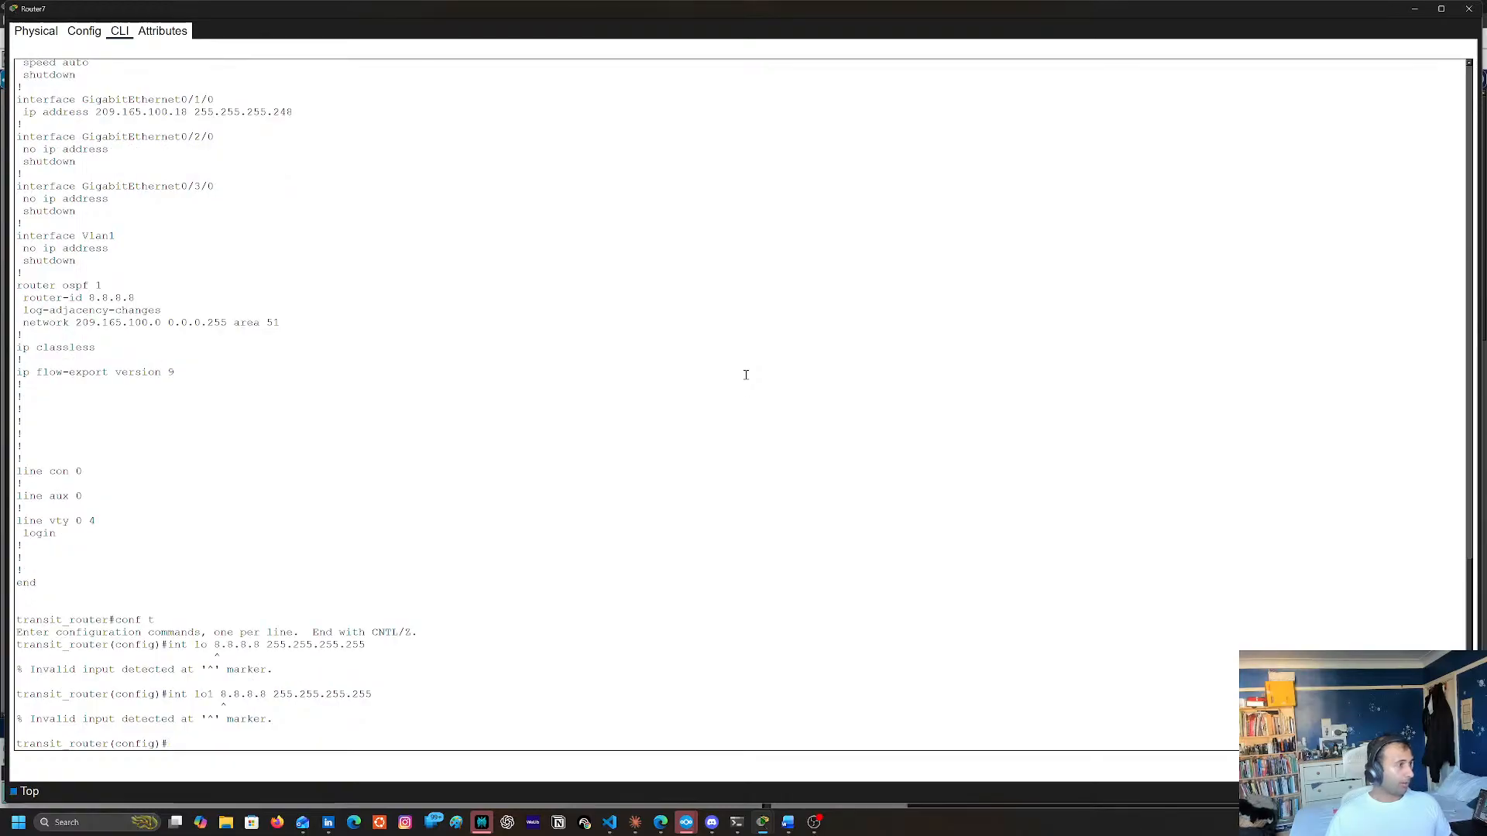
# Create loopback interface 1 on Router7 without an address in the command, entering its interface configuration mode
pyautogui.press('Up')
pyautogui.press('BackSpace')
pyautogui.press('BackSpace')
pyautogui.press('BackSpace')
pyautogui.press('BackSpace')
pyautogui.press('BackSpace')
pyautogui.press('BackSpace')
pyautogui.press('BackSpace')
pyautogui.press('BackSpace')
pyautogui.press('BackSpace')
pyautogui.press('BackSpace')
pyautogui.press('BackSpace')
pyautogui.press('BackSpace')
pyautogui.press('BackSpace')
pyautogui.press('BackSpace')
pyautogui.press('BackSpace')
pyautogui.press('BackSpace')
pyautogui.press('BackSpace')
pyautogui.press('BackSpace')
pyautogui.press('BackSpace')
pyautogui.press('BackSpace')
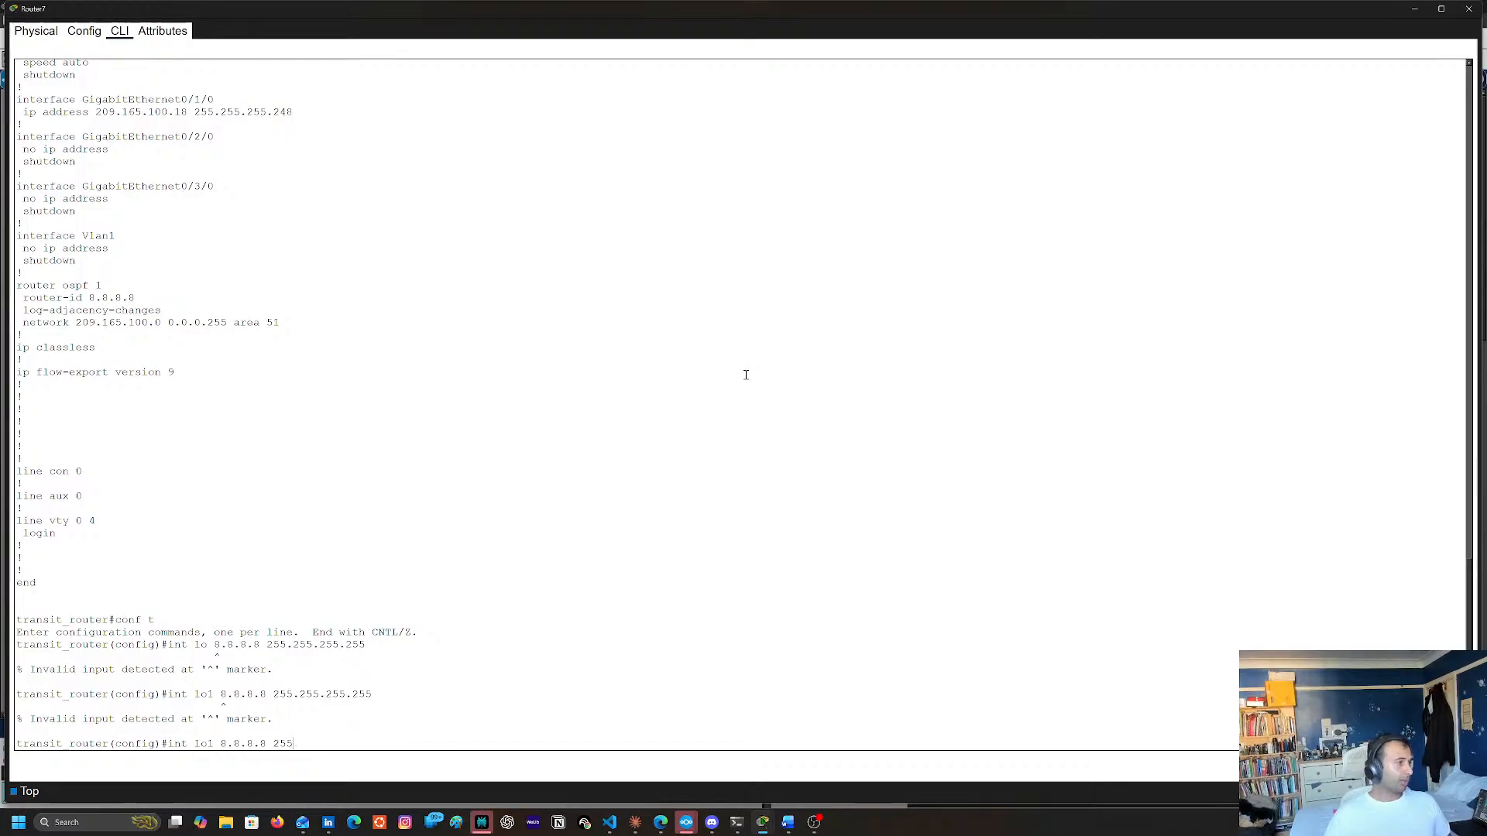
pyautogui.press('Return')
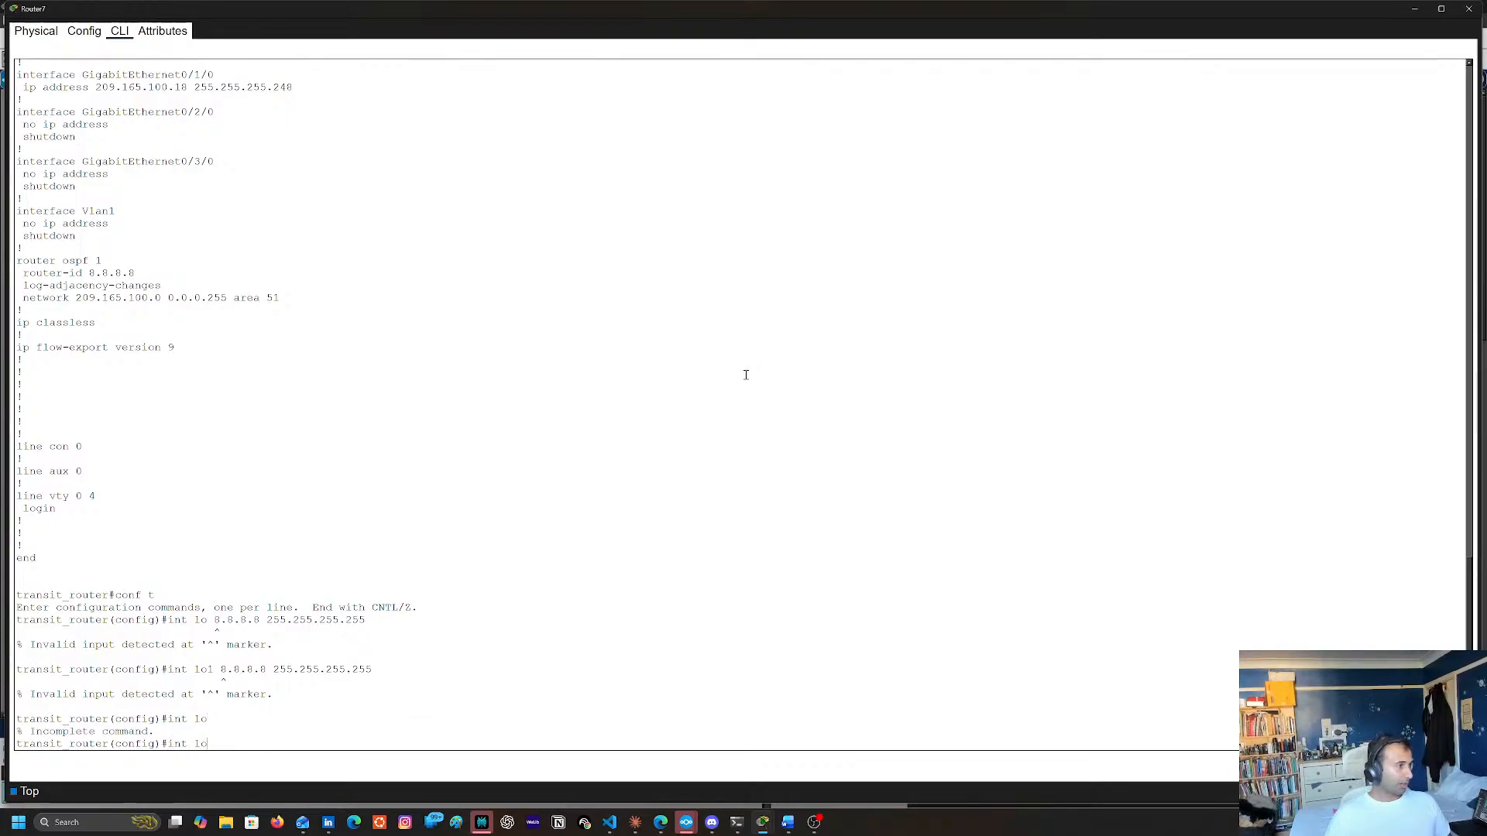
pyautogui.write('1')
pyautogui.press('Return')
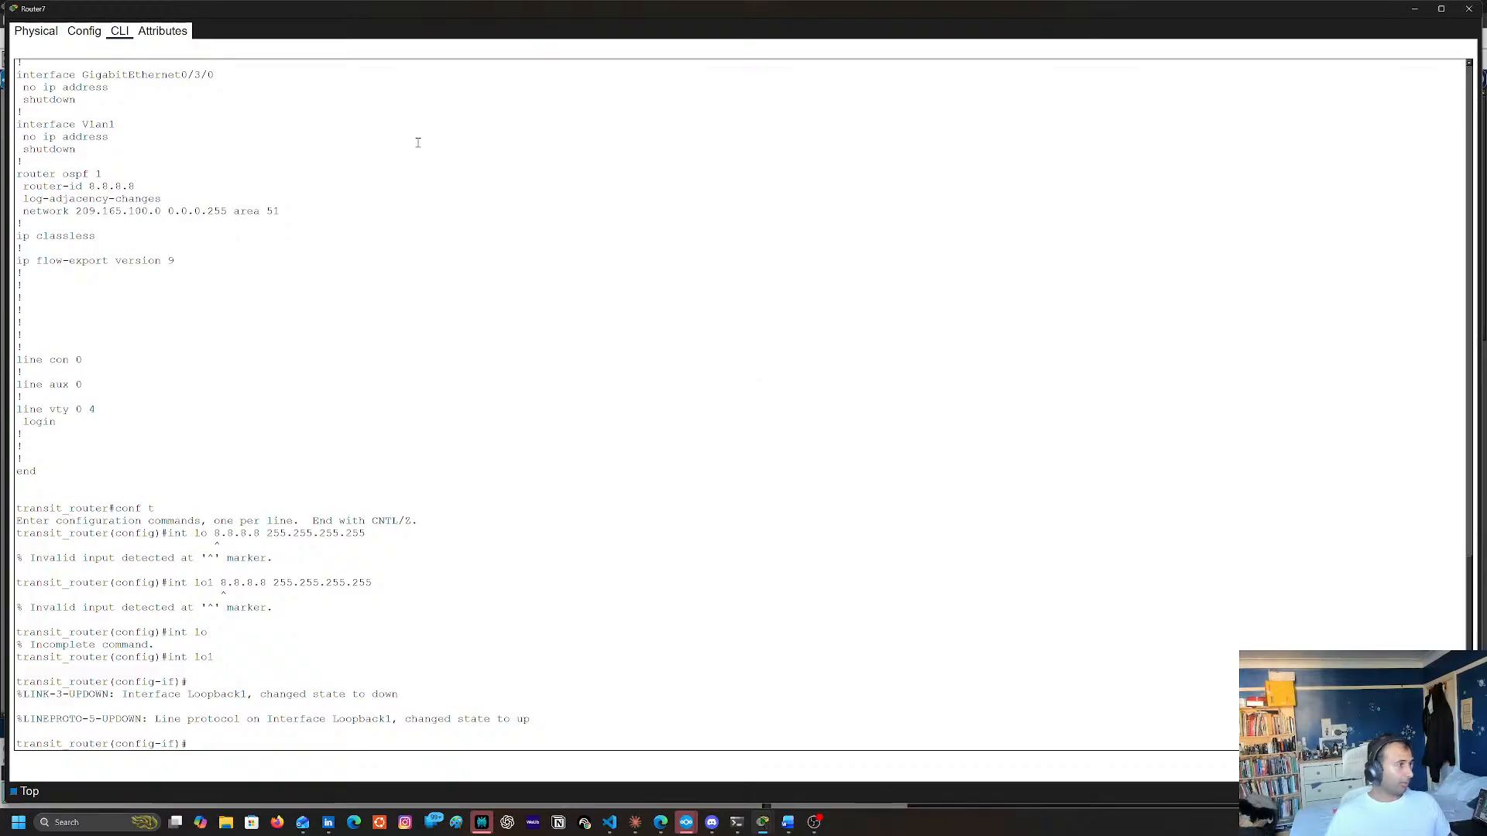
# Assign IP address 8.8.8.8 with mask 255.255.255.255 to Router7's loopback 1, reusing the address and mask from the earlier attempt
pyautogui.write('ip addr')
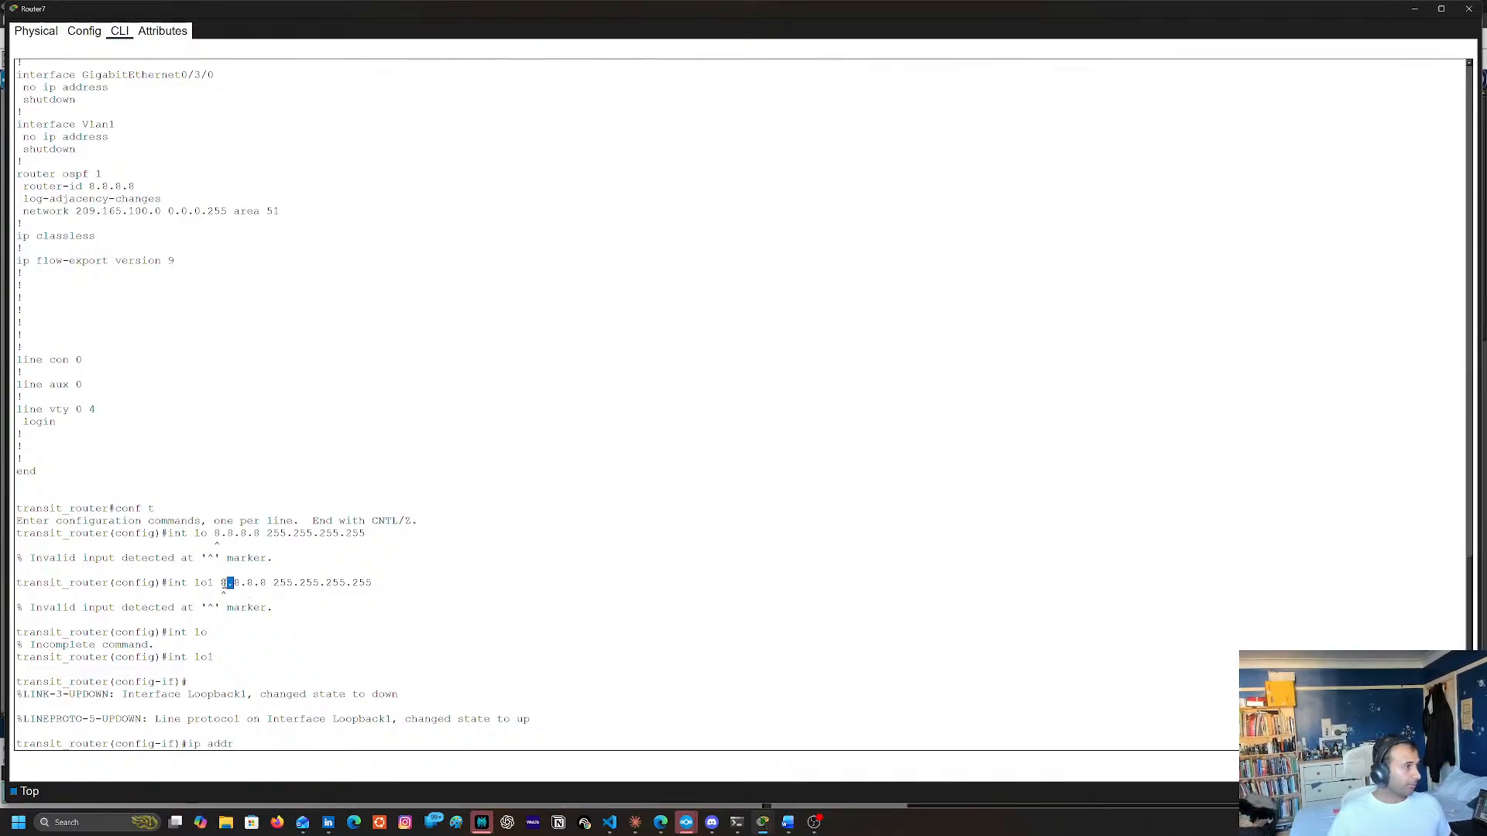
pyautogui.tripleClick(223, 583)
pyautogui.click(223, 582)
pyautogui.tripleClick(364, 586)
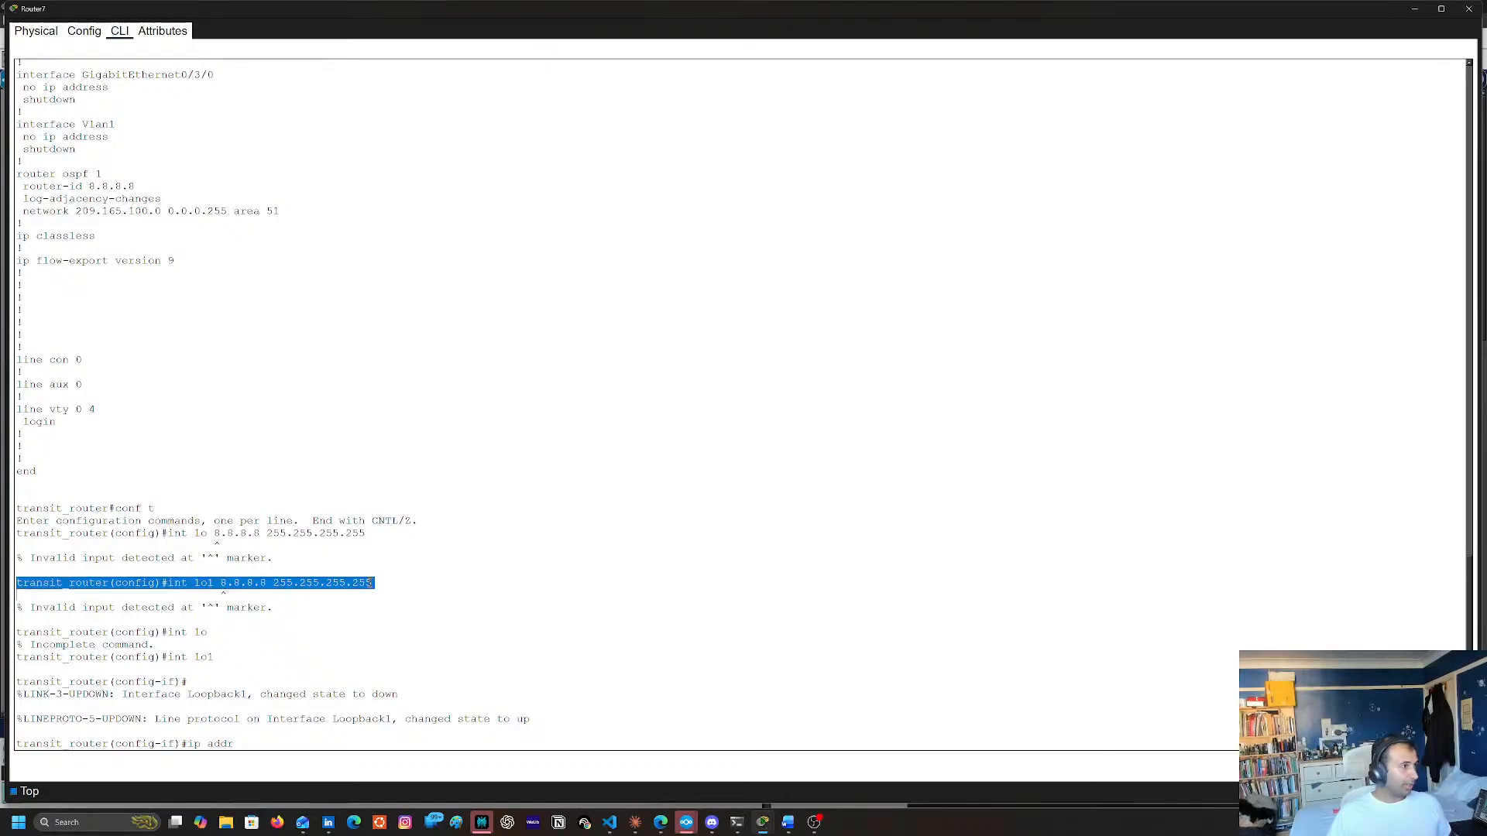
pyautogui.click(333, 586)
pyautogui.moveTo(223, 582); pyautogui.dragTo(372, 583)
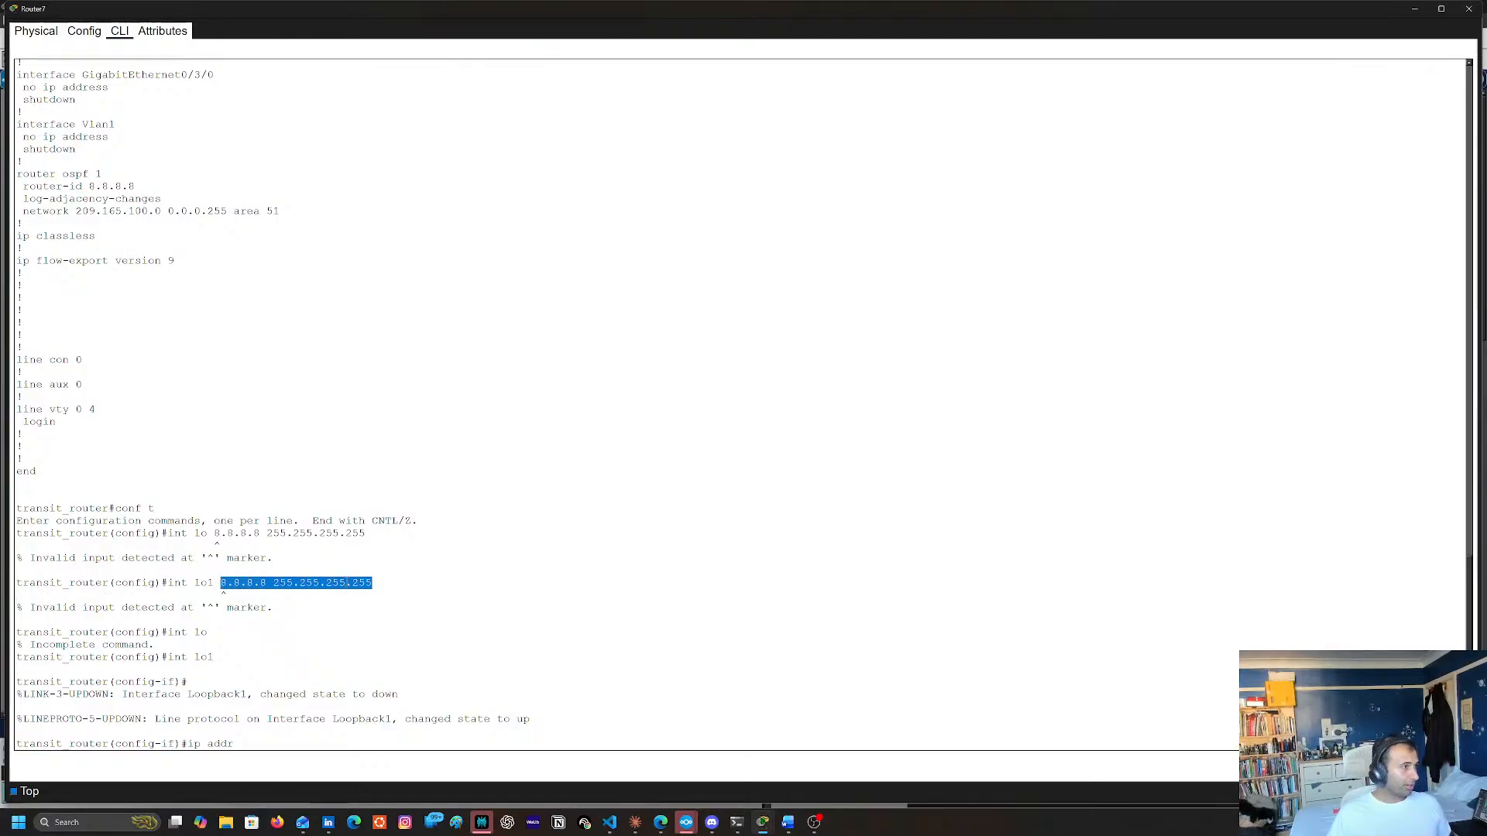
pyautogui.rightClick(322, 583)
pyautogui.rightClick(629, 467)
pyautogui.click(646, 473)
pyautogui.hotkey('ctrl', 'v')
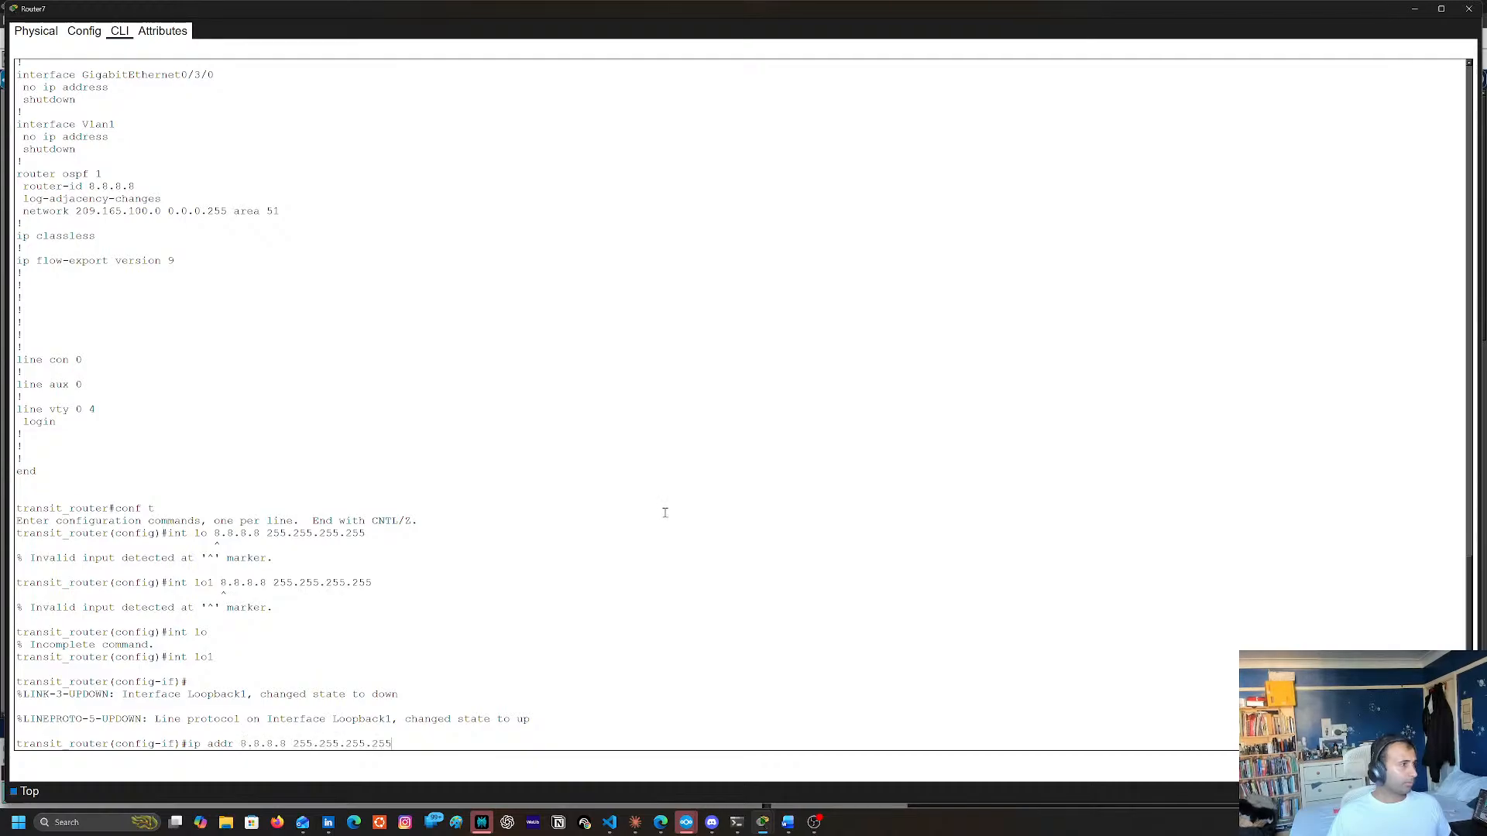
pyautogui.press('Return')
# Enable loopback 1 with no shutdown and return to global configuration mode
pyautogui.write('no shu')
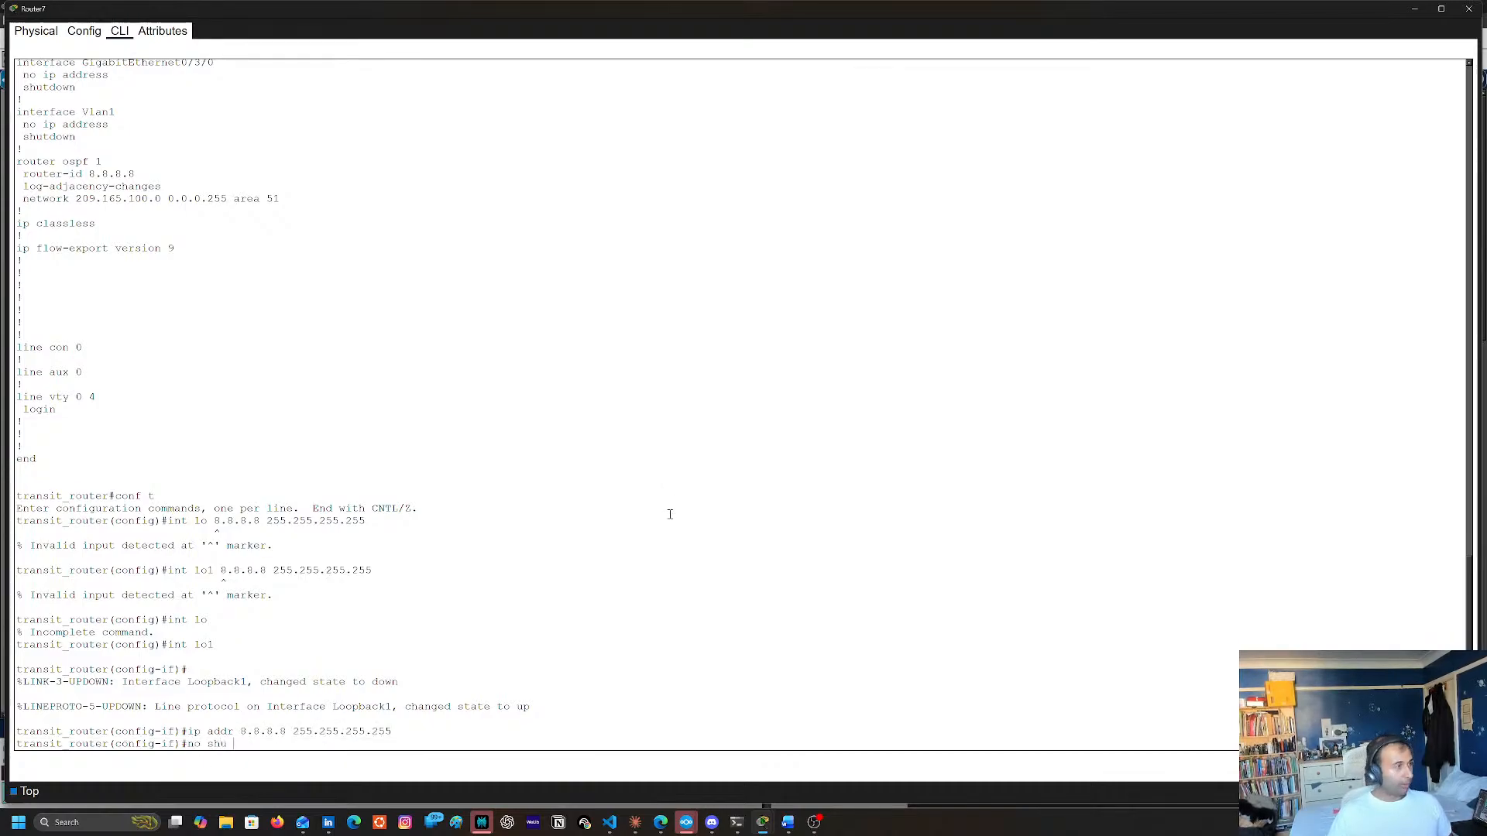
pyautogui.press('Return')
pyautogui.write('e')
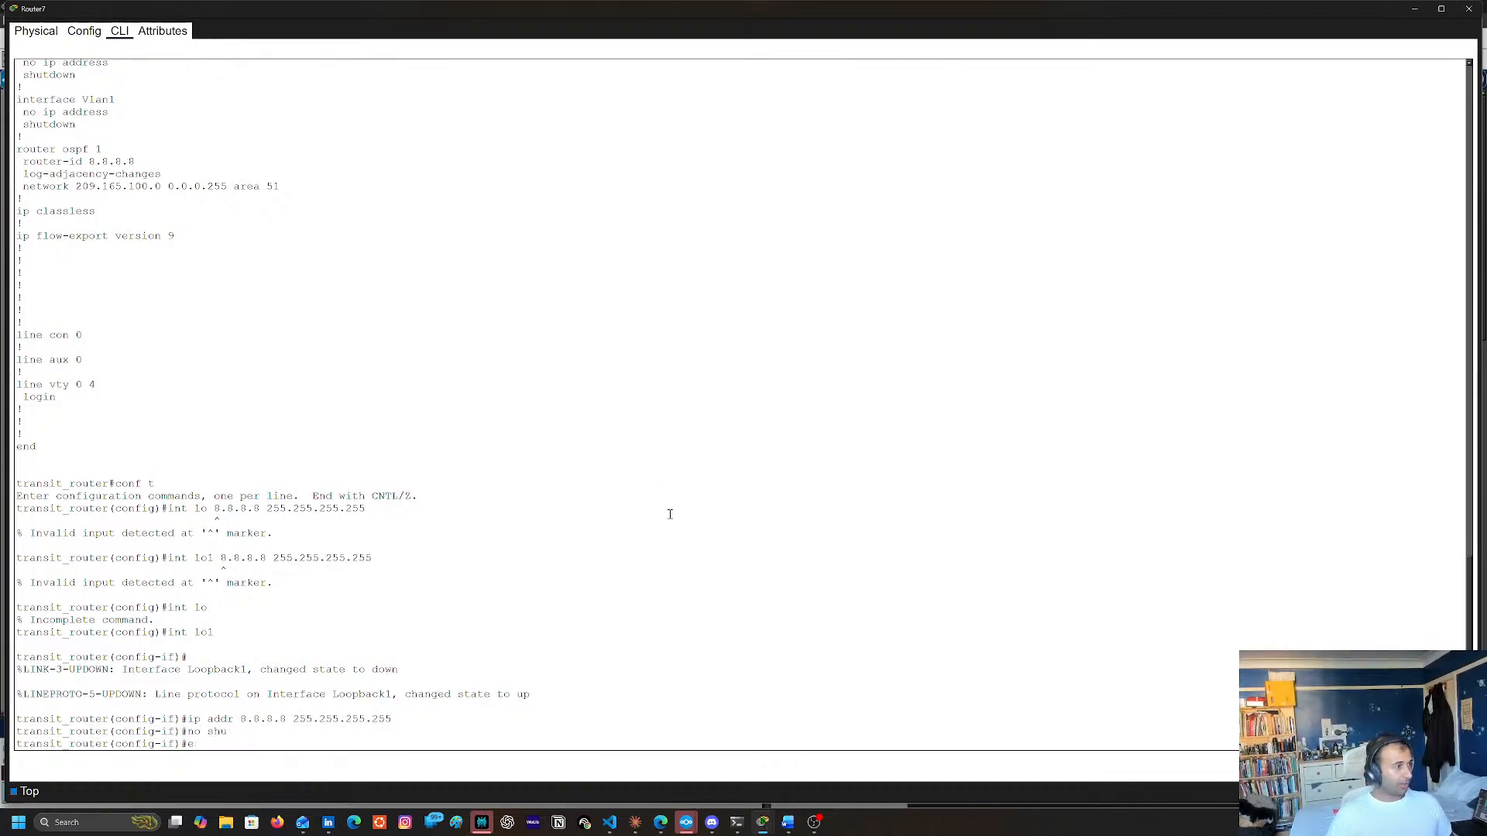
pyautogui.write('ndxit')
pyautogui.press('Return')
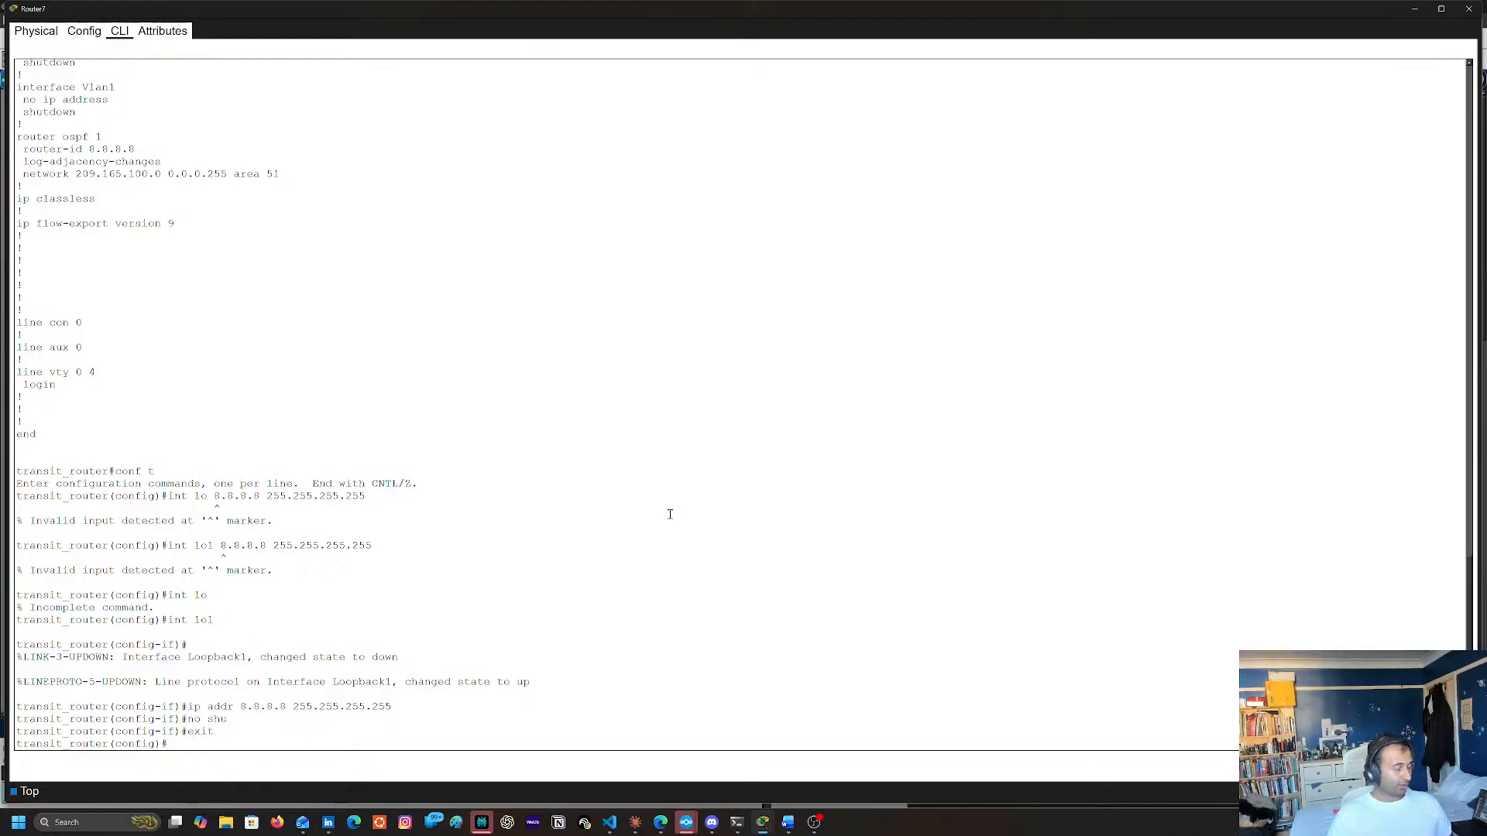
# Enter the configuration of OSPF process 1 on Router7
pyautogui.write('router')
pyautogui.press('Tab')
pyautogui.write('os')
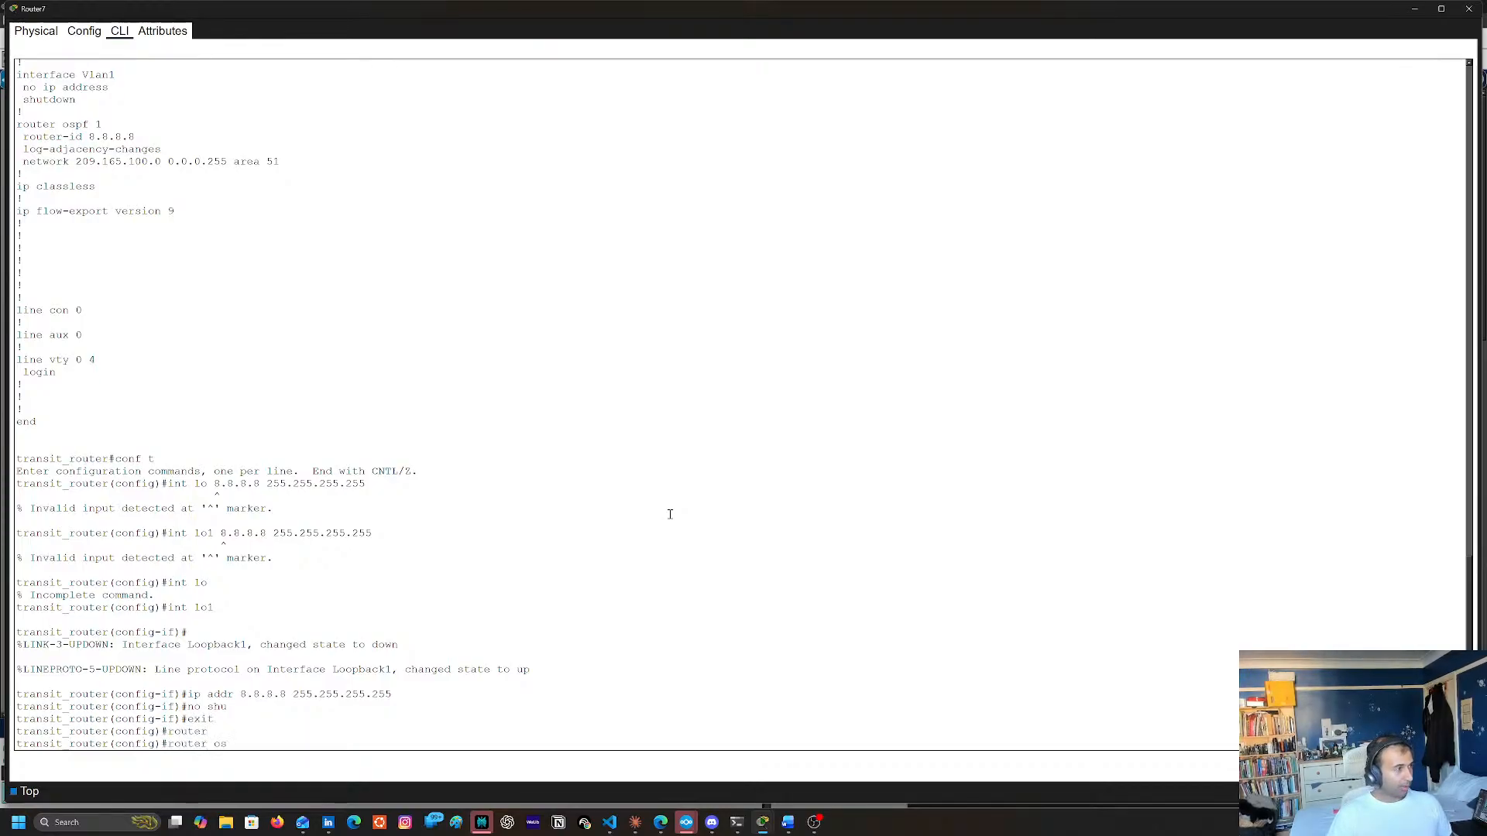
pyautogui.press('Tab')
pyautogui.write('1')
pyautogui.press('Return')
# Advertise network 8.8.8.8 with wildcard mask 0.0.0.0 in OSPF area 51, checking the area number on the topology
pyautogui.write('ne')
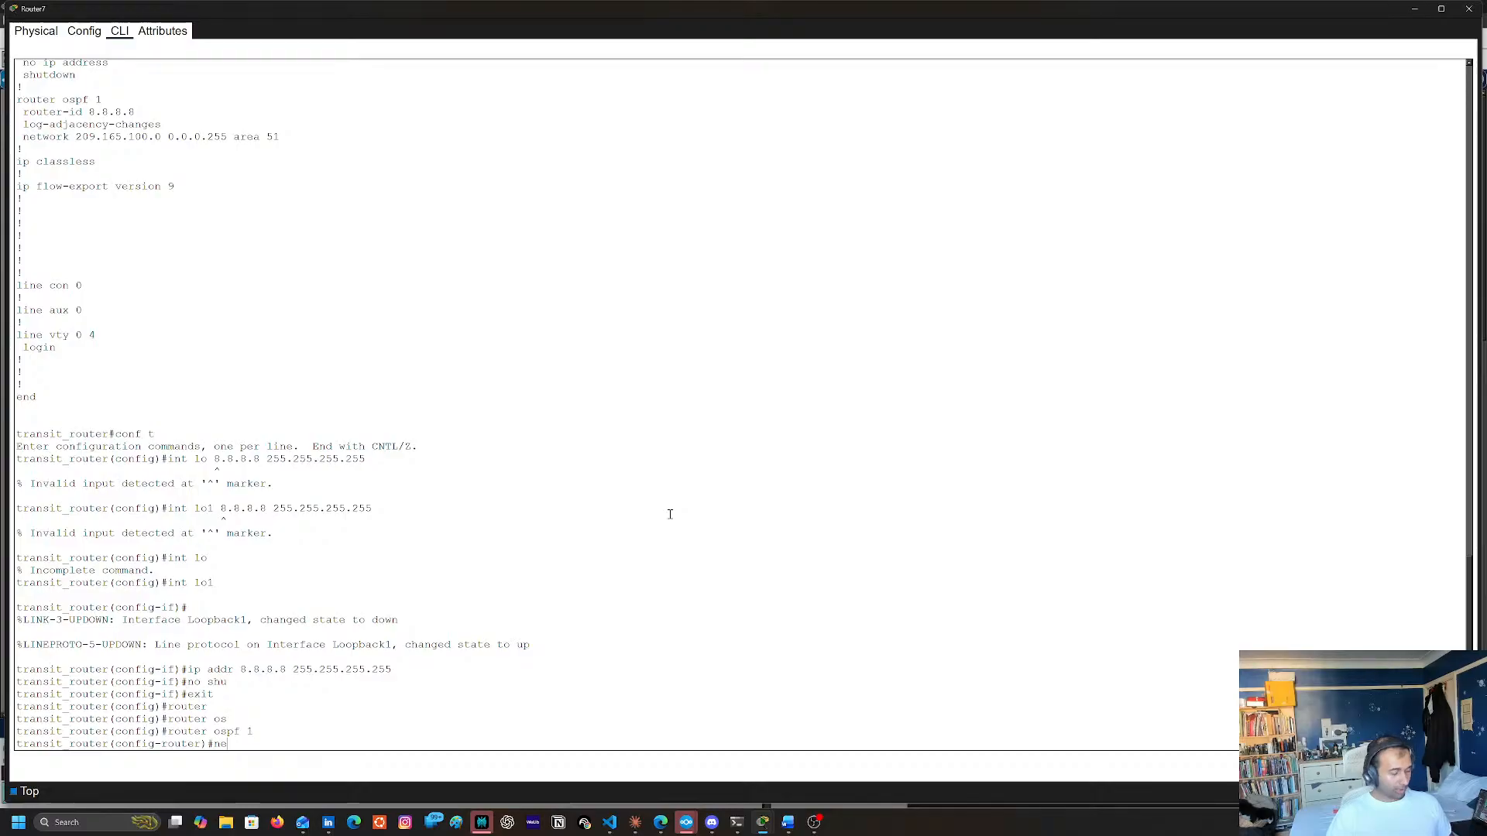
pyautogui.write('t')
pyautogui.press('Tab')
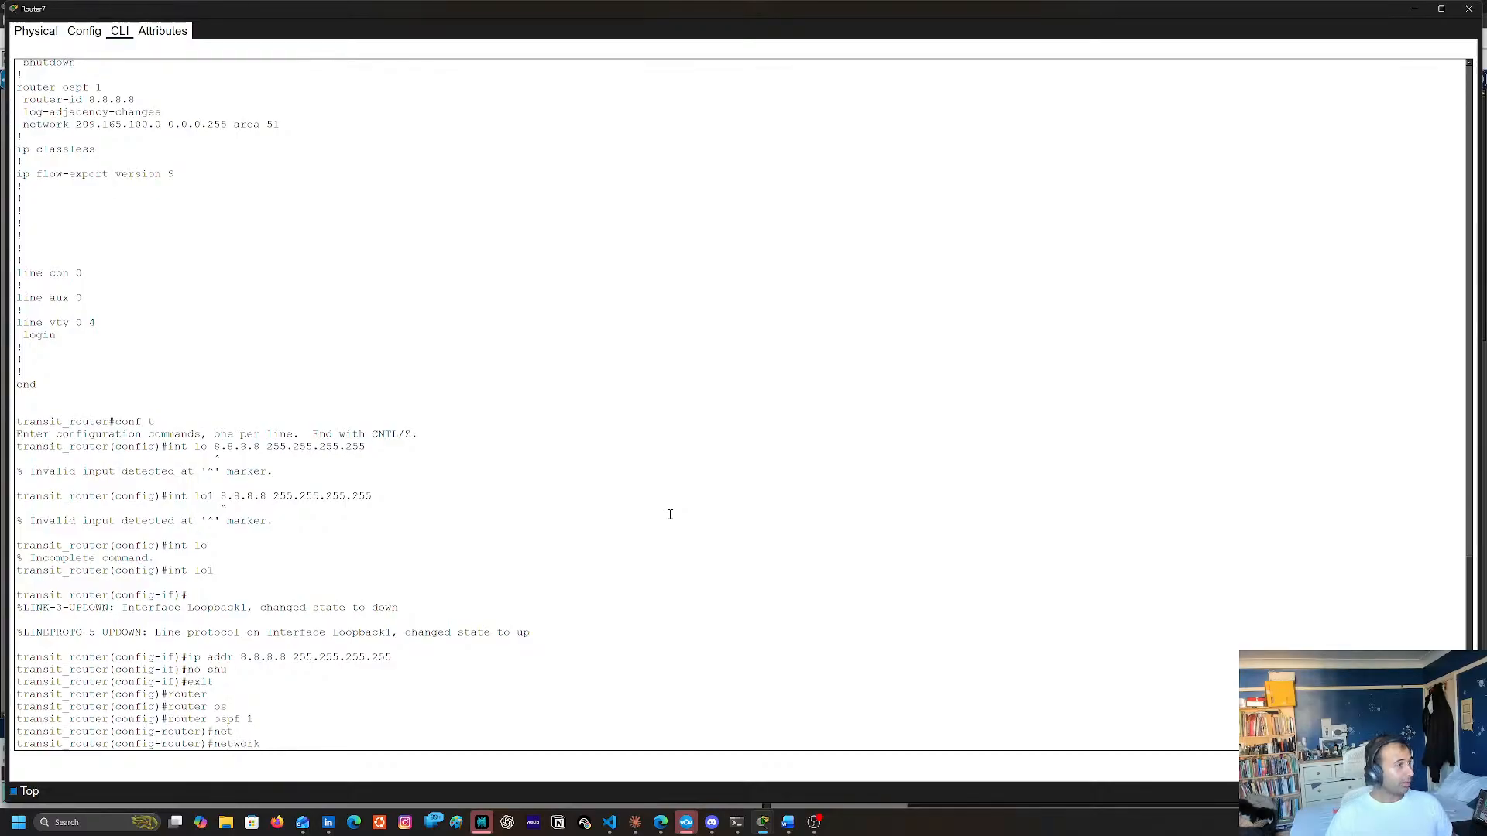
pyautogui.write('8.8.8.8')
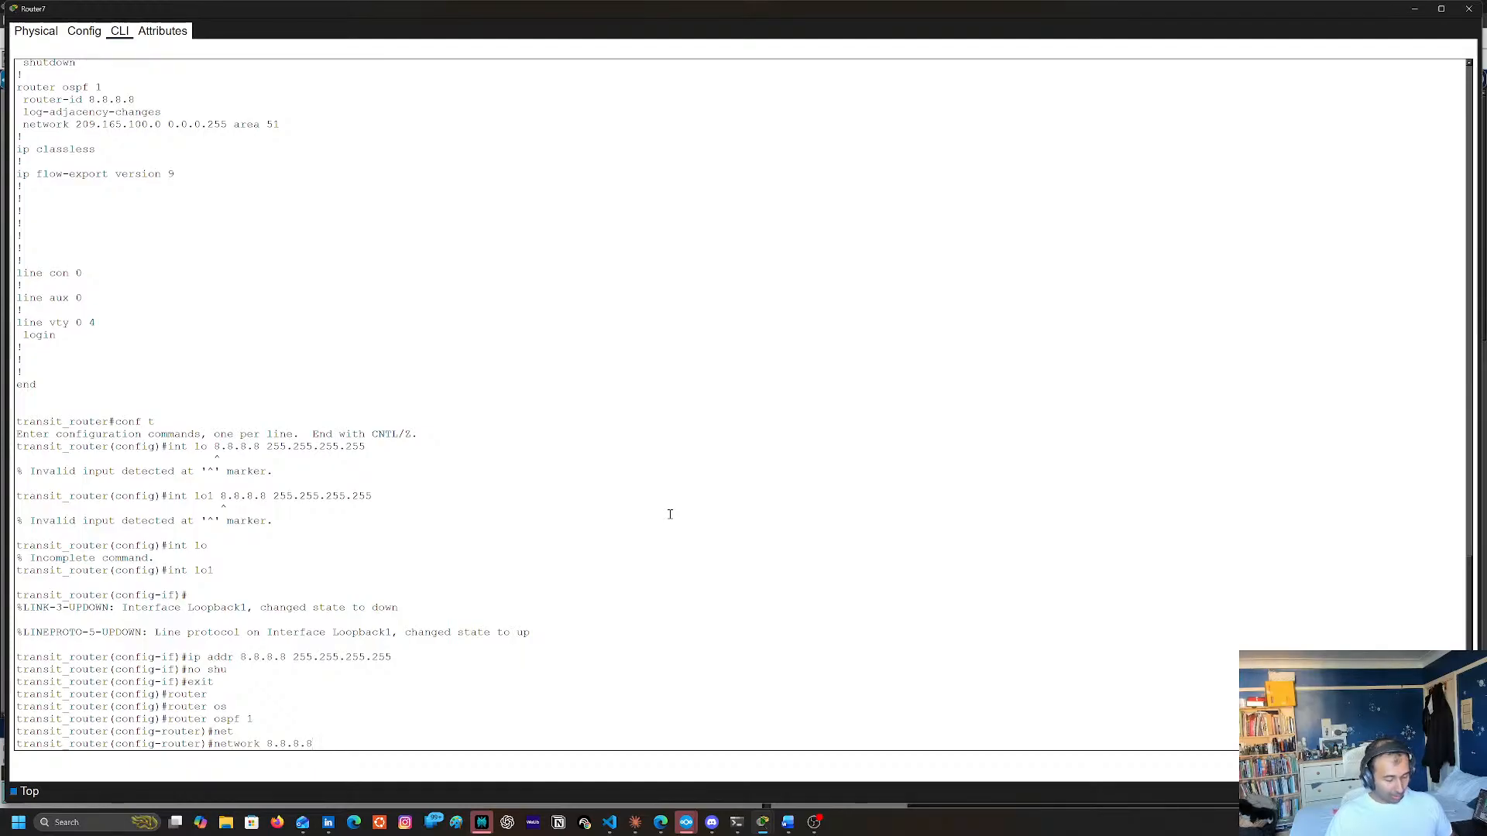
pyautogui.write(' 0.0.0.0 ')
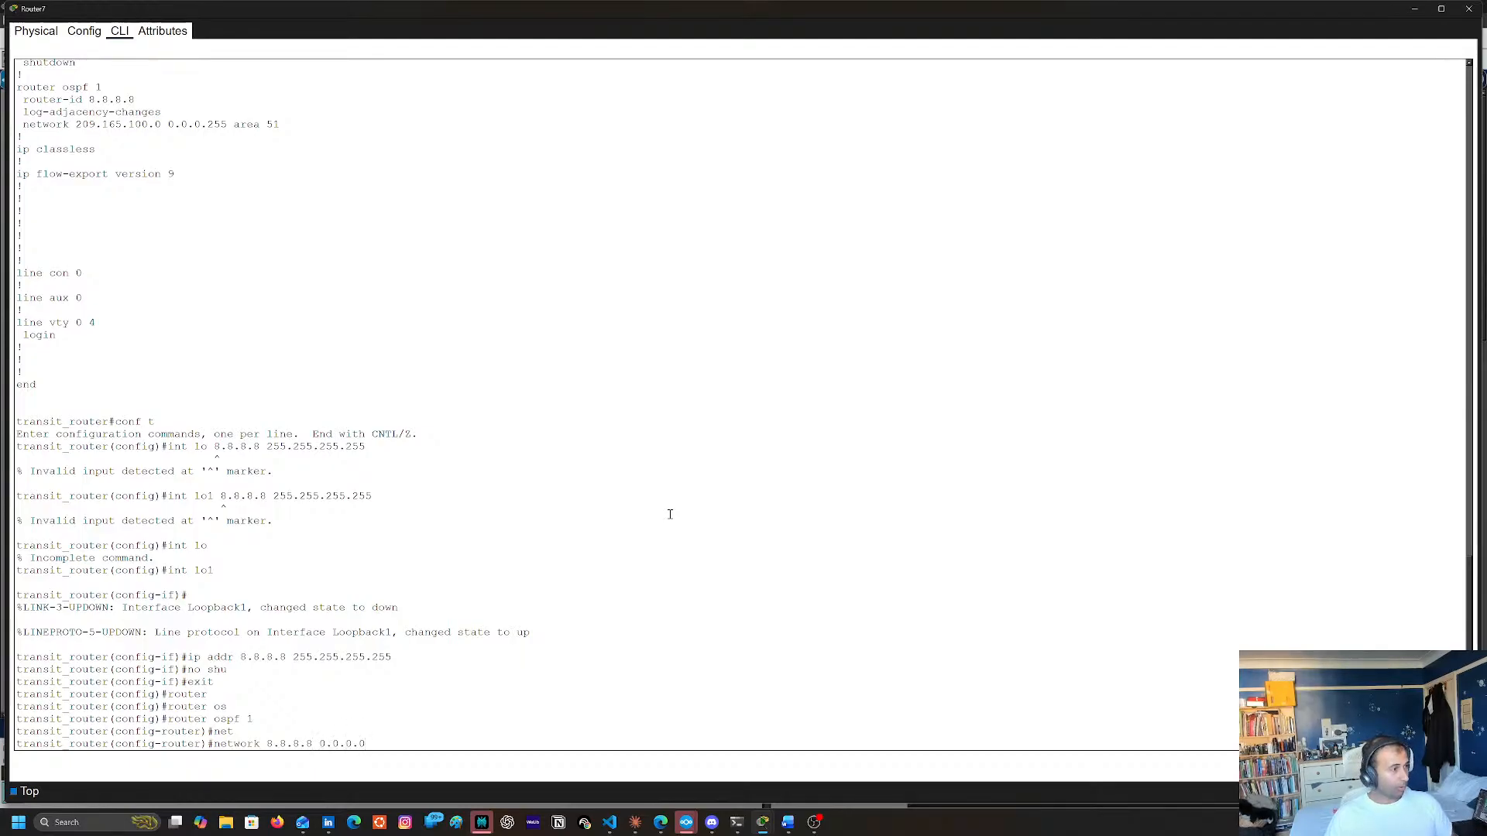
pyautogui.write('?are')
pyautogui.press('Tab')
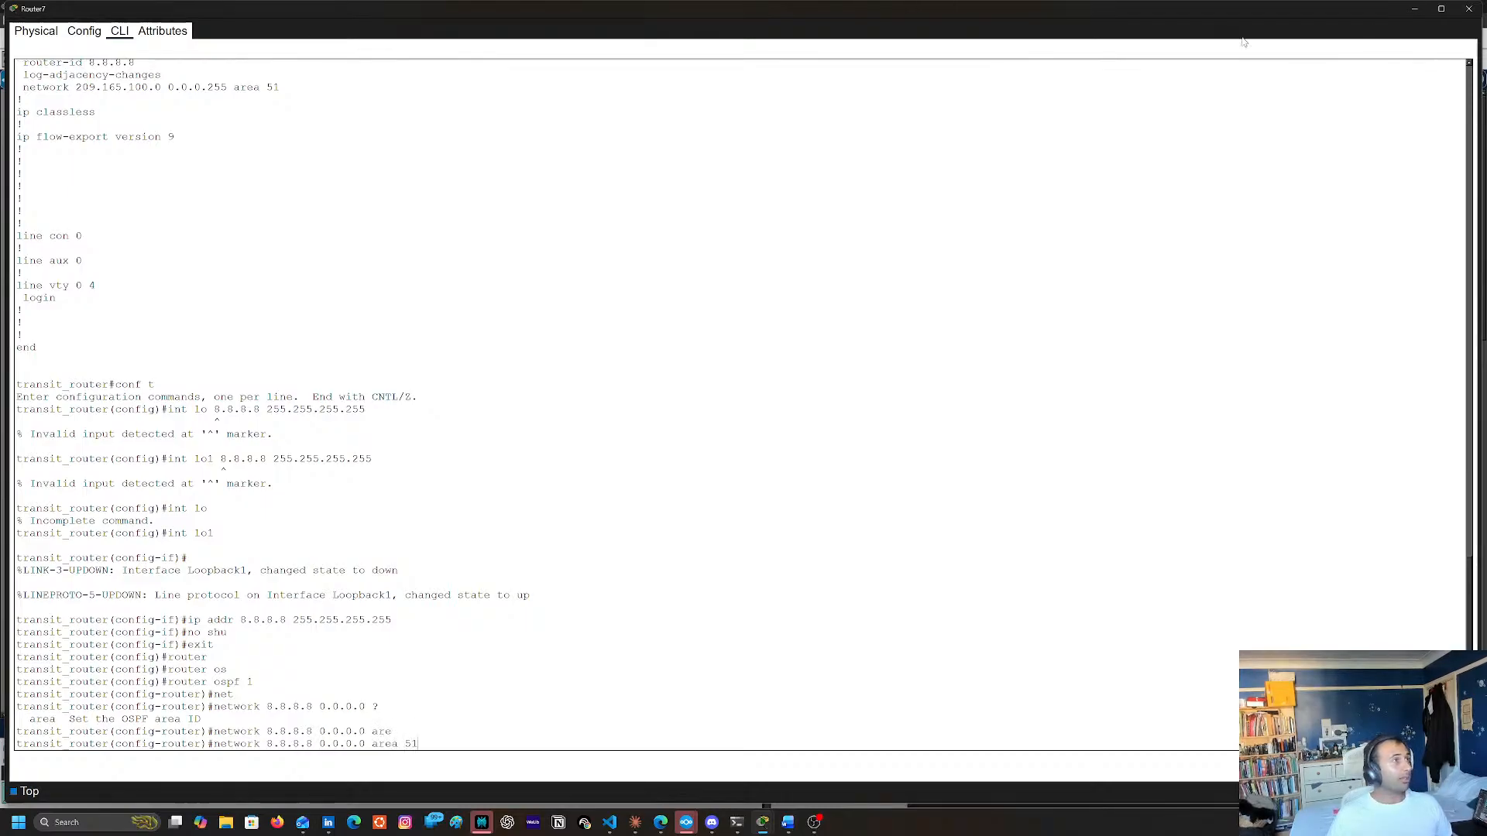
pyautogui.click(1414, 8)
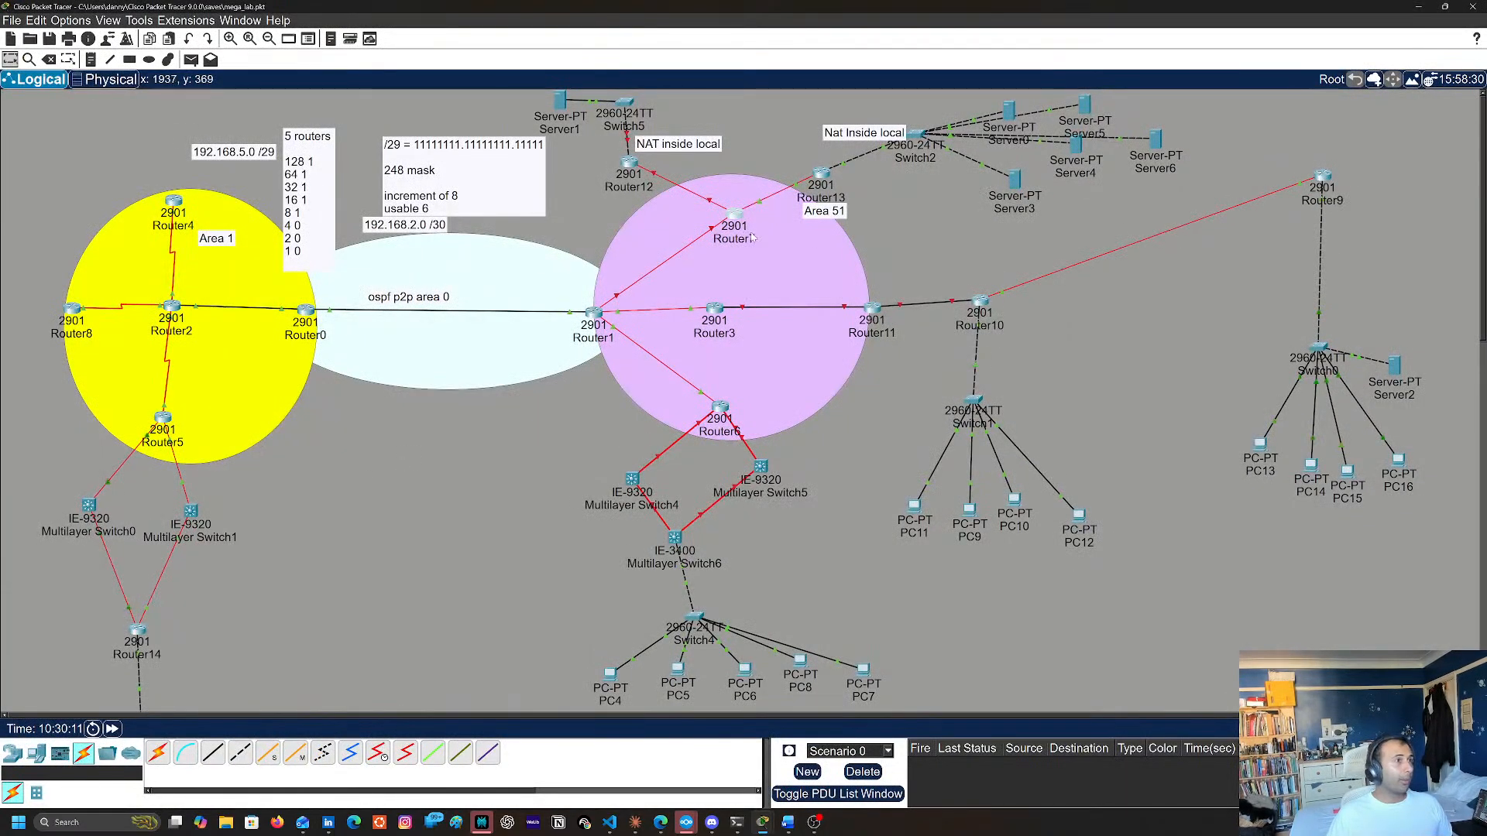
pyautogui.click(735, 215)
pyautogui.press('Return')
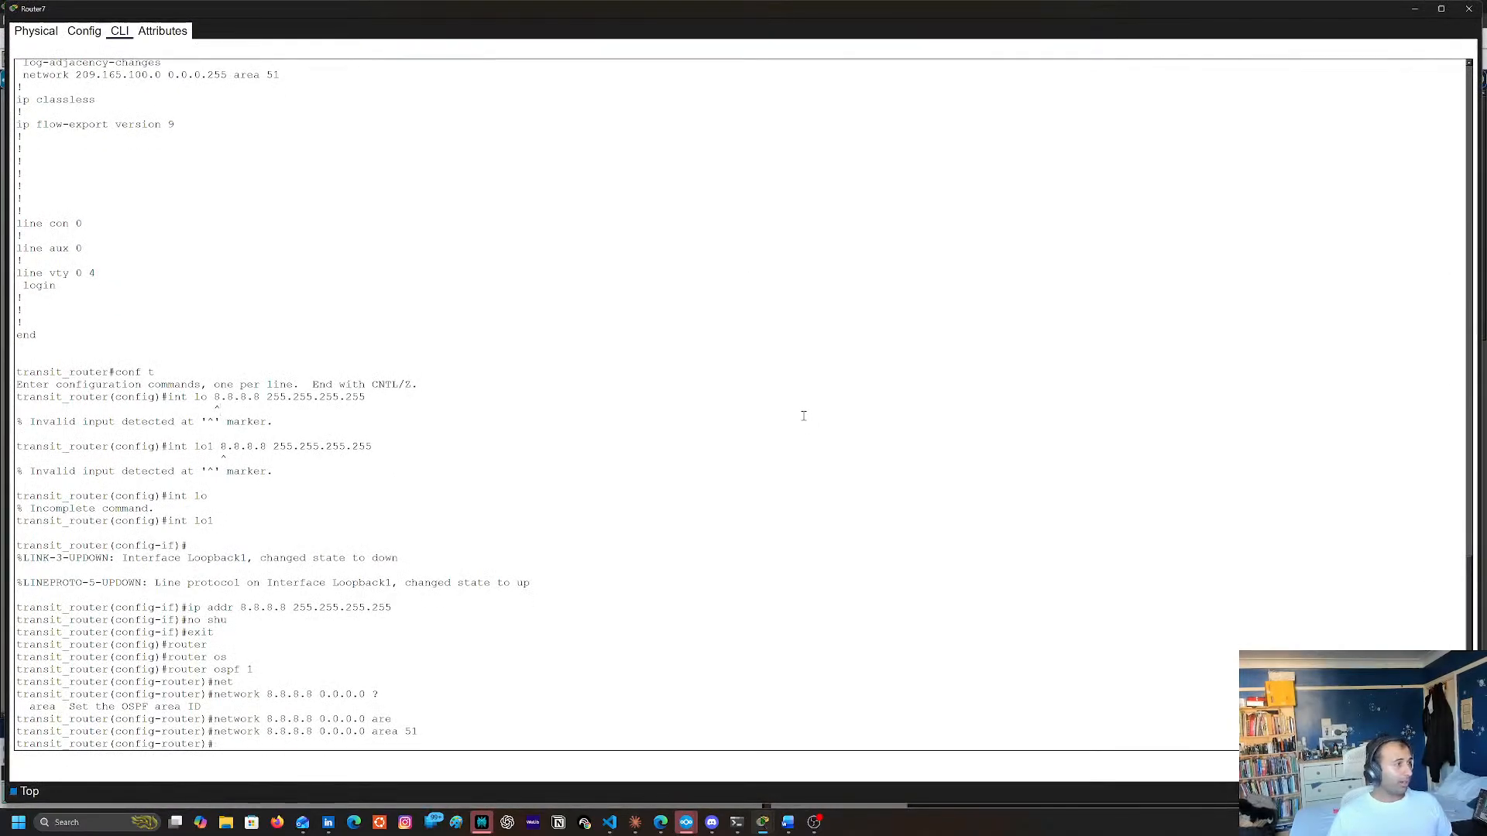
# Leave configuration mode on Router7 and copy the running configuration to the default startup-config
pyautogui.write('end')
pyautogui.press('Return')
pyautogui.write('cpoi')
pyautogui.press('BackSpace')
pyautogui.press('BackSpace')
pyautogui.press('BackSpace')
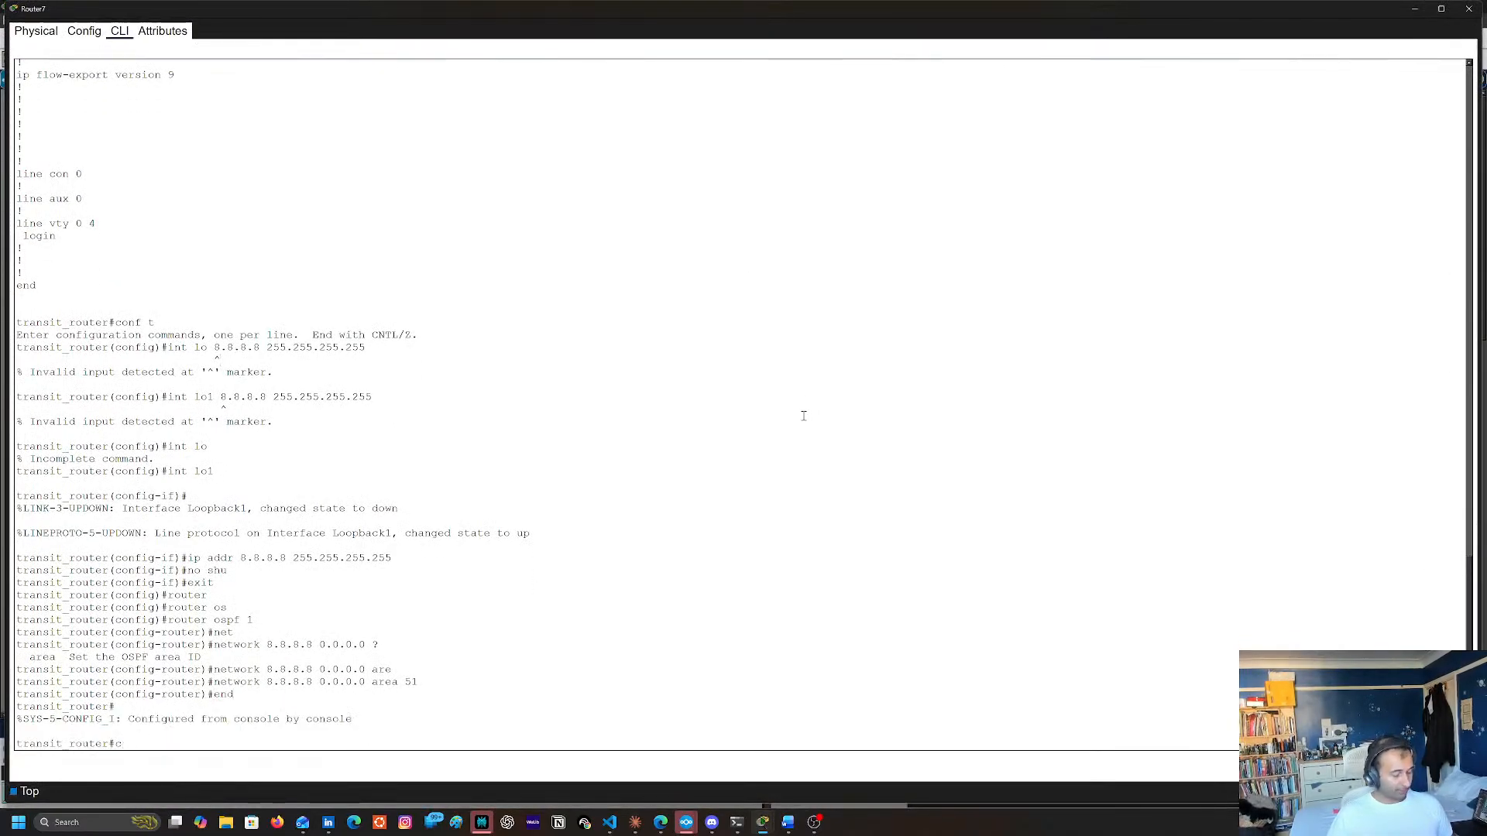
pyautogui.write('opy run tsart')
pyautogui.press('BackSpace')
pyautogui.press('BackSpace')
pyautogui.press('BackSpace')
pyautogui.press('BackSpace')
pyautogui.press('BackSpace')
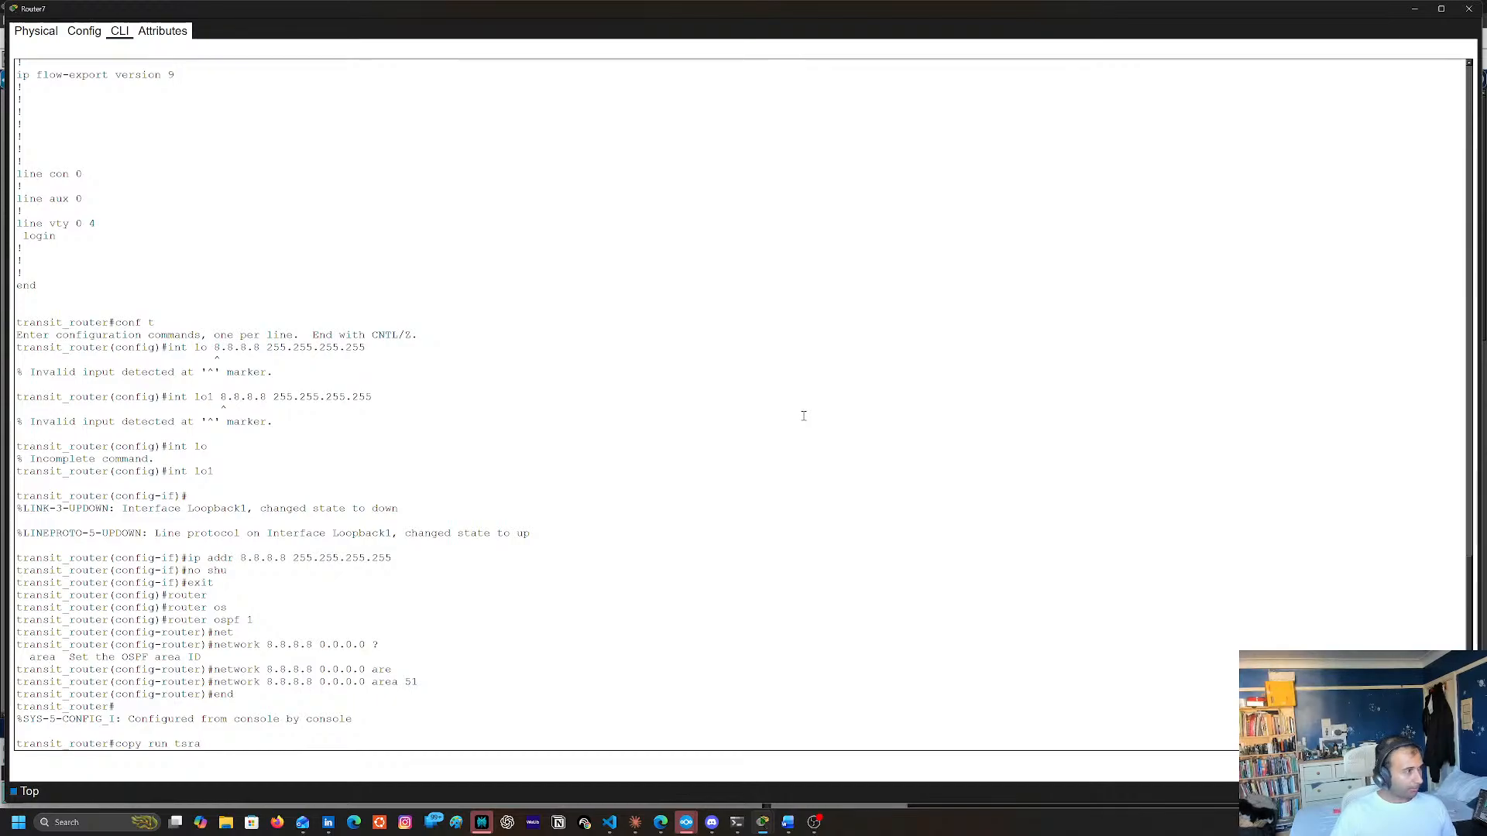
pyautogui.write('startyp')
pyautogui.press('BackSpace')
pyautogui.press('BackSpace')
pyautogui.press('BackSpace')
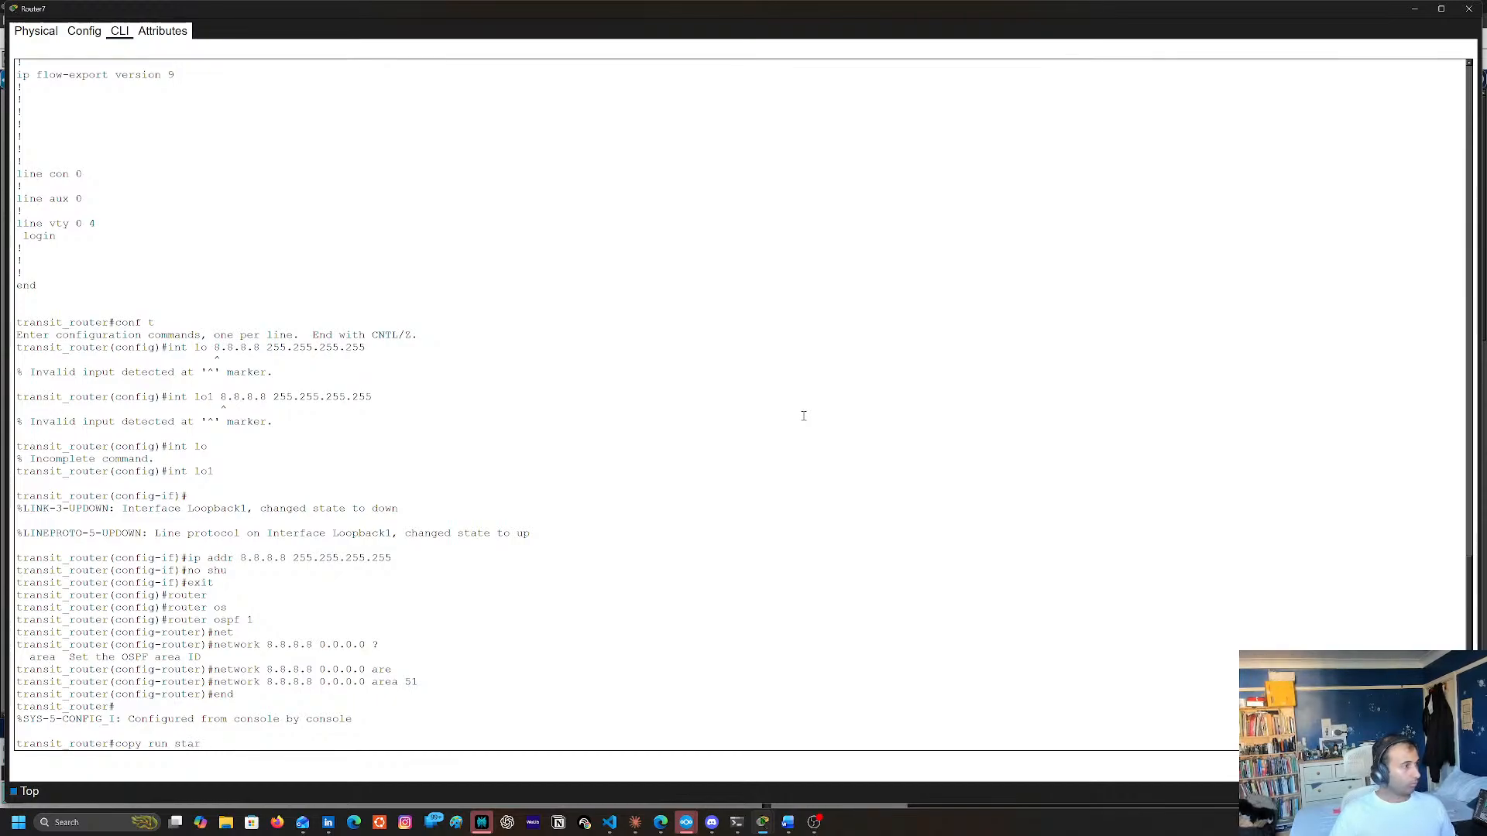
pyautogui.write('t')
pyautogui.press('Return')
pyautogui.press('Return')
# Display Router7's running configuration to review its interfaces and OSPF networks, and close the router's window
pyautogui.write('sh run')
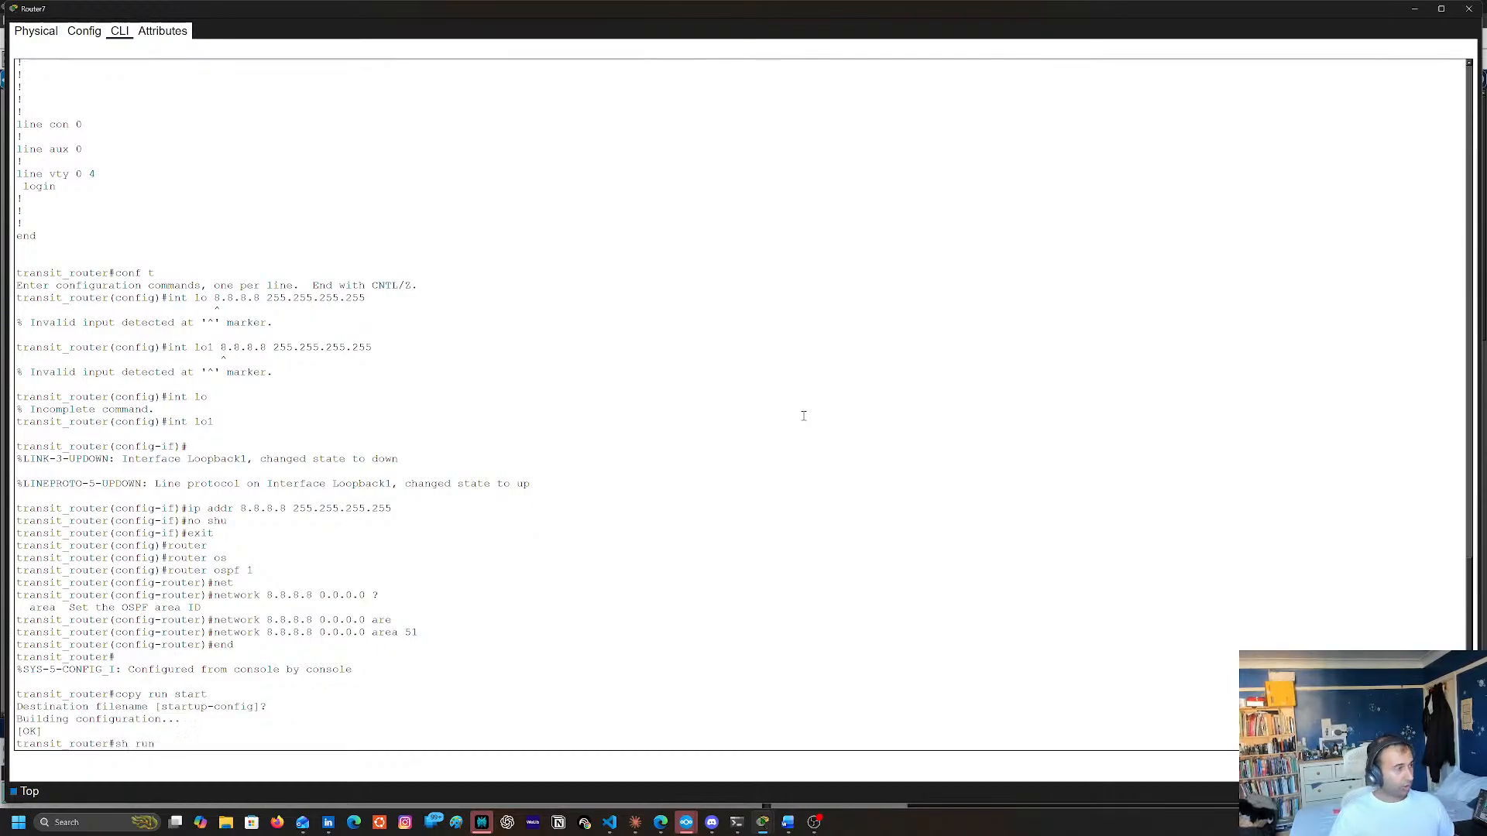
pyautogui.press('Return')
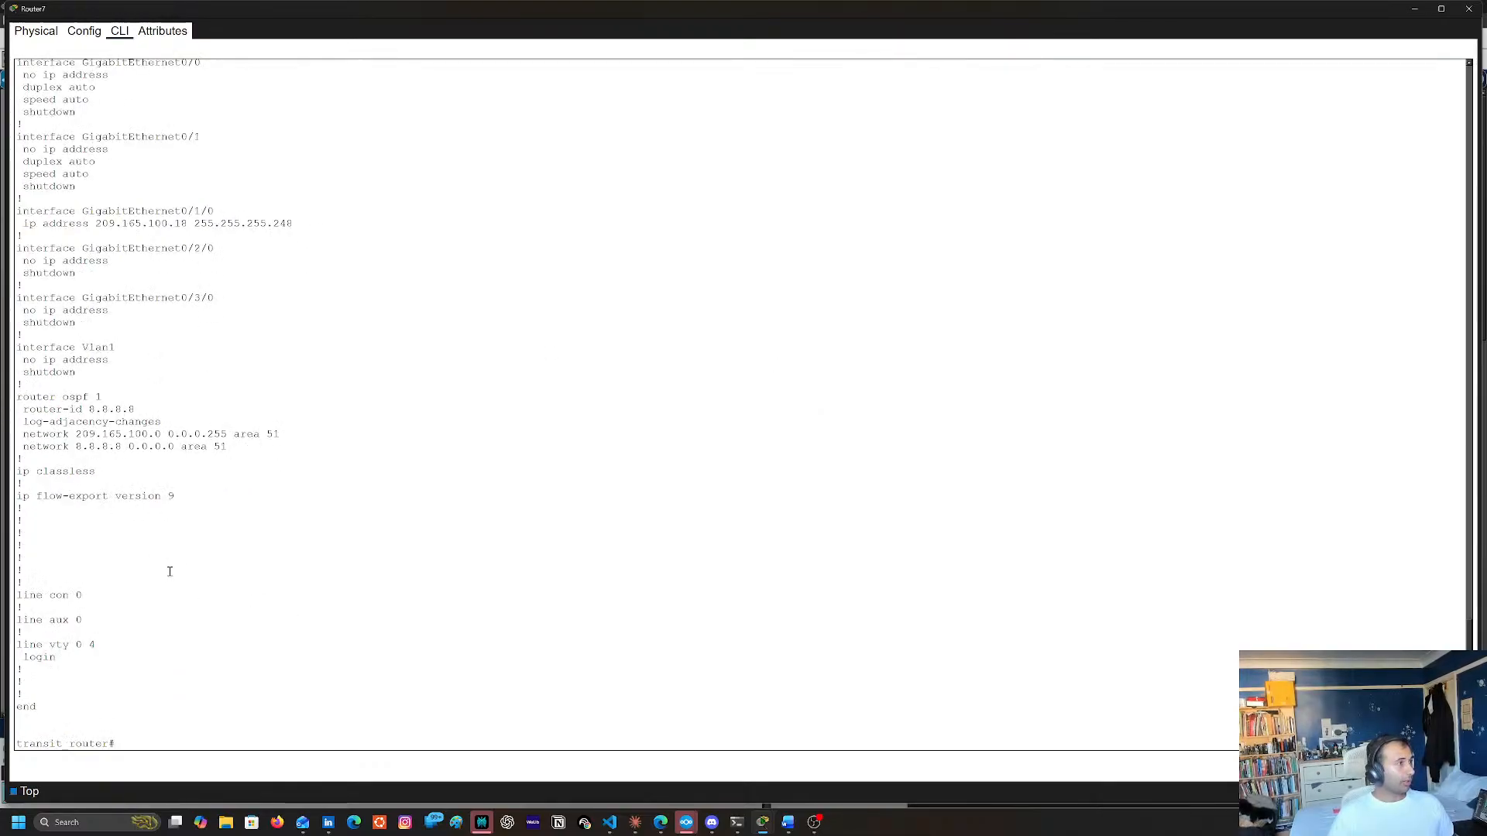
pyautogui.scroll(5, 186, 573)
pyautogui.click(1468, 9)
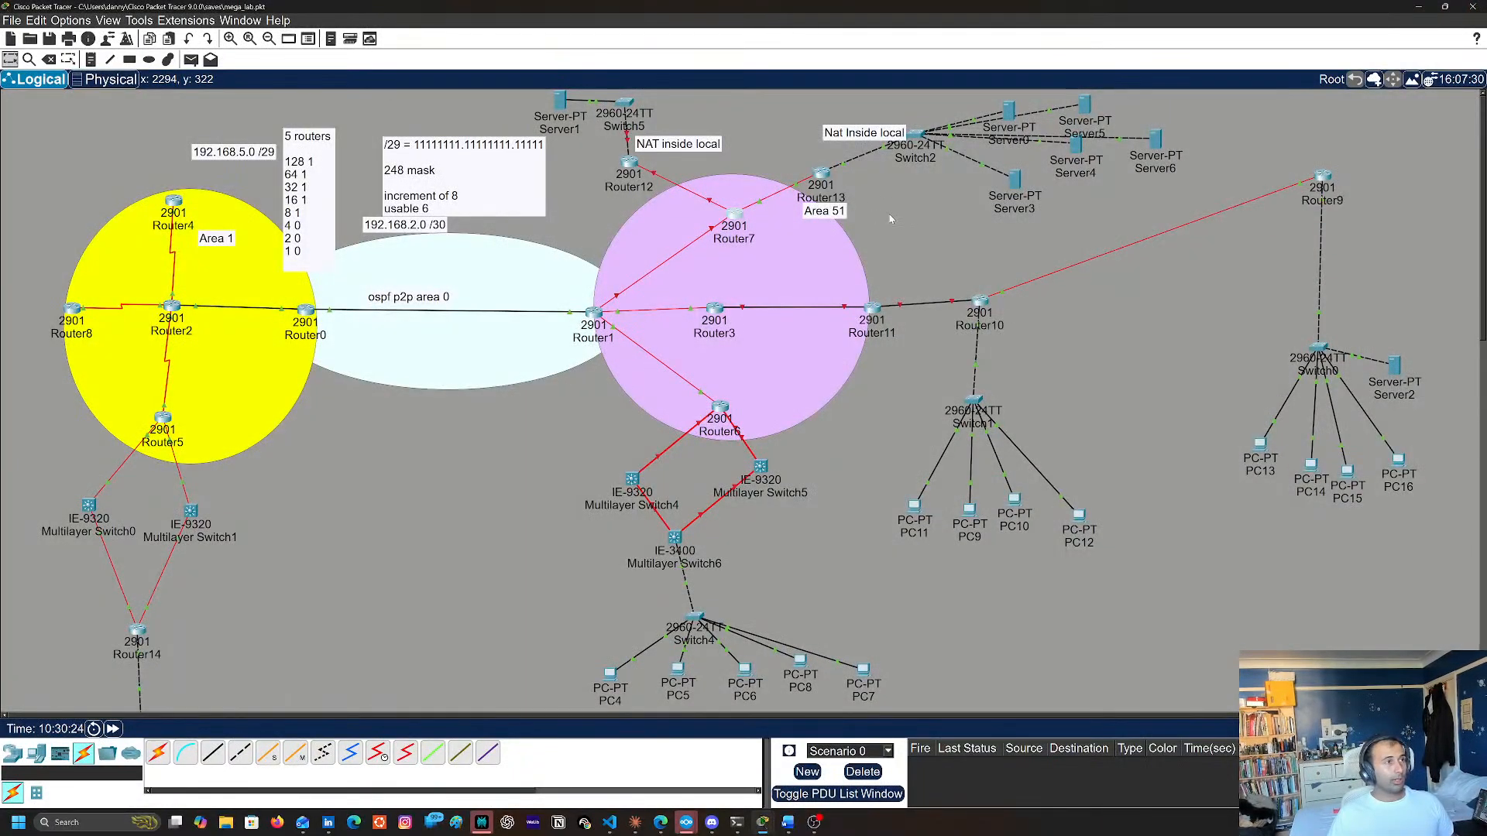
# Open Router13's command line, enter global configuration mode and begin an interface command
pyautogui.moveTo(823, 176)
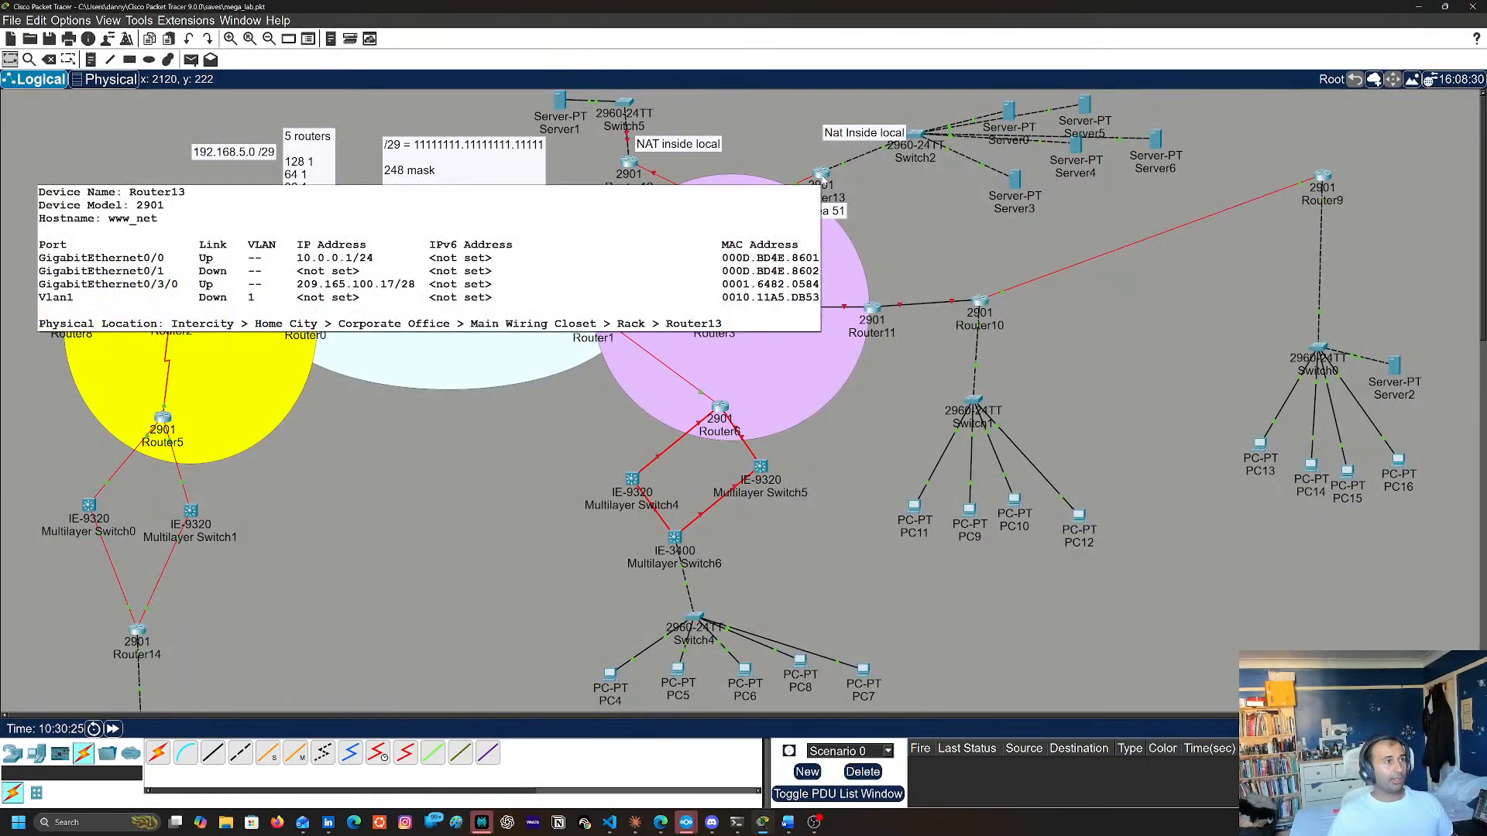
pyautogui.click(823, 176)
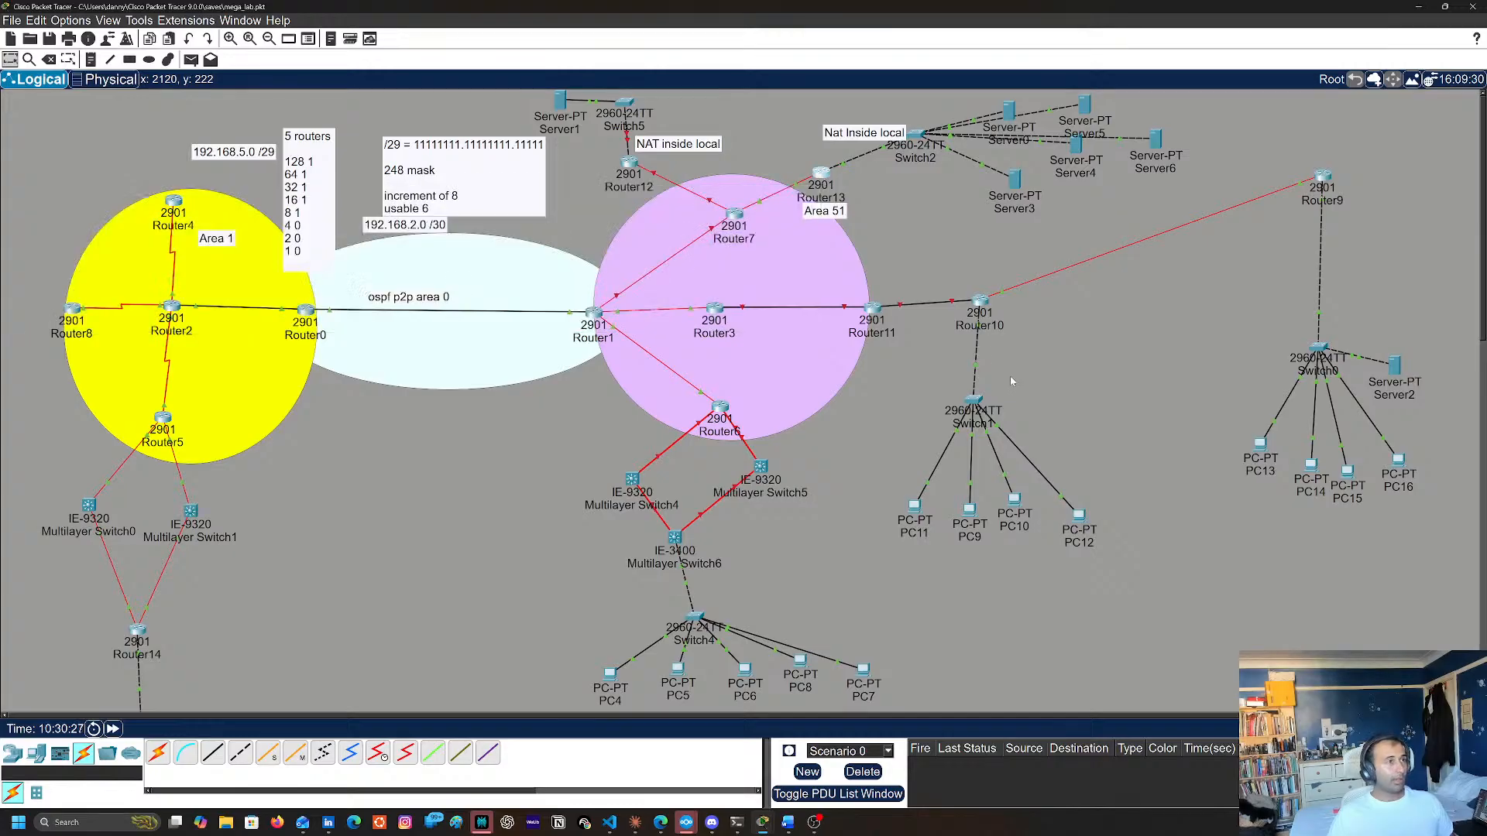
pyautogui.press('Return')
pyautogui.press('Return')
pyautogui.press('Return')
pyautogui.press('Return')
pyautogui.press('Return')
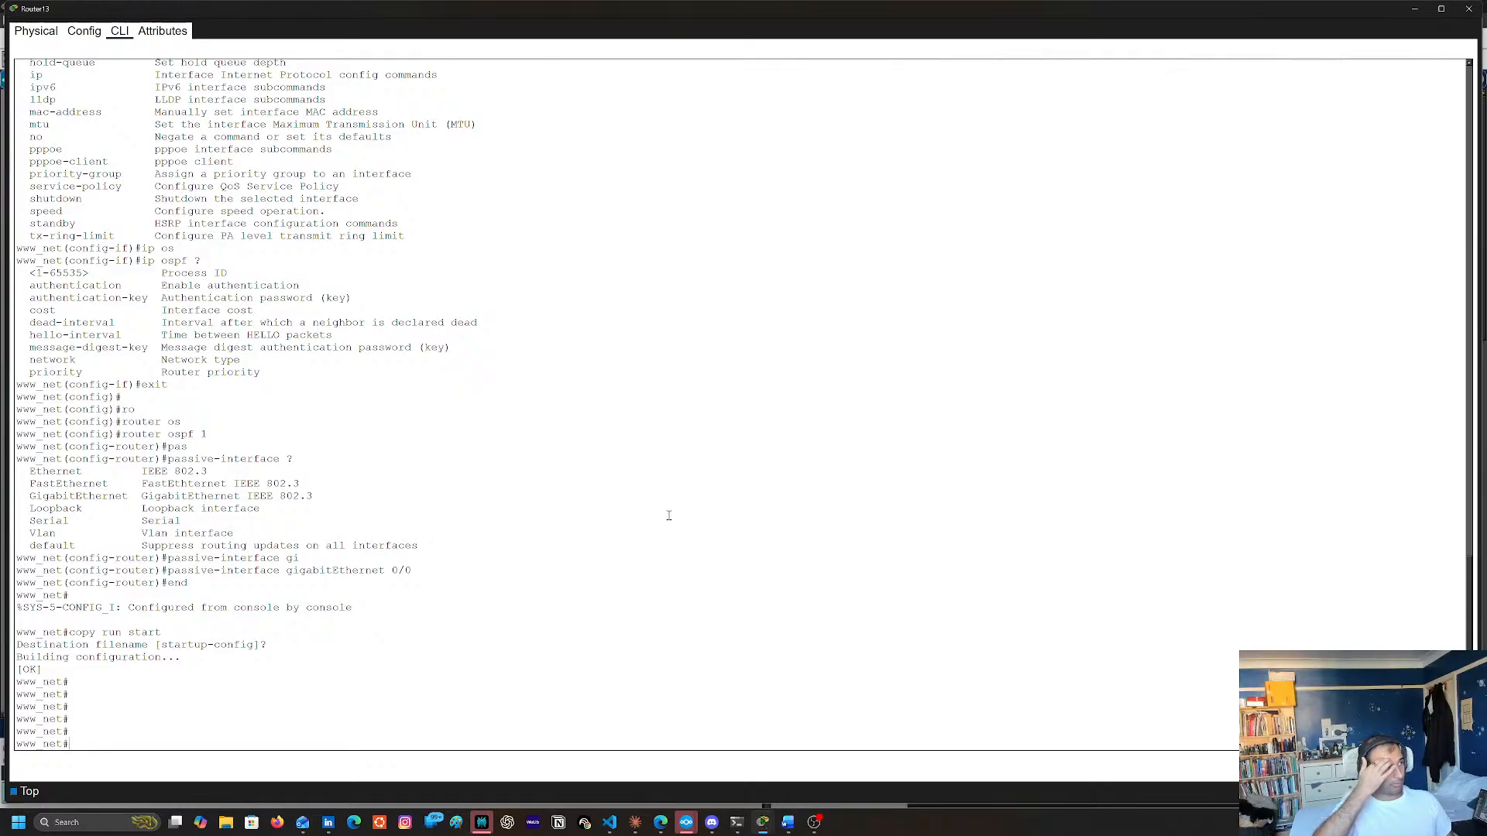
pyautogui.write('conft')
pyautogui.press('Return')
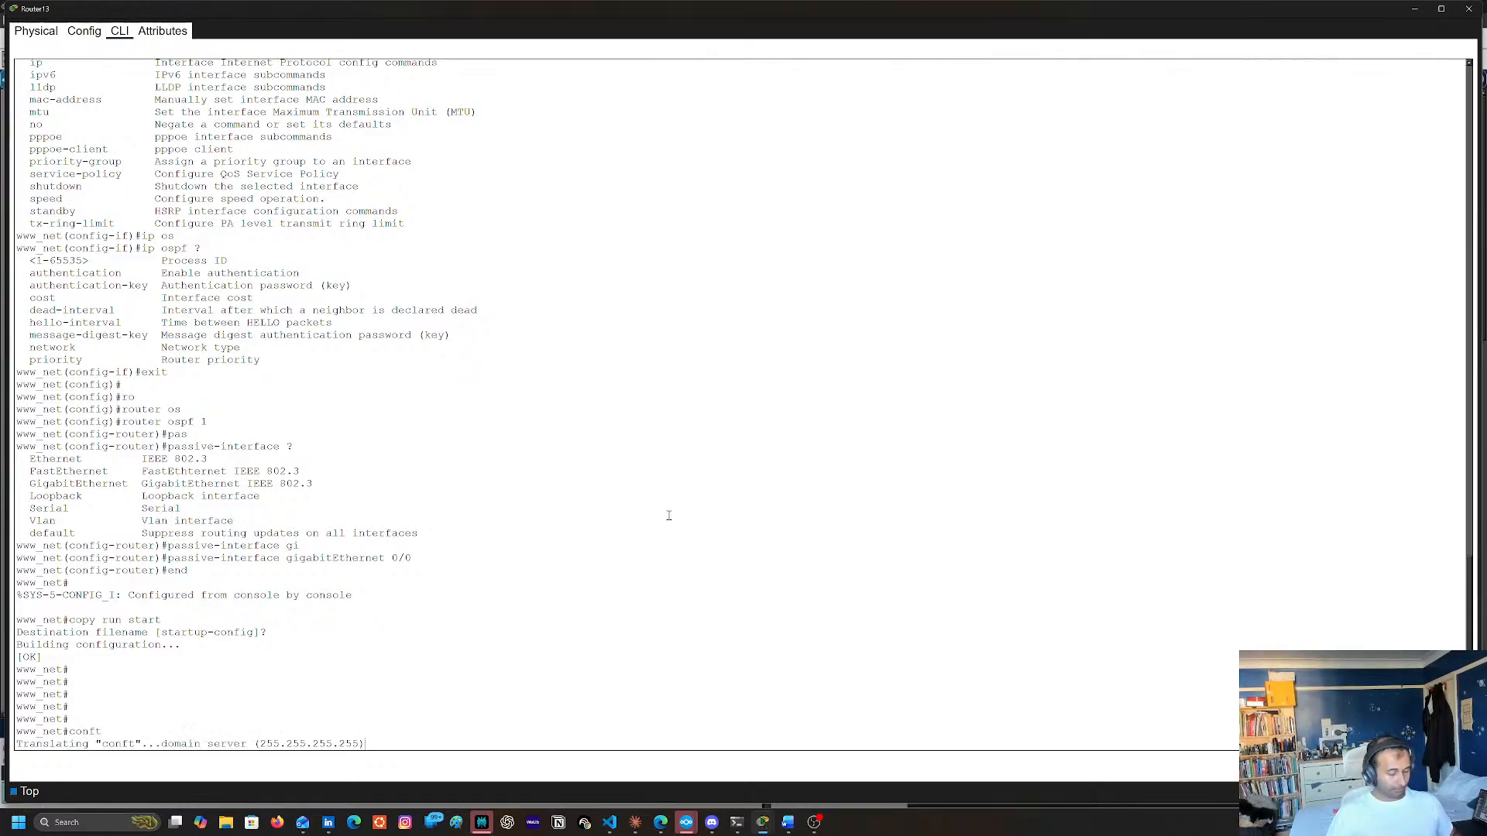
pyautogui.hotkey('ctrl', 'shift', '6')
pyautogui.write('conf t')
pyautogui.press('Return')
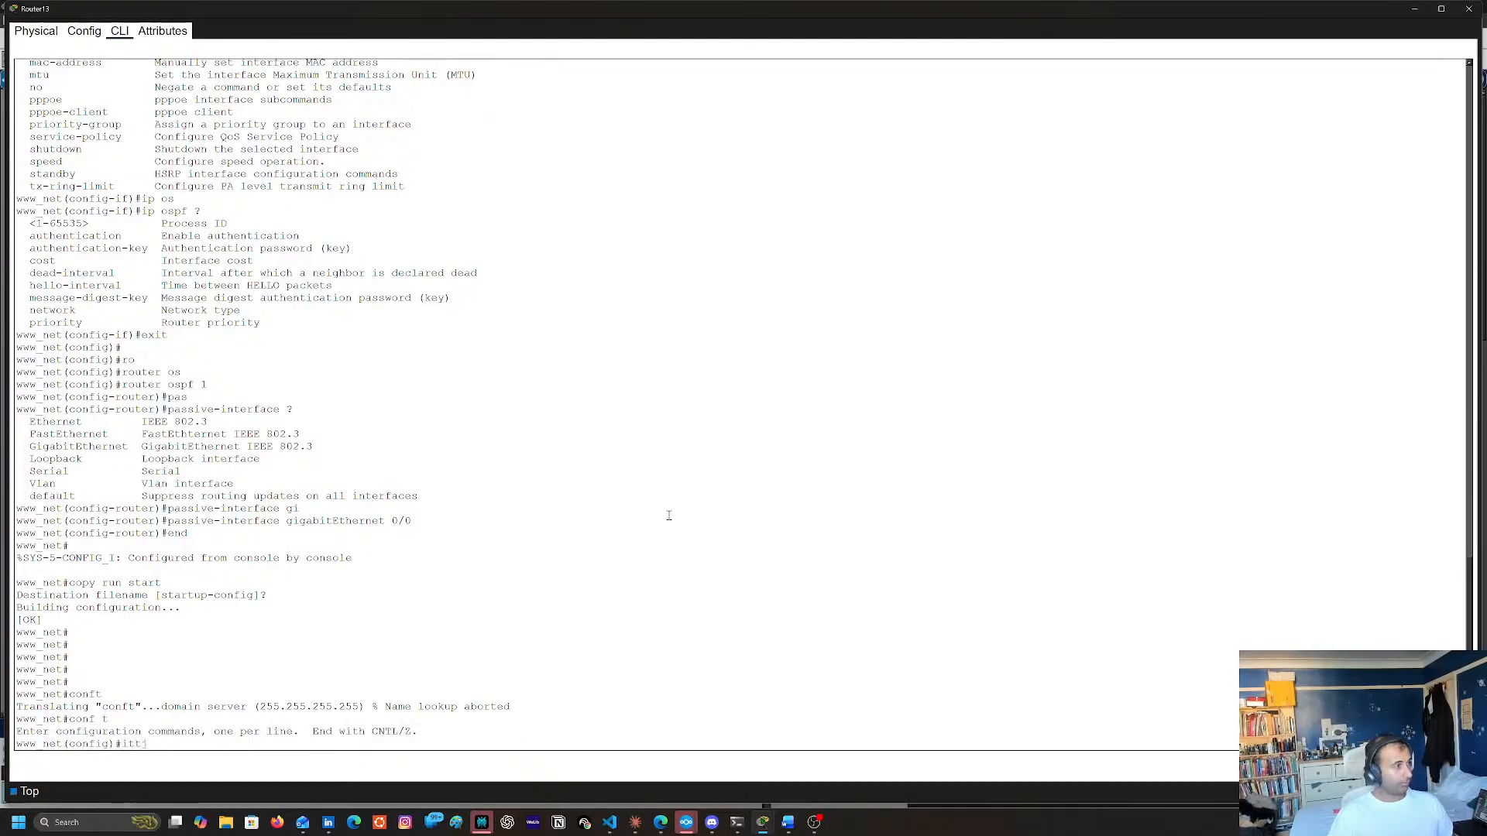
pyautogui.write('int')
# Examine Router7's interface addresses in the topology and its OSPF networks in the command line, and close its window
pyautogui.click(1414, 9)
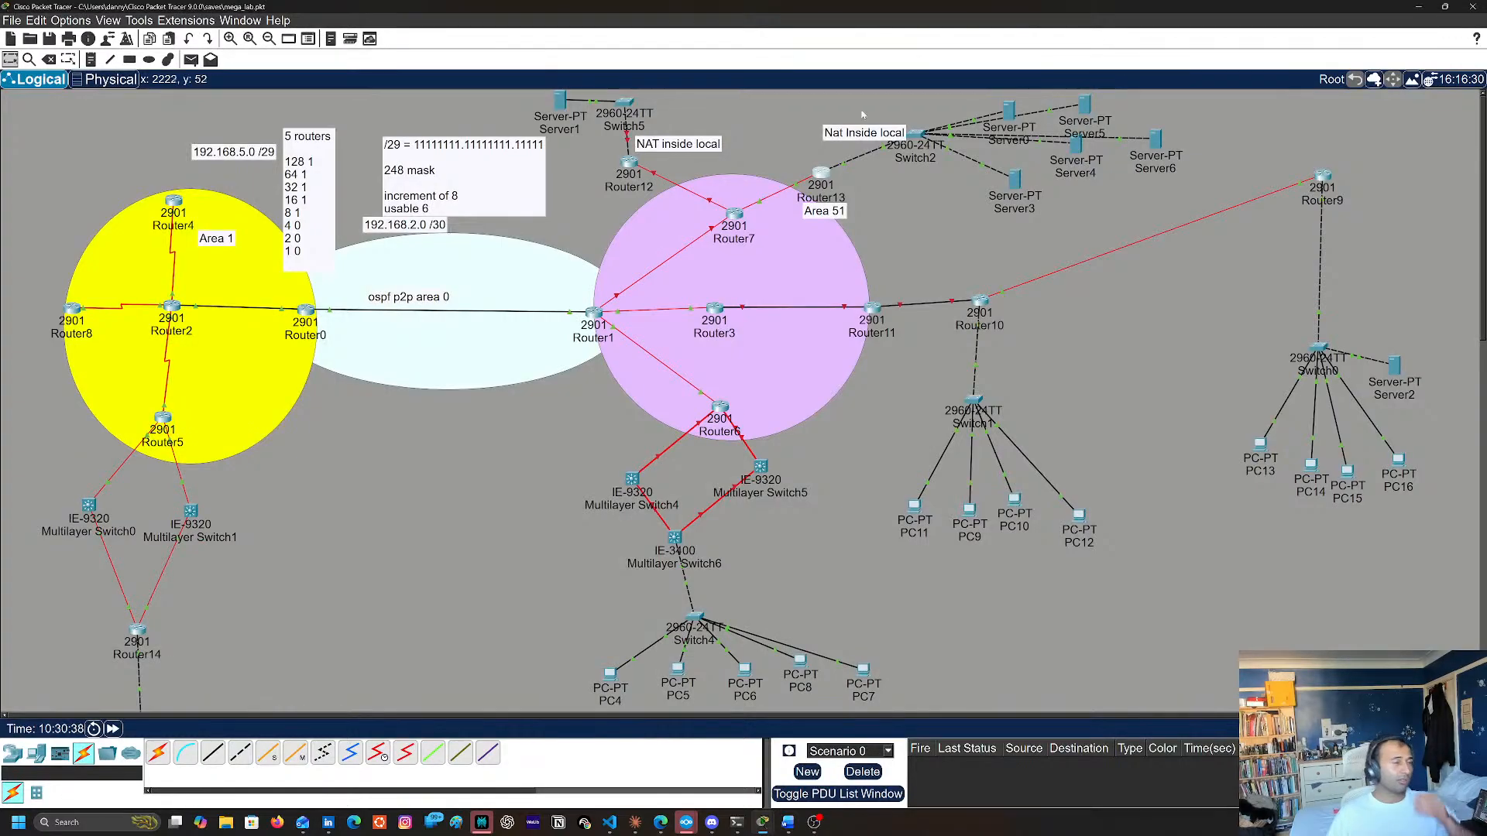
pyautogui.moveTo(915, 136)
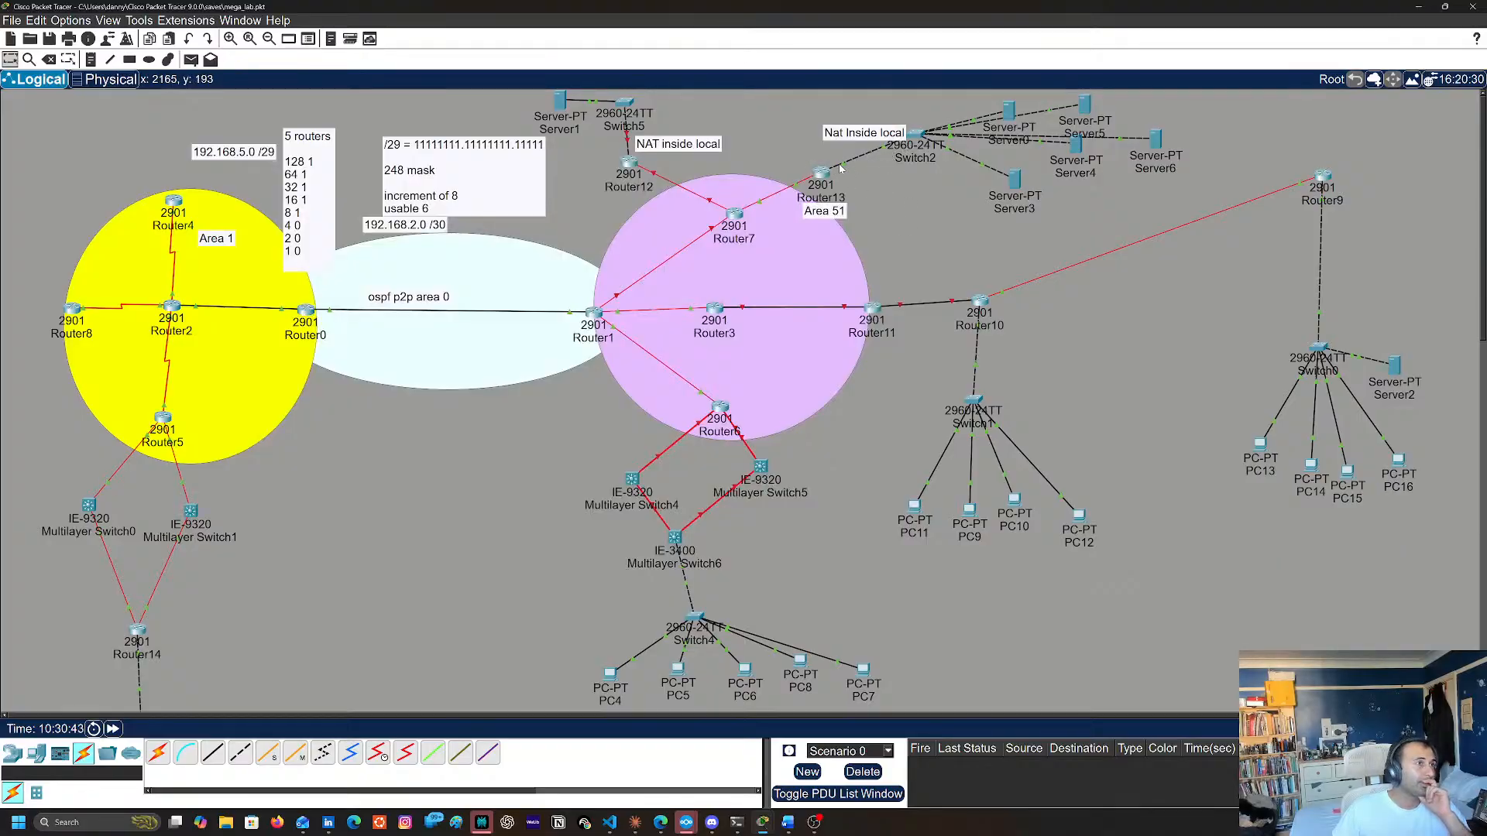
pyautogui.moveTo(827, 183)
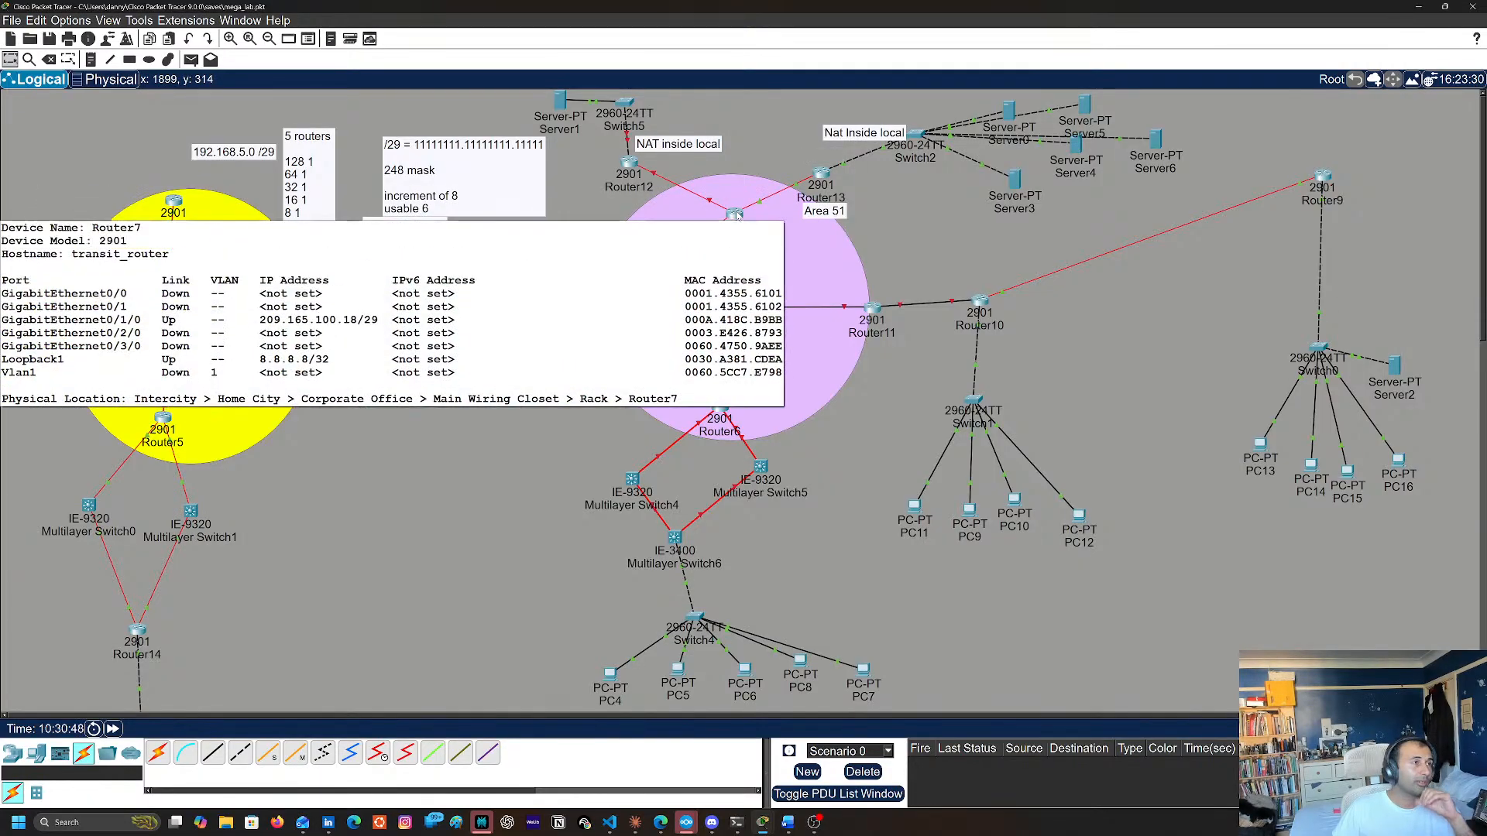
pyautogui.moveTo(740, 219)
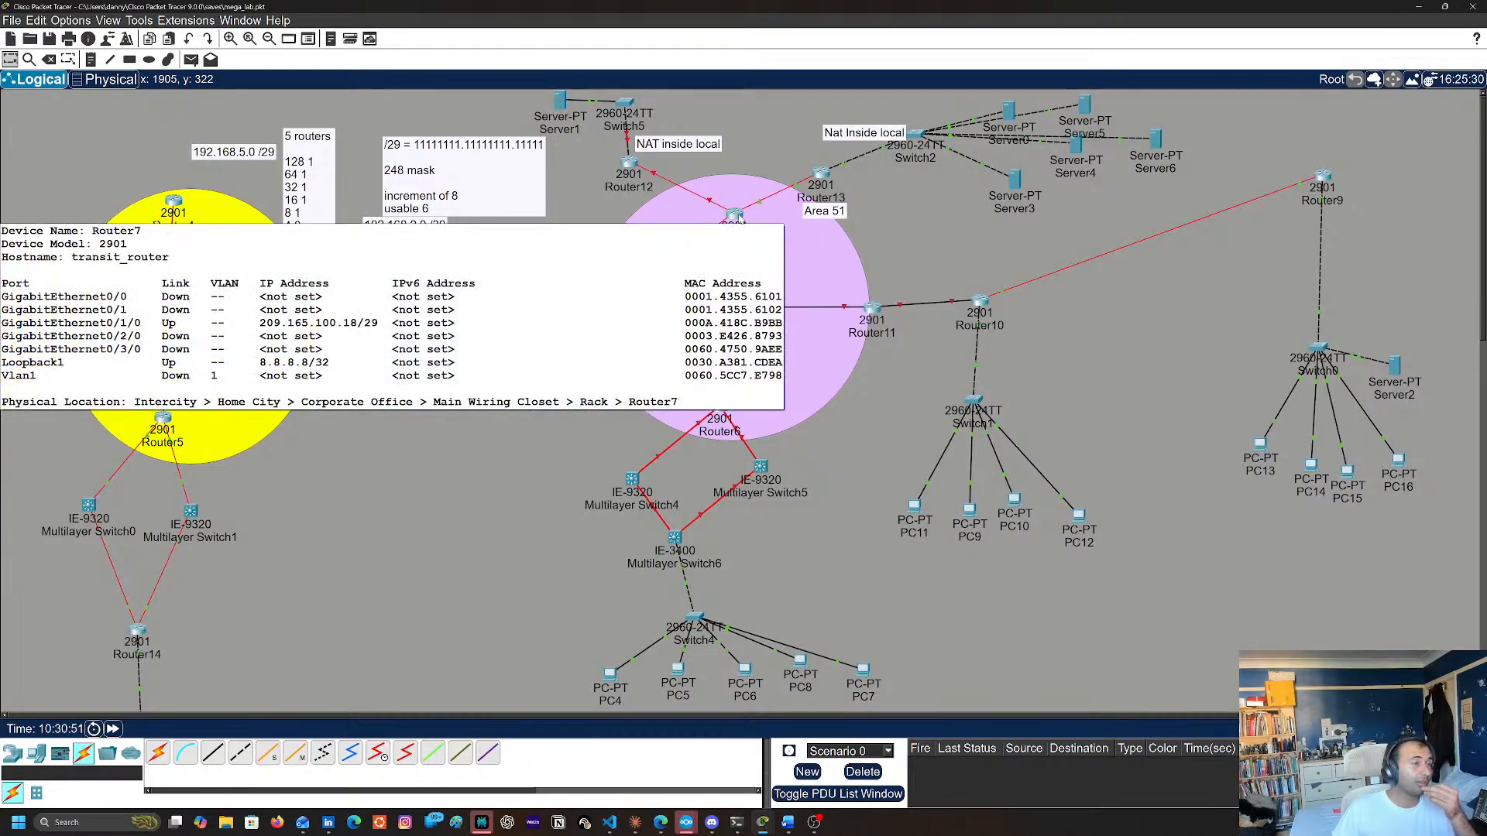
pyautogui.click(738, 219)
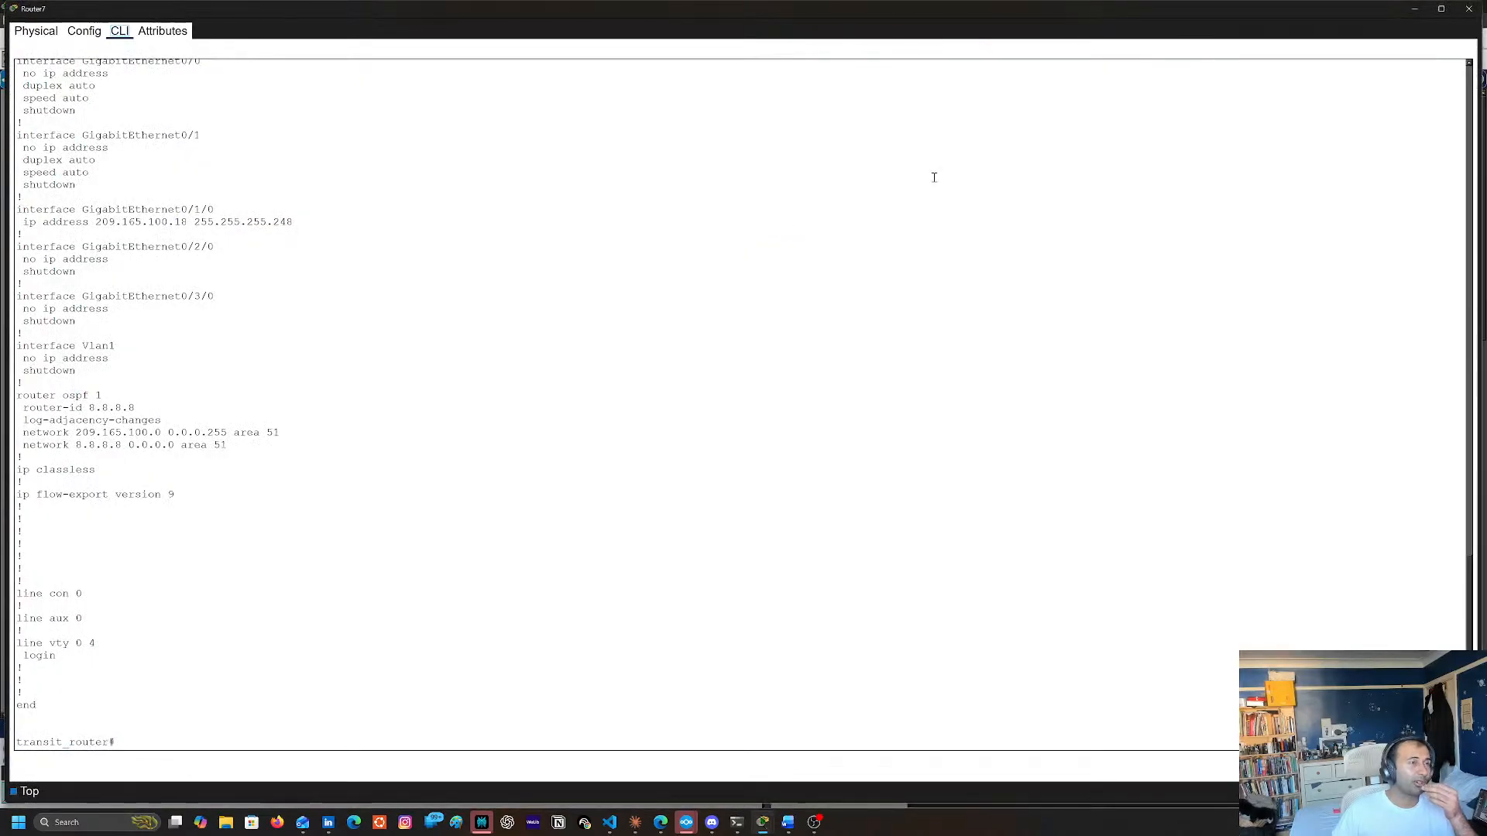
pyautogui.click(1471, 8)
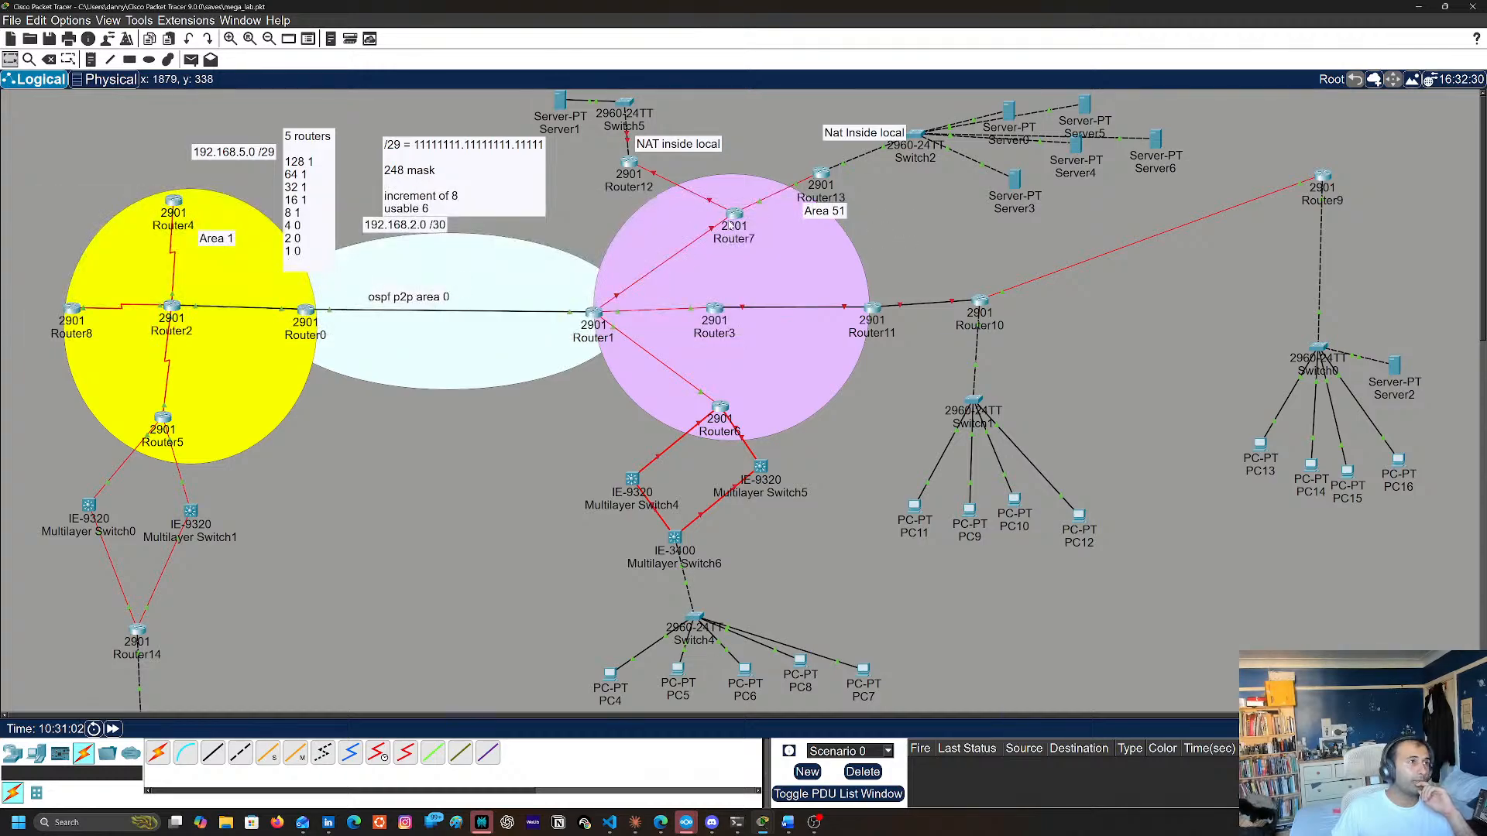
# Reopen Router13's command line and create the loopback 1 interface from global configuration mode
pyautogui.click(820, 172)
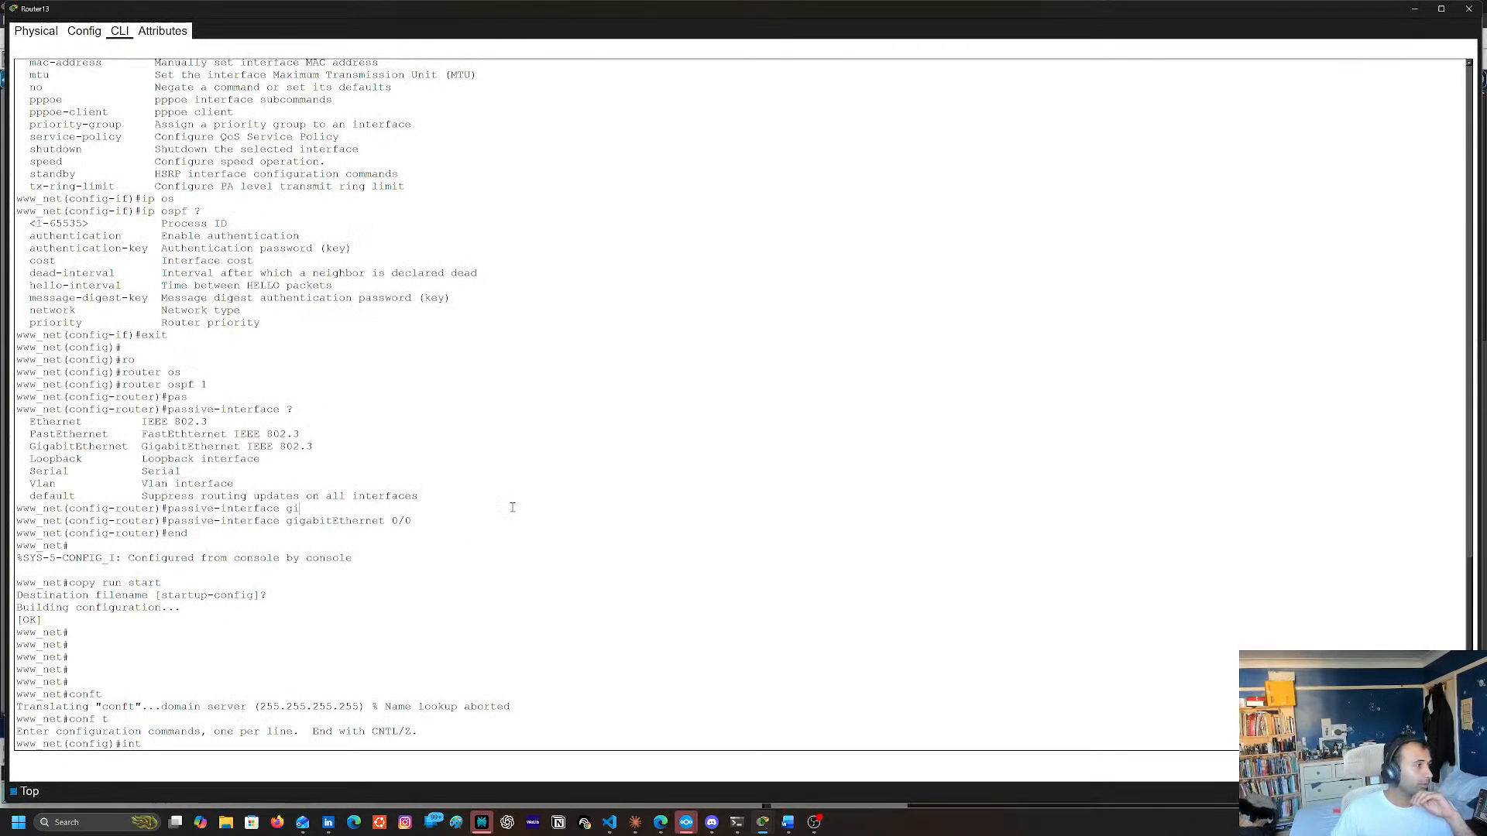
pyautogui.press('Return')
pyautogui.press('Return')
pyautogui.press('Return')
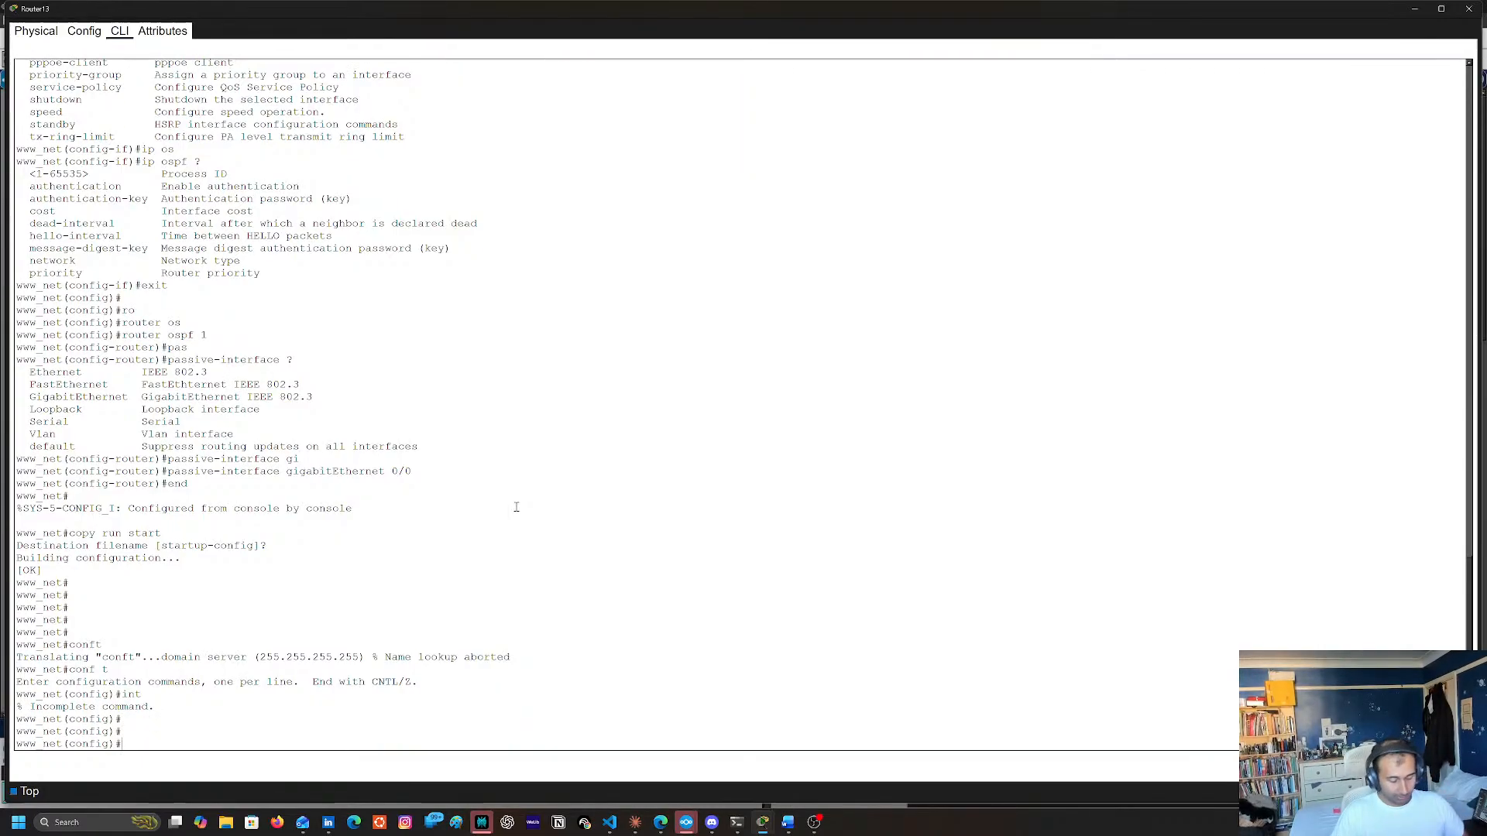
pyautogui.write('int lo')
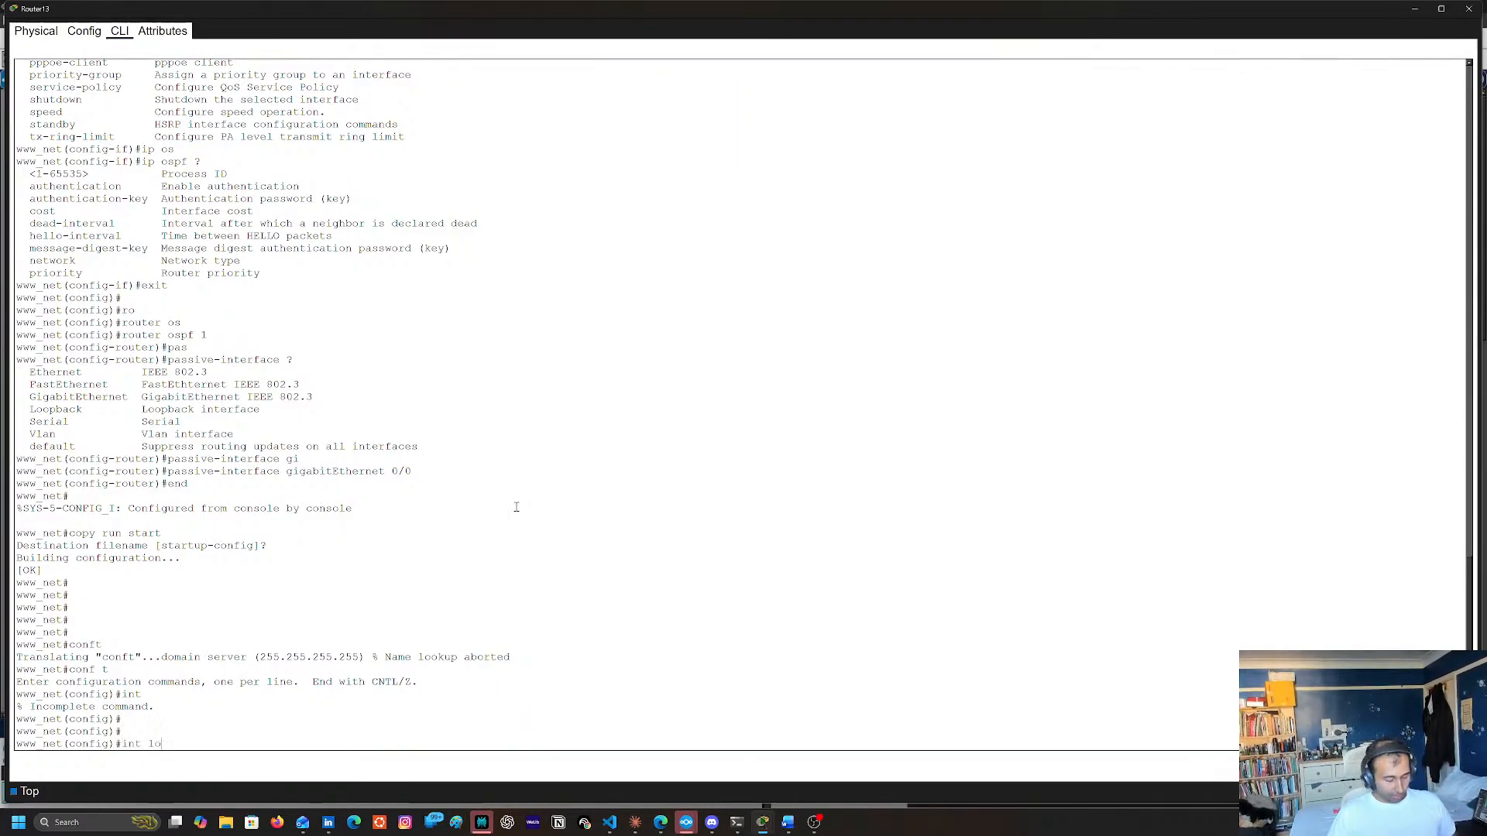
pyautogui.write('1')
pyautogui.press('Return')
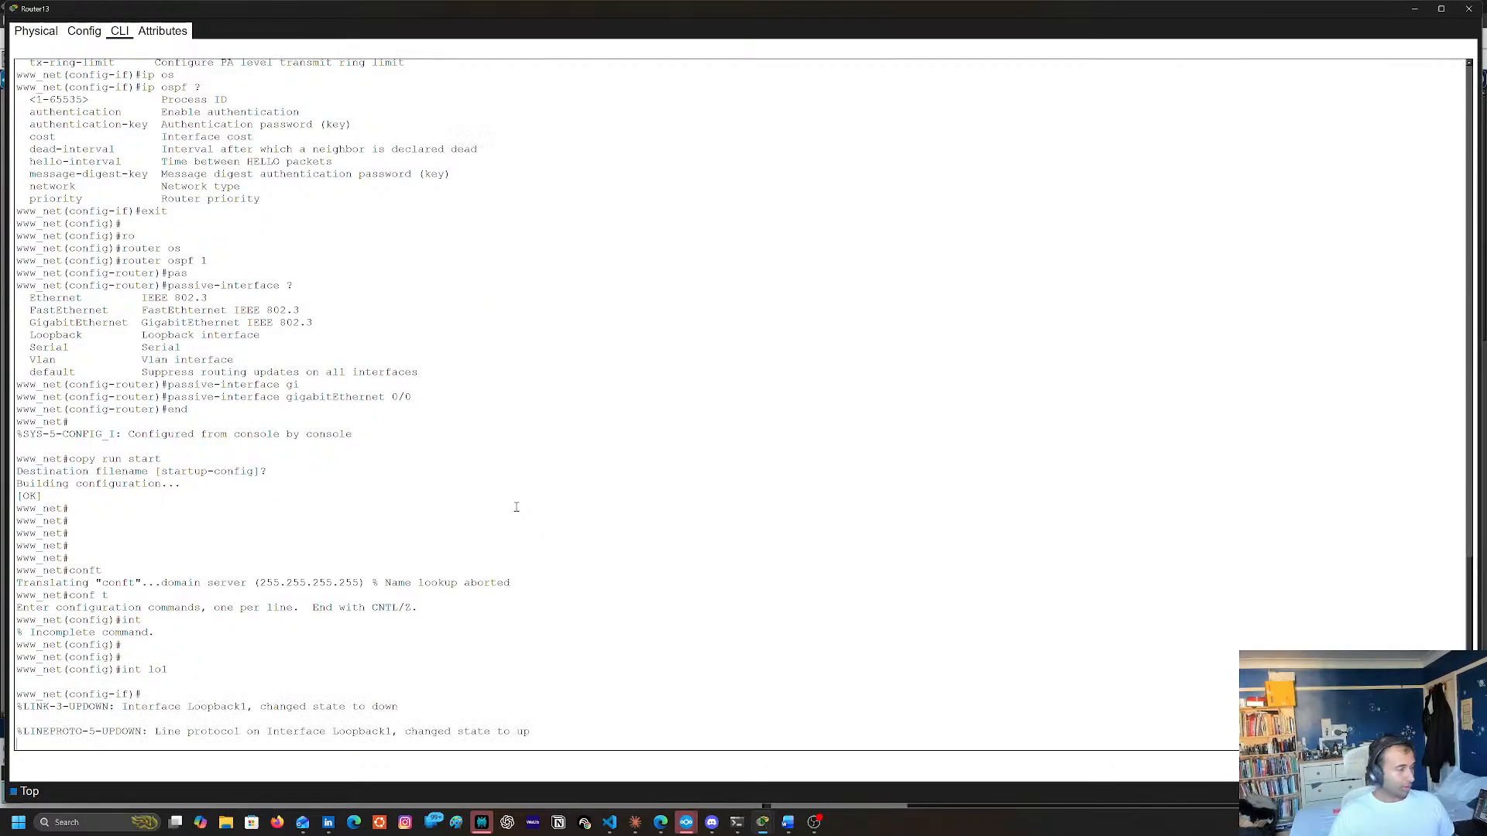
# Assign 7.7.7.7 with mask 255.255.255.255 to Router13's loopback 1, enable the interface and return to global configuration mode
pyautogui.press('Return')
pyautogui.write('ip ad')
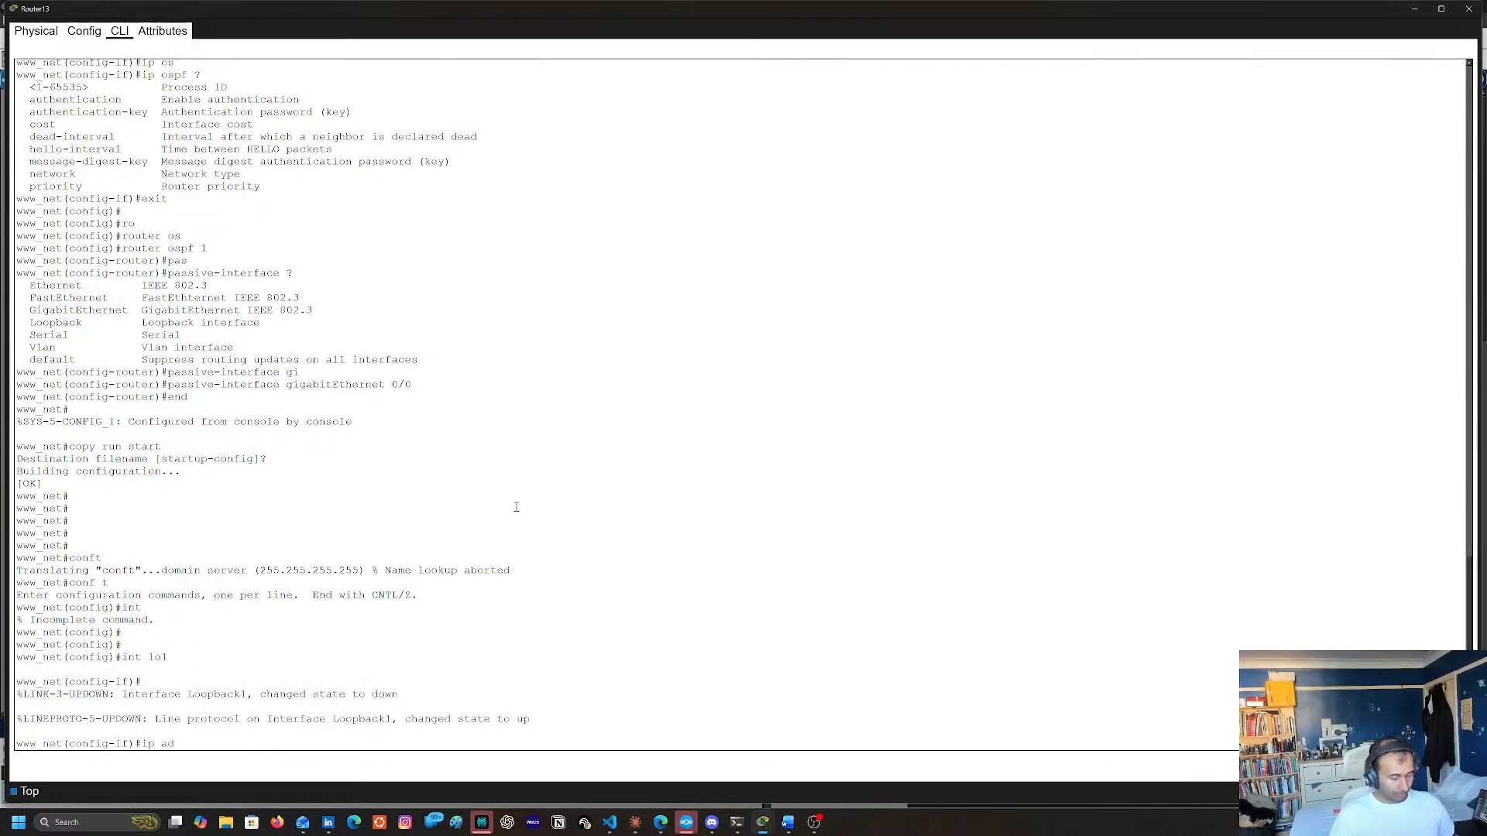
pyautogui.write('dr ')
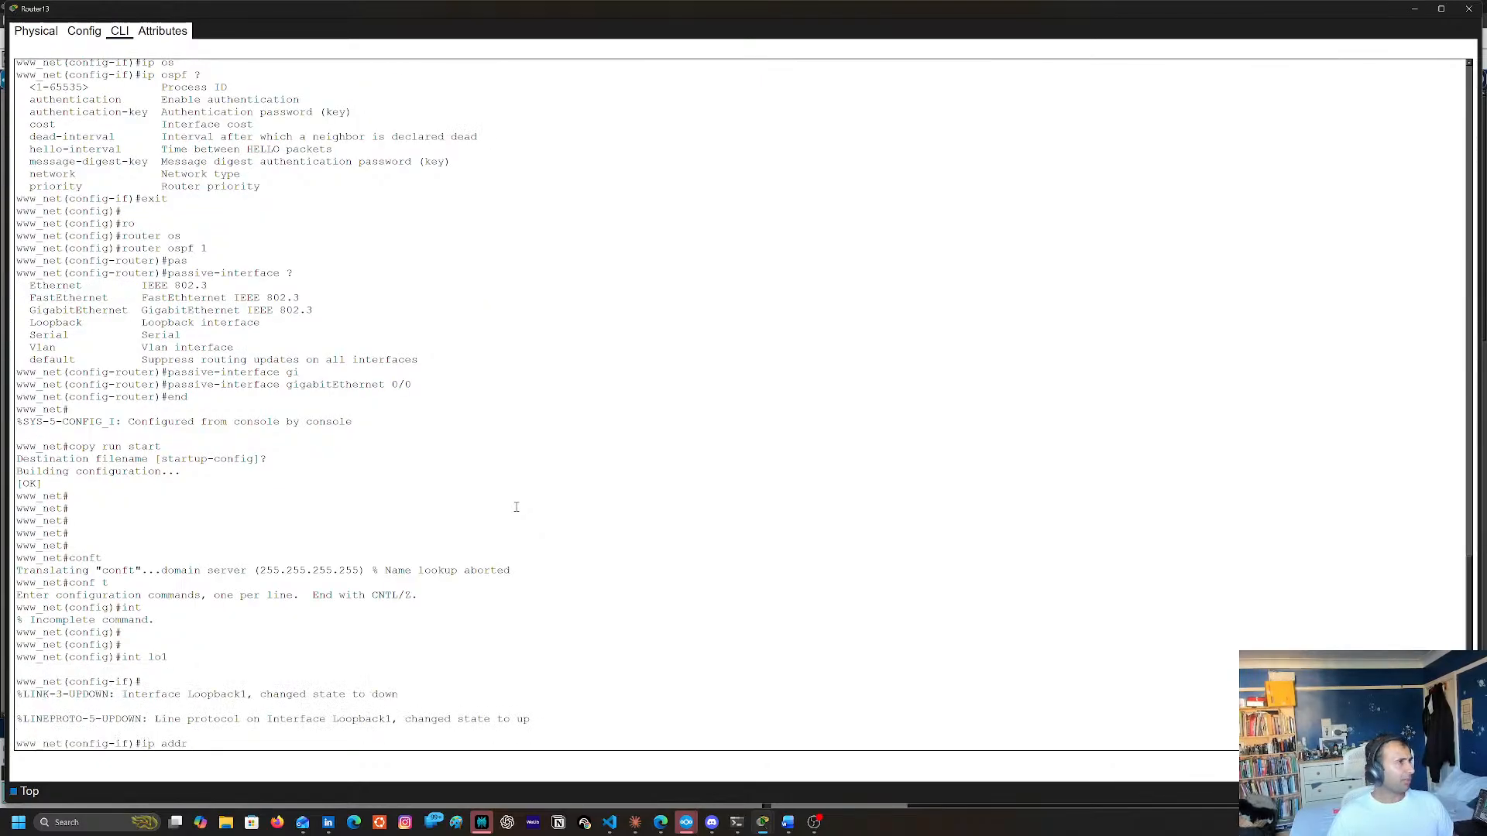
pyautogui.write('7.7.7.7')
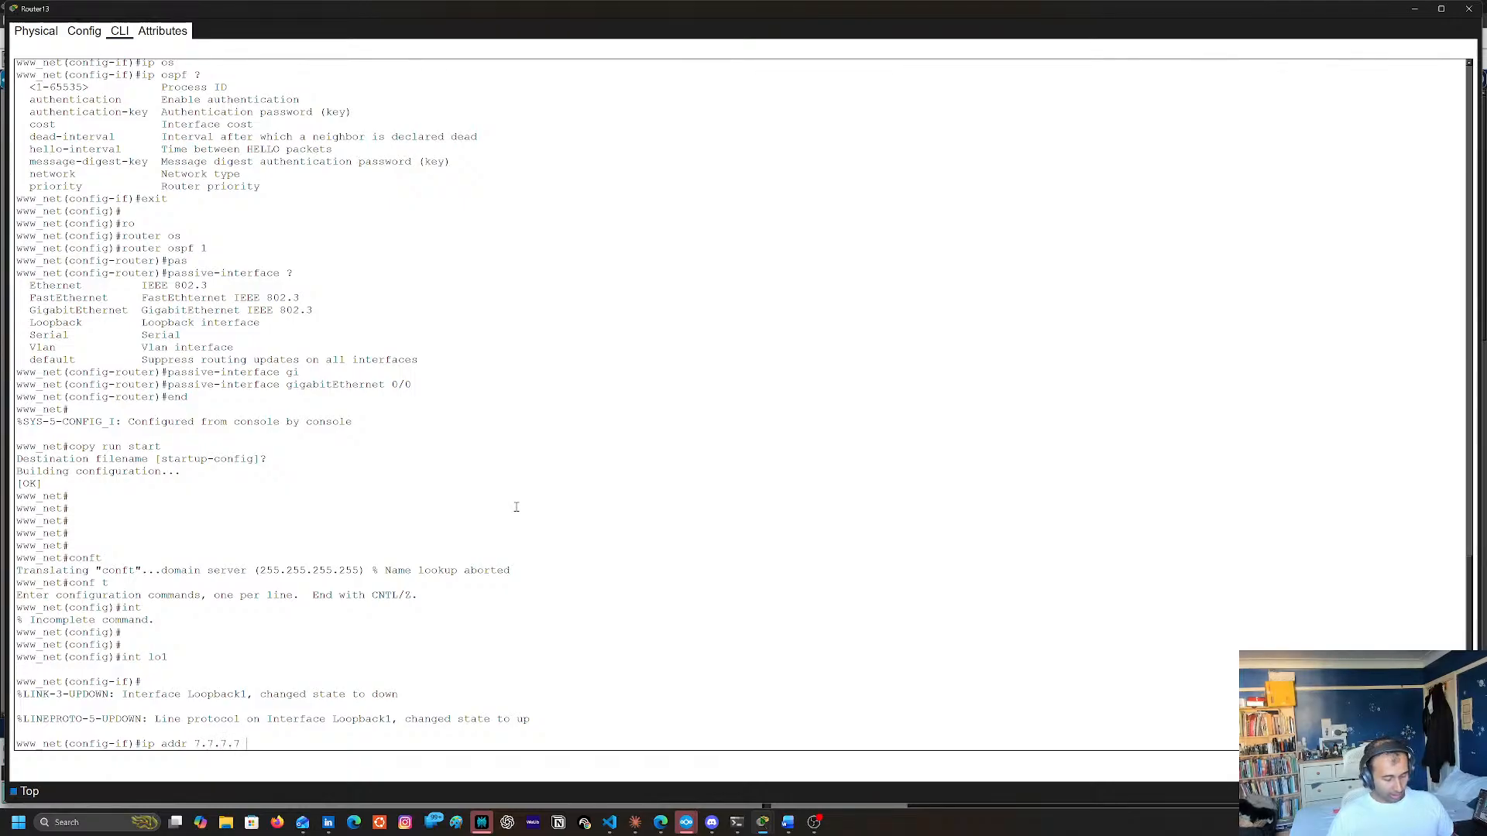
pyautogui.write(' 255.255.255')
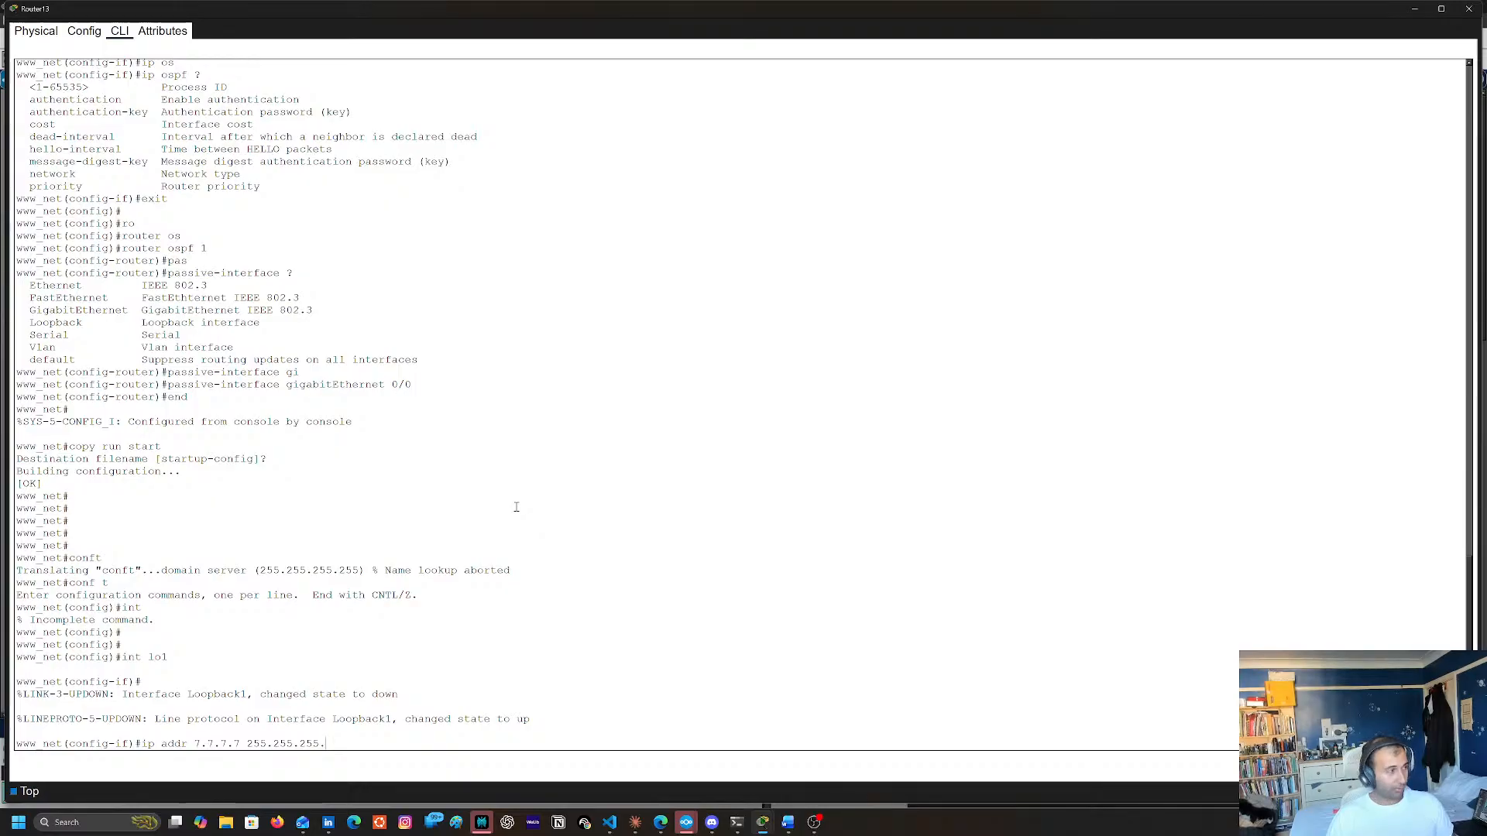
pyautogui.write('.255')
pyautogui.press('Return')
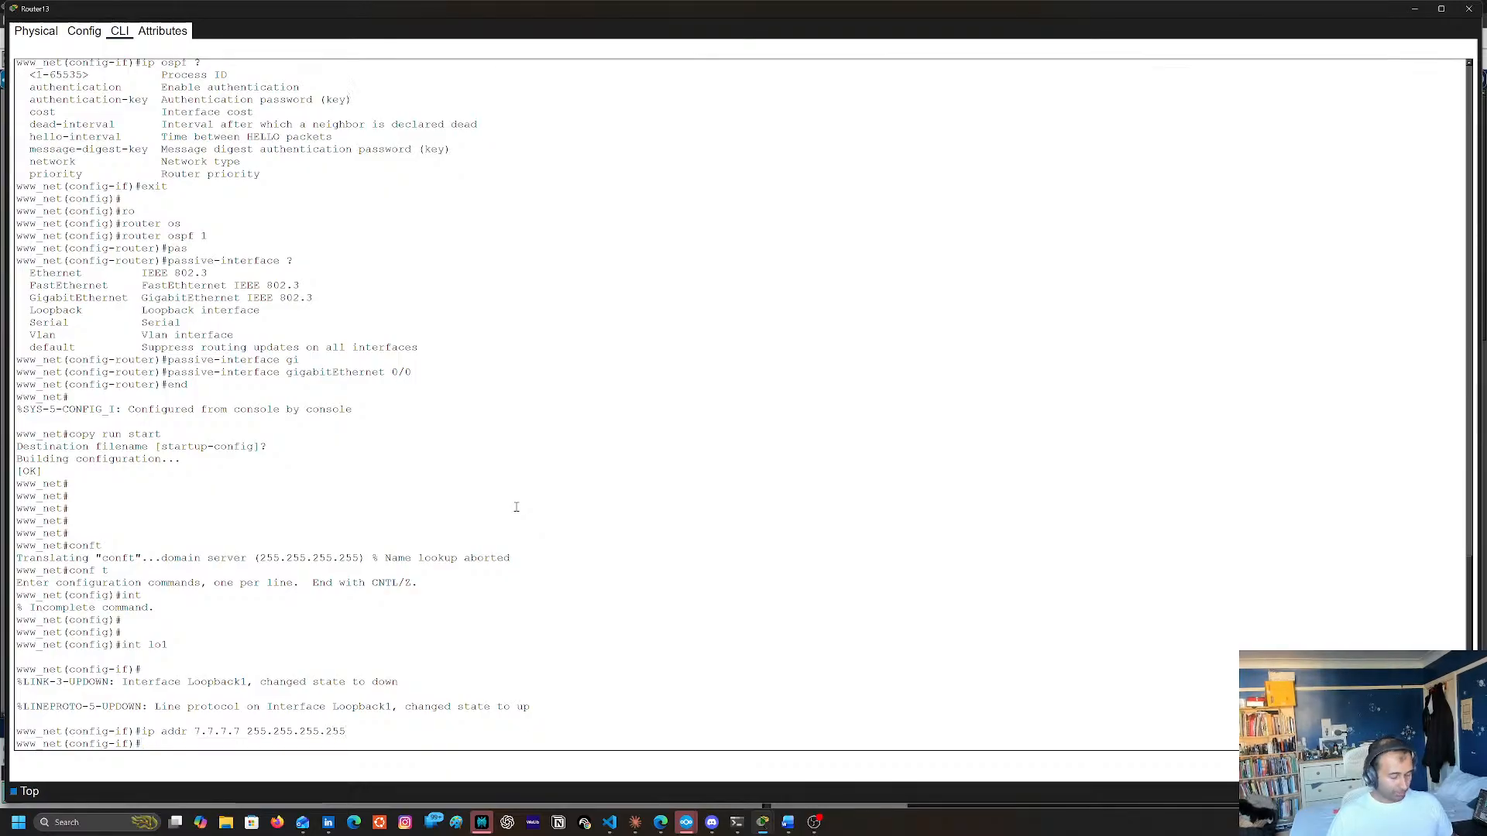
pyautogui.write('no shu')
pyautogui.press('Return')
pyautogui.press('Return')
pyautogui.write('exit')
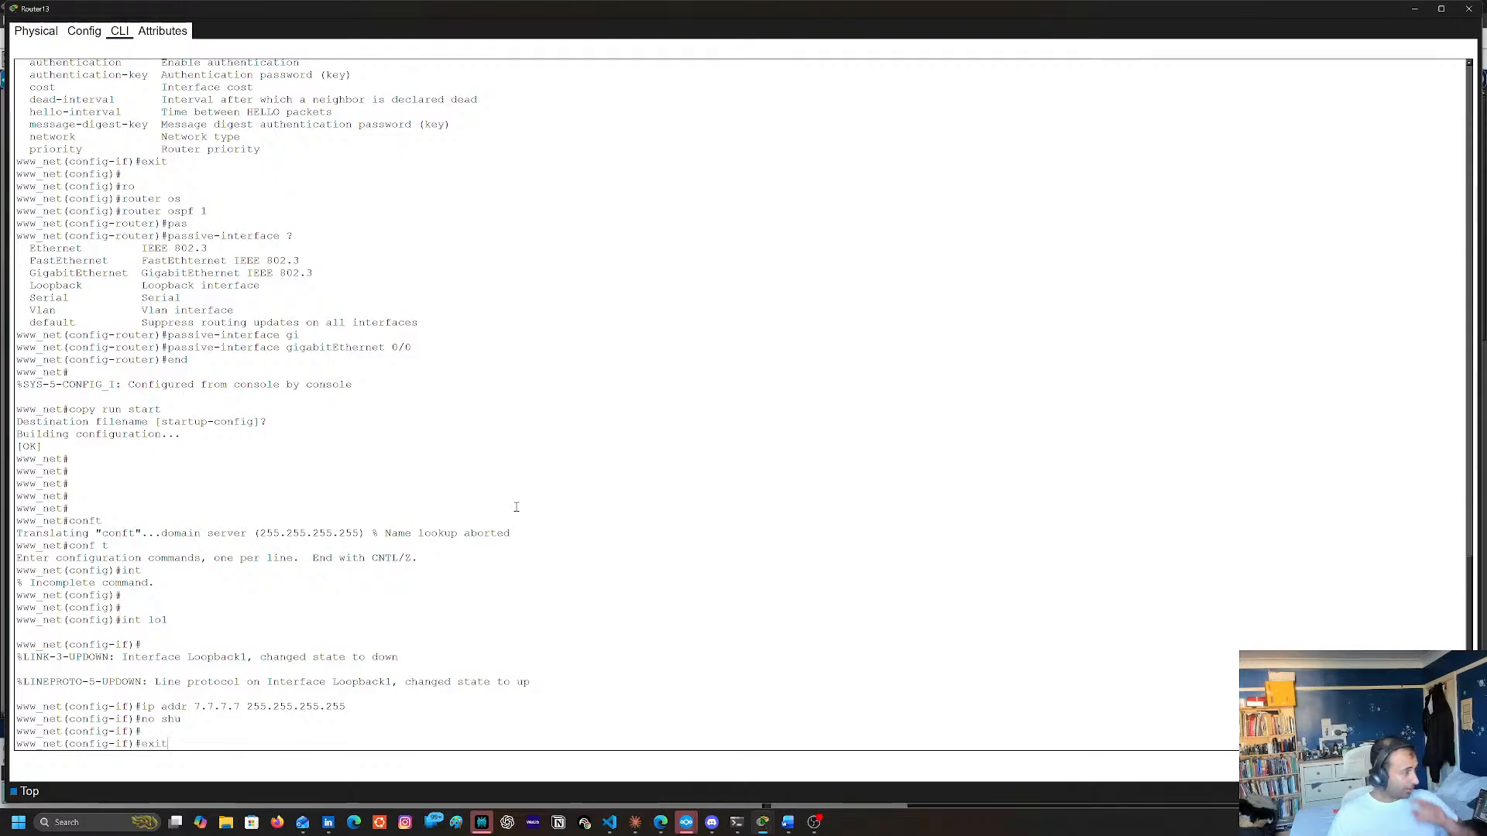
pyautogui.press('Return')
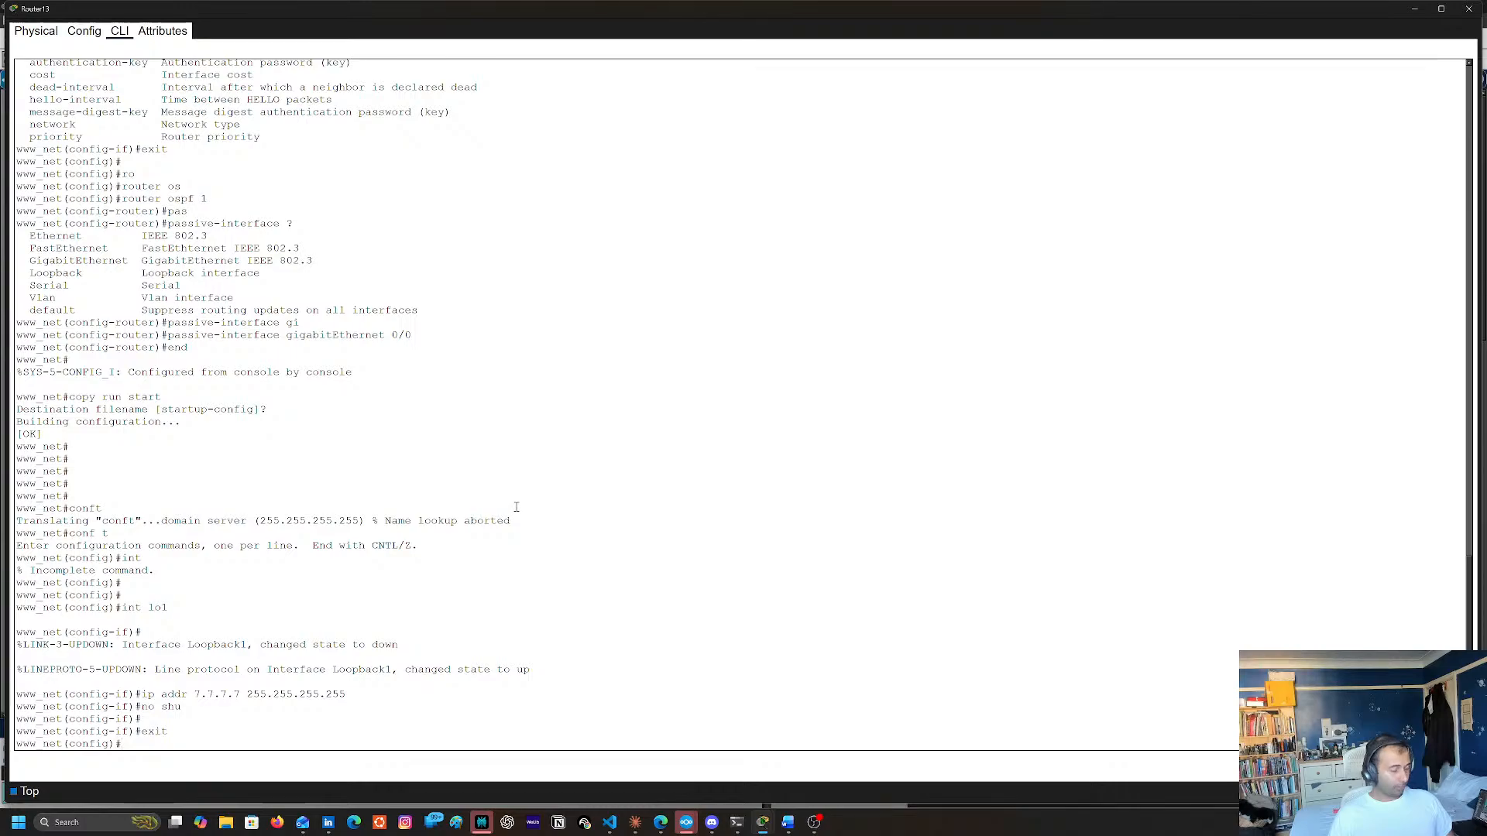
# Under OSPF process 1 on Router13, advertise network 7.7.7.7 with wildcard 0.0.0.0 in area 51
pyautogui.write('rou')
pyautogui.press('Tab')
pyautogui.write('os')
pyautogui.press('Tab')
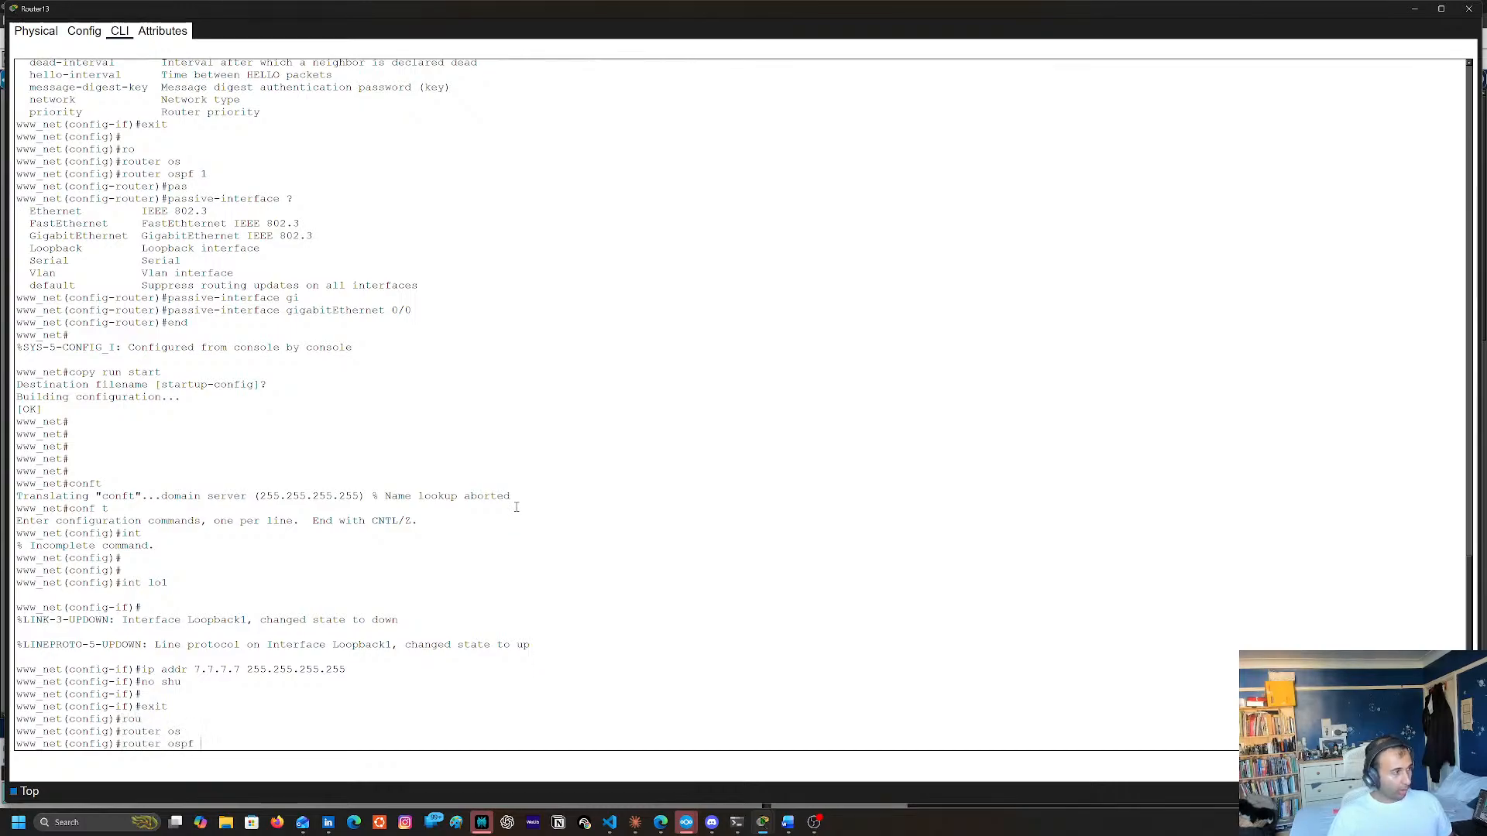
pyautogui.write('1')
pyautogui.press('Return')
pyautogui.write('net(config-router)#ne')
pyautogui.press('Tab')
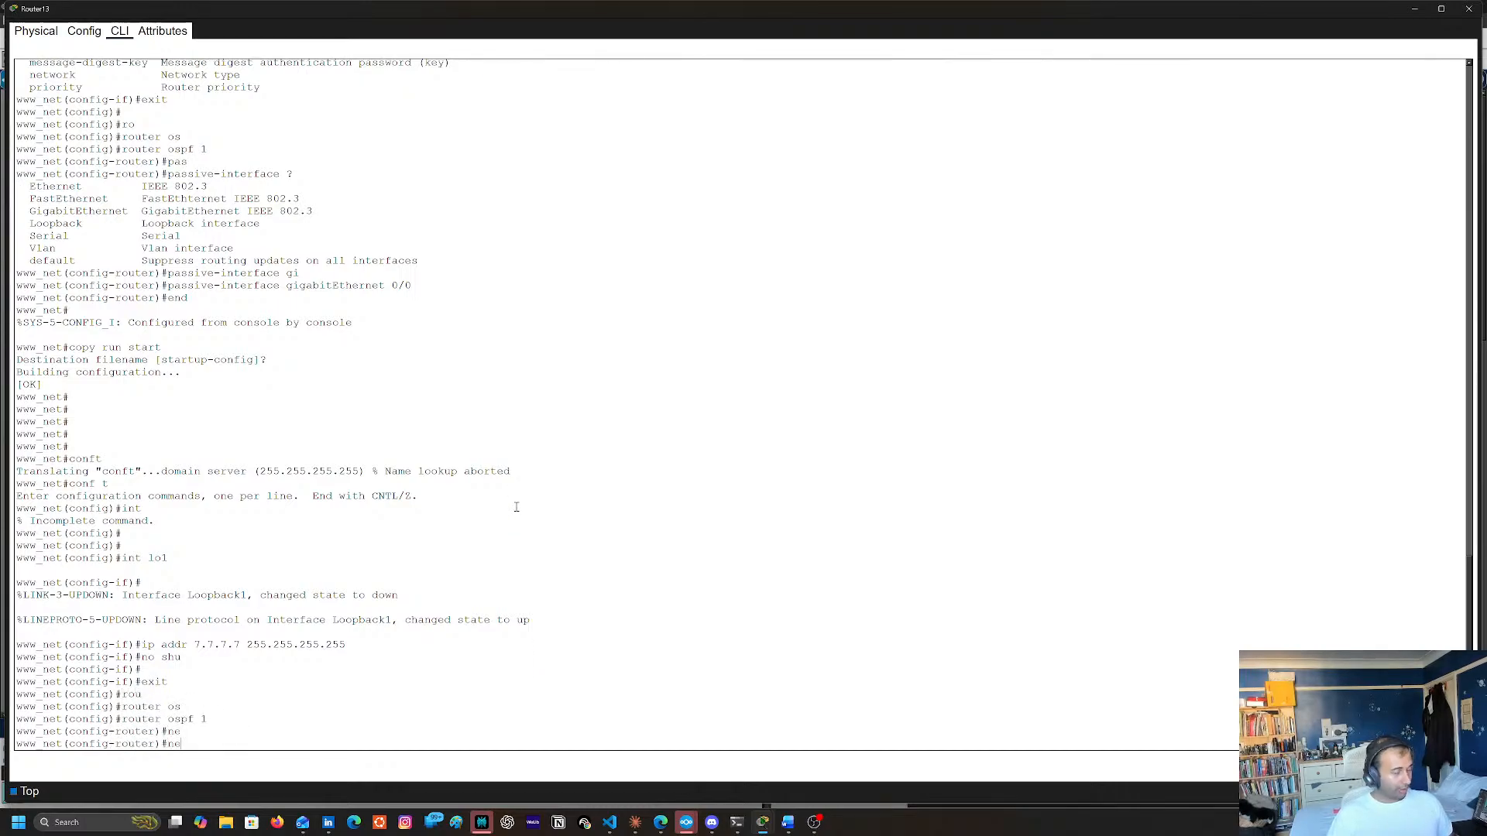
pyautogui.write('t')
pyautogui.press('Tab')
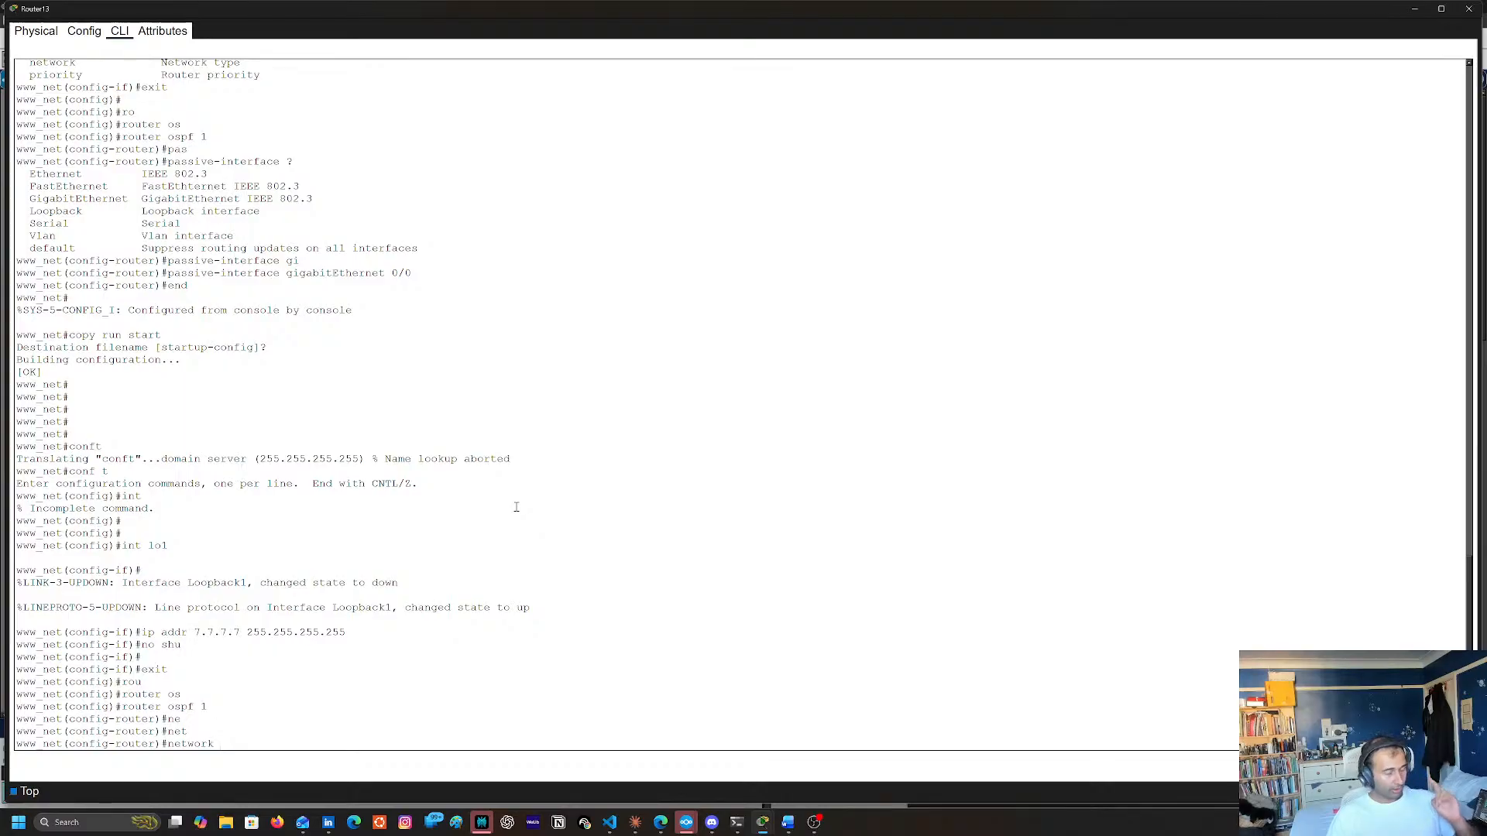
pyautogui.write('7.7.7.7')
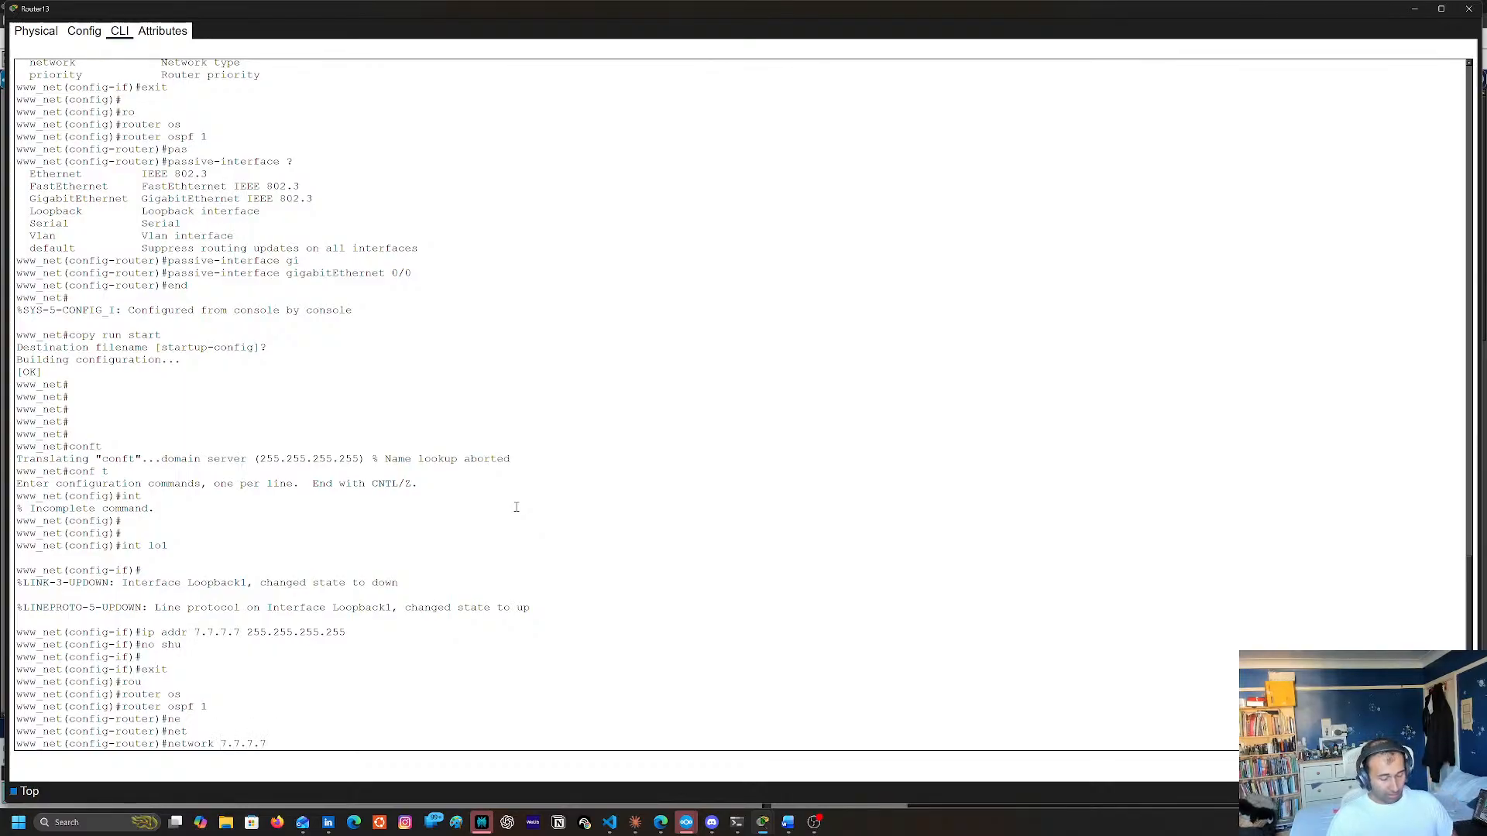
pyautogui.write(' 0.0.0.0 arw')
pyautogui.press('Tab')
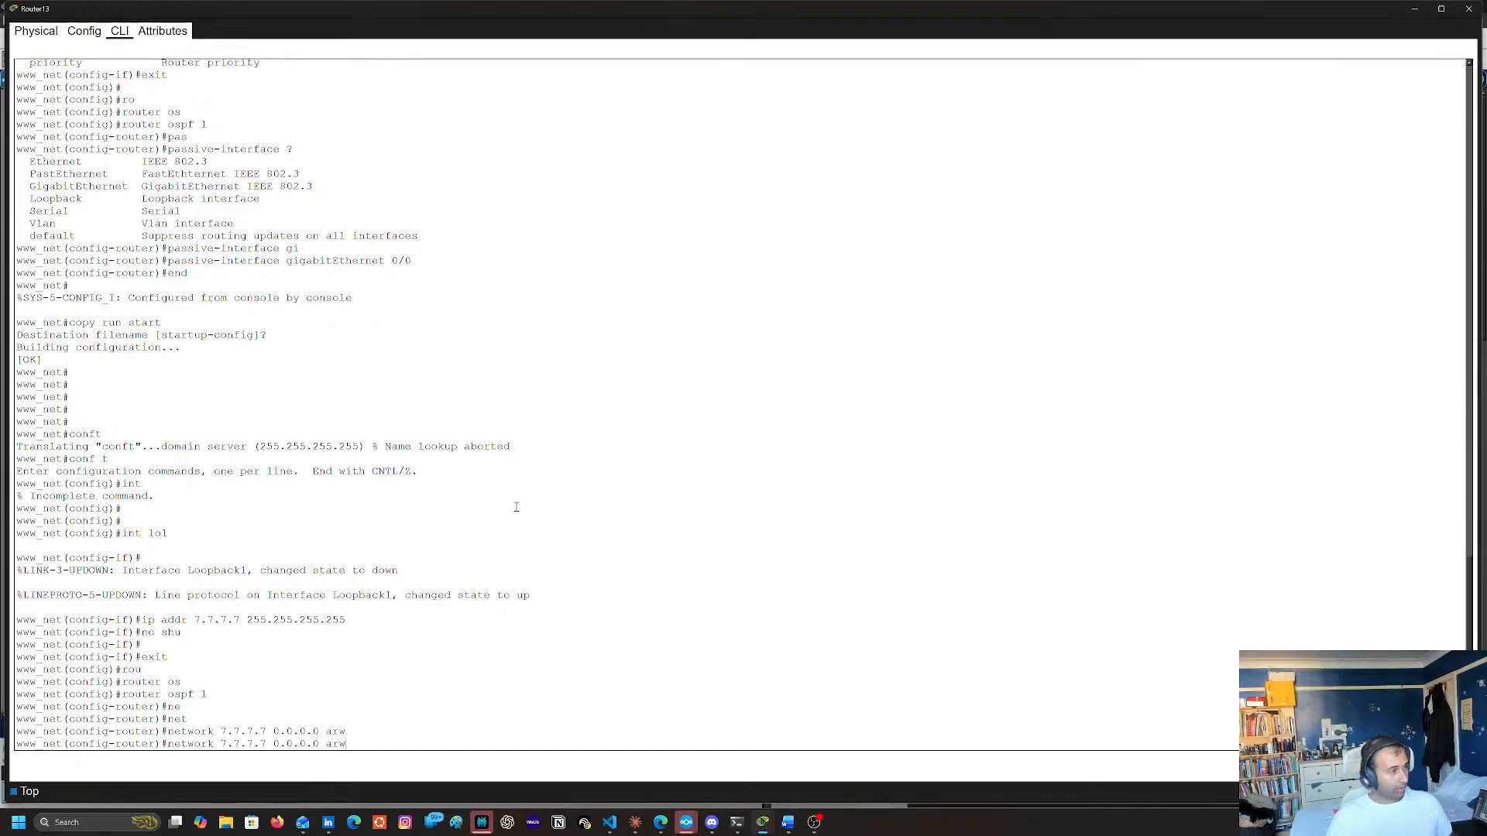
pyautogui.press('BackSpace')
pyautogui.write('e')
pyautogui.press('Tab')
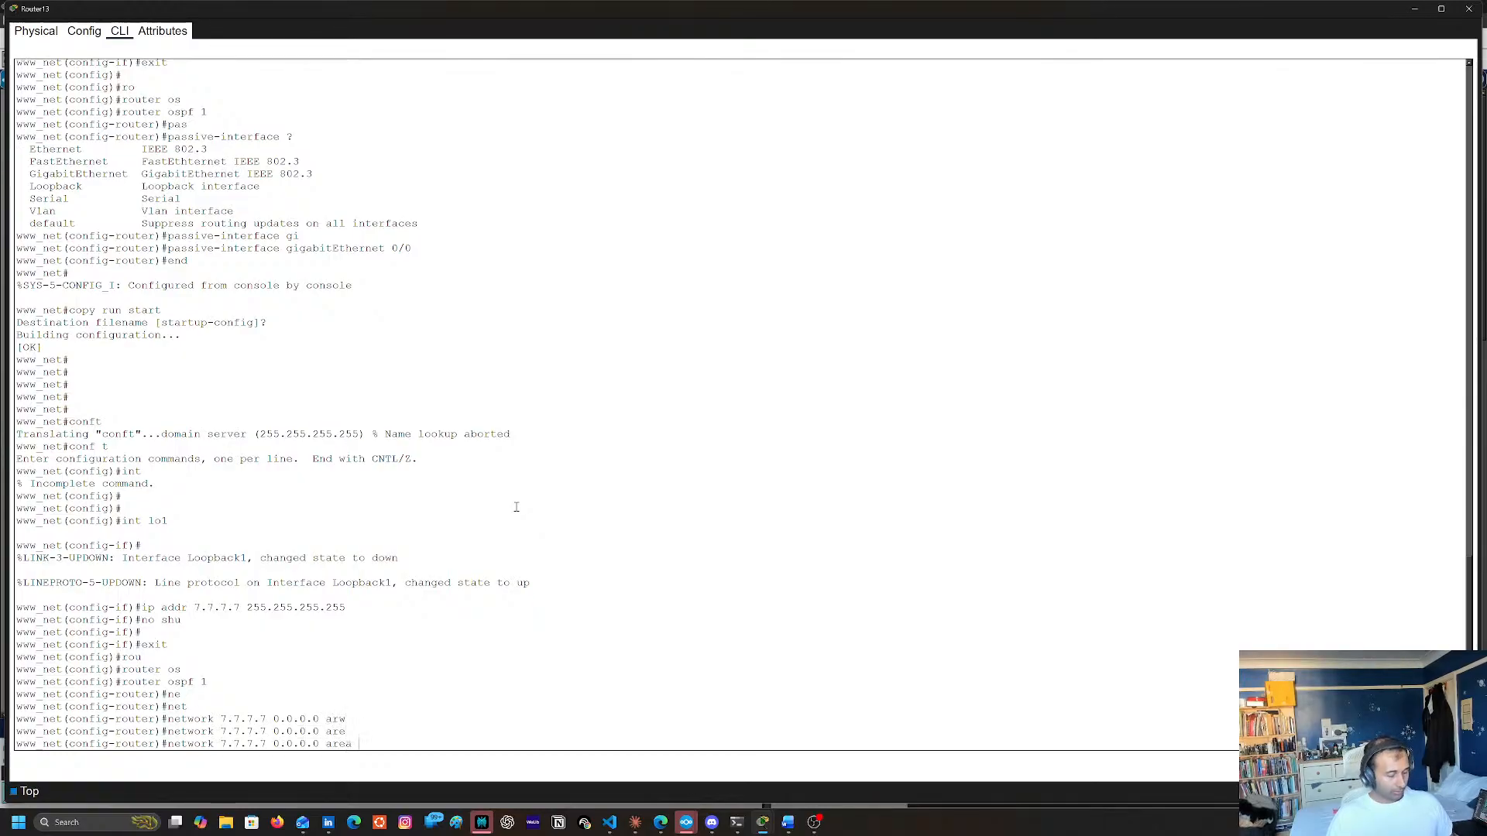
pyautogui.write('51')
pyautogui.press('Return')
# Leave configuration mode on Router13, copy the running configuration to the default startup-config and close the router's window
pyautogui.write('end')
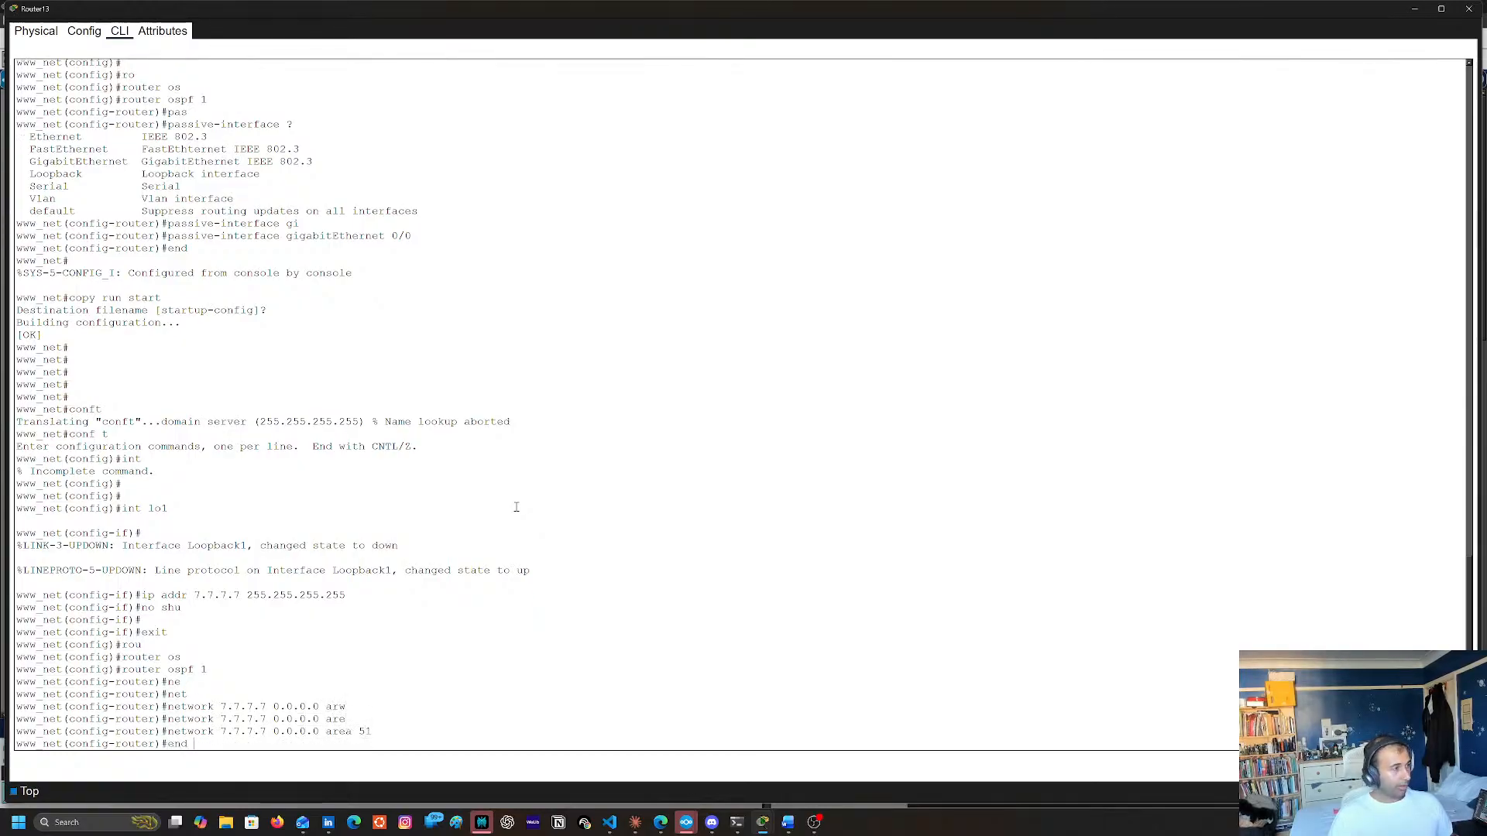
pyautogui.press('Return')
pyautogui.write('cpo')
pyautogui.press('BackSpace')
pyautogui.press('BackSpace')
pyautogui.press('BackSpace')
pyautogui.write('copy')
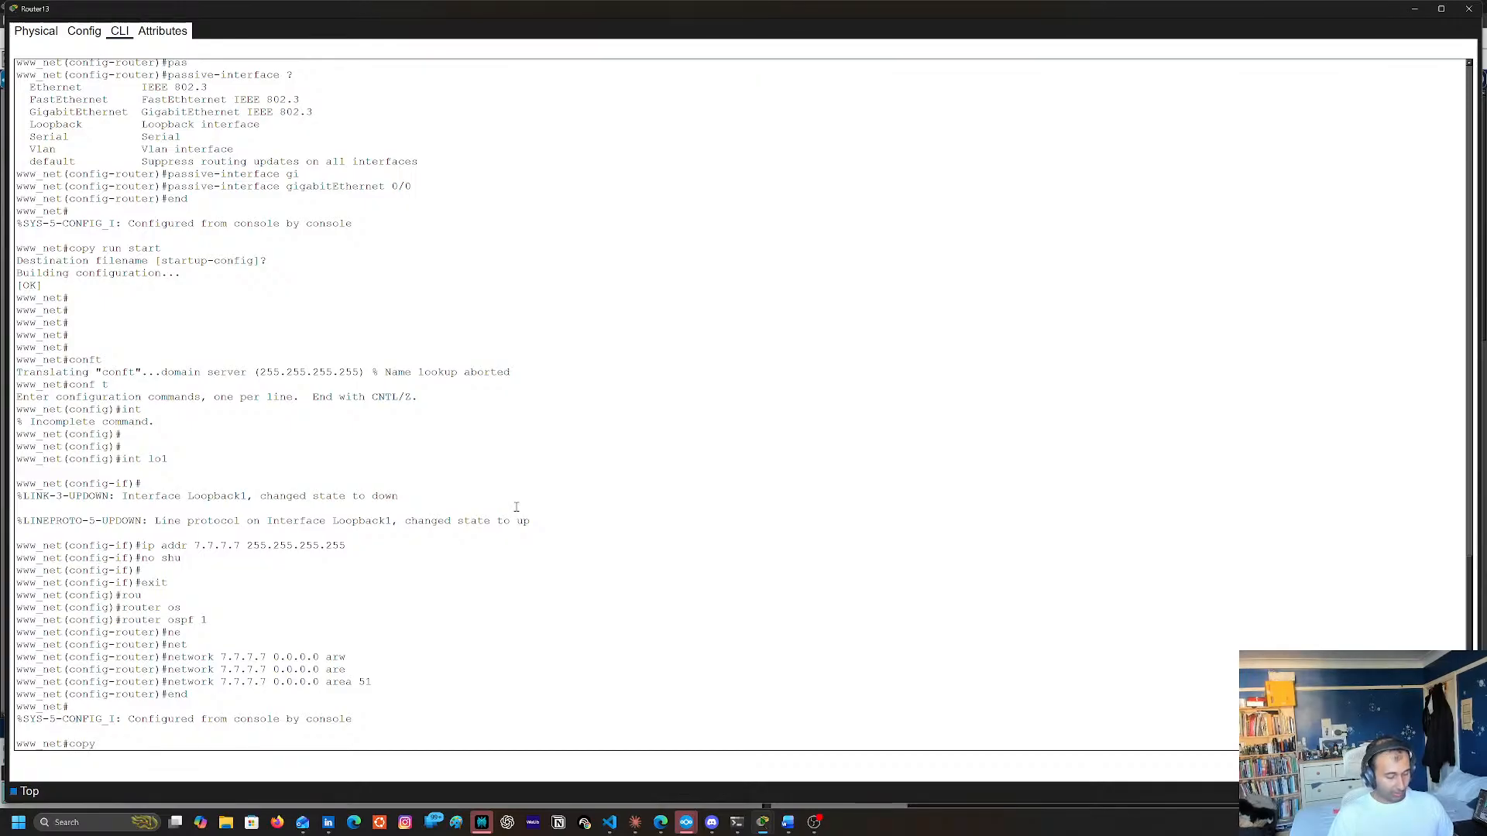
pyautogui.write(' run sta')
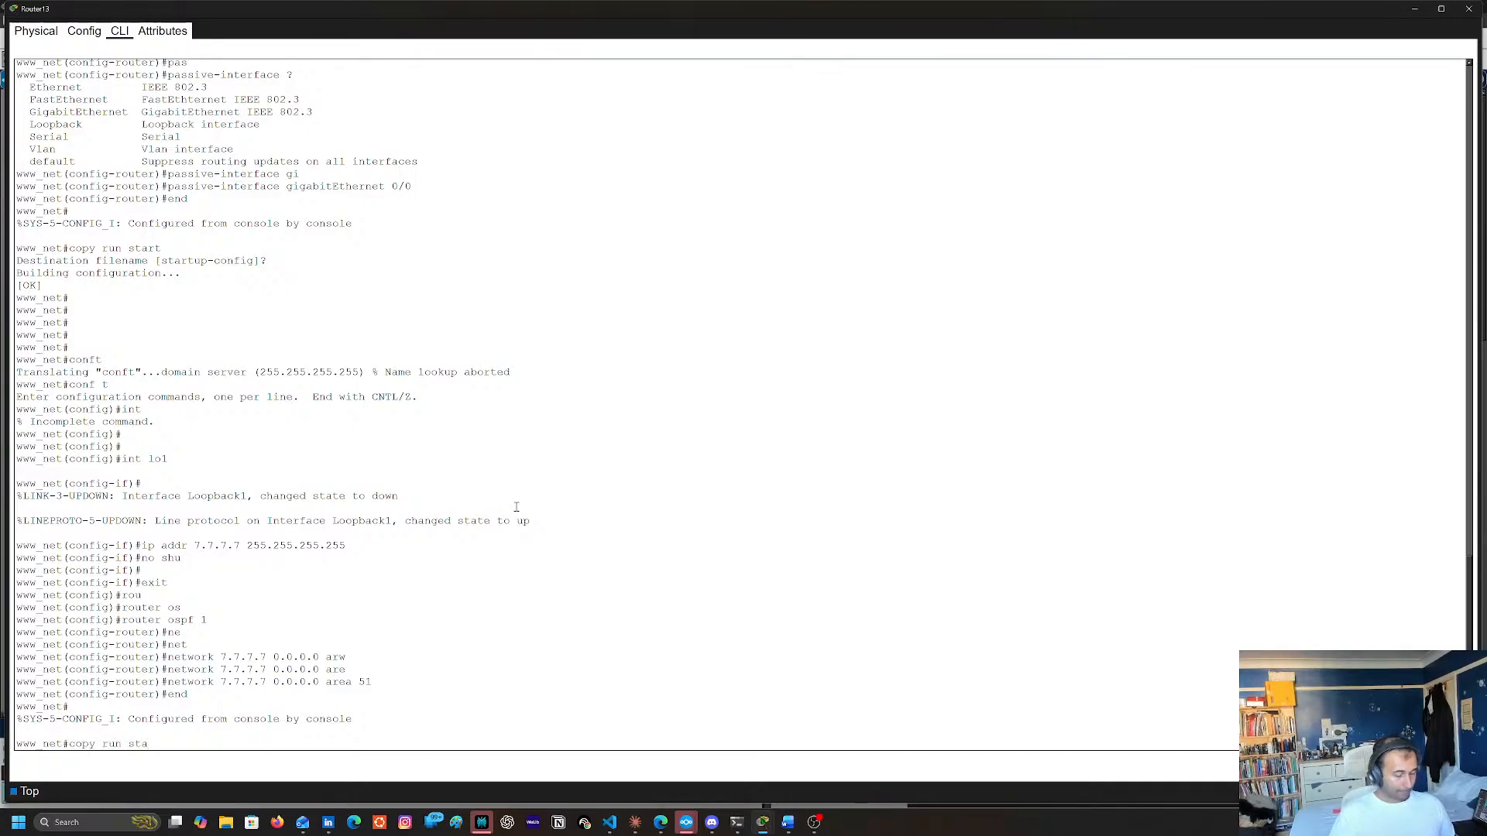
pyautogui.write('rt')
pyautogui.press('Return')
pyautogui.press('Return')
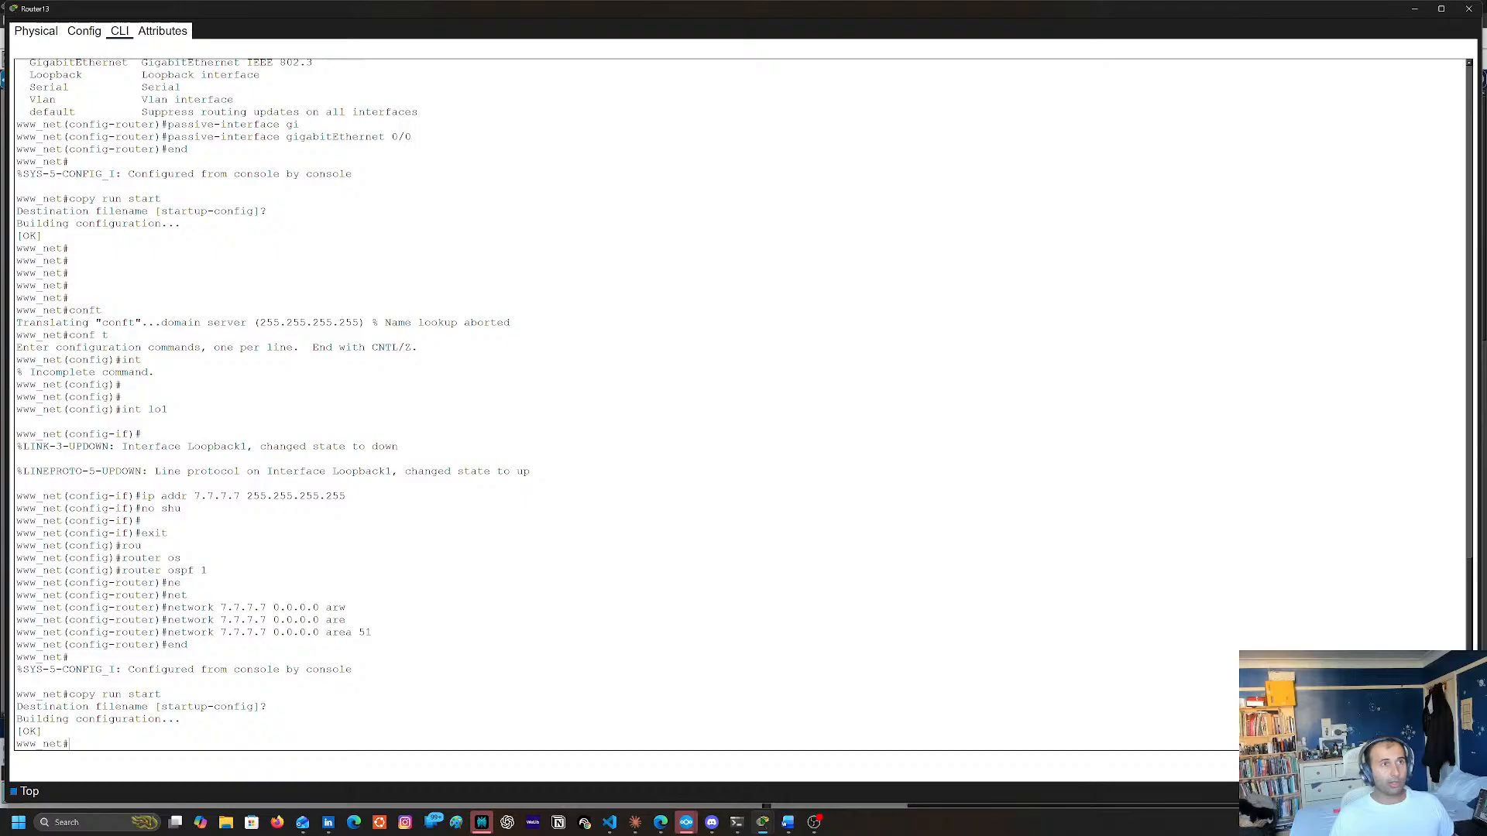
pyautogui.click(1469, 10)
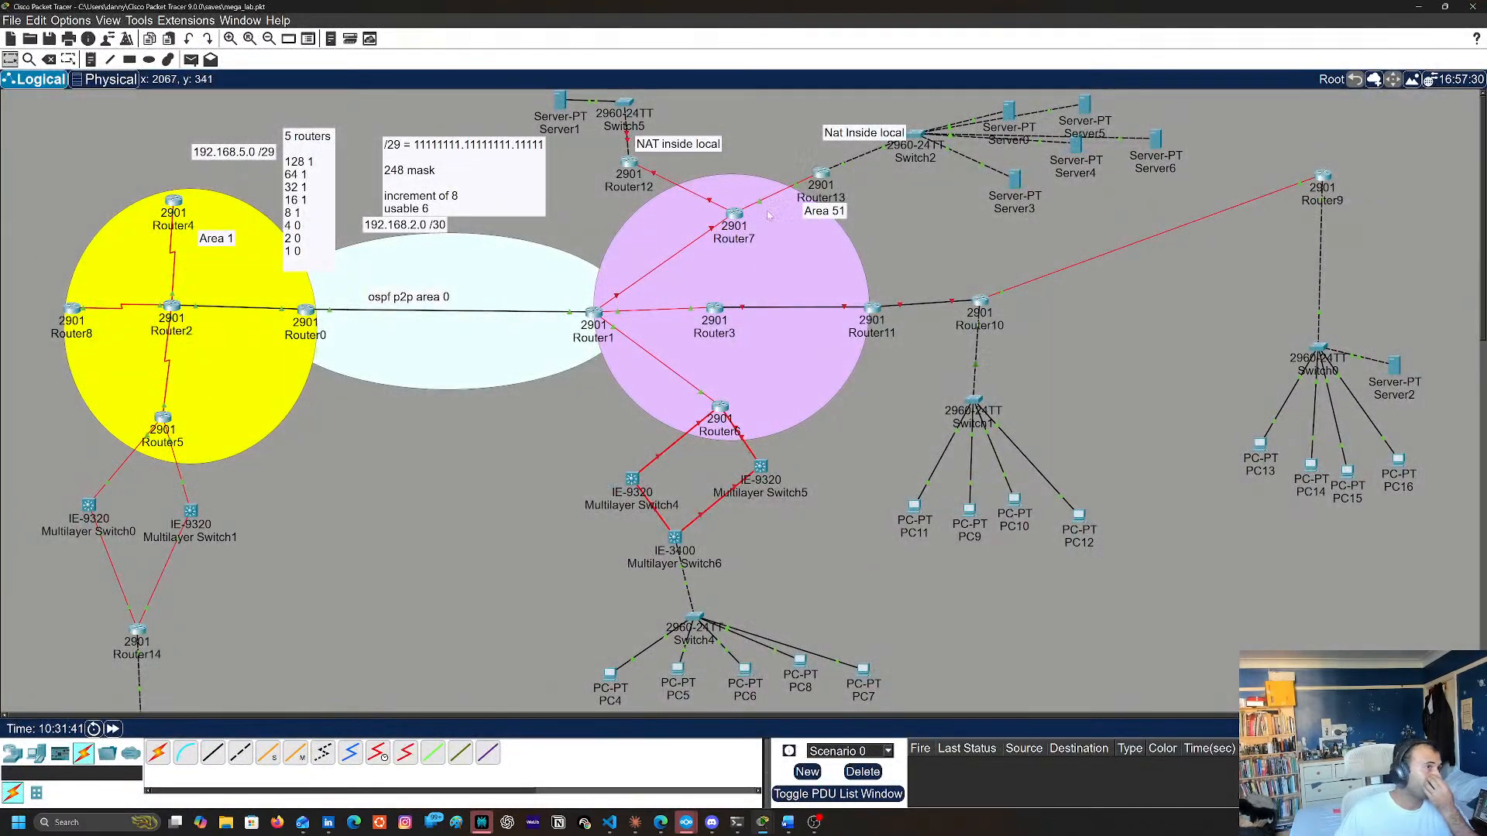
# Open Router7's command line and display its IP routing table to check for OSPF-learned routes
pyautogui.click(735, 216)
pyautogui.press('Return')
pyautogui.press('Return')
pyautogui.press('Return')
pyautogui.press('Return')
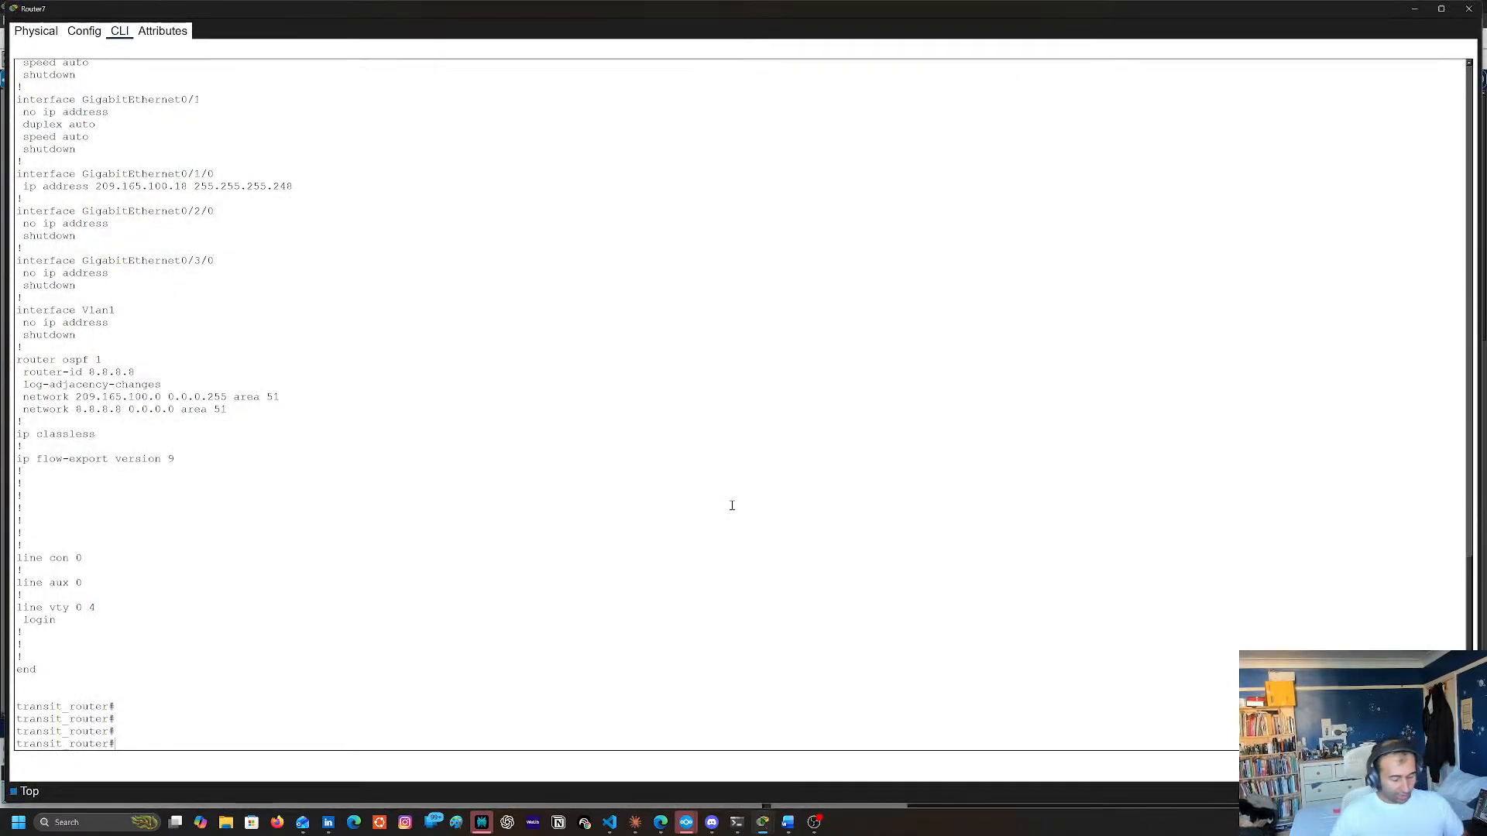
pyautogui.write('sh ip ')
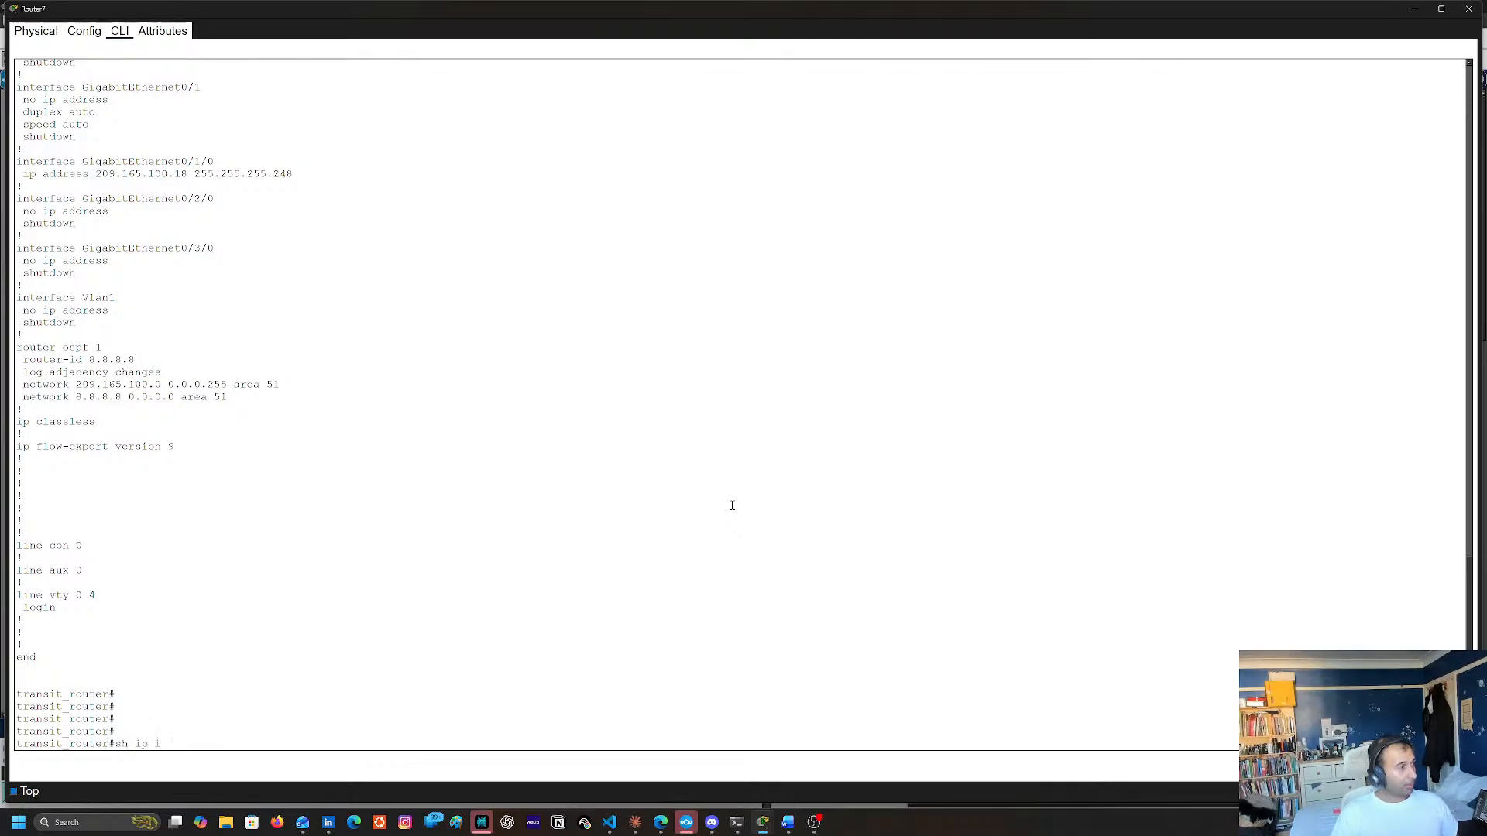
pyautogui.write('rou')
pyautogui.press('Tab')
pyautogui.press('Return')
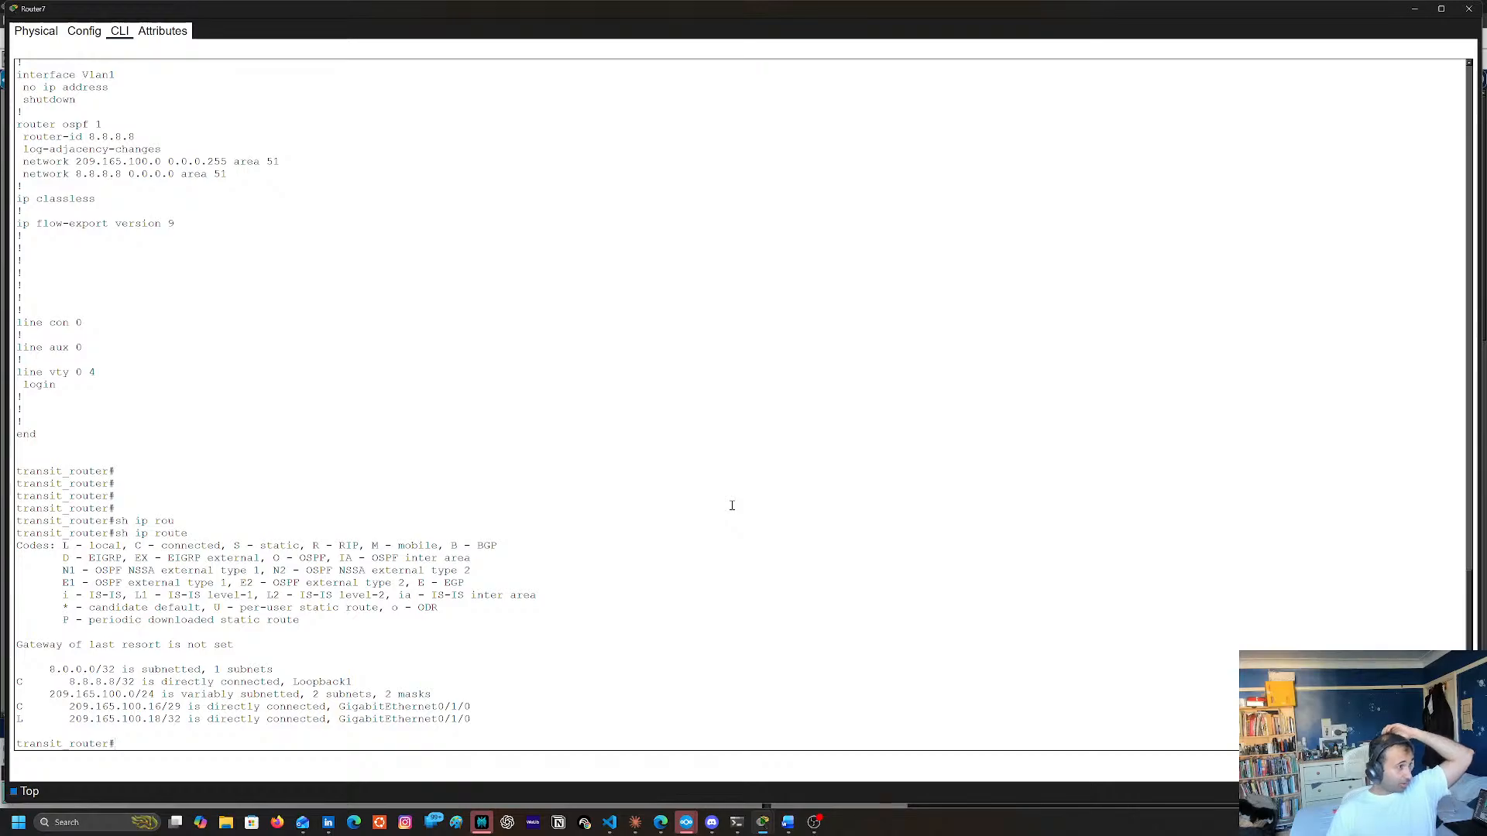
pyautogui.press('Return')
pyautogui.press('Return')
pyautogui.press('Return')
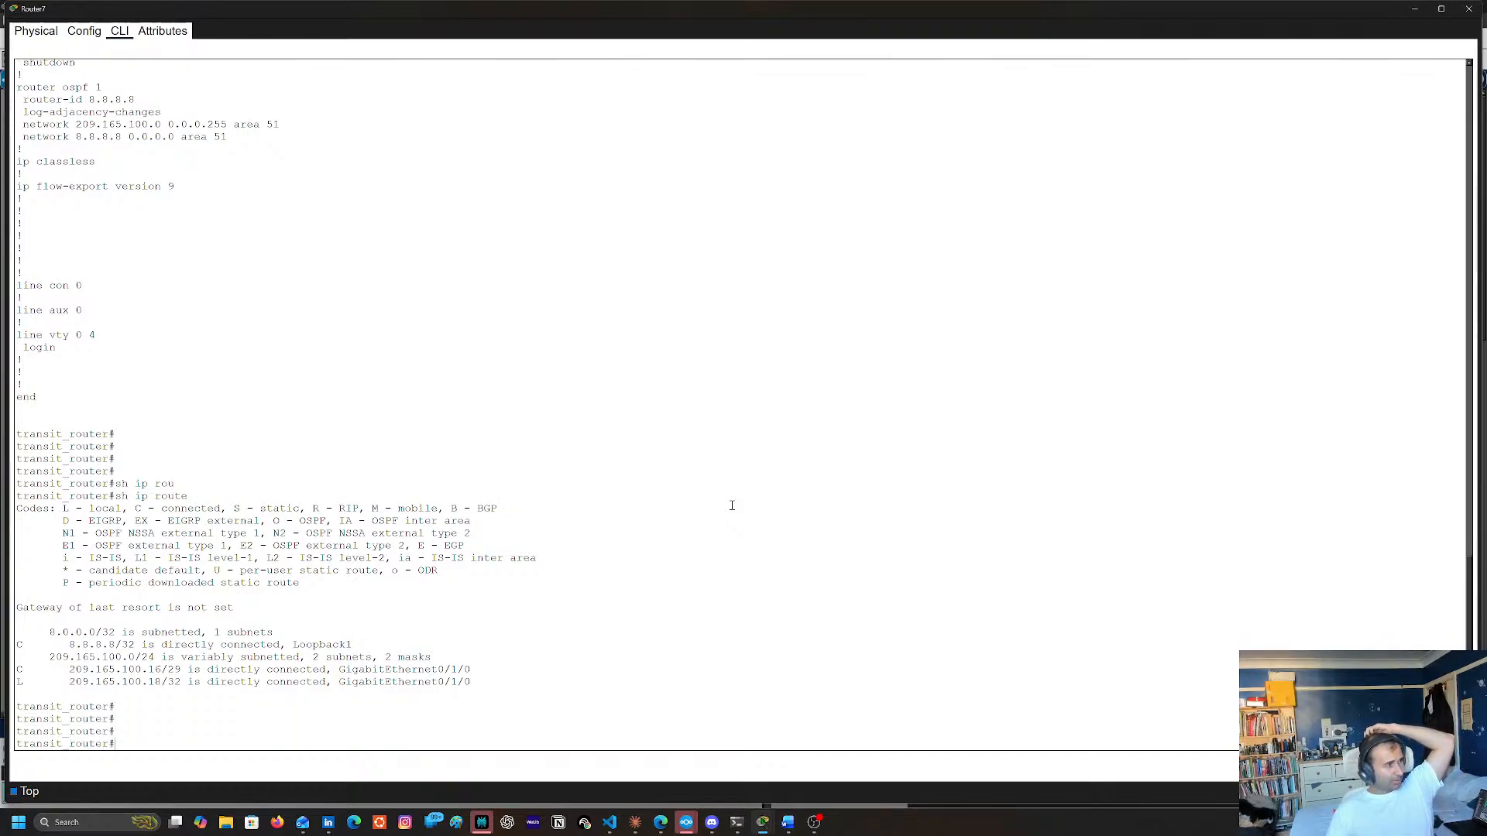
pyautogui.press('Return')
pyautogui.press('Return')
pyautogui.press('Return')
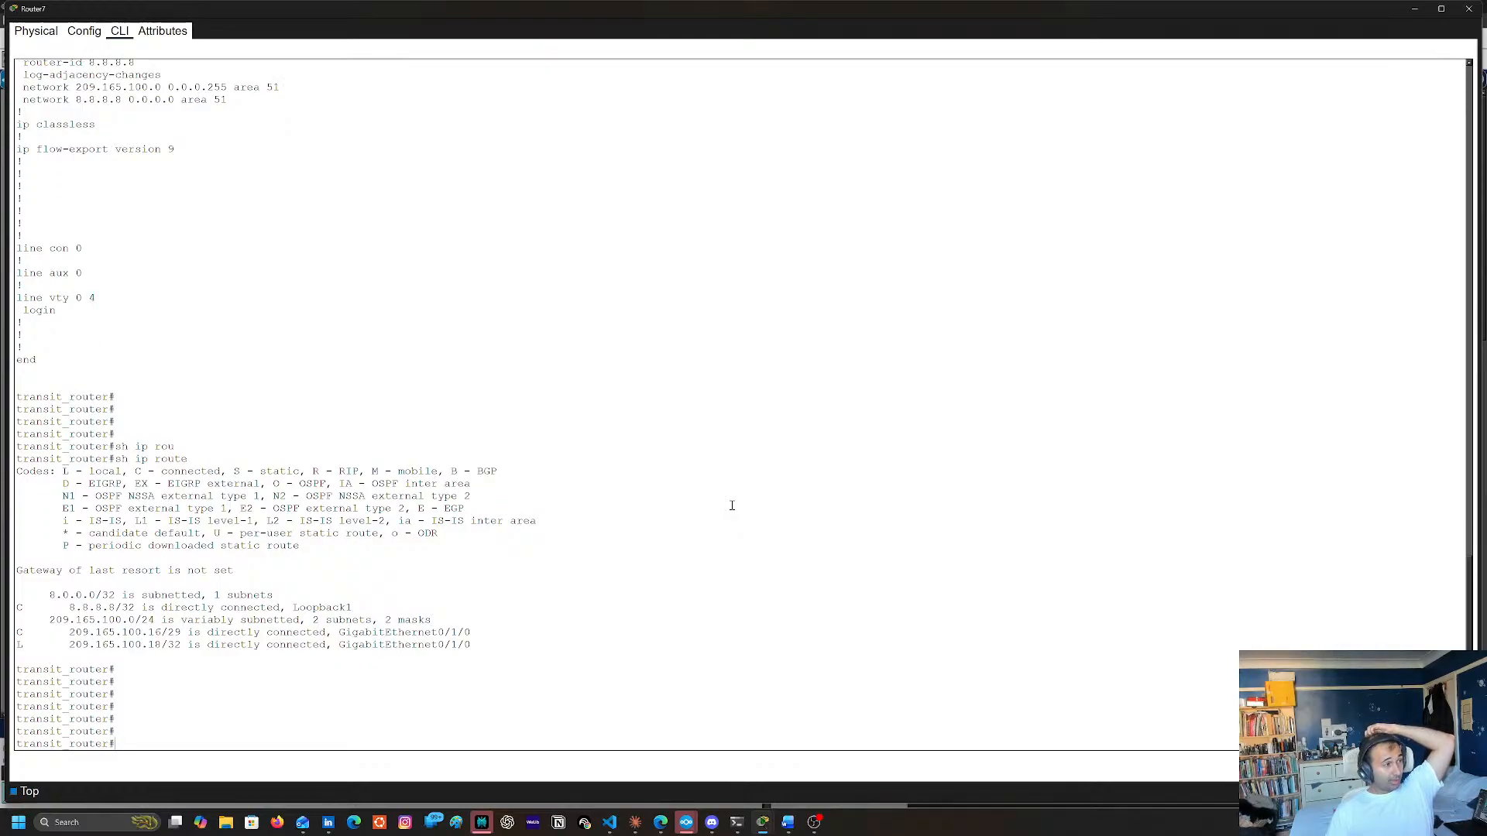
# Display Router7's running configuration to check its interface addresses and OSPF networks, and close the router's window
pyautogui.write('sh')
pyautogui.press('Tab')
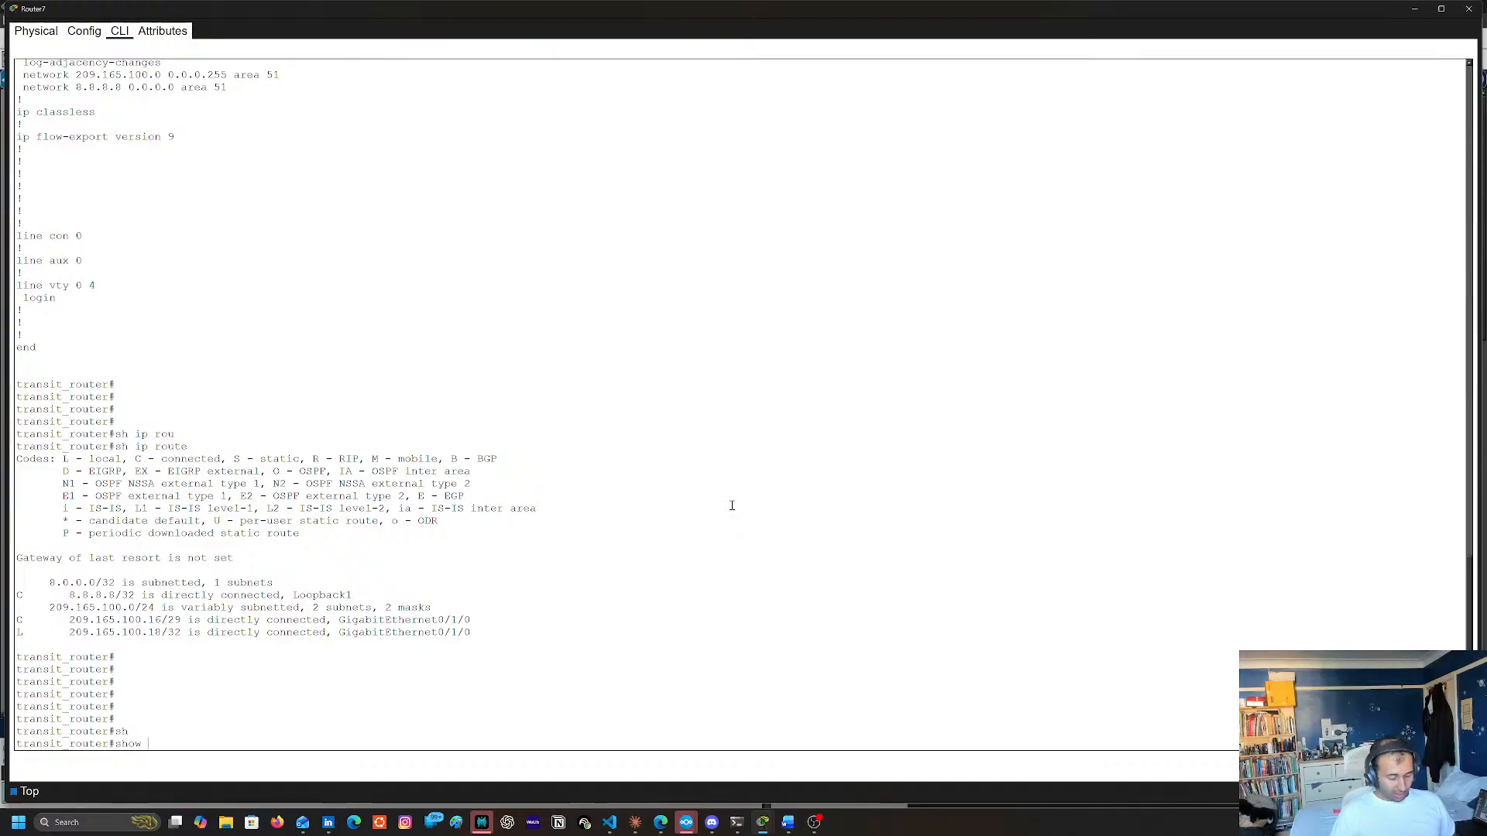
pyautogui.write('i')
pyautogui.press('BackSpace')
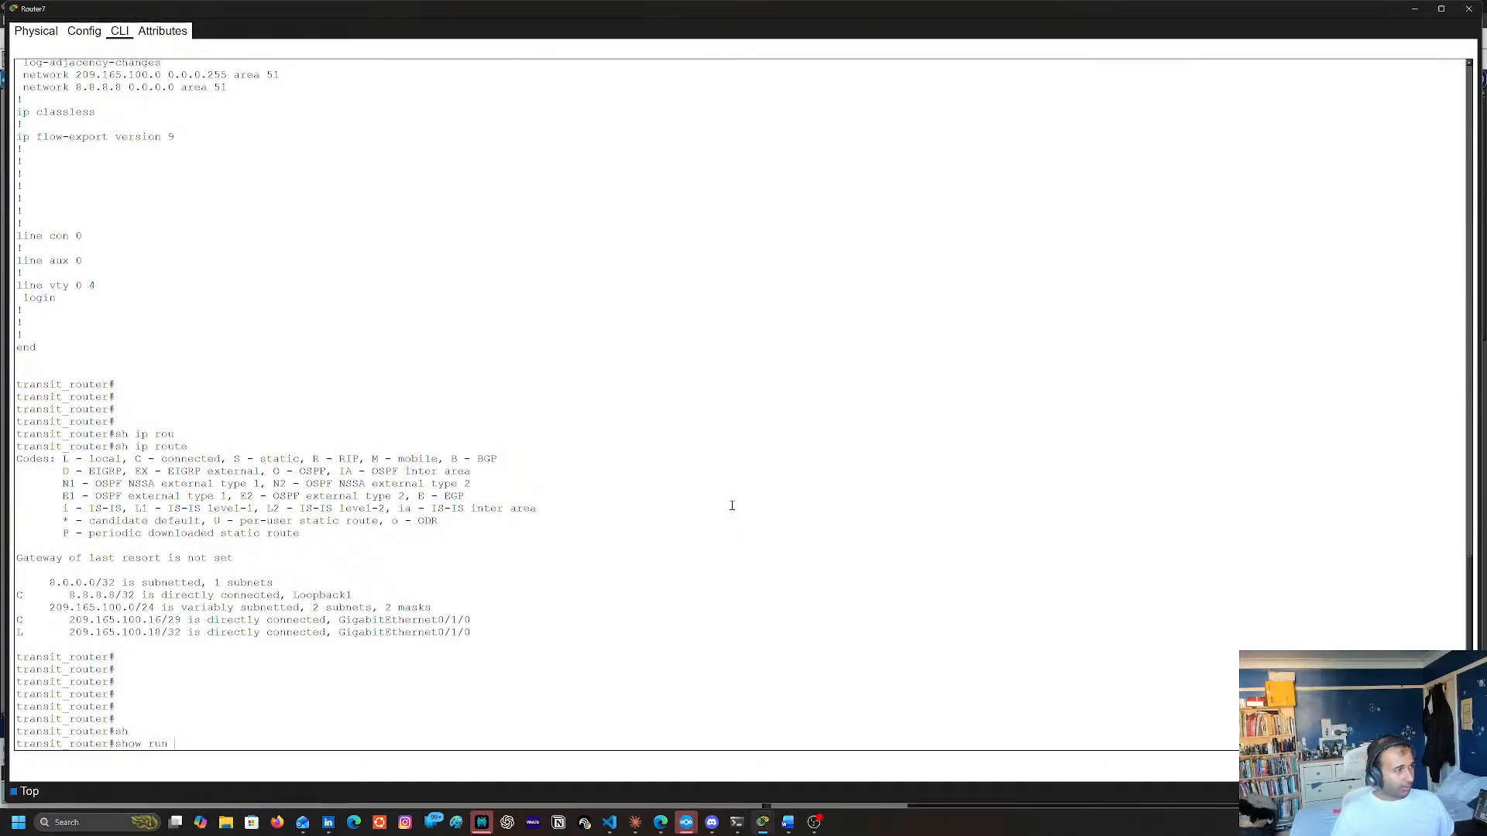
pyautogui.press('Return')
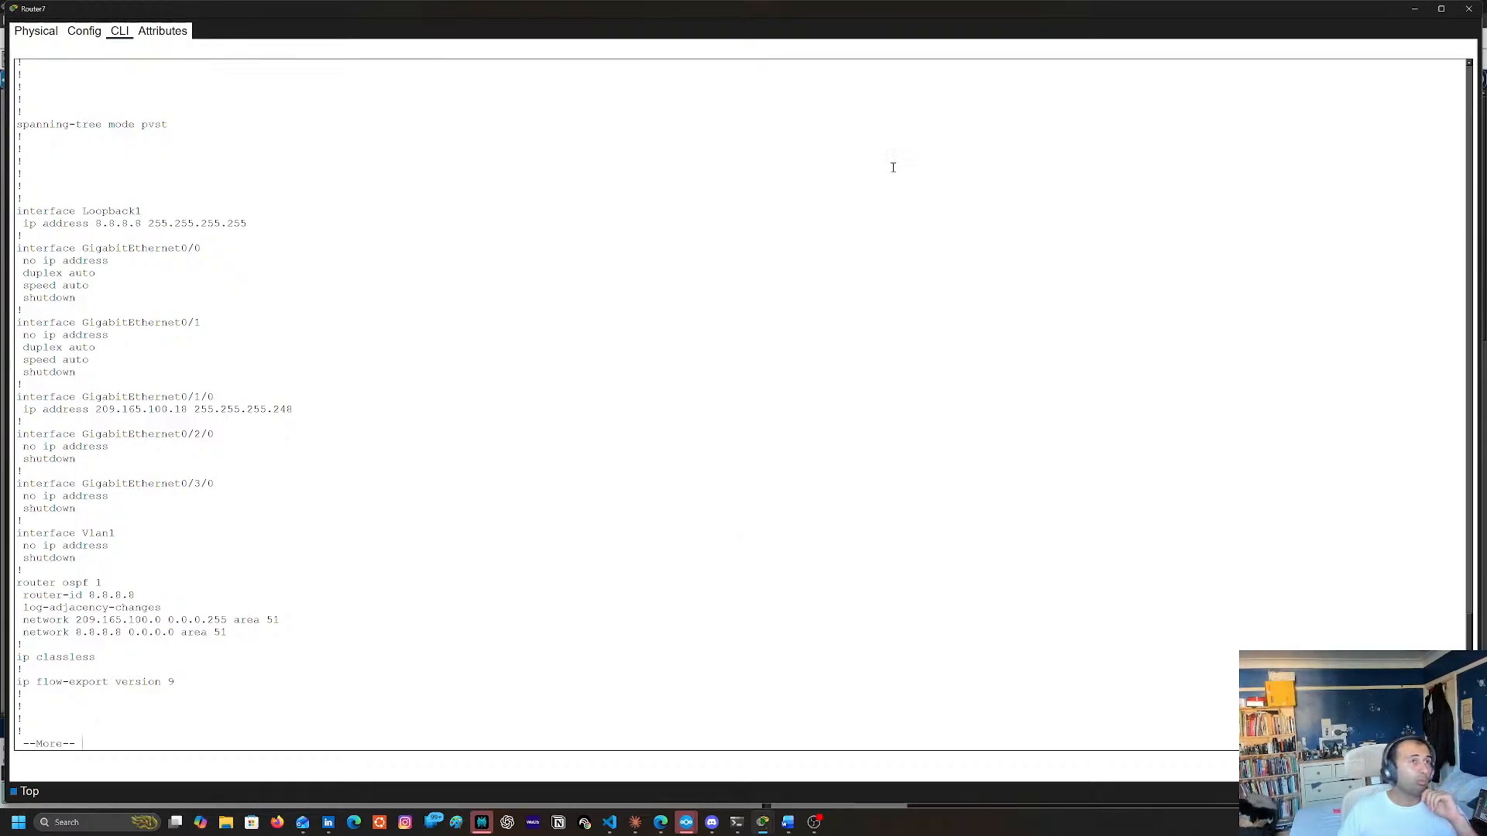
pyautogui.click(1469, 9)
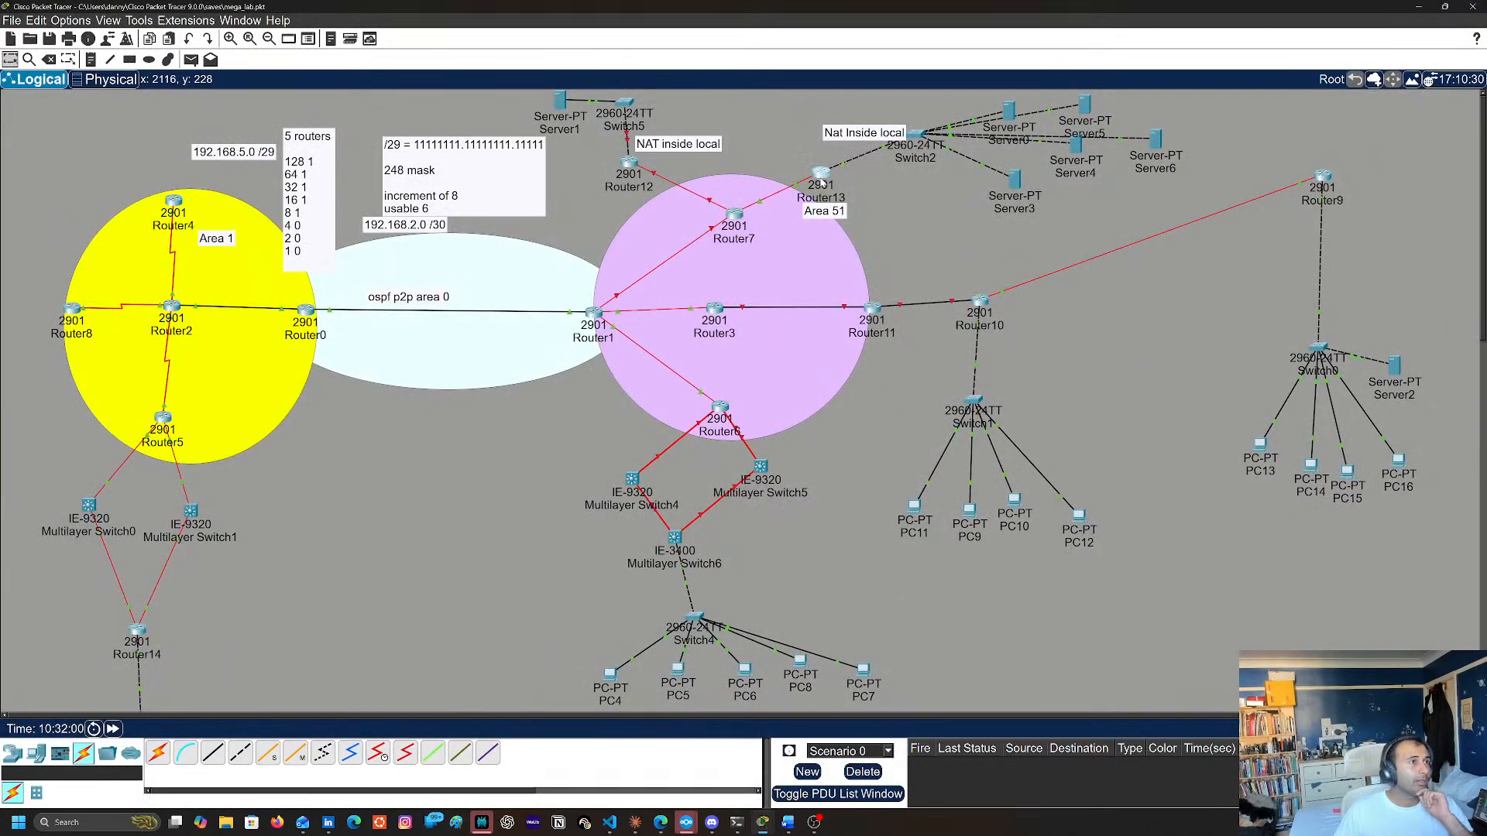
# Open Router13's command line and display its IP routing table to examine its connected and learned routes
pyautogui.click(821, 177)
pyautogui.press('Return')
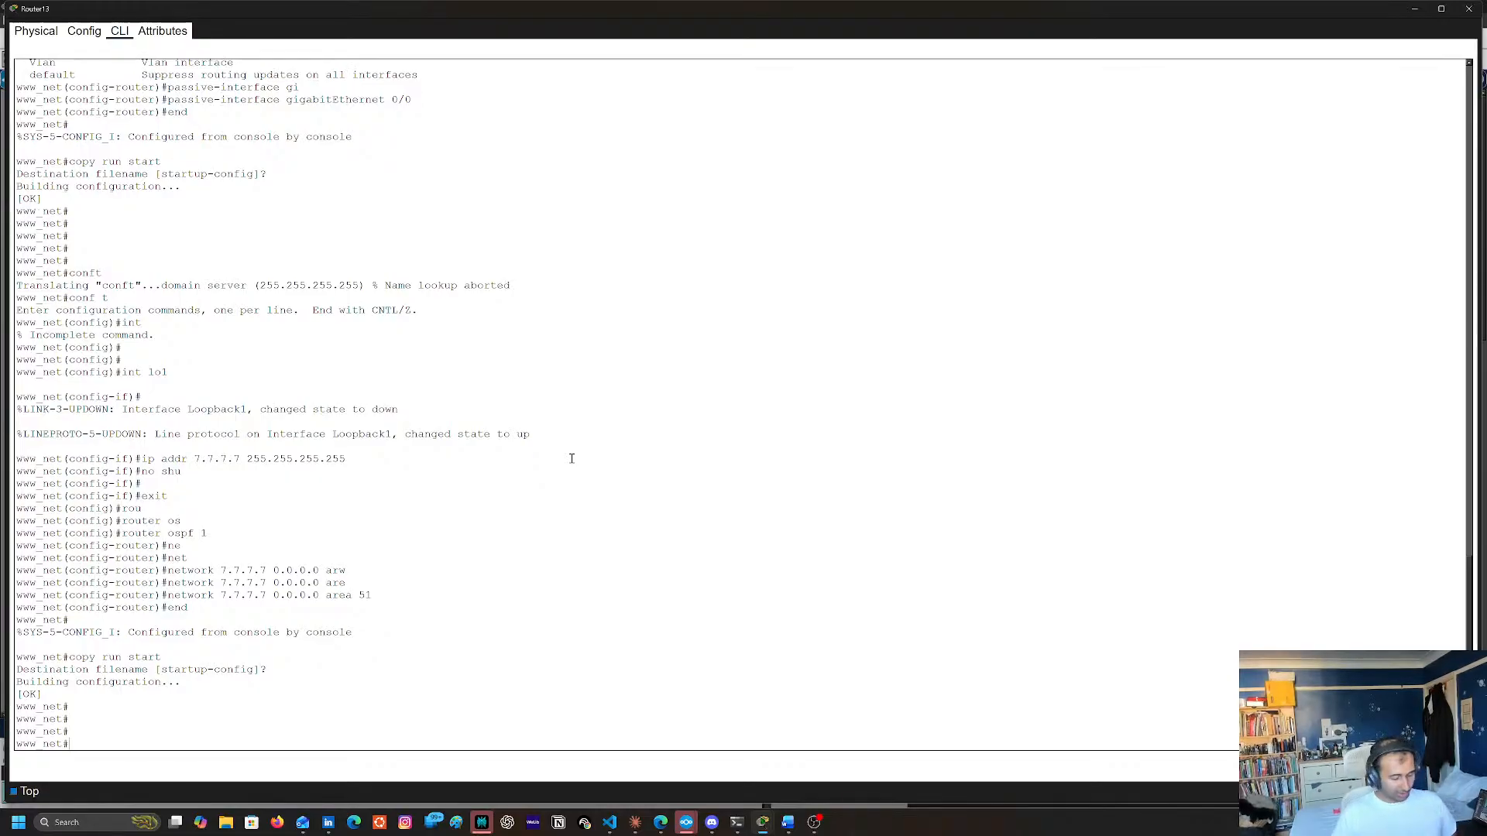
pyautogui.write('sh ip ')
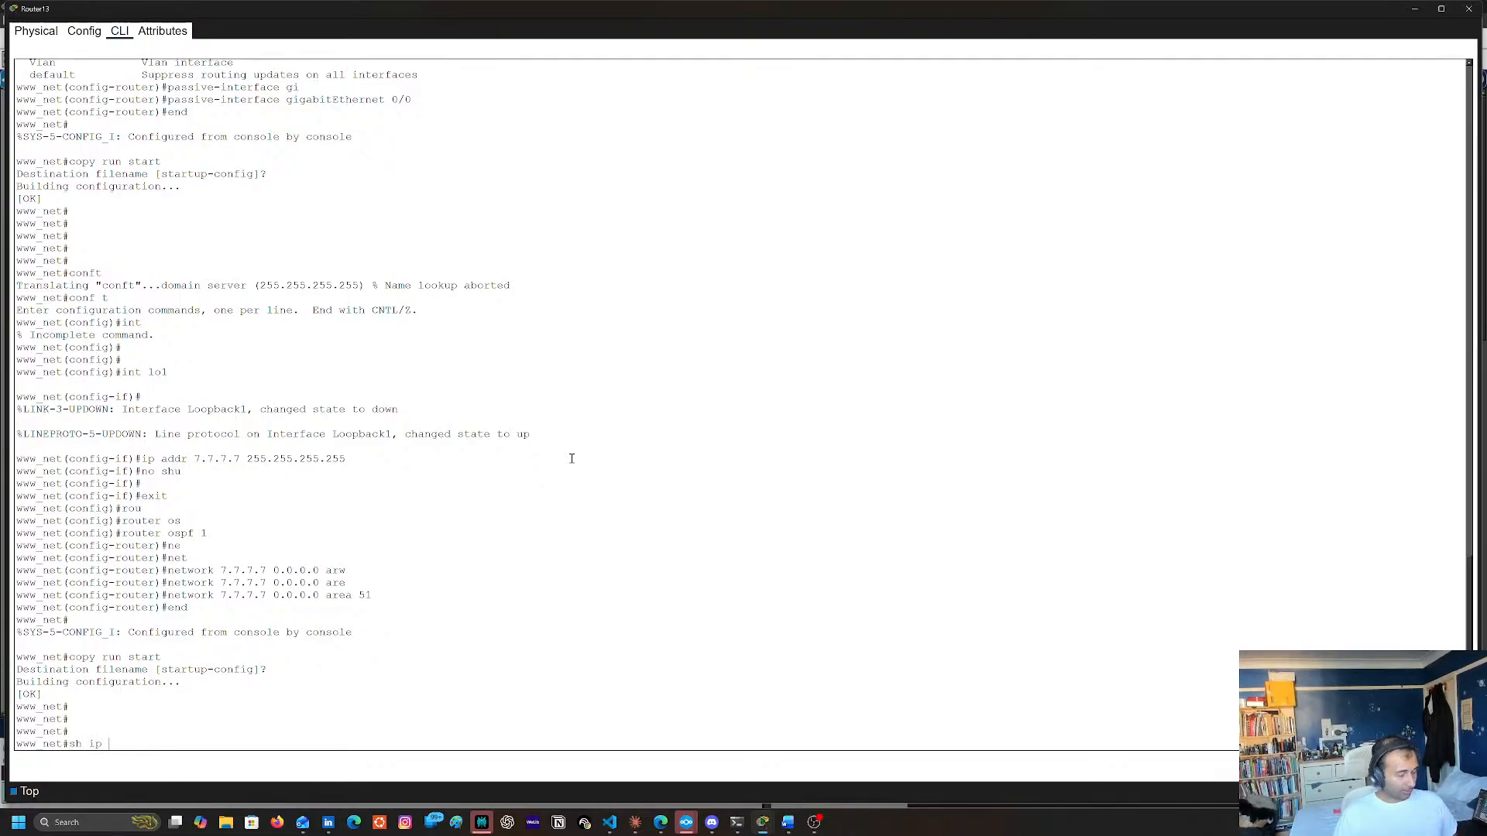
pyautogui.write('ro')
pyautogui.press('Tab')
pyautogui.press('Return')
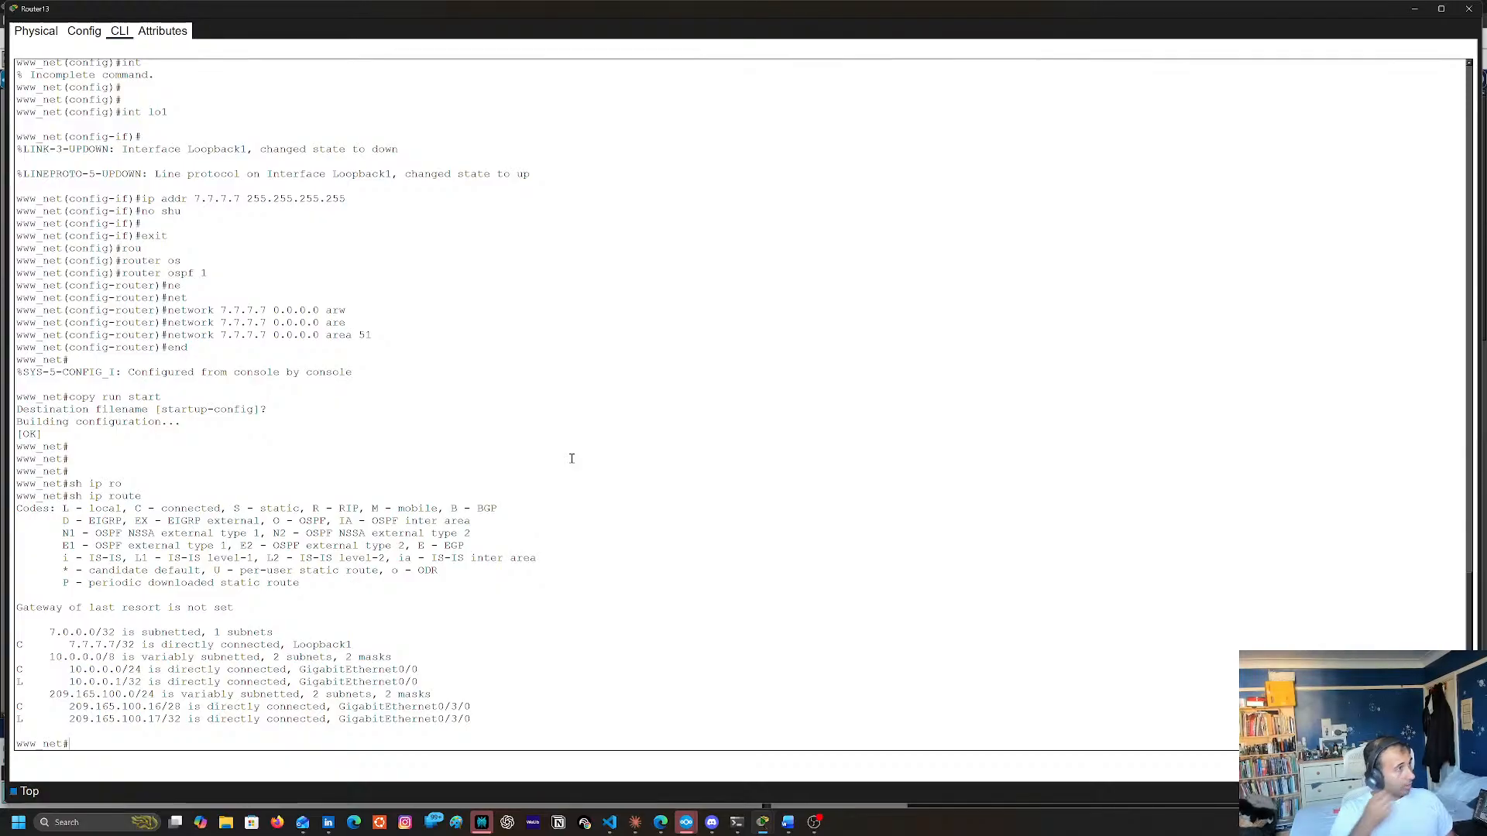
pyautogui.scroll(8, 565, 458)
pyautogui.scroll(-6, 336, 343)
pyautogui.scroll(-2, 343, 352)
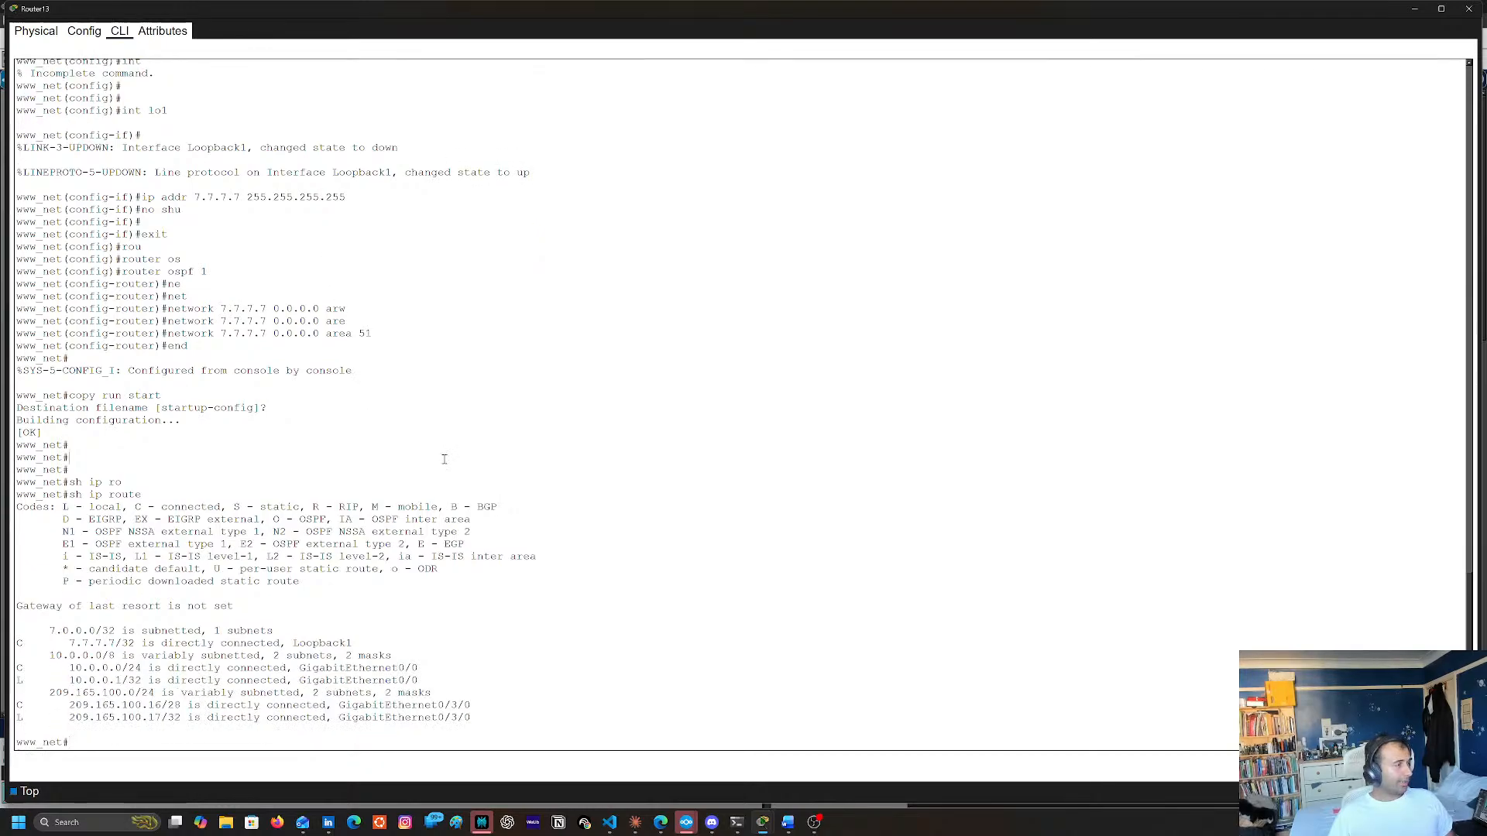
# List the available options of the show ip command on Router13
pyautogui.write('s')
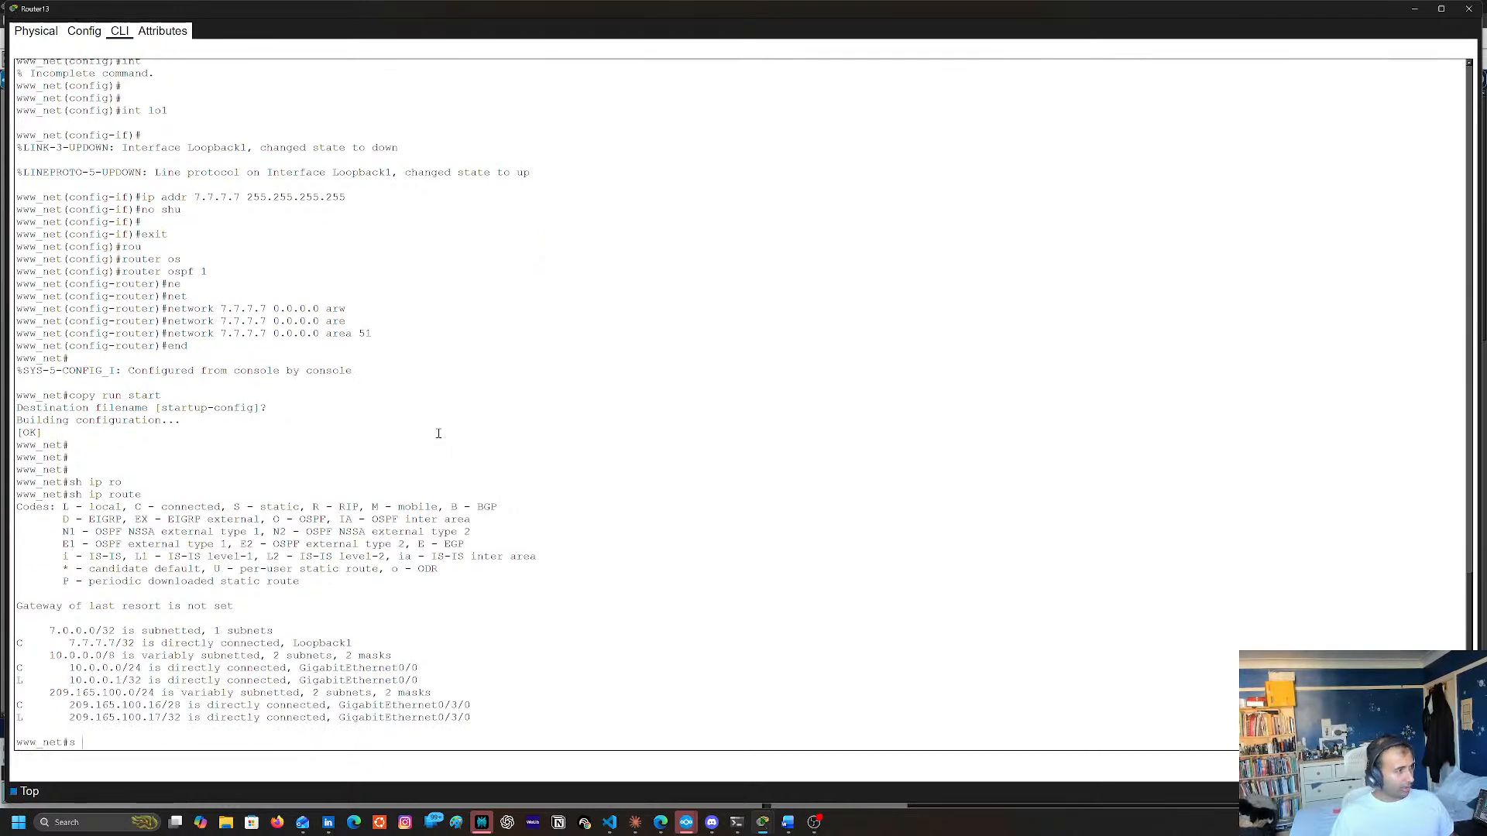
pyautogui.write('h of')
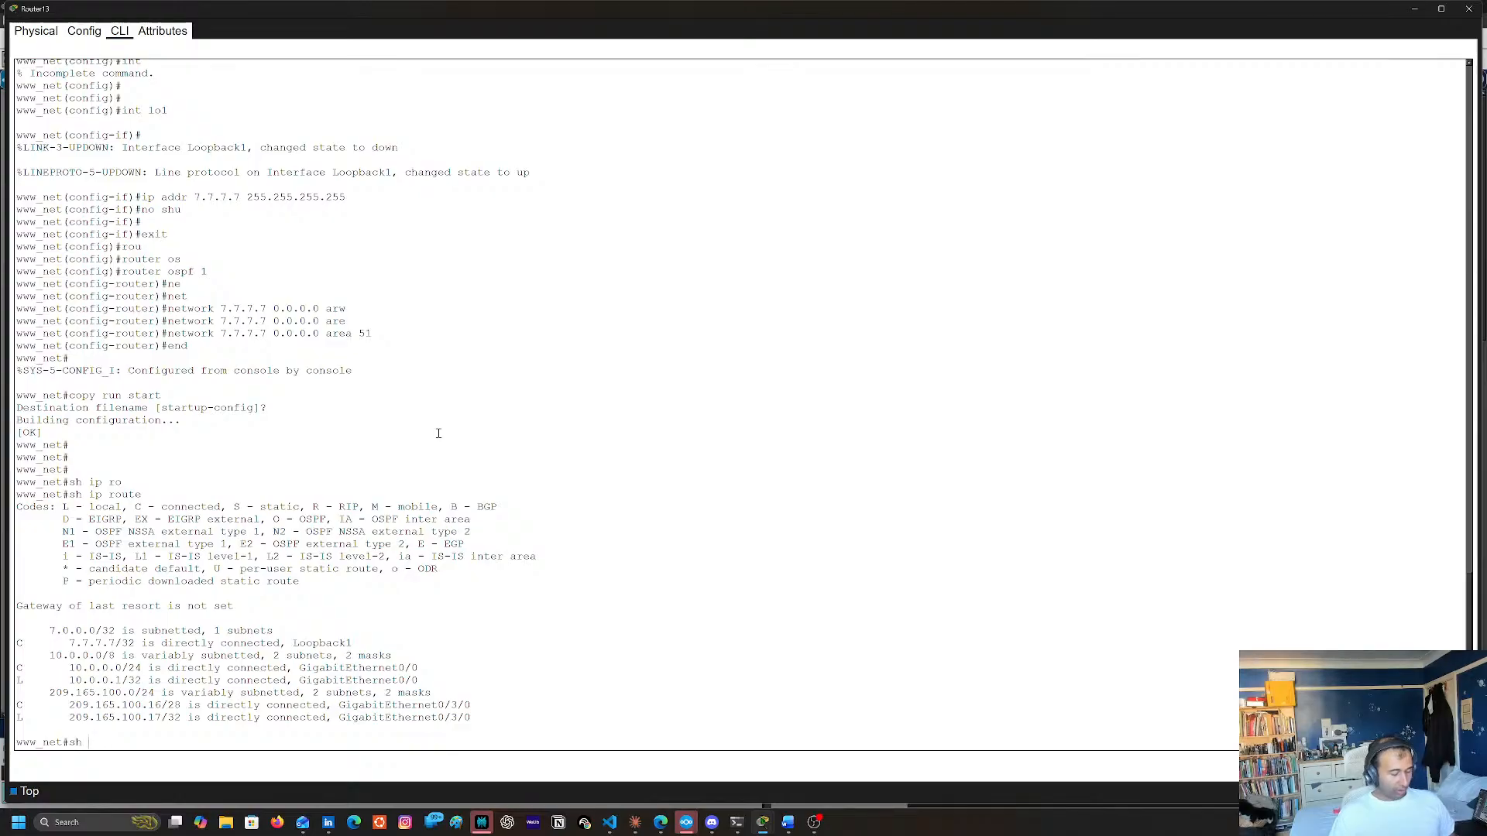
pyautogui.press('Tab')
pyautogui.press('BackSpace')
pyautogui.write('pi o')
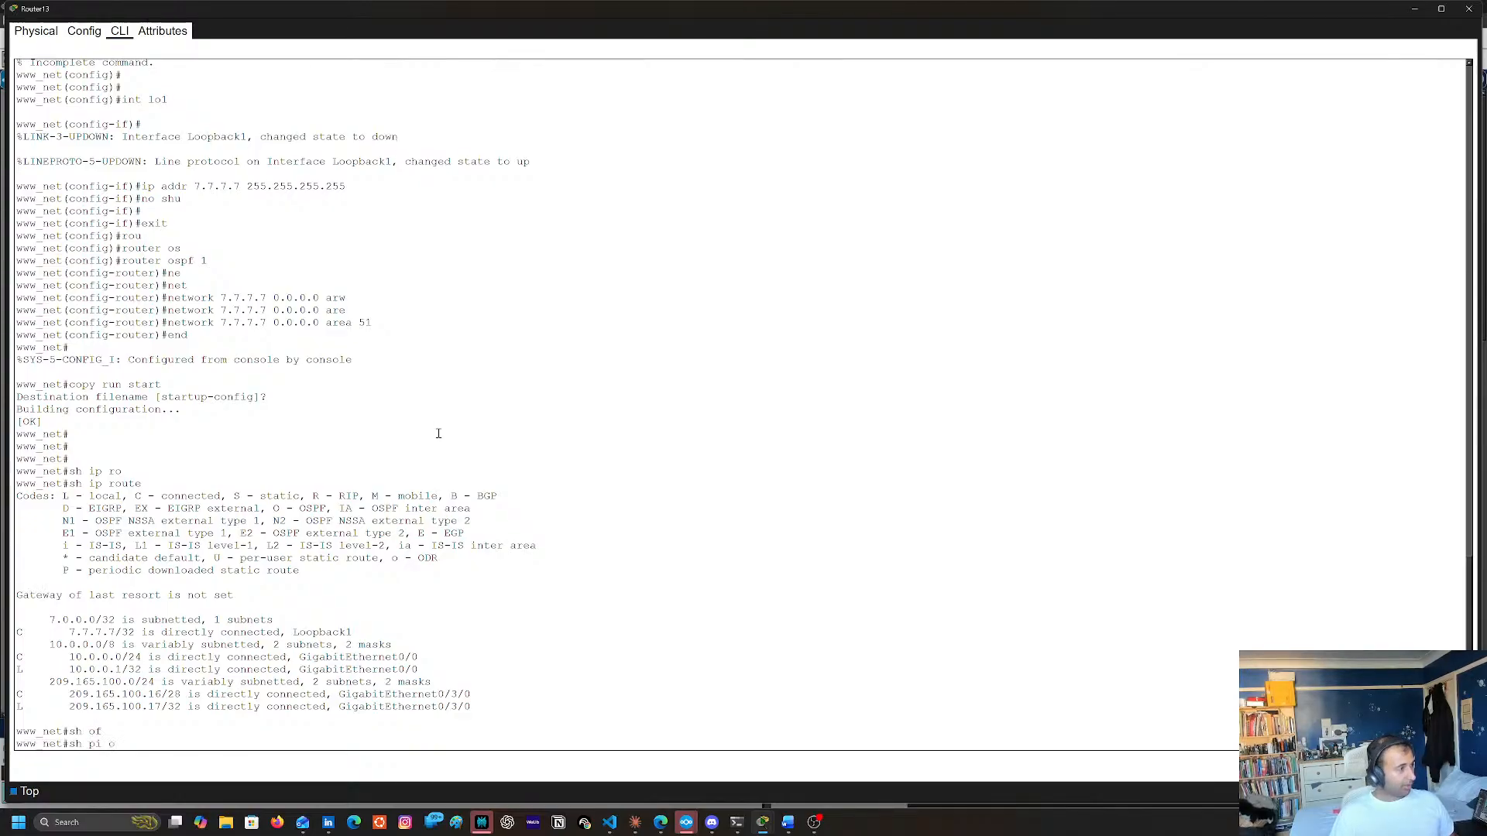
pyautogui.write('s')
pyautogui.press('Tab')
pyautogui.press('BackSpace')
pyautogui.press('BackSpace')
pyautogui.press('BackSpace')
pyautogui.press('BackSpace')
pyautogui.press('BackSpace')
pyautogui.write('ip')
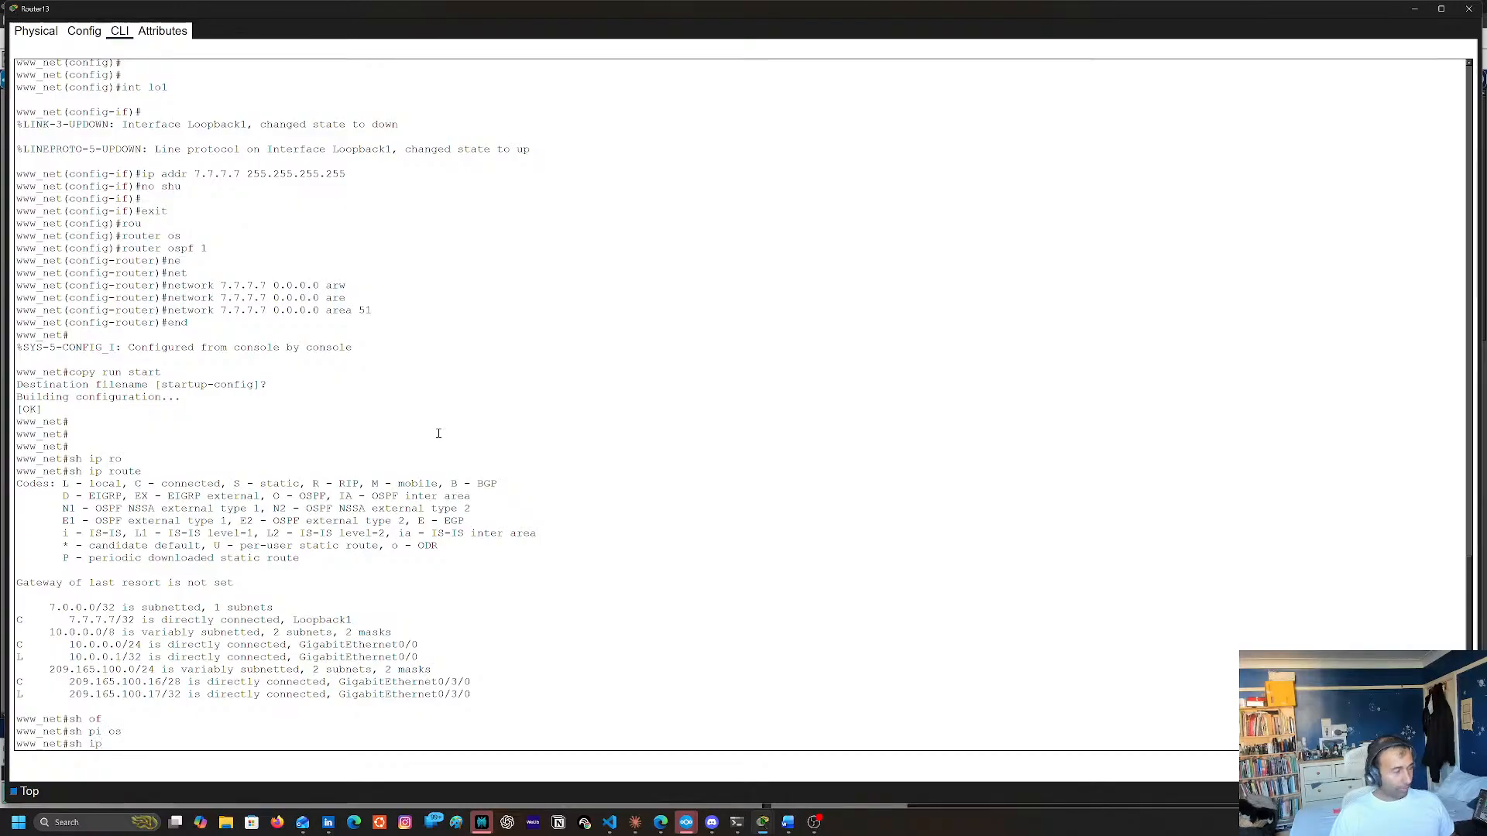
pyautogui.write(' s')
pyautogui.press('Tab')
pyautogui.write('sh')
pyautogui.press('BackSpace')
pyautogui.press('BackSpace')
pyautogui.press('BackSpace')
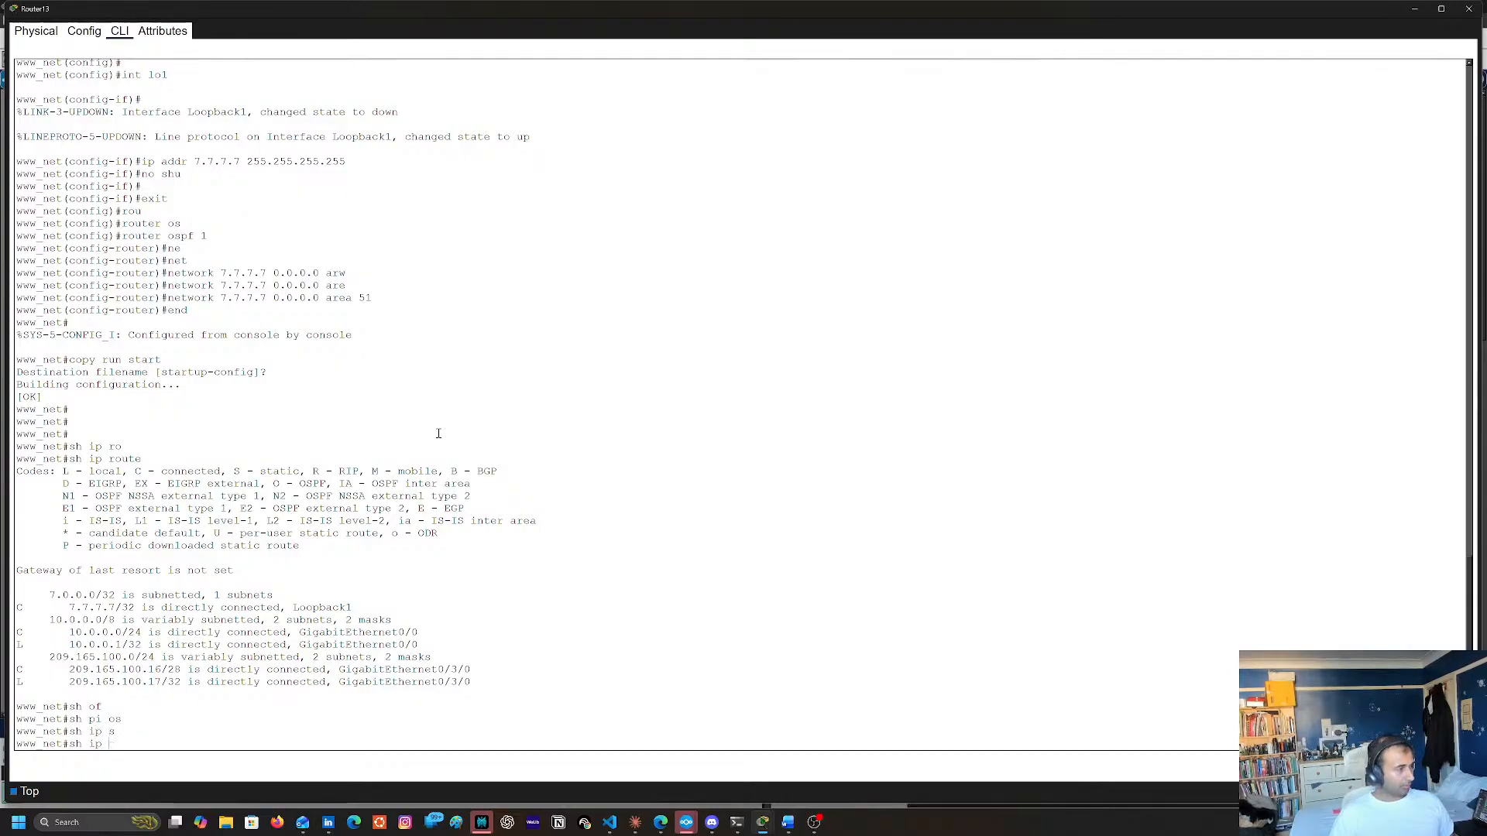
pyautogui.write('?')
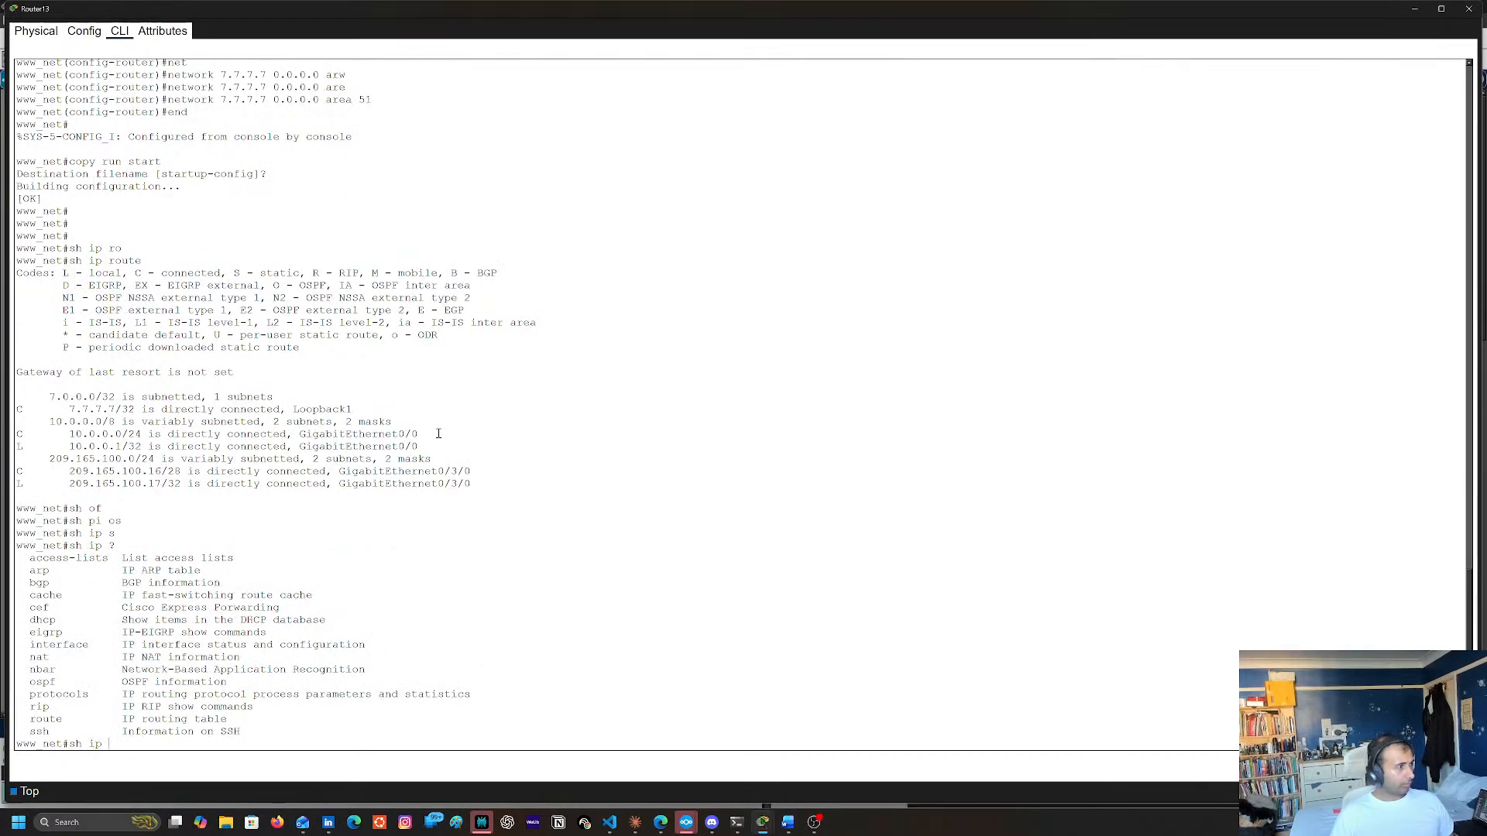
pyautogui.write('os')
# List the show ip ospf options on Router13 and display its OSPF neighbor table twice
pyautogui.press('Tab')
pyautogui.write('>')
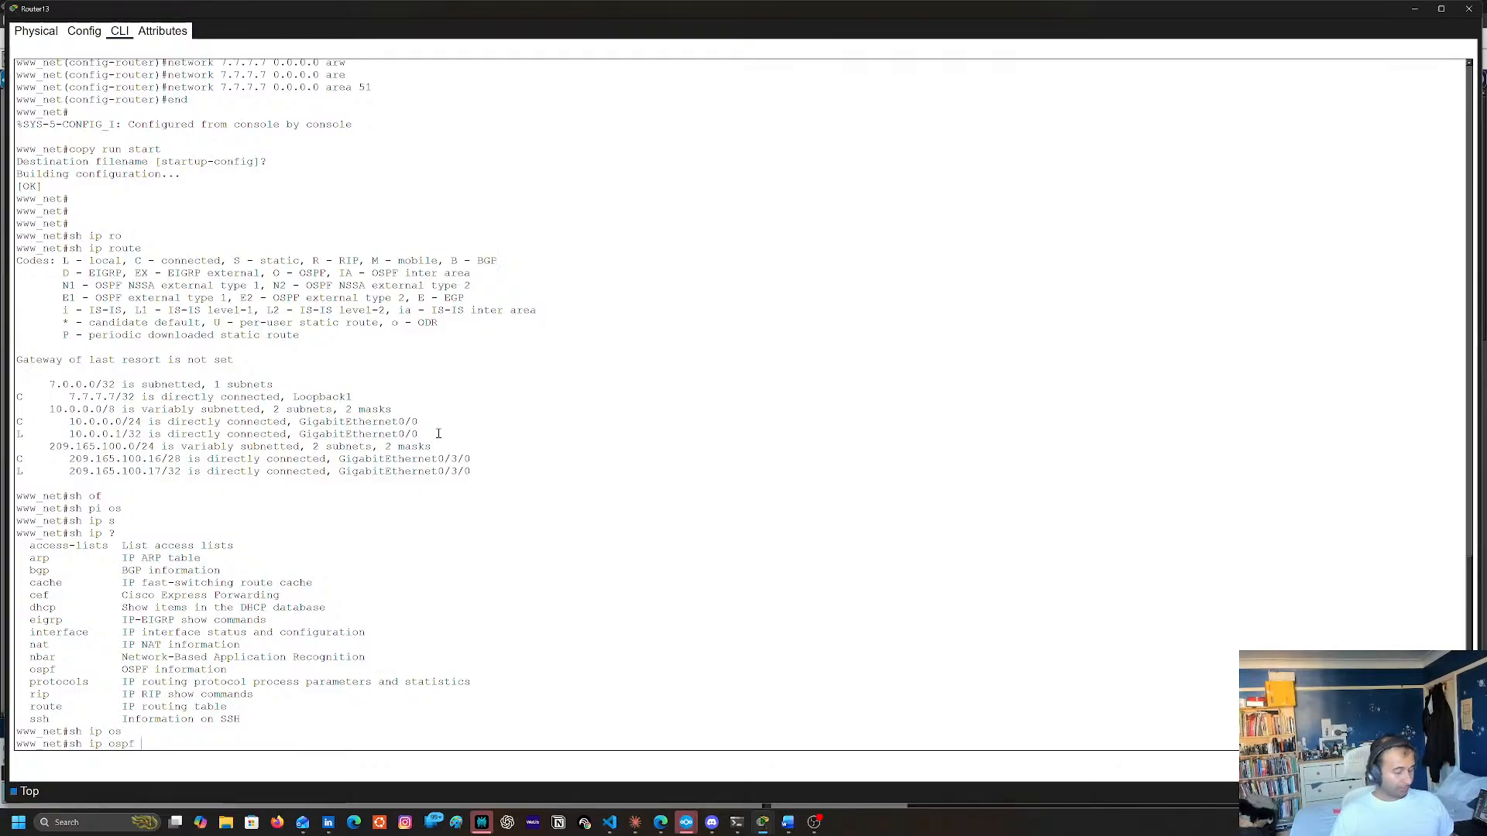
pyautogui.press('BackSpace')
pyautogui.write('?')
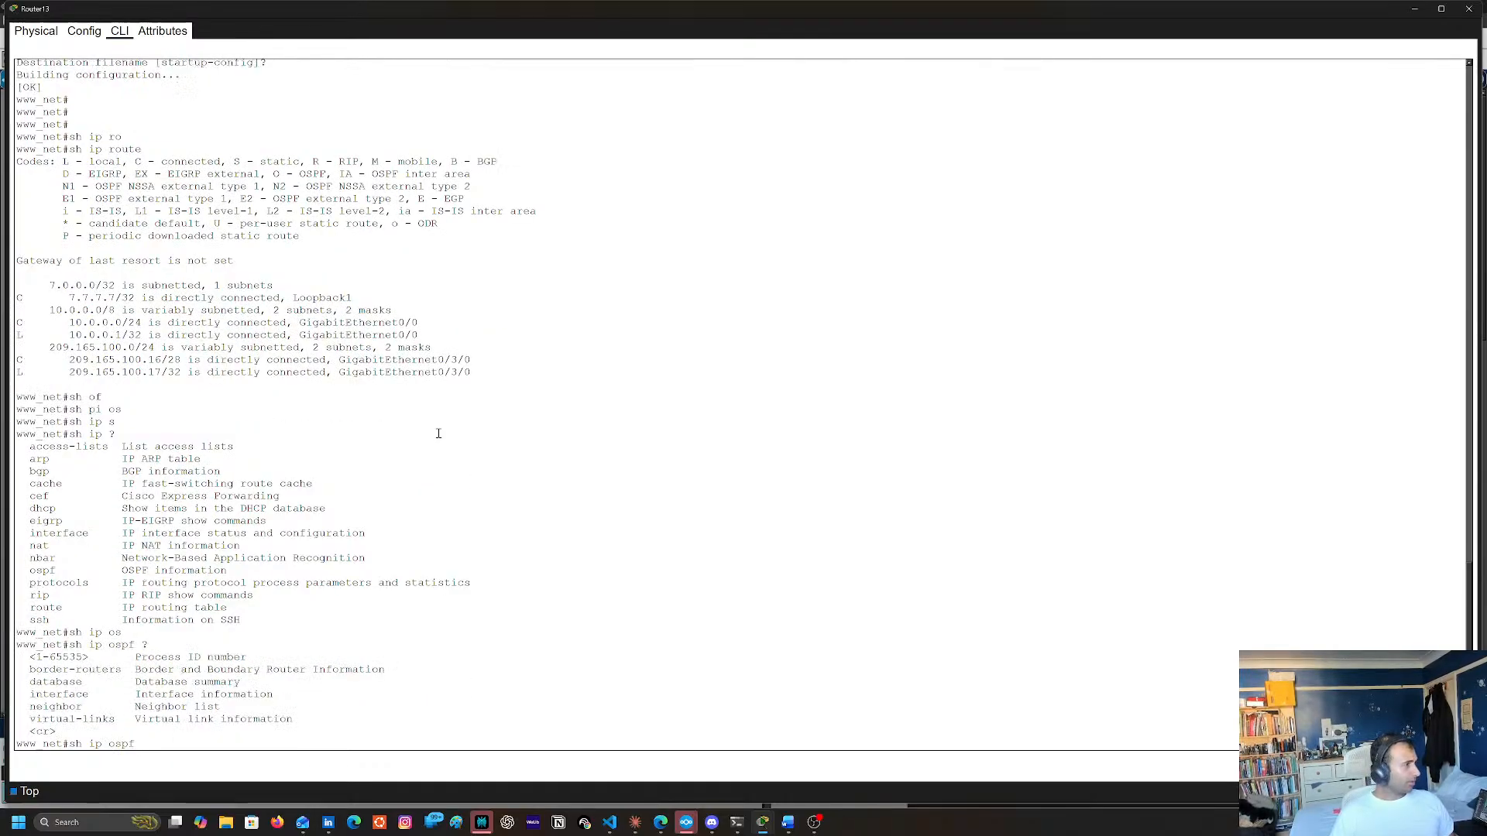
pyautogui.write('ne')
pyautogui.press('Tab')
pyautogui.press('Return')
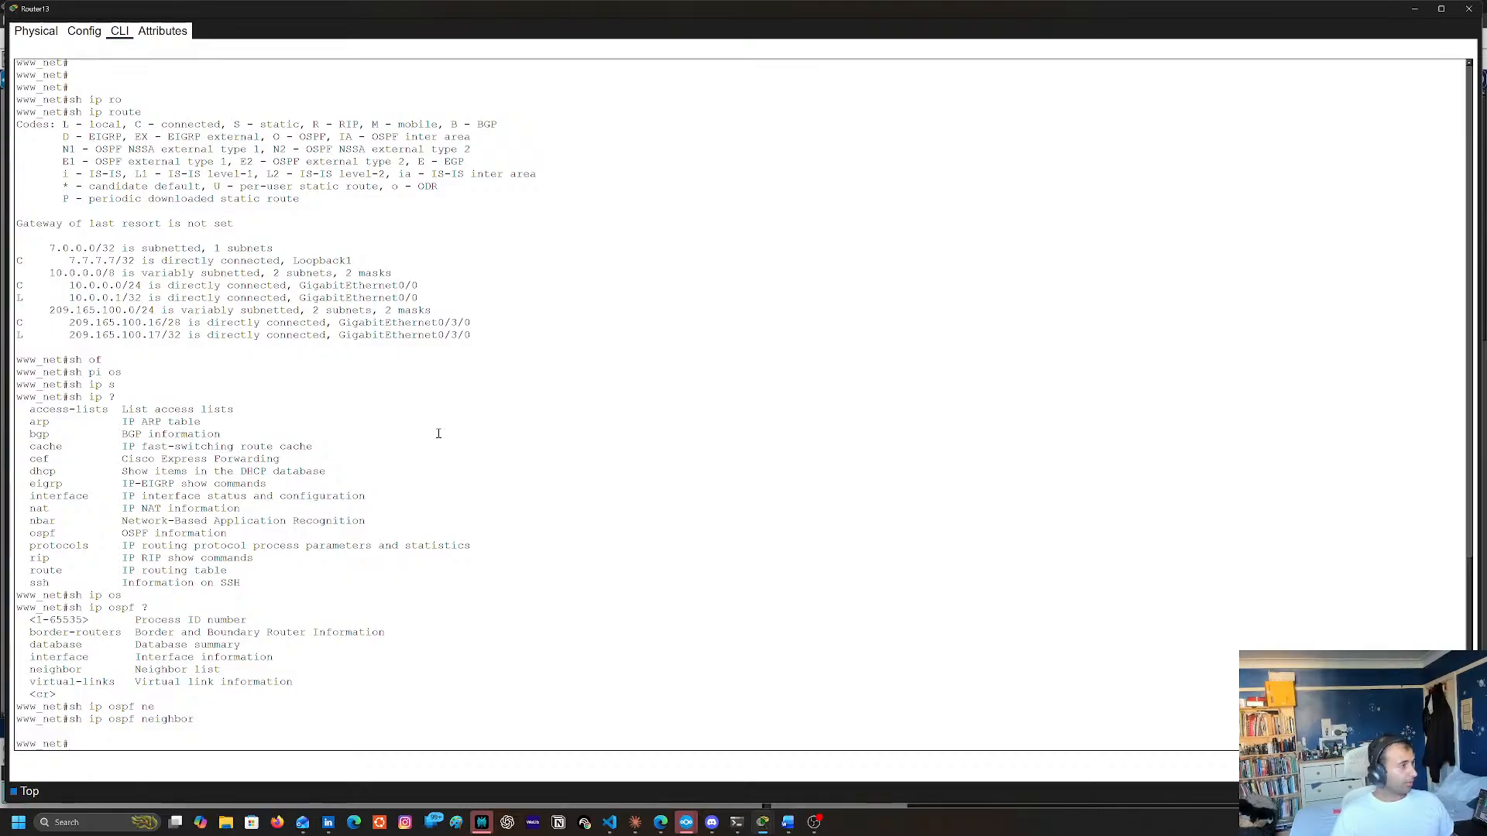
pyautogui.press('Up')
pyautogui.press('Return')
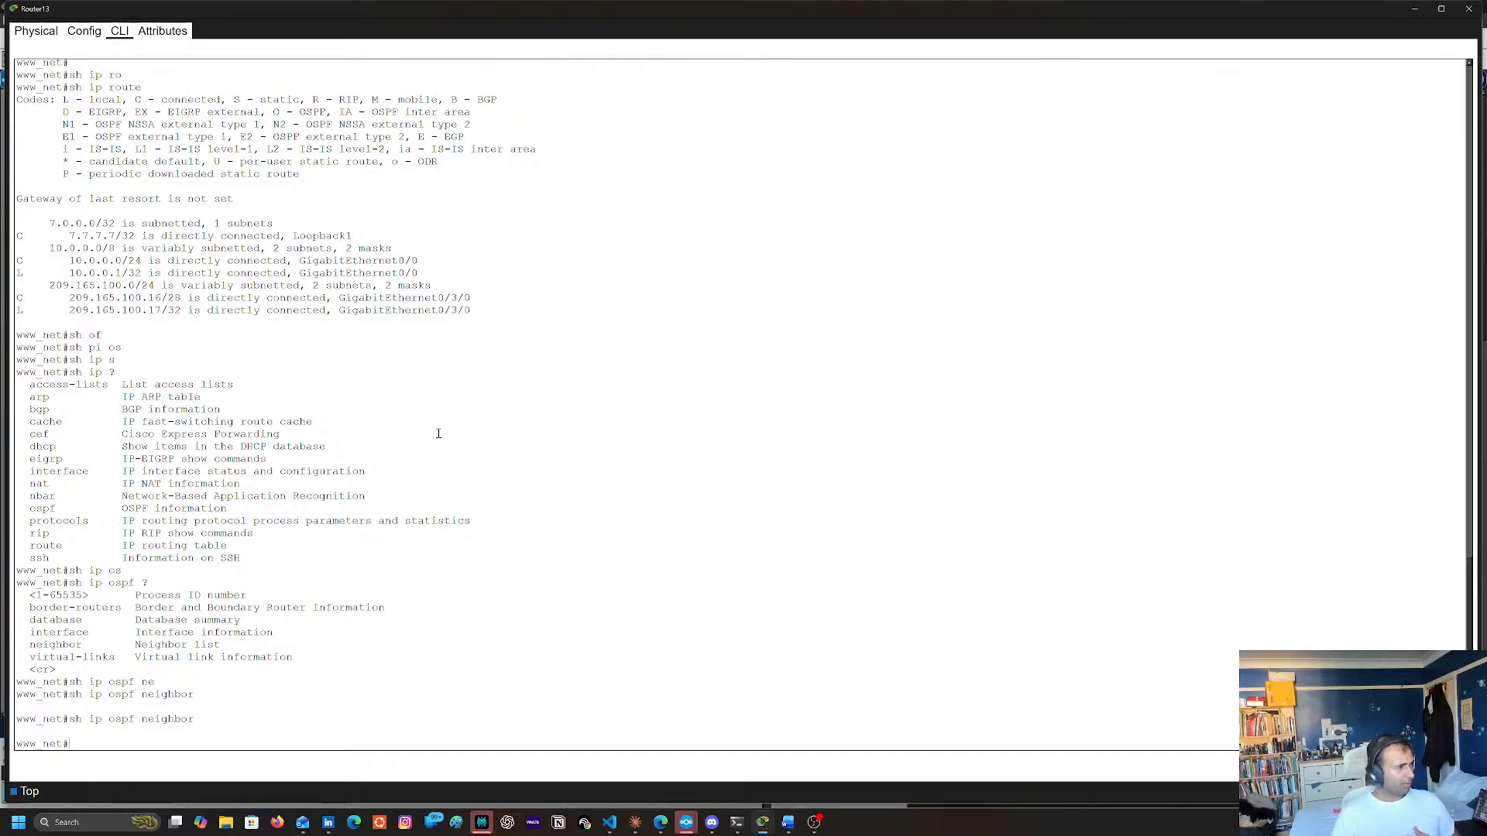
# Display Router13's OSPF interface information with show ip ospf interface to examine its addresses, area and neighbor counts
pyautogui.press('Up')
pyautogui.press('BackSpace')
pyautogui.press('BackSpace')
pyautogui.press('BackSpace')
pyautogui.press('BackSpace')
pyautogui.press('BackSpace')
pyautogui.press('BackSpace')
pyautogui.press('BackSpace')
pyautogui.press('BackSpace')
pyautogui.press('BackSpace')
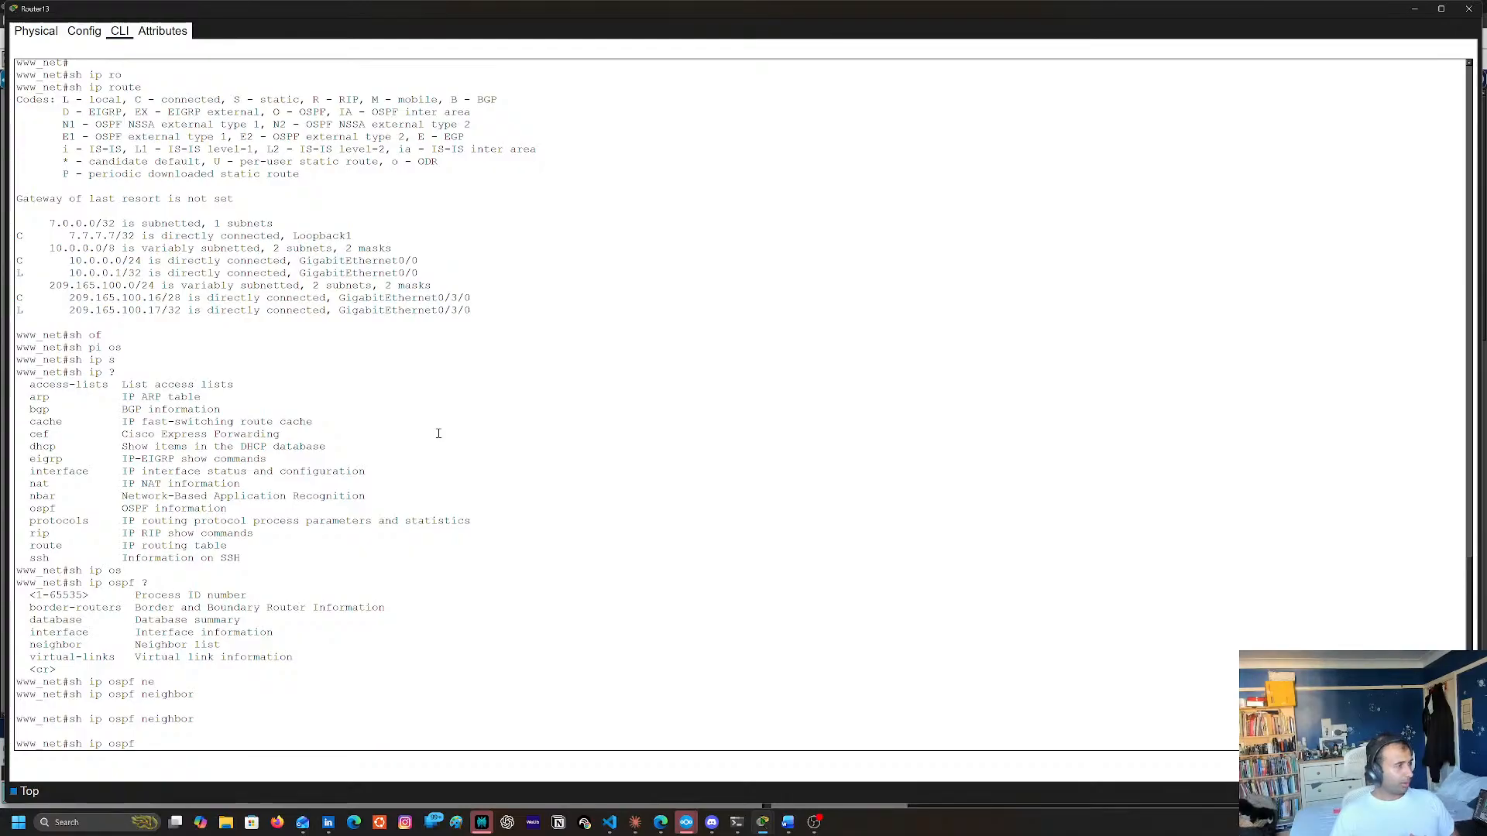
pyautogui.write('i')
pyautogui.press('Tab')
pyautogui.press('Return')
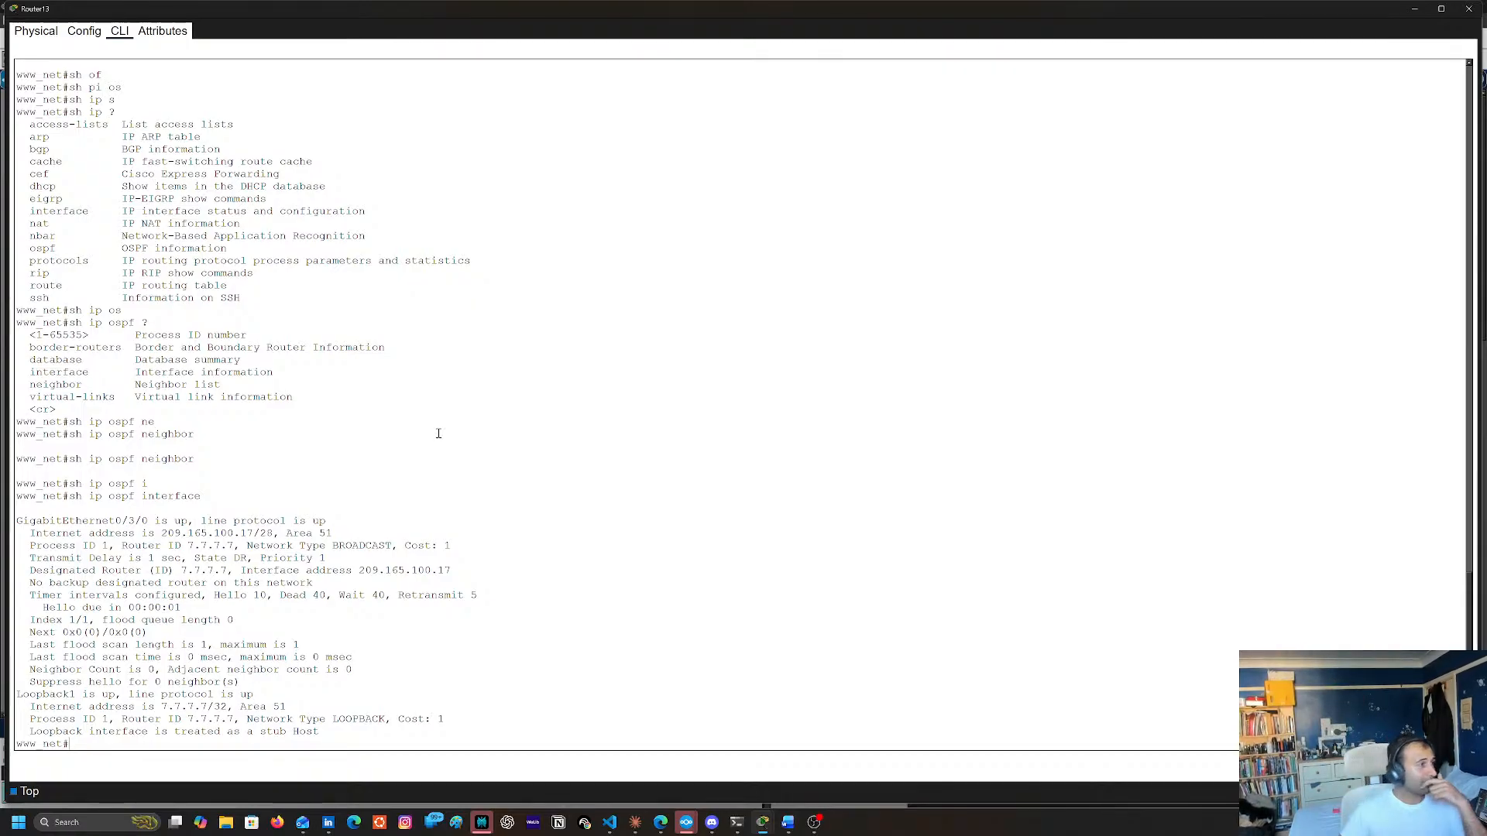
pyautogui.press('Return')
pyautogui.press('Return')
pyautogui.press('Return')
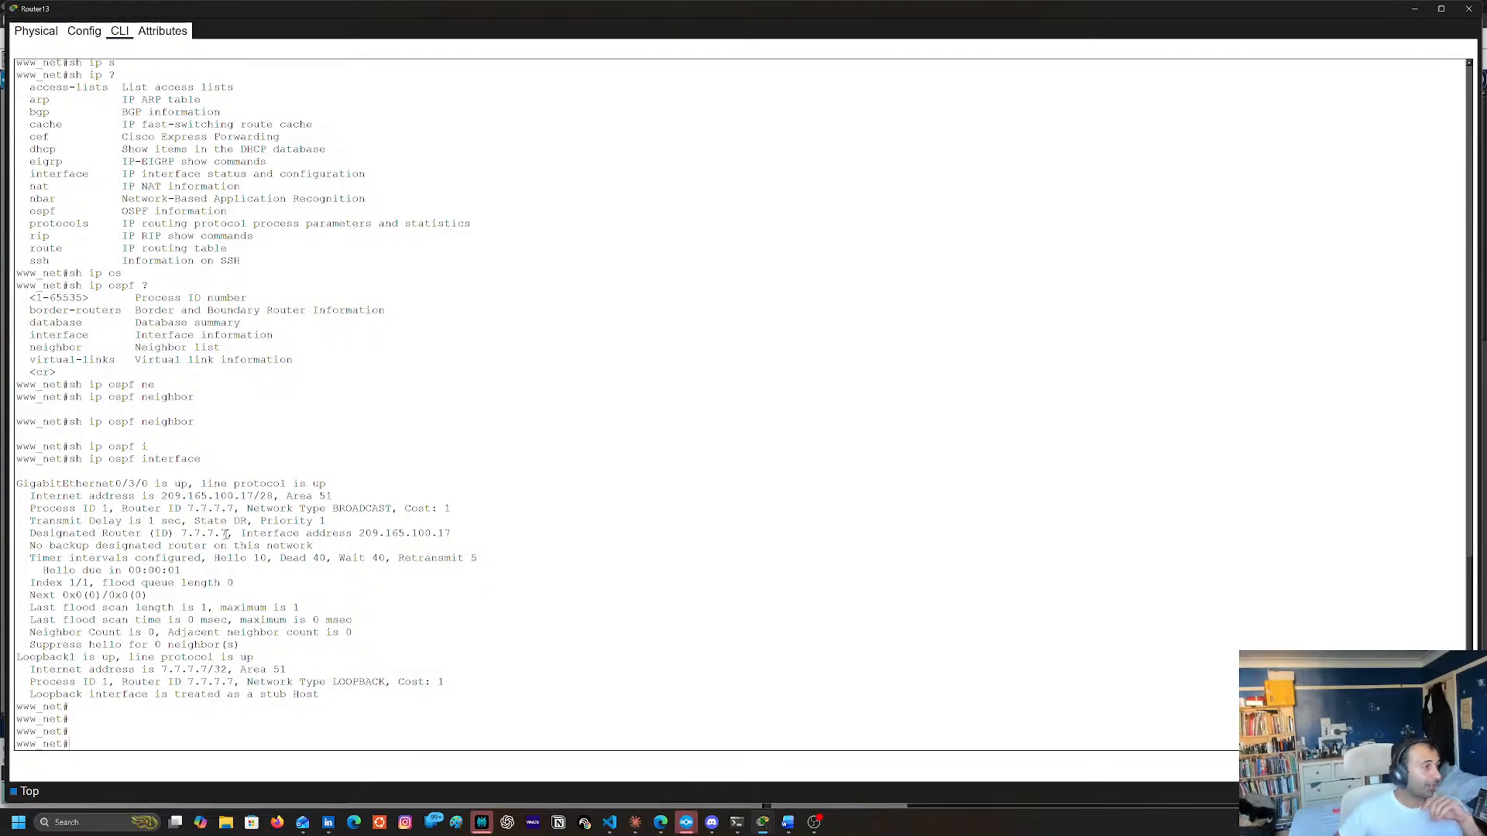
# Display Router13's IP routing table twice to check for OSPF-learned routes
pyautogui.press('Up')
pyautogui.press('Up')
pyautogui.press('Up')
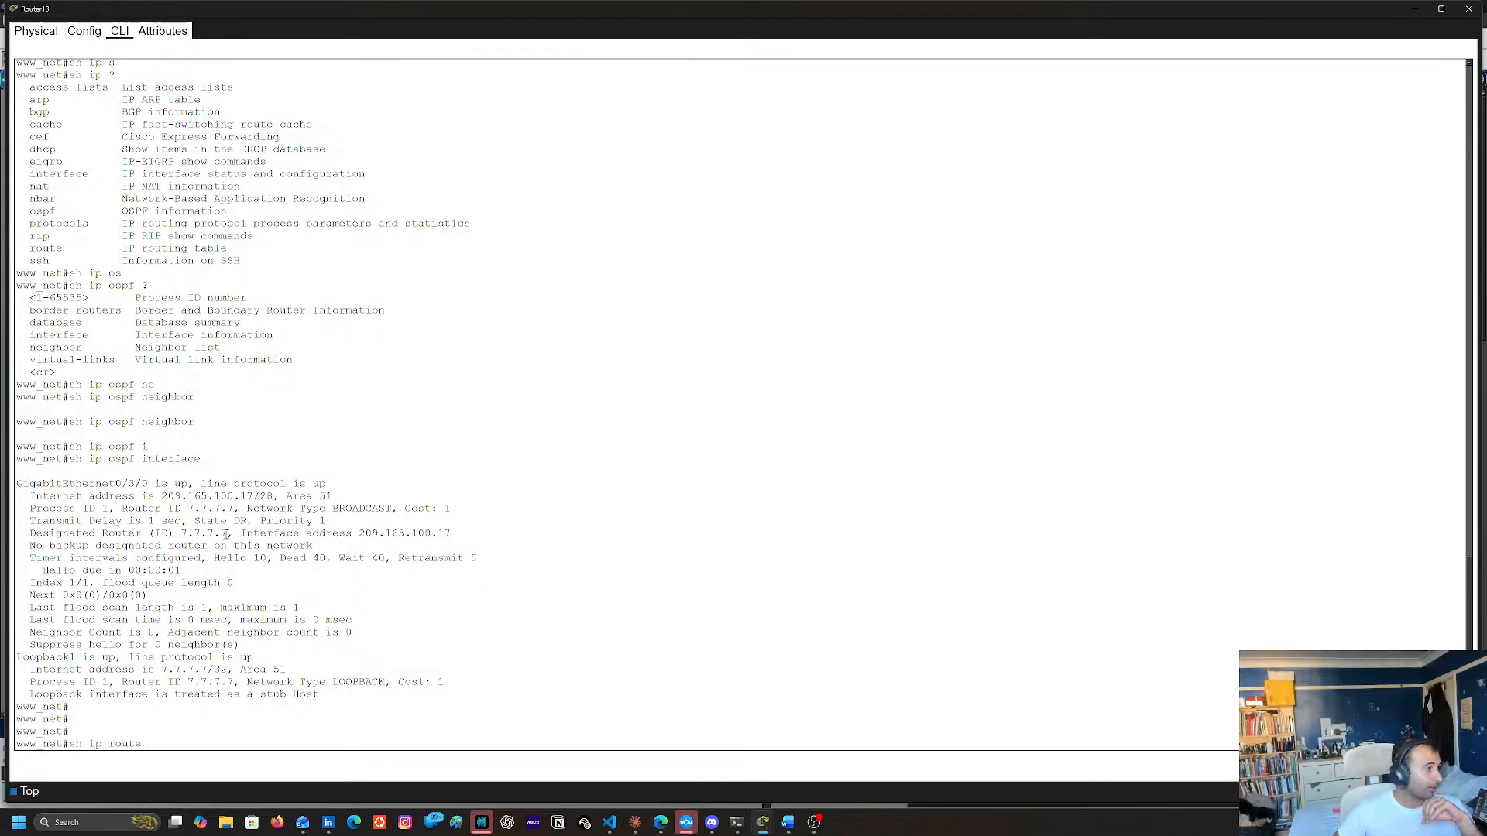
pyautogui.press('Down')
pyautogui.press('Down')
pyautogui.press('Up')
pyautogui.press('Up')
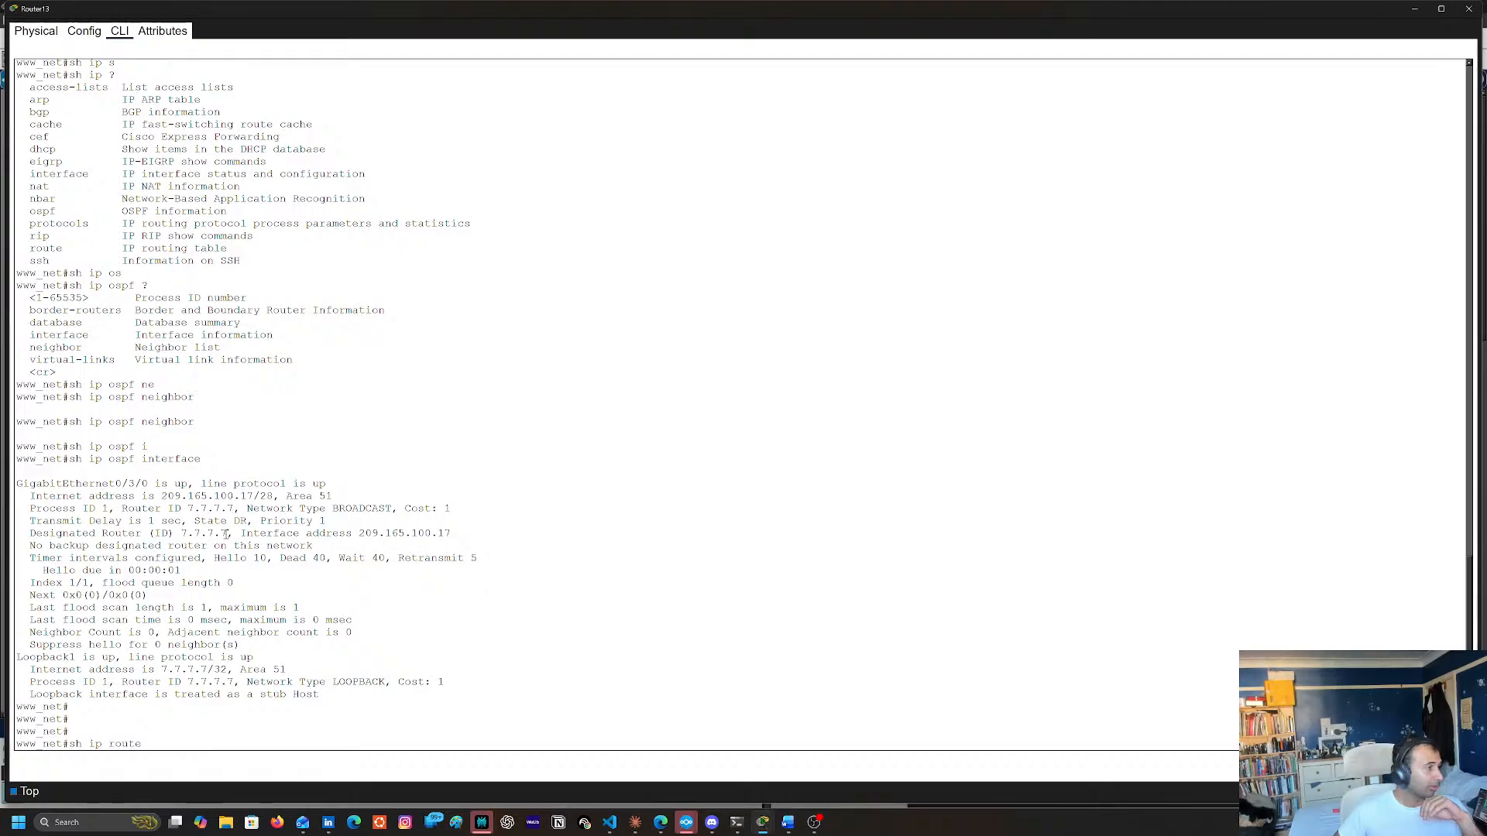
pyautogui.press('Return')
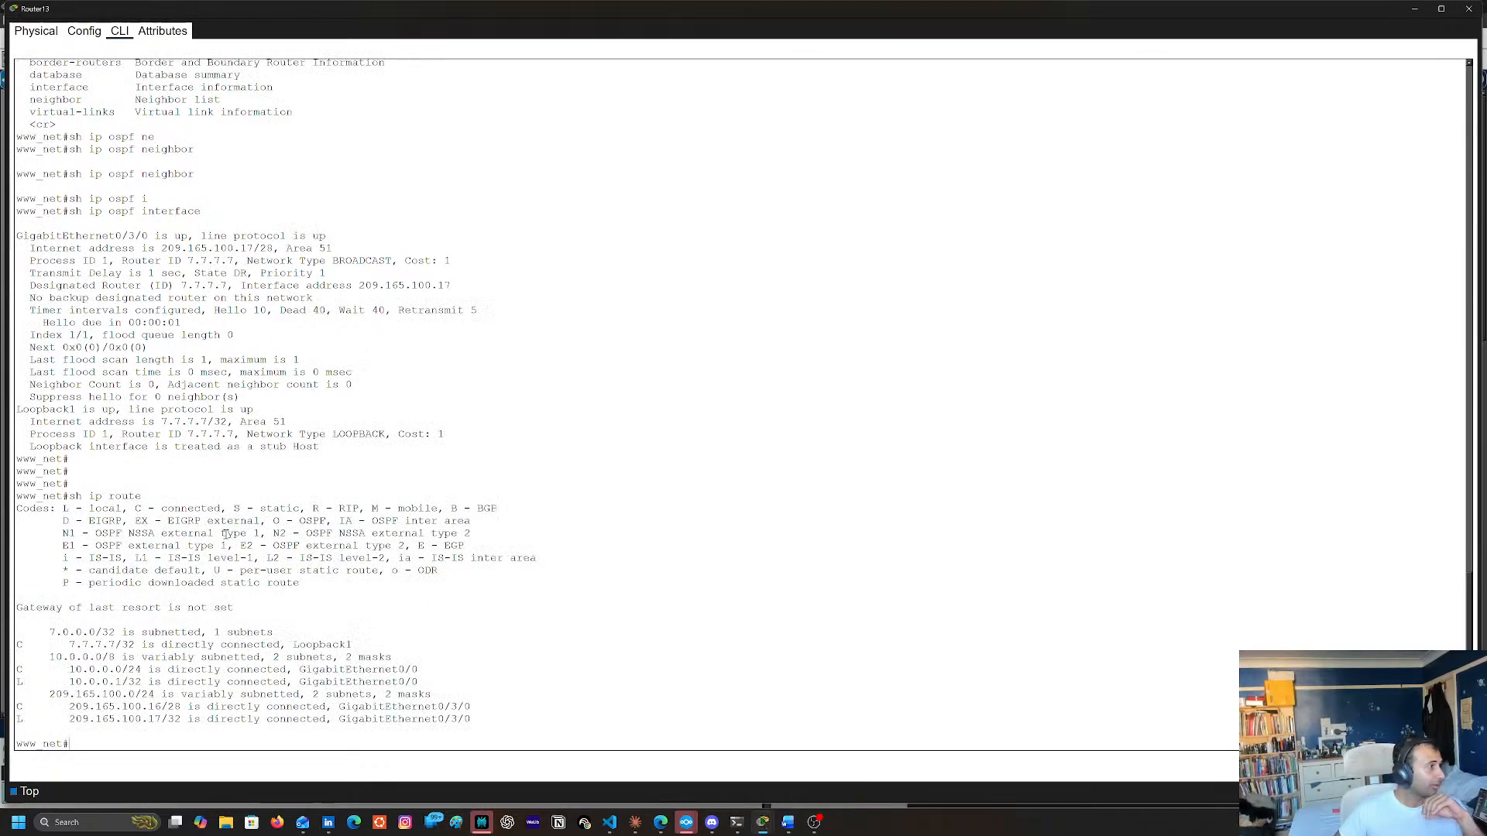
pyautogui.press('Up')
pyautogui.press('Return')
# Display Router13's OSPF interface details again and close the router's window
pyautogui.press('Up')
pyautogui.press('Up')
pyautogui.press('Return')
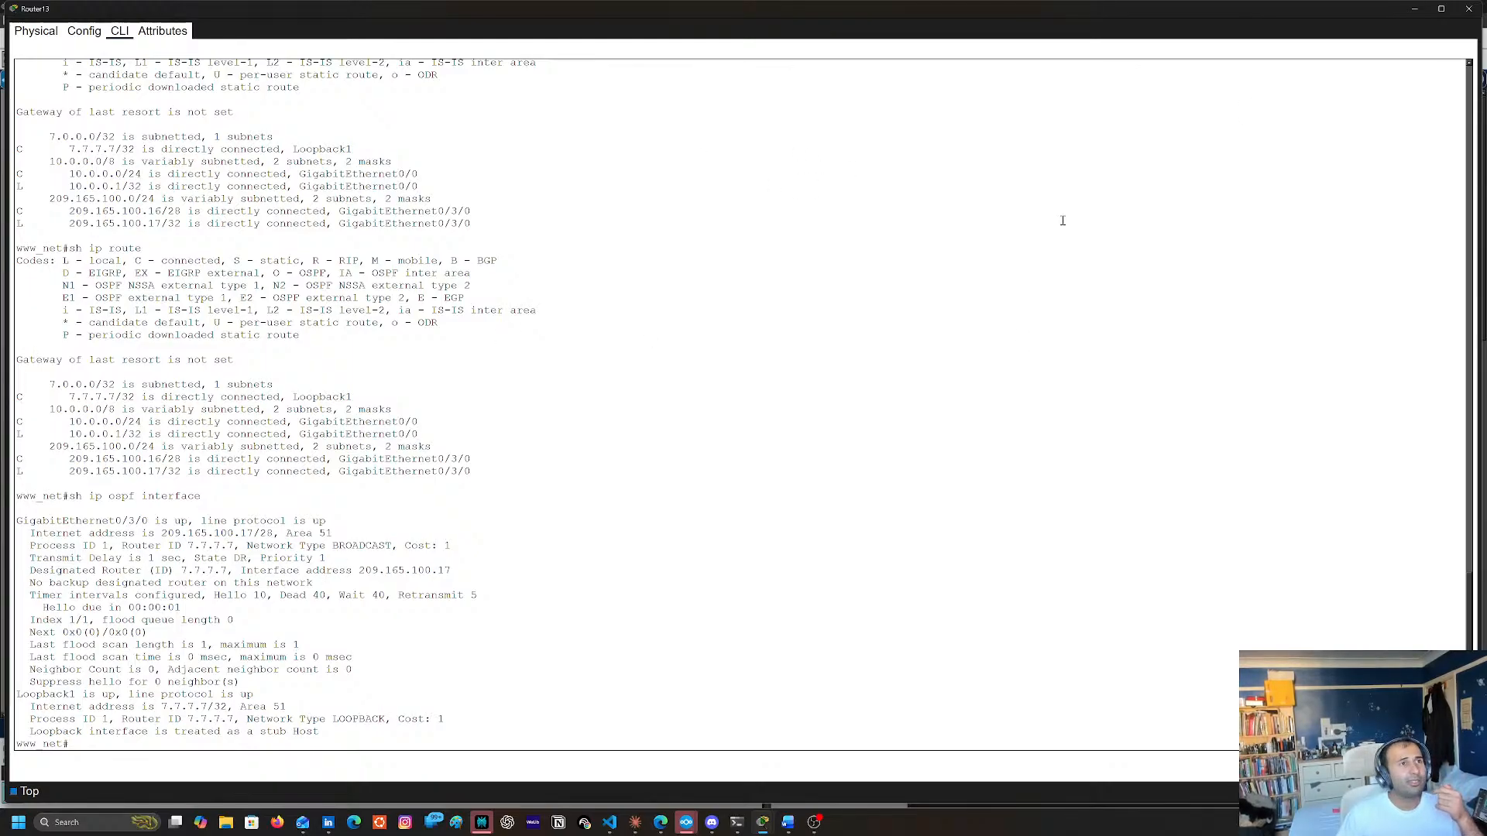
pyautogui.click(1469, 10)
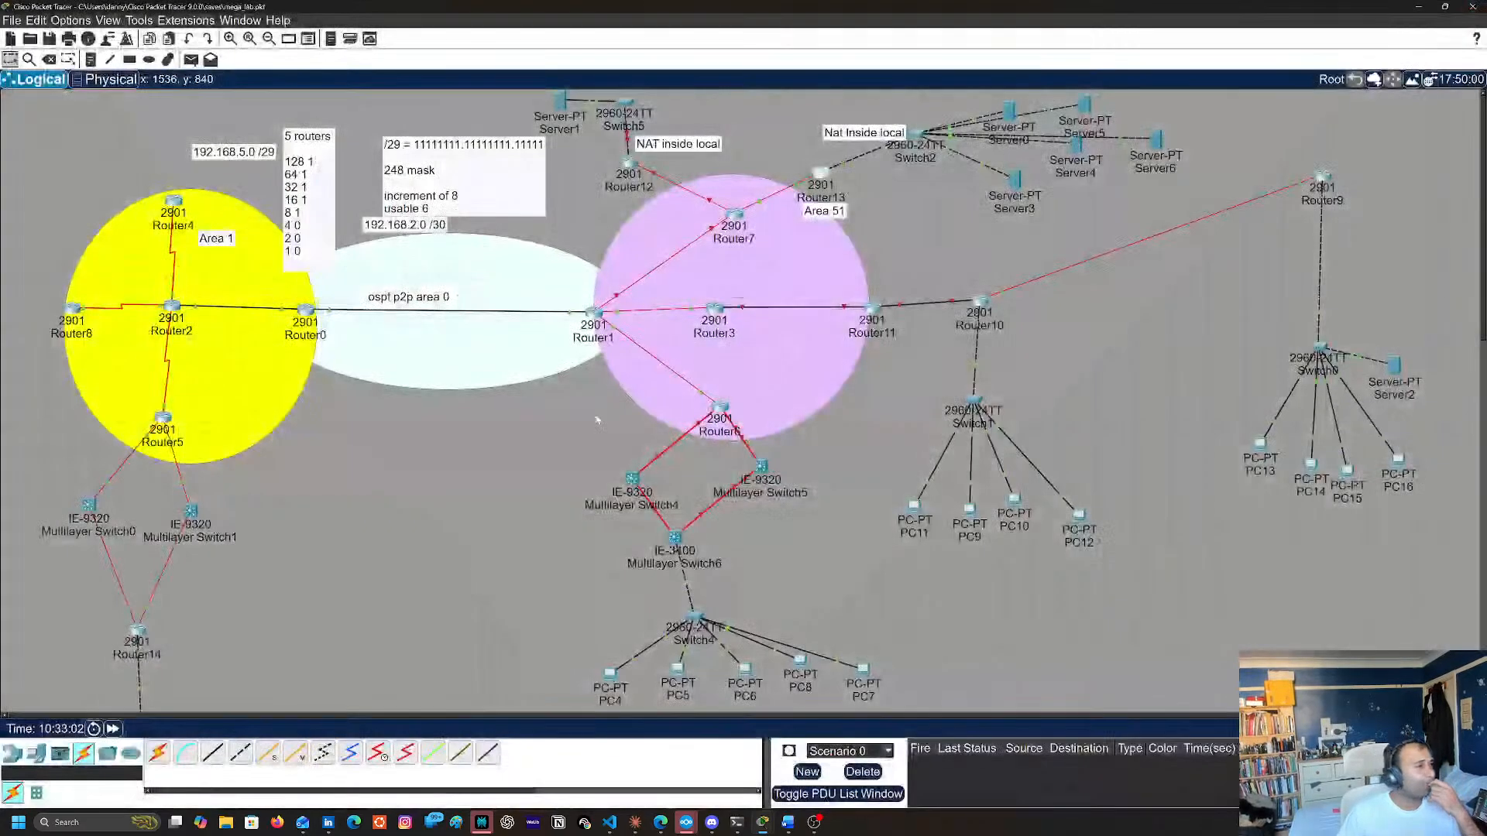
# Open Router7's command line and display its IP routing table twice, reopening the router's window in between
pyautogui.click(734, 214)
pyautogui.press('space')
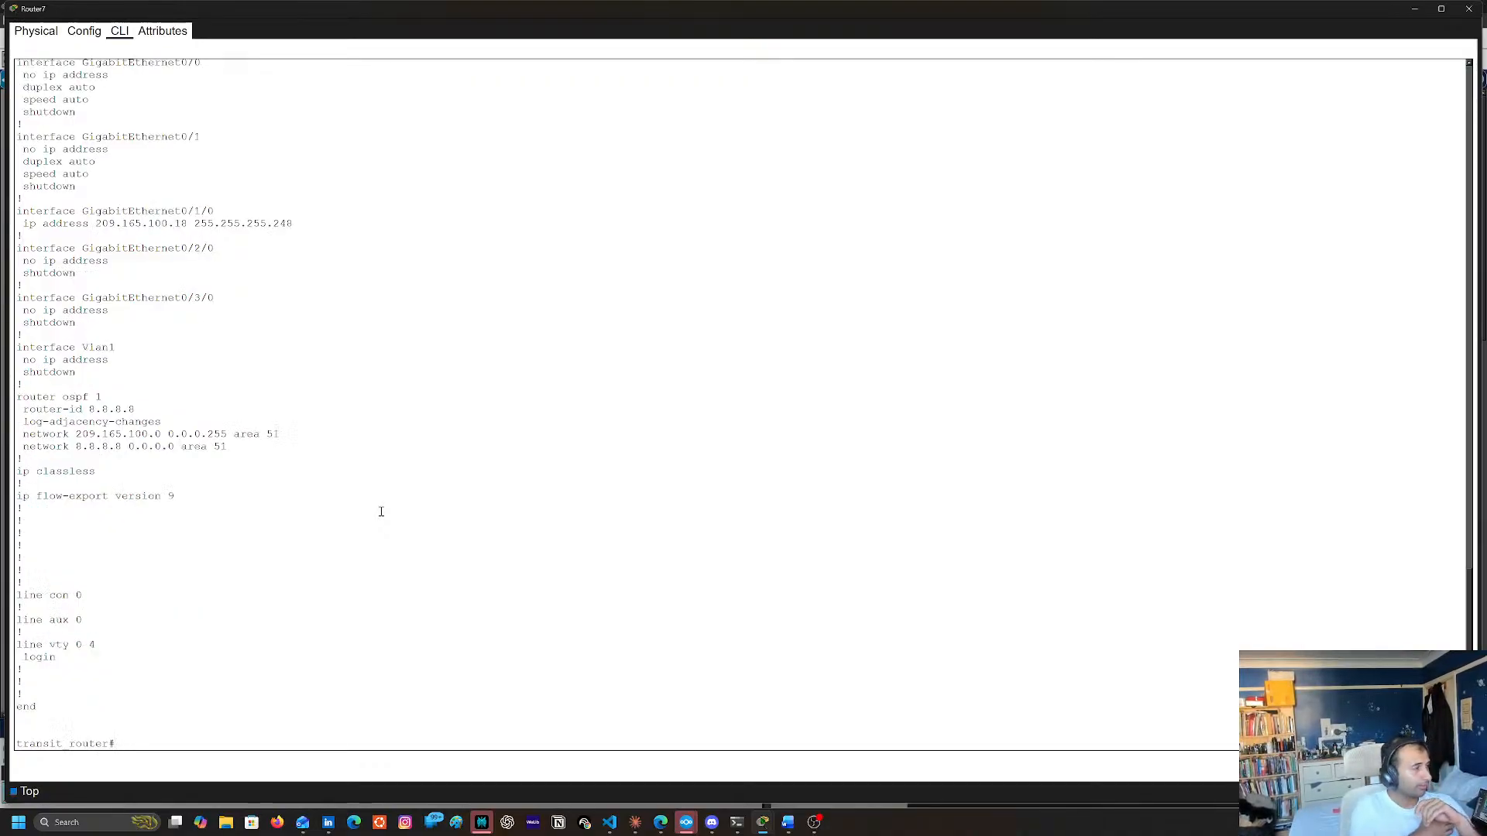
pyautogui.write('sh ip rout')
pyautogui.press('Tab')
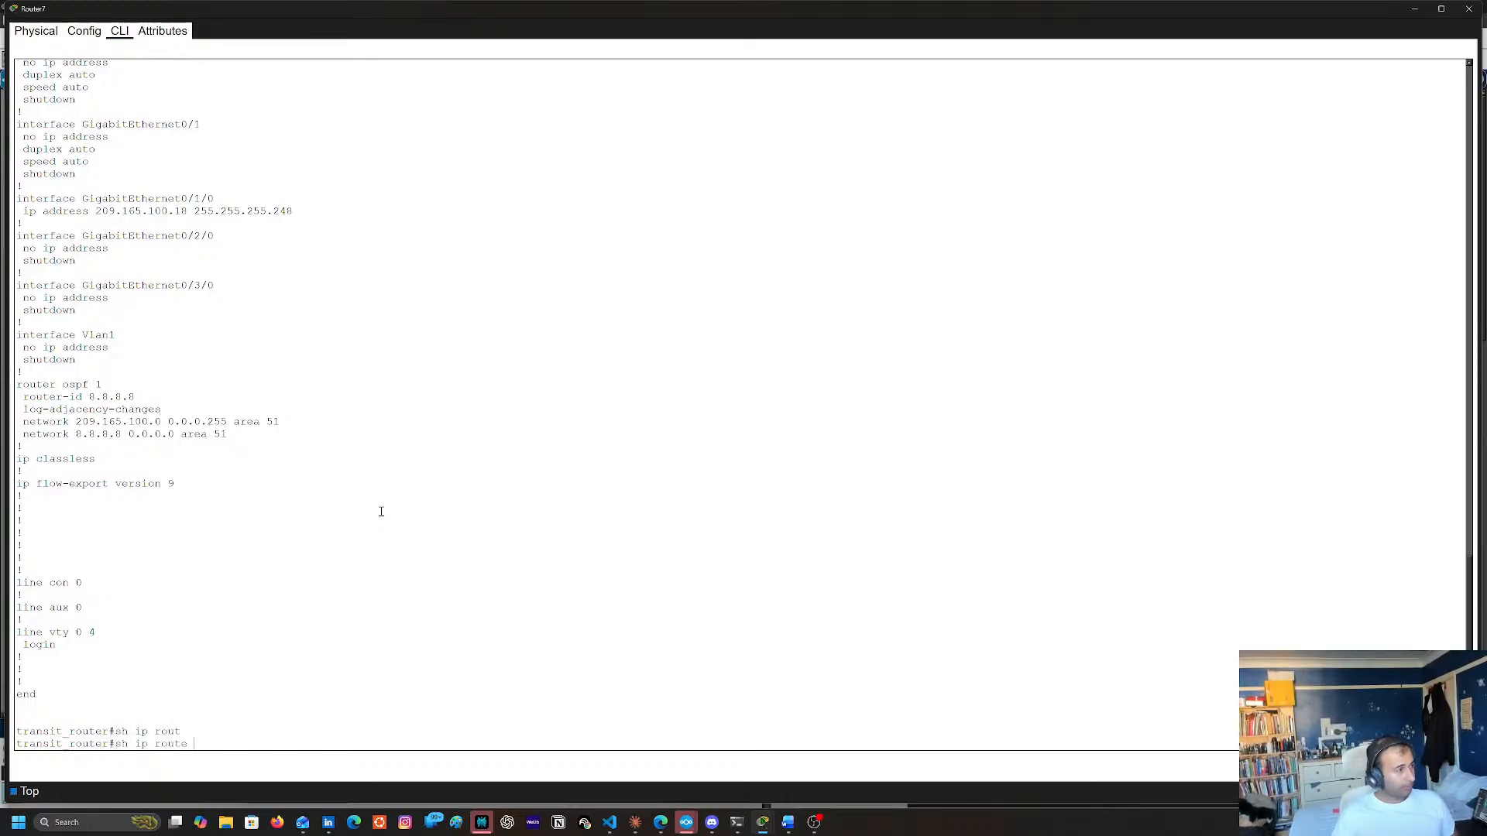
pyautogui.press('Return')
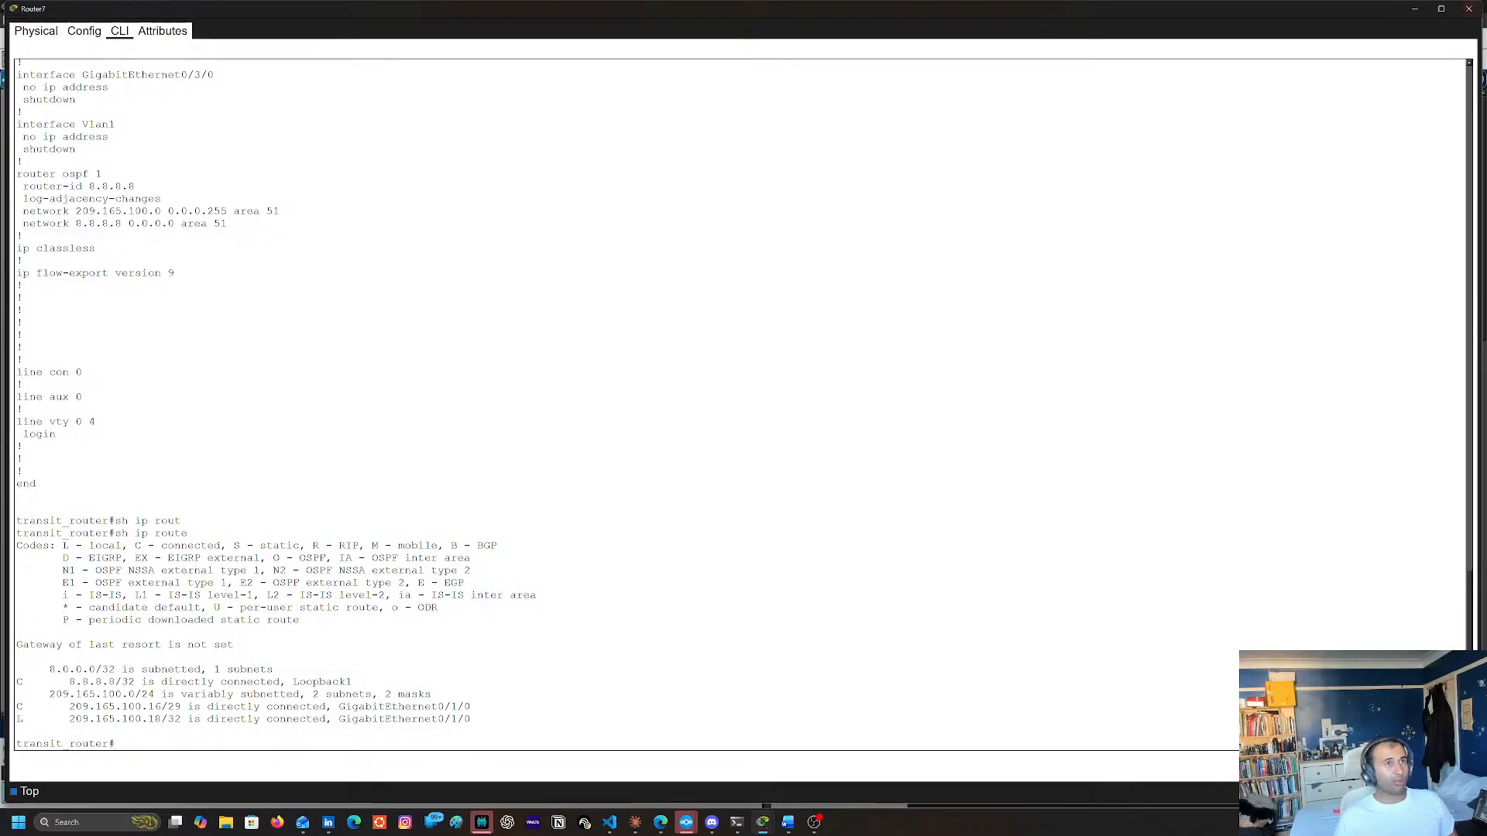
pyautogui.click(1466, 8)
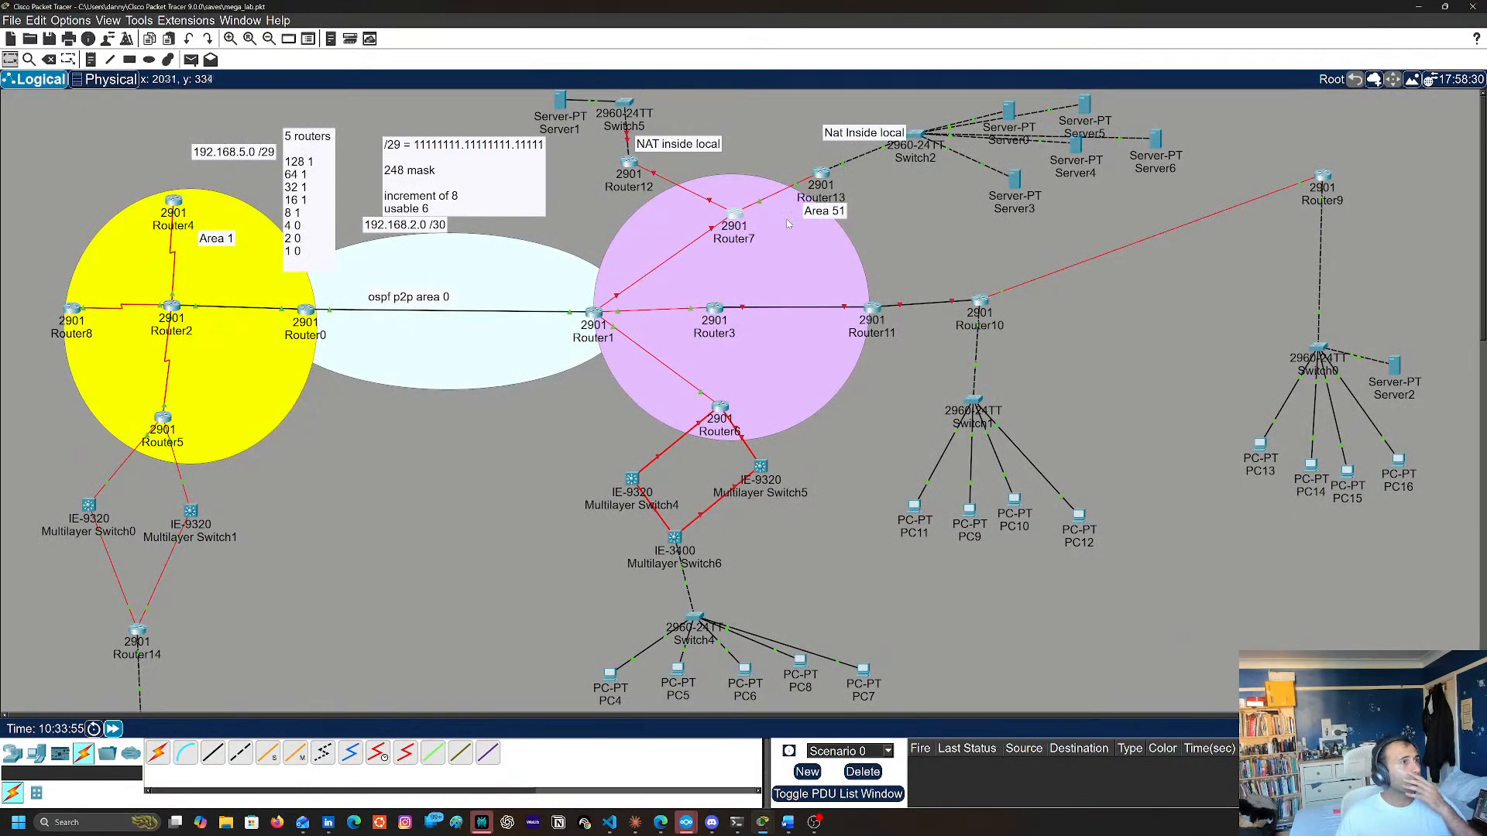
pyautogui.press('Up')
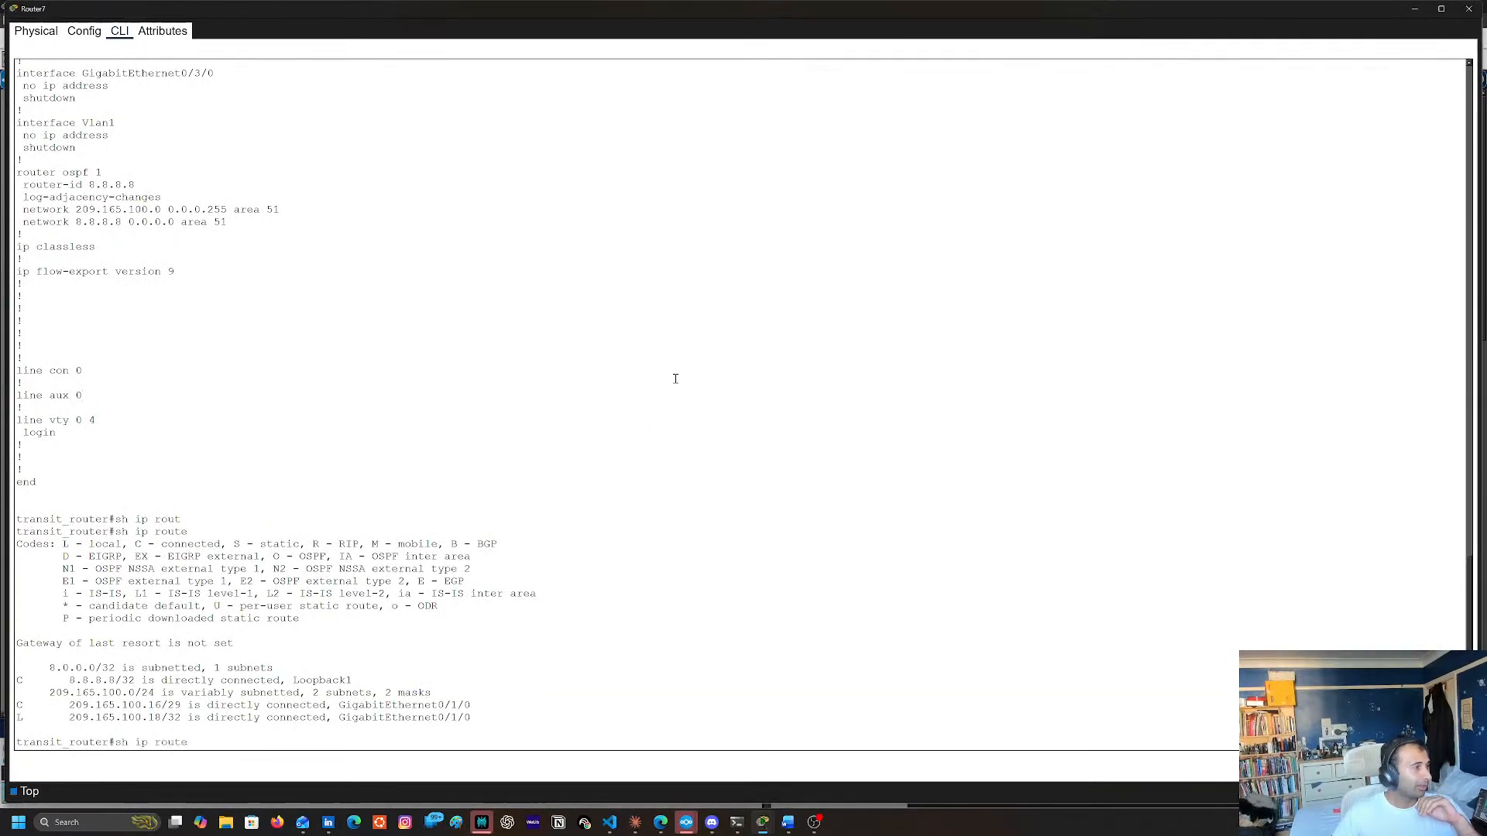
pyautogui.press('Return')
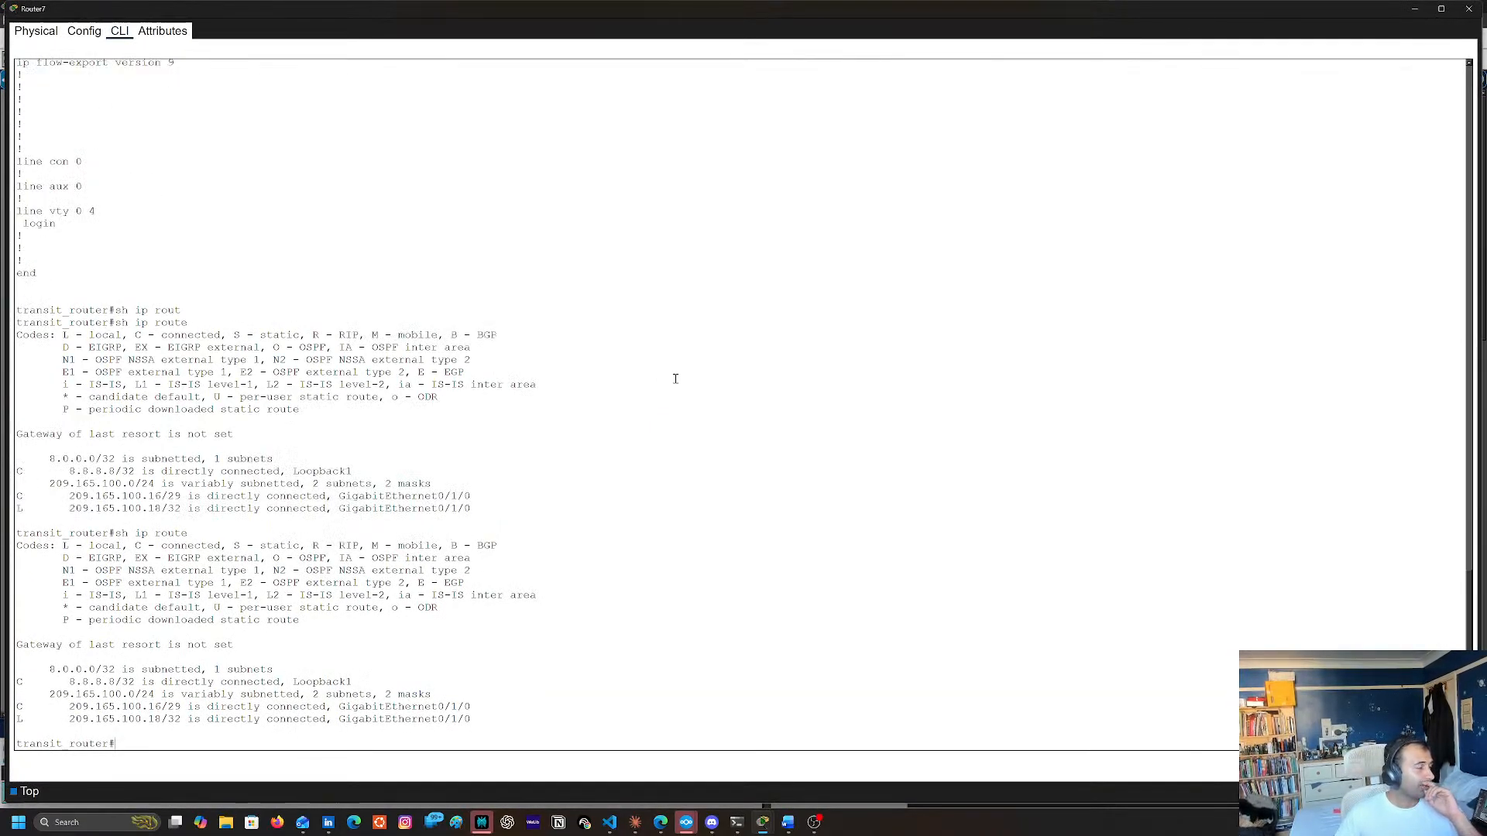
# Reset all OSPF processes on Router7 with clear ip ospf process, answer yes to the reset, and close the router's window
pyautogui.write('cle')
pyautogui.press('Tab')
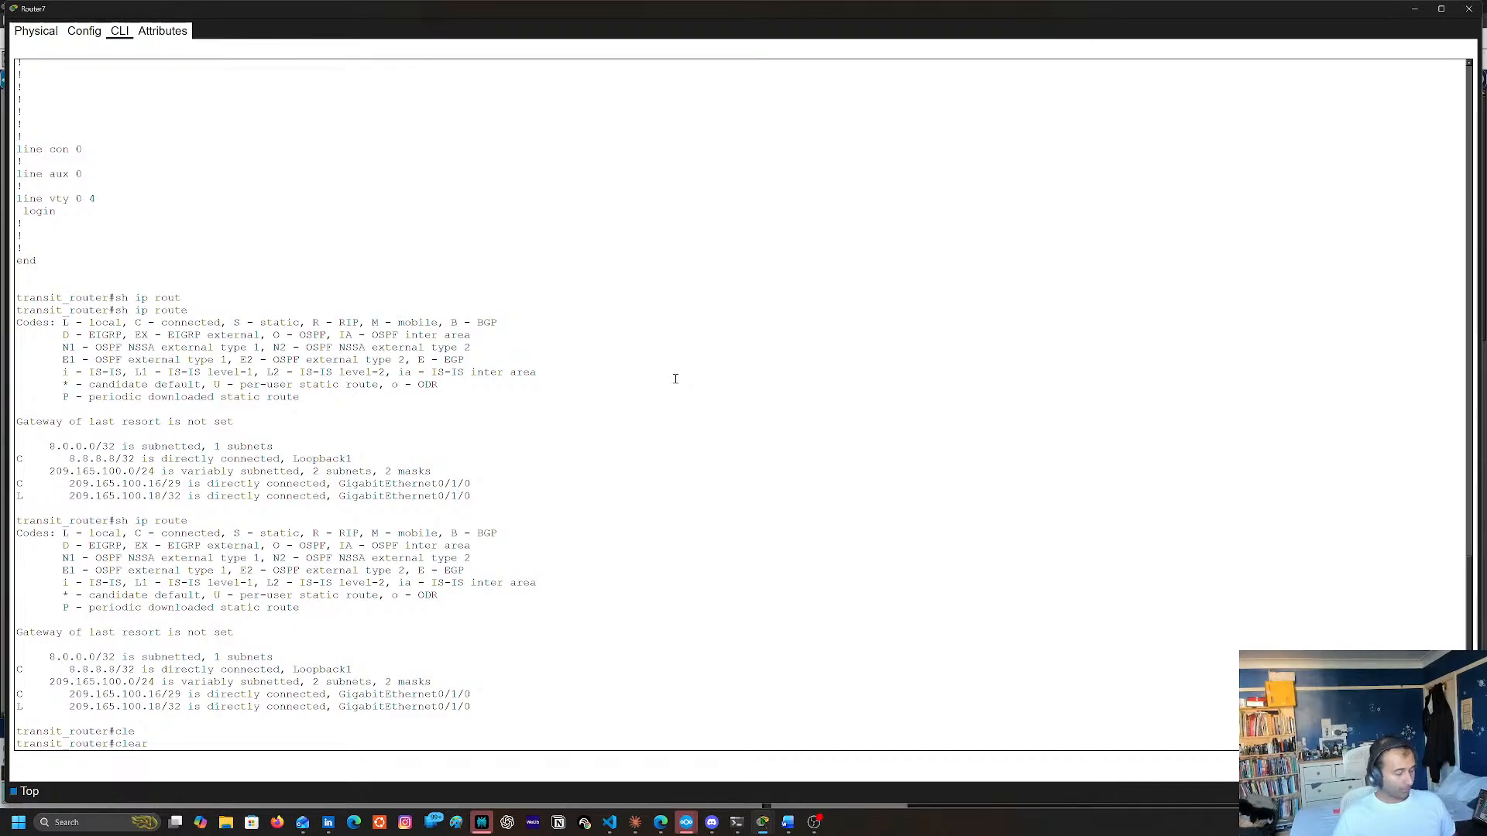
pyautogui.write('ip')
pyautogui.press('Tab')
pyautogui.write('os')
pyautogui.press('Tab')
pyautogui.press('Return')
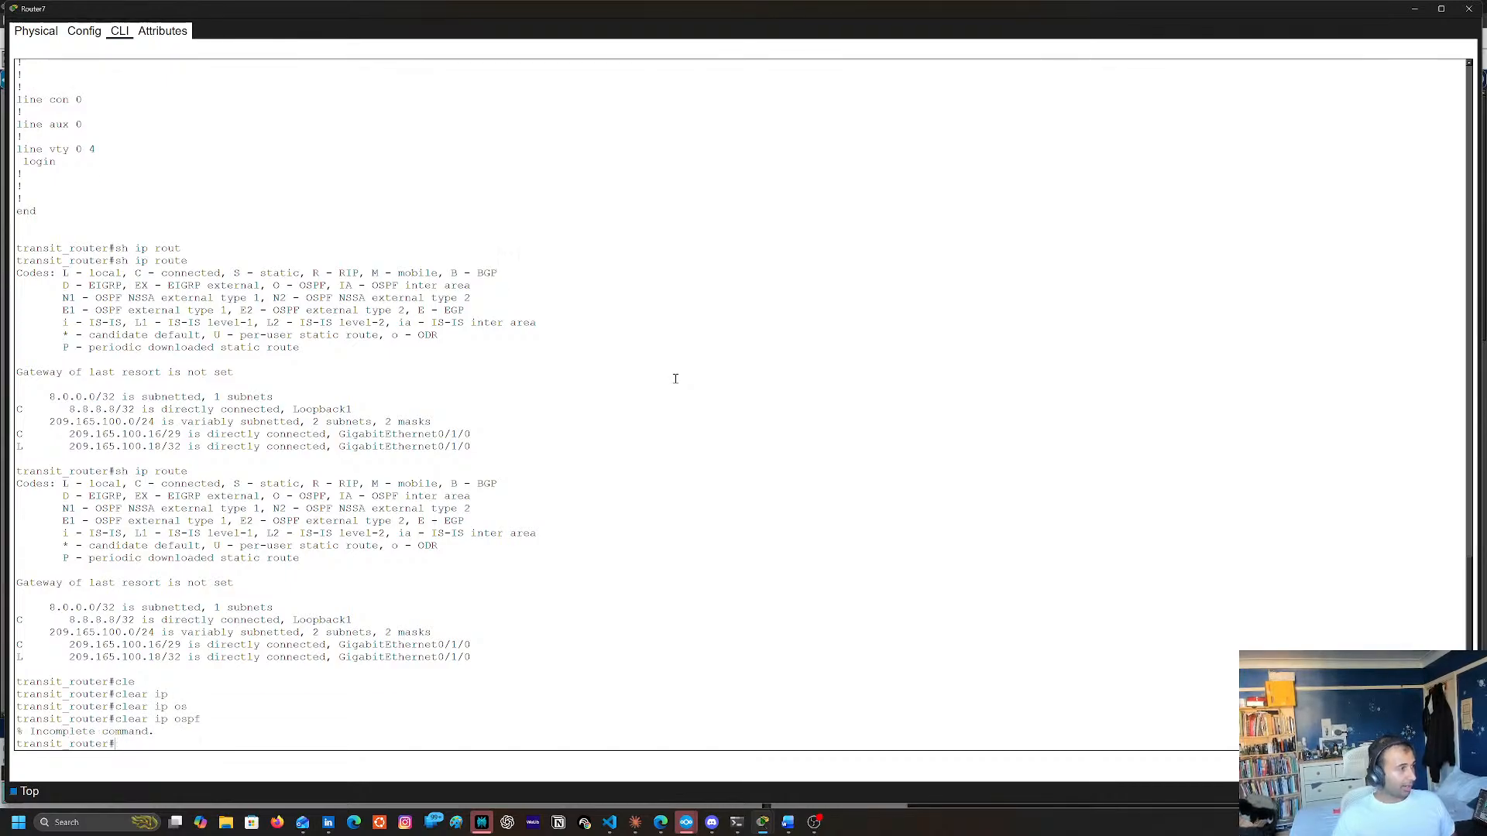
pyautogui.press('Up')
pyautogui.write('?')
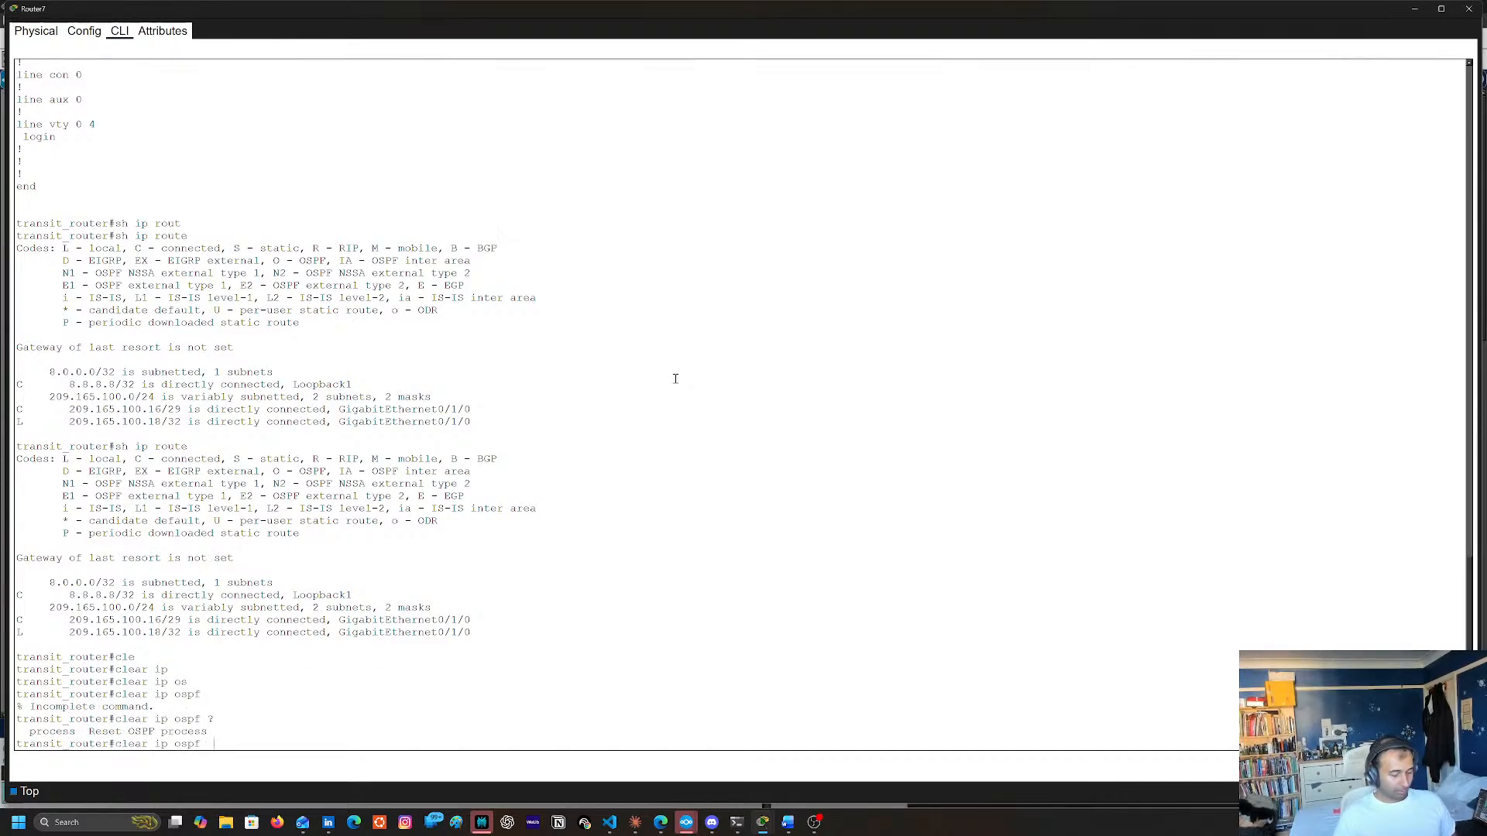
pyautogui.write('pro')
pyautogui.press('Tab')
pyautogui.press('Return')
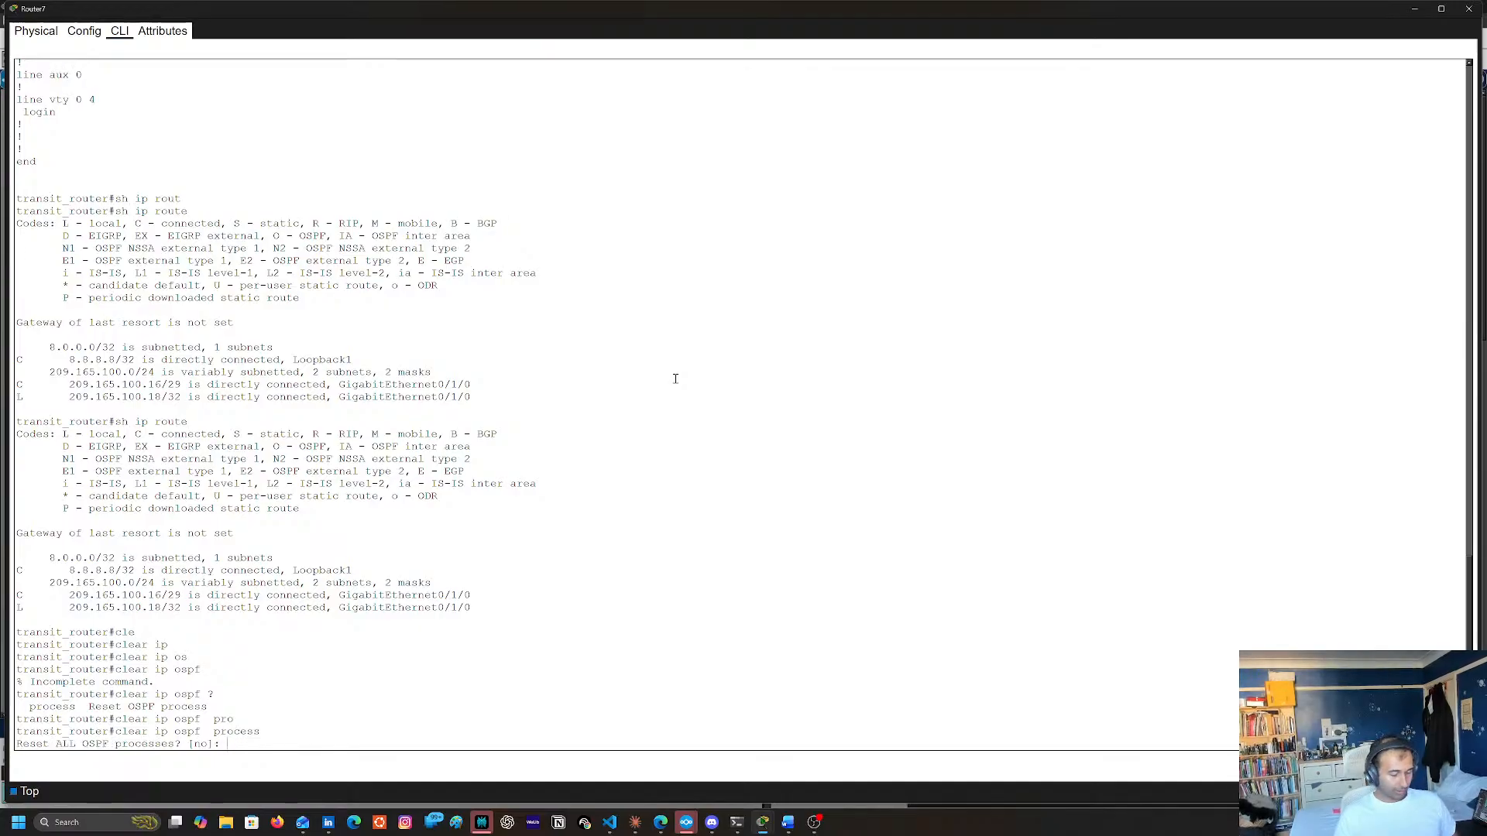
pyautogui.write('yes')
pyautogui.press('Return')
pyautogui.click(1470, 8)
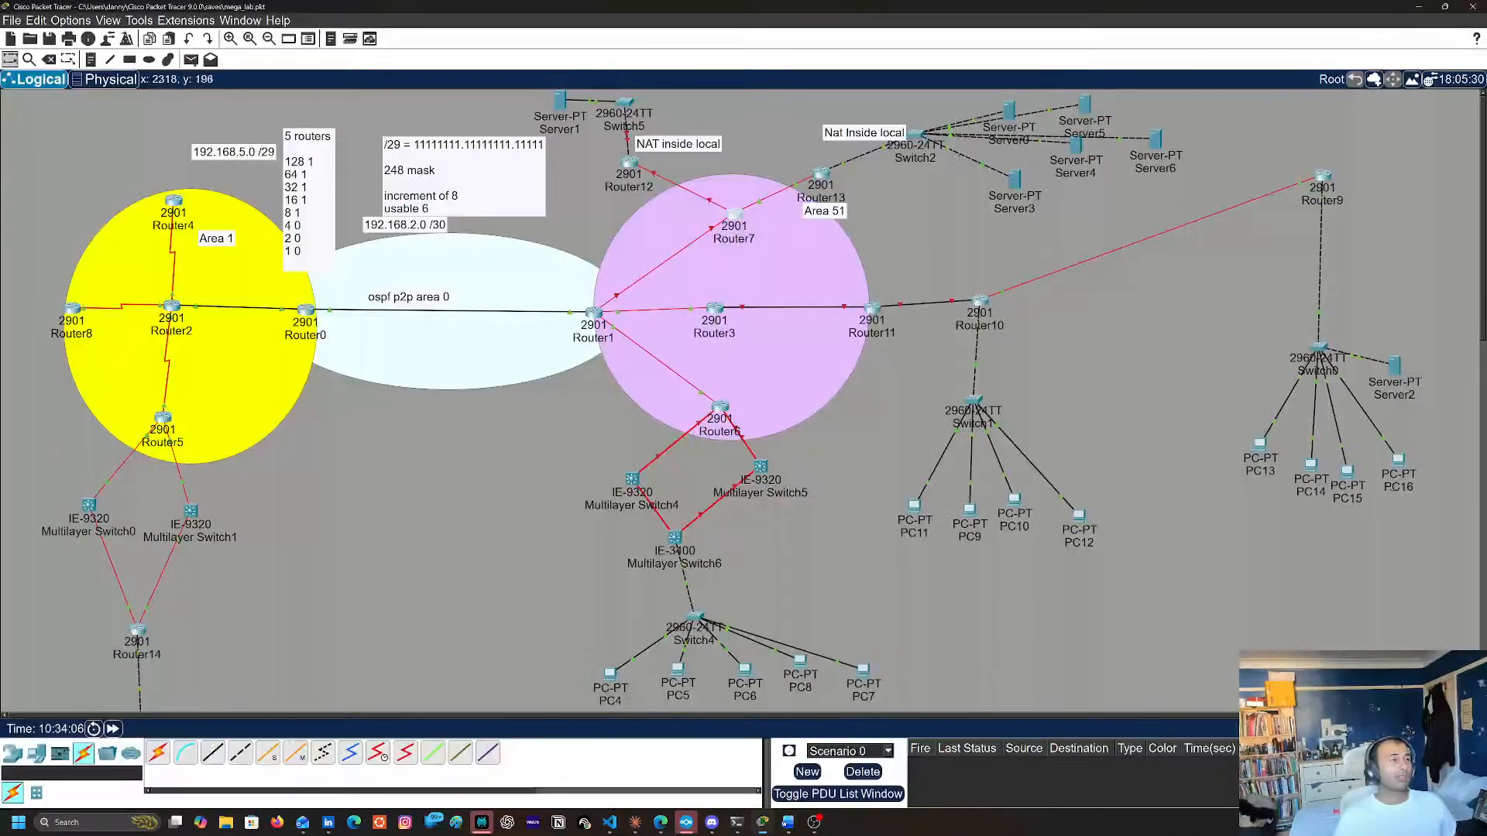
# Open Router13's command line and reset all its OSPF processes with clear ip ospf process, answering yes
pyautogui.click(821, 174)
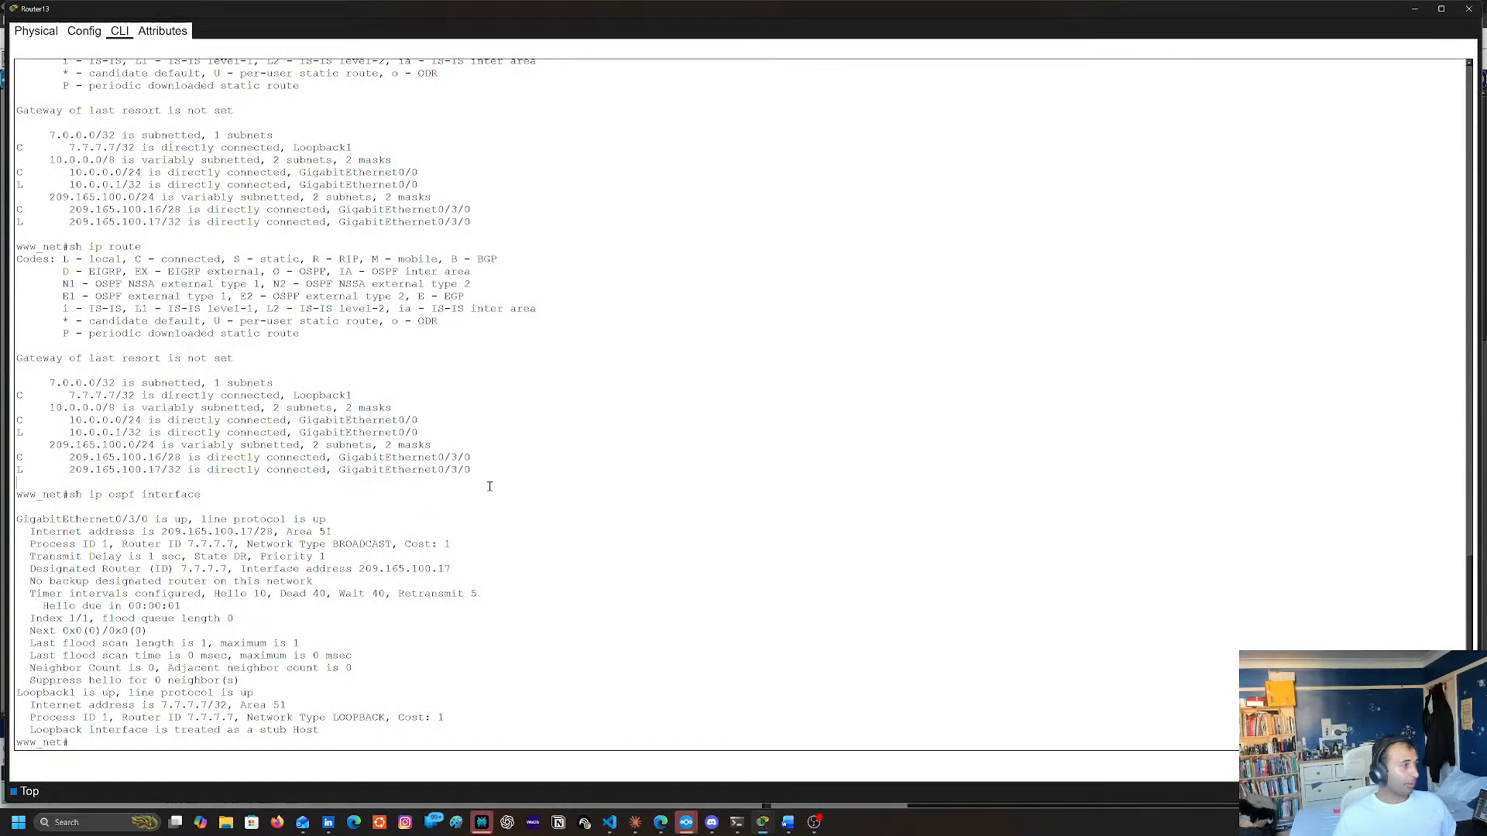
pyautogui.press('Return')
pyautogui.press('Return')
pyautogui.press('Return')
pyautogui.press('Return')
pyautogui.write('cl')
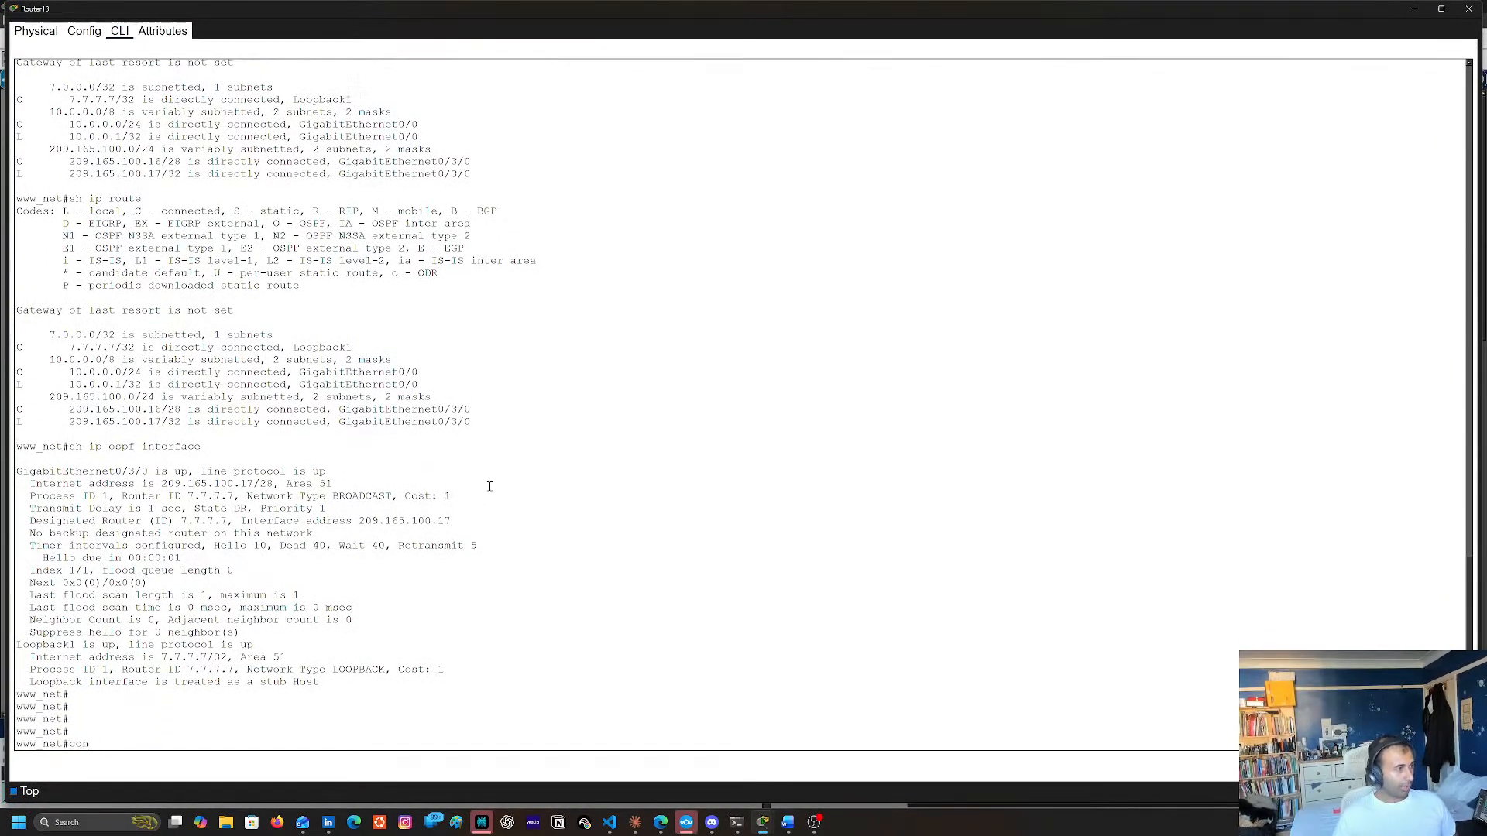
pyautogui.press('Tab')
pyautogui.write('e')
pyautogui.press('Tab')
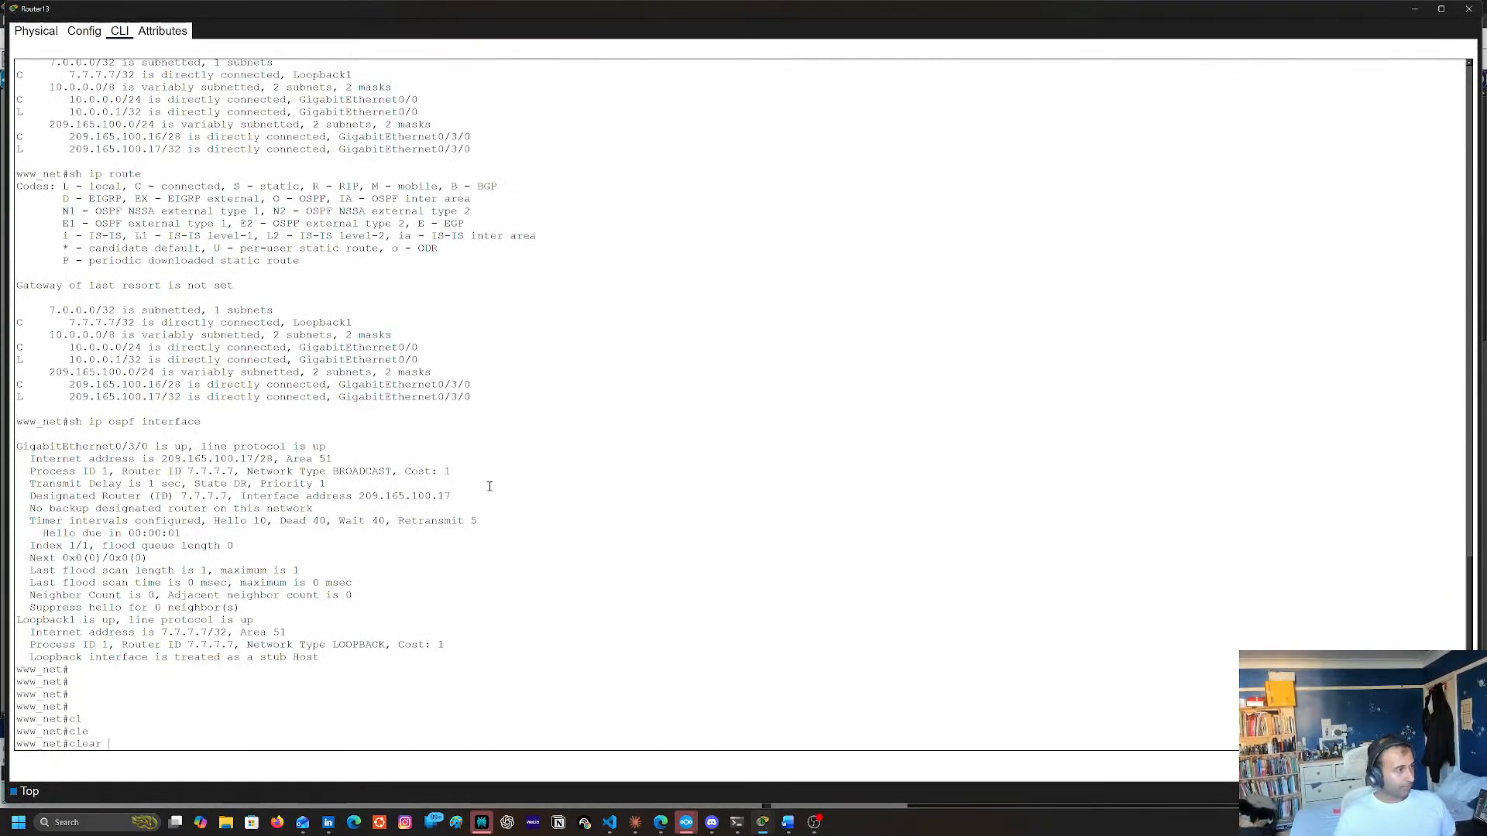
pyautogui.write('ip')
pyautogui.press('Tab')
pyautogui.write('os')
pyautogui.press('Tab')
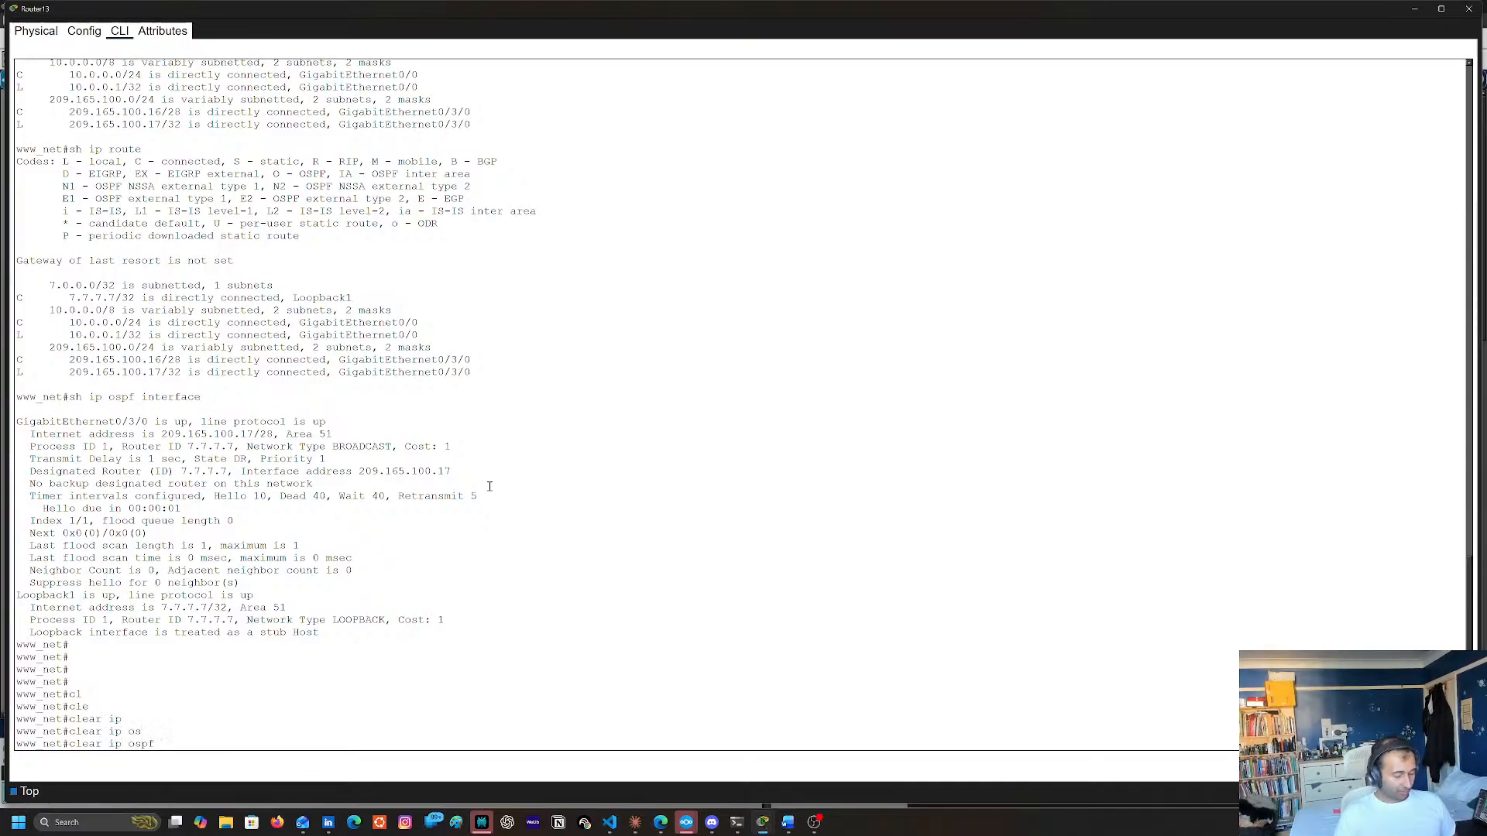
pyautogui.write('pr')
pyautogui.press('Tab')
pyautogui.press('Return')
pyautogui.write('yes')
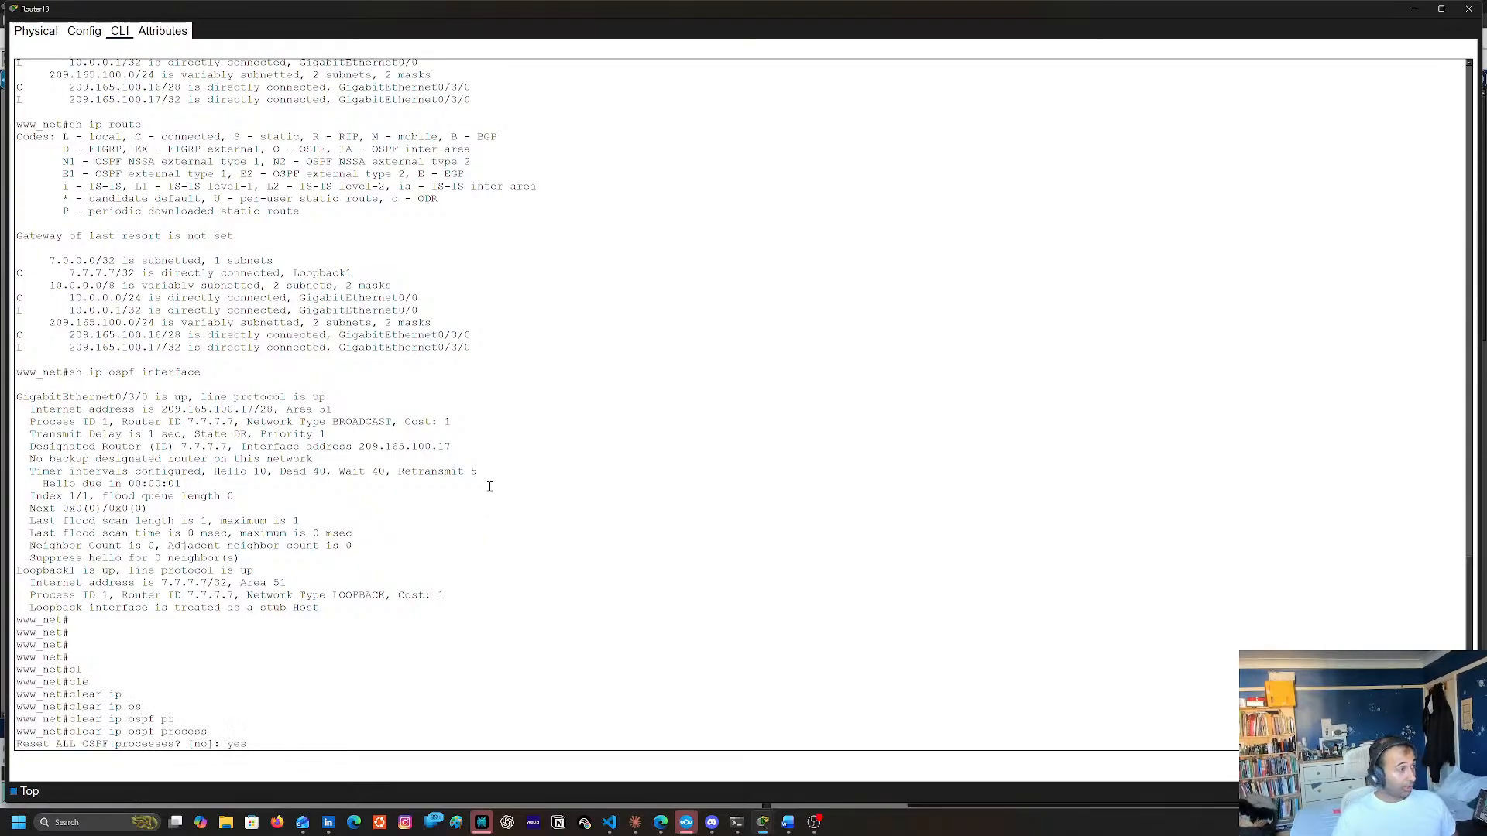
pyautogui.press('Return')
# Display Router13's IP routing table again with sh ip route
pyautogui.press('Up')
pyautogui.press('Up')
pyautogui.press('Up')
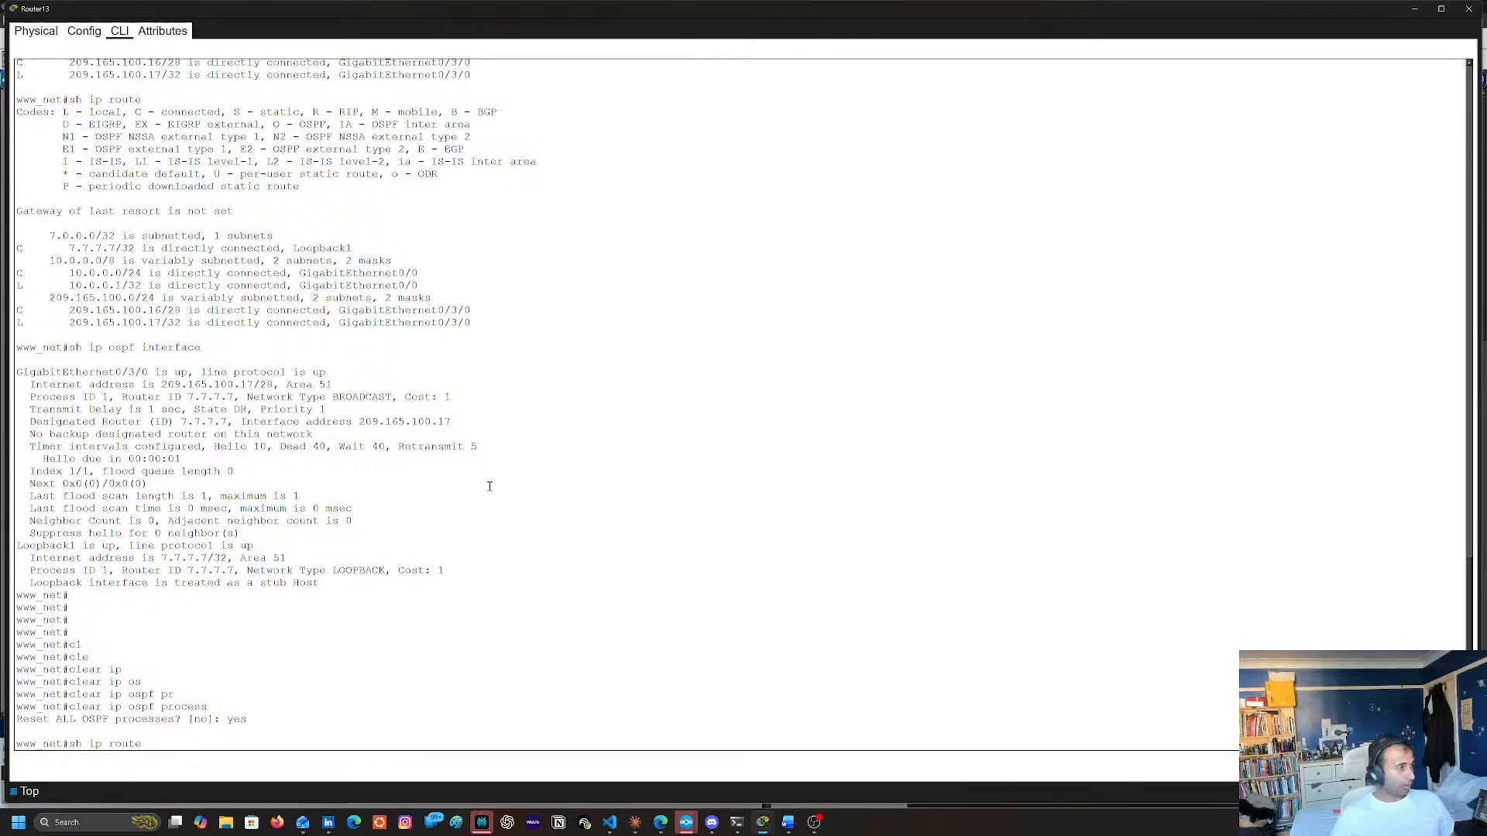
pyautogui.press('Return')
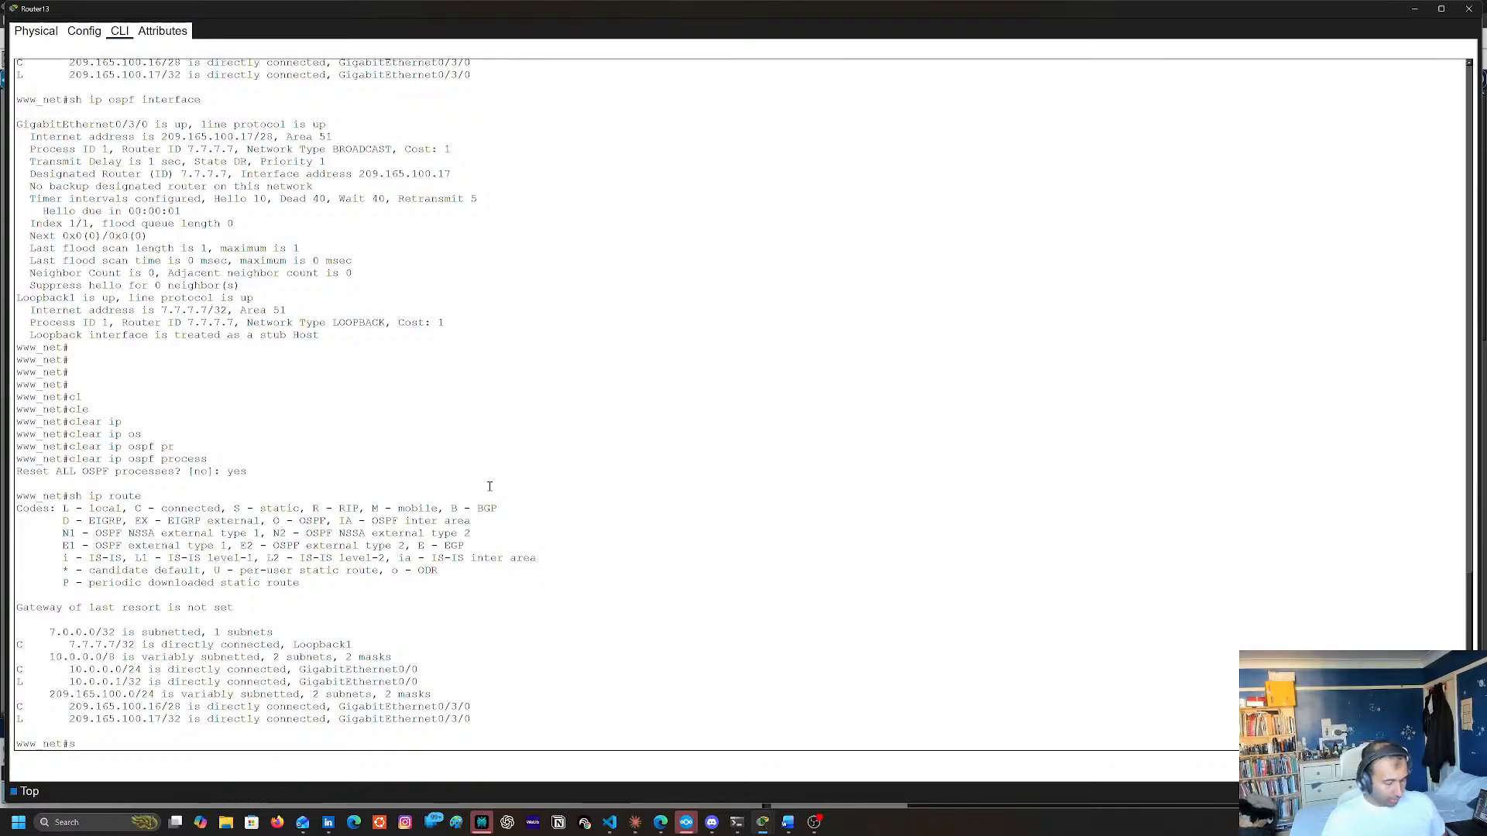
# Display Router13's running configuration with sh run, paging on to the OSPF section and the end
pyautogui.write('sh rubn')
pyautogui.press('BackSpace')
pyautogui.press('BackSpace')
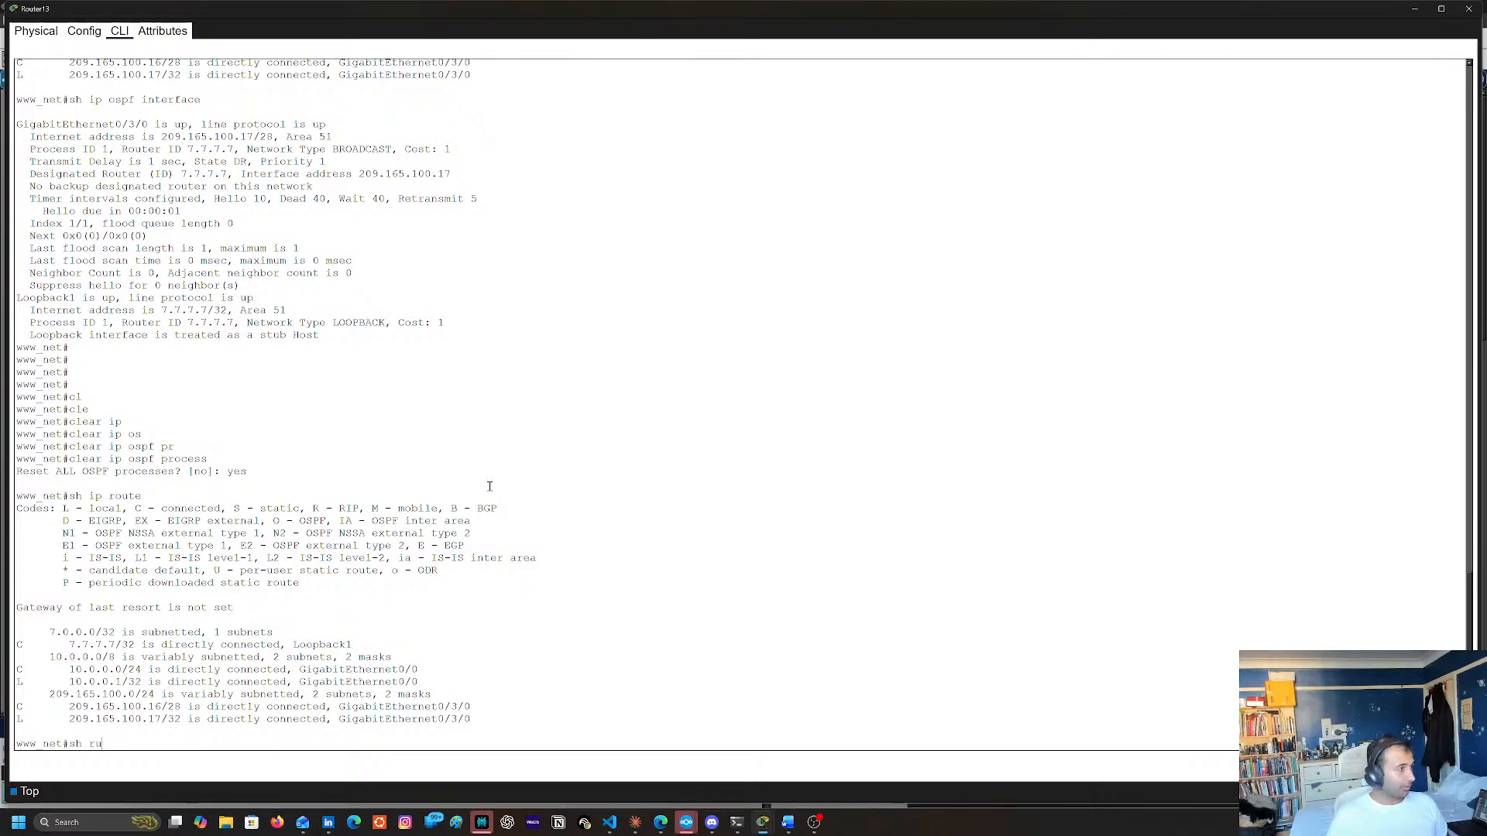
pyautogui.write('n')
pyautogui.press('Return')
pyautogui.press('space')
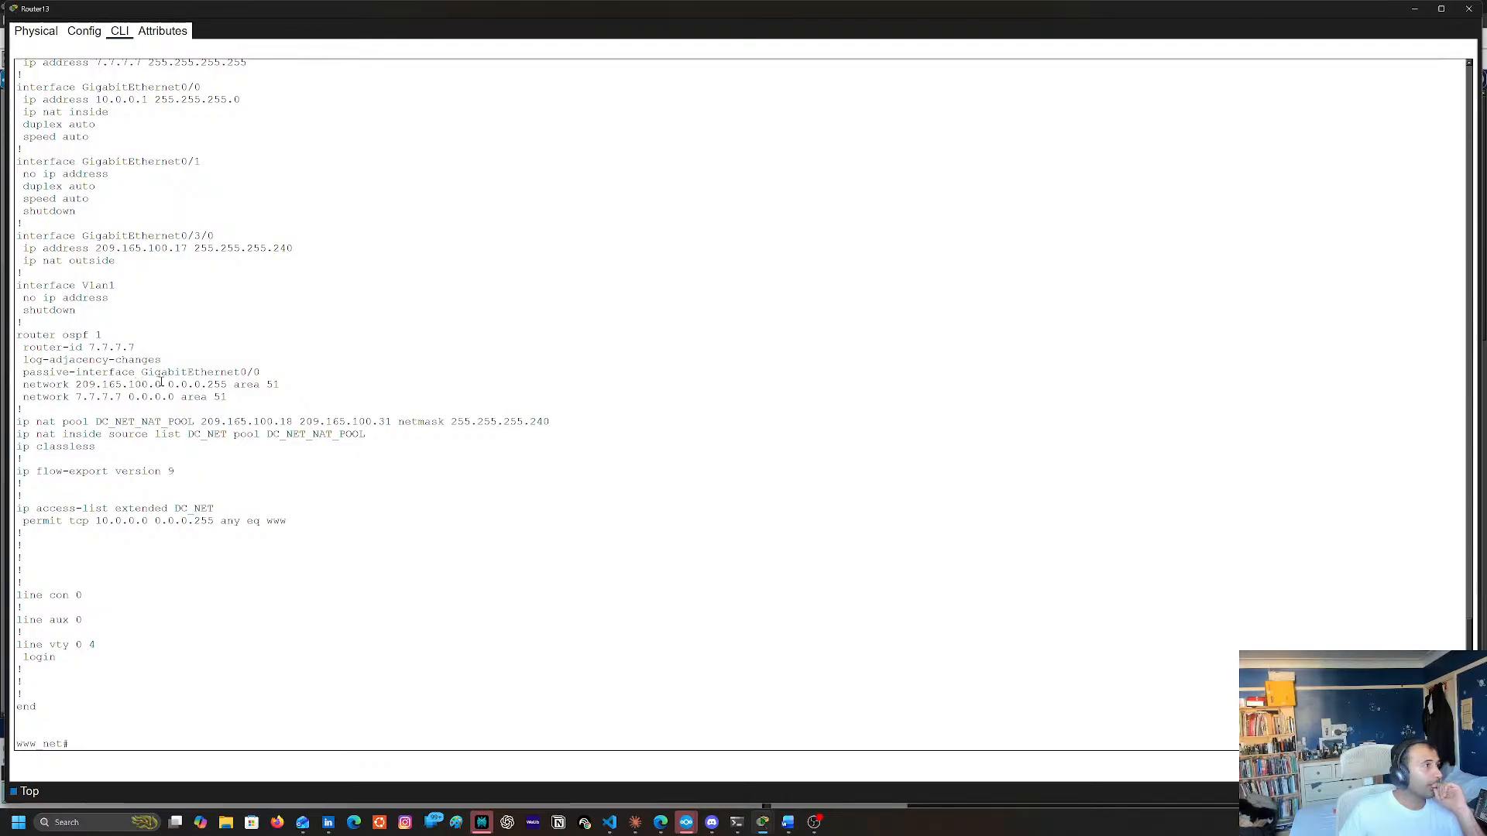
# Copy the "network 209.165.100.0 0.0.0.255 area 51" line from the running configuration and enter global configuration mode
pyautogui.tripleClick(37, 385)
pyautogui.press('super+c')
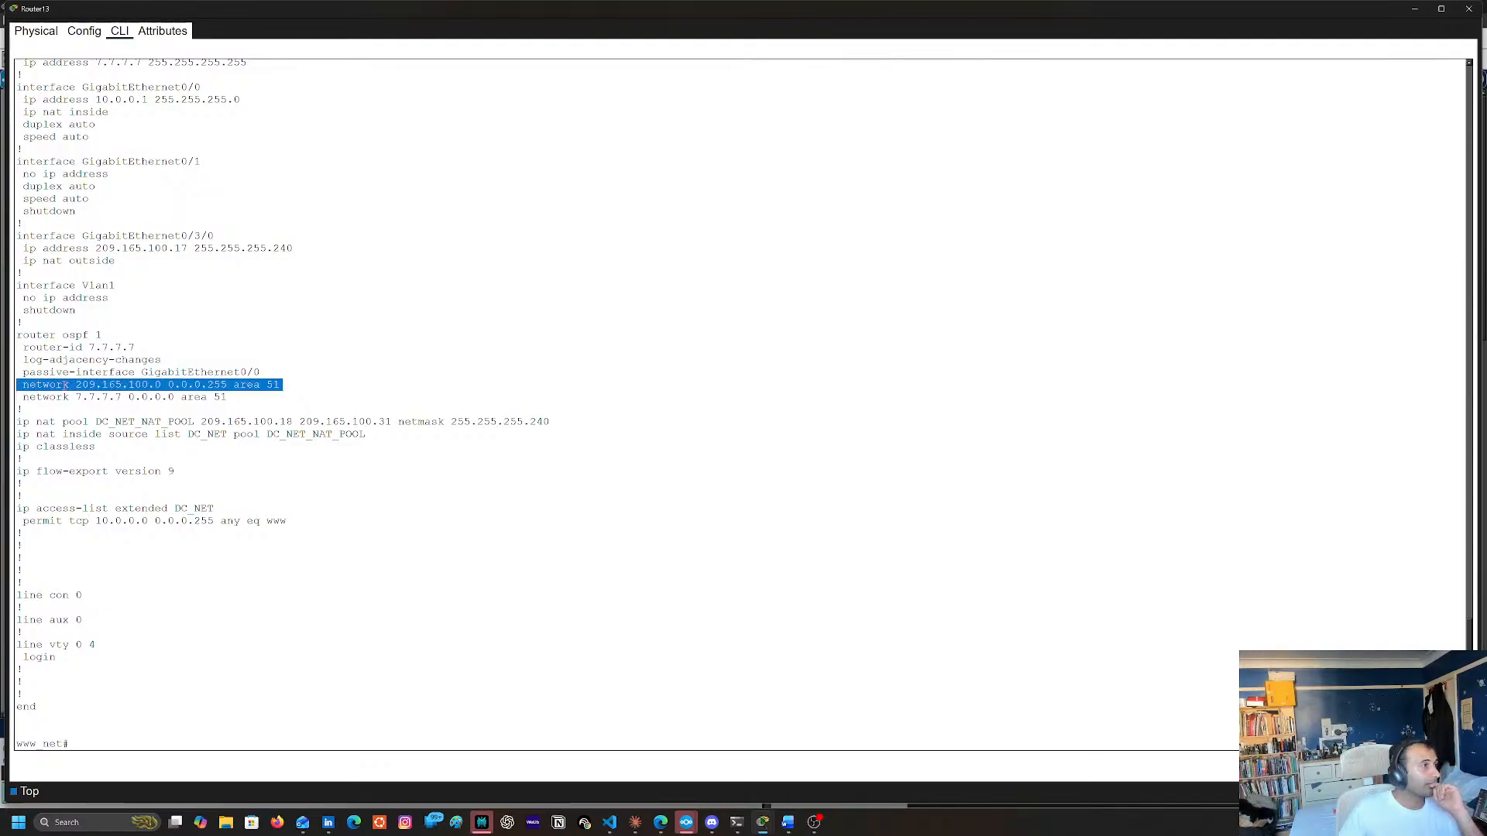
pyautogui.scroll(4, 162, 391)
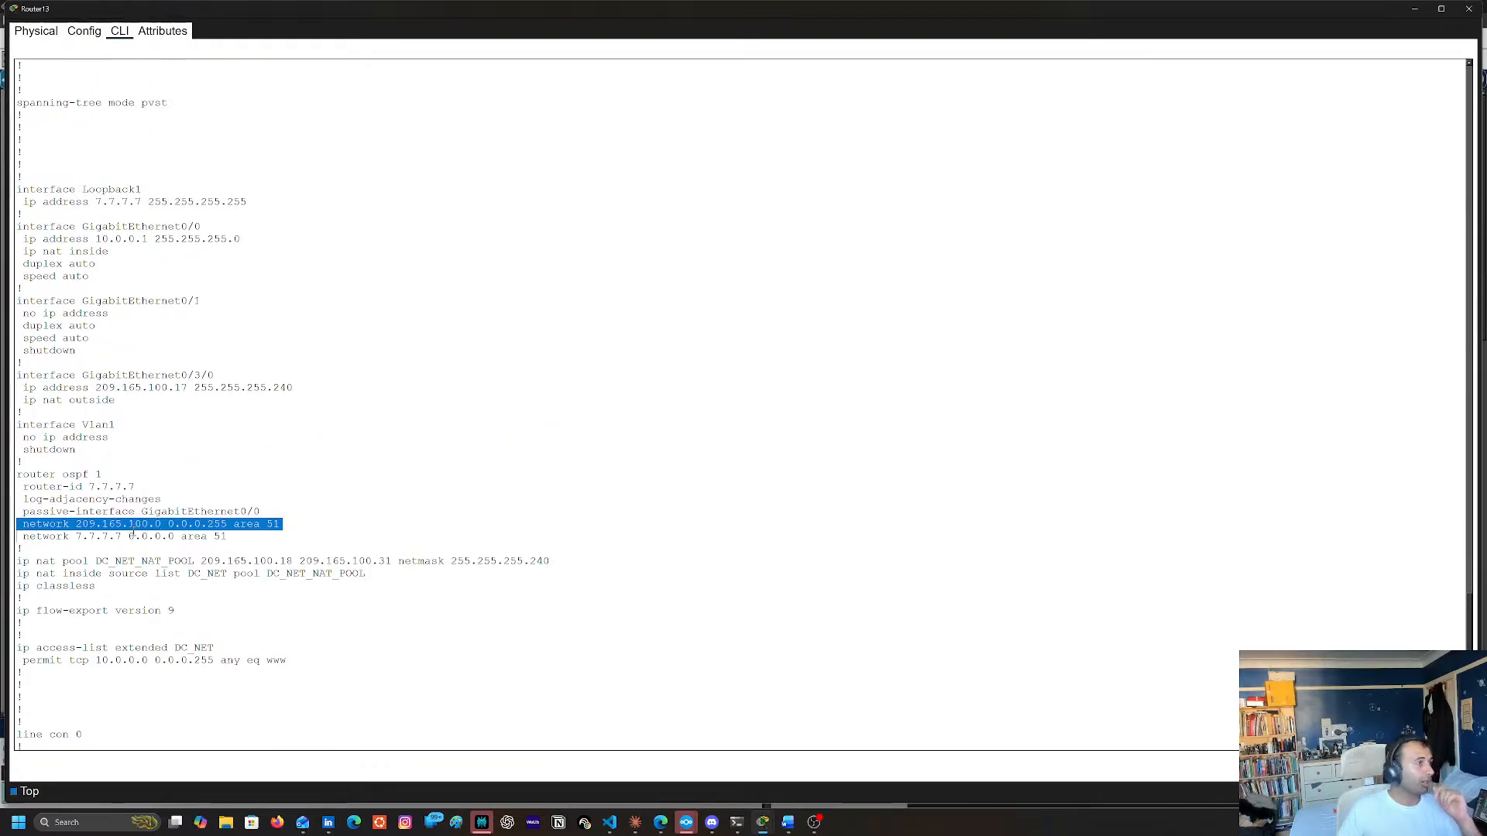
pyautogui.scroll(-4, 688, 597)
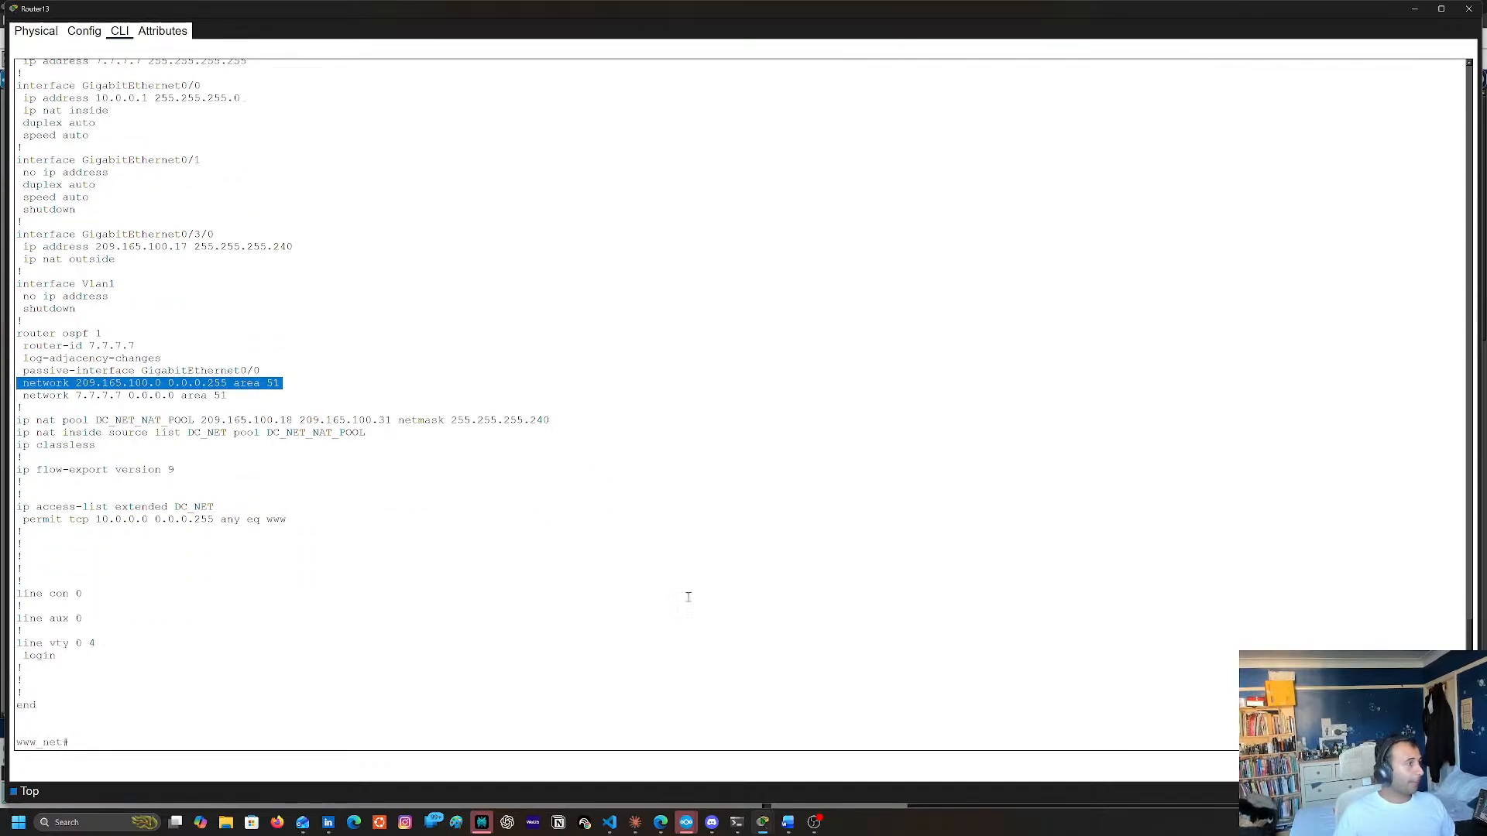
pyautogui.write('conft')
pyautogui.press('Return')
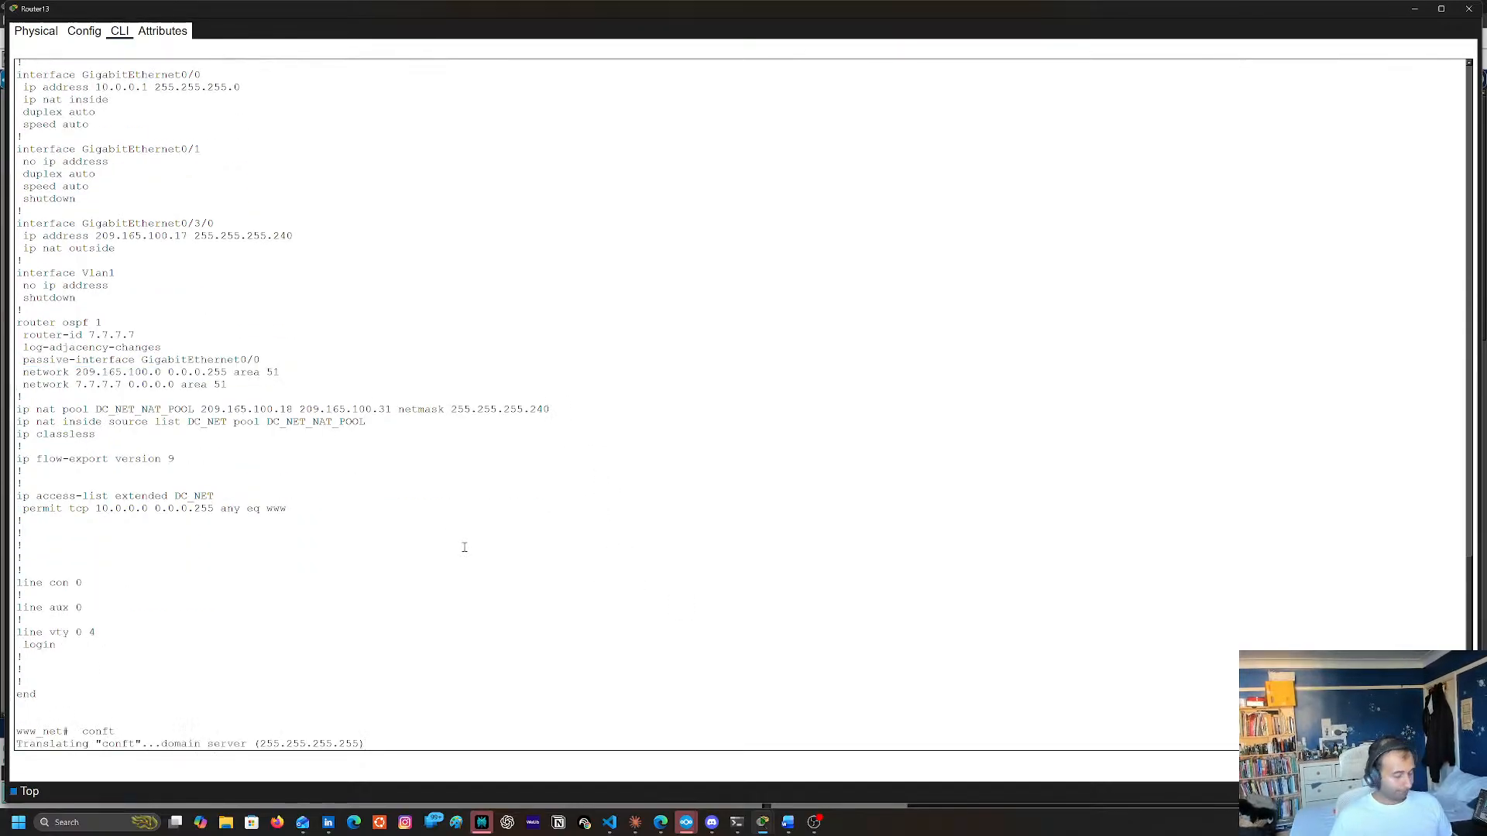
pyautogui.hotkey('ctrl', 'shift', '6')
pyautogui.write('co')
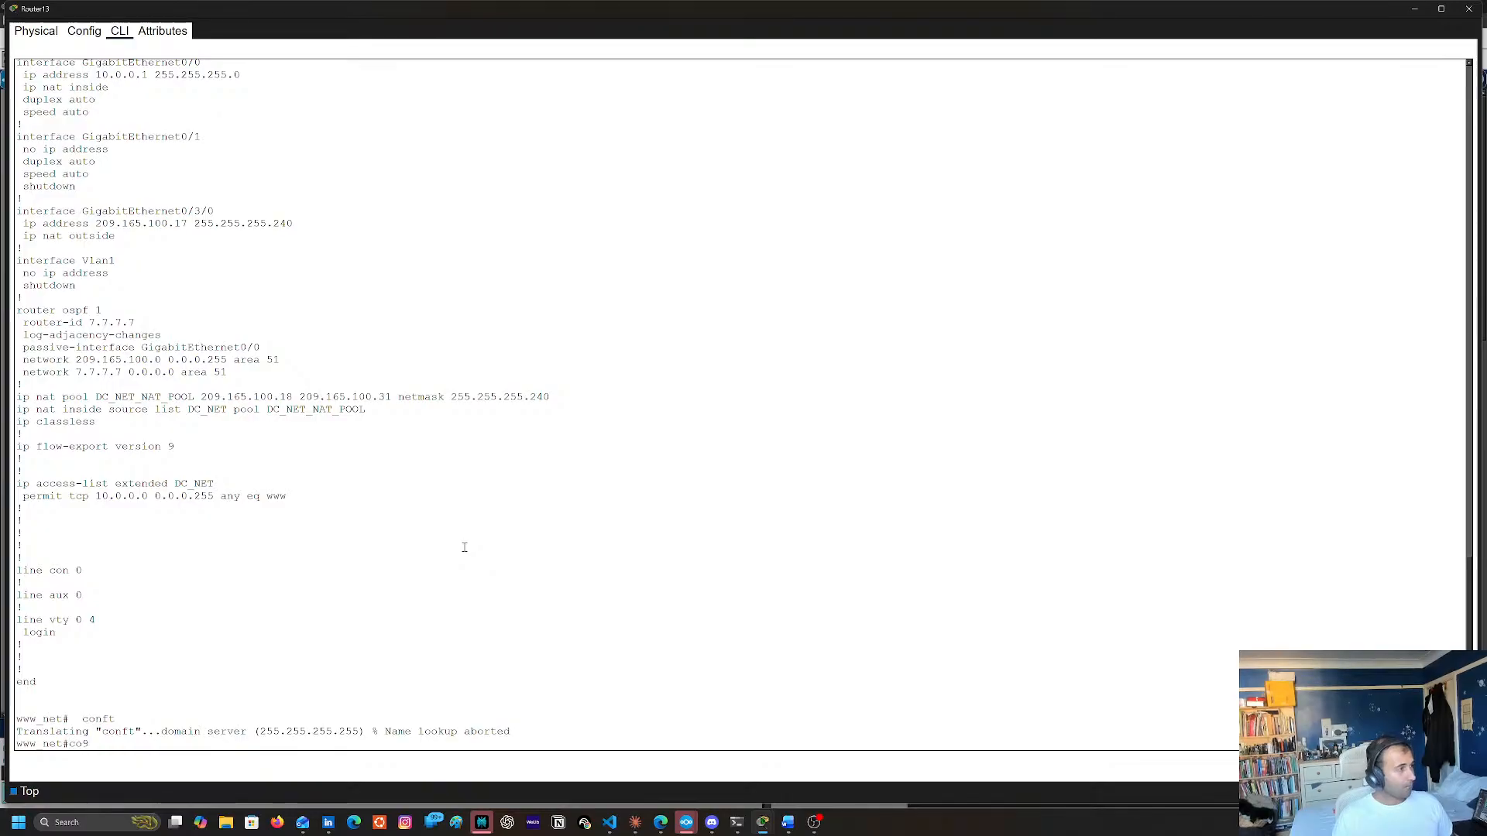
pyautogui.write('nf t')
pyautogui.press('Return')
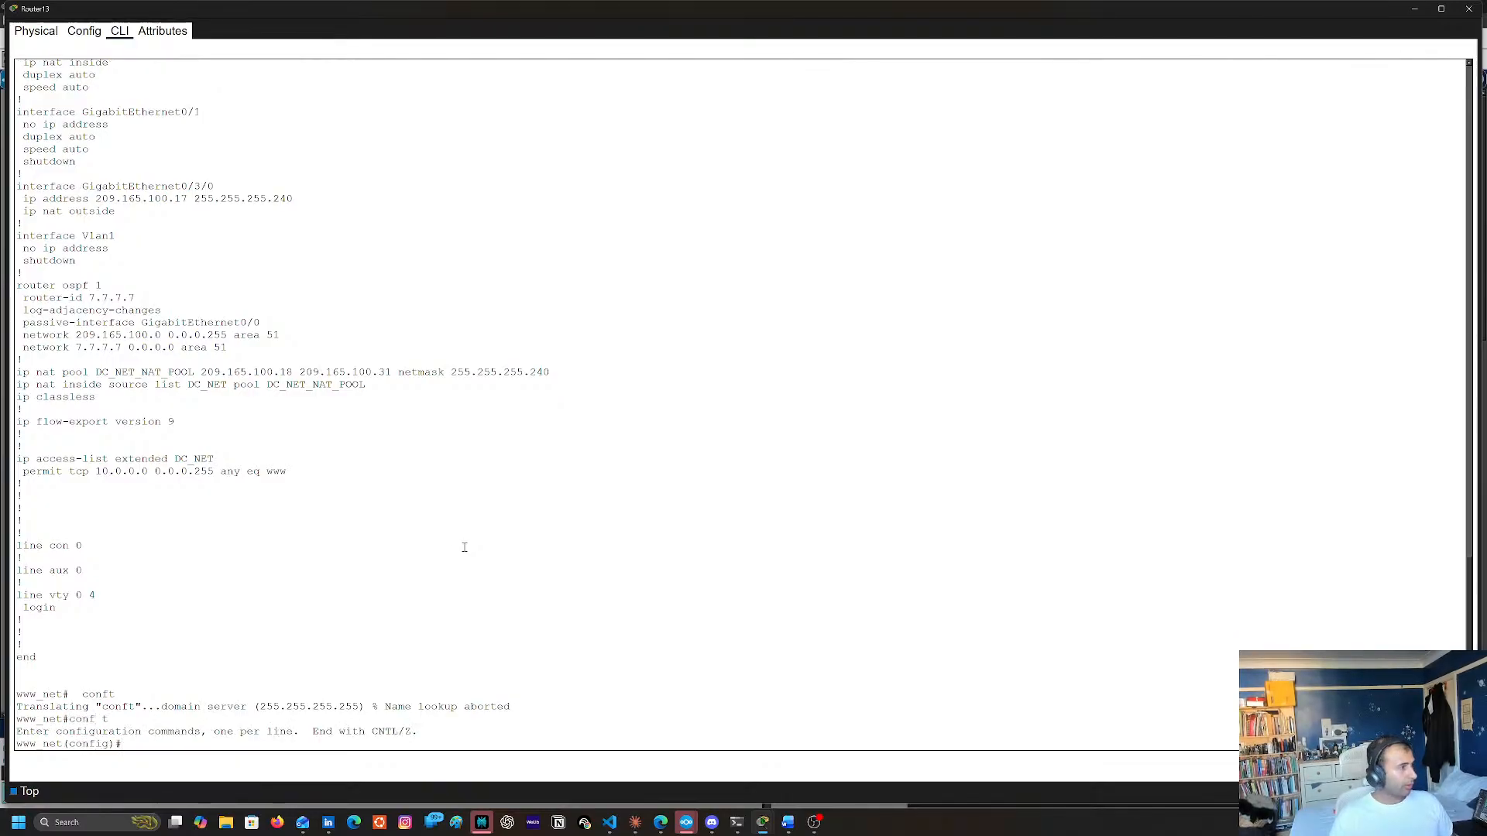
# Enter router ospf 1 and remove the network statement 209.165.100.0 0.0.0.255 area 51 with the copied line
pyautogui.write('roui')
pyautogui.press('Tab')
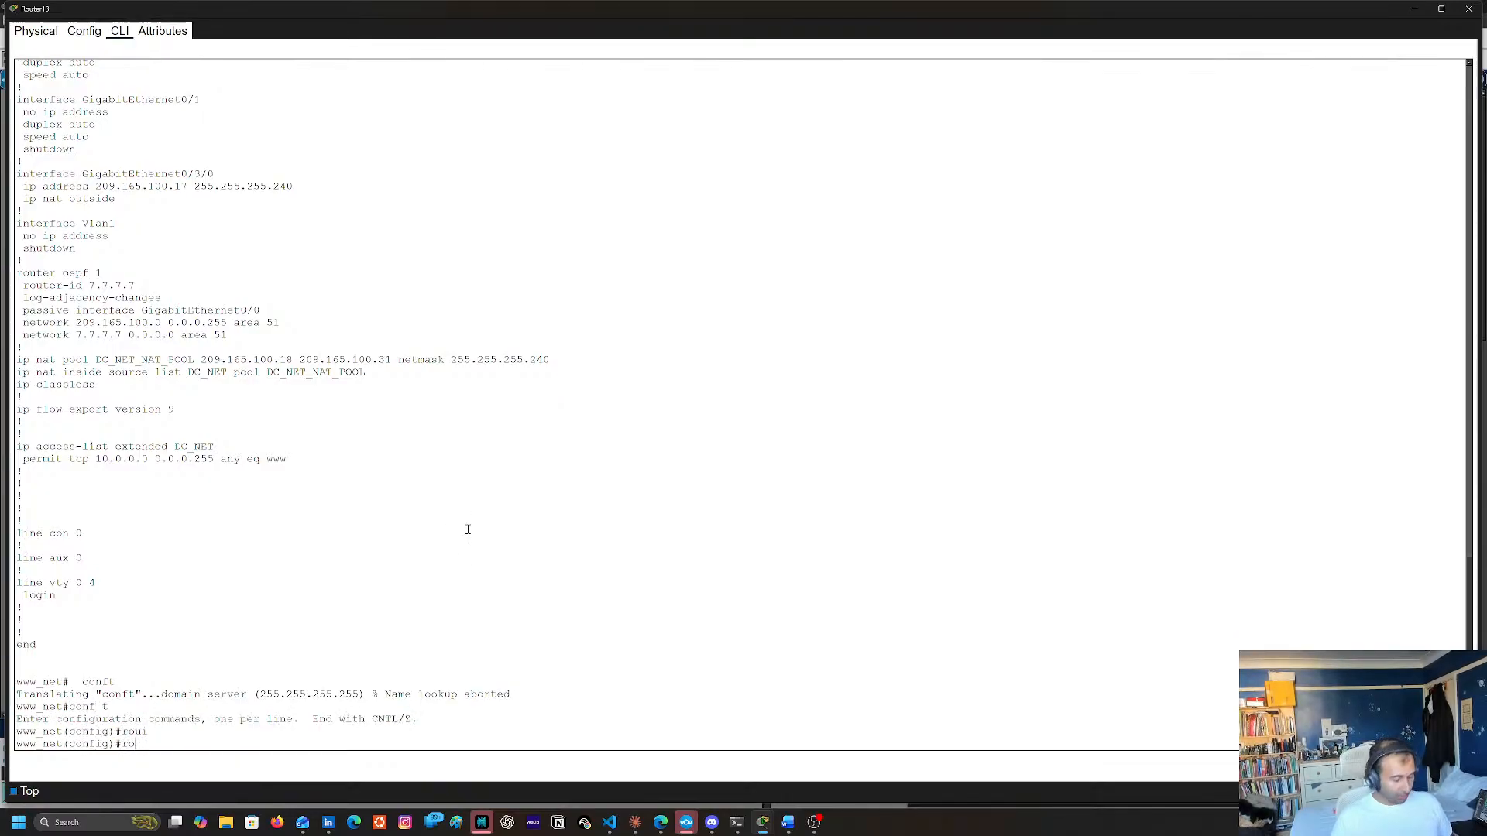
pyautogui.write('ut')
pyautogui.press('Tab')
pyautogui.write('er os')
pyautogui.press('Tab')
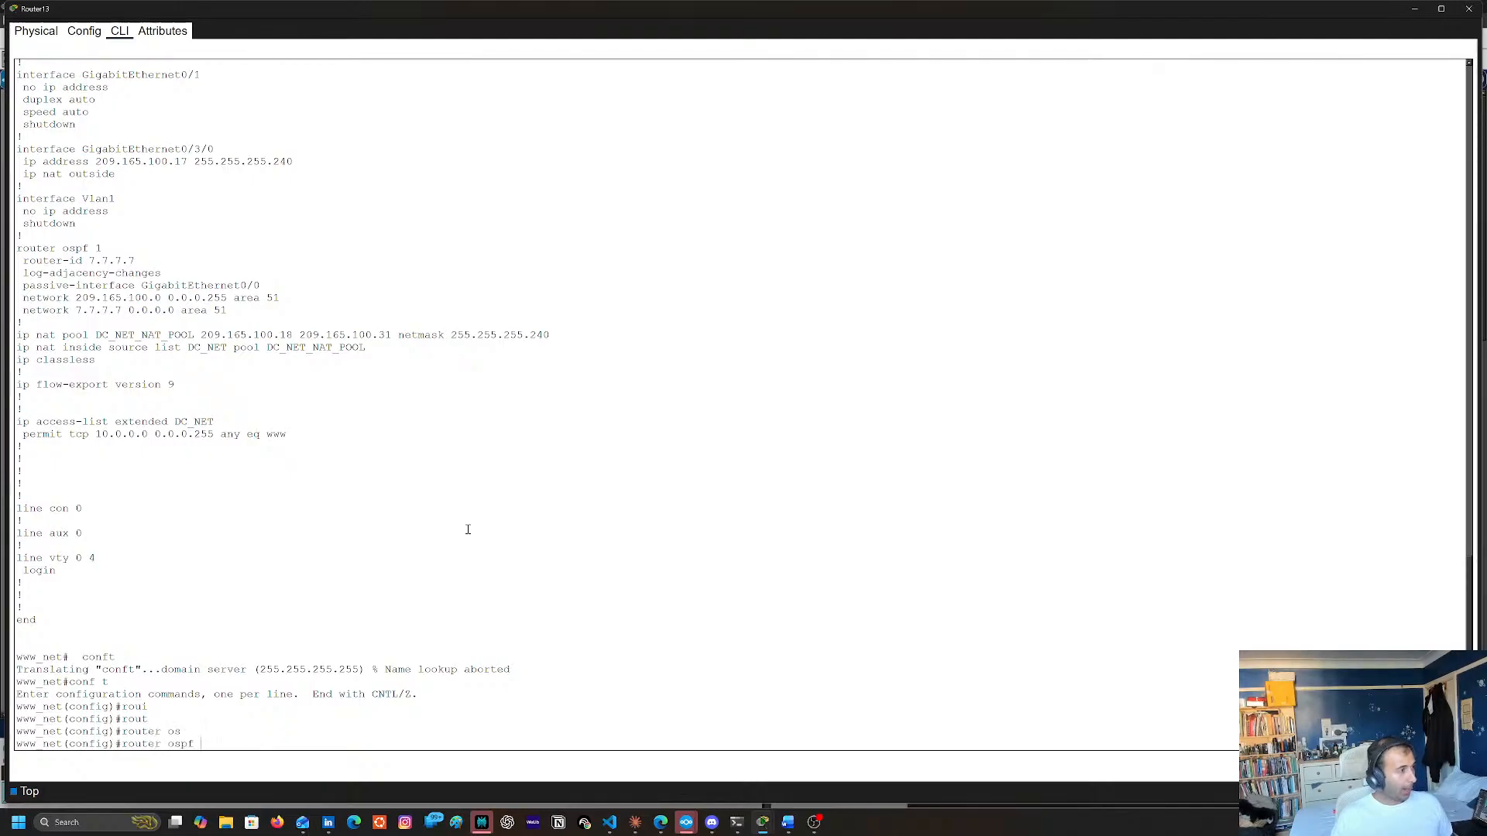
pyautogui.write('1')
pyautogui.press('Return')
pyautogui.write('no')
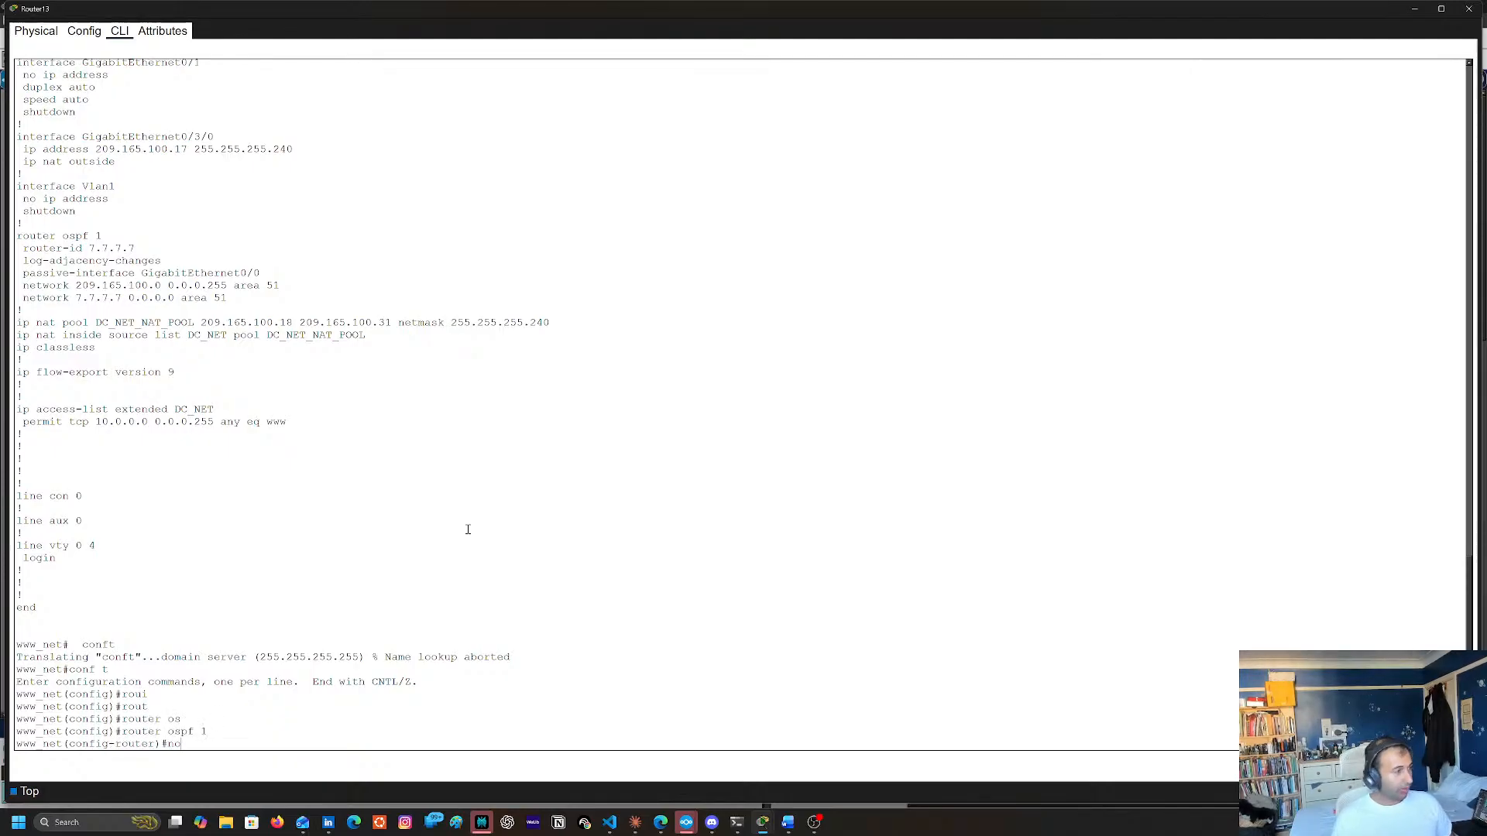
pyautogui.rightClick(470, 525)
pyautogui.click(482, 548)
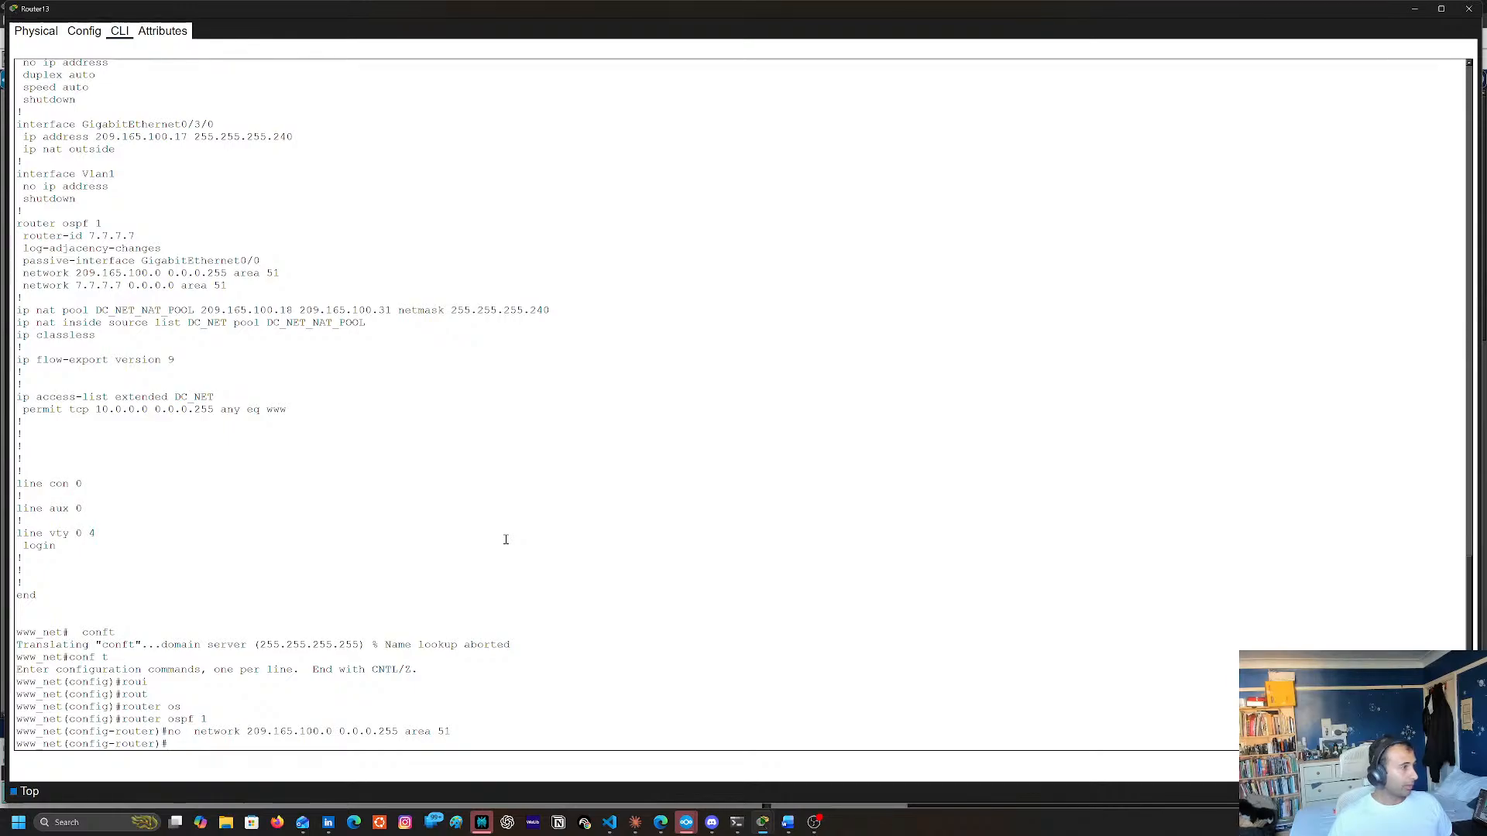
# Add the OSPF statement network 209.165.100.16 0.0.0.255 area 51 by editing the recalled removal command
pyautogui.press('Up')
pyautogui.press('Right')
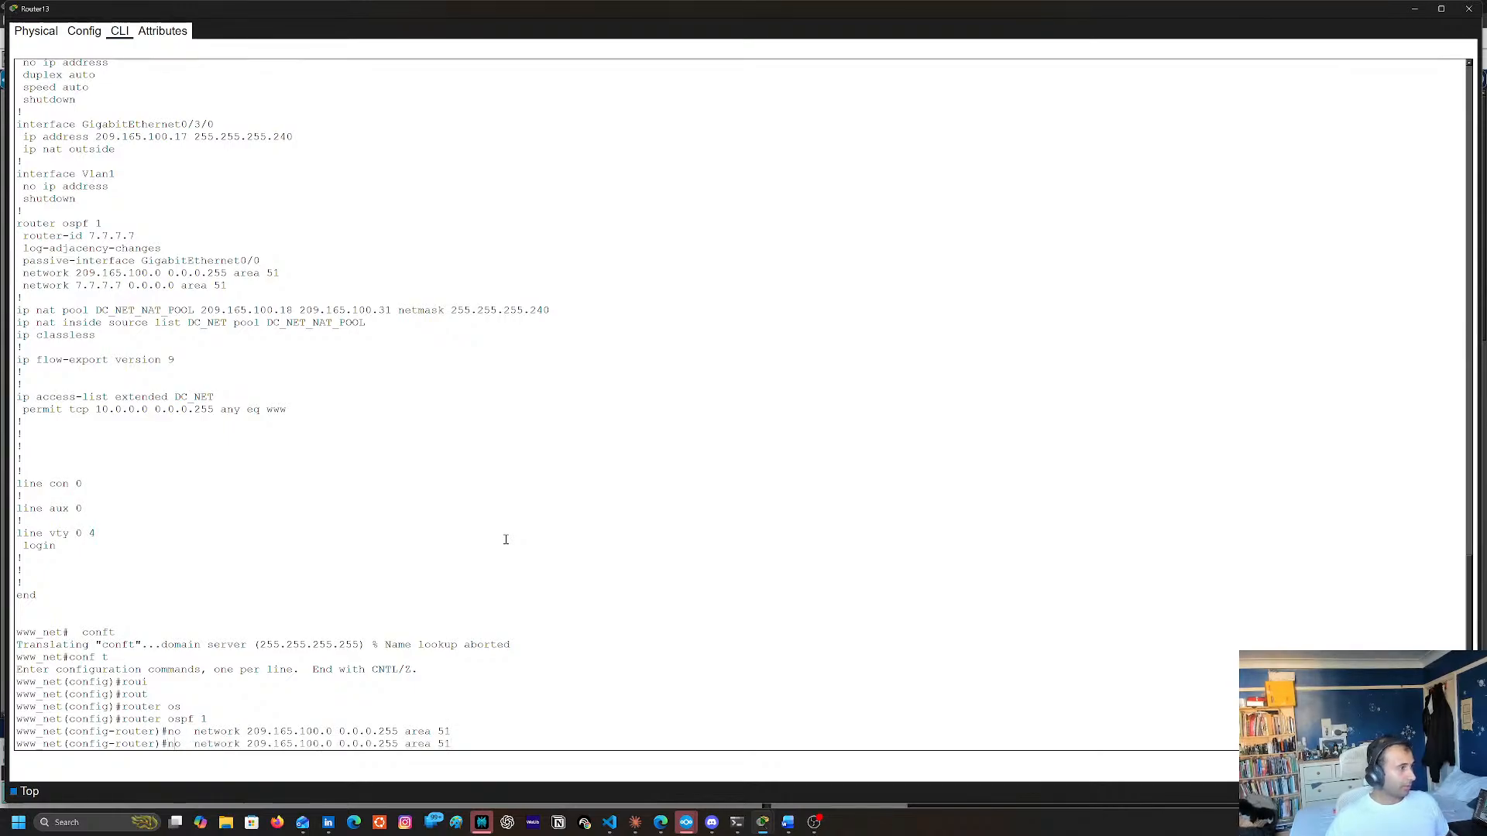
pyautogui.press('BackSpace')
pyautogui.press('Delete')
pyautogui.press('Delete')
pyautogui.press('Delete')
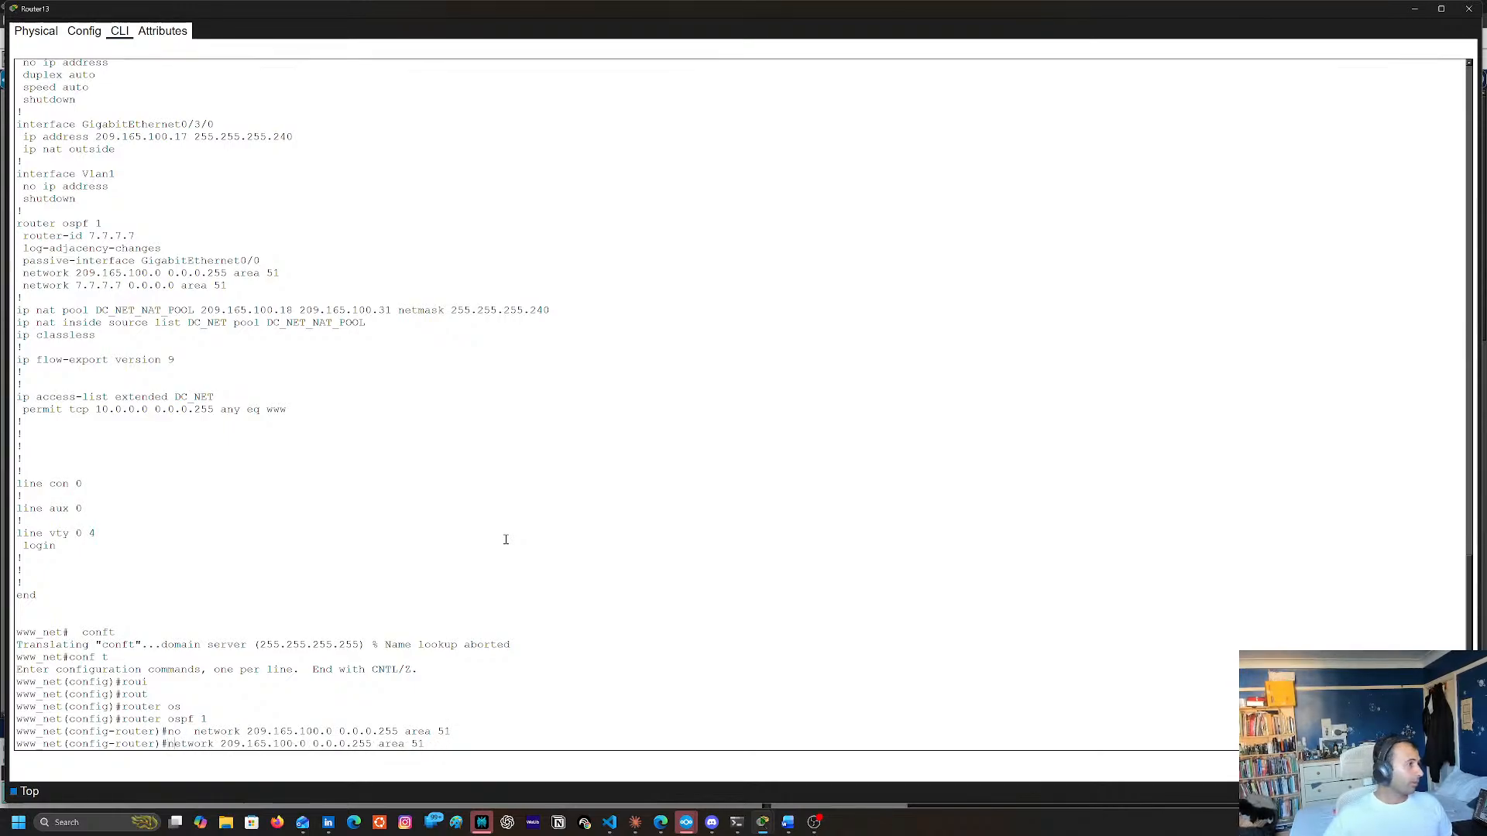
pyautogui.press('Right')
pyautogui.press('Right')
pyautogui.press('Right')
pyautogui.press('Right')
pyautogui.press('Right')
pyautogui.press('Right')
pyautogui.press('Right')
pyautogui.press('Right')
pyautogui.press('Right')
pyautogui.press('Right')
pyautogui.press('Right')
pyautogui.press('Right')
pyautogui.press('Right')
pyautogui.press('Right')
pyautogui.press('Right')
pyautogui.press('Right')
pyautogui.press('Right')
pyautogui.press('Right')
pyautogui.press('Right')
pyautogui.press('Right')
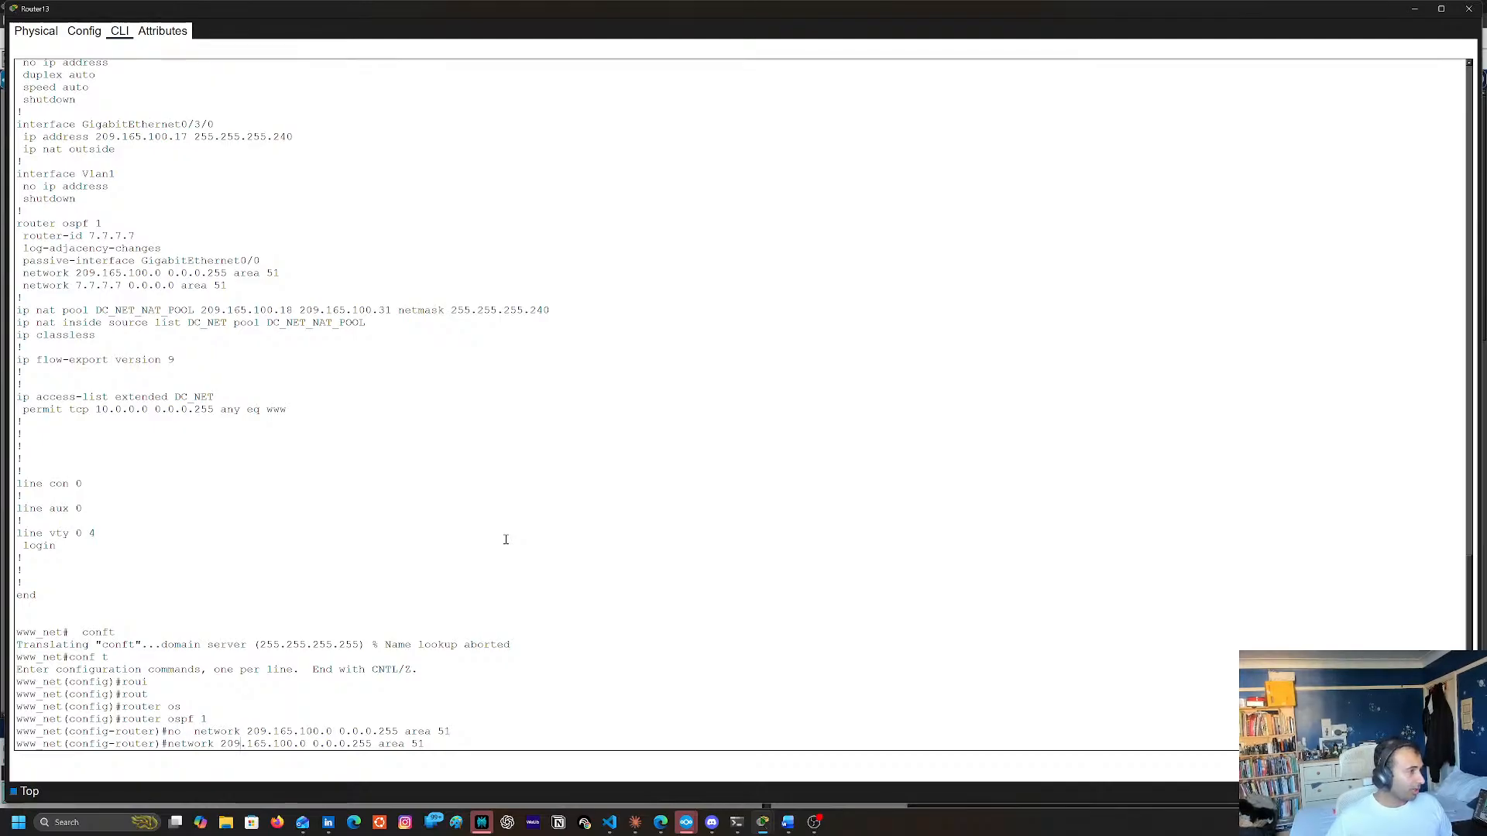
pyautogui.press('Delete')
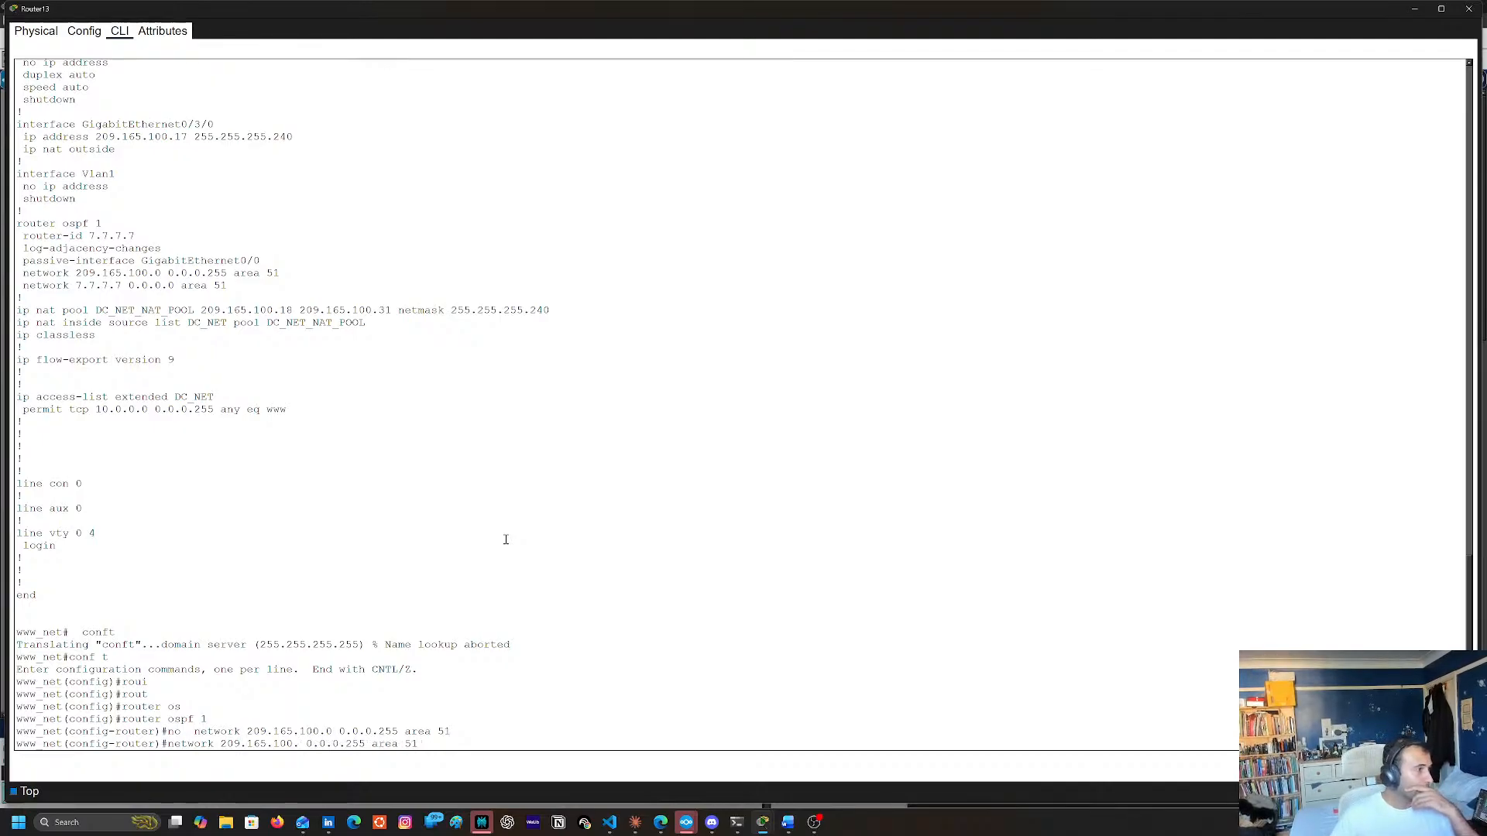
pyautogui.write('16')
pyautogui.press('Return')
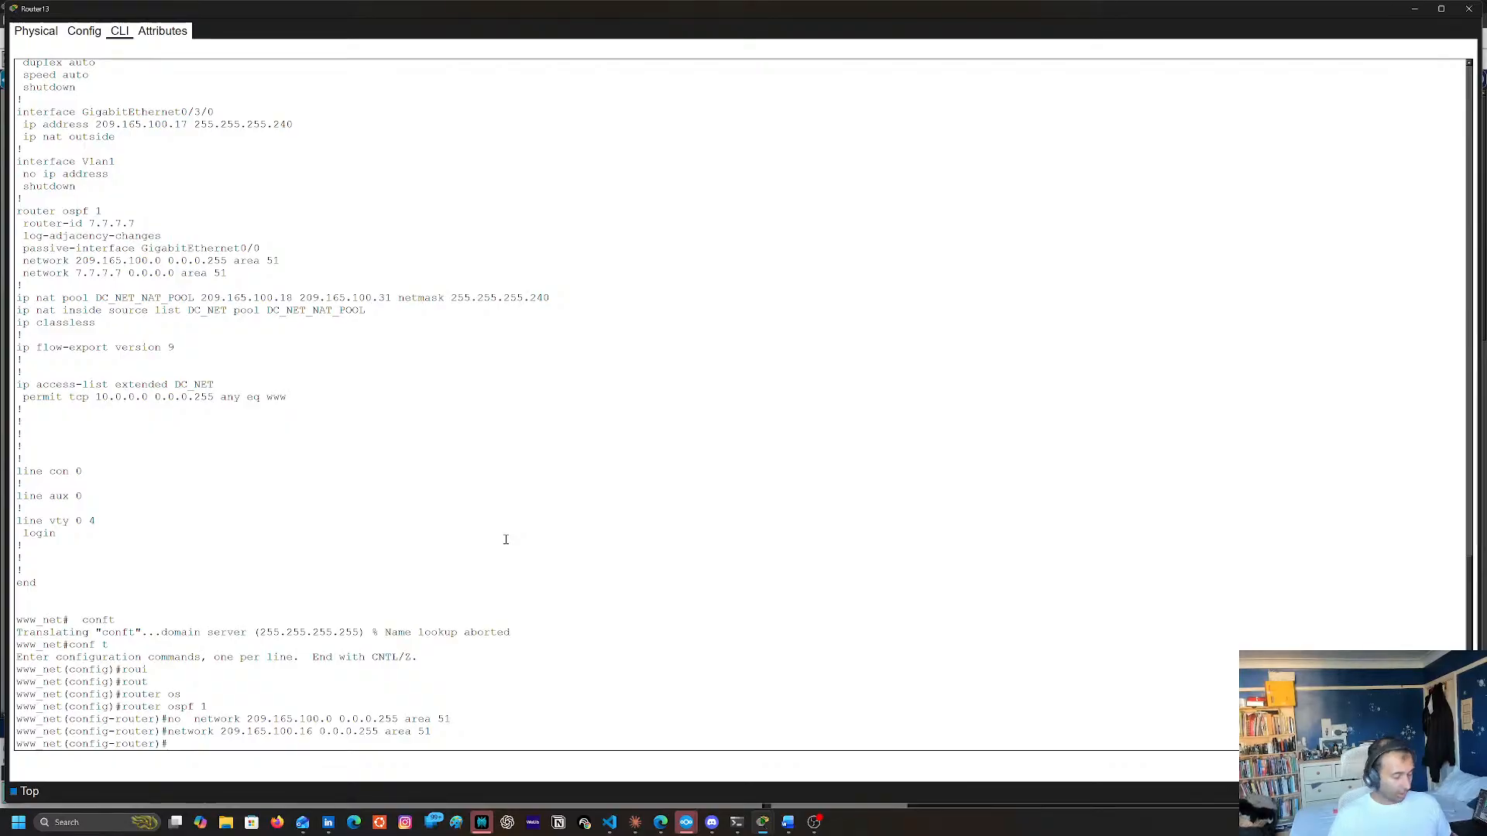
# Leave configuration mode and save the running configuration to startup-config with copy run start, accepting the default filename
pyautogui.write('end')
pyautogui.press('Return')
pyautogui.write('copy run')
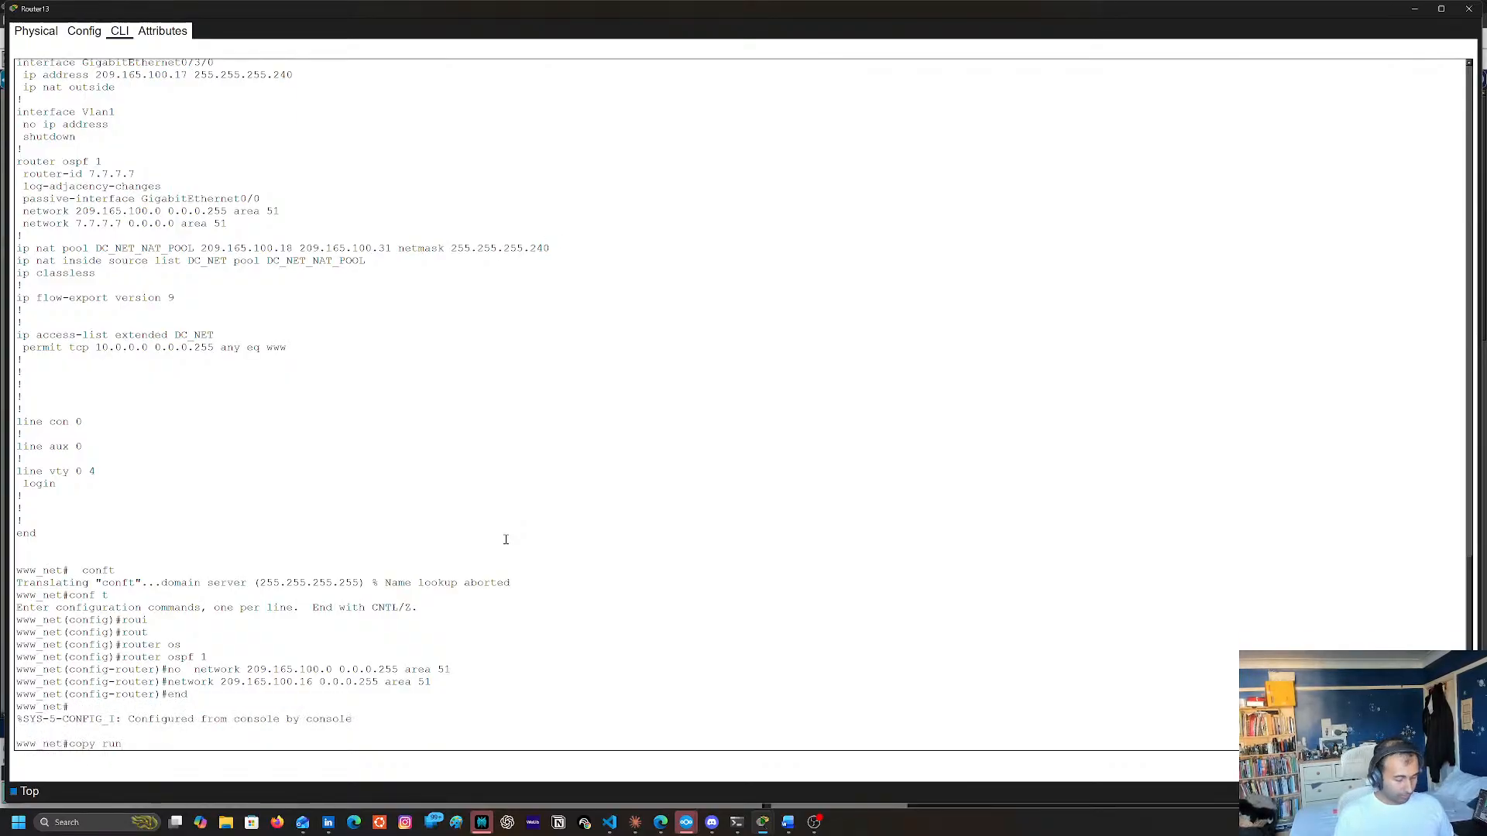
pyautogui.write(' starty')
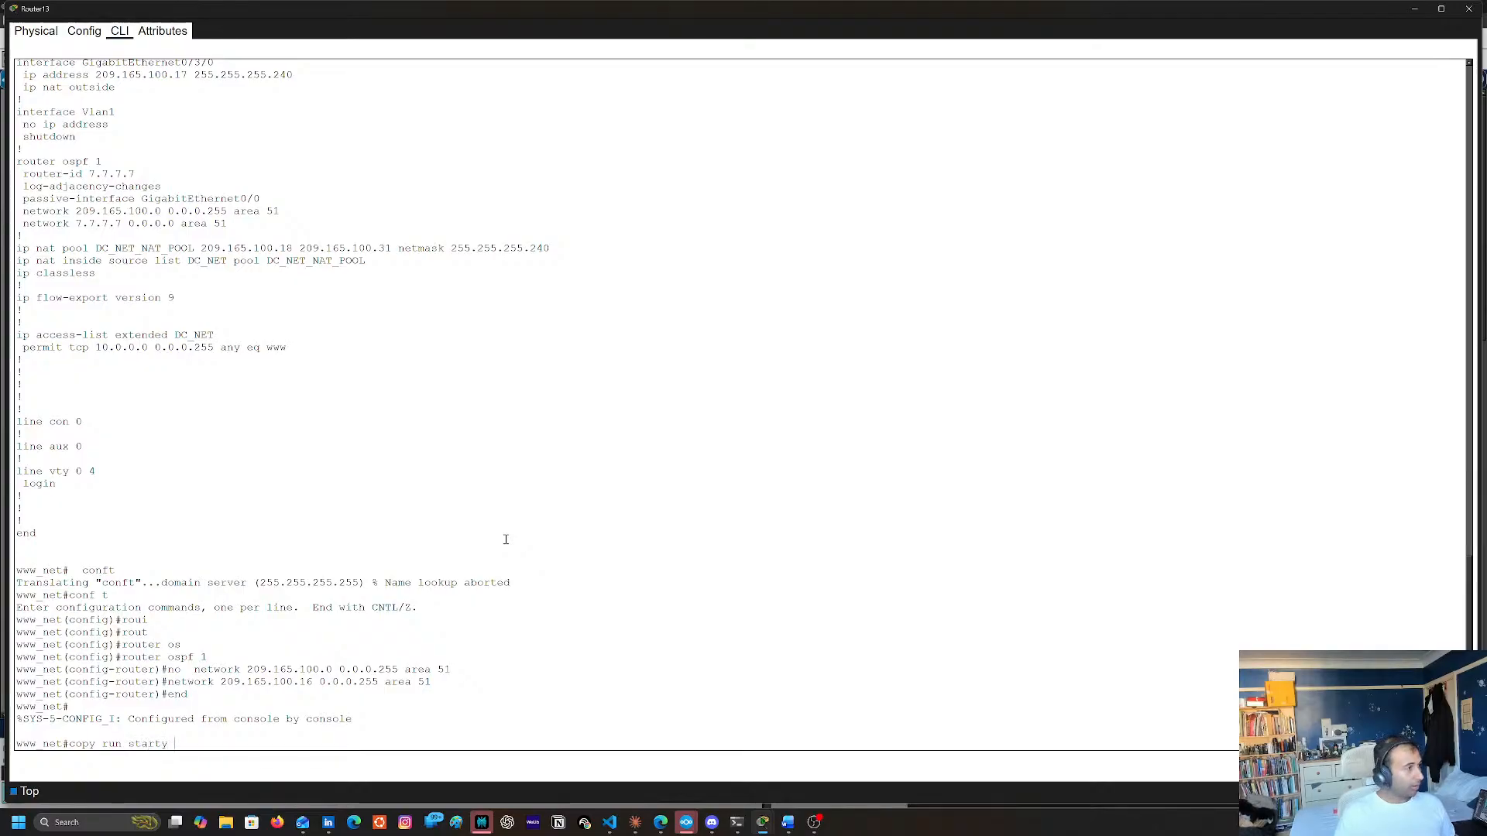
pyautogui.press('Return')
pyautogui.press('Return')
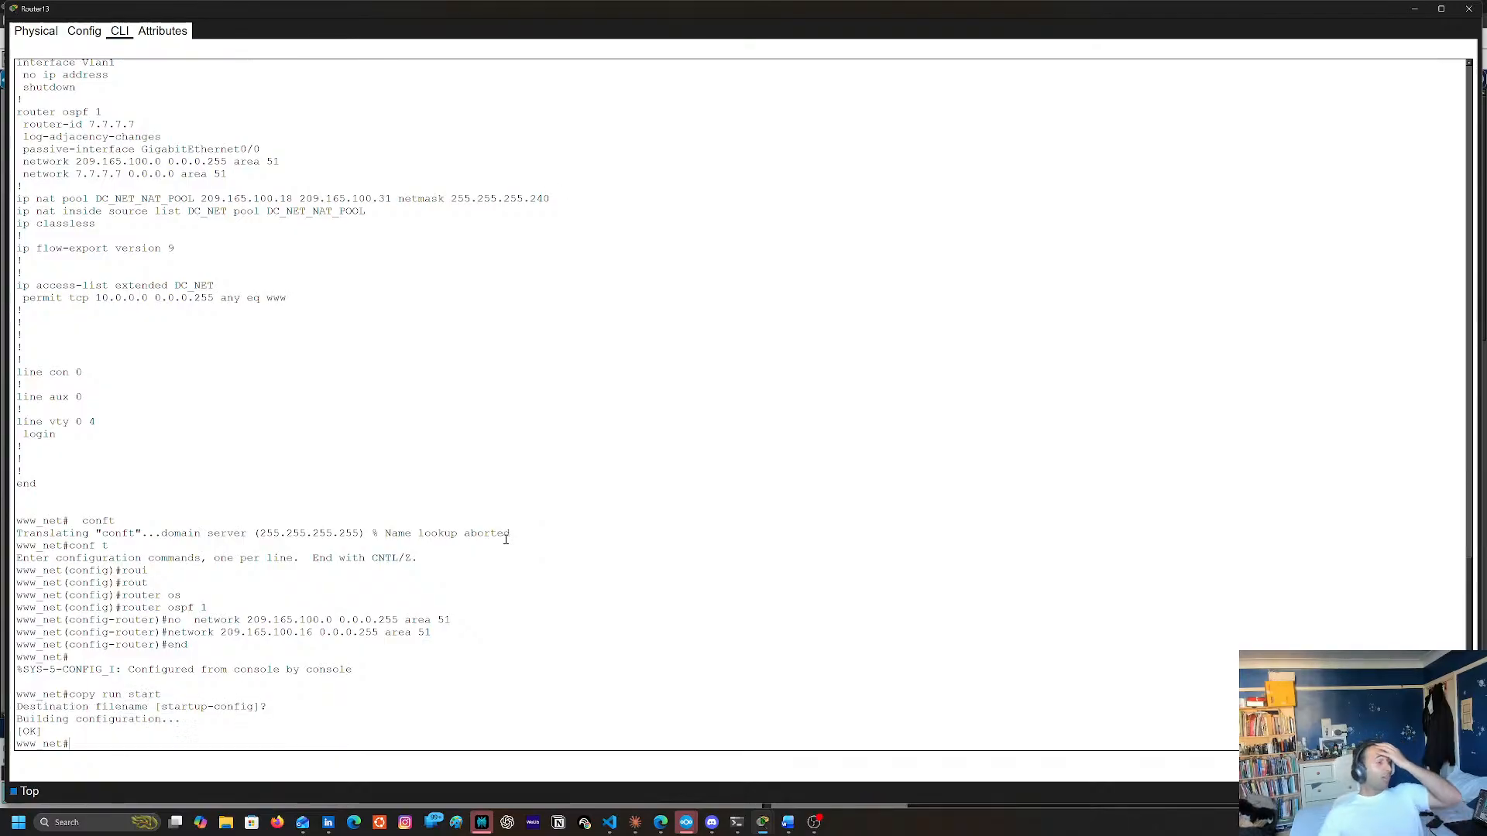
# Display Router13's OSPF process information with show ip ospf, through to the end of the output
pyautogui.write('sh')
pyautogui.press('Tab')
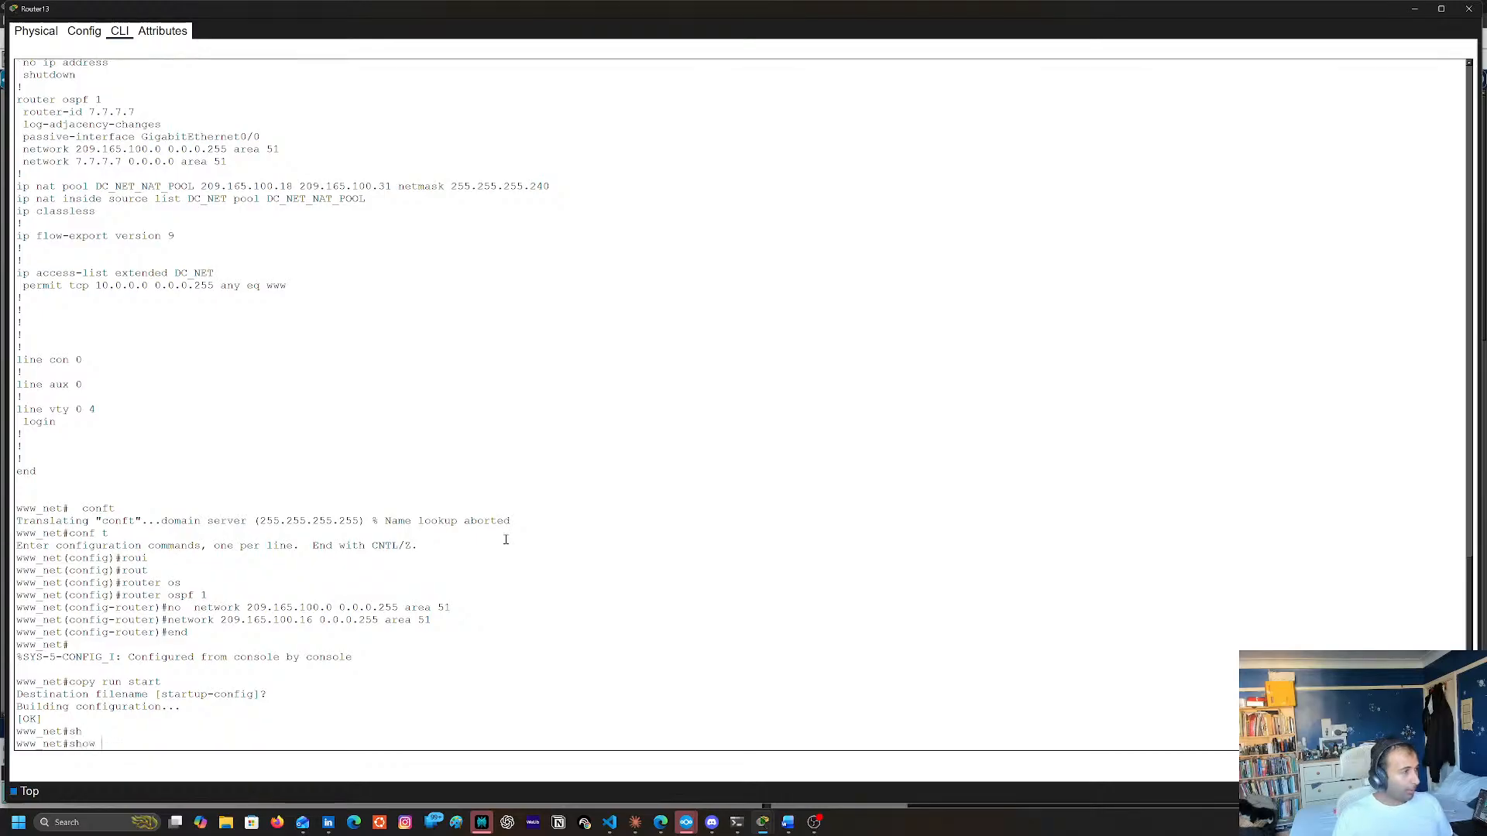
pyautogui.write('ip ')
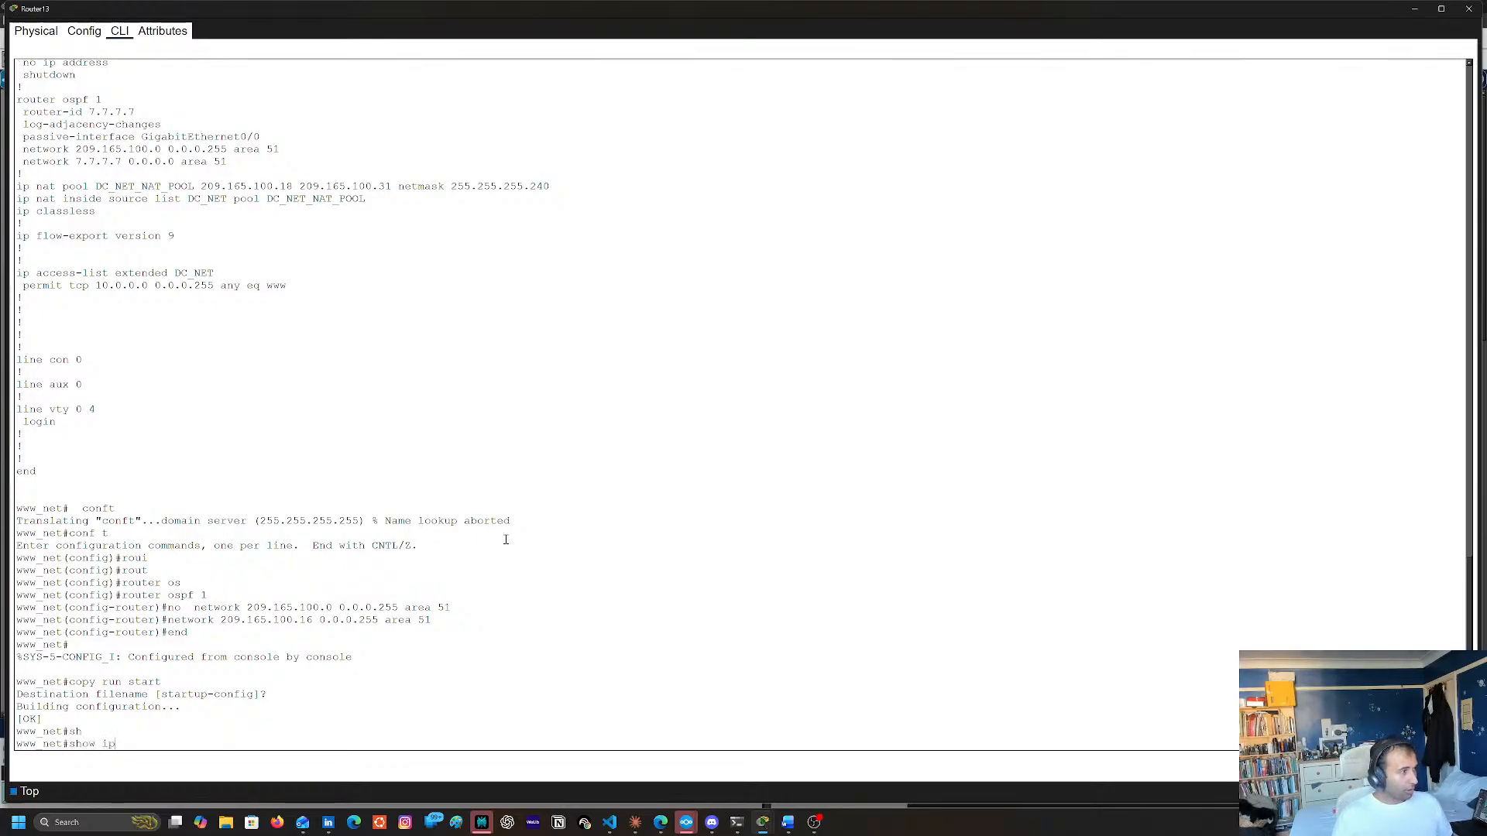
pyautogui.write('os')
pyautogui.press('Tab')
pyautogui.press('Return')
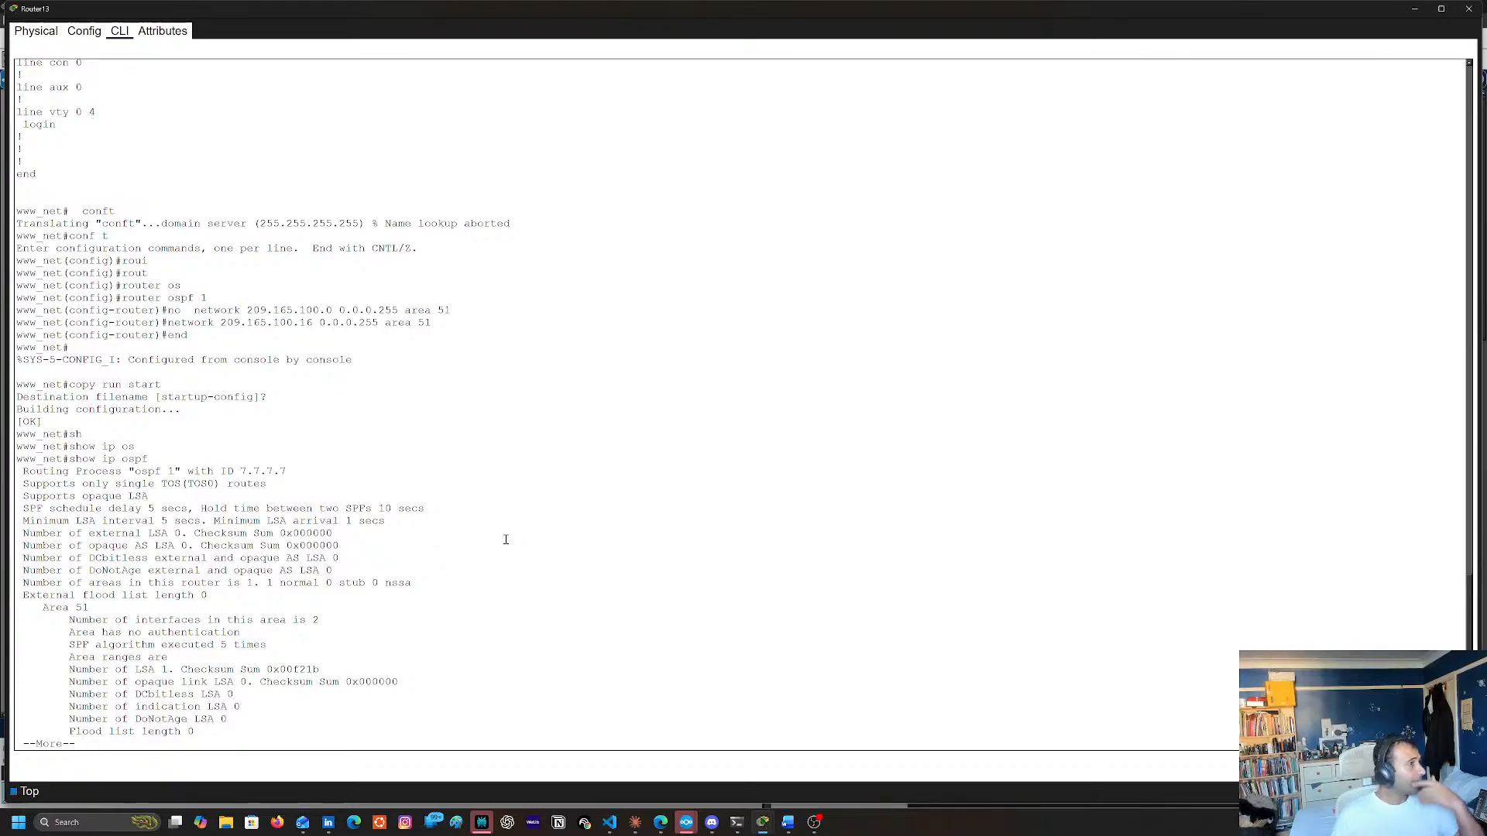
pyautogui.press('space')
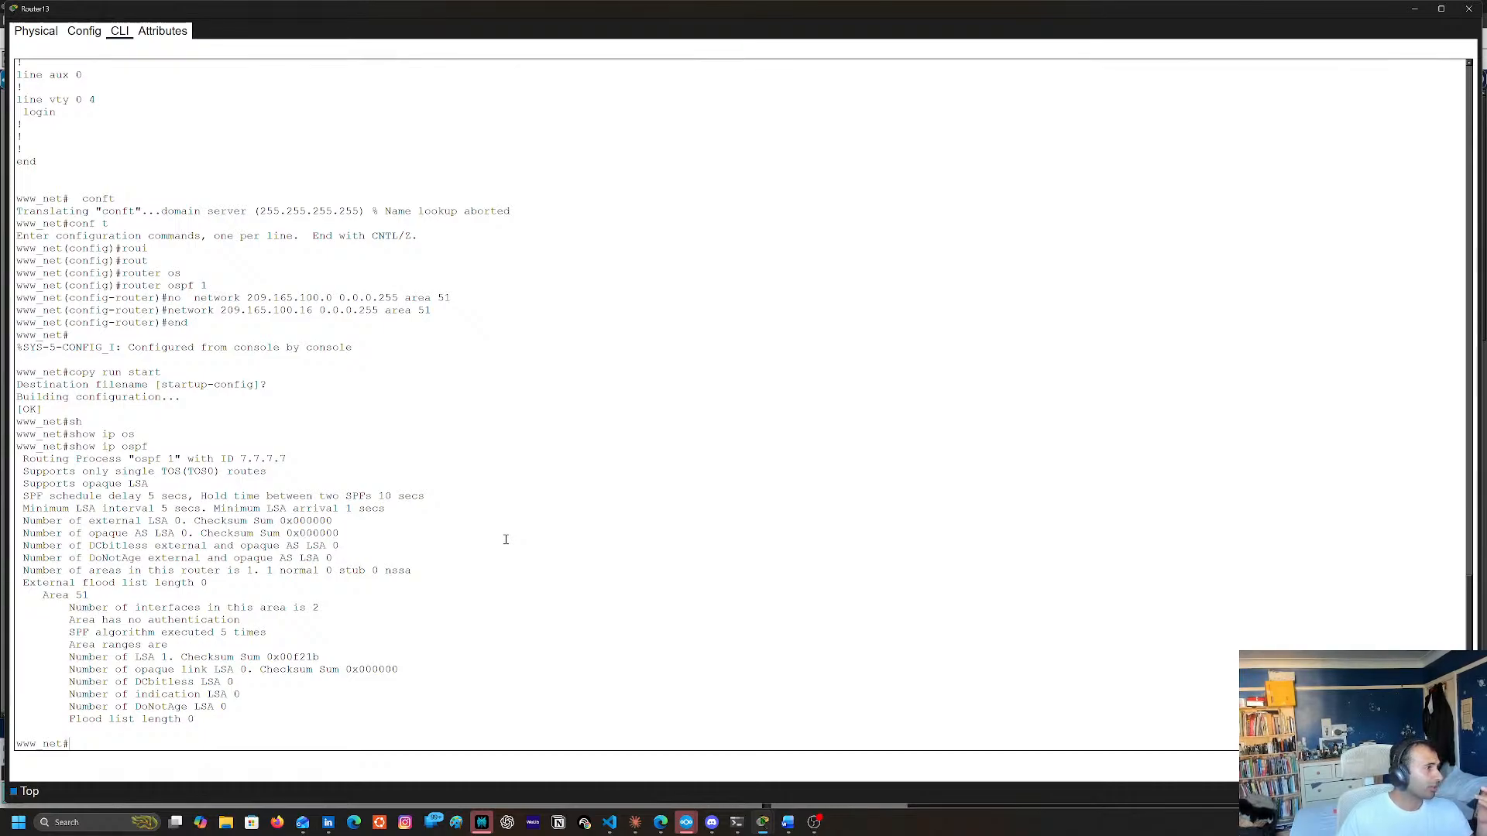
# Display Router13's OSPF neighbor list with sh ip ospf neighbor
pyautogui.write('sh ip os')
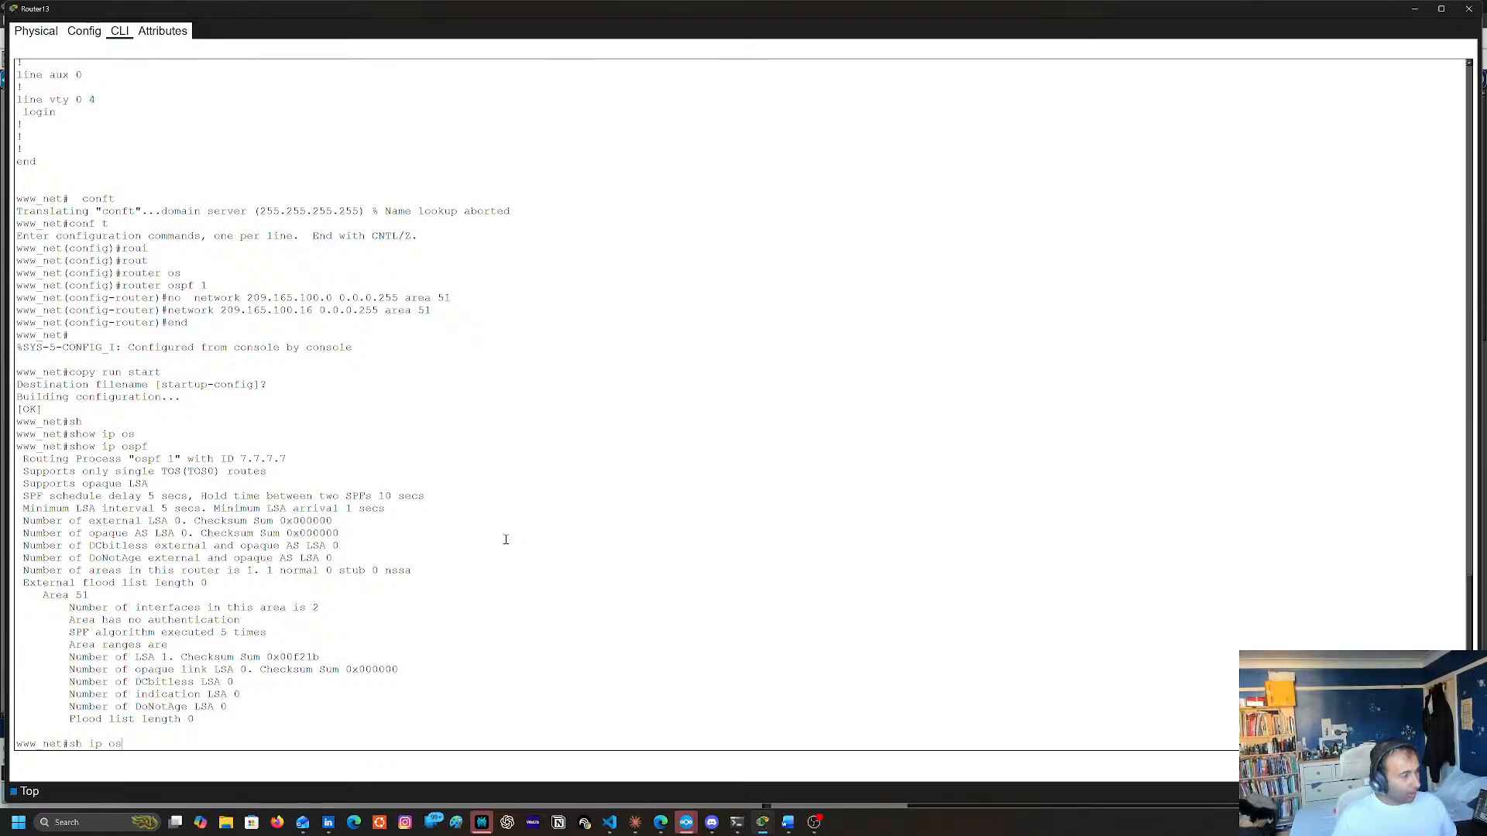
pyautogui.press('Tab')
pyautogui.write('ne')
pyautogui.press('Tab')
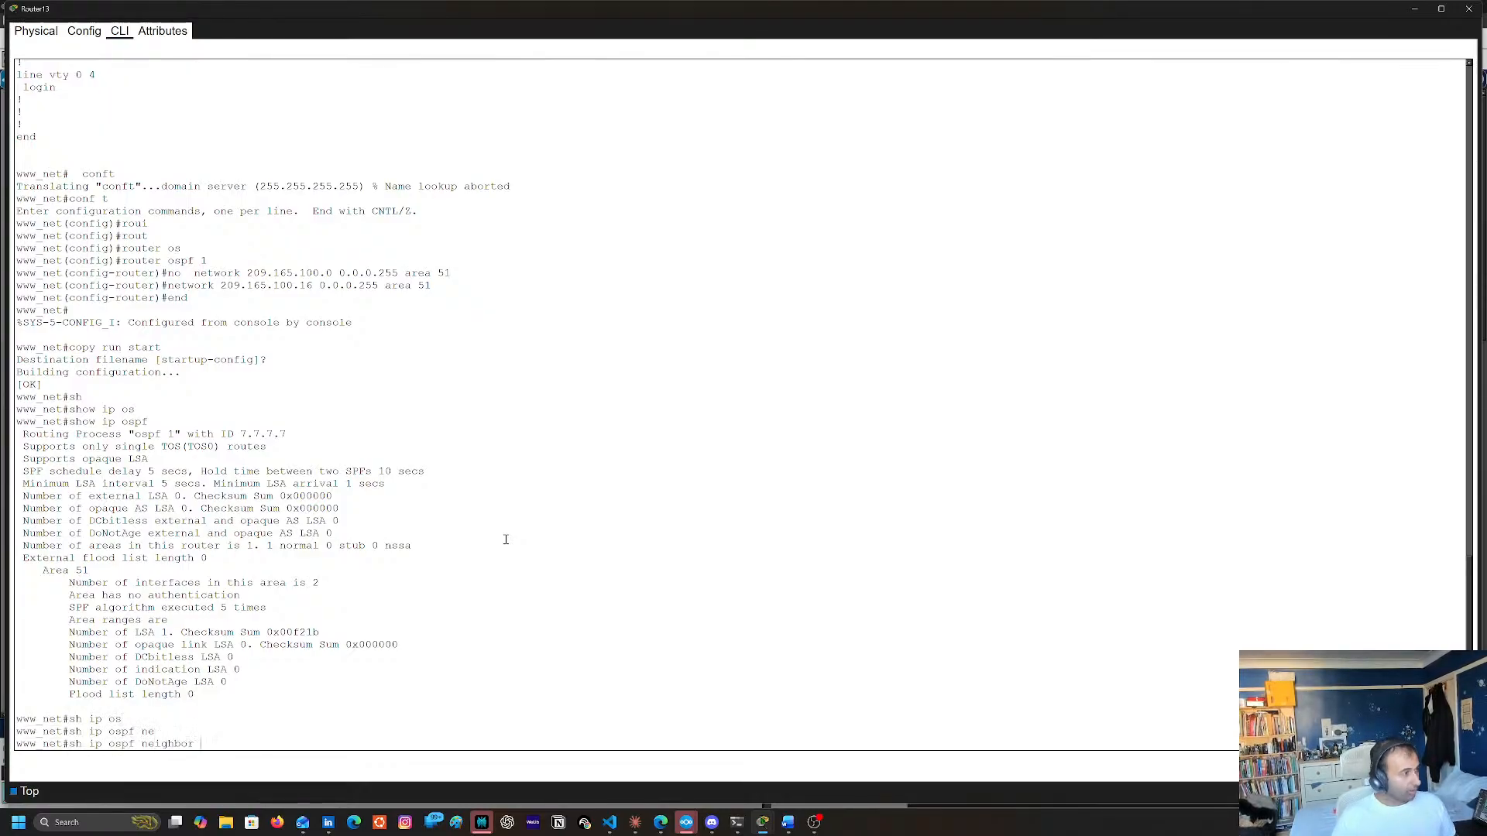
pyautogui.press('Return')
# List the sh ip ospf options, display the OSPF interface details, and review them against the entered network statements
pyautogui.press('Up')
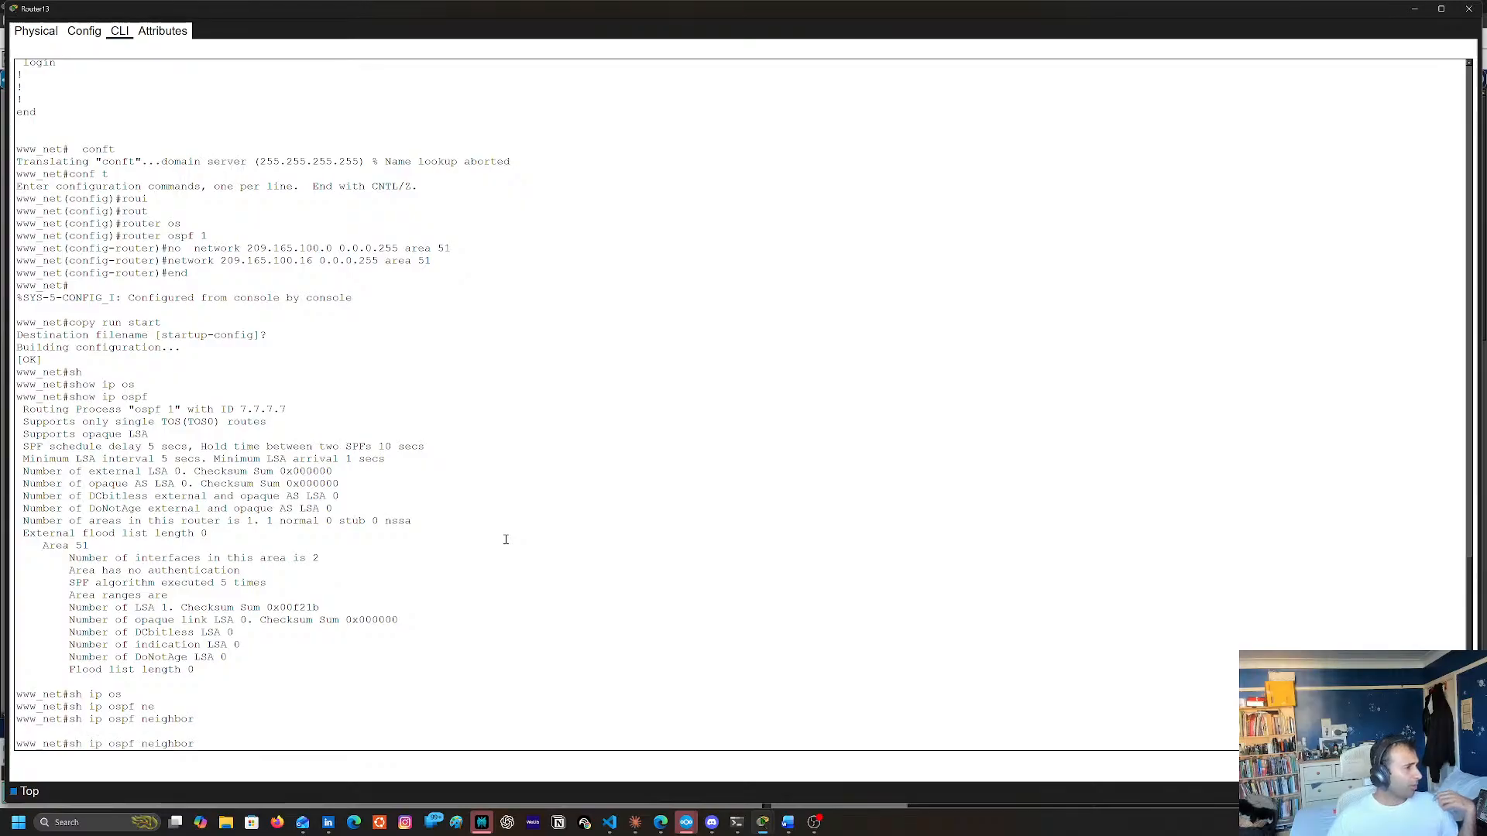
pyautogui.press('Up')
pyautogui.press('Down')
pyautogui.press('BackSpace')
pyautogui.press('BackSpace')
pyautogui.press('BackSpace')
pyautogui.press('BackSpace')
pyautogui.press('BackSpace')
pyautogui.press('BackSpace')
pyautogui.press('BackSpace')
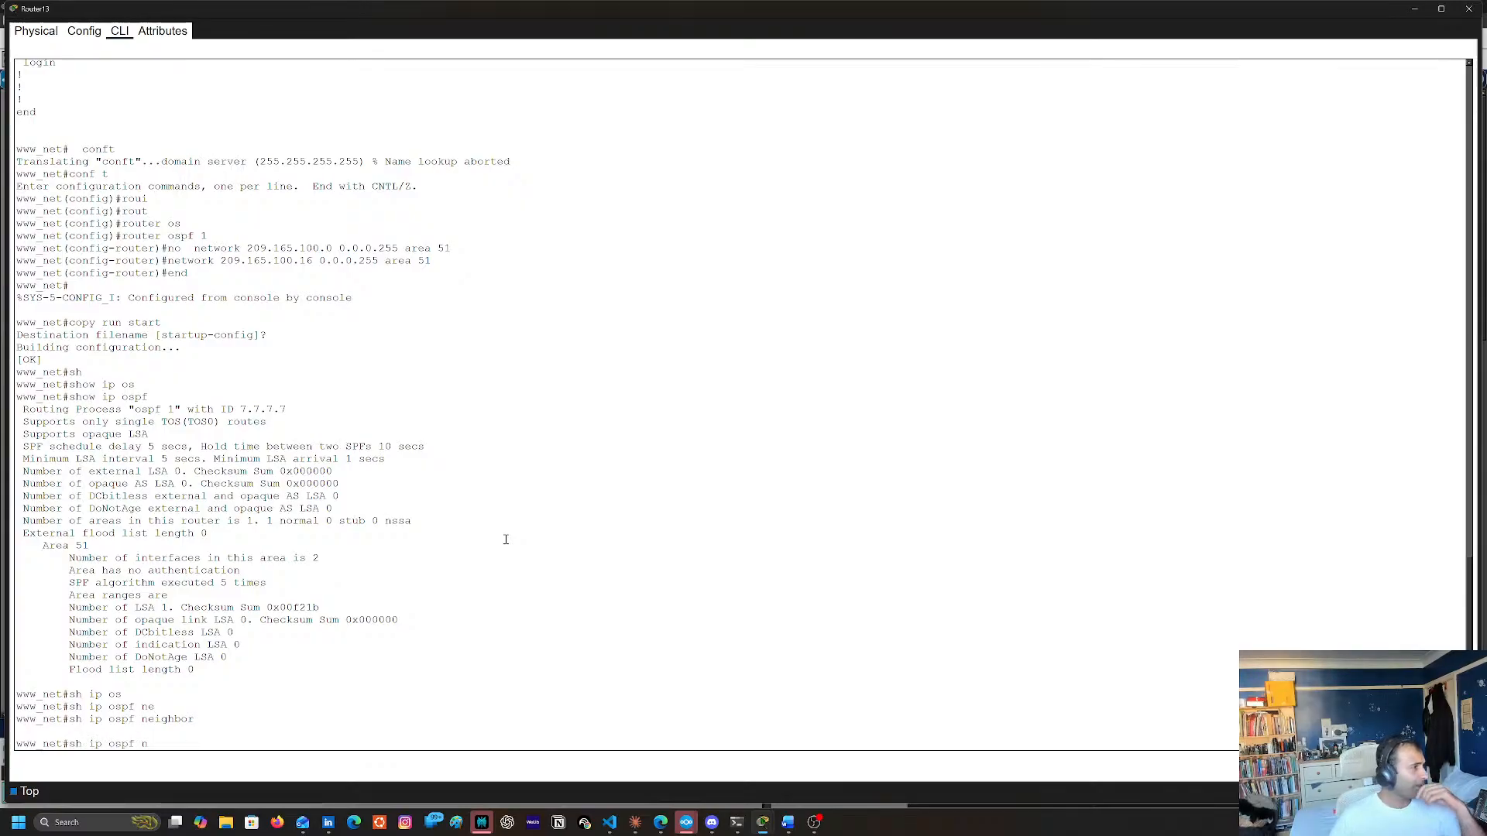
pyautogui.write('?')
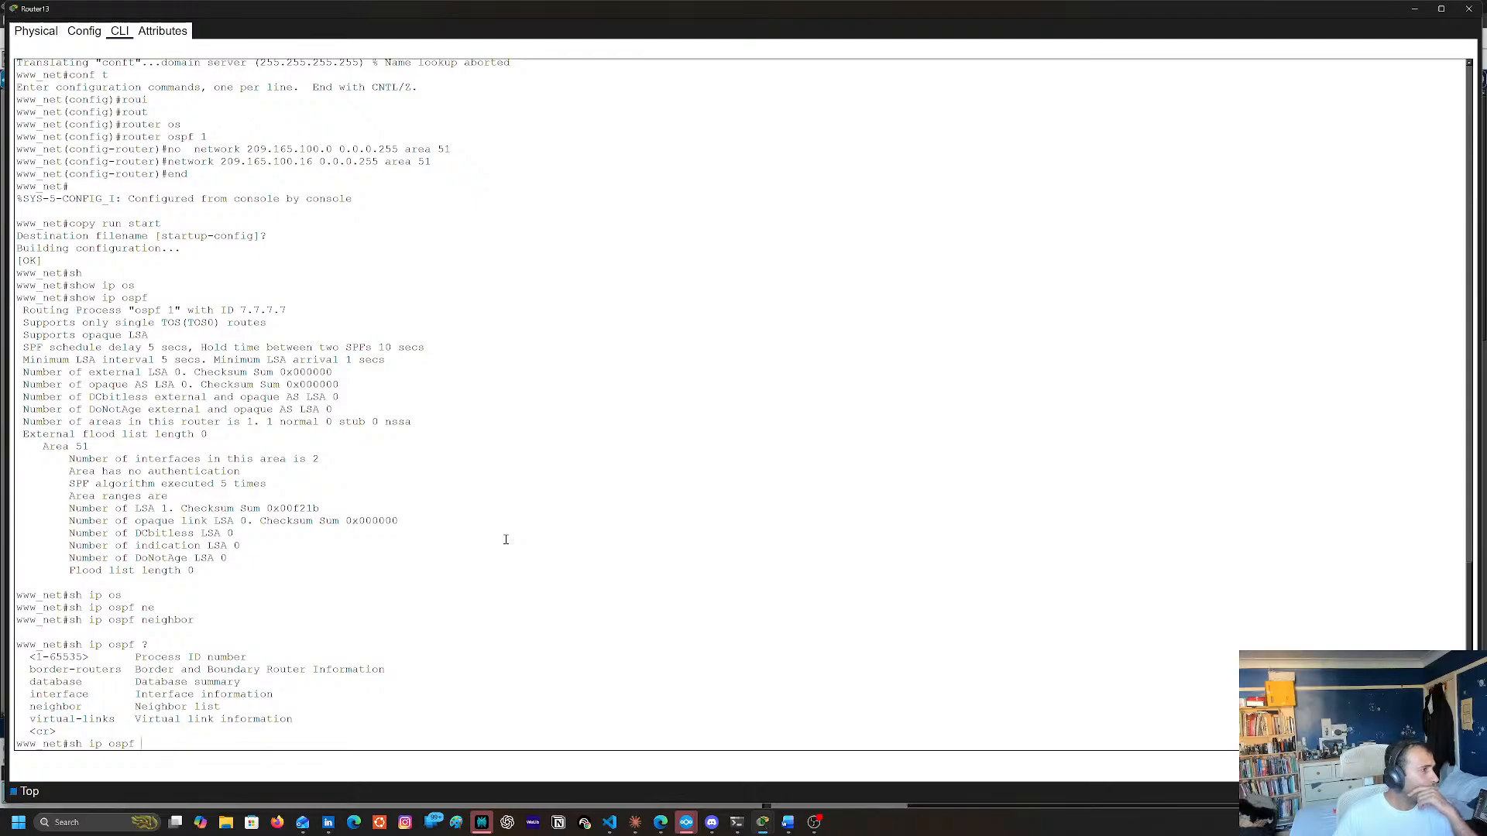
pyautogui.write('i')
pyautogui.press('Tab')
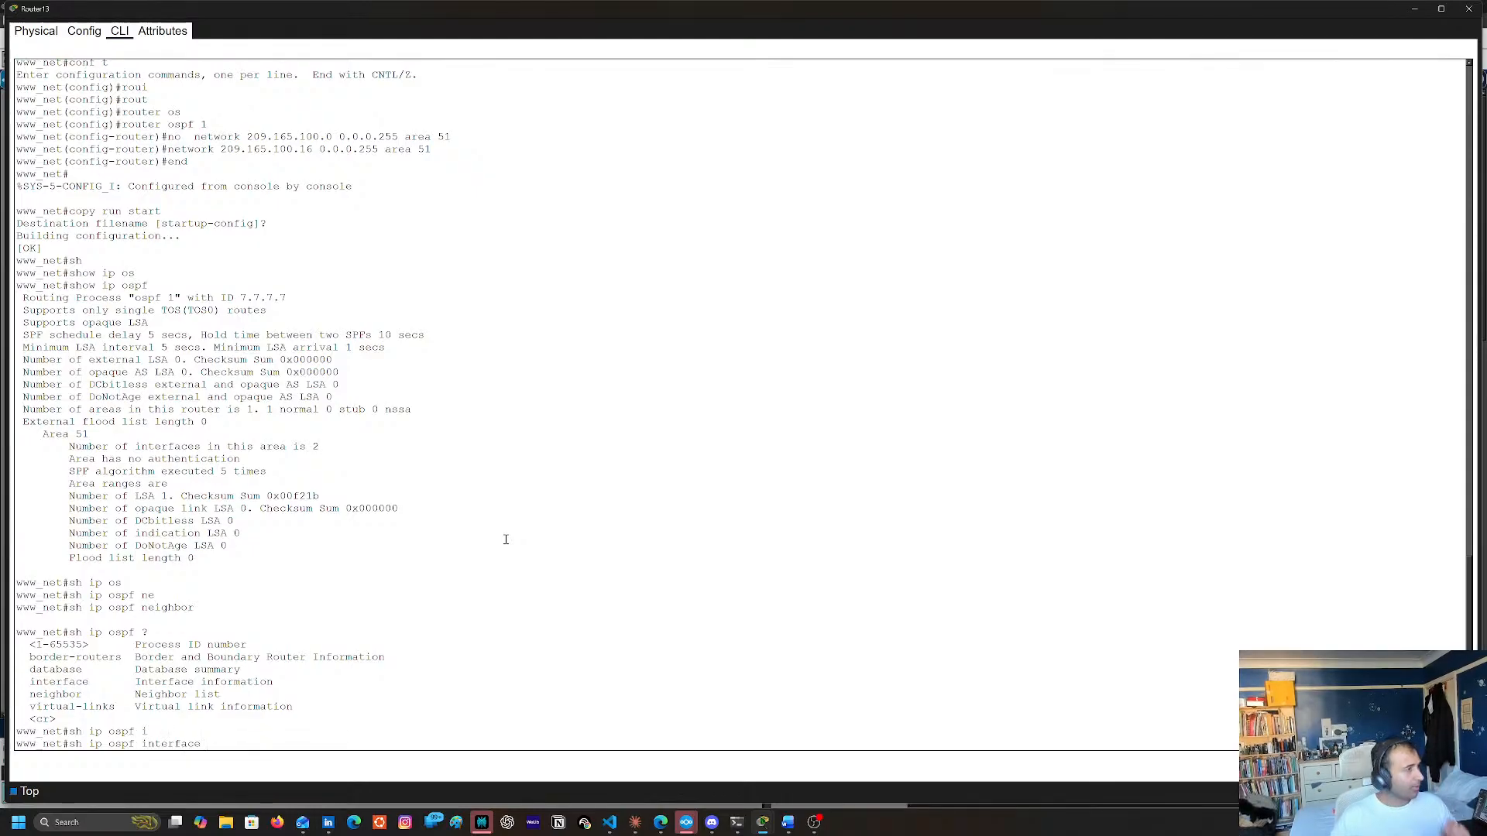
pyautogui.press('Return')
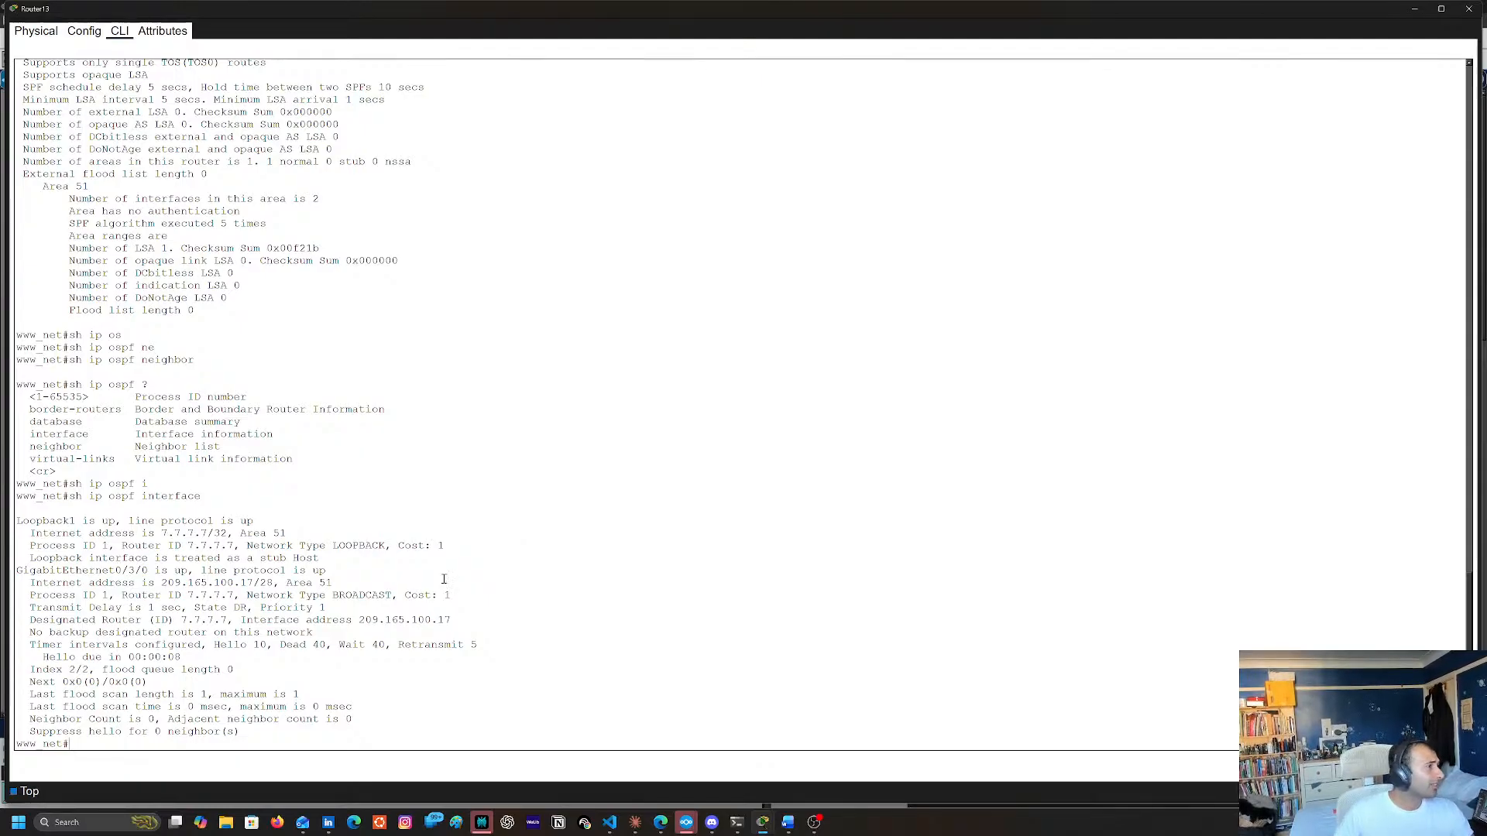
pyautogui.scroll(4, 334, 465)
pyautogui.scroll(4, 334, 465)
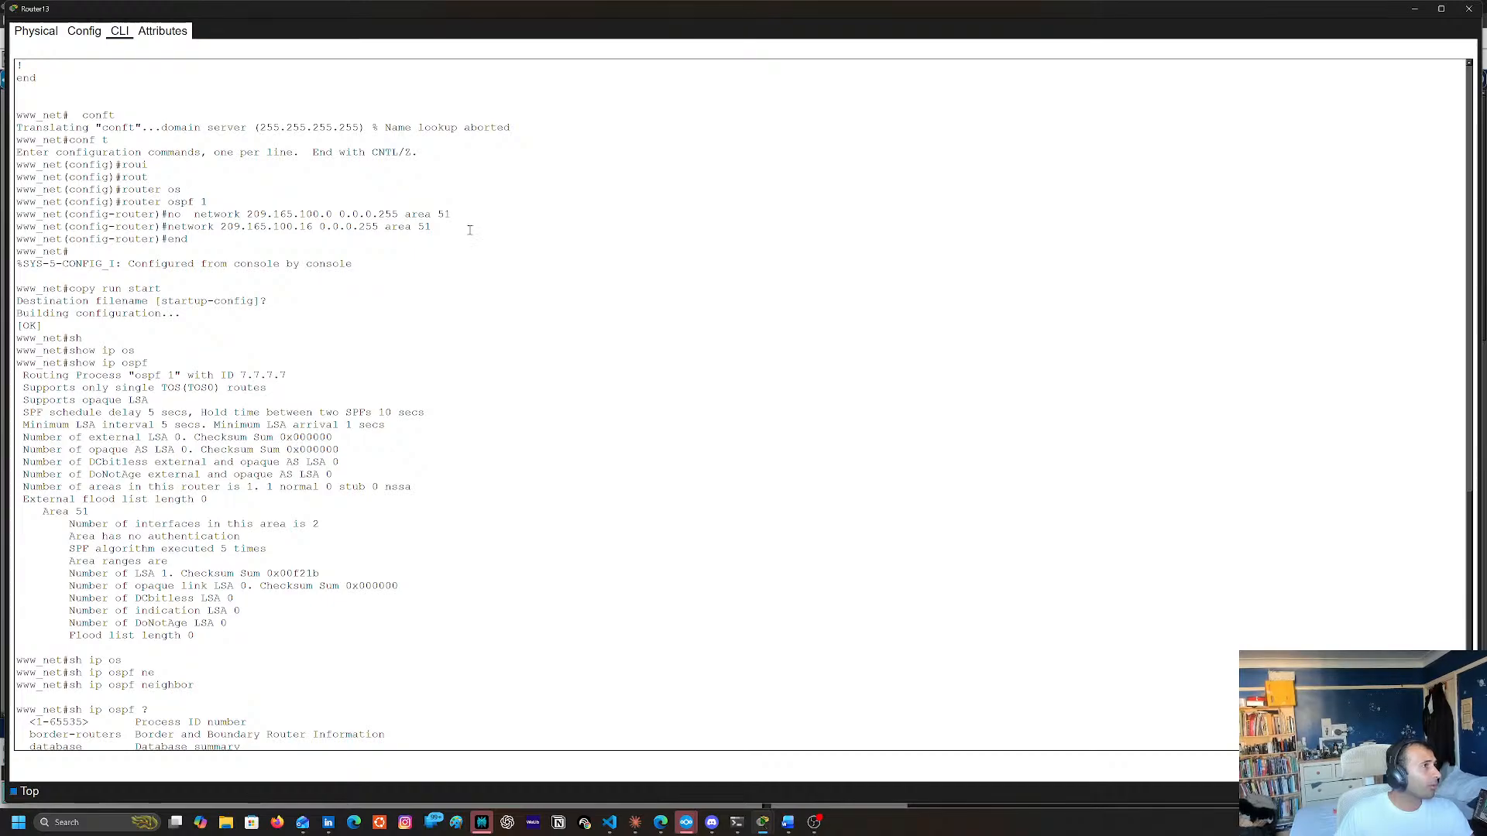
pyautogui.scroll(-8, 591, 391)
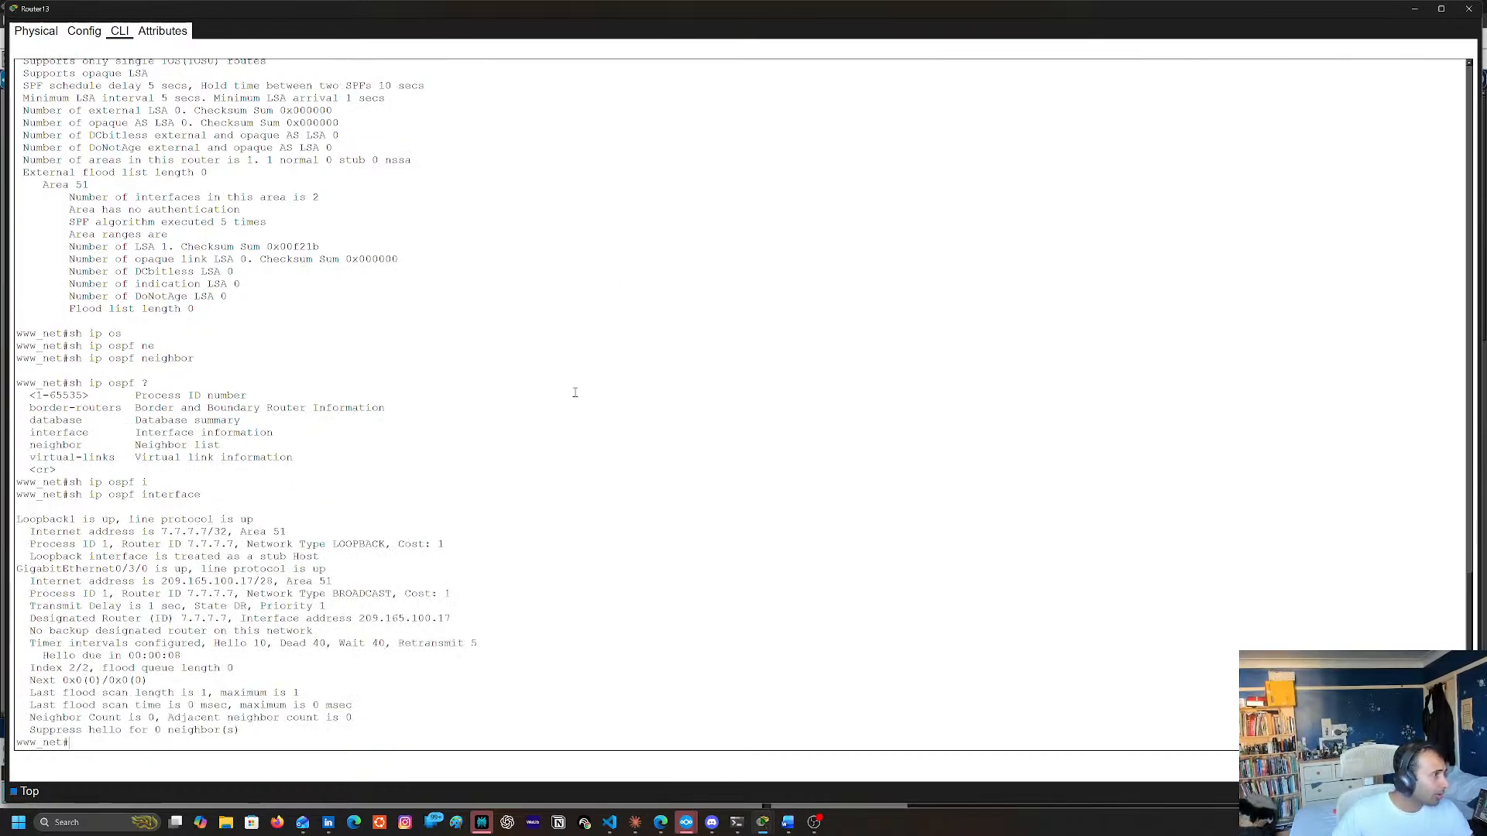
# Rerun sh ip ospf interface on Router13 repeatedly to watch the hello timer and neighbor count
pyautogui.press('Up')
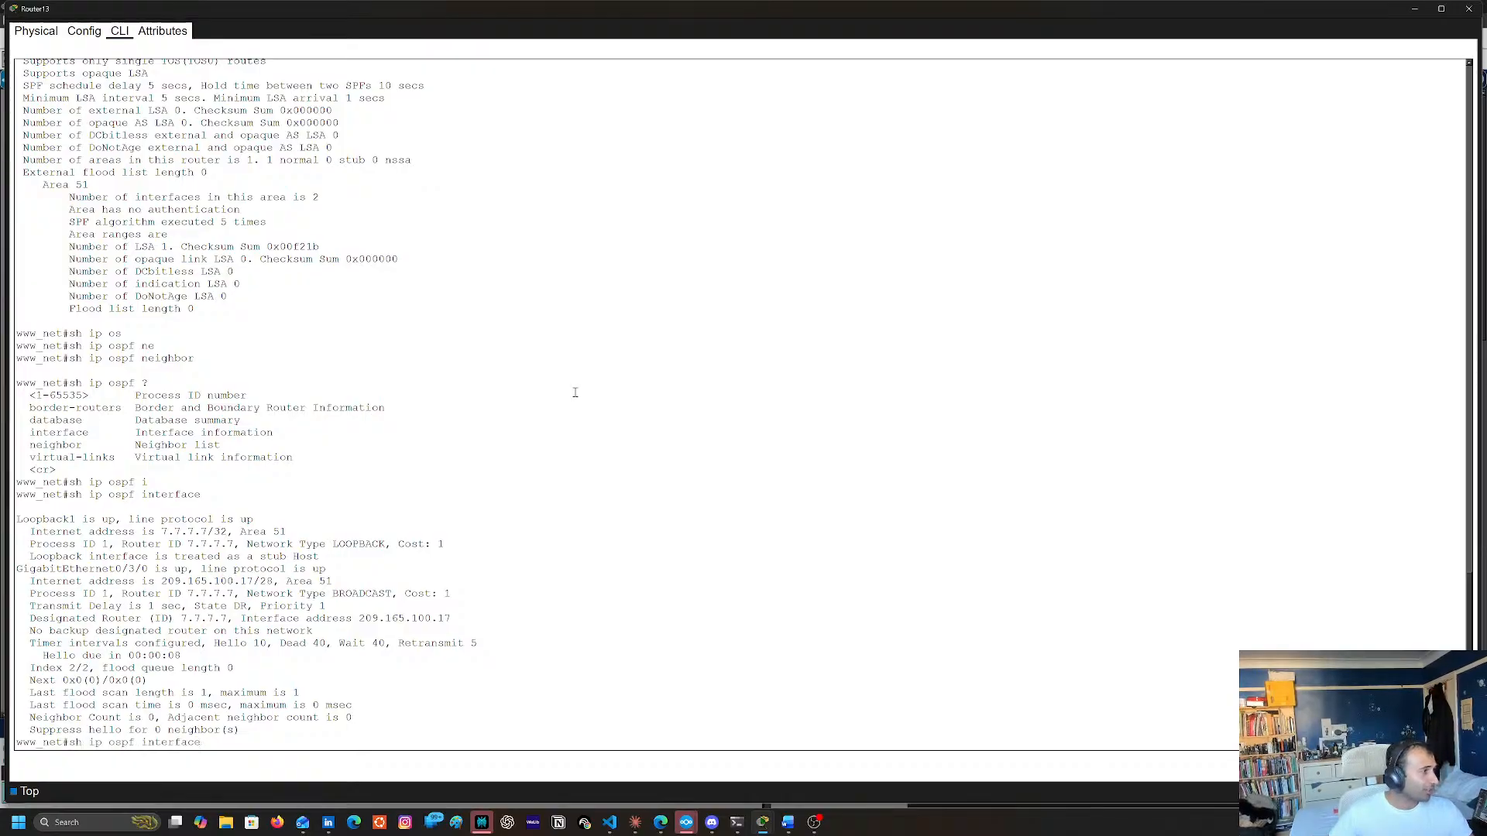
pyautogui.press('Return')
pyautogui.press('Up')
pyautogui.press('Return')
pyautogui.press('Up')
pyautogui.press('Return')
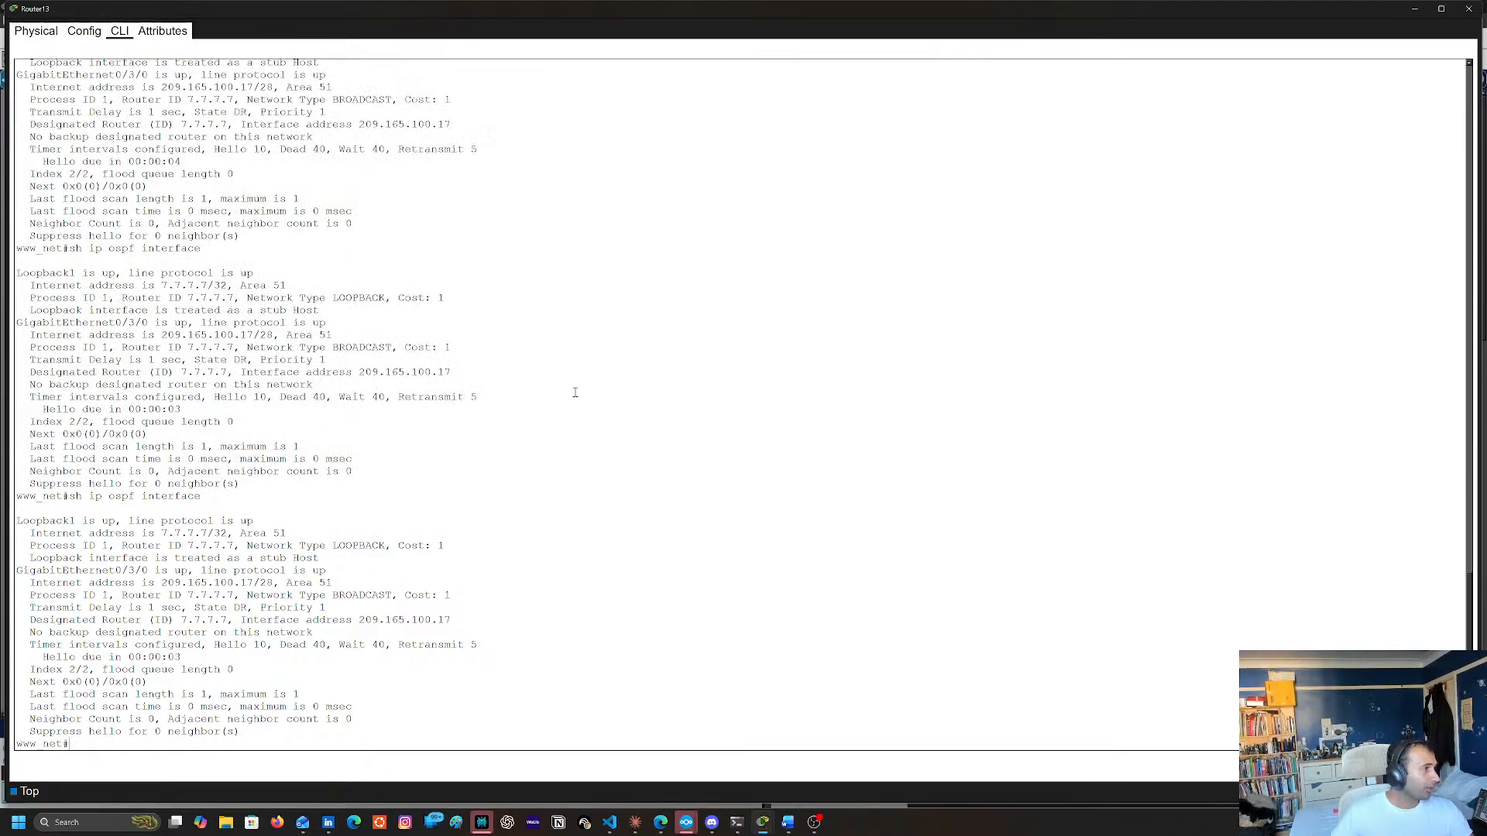
pyautogui.press('Up')
pyautogui.press('Return')
pyautogui.press('Up')
pyautogui.press('Return')
pyautogui.press('Up')
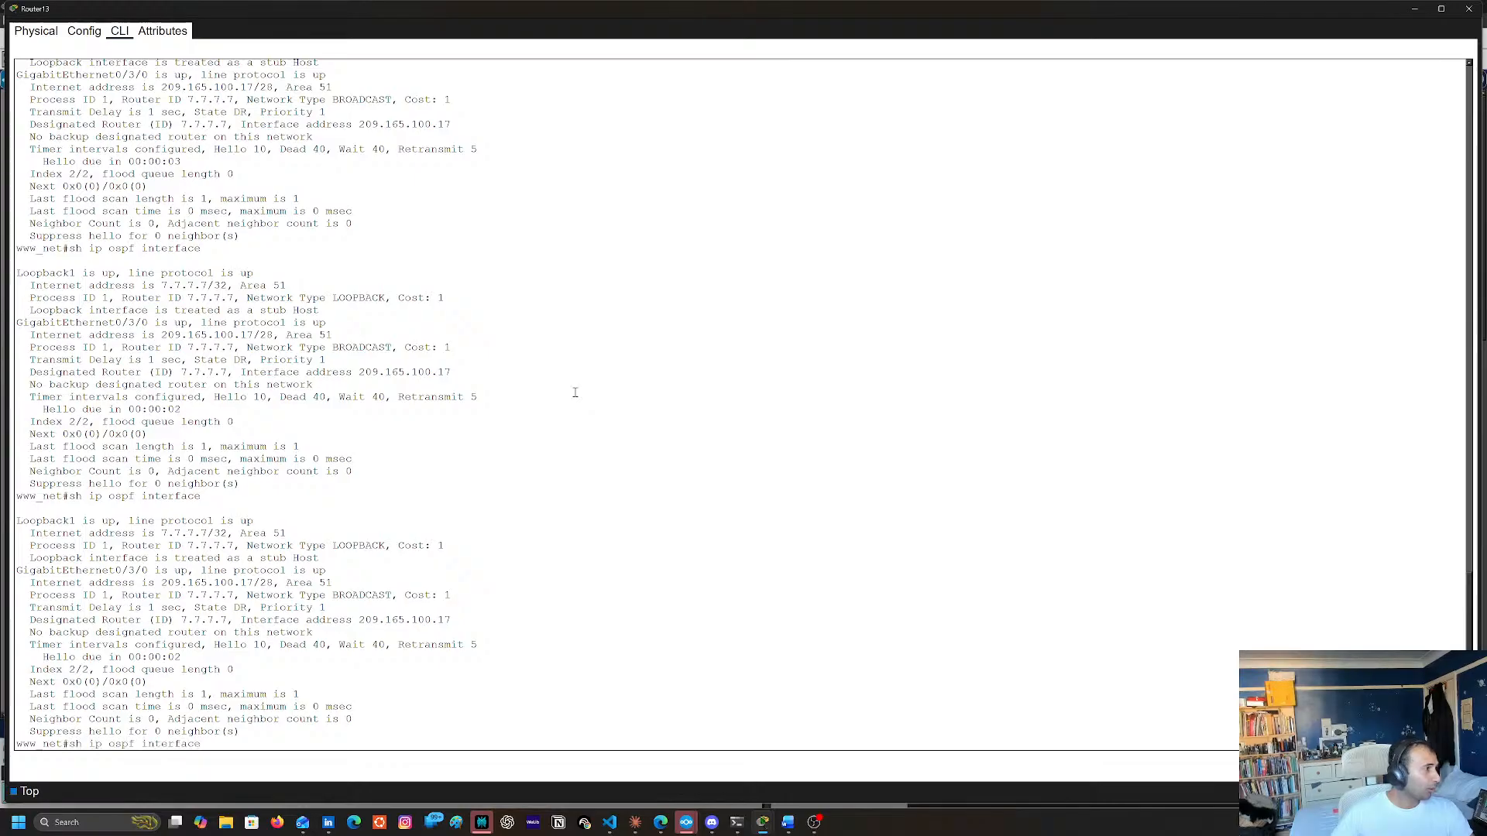
pyautogui.press('Return')
pyautogui.press('Up')
pyautogui.press('Return')
pyautogui.press('Up')
pyautogui.press('Return')
pyautogui.press('Up')
pyautogui.press('Return')
pyautogui.press('Up')
pyautogui.press('Return')
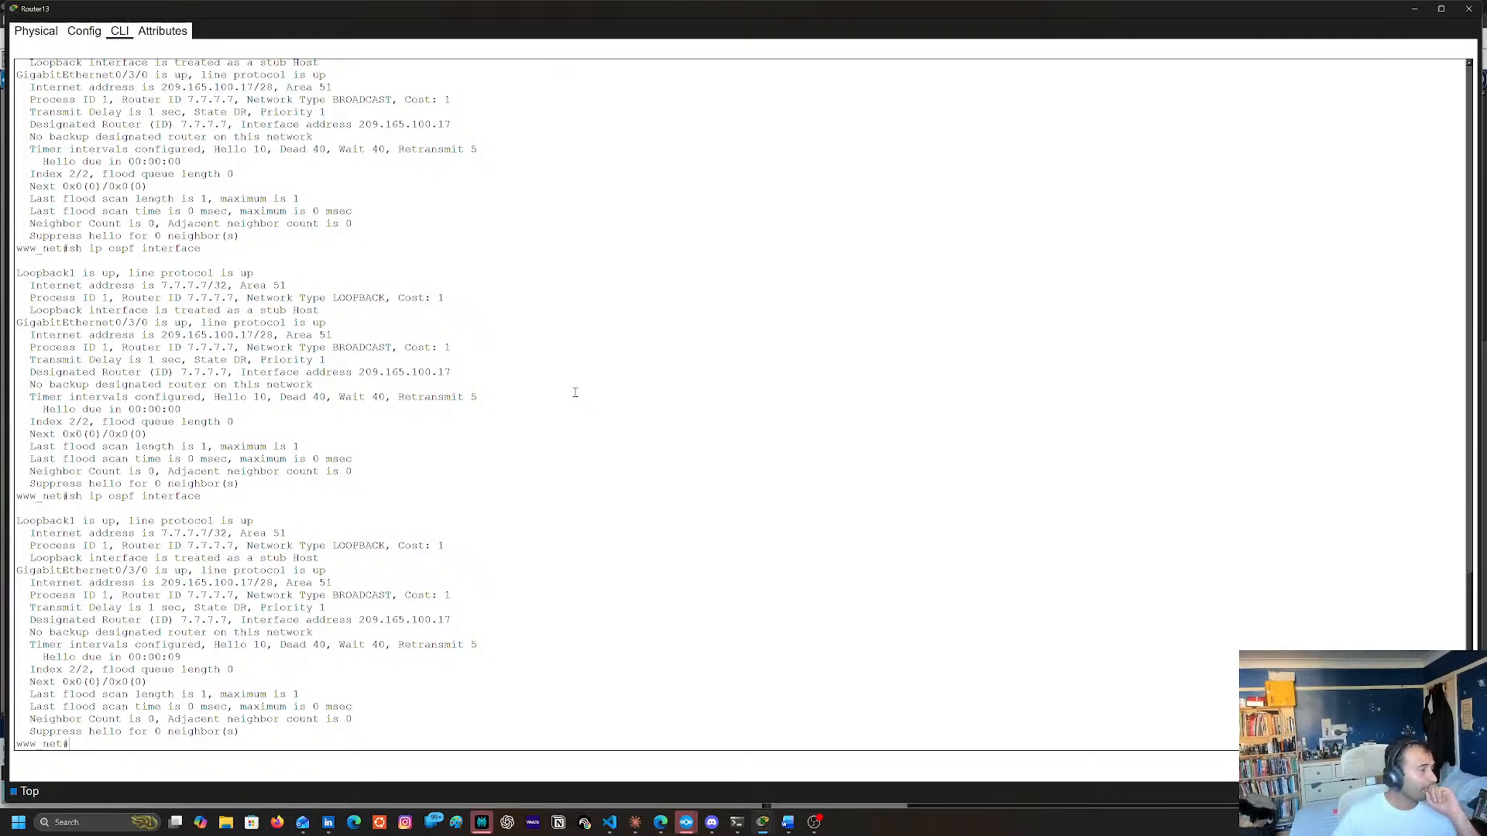
# Display Router13's OSPF neighbor list with sh ip ospf neighbor and its routing table with sh ip route
pyautogui.write('sh ip ospf neighbor')
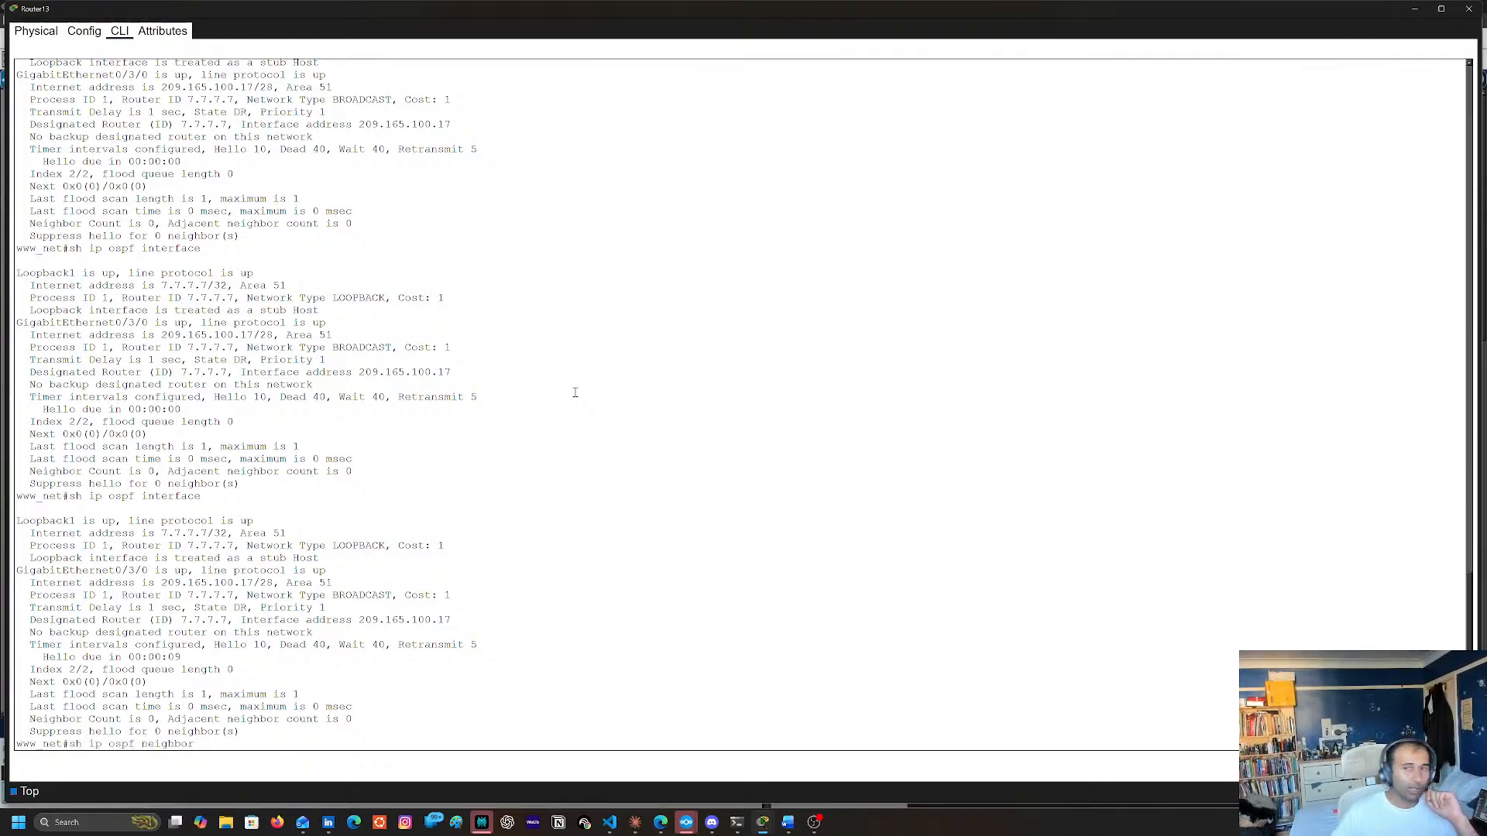
pyautogui.press('Return')
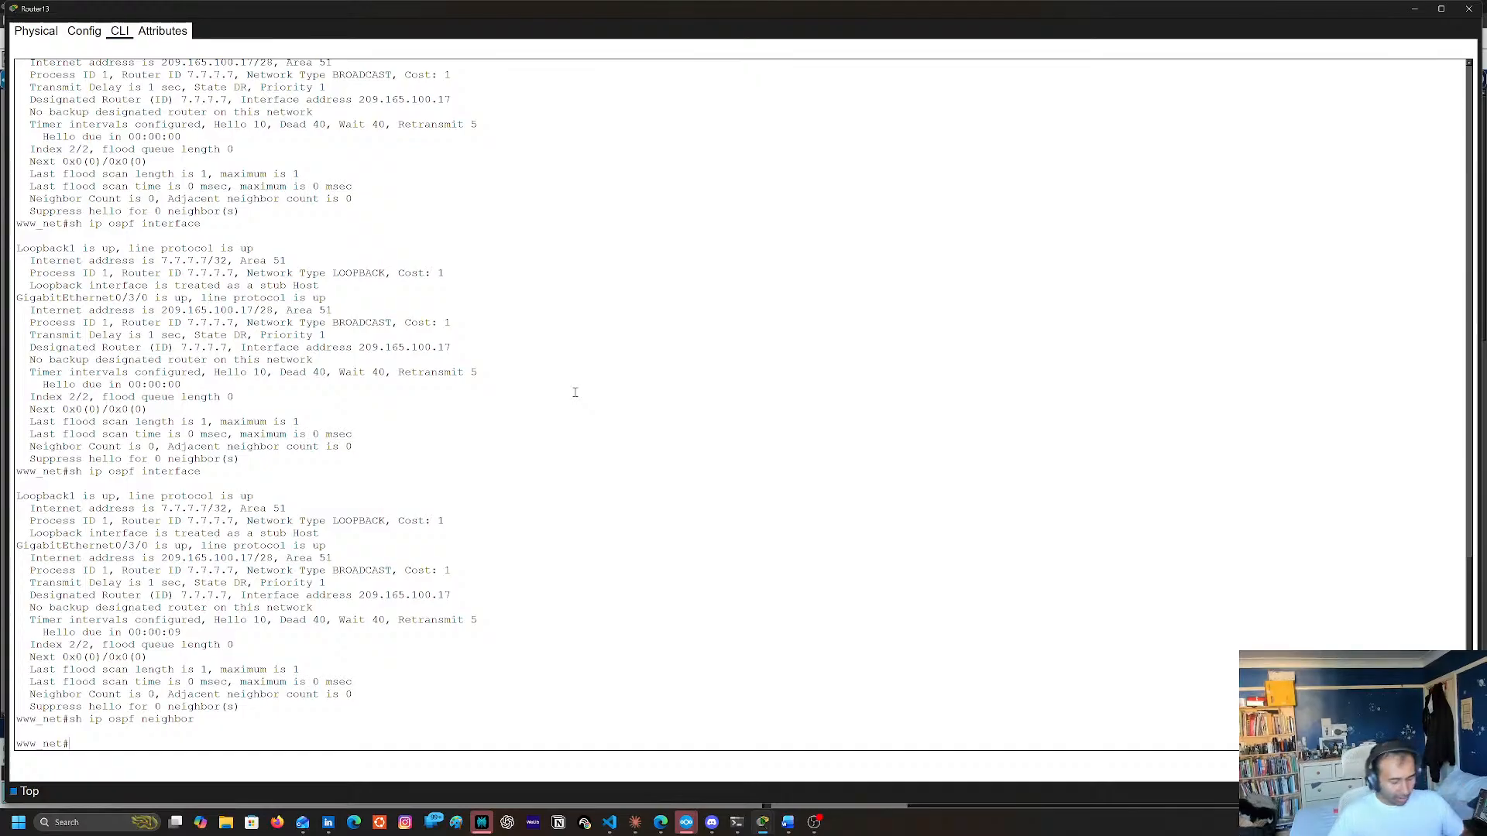
pyautogui.write('sh ip ro')
pyautogui.press('Tab')
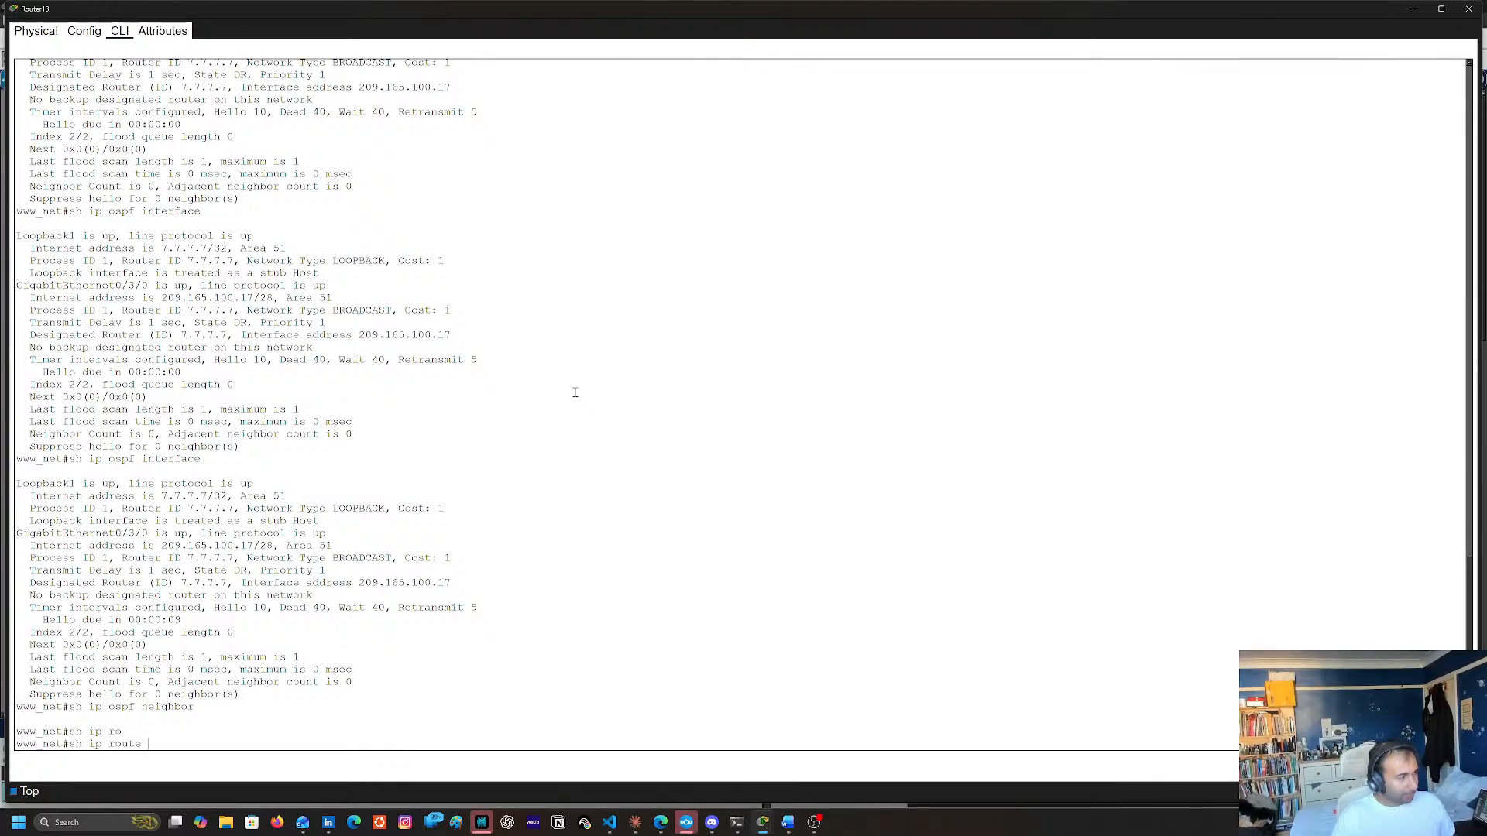
pyautogui.press('Return')
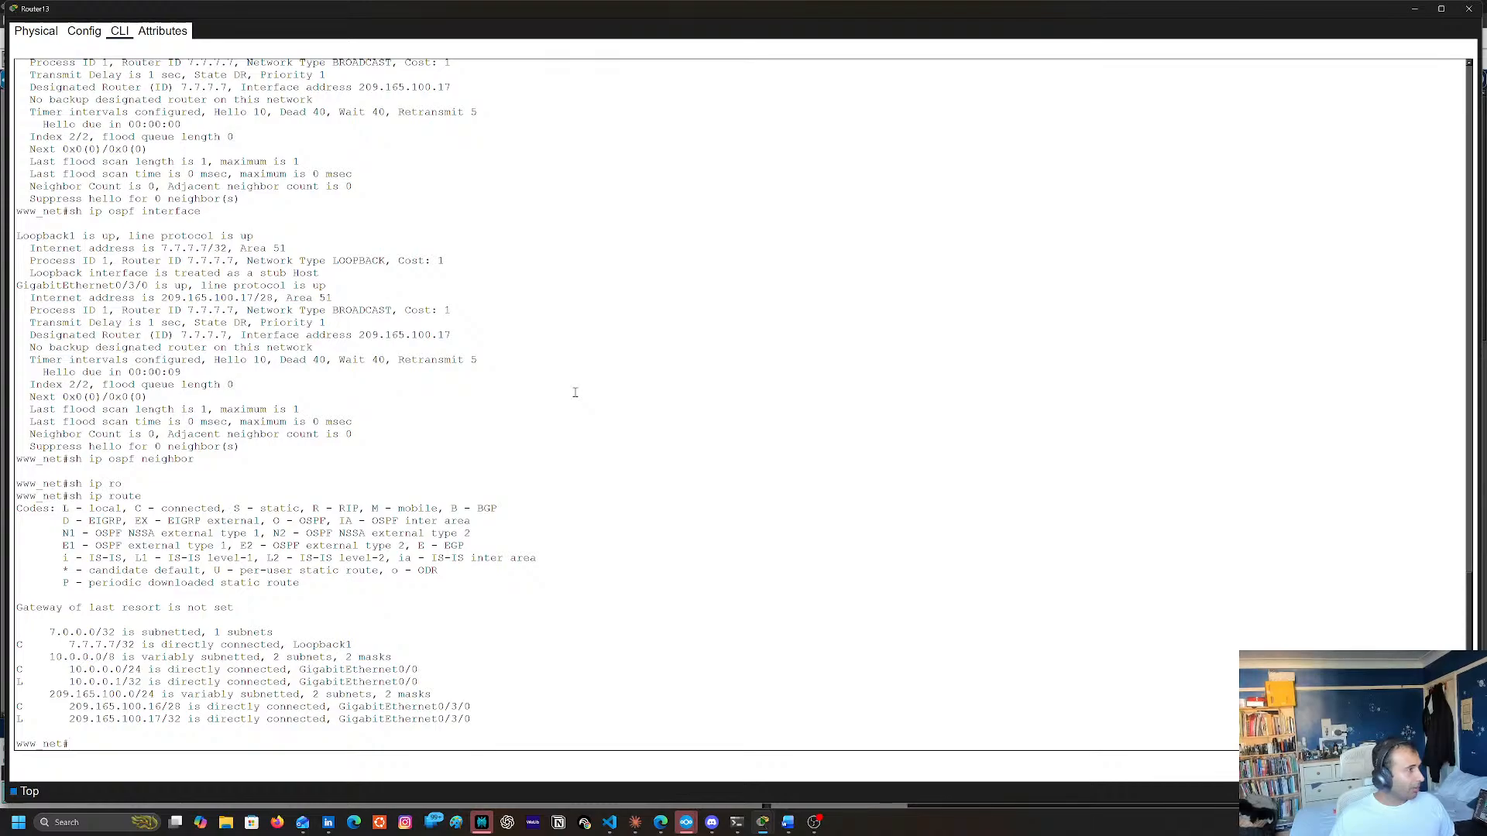
pyautogui.write('sh ip ro')
pyautogui.press('Tab')
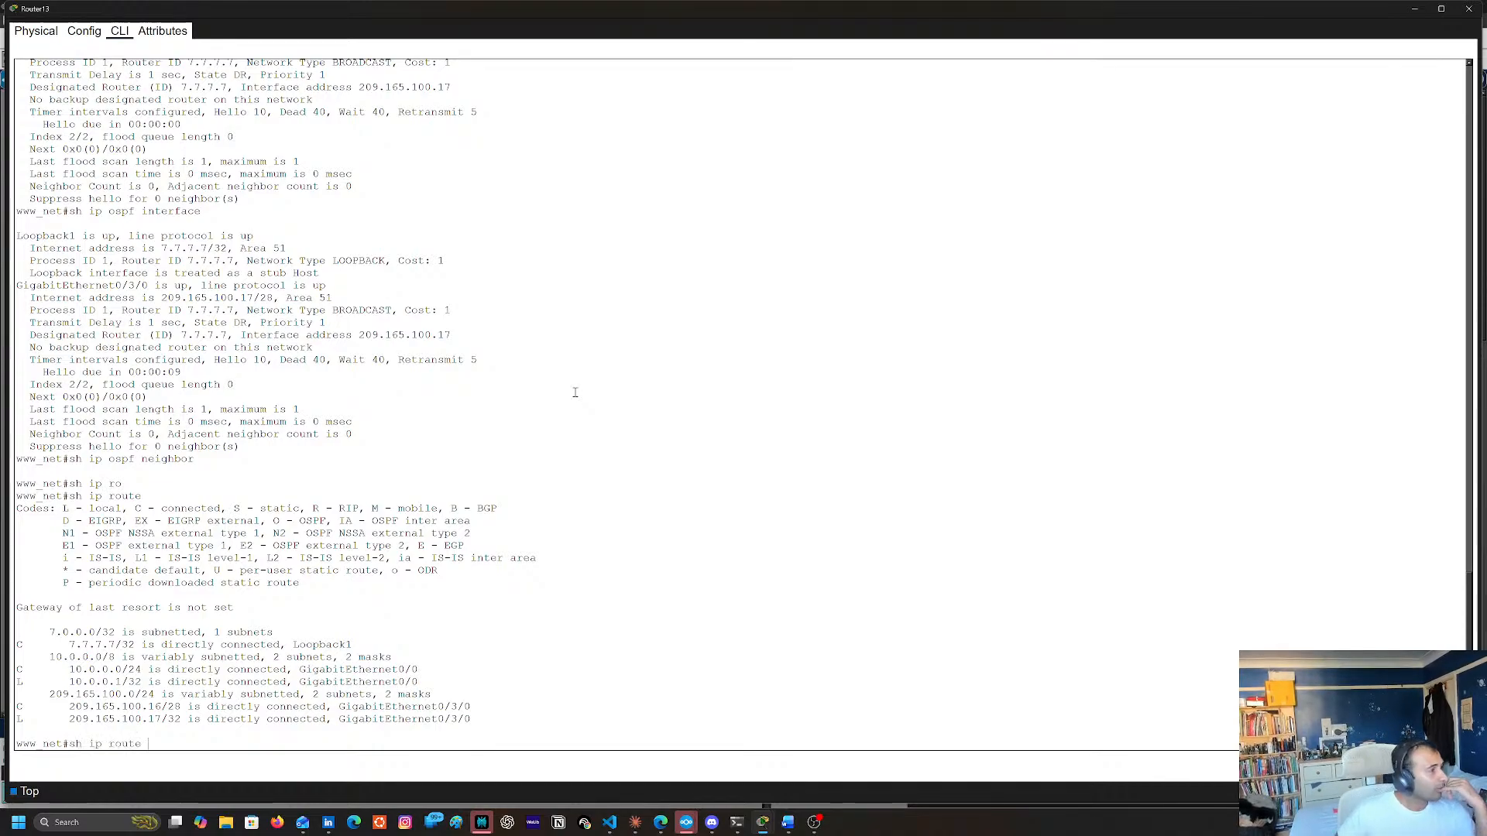
pyautogui.press('Return')
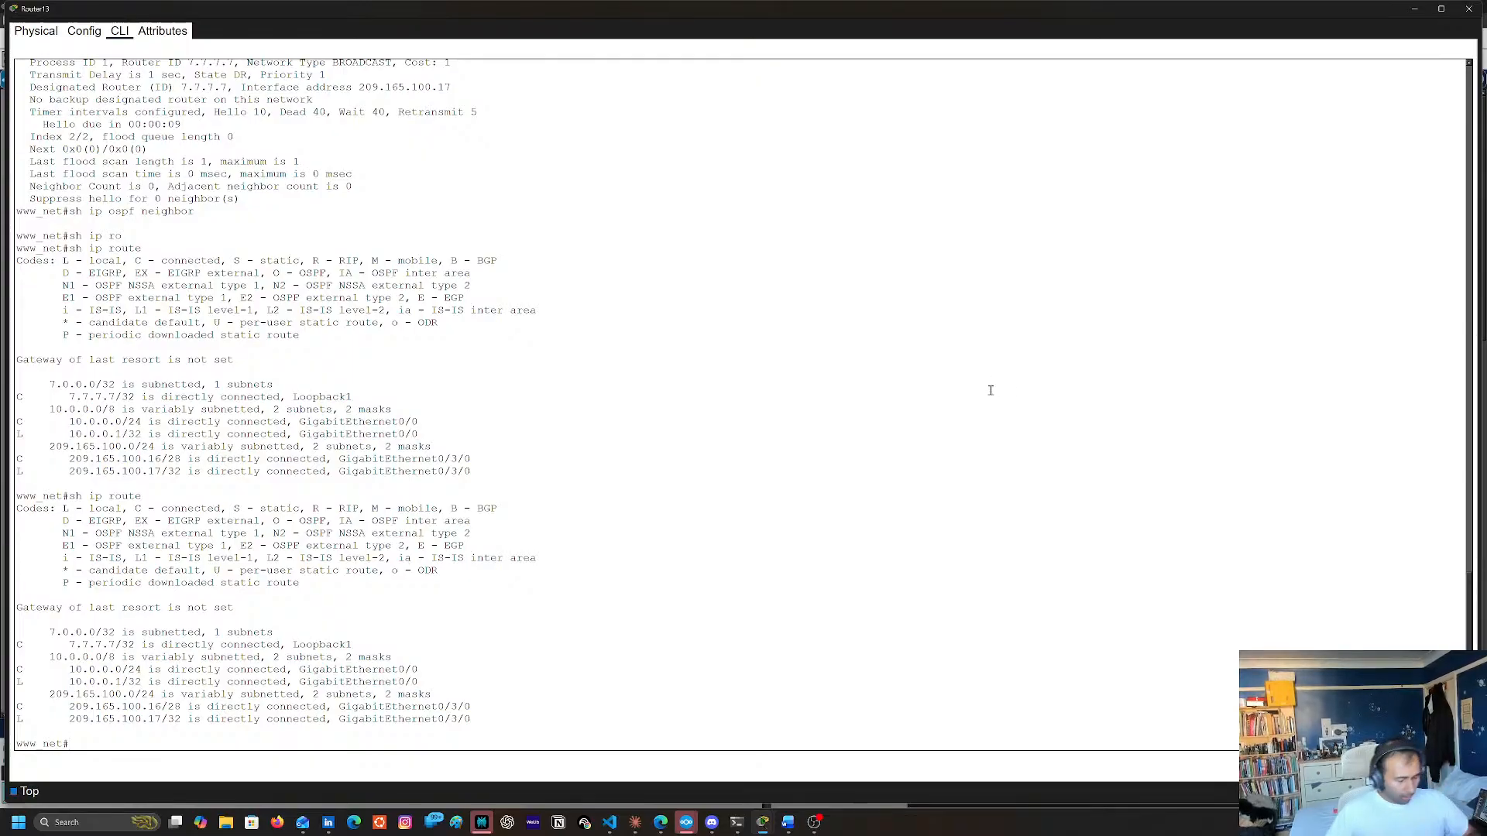
pyautogui.write('cl')
pyautogui.press('Tab')
pyautogui.write('e')
pyautogui.press('Tab')
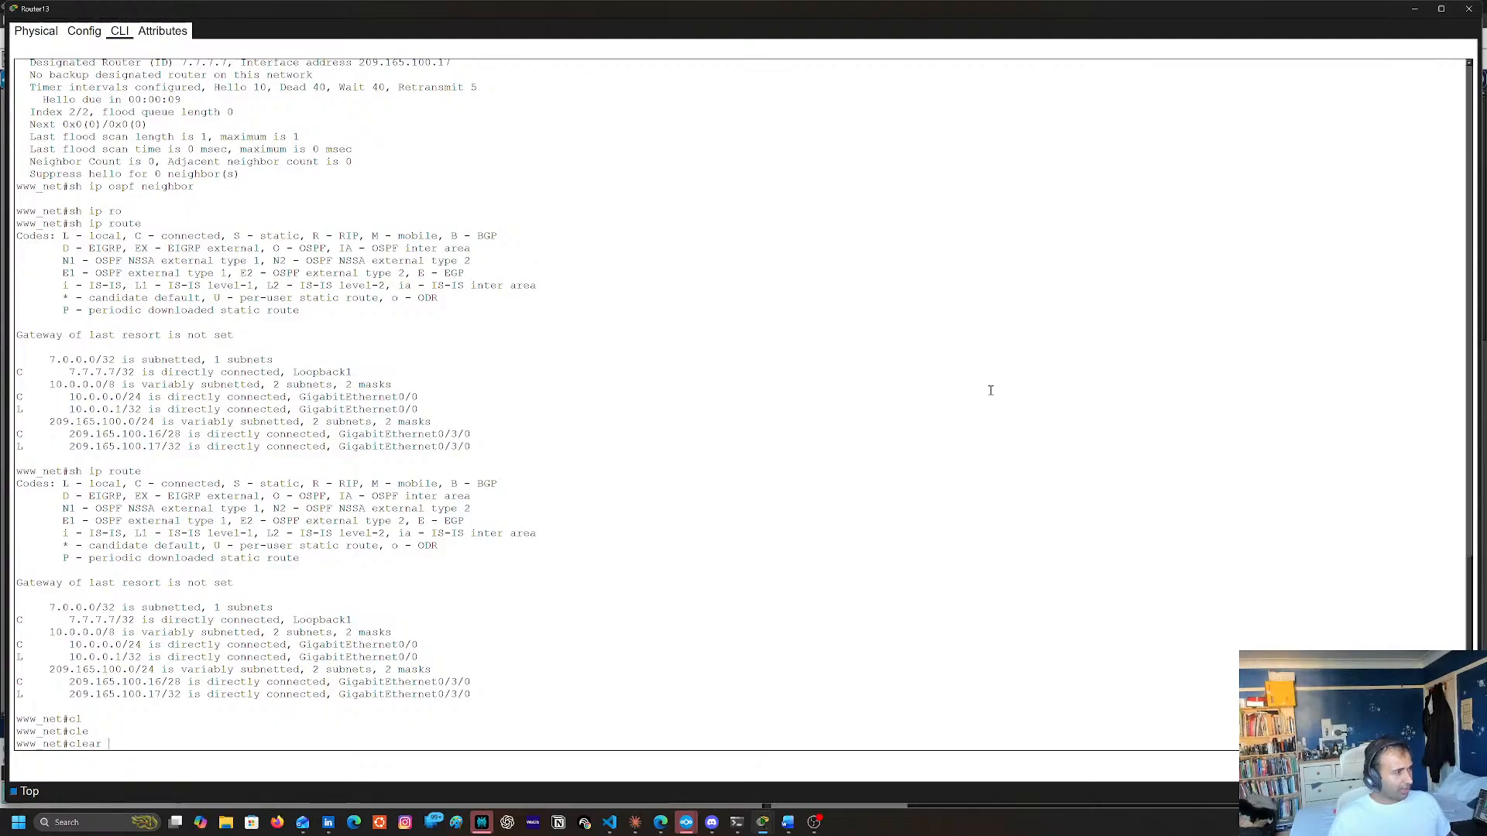
pyautogui.write('os')
pyautogui.press('Tab')
pyautogui.write('>')
pyautogui.press('BackSpace')
pyautogui.write('?')
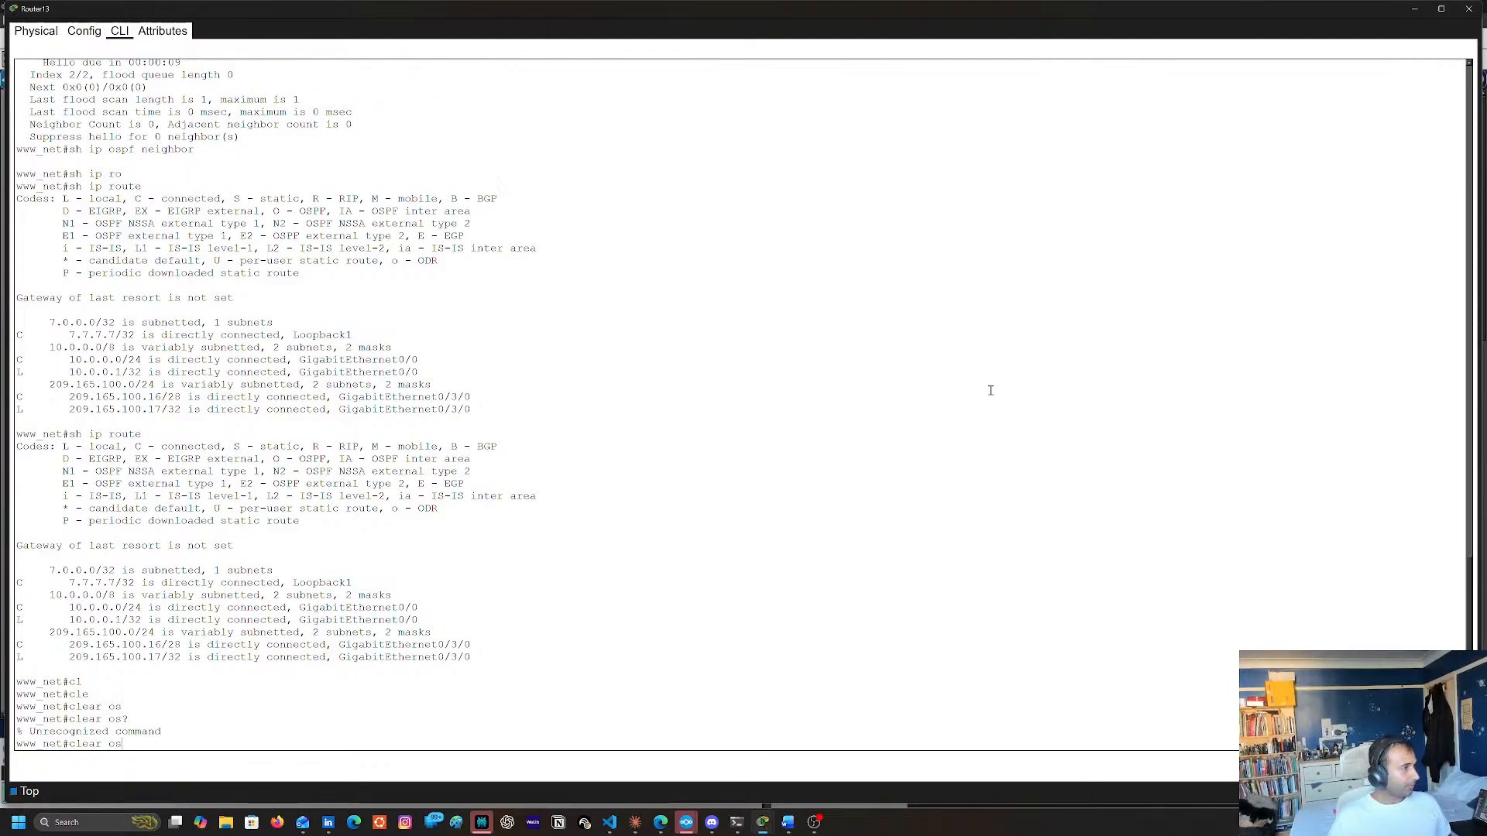
pyautogui.press('BackSpace')
pyautogui.press('BackSpace')
pyautogui.press('Tab')
pyautogui.press('Tab')
pyautogui.press('Tab')
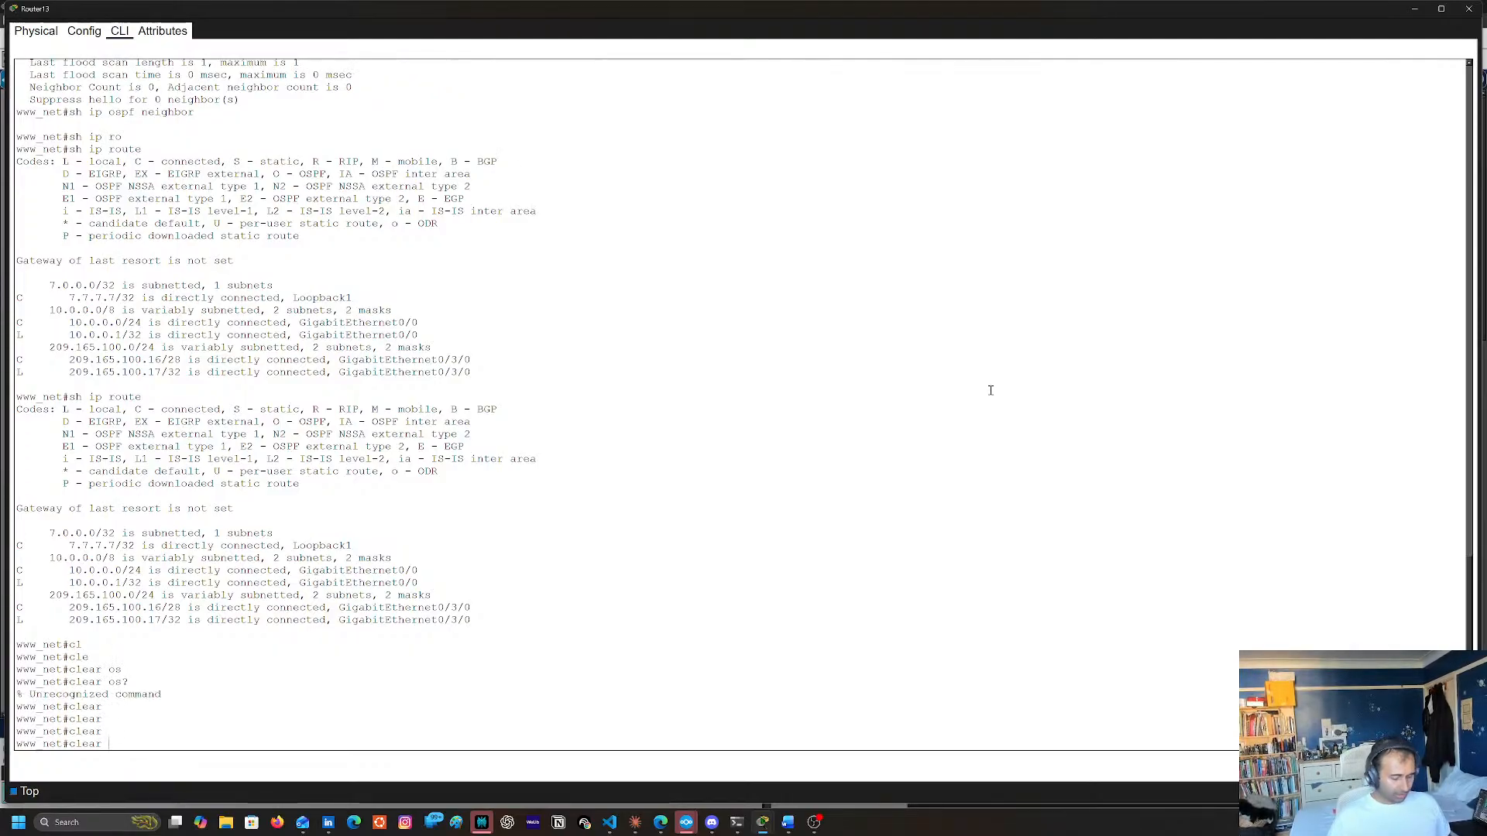
pyautogui.write('is')
pyautogui.press('Tab')
pyautogui.press('BackSpace')
pyautogui.write('p')
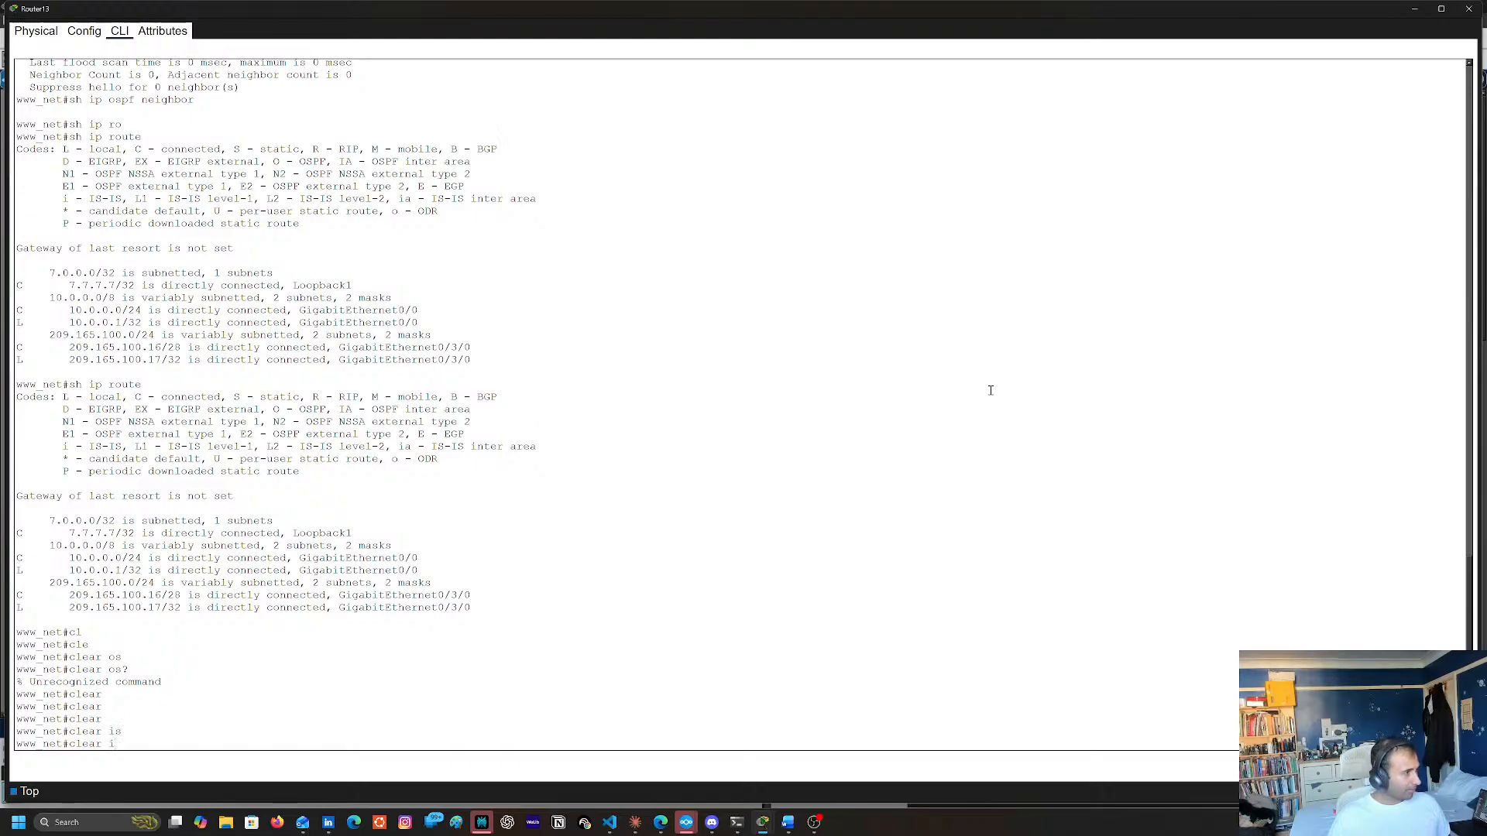
pyautogui.press('Tab')
pyautogui.press('BackSpace')
pyautogui.press('BackSpace')
pyautogui.press('BackSpace')
pyautogui.press('BackSpace')
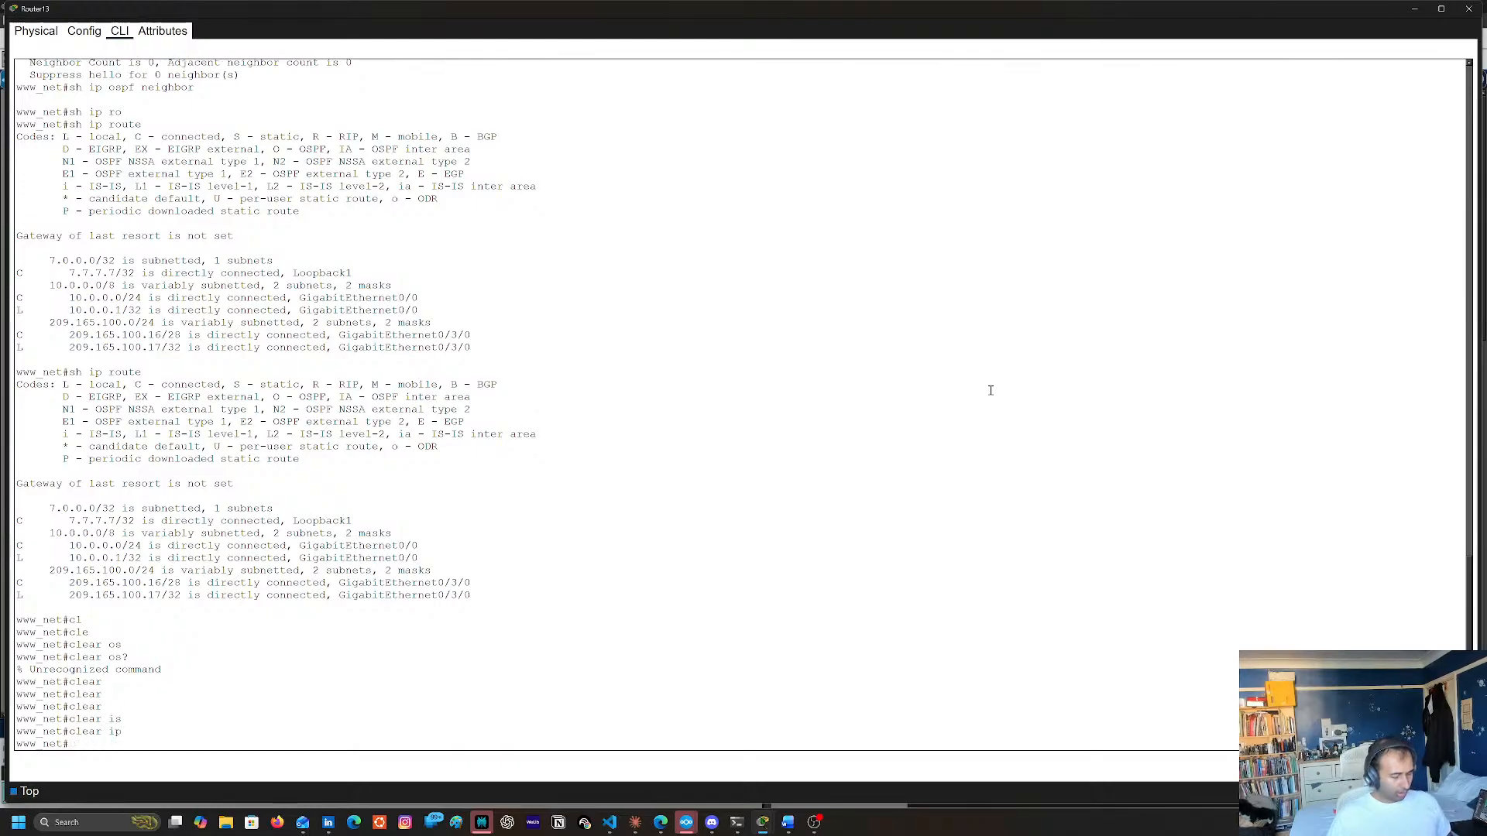
# Begin a clear ip command on Router13, listing the available options for clear and for clear ip
pyautogui.write('cl')
pyautogui.press('Tab')
pyautogui.write('e')
pyautogui.press('Tab')
pyautogui.write('/')
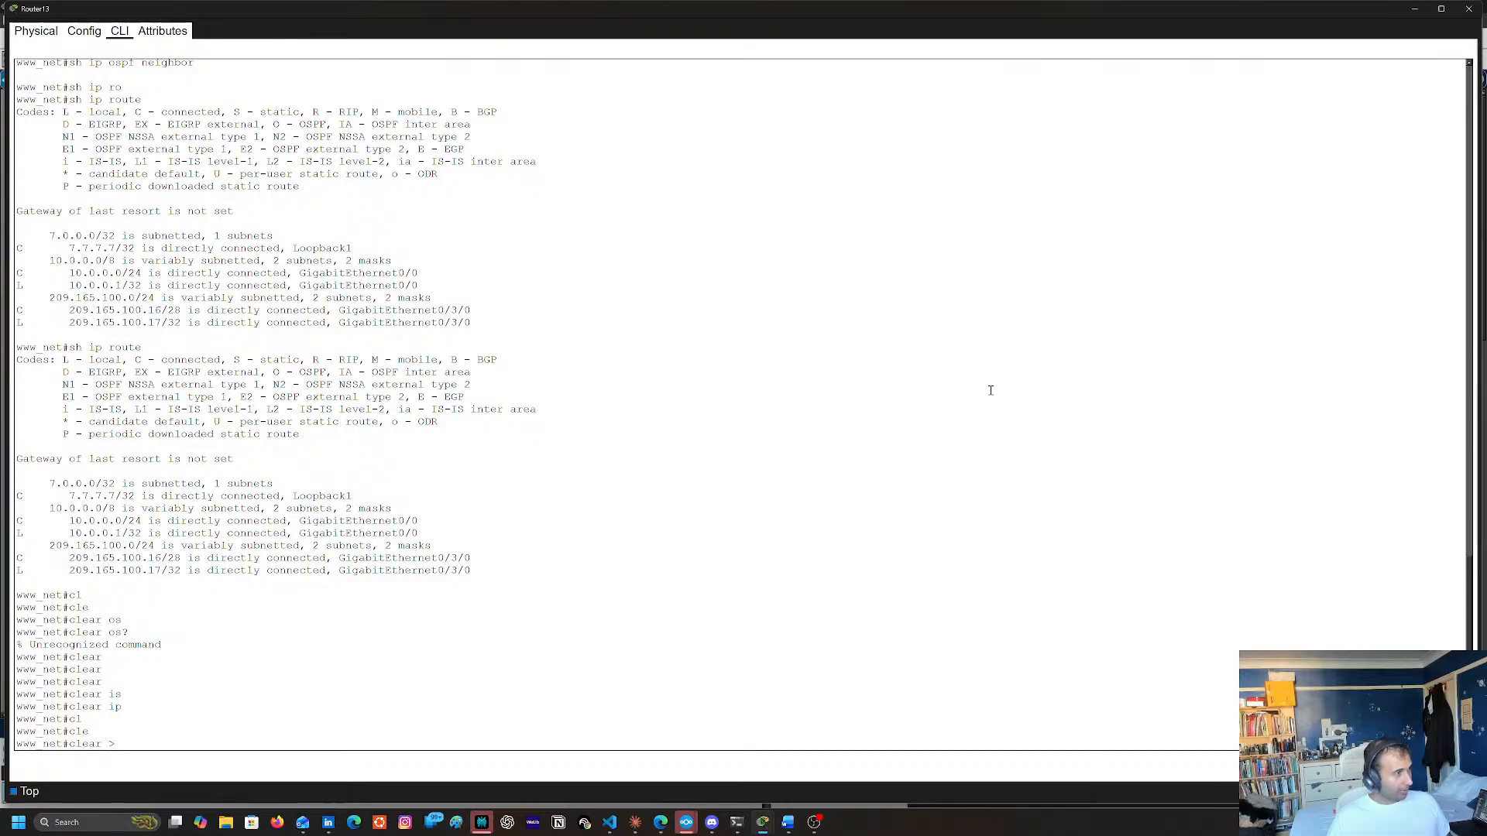
pyautogui.press('BackSpace')
pyautogui.write('?')
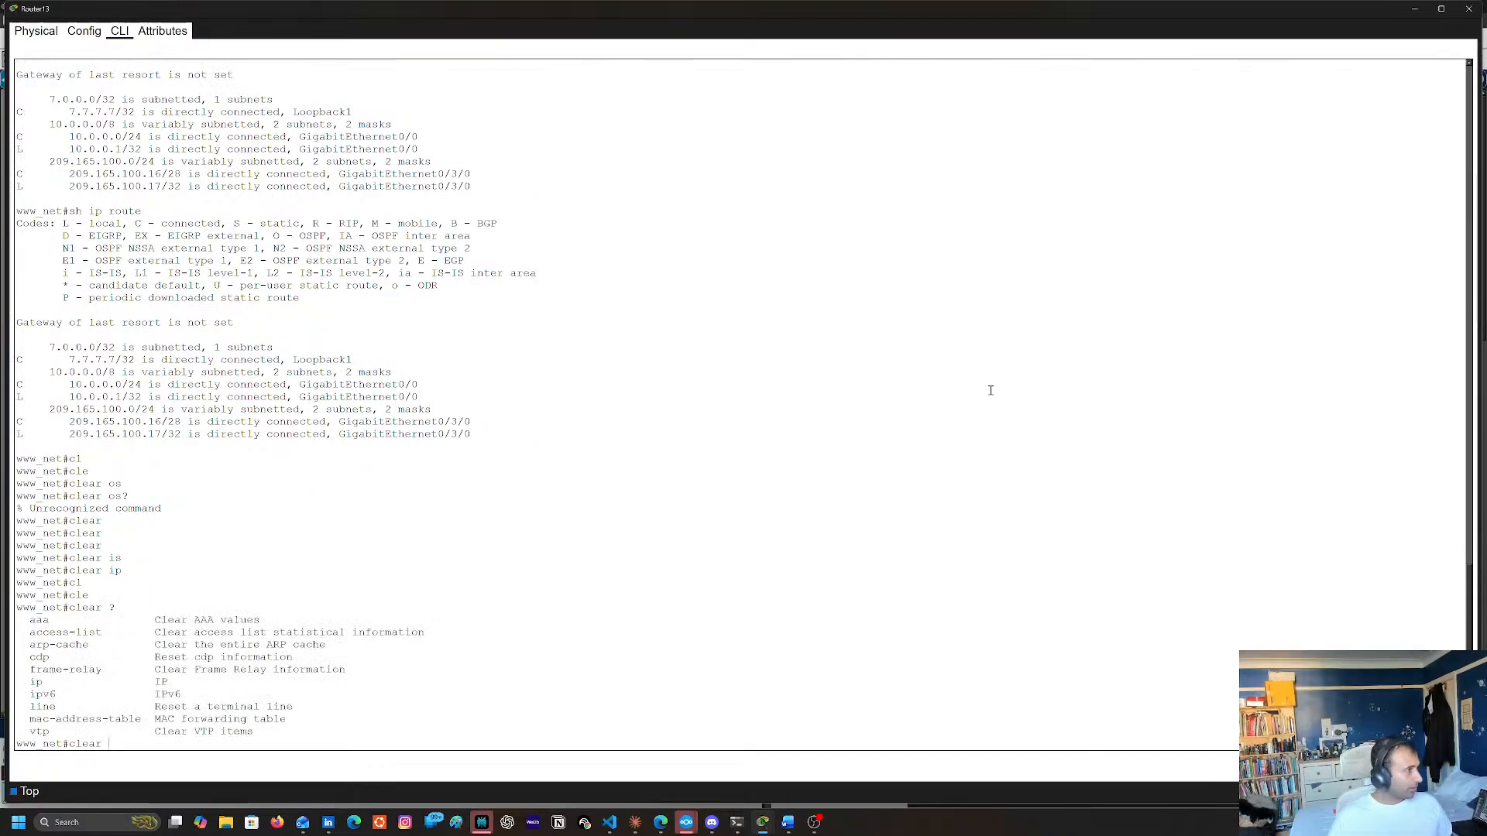
pyautogui.write('ip')
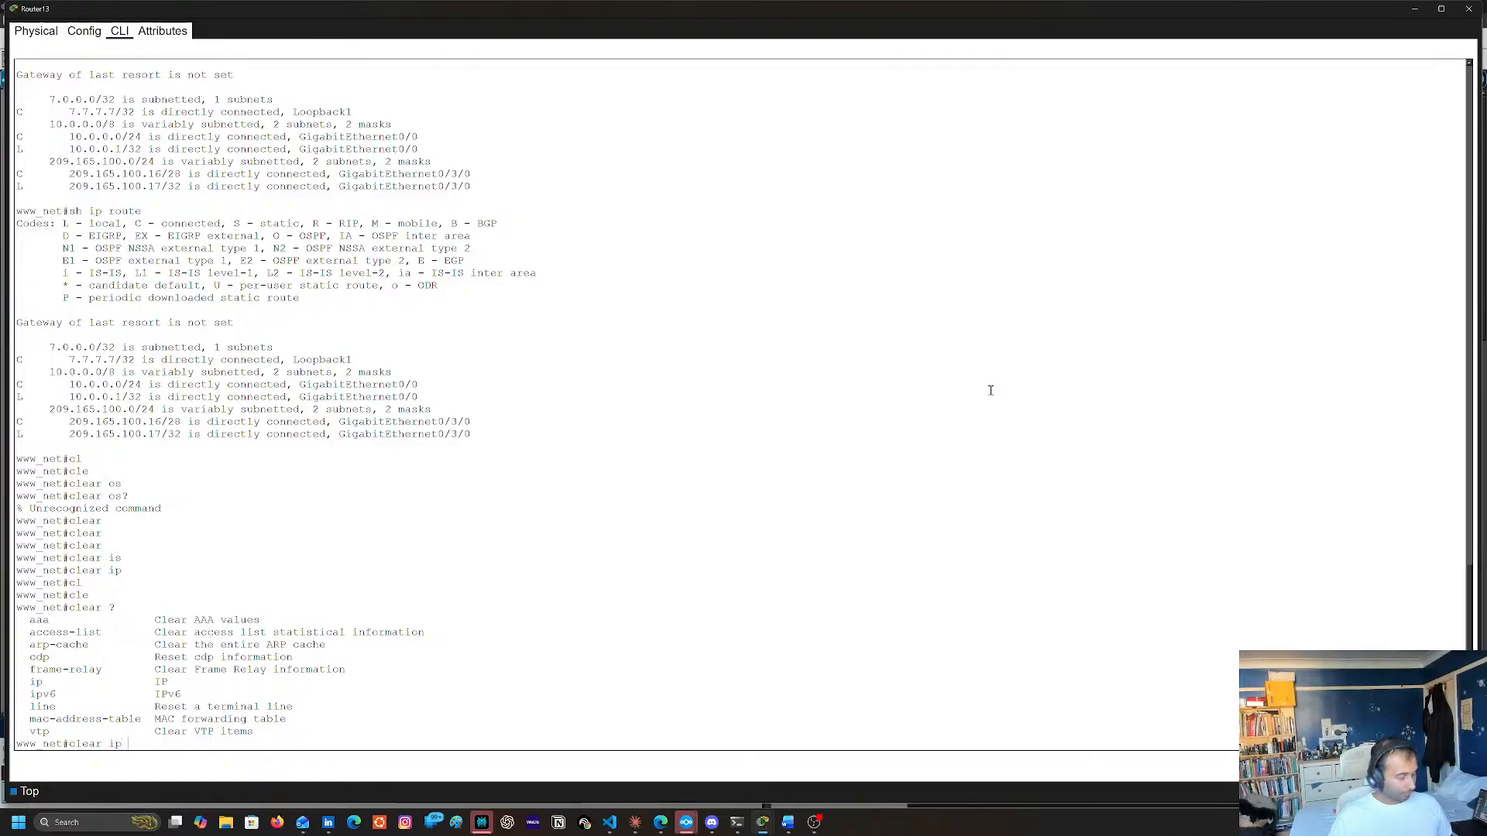
pyautogui.write(' ?')
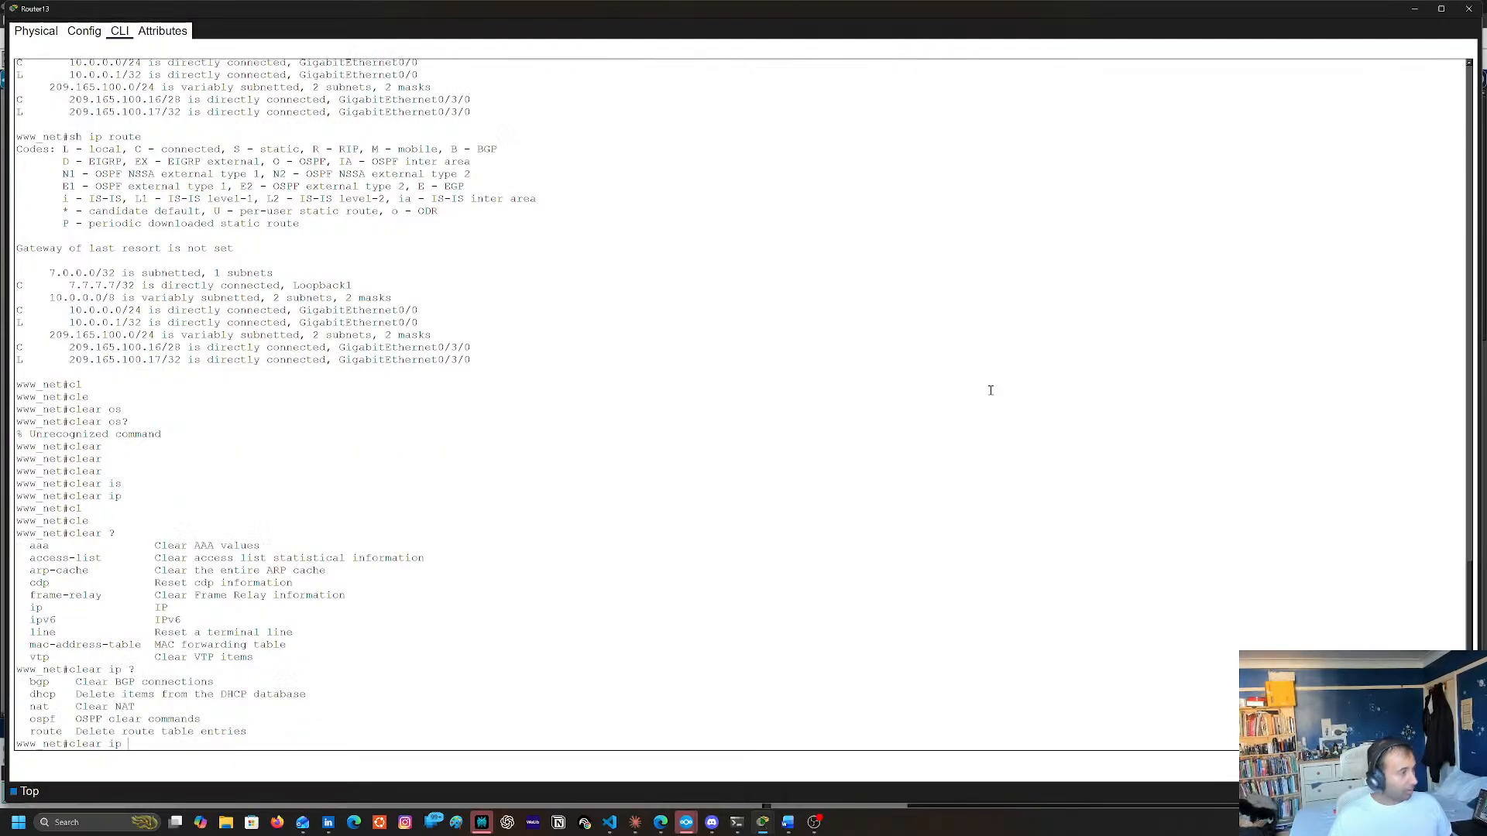
pyautogui.write('os')
# Reset all OSPF processes on Router13 with clear ip ospf process, answering yes to the confirmation
pyautogui.press('Tab')
pyautogui.write('?')
pyautogui.write('o')
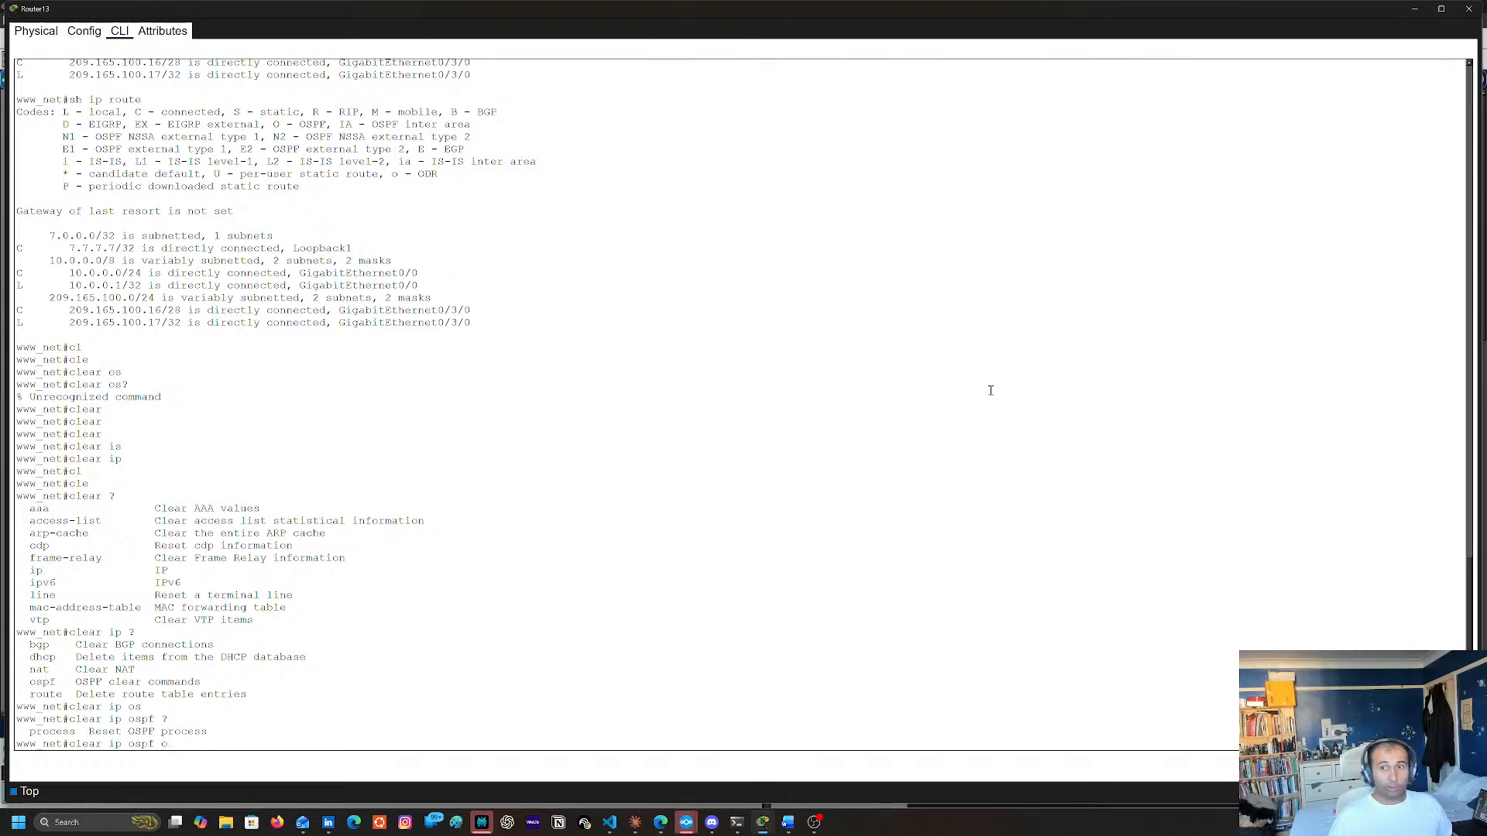
pyautogui.write('r')
pyautogui.press('Tab')
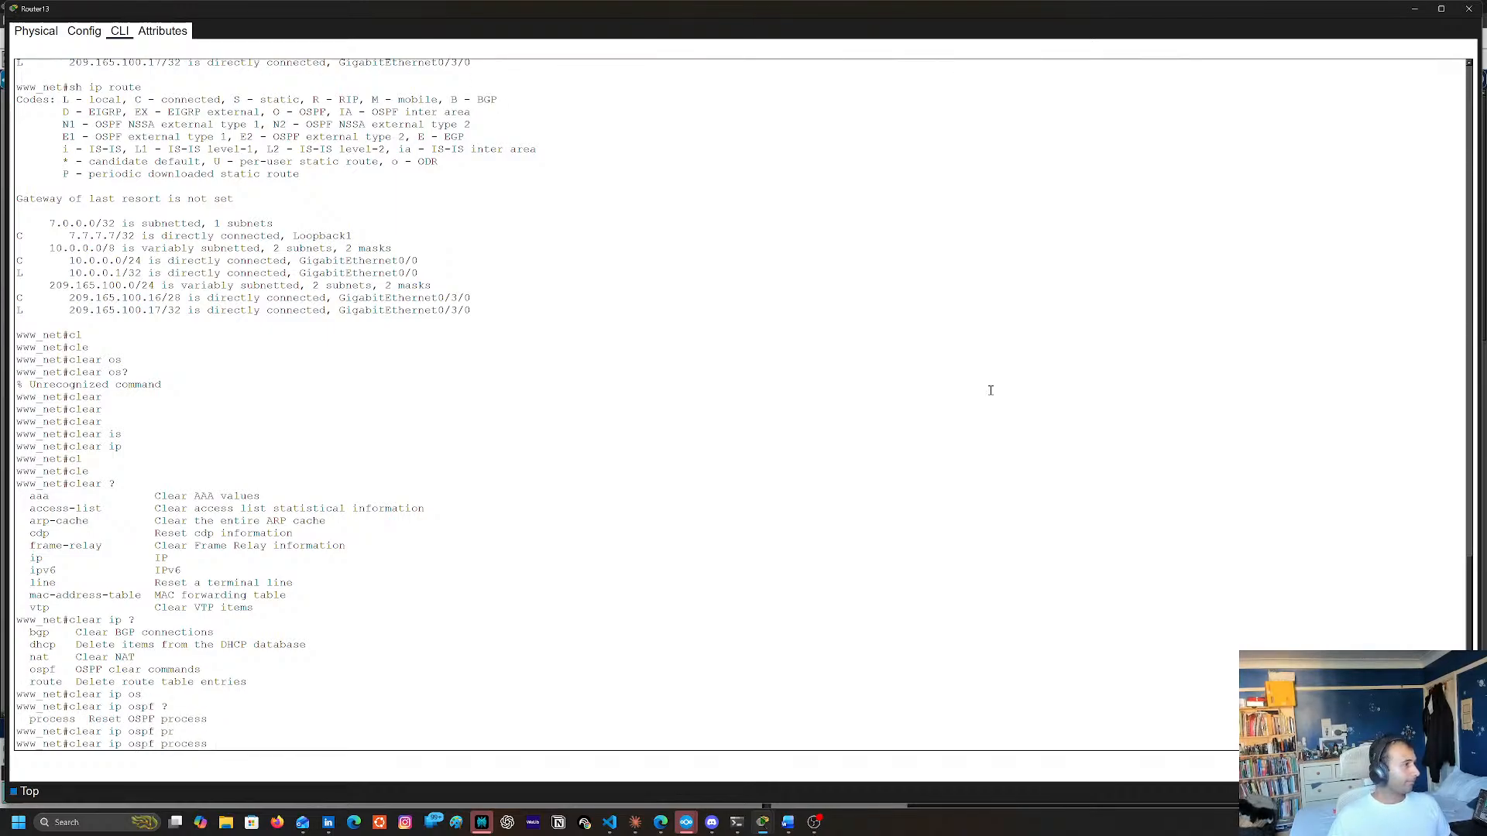
pyautogui.press('Return')
pyautogui.write('yes')
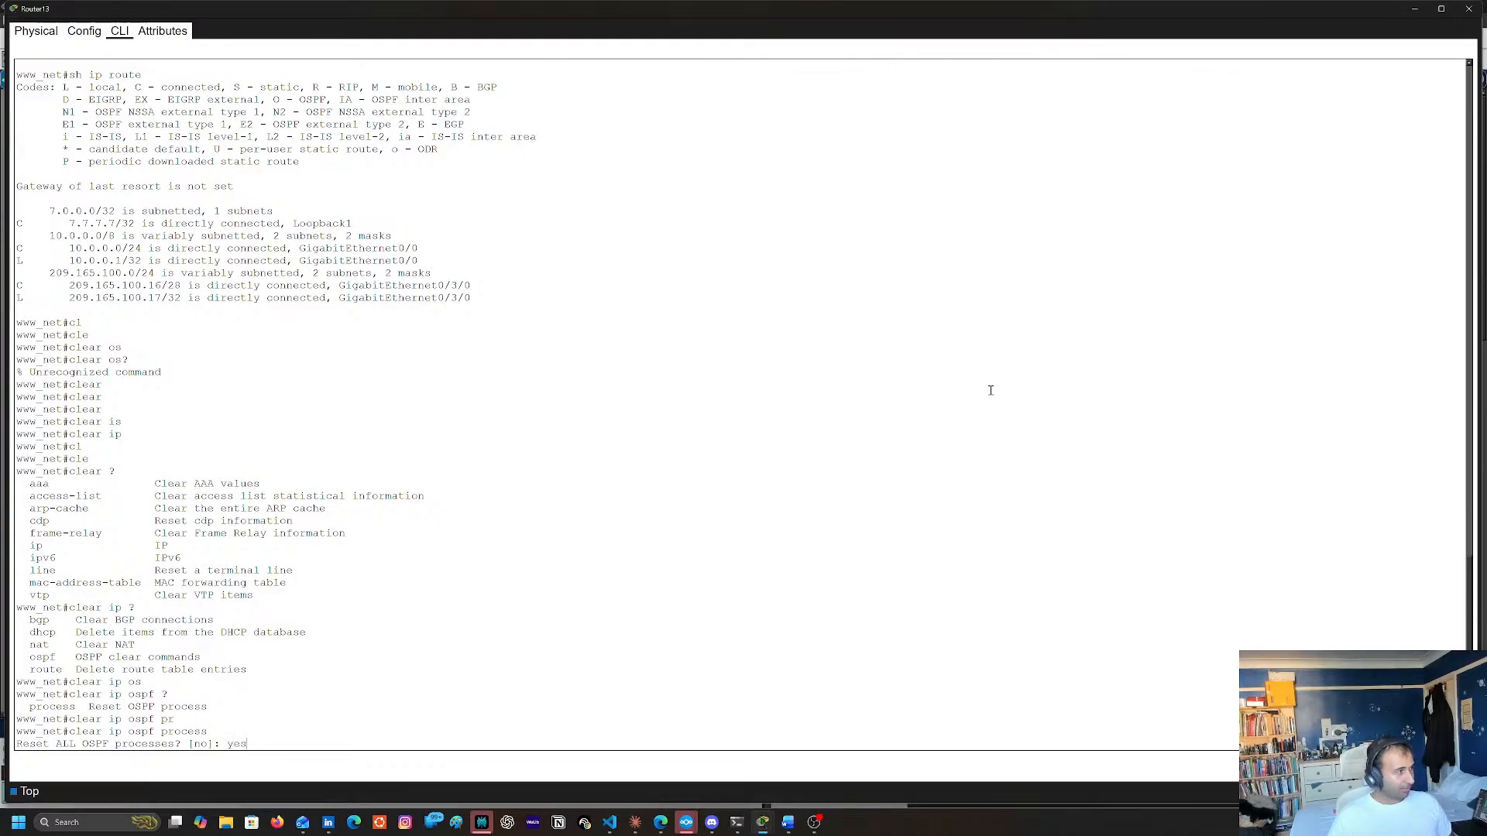
pyautogui.press('Return')
pyautogui.press('Return')
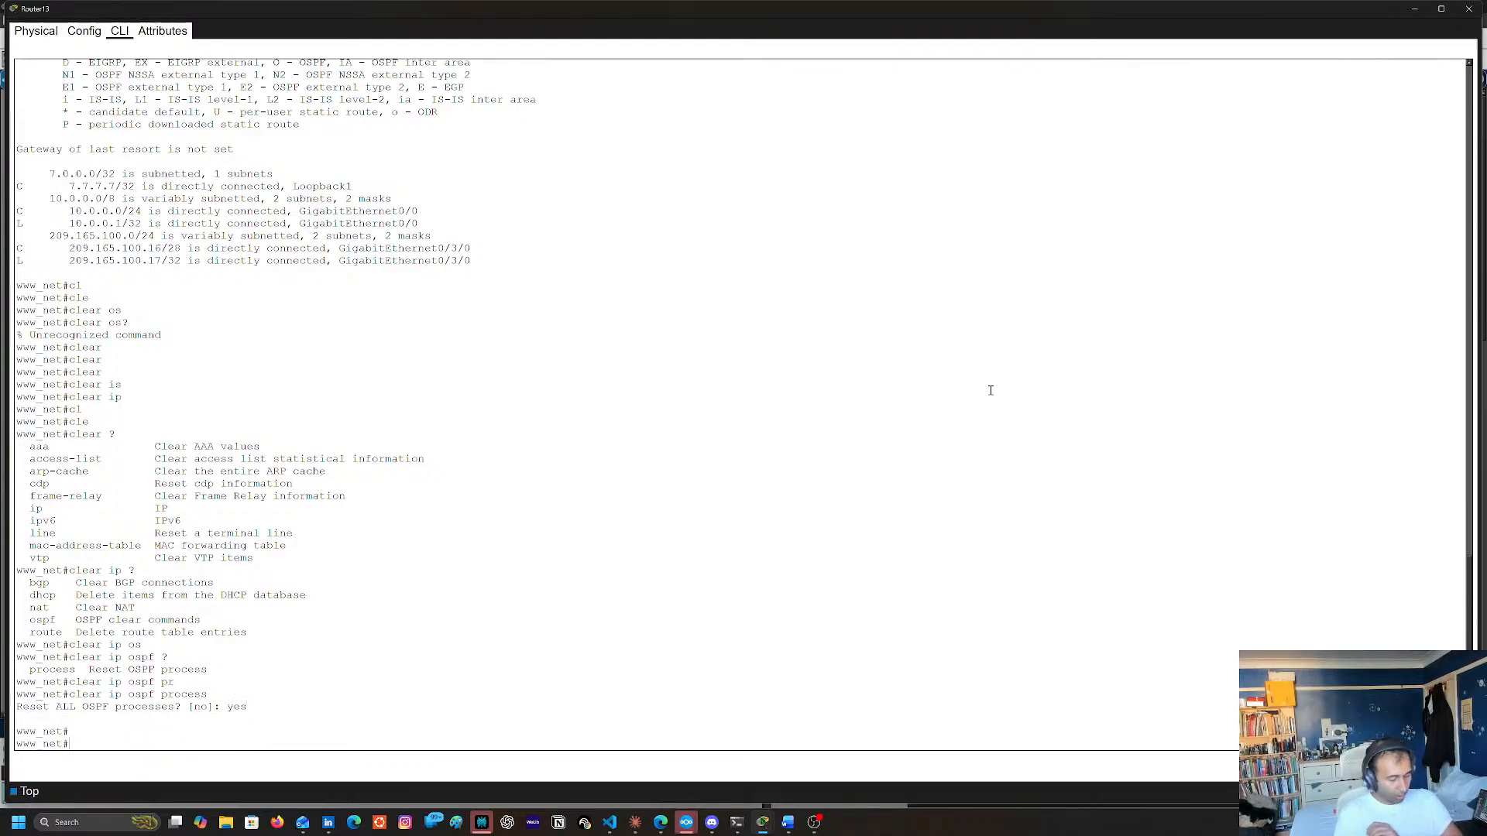
# Check Router13's routing table with sh ip route after the OSPF reset
pyautogui.write('sh ip rotui')
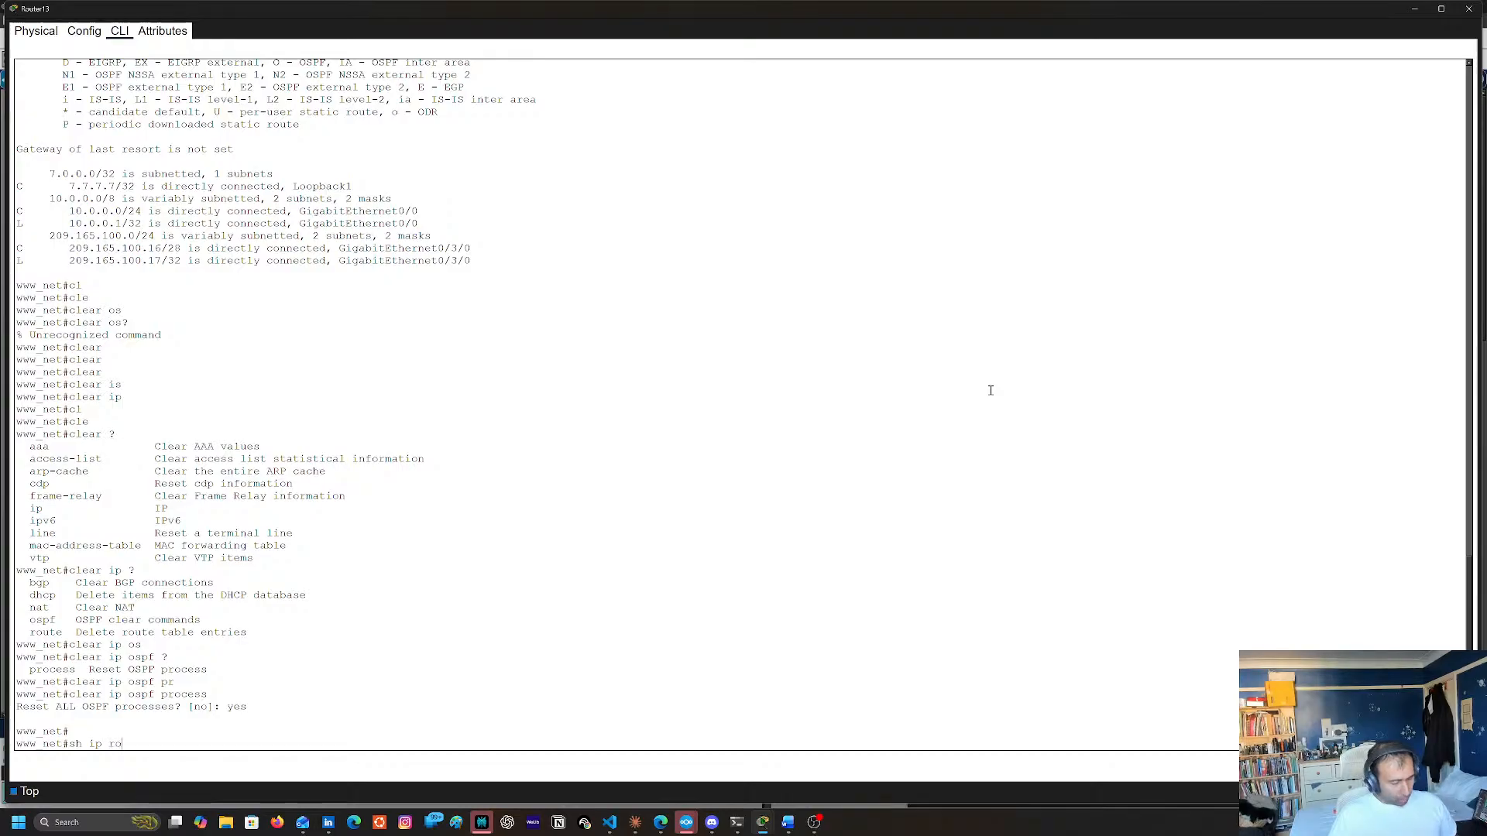
pyautogui.press('BackSpace')
pyautogui.press('BackSpace')
pyautogui.write('oute')
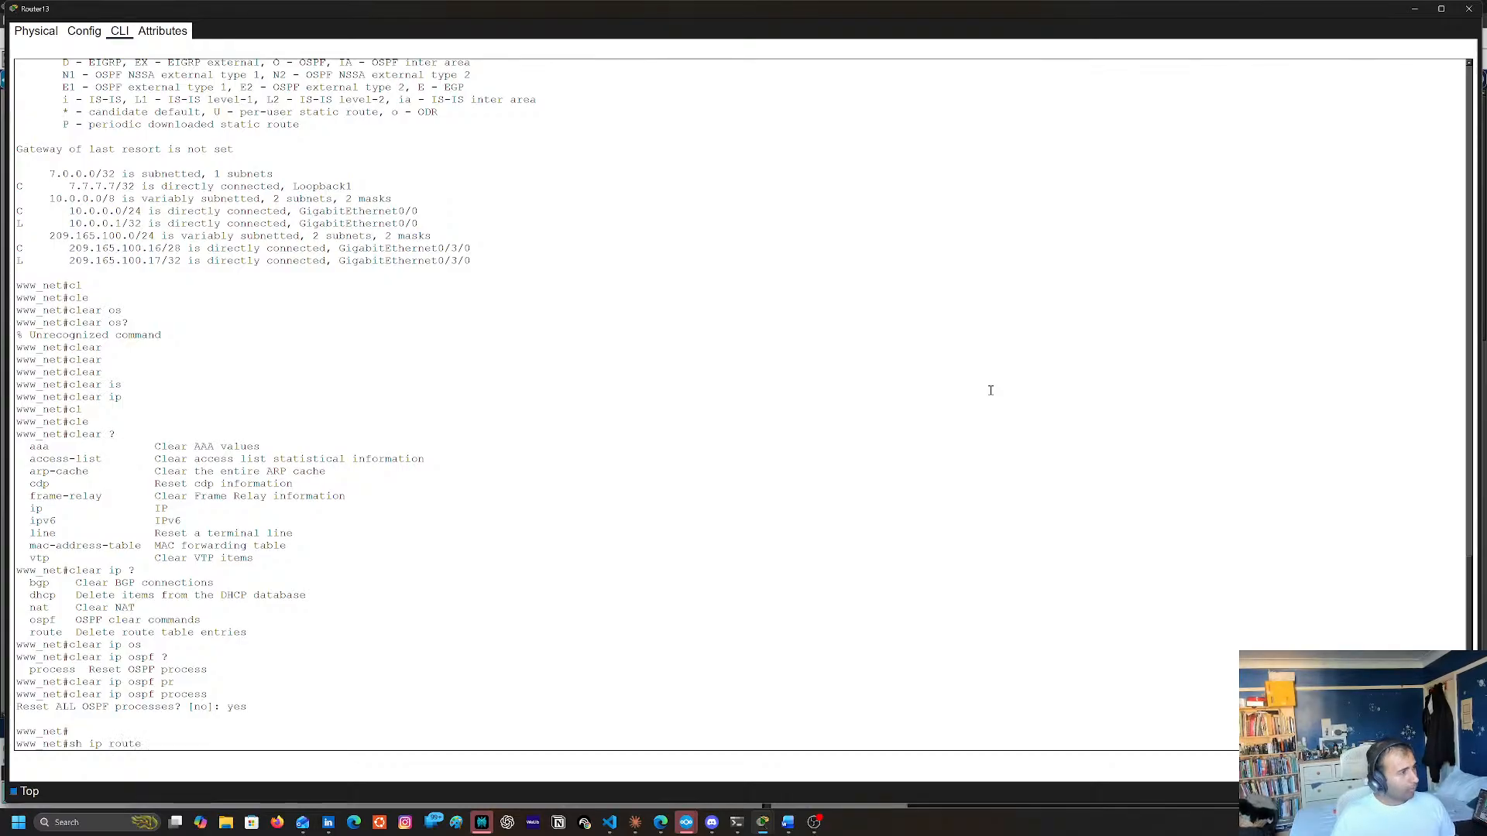
pyautogui.press('Return')
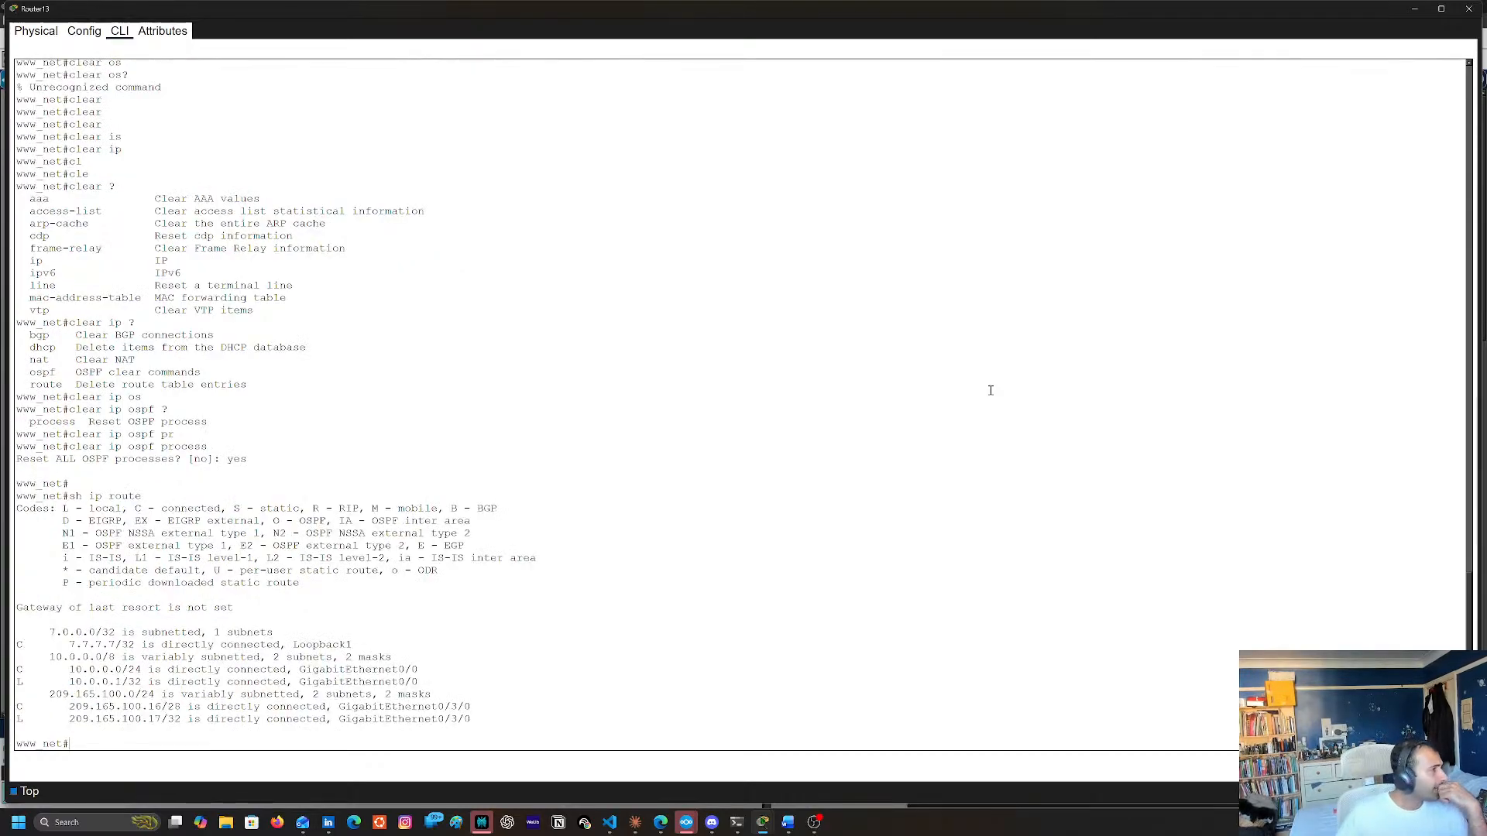
# Close Router13's window, open Router7's command line from the topology, and return to an empty prompt
pyautogui.click(1469, 9)
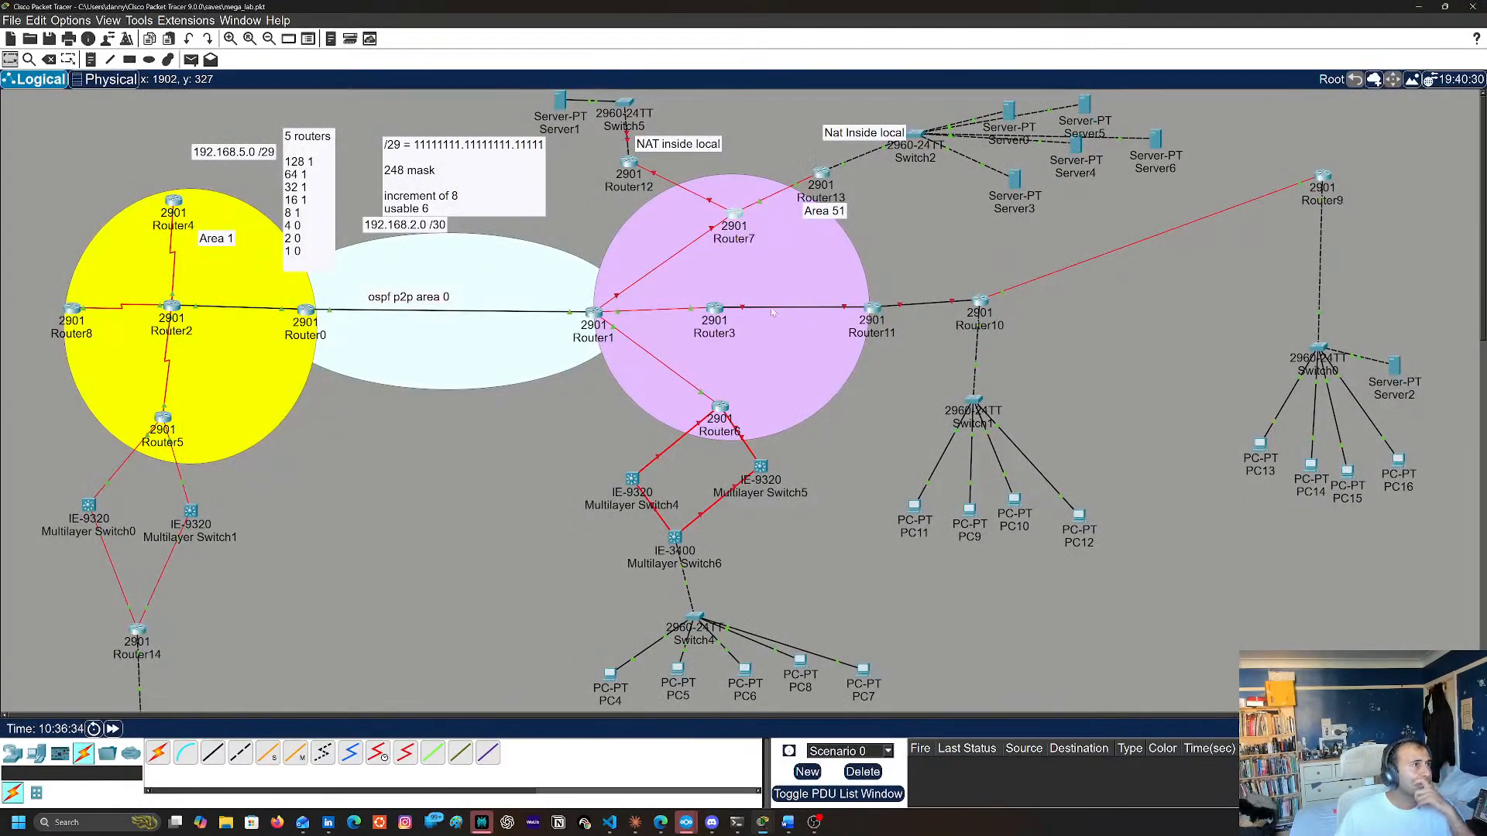
pyautogui.click(734, 215)
pyautogui.press('Return')
pyautogui.write('##')
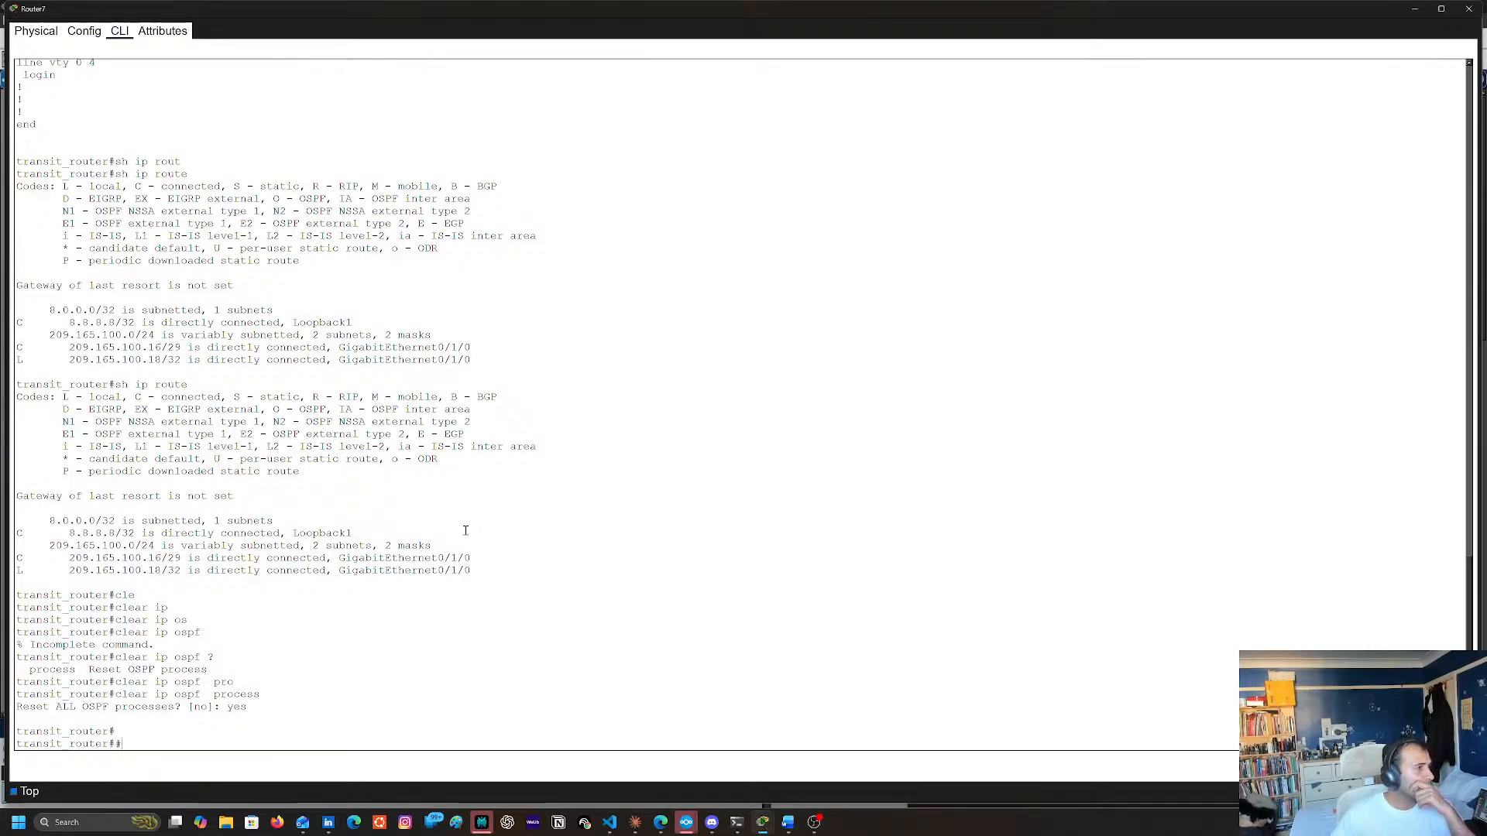
pyautogui.press('Return')
pyautogui.hotkey('ctrl', 'shift', '6')
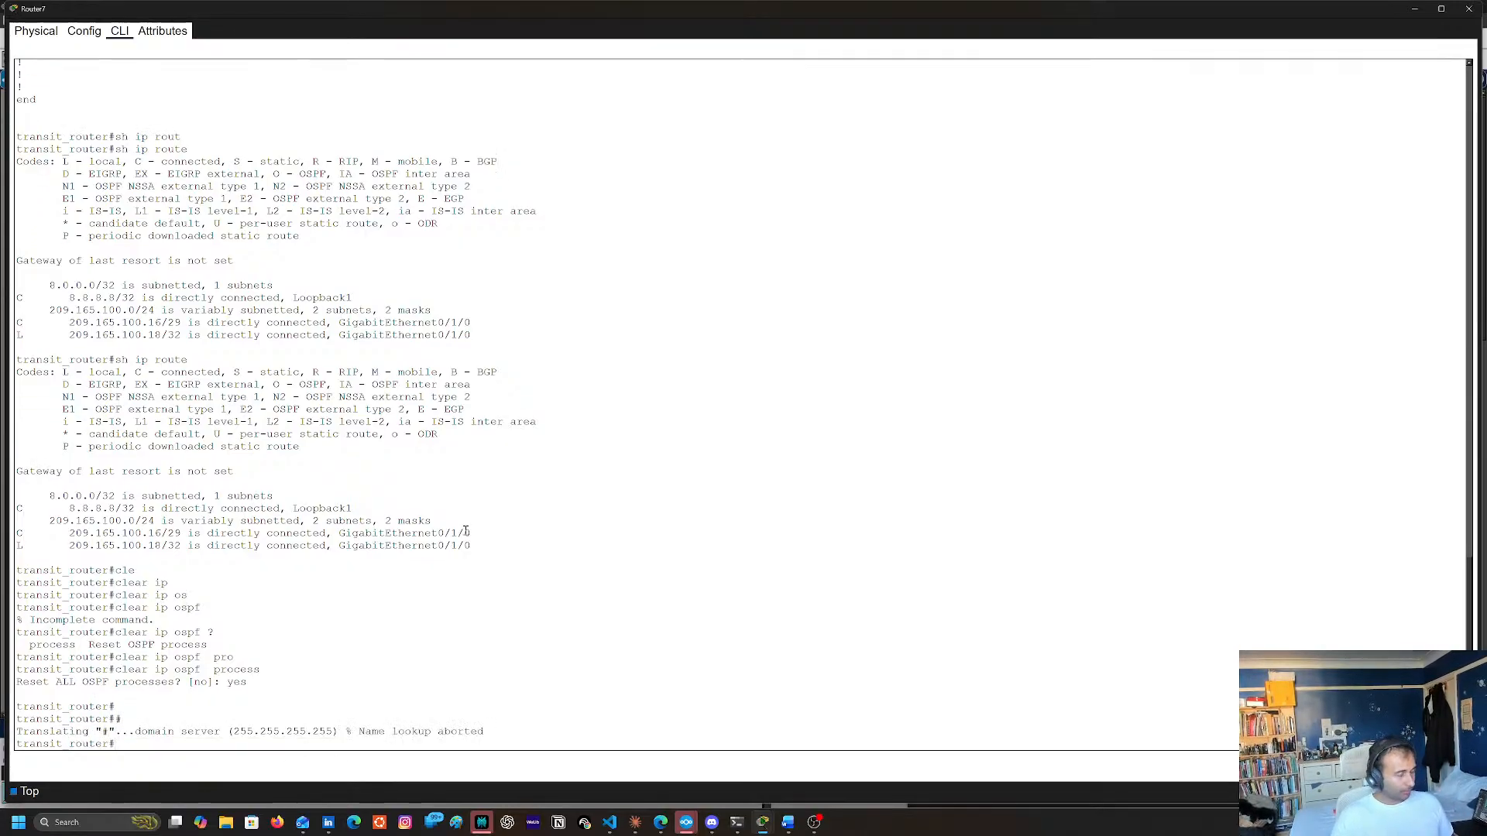
pyautogui.press('Return')
pyautogui.press('Return')
pyautogui.press('Return')
# Display Router7's routing table with sh ip route
pyautogui.write('sh ip roue')
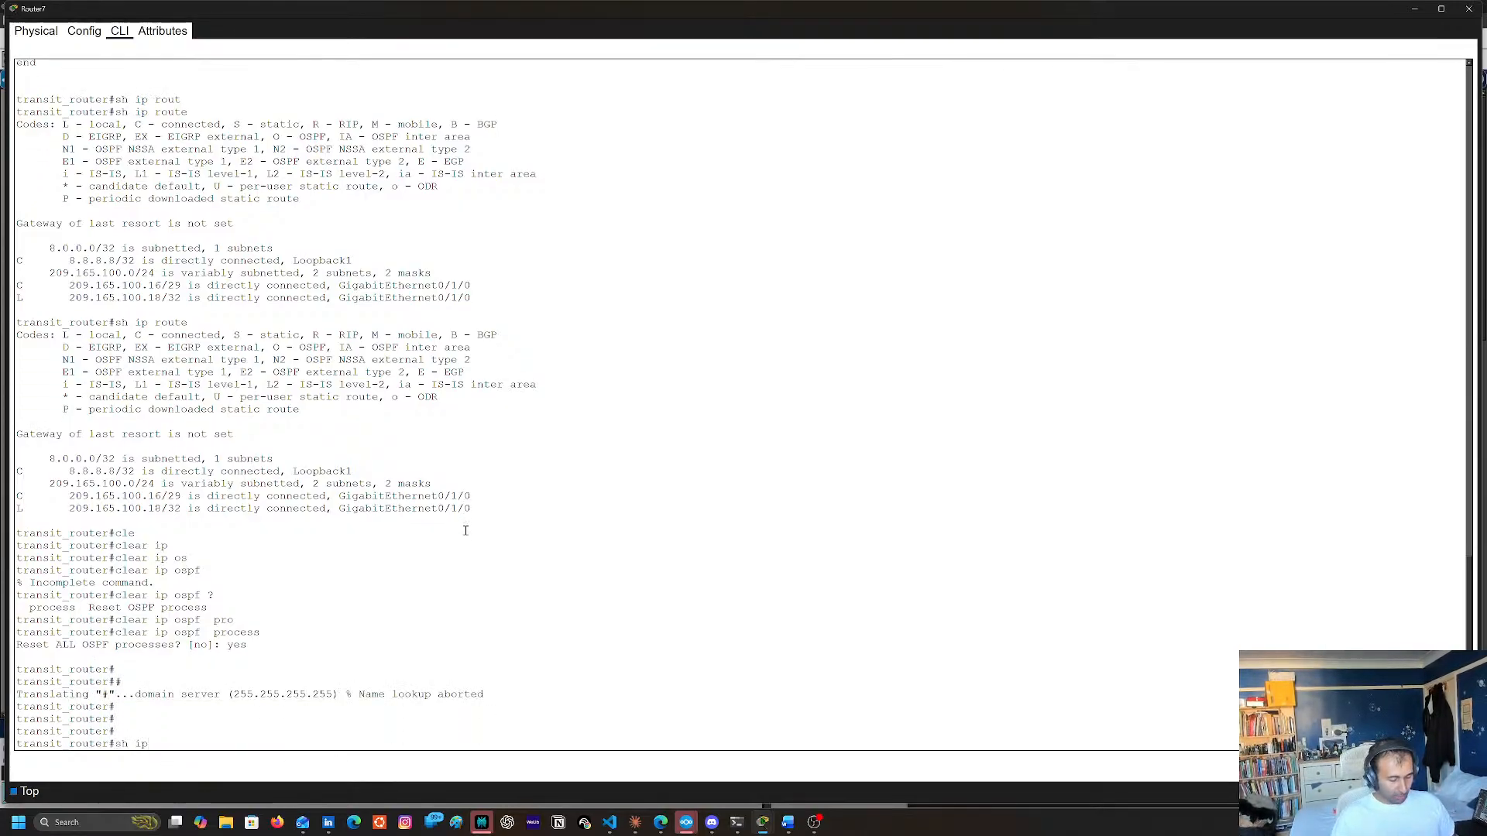
pyautogui.press('Return')
pyautogui.write('sh ip rouit')
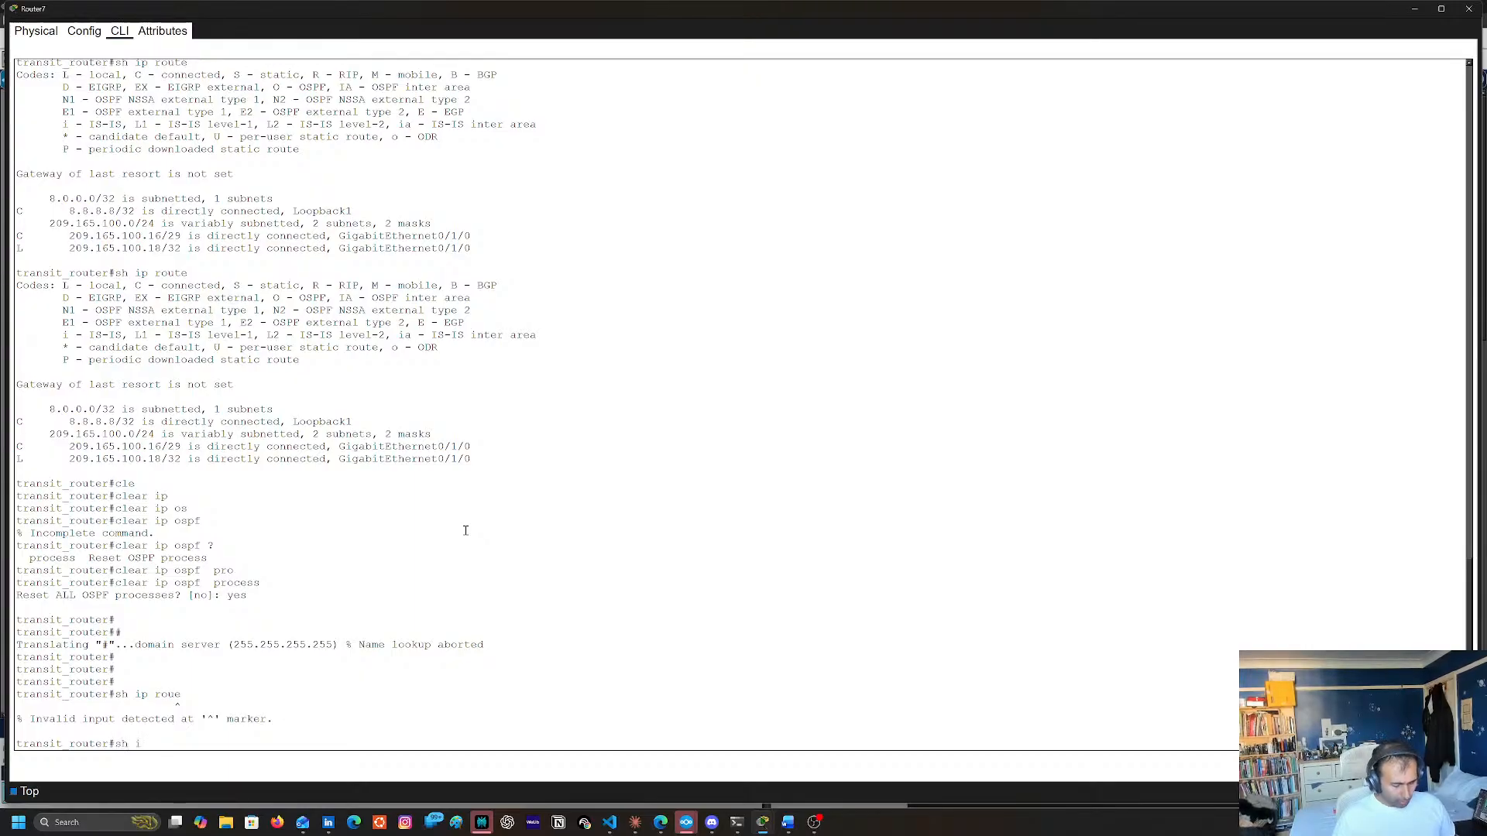
pyautogui.press('BackSpace')
pyautogui.press('BackSpace')
pyautogui.press('BackSpace')
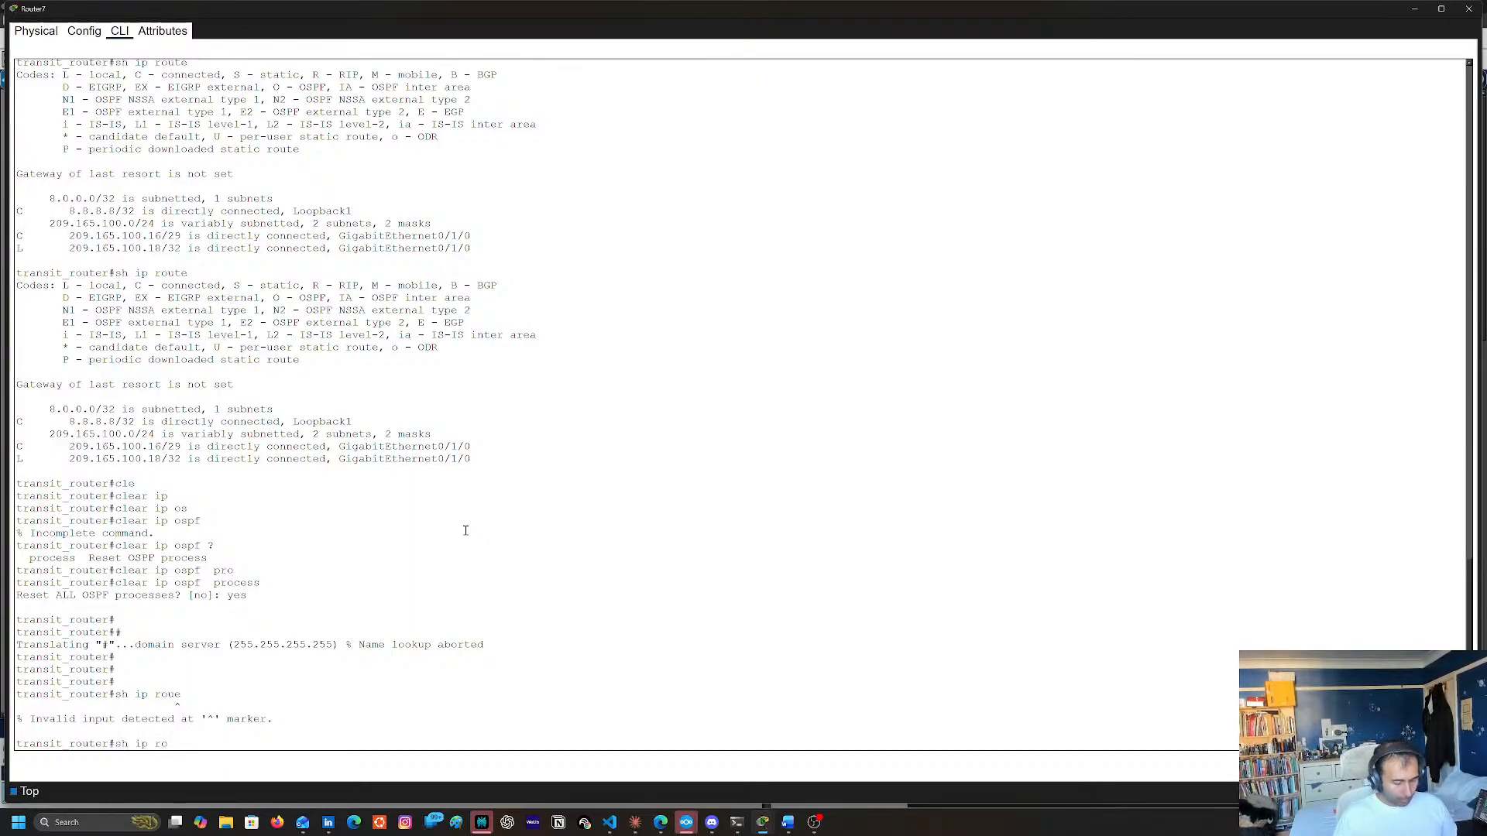
pyautogui.write('ute')
pyautogui.press('Return')
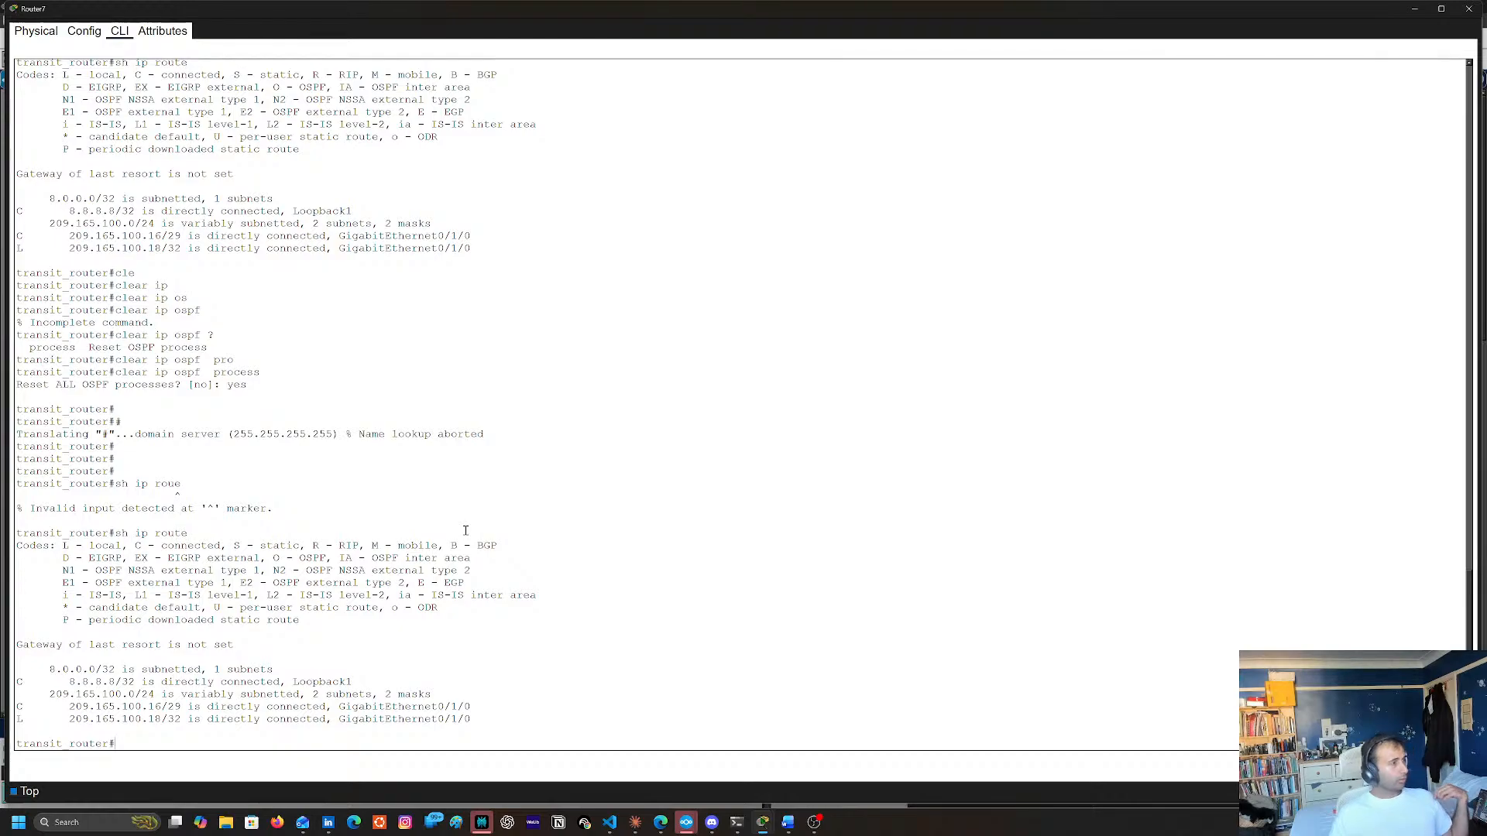
# Ping Router13's loopback address 7.7.7.7 from Router7
pyautogui.write('ping')
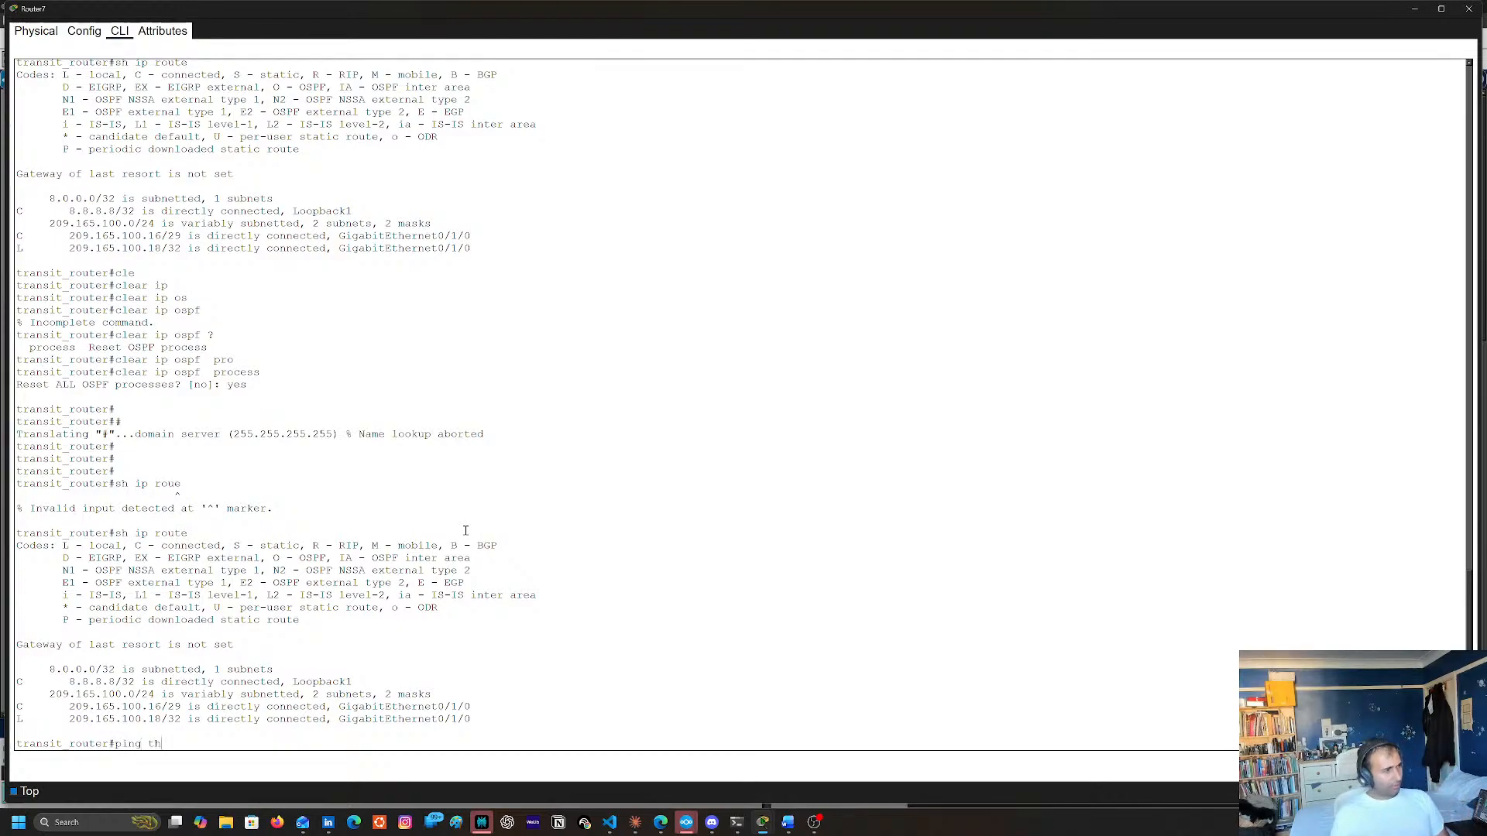
pyautogui.write(' 7.7.7.7')
pyautogui.press('Return')
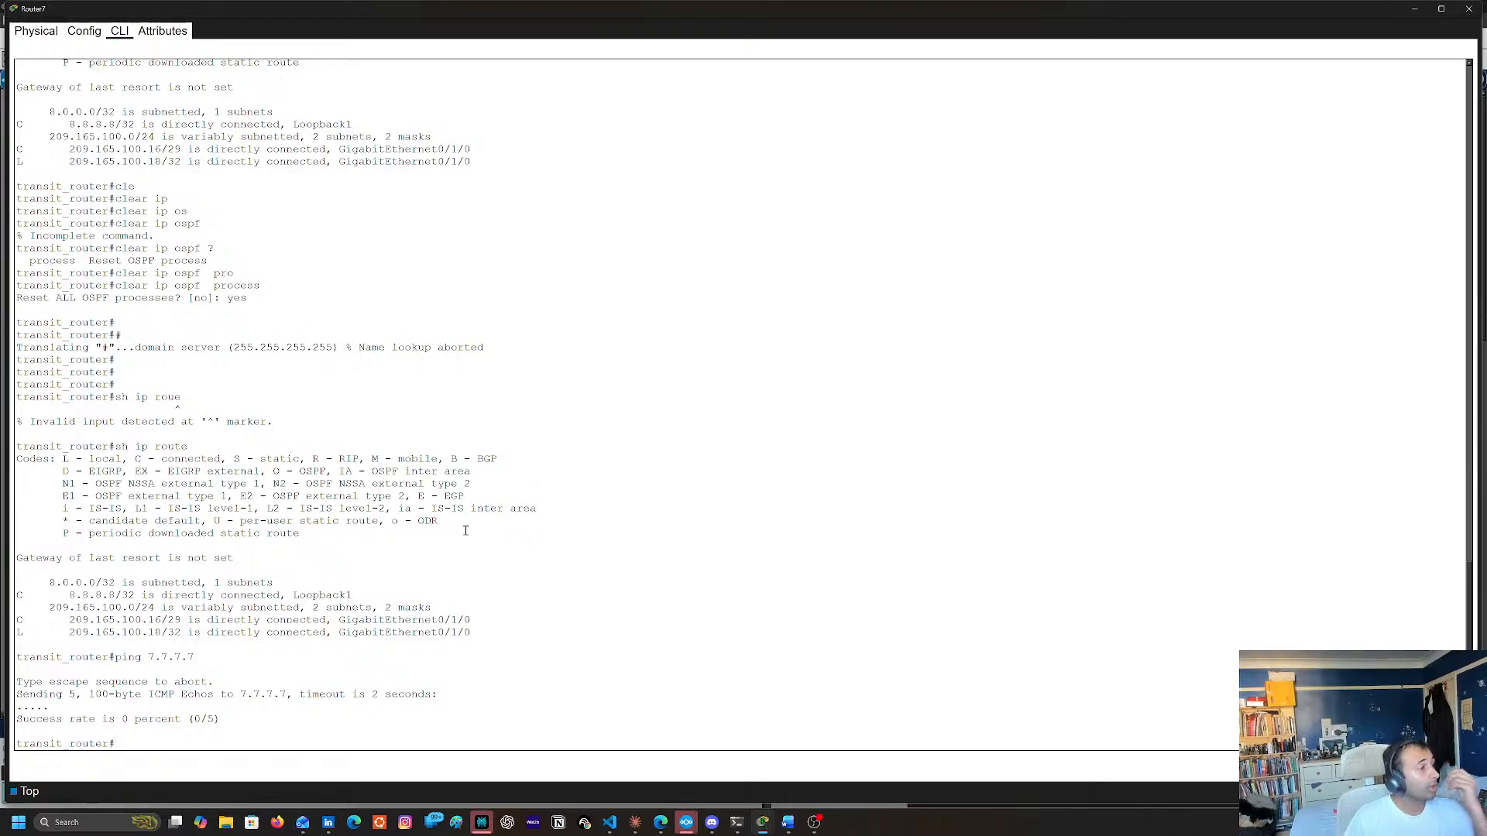
# Find the OSPF section in Router7's earlier running-config output and copy the statement network 209.165.100.0 0.0.0.255 area 51
pyautogui.scroll(10, 437, 388)
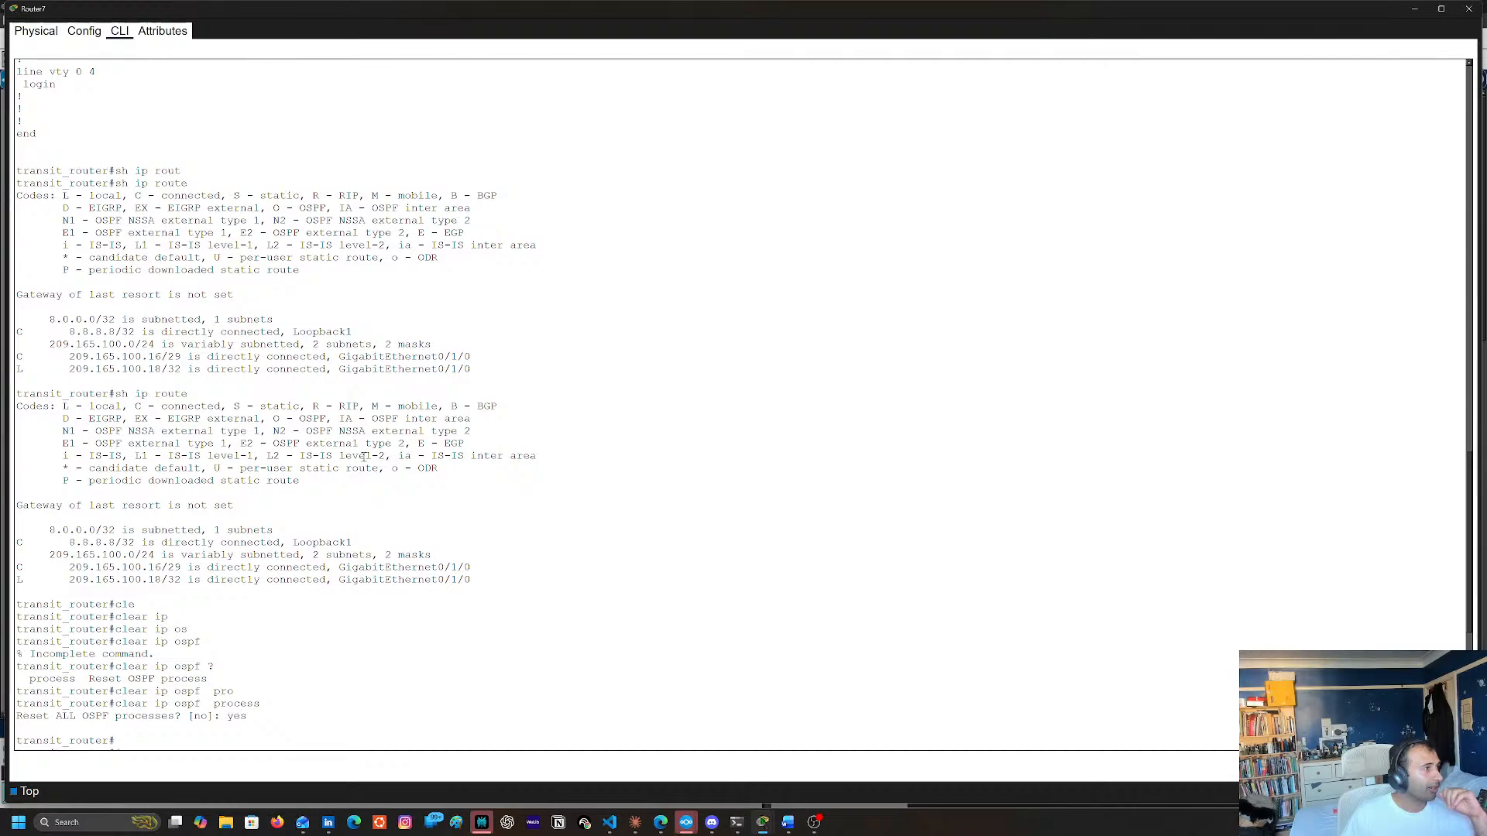
pyautogui.scroll(15, 366, 462)
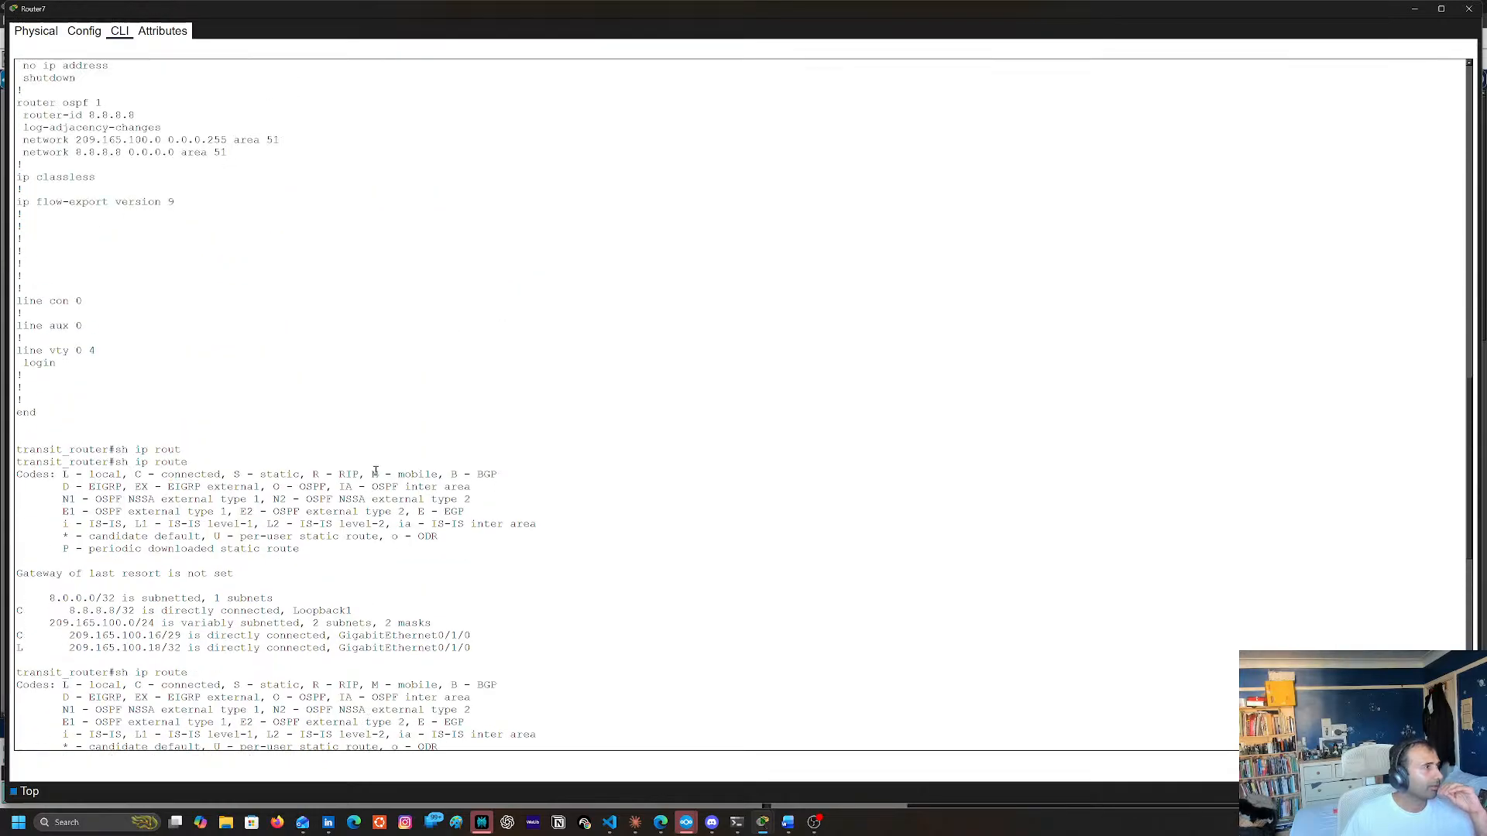
pyautogui.scroll(3, 375, 465)
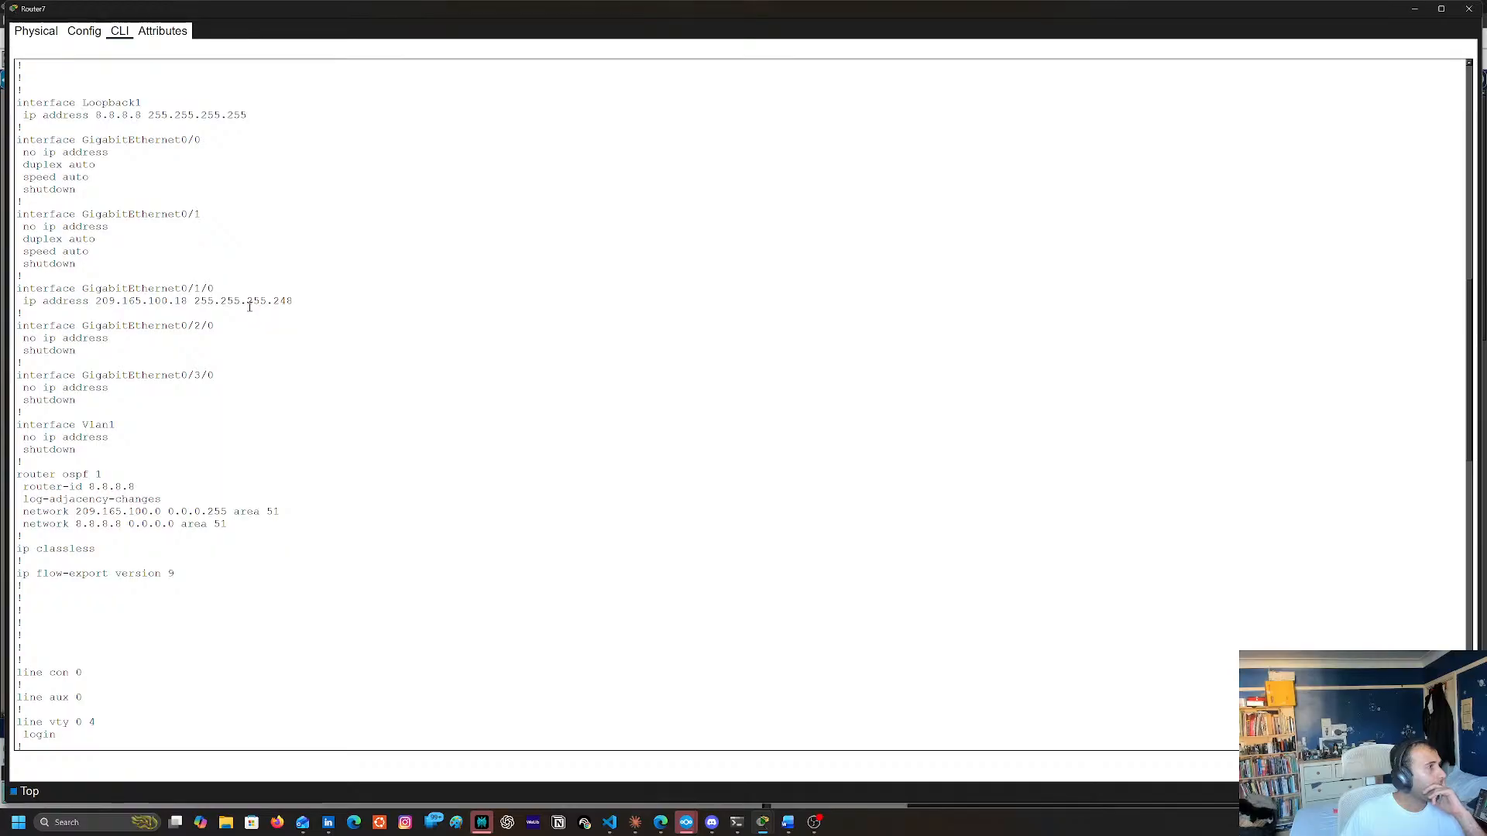
pyautogui.doubleClick(29, 514)
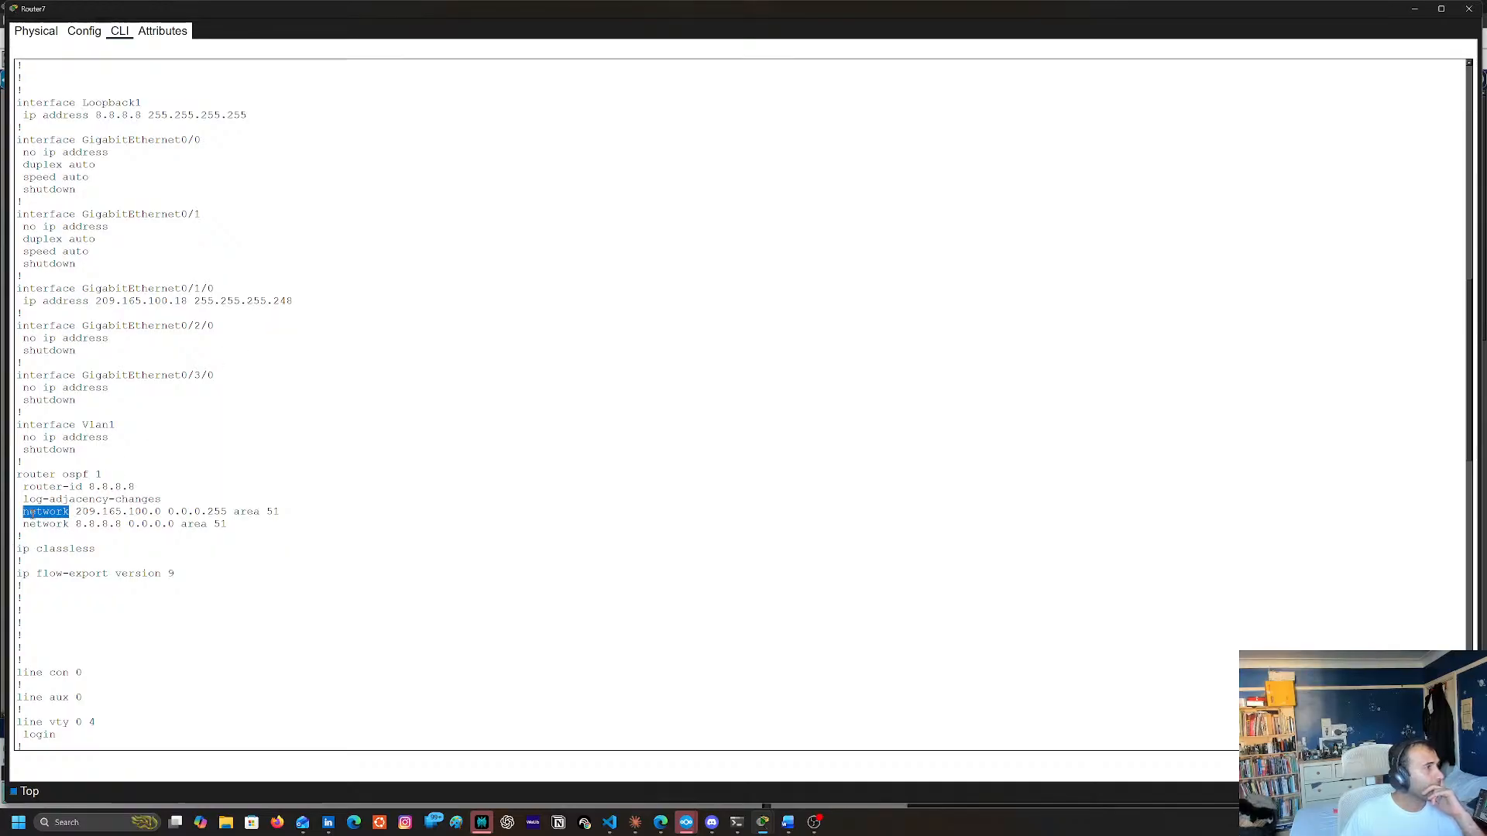
pyautogui.keyDown('shift'); pyautogui.click(281, 512); pyautogui.keyUp('shift')
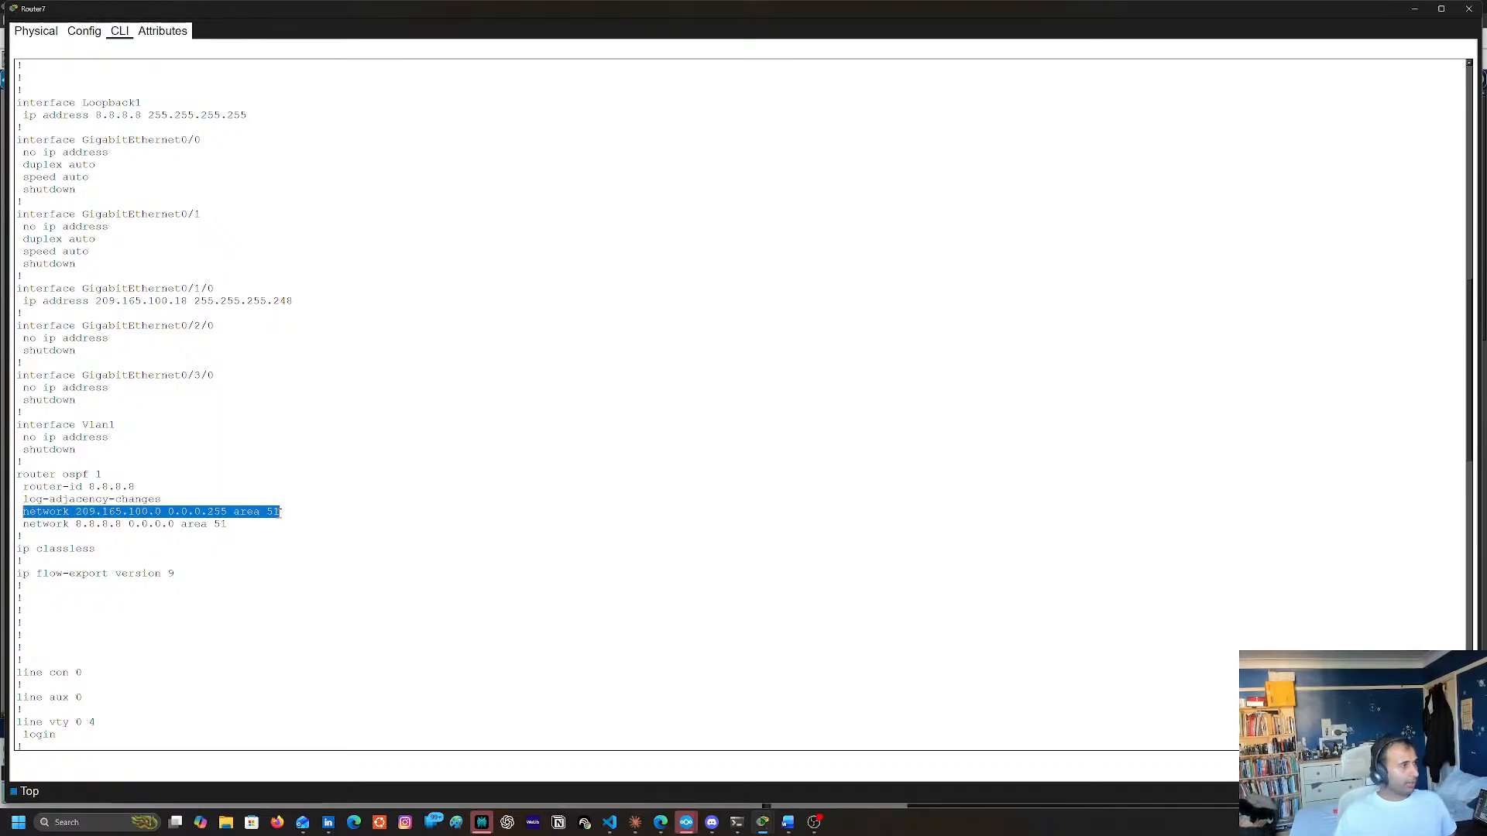
pyautogui.rightClick(281, 512)
pyautogui.click(302, 520)
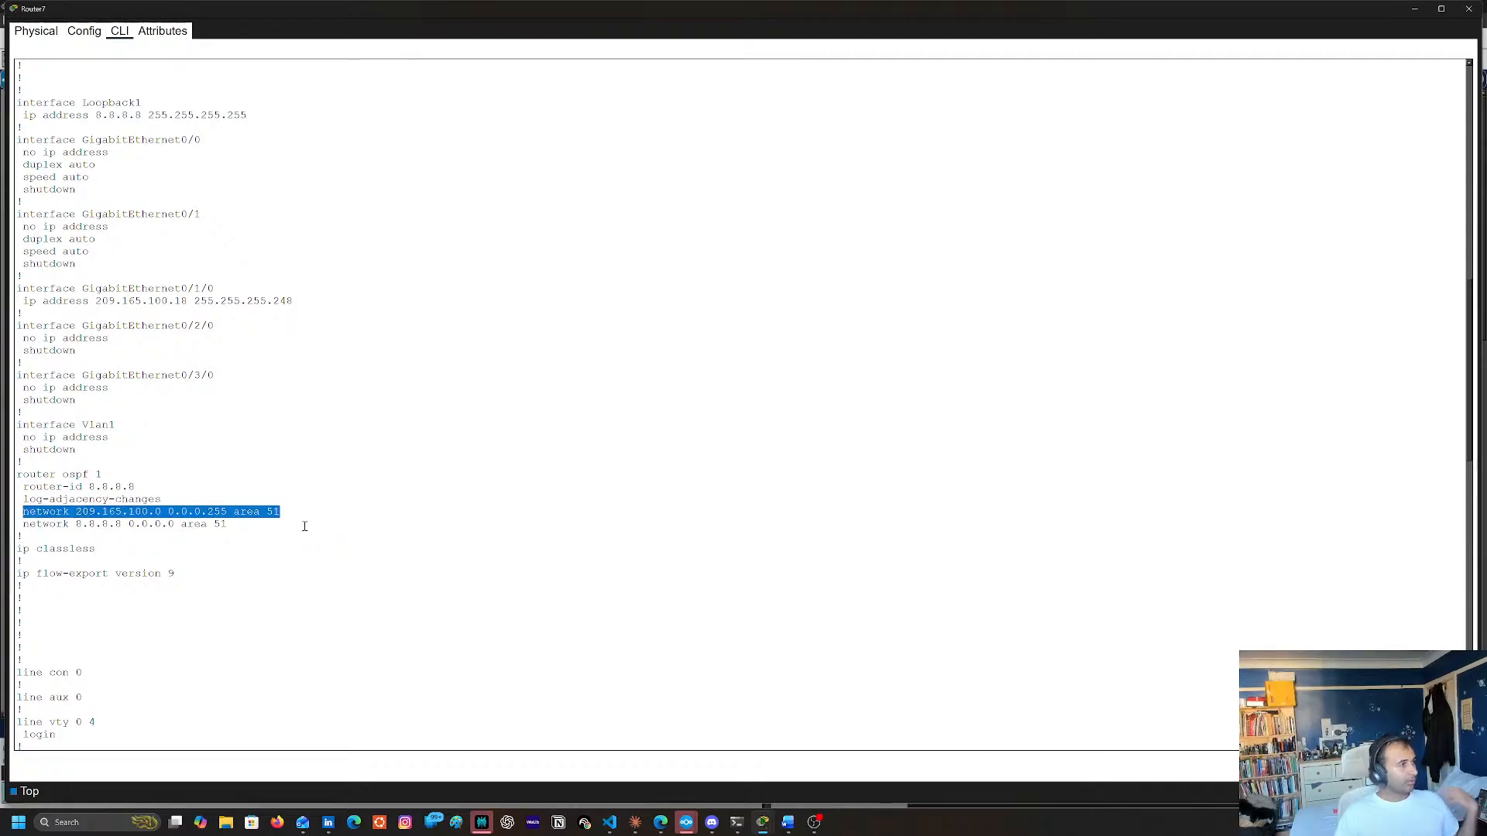
# Enter global configuration mode on Router7 and try to negate the copied network statement there
pyautogui.scroll(-10, 270, 512)
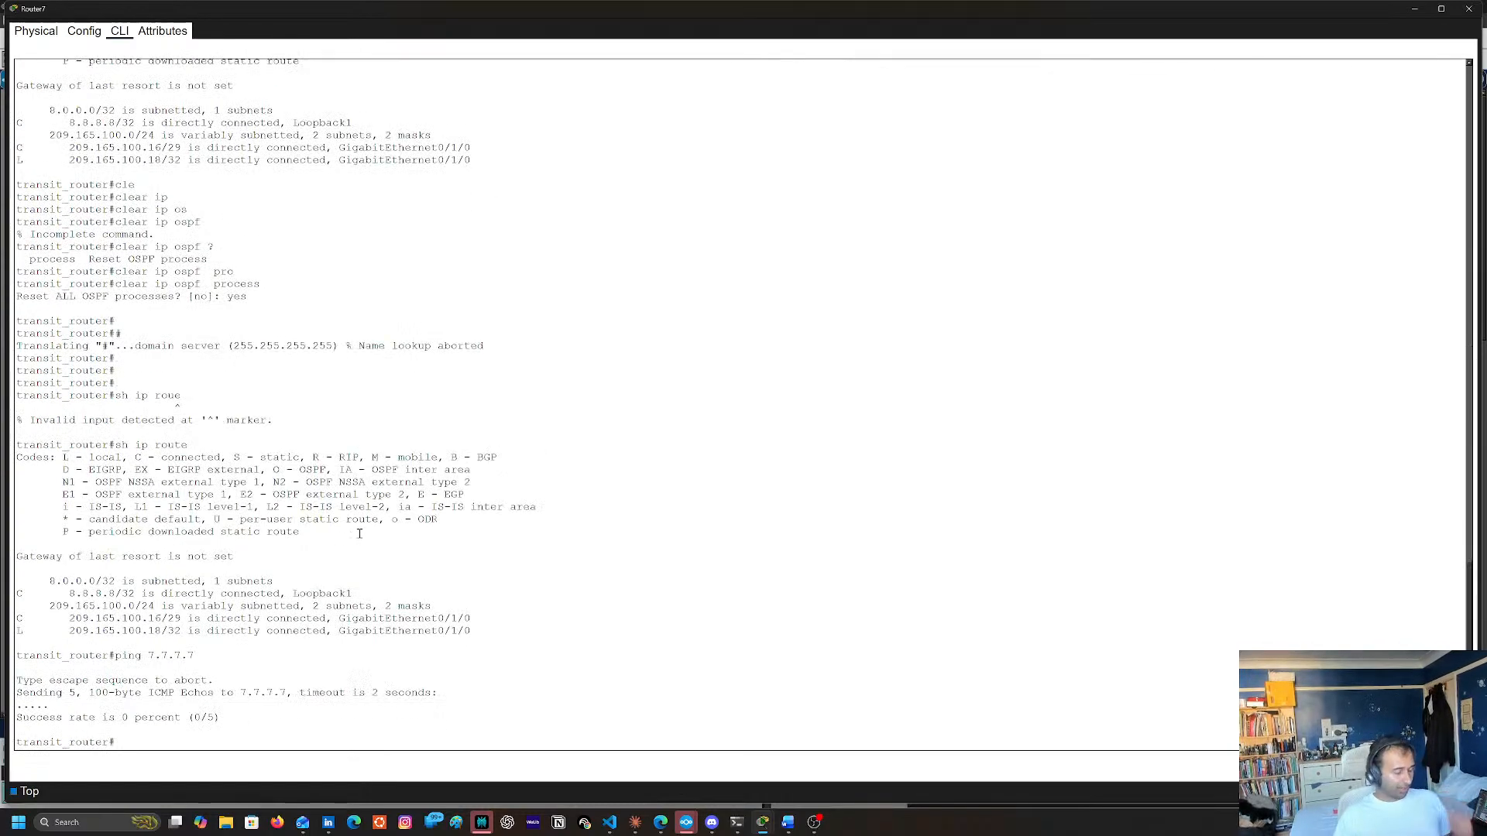
pyautogui.write('conft')
pyautogui.press('Return')
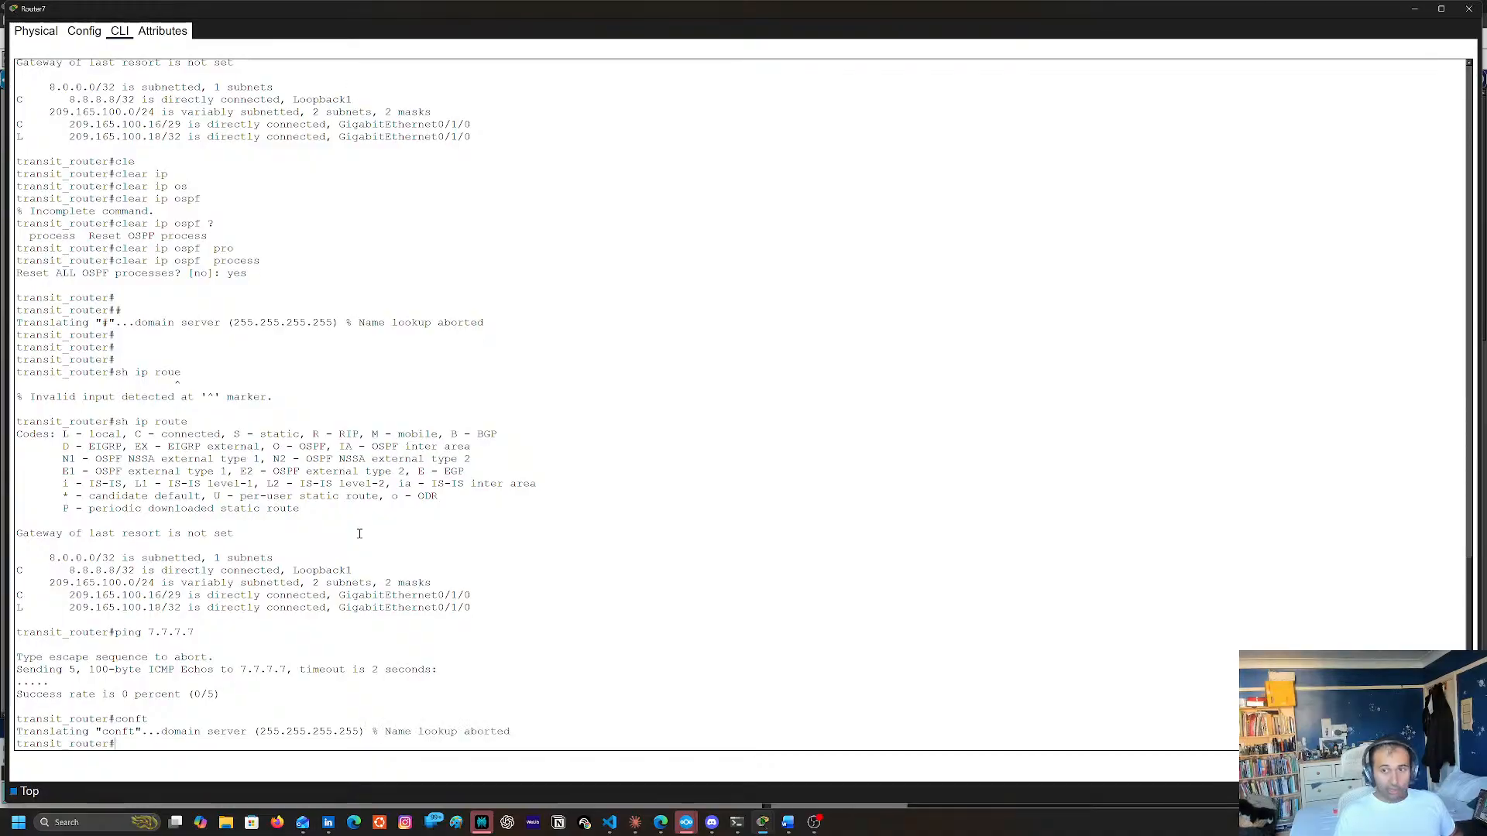
pyautogui.write('conf t')
pyautogui.press('Return')
pyautogui.rightClick(355, 520)
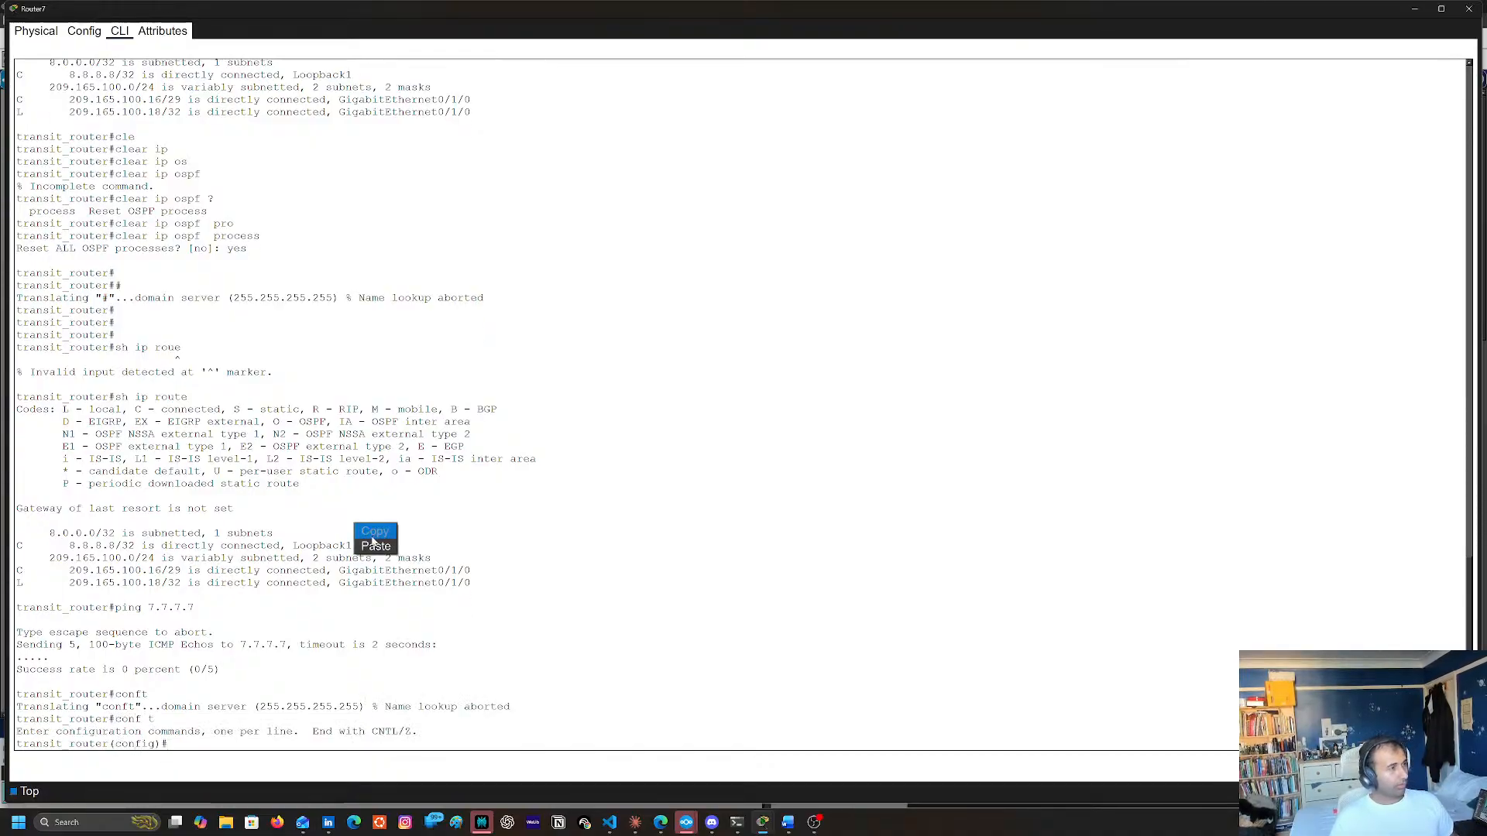
pyautogui.click(372, 554)
pyautogui.press('Home')
pyautogui.write('bno')
pyautogui.press('Return')
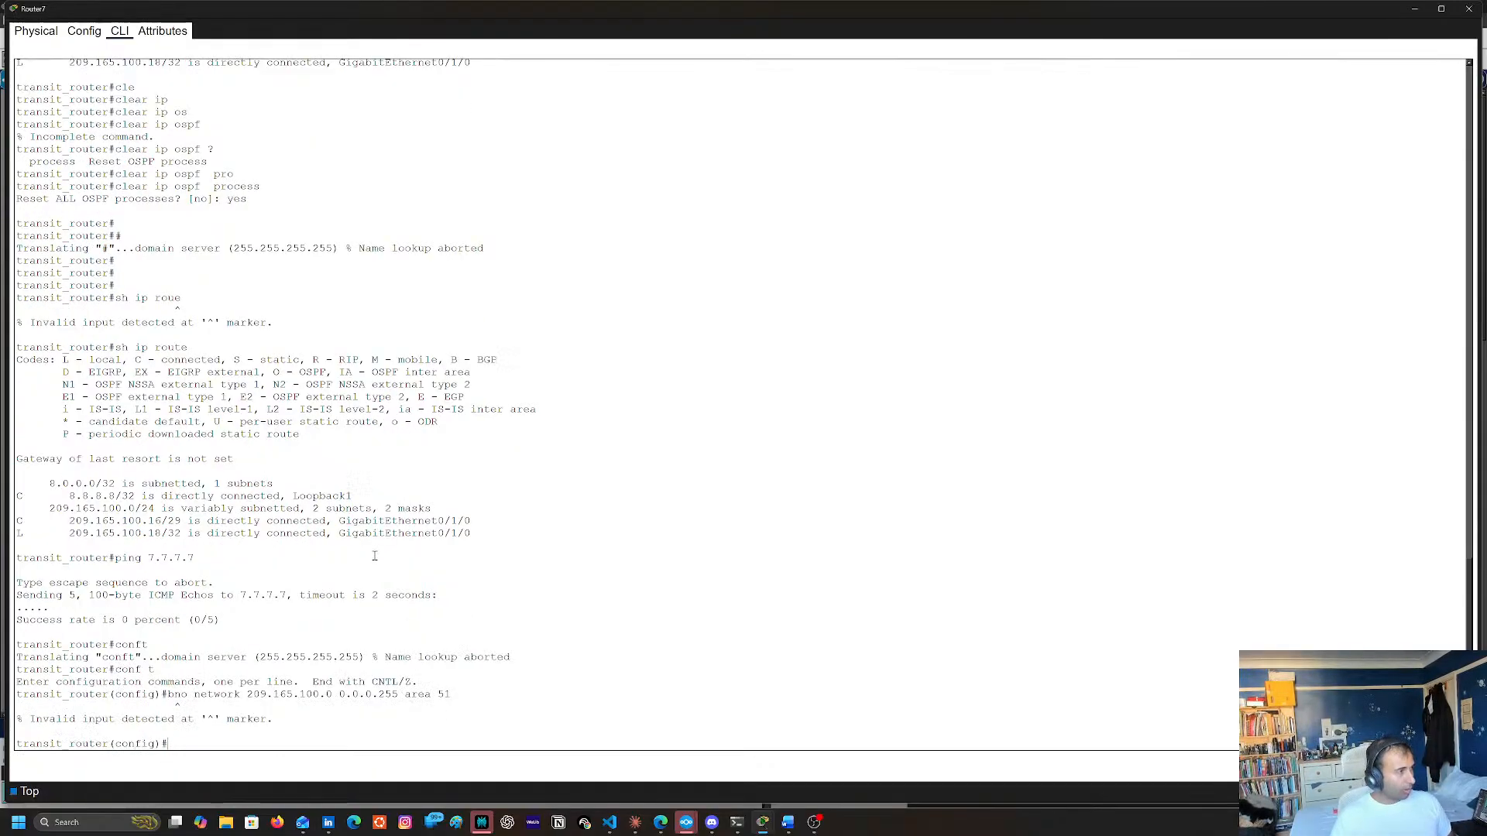
# Enter the configuration of OSPF process 1 on Router7 with router ospf 1
pyautogui.press('Up')
pyautogui.press('Down')
pyautogui.write('roui')
pyautogui.press('Tab')
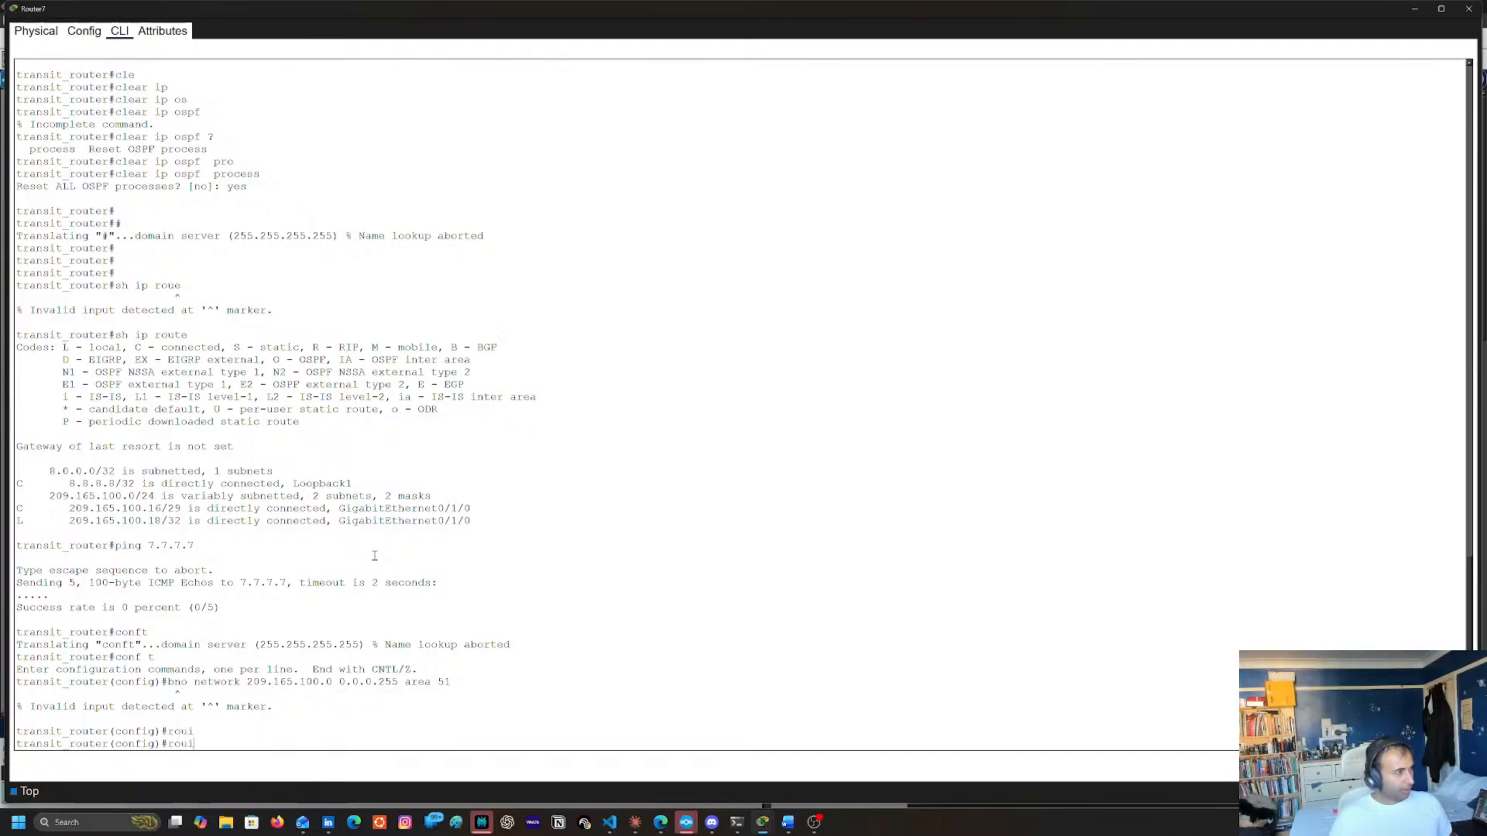
pyautogui.press('BackSpace')
pyautogui.press('BackSpace')
pyautogui.write('ut')
pyautogui.press('Tab')
pyautogui.write('os')
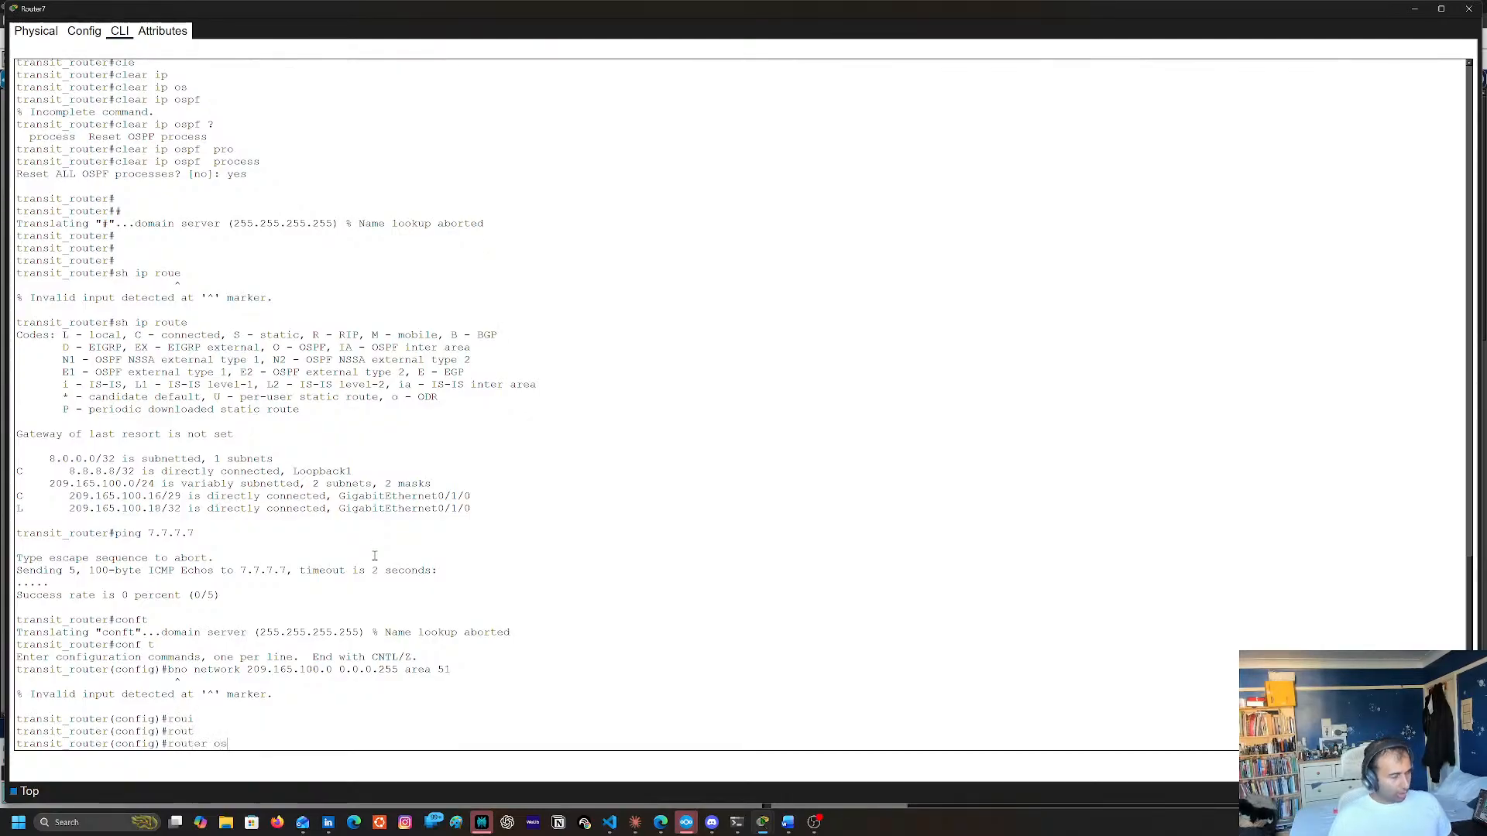
pyautogui.press('Tab')
pyautogui.write('1')
pyautogui.press('Return')
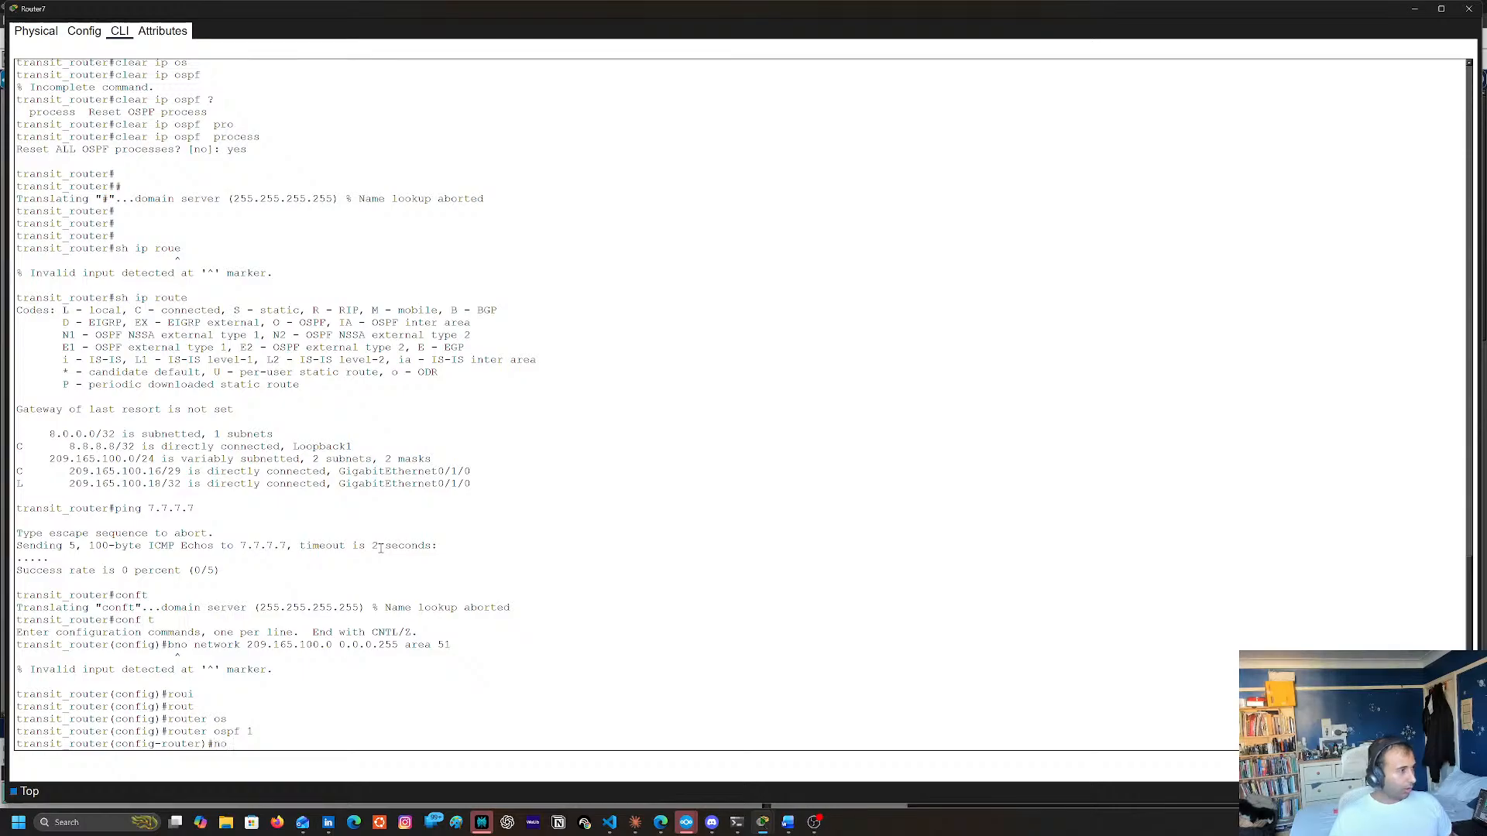
# Remove network 209.165.100.0 0.0.0.255 area 51 from Router7's OSPF process
pyautogui.write('no')
pyautogui.rightClick(380, 549)
pyautogui.click(403, 565)
pyautogui.press('Return')
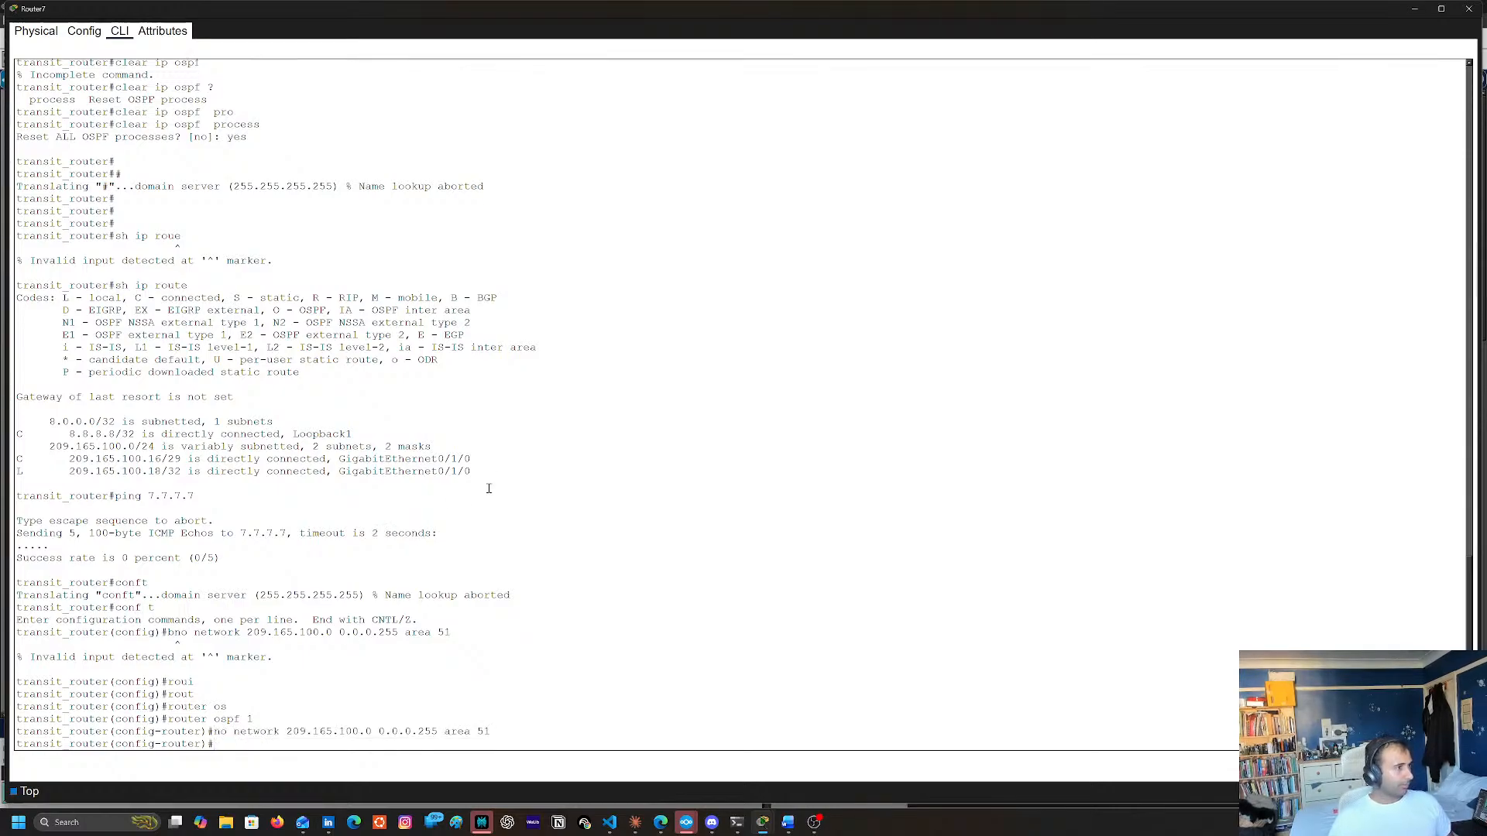
# Recall the removed network statement without its no prefix and change the network address to 209.165.100.16
pyautogui.press('Up')
pyautogui.press('BackSpace')
pyautogui.press('BackSpace')
pyautogui.press('BackSpace')
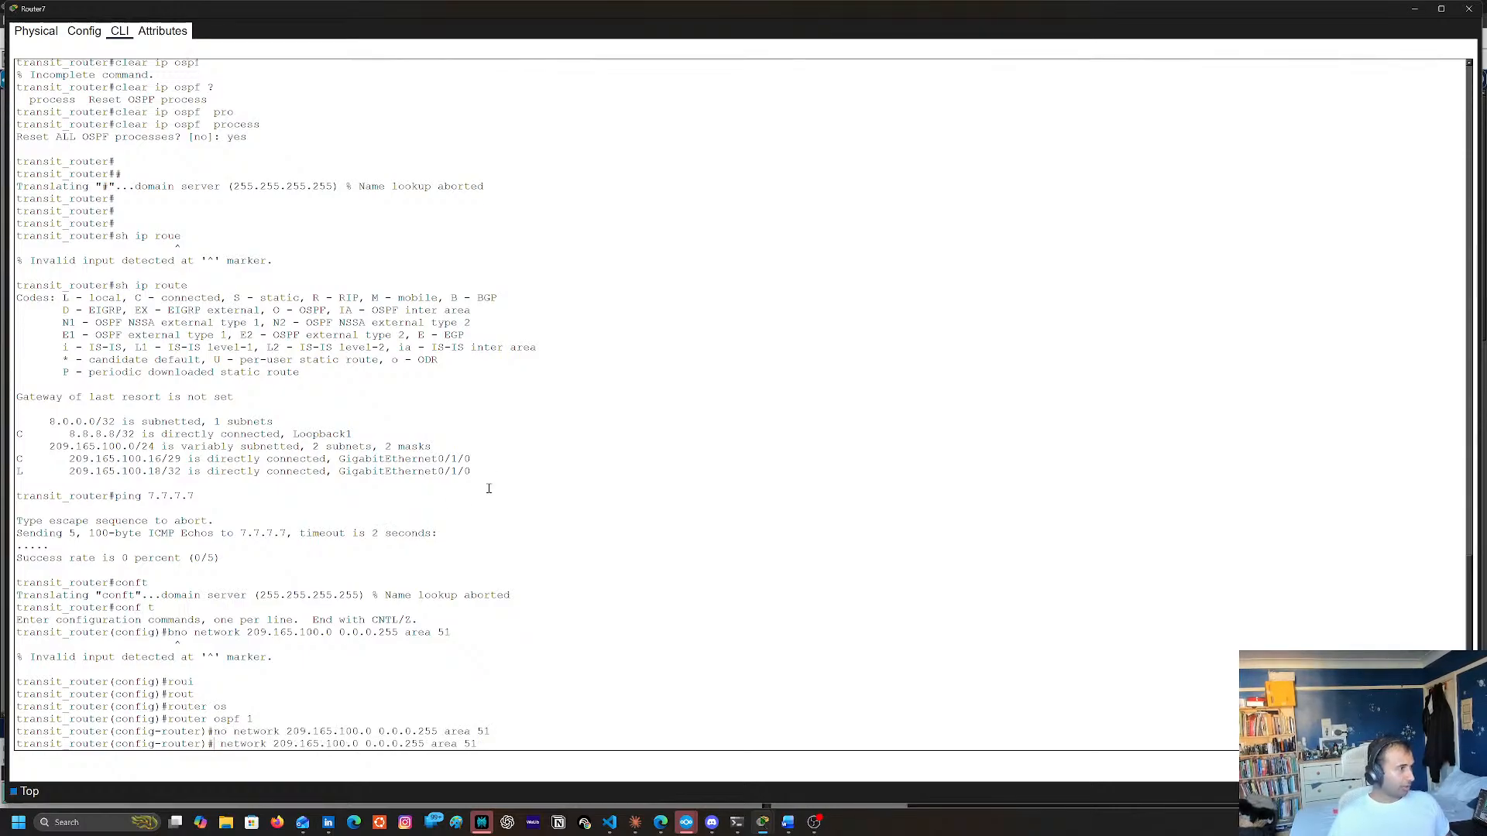
pyautogui.press('Right')
pyautogui.press('Right')
pyautogui.press('Right')
pyautogui.press('Right')
pyautogui.press('Right')
pyautogui.press('Right')
pyautogui.press('Right')
pyautogui.press('Right')
pyautogui.press('Right')
pyautogui.press('Right')
pyautogui.press('Right')
pyautogui.press('Right')
pyautogui.press('Right')
pyautogui.press('Right')
pyautogui.press('Right')
pyautogui.press('Right')
pyautogui.press('Right')
pyautogui.press('Right')
pyautogui.press('Right')
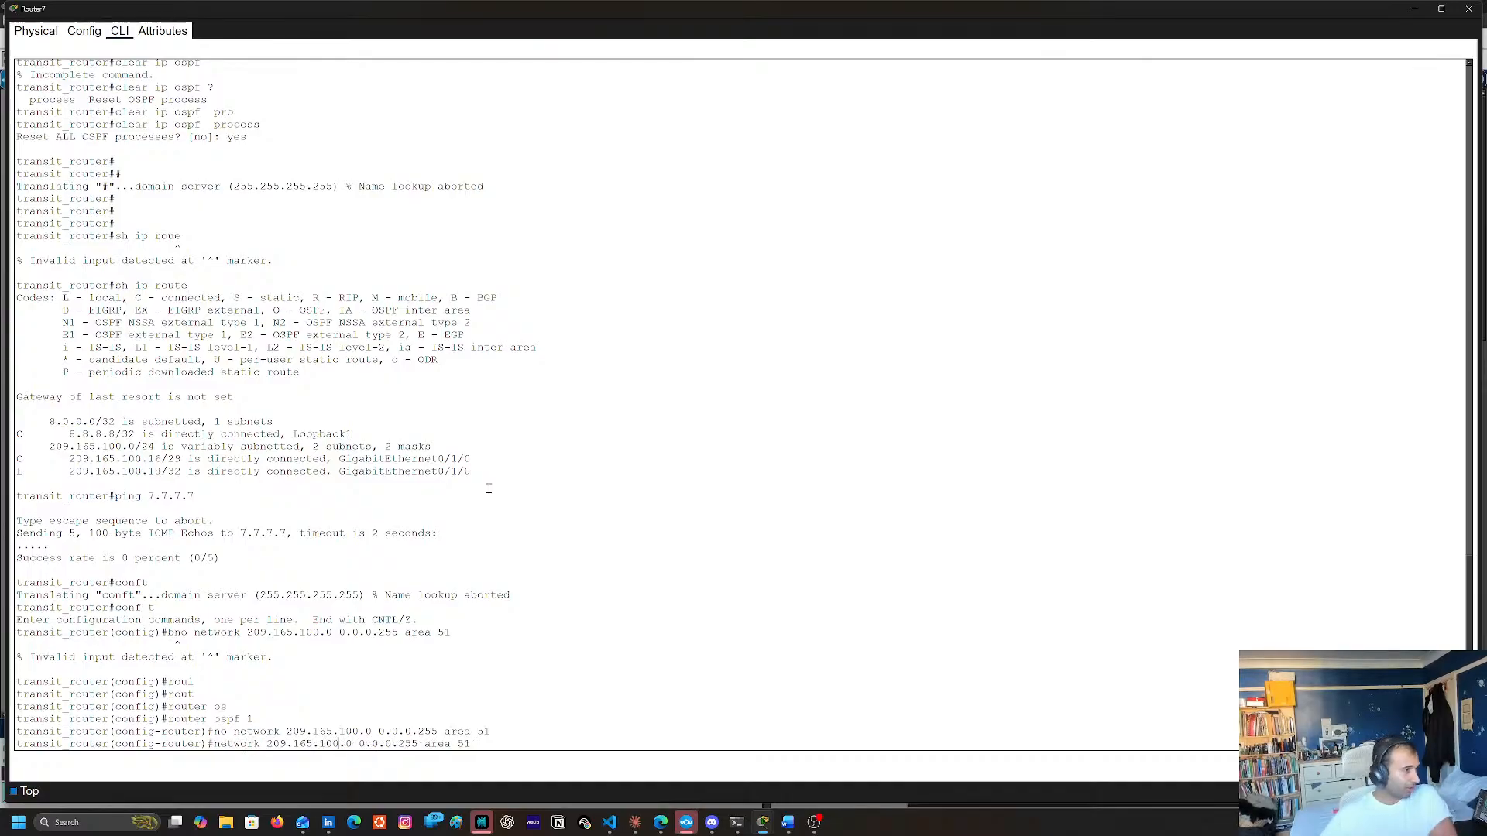
pyautogui.press('BackSpace')
pyautogui.write('16')
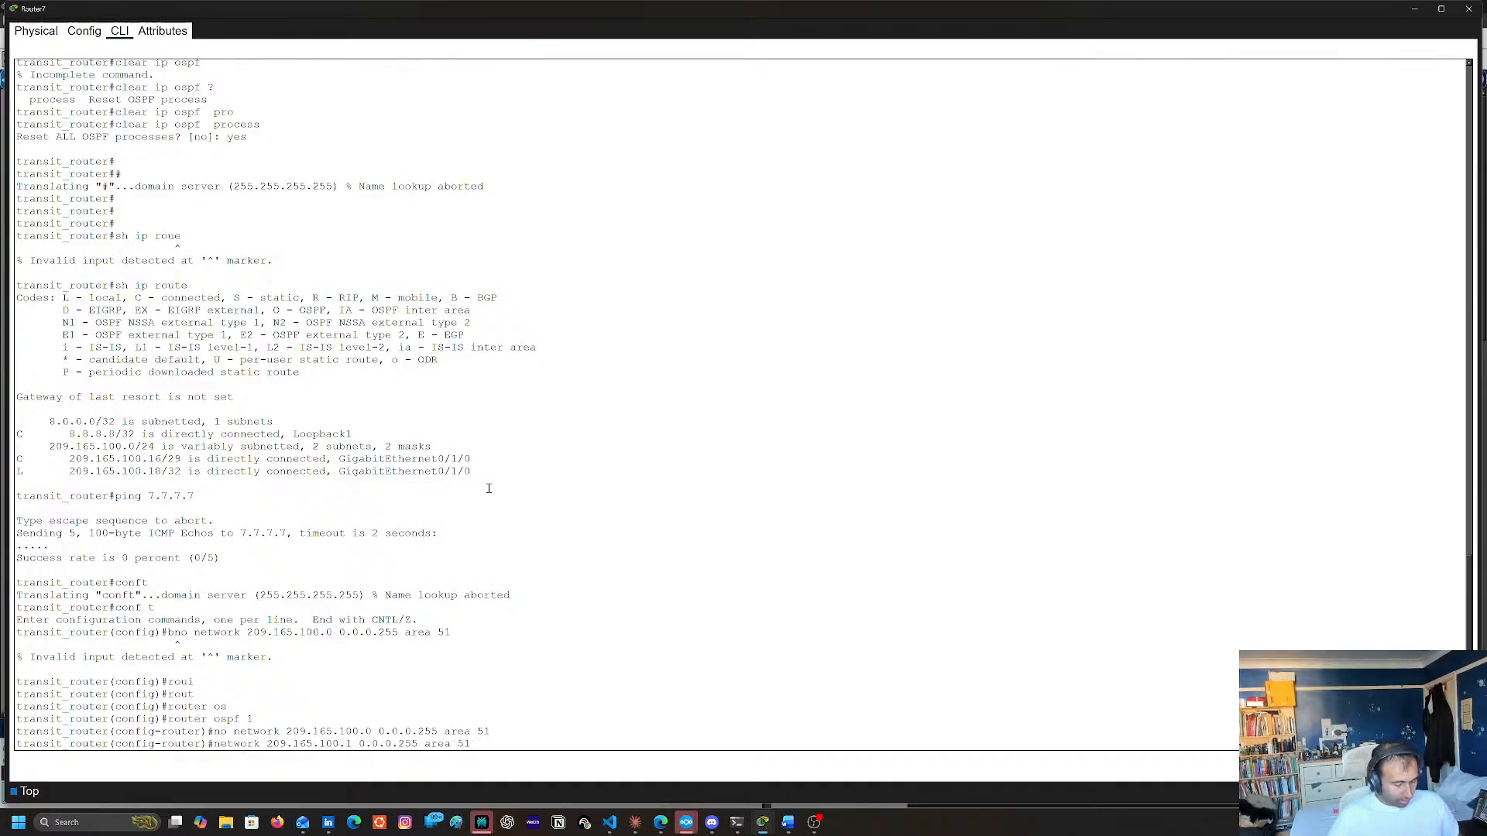
# Replace the statement's wildcard mask with 255.255.255.248, keep area 51, and apply it to Router7's OSPF process
pyautogui.press('Right')
pyautogui.press('Right')
pyautogui.press('Right')
pyautogui.press('Right')
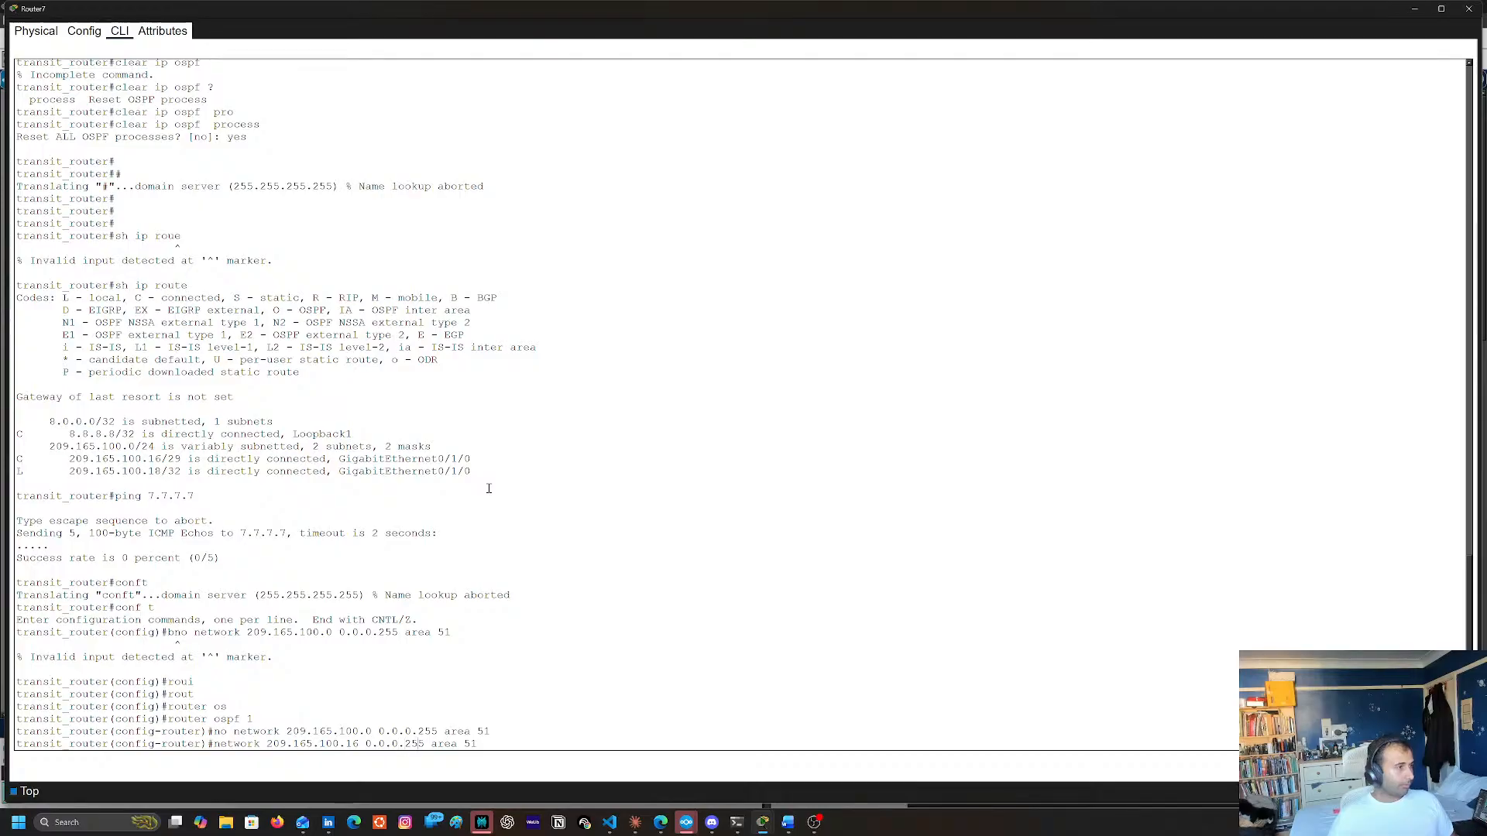
pyautogui.press('Delete')
pyautogui.press('Delete')
pyautogui.press('Delete')
pyautogui.press('Delete')
pyautogui.press('BackSpace')
pyautogui.press('BackSpace')
pyautogui.press('BackSpace')
pyautogui.press('BackSpace')
pyautogui.press('BackSpace')
pyautogui.write('255.255.2')
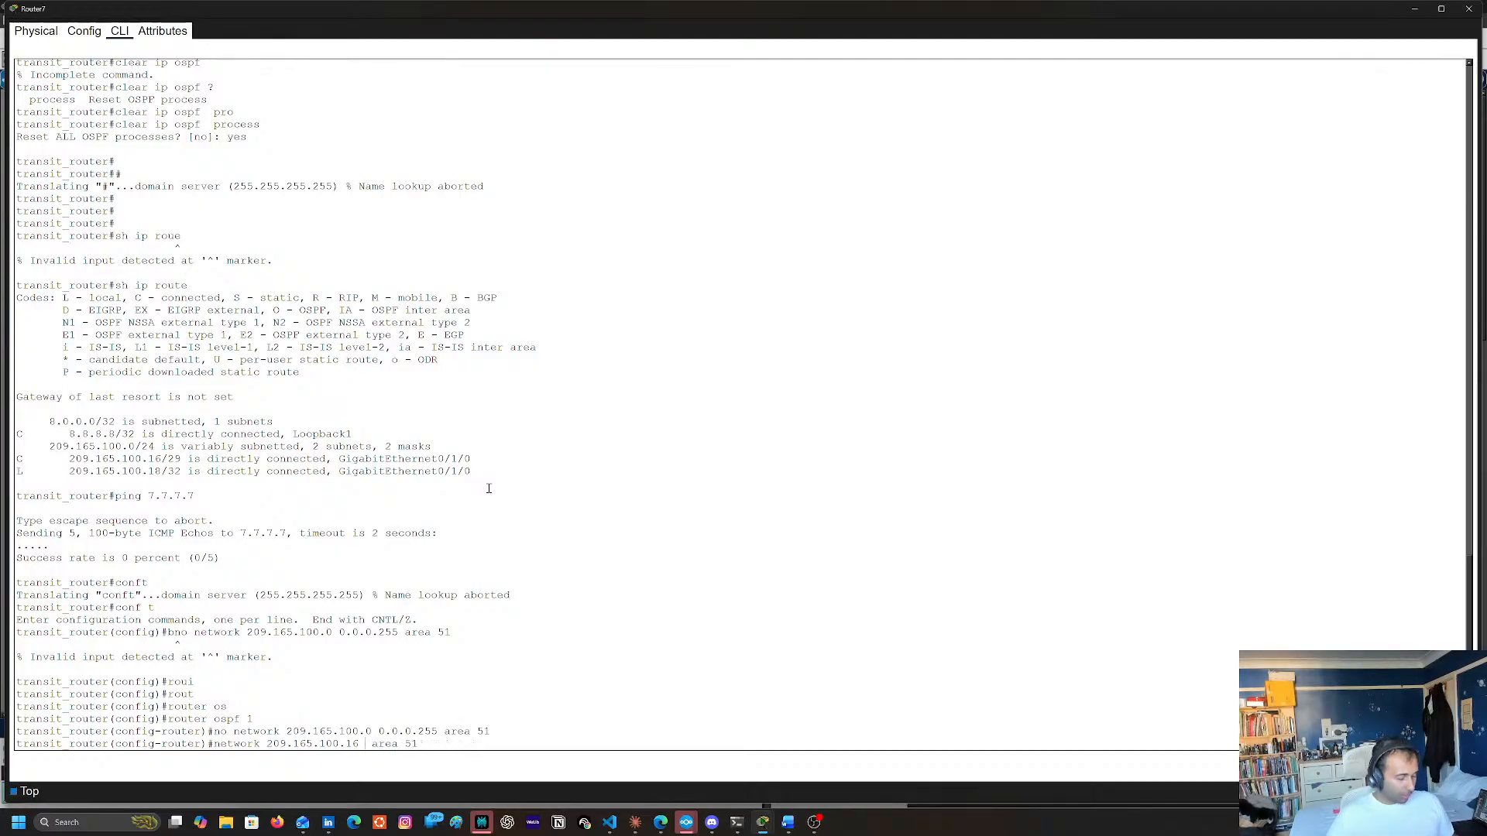
pyautogui.write('55.255.248')
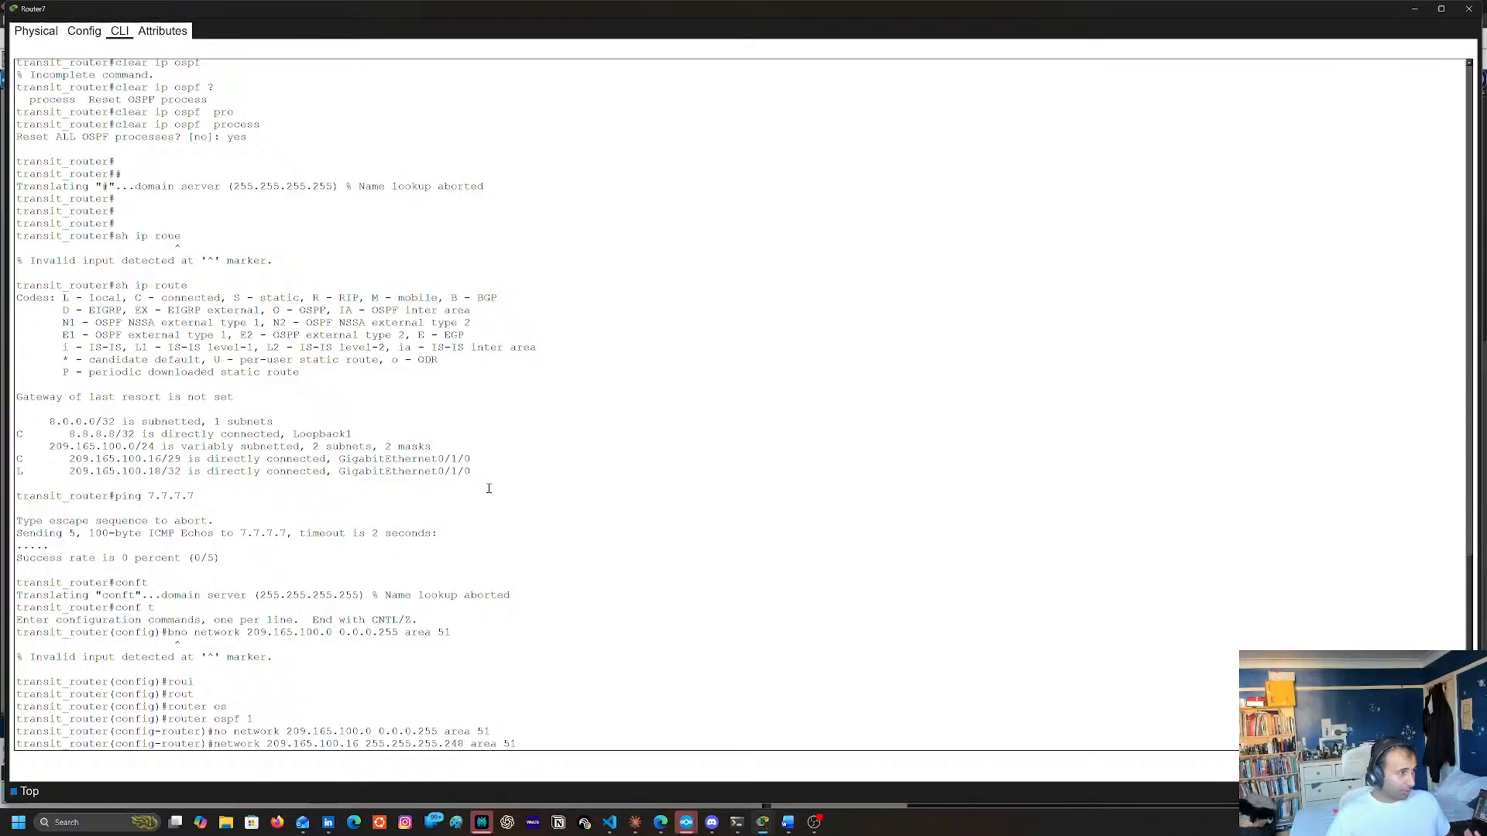
pyautogui.press('Return')
# End configuration mode on Router7 and save the running configuration to the startup configuration with copy run start
pyautogui.write('end')
pyautogui.press('Return')
pyautogui.press('Return')
pyautogui.write('cop')
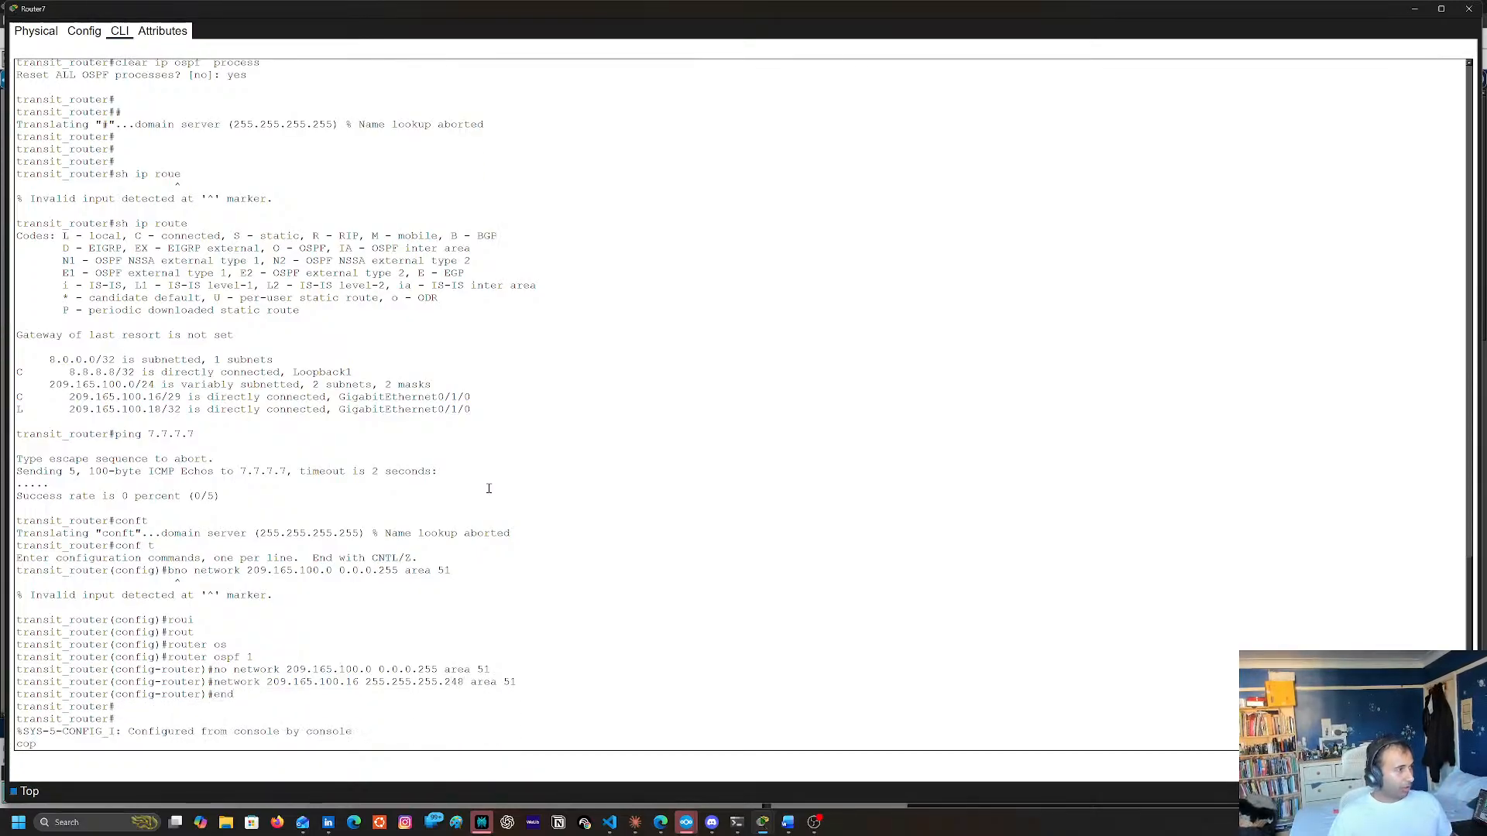
pyautogui.write('y run tsarty')
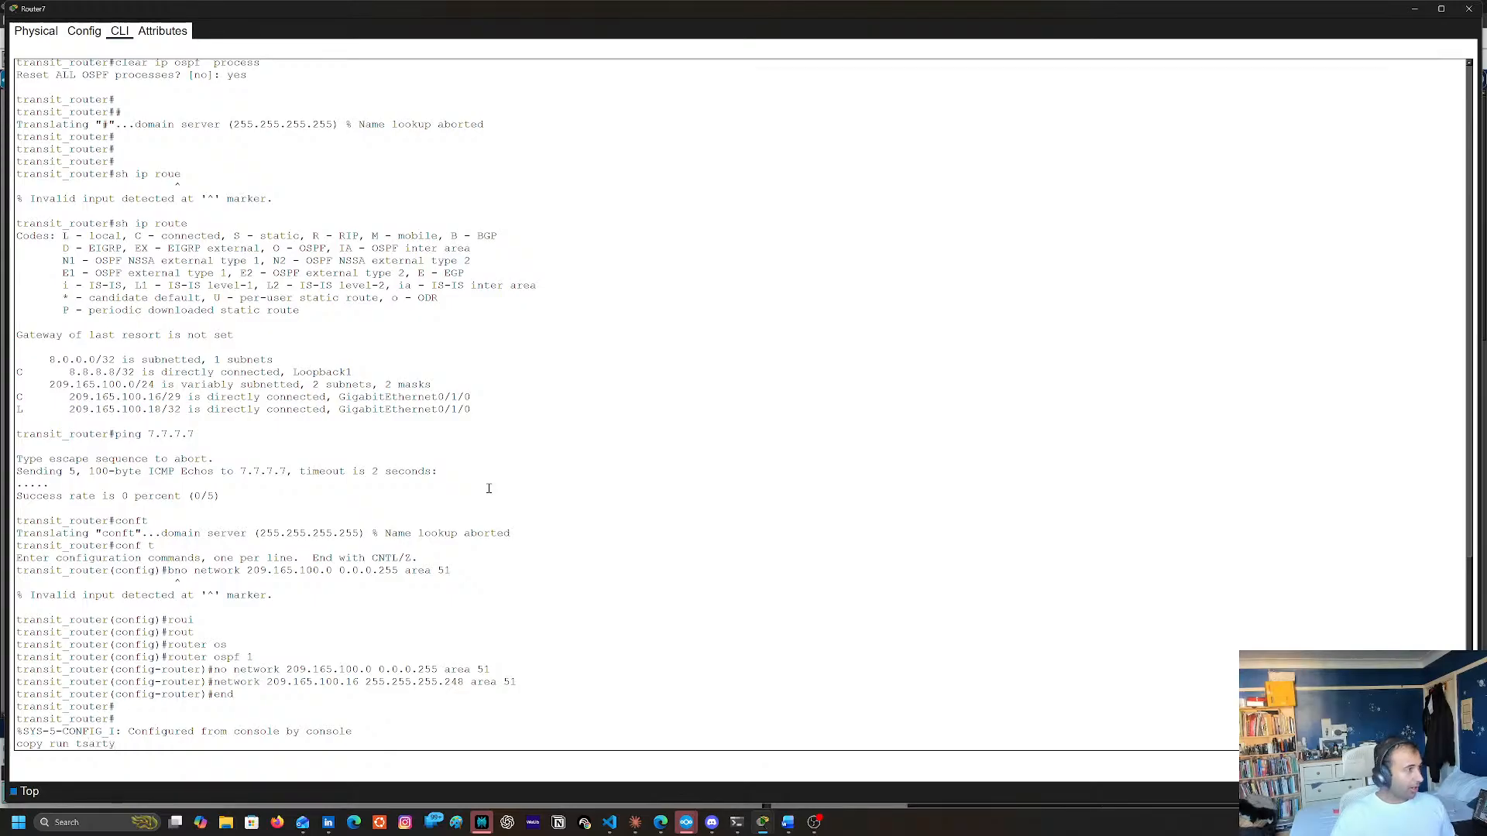
pyautogui.write('start')
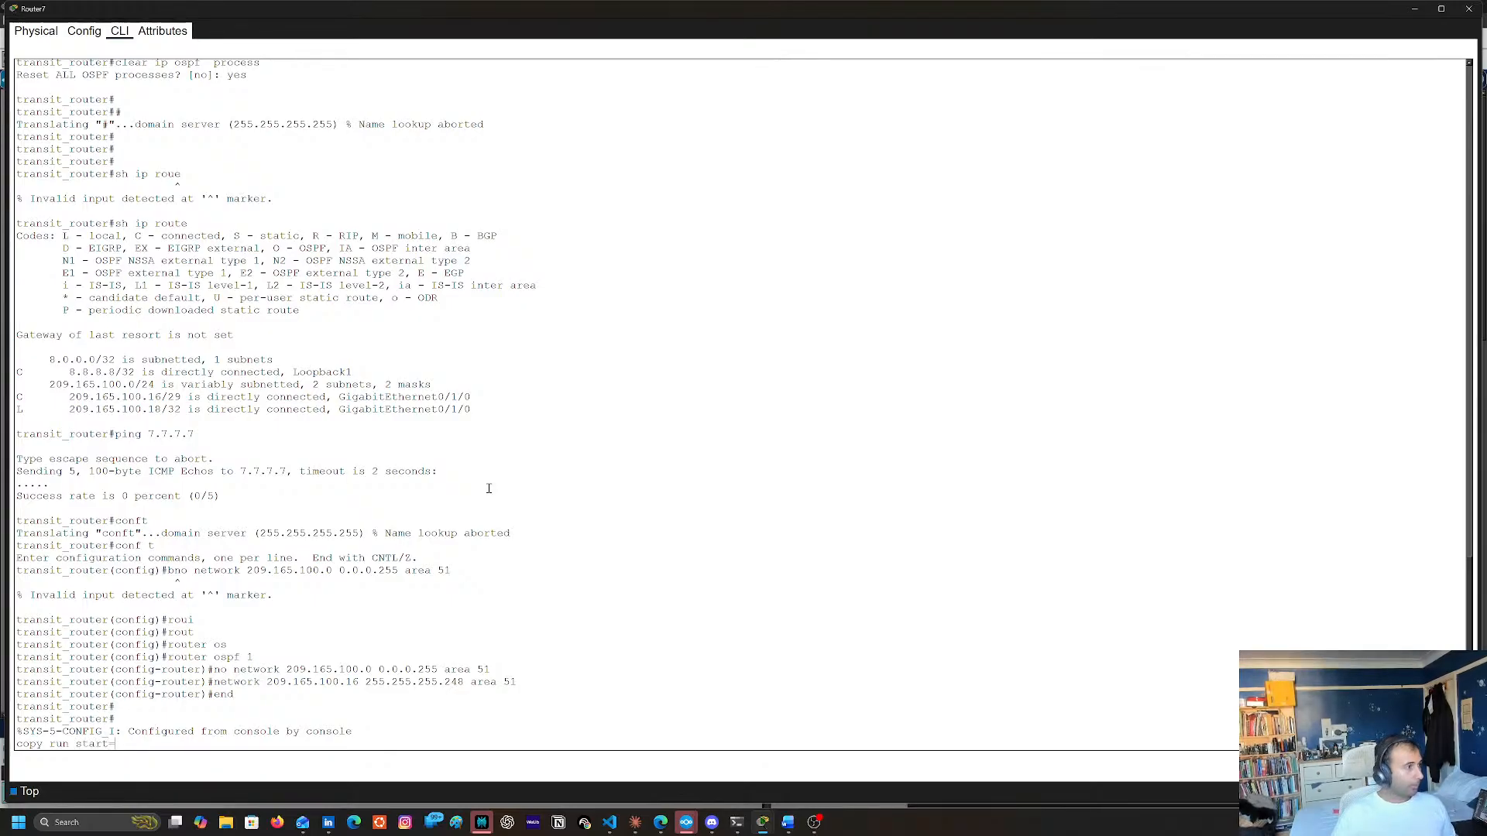
pyautogui.press('Return')
pyautogui.press('Return')
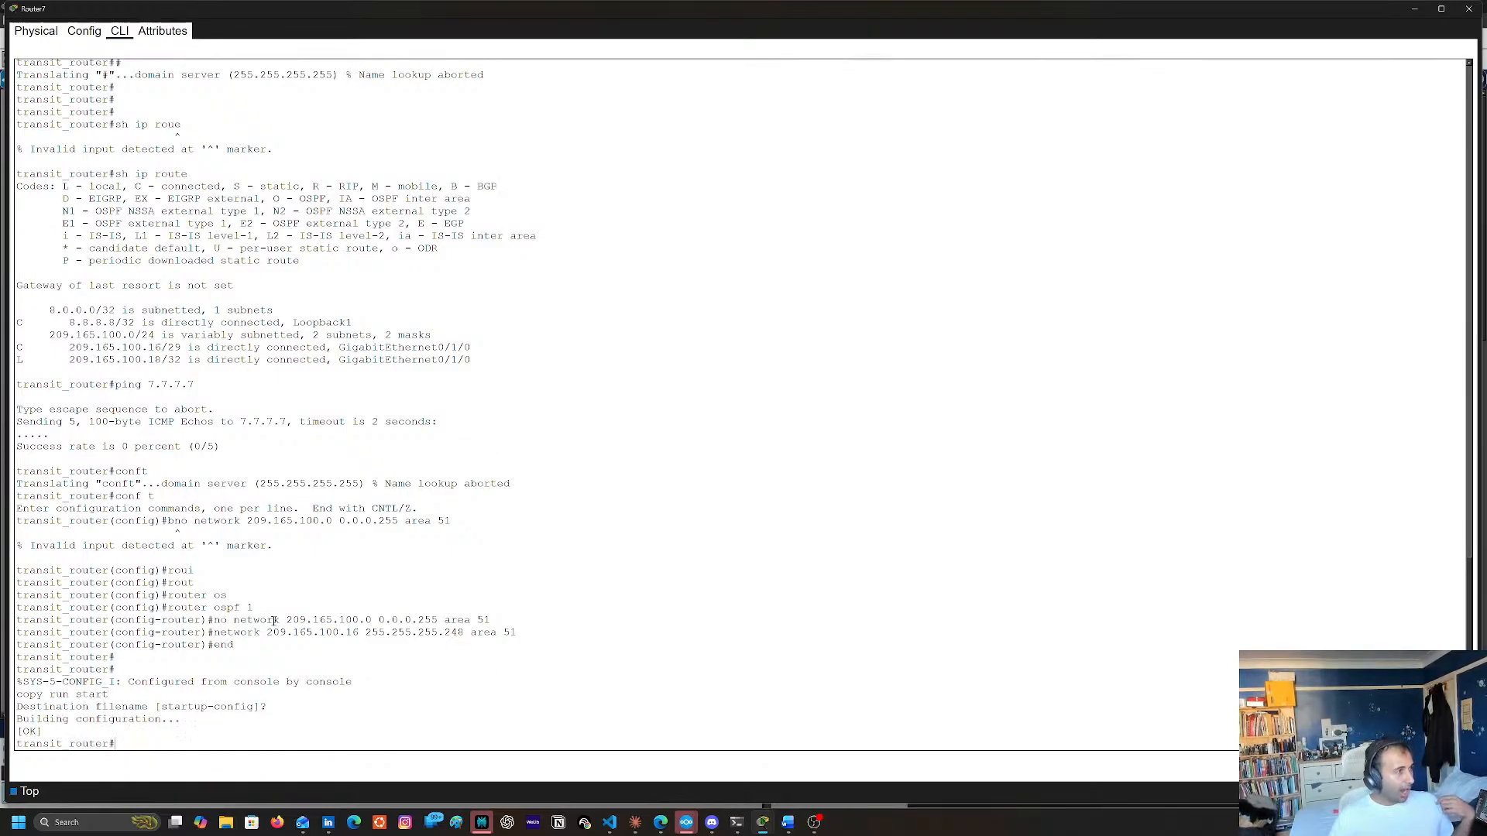
# Copy the statement network 209.165.100.16 255.255.255.248 area 51 from Router7's command line output
pyautogui.doubleClick(236, 632)
pyautogui.doubleClick(508, 632)
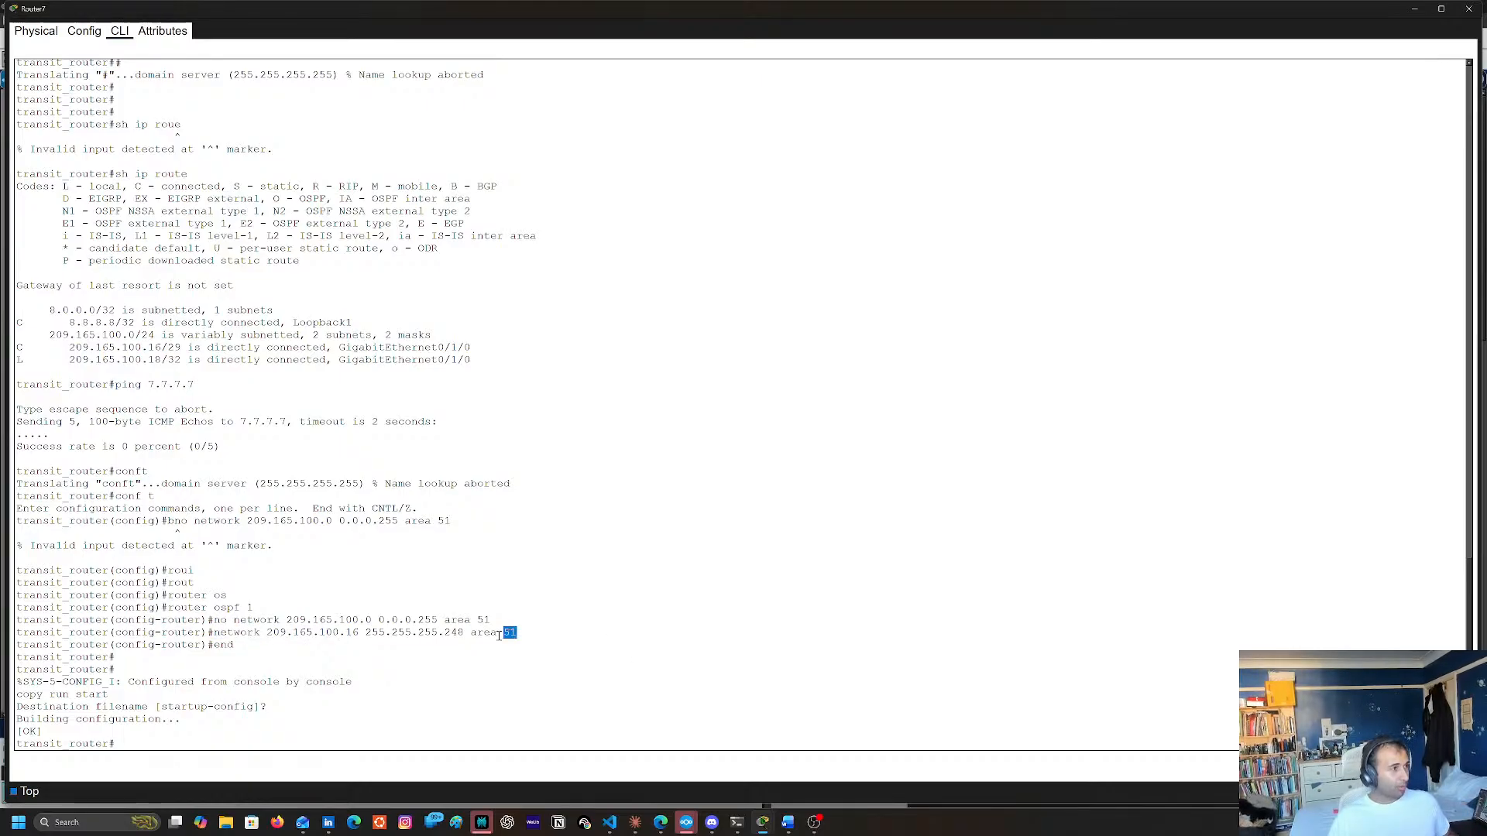
pyautogui.doubleClick(226, 633)
pyautogui.keyDown('shift'); pyautogui.click(515, 634); pyautogui.keyUp('shift')
pyautogui.press('super+c')
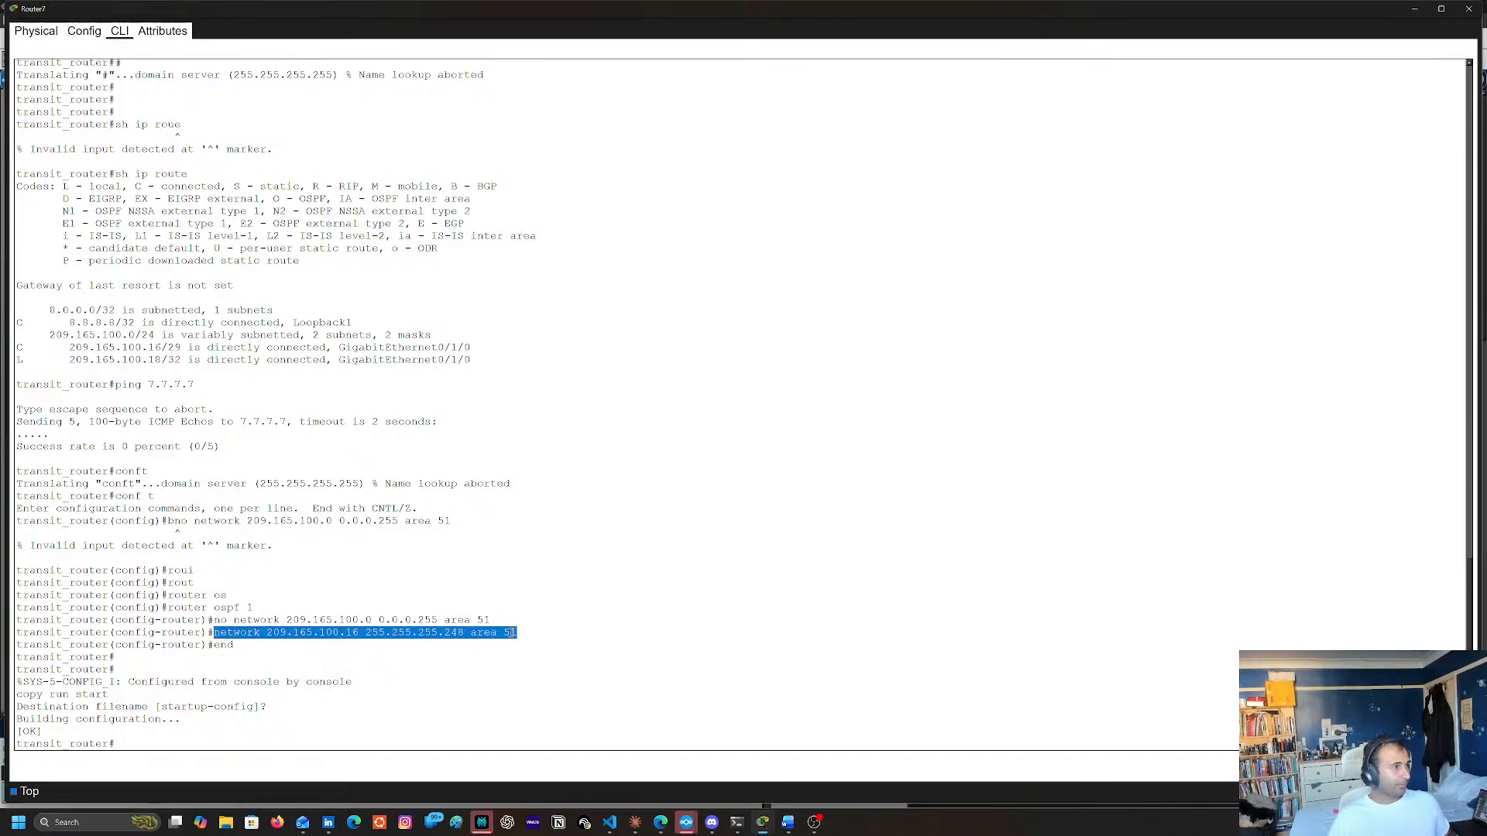
pyautogui.rightClick(508, 636)
pyautogui.click(525, 644)
# Close Router7's window, open Router13 from the topology, and display its running configuration with sh run
pyautogui.click(1461, 13)
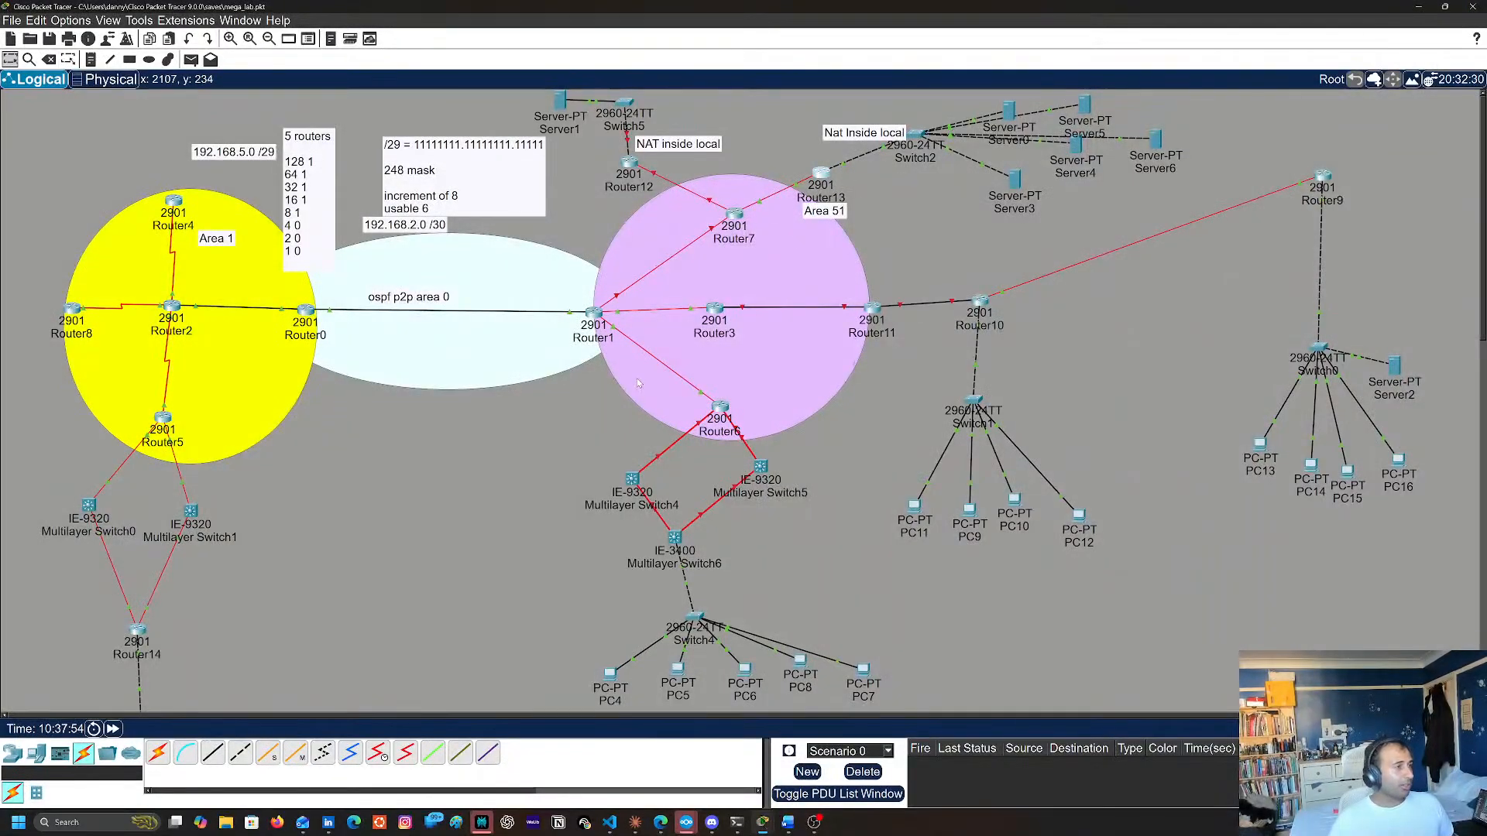
pyautogui.click(820, 183)
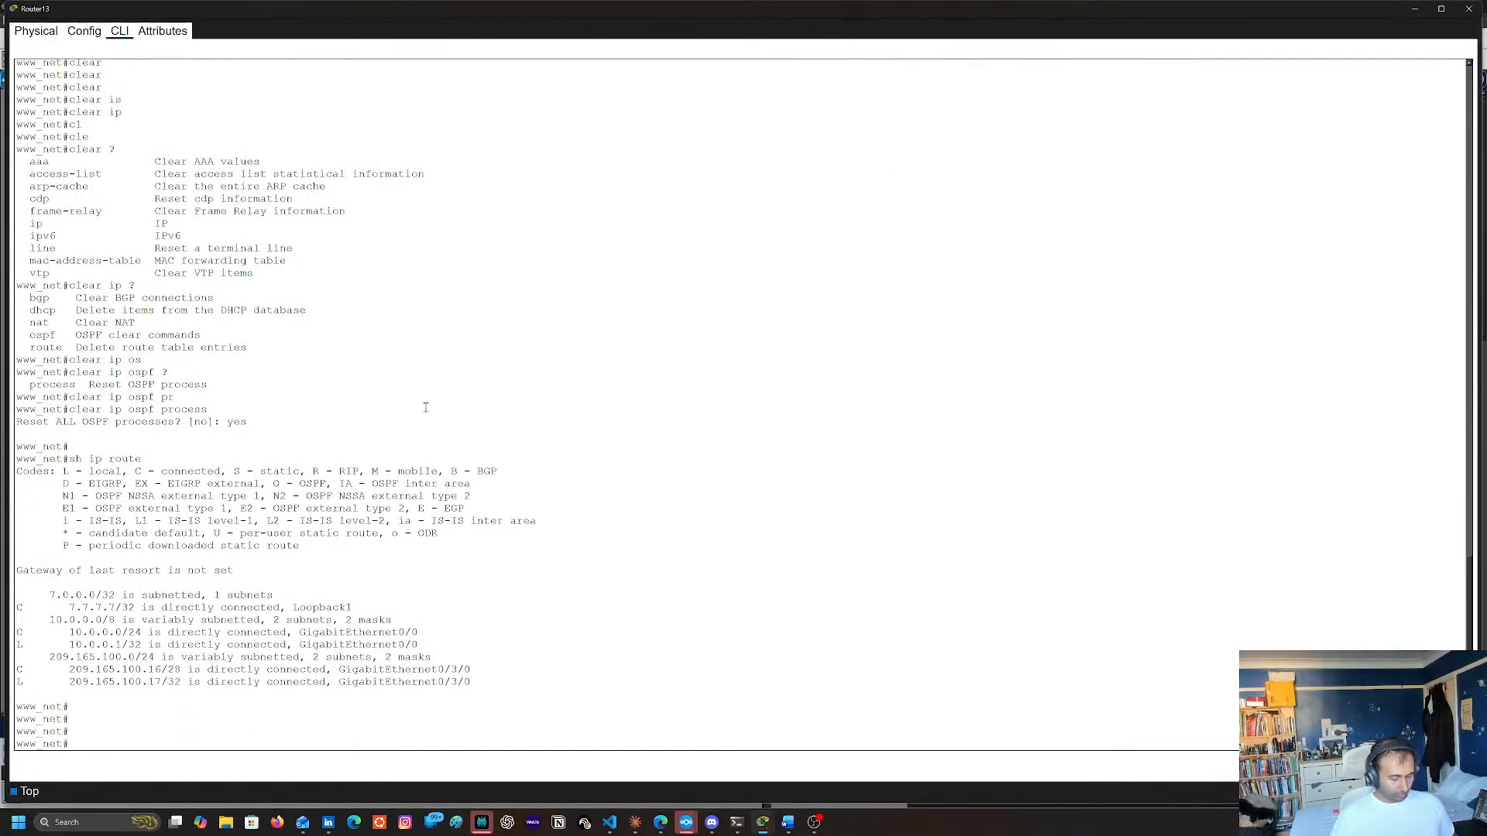
pyautogui.write('sh run')
pyautogui.press('Return')
pyautogui.press('space')
pyautogui.press('space')
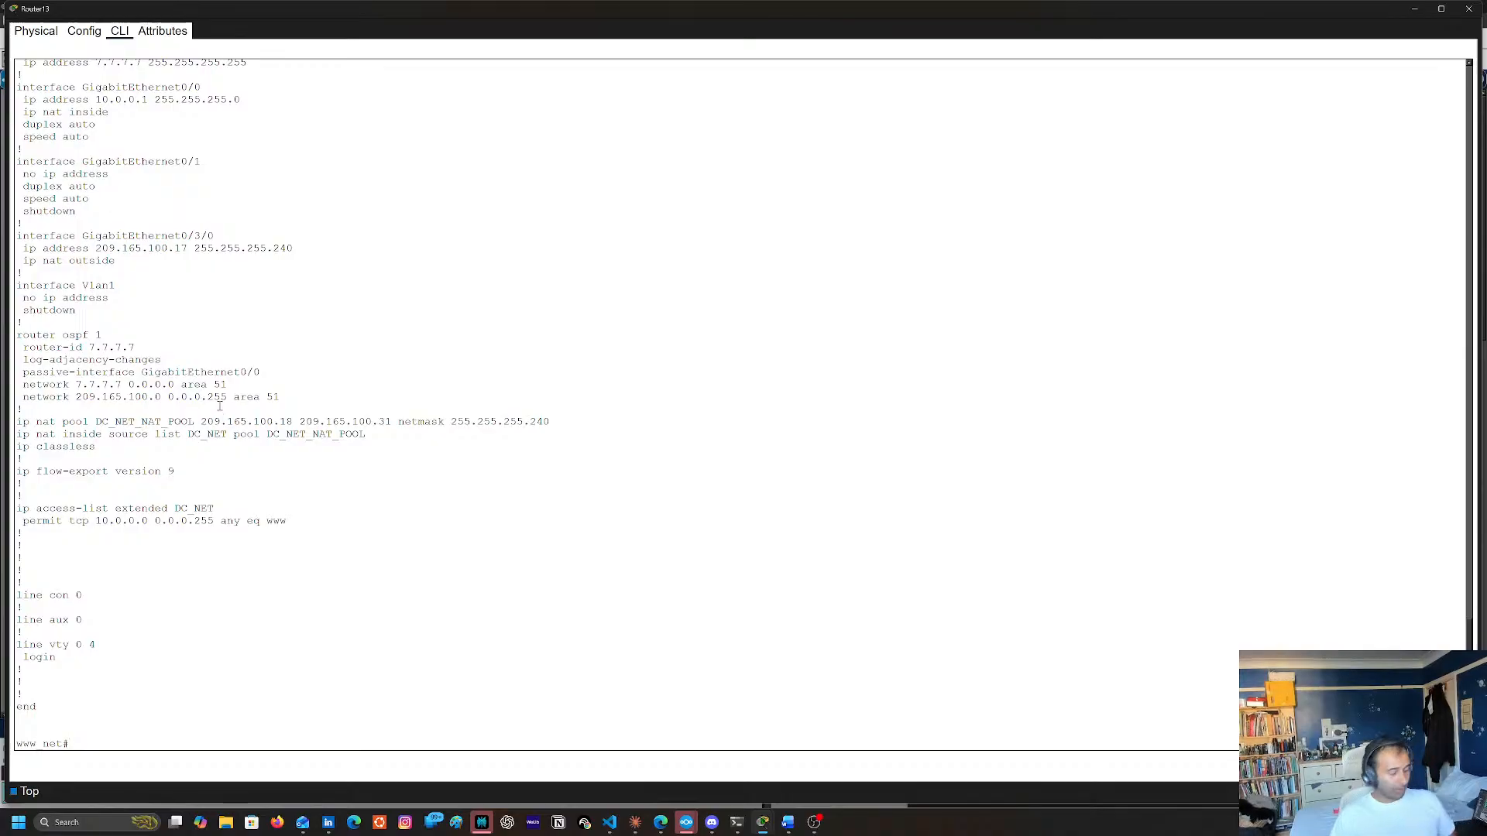
pyautogui.write('rout')
pyautogui.press('Tab')
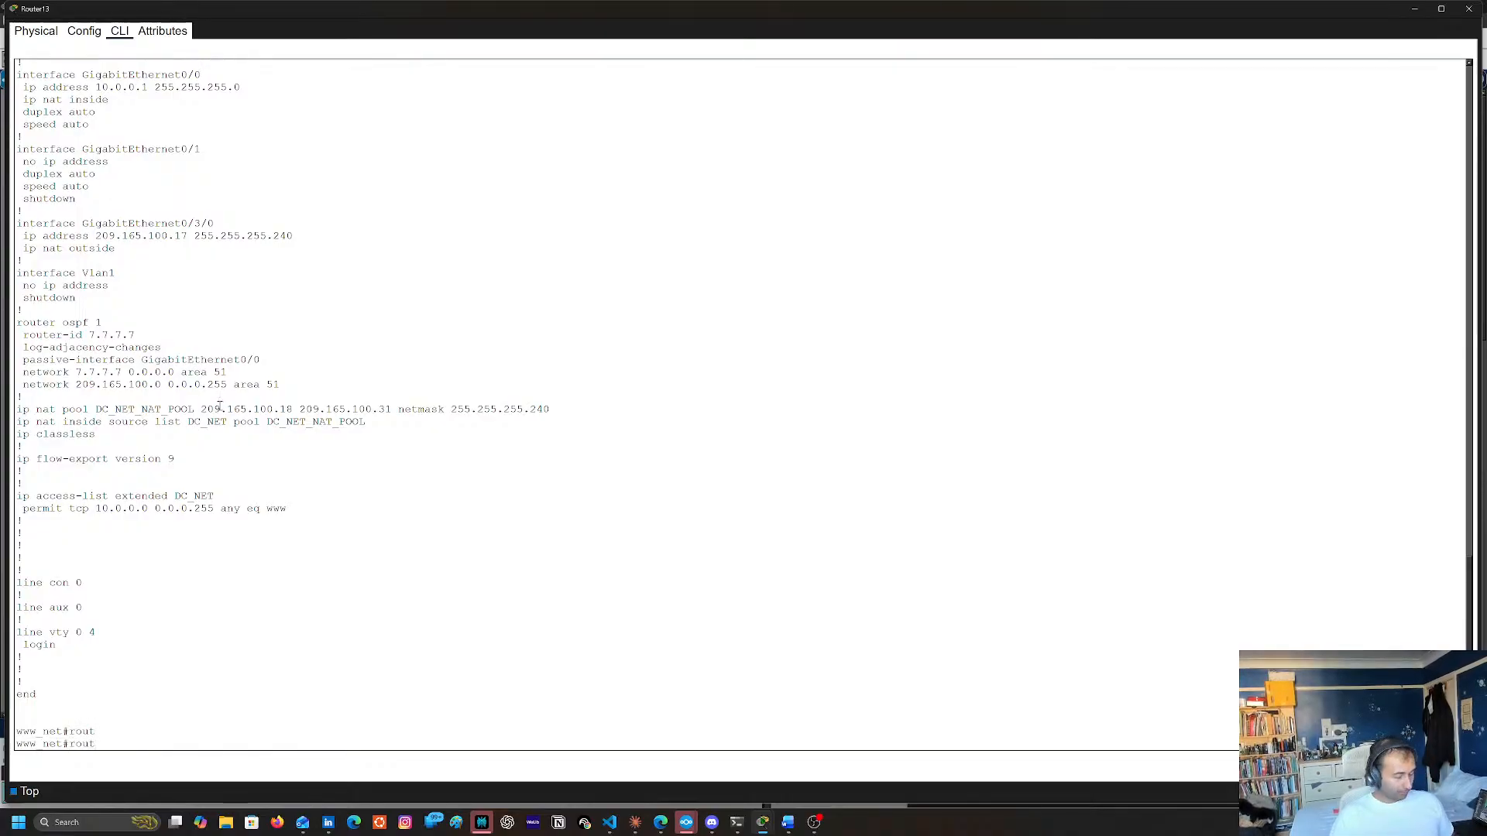
pyautogui.press('BackSpace')
pyautogui.press('BackSpace')
pyautogui.write('ut')
pyautogui.press('Tab')
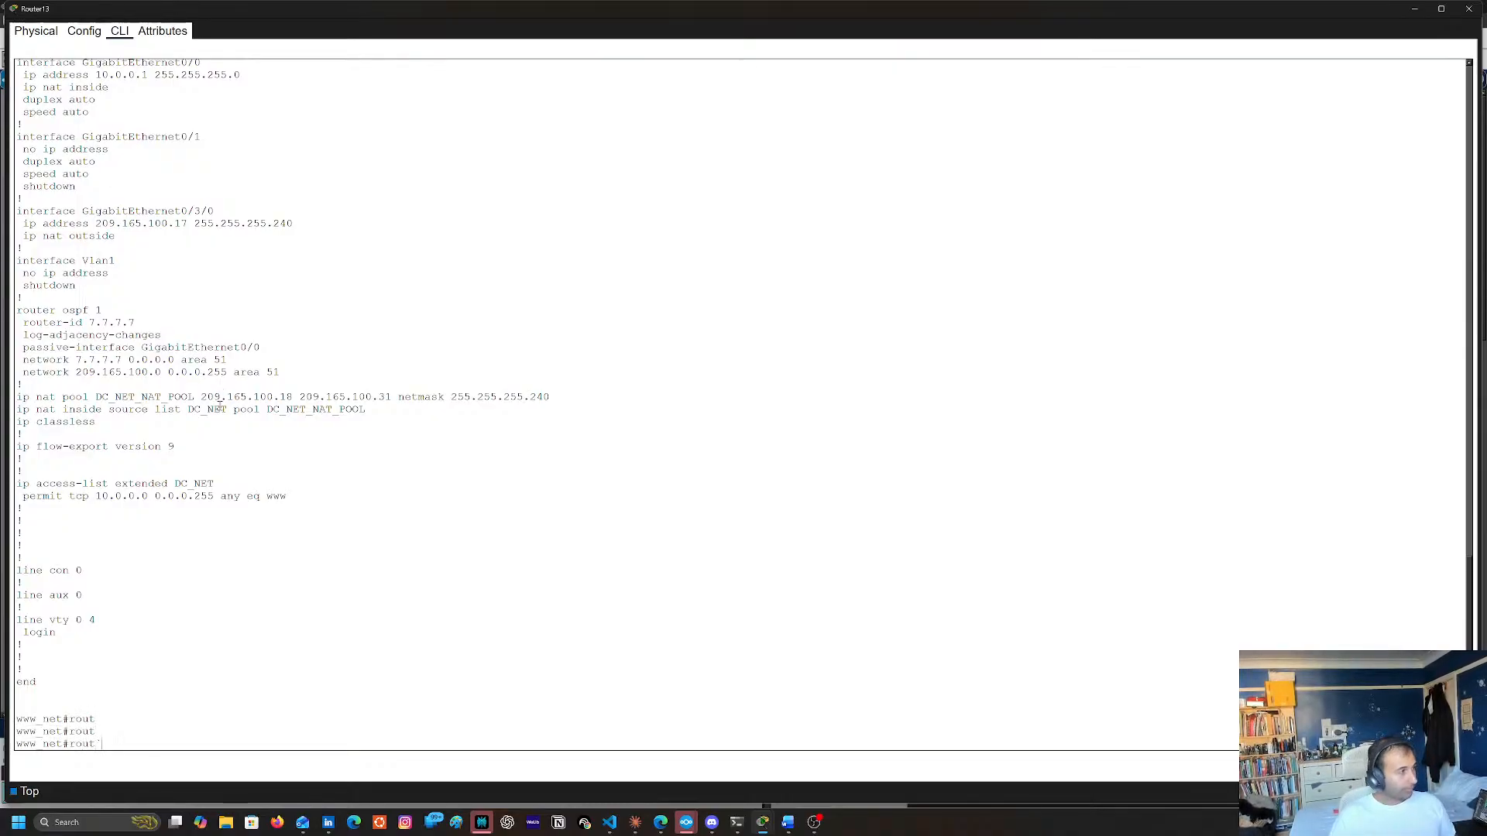
pyautogui.press('Tab')
pyautogui.press('BackSpace')
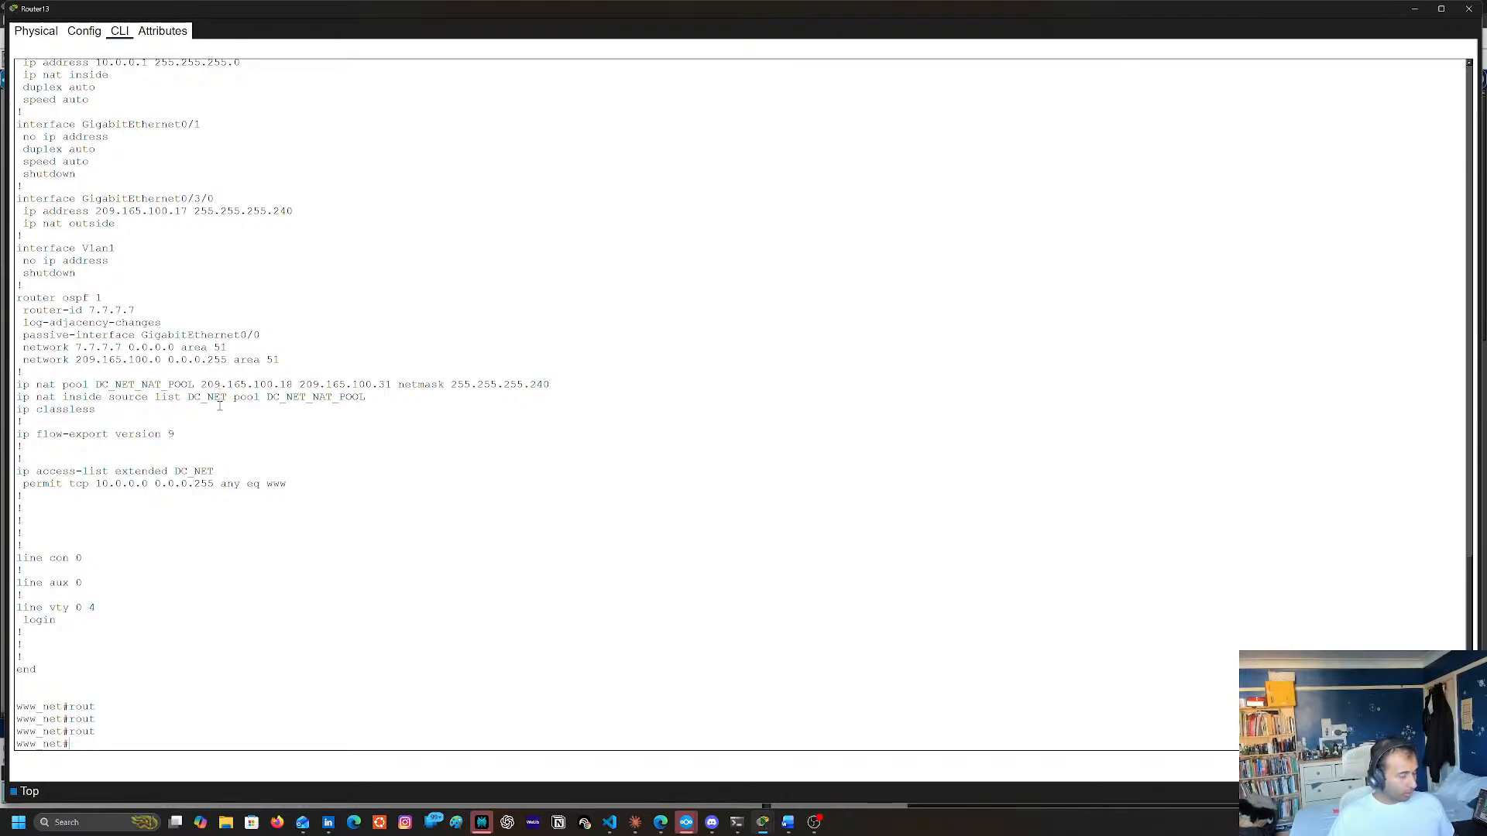
# Enter global configuration mode on Router13 and open OSPF process 1 with router ospf 1
pyautogui.write('conf t')
pyautogui.press('Return')
pyautogui.write('ro')
pyautogui.press('Tab')
pyautogui.write('uter ')
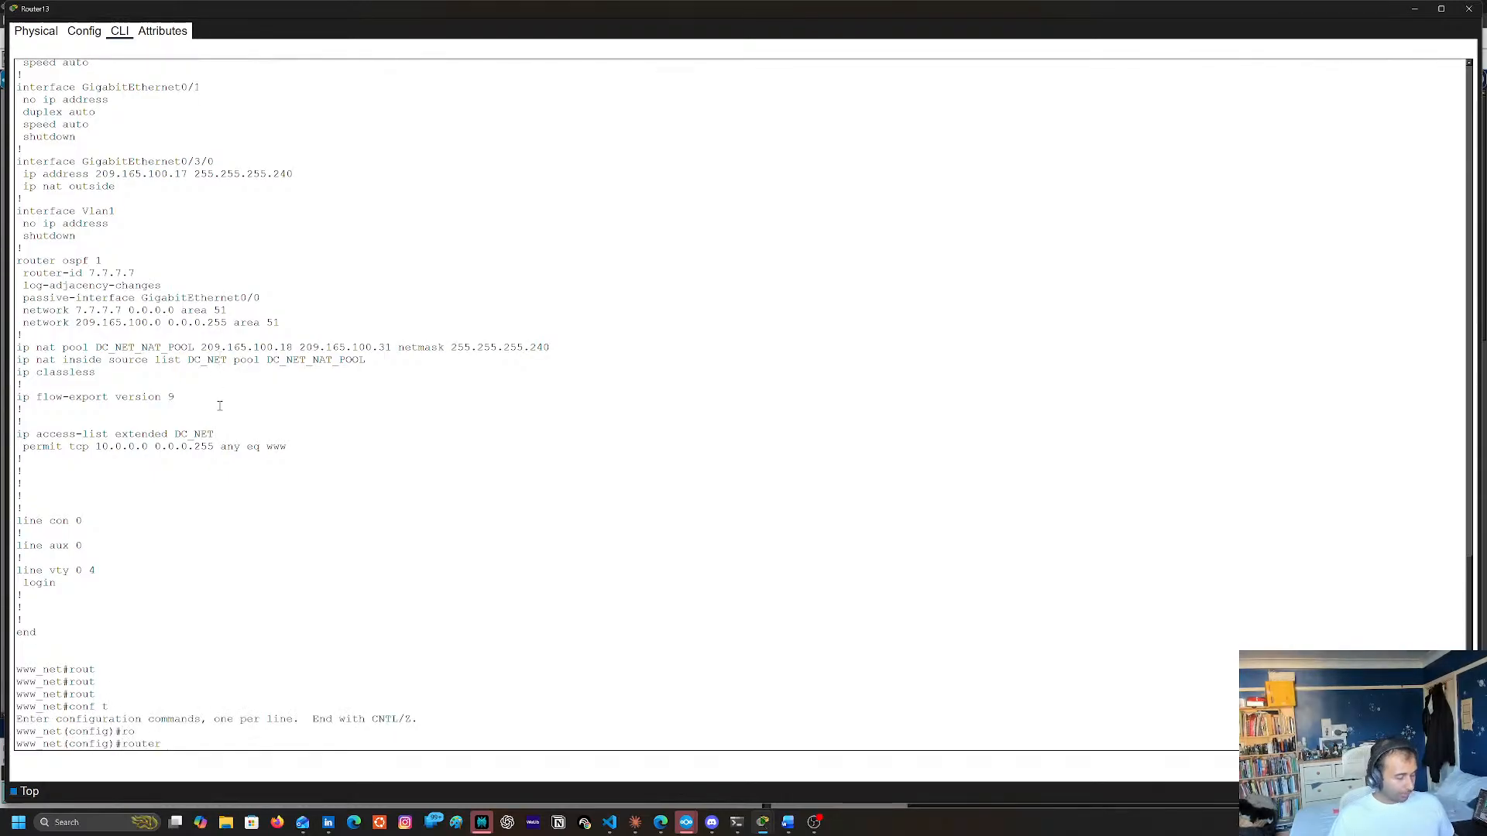
pyautogui.write('os')
pyautogui.press('Tab')
pyautogui.write('1')
pyautogui.press('Return')
# Try to remove the statement network 209.165.100.16 255.255.255.248 area 51 from Router13's OSPF process 1
pyautogui.write('net(config-router)#n')
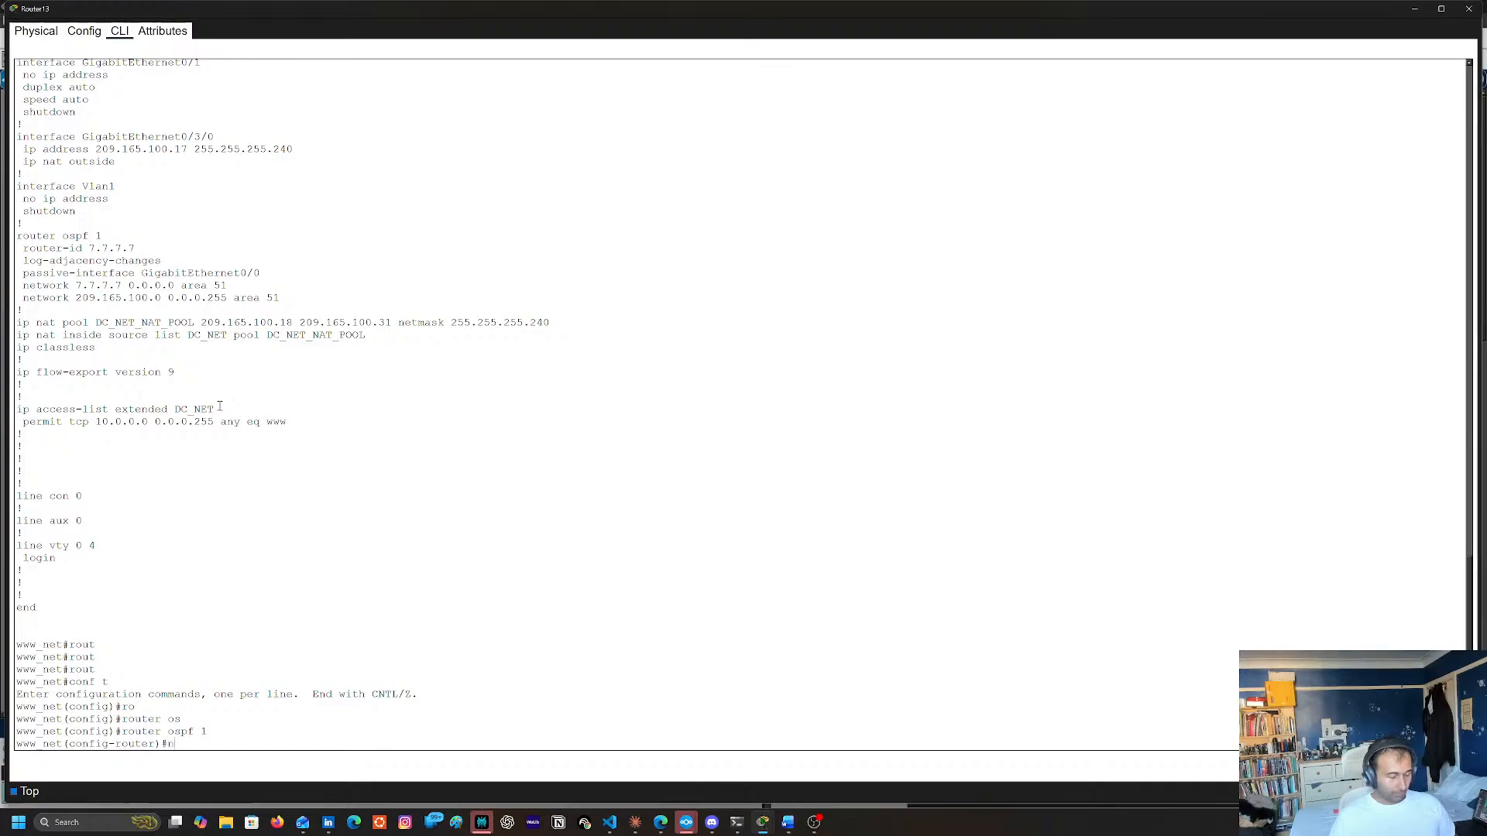
pyautogui.write('o')
pyautogui.rightClick(225, 387)
pyautogui.doubleClick(248, 411)
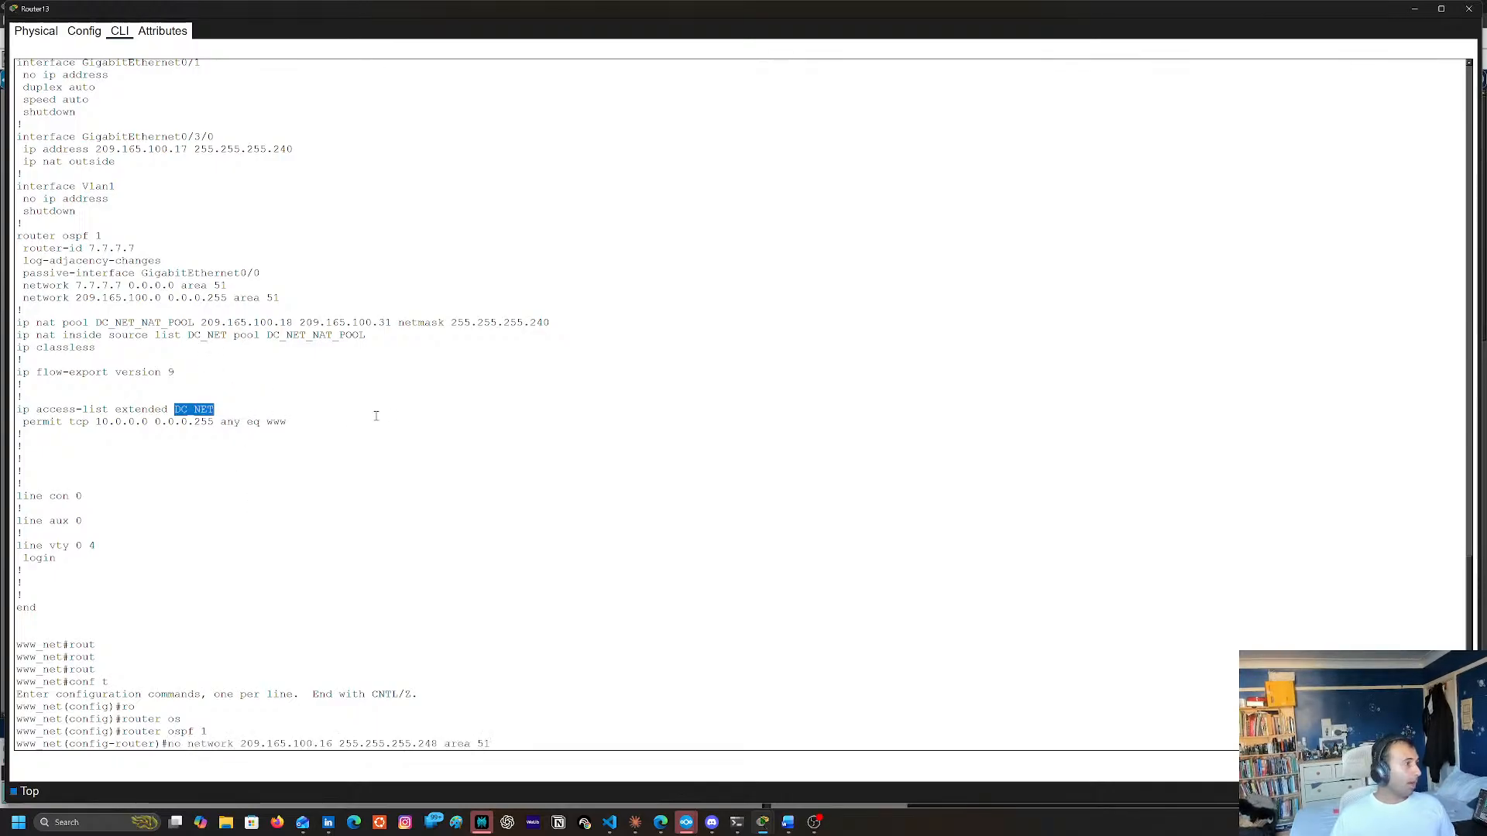
pyautogui.press('Return')
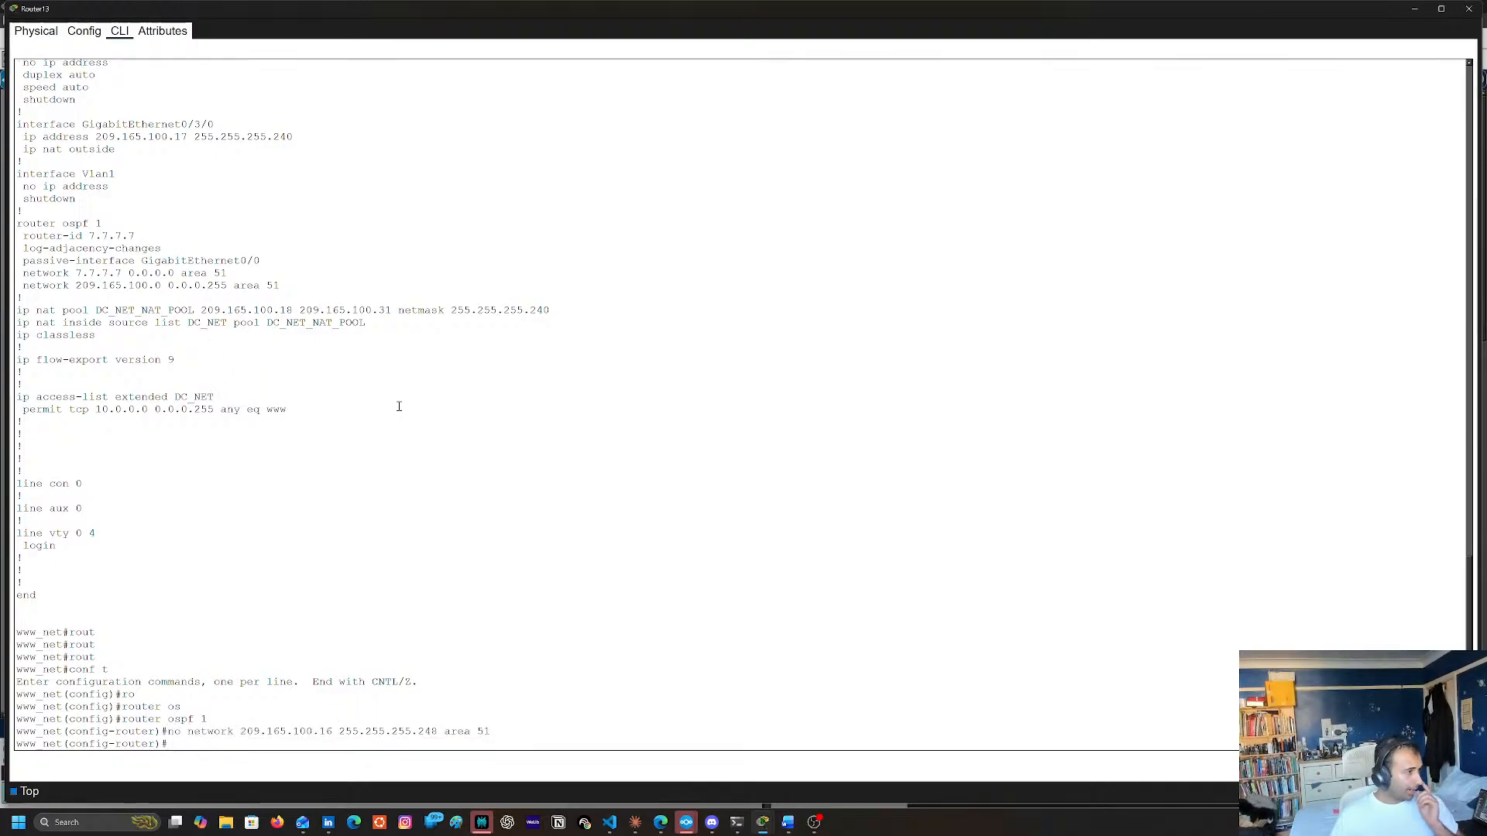
pyautogui.press('Up')
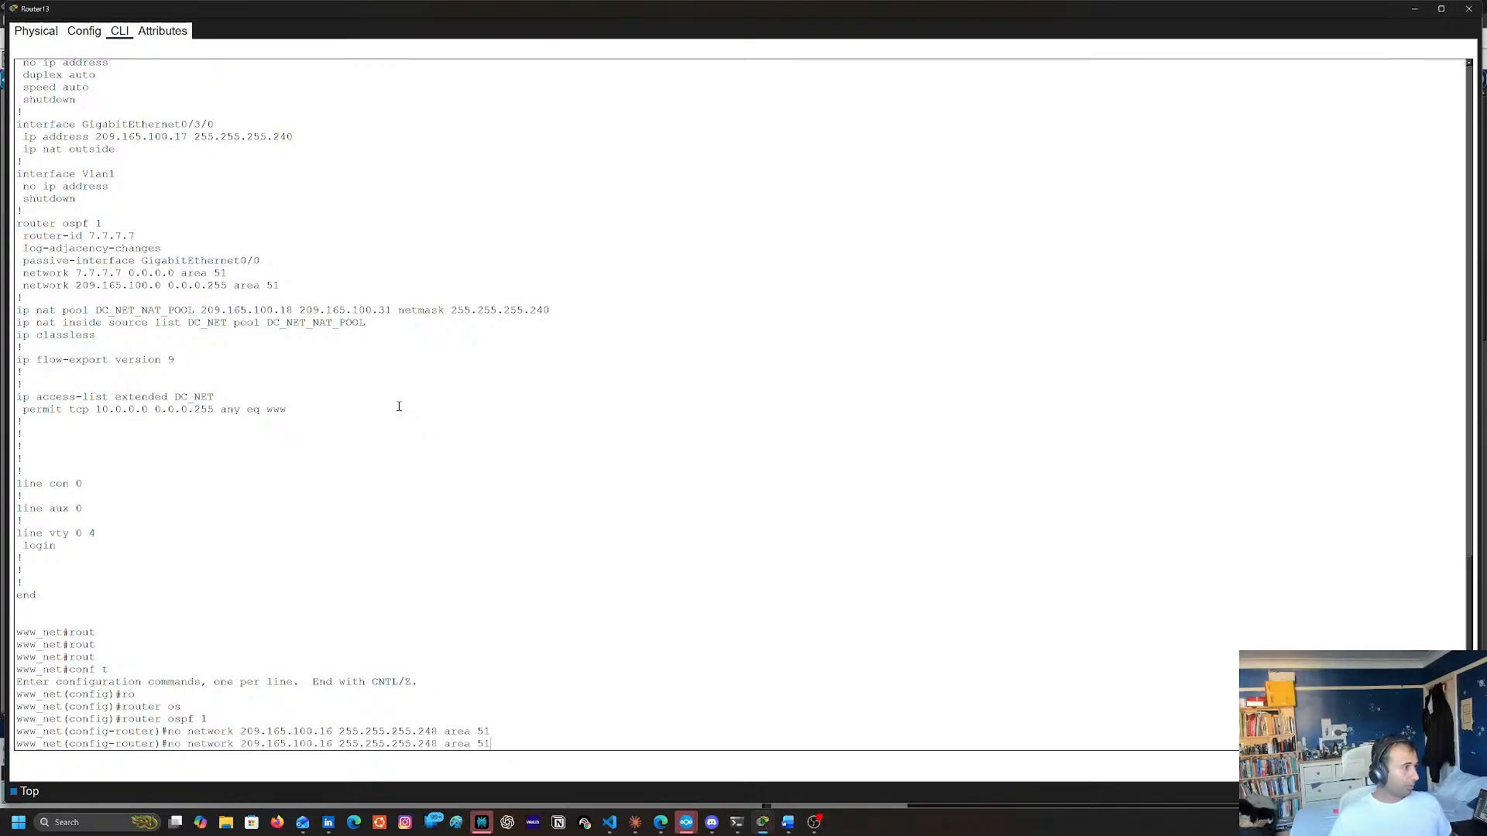
pyautogui.press('Left')
pyautogui.press('Left')
pyautogui.press('Left')
pyautogui.press('Left')
pyautogui.press('Left')
pyautogui.press('Left')
pyautogui.press('Left')
pyautogui.press('Left')
pyautogui.press('Left')
pyautogui.press('Left')
pyautogui.press('Left')
pyautogui.press('Left')
pyautogui.press('Left')
pyautogui.press('Left')
pyautogui.press('Left')
pyautogui.press('Left')
pyautogui.press('Left')
pyautogui.press('Left')
pyautogui.press('Left')
pyautogui.press('Left')
pyautogui.press('Return')
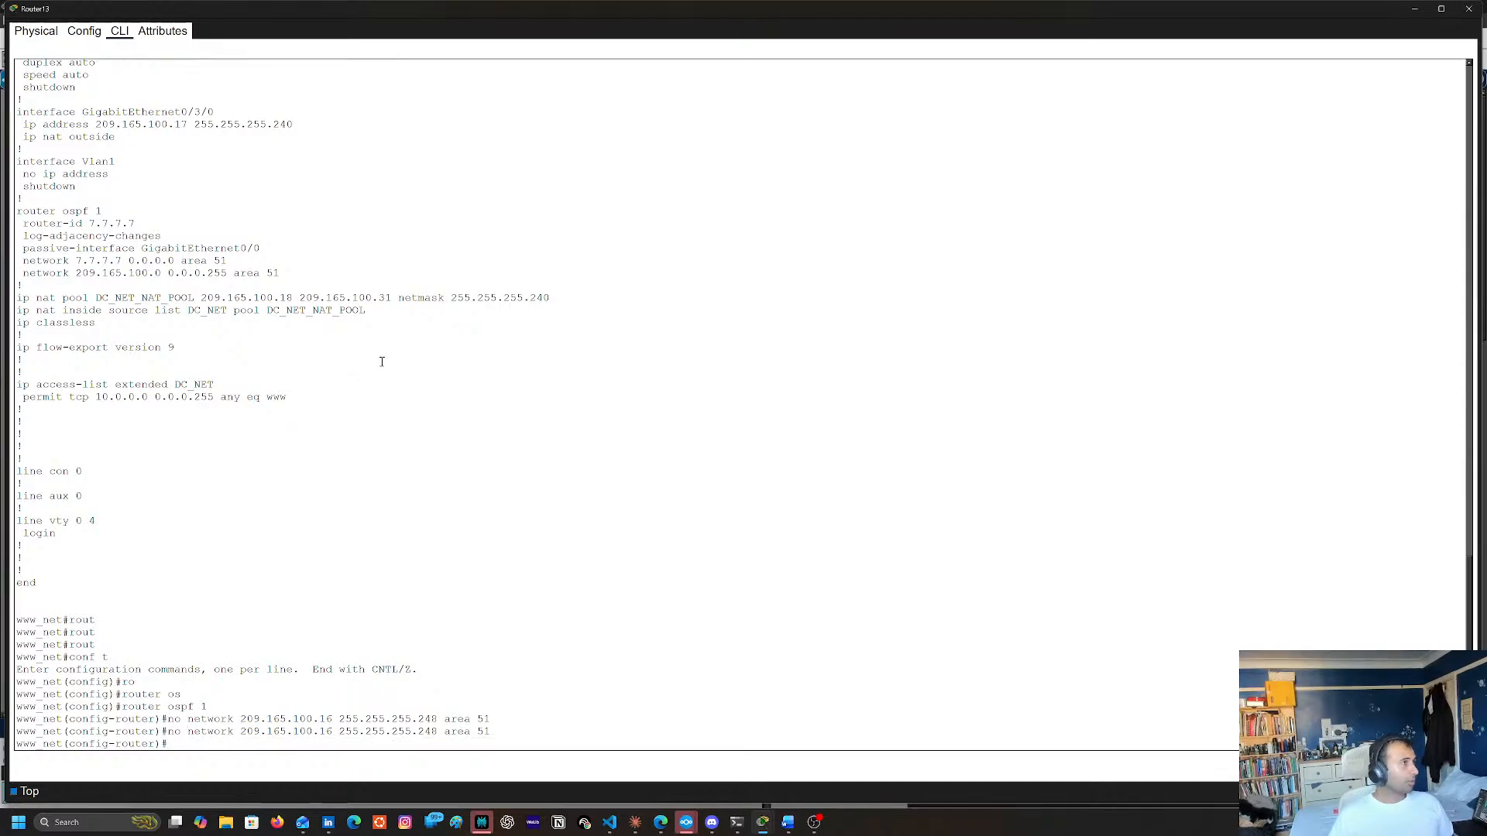
# Copy network 209.165.100.0 0.0.0.255 area 51 from the running configuration output and remove that statement from Router13's OSPF process using no
pyautogui.scroll(8, 309, 426)
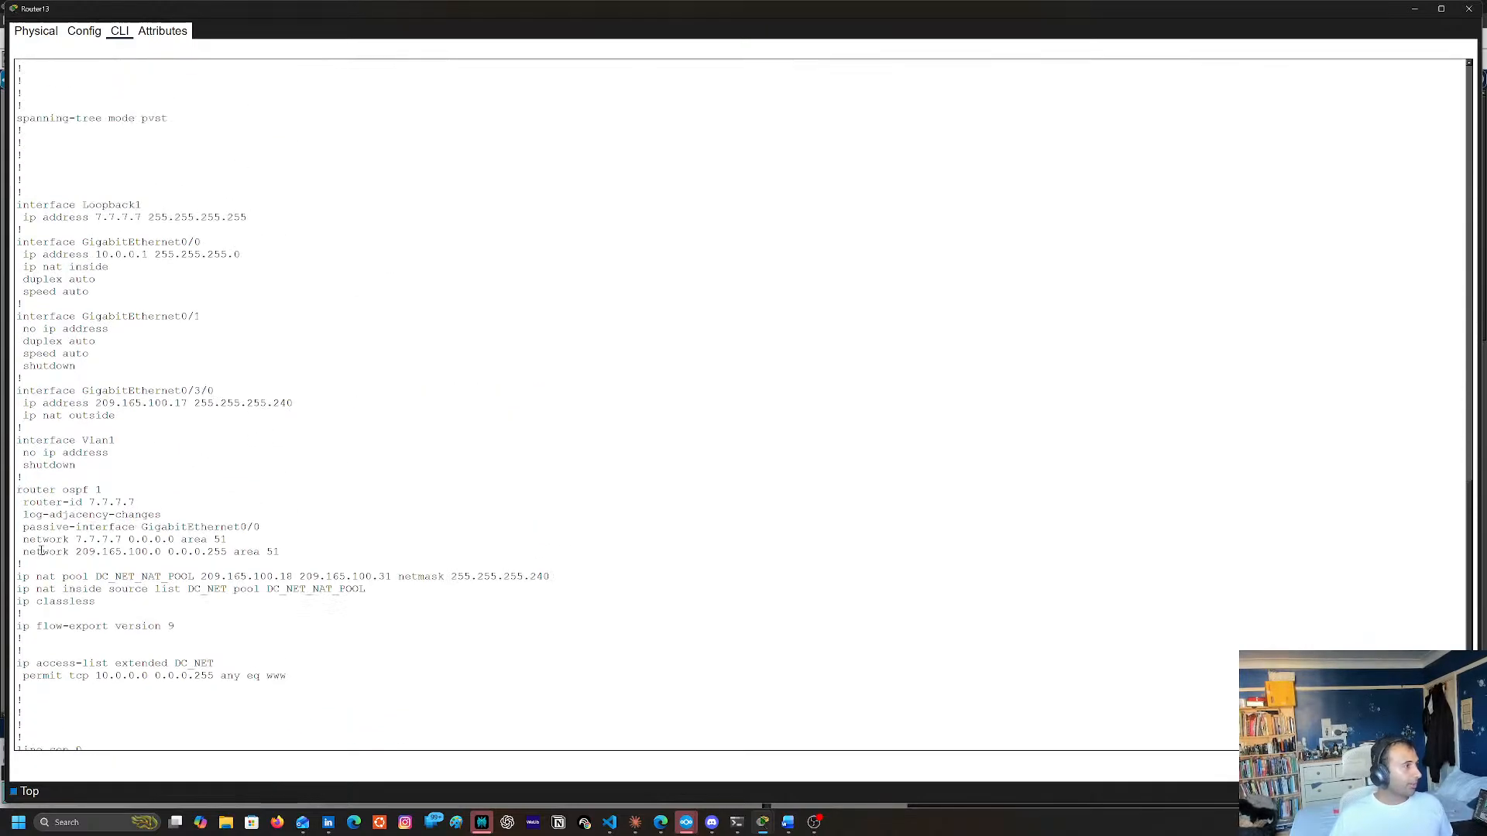
pyautogui.doubleClick(40, 553)
pyautogui.keyDown('shift'); pyautogui.click(279, 554); pyautogui.keyUp('shift')
pyautogui.press('super+c')
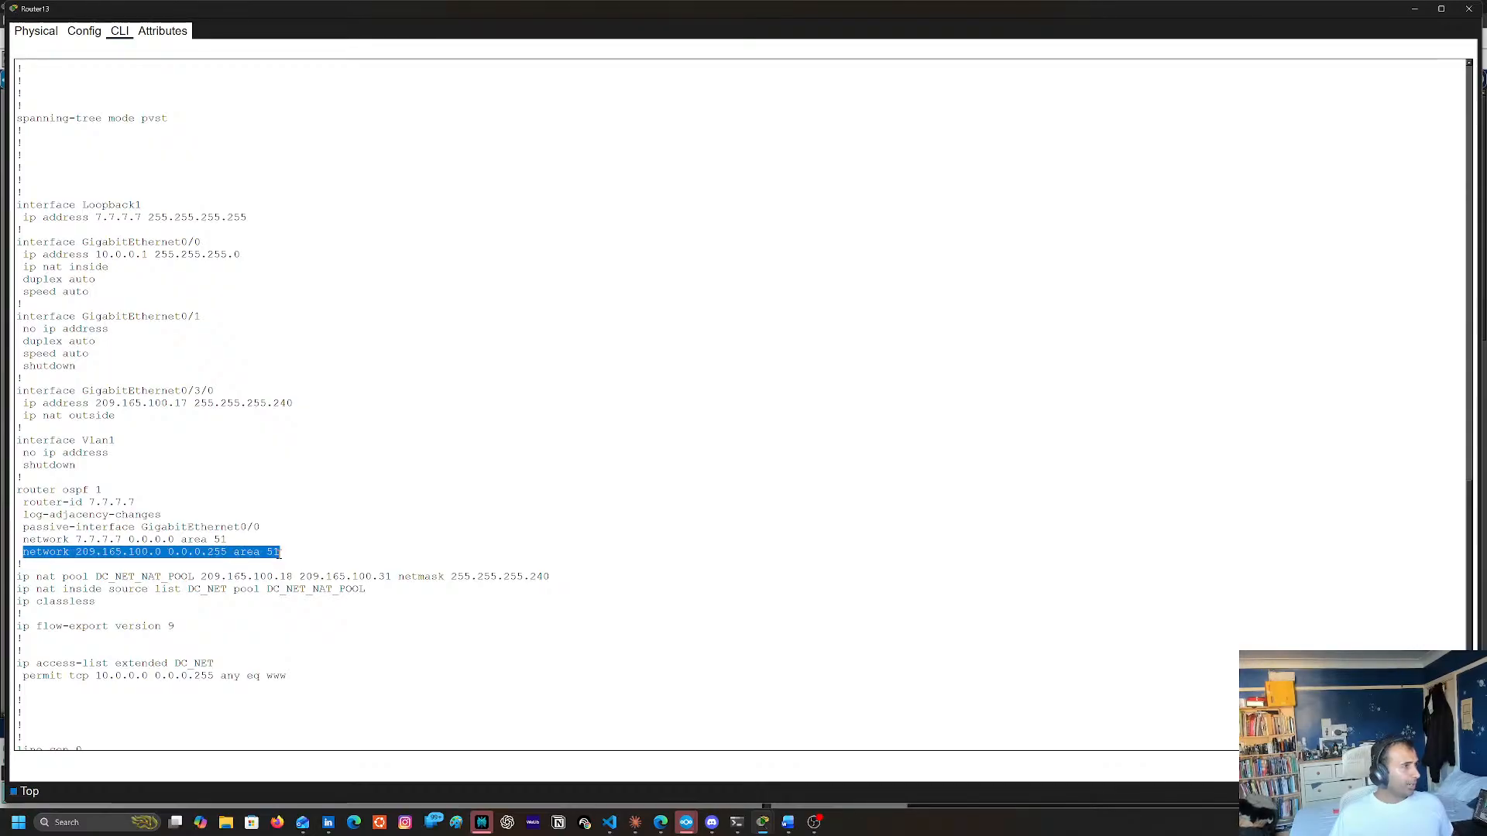
pyautogui.rightClick(277, 553)
pyautogui.click(295, 563)
pyautogui.scroll(-8, 494, 598)
pyautogui.click(615, 509)
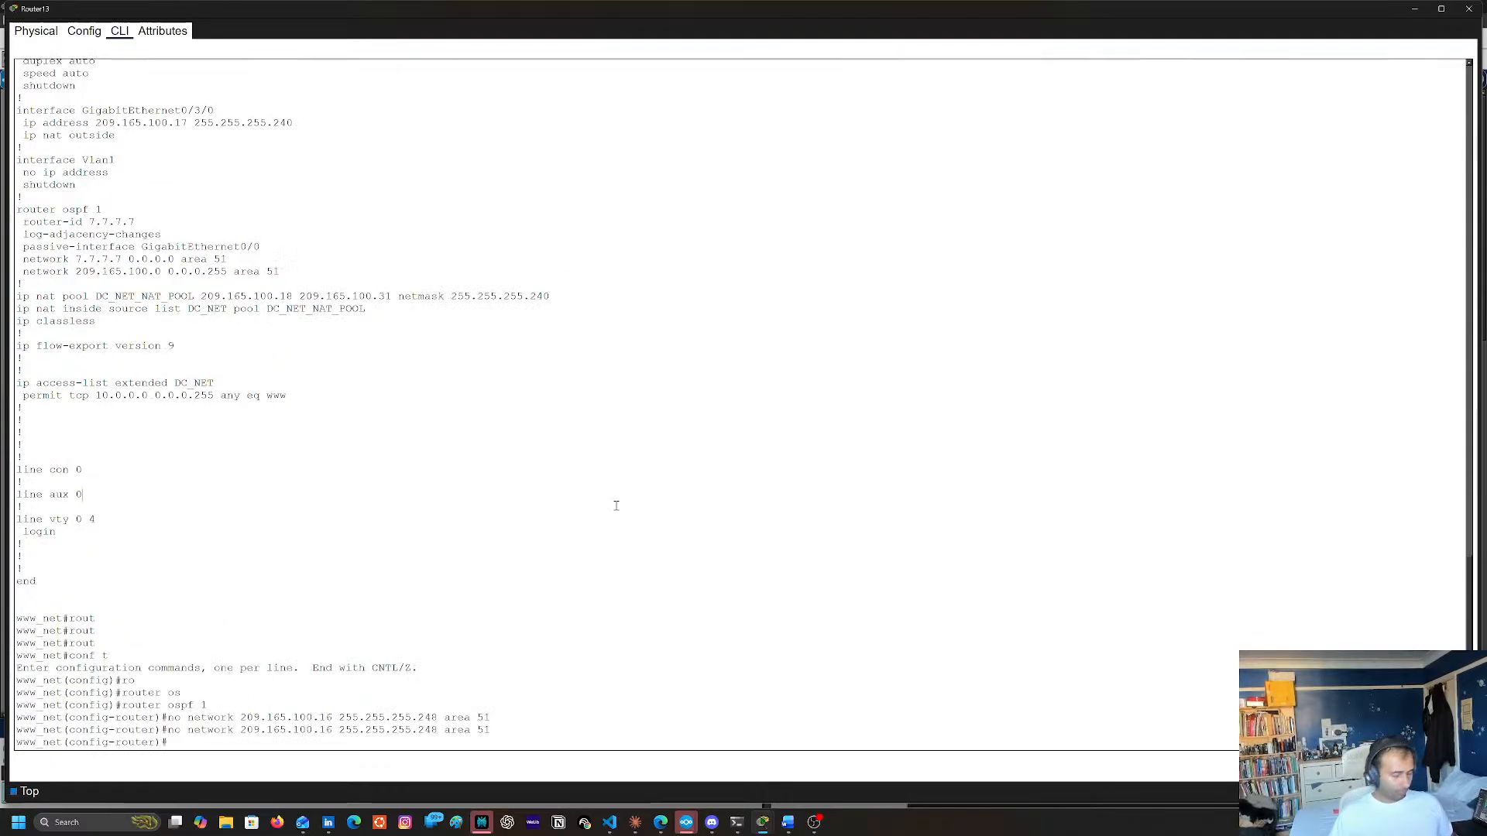
pyautogui.write('no')
pyautogui.rightClick(643, 512)
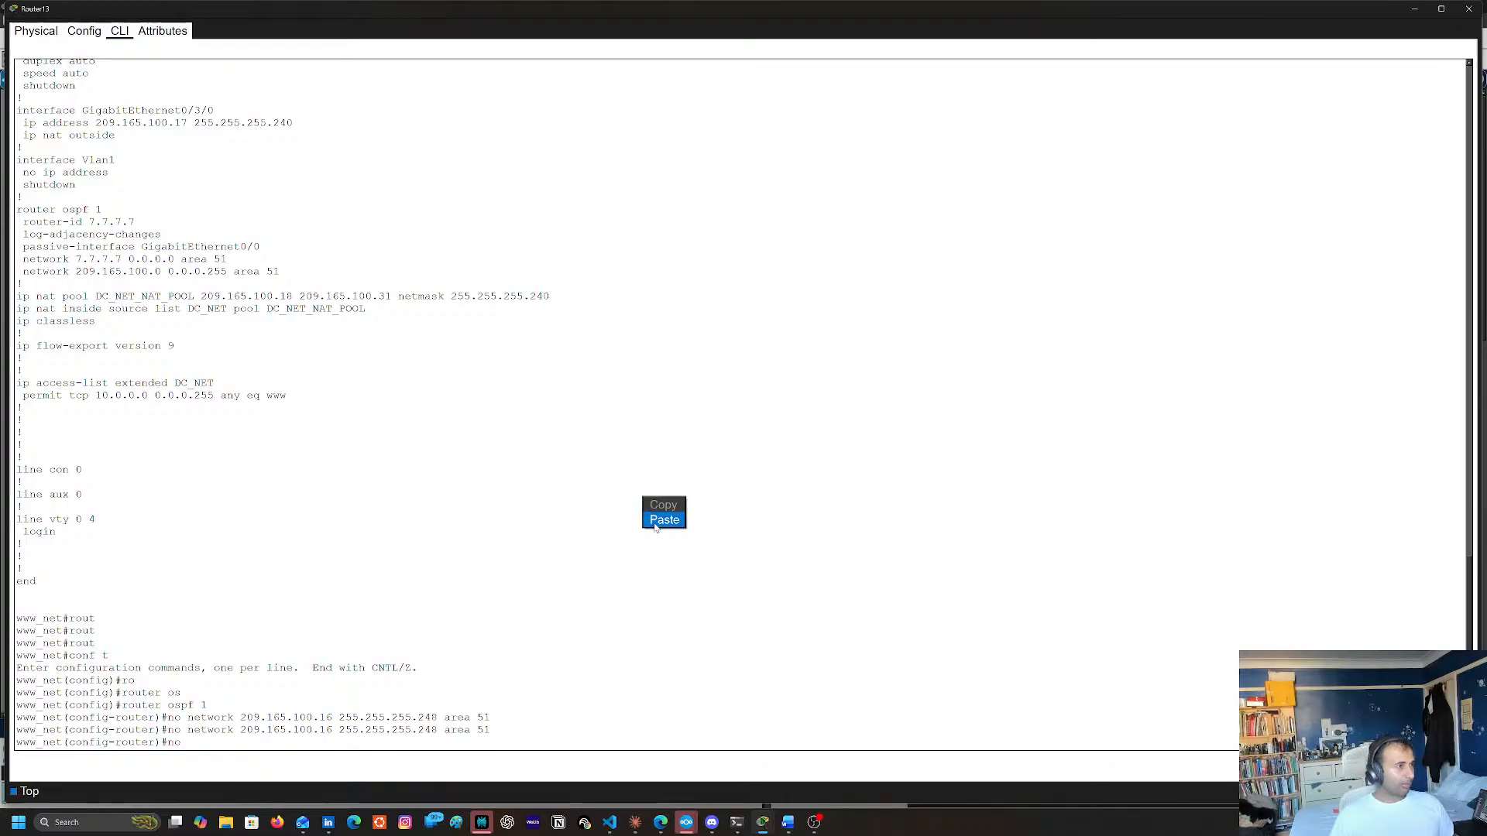
pyautogui.click(664, 520)
pyautogui.press('Return')
# Add network 209.165.100.16 255.255.255.248 area 51 to Router13's OSPF process by editing the earlier no network command
pyautogui.press('Up')
pyautogui.press('Up')
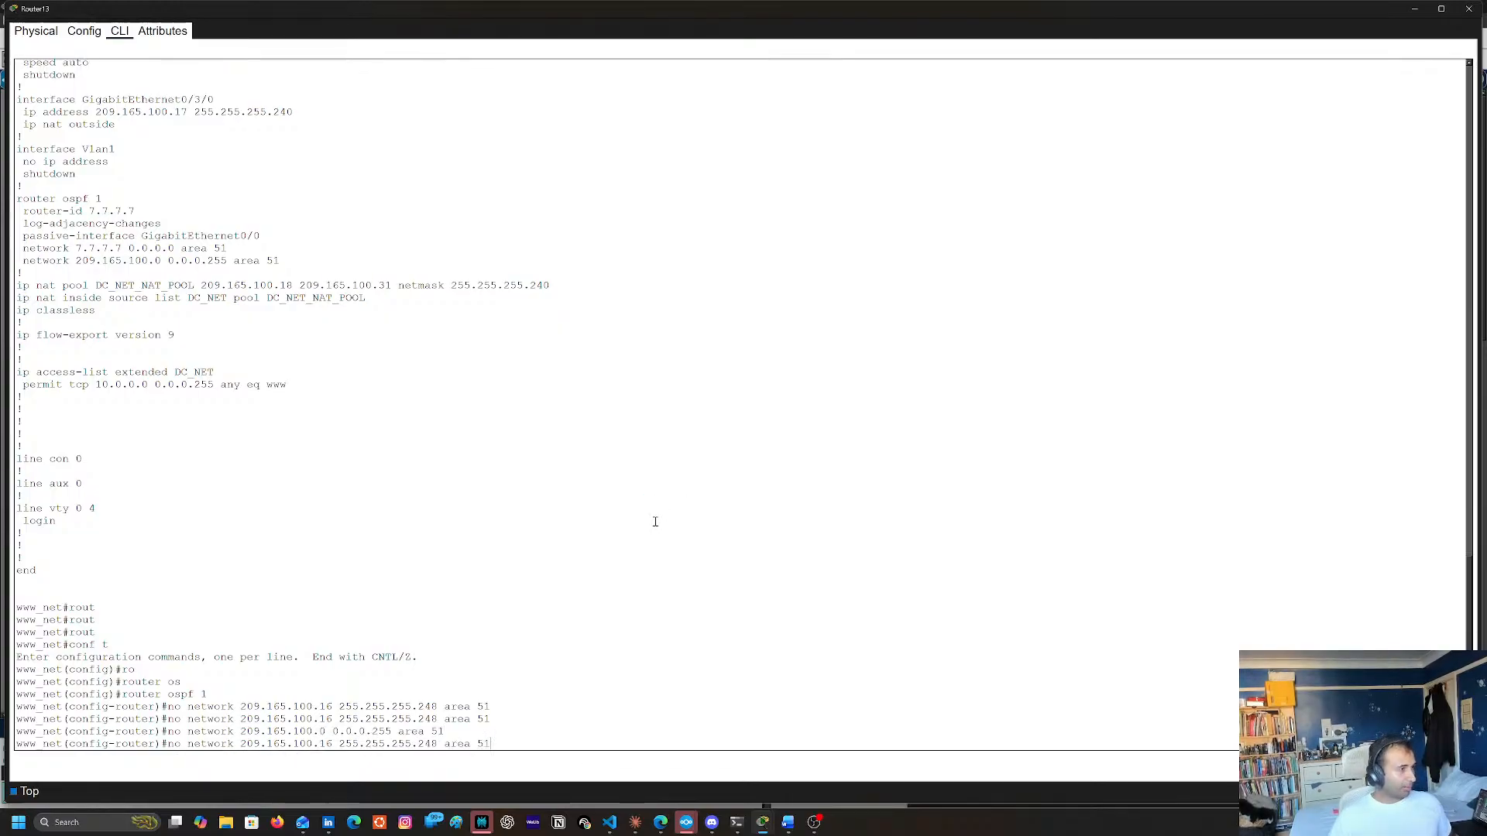
pyautogui.press('Home')
pyautogui.press('Delete')
pyautogui.press('Delete')
pyautogui.press('Delete')
pyautogui.press('Return')
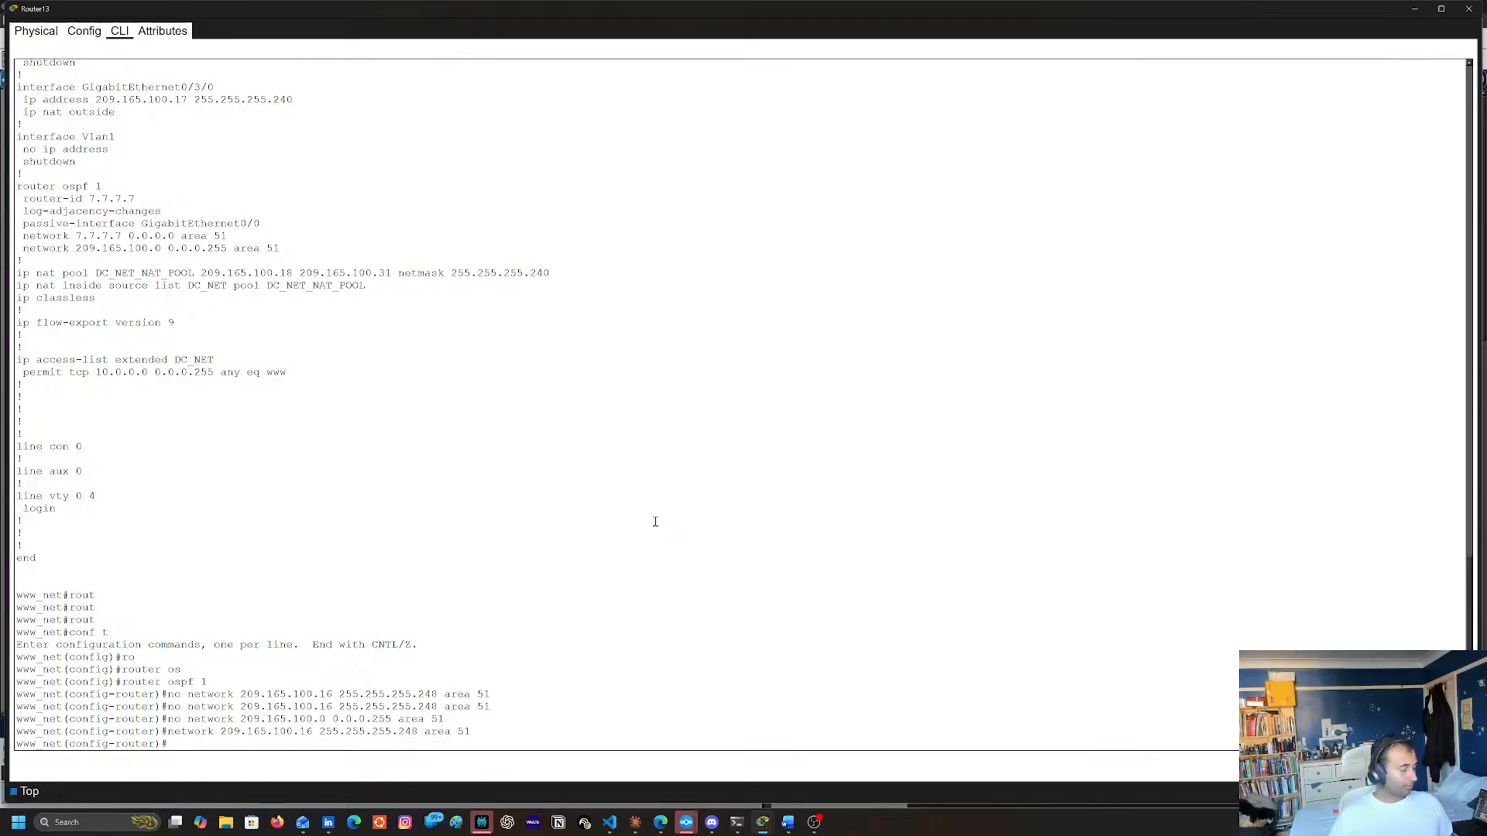
# End configuration mode on Router13 and page through its running configuration with sh run
pyautogui.write('end')
pyautogui.press('Return')
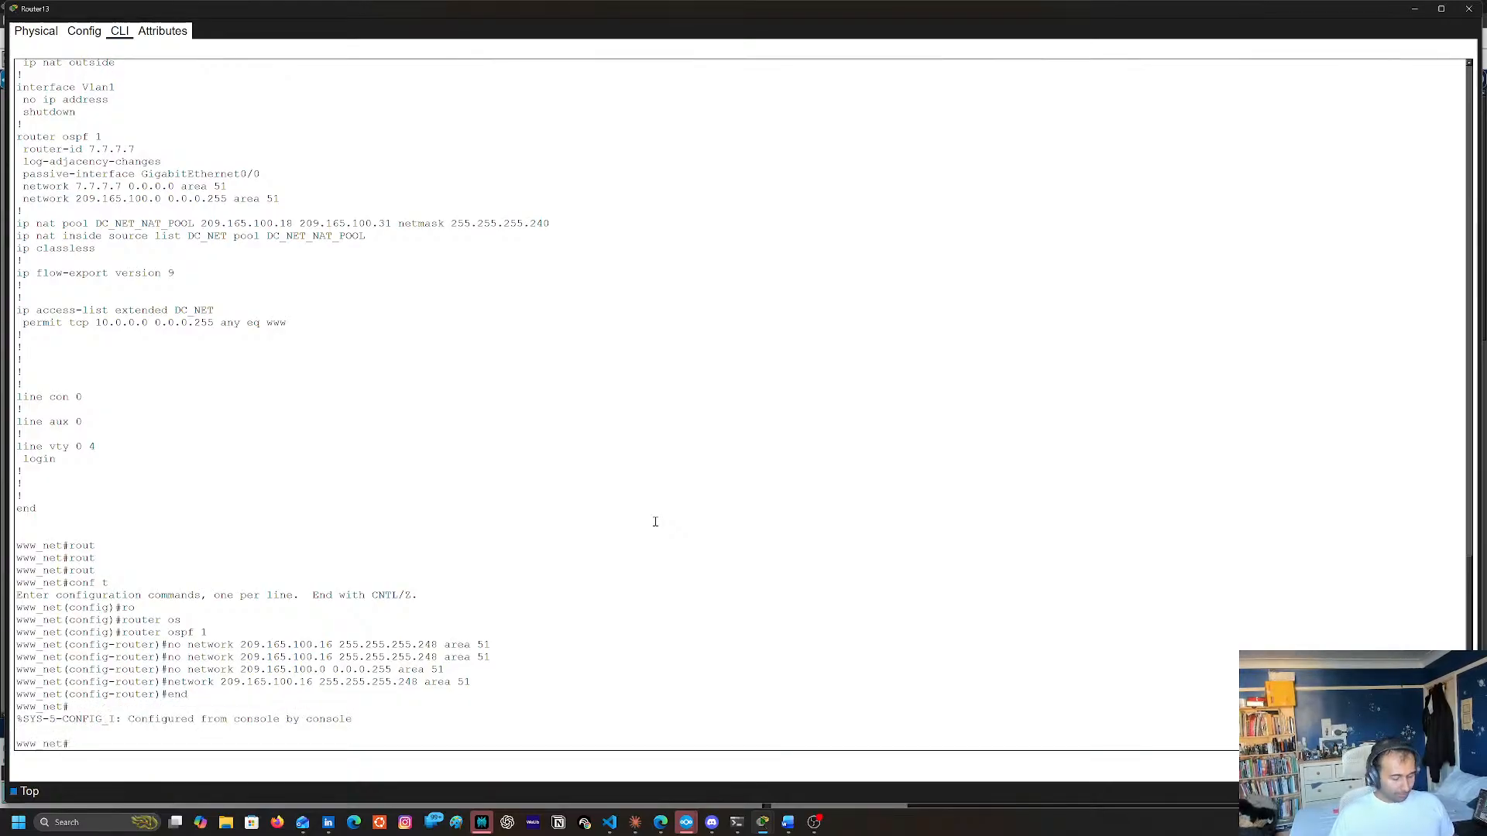
pyautogui.write('sh run')
pyautogui.press('Return')
pyautogui.press('space')
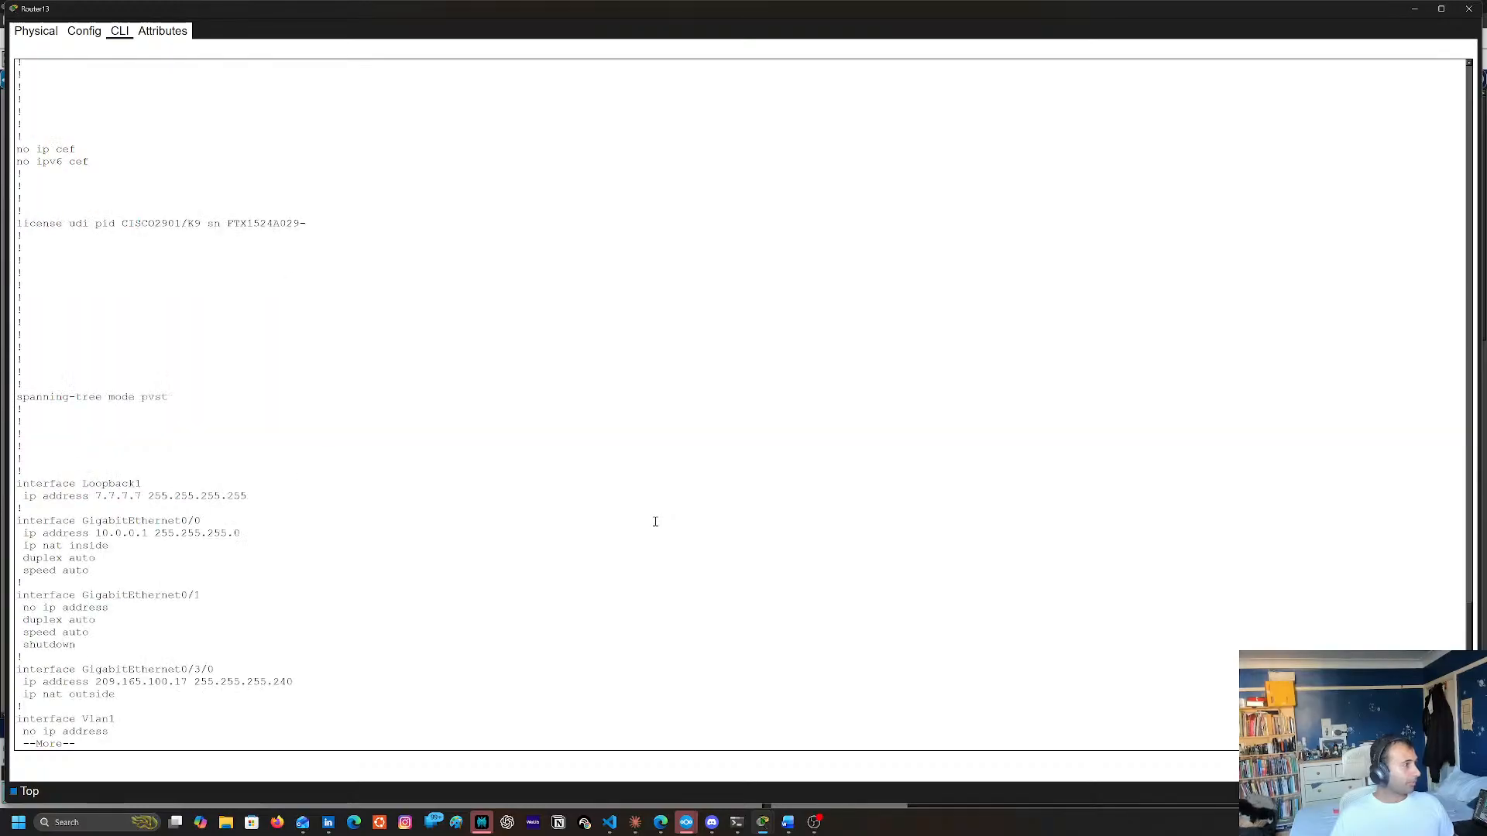
pyautogui.press('space')
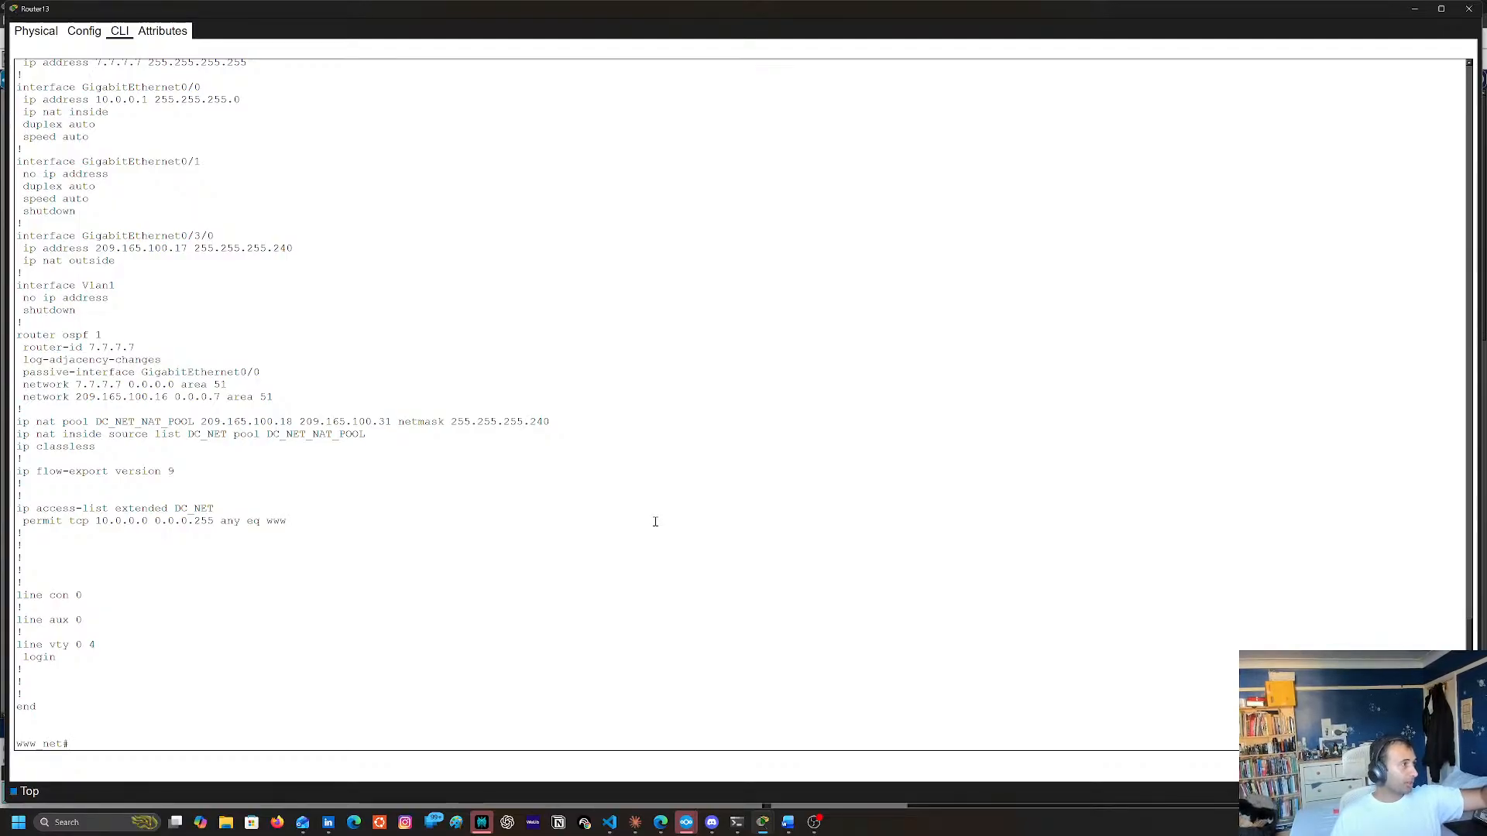
# Save Router13's running configuration to the startup configuration with copy run start, accepting the default destination filename
pyautogui.press('Return')
pyautogui.press('Return')
pyautogui.write('copy run tsrat')
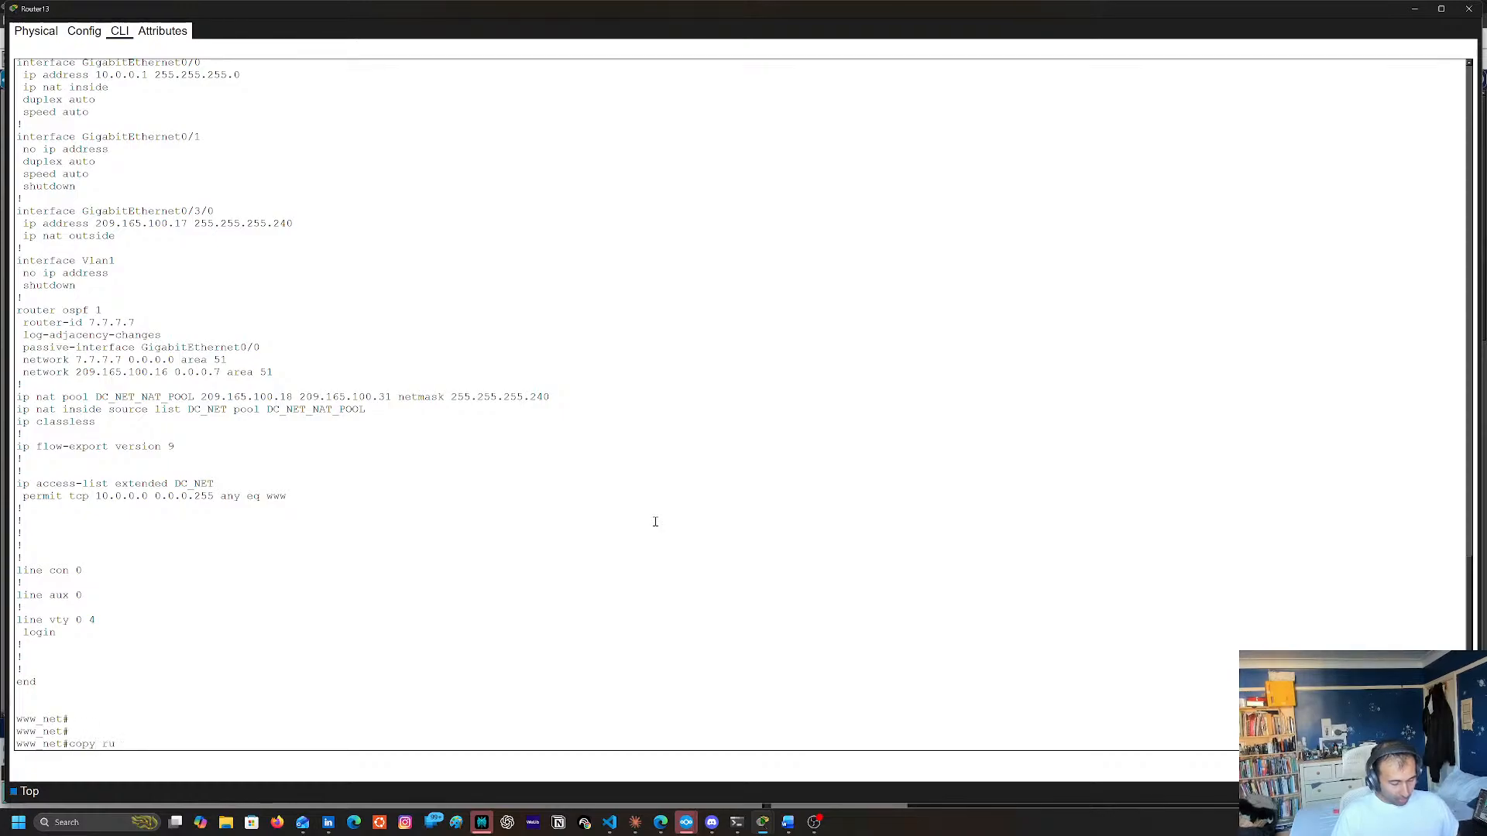
pyautogui.press('BackSpace')
pyautogui.press('BackSpace')
pyautogui.press('BackSpace')
pyautogui.press('BackSpace')
pyautogui.press('BackSpace')
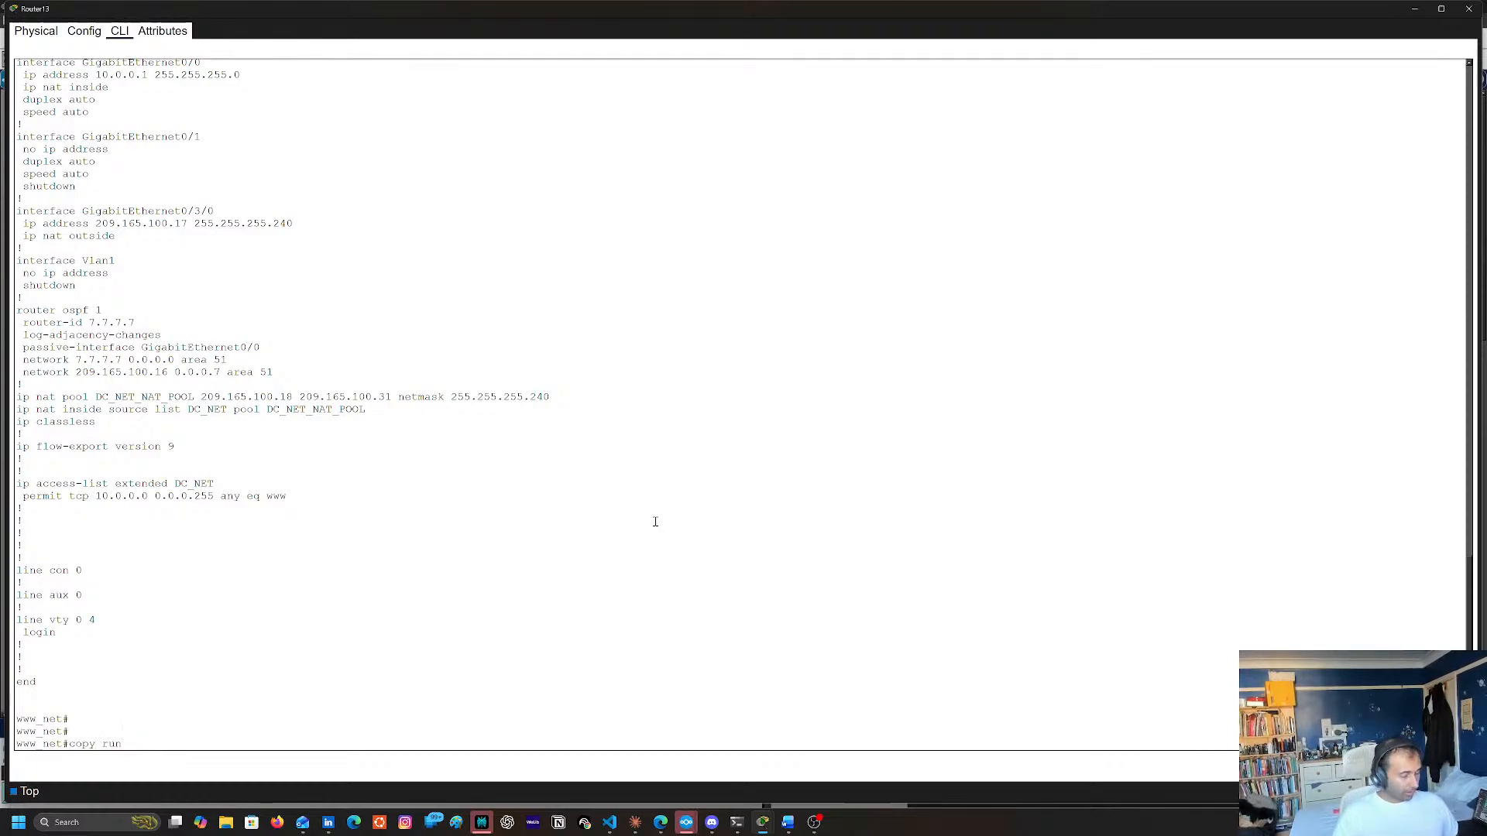
pyautogui.write('start')
pyautogui.press('Return')
pyautogui.press('Return')
pyautogui.press('Return')
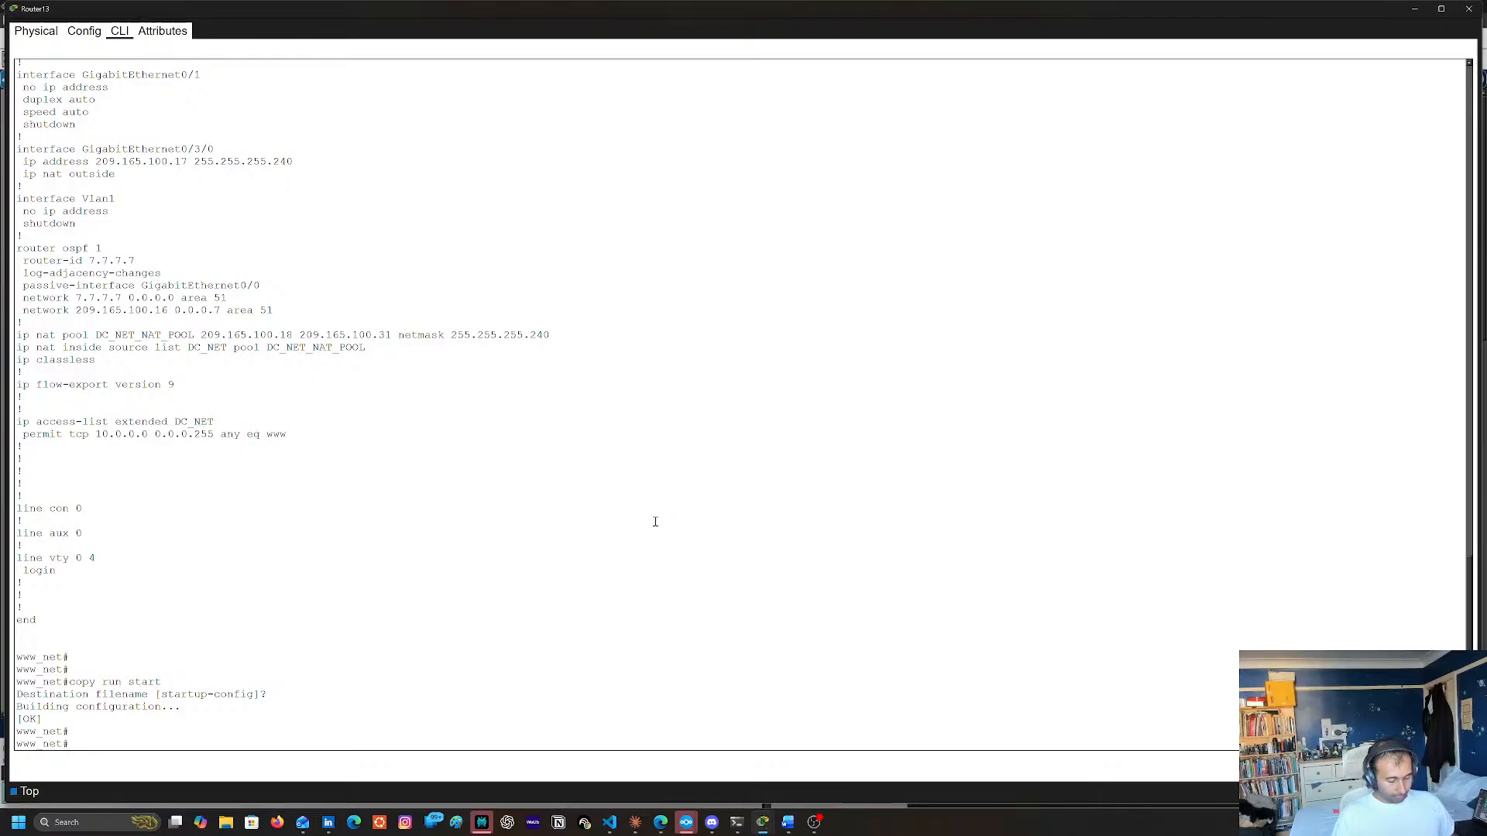
# Check Router13's OSPF neighbours with sh ip ospf neighbor
pyautogui.write('sh ip osd')
pyautogui.press('Tab')
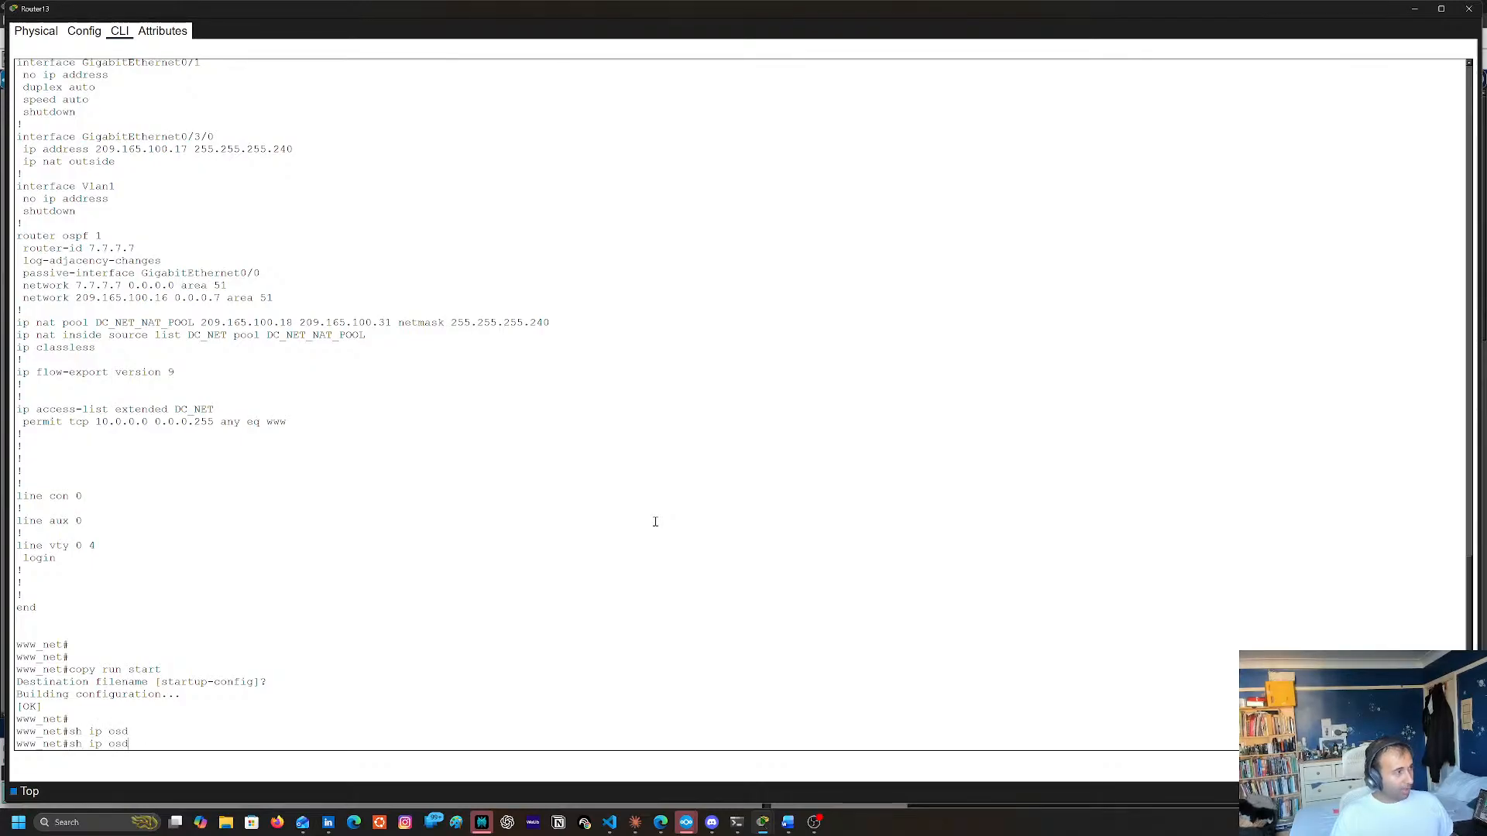
pyautogui.press('BackSpace')
pyautogui.write('p')
pyautogui.press('Tab')
pyautogui.write('ne')
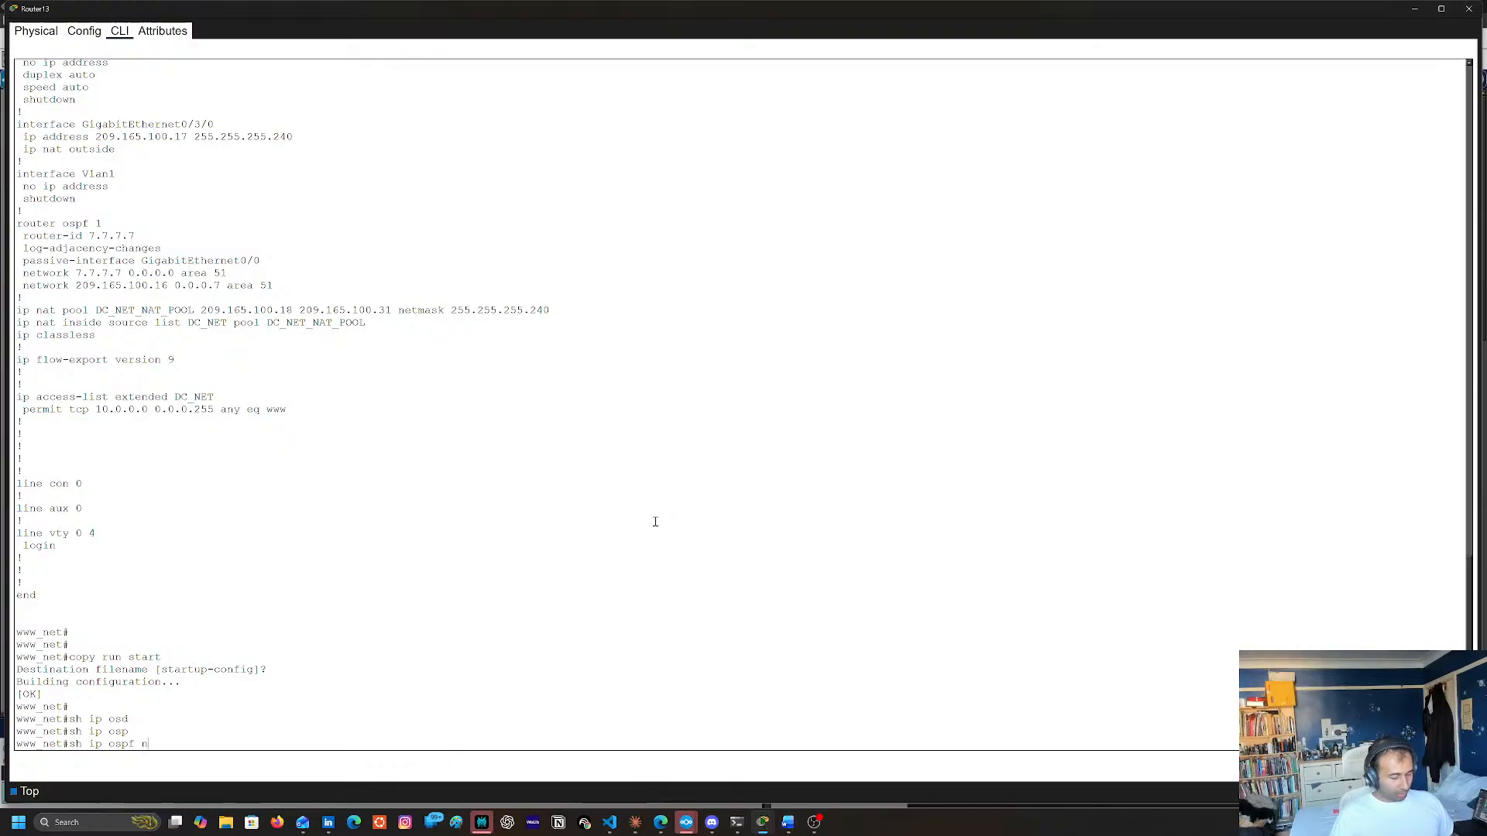
pyautogui.press('Tab')
pyautogui.press('Return')
pyautogui.press('Up')
pyautogui.press('Return')
# Reset all OSPF processes on Router13 with clear ip ospf process, answering yes
pyautogui.press('Up')
pyautogui.press('Up')
pyautogui.press('Up')
pyautogui.press('Up')
pyautogui.press('Up')
pyautogui.press('Up')
pyautogui.press('Up')
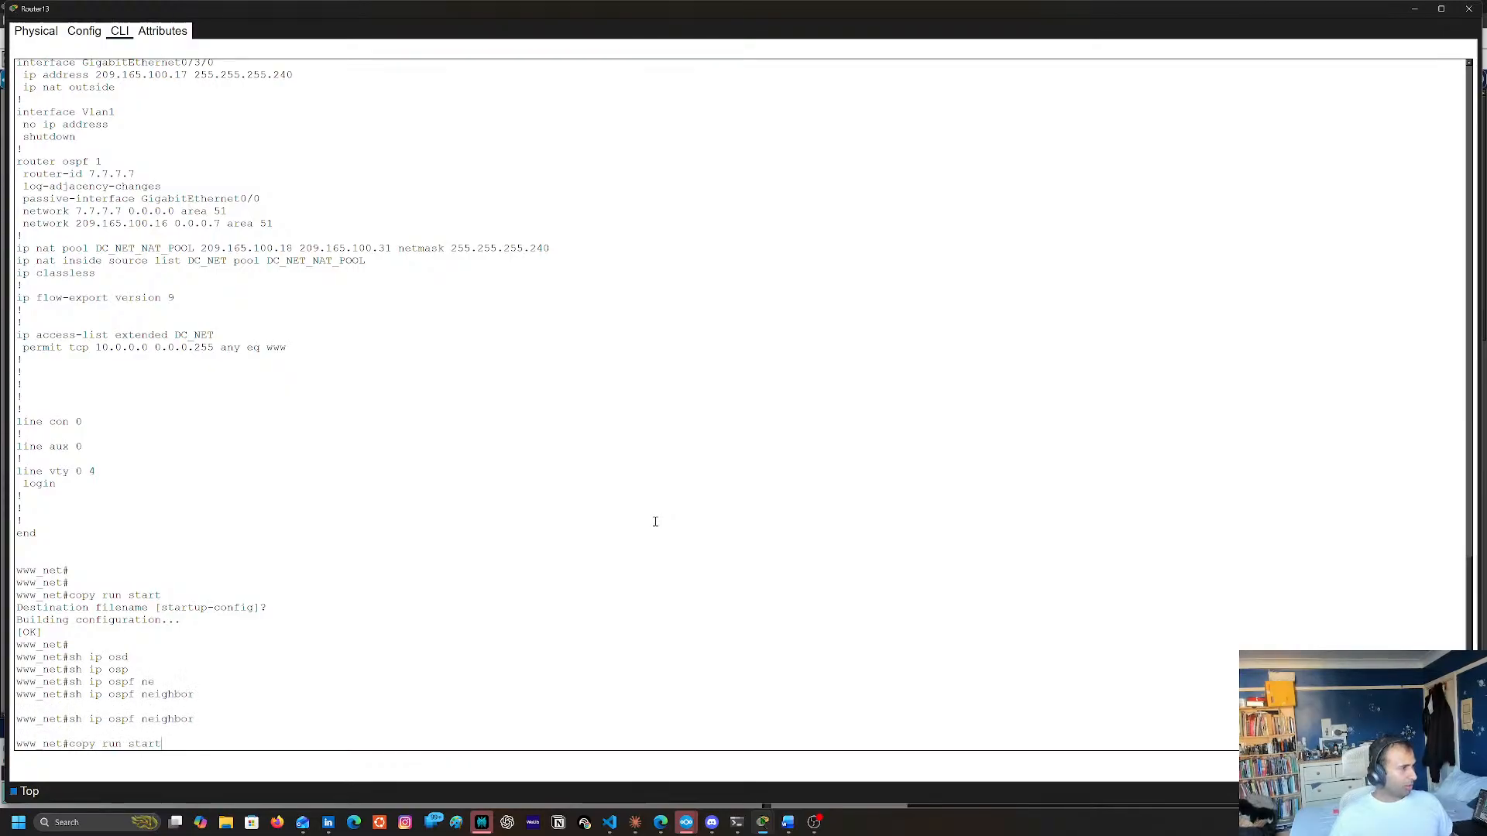
pyautogui.press('Up')
pyautogui.press('Up')
pyautogui.press('Return')
pyautogui.write('yes')
pyautogui.press('Return')
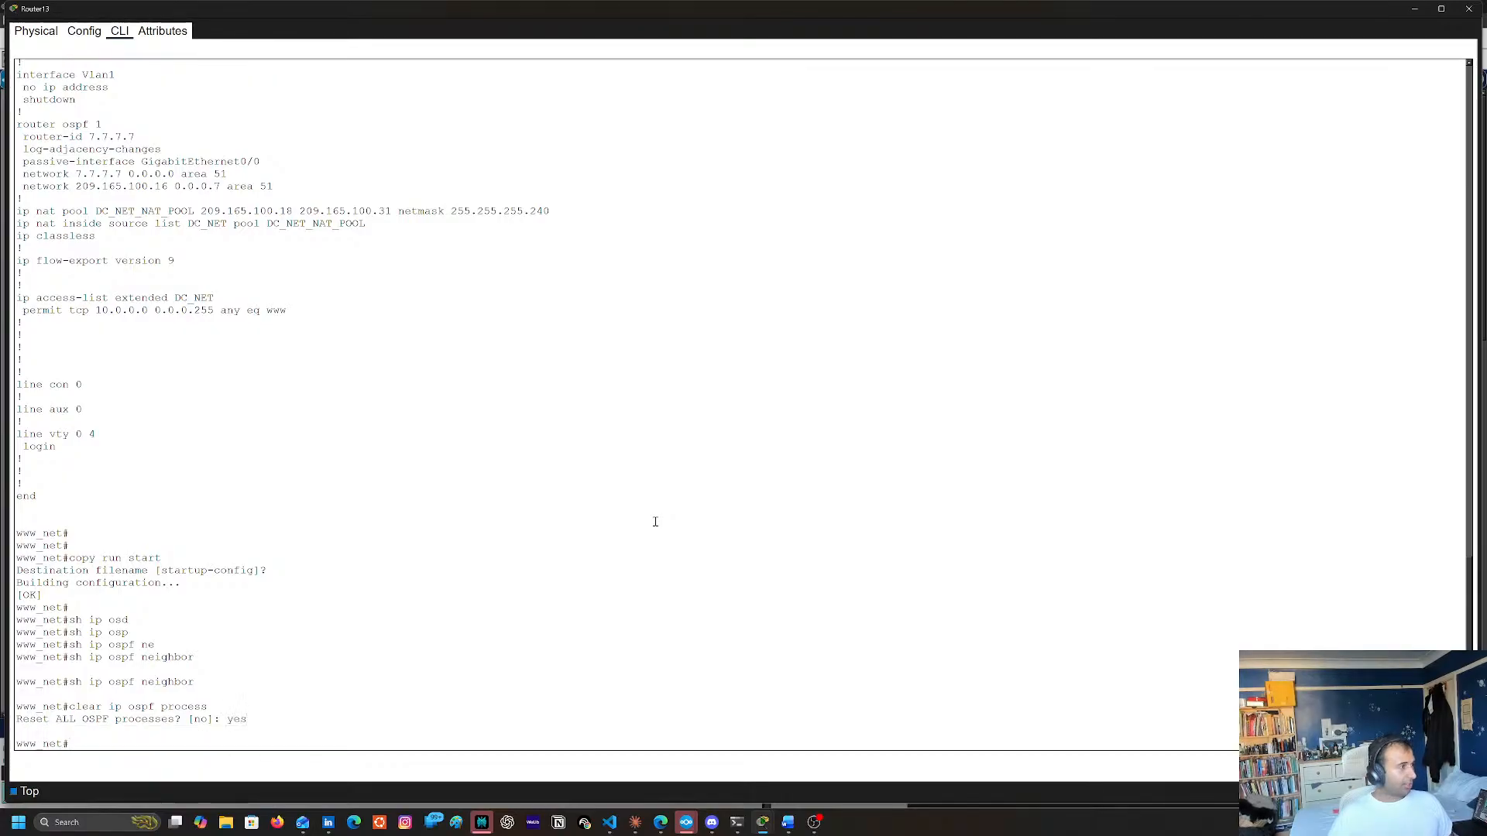
pyautogui.press('Up')
pyautogui.press('Up')
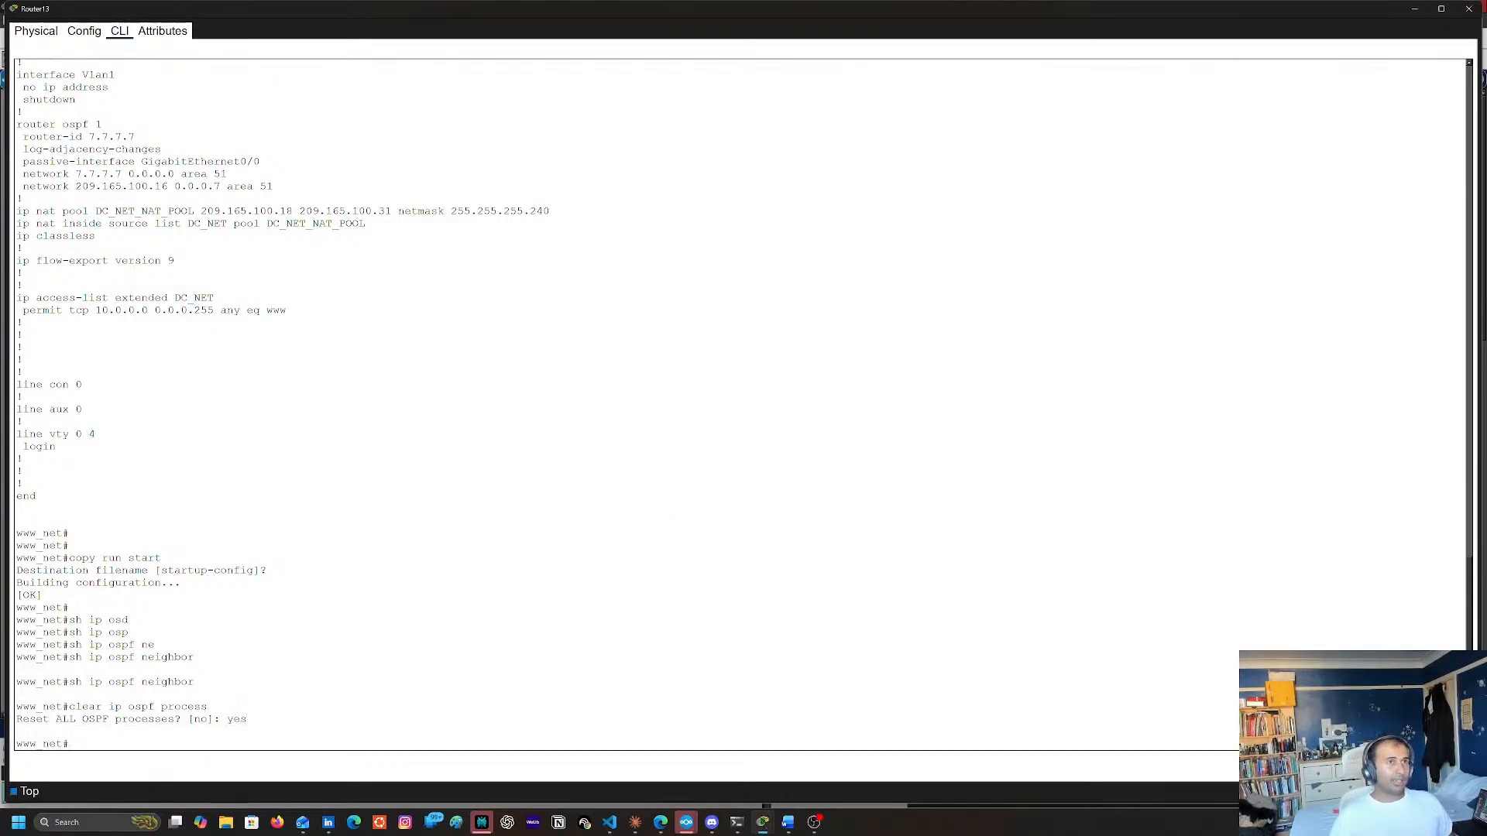
# Close Router13's window and open Router7's command line from the topology
pyautogui.click(1469, 8)
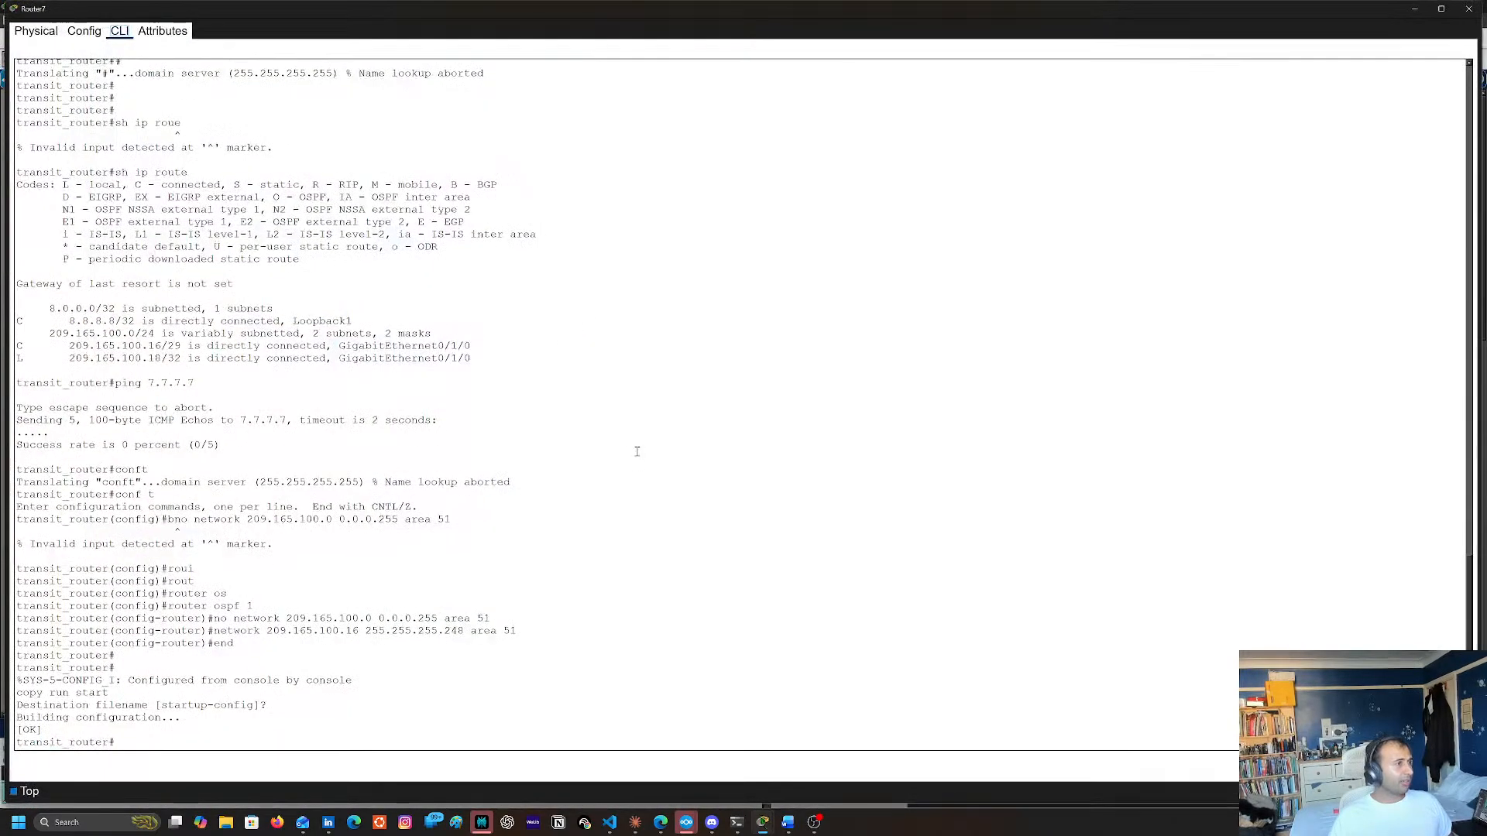
pyautogui.click(640, 439)
pyautogui.press('Return')
pyautogui.press('Return')
pyautogui.press('Return')
pyautogui.press('Return')
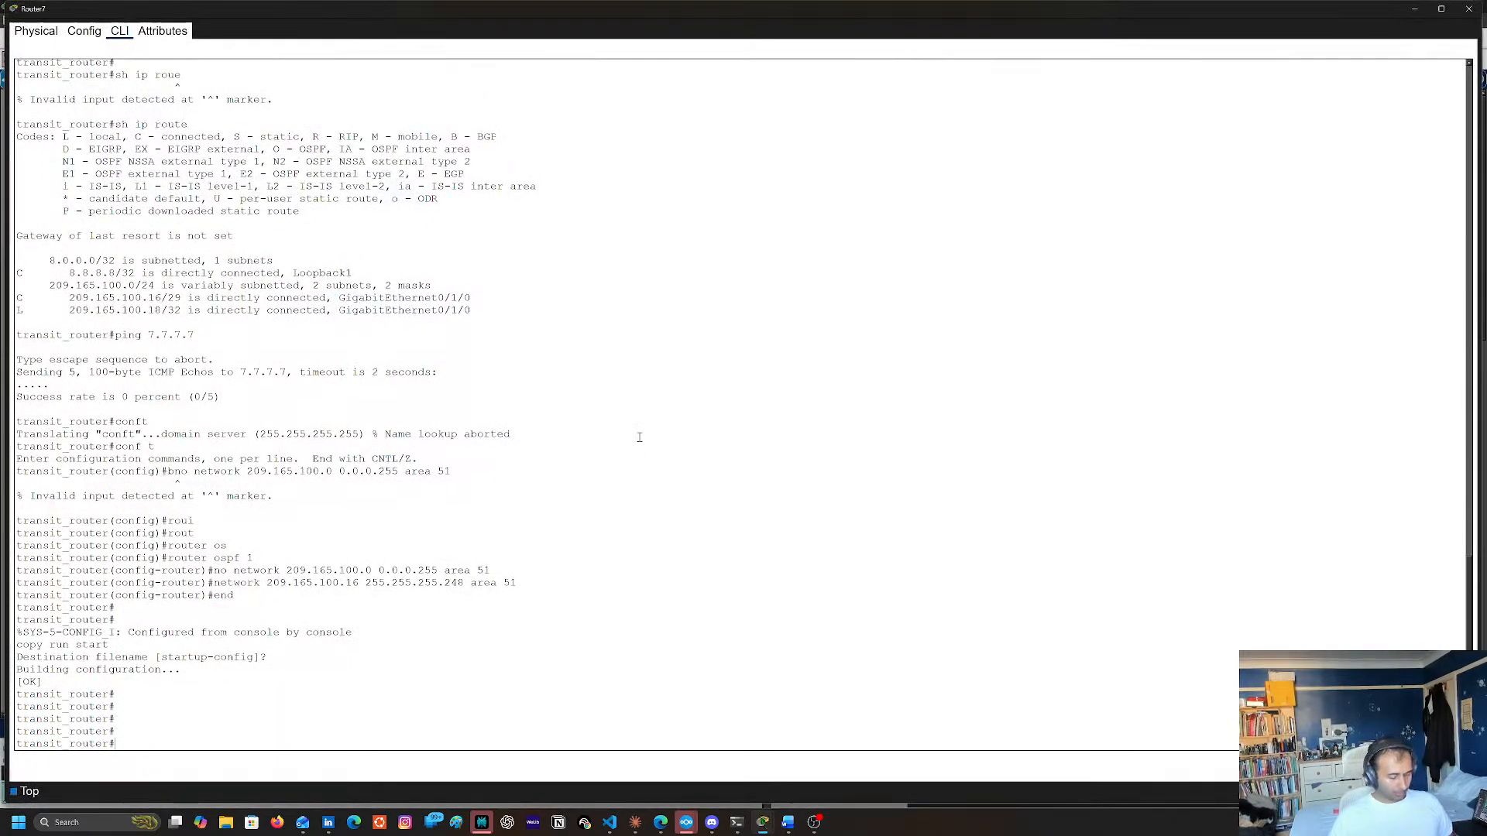
# Reset all OSPF processes on Router7 with clear ip ospf process, answering yes
pyautogui.write('cl')
pyautogui.press('Tab')
pyautogui.write('ed')
pyautogui.press('Tab')
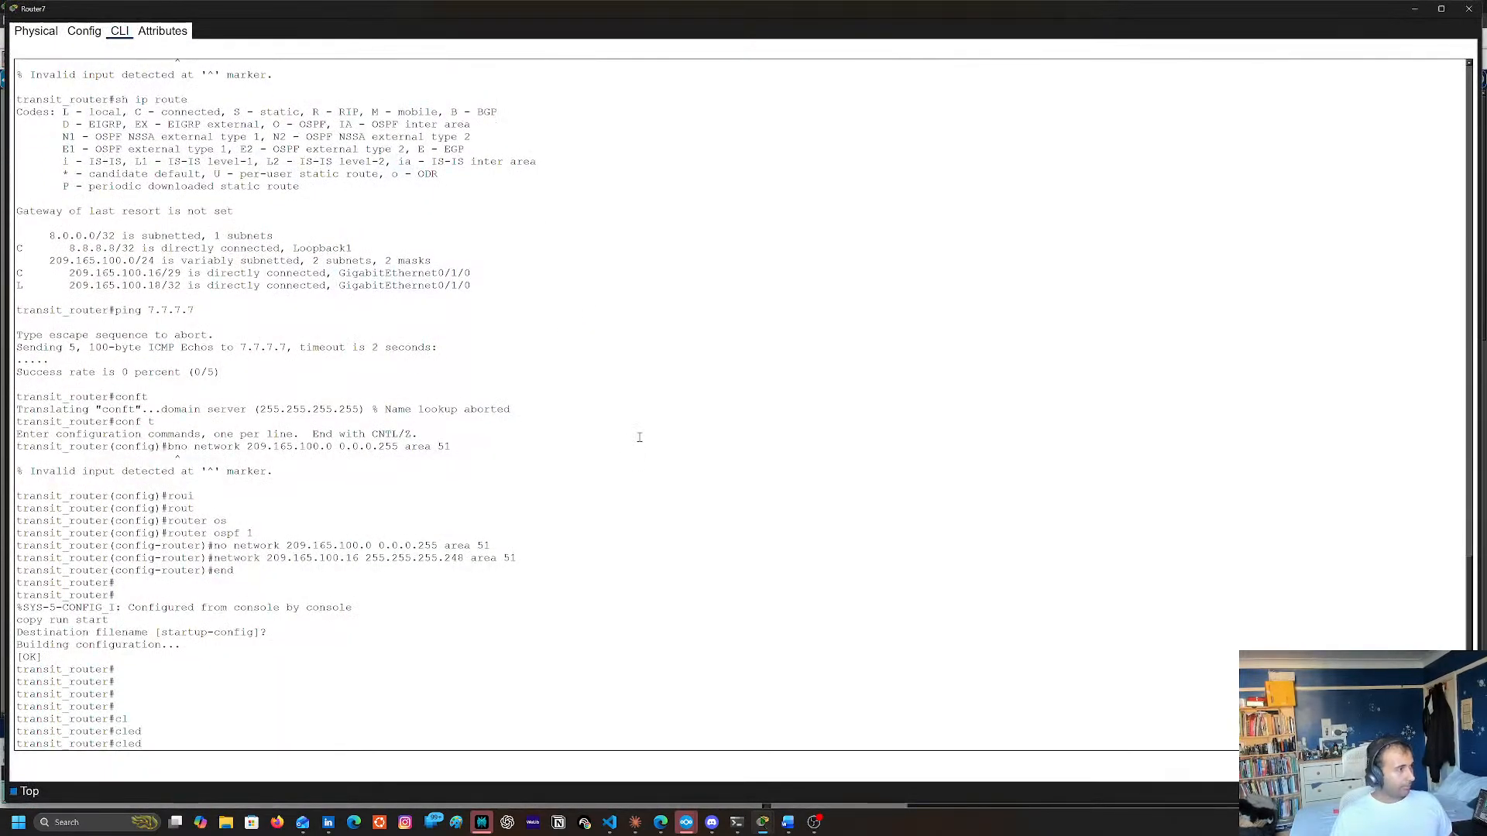
pyautogui.press('Tab')
pyautogui.write('e')
pyautogui.press('Tab')
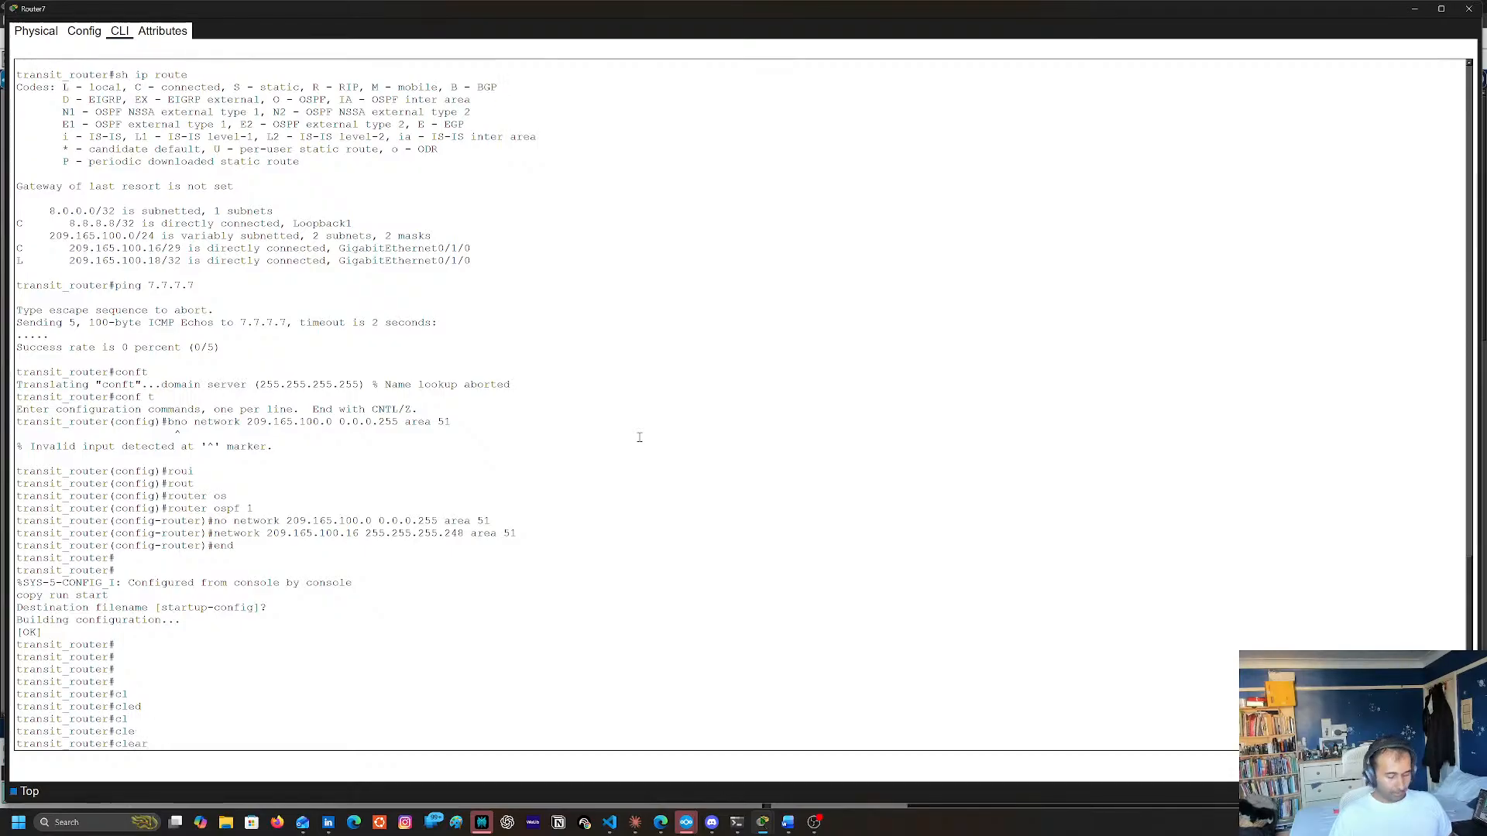
pyautogui.write('ip os')
pyautogui.press('Tab')
pyautogui.write('pro')
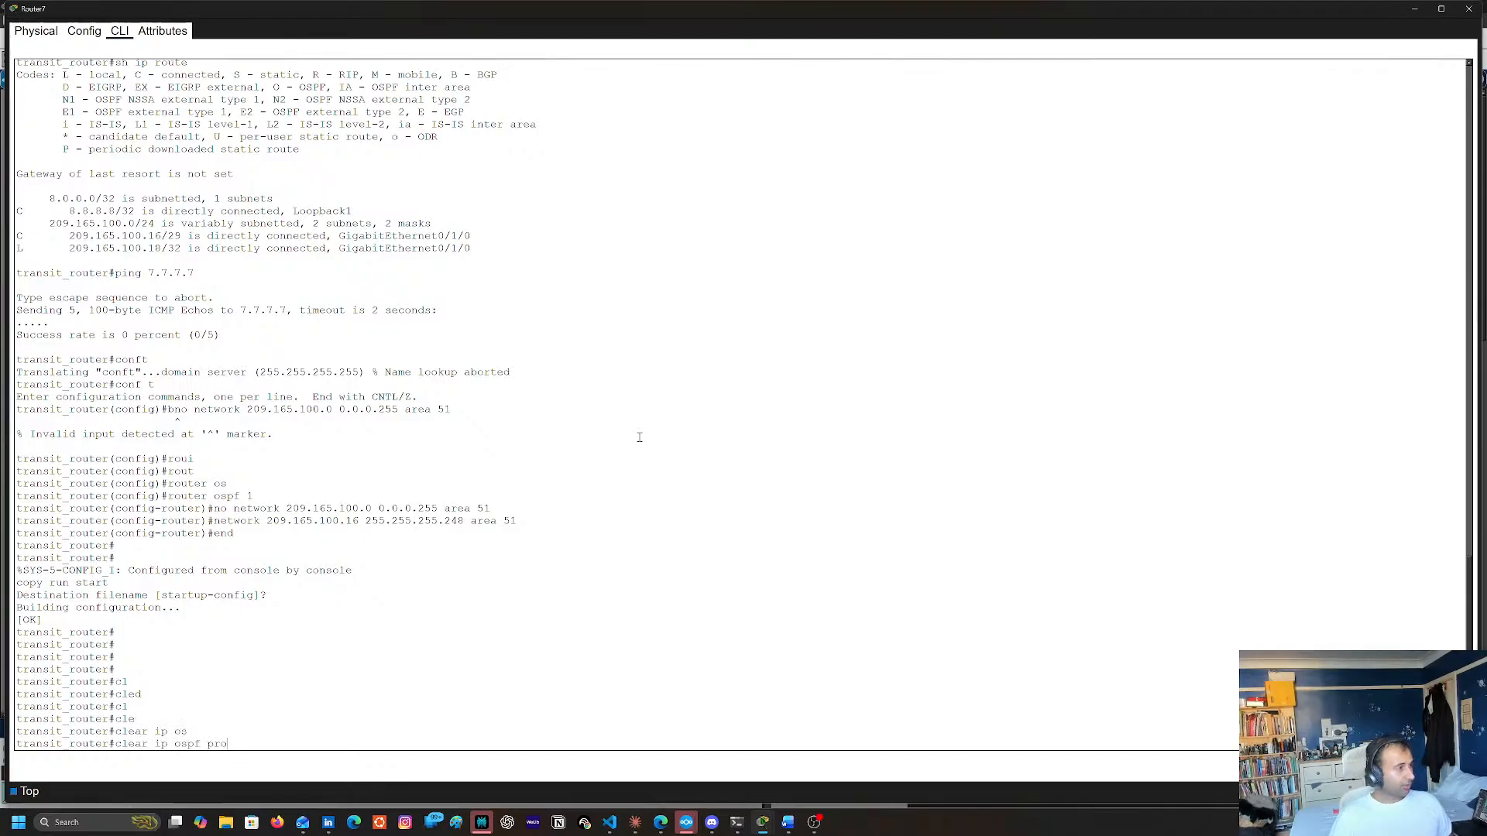
pyautogui.press('Tab')
pyautogui.press('Return')
pyautogui.write('yes')
pyautogui.press('Return')
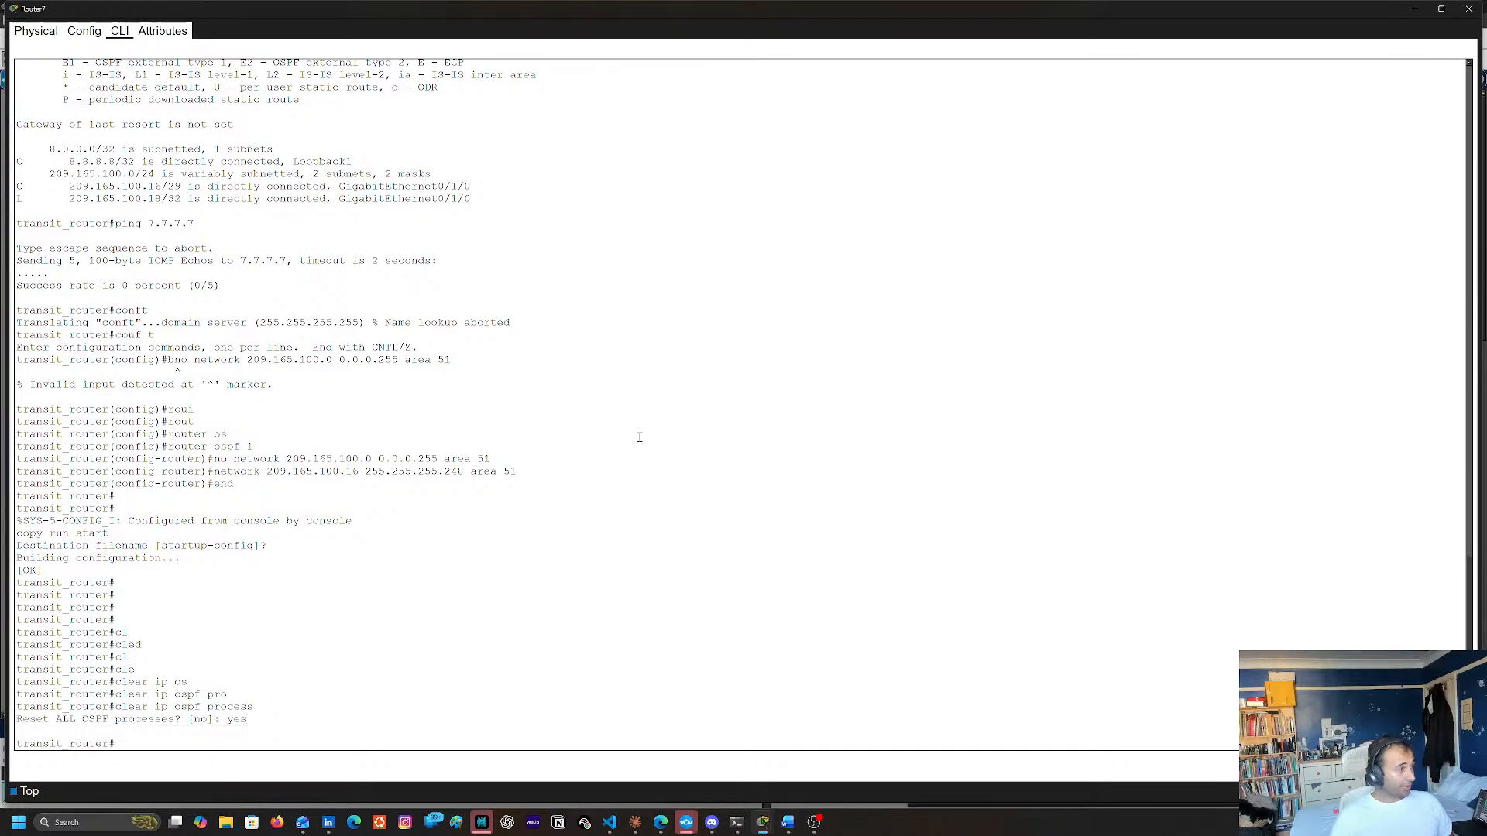
# Display Router7's routing table twice with sh ip route to look for OSPF routes
pyautogui.write('sh')
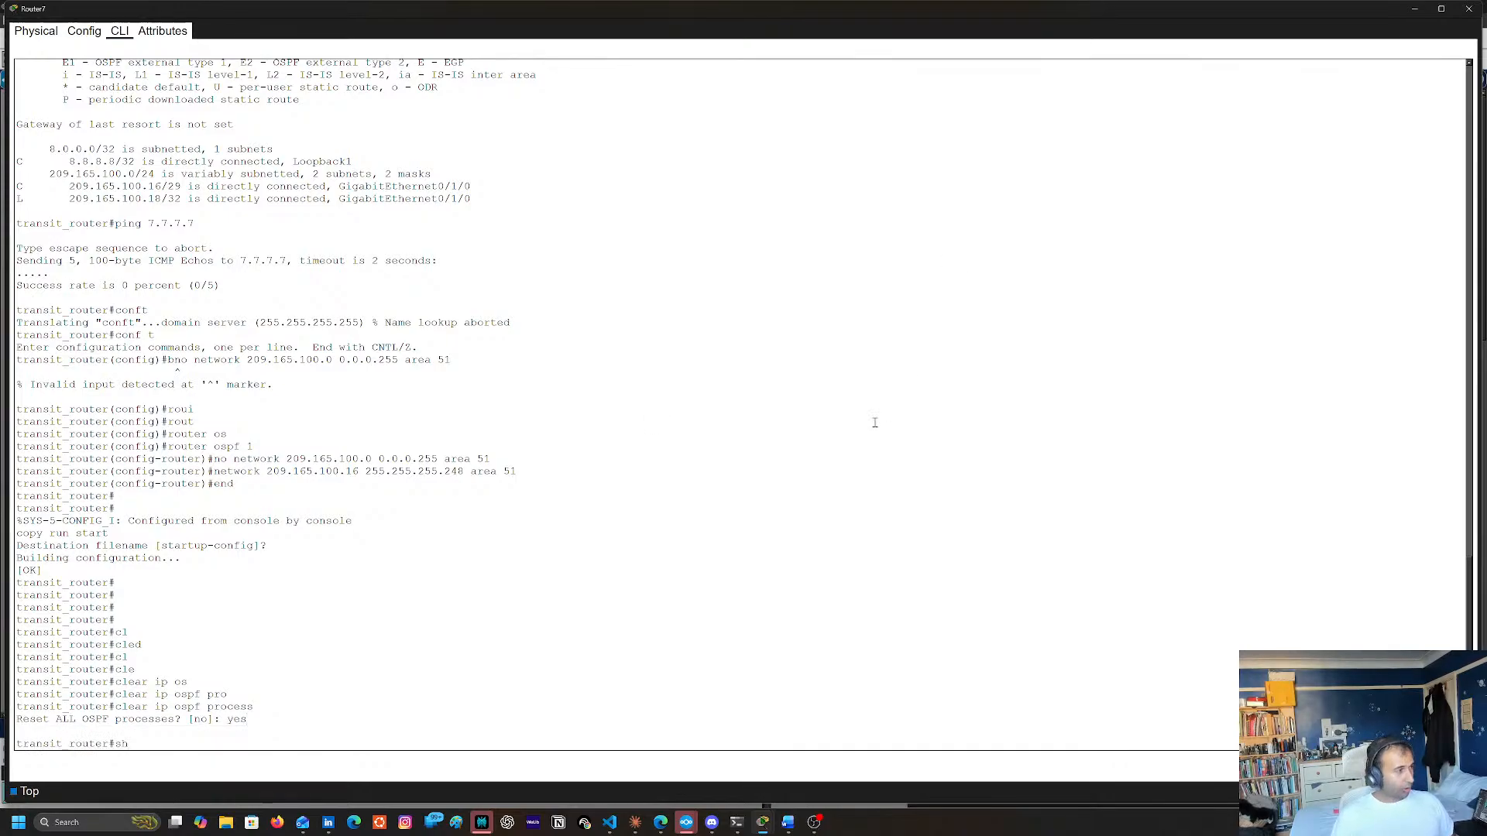
pyautogui.write(' ip ro')
pyautogui.press('Tab')
pyautogui.press('Return')
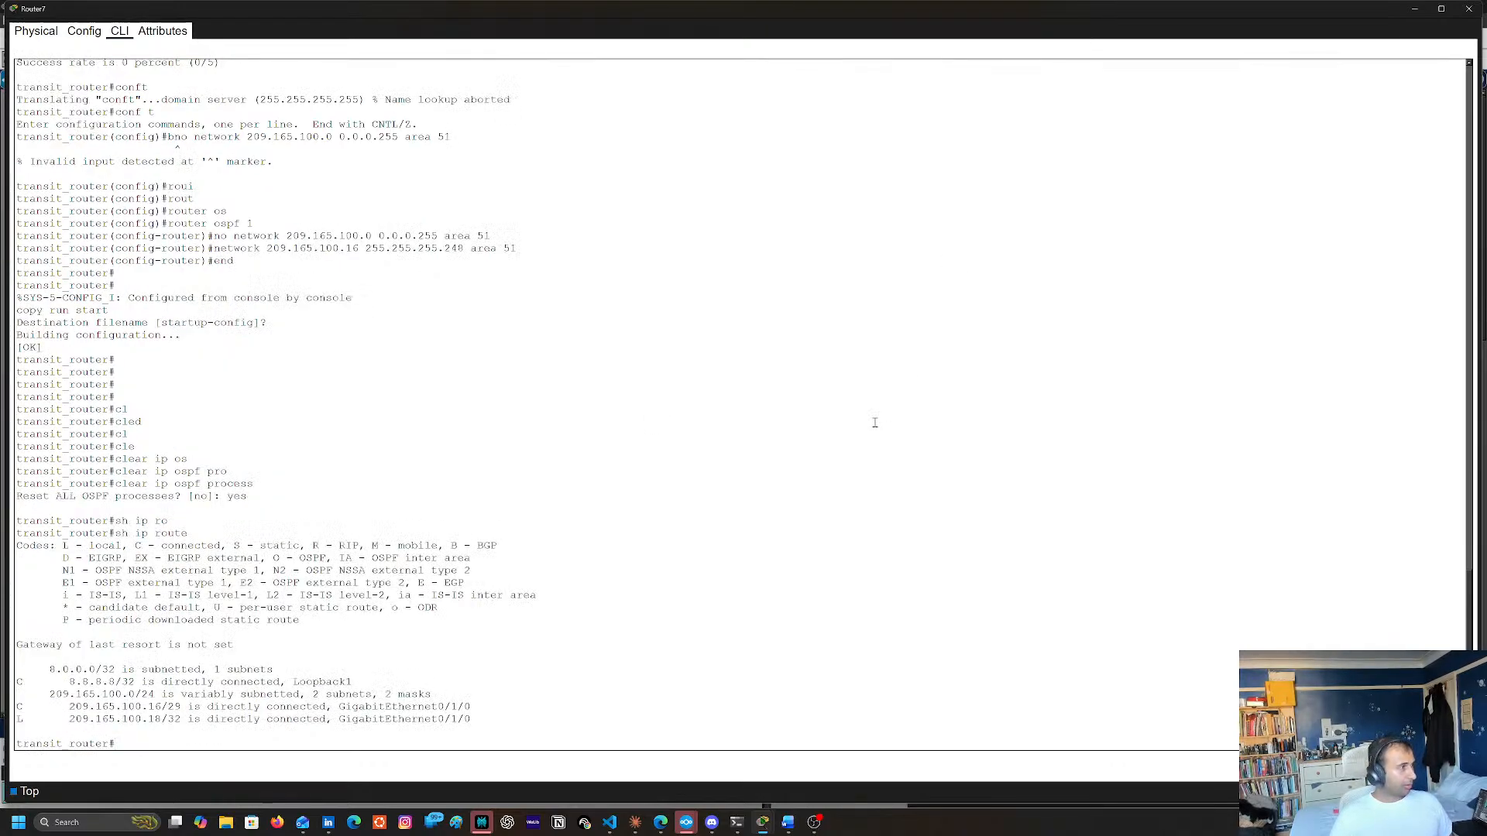
pyautogui.press('Up')
pyautogui.press('Return')
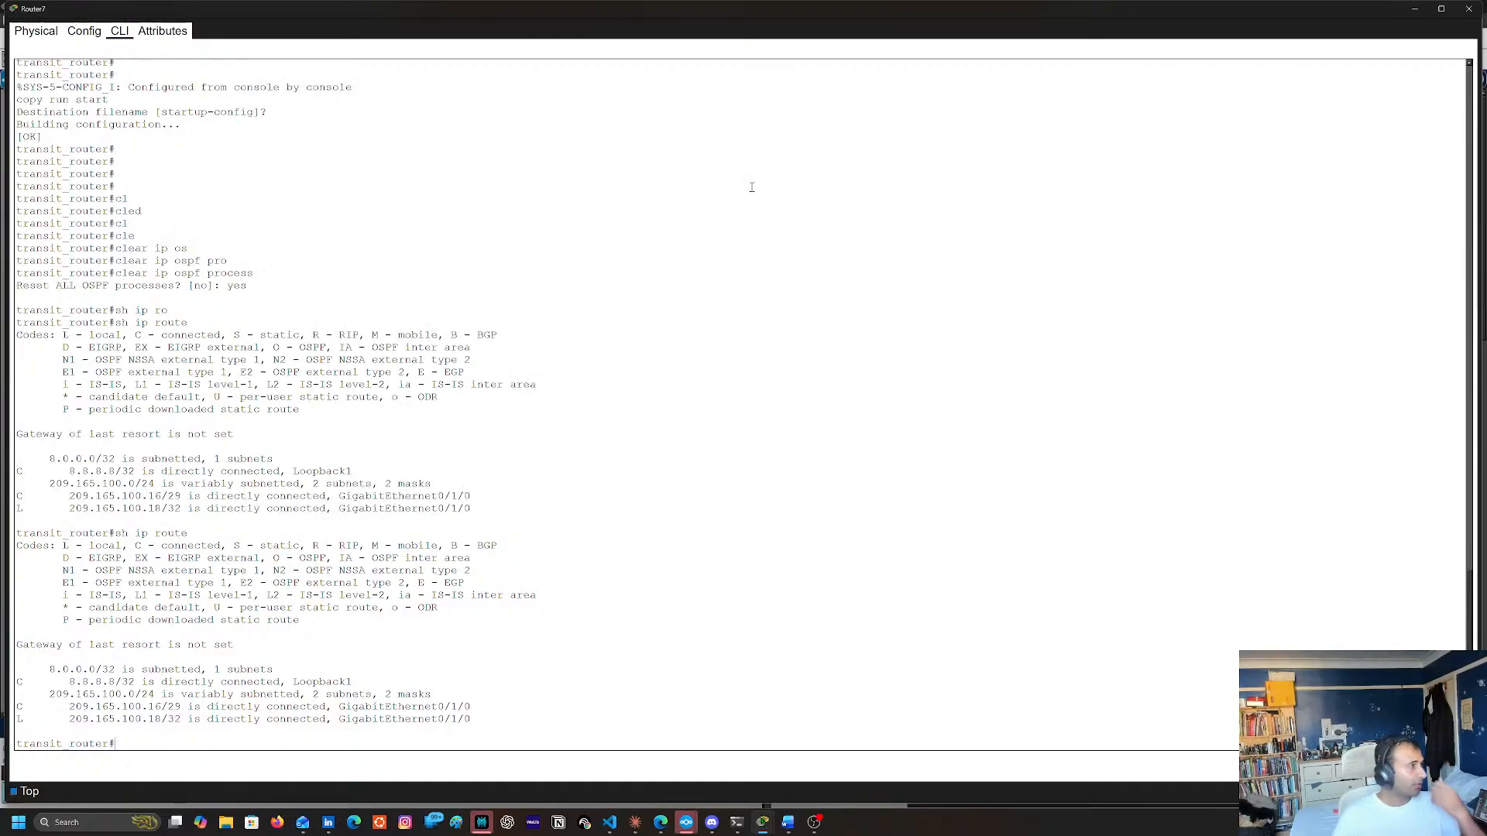
# Close Router7's window, fast-forward the simulation time, and reopen Router7 to recheck its routing table with sh ip route
pyautogui.click(1468, 8)
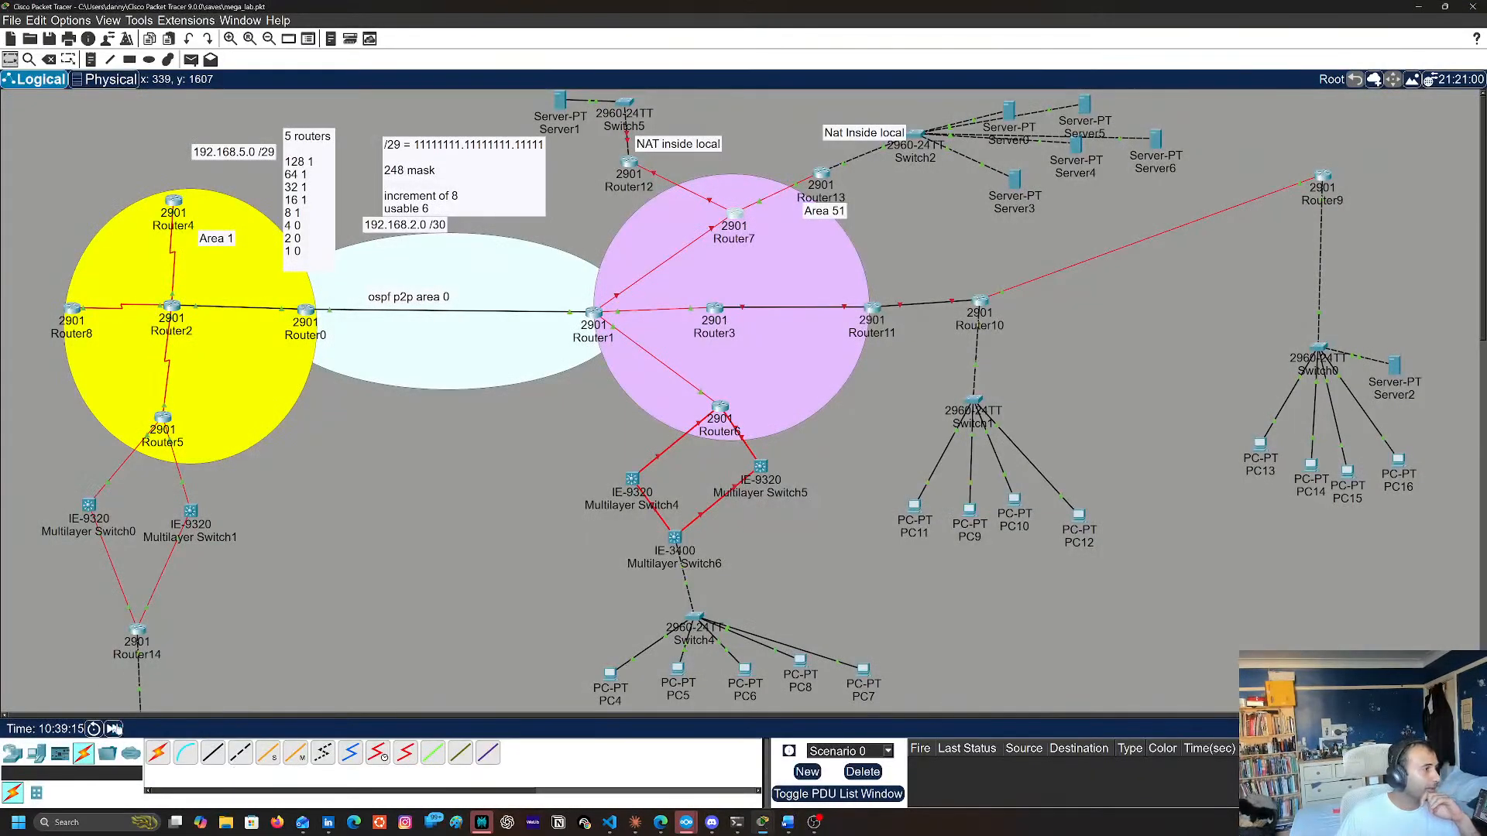
pyautogui.click(112, 729)
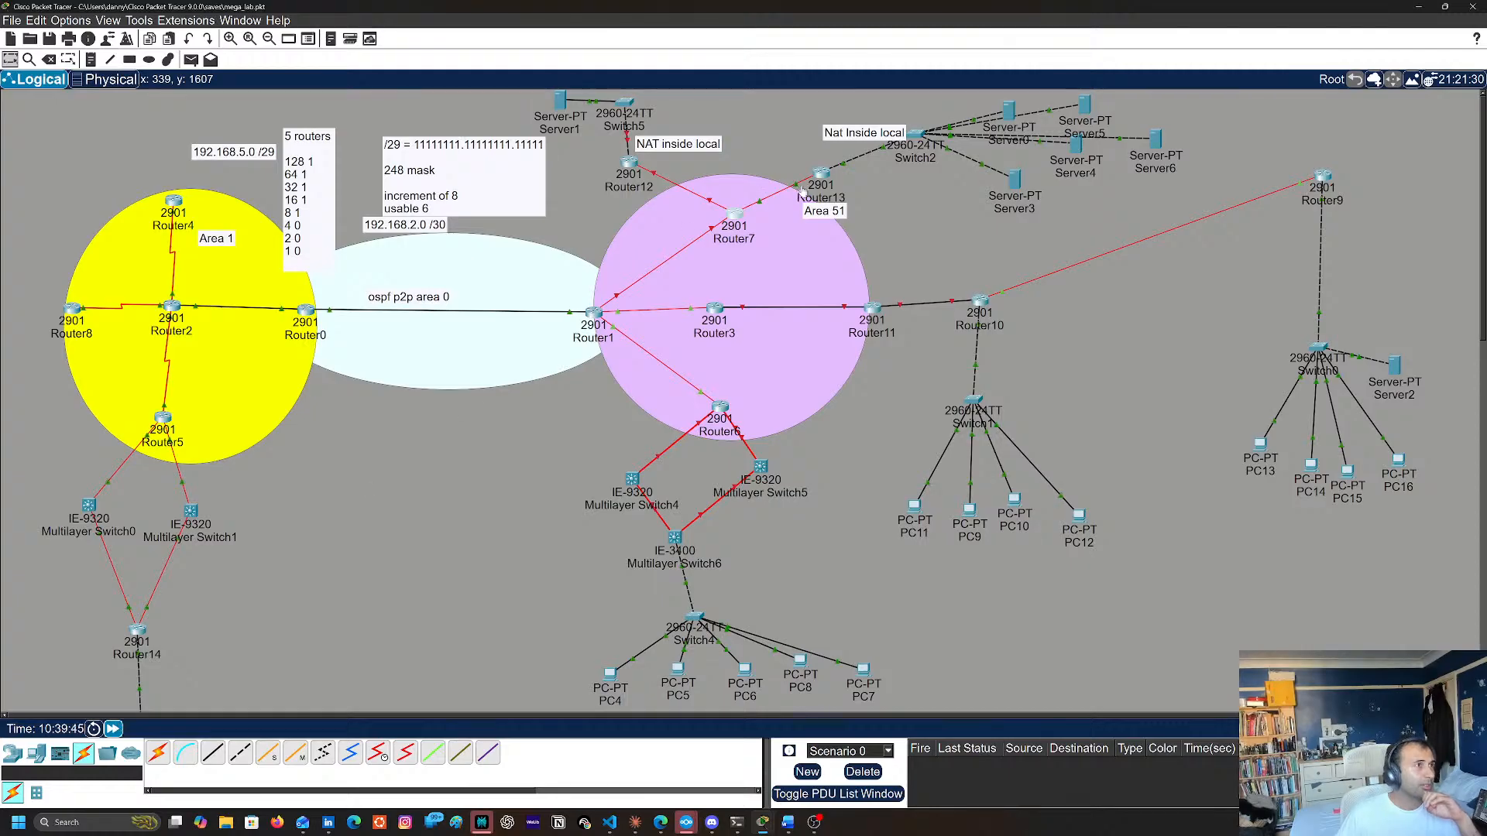
pyautogui.click(732, 215)
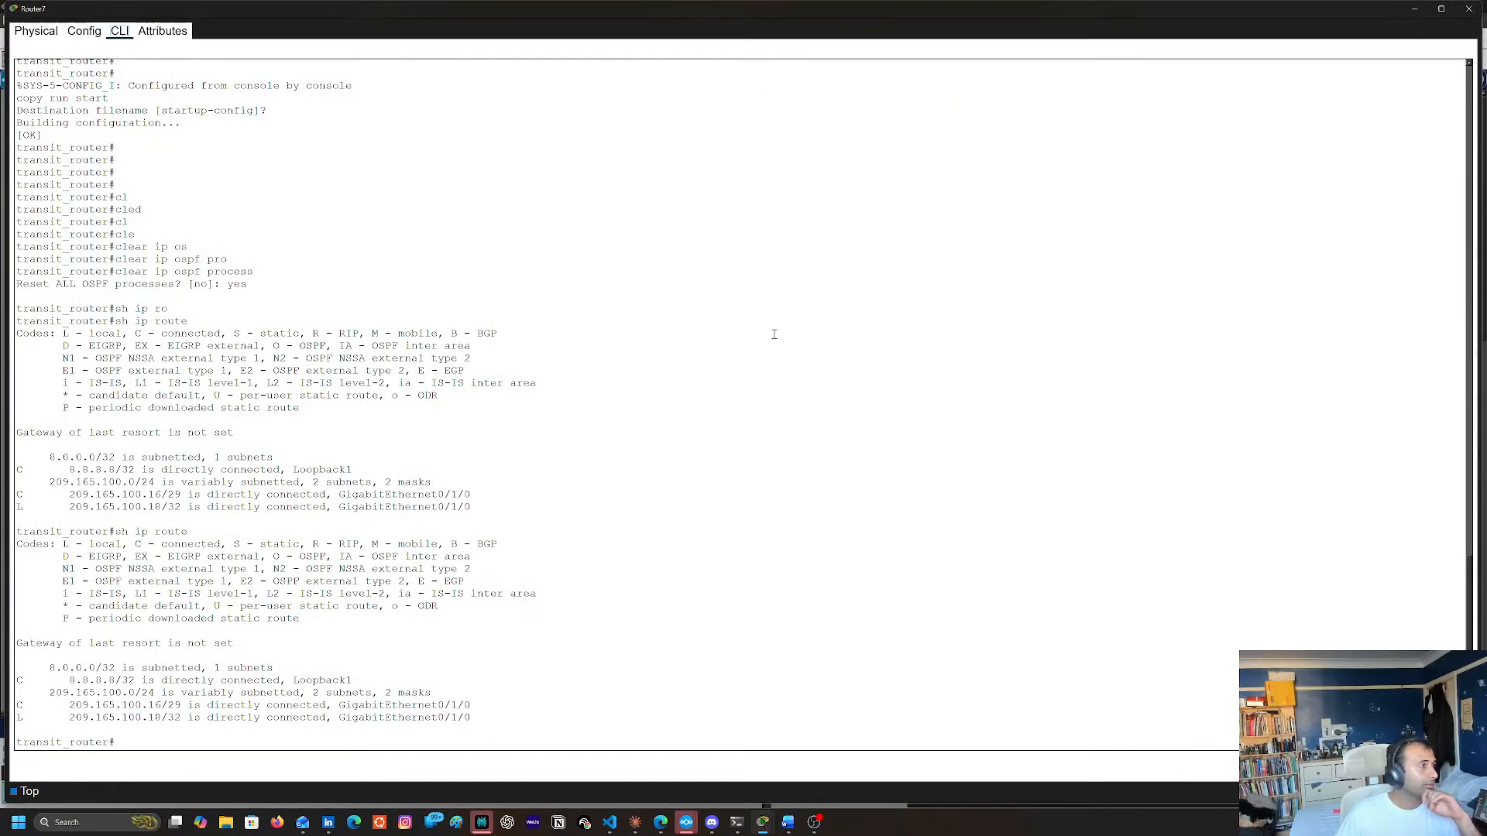
pyautogui.press('Up')
pyautogui.press('Return')
pyautogui.press('Up')
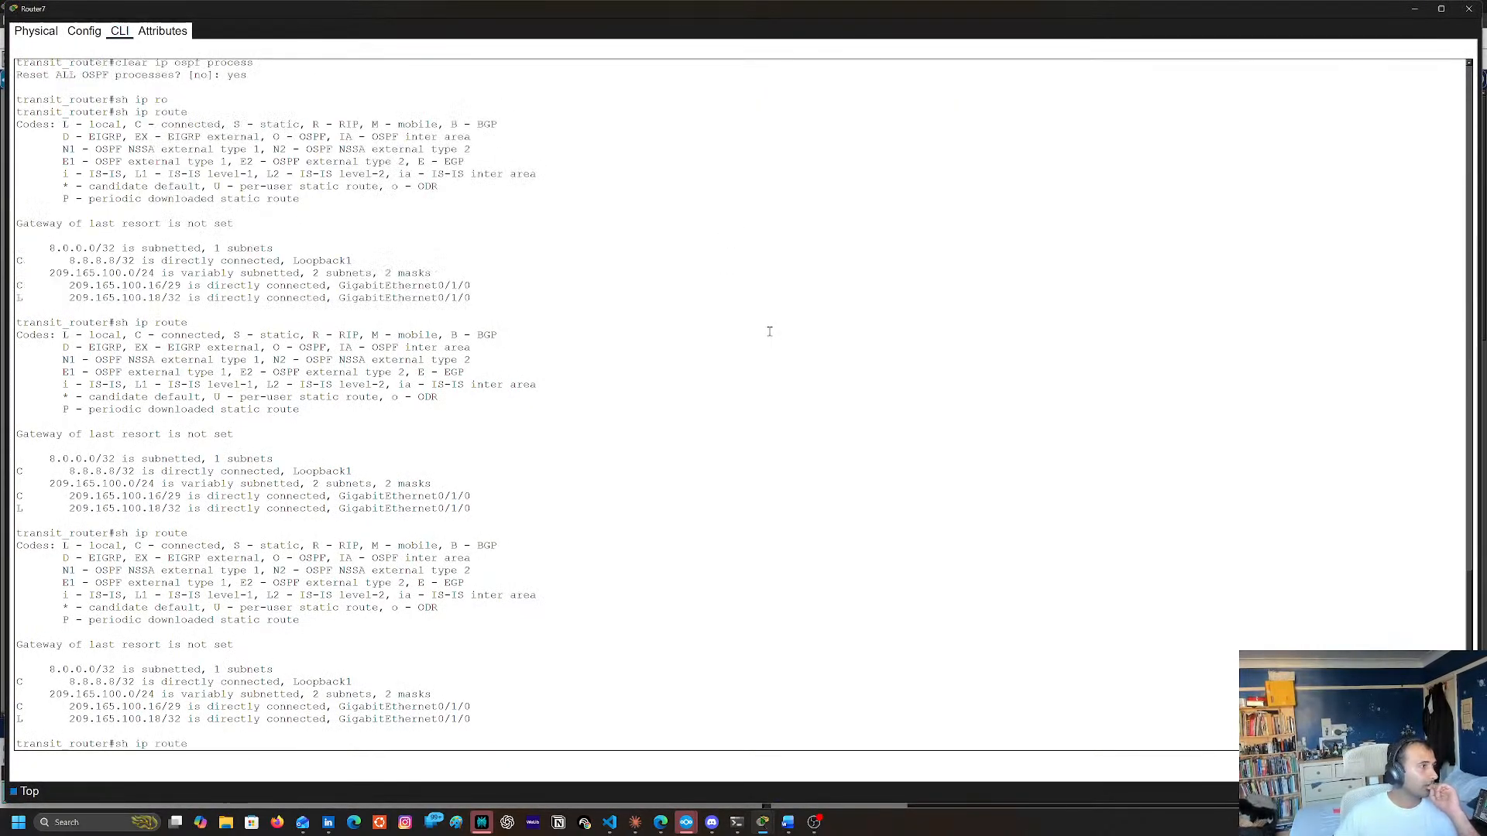
pyautogui.press('Return')
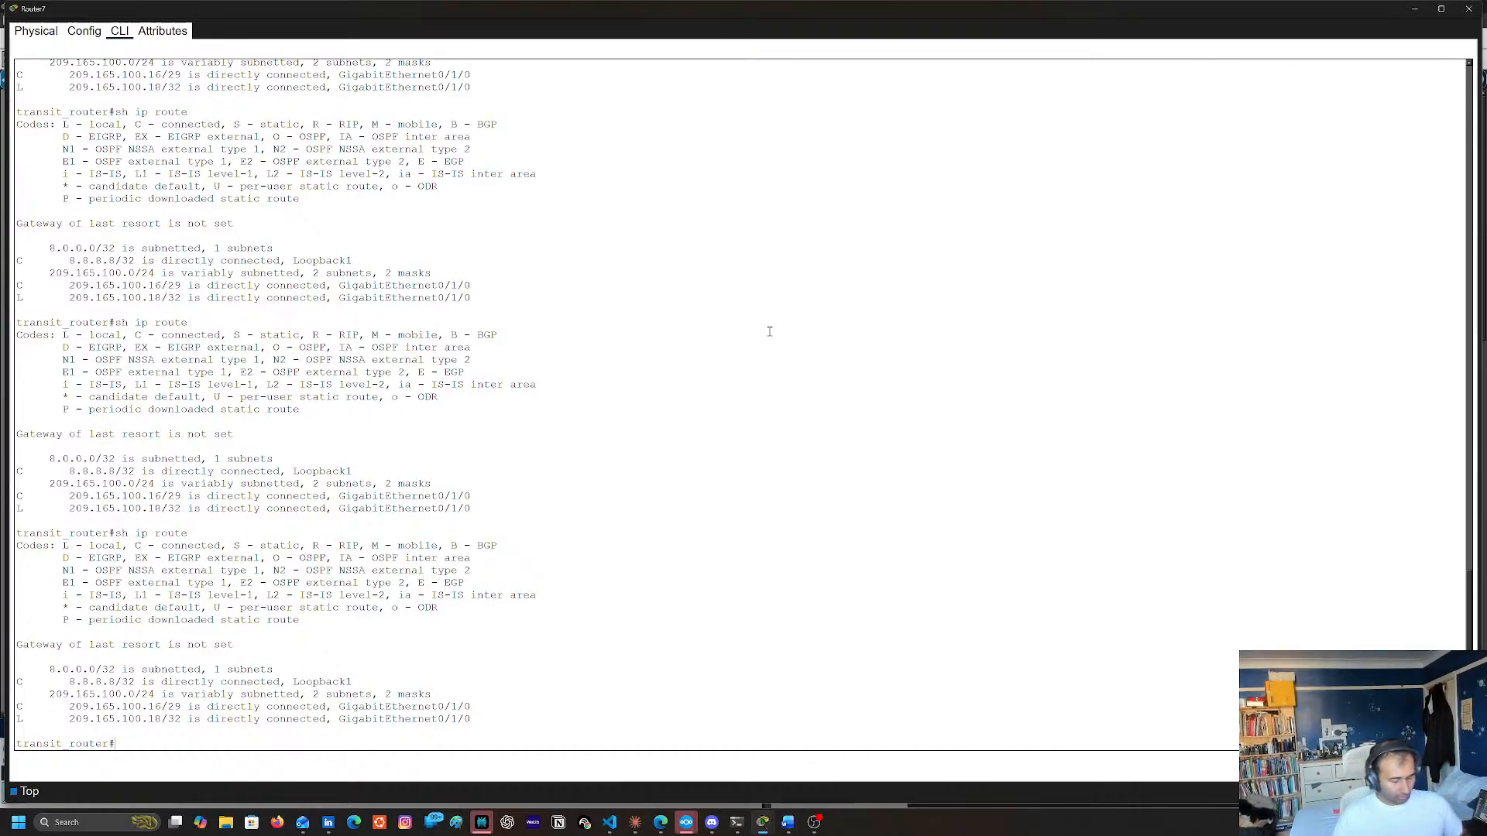
# Display Router7's running configuration with sh run to examine its interface addresses and OSPF network statements
pyautogui.write('sh run')
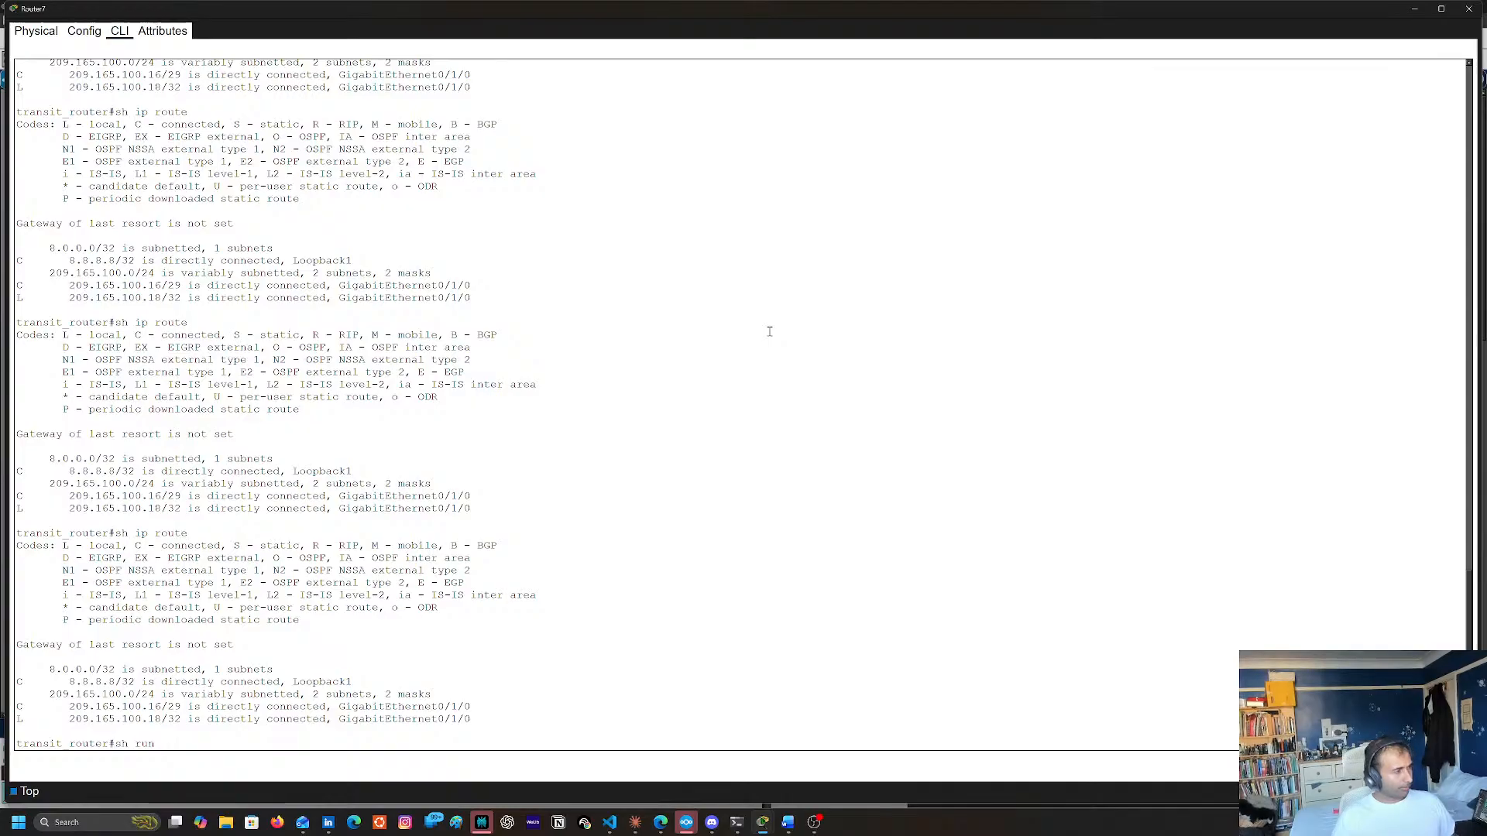
pyautogui.press('Return')
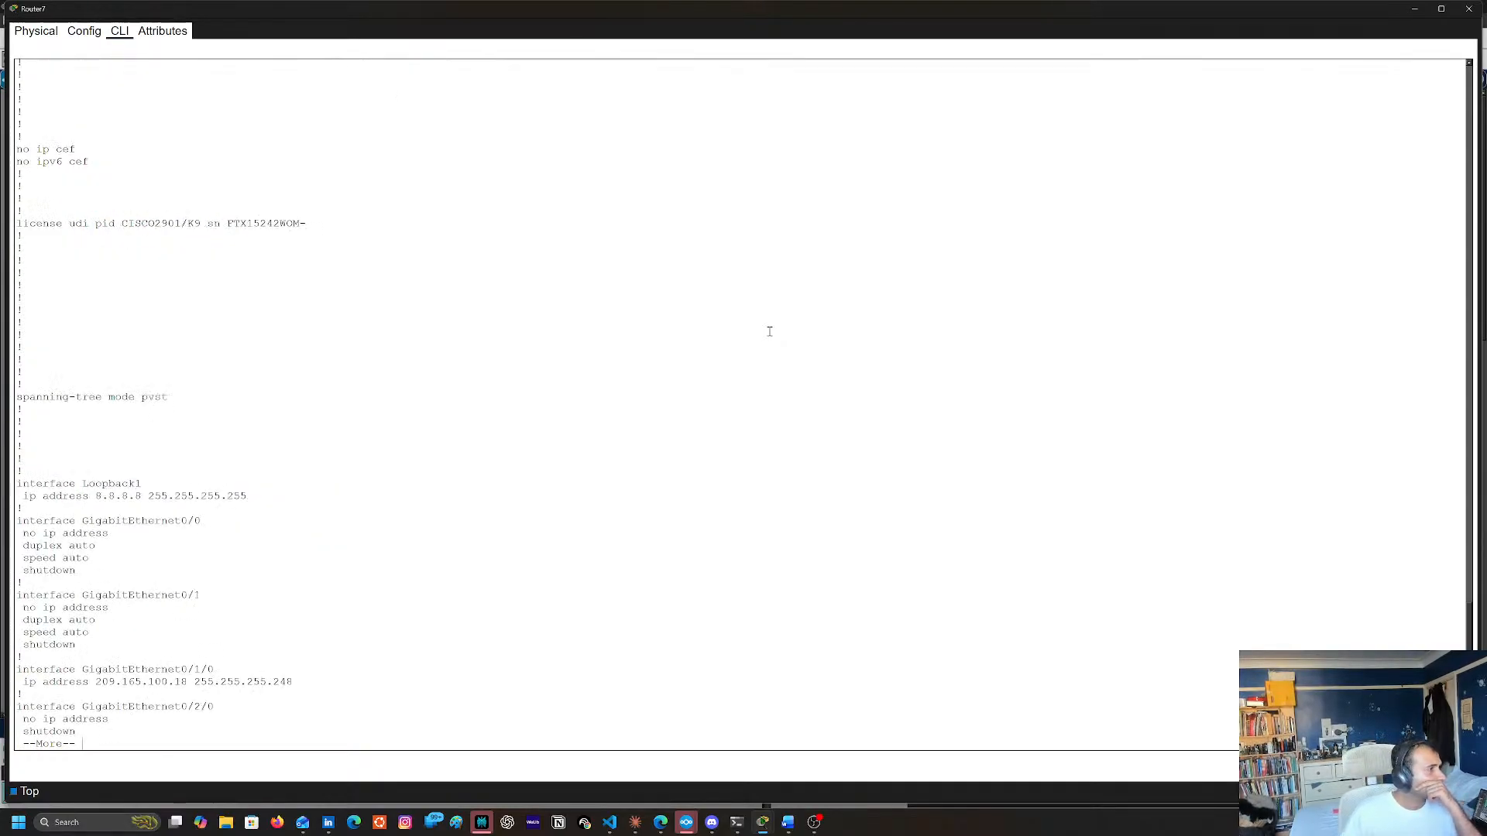
pyautogui.press('space')
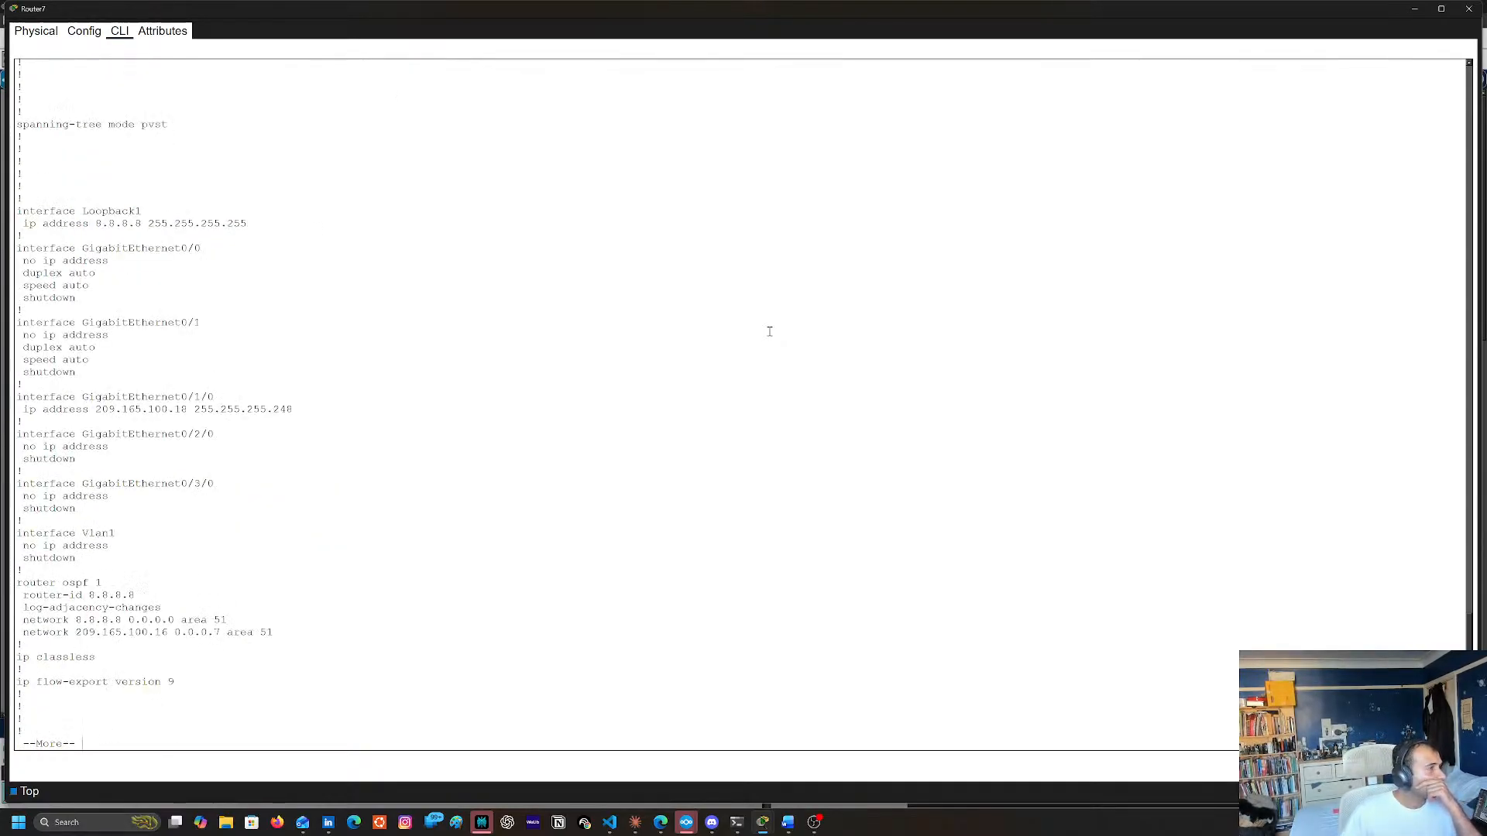
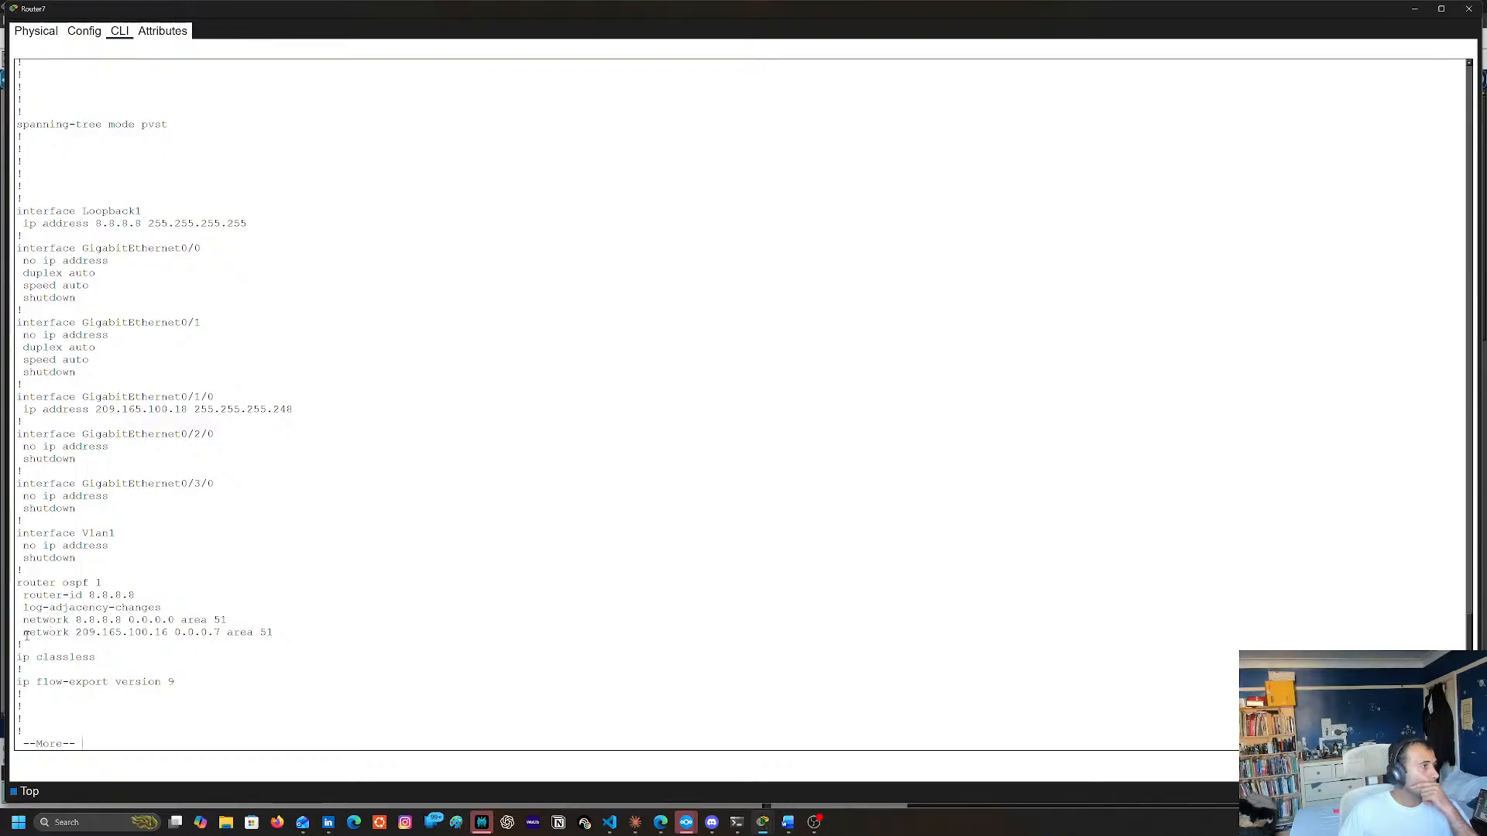
# Examine the OSPF network statements and the rest of the transit router's running configuration
pyautogui.moveTo(23, 633); pyautogui.dragTo(363, 638)
pyautogui.click(363, 638)
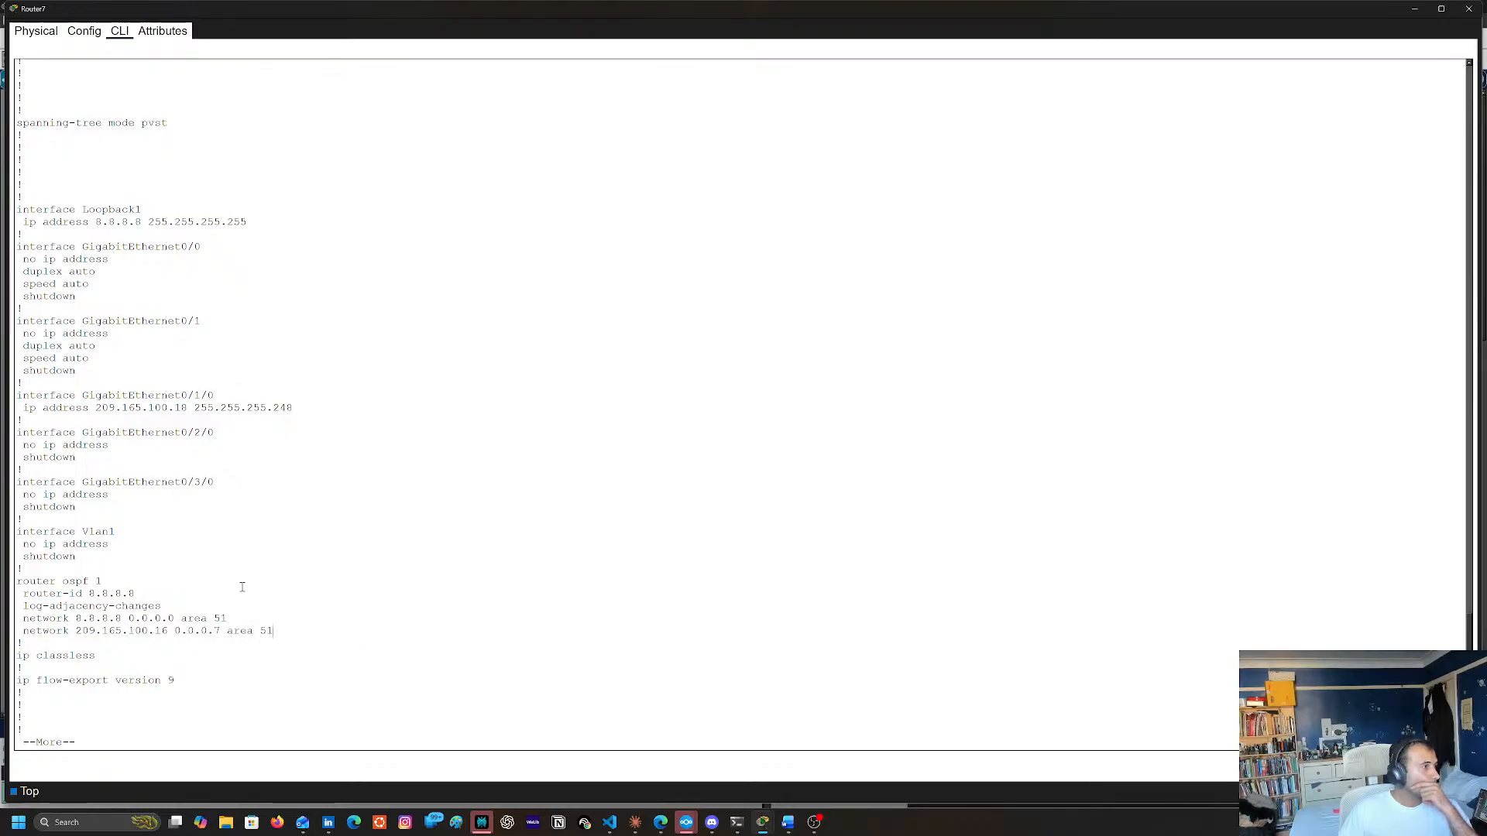
pyautogui.press('space')
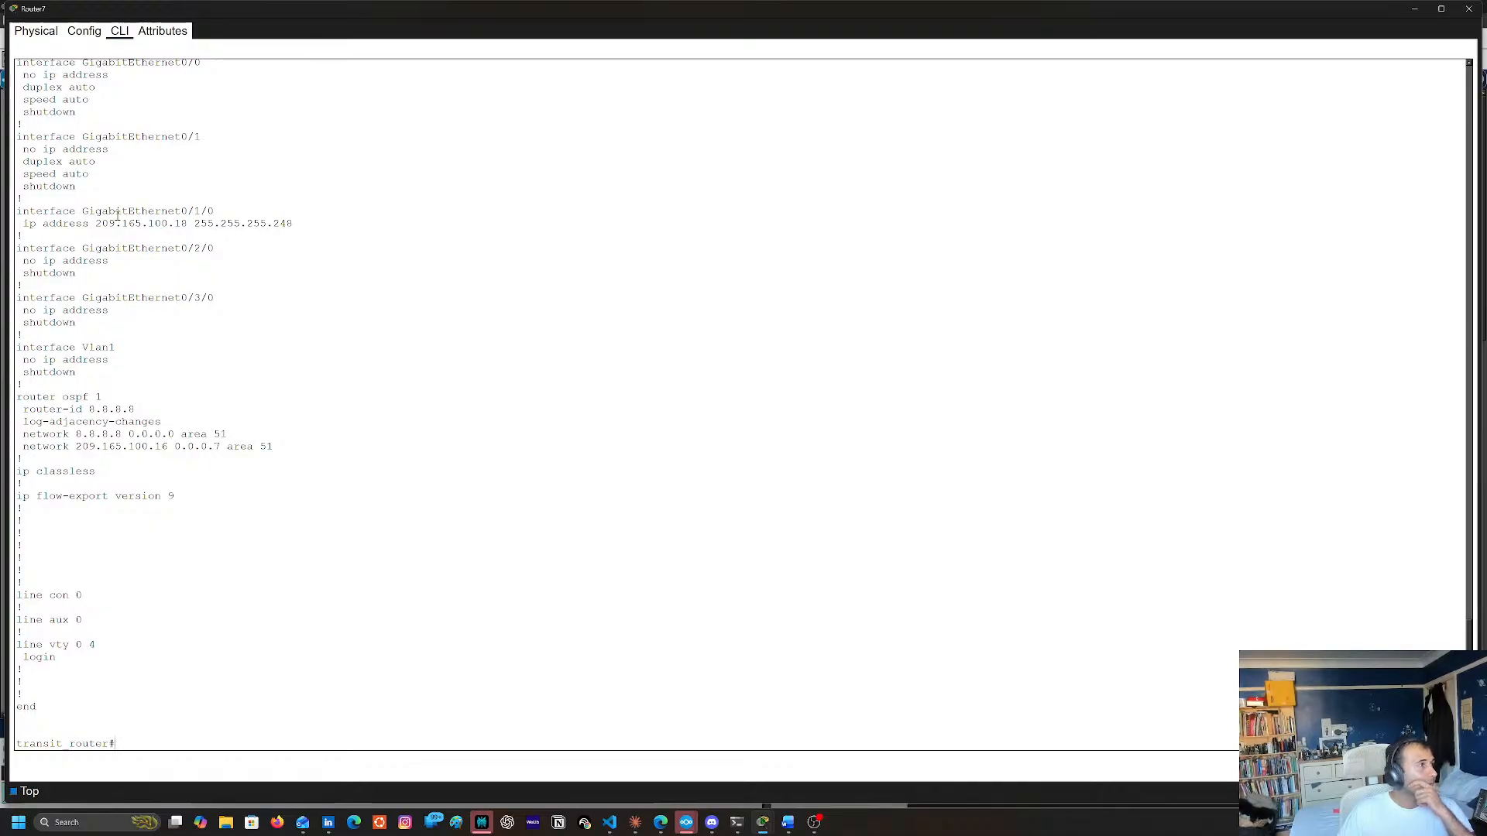
# Enter global configuration mode on the transit router and open interface GigabitEthernet0/1/0, reusing its line copied from the running configuration
pyautogui.doubleClick(47, 211)
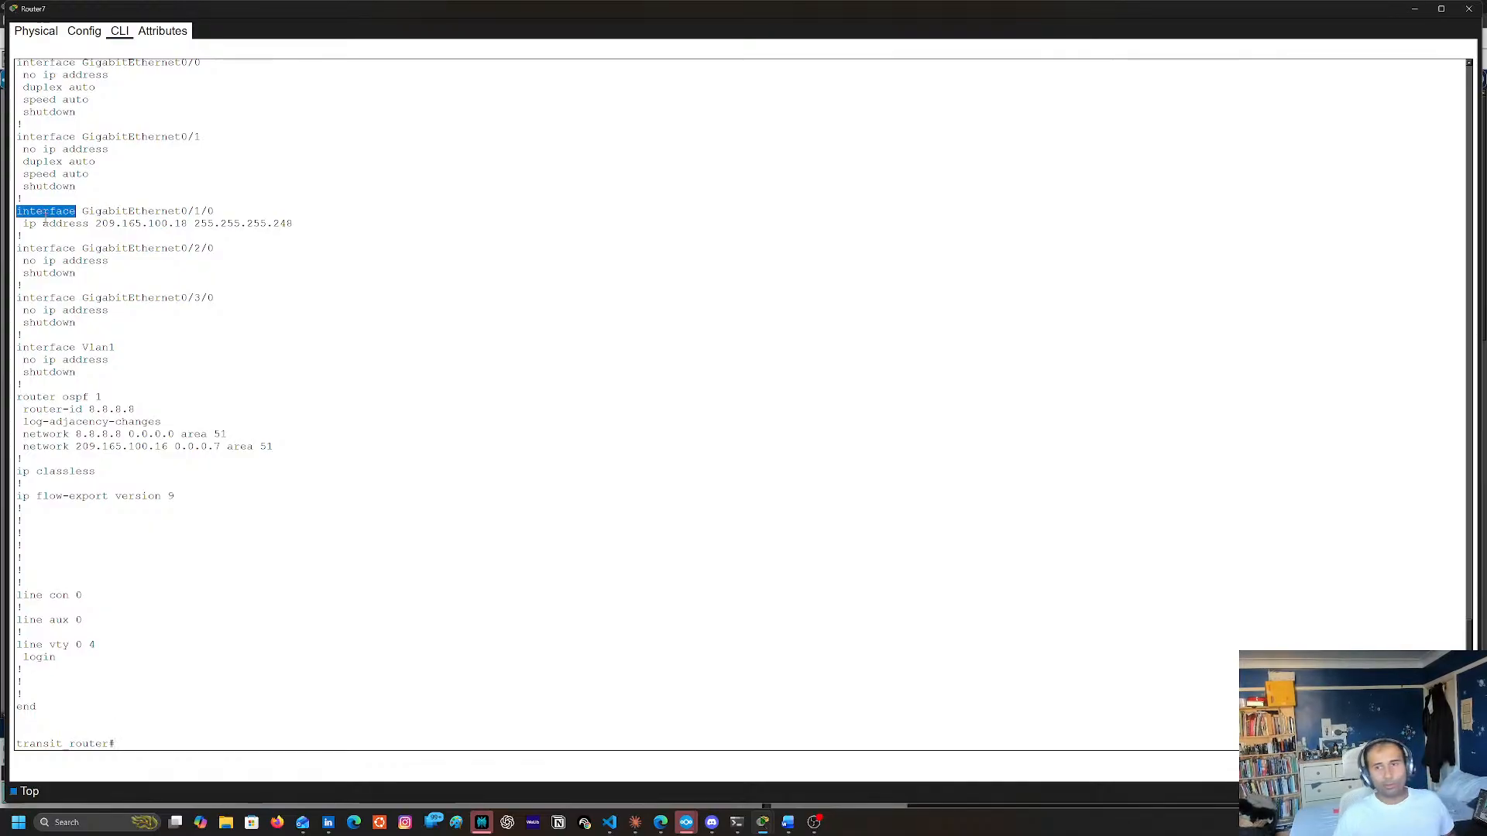
pyautogui.moveTo(225, 199); pyautogui.dragTo(213, 210)
pyautogui.rightClick(209, 208)
pyautogui.click(220, 216)
pyautogui.write('c')
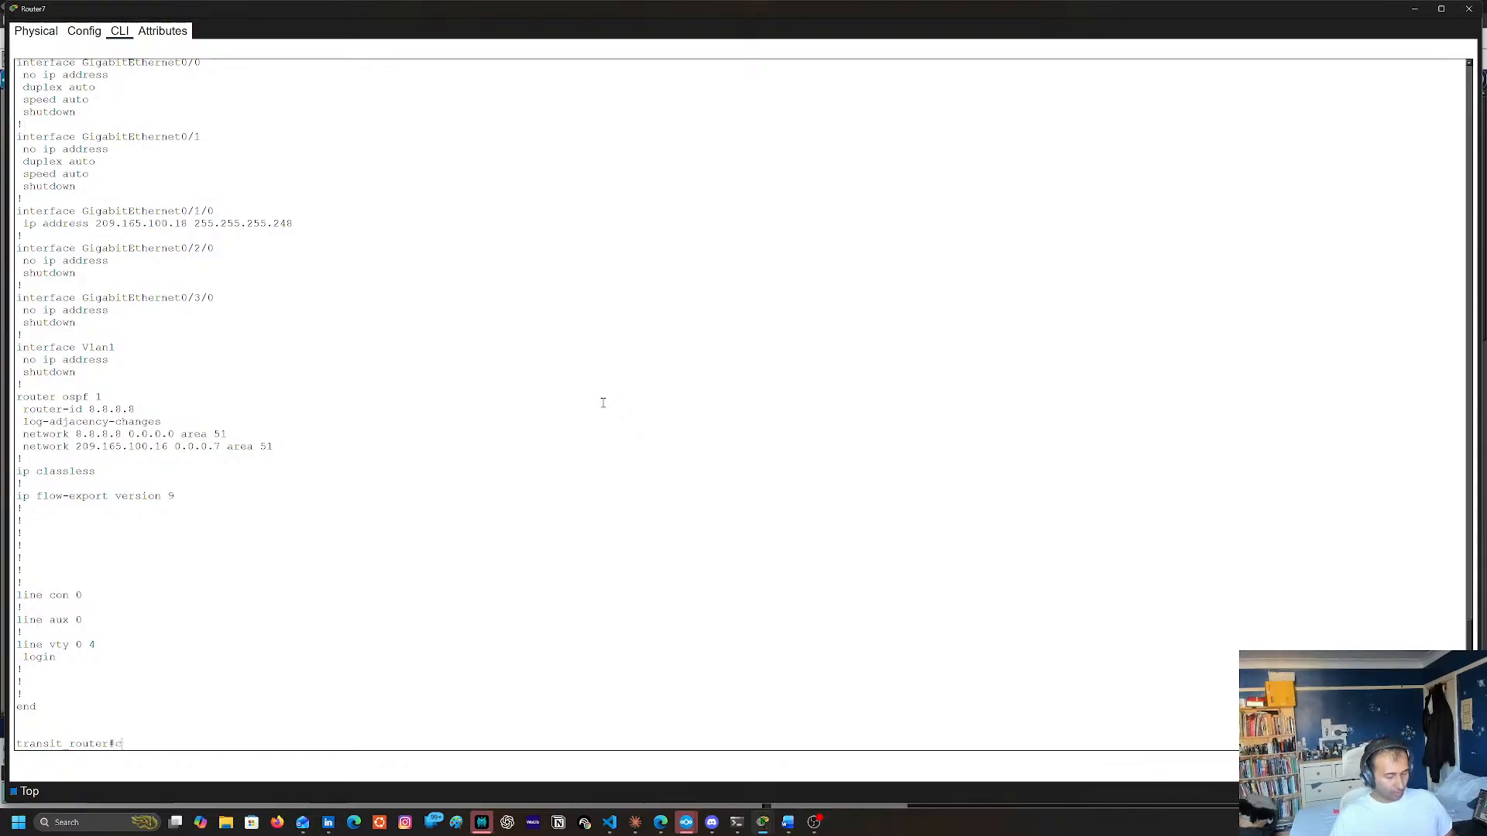
pyautogui.write('onf t')
pyautogui.press('Return')
pyautogui.rightClick(601, 399)
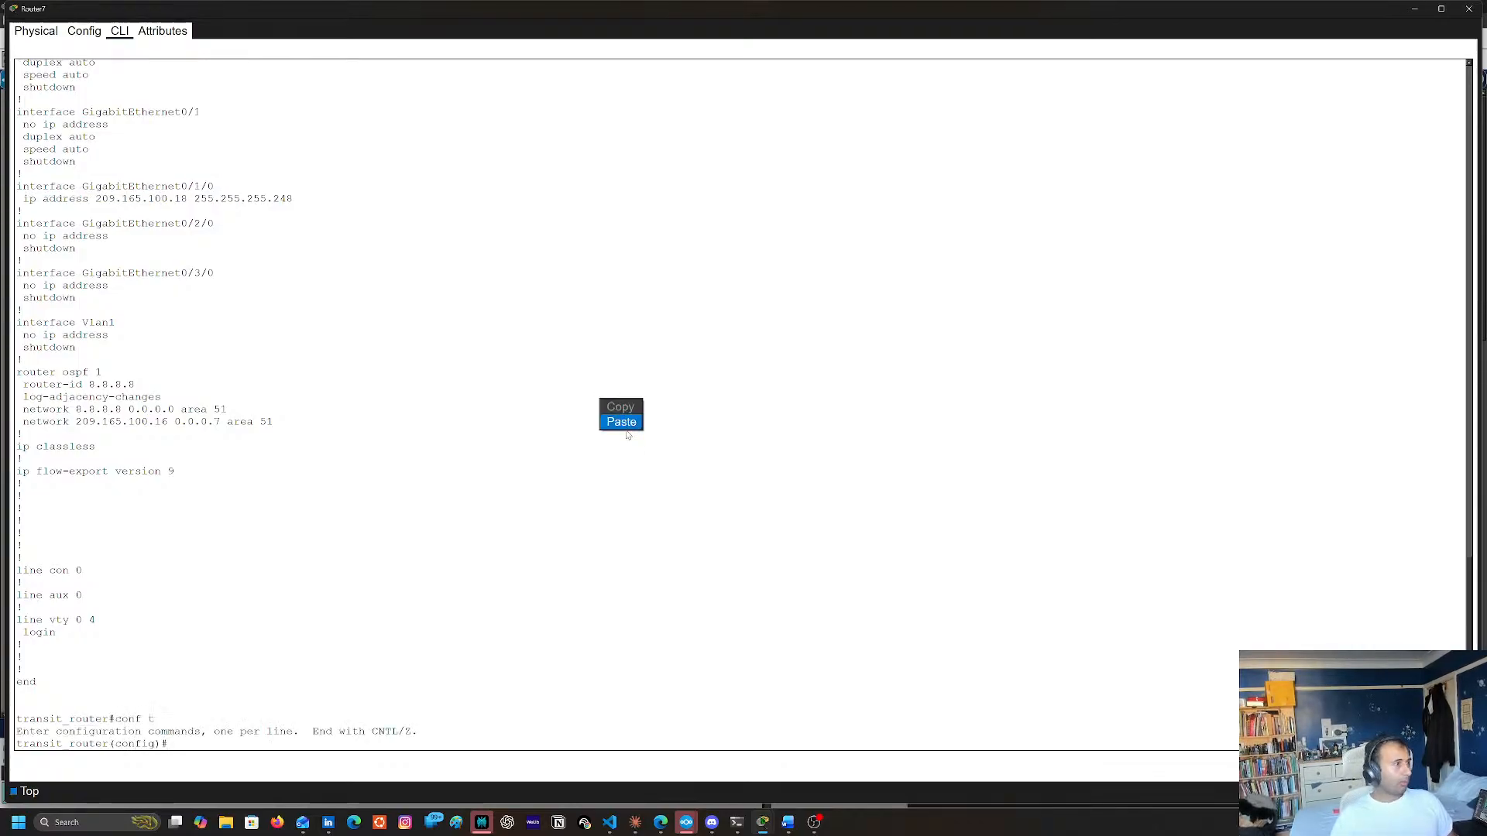
pyautogui.click(623, 423)
pyautogui.press('Return')
# Shut down GigabitEthernet0/1/0 on the transit router and bring it back up with no shutdown
pyautogui.write('nsit_router(config-if)#n')
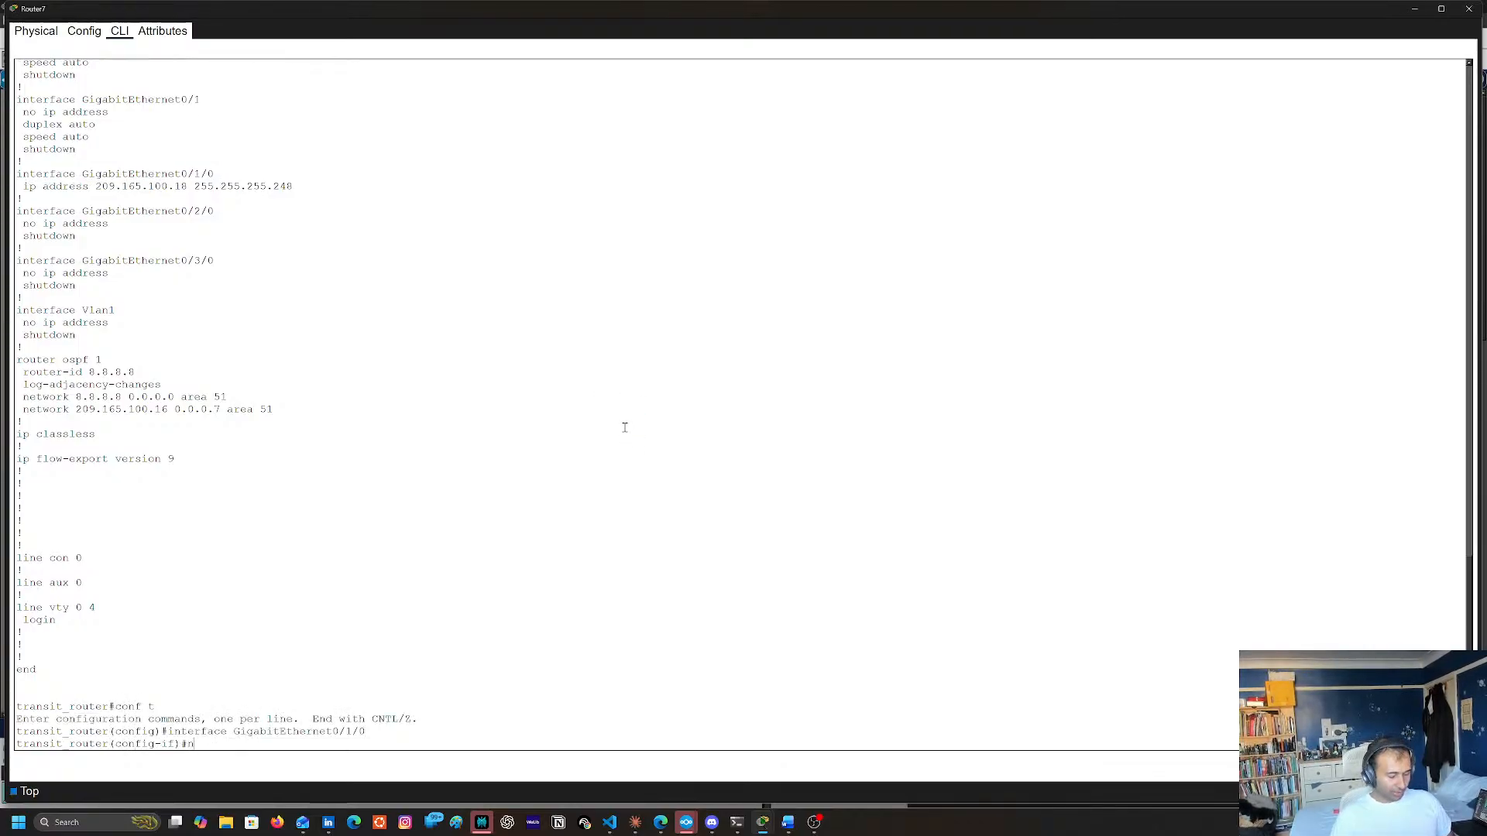
pyautogui.write('o')
pyautogui.press('BackSpace')
pyautogui.press('BackSpace')
pyautogui.write('shu')
pyautogui.press('Return')
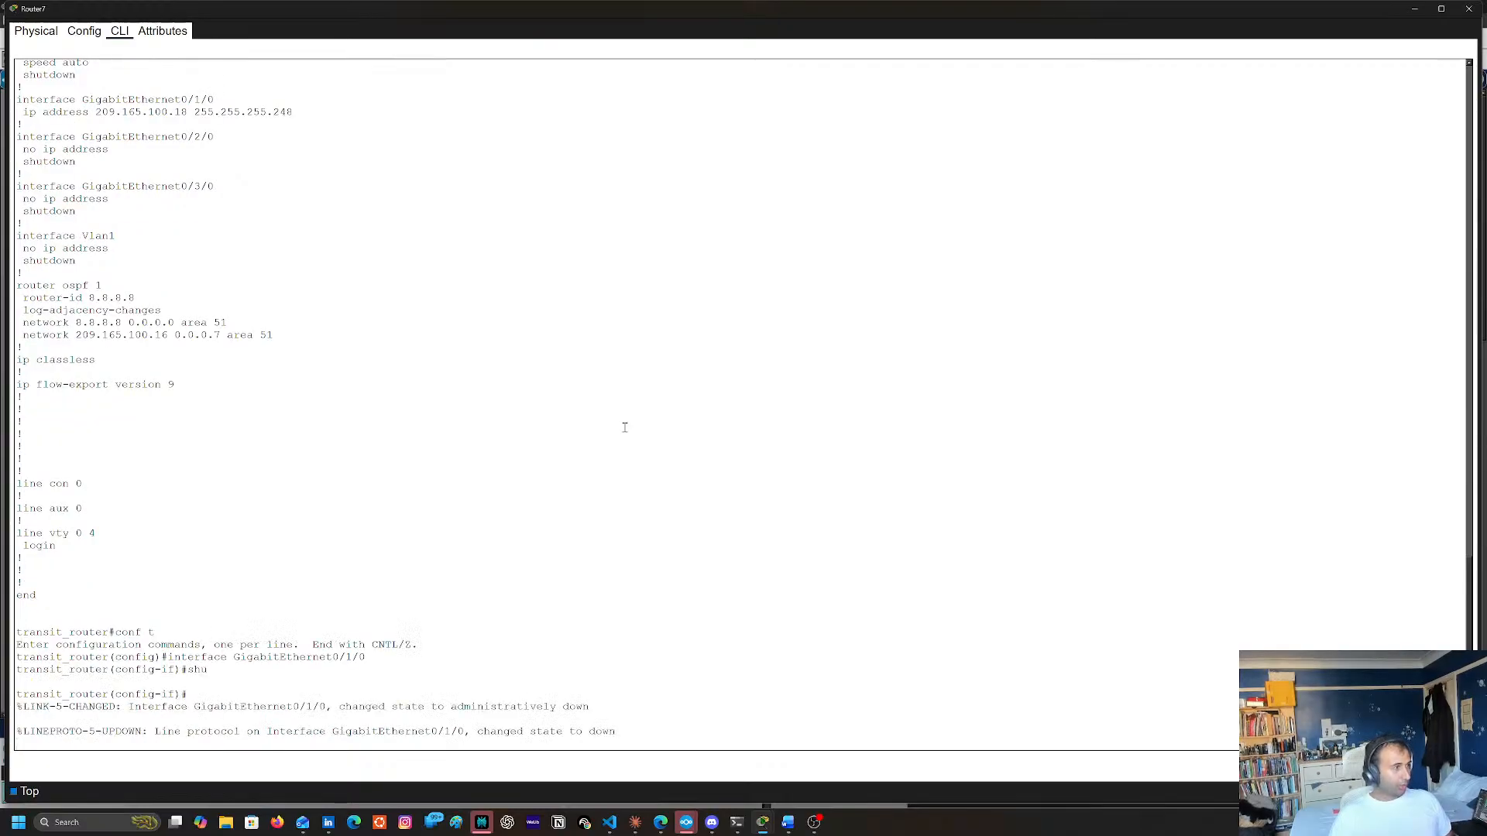
pyautogui.write('no shu')
pyautogui.press('Return')
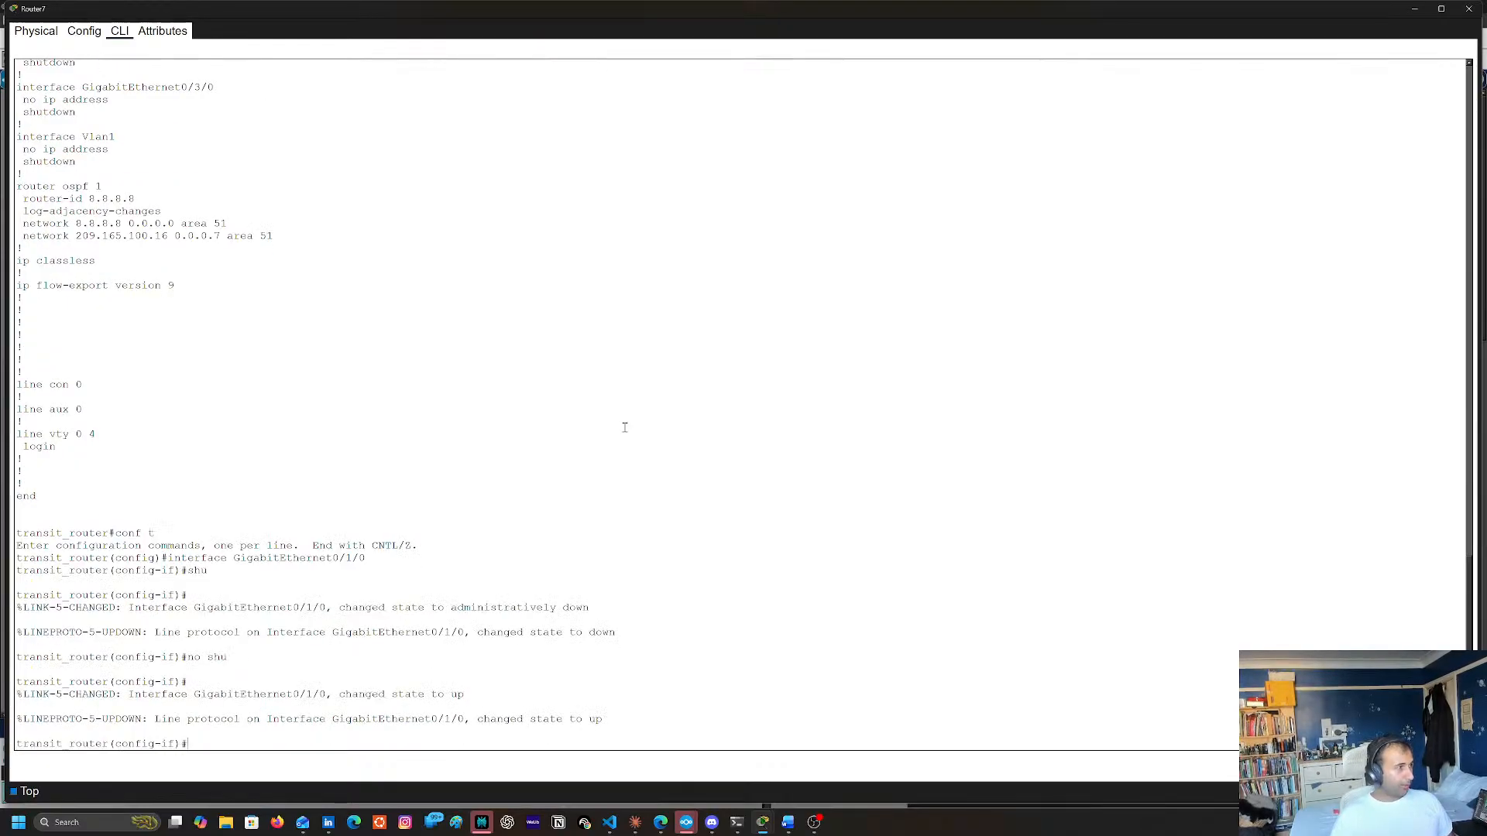
# End configuration mode, copy the running configuration to the startup configuration and close the Router7 window
pyautogui.write('end')
pyautogui.press('Return')
pyautogui.write('cop')
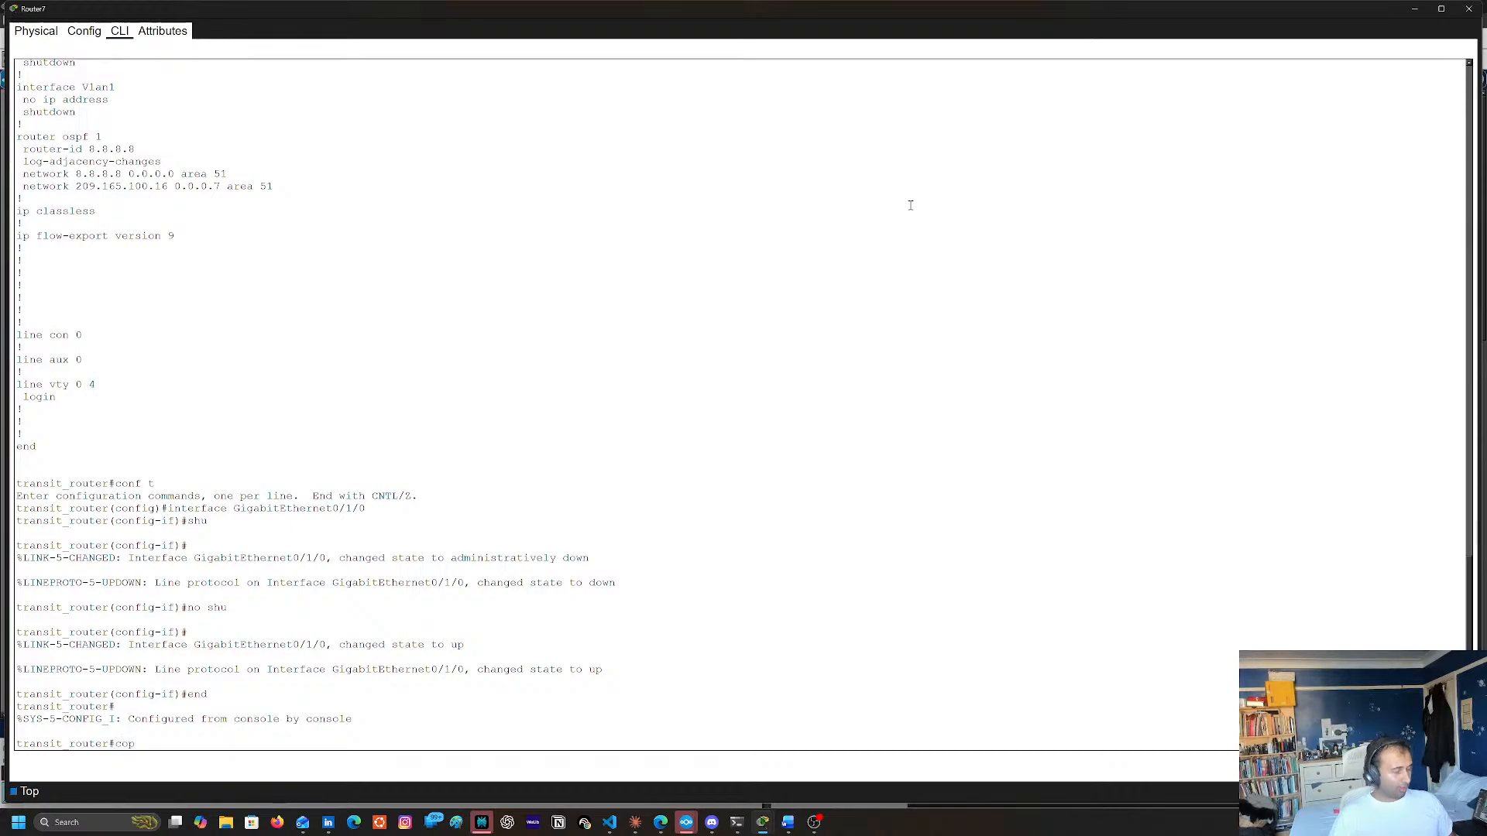
pyautogui.write('y run start')
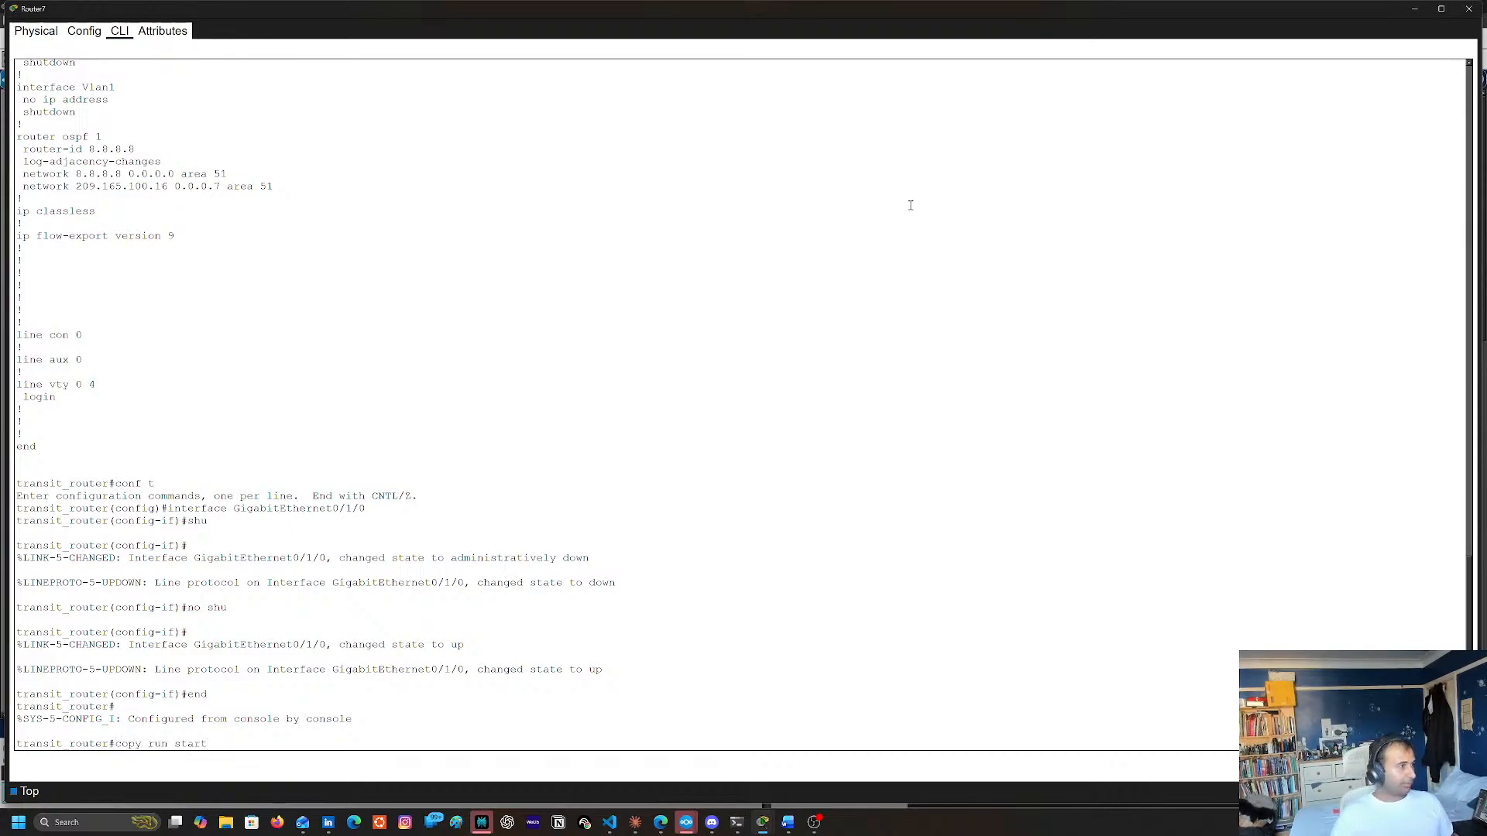
pyautogui.press('Return')
pyautogui.press('Return')
pyautogui.click(1470, 8)
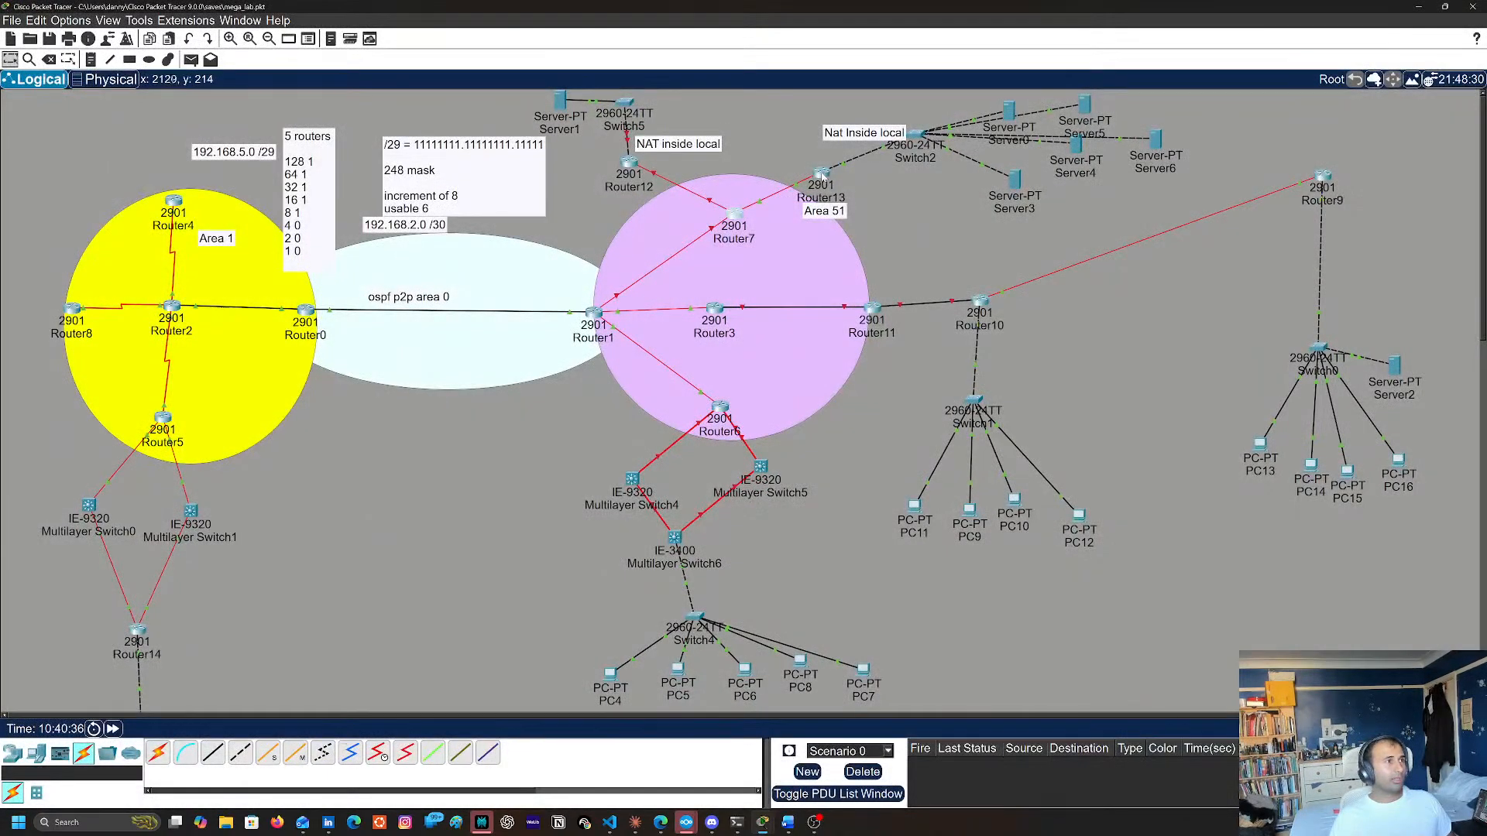
# Open Router13's command line and enter global configuration mode with conf t
pyautogui.click(824, 174)
pyautogui.press('Return')
pyautogui.press('Return')
pyautogui.press('Return')
pyautogui.write('co')
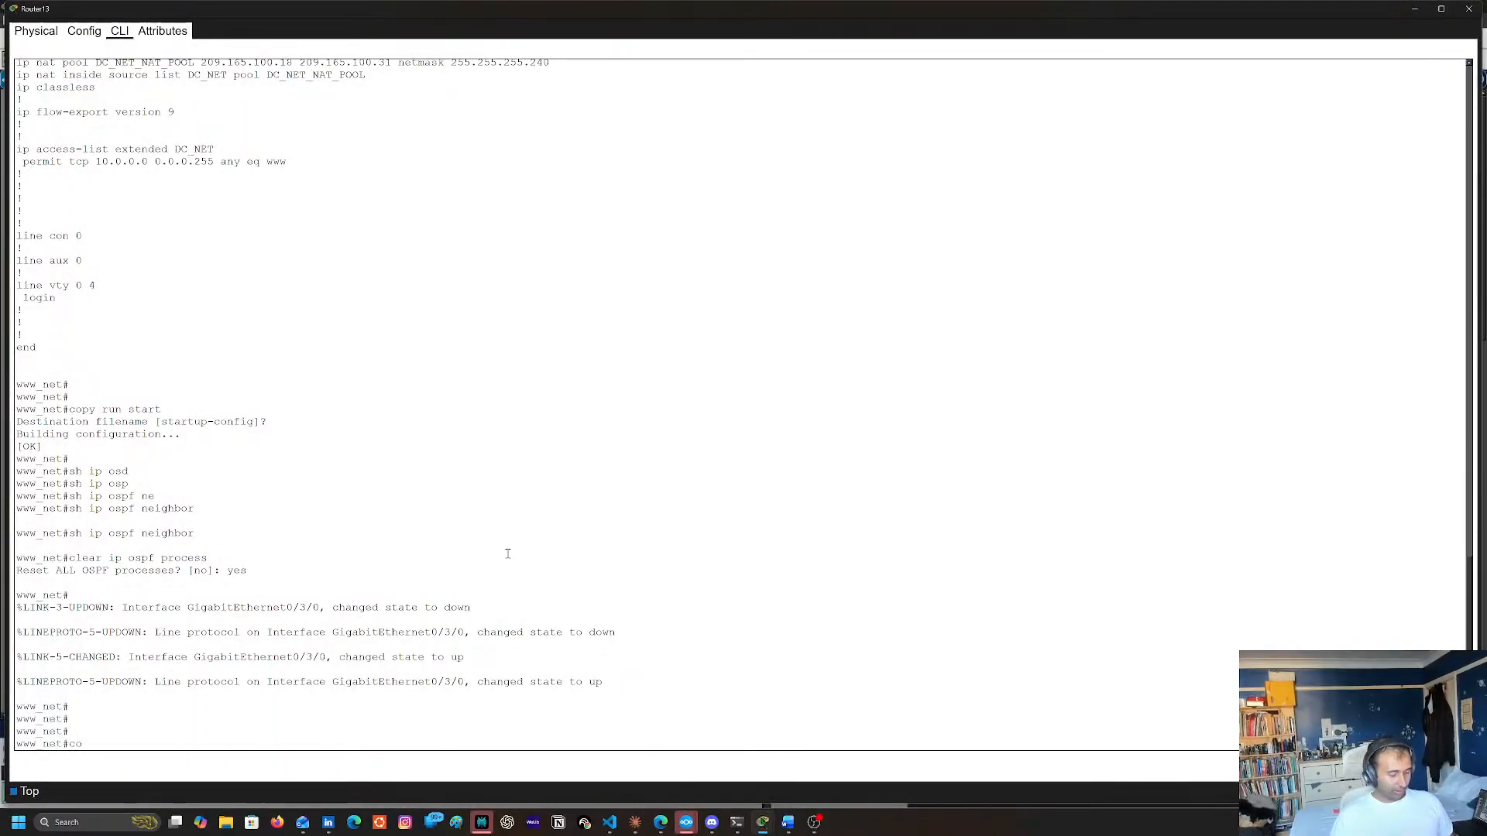
pyautogui.write('nf t')
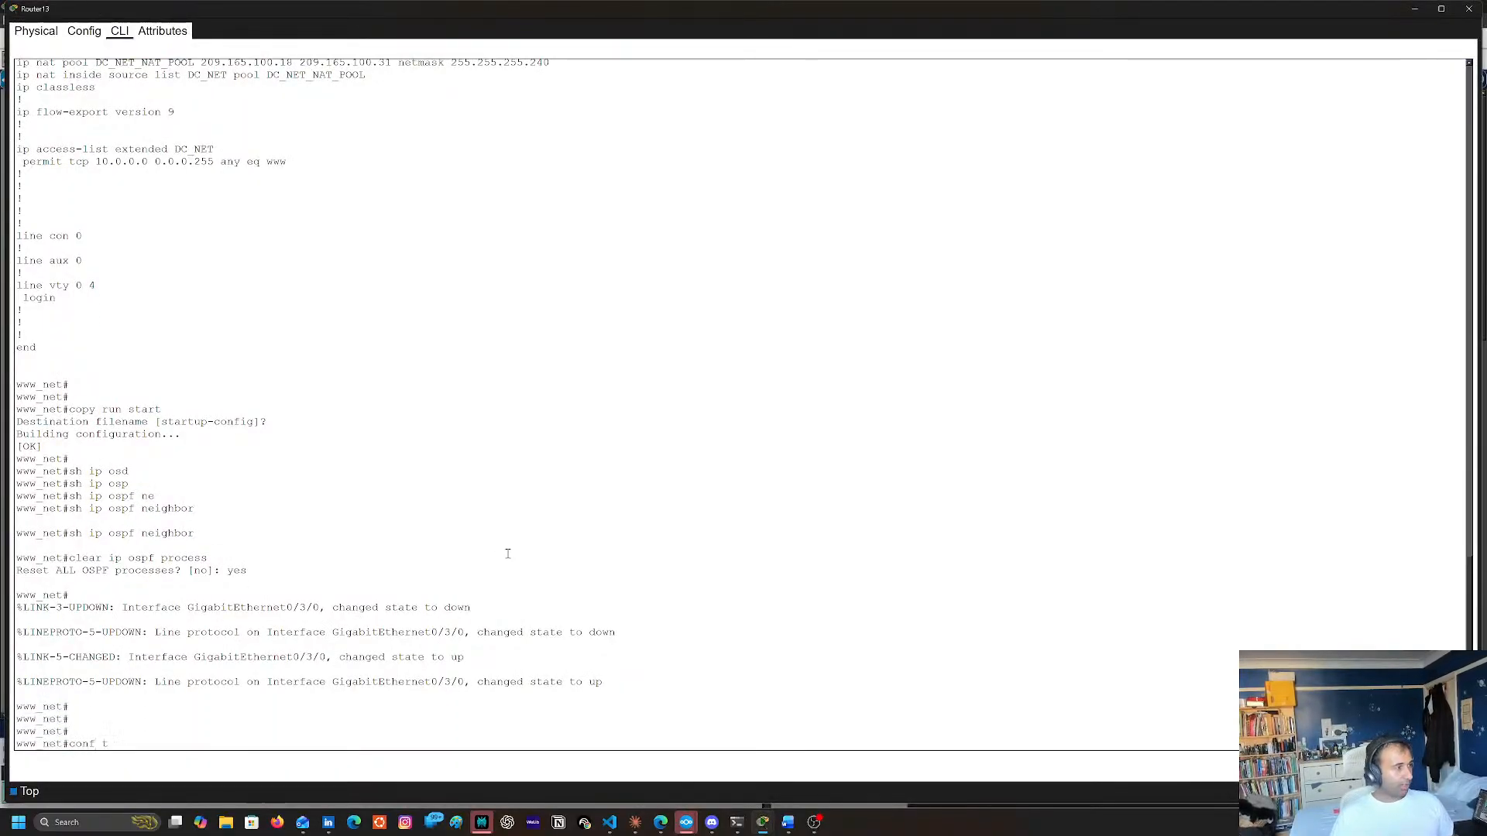
pyautogui.press('Return')
# Examine the GigabitEthernet0/3/0 address and subnet mask in Router13's configuration output and in its port summary on the topology
pyautogui.scroll(9, 365, 298)
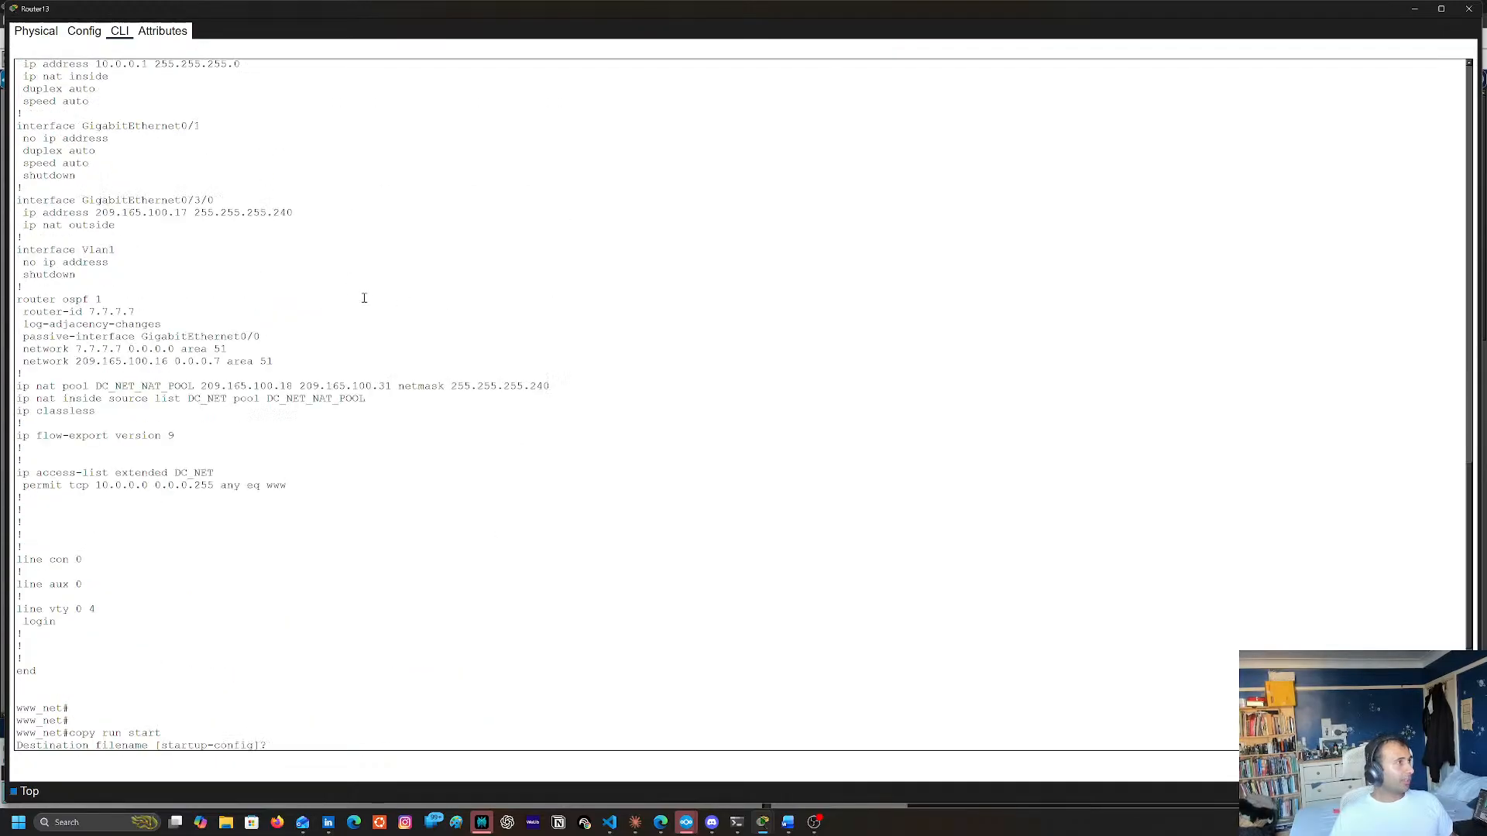
pyautogui.scroll(7, 121, 413)
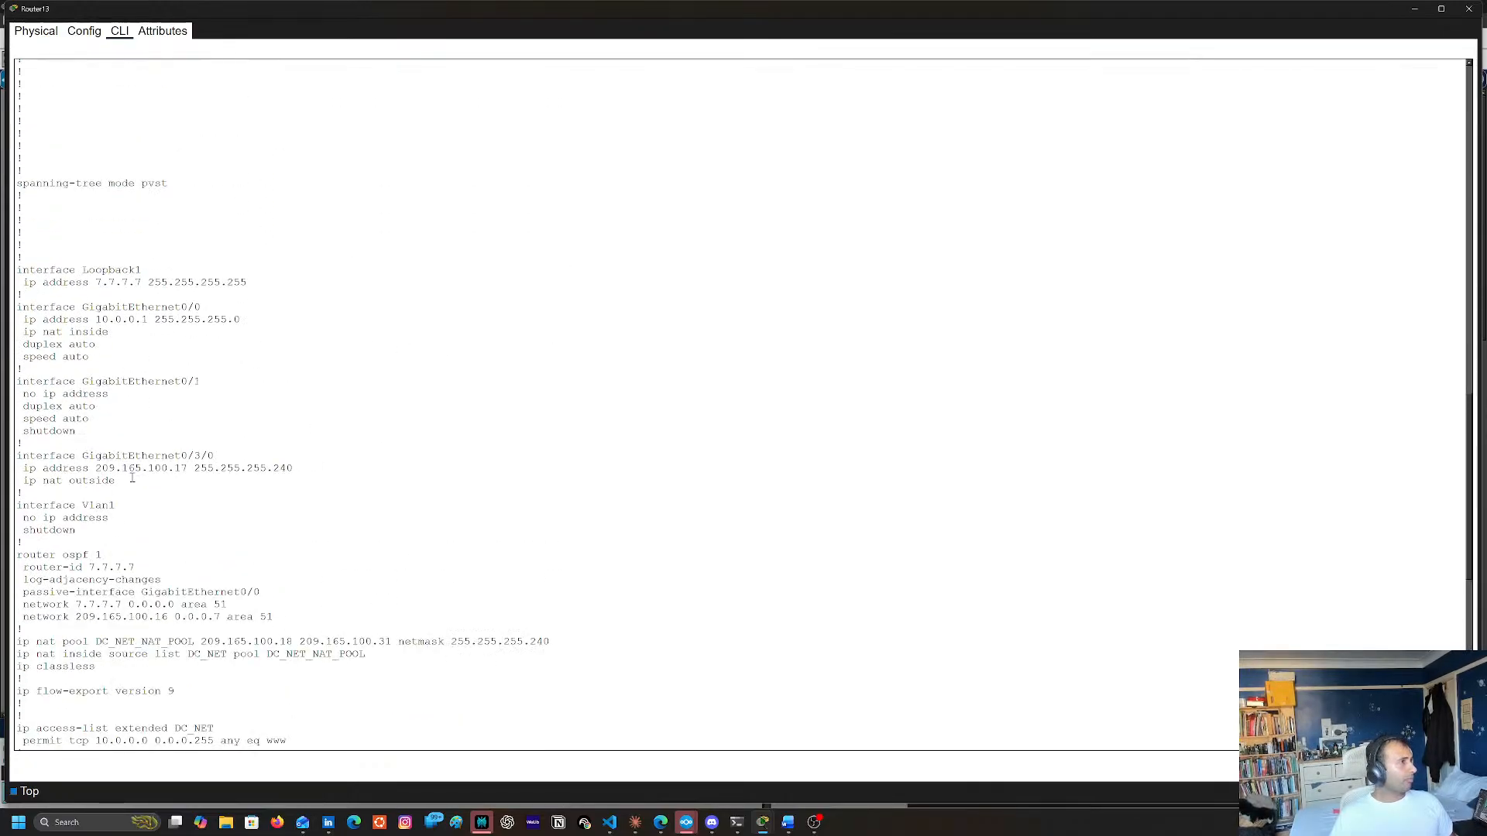
pyautogui.doubleClick(28, 457)
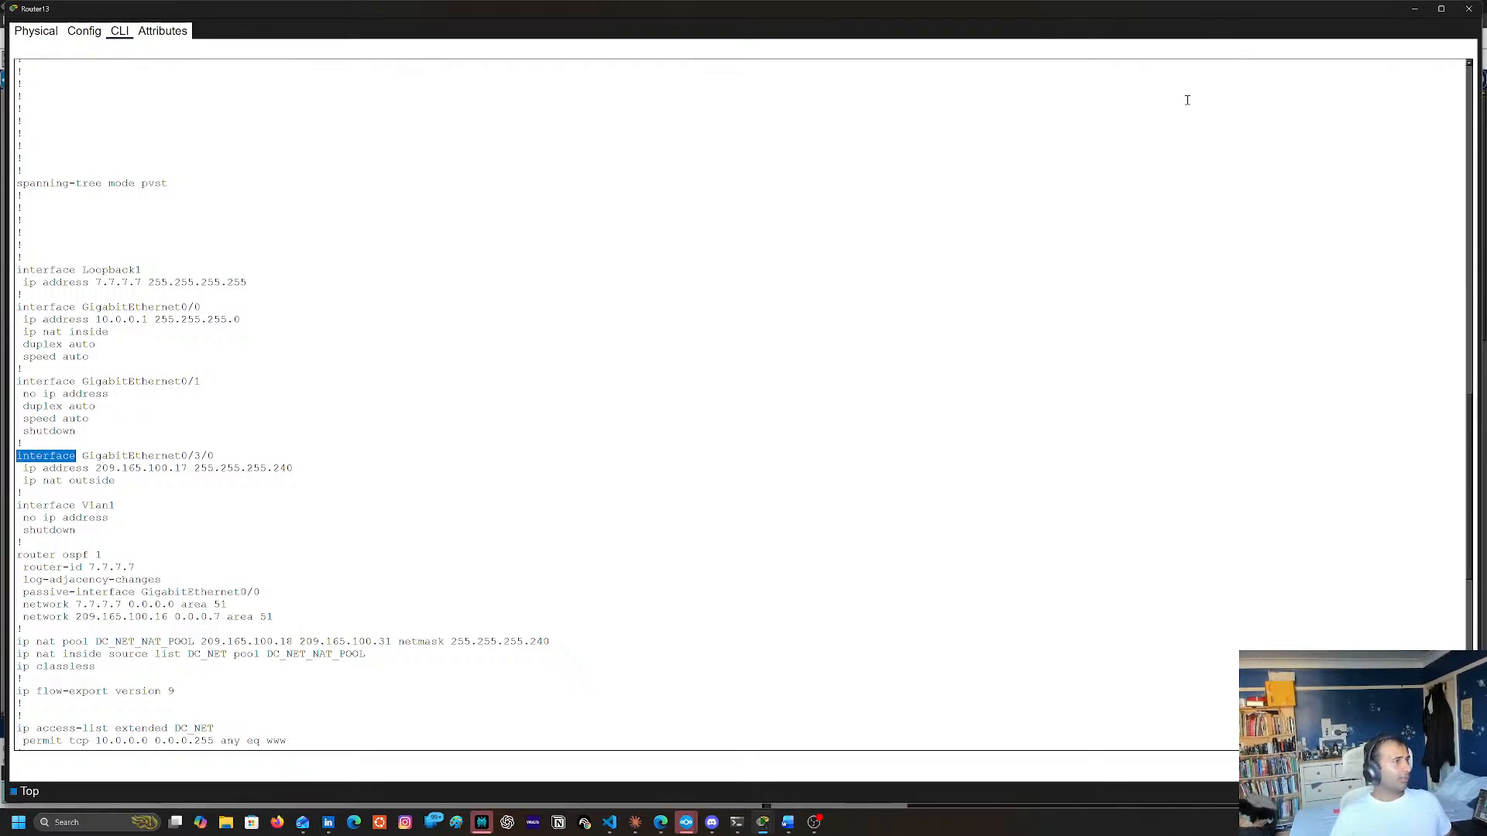
pyautogui.doubleClick(202, 483)
pyautogui.click(227, 485)
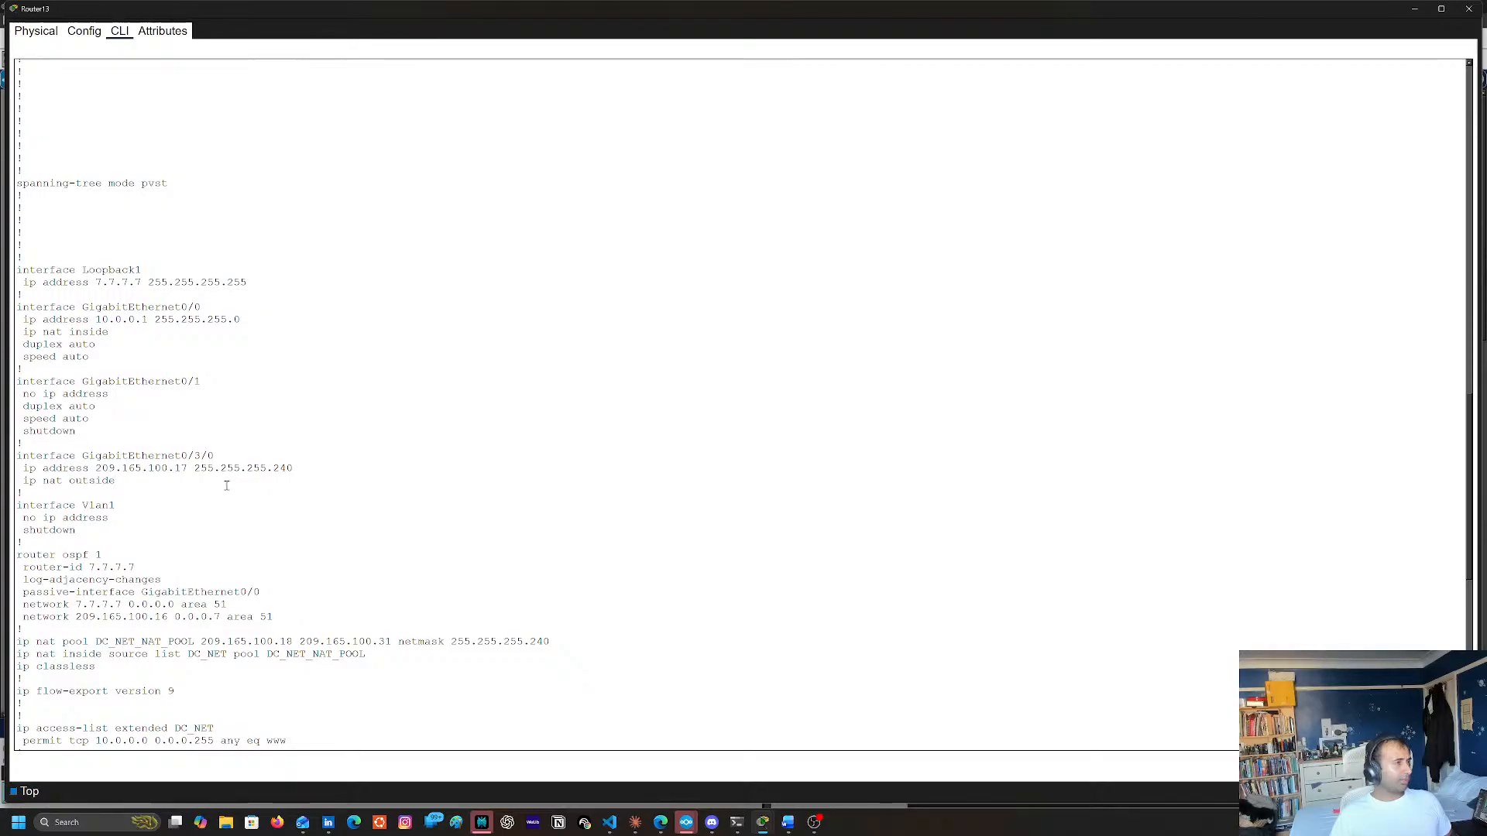
pyautogui.click(1468, 8)
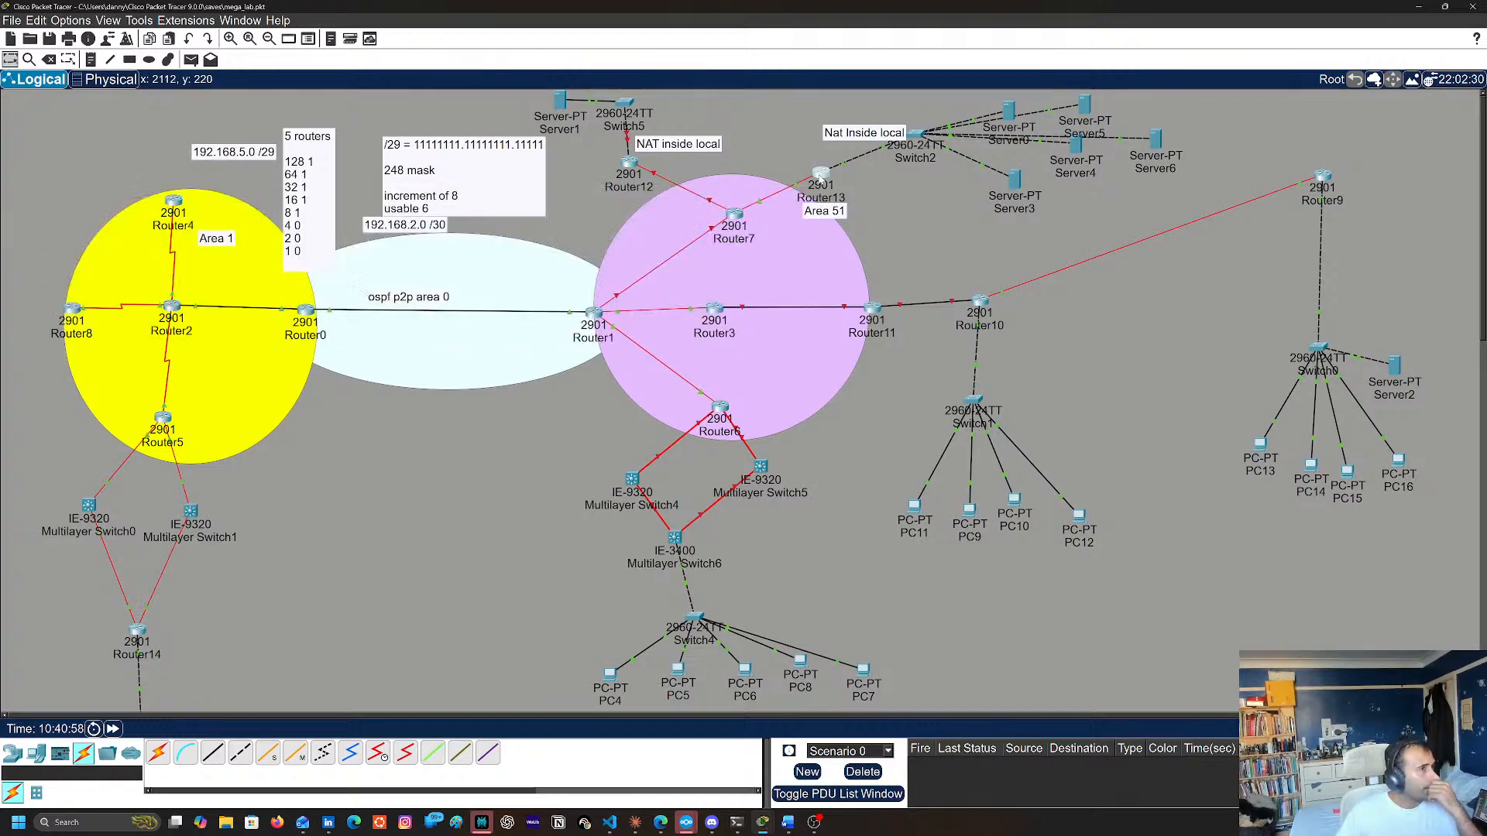
pyautogui.moveTo(821, 175)
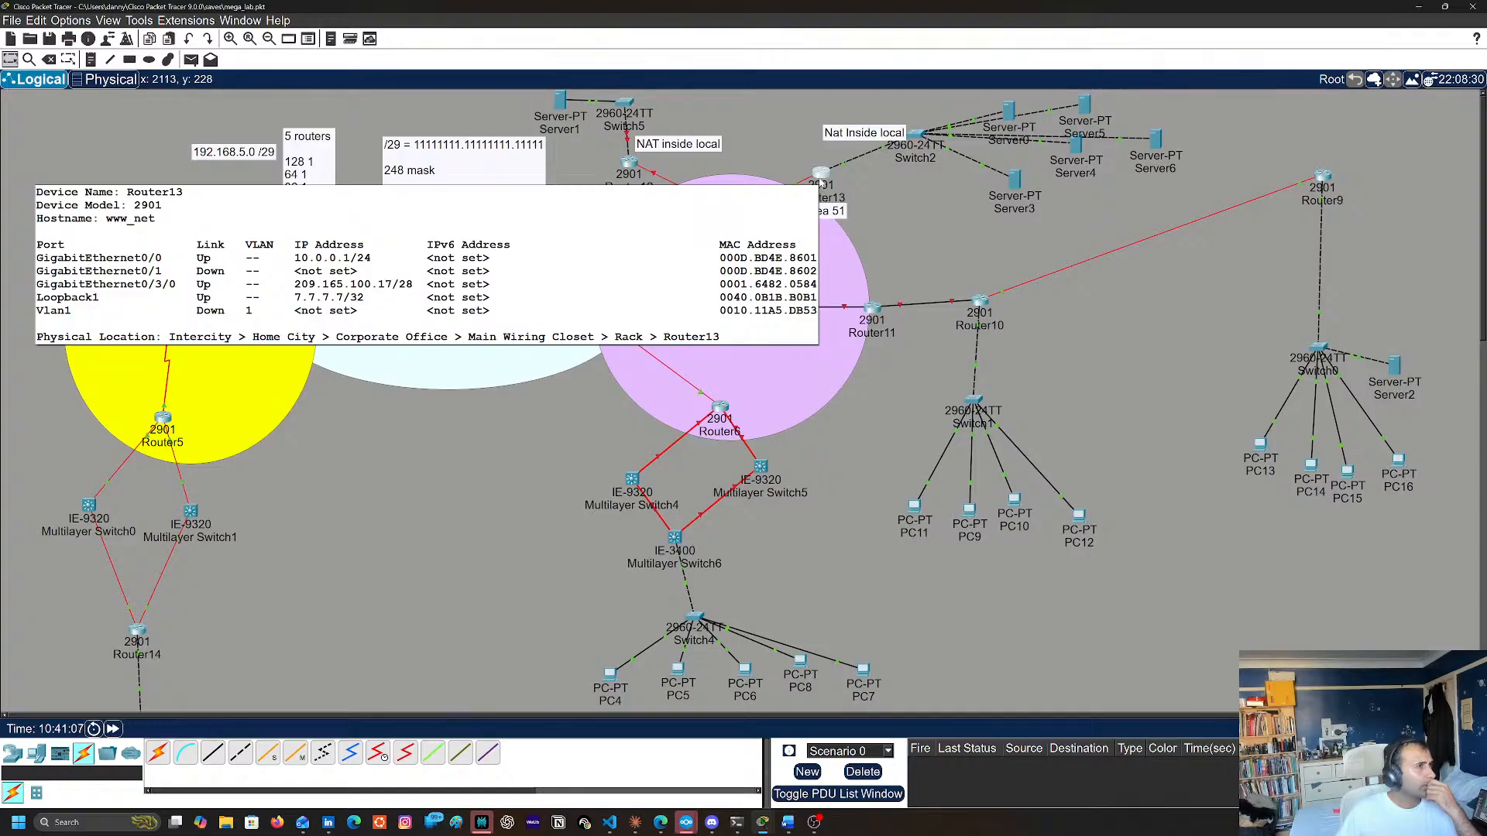
pyautogui.click(819, 183)
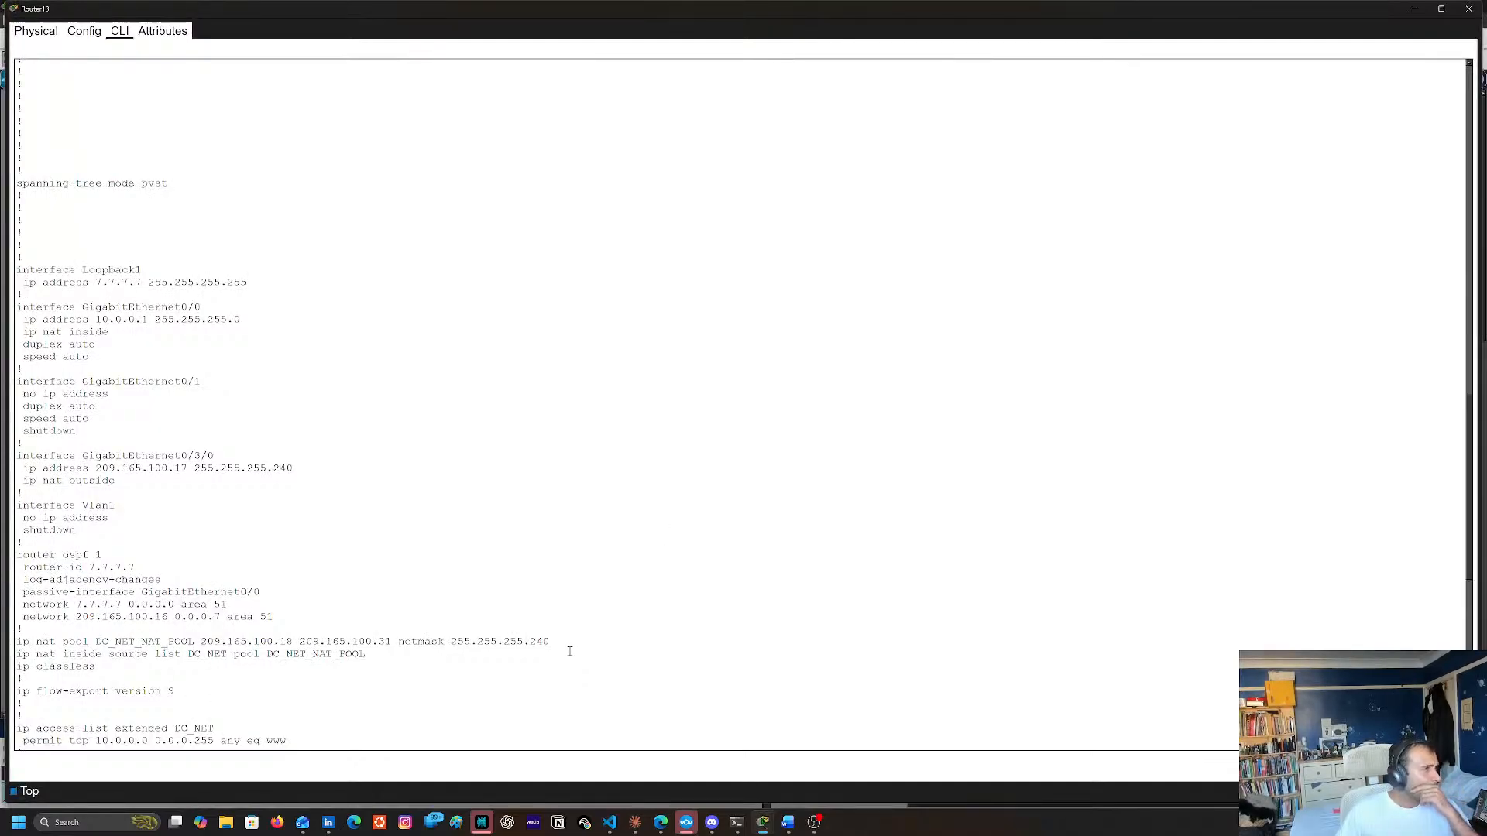
pyautogui.doubleClick(203, 468)
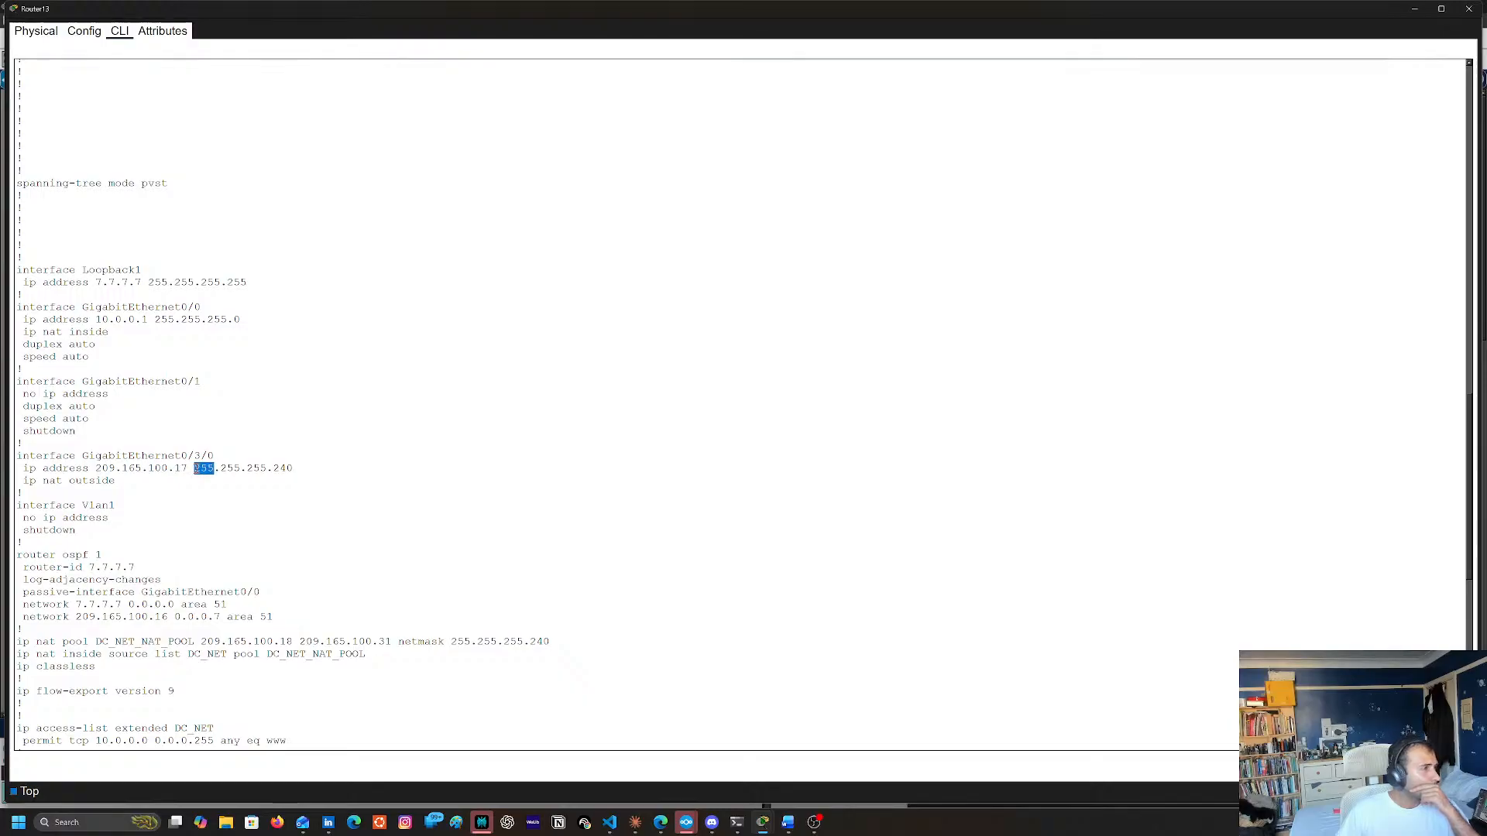
pyautogui.click(234, 505)
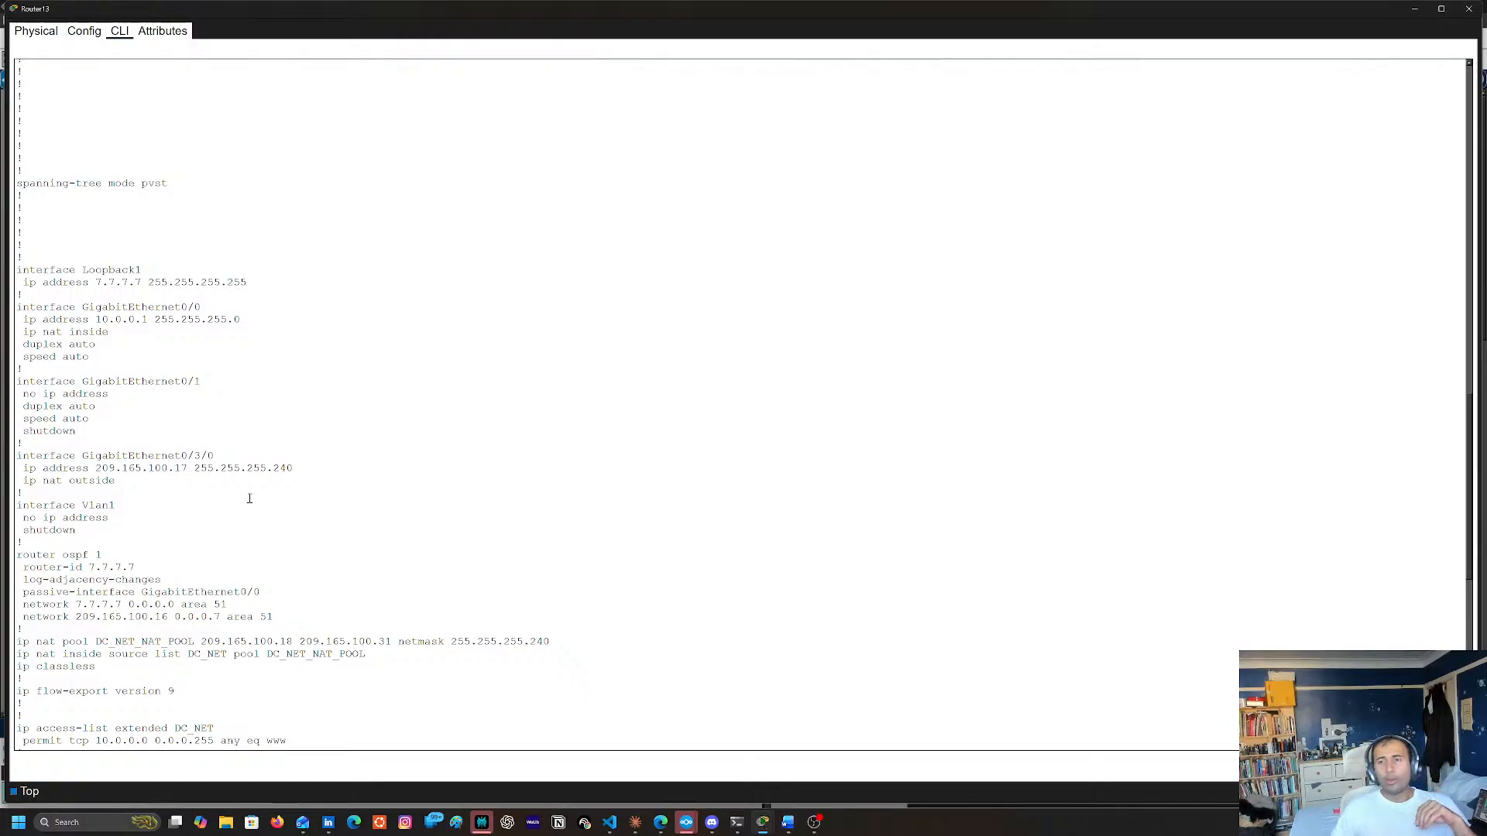
# Copy the subnet mask 255.255.255.240 from the GigabitEthernet0/3/0 address line in Router13's configuration output
pyautogui.press('Return')
pyautogui.press('Return')
pyautogui.scroll(6, 257, 467)
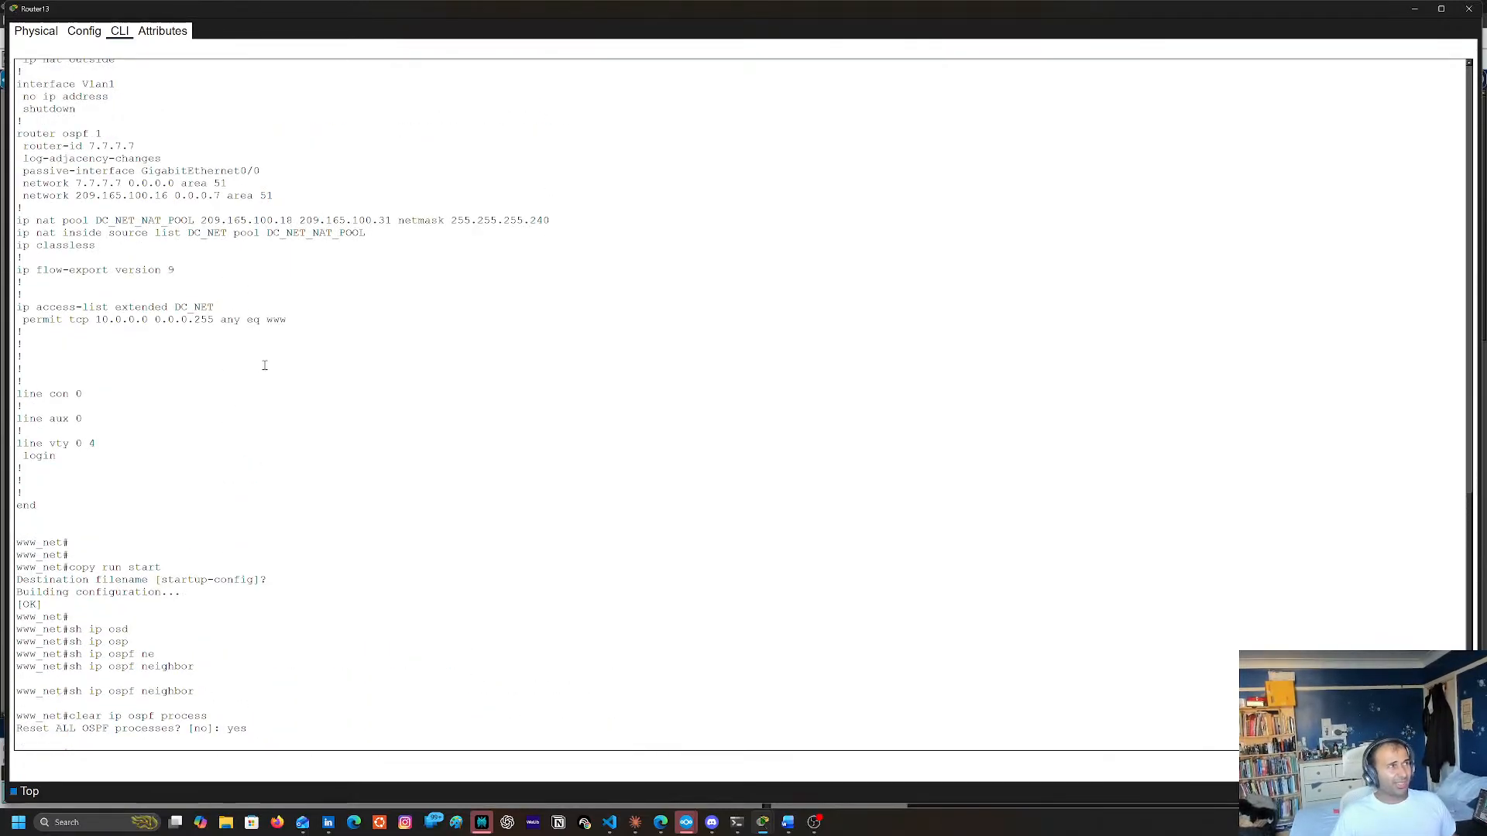
pyautogui.scroll(2, 264, 357)
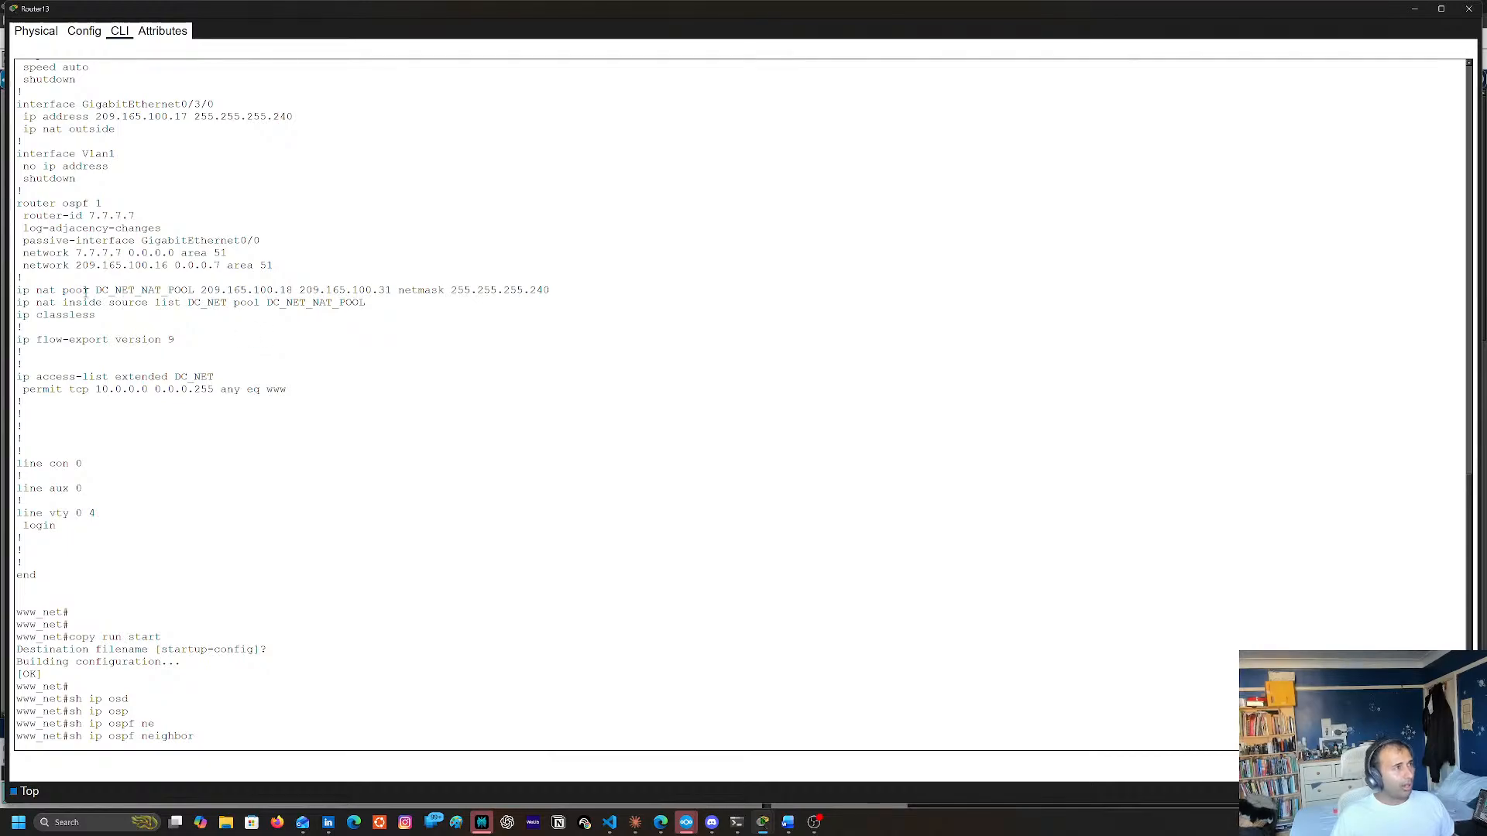
pyautogui.scroll(3, 314, 381)
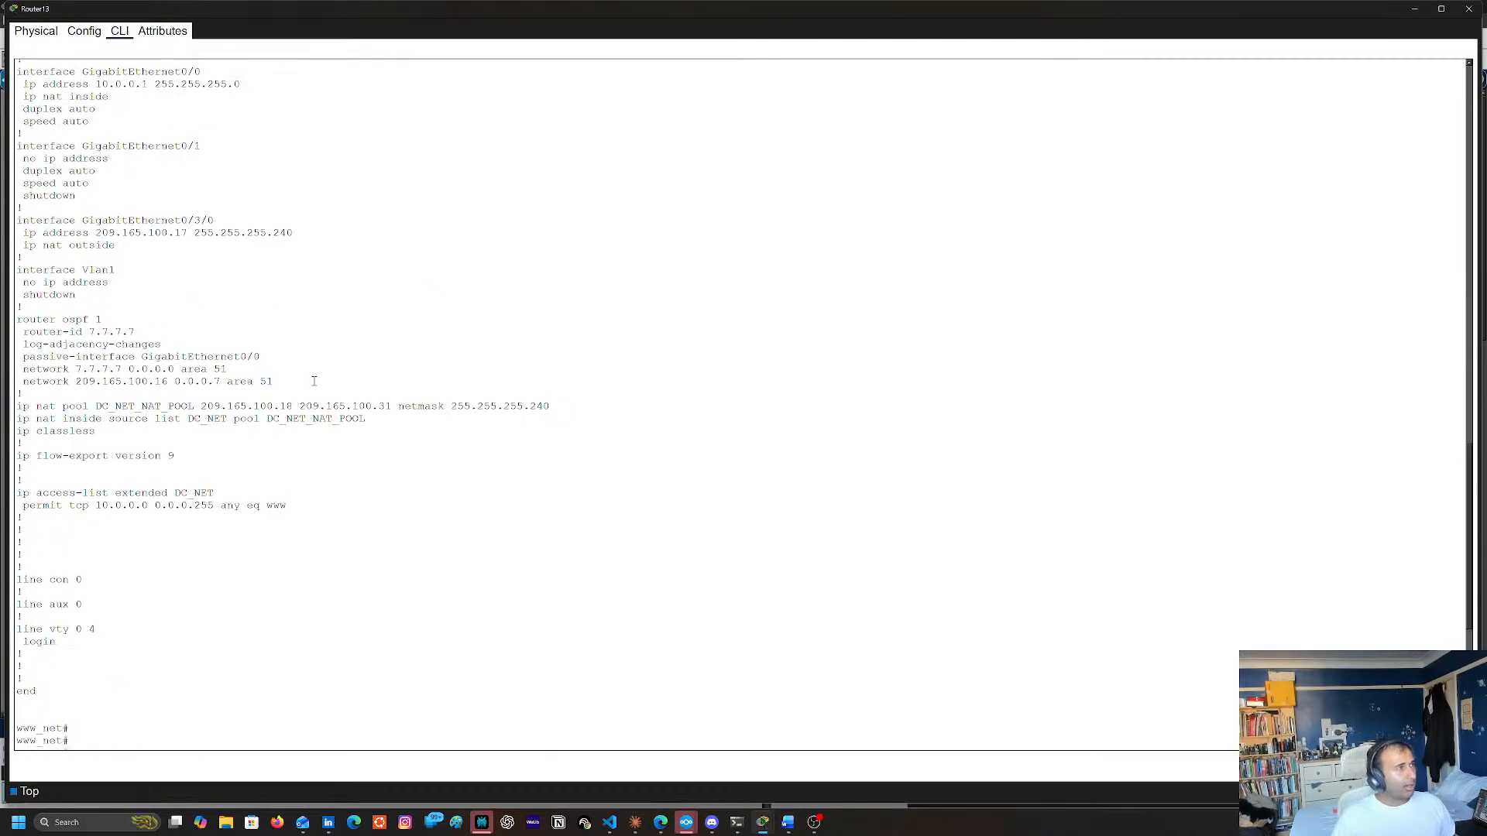
pyautogui.doubleClick(110, 234)
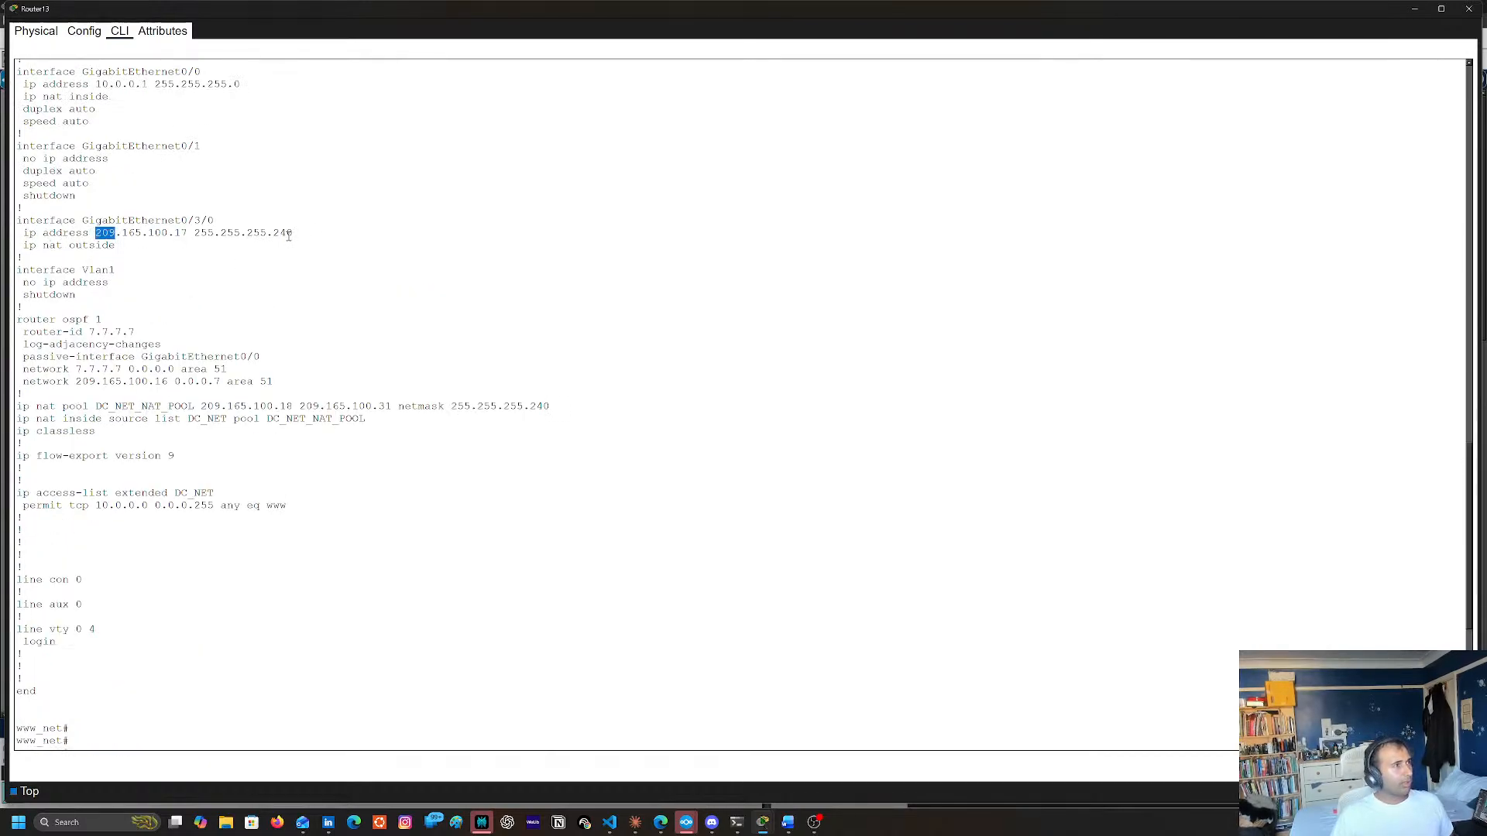
pyautogui.tripleClick(288, 235)
pyautogui.click(204, 233)
pyautogui.doubleClick(203, 233)
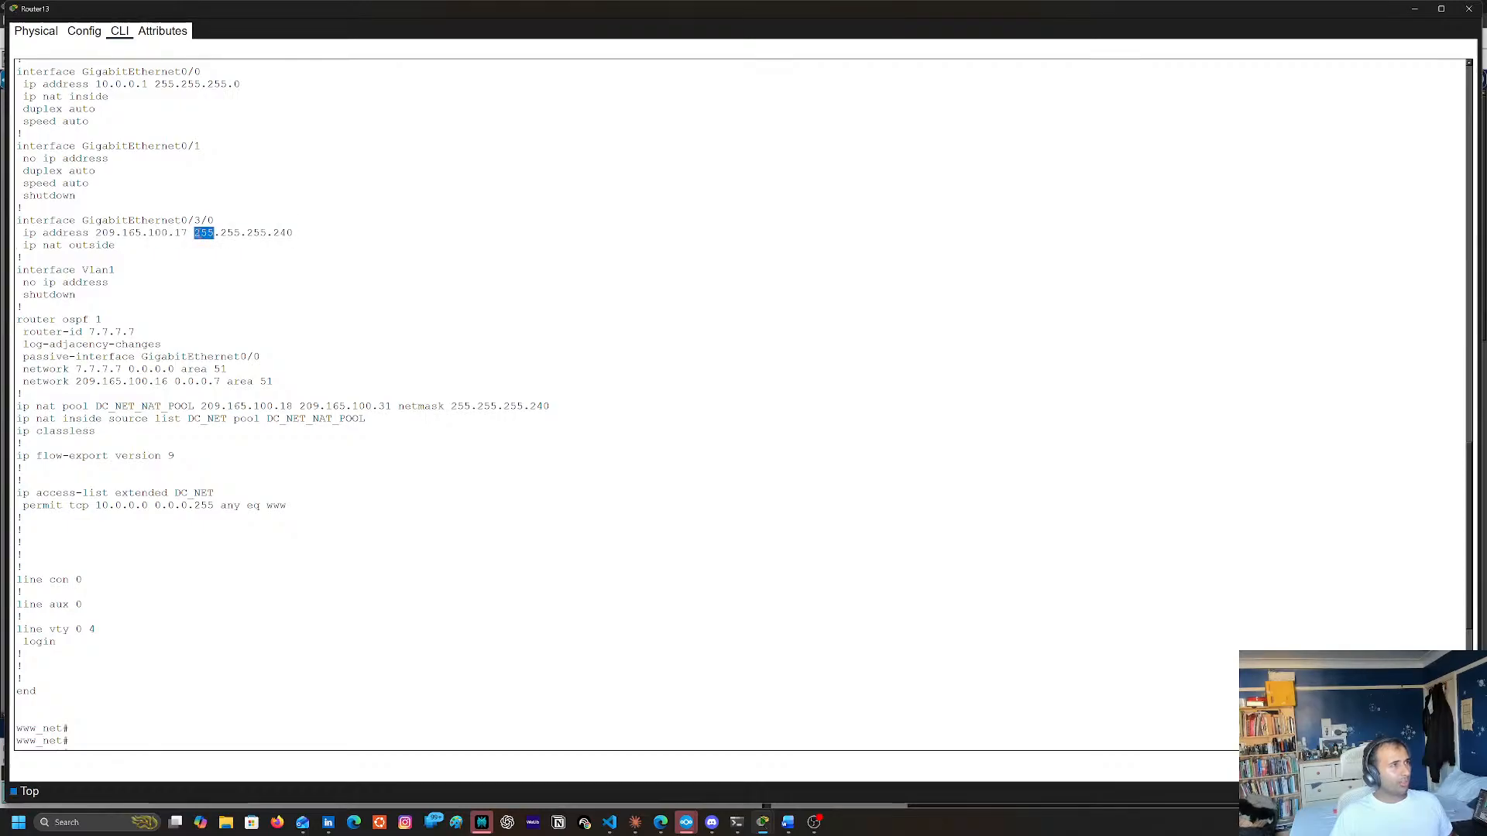
pyautogui.moveTo(195, 233); pyautogui.dragTo(293, 233)
pyautogui.rightClick(293, 236)
pyautogui.click(306, 244)
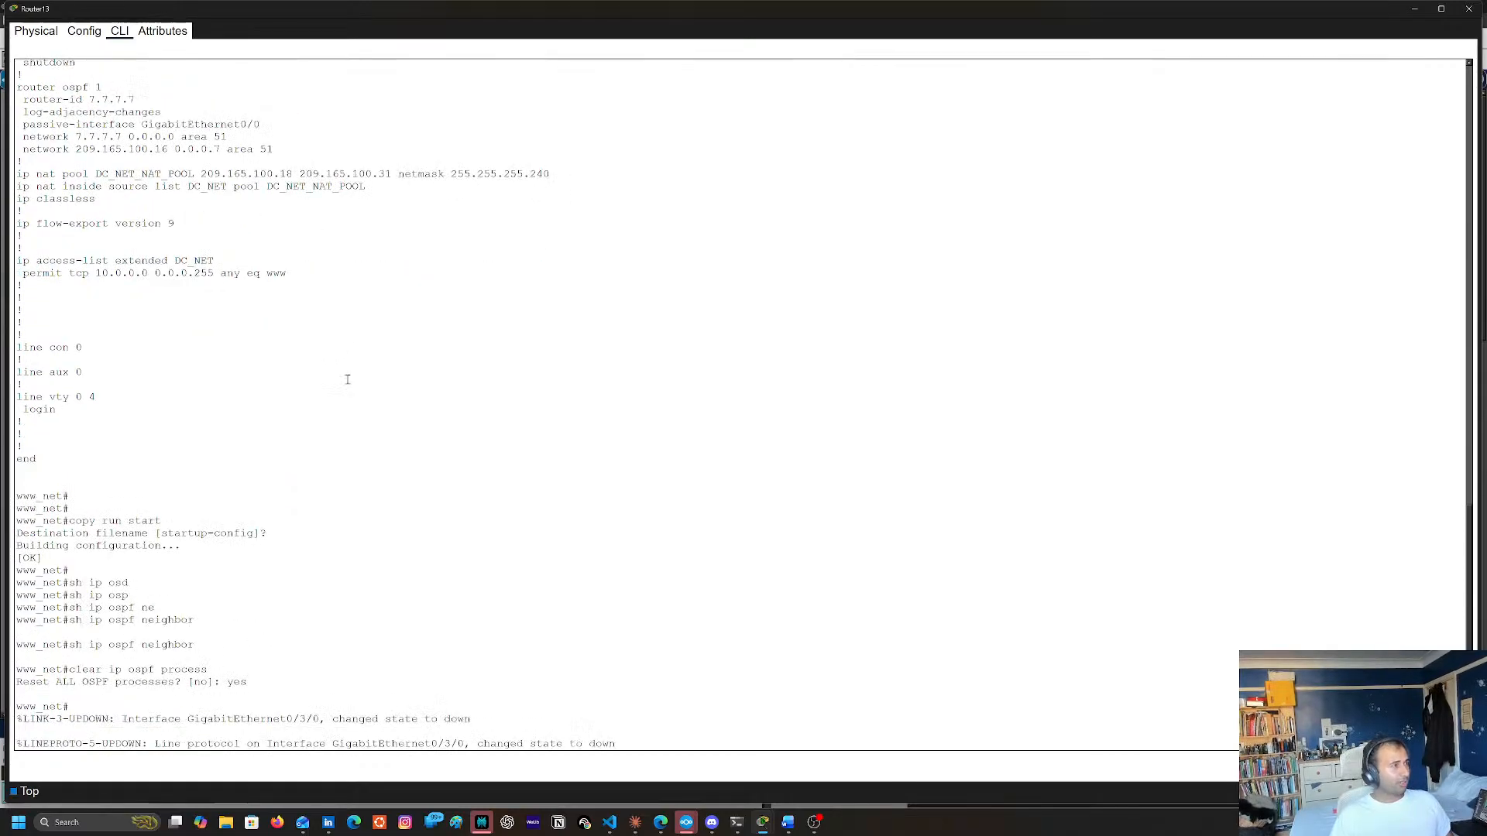
# Return to Router13's current prompt and exit global configuration mode
pyautogui.scroll(-5, 348, 380)
pyautogui.press('Return')
pyautogui.press('Return')
pyautogui.press('Return')
pyautogui.press('Return')
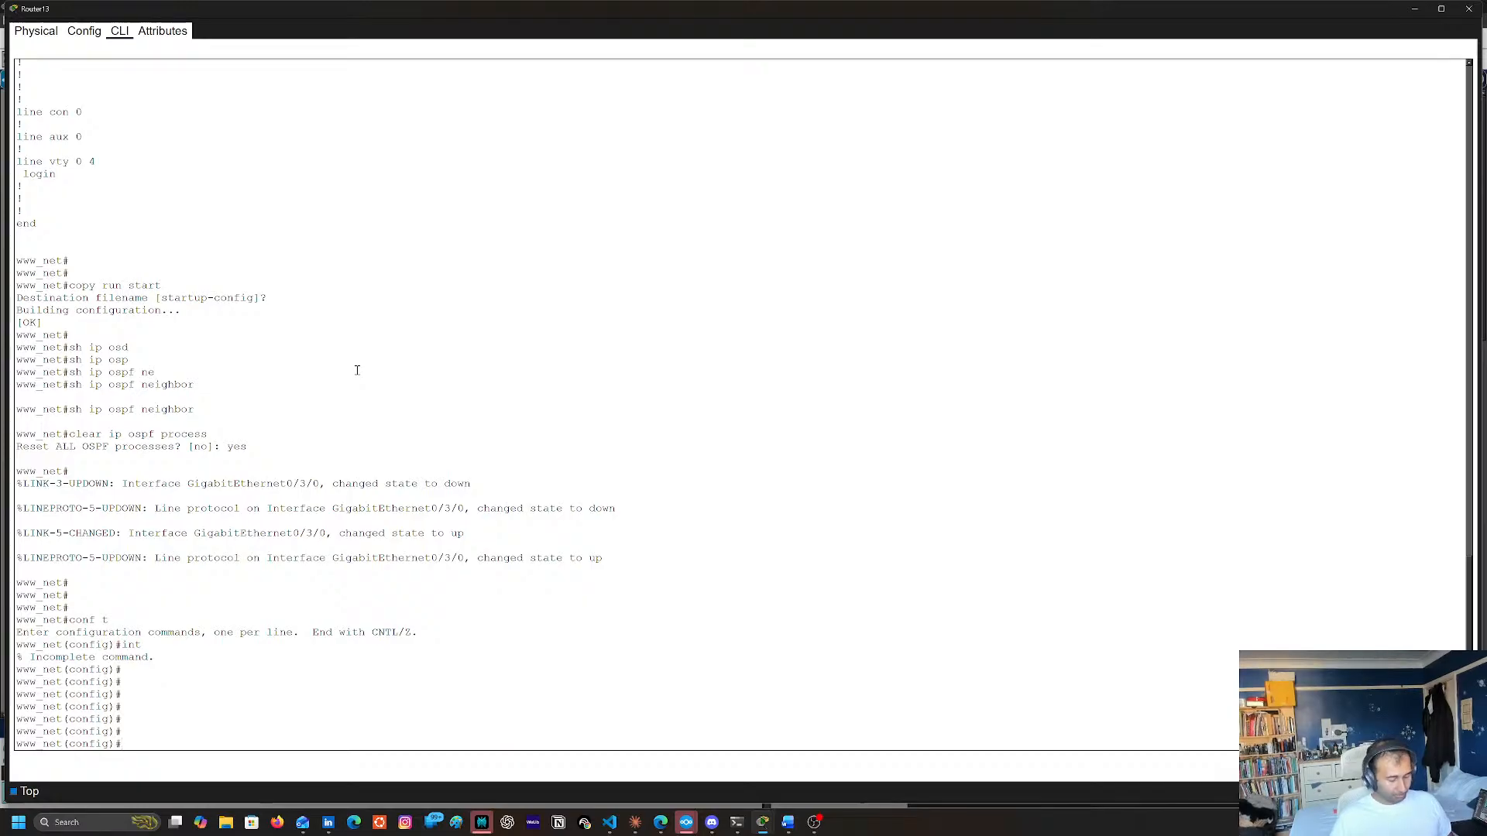
pyautogui.write('exit')
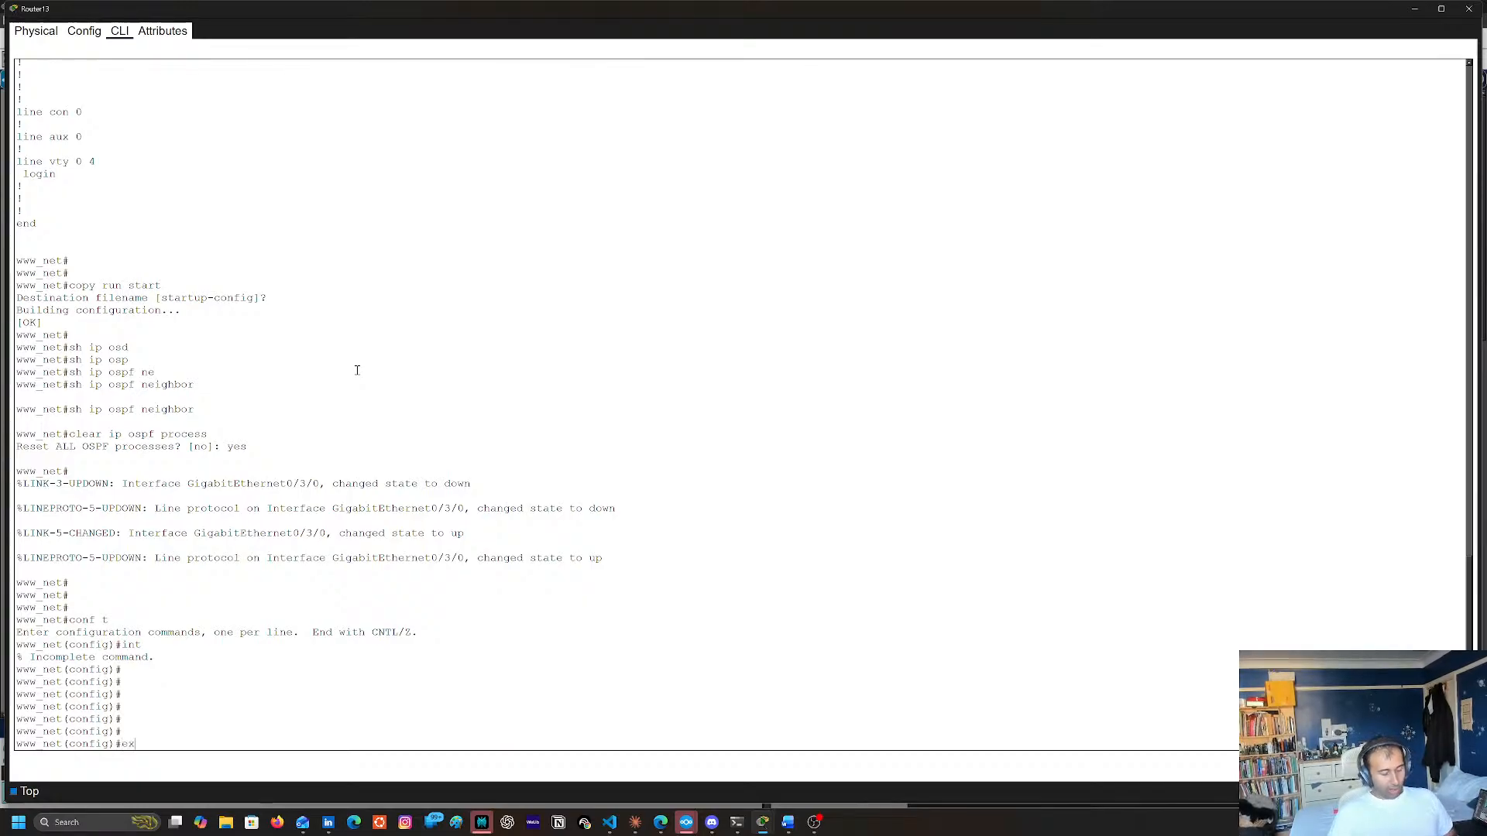
pyautogui.press('Return')
# Display the complete running configuration of Router13 with sh run
pyautogui.write('sh')
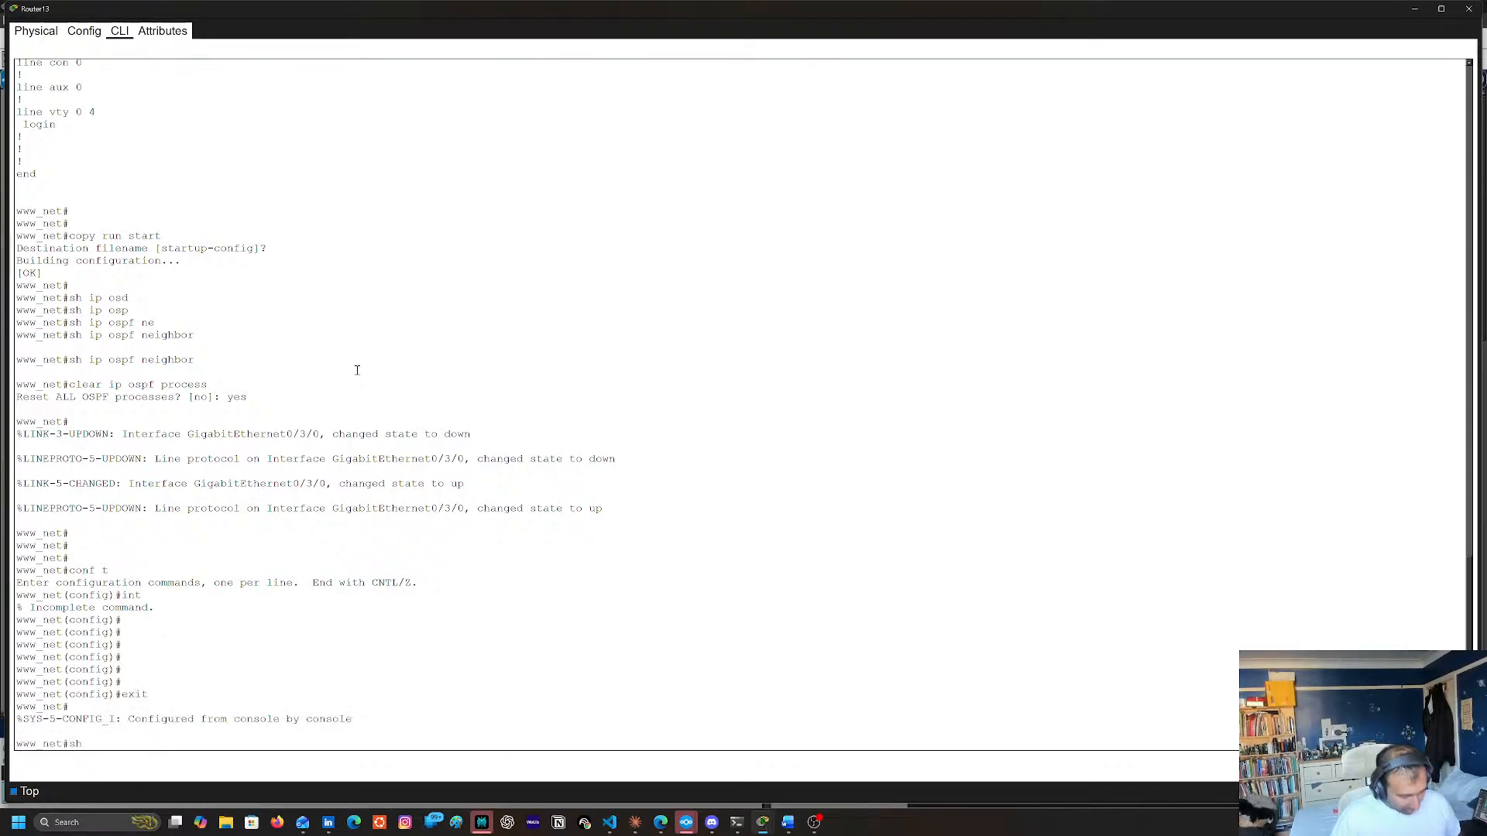
pyautogui.write(' run')
pyautogui.press('Return')
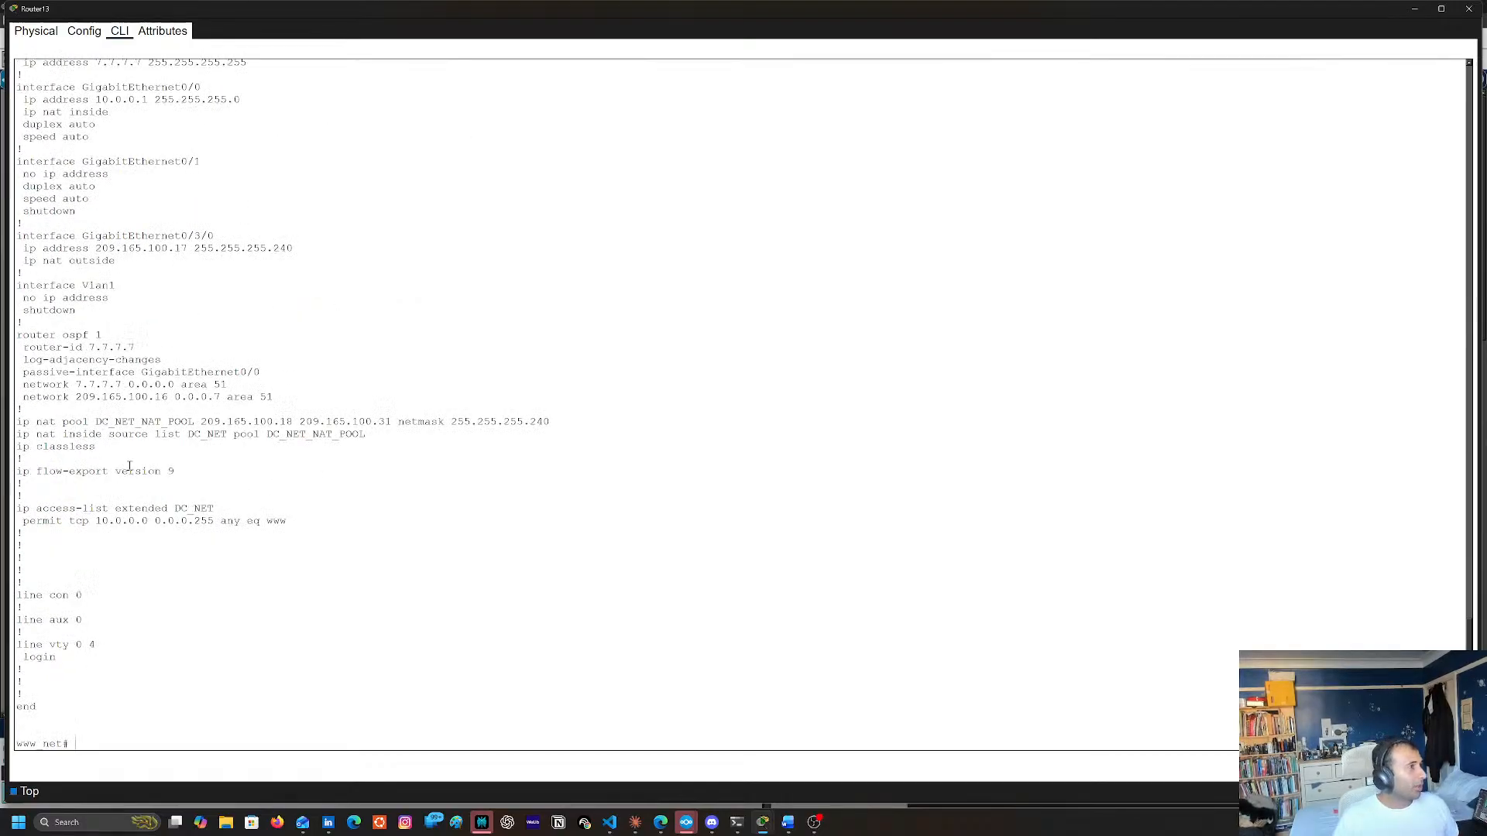
# Paste the copied mask 255.255.255.240 at Router13's privileged prompt and run it as a command
pyautogui.rightClick(377, 584)
pyautogui.click(399, 608)
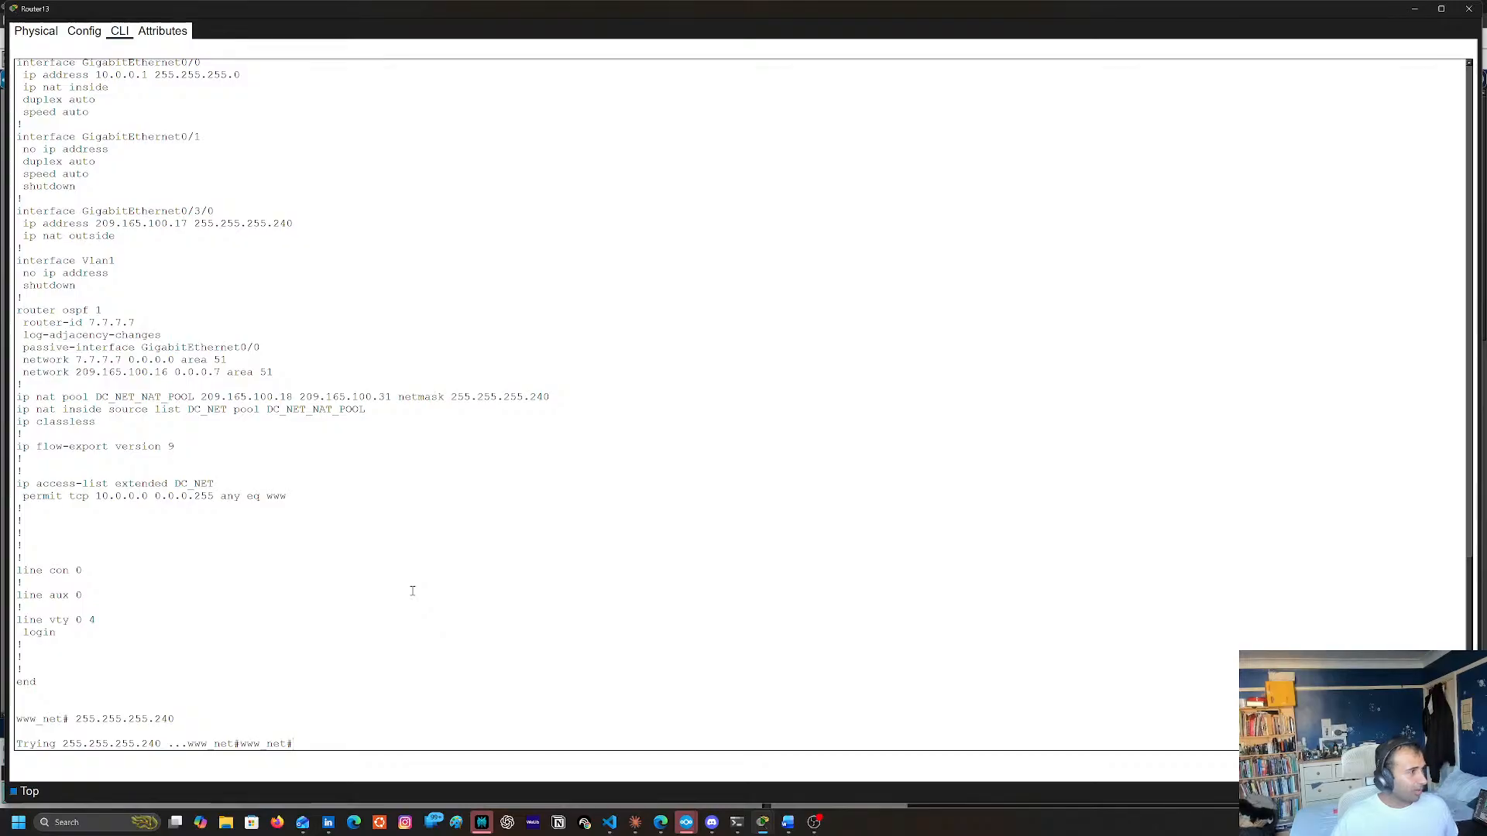
pyautogui.press('Return')
pyautogui.press('Return')
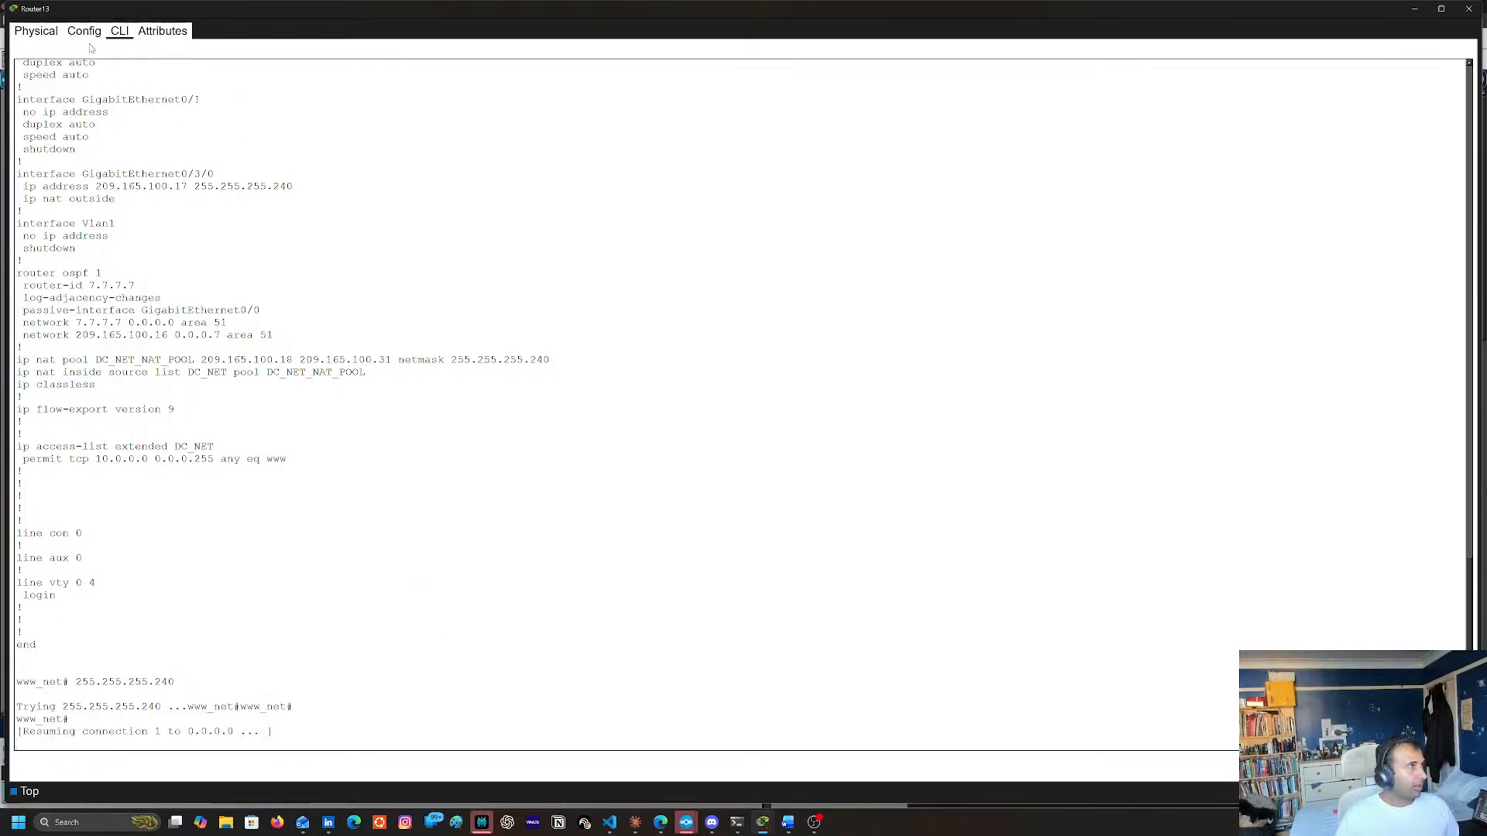
pyautogui.click(752, 560)
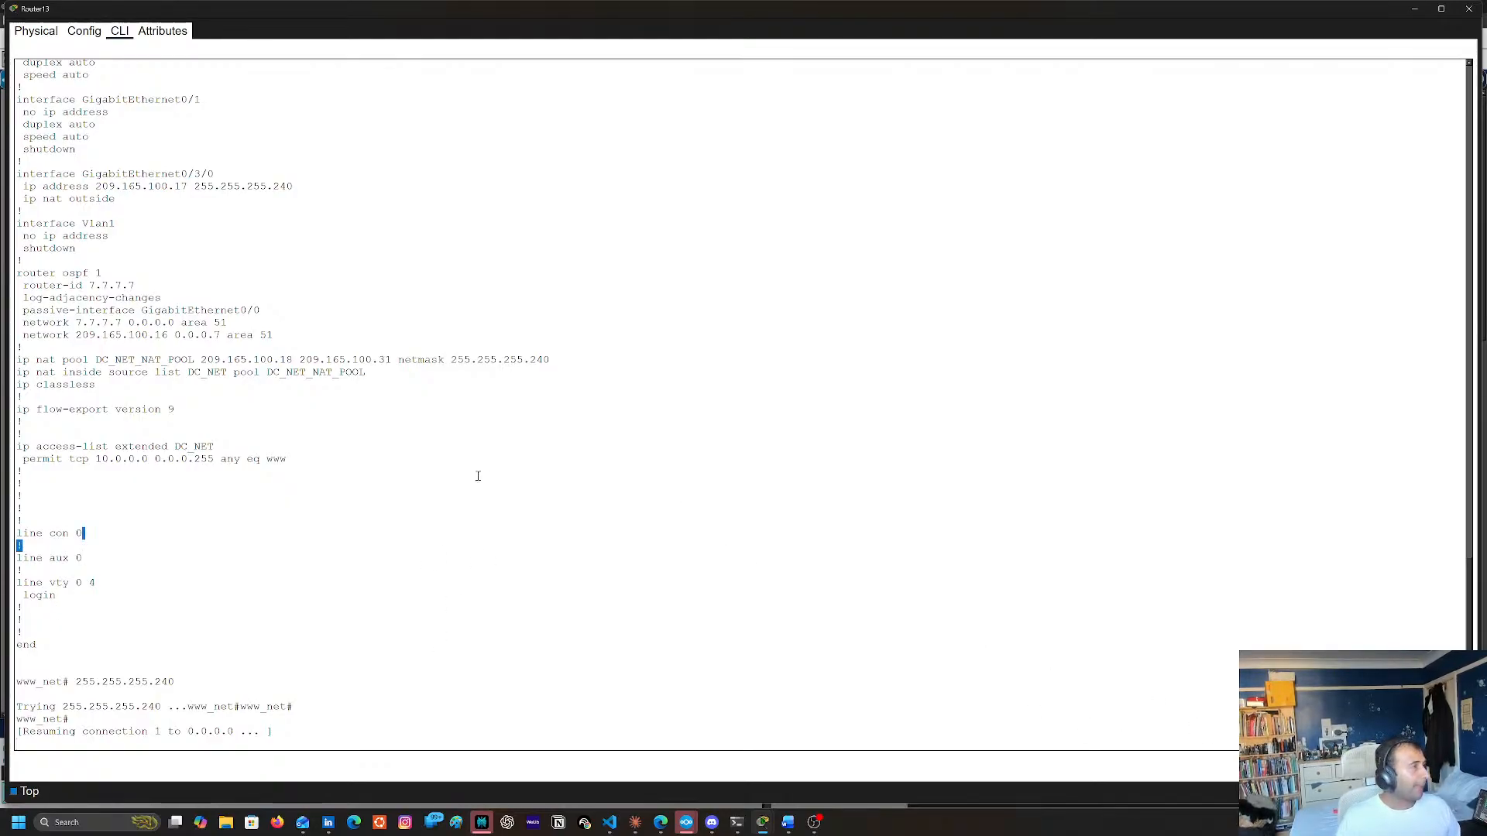
pyautogui.moveTo(478, 475); pyautogui.dragTo(261, 459)
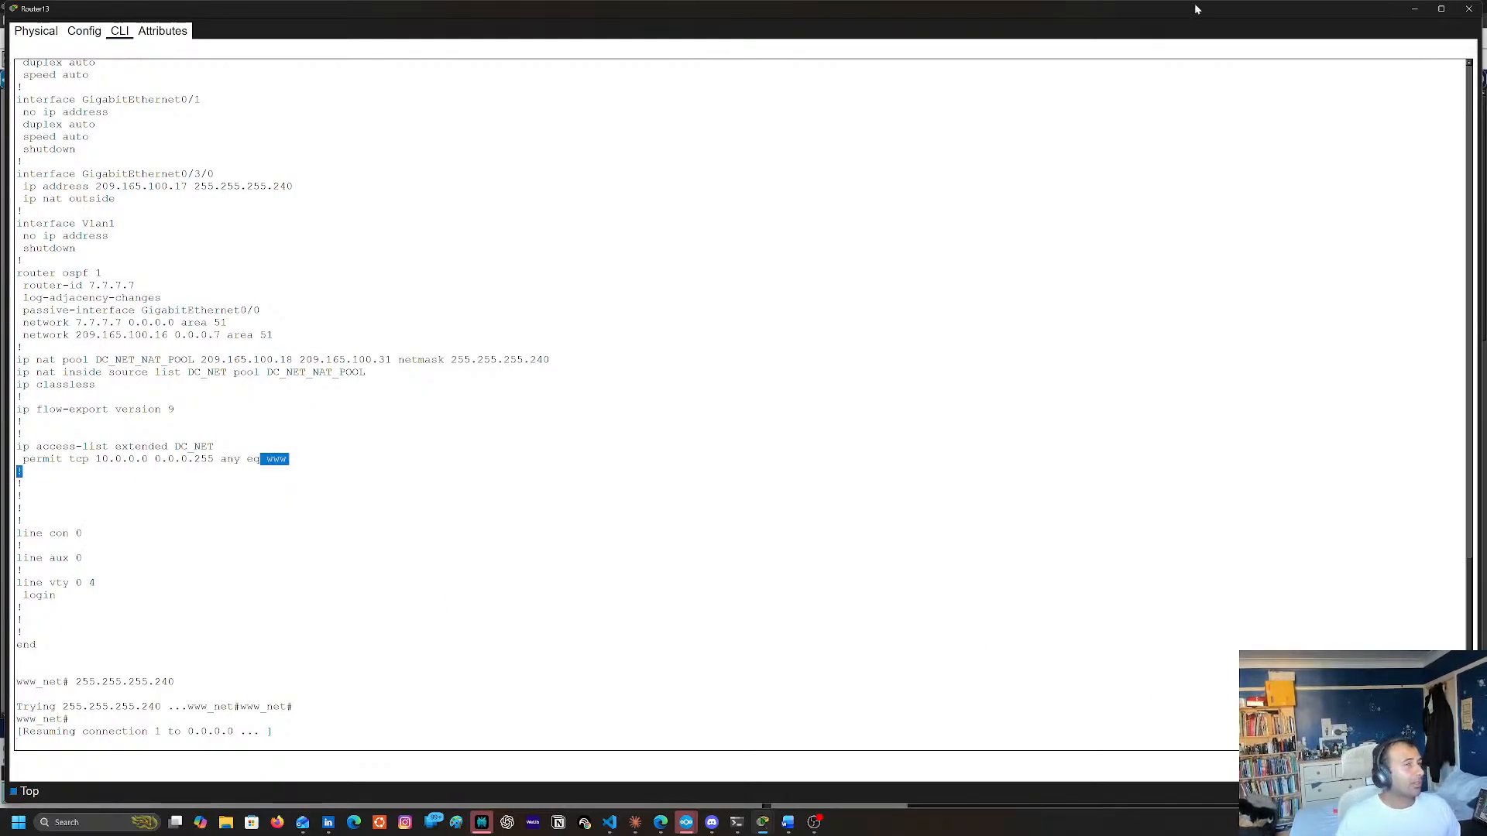
pyautogui.click(1461, 9)
pyautogui.click(823, 177)
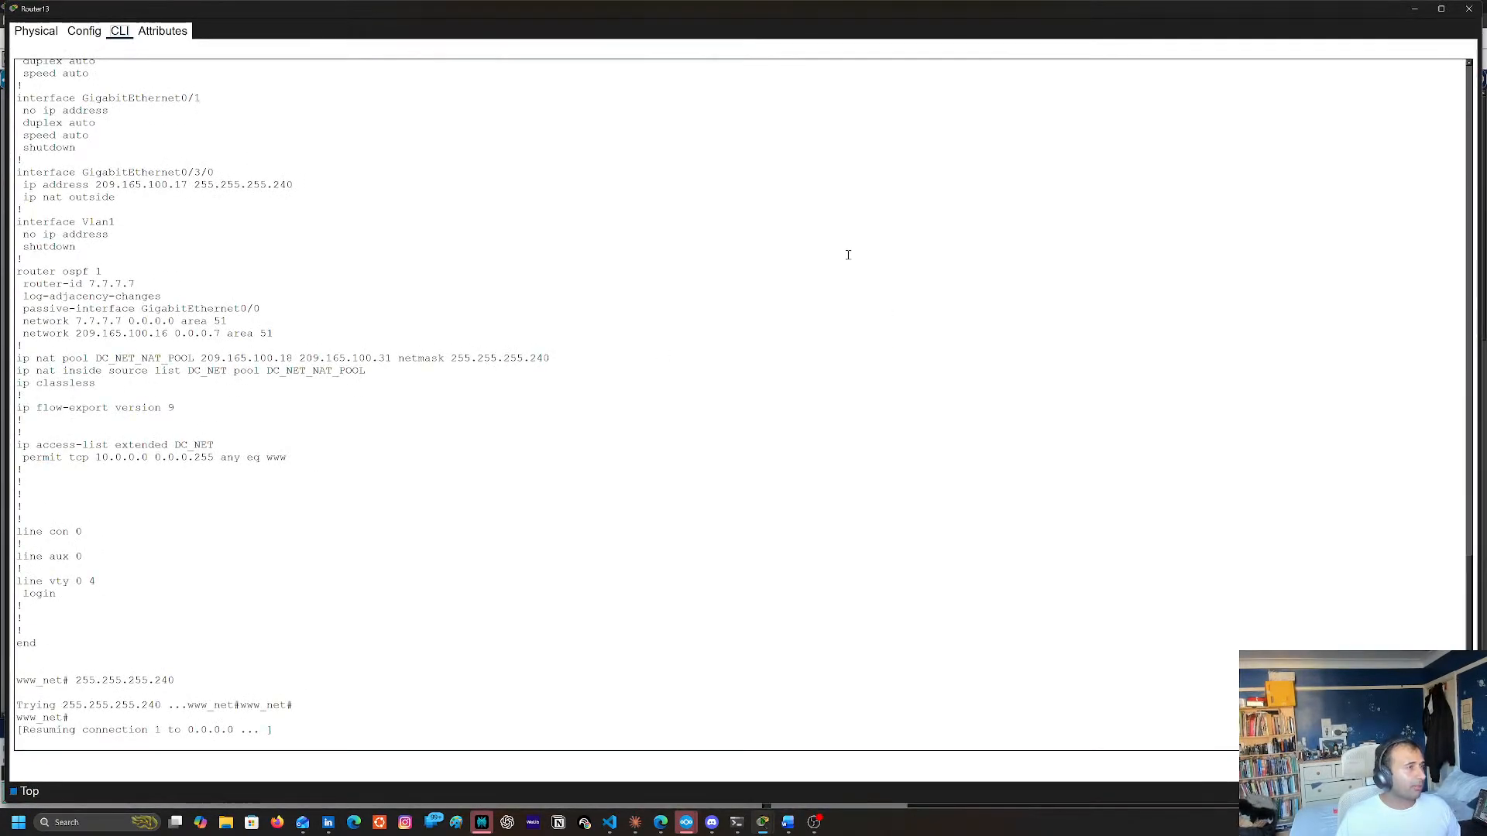
pyautogui.click(500, 428)
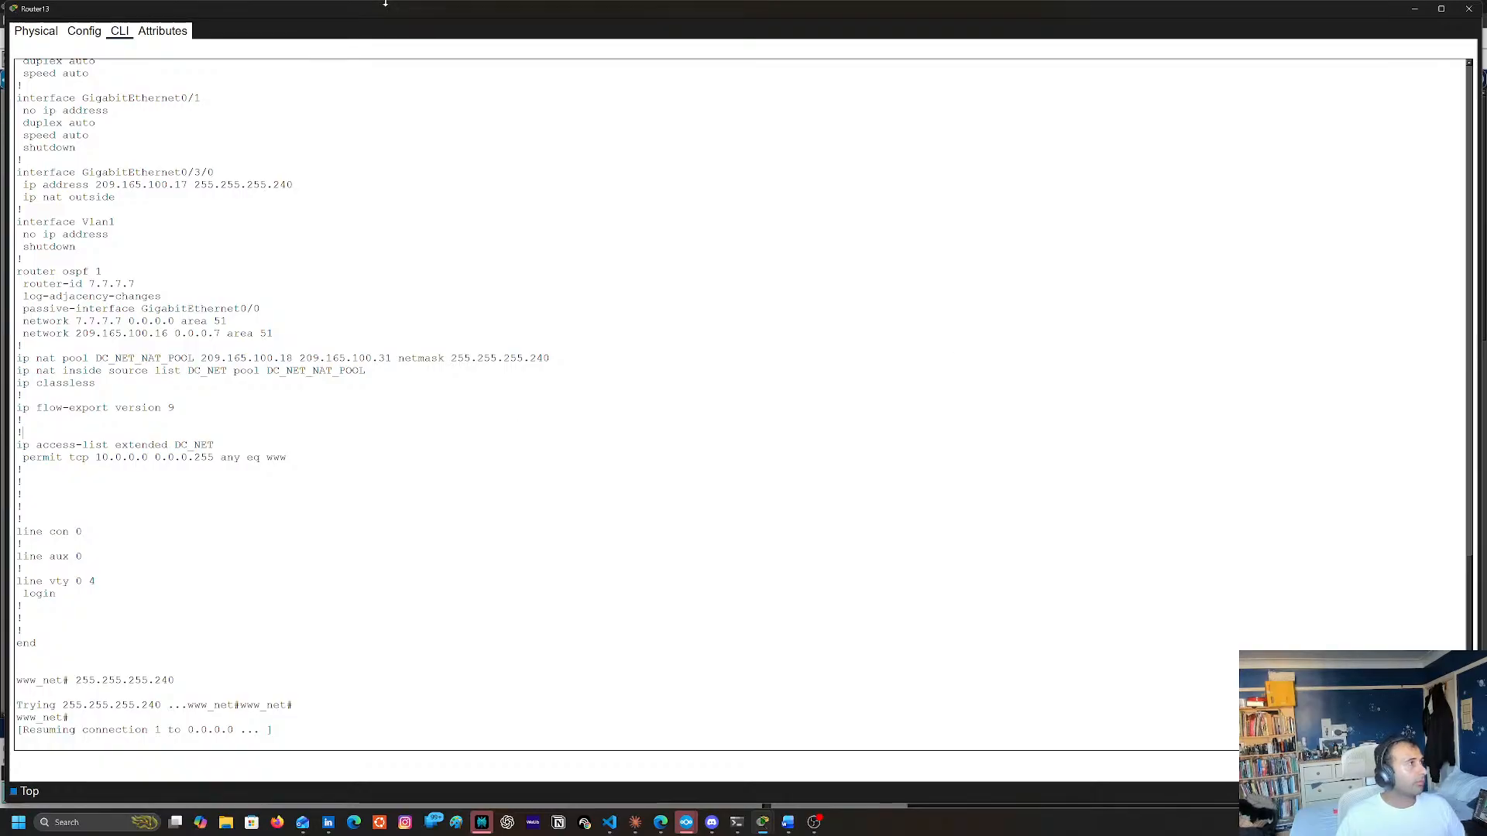
# Power-cycle Router13 with the switch on its physical chassis and return to its command line
pyautogui.click(83, 30)
pyautogui.click(36, 30)
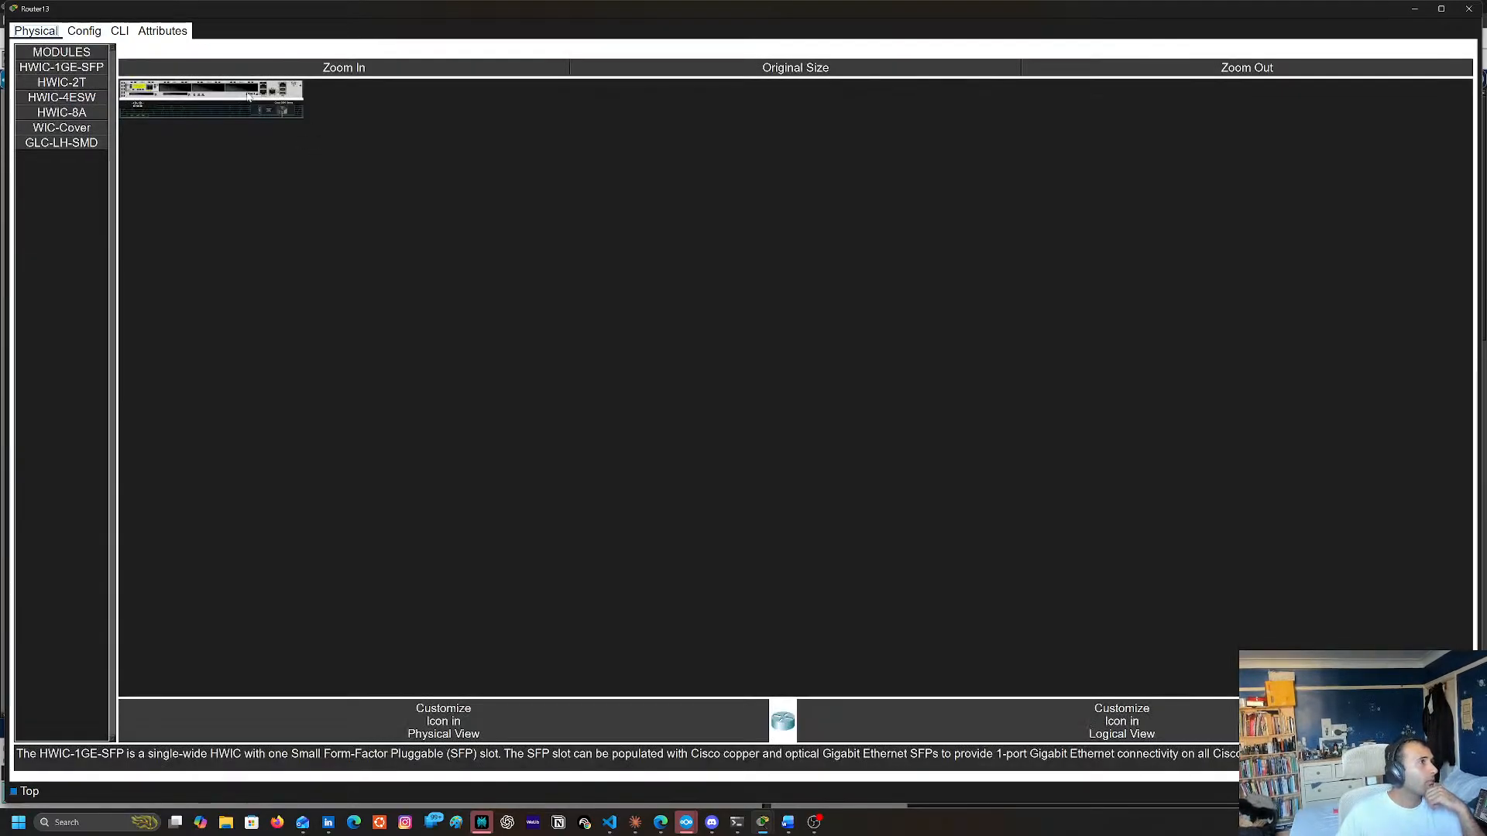
pyautogui.click(359, 71)
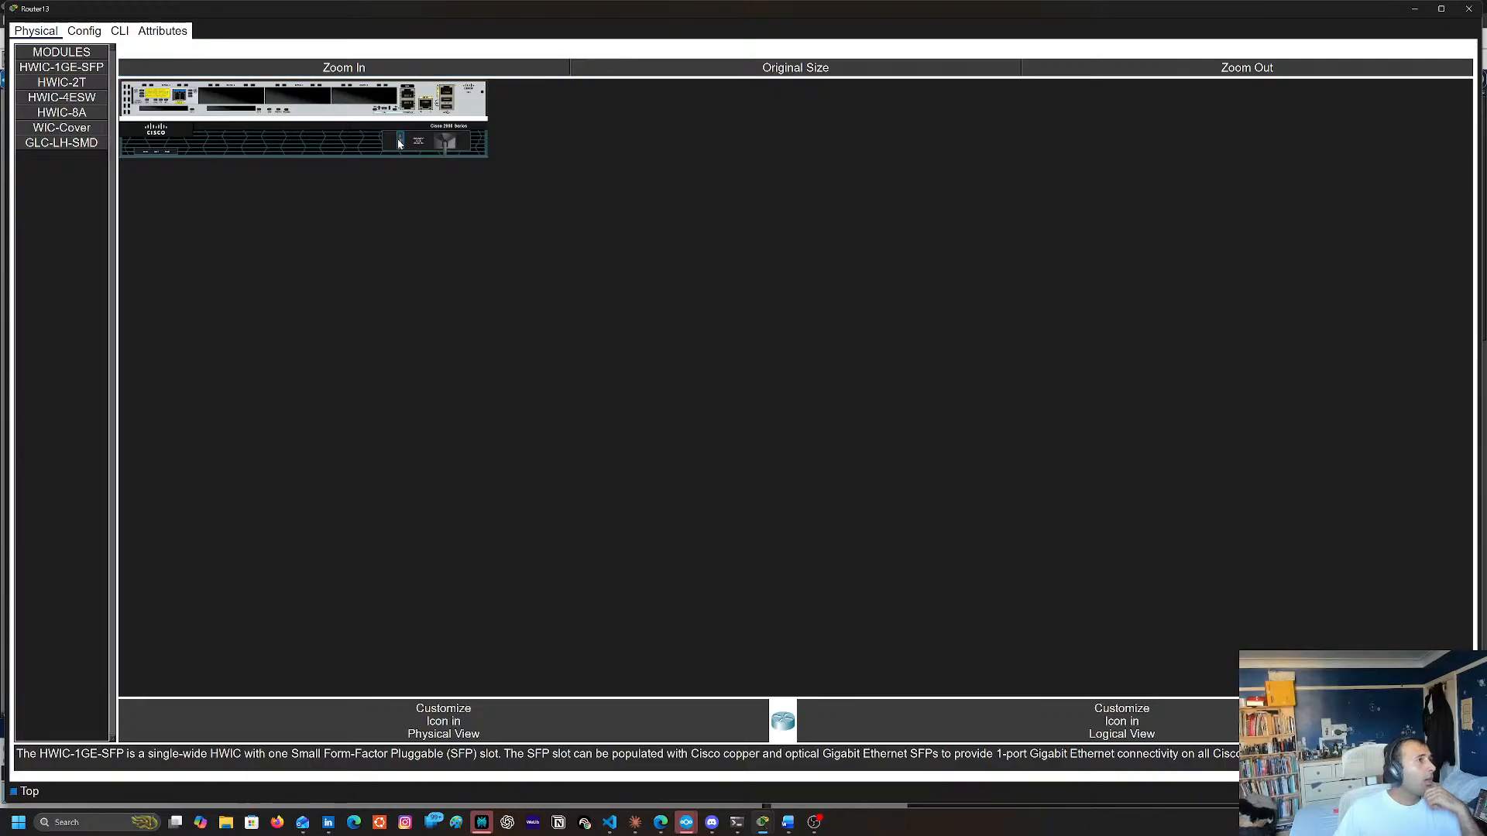
pyautogui.click(120, 30)
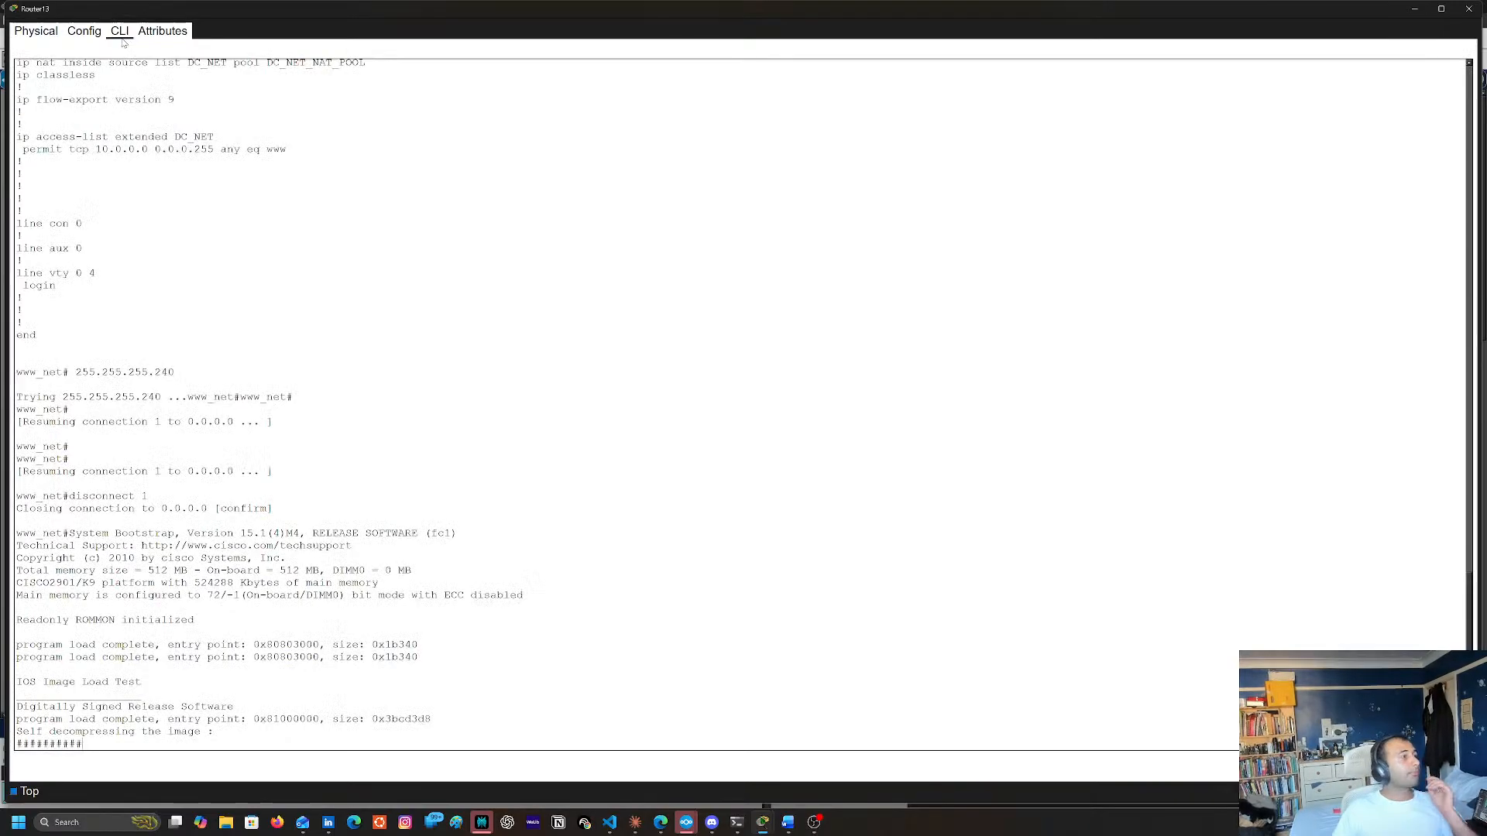
# Fast-forward the simulation time while Router13 boots, and reopen its command line
pyautogui.click(1469, 8)
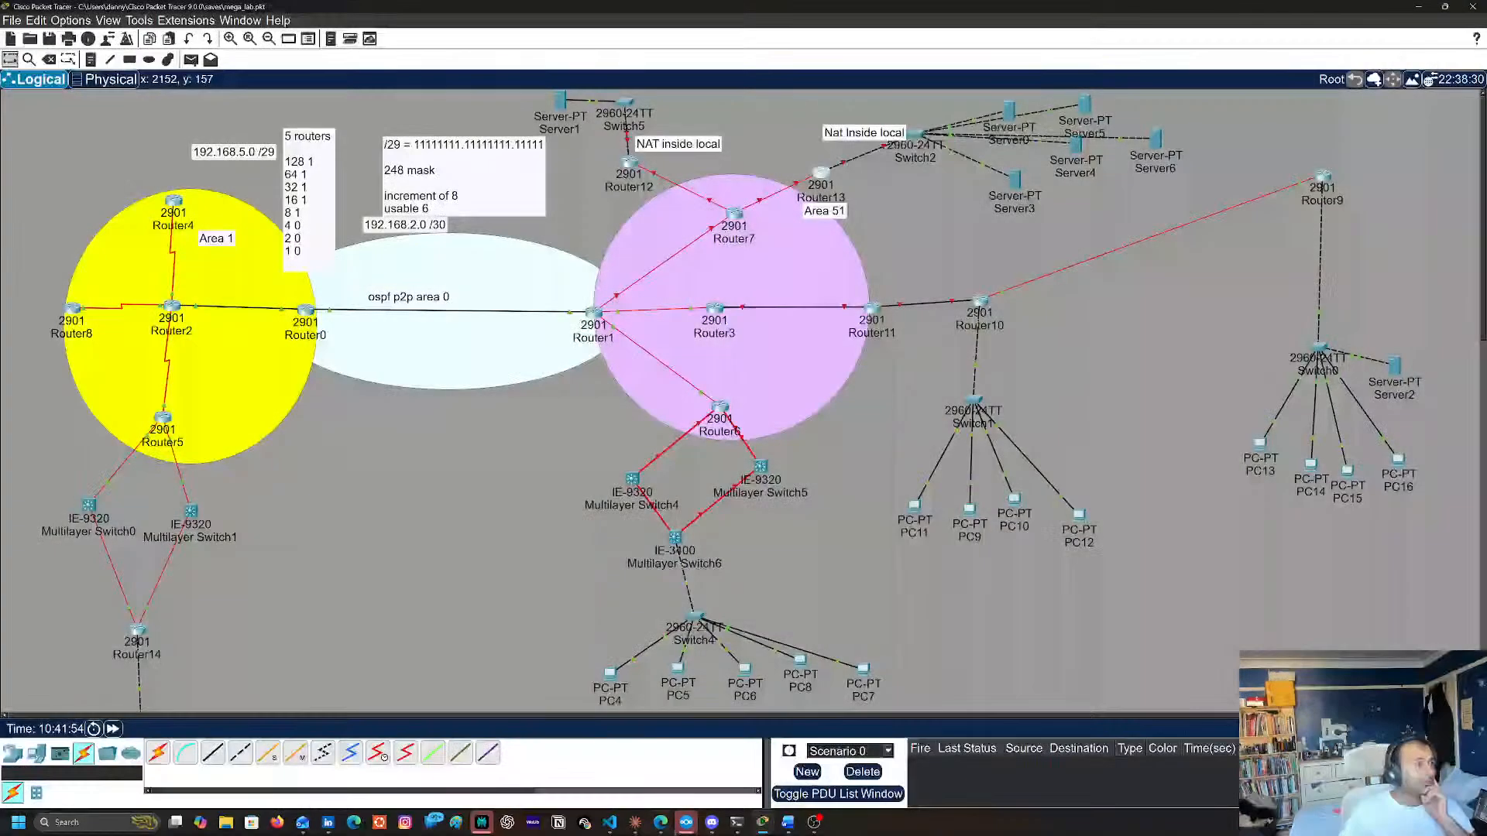
pyautogui.click(111, 729)
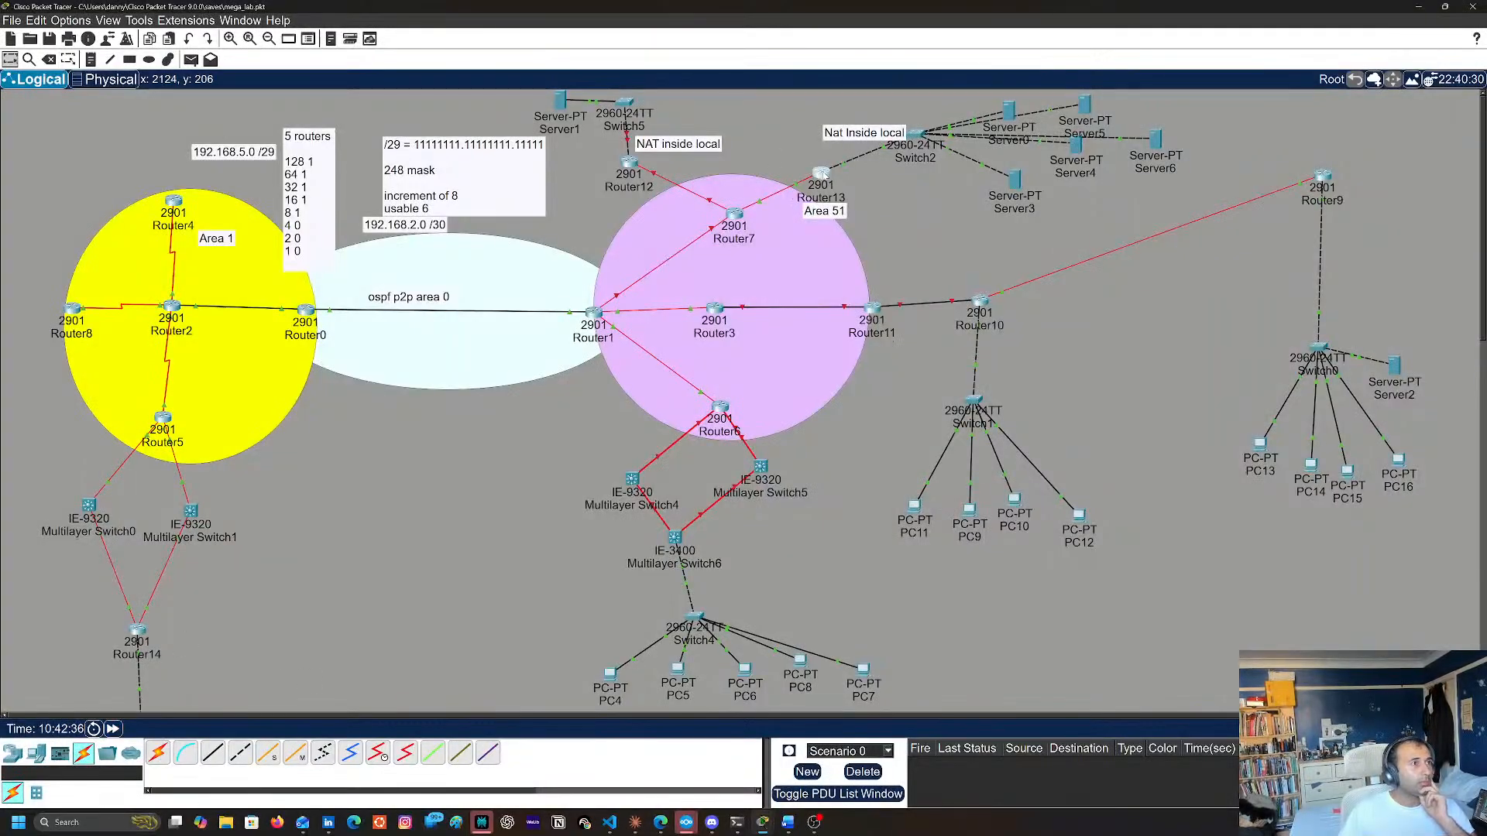
pyautogui.click(822, 173)
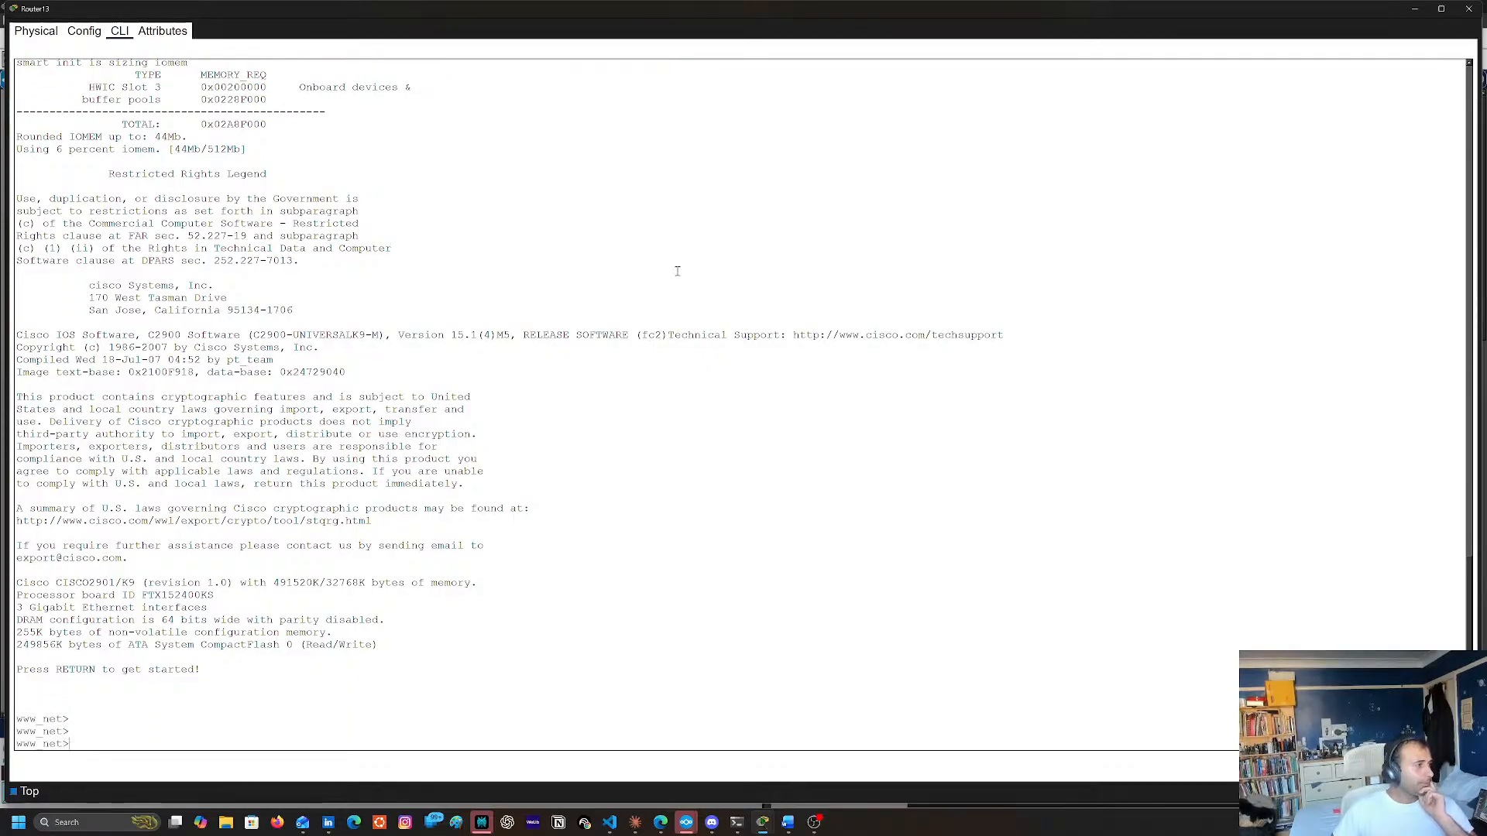
# Enter privileged EXEC mode on Router13 and display its full running configuration with sh run
pyautogui.press('Return')
pyautogui.write('ewn')
pyautogui.press('Return')
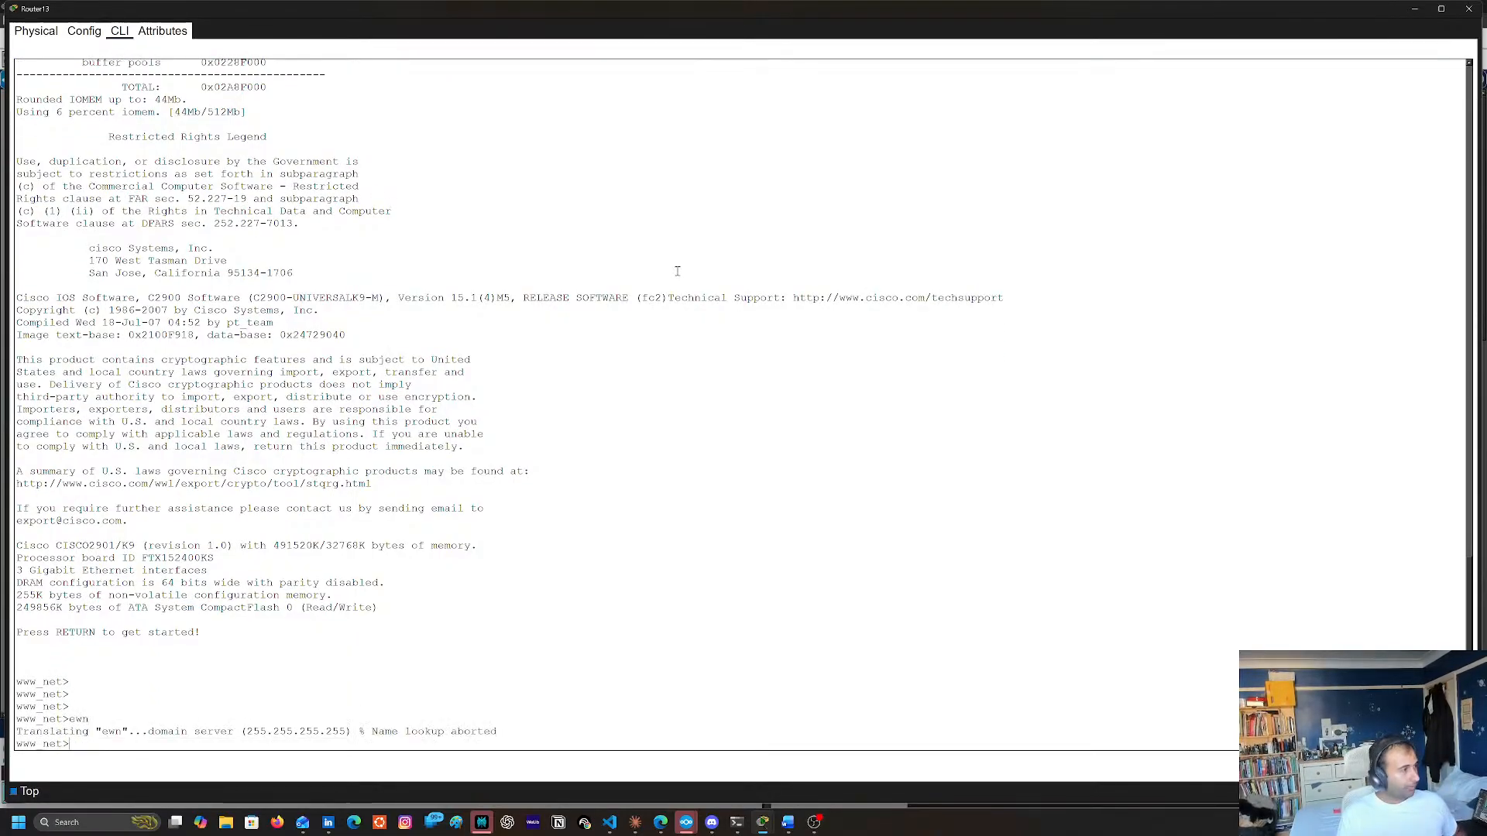
pyautogui.write('en')
pyautogui.press('Return')
pyautogui.press('Return')
pyautogui.write('sh run')
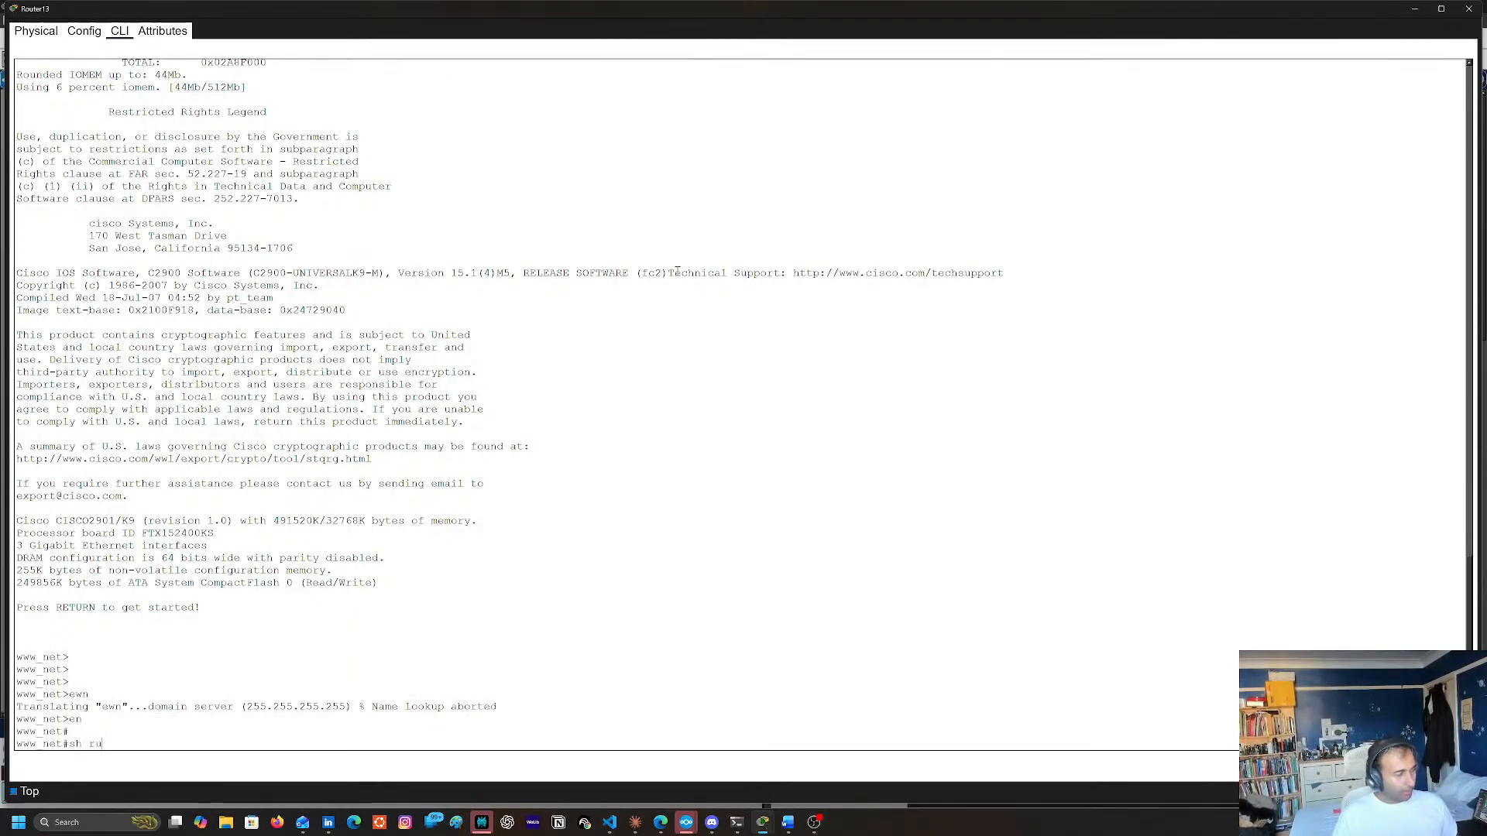
pyautogui.press('Return')
pyautogui.press('space')
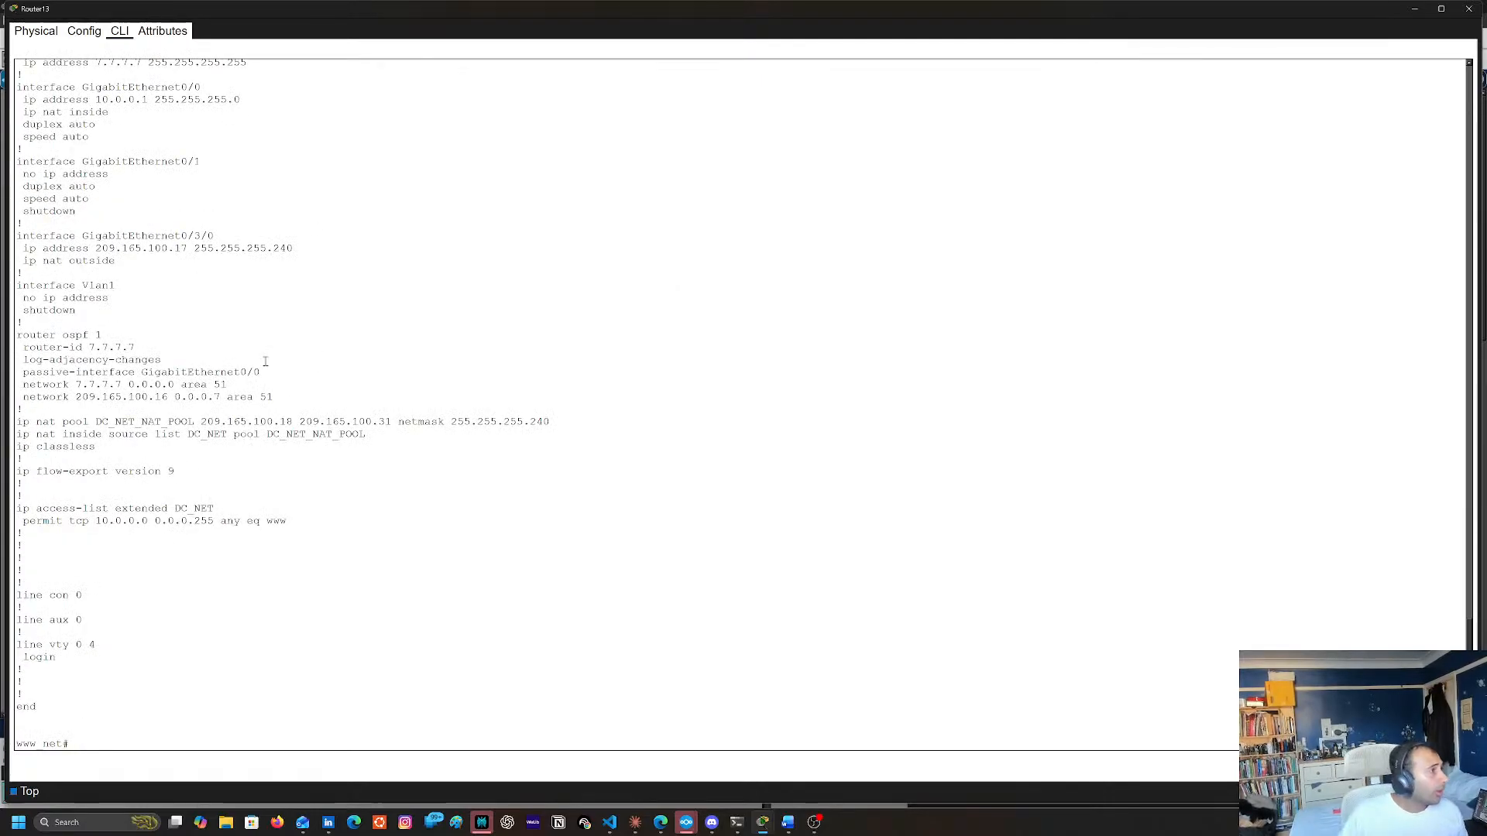
# Copy the OSPF statement network 209.165.100.16 0.0.0.7 area 51 from Router13's configuration output
pyautogui.doubleClick(34, 397)
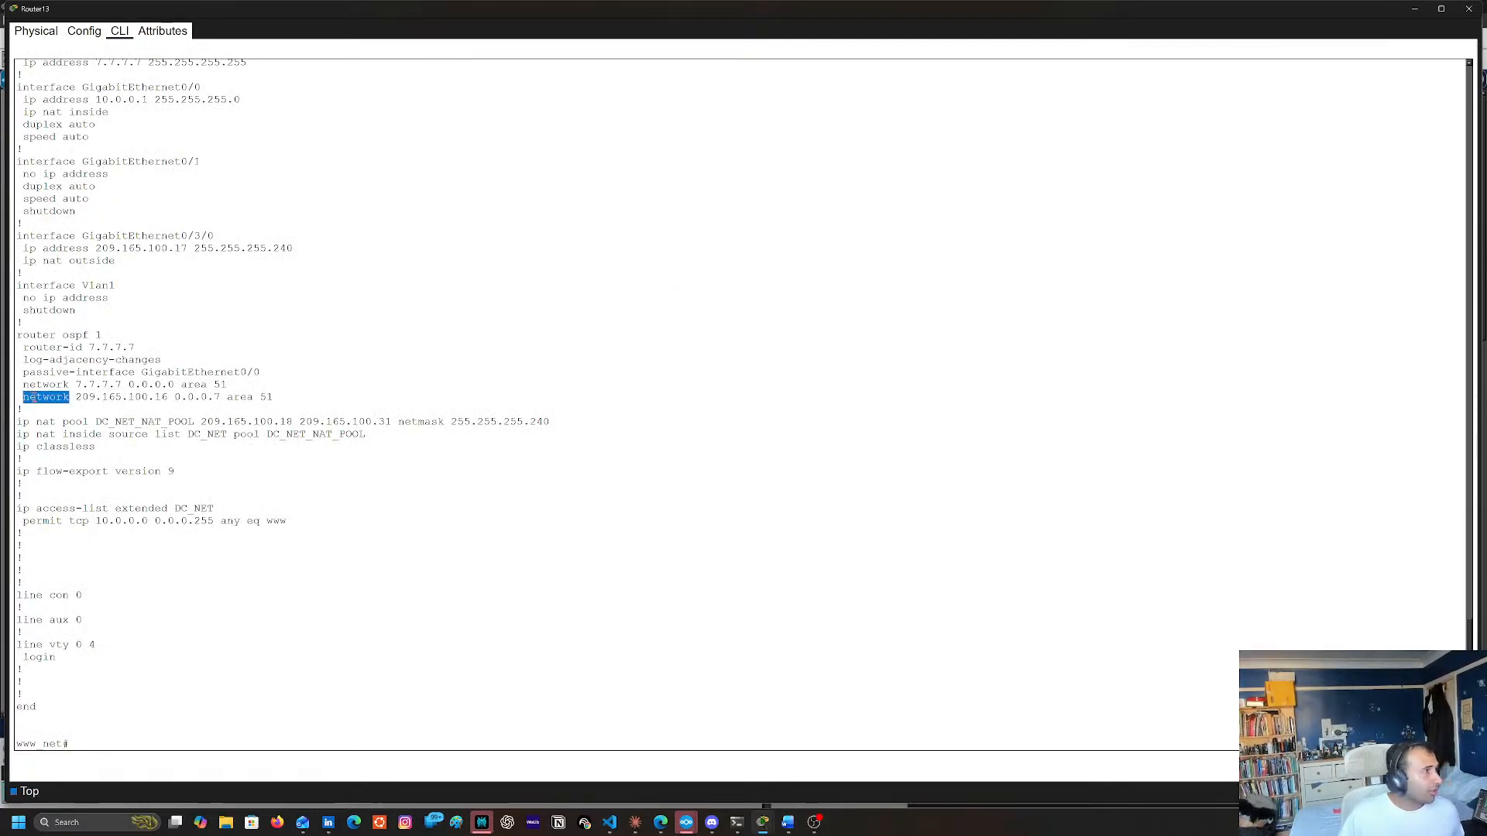
pyautogui.keyDown('shift'); pyautogui.click(276, 397); pyautogui.keyUp('shift')
pyautogui.rightClick(276, 398)
pyautogui.click(291, 407)
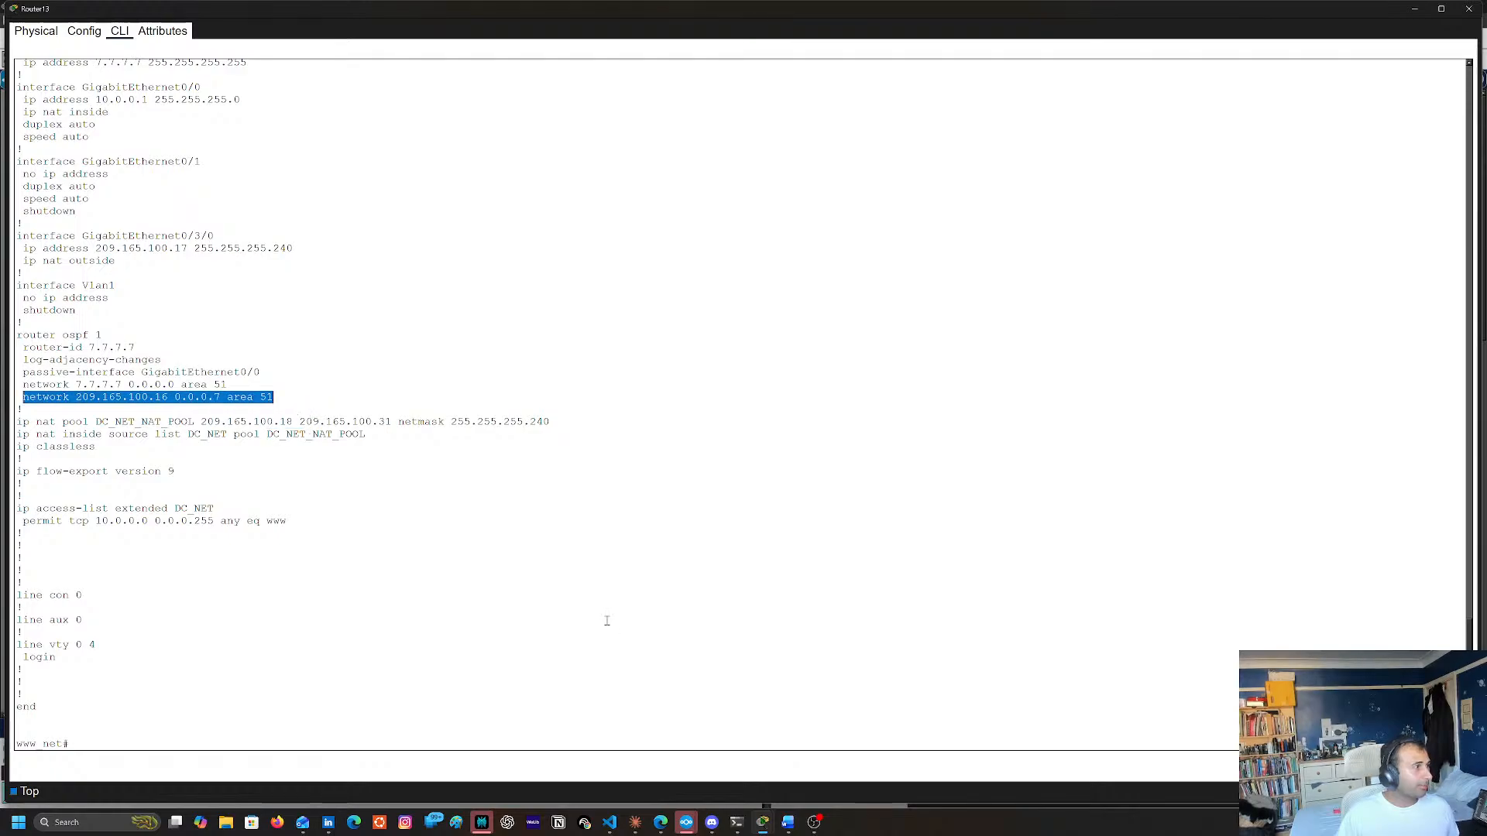
# Enter global configuration mode on Router13 and open the configuration of OSPF process 1
pyautogui.click(604, 612)
pyautogui.write('con')
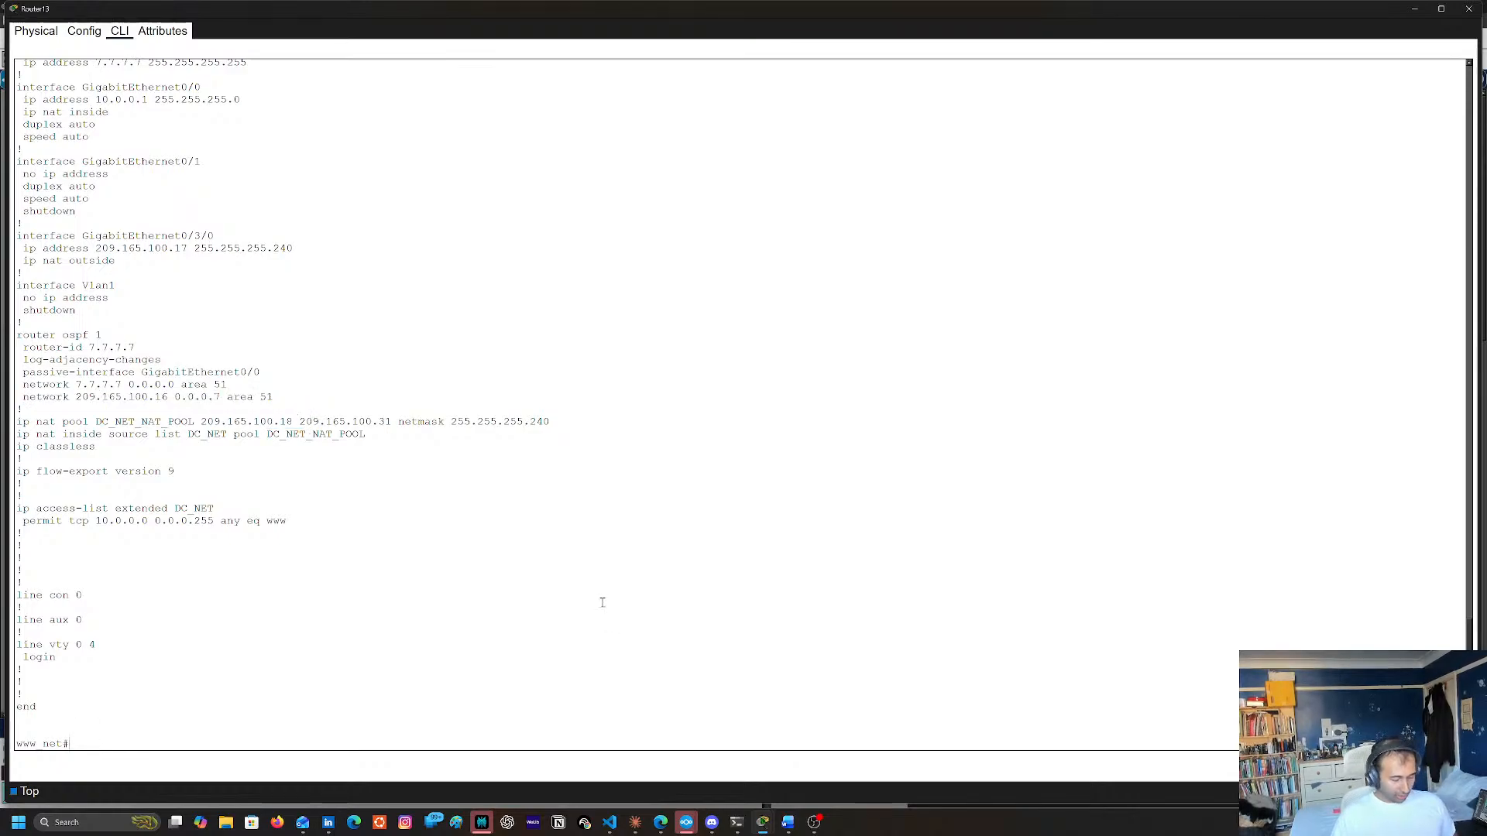
pyautogui.write('conf t')
pyautogui.press('Return')
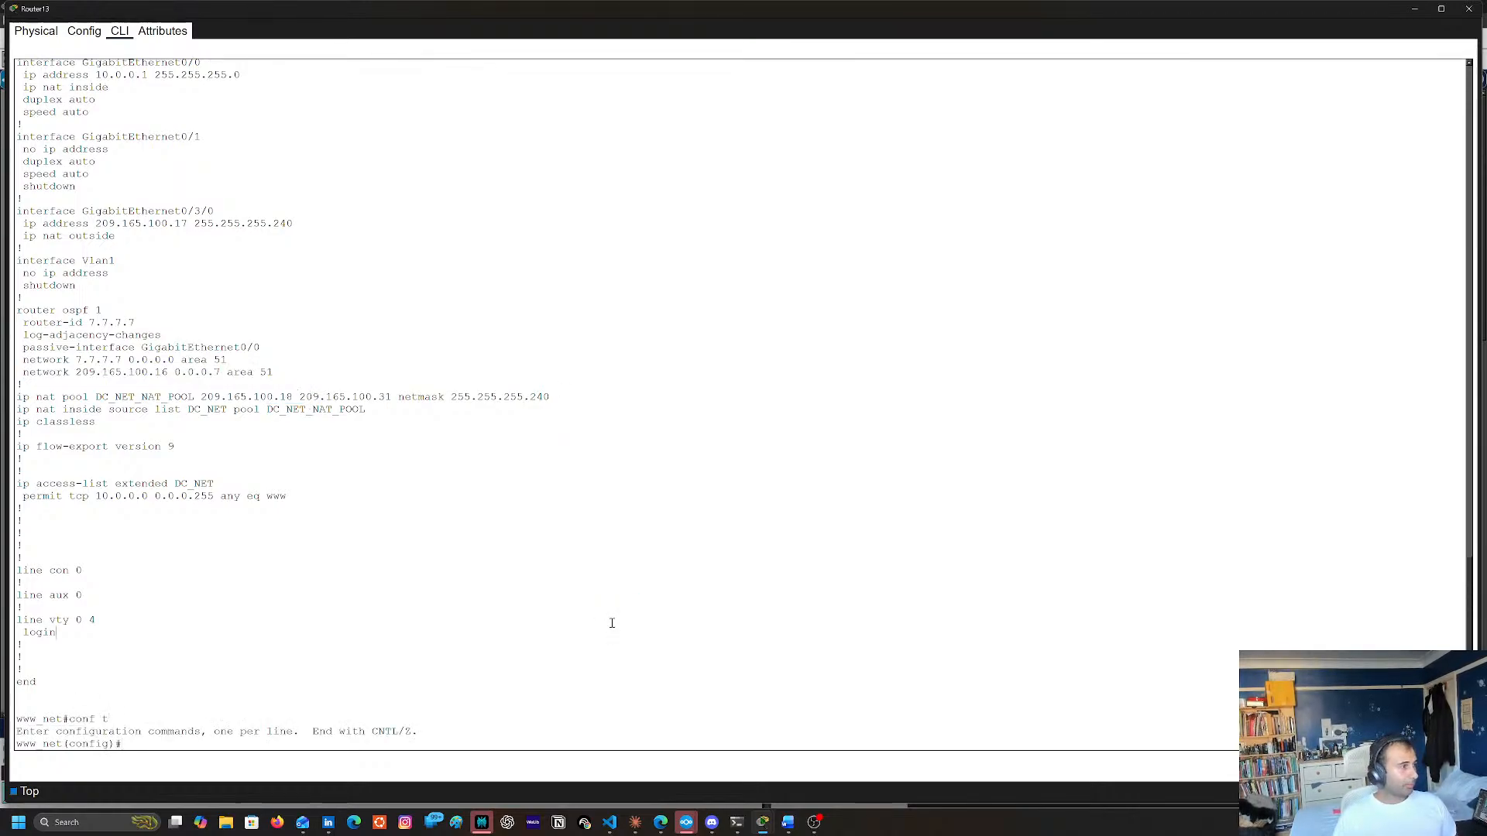
pyautogui.write('wro')
pyautogui.press('Tab')
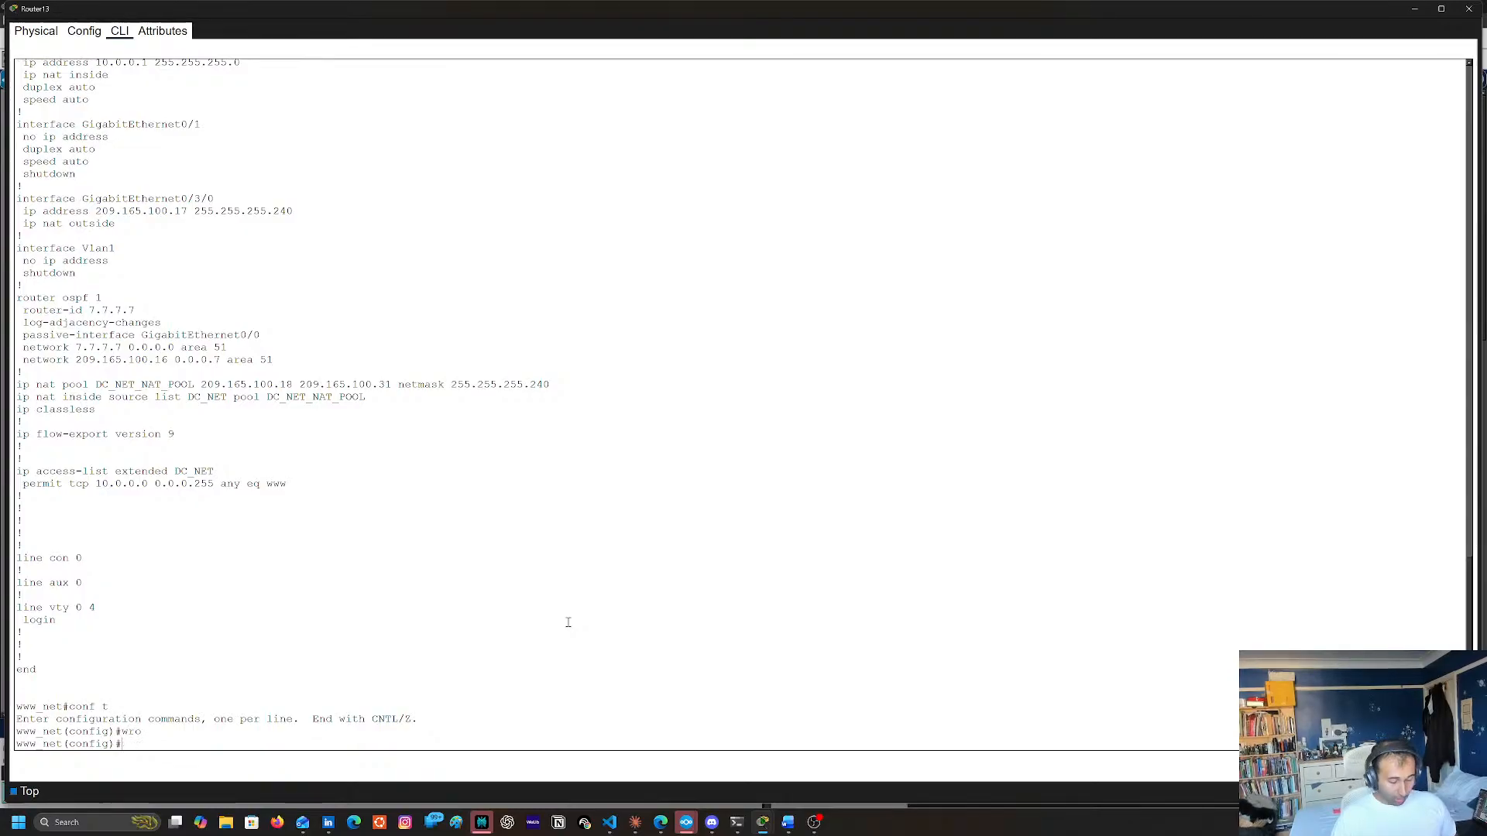
pyautogui.write('rou')
pyautogui.press('Tab')
pyautogui.write('os')
pyautogui.press('Tab')
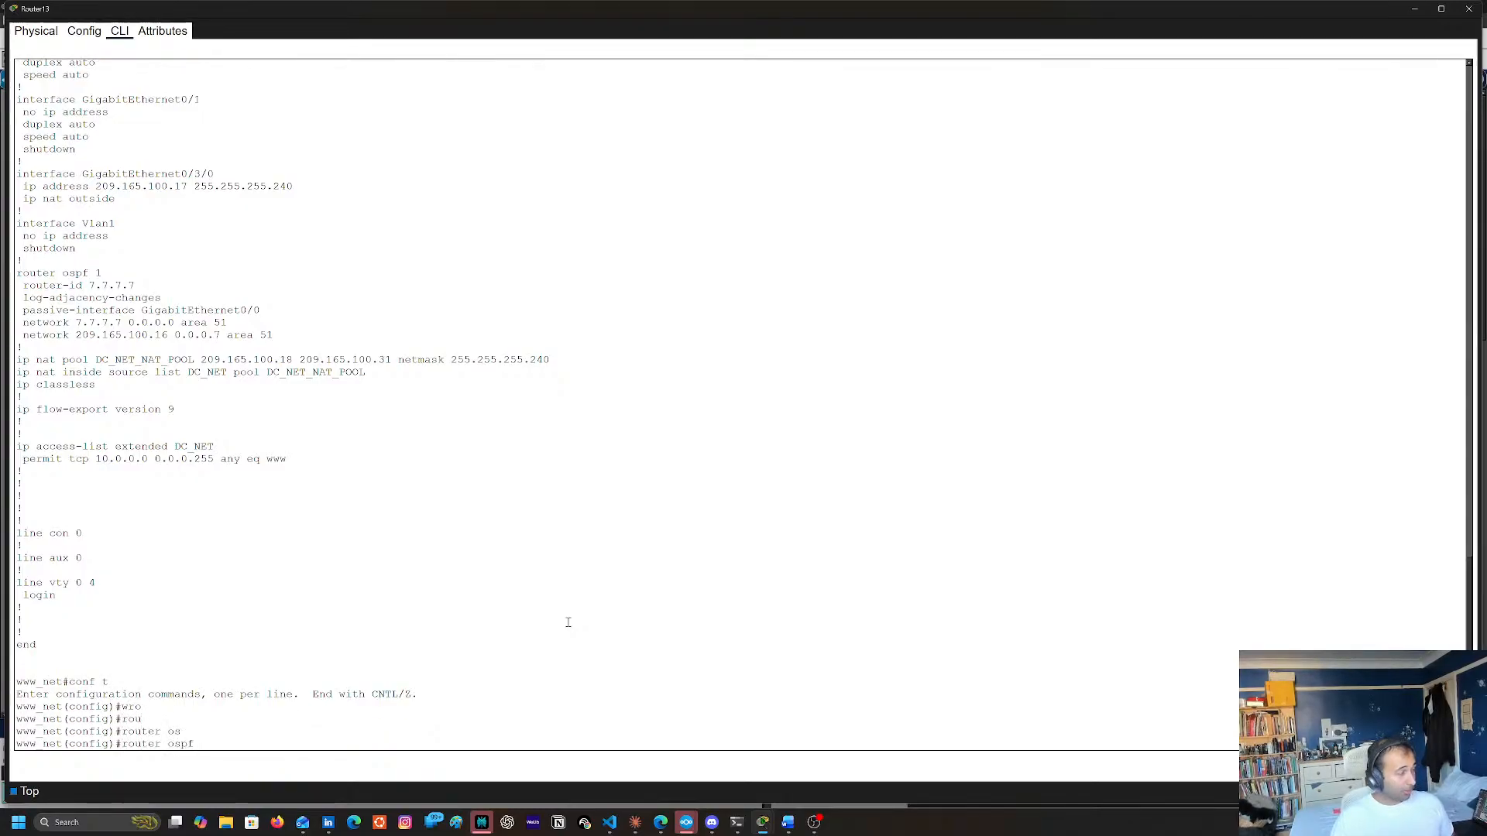
pyautogui.write('1')
pyautogui.press('Return')
# Remove the statement network 209.165.100.16 0.0.0.7 area 51 from Router13's OSPF process 1
pyautogui.rightClick(632, 481)
pyautogui.click(655, 505)
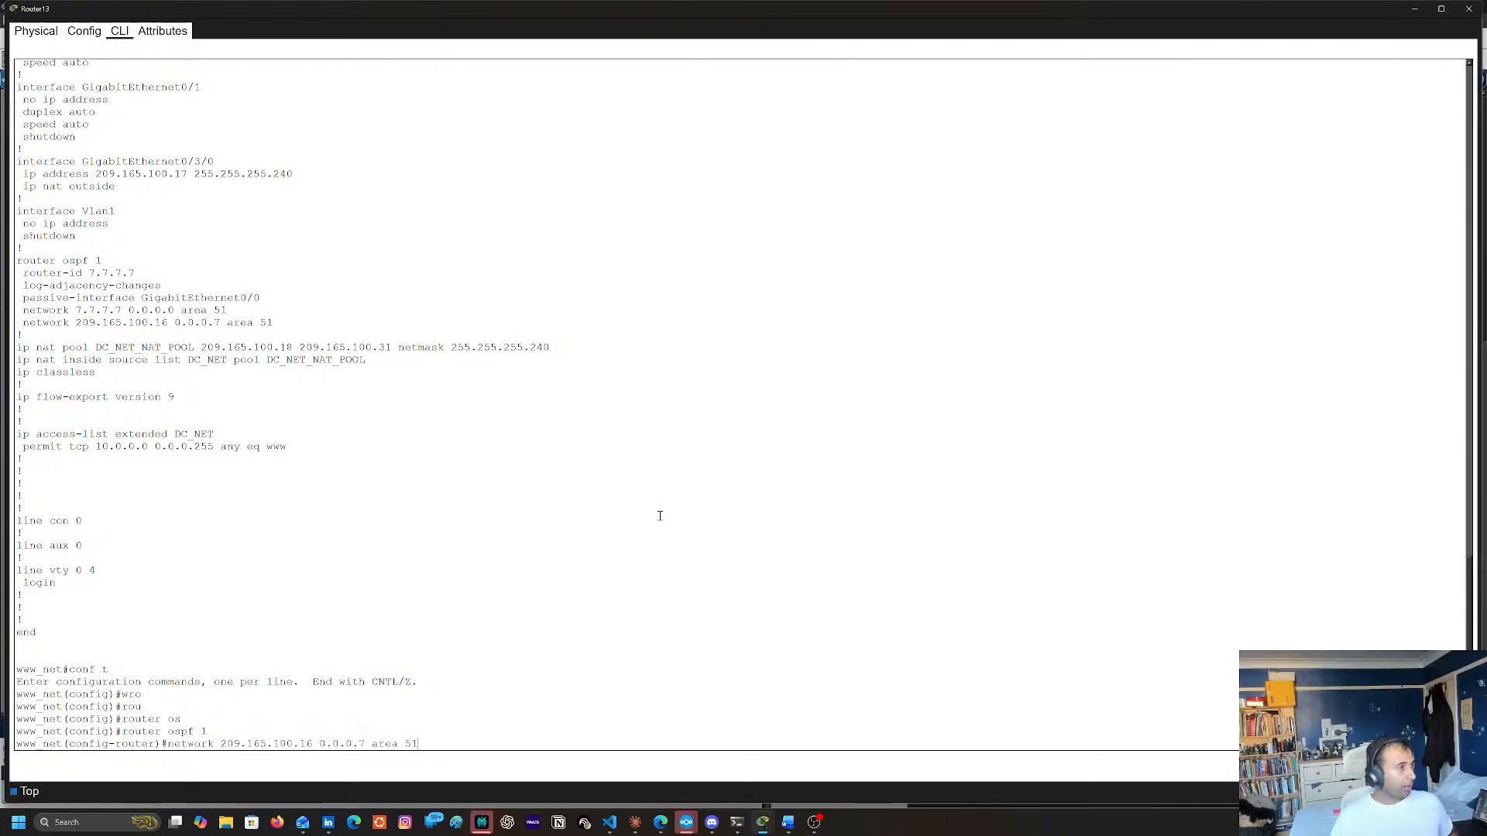
pyautogui.press('Return')
# Add network 209.165.100.16 255.255.255.240 area 51 to Router13's OSPF process by editing the recalled command
pyautogui.press('Up')
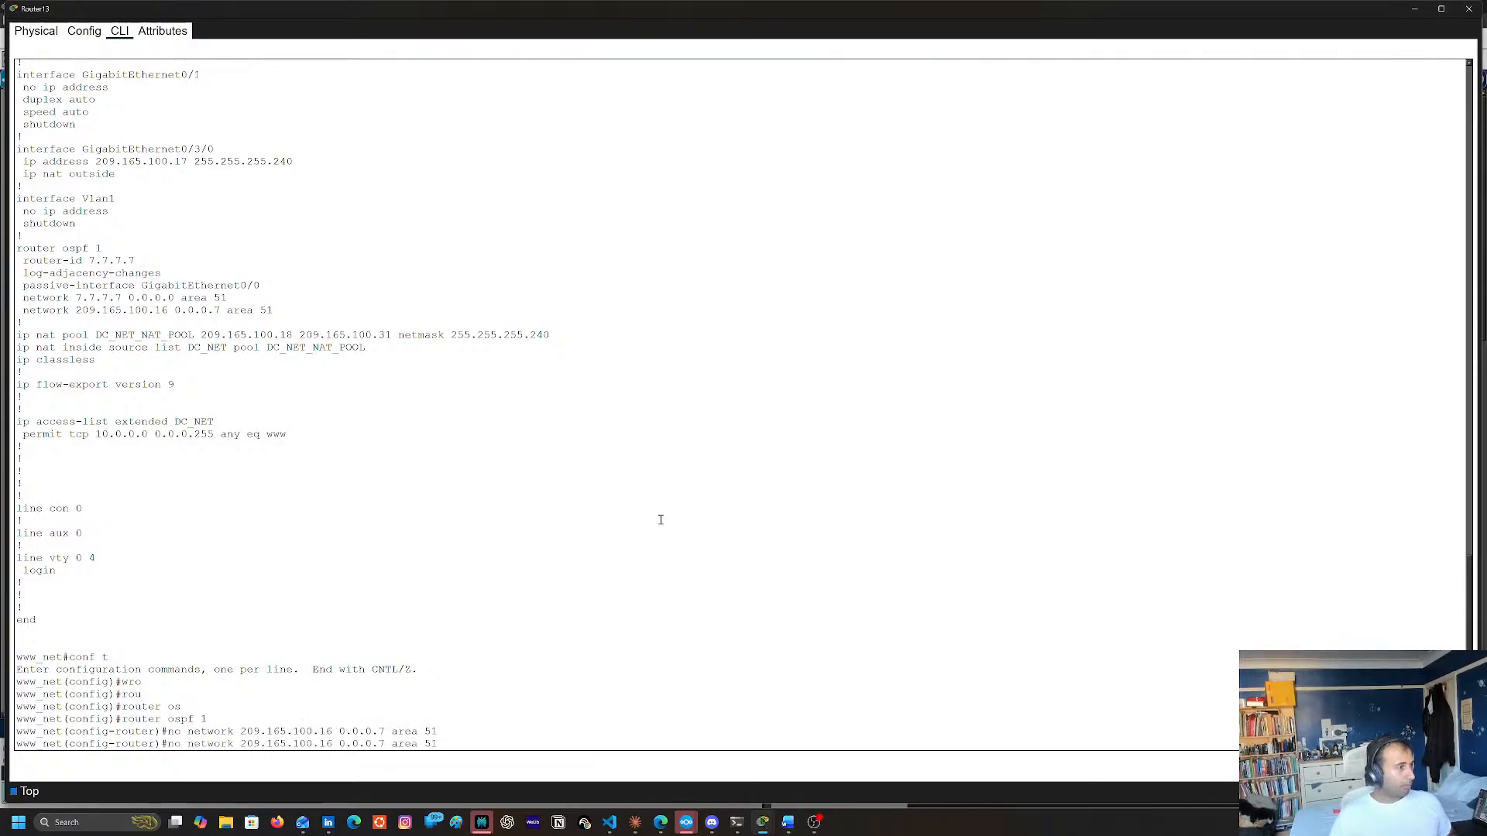
pyautogui.hotkey('ctrl', 'a')
pyautogui.press('Delete')
pyautogui.press('Delete')
pyautogui.press('Right')
pyautogui.press('Right')
pyautogui.press('Right')
pyautogui.press('Right')
pyautogui.press('Right')
pyautogui.press('Right')
pyautogui.press('Right')
pyautogui.press('Right')
pyautogui.press('Right')
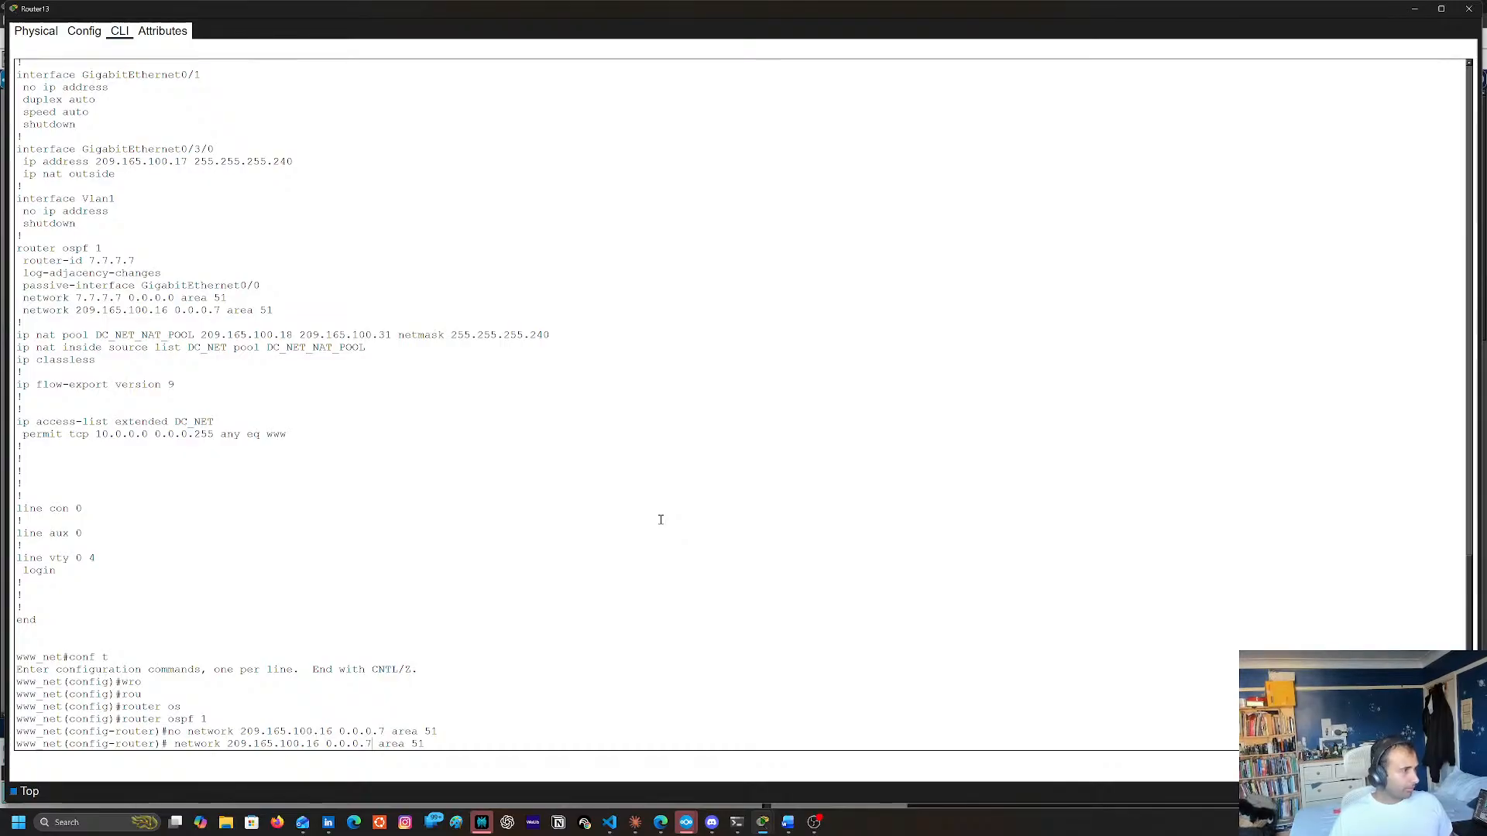
pyautogui.press('Right')
pyautogui.press('Delete')
pyautogui.press('Delete')
pyautogui.press('Delete')
pyautogui.press('Delete')
pyautogui.press('Delete')
pyautogui.press('Delete')
pyautogui.press('BackSpace')
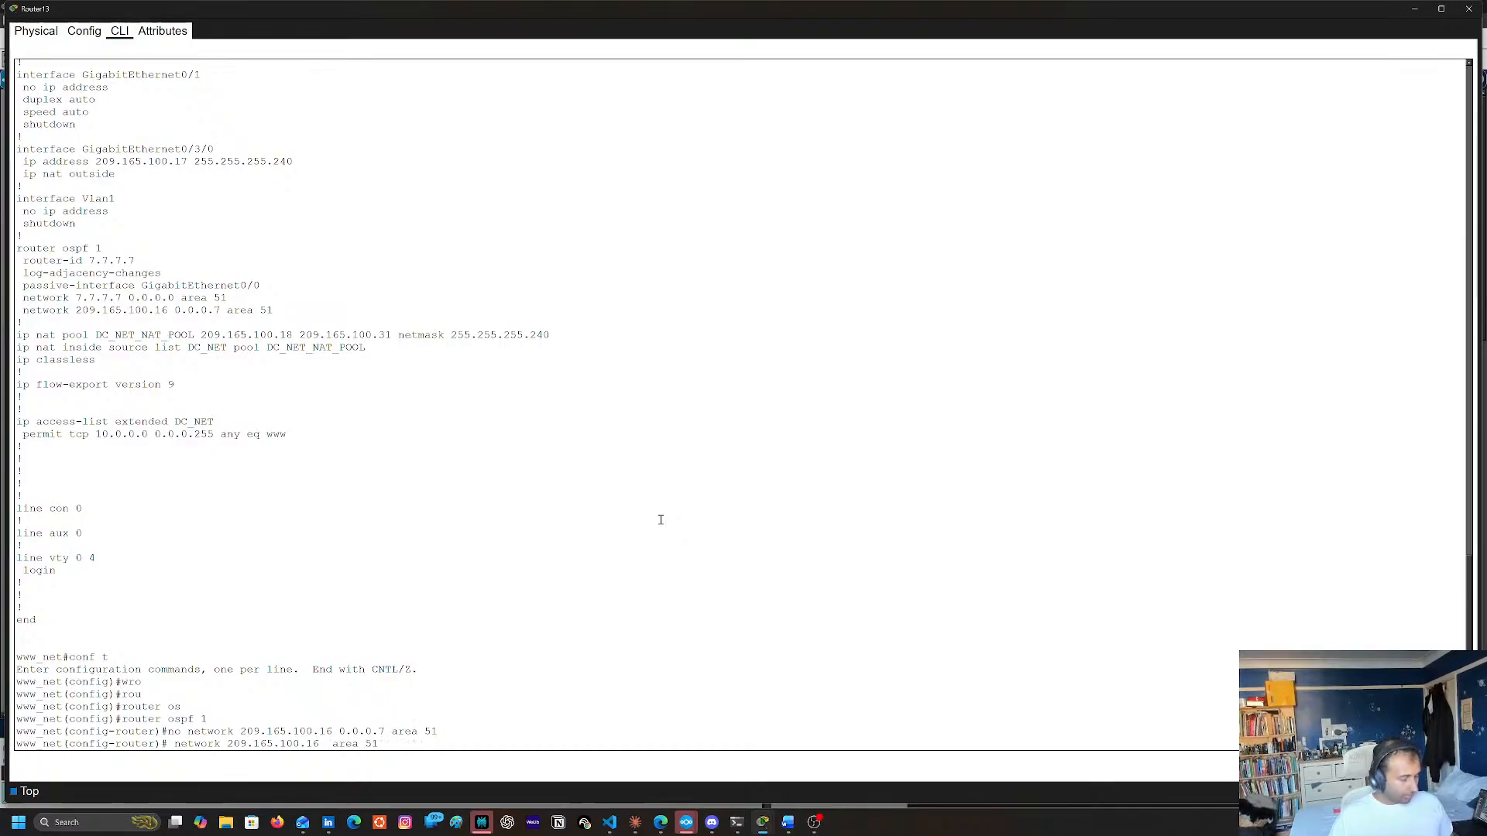
pyautogui.write('255.255.2')
pyautogui.write('55.255.240')
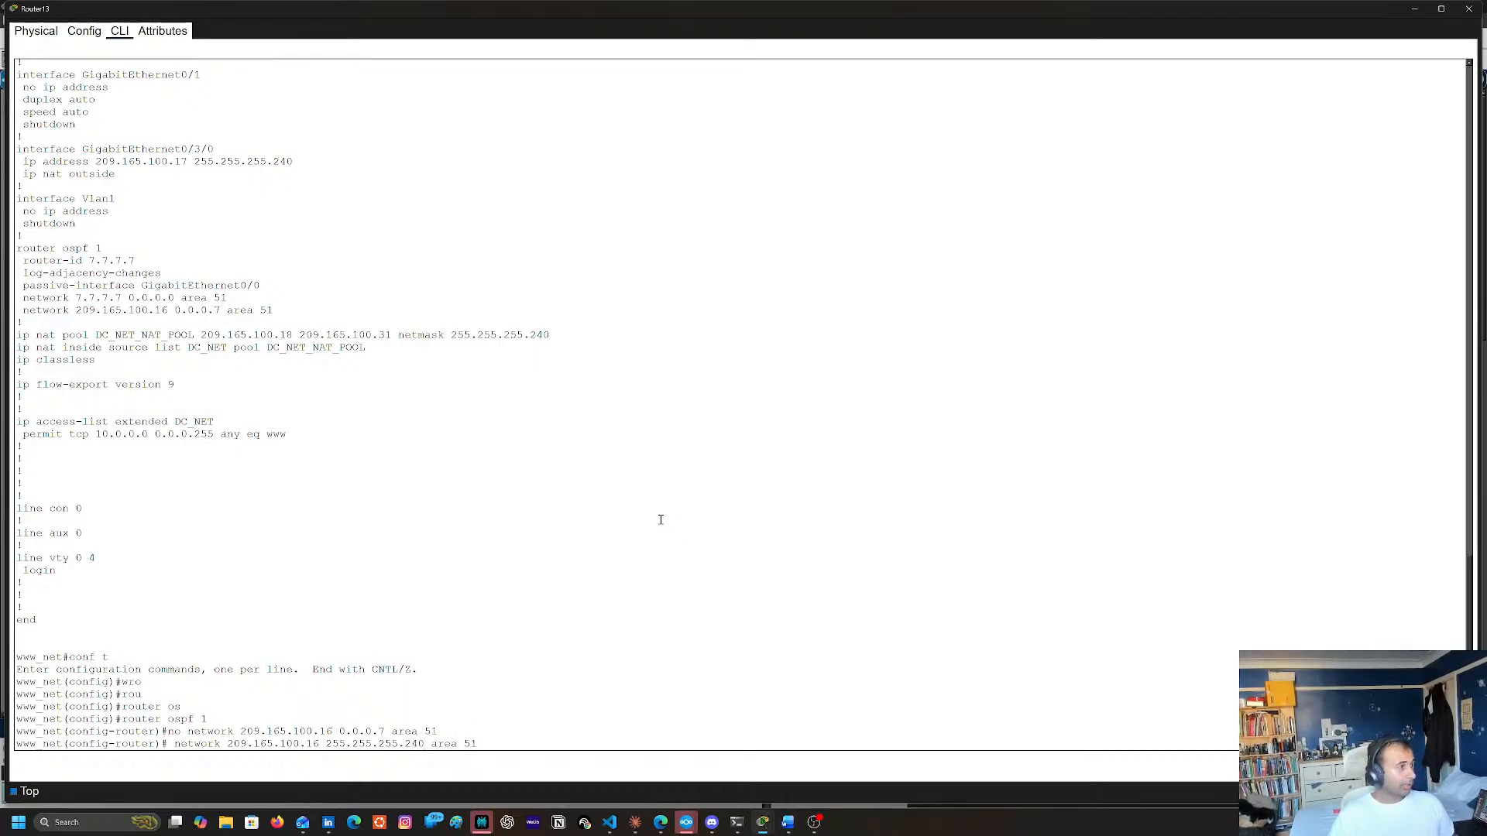
pyautogui.press('Return')
# Leave configuration mode and save Router13's running configuration with copy run start, accepting the default destination filename
pyautogui.write('end')
pyautogui.press('Return')
pyautogui.write('c')
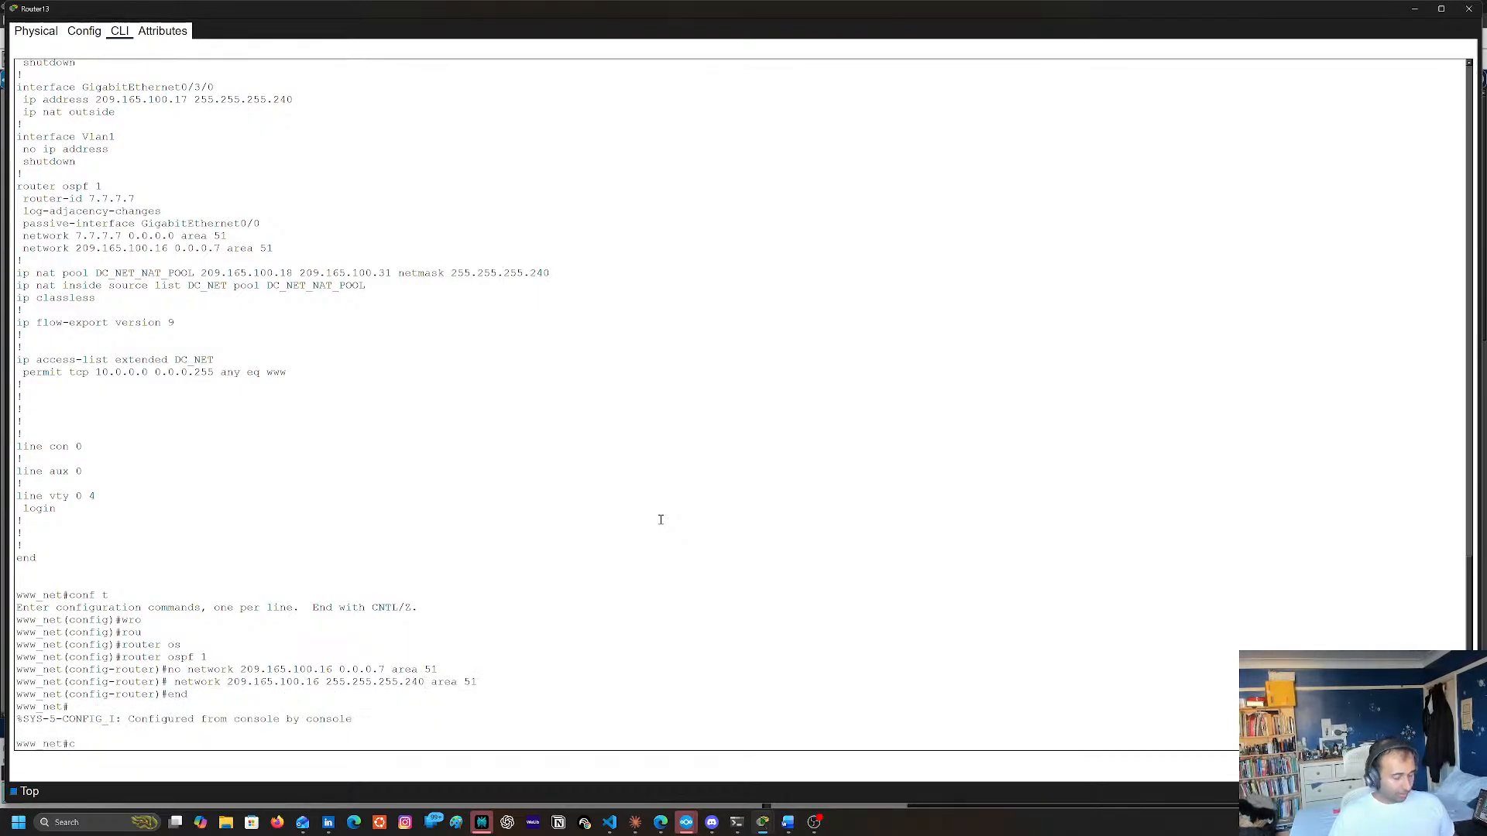
pyautogui.write('opy run start')
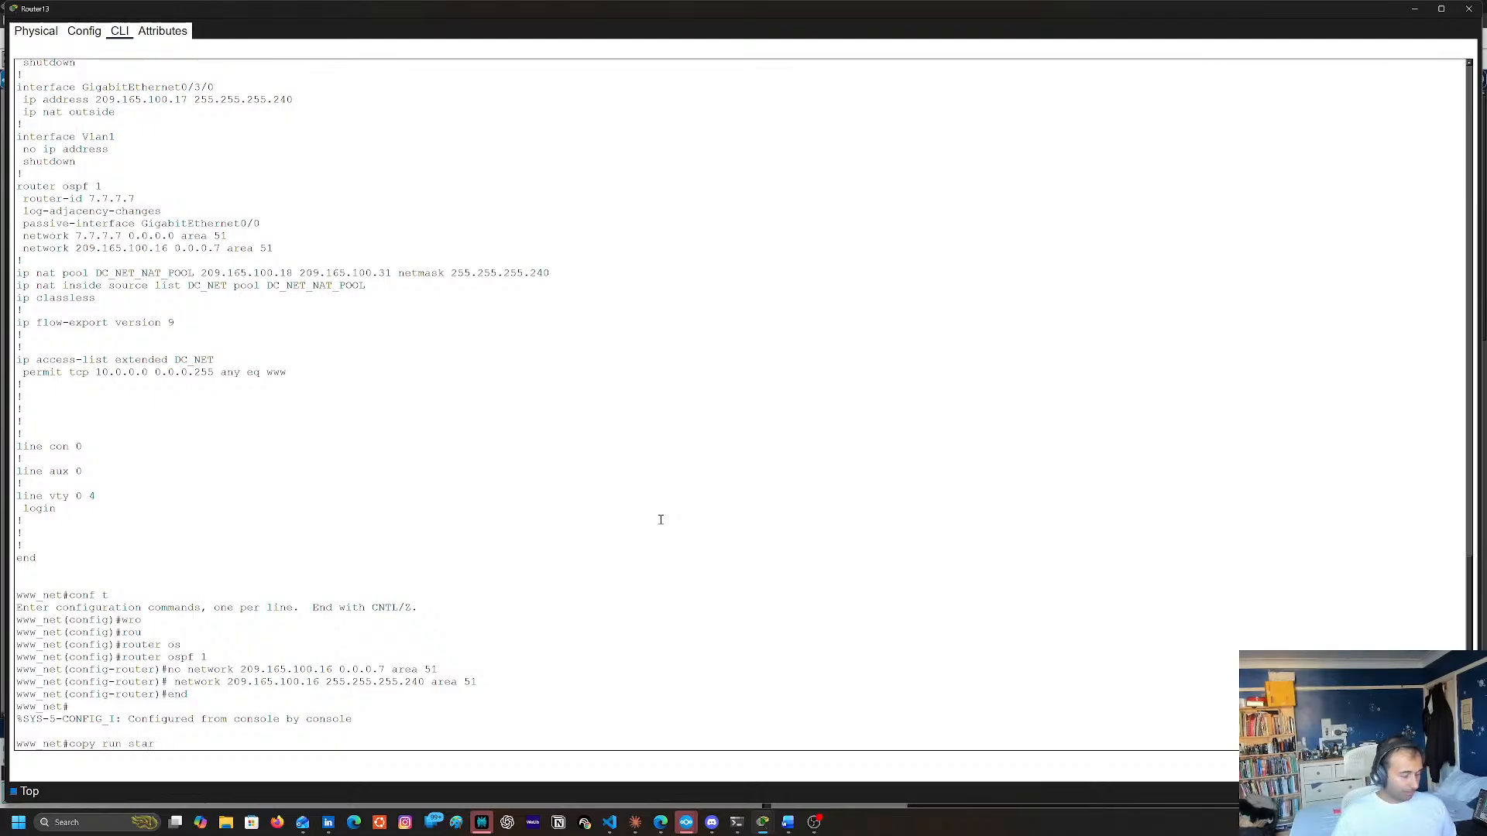
pyautogui.press('Return')
pyautogui.press('Return')
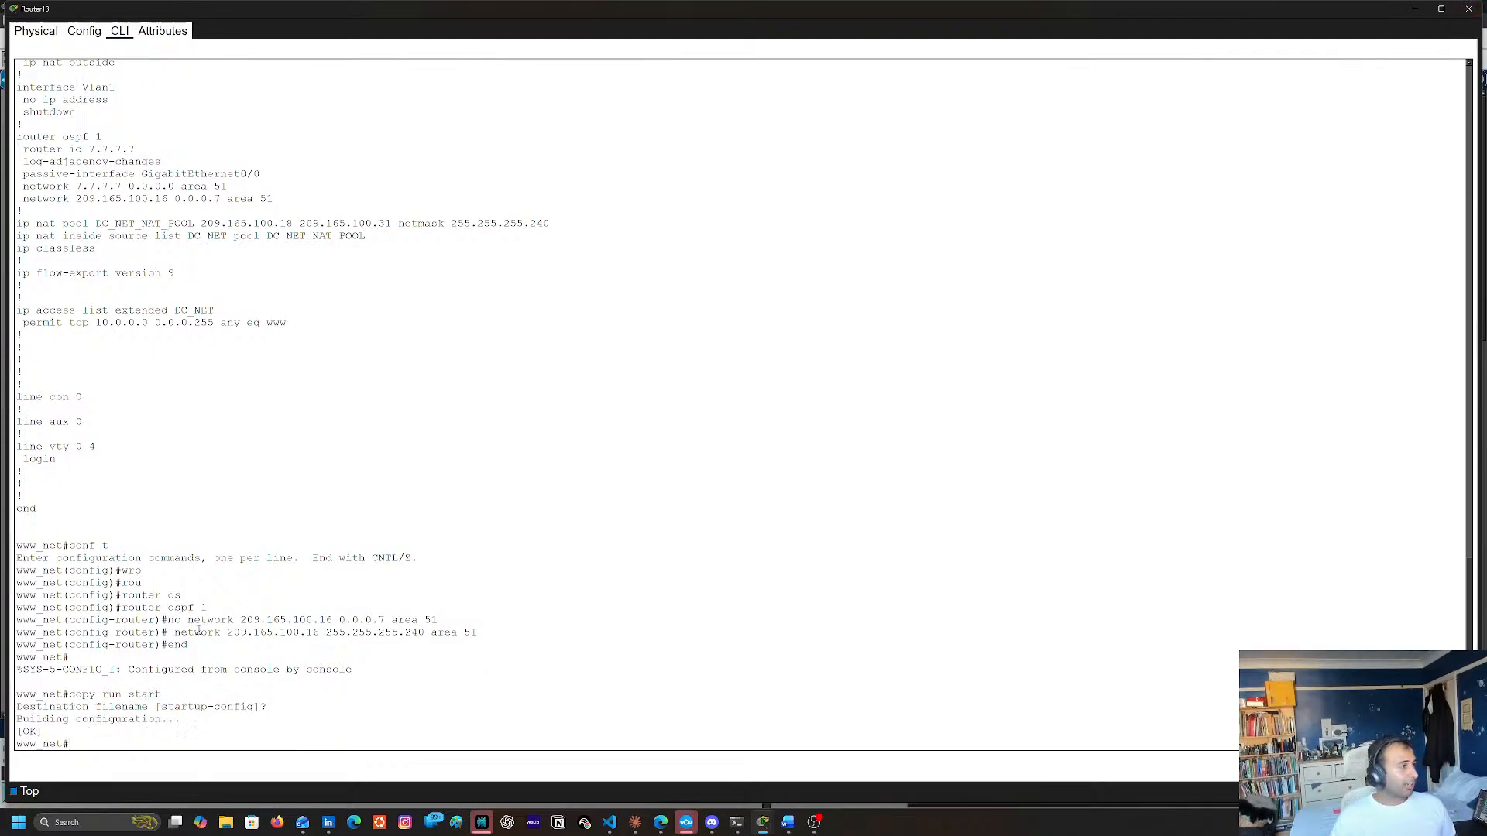
# Copy the command network 209.165.100.16 255.255.255.240 area 51 from Router13's console and close the router window
pyautogui.moveTo(175, 634); pyautogui.dragTo(478, 632)
pyautogui.hotkey('ctrl', 'c')
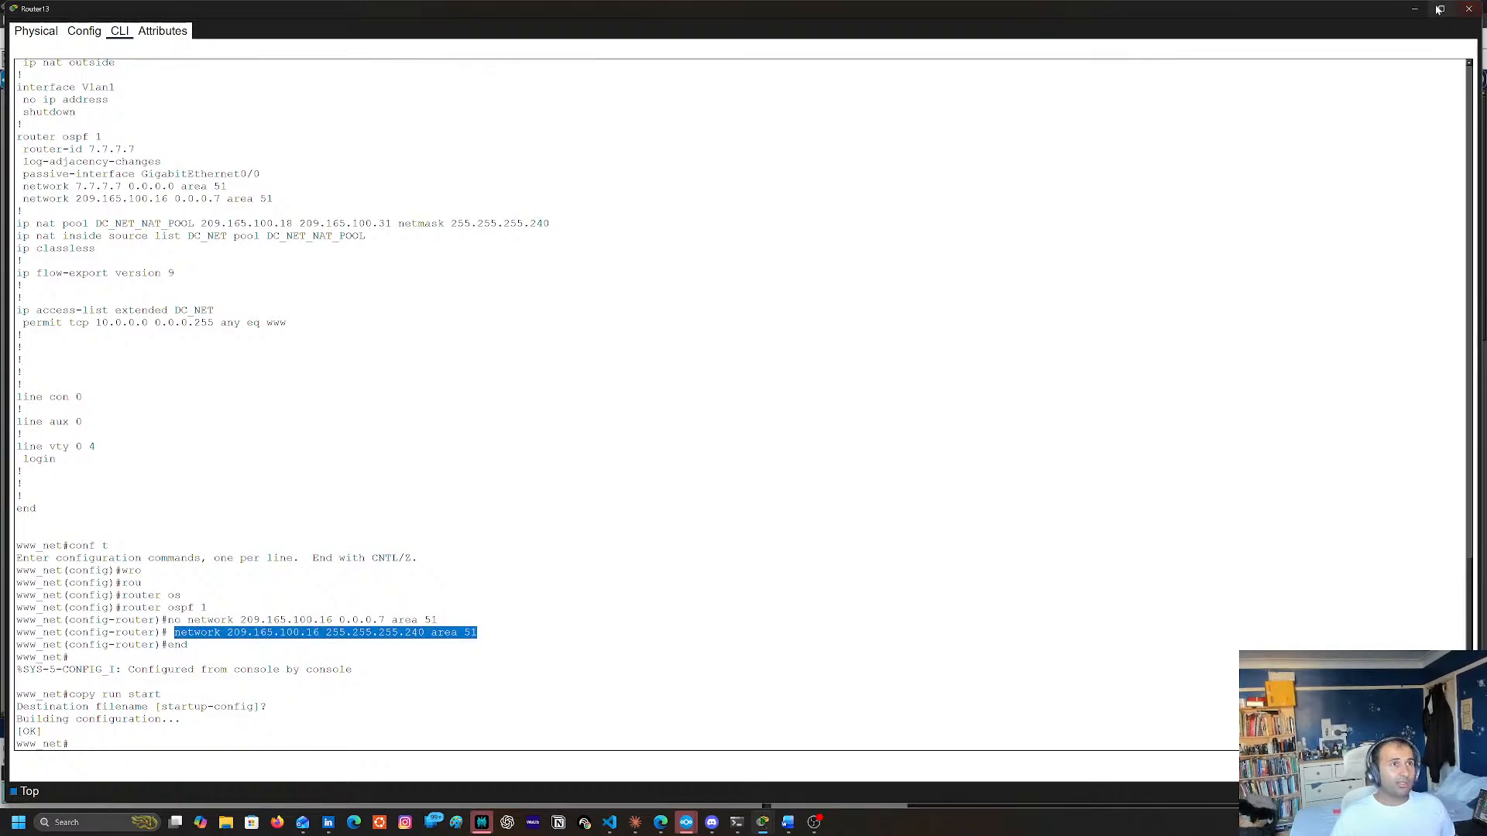
pyautogui.click(1469, 8)
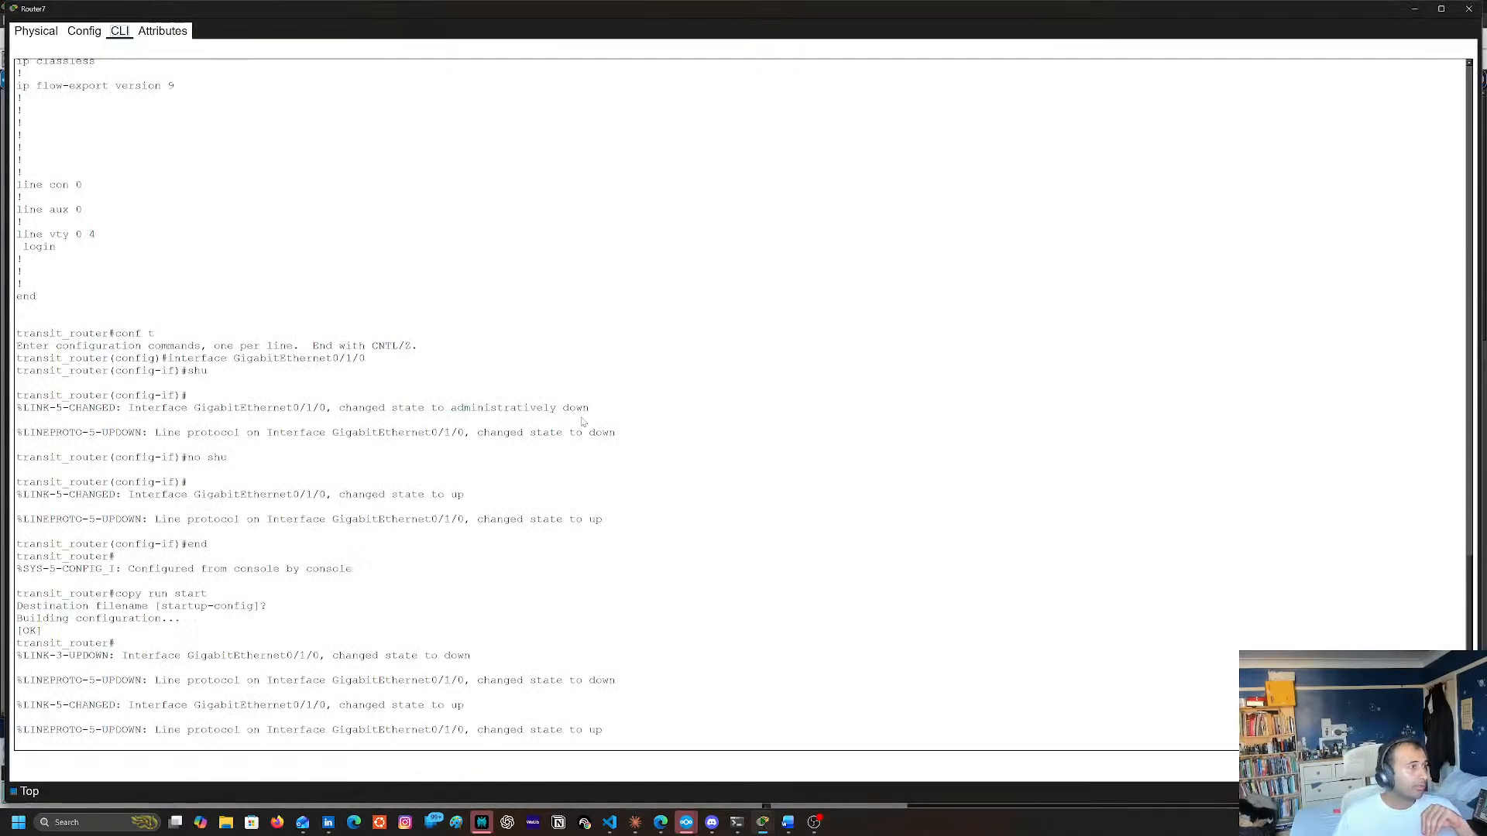
# Open Router7's command line and display its full running configuration with sh run
pyautogui.click(614, 411)
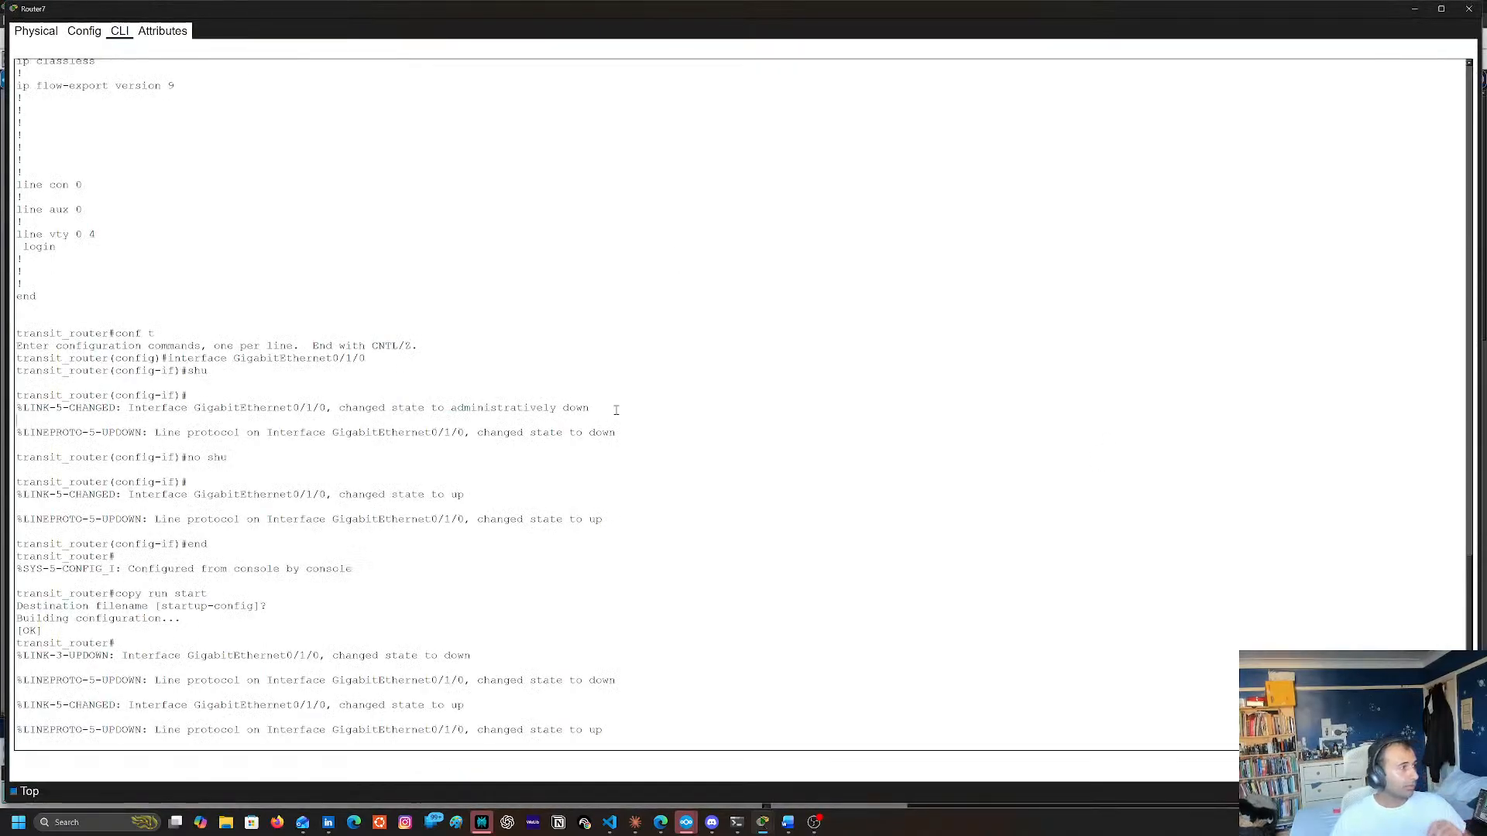
pyautogui.press('Return')
pyautogui.press('Return')
pyautogui.press('Return')
pyautogui.press('Return')
pyautogui.press('Return')
pyautogui.write('sh run')
pyautogui.press('Return')
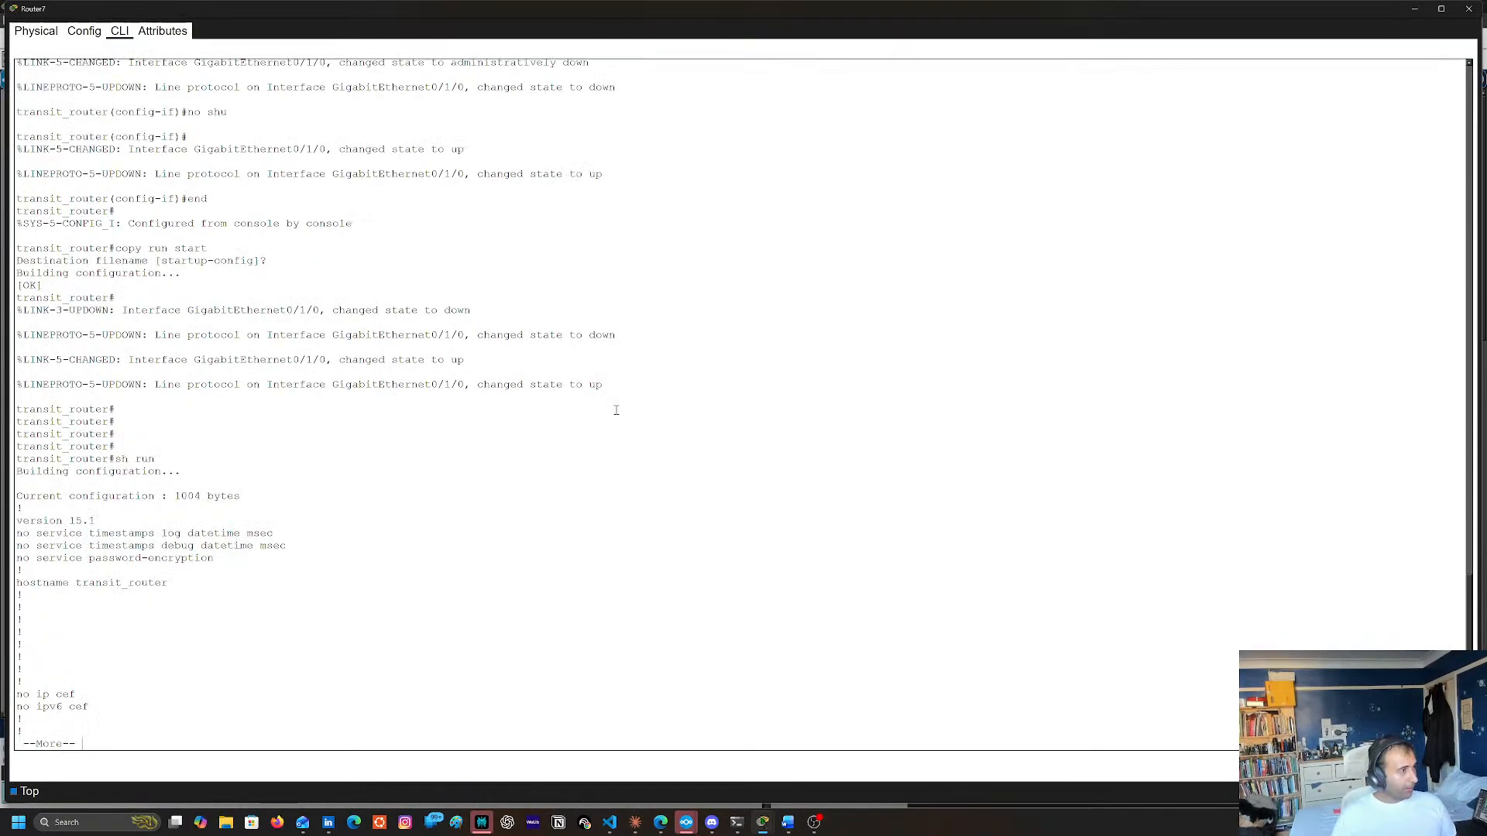
pyautogui.press('space')
pyautogui.press('space')
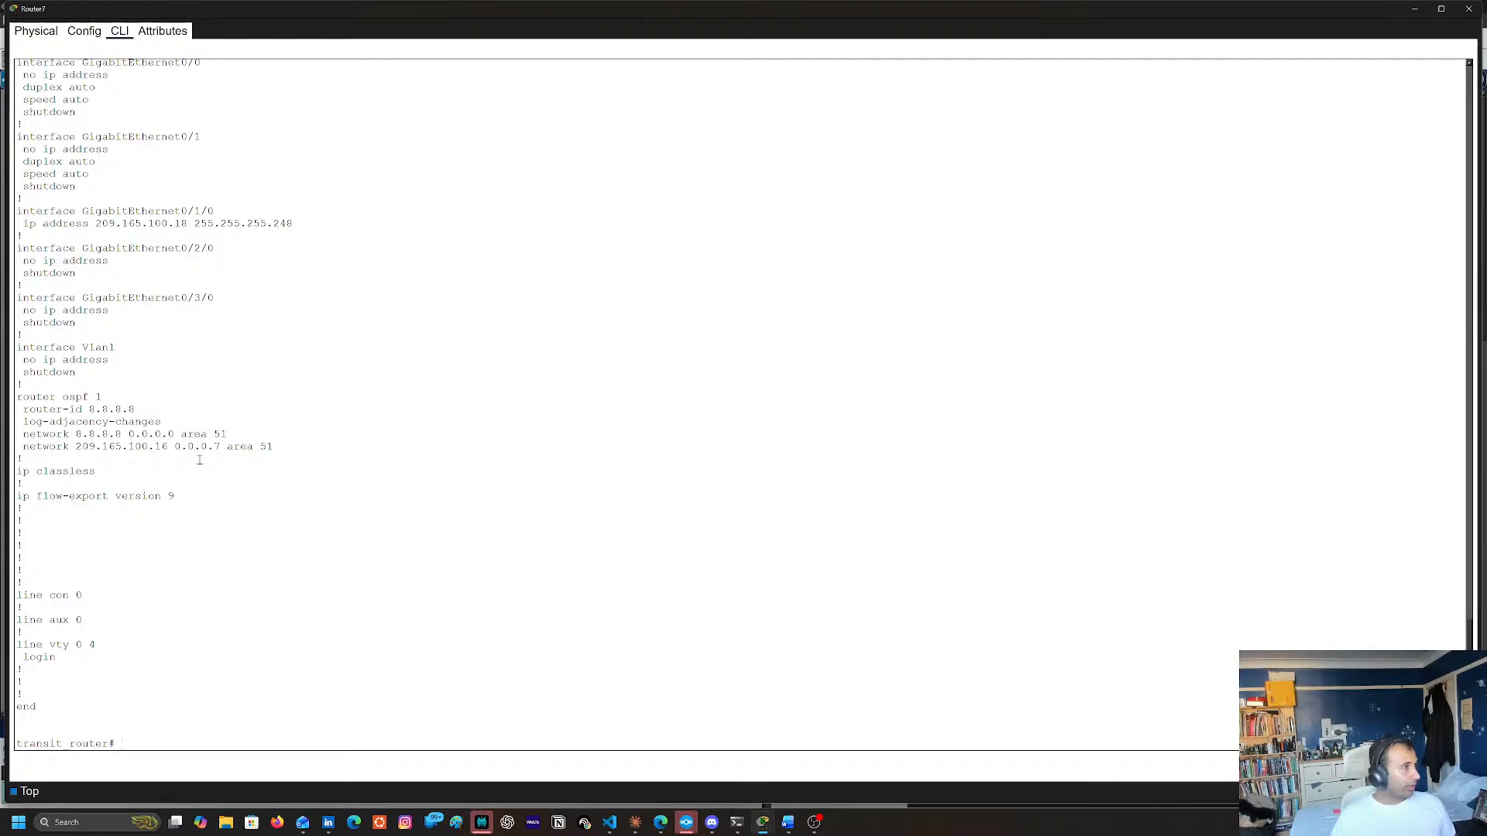
# Enter global configuration mode on Router7 and open the configuration of OSPF process 1
pyautogui.write('cont')
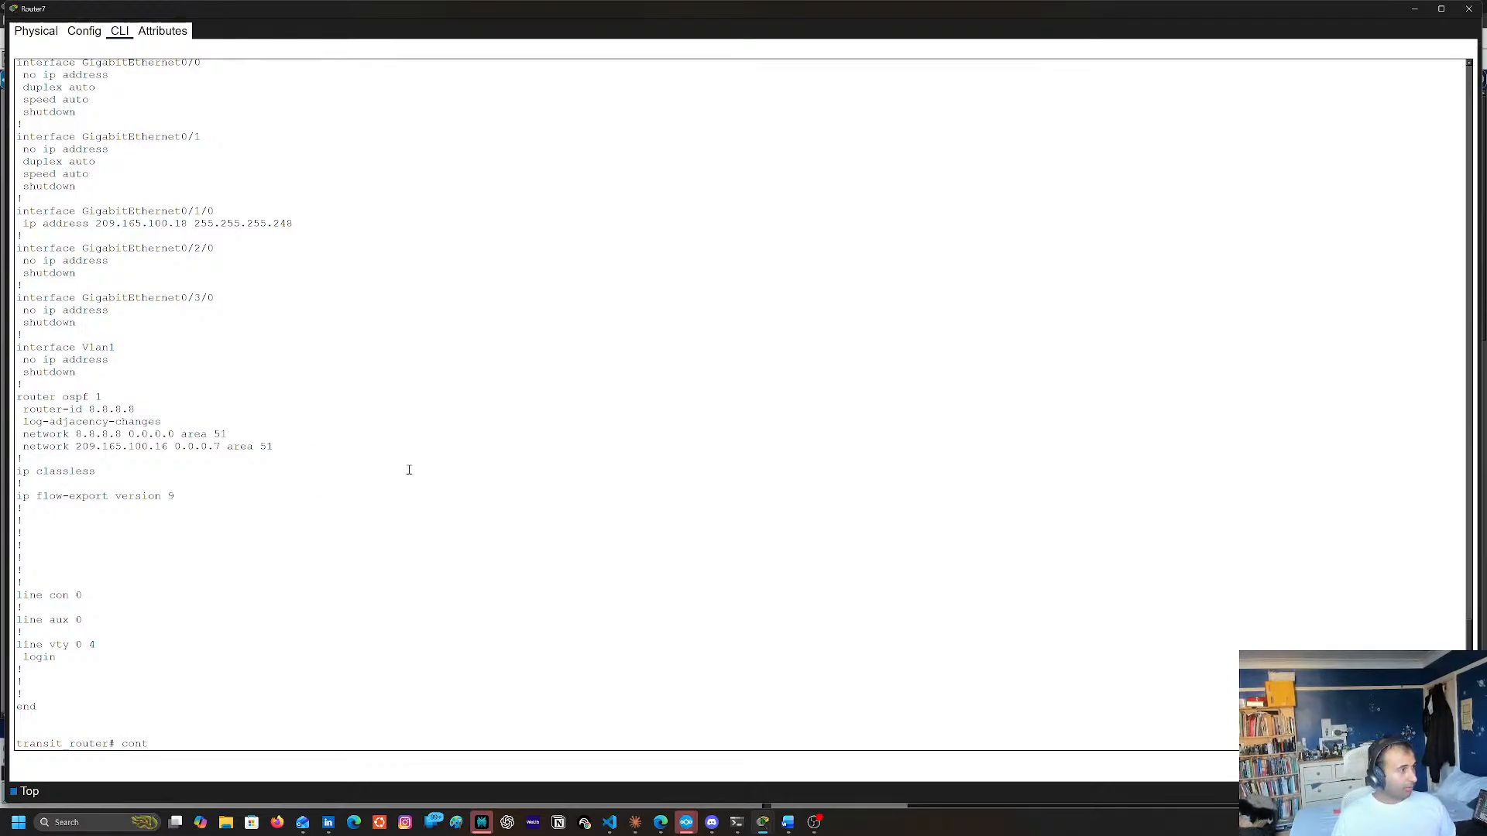
pyautogui.write(' t')
pyautogui.press('Return')
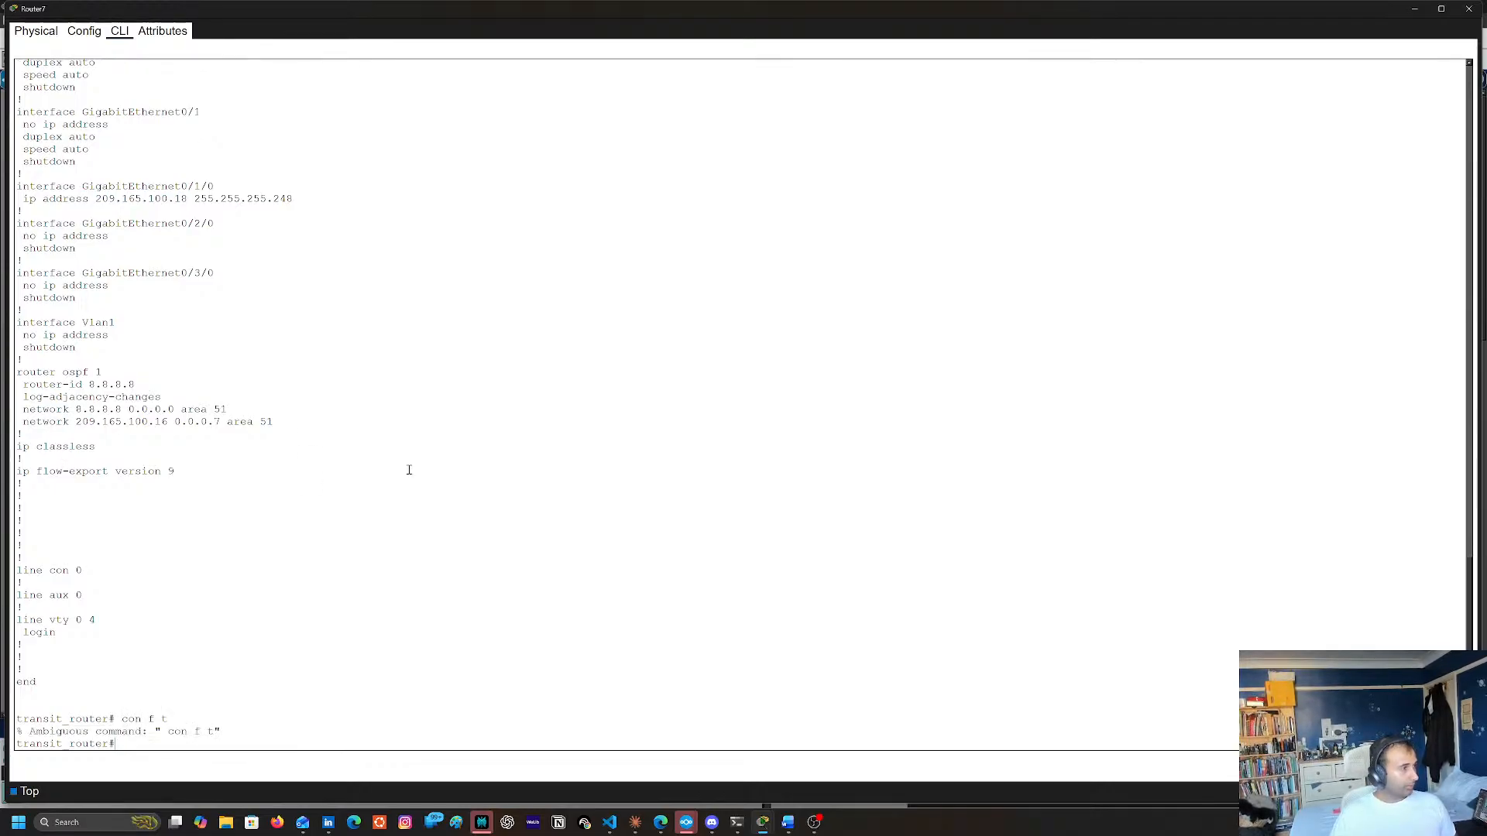
pyautogui.write('conf t')
pyautogui.press('Return')
pyautogui.write('router(config)#ro')
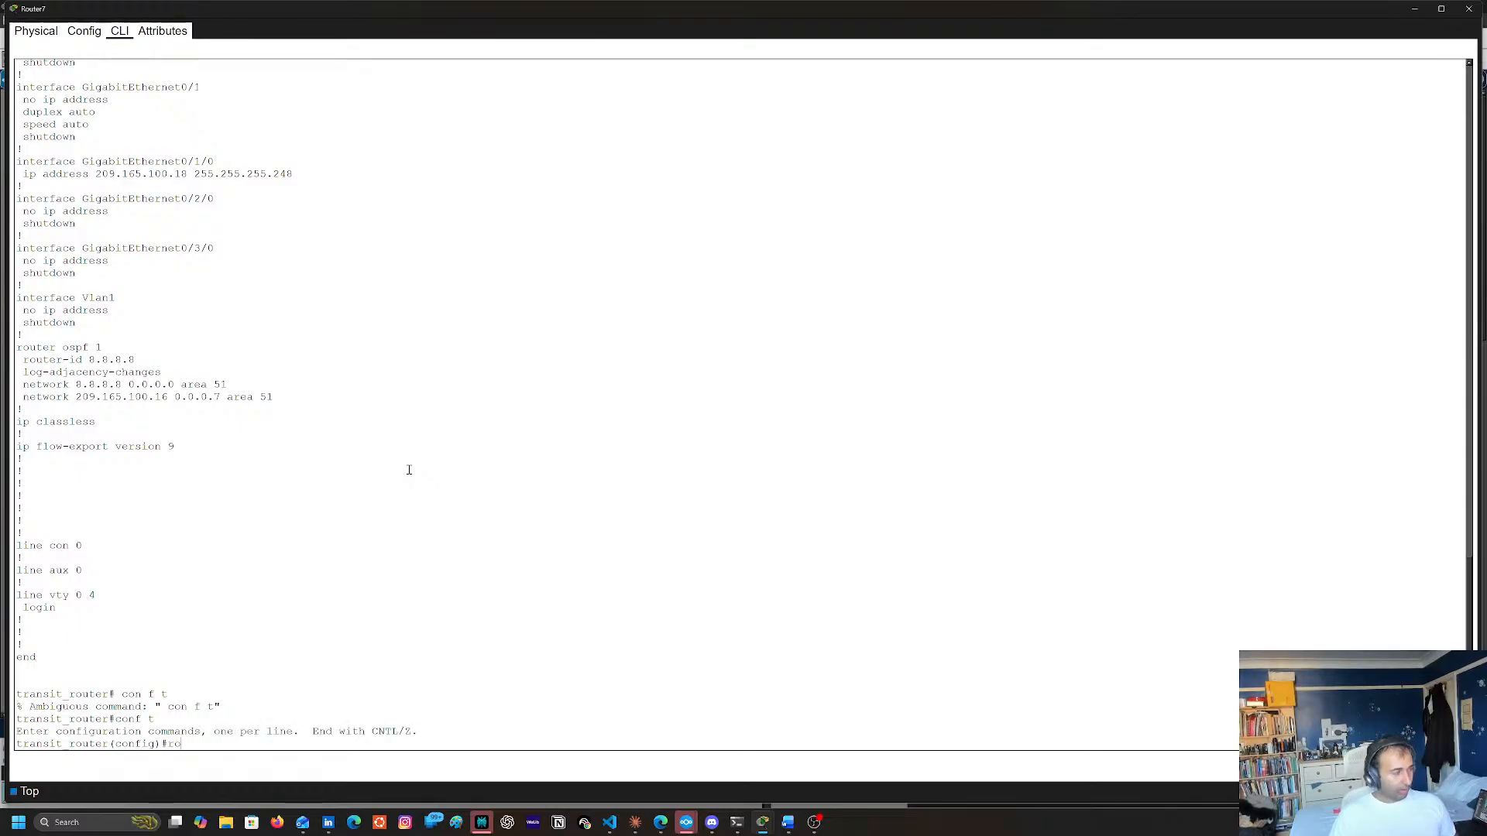
pyautogui.press('Tab')
pyautogui.write('of')
pyautogui.press('Tab')
pyautogui.press('BackSpace')
pyautogui.write('s')
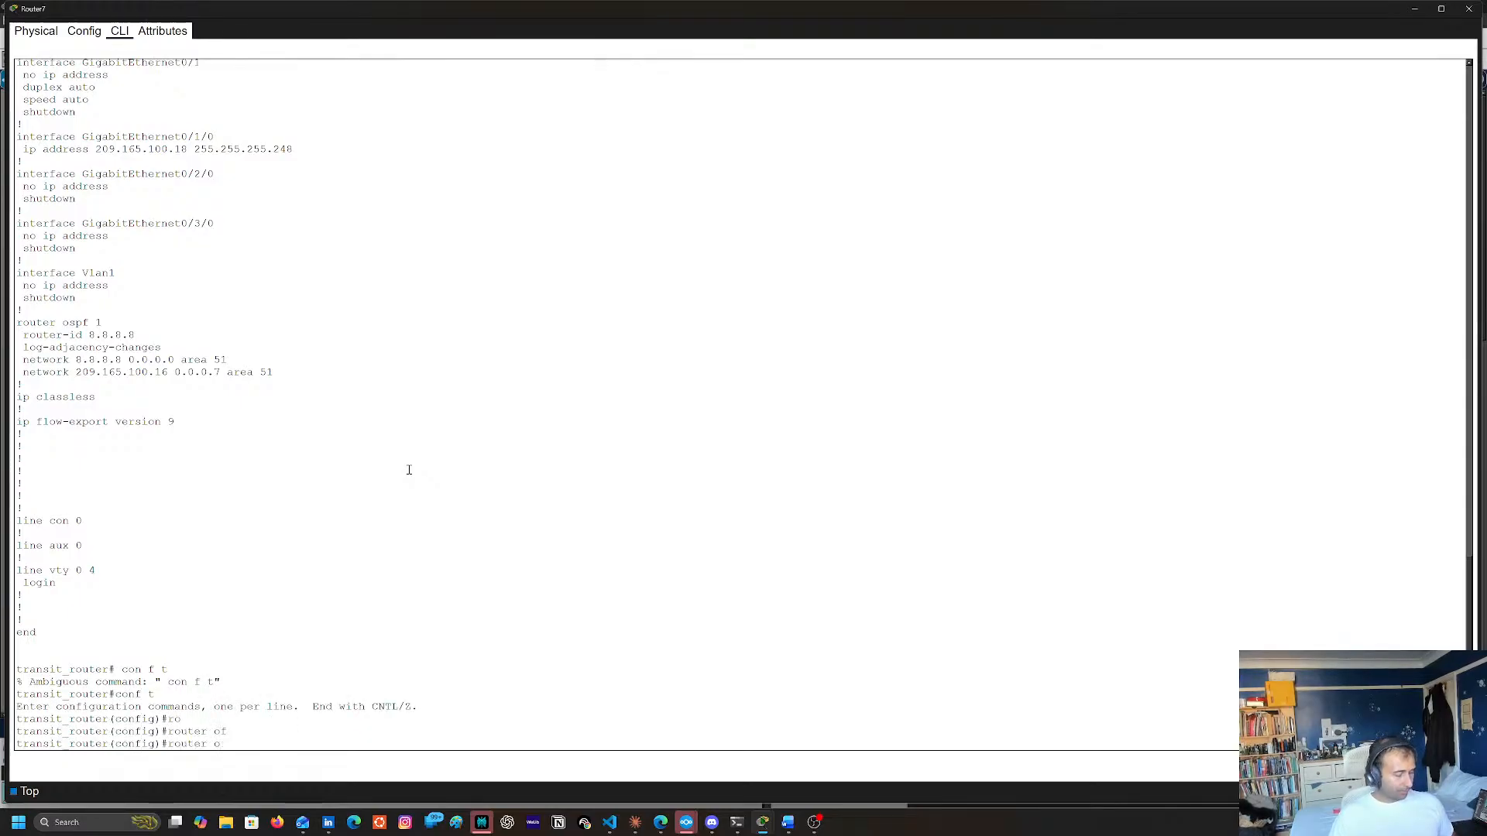
pyautogui.press('Tab')
pyautogui.write('pf 1')
pyautogui.press('Return')
# Try to remove the network 209.165.100.16 255.255.255.240 area 51 statement from Router7's OSPF process using the copied command
pyautogui.write('no net')
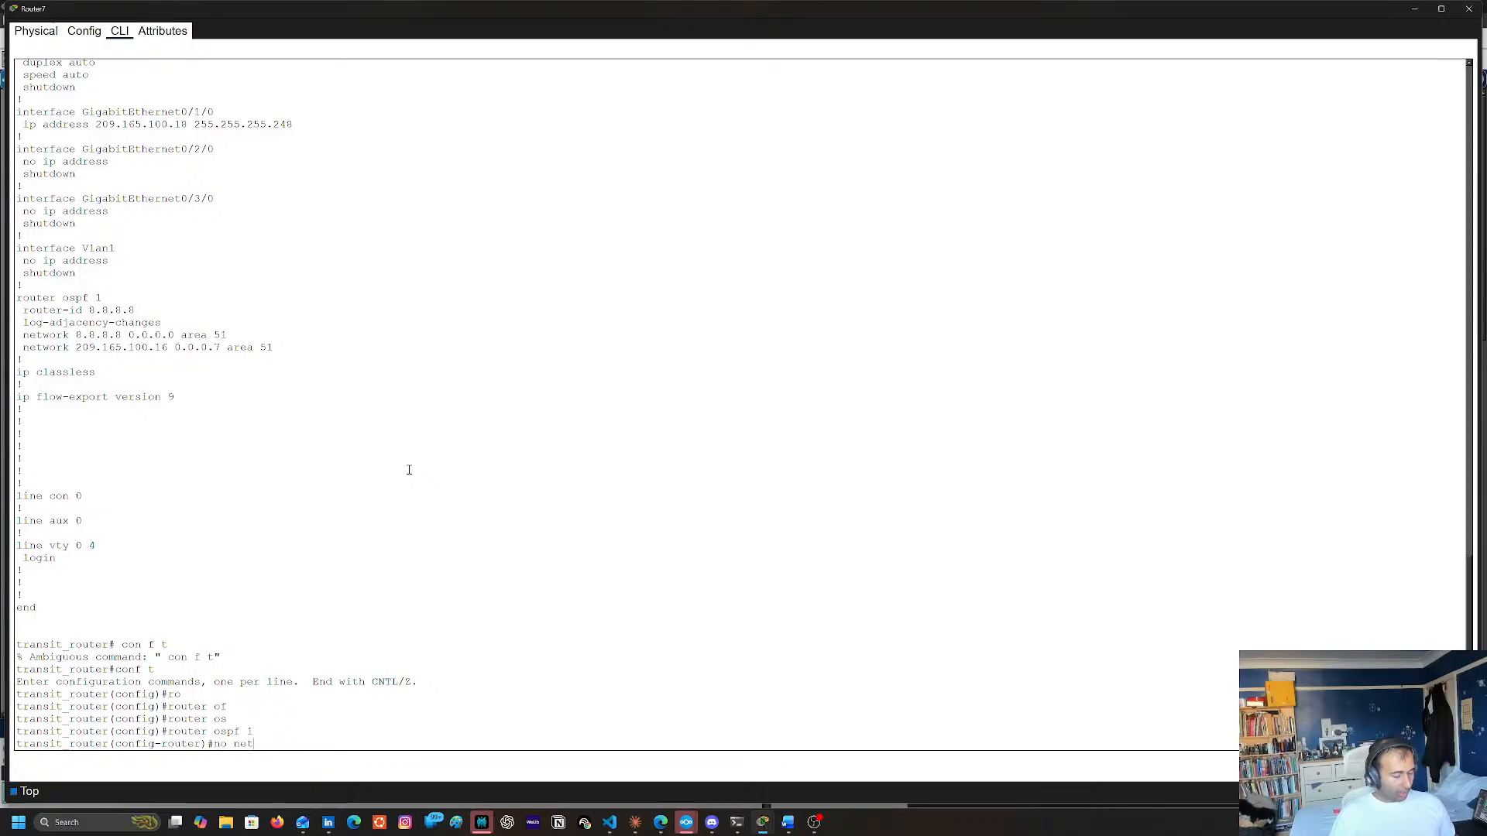
pyautogui.press('Tab')
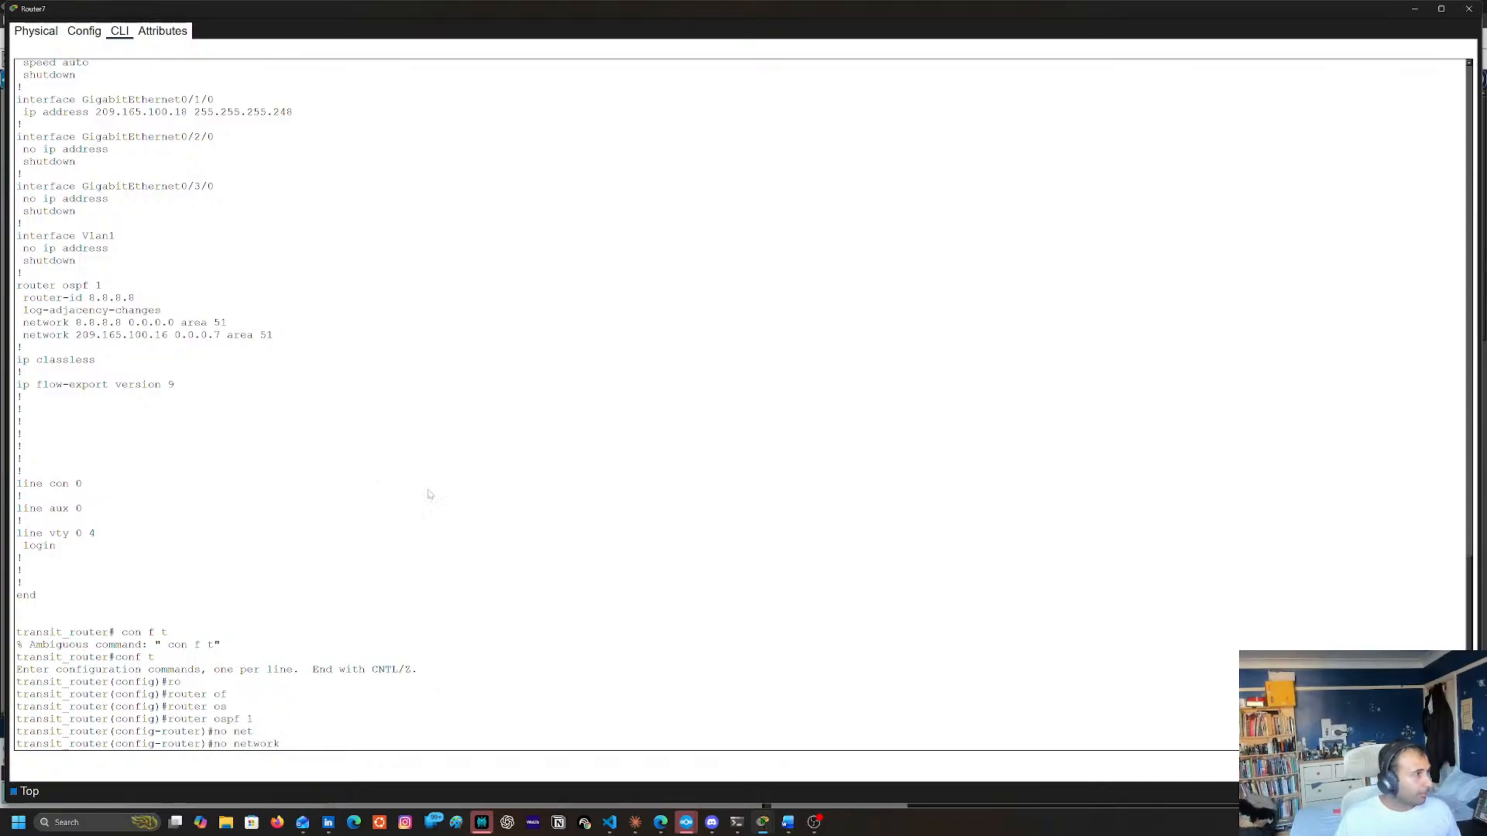
pyautogui.hotkey('ctrl', 'v')
pyautogui.press('Left')
pyautogui.press('Left')
pyautogui.press('Left')
pyautogui.press('Left')
pyautogui.press('Left')
pyautogui.press('Left')
pyautogui.press('Left')
pyautogui.press('Left')
pyautogui.press('Left')
pyautogui.press('Left')
pyautogui.press('Left')
pyautogui.press('Left')
pyautogui.press('Left')
pyautogui.press('Left')
pyautogui.press('Left')
pyautogui.press('Left')
pyautogui.press('Left')
pyautogui.press('Left')
pyautogui.press('Left')
pyautogui.press('Left')
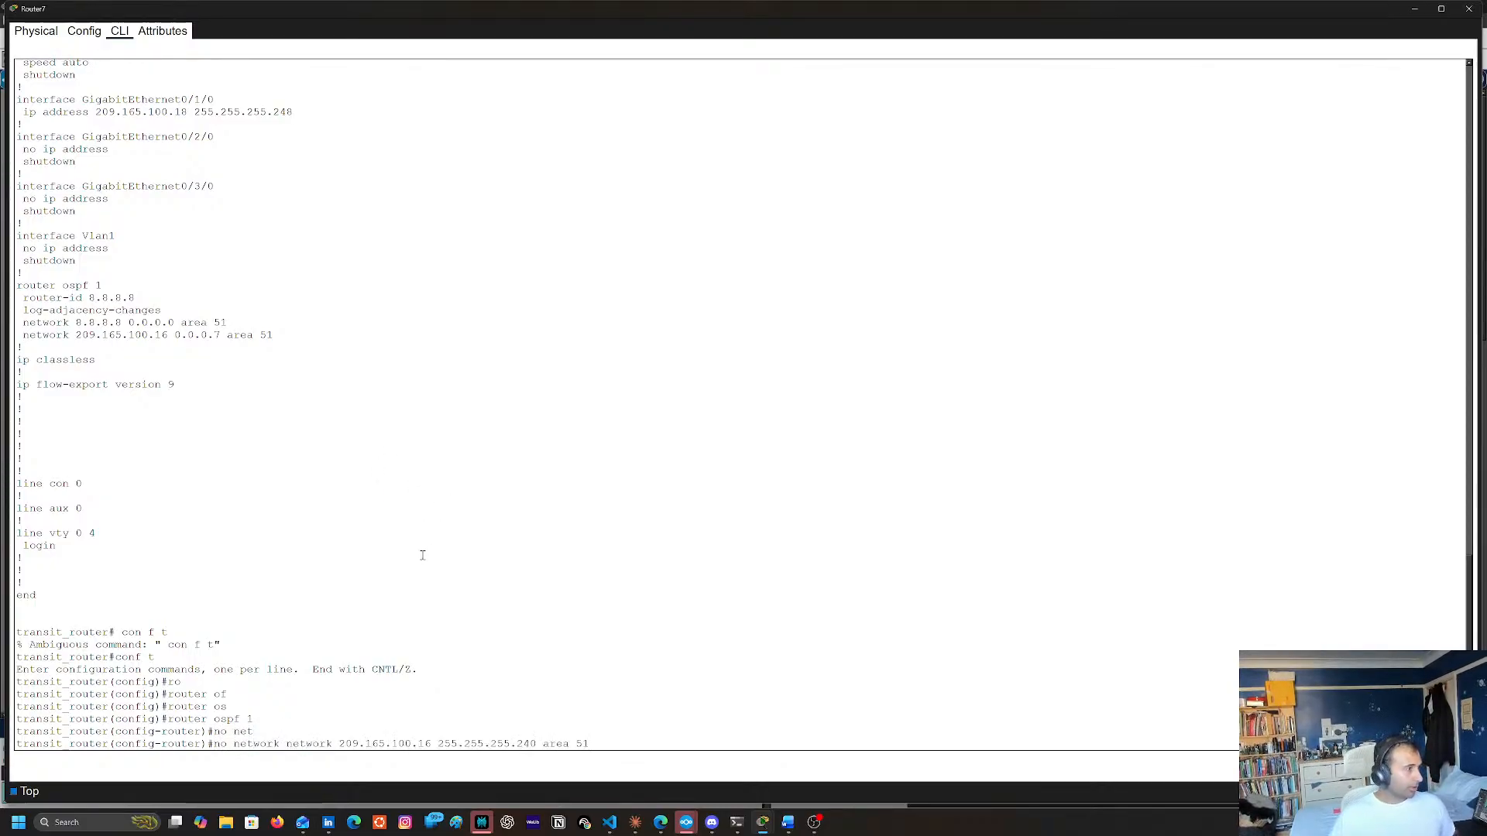
pyautogui.press('Right')
pyautogui.press('Right')
pyautogui.press('Right')
pyautogui.press('Right')
pyautogui.press('Right')
pyautogui.press('Right')
pyautogui.press('Right')
pyautogui.press('Right')
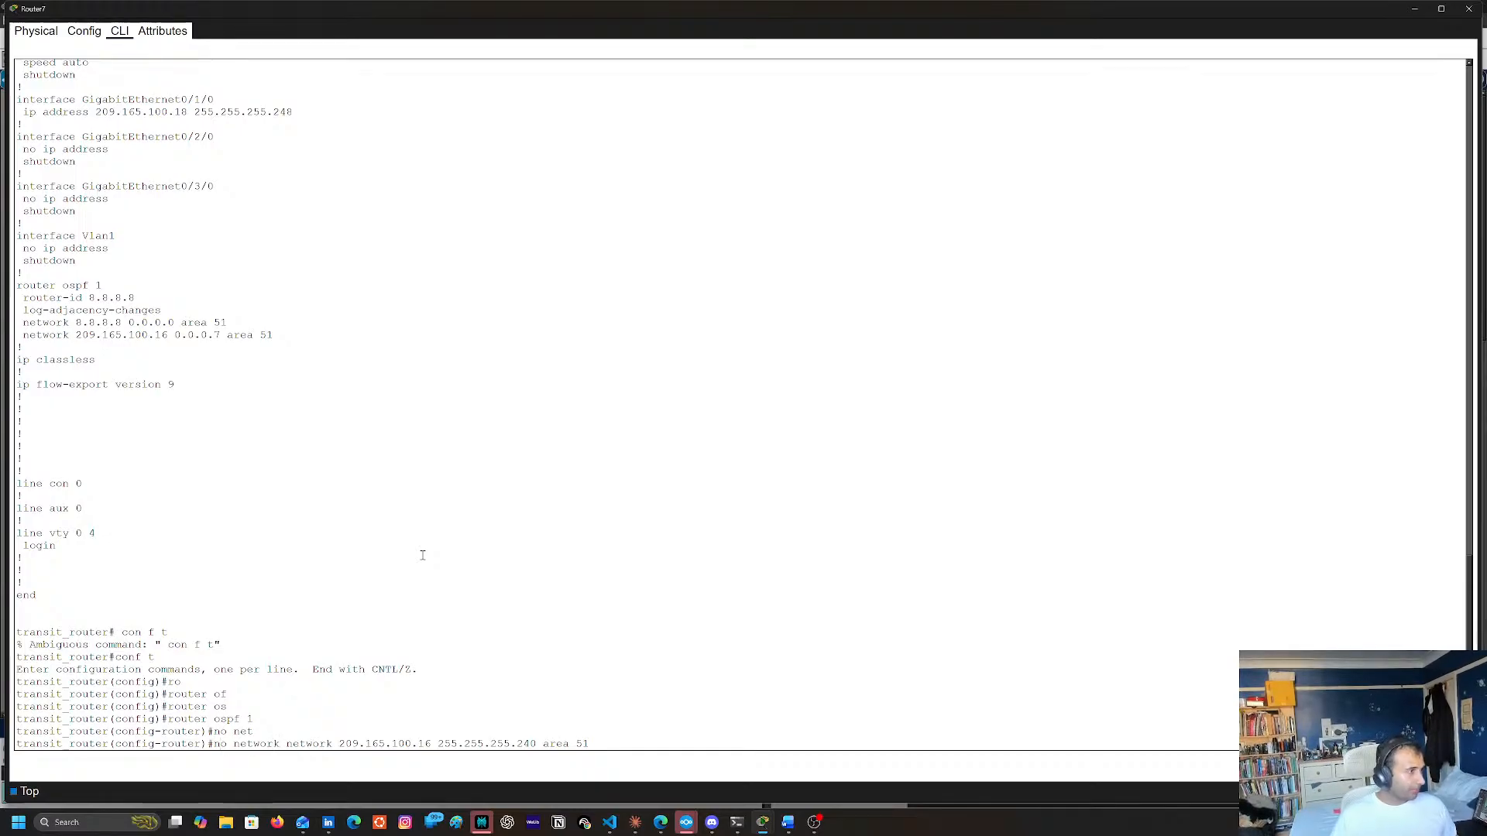
pyautogui.press('BackSpace')
pyautogui.press('BackSpace')
pyautogui.press('BackSpace')
pyautogui.press('BackSpace')
pyautogui.press('BackSpace')
pyautogui.press('BackSpace')
pyautogui.press('BackSpace')
pyautogui.press('BackSpace')
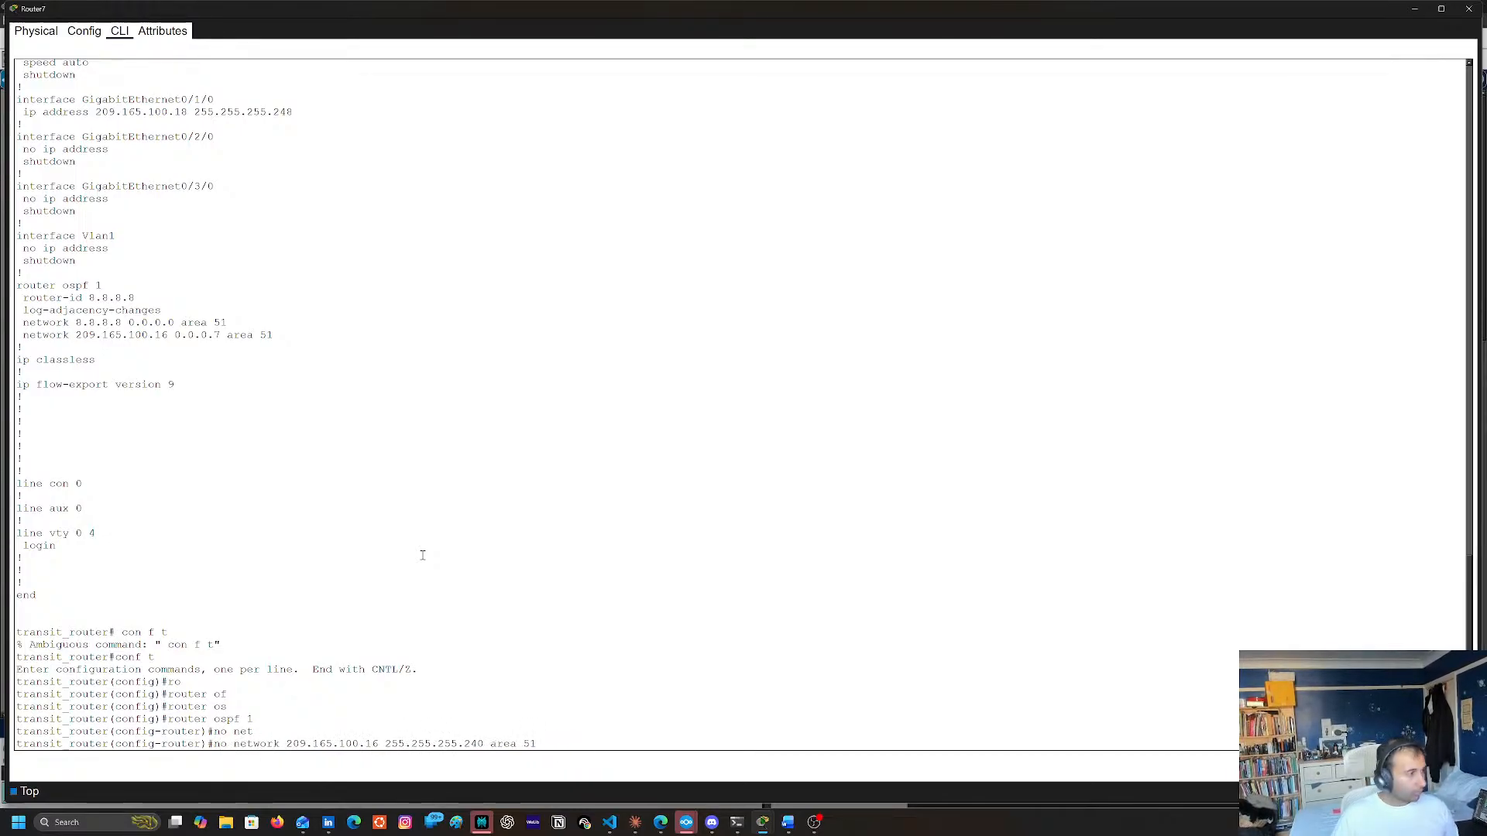
pyautogui.press('Return')
# Add network 209.165.100.16 255.255.255.240 area 51 to Router7's OSPF process by editing the recalled command
pyautogui.press('Up')
pyautogui.press('Up')
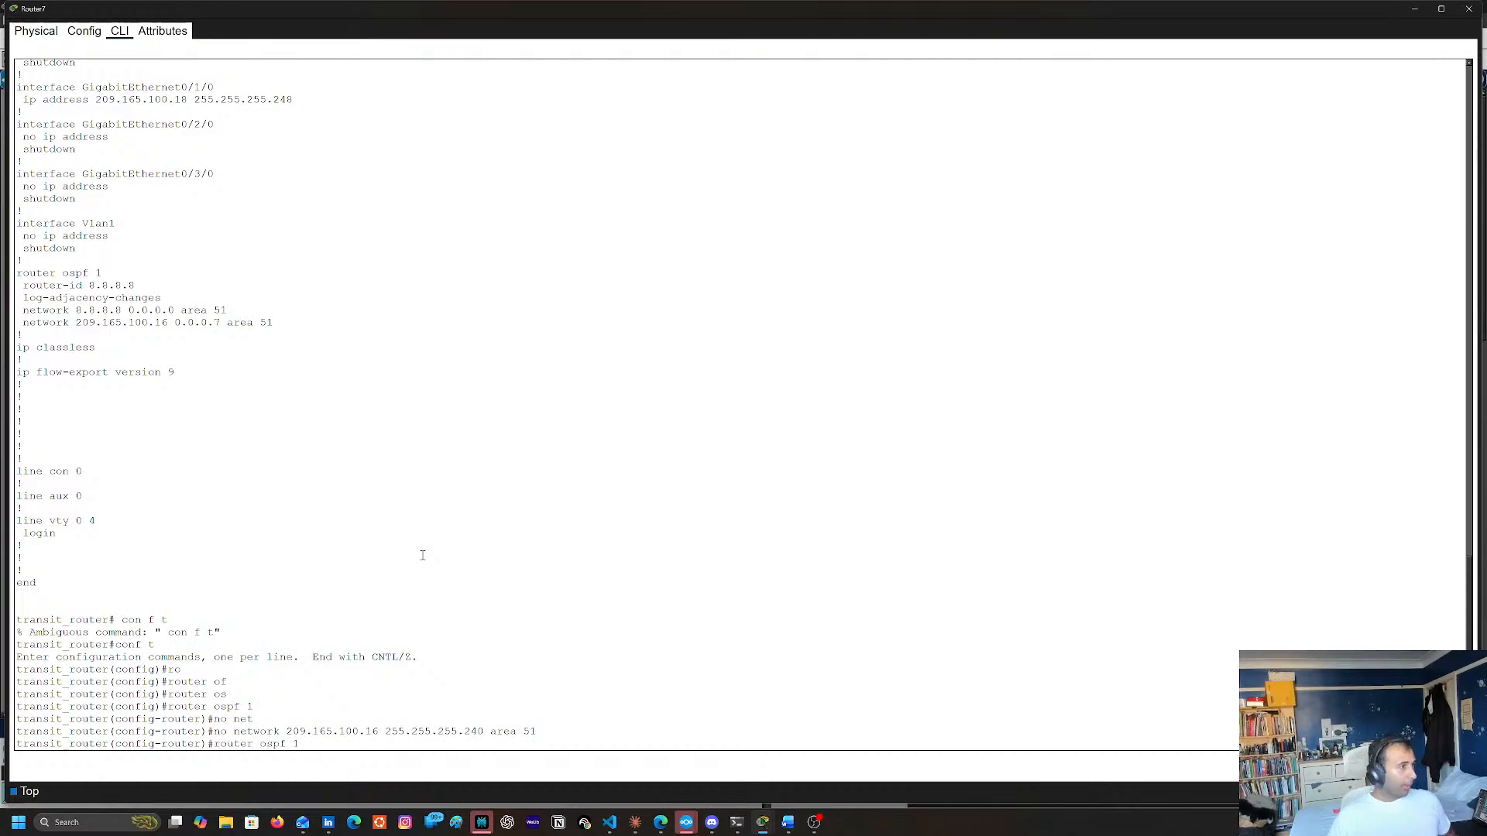
pyautogui.press('Down')
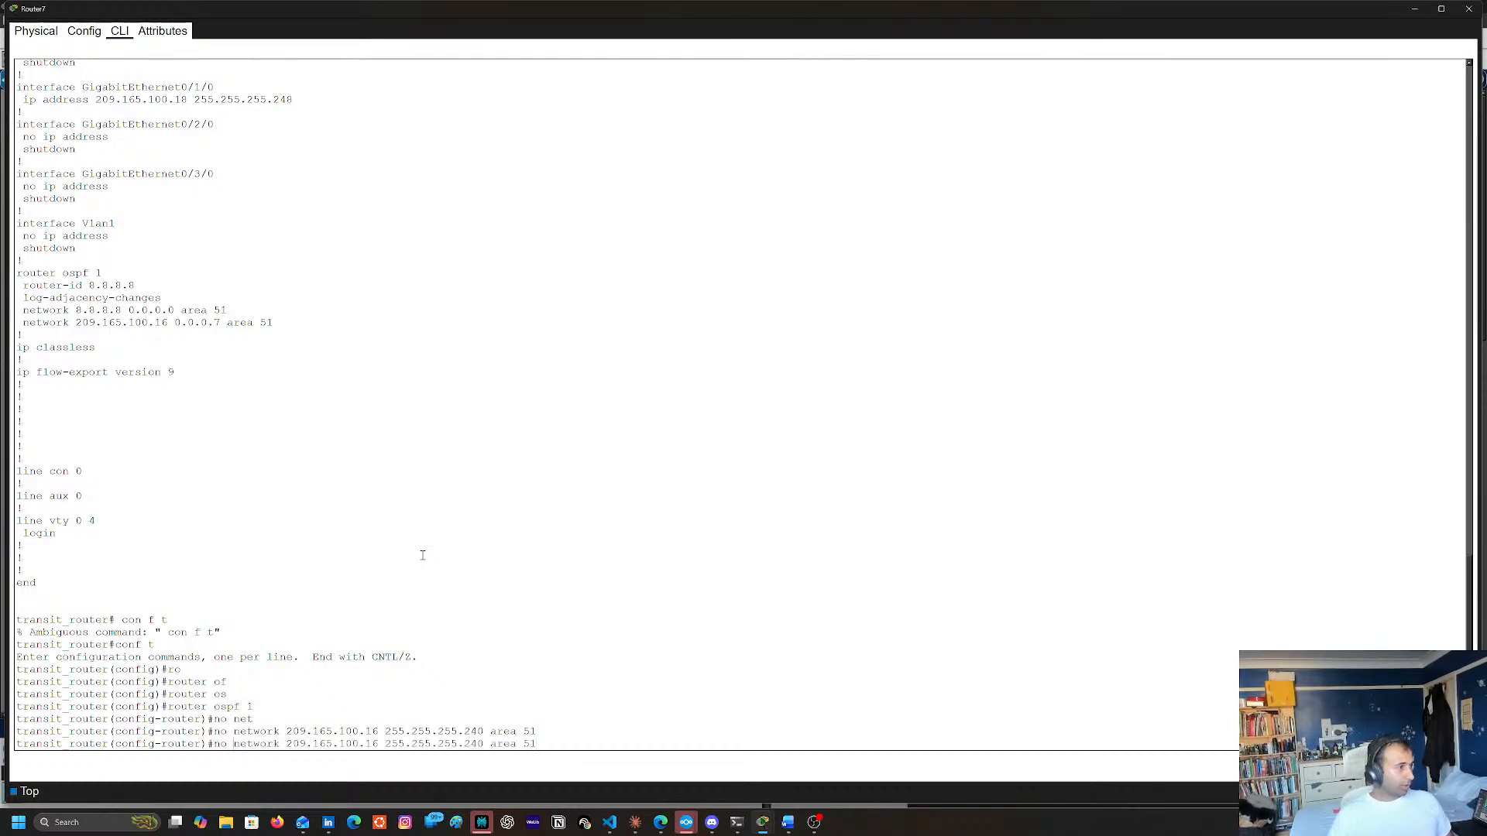
pyautogui.press('Home')
pyautogui.press('Delete')
pyautogui.press('Delete')
pyautogui.press('Delete')
pyautogui.press('Right')
pyautogui.press('Right')
pyautogui.press('Right')
pyautogui.press('Right')
pyautogui.press('Right')
pyautogui.press('Right')
pyautogui.press('Right')
pyautogui.press('Right')
pyautogui.press('Right')
pyautogui.press('Right')
pyautogui.press('Right')
pyautogui.press('Right')
pyautogui.press('Right')
pyautogui.press('Right')
pyautogui.press('Right')
pyautogui.press('Right')
pyautogui.press('Right')
pyautogui.press('Right')
pyautogui.press('Right')
pyautogui.press('Right')
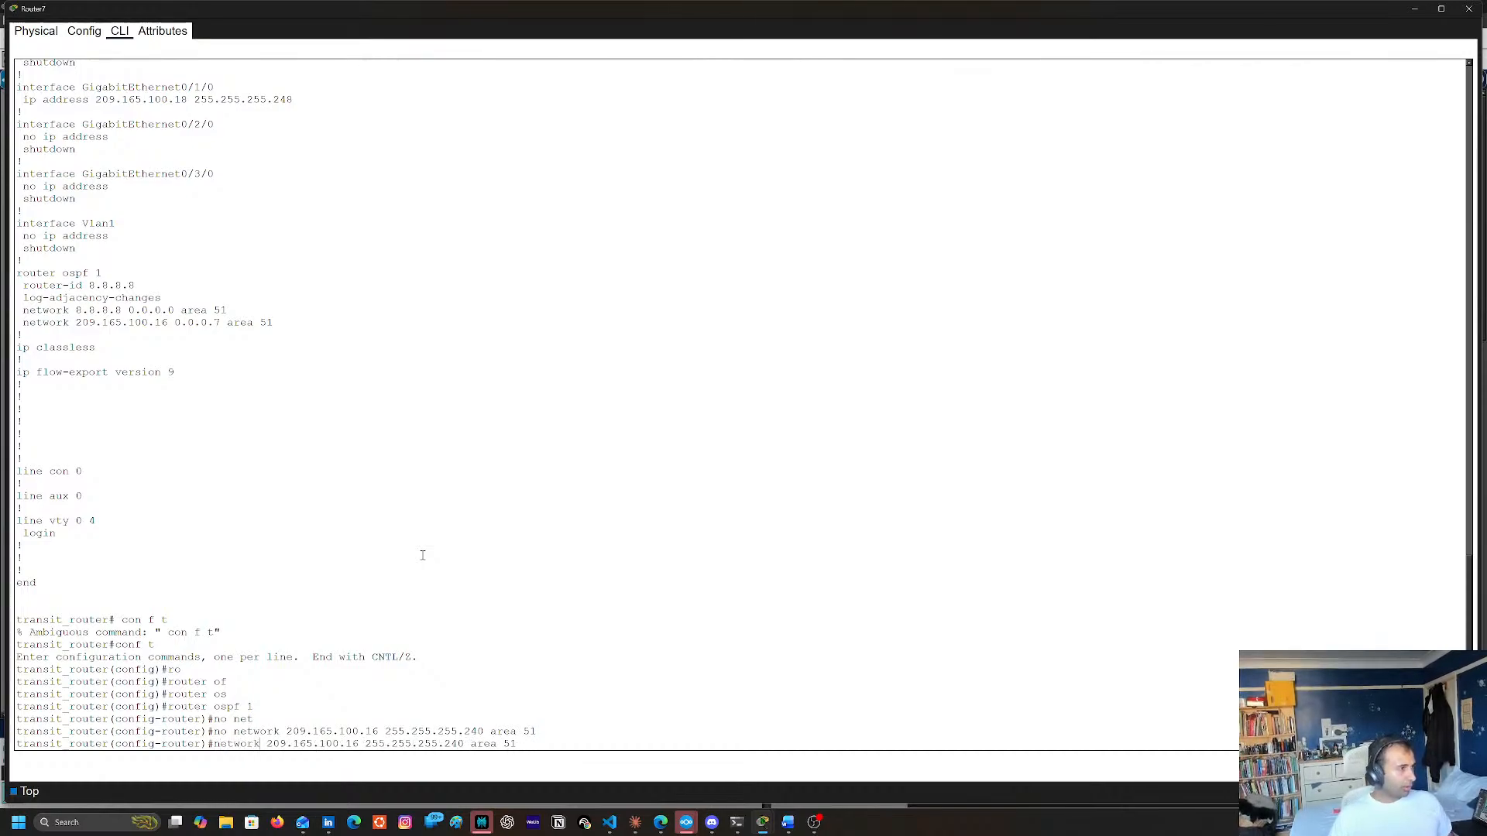
pyautogui.press('Return')
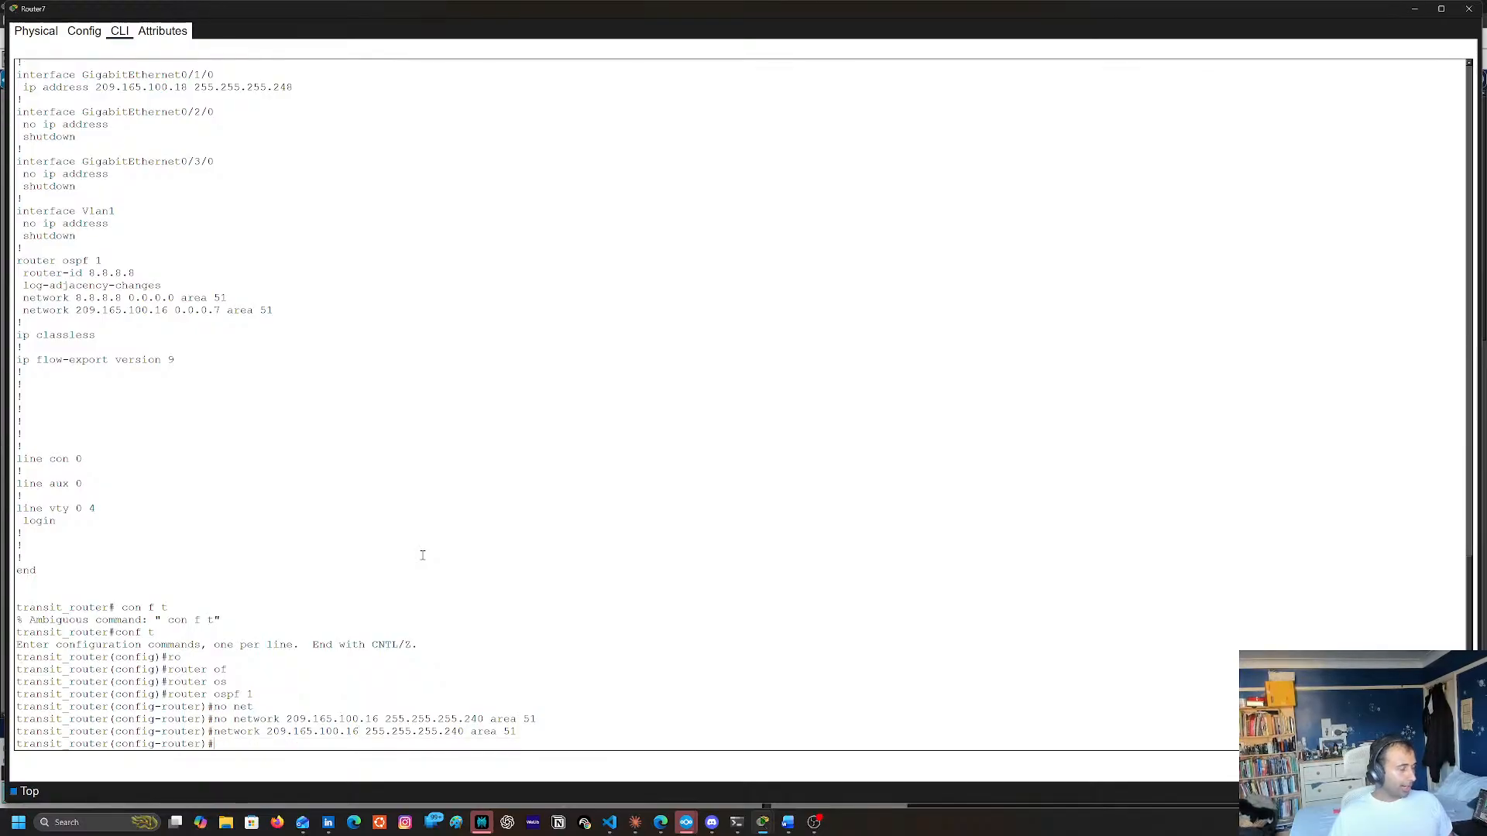
# Leave configuration mode and save Router7's running configuration with copy run start, accepting the default destination filename
pyautogui.write('end')
pyautogui.press('Return')
pyautogui.write('copy')
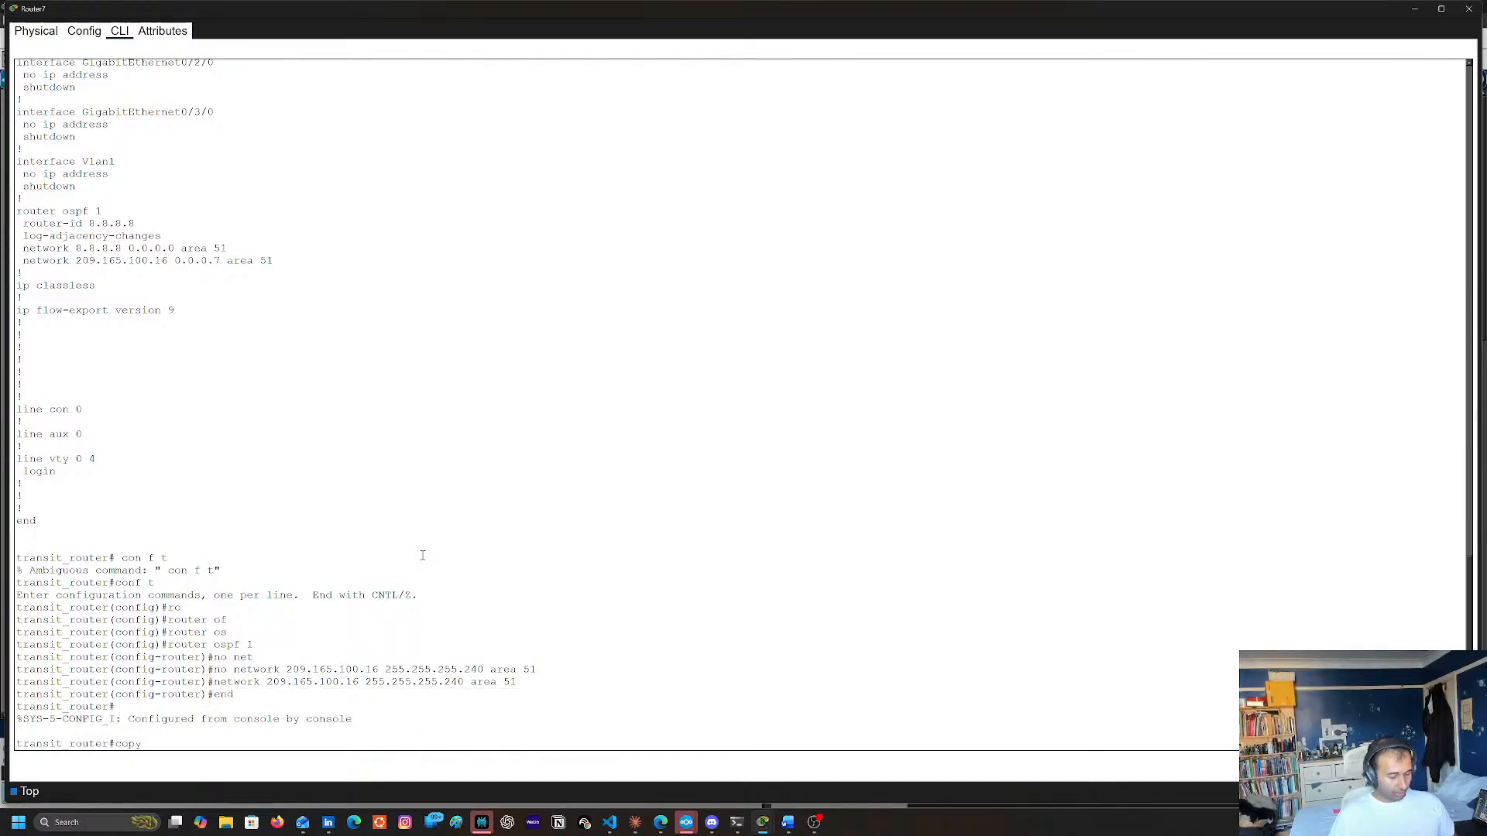
pyautogui.write(' run tsra')
pyautogui.press('BackSpace')
pyautogui.press('BackSpace')
pyautogui.press('BackSpace')
pyautogui.press('BackSpace')
pyautogui.press('BackSpace')
pyautogui.press('BackSpace')
pyautogui.press('BackSpace')
pyautogui.press('BackSpace')
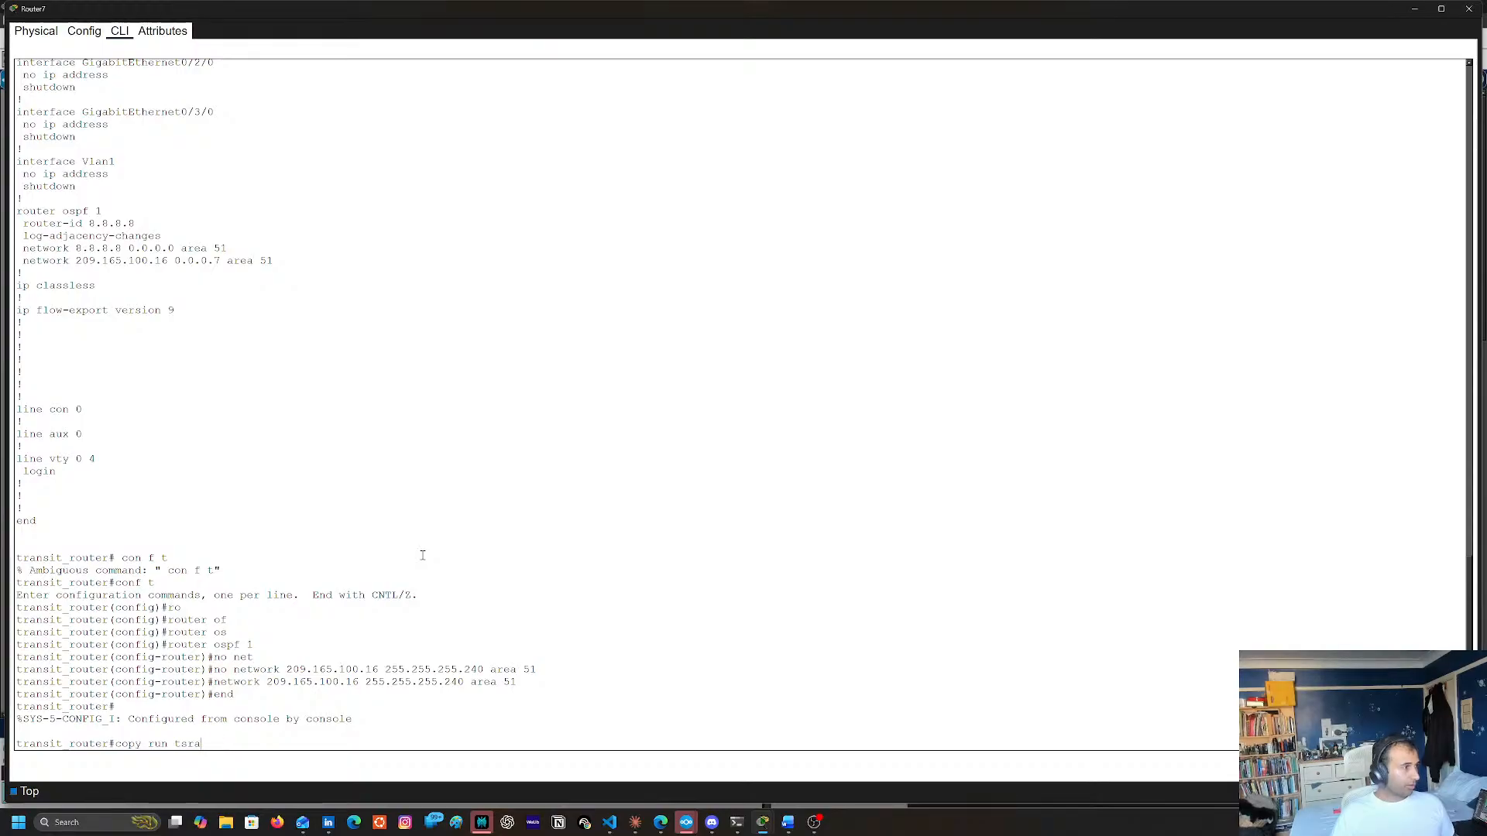
pyautogui.write('st')
pyautogui.write('tart')
pyautogui.press('Return')
pyautogui.press('Return')
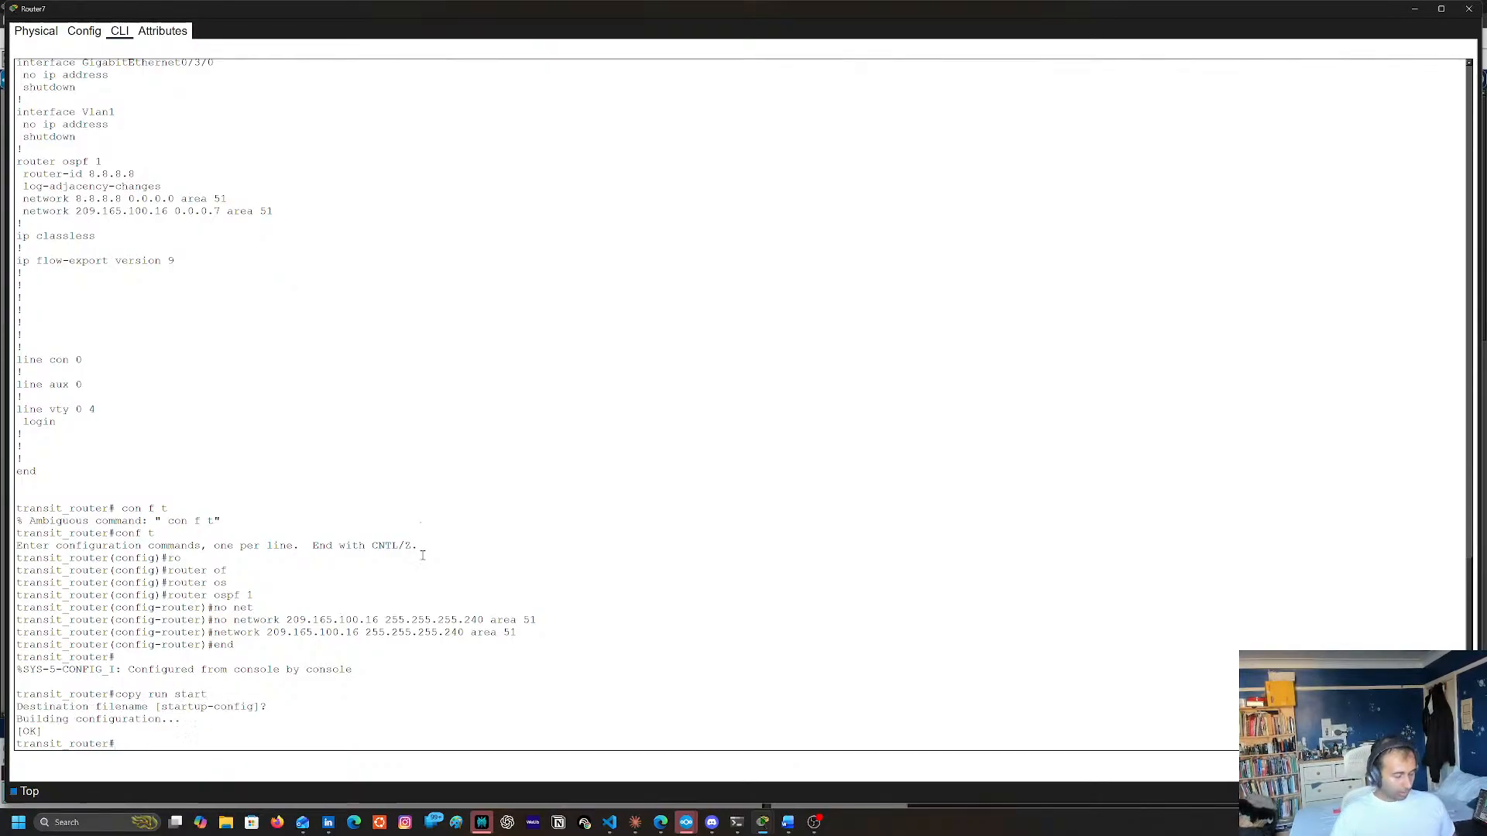
# Reset all OSPF processes on Router7 with clear ip ospf process, answering yes to the confirmation
pyautogui.write('cle')
pyautogui.press('Tab')
pyautogui.write('ip os')
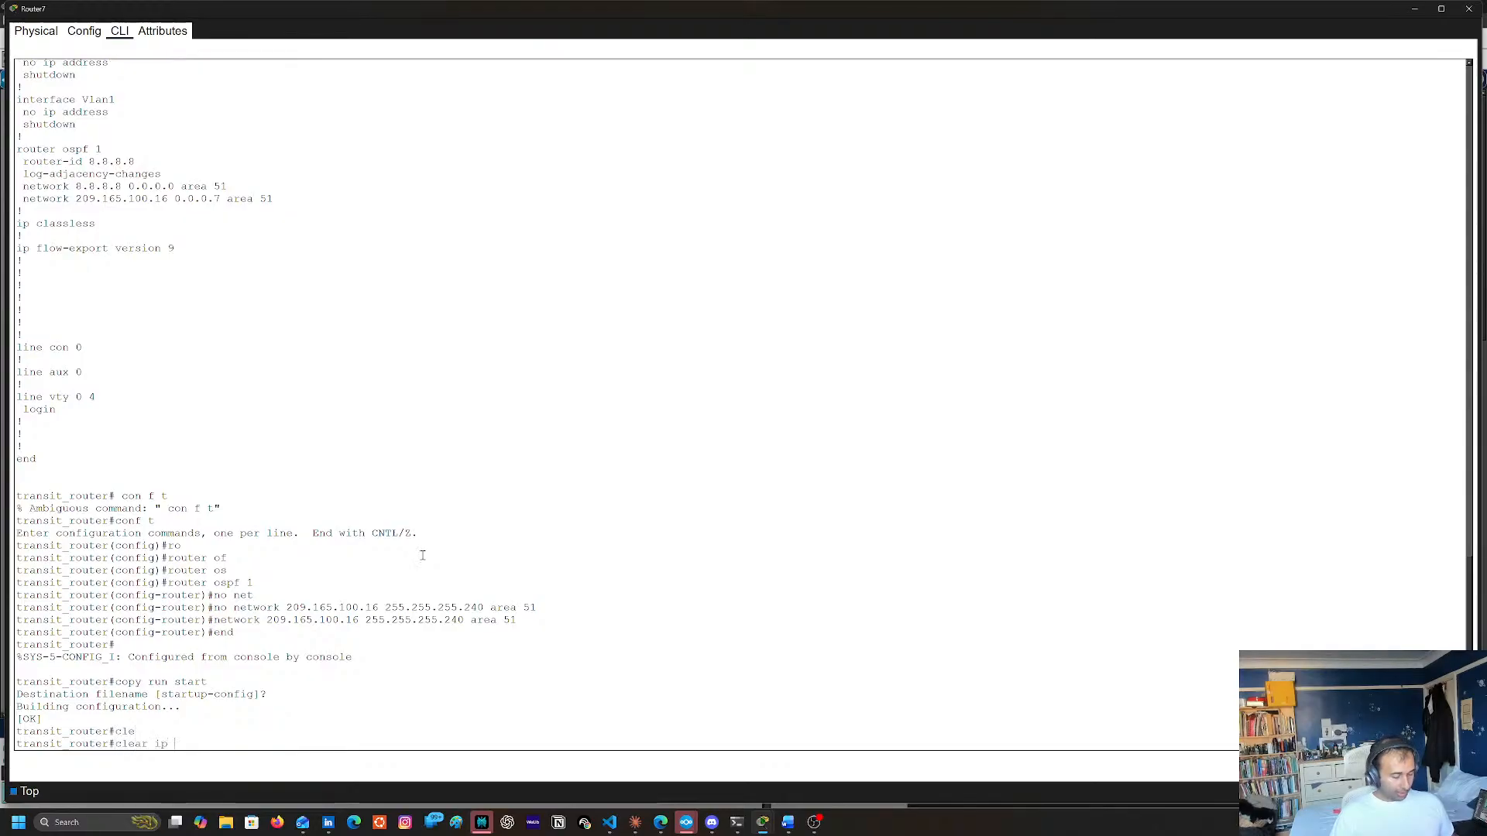
pyautogui.press('Tab')
pyautogui.write('pr')
pyautogui.press('Tab')
pyautogui.press('Return')
pyautogui.press('Return')
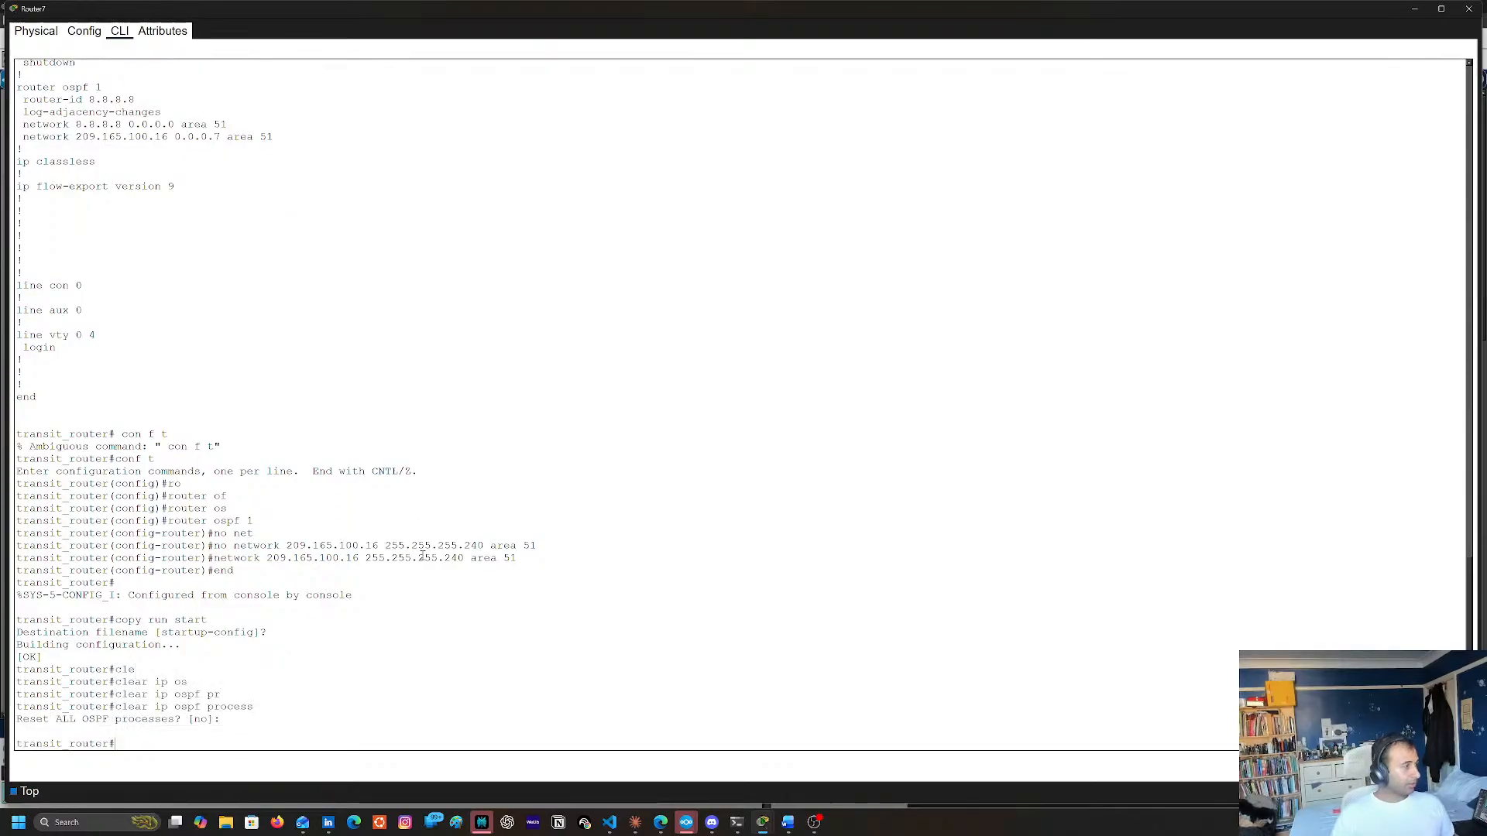
pyautogui.press('Up')
pyautogui.press('Return')
pyautogui.write('yes')
pyautogui.press('Return')
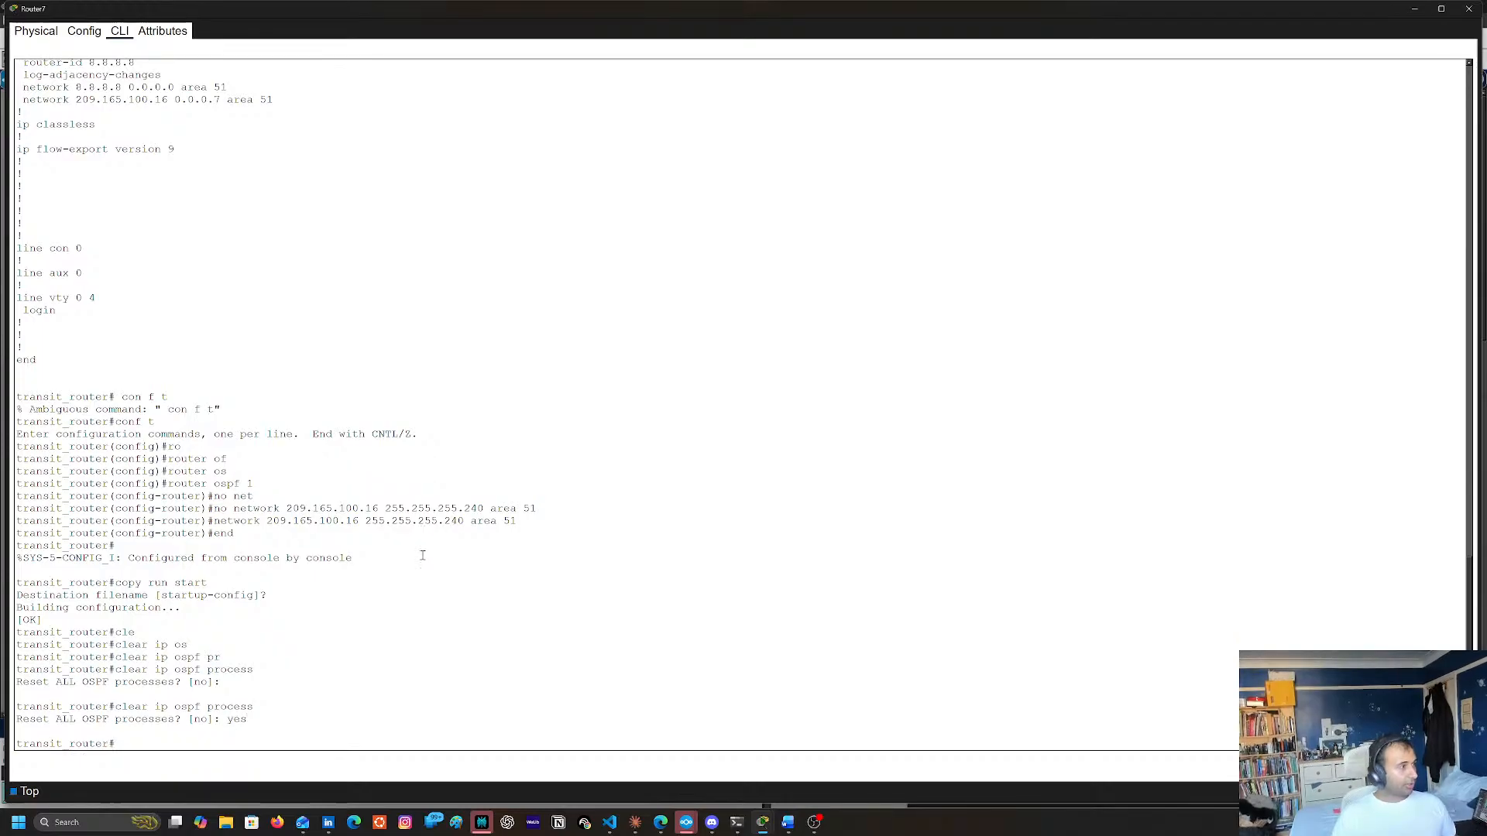
# Close Router7's window and open Router13's command line at a fresh prompt
pyautogui.click(1469, 8)
pyautogui.click(832, 175)
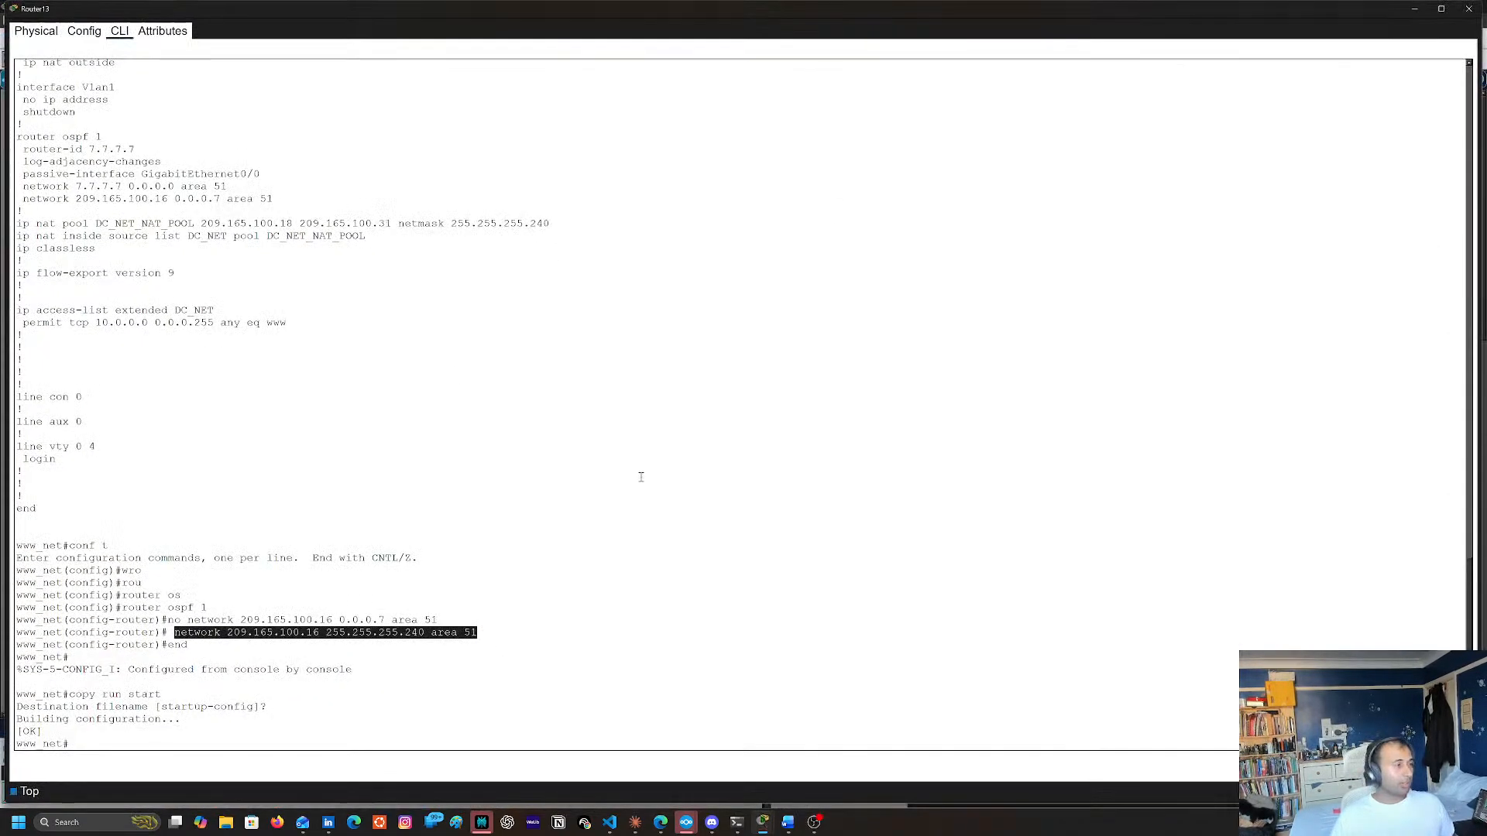
pyautogui.click(600, 504)
pyautogui.press('Return')
pyautogui.press('Return')
pyautogui.press('Return')
# Reset all OSPF processes on Router13 with clear ip ospf process, answering yes to the confirmation
pyautogui.write('cl')
pyautogui.press('Tab')
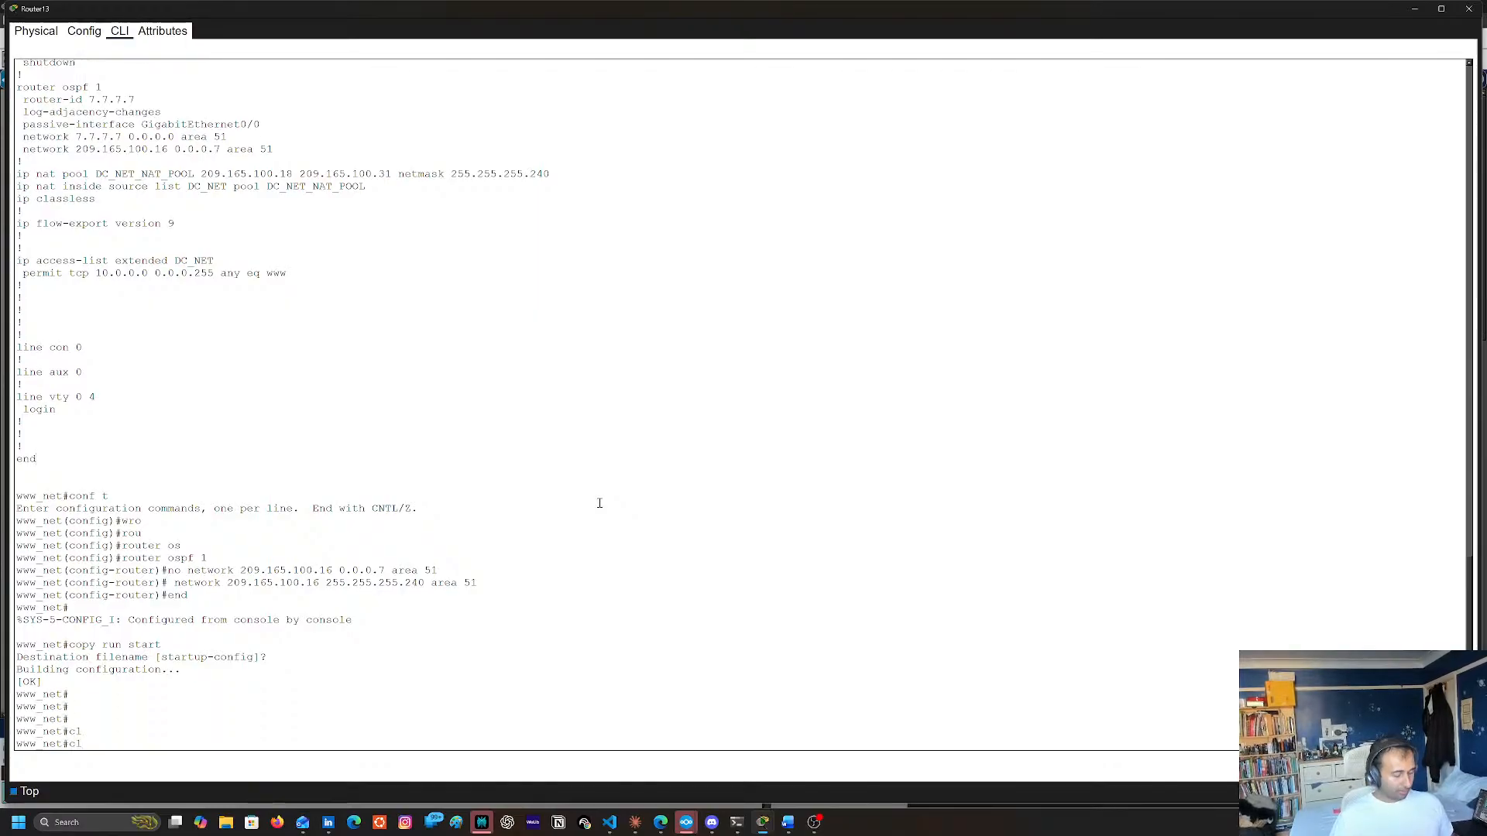
pyautogui.write('e')
pyautogui.press('Tab')
pyautogui.write('ip os')
pyautogui.press('Tab')
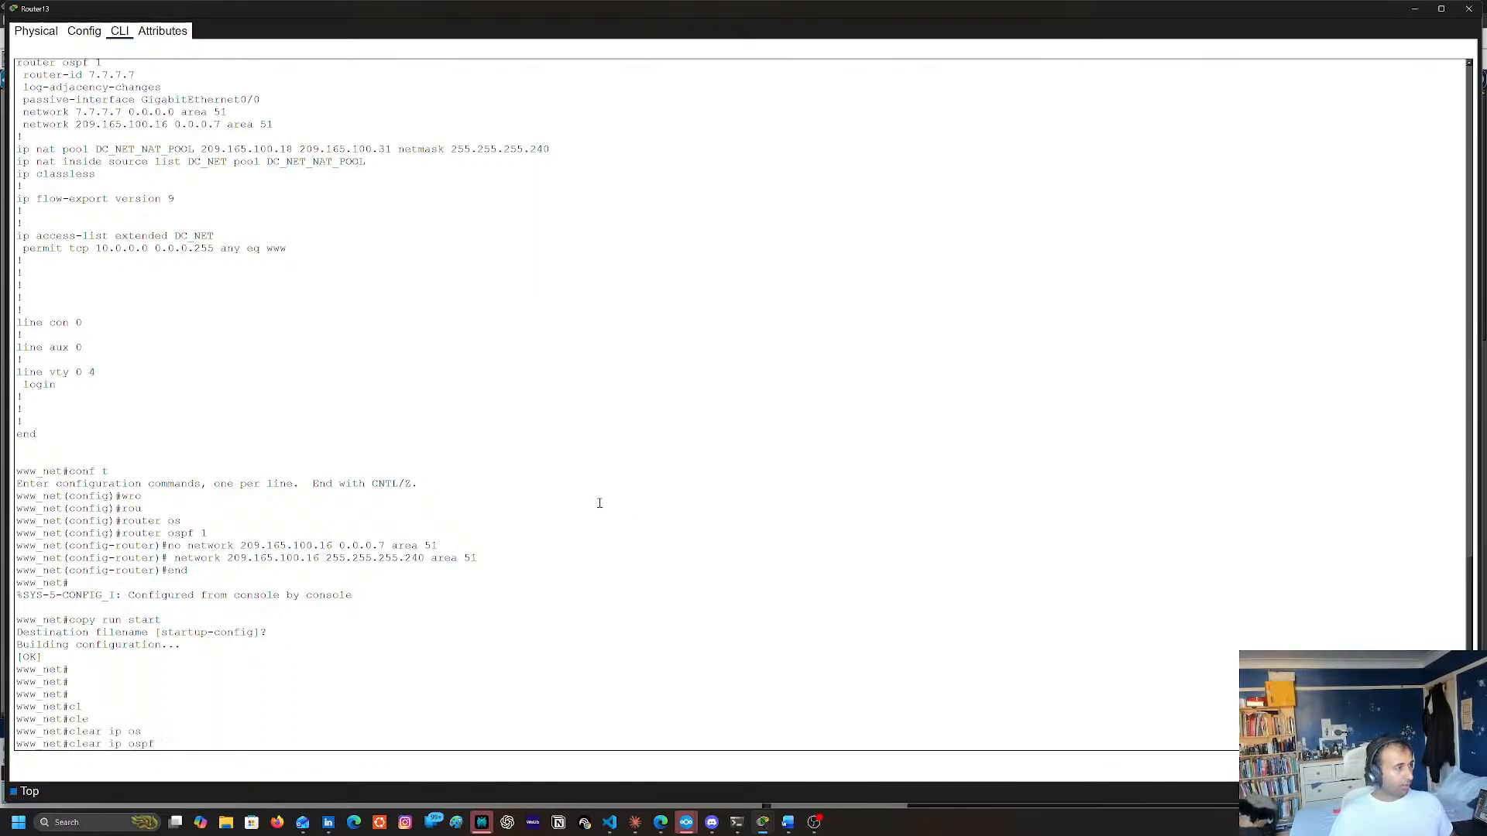
pyautogui.write('pro')
pyautogui.press('Tab')
pyautogui.press('Return')
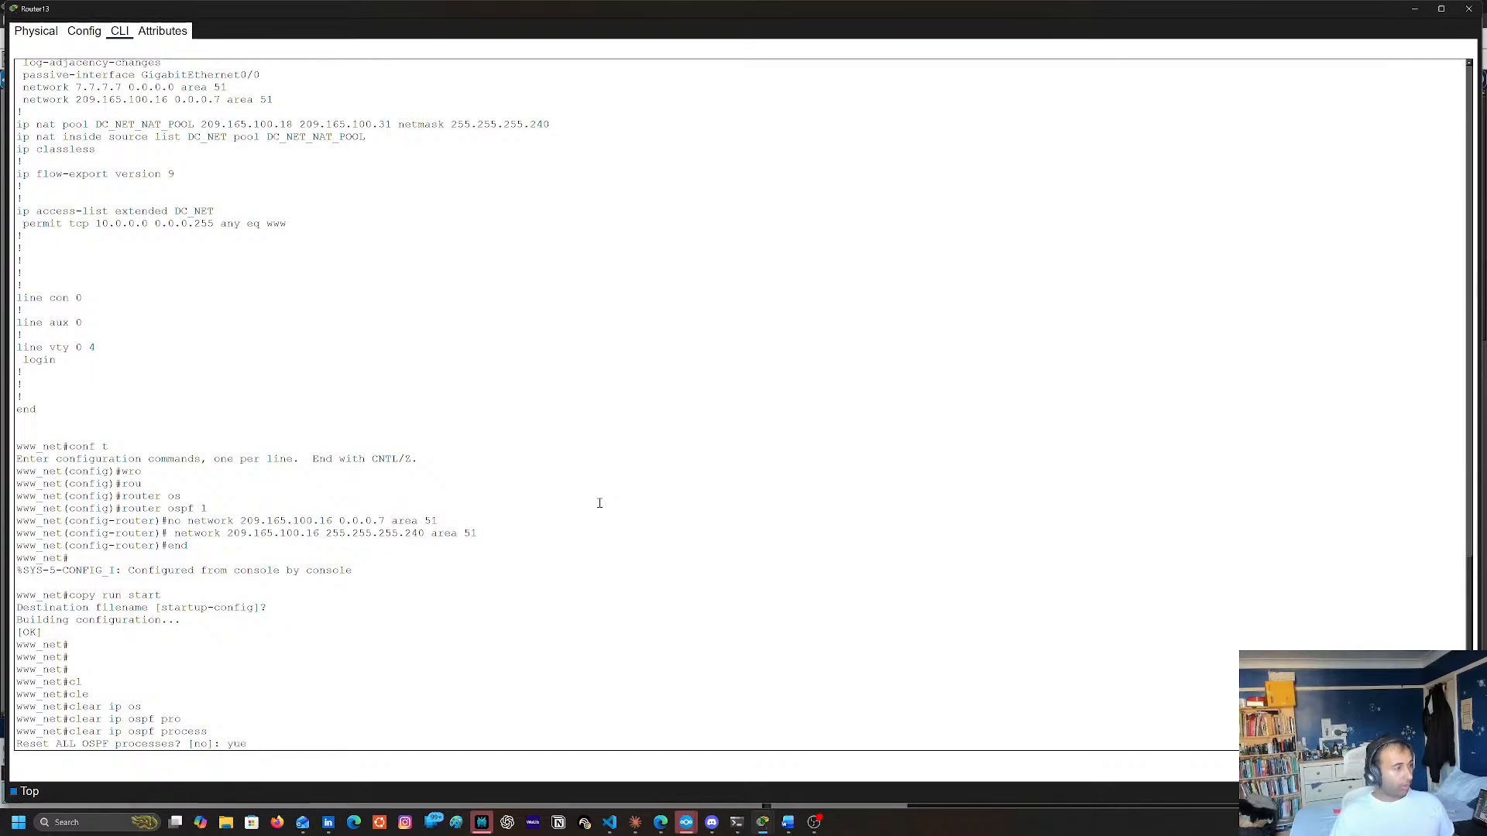
pyautogui.press('BackSpace')
pyautogui.press('BackSpace')
pyautogui.press('BackSpace')
pyautogui.write('yes')
pyautogui.press('Return')
pyautogui.press('Return')
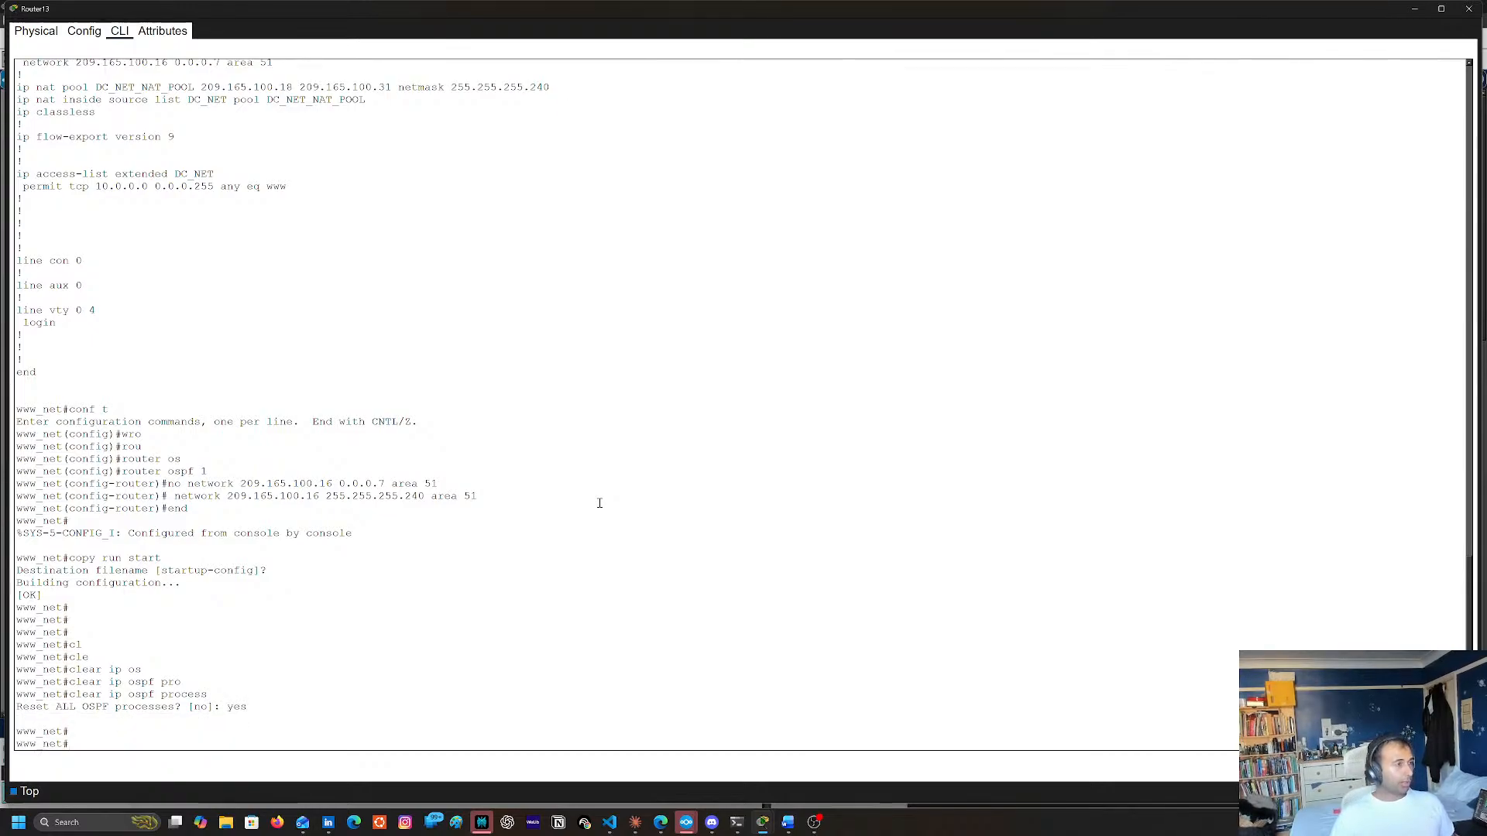
# Display Router13's routing table twice with sh ip route to check for OSPF-learned routes
pyautogui.moveTo(647, 455); pyautogui.dragTo(649, 440)
pyautogui.write('sh')
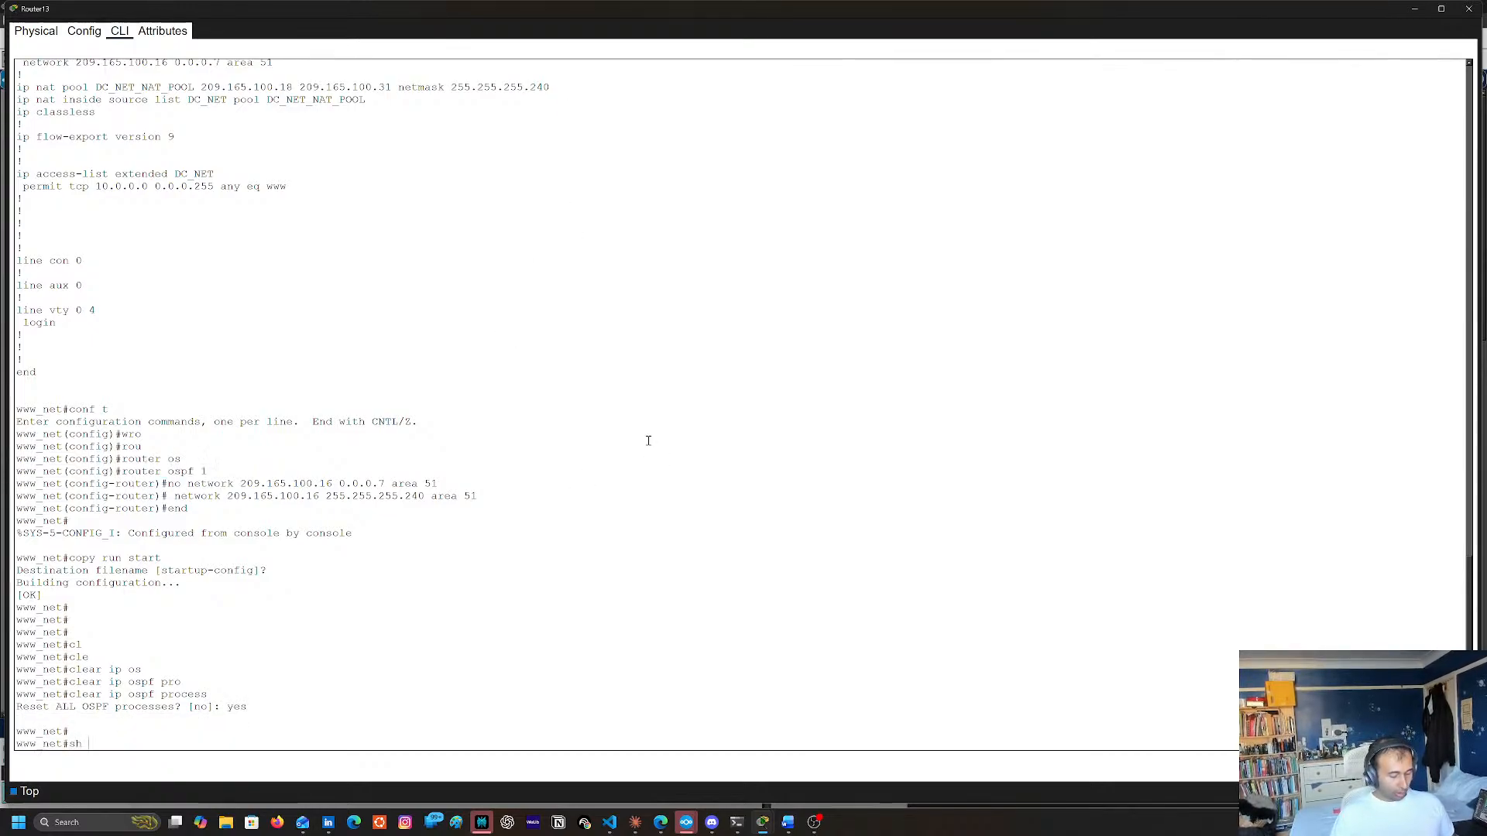
pyautogui.write(' ip rout')
pyautogui.press('Tab')
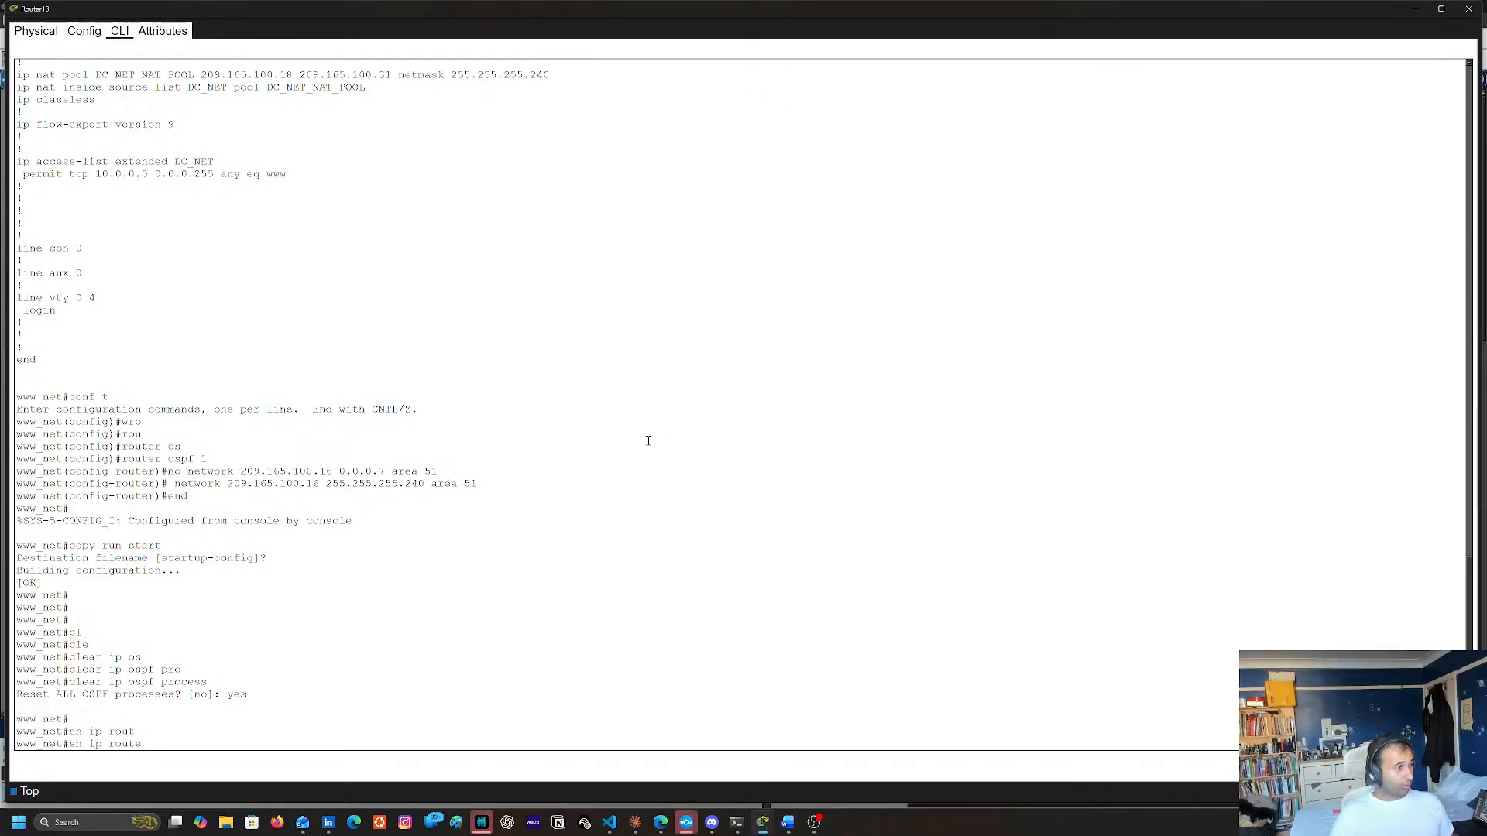
pyautogui.press('Return')
pyautogui.write('sh ip route')
pyautogui.press('Return')
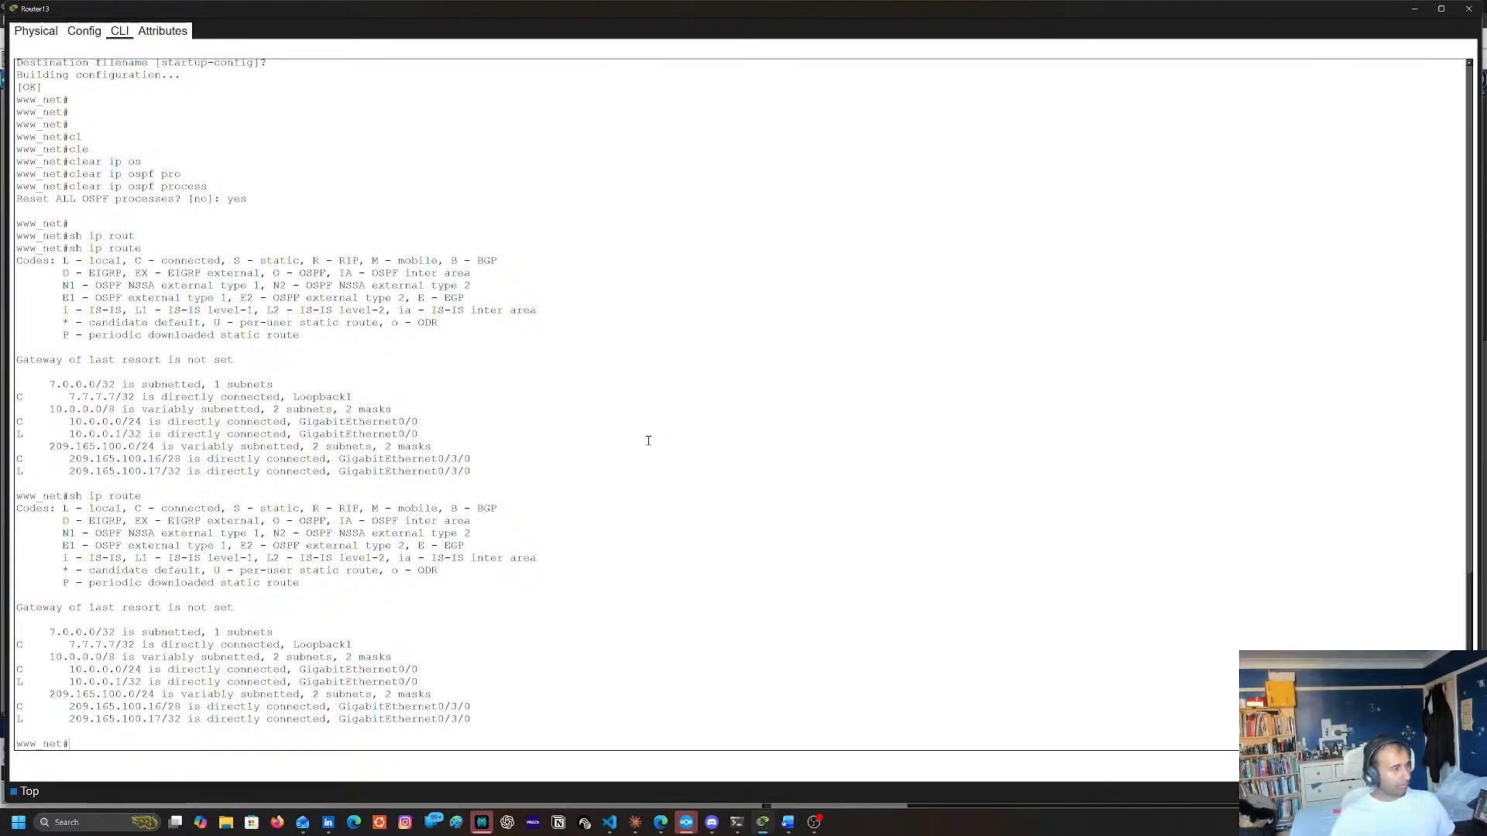
# Display Router13's running configuration with sh run and review its interface and OSPF sections
pyautogui.write('sh run')
pyautogui.press('Return')
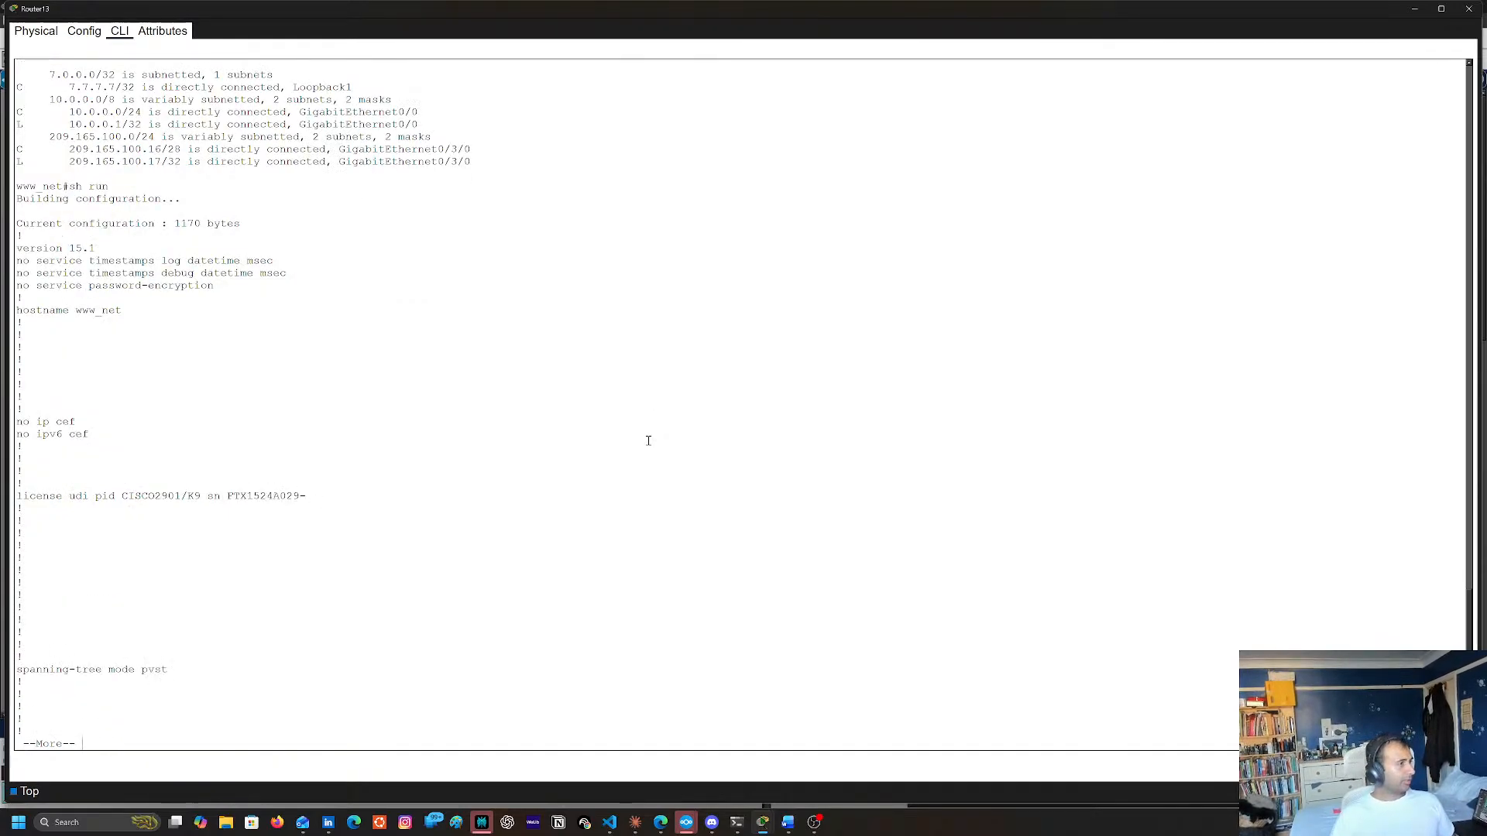
pyautogui.press('space')
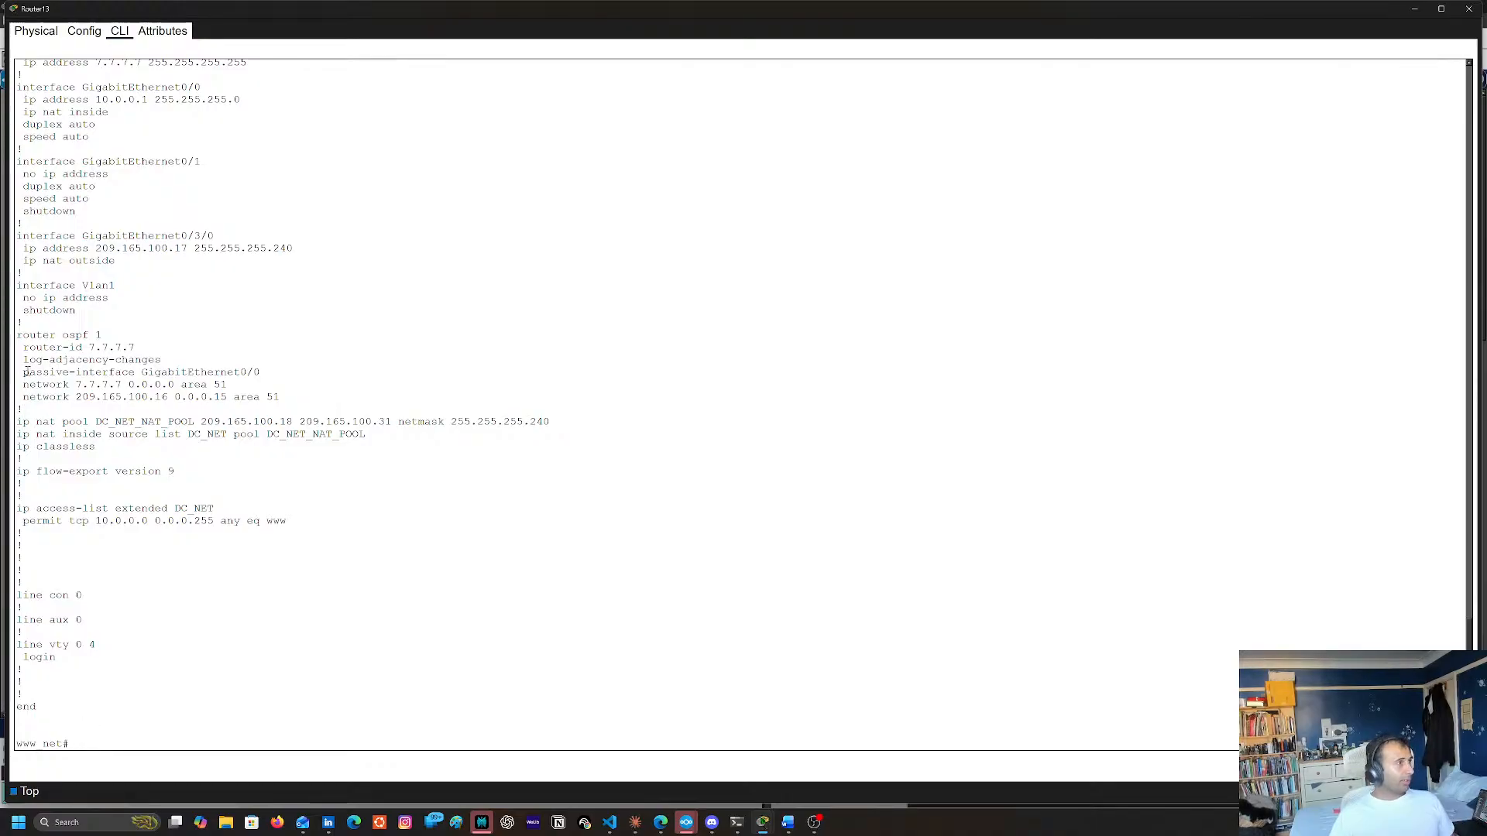
pyautogui.scroll(2, 244, 353)
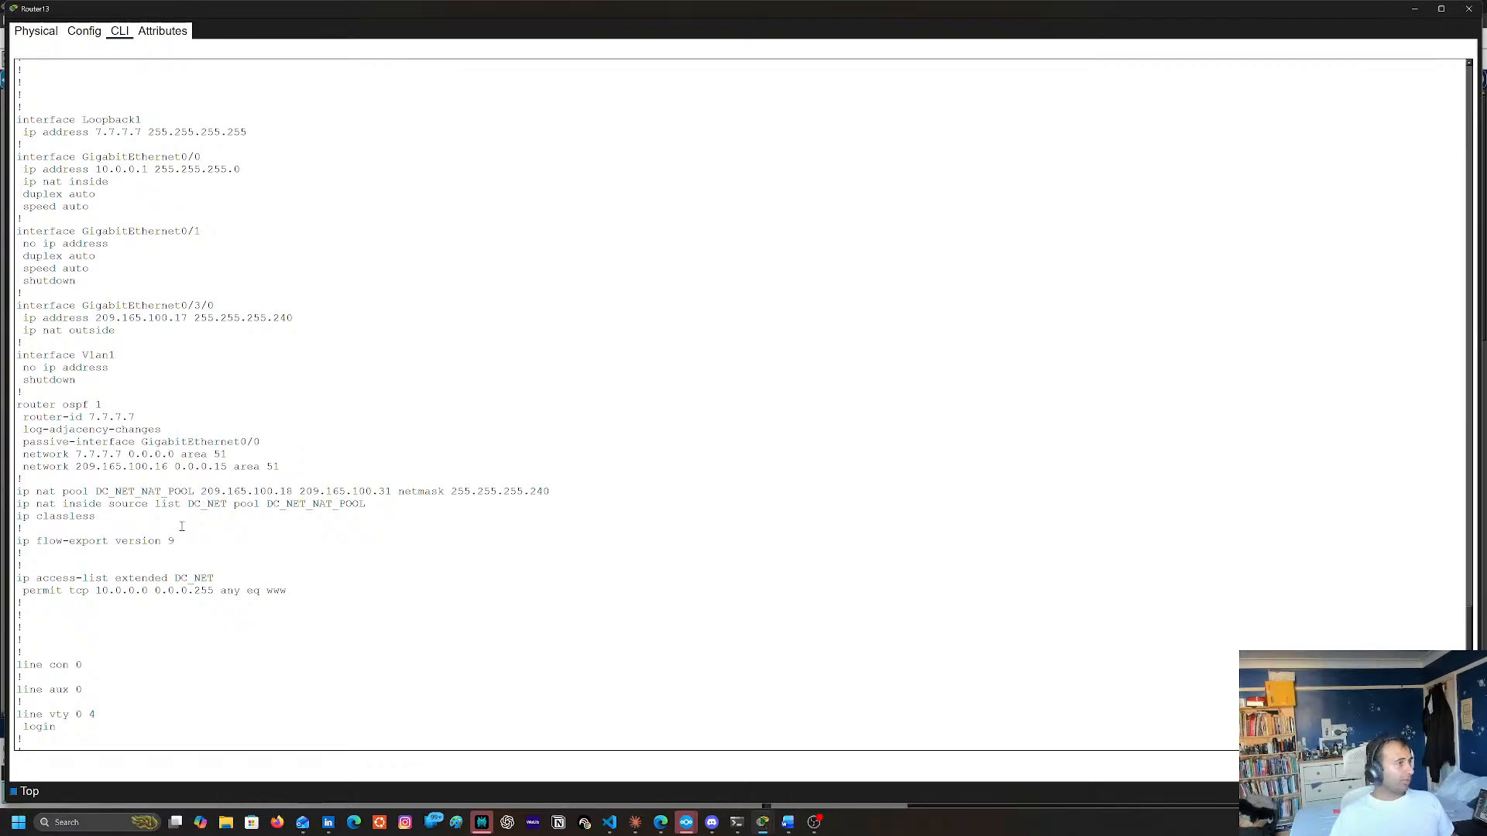
pyautogui.scroll(-2, 181, 527)
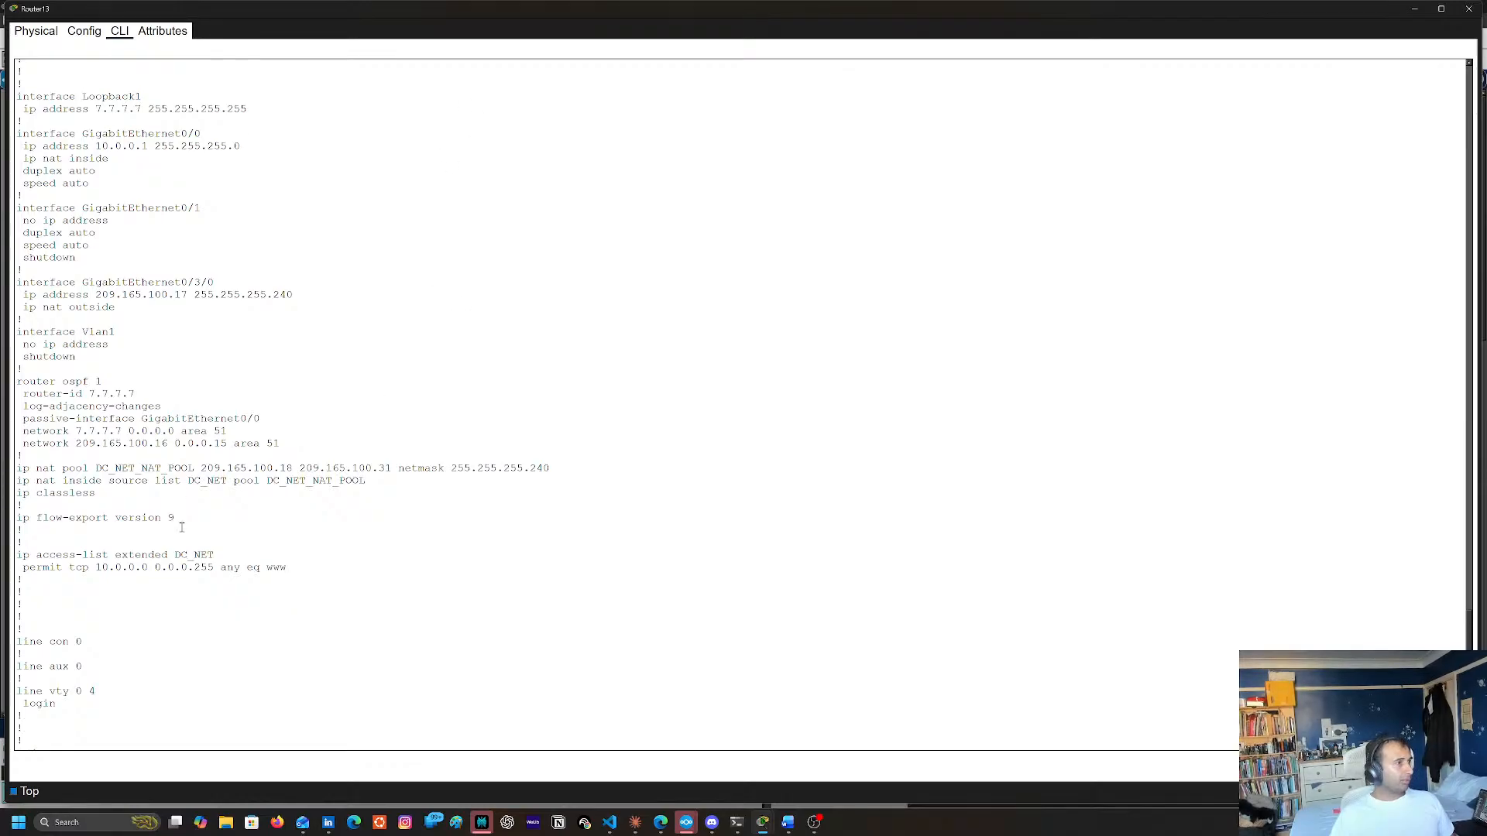
# Close Router13's window, reopen Router7's command line and display its full running configuration with sh run to check the OSPF network statements
pyautogui.click(1469, 9)
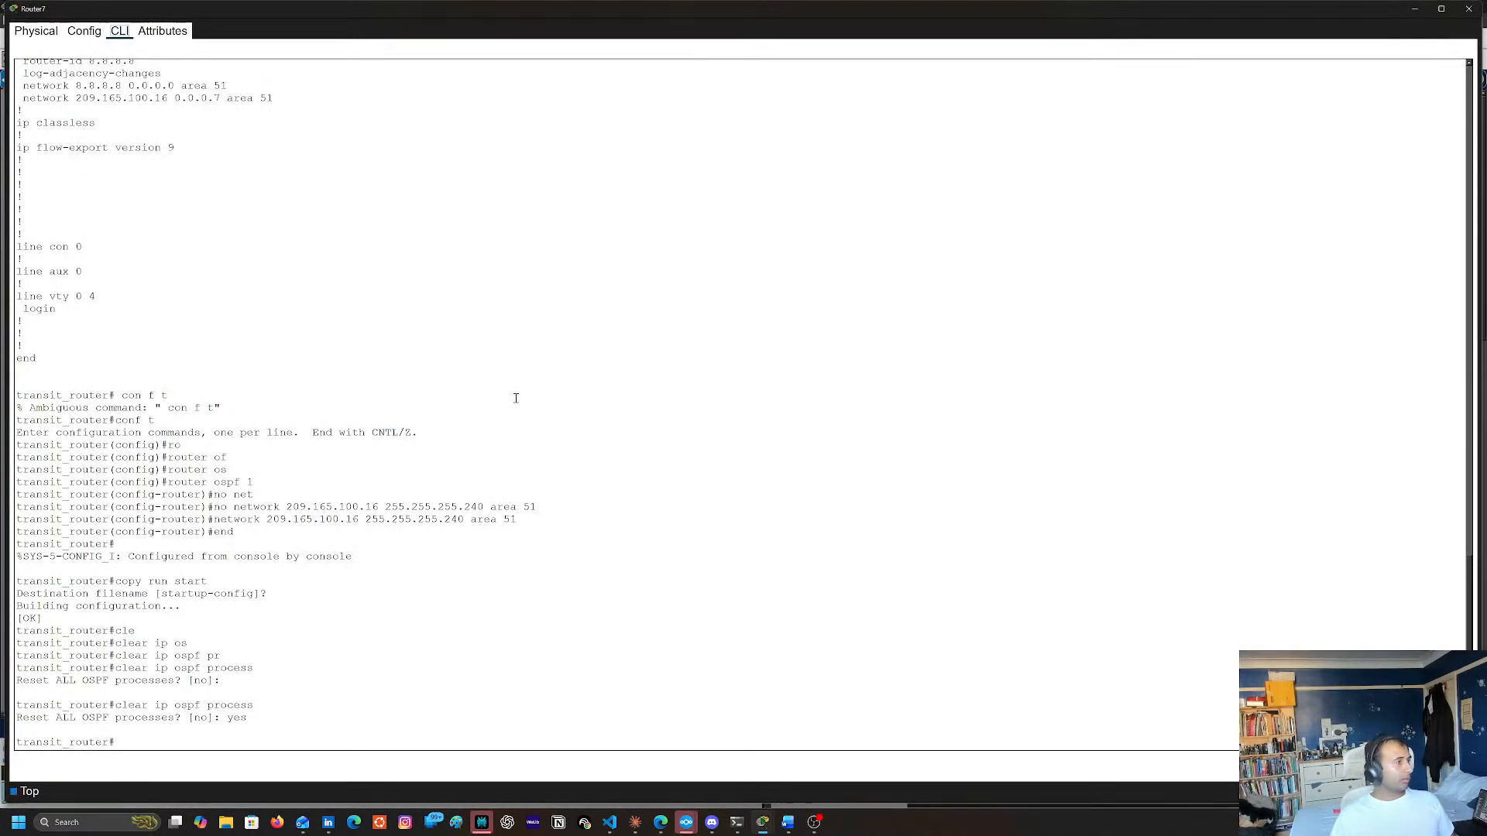
pyautogui.click(517, 398)
pyautogui.press('Return')
pyautogui.press('Return')
pyautogui.press('Return')
pyautogui.press('Return')
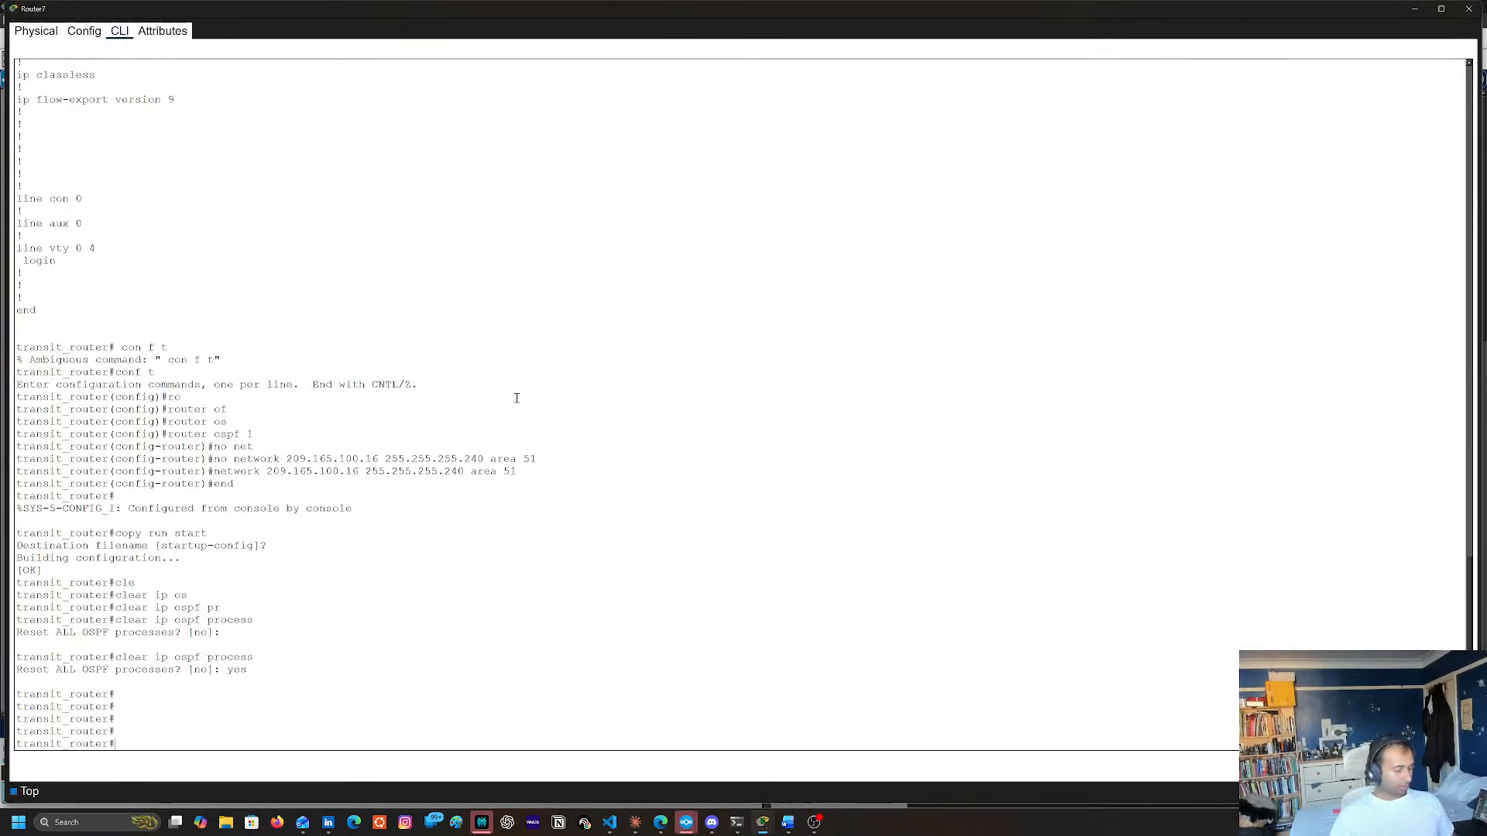
pyautogui.write('sh run')
pyautogui.press('Return')
pyautogui.press('space')
pyautogui.press('space')
pyautogui.press('space')
pyautogui.press('space')
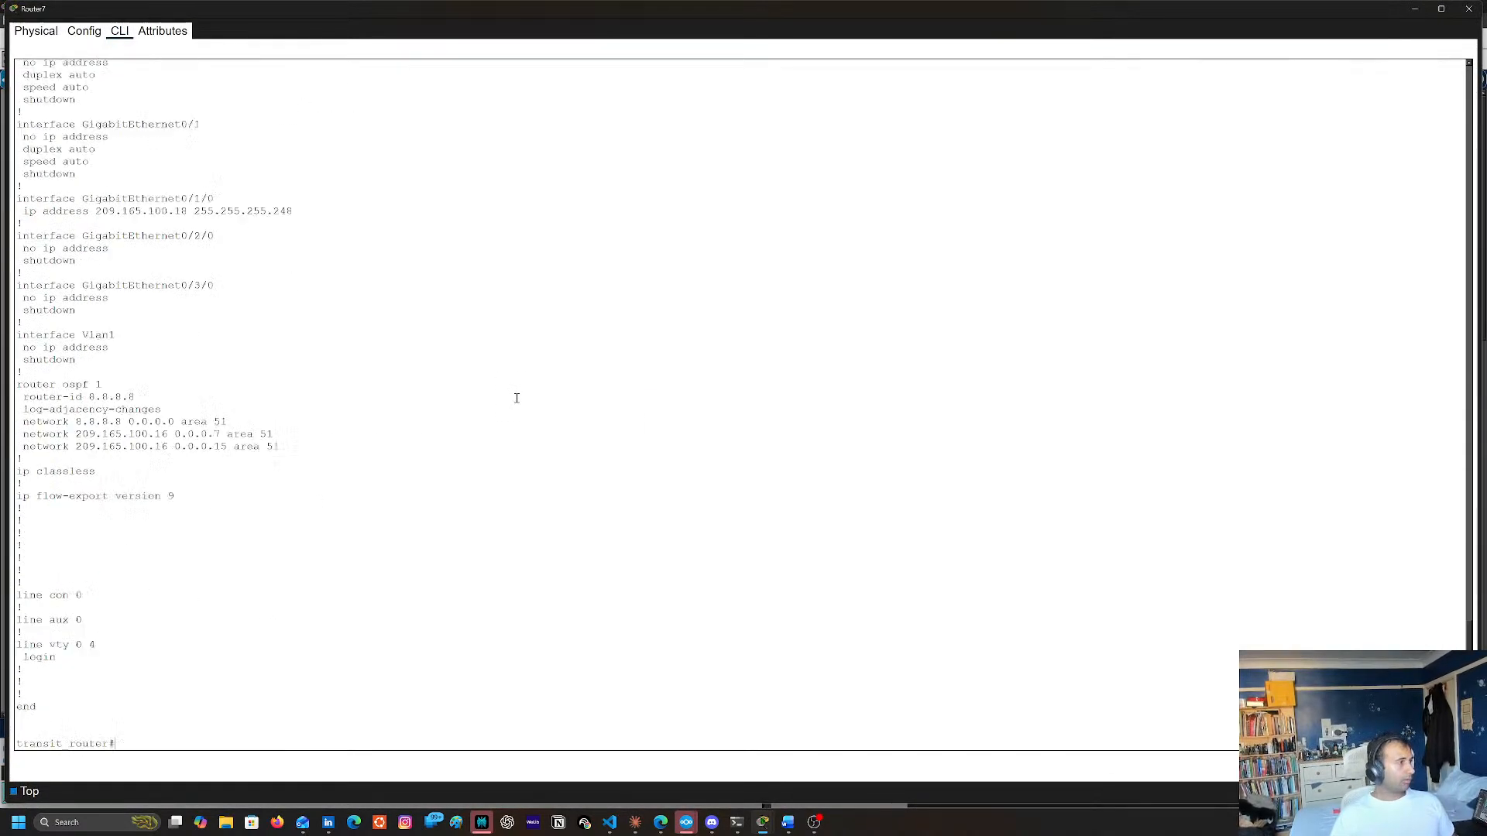
pyautogui.doubleClick(37, 435)
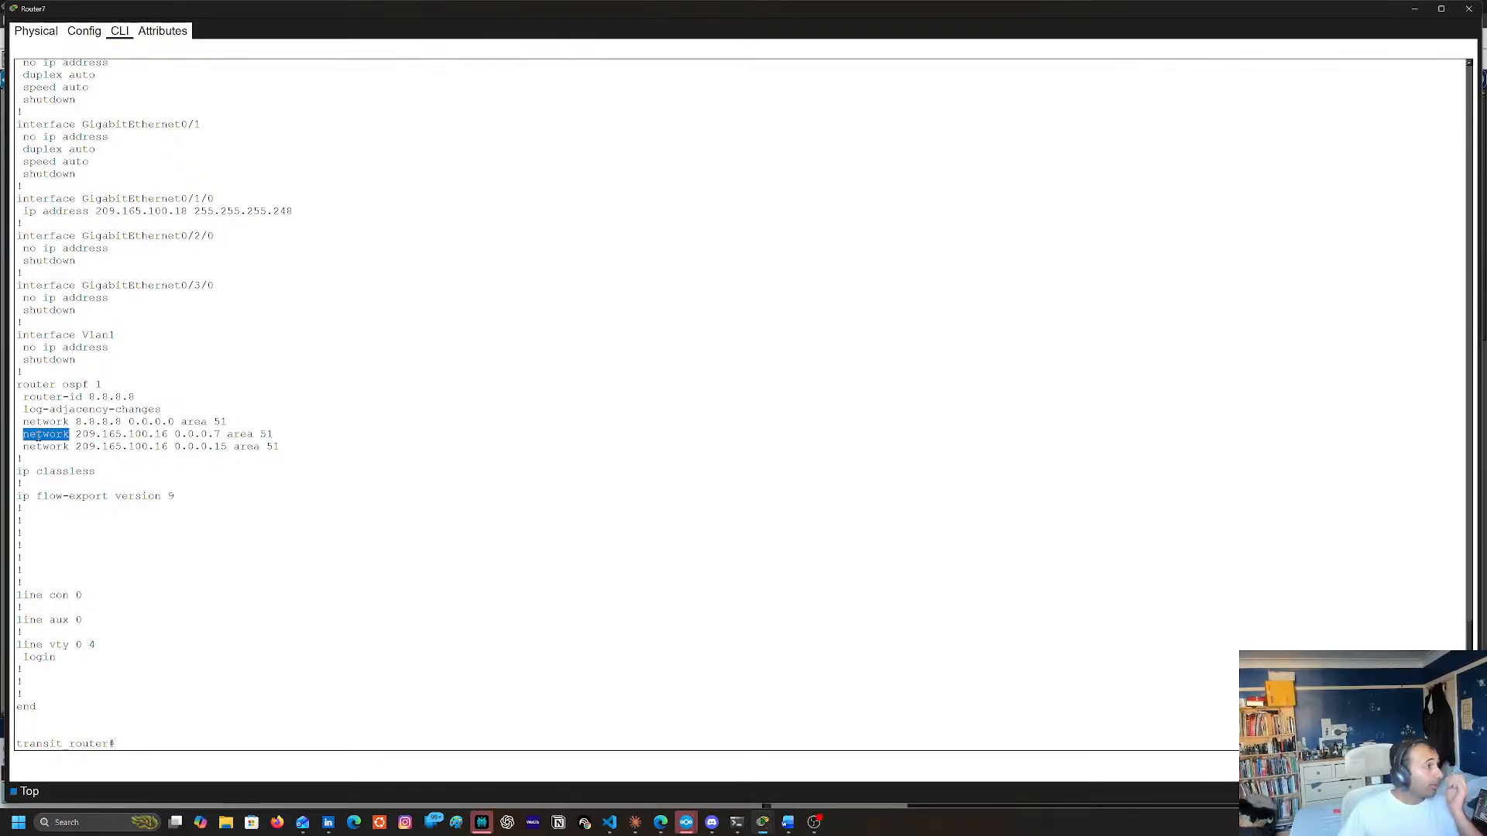
# Remove the network 209.165.100.16 0.0.0.7 area 51 statement from OSPF process 1 on Router7 and exit configuration mode
pyautogui.keyDown('shift'); pyautogui.click(266, 434); pyautogui.keyUp('shift')
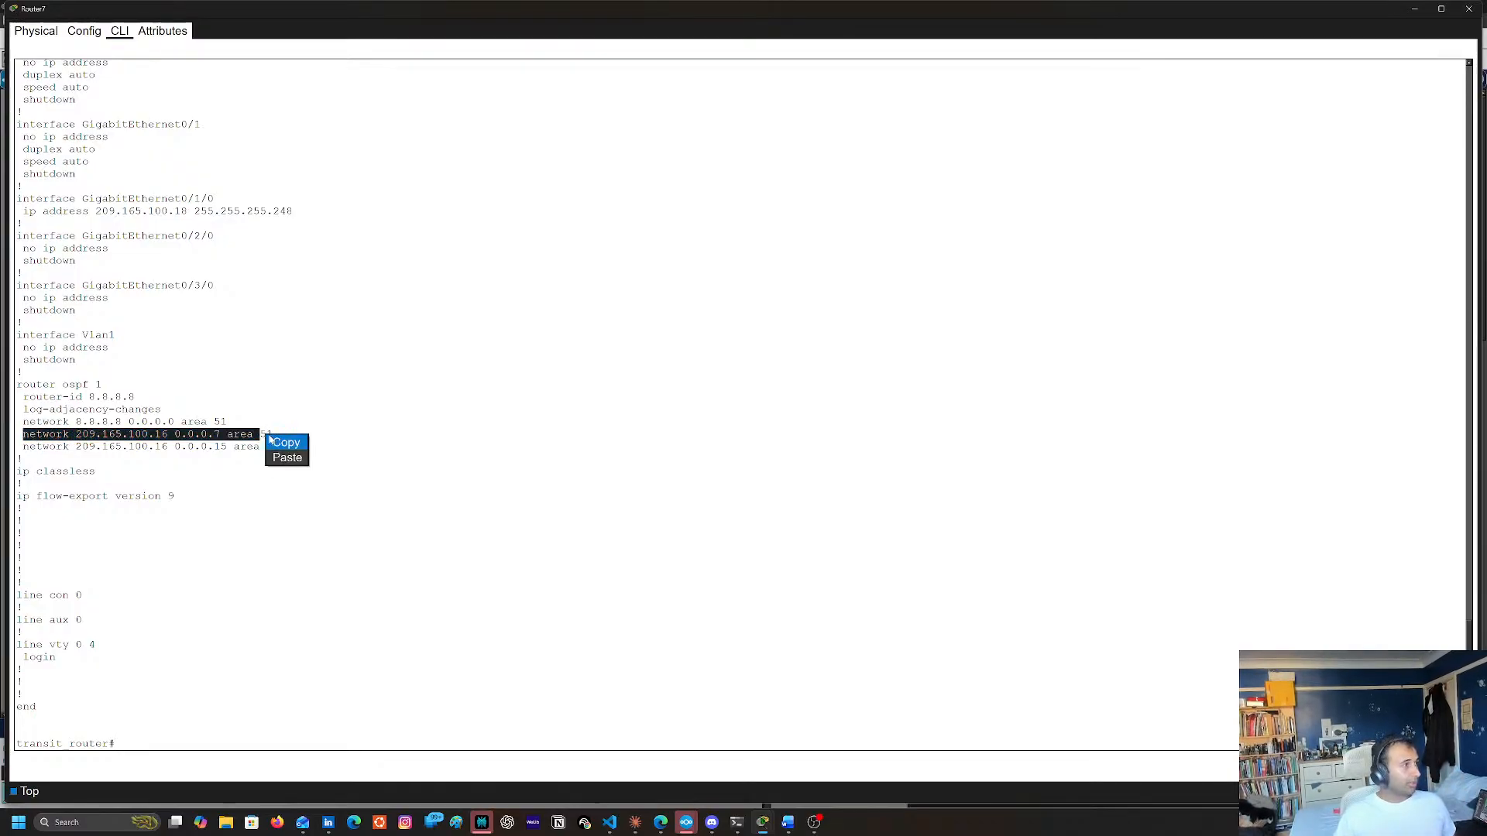
pyautogui.keyDown('shift'); pyautogui.click(272, 435); pyautogui.keyUp('shift')
pyautogui.hotkey('ctrl', 'c')
pyautogui.rightClick(273, 434)
pyautogui.click(288, 440)
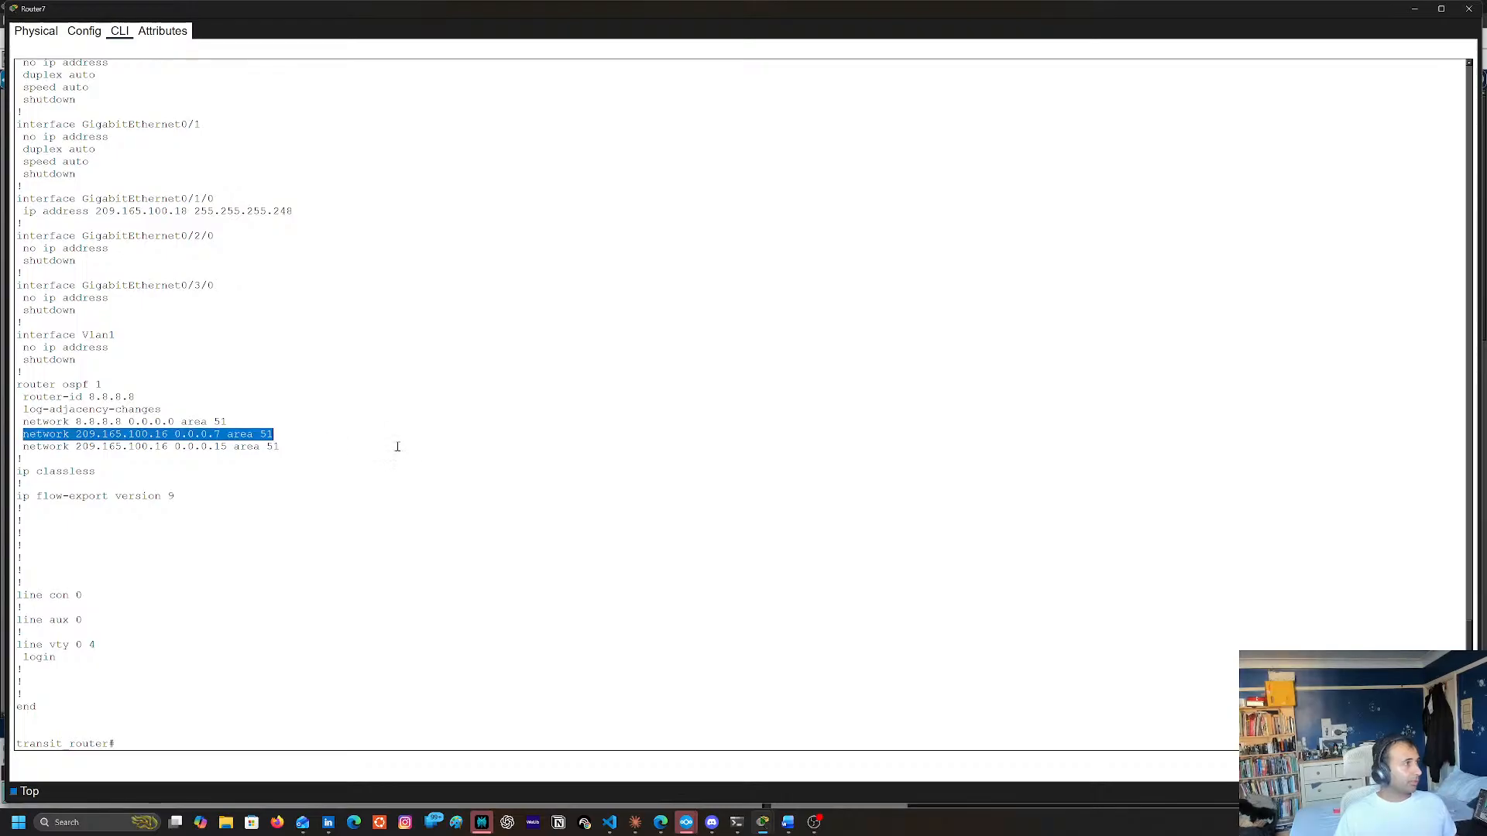
pyautogui.write('conf t')
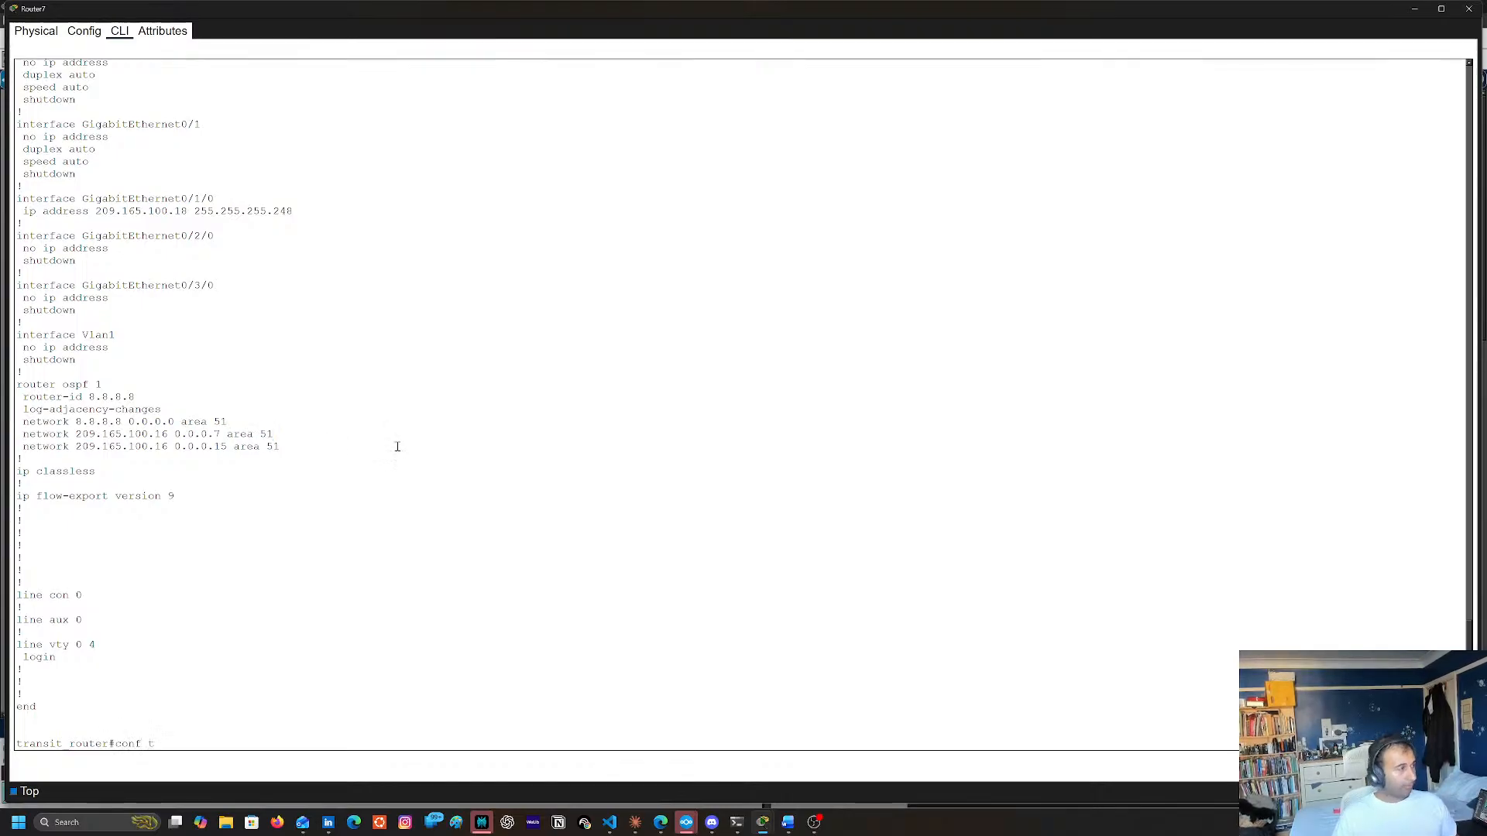
pyautogui.press('Return')
pyautogui.write('router(config)#r')
pyautogui.press('Tab')
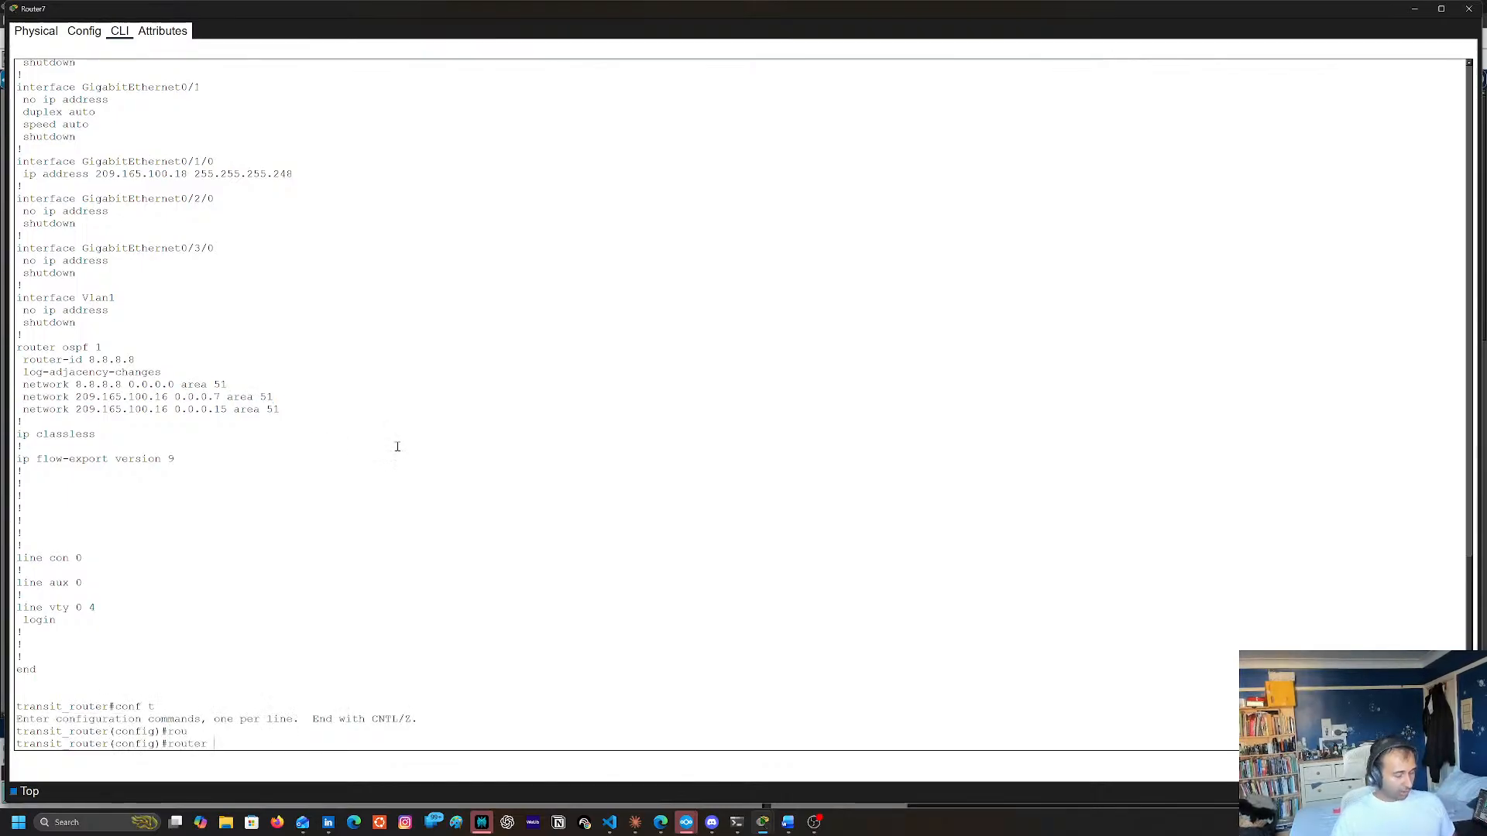
pyautogui.write('os')
pyautogui.press('Tab')
pyautogui.write('1')
pyautogui.press('Return')
pyautogui.write('no')
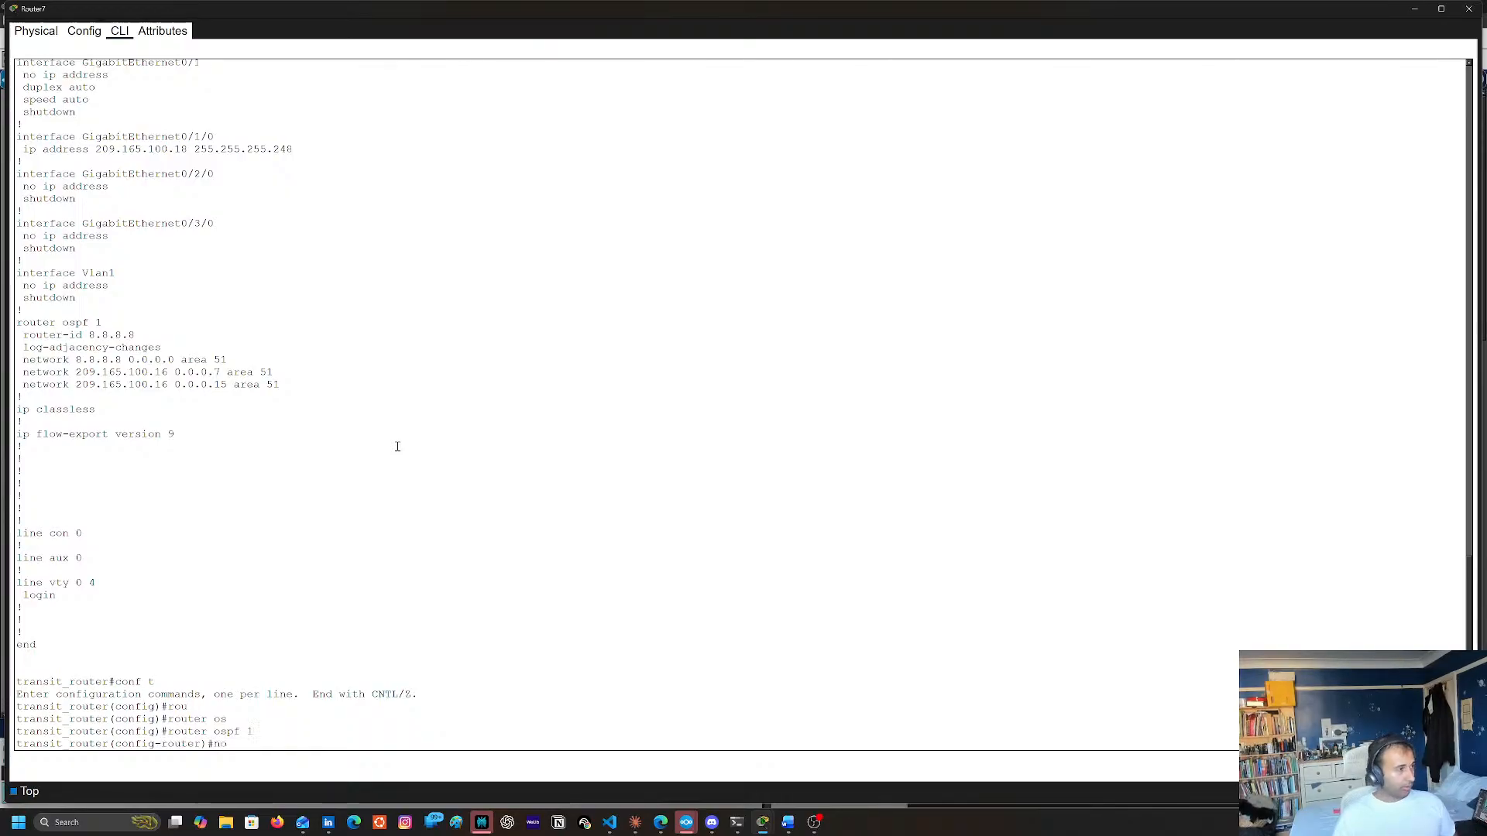
pyautogui.hotkey('ctrl', 'v')
pyautogui.press('Return')
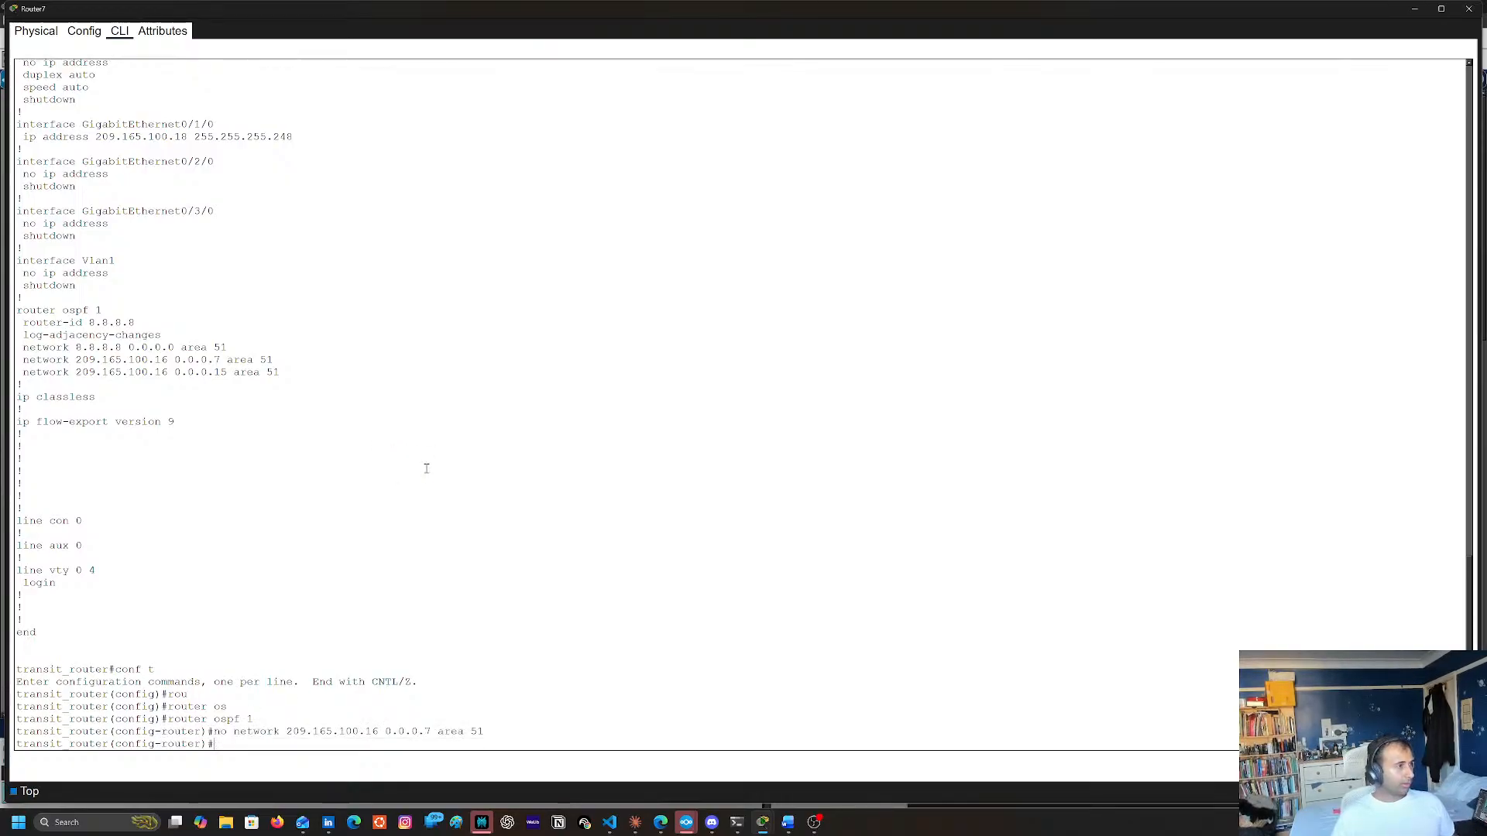
pyautogui.write('end')
pyautogui.press('Return')
# Save Router7's running configuration with copy run start, accepting the default startup-config filename
pyautogui.write('cop')
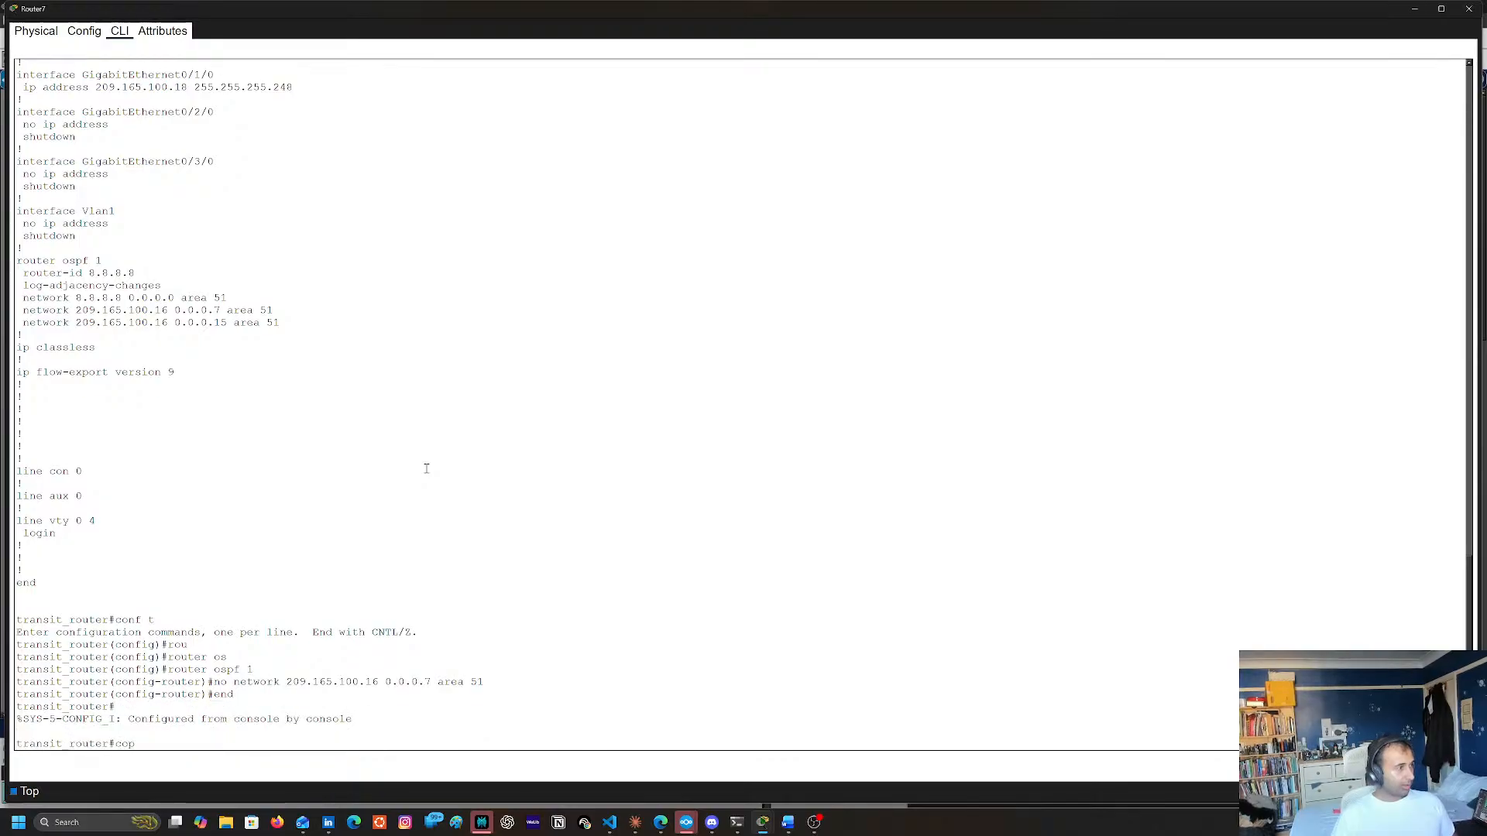
pyautogui.write('y run star')
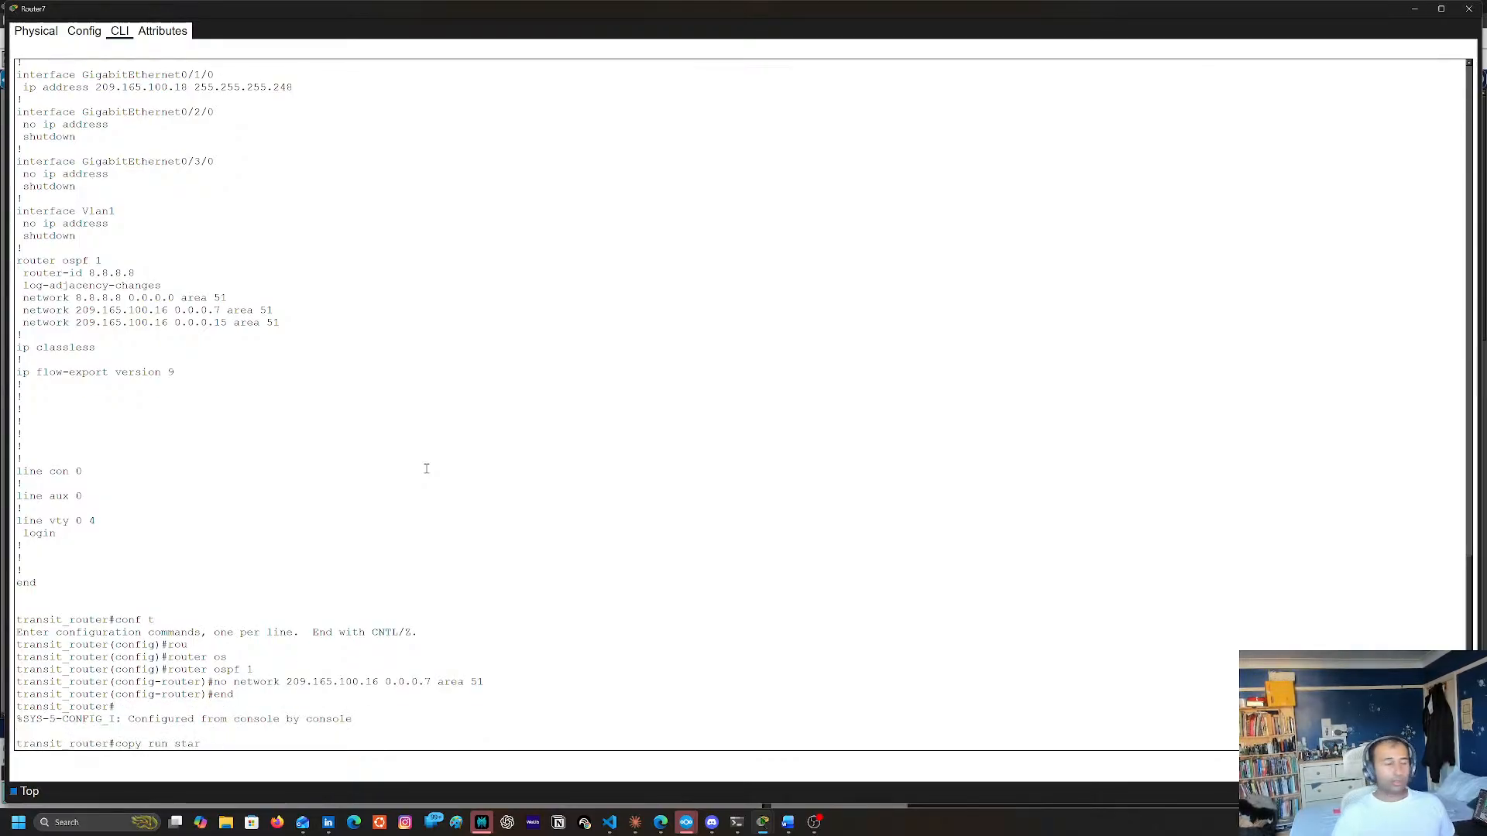
pyautogui.write('t')
pyautogui.press('Return')
pyautogui.press('Return')
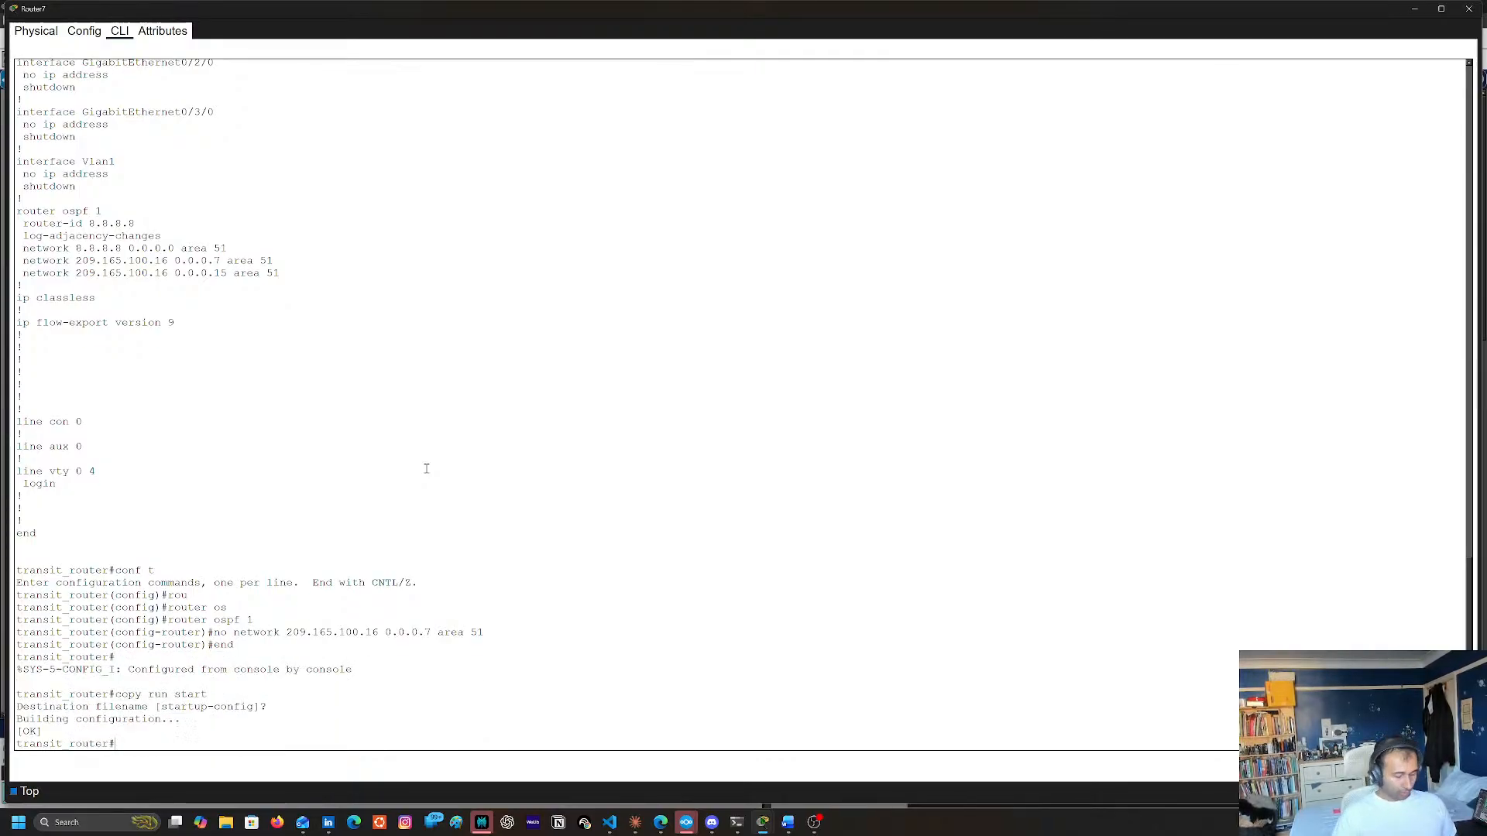
# Display Router7's routing table with sh ip route to look for OSPF-learned routes, and recall the command for another check
pyautogui.write('sh ip roue')
pyautogui.press('Return')
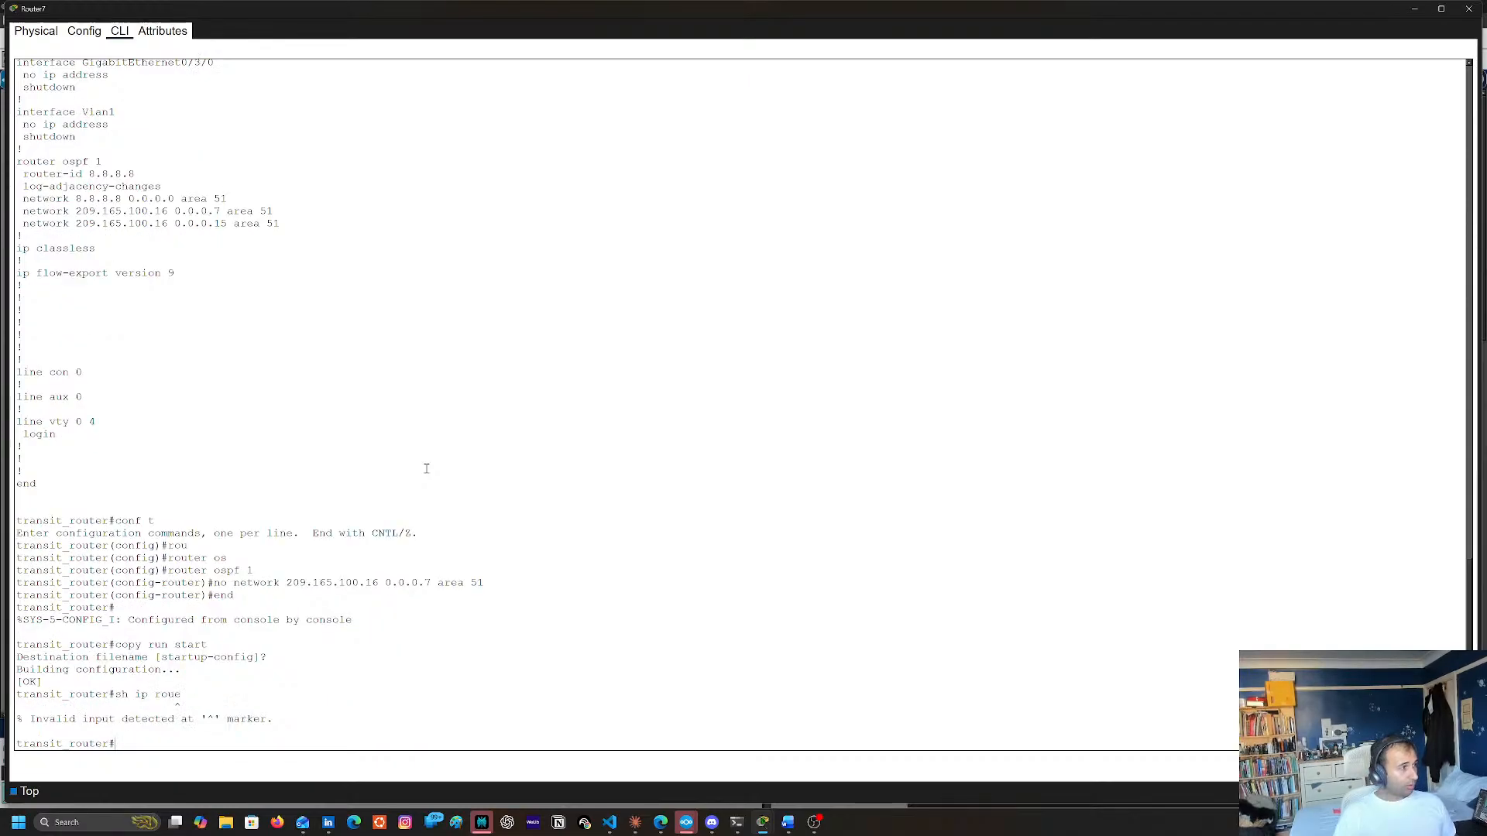
pyautogui.write('sh ip route')
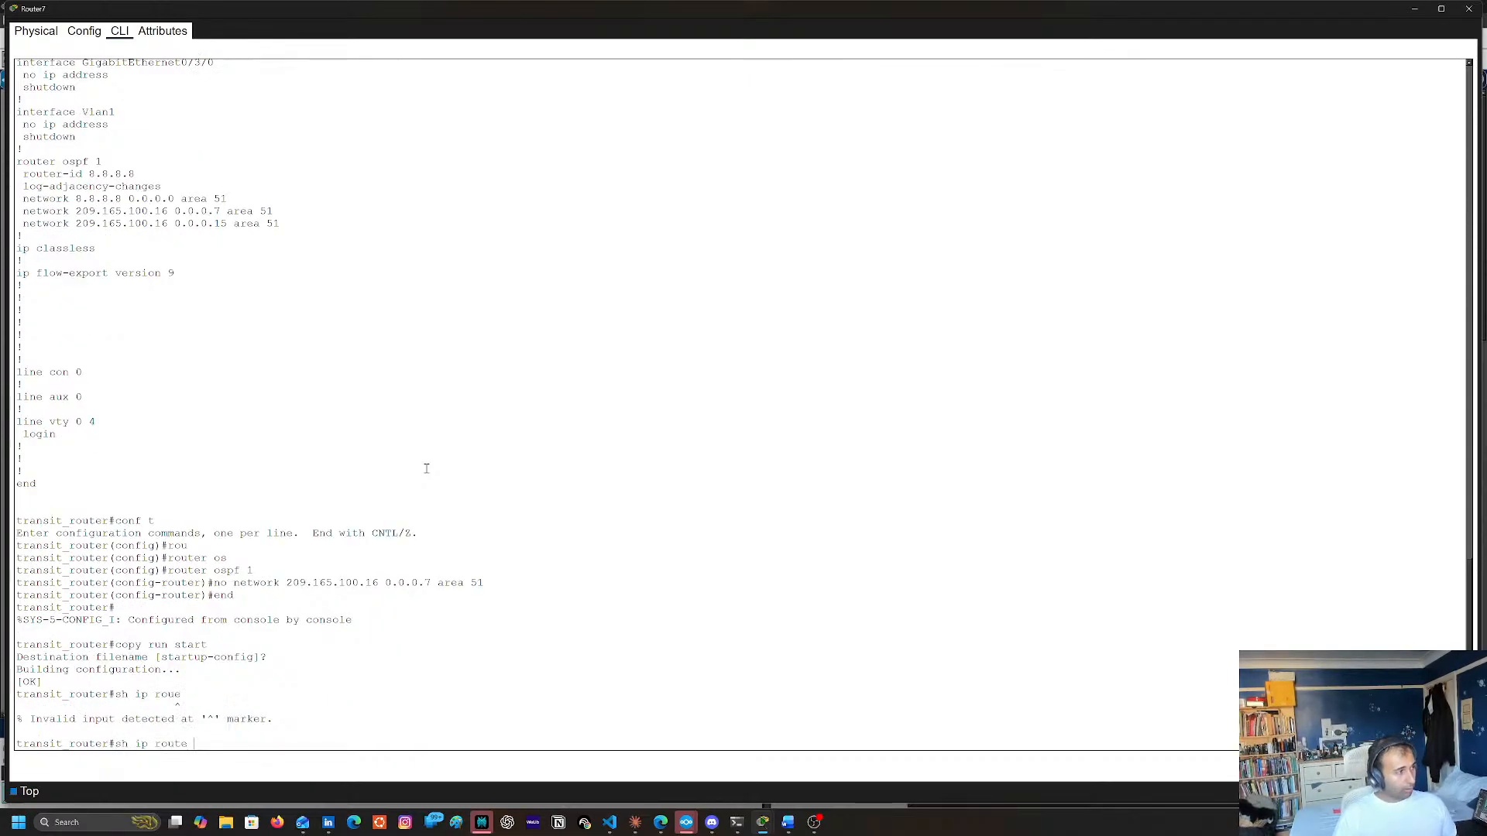
pyautogui.press('Return')
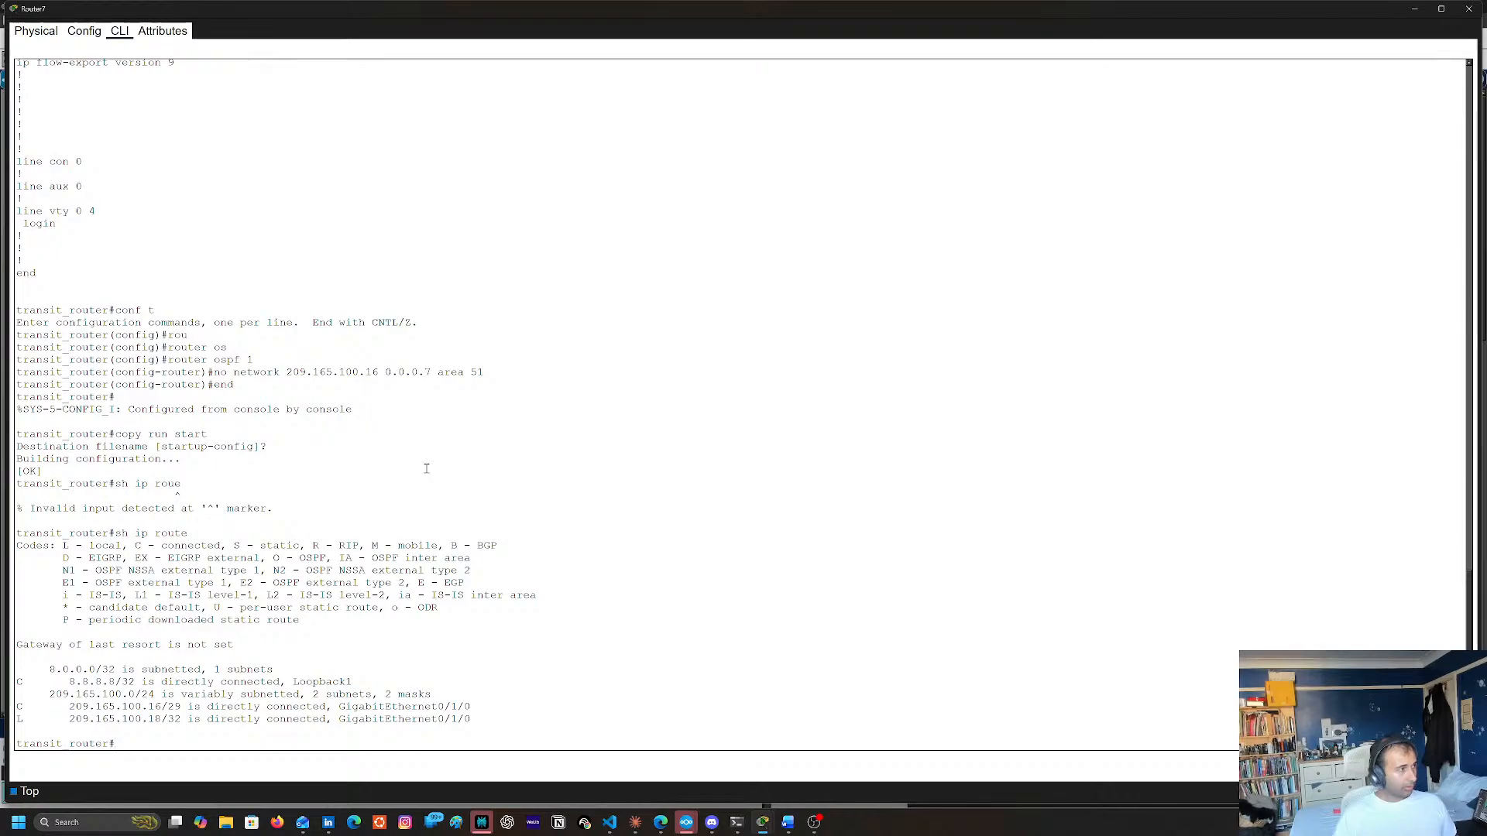
pyautogui.press('Return')
pyautogui.press('Return')
pyautogui.press('Return')
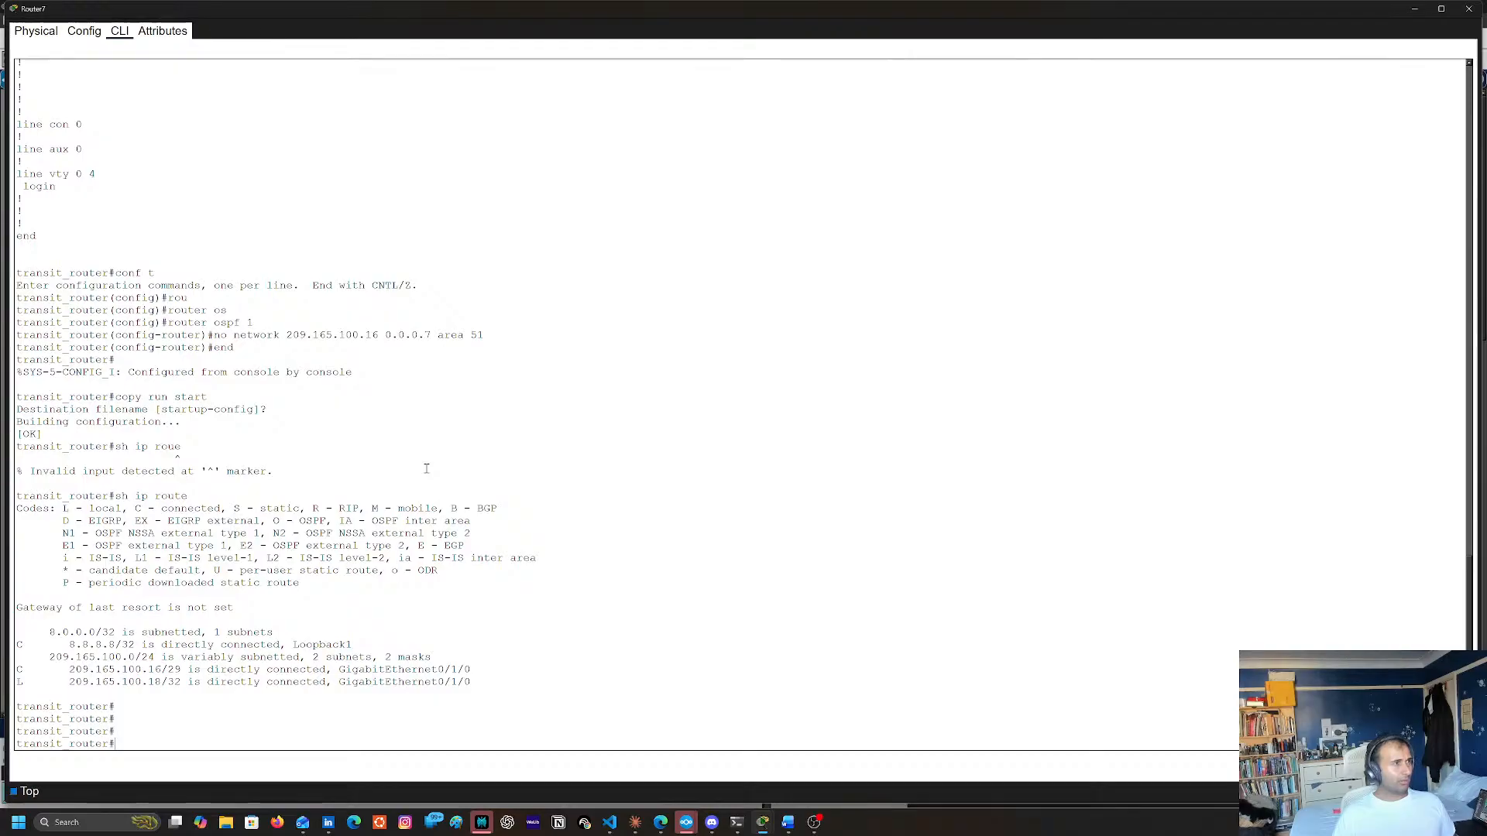
pyautogui.press('Up')
pyautogui.press('Up')
pyautogui.press('Up')
pyautogui.press('Down')
pyautogui.press('Down')
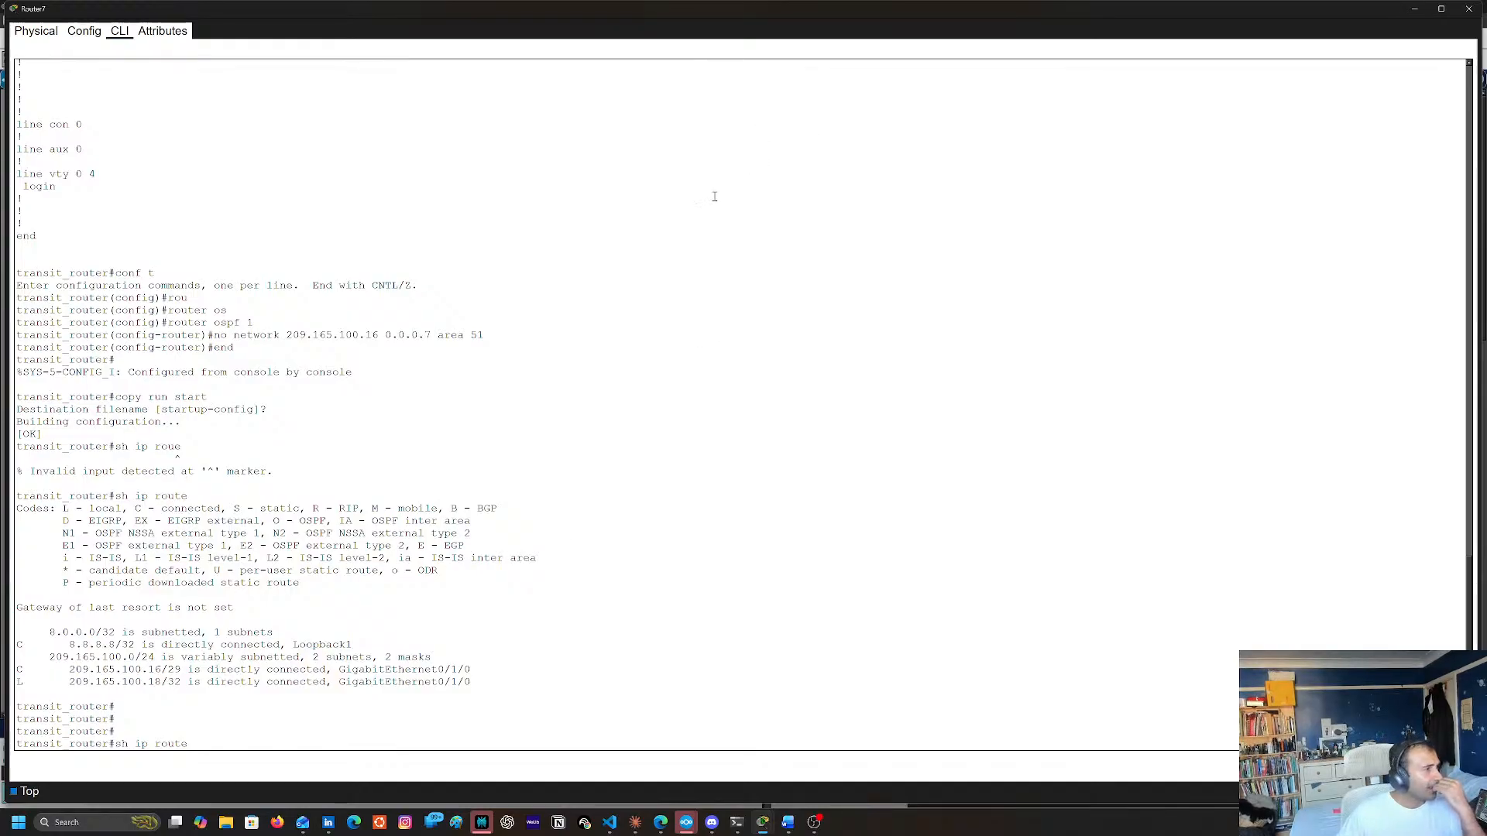
# Minimize Router7's window, open Router13's command line and display its routing table with sh ip route
pyautogui.click(1415, 10)
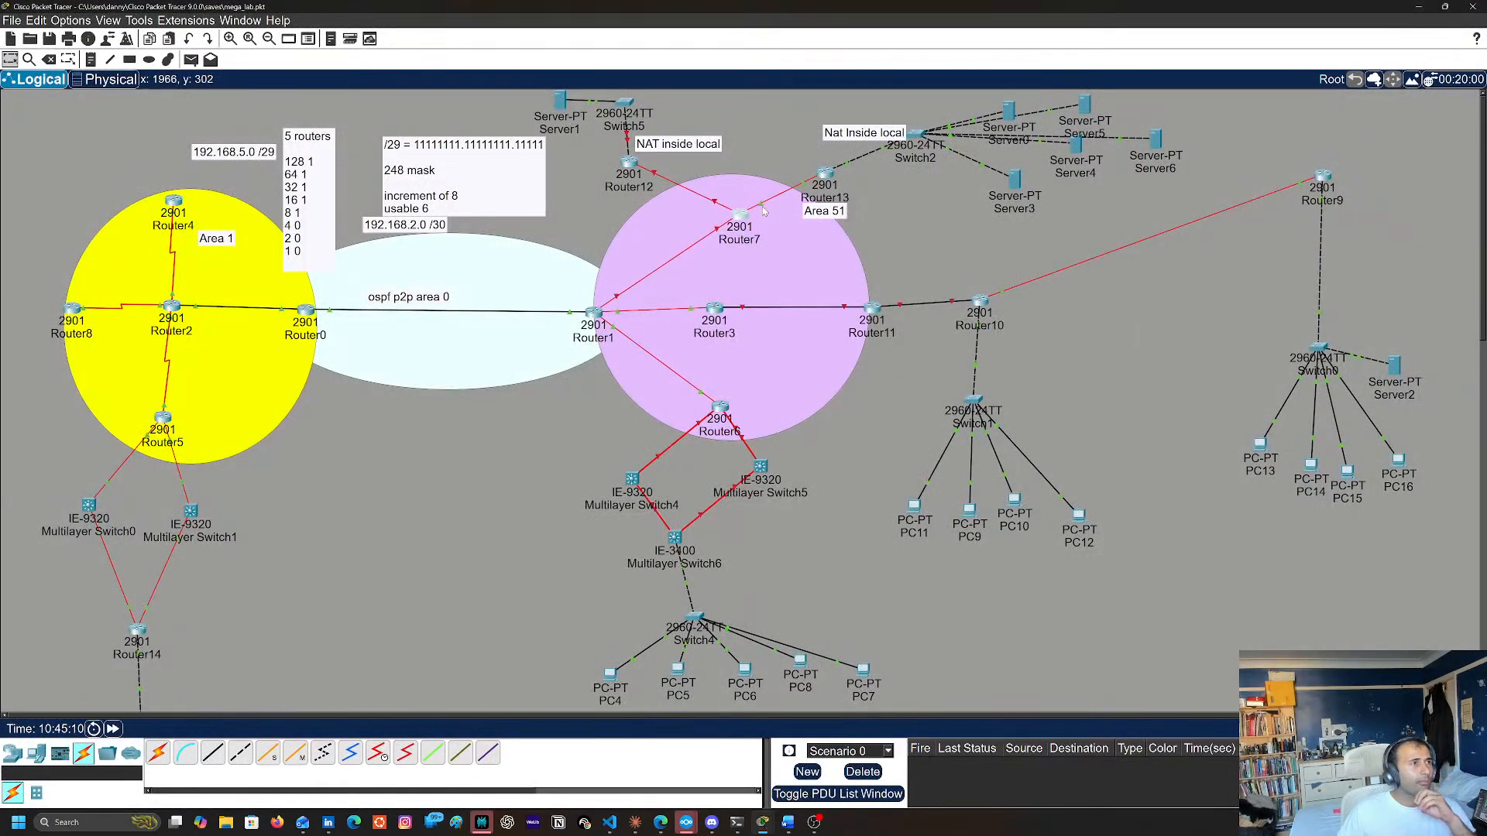
pyautogui.click(826, 173)
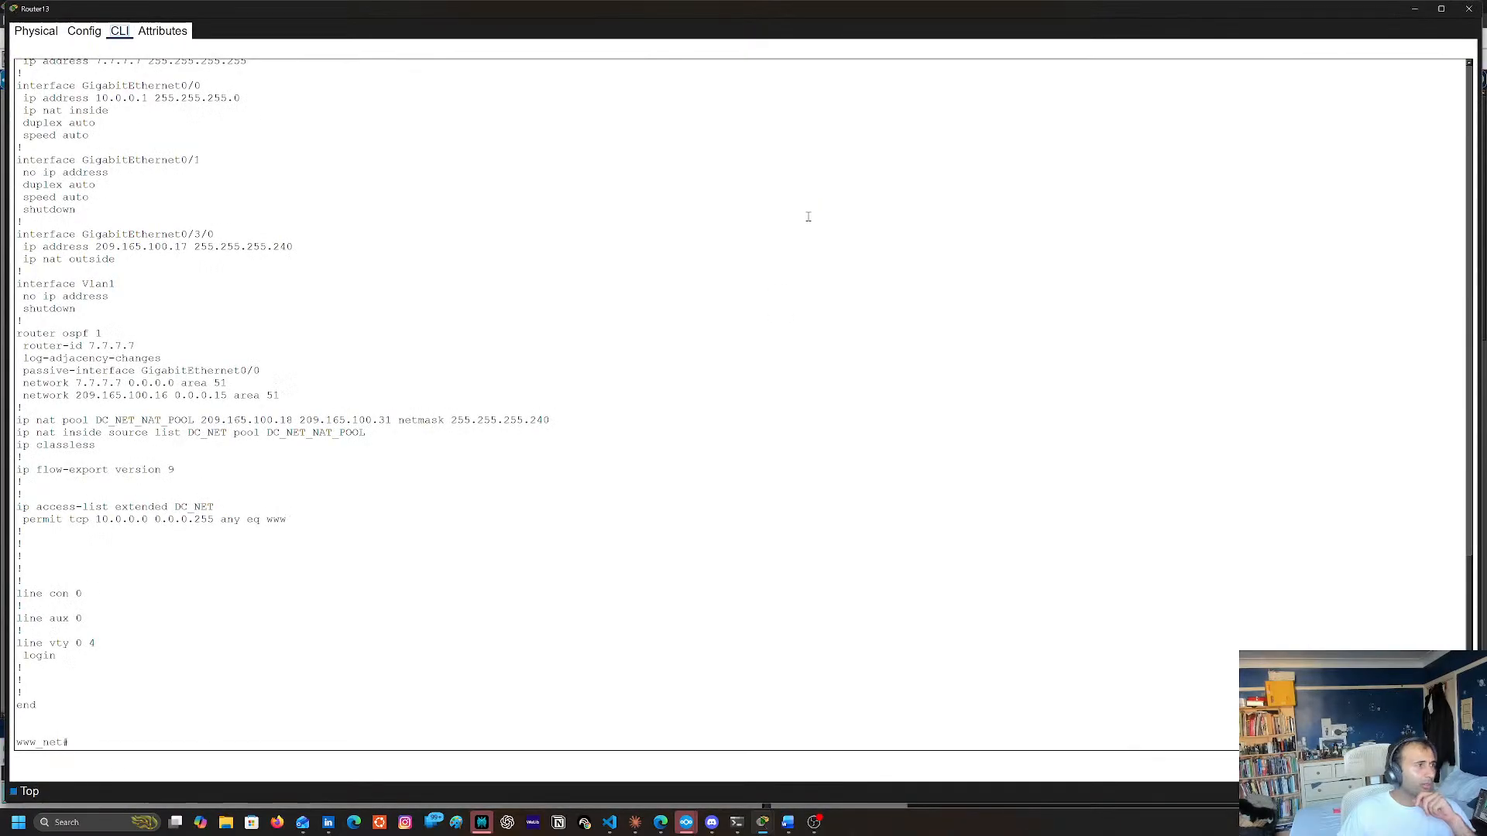
pyautogui.write('#')
pyautogui.press('Return')
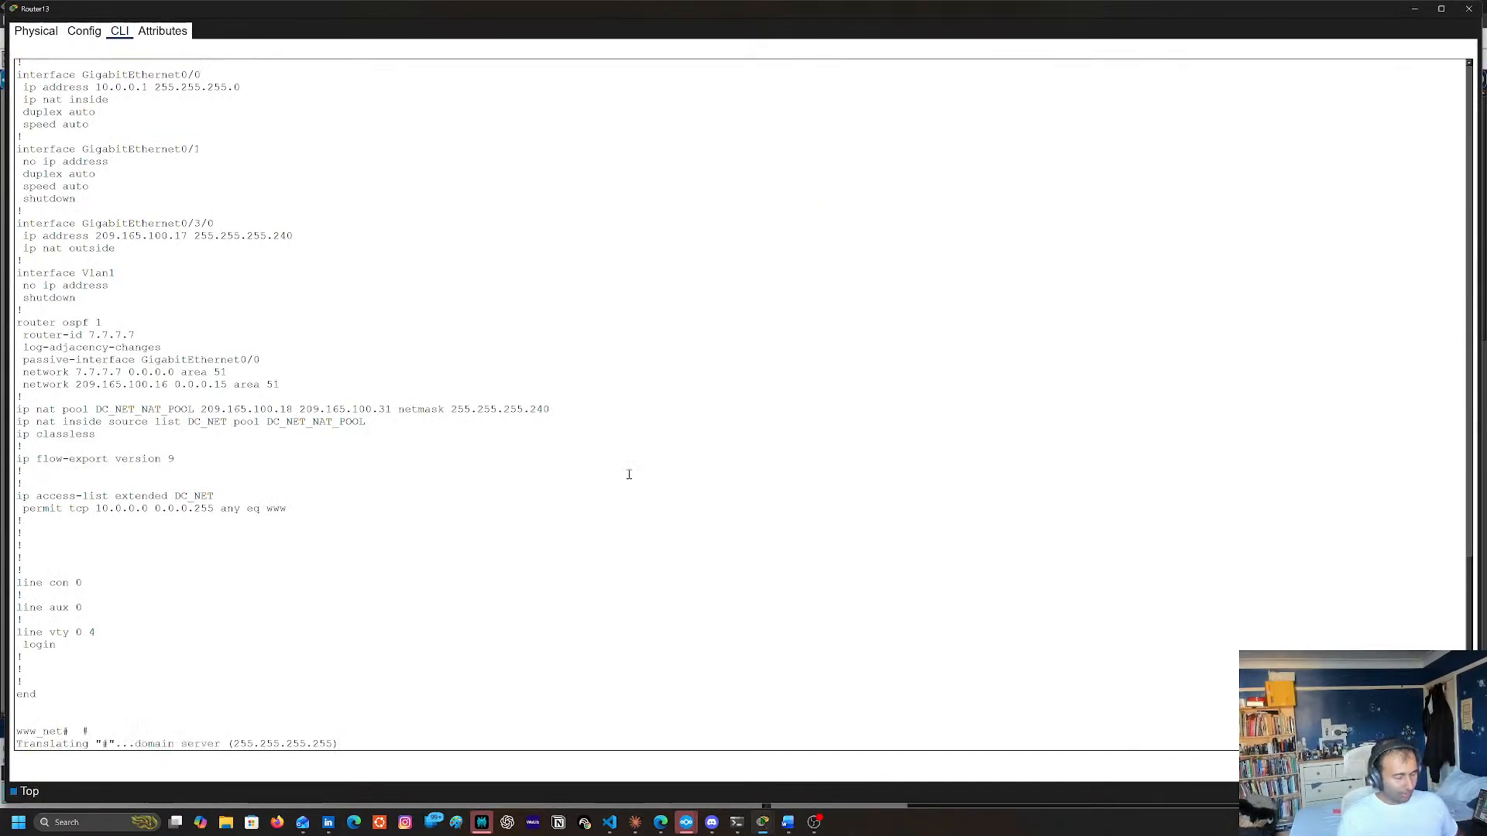
pyautogui.hotkey('ctrl', 'shift', '6')
pyautogui.write('sh ip route')
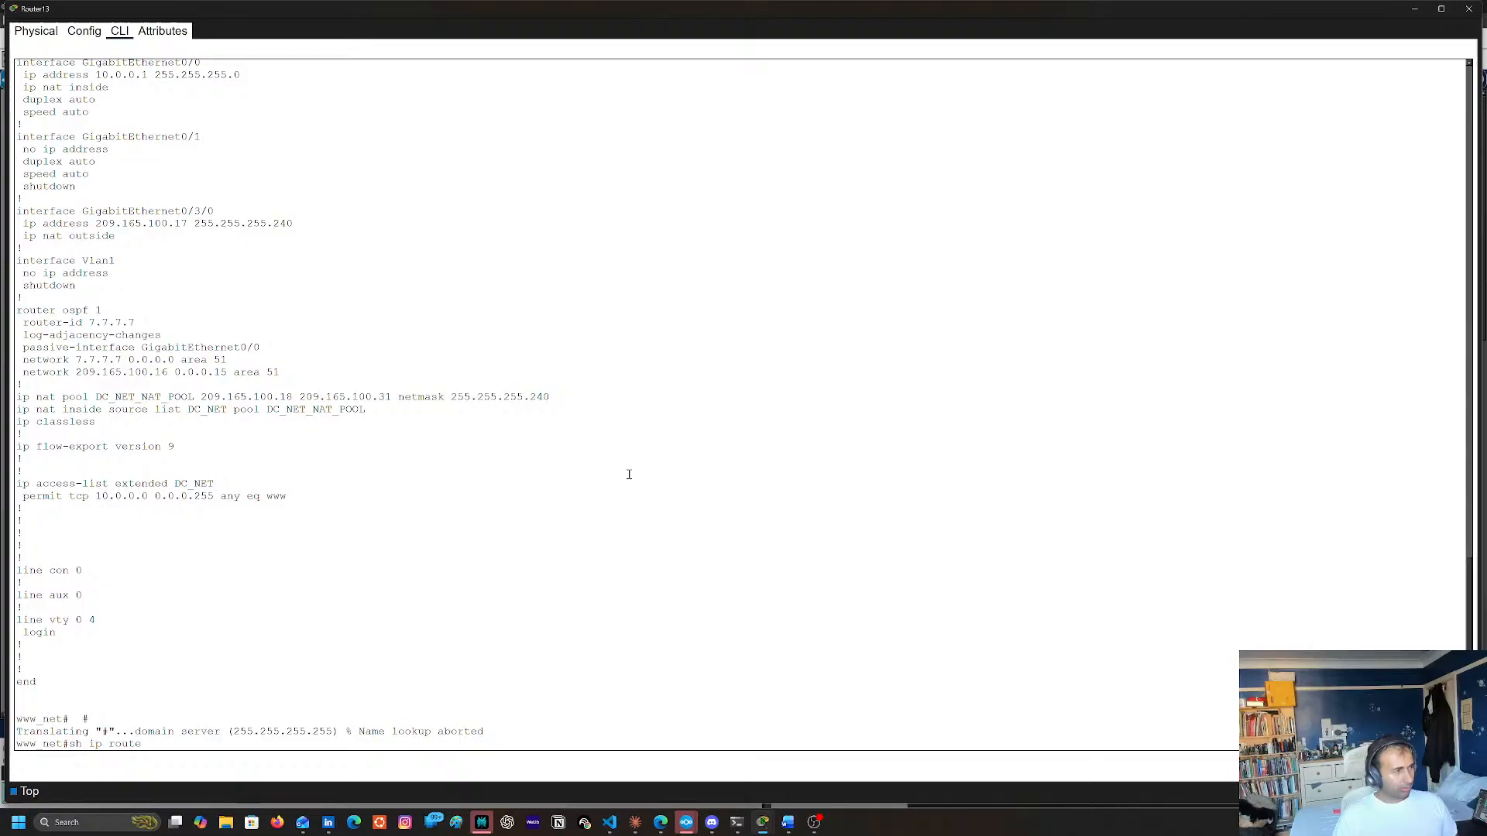
pyautogui.press('Return')
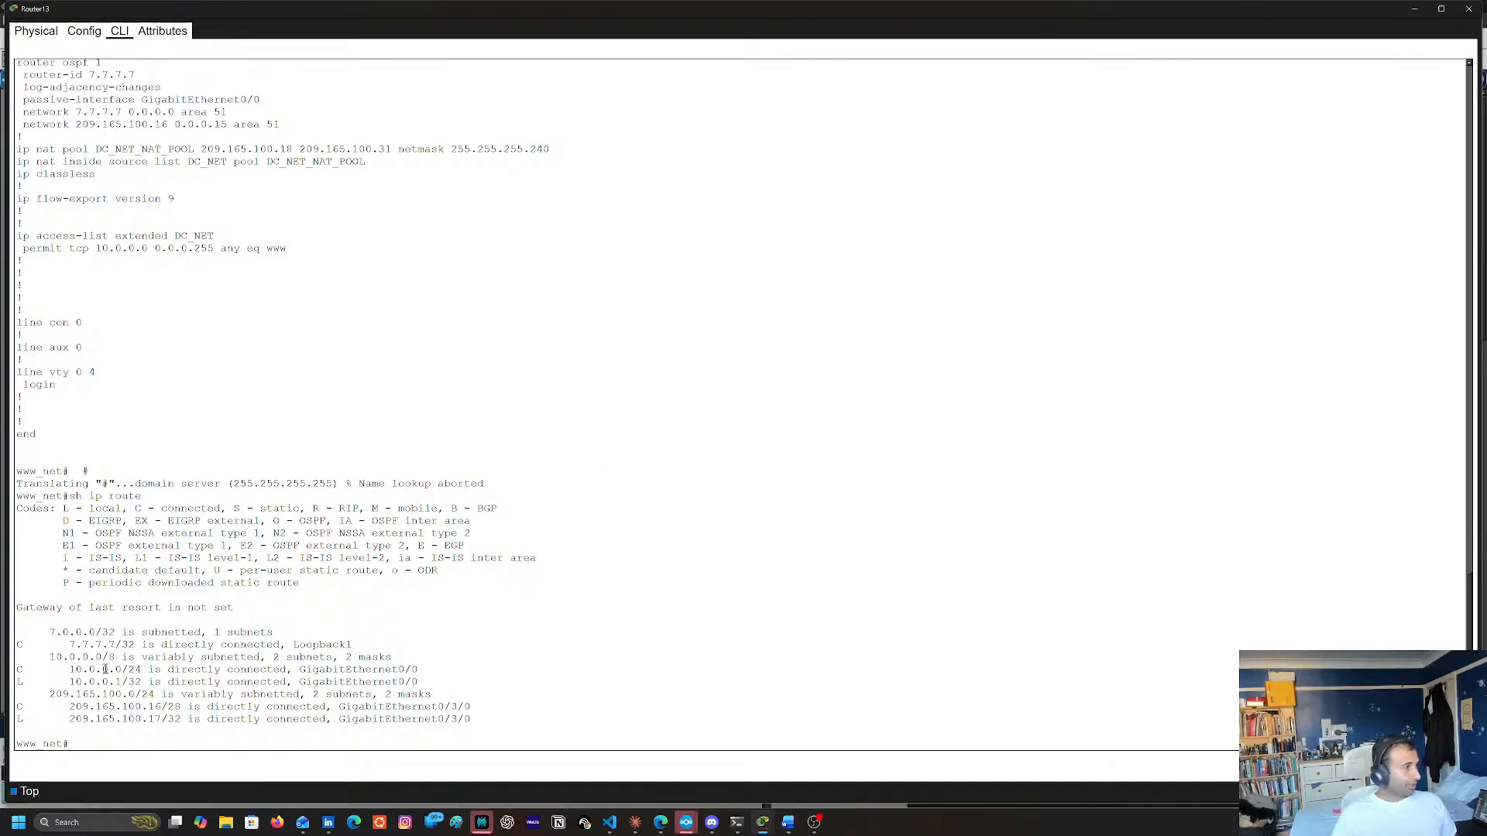
# Check the GigabitEthernet0/3/0 address and mask in Router13's earlier running-configuration output and close its window
pyautogui.scroll(10, 217, 617)
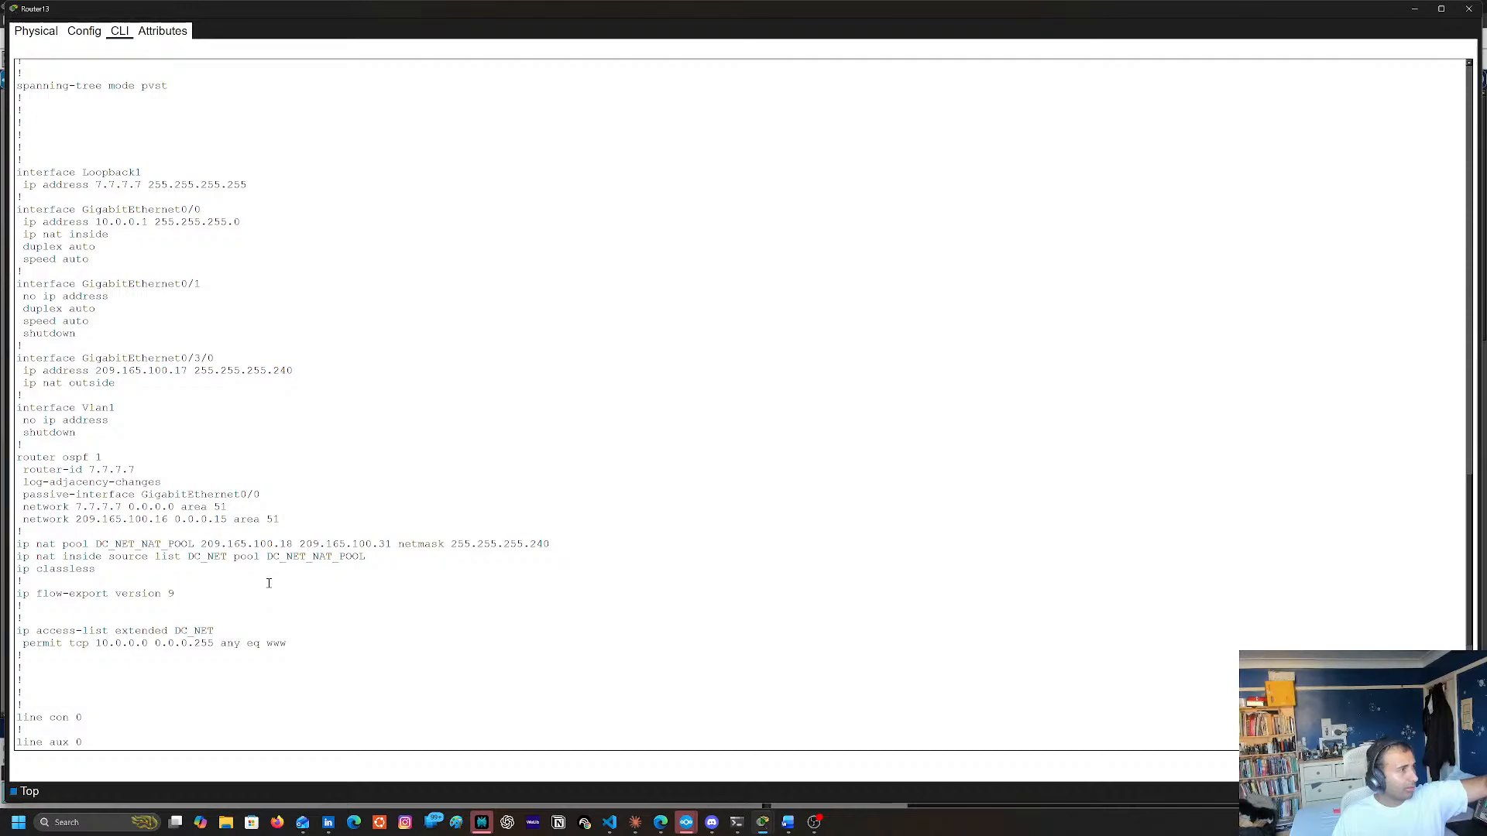
pyautogui.scroll(3, 270, 583)
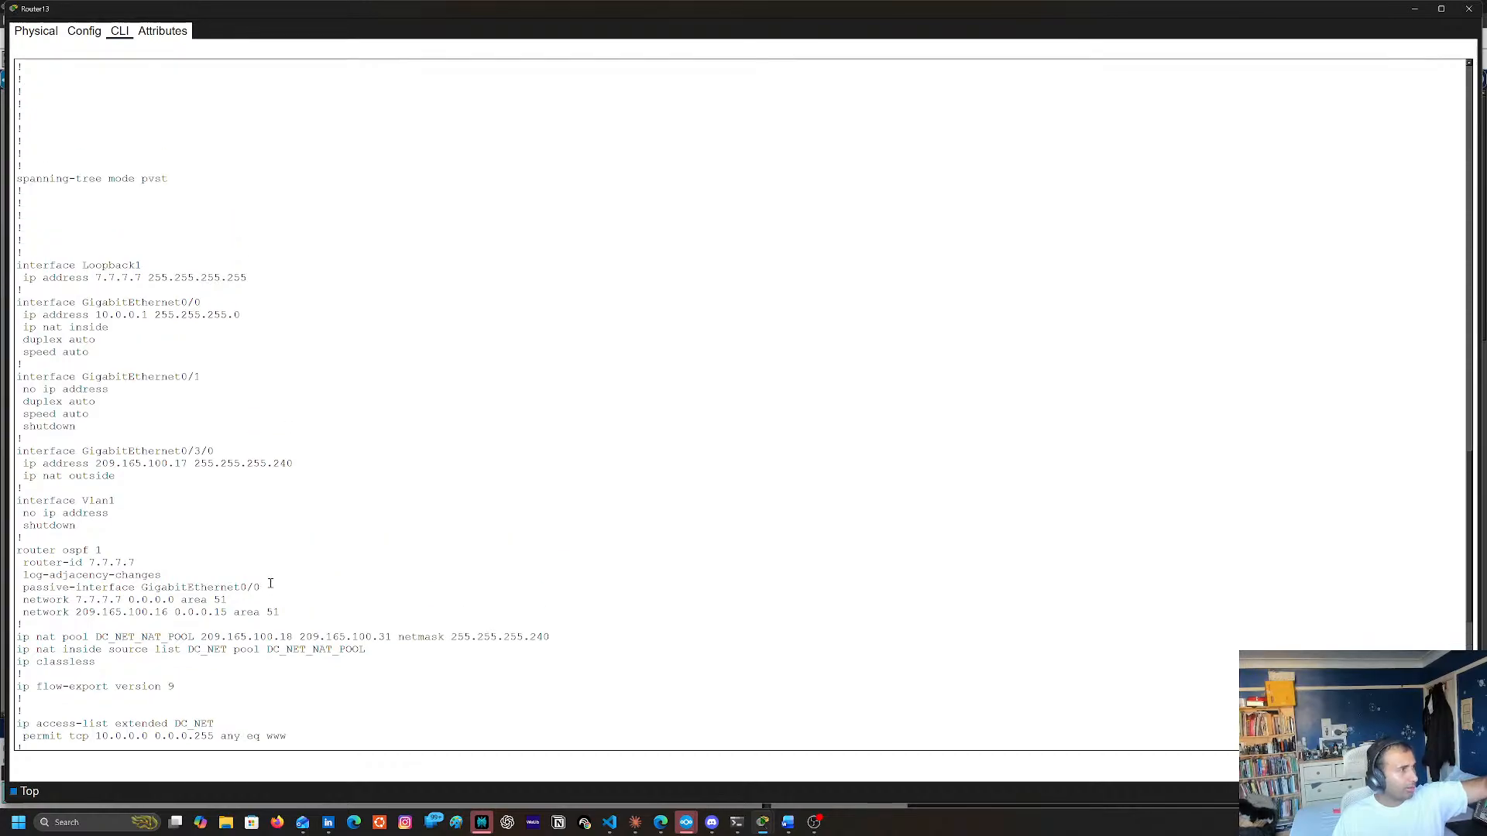
pyautogui.doubleClick(204, 463)
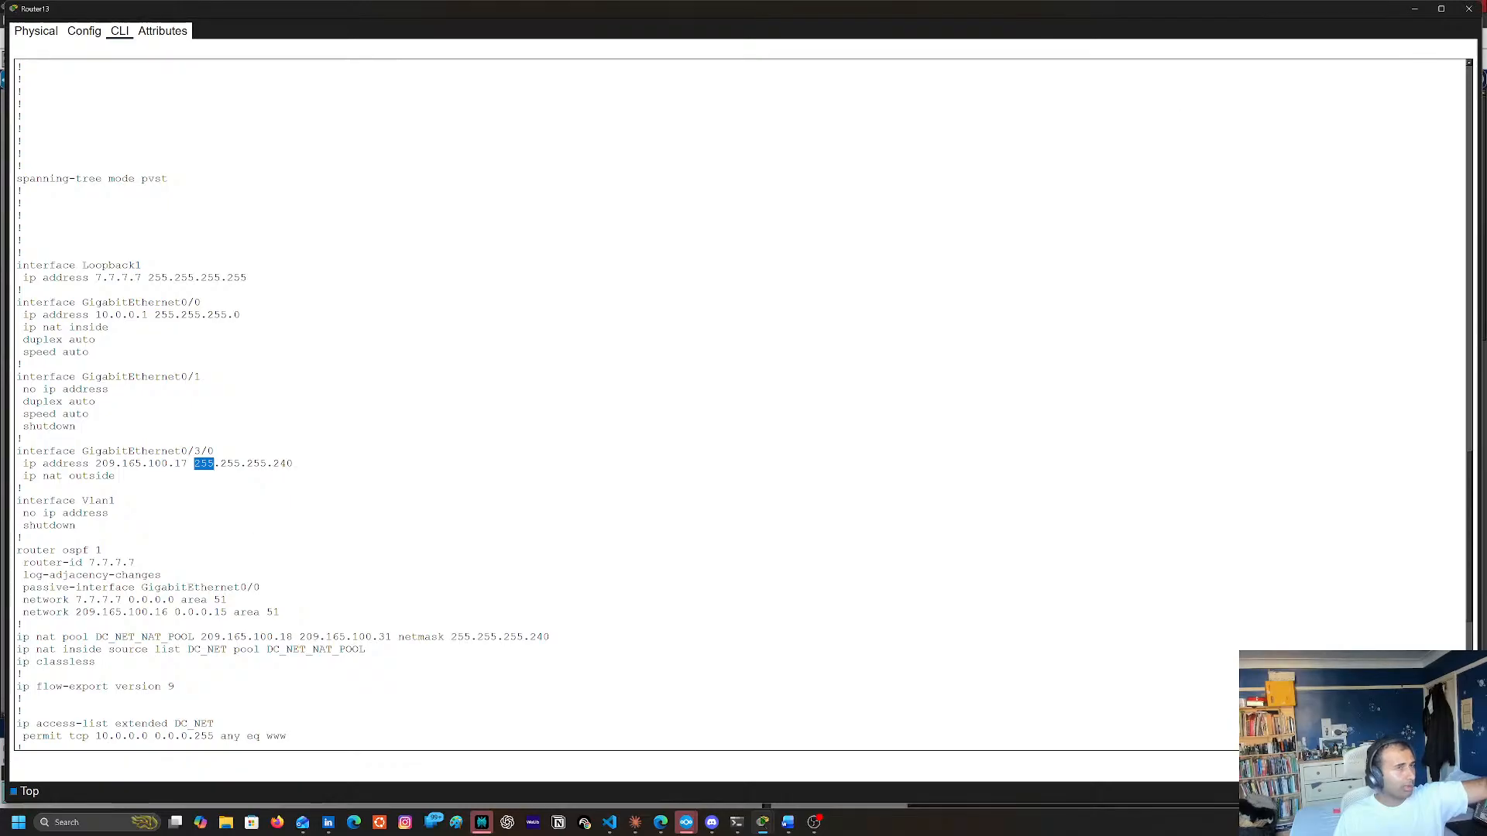
pyautogui.click(1469, 8)
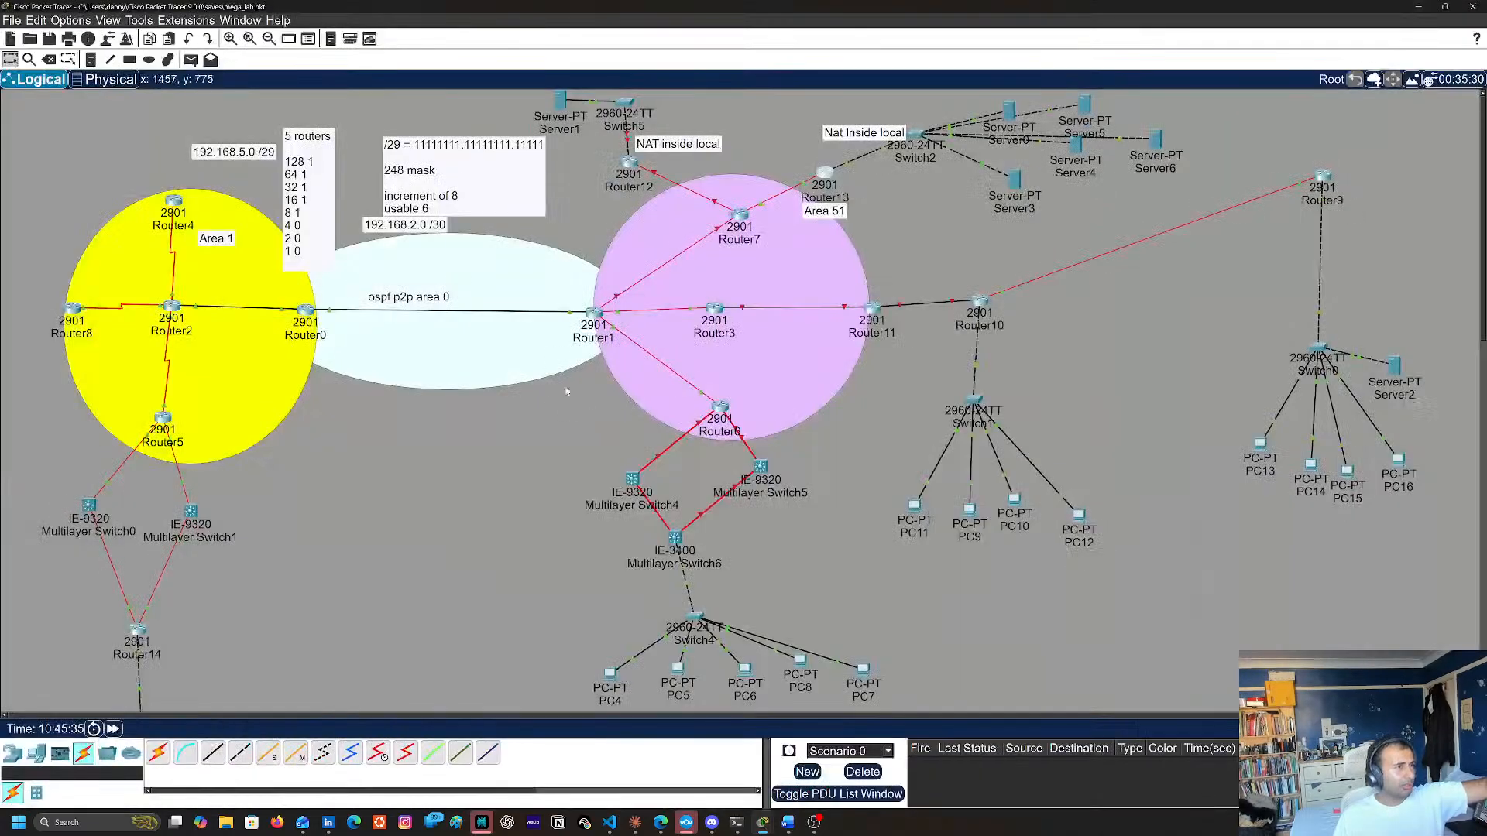
# Reopen Router7's command line and run the recalled sh ip route command to recheck its routing table
pyautogui.click(743, 215)
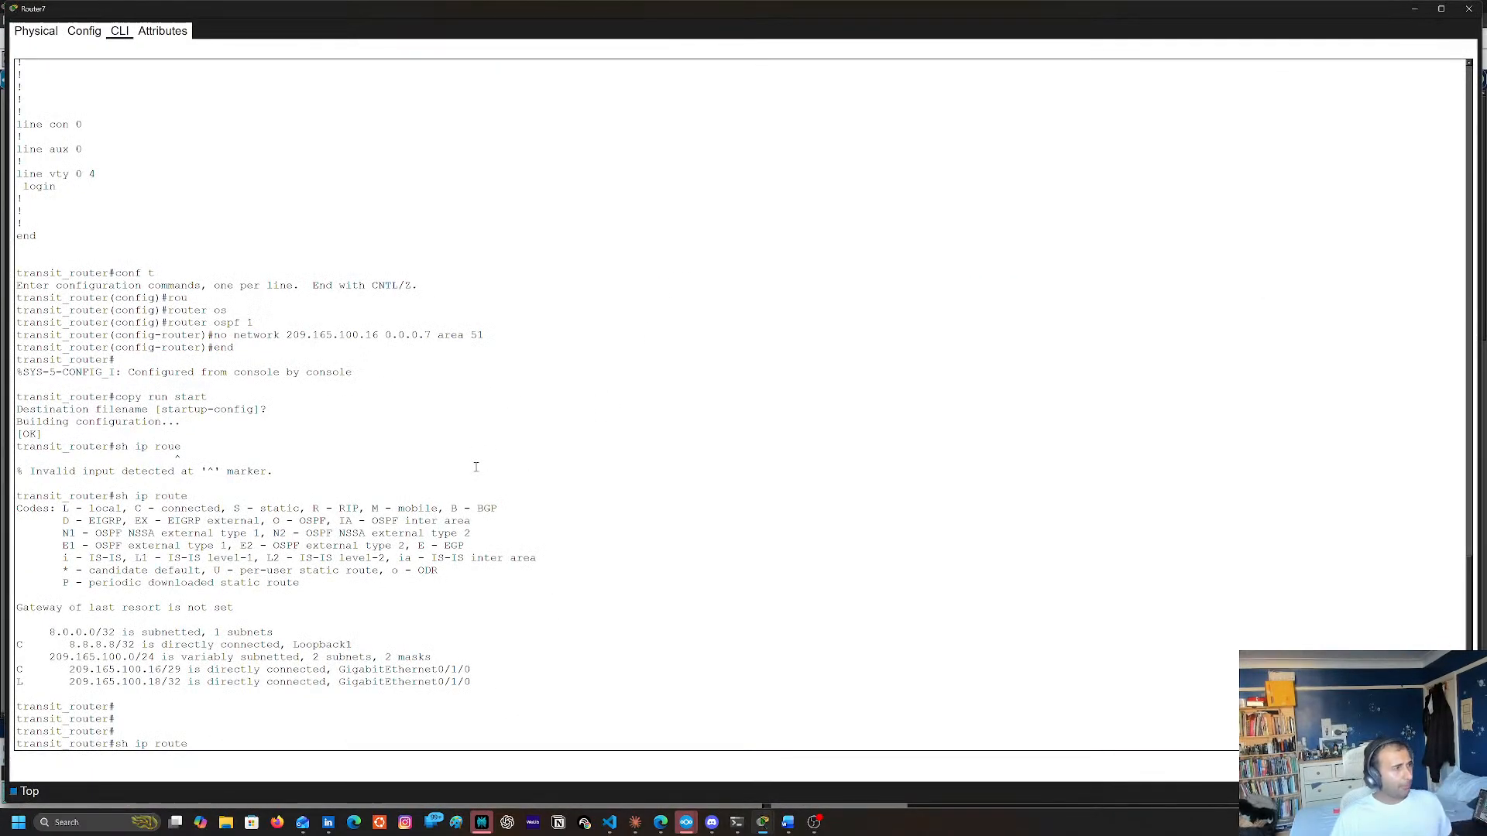
pyautogui.moveTo(436, 544); pyautogui.dragTo(436, 532)
pyautogui.click(434, 529)
pyautogui.press('Return')
pyautogui.press('Return')
pyautogui.press('Return')
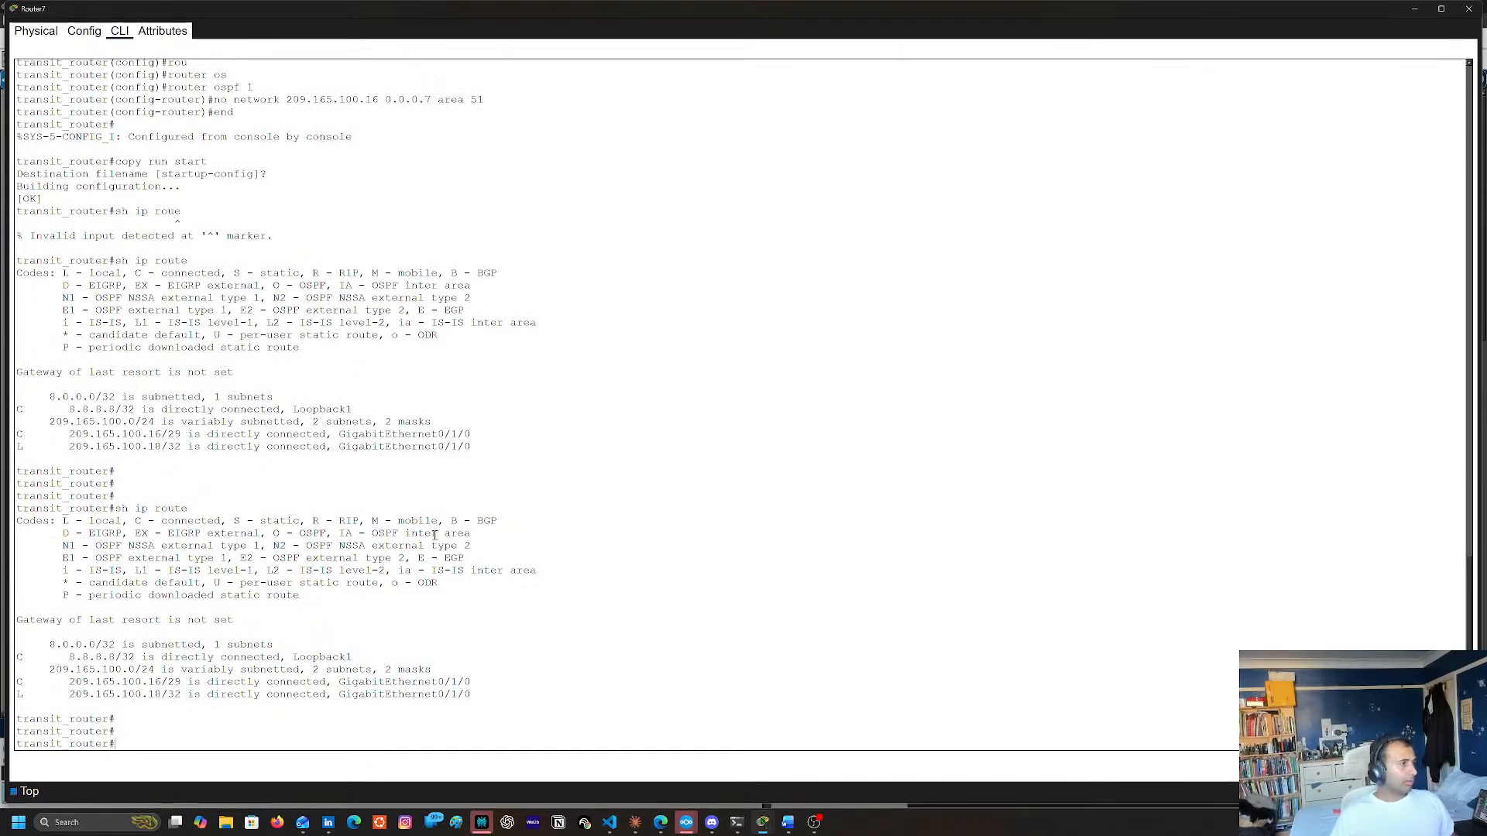
# Display Router7's running configuration with sh run to check its interface mask and OSPF network statements
pyautogui.write('sh run')
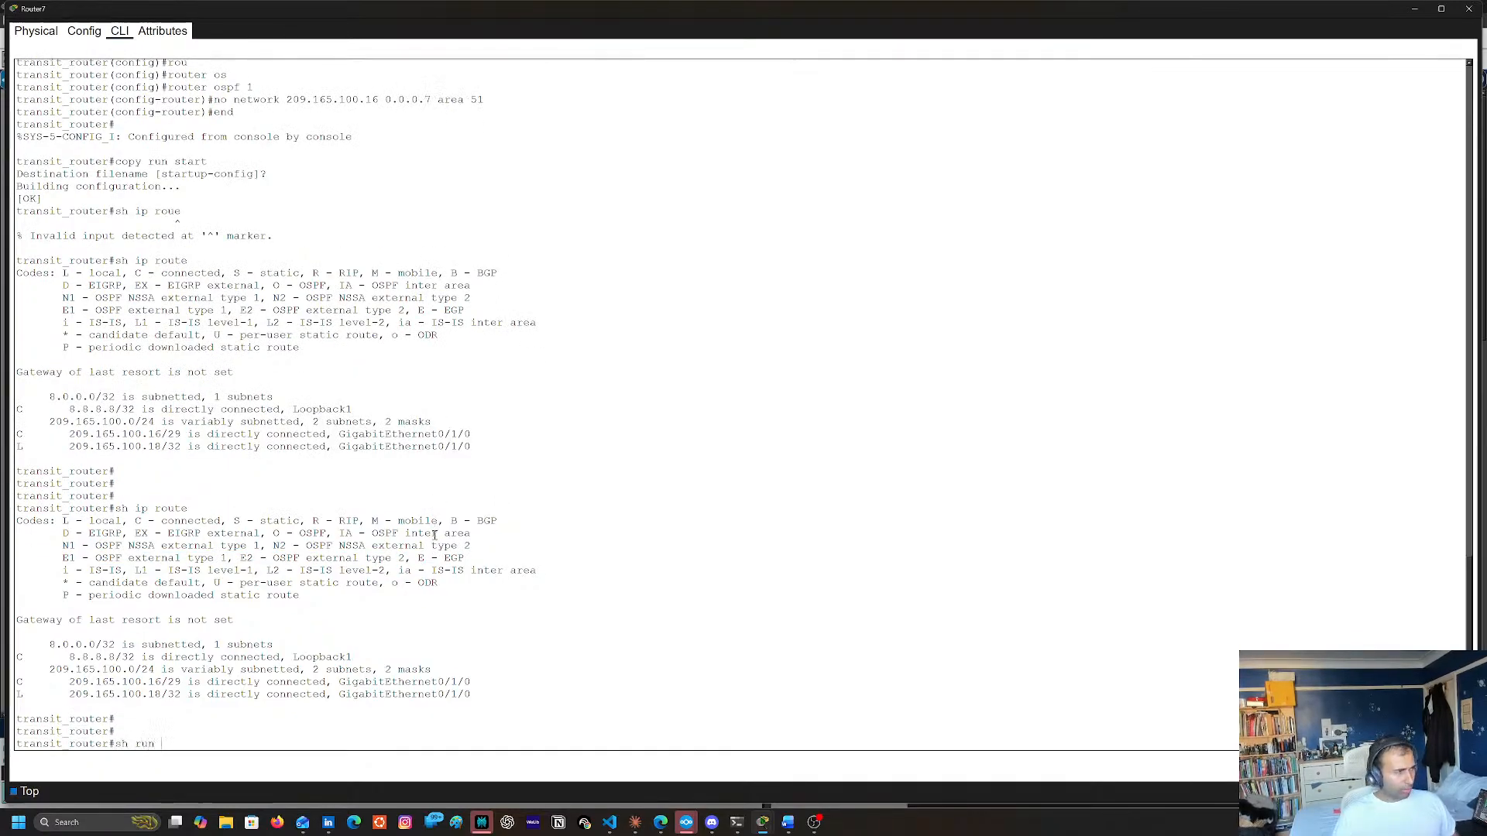
pyautogui.press('Return')
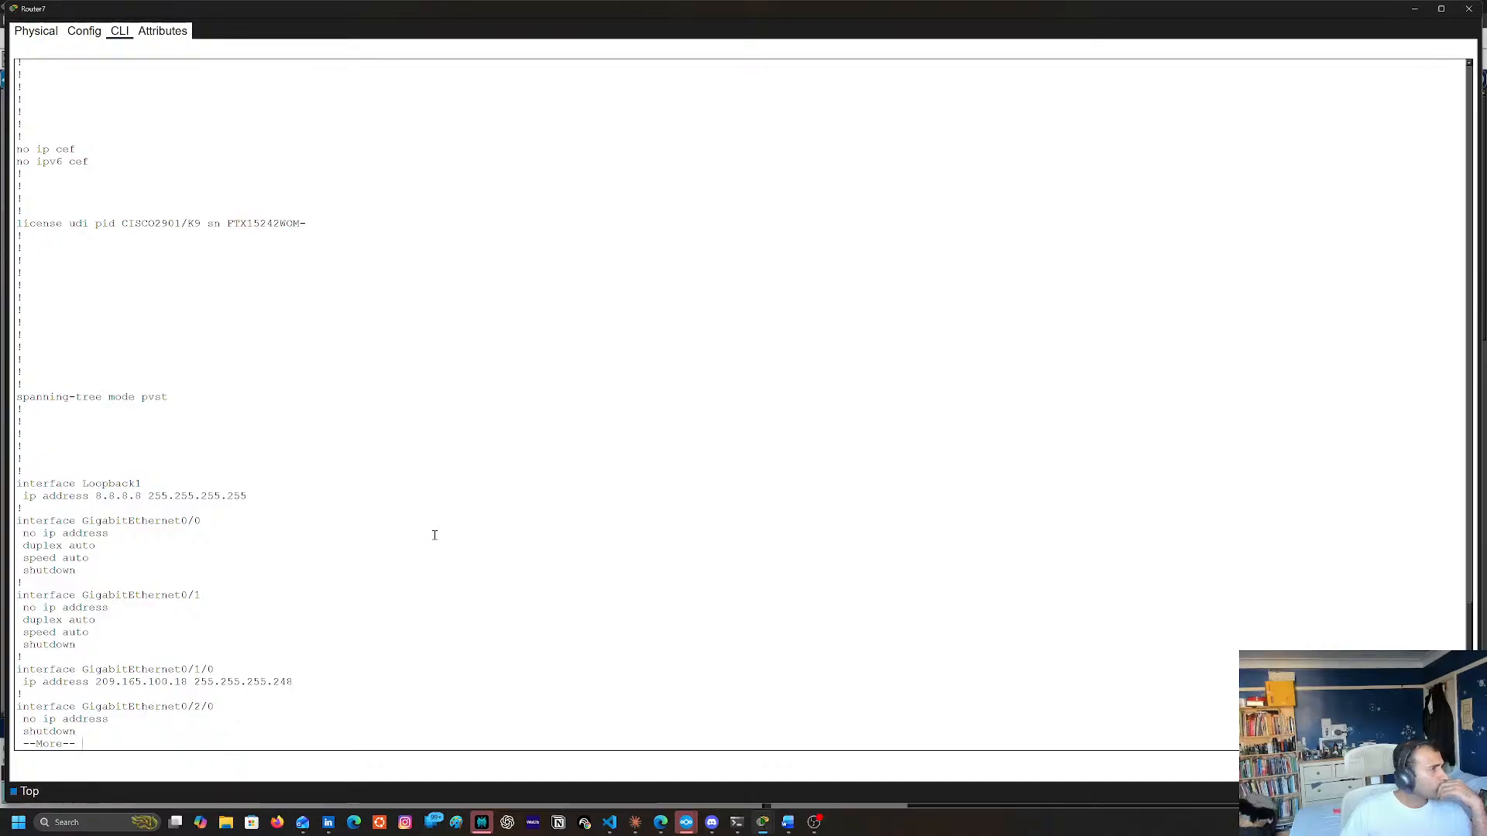
pyautogui.press('space')
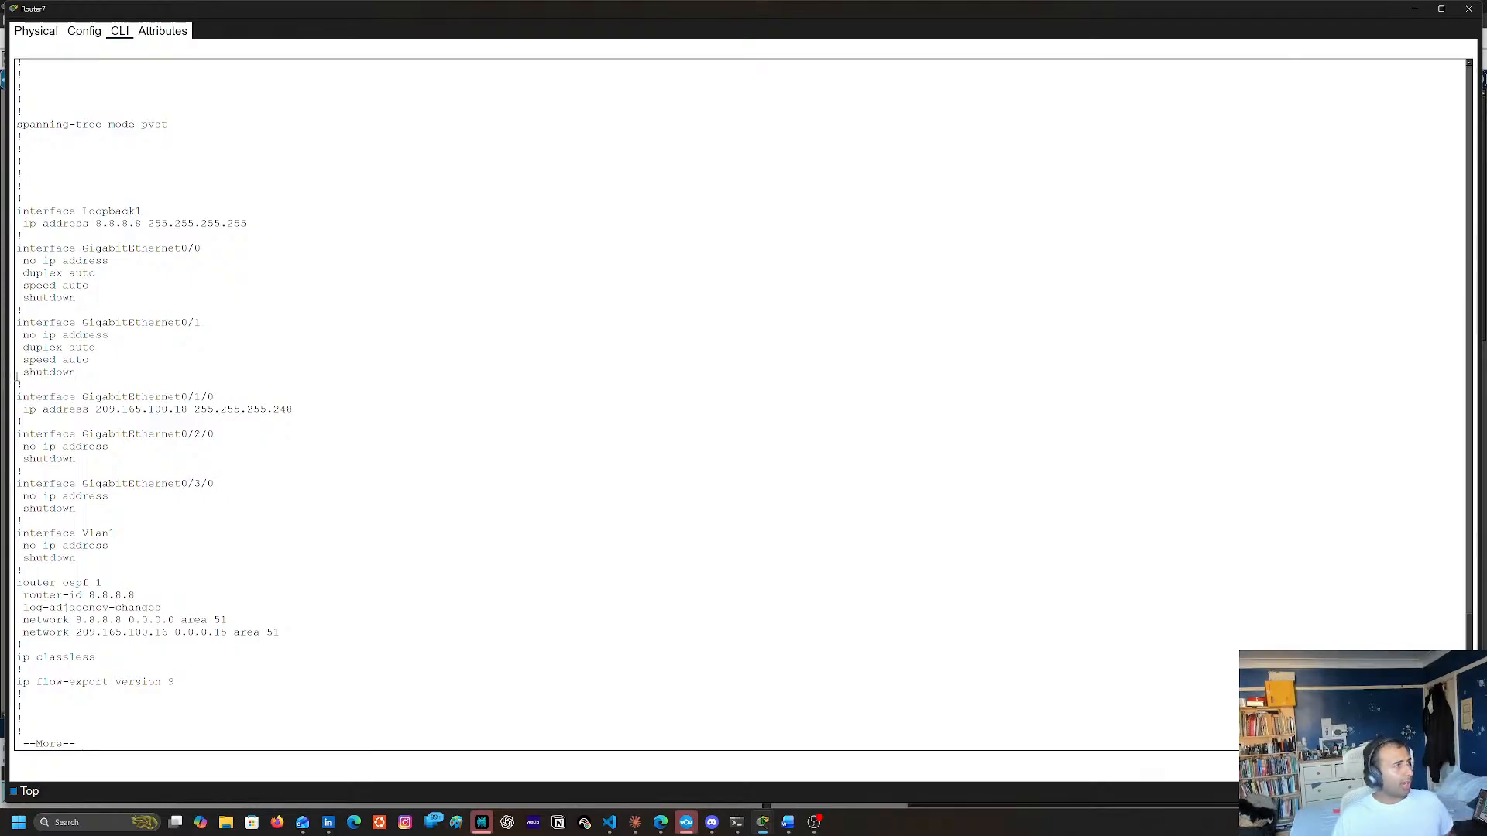
# Copy the interface GigabitEthernet0/1/0 line from Router7's configuration output and use it to enter that interface's configuration mode
pyautogui.doubleClick(46, 396)
pyautogui.doubleClick(214, 396)
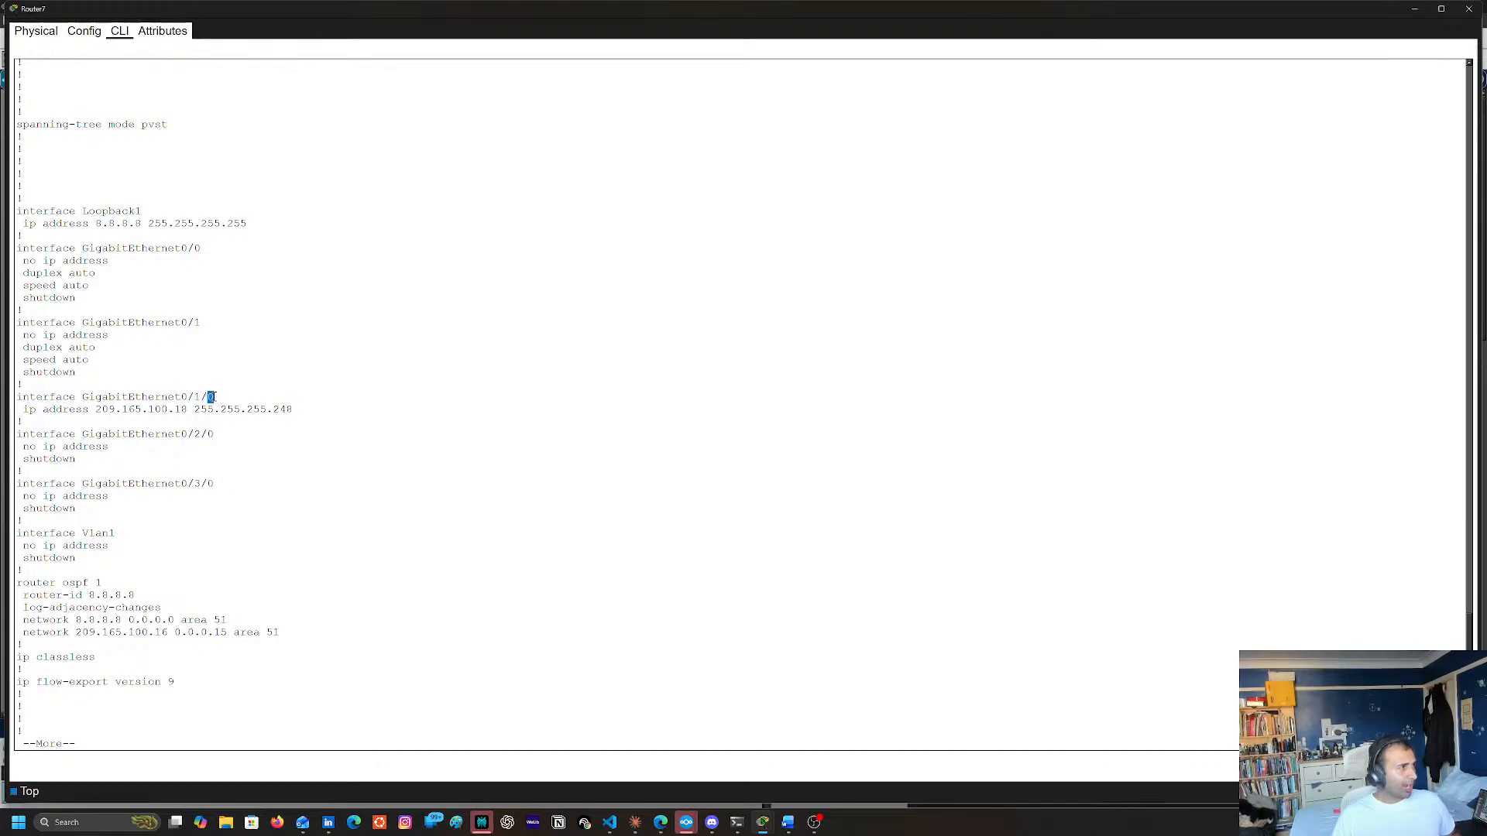
pyautogui.doubleClick(33, 397)
pyautogui.moveTo(33, 396); pyautogui.dragTo(215, 398)
pyautogui.press('super+c')
pyautogui.rightClick(209, 398)
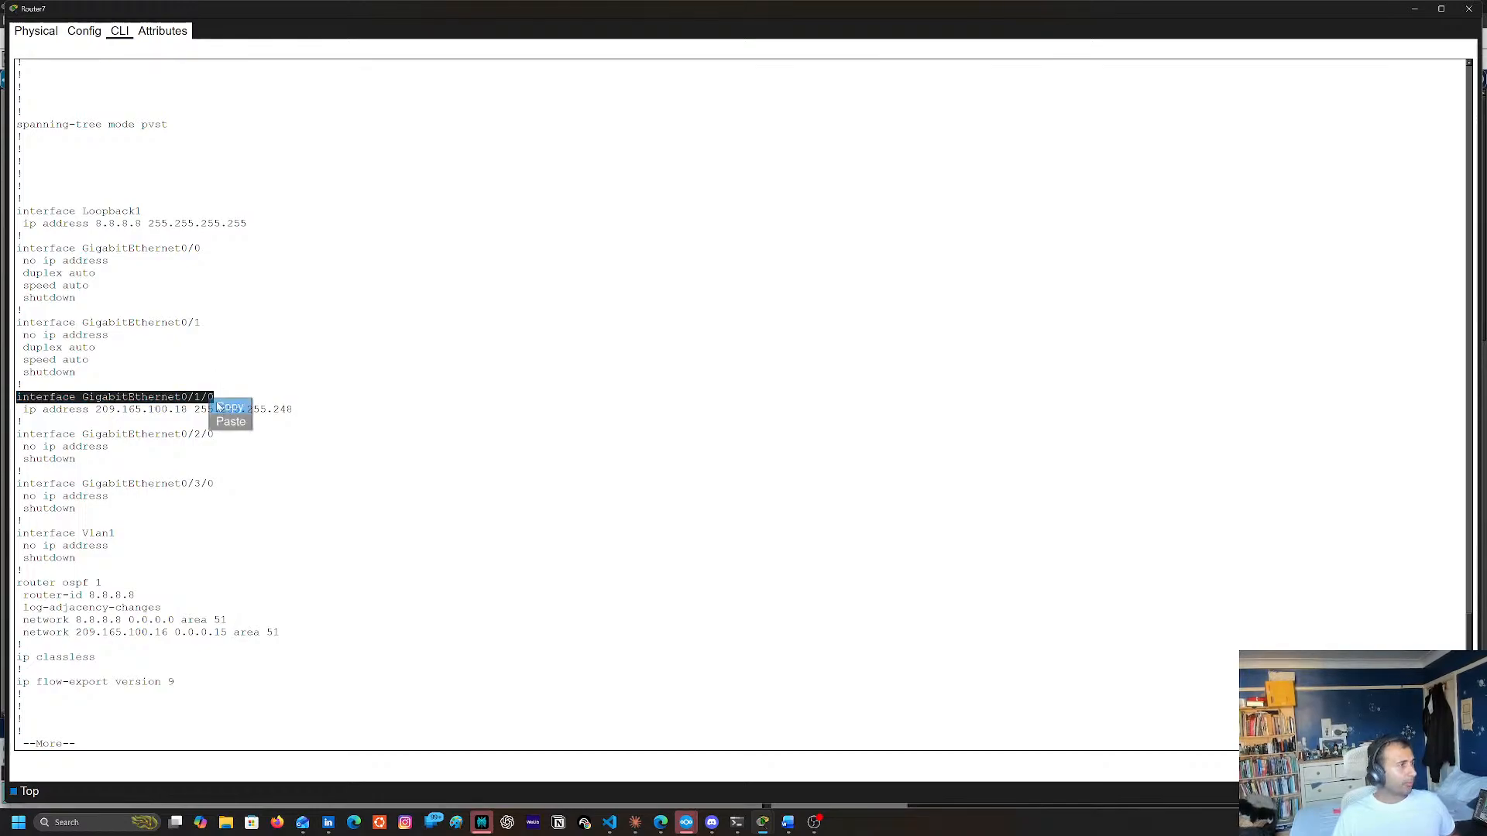
pyautogui.click(229, 408)
pyautogui.press('space')
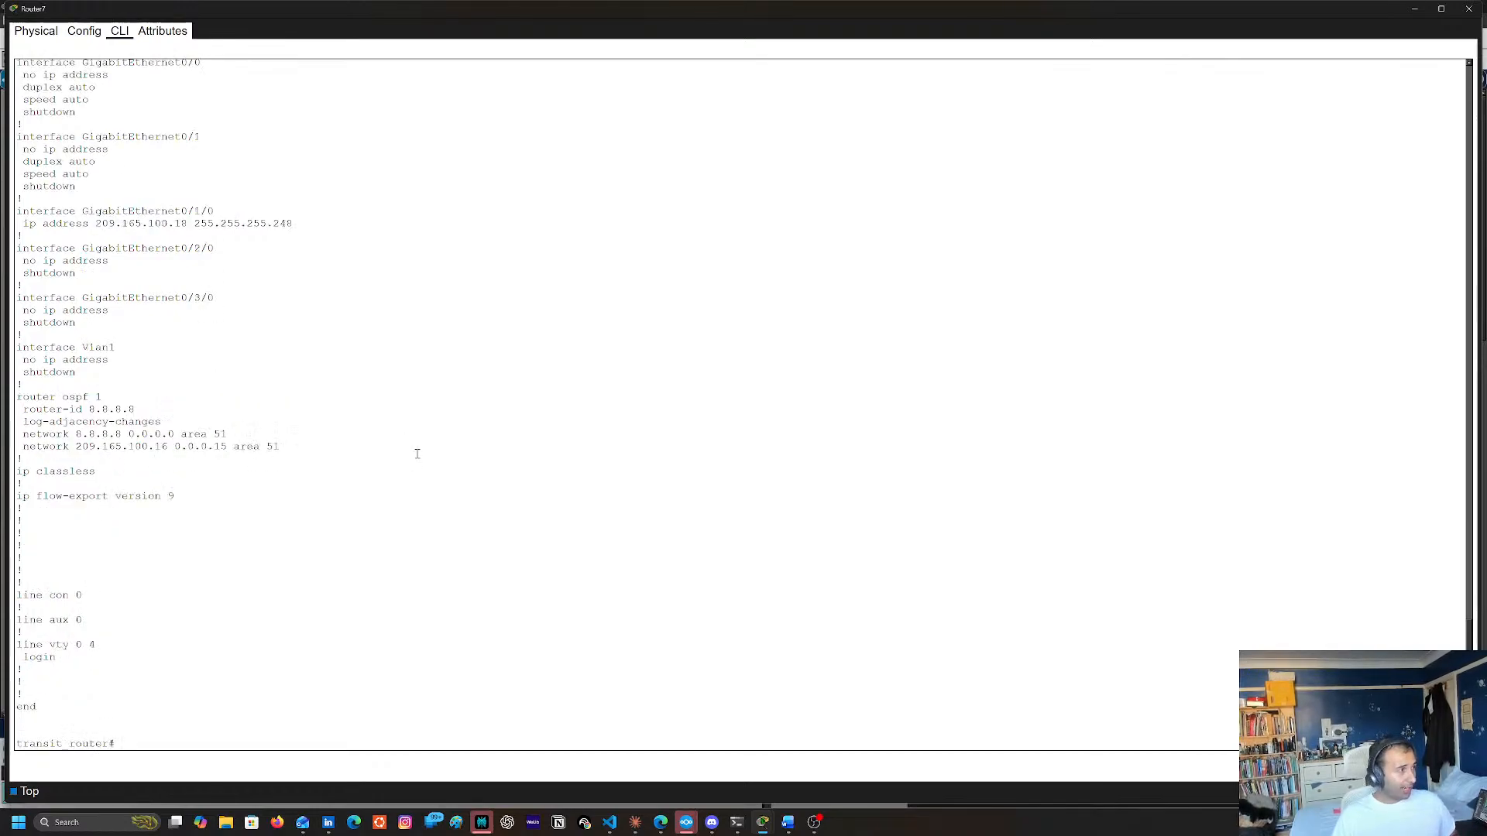
pyautogui.write('conf t')
pyautogui.press('Return')
pyautogui.rightClick(400, 463)
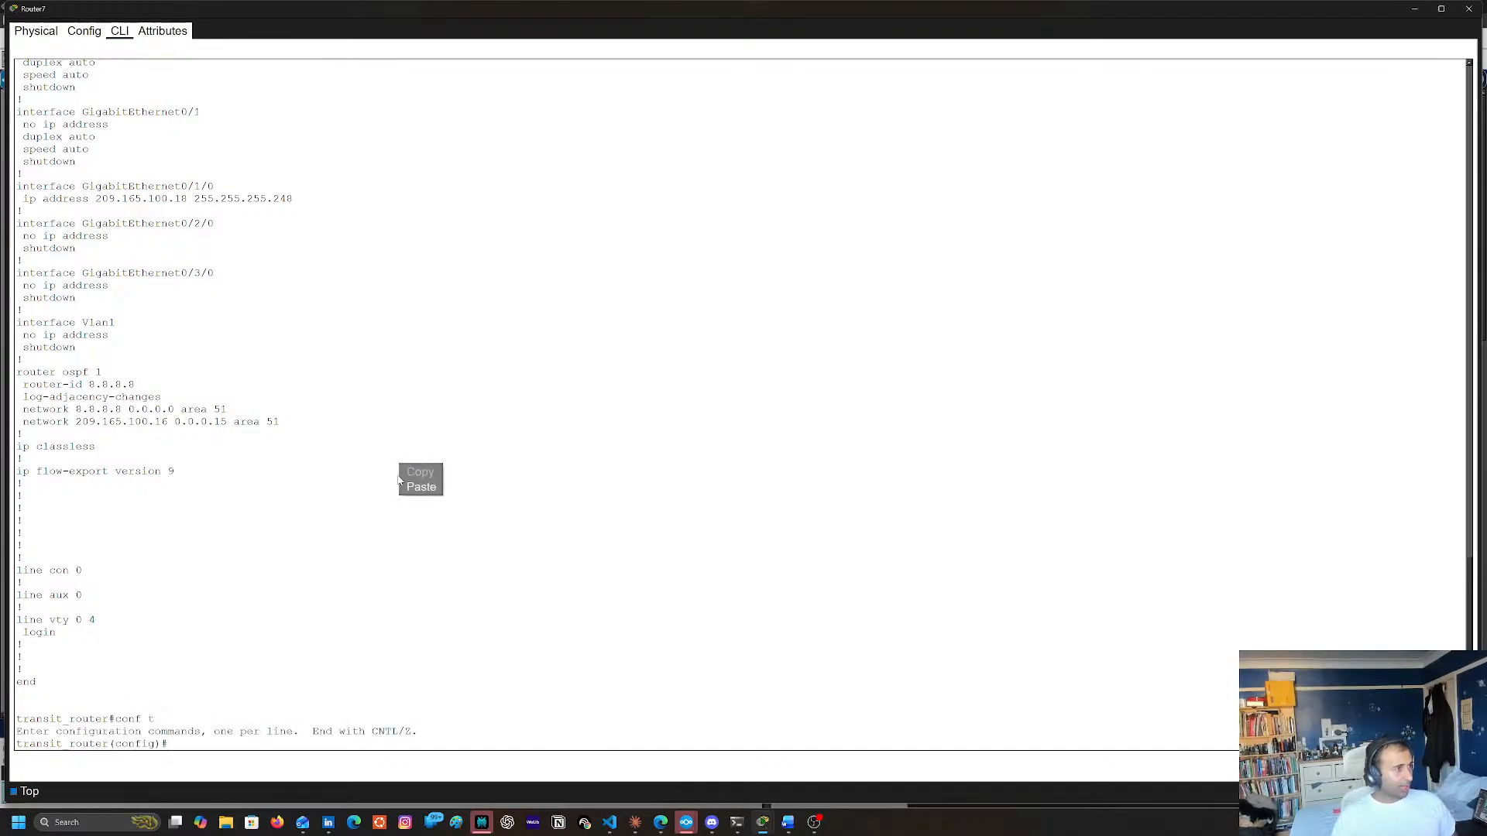
pyautogui.click(425, 489)
pyautogui.press('Return')
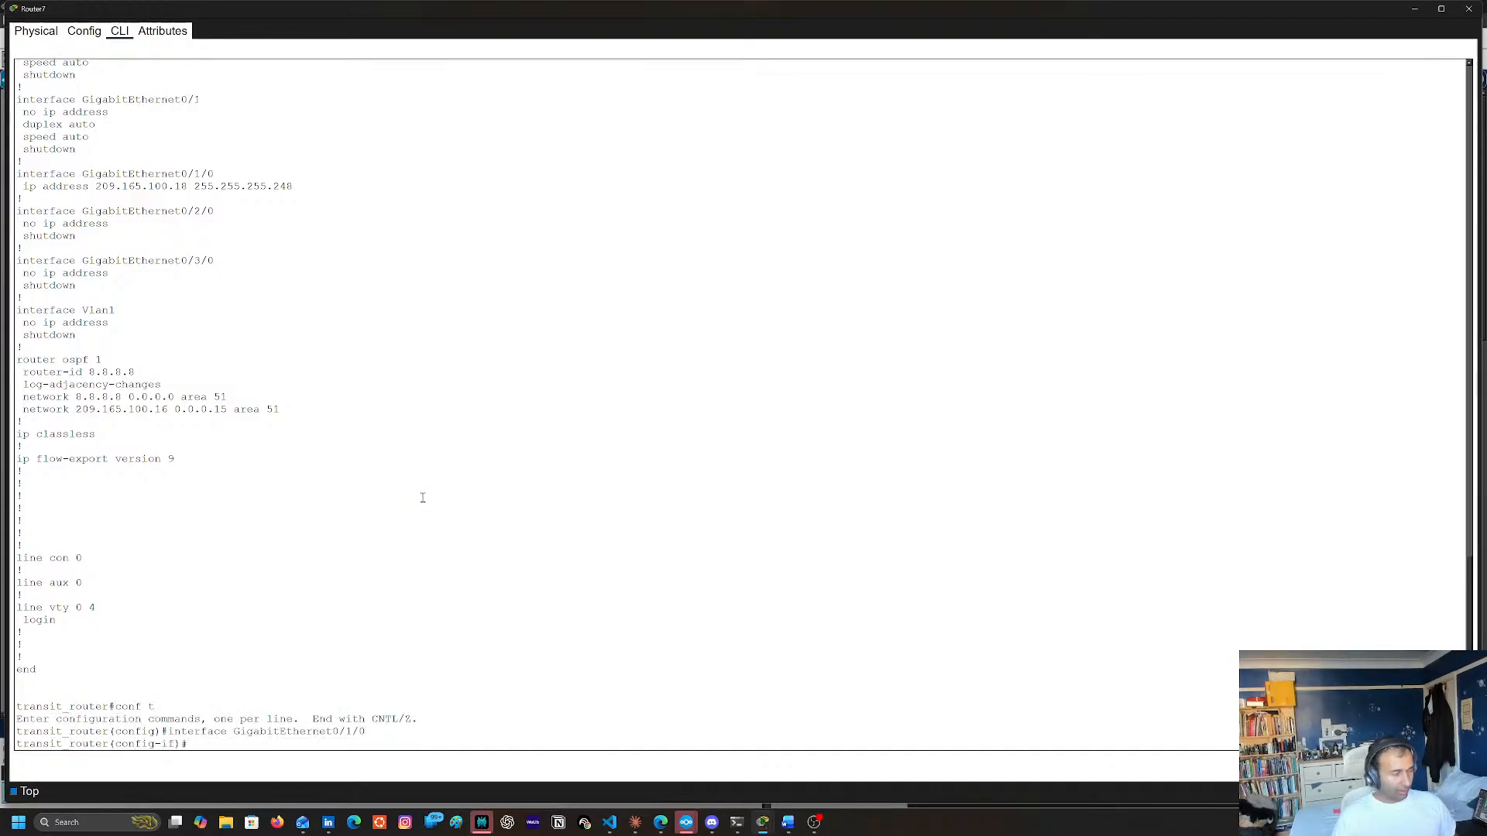
# Remove the ip address 209.165.100.18 255.255.255.248 from Router7's GigabitEthernet0/1/0 by reusing the line from its configuration output
pyautogui.scroll(8, 423, 497)
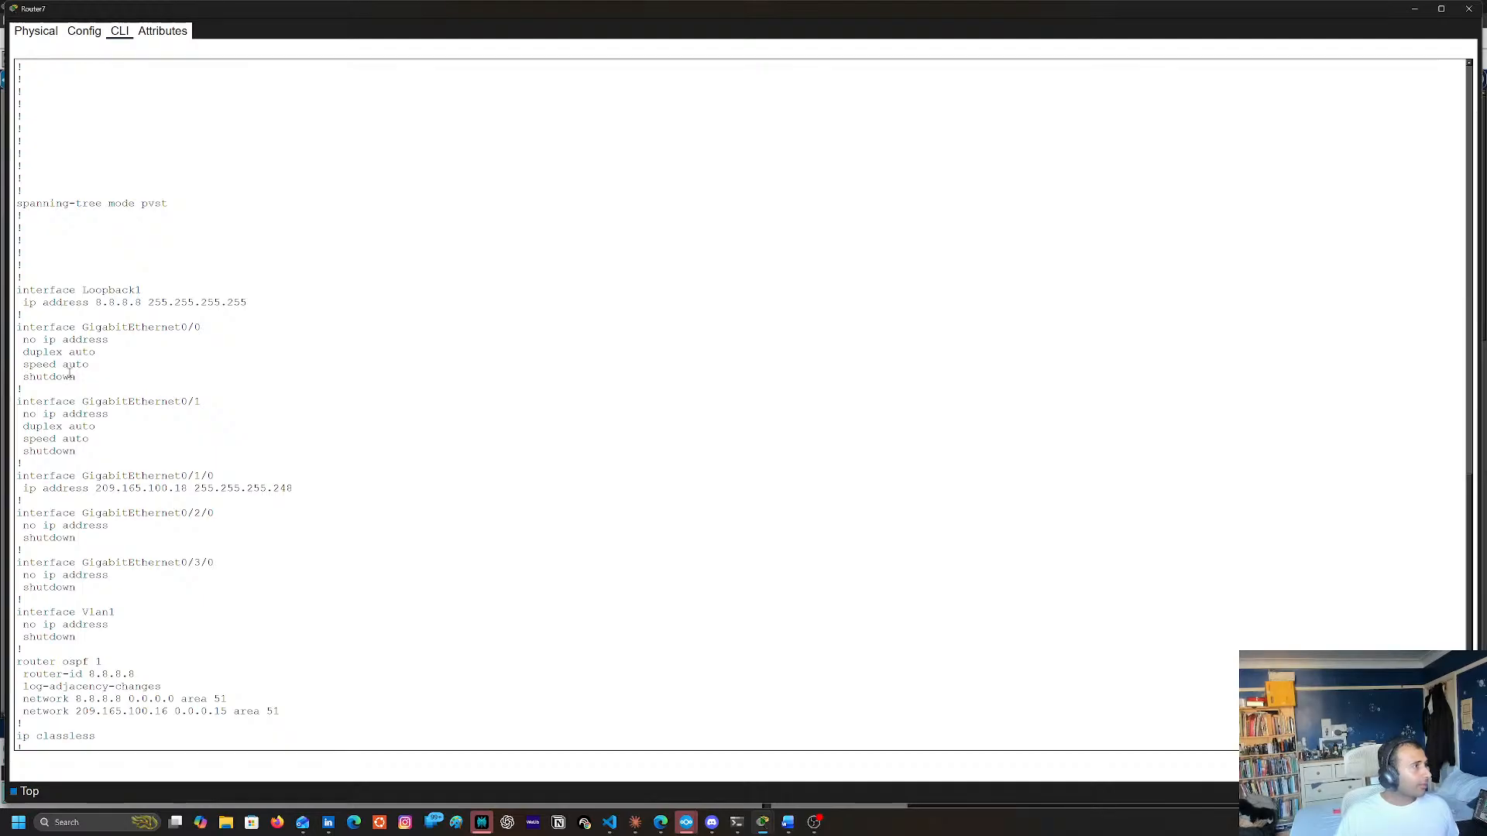
pyautogui.moveTo(23, 490); pyautogui.dragTo(293, 491)
pyautogui.press('super+c')
pyautogui.rightClick(290, 492)
pyautogui.click(308, 496)
pyautogui.rightClick(542, 489)
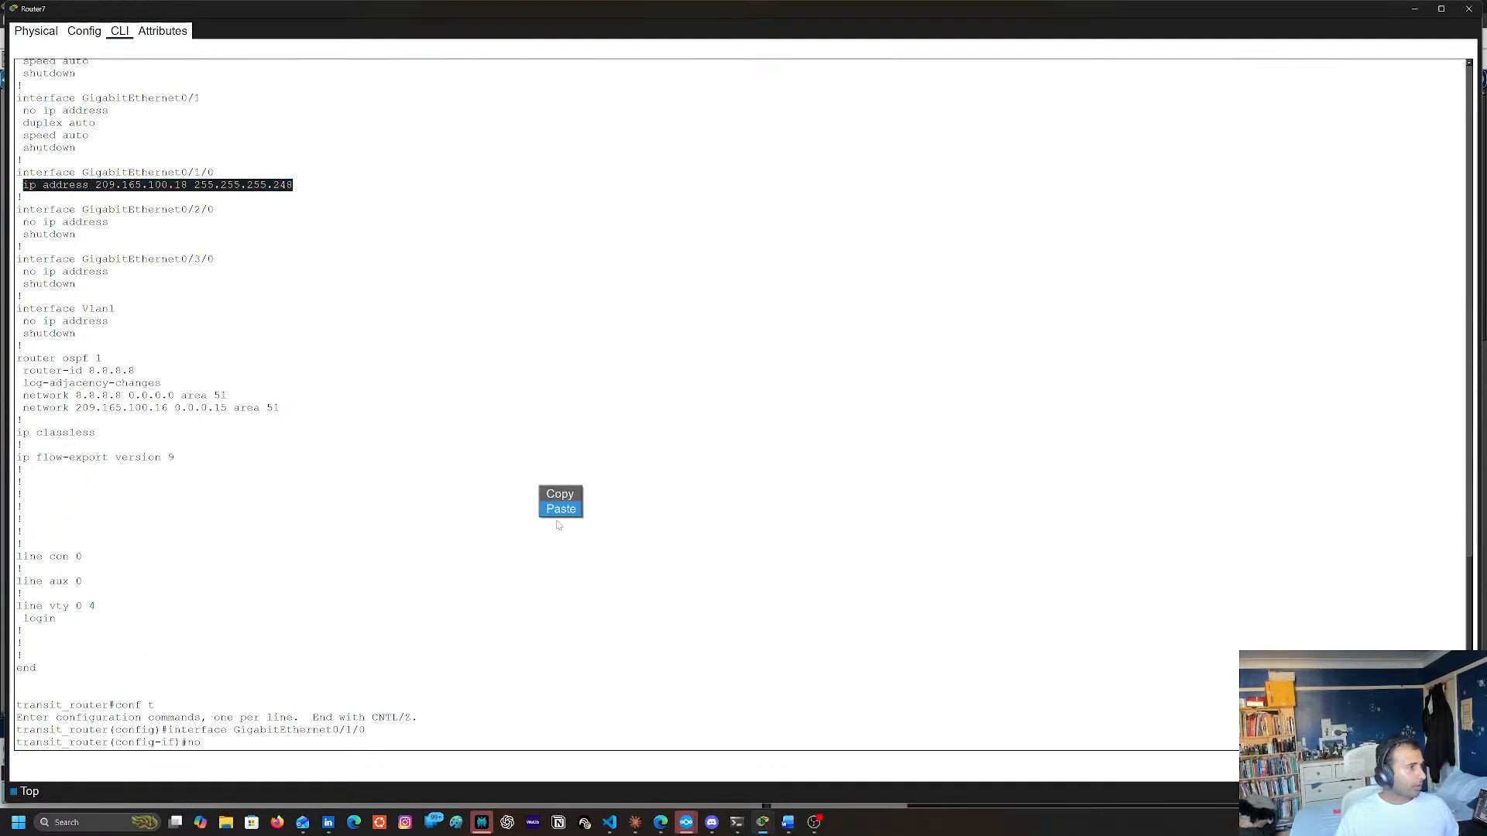
pyautogui.click(562, 514)
pyautogui.press('Return')
# Rework the recalled command to assign ip address 209.165.100.18 255.255.255.240 to Router7's GigabitEthernet0/1/0
pyautogui.press('Up')
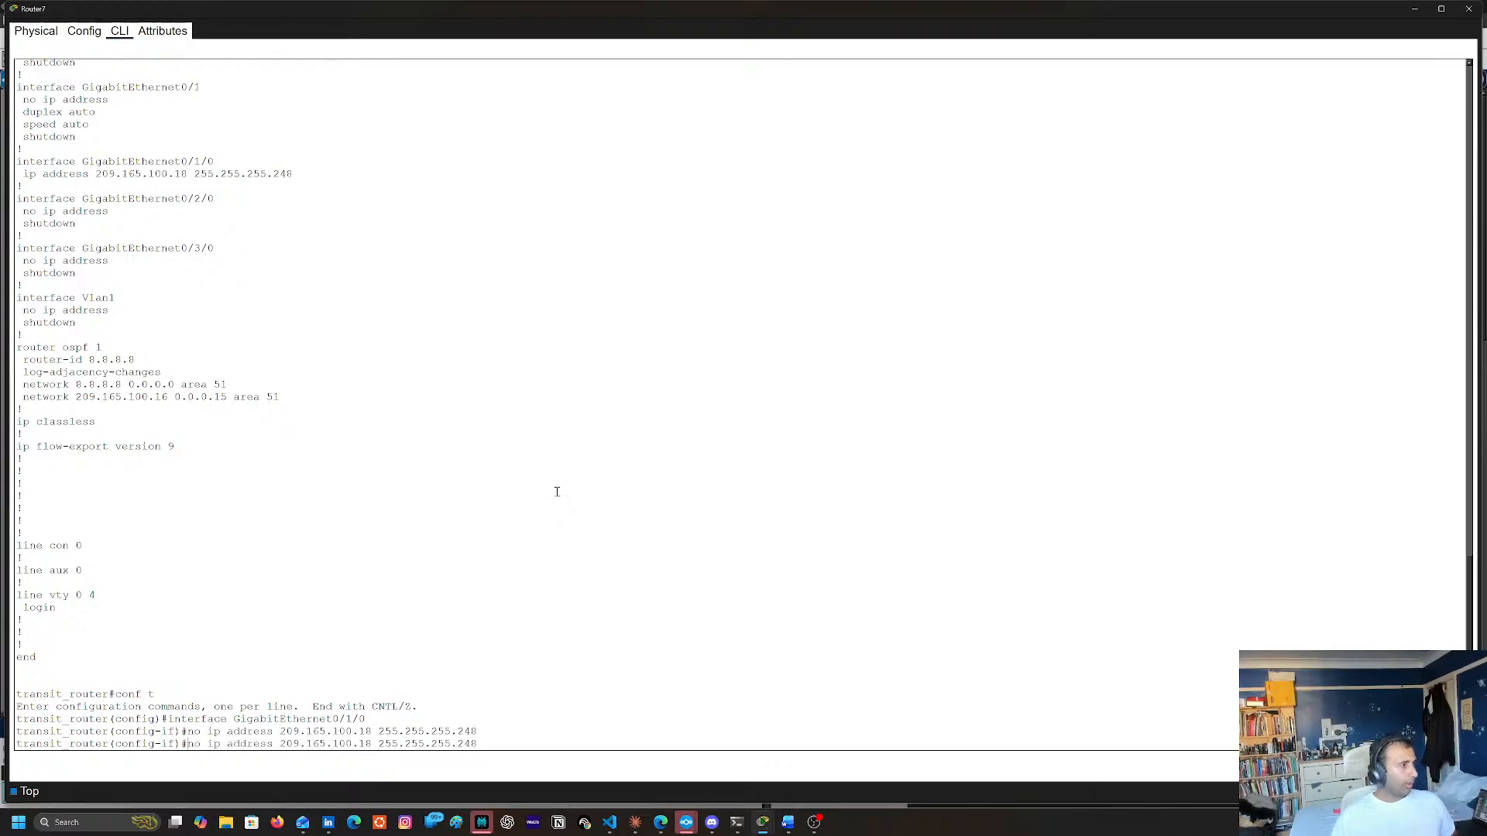
pyautogui.press('Left')
pyautogui.press('Left')
pyautogui.press('Left')
pyautogui.press('Left')
pyautogui.press('Left')
pyautogui.press('Left')
pyautogui.press('Left')
pyautogui.press('Left')
pyautogui.press('Left')
pyautogui.press('Left')
pyautogui.press('Left')
pyautogui.press('Left')
pyautogui.press('Left')
pyautogui.press('Left')
pyautogui.press('Left')
pyautogui.press('Left')
pyautogui.press('Left')
pyautogui.press('Left')
pyautogui.press('Left')
pyautogui.press('Left')
pyautogui.press('BackSpace')
pyautogui.press('BackSpace')
pyautogui.press('BackSpace')
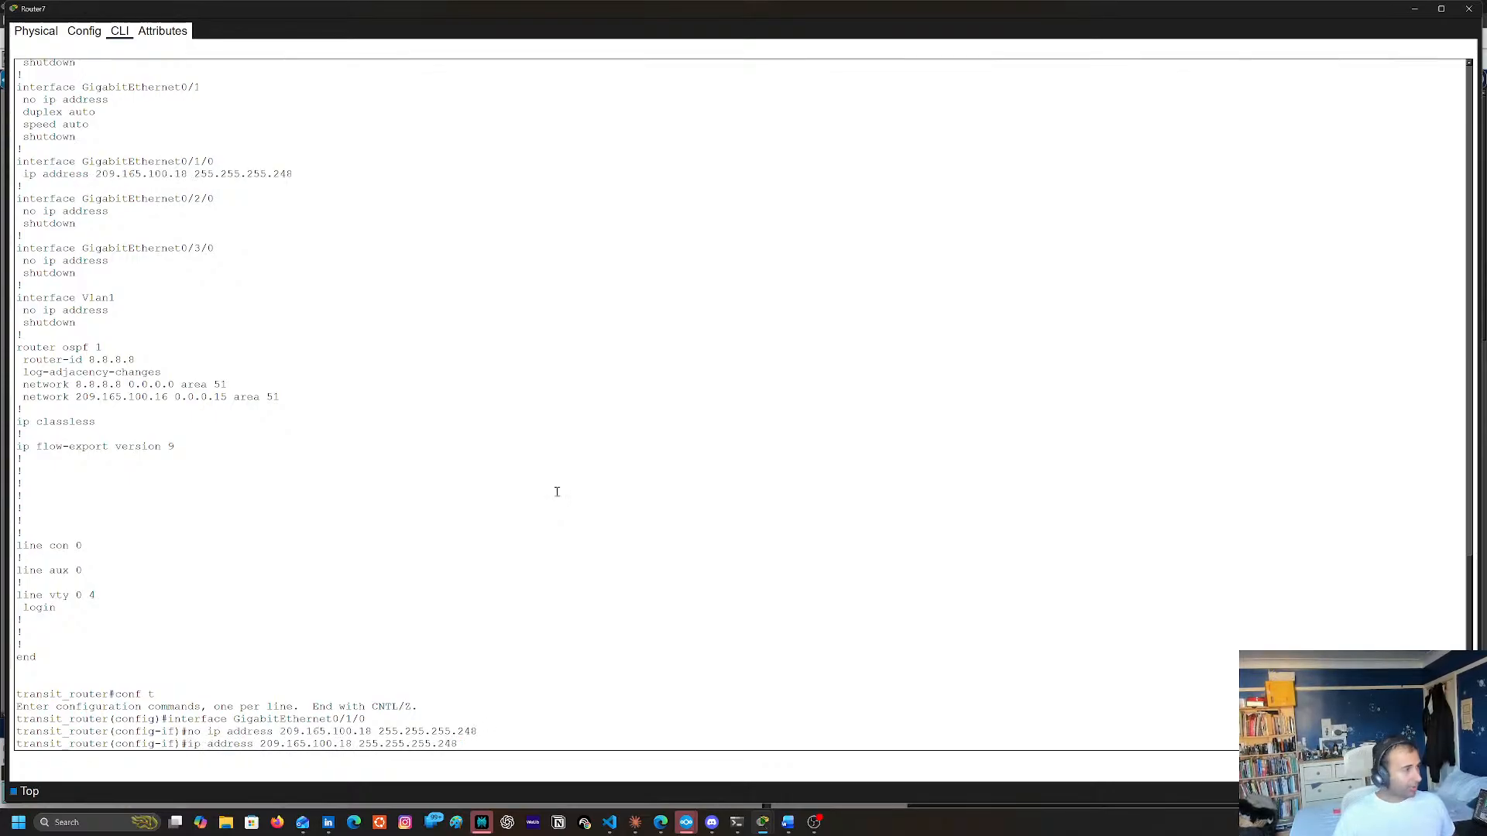
pyautogui.press('Right')
pyautogui.press('Right')
pyautogui.press('Right')
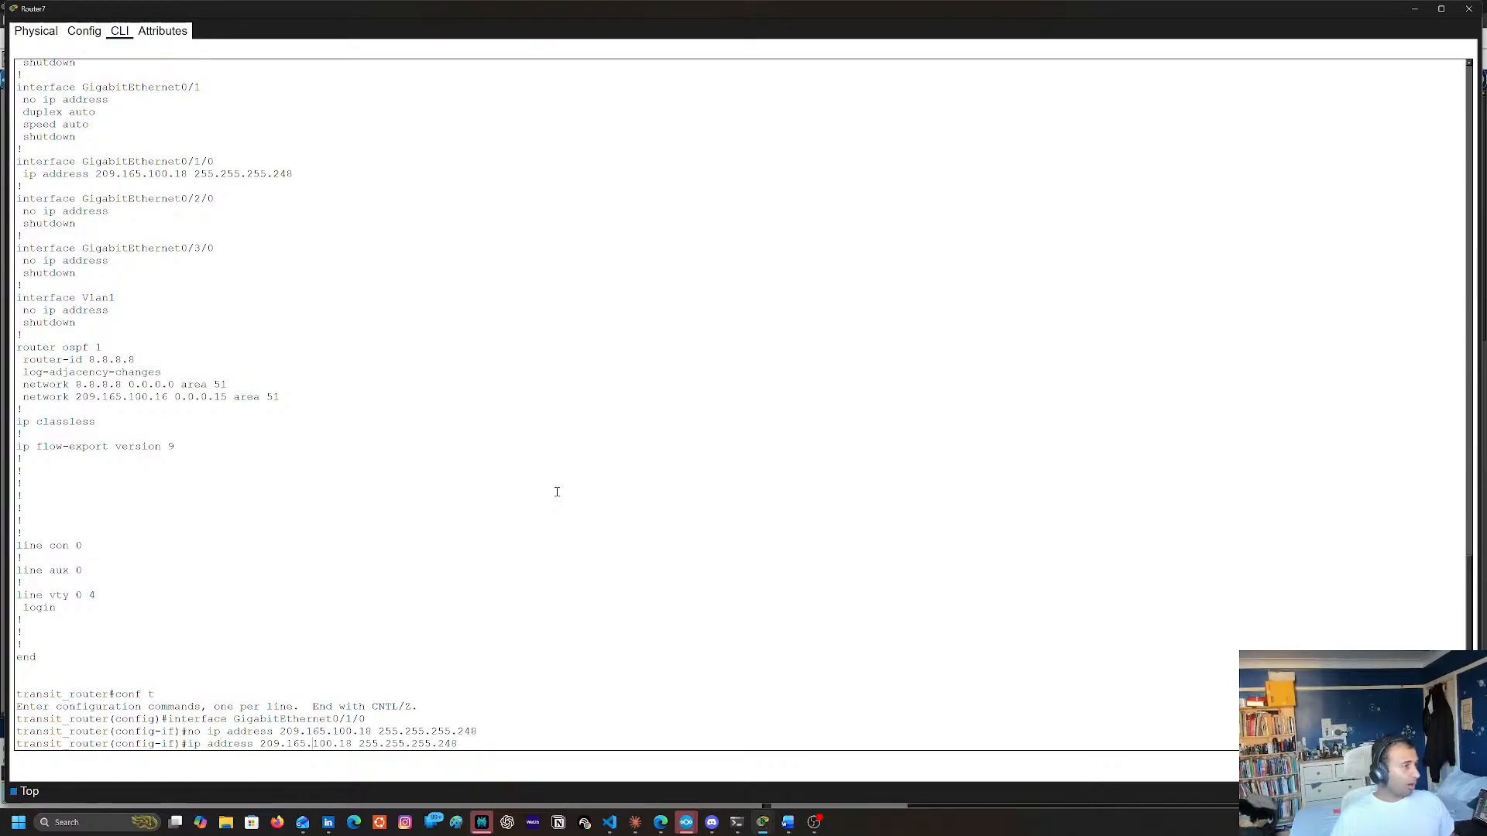
pyautogui.press('Right')
pyautogui.press('Right')
pyautogui.press('Right')
pyautogui.press('Right')
pyautogui.press('Right')
pyautogui.press('Right')
pyautogui.press('Right')
pyautogui.press('Right')
pyautogui.press('Right')
pyautogui.press('Right')
pyautogui.press('Right')
pyautogui.press('Right')
pyautogui.press('Right')
pyautogui.press('BackSpace')
pyautogui.write('0')
pyautogui.press('Return')
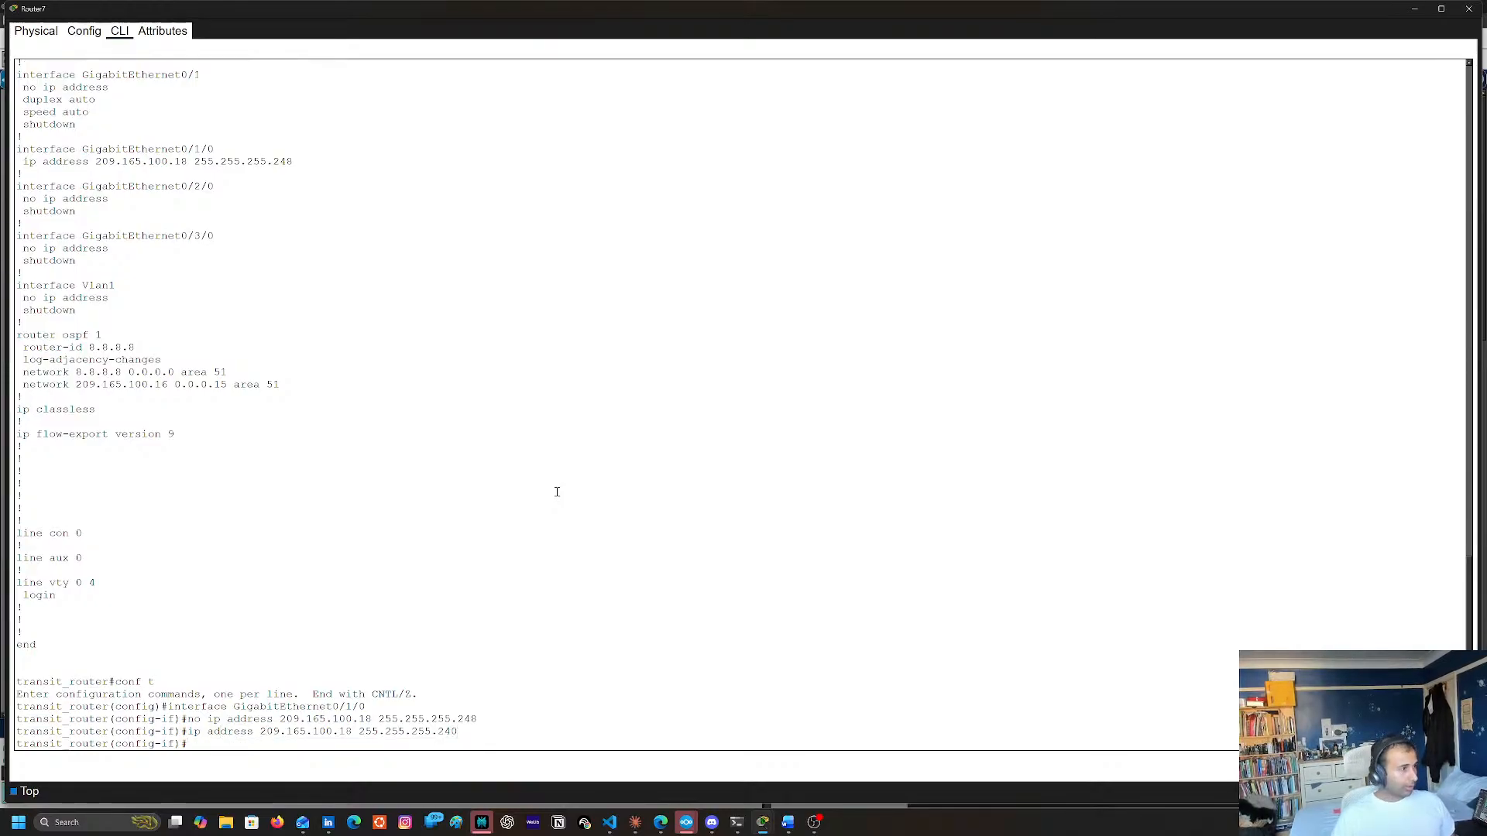
# Leave configuration mode with end and save Router7's configuration with copy run start, accepting the default startup-config destination
pyautogui.write('en d')
pyautogui.press('Return')
pyautogui.press('Return')
pyautogui.write('ebnd')
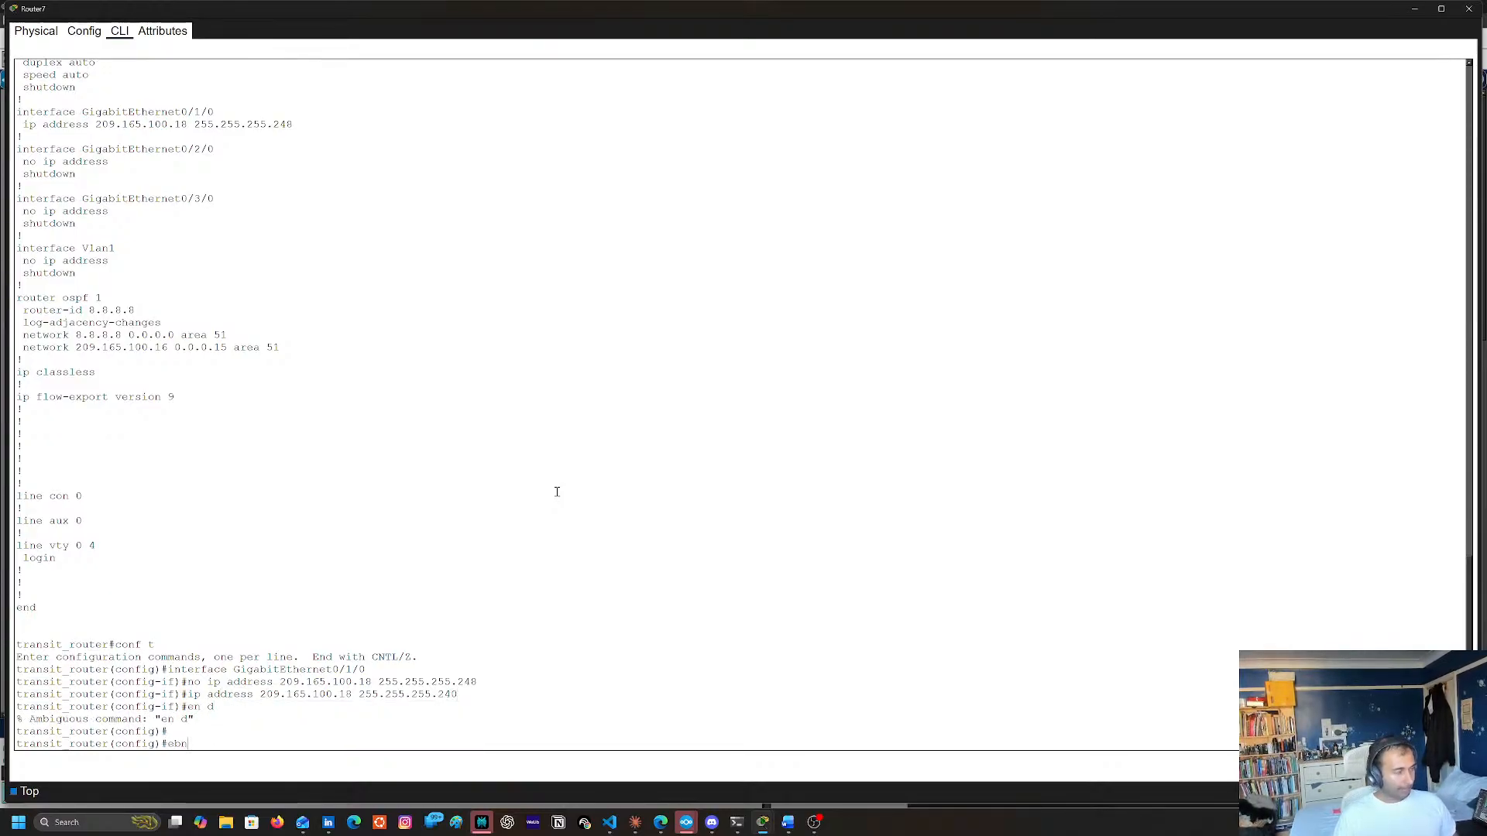
pyautogui.press('BackSpace')
pyautogui.press('BackSpace')
pyautogui.press('BackSpace')
pyautogui.write('nd')
pyautogui.press('Return')
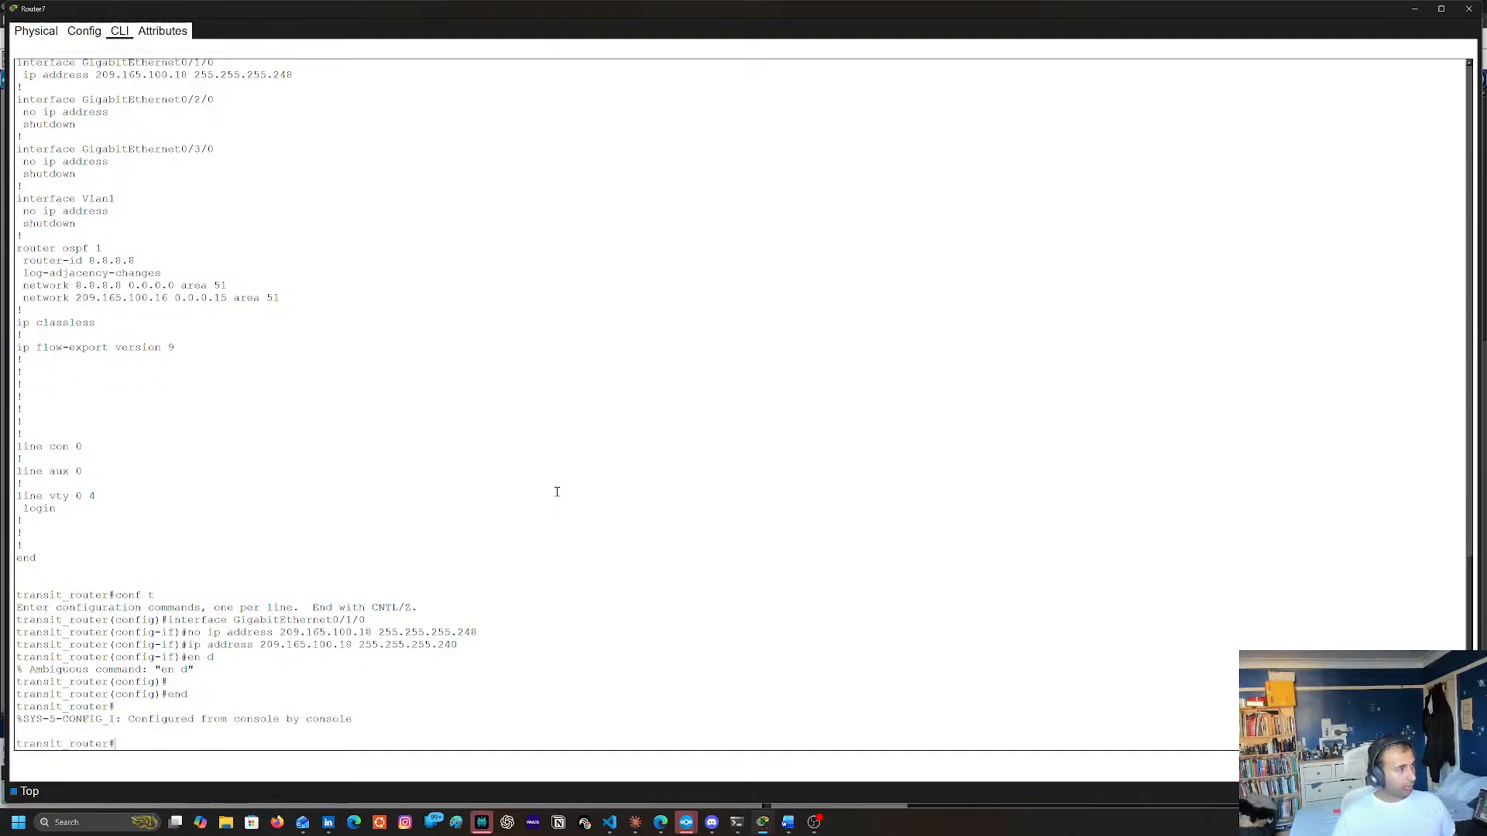
pyautogui.write('copy run start')
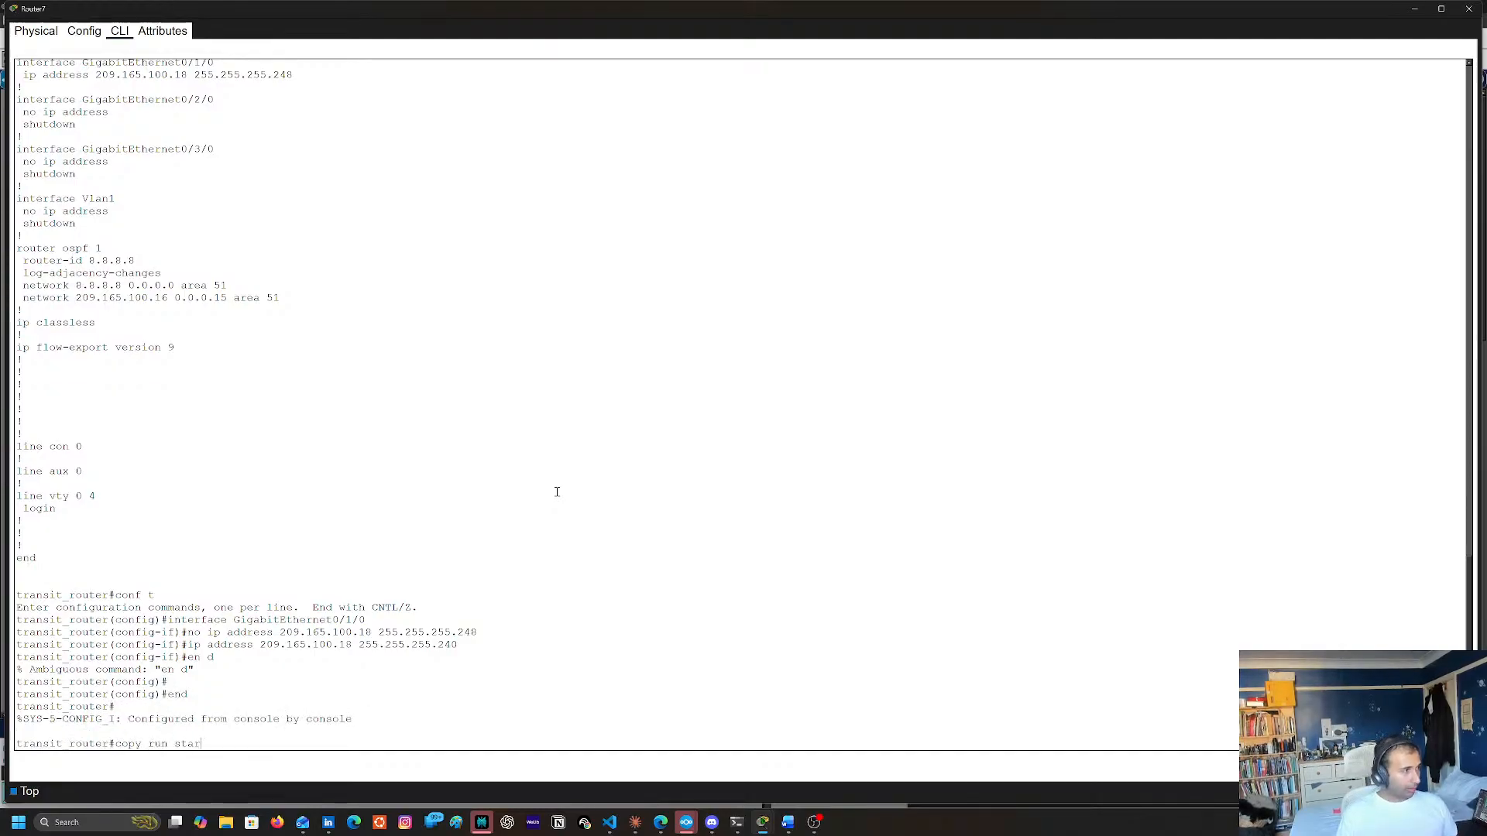
pyautogui.press('Return')
# Display Router7's running configuration with sh run to check GigabitEthernet0/1/0's mask and the OSPF network statements
pyautogui.press('Return')
pyautogui.write('sh ruj')
pyautogui.press('Return')
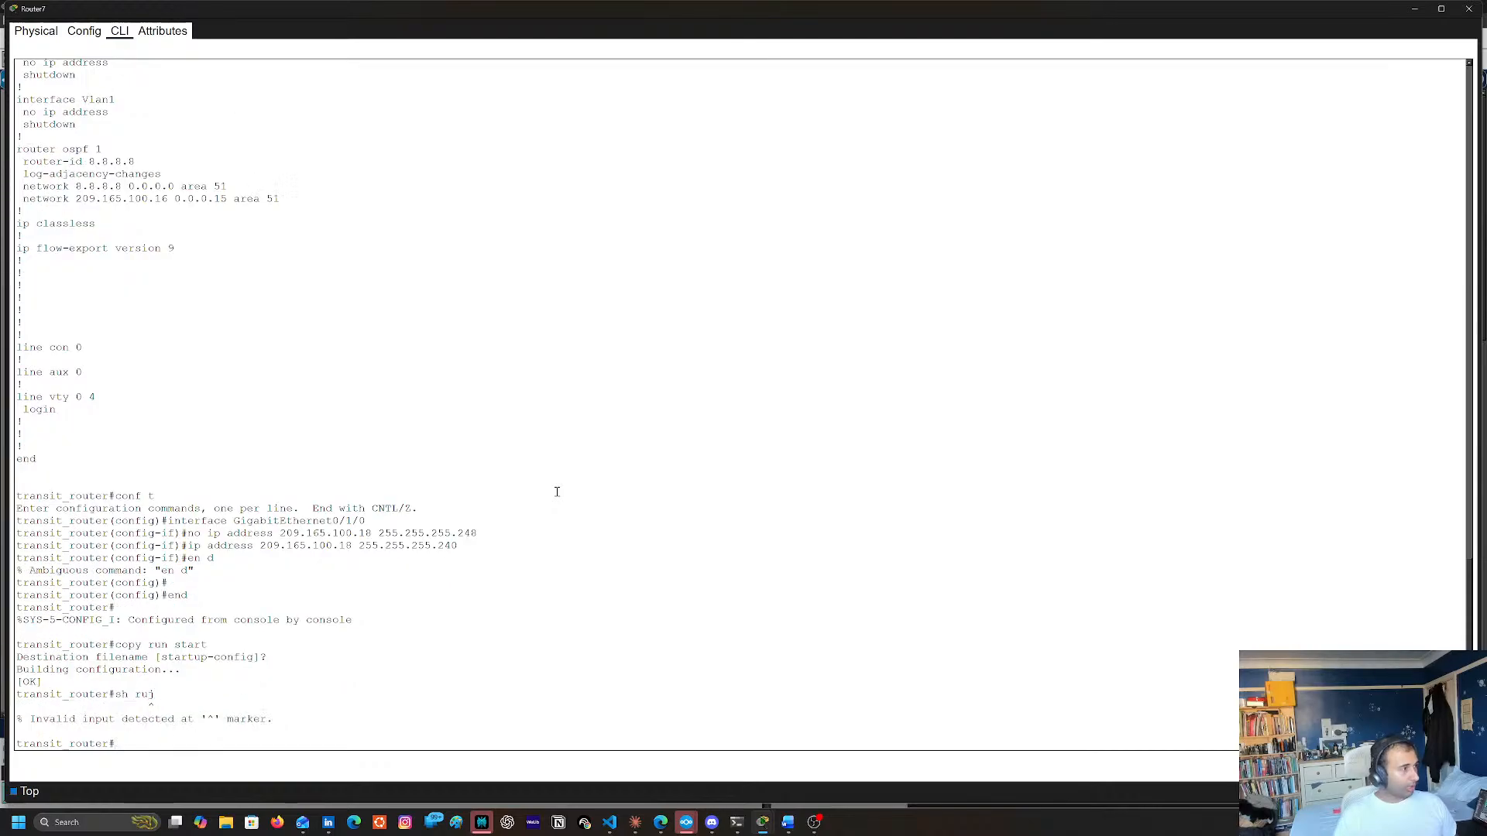
pyautogui.write('sh run')
pyautogui.press('Return')
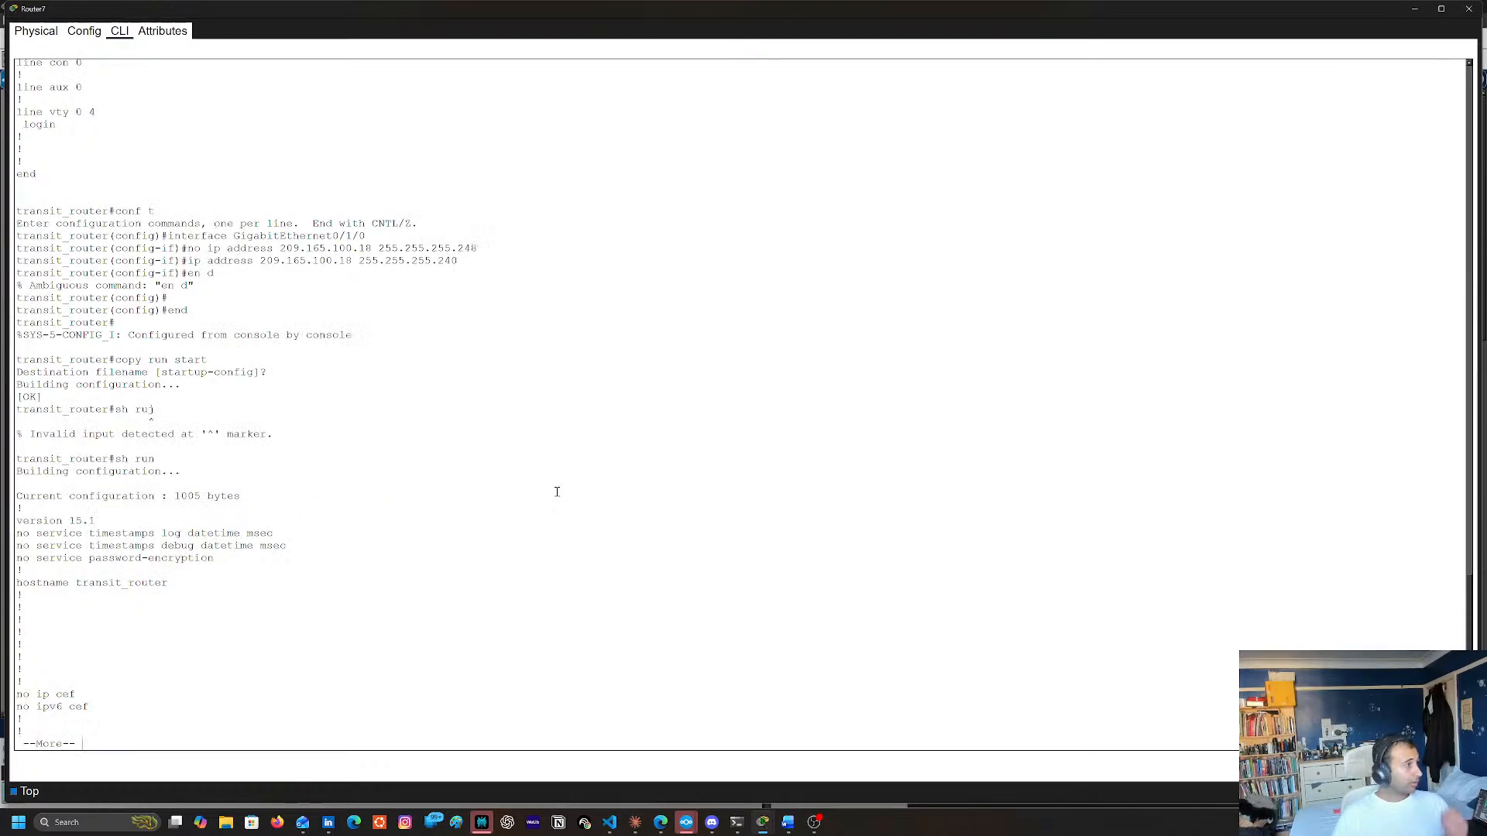
pyautogui.press('space')
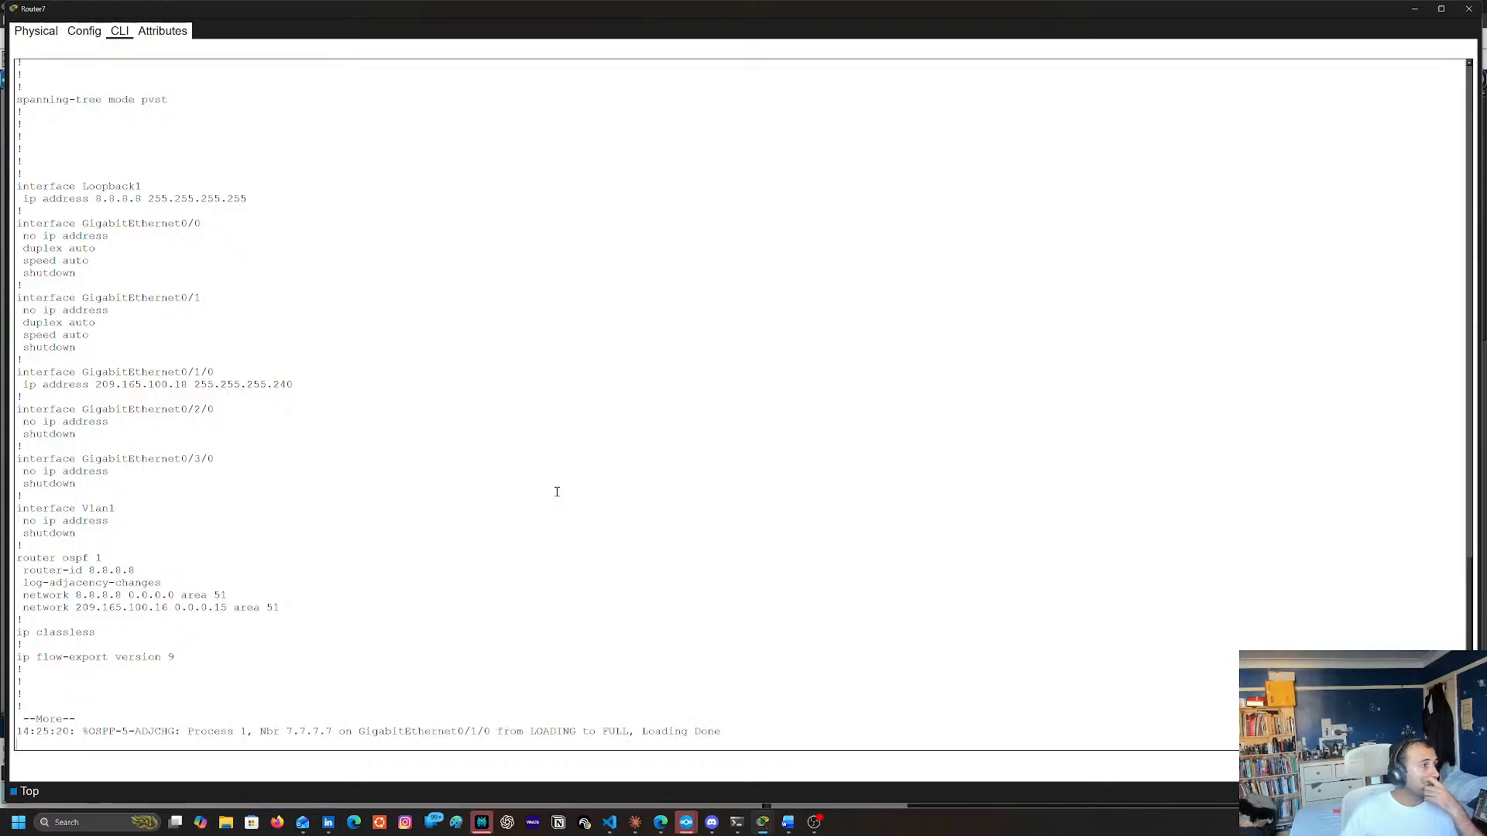
pyautogui.press('Return')
pyautogui.press('Return')
pyautogui.press('Return')
pyautogui.press('Return')
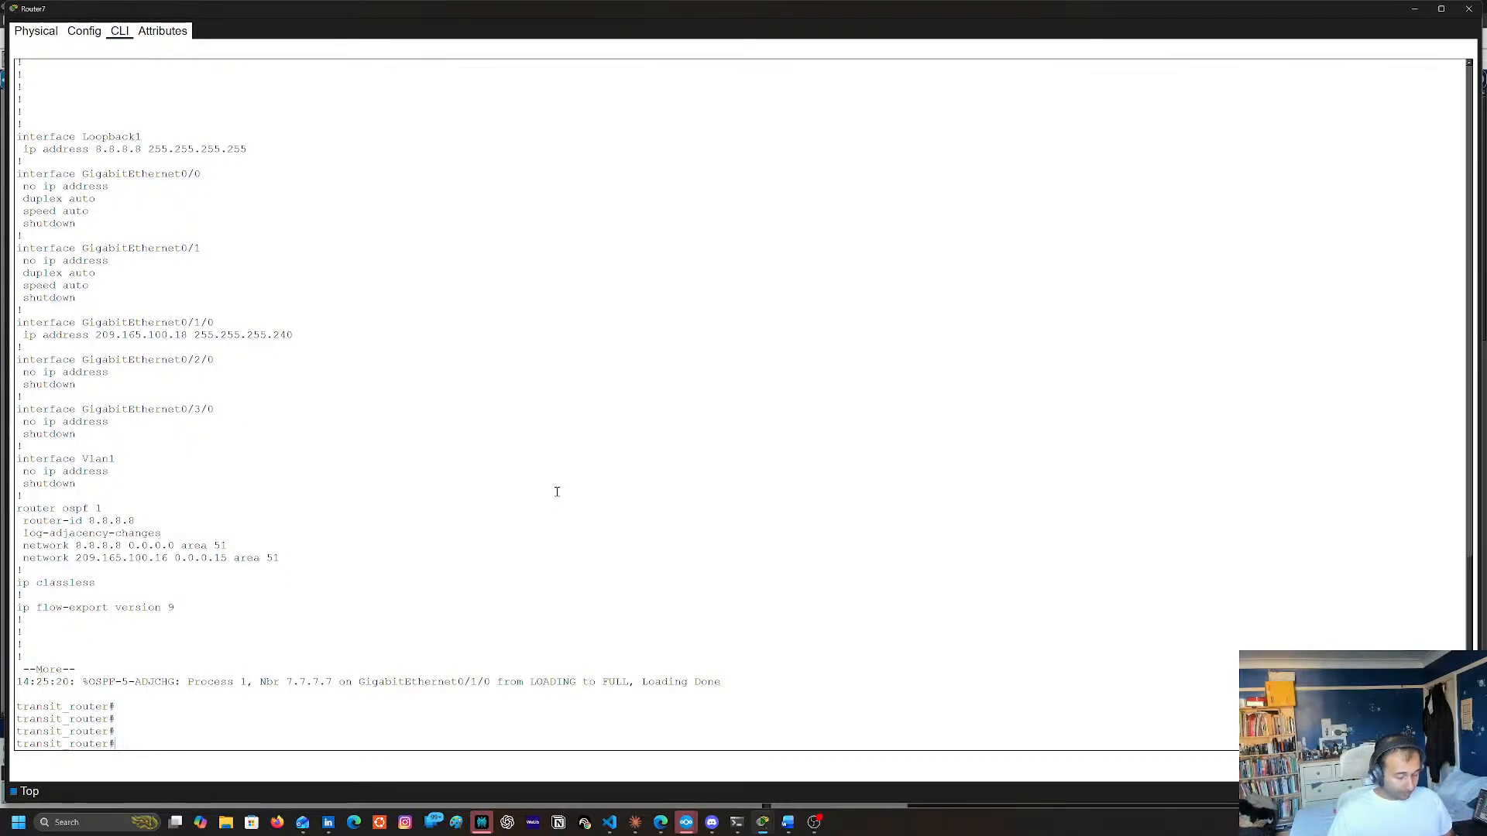
# Run sh ip route on Router7 to check for OSPF-learned routes and close its window
pyautogui.write('sh ip rotue')
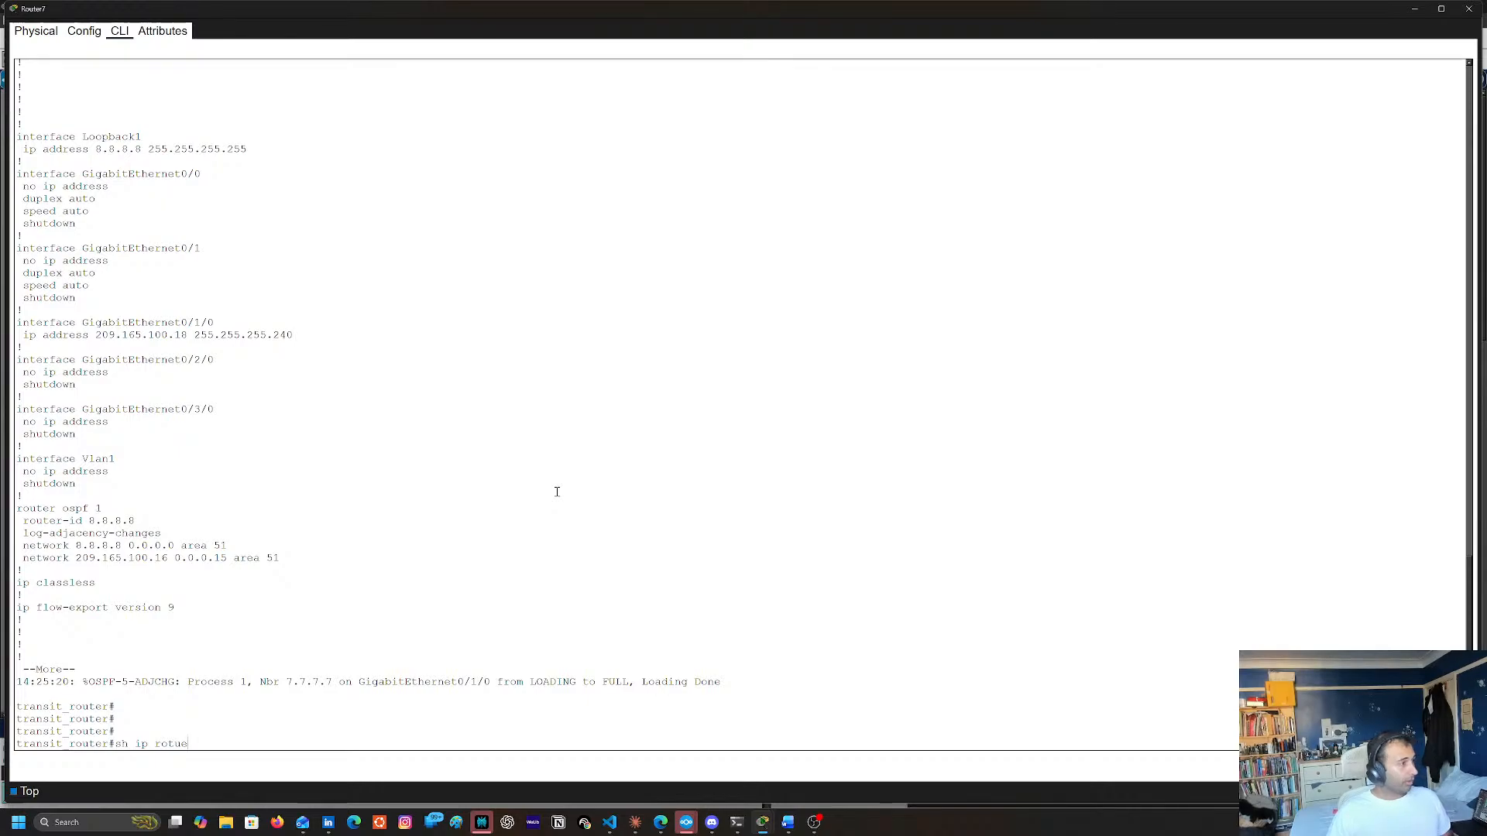
pyautogui.press('BackSpace')
pyautogui.press('BackSpace')
pyautogui.press('BackSpace')
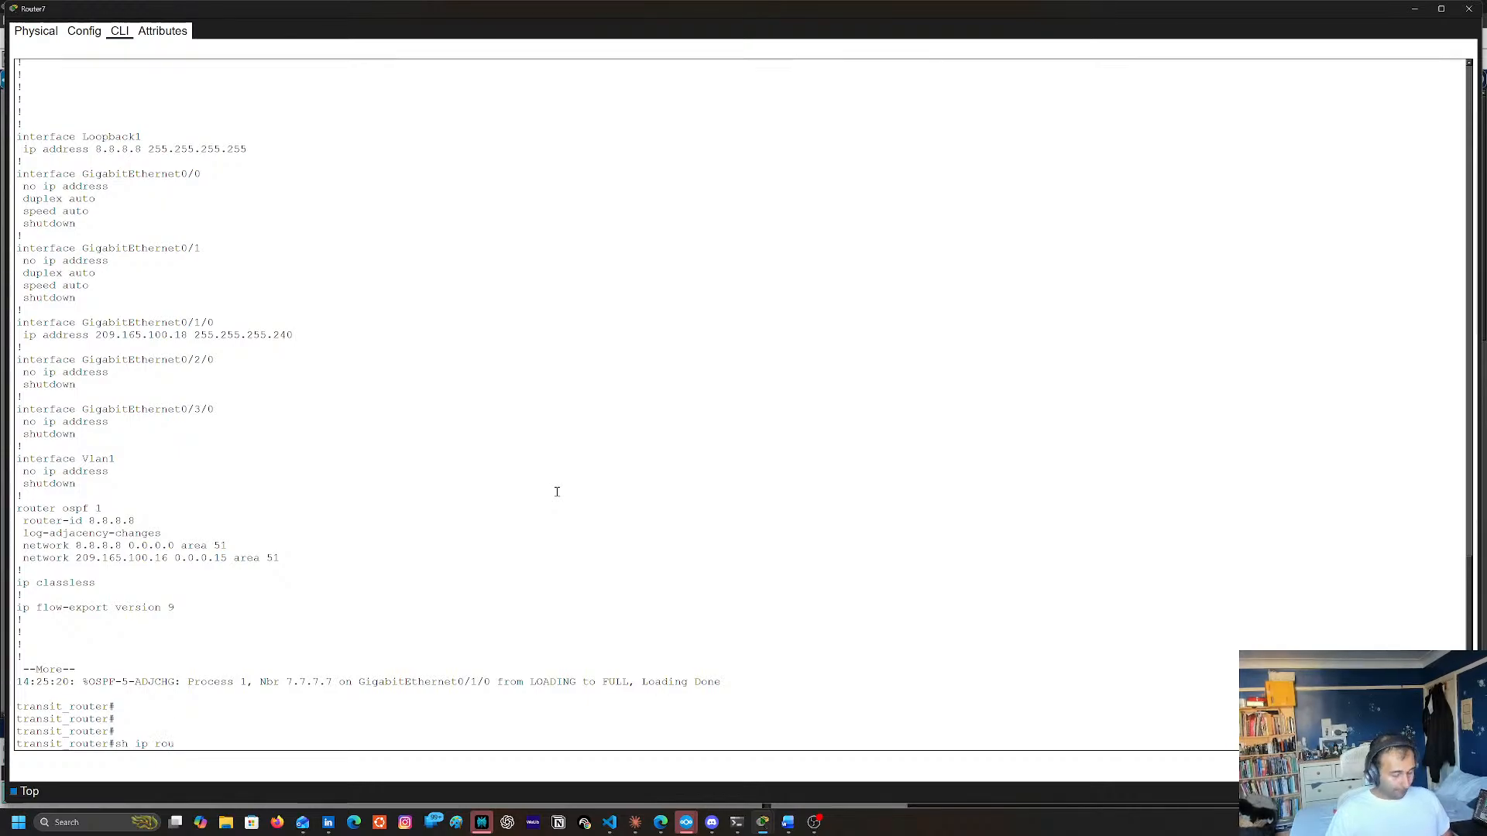
pyautogui.write('ute')
pyautogui.press('Return')
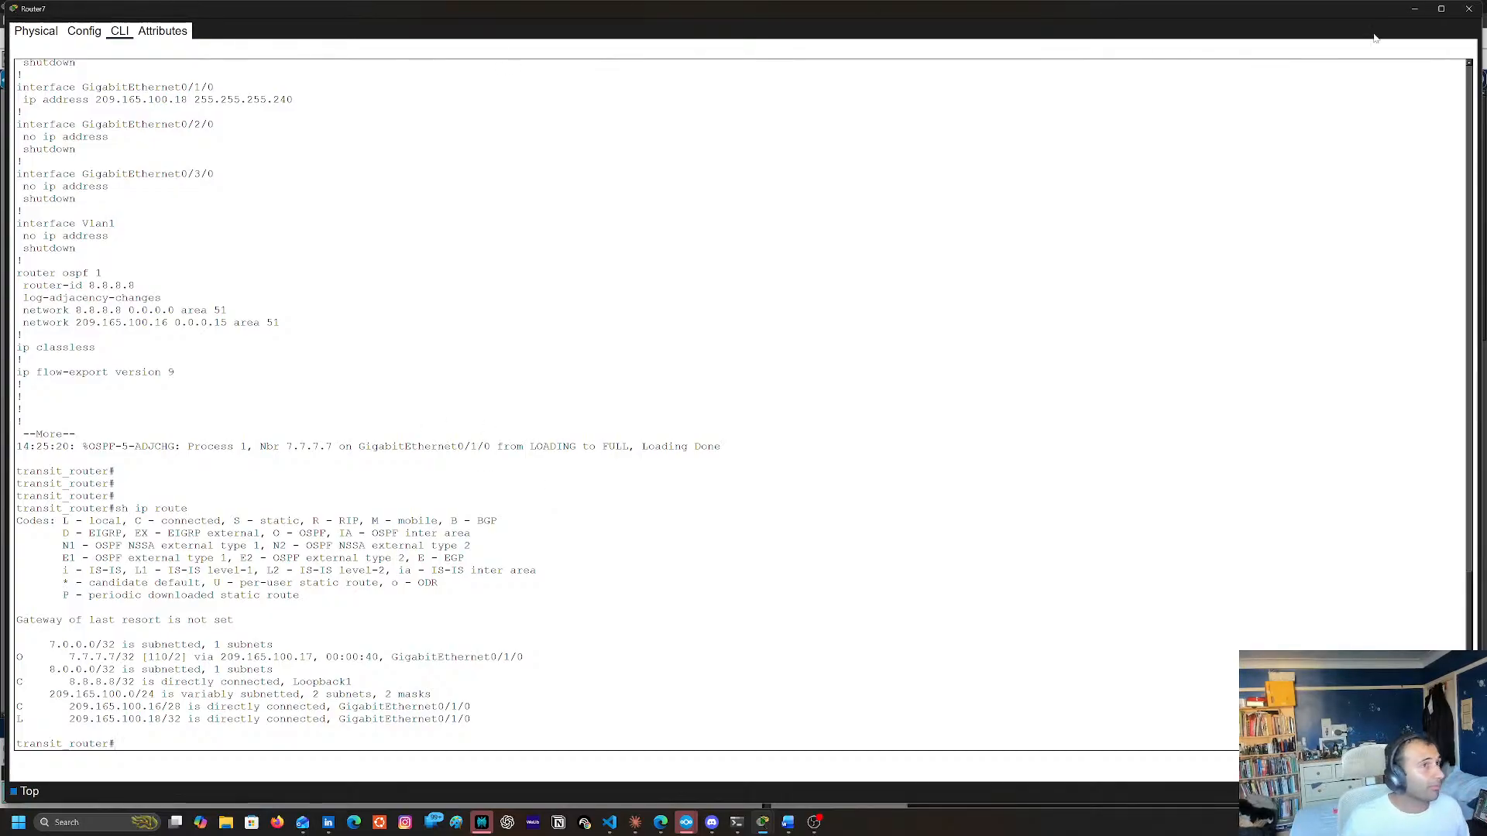
pyautogui.click(1468, 8)
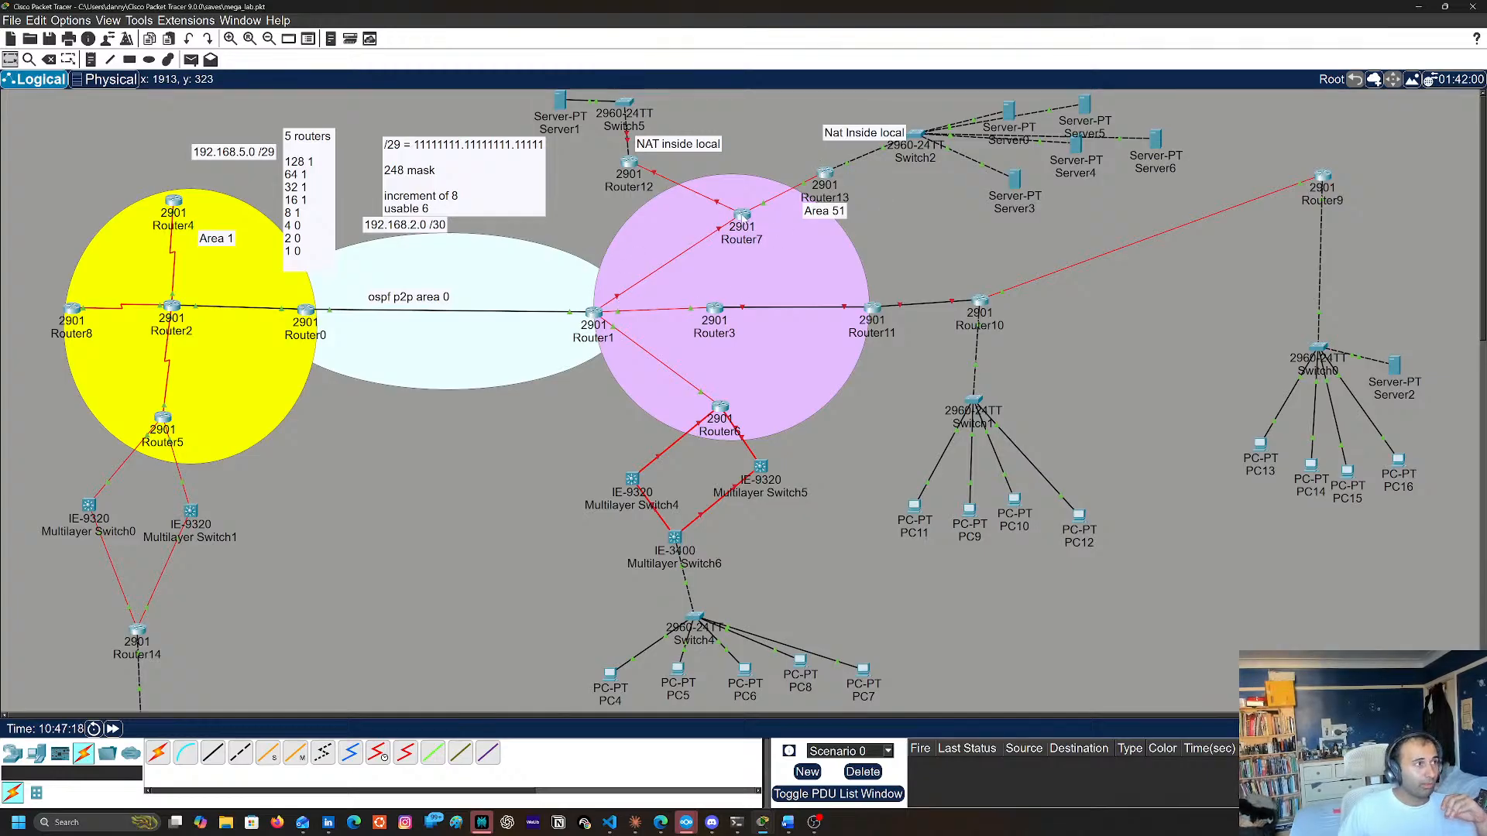
# Inspect the port labels on the Router7–Router13 link and Router7's interface summary, and briefly reopen its command line
pyautogui.moveTo(743, 219)
pyautogui.mouseDown()
pyautogui.moveTo(750, 209)
pyautogui.moveTo(735, 217)
pyautogui.mouseUp()
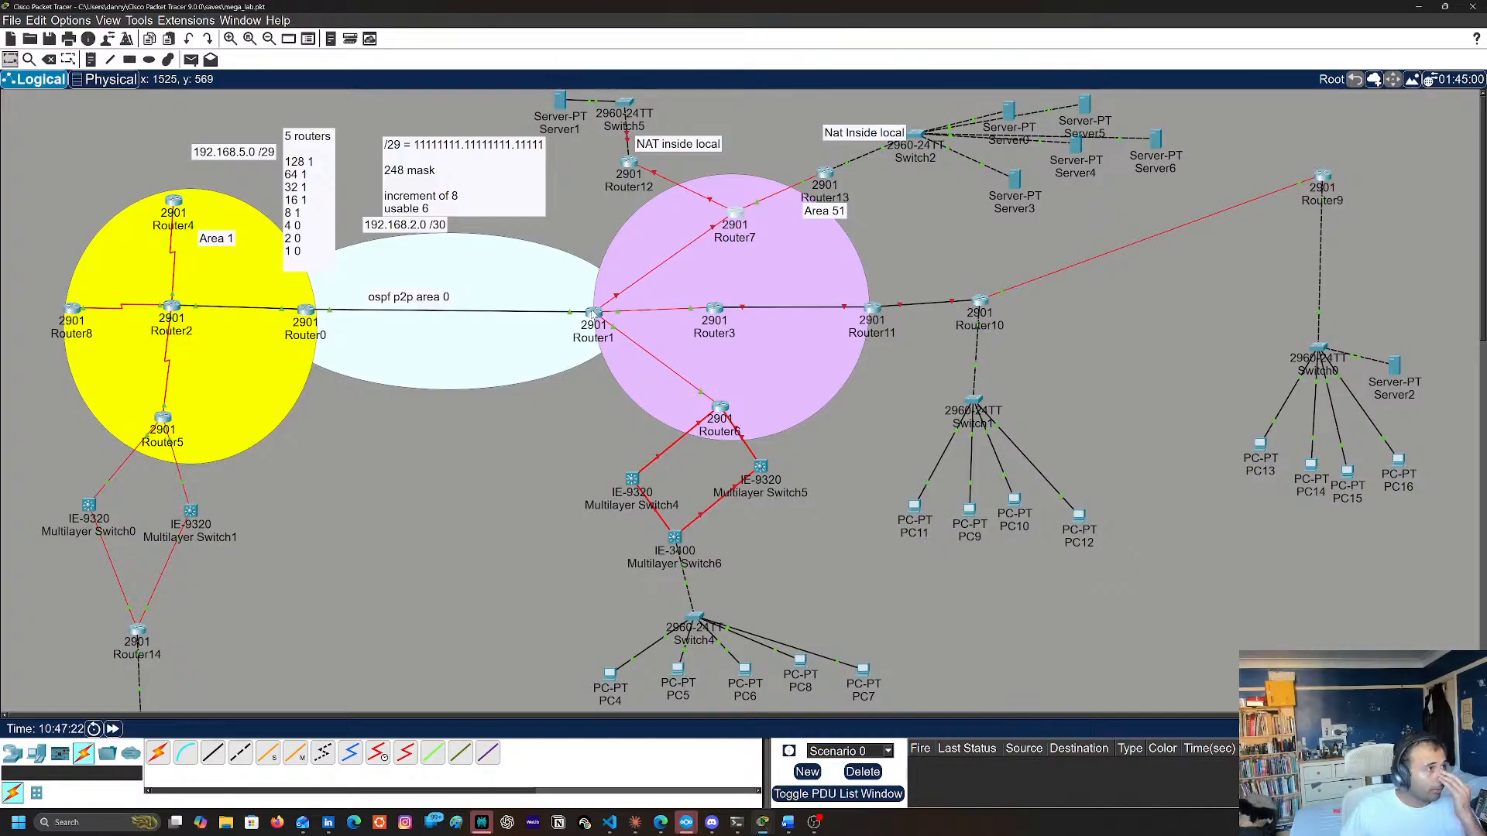
pyautogui.moveTo(592, 313)
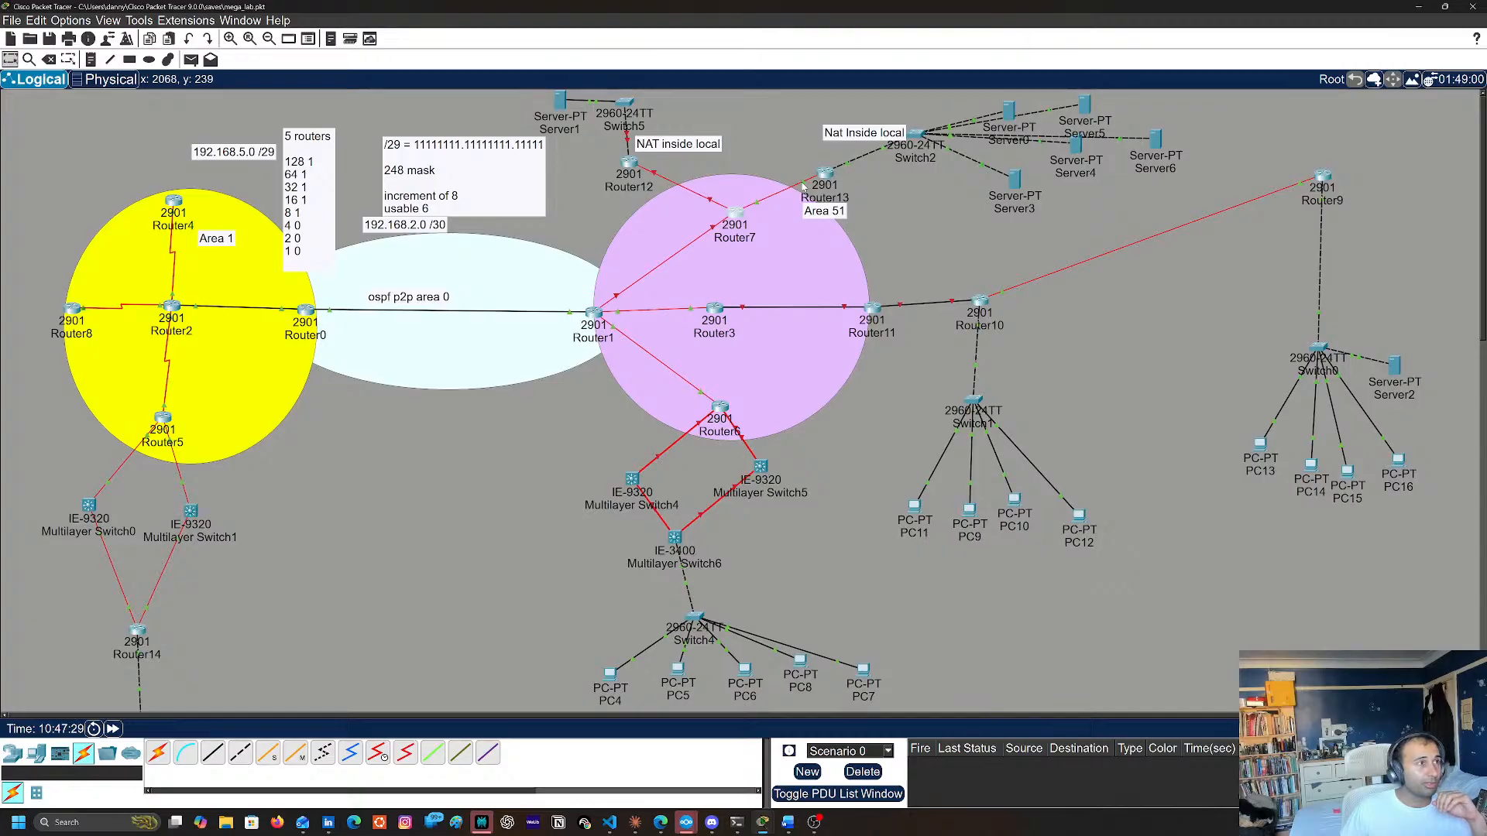
pyautogui.moveTo(804, 186)
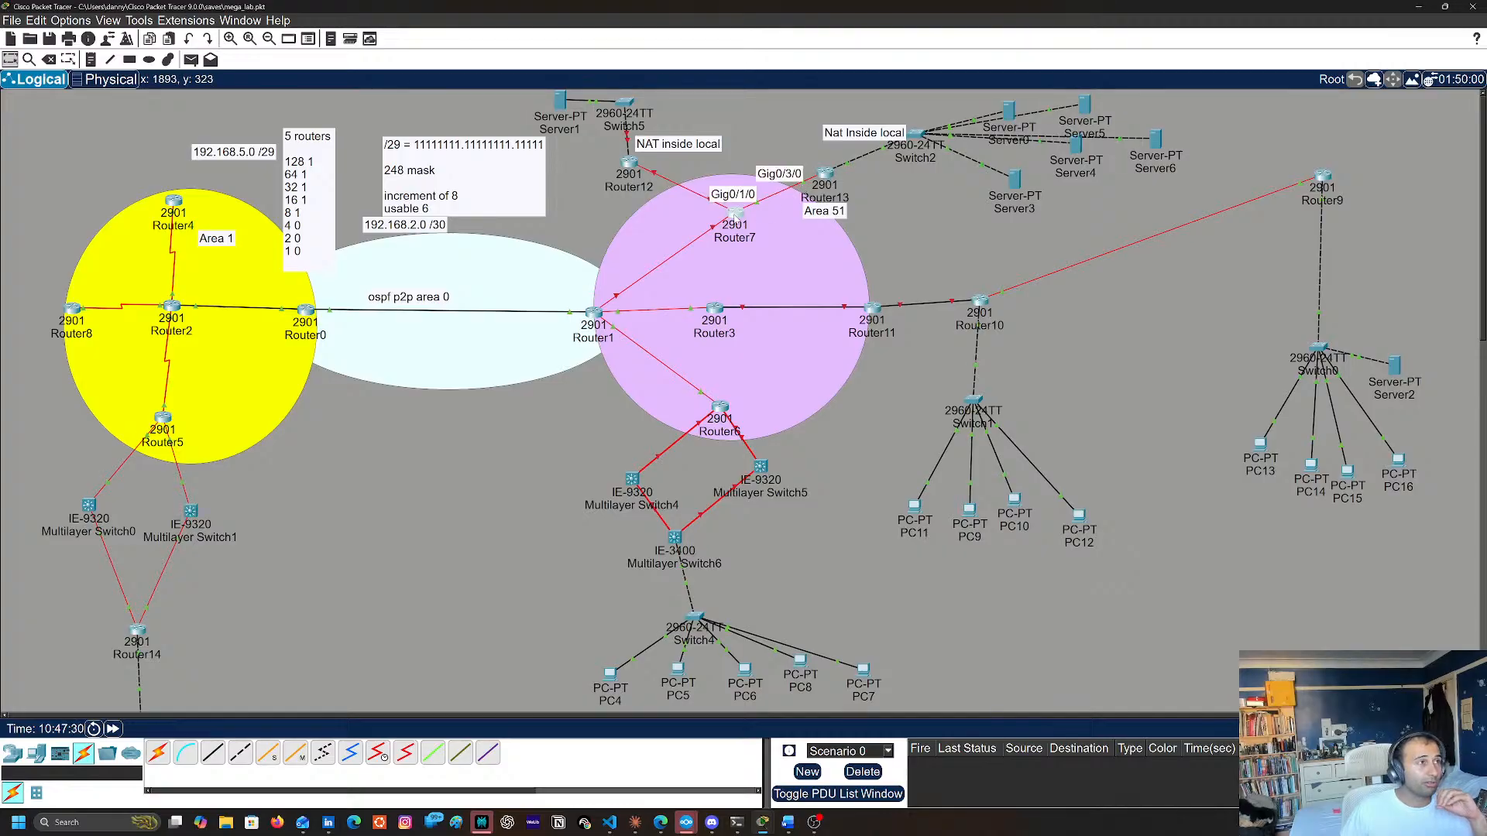
pyautogui.moveTo(734, 218)
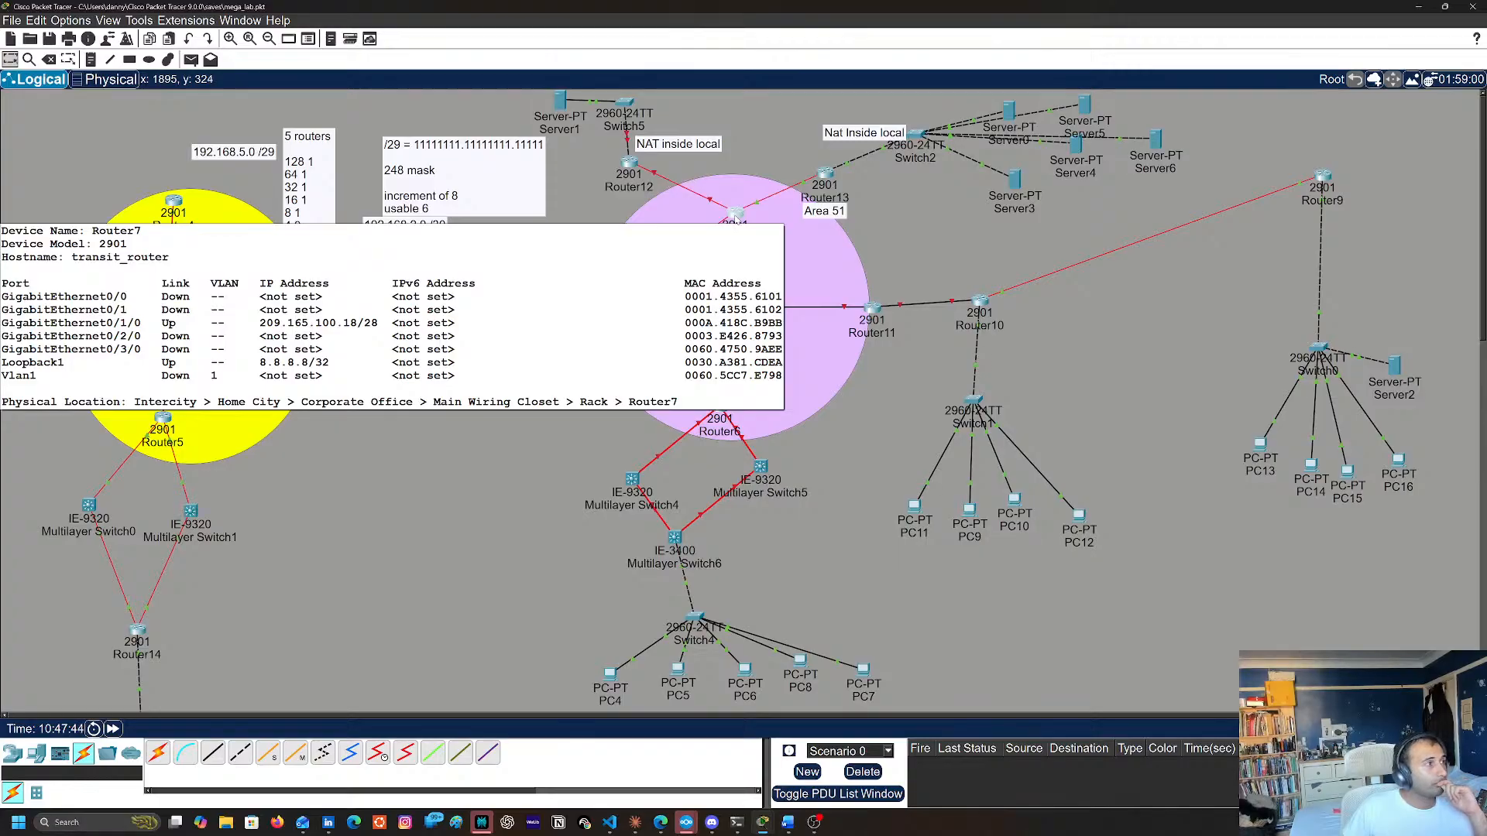
pyautogui.click(736, 222)
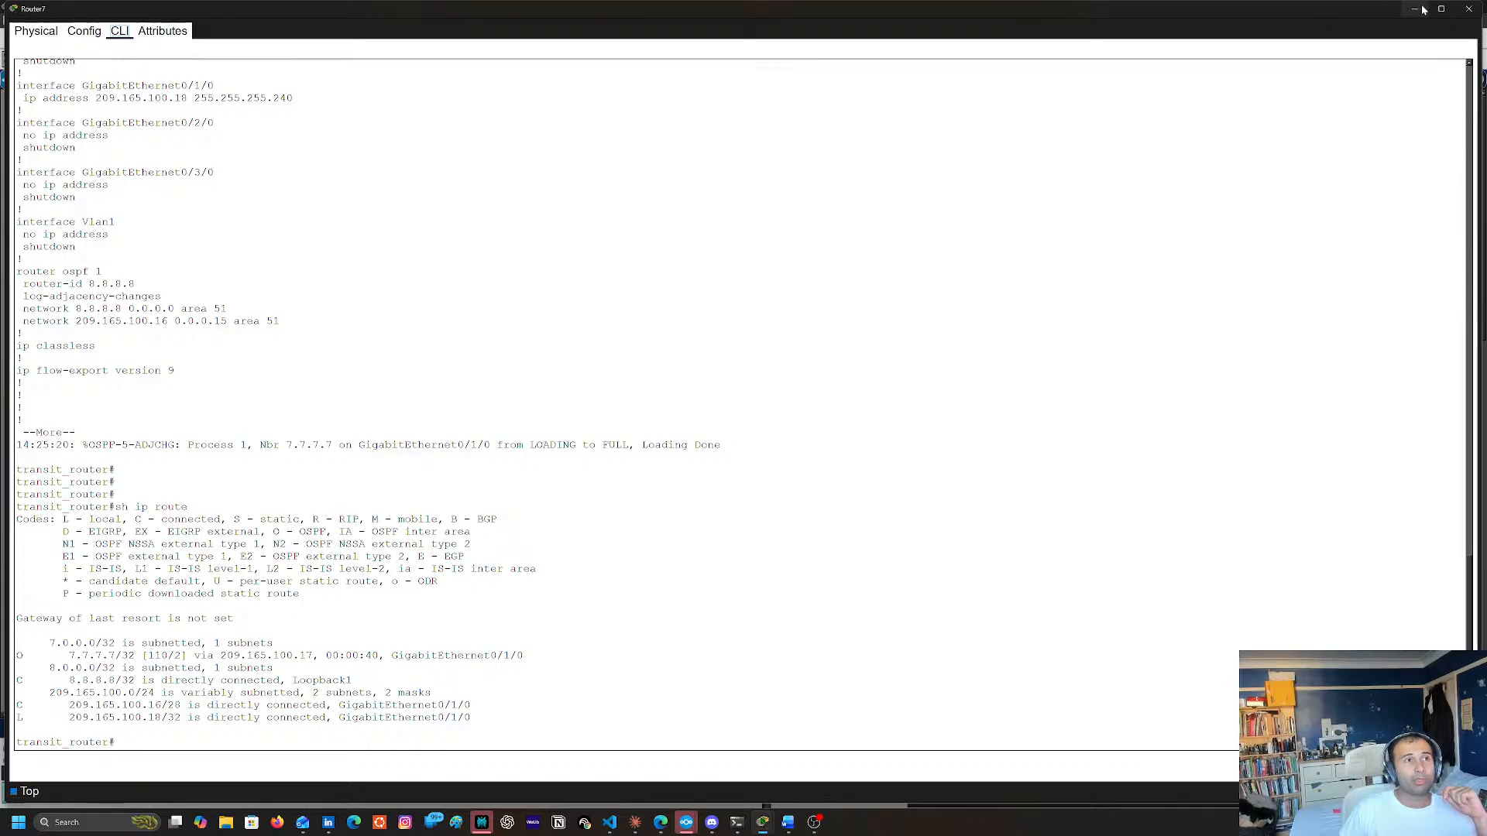
pyautogui.click(1470, 8)
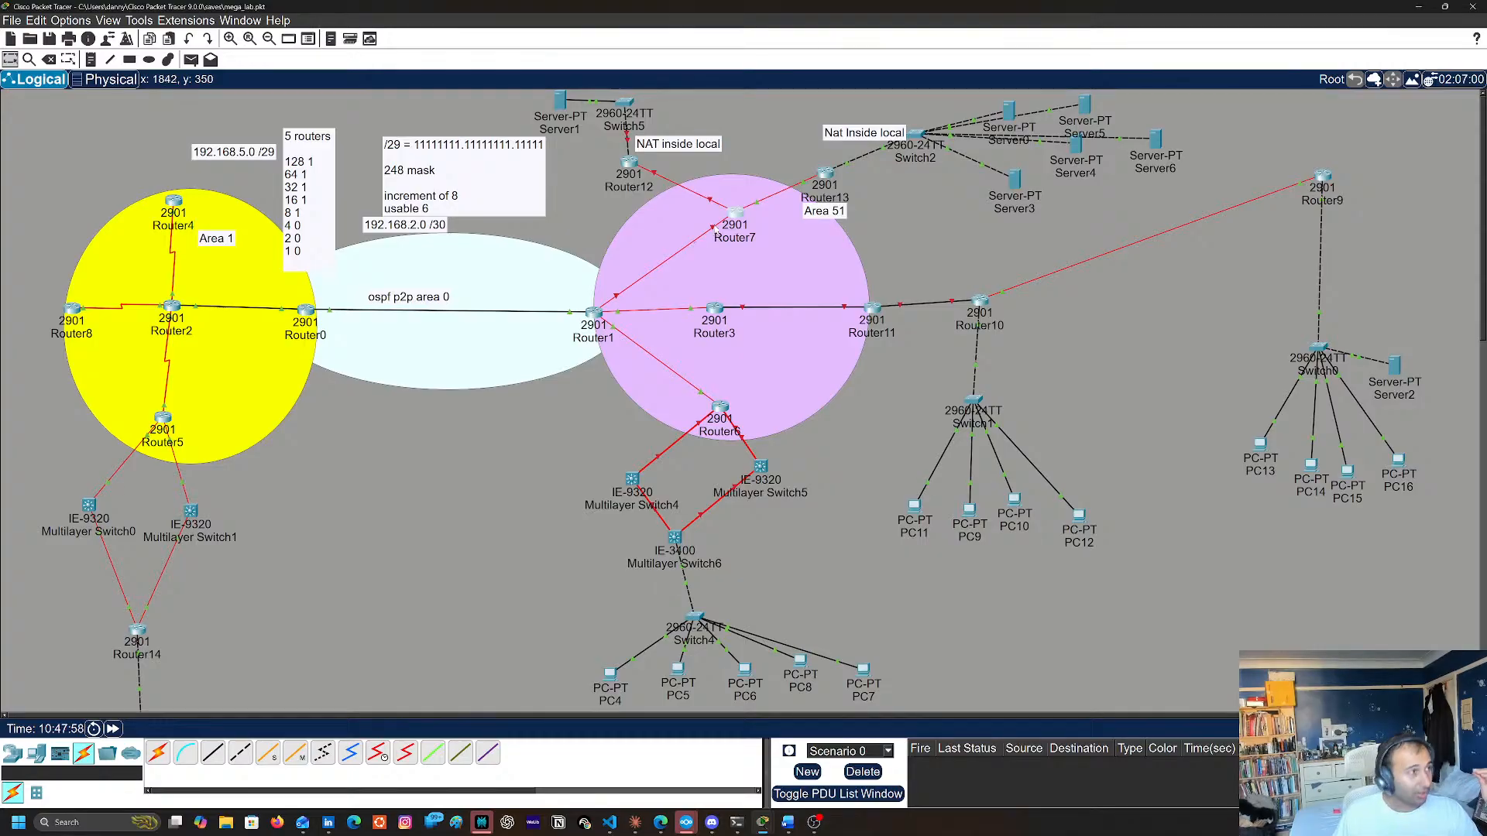
# Open Server1's NTP service settings and select 26 July 2026 in the calendar
pyautogui.click(560, 101)
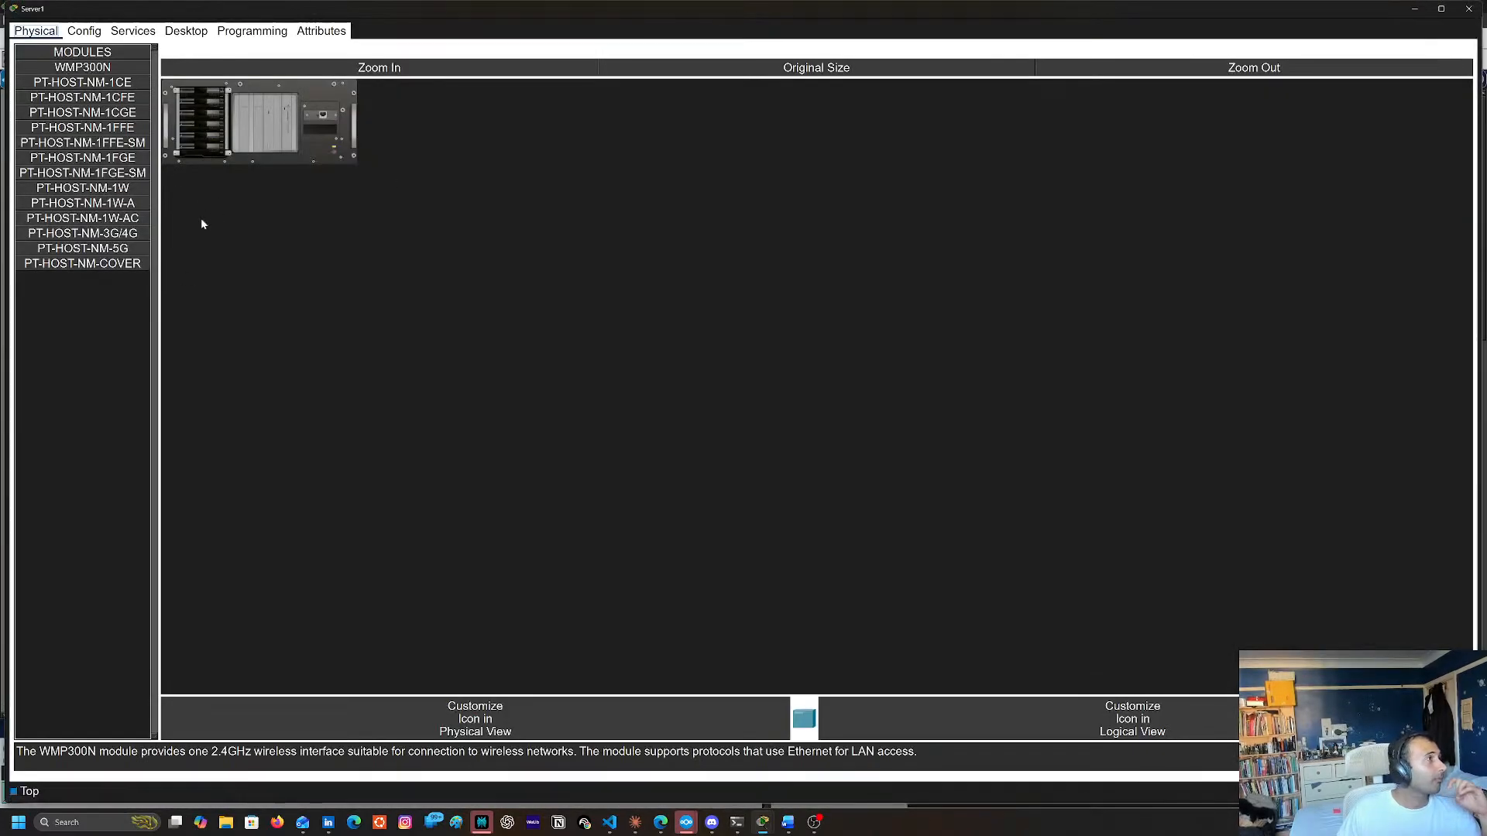
pyautogui.click(132, 30)
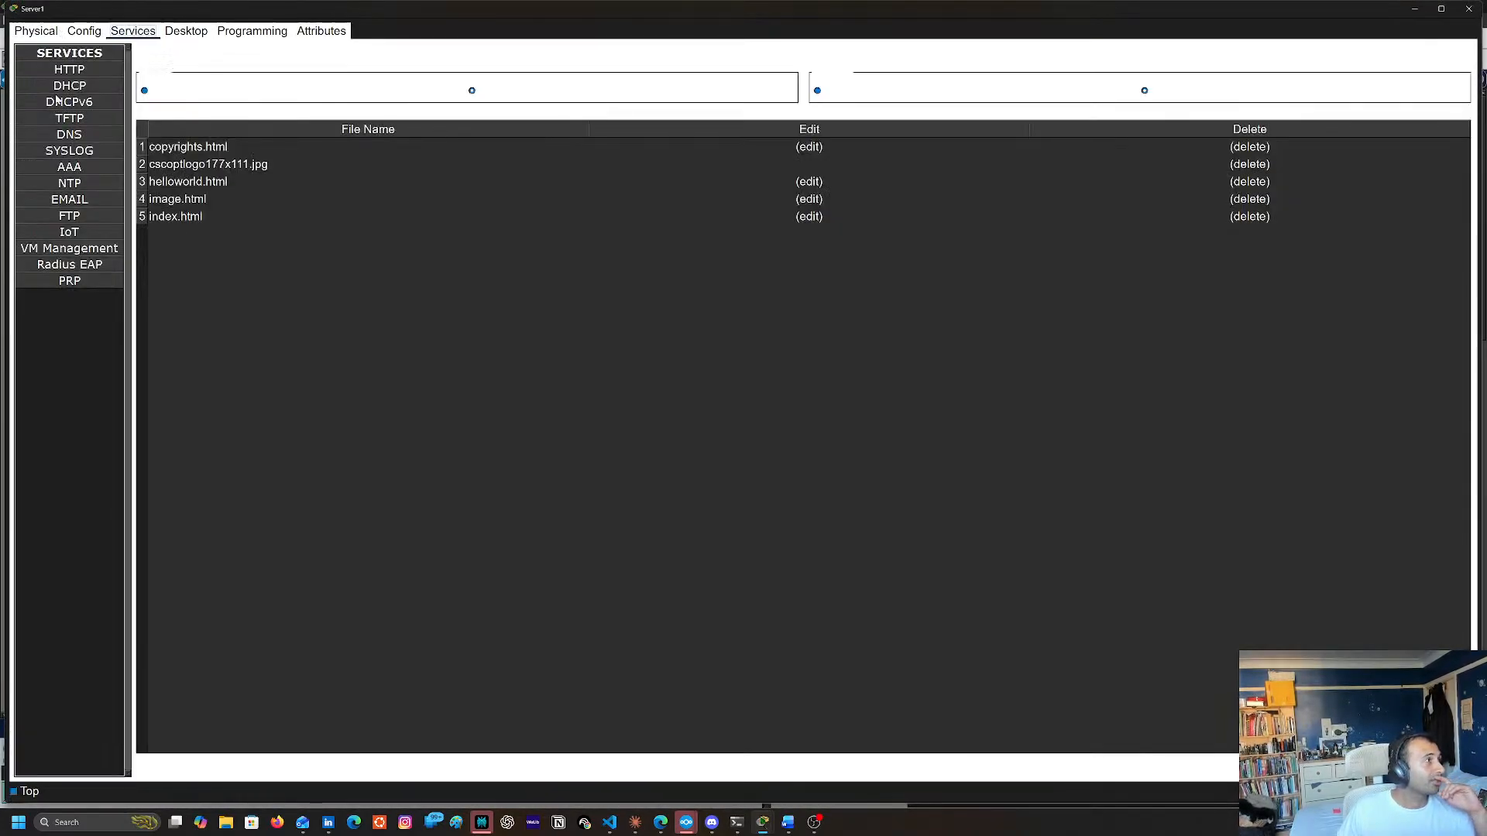
pyautogui.click(74, 183)
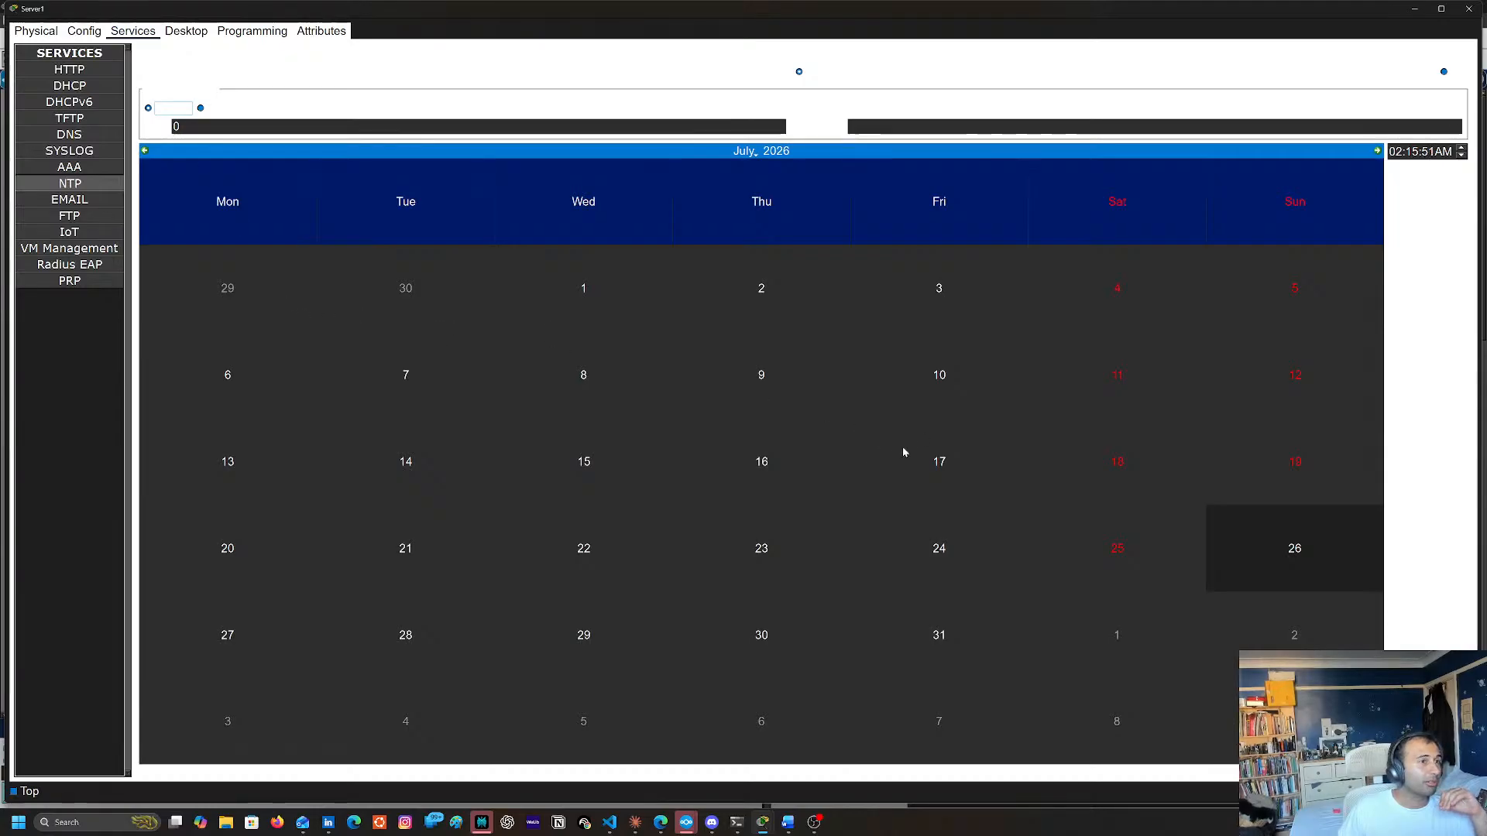
pyautogui.click(1289, 554)
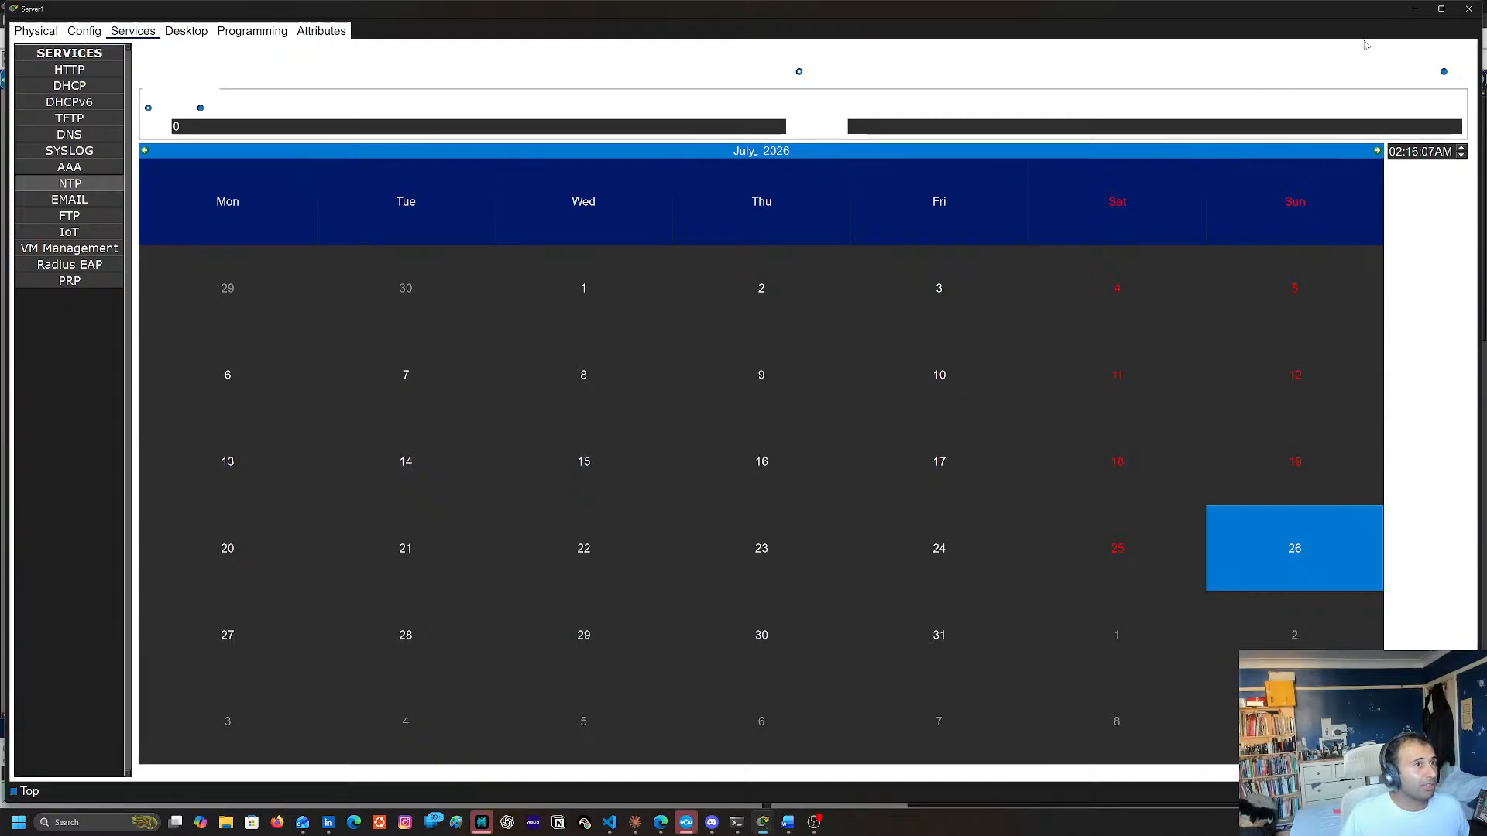
# Open Server1's IP Configuration, set IPv4 addressing to Static and make the IPv4 address ready for entry
pyautogui.click(186, 32)
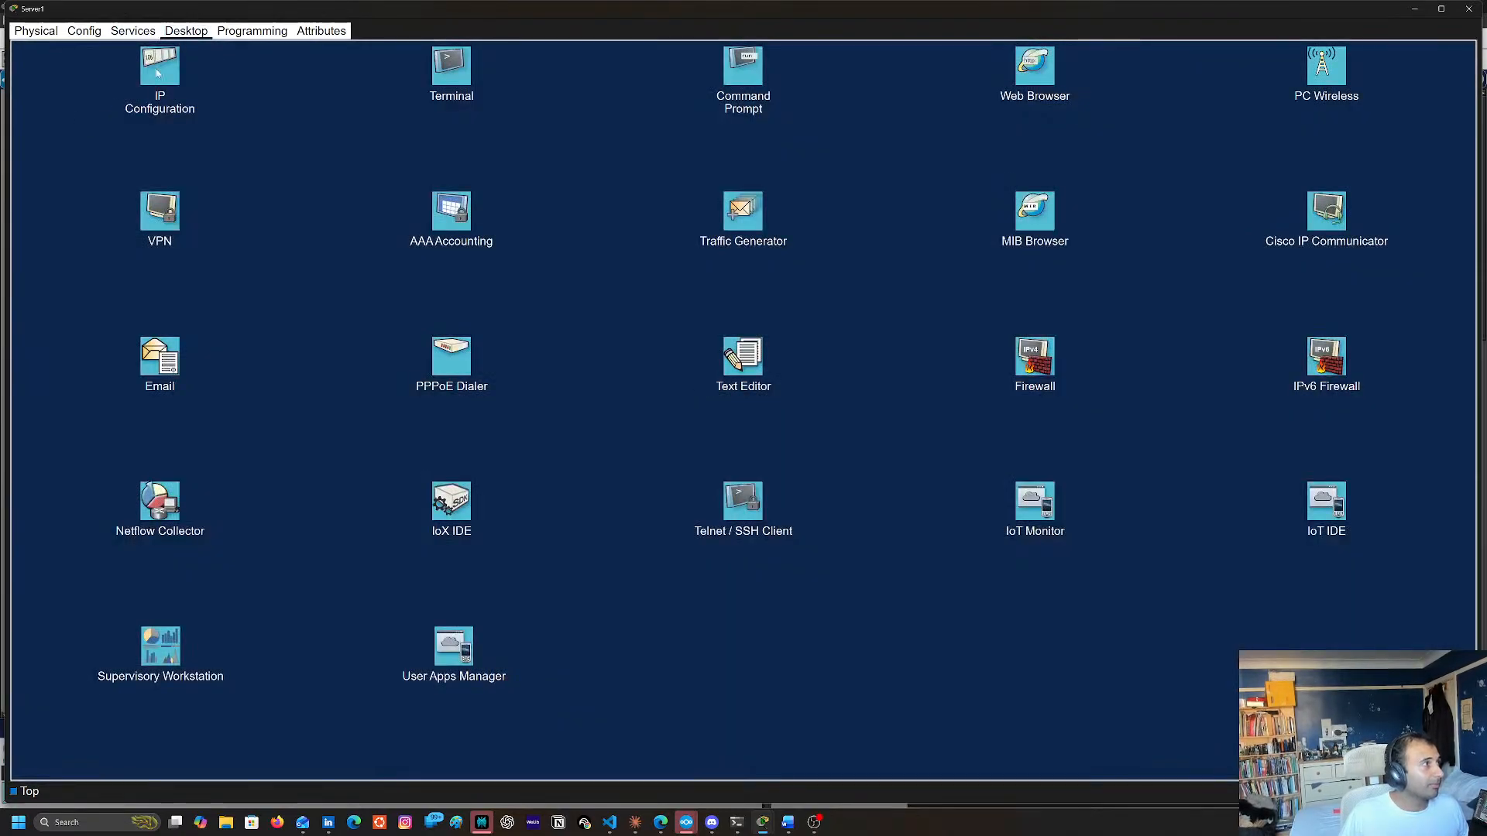
pyautogui.click(156, 94)
pyautogui.click(38, 85)
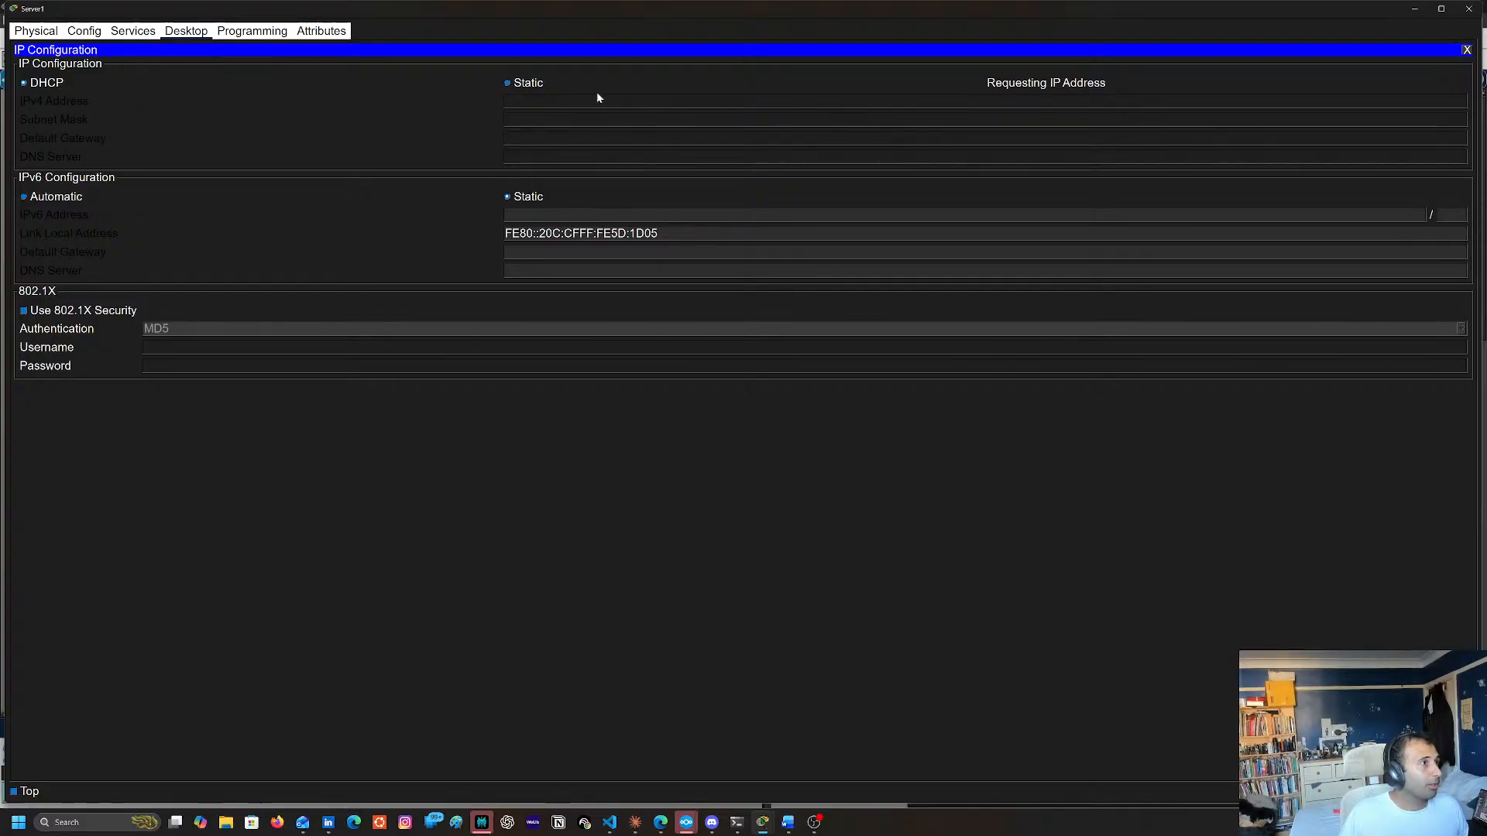
pyautogui.click(524, 85)
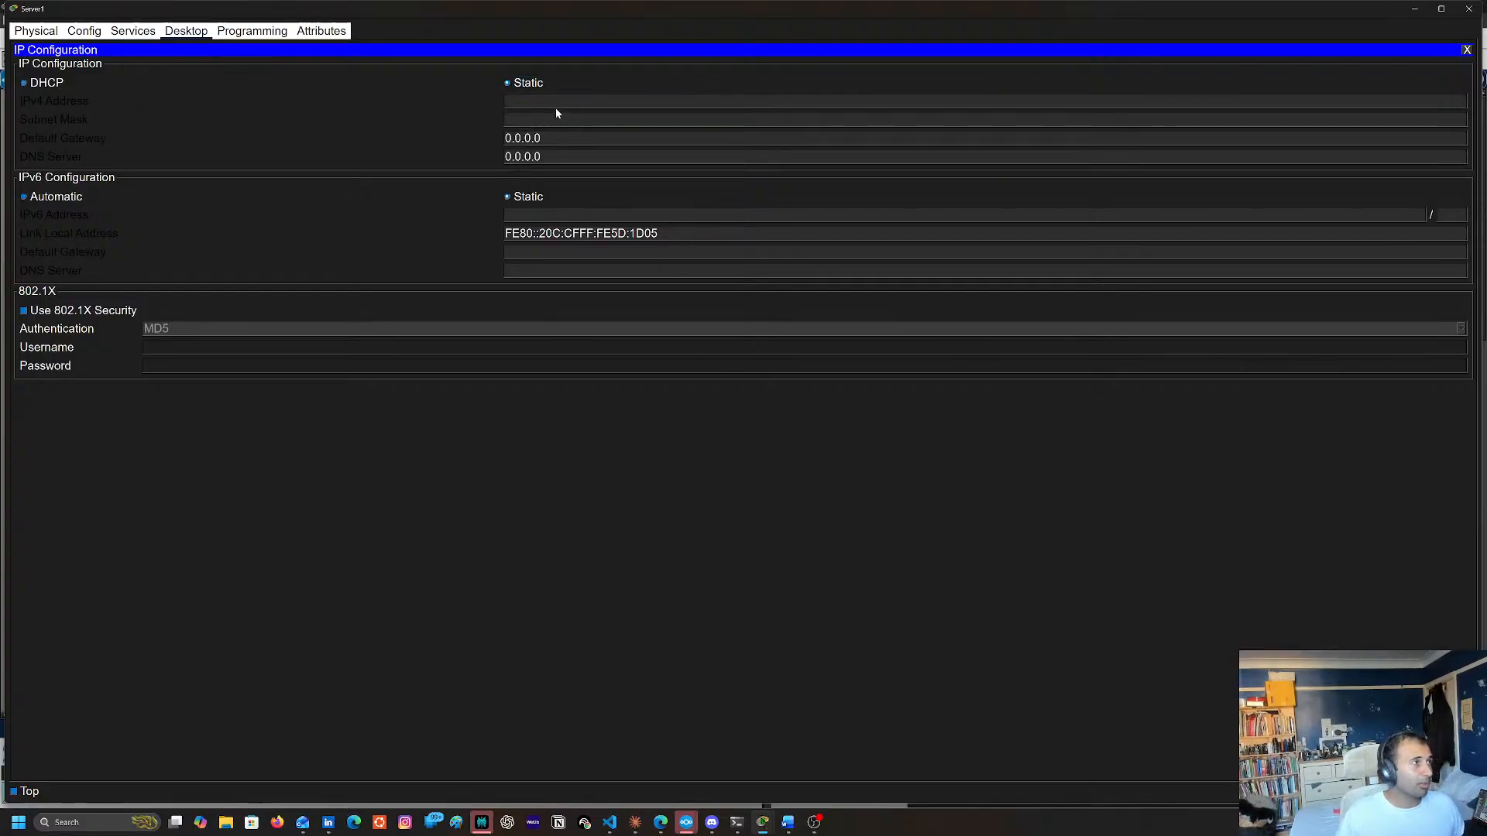
pyautogui.click(550, 105)
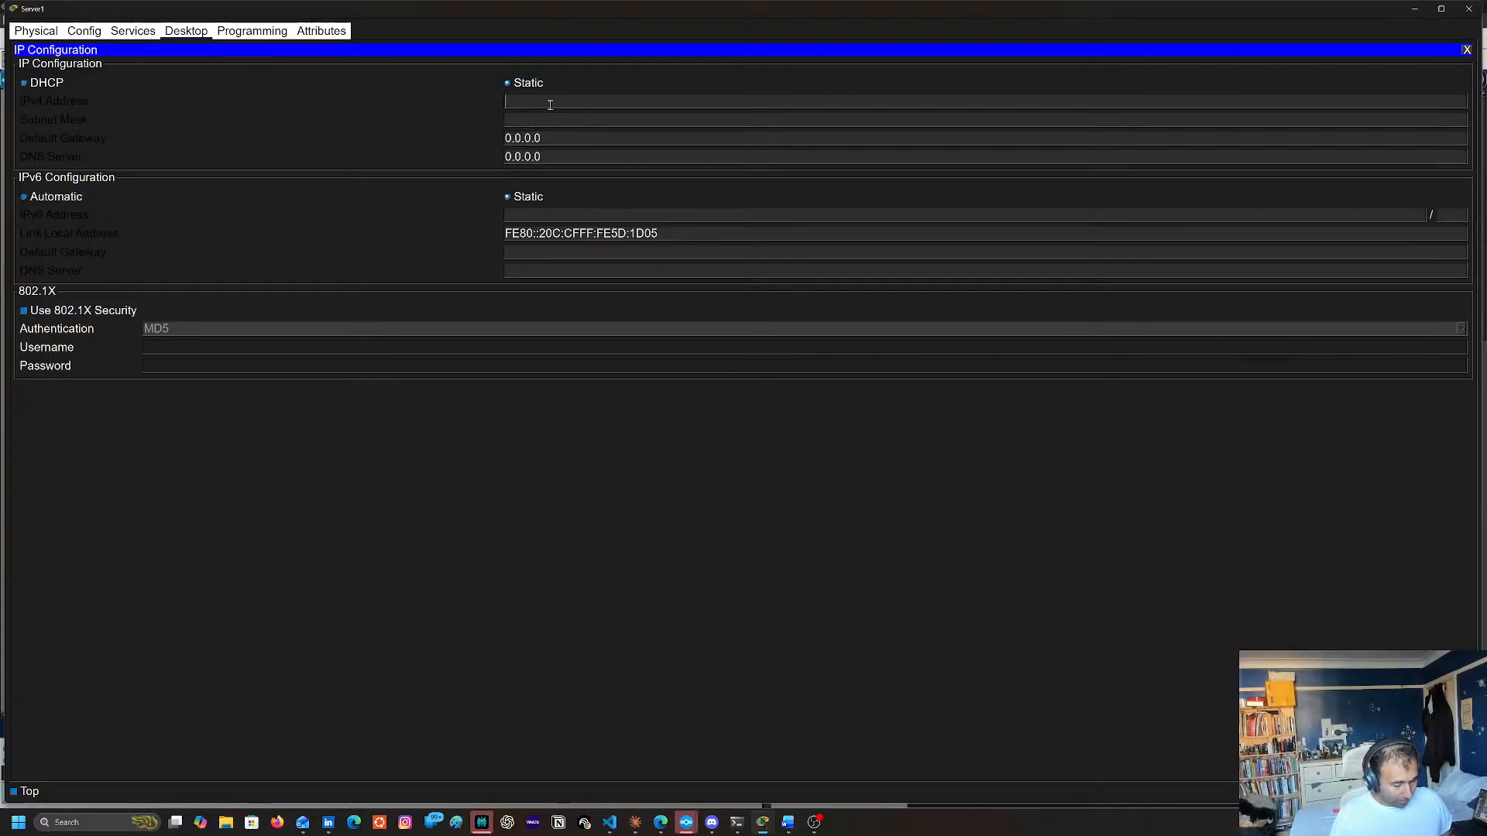
pyautogui.write('191')
pyautogui.press('BackSpace')
pyautogui.press('BackSpace')
pyautogui.press('BackSpace')
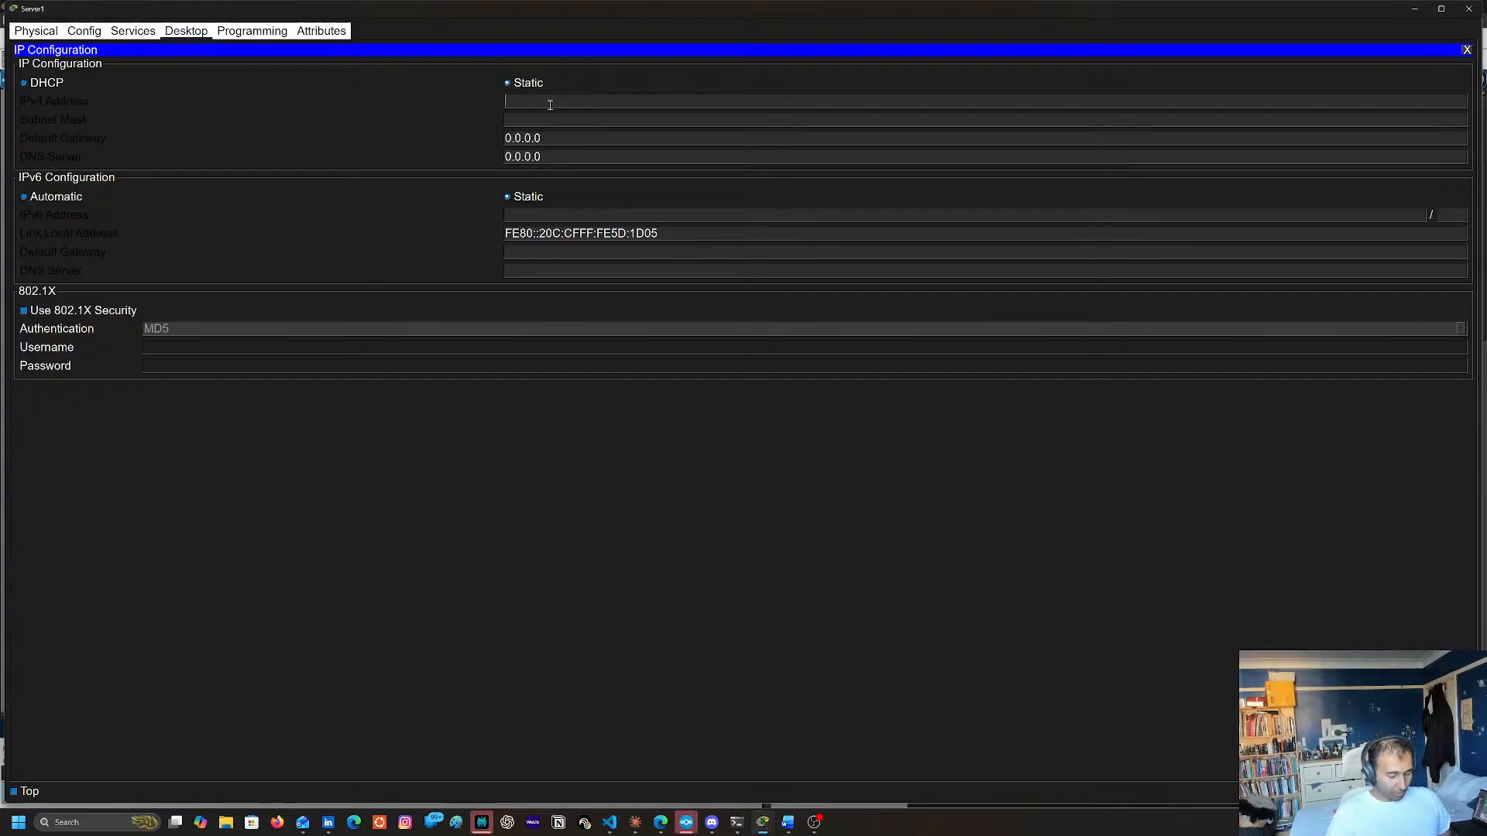
pyautogui.write('192.168')
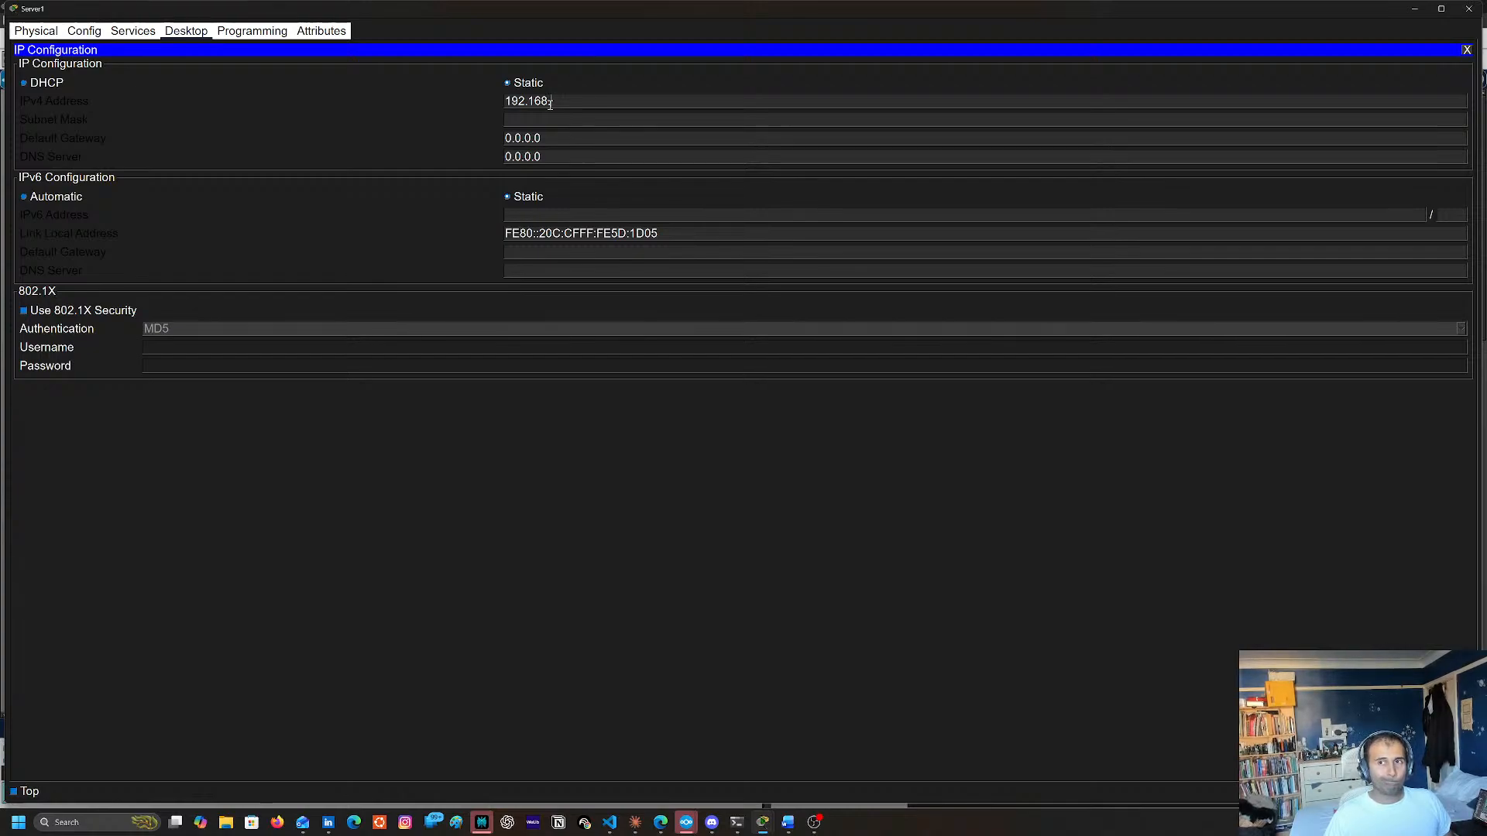
pyautogui.press('BackSpace')
pyautogui.press('BackSpace')
pyautogui.press('BackSpace')
pyautogui.press('BackSpace')
pyautogui.press('BackSpace')
pyautogui.press('BackSpace')
pyautogui.press('BackSpace')
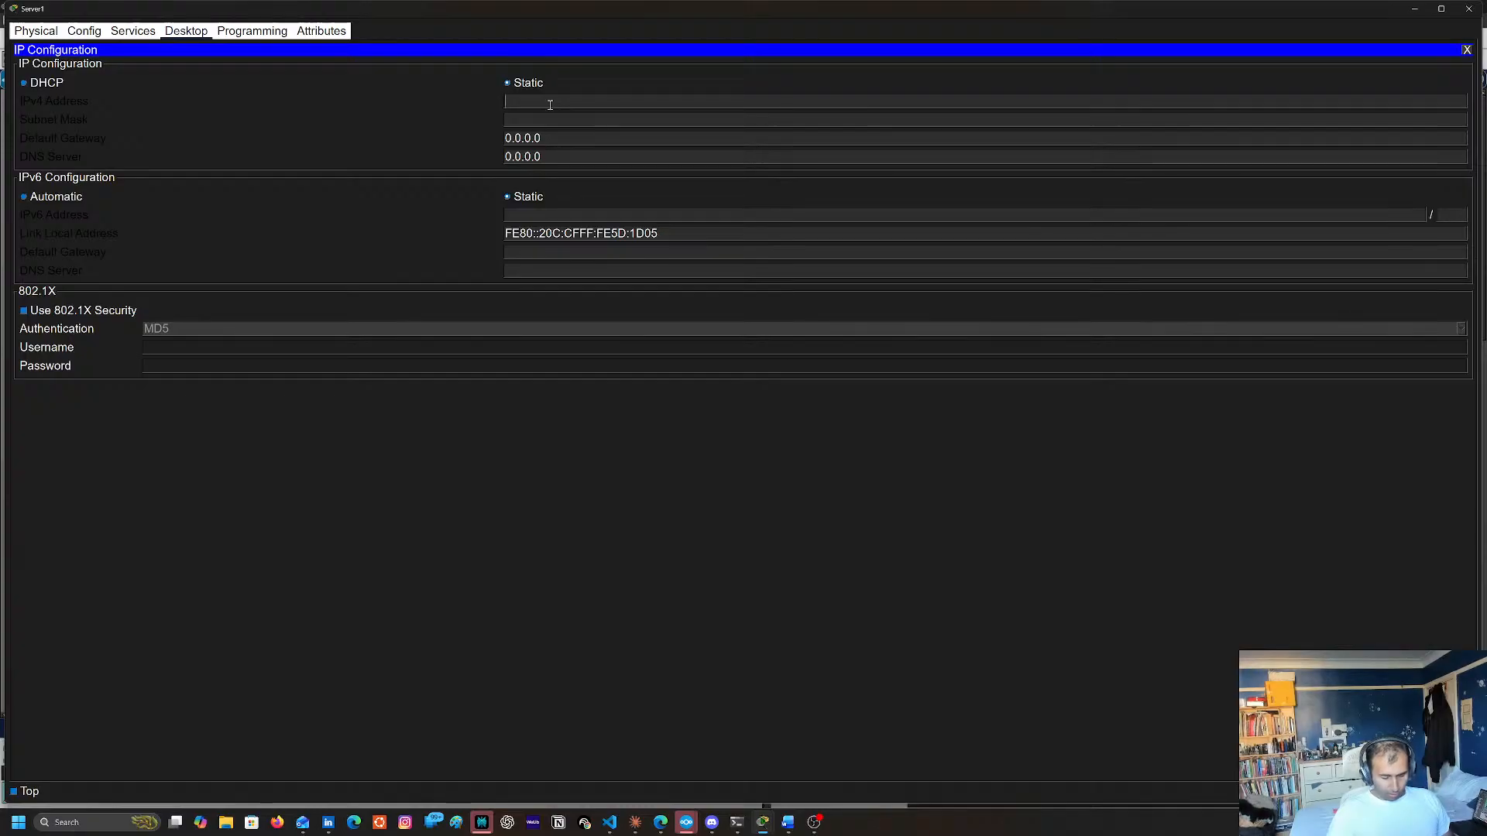
# Enter 108.165.60.5 as Server1's static IPv4 address
pyautogui.write('108.1')
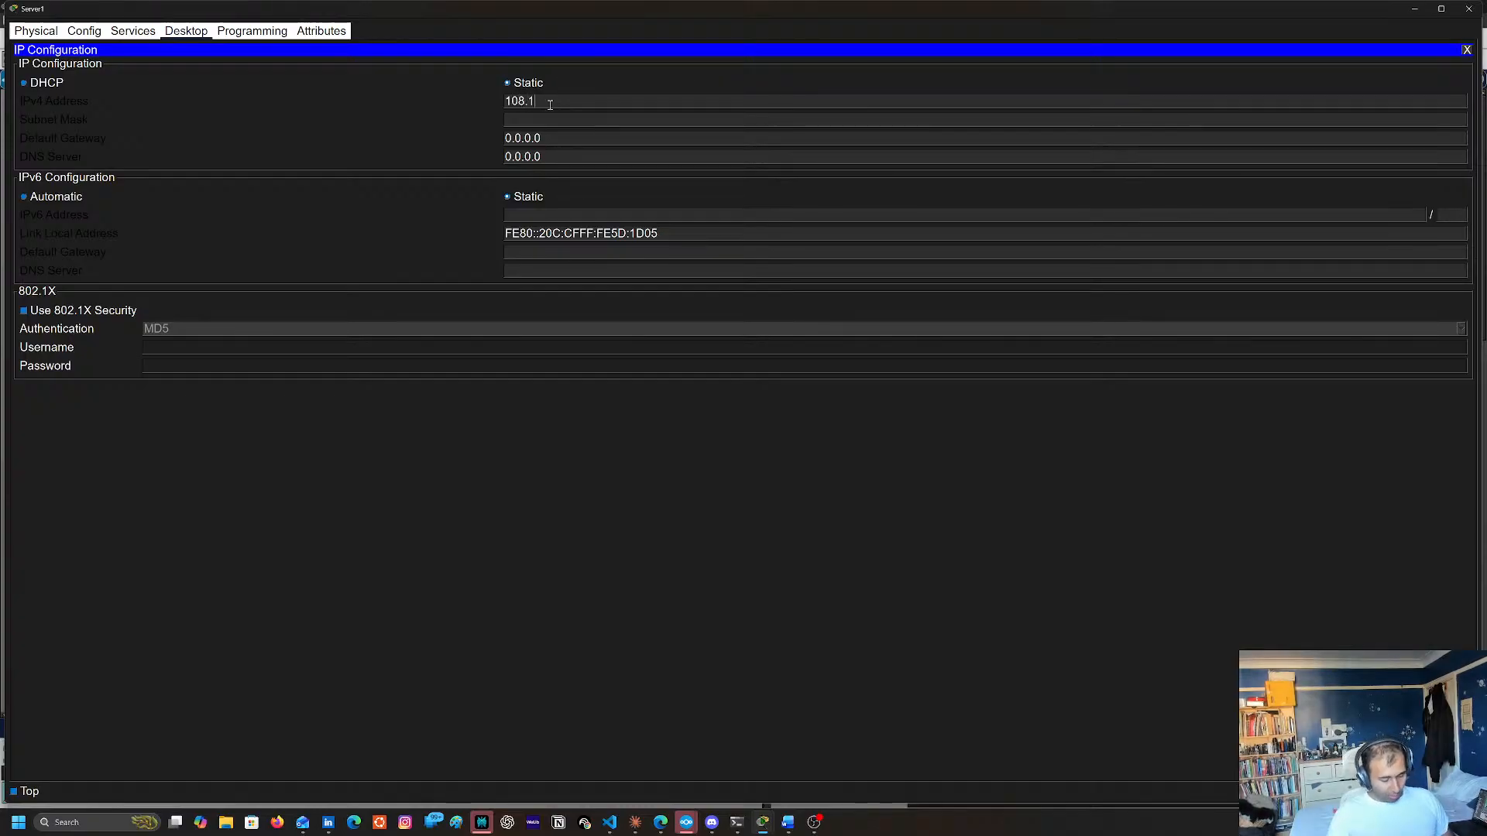
pyautogui.write('65')
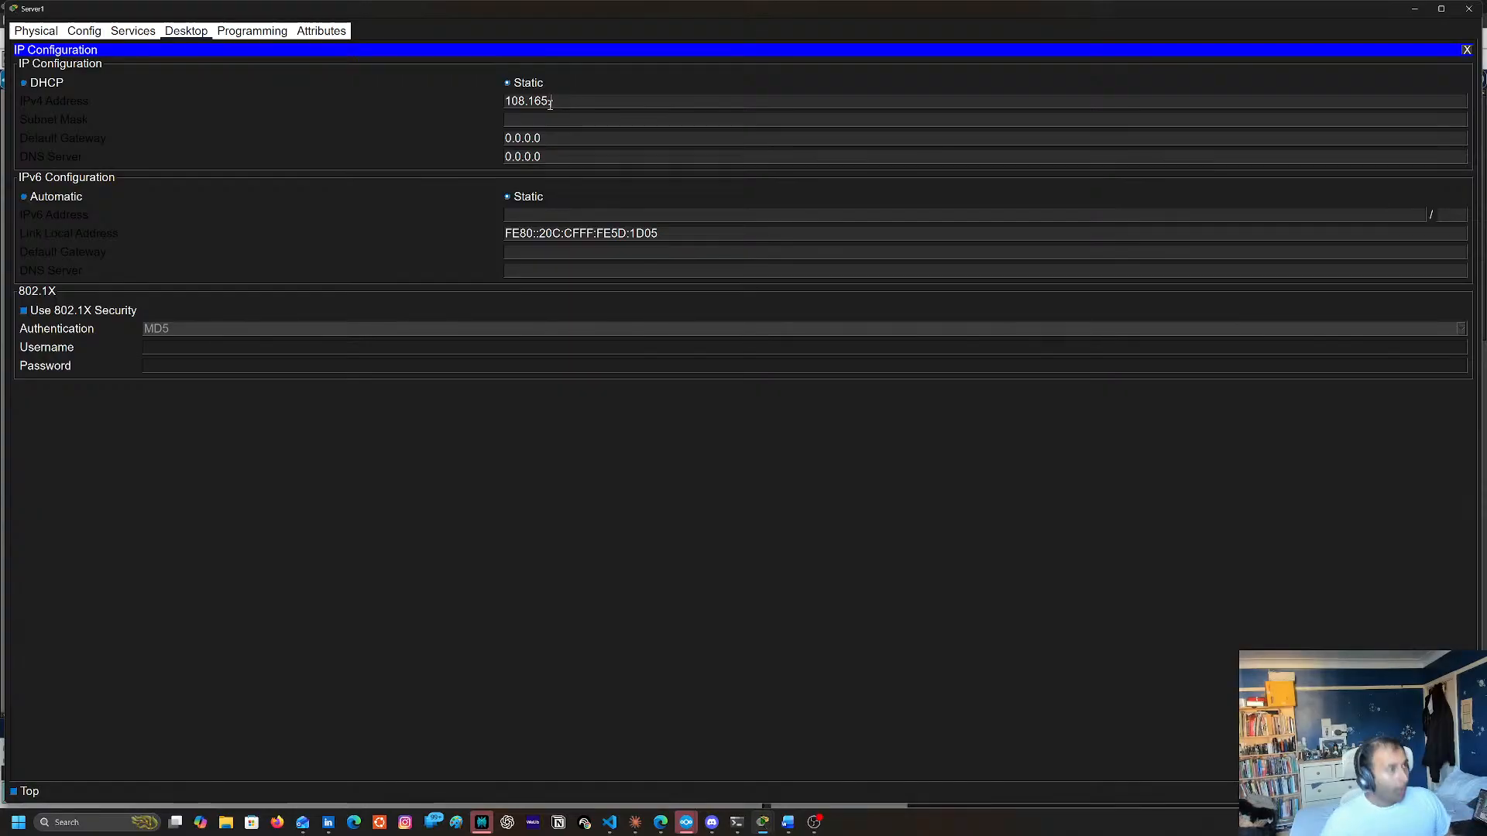
pyautogui.write('.6')
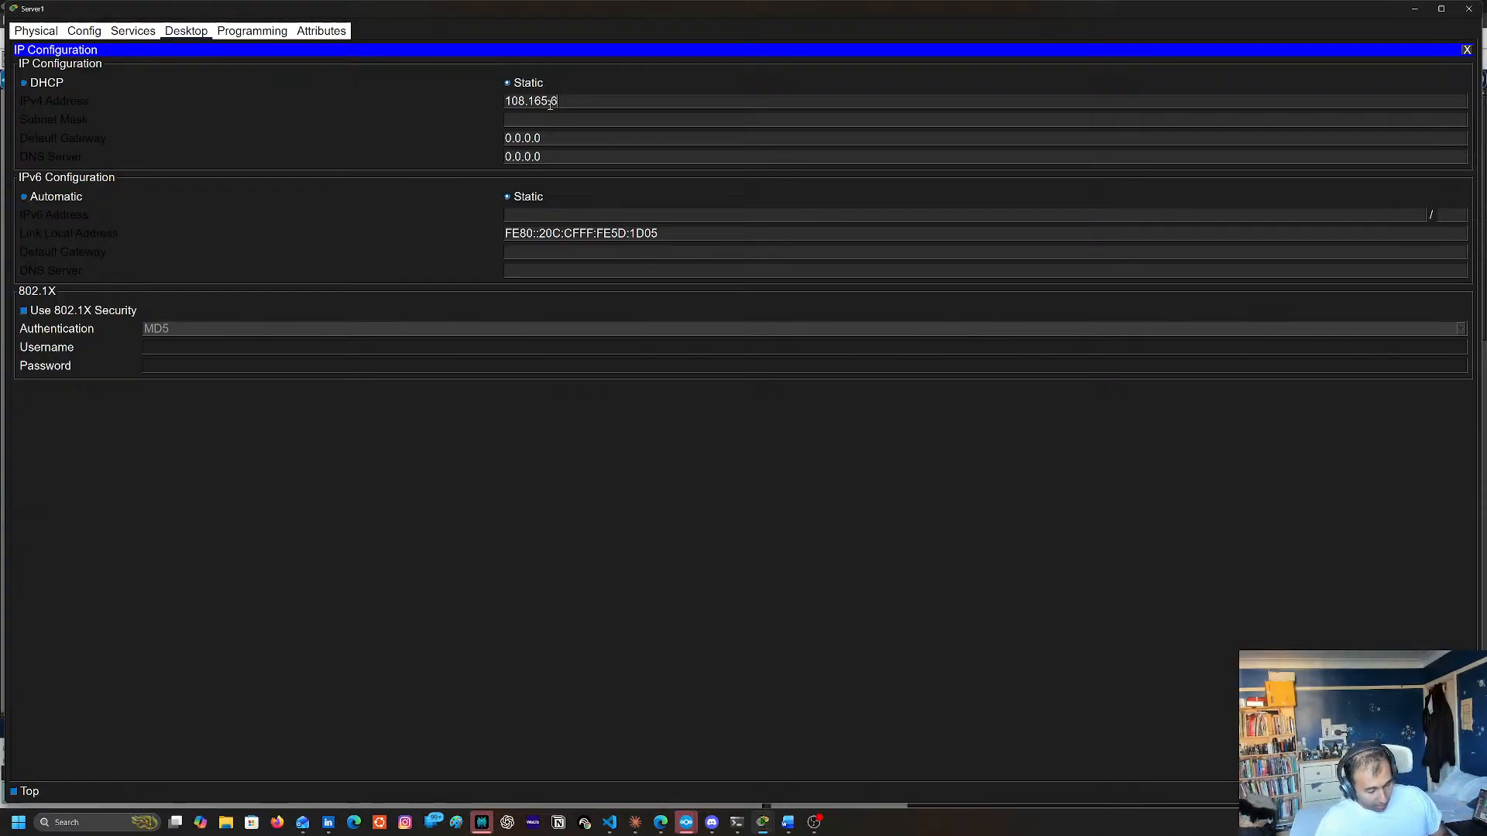
pyautogui.write('0.5')
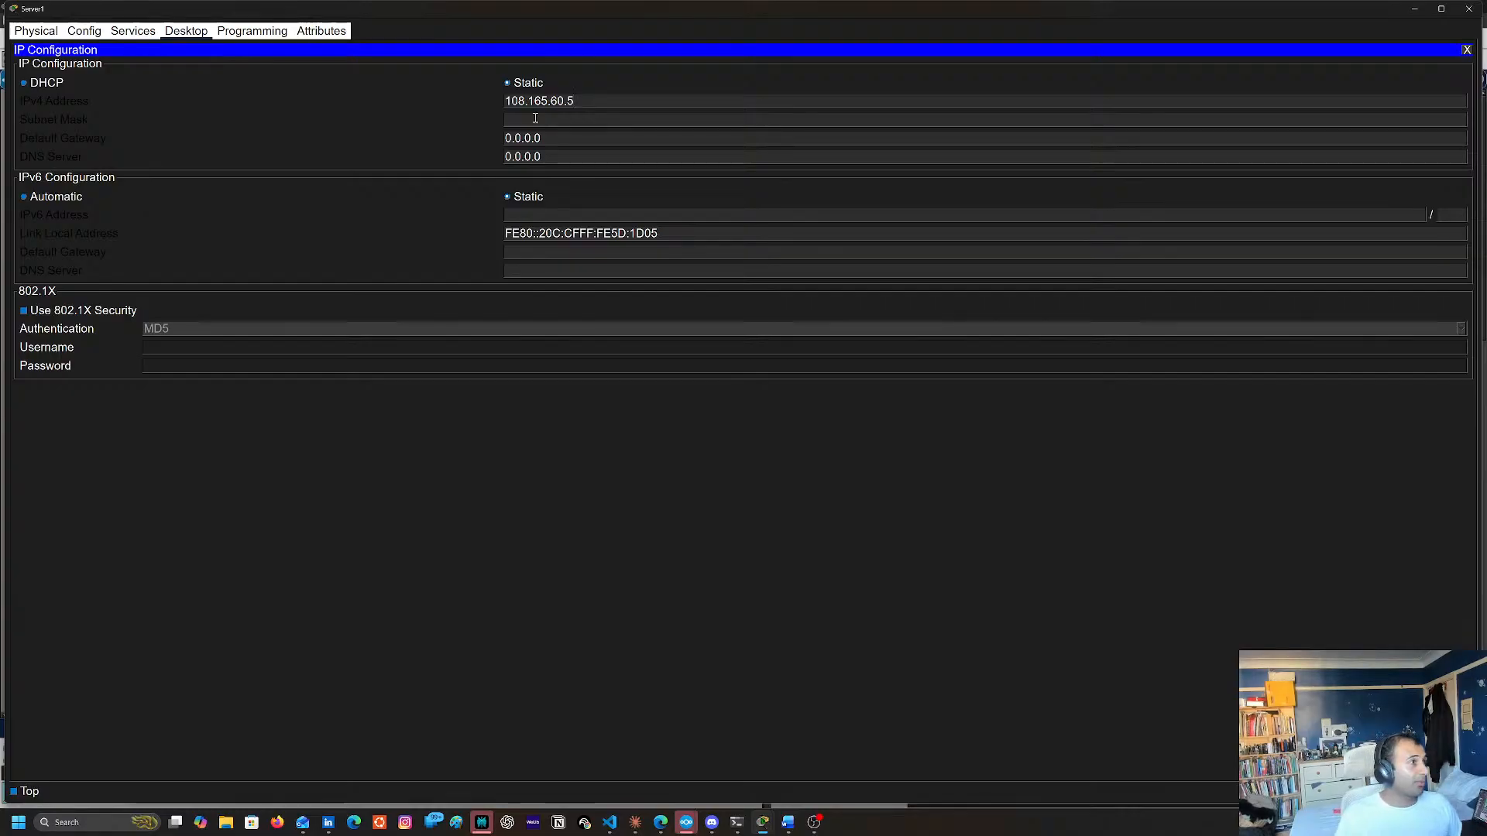
# Set Server1's subnet mask to 255.255.255.252
pyautogui.click(586, 122)
pyautogui.press('BackSpace')
pyautogui.press('BackSpace')
pyautogui.press('BackSpace')
pyautogui.press('BackSpace')
pyautogui.press('BackSpace')
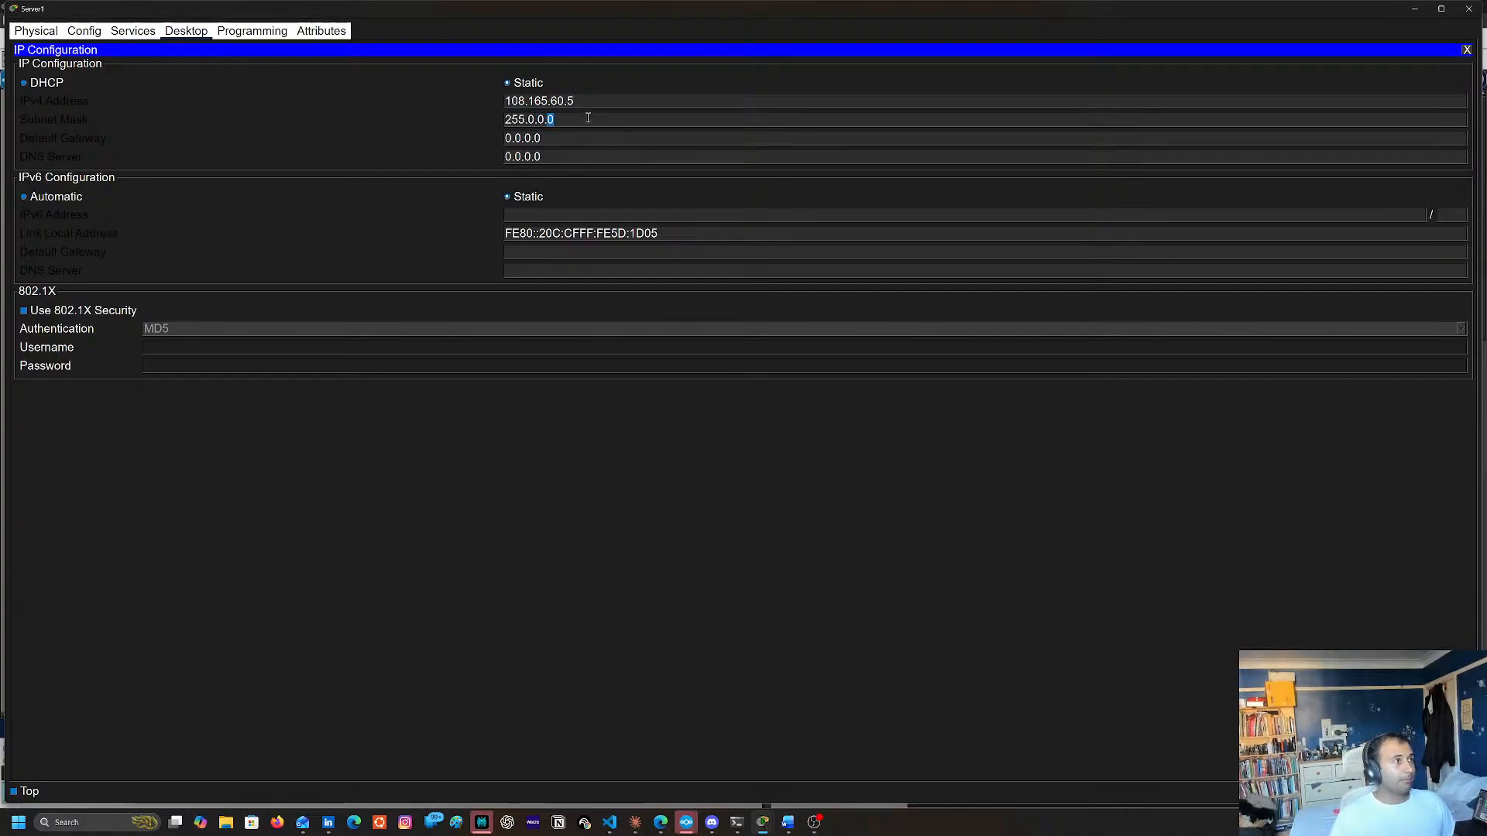
pyautogui.write('255.')
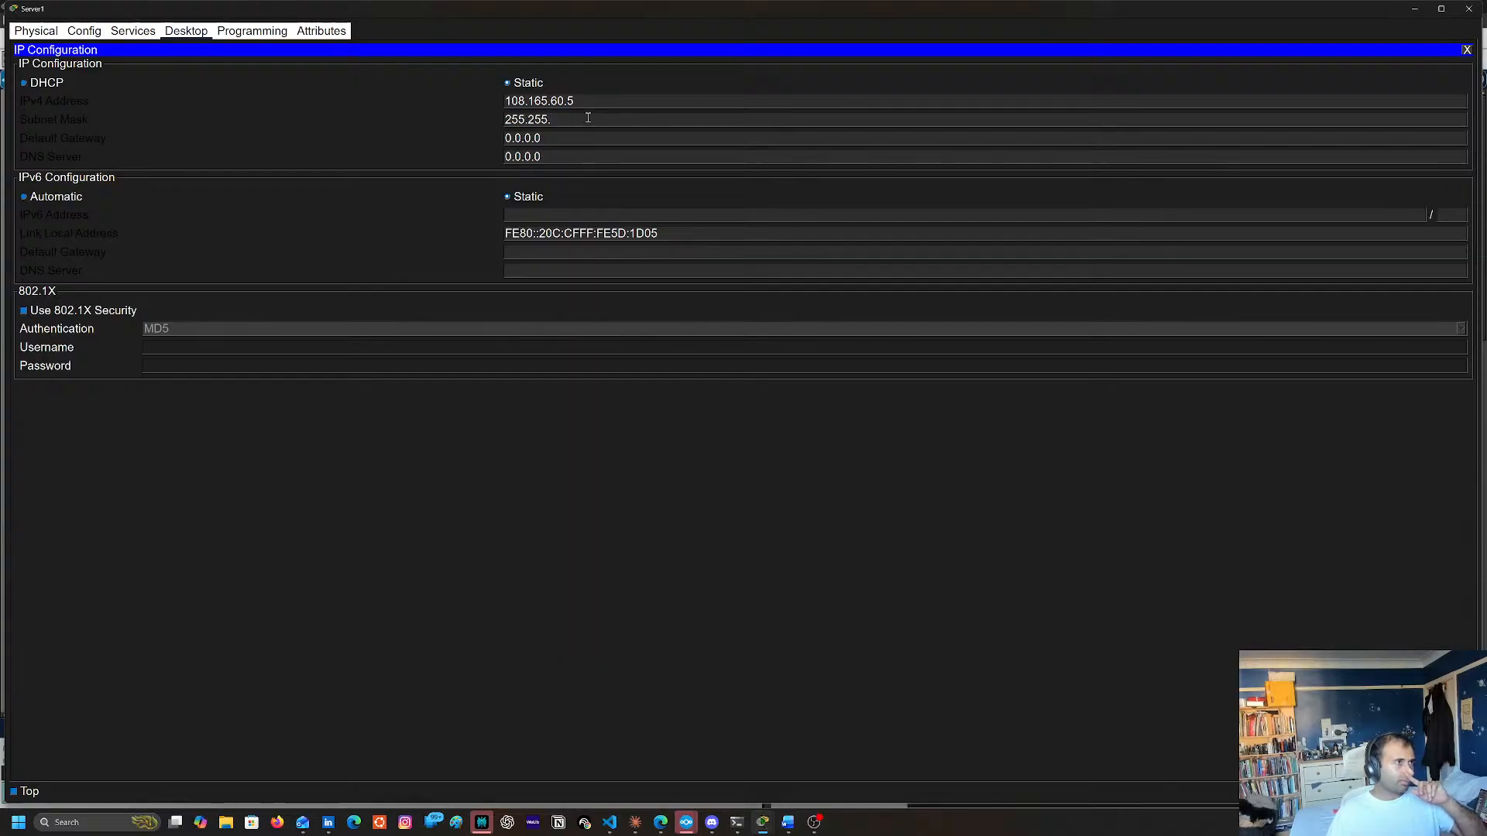
pyautogui.write('255.')
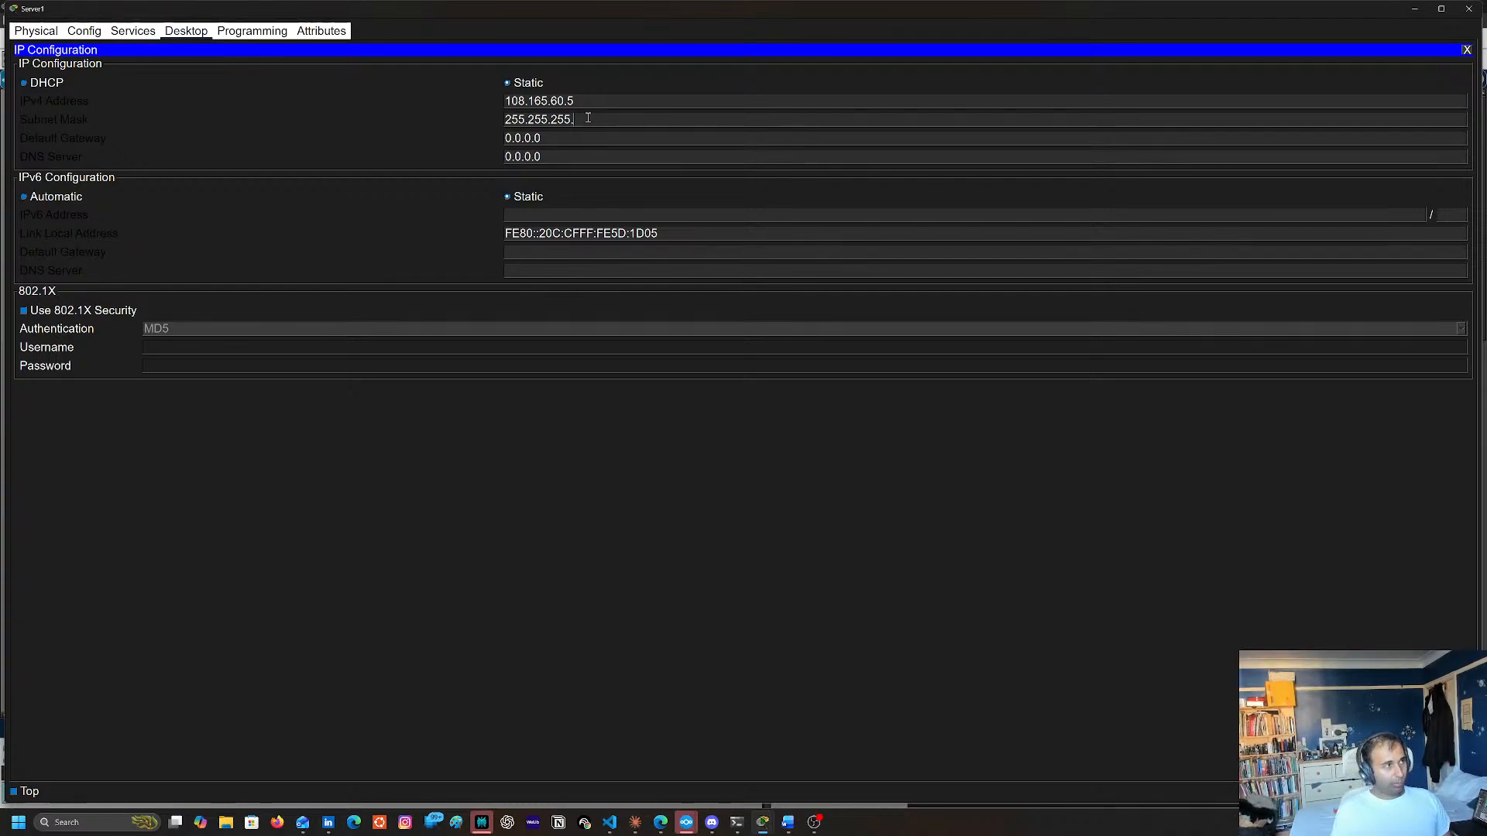
pyautogui.write('252')
pyautogui.press('Return')
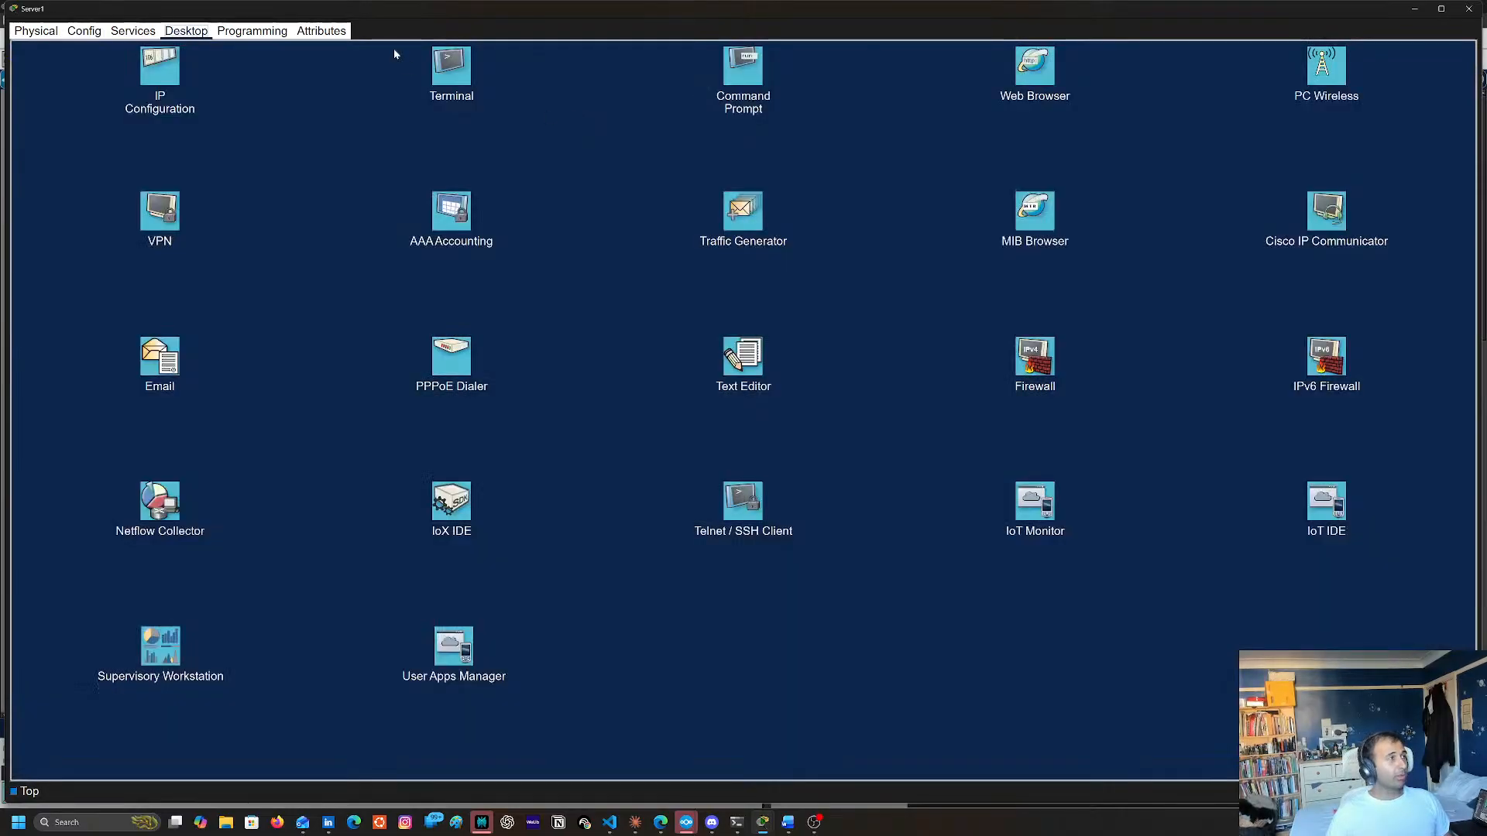
# Reopen Server1's IP Configuration, clear the default gateway and change the IPv4 address to 108.165.60.6
pyautogui.click(160, 69)
pyautogui.click(633, 137)
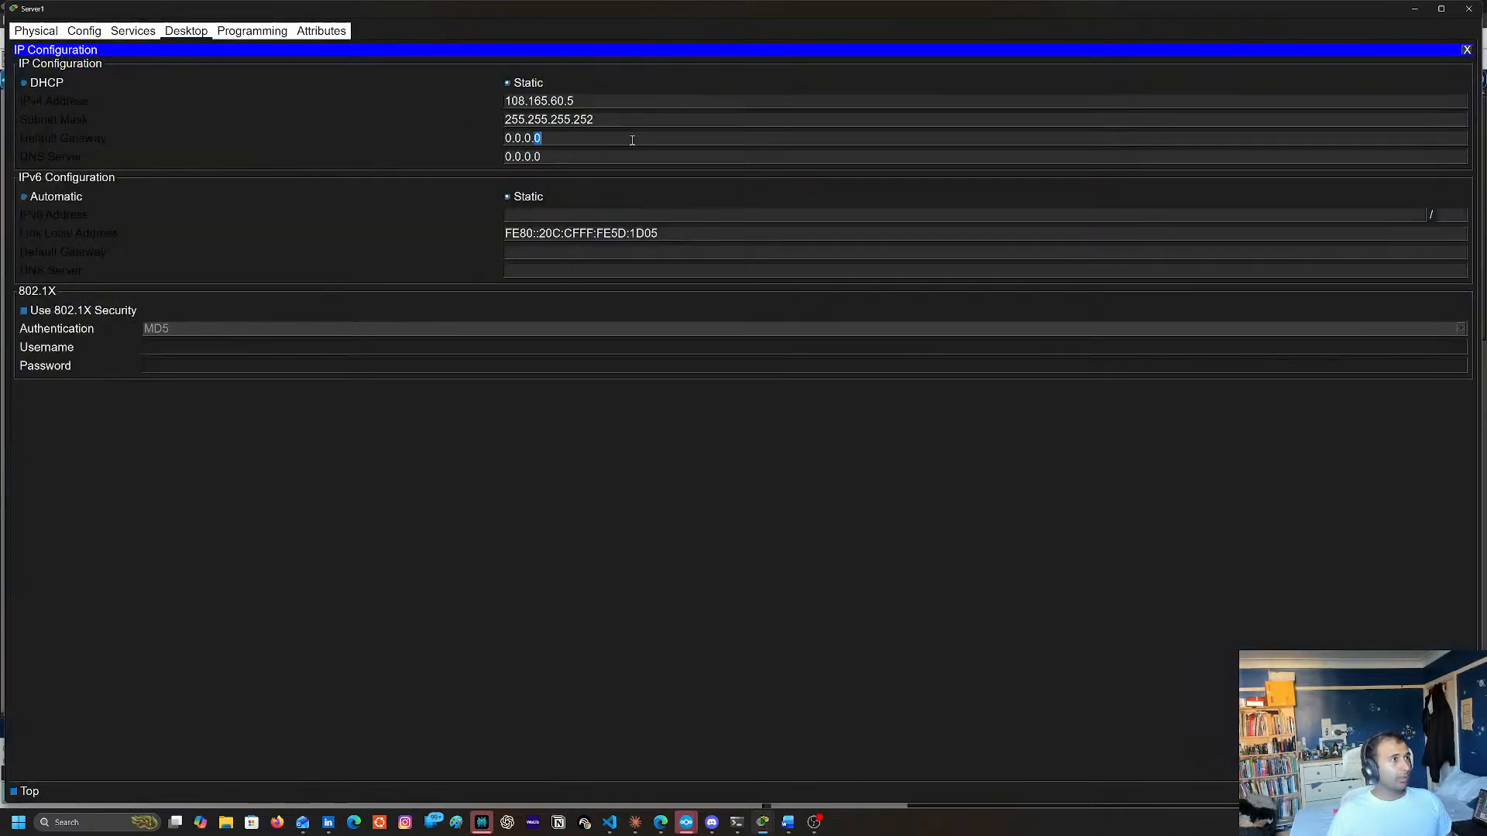
pyautogui.press('BackSpace')
pyautogui.press('BackSpace')
pyautogui.press('BackSpace')
pyautogui.press('BackSpace')
pyautogui.press('BackSpace')
pyautogui.press('BackSpace')
pyautogui.press('BackSpace')
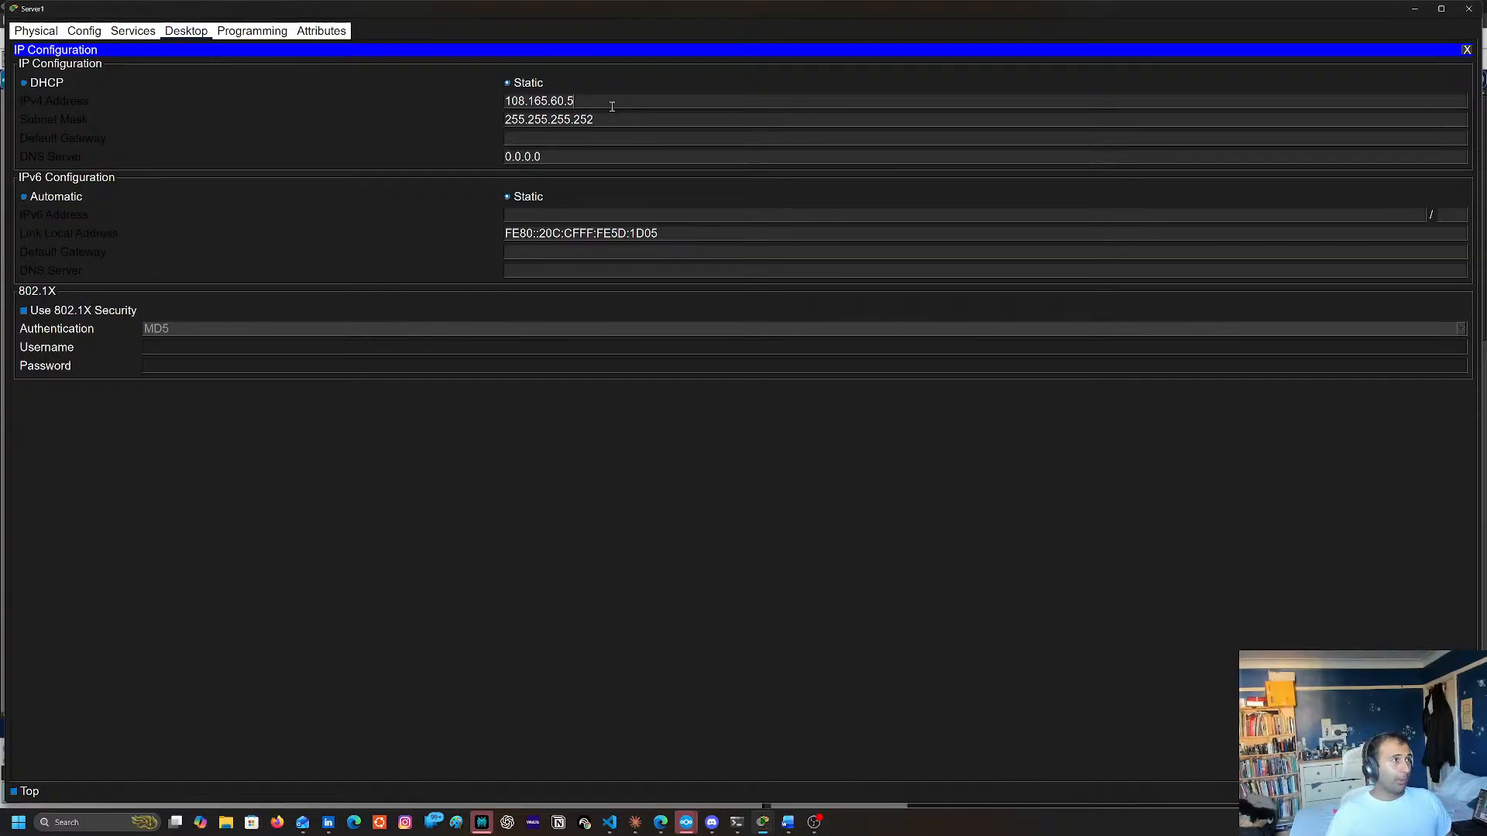
pyautogui.click(620, 104)
pyautogui.press('BackSpace')
pyautogui.write('6')
# Set Server1's default gateway to 108.165.60.5 and close the server's window
pyautogui.click(550, 137)
pyautogui.write('108.')
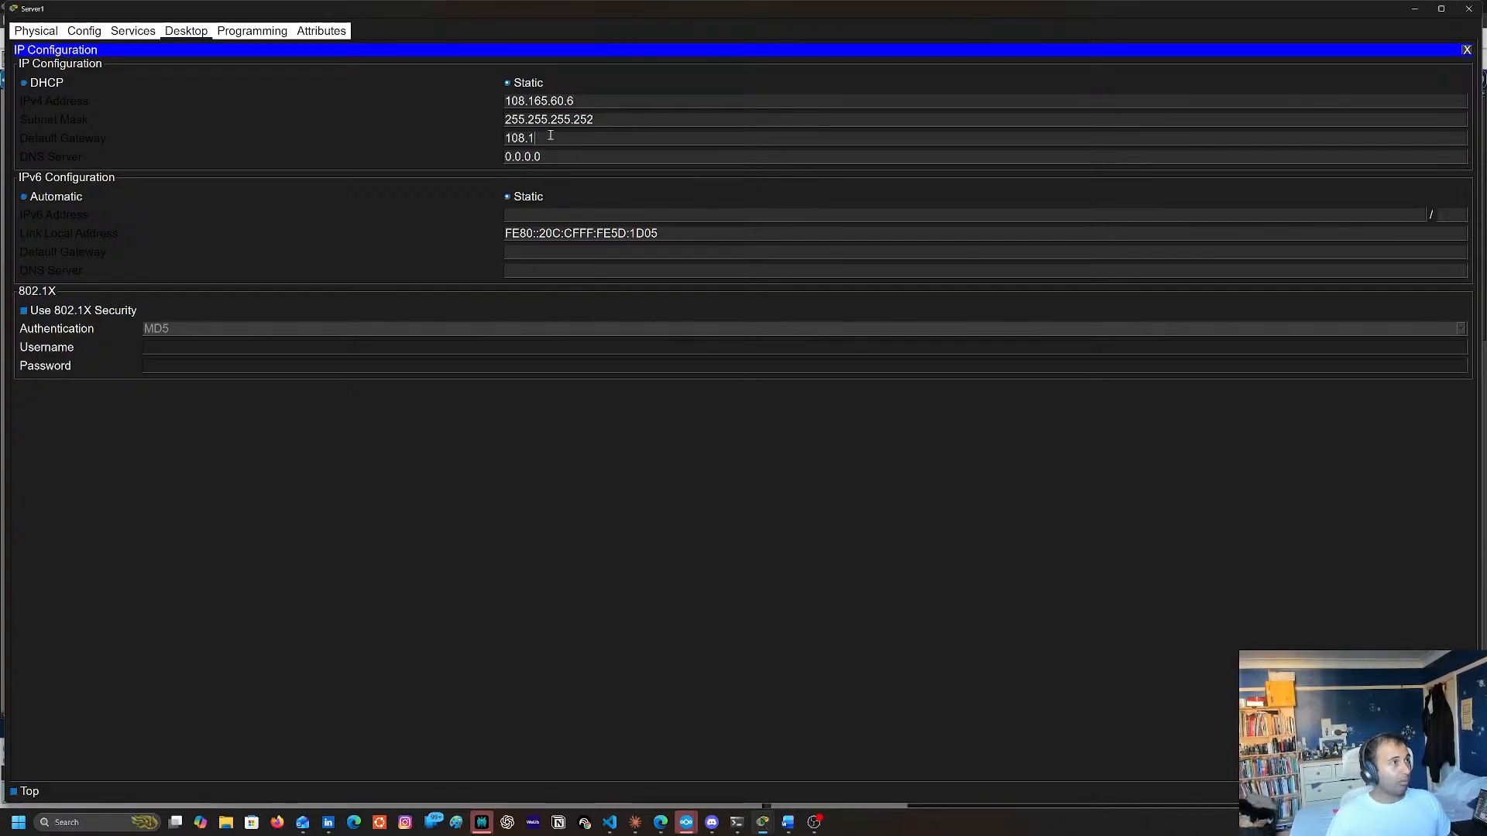
pyautogui.write('165')
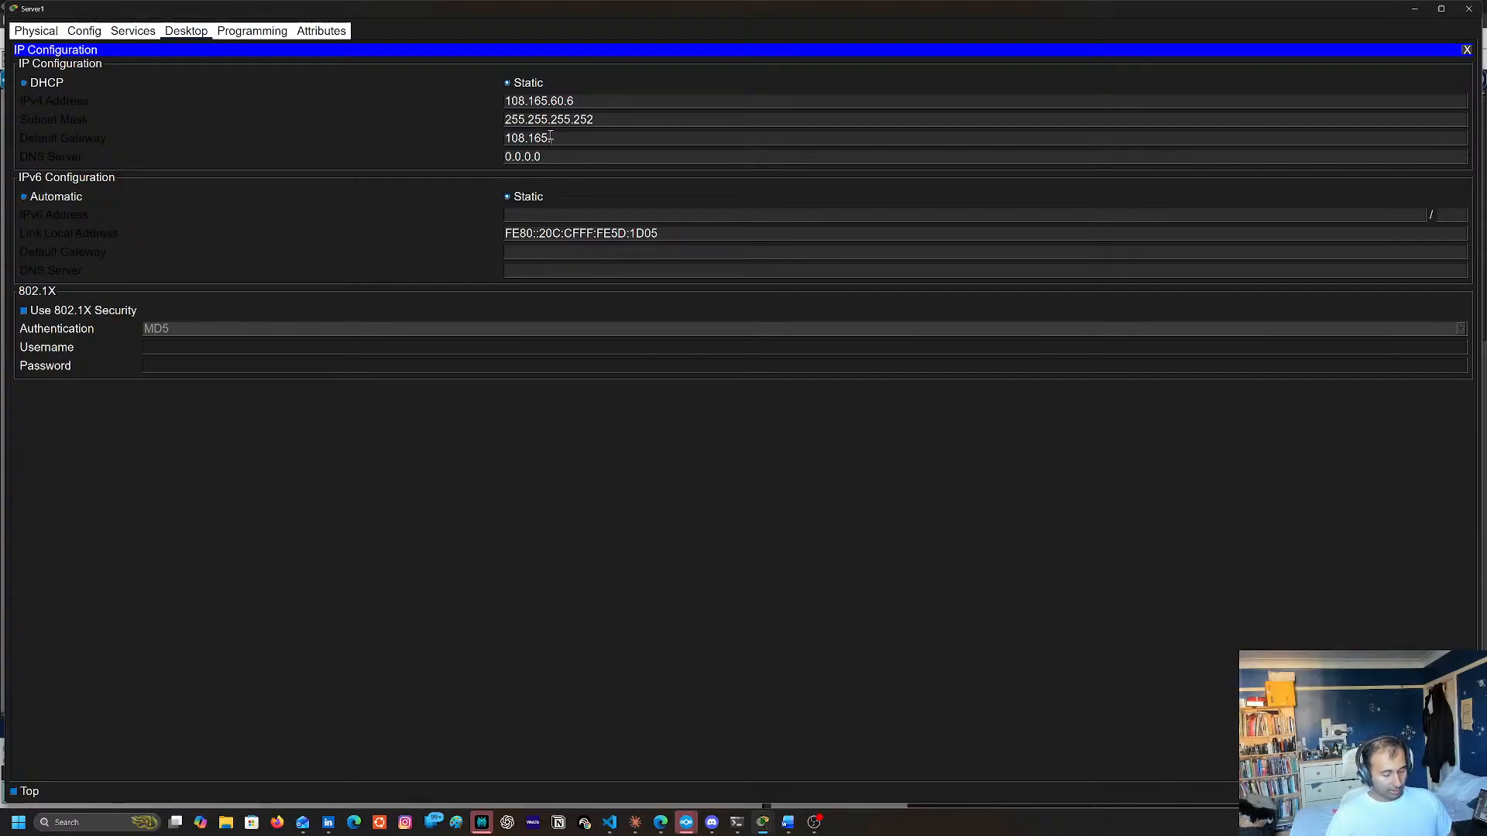
pyautogui.write('.60')
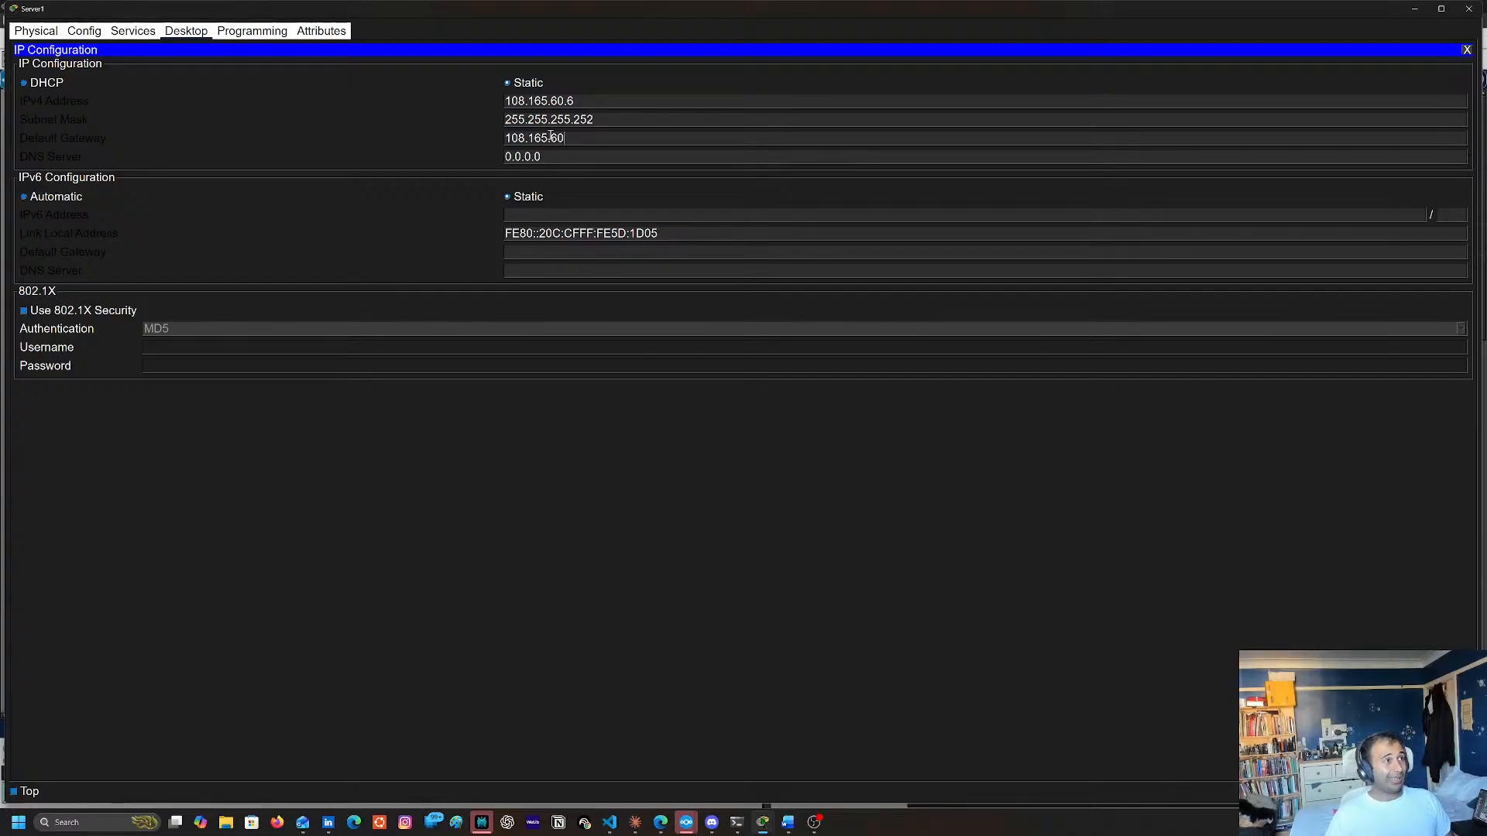
pyautogui.write('.')
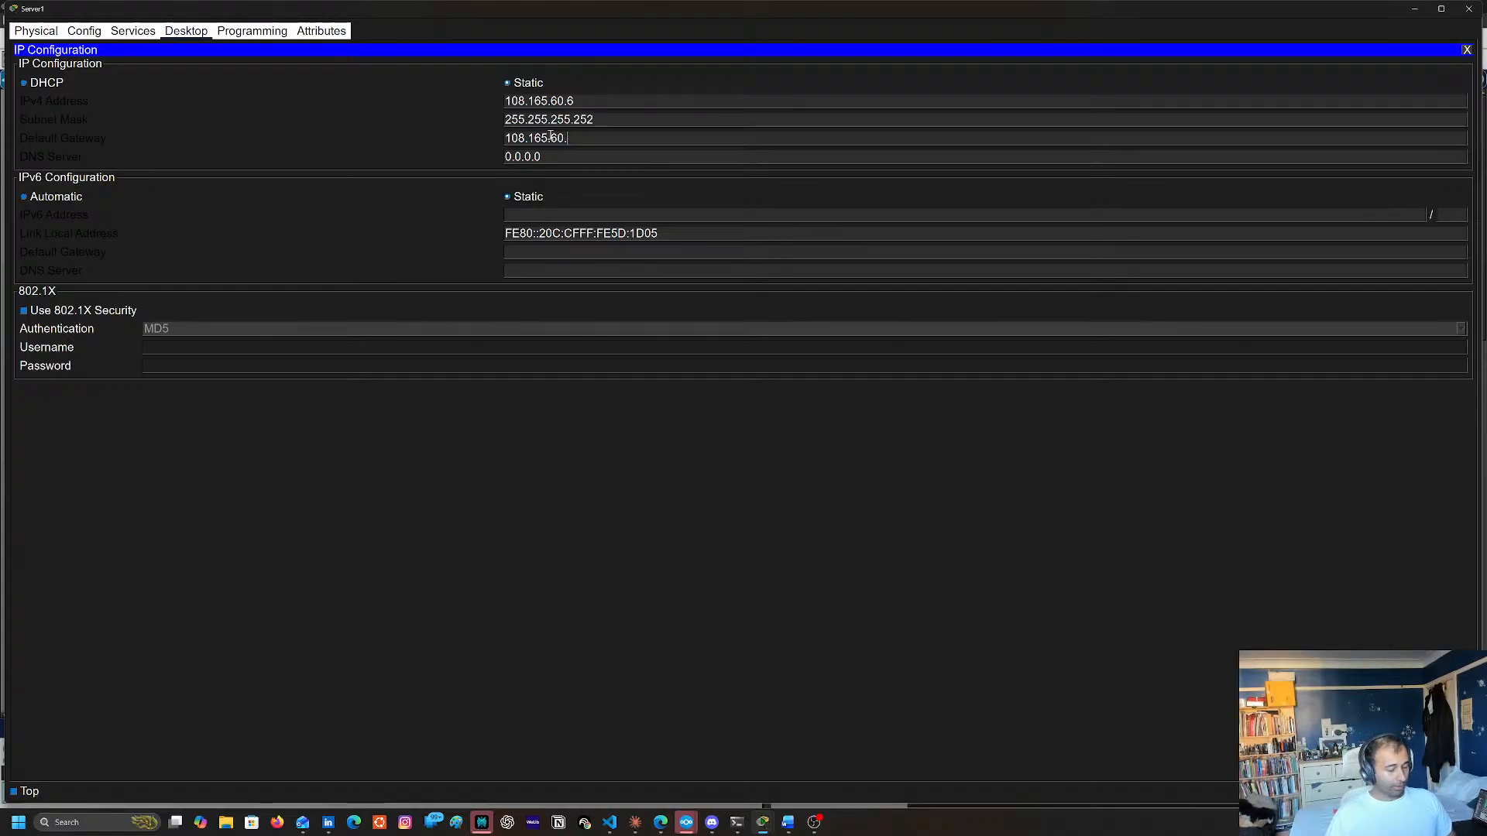
pyautogui.write('5')
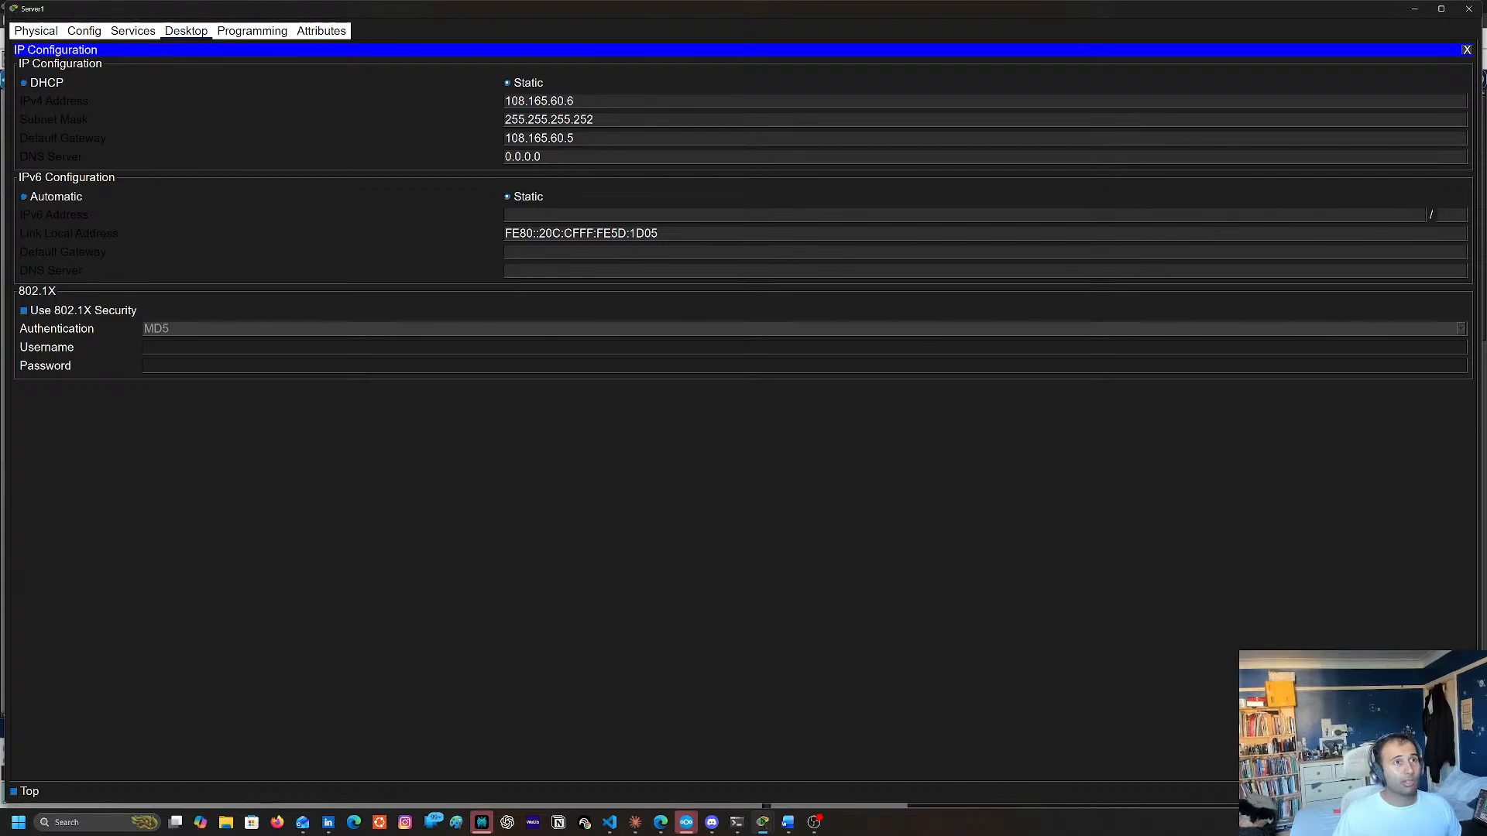
pyautogui.click(1469, 9)
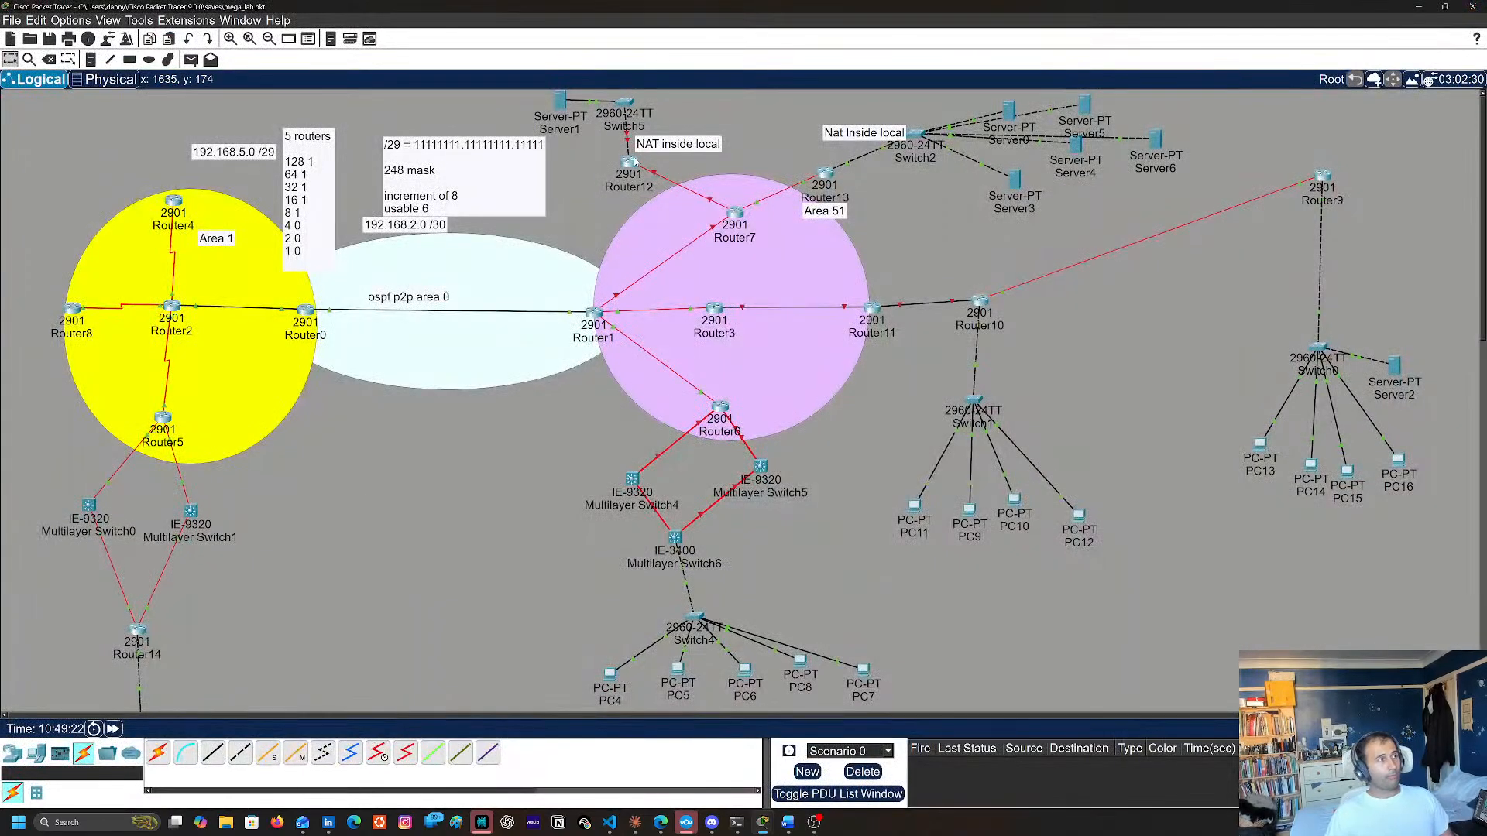
# Open Router12's command line, bring up its user prompt and close the router's window
pyautogui.moveTo(631, 170)
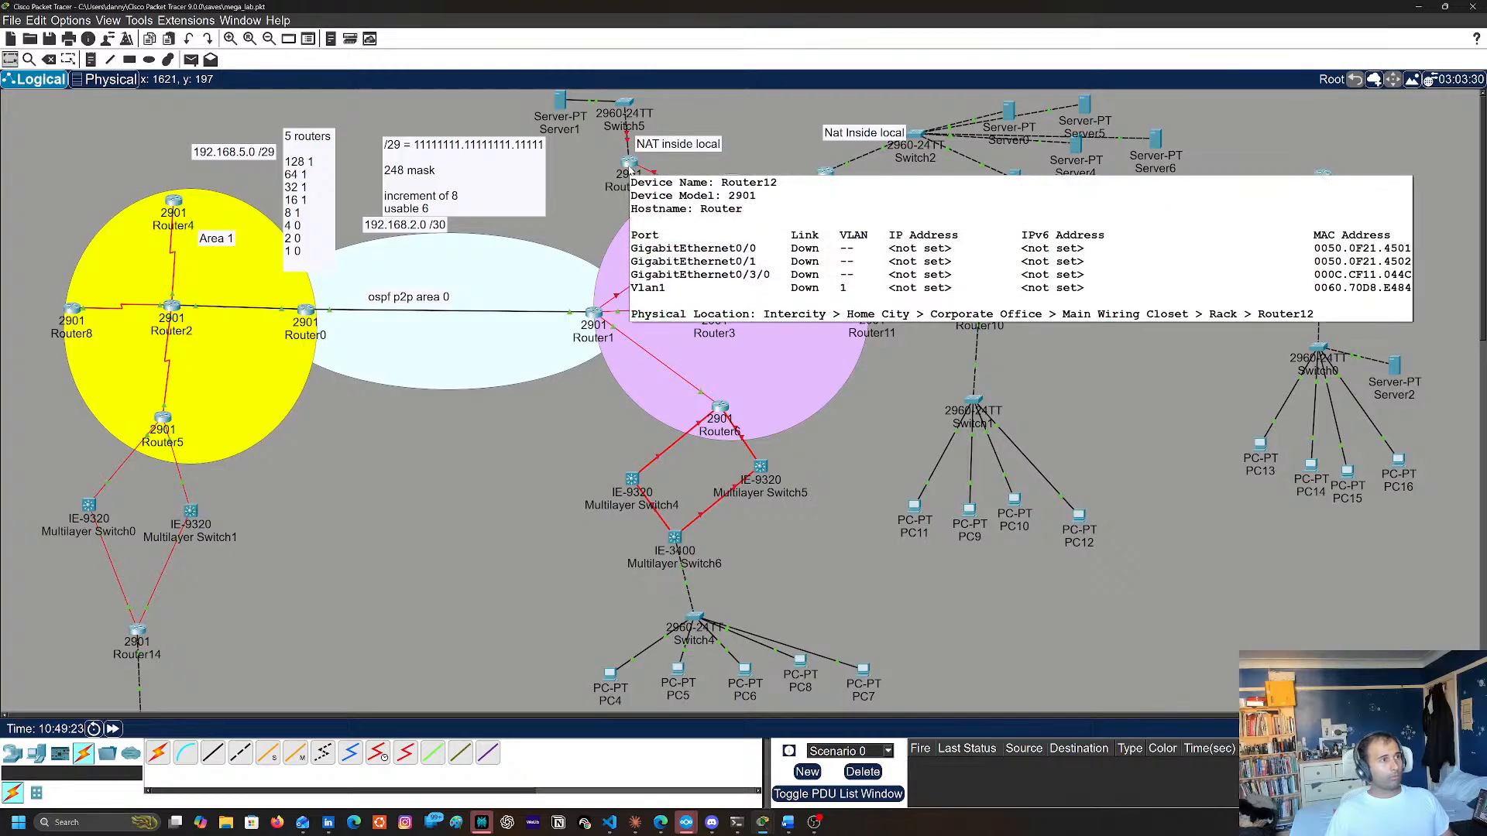
pyautogui.click(628, 165)
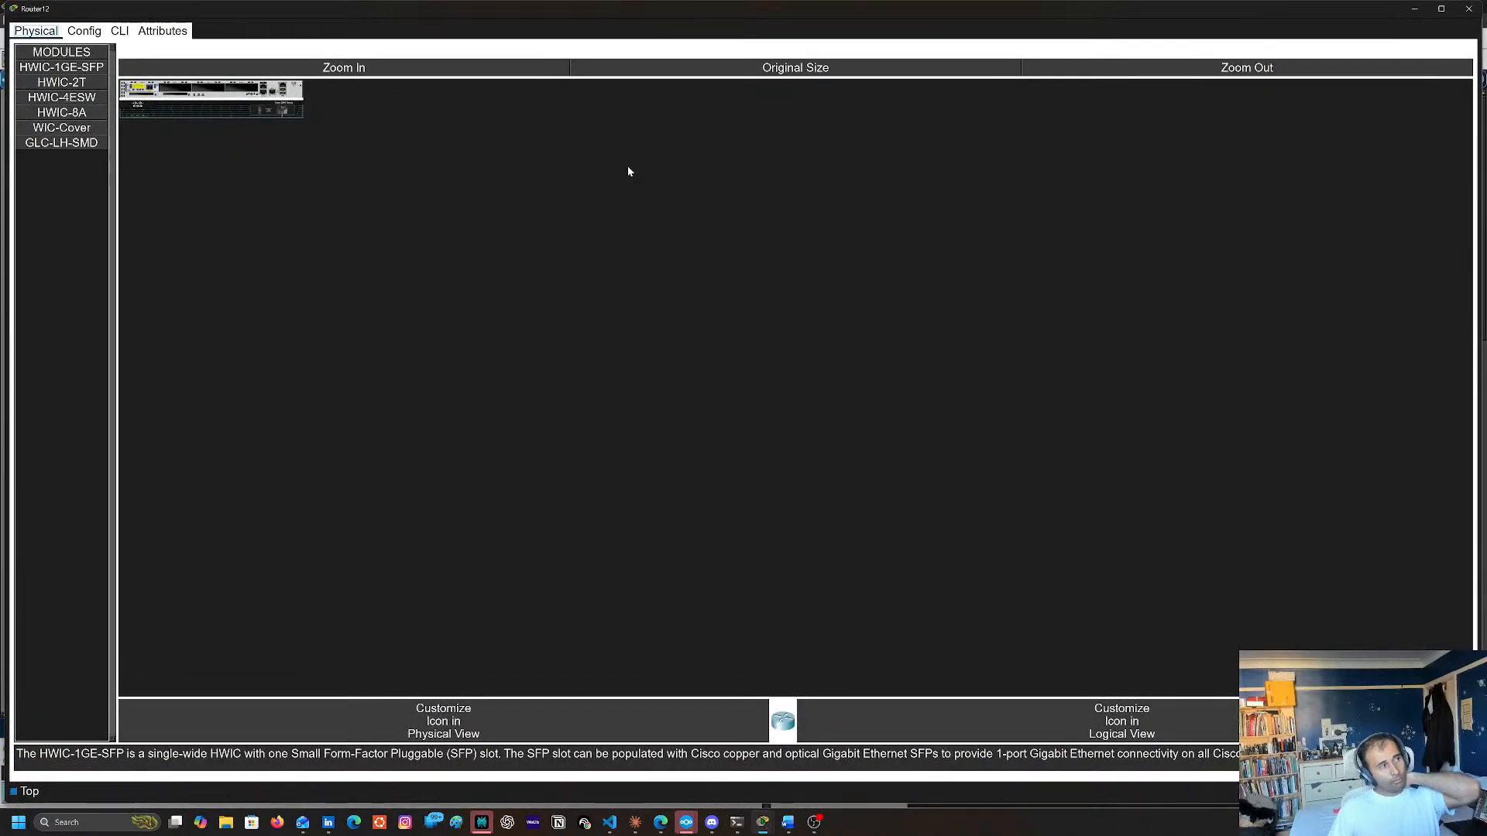
pyautogui.click(120, 31)
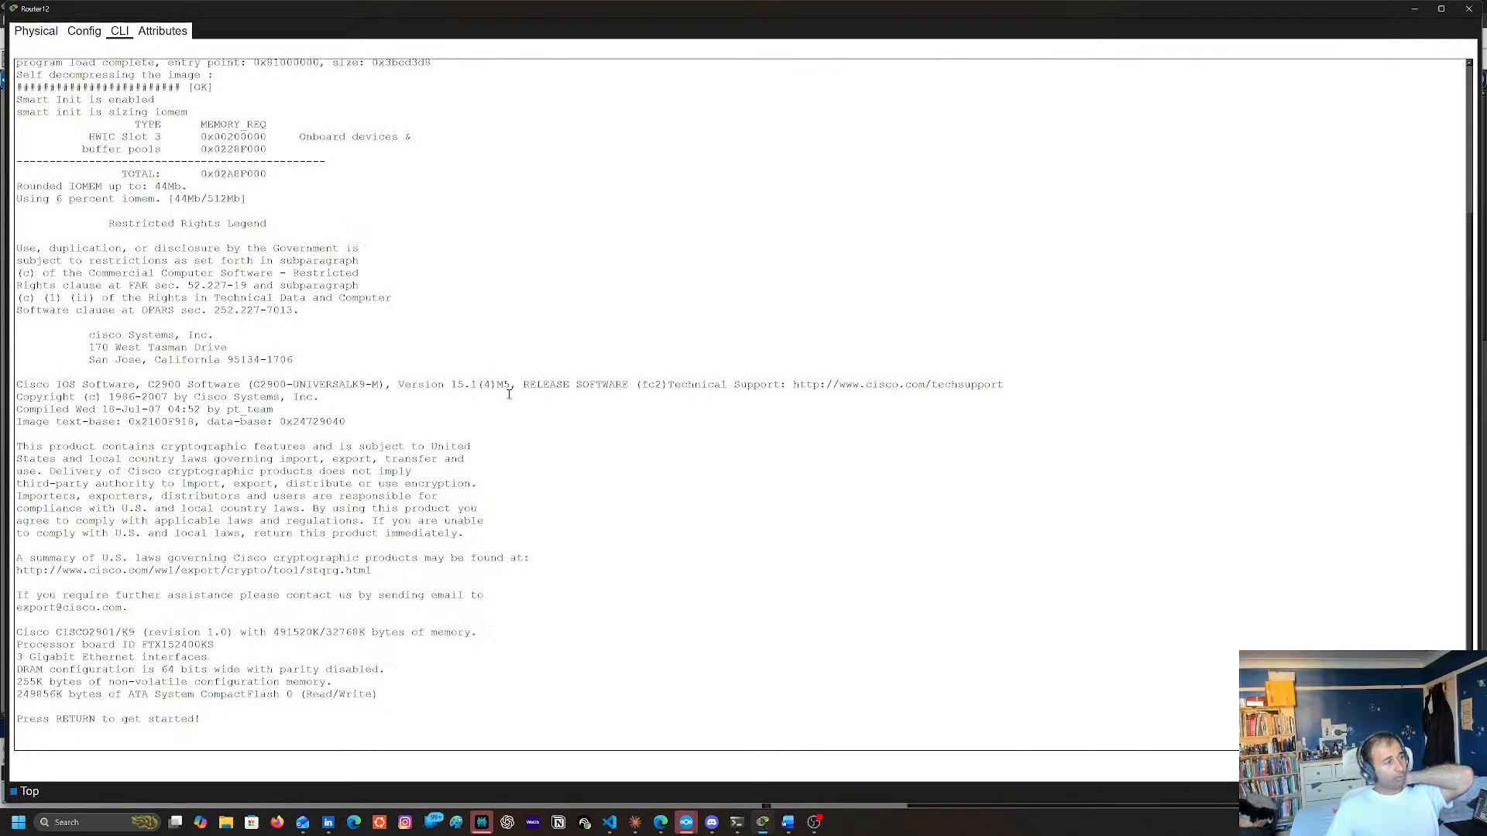
pyautogui.press('Return')
pyautogui.press('Return')
pyautogui.press('Return')
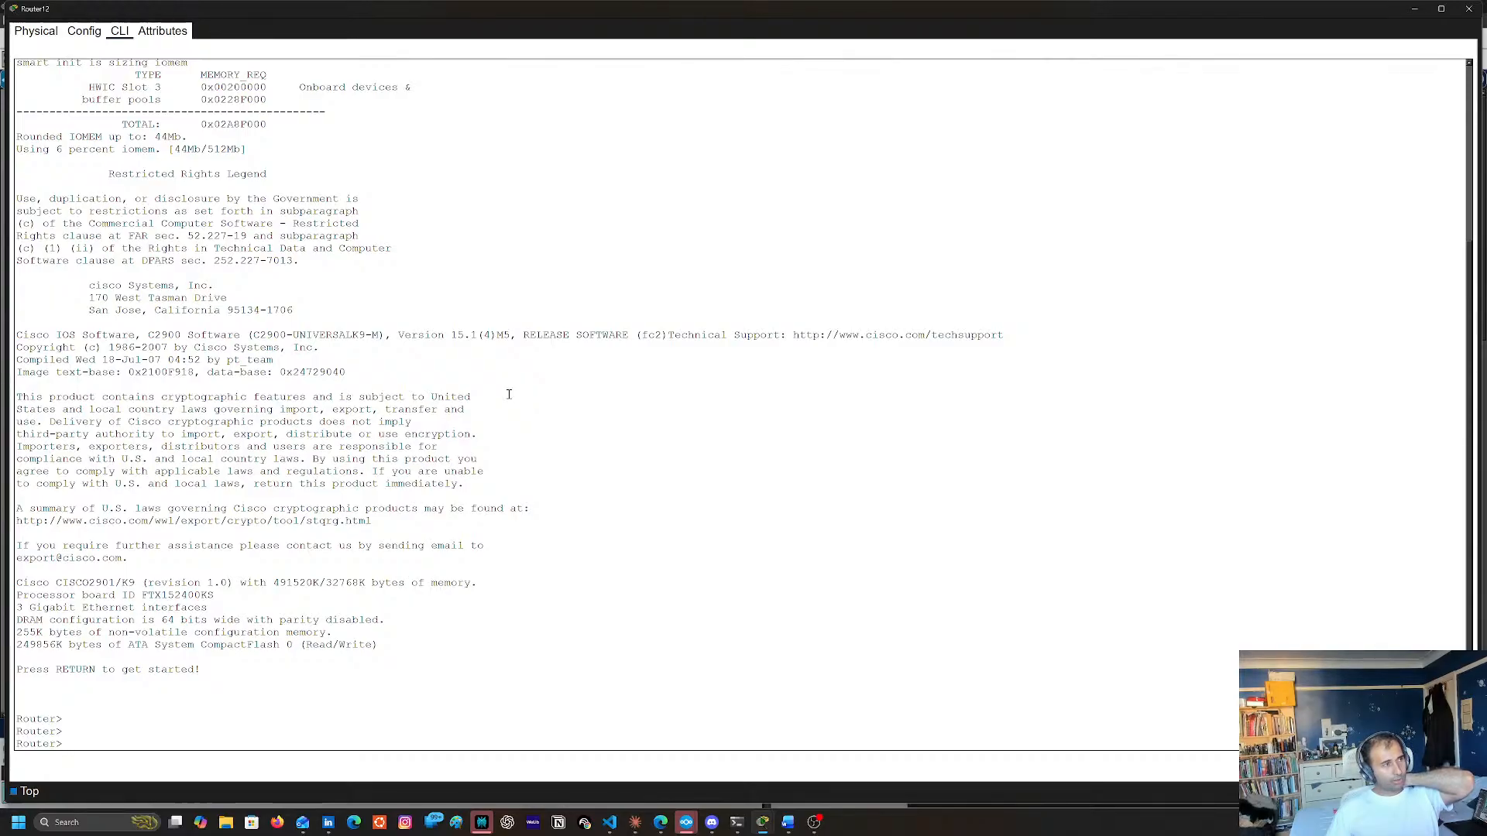
pyautogui.click(1469, 9)
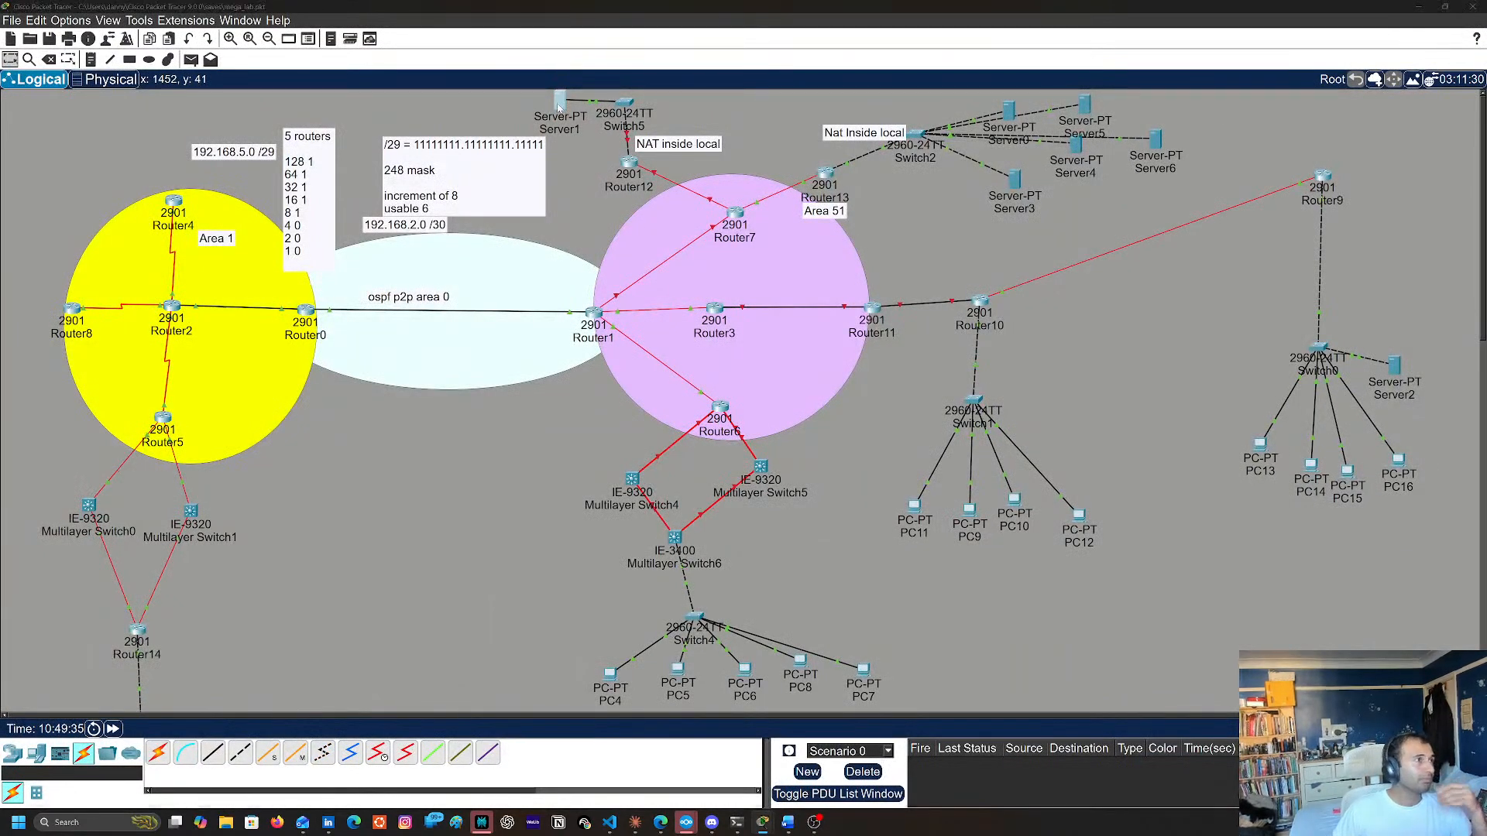
# Reopen Server1's IP Configuration and replace the IPv4 address with 192.168.30.2
pyautogui.click(560, 103)
pyautogui.click(130, 83)
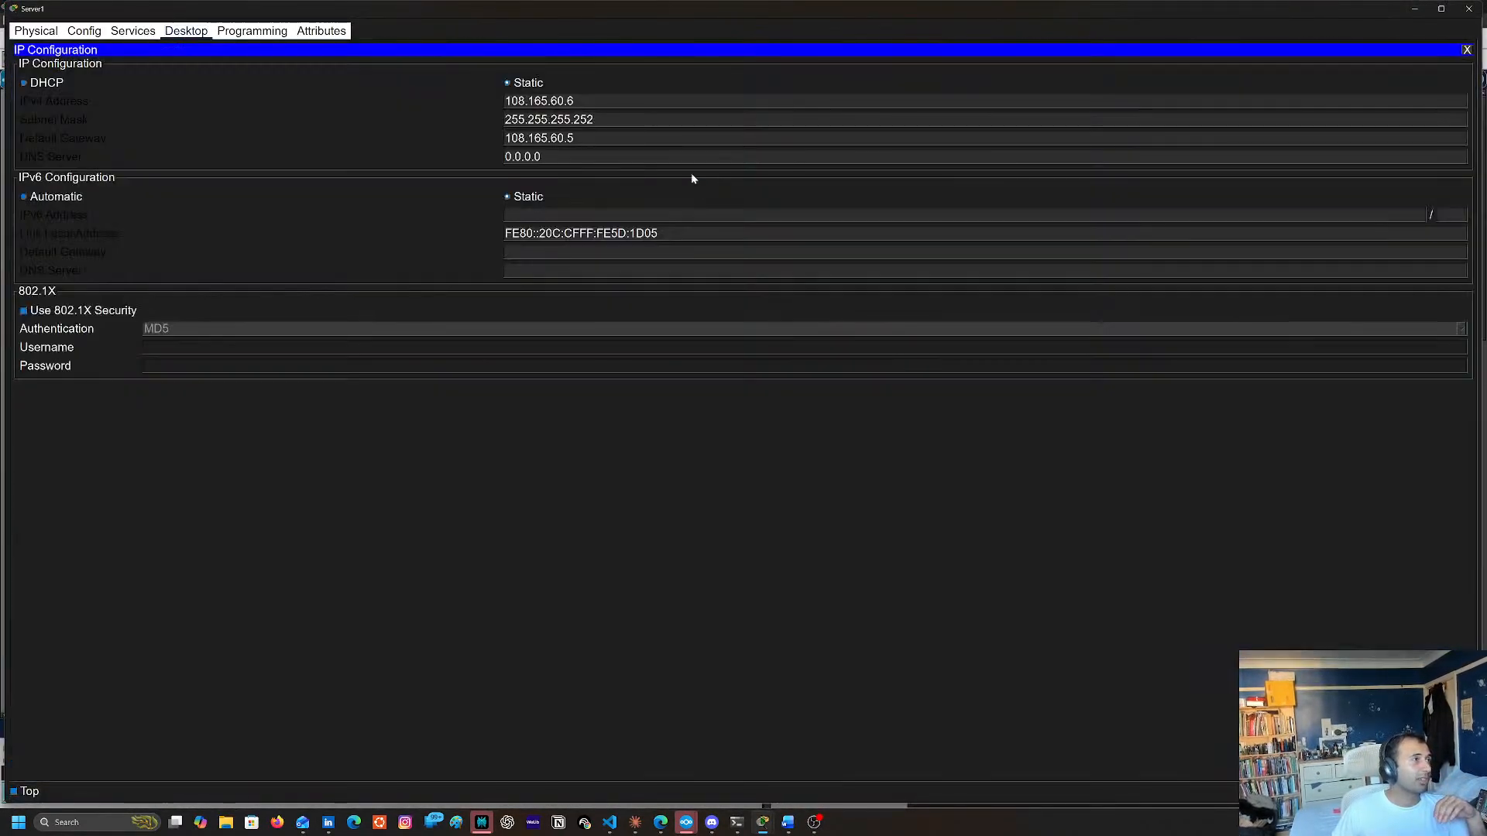
pyautogui.click(602, 100)
pyautogui.press('BackSpace')
pyautogui.press('BackSpace')
pyautogui.press('BackSpace')
pyautogui.press('BackSpace')
pyautogui.press('BackSpace')
pyautogui.press('BackSpace')
pyautogui.press('BackSpace')
pyautogui.press('BackSpace')
pyautogui.press('BackSpace')
pyautogui.press('BackSpace')
pyautogui.press('BackSpace')
pyautogui.press('BackSpace')
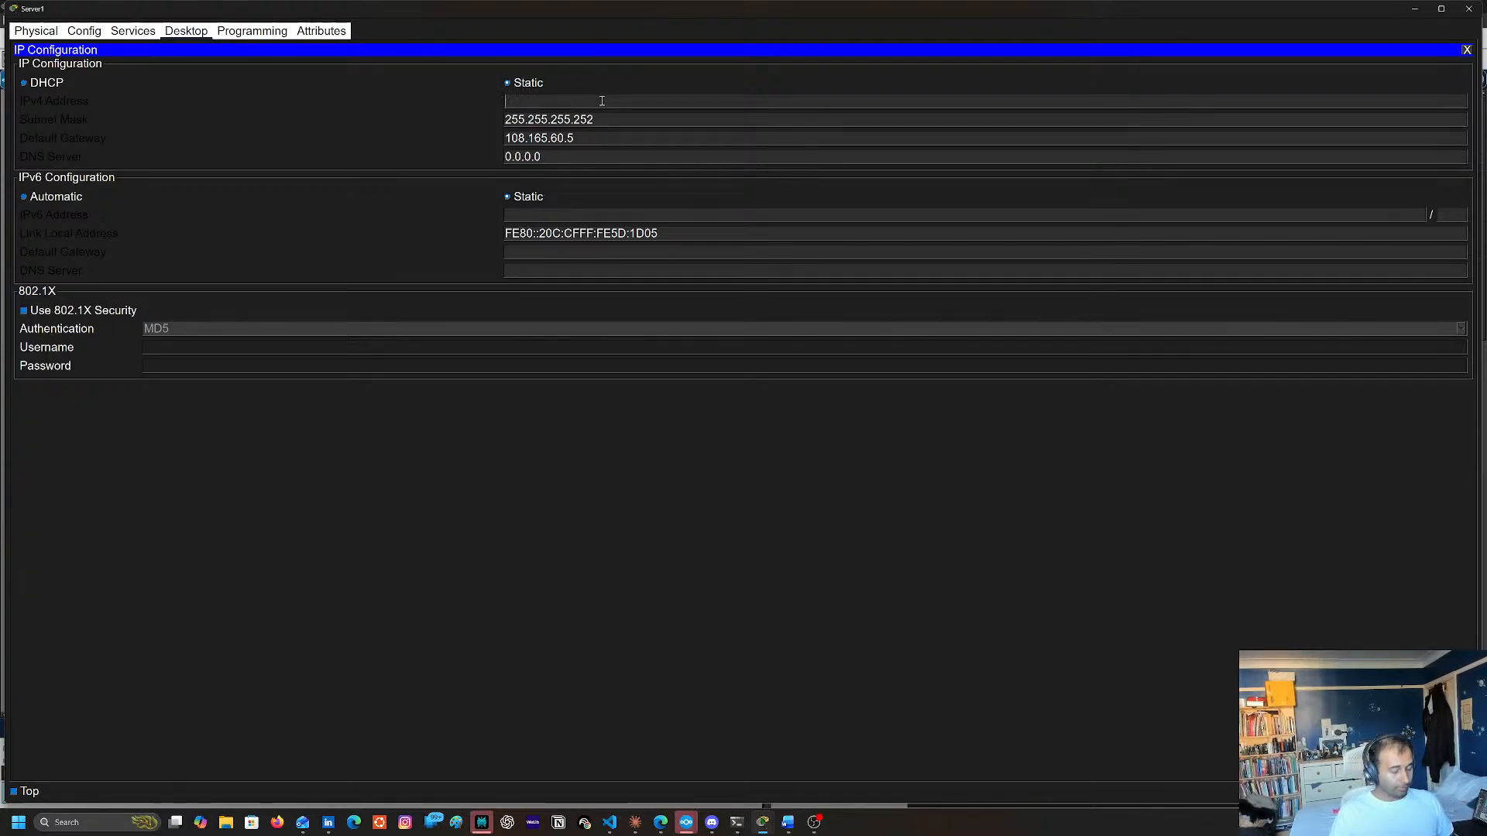
pyautogui.write('192.168.')
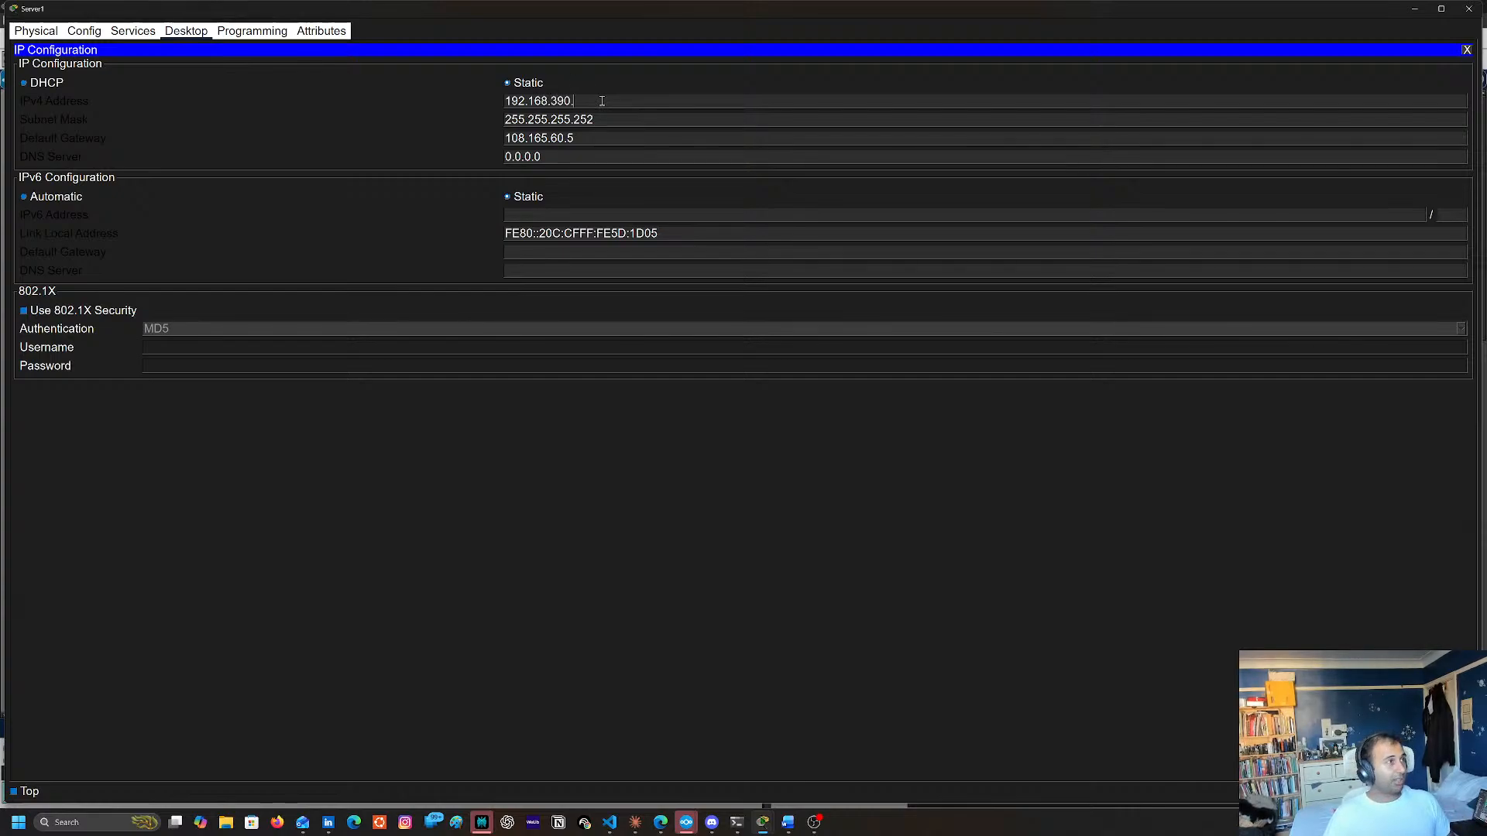
pyautogui.write('30.')
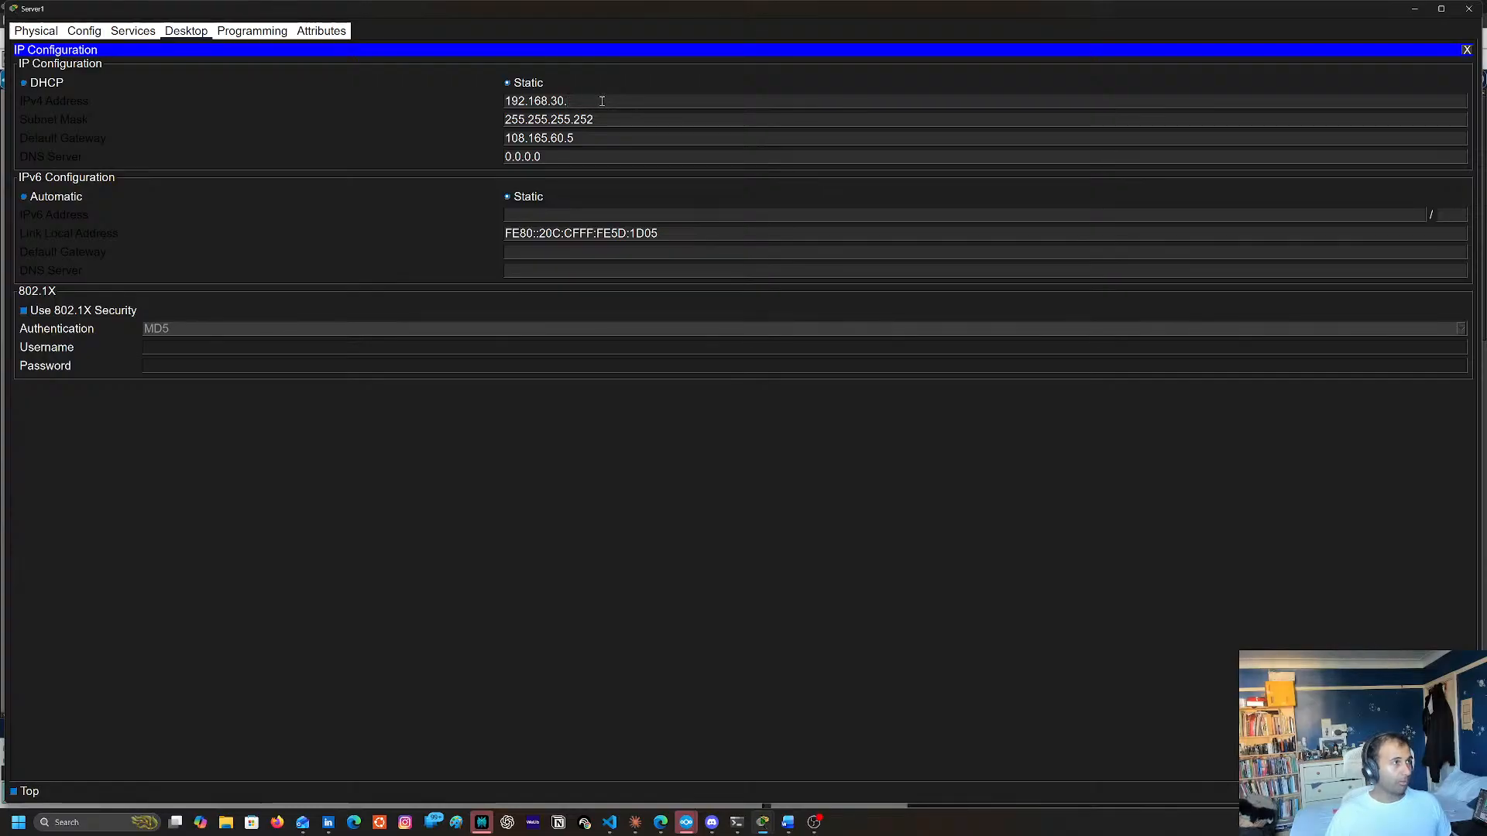
pyautogui.write('32')
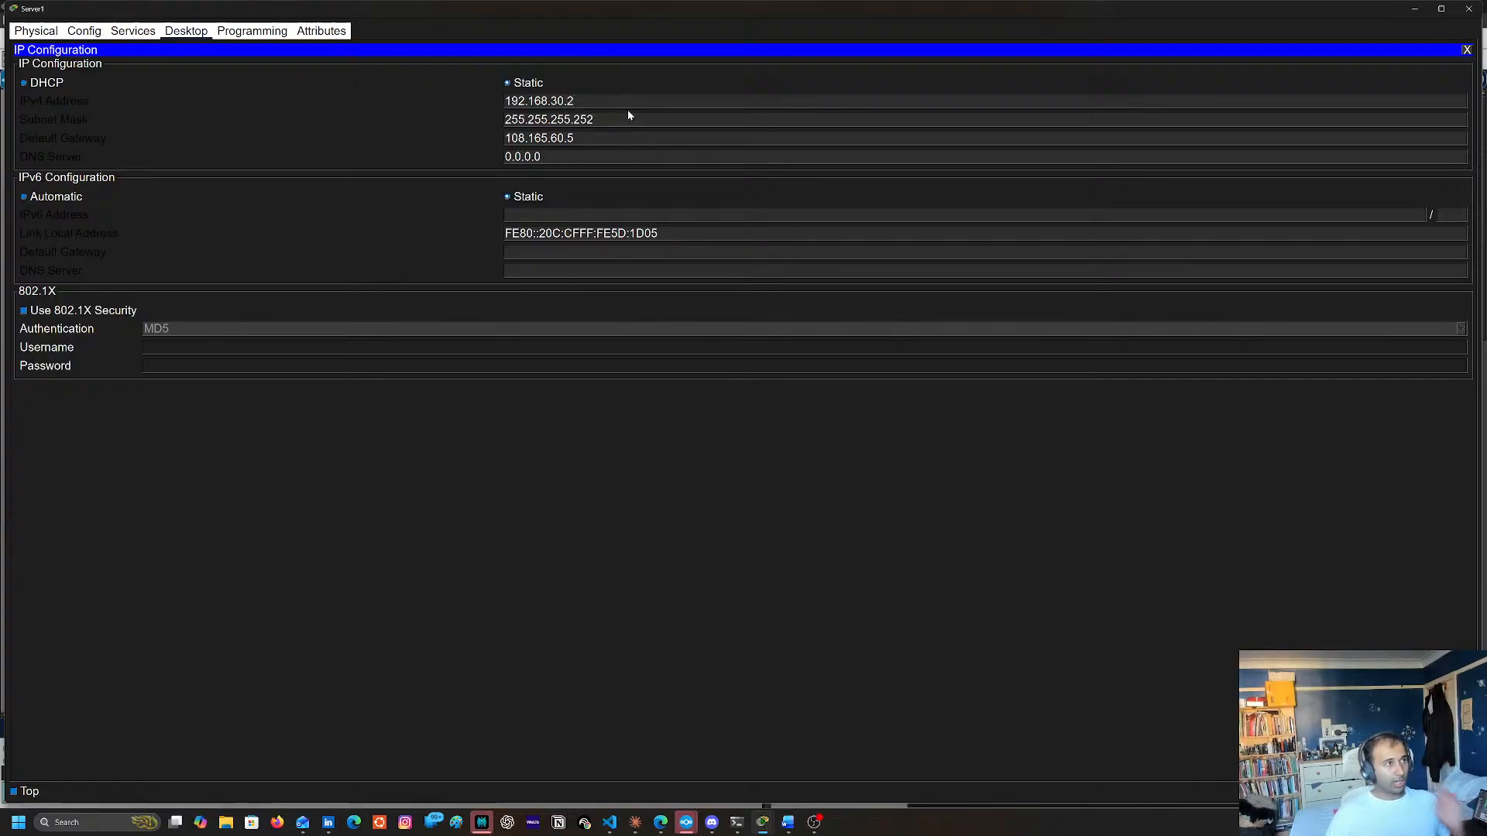
# Change Server1's subnet mask to 255.255.255.0
pyautogui.click(629, 115)
pyautogui.press('BackSpace')
pyautogui.press('BackSpace')
pyautogui.press('BackSpace')
pyautogui.write('0')
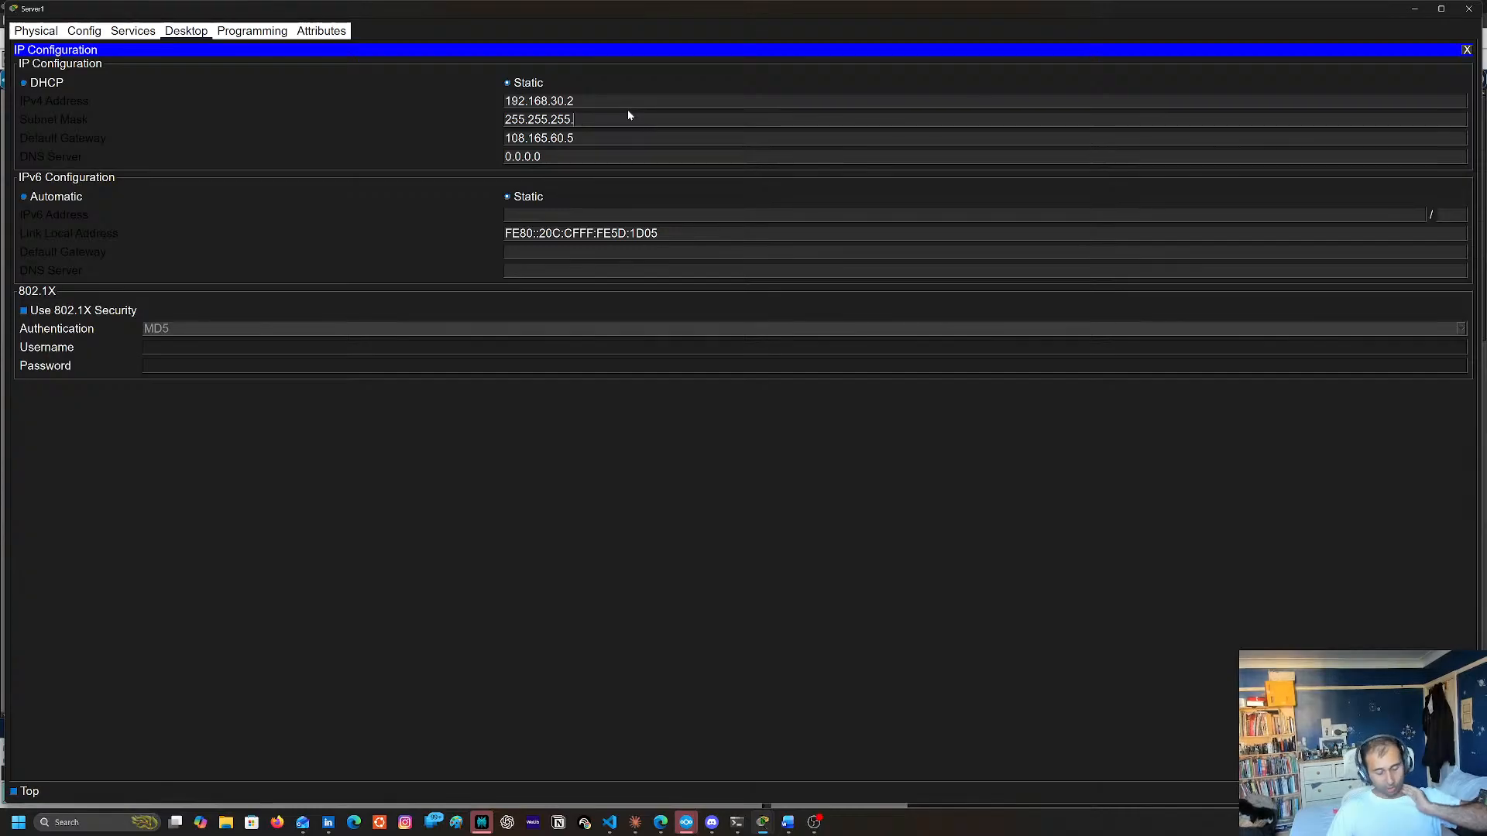
# Replace Server1's default gateway with 192.168.30.1 and close the server's window
pyautogui.click(626, 140)
pyautogui.press('BackSpace')
pyautogui.press('BackSpace')
pyautogui.press('BackSpace')
pyautogui.press('BackSpace')
pyautogui.press('BackSpace')
pyautogui.press('BackSpace')
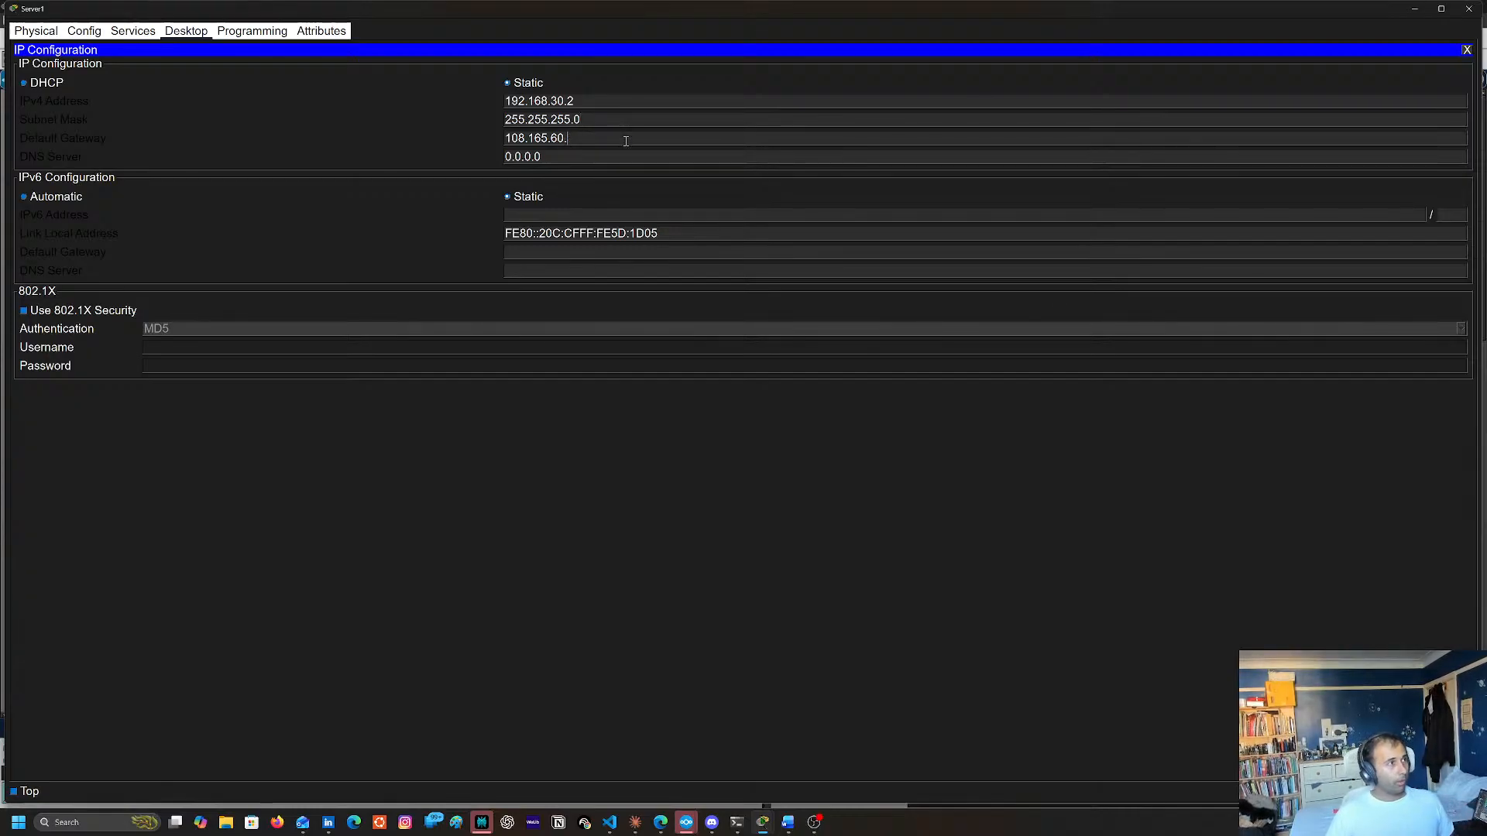
pyautogui.press('BackSpace')
pyautogui.press('BackSpace')
pyautogui.press('BackSpace')
pyautogui.press('BackSpace')
pyautogui.press('BackSpace')
pyautogui.press('BackSpace')
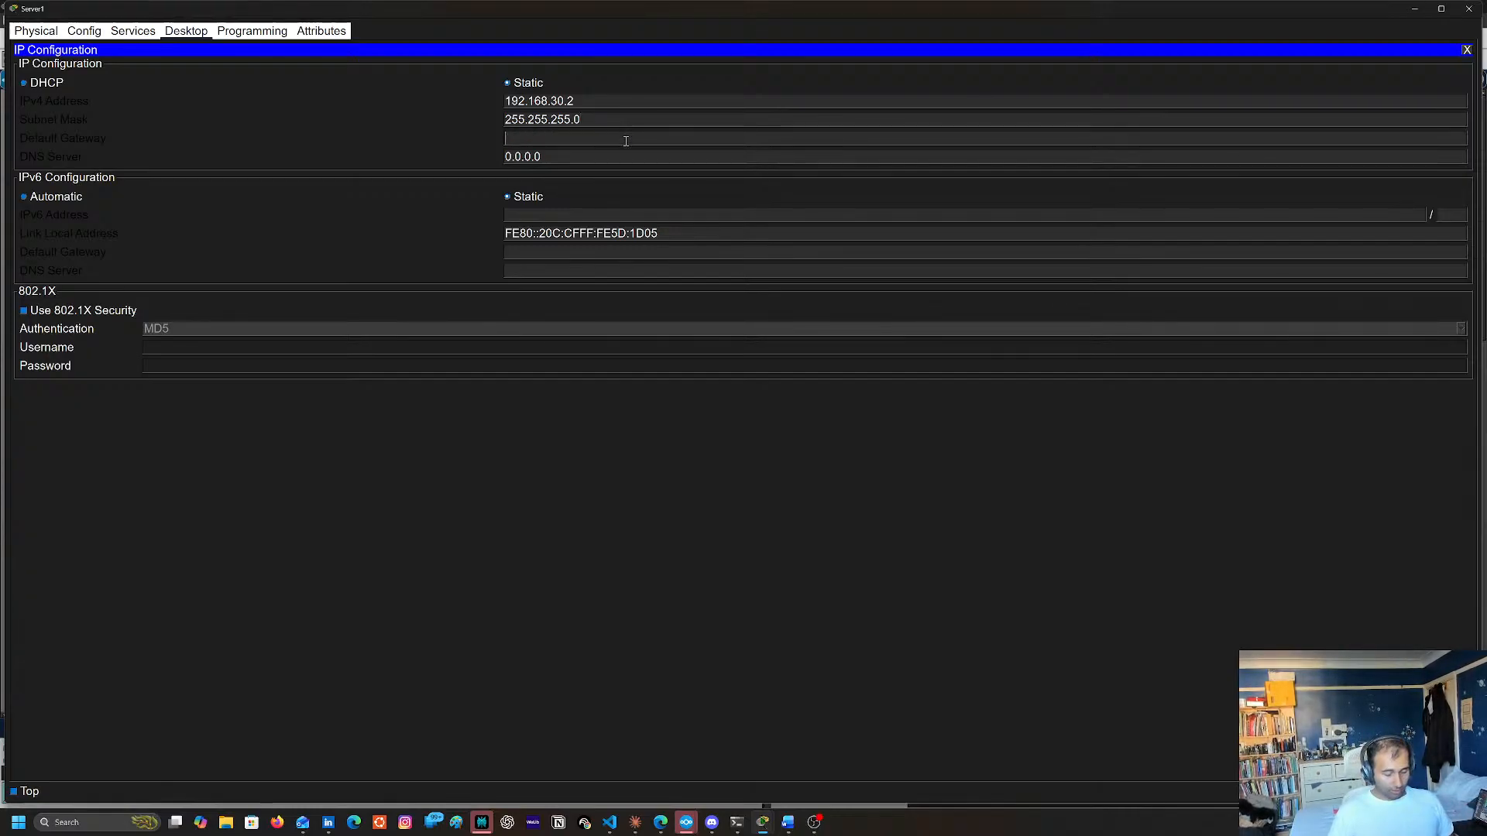
pyautogui.write('192.168.30.1')
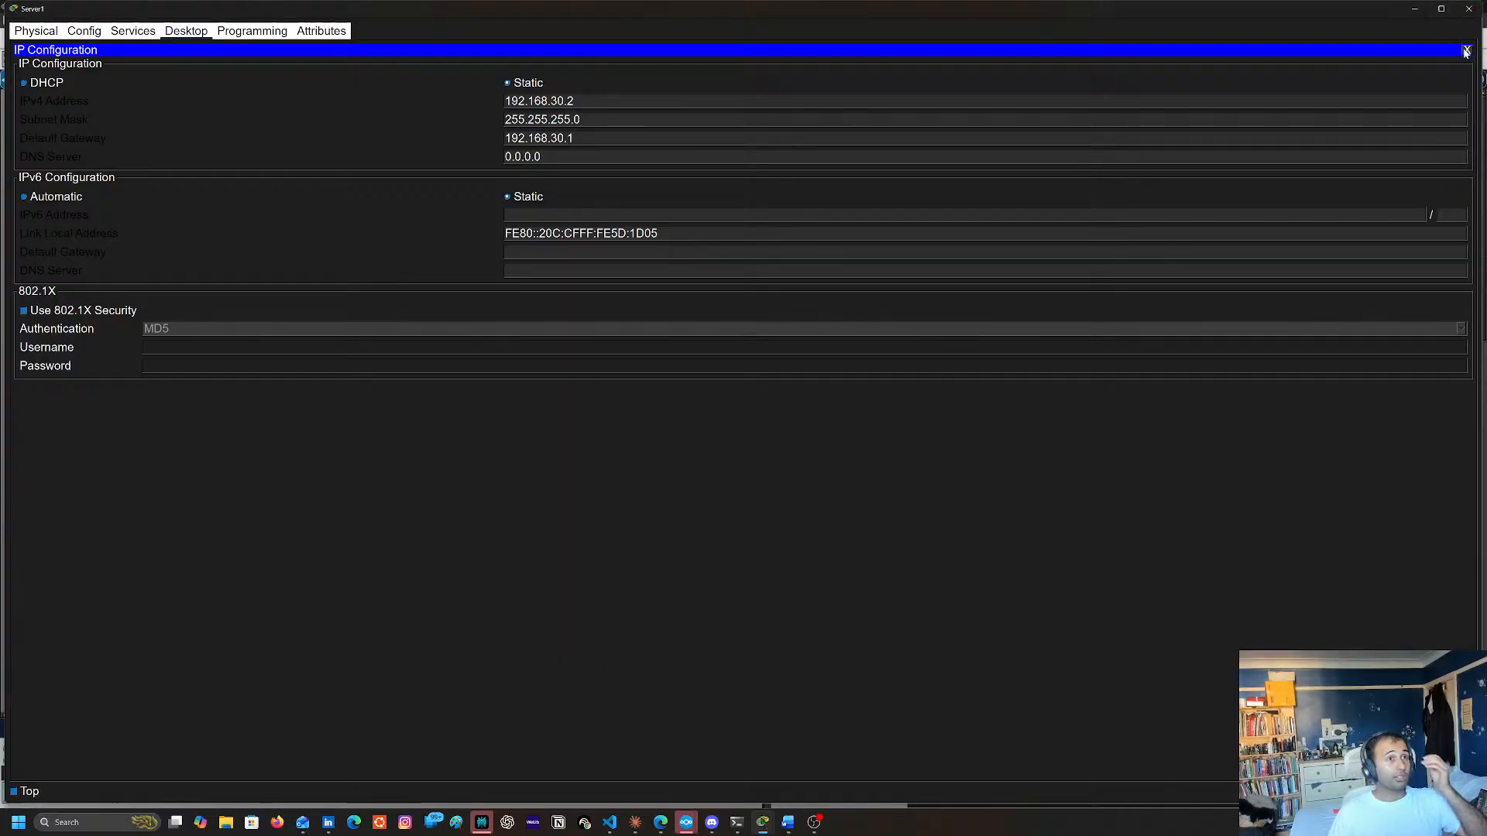
pyautogui.click(1469, 9)
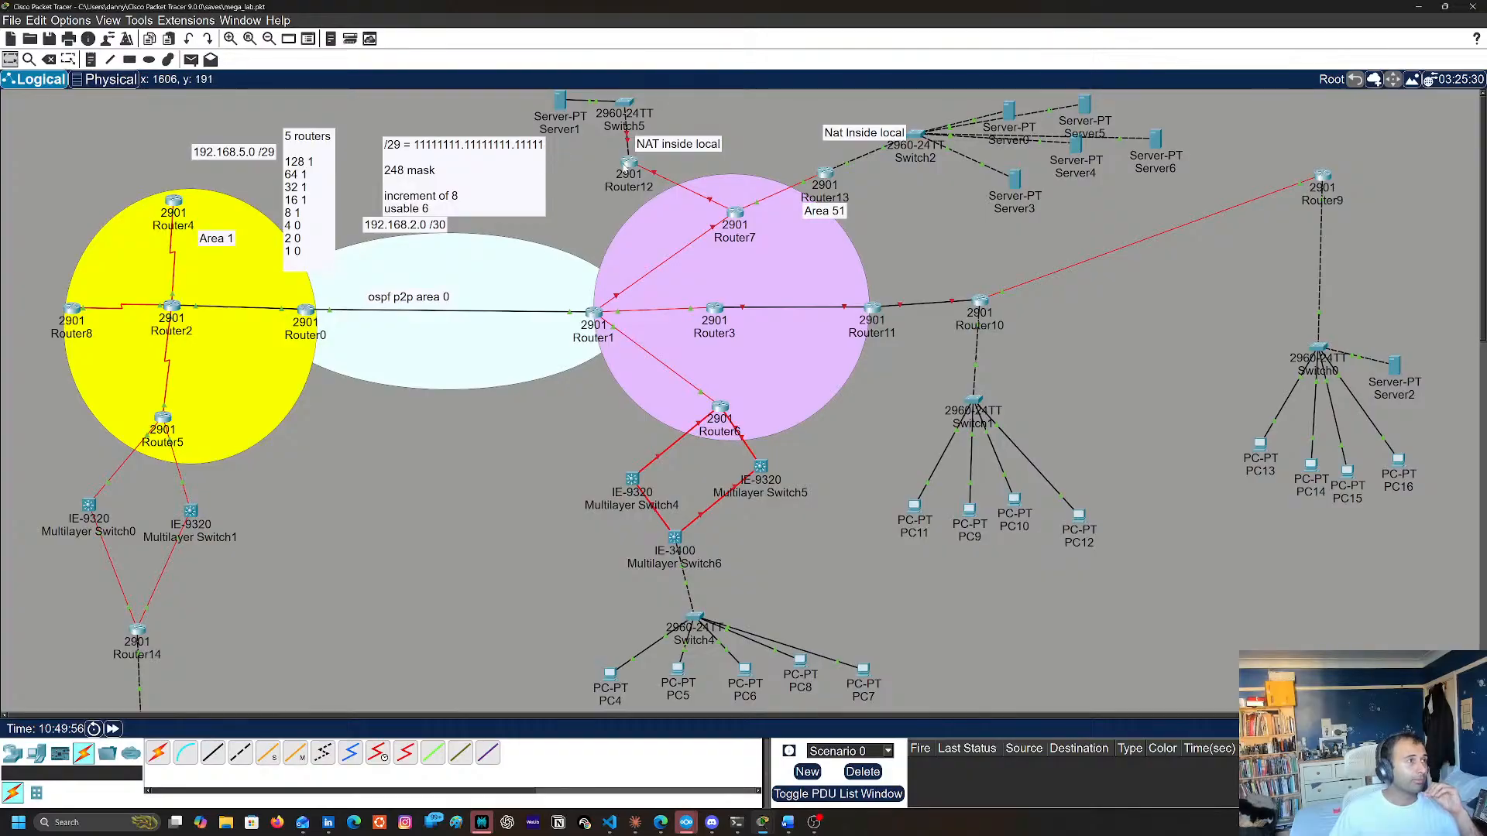
# Reopen Router12's command line and enter privileged EXEC mode with en
pyautogui.click(629, 165)
pyautogui.press('Return')
pyautogui.press('Return')
pyautogui.press('Return')
pyautogui.press('Return')
pyautogui.write('en')
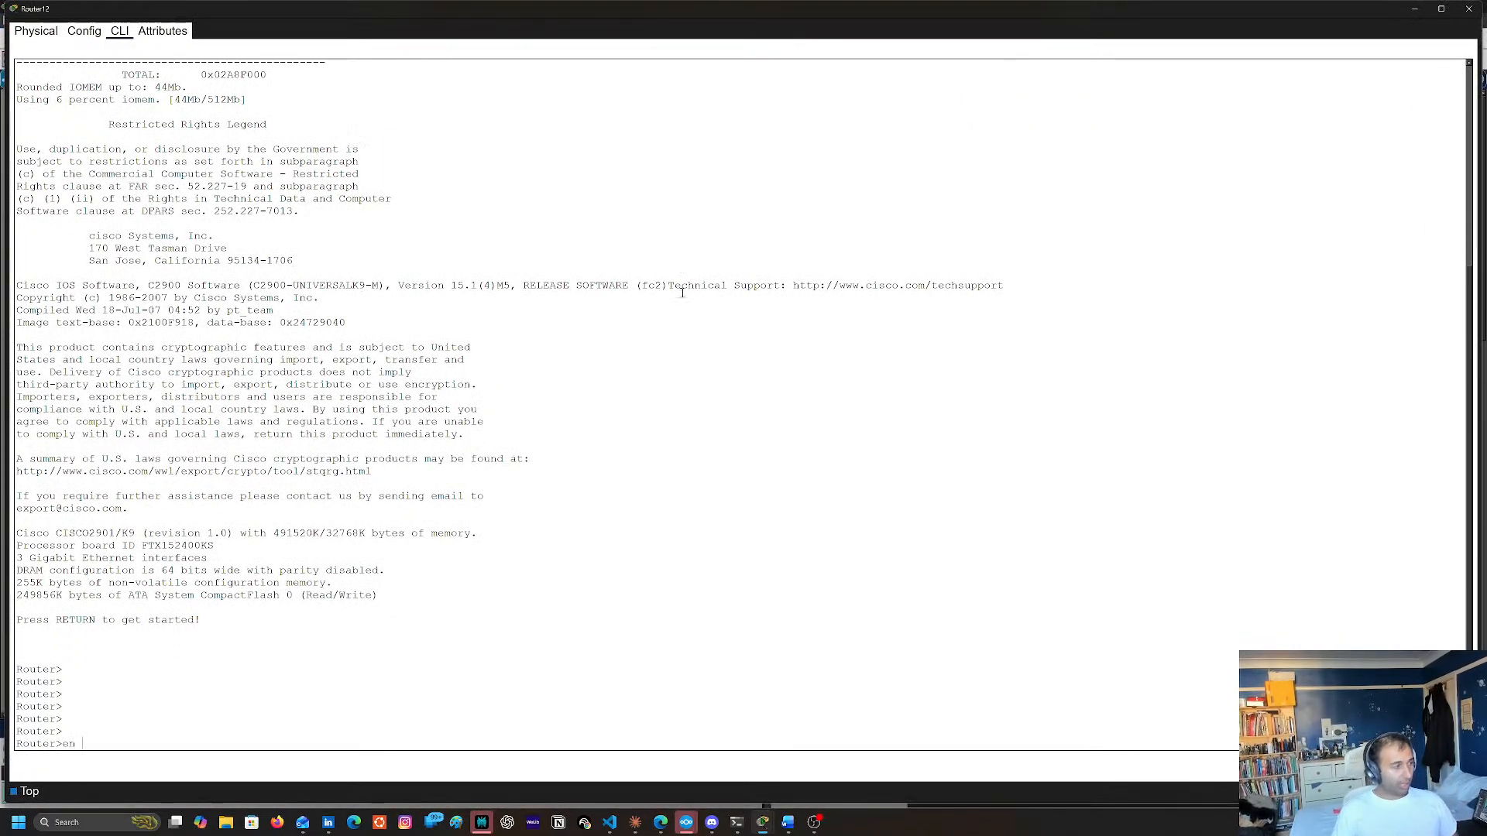
pyautogui.press('Return')
# Enter global configuration mode on Router12 with conf t
pyautogui.write('cof t')
pyautogui.press('Return')
pyautogui.press('Return')
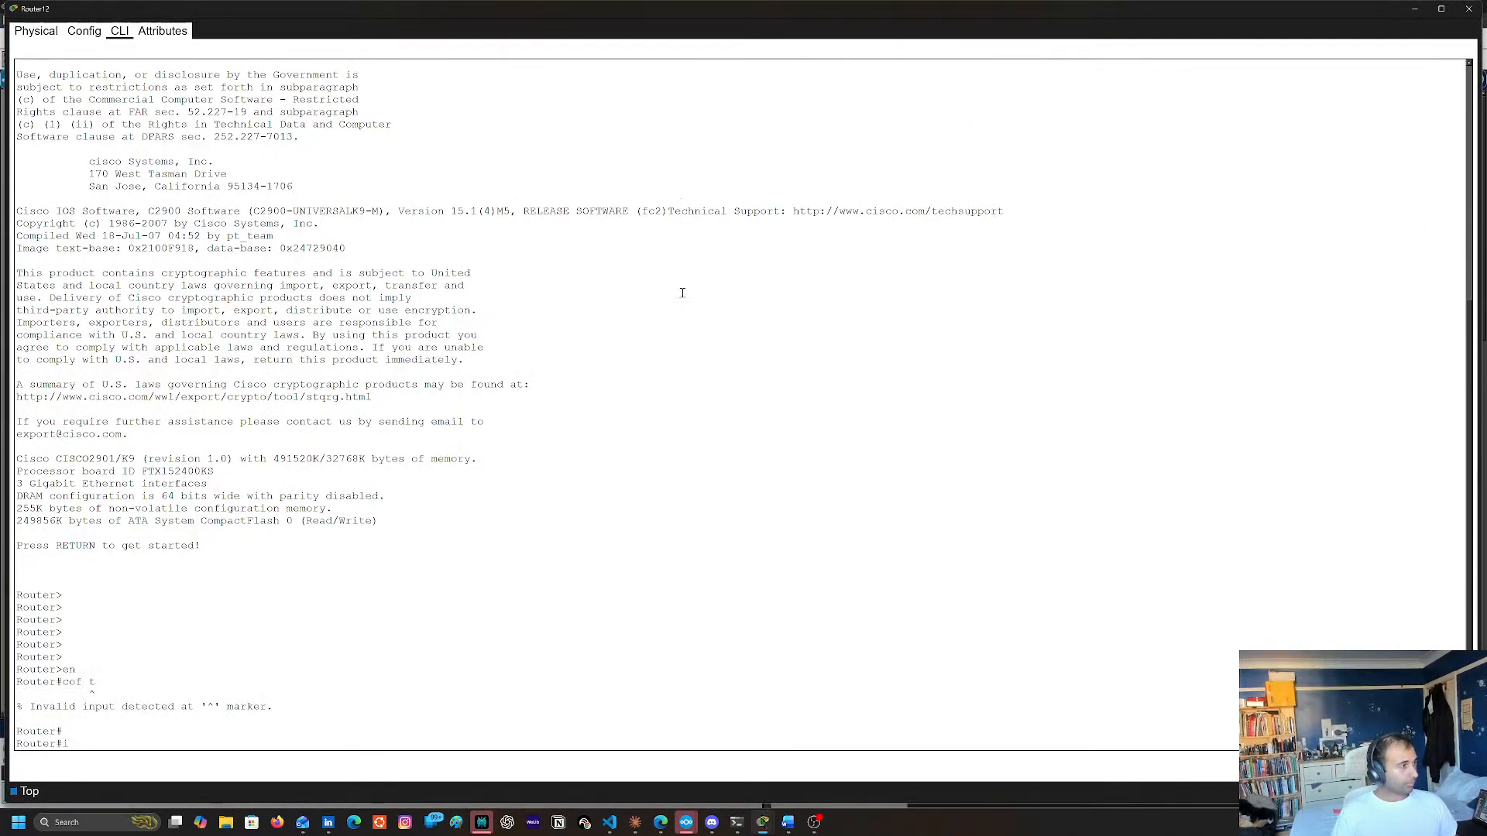
pyautogui.write('co-nf t')
pyautogui.press('Return')
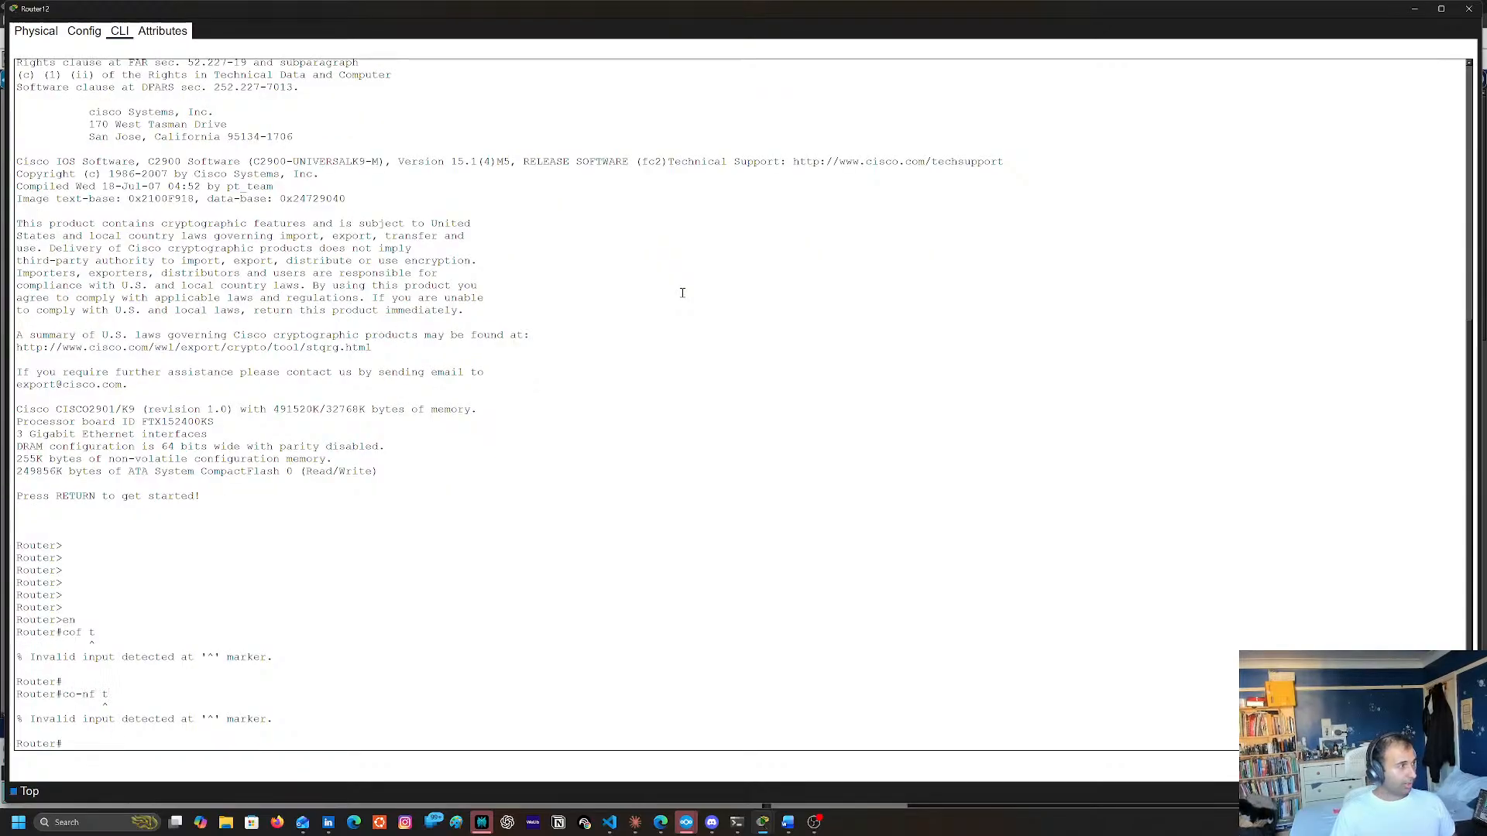
pyautogui.write('conf t')
pyautogui.press('Return')
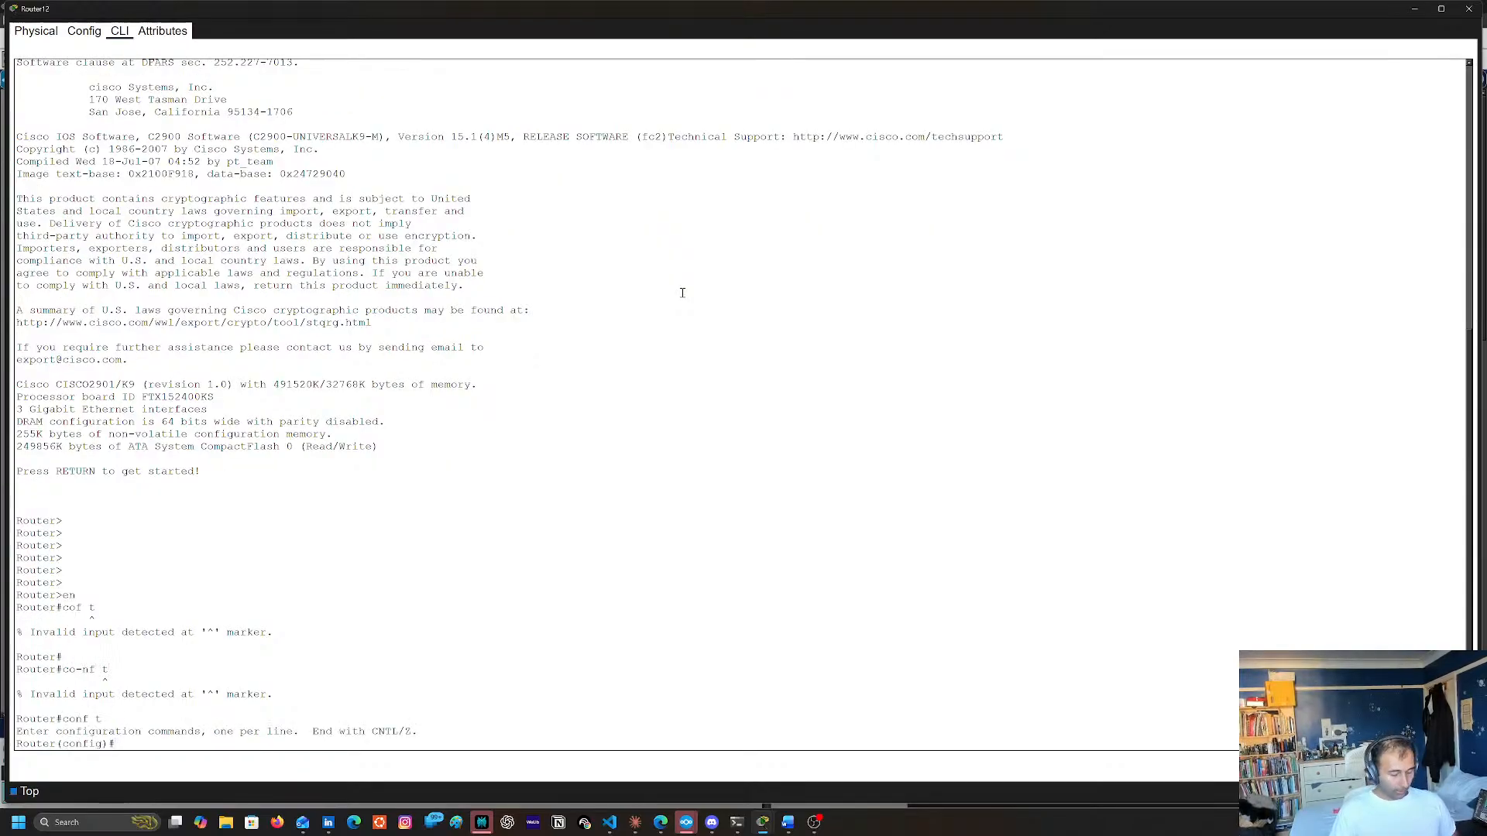
# Set Router12's hostname to NTP_net
pyautogui.write('hosntame')
pyautogui.press('BackSpace')
pyautogui.press('BackSpace')
pyautogui.press('BackSpace')
pyautogui.press('BackSpace')
pyautogui.press('BackSpace')
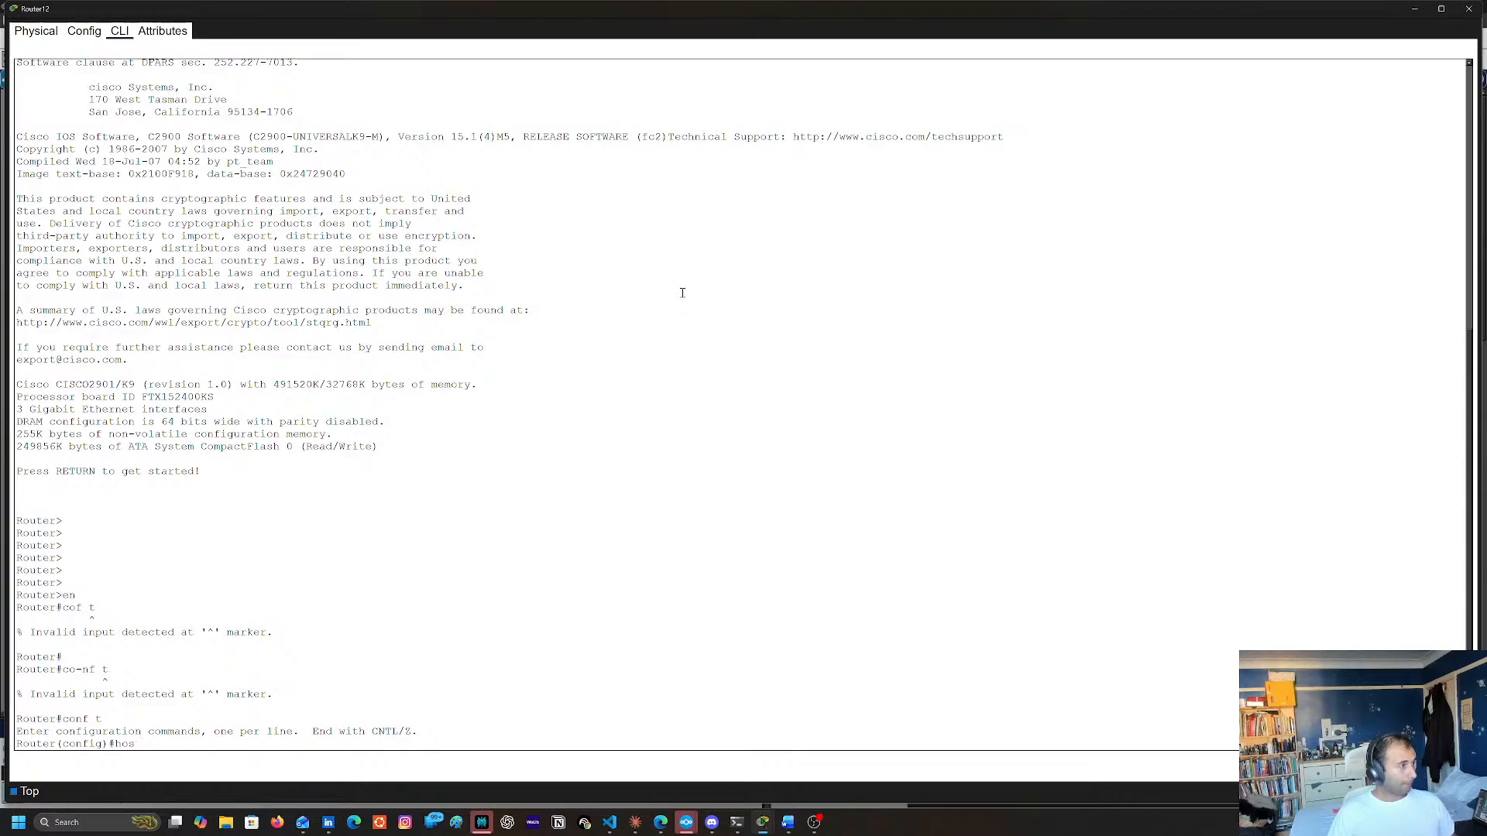
pyautogui.write('tname')
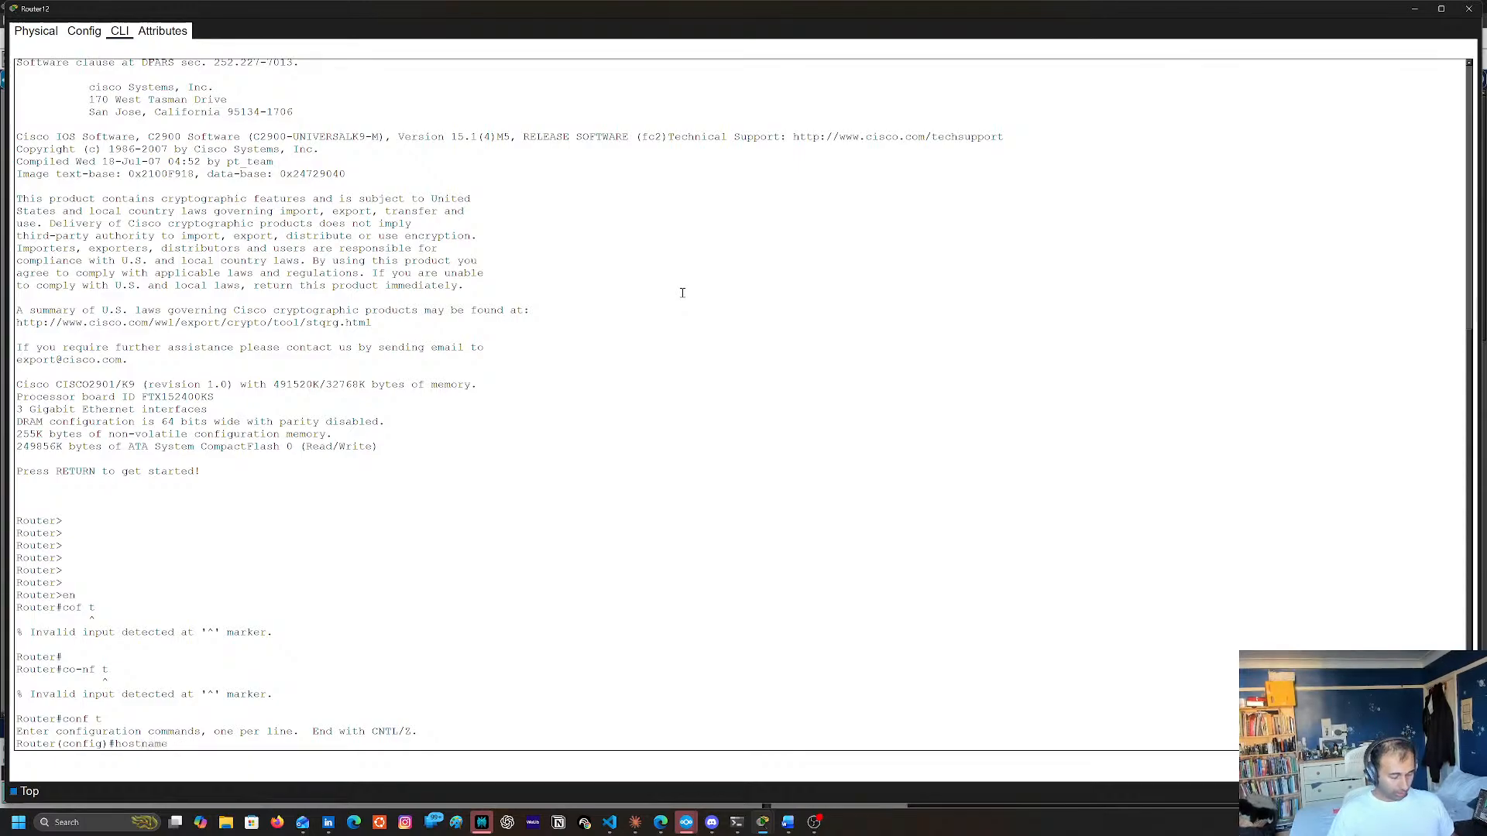
pyautogui.write(' hjNTP_net')
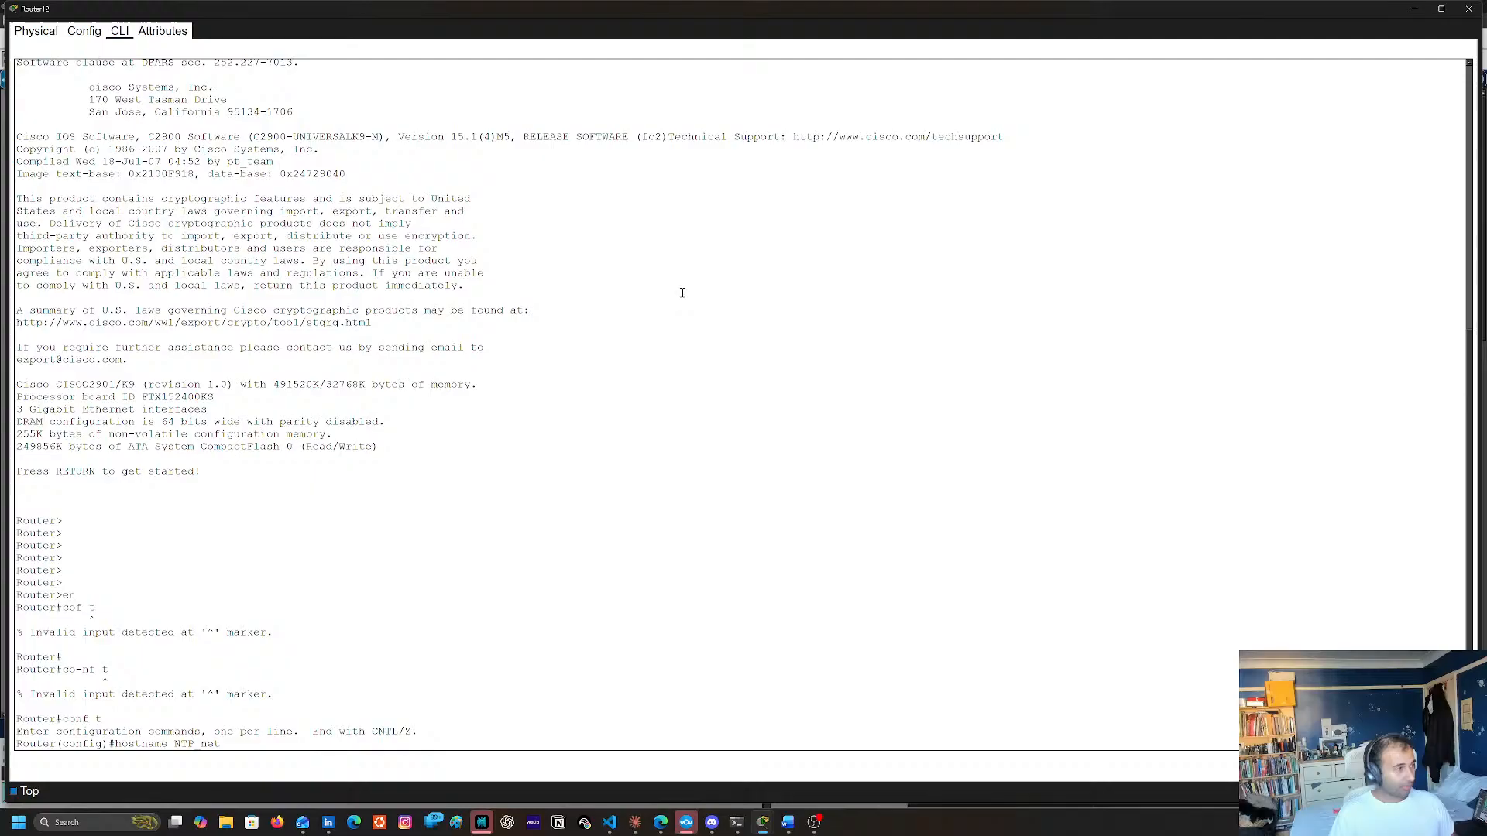
pyautogui.press('Return')
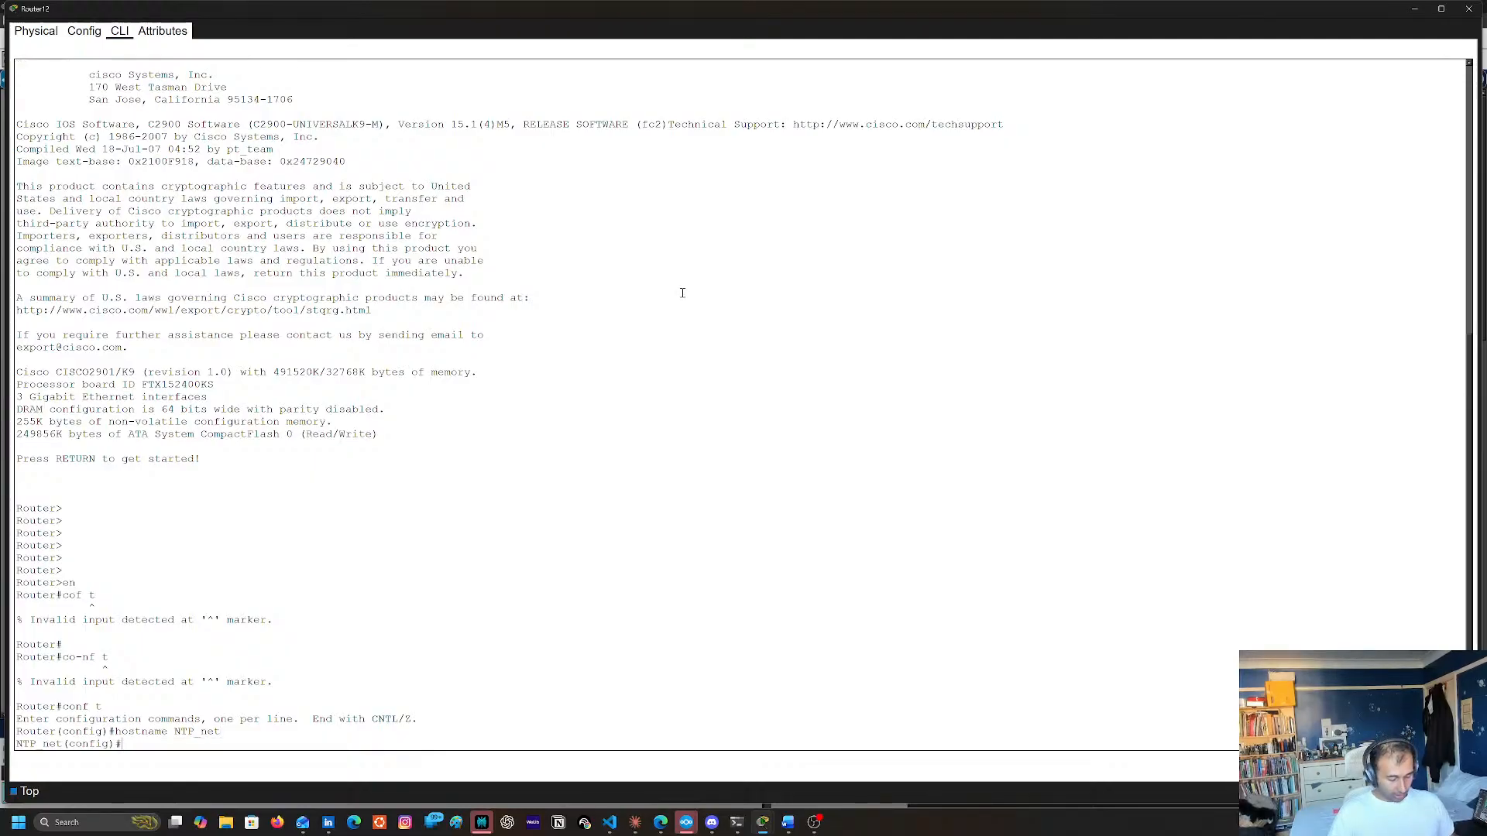
# Check Router12's port towards Switch5, enter configuration of interface g0/1 and enable it with no shu
pyautogui.write('int')
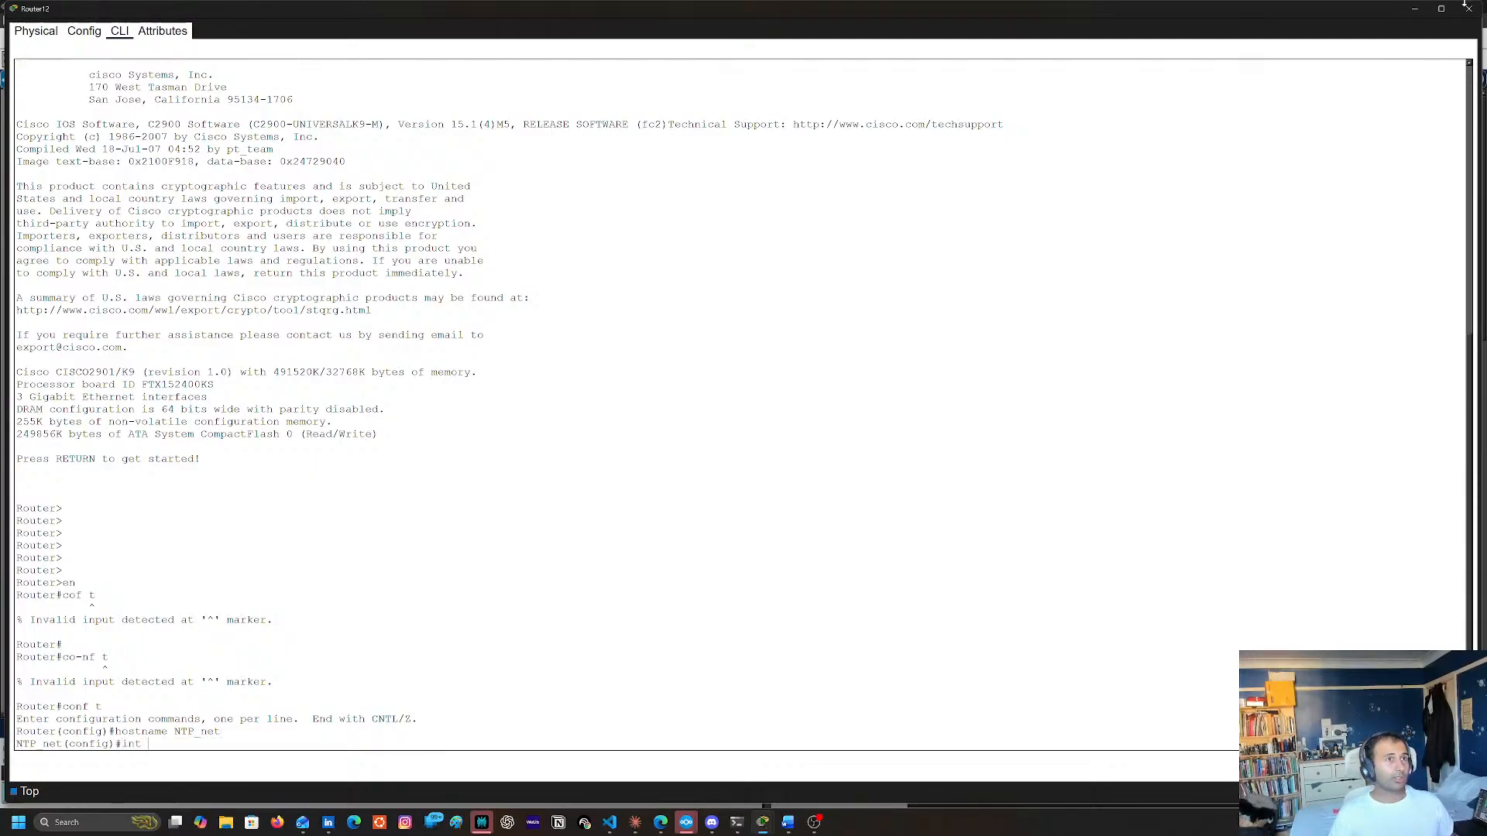
pyautogui.click(1467, 7)
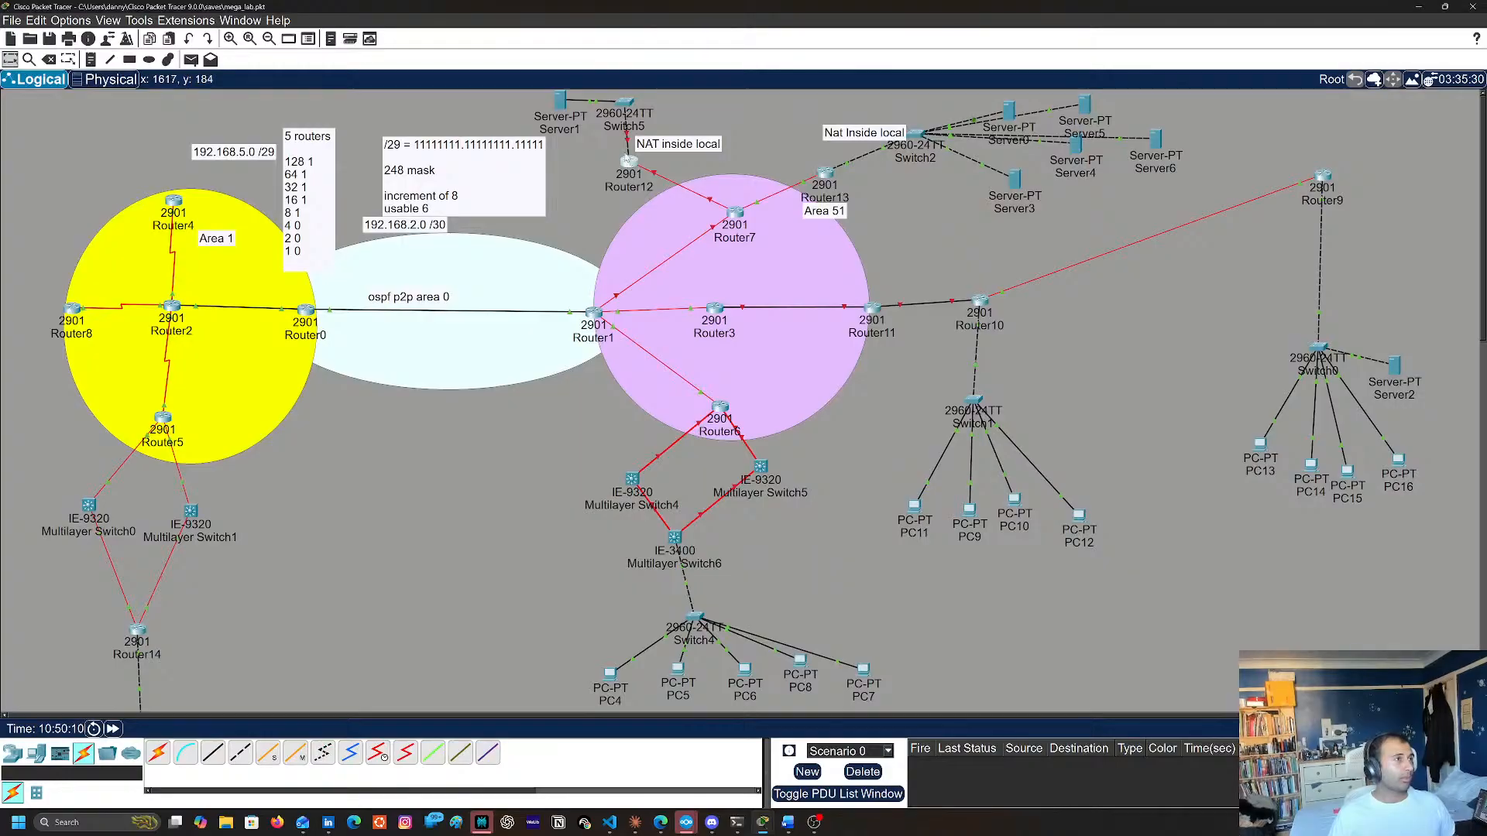
pyautogui.moveTo(628, 147)
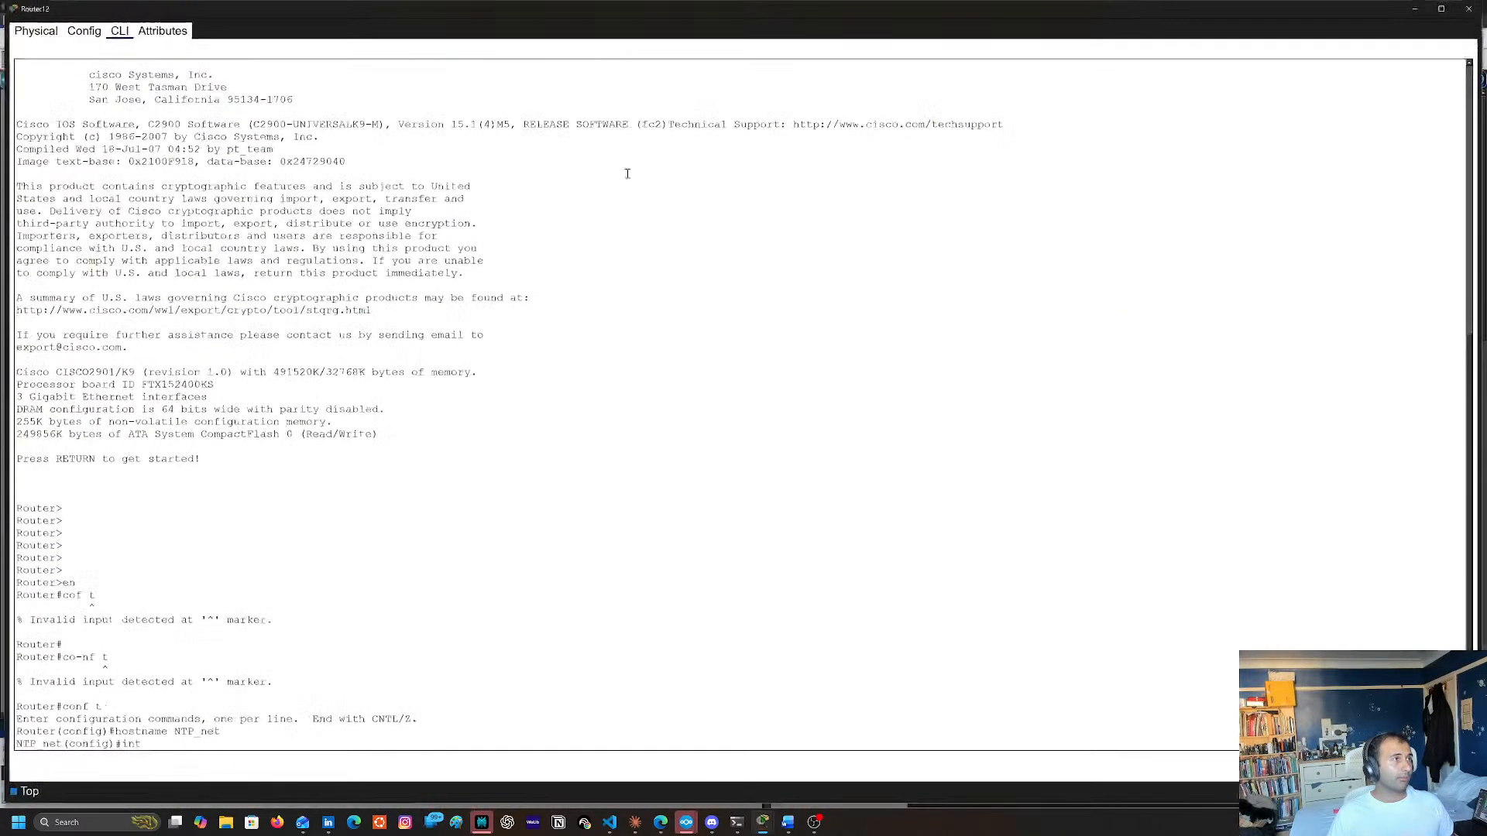
pyautogui.click(629, 160)
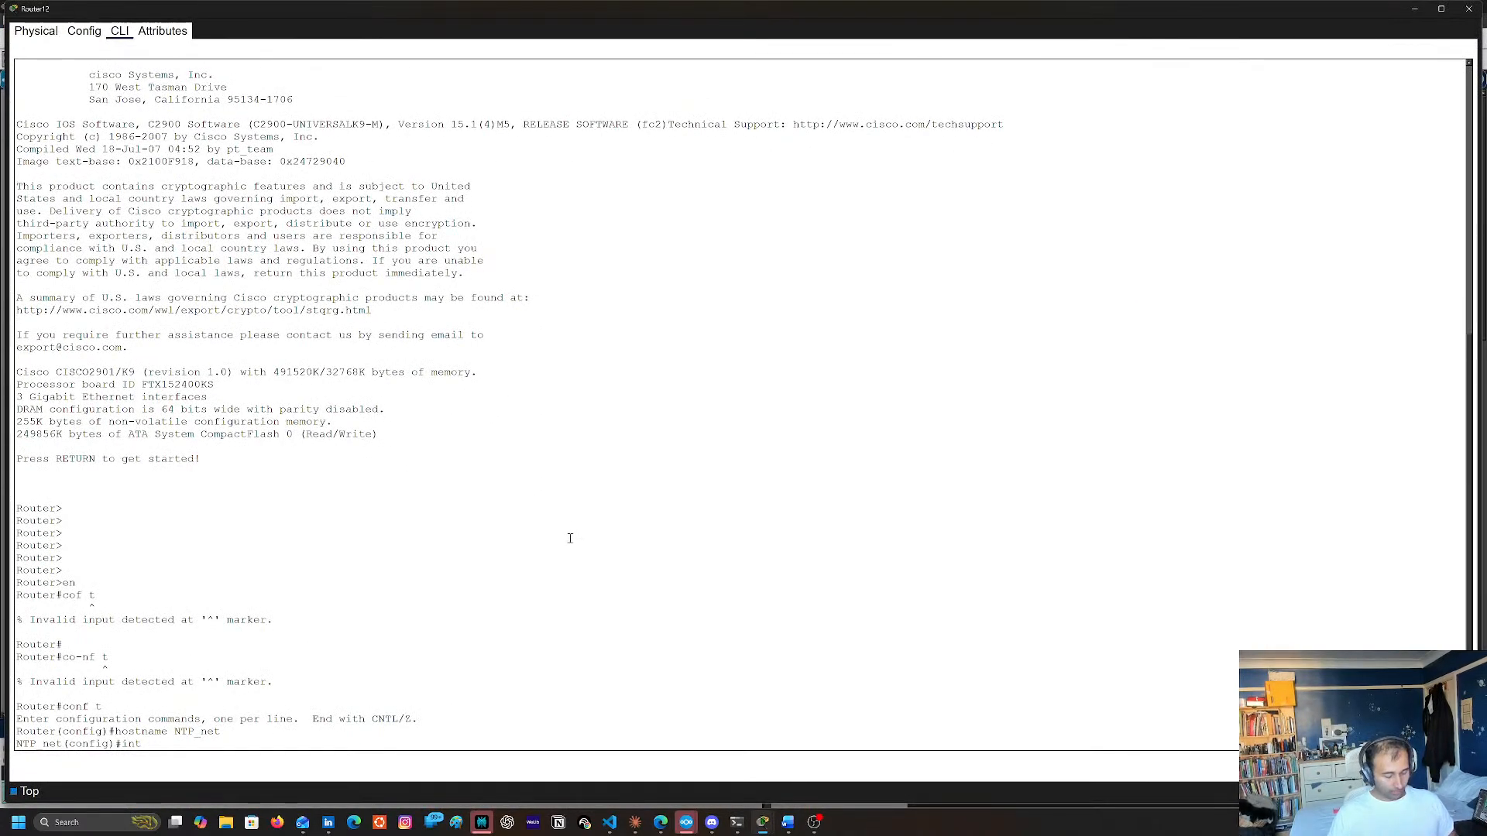
pyautogui.write('g0/')
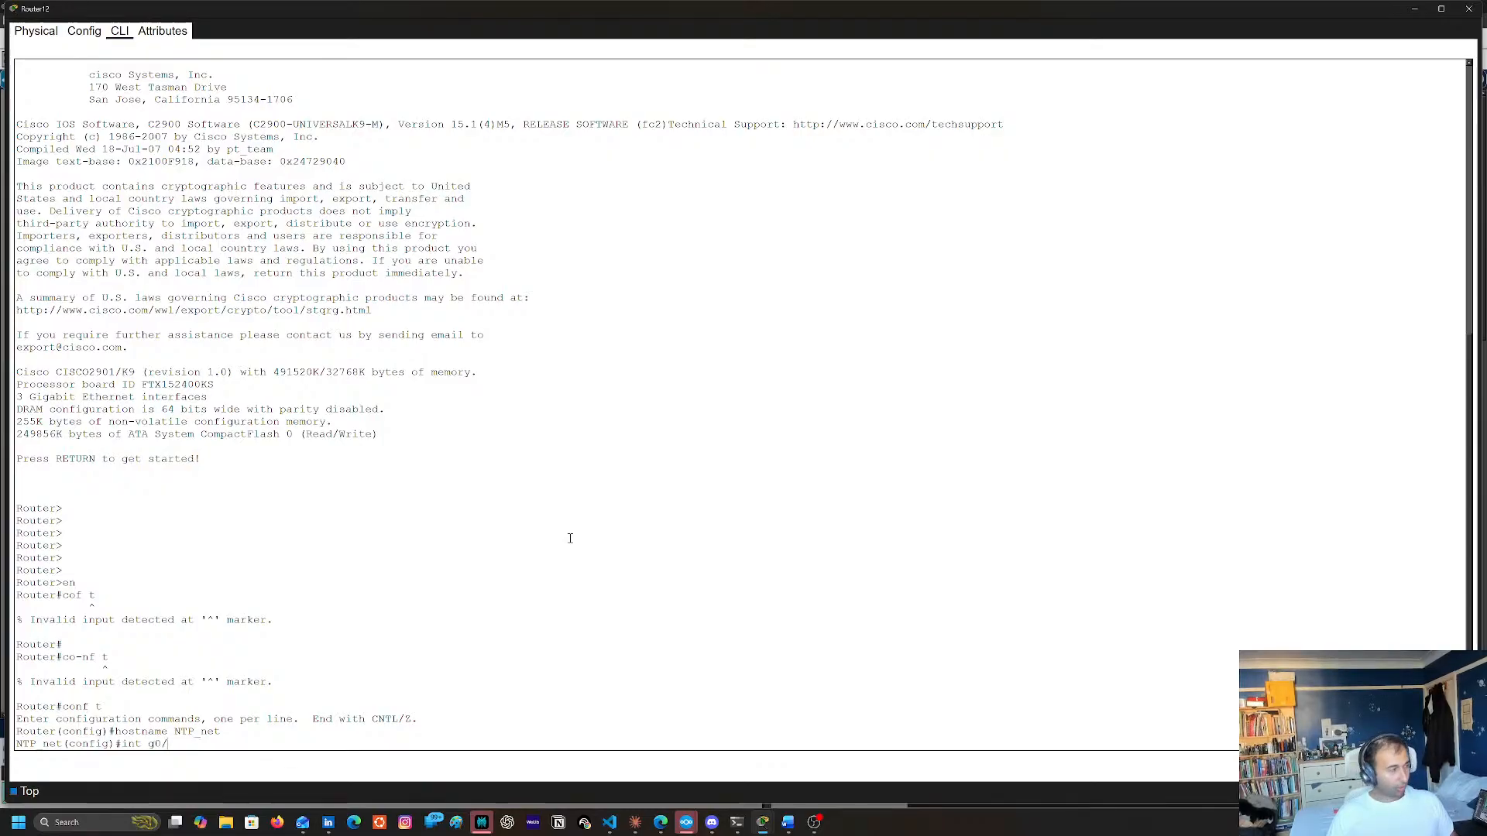
pyautogui.write('1')
pyautogui.press('Return')
pyautogui.write('no shu')
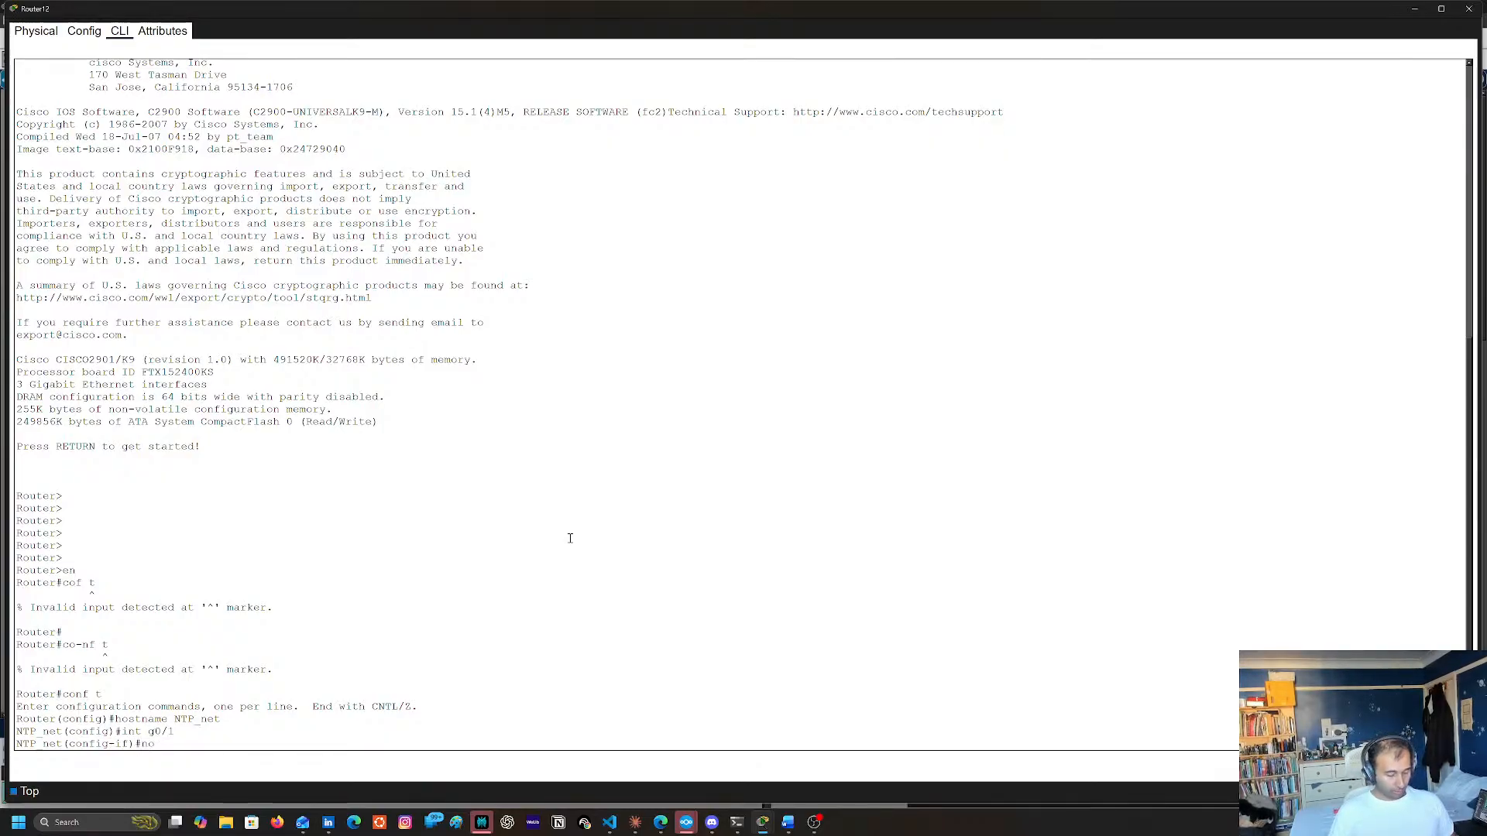
pyautogui.press('Return')
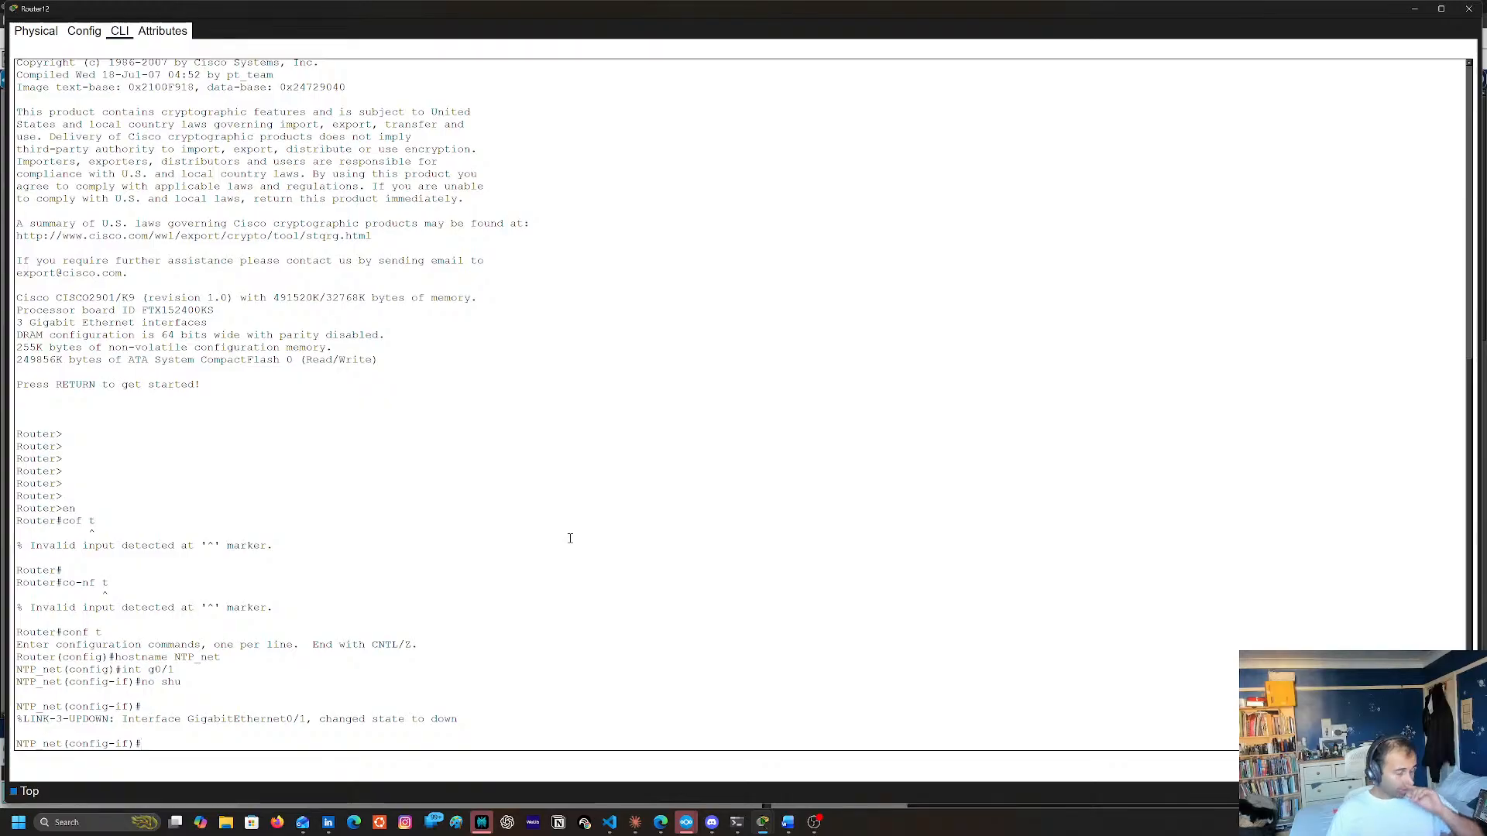
# Assign 192.168.30.1 with mask 255.255.255.0 to Router12's interface g0/1 and leave configuration mode with end
pyautogui.write('ip addr 192.1689.')
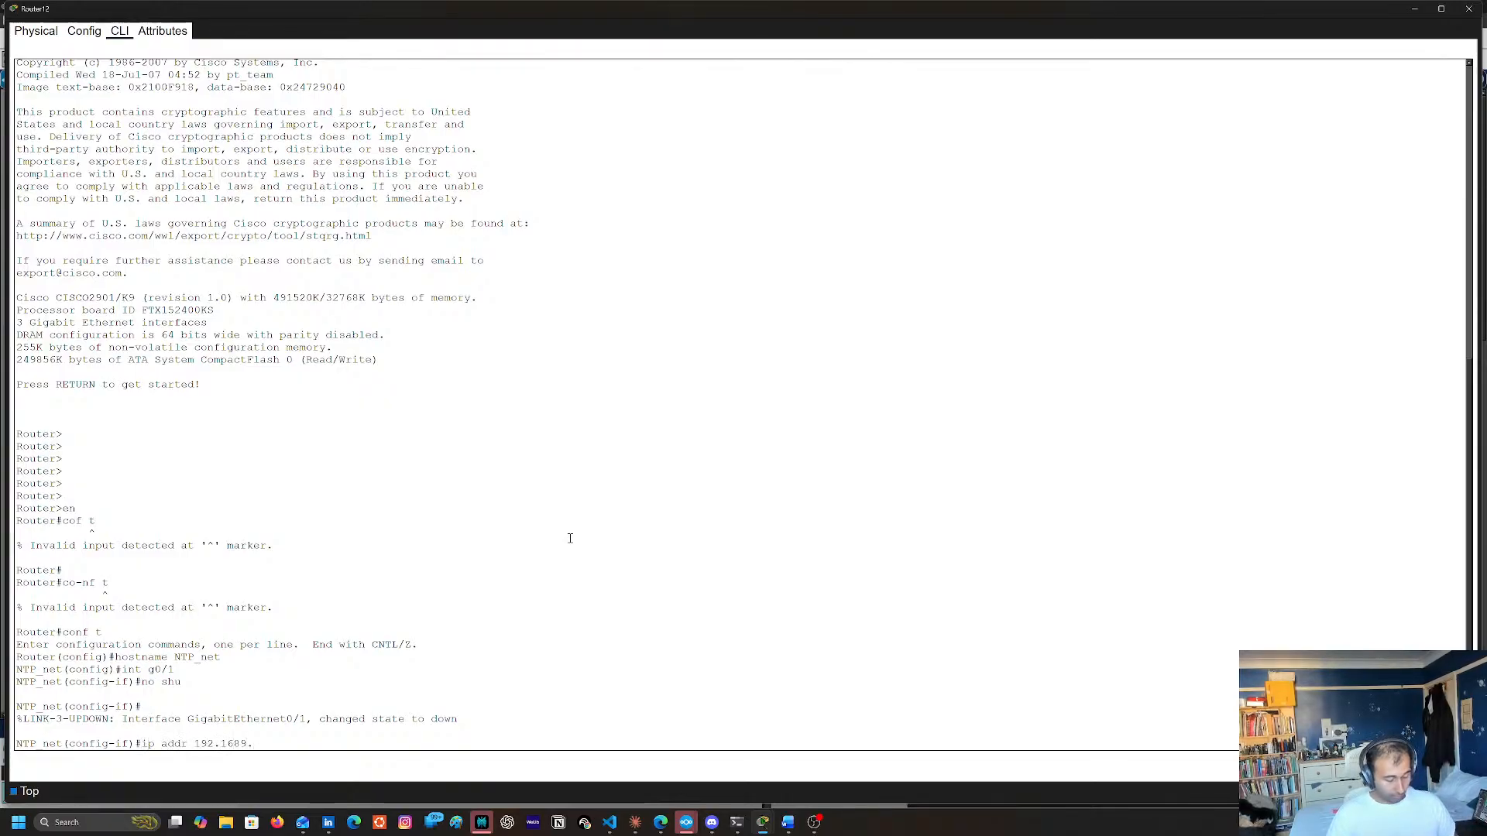
pyautogui.press('BackSpace')
pyautogui.press('BackSpace')
pyautogui.write('.30.1')
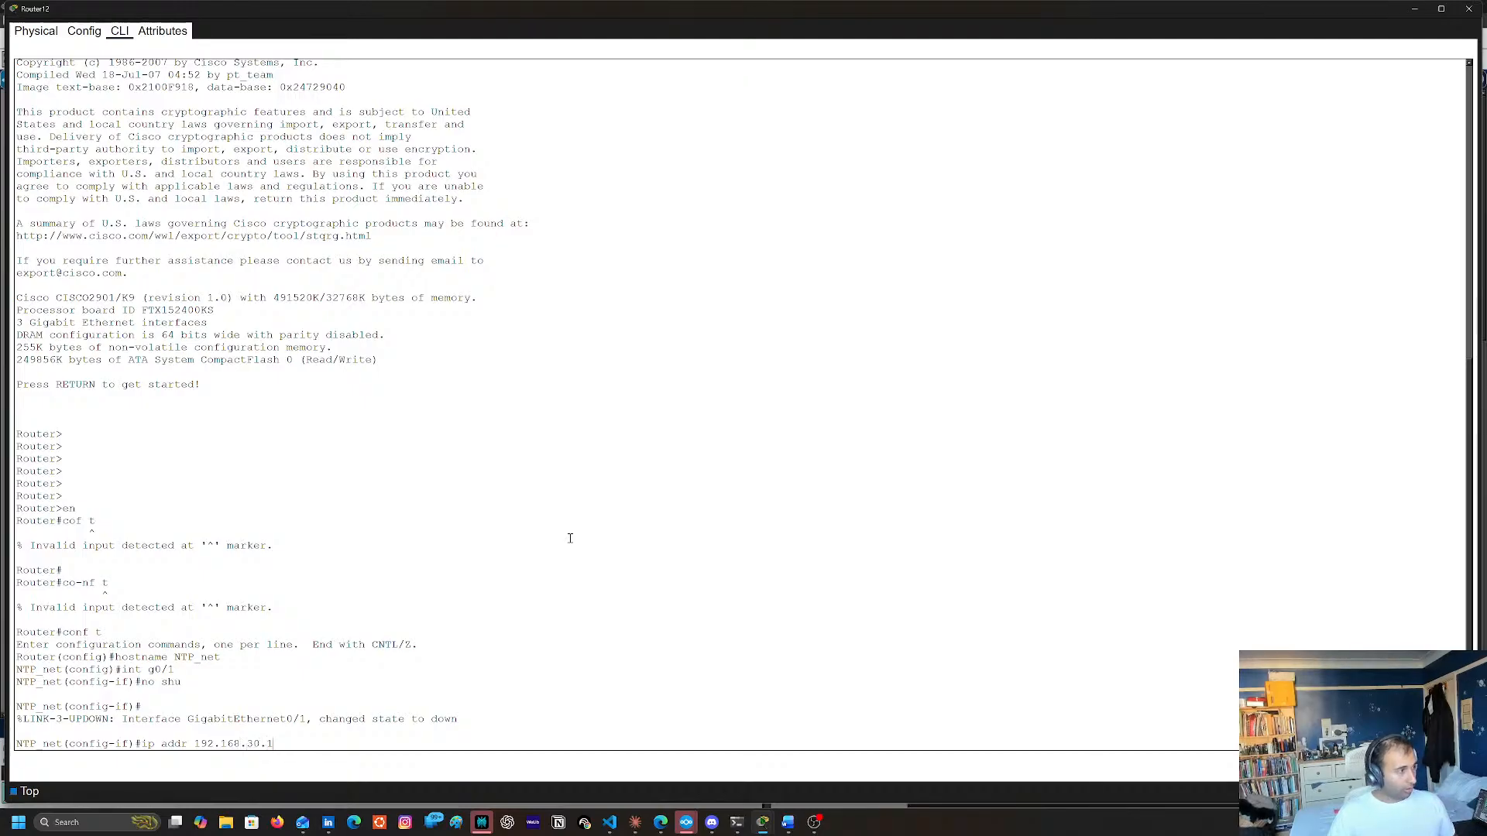
pyautogui.write(' 255.255.255.0')
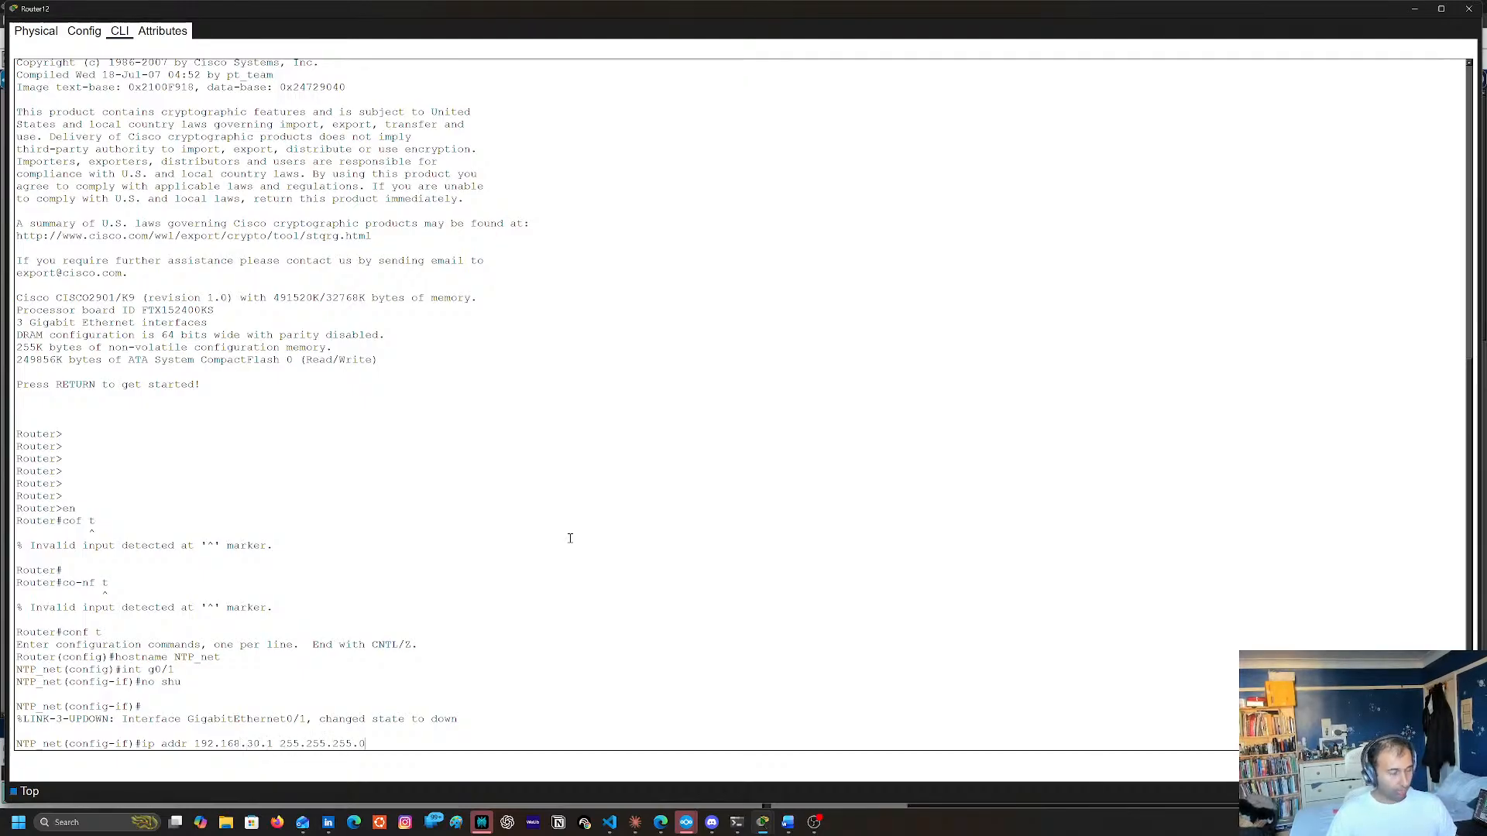
pyautogui.press('Return')
pyautogui.write('eno shu')
pyautogui.press('Return')
pyautogui.press('Return')
pyautogui.write('wen')
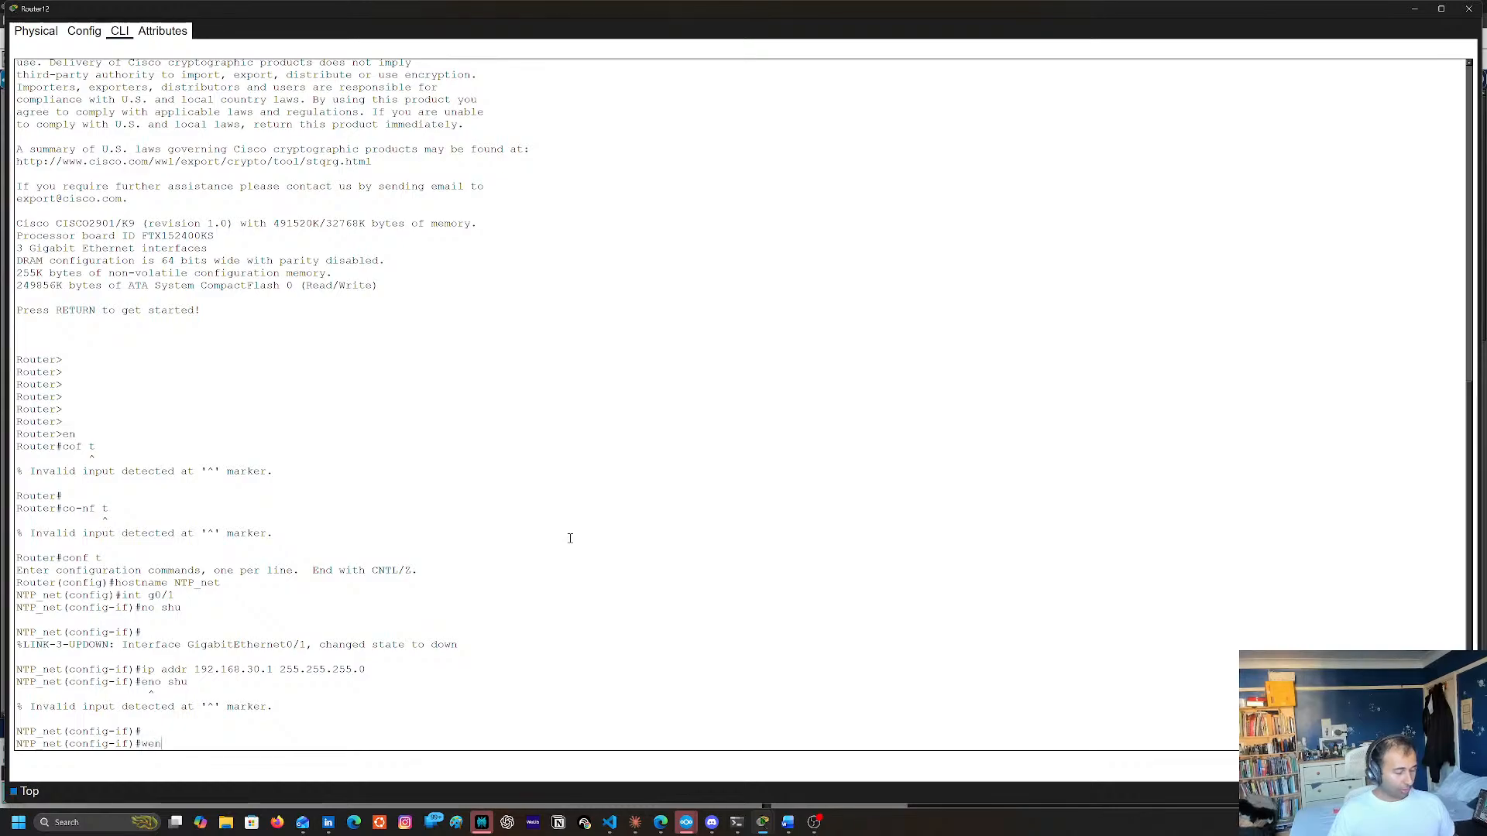
pyautogui.write('nd')
pyautogui.press('Return')
# Save Router12's running configuration to the startup configuration with copy run start and close the router's window
pyautogui.write('cop')
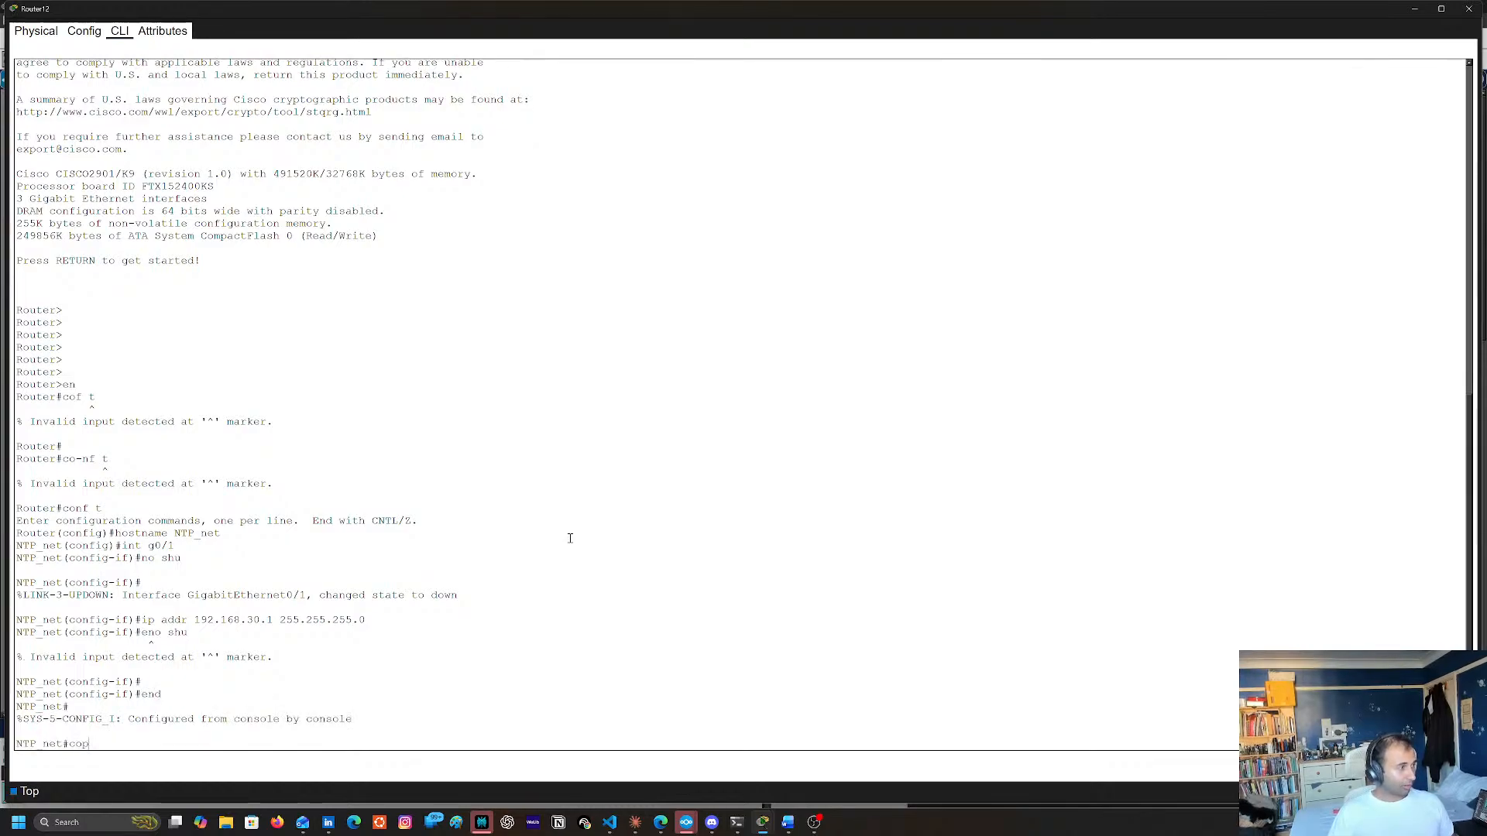
pyautogui.write('y run tsrayt')
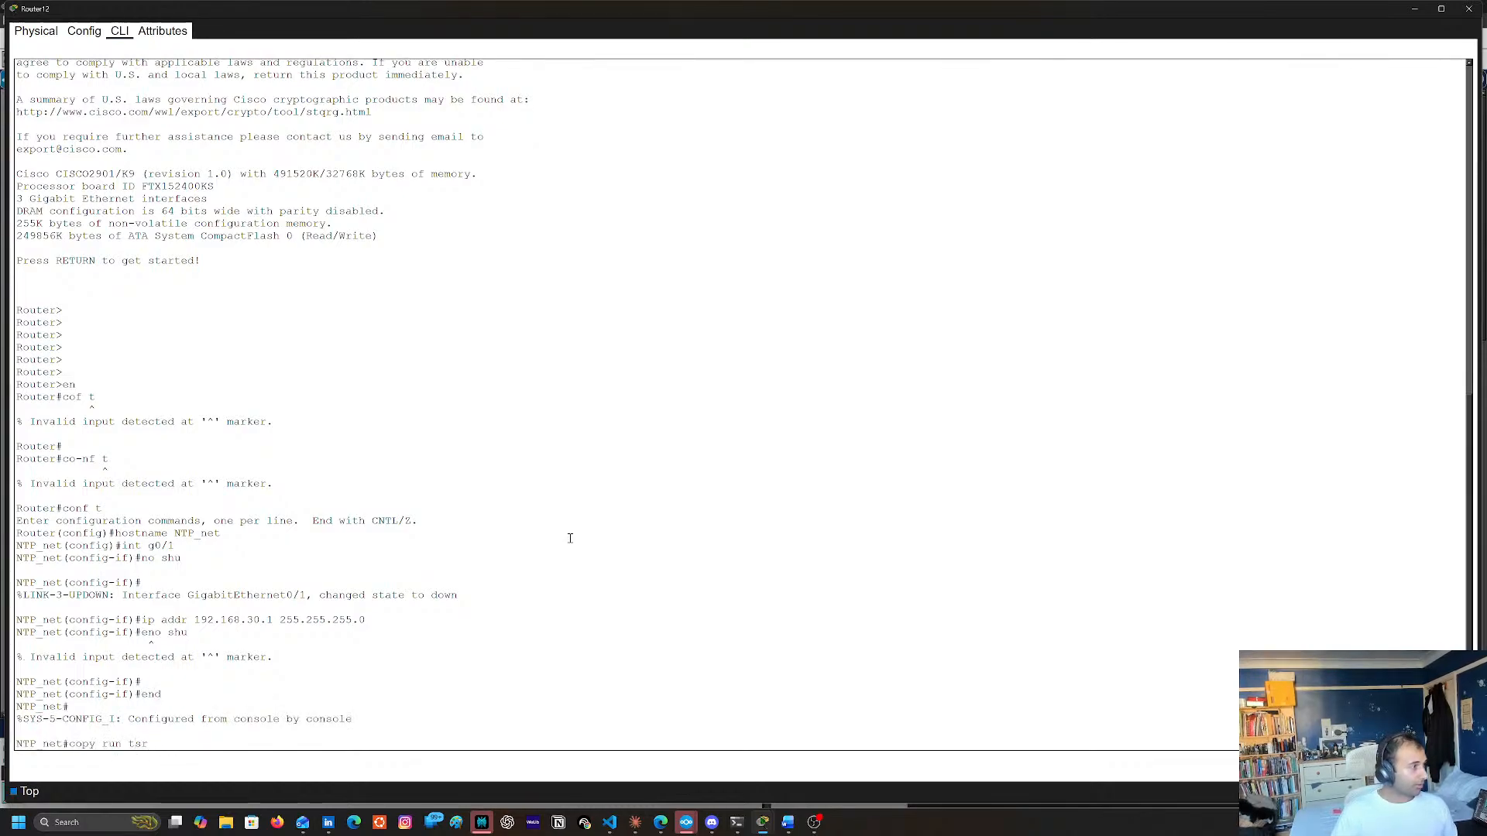
pyautogui.press('BackSpace')
pyautogui.press('BackSpace')
pyautogui.press('BackSpace')
pyautogui.write('statrw')
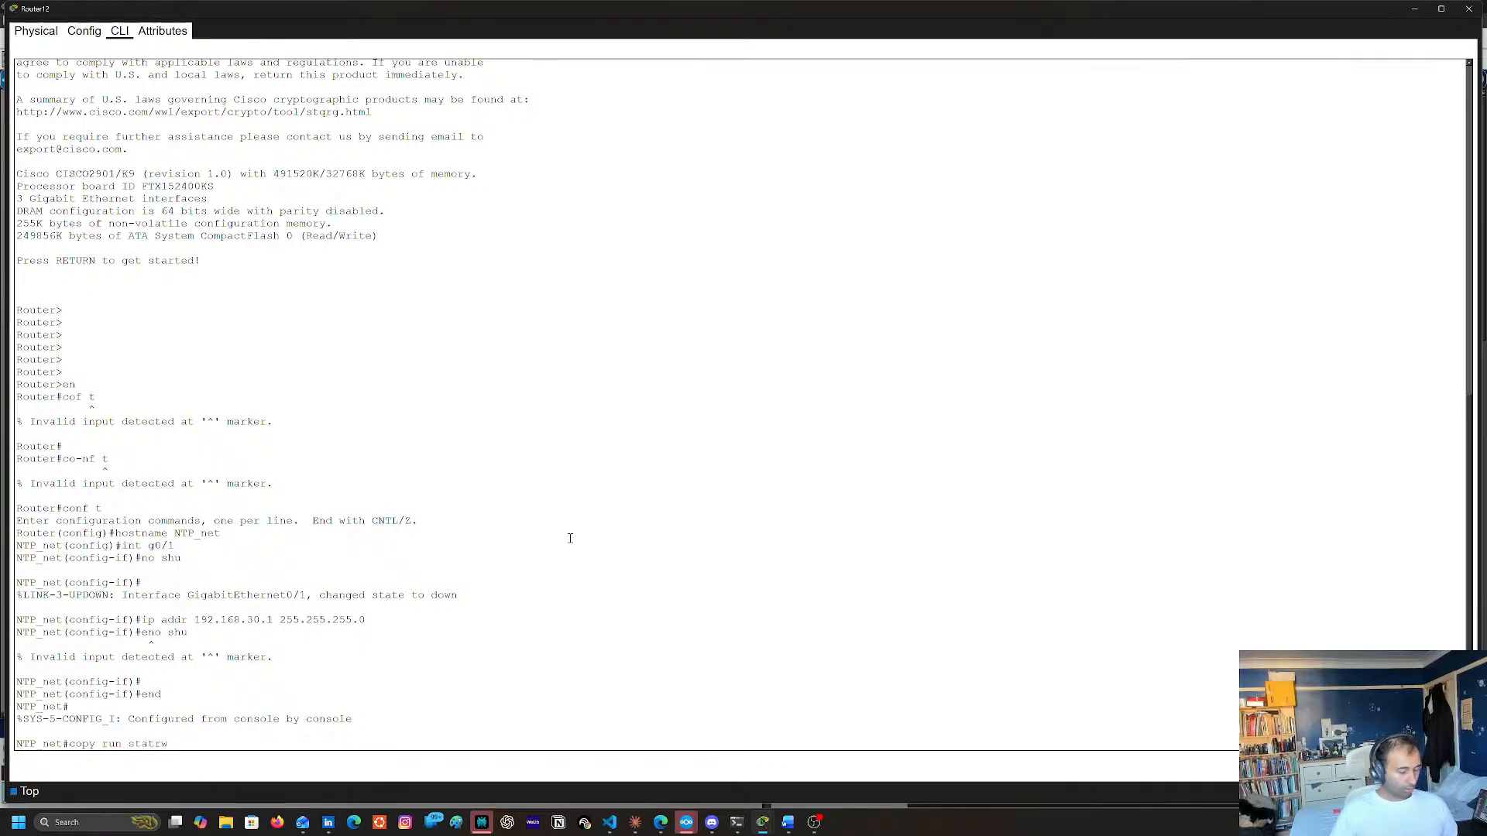
pyautogui.write('r')
pyautogui.press('BackSpace')
pyautogui.press('BackSpace')
pyautogui.write('rt')
pyautogui.press('Return')
pyautogui.press('Return')
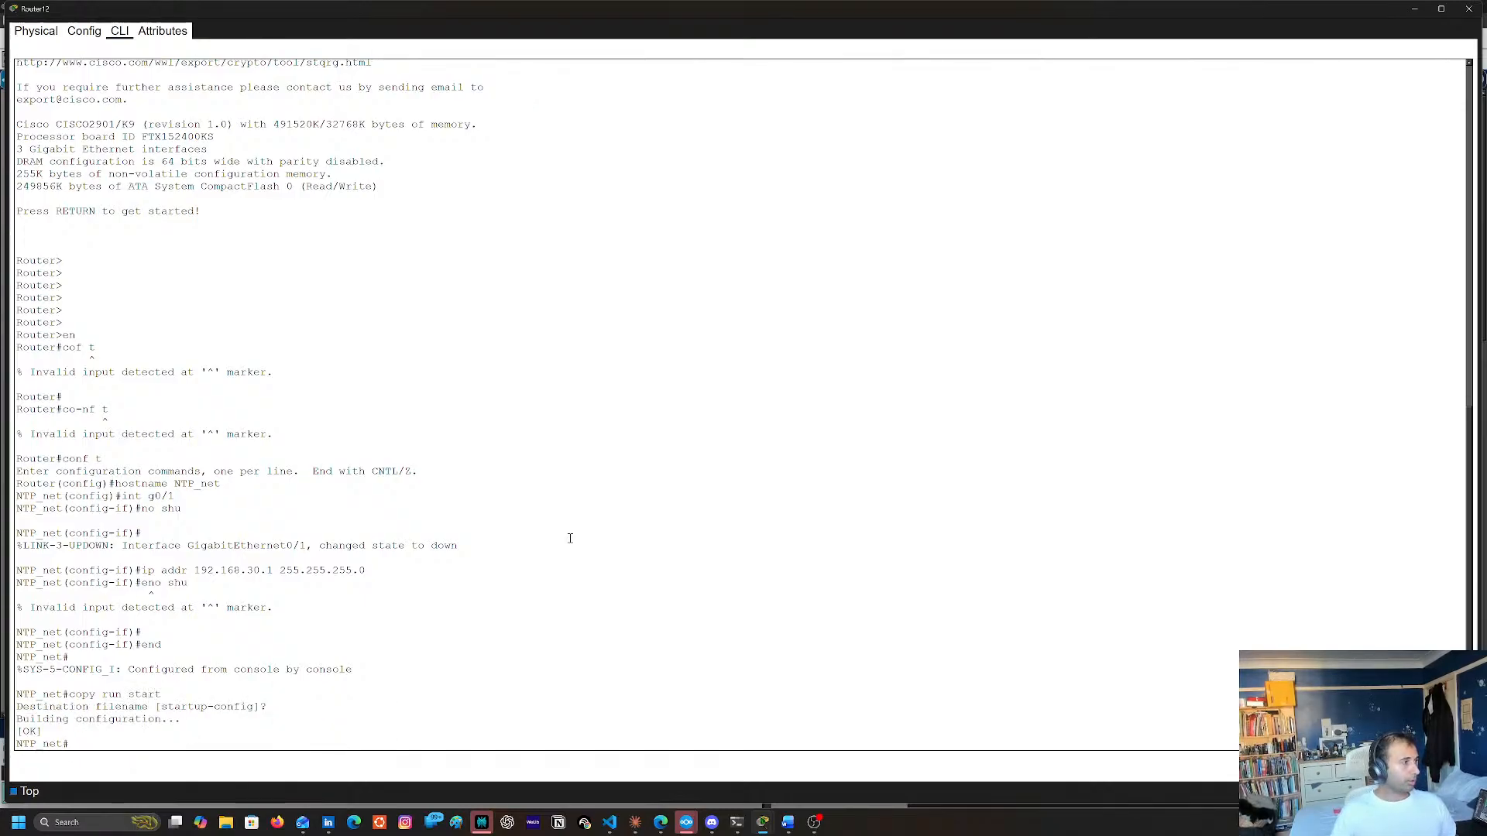
pyautogui.click(1468, 10)
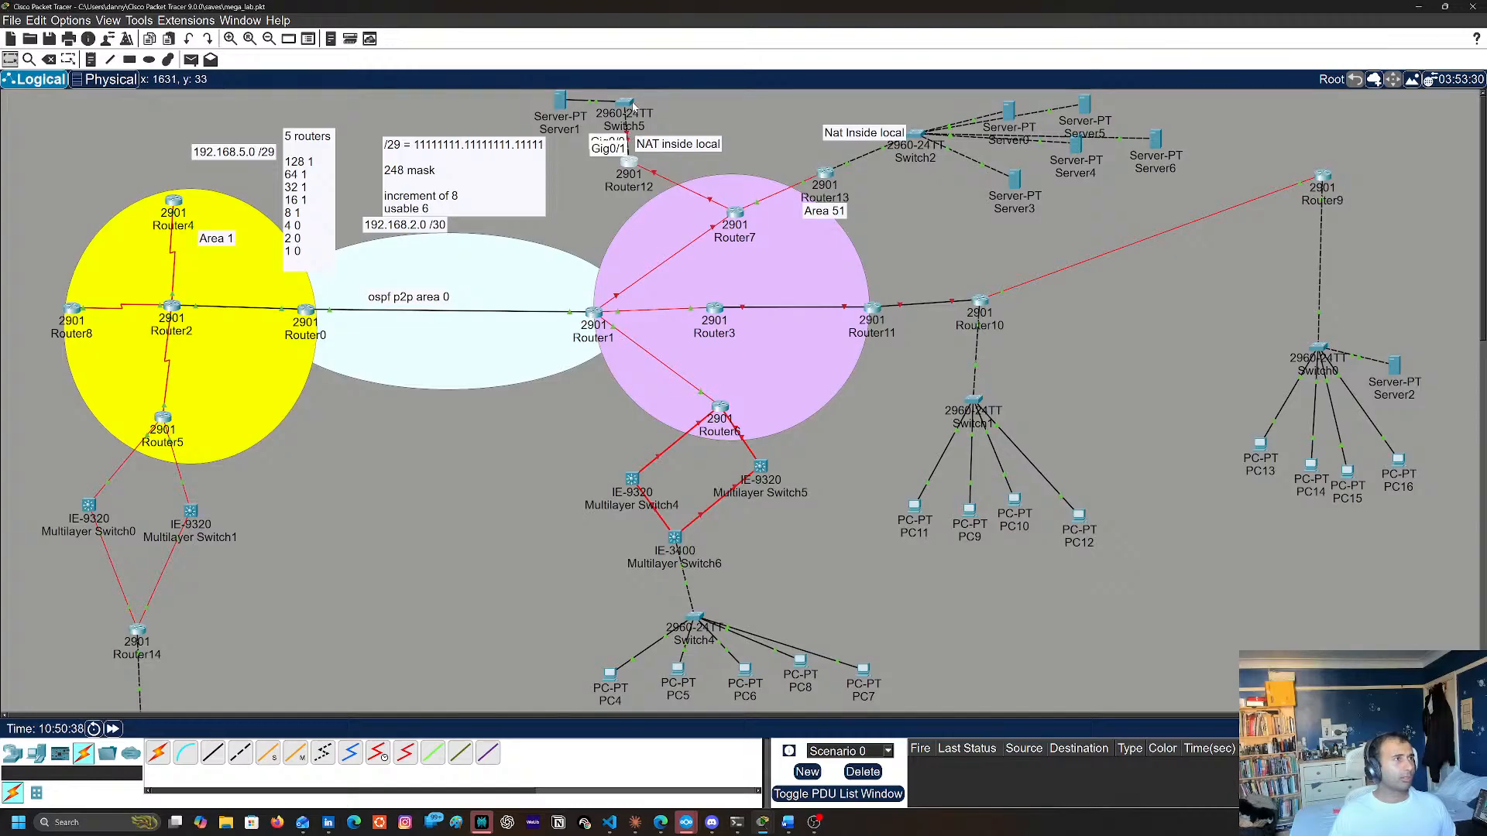
# Open Switch5's command line and enter global configuration mode with en and conf t
pyautogui.click(625, 103)
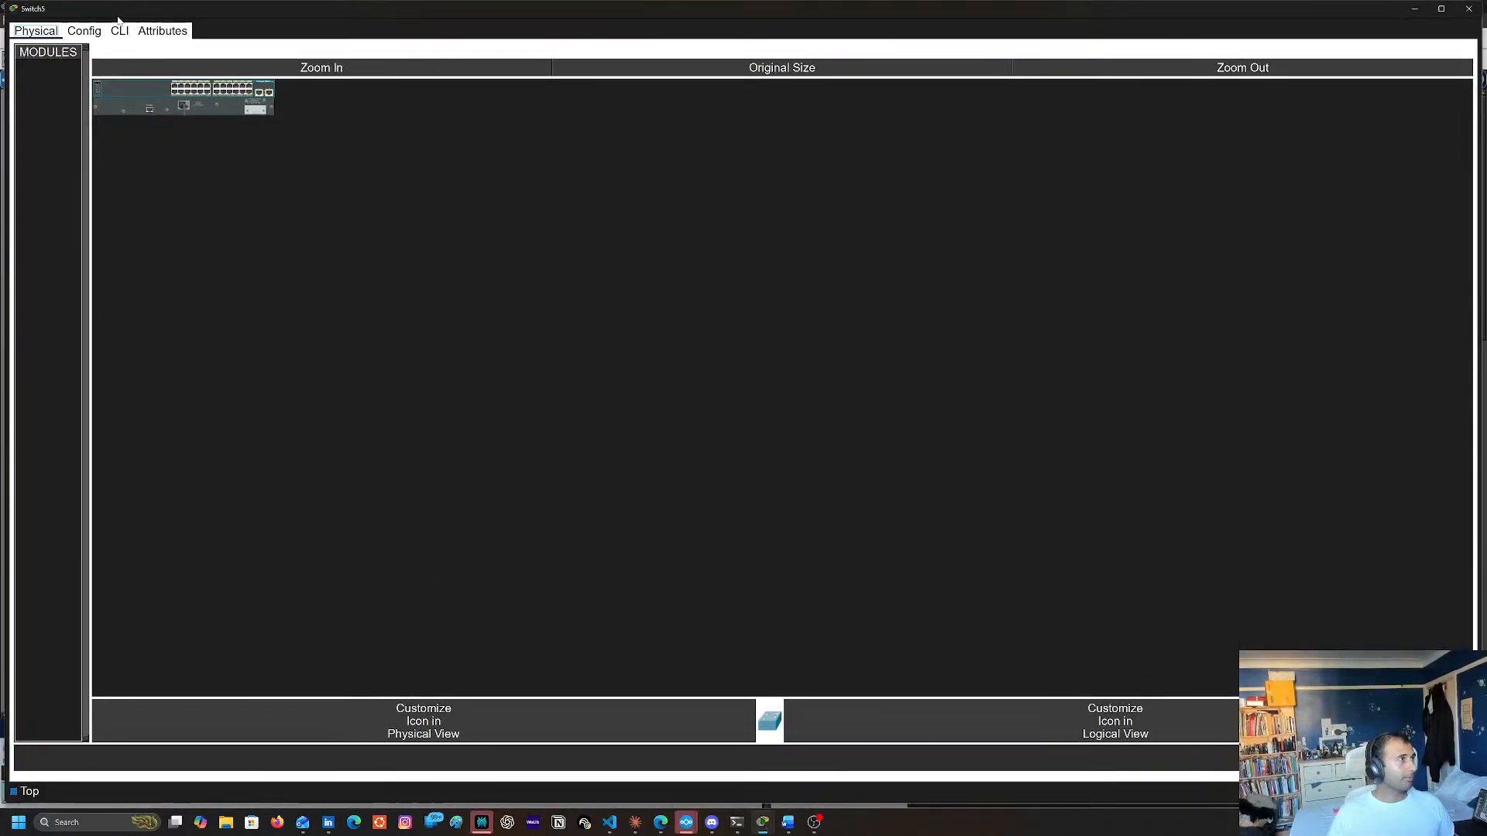
pyautogui.click(119, 30)
pyautogui.press('Return')
pyautogui.press('Return')
pyautogui.press('Return')
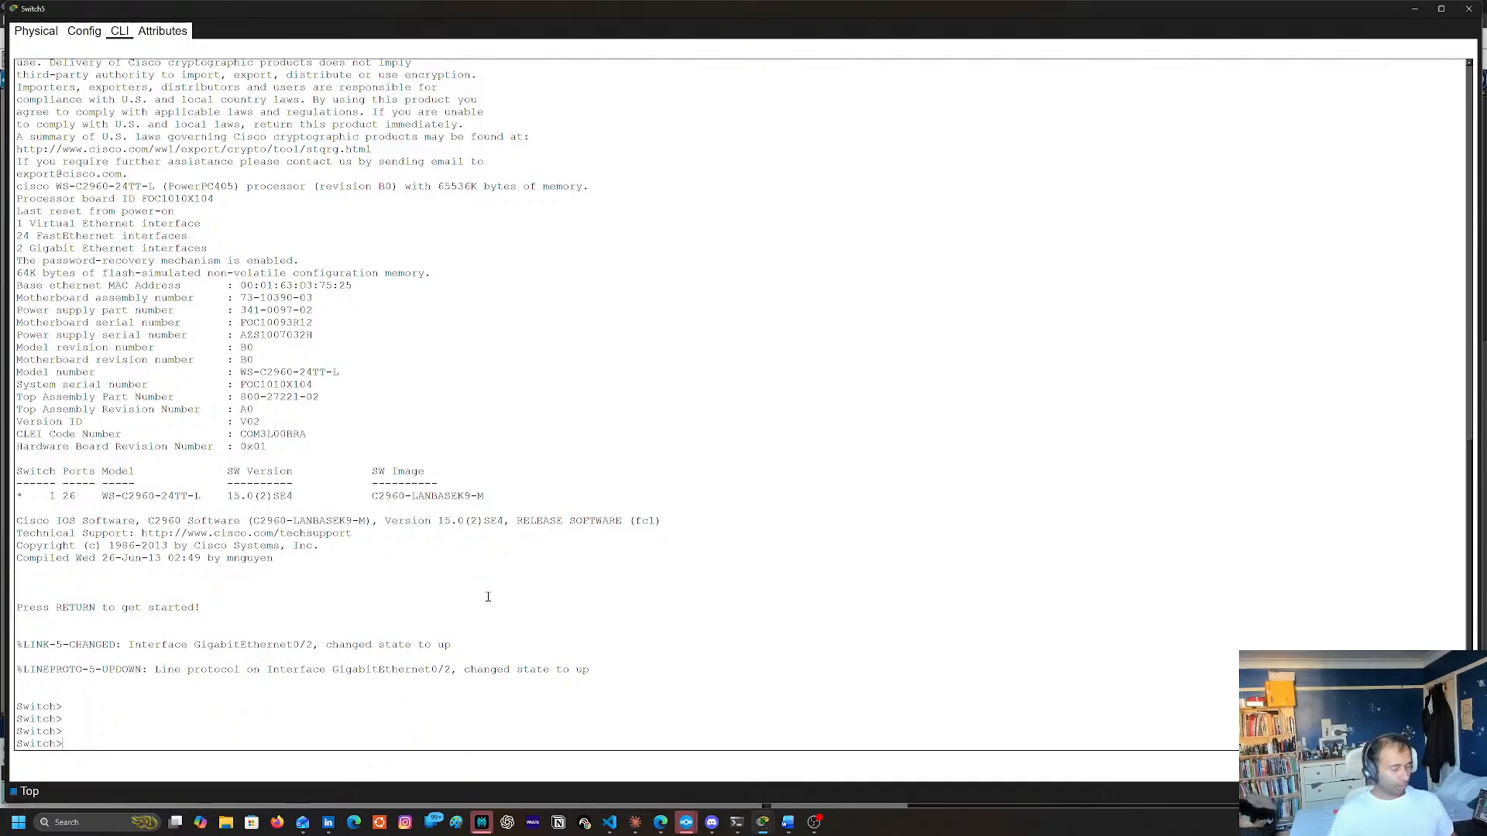
pyautogui.write('enb')
pyautogui.press('Return')
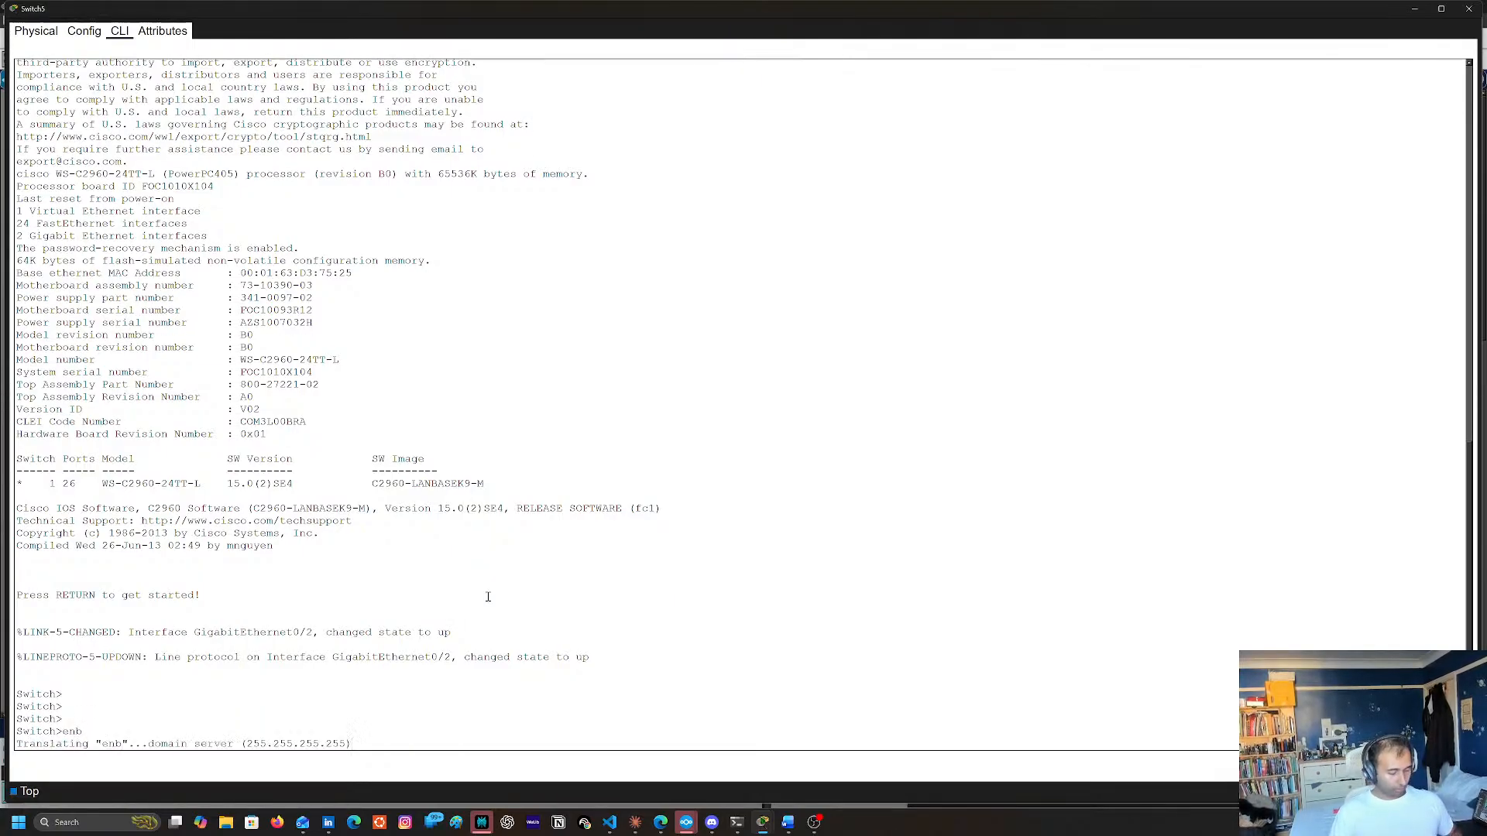
pyautogui.write('en')
pyautogui.press('Return')
pyautogui.press('Return')
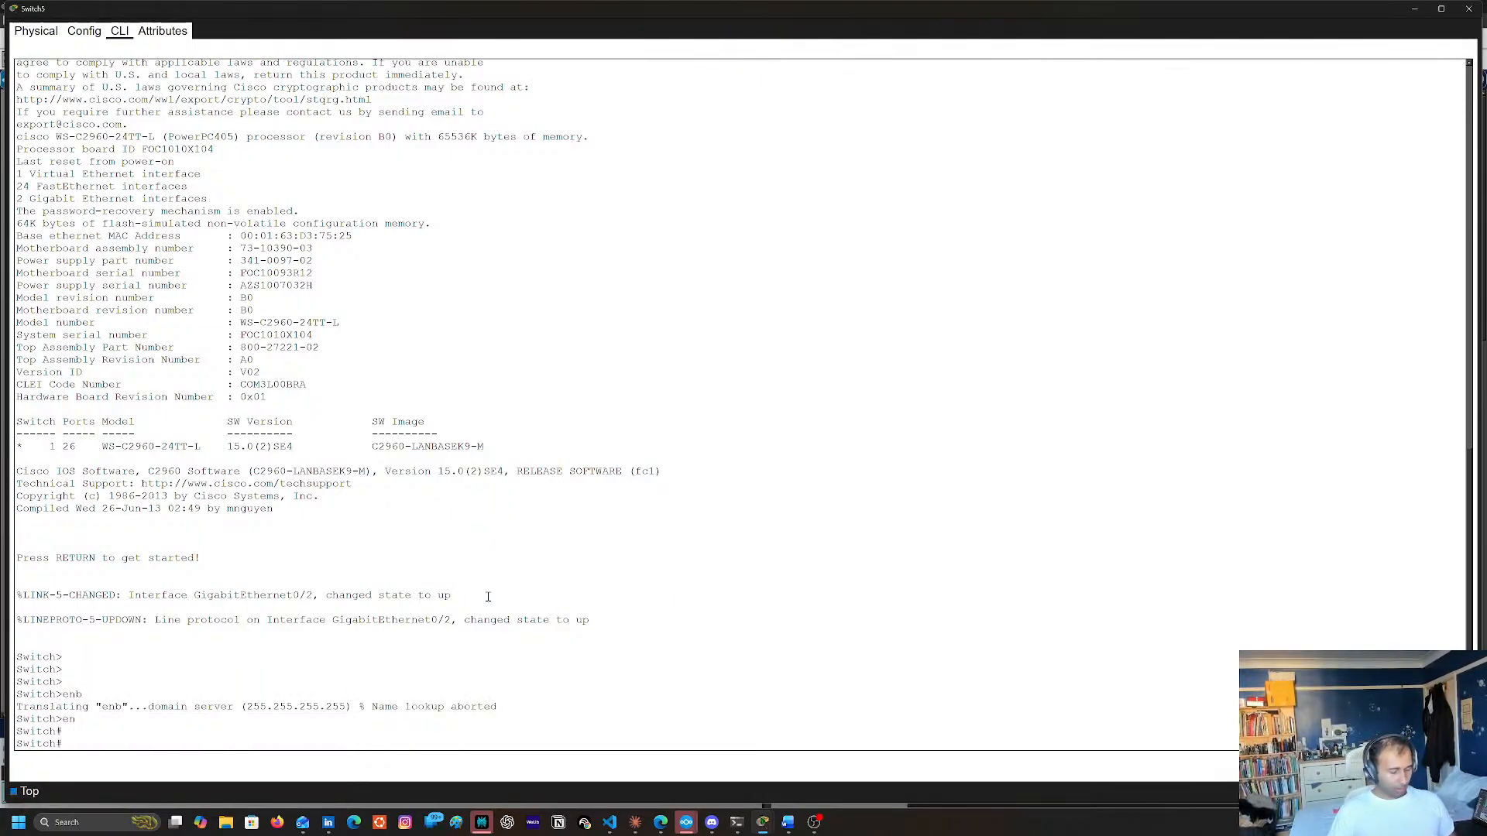
pyautogui.write('conf t')
pyautogui.press('Return')
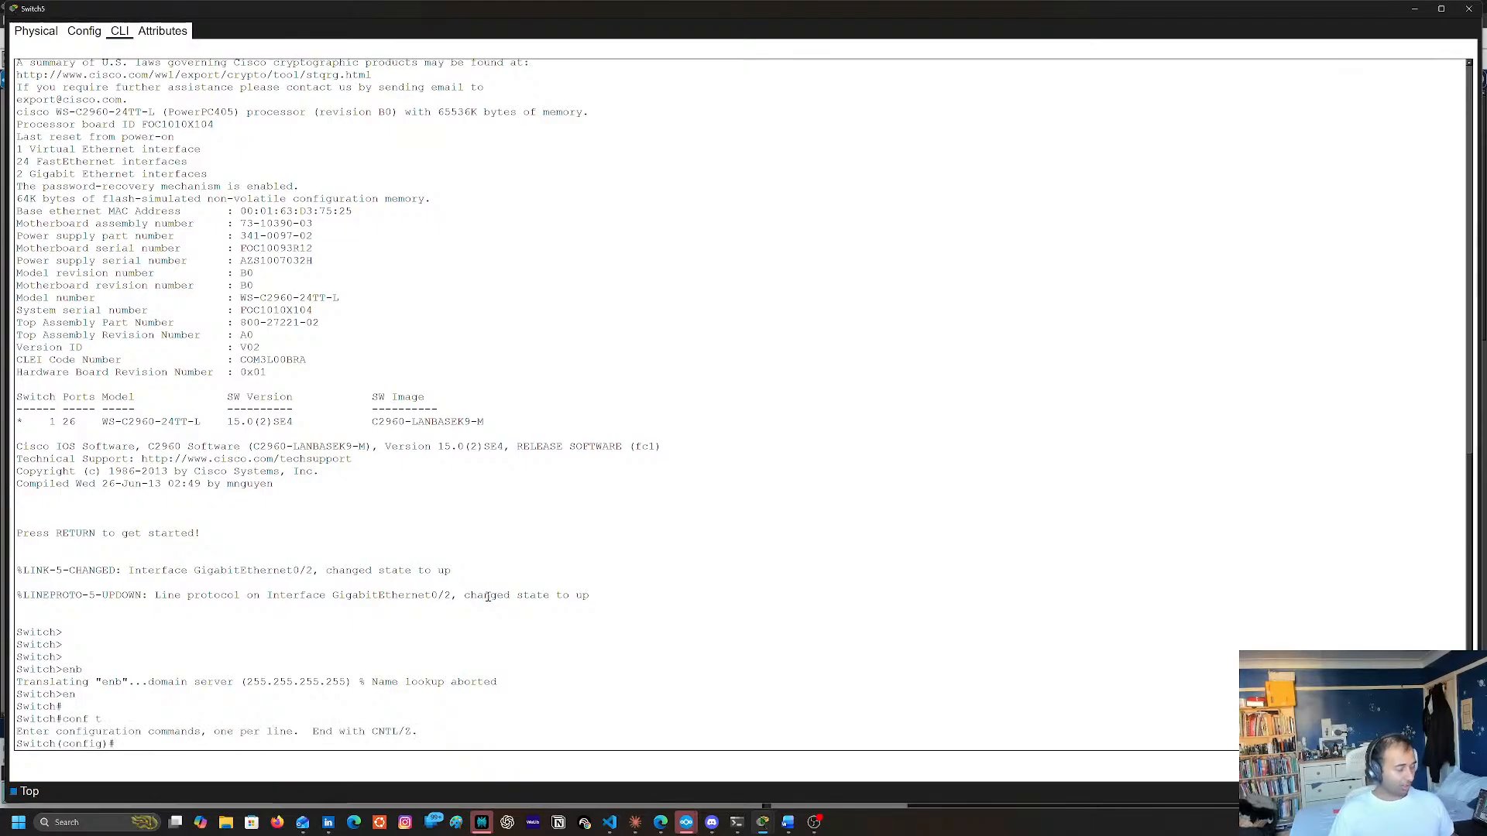
# Disable DNS lookup on Switch5 with no ip domain-lookup
pyautogui.write('no ip do')
pyautogui.press('Tab')
pyautogui.write(',m')
pyautogui.press('Tab')
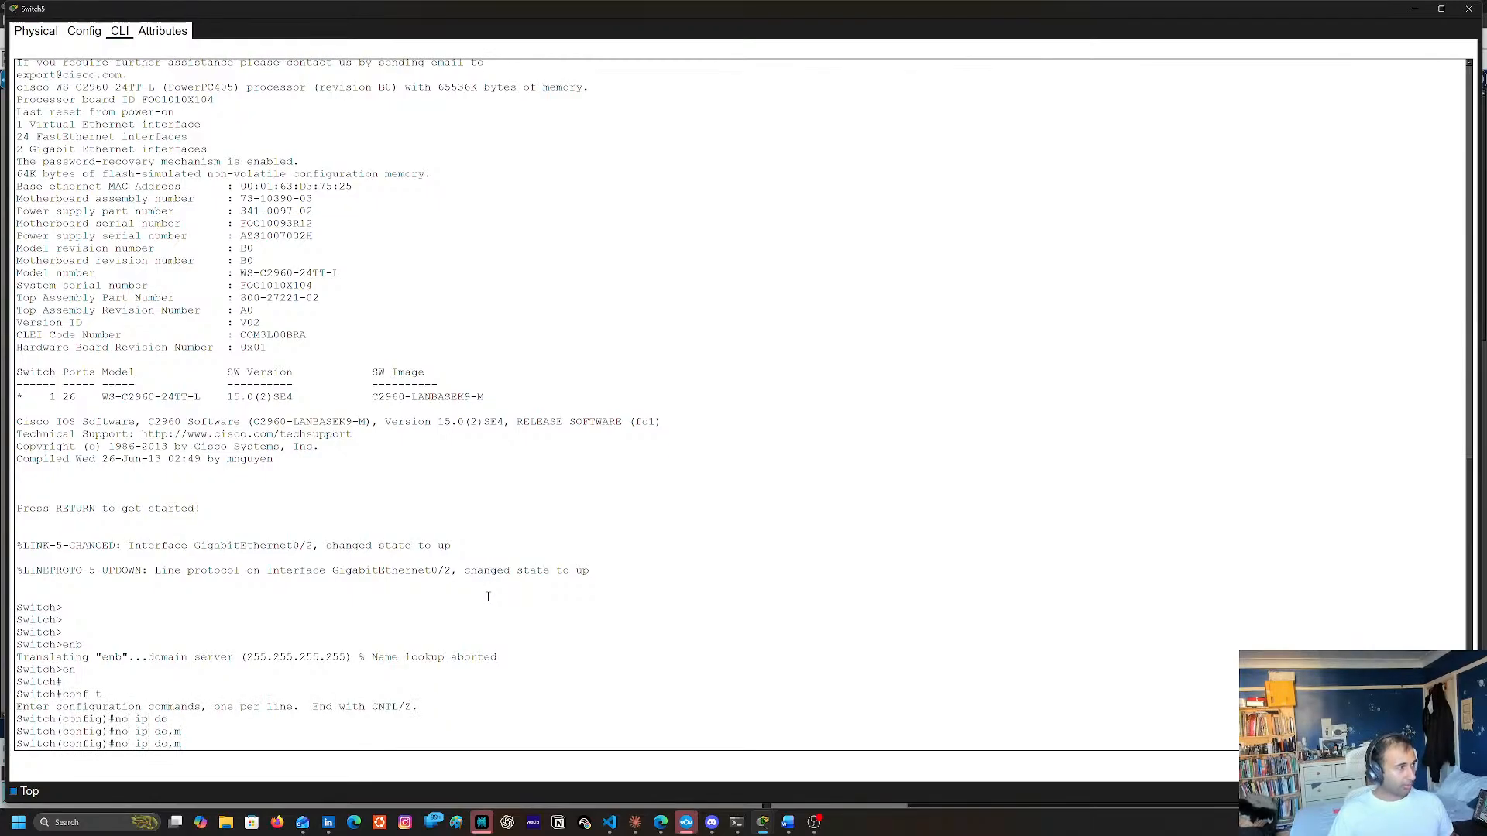
pyautogui.press('BackSpace')
pyautogui.press('BackSpace')
pyautogui.press('Tab')
pyautogui.write('m')
pyautogui.press('Tab')
pyautogui.write('a')
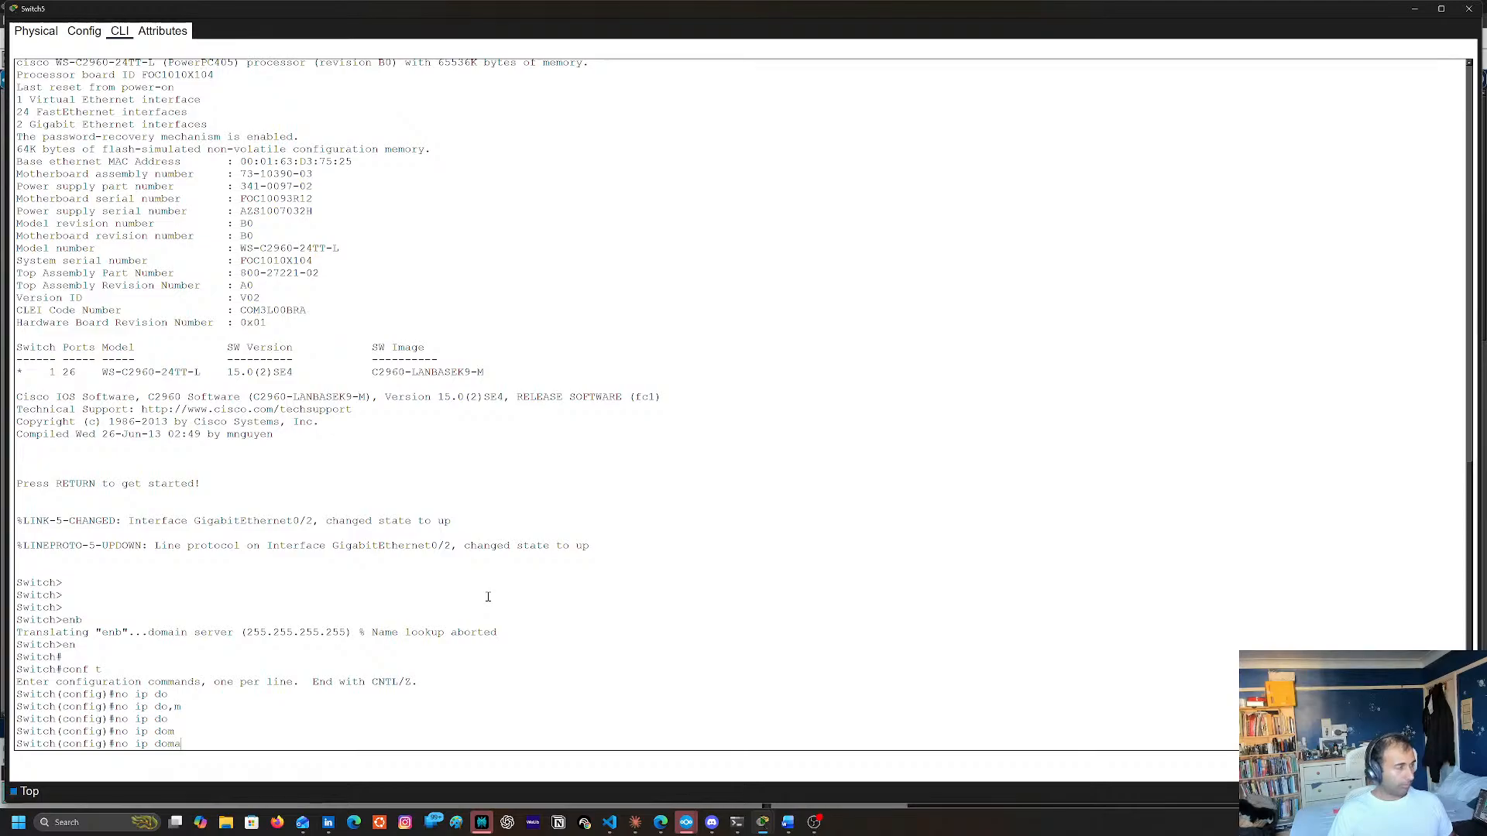
pyautogui.press('Tab')
pyautogui.write('?')
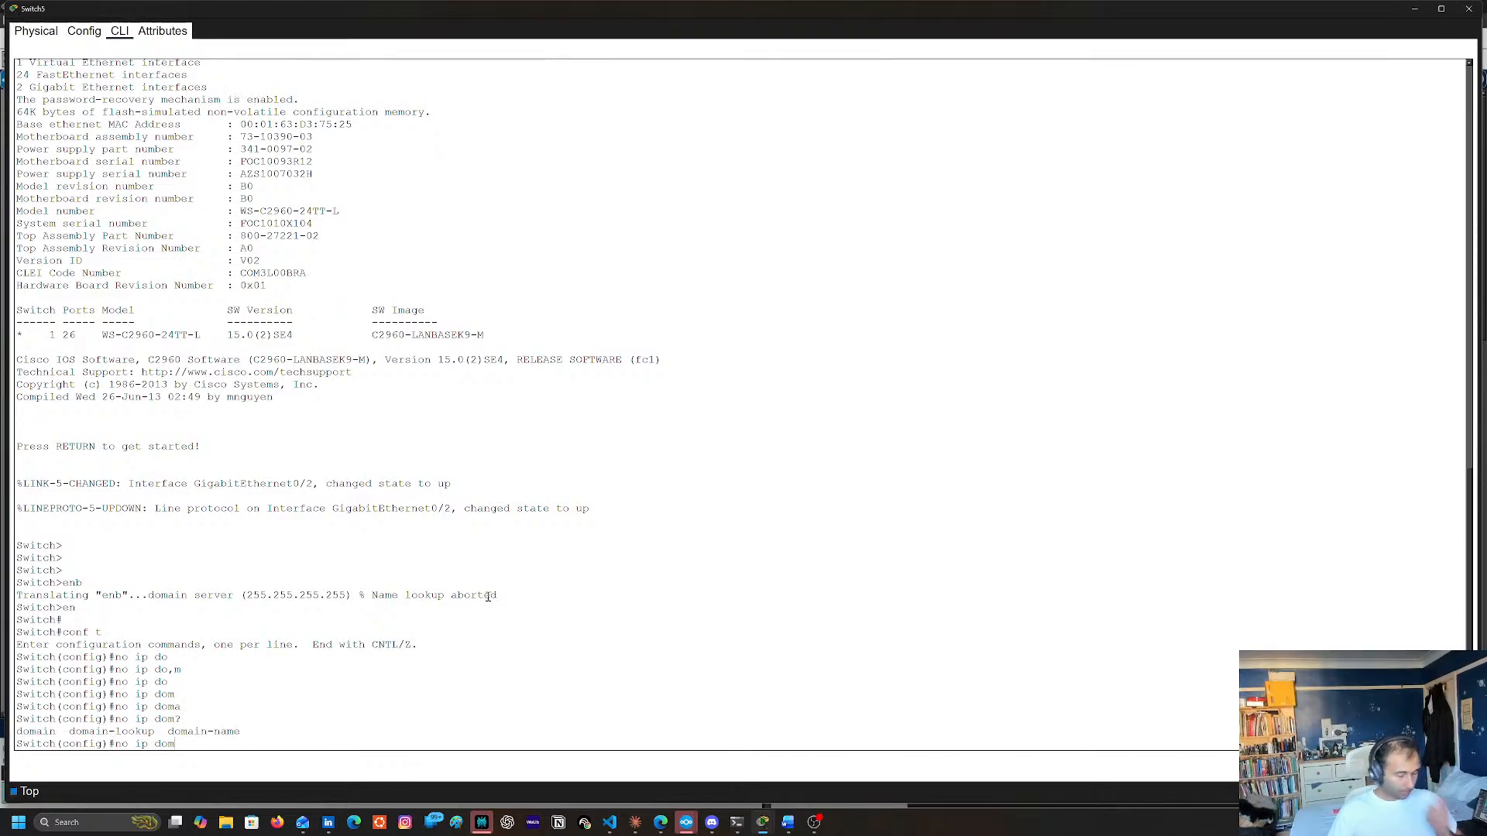
pyautogui.write('ain')
pyautogui.press('Tab')
pyautogui.write('-lo')
pyautogui.press('Tab')
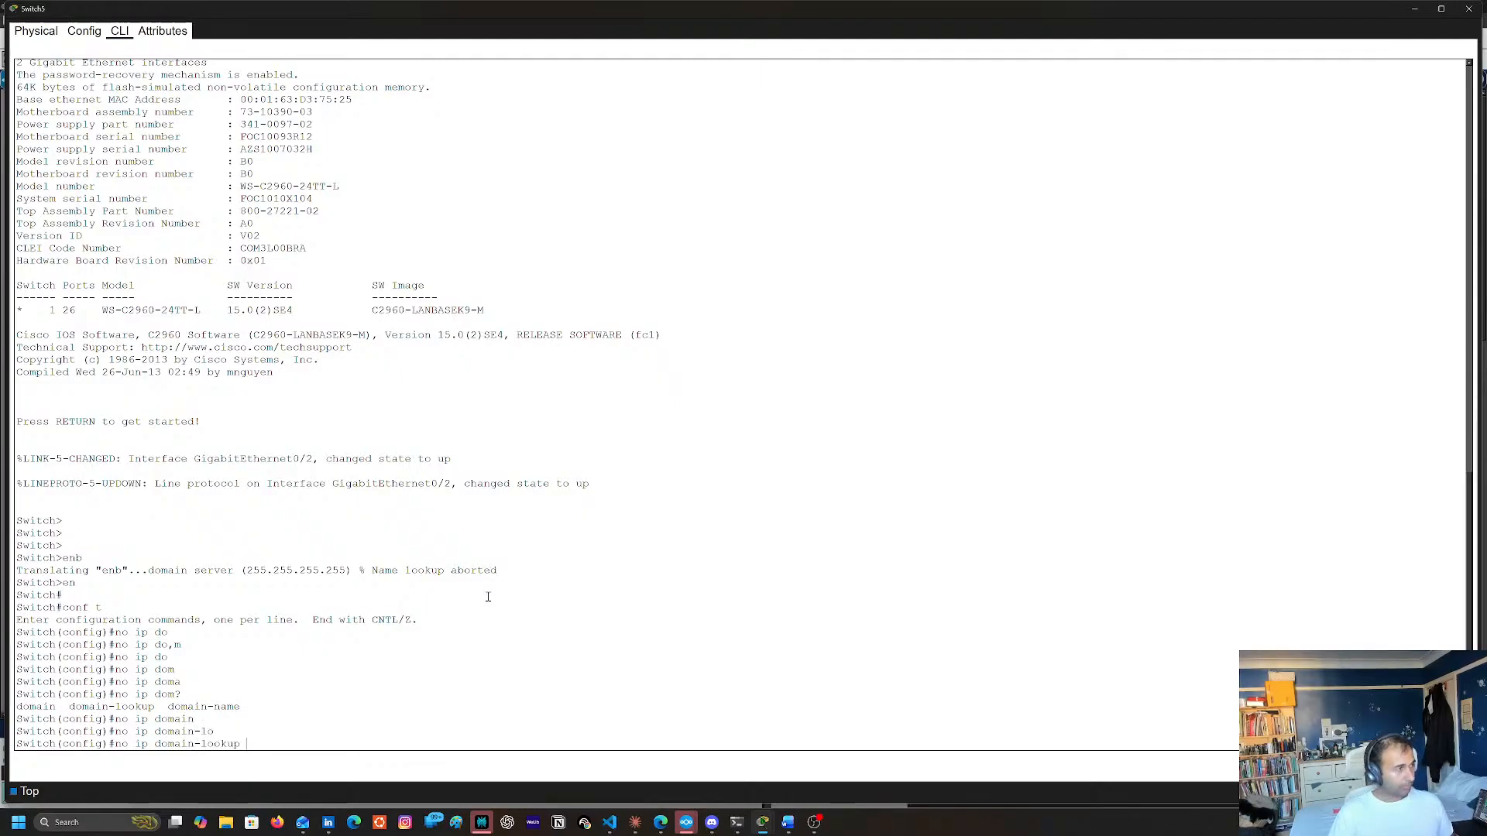
pyautogui.press('Return')
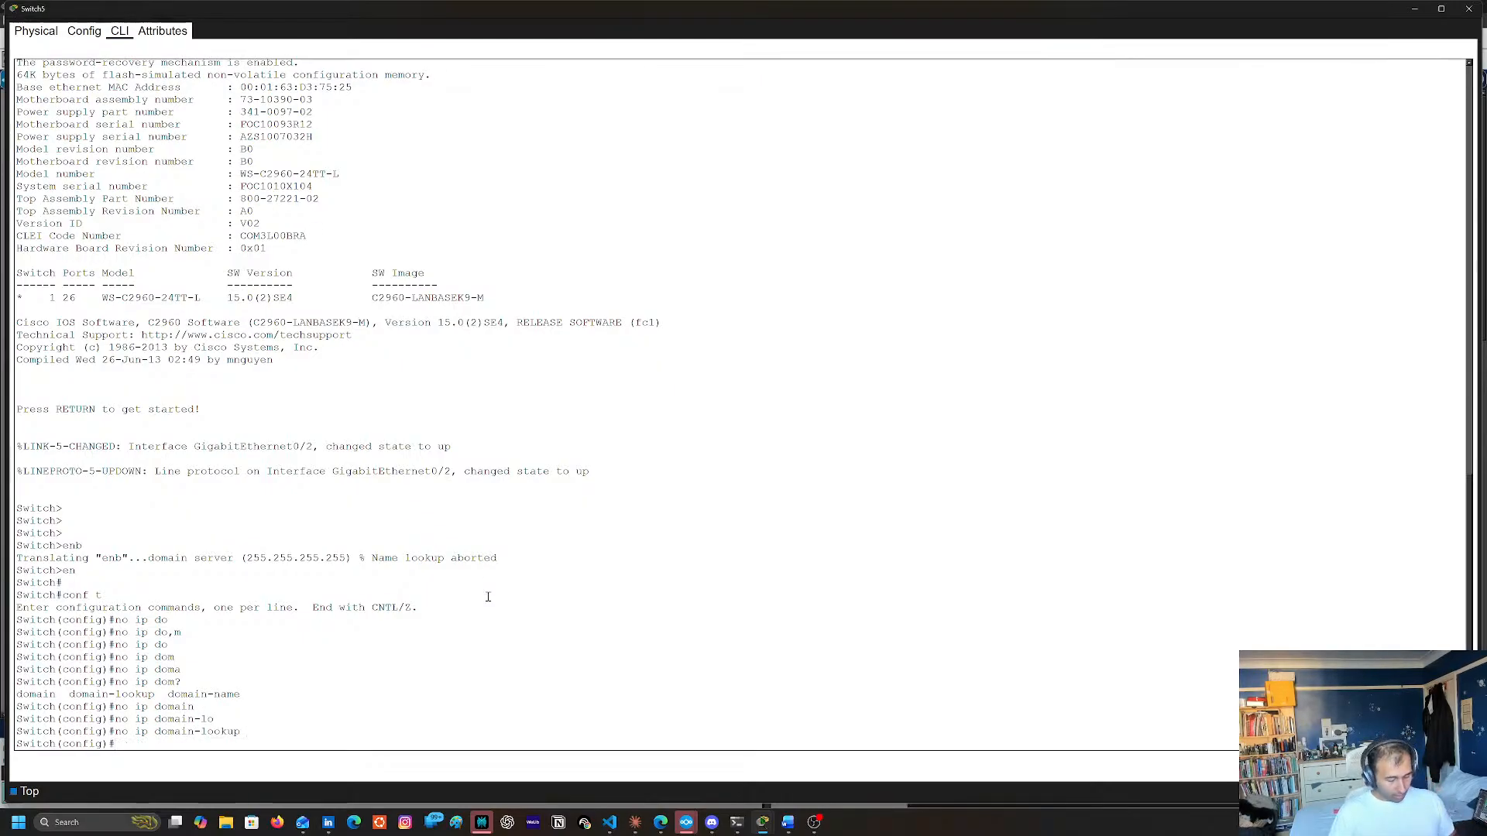
# Set Switch5's hostname to NTP_net
pyautogui.write('hos')
pyautogui.press('Tab')
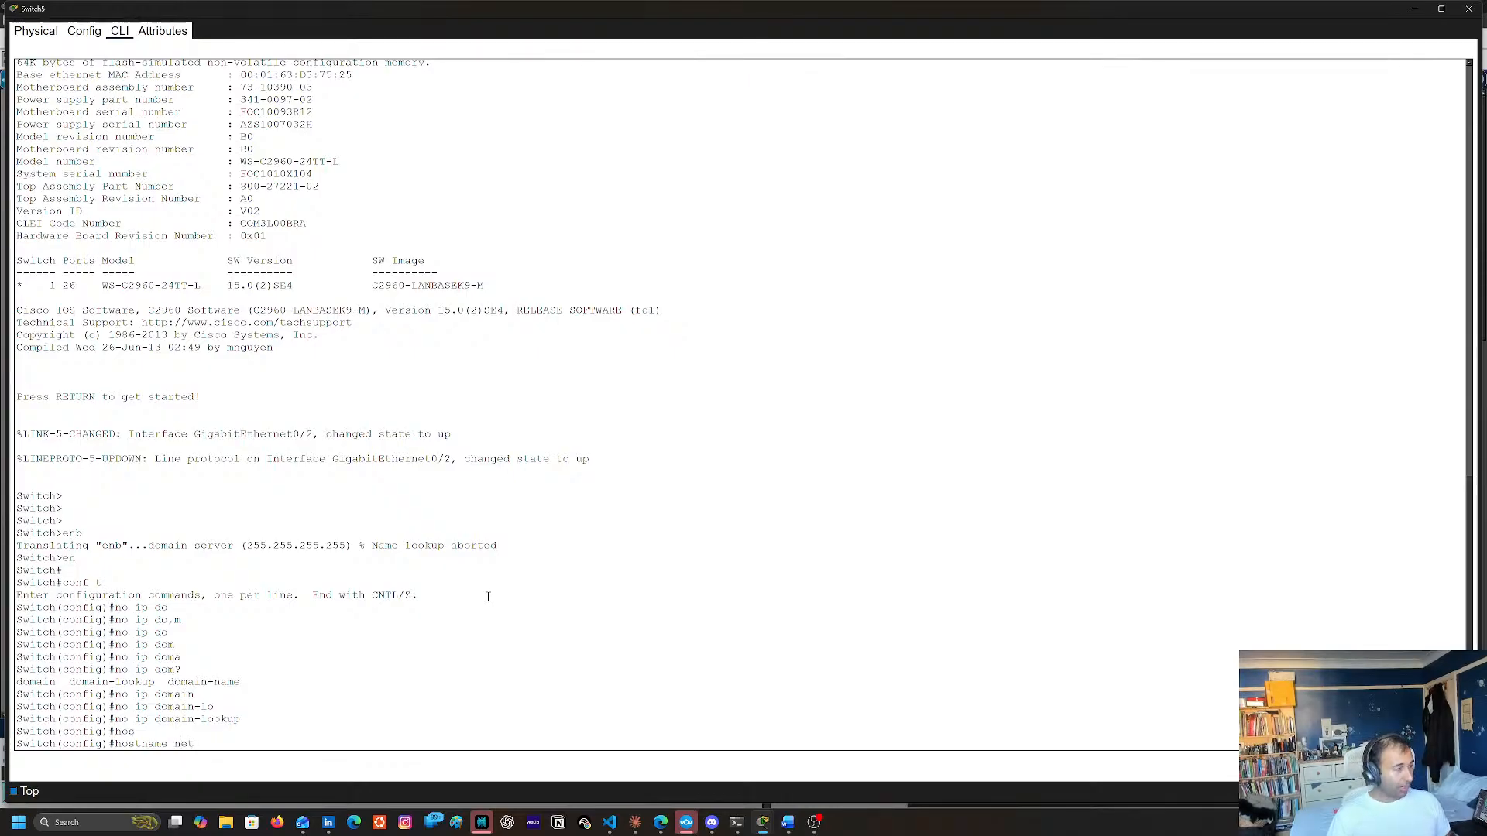
pyautogui.press('BackSpace')
pyautogui.write('NE')
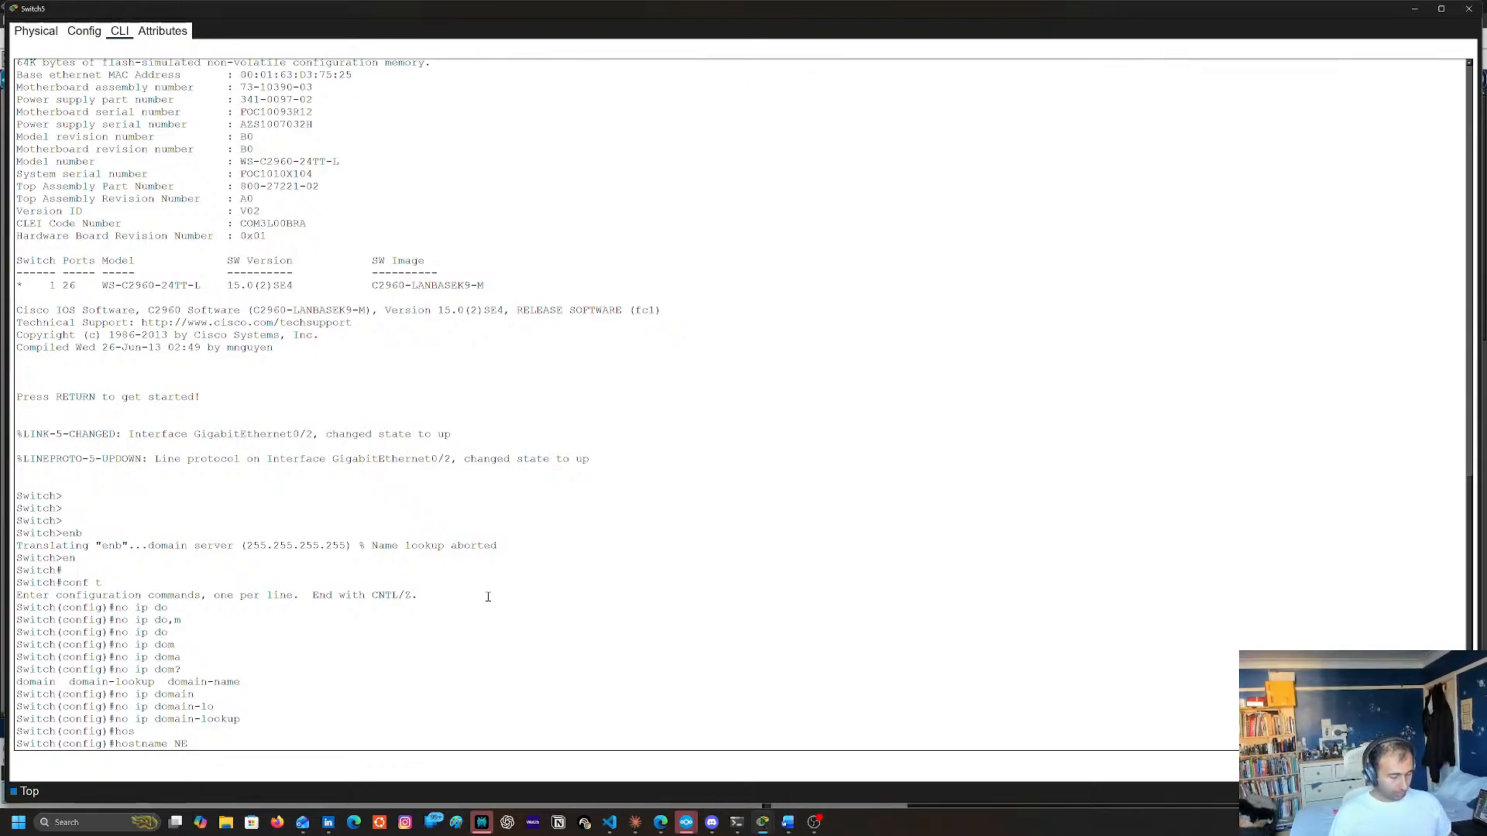
pyautogui.write('TP')
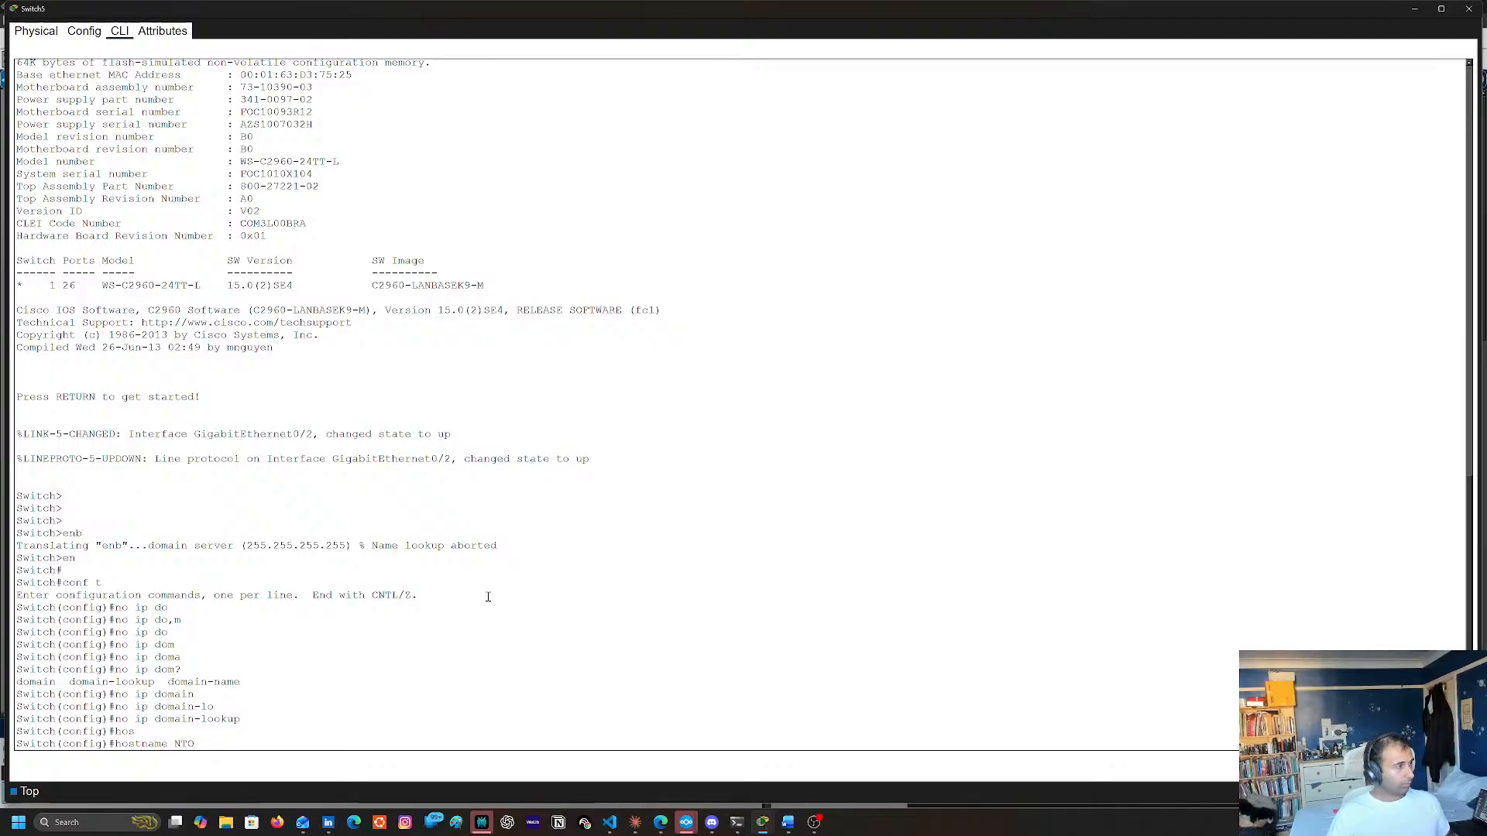
pyautogui.press('Tab')
pyautogui.write('NTP_')
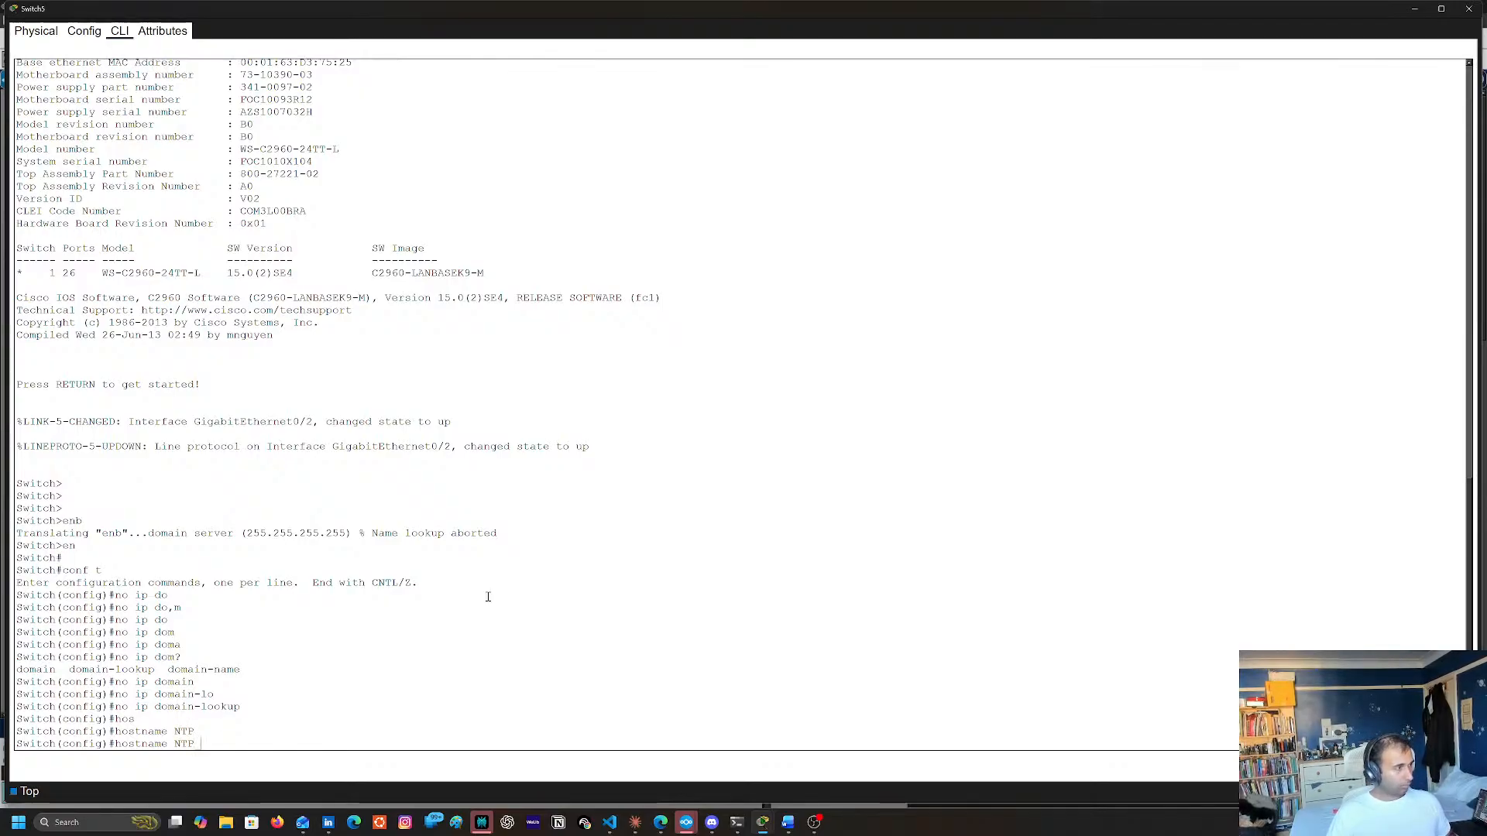
pyautogui.write('net')
pyautogui.press('Return')
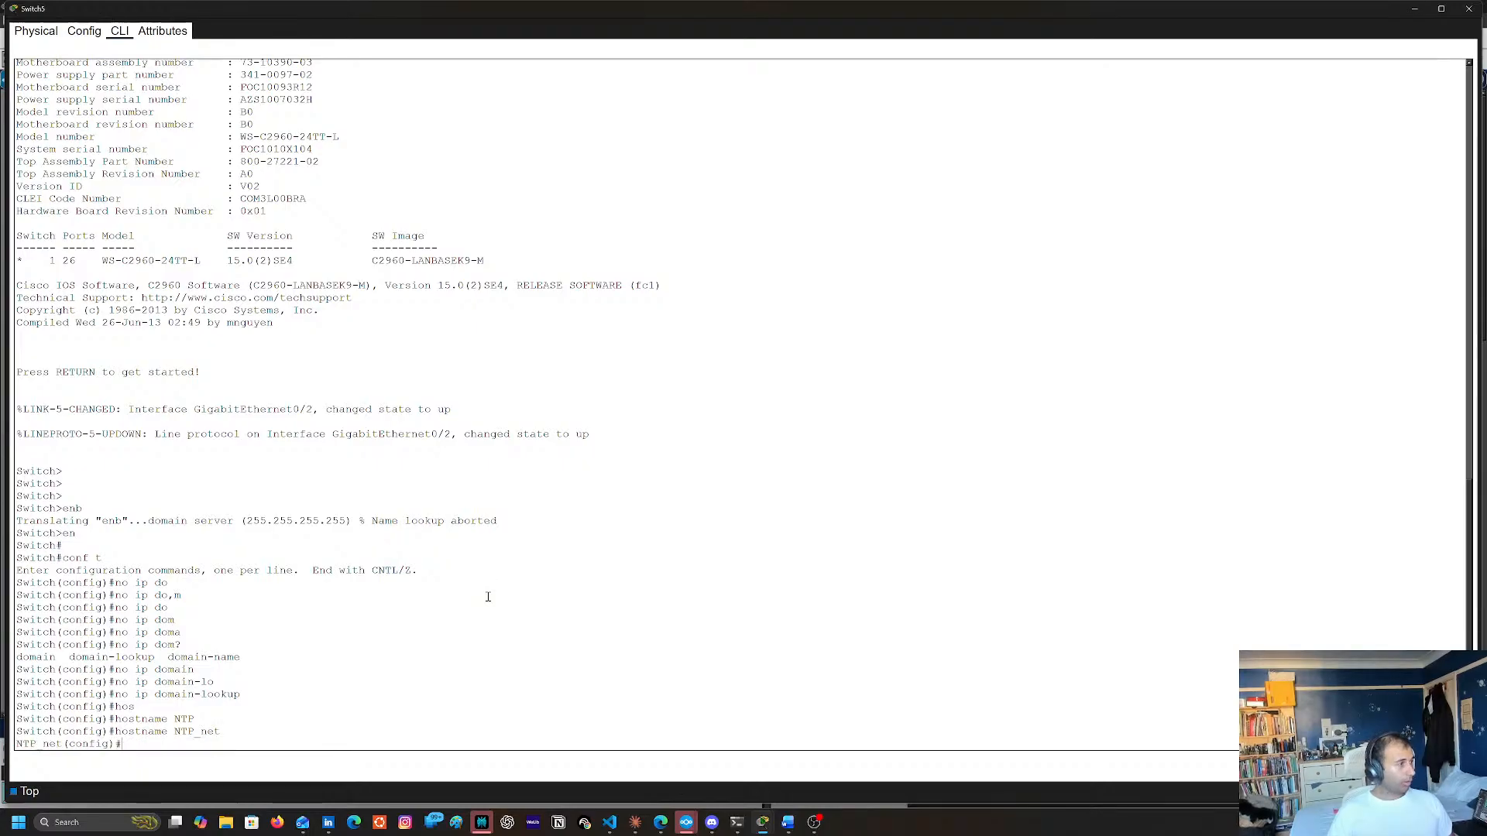
# Try to enter configuration of interface g0/0 on Switch5
pyautogui.write('i')
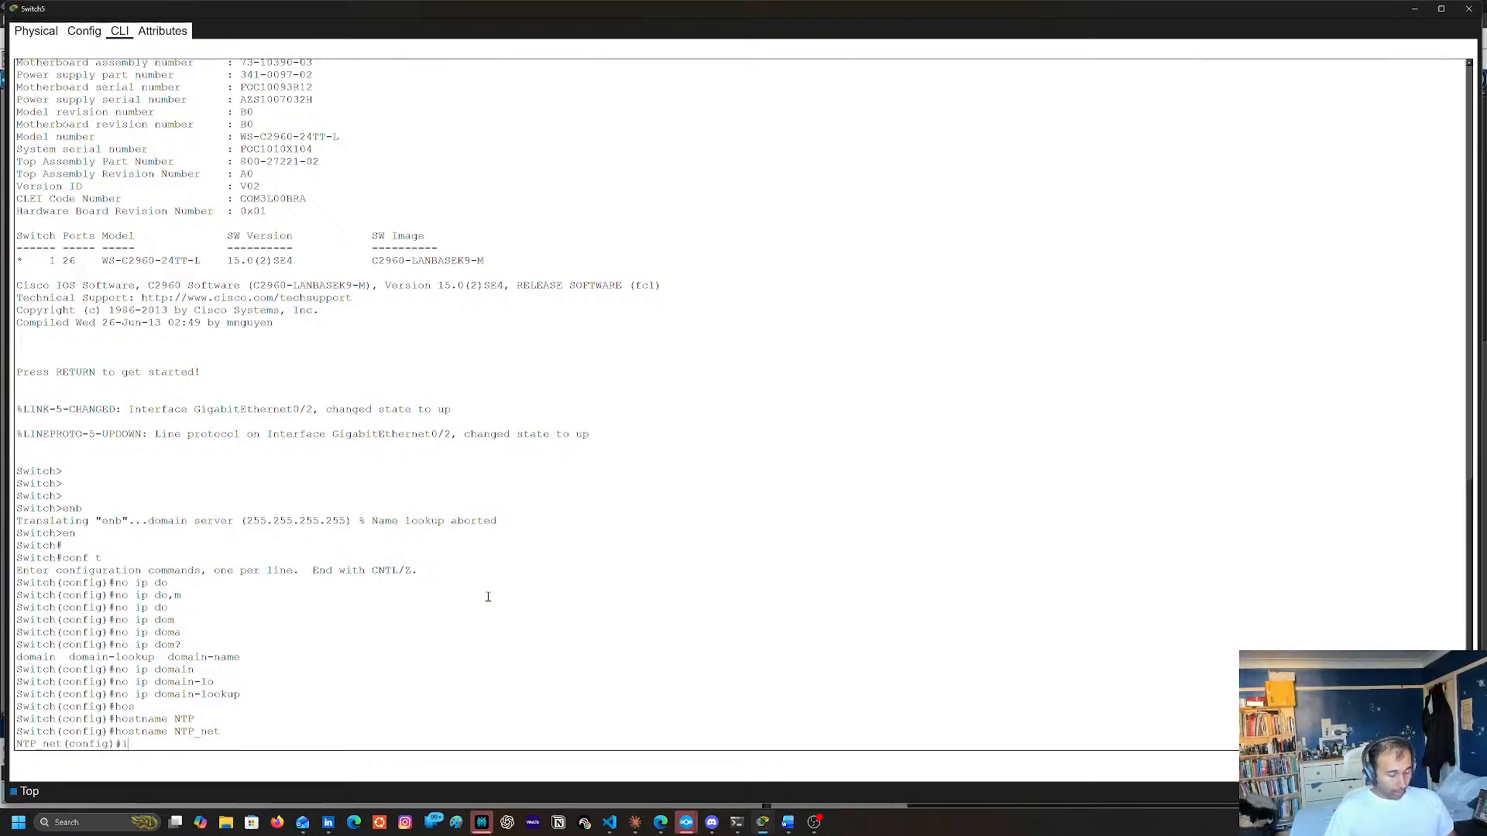
pyautogui.write('nt ht')
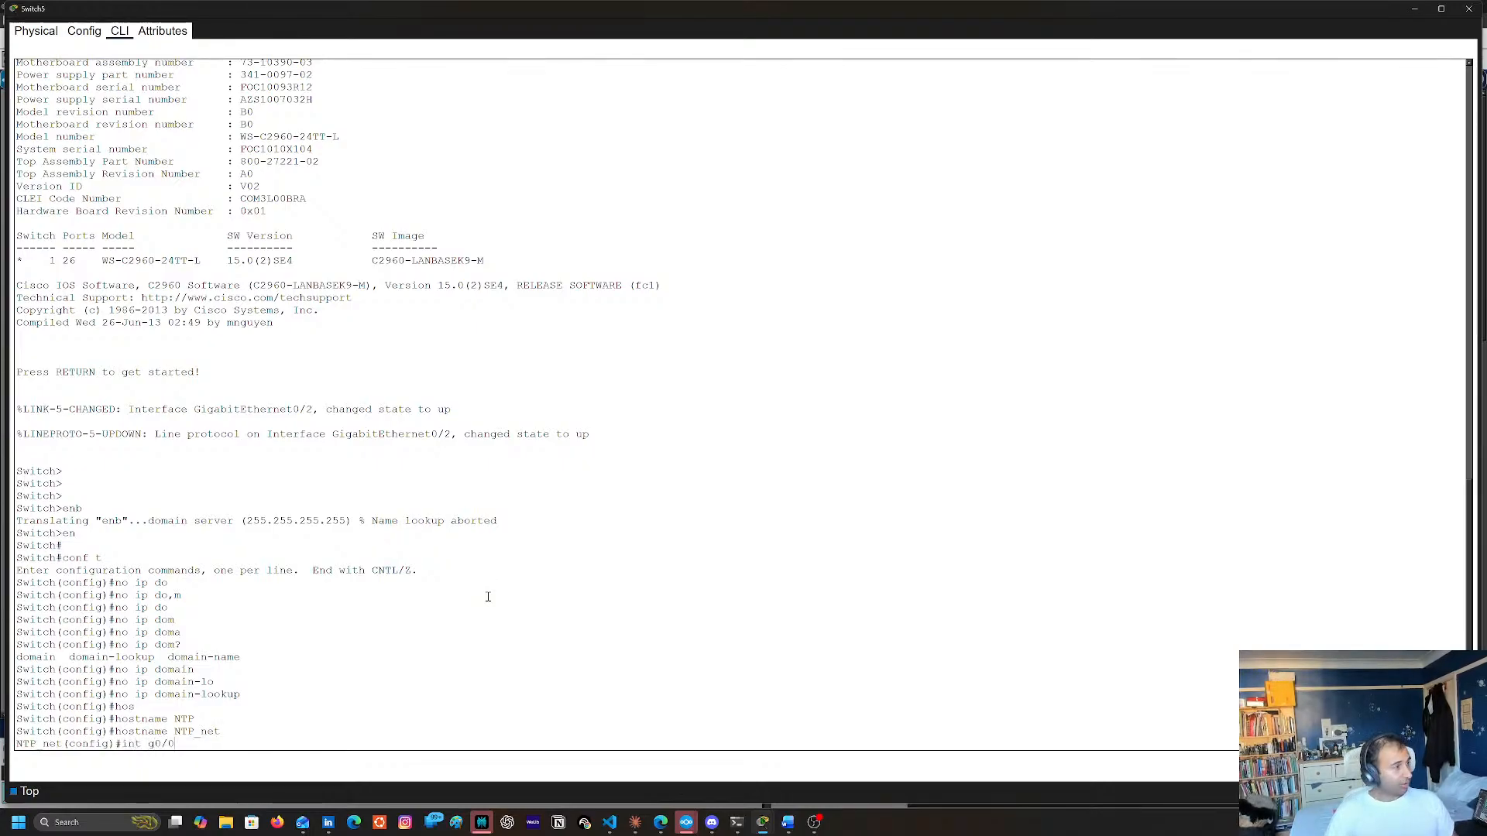
pyautogui.press('Return')
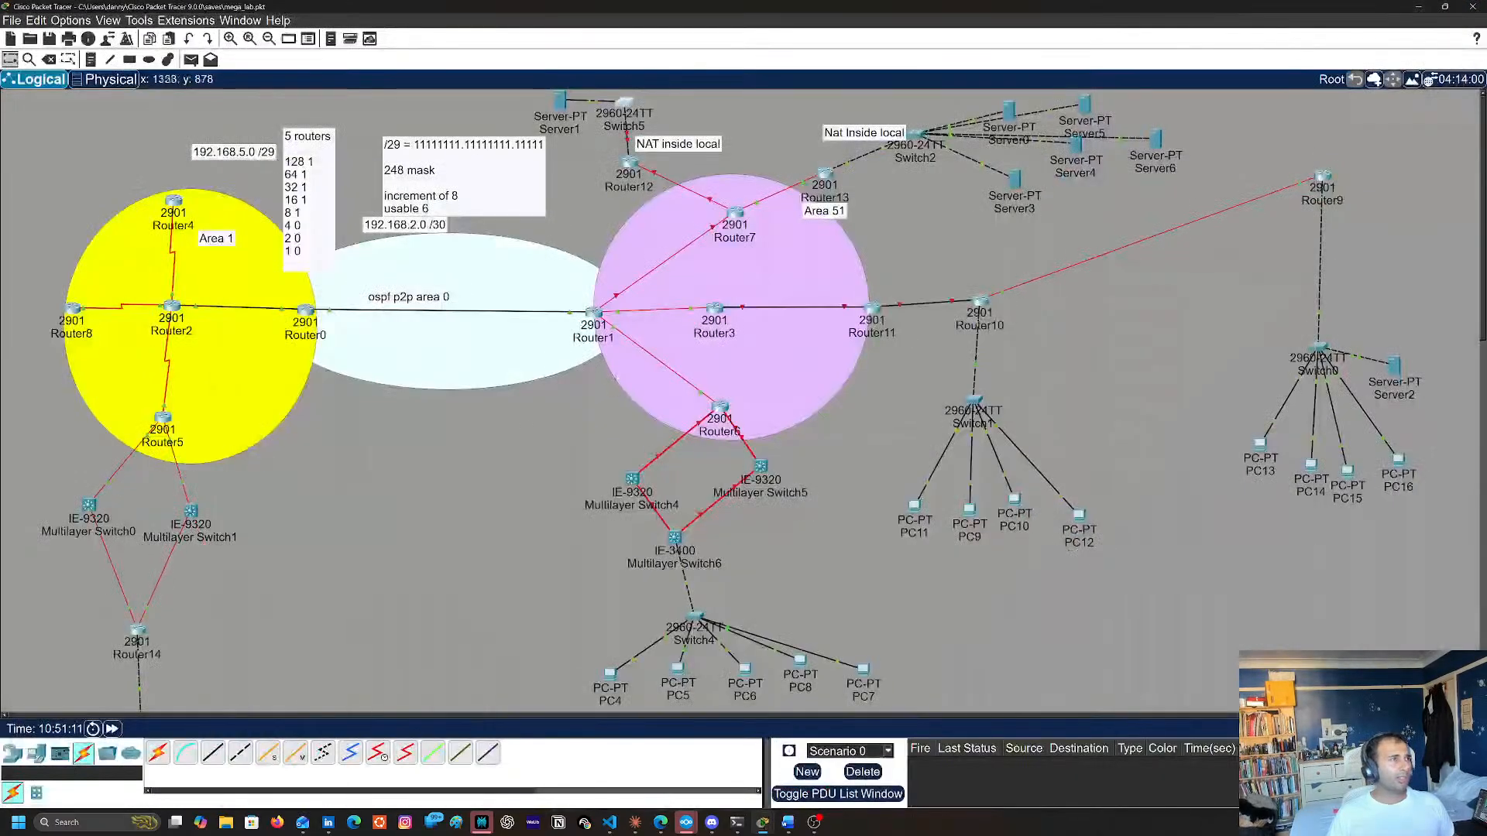
# Return to the topology and check the port labels on the link between Switch5 and Router12
pyautogui.click(1414, 9)
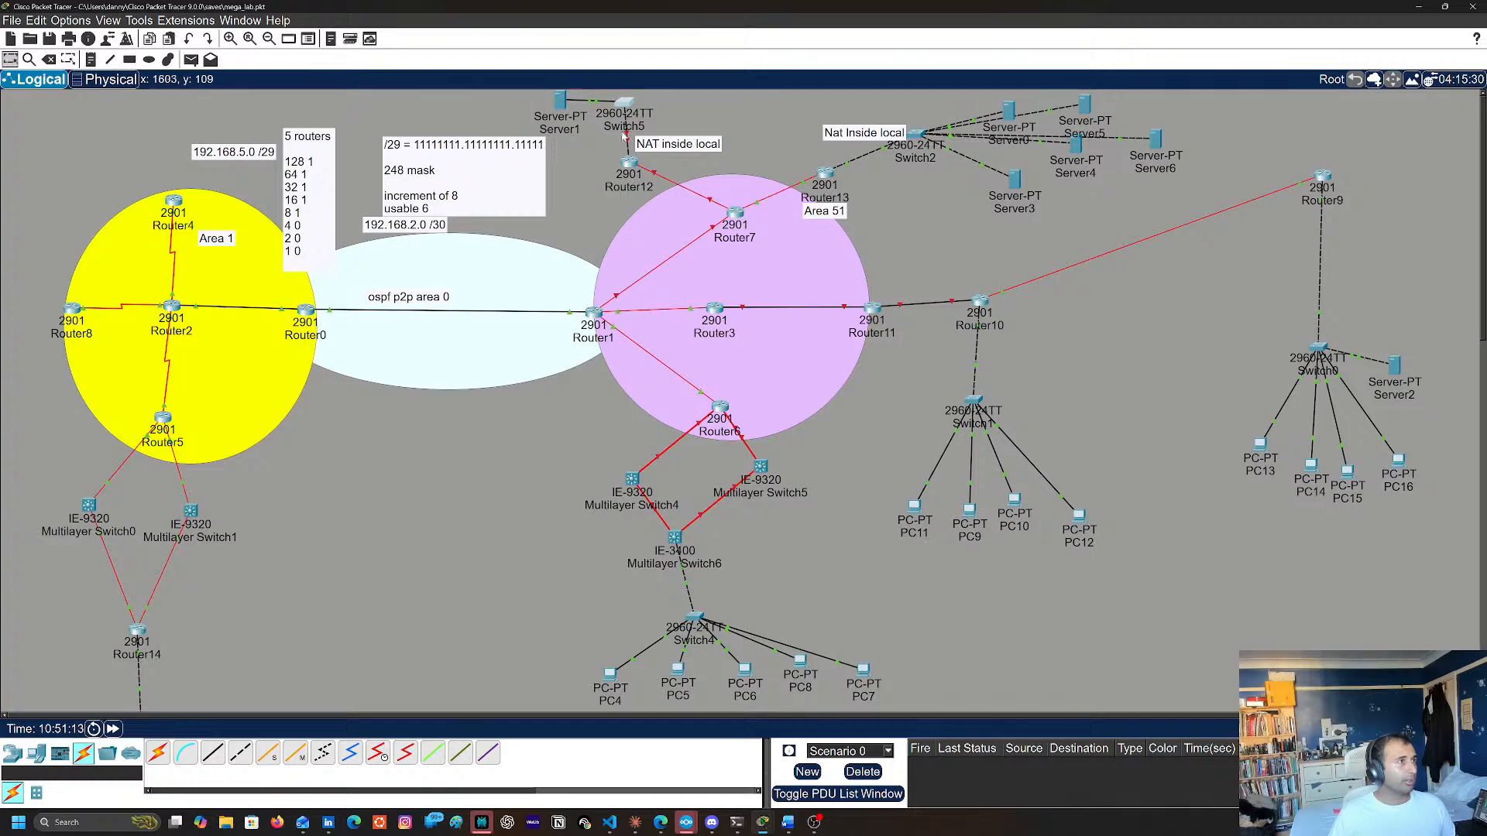
pyautogui.moveTo(628, 137)
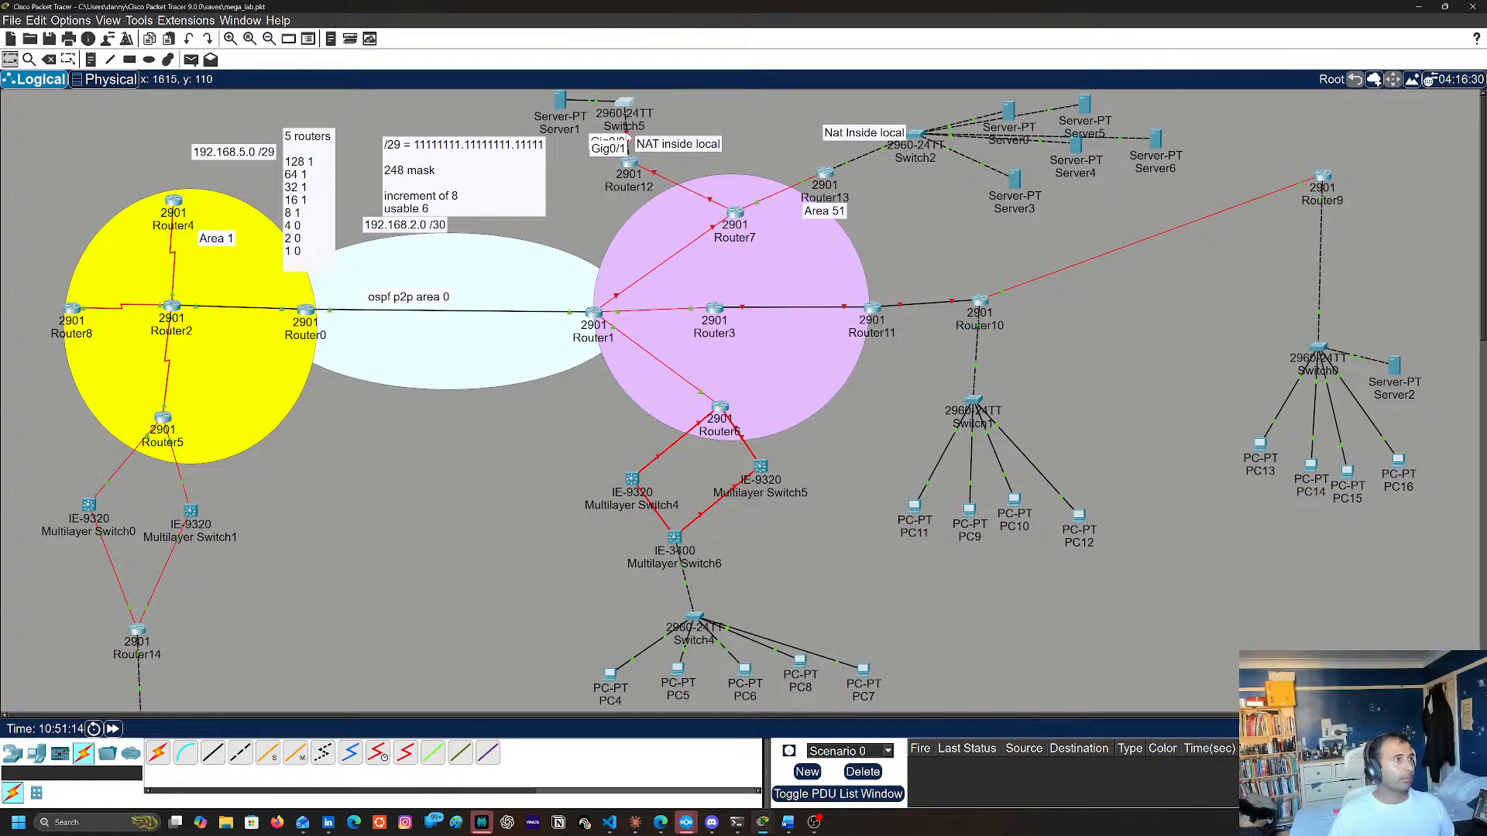
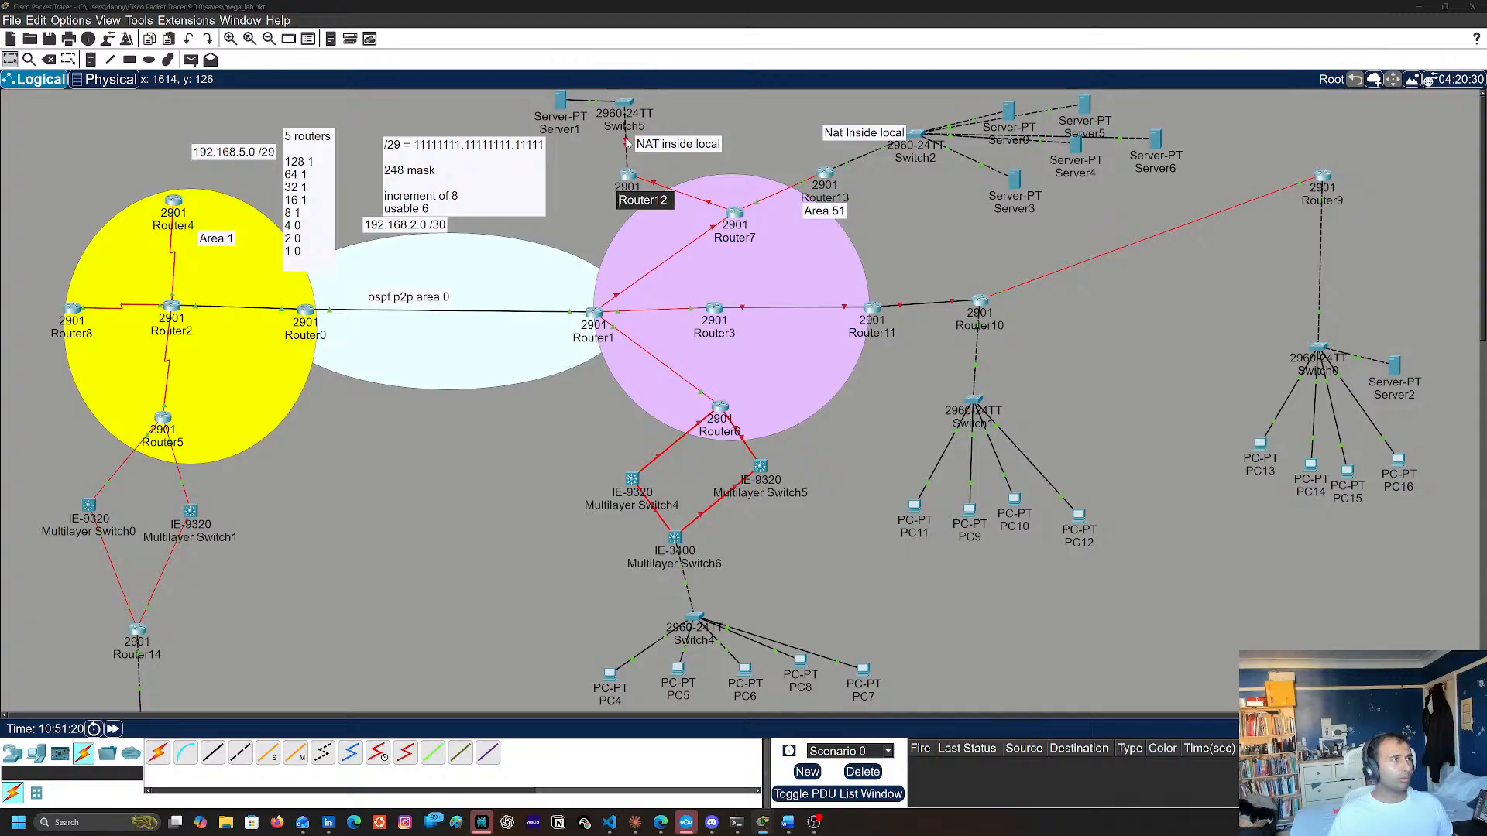
# Move Router12 slightly away from Switch5, and enable interface g0/1 on Switch5 with no shutdown
pyautogui.moveTo(626, 174); pyautogui.dragTo(610, 201)
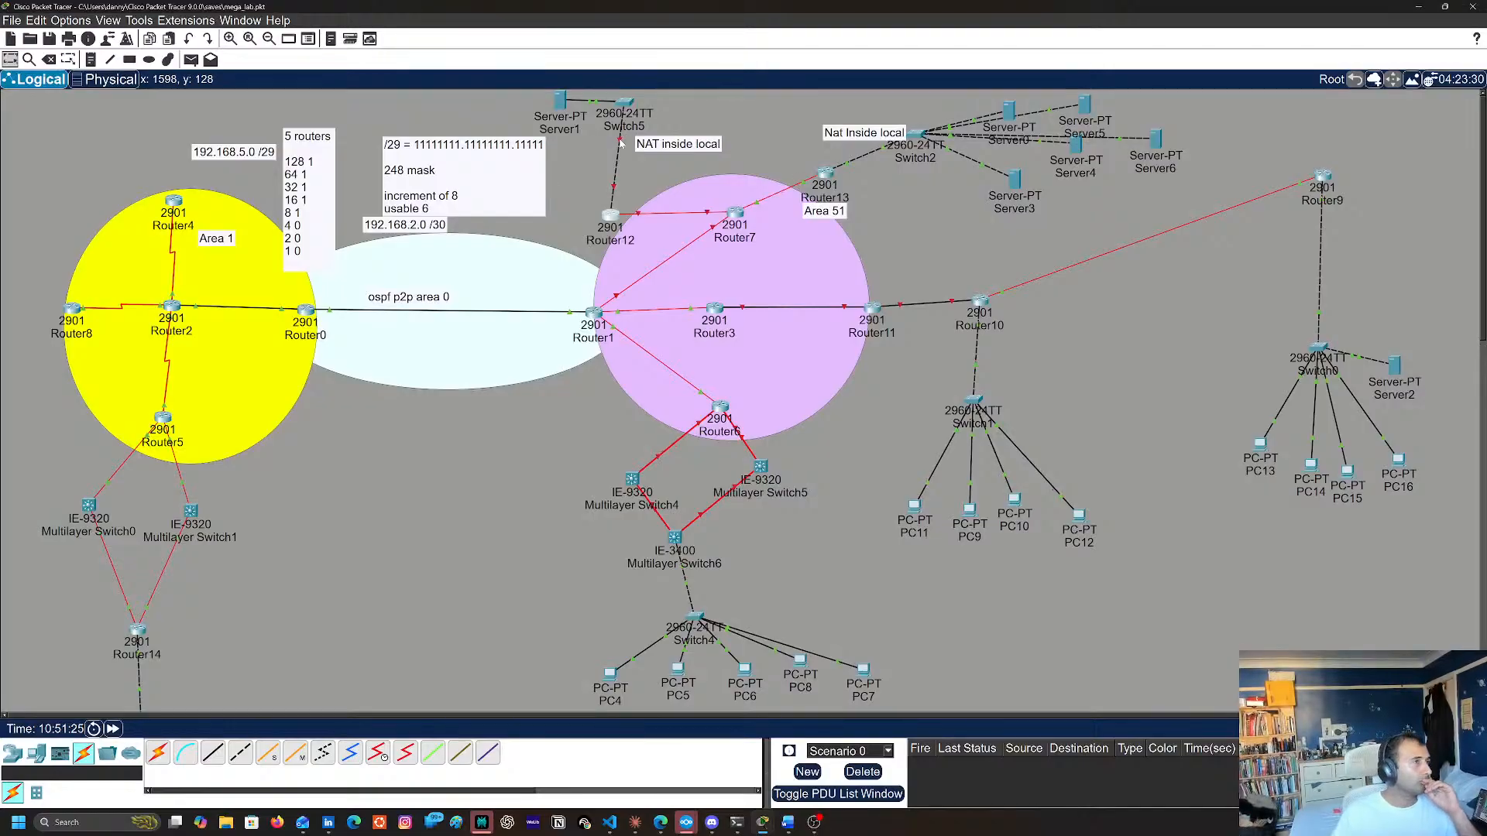
pyautogui.moveTo(621, 143)
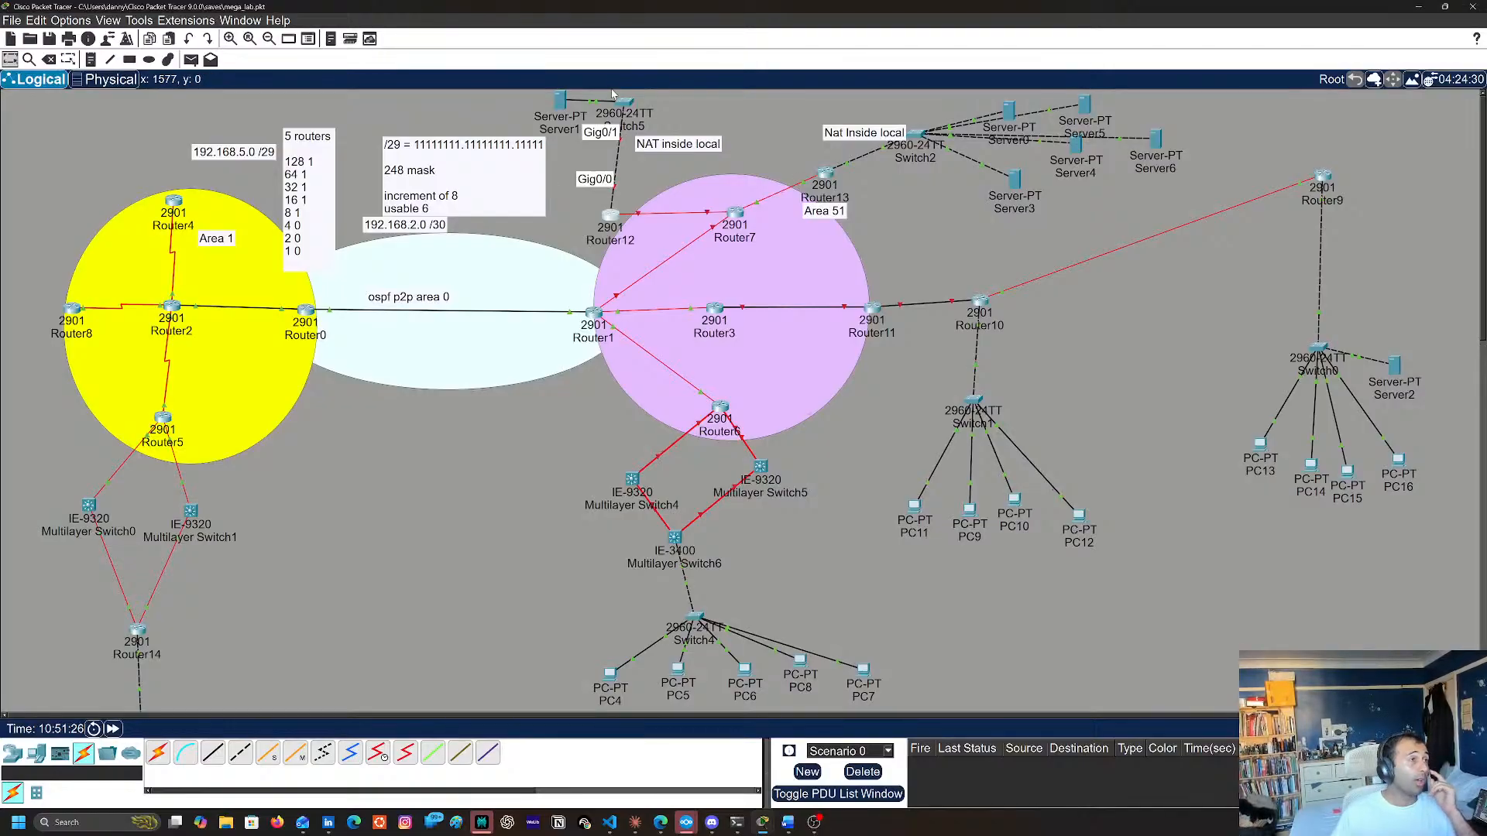
pyautogui.click(622, 105)
pyautogui.press('Return')
pyautogui.press('Return')
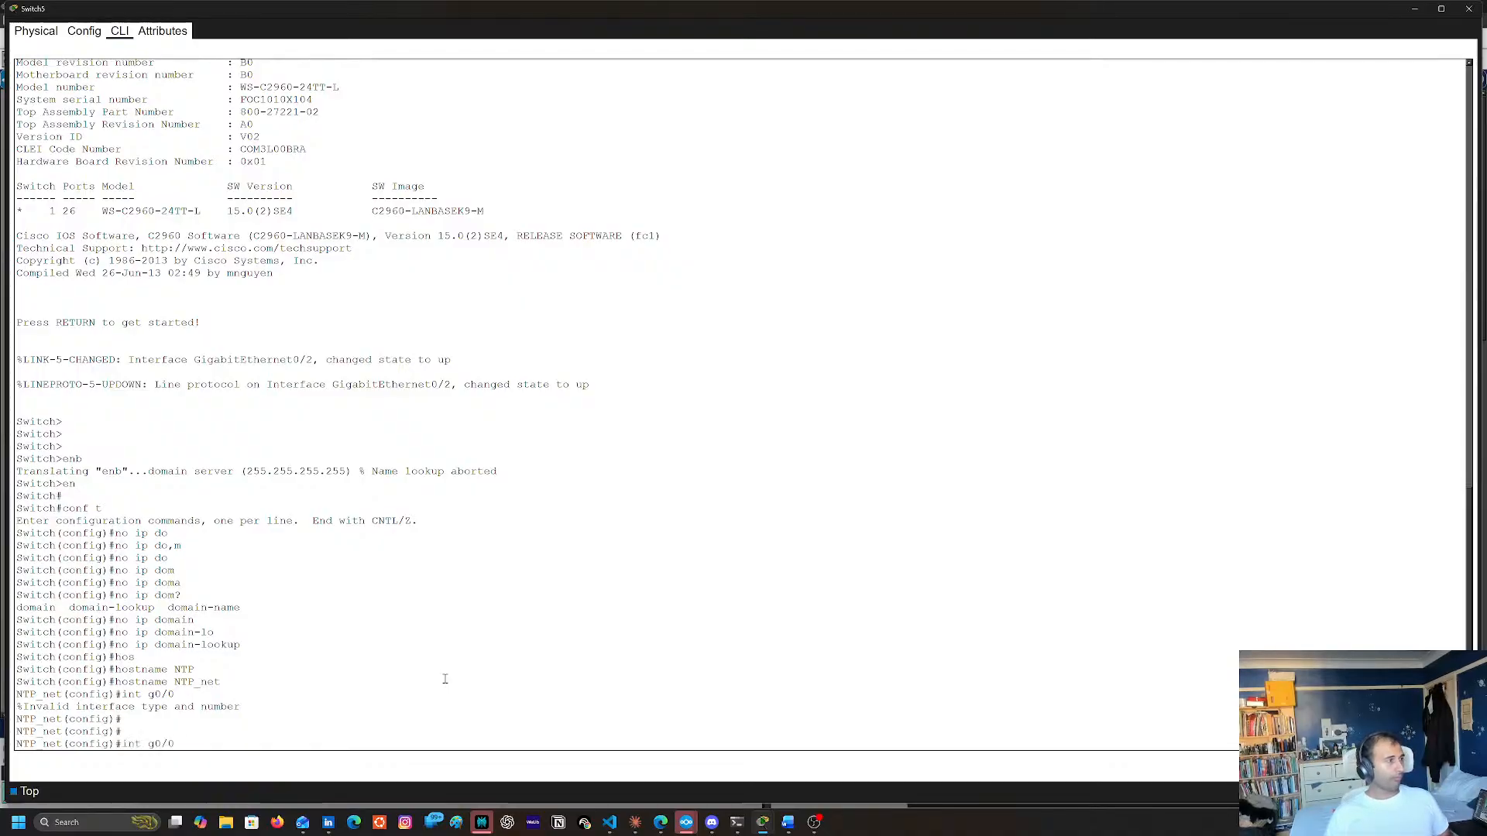
pyautogui.write('int g0/1')
pyautogui.press('Return')
pyautogui.write('no shu')
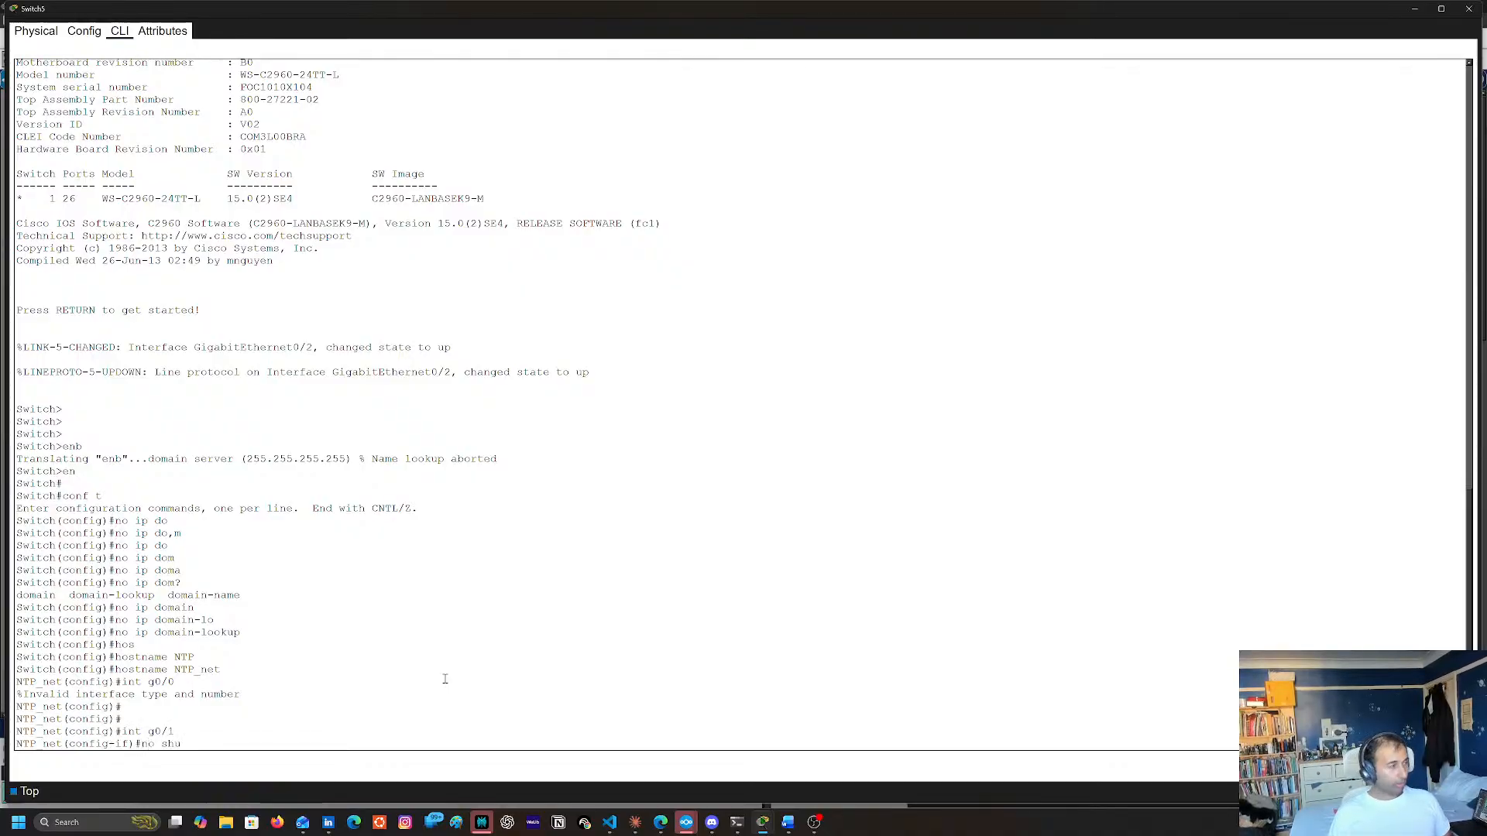
pyautogui.press('Return')
pyautogui.press('Return')
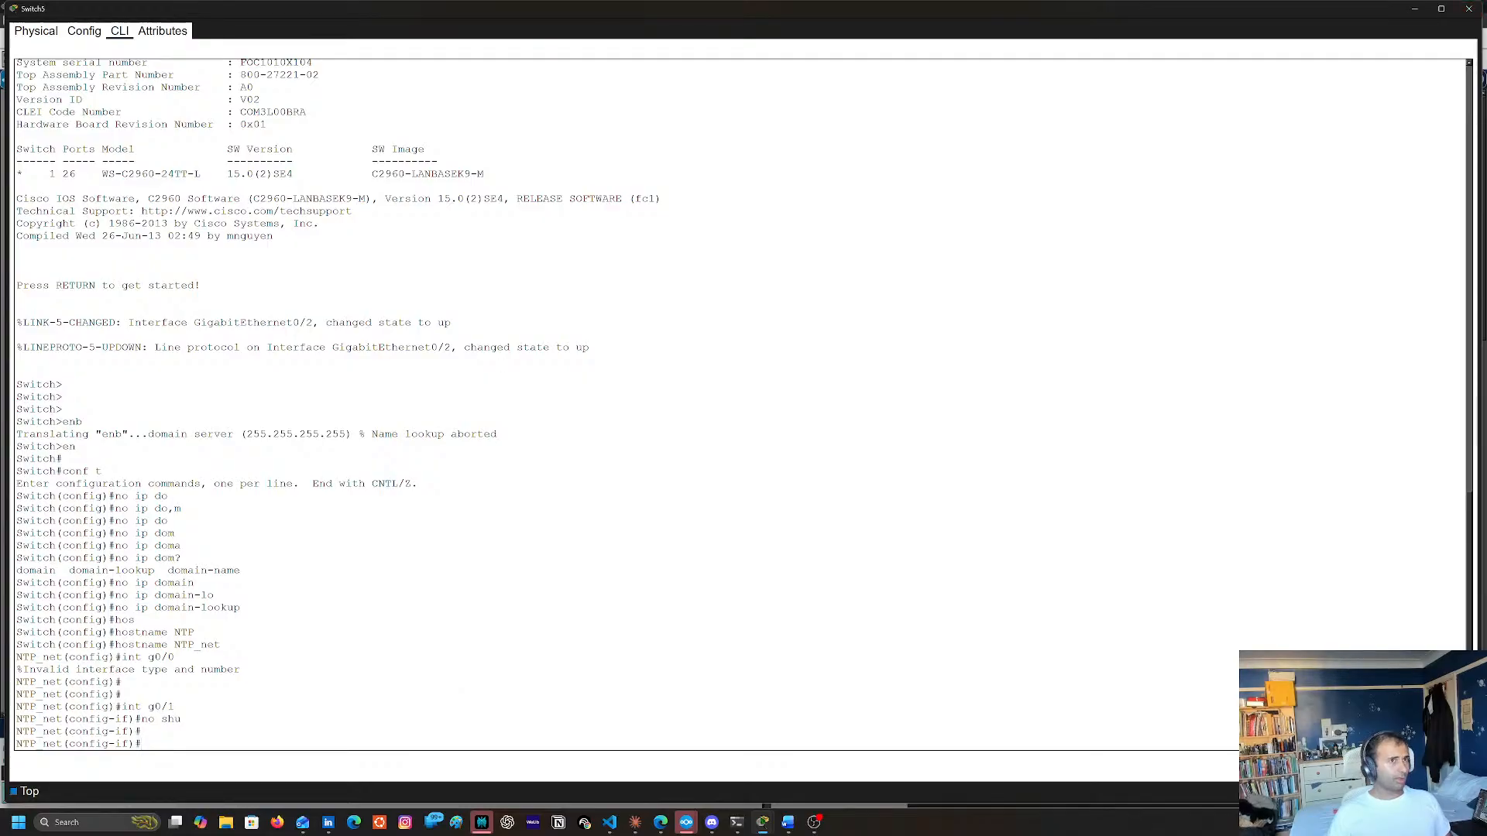
pyautogui.click(1469, 9)
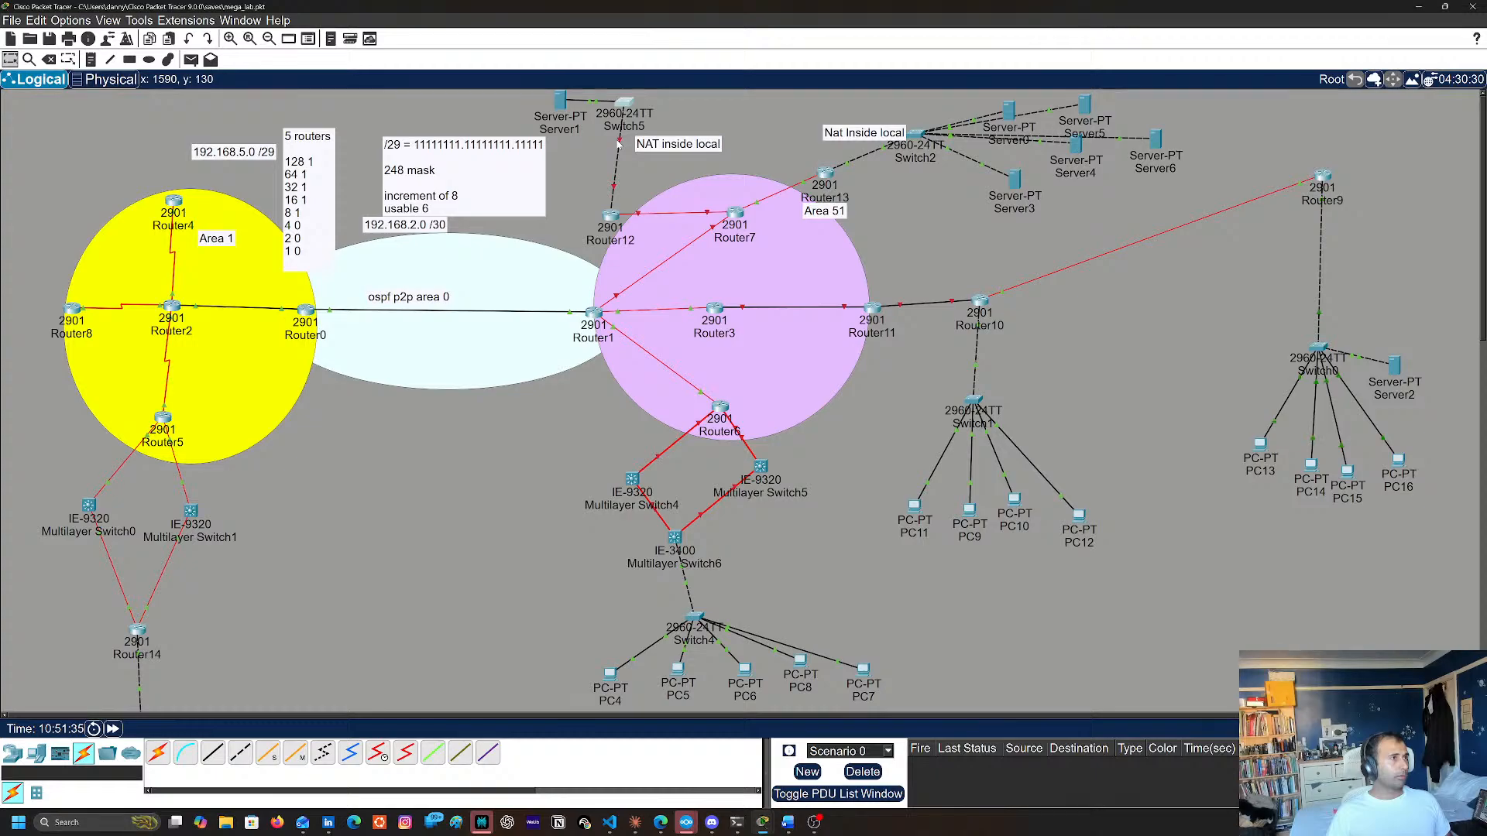
# Compare the port labels on the link between Switch5 and Router12 with the interface configured in Router12's CLI
pyautogui.moveTo(619, 144)
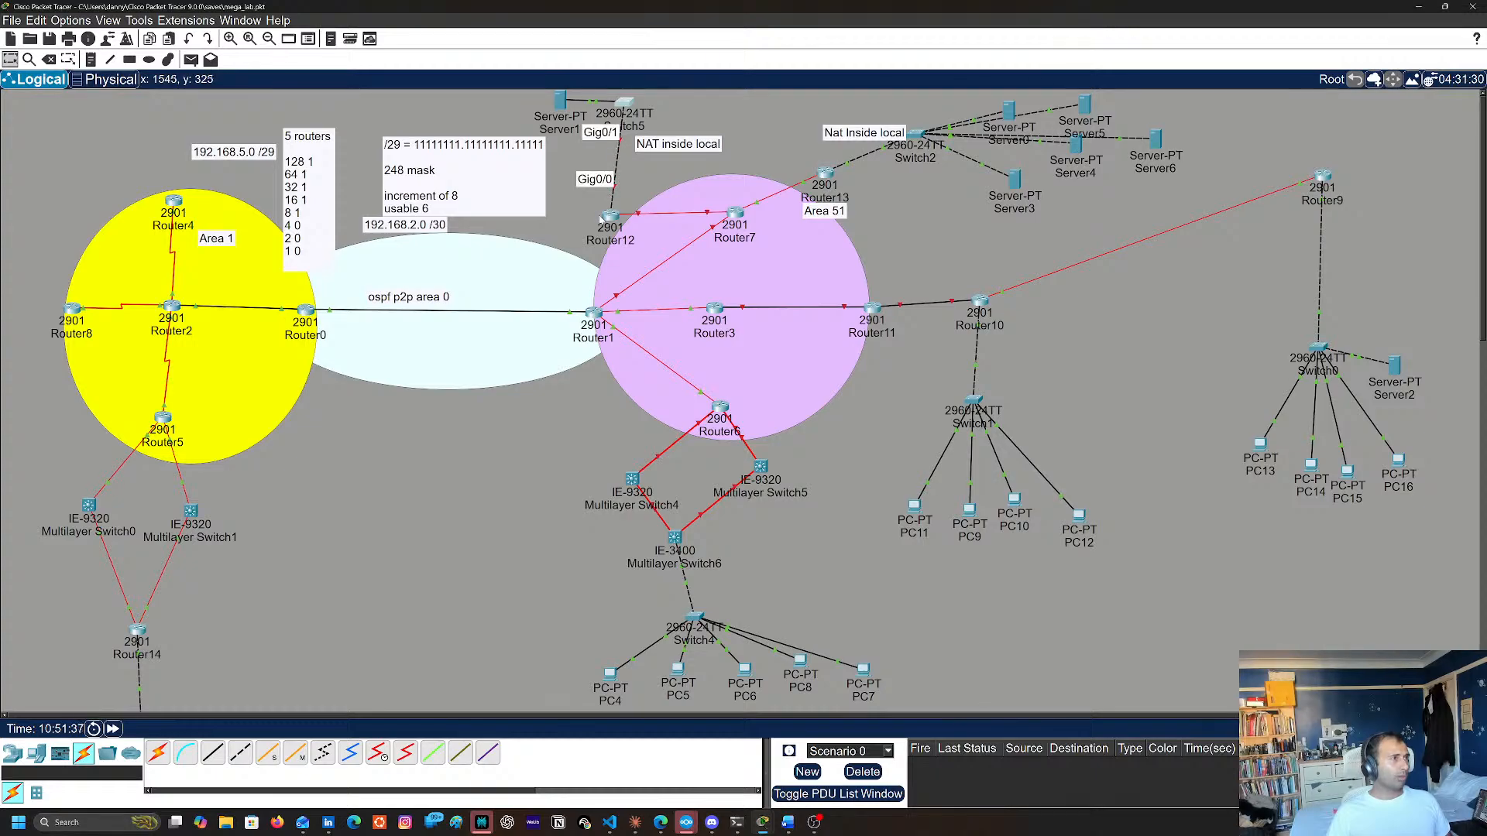
pyautogui.click(615, 221)
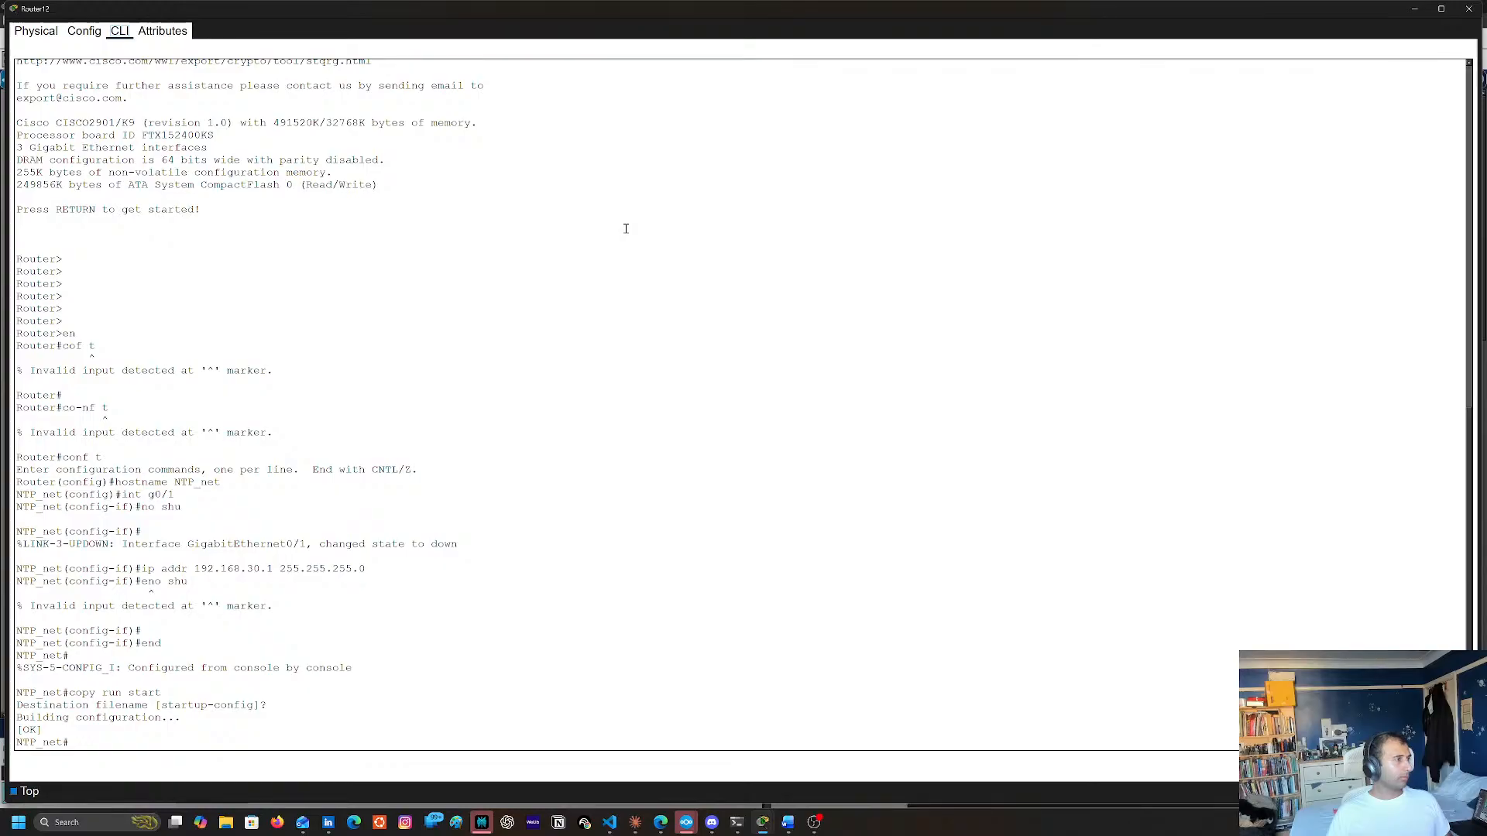
pyautogui.click(1469, 8)
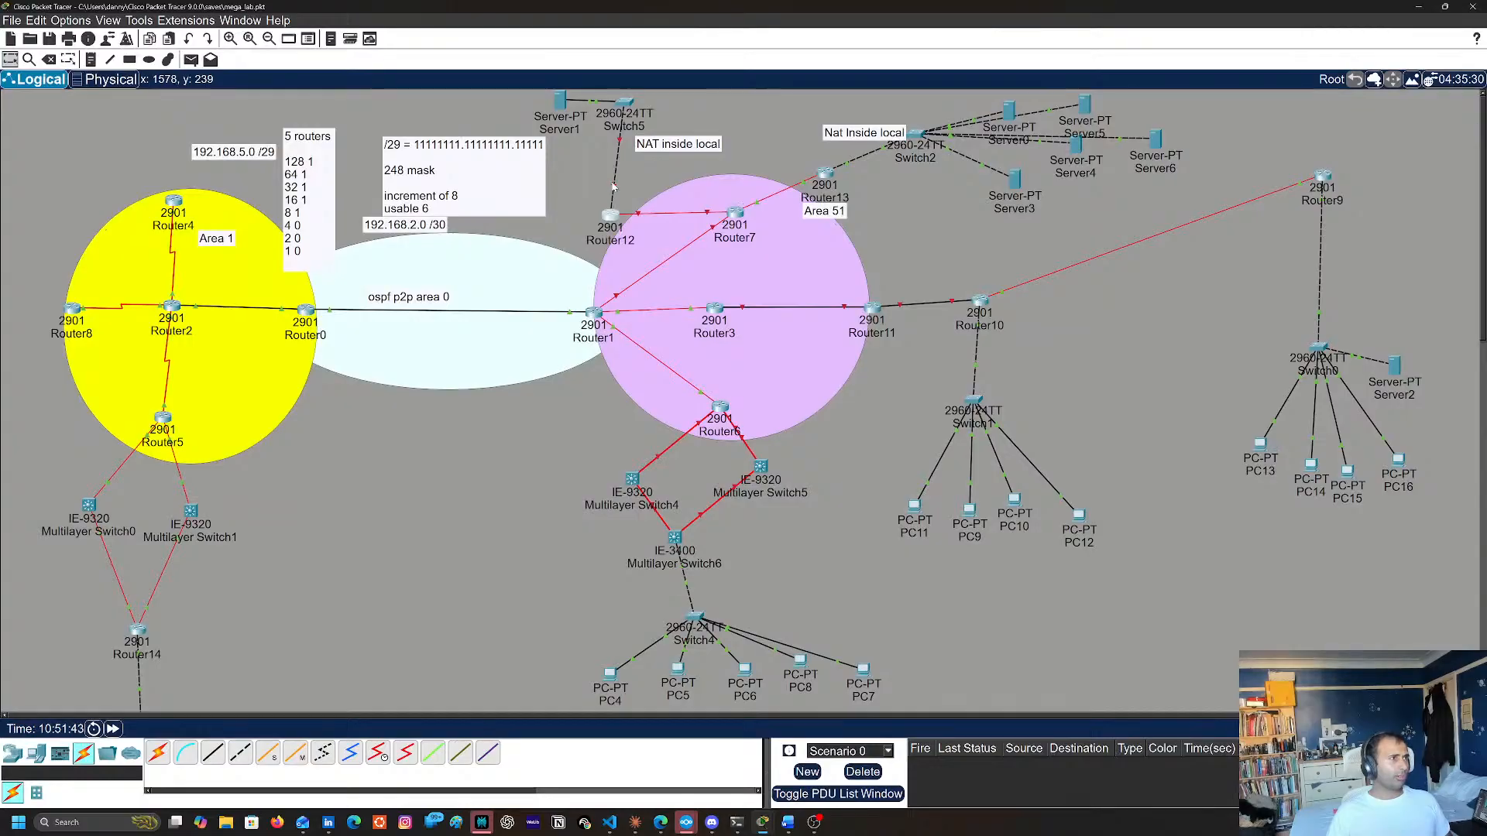
pyautogui.moveTo(614, 185)
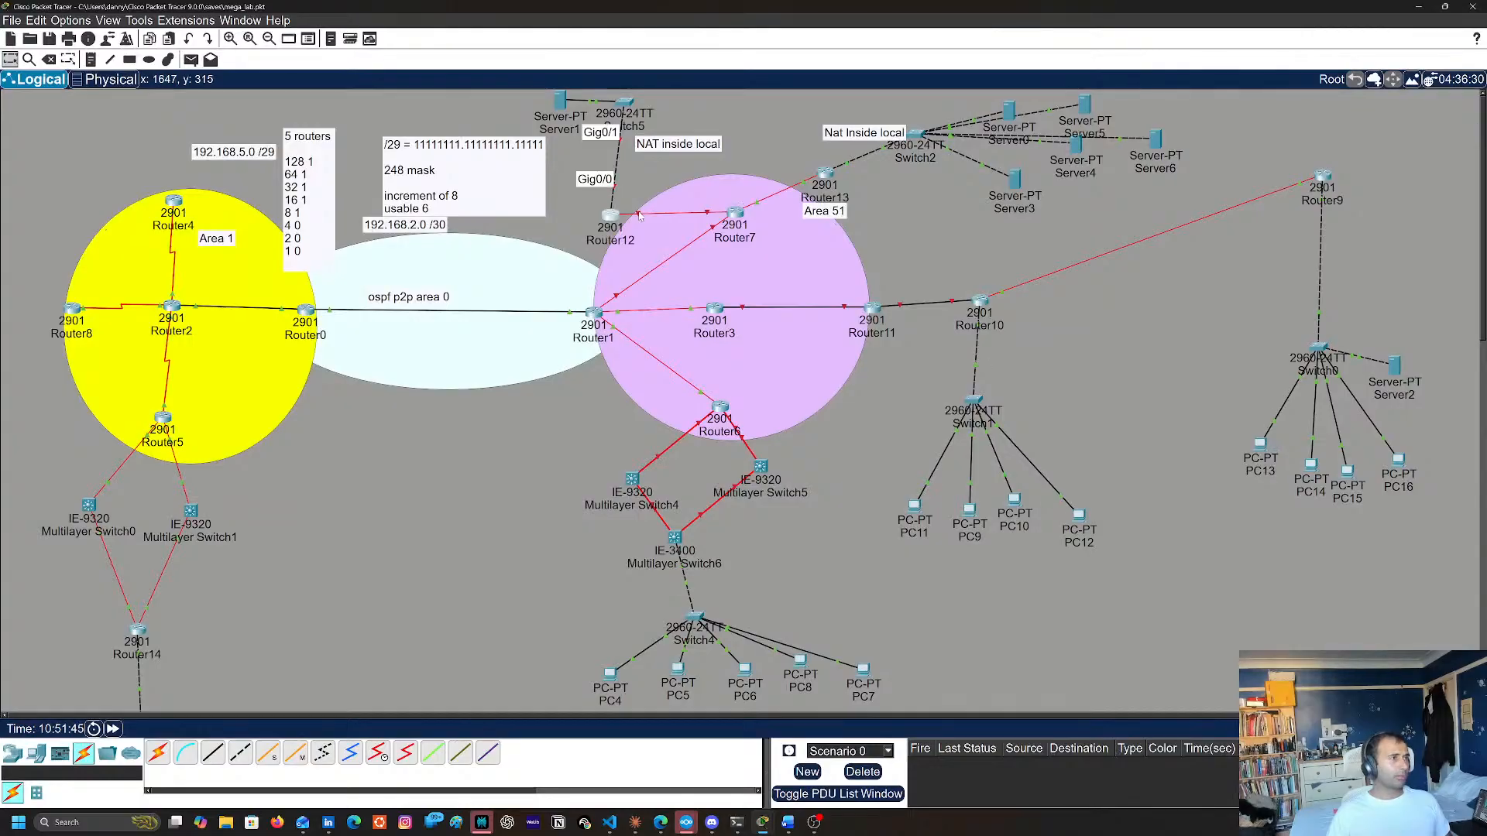
pyautogui.moveTo(640, 216)
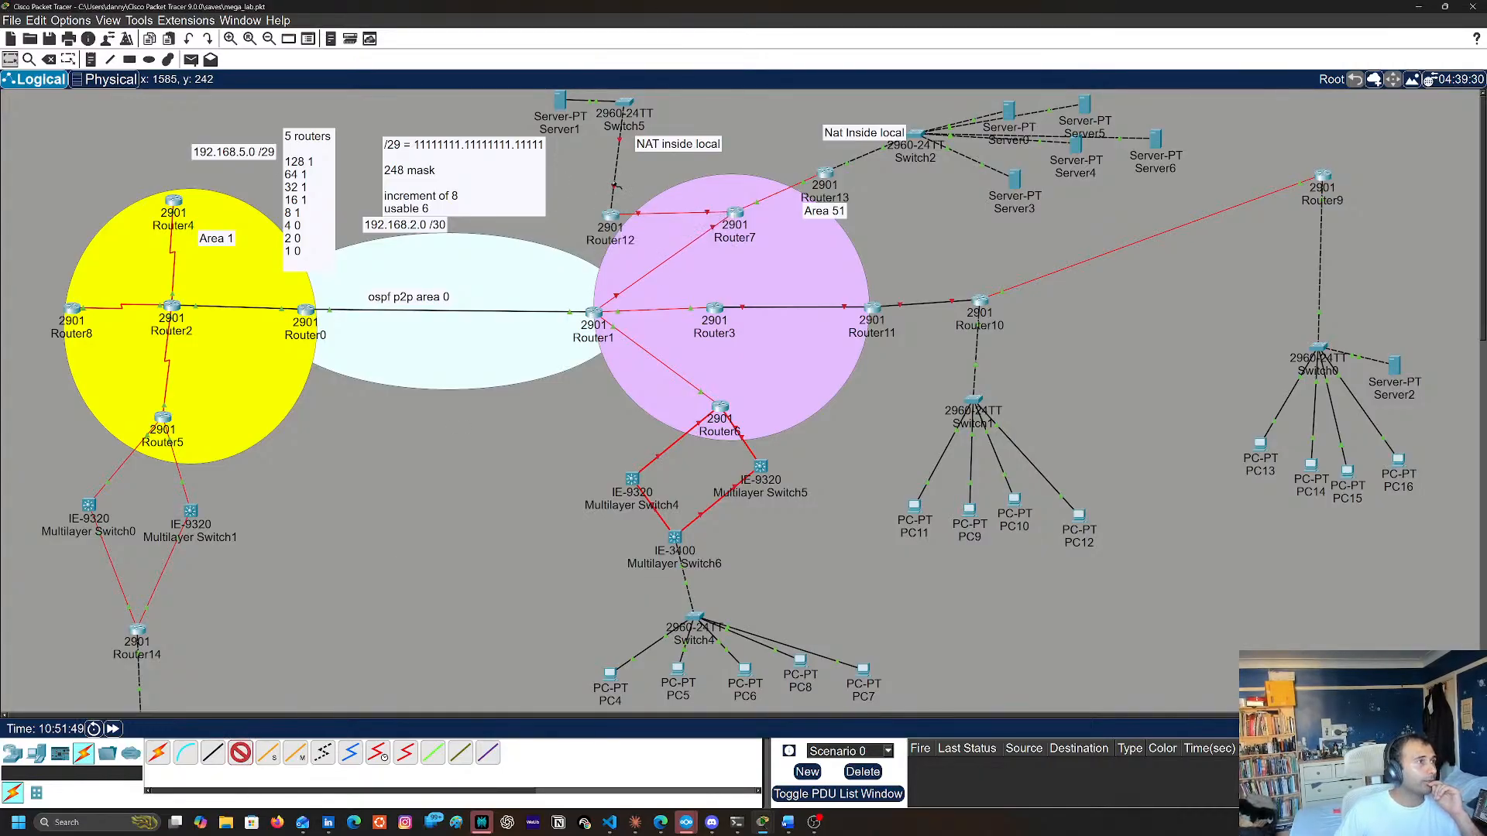
# Delete the cable between Switch5 and Router12
pyautogui.click(627, 105)
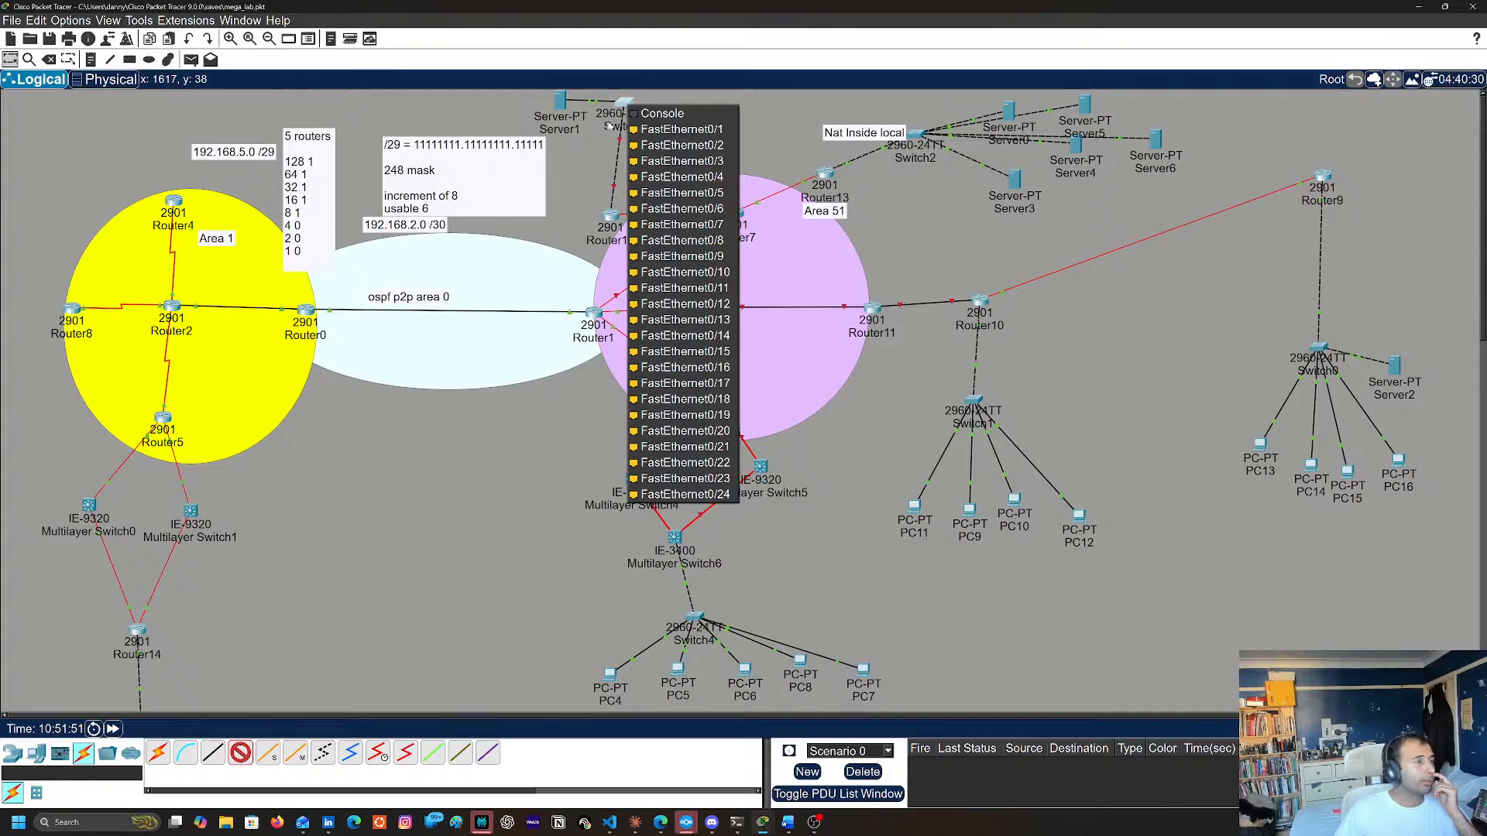
pyautogui.click(614, 135)
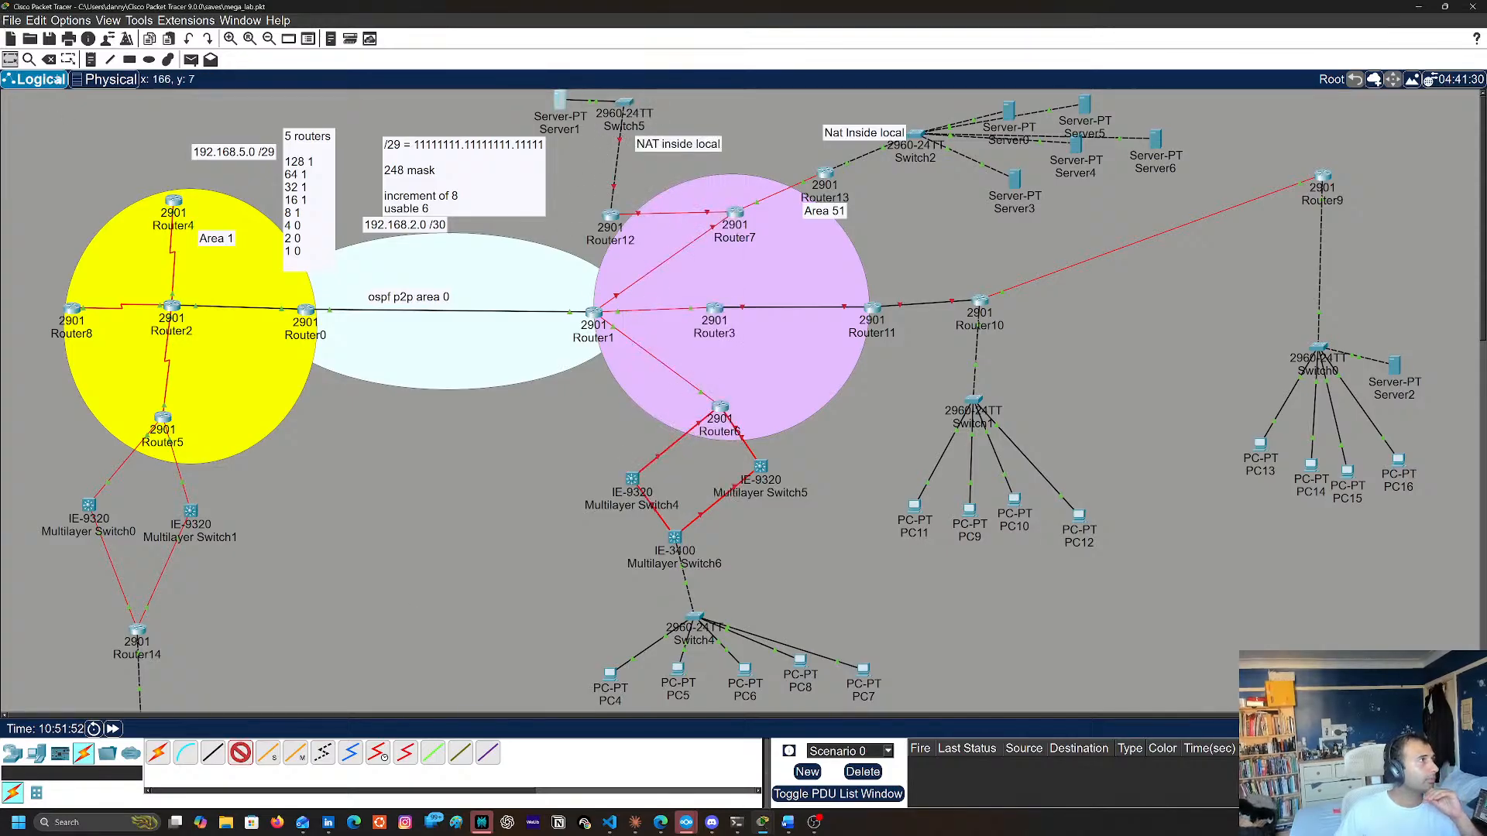
pyautogui.click(49, 60)
pyautogui.click(763, 423)
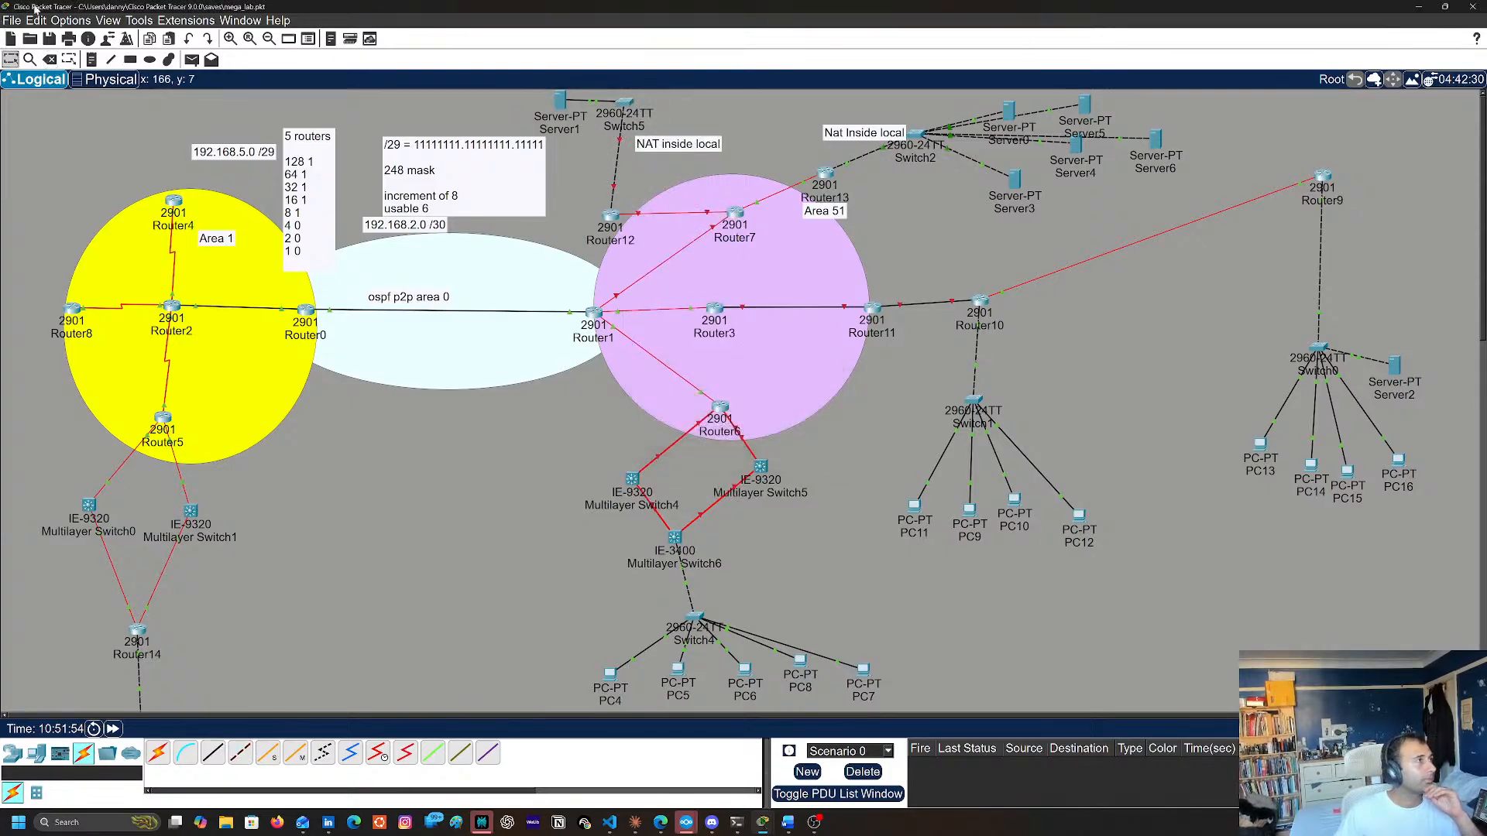
pyautogui.click(49, 60)
pyautogui.click(617, 145)
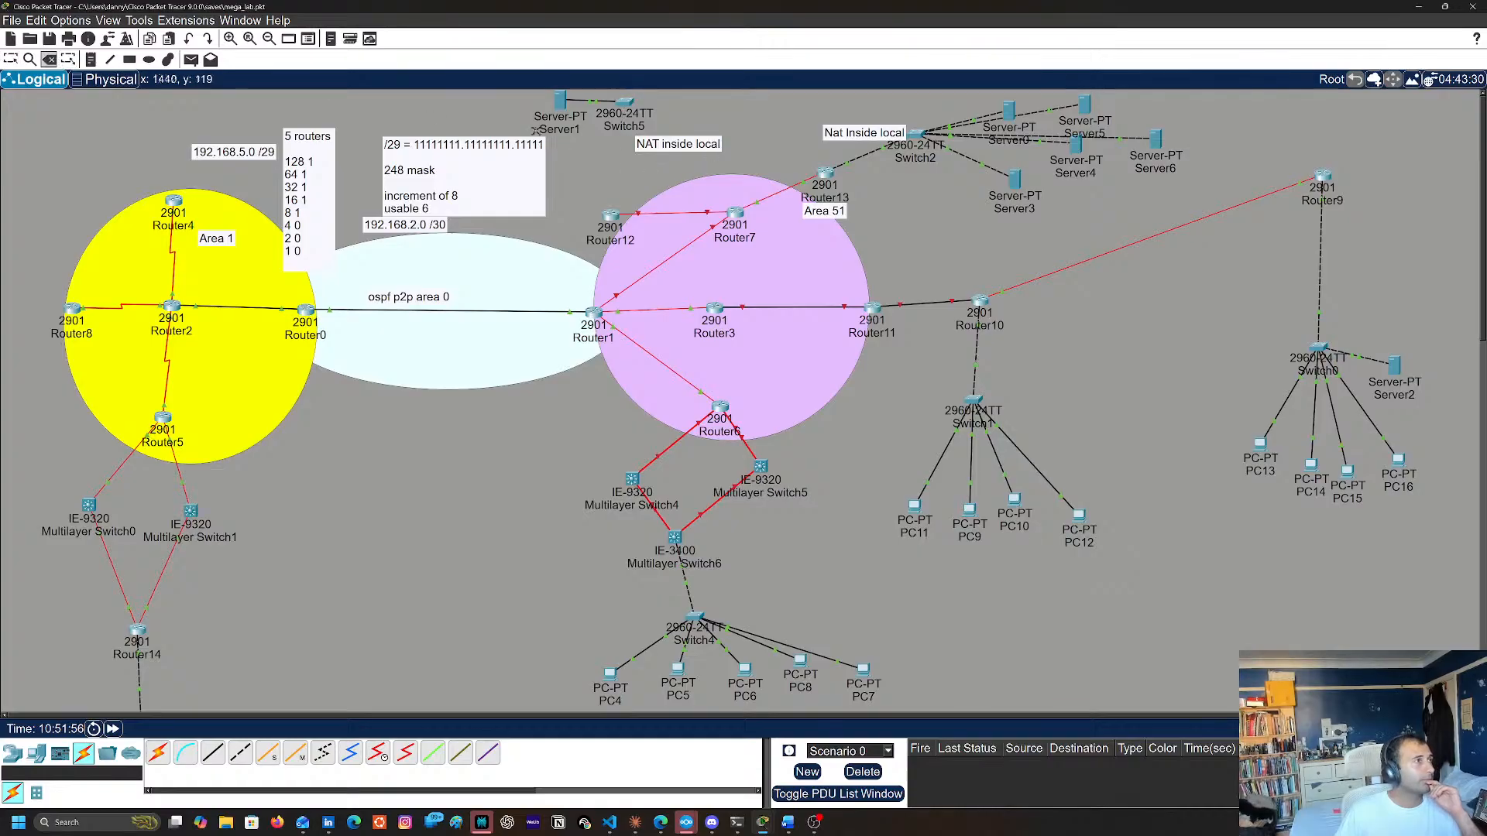
pyautogui.press('Escape')
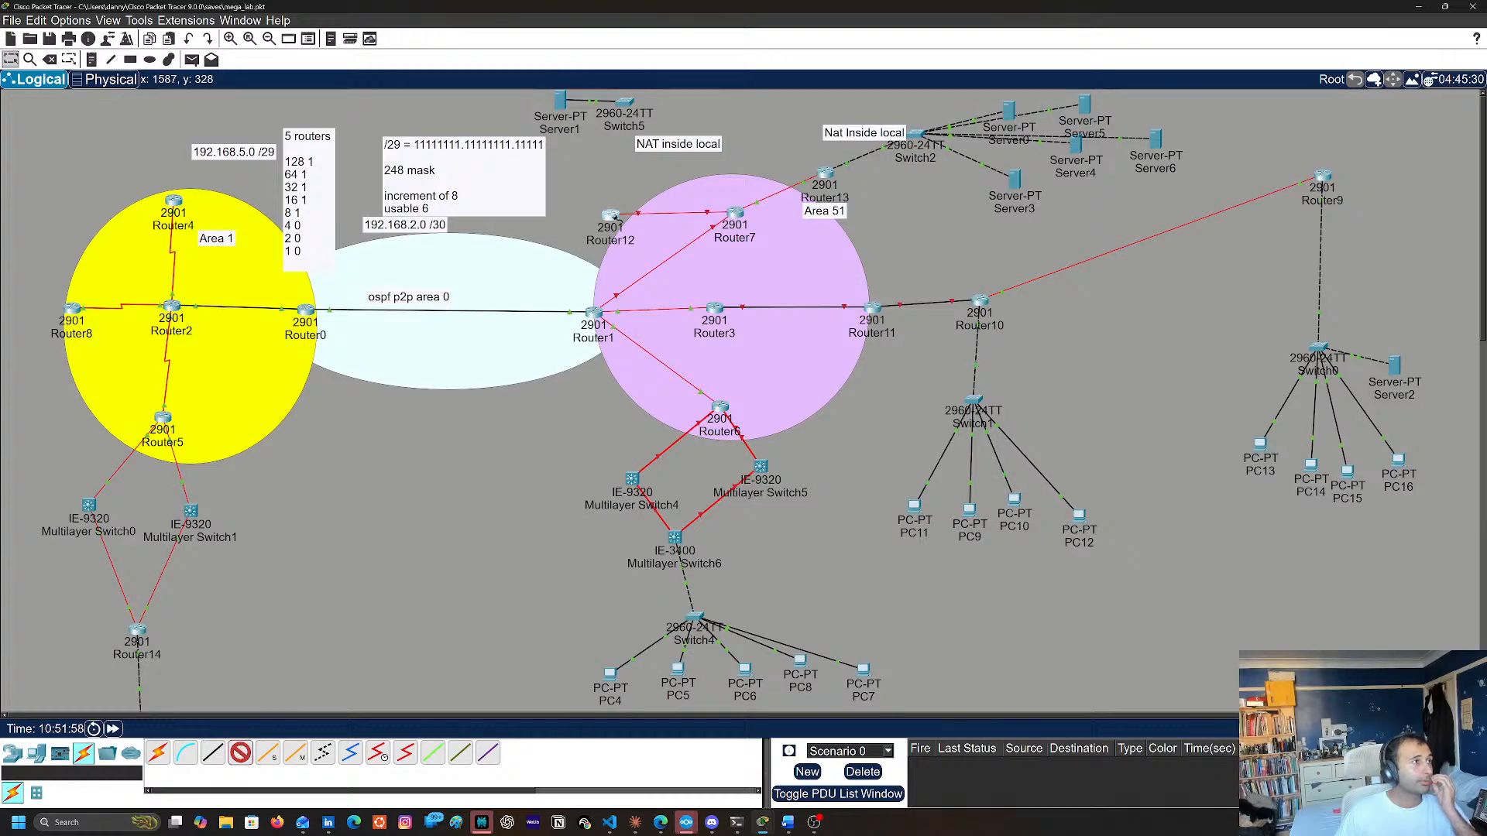
# Connect Router12's GigabitEthernet0/1 to Switch5's GigabitEthernet0/1 with a copper cross-over cable
pyautogui.click(611, 215)
pyautogui.click(663, 258)
pyautogui.click(626, 102)
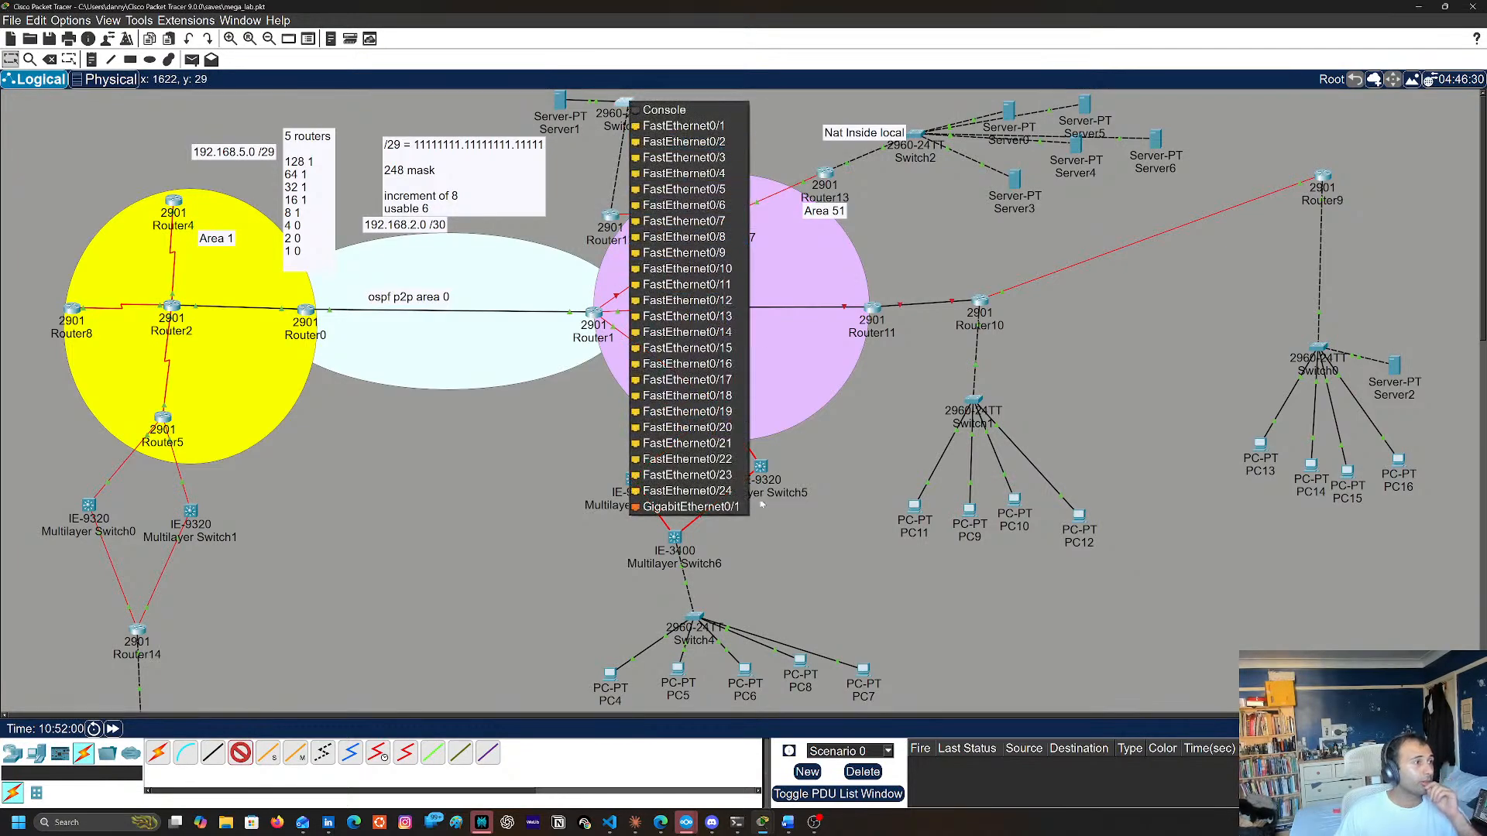
pyautogui.click(685, 505)
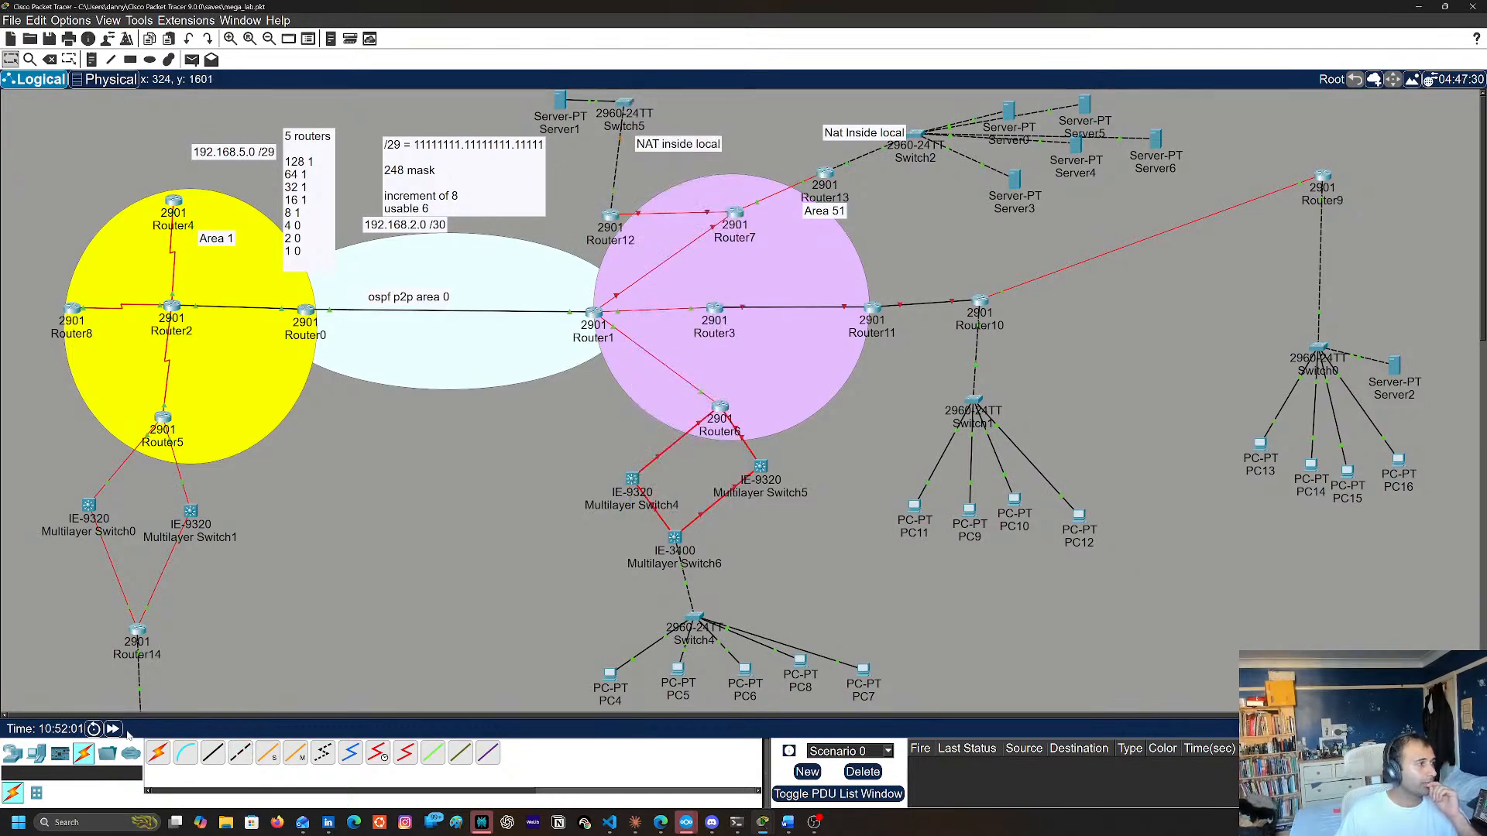
# Check the CLI logs of Switch5 and Router12 for the state of interface g0/1
pyautogui.click(624, 107)
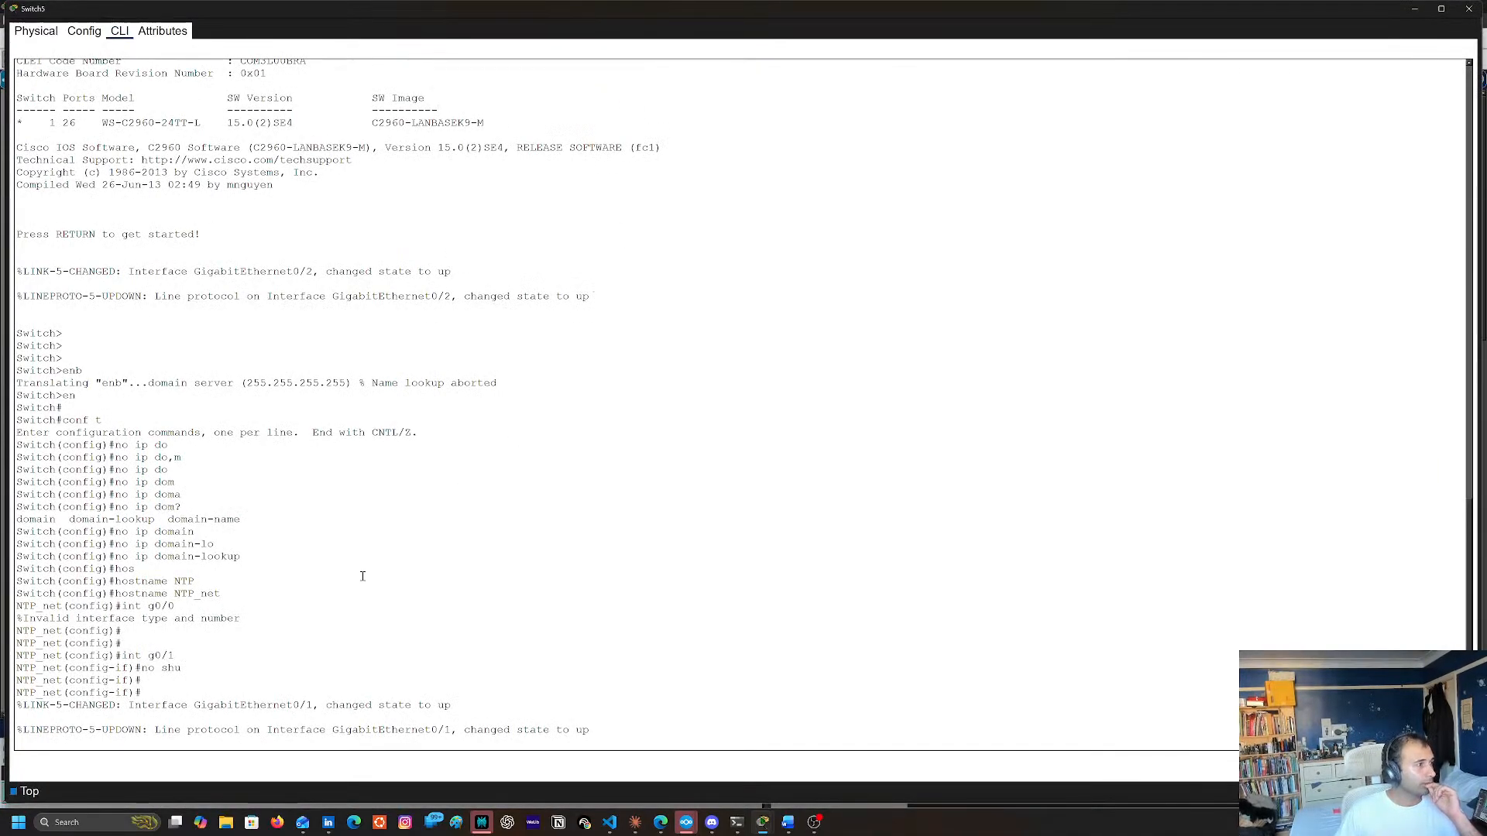
pyautogui.click(1469, 10)
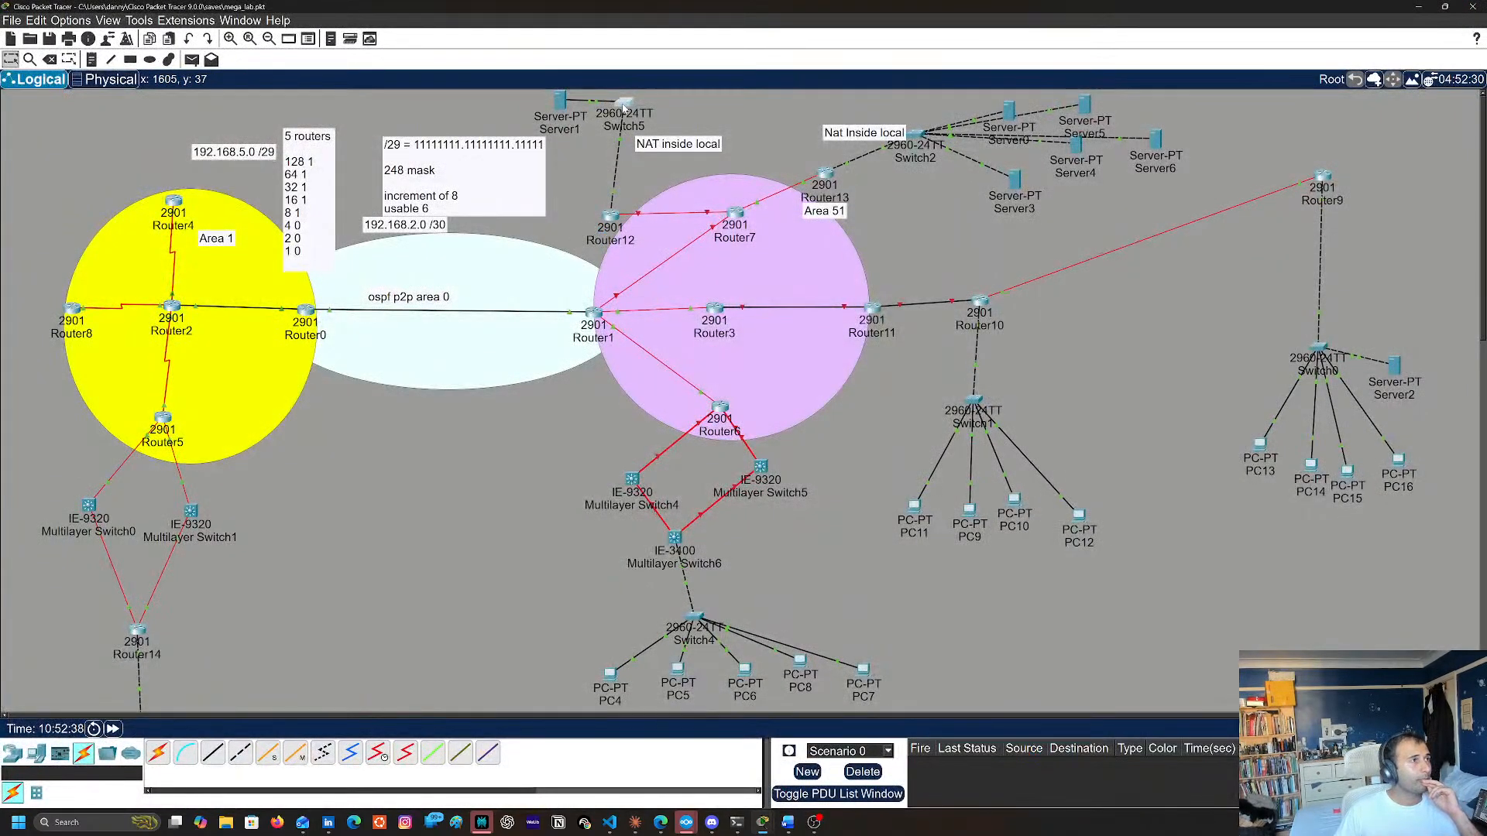
pyautogui.click(611, 217)
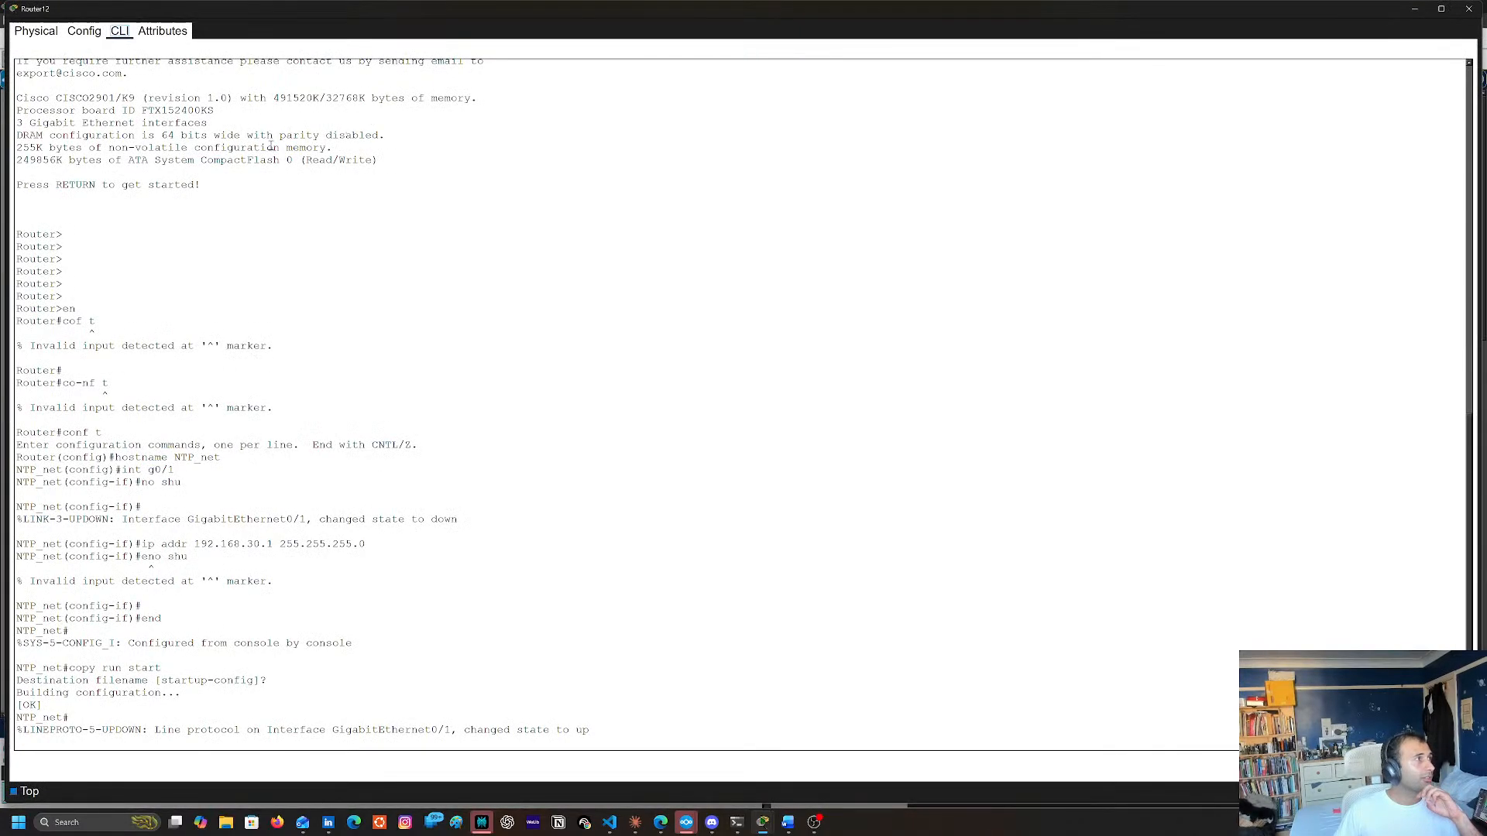
pyautogui.press('Return')
pyautogui.press('Return')
pyautogui.press('Return')
pyautogui.press('Return')
pyautogui.press('Return')
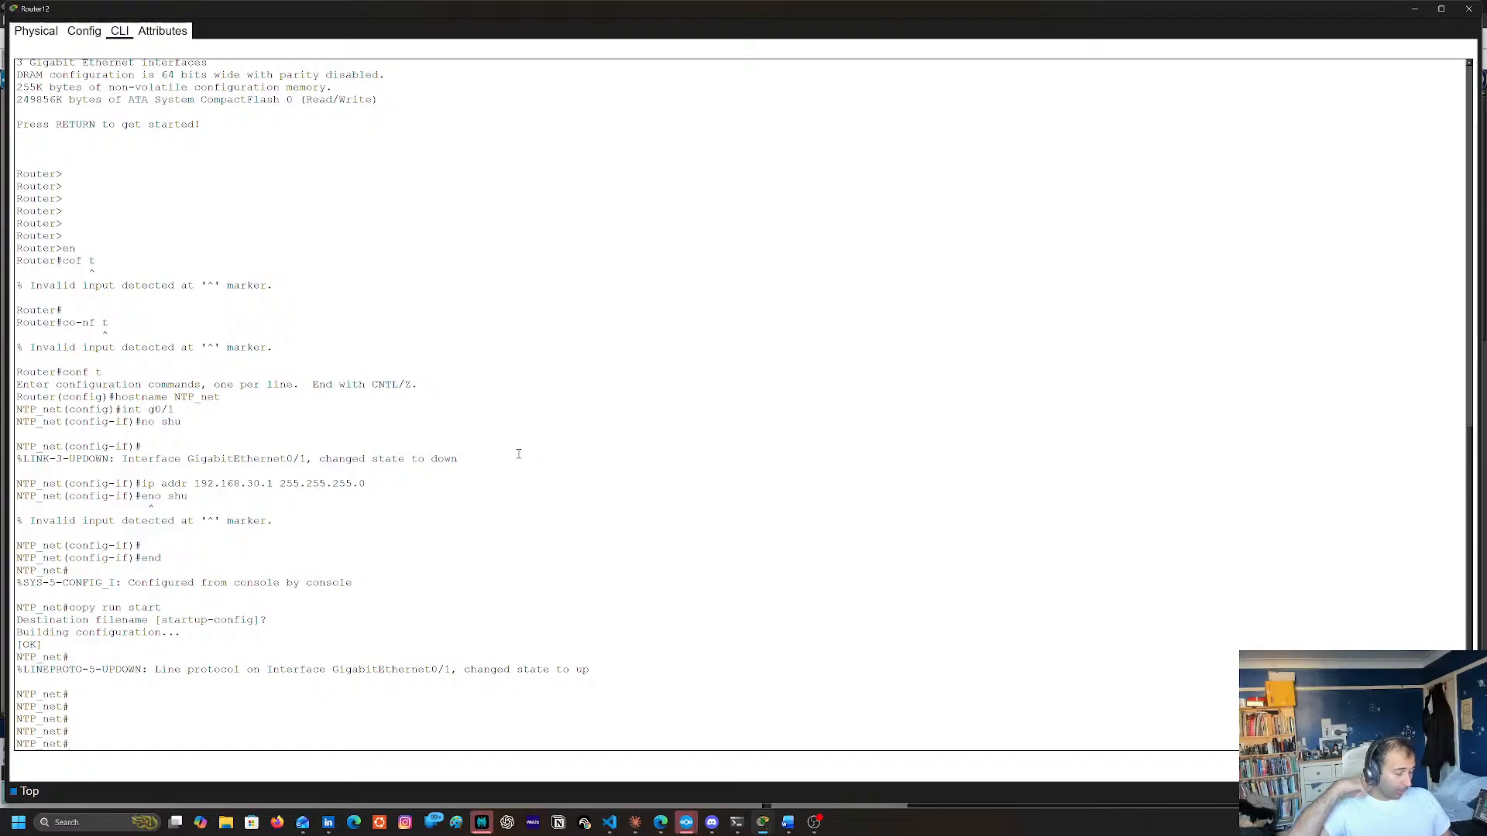
# Enter global configuration mode on Router12 with conf t
pyautogui.write('cofnj')
pyautogui.press('BackSpace')
pyautogui.press('BackSpace')
pyautogui.write('conf t')
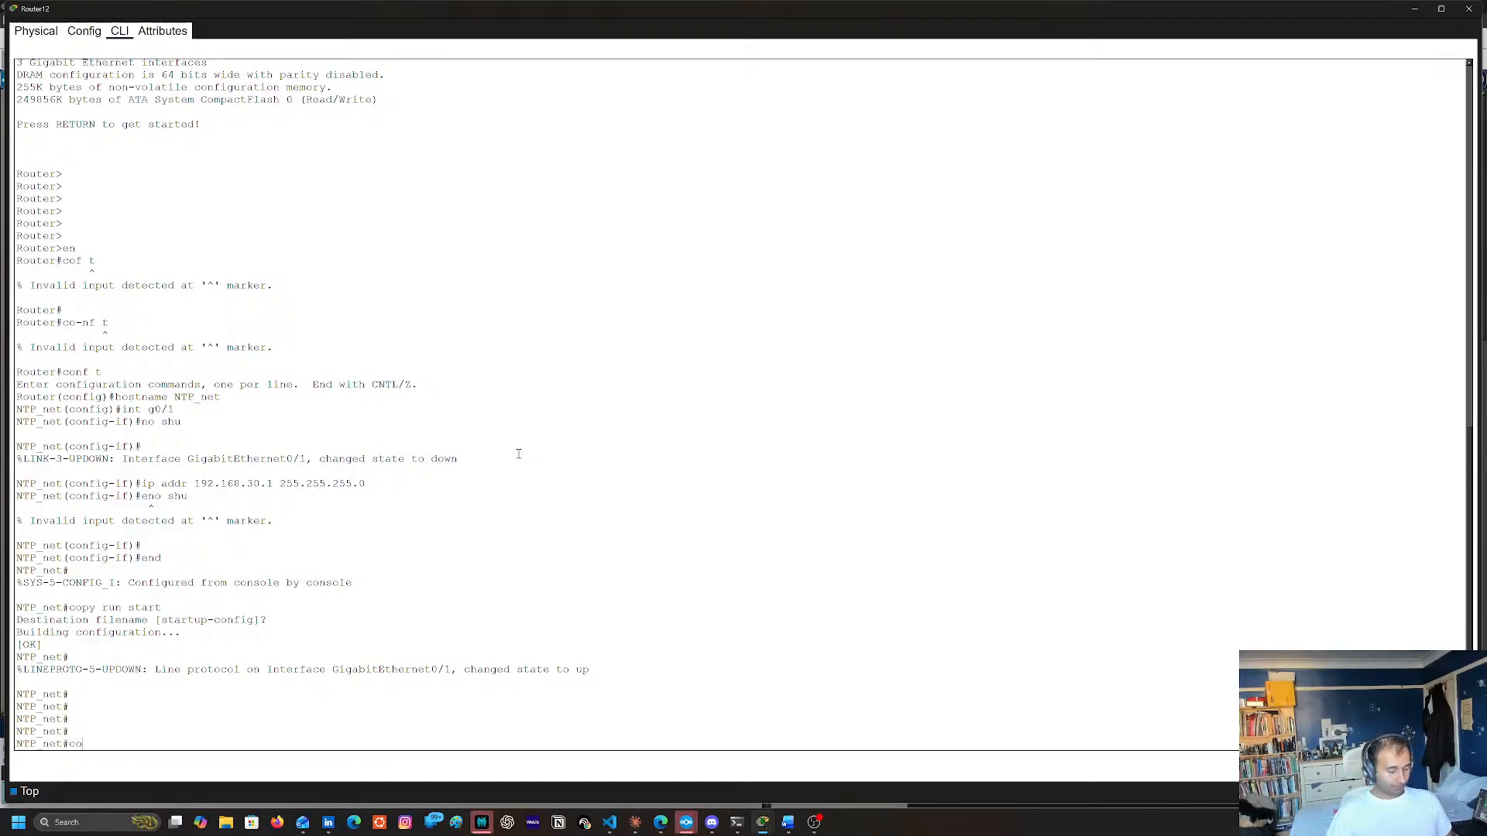
pyautogui.press('Return')
# Check Router12's port label on the link to Switch5 and enter configuration of its interface g0/1
pyautogui.write('int')
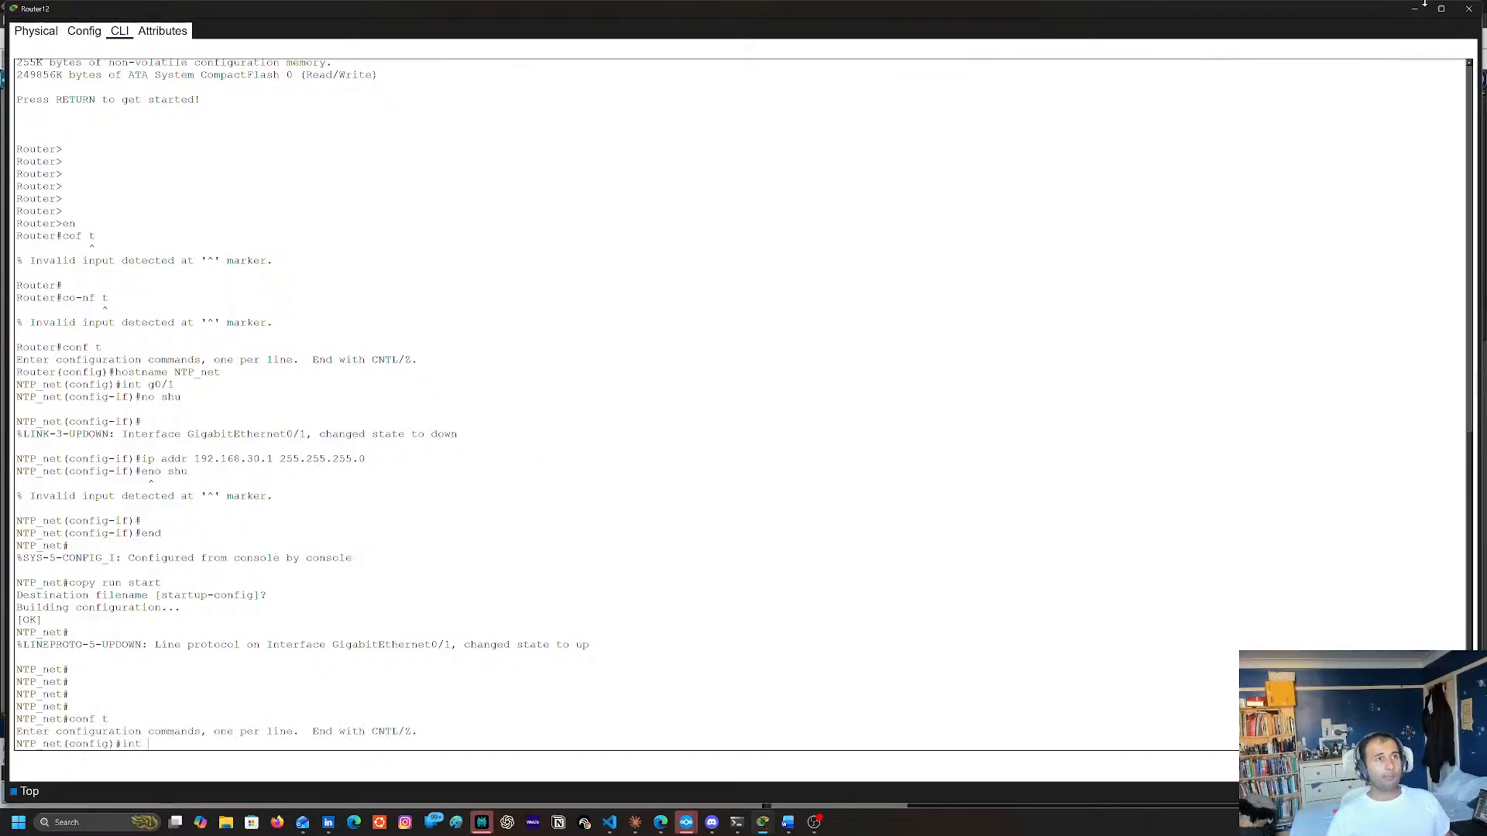
pyautogui.click(1423, 5)
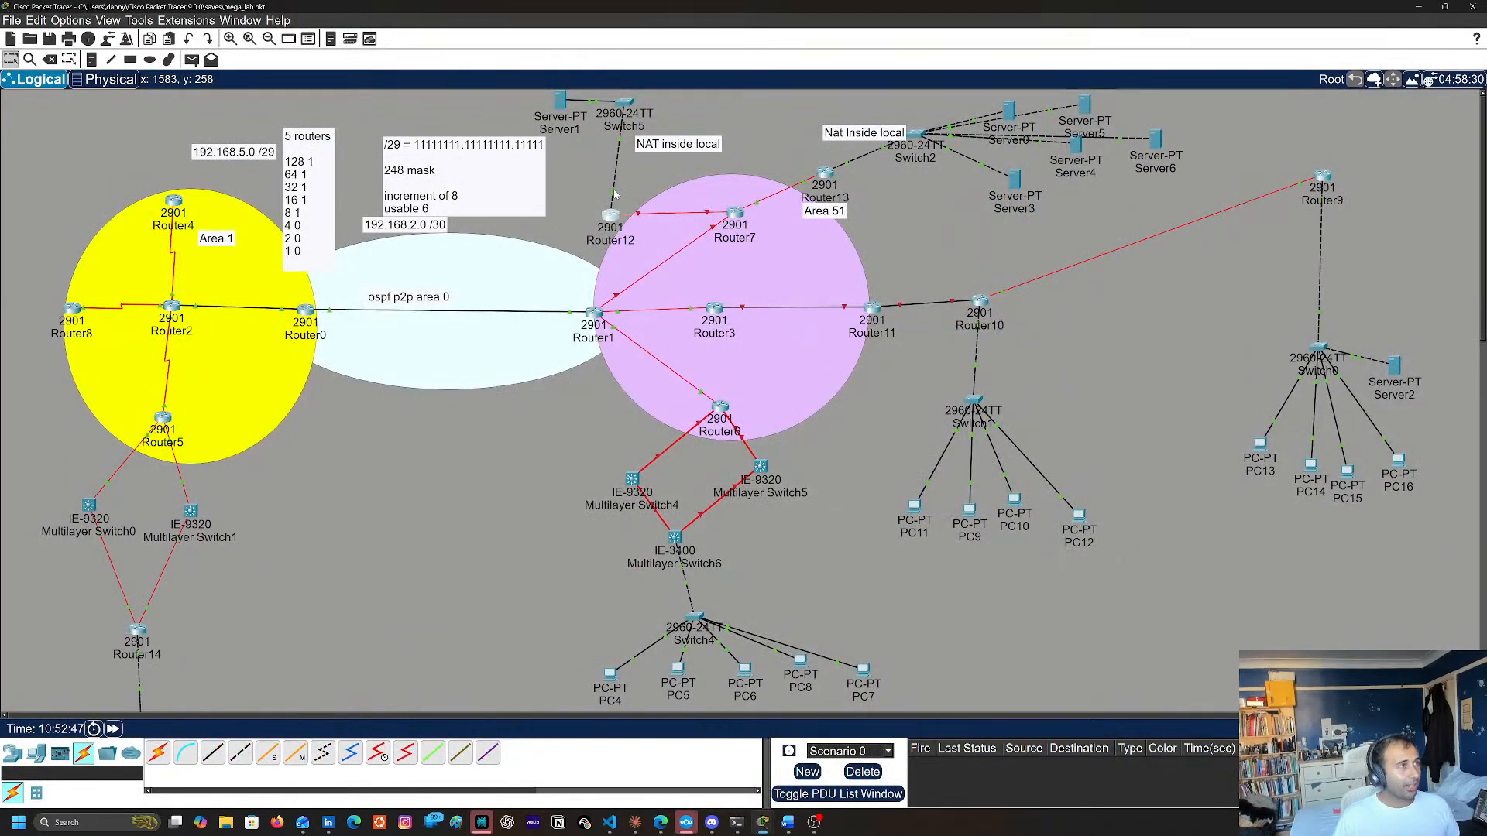
pyautogui.moveTo(615, 194)
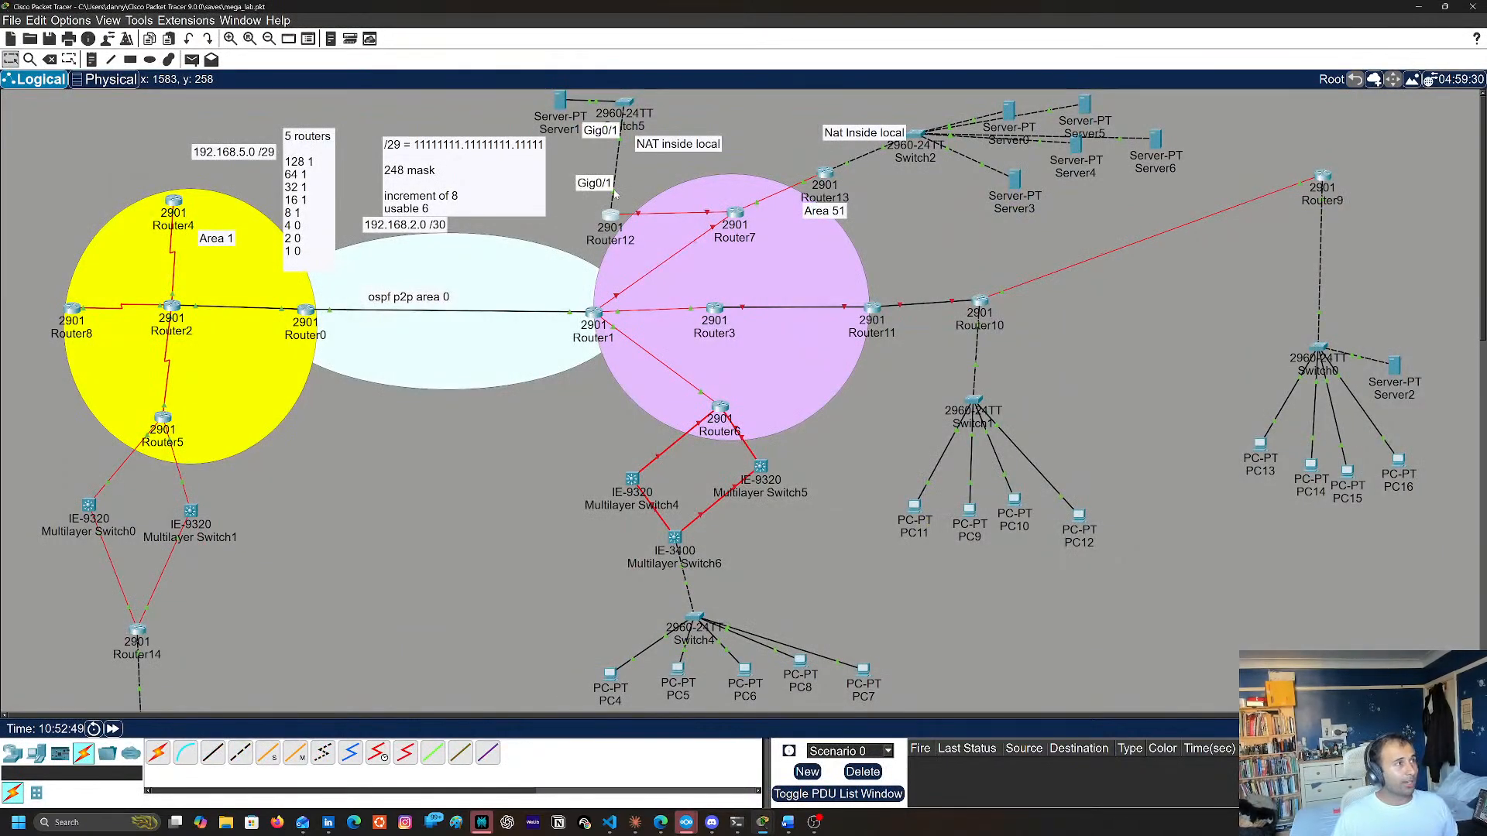
pyautogui.click(610, 216)
pyautogui.click(521, 505)
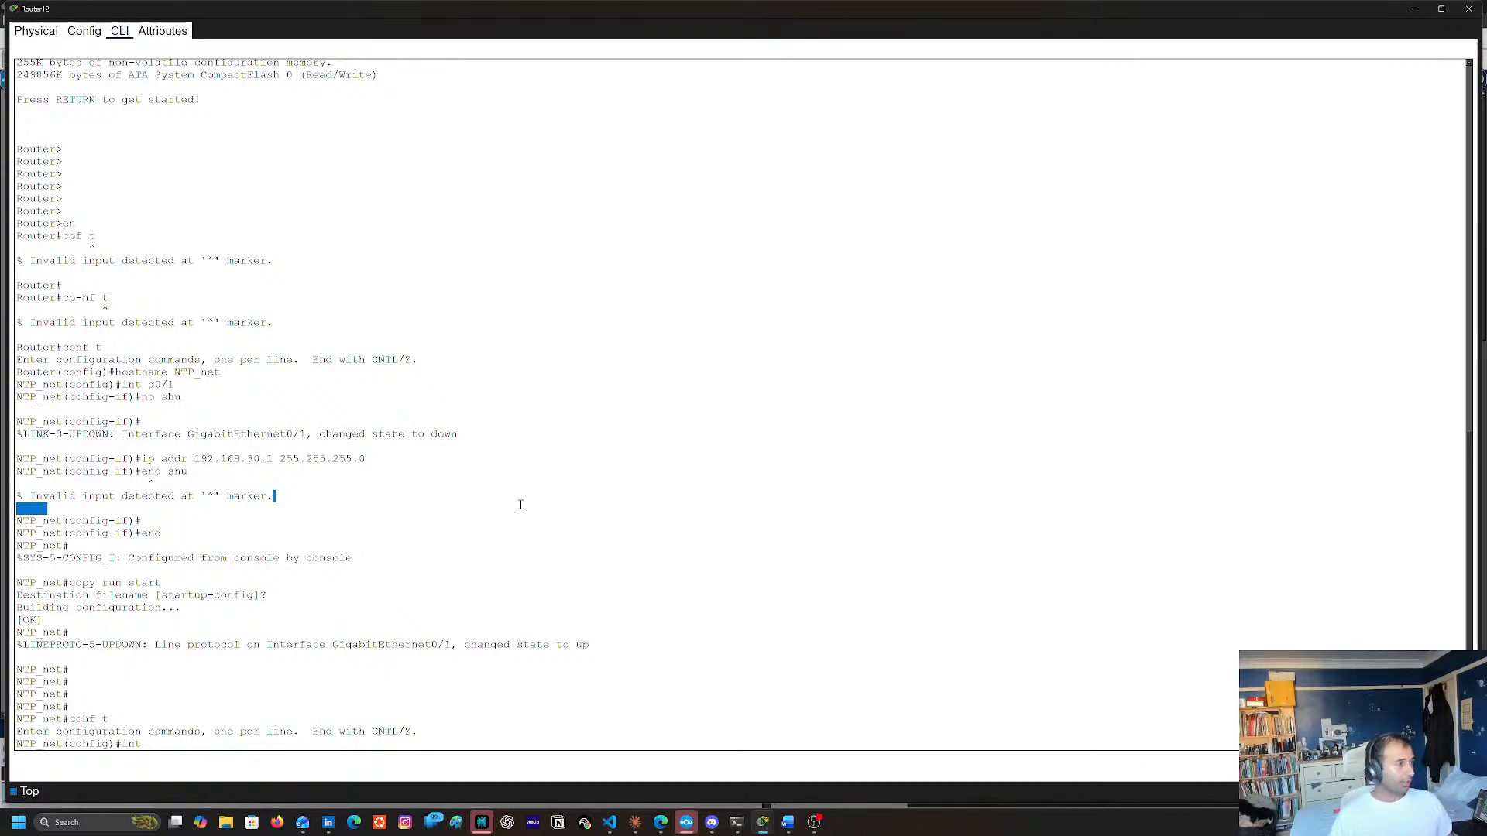
pyautogui.press('Return')
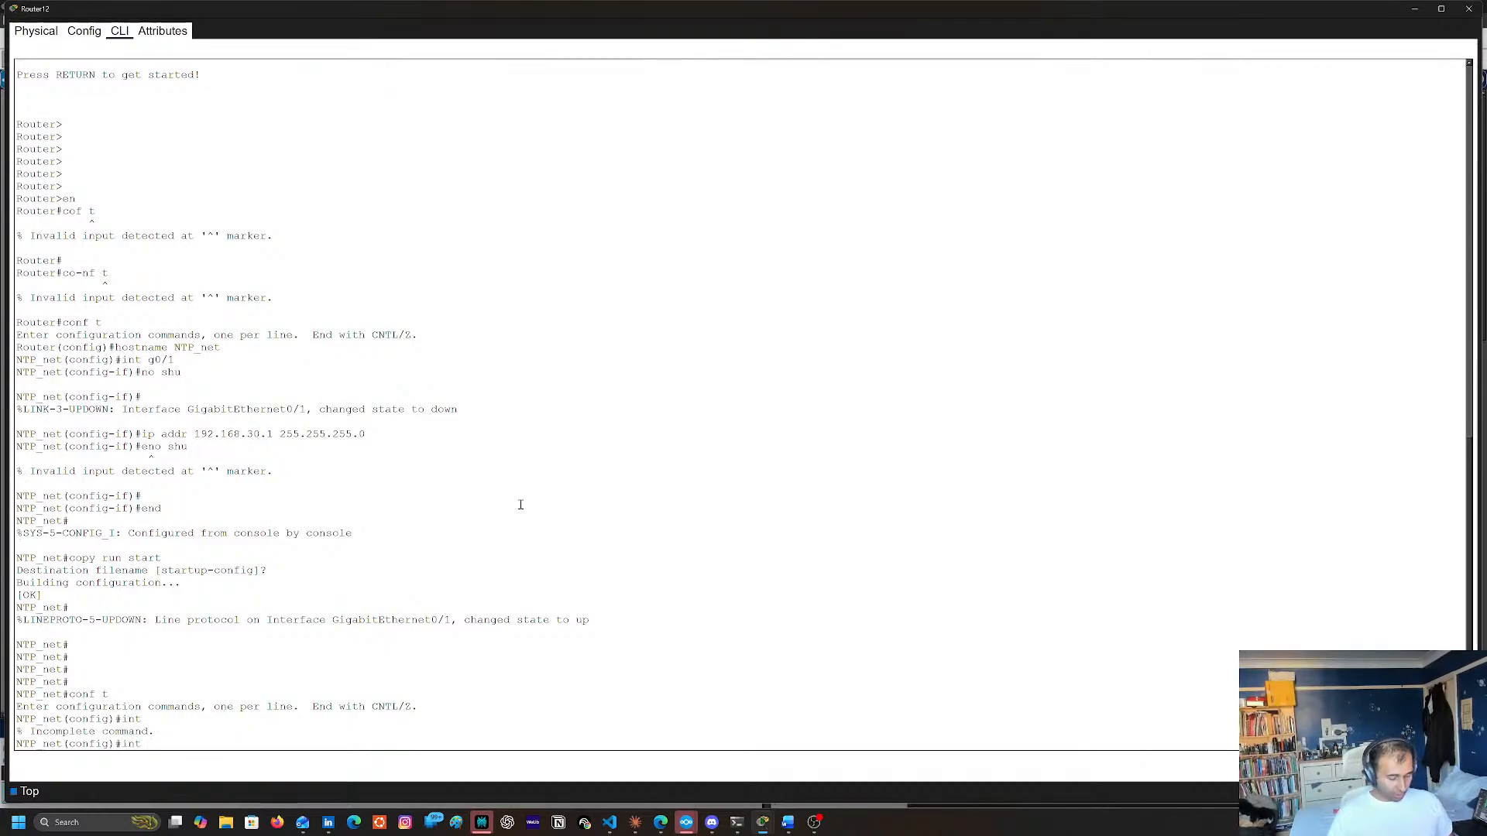
pyautogui.write('g0/1')
pyautogui.press('Return')
# Mark Router12's interface g0/1 as a NAT inside interface with ip nat inside
pyautogui.write('oi[')
pyautogui.press('BackSpace')
pyautogui.press('BackSpace')
pyautogui.press('BackSpace')
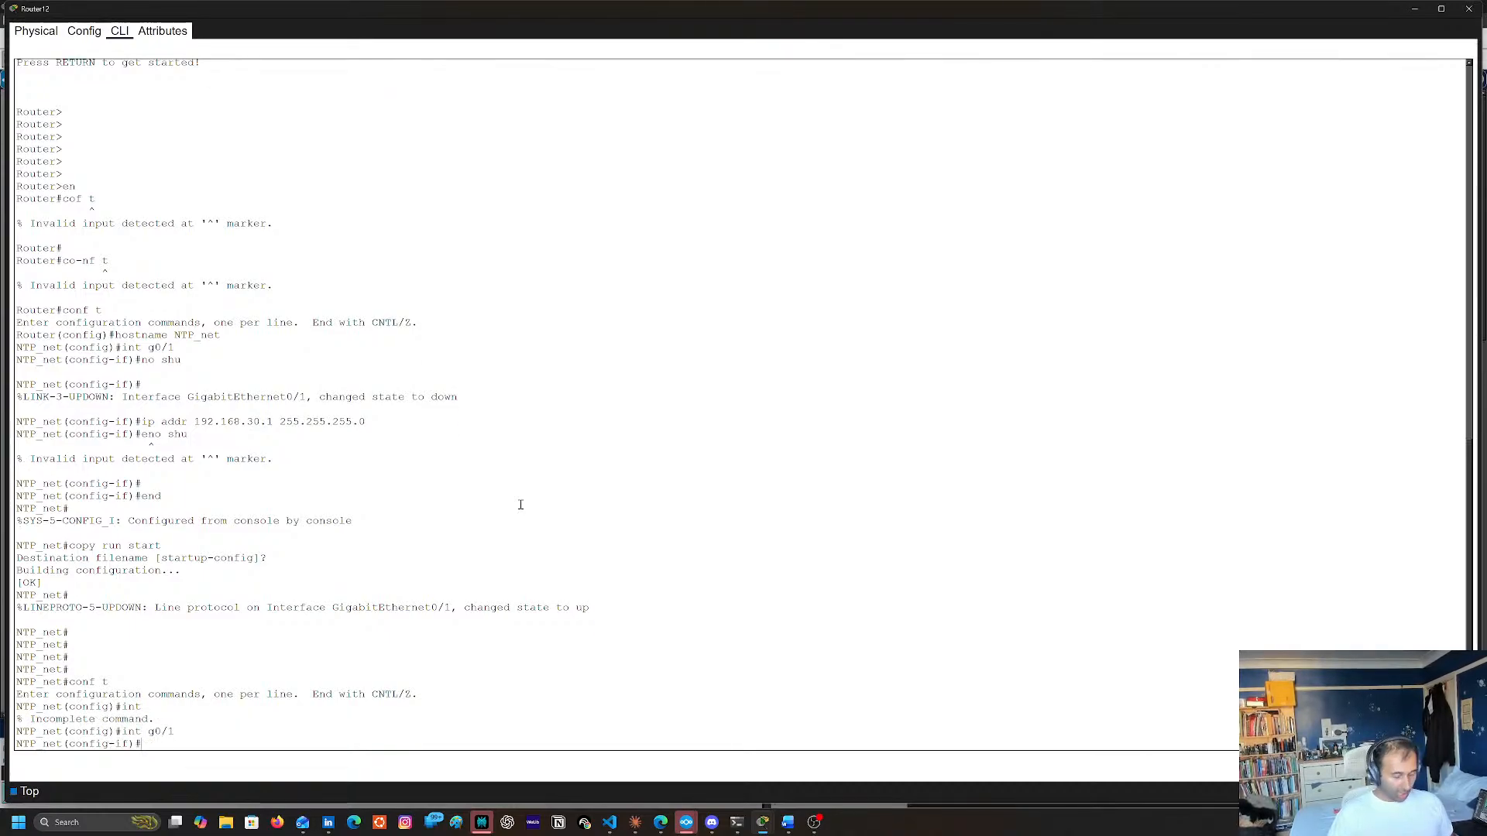
pyautogui.write('ip nat')
pyautogui.press('Tab')
pyautogui.write('ins')
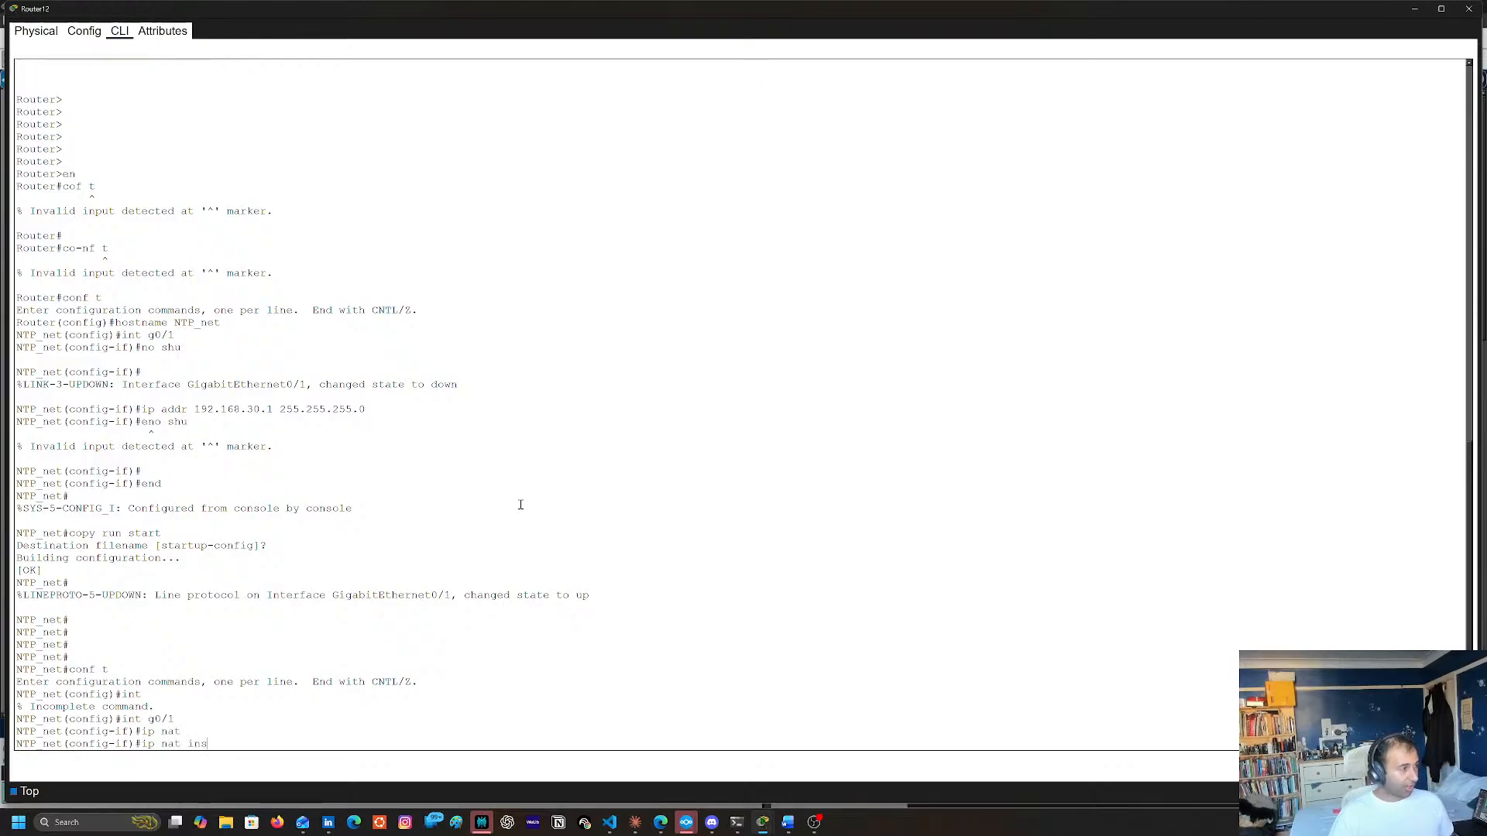
pyautogui.press('Tab')
pyautogui.press('Return')
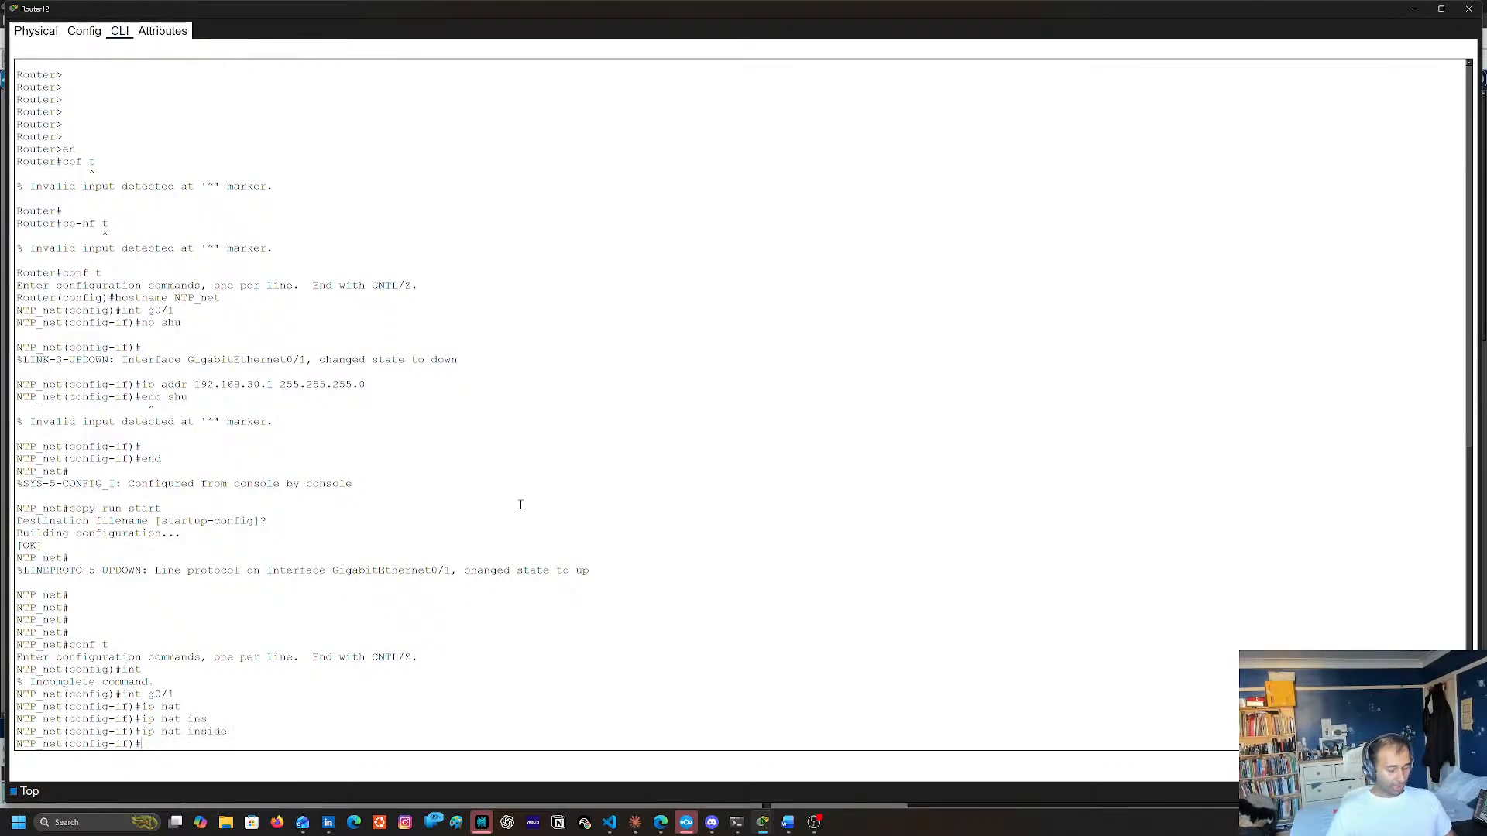
# Check Router12's port label on the link to Router7 and enter configuration of its interface g0/3/0
pyautogui.click(1414, 8)
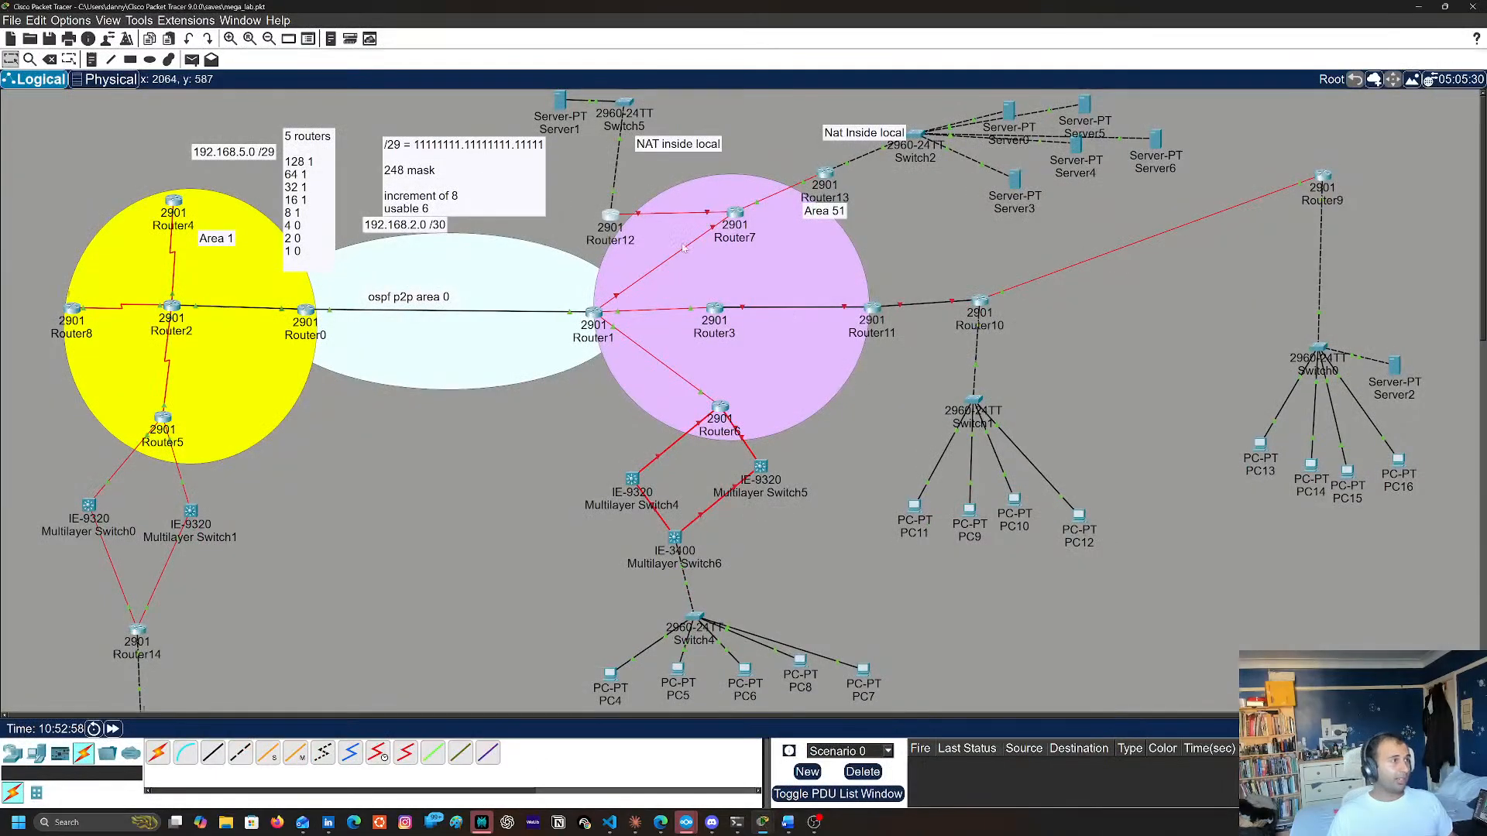
pyautogui.moveTo(638, 218)
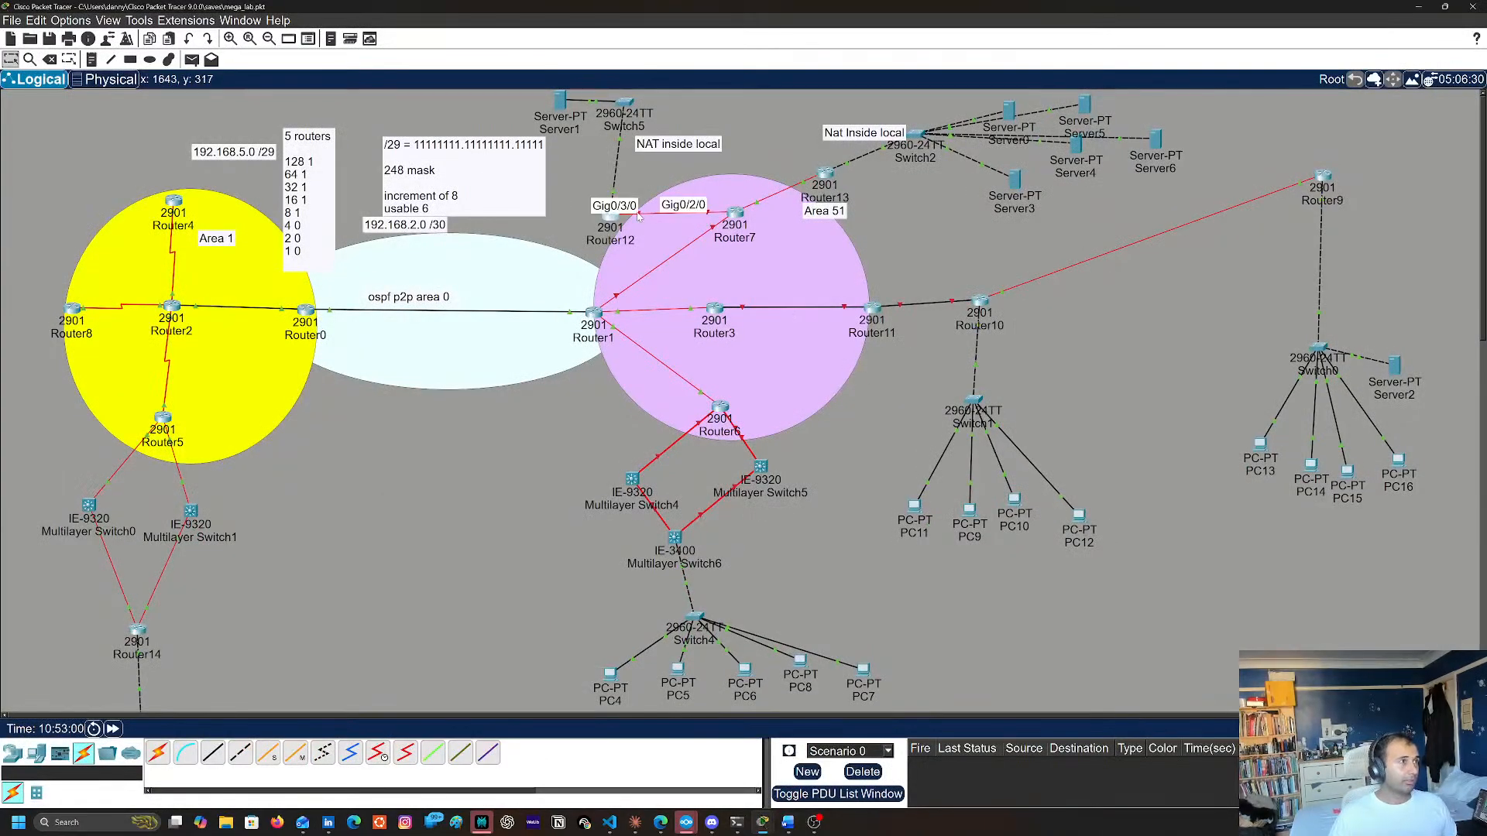
pyautogui.click(611, 218)
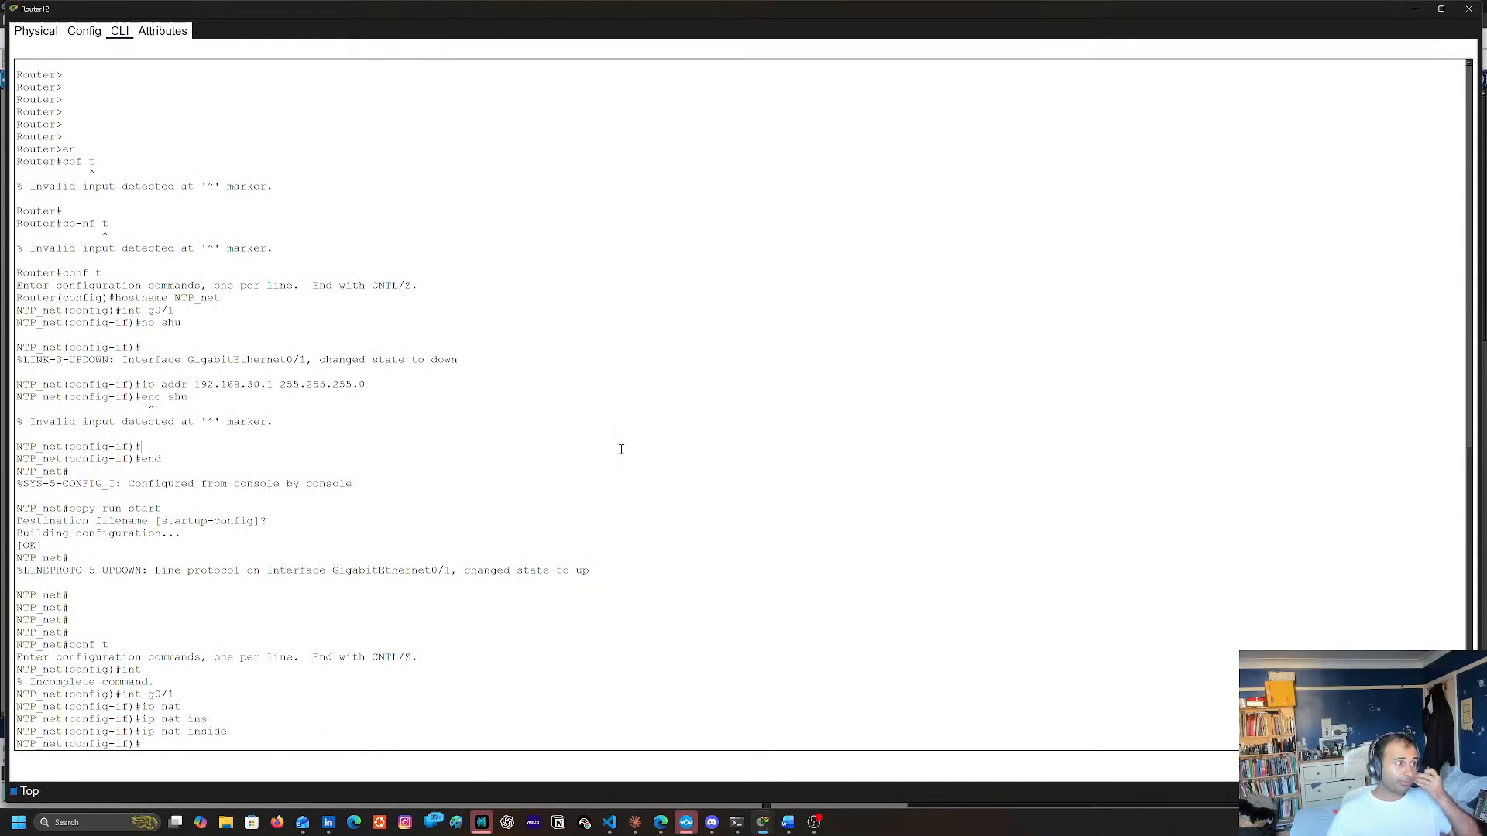
pyautogui.press('BackSpace')
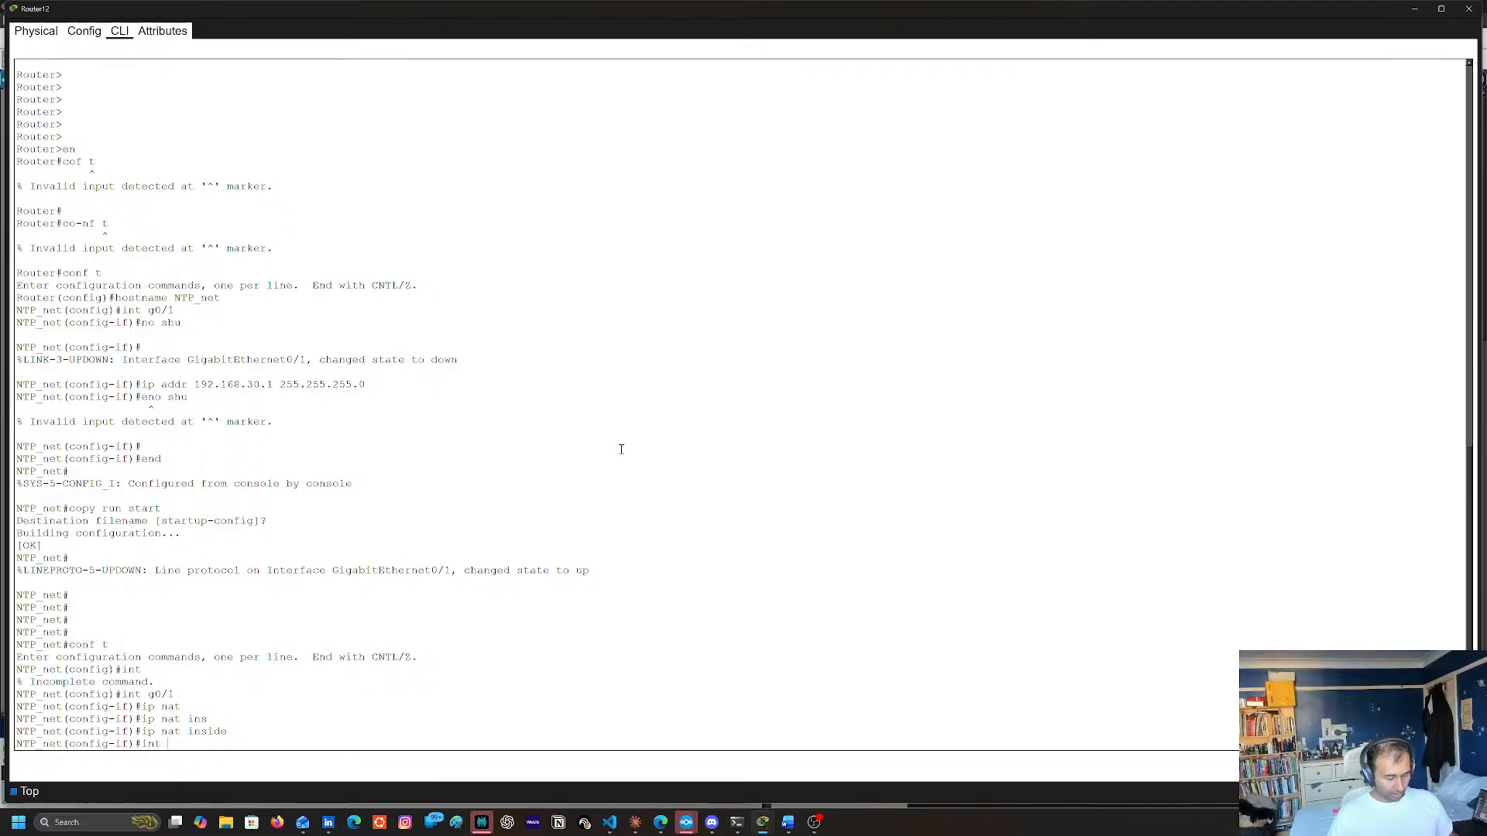
pyautogui.write('g03/9')
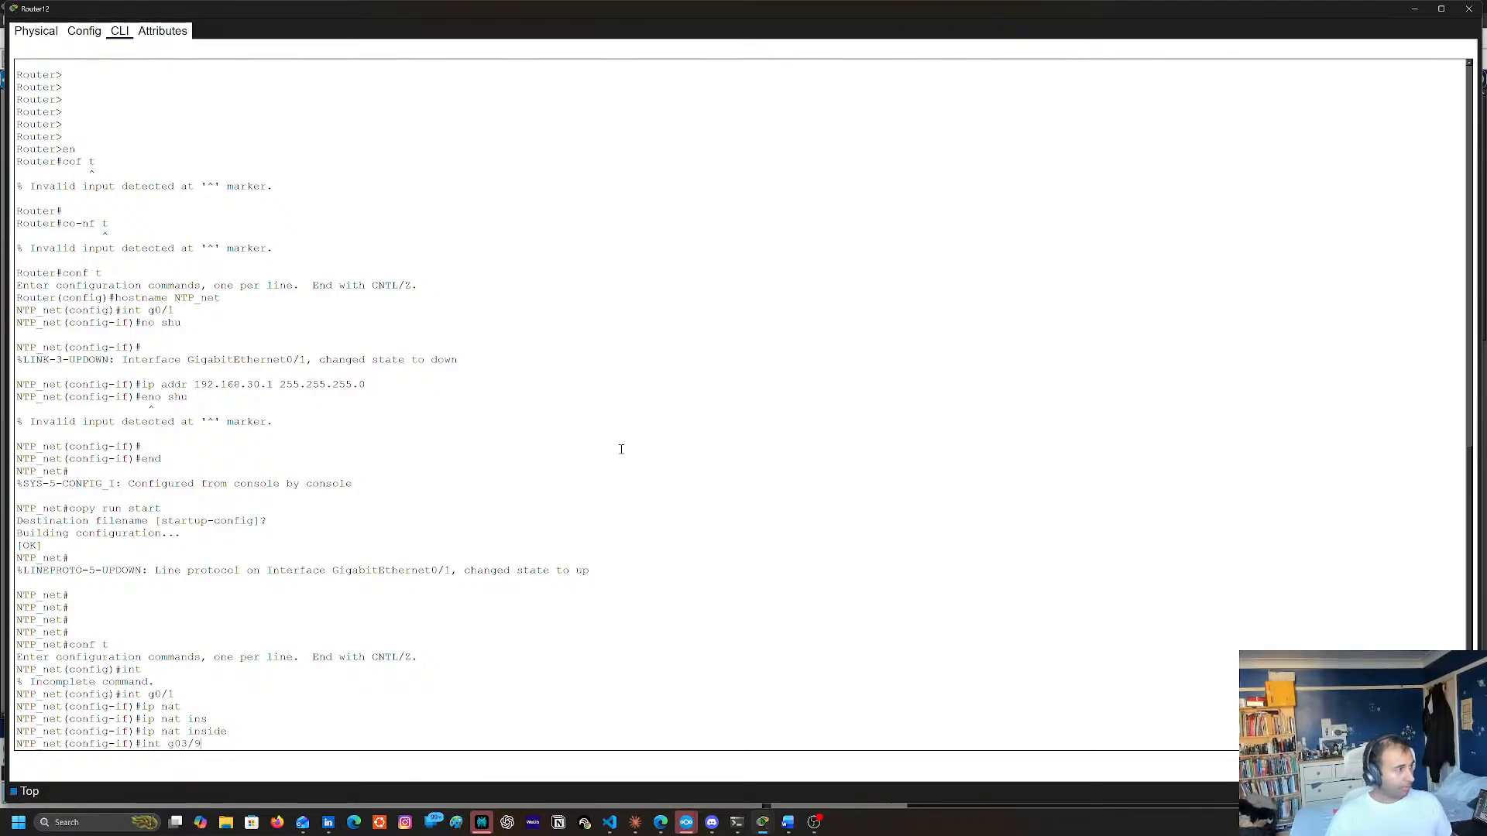
pyautogui.write('0/3/0')
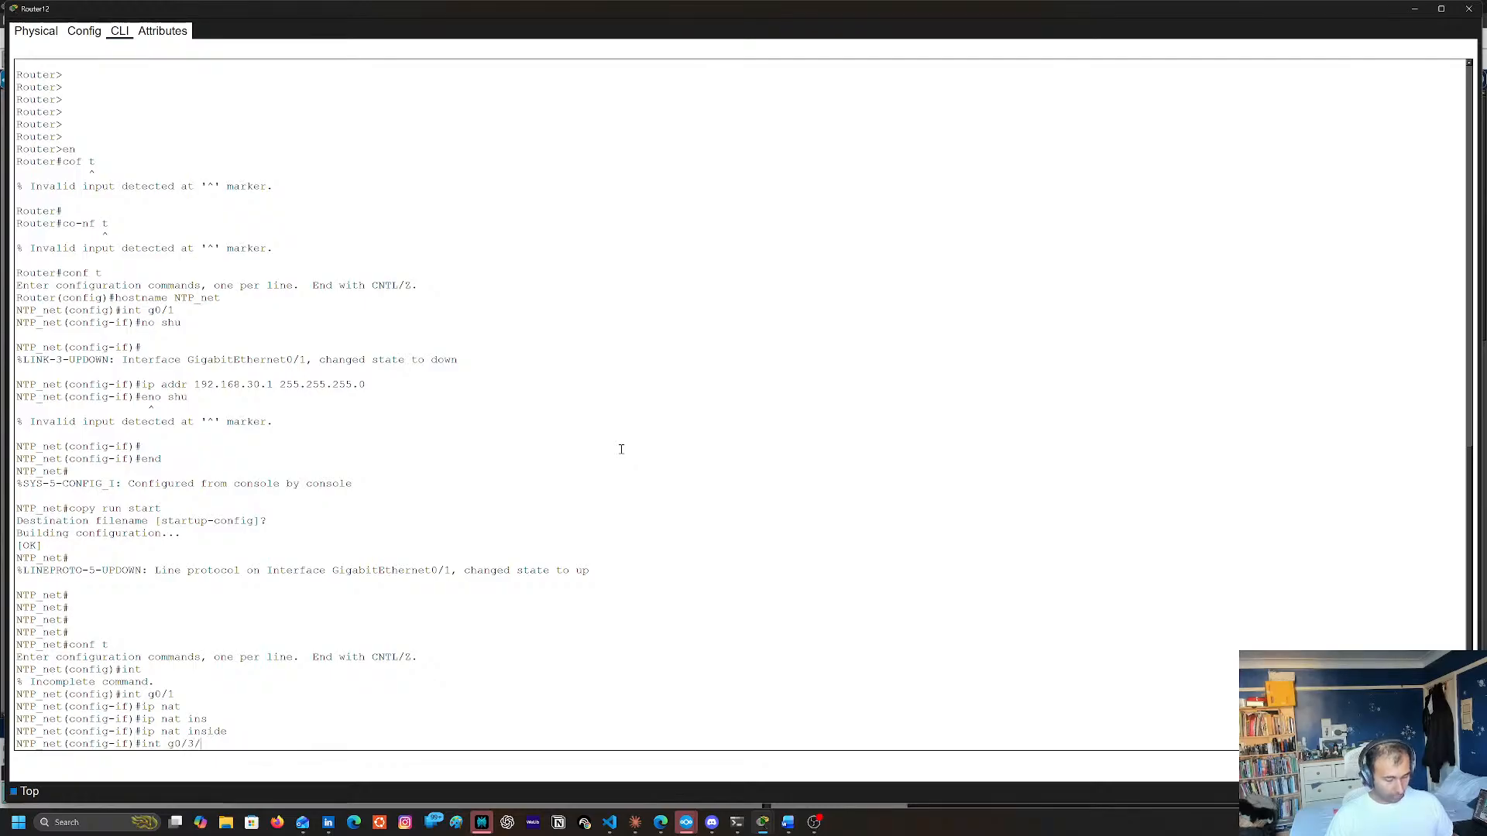
pyautogui.press('Return')
# List the interface subcommands and mark Router12's g0/3/0 as a NAT outside interface with ip nat outside
pyautogui.write('?')
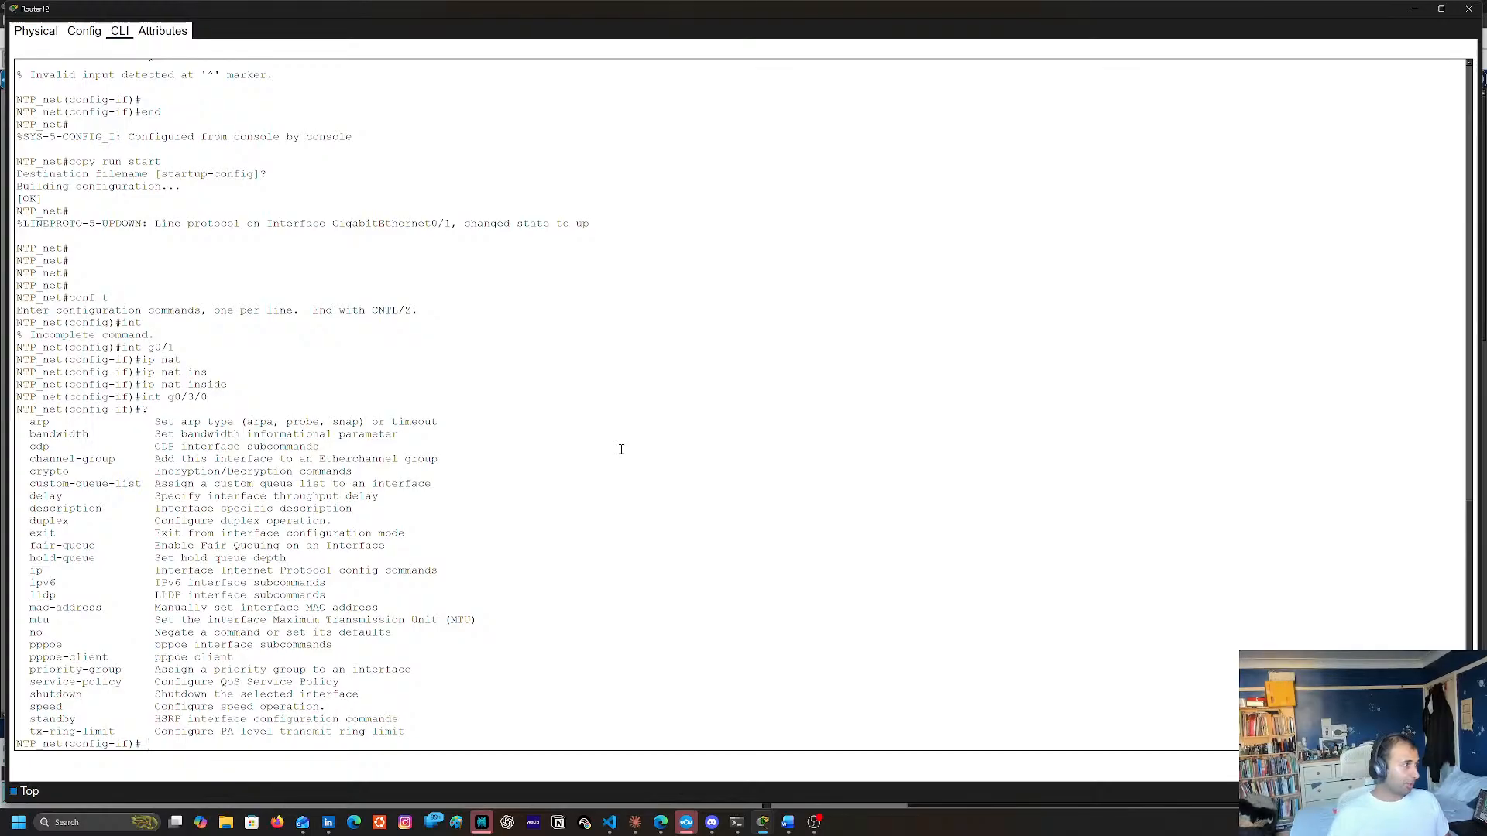
pyautogui.press('Return')
pyautogui.press('Return')
pyautogui.press('Return')
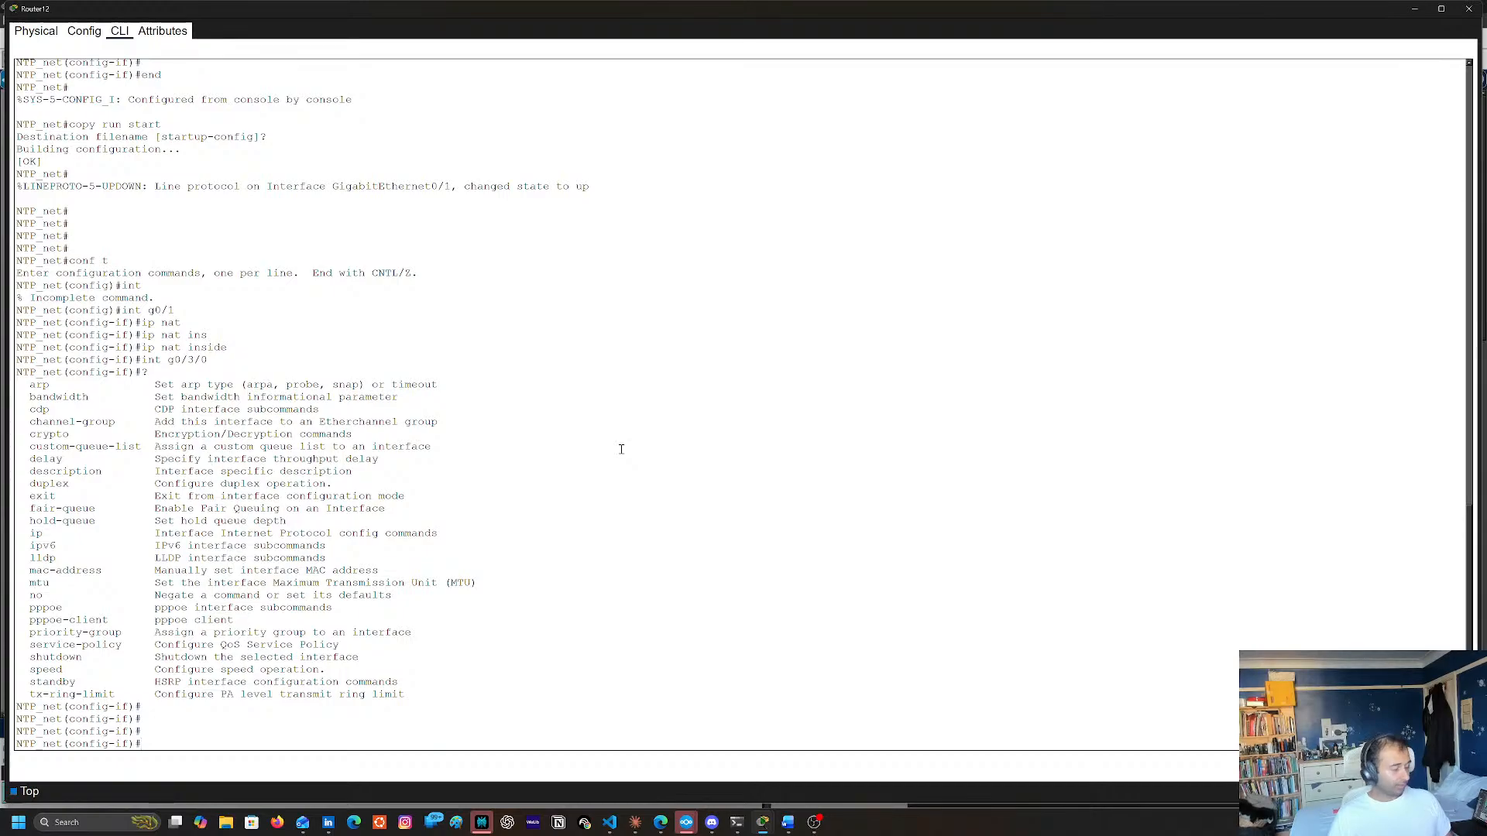
pyautogui.write('ip na')
pyautogui.press('Tab')
pyautogui.write('o')
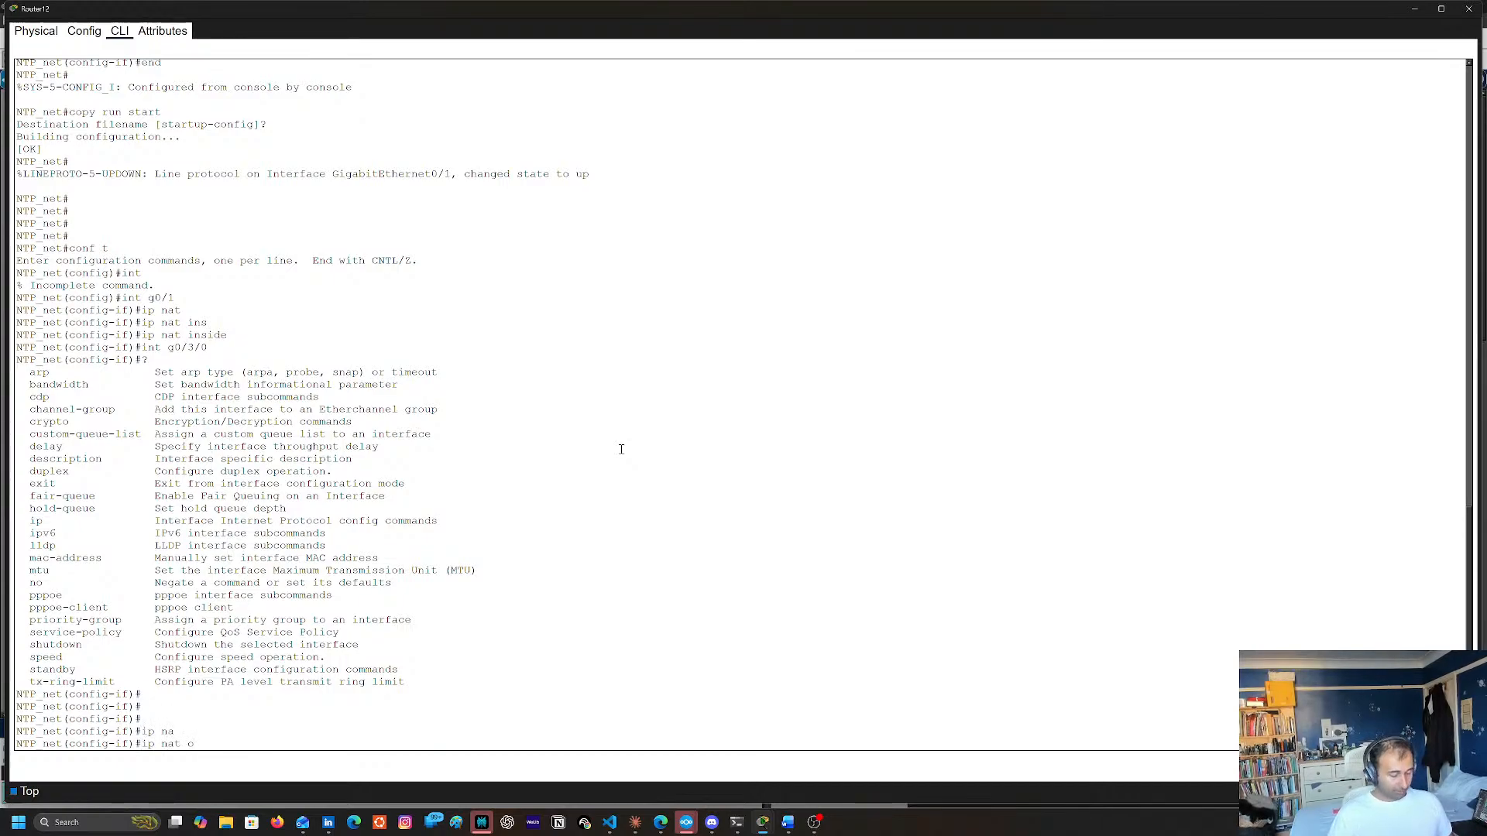
pyautogui.write('u')
pyautogui.press('Tab')
pyautogui.press('Return')
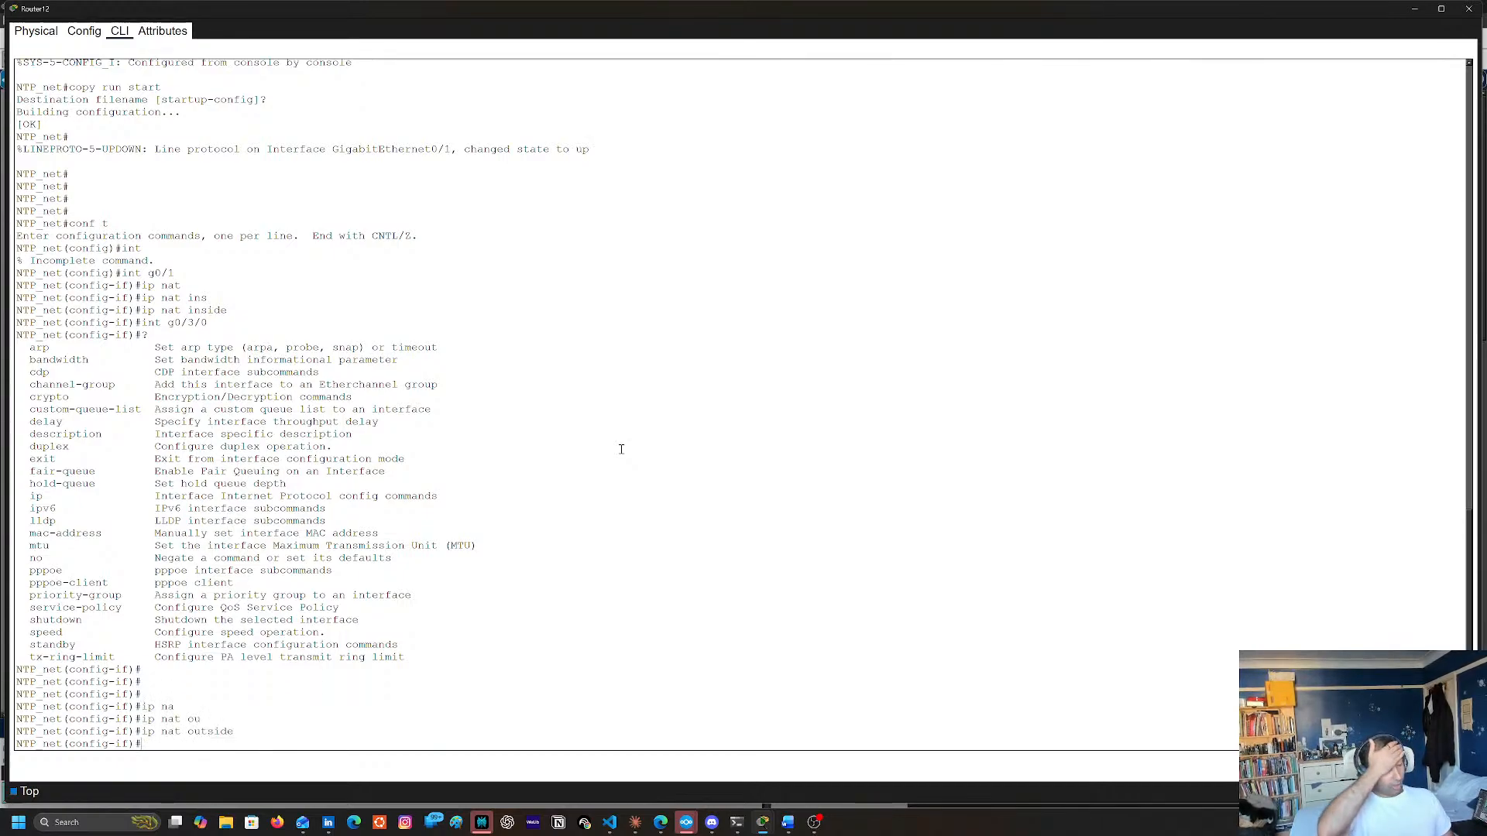
# Check the IP address and gateway of Server1 in the topology
pyautogui.click(1424, 8)
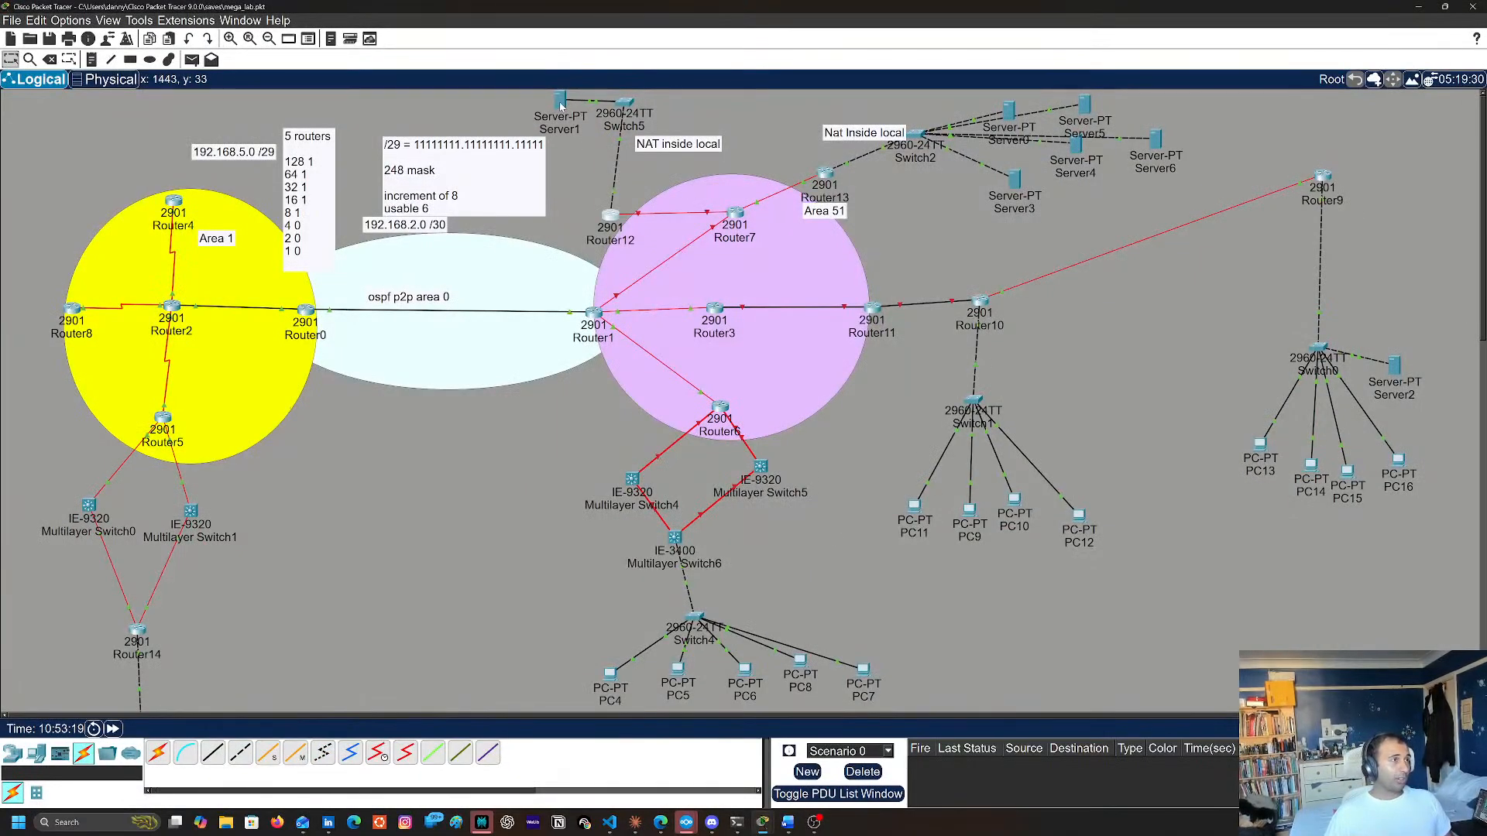
pyautogui.moveTo(560, 105)
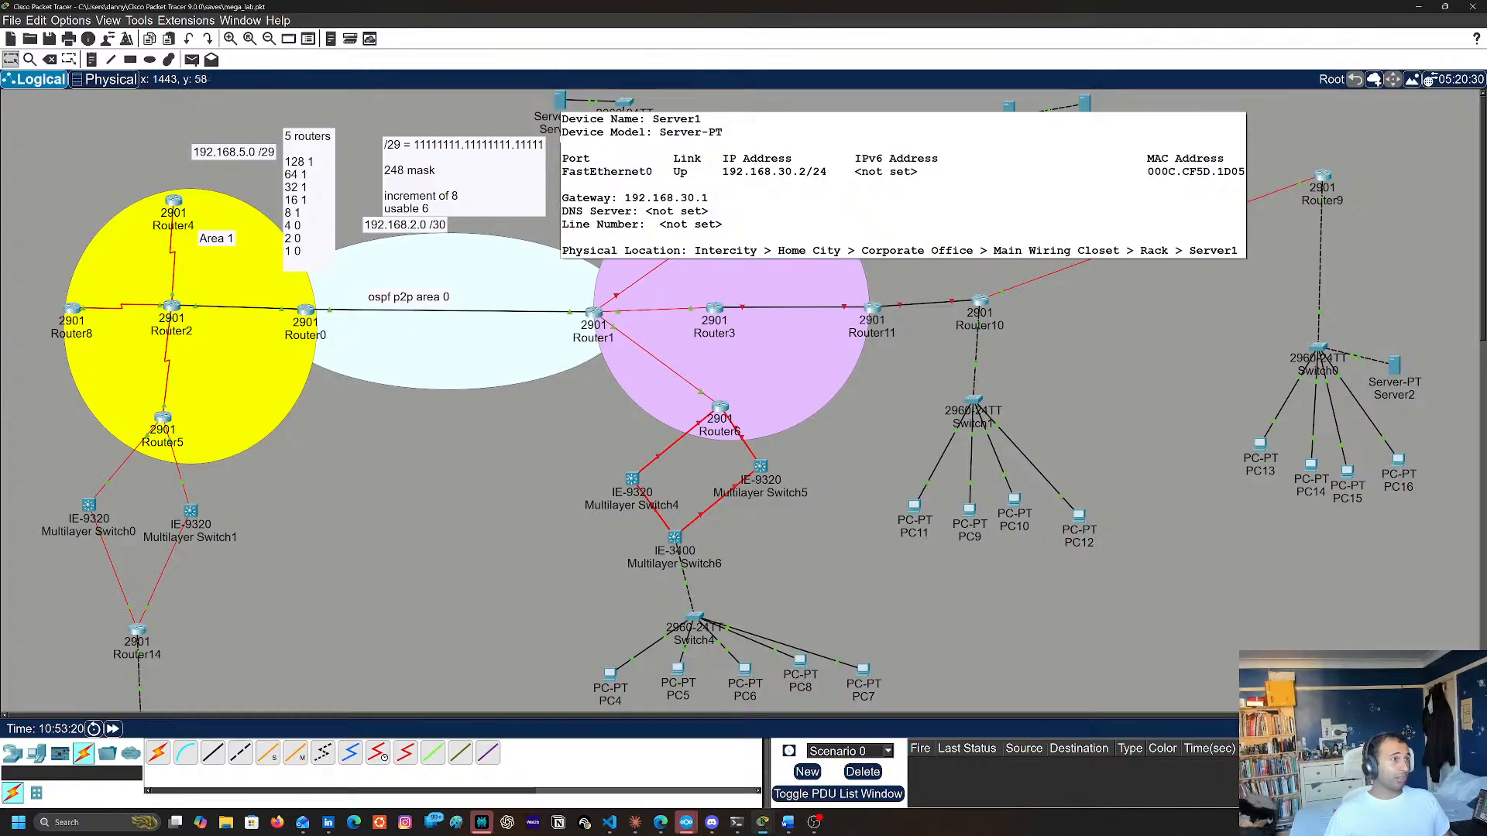
pyautogui.click(608, 220)
pyautogui.press('Return')
pyautogui.press('Return')
pyautogui.press('Return')
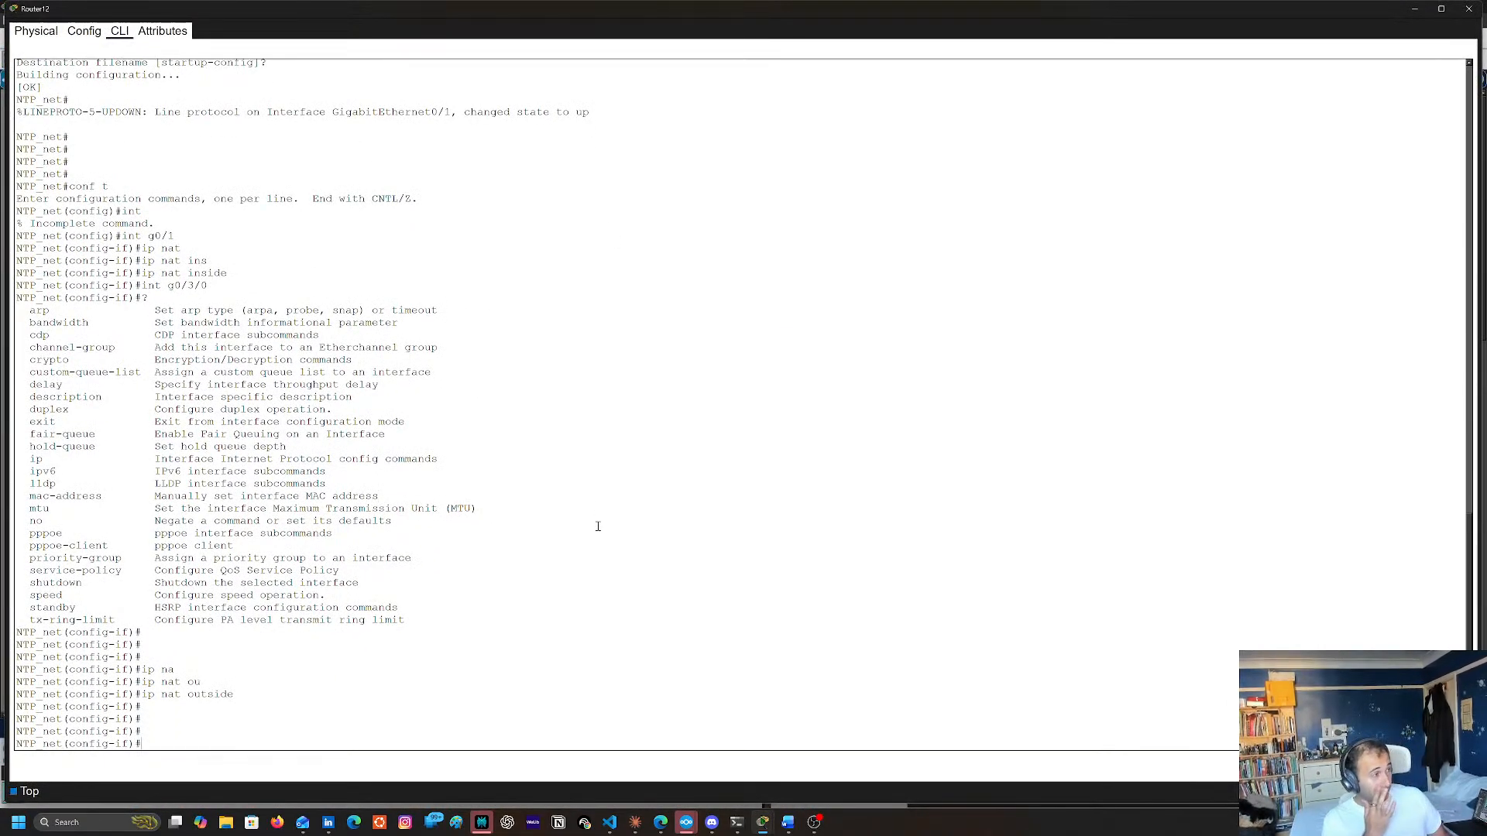
pyautogui.click(1415, 9)
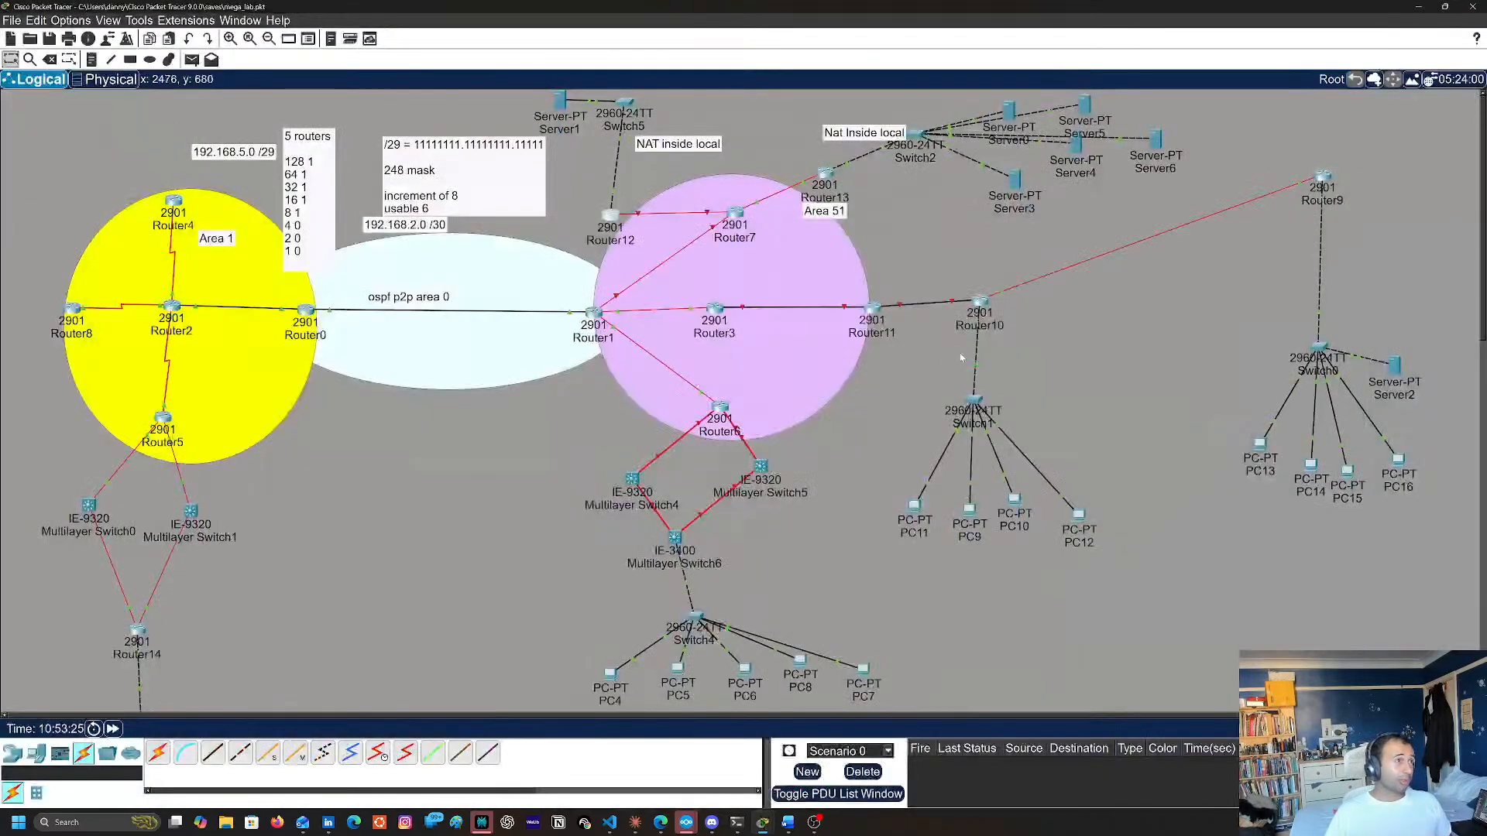
# Reopen Router12's CLI and leave interface configuration mode for global configuration mode with exit
pyautogui.click(611, 214)
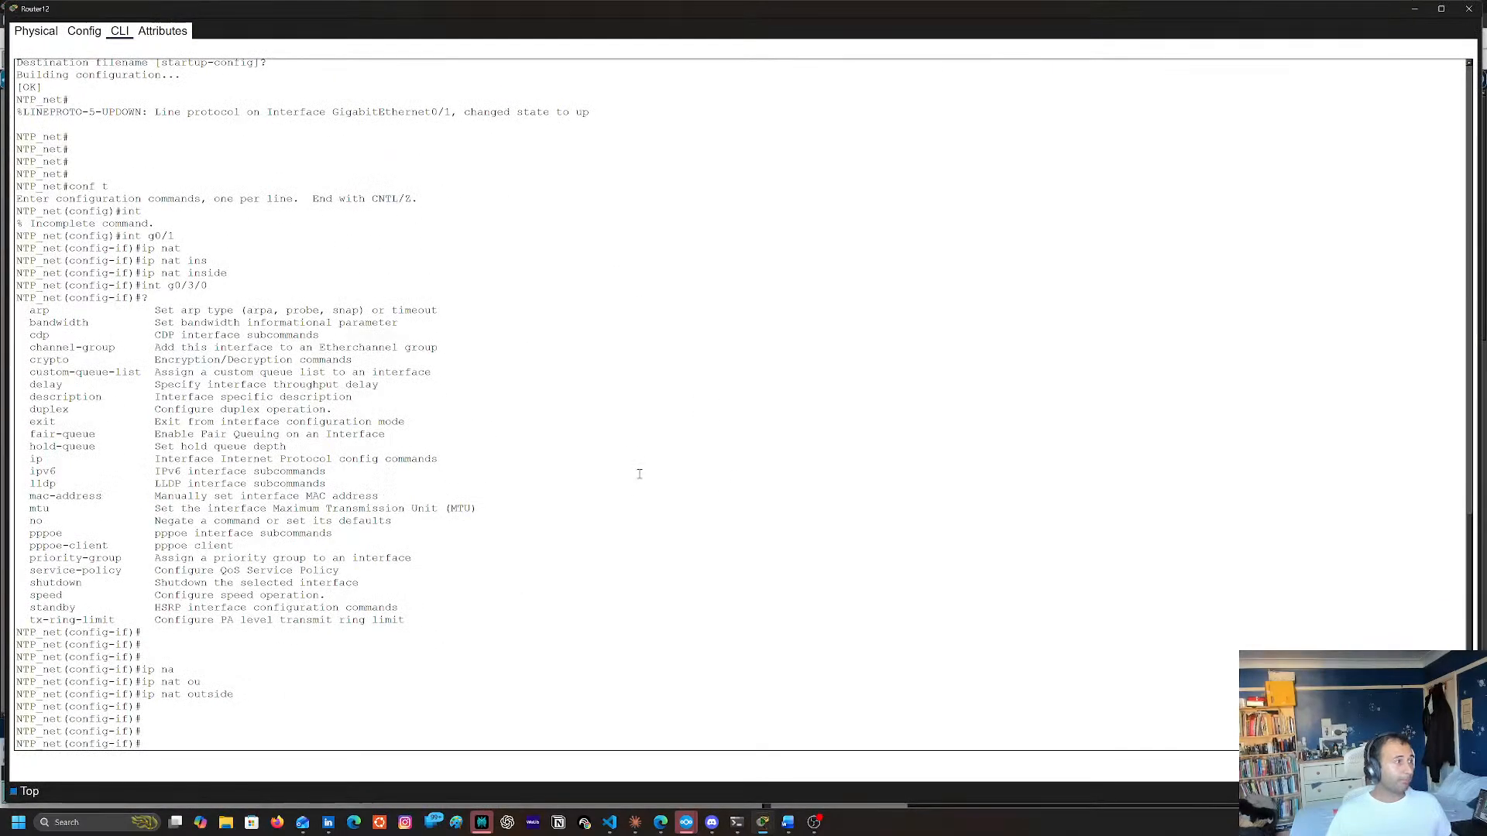
pyautogui.press('Return')
pyautogui.press('Return')
pyautogui.press('Return')
pyautogui.press('Return')
pyautogui.press('Return')
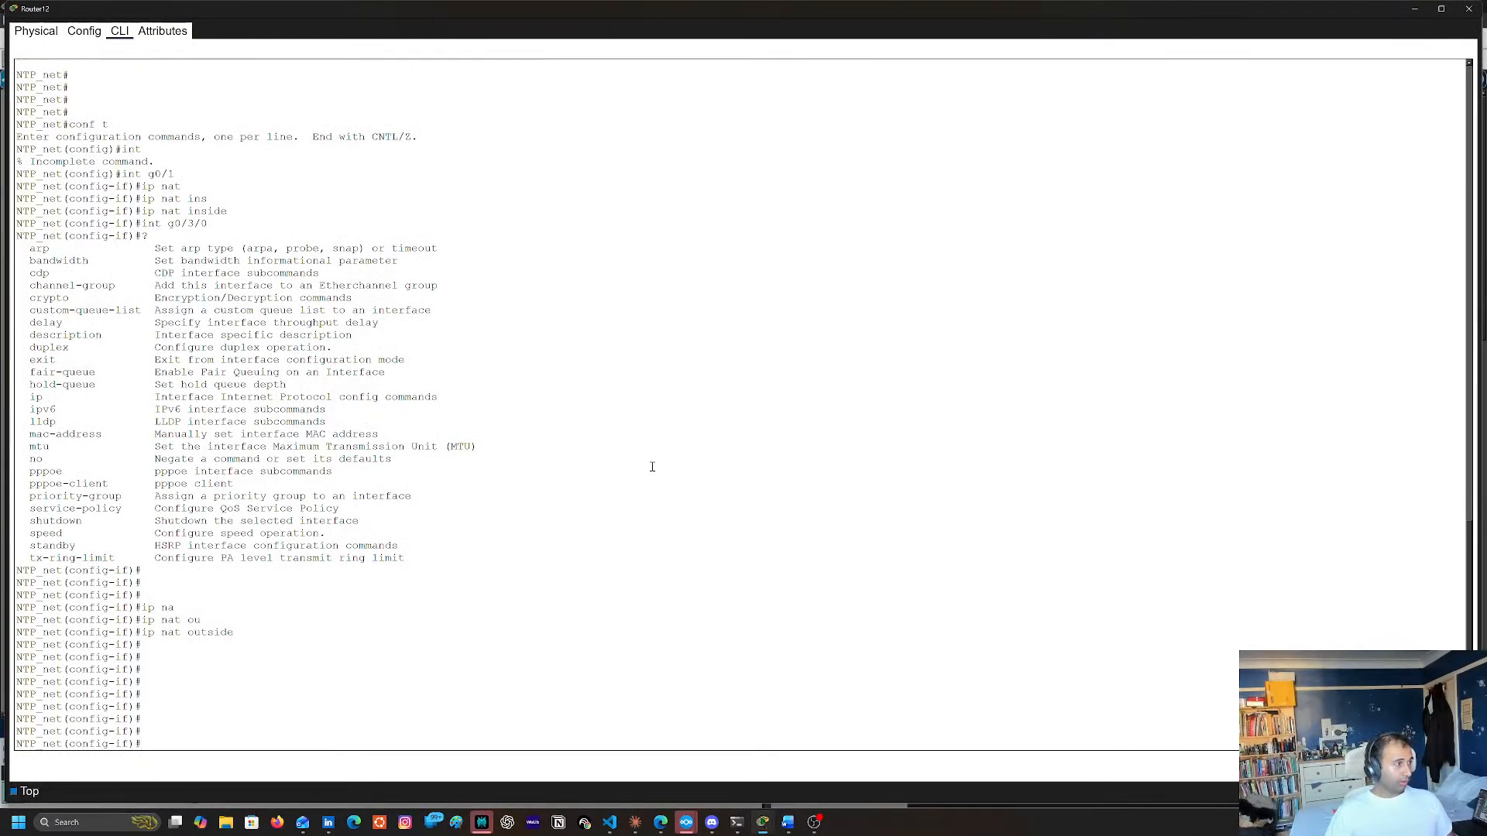
pyautogui.write('in')
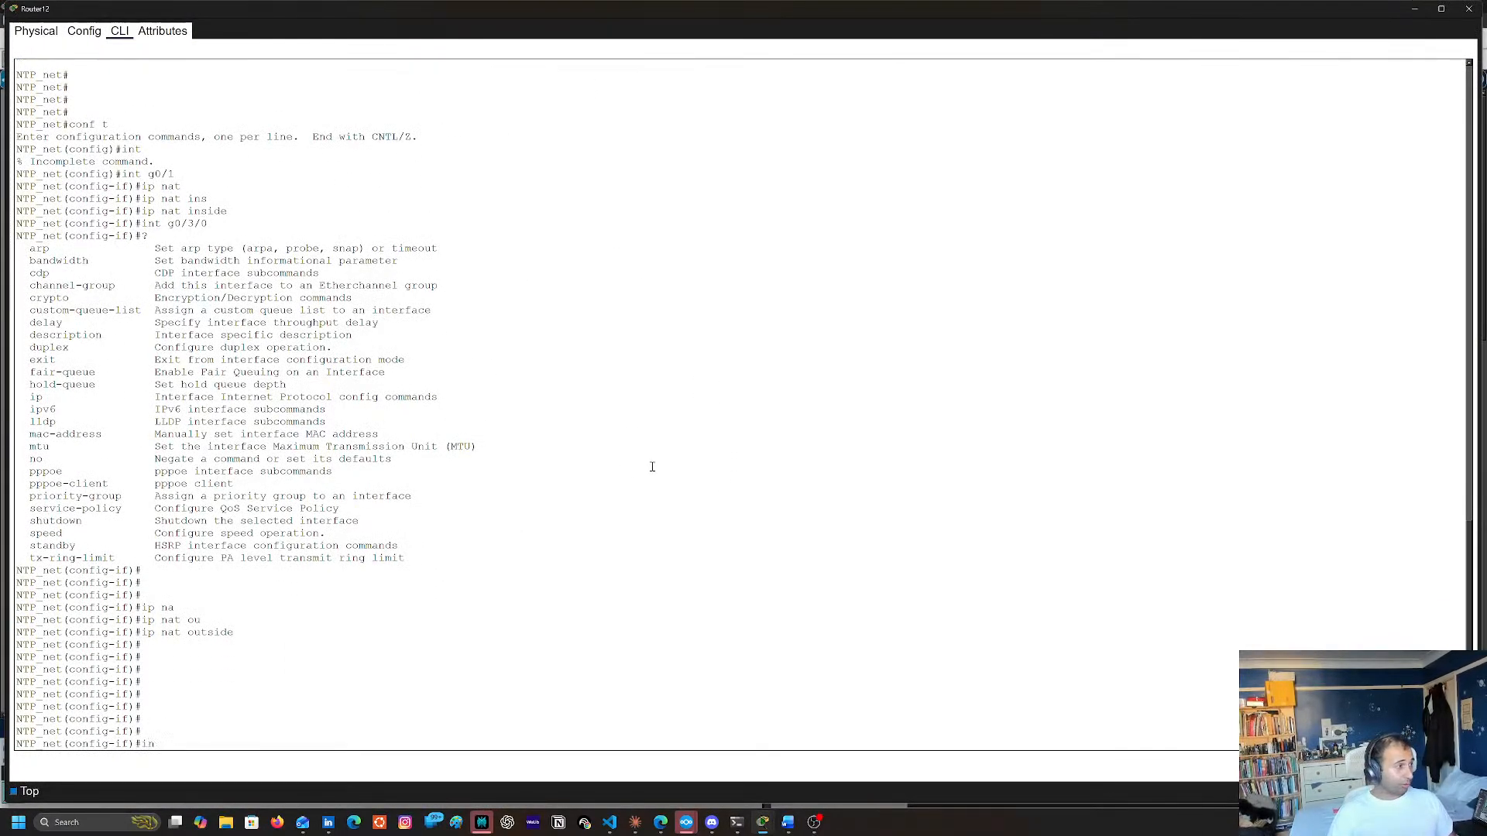
pyautogui.write('tt excit')
pyautogui.press('Return')
pyautogui.press('Return')
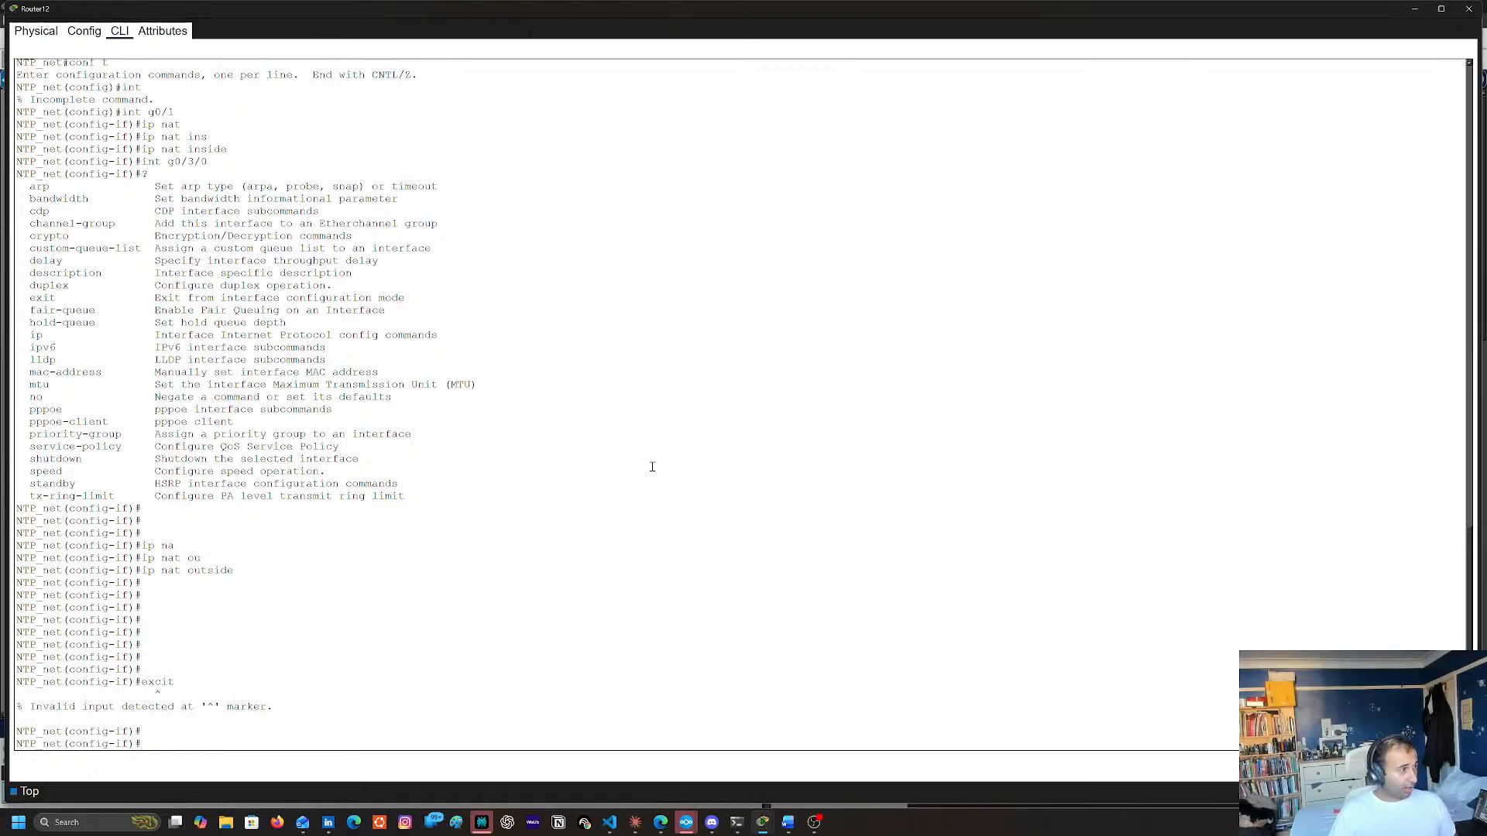
pyautogui.write('exit')
pyautogui.press('Return')
pyautogui.press('Return')
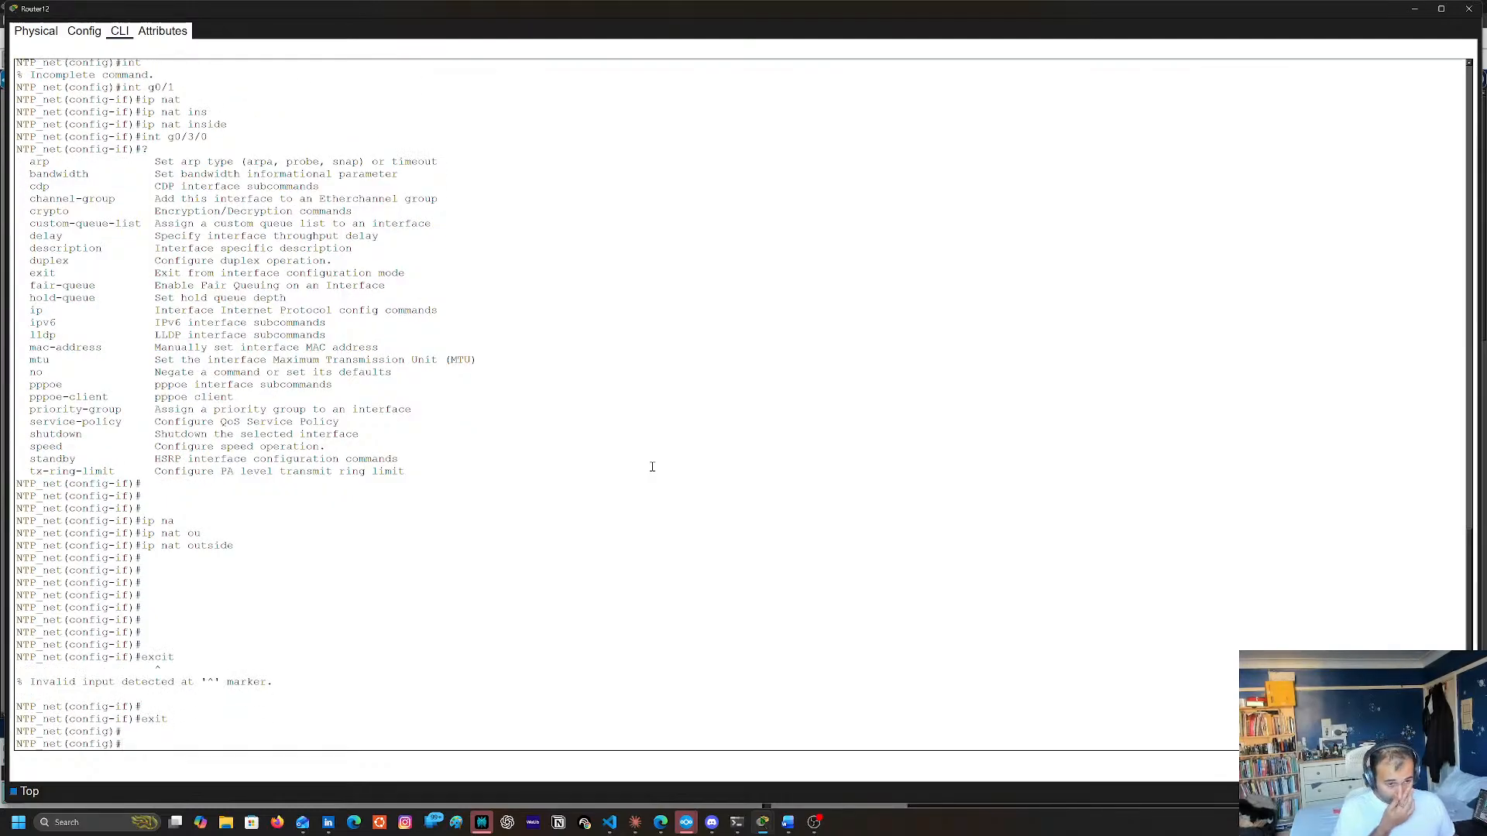
# List the global ip subcommands on Router12 and begin an ip access-list command
pyautogui.write('ip')
pyautogui.press('Tab')
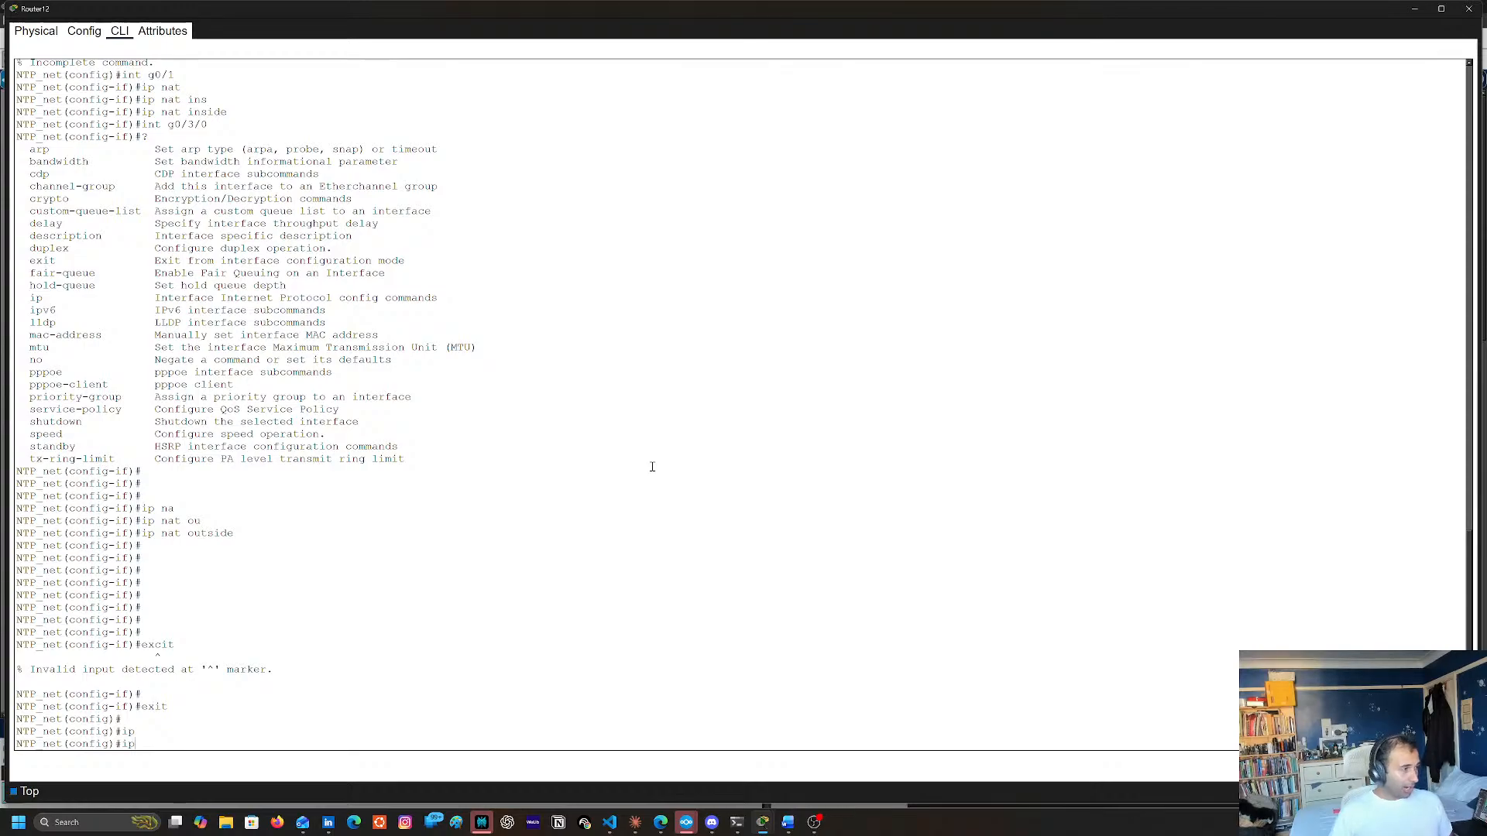
pyautogui.write('?a')
pyautogui.press('Tab')
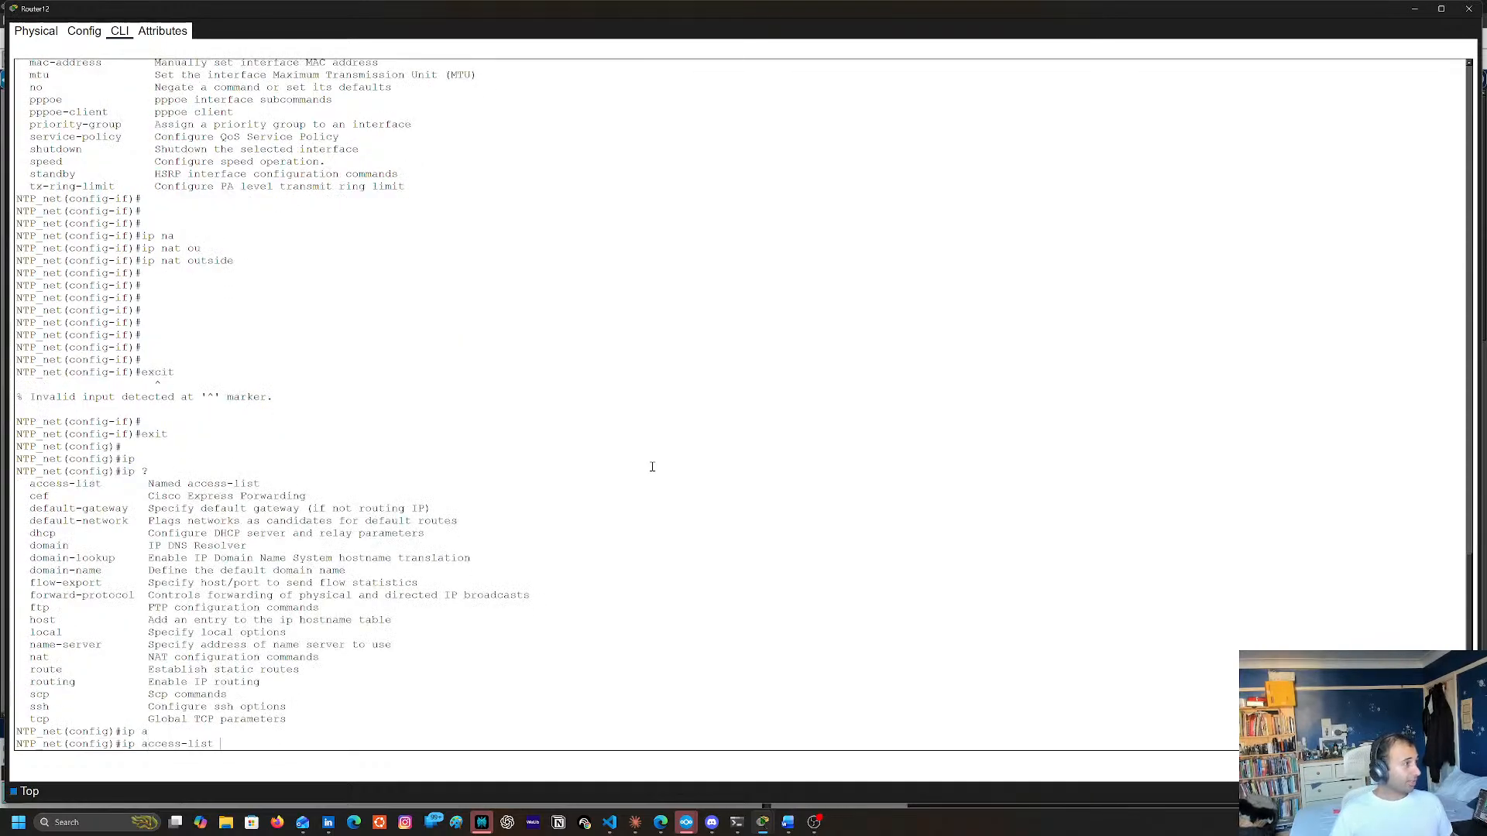
# Try to list the options for ip access-list 1 without naming a list type
pyautogui.write('1 >')
pyautogui.press('BackSpace')
pyautogui.write('?')
pyautogui.press('BackSpace')
pyautogui.write('>?')
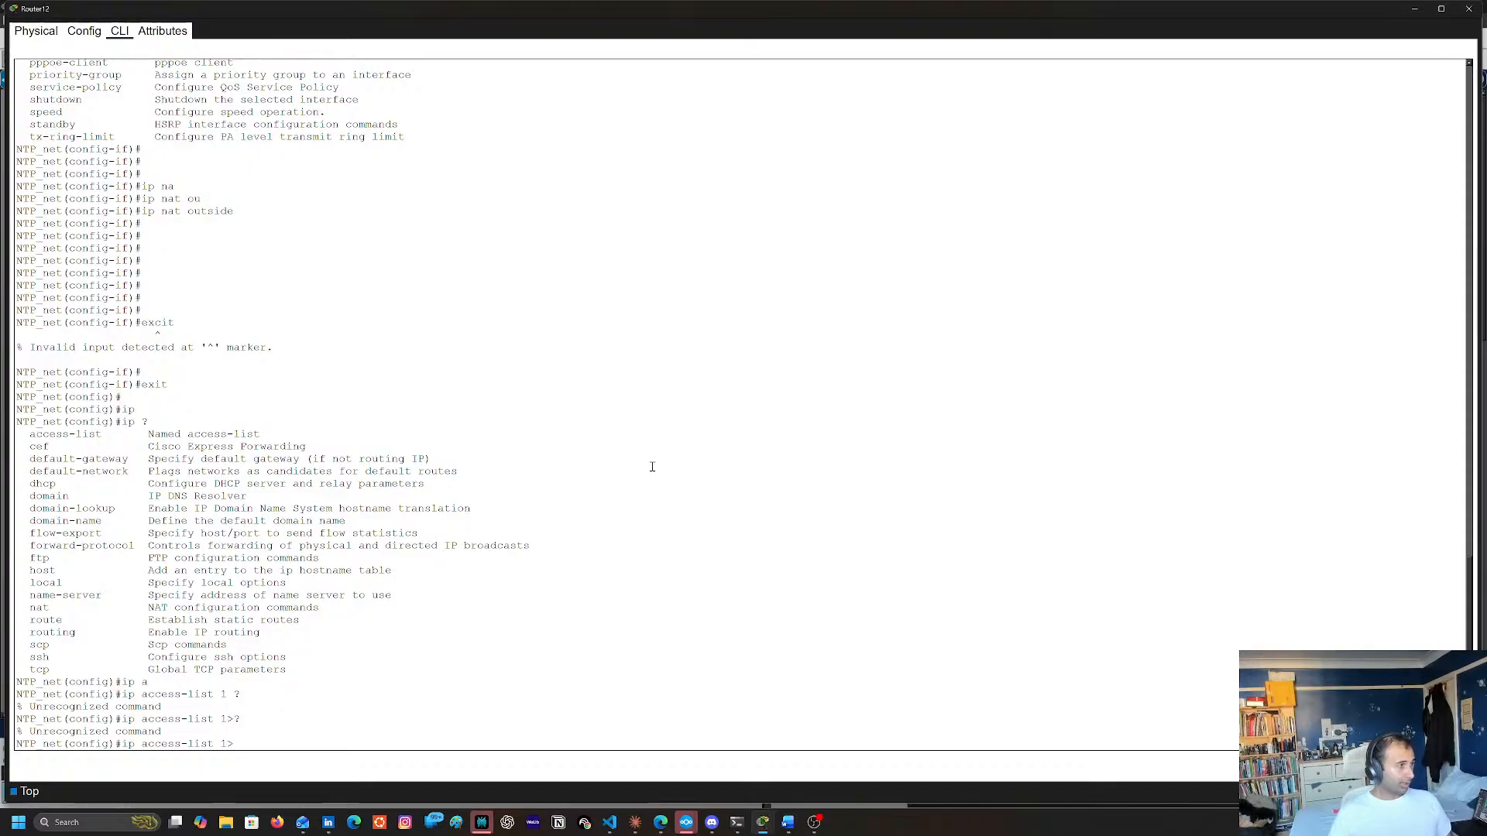
pyautogui.press('BackSpace')
pyautogui.write('?')
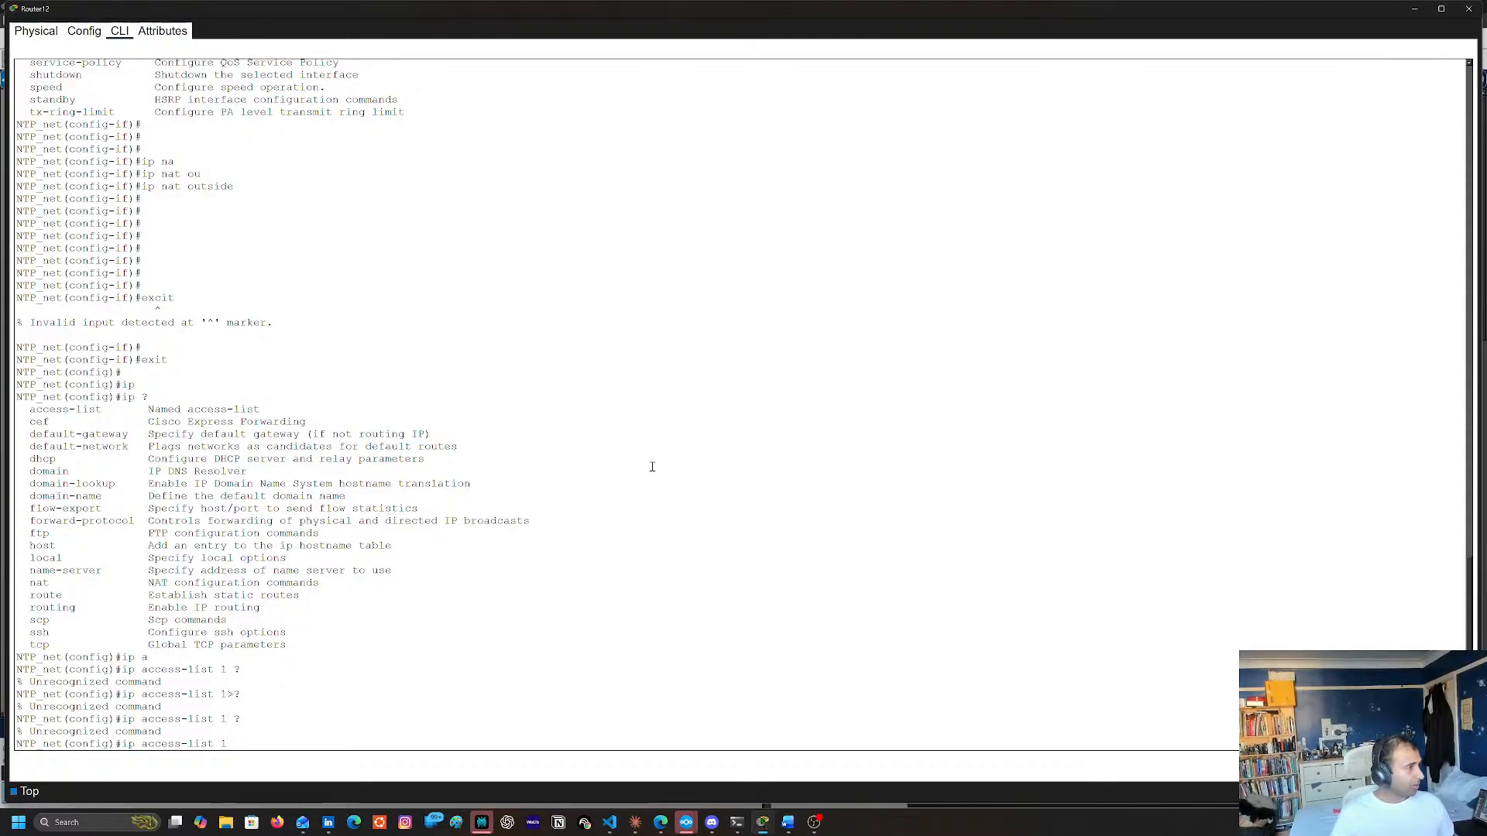
pyautogui.press('BackSpace')
pyautogui.press('BackSpace')
# Check the available access list types and create standard list 1 with ip access-list standard 1
pyautogui.write('?')
pyautogui.write('s')
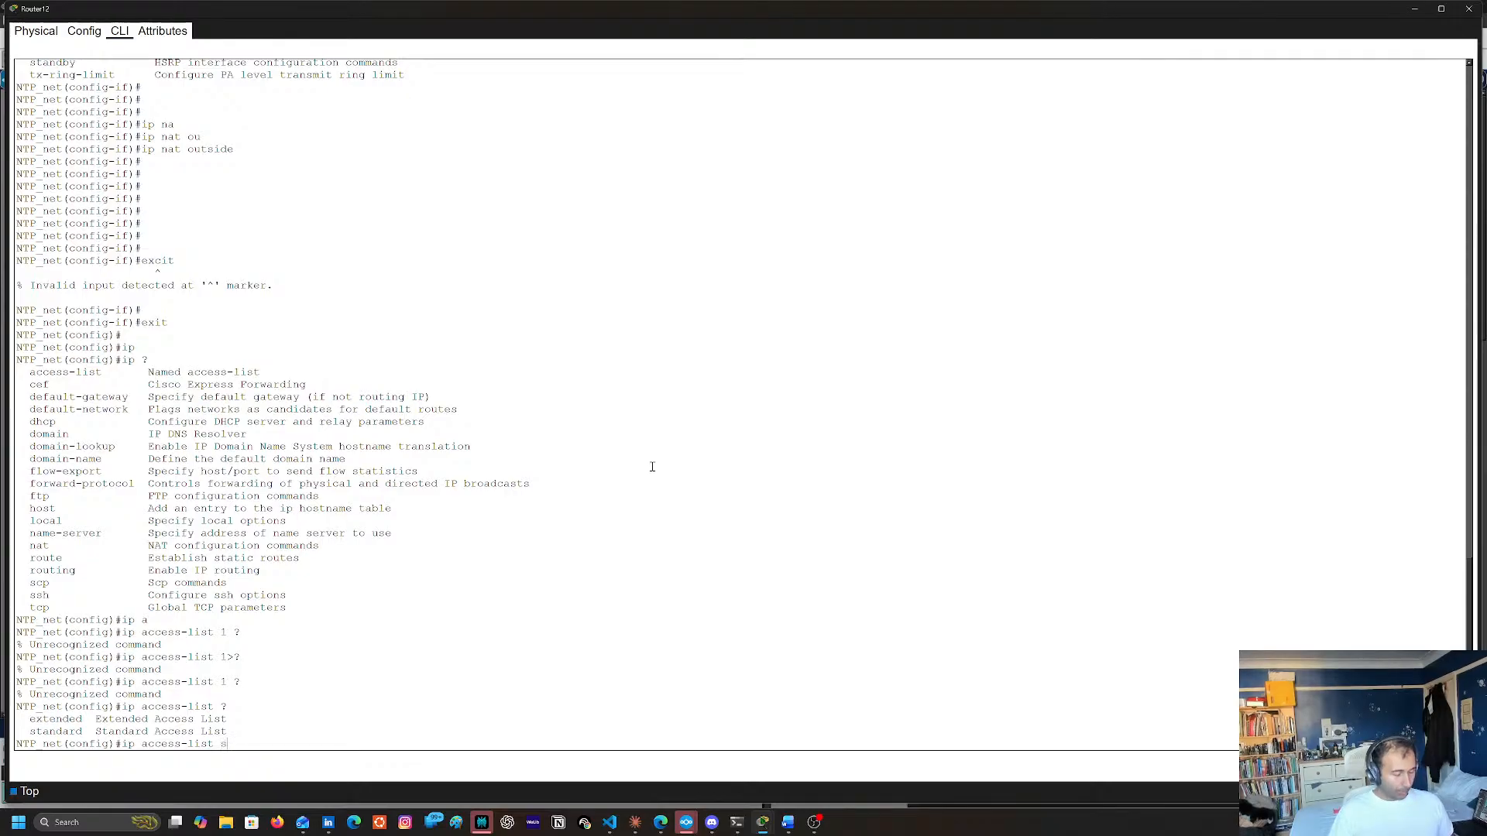
pyautogui.write('t')
pyautogui.press('Tab')
pyautogui.write('?')
pyautogui.write('1')
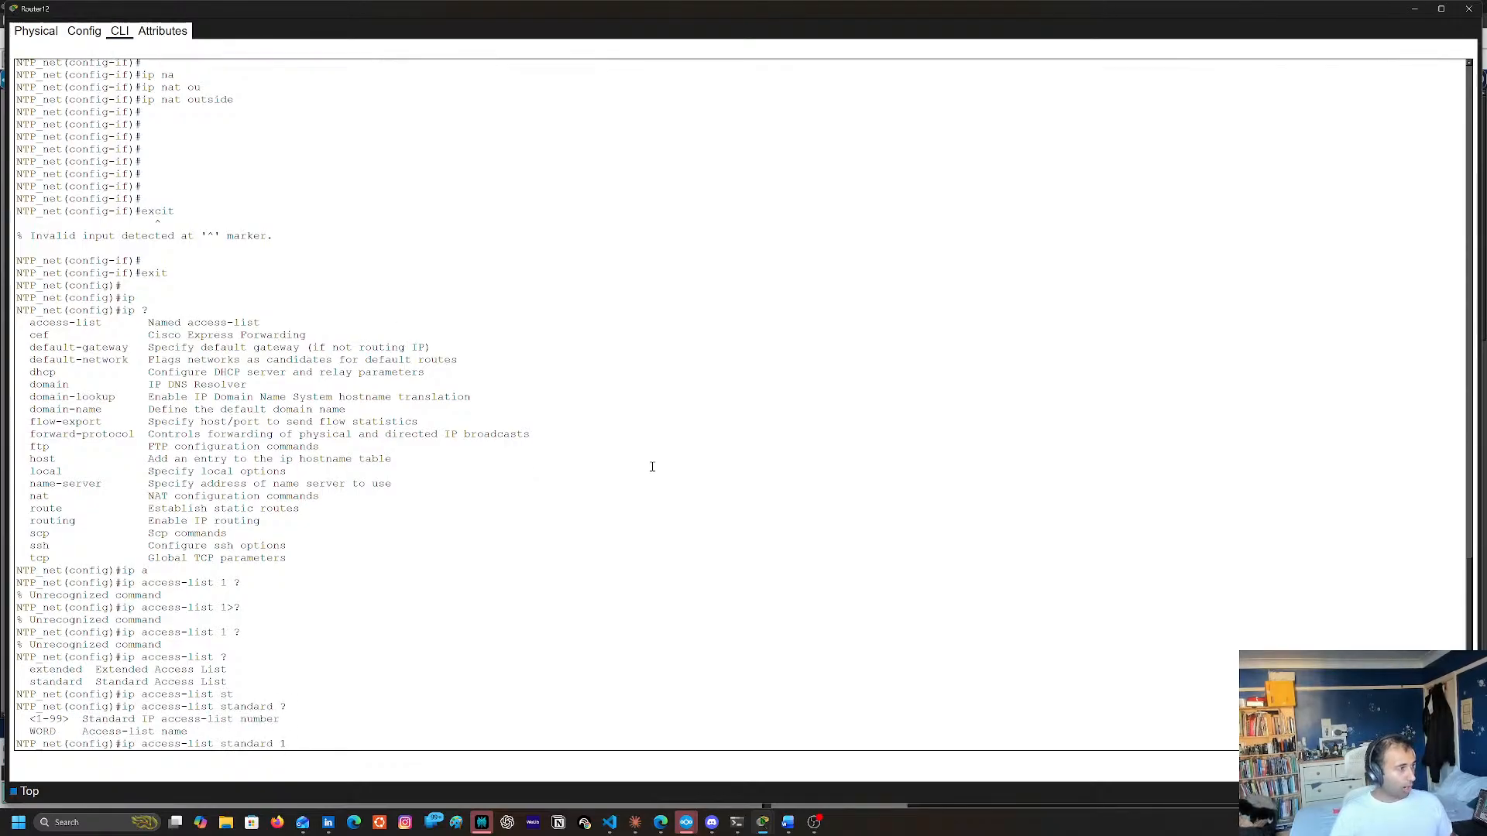
pyautogui.write(' ?')
pyautogui.press('Return')
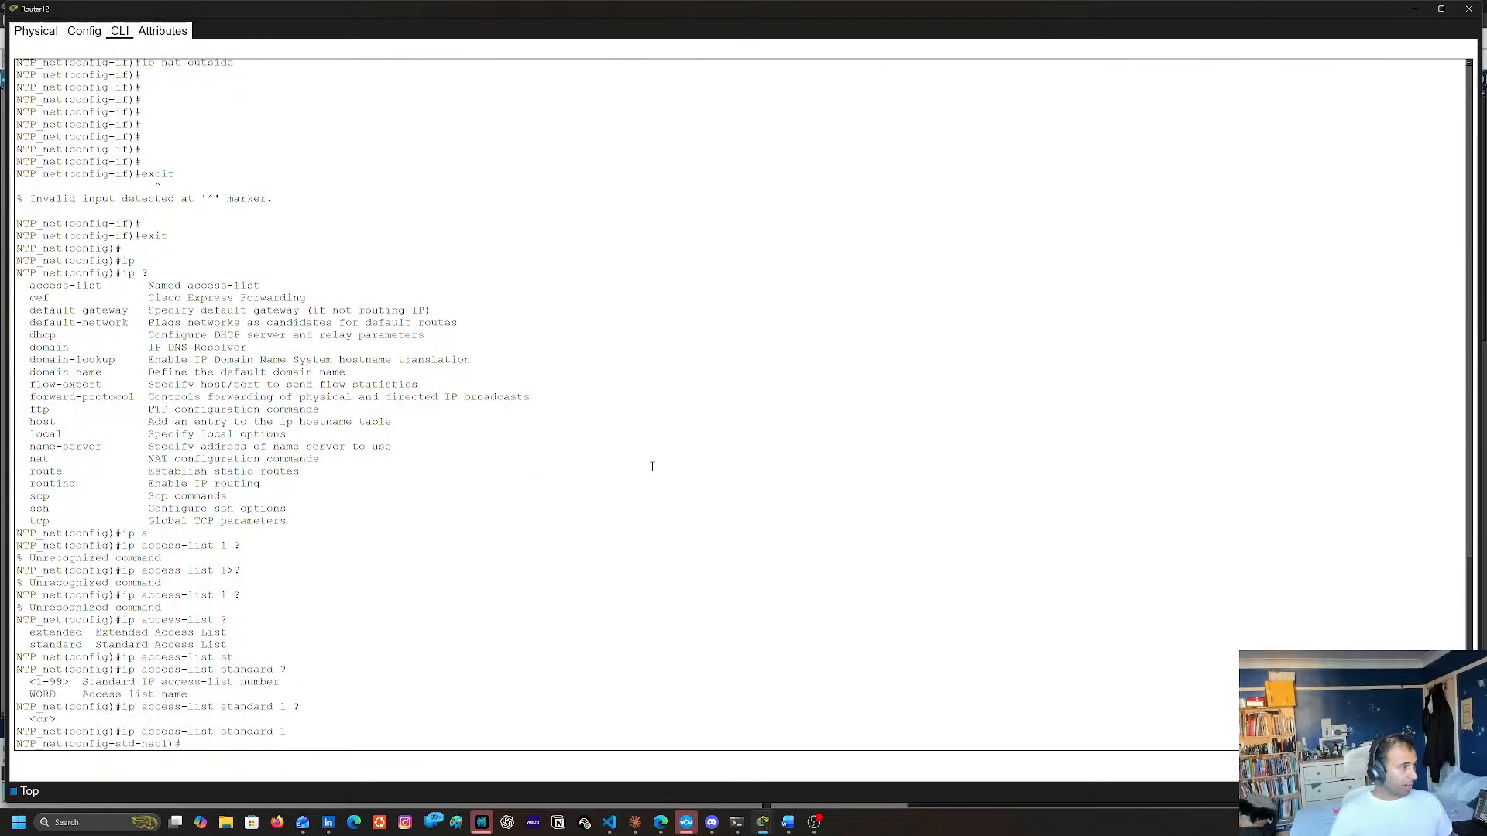
# Permit network 192.168.30.0 with wildcard 0.0.0.255 in standard access list 1 and exit to global configuration mode
pyautogui.write('per')
pyautogui.press('Tab')
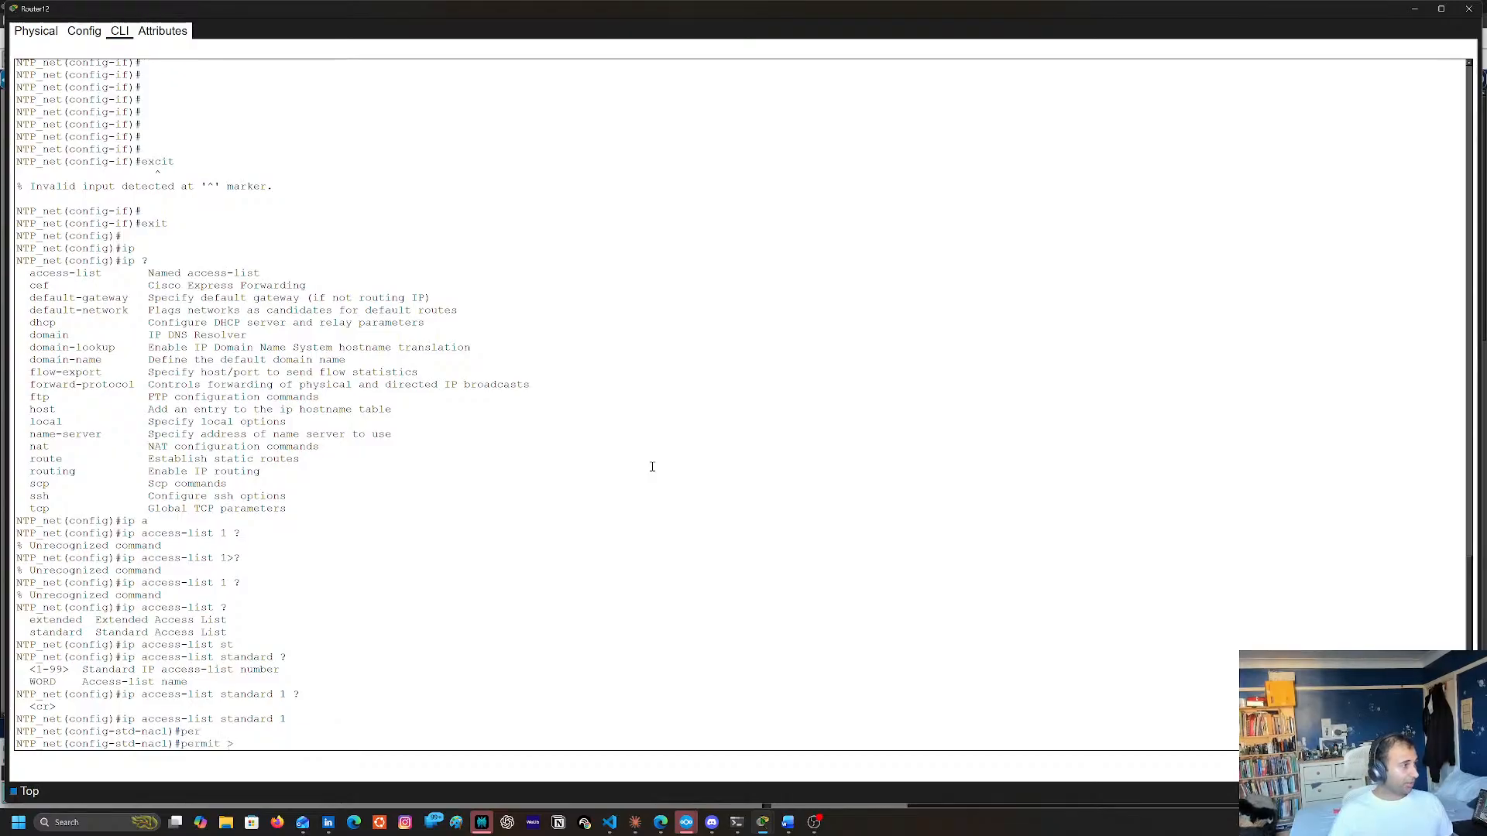
pyautogui.write('?')
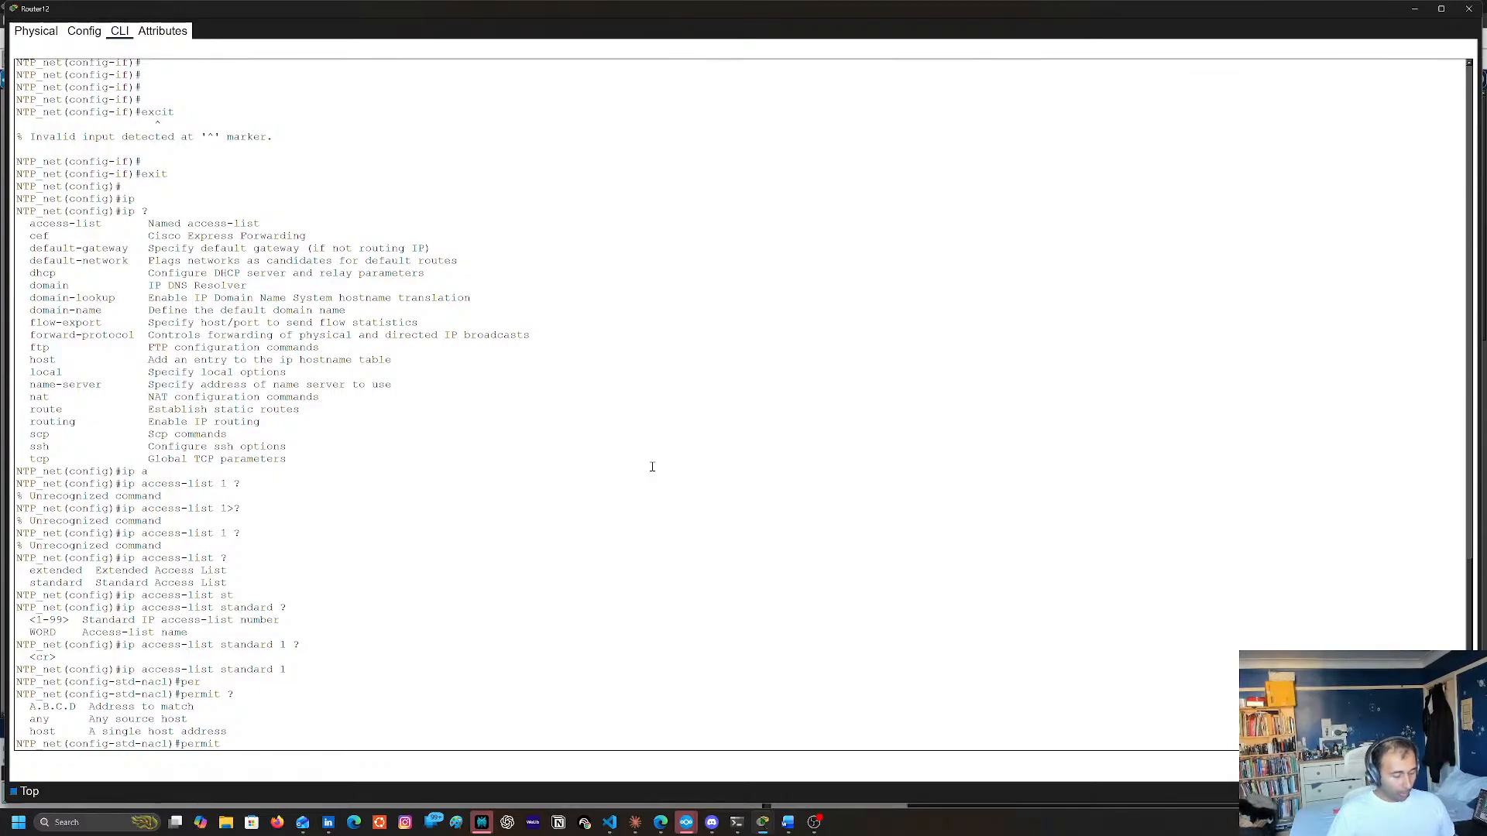
pyautogui.write('192.168.30.0')
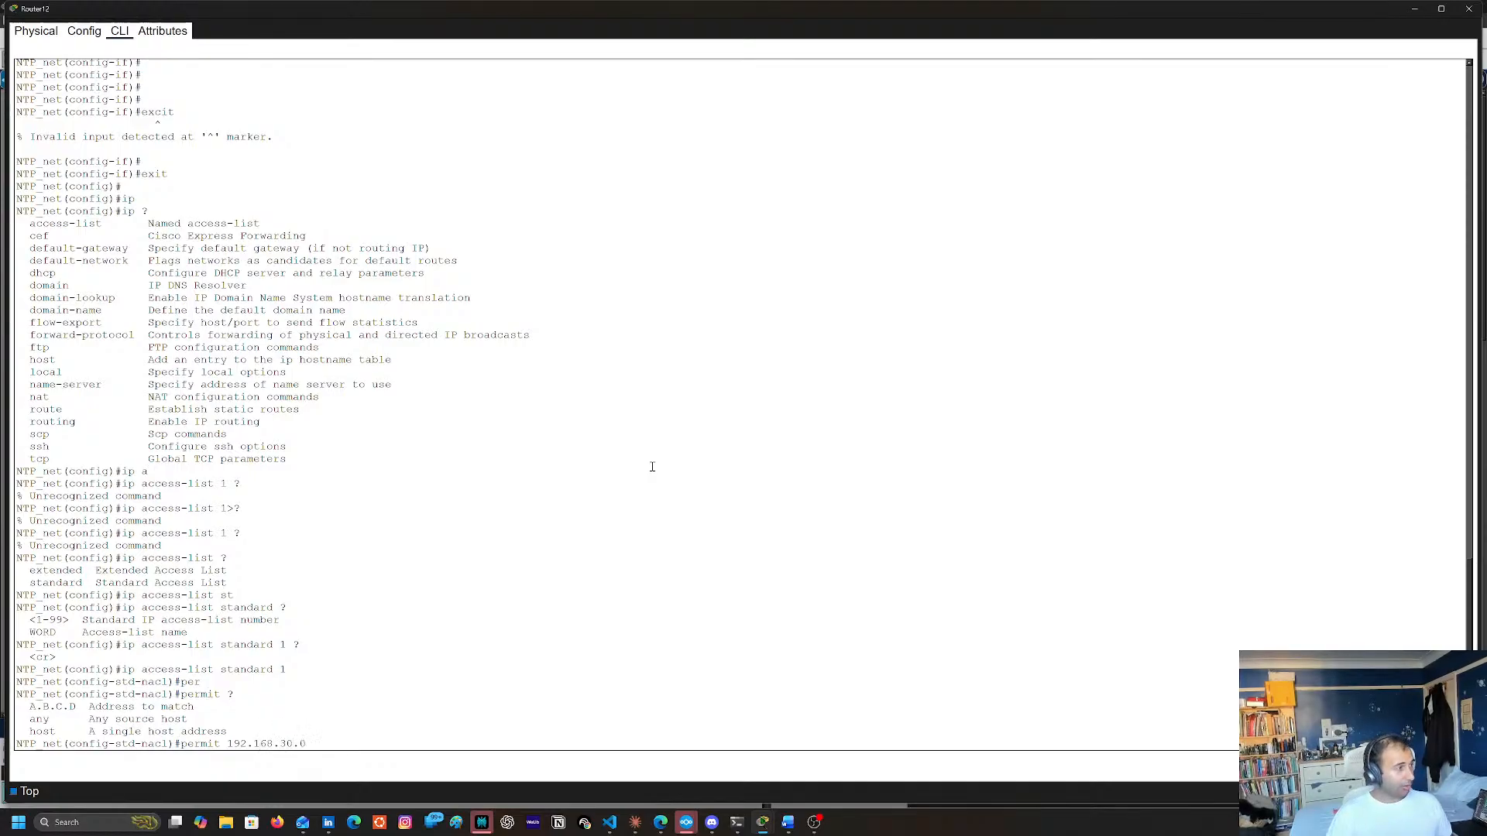
pyautogui.write(' ?>')
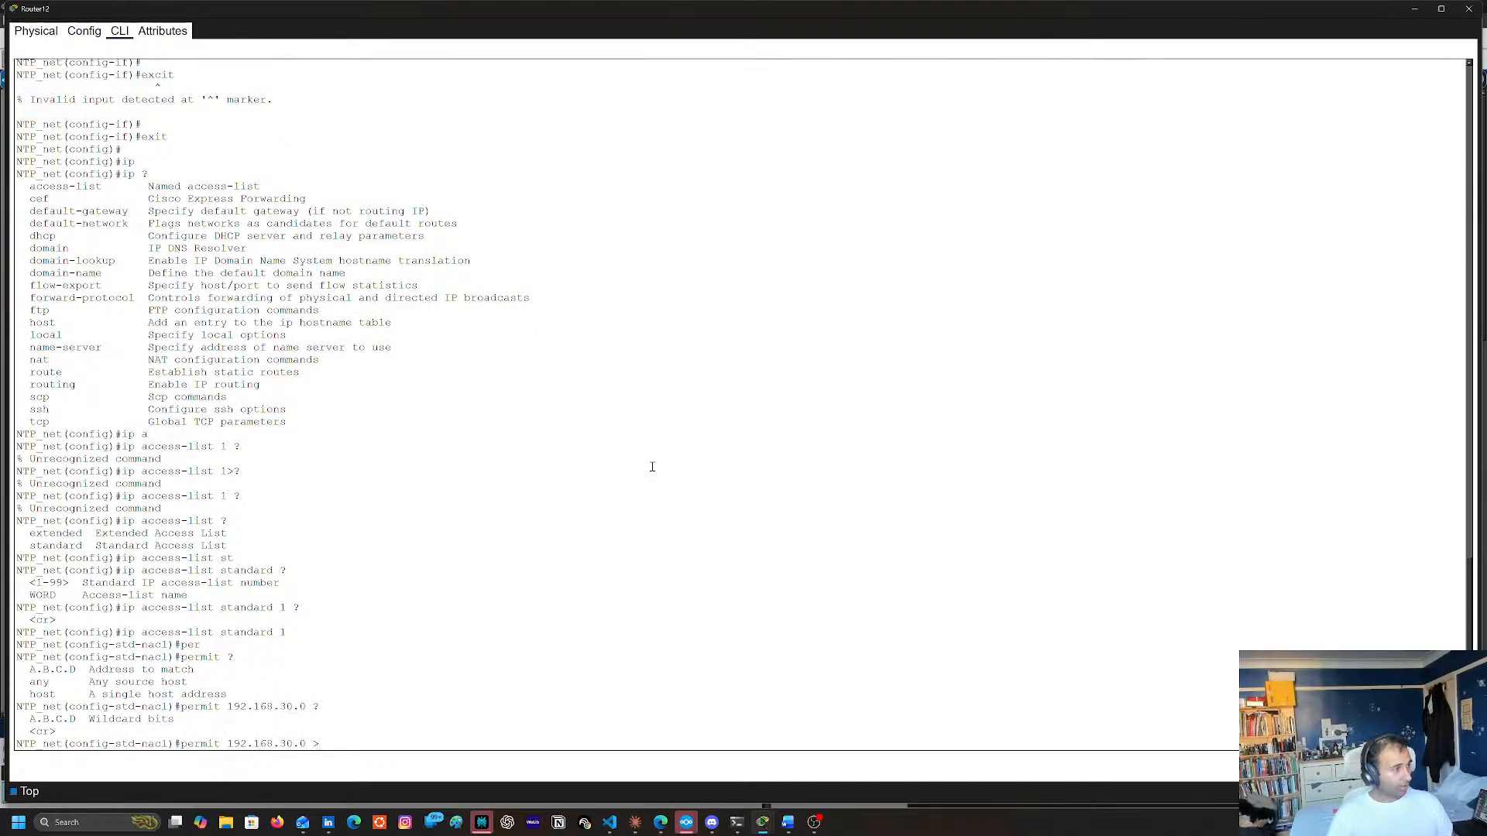
pyautogui.press('BackSpace')
pyautogui.write('0.0.0.')
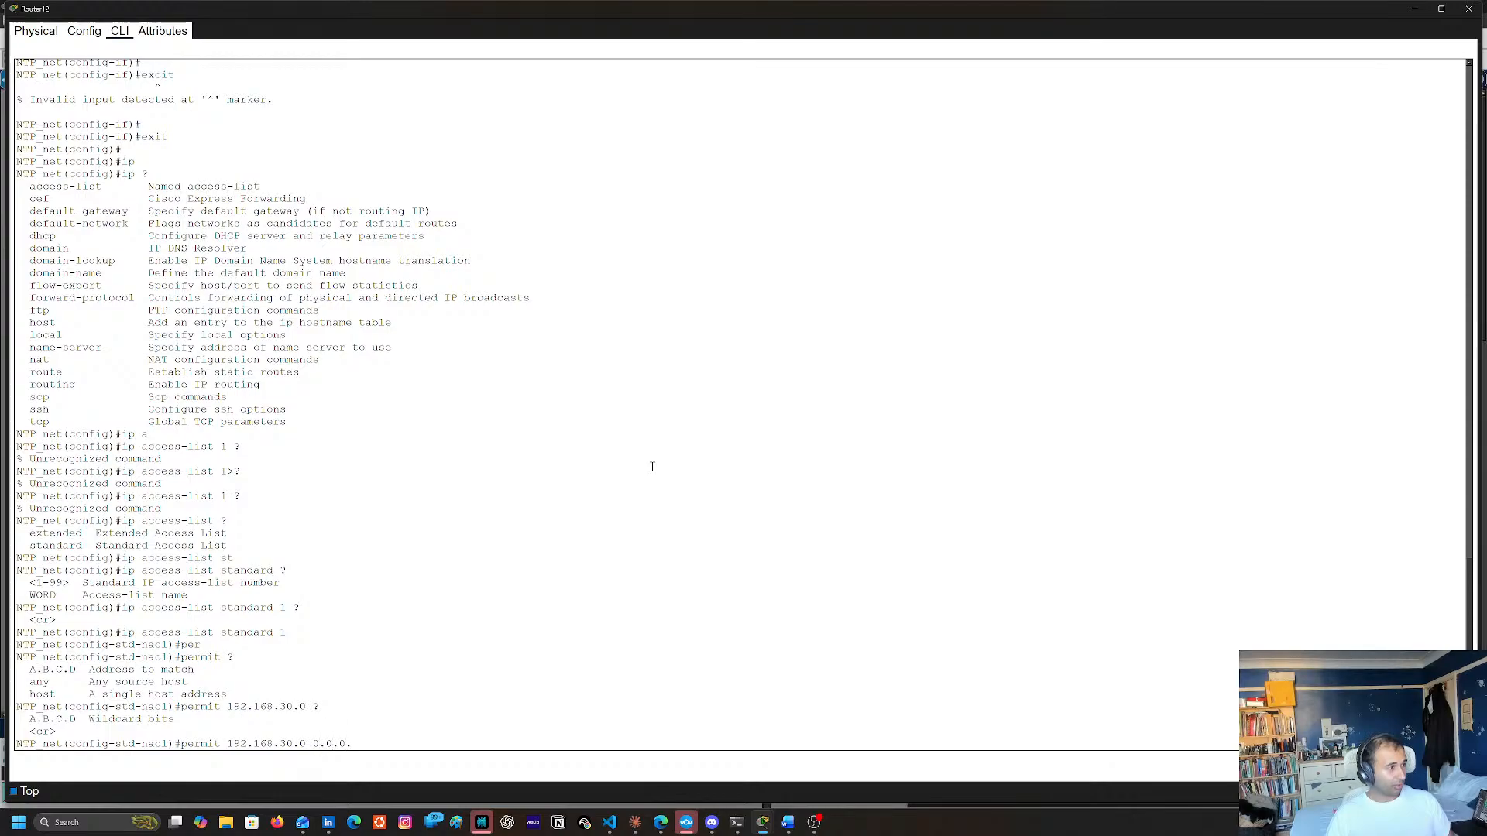
pyautogui.write('255 ?')
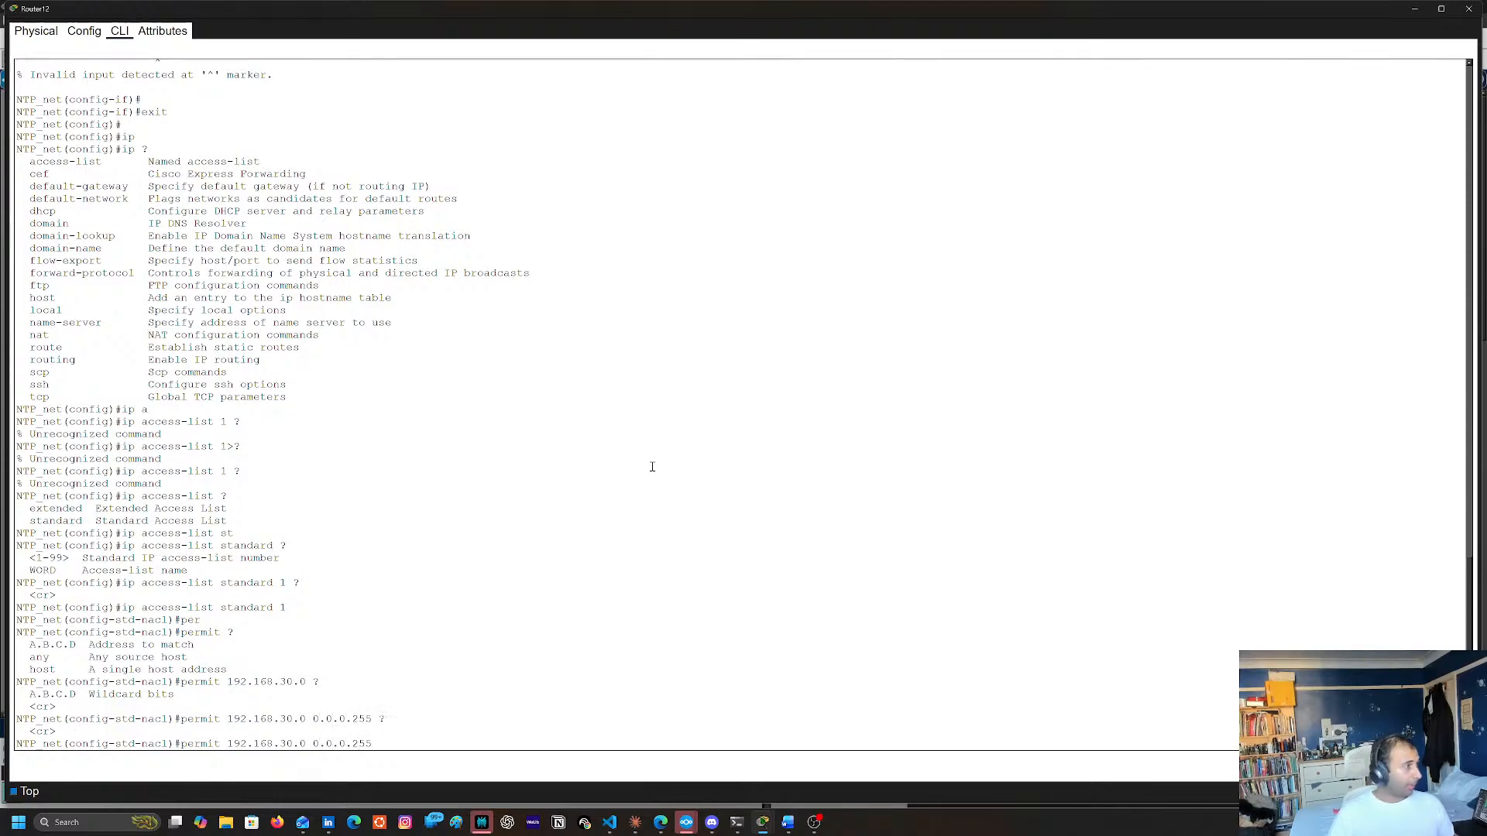
pyautogui.press('Return')
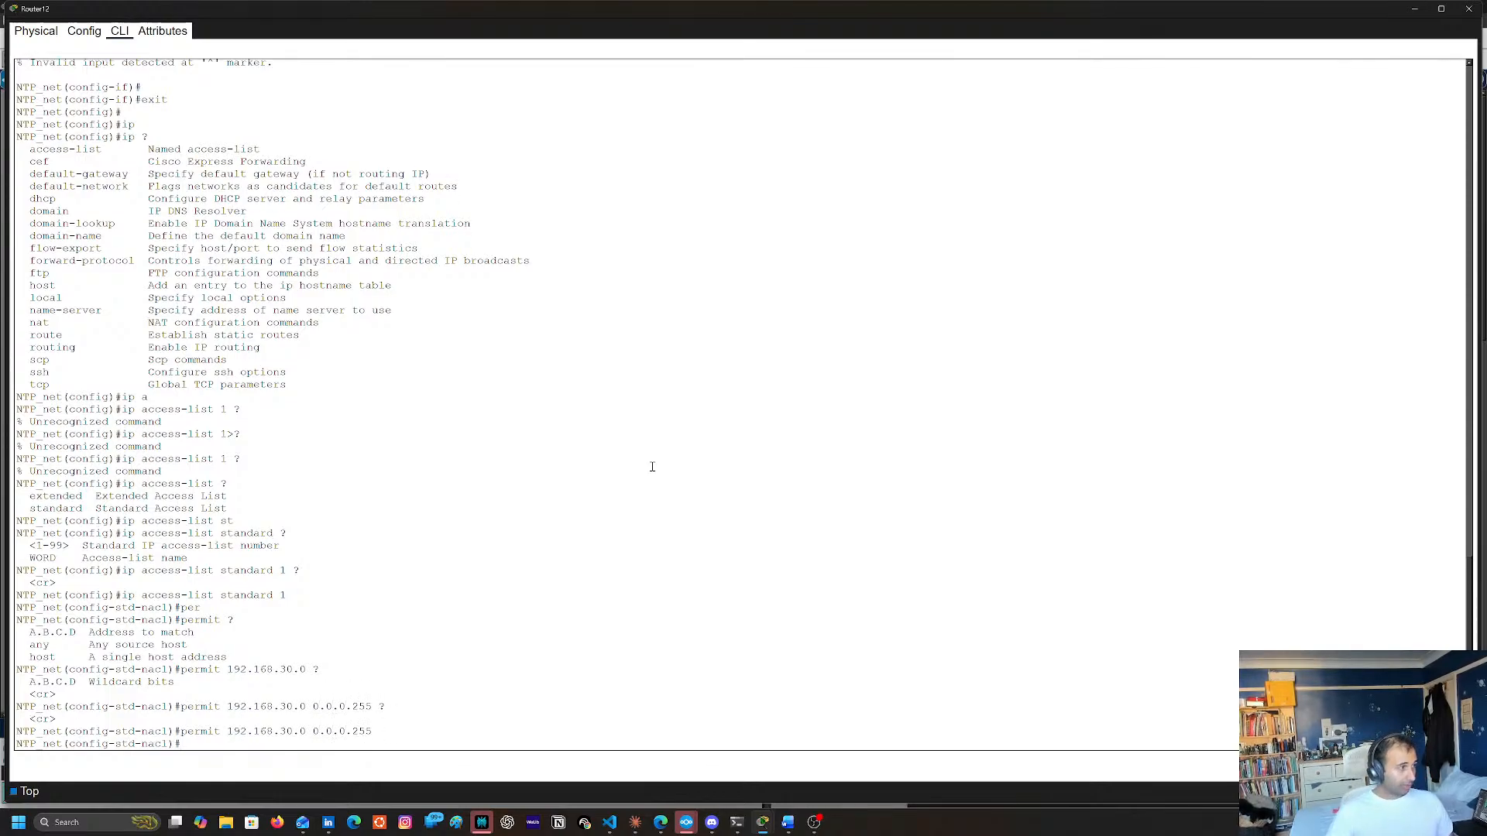
pyautogui.write('exit')
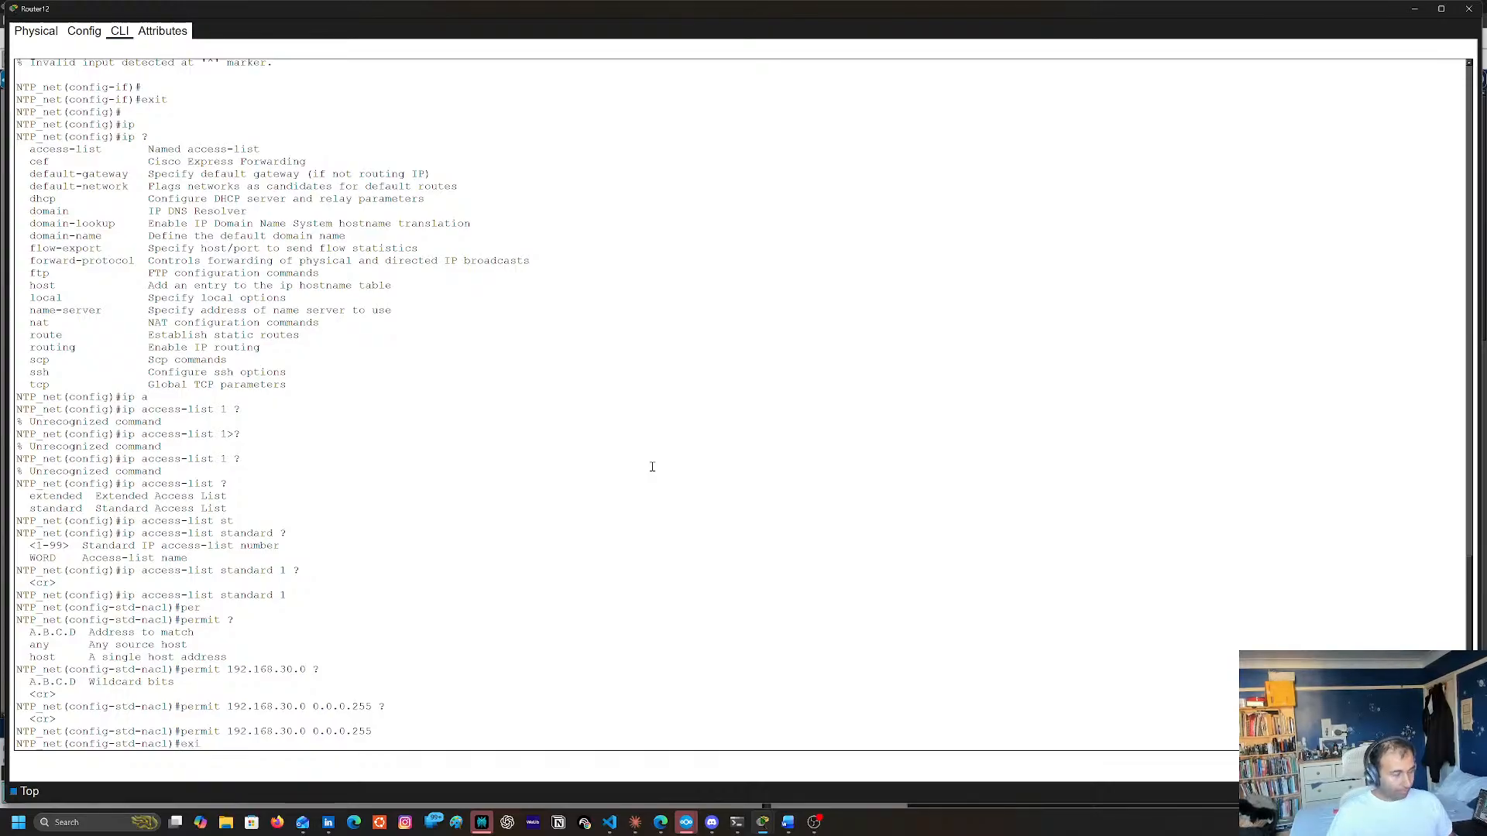
pyautogui.press('Return')
pyautogui.press('Return')
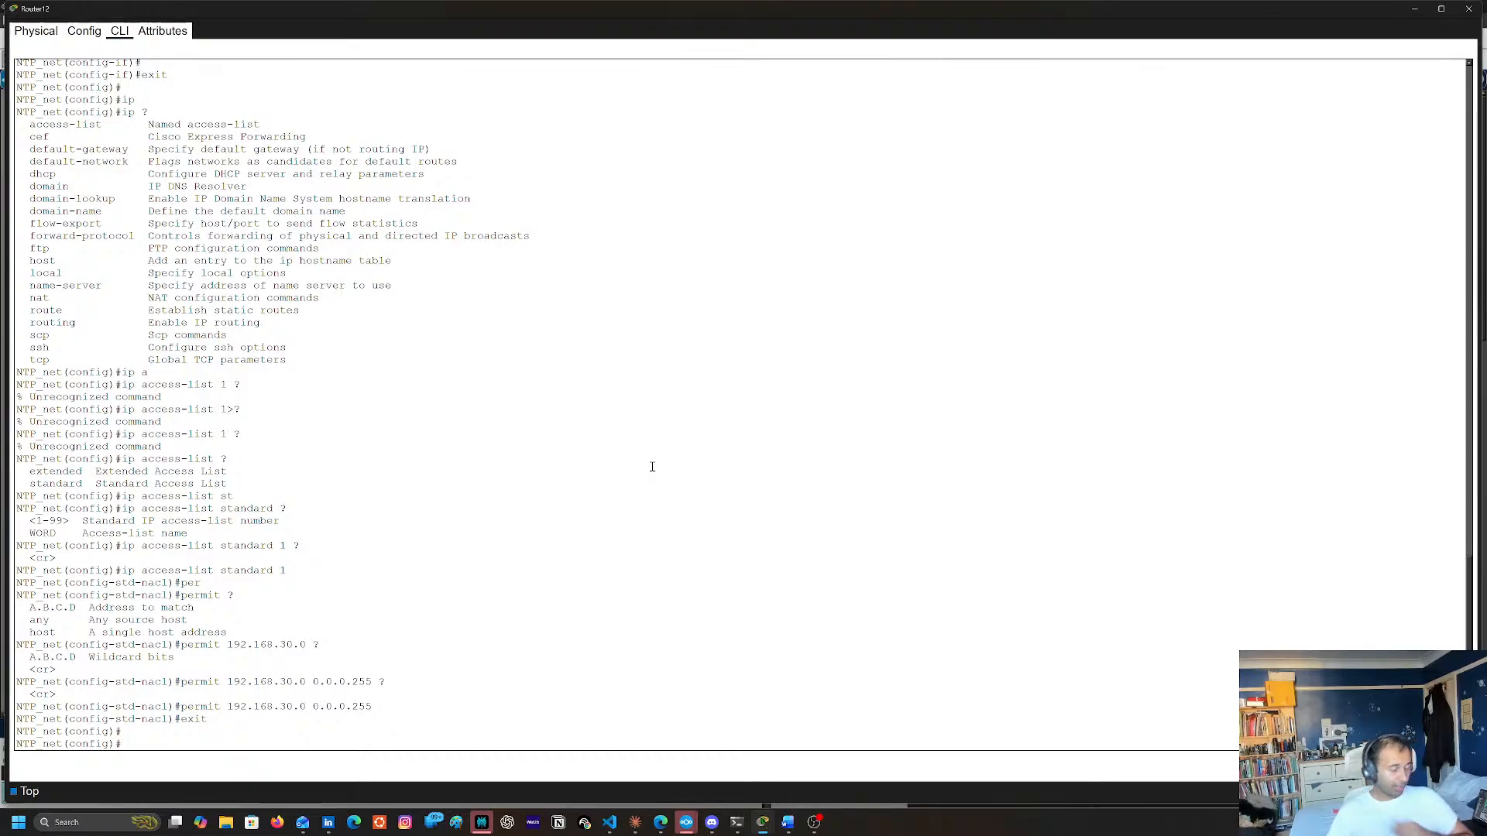
# Enter configuration of interface g0/1 on Router12 and list its ip subcommands beginning with a
pyautogui.write('int')
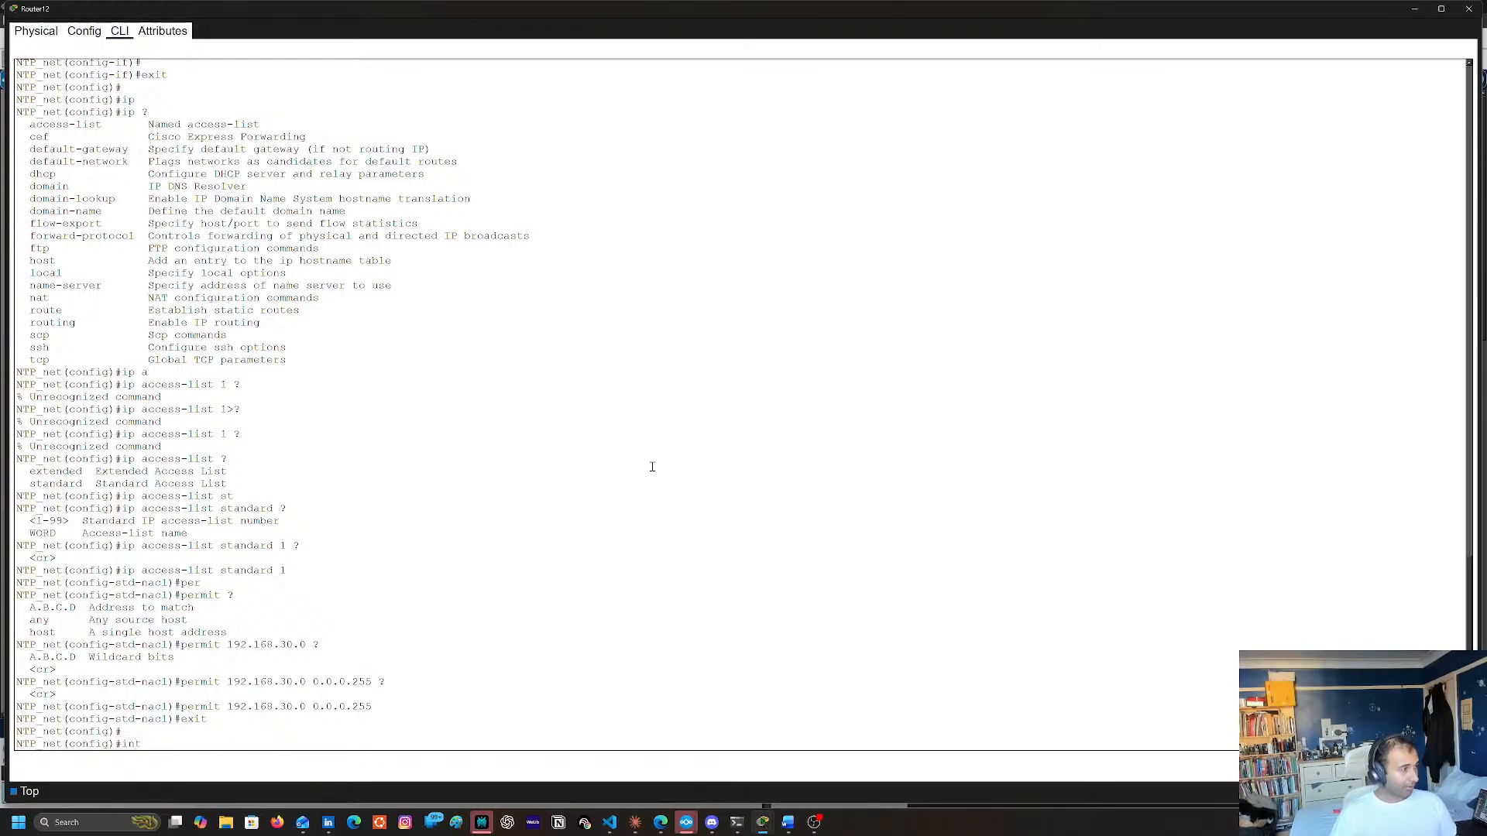
pyautogui.scroll(15, 652, 467)
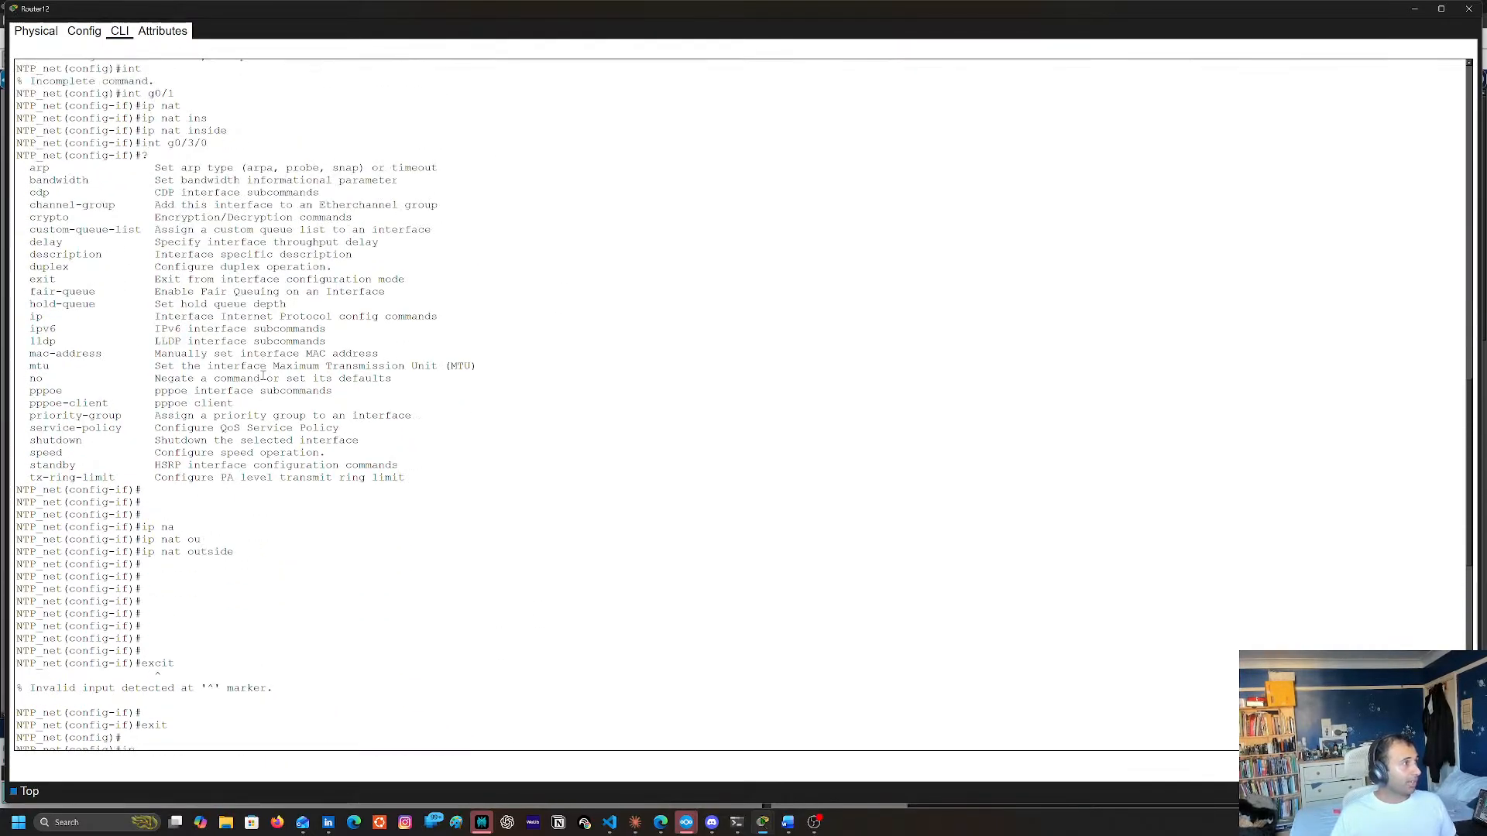
pyautogui.scroll(5, 263, 378)
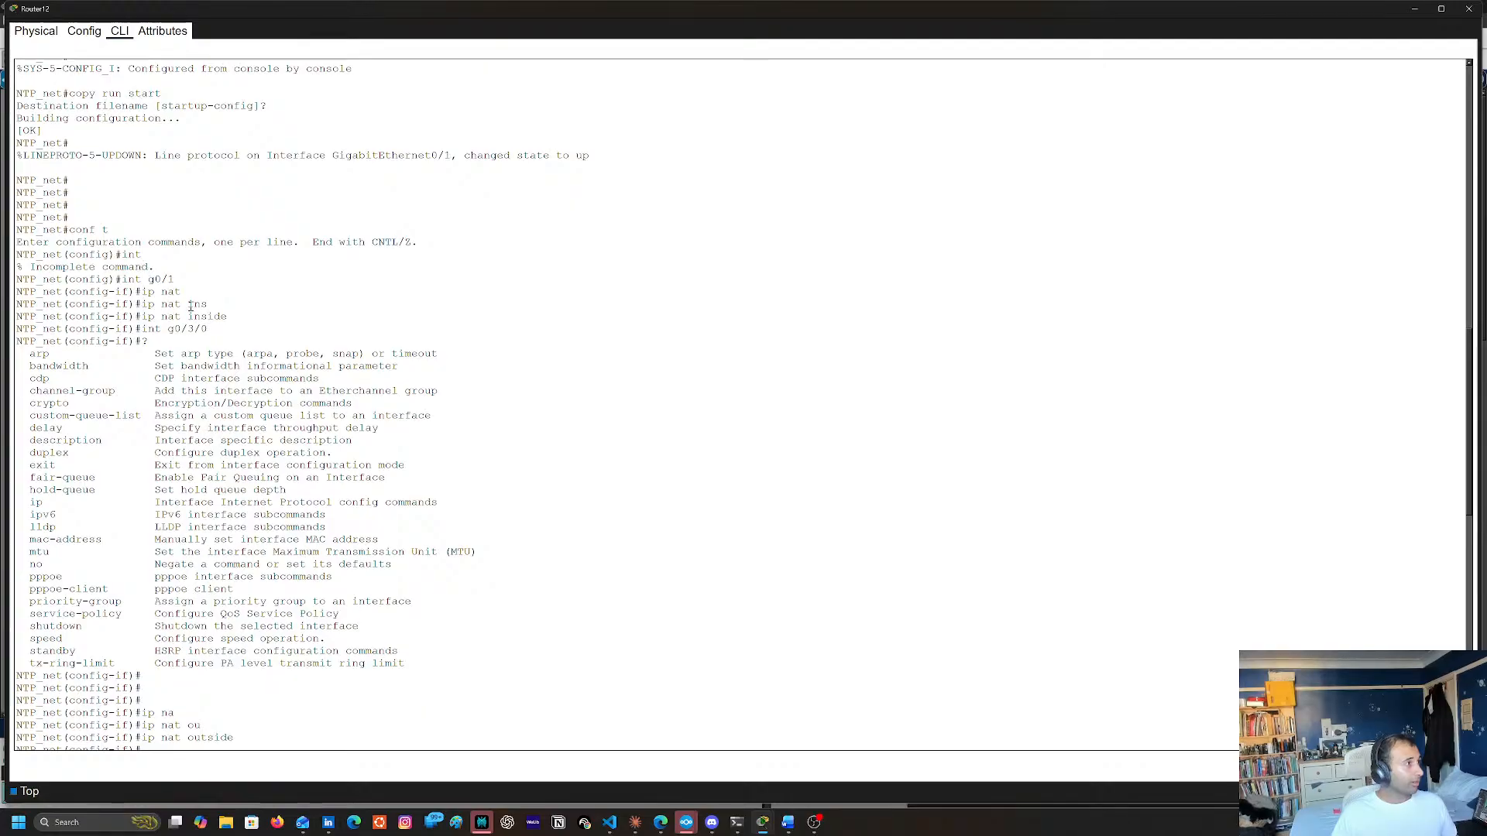
pyautogui.scroll(-20, 405, 381)
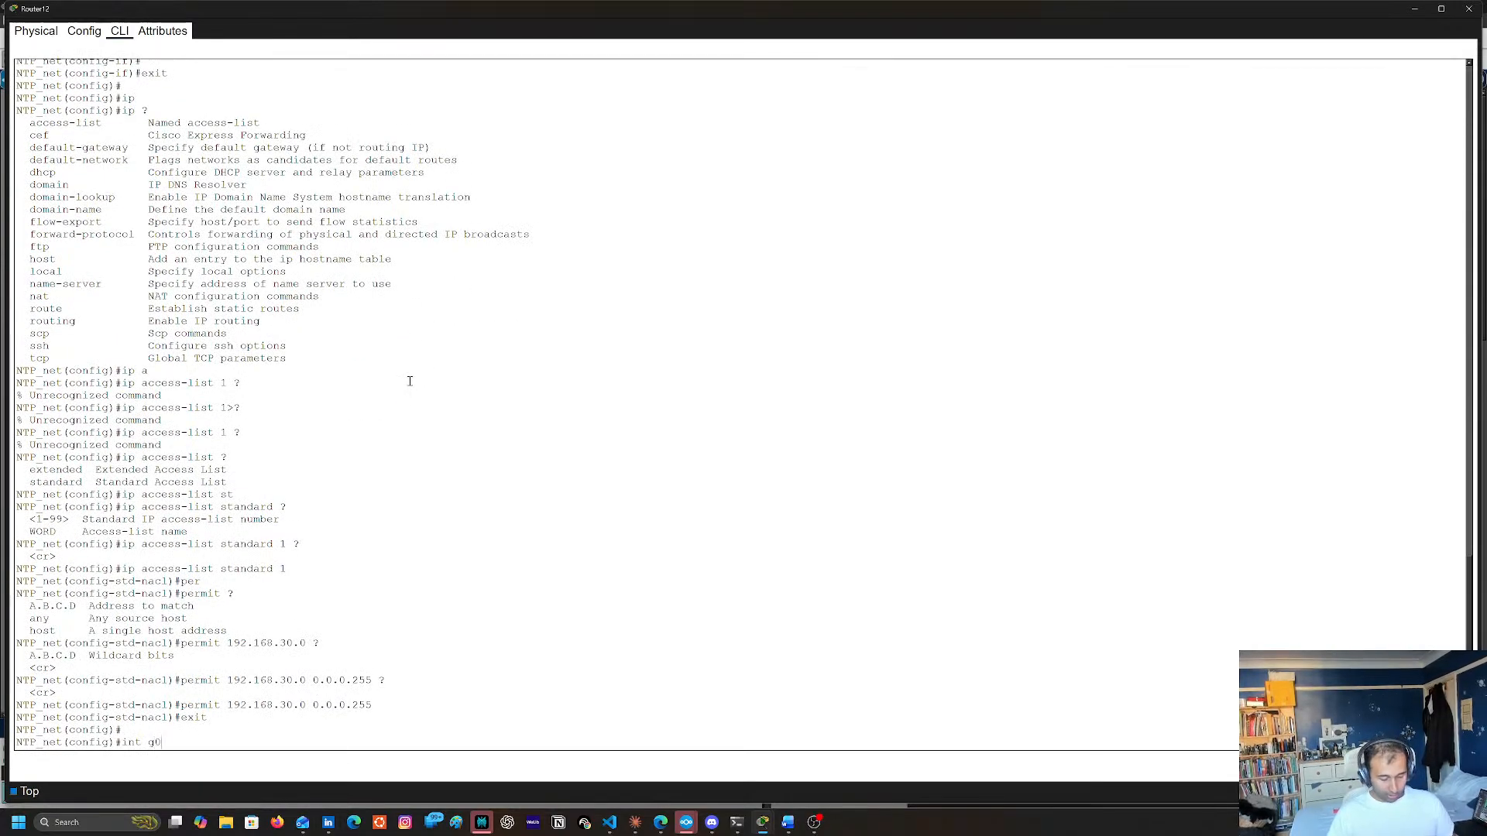
pyautogui.press('Return')
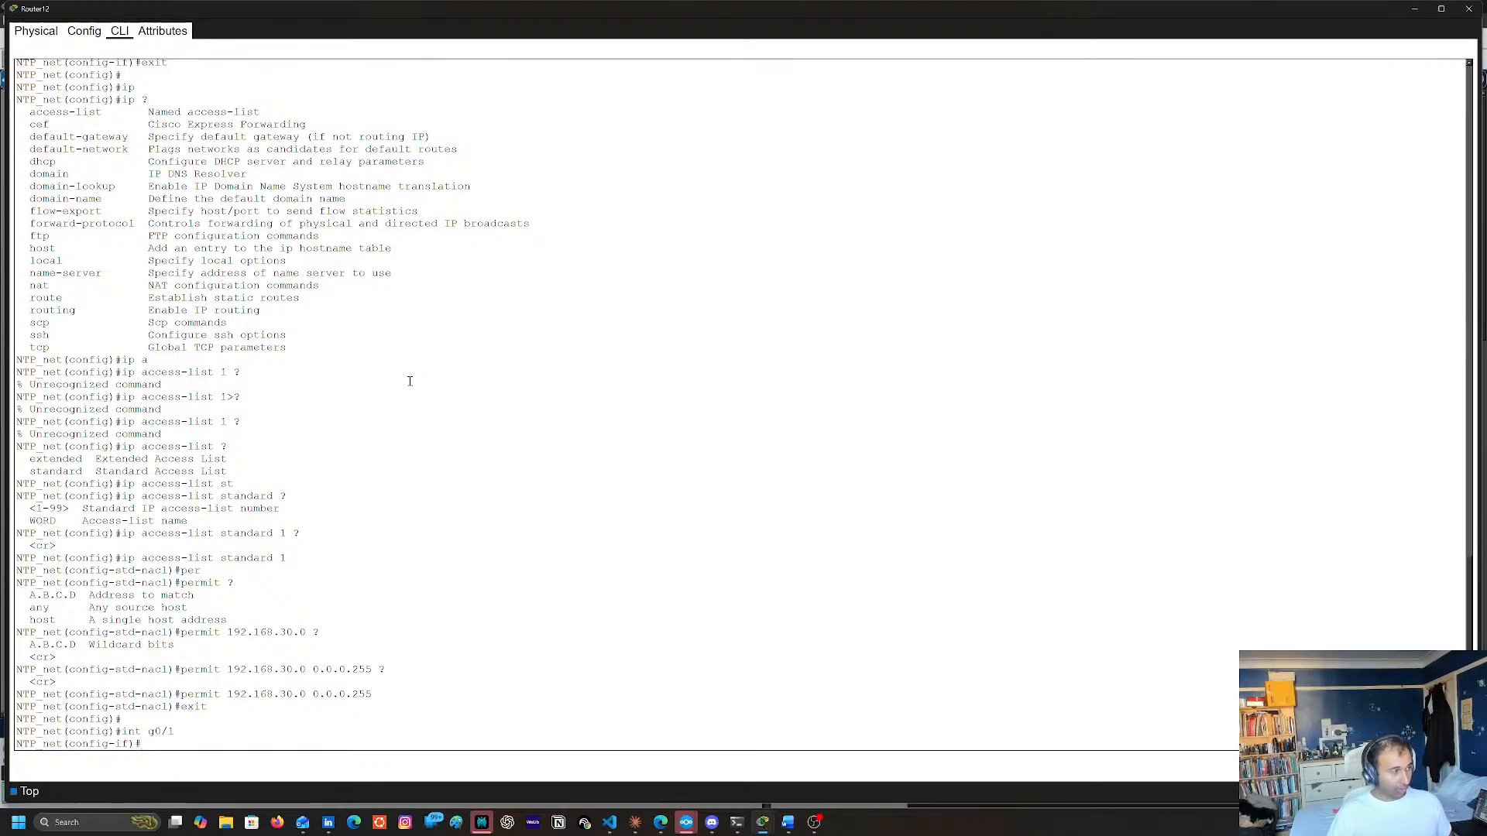
pyautogui.write('ac')
pyautogui.press('Return')
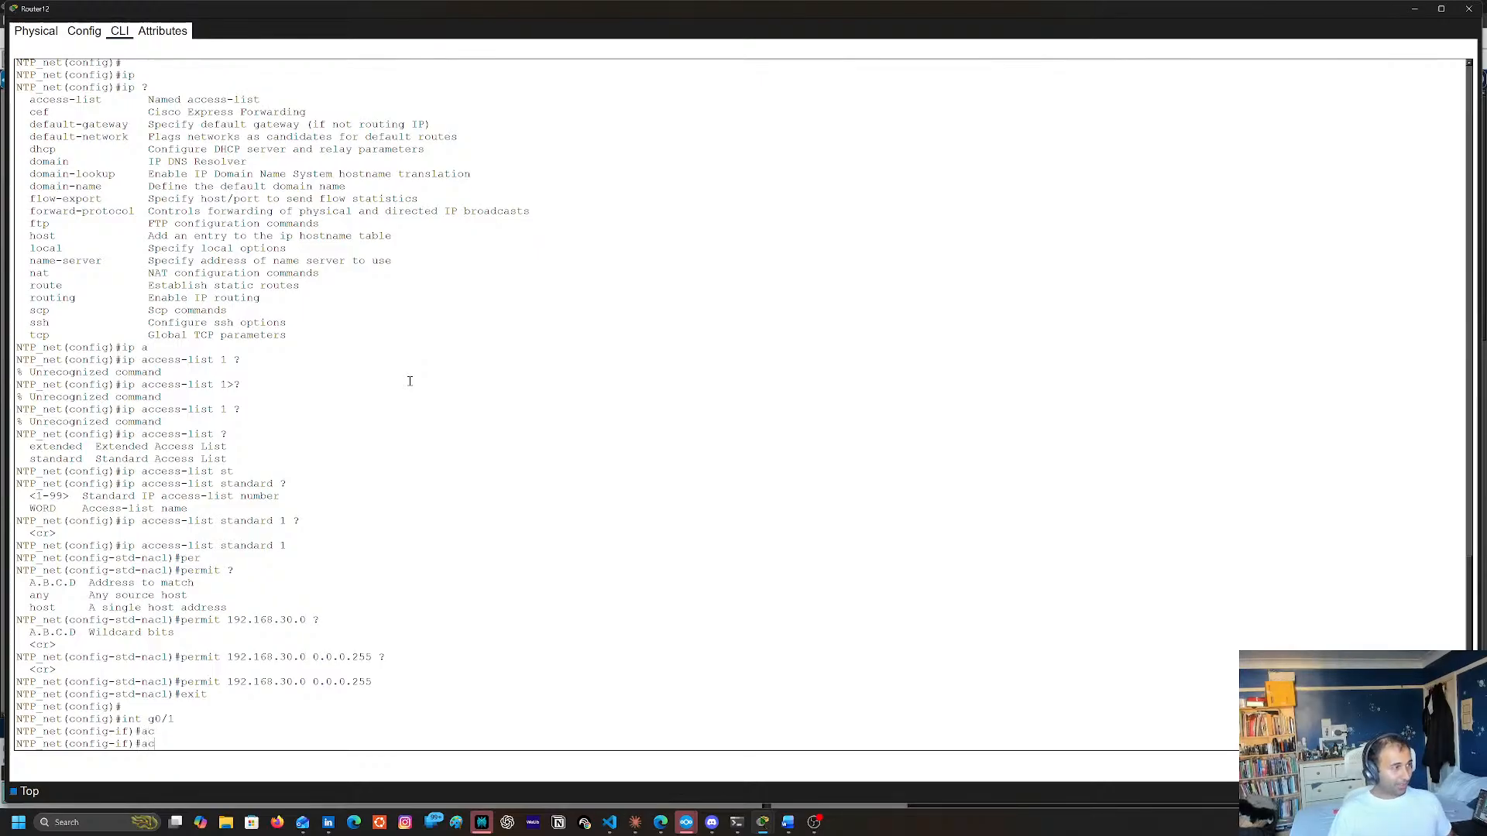
pyautogui.write('ip a')
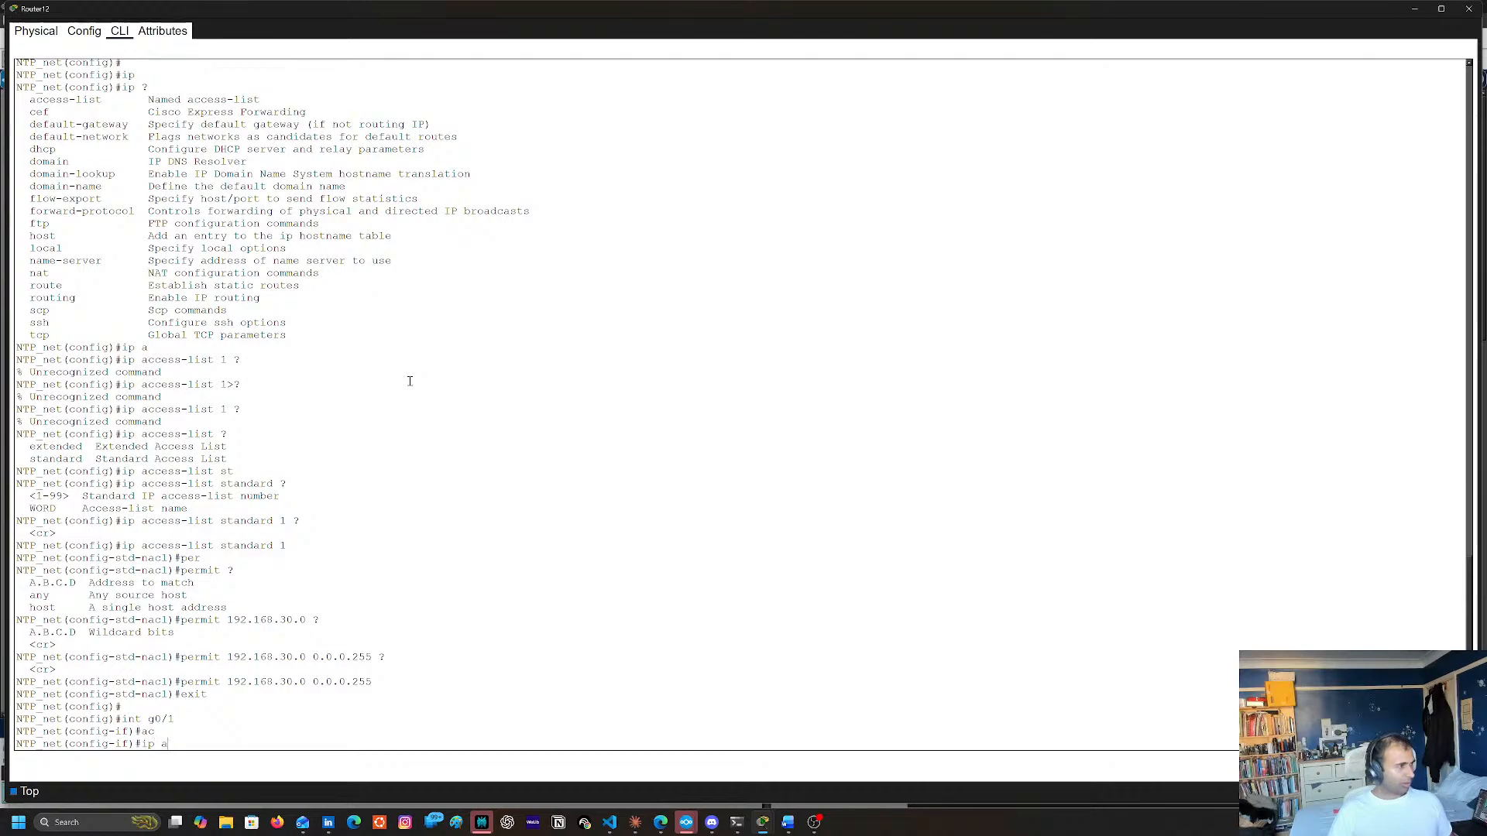
pyautogui.press('Tab')
pyautogui.write('?')
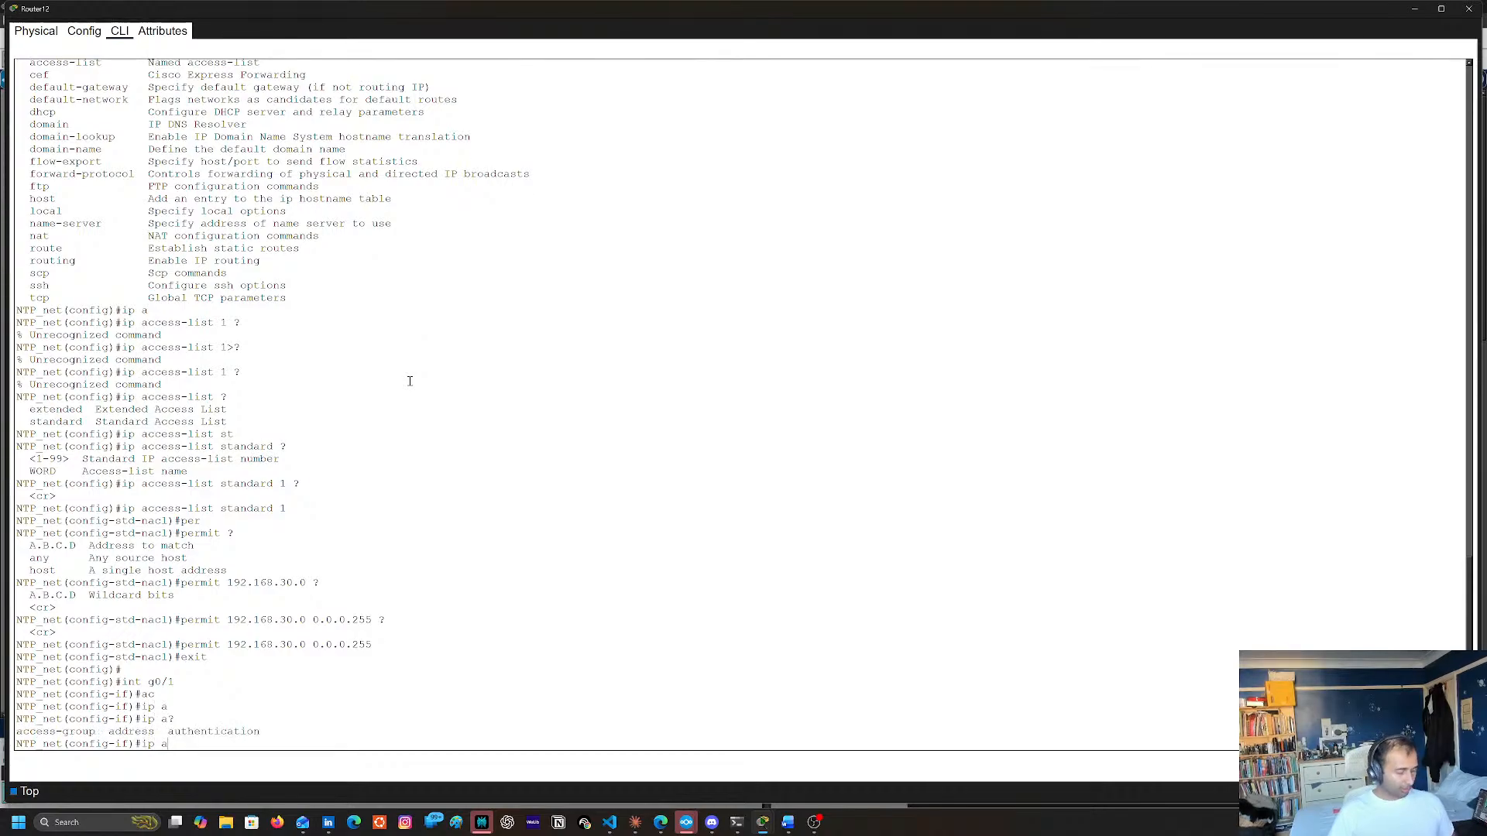
pyautogui.write('c')
# Apply access list 1 to inbound packets on g0/1 with ip access-group 1 in
pyautogui.press('Tab')
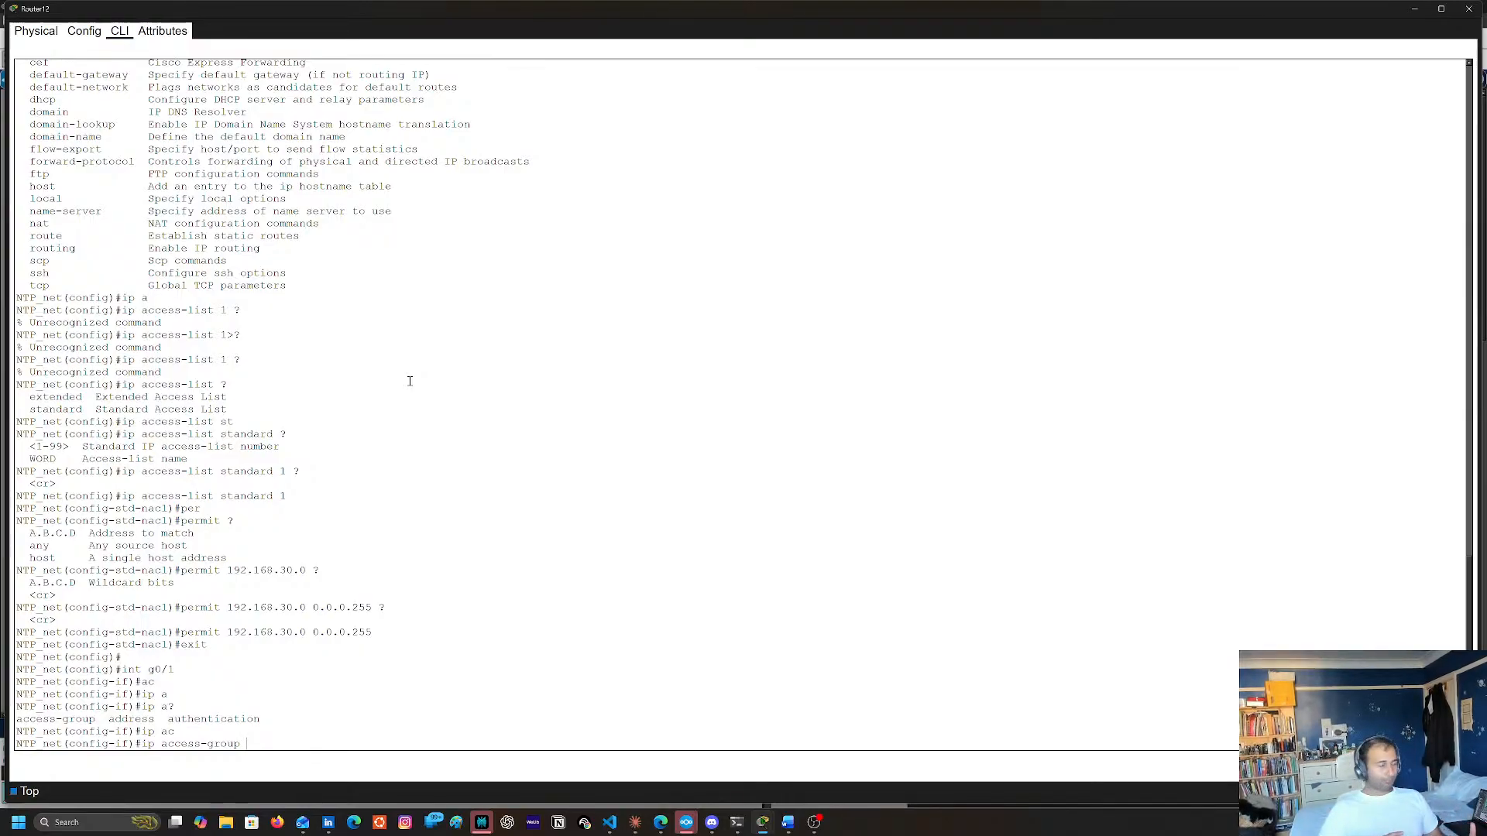
pyautogui.write('1')
pyautogui.press('Return')
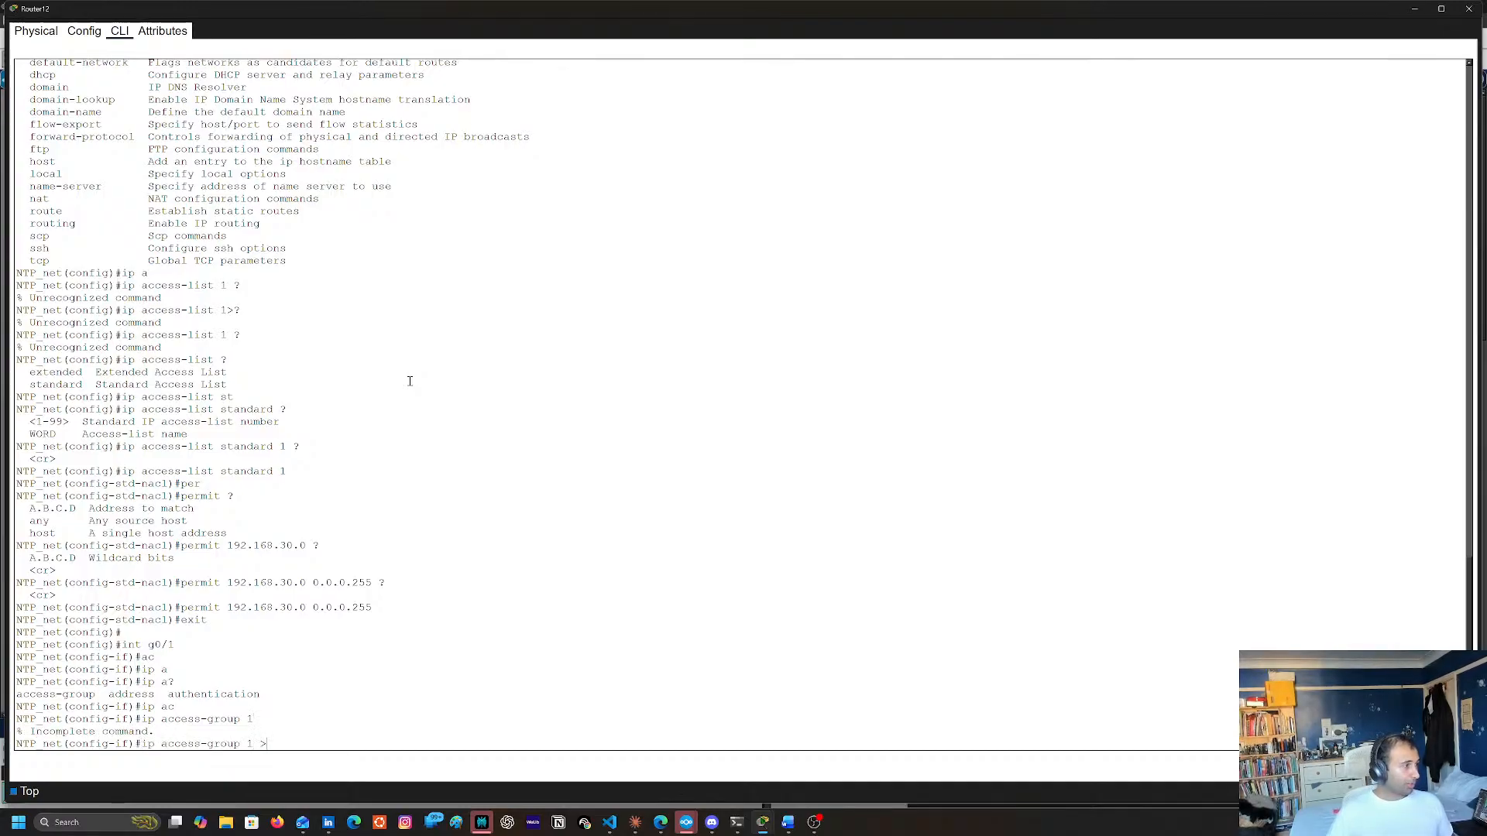
pyautogui.write('? in')
pyautogui.press('Return')
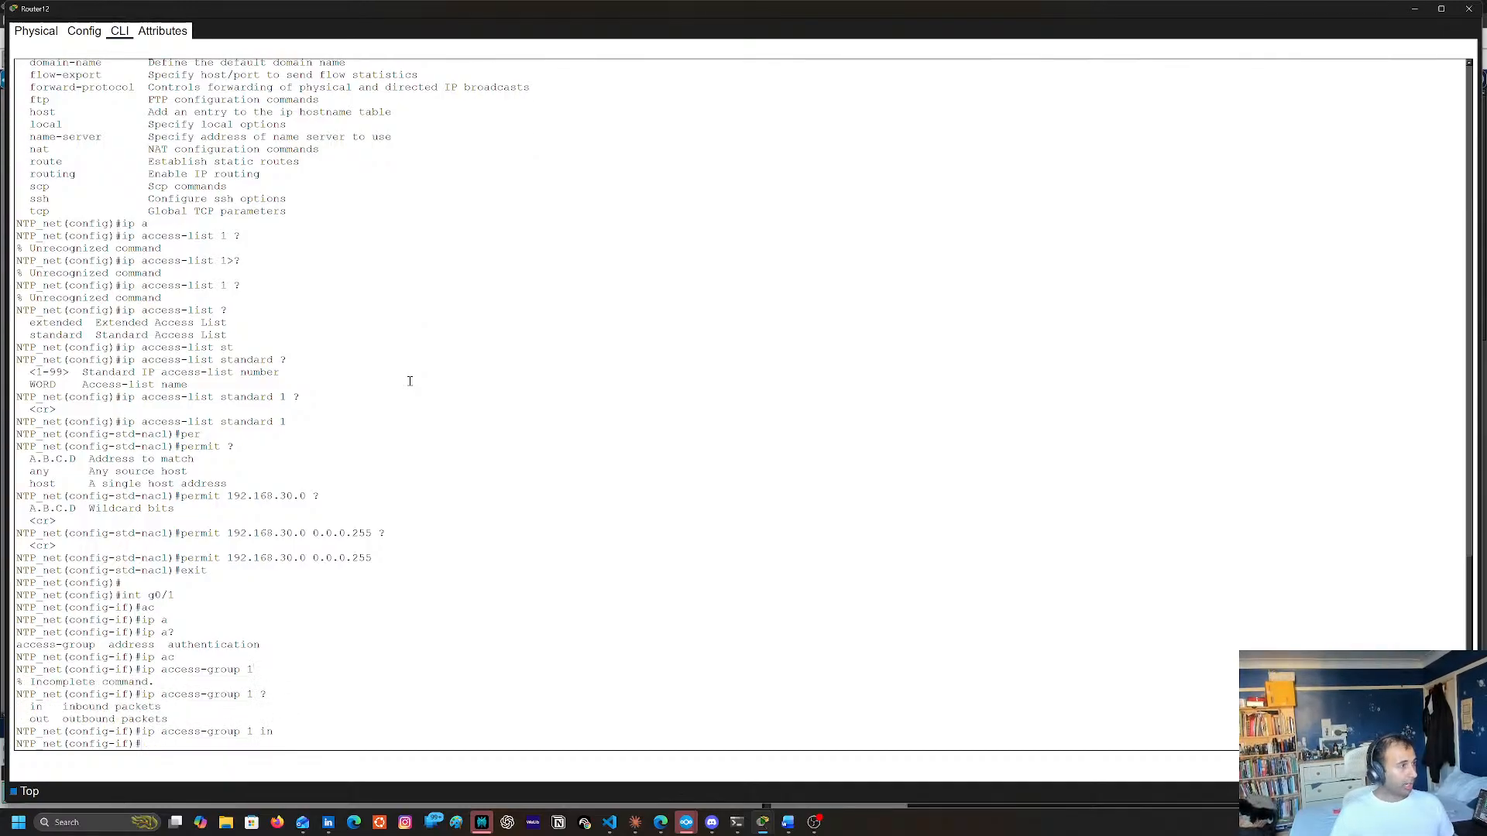
# End configuration mode and save Router12's running configuration to the startup configuration with copy run start
pyautogui.press('Return')
pyautogui.write('end')
pyautogui.press('Return')
pyautogui.press('Return')
pyautogui.write('copy run starty')
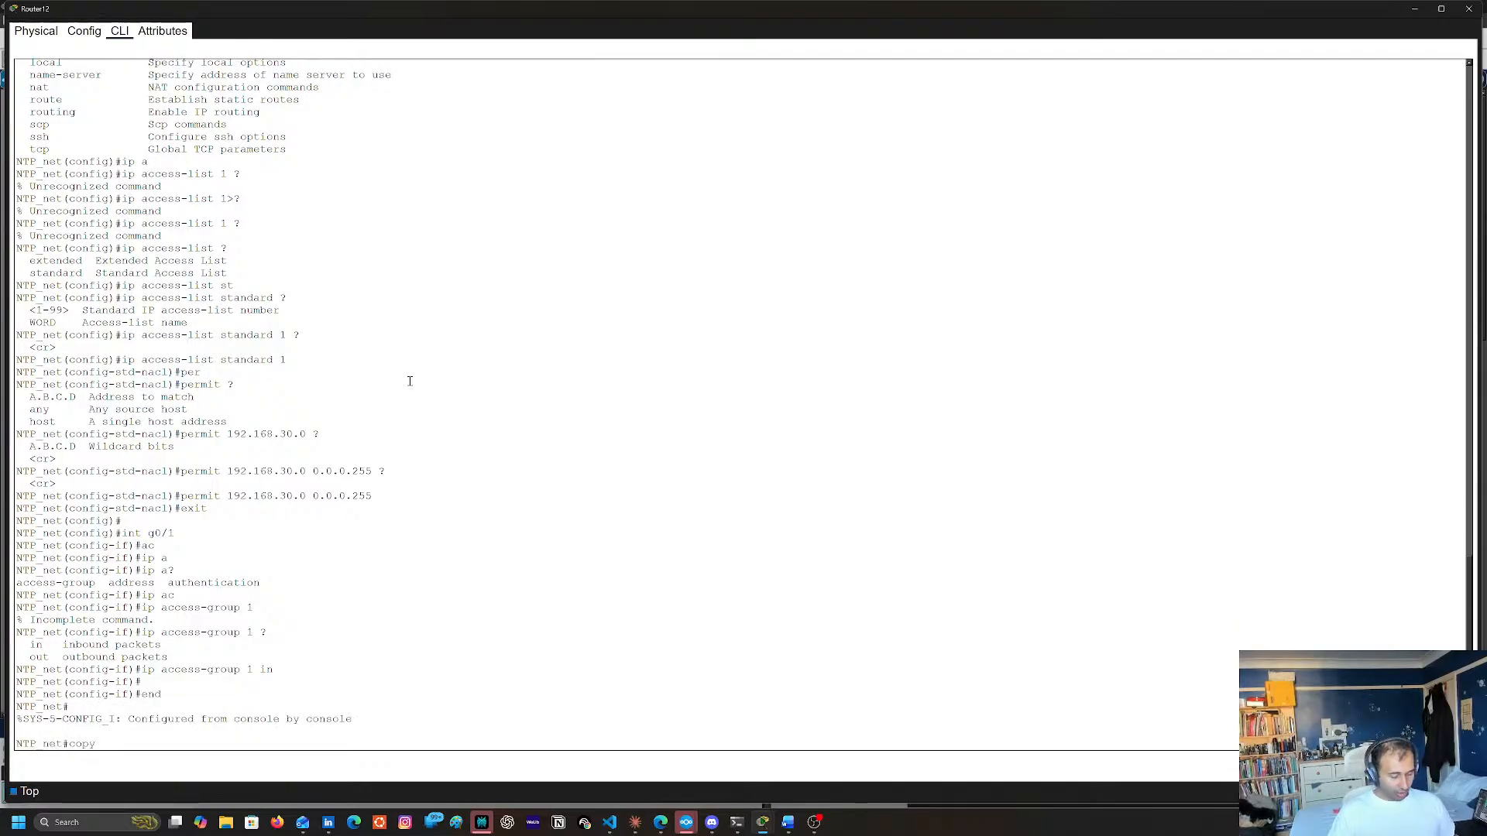
pyautogui.press('BackSpace')
pyautogui.press('BackSpace')
pyautogui.press('BackSpace')
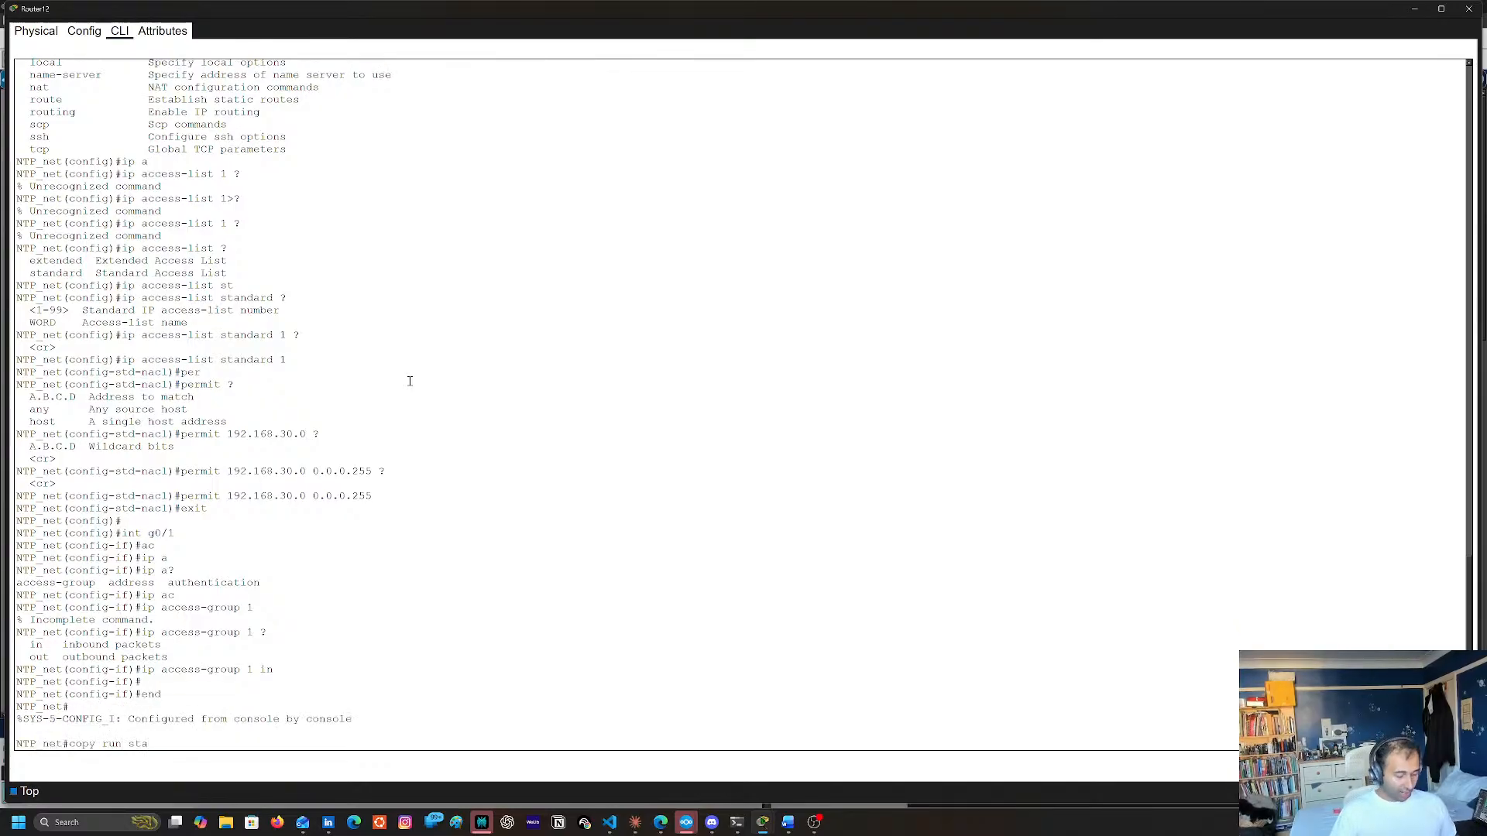
pyautogui.write('rt')
pyautogui.press('Return')
# Return to global configuration mode with conf t and list the options of the ip nat command
pyautogui.press('Return')
pyautogui.write('co')
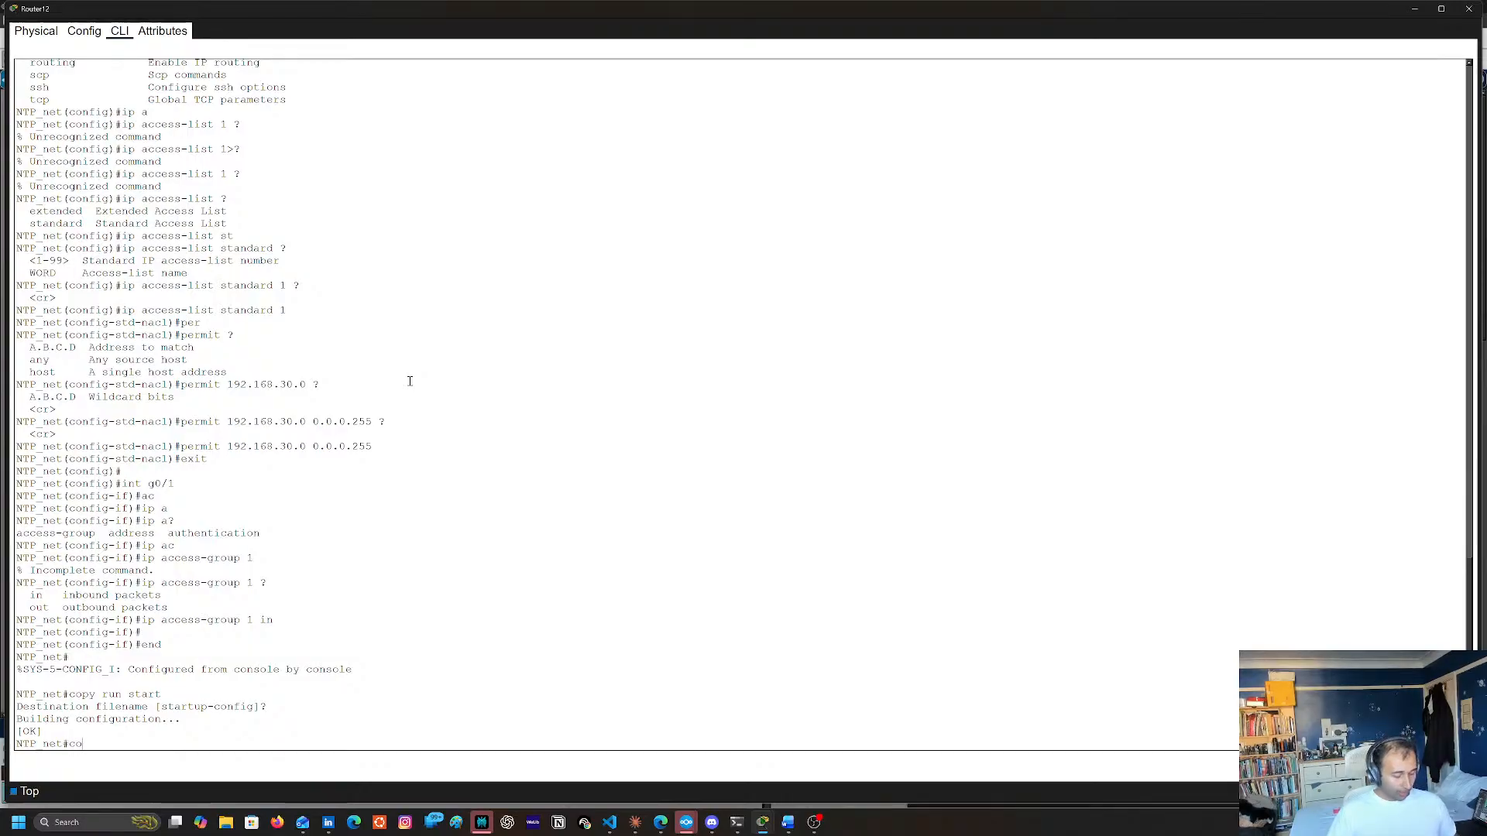
pyautogui.write('nf t')
pyautogui.press('Return')
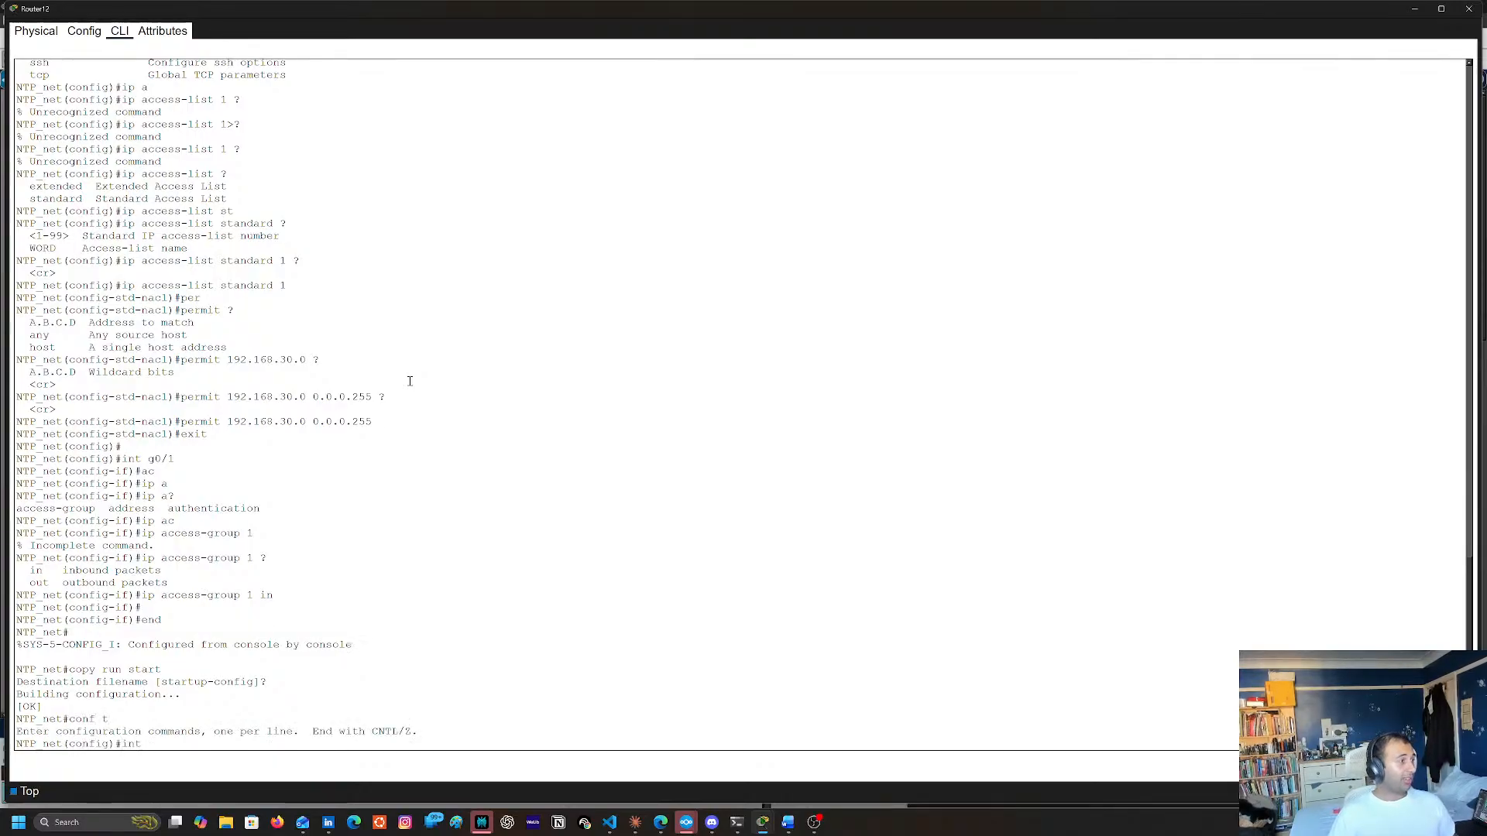
pyautogui.press('BackSpace')
pyautogui.press('BackSpace')
pyautogui.press('BackSpace')
pyautogui.write('i')
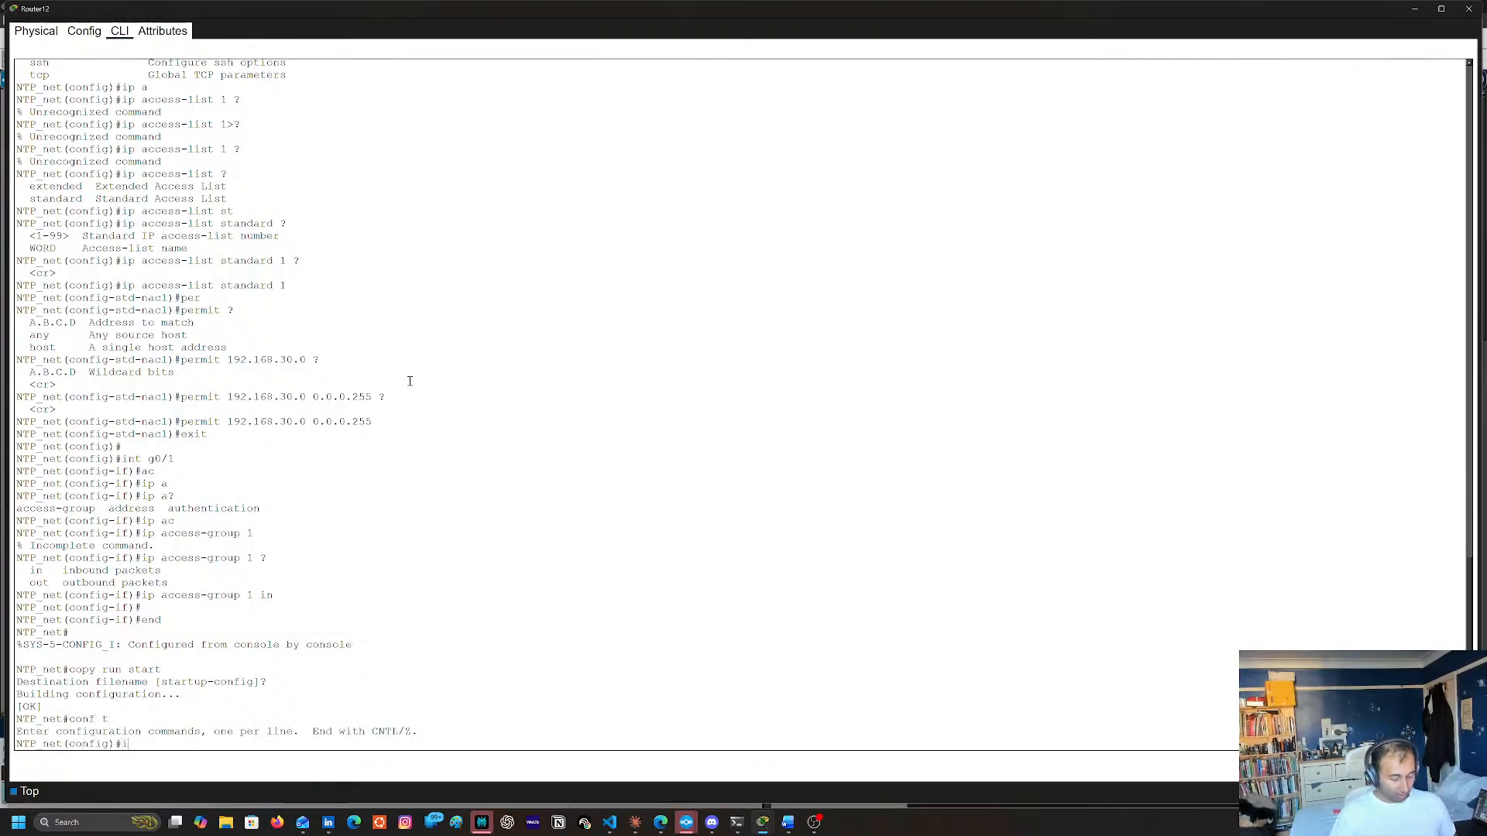
pyautogui.write('p an')
pyautogui.press('Tab')
pyautogui.write('?')
pyautogui.press('BackSpace')
pyautogui.press('BackSpace')
pyautogui.write('na')
pyautogui.press('Tab')
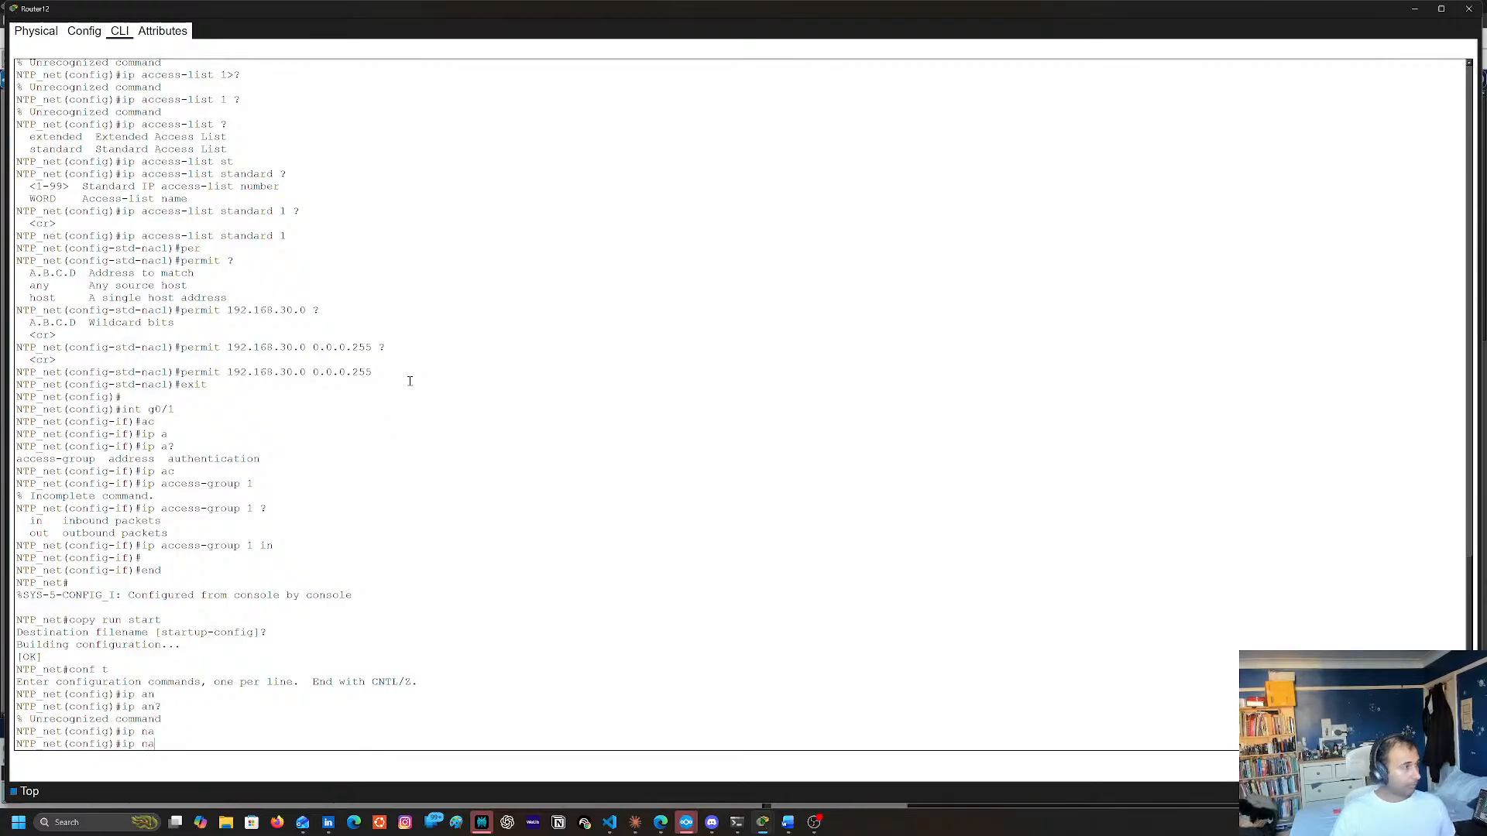
pyautogui.write('?t  ?')
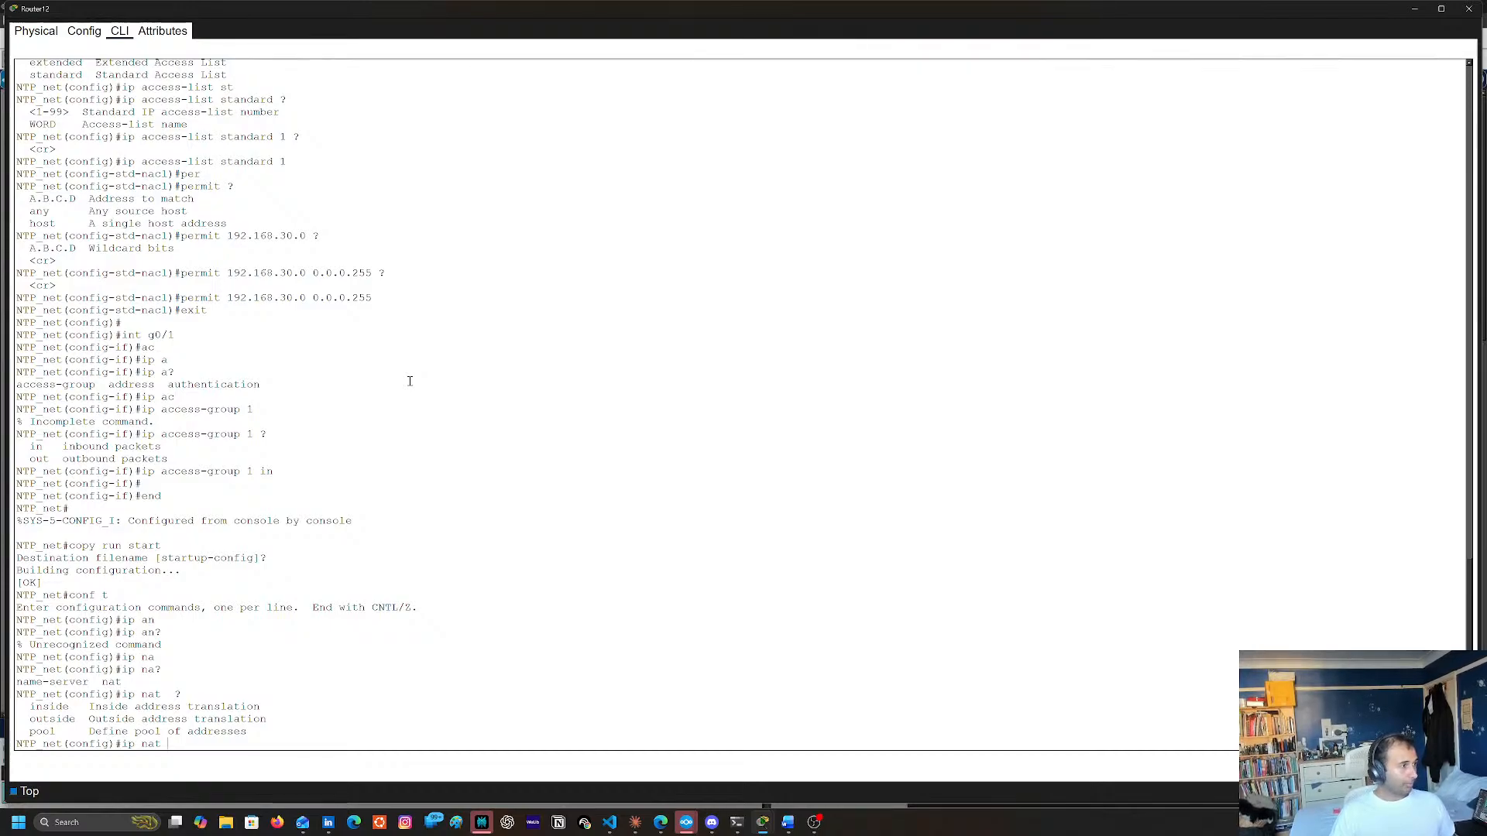
# Build the command ip nat inside source static, checking the available options after each keyword
pyautogui.write('in')
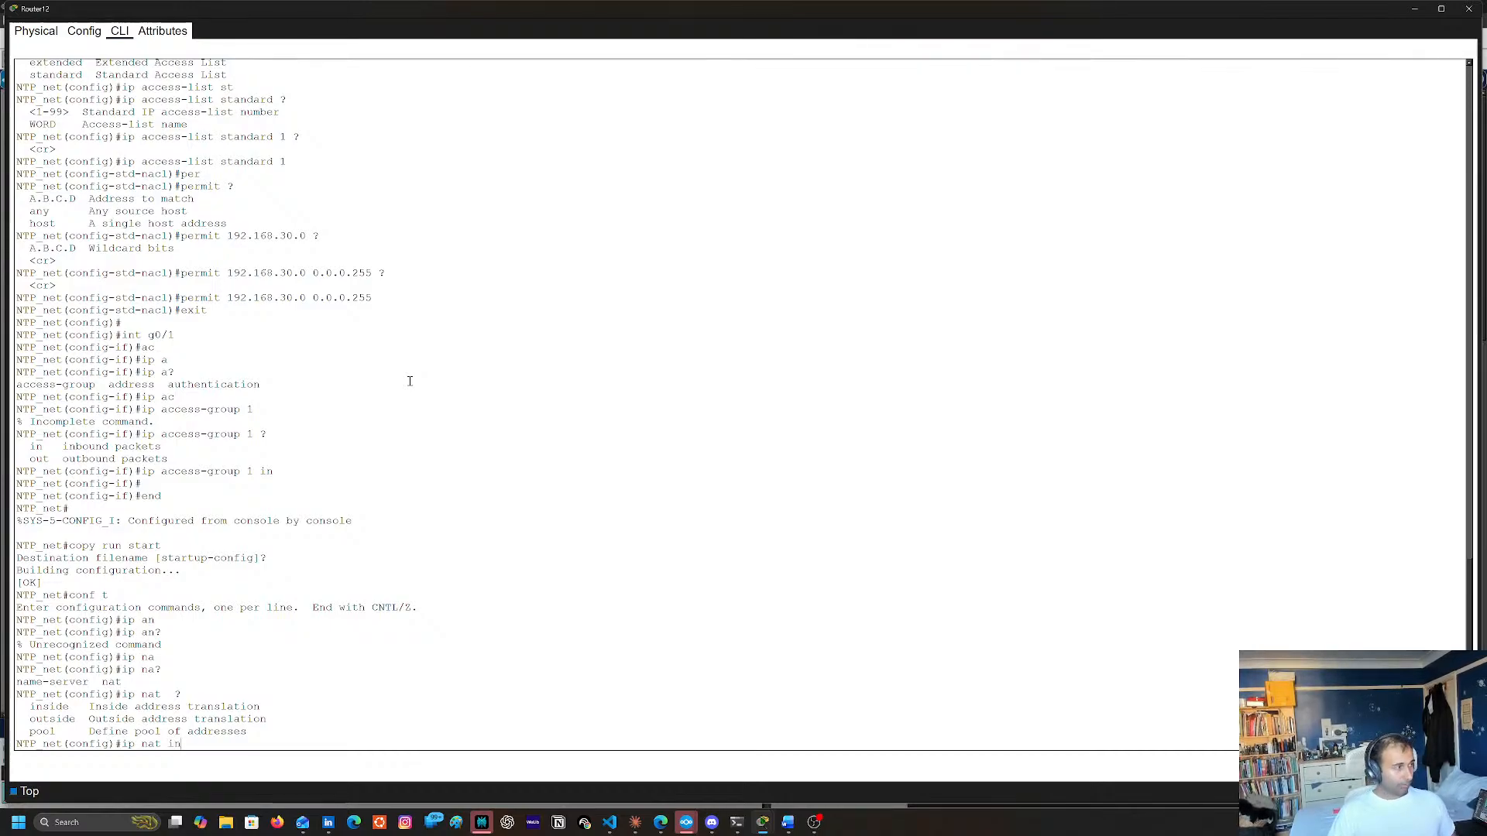
pyautogui.press('Tab')
pyautogui.write('?so')
pyautogui.press('Tab')
pyautogui.write('?')
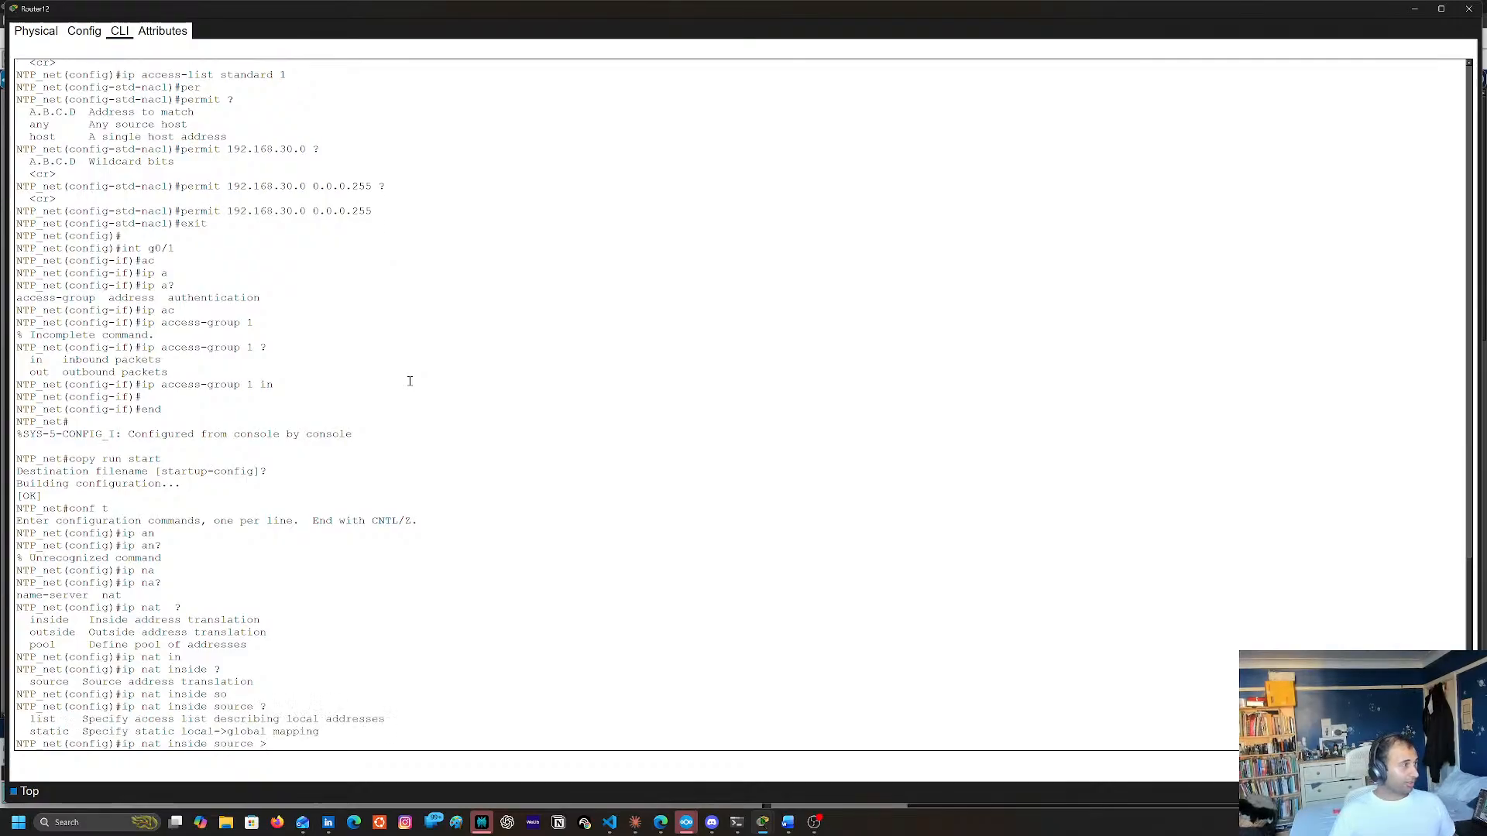
pyautogui.write('st')
pyautogui.press('Tab')
pyautogui.write('?')
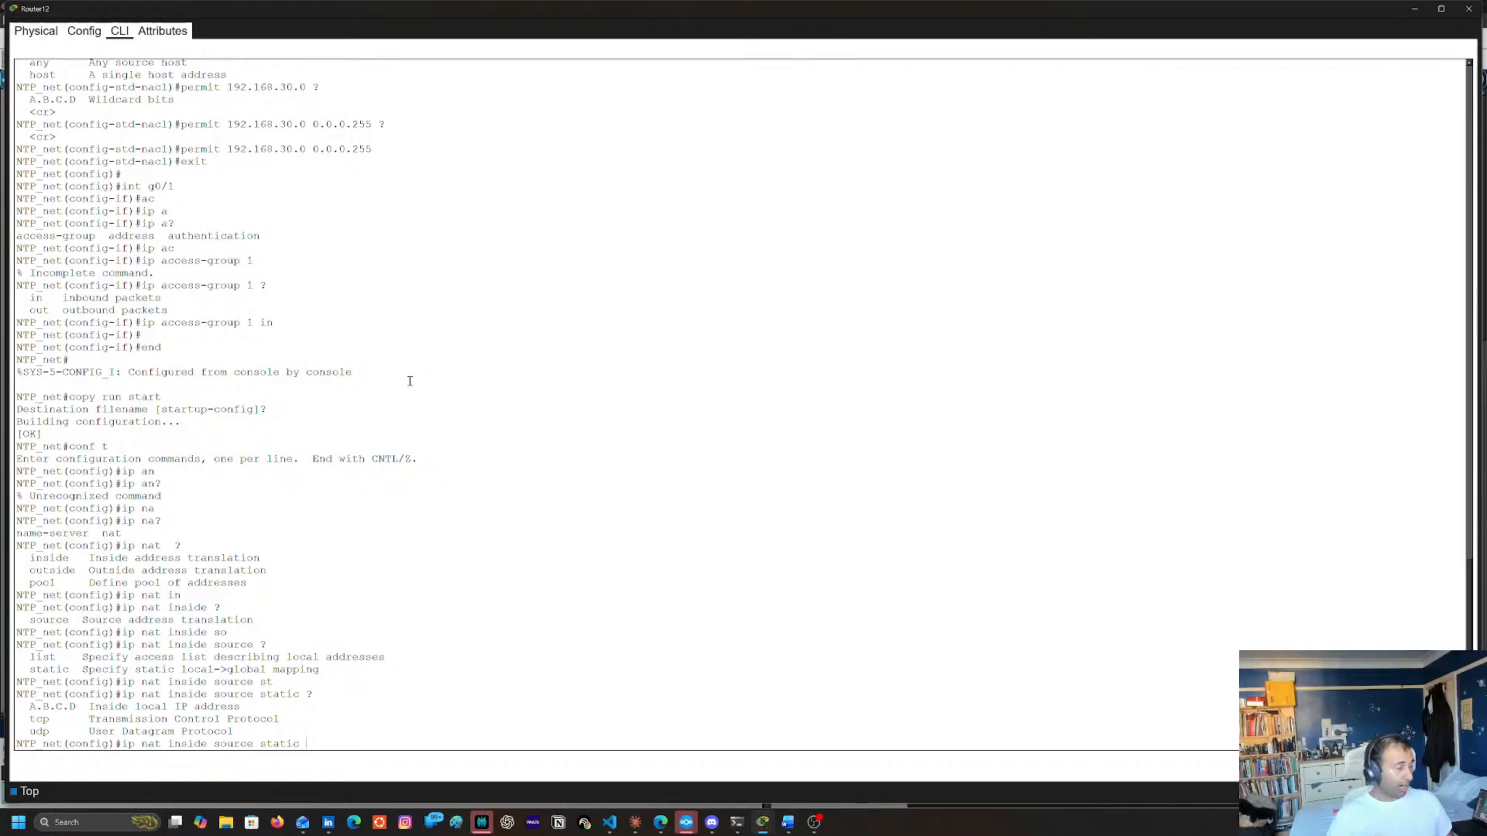
# Add 192.168.30.1 as the inside local address of the static NAT command and list the next parameter
pyautogui.scroll(4, 409, 382)
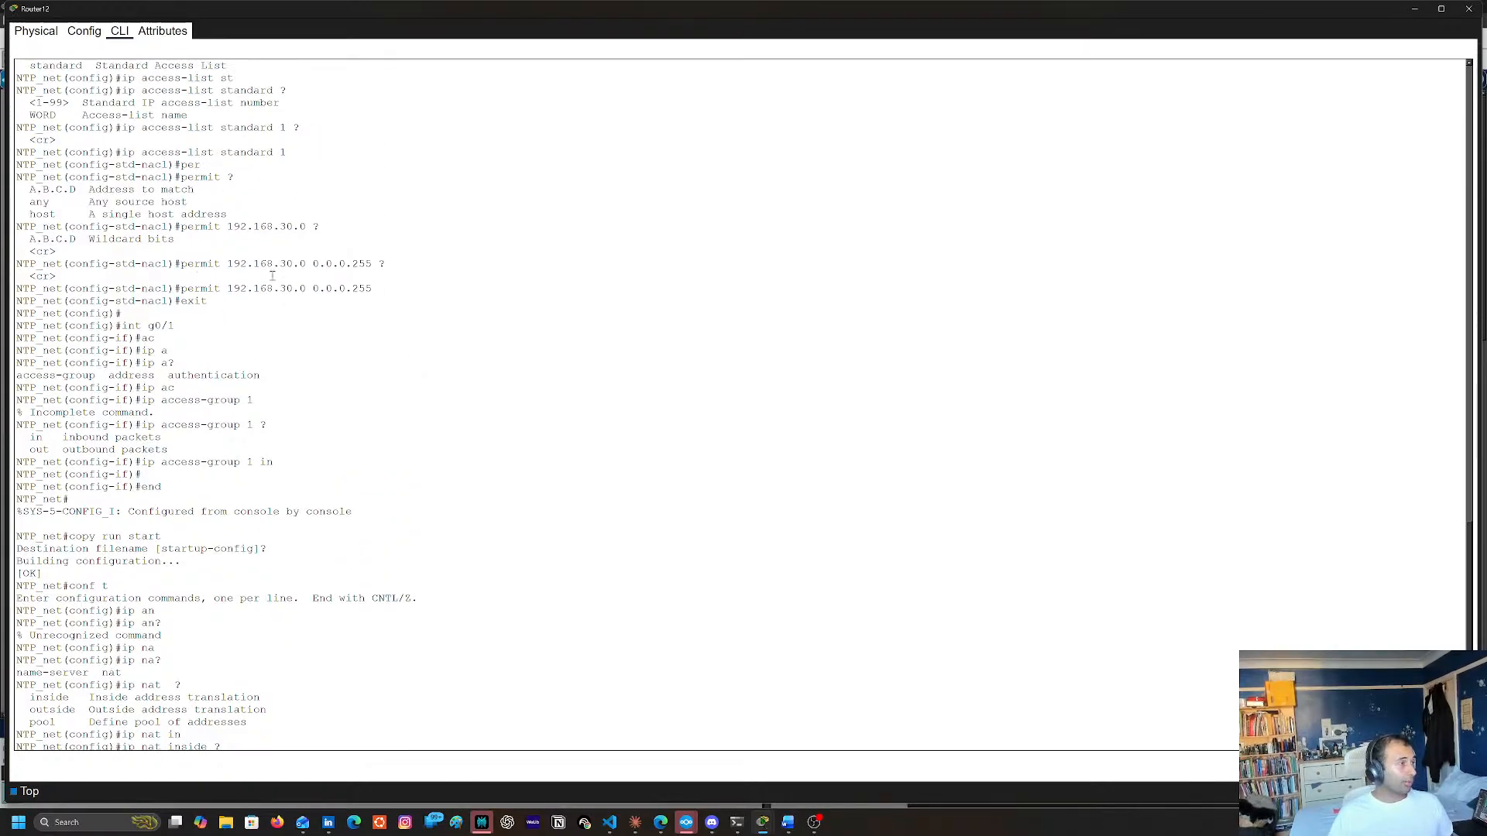
pyautogui.scroll(-4, 287, 277)
pyautogui.tripleClick(264, 150)
pyautogui.doubleClick(233, 148)
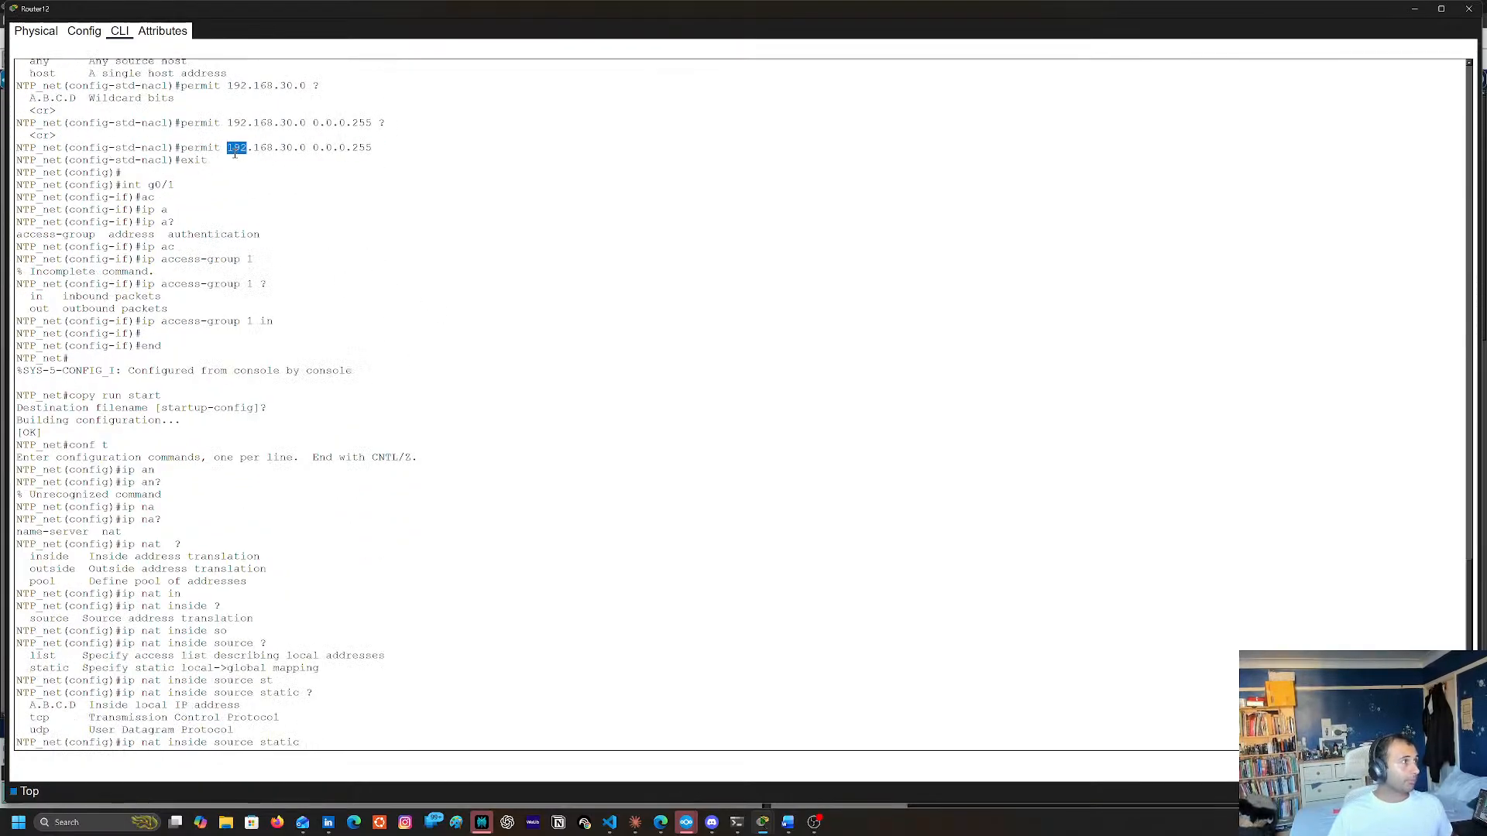
pyautogui.tripleClick(233, 148)
pyautogui.doubleClick(233, 147)
pyautogui.doubleClick(302, 148)
pyautogui.write('192')
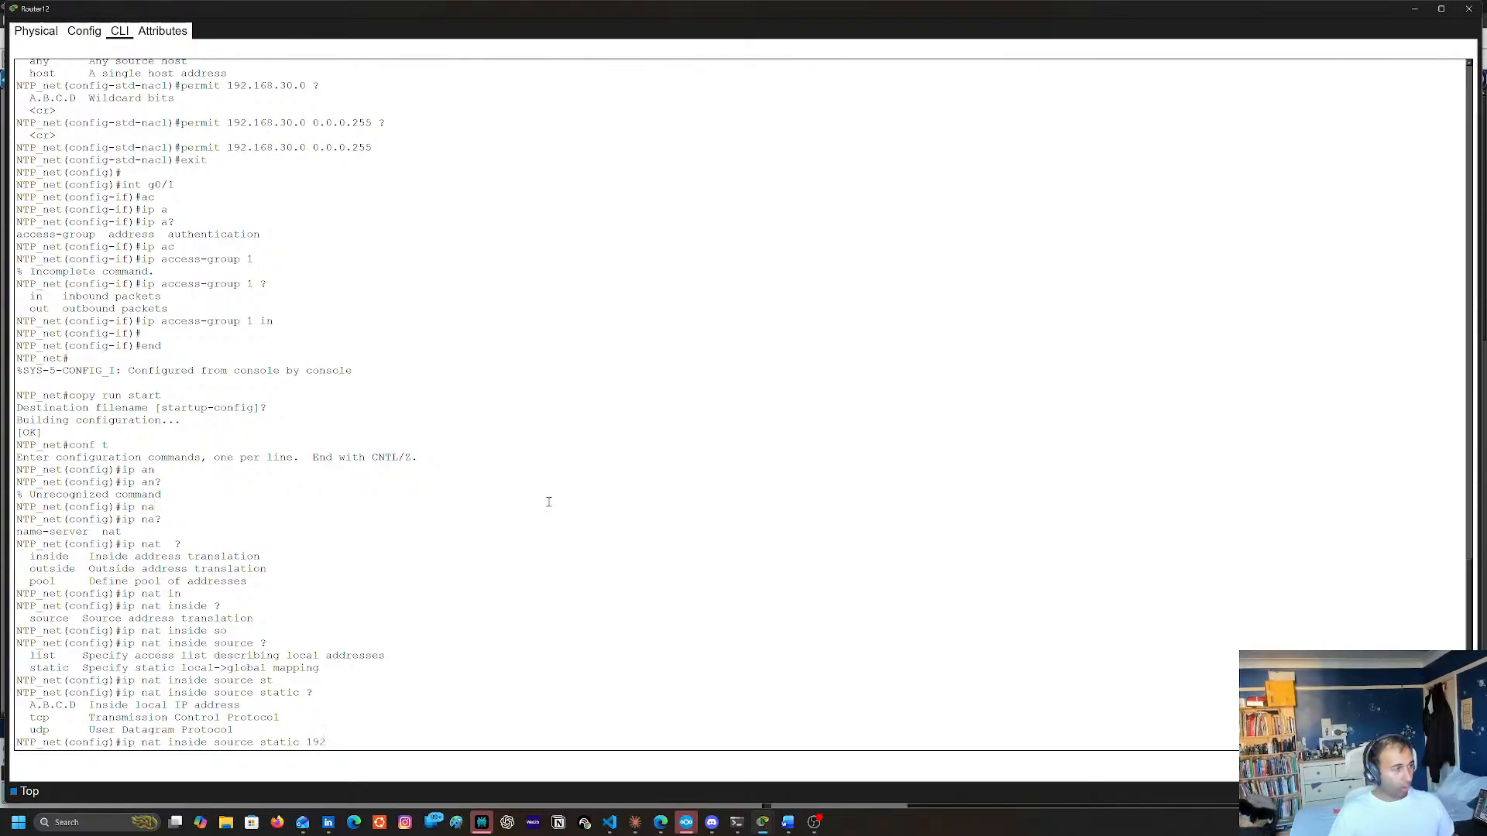
pyautogui.write('.168.30.1')
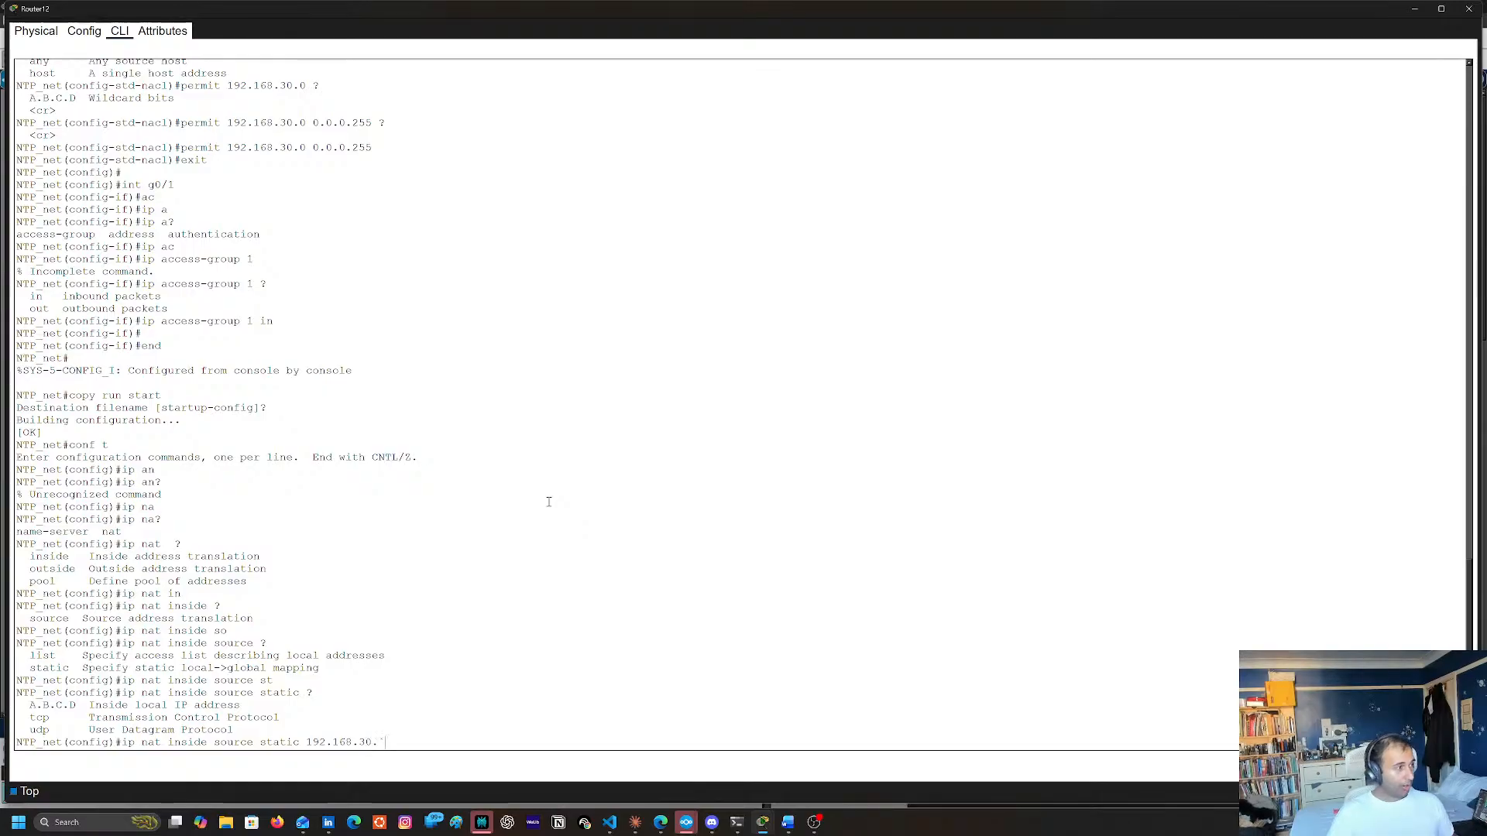
pyautogui.write(' ?')
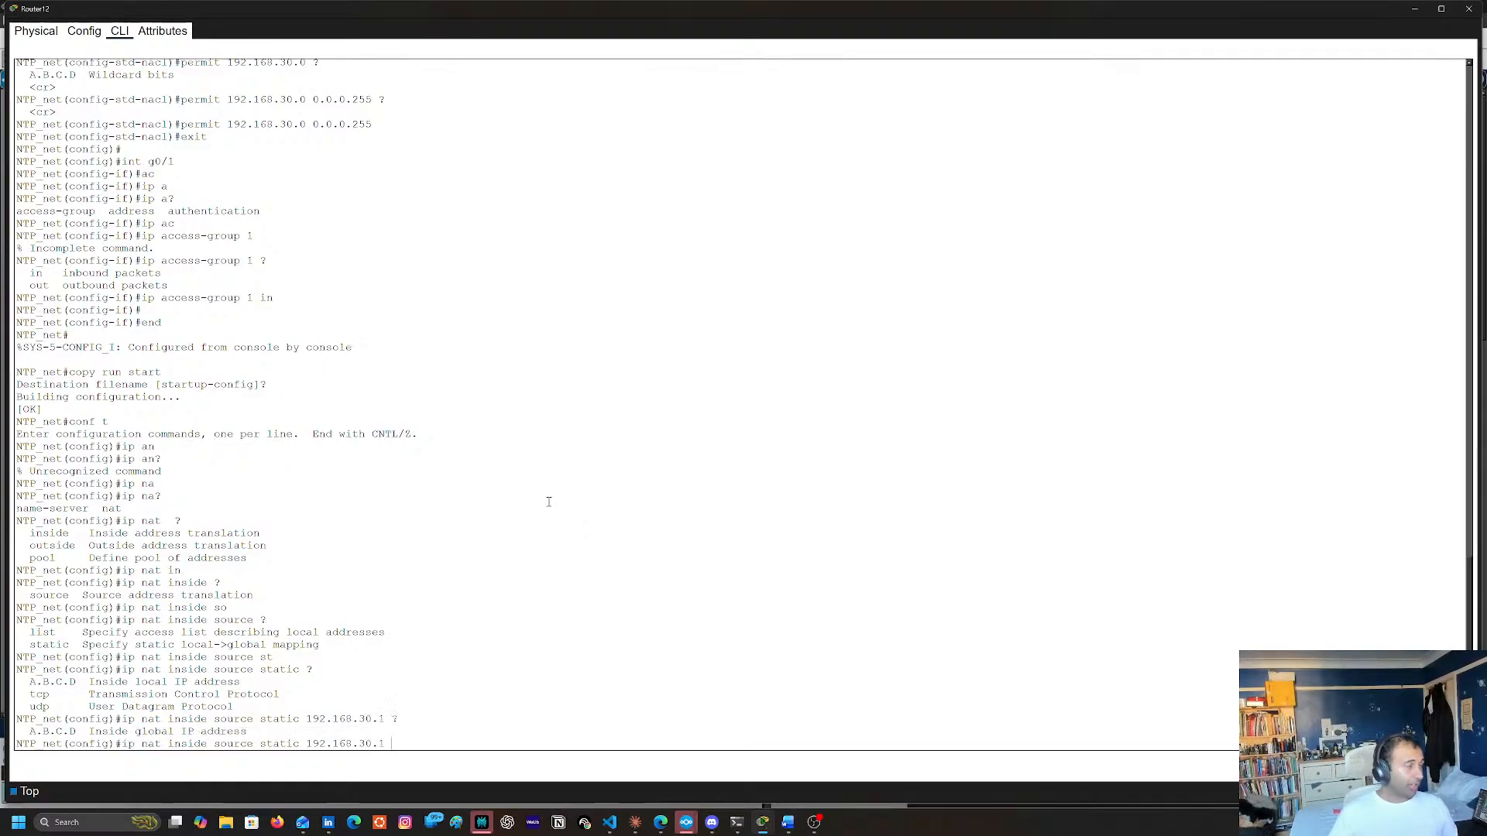
# Review the topology around Router12 and its earlier CLI commands for the interface addresses and NAT roles
pyautogui.click(1410, 10)
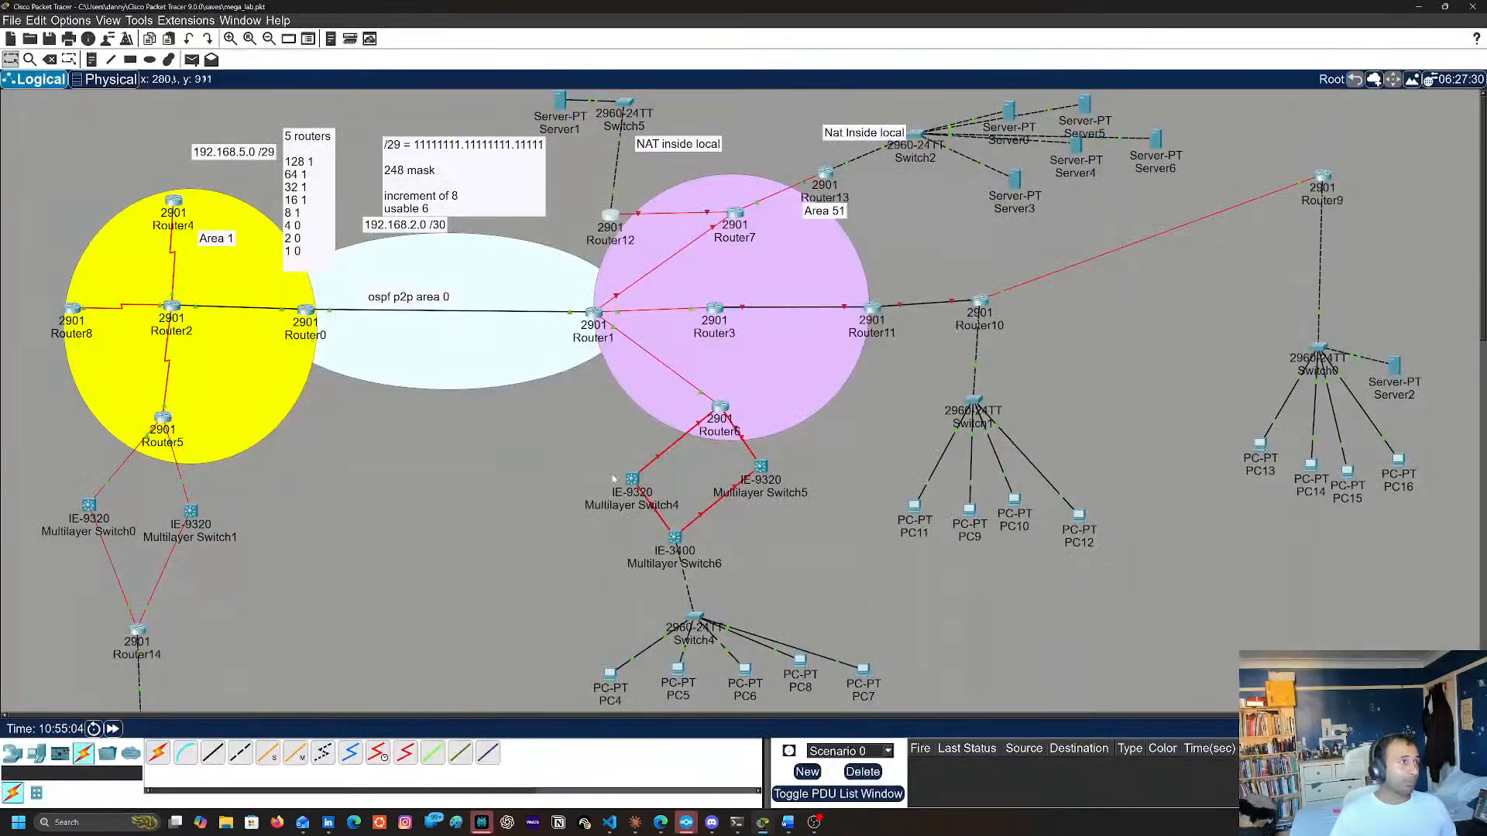
pyautogui.click(611, 216)
pyautogui.scroll(10, 369, 540)
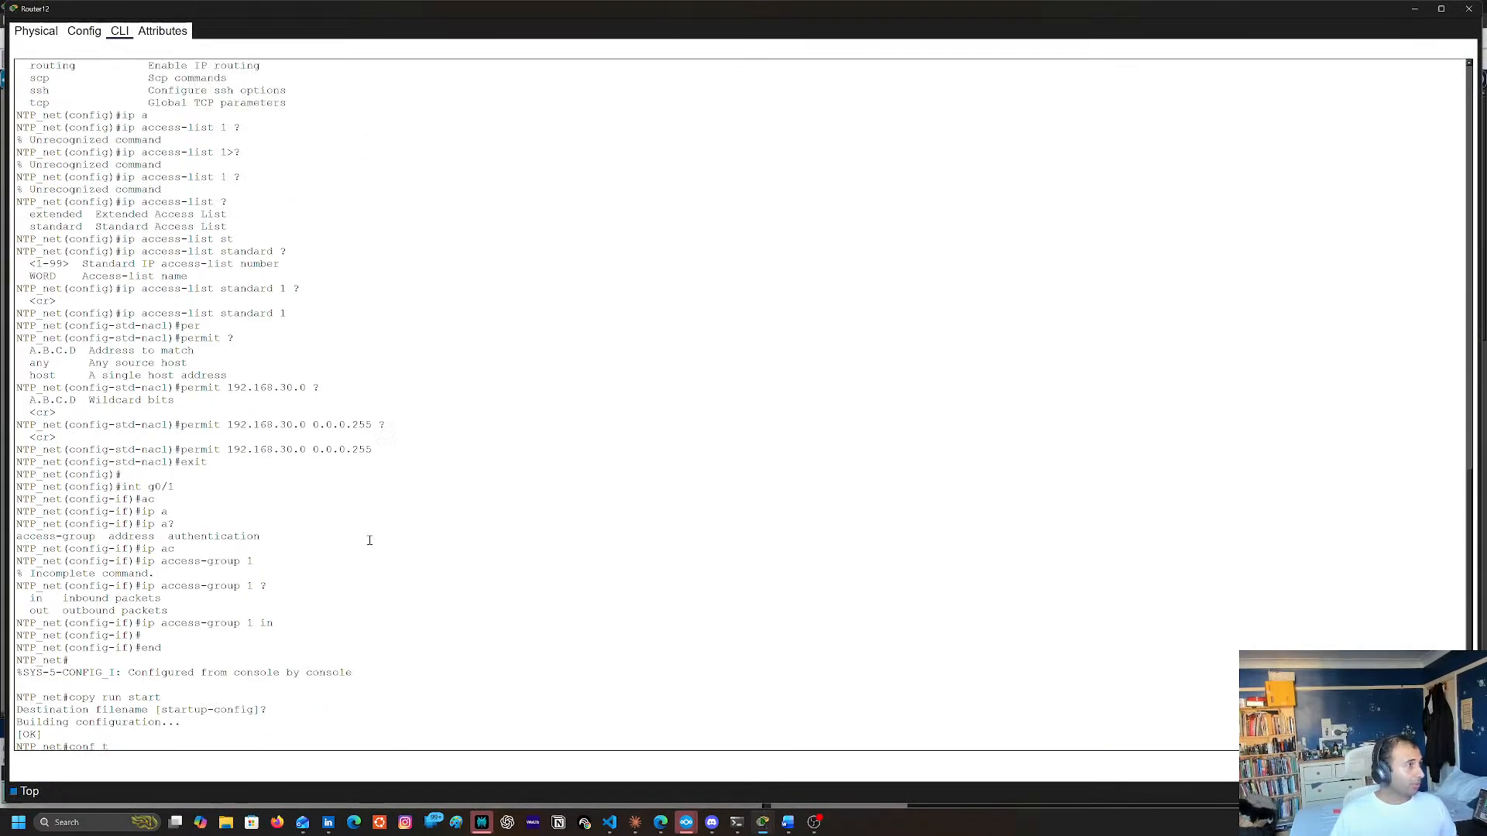
pyautogui.scroll(20, 369, 540)
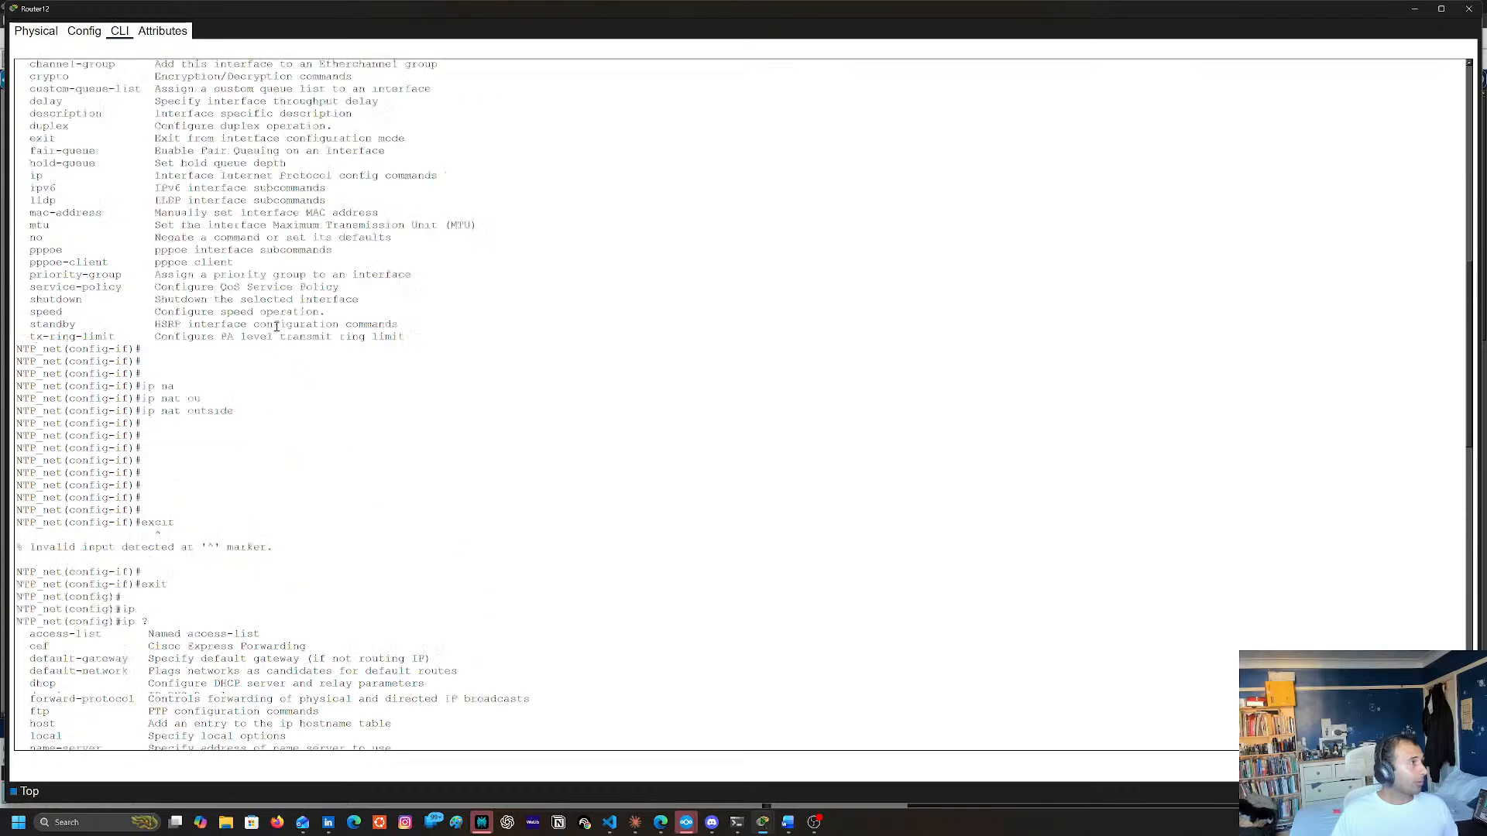
pyautogui.scroll(16, 276, 327)
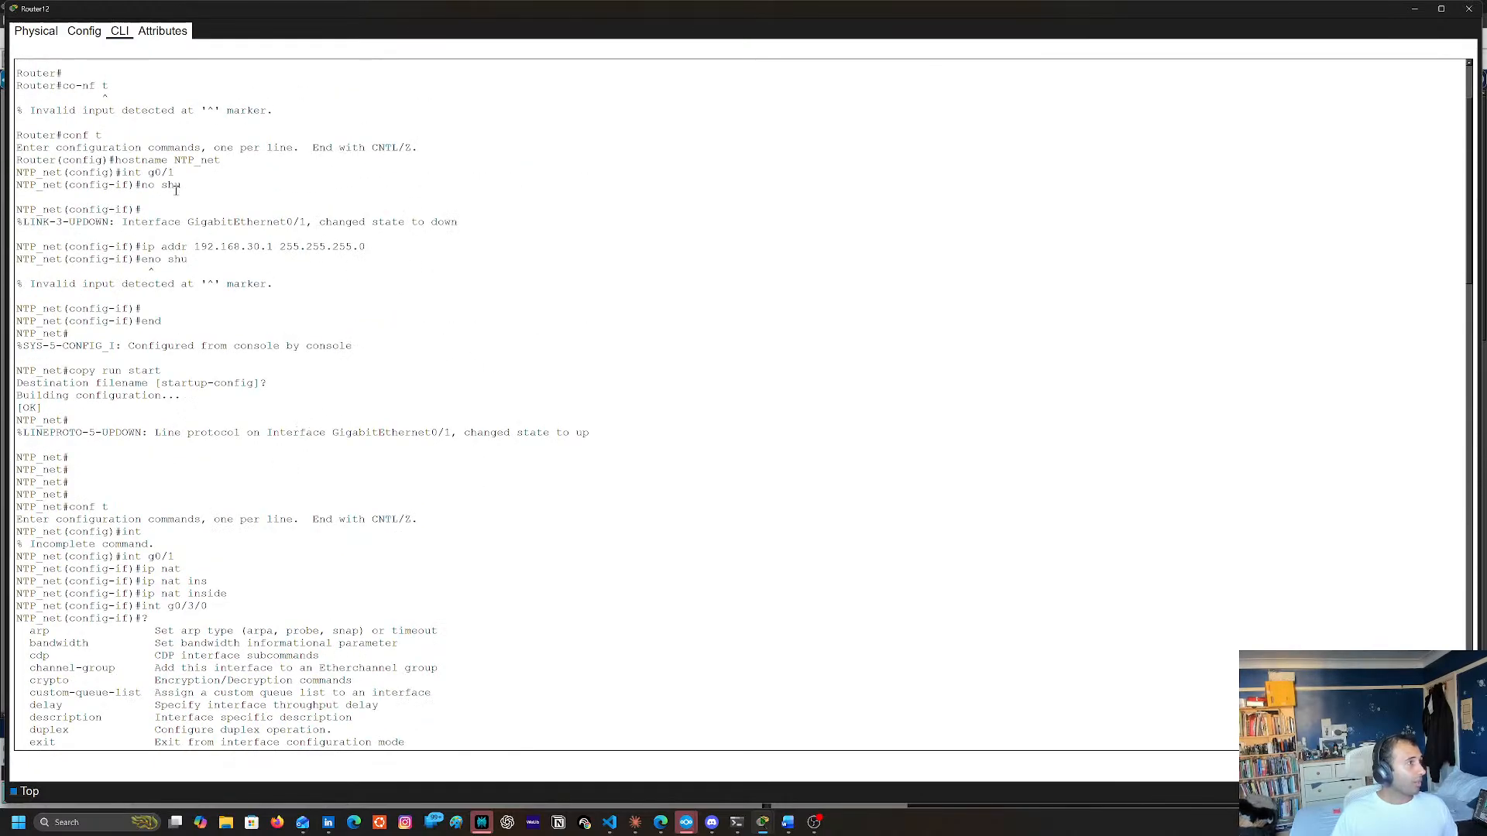
pyautogui.scroll(5, 176, 189)
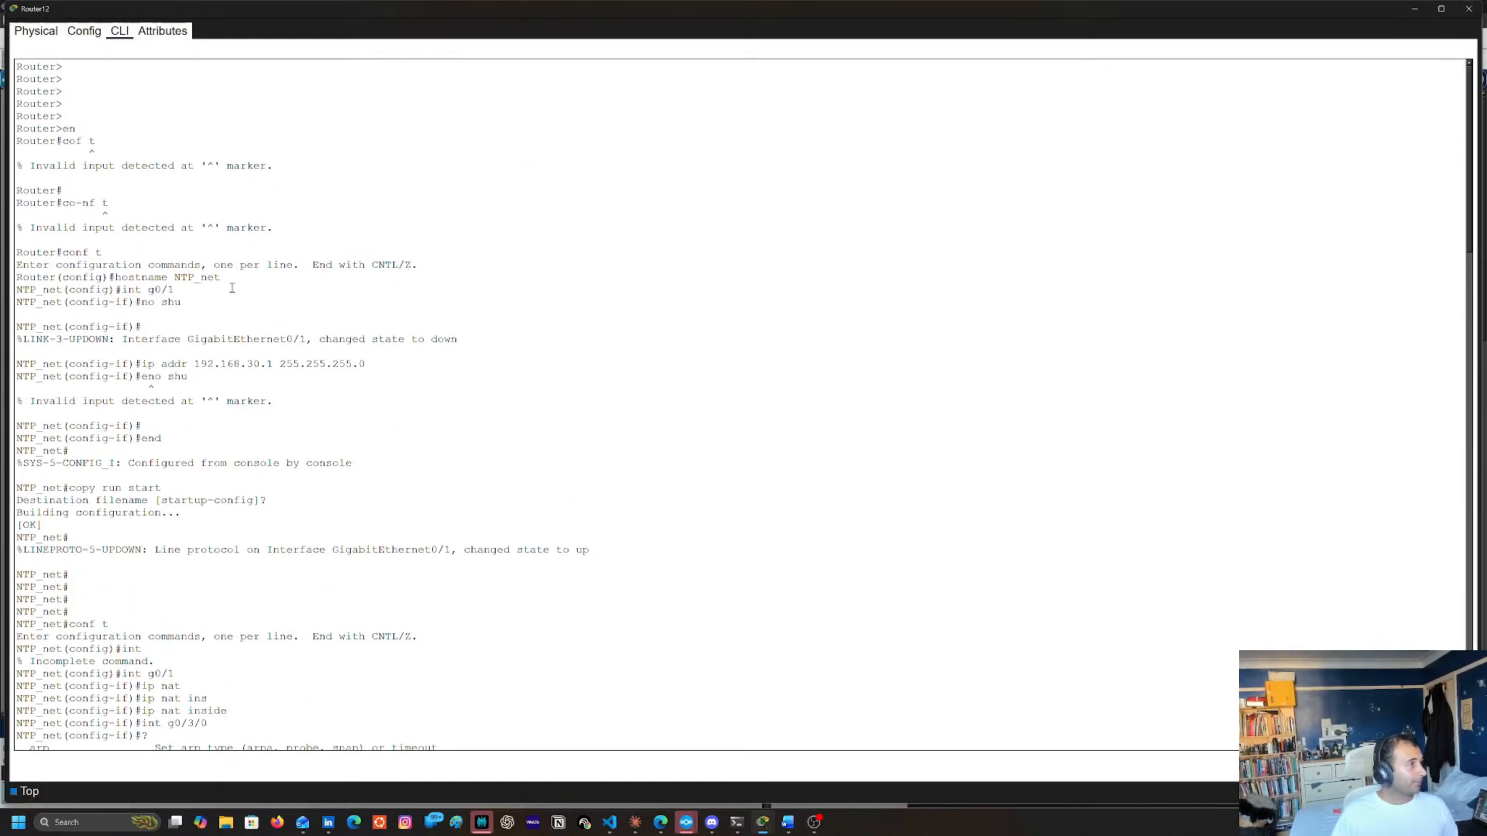
pyautogui.scroll(-20, 232, 288)
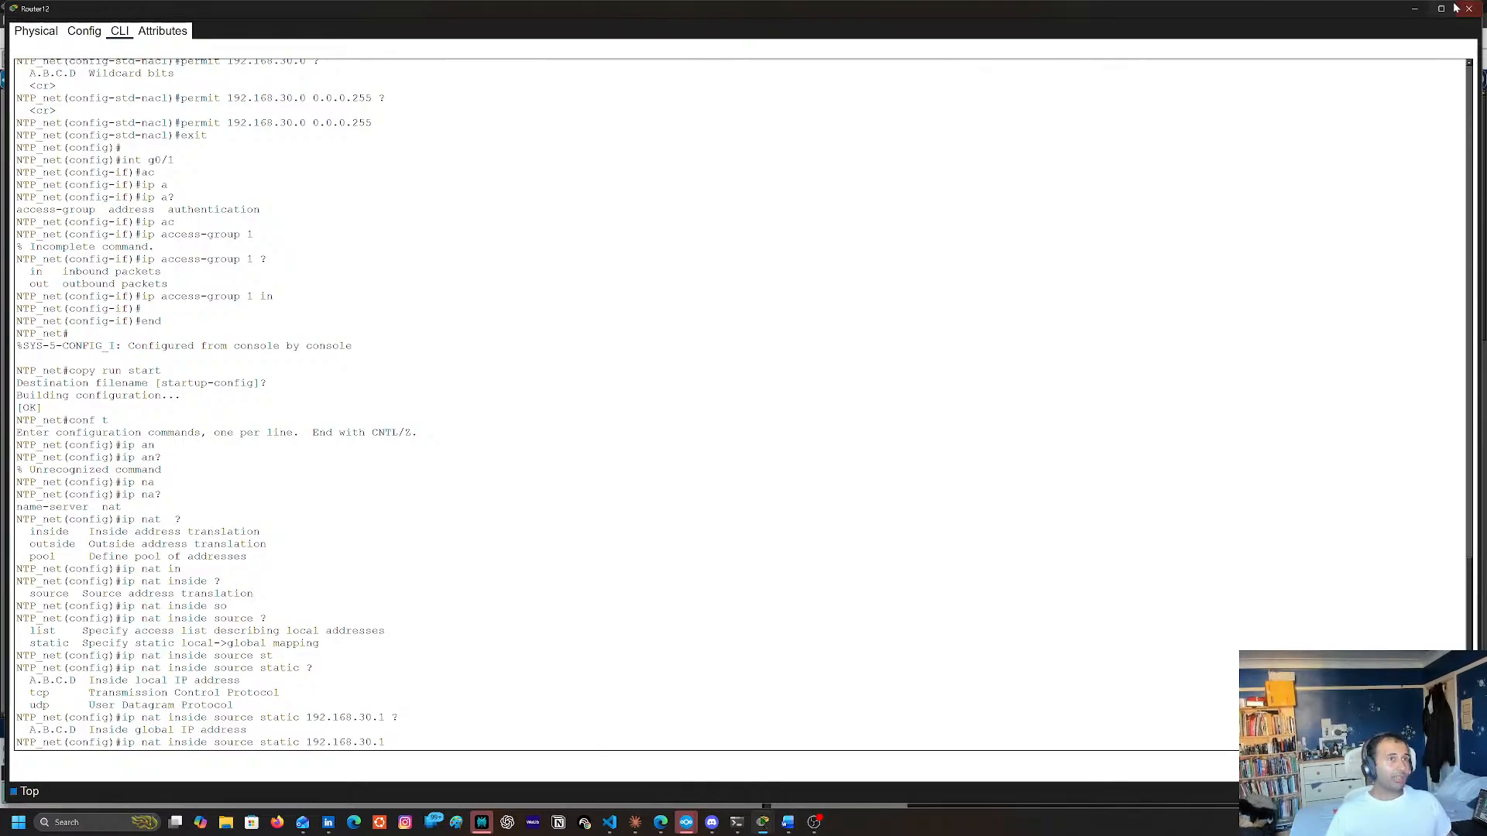
# Complete the static NAT command mapping 192.168.30.1 to inside global address 108.165.10.1 on Router12, and exit configuration mode with end
pyautogui.click(1414, 8)
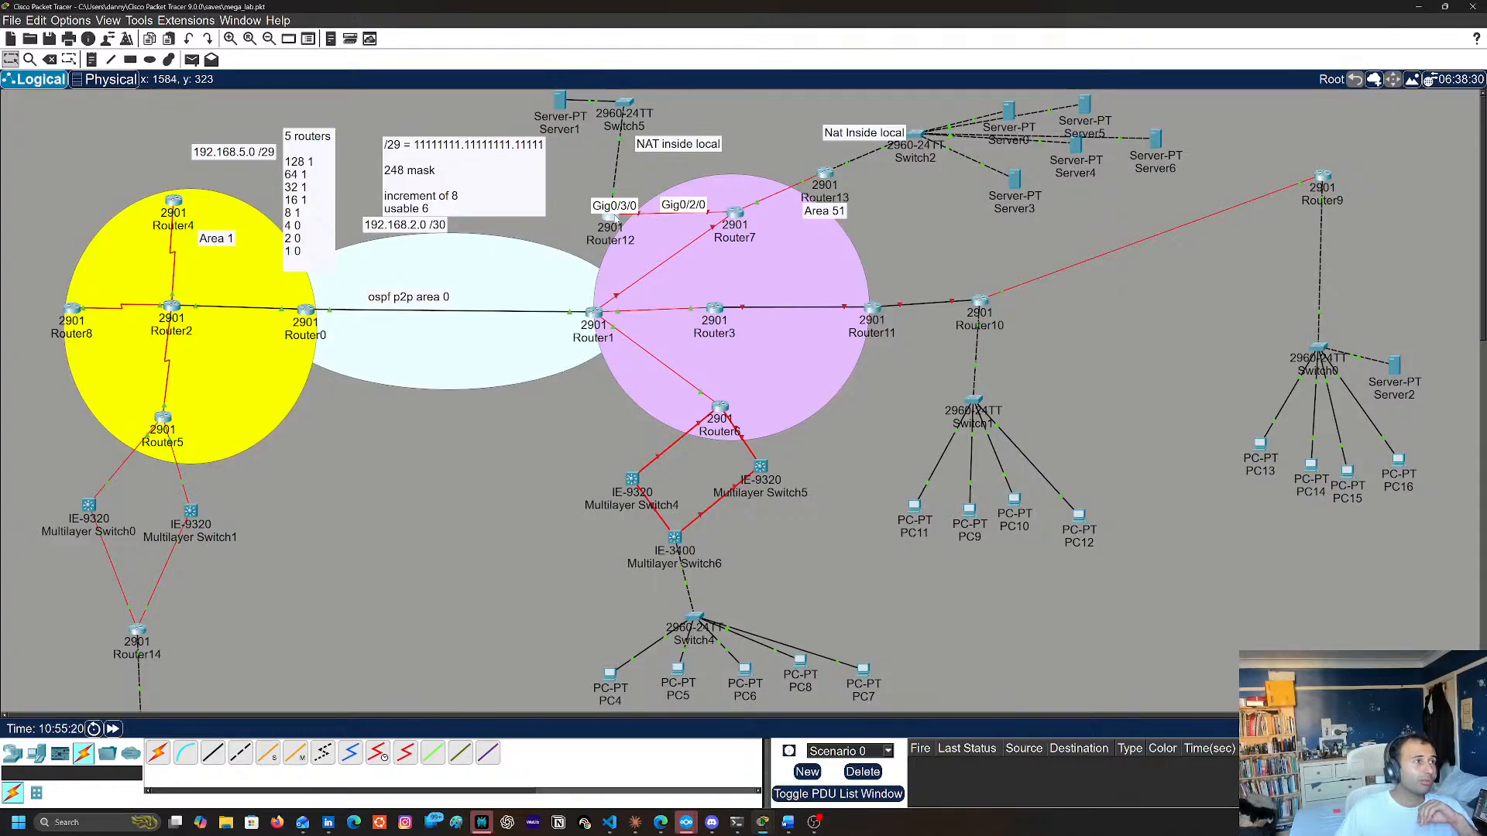
pyautogui.click(615, 218)
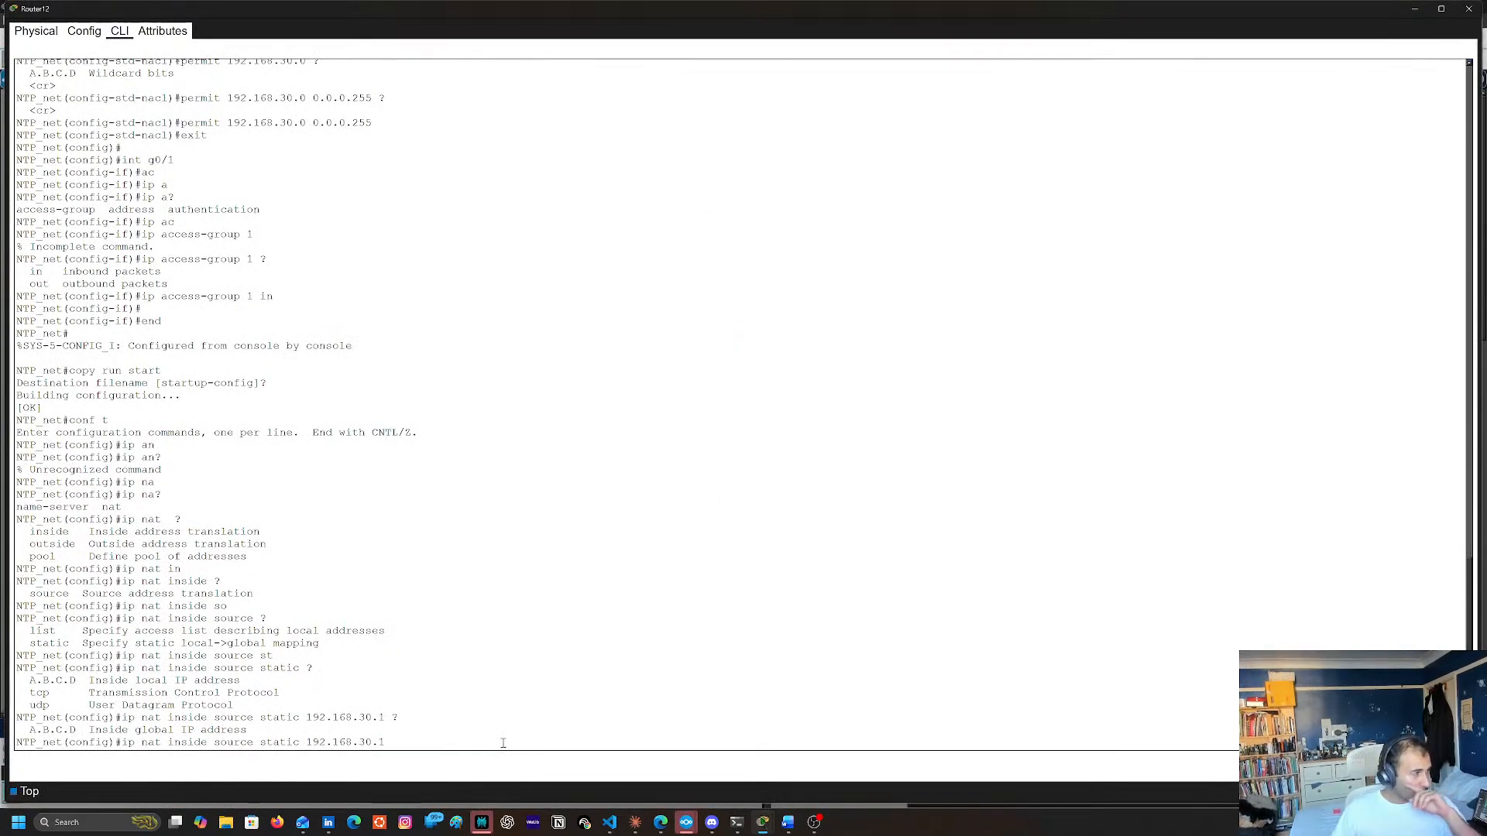
pyautogui.write('108.1')
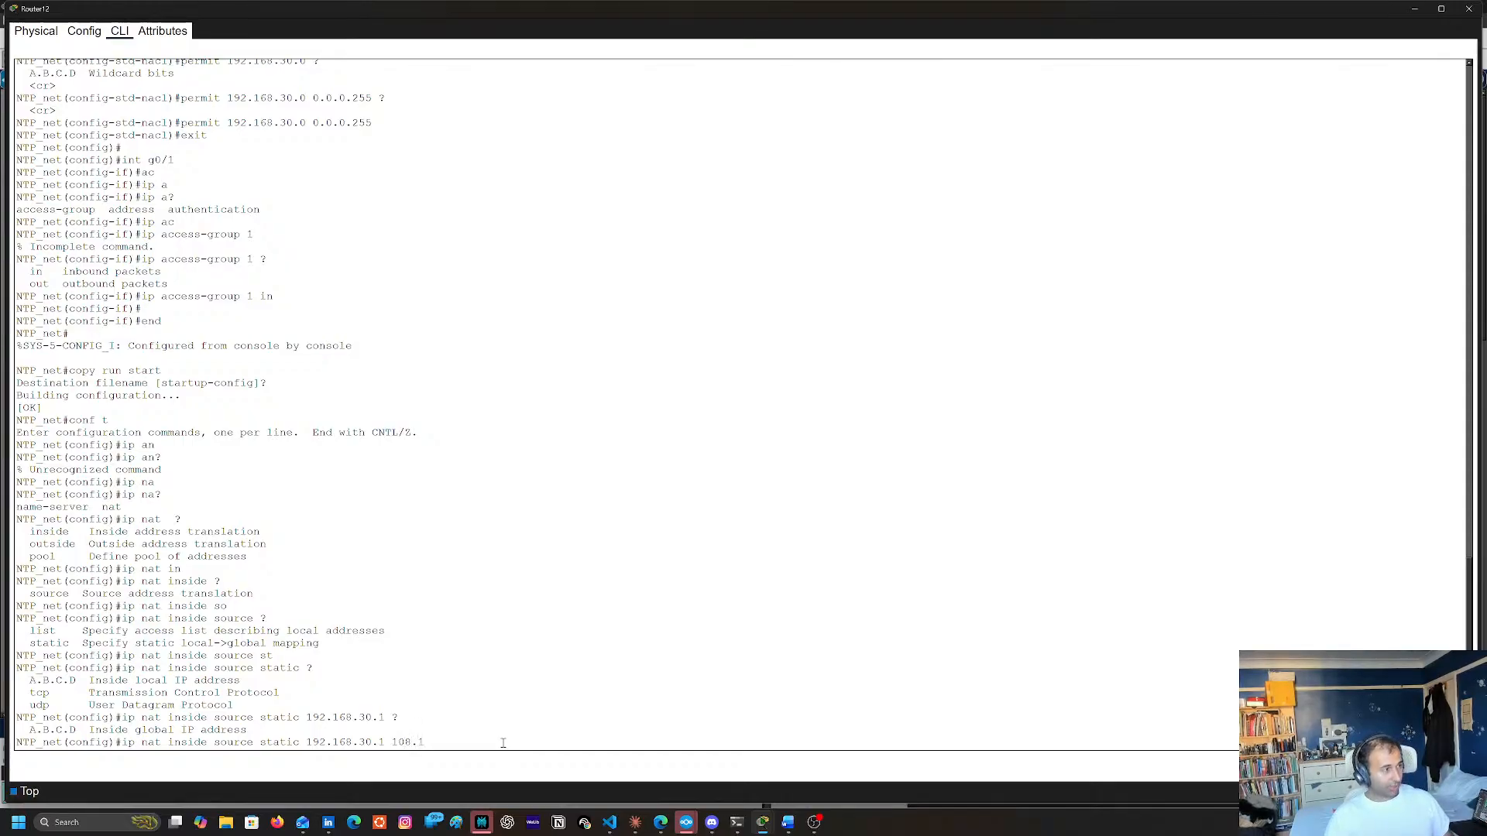
pyautogui.write('65.10.1')
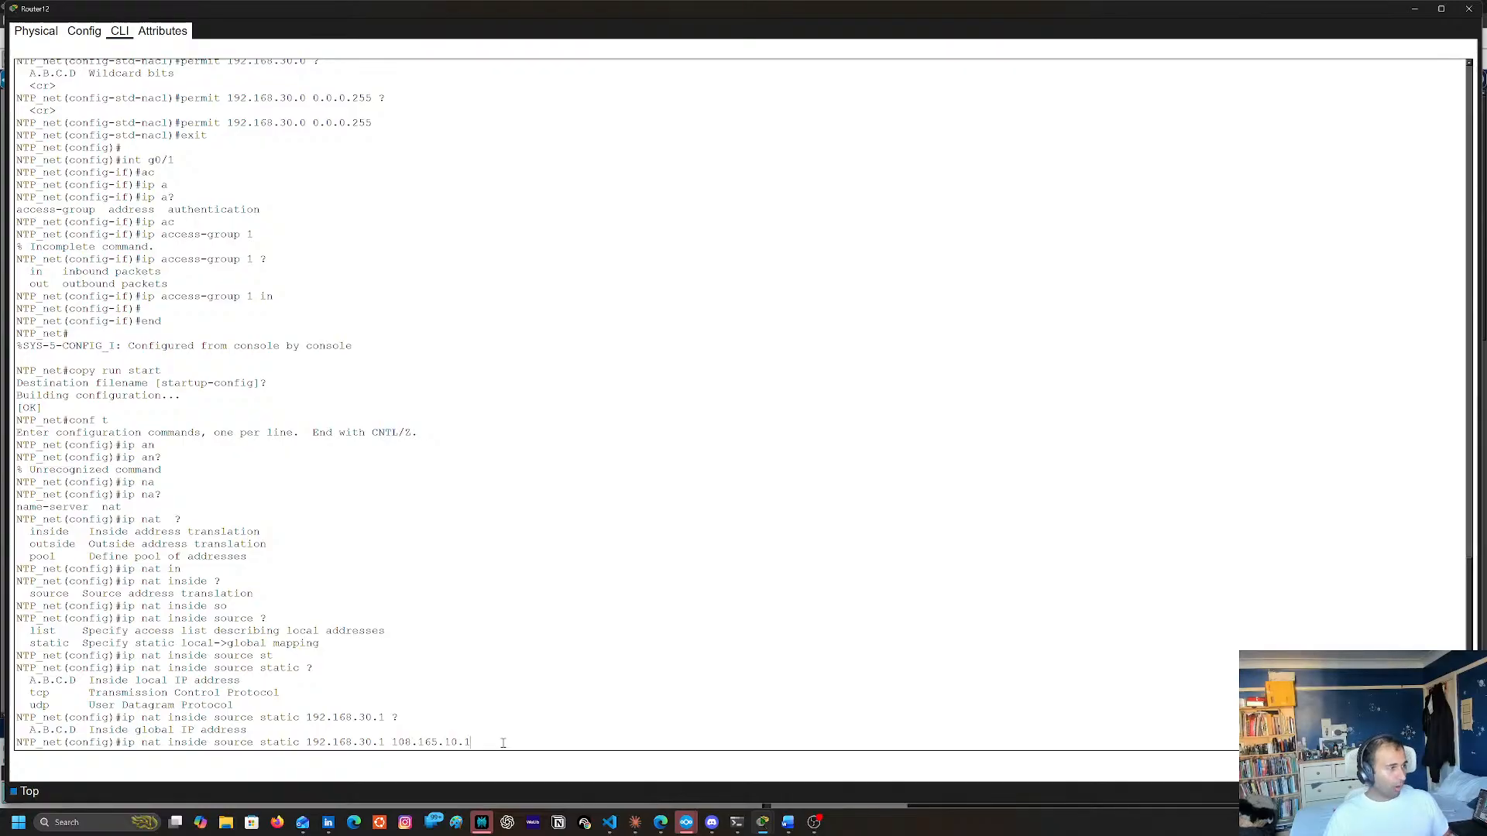
pyautogui.write(' ?')
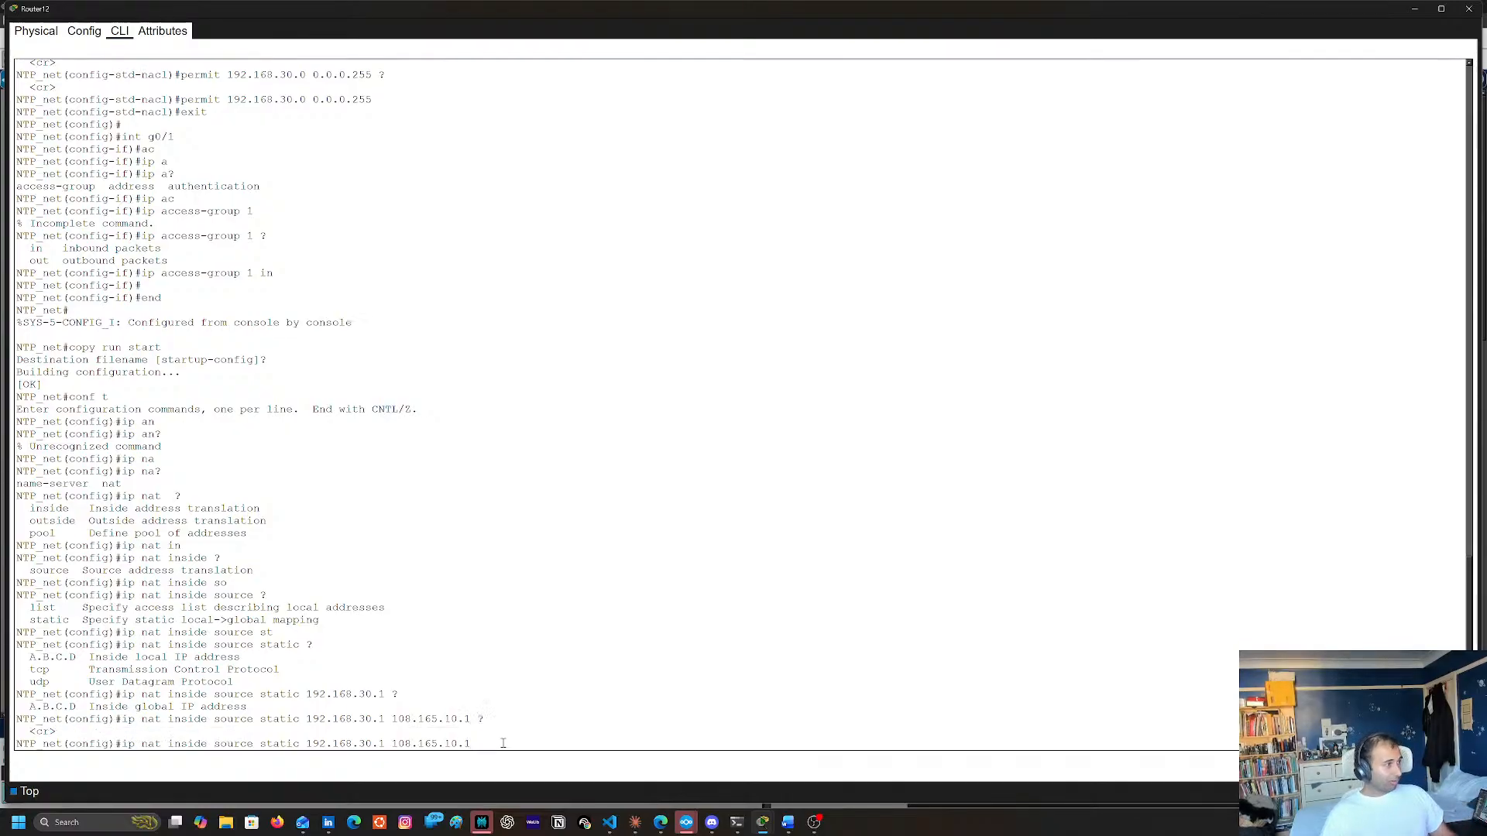
pyautogui.press('Return')
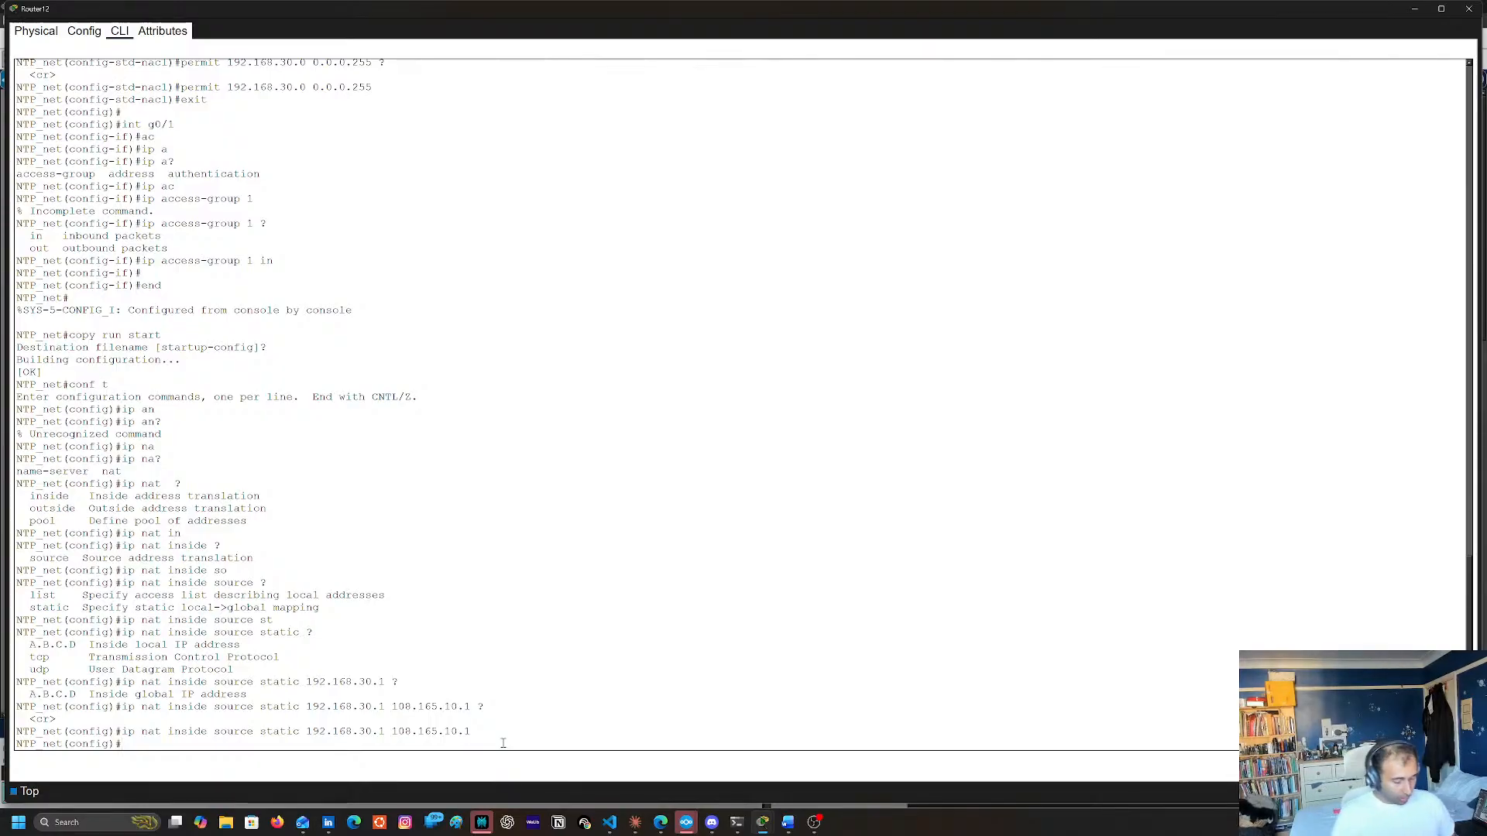
pyautogui.write('nd')
pyautogui.press('Return')
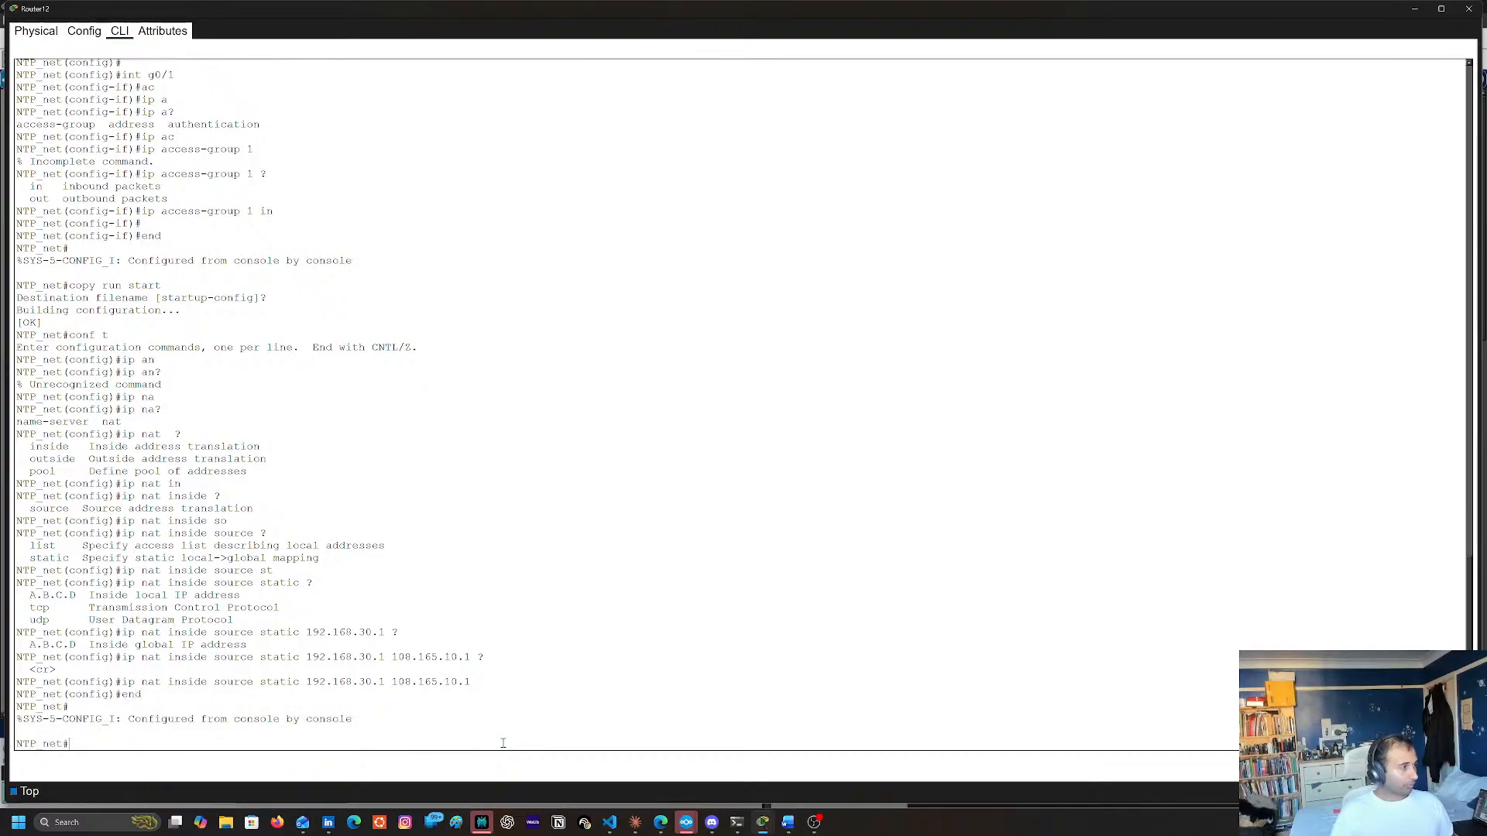
# Discard the unfinished copy command, re-enter global configuration mode with conf t and begin an int command
pyautogui.write('copy urn ts')
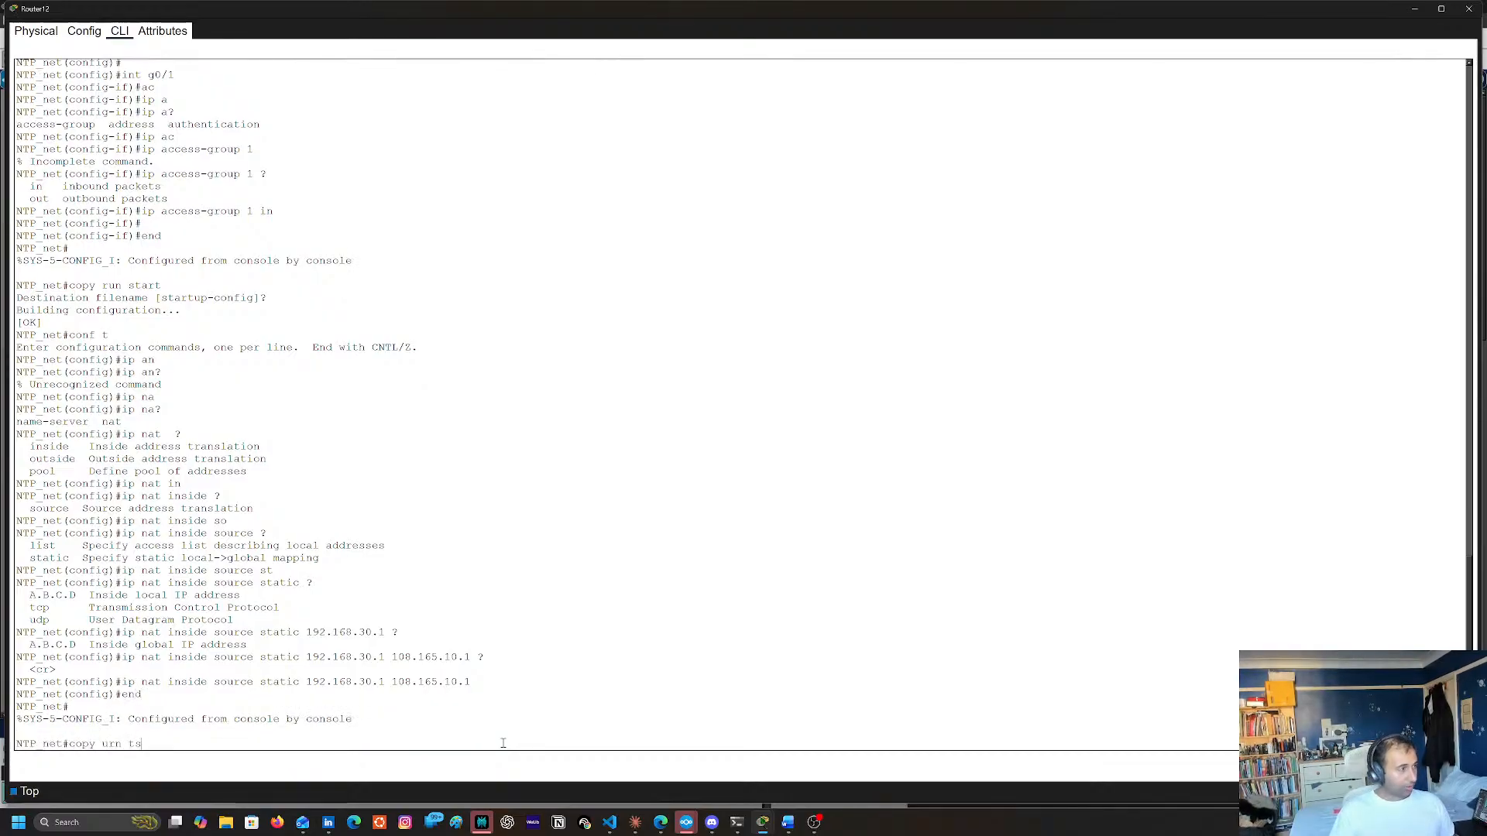
pyautogui.press('BackSpace')
pyautogui.press('BackSpace')
pyautogui.press('BackSpace')
pyautogui.press('BackSpace')
pyautogui.press('BackSpace')
pyautogui.press('BackSpace')
pyautogui.press('BackSpace')
pyautogui.press('BackSpace')
pyautogui.press('BackSpace')
pyautogui.press('BackSpace')
pyautogui.press('BackSpace')
pyautogui.write('conf t')
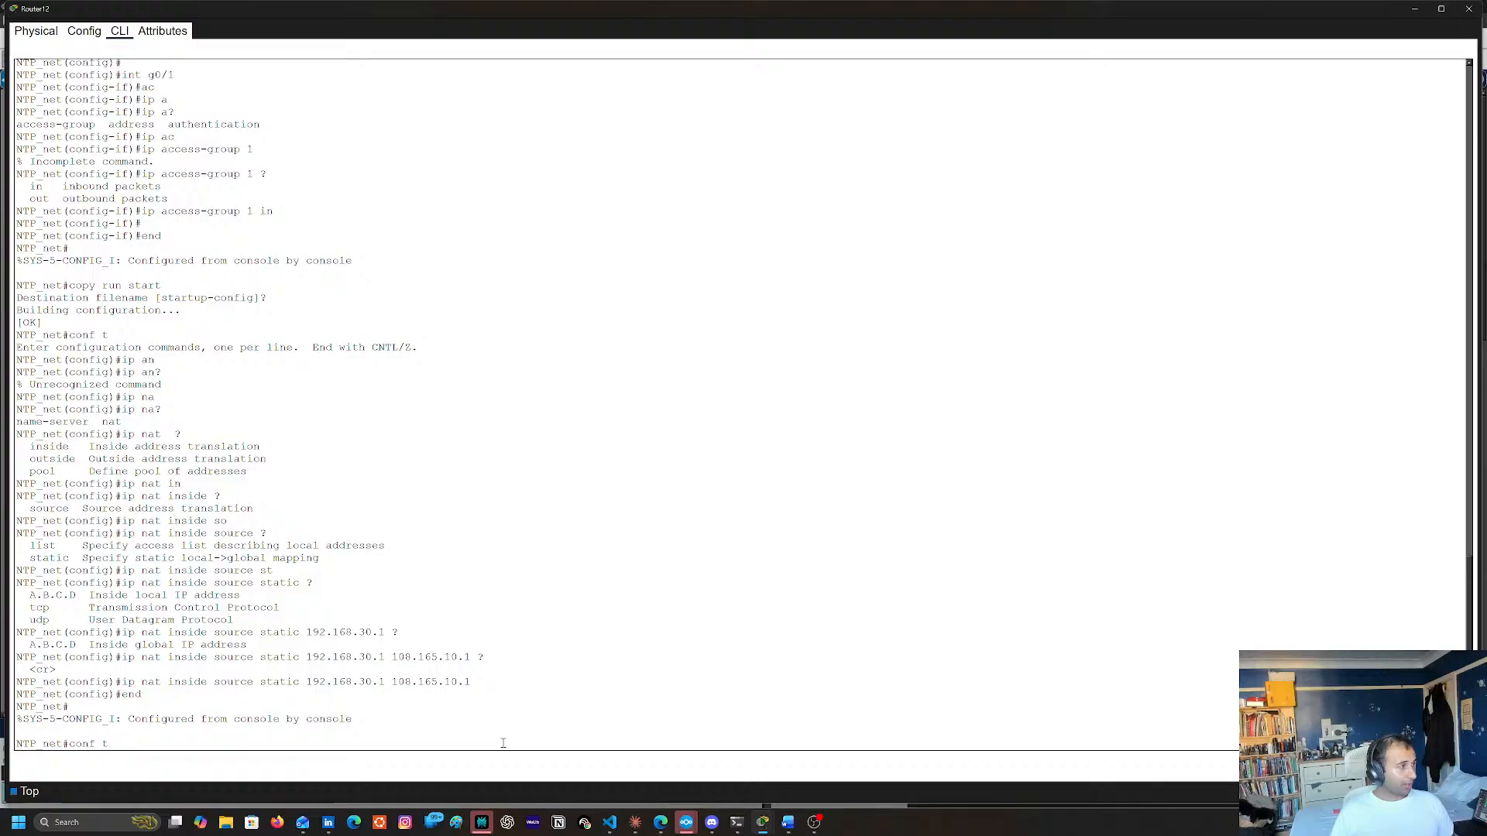
pyautogui.press('Return')
pyautogui.write('int')
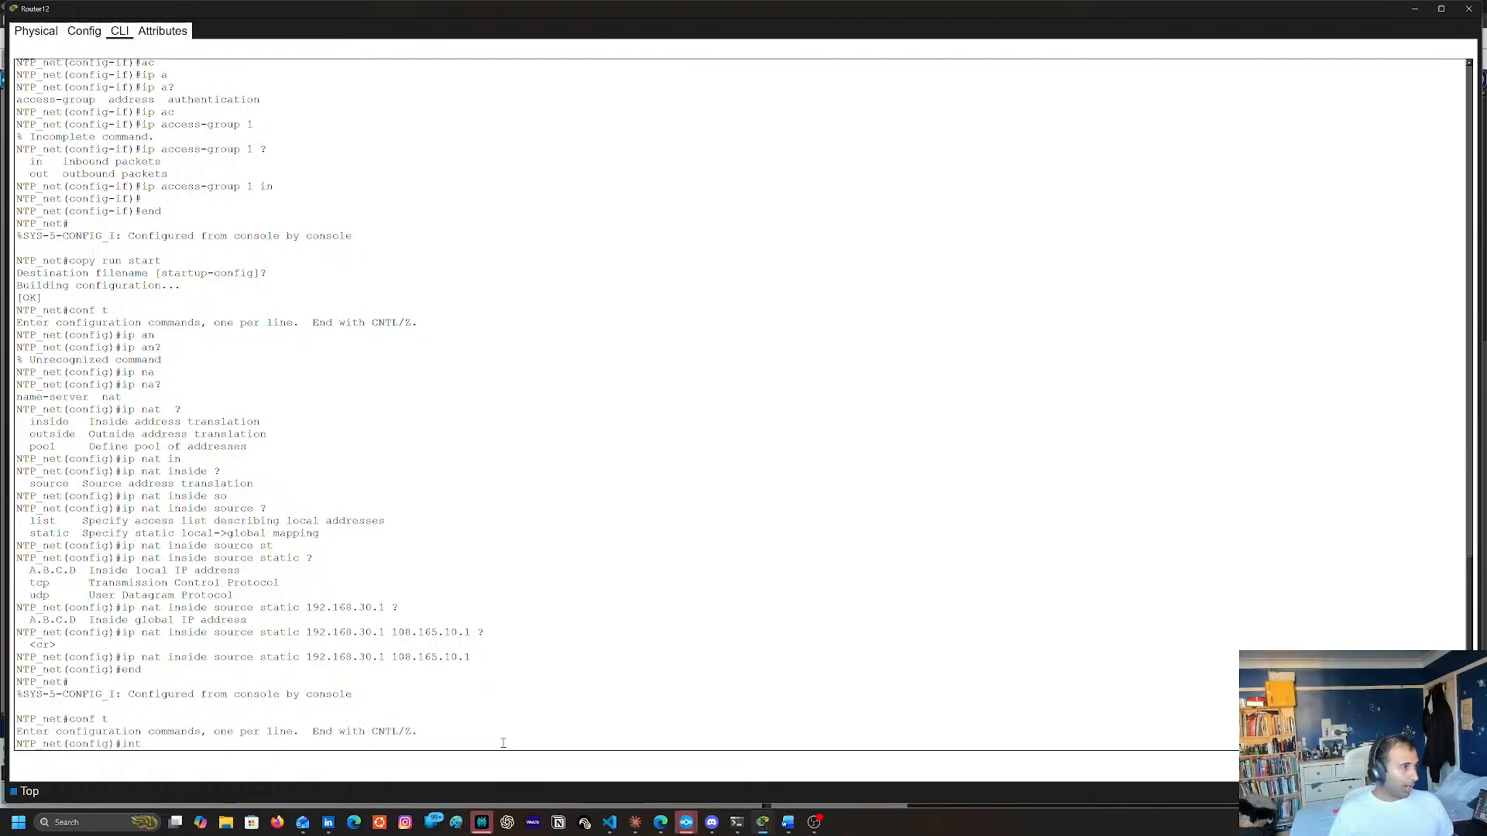
# Copy the inside global address 108.165.10.1 from the completed static NAT command in the CLI history
pyautogui.doubleClick(404, 656)
pyautogui.doubleClick(466, 658)
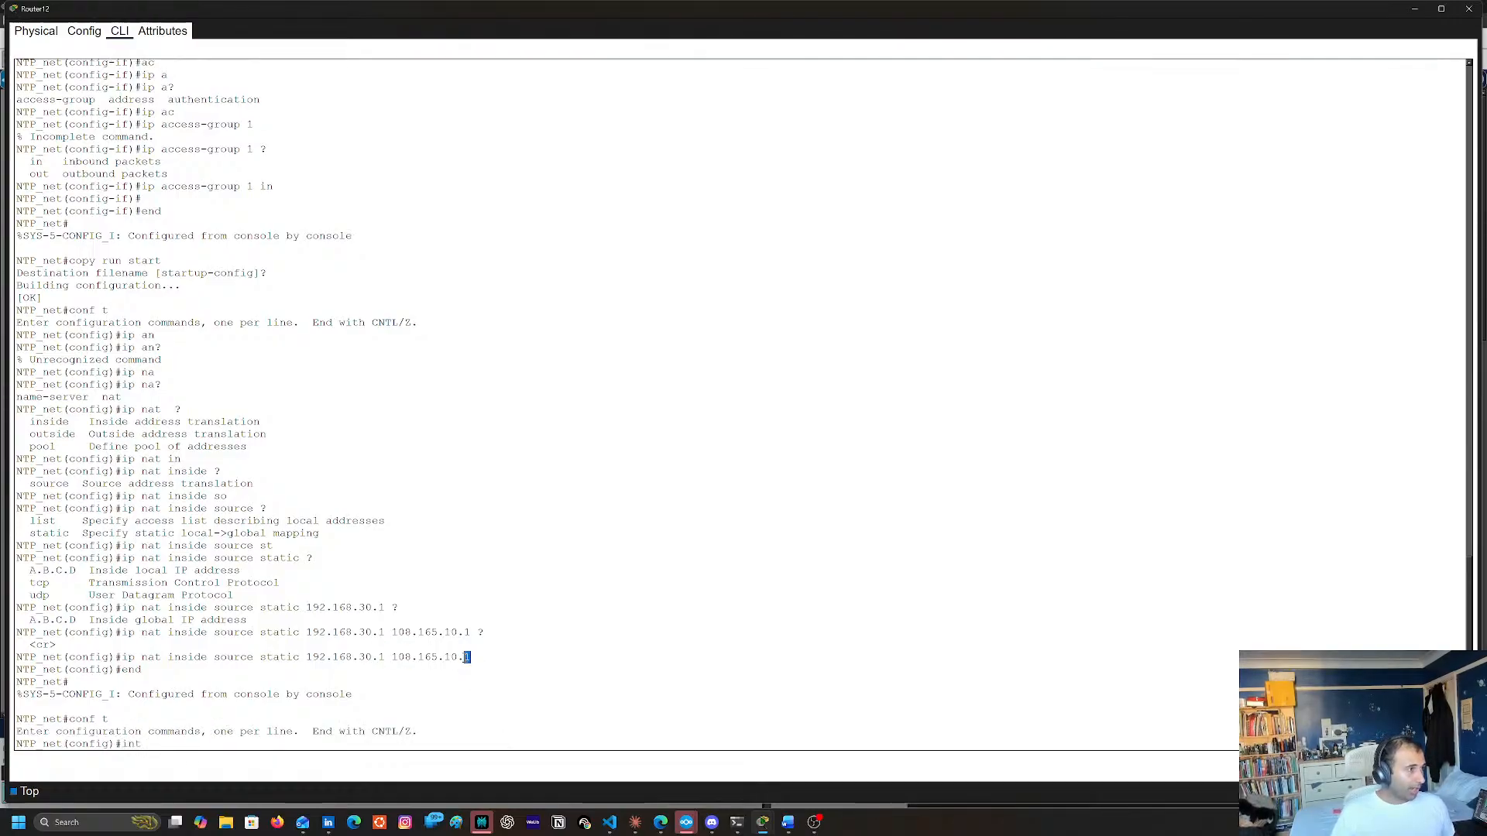
pyautogui.doubleClick(406, 658)
pyautogui.doubleClick(468, 657)
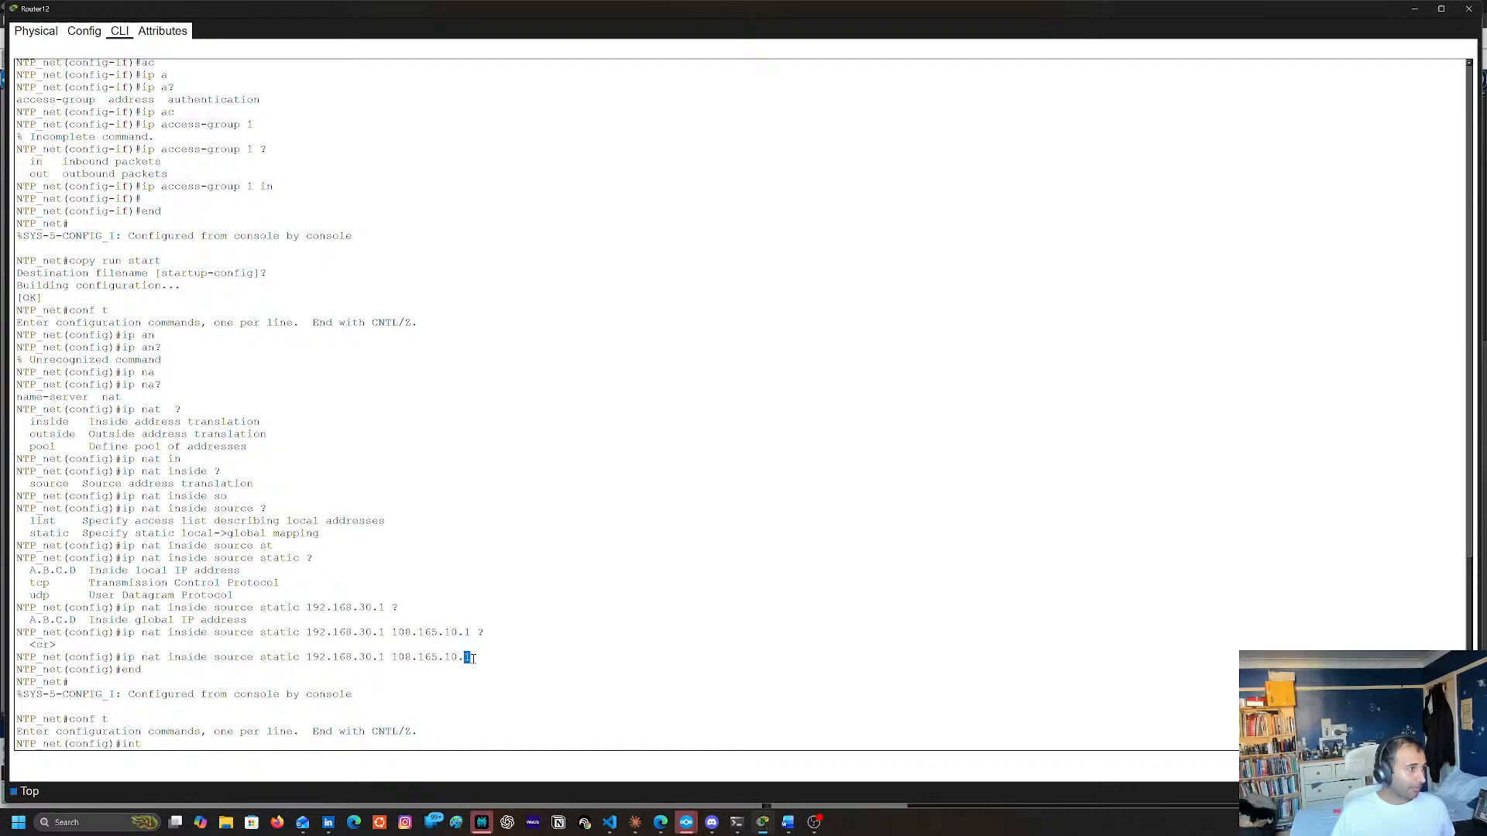
pyautogui.tripleClick(404, 657)
pyautogui.doubleClick(400, 657)
pyautogui.tripleClick(401, 657)
pyautogui.click(397, 657)
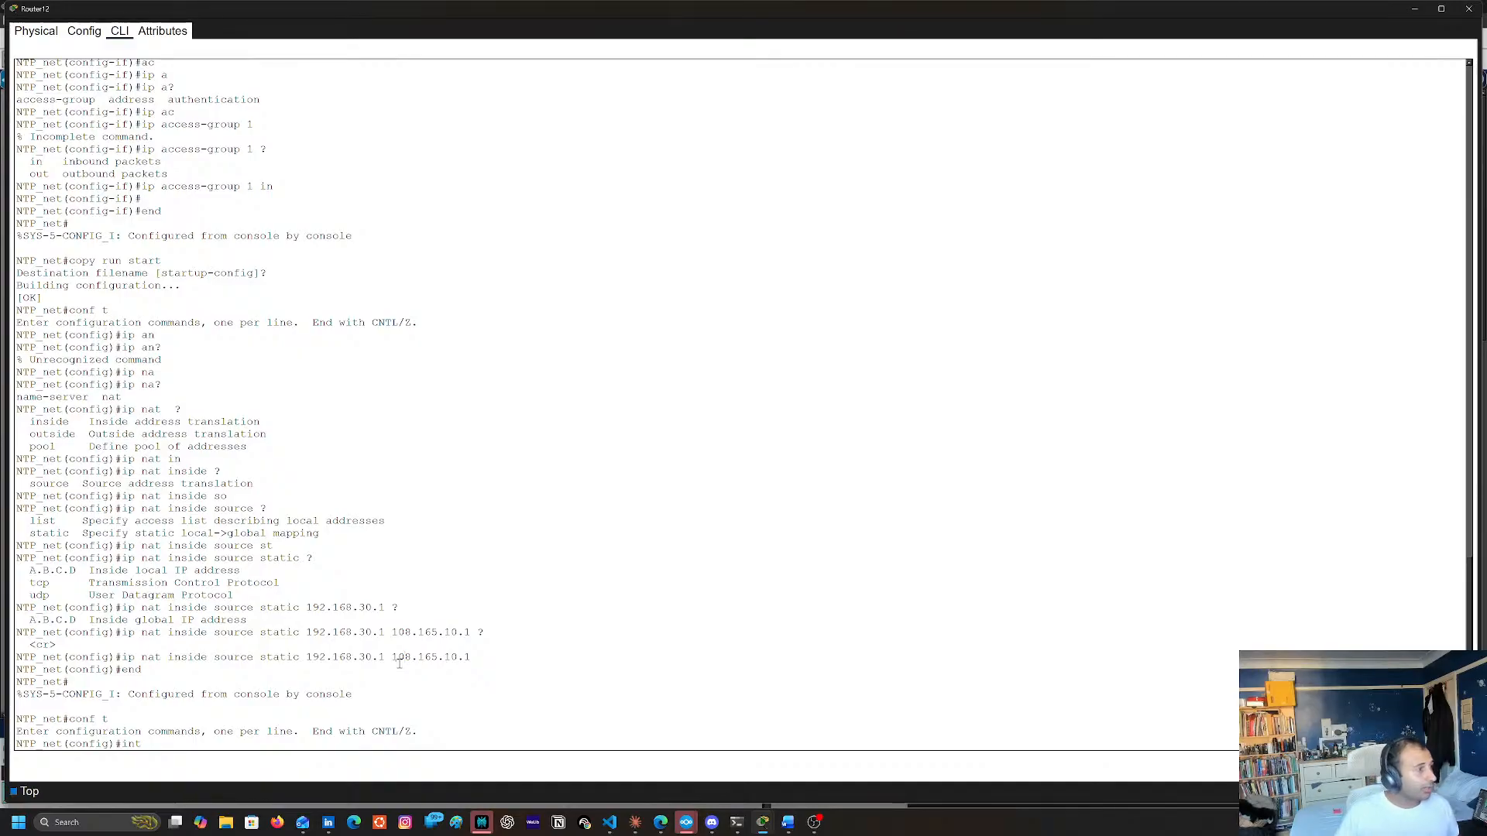
pyautogui.doubleClick(400, 657)
pyautogui.moveTo(452, 657); pyautogui.dragTo(471, 657)
pyautogui.press('super+c')
pyautogui.rightClick(459, 656)
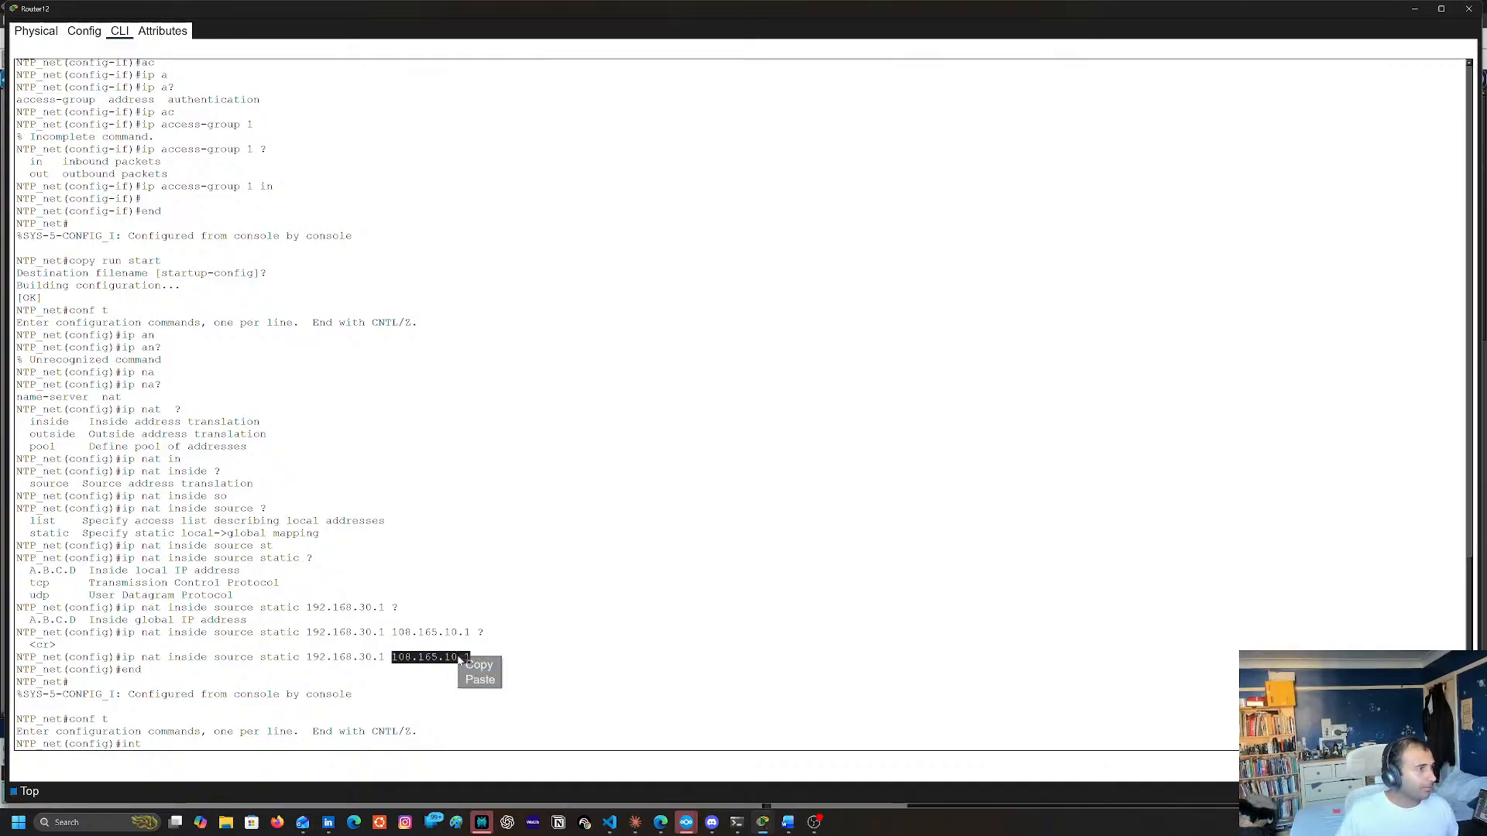
pyautogui.click(477, 666)
pyautogui.click(581, 740)
pyautogui.click(514, 698)
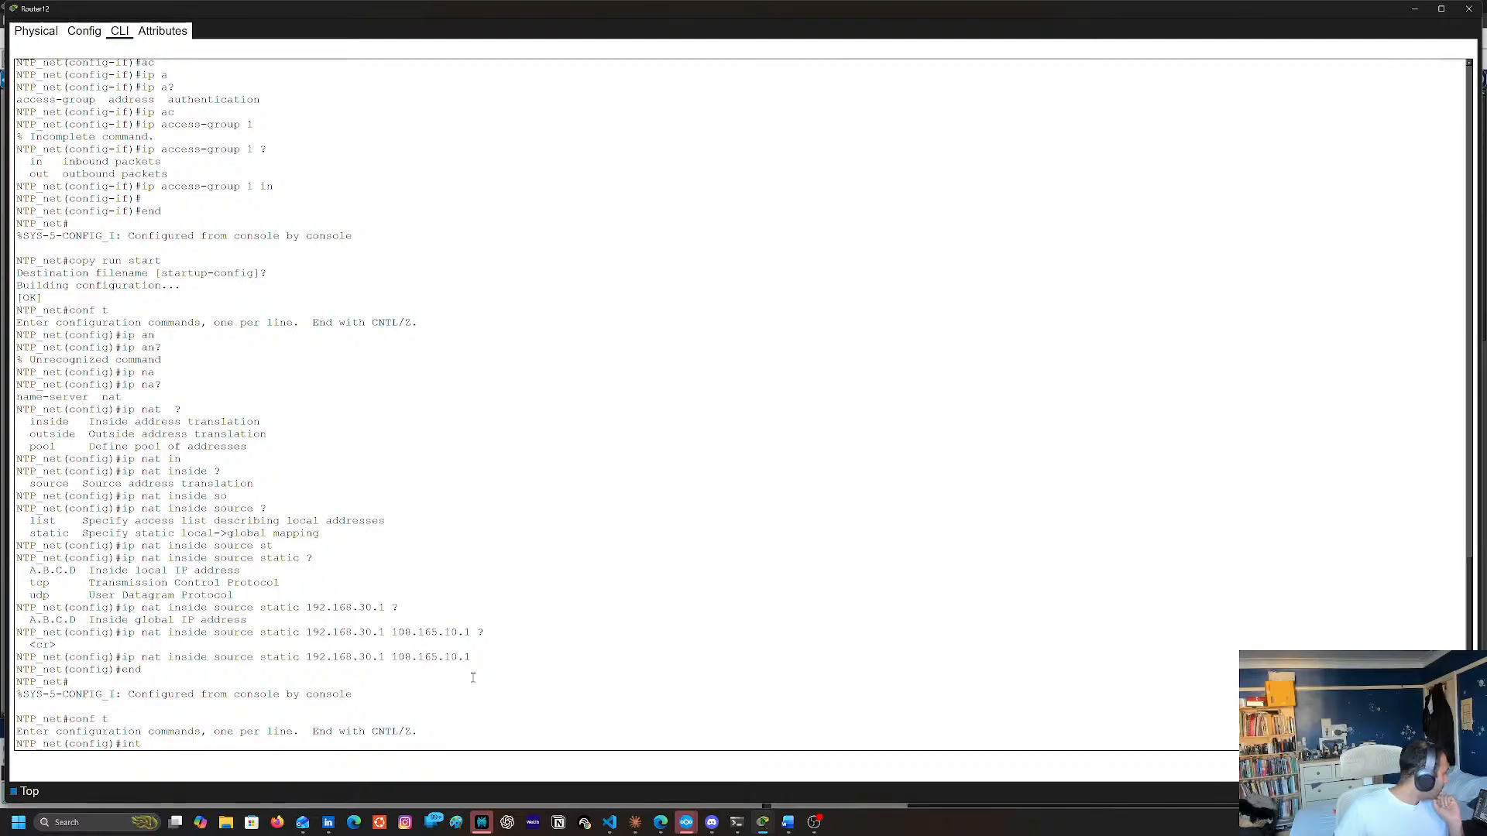
# Check the earlier commands for the NAT outside interface and enter interface configuration for g0/3/0
pyautogui.scroll(10, 341, 577)
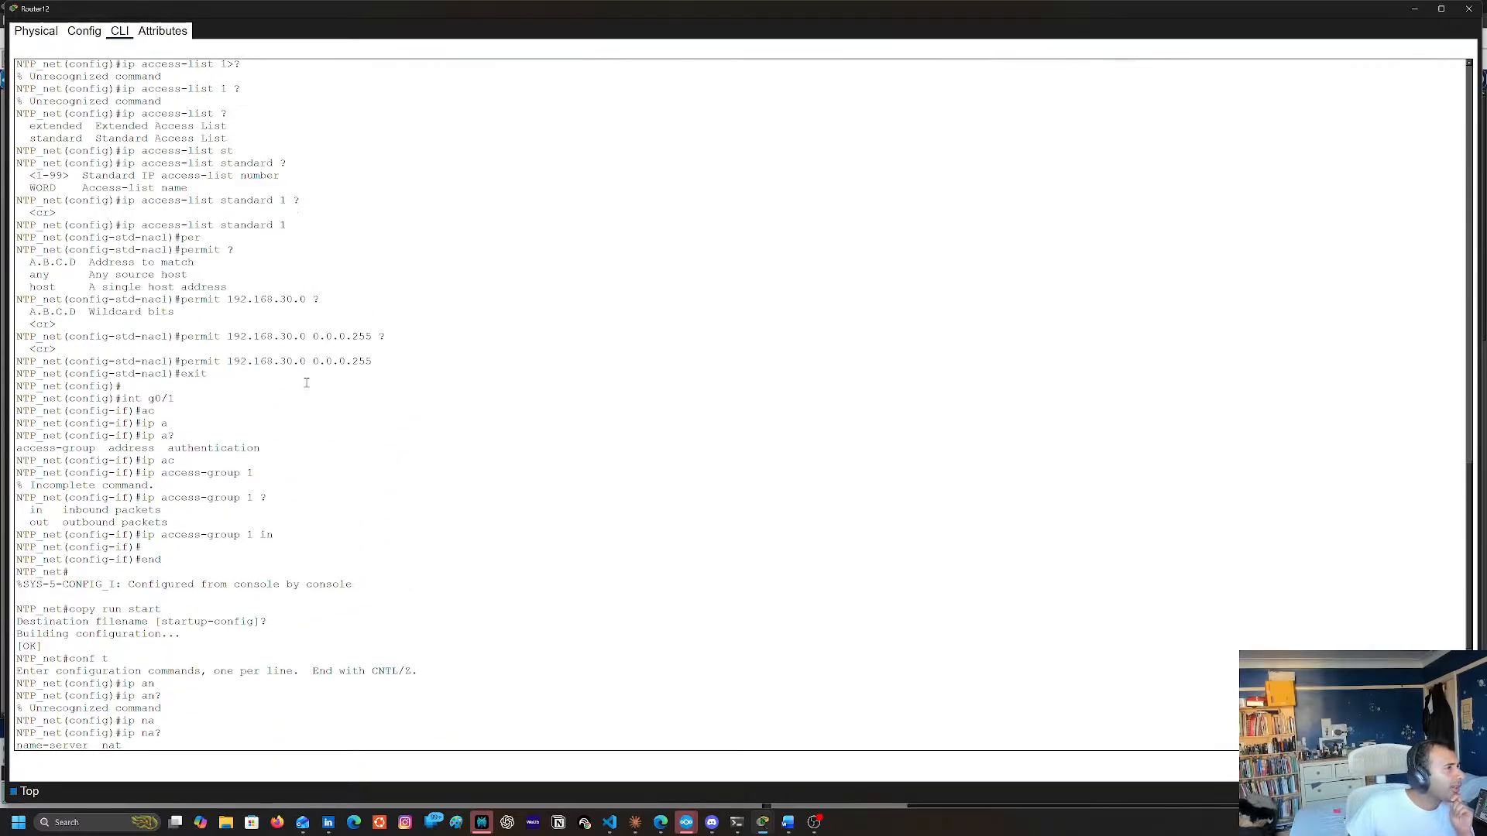
pyautogui.scroll(-10, 356, 472)
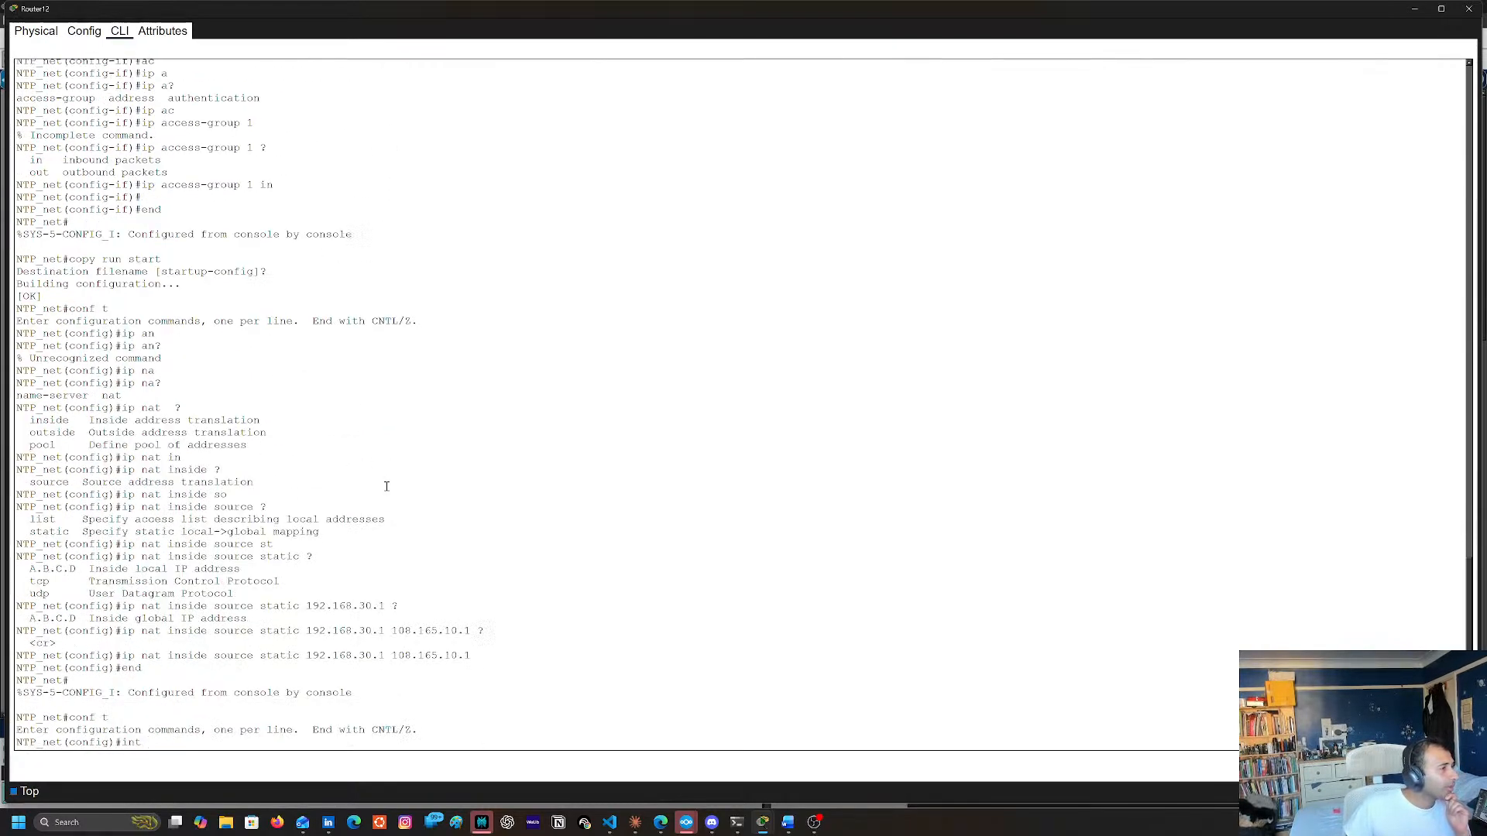
pyautogui.scroll(15, 386, 519)
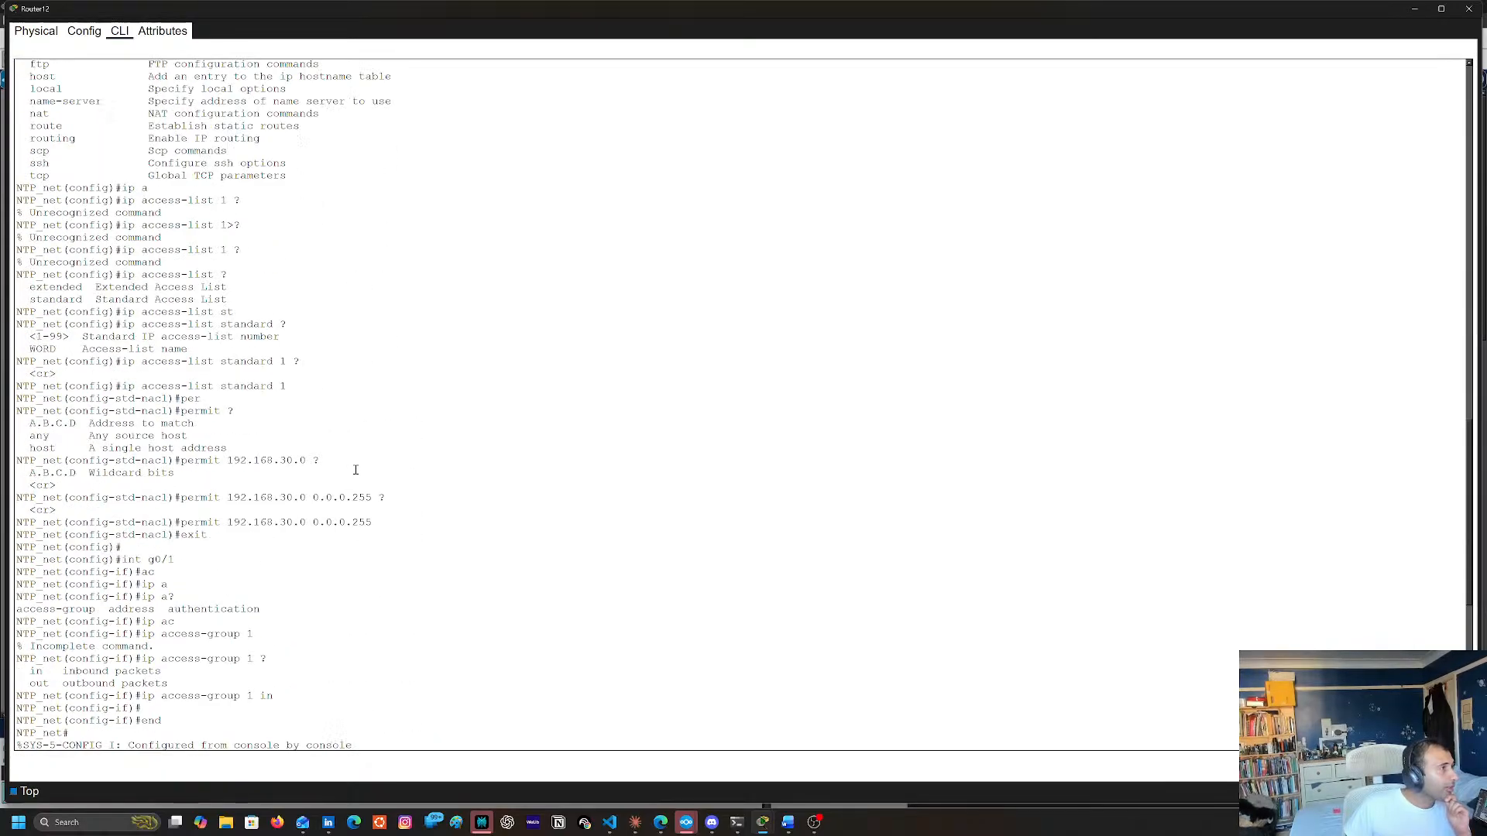
pyautogui.scroll(5, 346, 501)
pyautogui.scroll(-7, 342, 499)
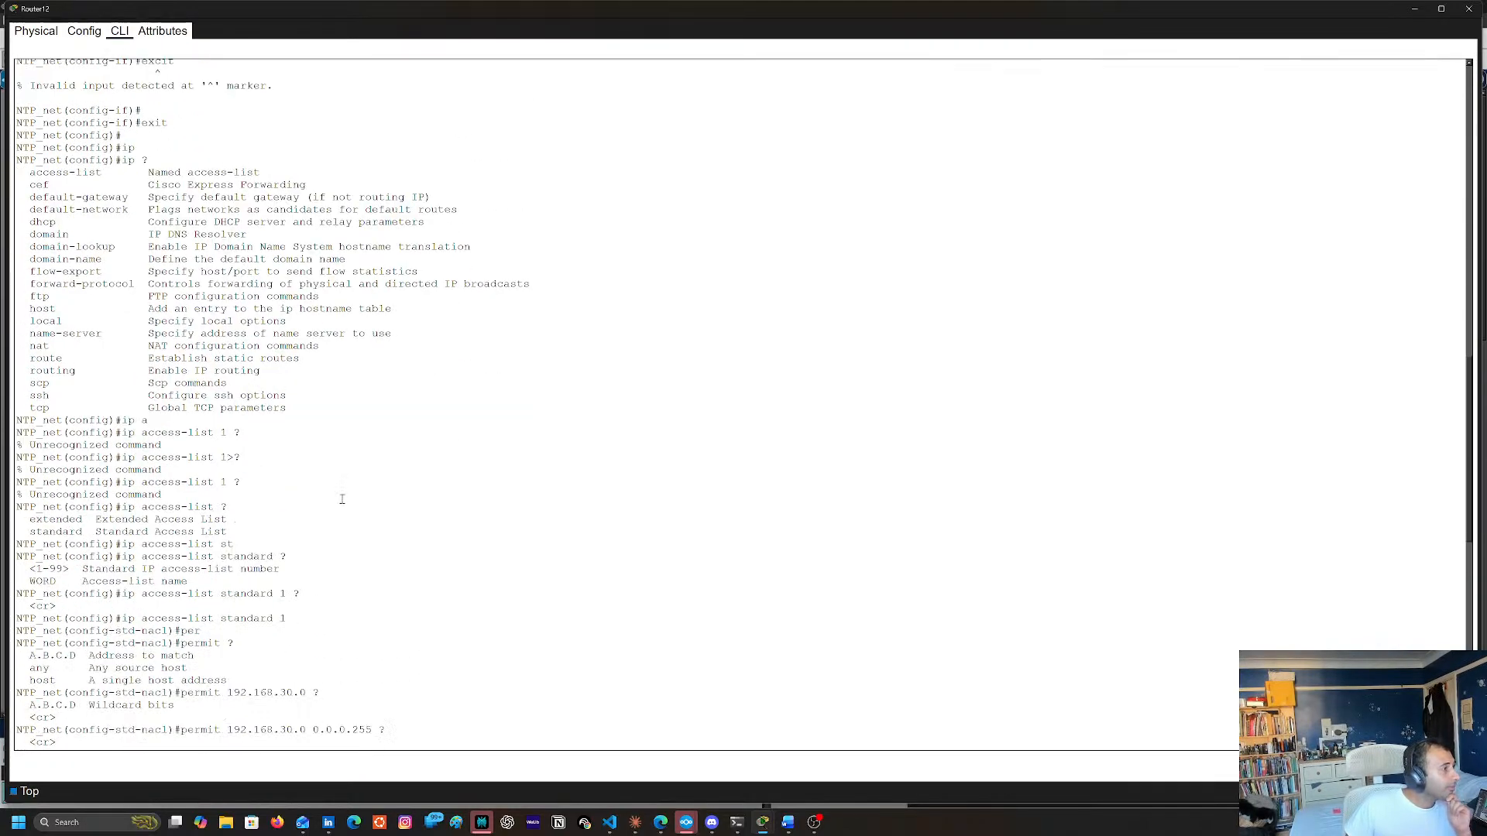
pyautogui.scroll(10, 368, 537)
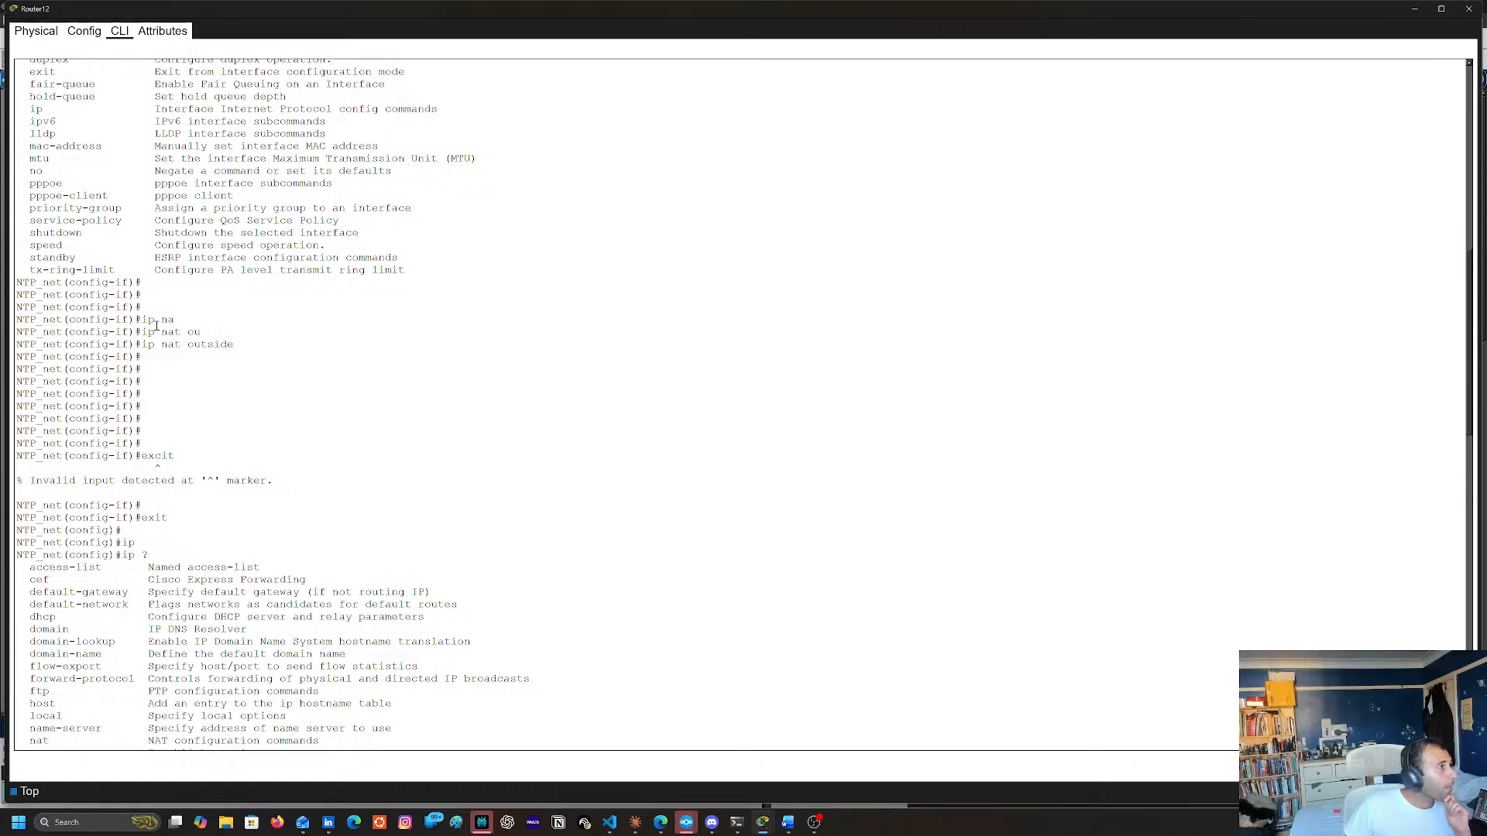
pyautogui.scroll(7, 240, 400)
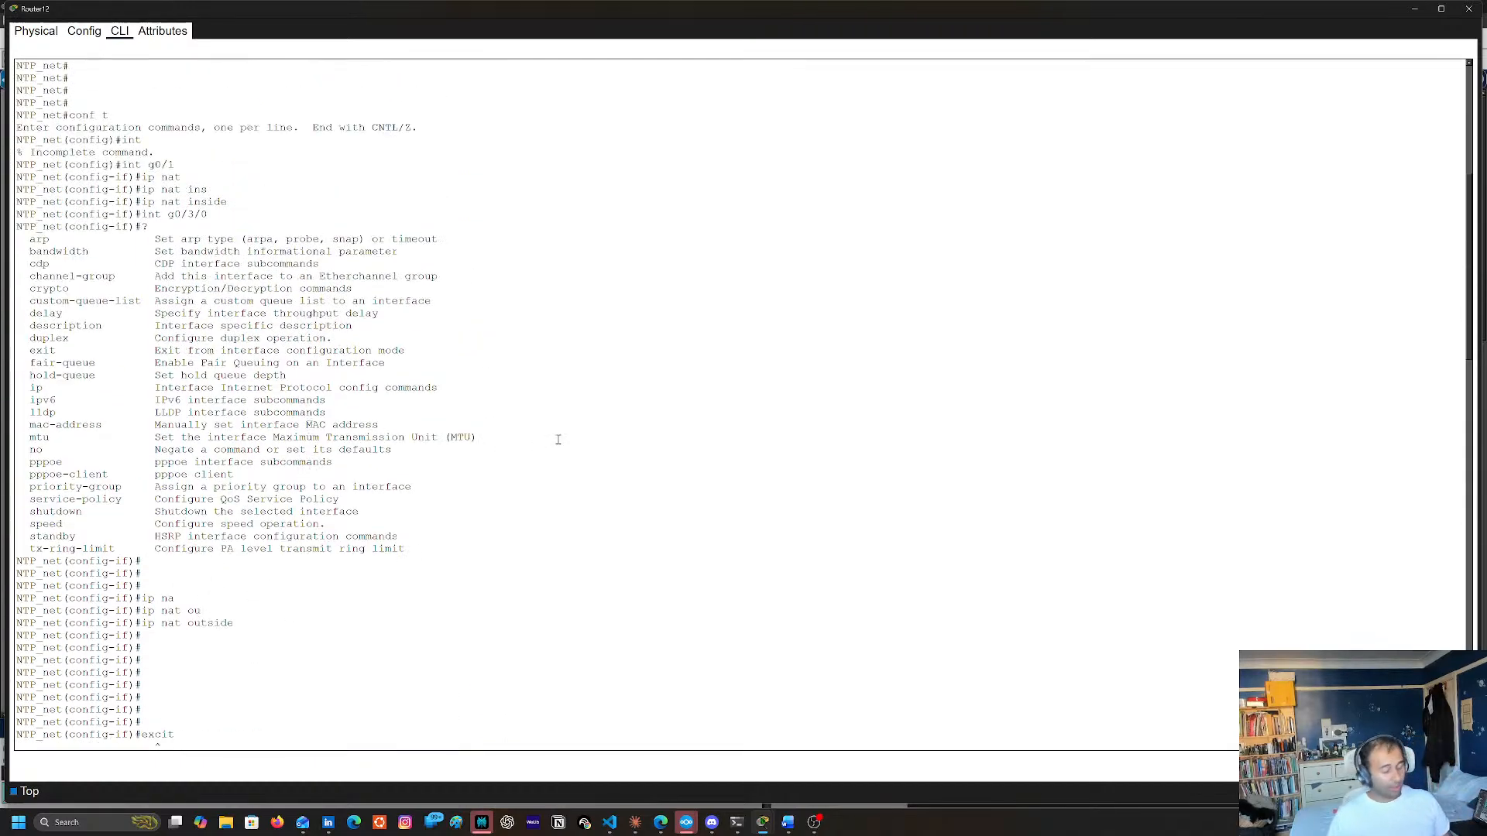
pyautogui.write('g)#int g0')
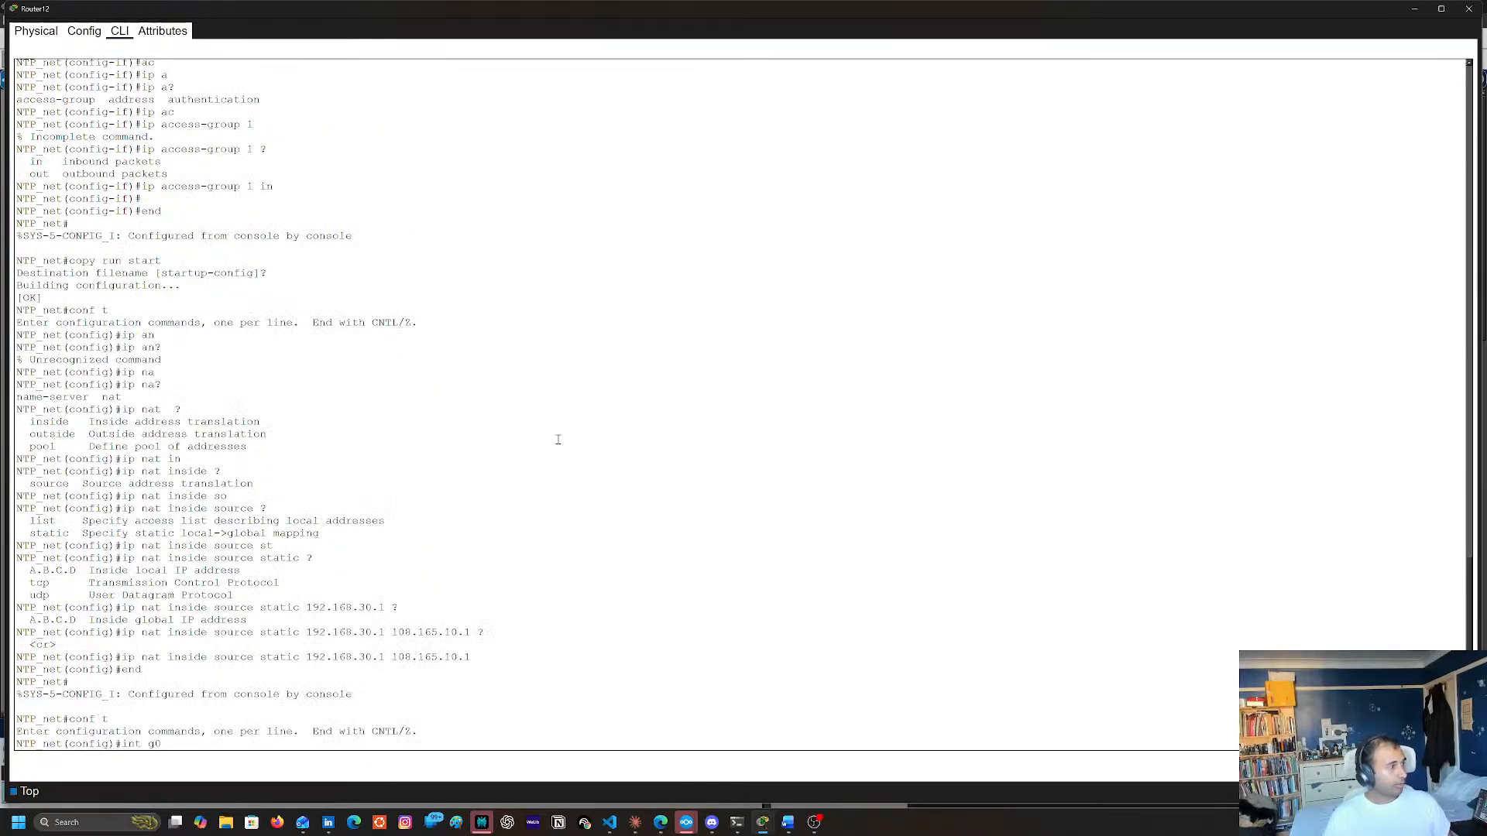
pyautogui.write('/')
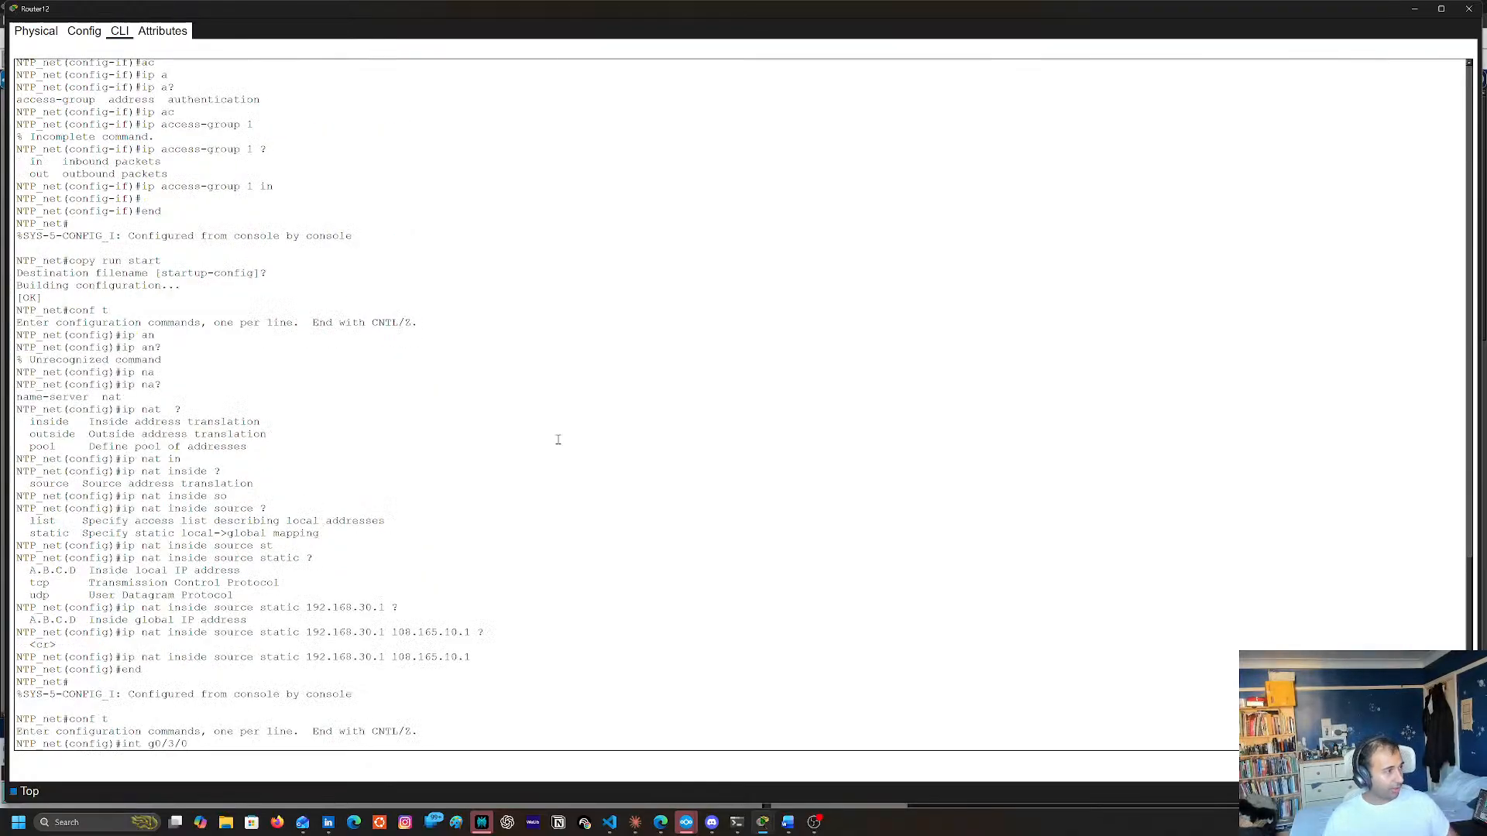
pyautogui.write('3/0')
pyautogui.press('Return')
# Assign the copied address 108.165.10.1 with mask 255.255.255.252 to g0/3/0 using ip addr, and end configuration
pyautogui.rightClick(558, 439)
pyautogui.click(559, 462)
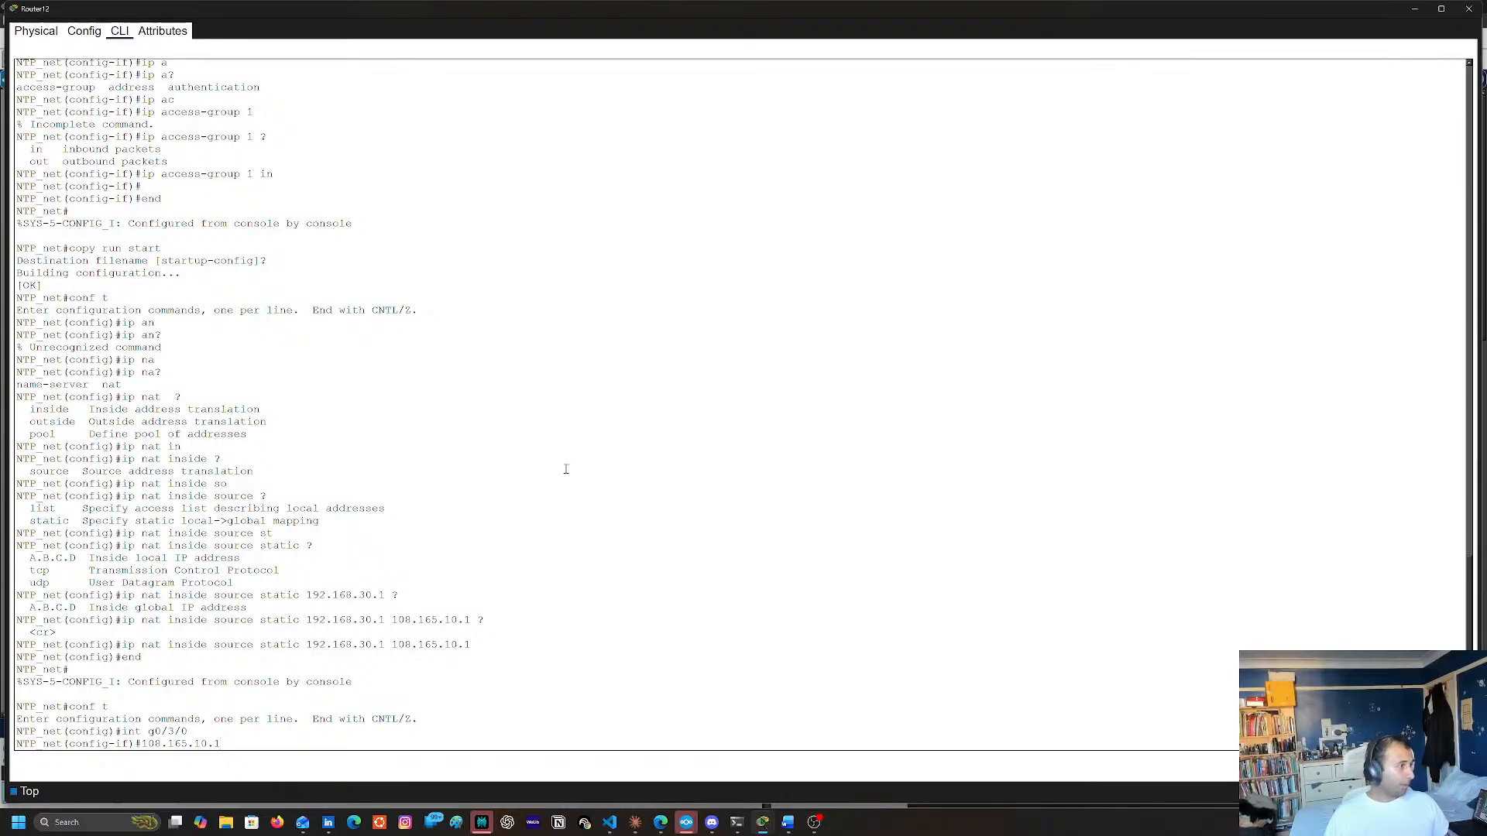
pyautogui.press('Left')
pyautogui.press('Left')
pyautogui.press('Left')
pyautogui.press('Left')
pyautogui.press('Left')
pyautogui.press('Left')
pyautogui.press('Left')
pyautogui.press('Left')
pyautogui.press('Left')
pyautogui.press('Left')
pyautogui.press('Left')
pyautogui.press('Left')
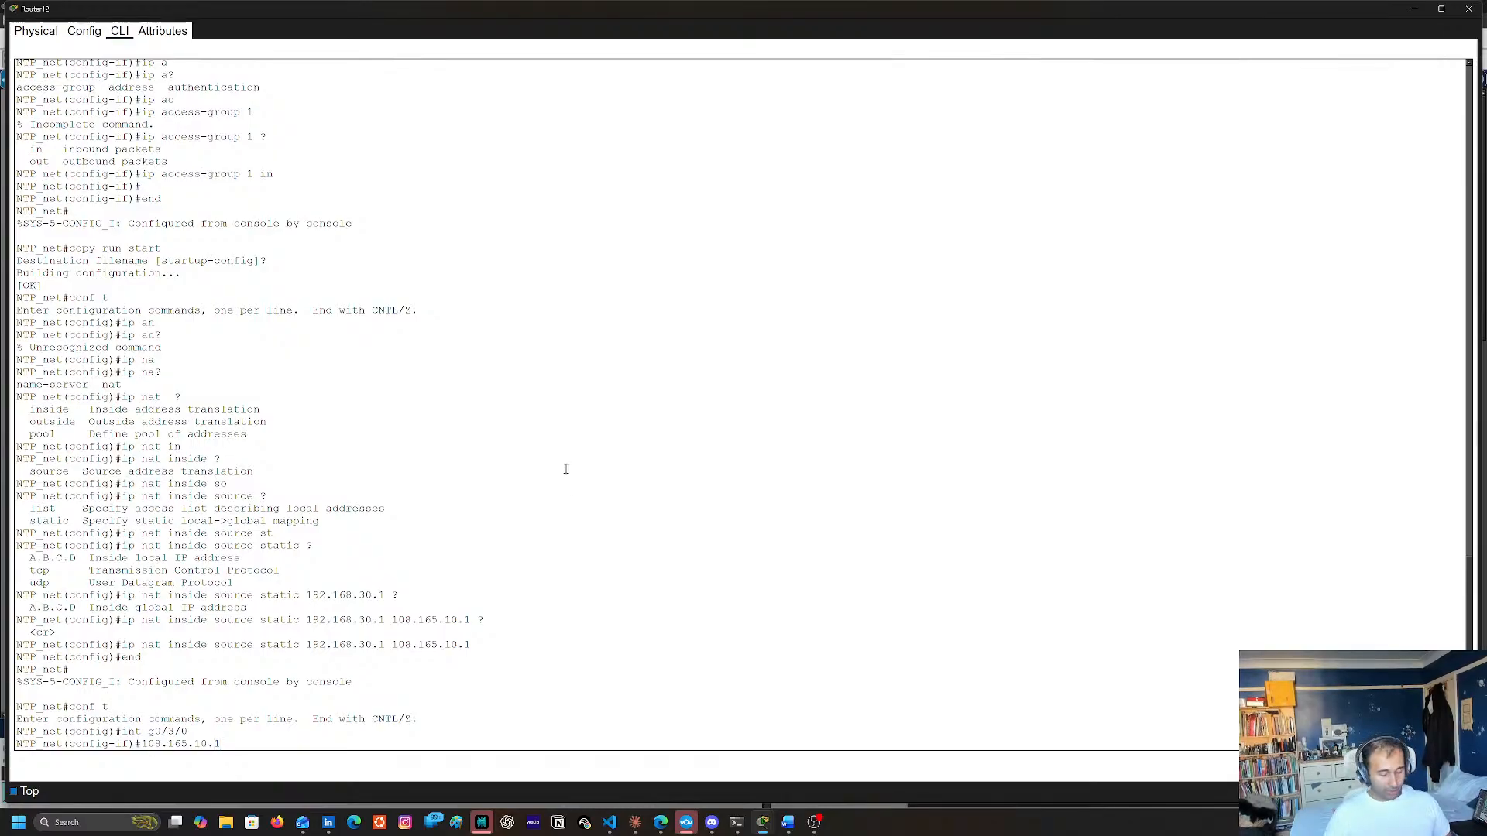
pyautogui.write('ip addr')
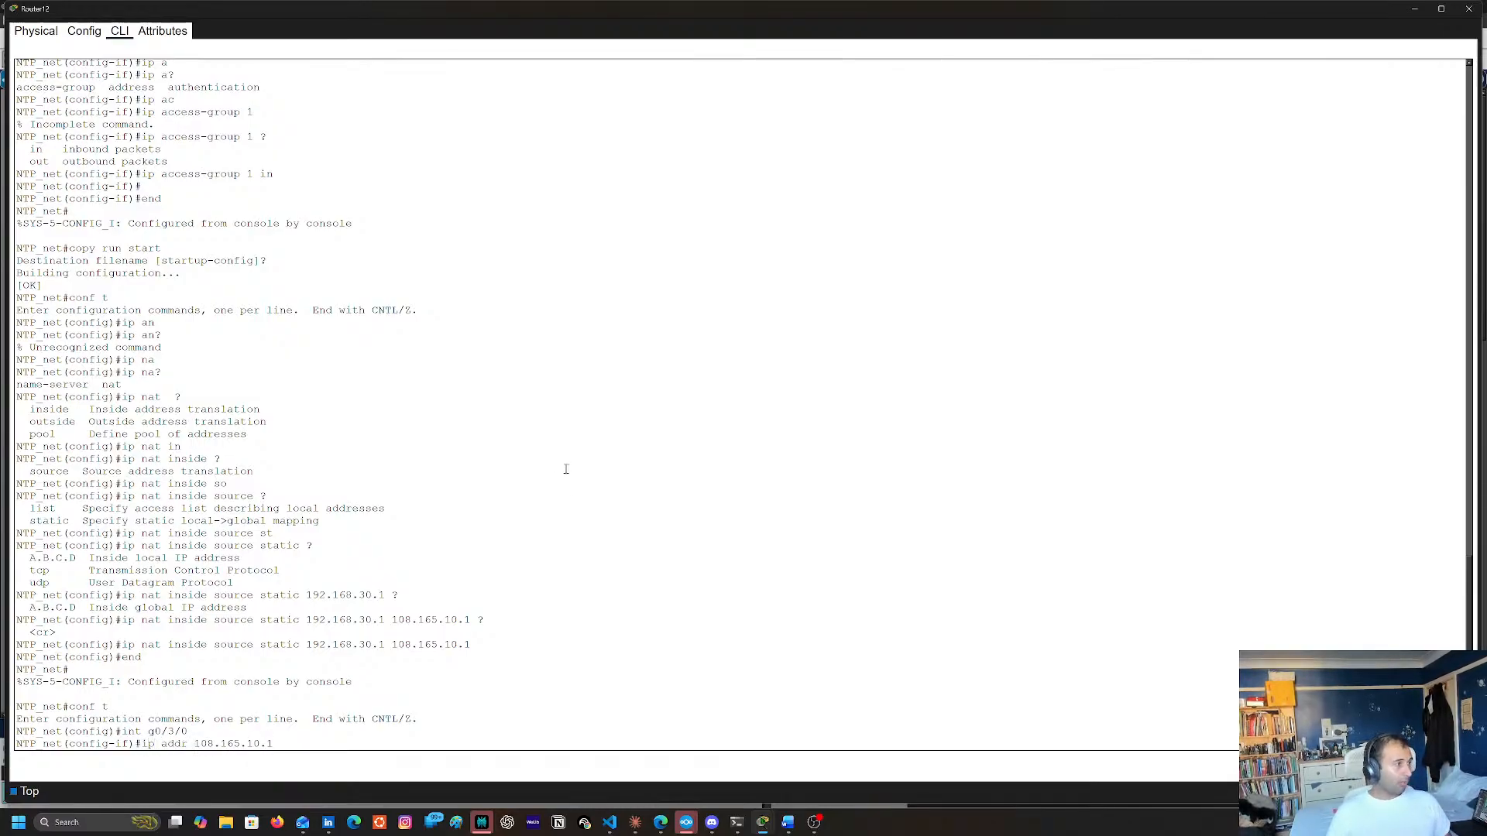
pyautogui.press('End')
pyautogui.write('25')
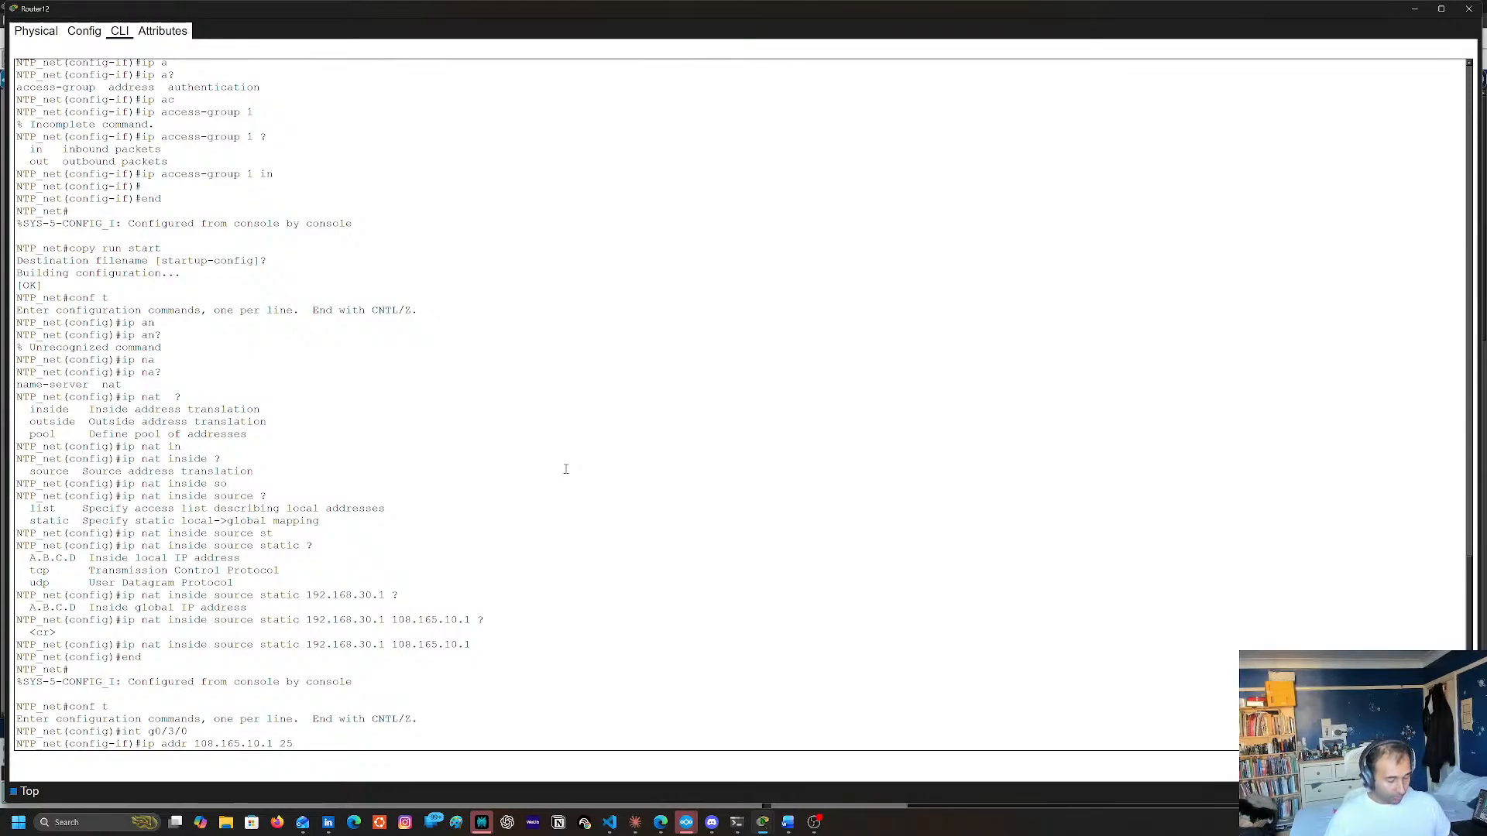
pyautogui.write('5.255.255.2')
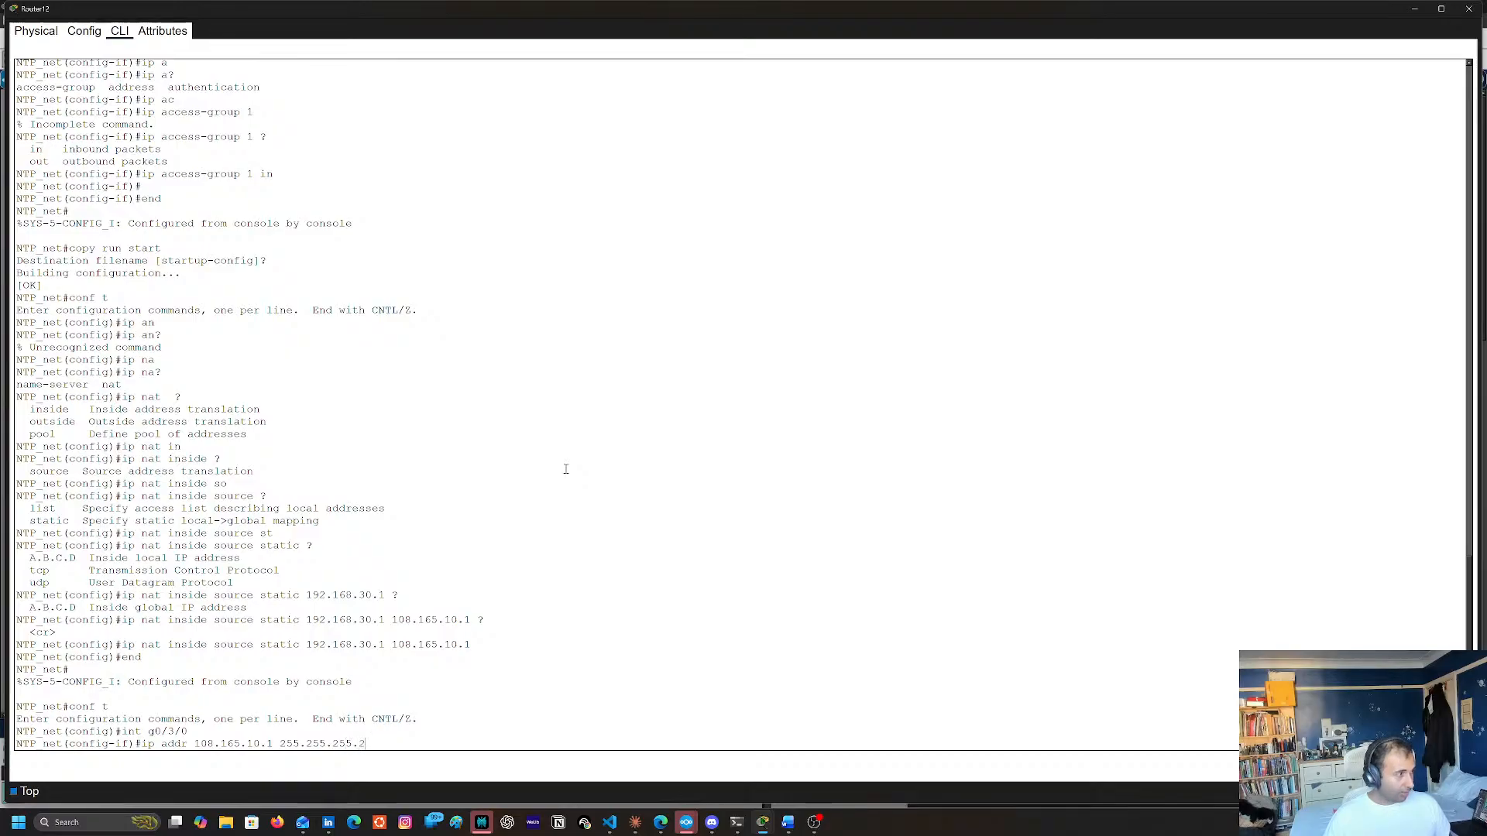
pyautogui.write('52')
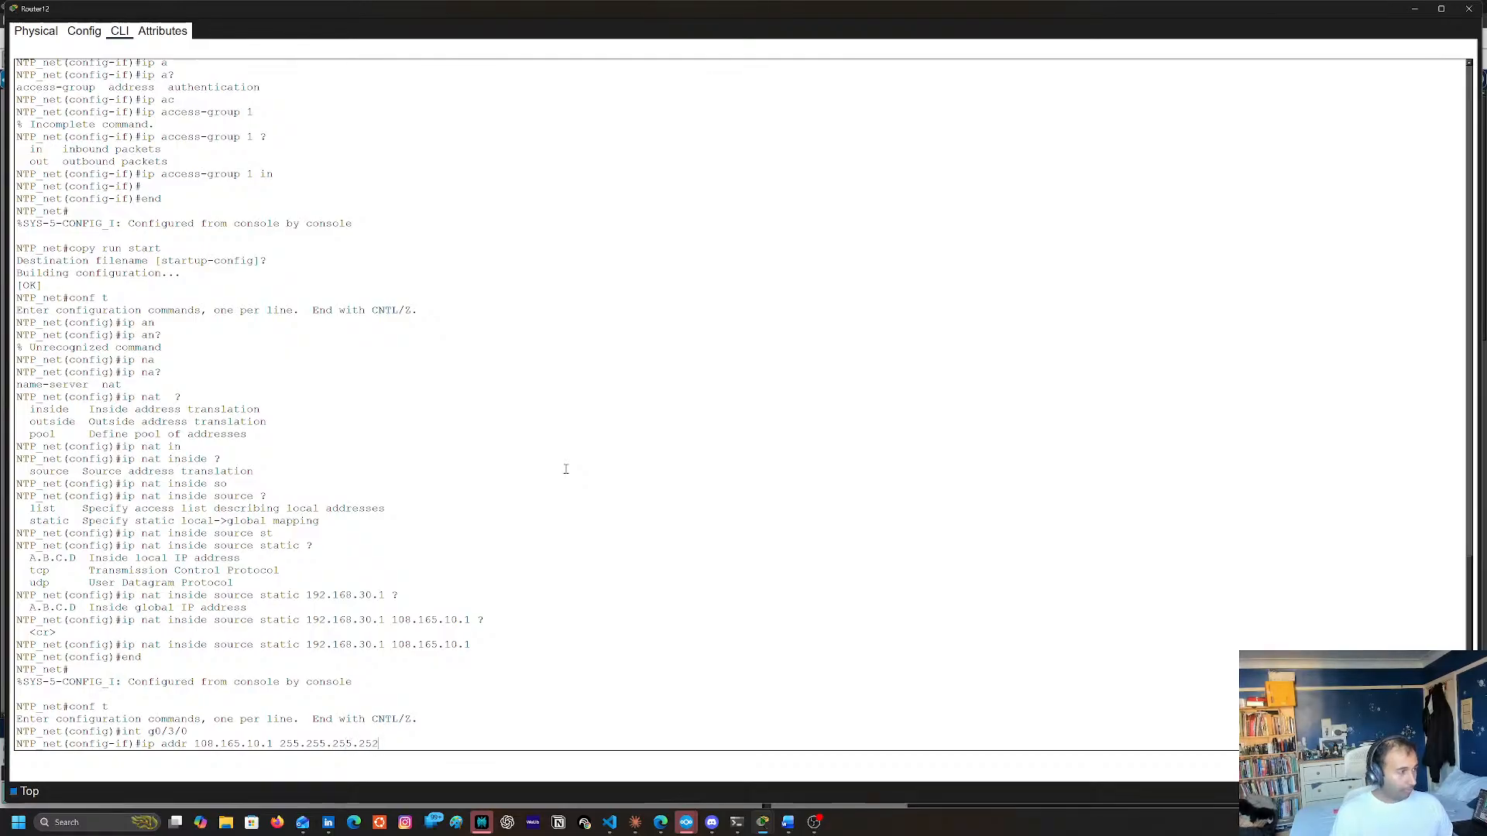
pyautogui.press('Return')
pyautogui.write('end')
pyautogui.press('Return')
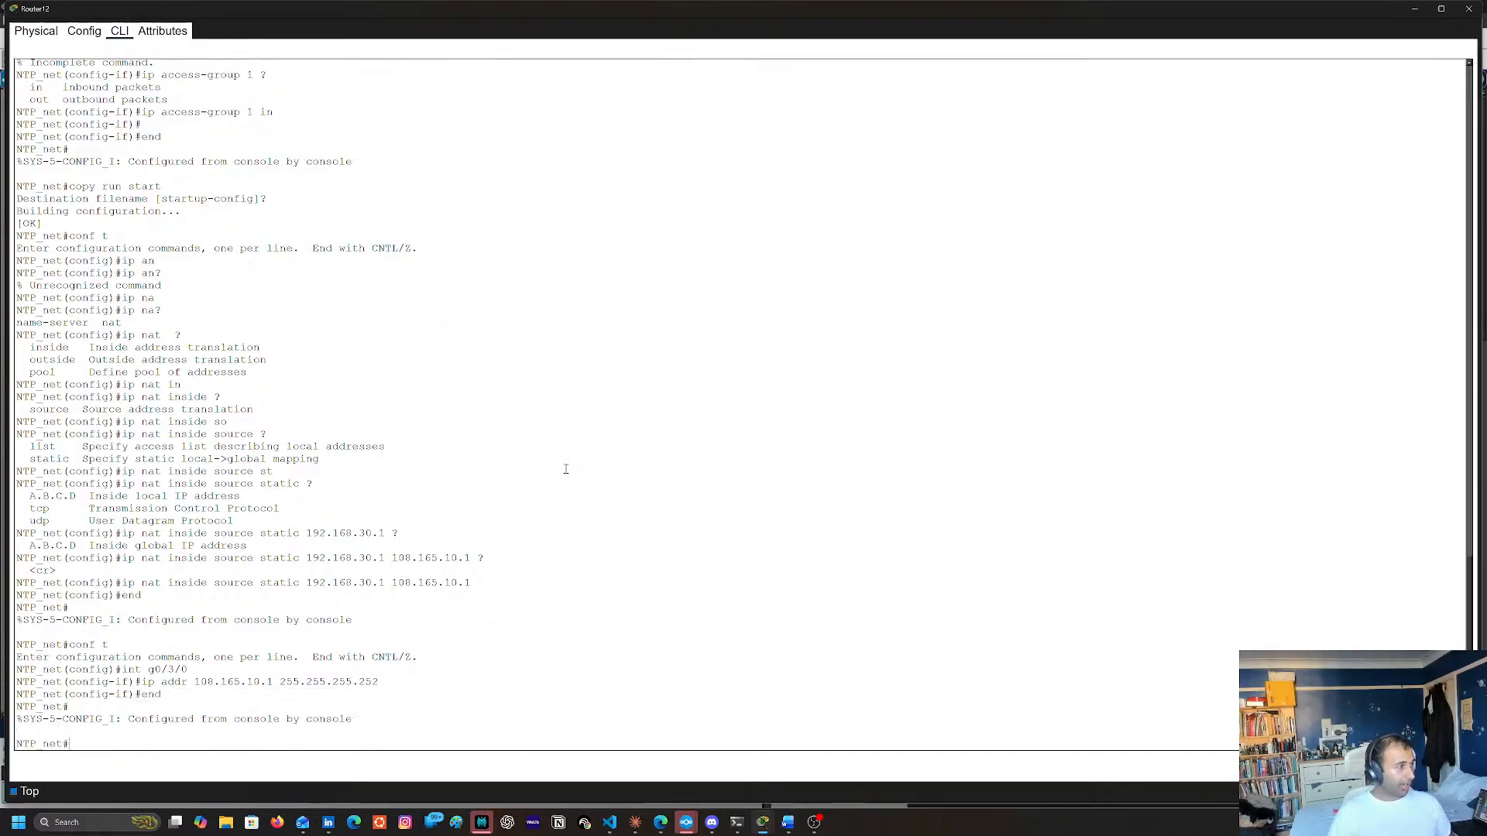
# Save the running configuration with copy run start, accepting the default destination filename startup-config
pyautogui.write('copy run tsart')
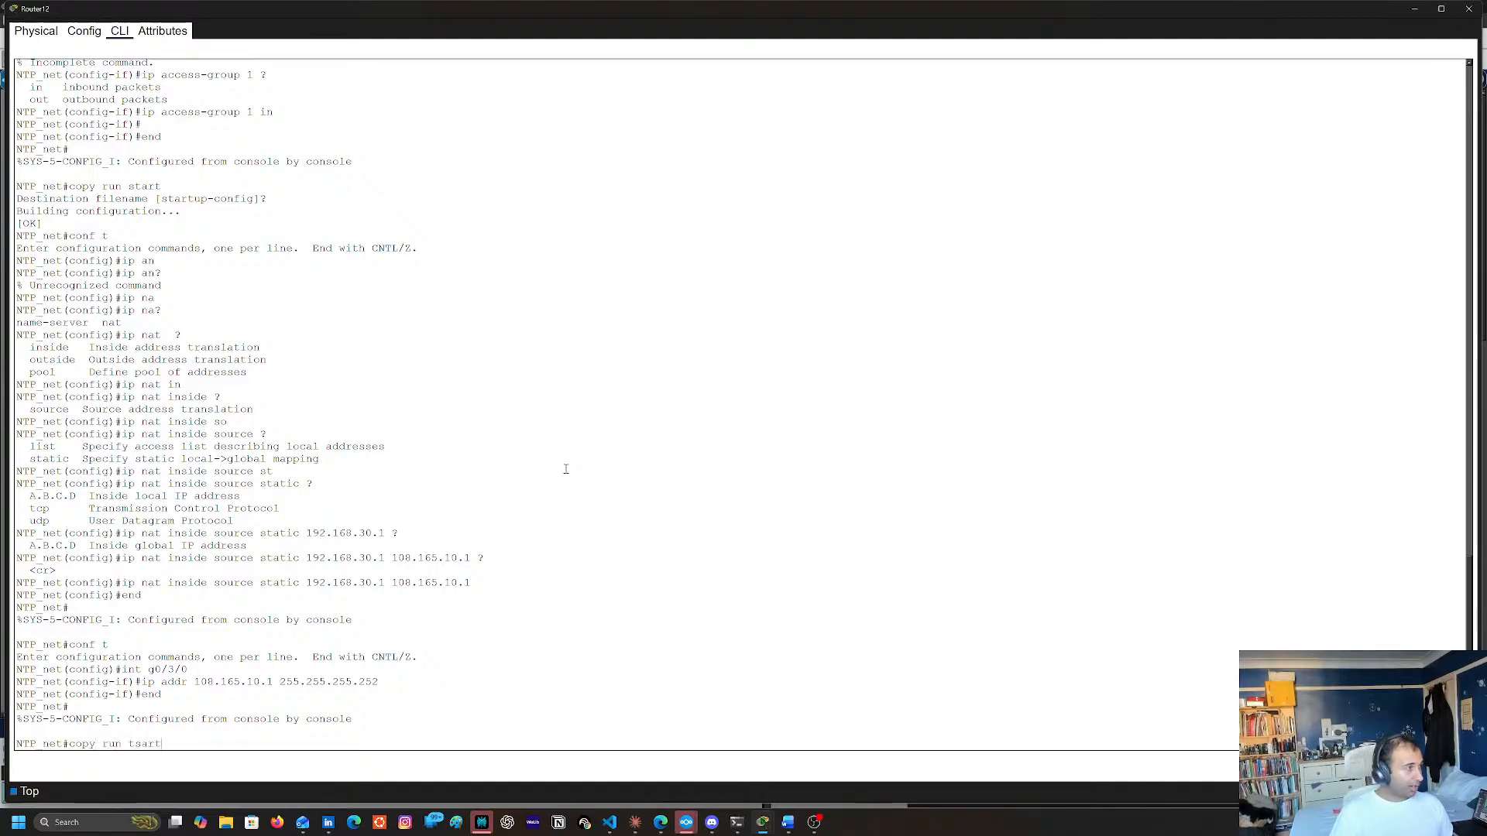
pyautogui.press('BackSpace')
pyautogui.press('BackSpace')
pyautogui.press('BackSpace')
pyautogui.press('BackSpace')
pyautogui.press('BackSpace')
pyautogui.write('start')
pyautogui.press('Return')
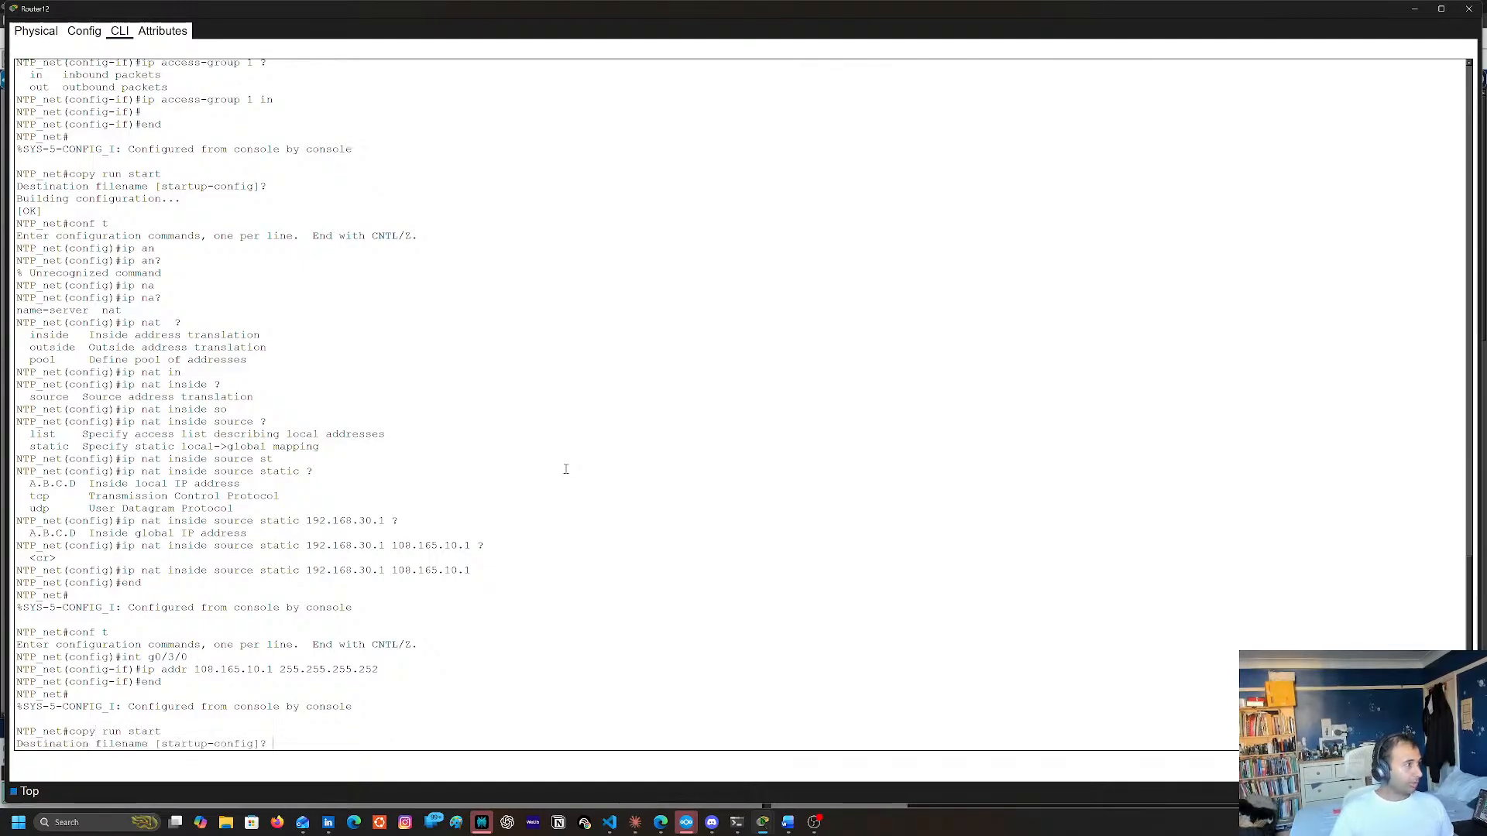
pyautogui.press('Return')
# Enter global configuration mode and open OSPF process 1 with router ospf 1
pyautogui.write('c')
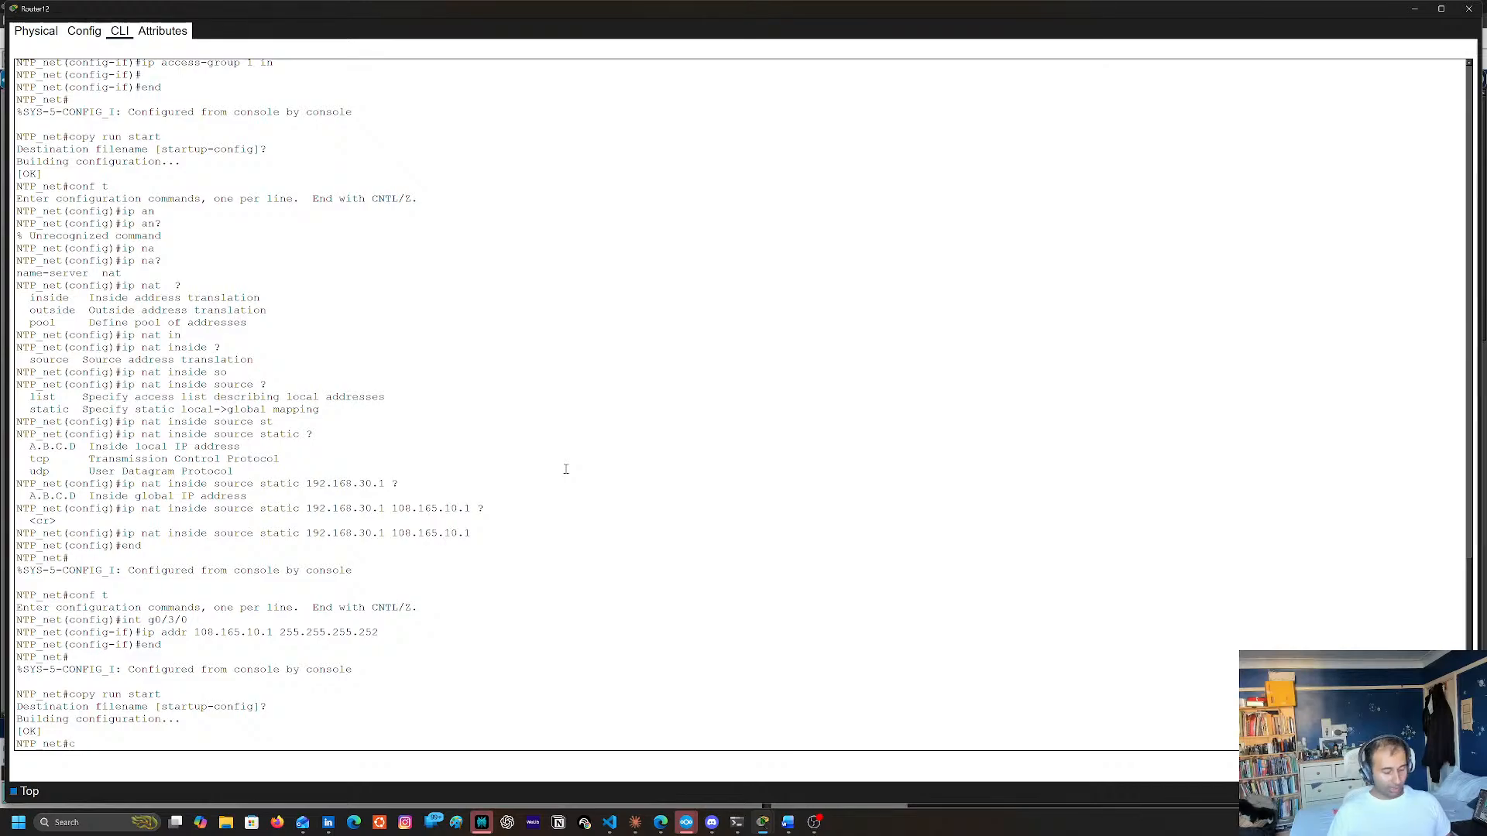
pyautogui.write('onf t')
pyautogui.press('Return')
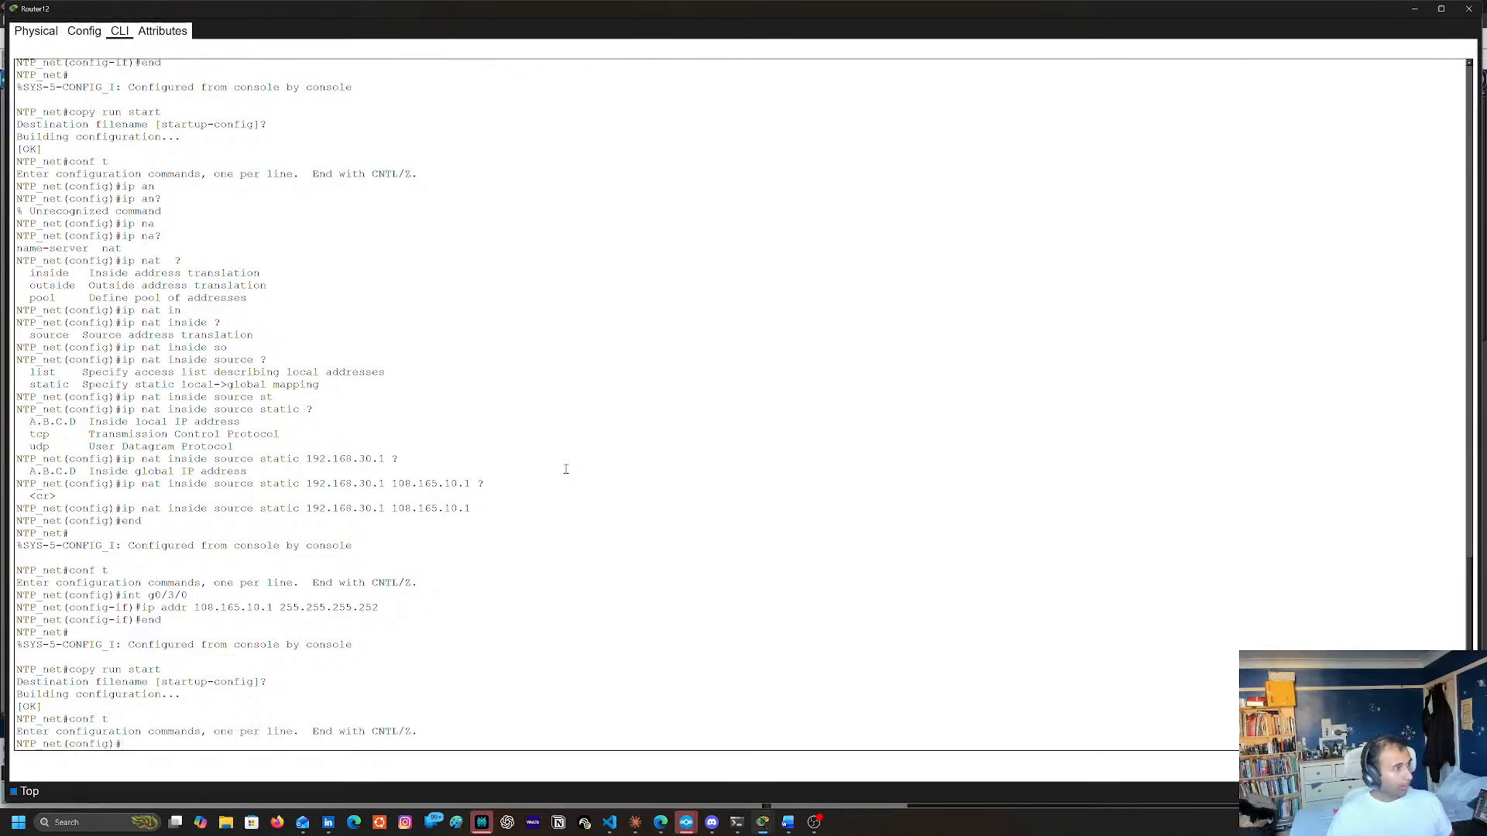
pyautogui.write('rou')
pyautogui.press('Tab')
pyautogui.write('o')
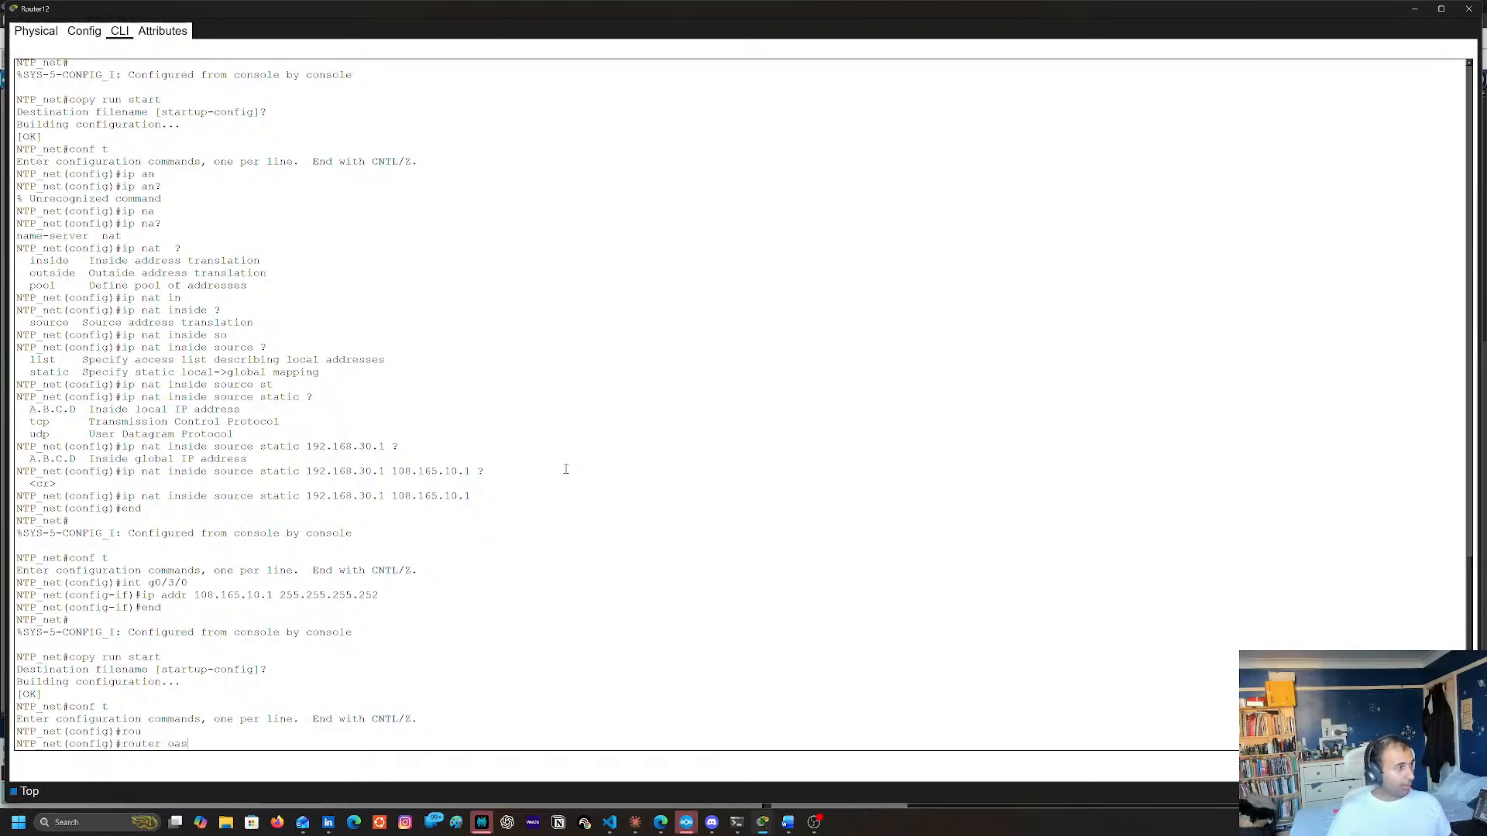
pyautogui.write('s')
pyautogui.press('Tab')
pyautogui.write('1')
pyautogui.press('Tab')
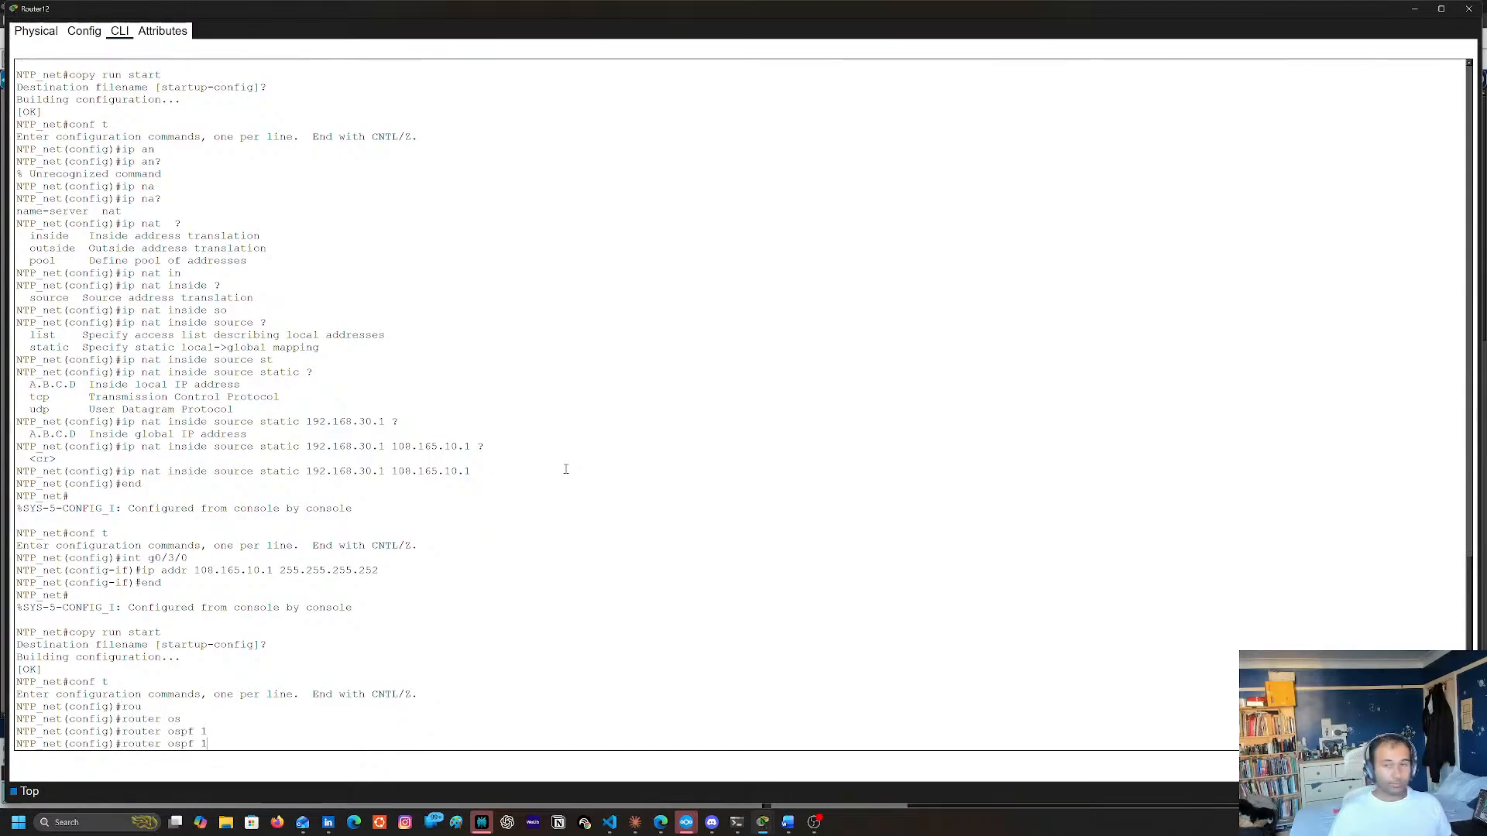
pyautogui.press('Return')
# Begin a network statement in the OSPF router configuration, completing the keyword network
pyautogui.write('NE')
pyautogui.press('Tab')
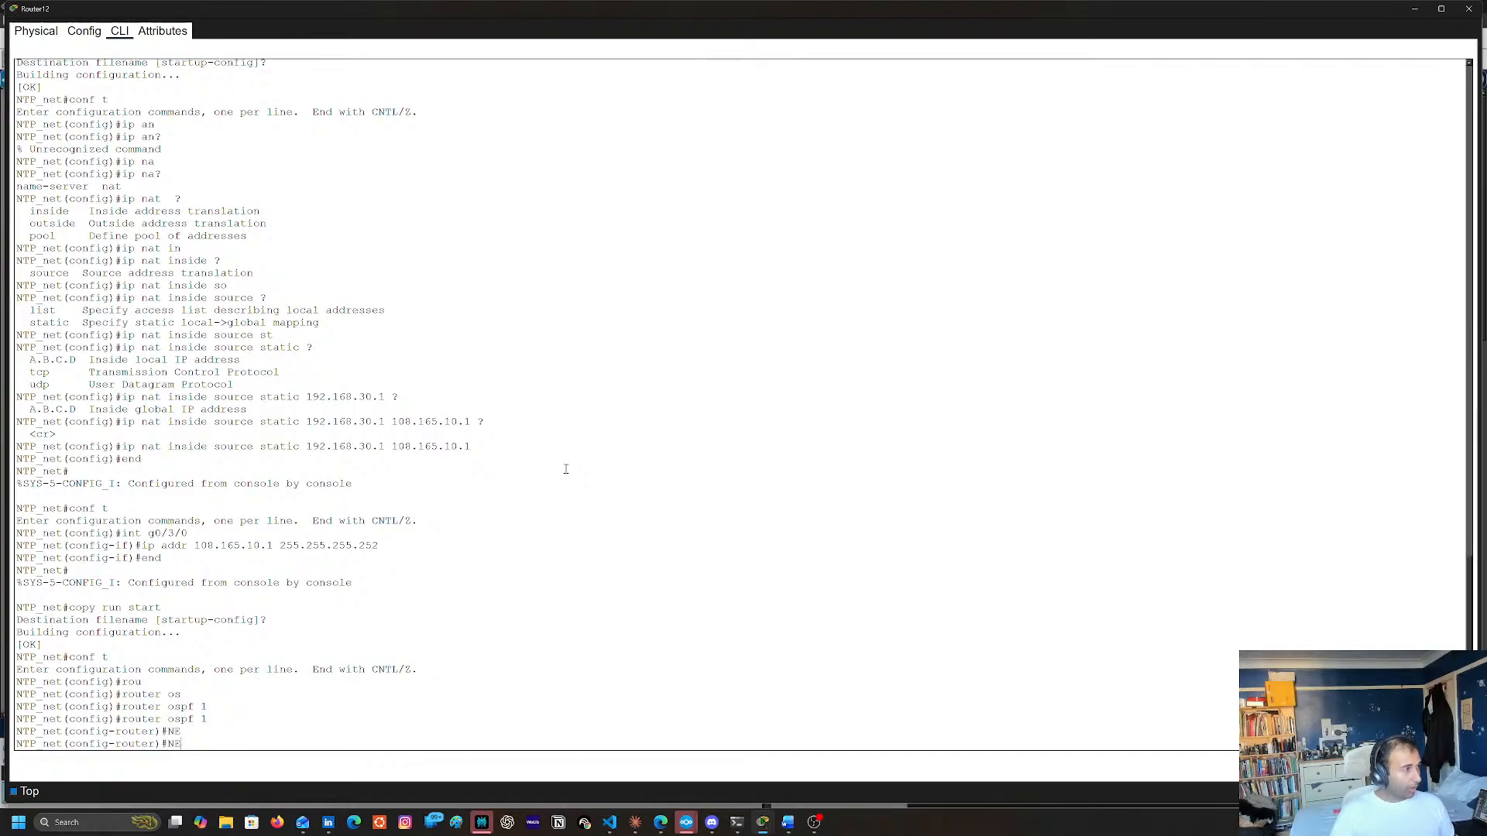
pyautogui.press('BackSpace')
pyautogui.press('BackSpace')
pyautogui.write('ne')
pyautogui.press('Tab')
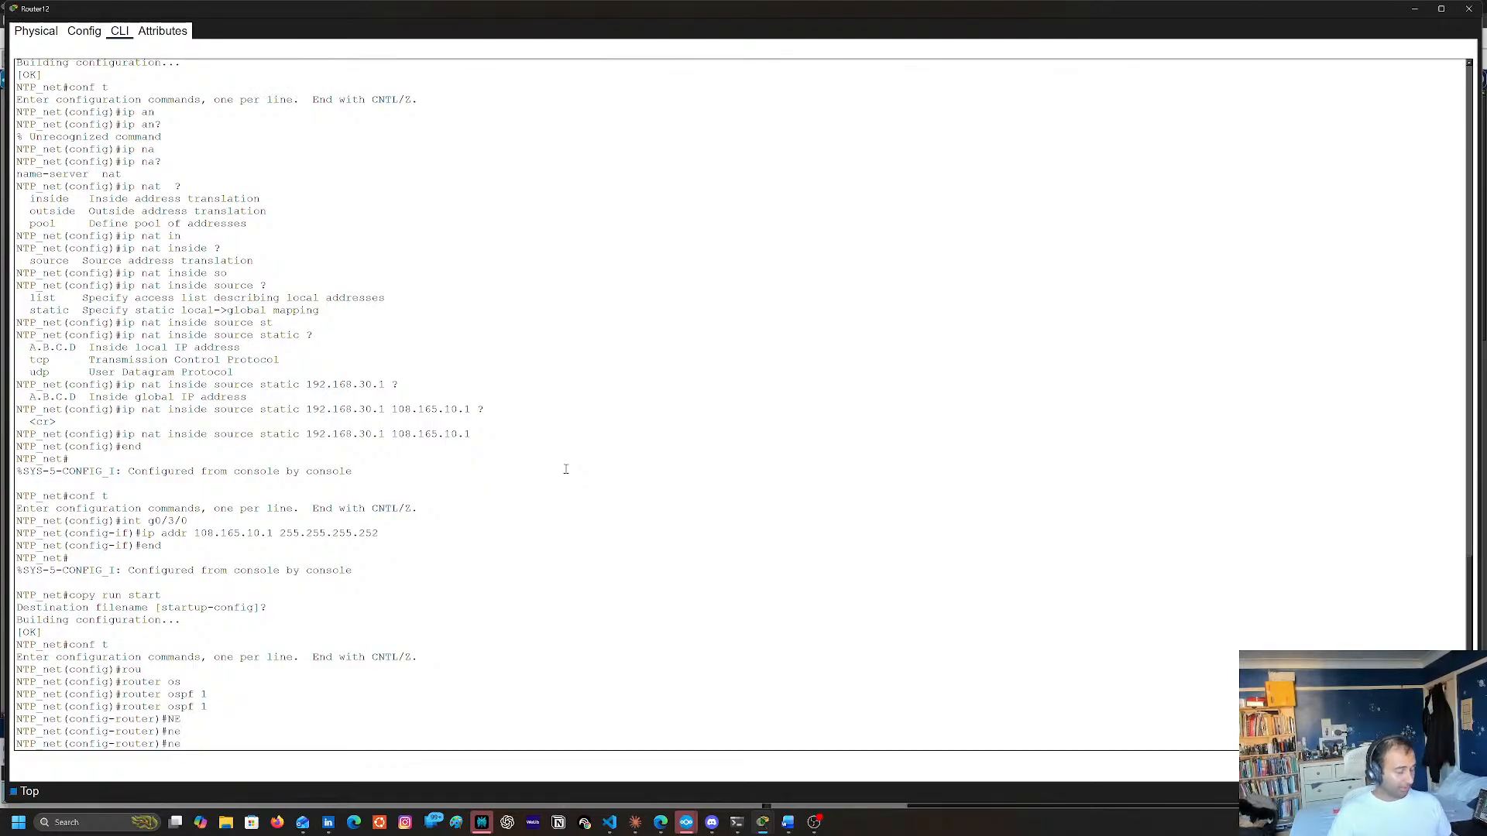
pyautogui.write('t')
pyautogui.press('Tab')
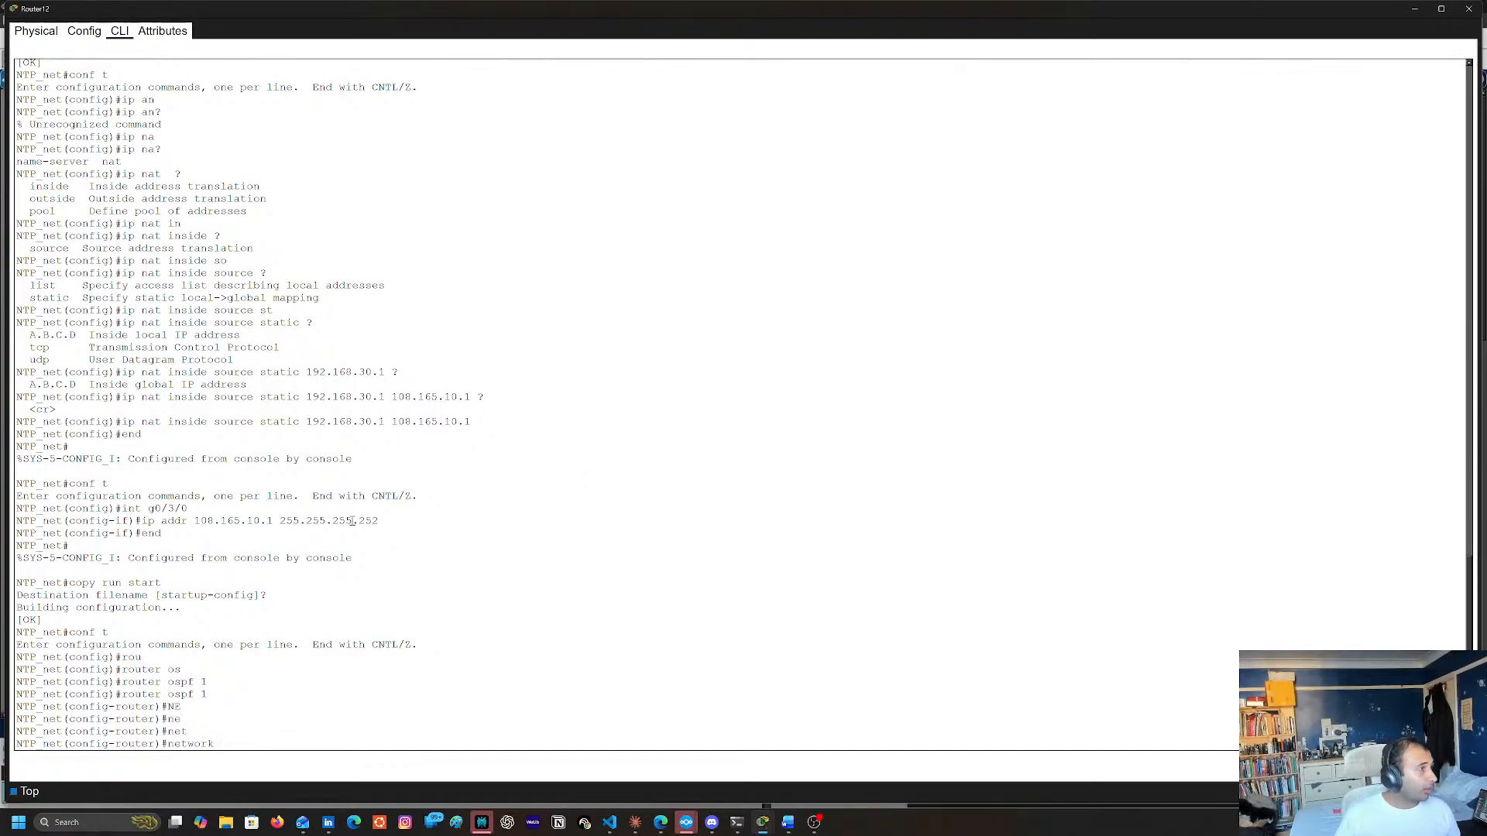
# Copy the g0/3/0 address 108.165.10.1 from the earlier ip addr command and paste it into the network statement
pyautogui.tripleClick(199, 524)
pyautogui.doubleClick(199, 523)
pyautogui.tripleClick(199, 523)
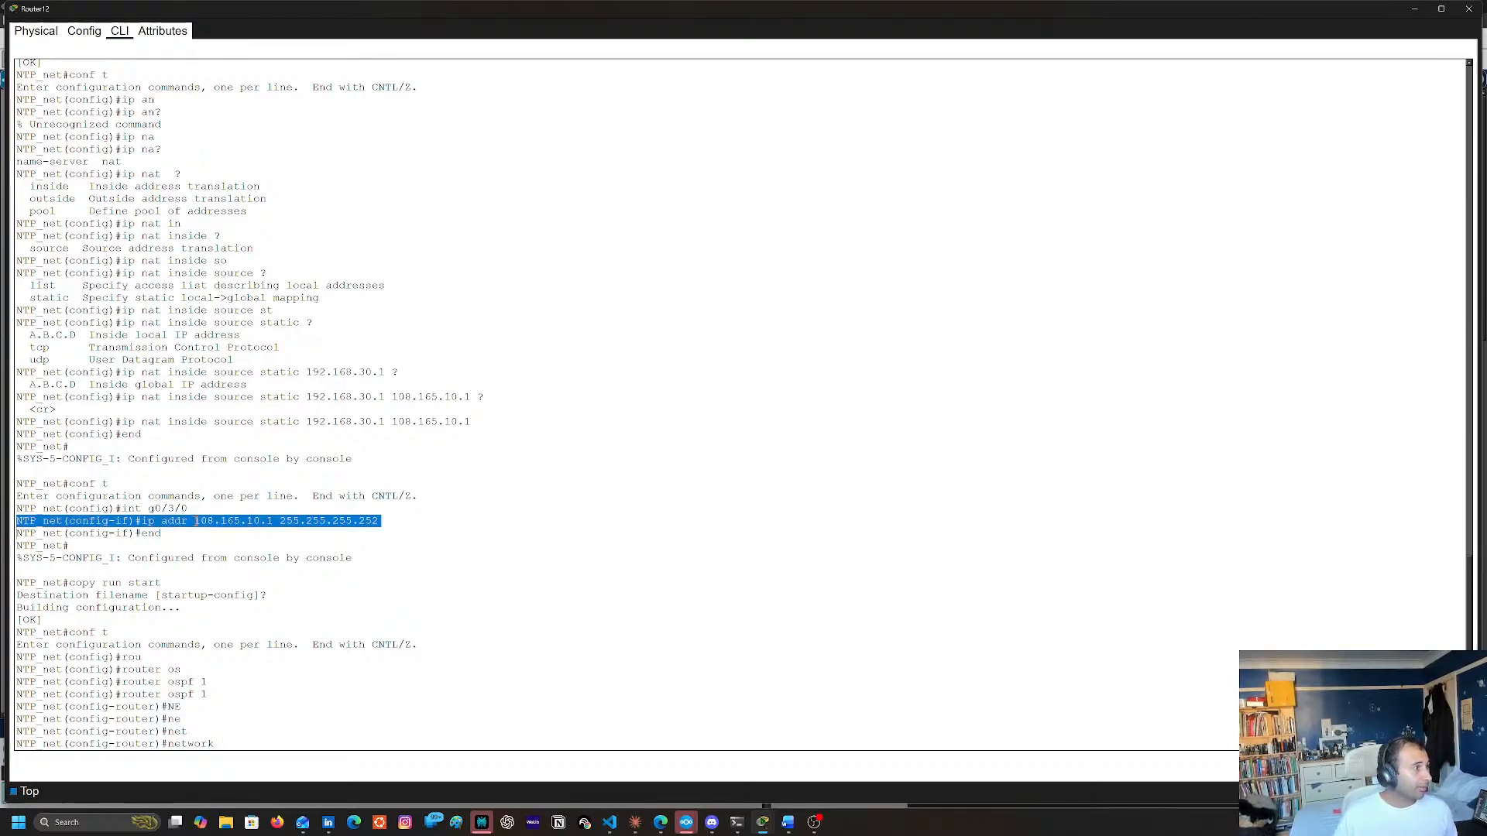
pyautogui.doubleClick(199, 524)
pyautogui.tripleClick(275, 519)
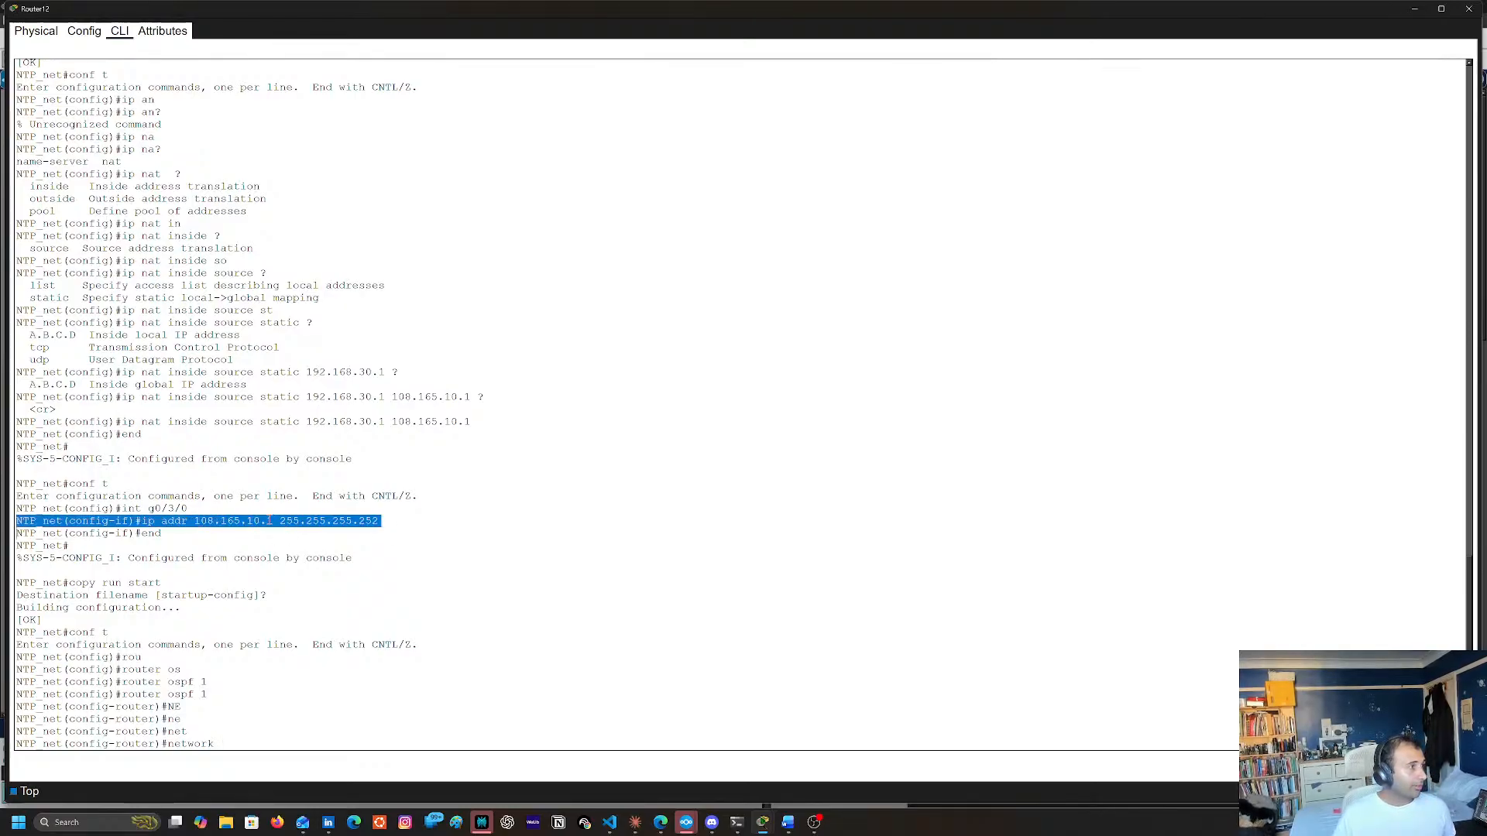
pyautogui.click(266, 520)
pyautogui.doubleClick(212, 524)
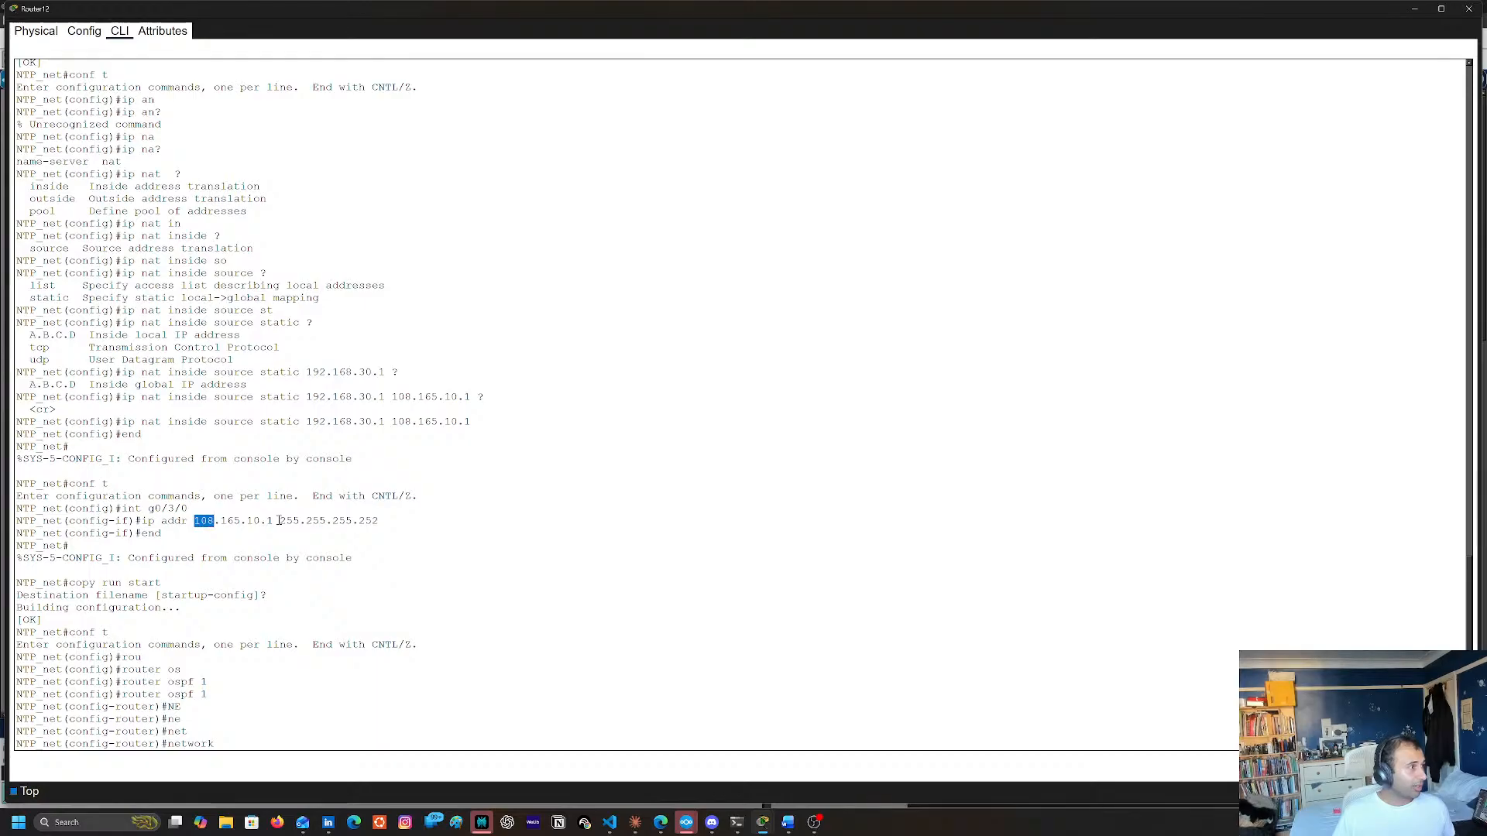
pyautogui.click(265, 521)
pyautogui.moveTo(228, 523)
pyautogui.mouseDown()
pyautogui.moveTo(194, 522)
pyautogui.moveTo(221, 521)
pyautogui.mouseUp()
pyautogui.click(195, 521)
pyautogui.moveTo(273, 522); pyautogui.dragTo(195, 521)
pyautogui.click(279, 523)
pyautogui.click(197, 520)
pyautogui.tripleClick(197, 520)
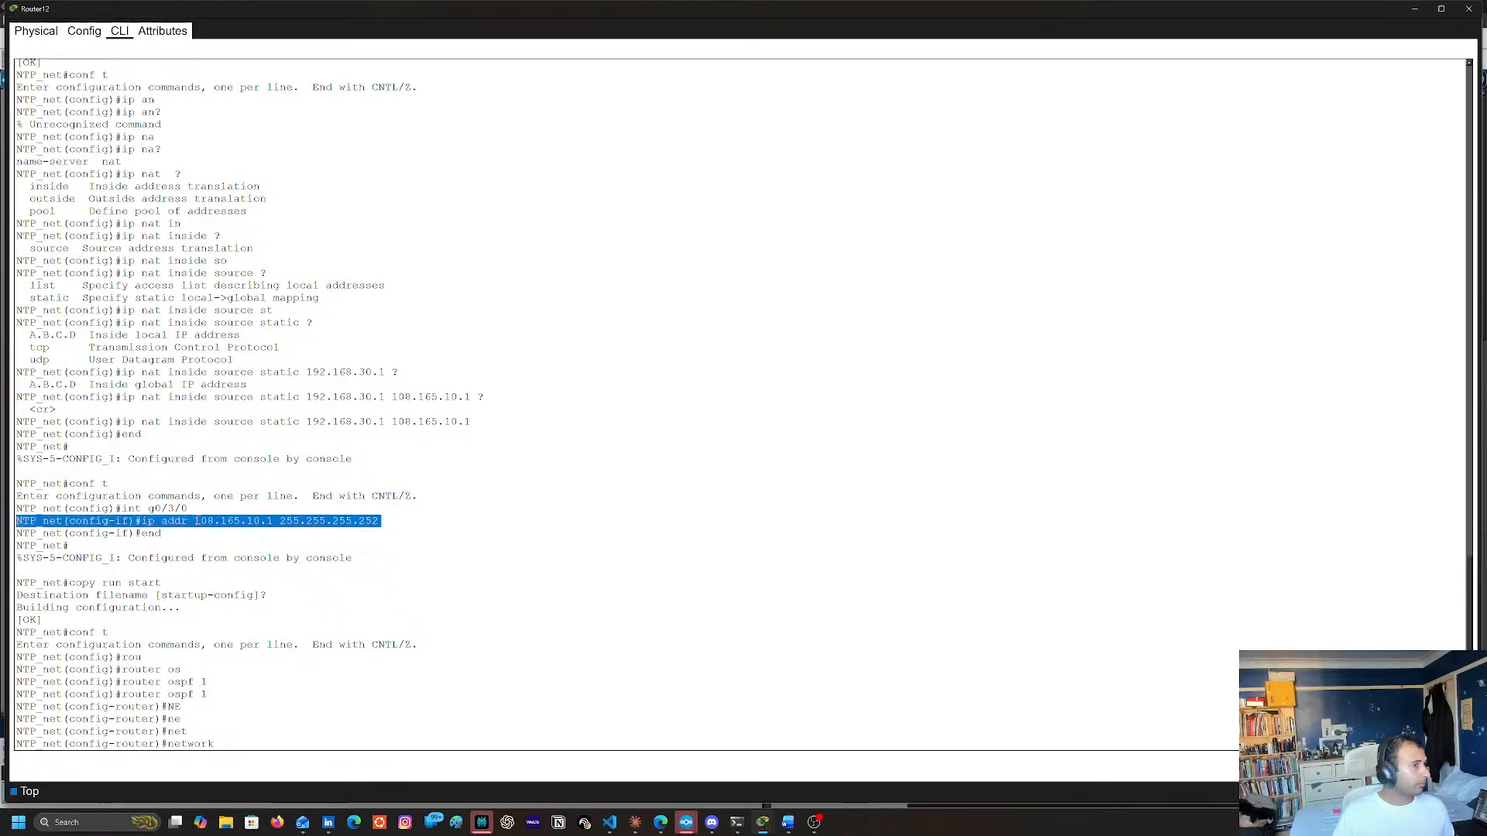
pyautogui.doubleClick(196, 520)
pyautogui.click(196, 520)
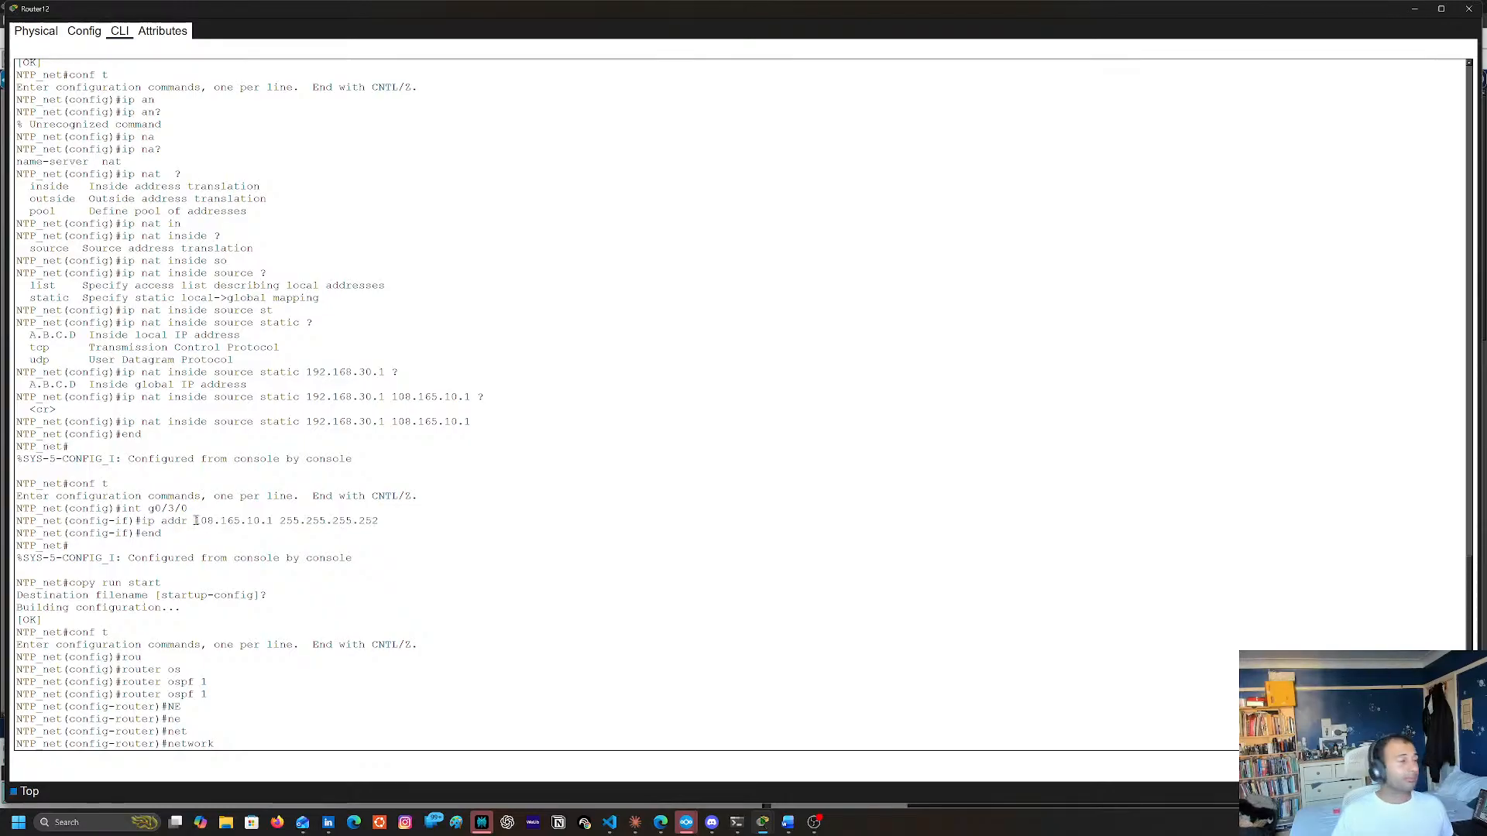
pyautogui.doubleClick(270, 521)
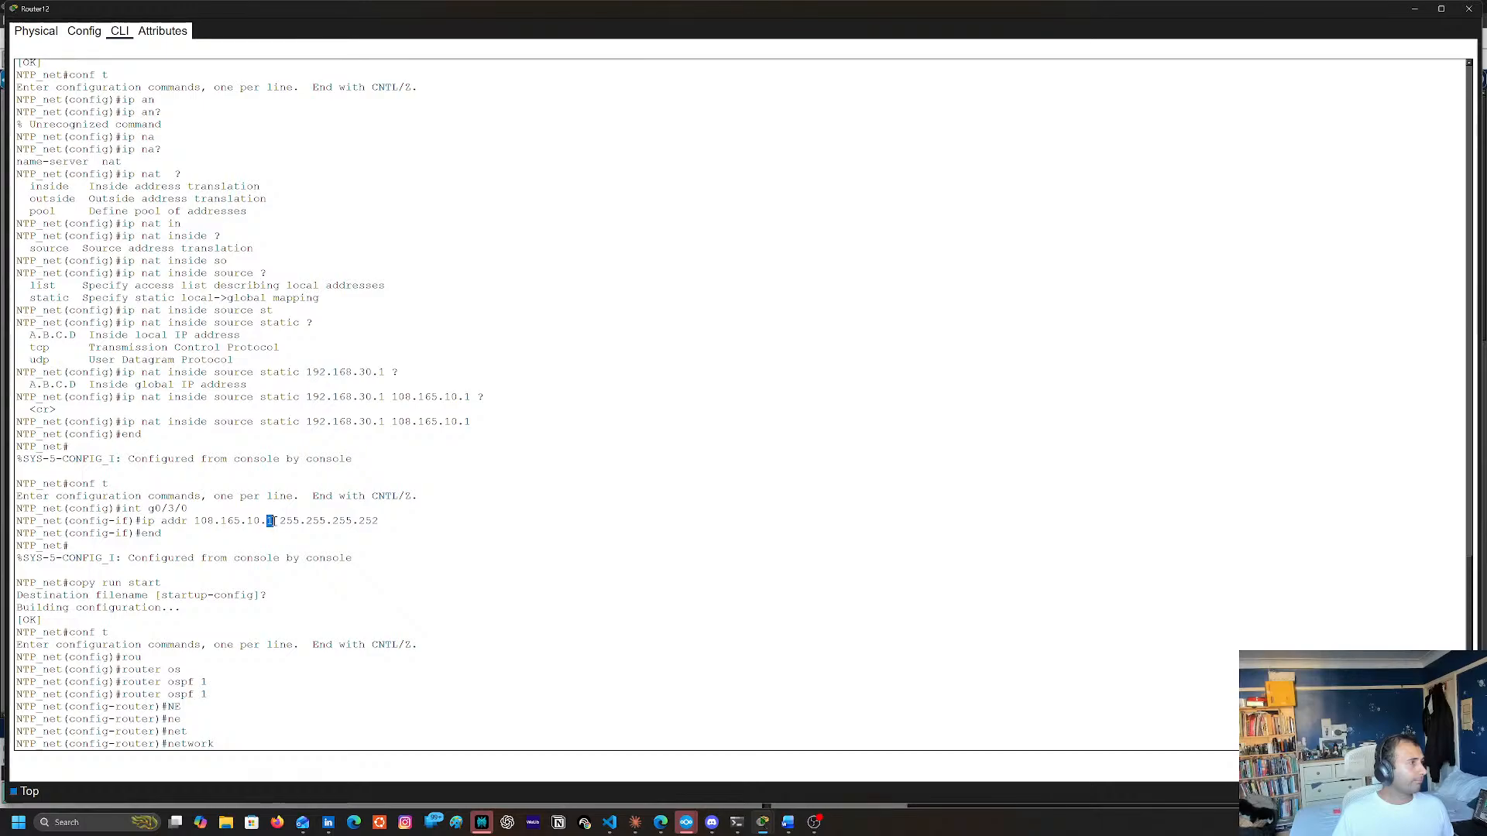
pyautogui.moveTo(194, 521); pyautogui.dragTo(273, 520)
pyautogui.press('super+c')
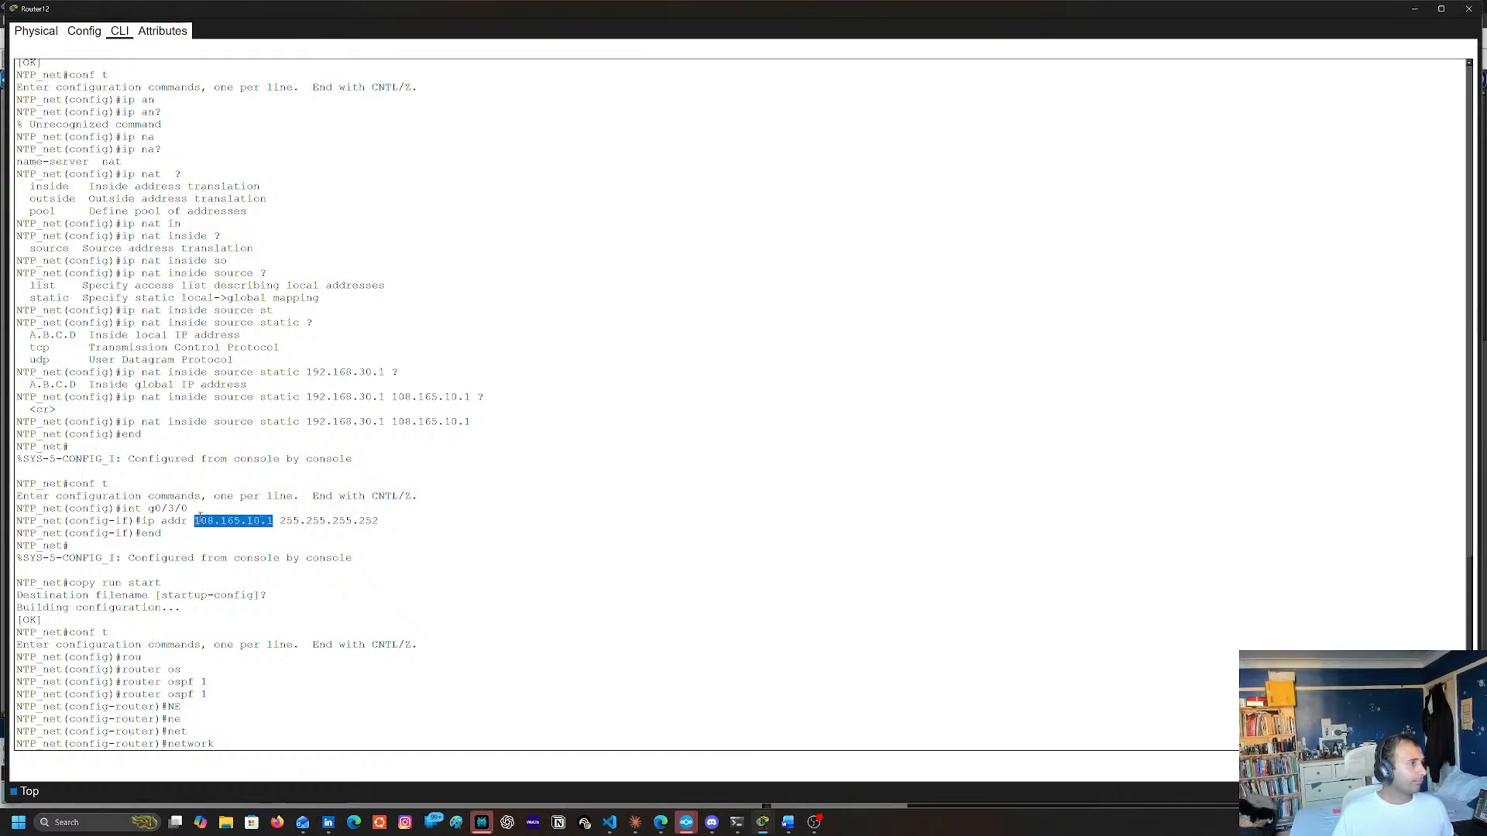
pyautogui.rightClick(455, 687)
pyautogui.click(475, 709)
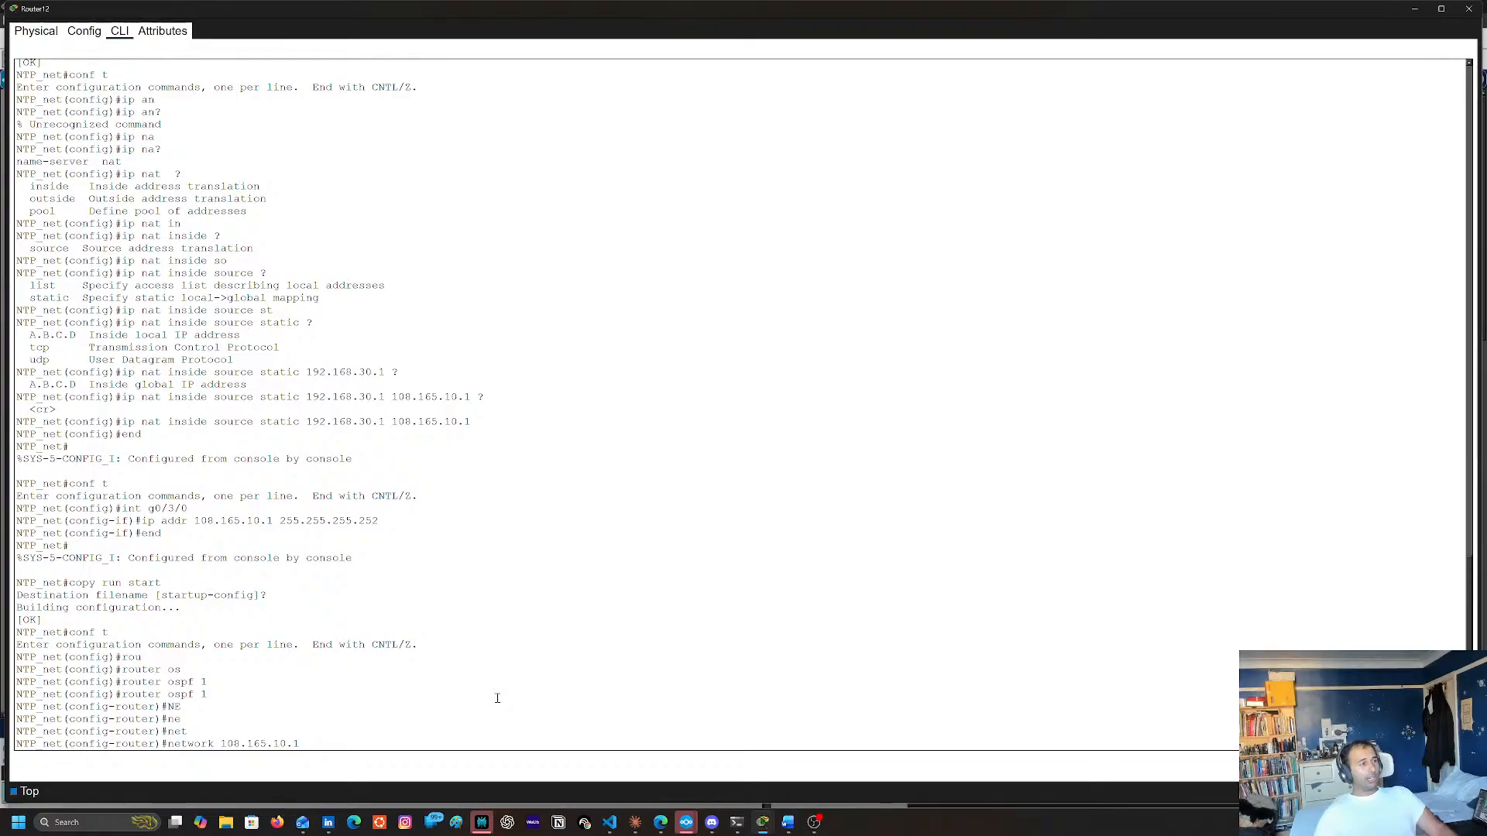
# Complete the 108.165.10.1 network statement with wildcard 0.0.0.3 and area 10, consulting the inline help for its arguments
pyautogui.write('?')
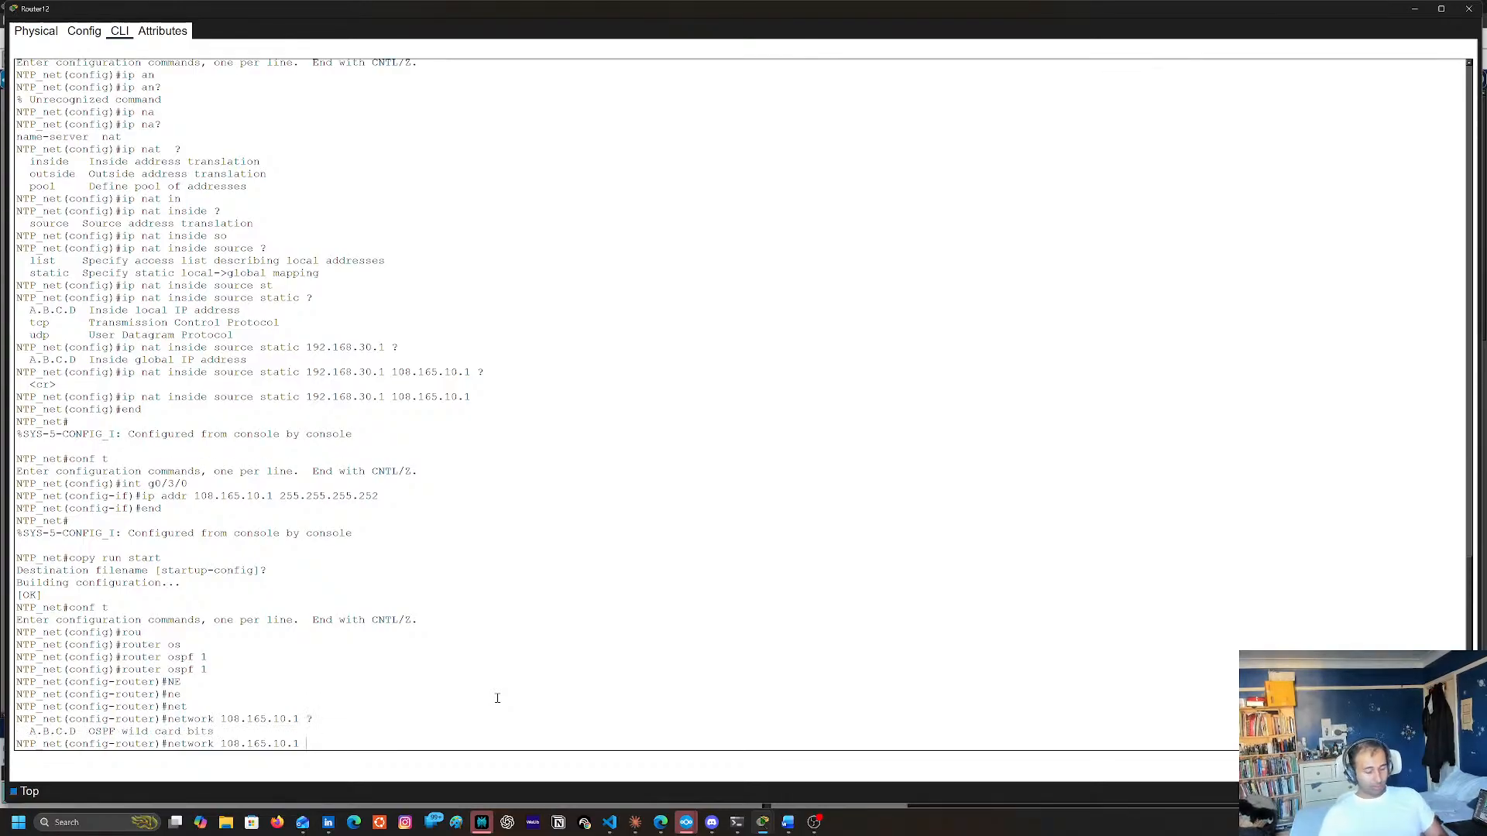
pyautogui.write('0.0.0.3')
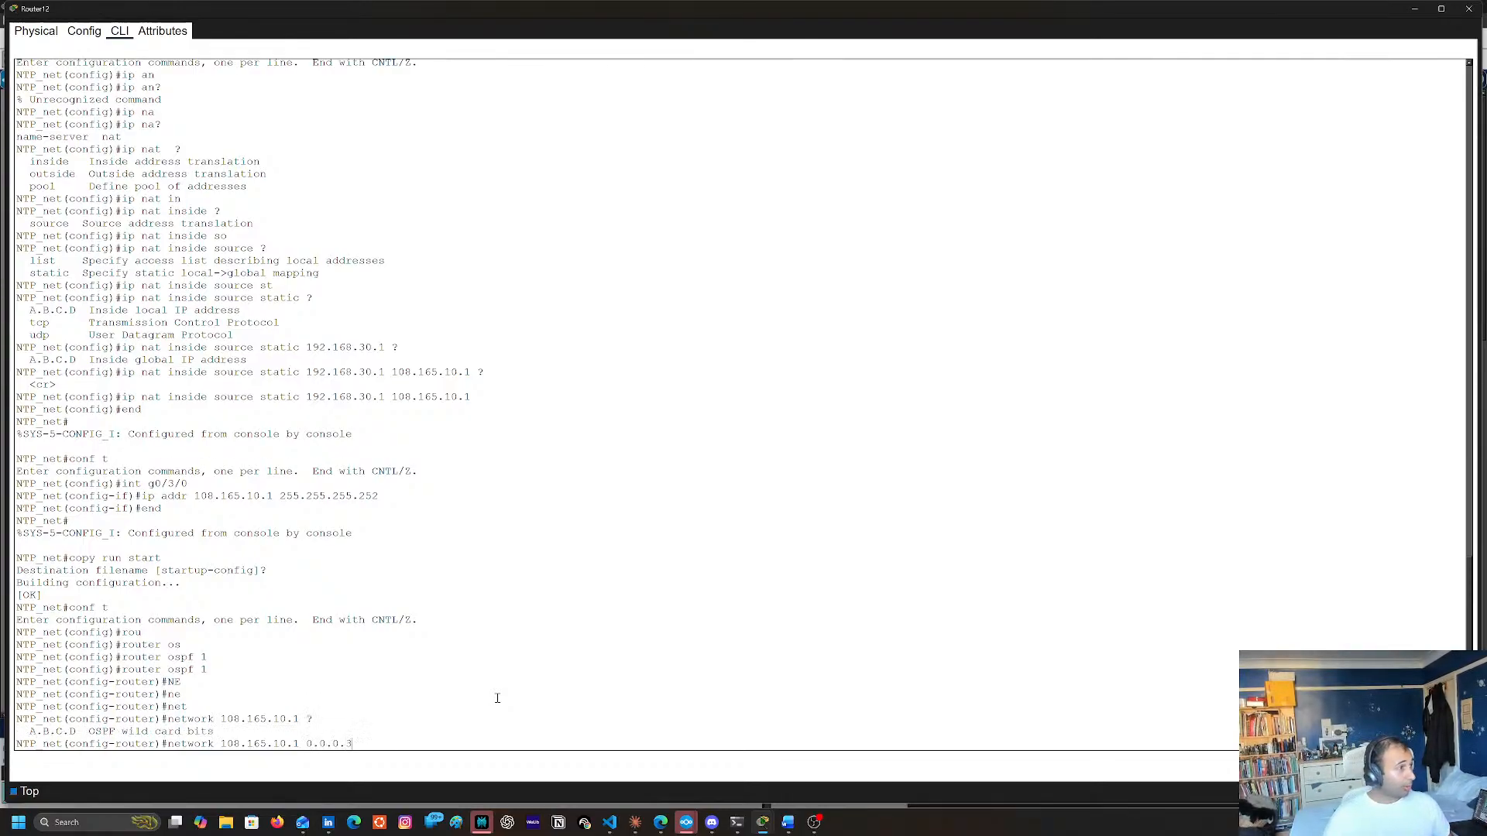
pyautogui.write(' ?')
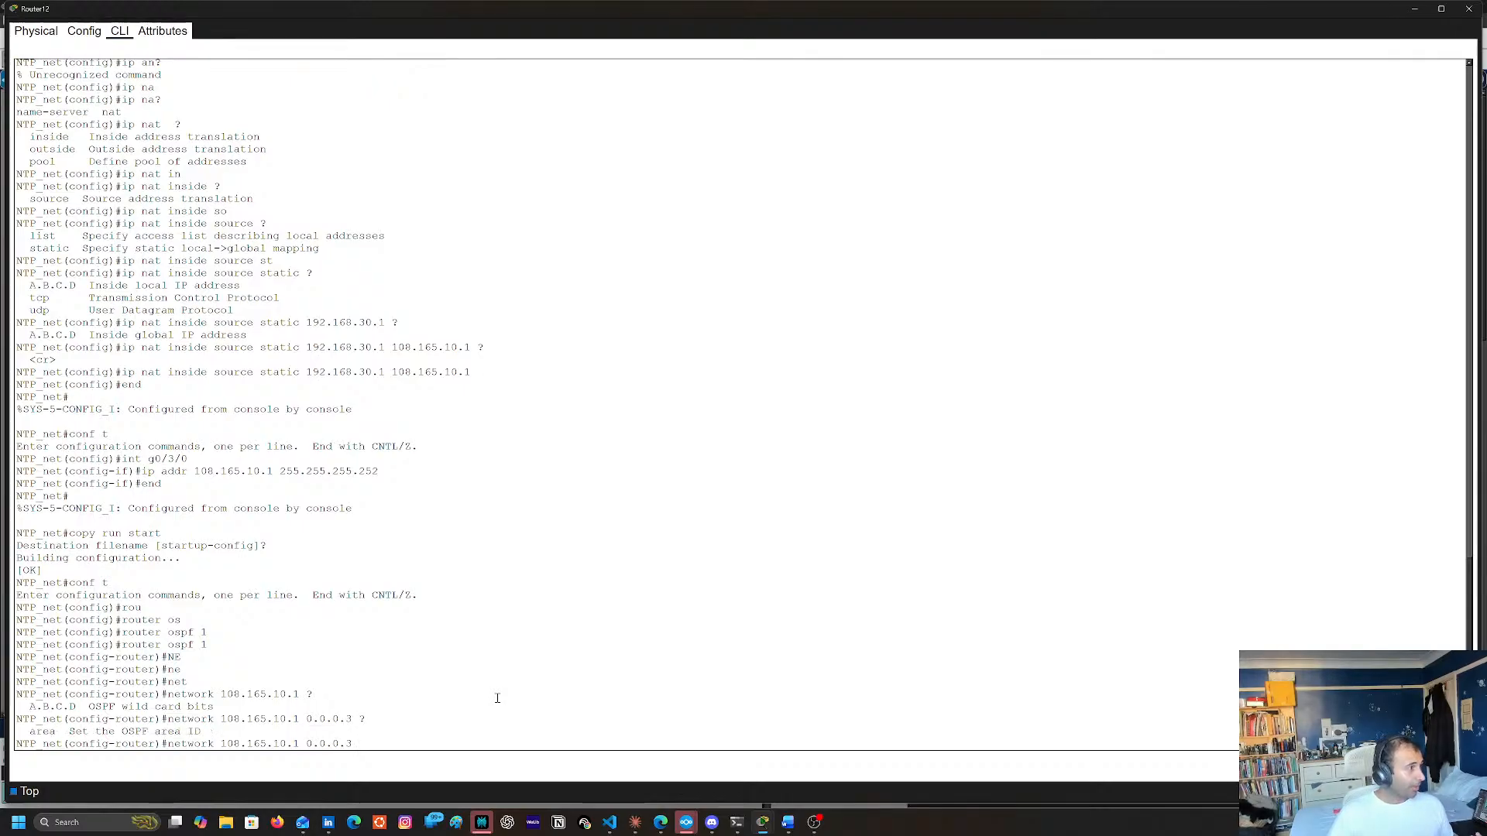
pyautogui.write('are')
pyautogui.press('Tab')
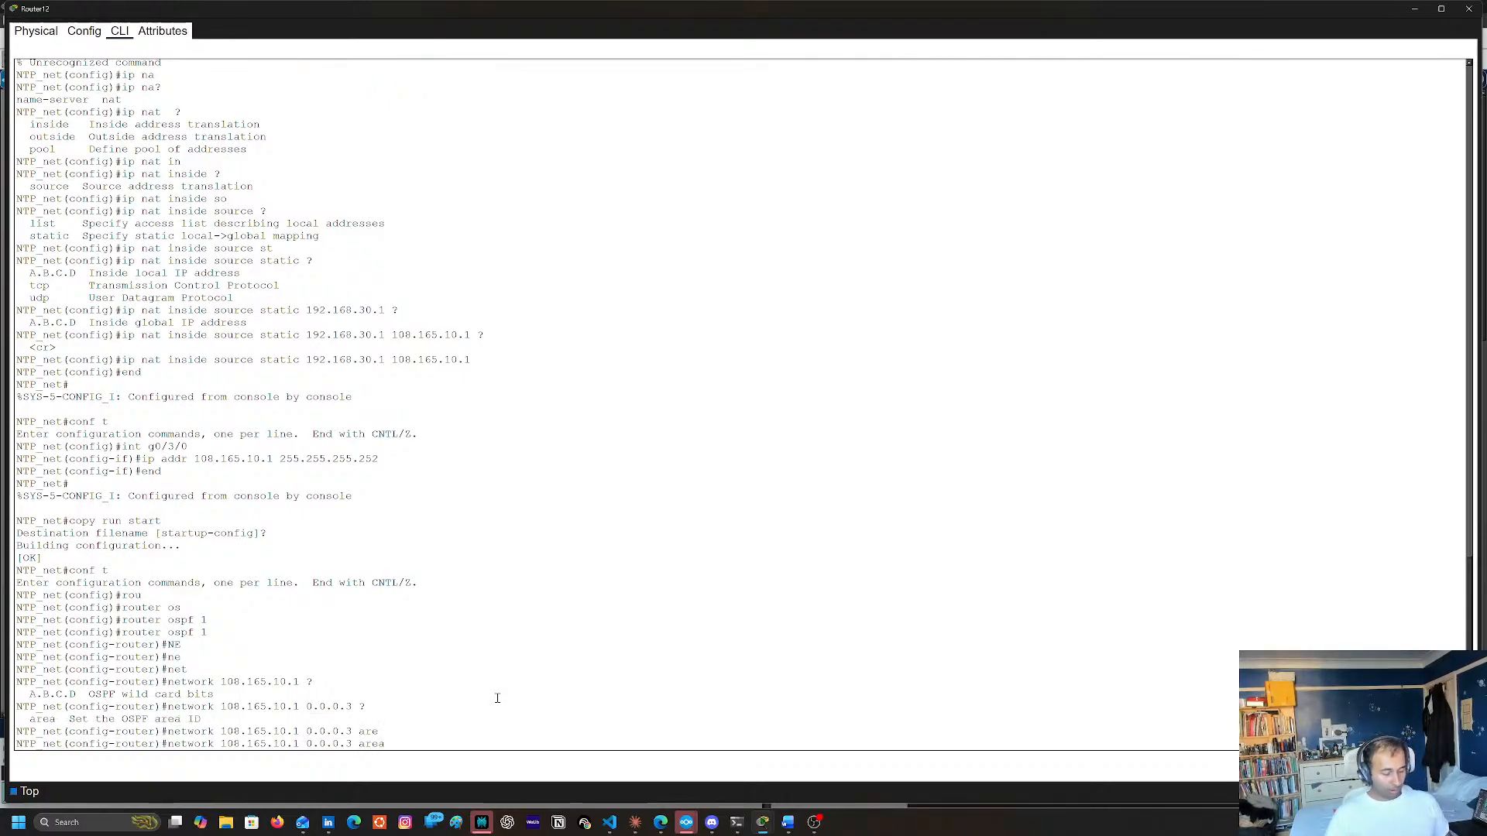
pyautogui.write('10')
pyautogui.press('Return')
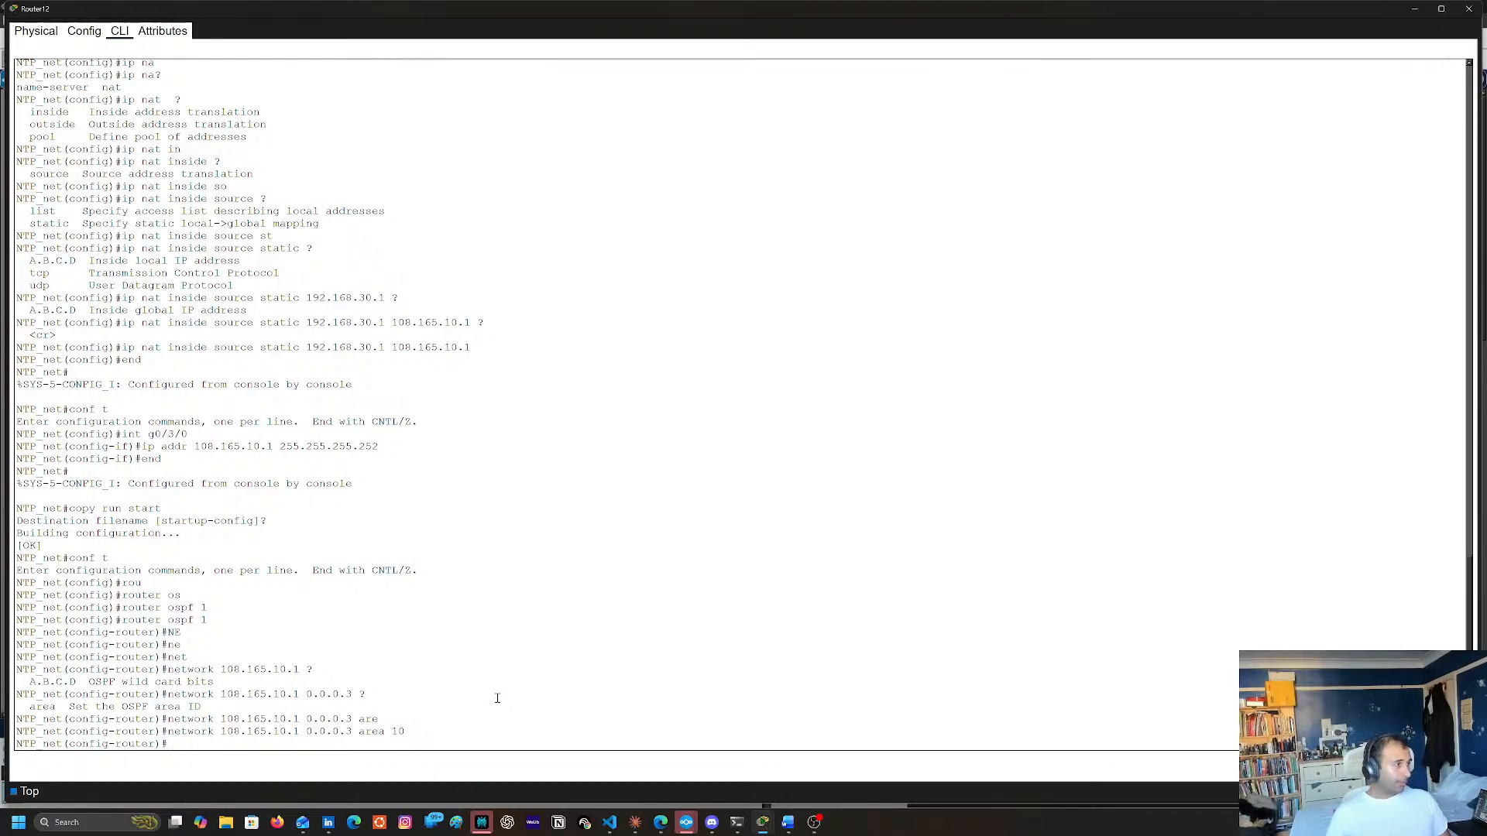
# Set the OSPF router-id to 9.9.9.9 and exit to global configuration mode
pyautogui.write('rou')
pyautogui.press('Tab')
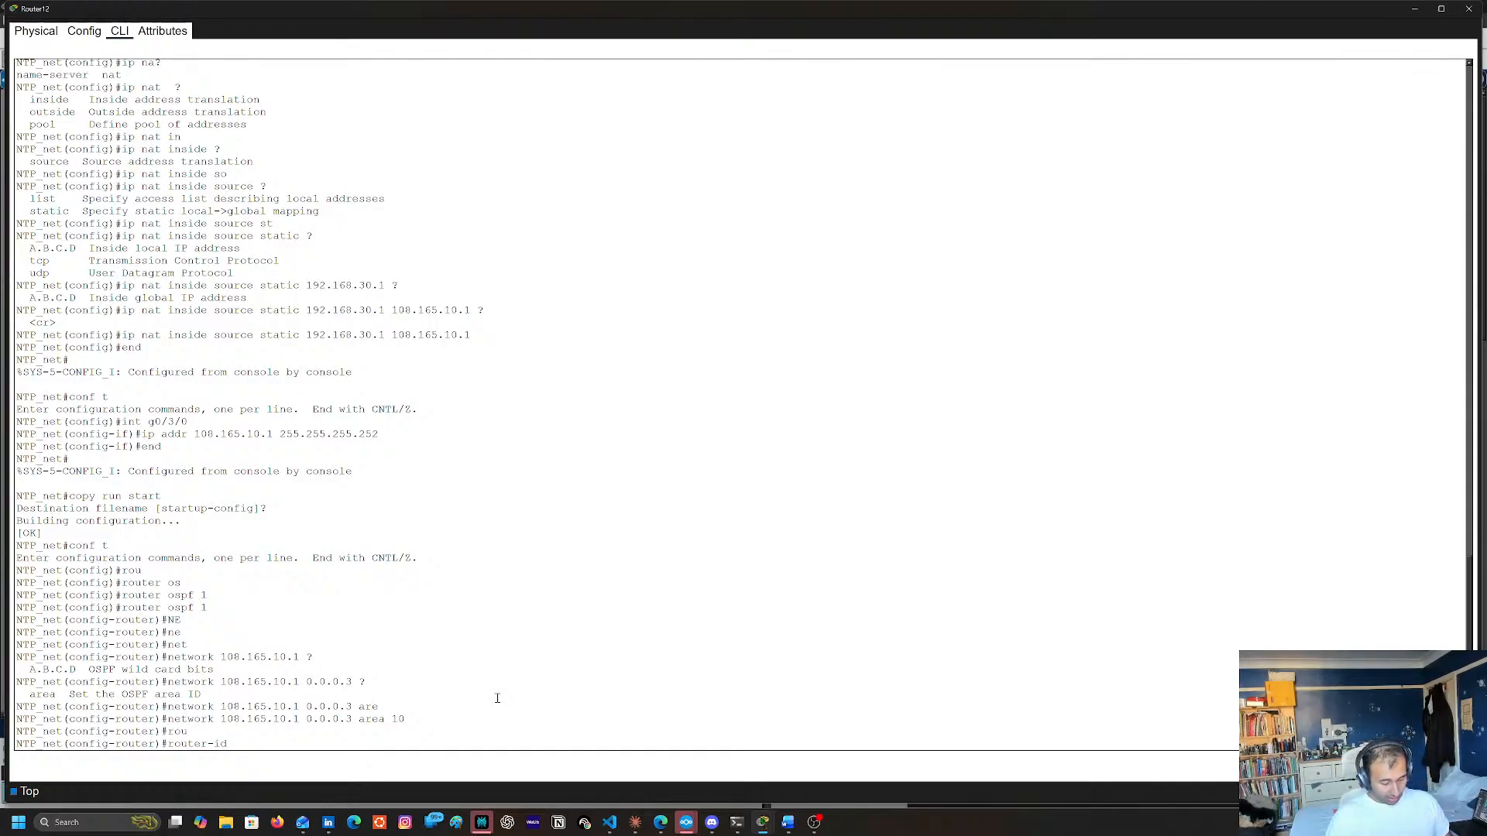
pyautogui.write('9.9.9.9')
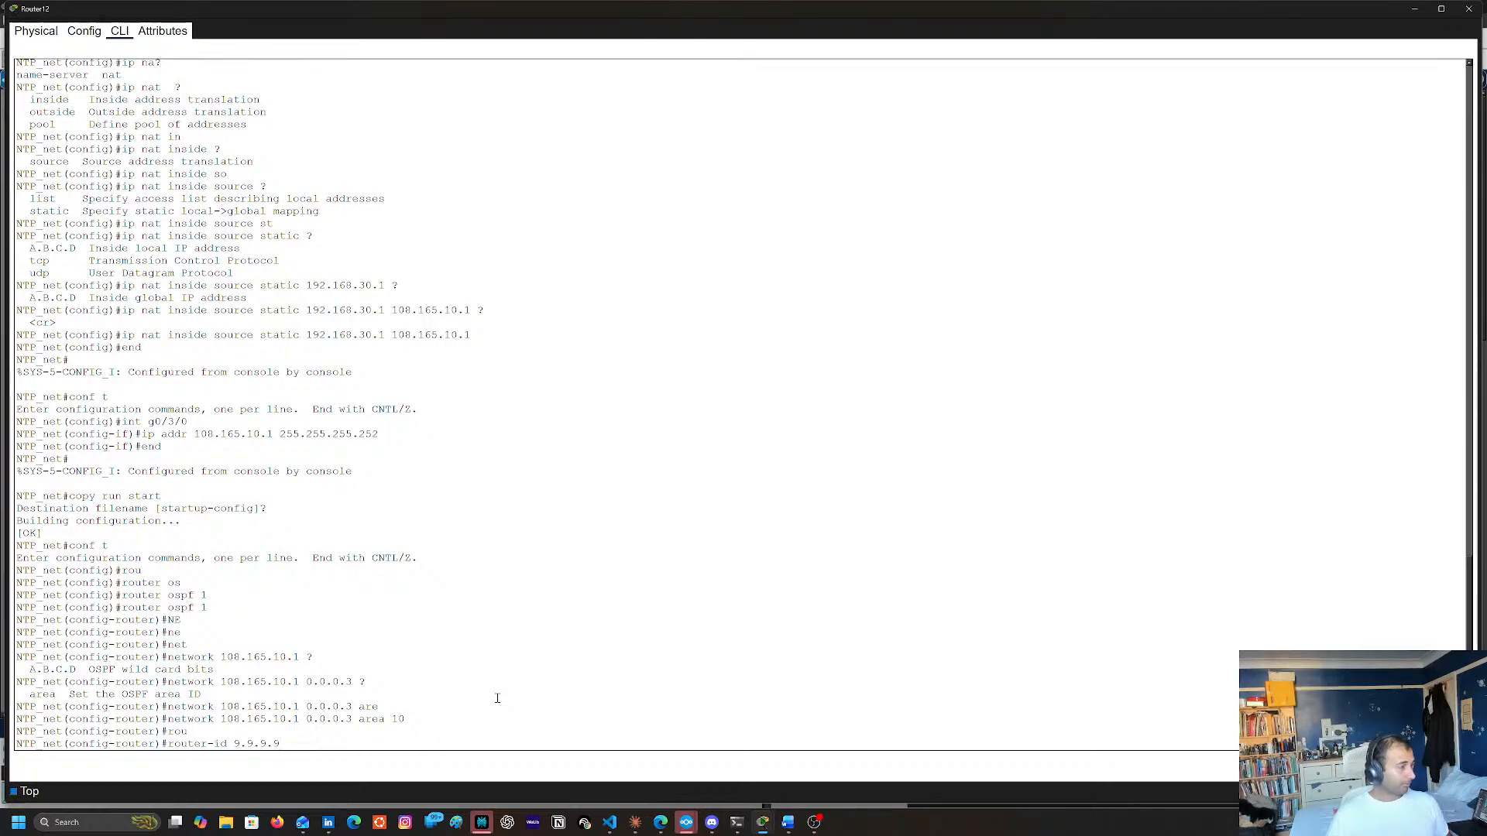
pyautogui.press('Return')
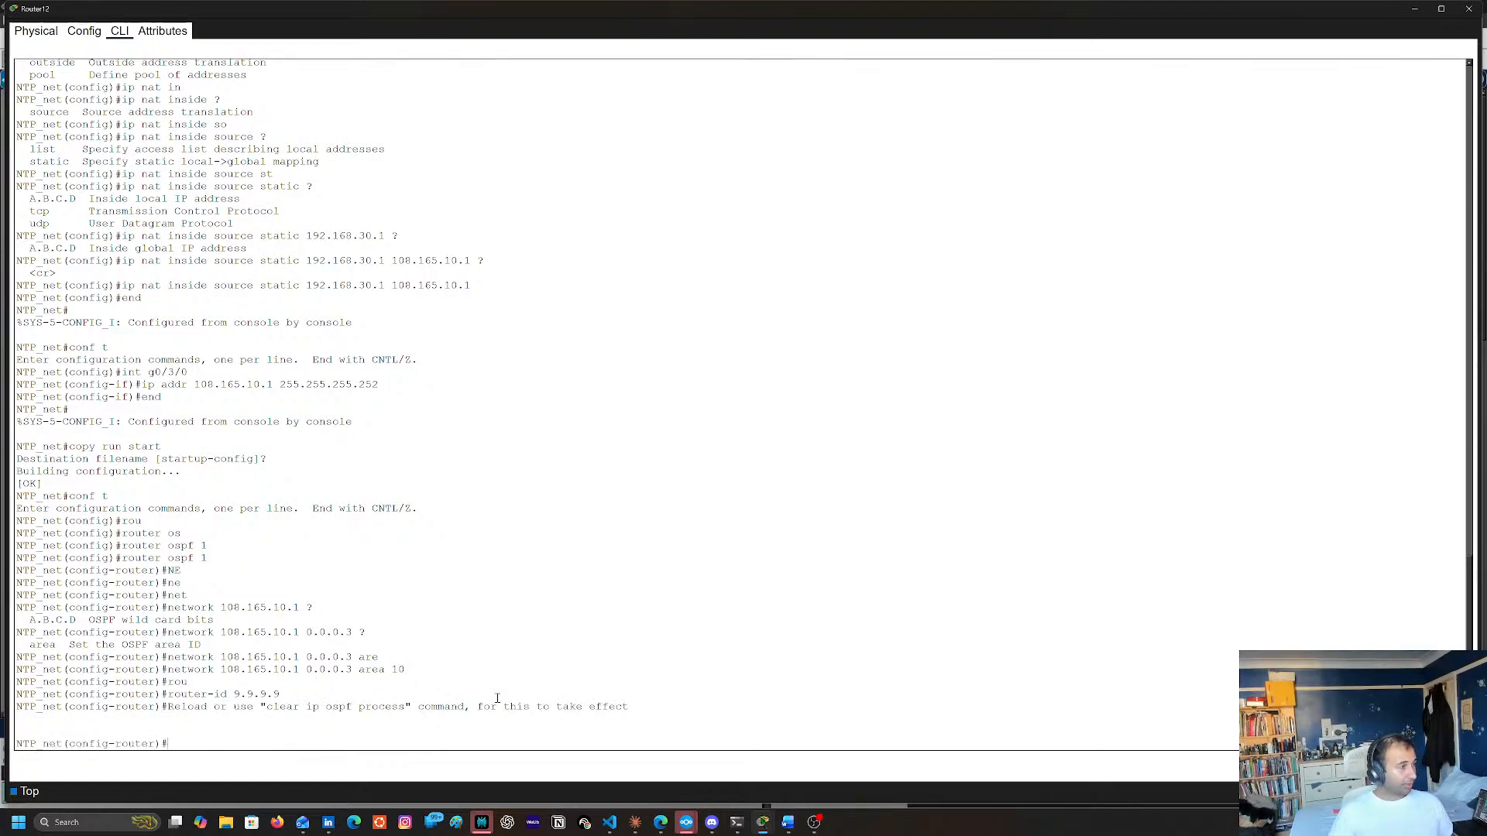
pyautogui.write('exit')
pyautogui.press('Return')
pyautogui.press('Return')
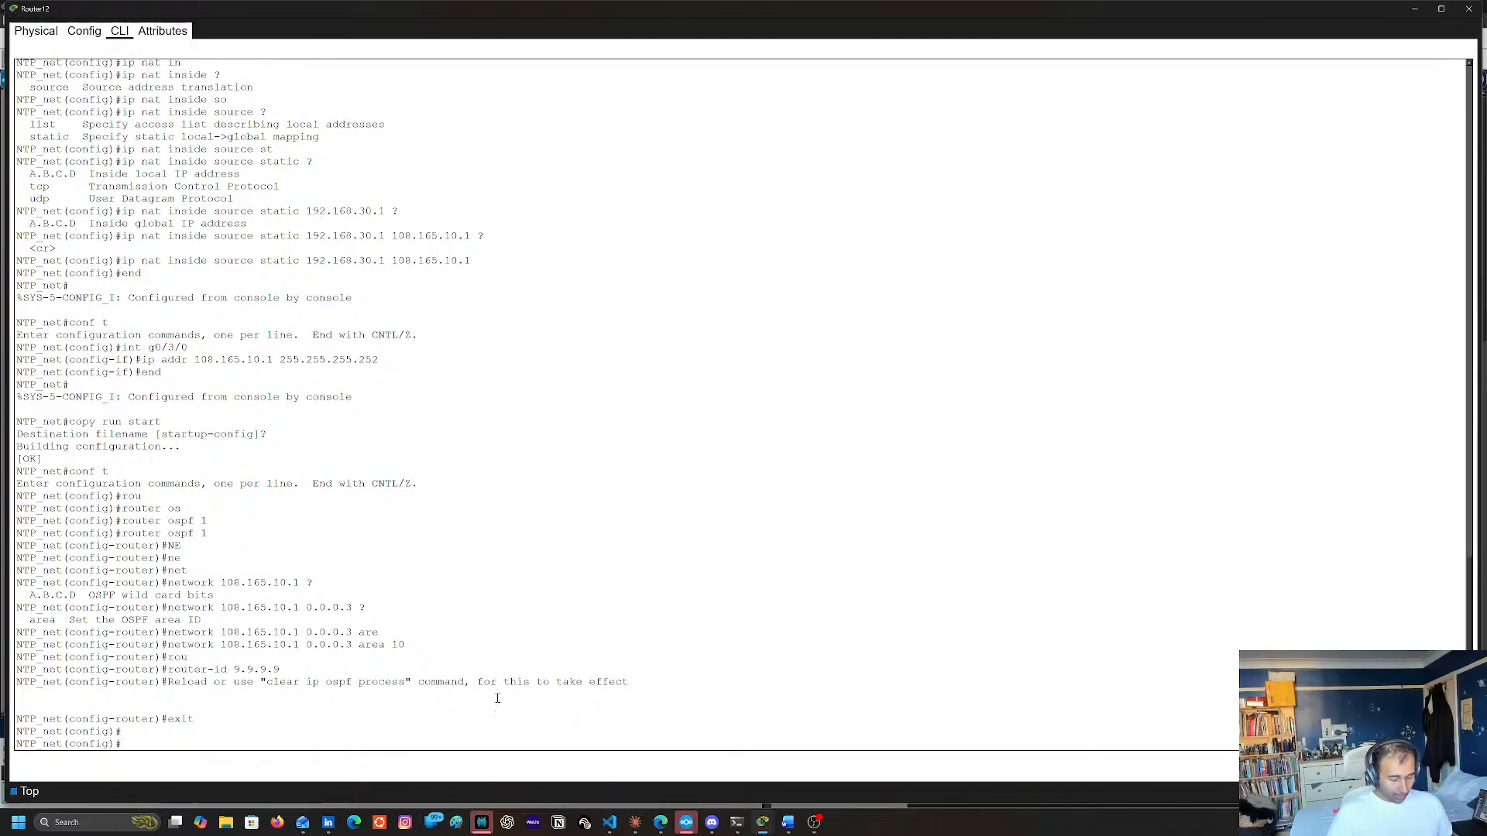
# Create loopback interface lo1 and enter its interface configuration
pyautogui.write('int lo1')
pyautogui.press('Return')
pyautogui.write('#')
pyautogui.press('Return')
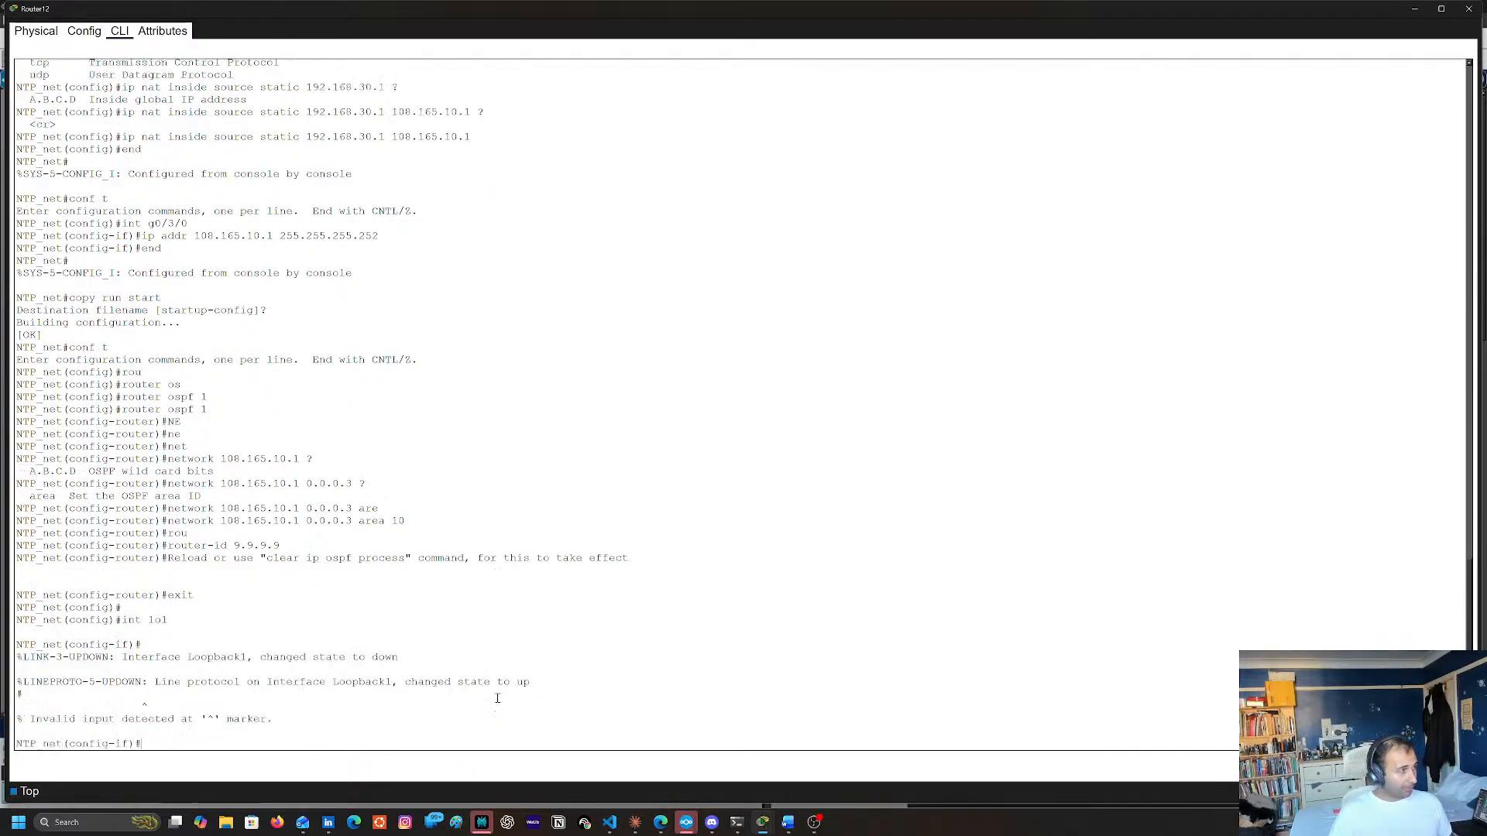
# Assign 9.9.9.9 with mask 255.255.255.255 to the loopback interface and exit its configuration
pyautogui.write('ip addr ')
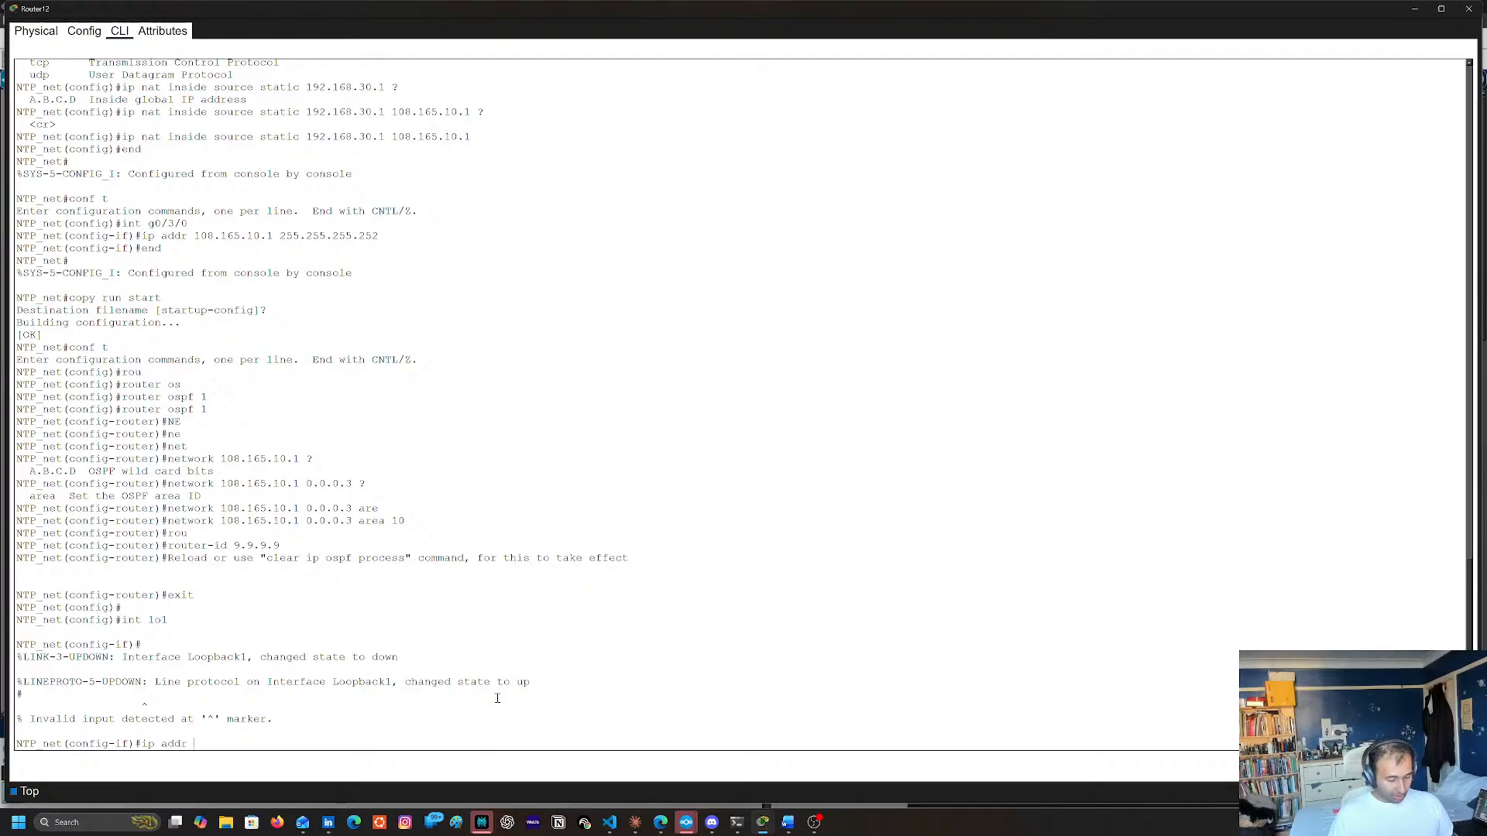
pyautogui.write('9999')
pyautogui.press('BackSpace')
pyautogui.press('BackSpace')
pyautogui.press('BackSpace')
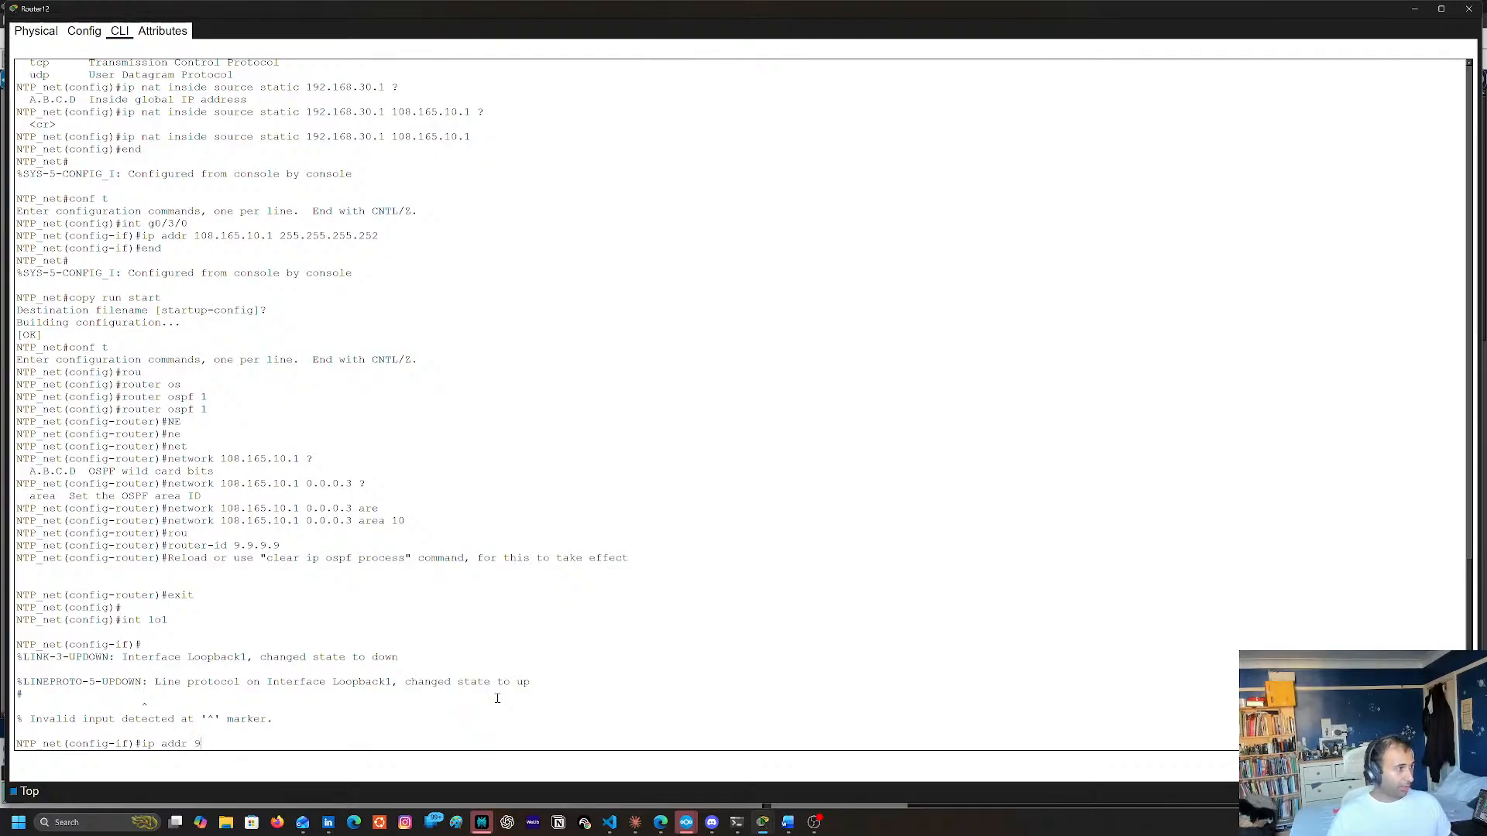
pyautogui.write('.9.9.9')
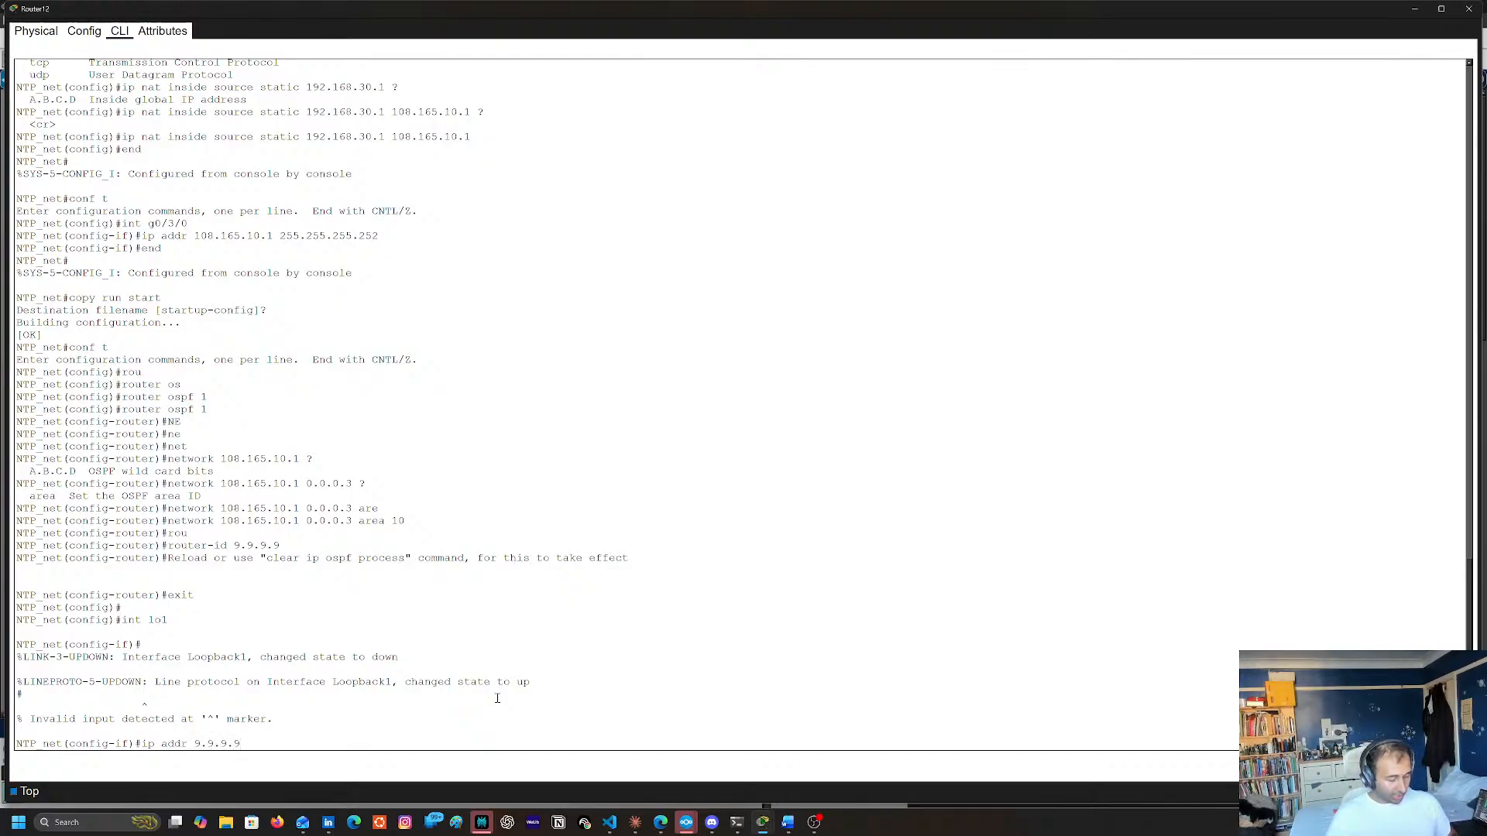
pyautogui.write(' 255.255.255.')
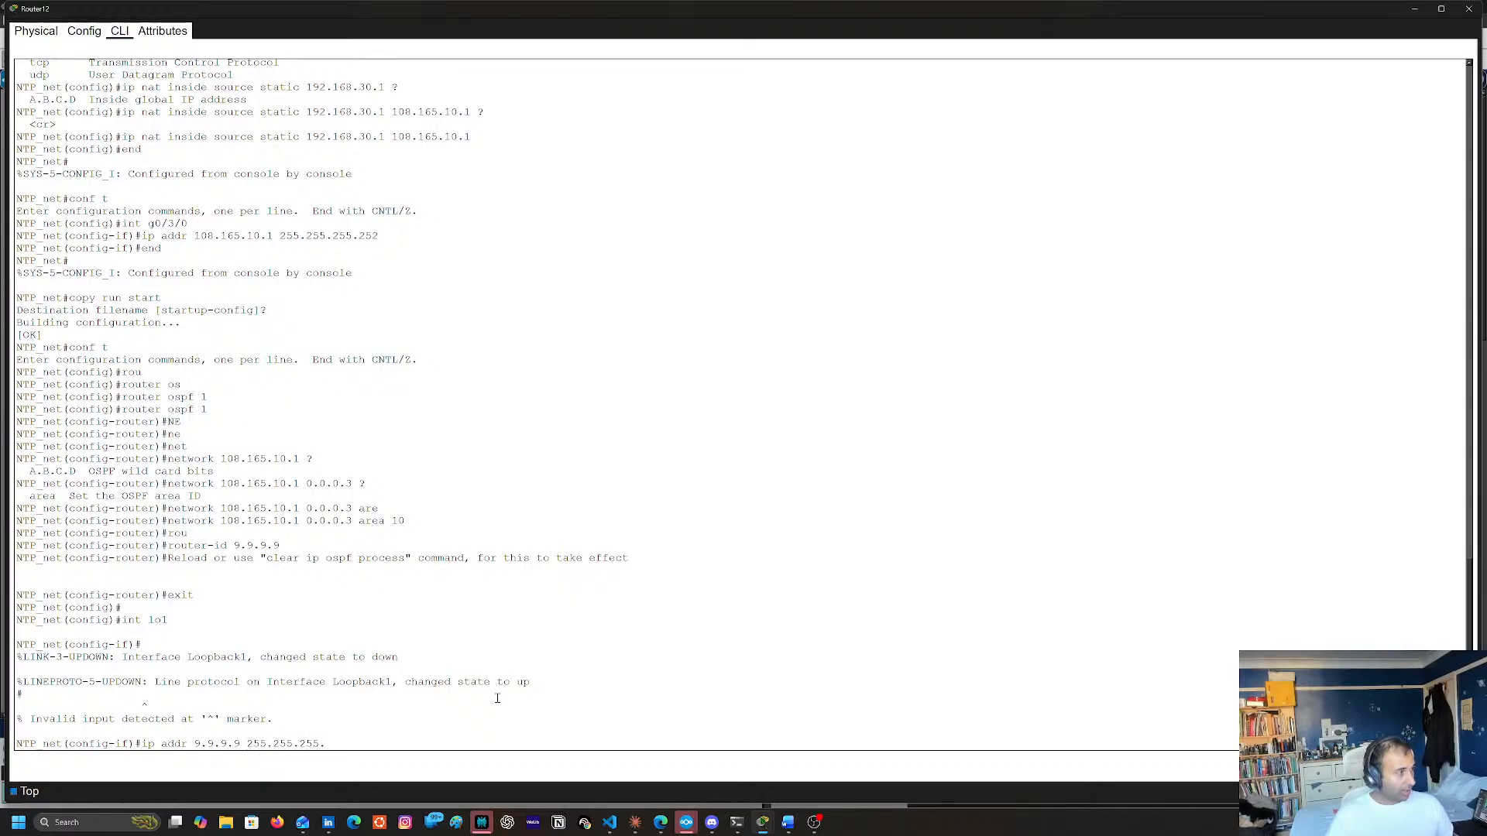
pyautogui.write('255')
pyautogui.press('Return')
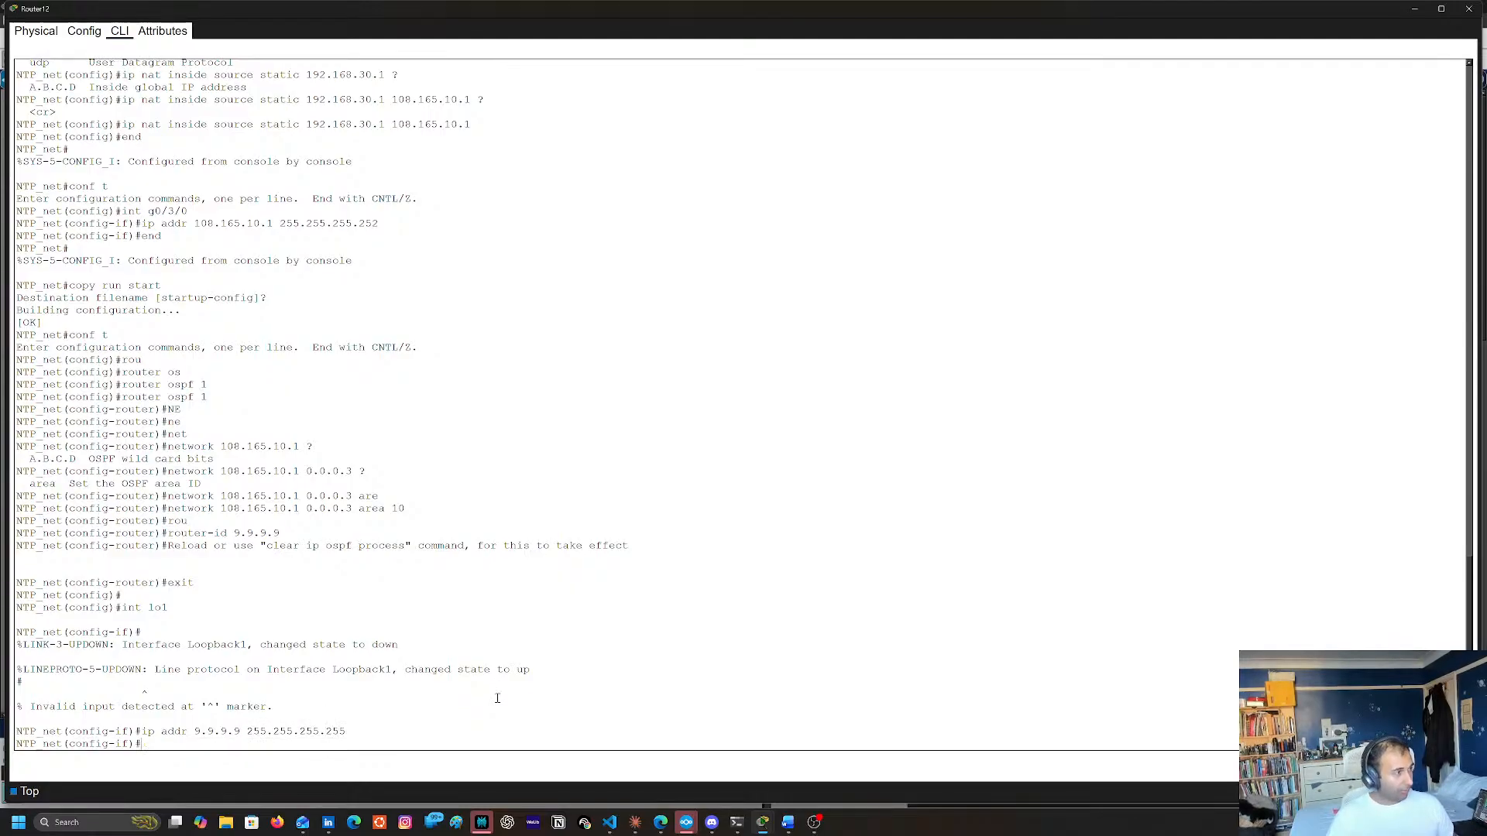
pyautogui.write('exit')
pyautogui.press('Return')
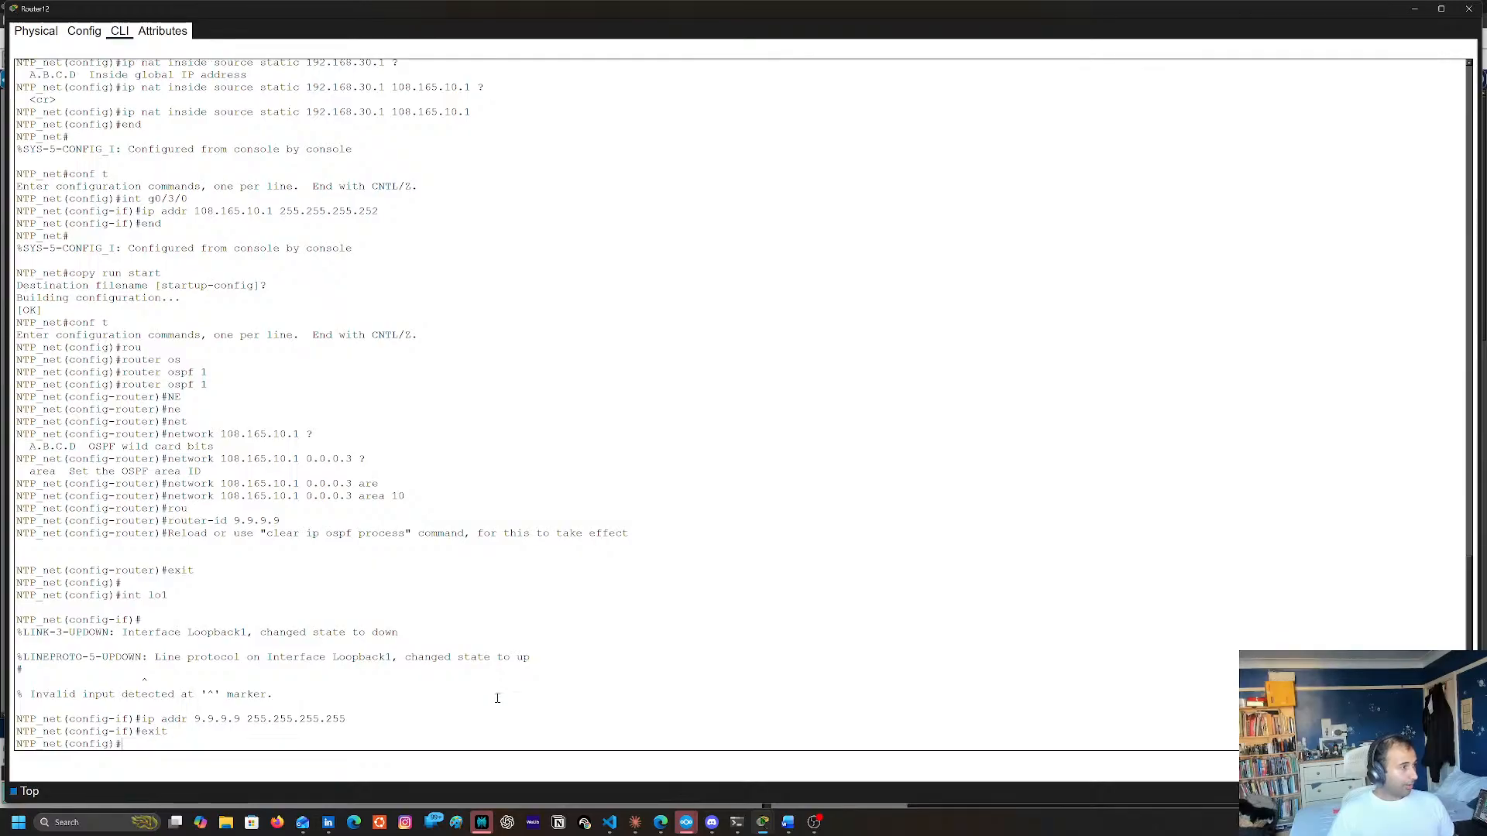
# Enter router configuration mode for OSPF process 1 on Router12
pyautogui.write('rou')
pyautogui.press('Tab')
pyautogui.write('os')
pyautogui.press('Tab')
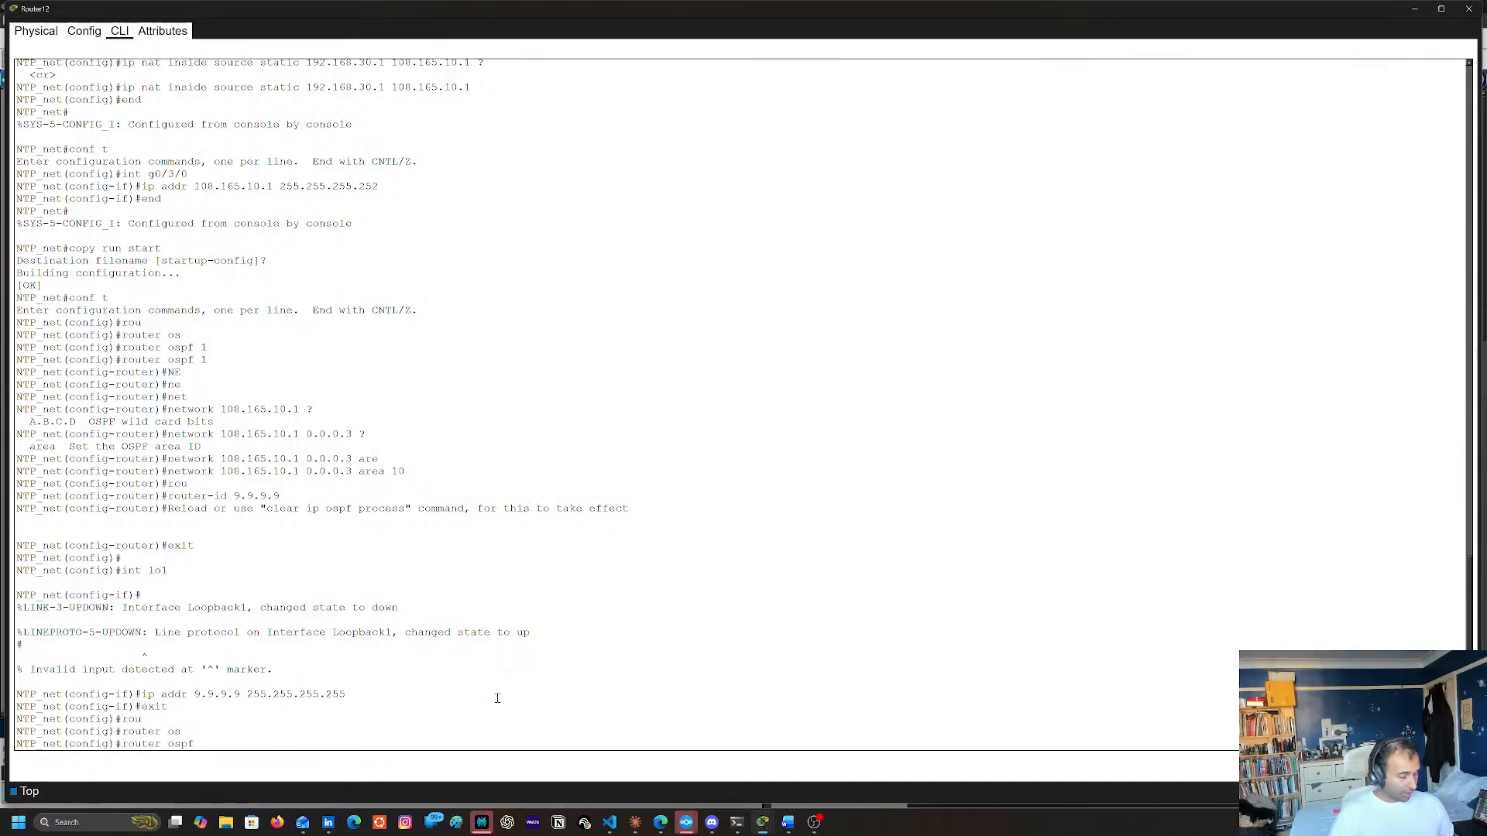
pyautogui.write('1')
pyautogui.press('Return')
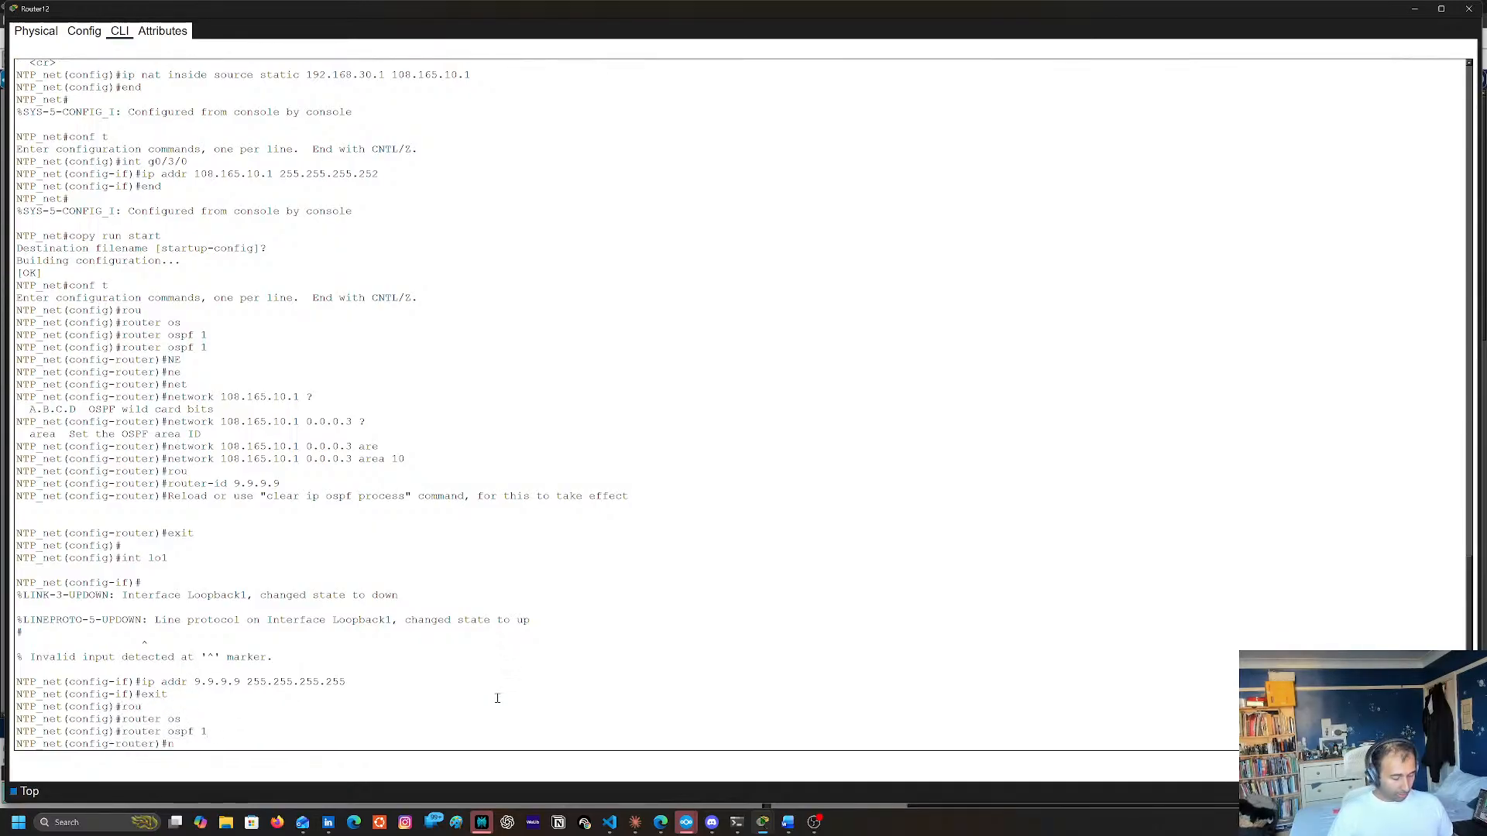
# Add the OSPF network statement 9.9.9.9 with wildcard 0.0.0.0 in area 10
pyautogui.write('ne')
pyautogui.press('Tab')
pyautogui.write('t')
pyautogui.press('Tab')
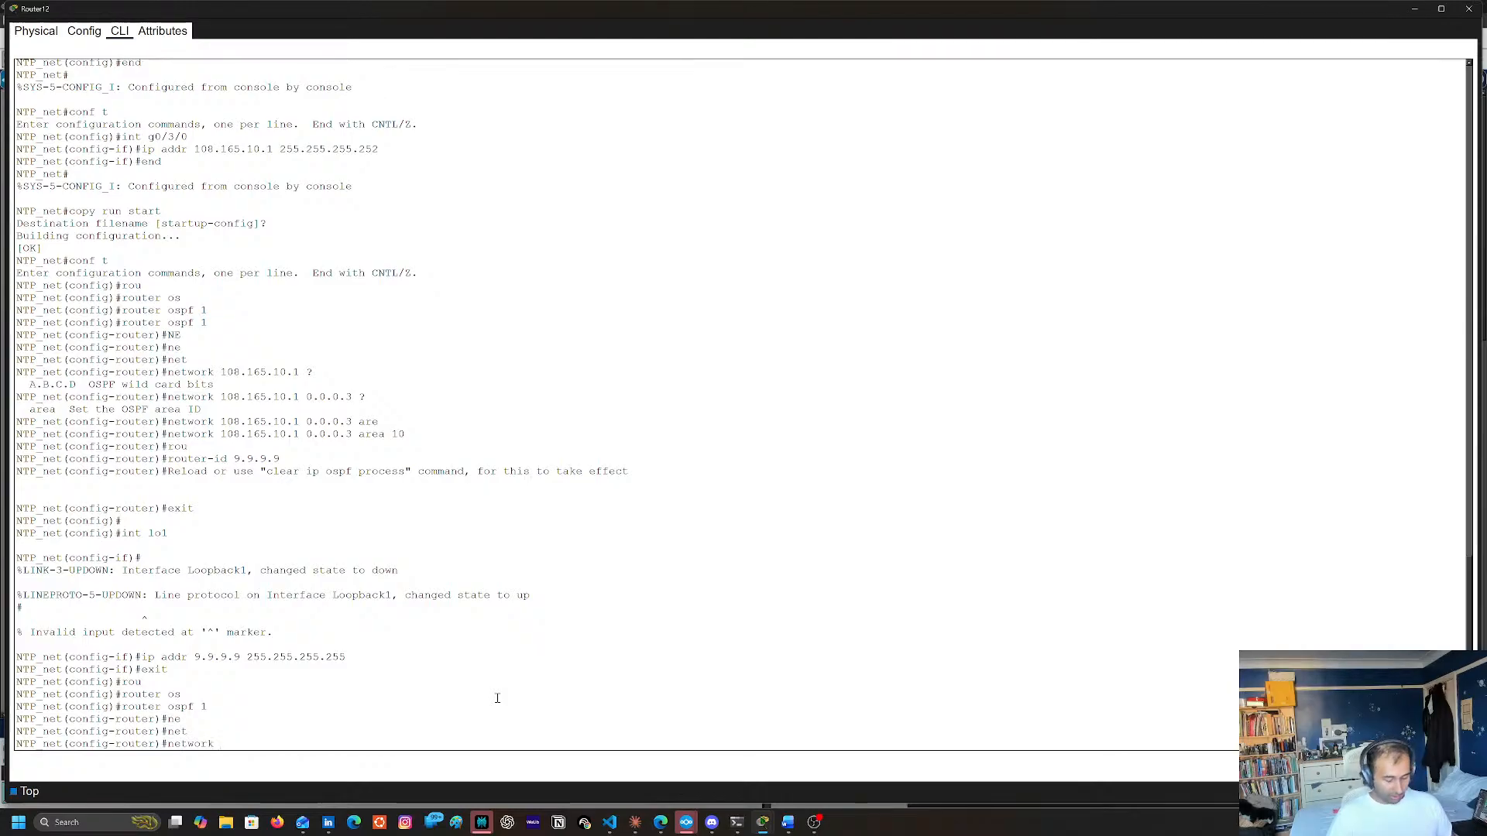
pyautogui.write('9.9.9.9')
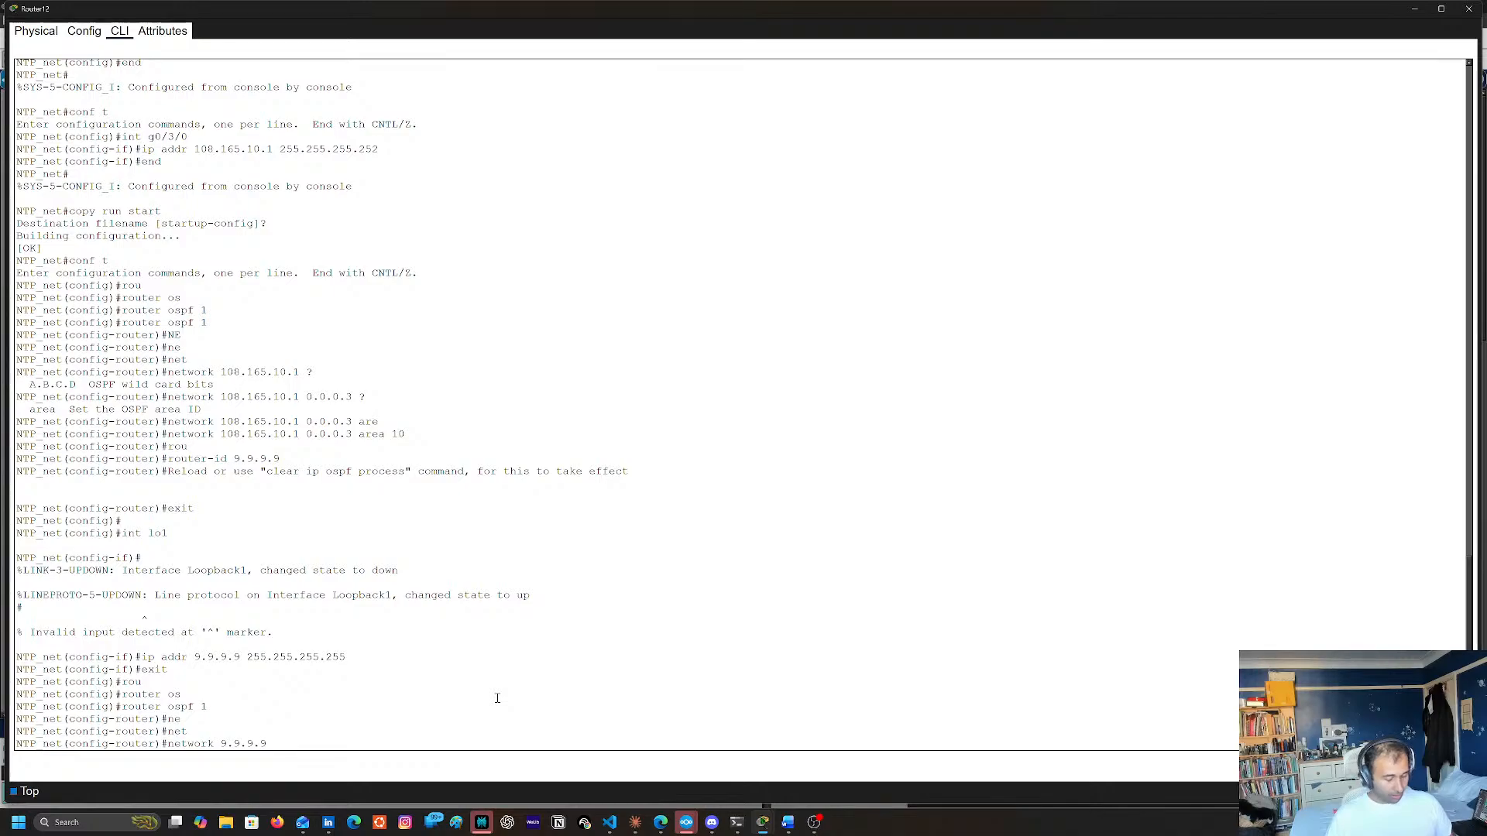
pyautogui.write(' 0.0.0.0 ar')
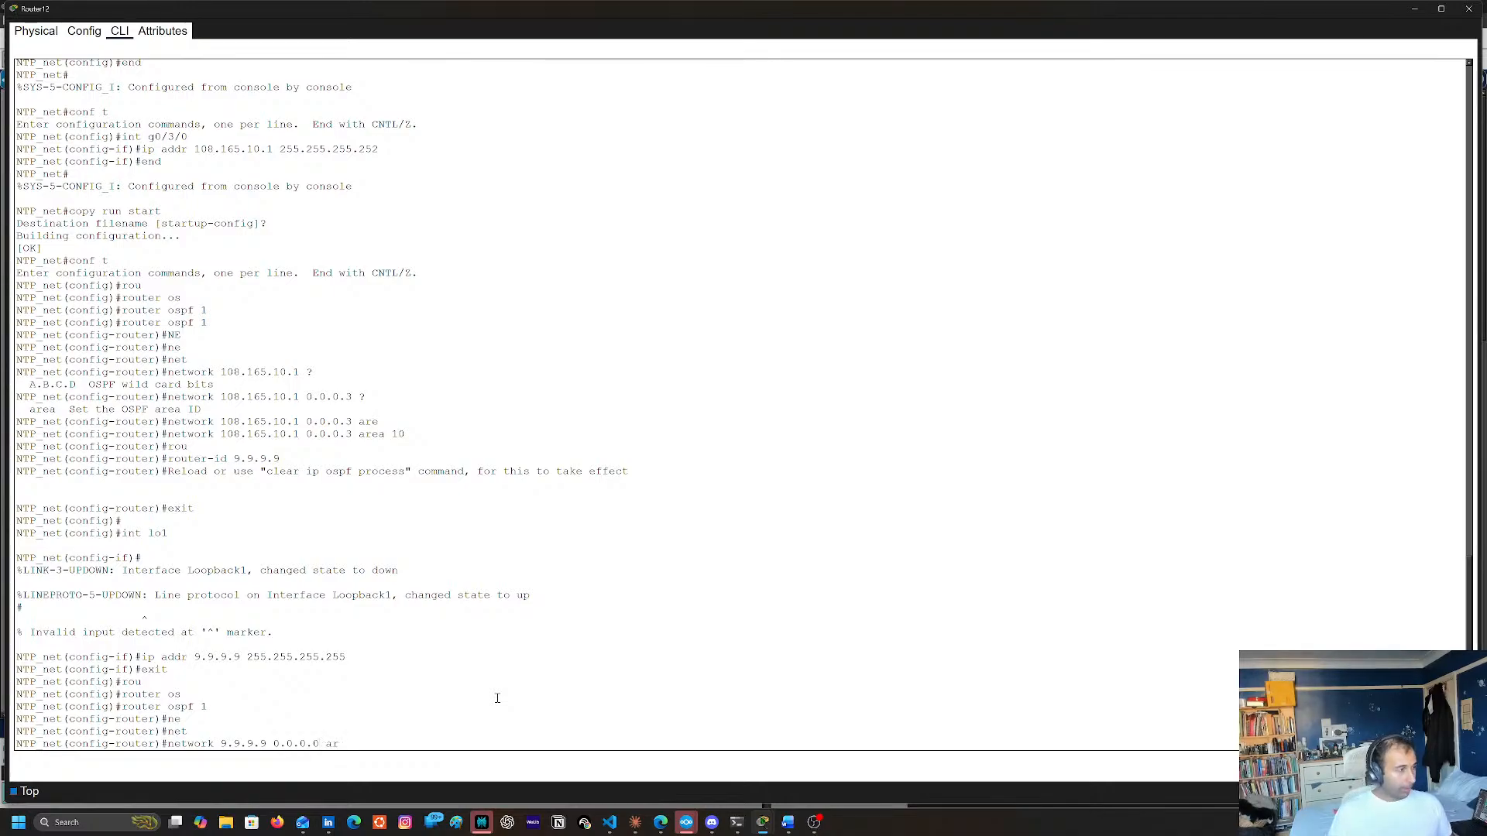
pyautogui.press('Tab')
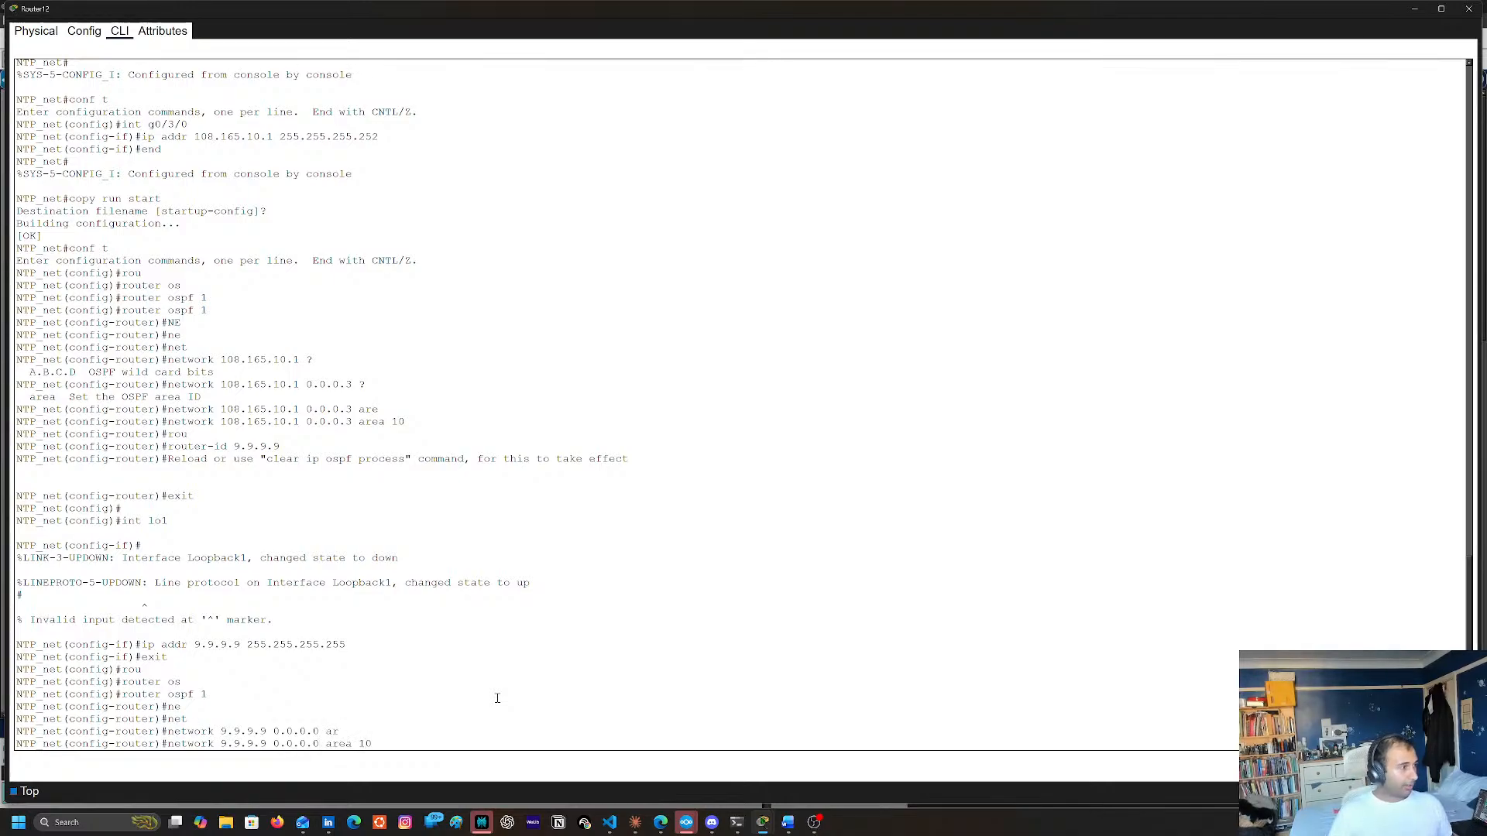
pyautogui.press('Return')
# Return to privileged mode, save the running configuration as the startup configuration, and close Router12's window
pyautogui.write('end')
pyautogui.press('Return')
pyautogui.write('cop')
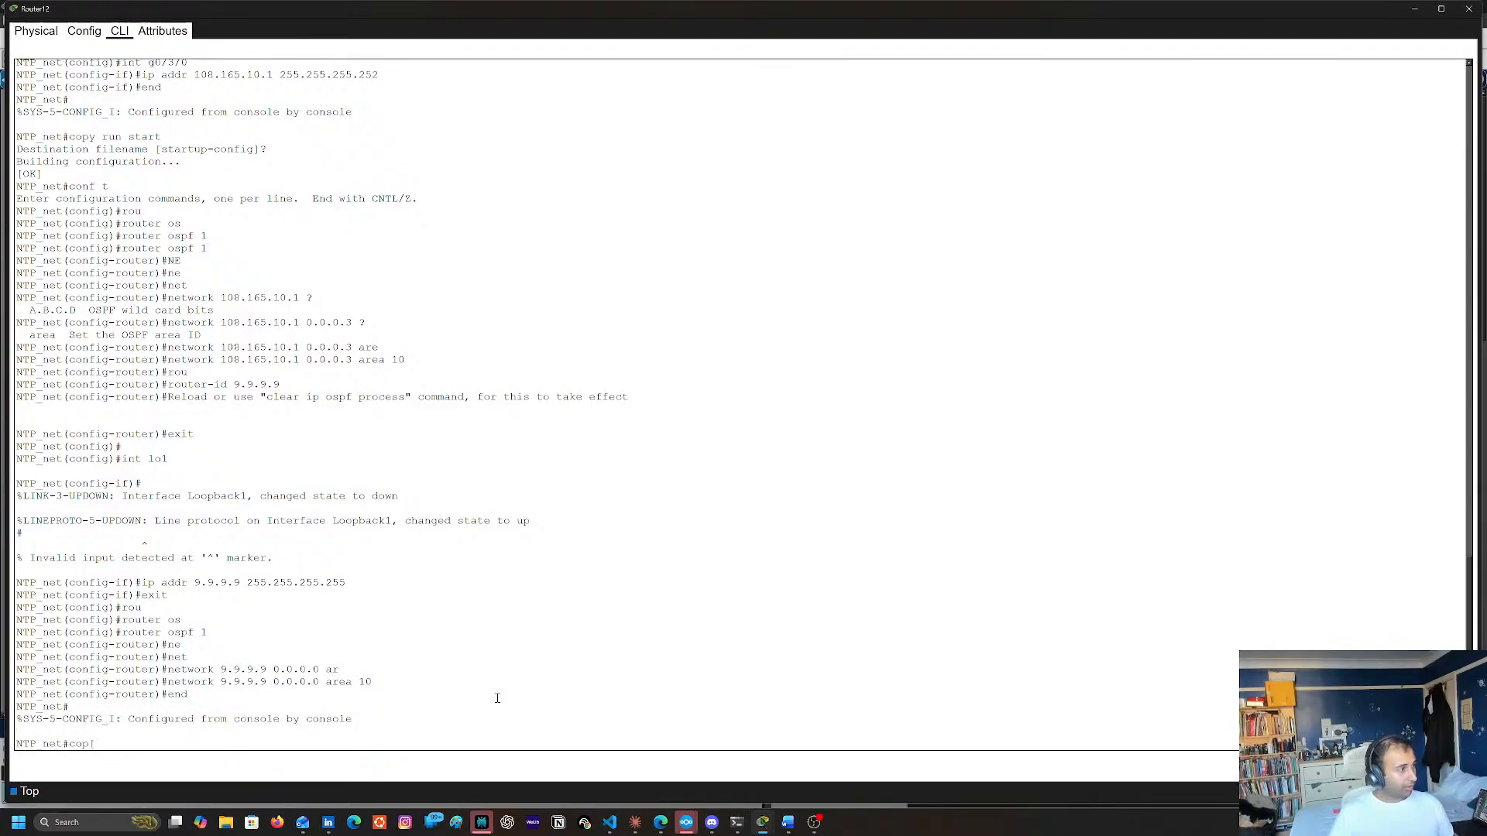
pyautogui.write('y run')
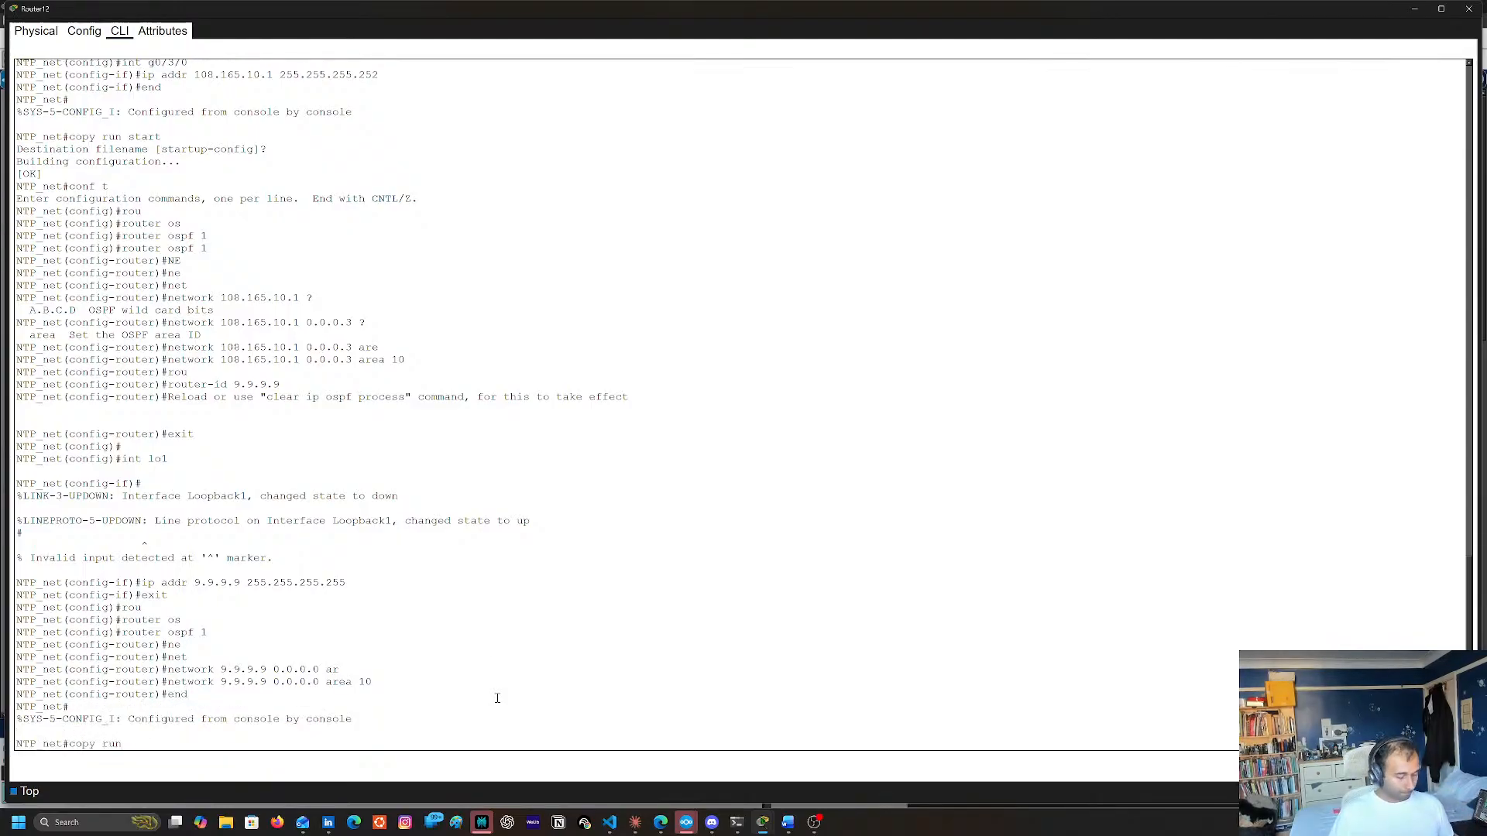
pyautogui.write(' start')
pyautogui.press('Return')
pyautogui.press('Return')
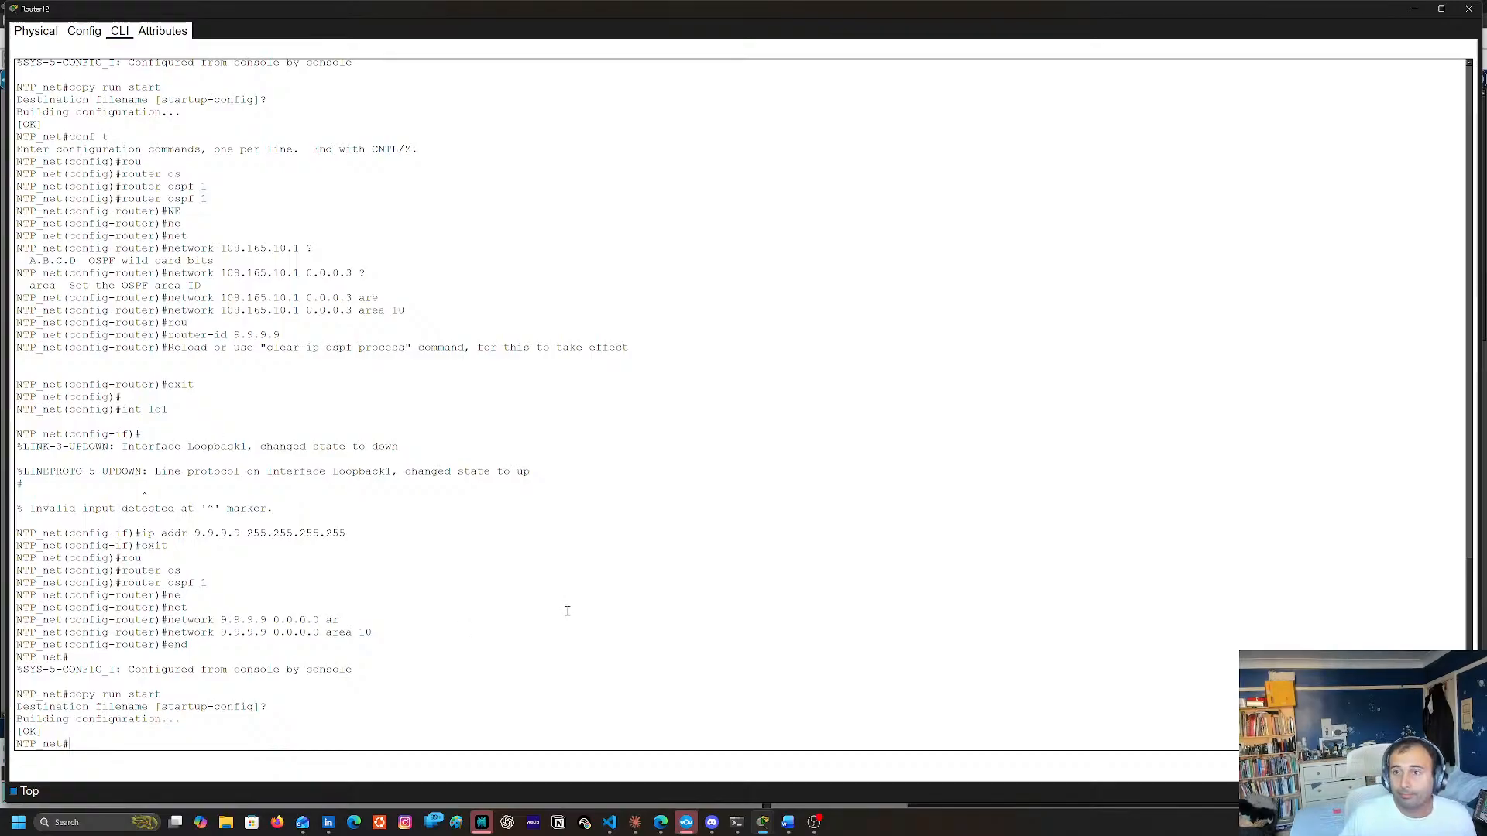
pyautogui.click(1471, 9)
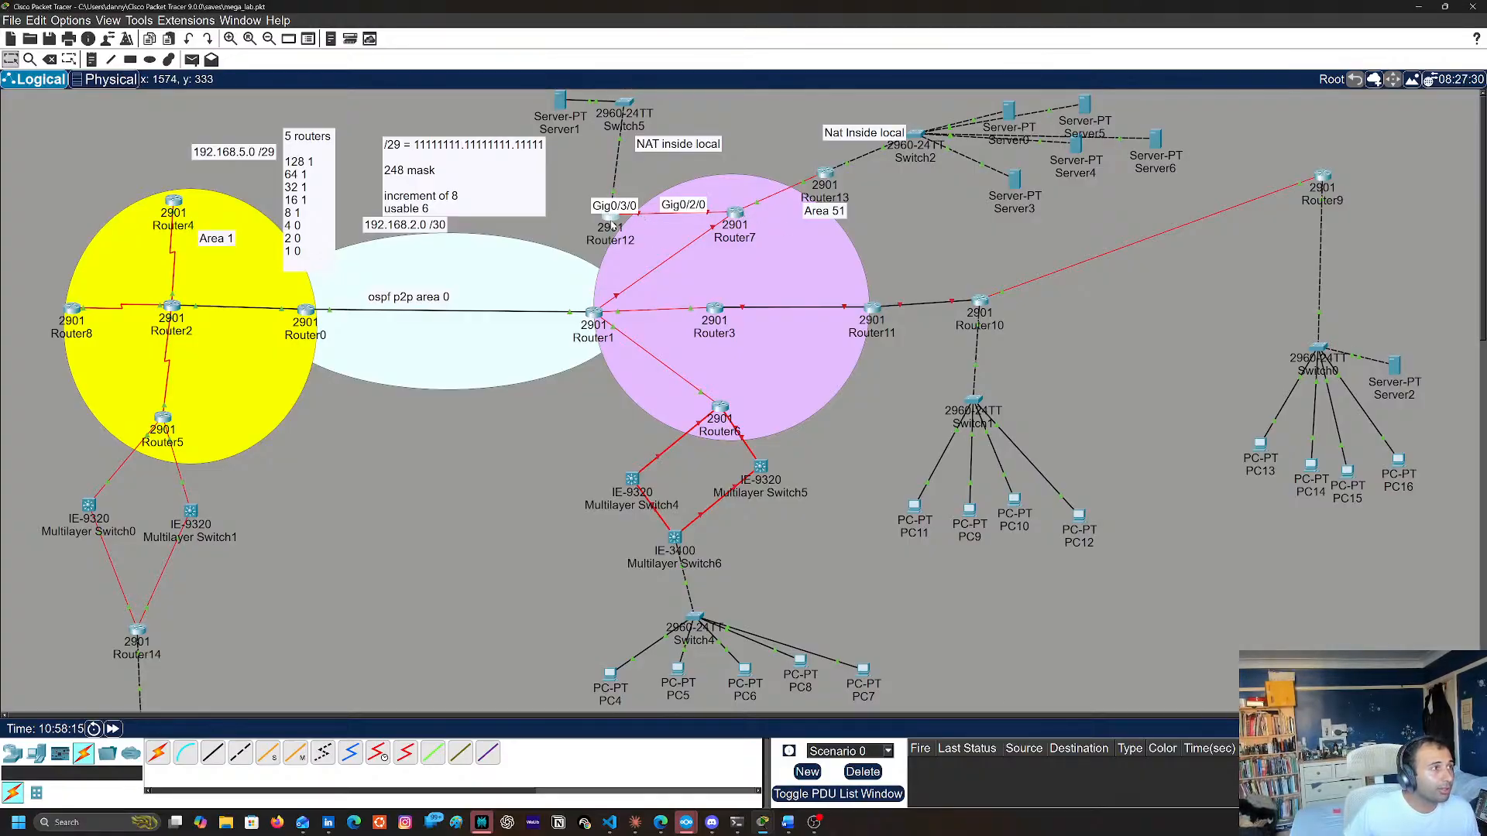
# Reopen Router12's command line and copy the address 108.165.10.1 from its OSPF network statement, closing the window again
pyautogui.click(612, 222)
pyautogui.scroll(3, 415, 404)
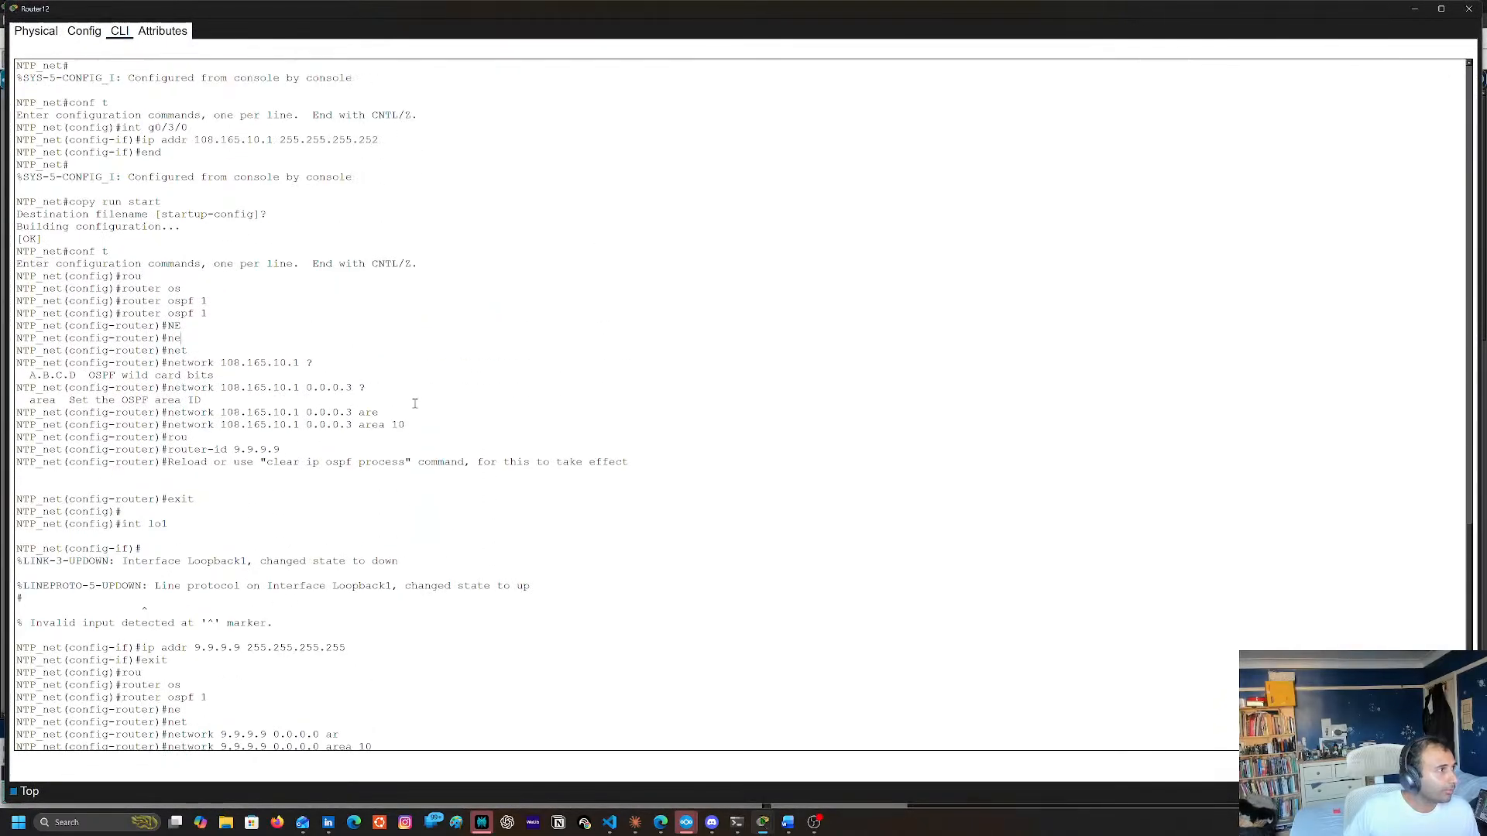
pyautogui.doubleClick(231, 425)
pyautogui.moveTo(292, 424); pyautogui.dragTo(298, 426)
pyautogui.rightClick(296, 426)
pyautogui.click(323, 437)
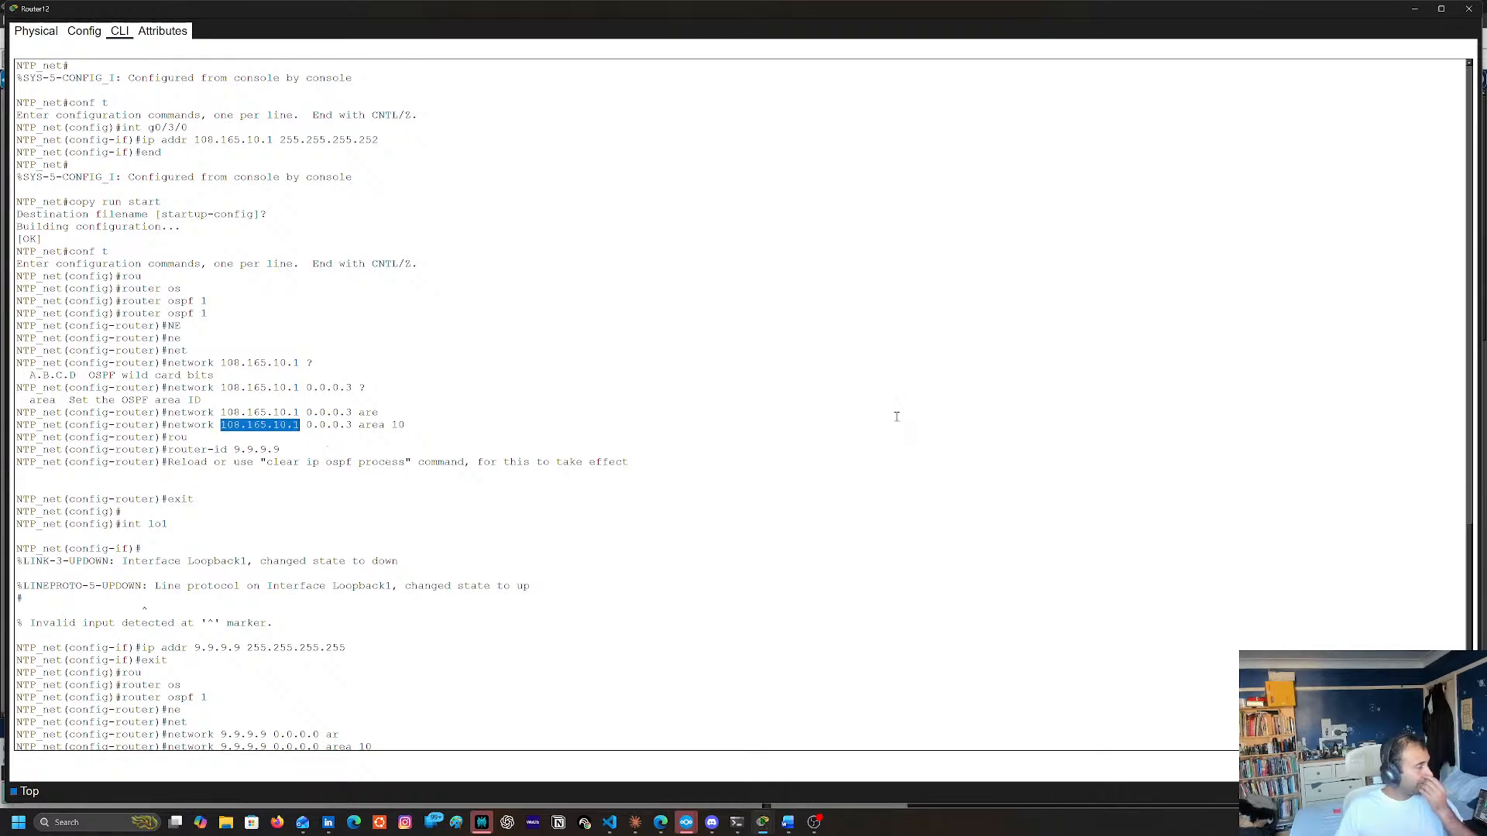
pyautogui.click(1468, 11)
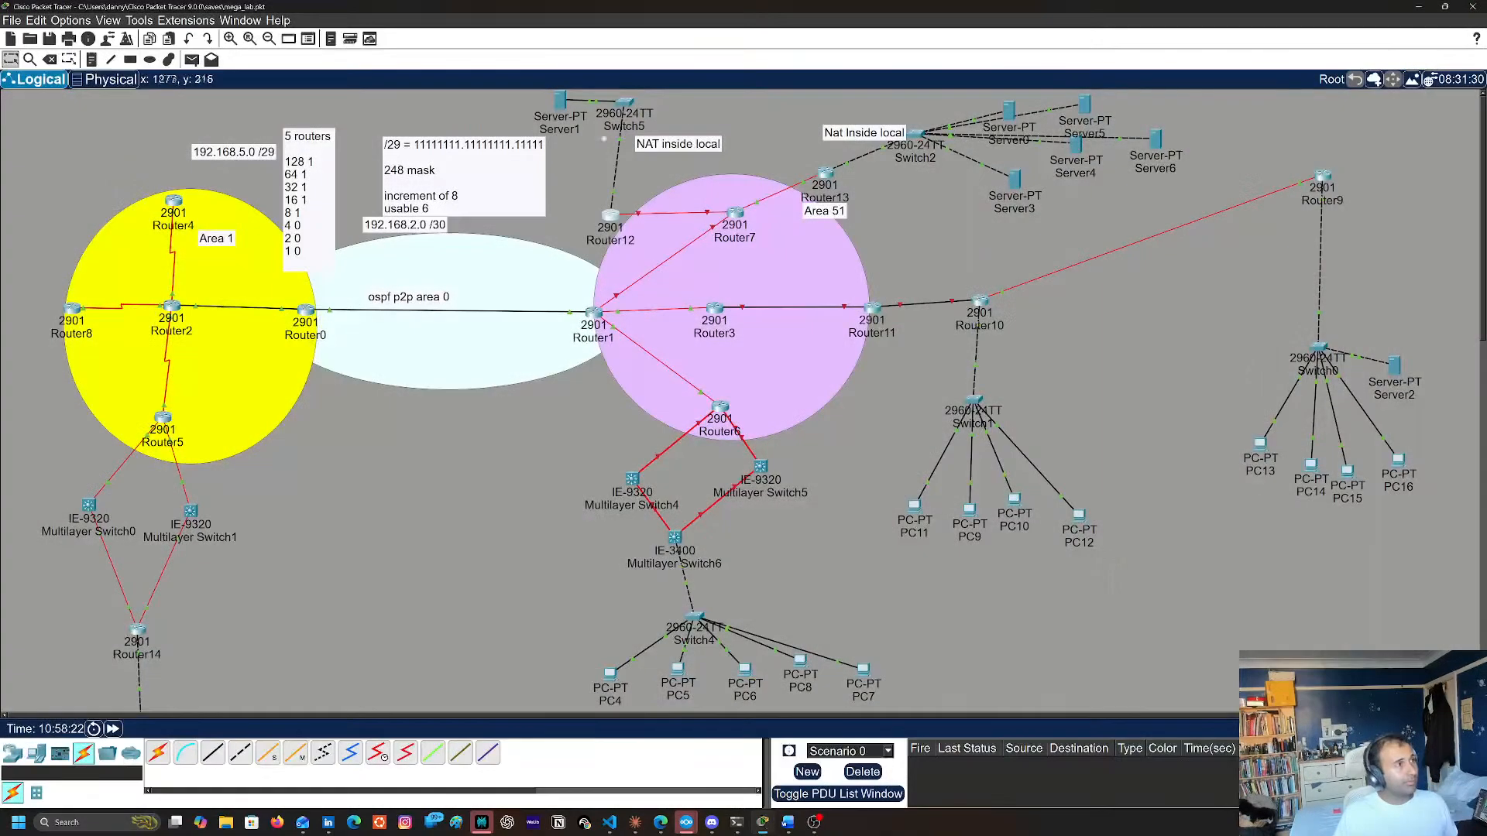
# Open Router7's command line and enter global configuration mode
pyautogui.click(734, 217)
pyautogui.press('Return')
pyautogui.press('Return')
pyautogui.press('Return')
pyautogui.press('Return')
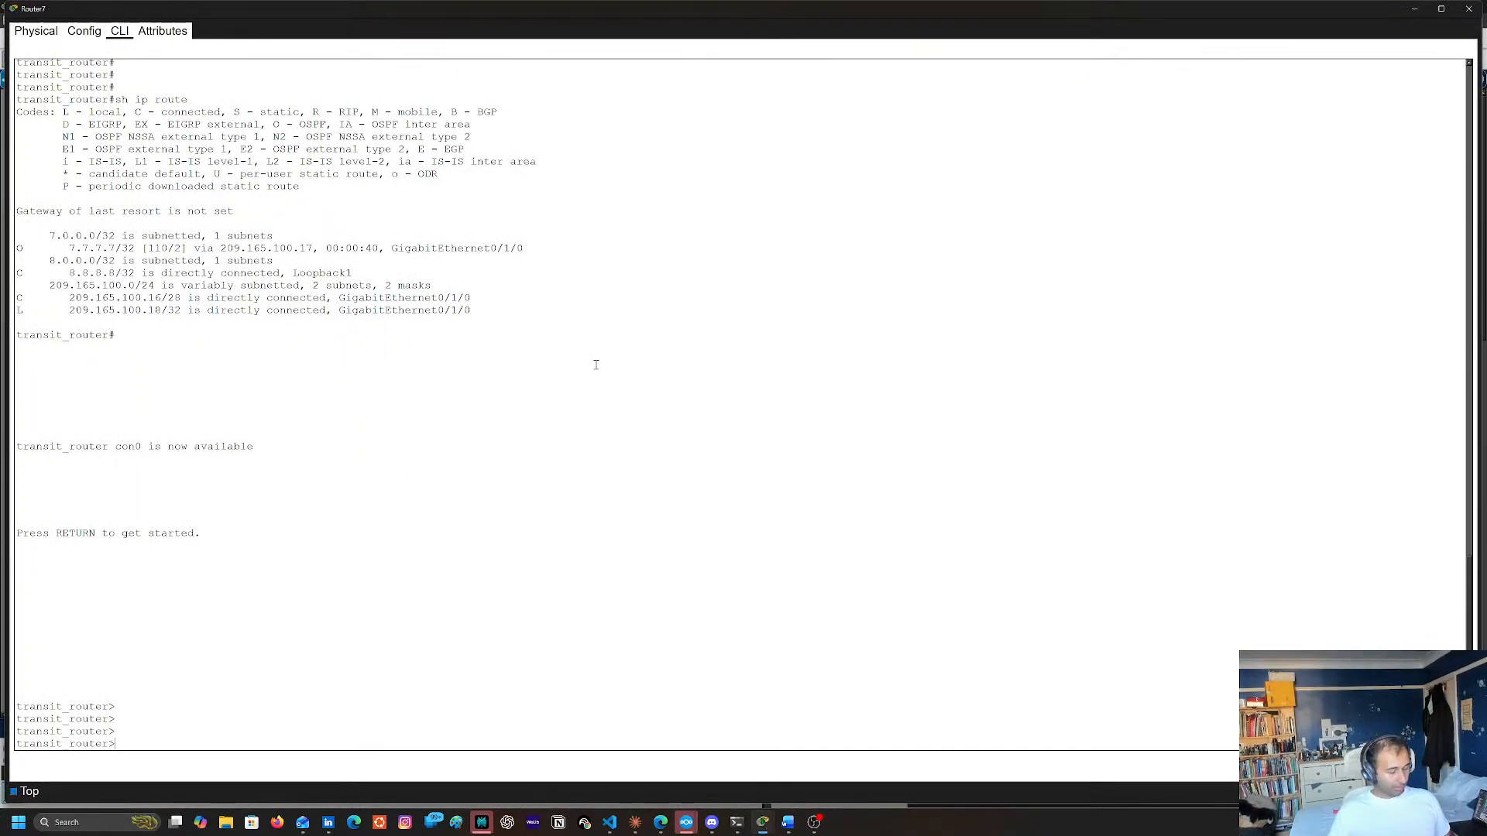
pyautogui.write('en')
pyautogui.press('Return')
pyautogui.write('conbf t')
pyautogui.press('Return')
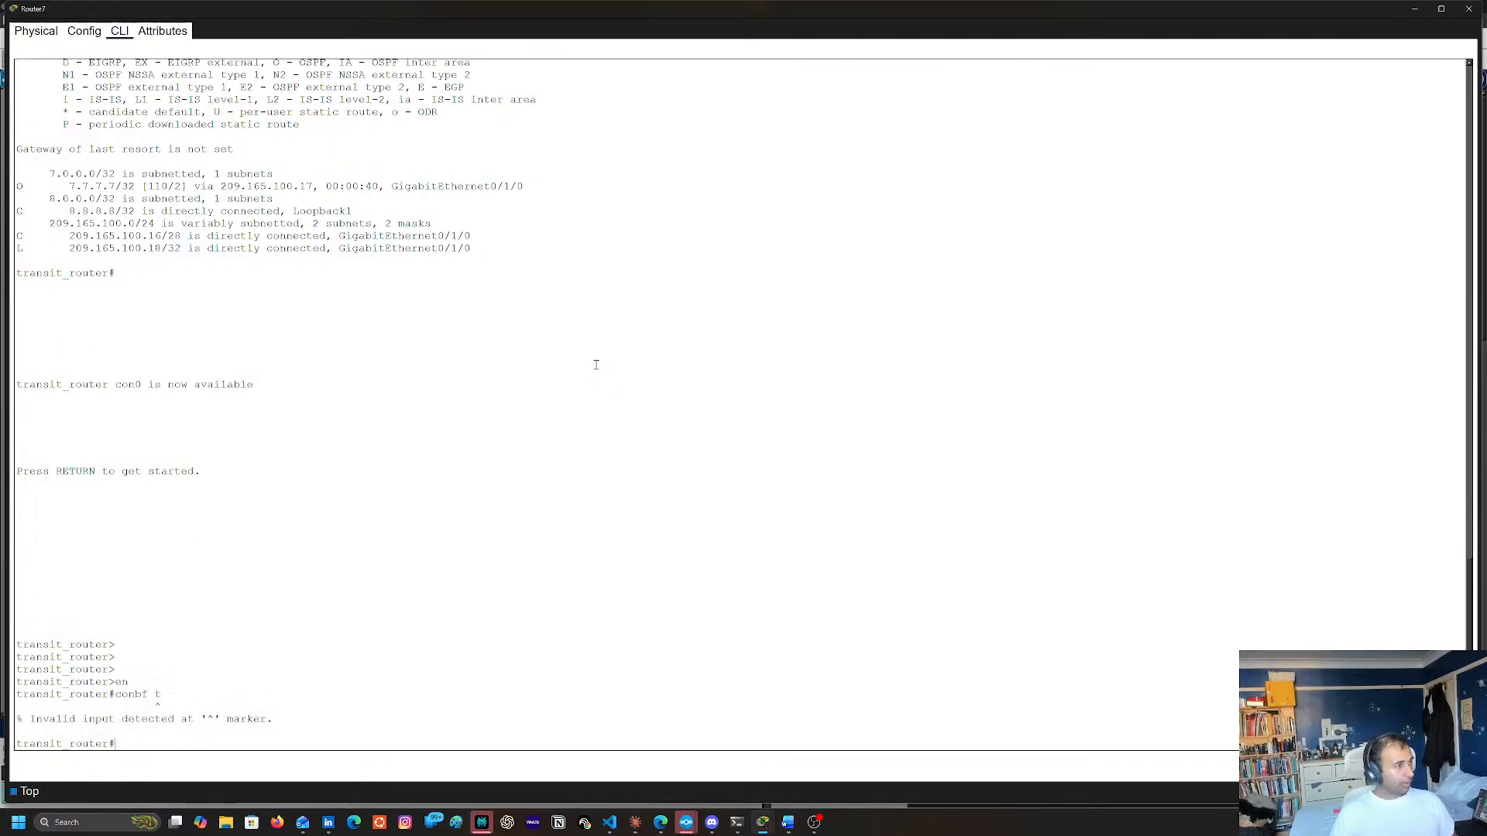
pyautogui.write('conf t')
pyautogui.press('Return')
# Check Router7's port towards Router12 in the topology and enter interface configuration for g0/2/0
pyautogui.write('int')
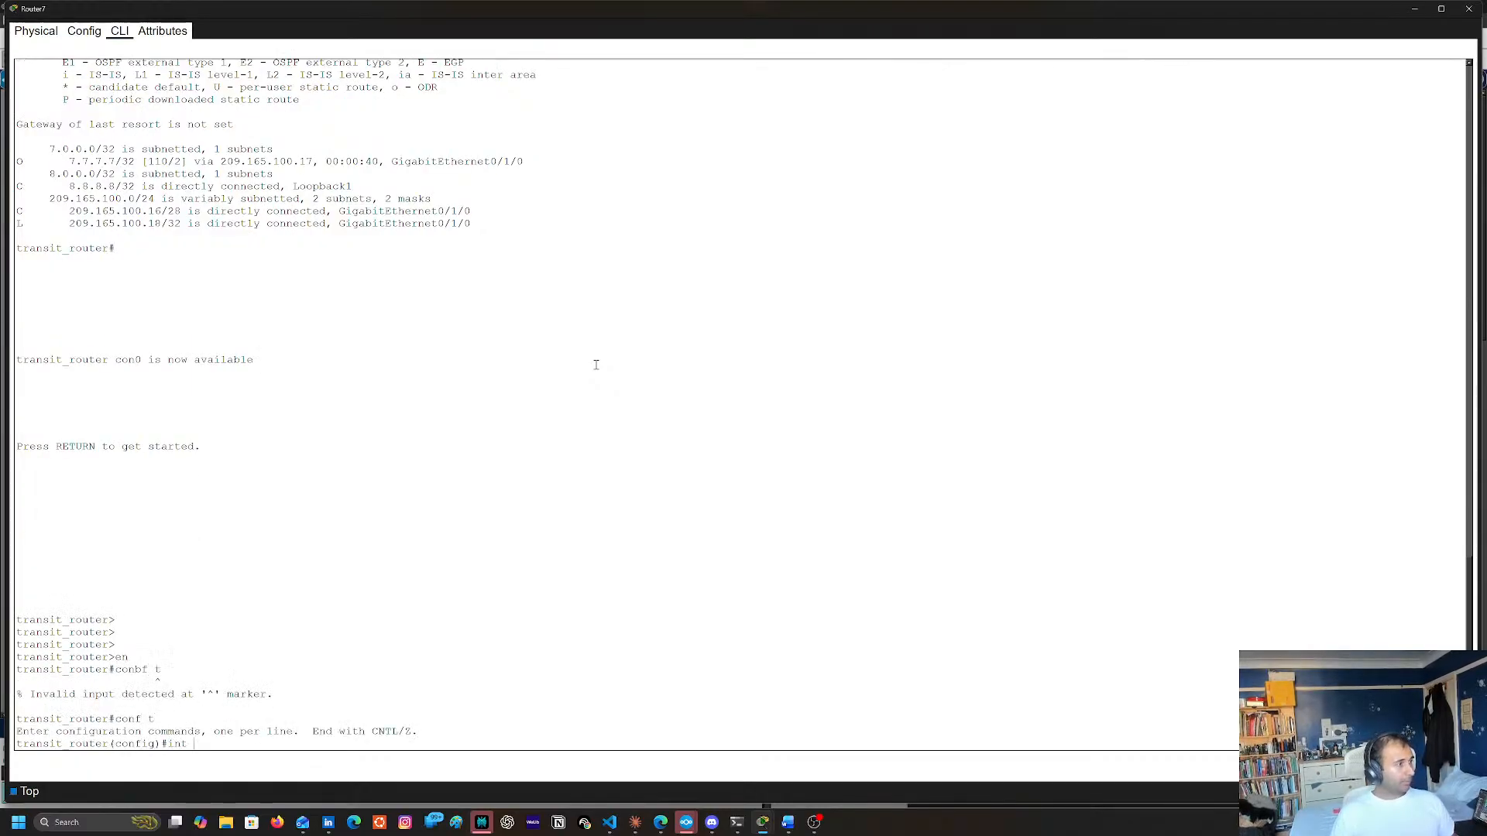
pyautogui.click(1415, 8)
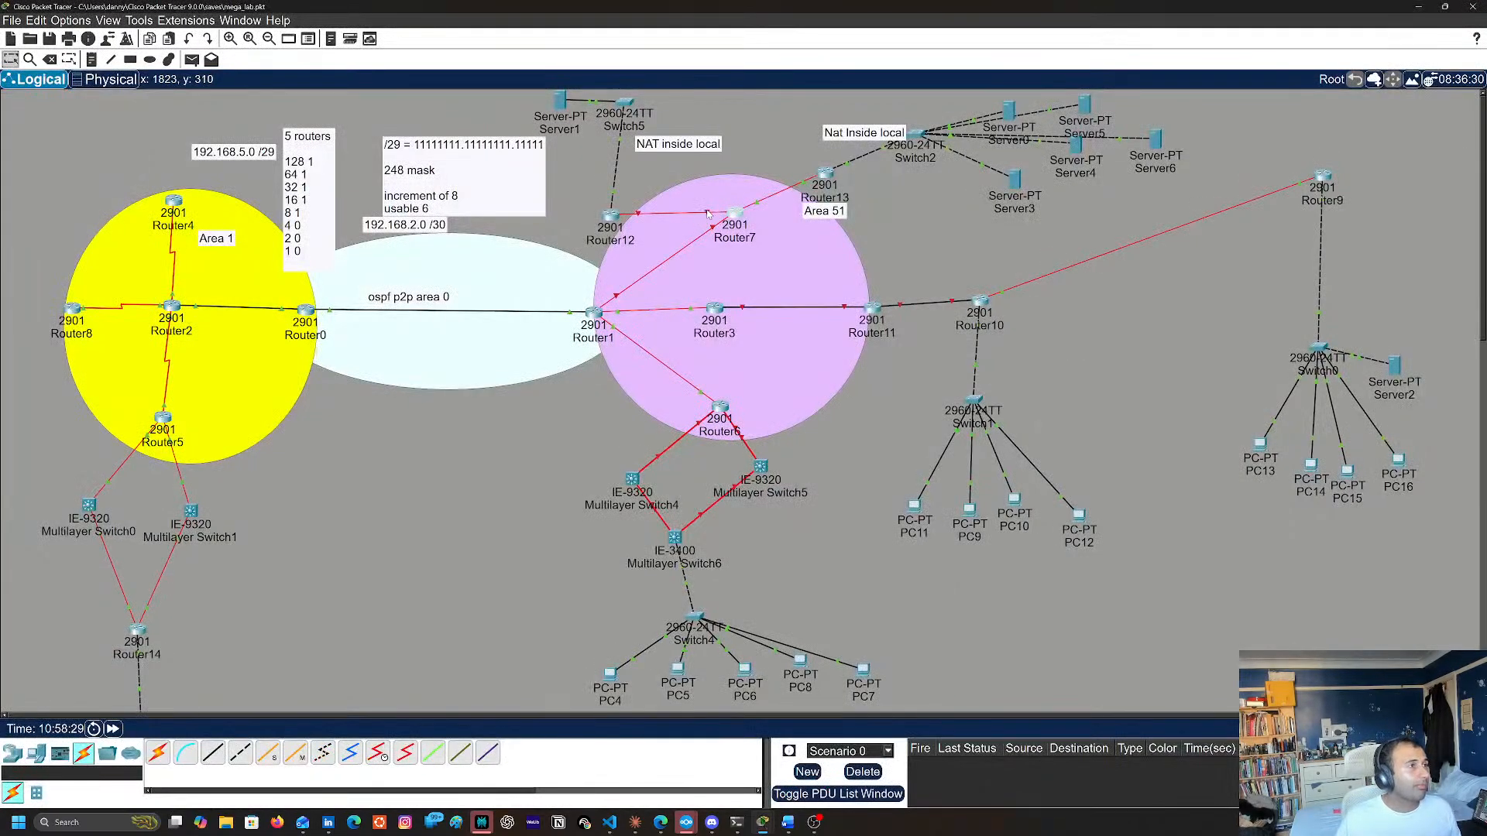
pyautogui.click(731, 218)
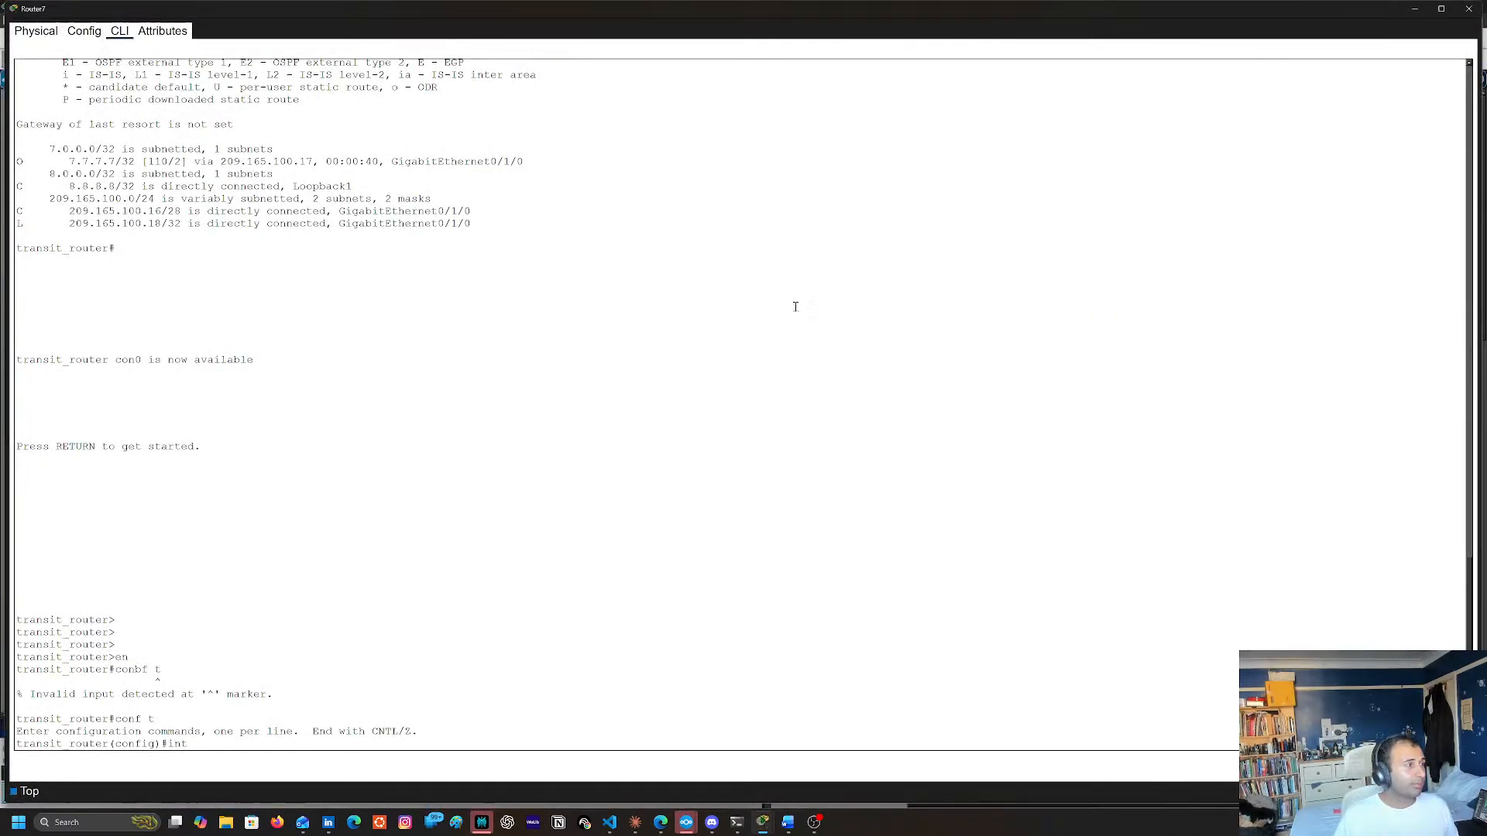
pyautogui.write('int g0/2/0')
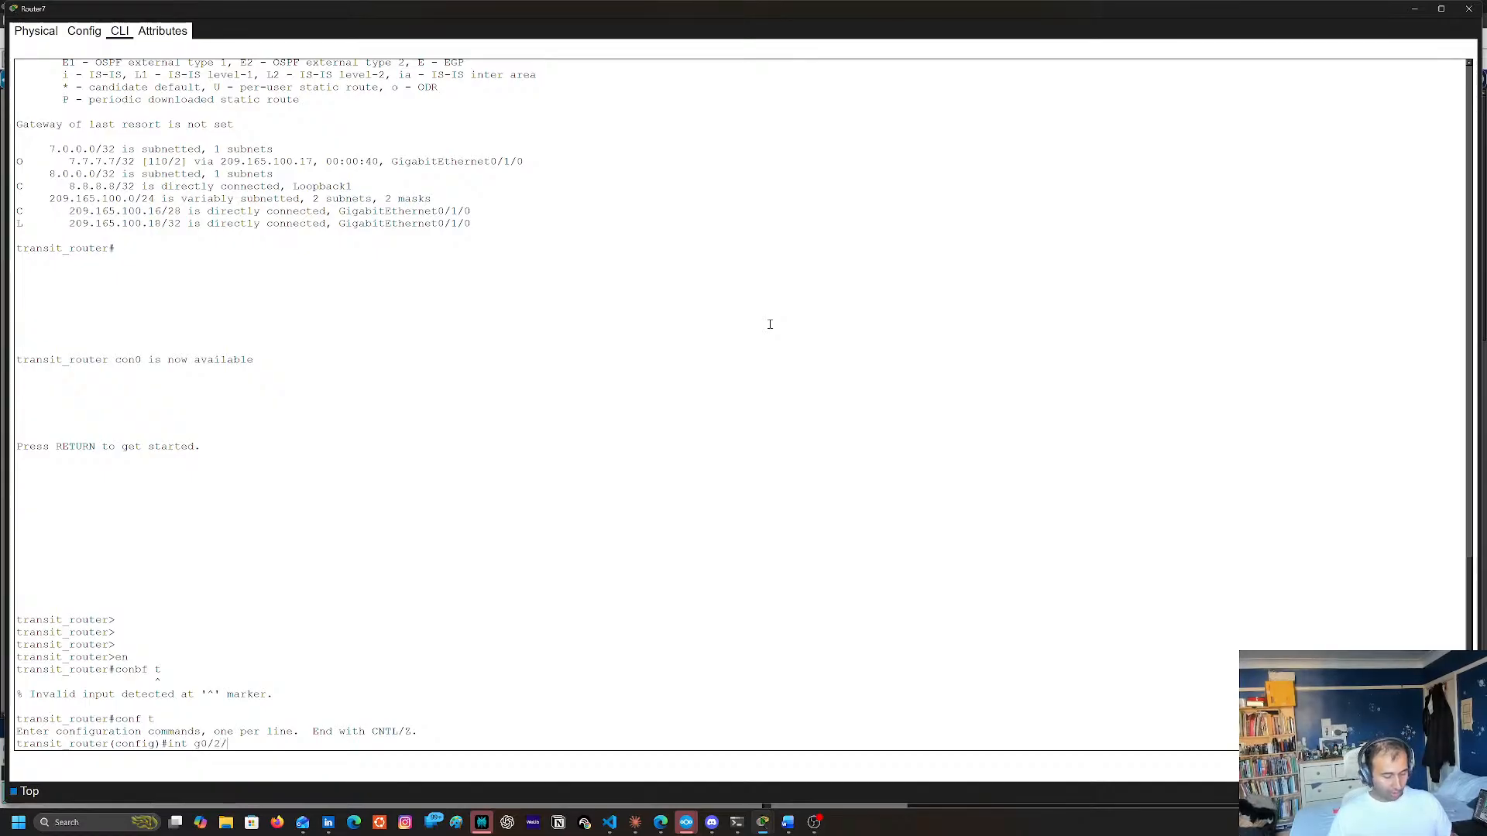
pyautogui.press('Return')
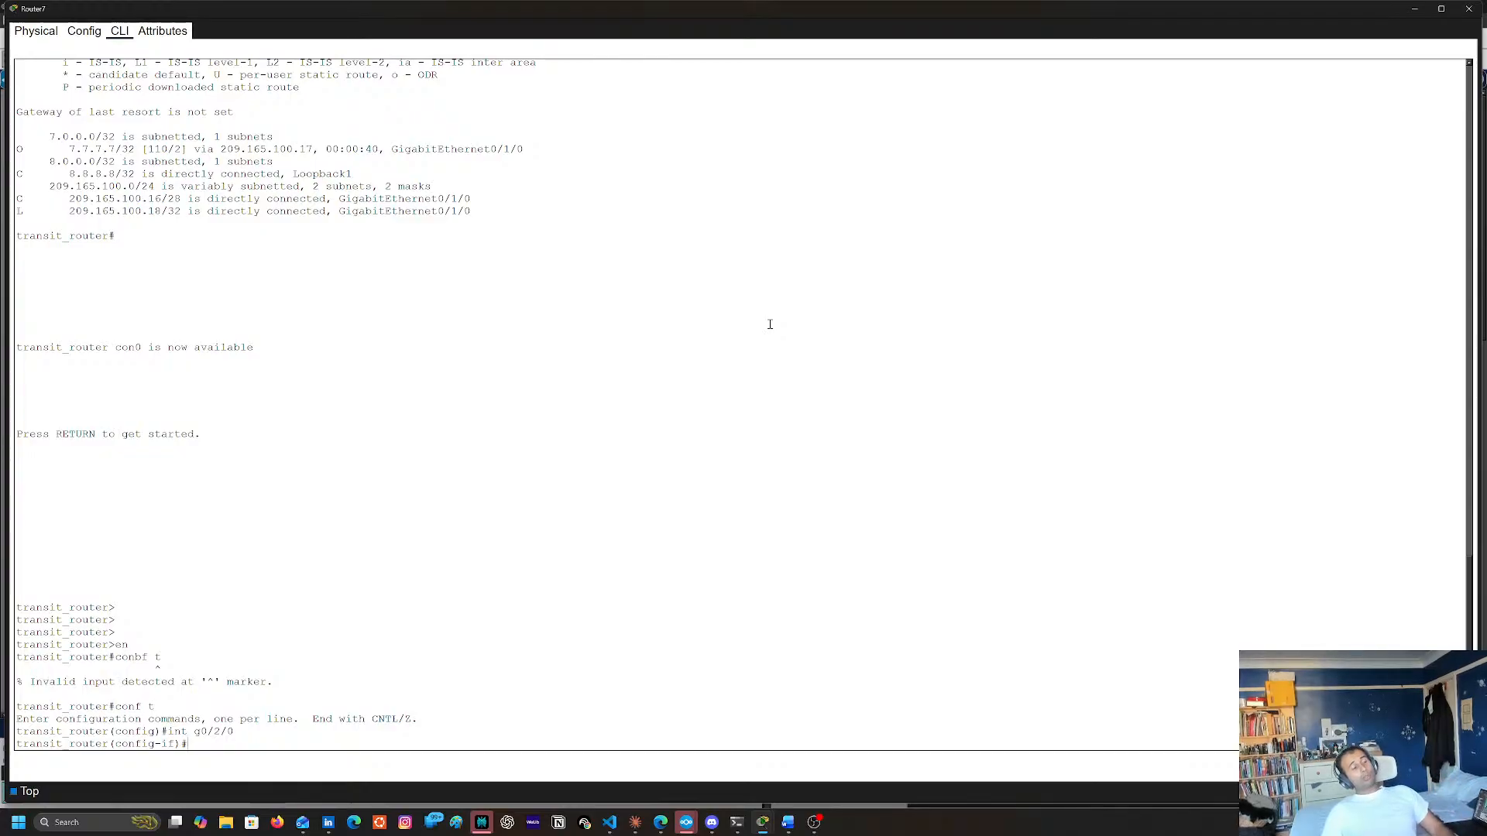
# Try to assign 108.165.10.2 with mask 255.255.255.252 to g0/2/0 using the ip adr command
pyautogui.write('ipa ddr')
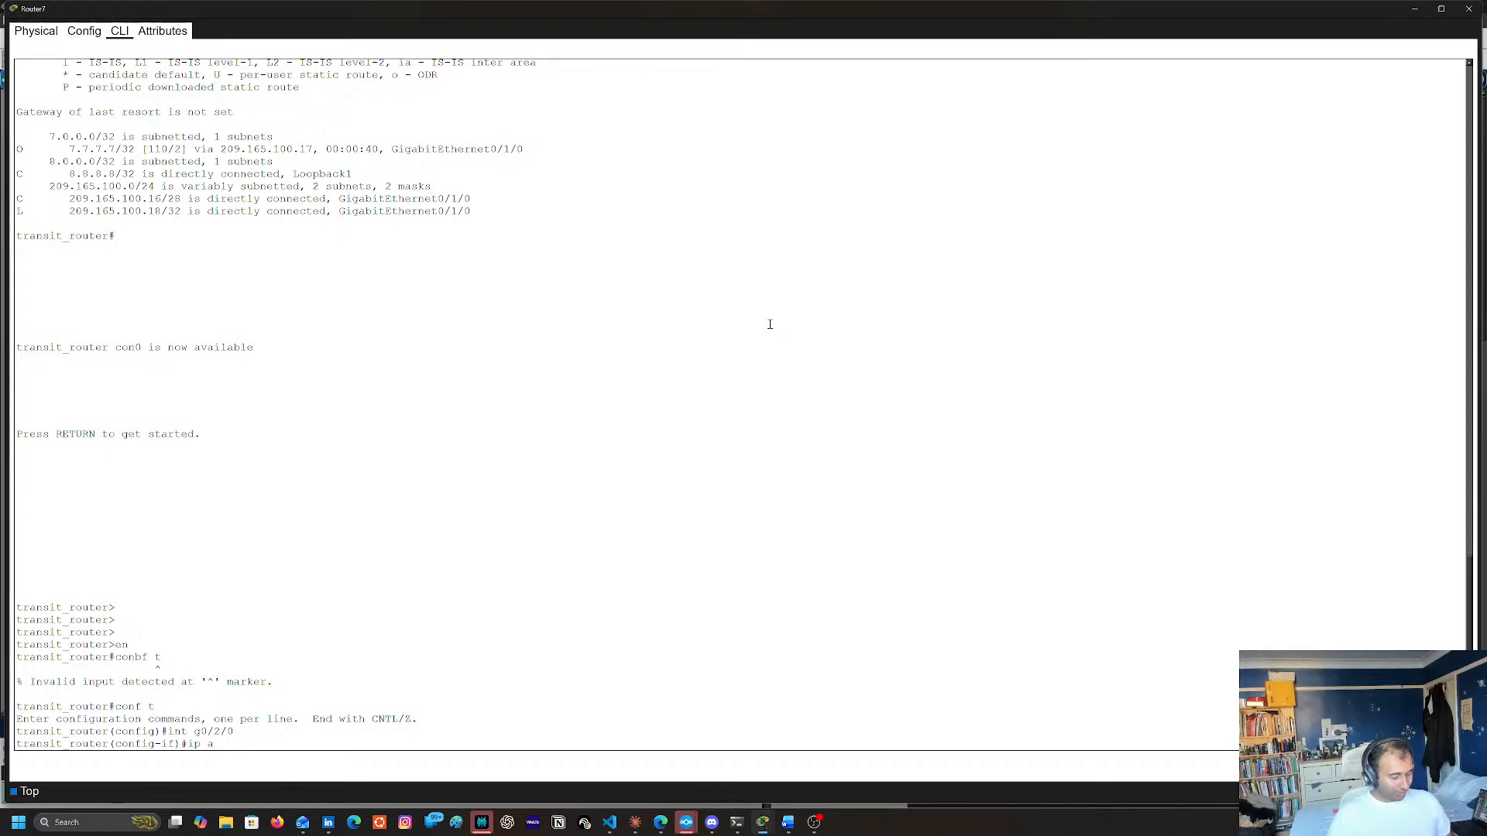
pyautogui.write('dr 108.165.10.')
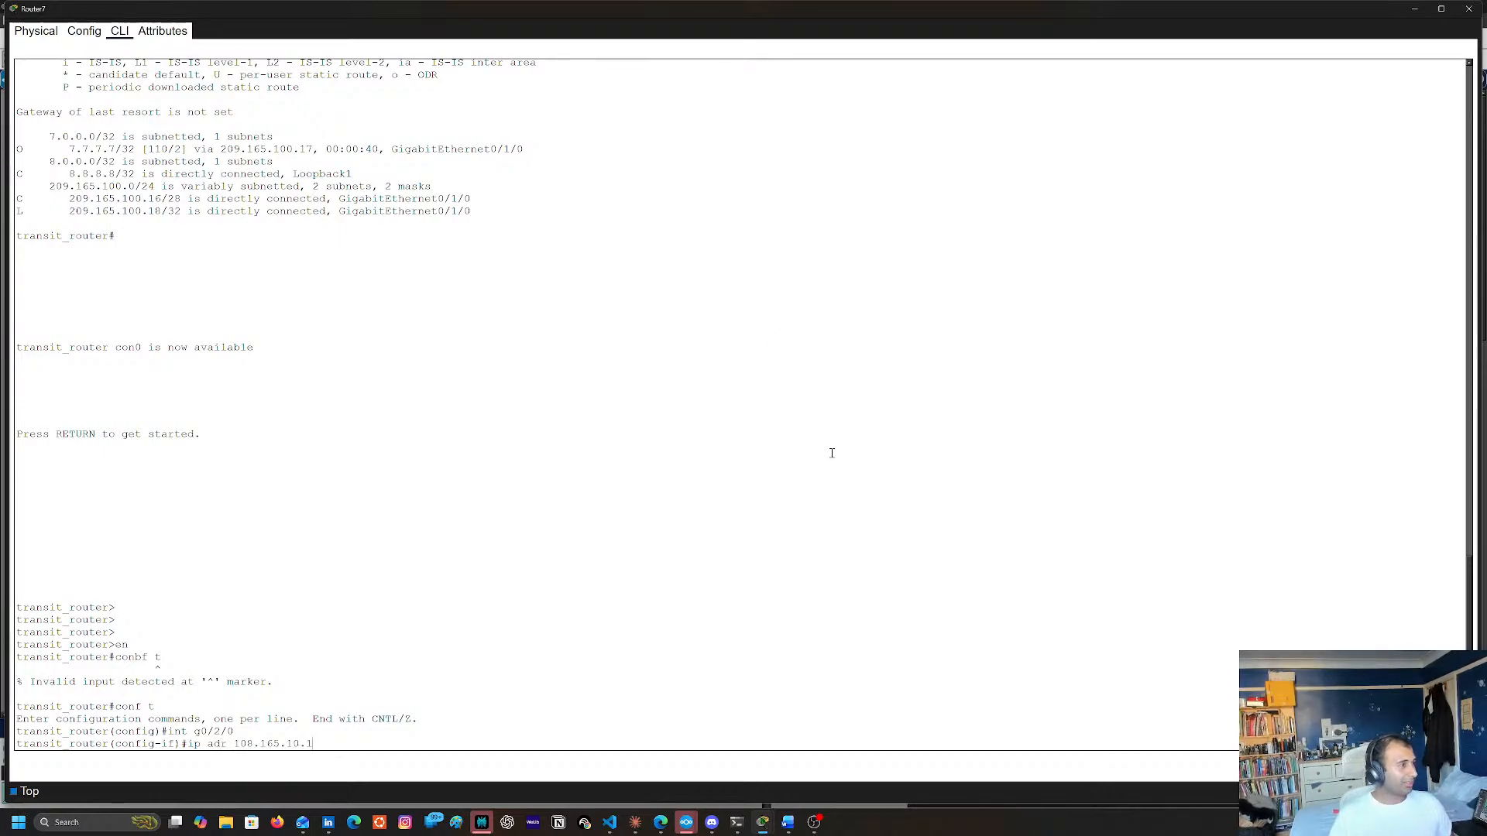
pyautogui.write('2 255.255.2455.')
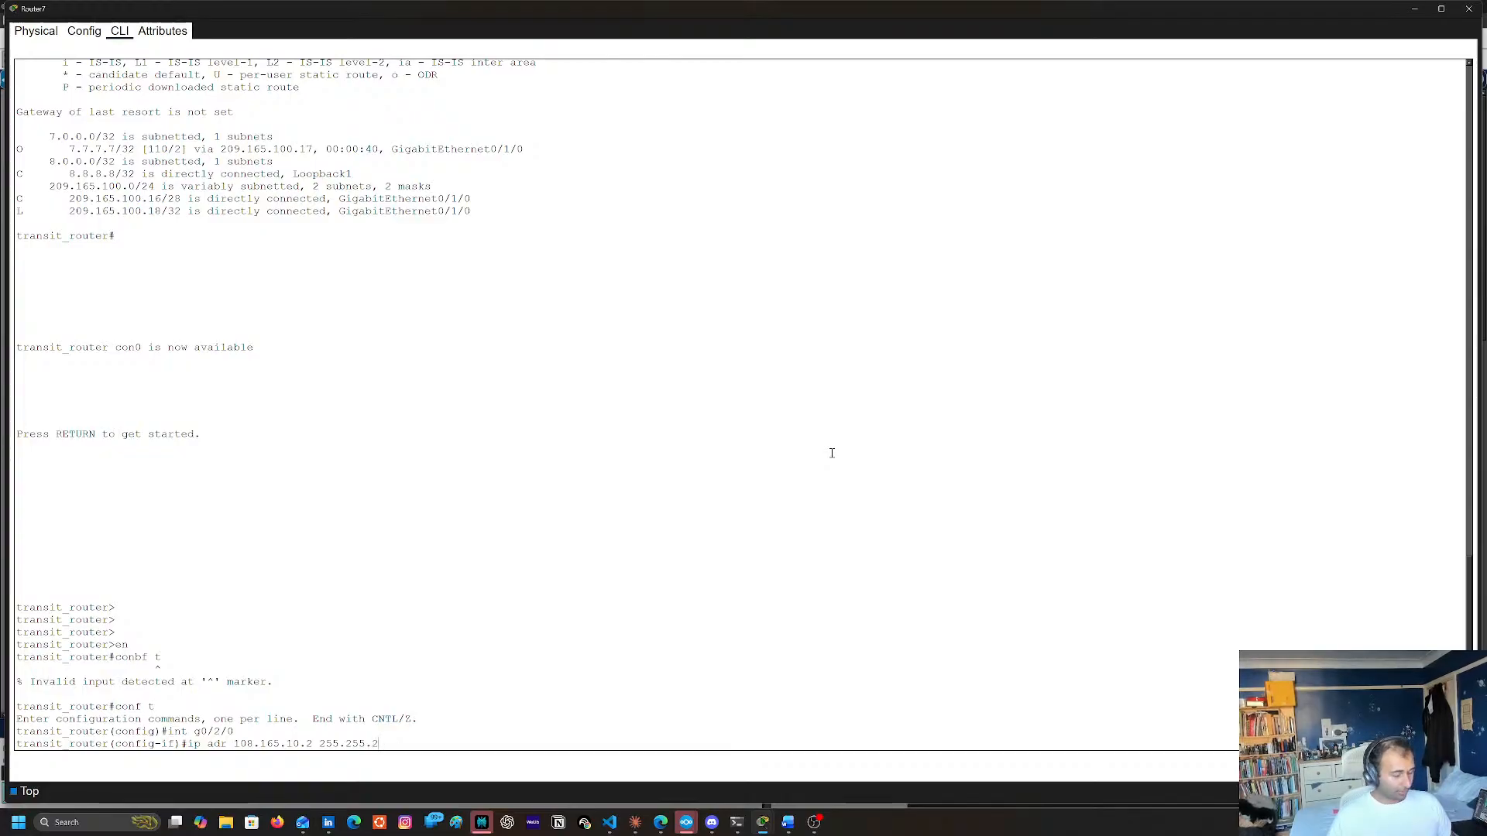
pyautogui.press('BackSpace')
pyautogui.write('55.252')
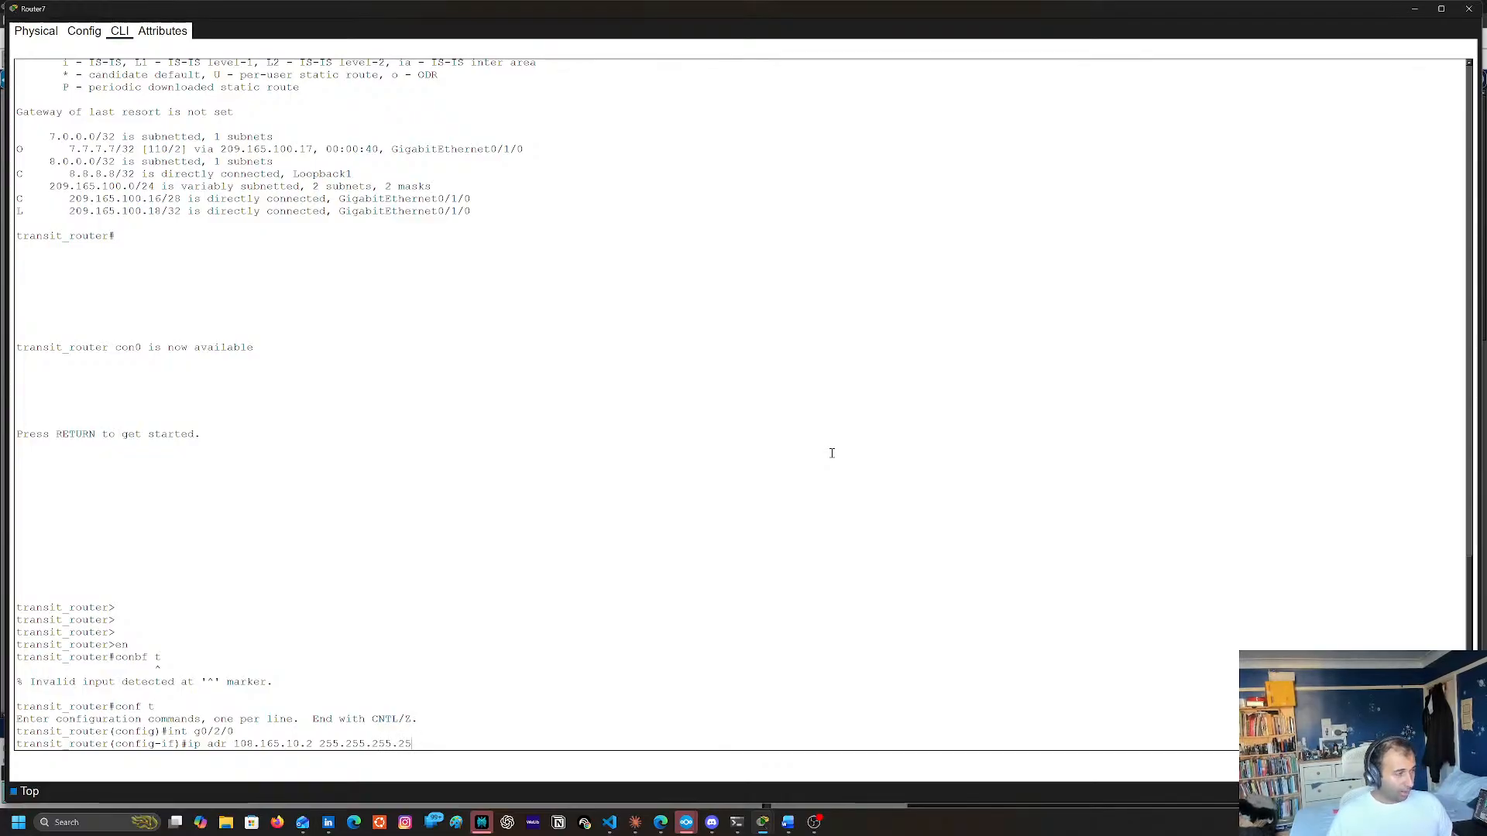
pyautogui.press('Return')
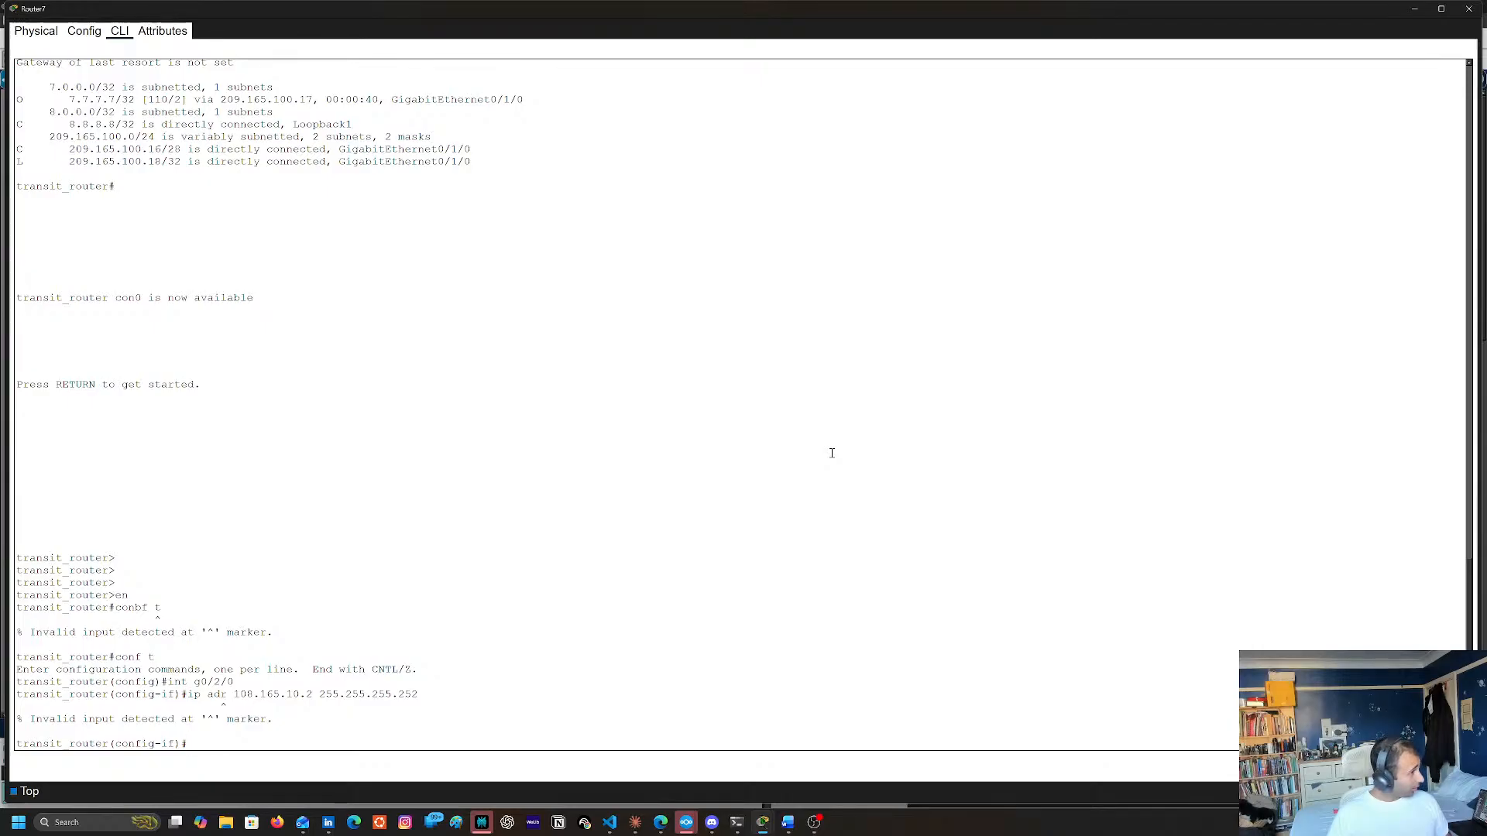
# Try to resubmit the recalled ip adr command with the mask shortened to 255.255.252
pyautogui.press('Up')
pyautogui.press('BackSpace')
pyautogui.press('BackSpace')
pyautogui.press('BackSpace')
pyautogui.press('BackSpace')
pyautogui.press('Return')
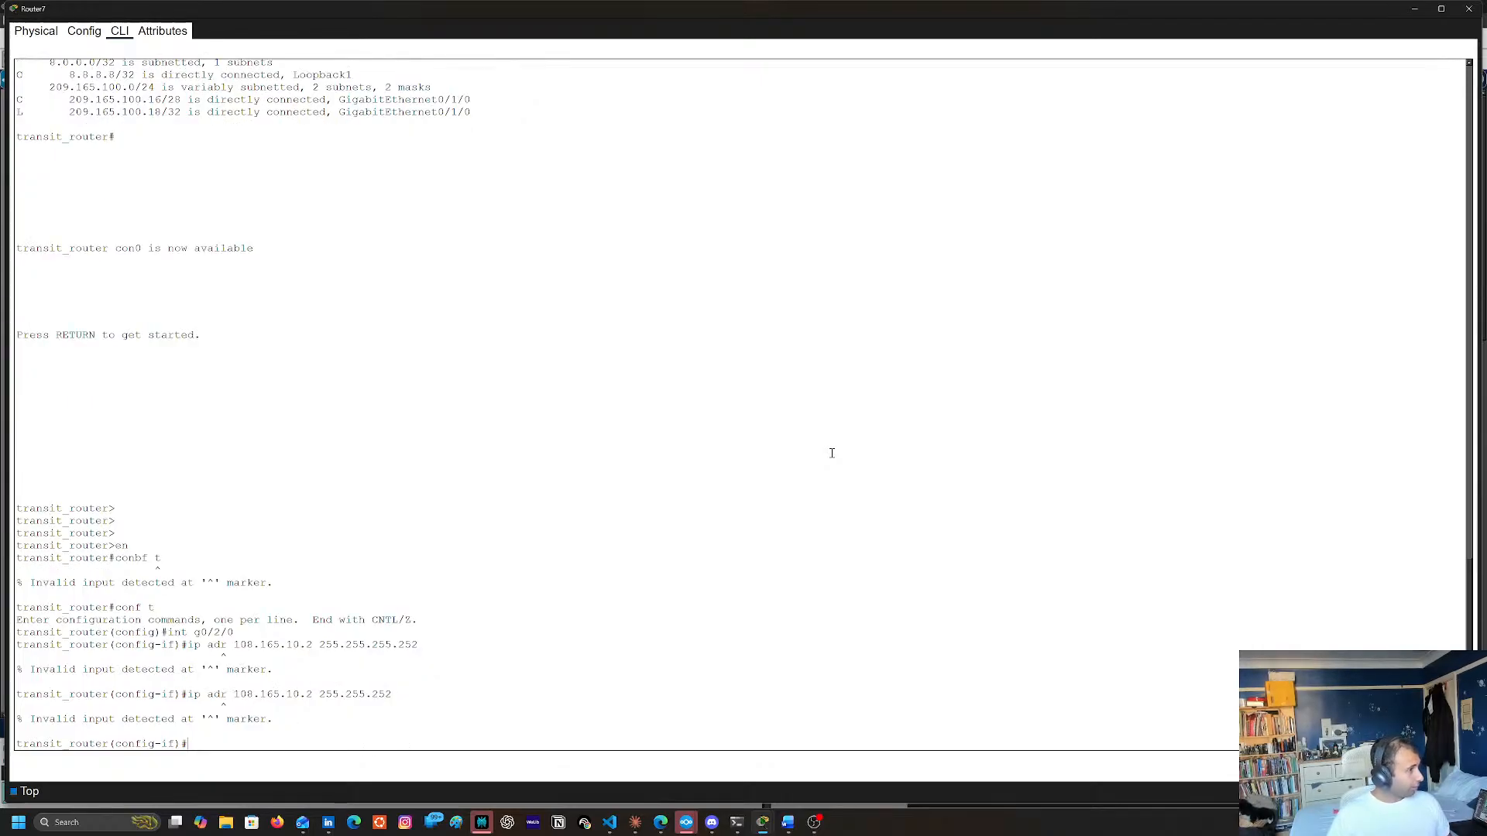
# Correct the recalled command to ip addr 108.165.10.2 255.255.255.252 and apply it to g0/2/0
pyautogui.press('Up')
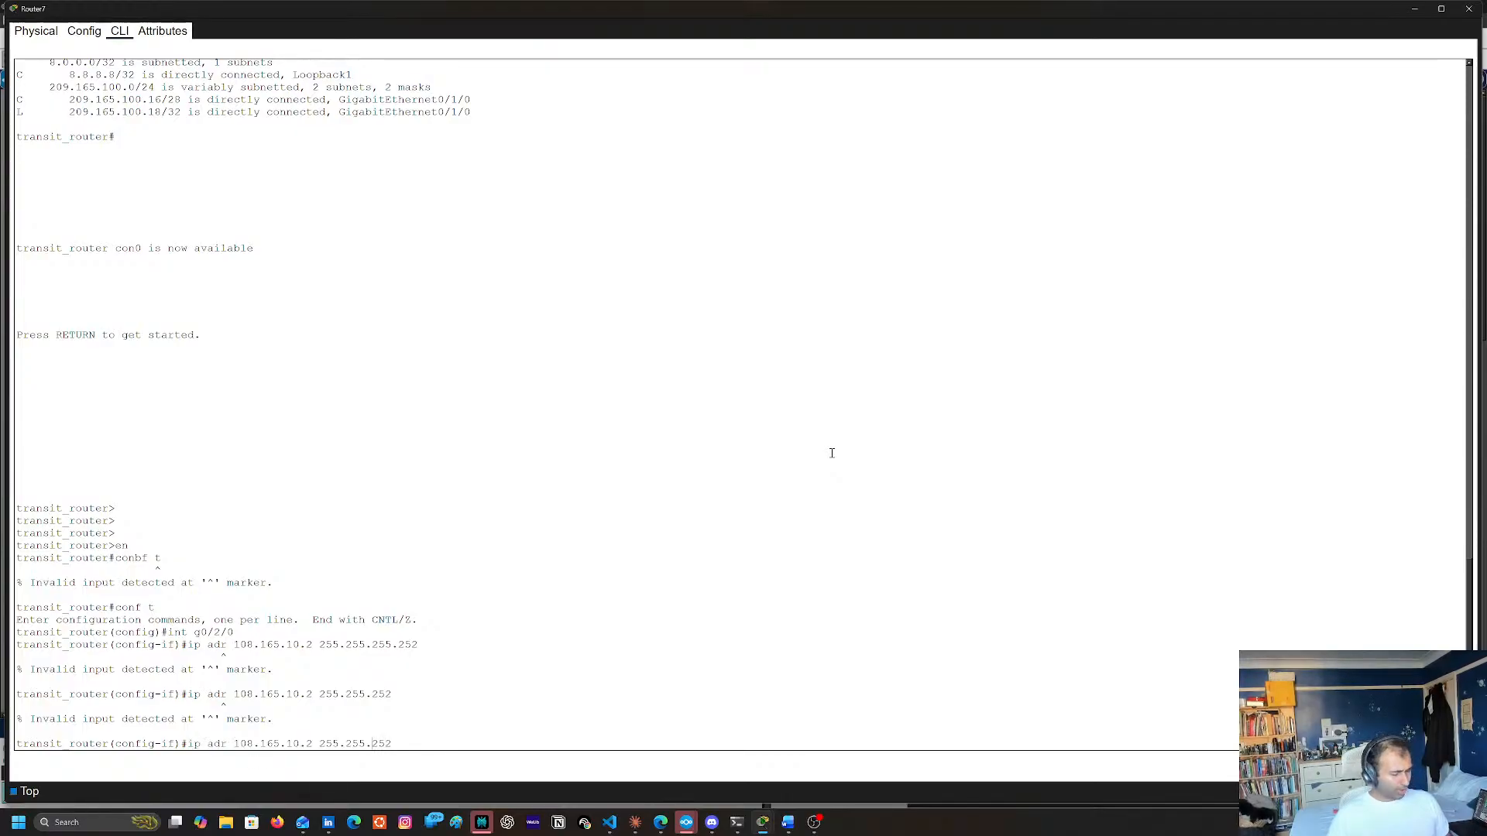
pyautogui.write('255.')
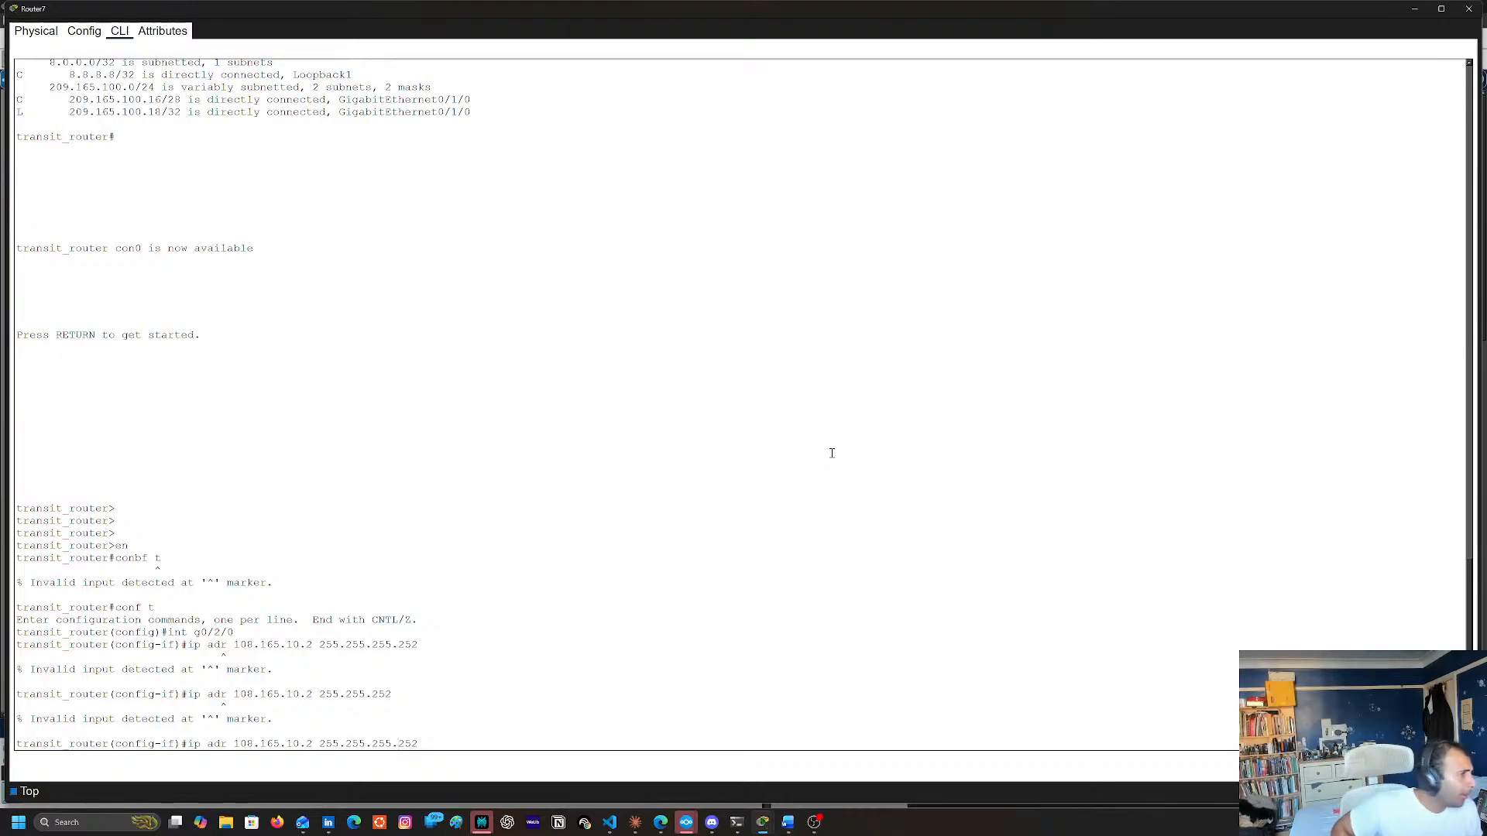
pyautogui.press('Left')
pyautogui.press('Left')
pyautogui.press('Left')
pyautogui.press('Left')
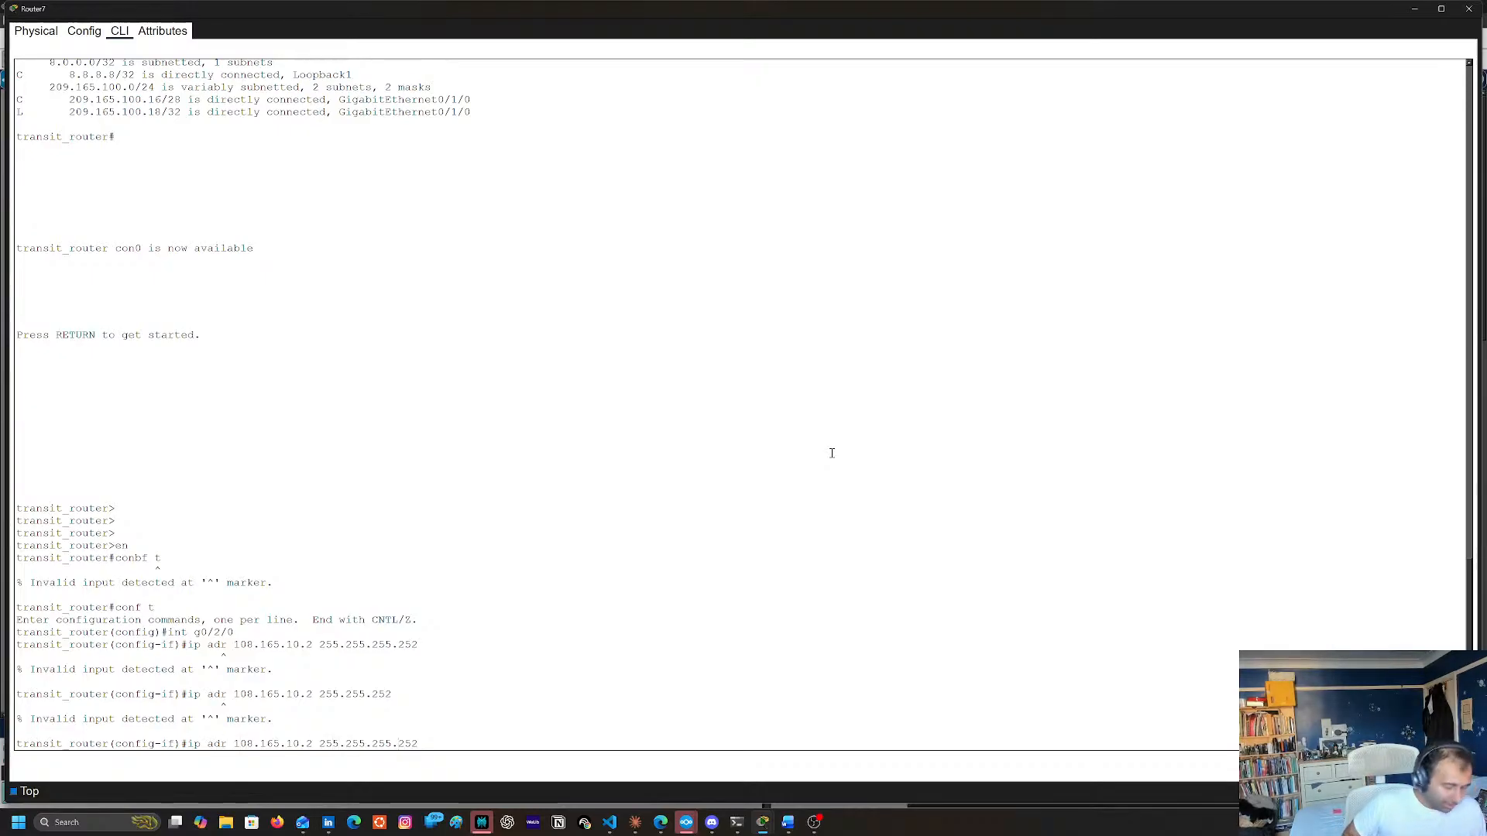
pyautogui.write('d')
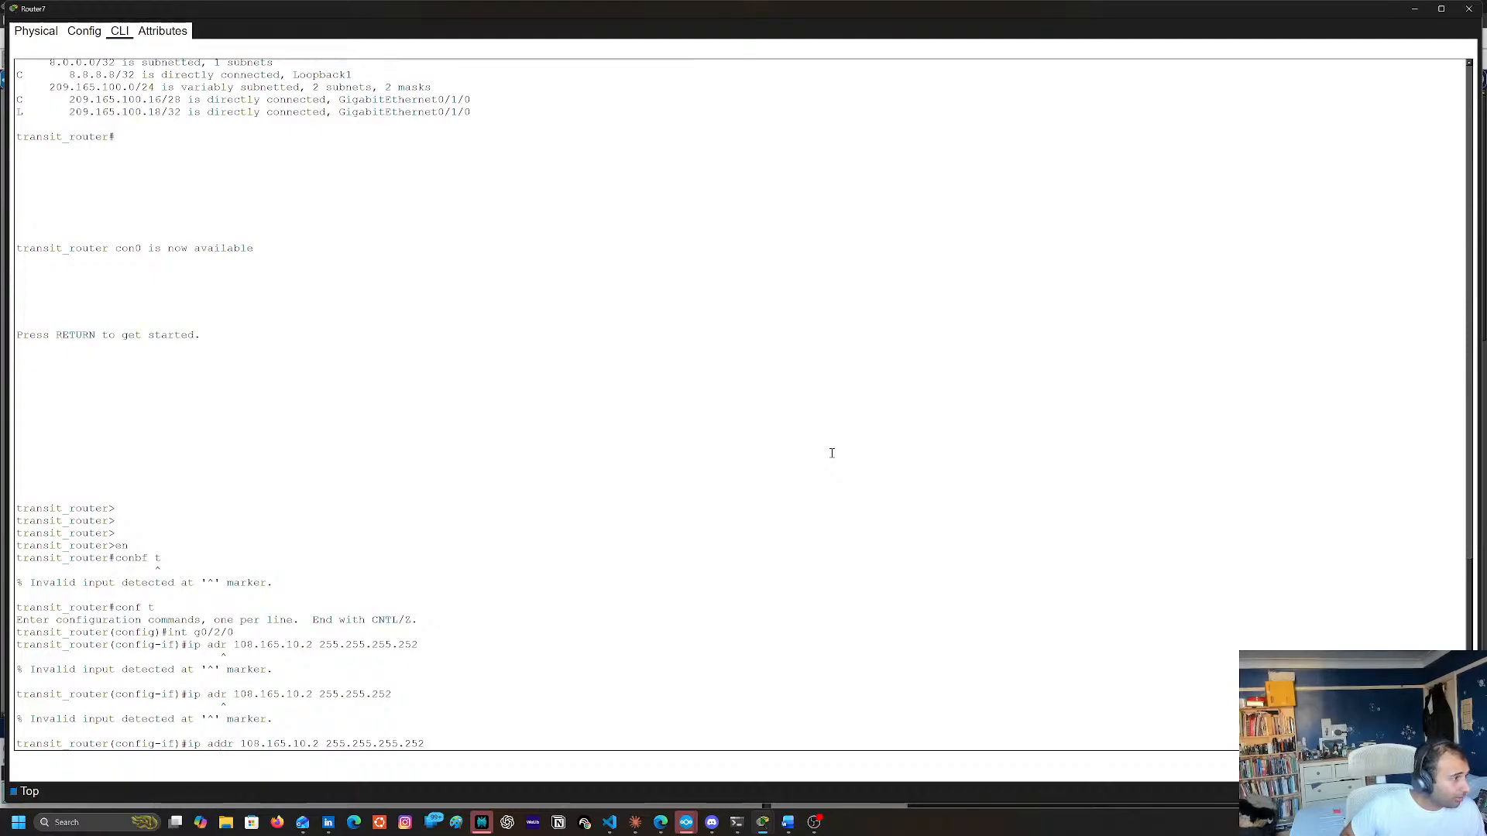
pyautogui.press('Return')
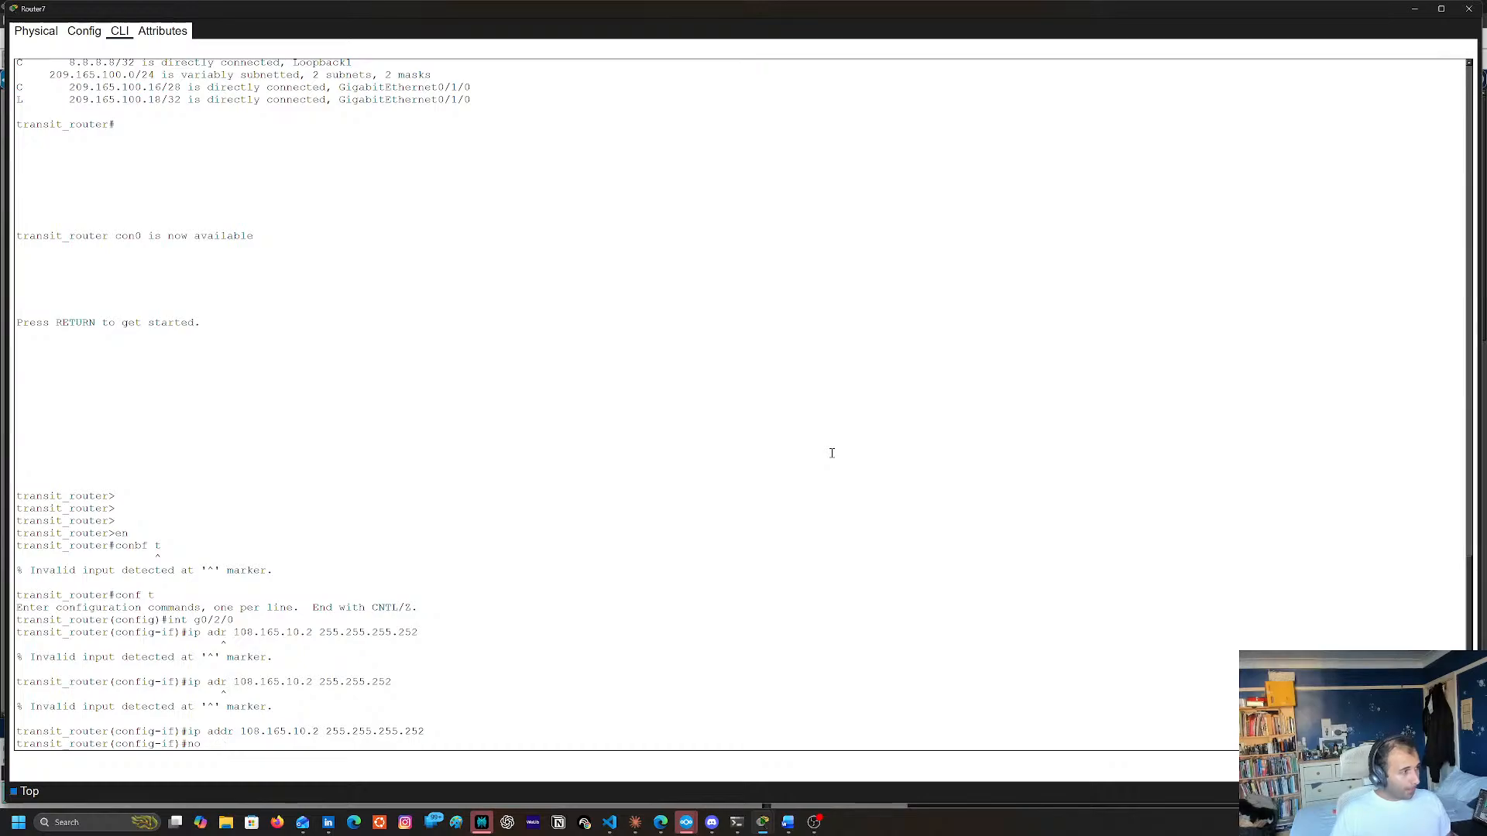
# Enable interface g0/2/0 with no shutdown and exit to global configuration mode
pyautogui.write('no shu')
pyautogui.press('Return')
pyautogui.press('Return')
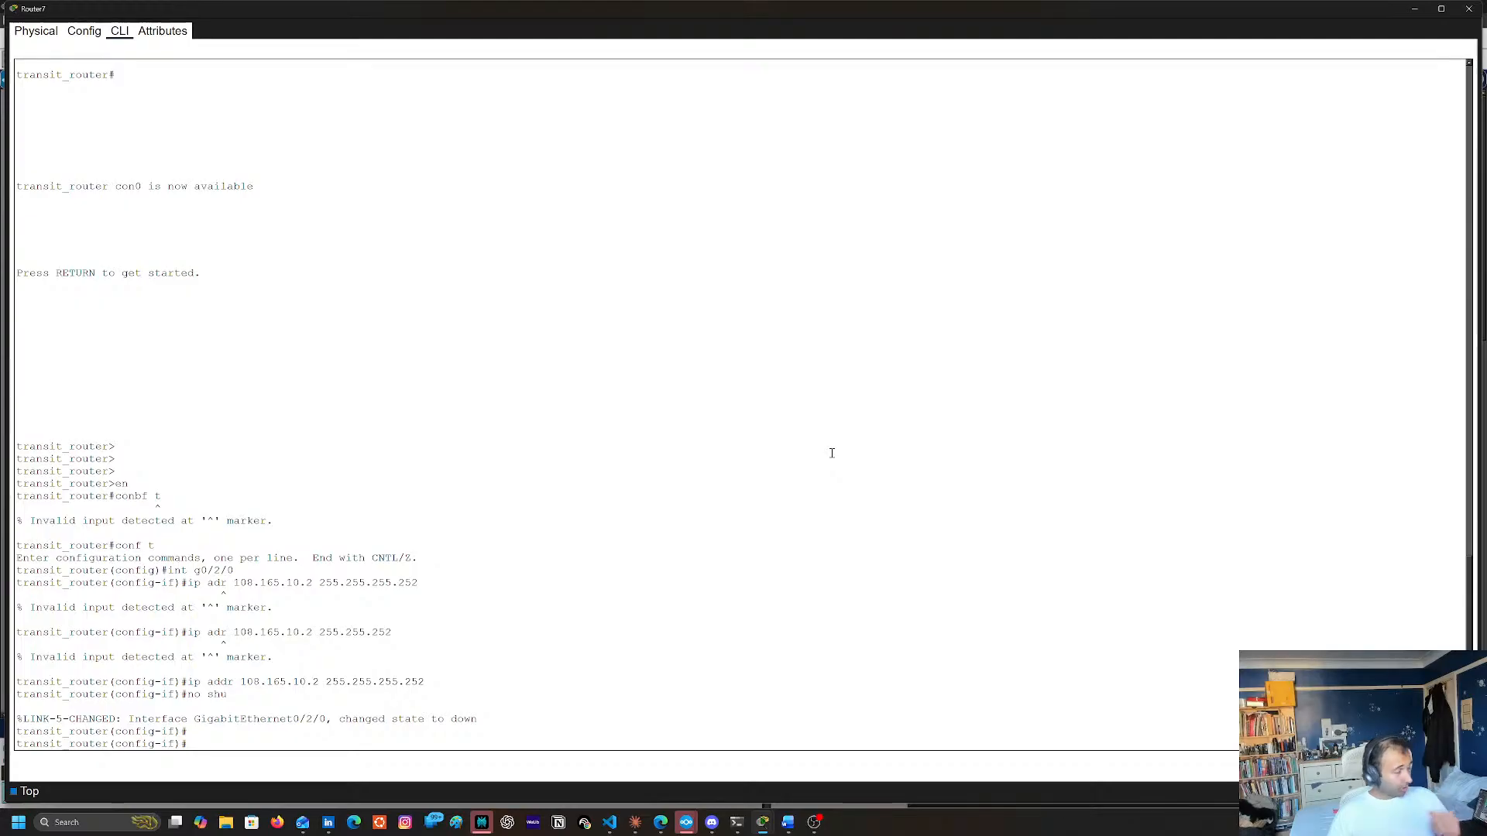
pyautogui.write('rout')
pyautogui.press('Tab')
pyautogui.press('BackSpace')
pyautogui.press('BackSpace')
pyautogui.press('BackSpace')
pyautogui.press('BackSpace')
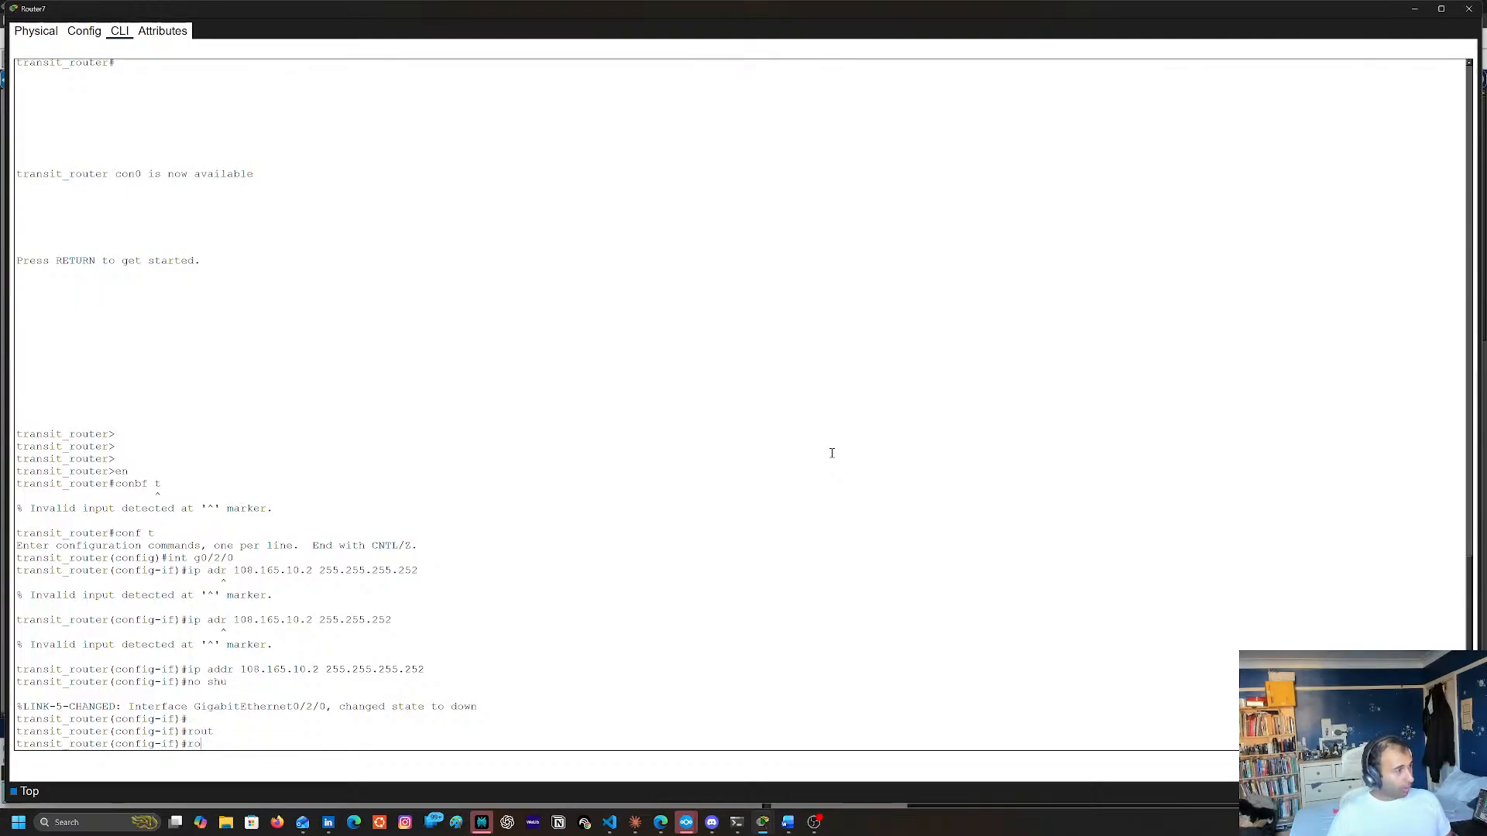
pyautogui.write('exit')
pyautogui.press('Return')
pyautogui.press('Return')
# Enter the router configuration mode for OSPF process 1
pyautogui.write('rou')
pyautogui.press('Tab')
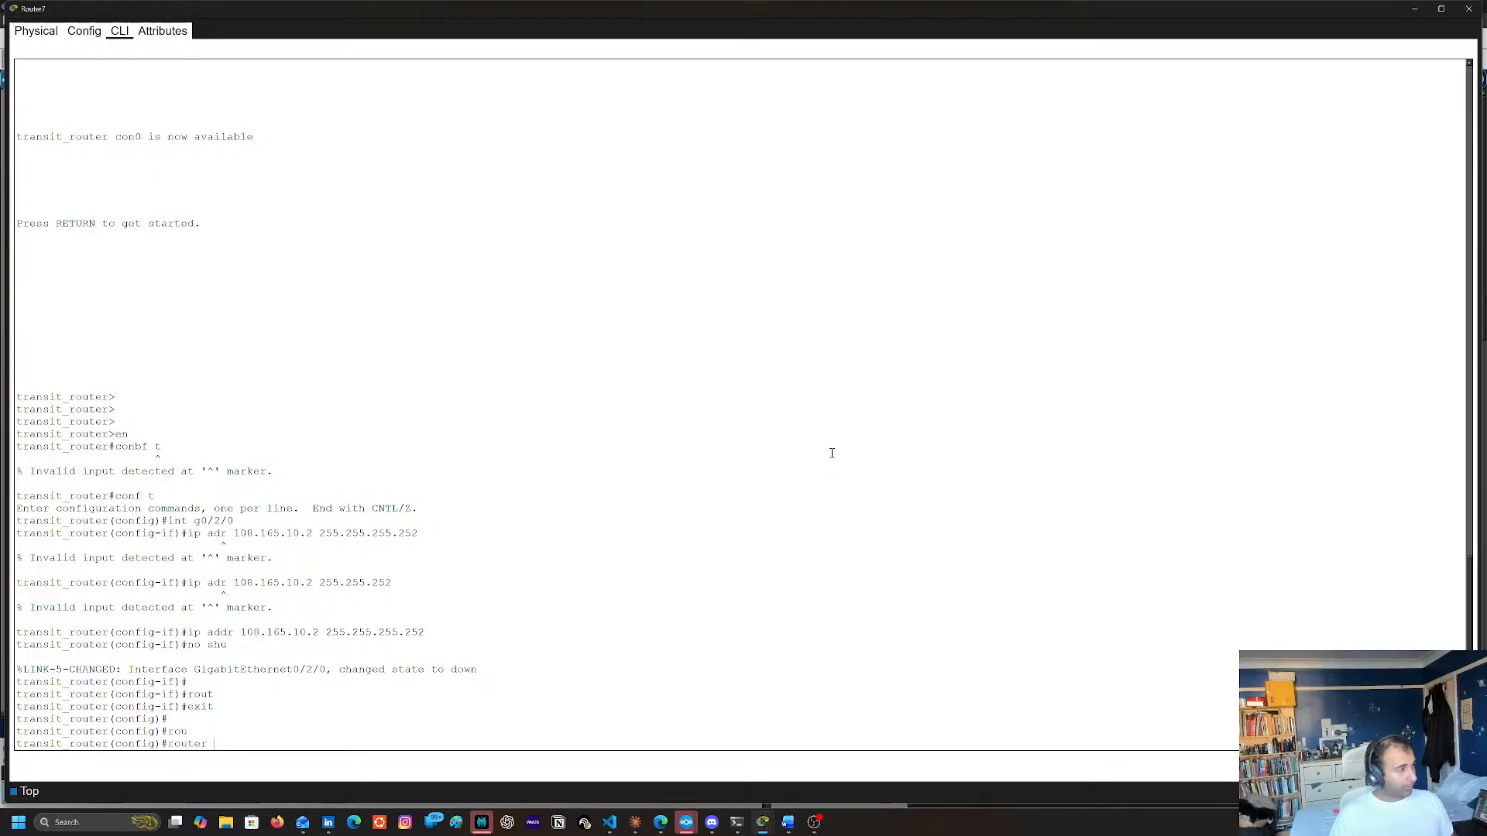
pyautogui.write('ter os')
pyautogui.press('Tab')
pyautogui.write('pf 1')
pyautogui.press('Return')
# Try to advertise network 108.165.10.0 in OSPF without a mask or area, reusing the g0/2/0 address from the terminal output
pyautogui.write('net')
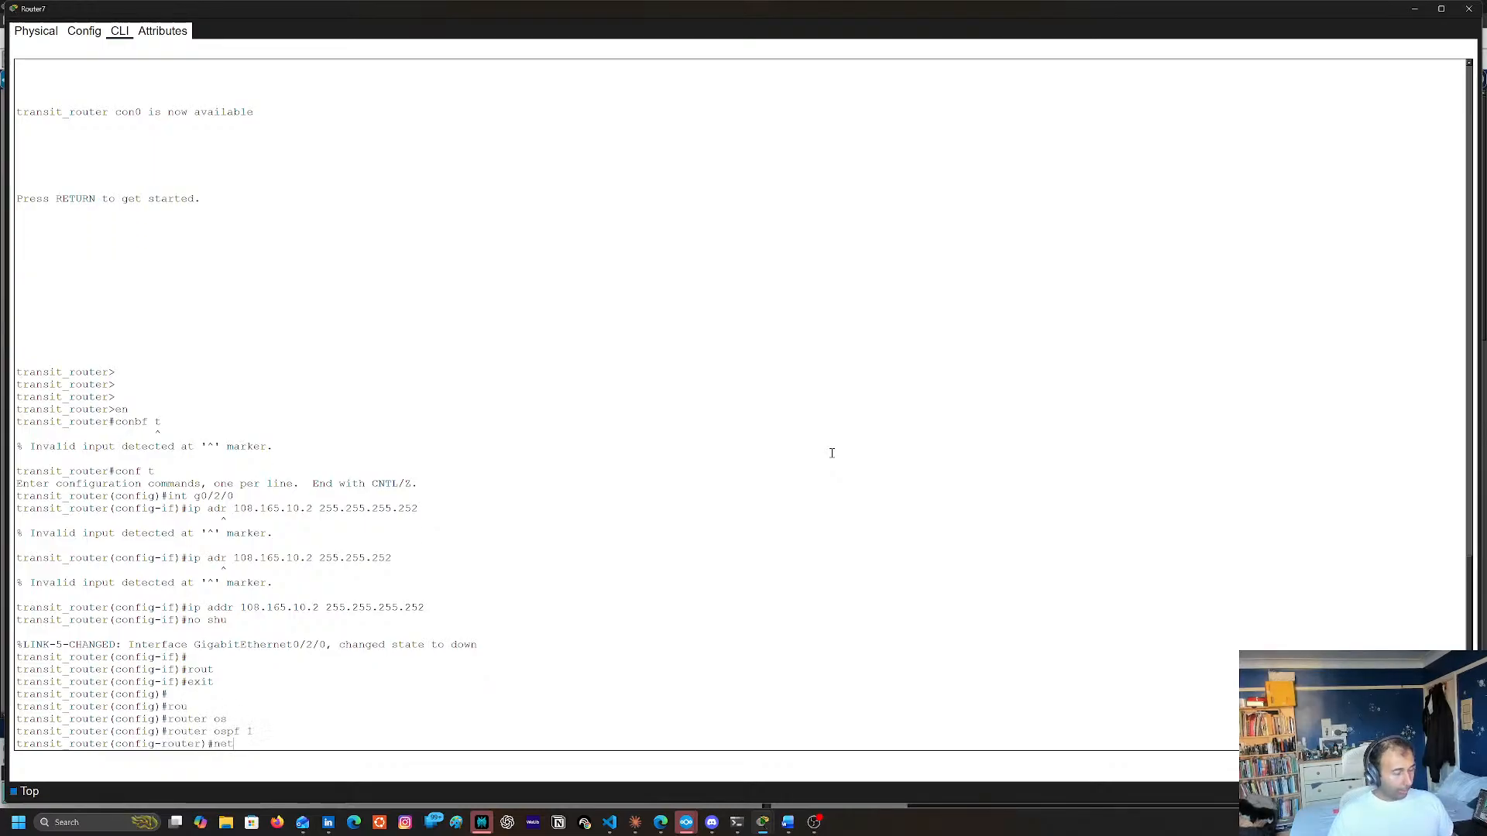
pyautogui.press('Tab')
pyautogui.write('o')
pyautogui.press('Tab')
pyautogui.press('BackSpace')
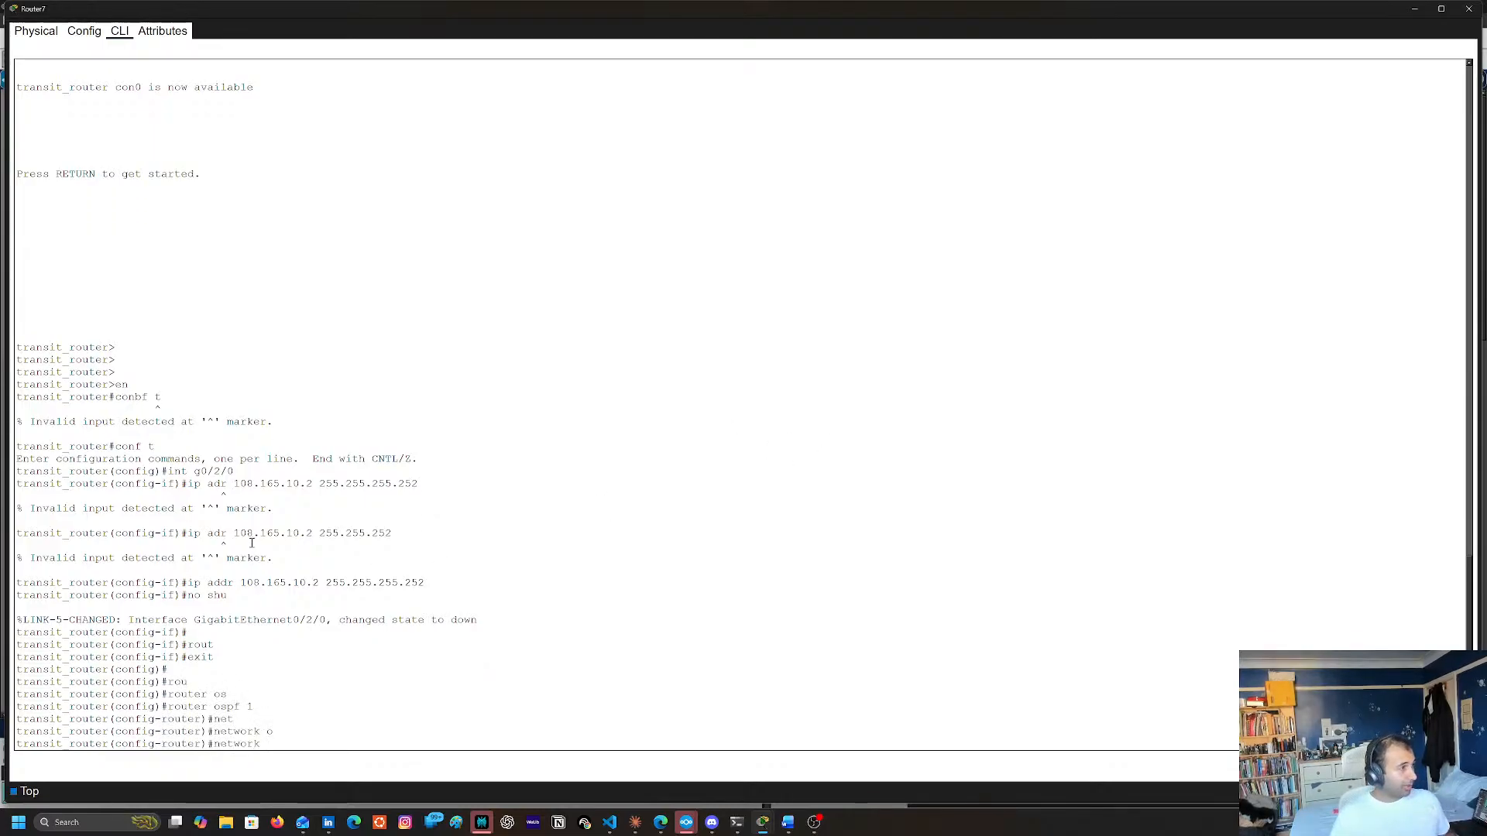
pyautogui.moveTo(240, 583); pyautogui.dragTo(319, 582)
pyautogui.rightClick(317, 582)
pyautogui.click(334, 591)
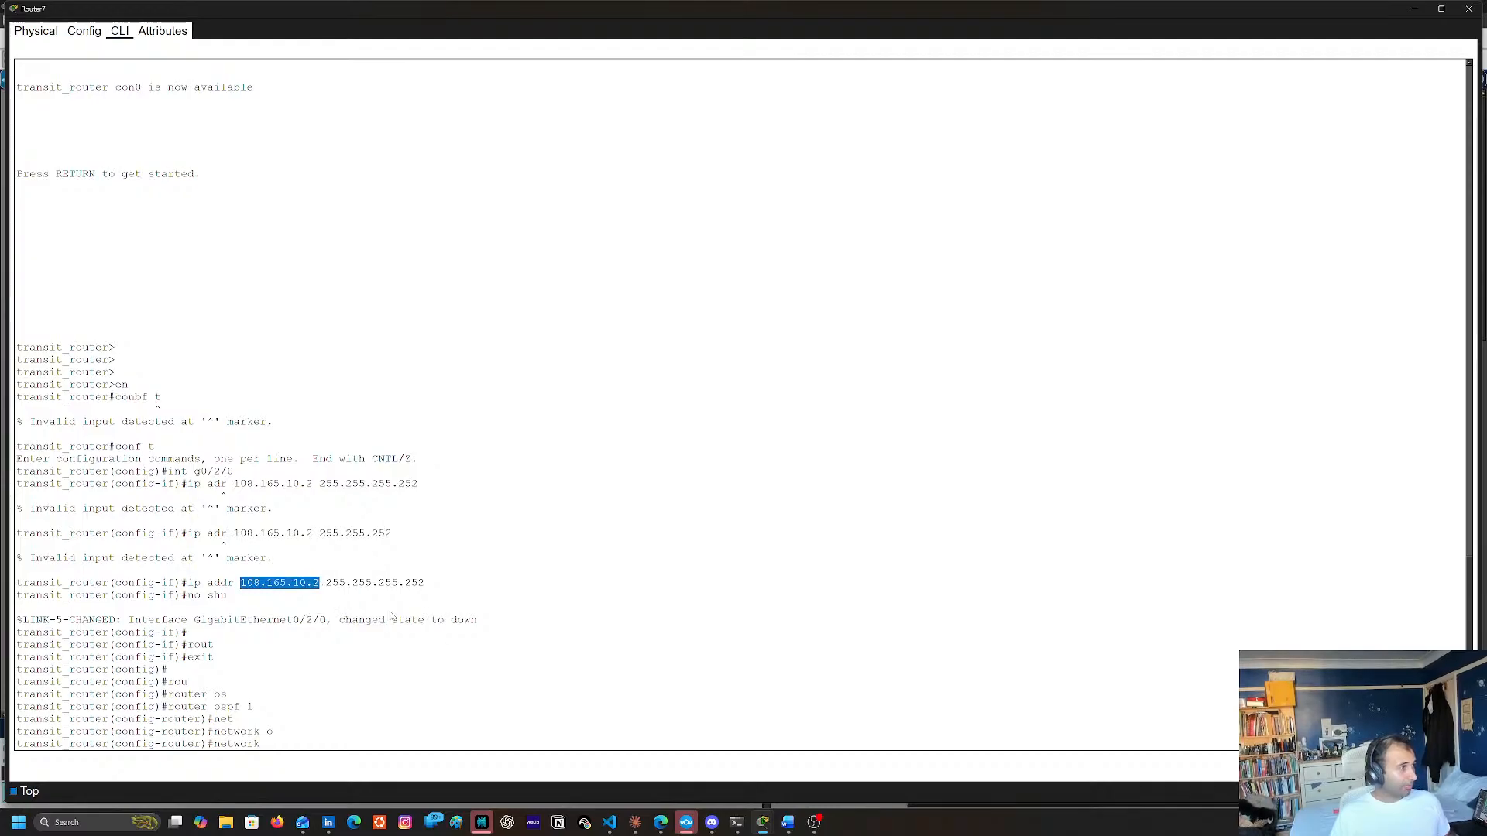
pyautogui.rightClick(625, 640)
pyautogui.click(649, 663)
pyautogui.press('BackSpace')
pyautogui.write('08.165.10.0')
pyautogui.press('Return')
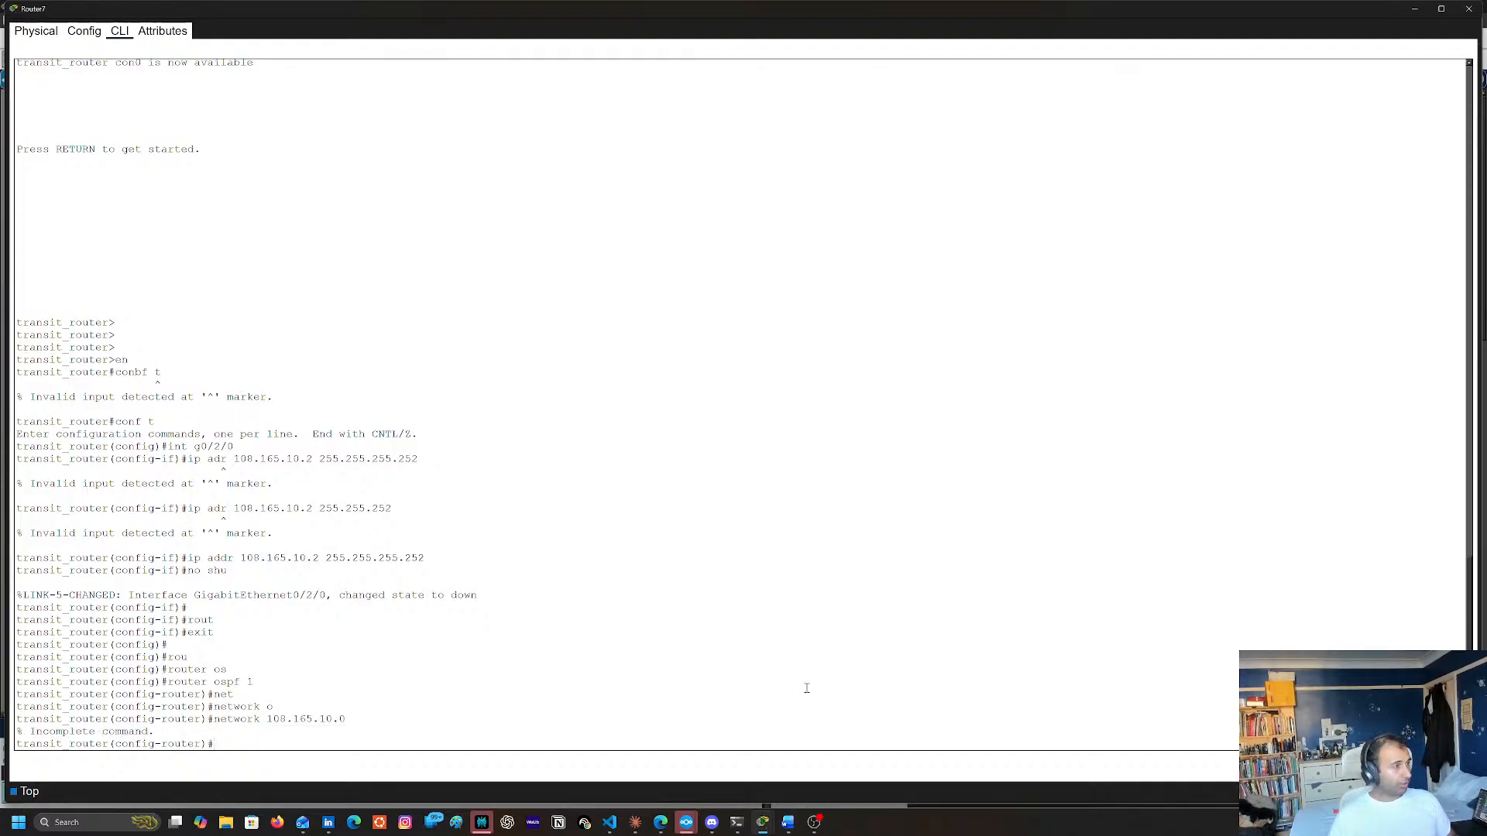
# Try to resubmit the network 108.165.10.0 command with 255.255.255.252 appended but no area
pyautogui.press('Up')
pyautogui.write('255.255')
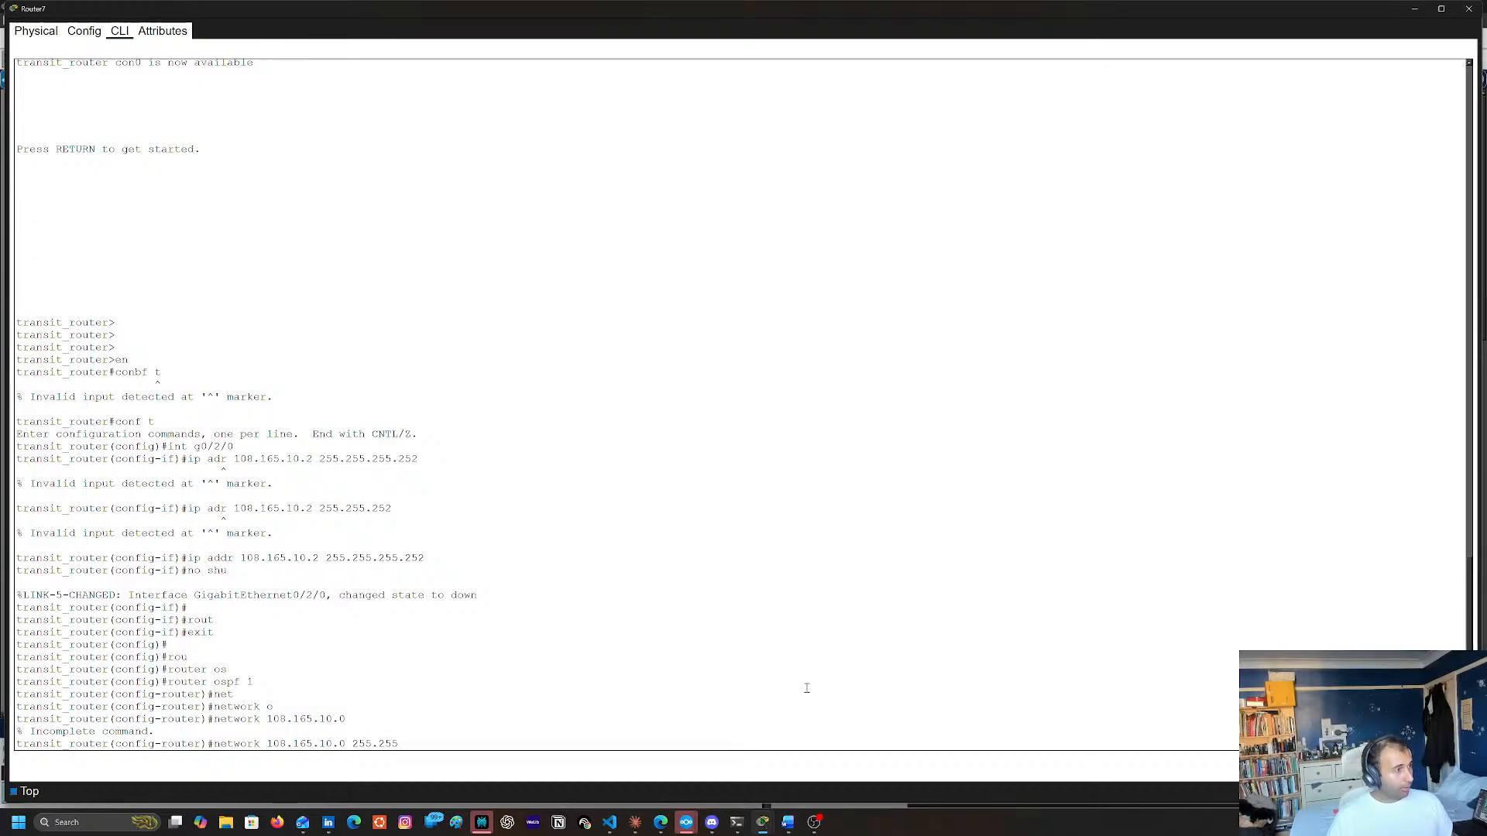
pyautogui.write('.255.25')
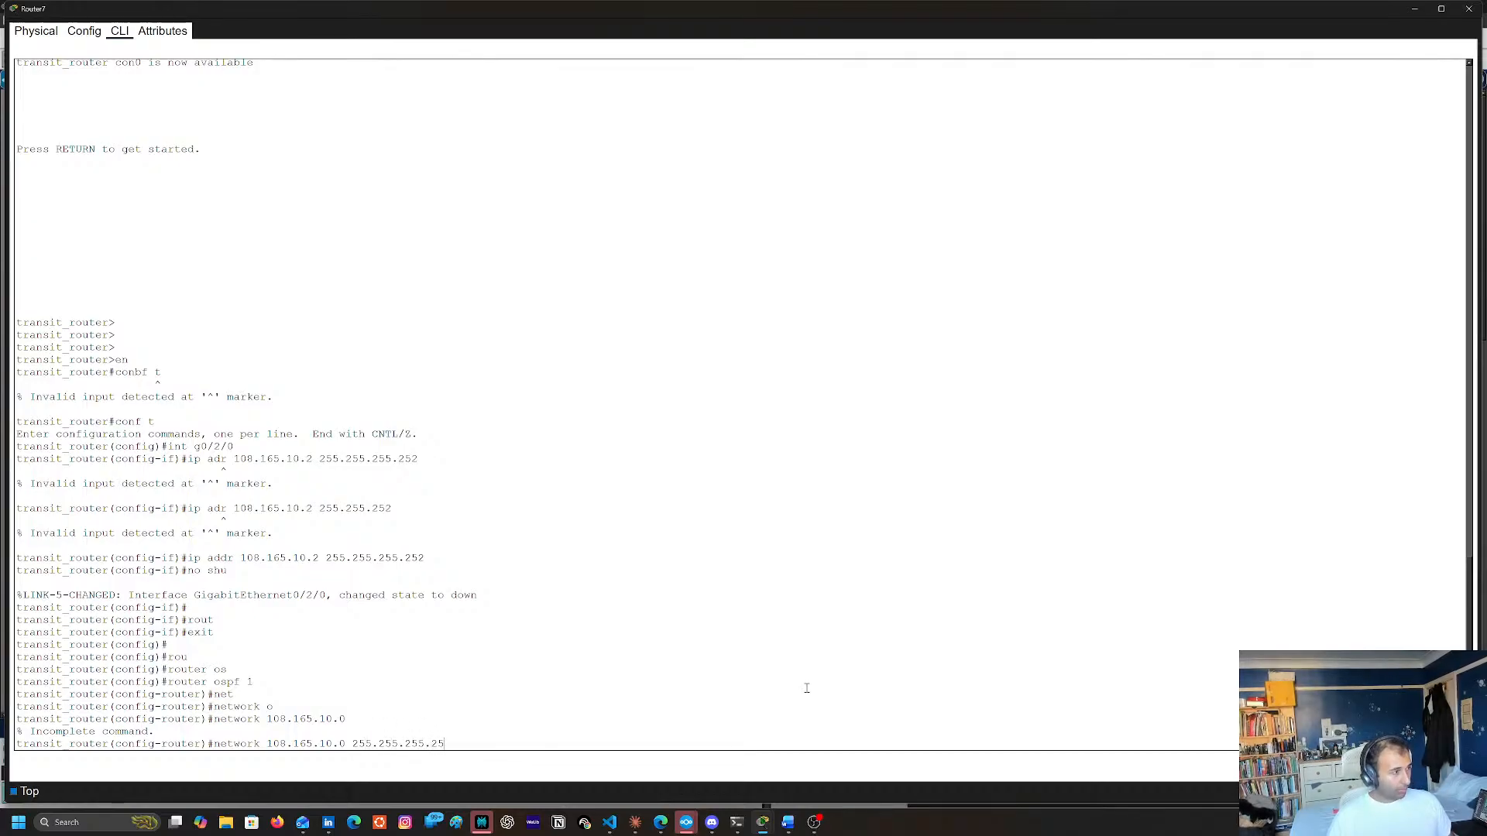
pyautogui.press('Return')
# Look up the missing argument with context help and apply network 108.165.10.0 255.255.255.252 area 10 to OSPF
pyautogui.press('Up')
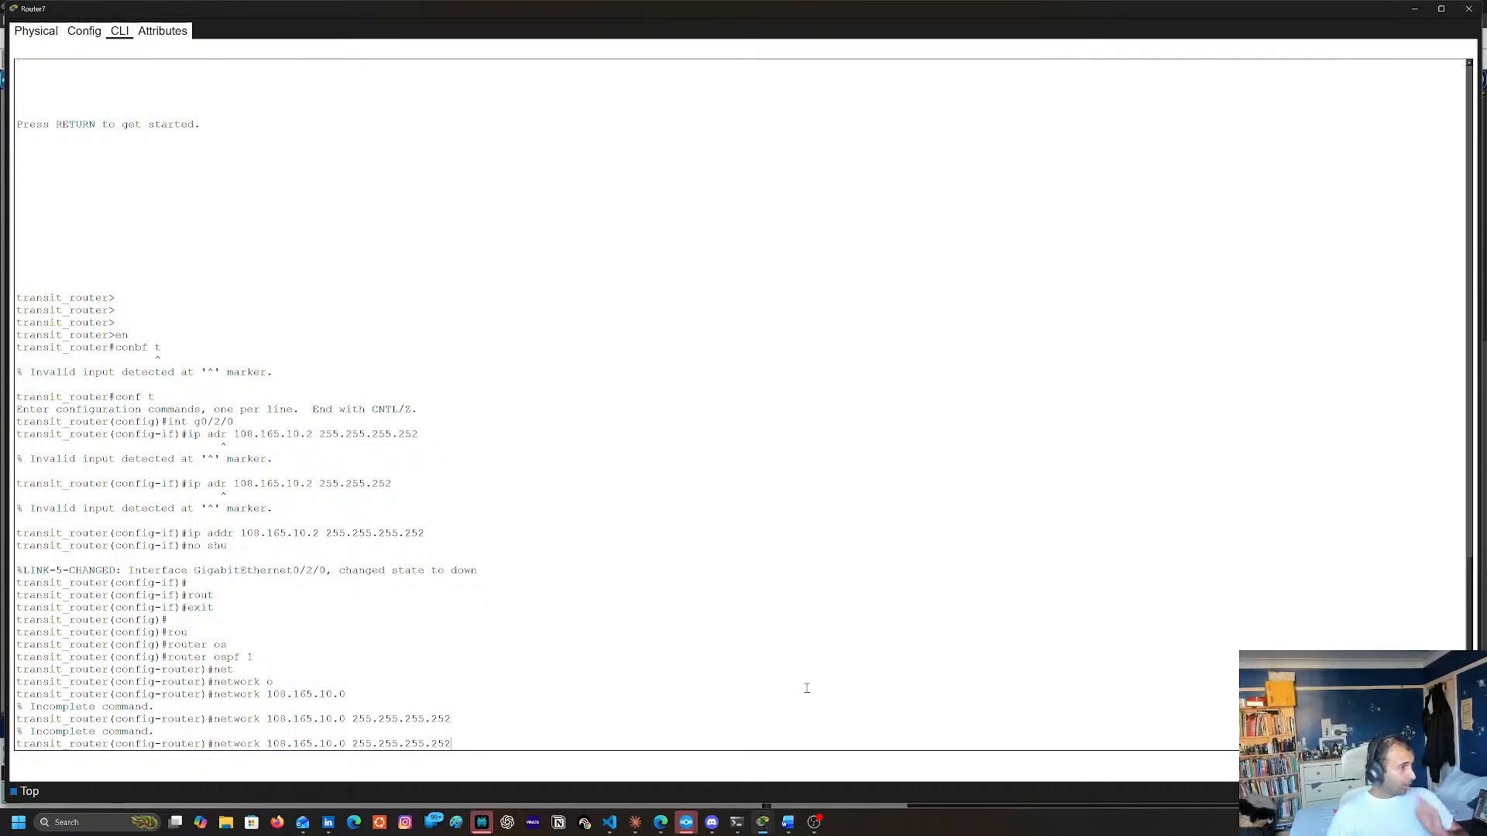
pyautogui.write('>a')
pyautogui.press('BackSpace')
pyautogui.write('?')
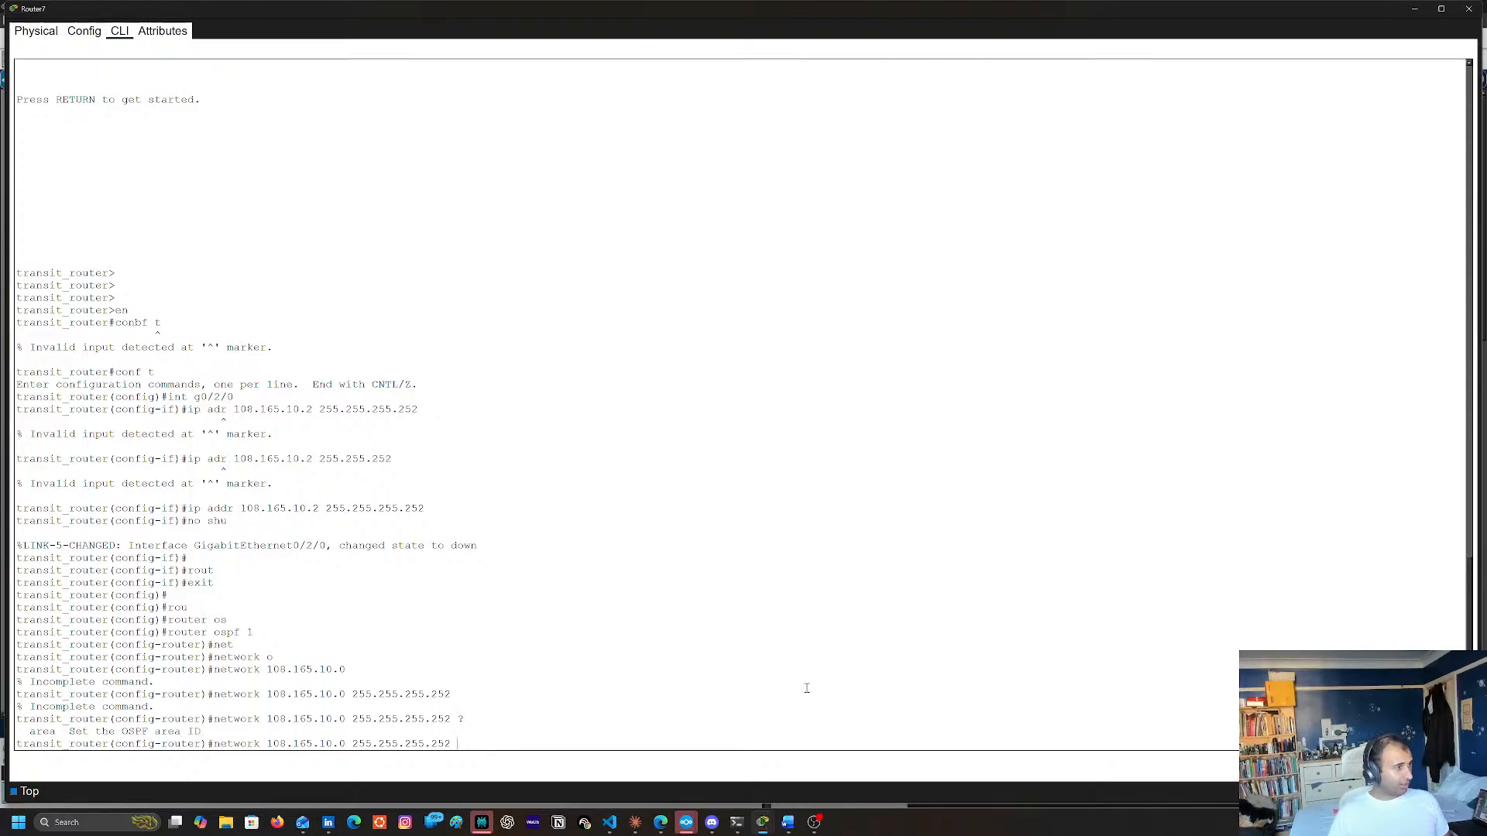
pyautogui.write('ar')
pyautogui.press('Tab')
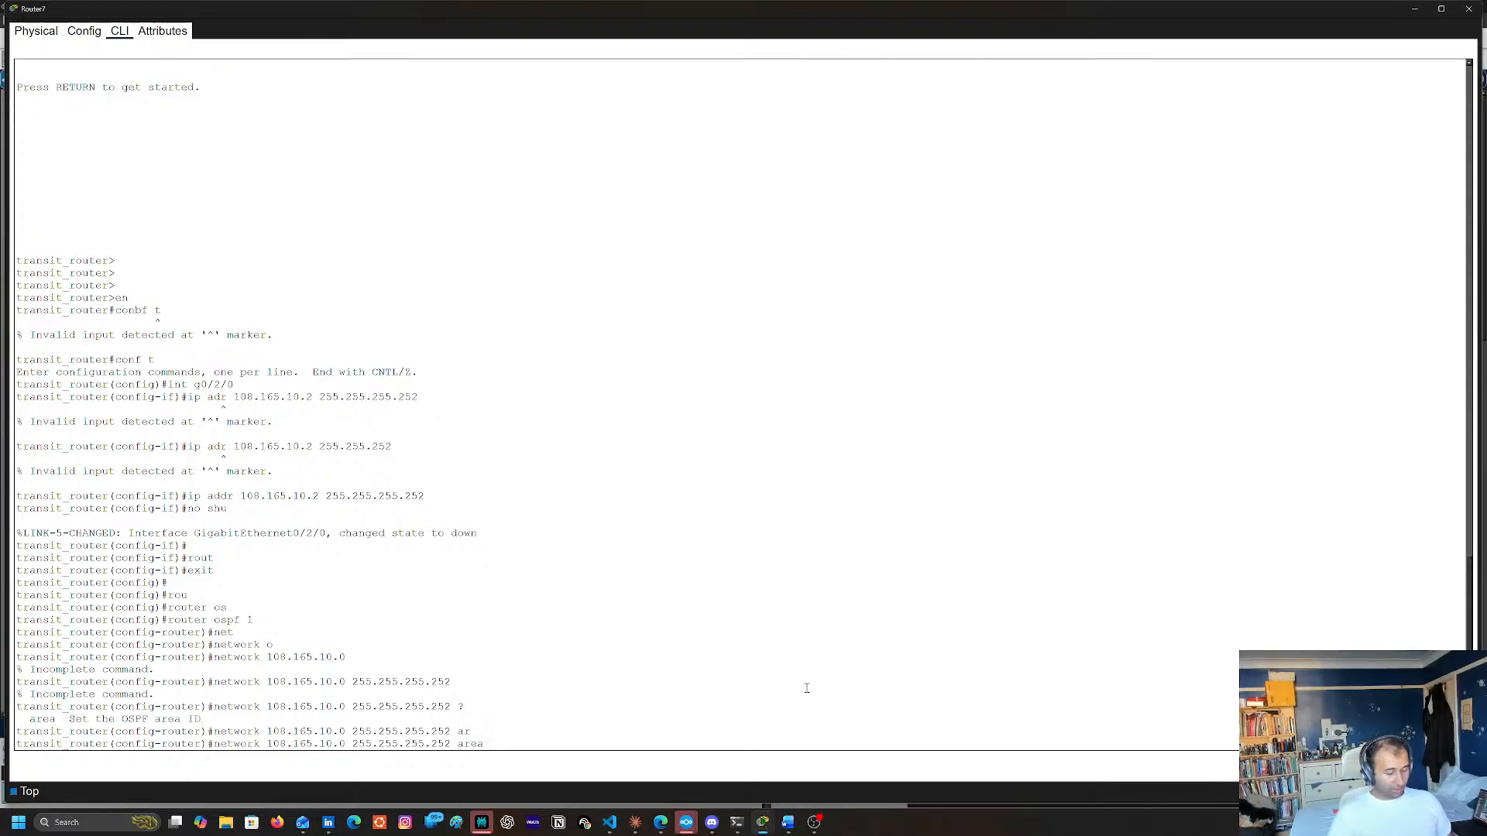
pyautogui.write('10')
pyautogui.press('Return')
pyautogui.press('Return')
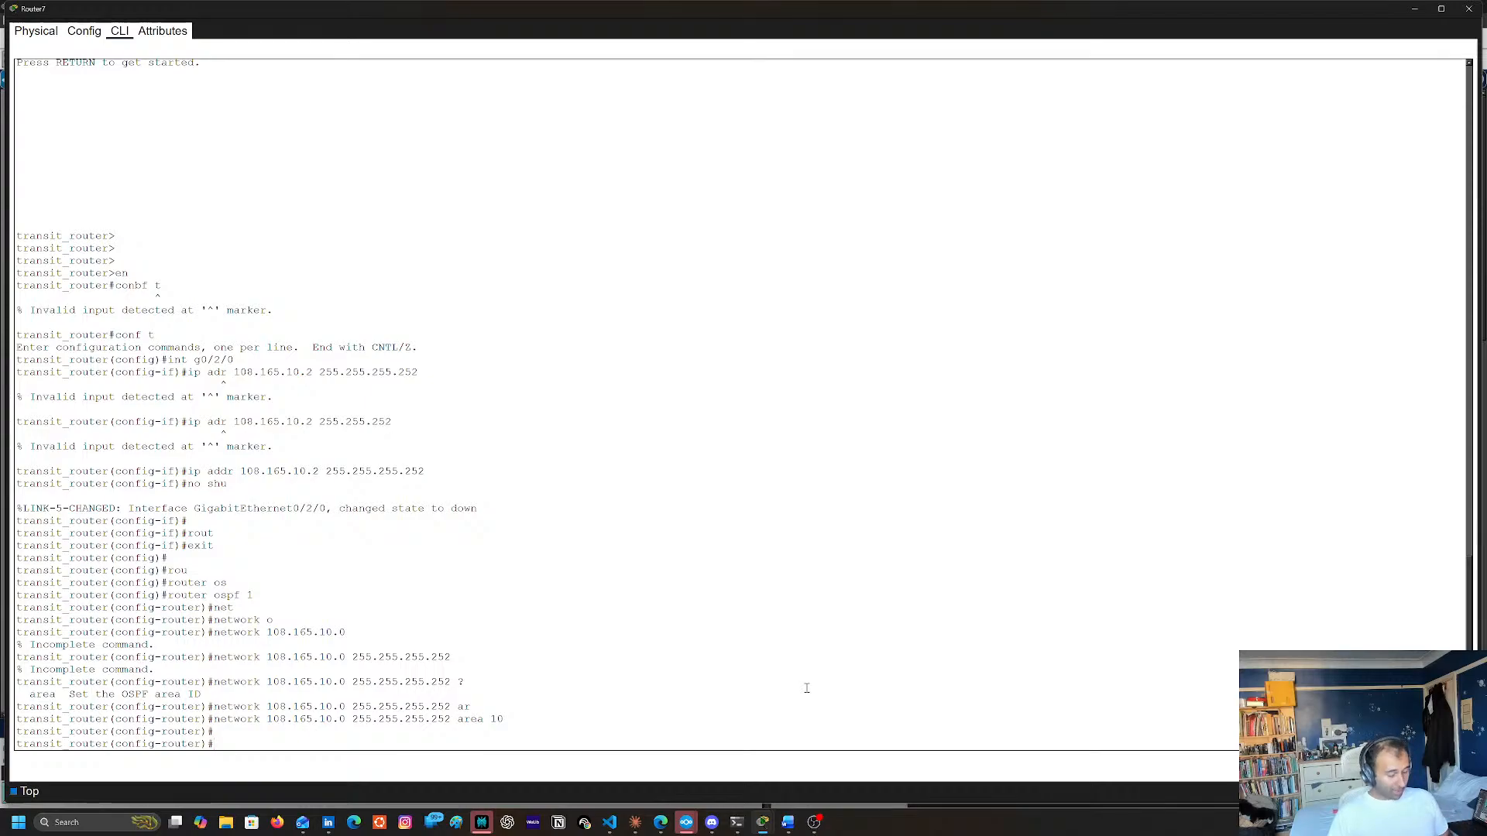
# Set the OSPF router ID to 10.10.10.10 and return to global configuration mode
pyautogui.write('rou')
pyautogui.press('Tab')
pyautogui.write('1')
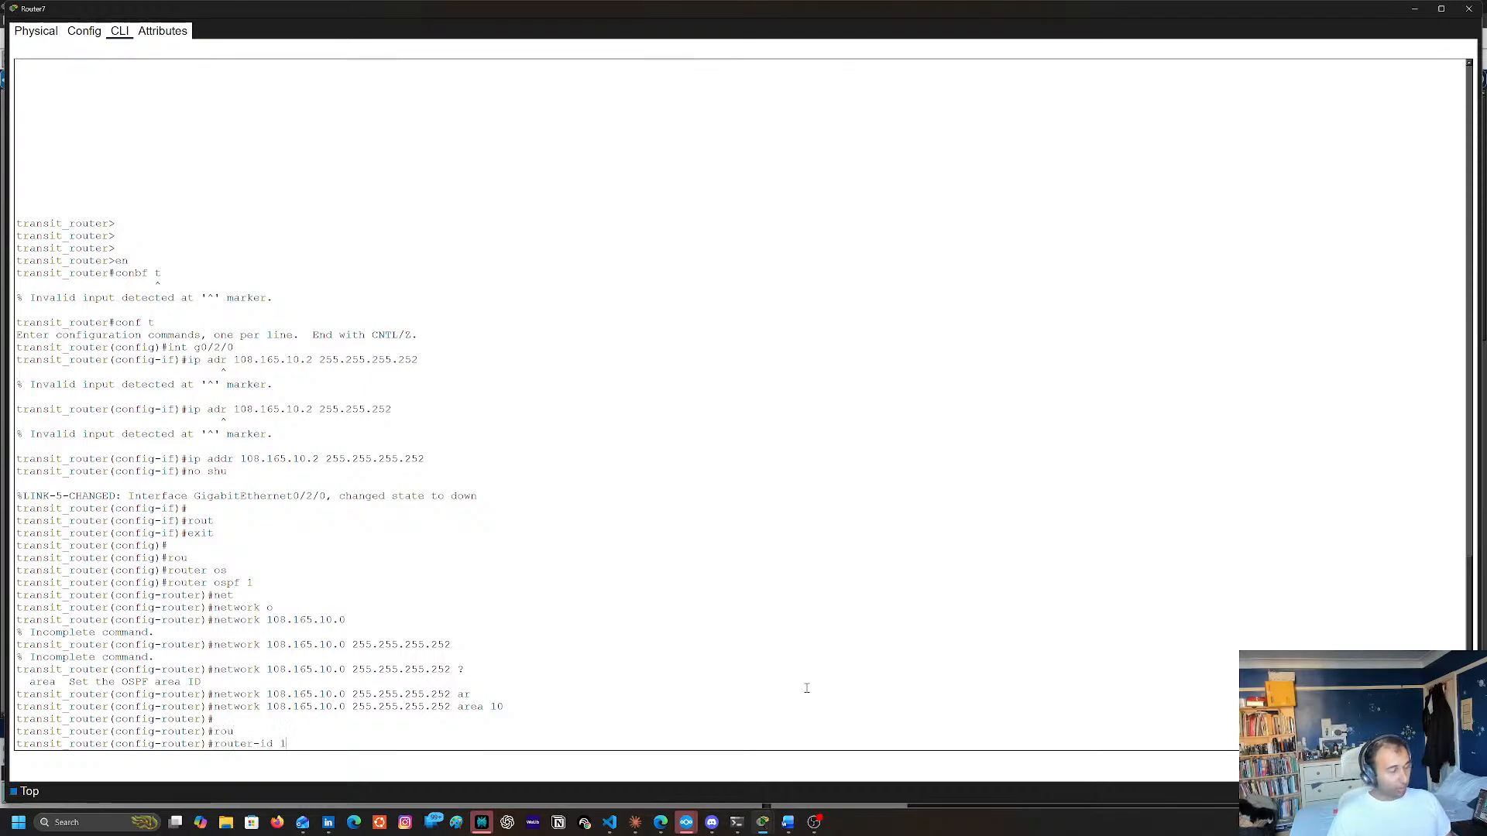
pyautogui.write('0.10.10.10.')
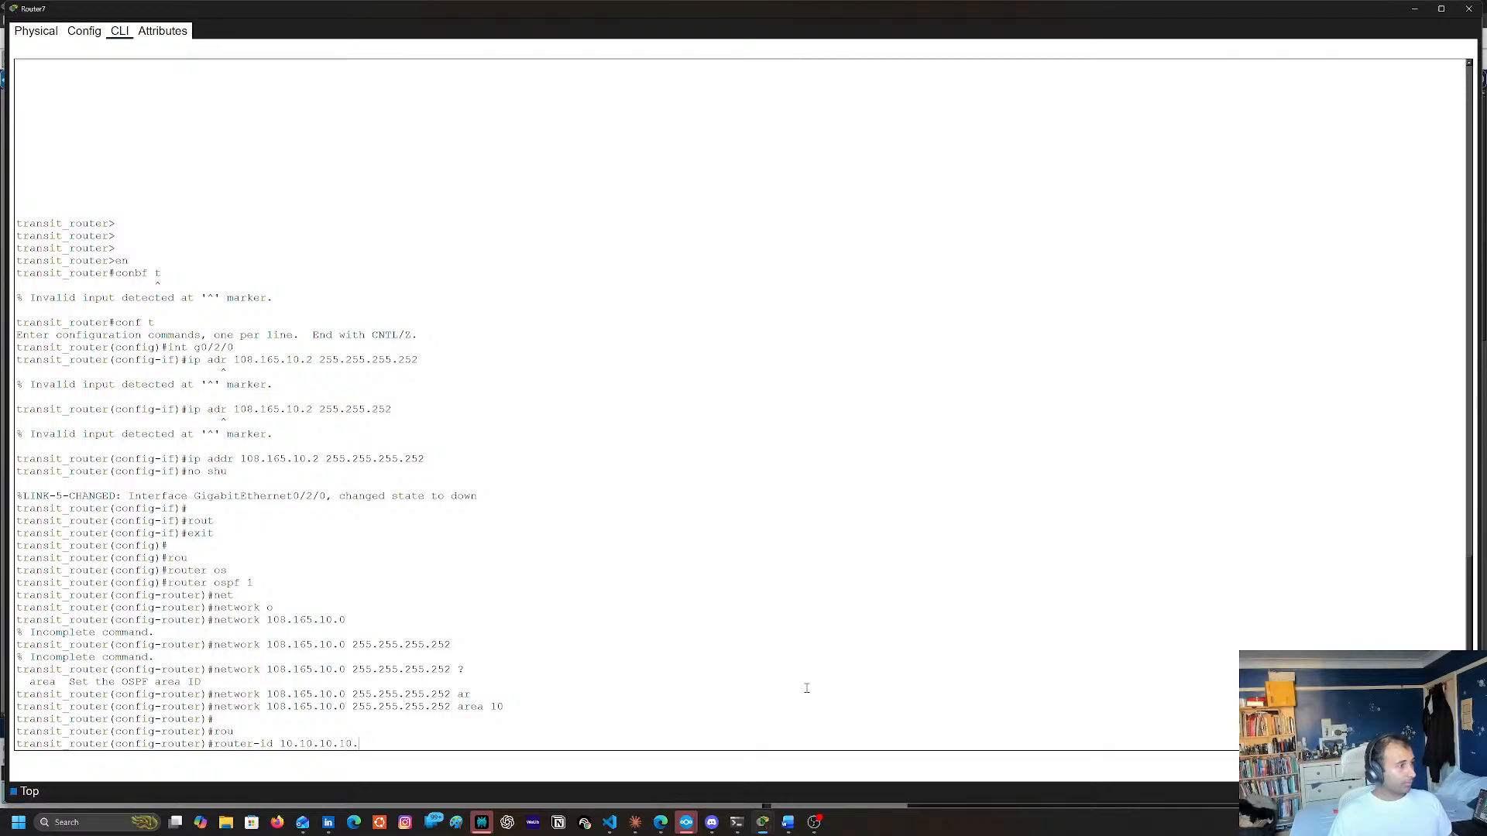
pyautogui.press('Return')
pyautogui.press('Up')
pyautogui.press('BackSpace')
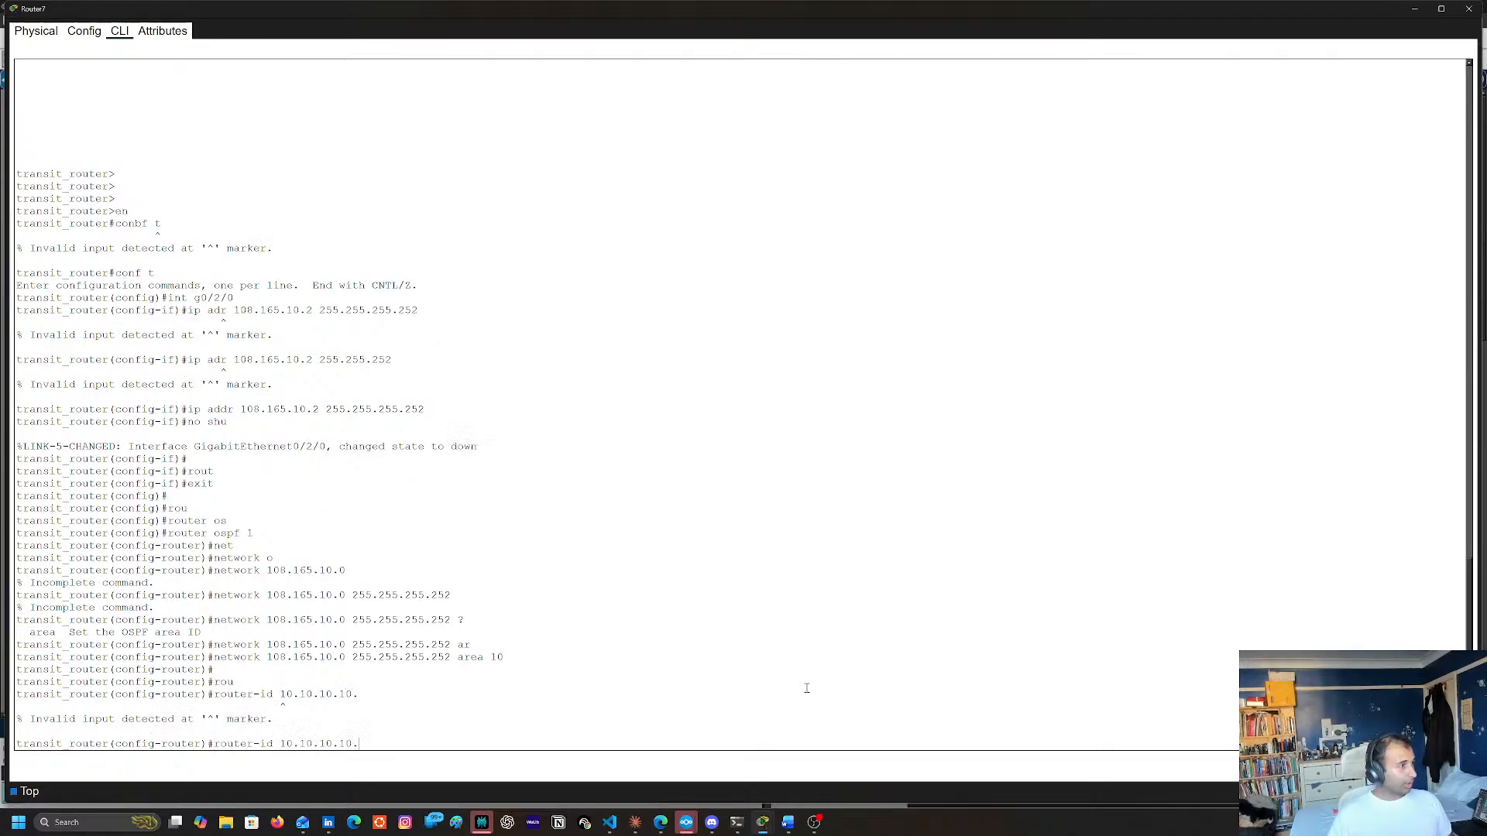
pyautogui.press('Return')
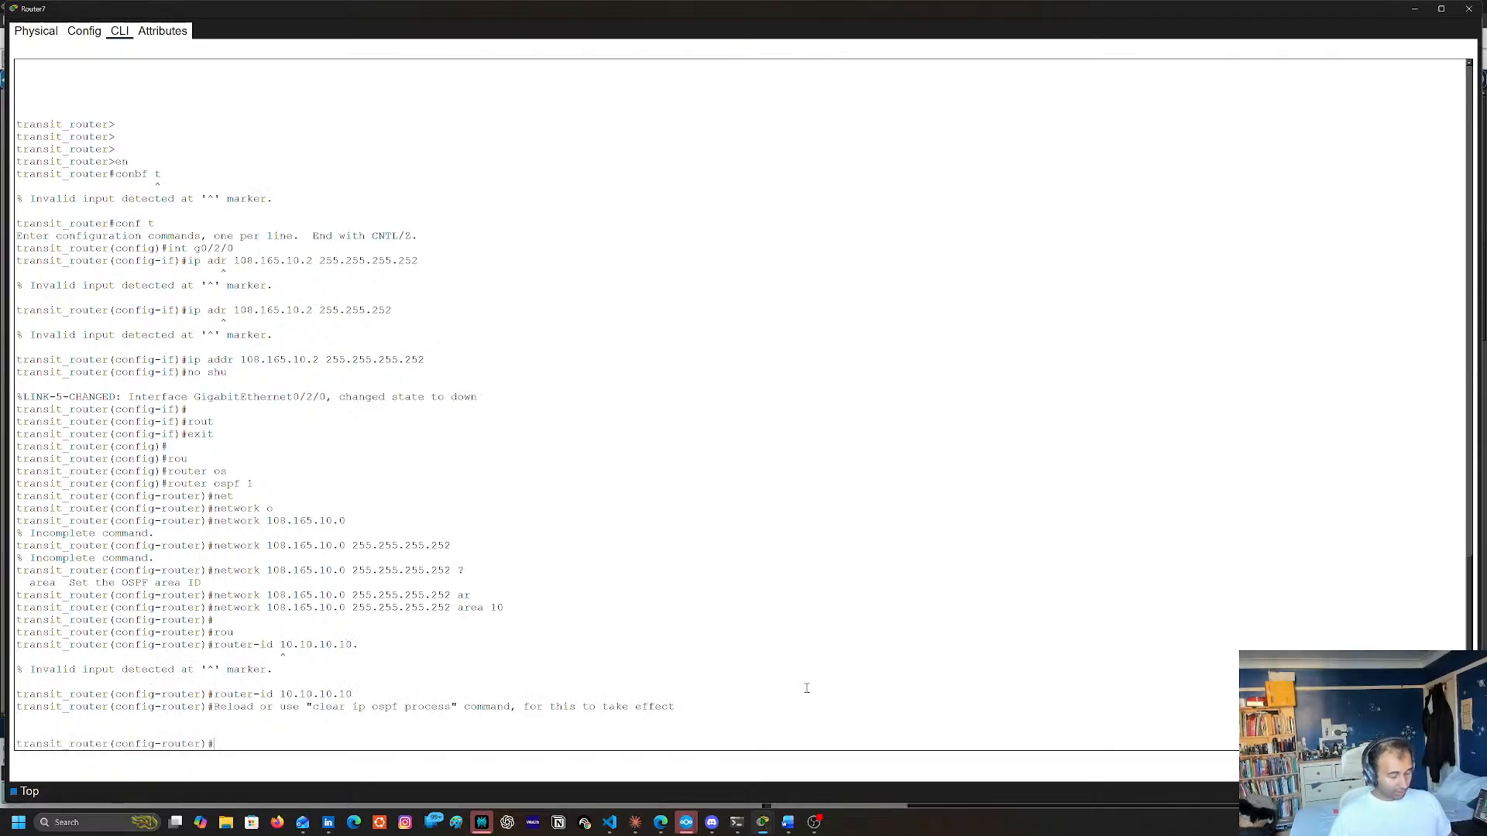
pyautogui.write('exit')
pyautogui.press('Return')
pyautogui.press('Return')
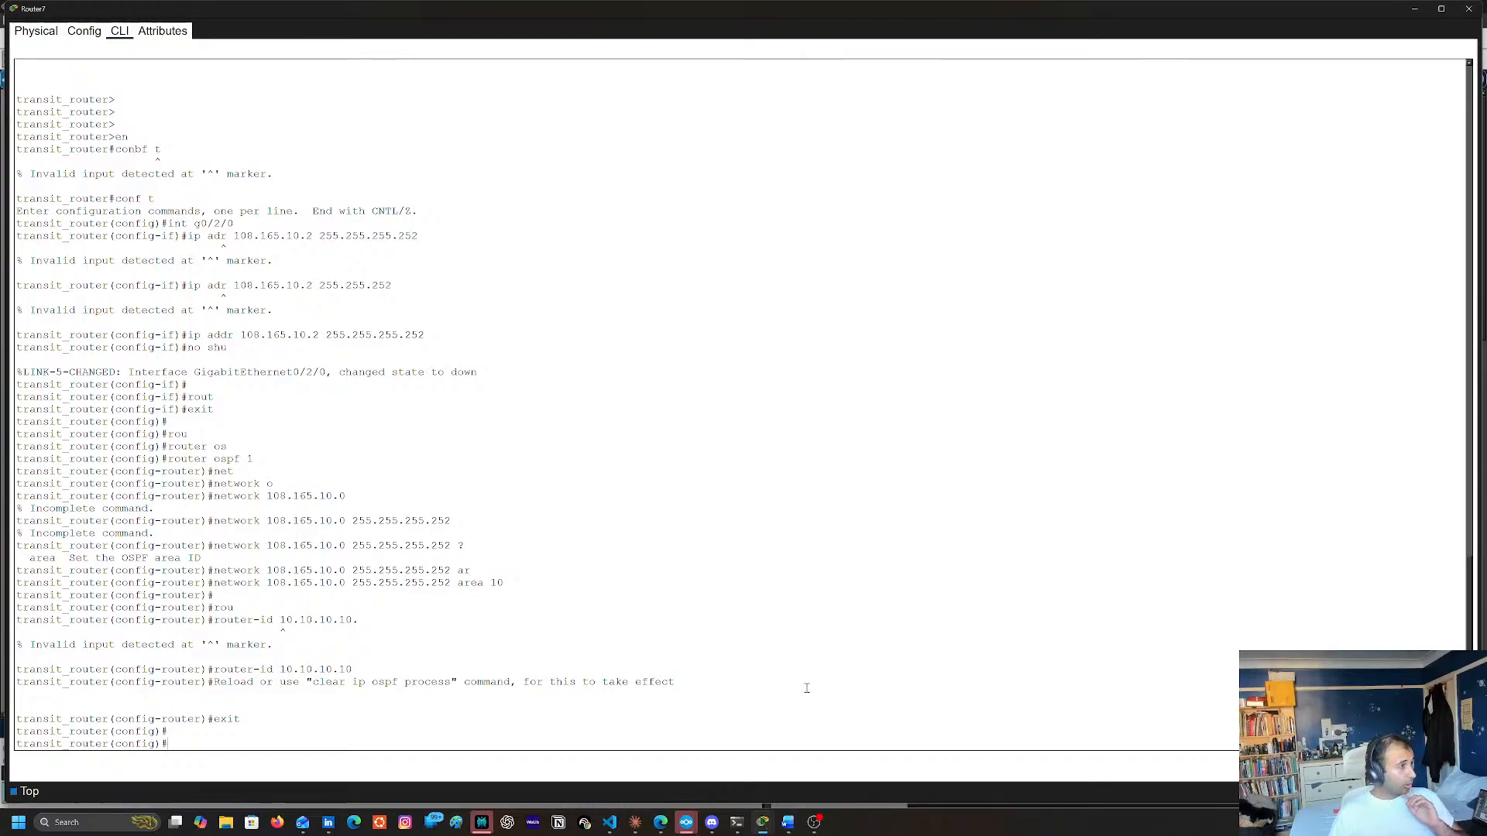
# Create loopback interface lo1 and assign it 10.10.10.10 with mask 255.255.255.255
pyautogui.write('int lo1')
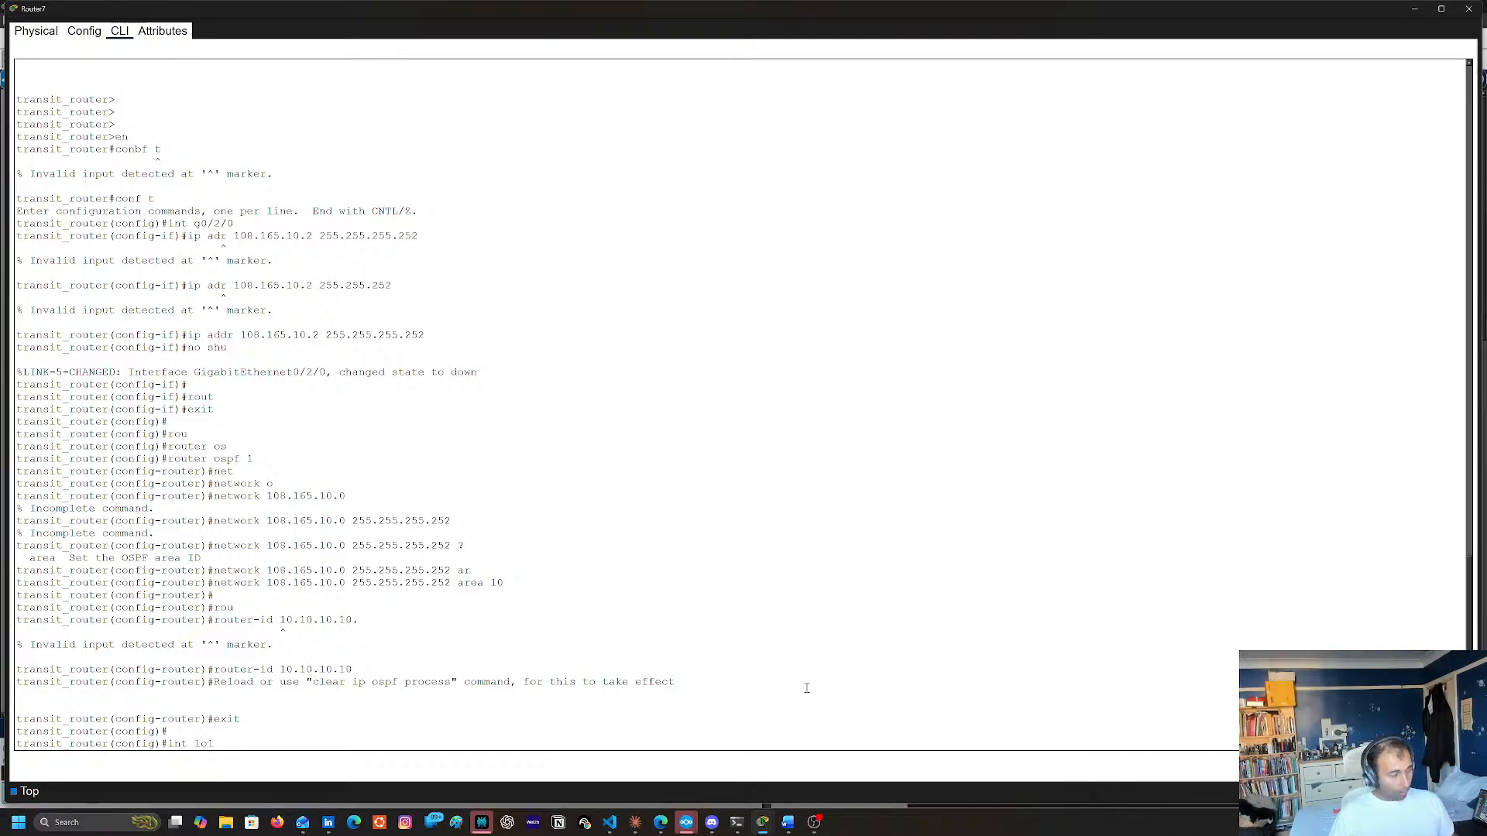
pyautogui.press('Return')
pyautogui.write('ip ad')
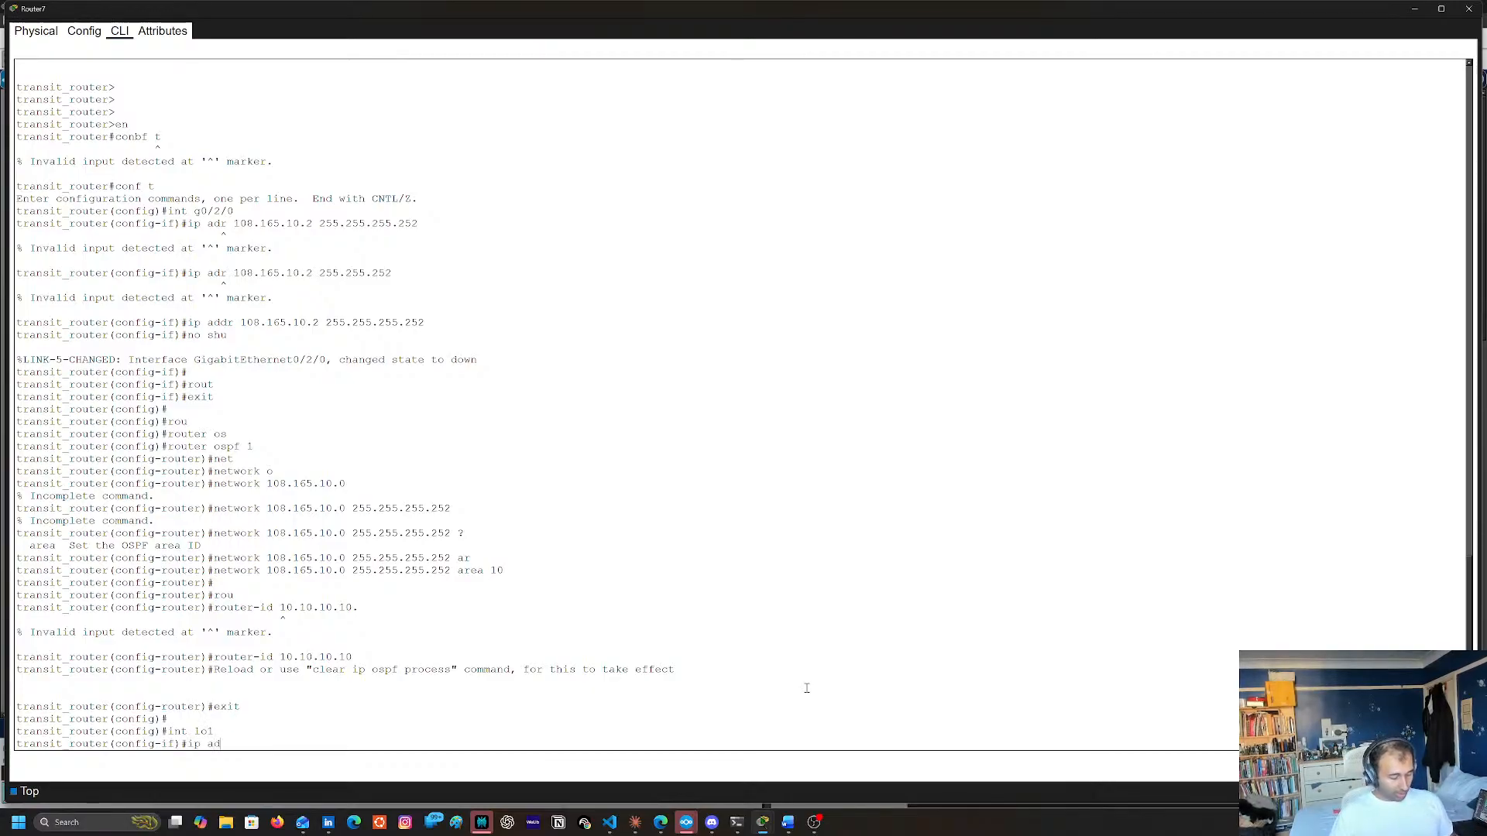
pyautogui.write('dr 10')
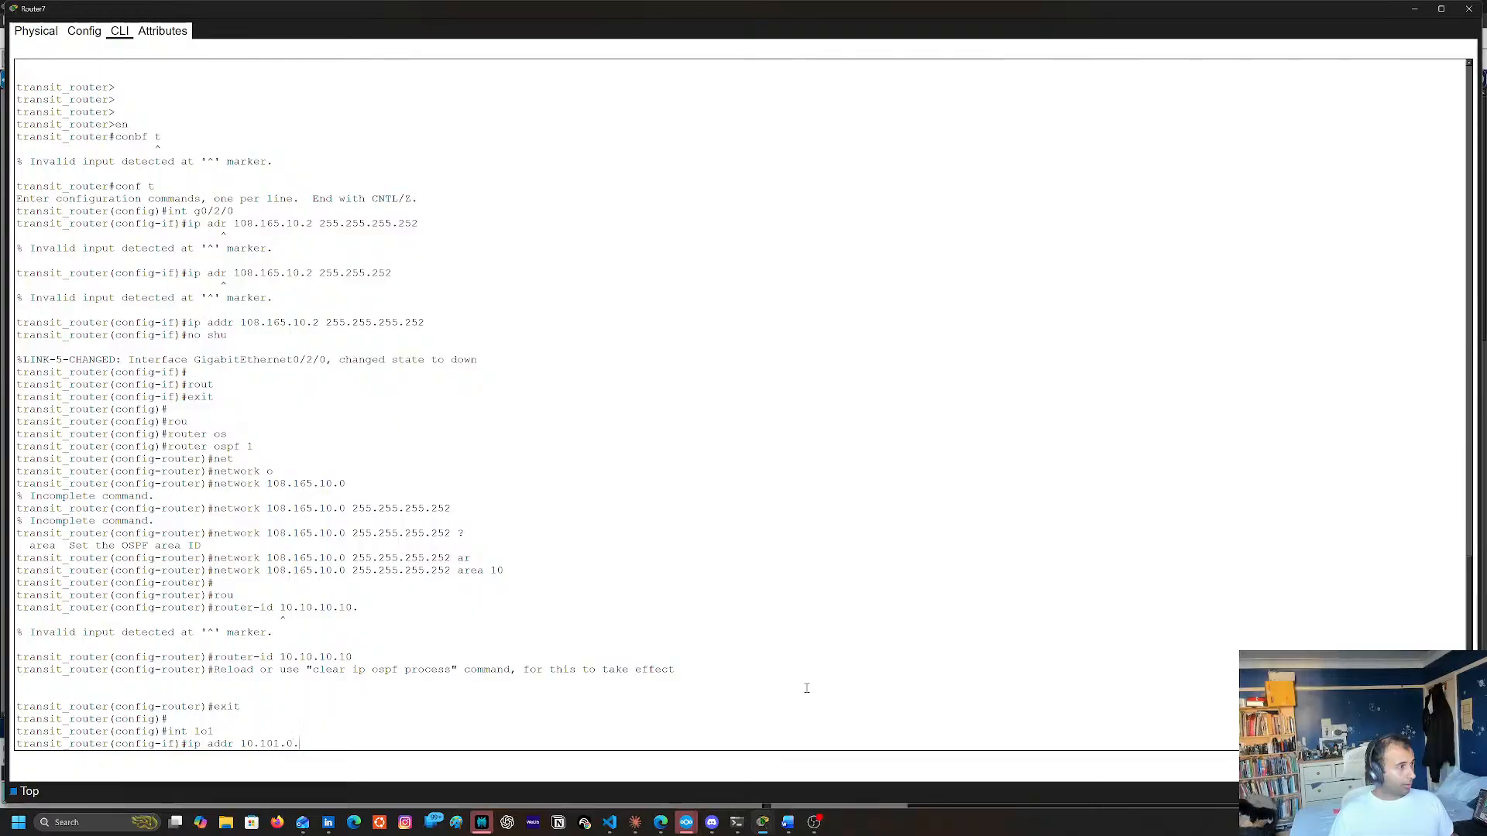
pyautogui.write('.10.10.10.')
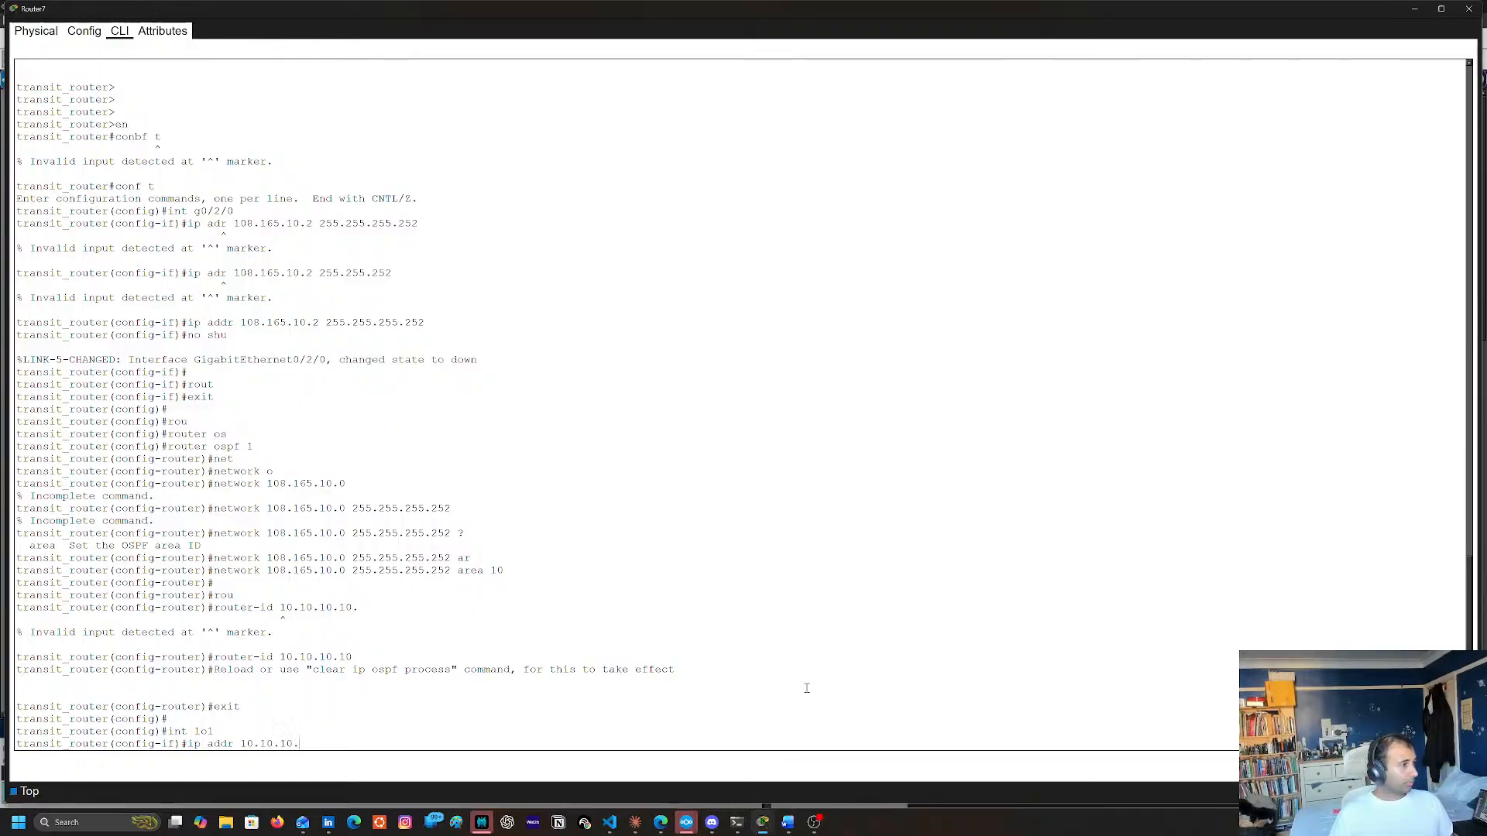
pyautogui.press('Return')
pyautogui.press('Up')
pyautogui.press('BackSpace')
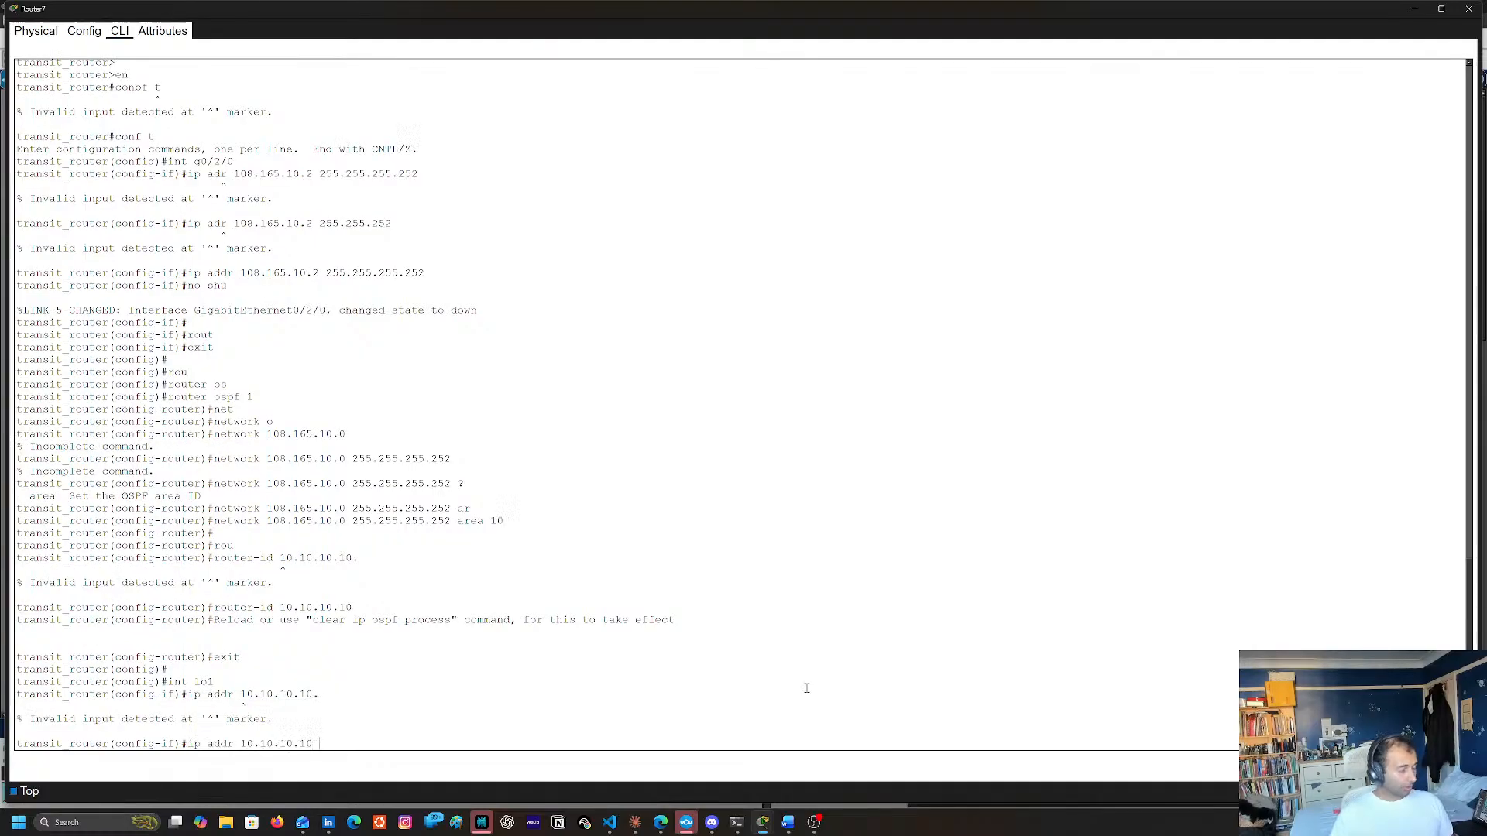
pyautogui.write('255.255.255.255')
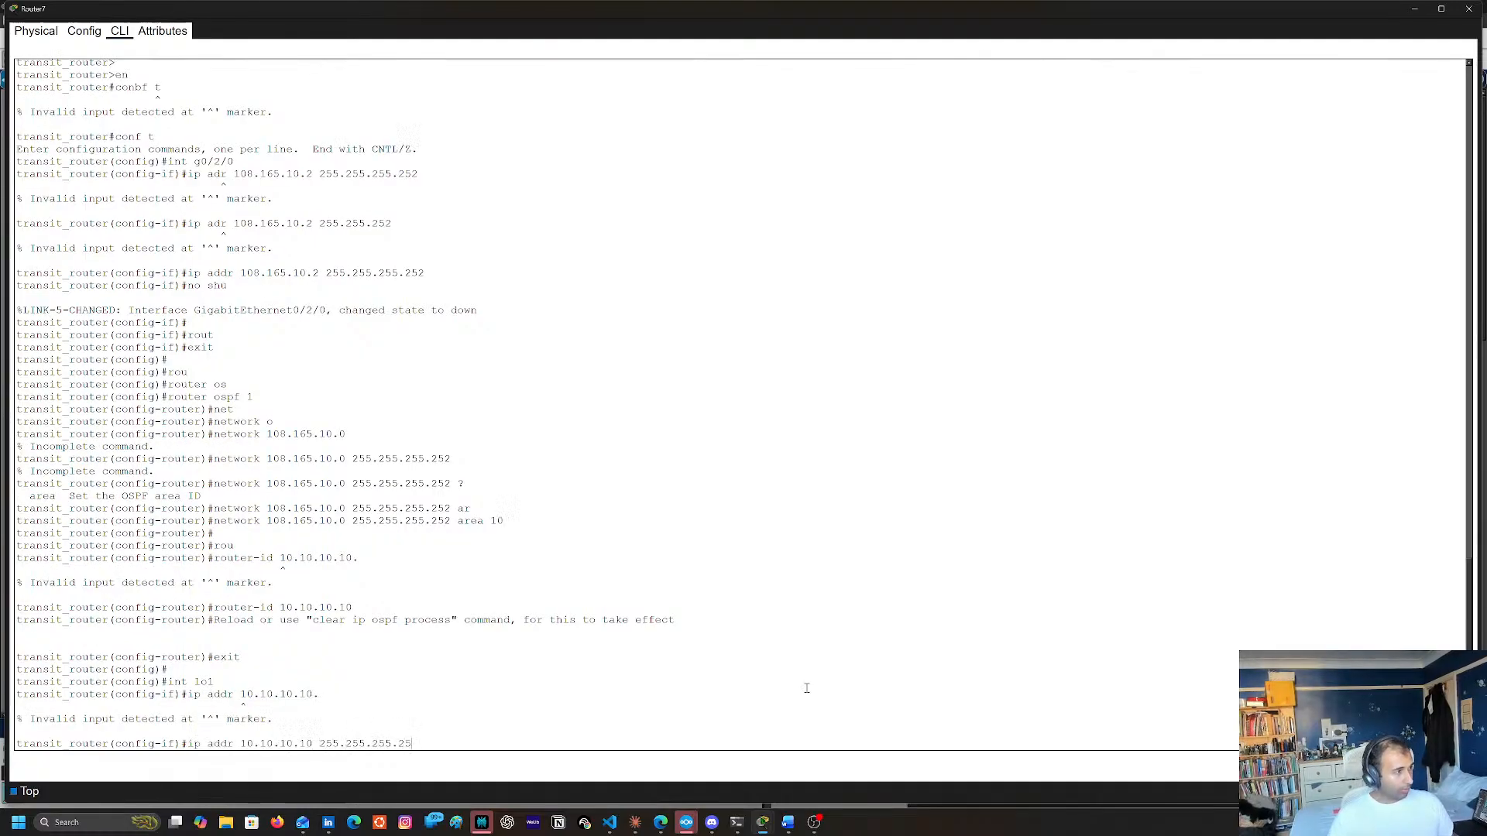
pyautogui.press('Return')
# Enable loopback lo1 with no shutdown and exit to global configuration mode
pyautogui.write('no shyu')
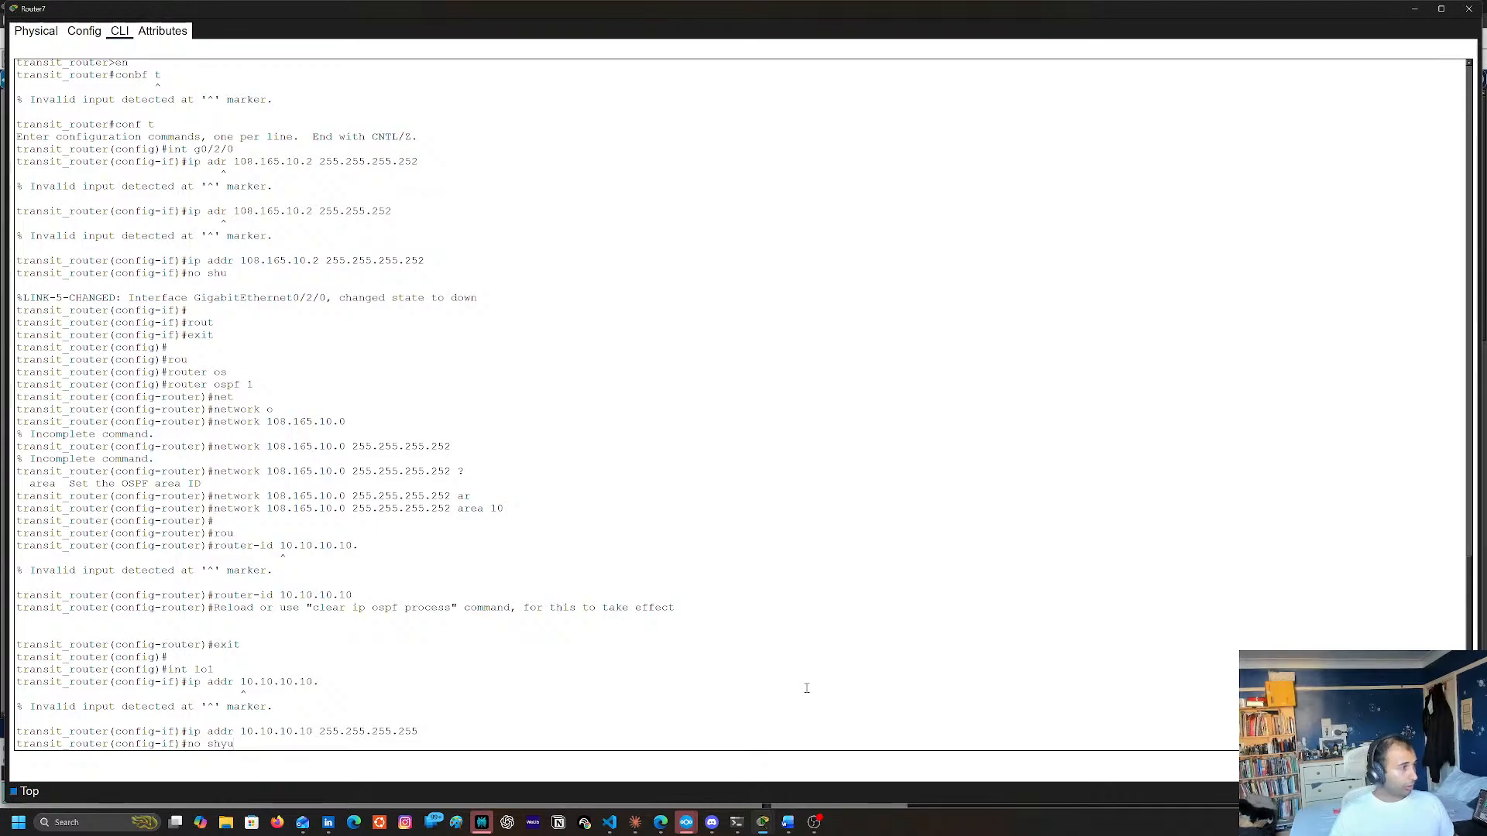
pyautogui.press('BackSpace')
pyautogui.press('BackSpace')
pyautogui.write('u')
pyautogui.press('Return')
pyautogui.press('Return')
pyautogui.press('Up')
pyautogui.press('Up')
pyautogui.press('Up')
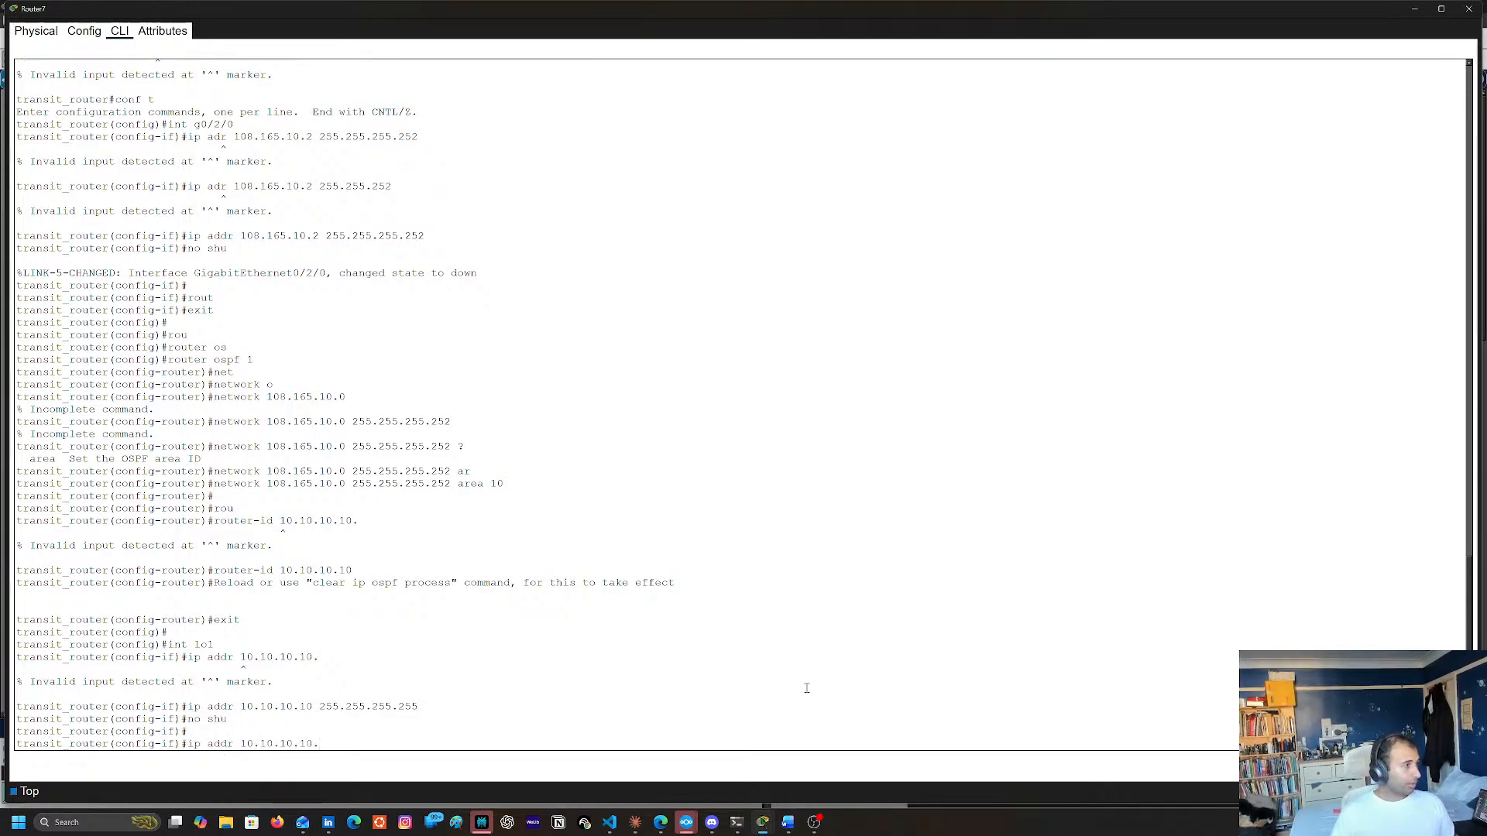
pyautogui.press('Up')
pyautogui.press('Return')
pyautogui.press('Up')
pyautogui.press('Up')
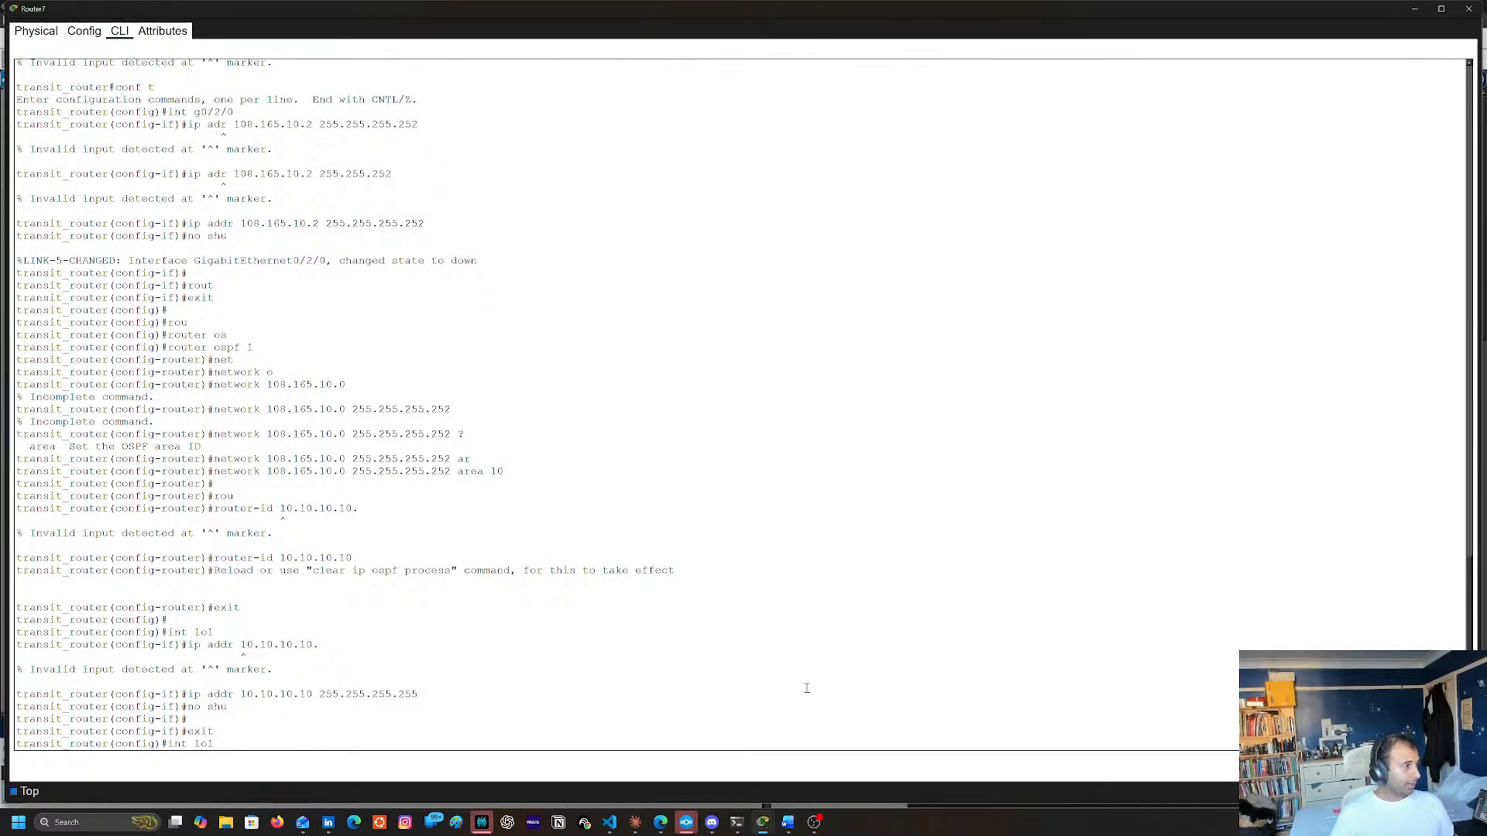
pyautogui.press('Up')
pyautogui.press('Up')
pyautogui.press('Up')
pyautogui.press('Up')
pyautogui.press('Up')
pyautogui.press('Up')
pyautogui.press('Up')
pyautogui.press('Up')
pyautogui.press('Up')
pyautogui.press('Up')
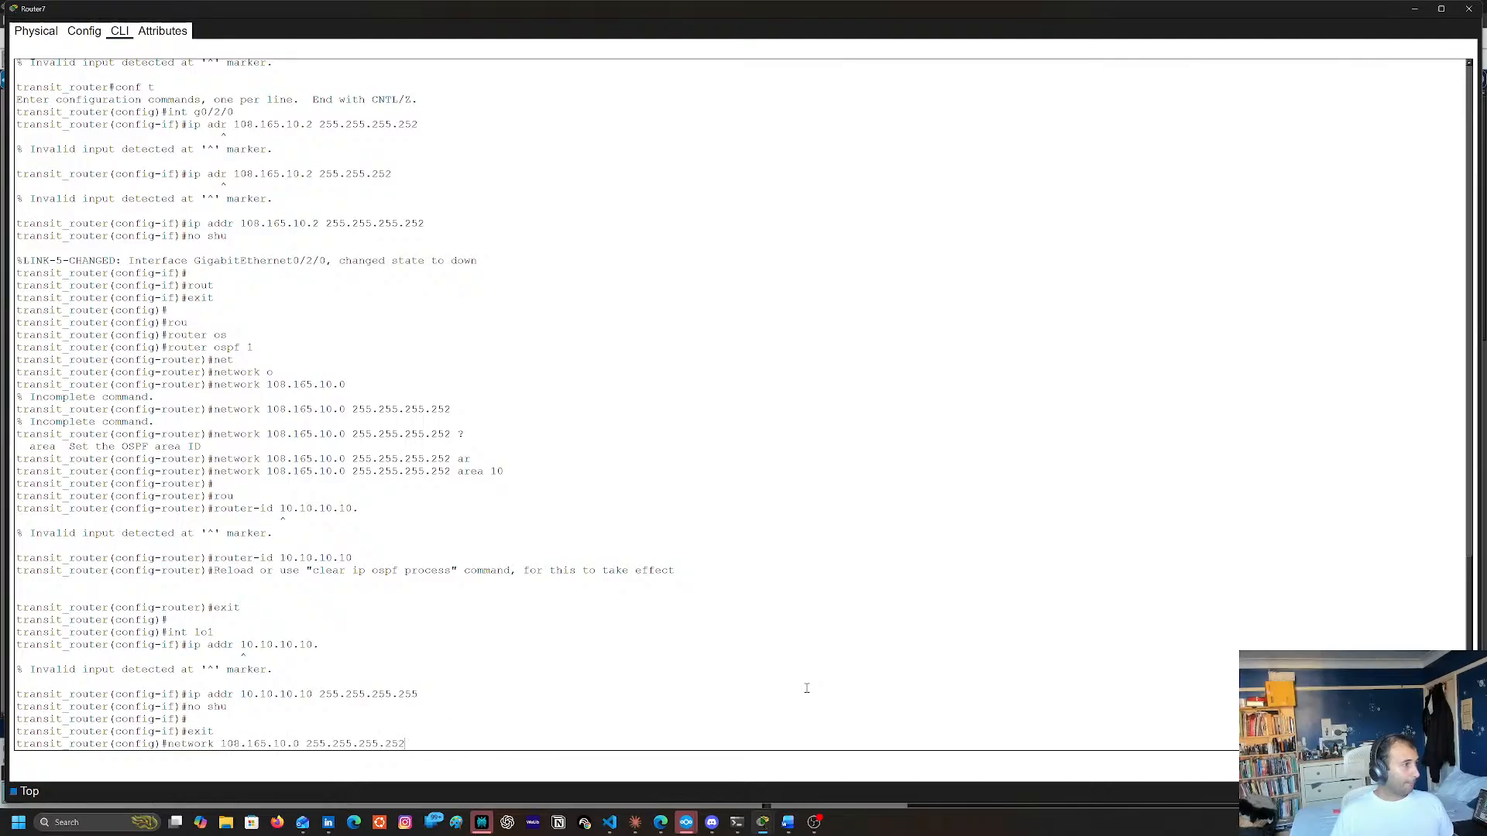
pyautogui.press('BackSpace')
pyautogui.press('BackSpace')
pyautogui.press('BackSpace')
pyautogui.press('BackSpace')
pyautogui.press('BackSpace')
pyautogui.press('BackSpace')
pyautogui.press('BackSpace')
pyautogui.press('BackSpace')
pyautogui.press('BackSpace')
pyautogui.press('BackSpace')
pyautogui.press('BackSpace')
pyautogui.press('BackSpace')
pyautogui.press('BackSpace')
pyautogui.press('BackSpace')
pyautogui.press('BackSpace')
pyautogui.press('BackSpace')
pyautogui.press('BackSpace')
pyautogui.press('BackSpace')
pyautogui.press('BackSpace')
pyautogui.press('BackSpace')
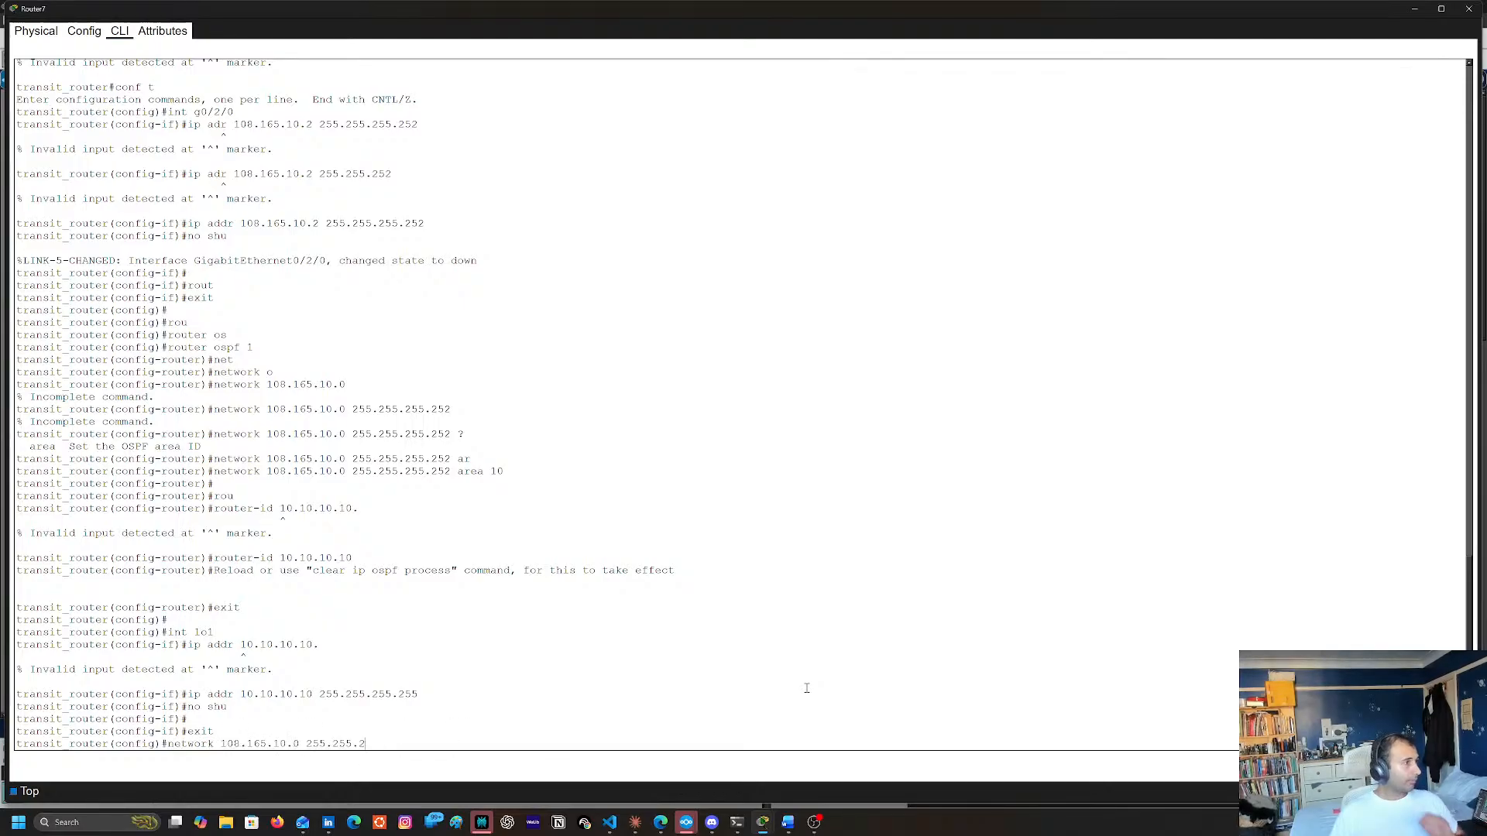
# Reenter OSPF process 1 and start a new network statement
pyautogui.write('router(config)#')
pyautogui.press('Tab')
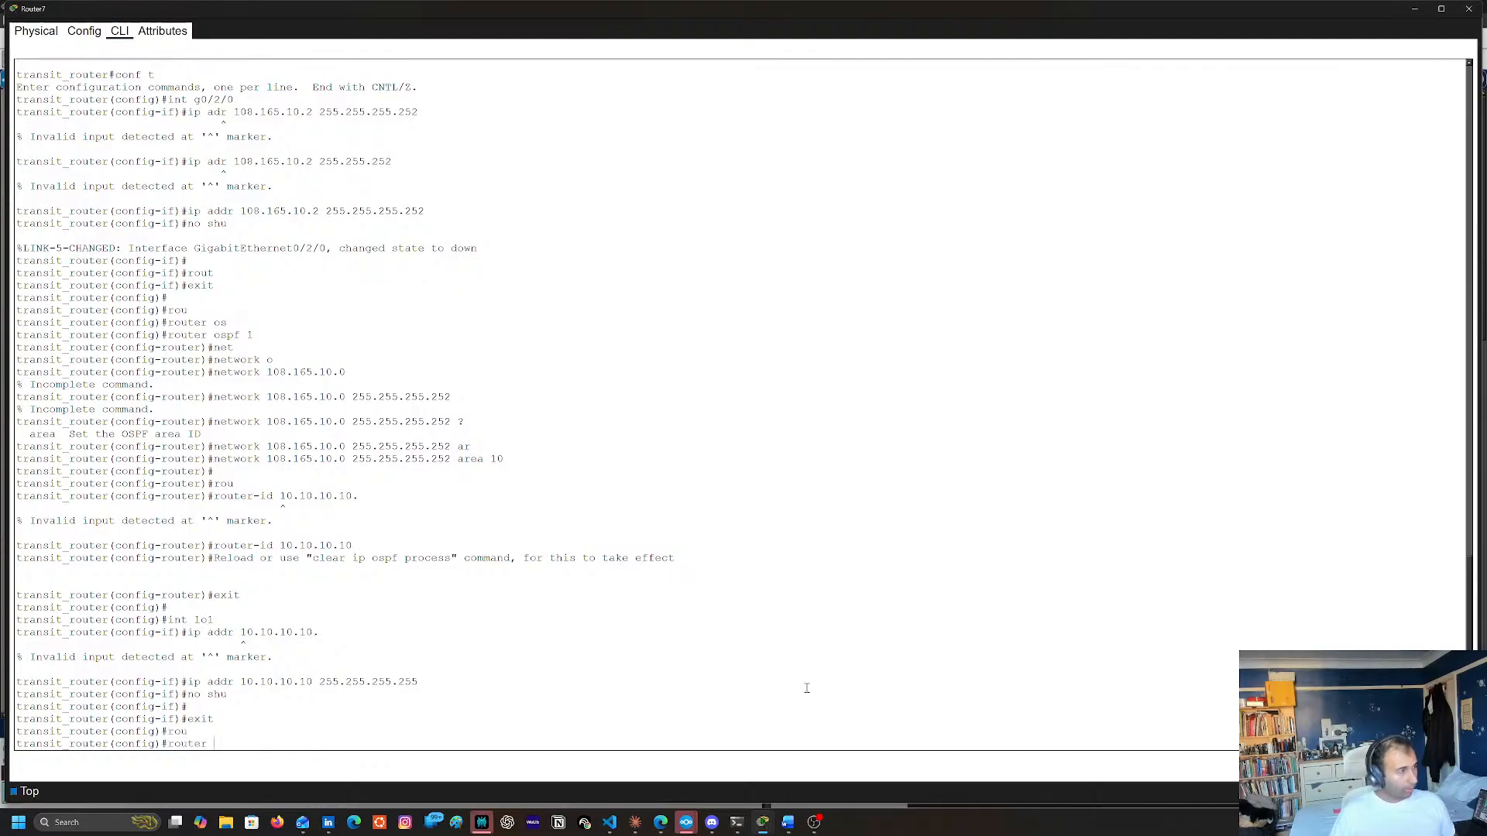
pyautogui.write('os')
pyautogui.press('Tab')
pyautogui.write('1')
pyautogui.press('Return')
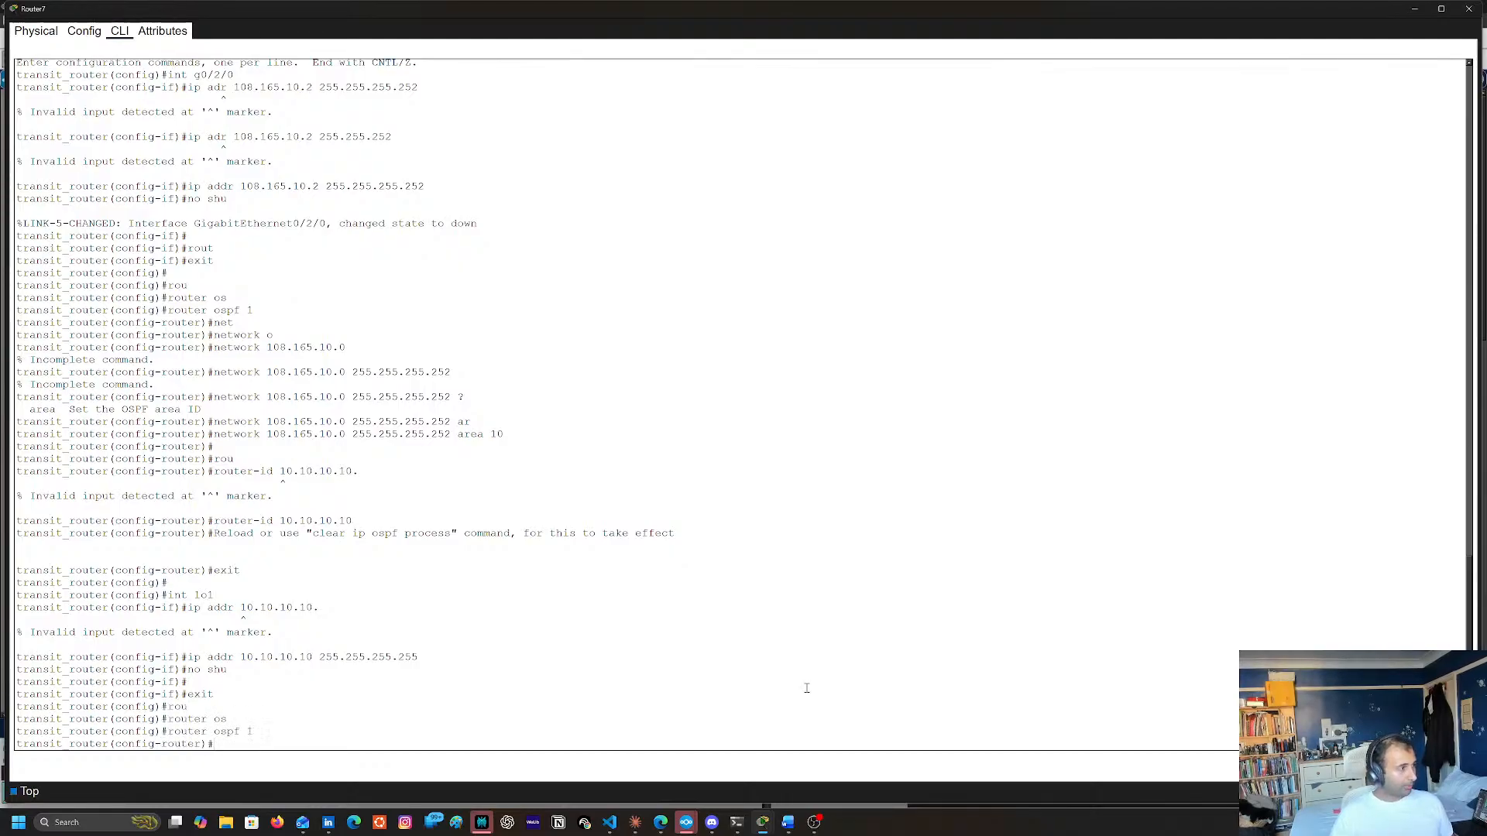
pyautogui.write('net')
pyautogui.press('Tab')
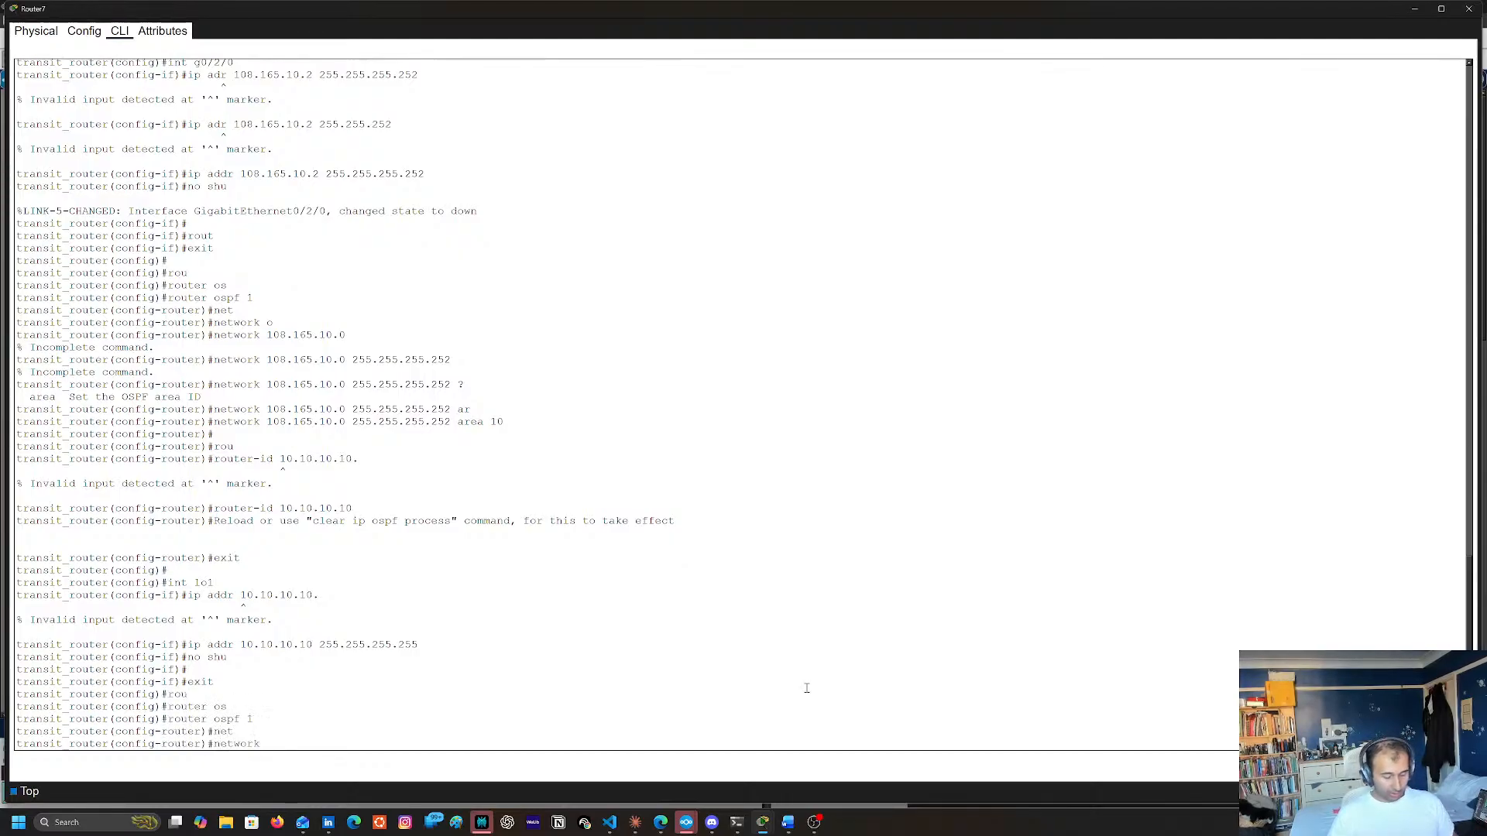
pyautogui.write('8.8.8.8')
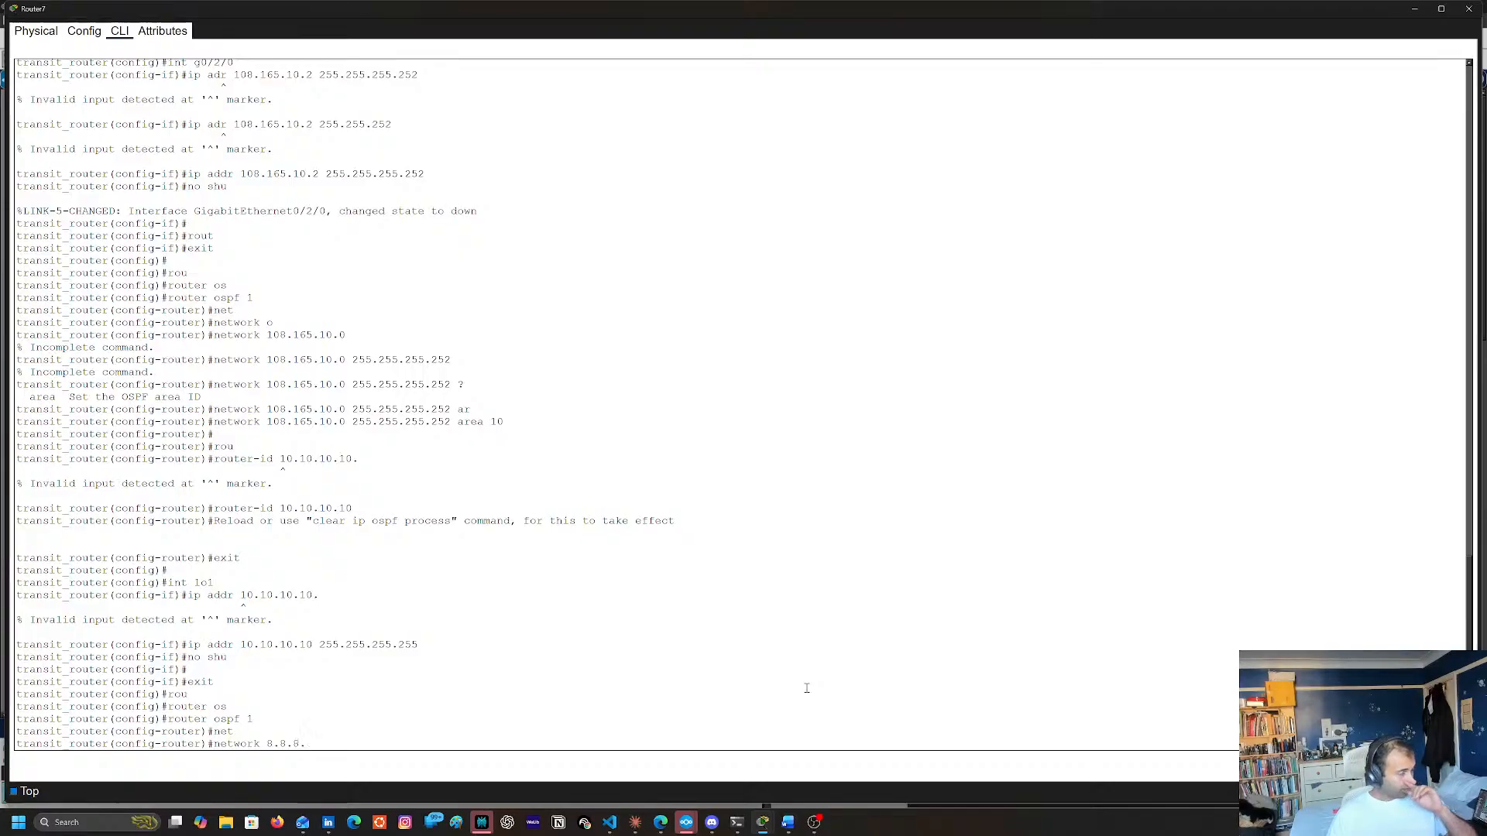
pyautogui.press('BackSpace')
pyautogui.press('BackSpace')
pyautogui.press('BackSpace')
pyautogui.press('BackSpace')
pyautogui.press('BackSpace')
pyautogui.press('BackSpace')
pyautogui.press('BackSpace')
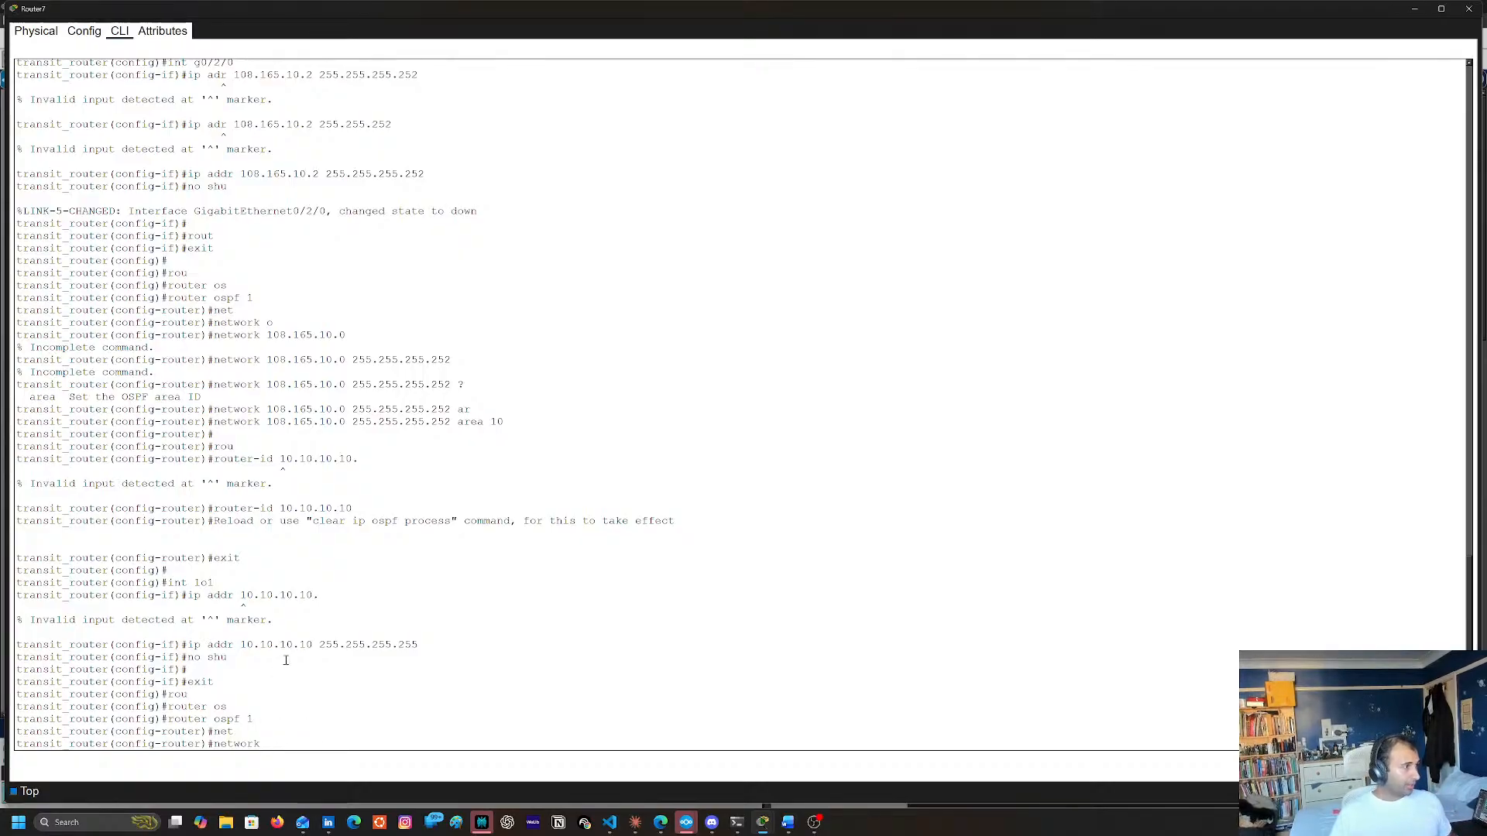
# Enter an OSPF network statement for the loopback address 10.10.10.10 with wildcard mask 0.0.0.0
pyautogui.tripleClick(231, 644)
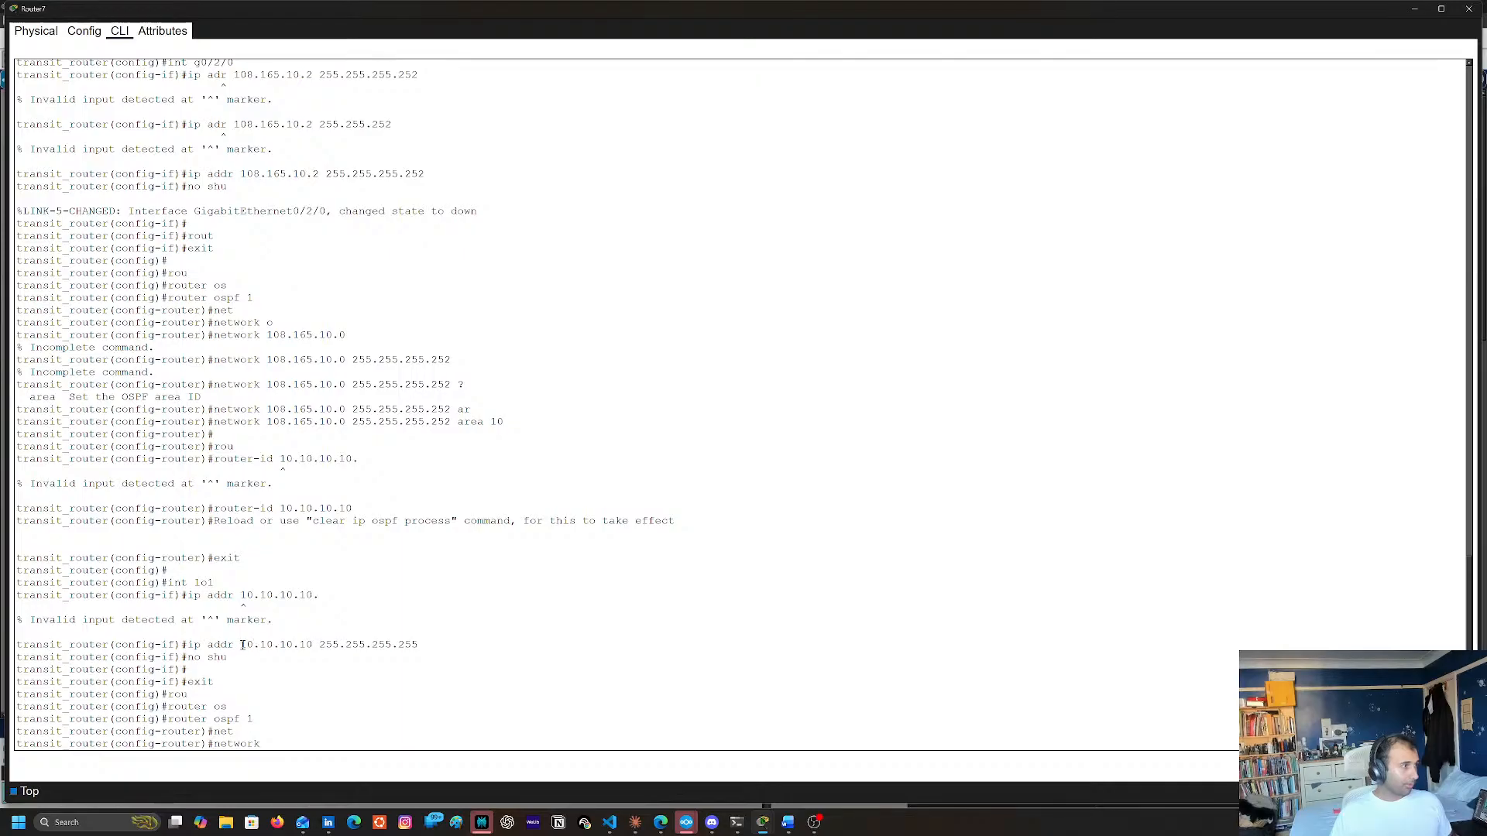
pyautogui.doubleClick(242, 645)
pyautogui.keyDown('shift'); pyautogui.click(304, 646); pyautogui.keyUp('shift')
pyautogui.doubleClick(312, 644)
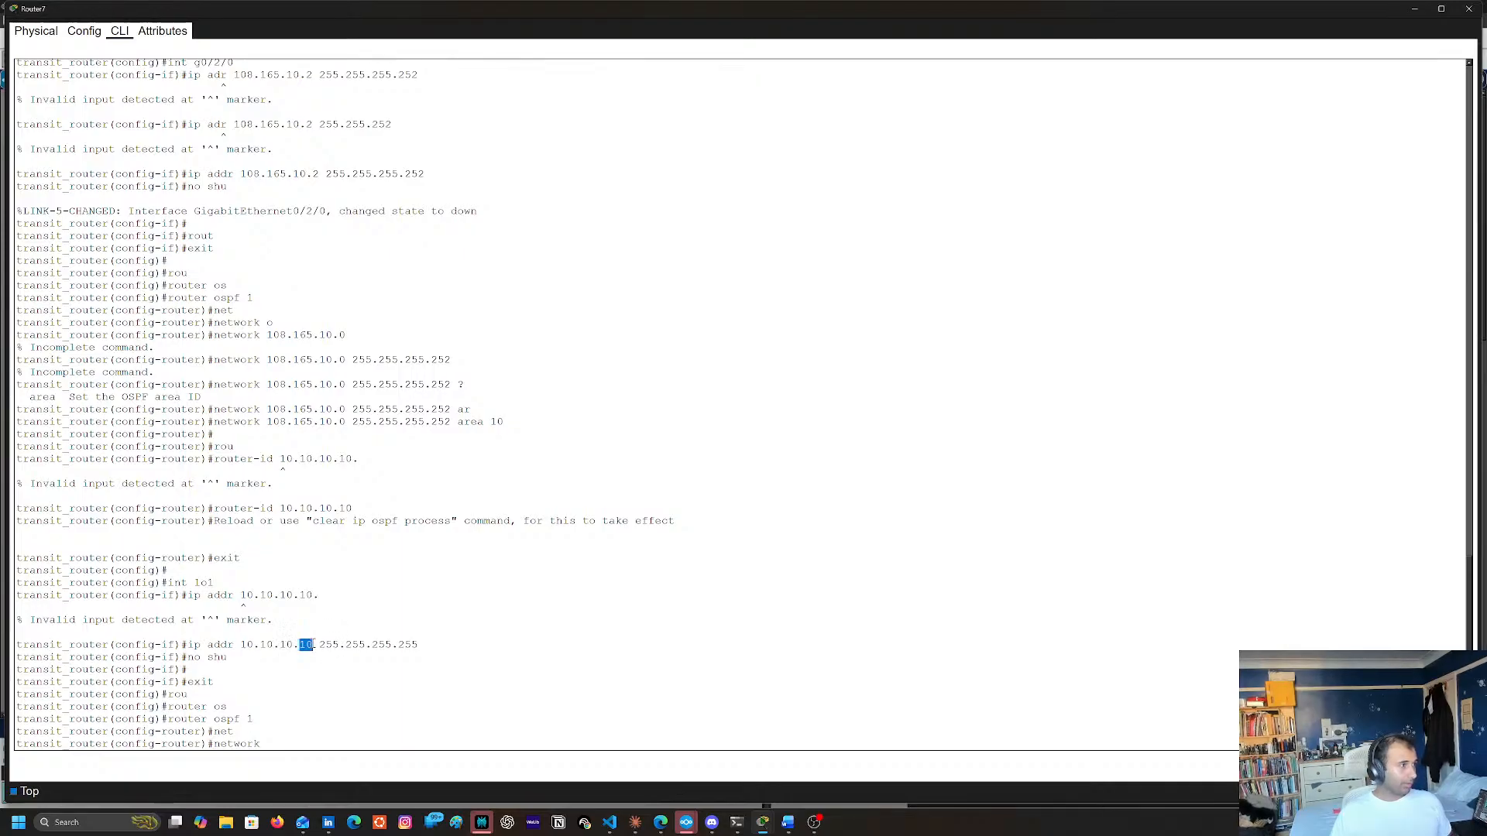
pyautogui.click(306, 670)
pyautogui.write('10.10.')
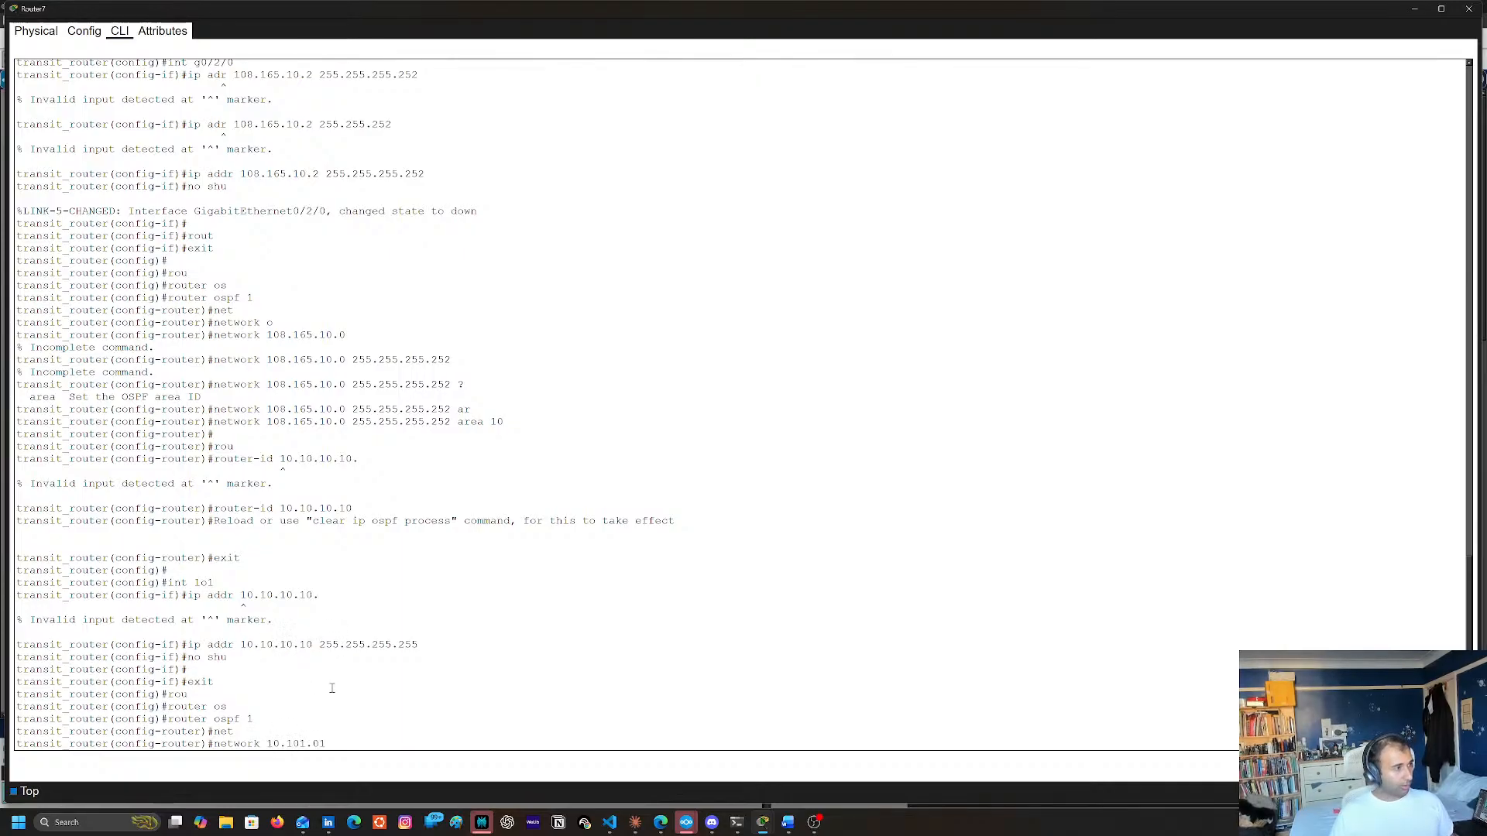
pyautogui.write('10.10.10')
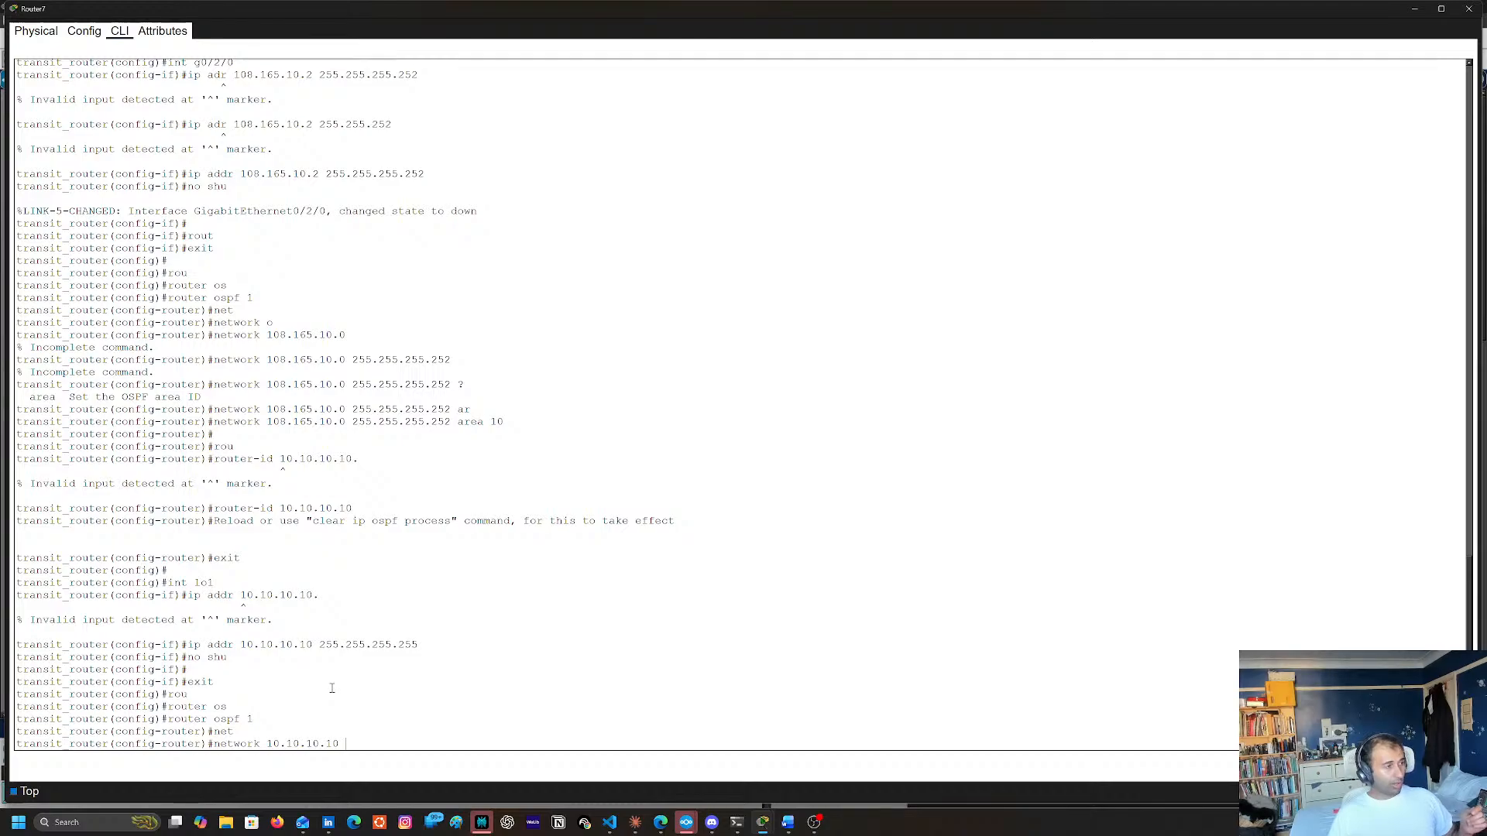
pyautogui.write('.0.0.')
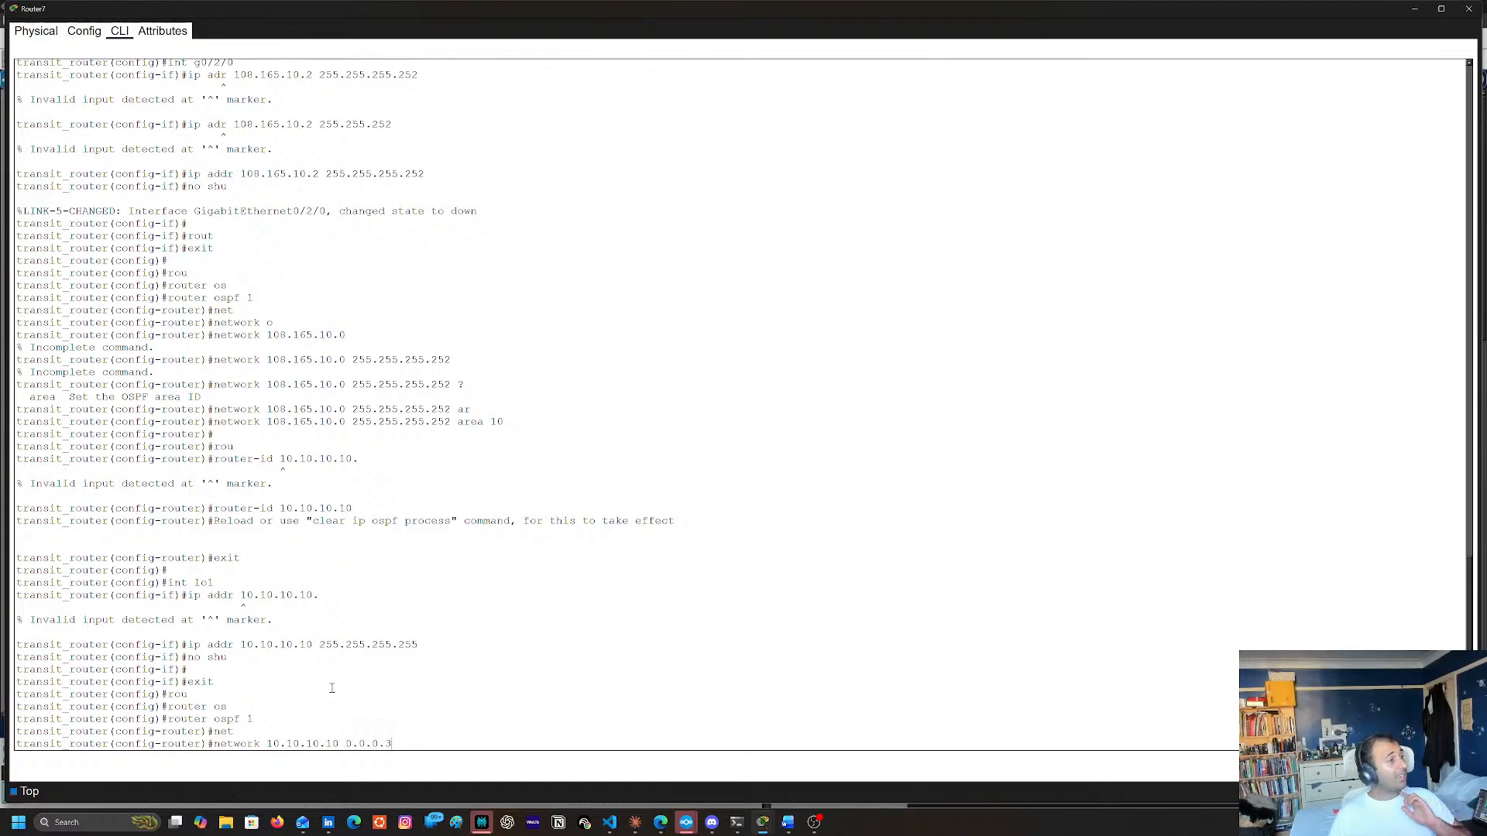
pyautogui.write('3')
pyautogui.press('BackSpace')
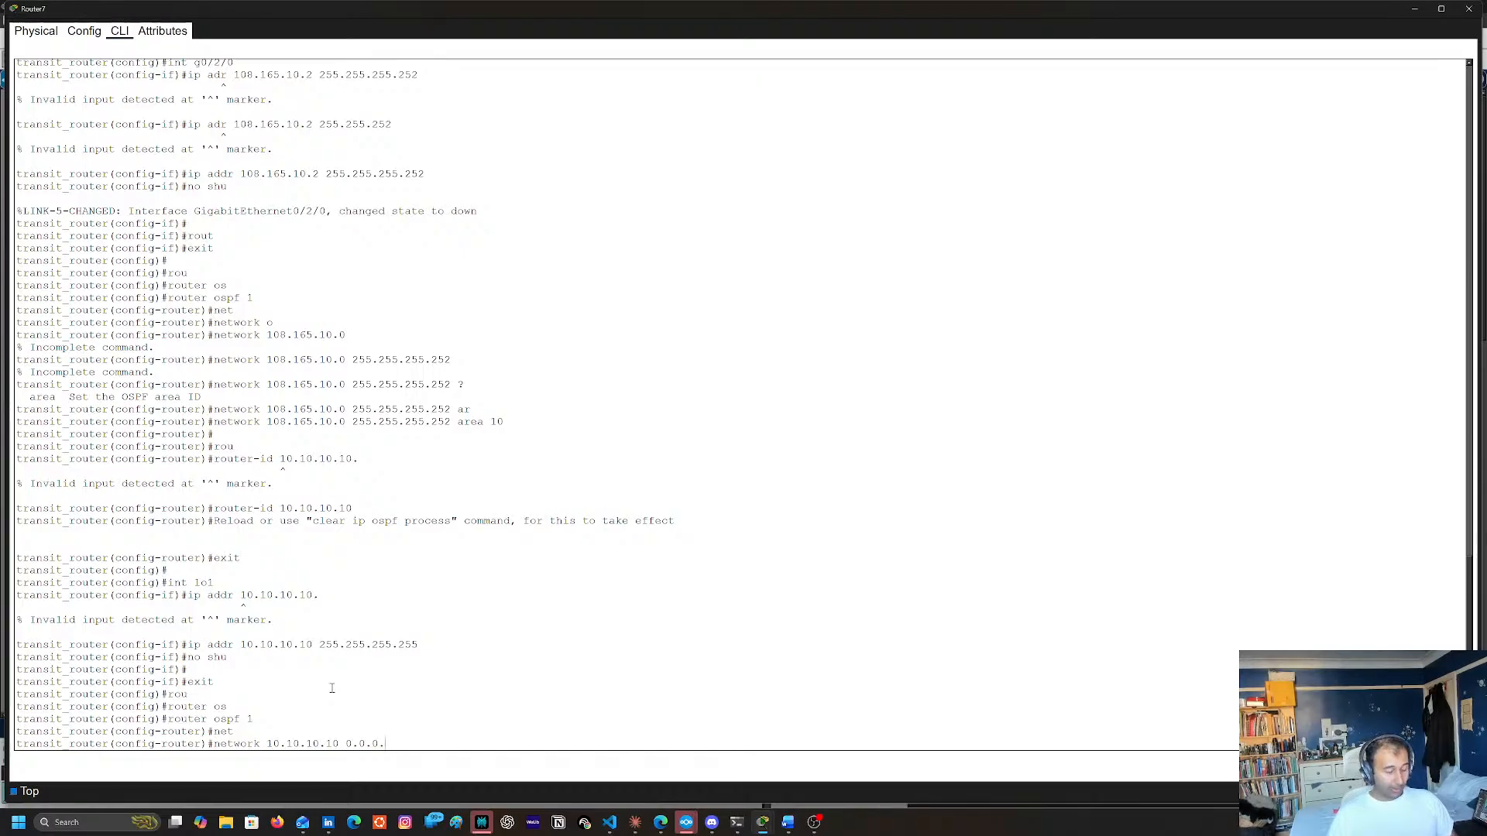
pyautogui.write('0')
pyautogui.press('Return')
# Reissue the 10.10.10.10 0.0.0.0 network statement, completing it with area 10
pyautogui.press('Up')
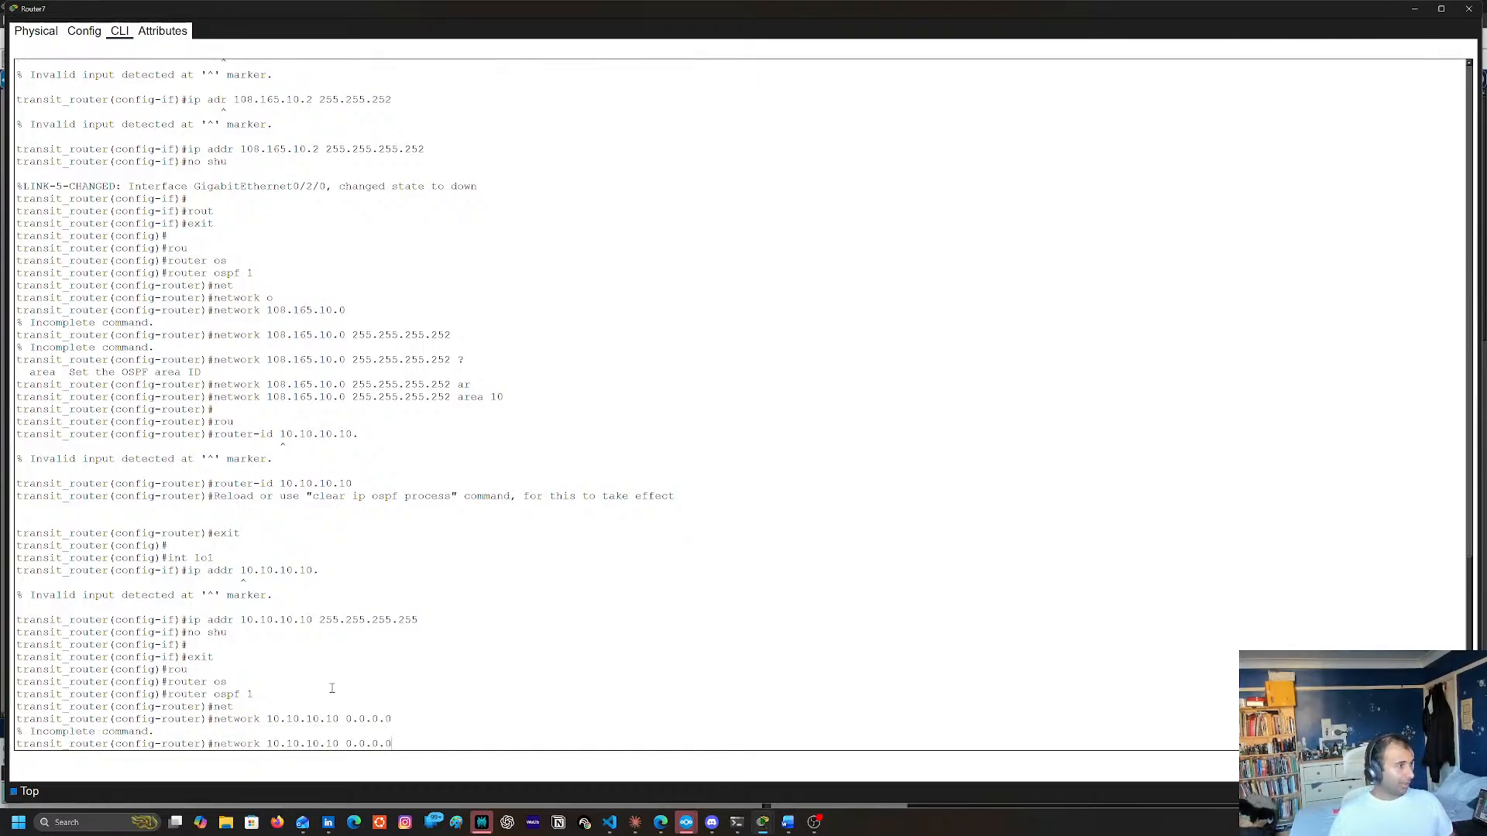
pyautogui.write('as')
pyautogui.press('BackSpace')
pyautogui.write('re')
pyautogui.press('Tab')
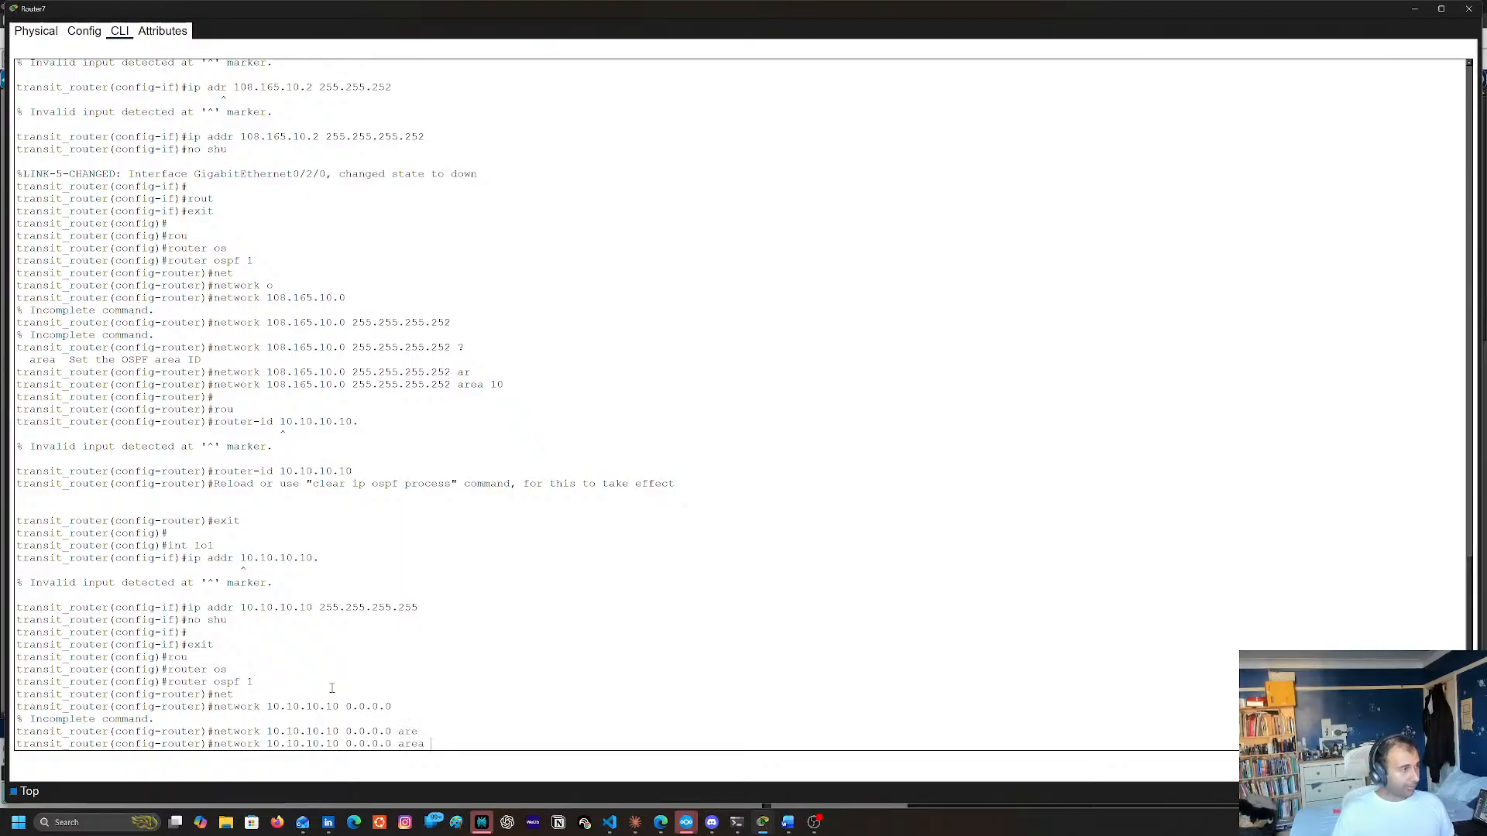
pyautogui.write('10')
pyautogui.press('Return')
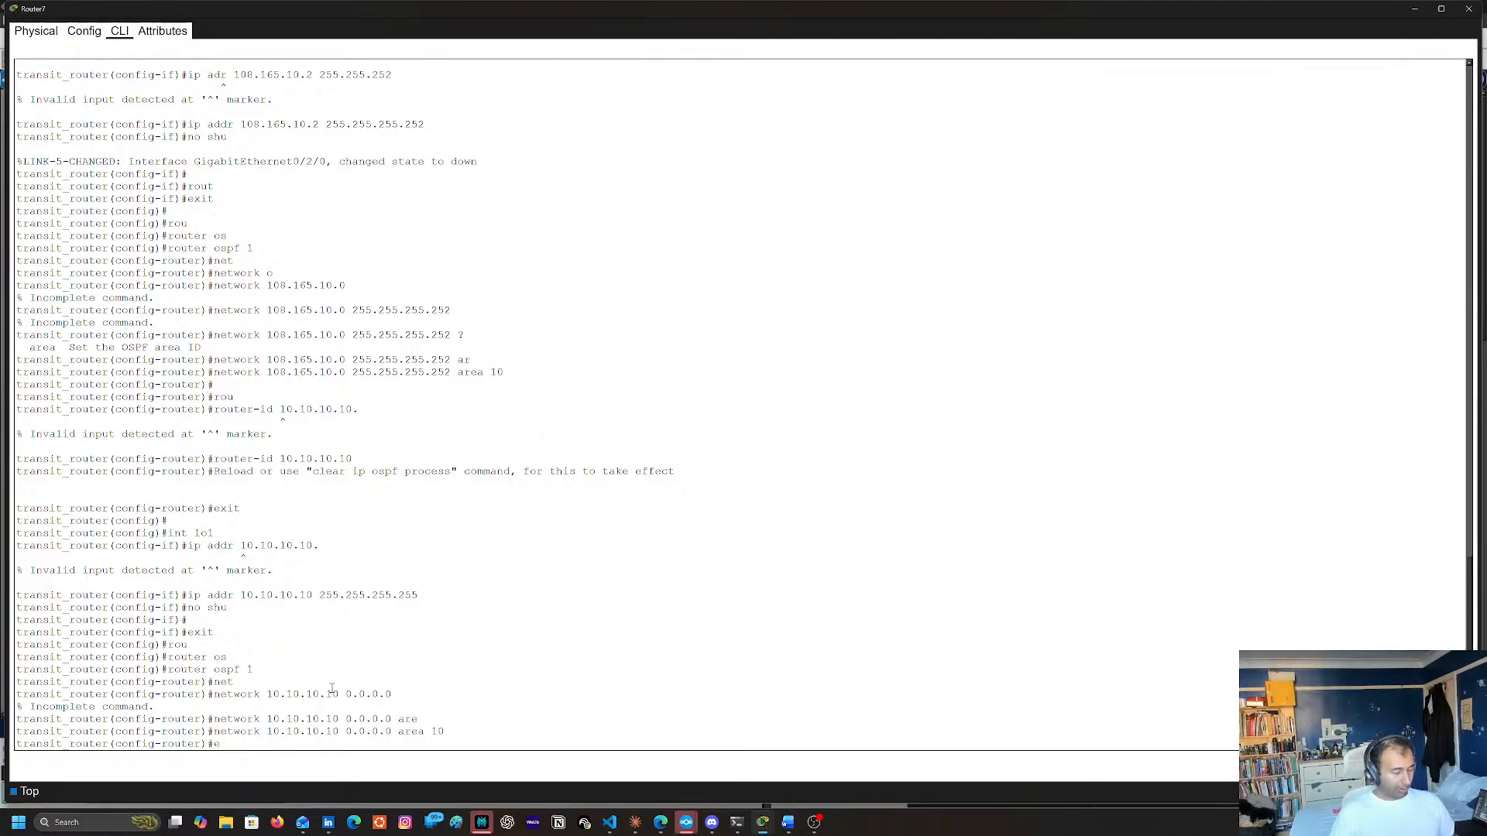
# Leave configuration mode and save the running configuration to the startup configuration, accepting the default filename
pyautogui.write('end')
pyautogui.press('Return')
pyautogui.write('copty')
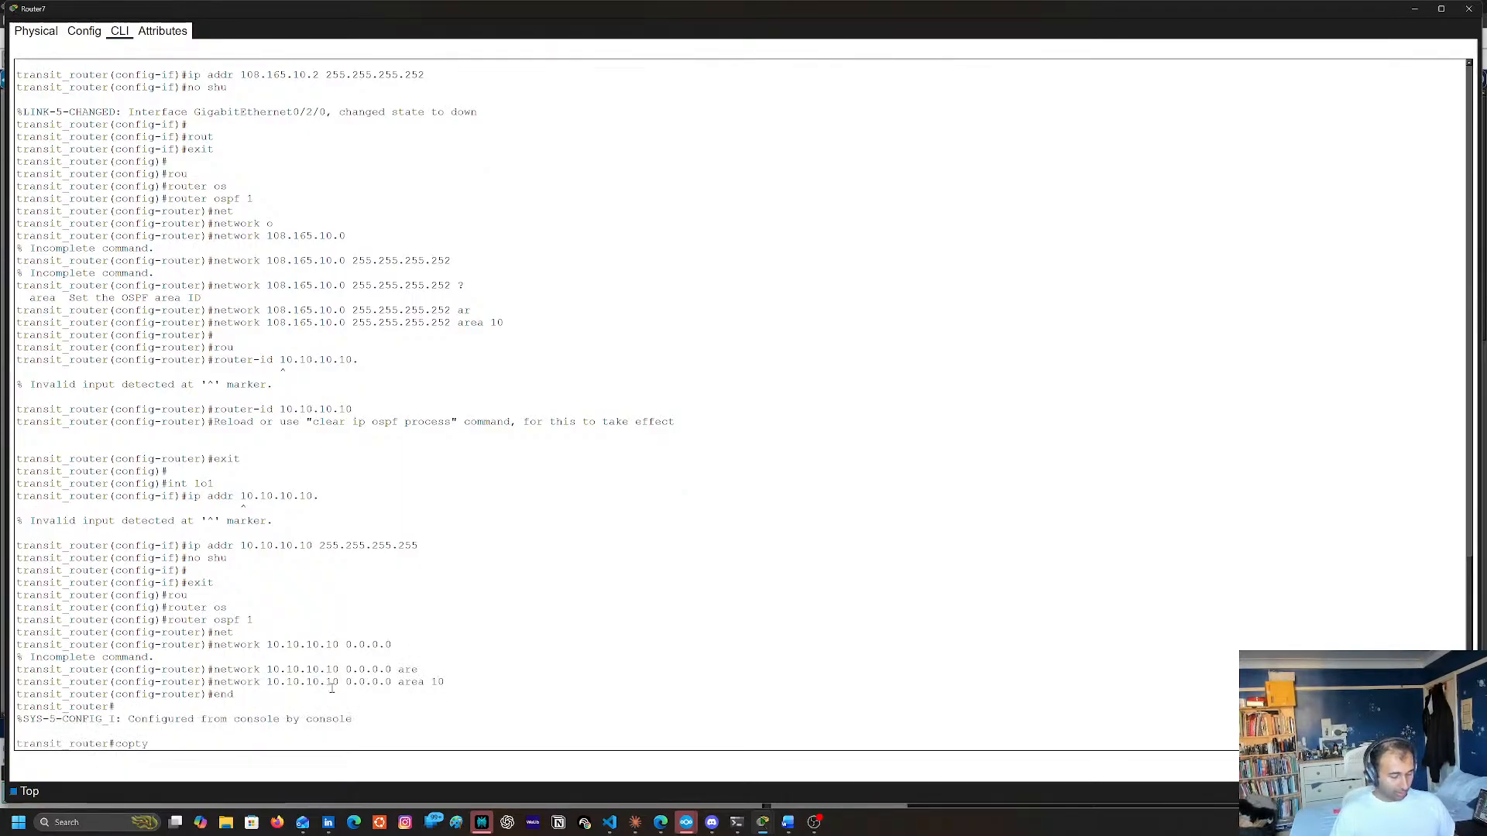
pyautogui.press('BackSpace')
pyautogui.press('BackSpace')
pyautogui.write('y run')
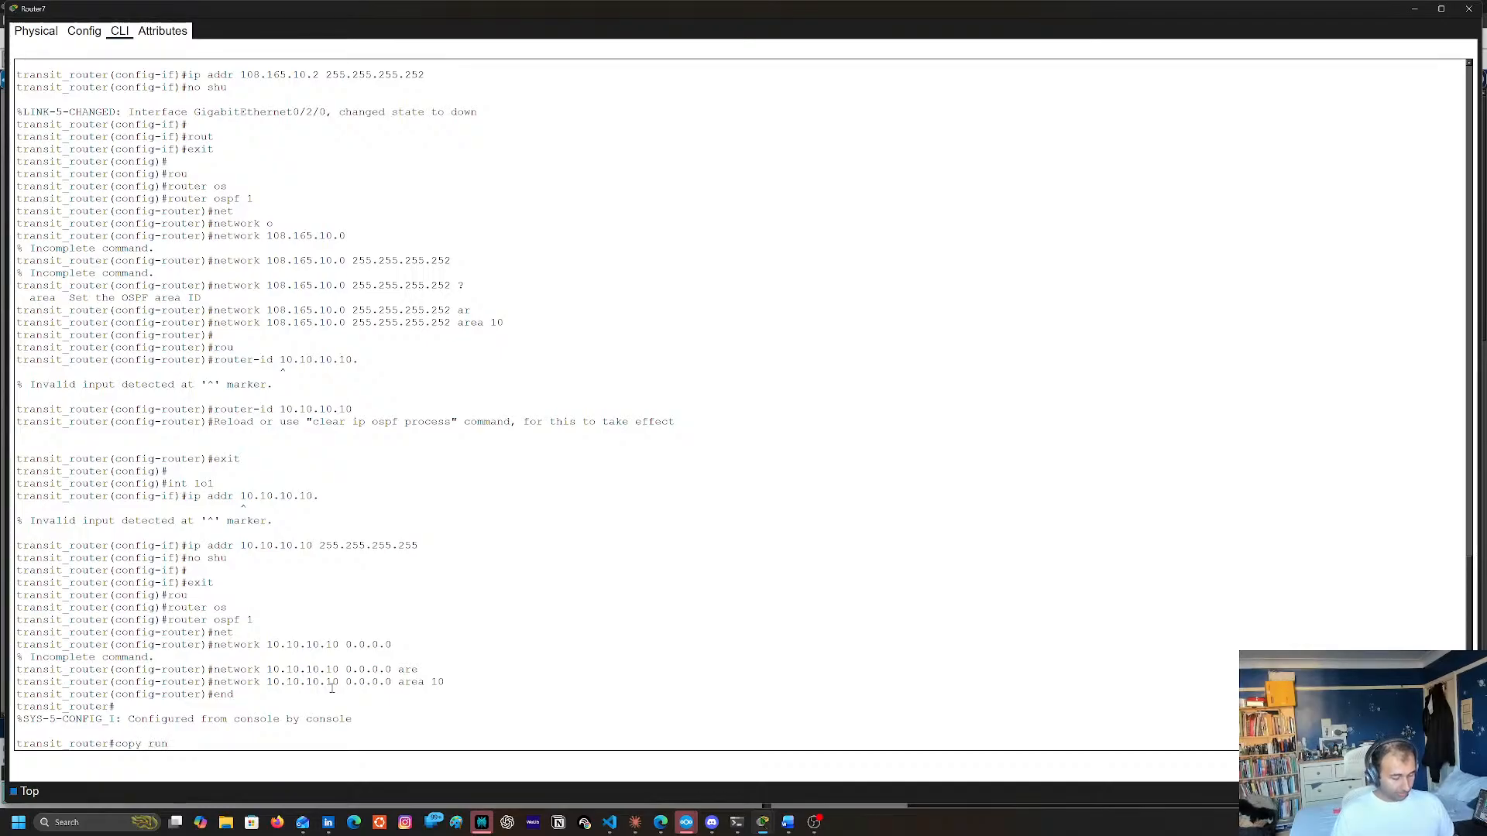
pyautogui.write(' tsstart')
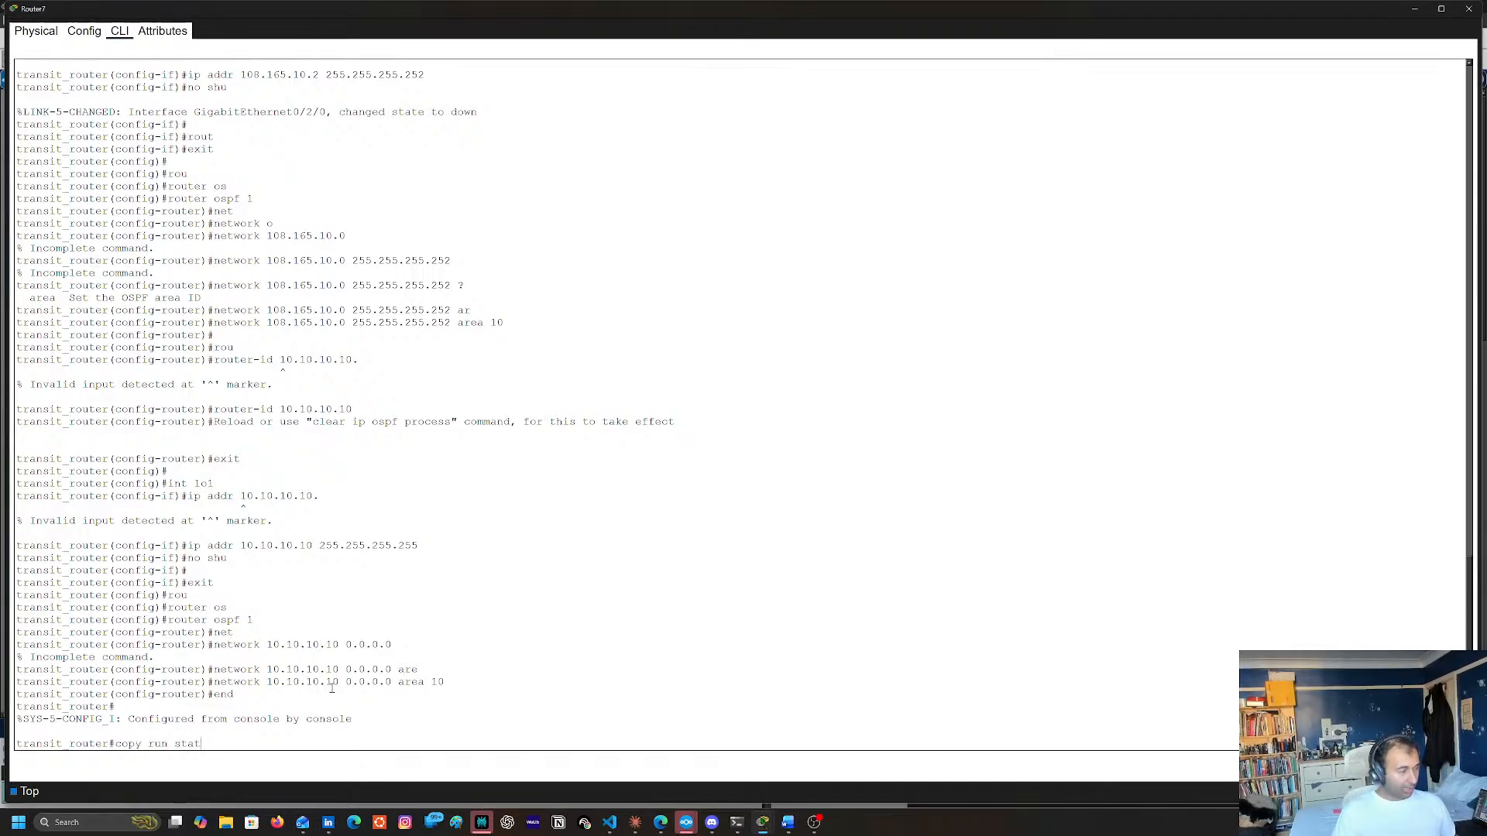
pyautogui.press('Return')
pyautogui.press('Return')
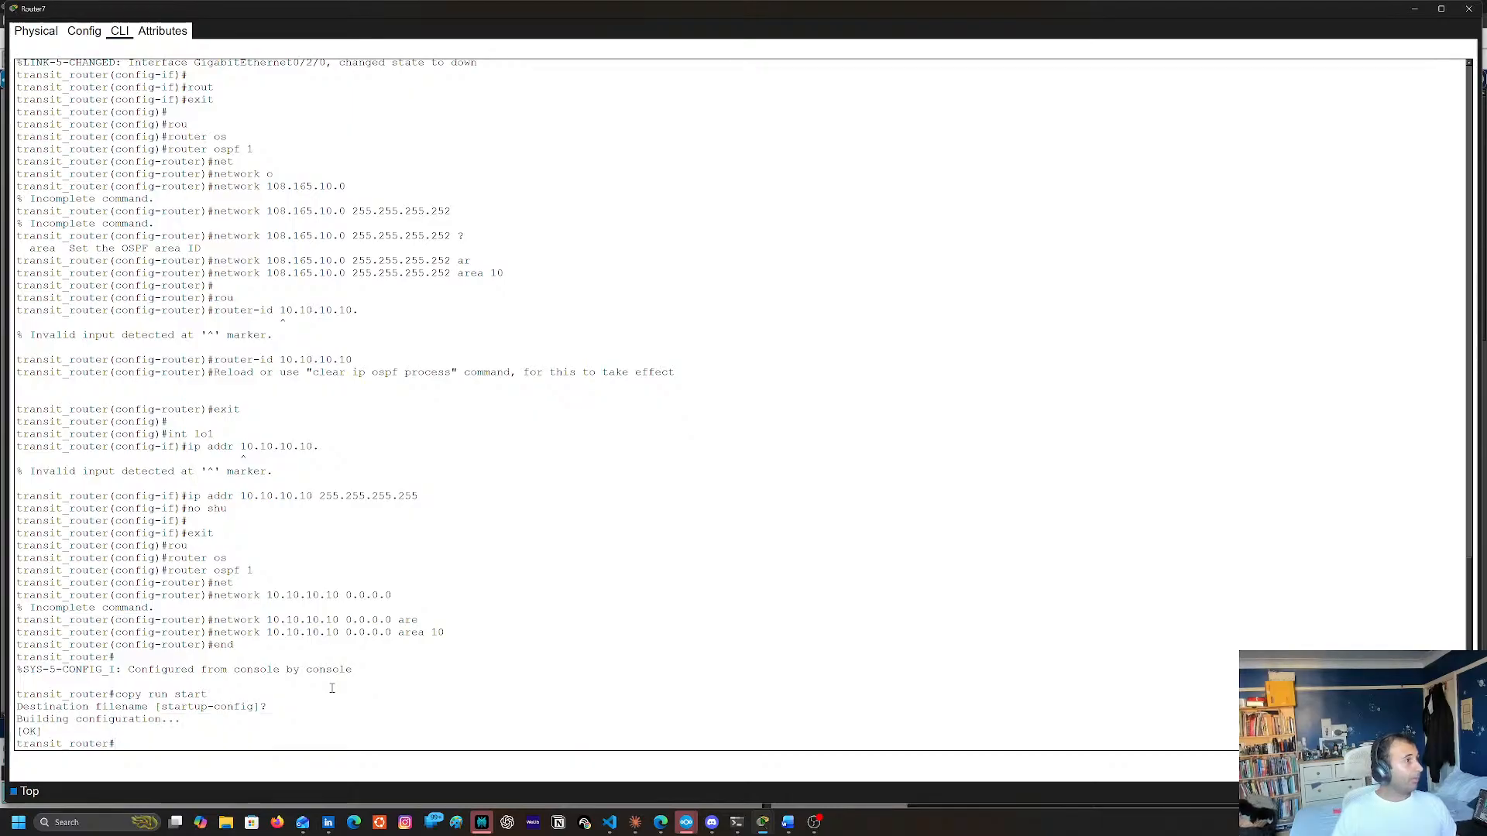
# Look back over the entered commands and display Router7's full running configuration
pyautogui.scroll(10, 332, 688)
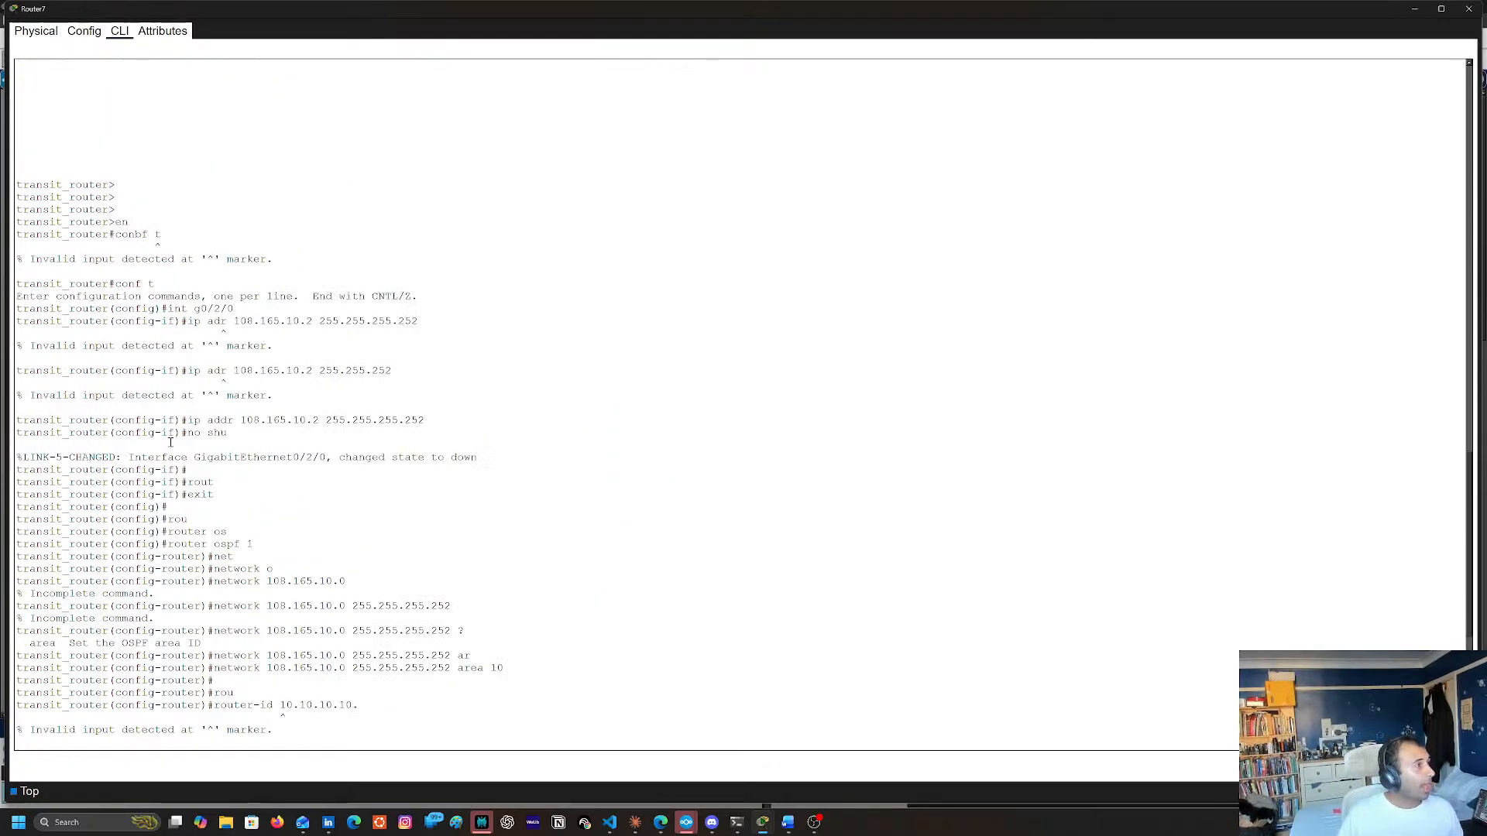
pyautogui.scroll(-10, 316, 532)
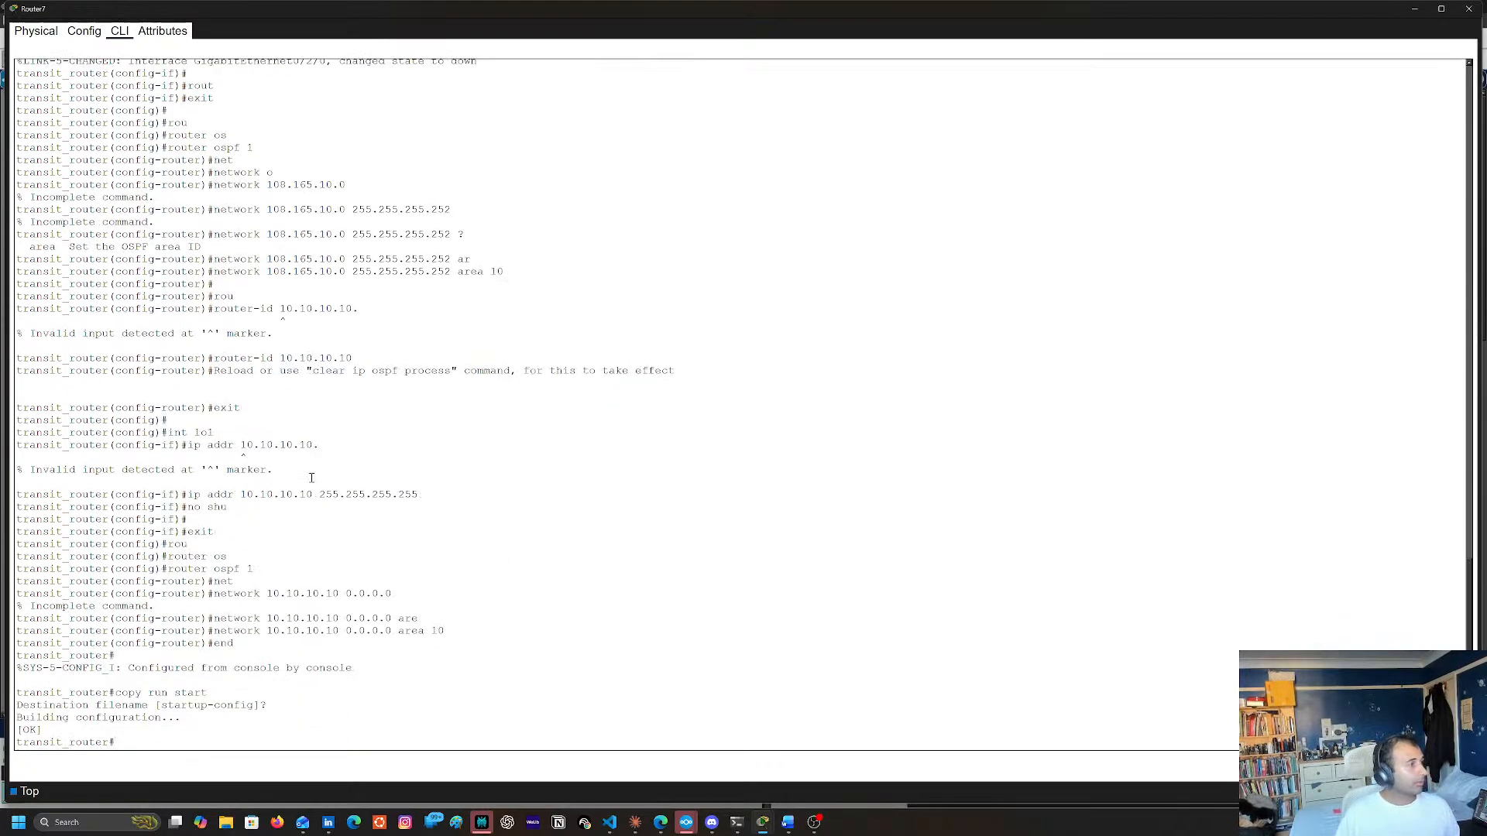
pyautogui.write('sh run')
pyautogui.press('Return')
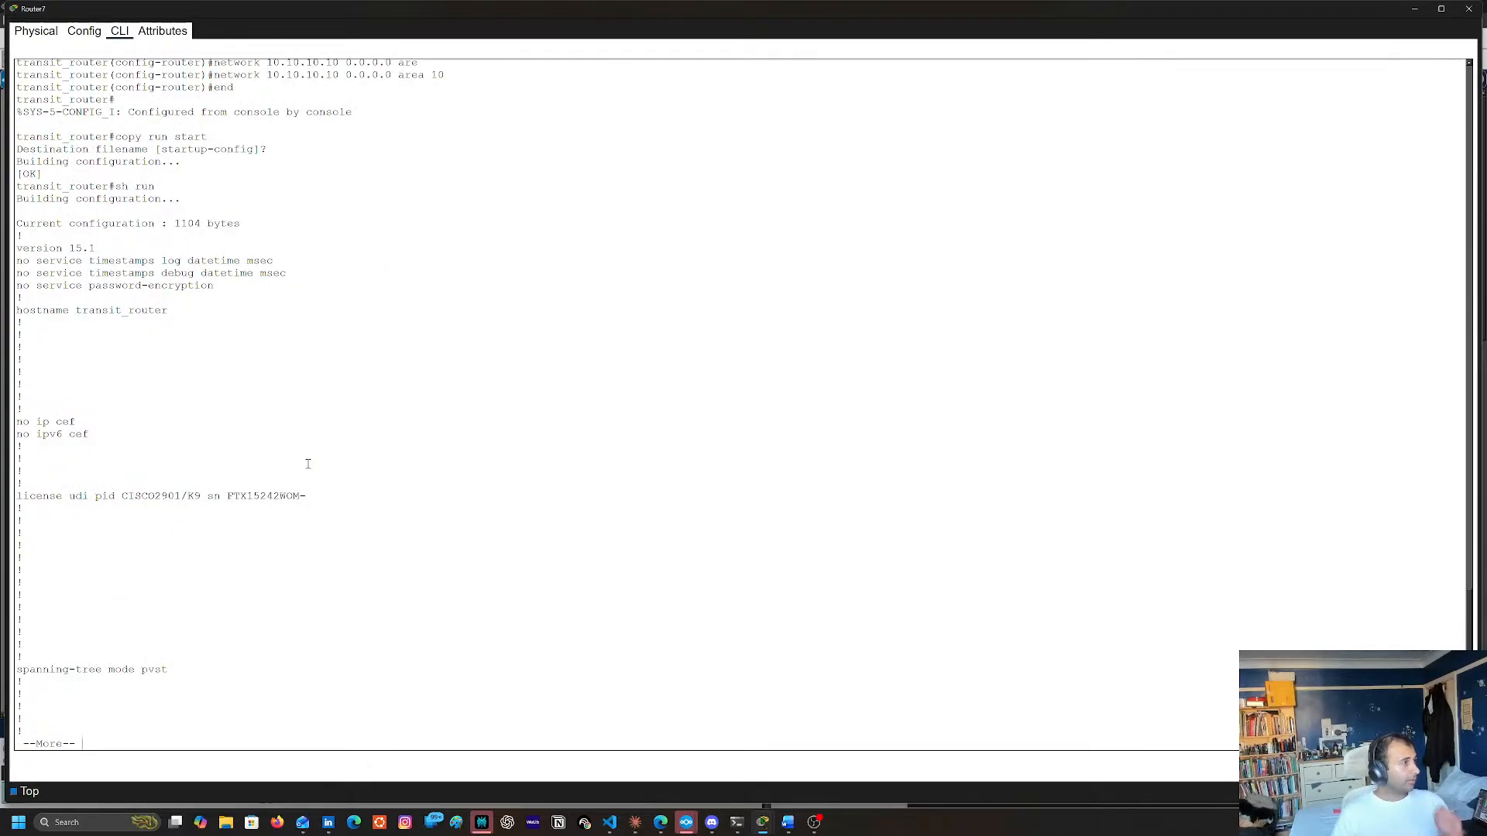
pyautogui.press('space')
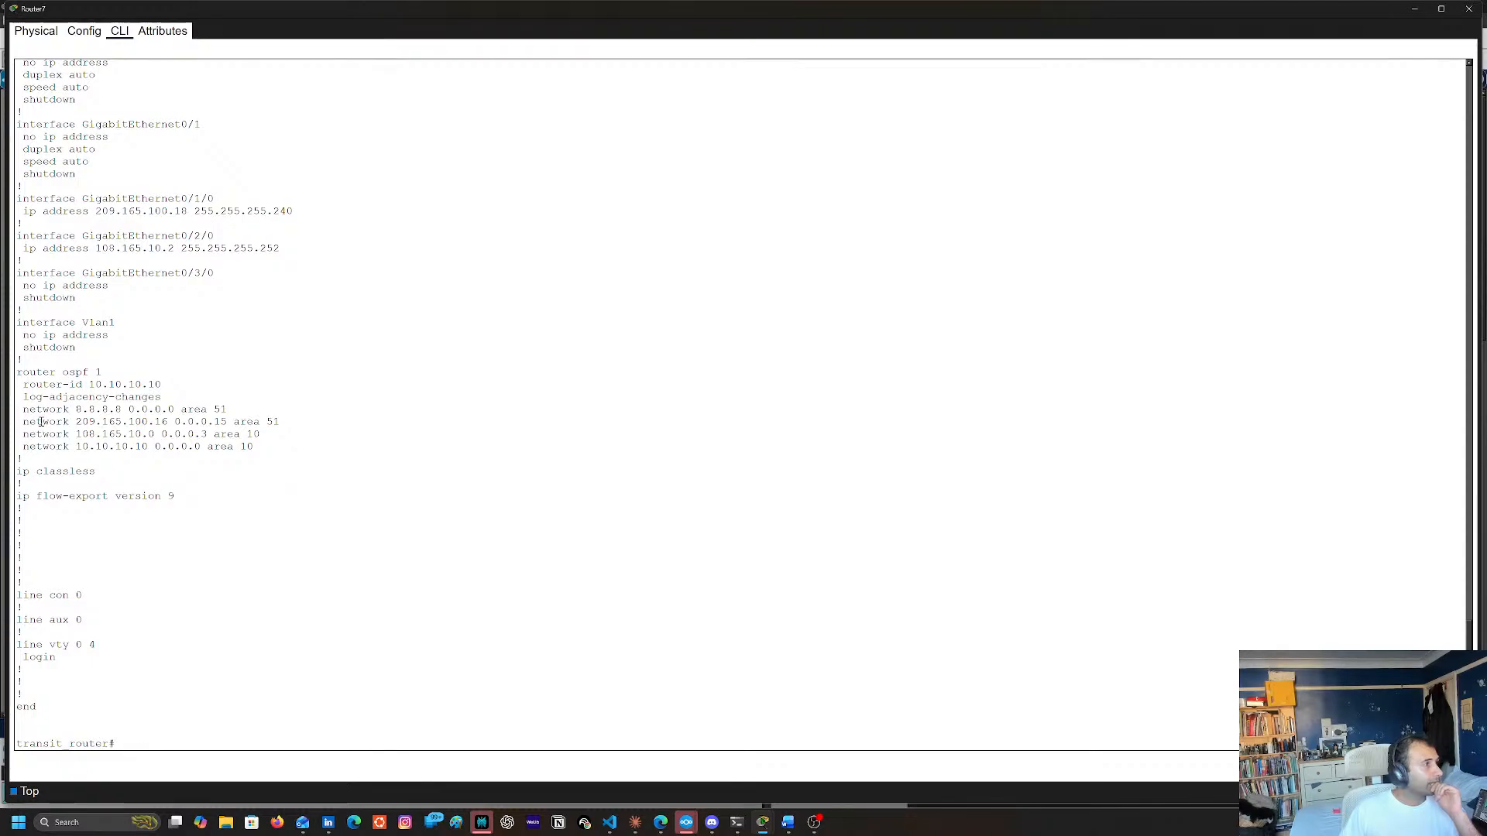
# Examine the OSPF network statements and the interface addresses in Router7's running configuration
pyautogui.tripleClick(40, 422)
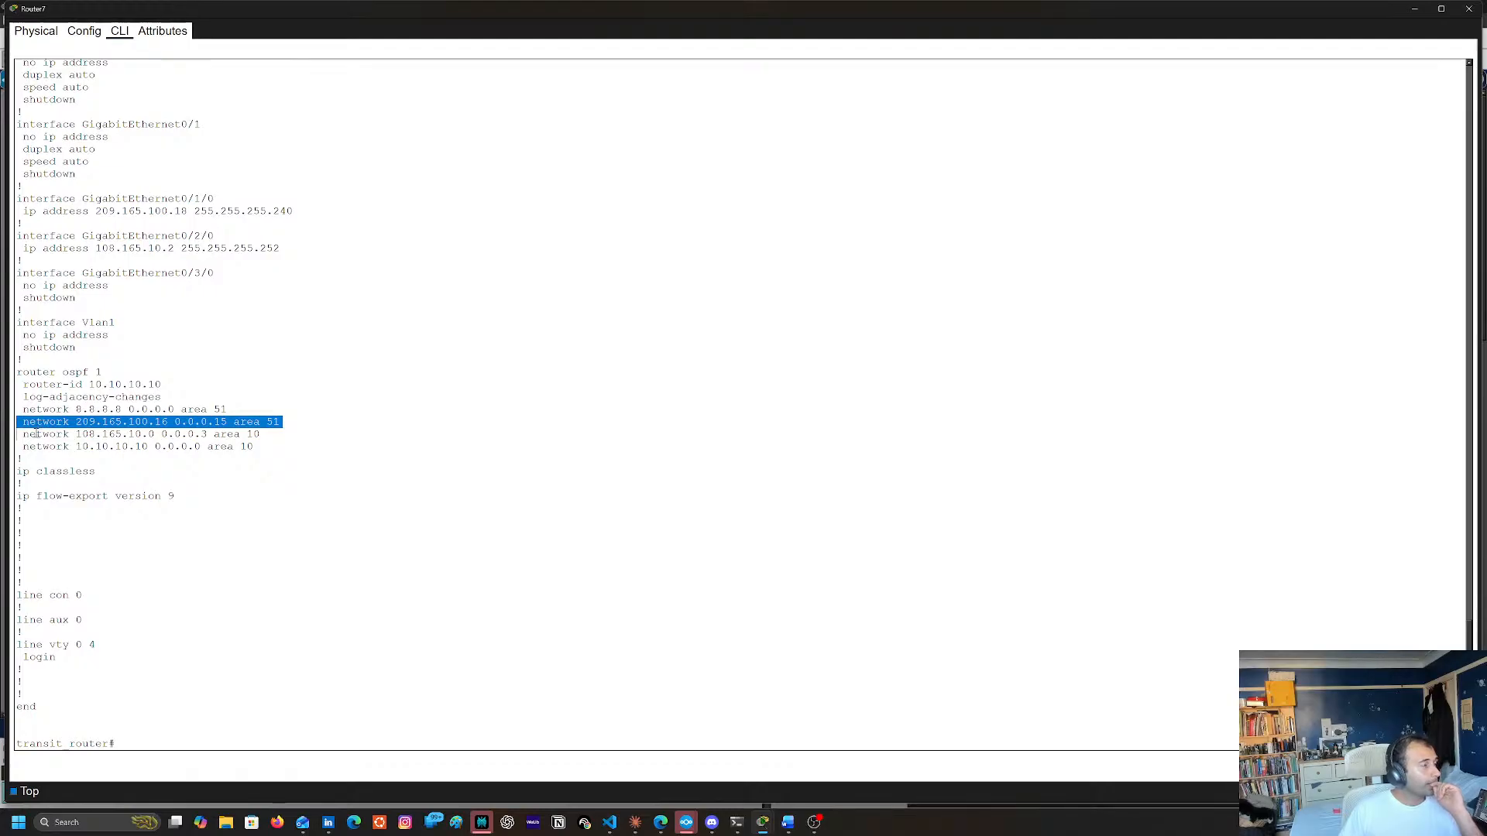
pyautogui.click(66, 433)
pyautogui.scroll(4, 511, 469)
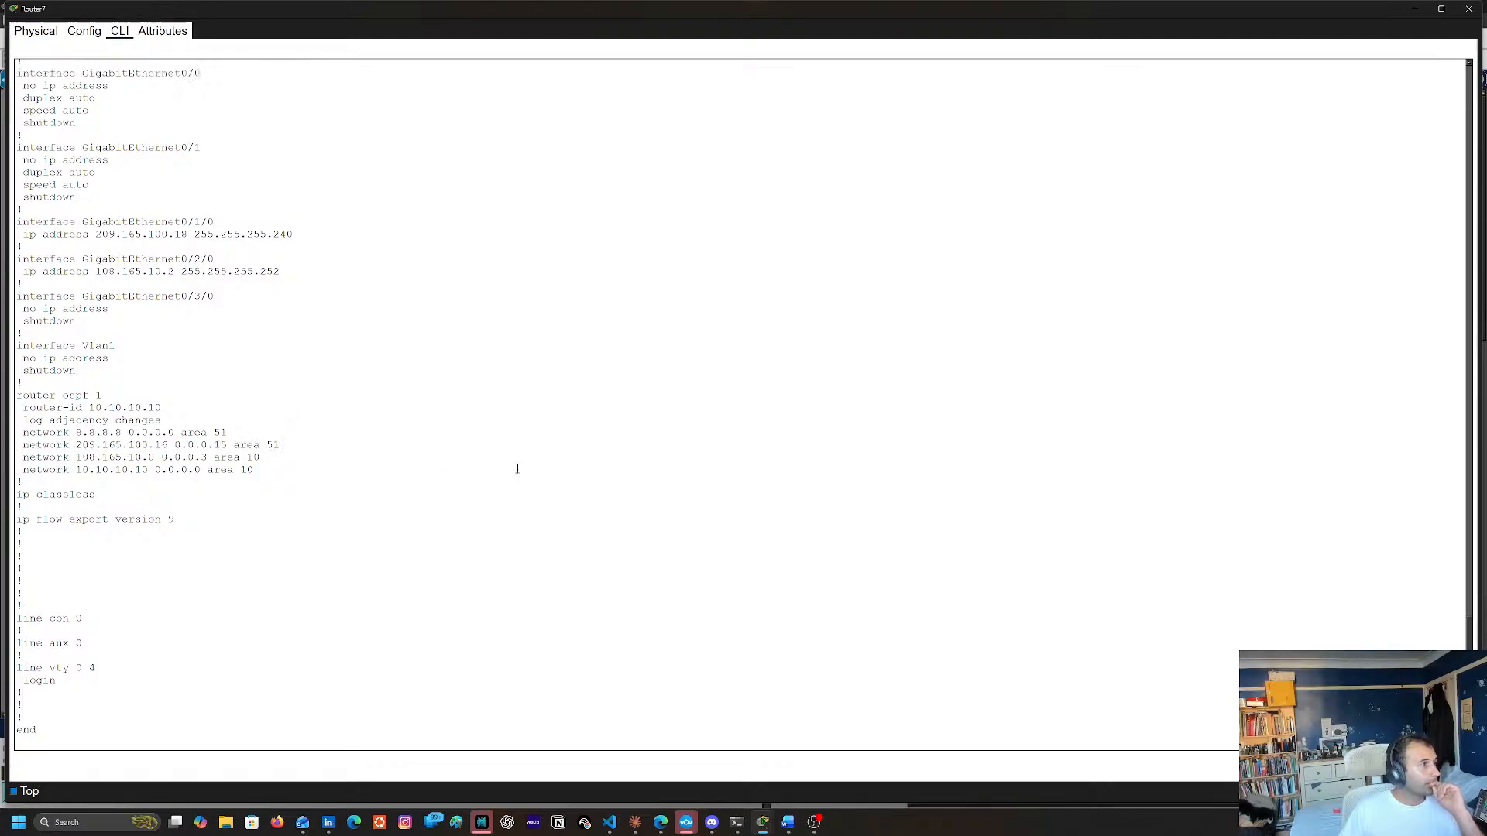
pyautogui.scroll(13, 473, 482)
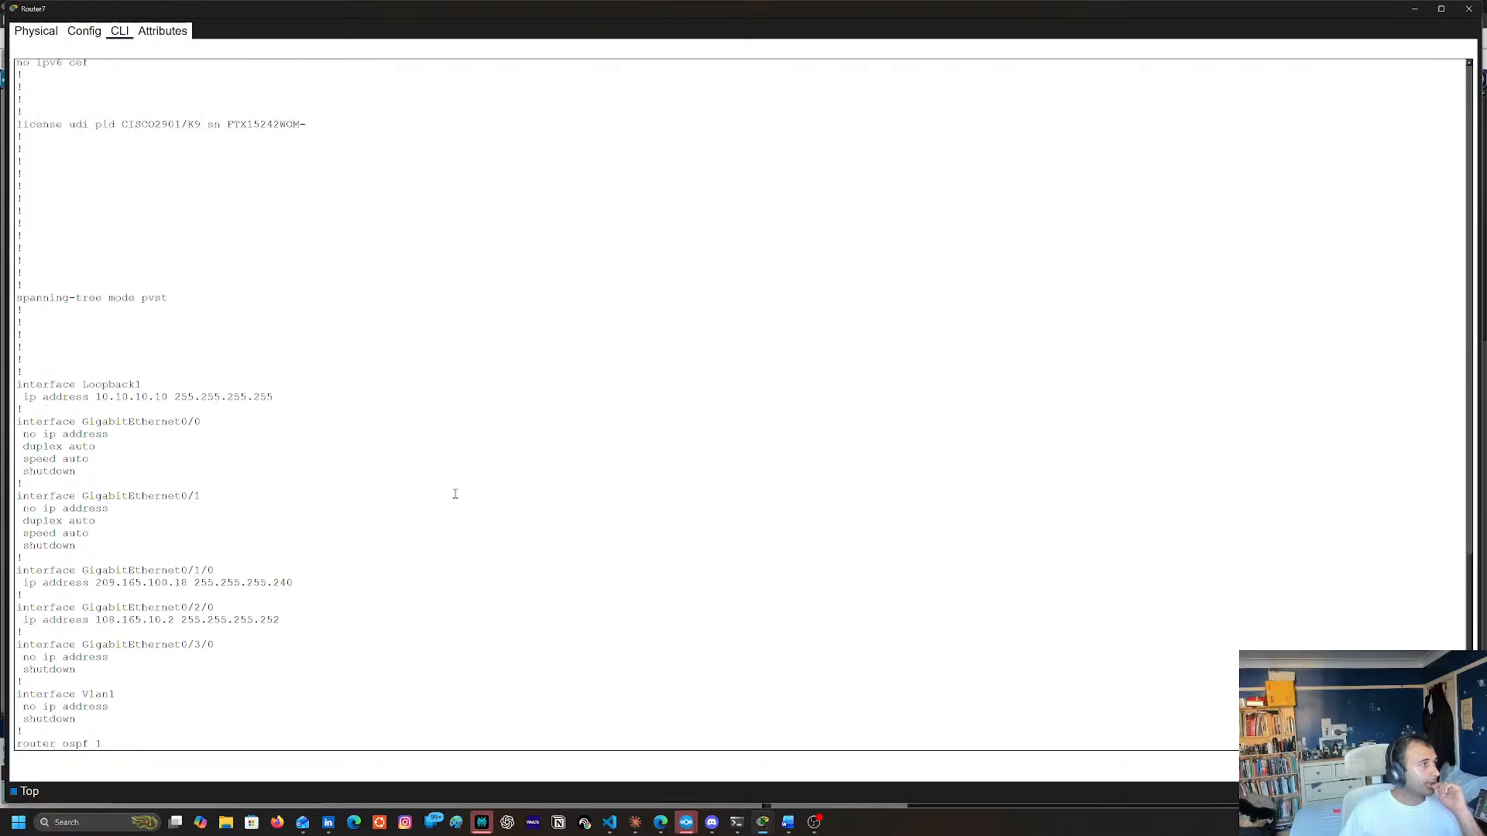
pyautogui.scroll(3, 424, 491)
pyautogui.scroll(-12, 418, 488)
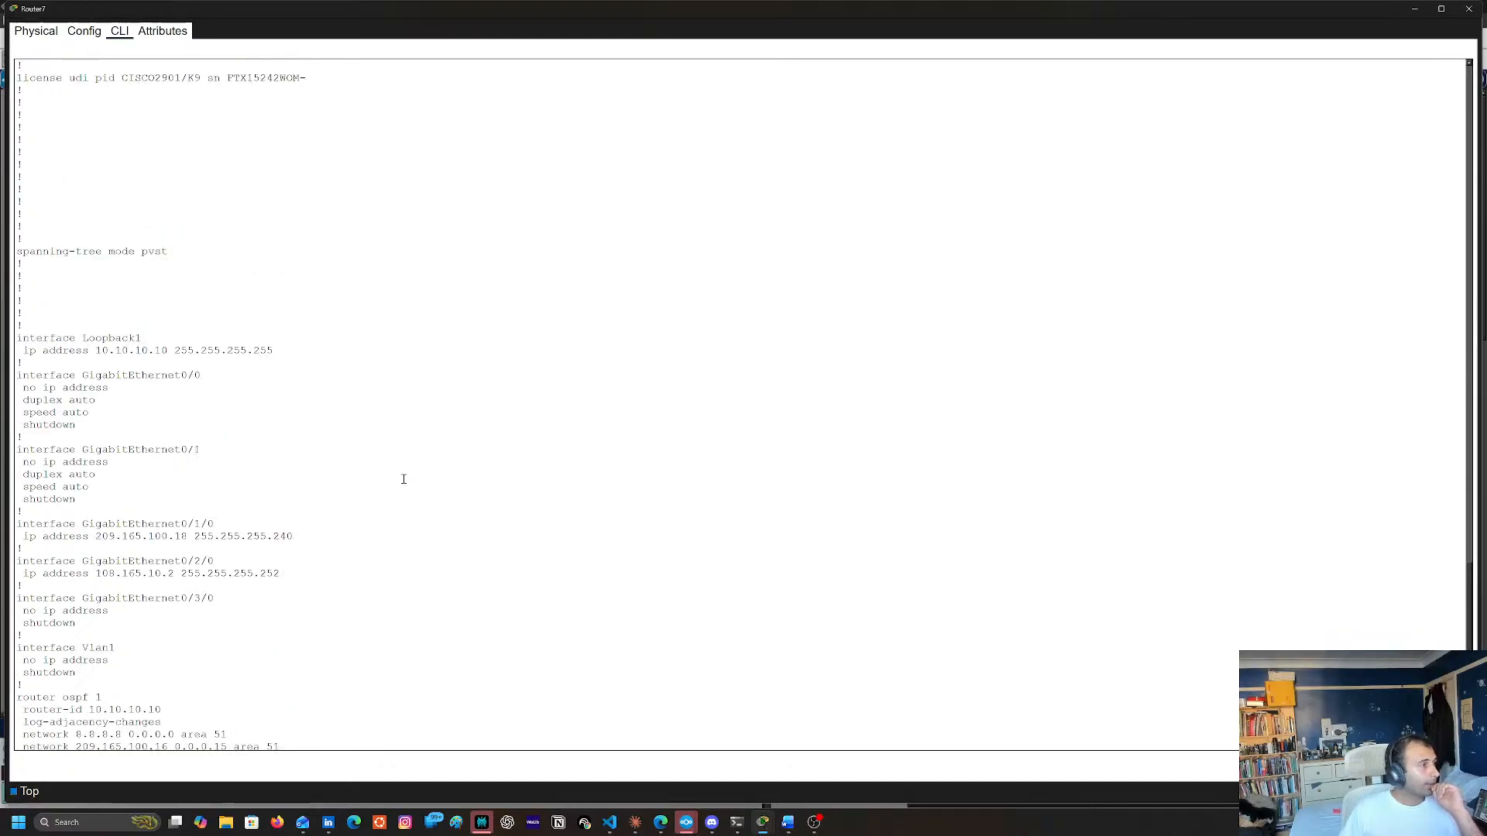
pyautogui.scroll(-4, 403, 481)
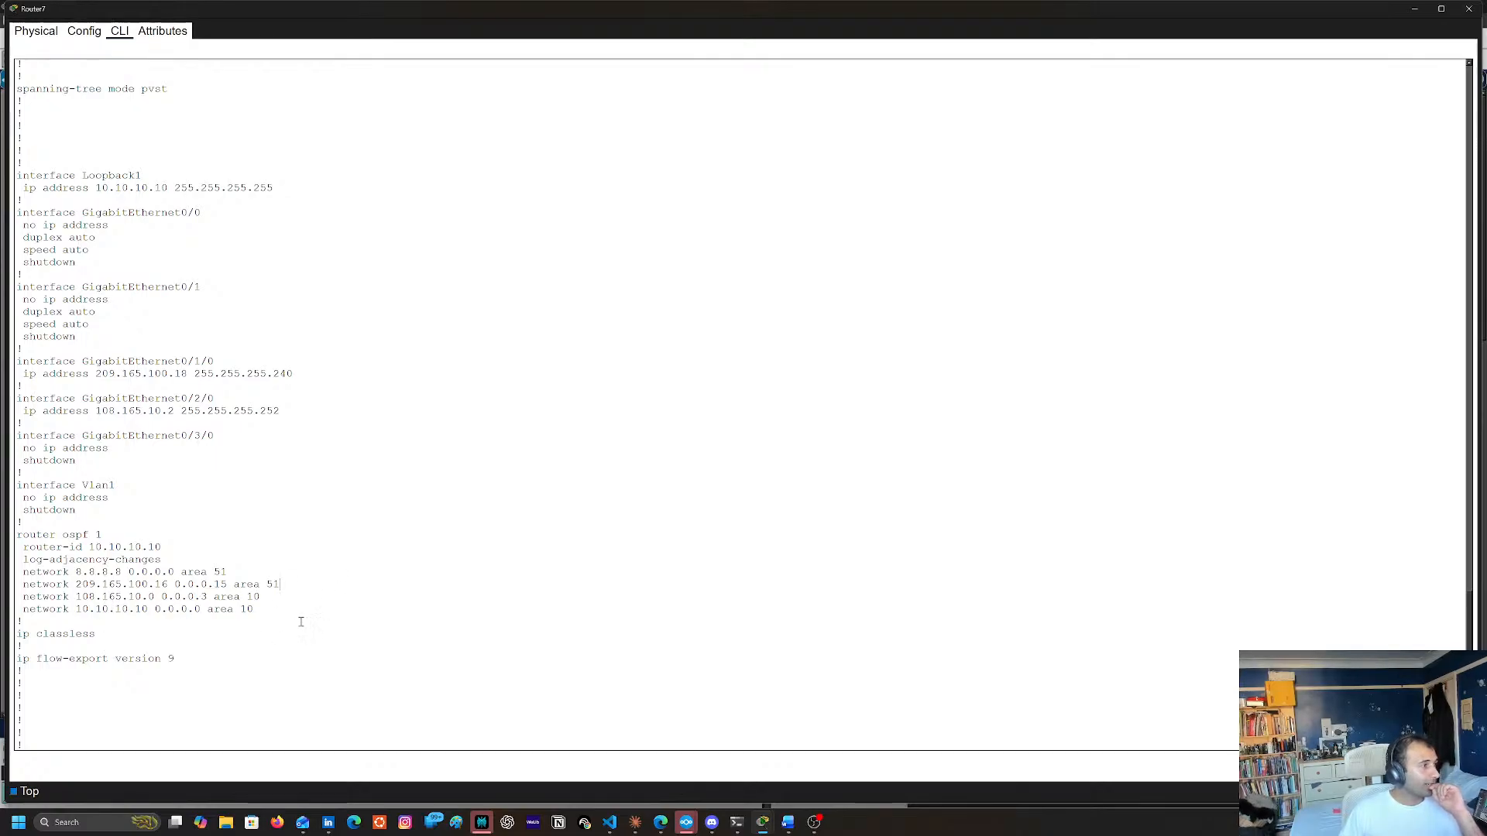
pyautogui.scroll(-4, 349, 559)
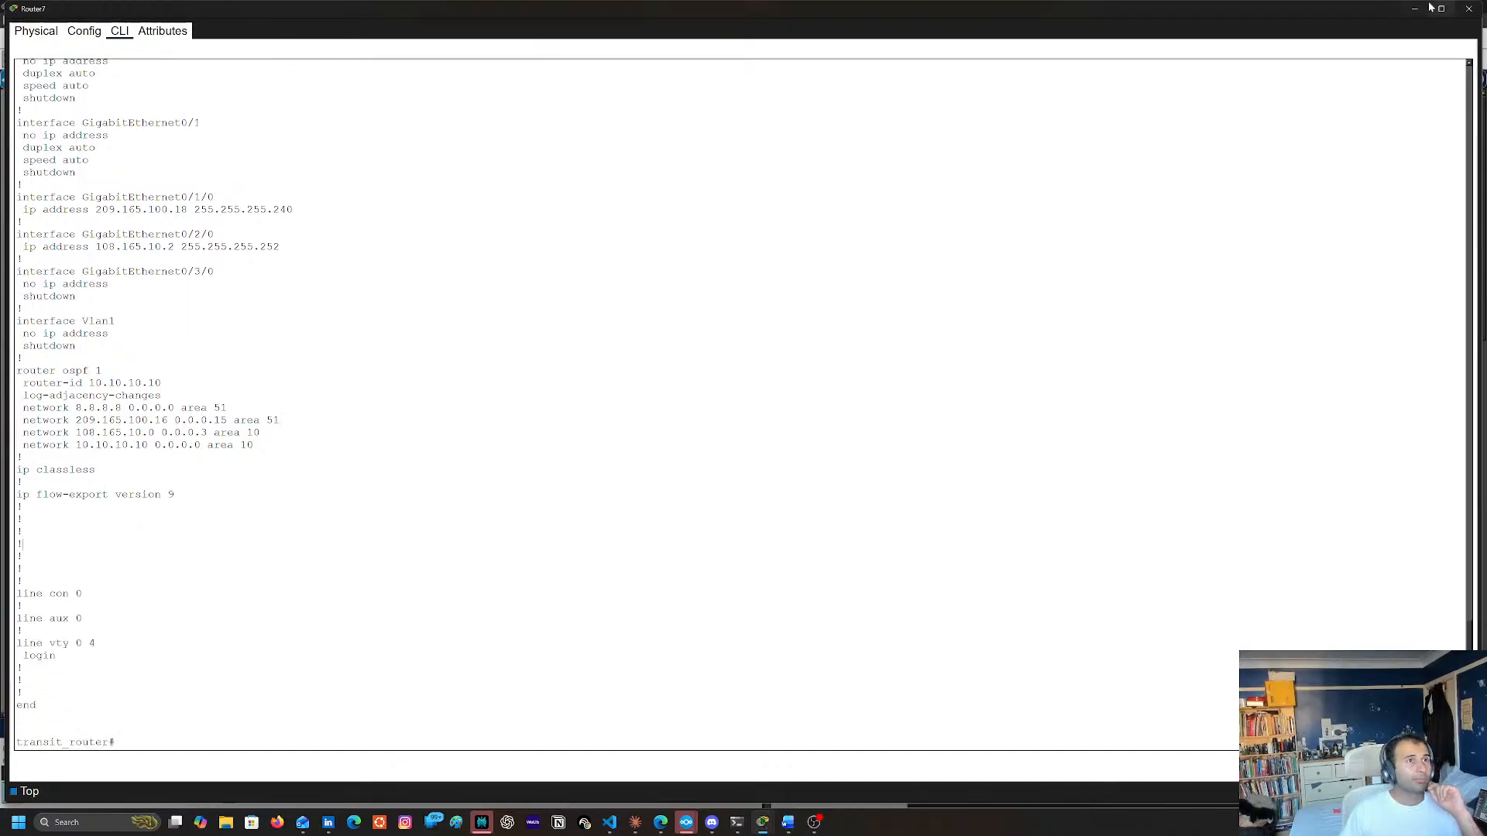
# Check the port labels on the Router12–Router7 link in the topology and list Router7's IP interface status in brief
pyautogui.click(1468, 9)
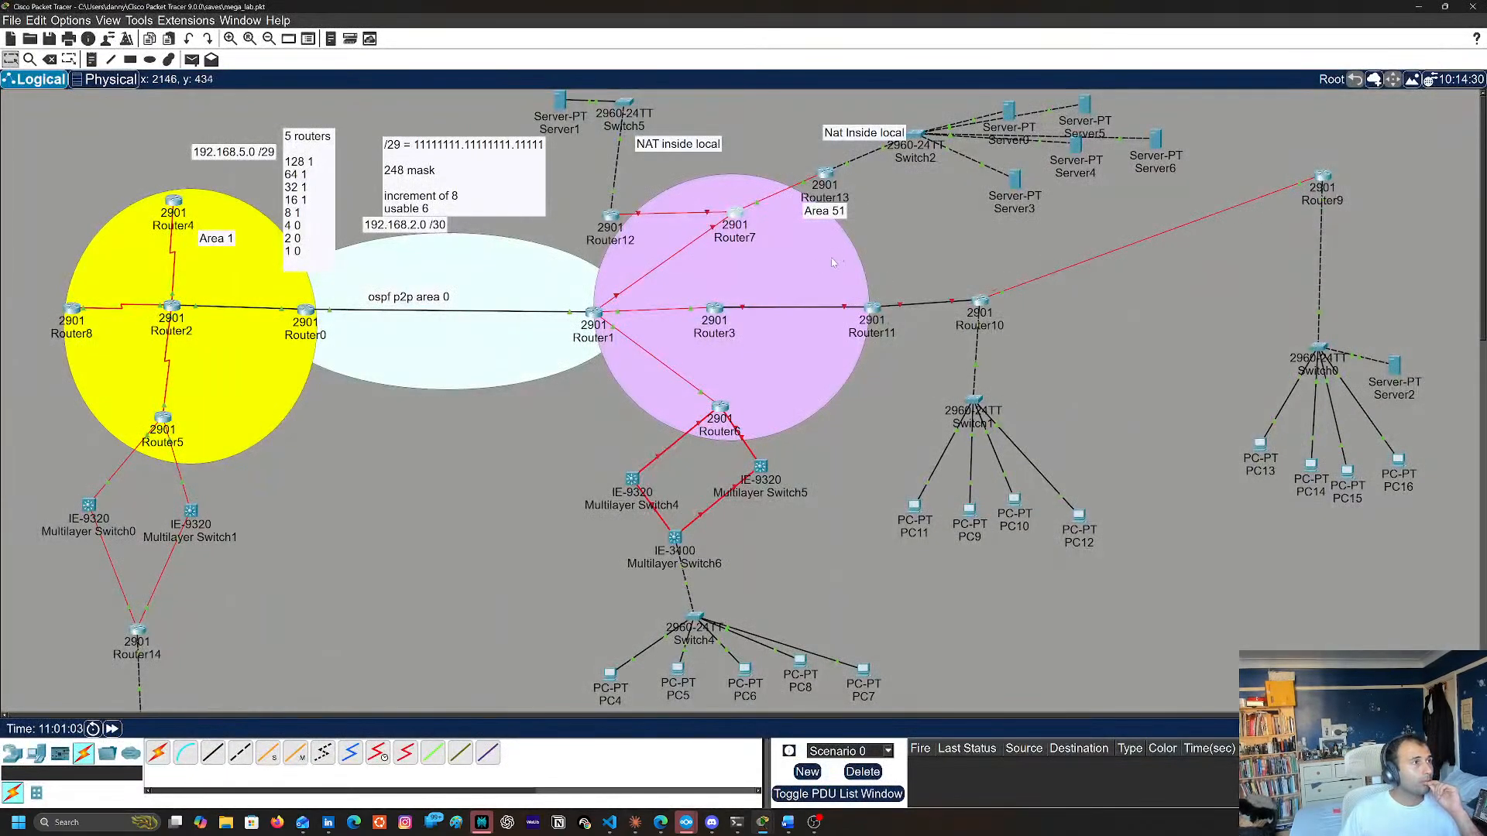
pyautogui.moveTo(710, 214)
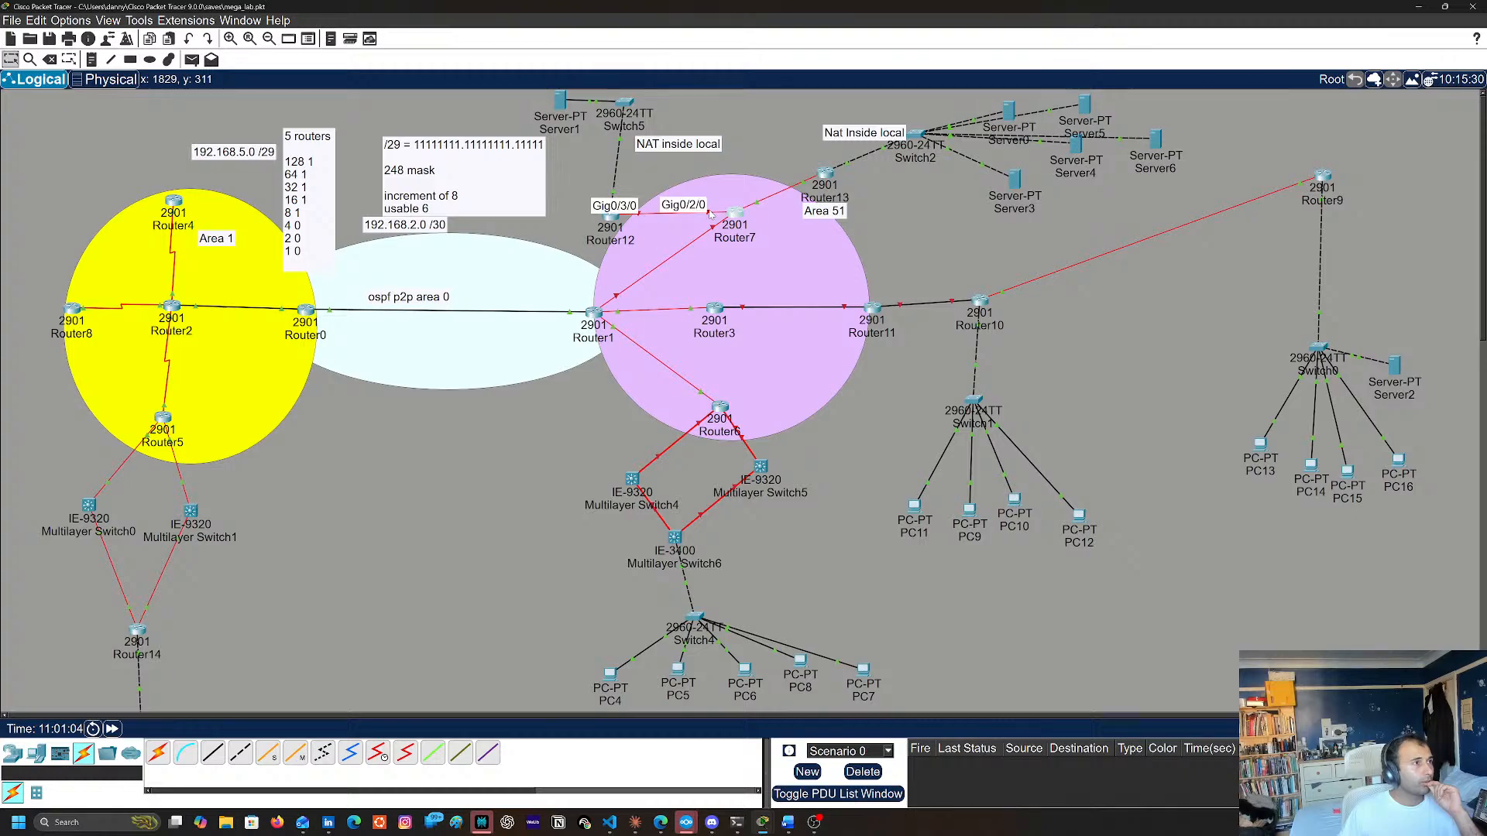
pyautogui.click(734, 222)
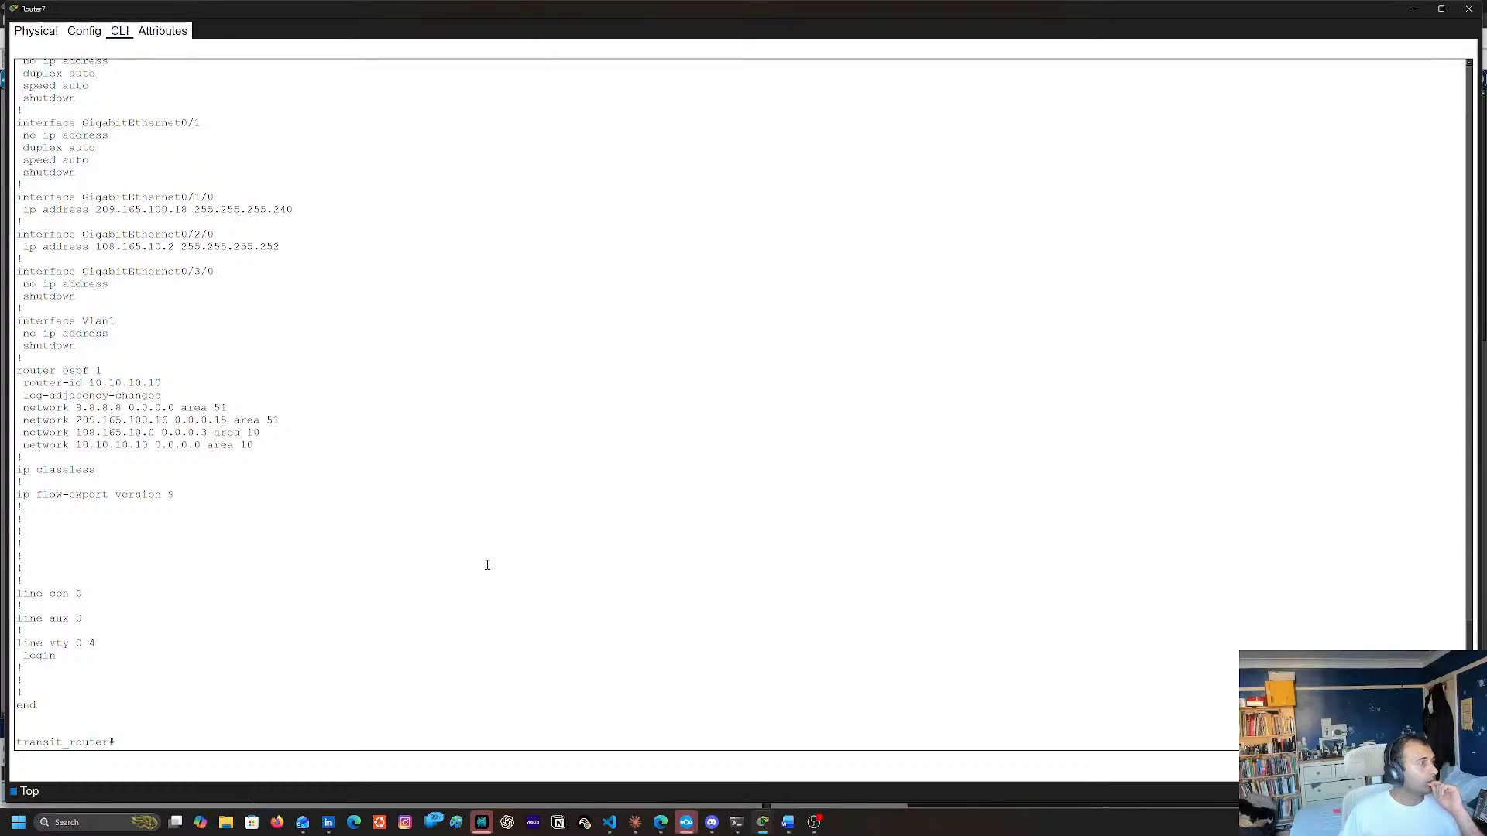
pyautogui.write('sh ip int br')
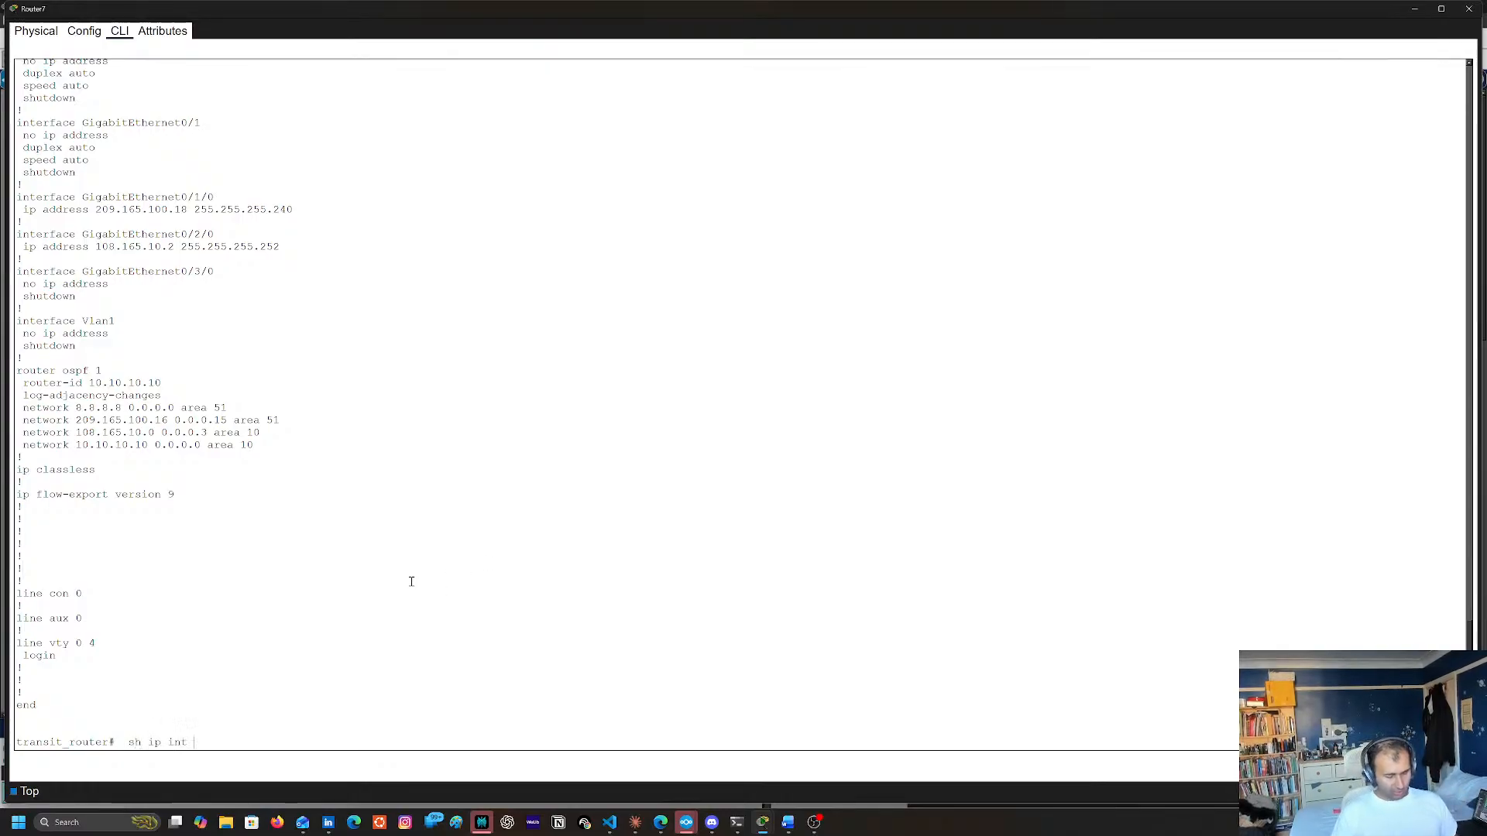
pyautogui.press('Return')
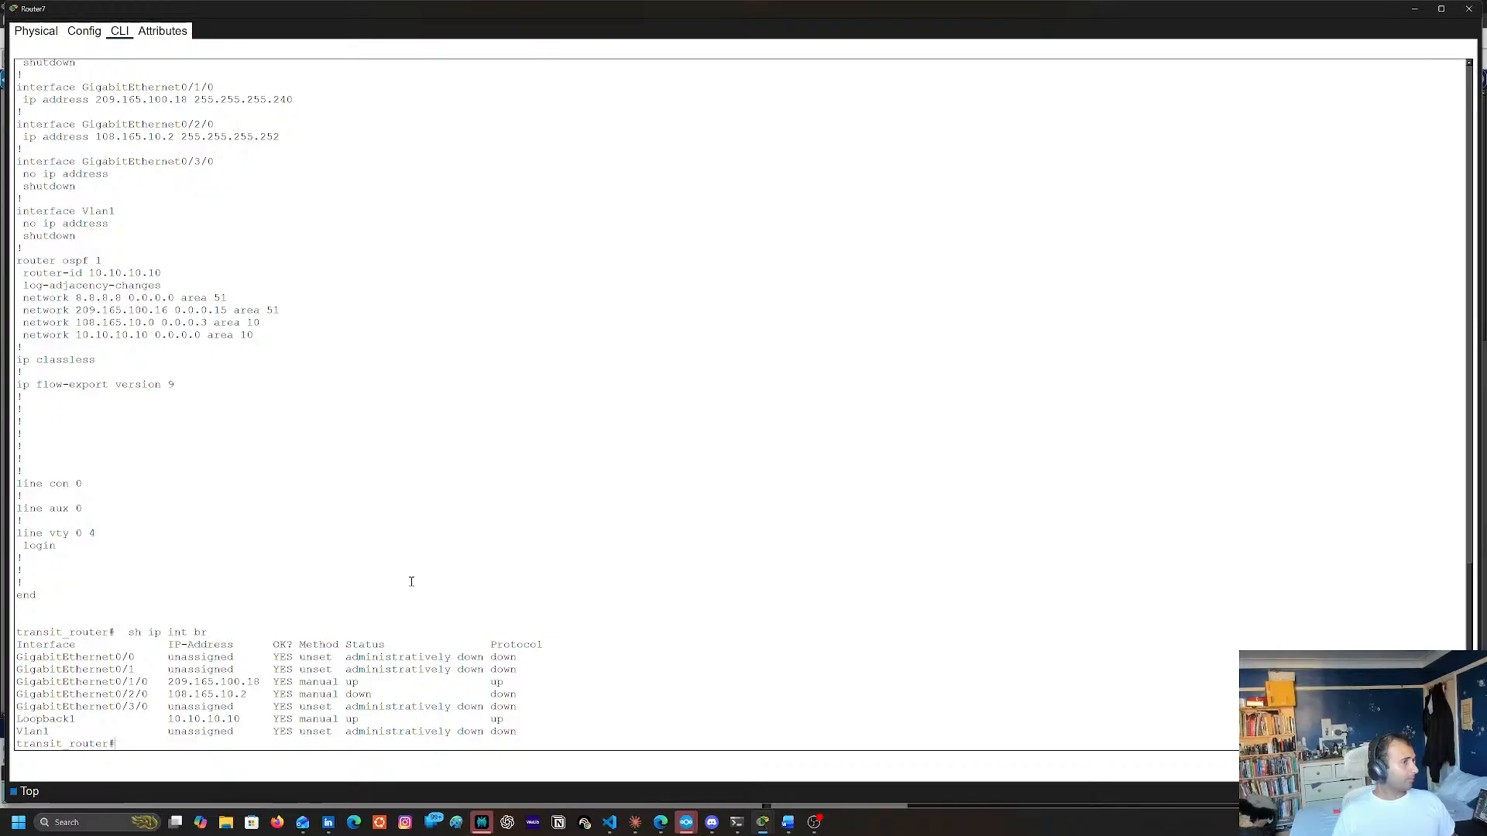
# Enter global configuration mode and enable interface g0/2/0 with no shutdown
pyautogui.write('conf tg0/')
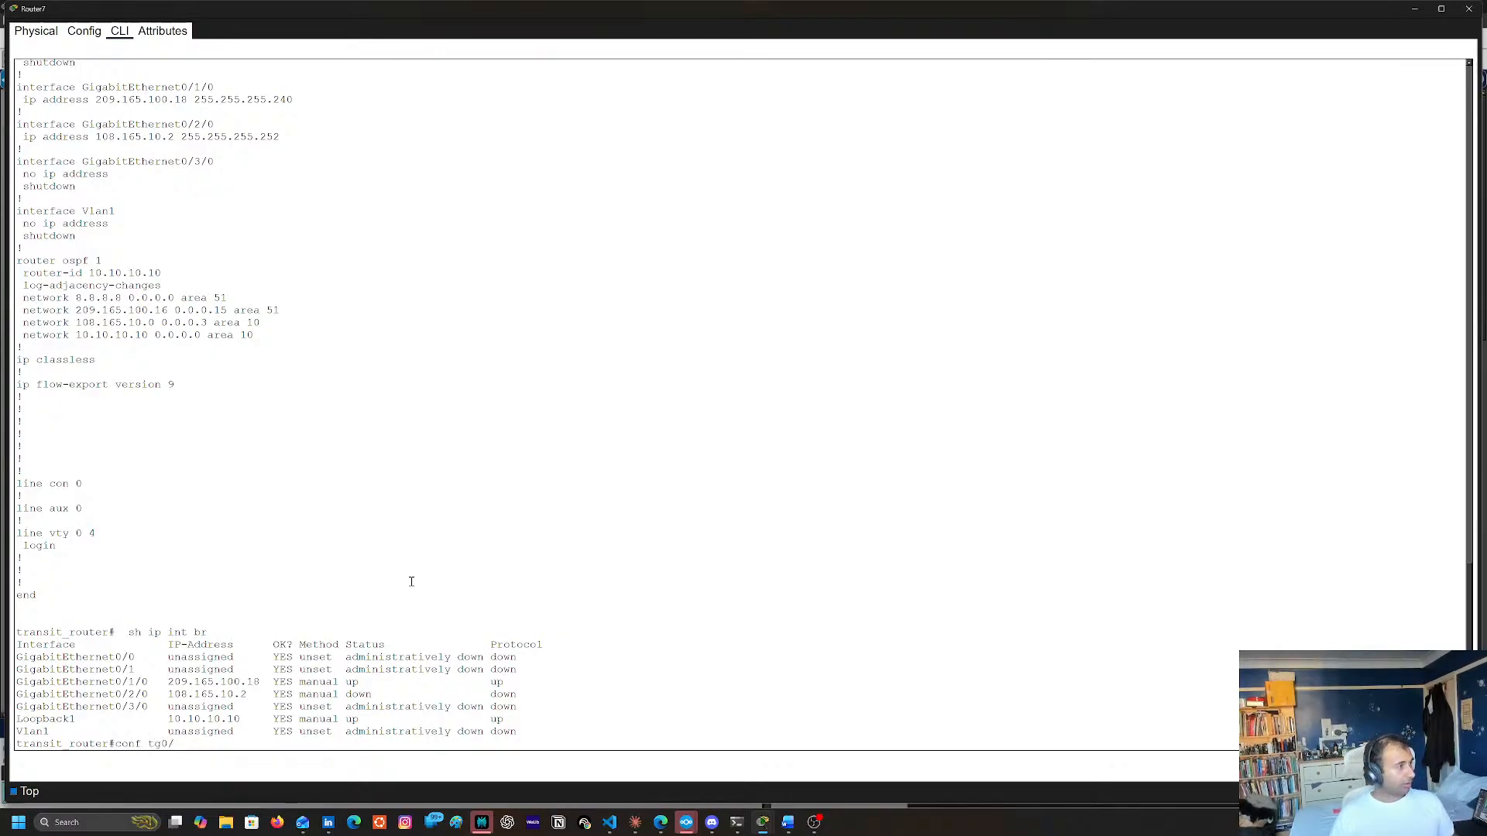
pyautogui.press('BackSpace')
pyautogui.press('Return')
pyautogui.write('int')
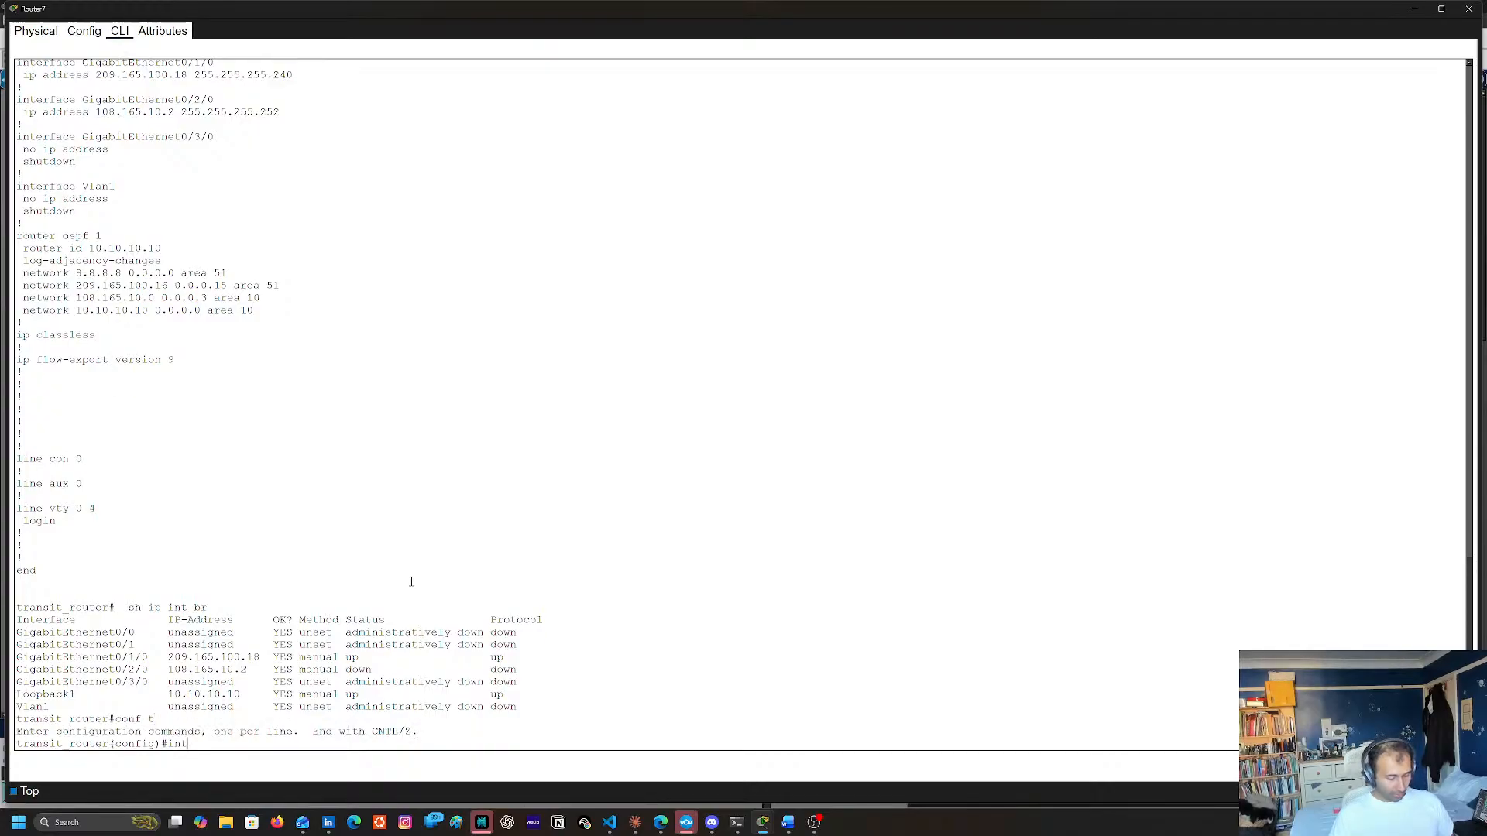
pyautogui.write(' g0/20')
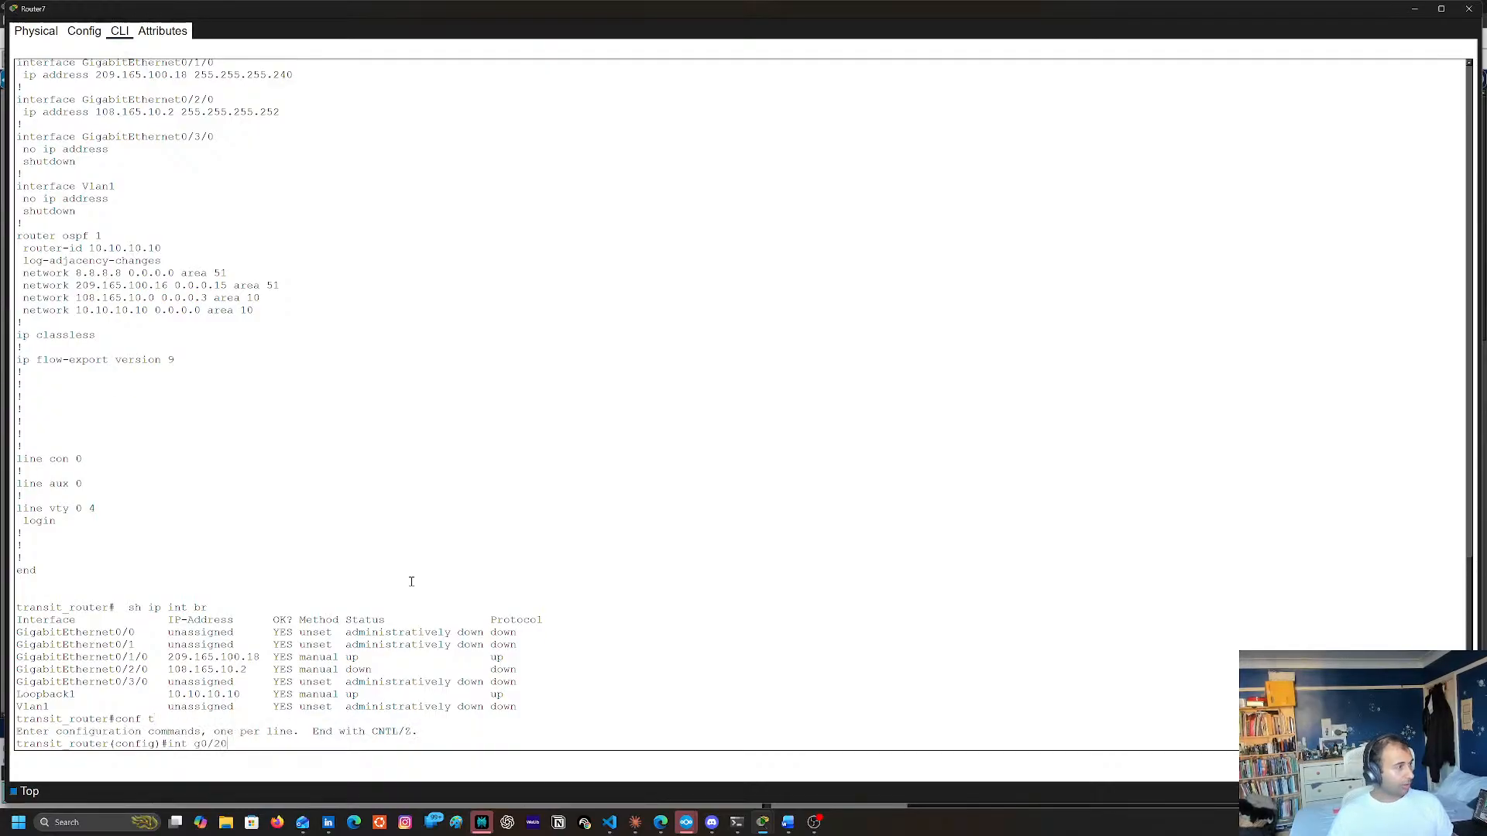
pyautogui.write('/0')
pyautogui.press('Return')
pyautogui.write('no shu')
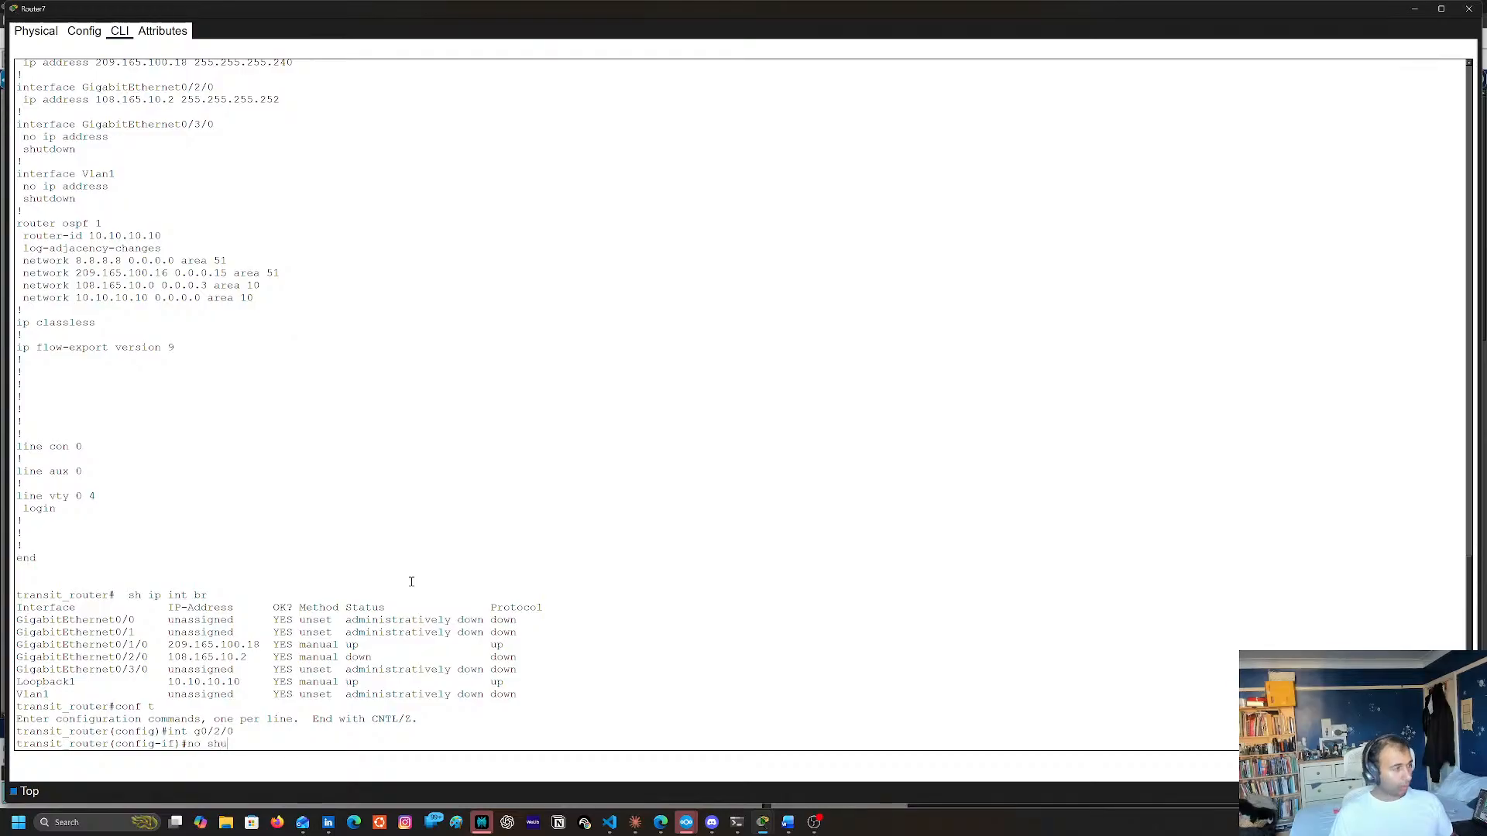
pyautogui.press('Return')
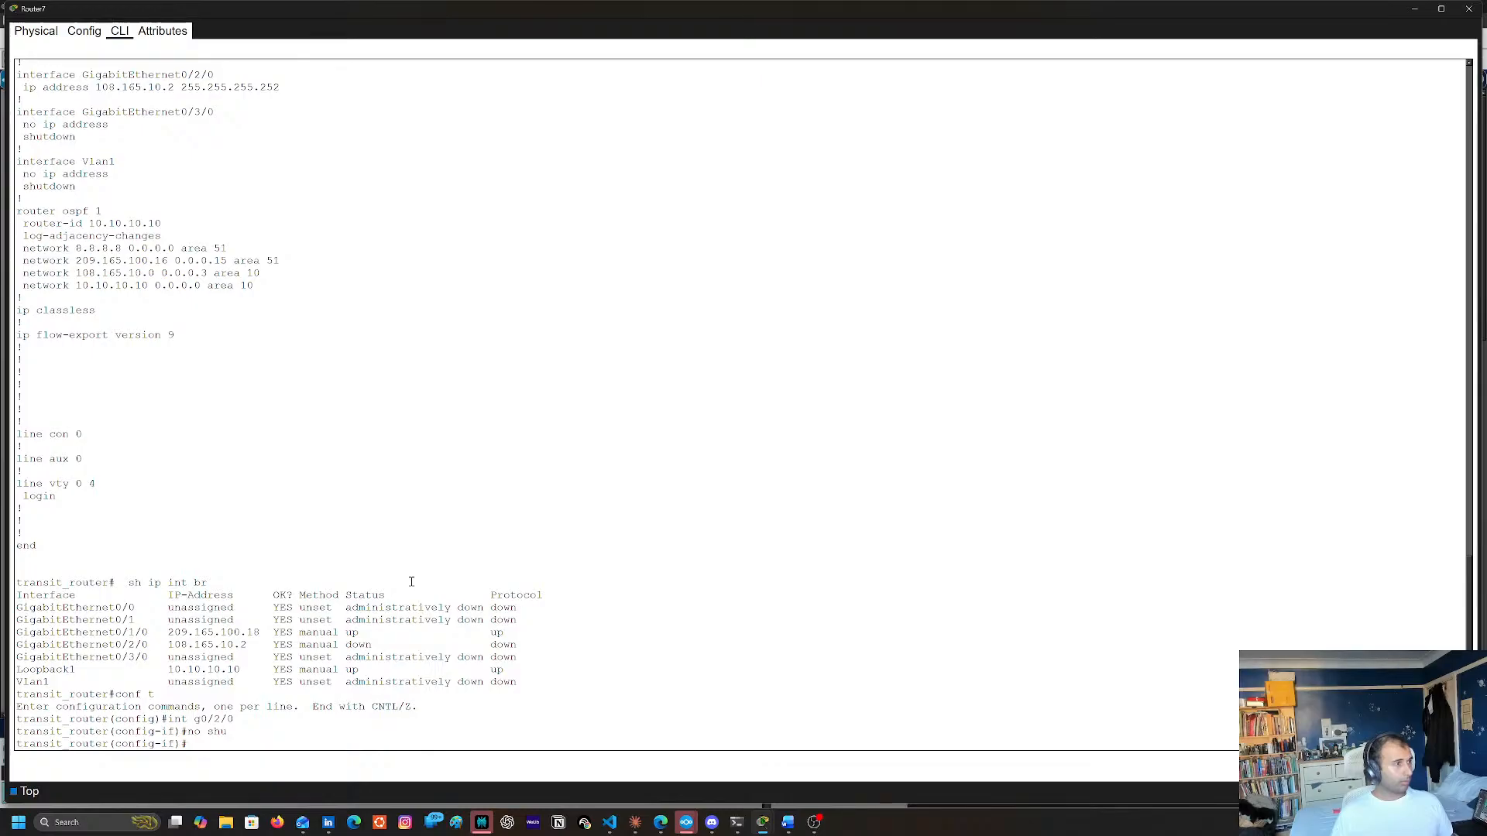
# Leave configuration mode on Router7, save the running configuration to startup with copy run start, and close its console
pyautogui.write('end')
pyautogui.press('Return')
pyautogui.write('cop')
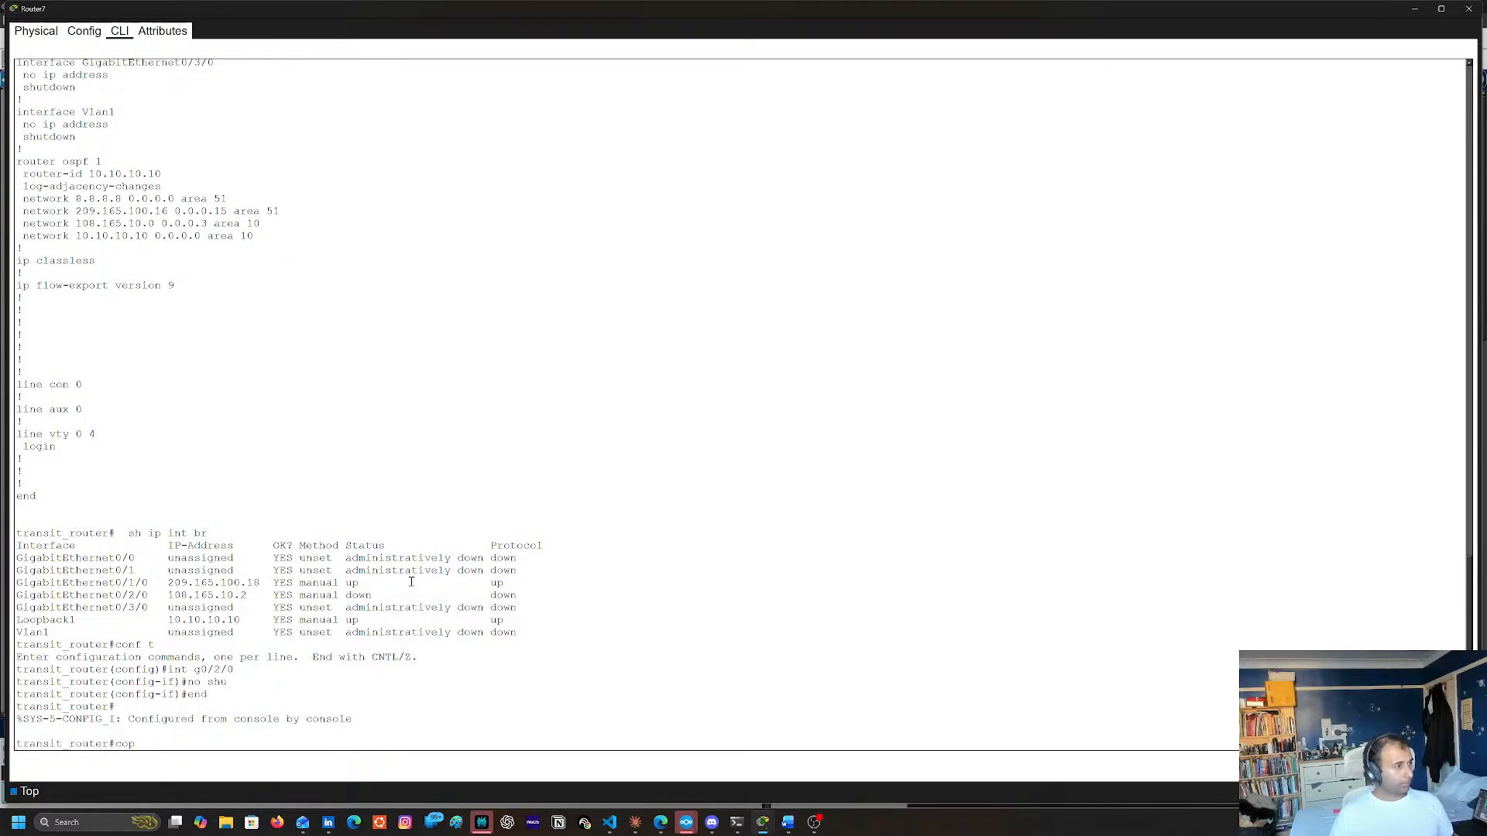
pyautogui.write('ty r')
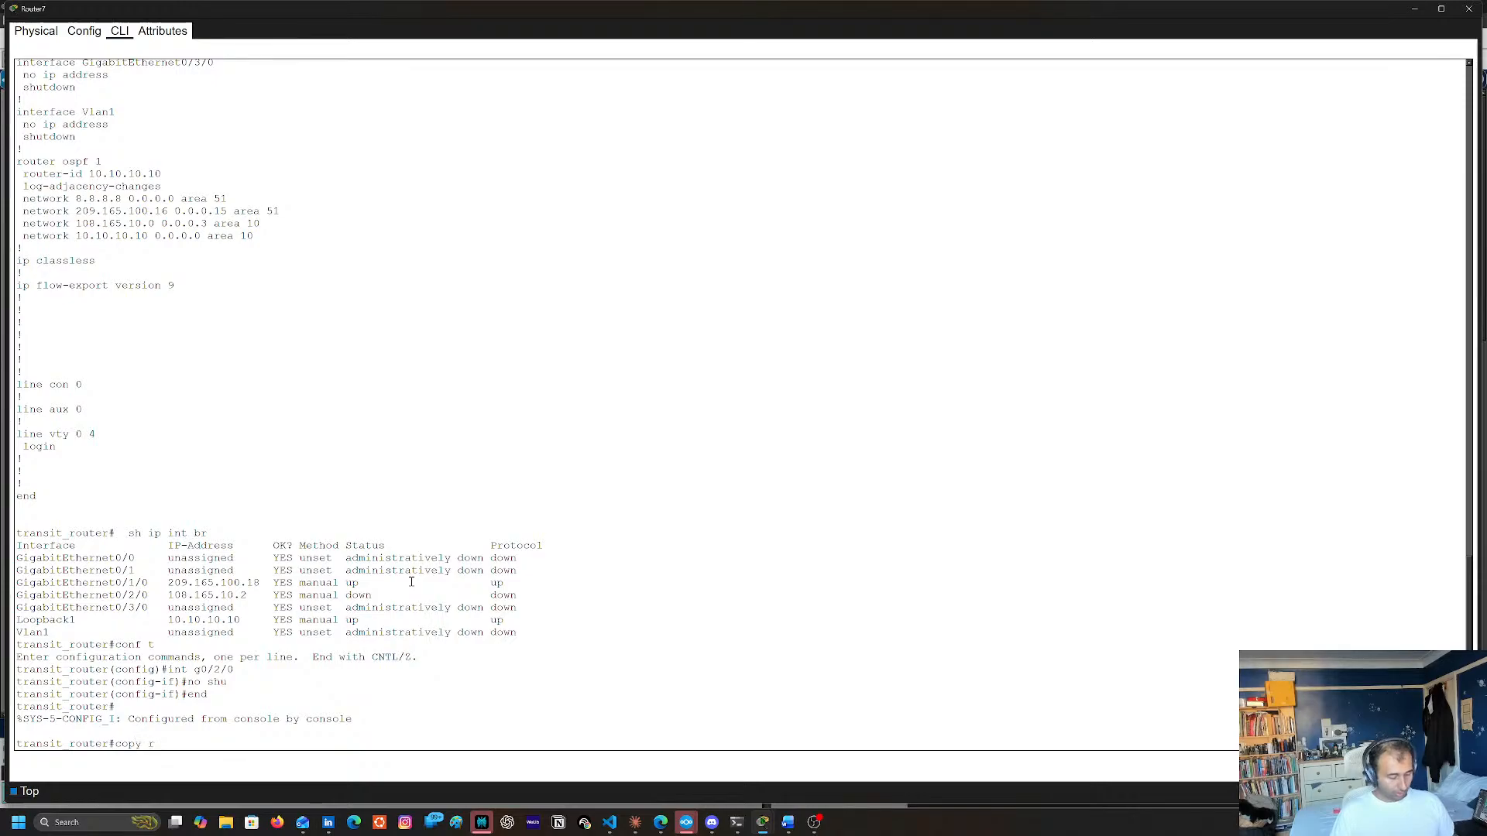
pyautogui.write('un tsarty')
pyautogui.press('BackSpace')
pyautogui.press('BackSpace')
pyautogui.press('BackSpace')
pyautogui.press('BackSpace')
pyautogui.press('BackSpace')
pyautogui.press('BackSpace')
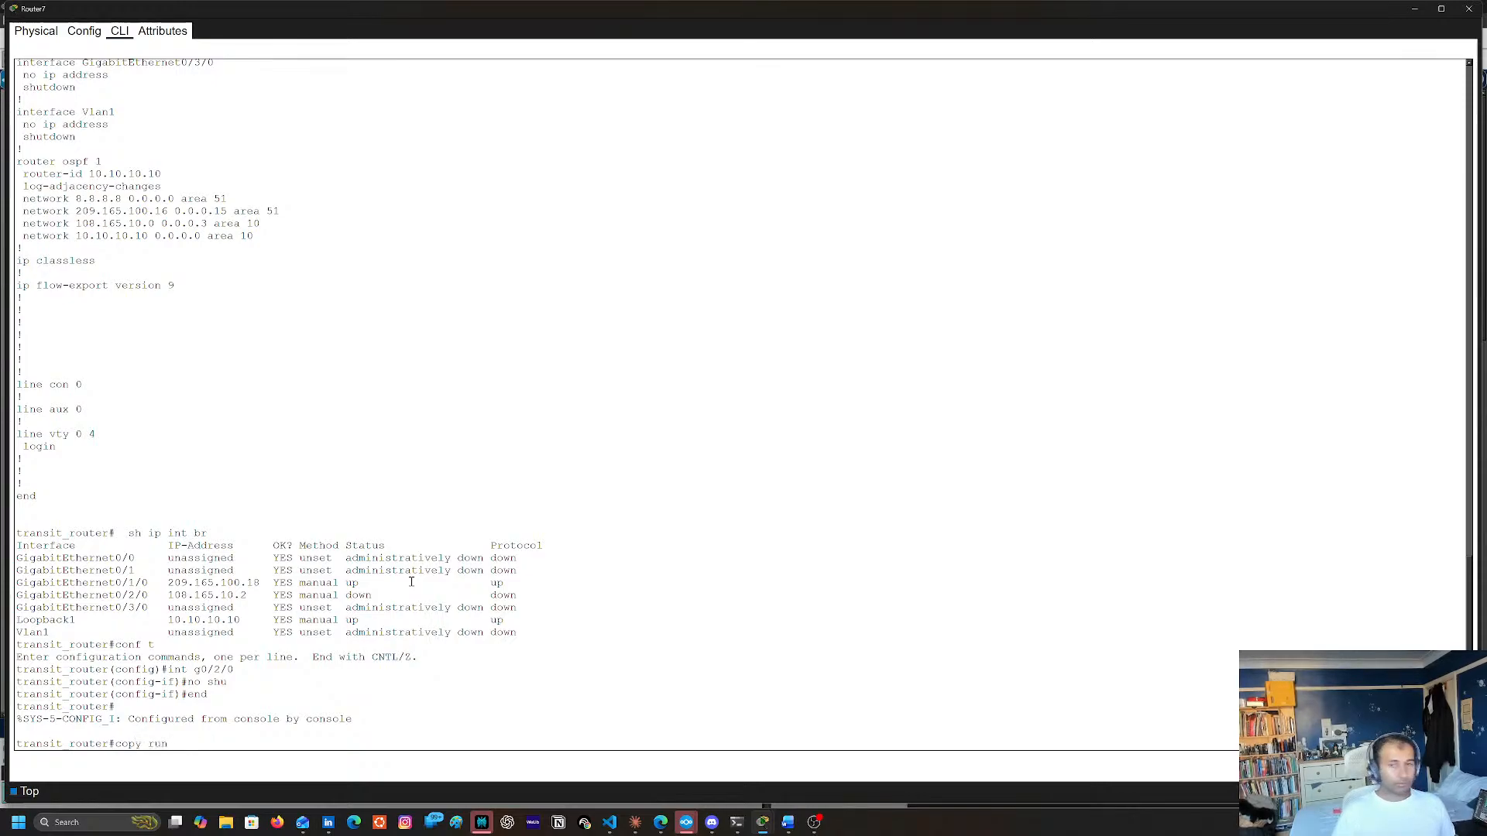
pyautogui.write('sta')
pyautogui.press('Return')
pyautogui.press('Return')
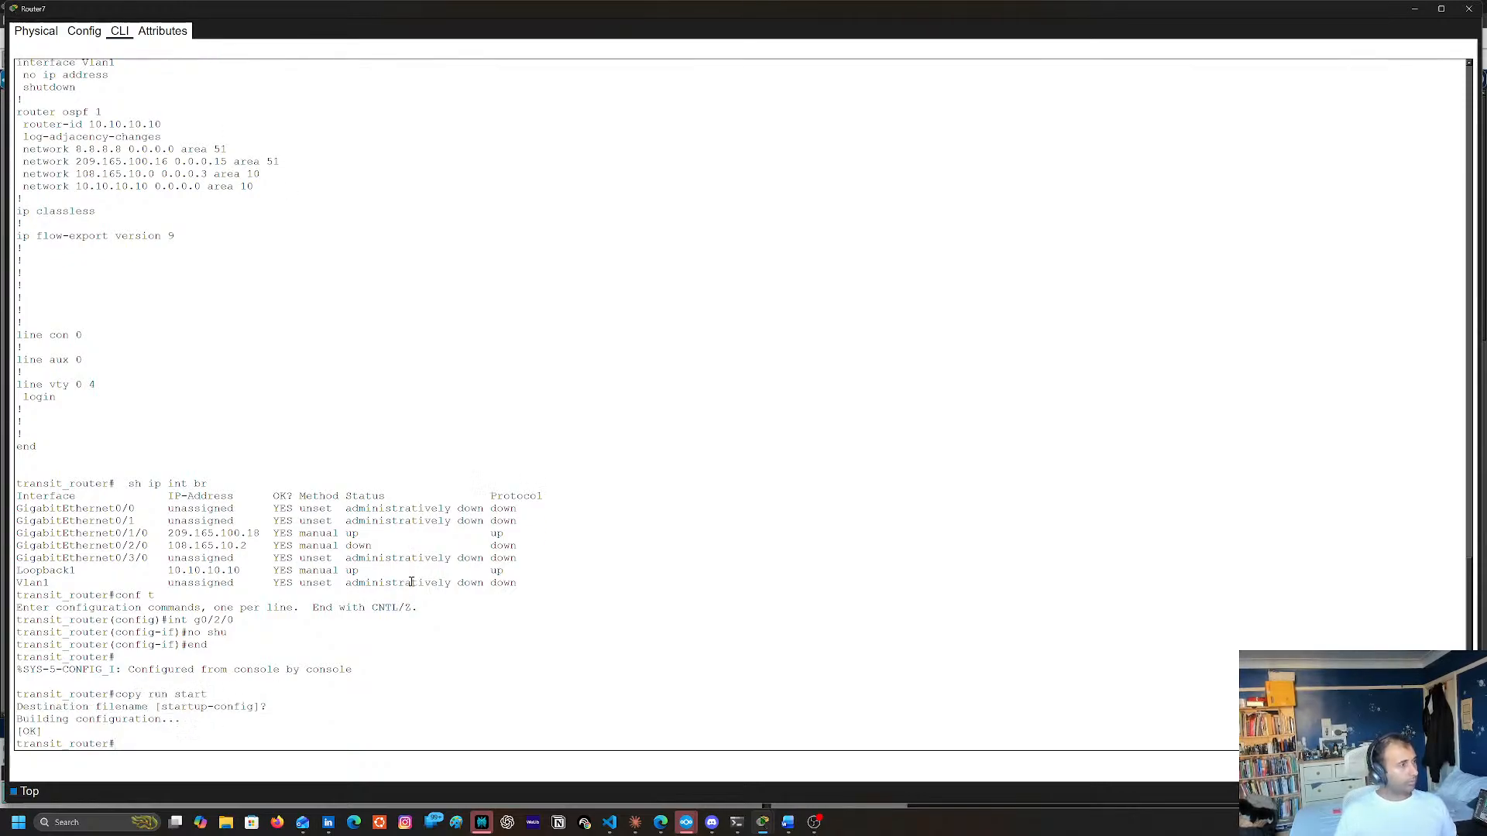
pyautogui.click(1469, 9)
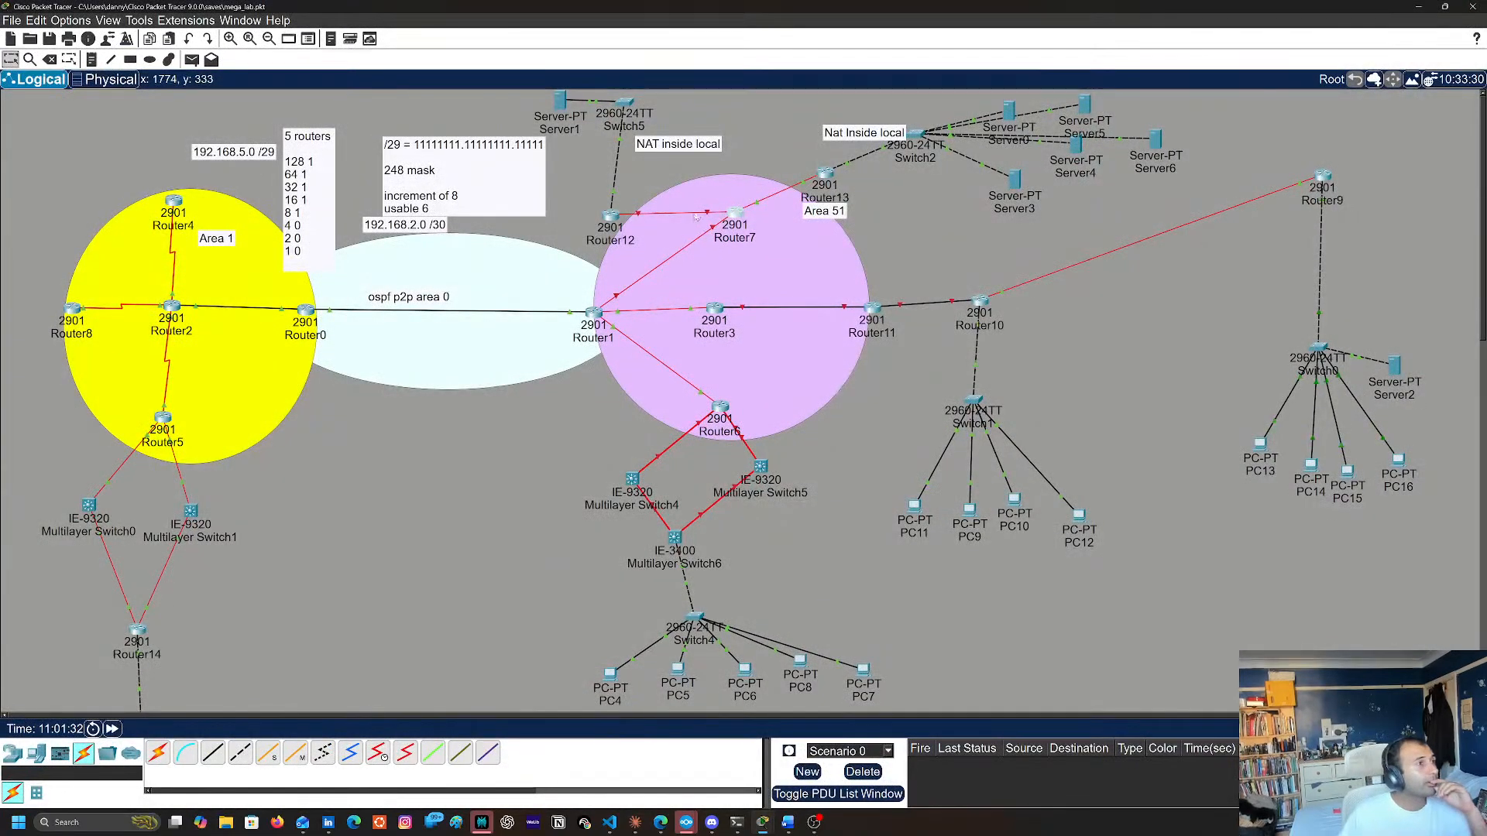
# Check the port labels on the Router12–Router7 link and list Router12's IP interface status in brief
pyautogui.moveTo(707, 215)
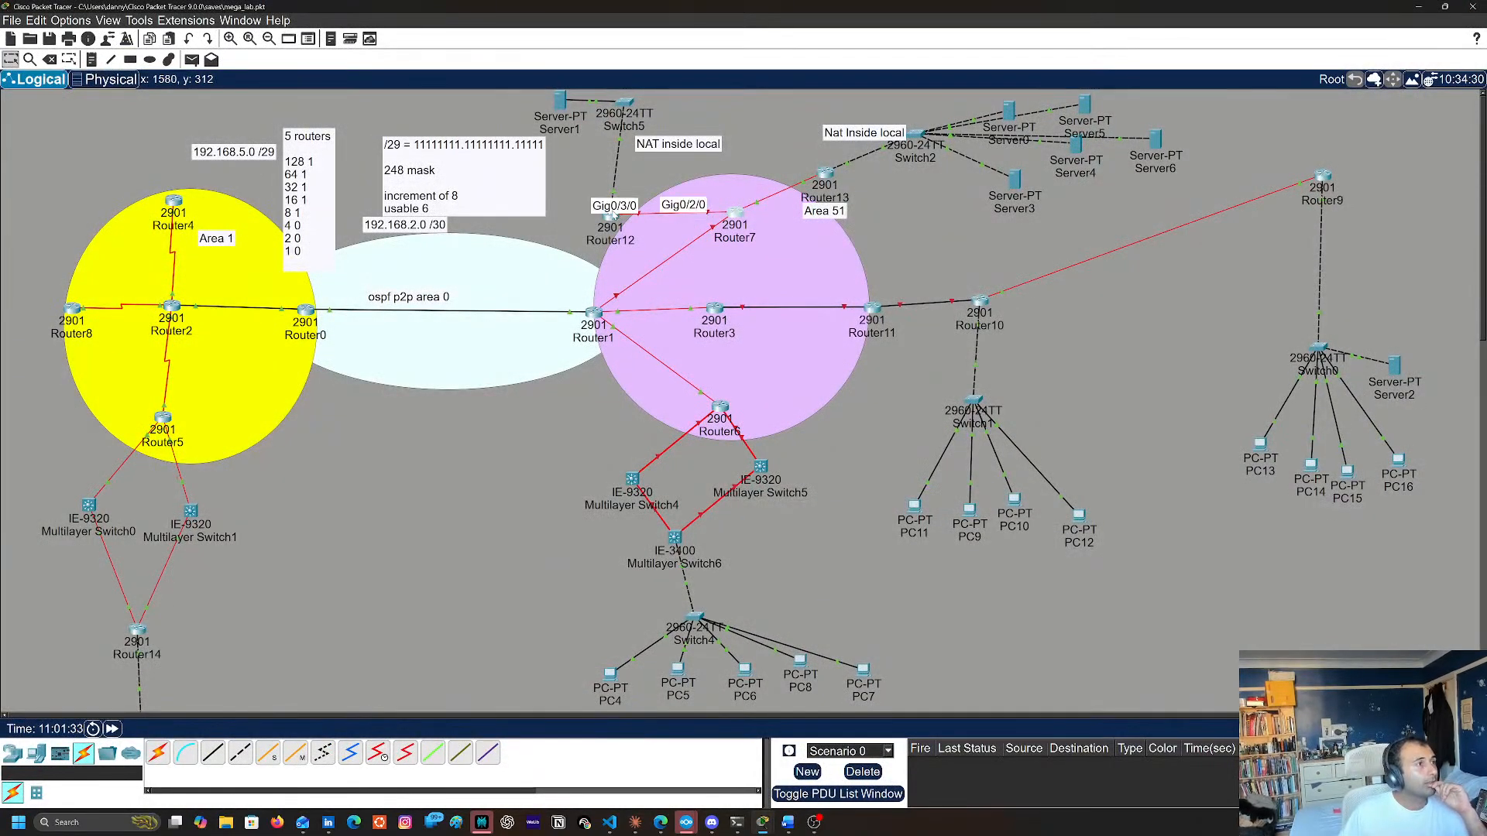
pyautogui.click(611, 227)
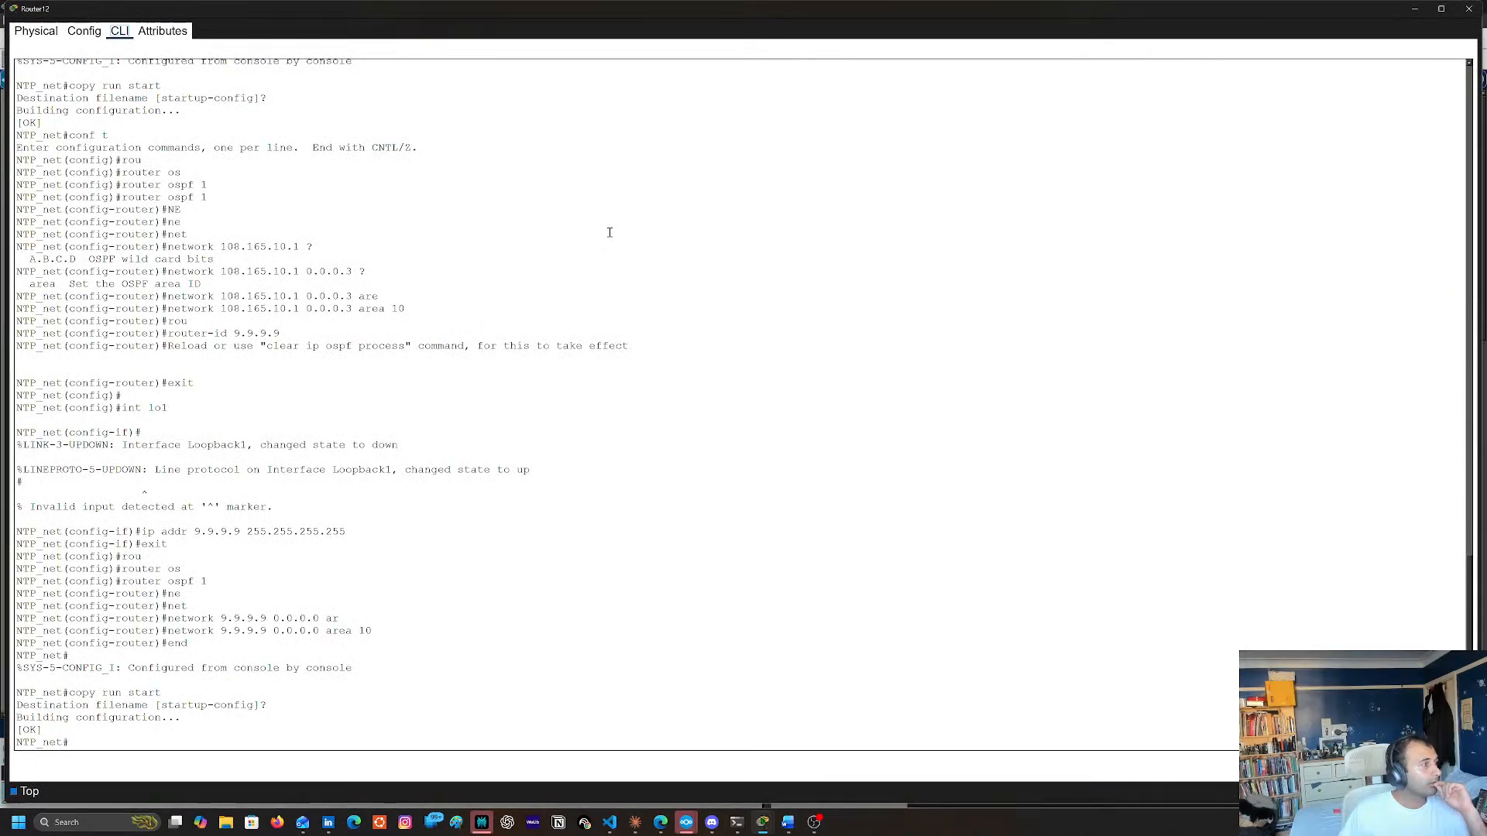
pyautogui.click(434, 606)
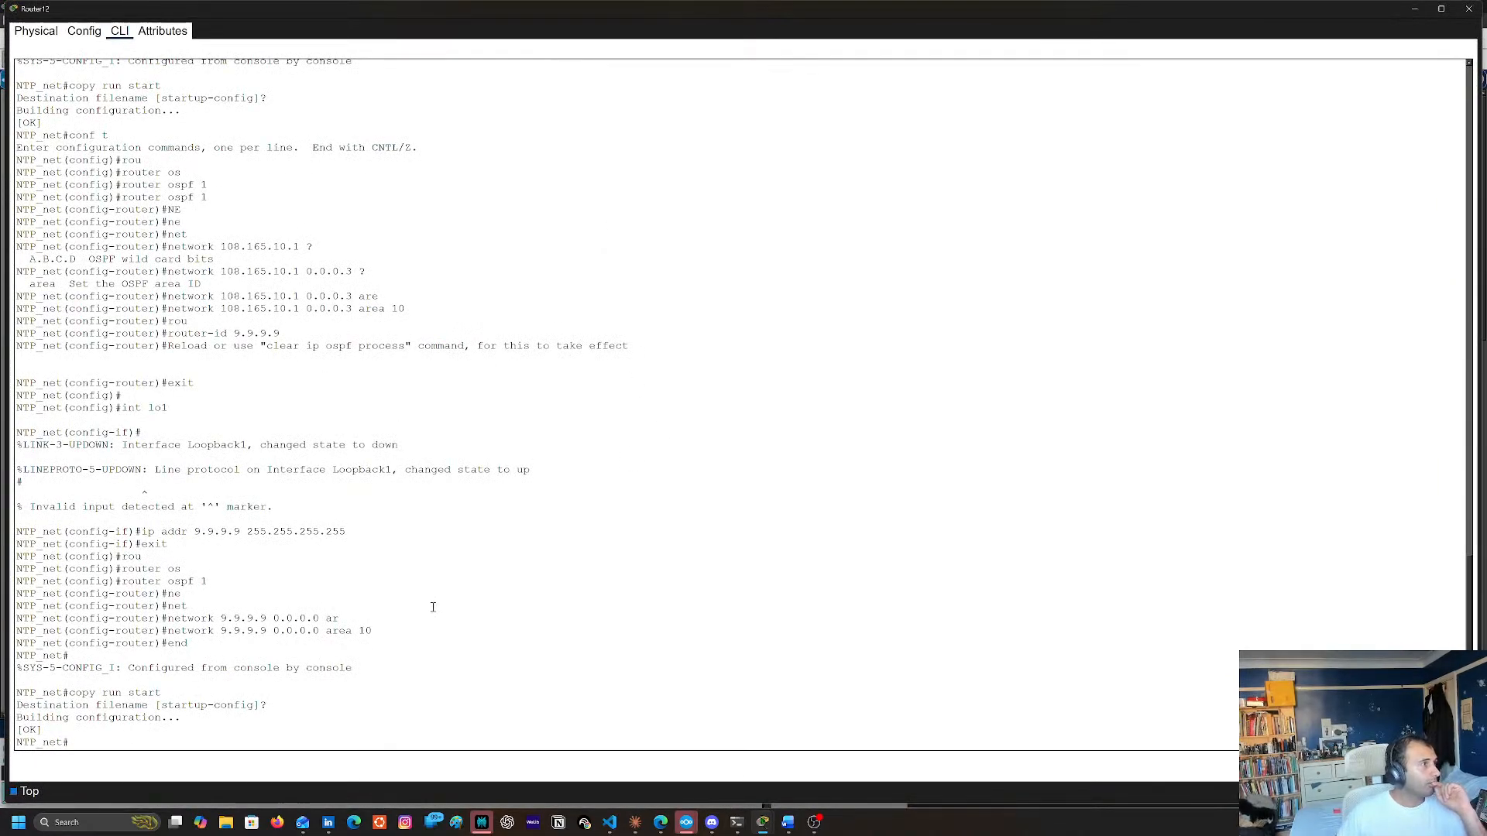
pyautogui.scroll(8, 433, 606)
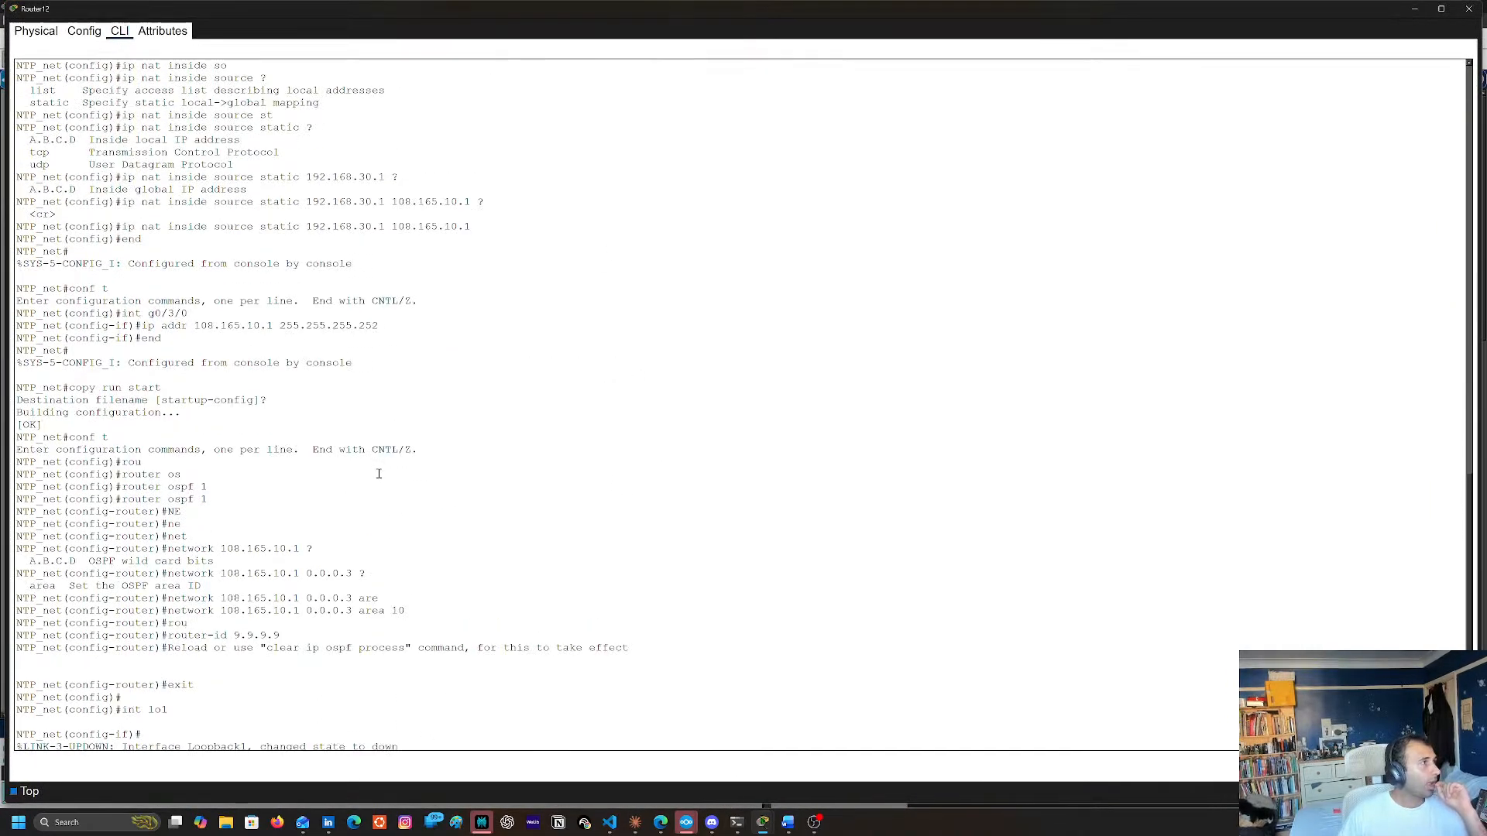
pyautogui.scroll(-8, 379, 473)
pyautogui.press('Return')
pyautogui.press('Return')
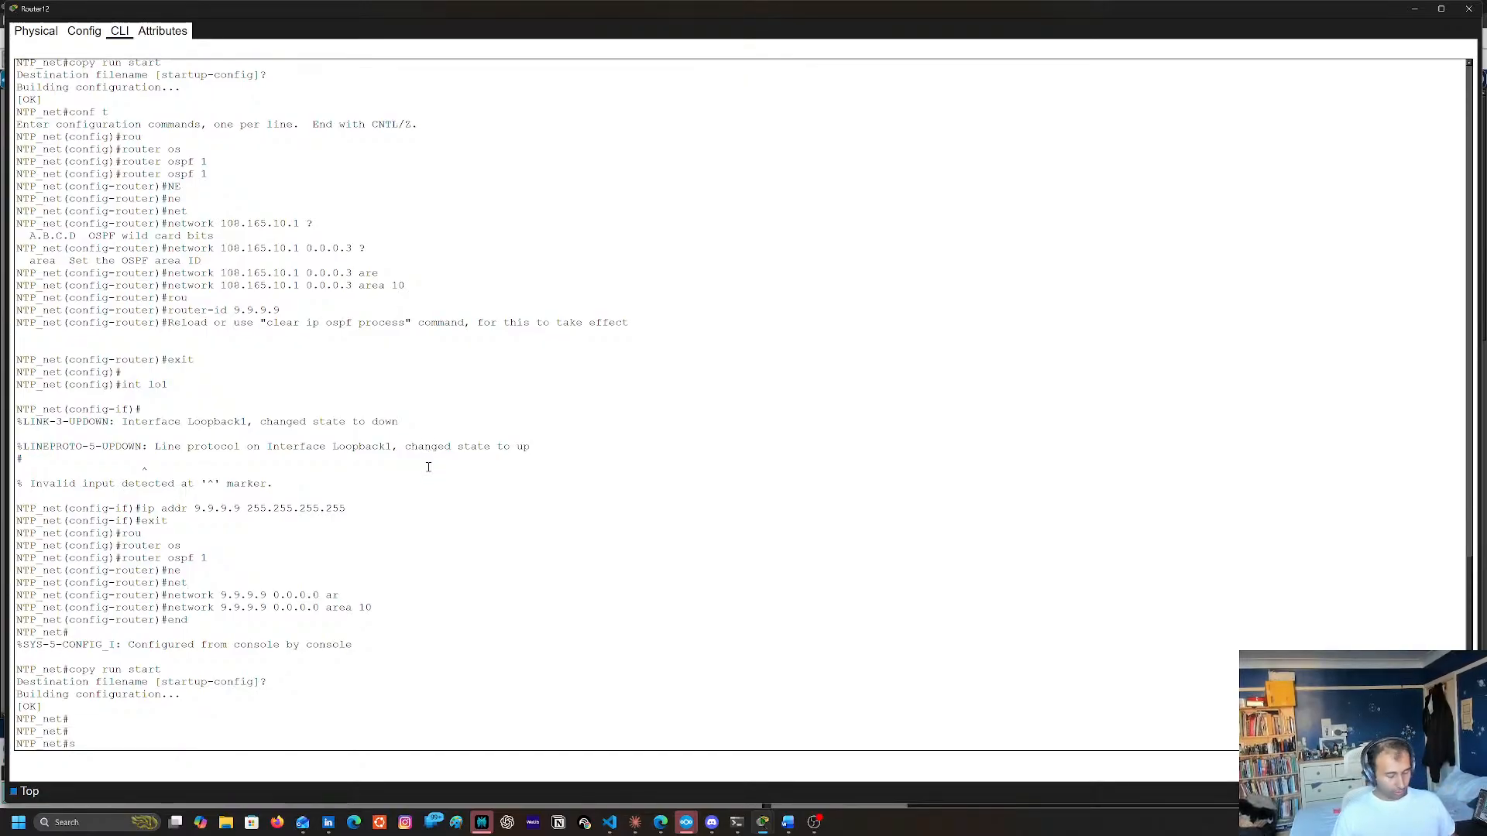
pyautogui.write('sh ip int br')
pyautogui.press('Return')
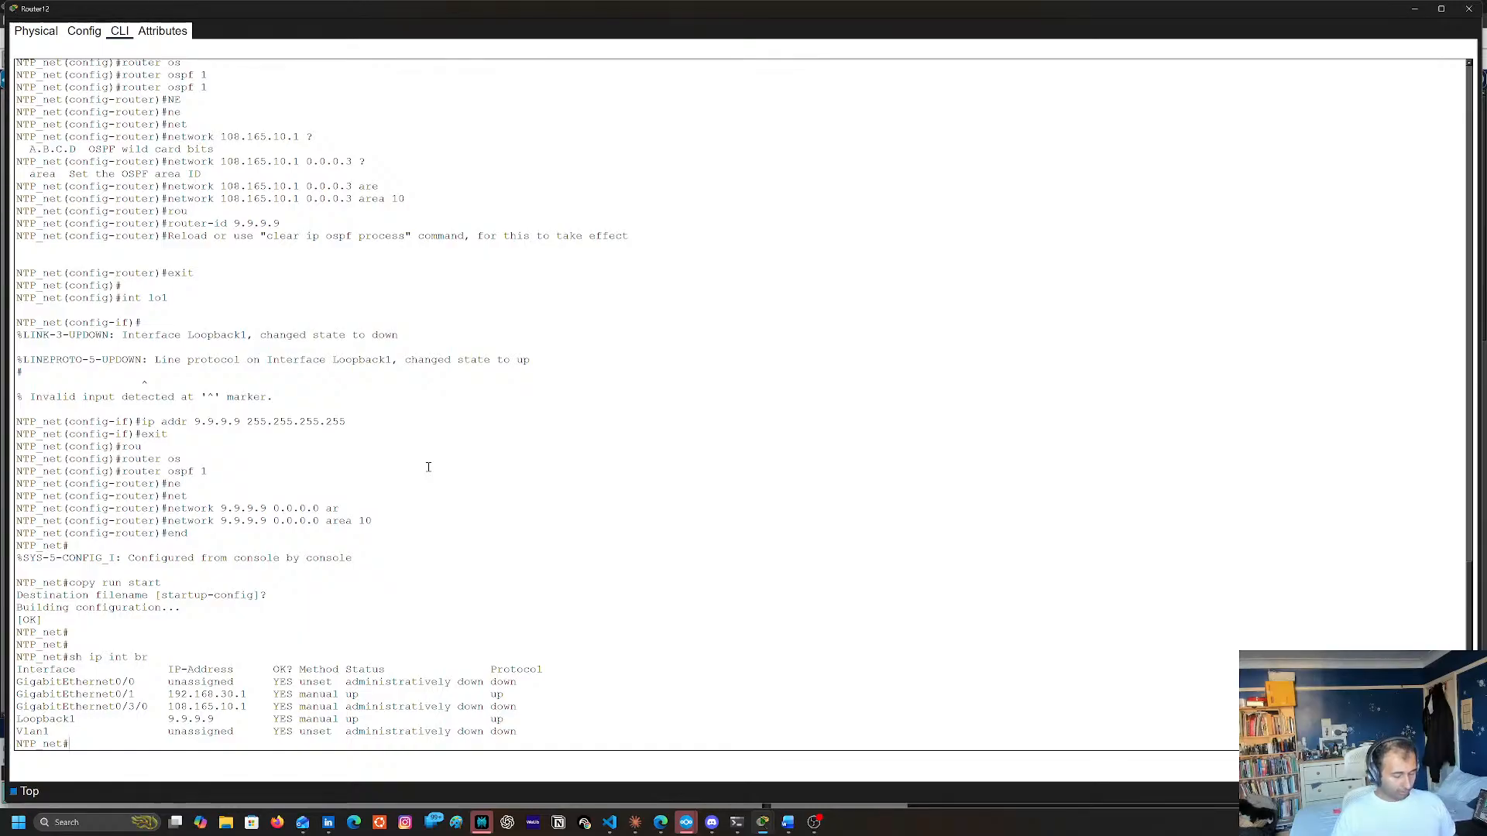
# Enter global configuration mode on Router12 and enable interface g0/3/0 with no shutdown
pyautogui.write('conf t')
pyautogui.press('Return')
pyautogui.write('int')
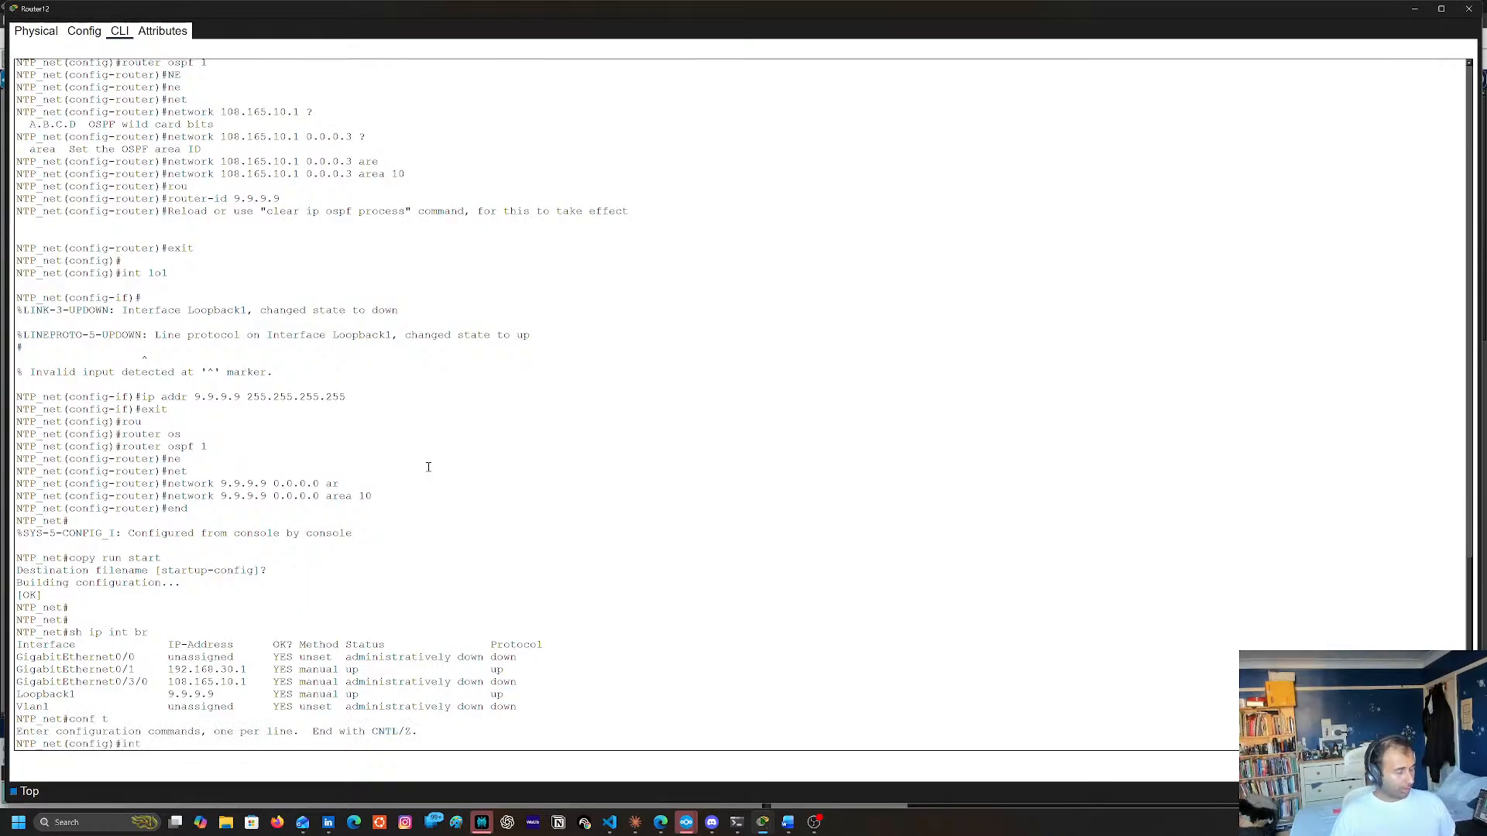
pyautogui.write(' g0/3/0')
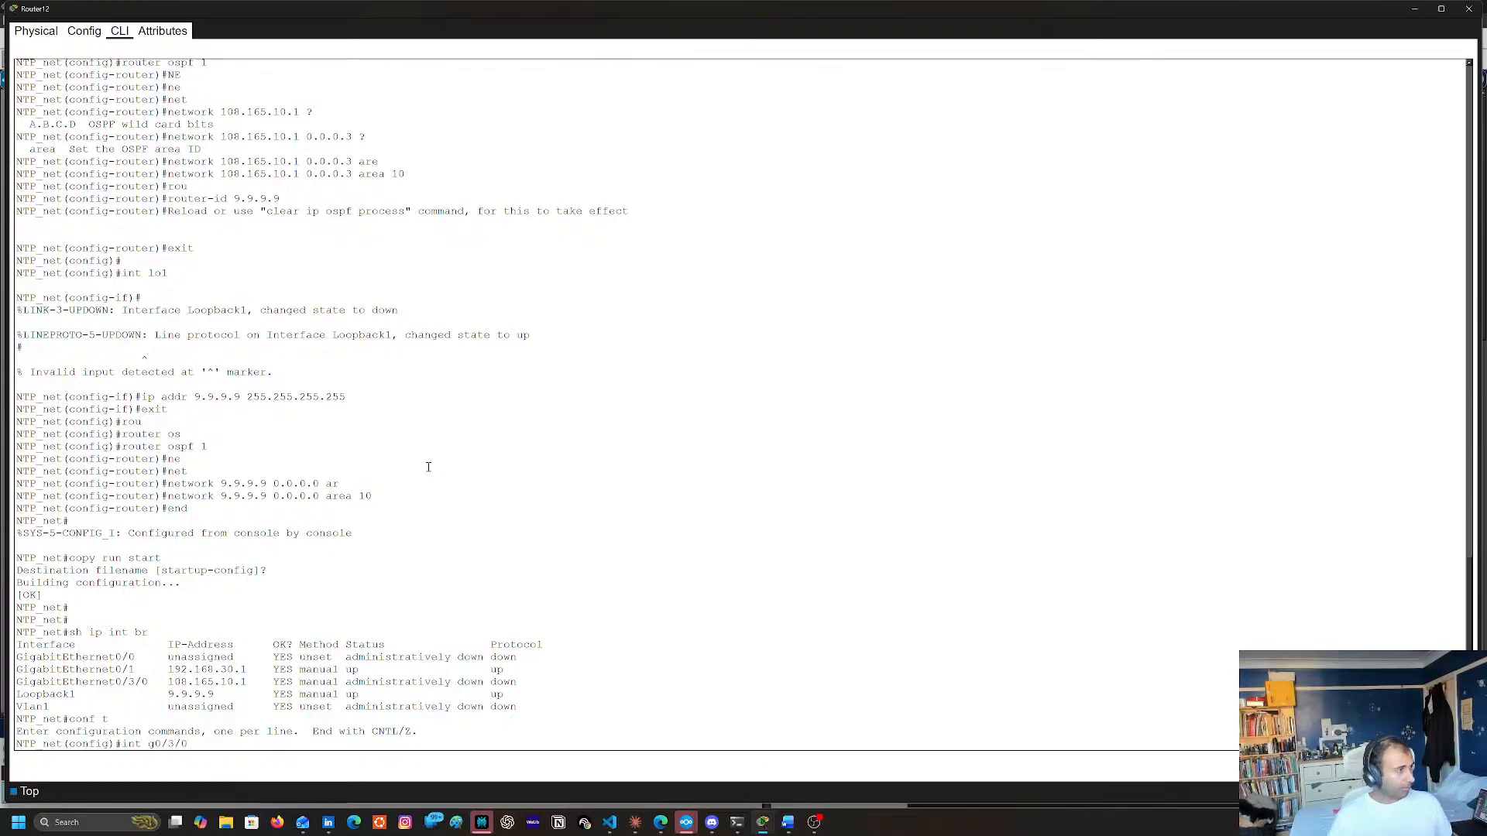
pyautogui.press('Return')
pyautogui.write('no shu')
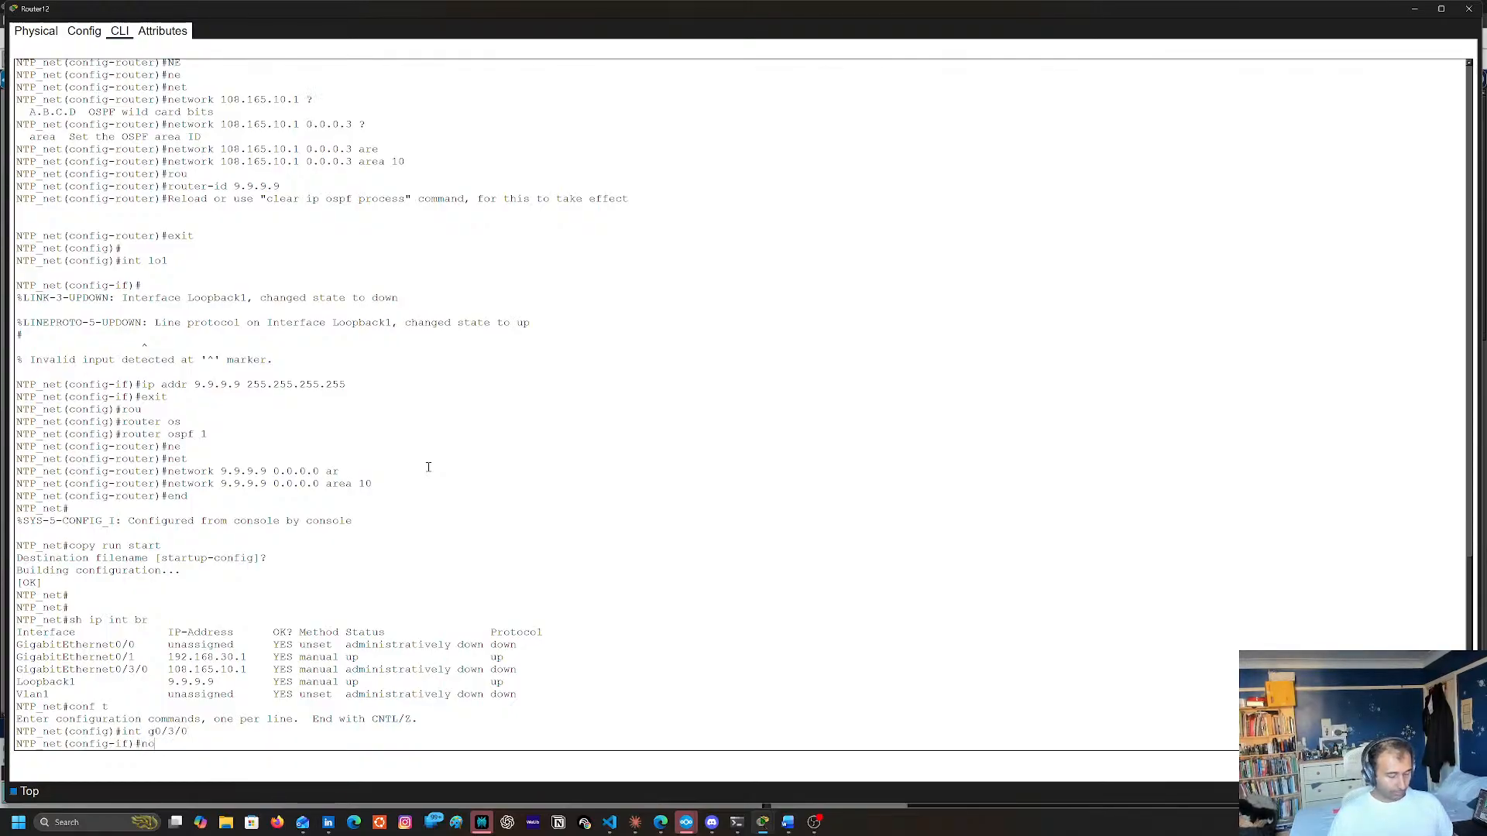
pyautogui.press('Return')
# Leave configuration mode on Router12, copy the running configuration to the startup configuration, and close its console
pyautogui.press('Return')
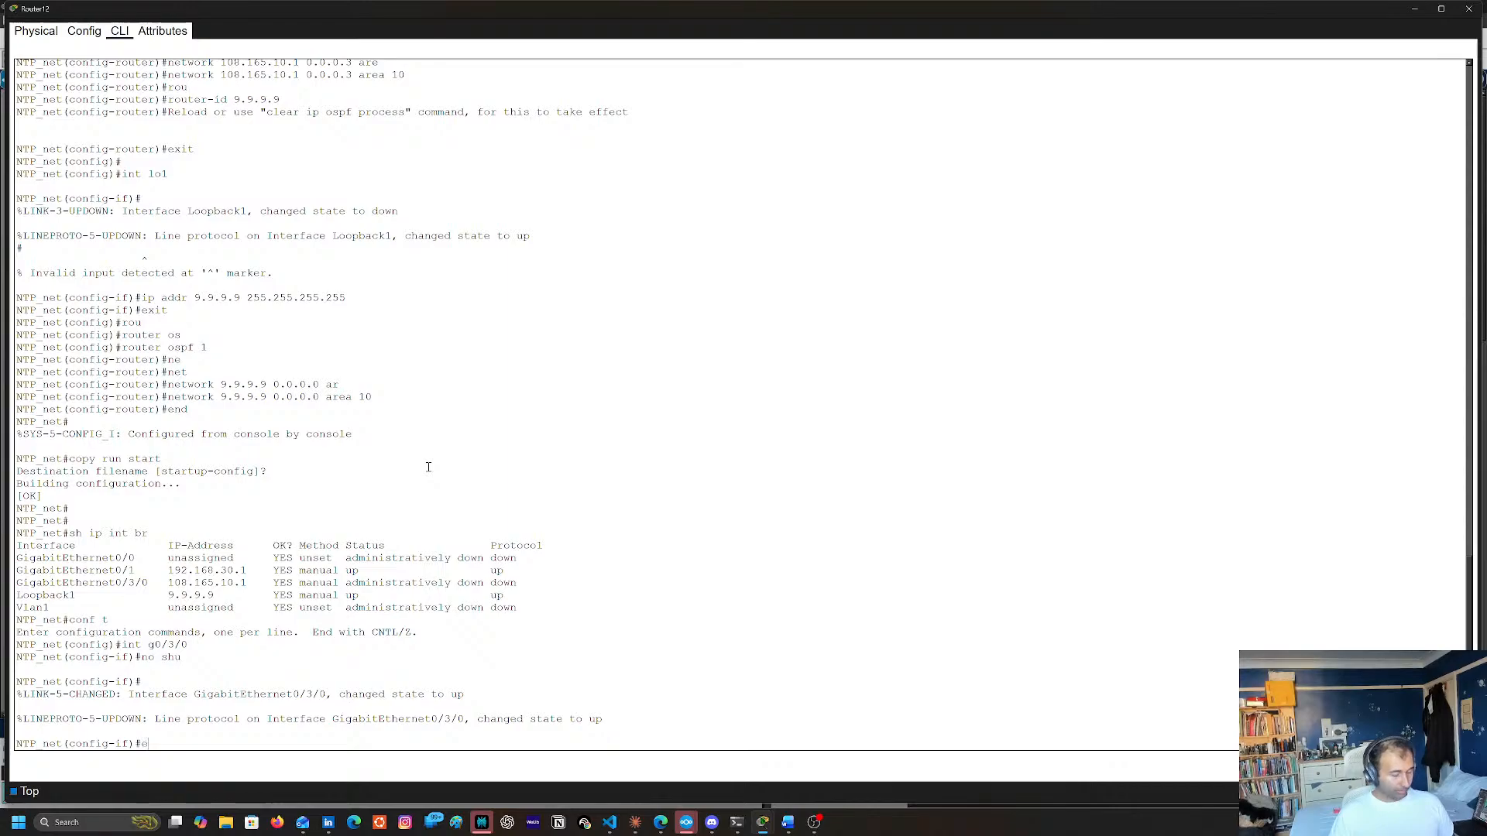
pyautogui.write('end')
pyautogui.press('Return')
pyautogui.write('cop')
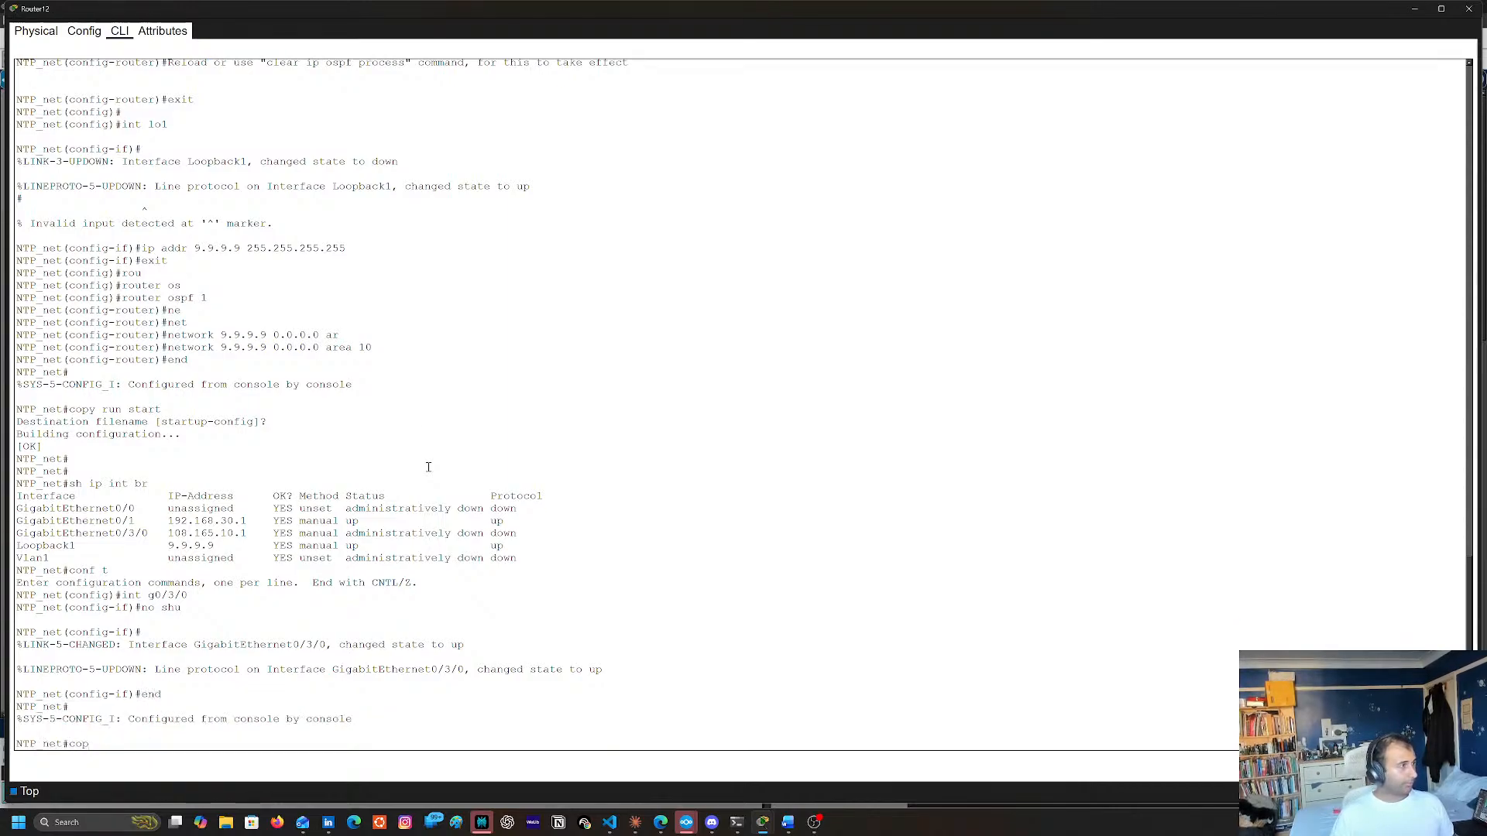
pyautogui.write('y run y')
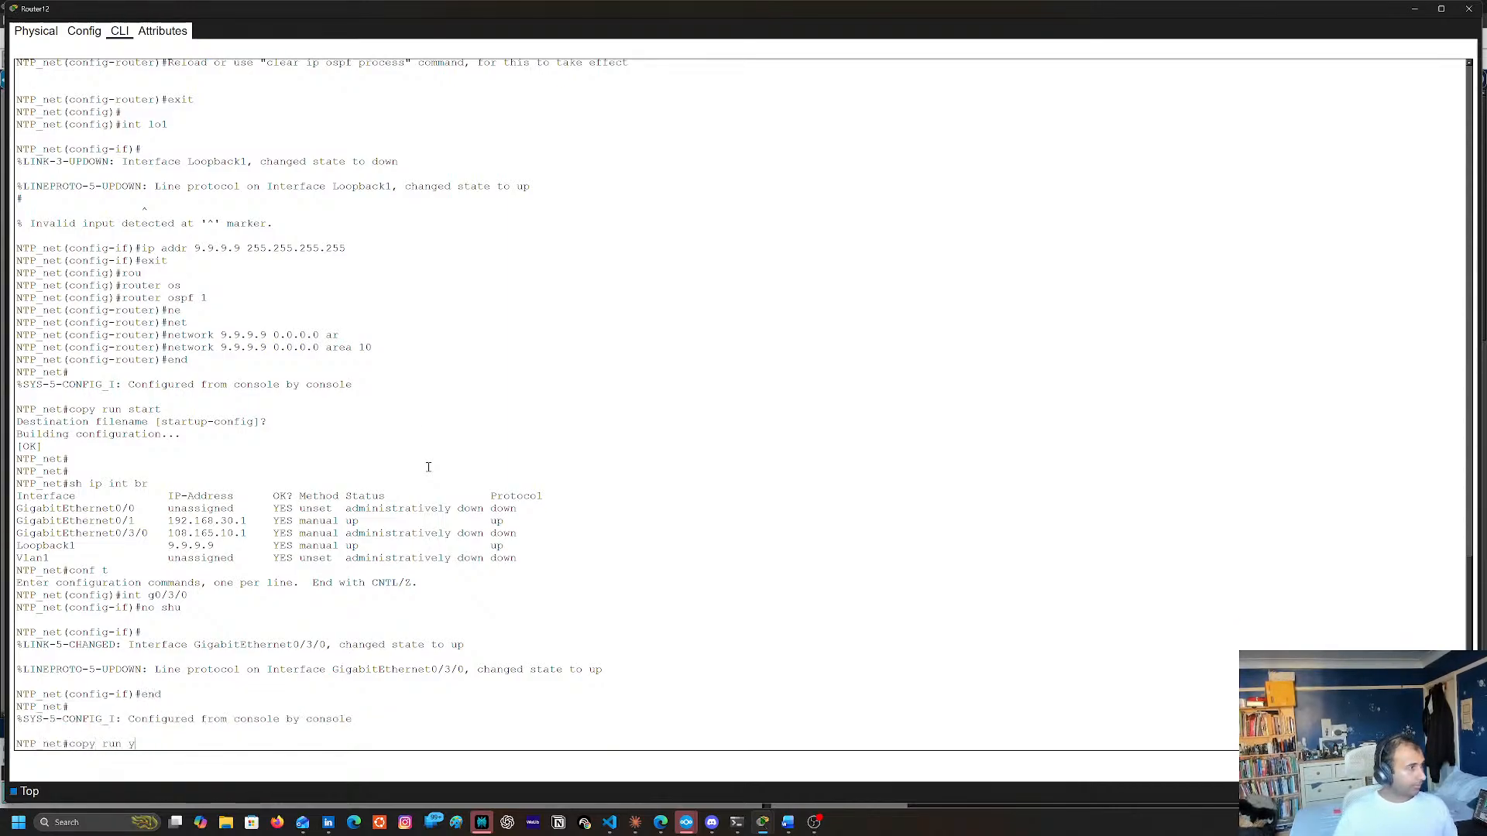
pyautogui.press('BackSpace')
pyautogui.write('start')
pyautogui.press('Return')
pyautogui.press('Return')
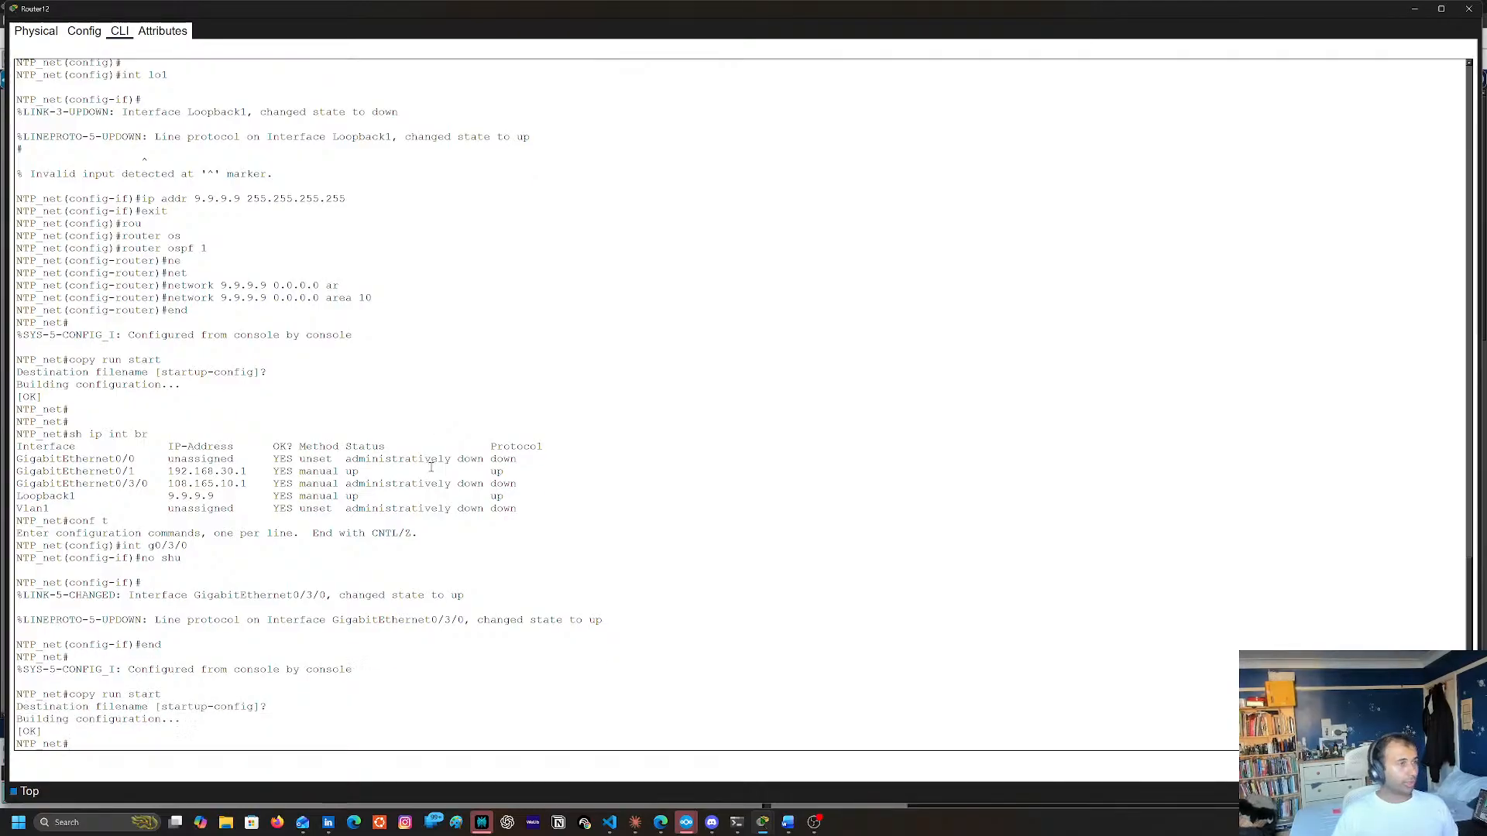
pyautogui.click(1469, 9)
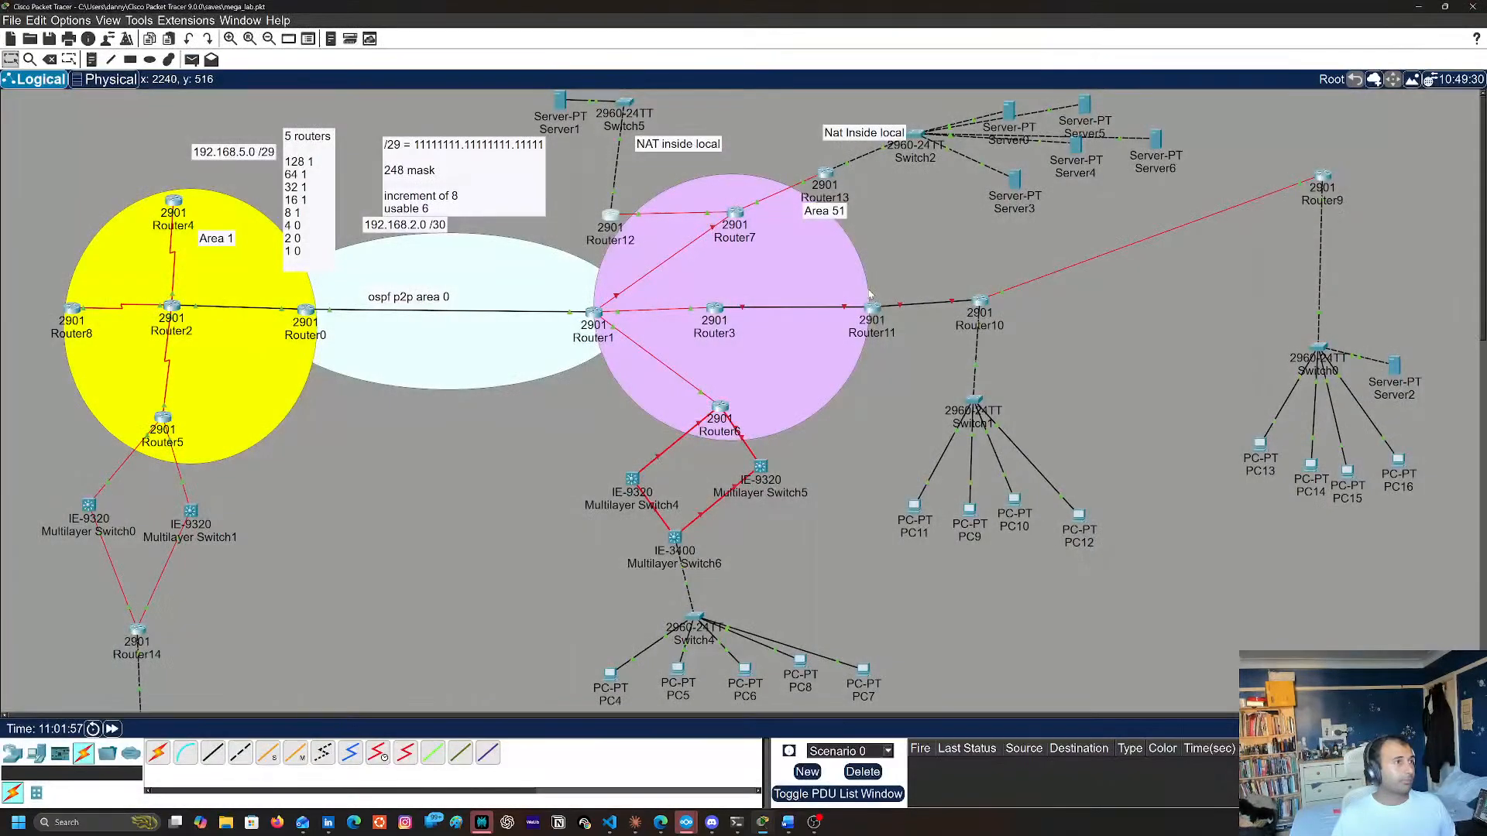
# Open Router7's command line and display its OSPF neighbors with show ip ospf neighbor
pyautogui.click(735, 213)
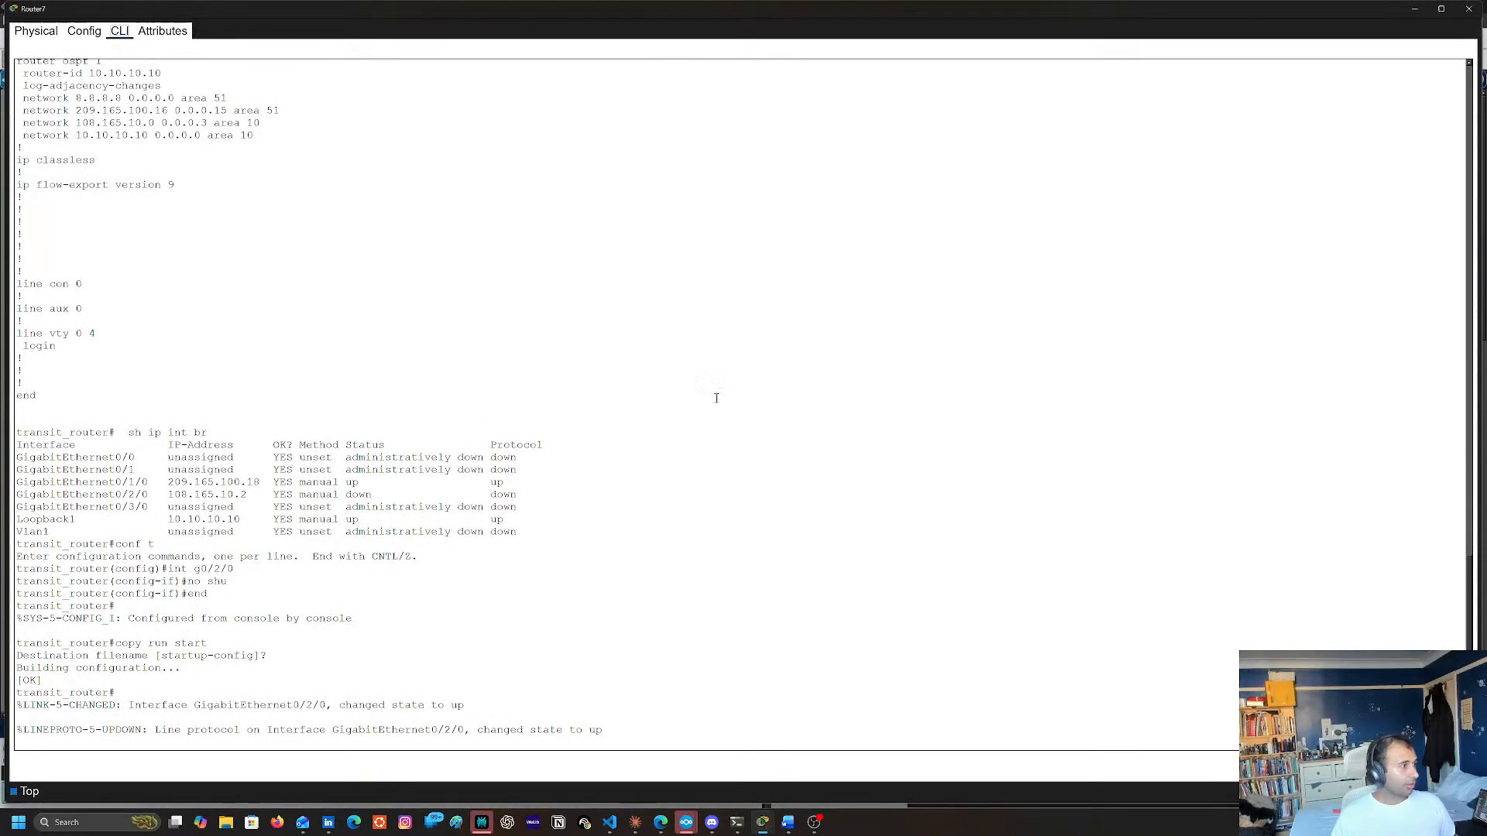
pyautogui.press('Return')
pyautogui.press('Return')
pyautogui.press('Return')
pyautogui.write('shu')
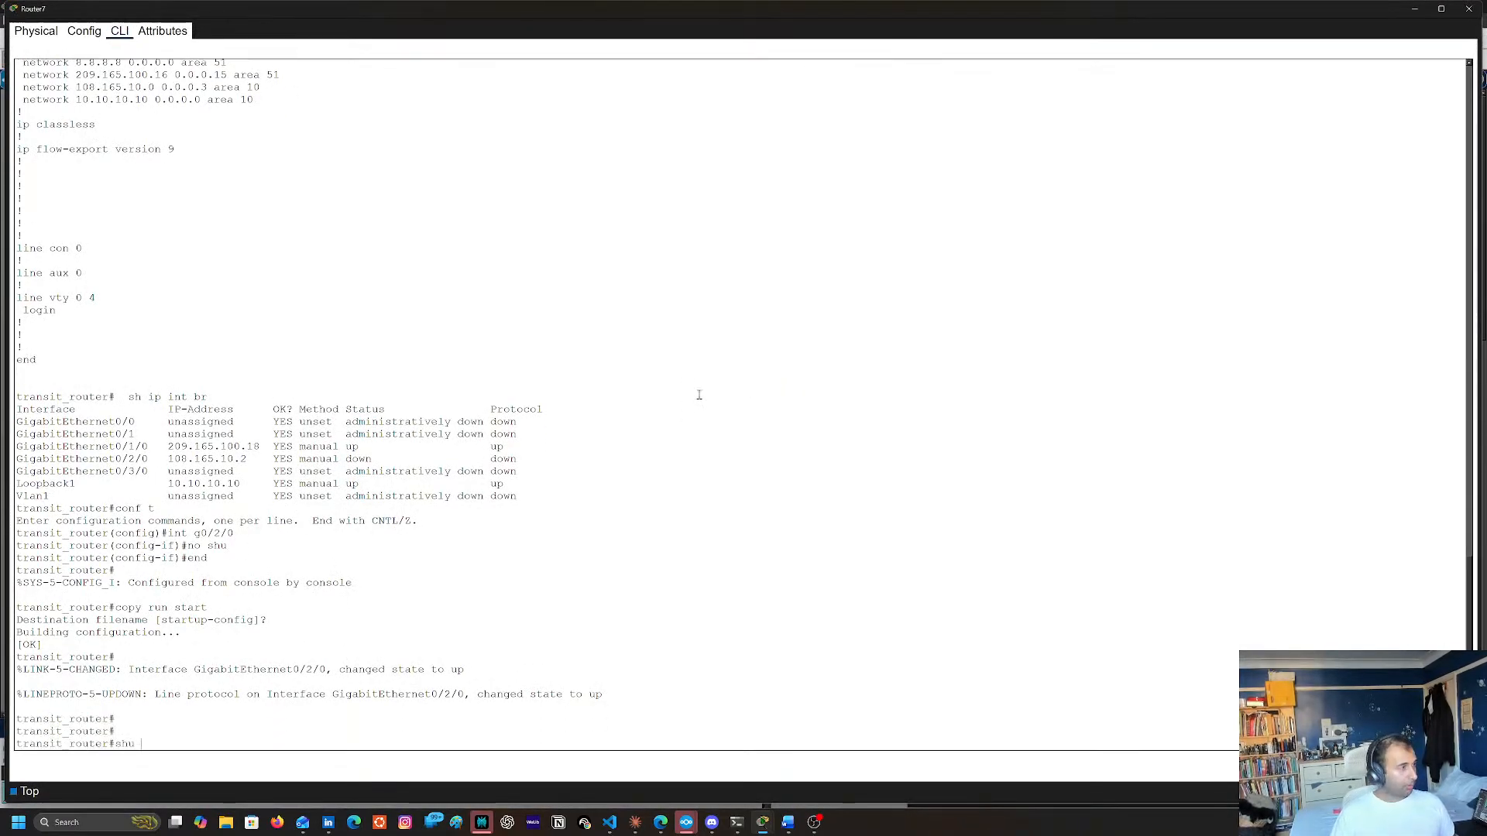
pyautogui.write('sh pip')
pyautogui.press('BackSpace')
pyautogui.press('BackSpace')
pyautogui.press('BackSpace')
pyautogui.press('BackSpace')
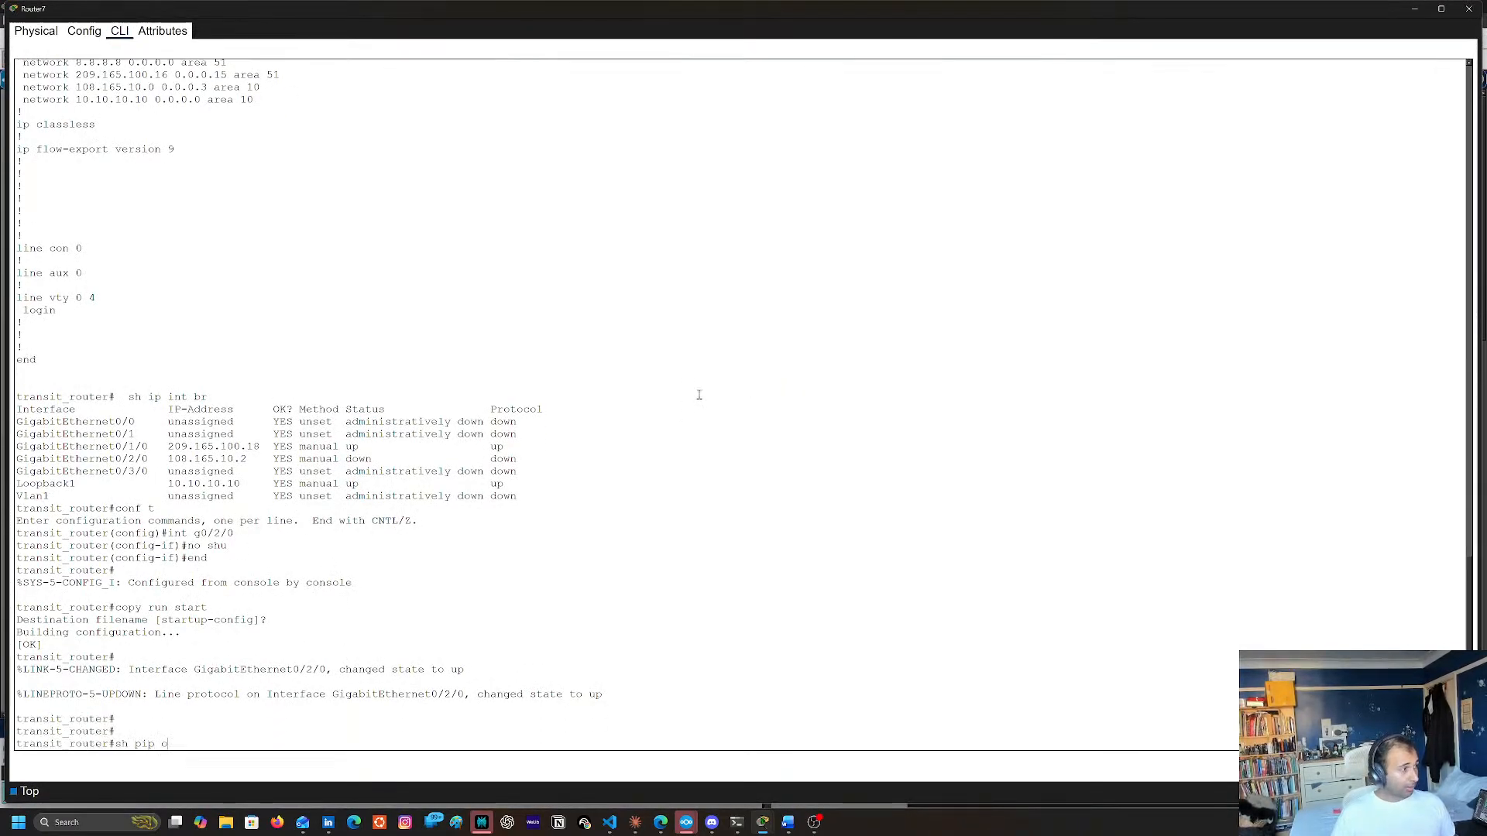
pyautogui.write('s')
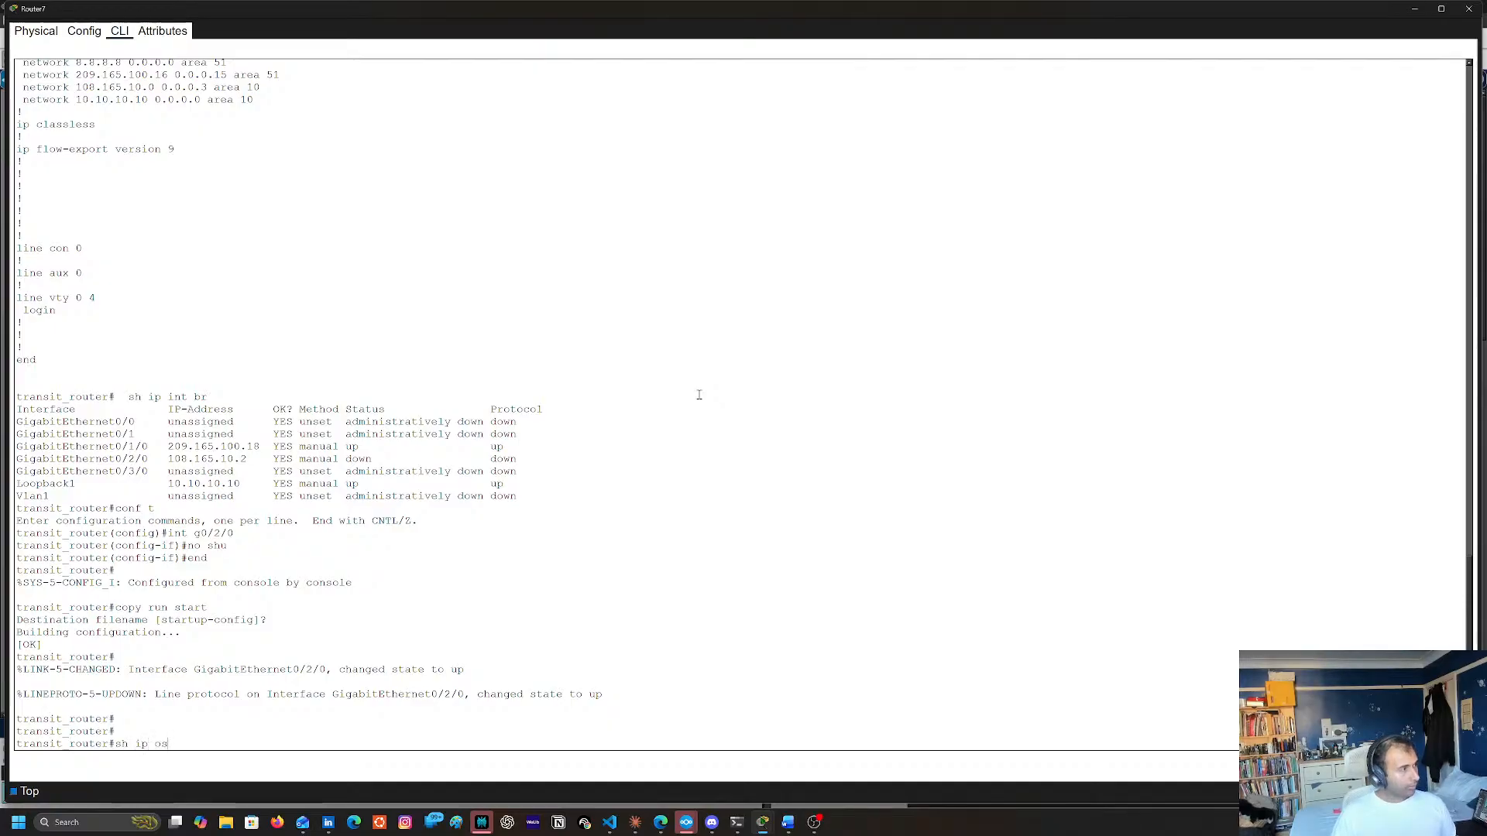
pyautogui.press('Tab')
pyautogui.write('ne')
pyautogui.press('Tab')
pyautogui.press('Return')
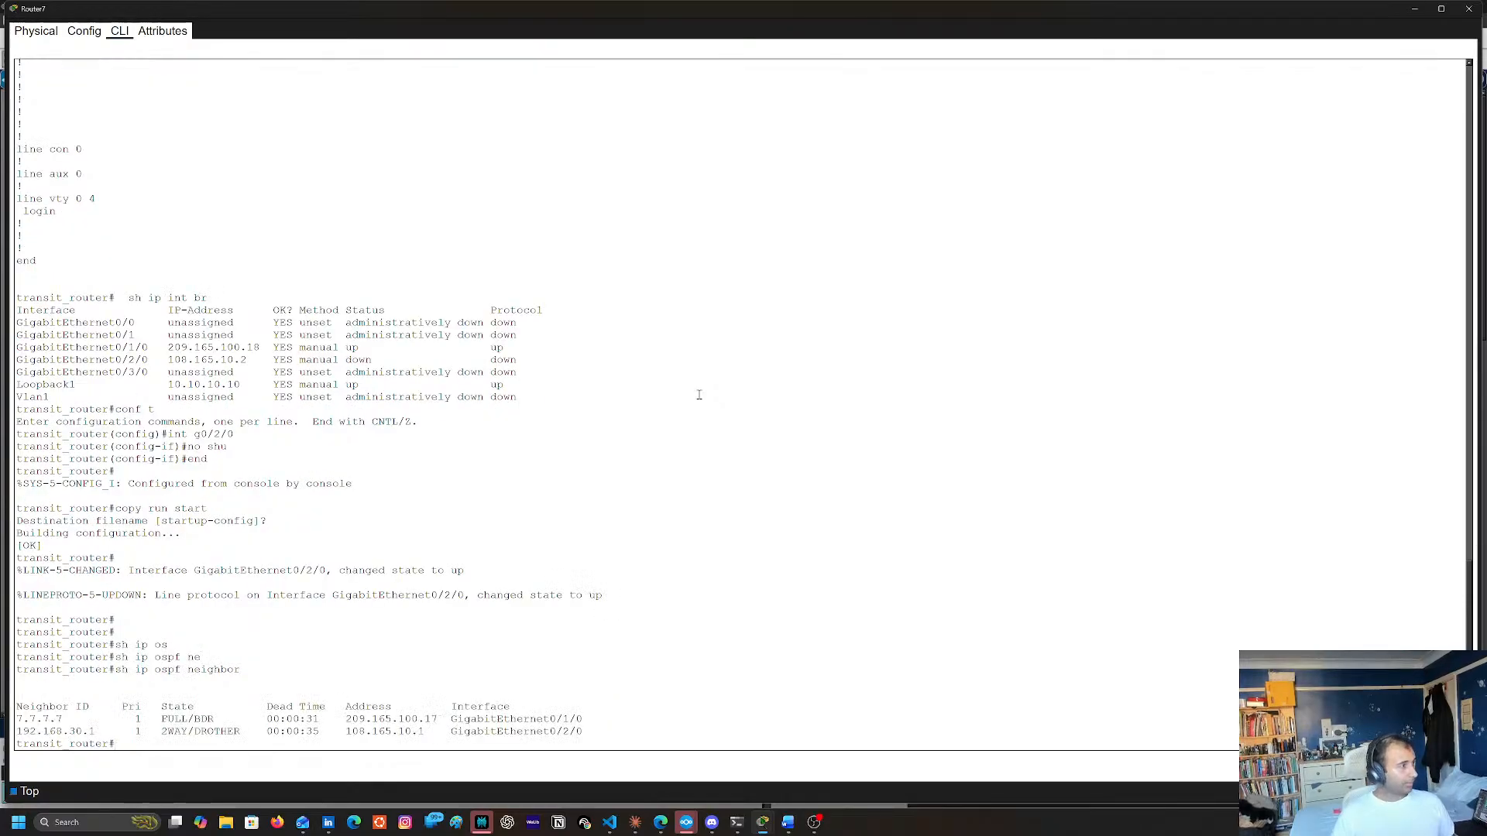
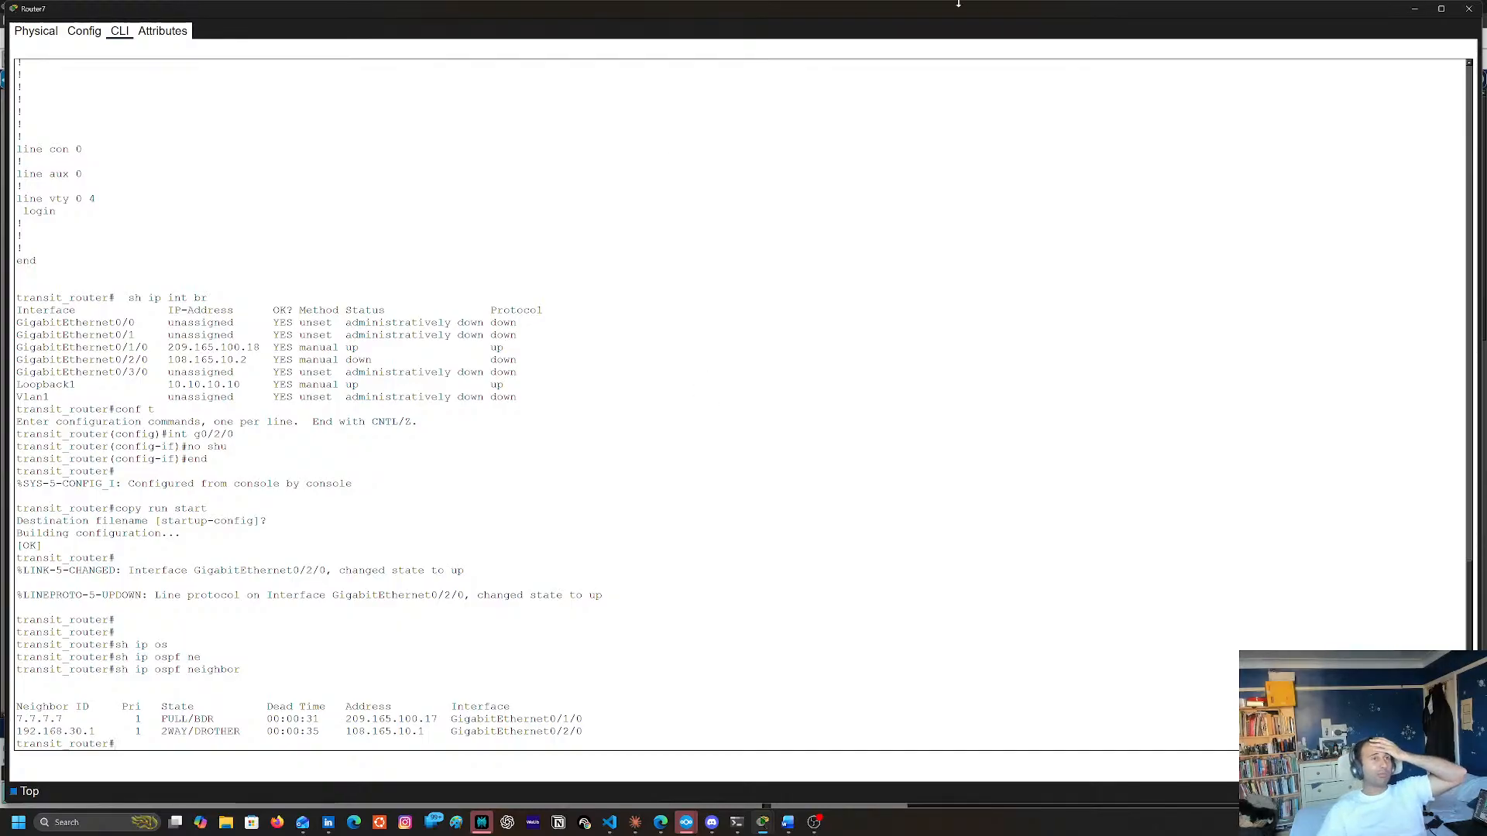
# Switch from Router7's console to Router12's and display the full running configuration with show run
pyautogui.click(1469, 8)
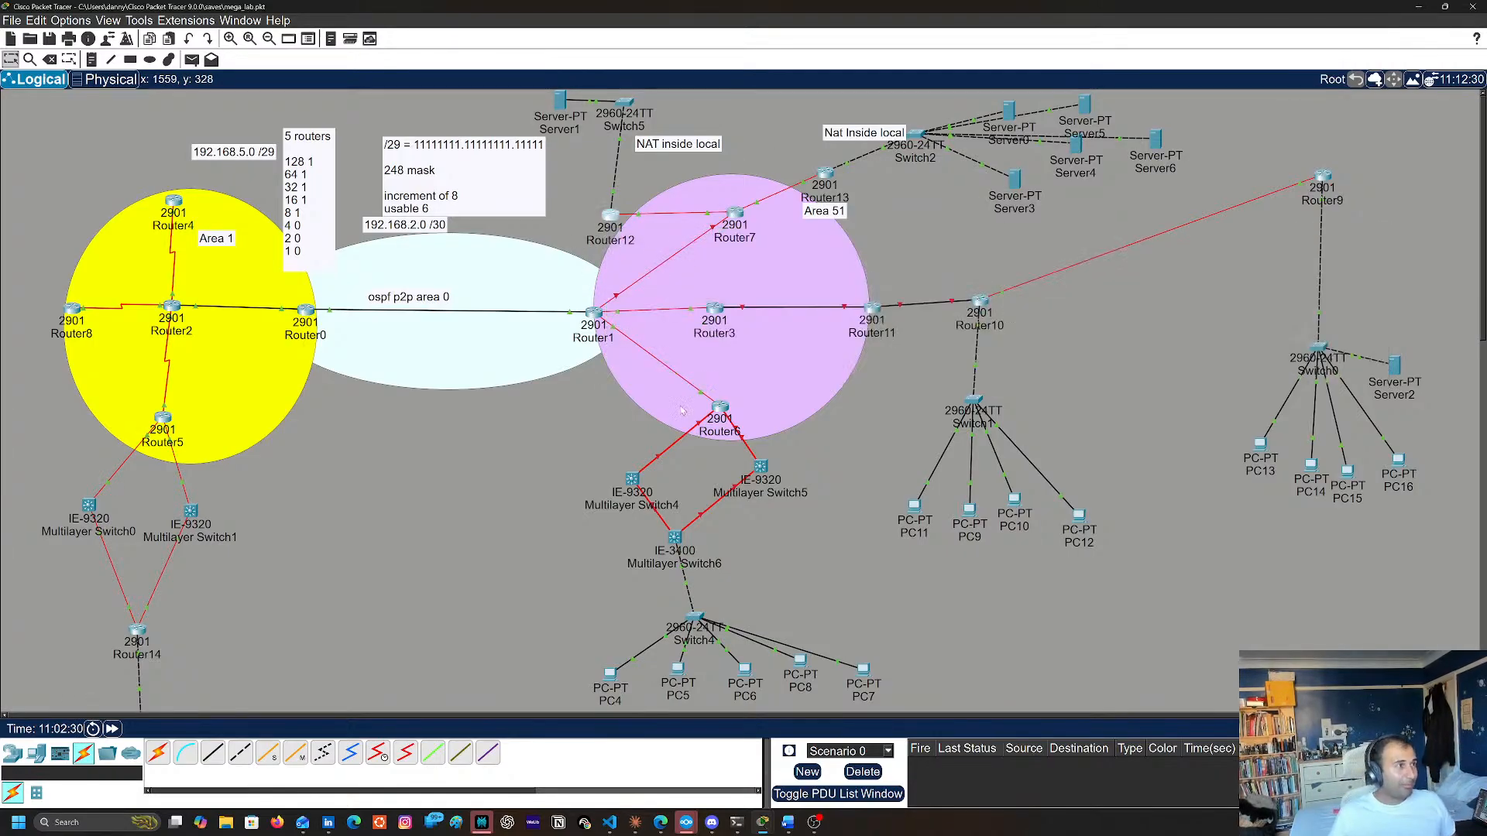
pyautogui.click(611, 219)
pyautogui.press('Return')
pyautogui.press('Return')
pyautogui.press('Return')
pyautogui.press('Return')
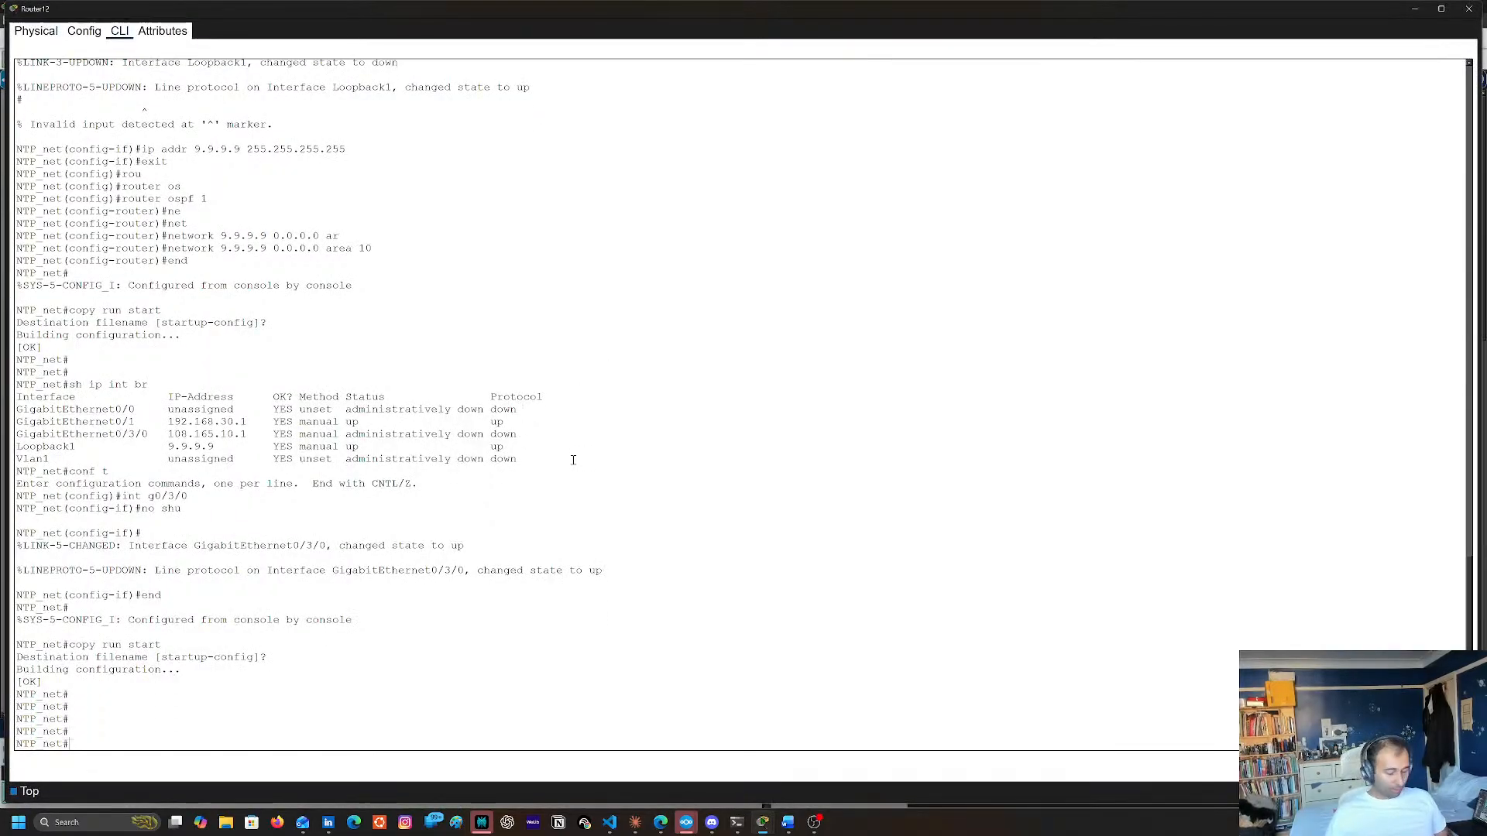
pyautogui.write('sh ur')
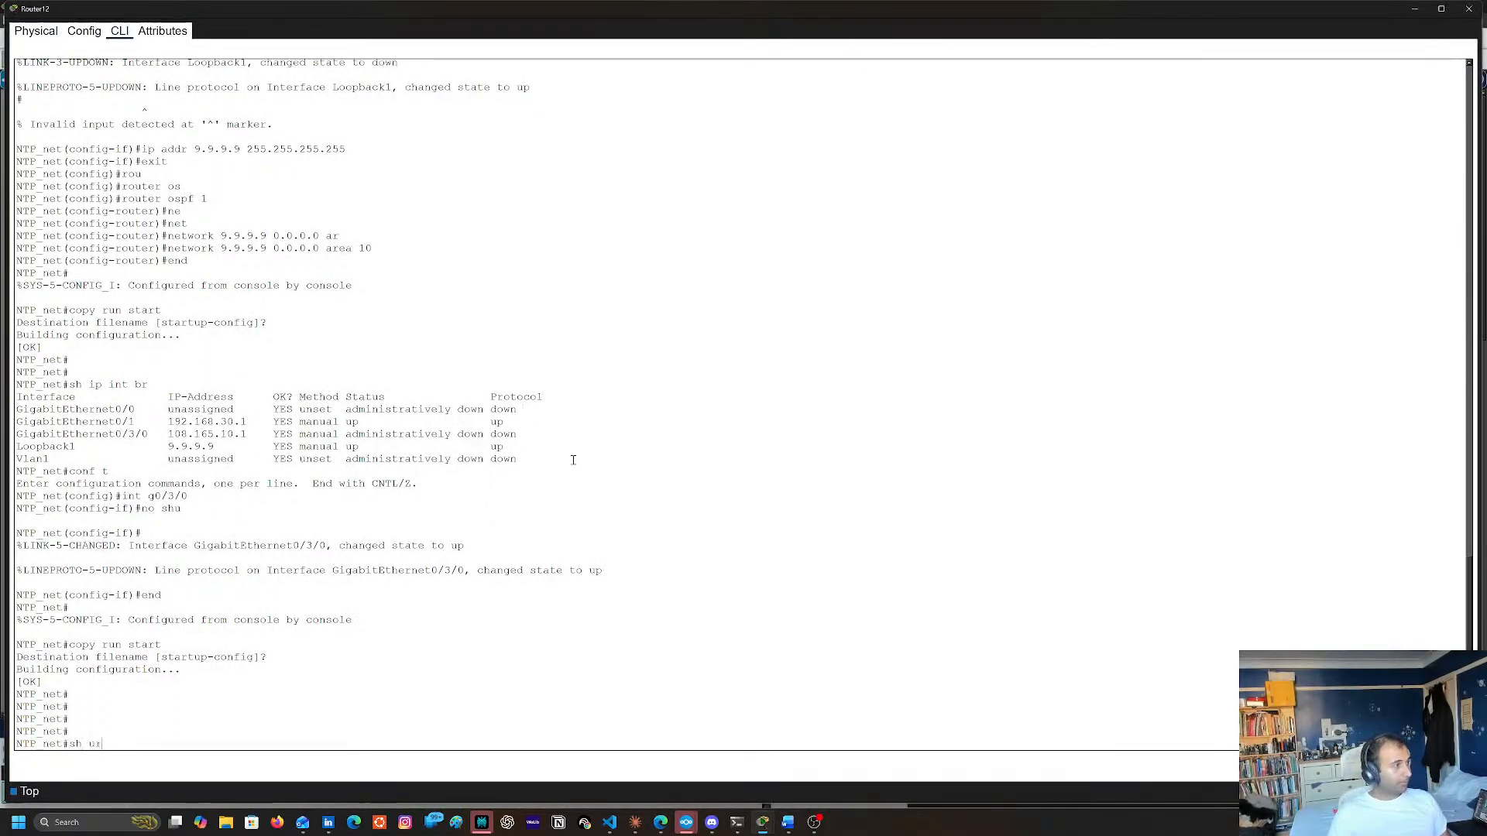
pyautogui.press('BackSpace')
pyautogui.press('BackSpace')
pyautogui.write('run')
pyautogui.press('Return')
pyautogui.press('space')
pyautogui.press('space')
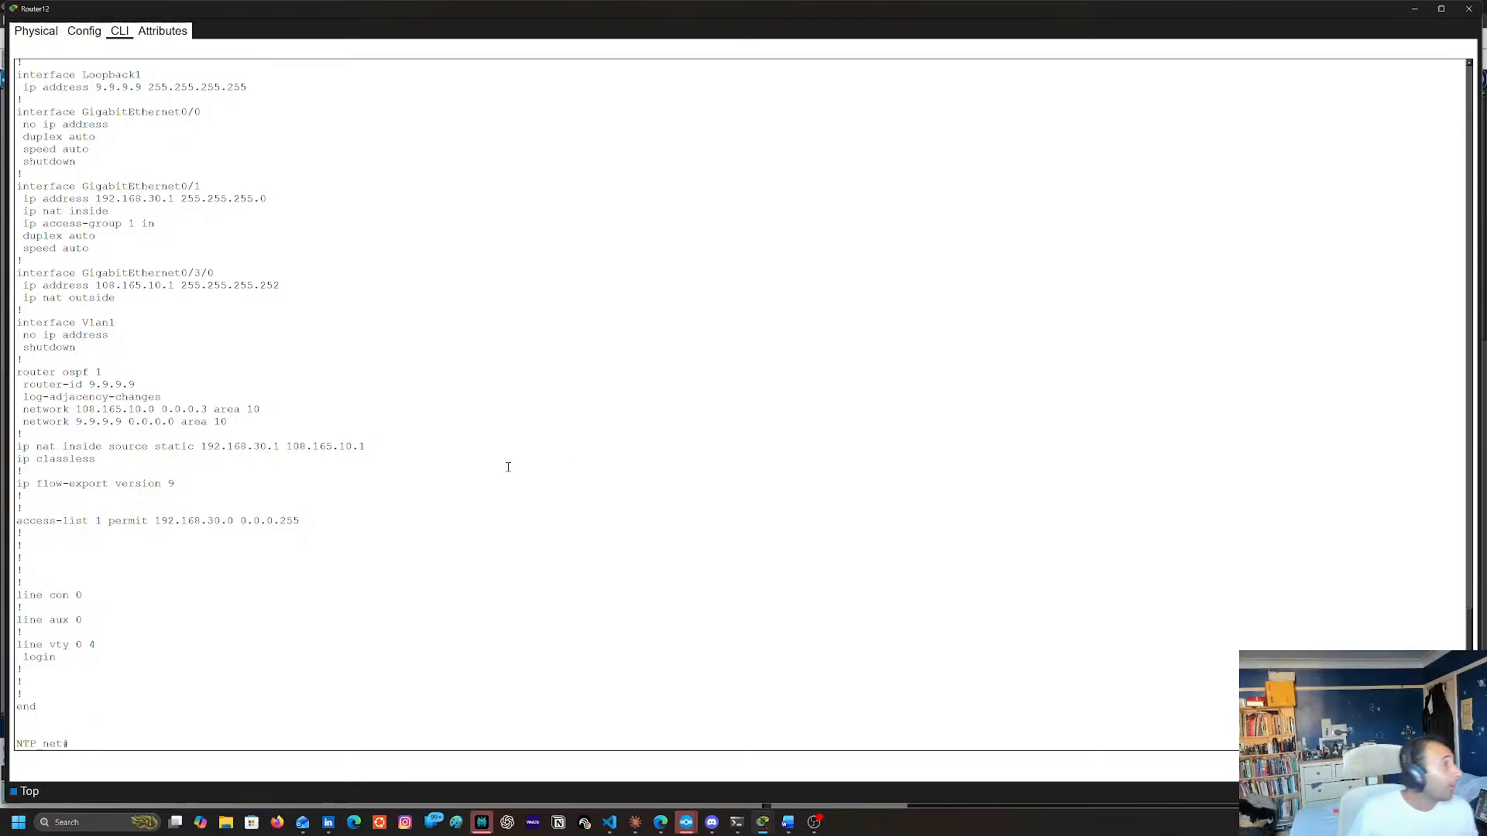
# Review the interface, NAT, OSPF and access-list sections of Router12's running configuration, and close its console
pyautogui.scroll(3, 311, 349)
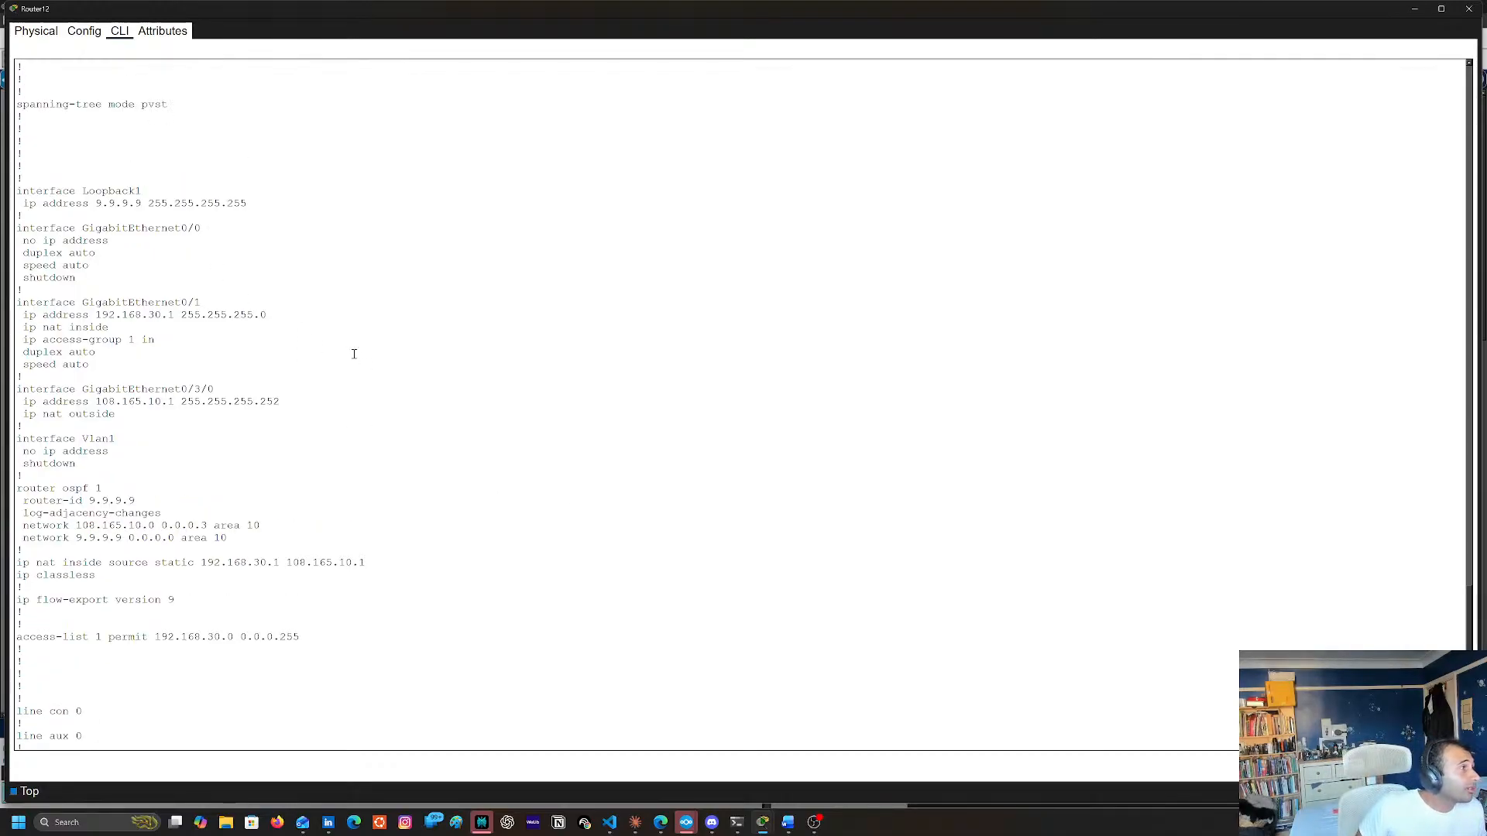
pyautogui.scroll(2, 349, 352)
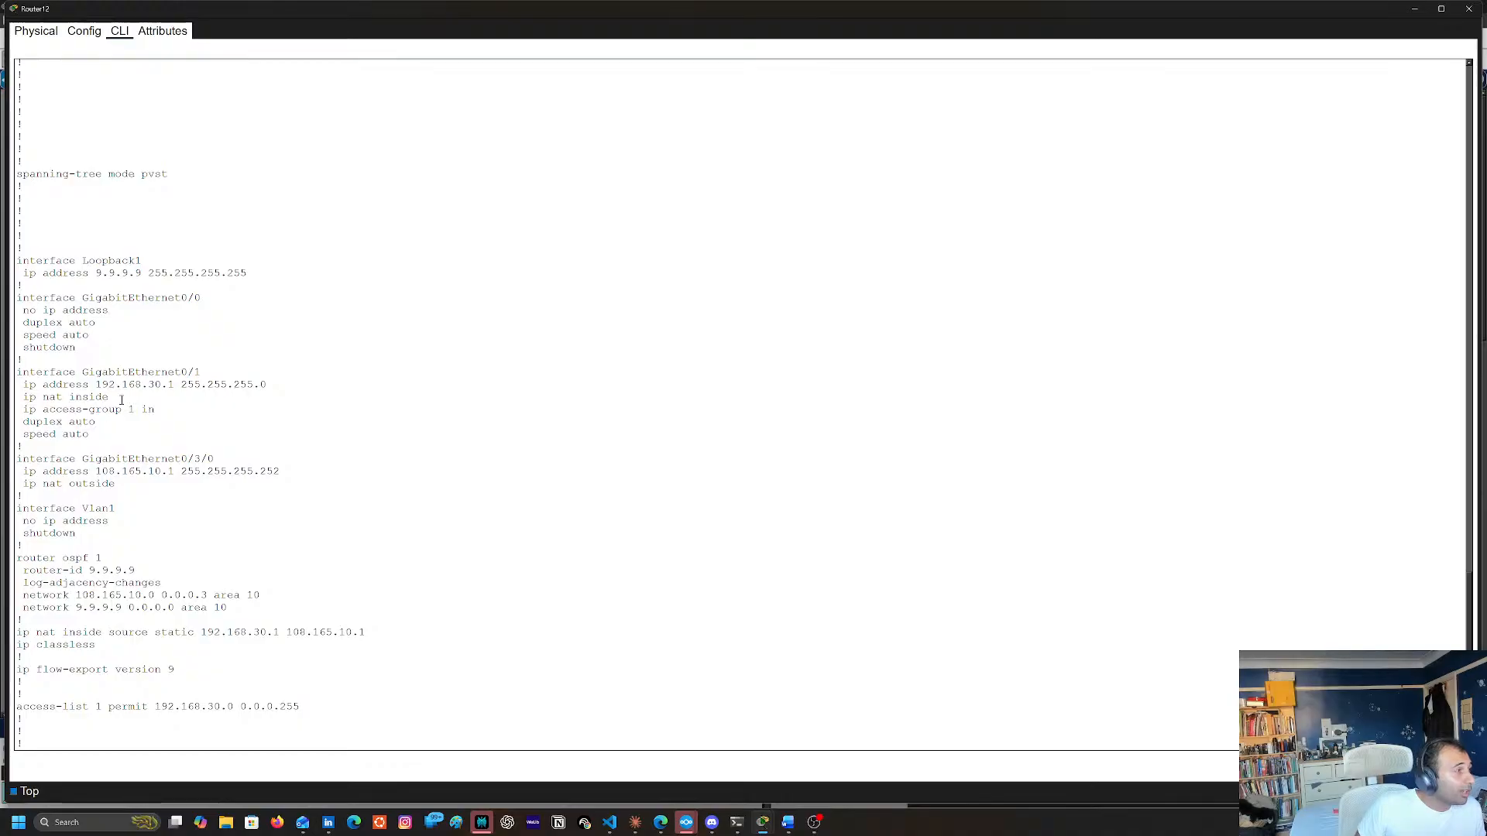
pyautogui.scroll(2, 230, 349)
pyautogui.scroll(-7, 340, 373)
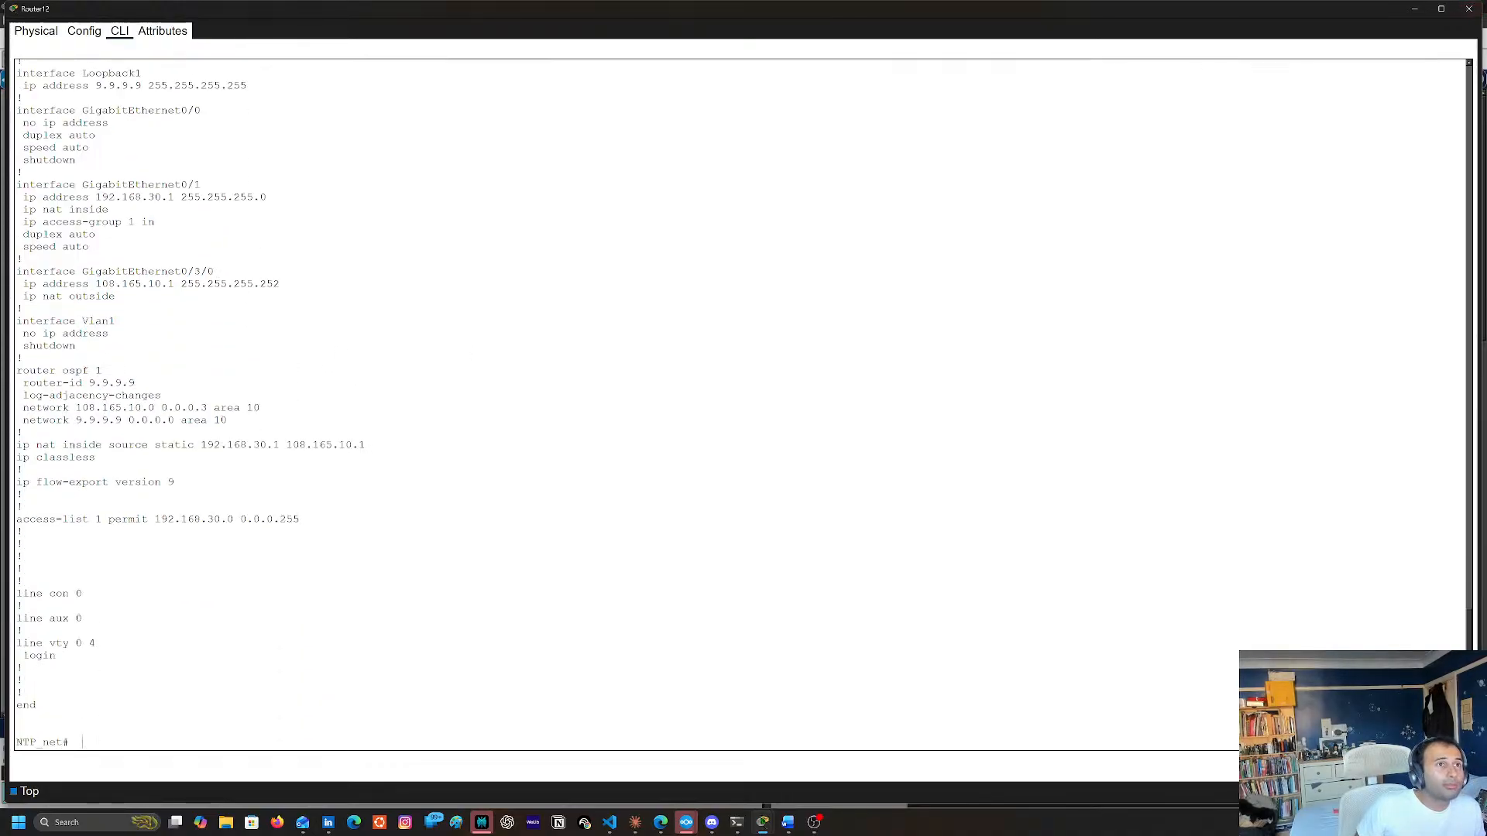
pyautogui.click(1468, 8)
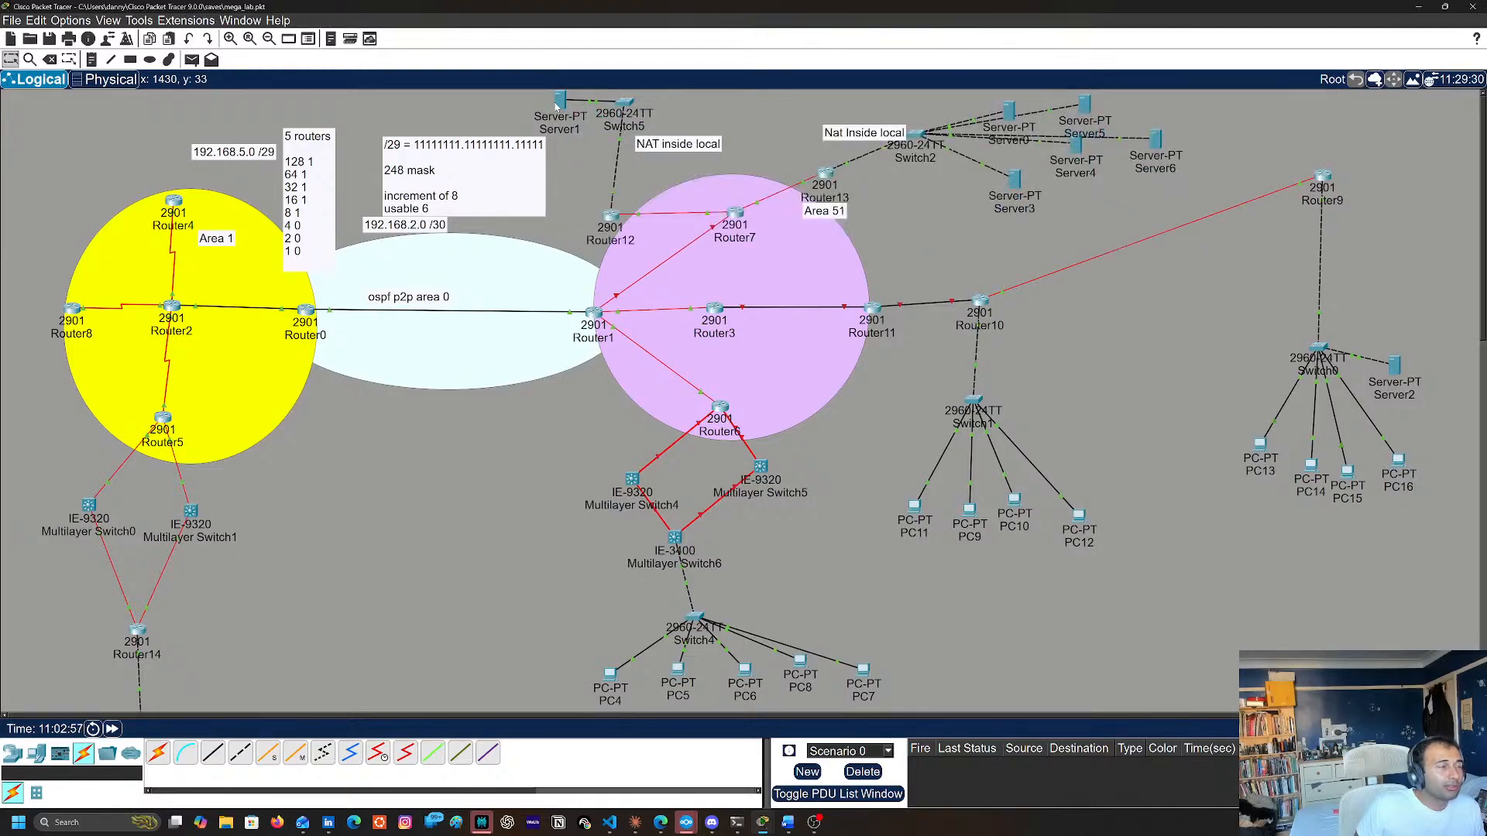
# Open Router7's command line, display its routing table with show ip route, and close the console
pyautogui.moveTo(556, 106)
pyautogui.moveTo(613, 224)
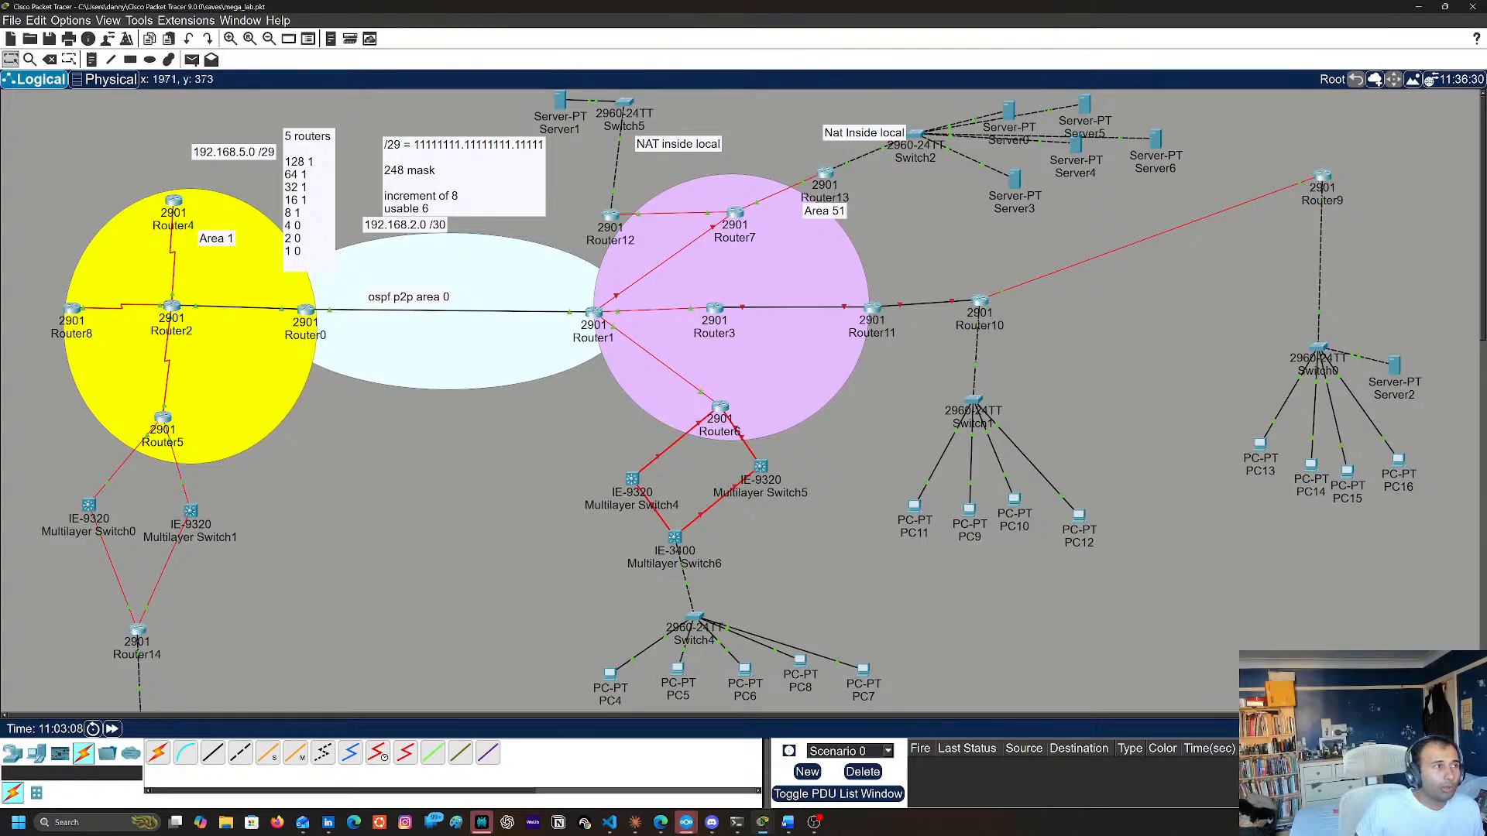
pyautogui.click(734, 227)
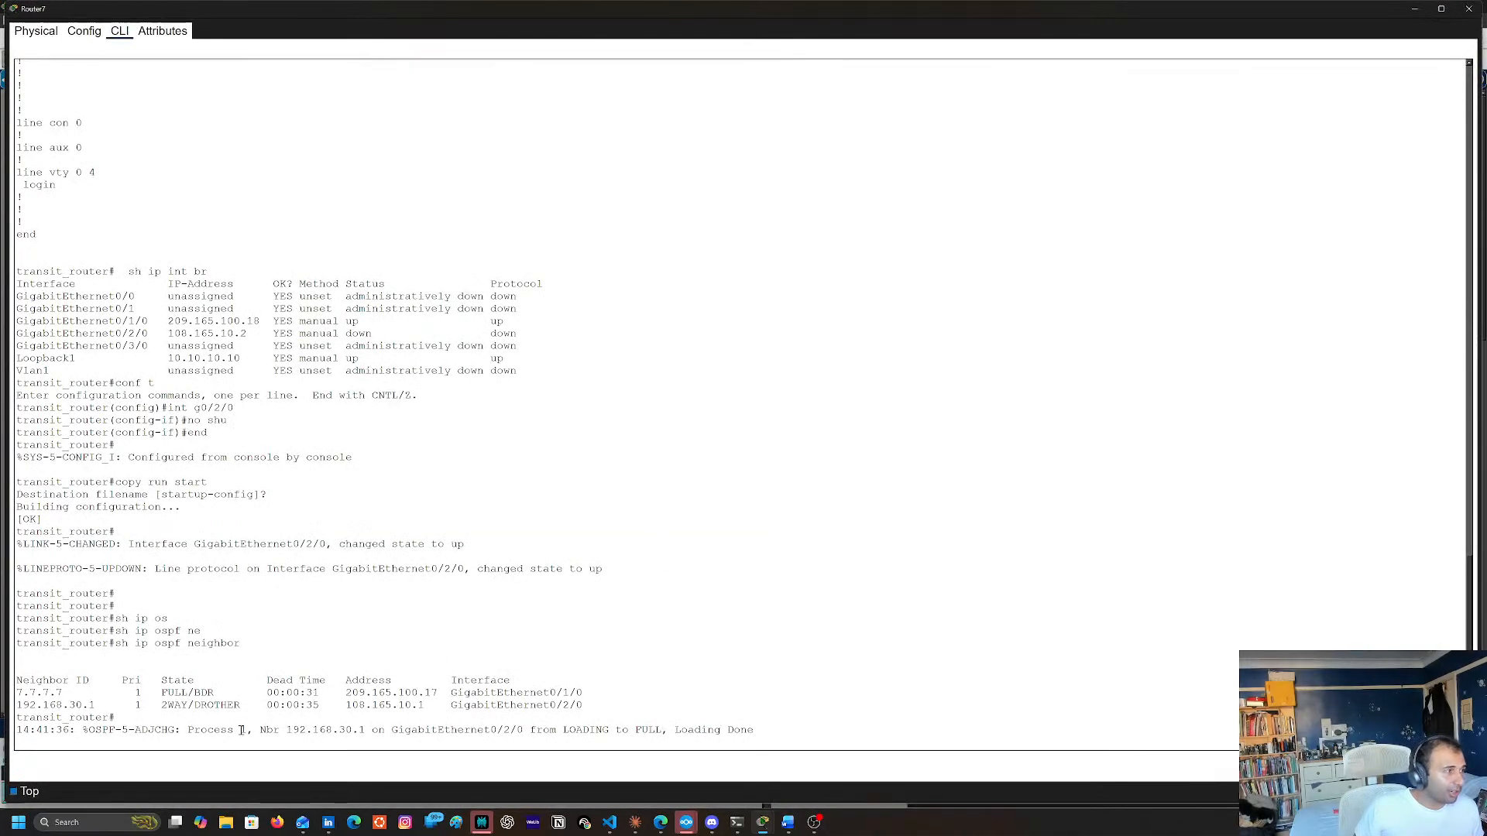
pyautogui.press('Return')
pyautogui.press('Return')
pyautogui.press('Return')
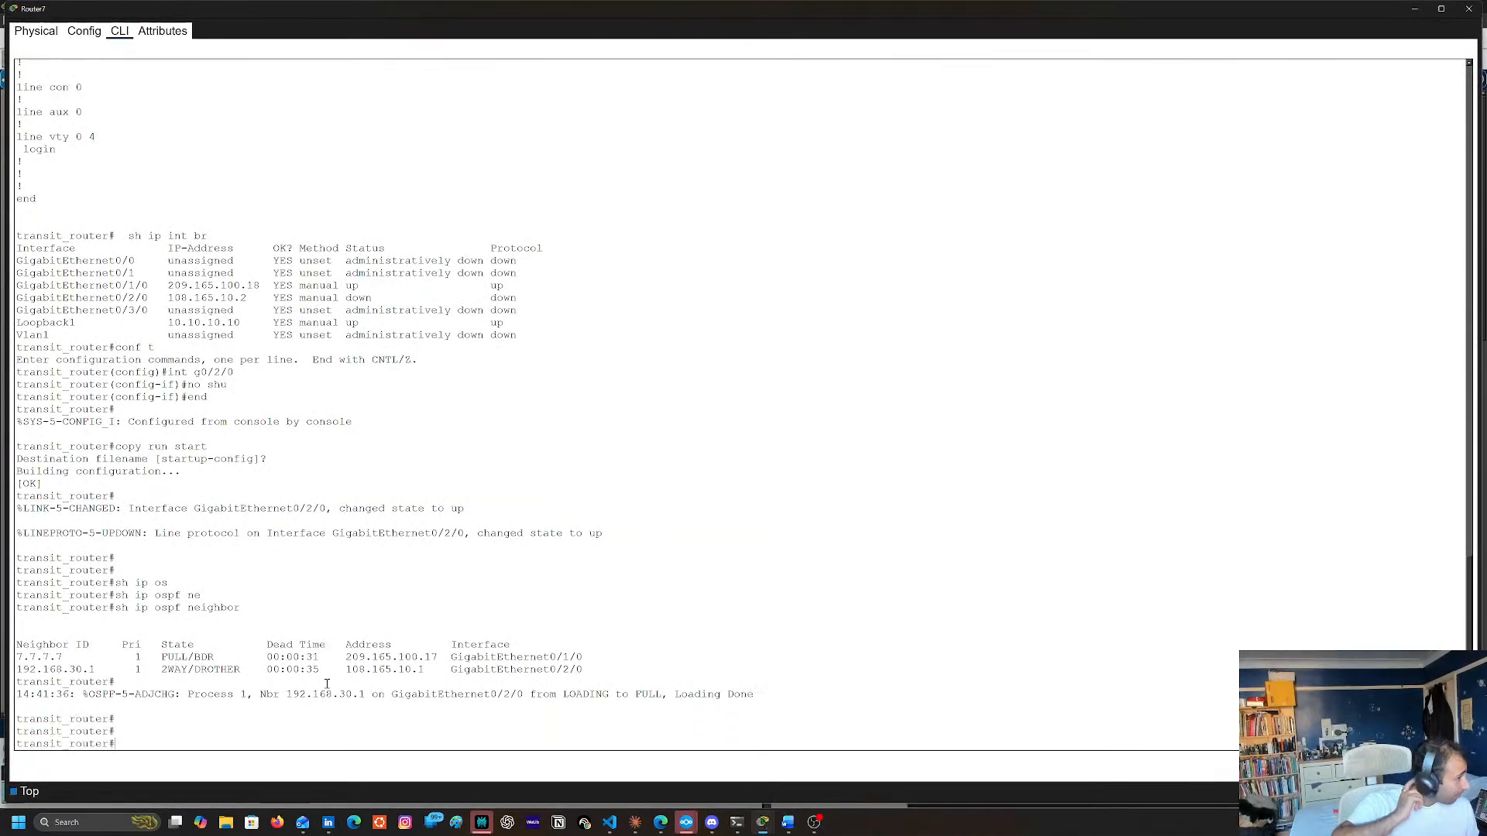
pyautogui.write('sh ip ')
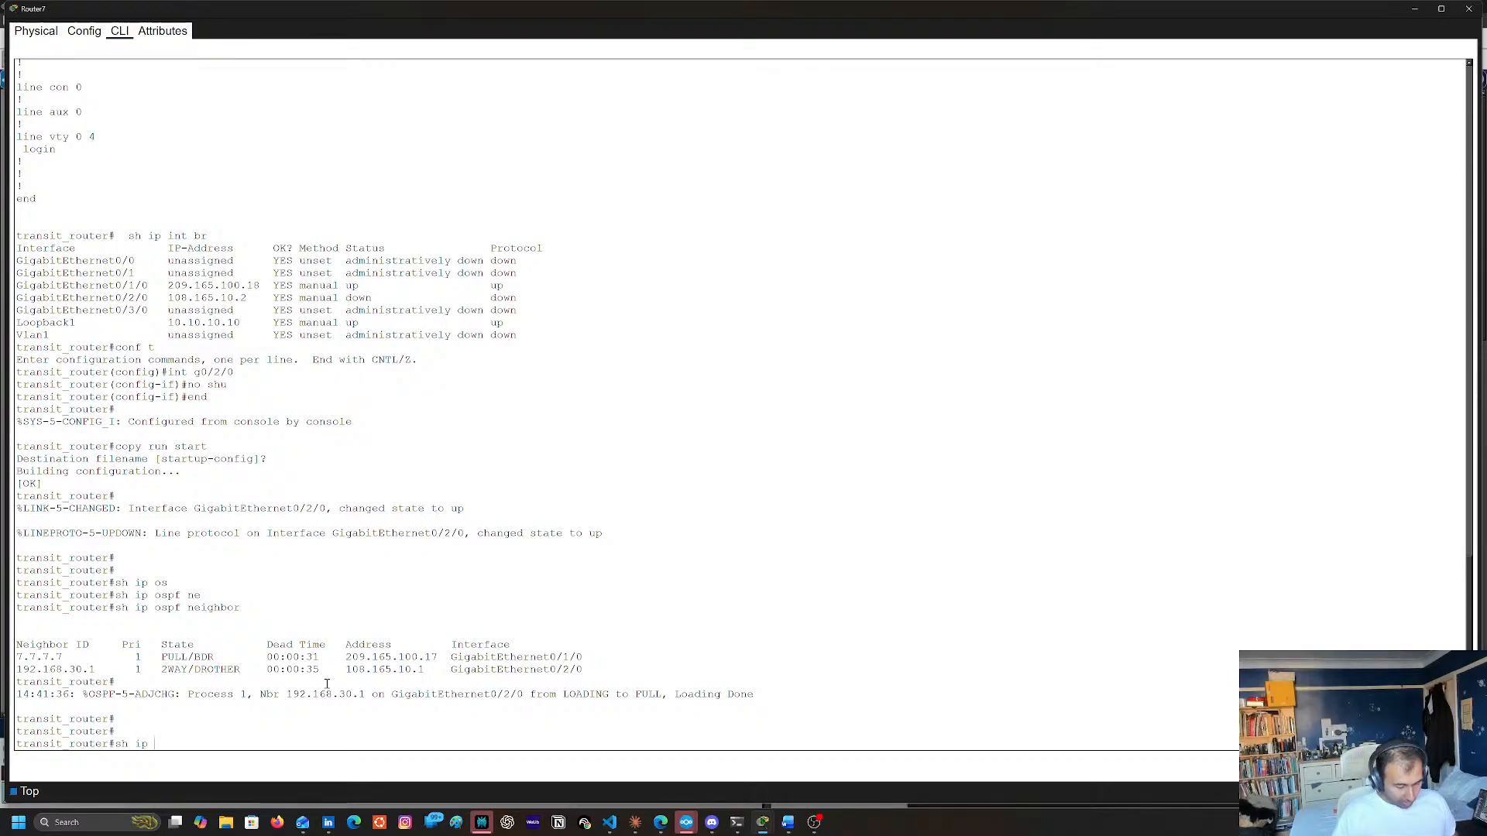
pyautogui.write('ro')
pyautogui.press('Tab')
pyautogui.press('Return')
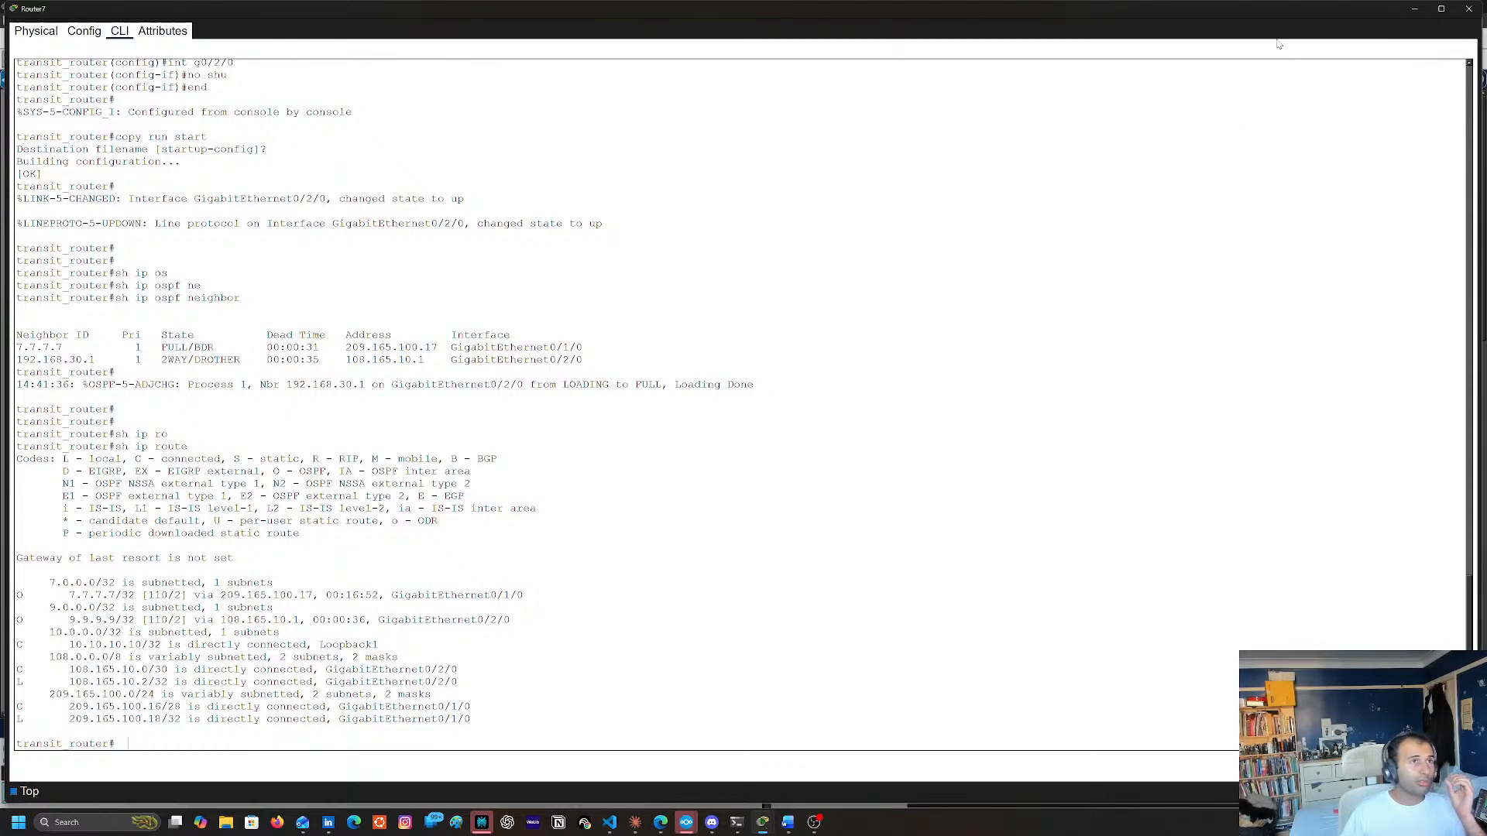
pyautogui.click(1468, 8)
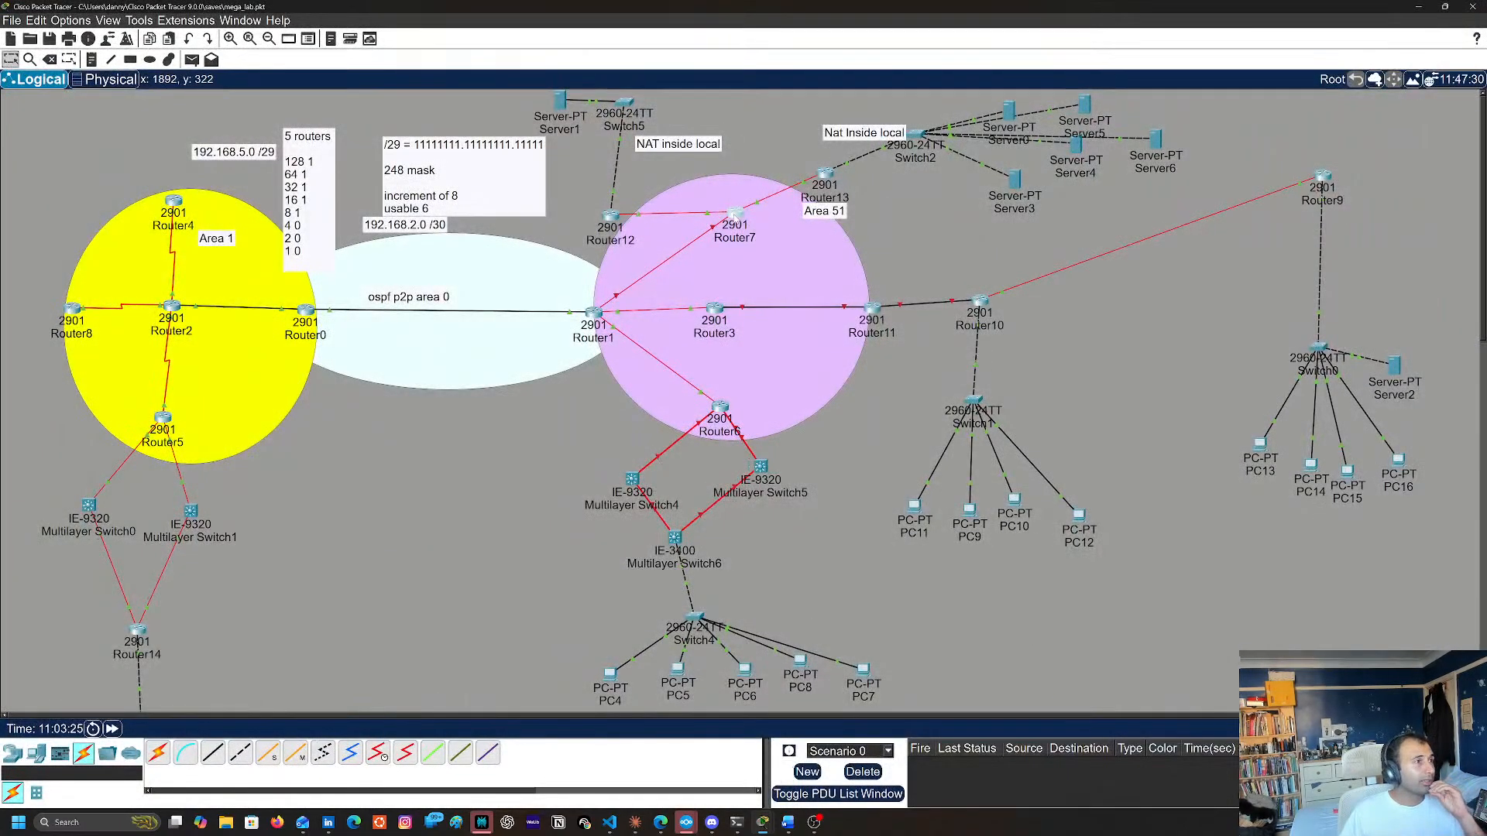
# Reset all OSPF processes on Router7 with clear ip ospf process, answering yes, and close its console
pyautogui.click(735, 217)
pyautogui.click(392, 700)
pyautogui.write('cl')
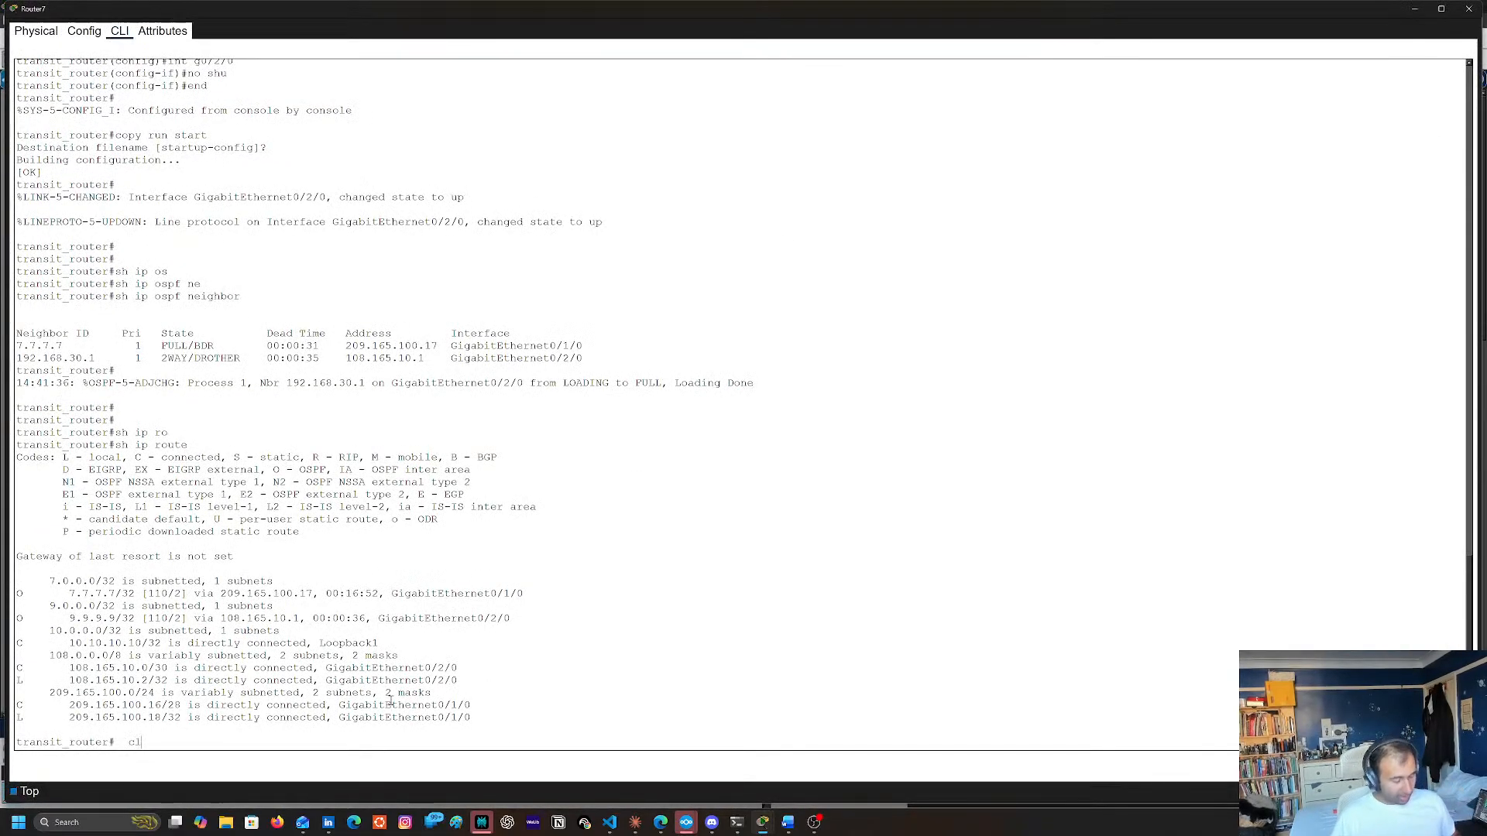
pyautogui.write('e')
pyautogui.press('Tab')
pyautogui.write('ip os')
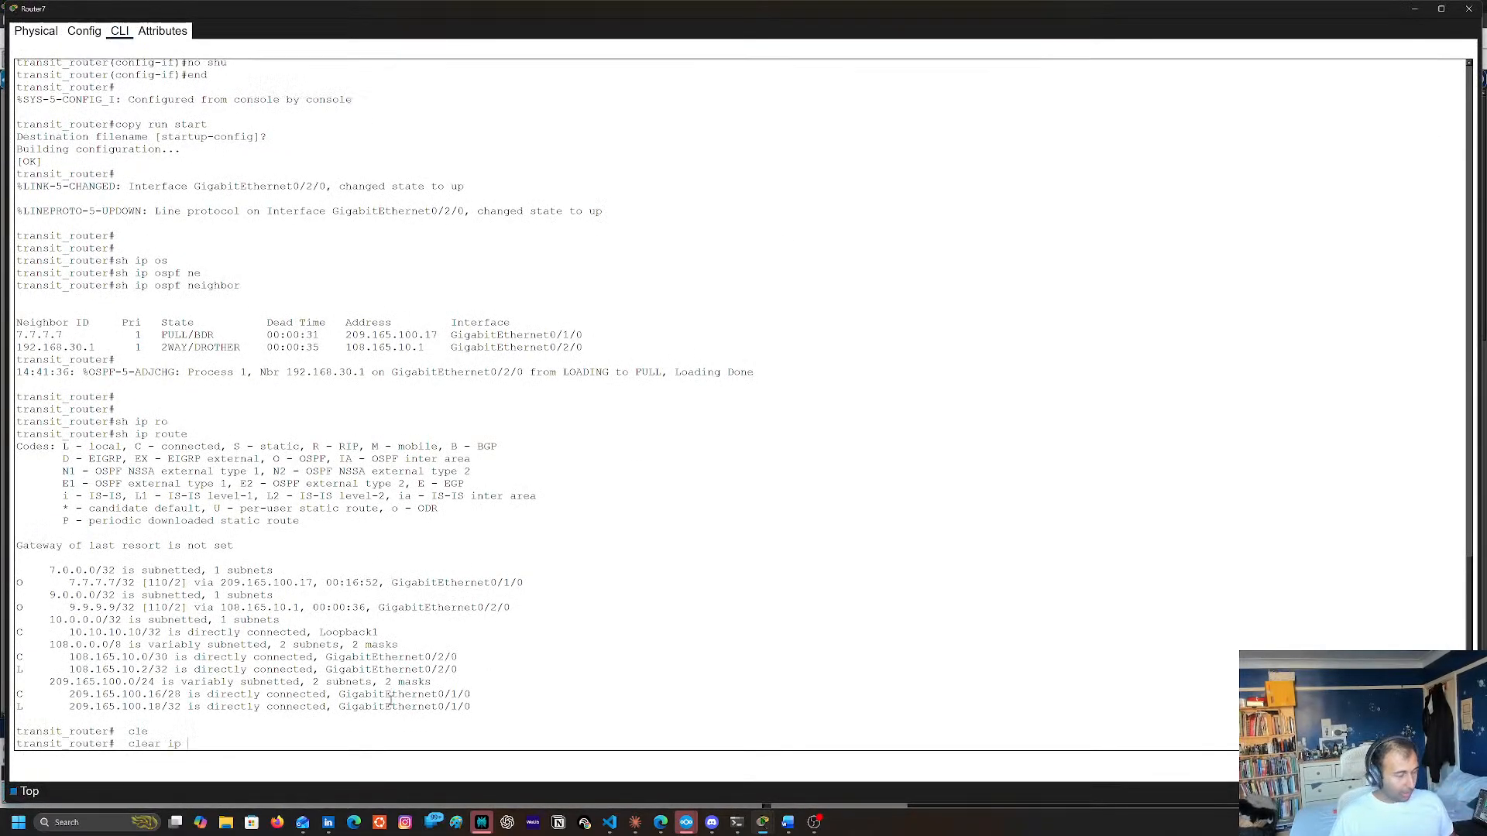
pyautogui.press('Tab')
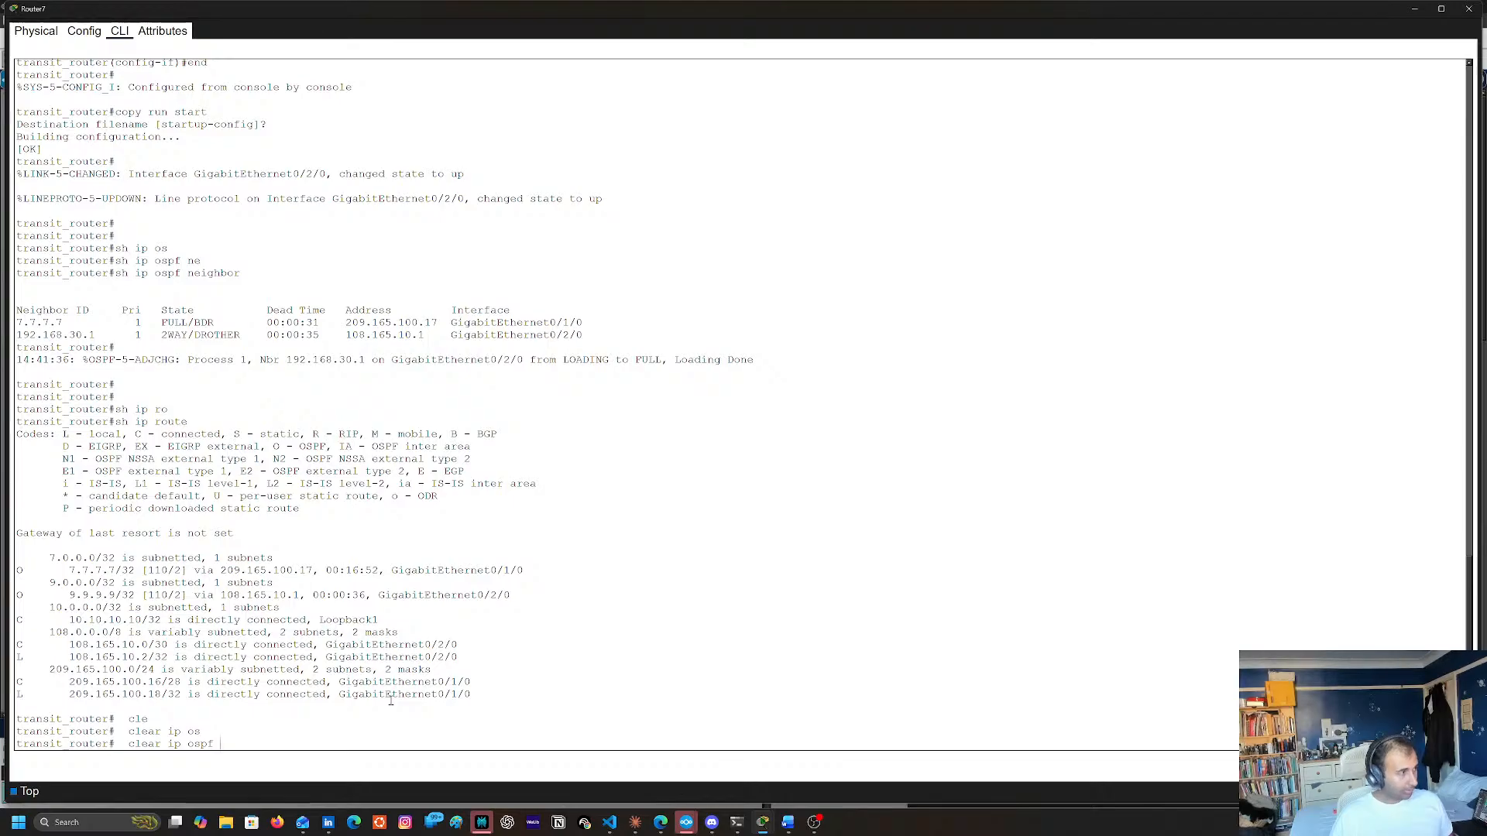
pyautogui.press('Tab')
pyautogui.write('pro')
pyautogui.press('Tab')
pyautogui.press('Return')
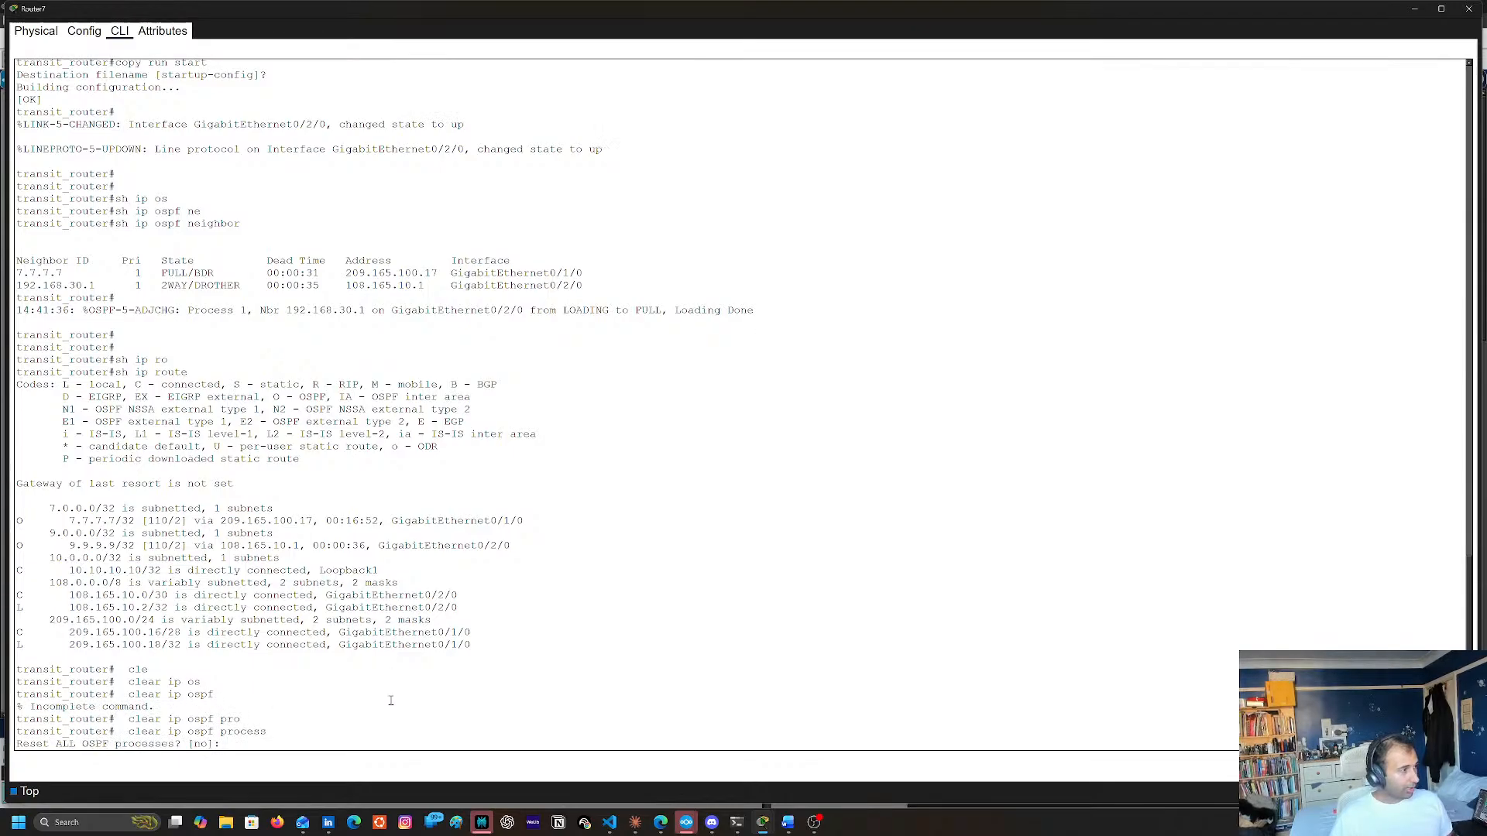
pyautogui.write('yes')
pyautogui.press('Return')
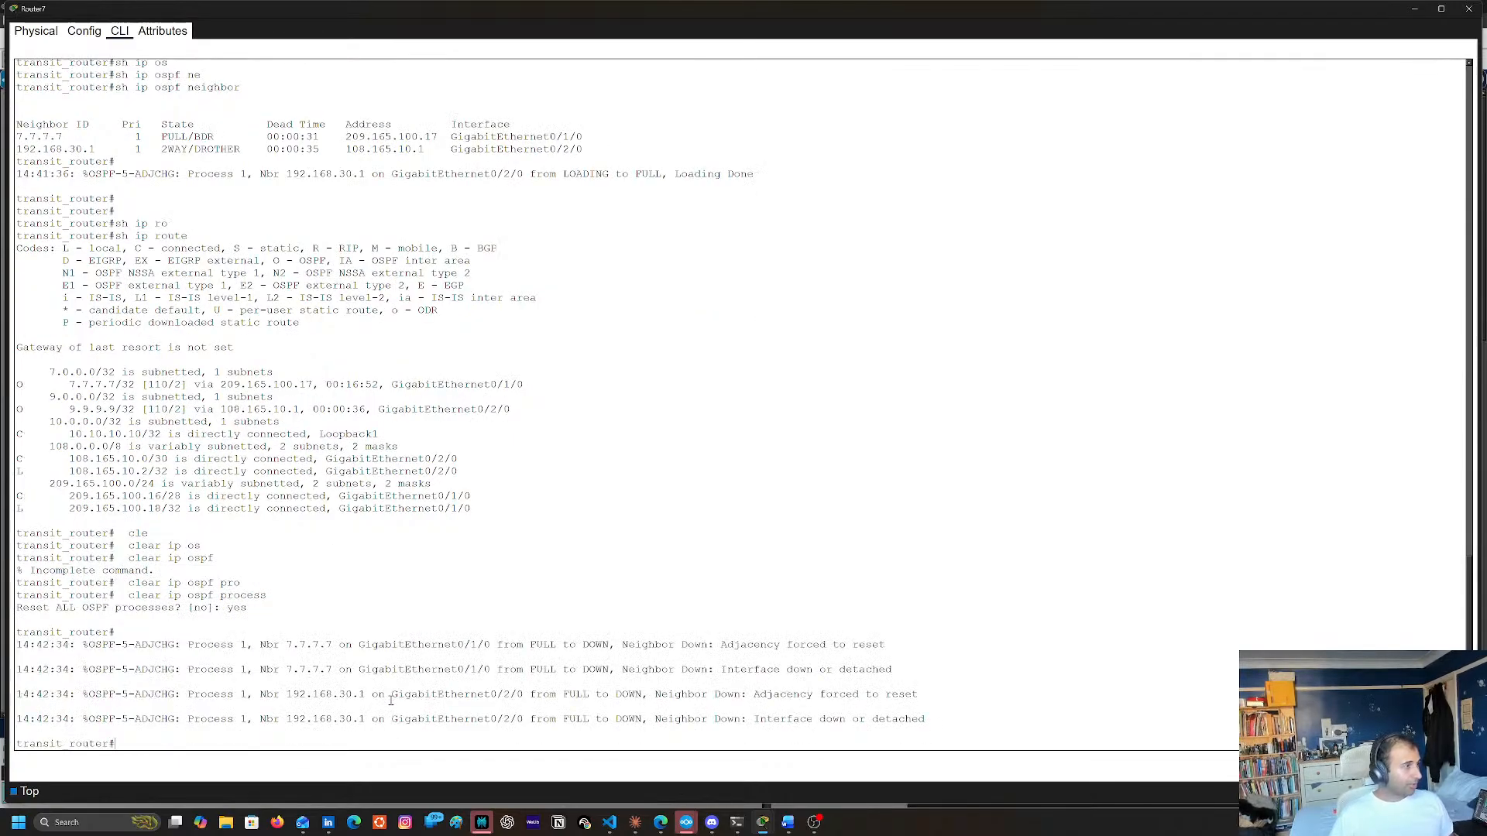
pyautogui.click(1468, 8)
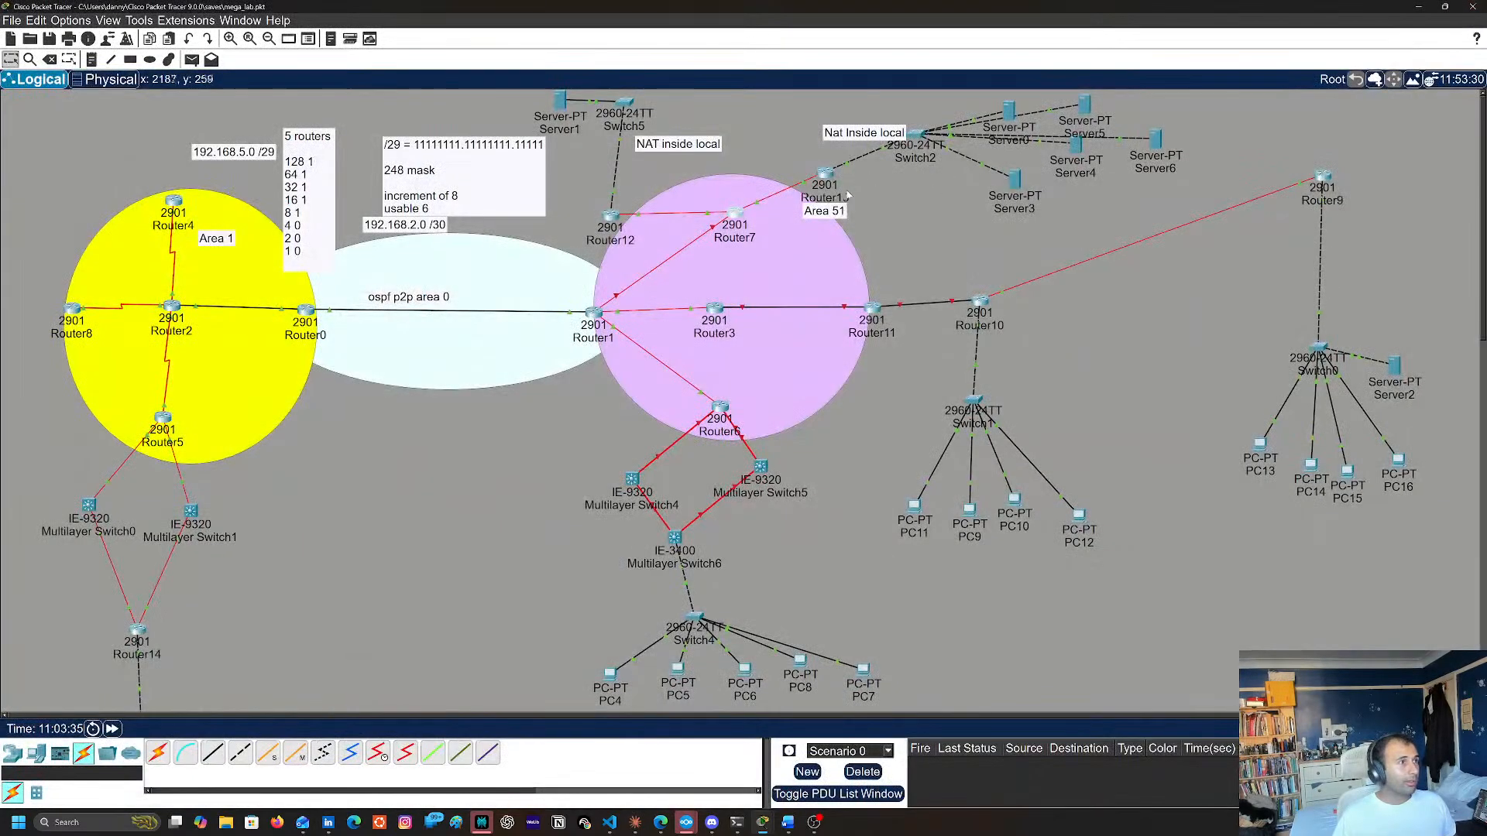
# Open Router13's command line and enter privileged EXEC mode
pyautogui.click(827, 170)
pyautogui.press('Return')
pyautogui.press('Return')
pyautogui.write('en')
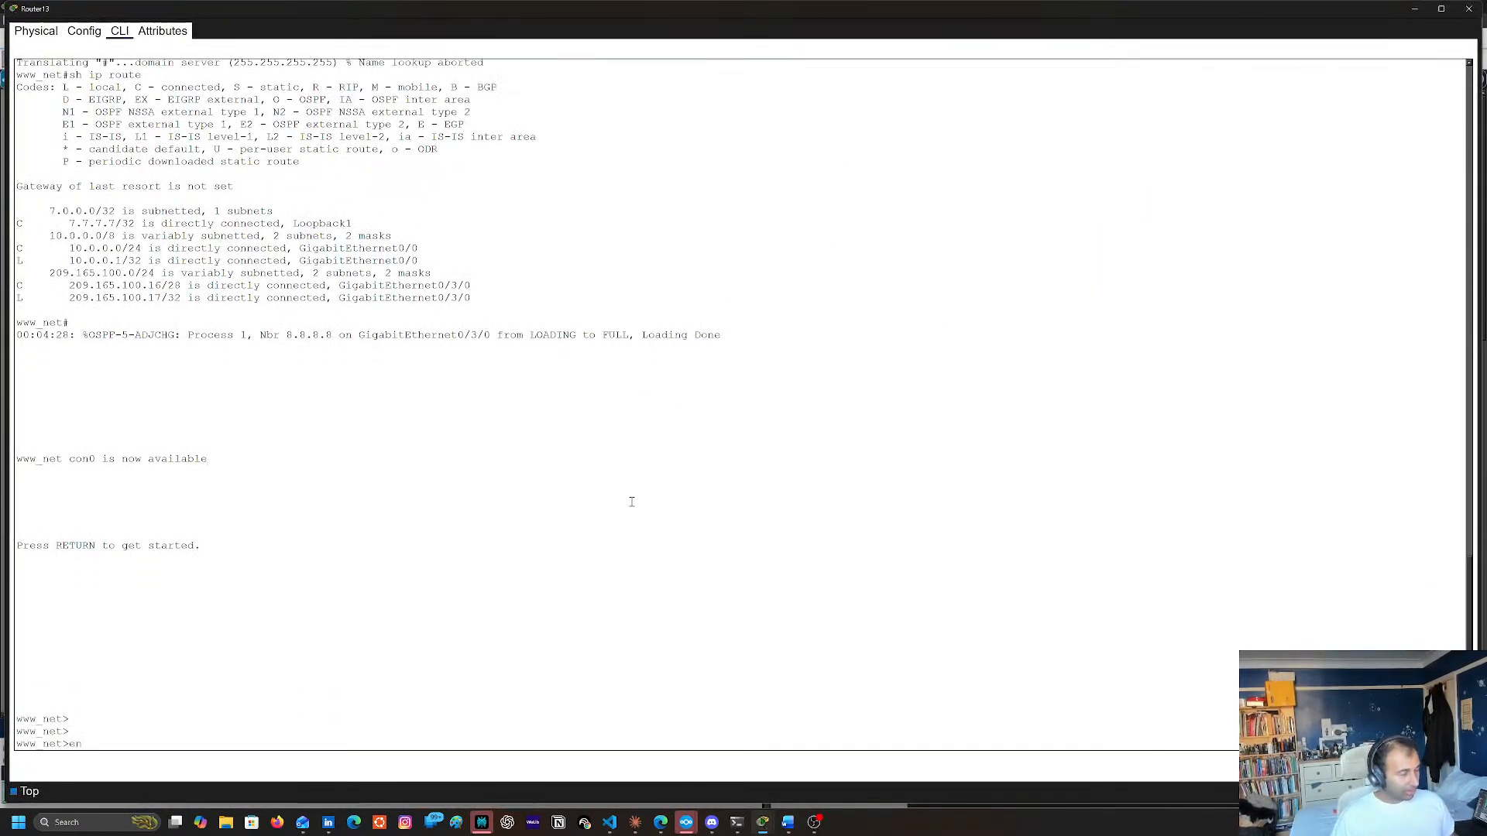
pyautogui.press('Return')
# Reset all OSPF processes on Router13 with clear ip ospf process, answering yes
pyautogui.write('cle')
pyautogui.press('Tab')
pyautogui.write('ip os')
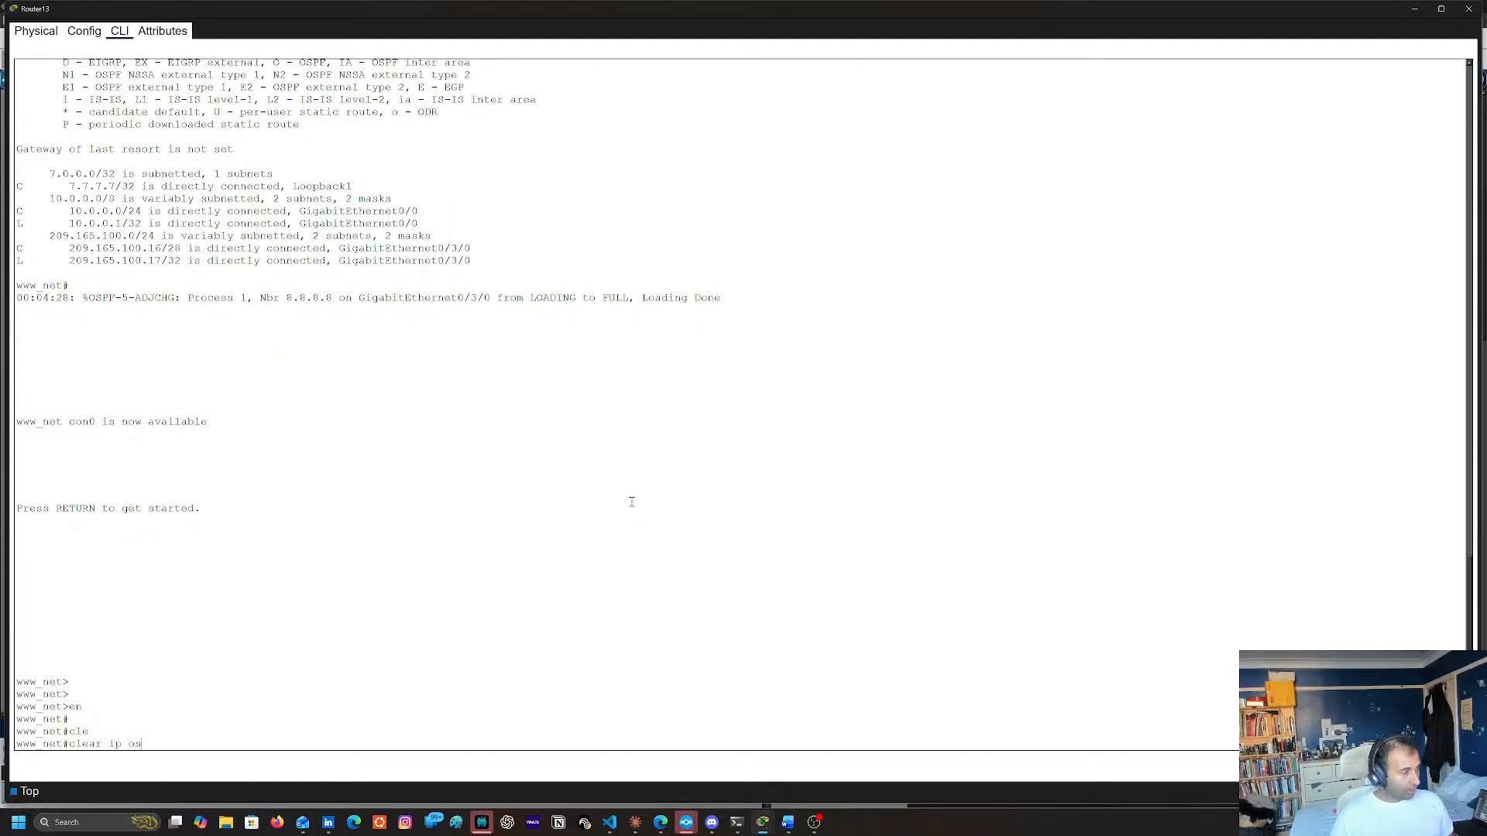
pyautogui.press('Tab')
pyautogui.write('pro')
pyautogui.press('Tab')
pyautogui.press('Return')
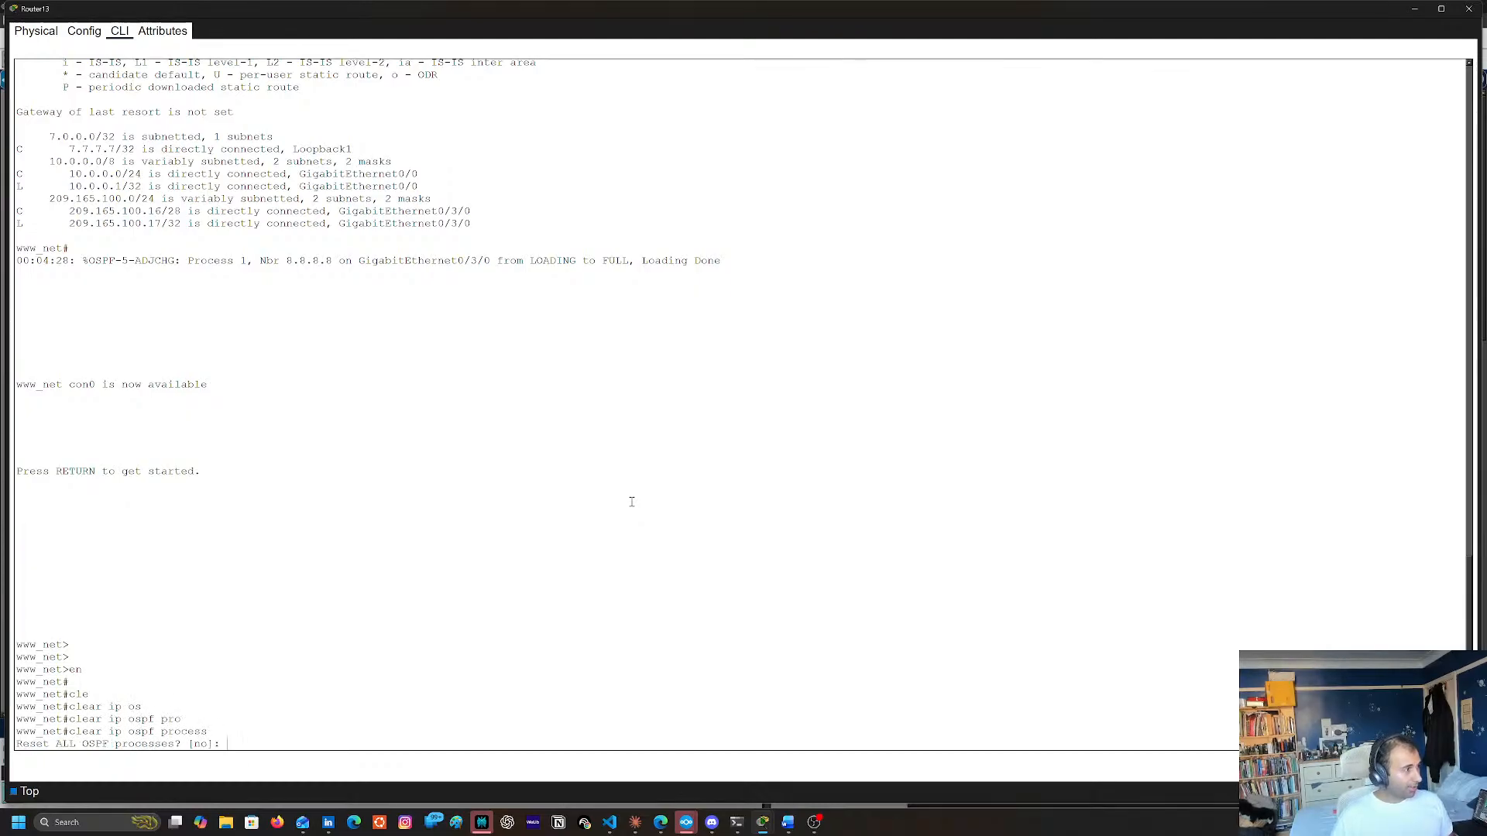
pyautogui.write('yes')
pyautogui.press('Return')
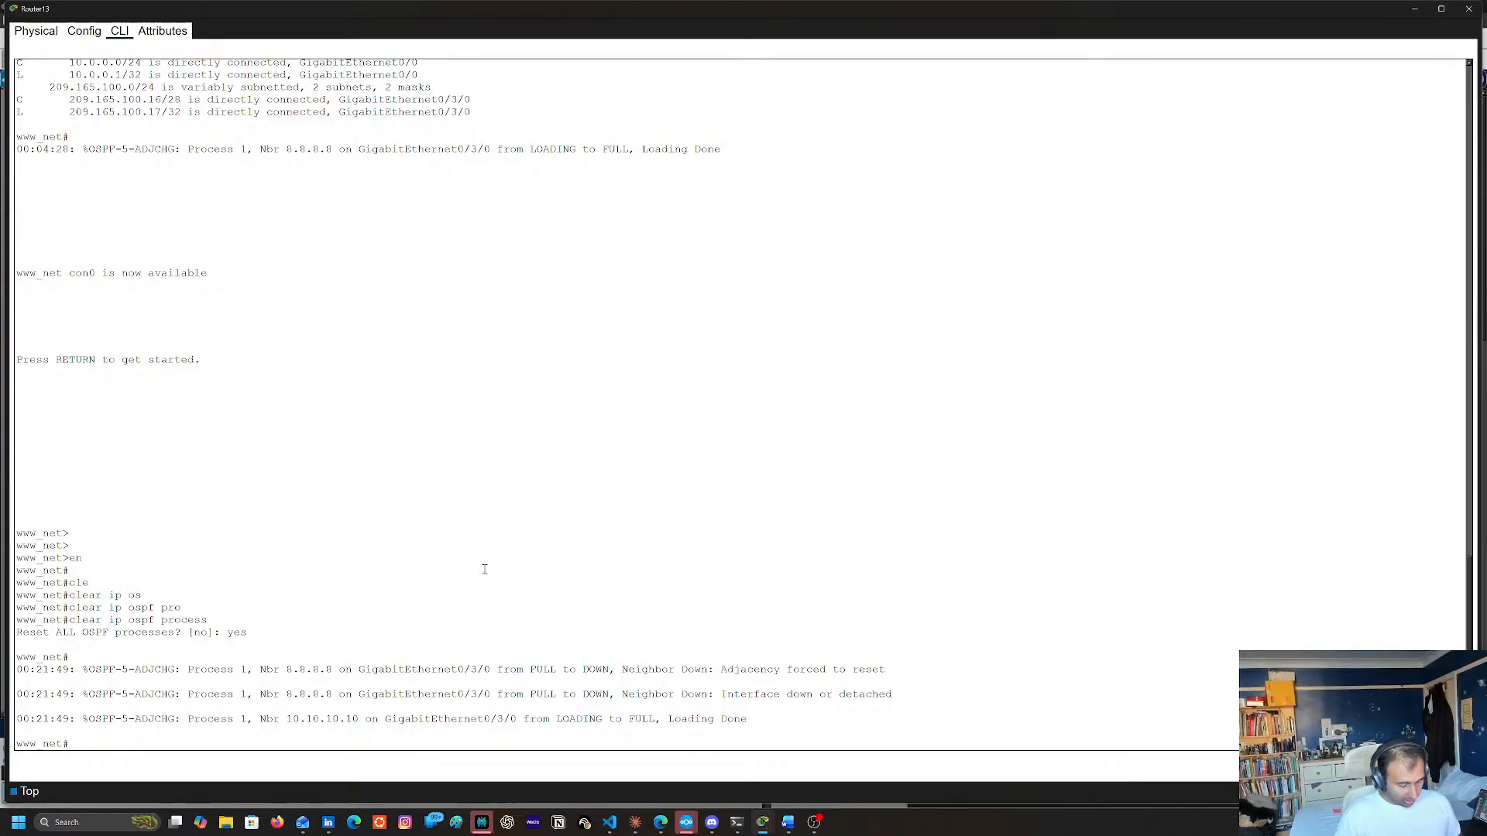
# Display Router13's OSPF process details with show ip ospf
pyautogui.write('sh oi')
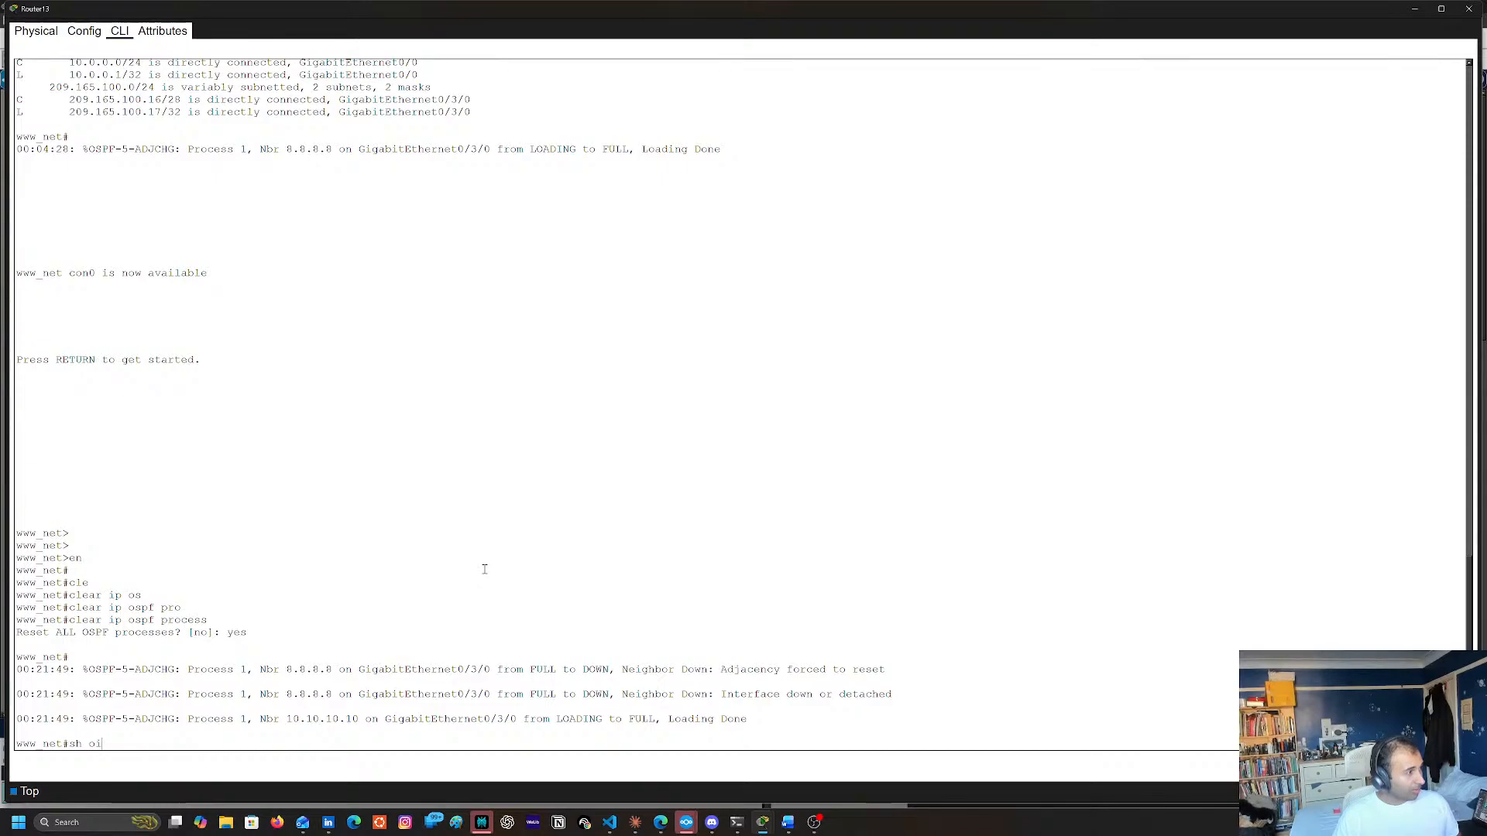
pyautogui.press('BackSpace')
pyautogui.press('BackSpace')
pyautogui.write('ip os')
pyautogui.press('Tab')
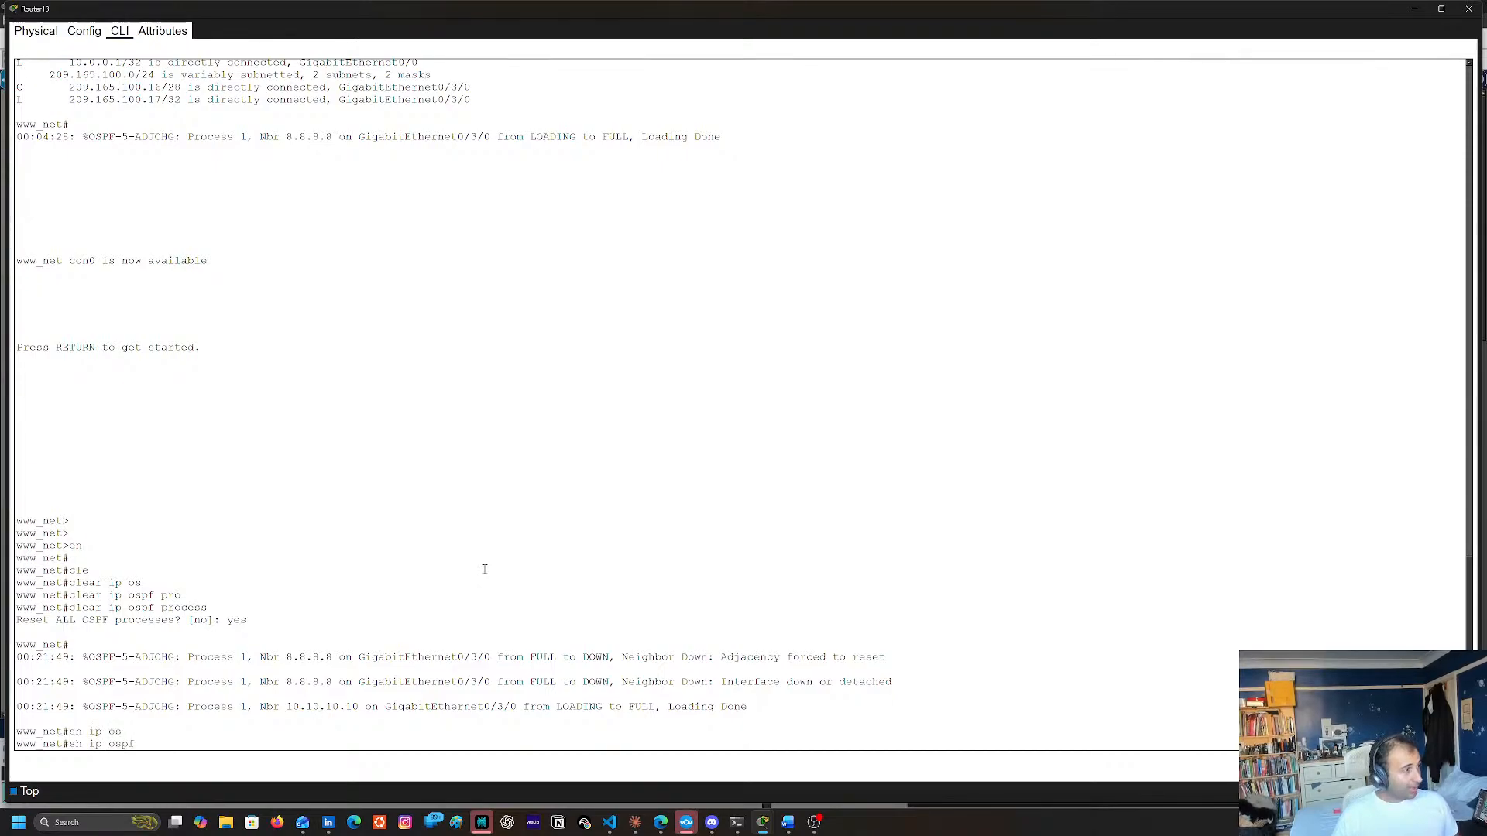
pyautogui.press('Return')
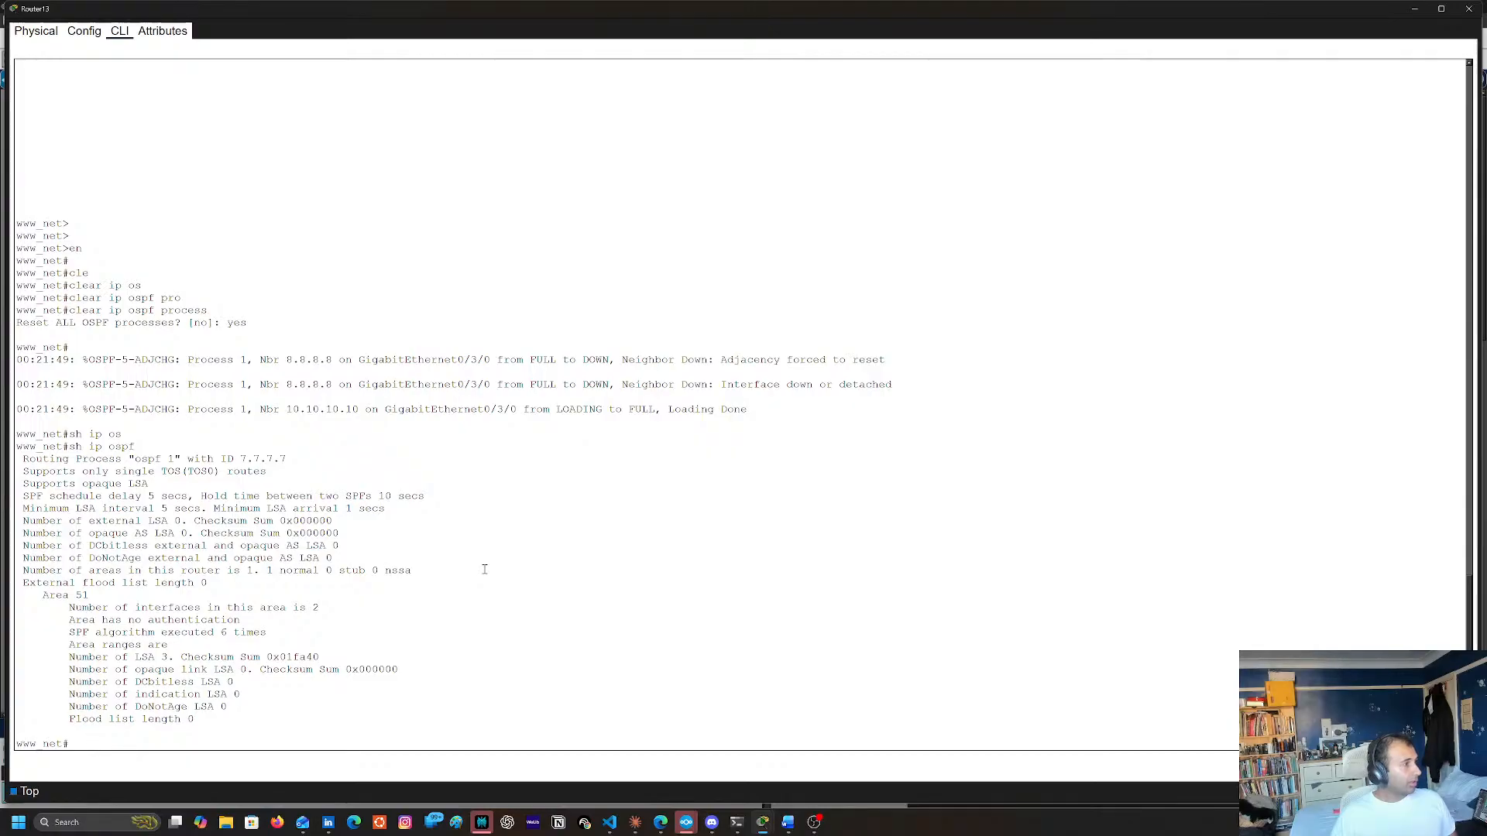
# Display Router13's routing table with show ip route three times to look for OSPF routes, and close its console
pyautogui.write('sh ip rout')
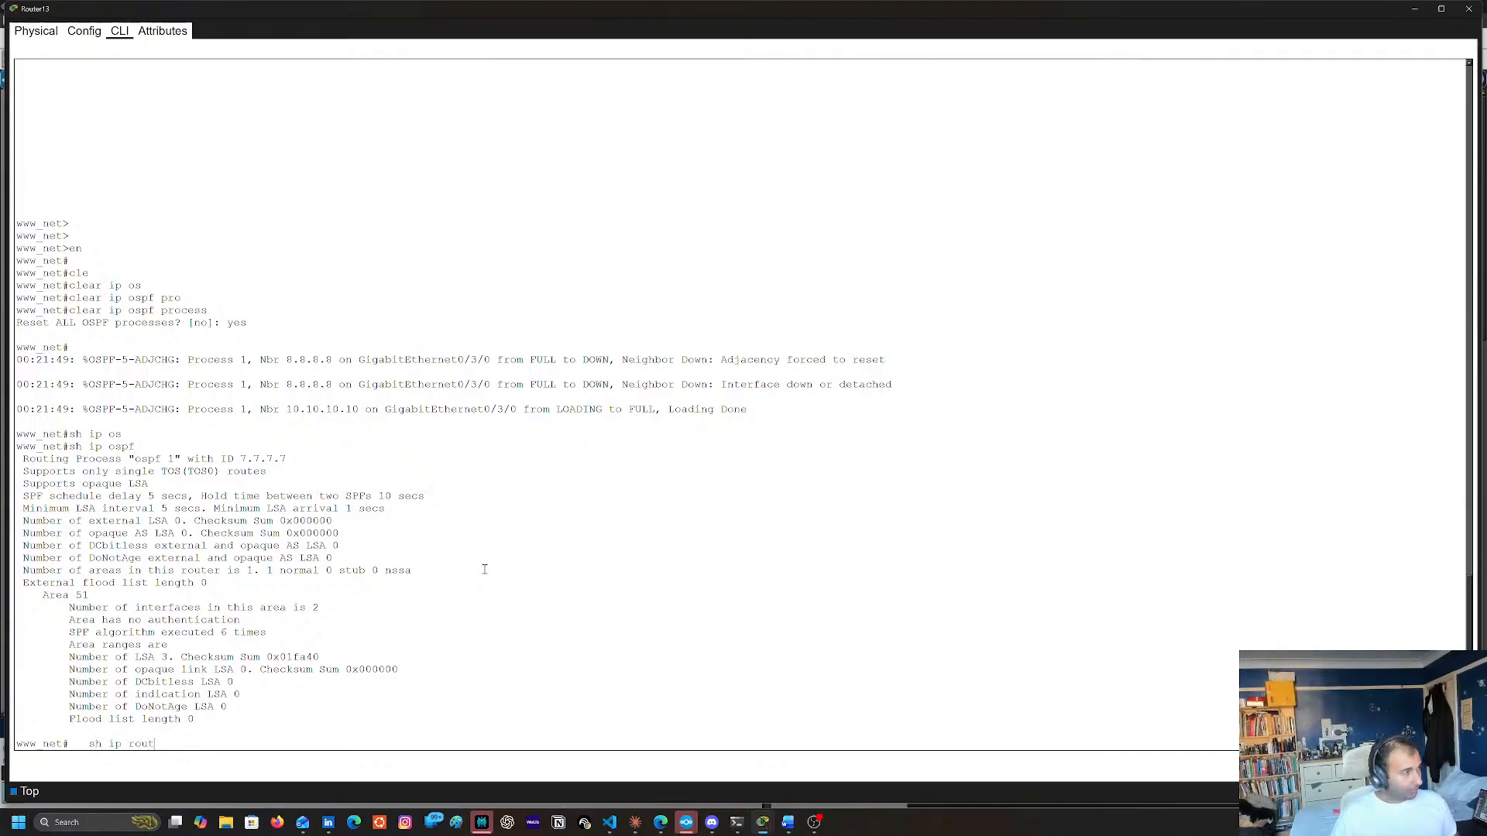
pyautogui.press('Tab')
pyautogui.press('Return')
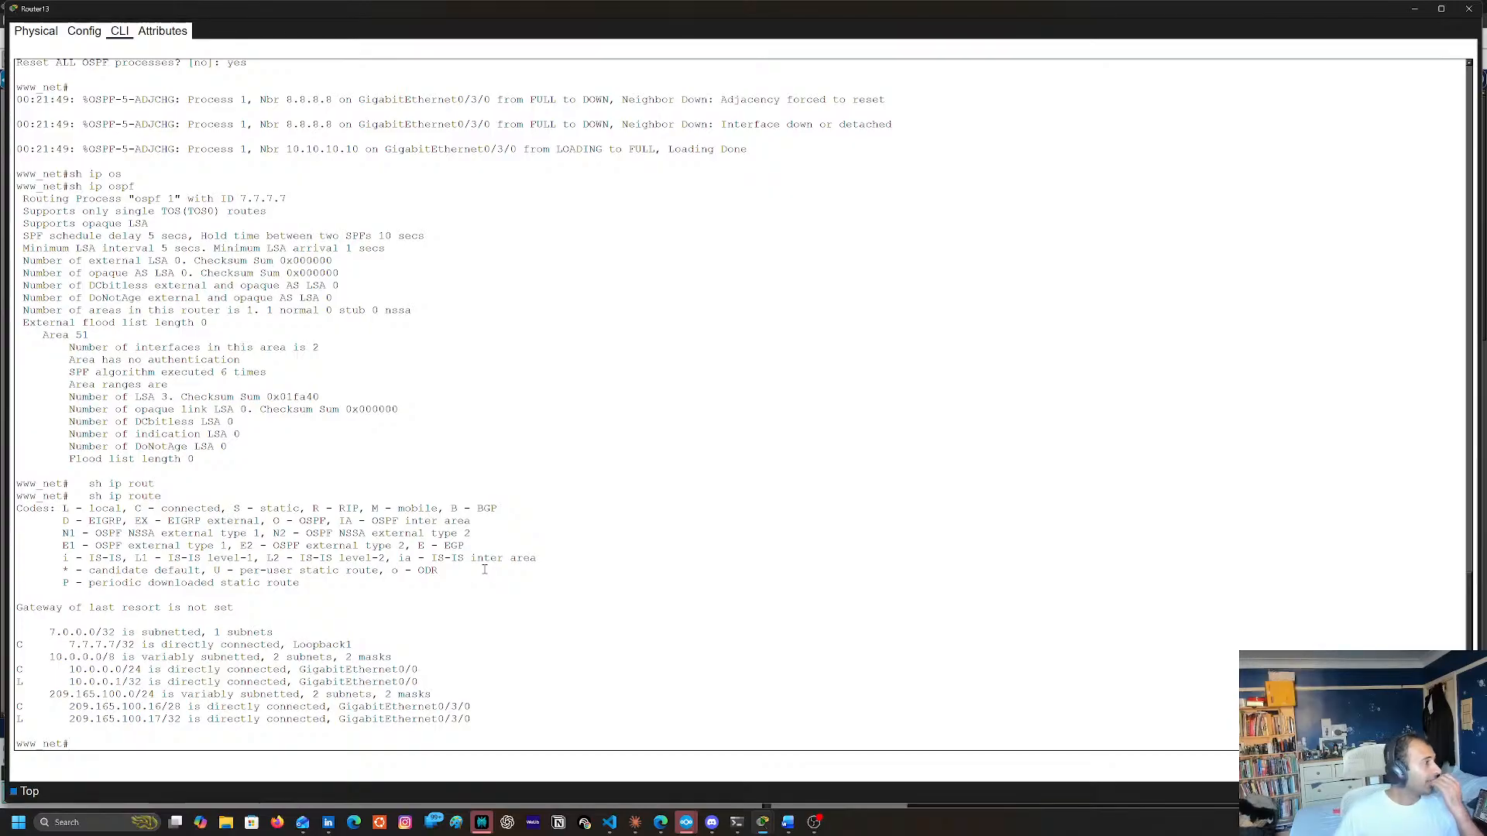
pyautogui.press('Up')
pyautogui.press('Return')
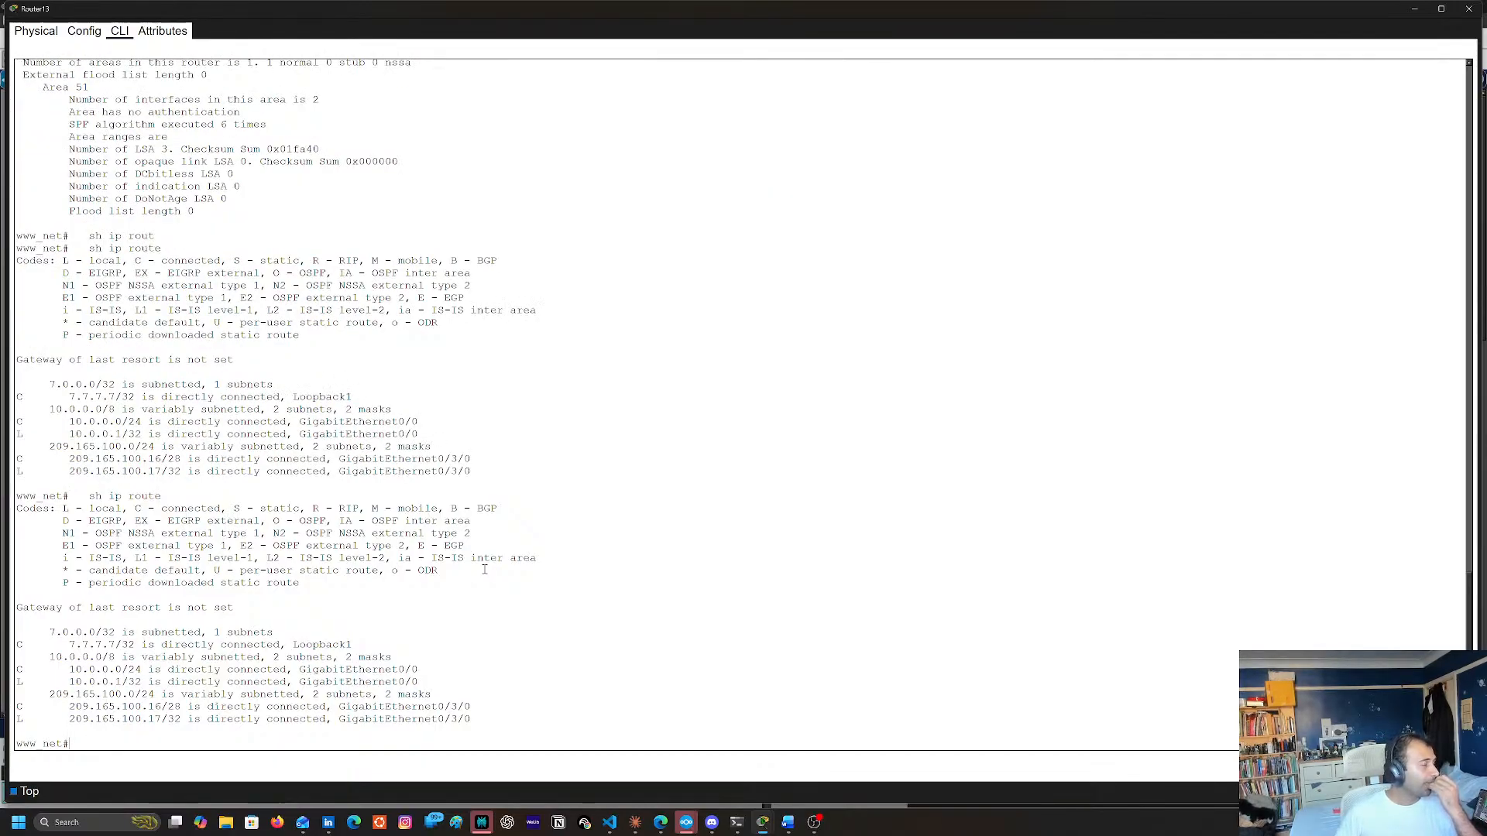
pyautogui.press('Up')
pyautogui.press('Return')
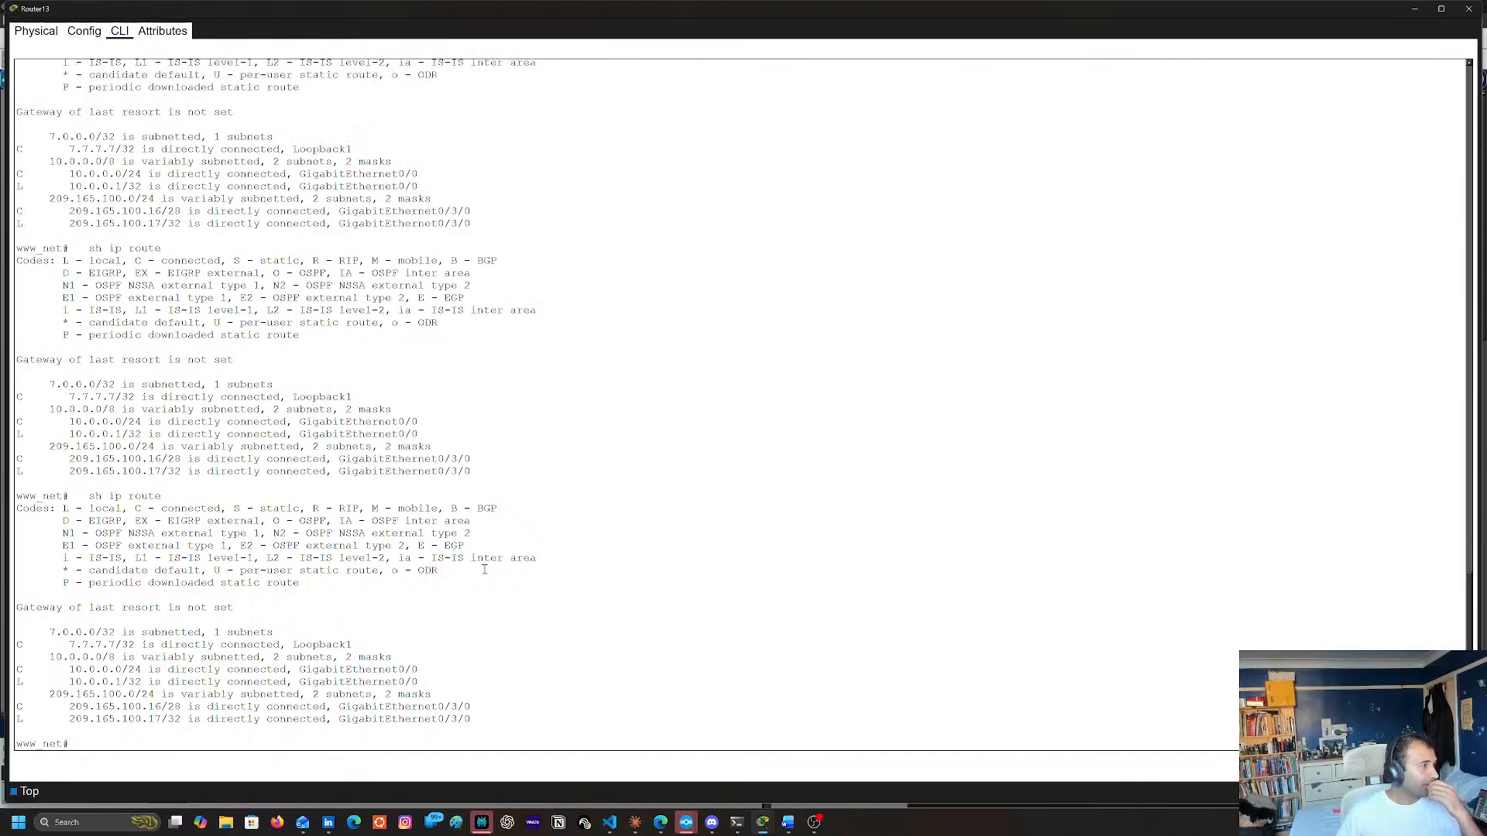
pyautogui.click(1471, 9)
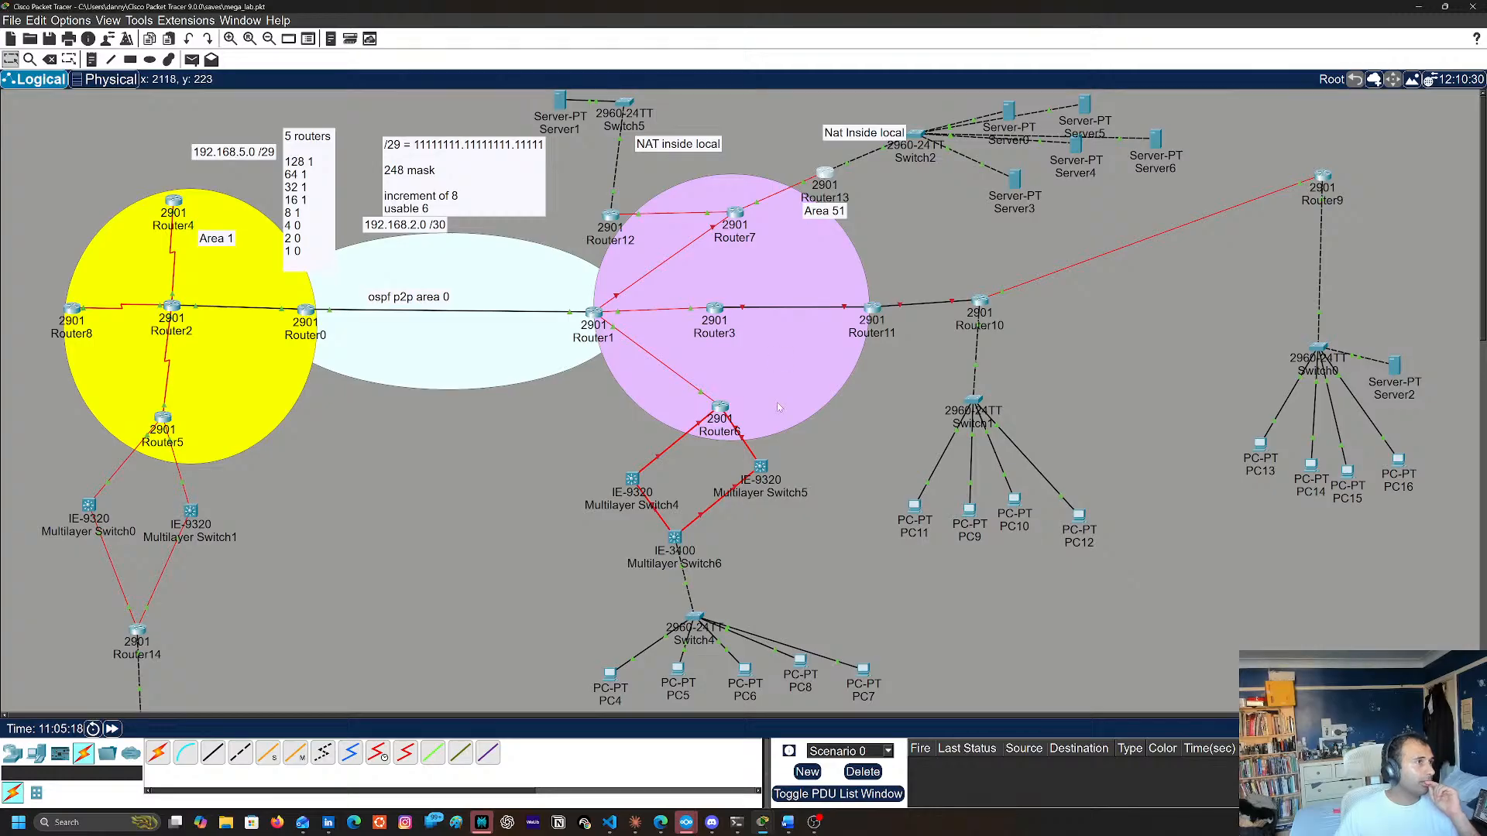
# Display Router7's routing table with show ip route to check its learned OSPF routes, and close its console
pyautogui.click(824, 175)
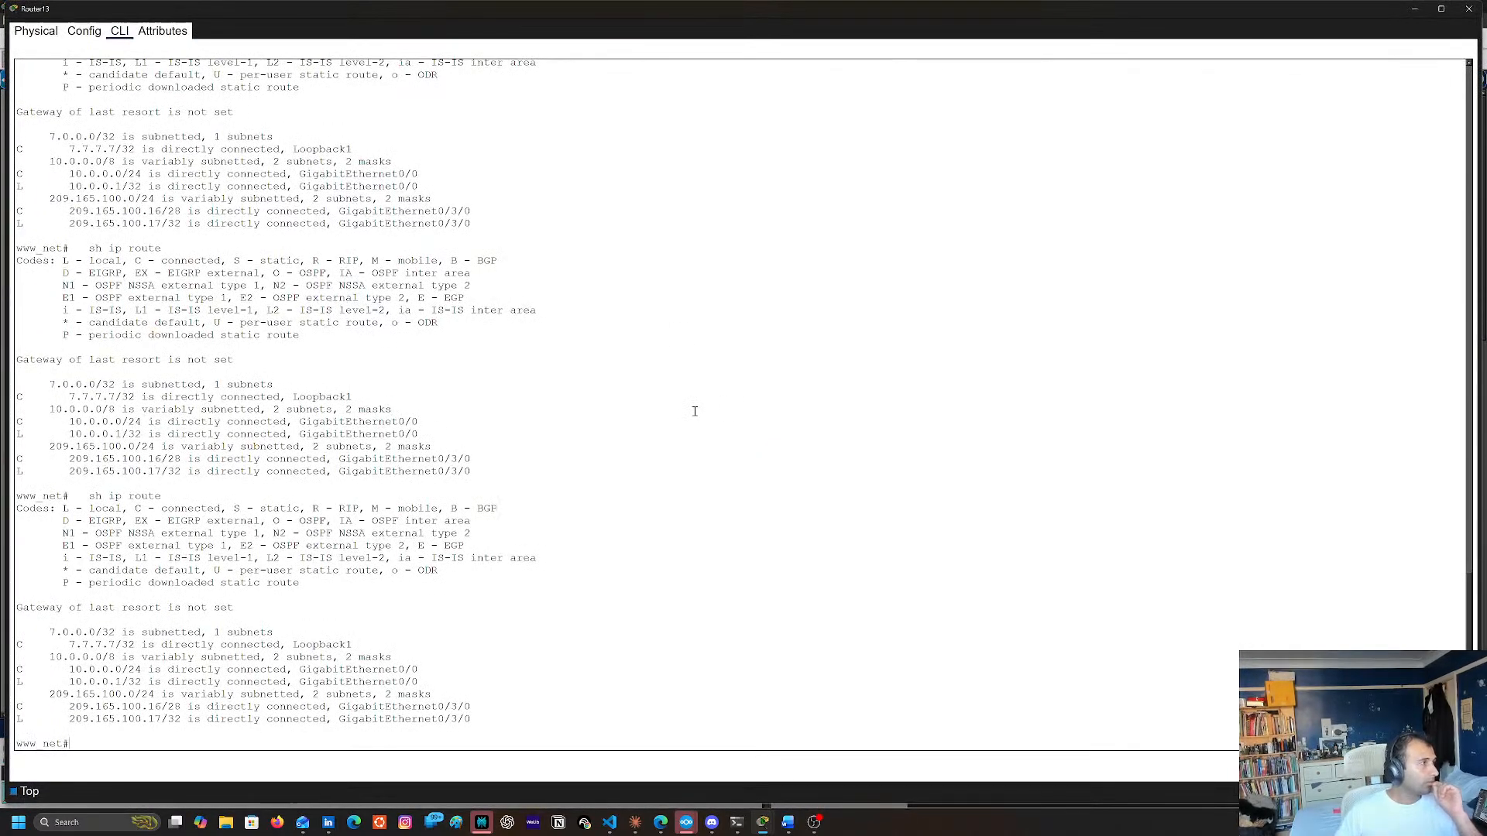
pyautogui.click(1469, 9)
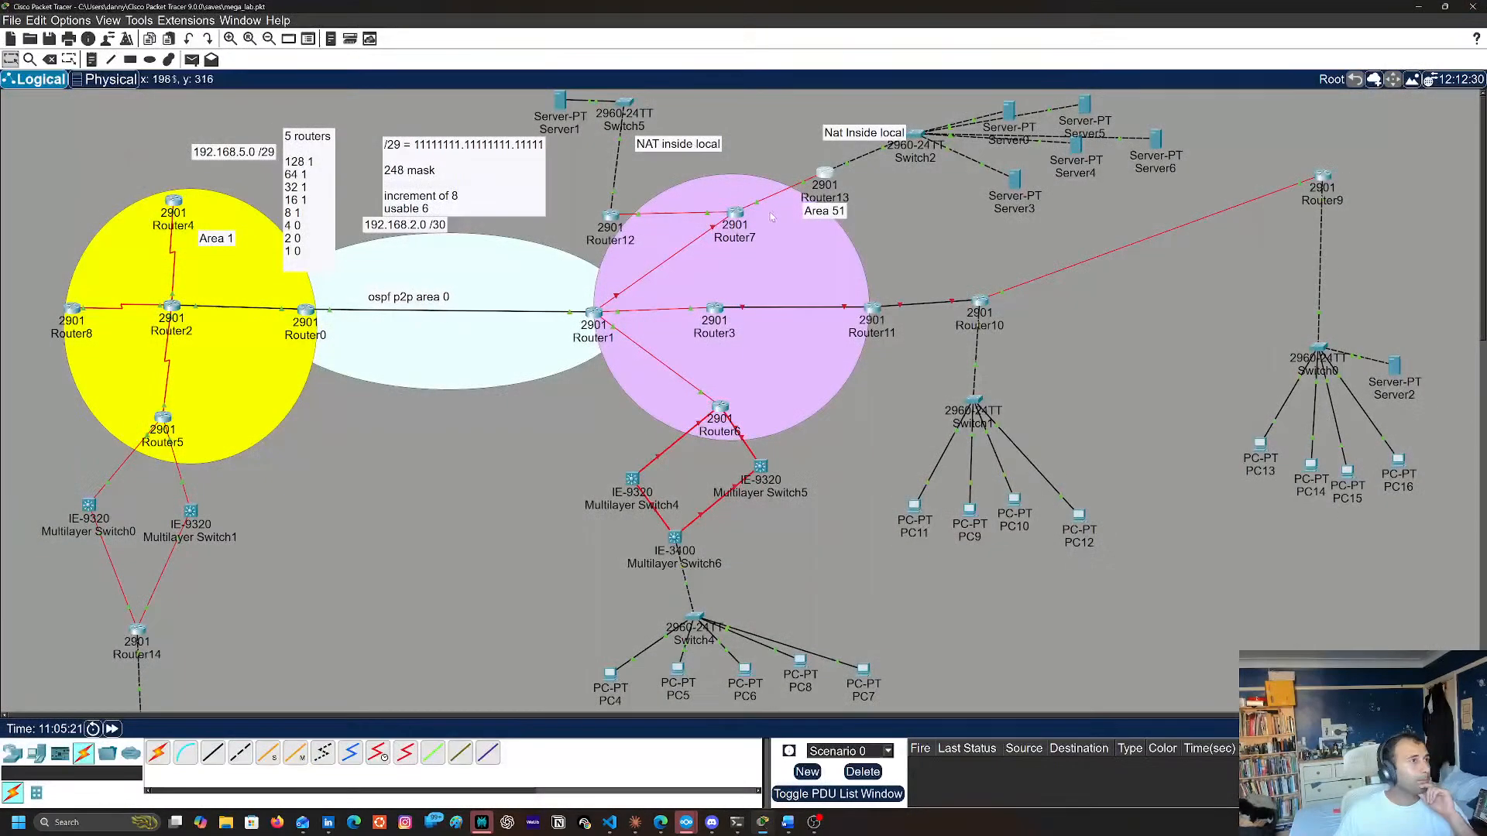
pyautogui.click(735, 216)
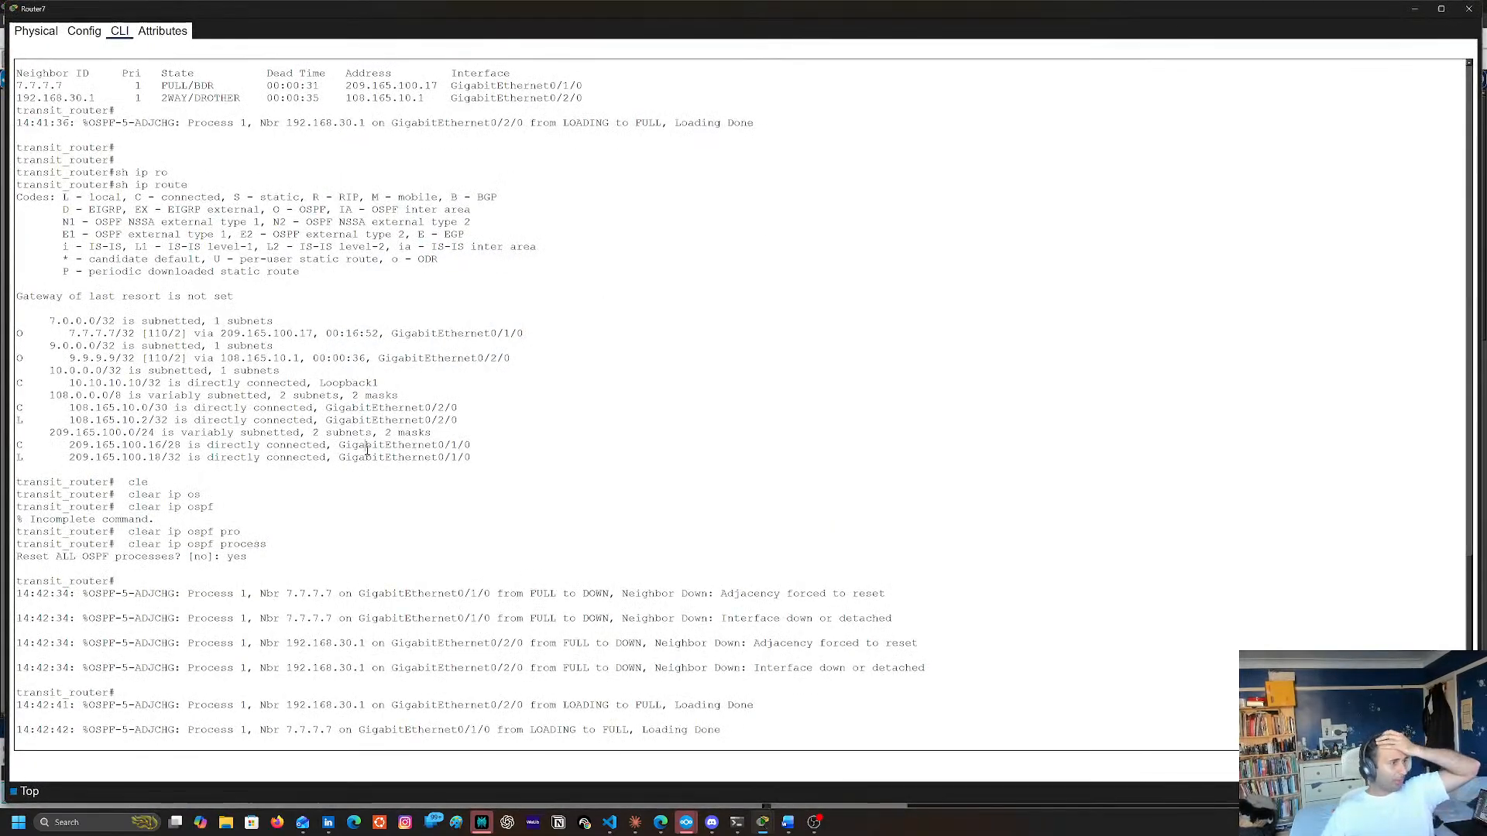
pyautogui.press('Return')
pyautogui.press('Return')
pyautogui.press('Up')
pyautogui.press('Up')
pyautogui.press('Up')
pyautogui.press('Return')
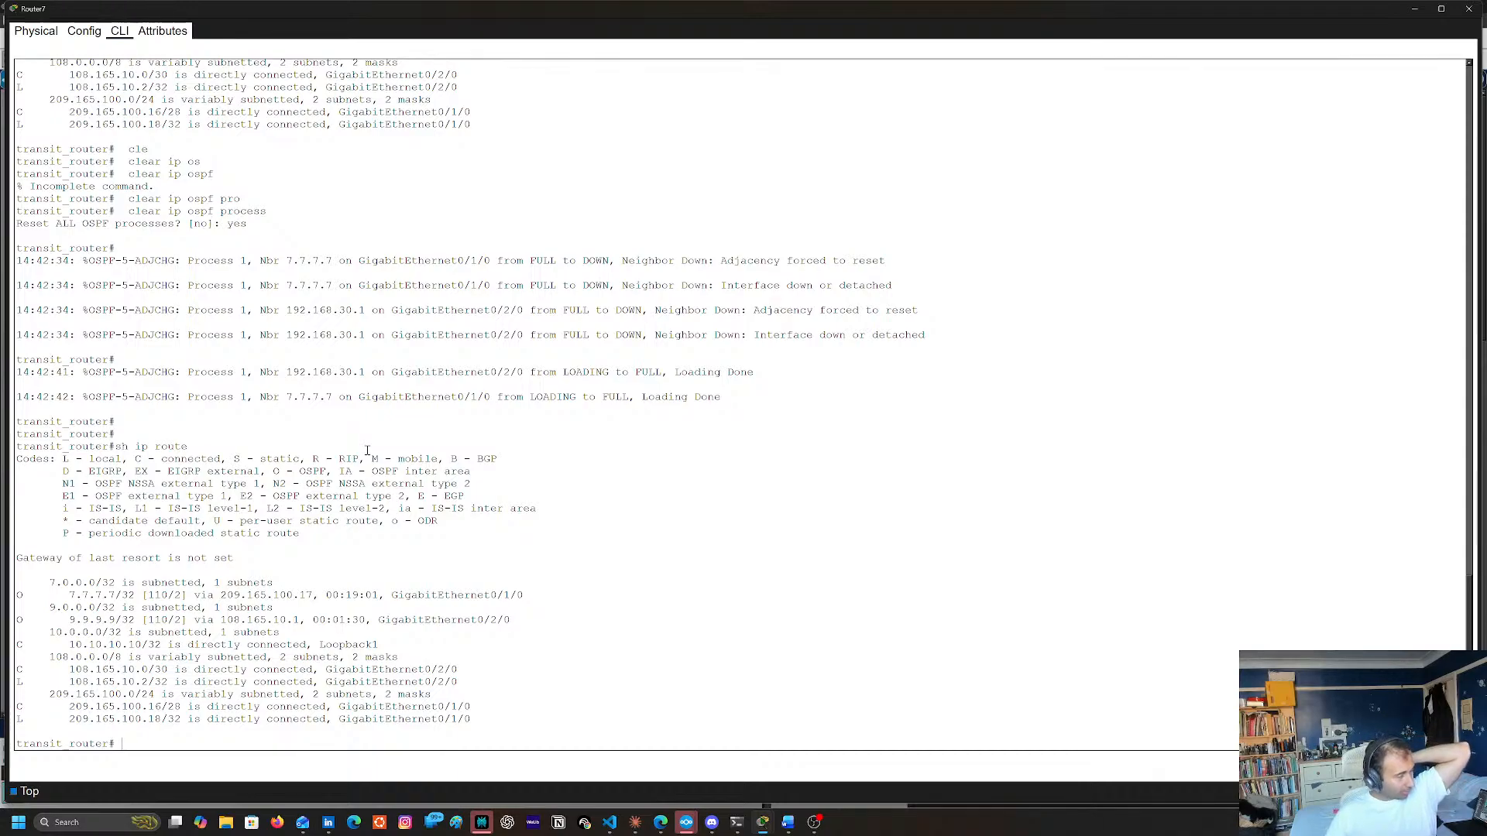
pyautogui.click(1469, 9)
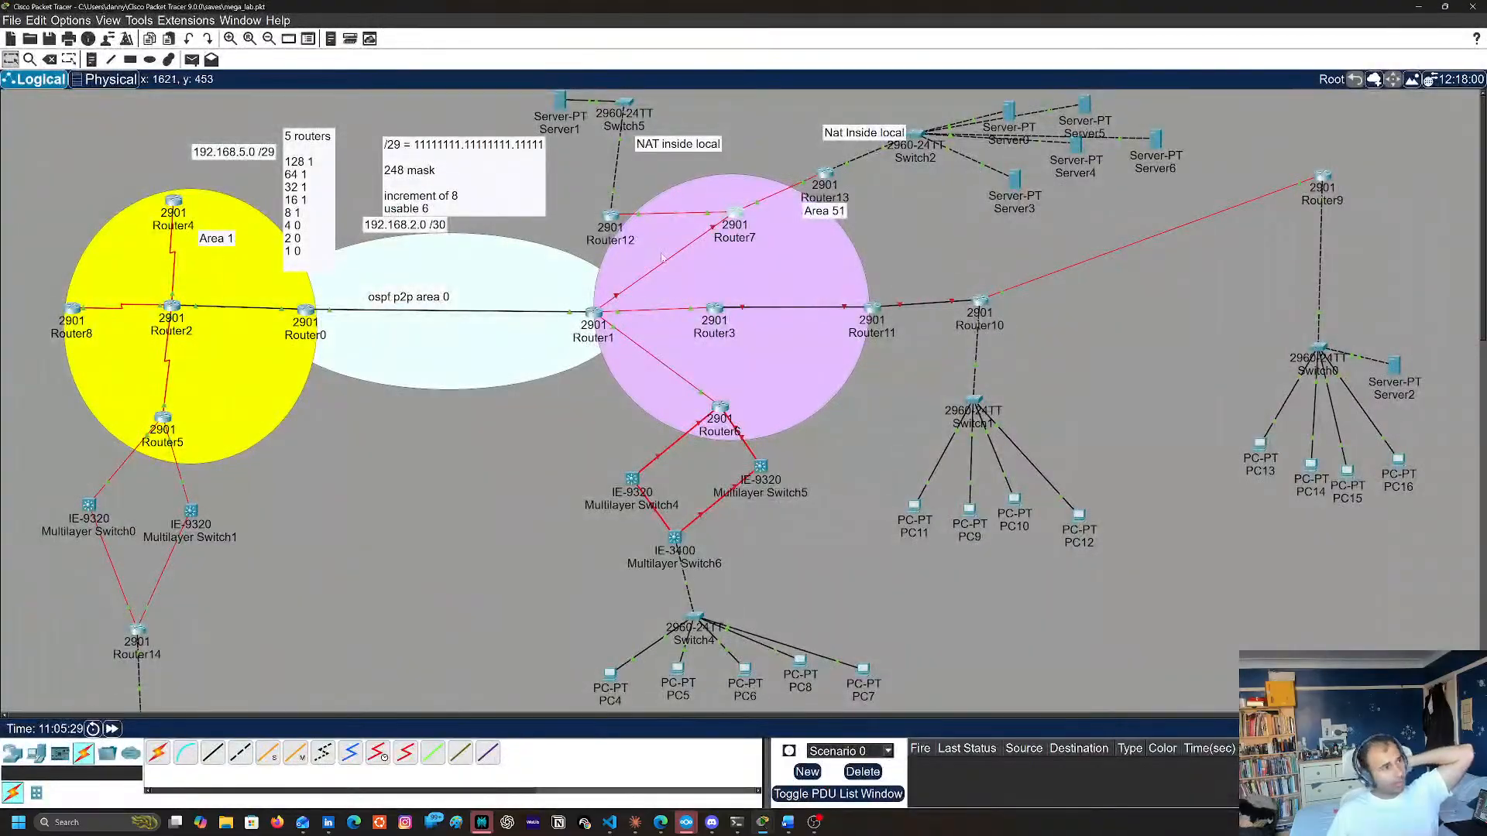
# Recheck Router13's routing table with show ip route for OSPF routes, and close its console
pyautogui.click(825, 174)
pyautogui.press('Return')
pyautogui.press('Return')
pyautogui.press('Return')
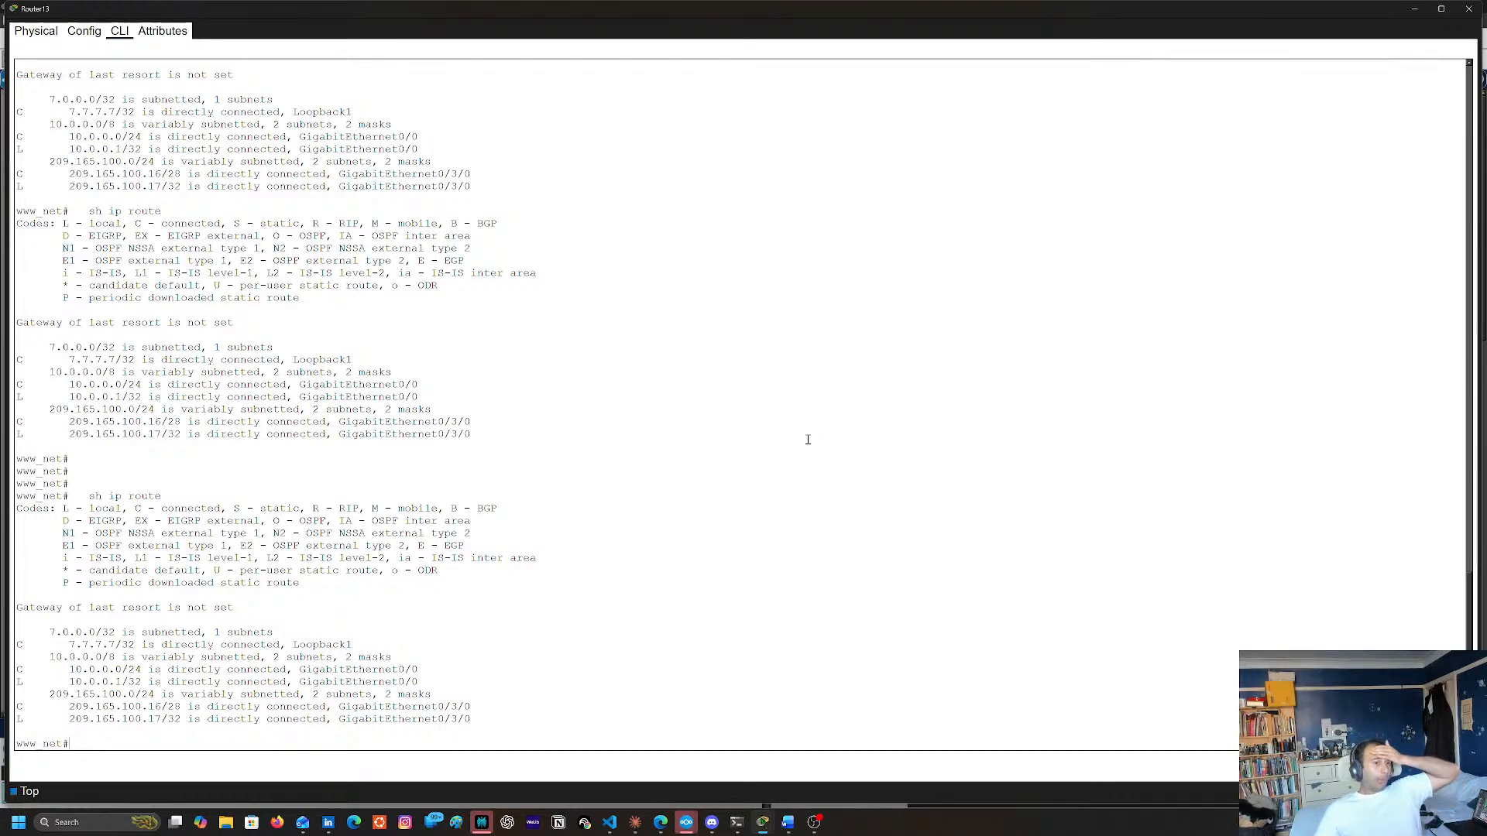
pyautogui.click(1469, 9)
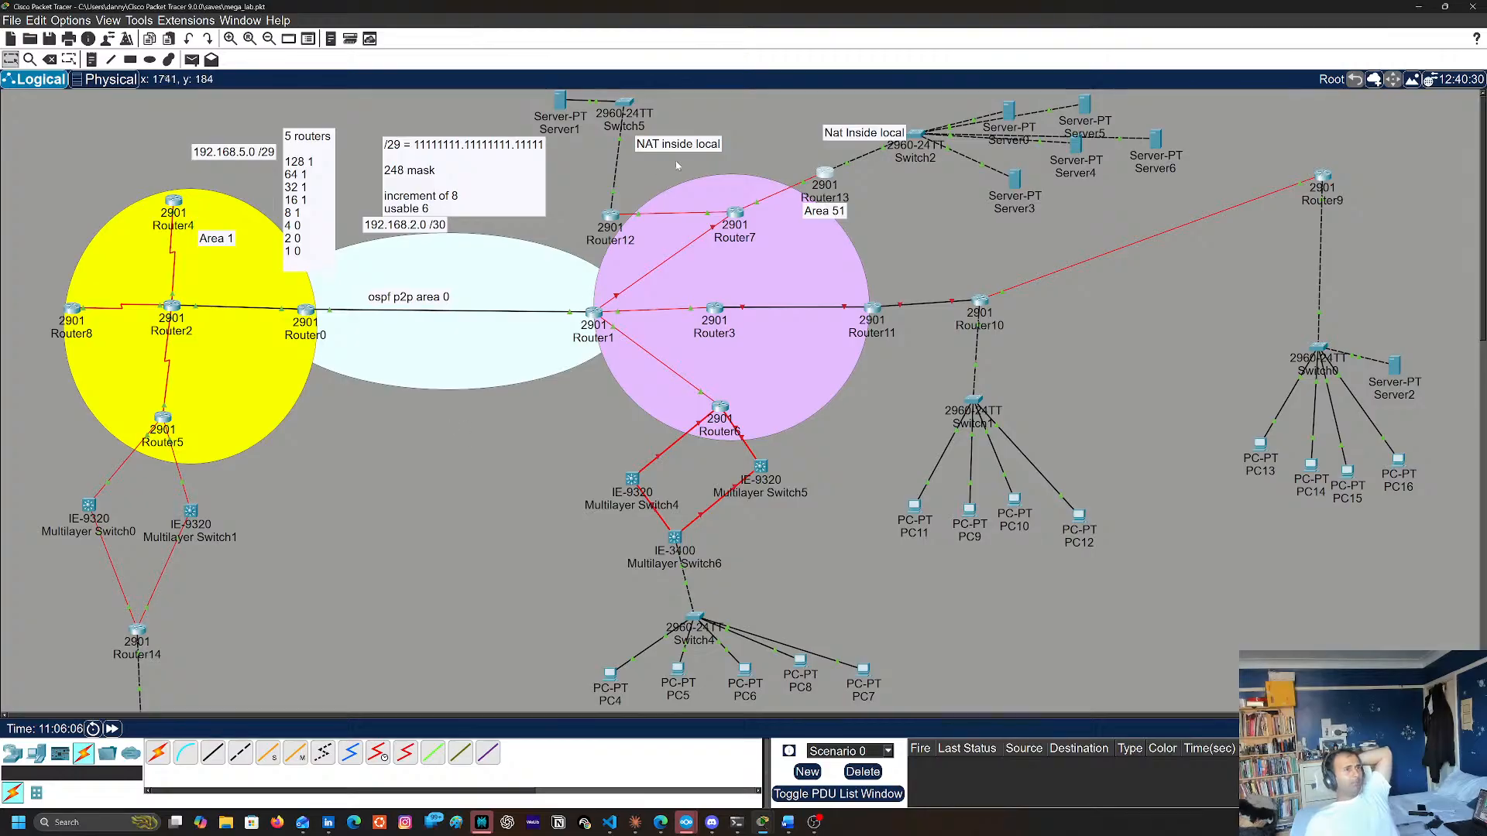
pyautogui.click(825, 173)
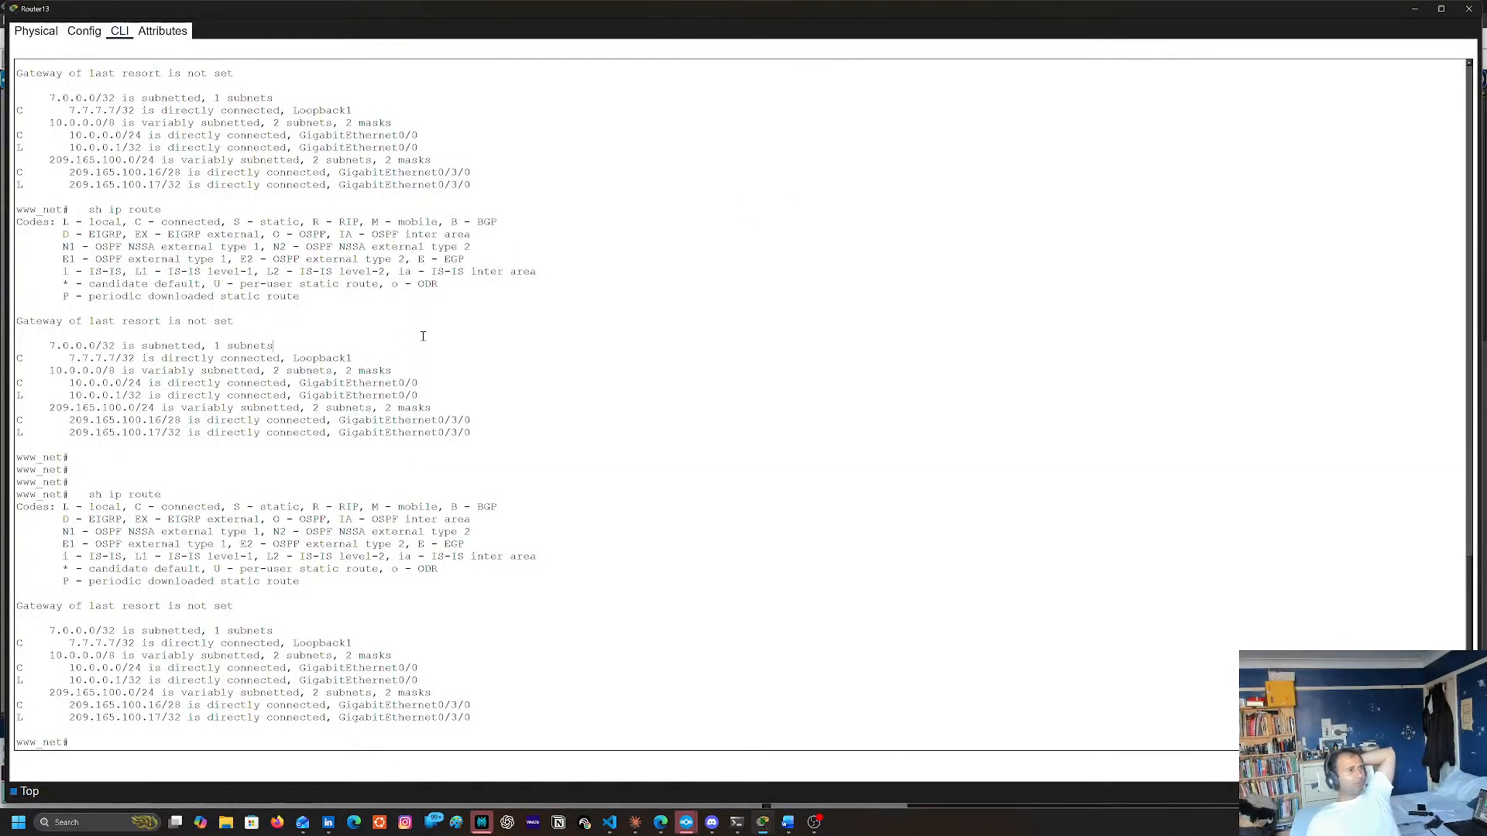
pyautogui.click(1470, 8)
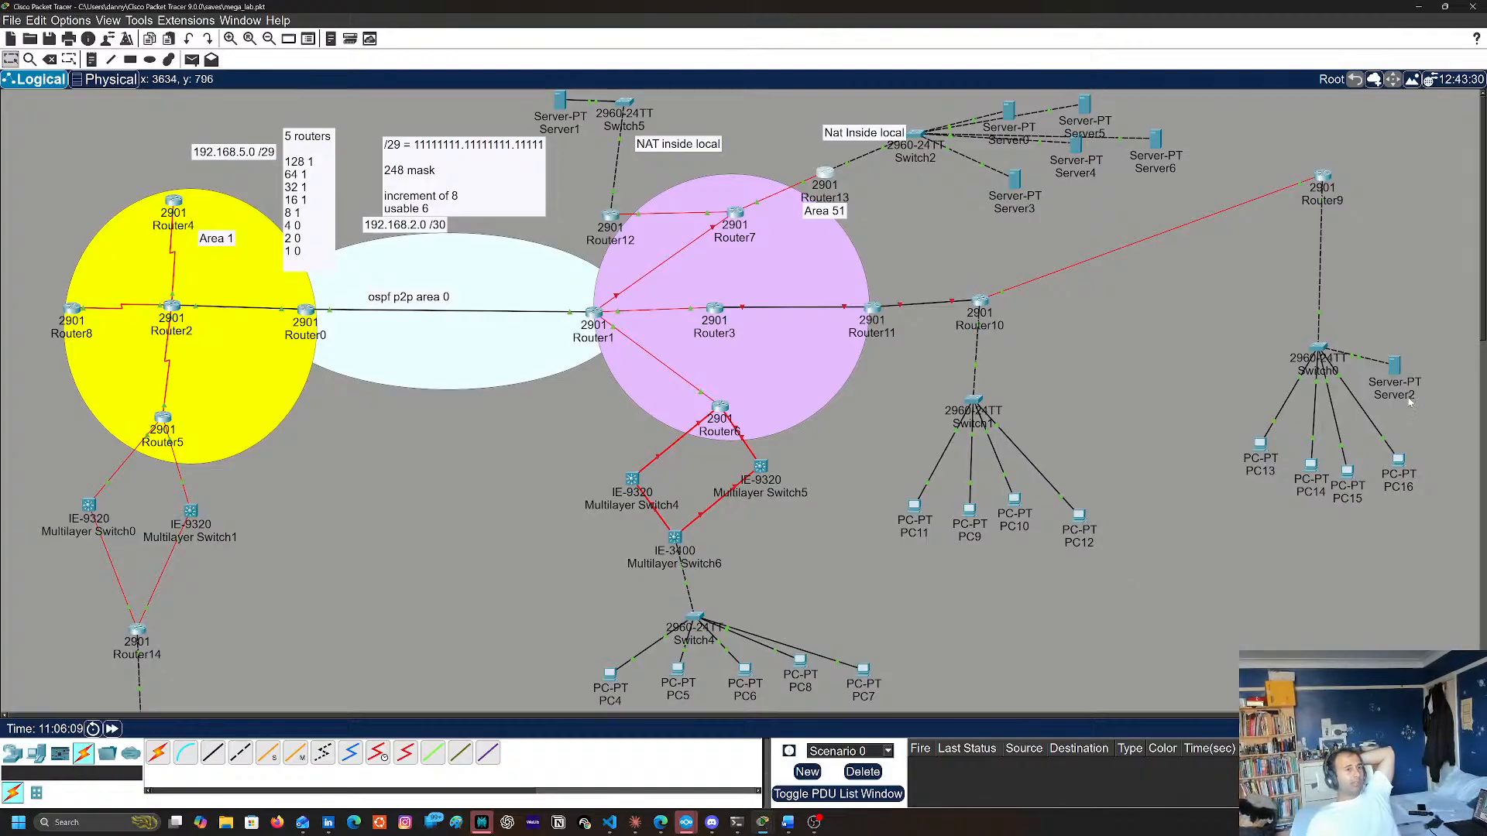
# Open Router9's command line and enter privileged EXEC mode
pyautogui.click(1322, 177)
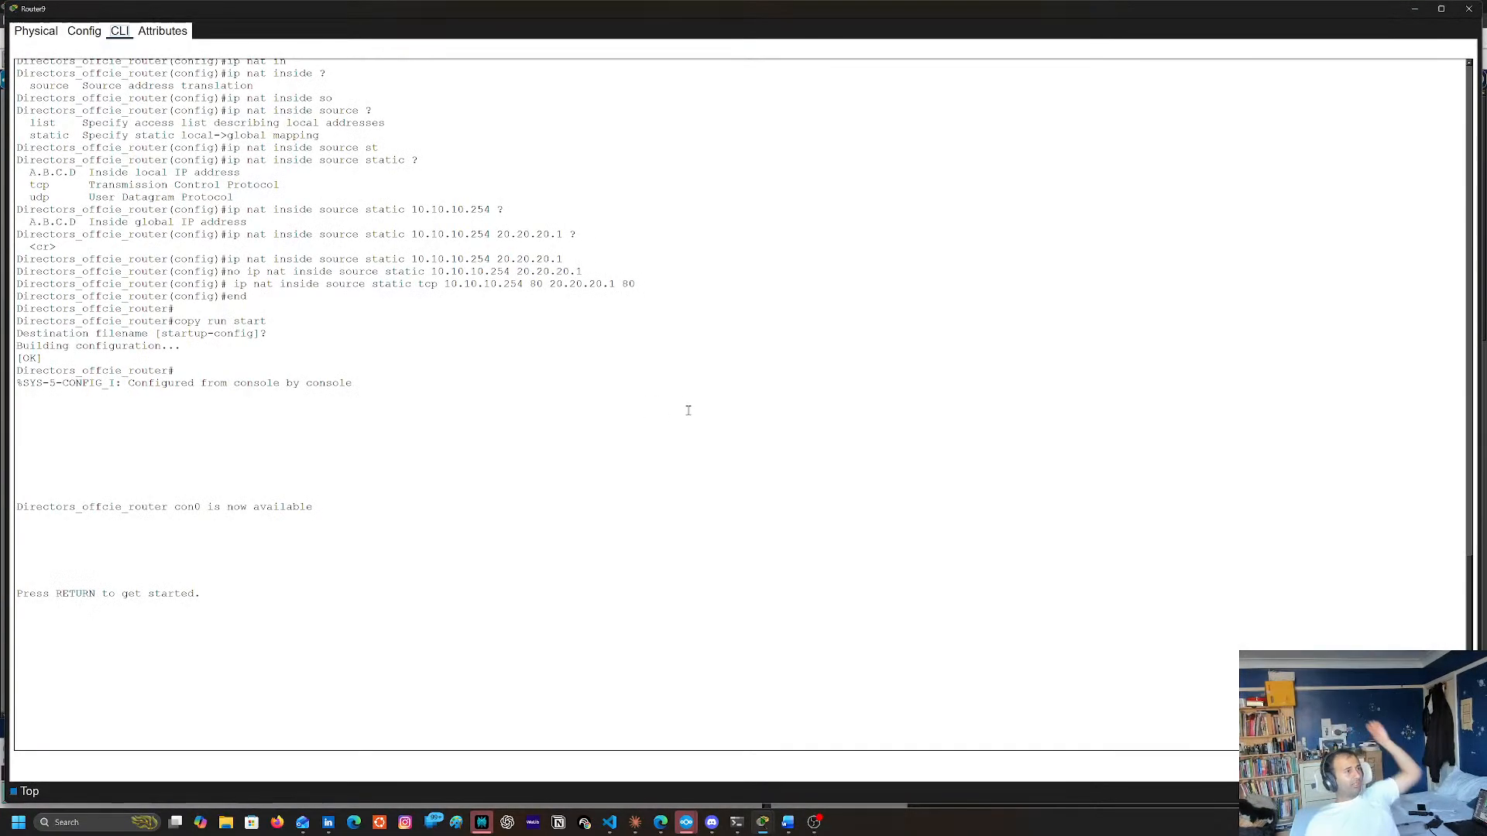
pyautogui.press('Return')
pyautogui.press('Return')
pyautogui.write('en')
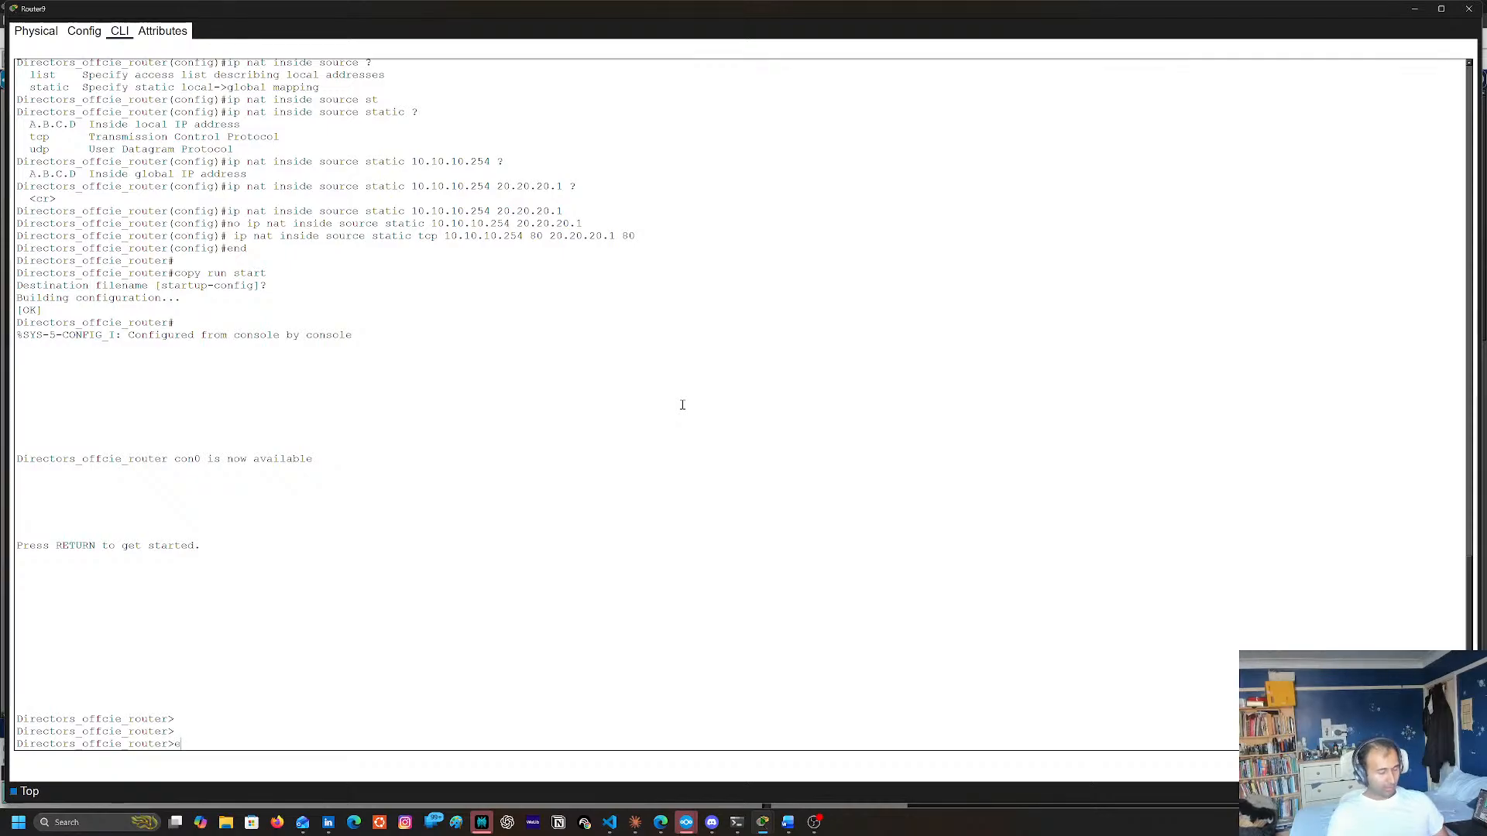
# Display Router9's running configuration with sh run and review its interface and NAT entries
pyautogui.press('Return')
pyautogui.press('Return')
pyautogui.write('sh run')
pyautogui.press('Return')
pyautogui.press('space')
pyautogui.press('space')
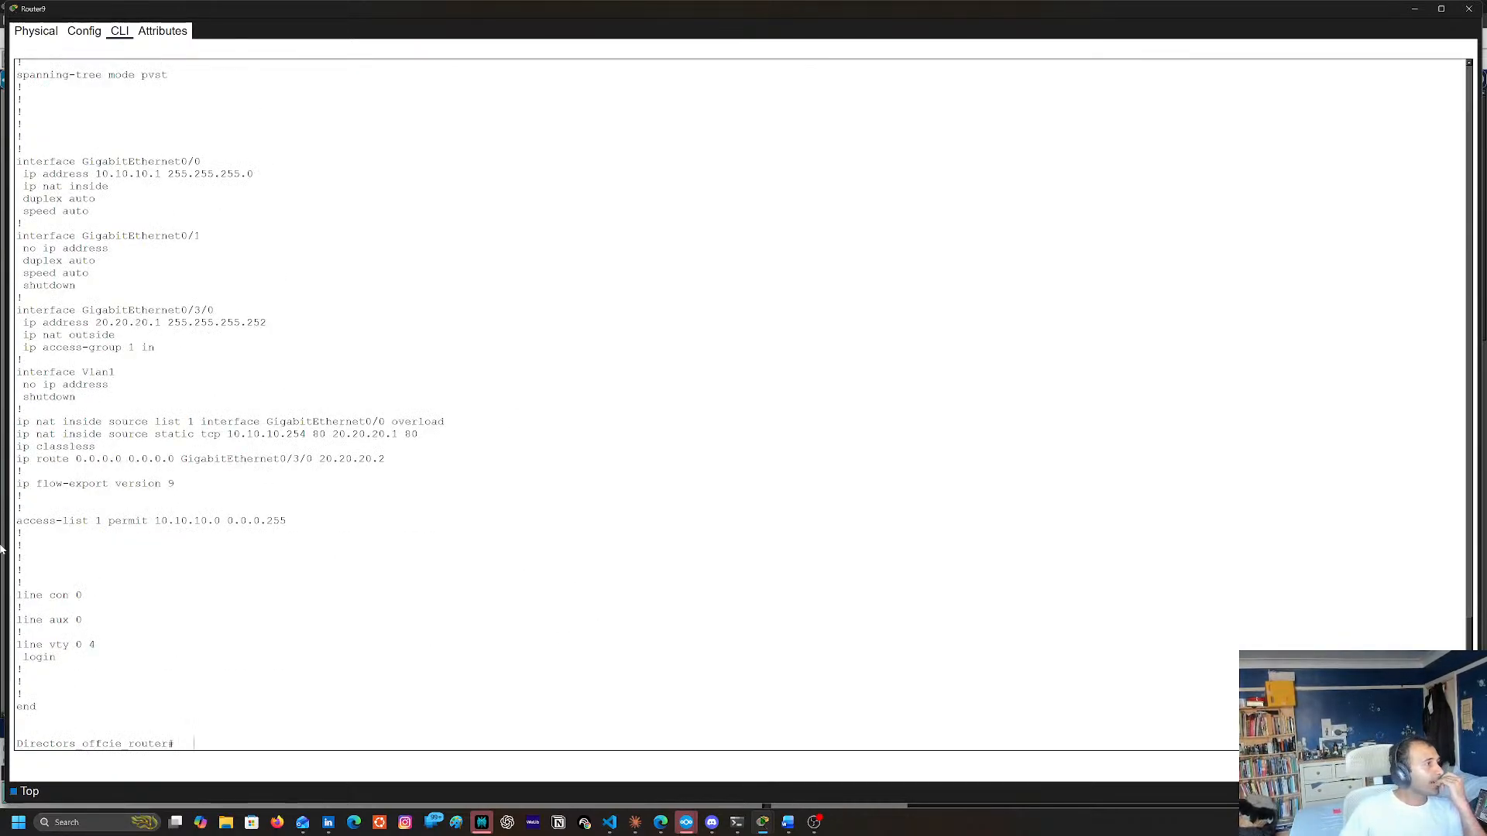
pyautogui.scroll(3, 313, 558)
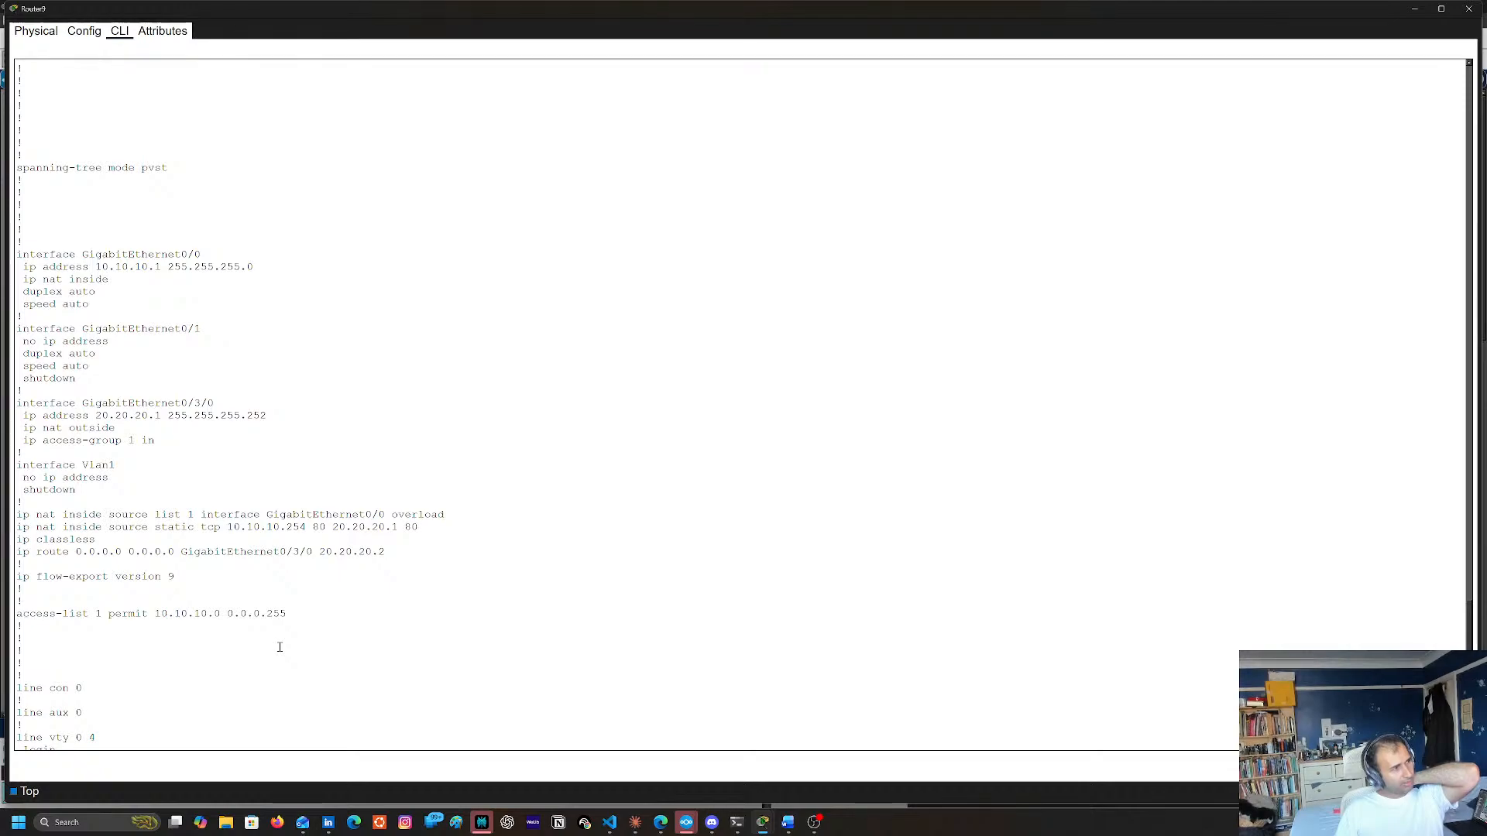
pyautogui.doubleClick(23, 528)
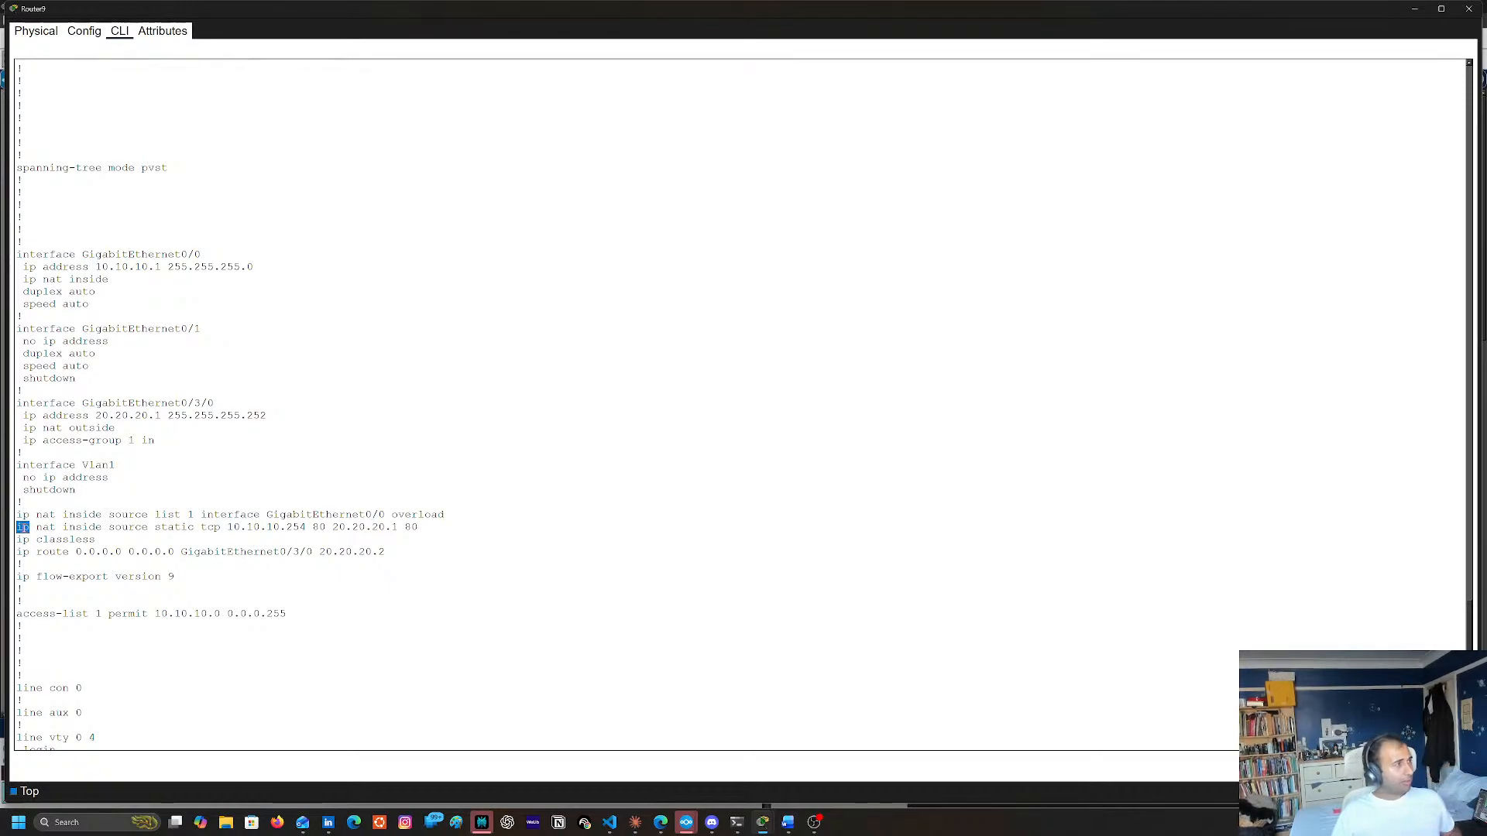
pyautogui.keyDown('shift'); pyautogui.click(407, 527); pyautogui.keyUp('shift')
pyautogui.rightClick(409, 527)
pyautogui.click(446, 538)
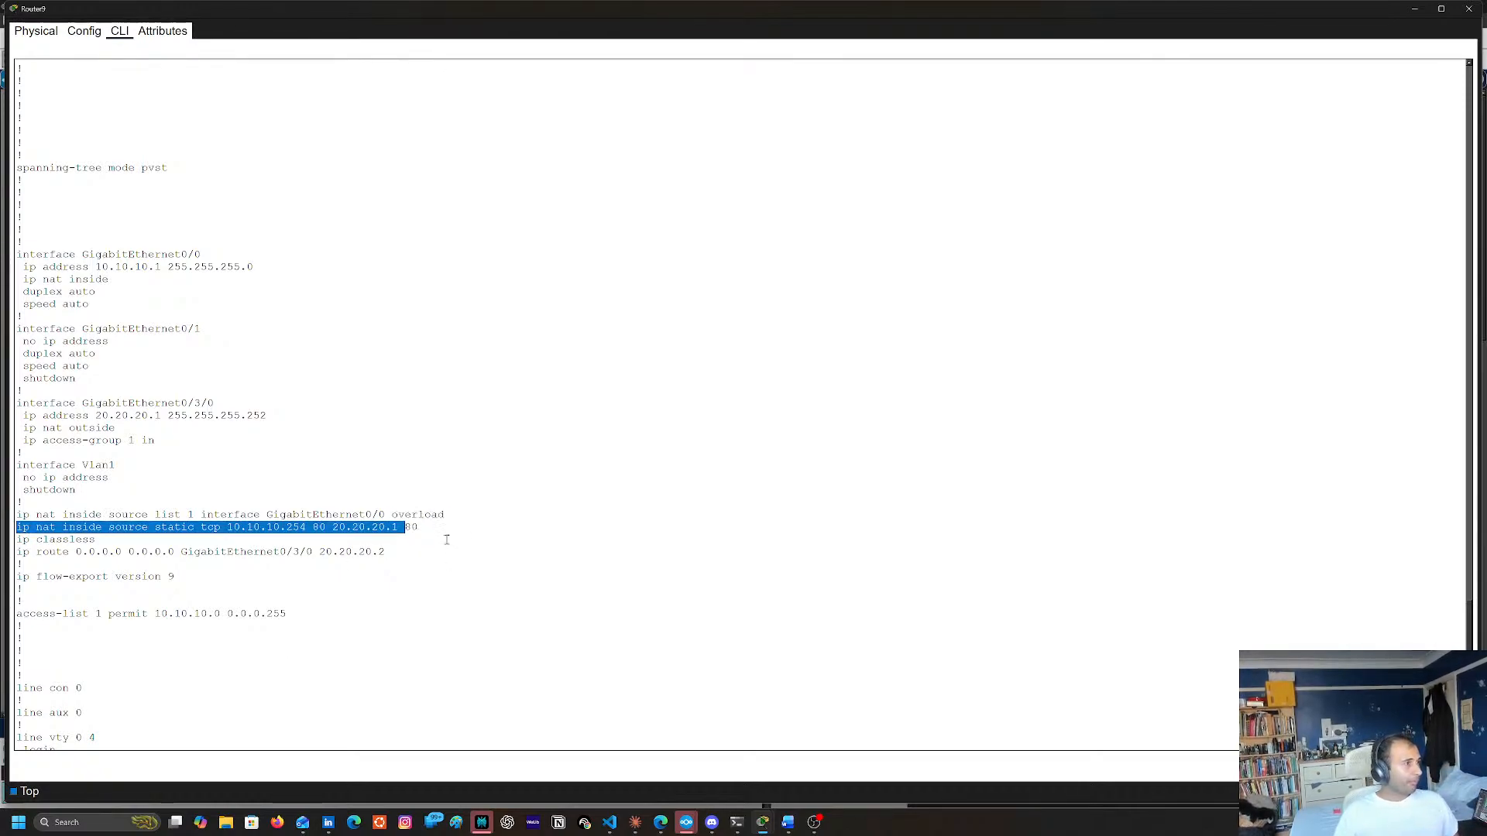
pyautogui.doubleClick(411, 527)
pyautogui.doubleClick(23, 527)
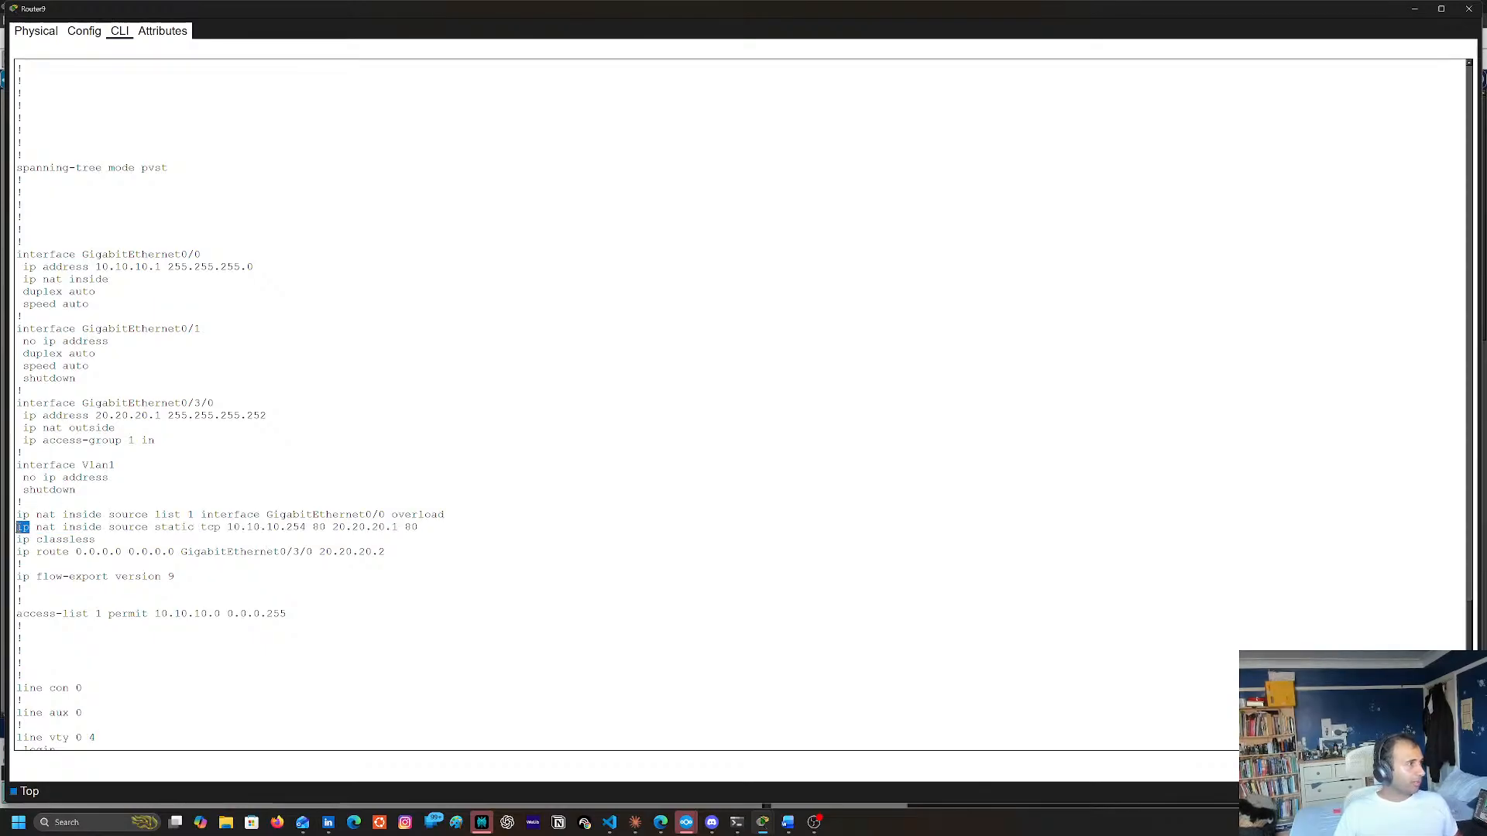
pyautogui.keyDown('shift'); pyautogui.doubleClick(418, 527); pyautogui.keyUp('shift')
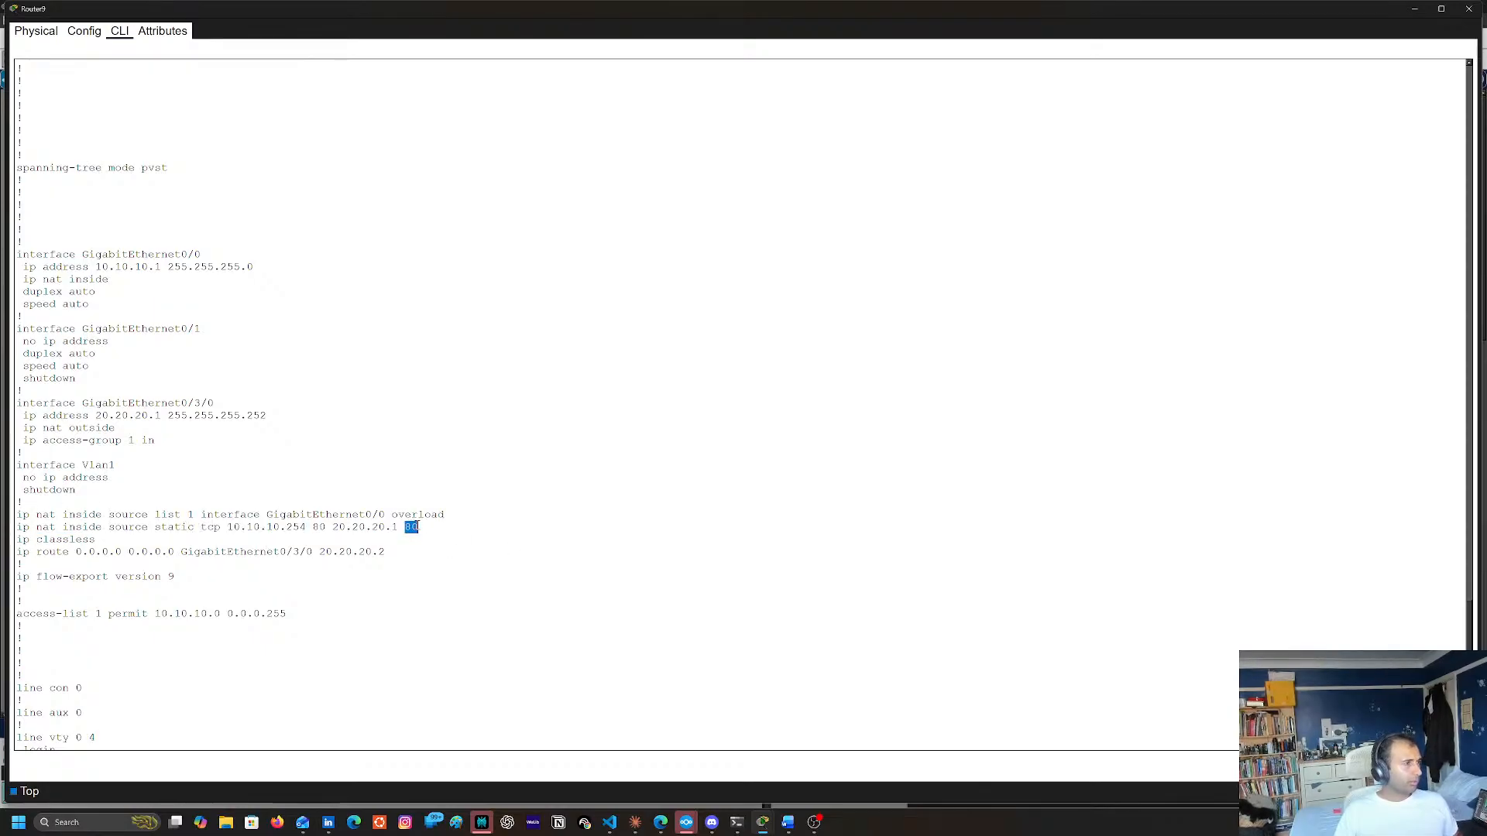
pyautogui.click(26, 529)
# Copy the full line ip nat inside source static tcp 10.10.10.254 80 20.20.20.1 80 from Router9's configuration output
pyautogui.doubleClick(23, 527)
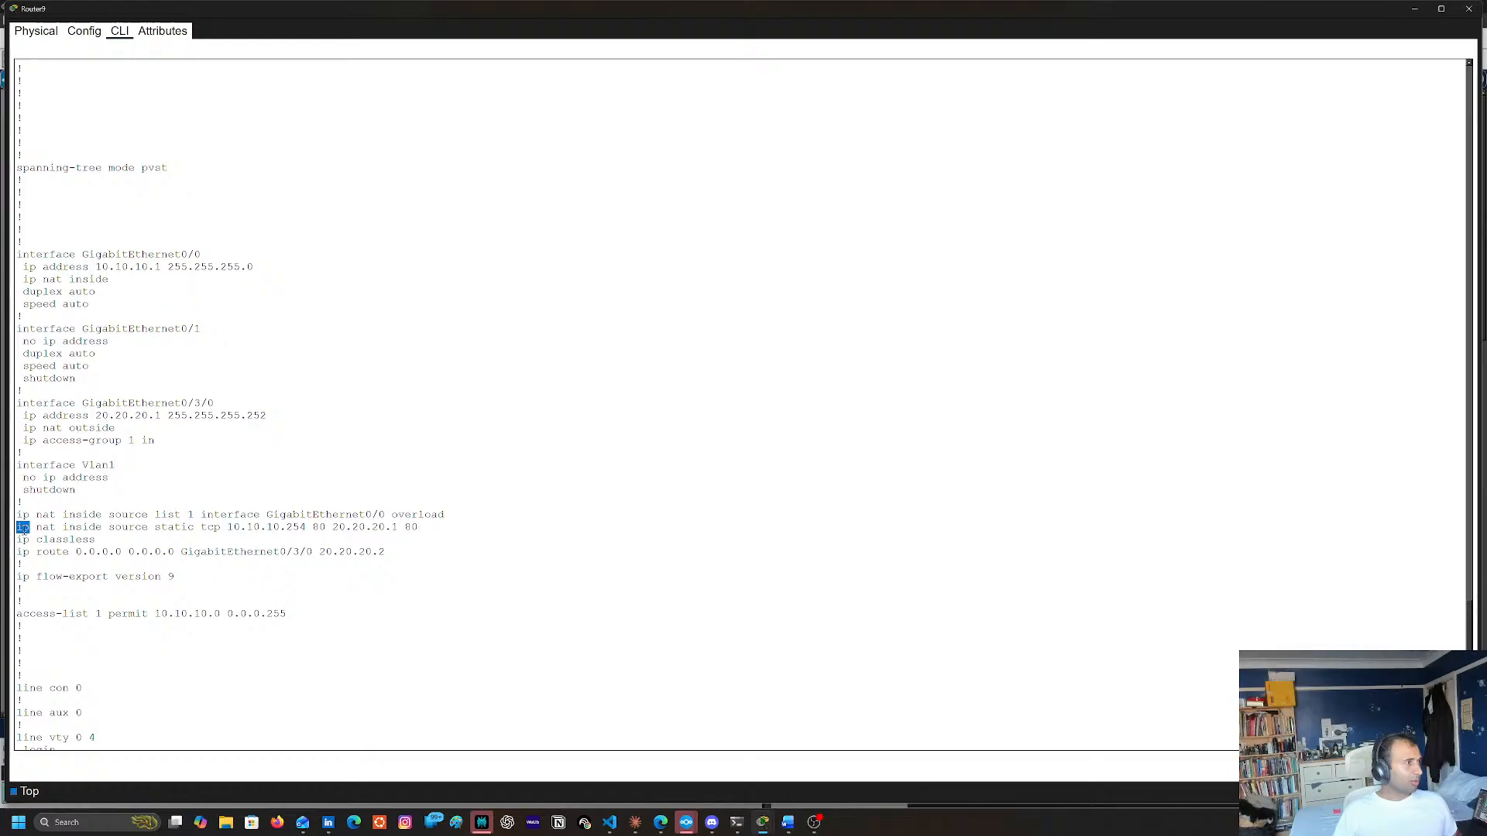
pyautogui.tripleClick(416, 528)
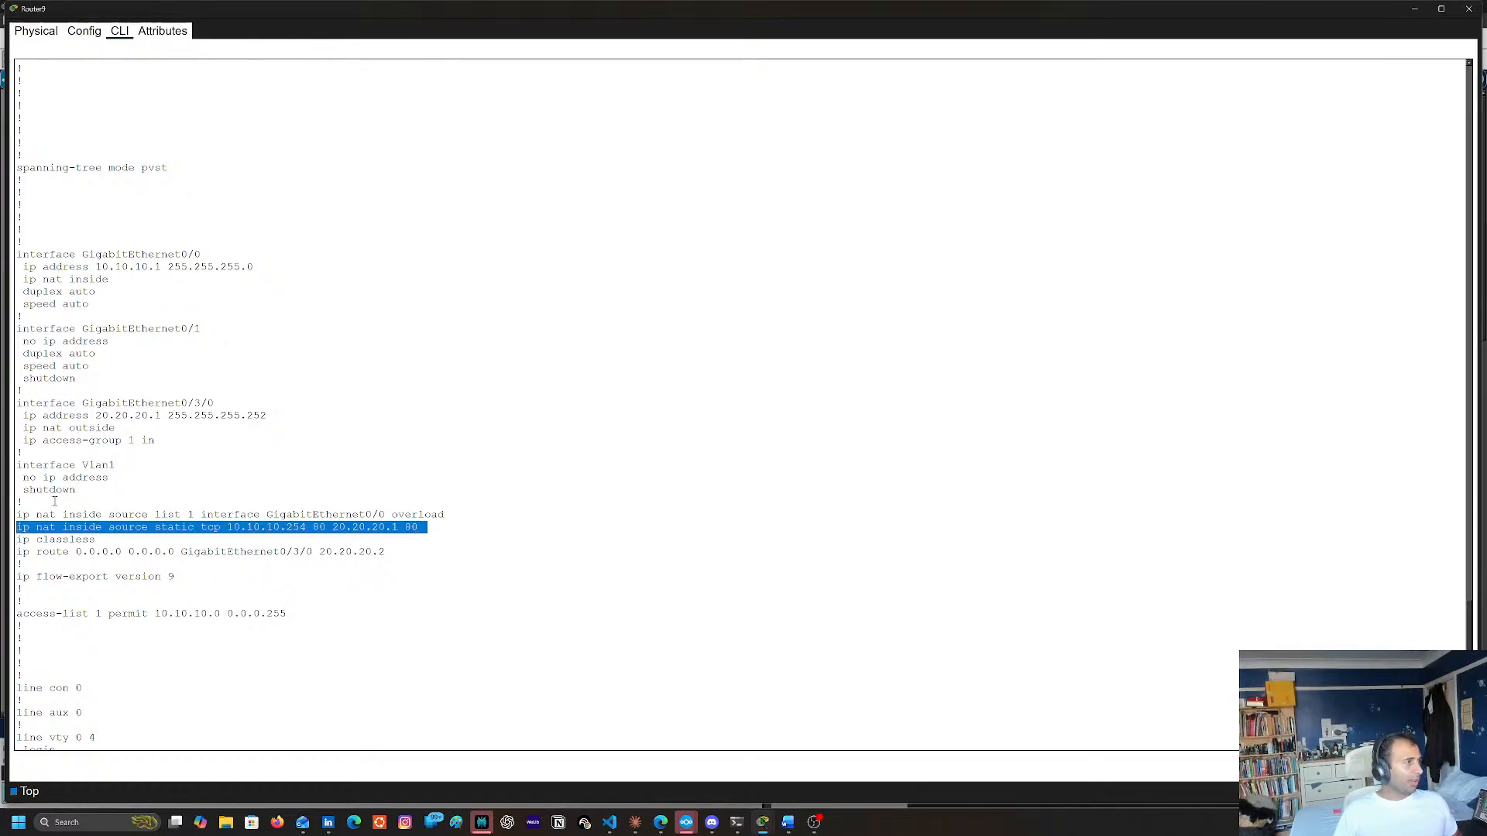
pyautogui.rightClick(182, 533)
pyautogui.click(210, 541)
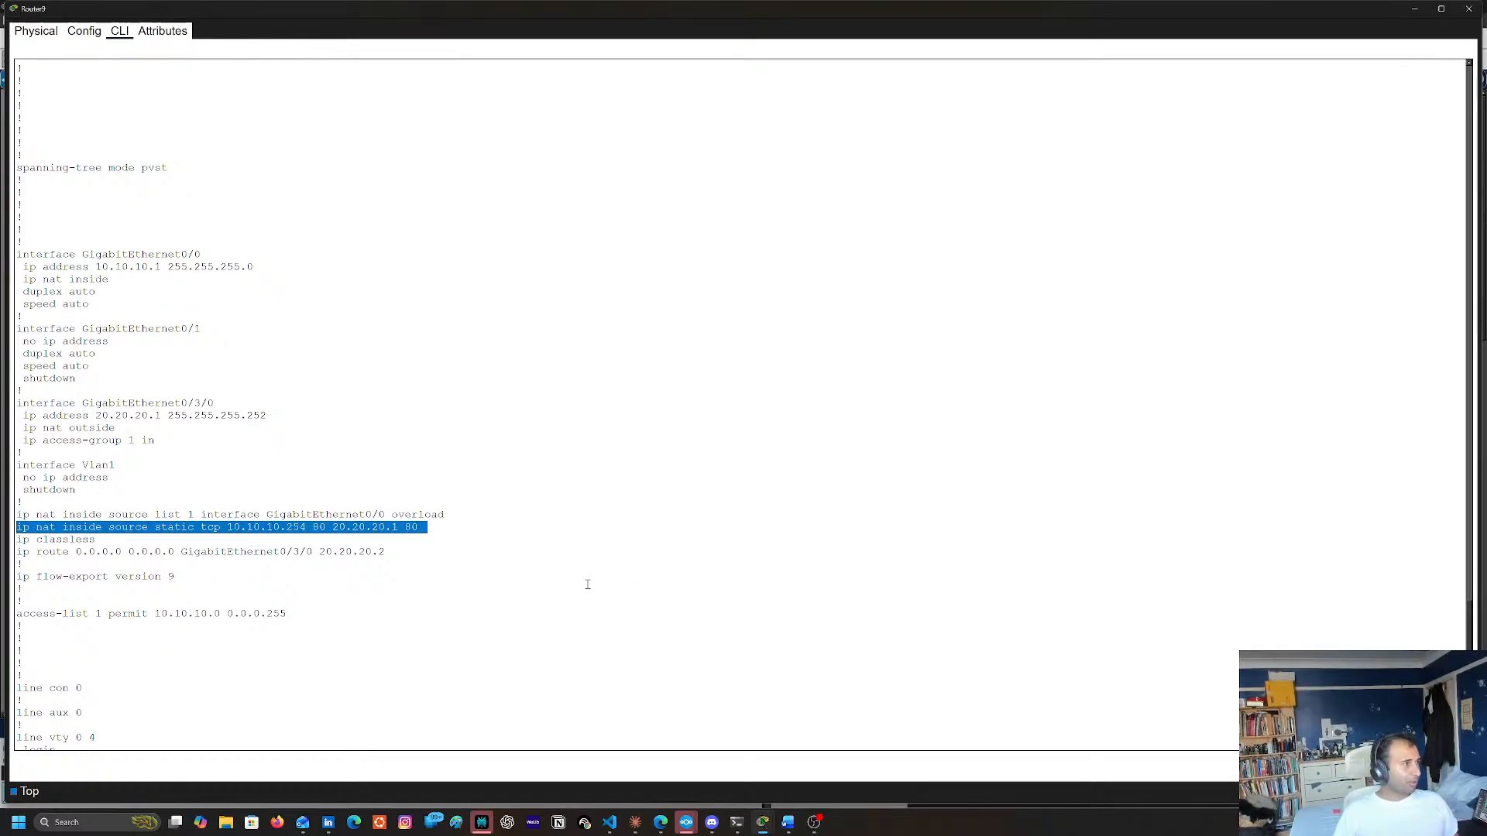
# Remove Router9's static port mapping with no ip nat inside source static tcp 10.10.10.254 80 20.20.20.1 80, and leave configuration mode
pyautogui.scroll(-3, 573, 612)
pyautogui.click(432, 691)
pyautogui.write('conf t')
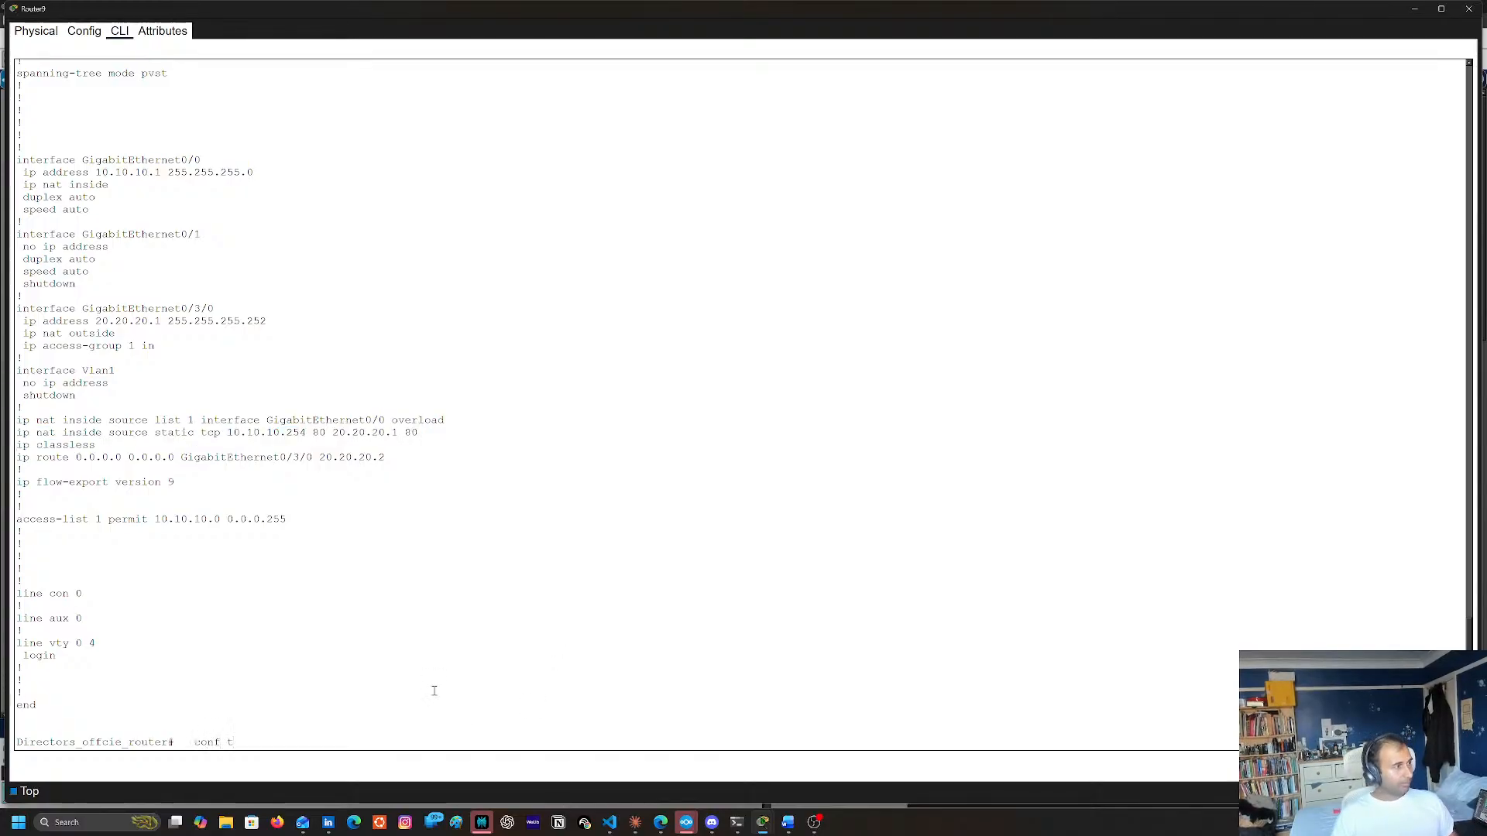
pyautogui.press('Return')
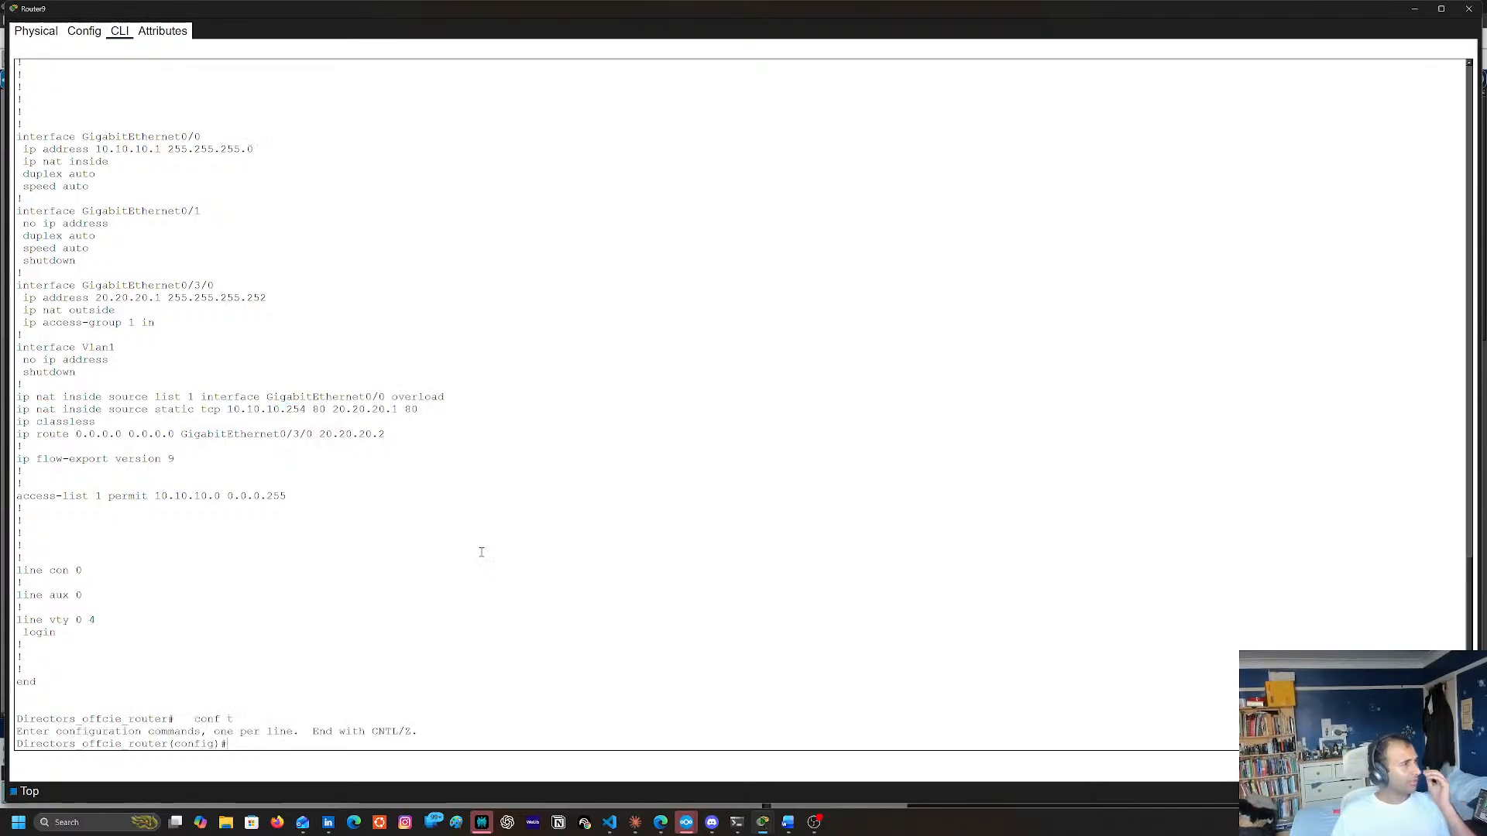
pyautogui.write('no')
pyautogui.rightClick(466, 521)
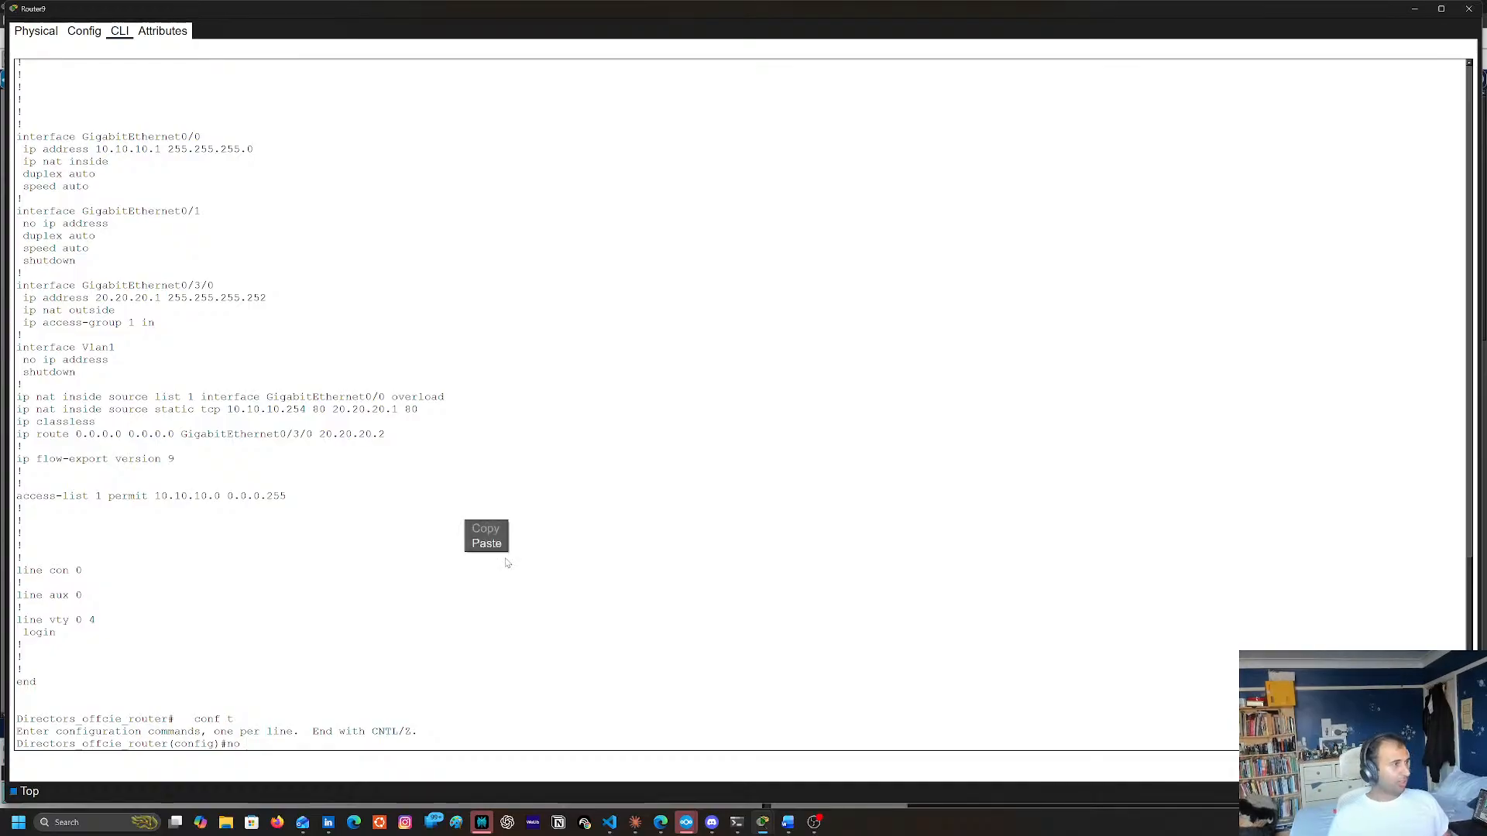
pyautogui.click(491, 547)
pyautogui.press('Return')
pyautogui.write('end')
pyautogui.press('Return')
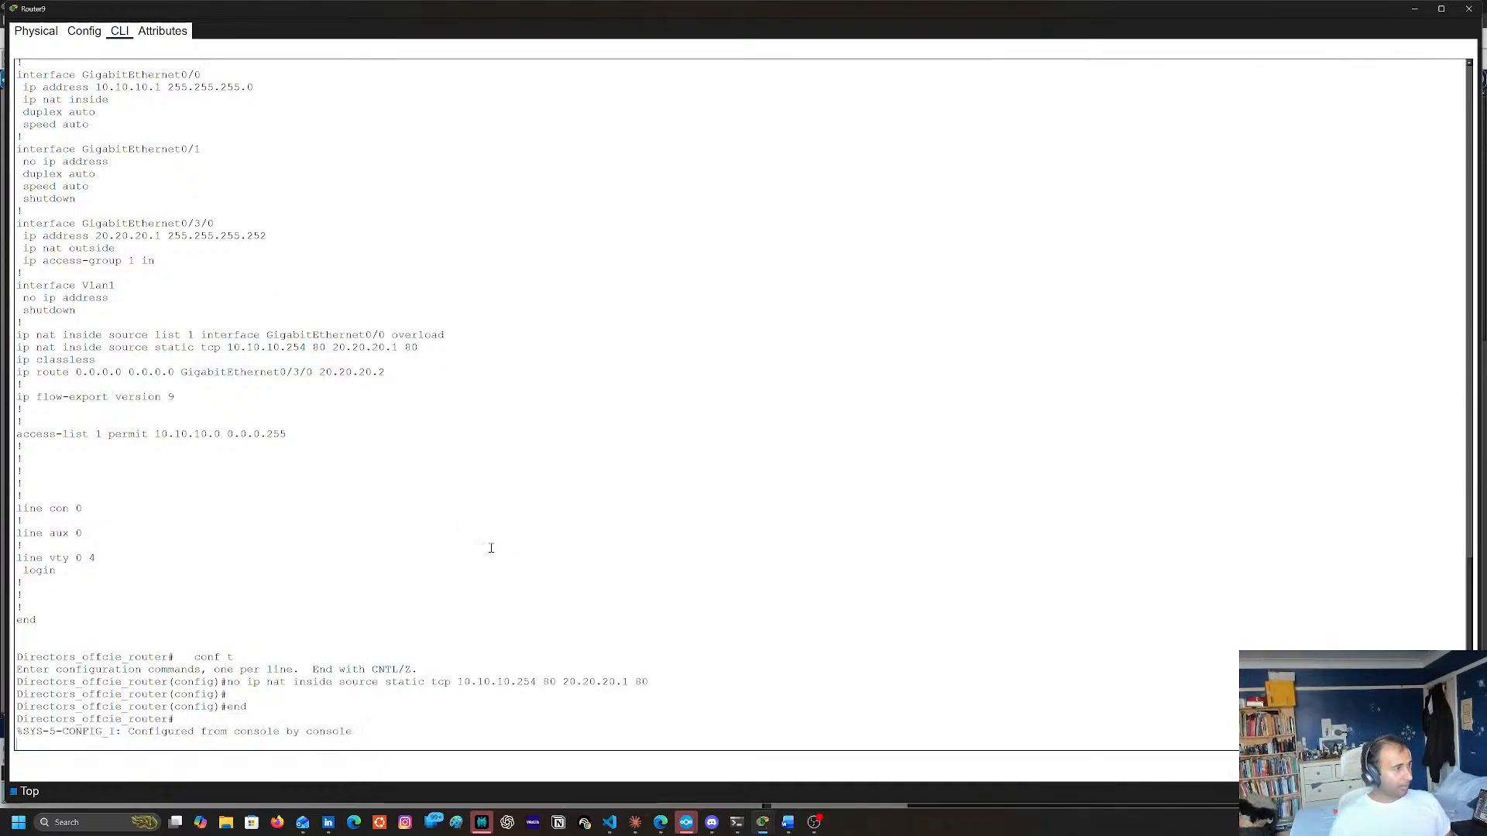
# Save Router9's running configuration to startup-config with copy run start, and close its console
pyautogui.write('copy run ts')
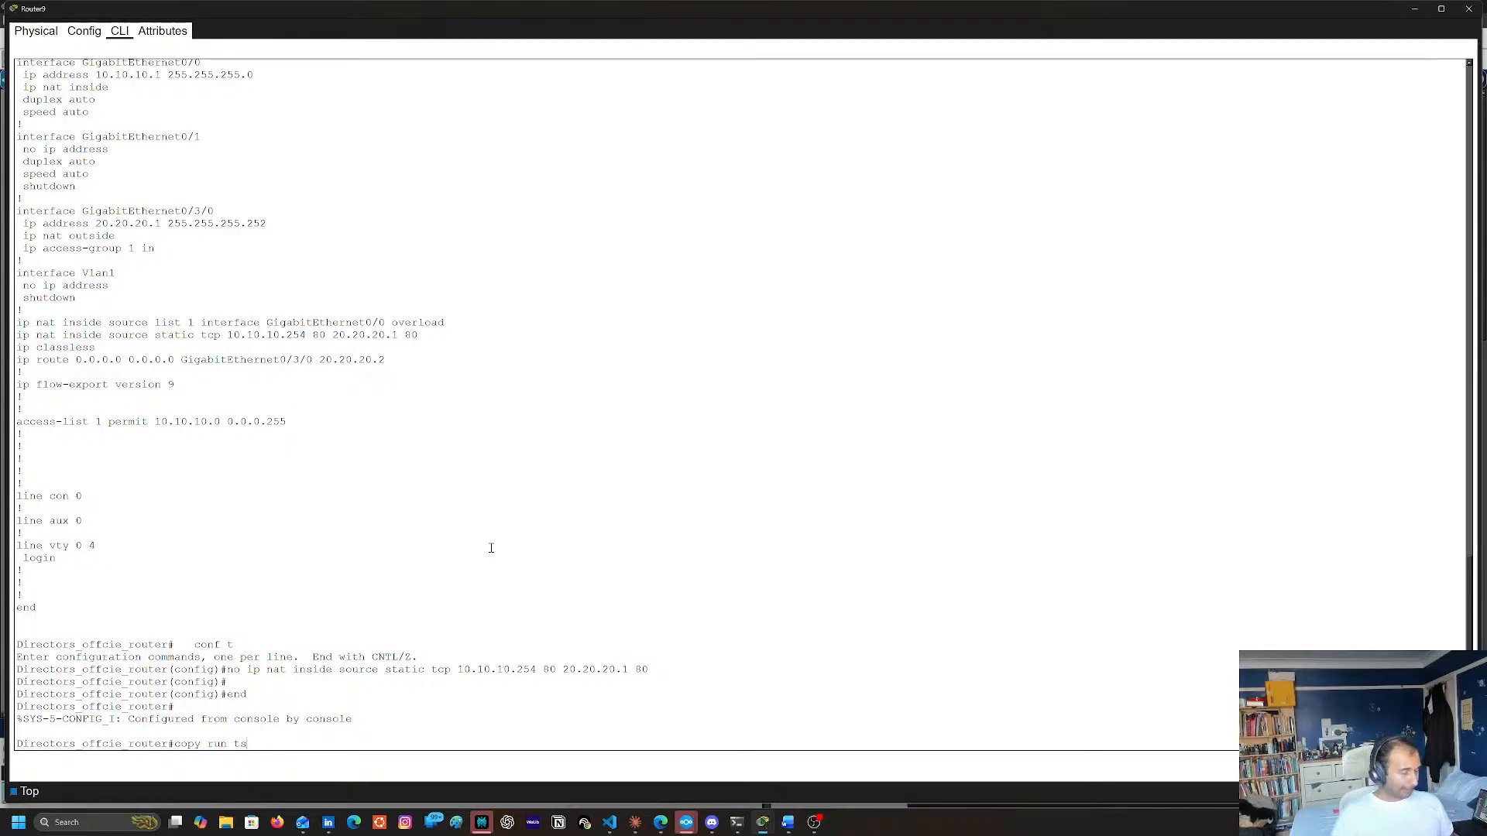
pyautogui.press('BackSpace')
pyautogui.press('BackSpace')
pyautogui.write('start')
pyautogui.press('Return')
pyautogui.press('Return')
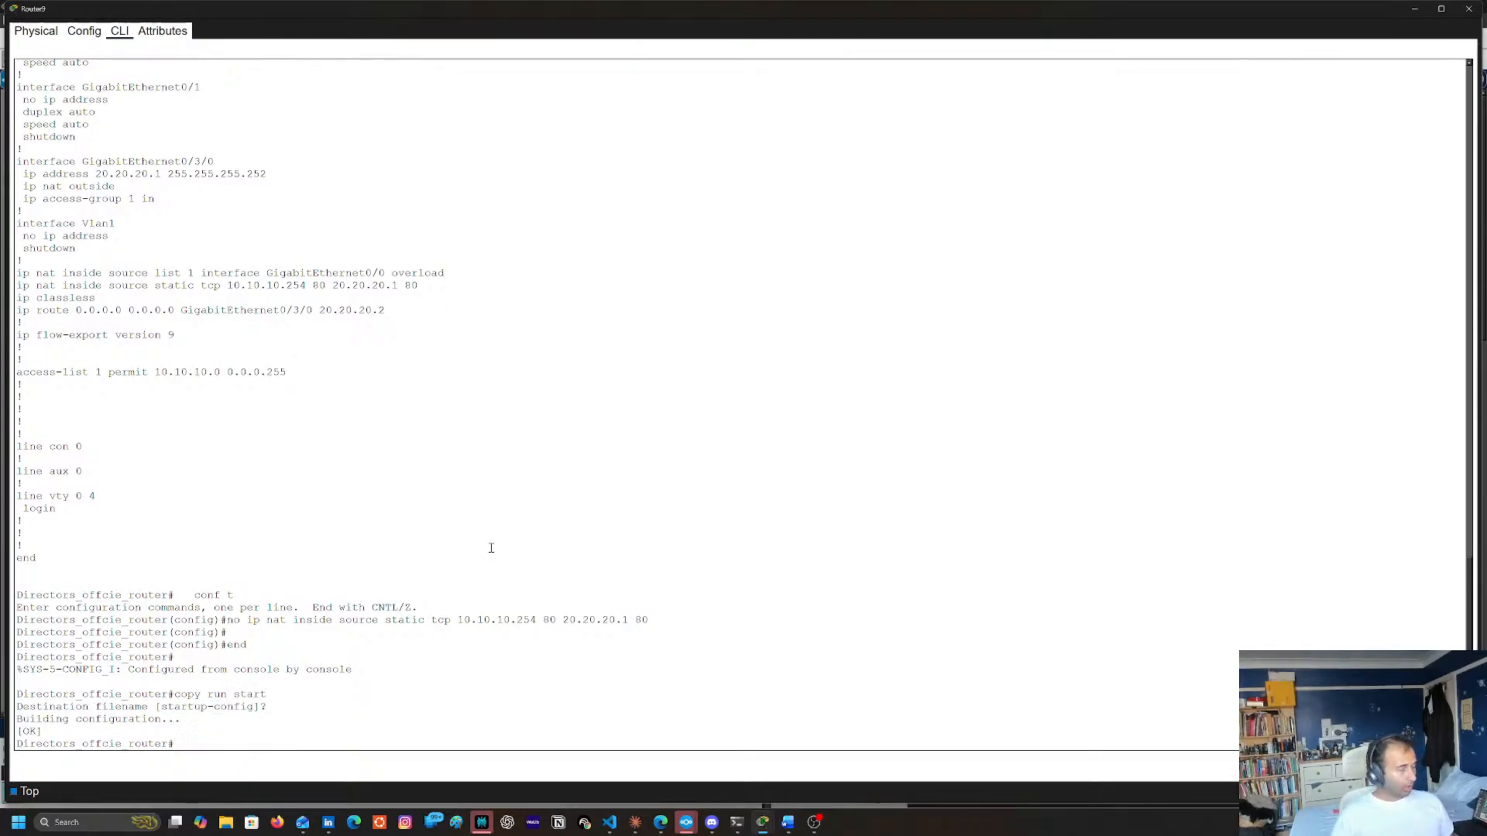
pyautogui.click(1469, 9)
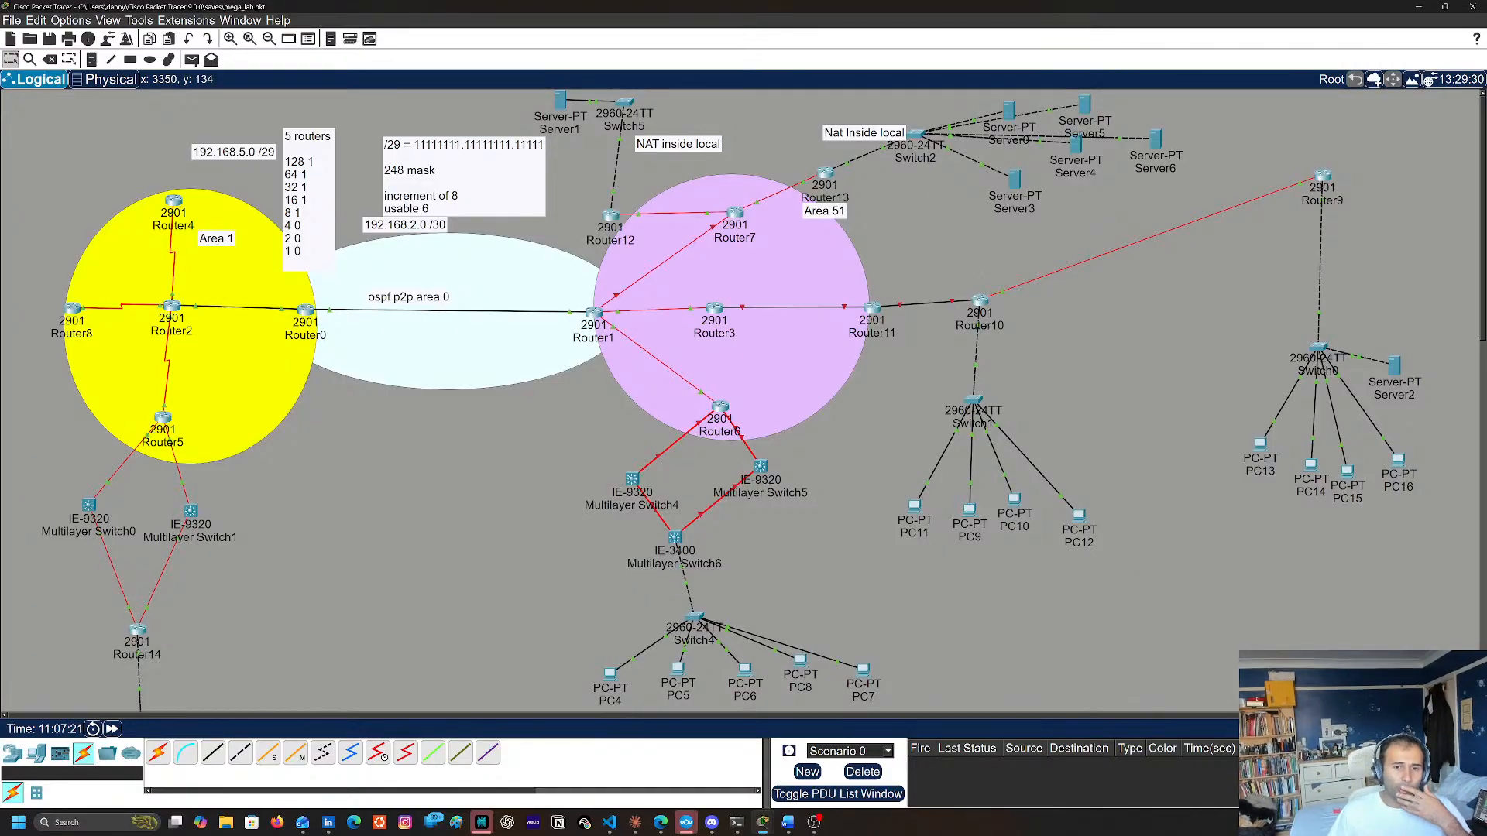
pyautogui.press('super+d')
pyautogui.press('super+d')
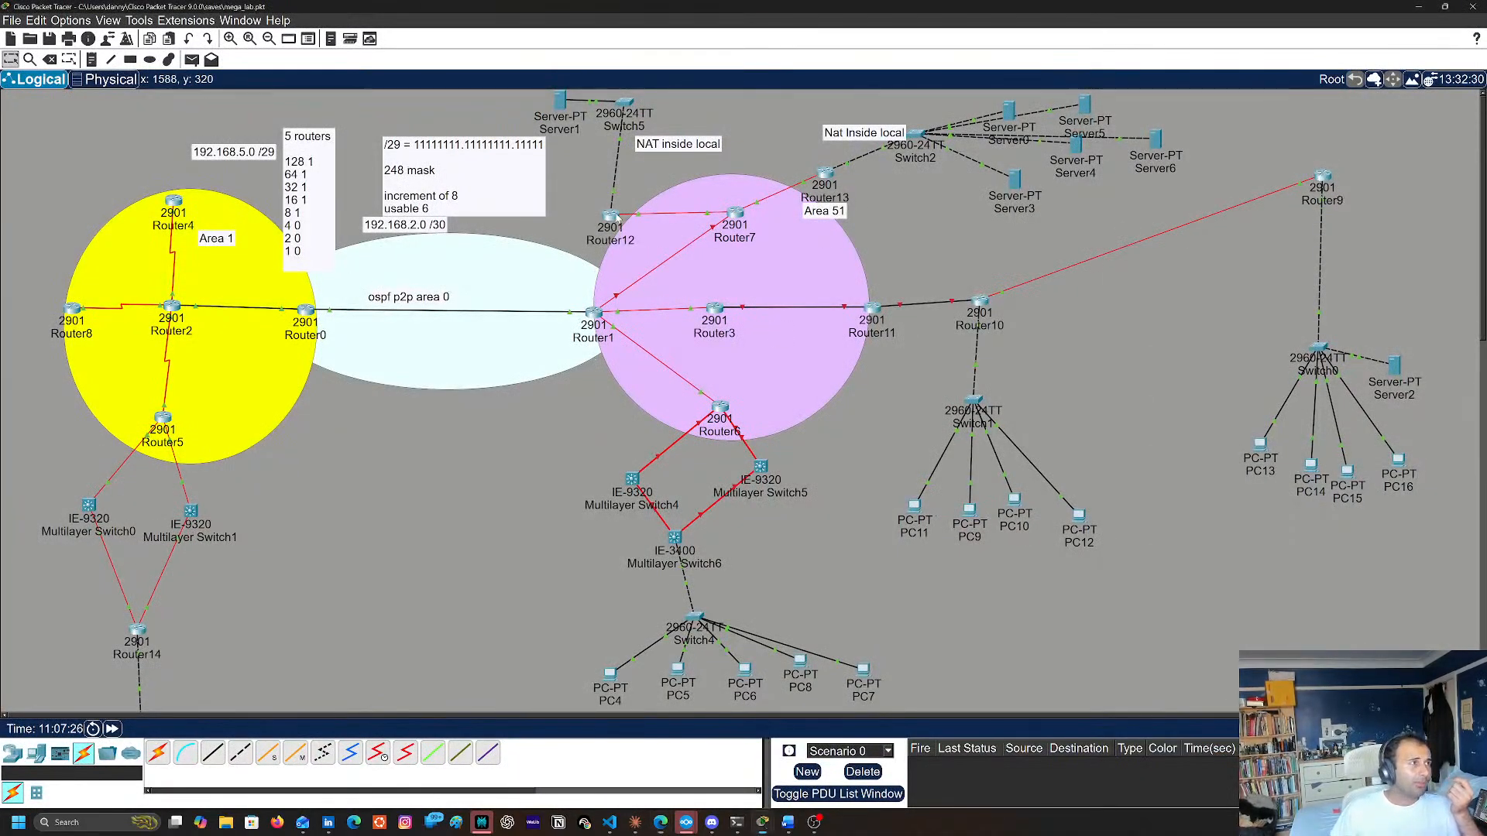
# Open Router12's command line and display its running configuration with sh run
pyautogui.click(612, 217)
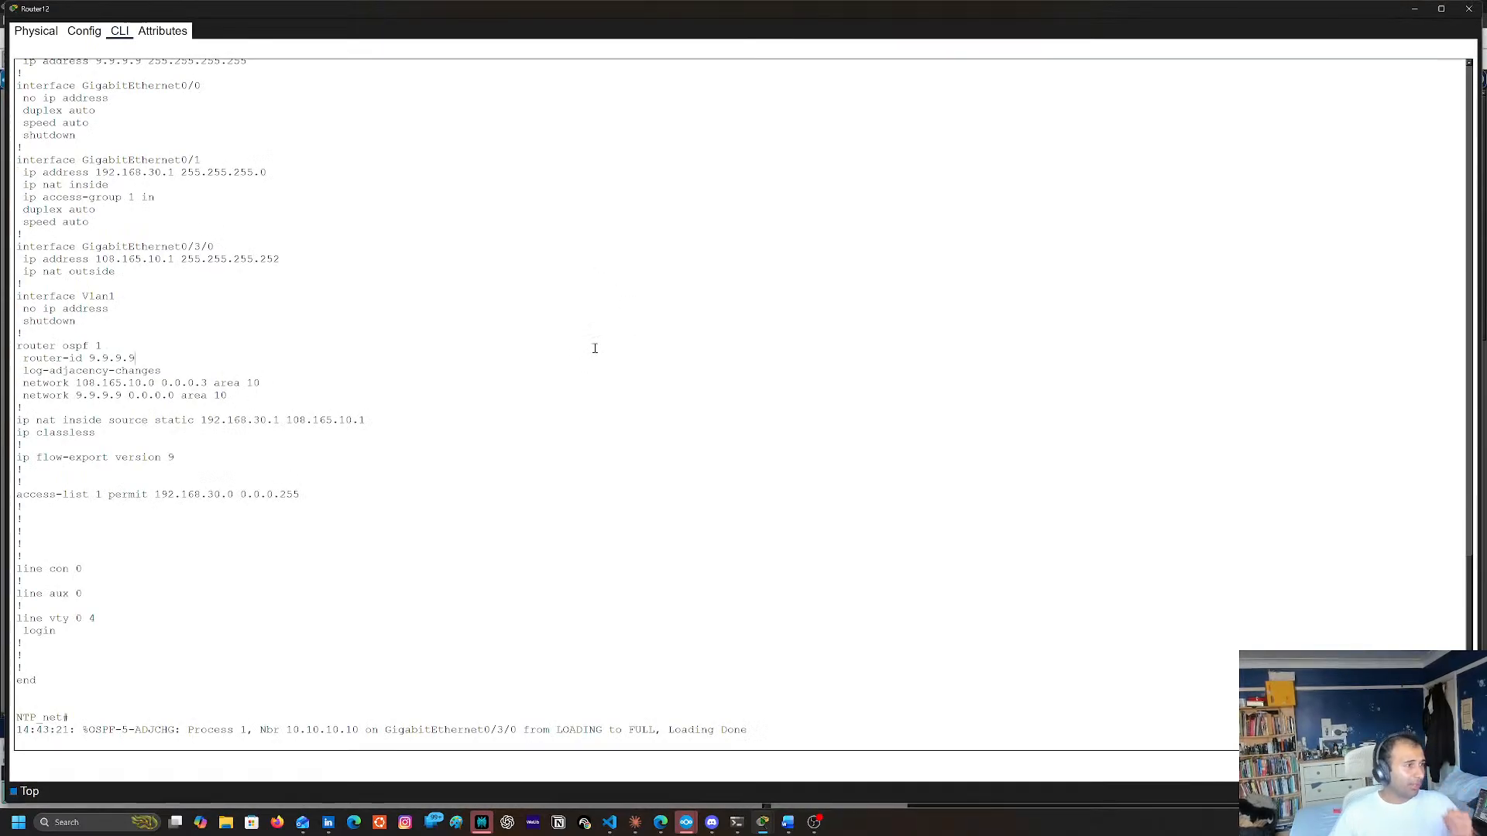
pyautogui.press('Return')
pyautogui.press('Return')
pyautogui.press('Return')
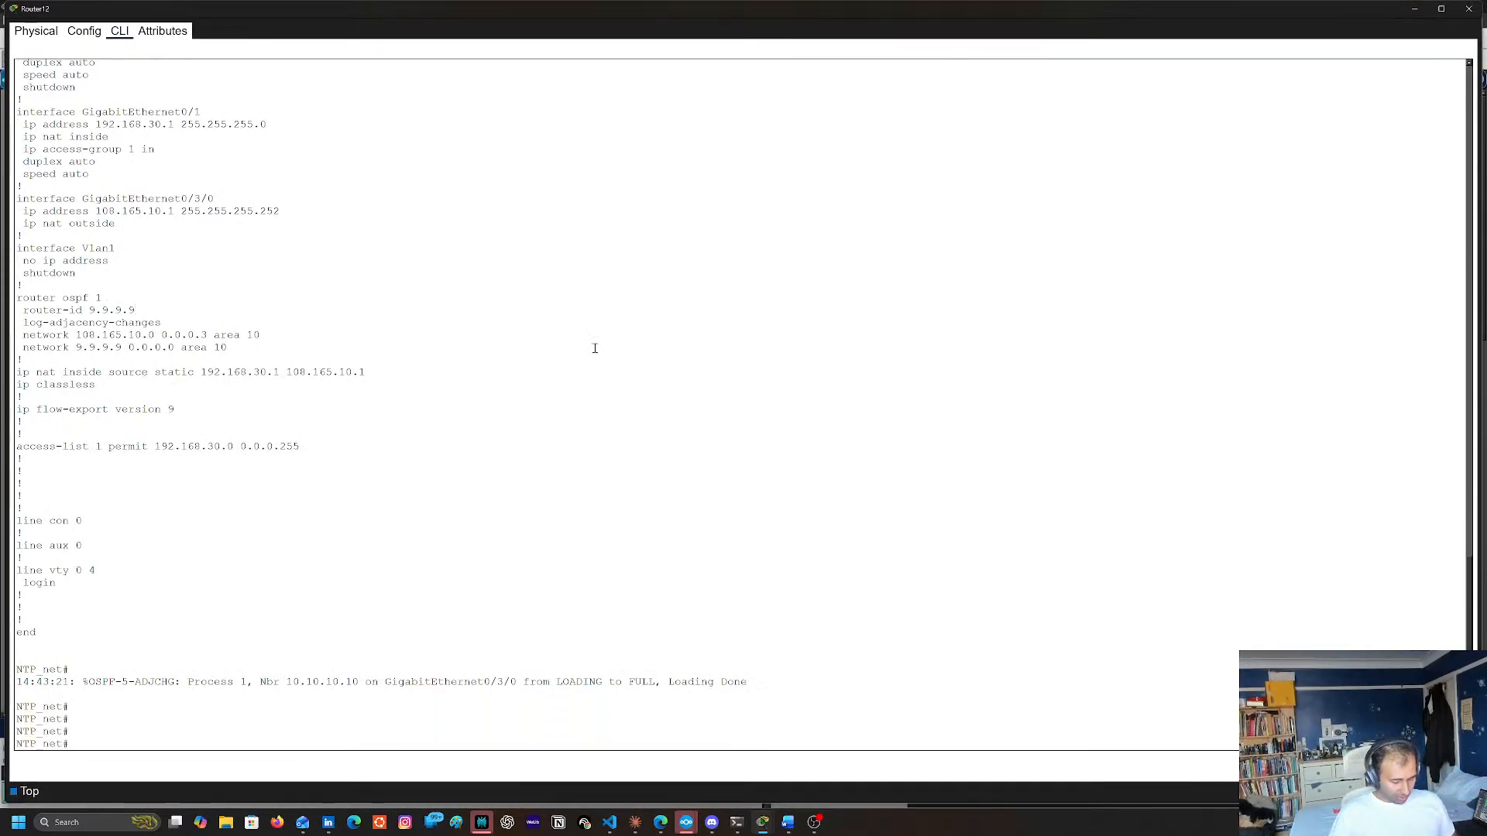
pyautogui.write('sh run')
pyautogui.press('Return')
pyautogui.press('space')
pyautogui.press('space')
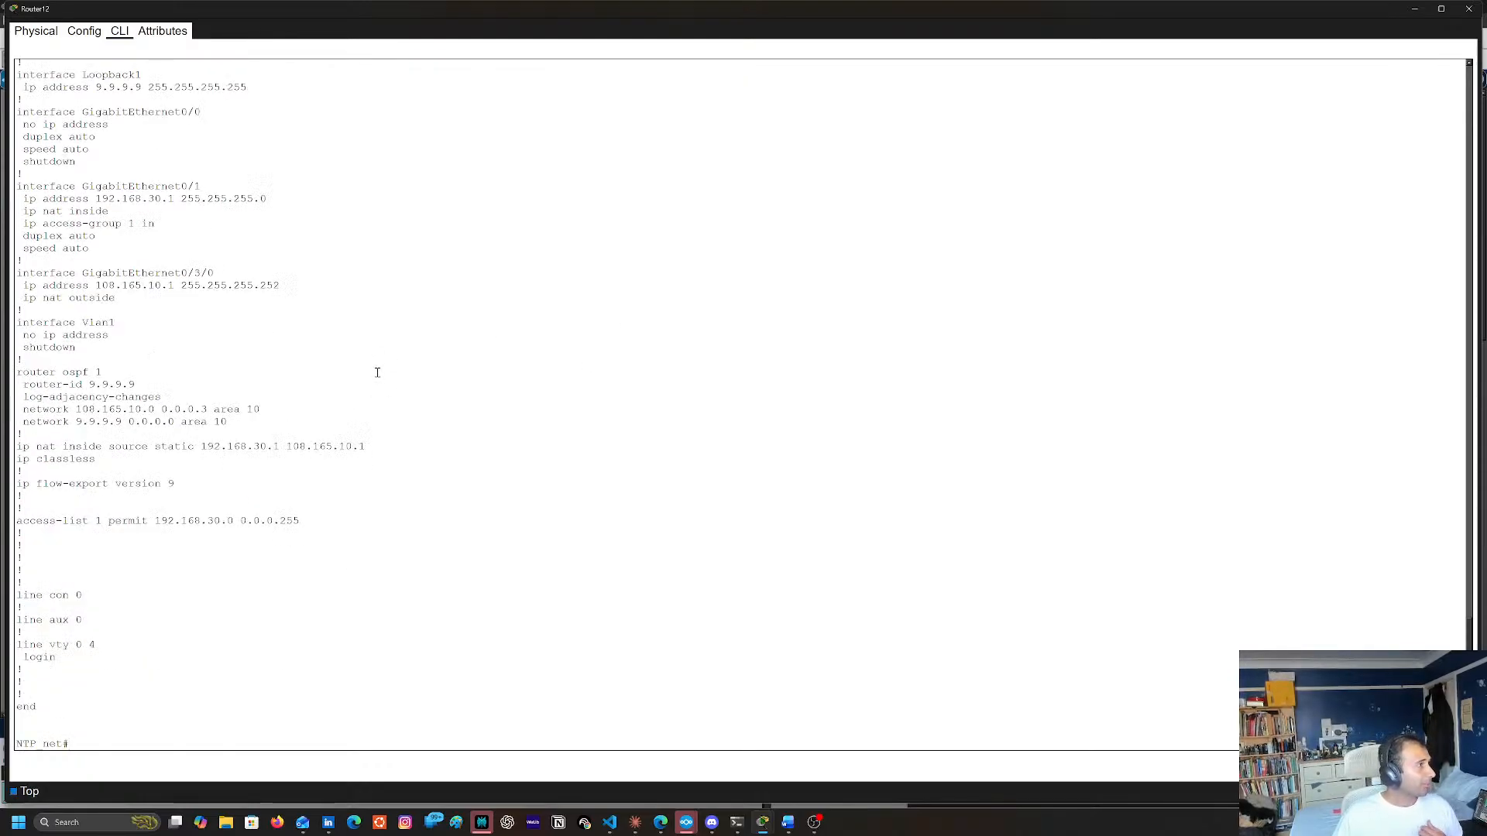
# Examine the interface, OSPF, NAT and access-list entries in Router12's running configuration
pyautogui.scroll(3, 382, 371)
pyautogui.scroll(-3, 382, 378)
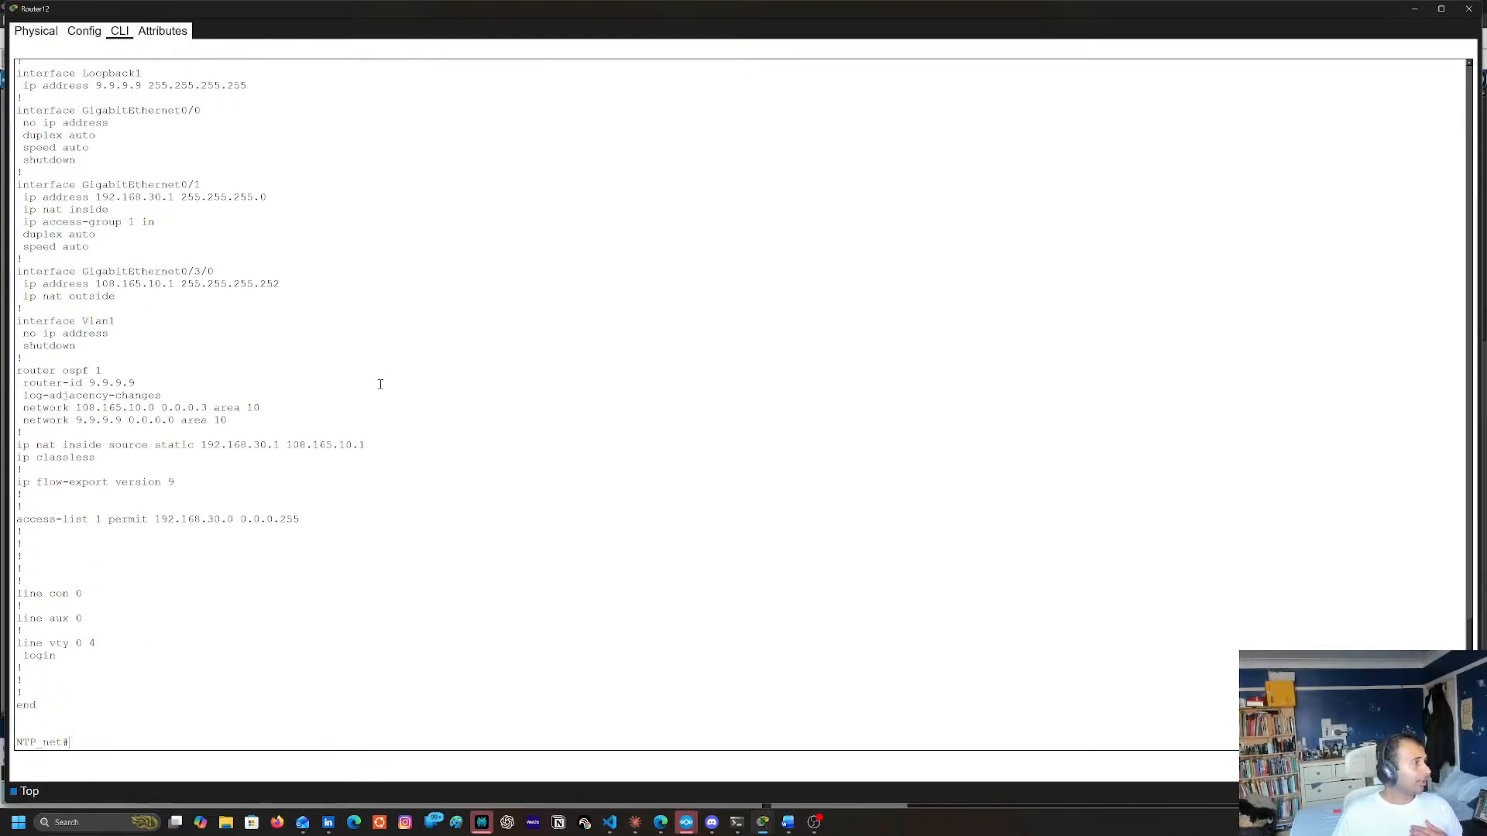
pyautogui.scroll(3, 294, 345)
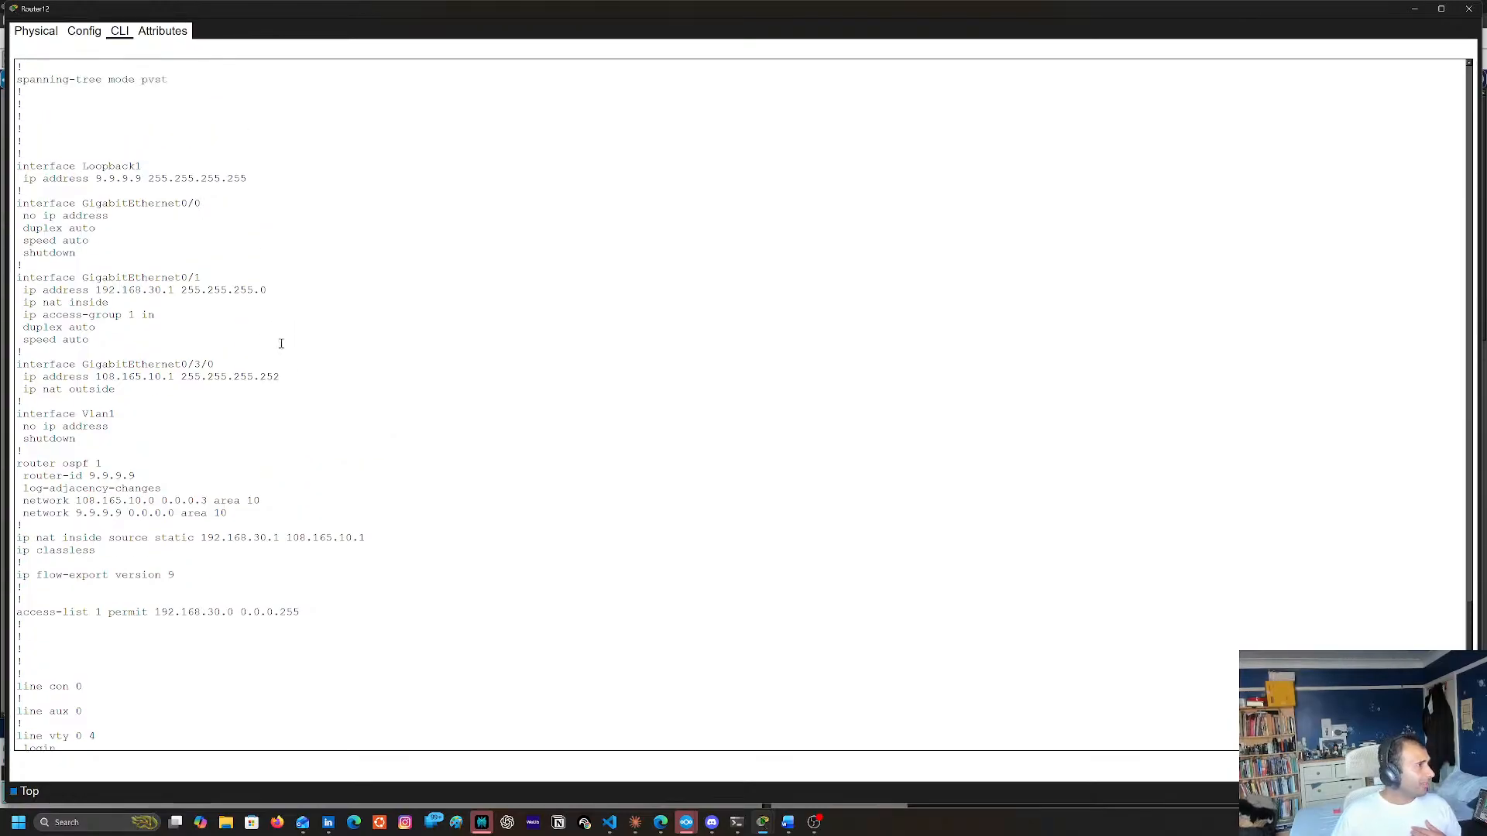
pyautogui.scroll(2, 287, 344)
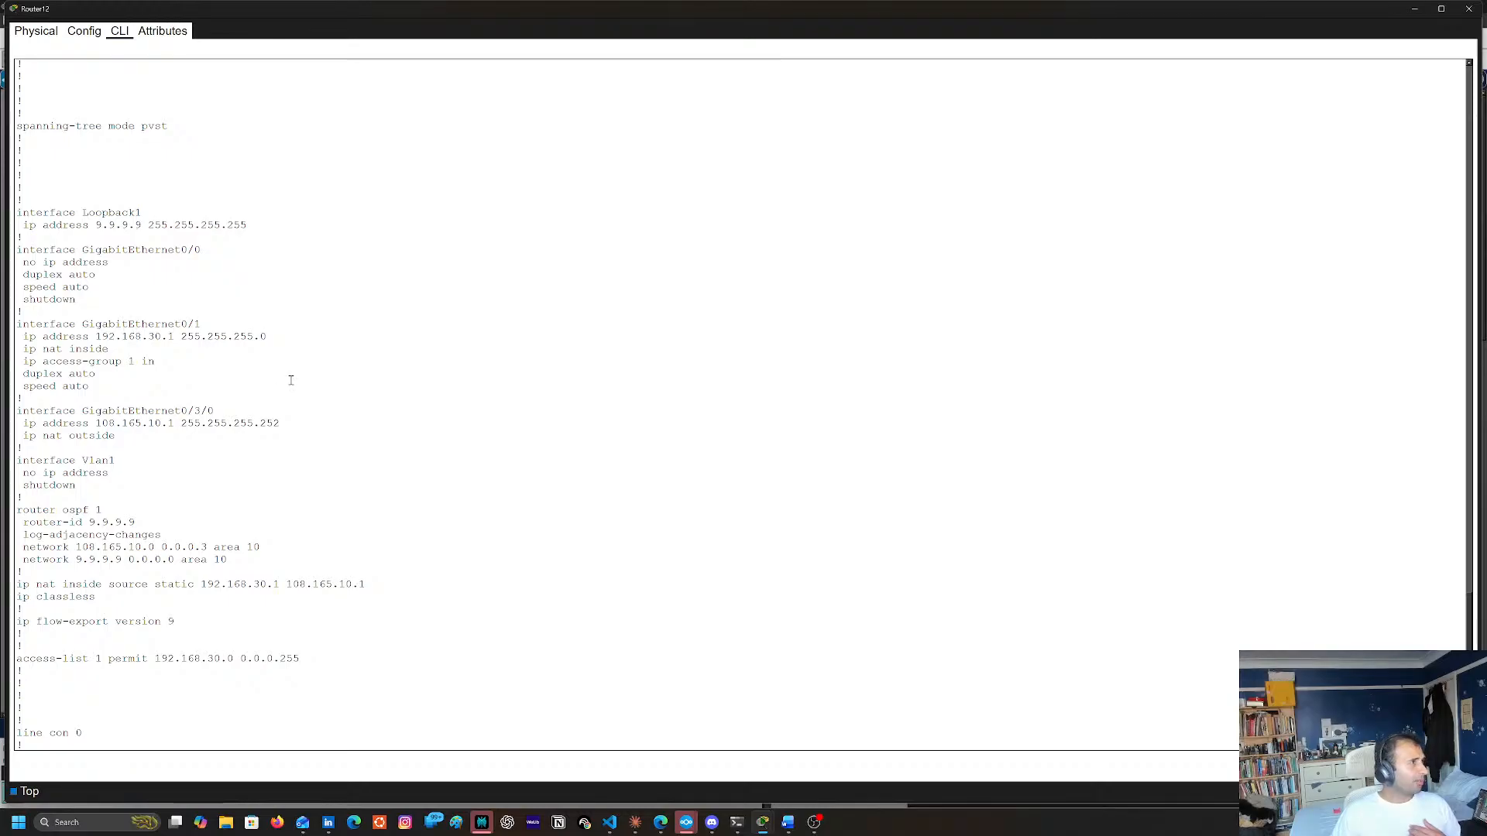
pyautogui.scroll(4, 298, 396)
pyautogui.scroll(-4, 293, 422)
pyautogui.doubleClick(33, 511)
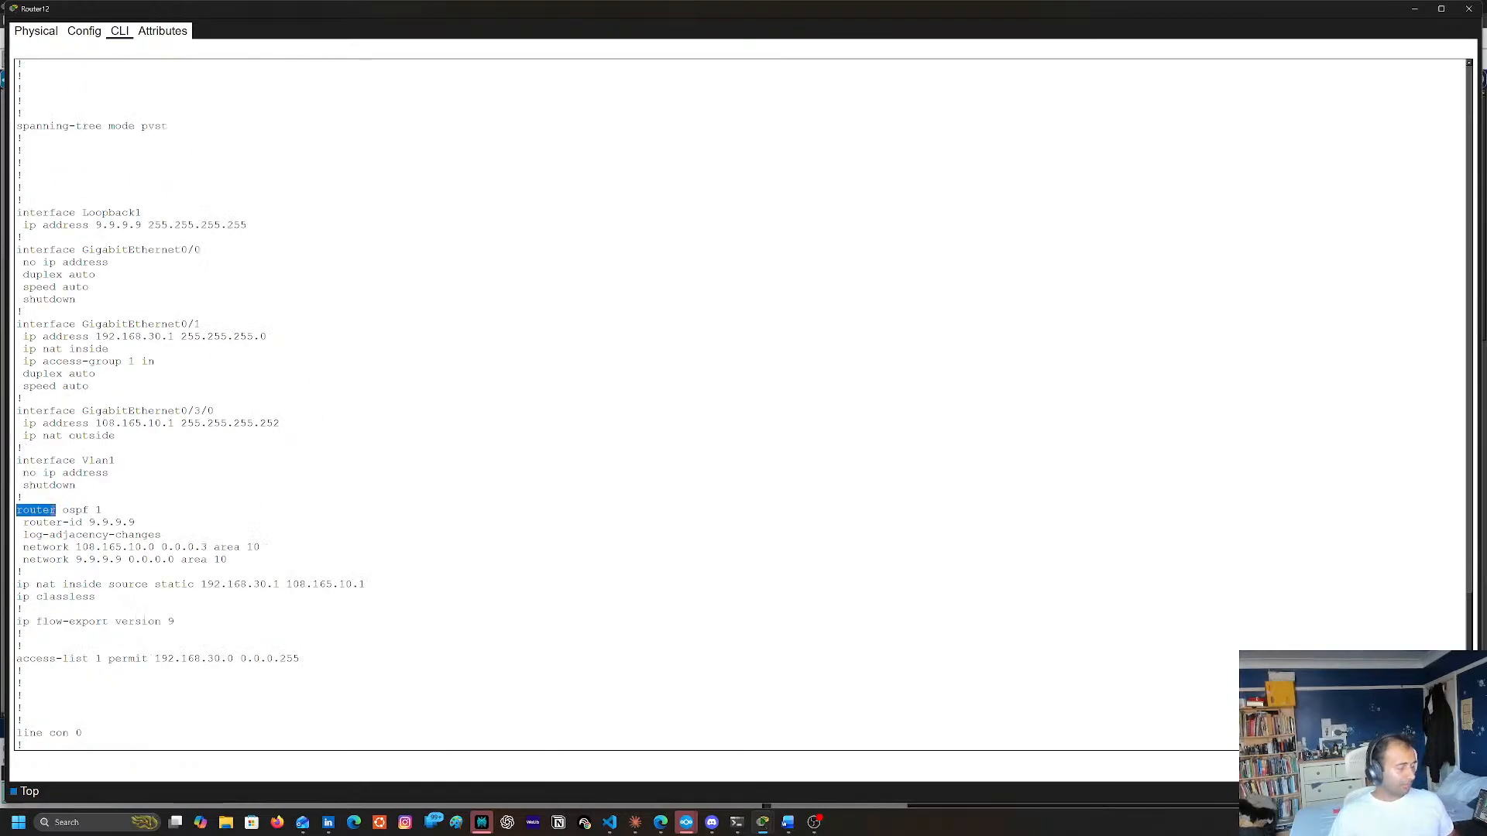
# Enter global configuration mode on Router12 and open its OSPF process with router ospf 1
pyautogui.press('Return')
pyautogui.write('conf t')
pyautogui.press('Return')
pyautogui.write('ig)#int')
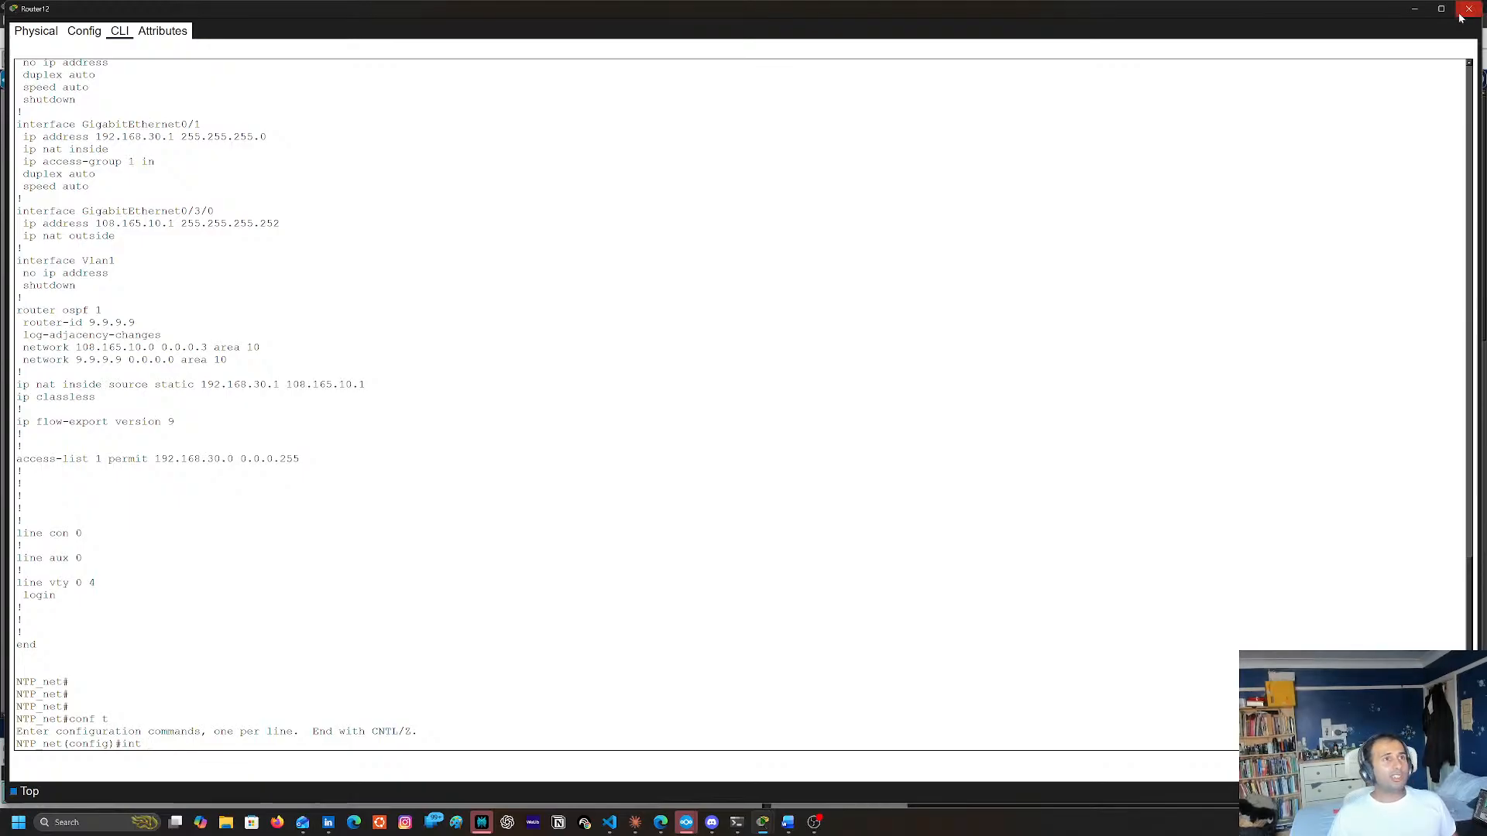
pyautogui.click(1469, 8)
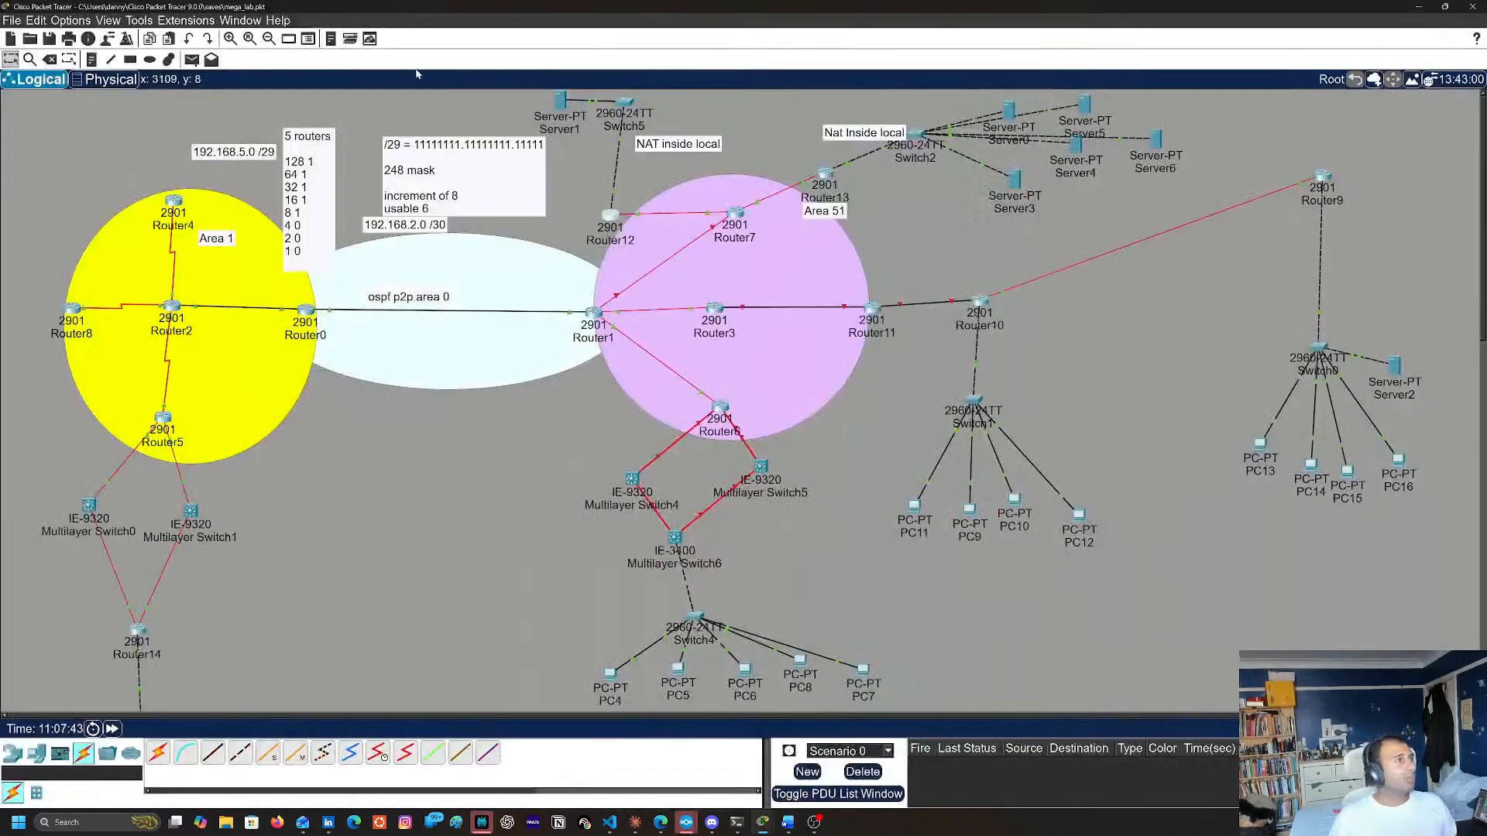
pyautogui.click(612, 211)
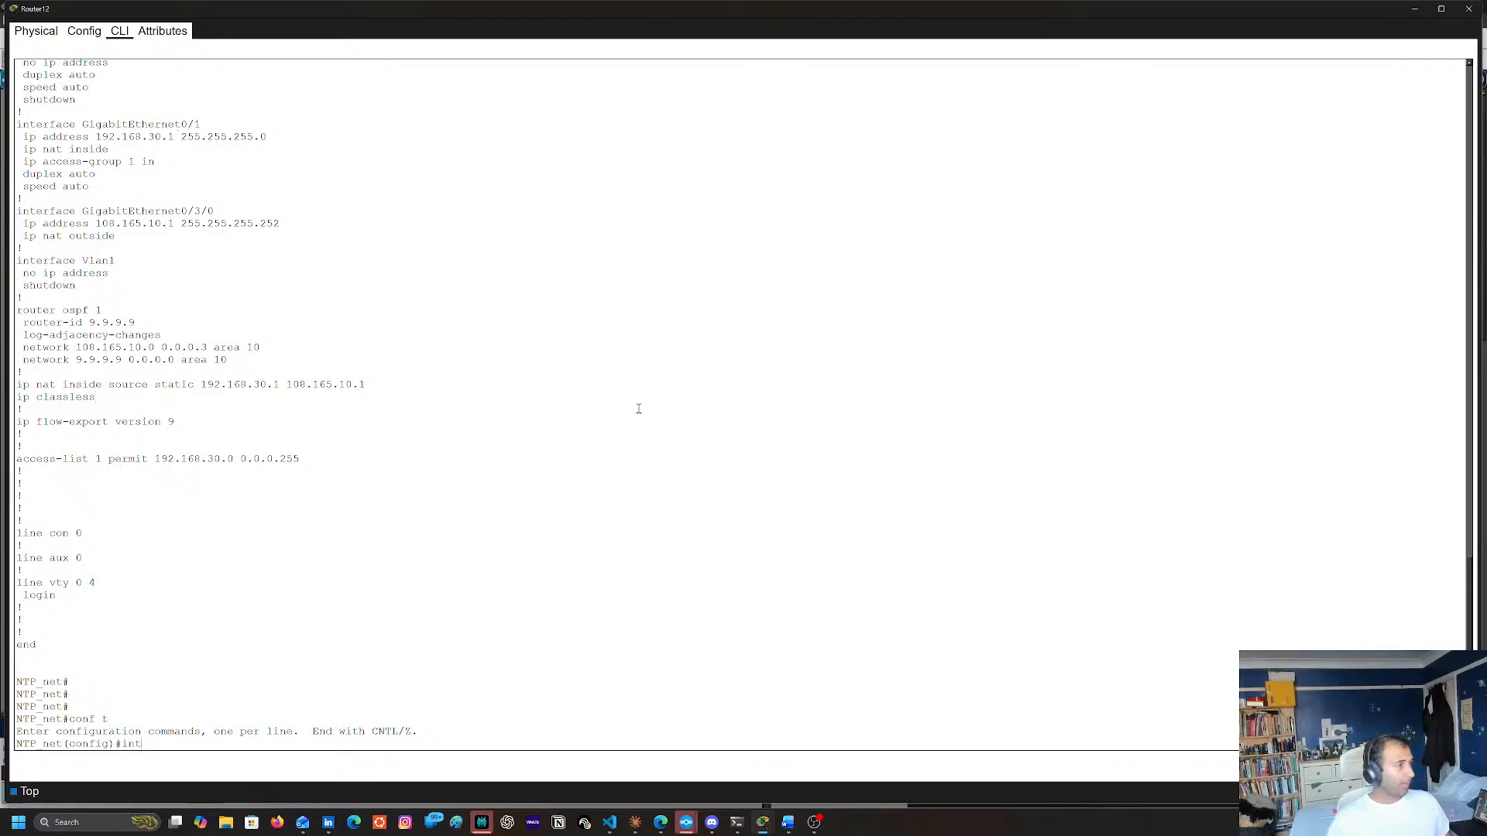
pyautogui.write('rou')
pyautogui.press('Tab')
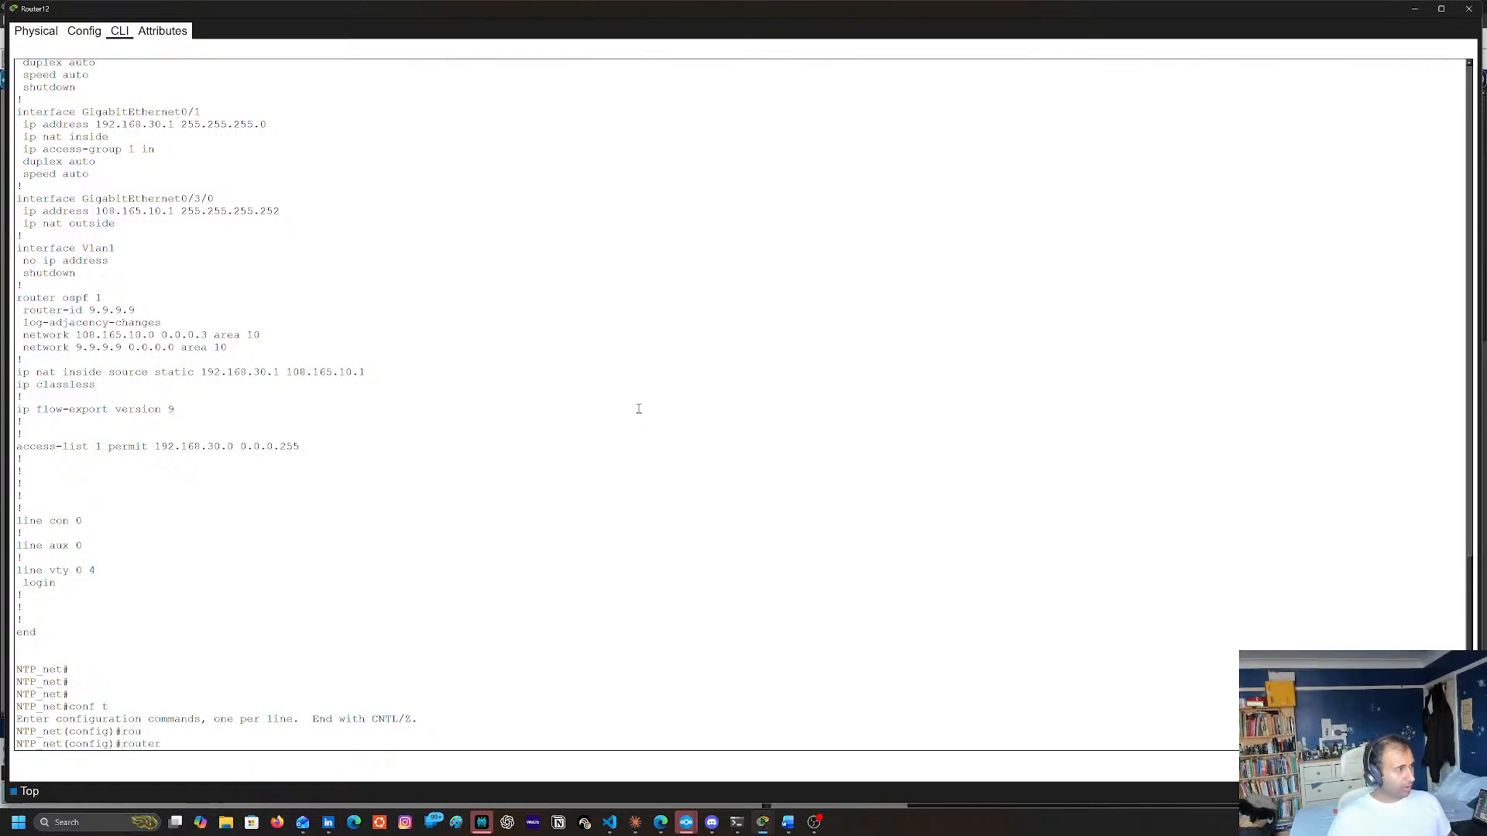
pyautogui.write('oss')
pyautogui.press('Tab')
pyautogui.write('1')
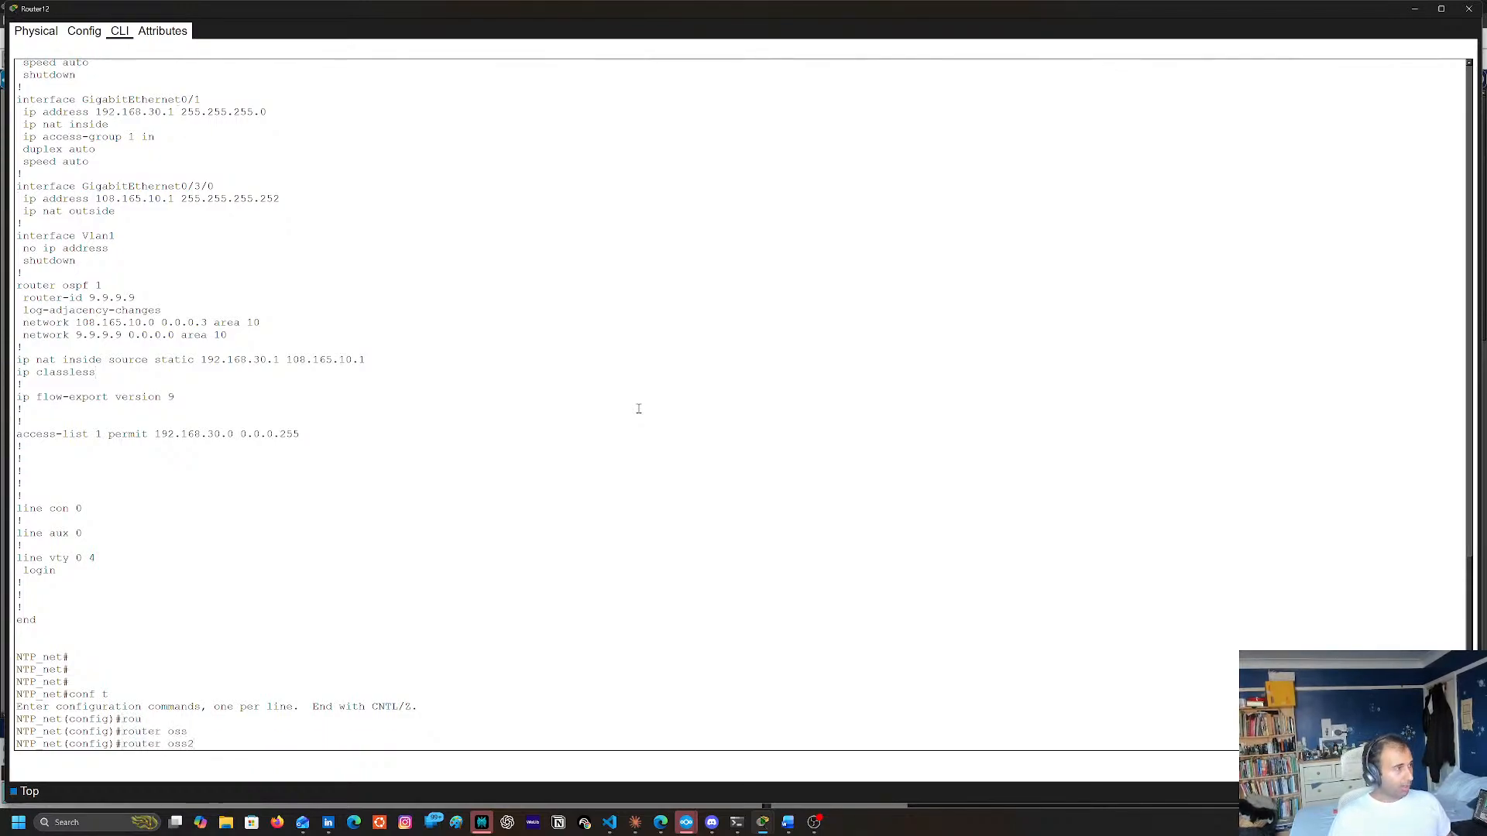
pyautogui.press('BackSpace')
pyautogui.press('BackSpace')
pyautogui.press('BackSpace')
pyautogui.write('s')
pyautogui.press('Tab')
pyautogui.write('1')
pyautogui.press('Tab')
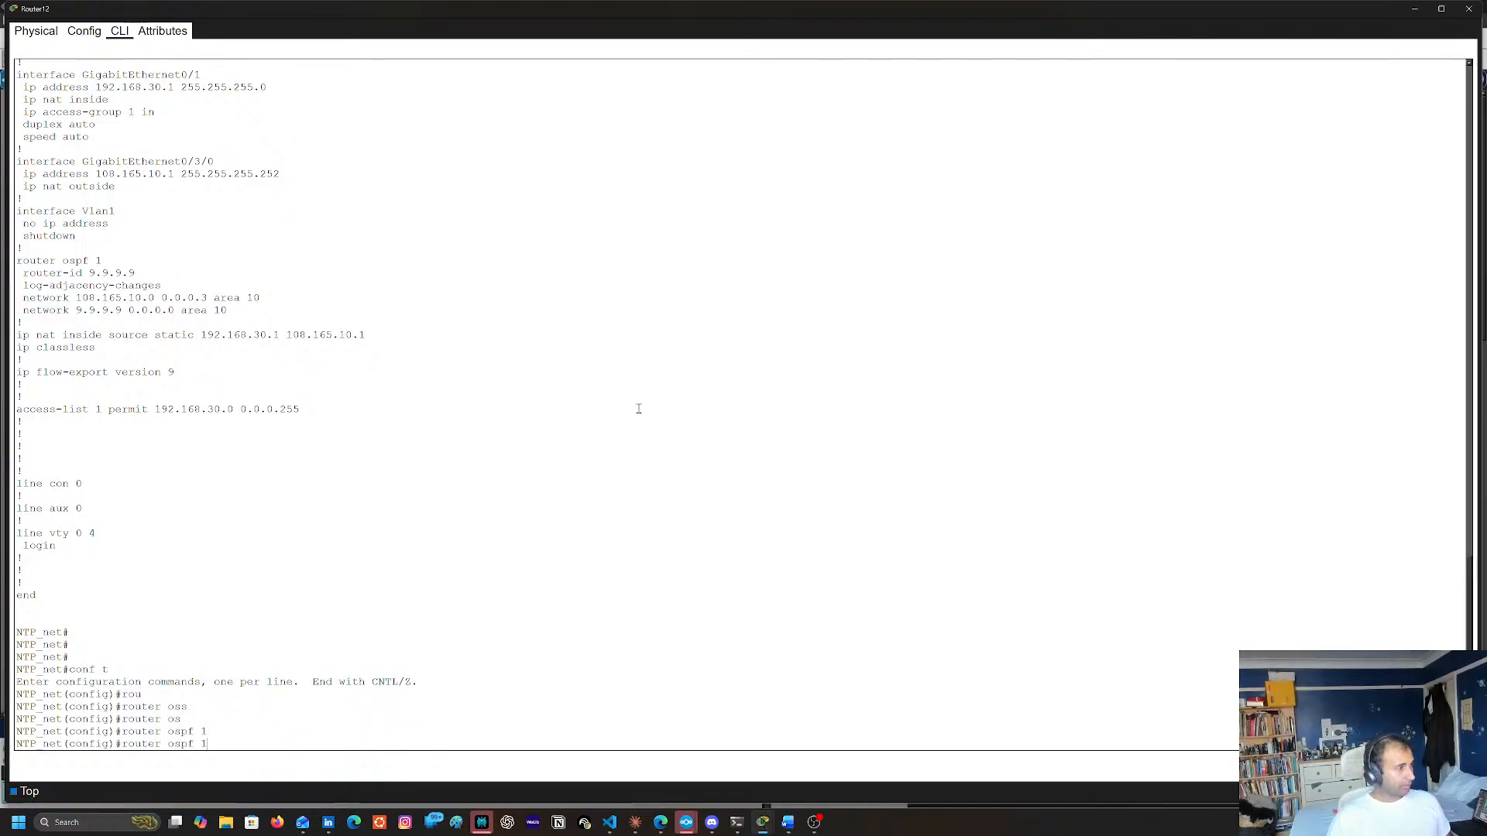
pyautogui.write('1')
pyautogui.press('Return')
# Make Router12's LAN interface passive in OSPF with passive-interface gigabitEthernet 0/1, and leave configuration mode
pyautogui.write('pas')
pyautogui.press('Tab')
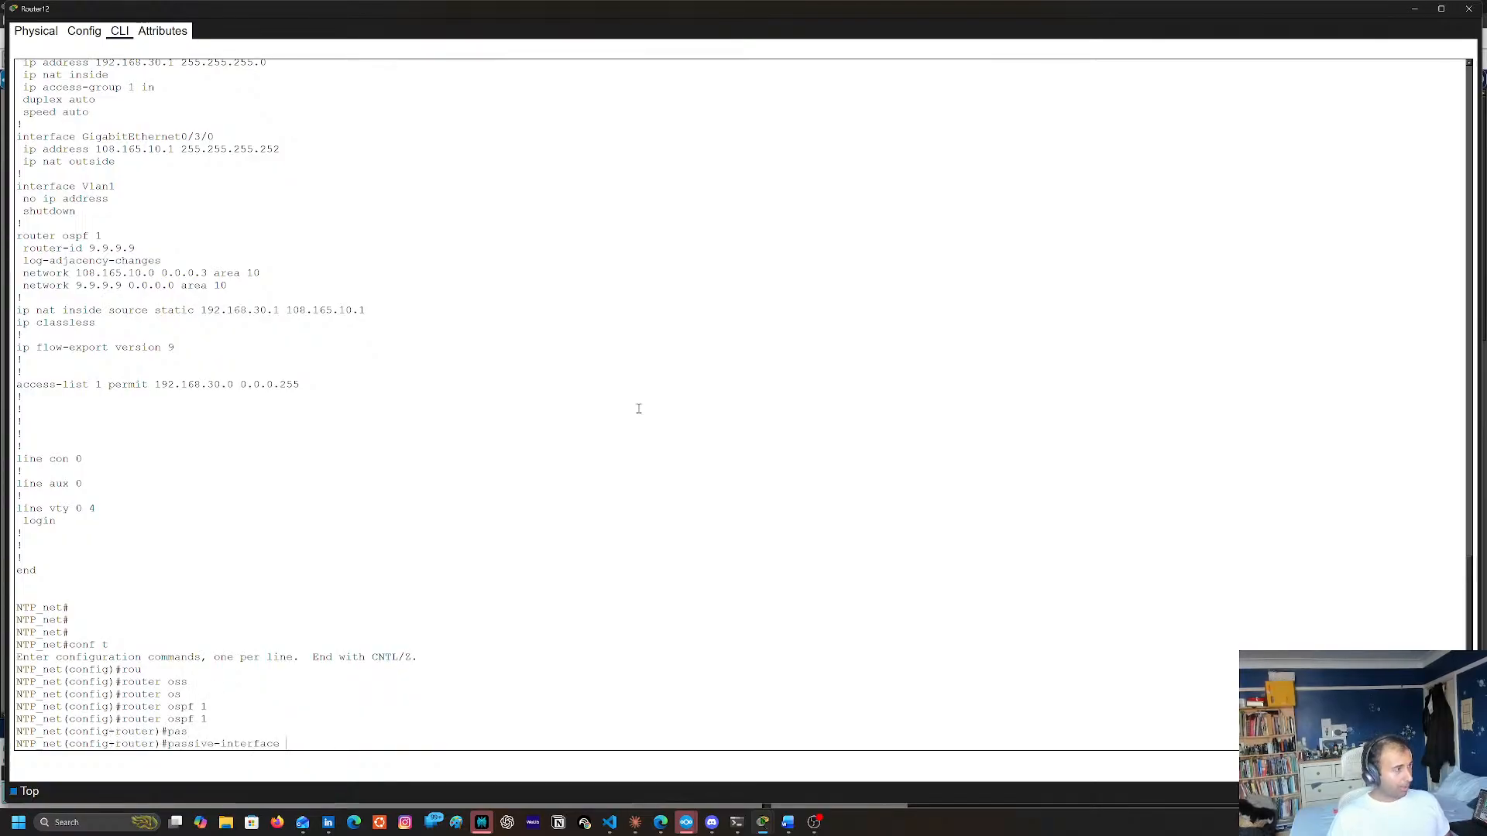
pyautogui.write('gi')
pyautogui.press('Tab')
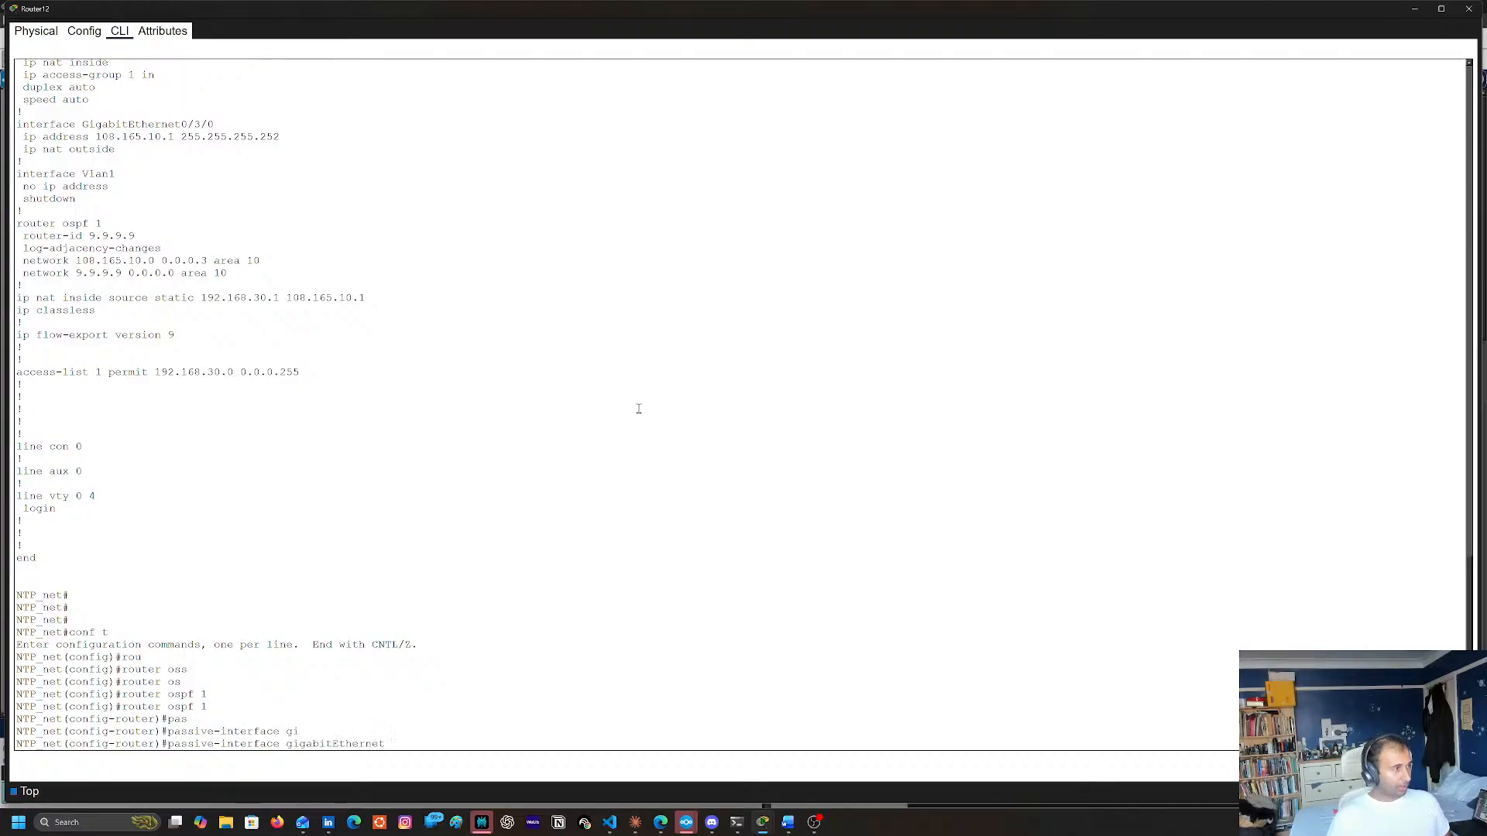
pyautogui.write('0/1')
pyautogui.press('Return')
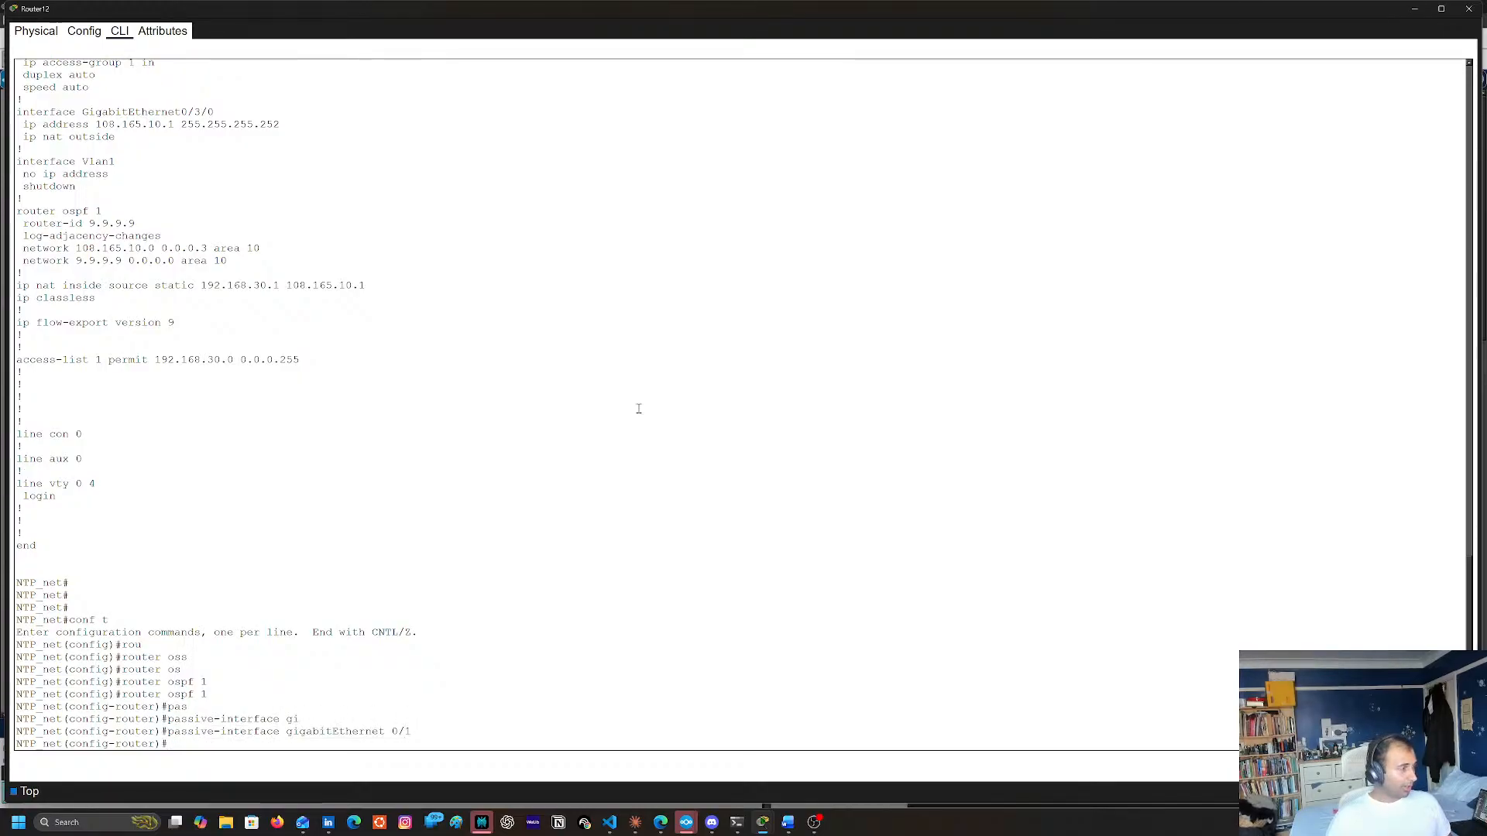
pyautogui.write('end')
pyautogui.press('Return')
# Save Router12's running configuration to startup-config with copy run start, and close its console
pyautogui.write('copy')
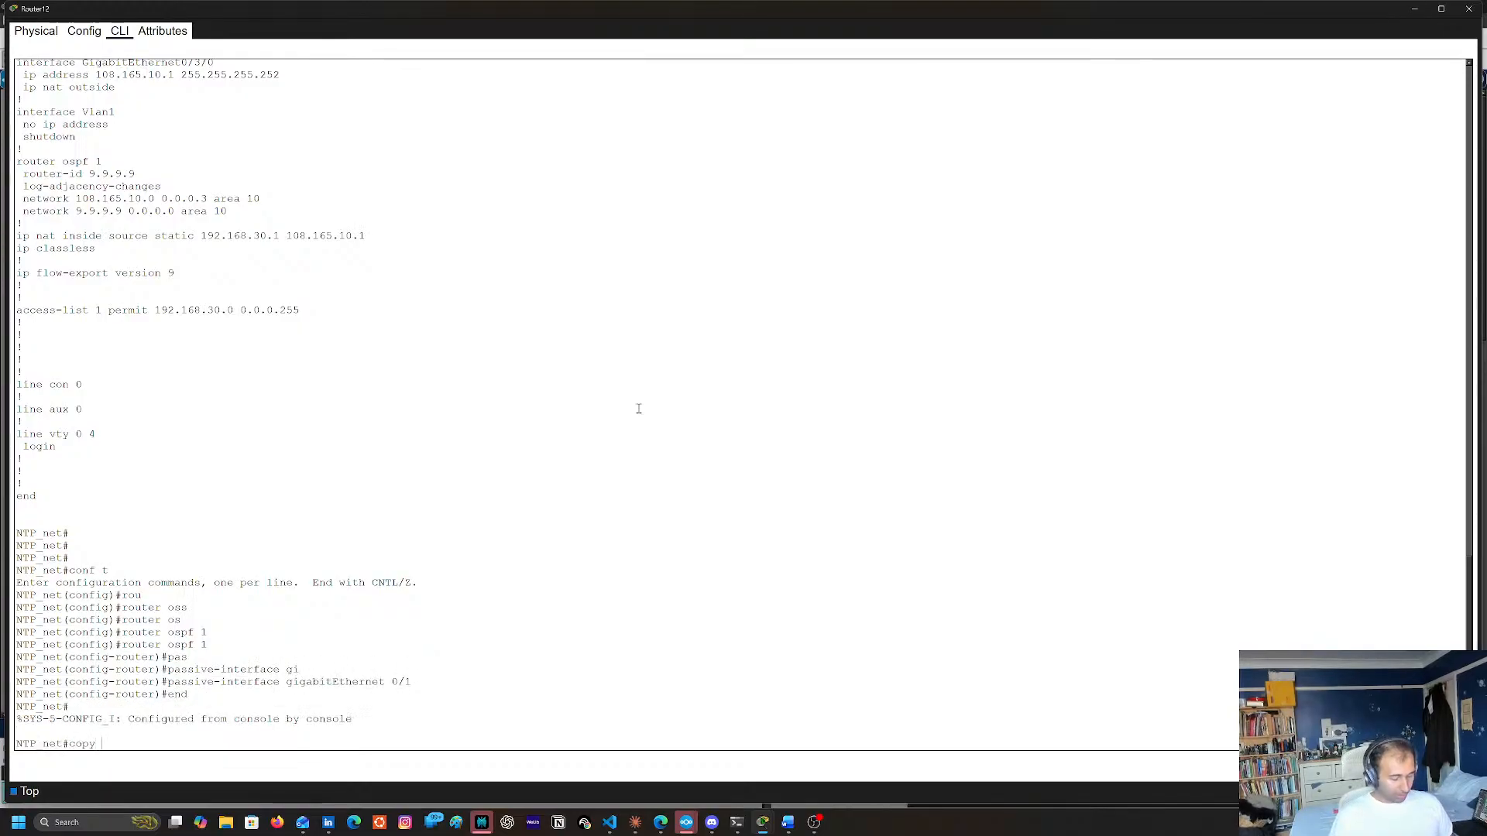
pyautogui.write(' run start')
pyautogui.press('Return')
pyautogui.press('Return')
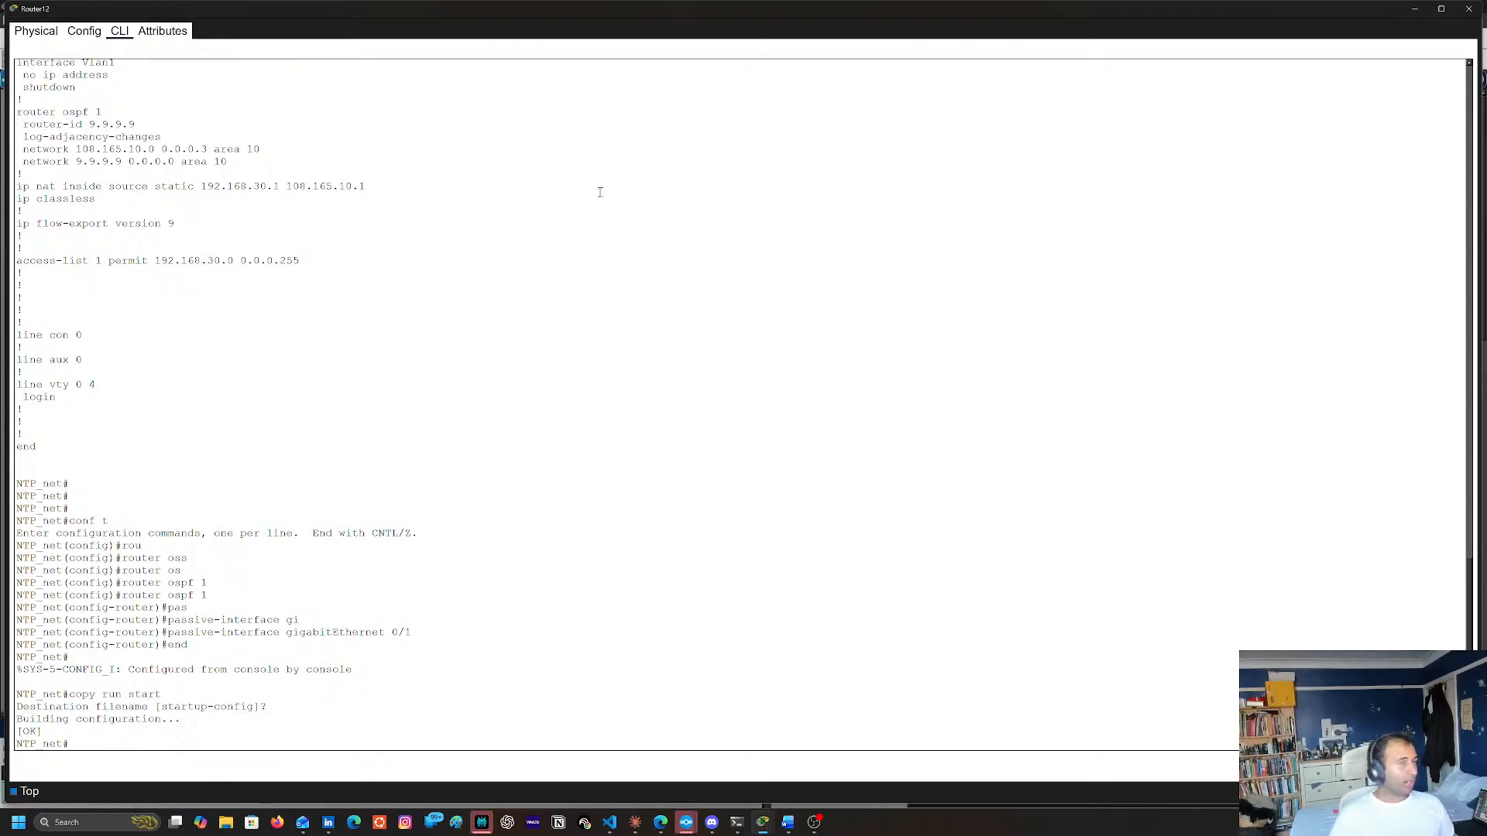
pyautogui.click(1460, 14)
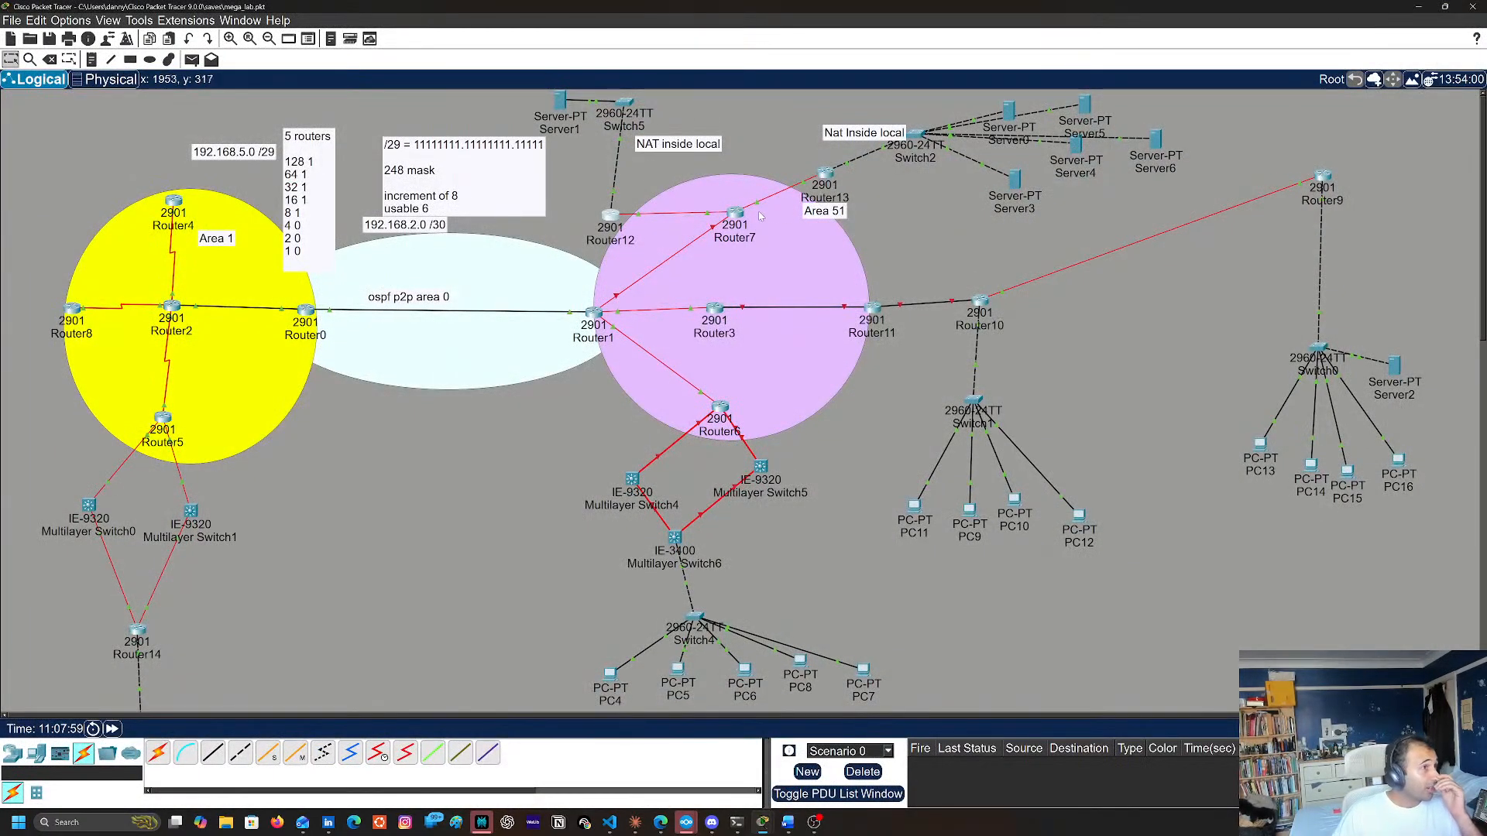
# Display Router13's running configuration with sh run, review its interface, OSPF and NAT entries, and close the console
pyautogui.click(826, 175)
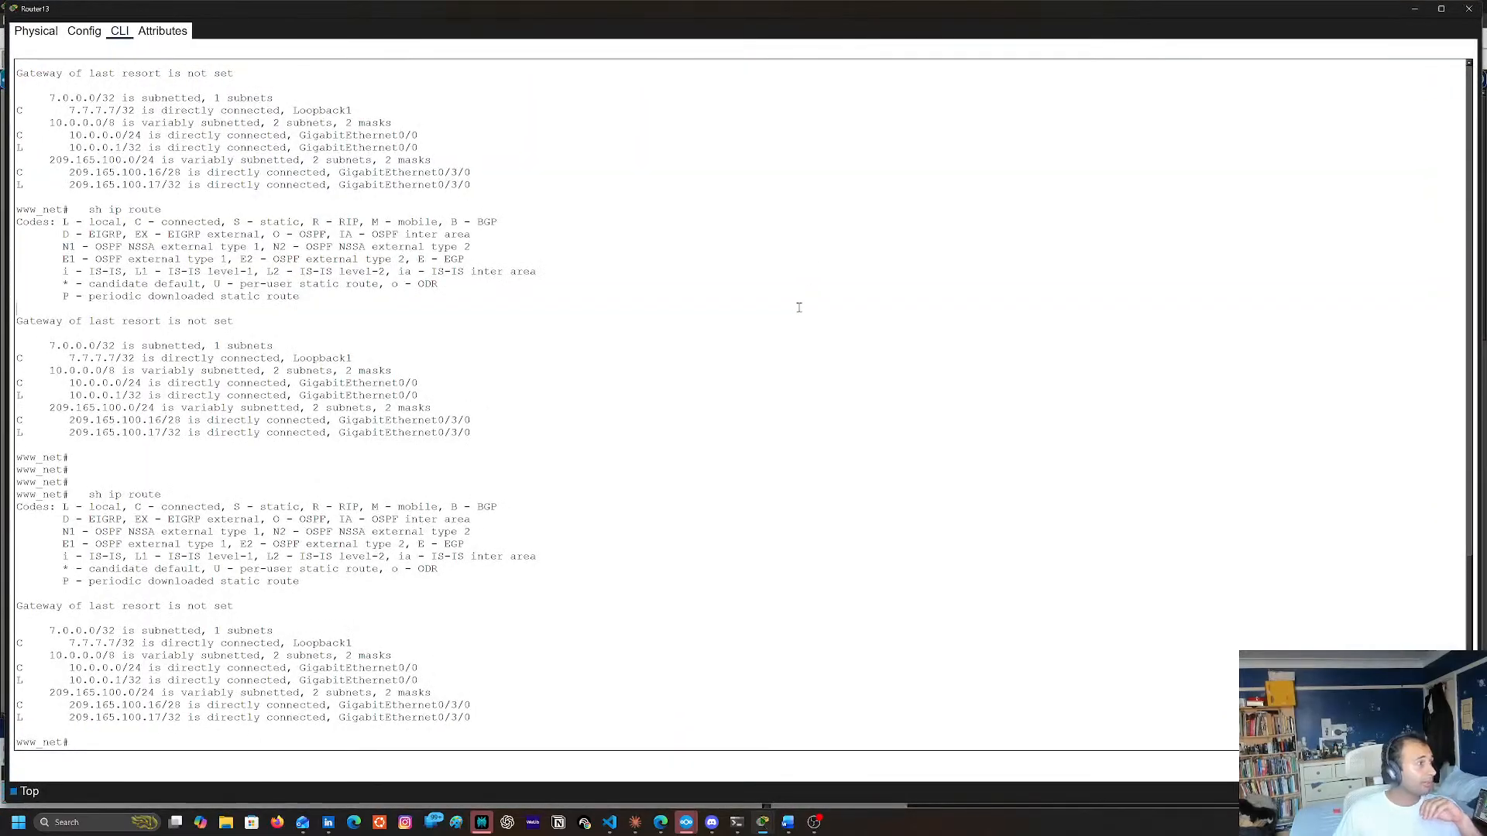
pyautogui.write('sh run')
pyautogui.press('Return')
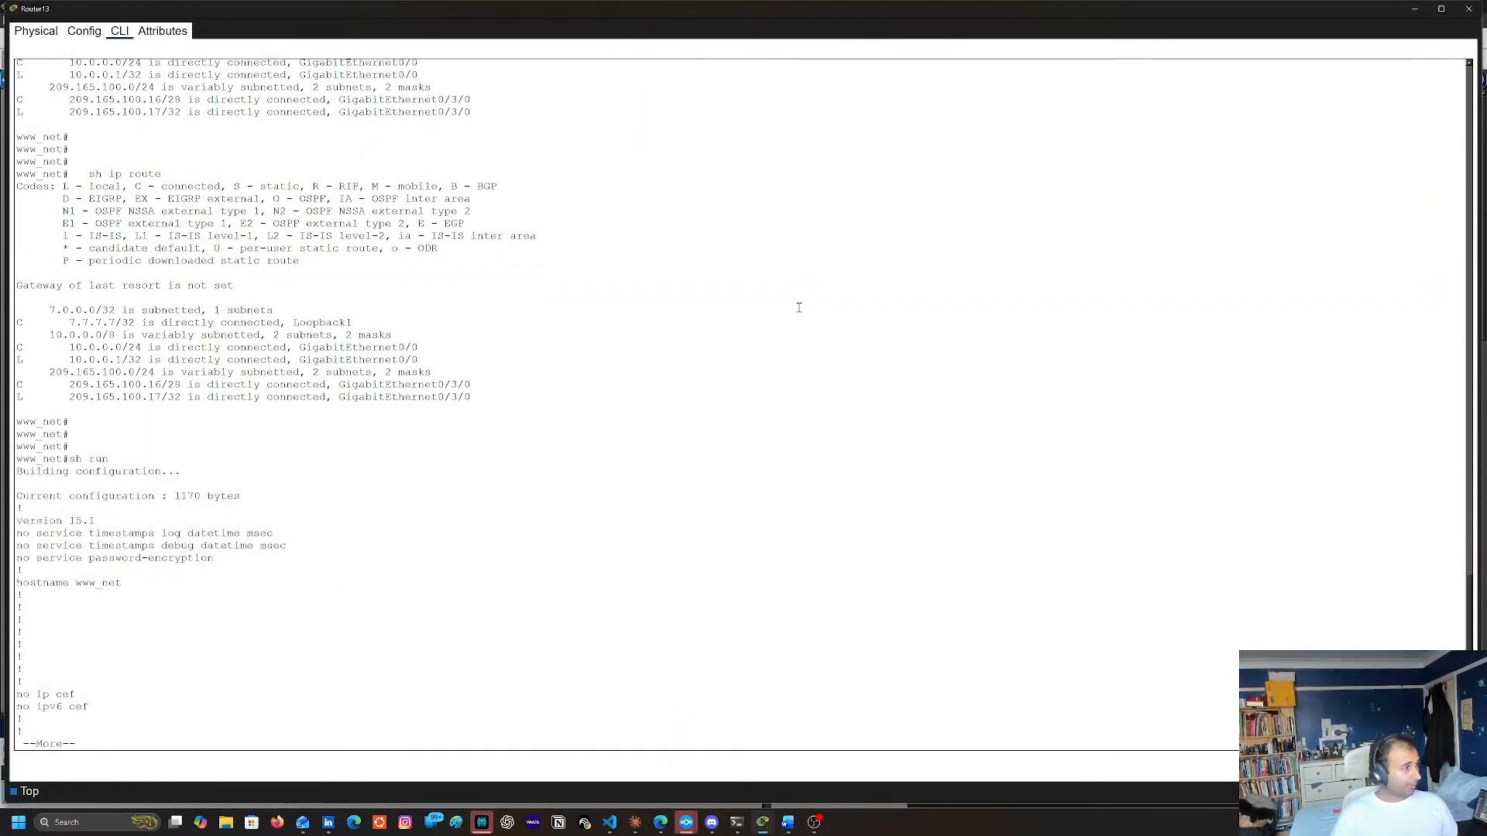
pyautogui.press('space')
pyautogui.scroll(3, 495, 319)
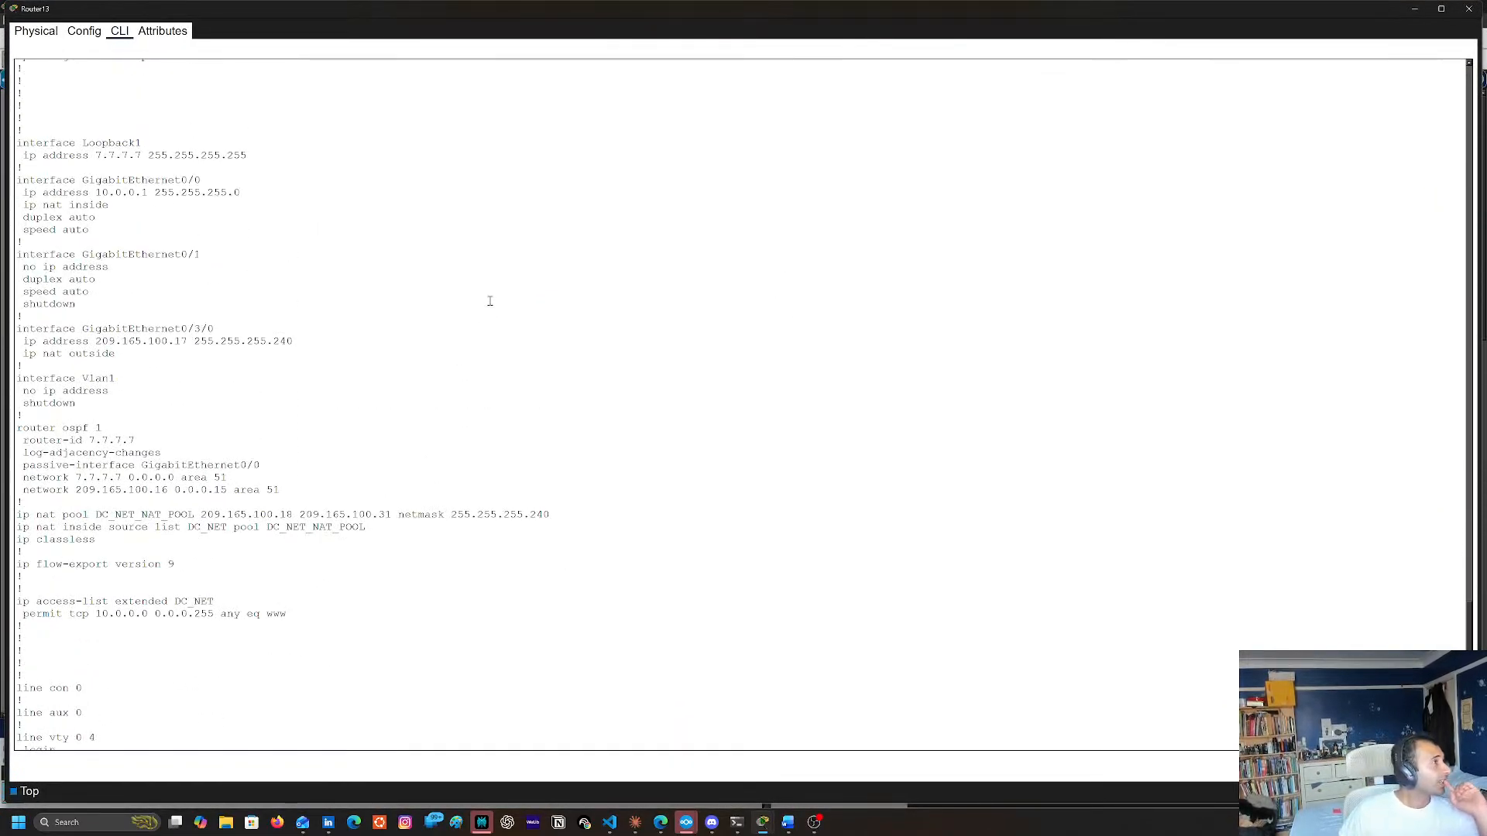
pyautogui.scroll(2, 488, 306)
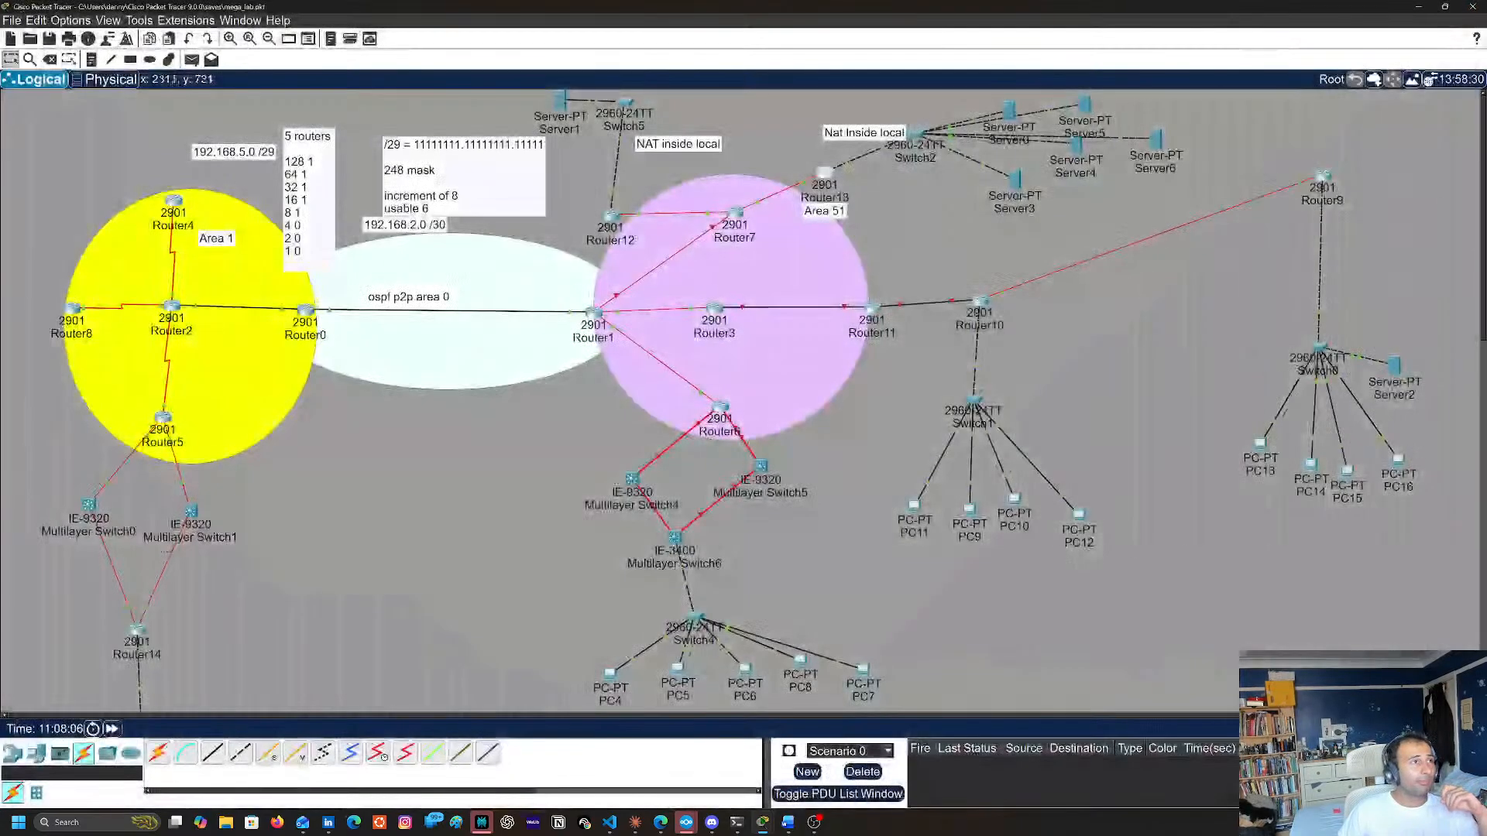
pyautogui.click(1468, 9)
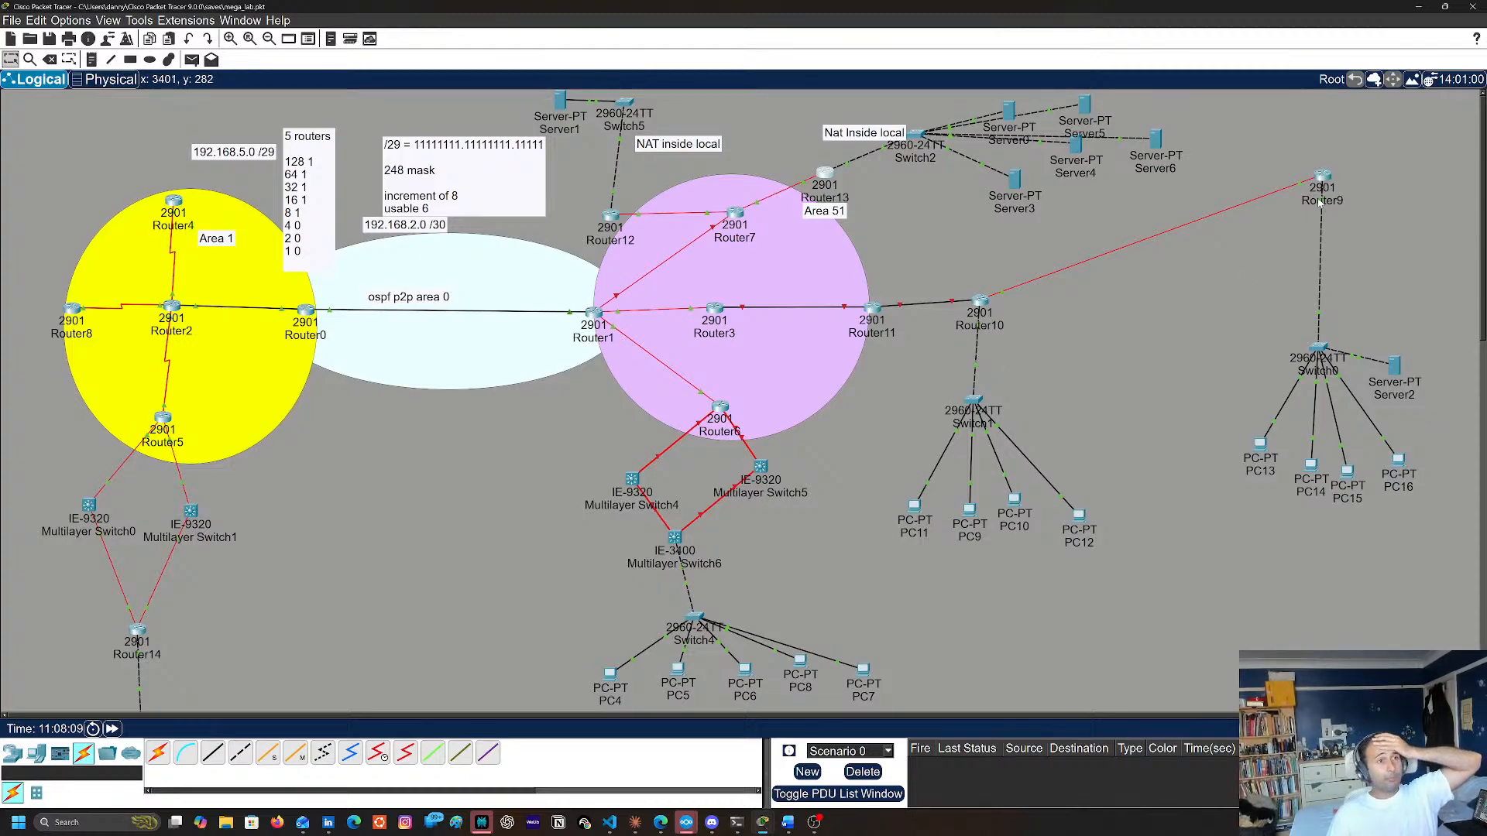
# Display Router9's running configuration with sh run, check its NAT and access-list entries, and close the console
pyautogui.moveTo(1326, 202)
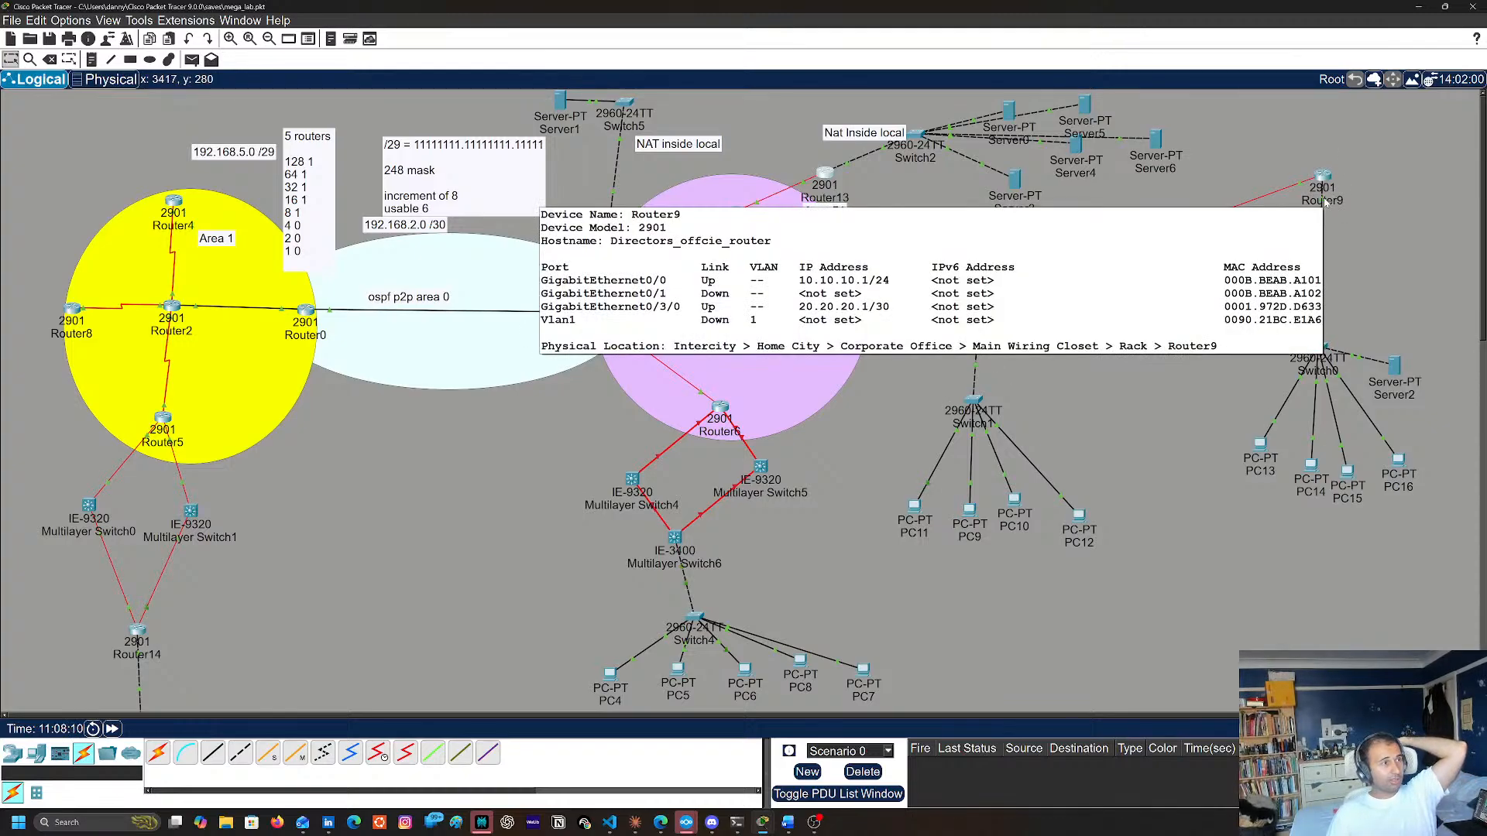
pyautogui.click(1324, 182)
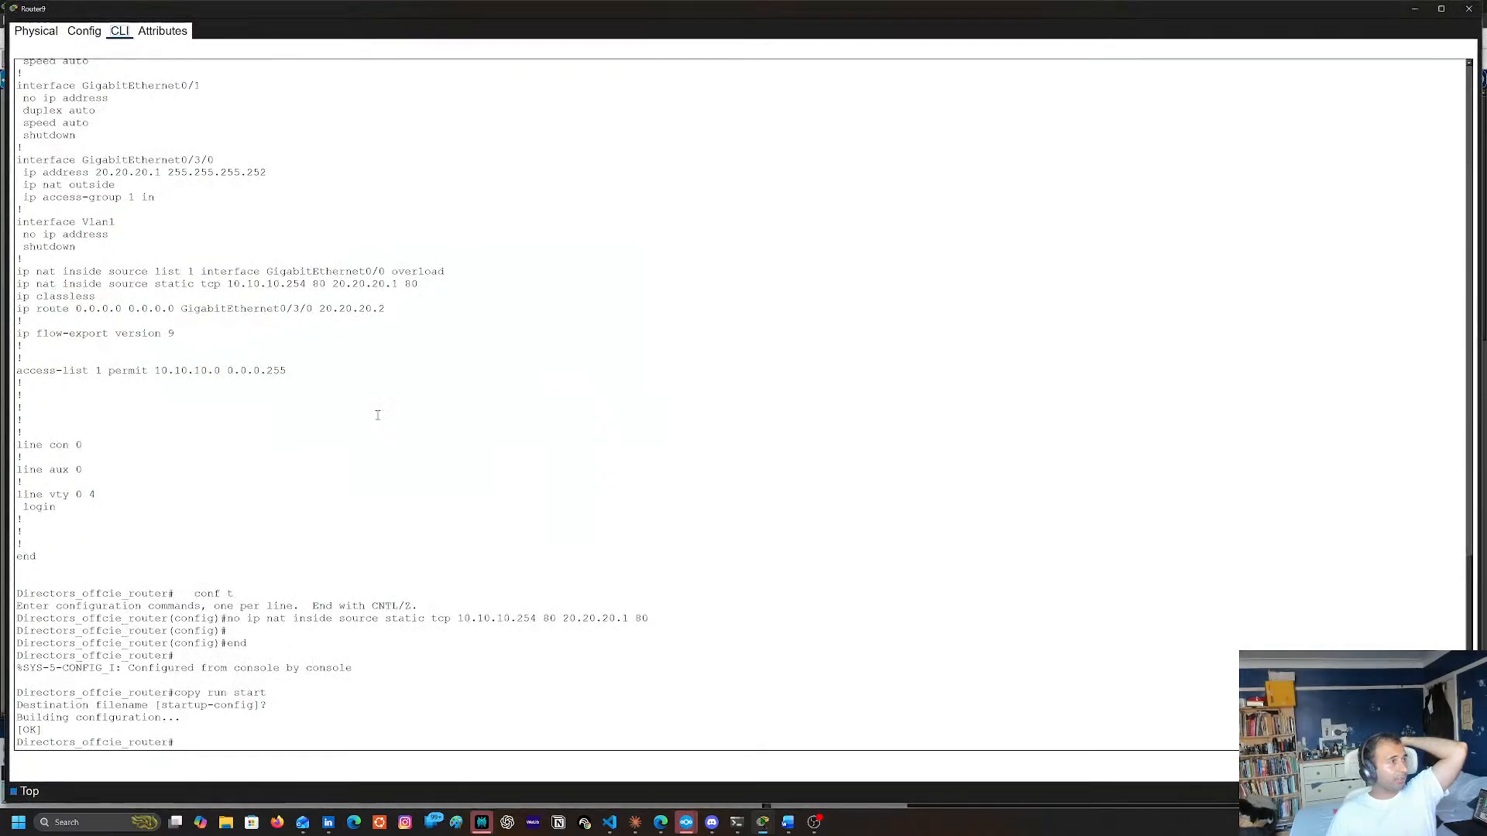
pyautogui.press('Return')
pyautogui.press('Return')
pyautogui.press('Return')
pyautogui.write('sh run')
pyautogui.press('Return')
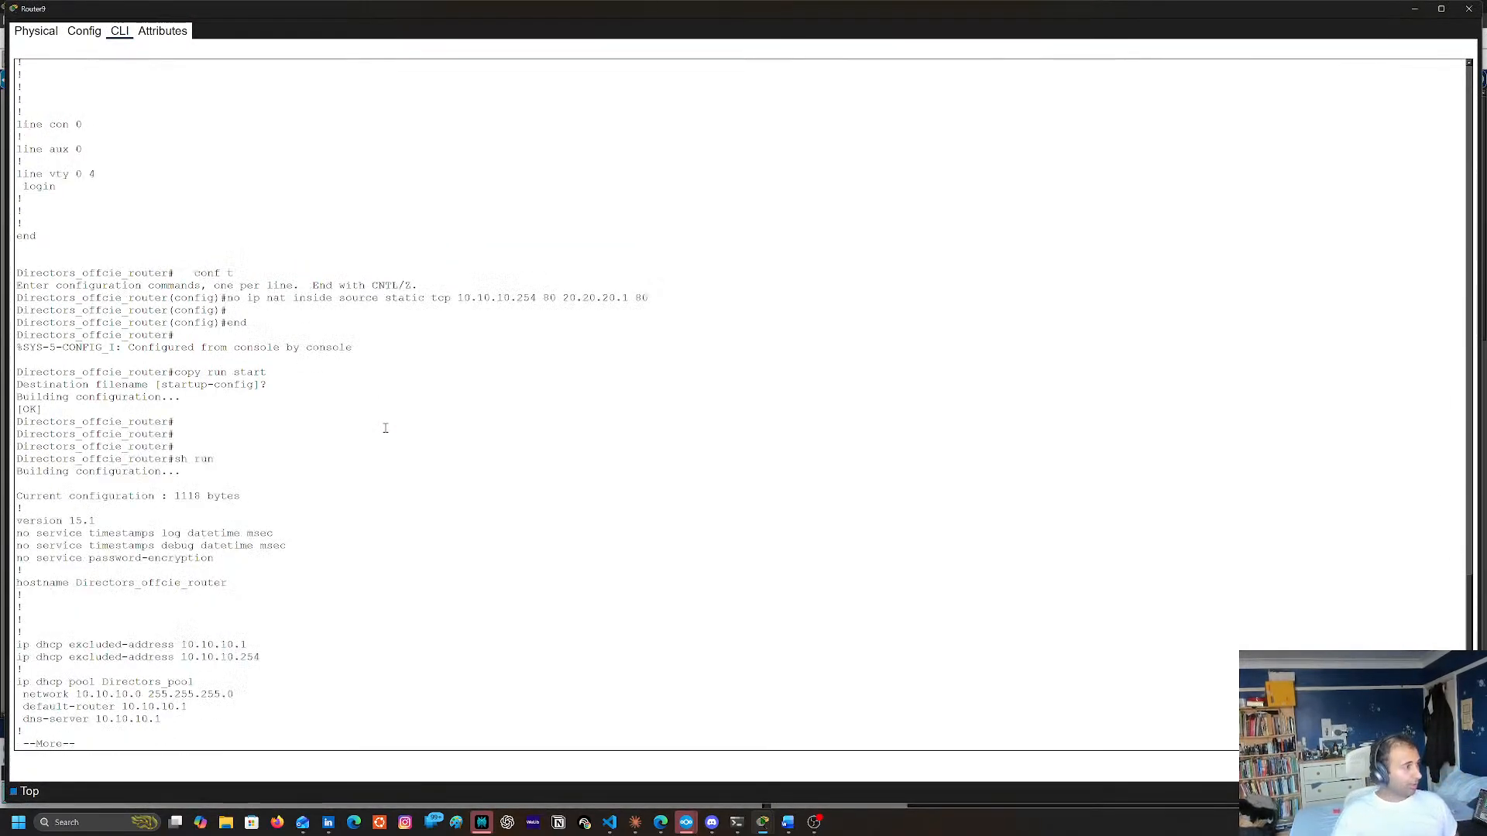
pyautogui.press('space')
pyautogui.press('space')
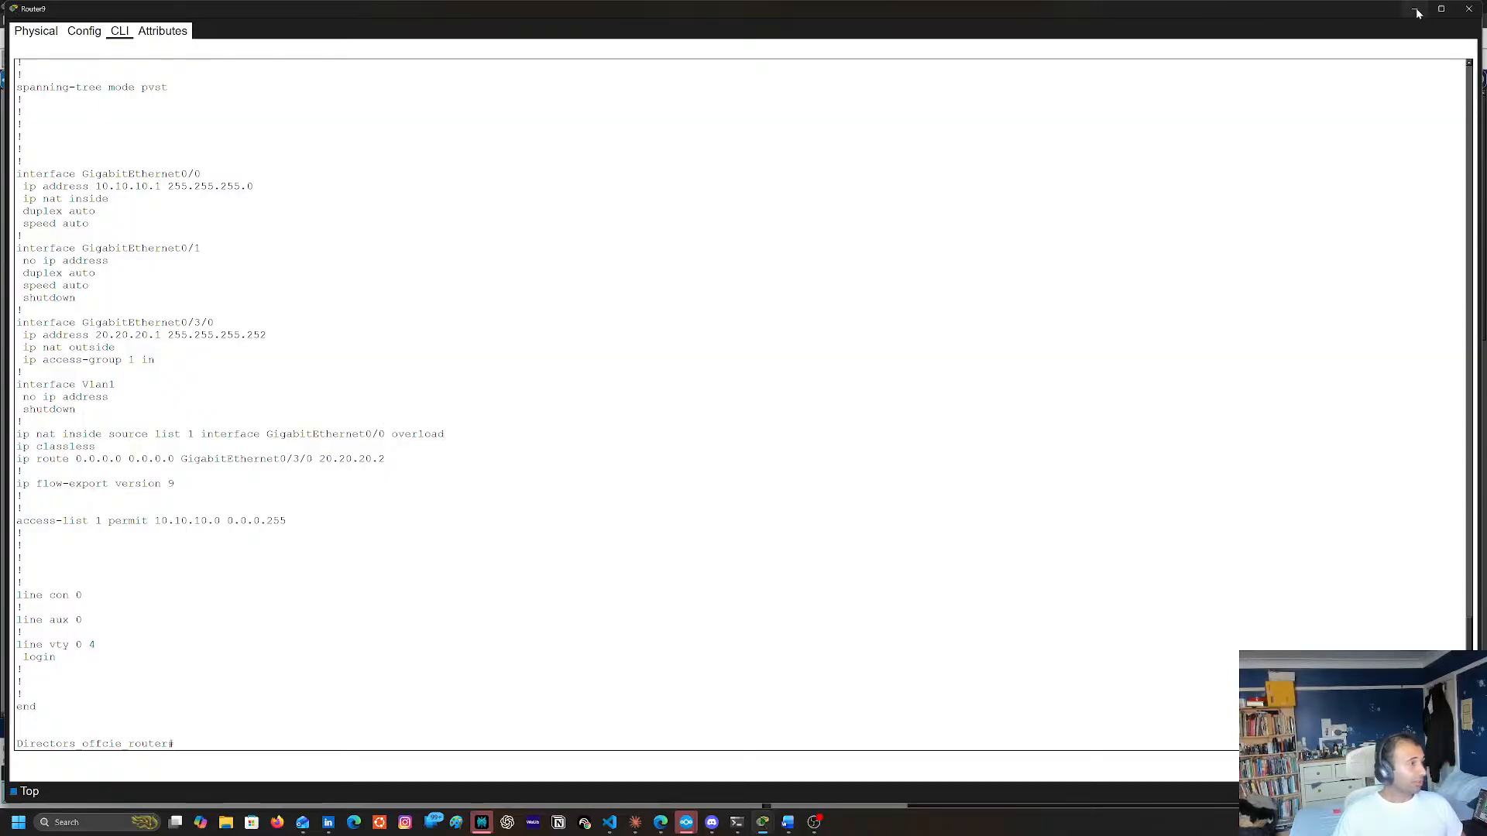
pyautogui.click(1469, 8)
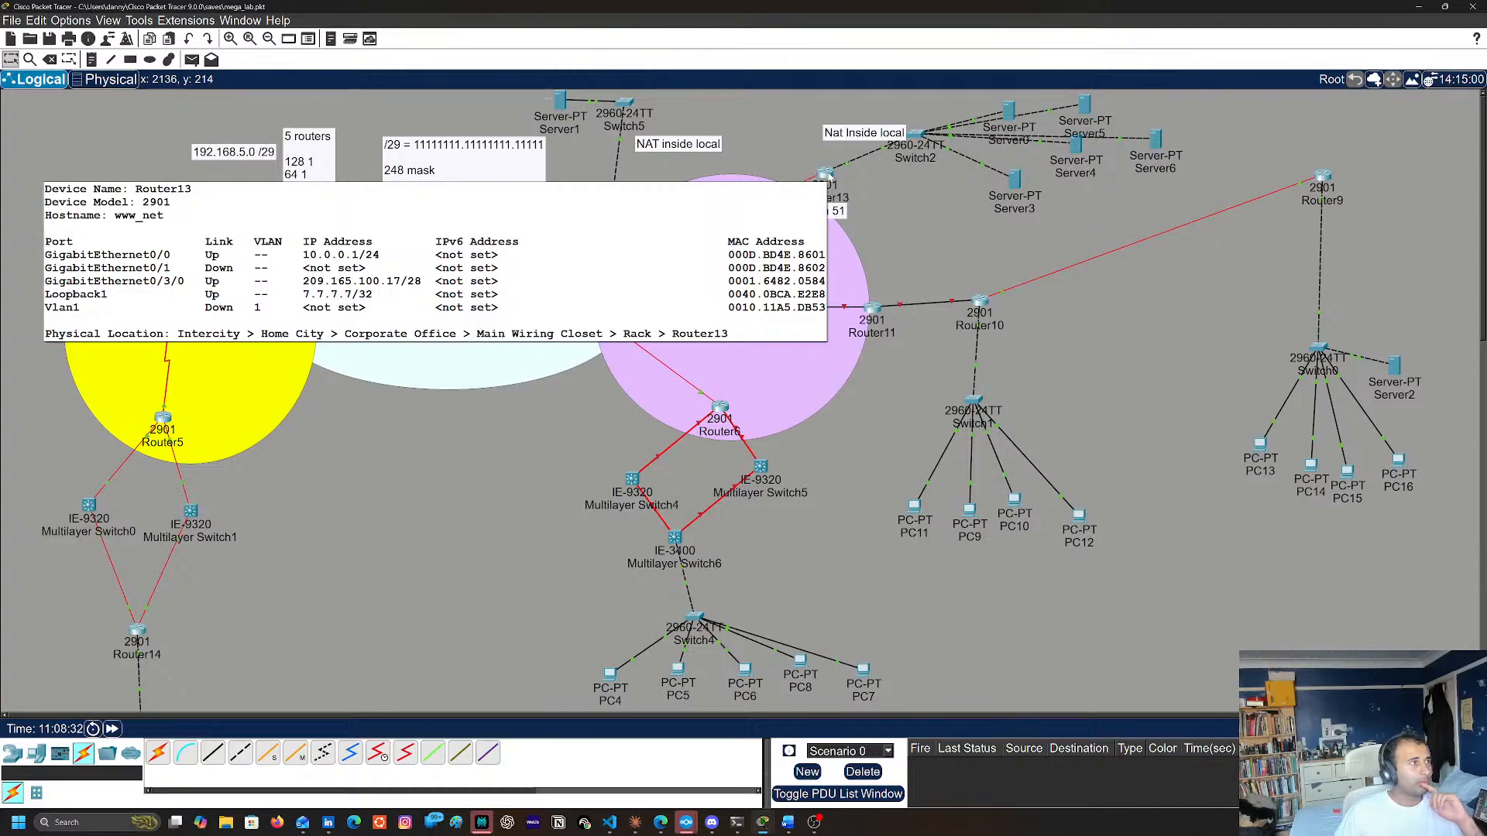
# Open Router13's command line and display its routing table with sh ip route
pyautogui.click(828, 177)
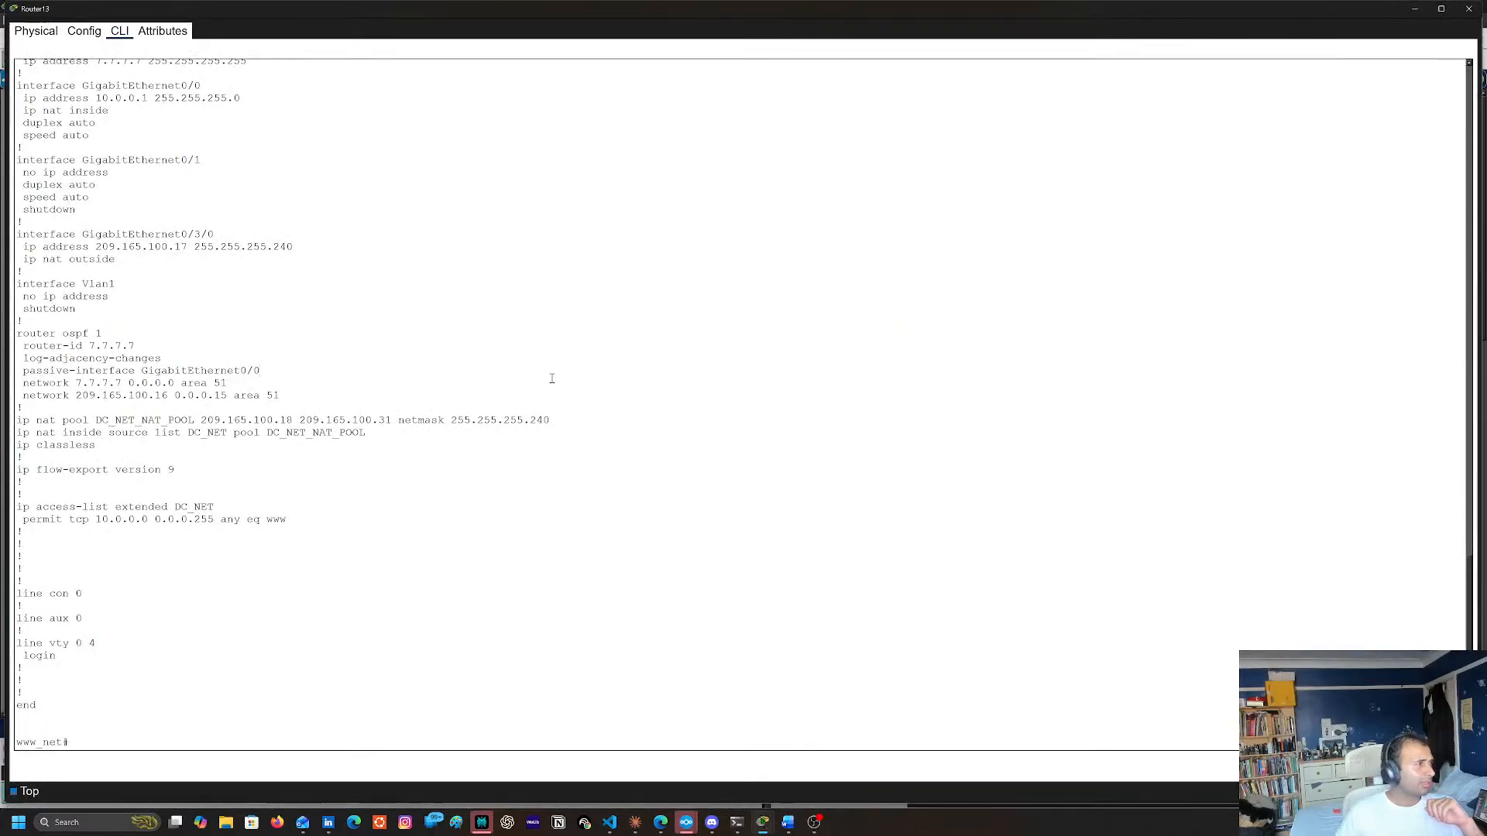
pyautogui.write('#')
pyautogui.press('Return')
pyautogui.hotkey('ctrl', 'shift', '6')
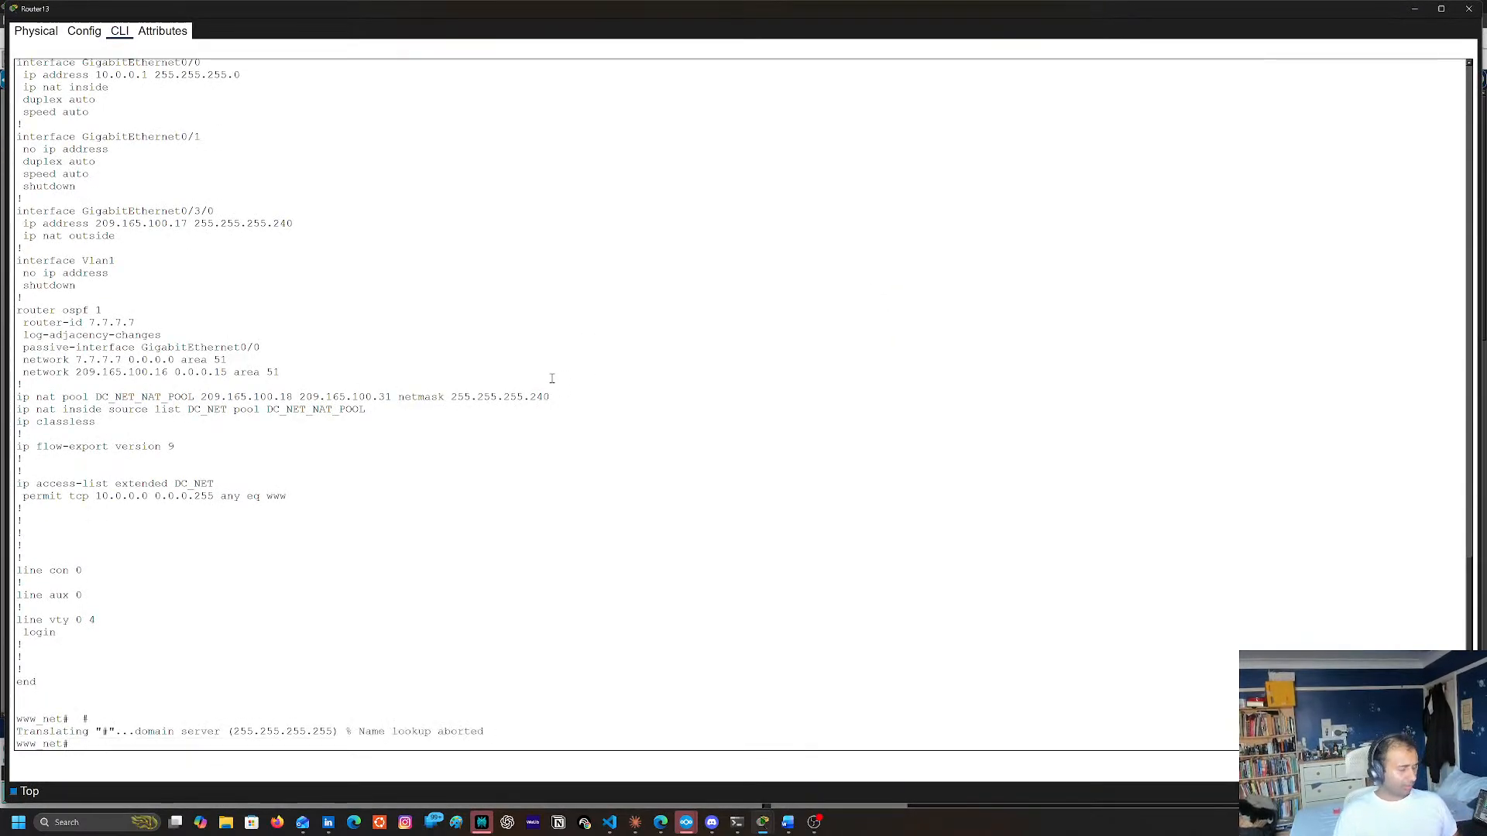
pyautogui.write('sh ip riue')
pyautogui.press('Tab')
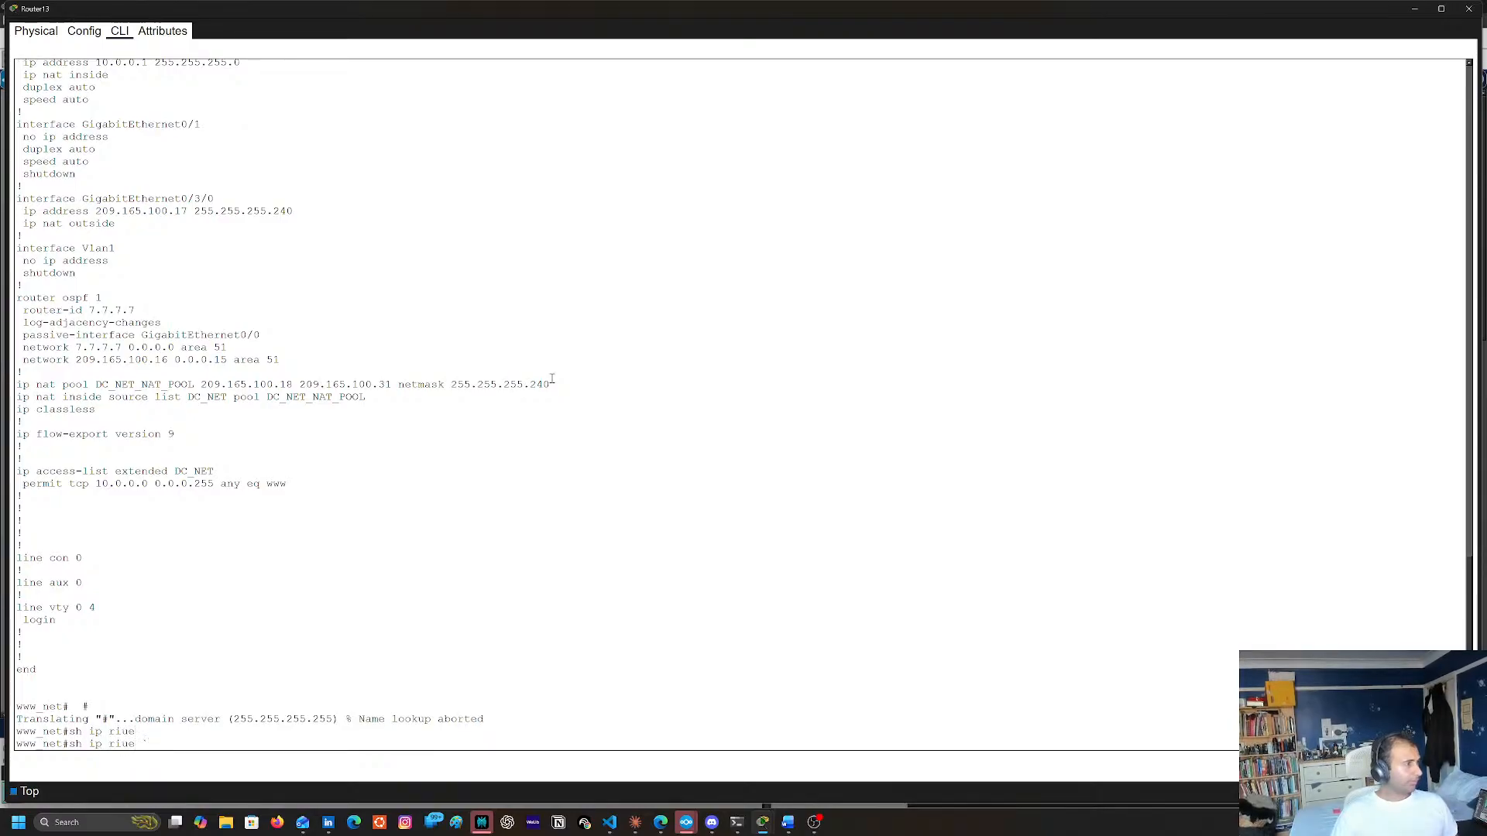
pyautogui.press('BackSpace')
pyautogui.press('BackSpace')
pyautogui.press('BackSpace')
pyautogui.write('o')
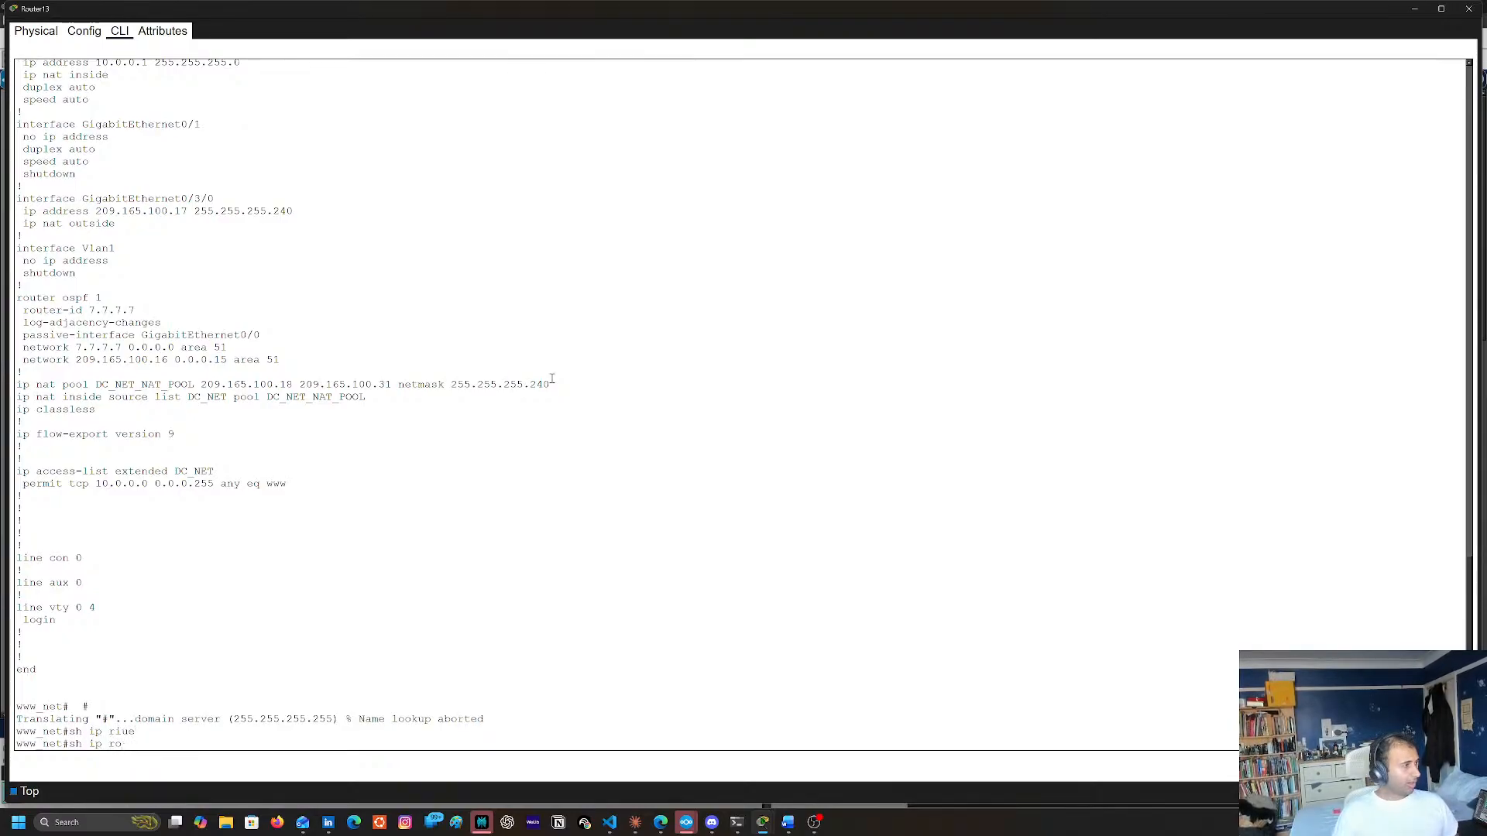
pyautogui.write('ute')
pyautogui.press('Return')
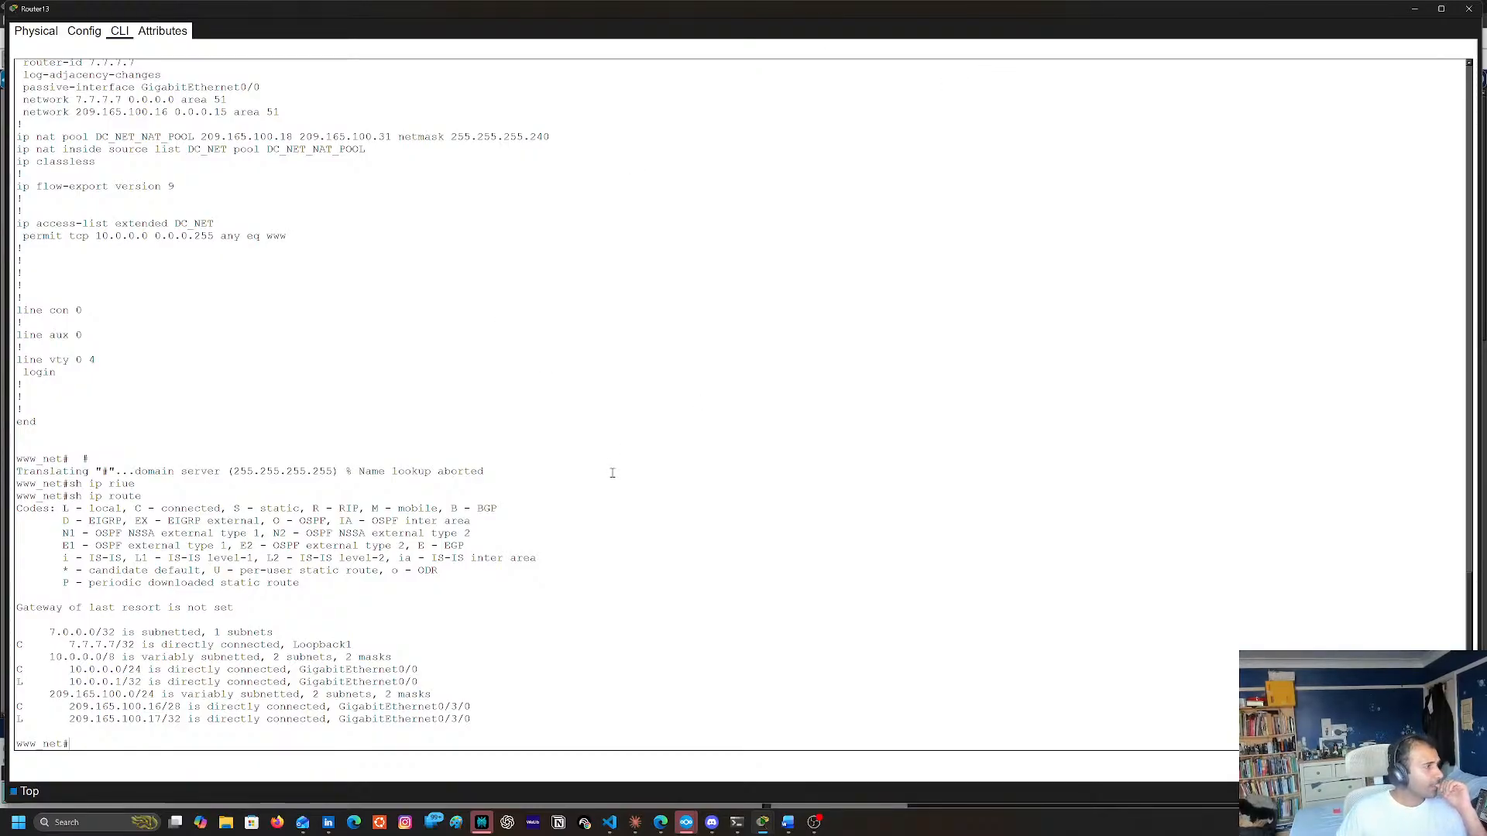
# Show Router13's running configuration with sh run, examine the OSPF network statement for 209.165.100.16, and close the console
pyautogui.write('sh ur')
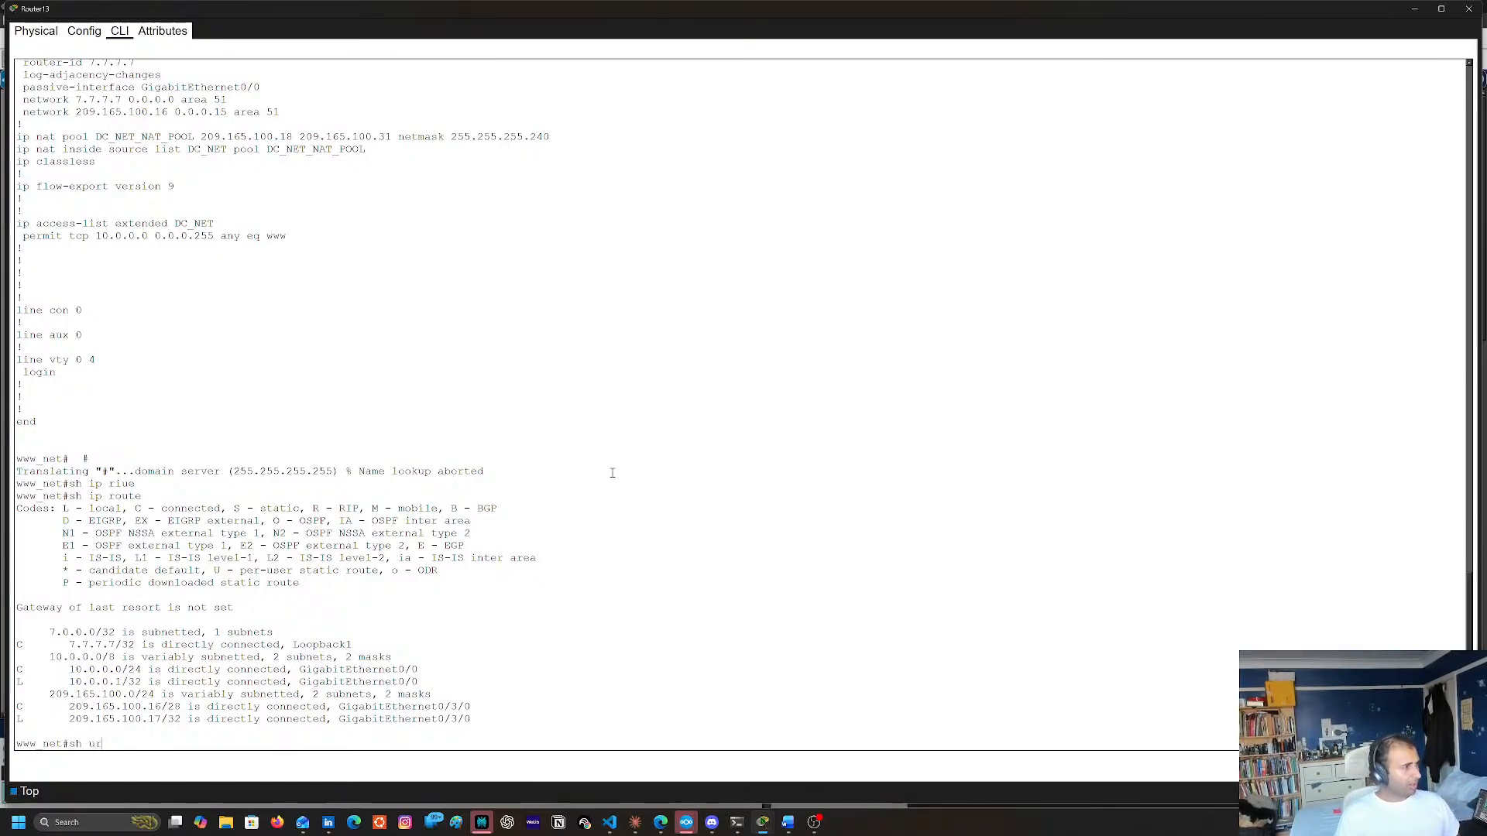
pyautogui.press('BackSpace')
pyautogui.press('BackSpace')
pyautogui.write('run')
pyautogui.press('Return')
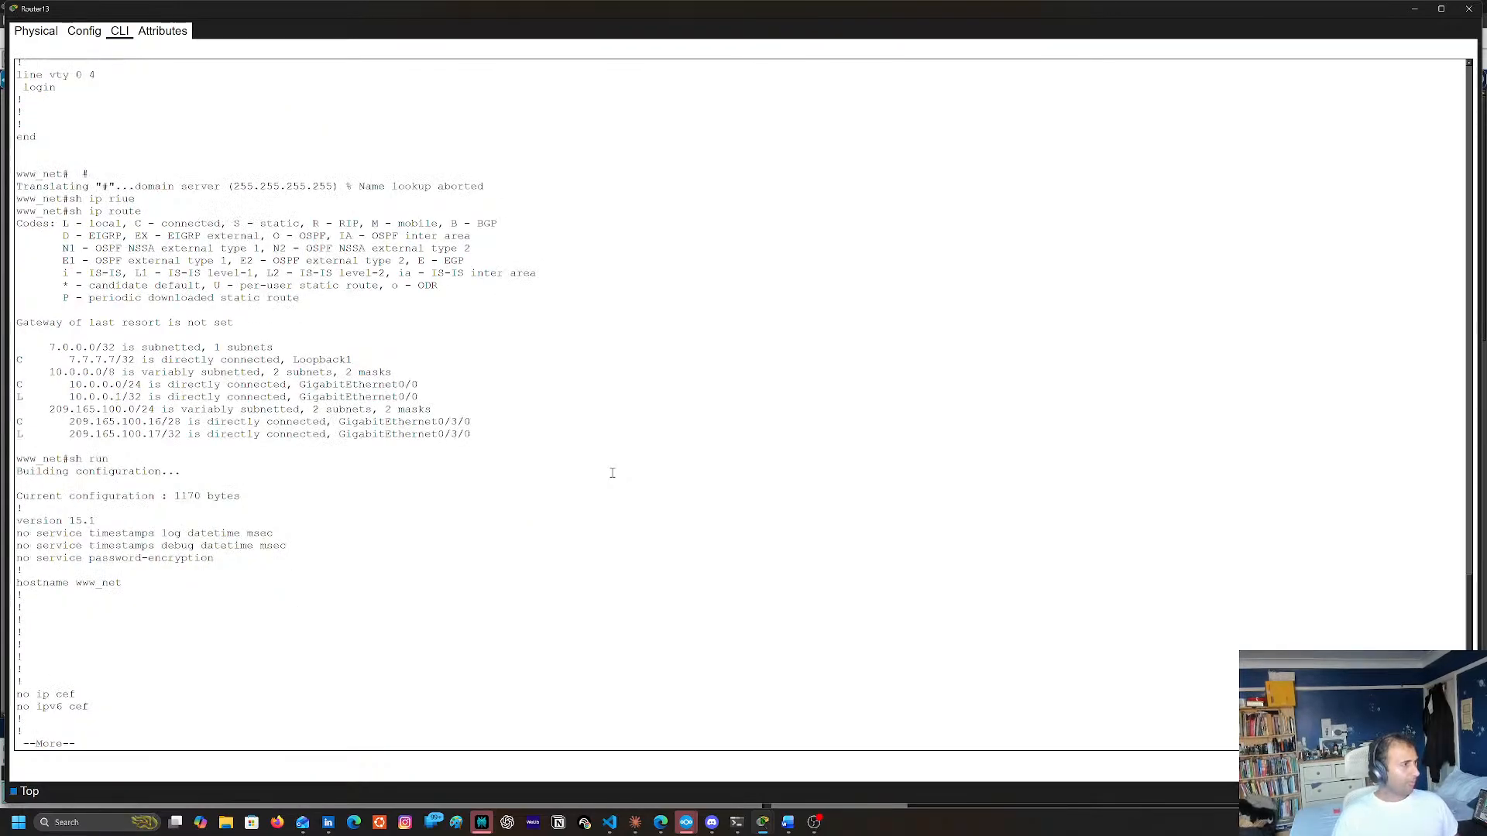
pyautogui.press('space')
pyautogui.press('space')
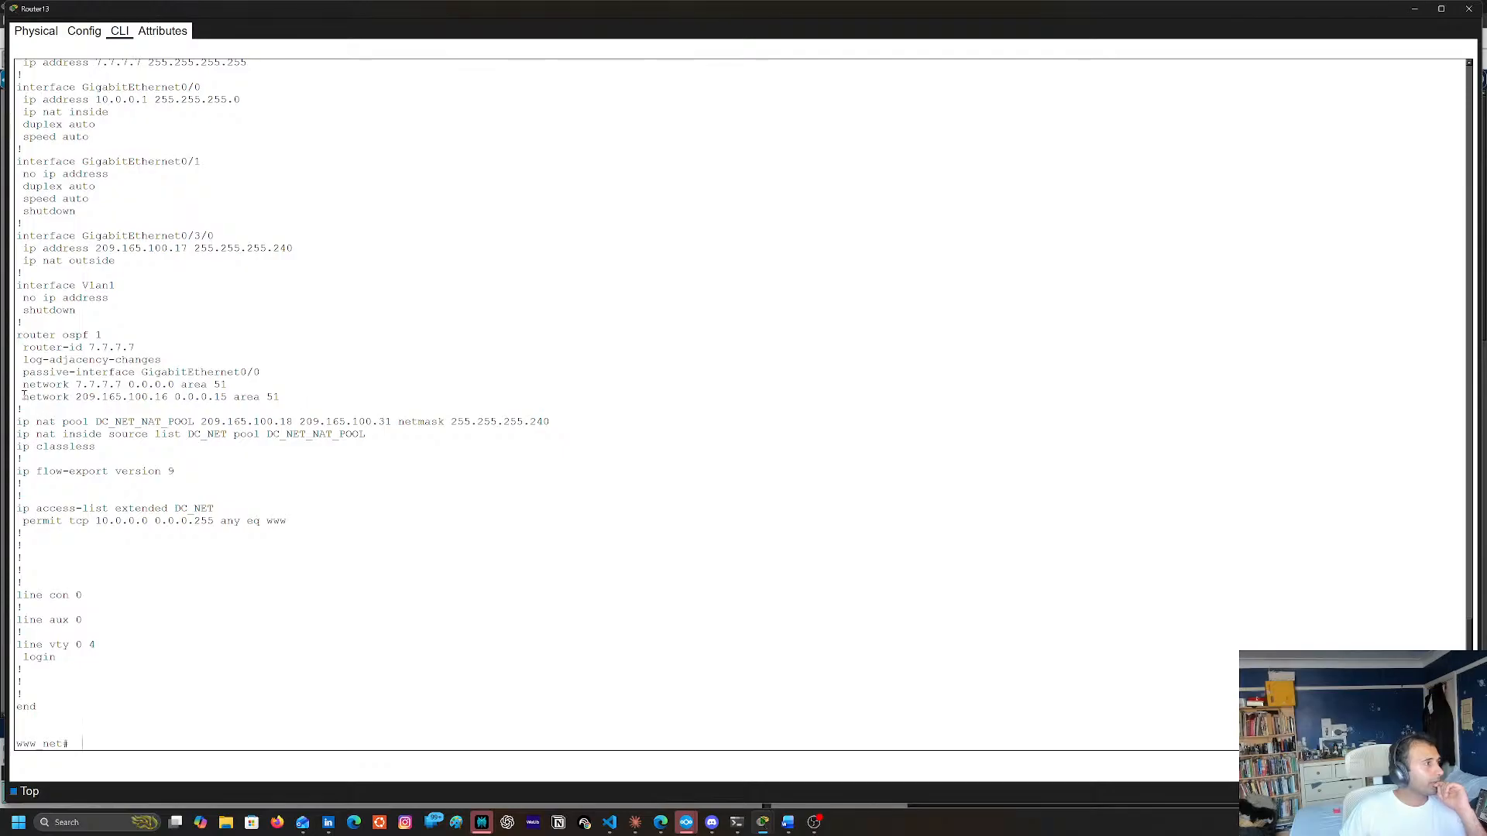
pyautogui.moveTo(23, 396); pyautogui.dragTo(313, 397)
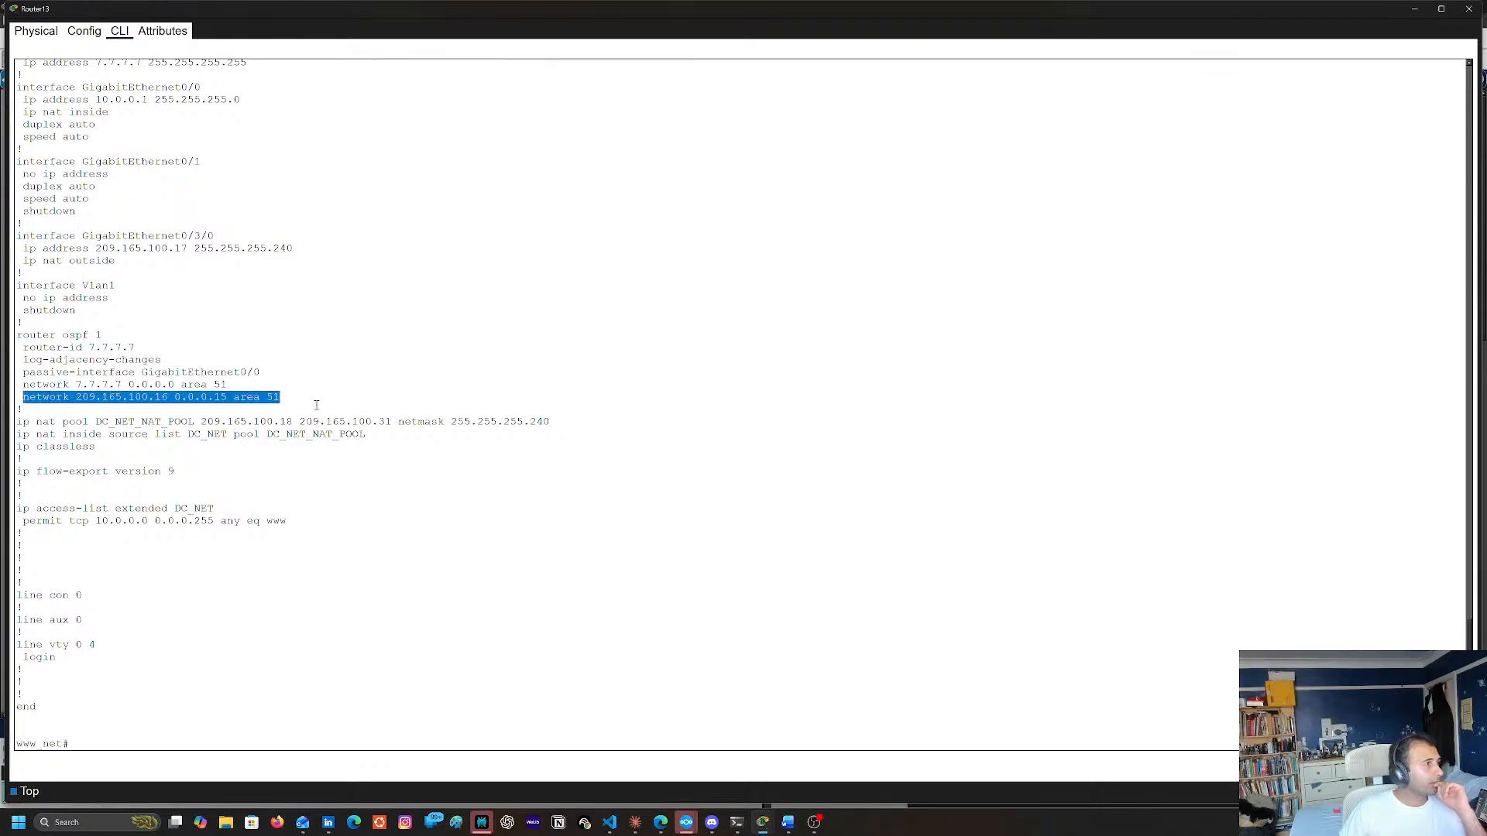
pyautogui.click(360, 557)
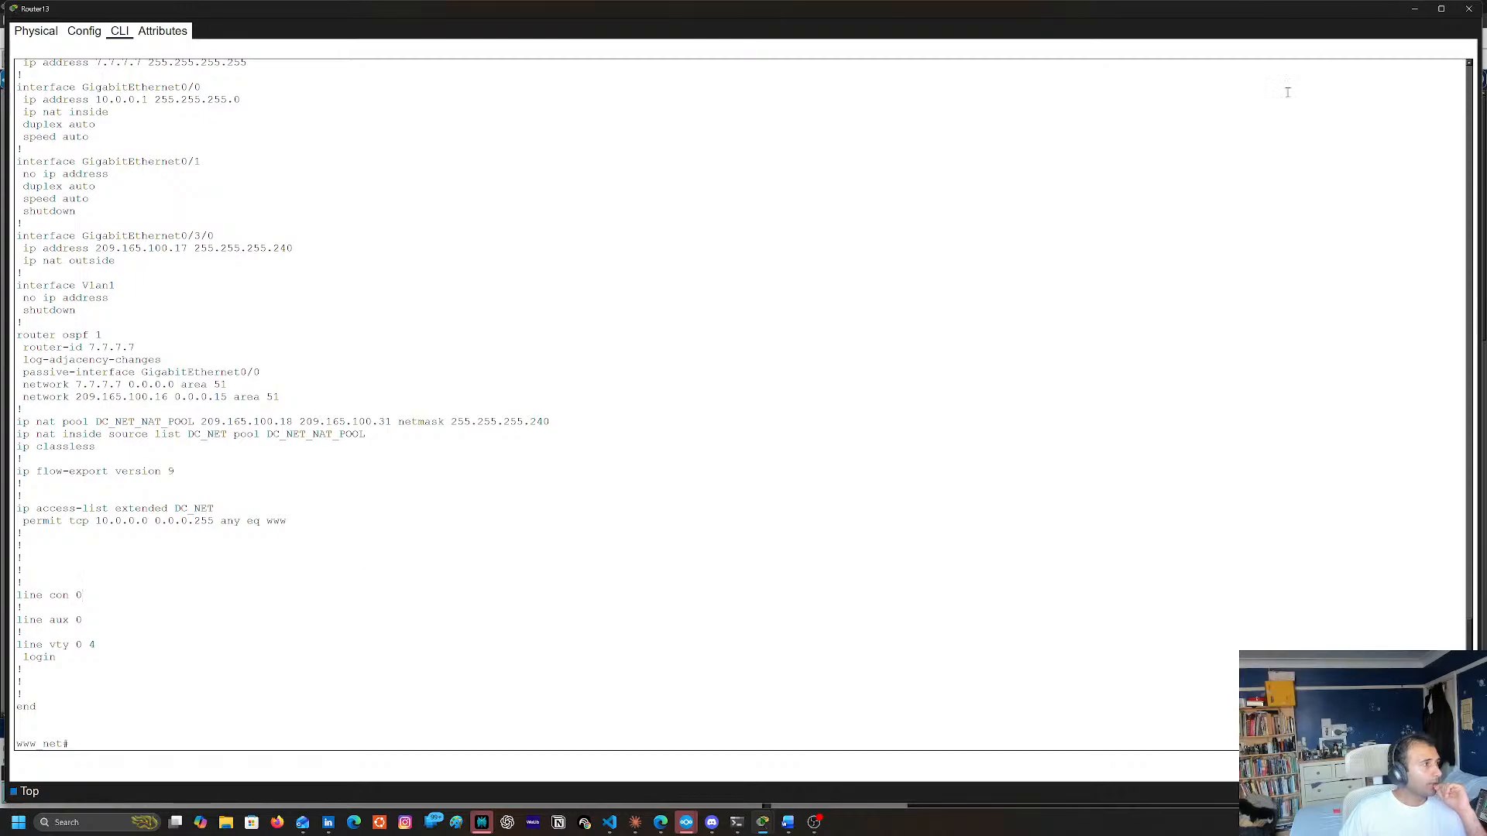
pyautogui.click(1470, 9)
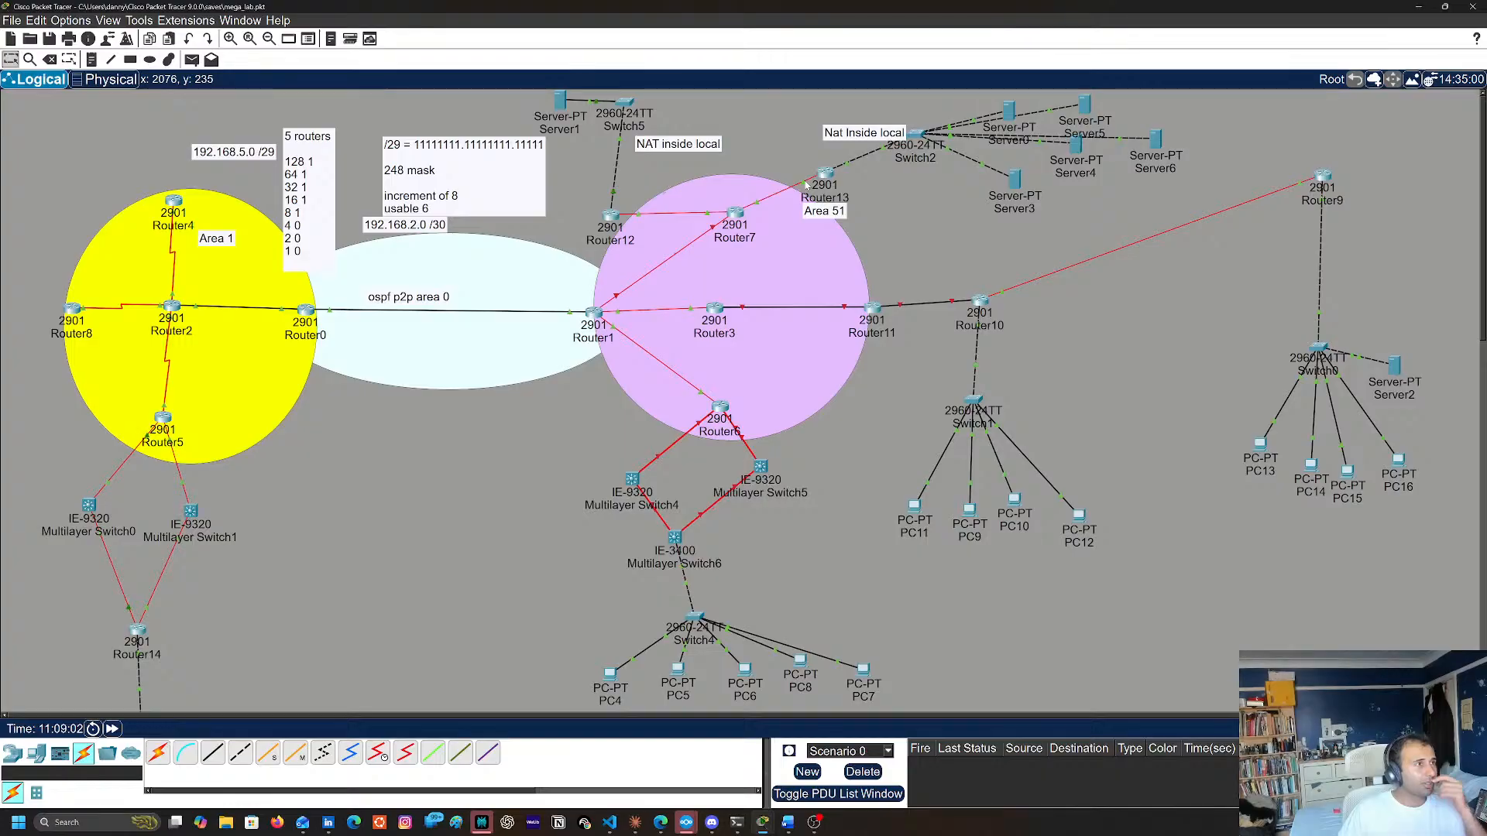
# Check the interface labels on the Router7–Router13 link and look over the existing console output of both routers
pyautogui.moveTo(807, 183)
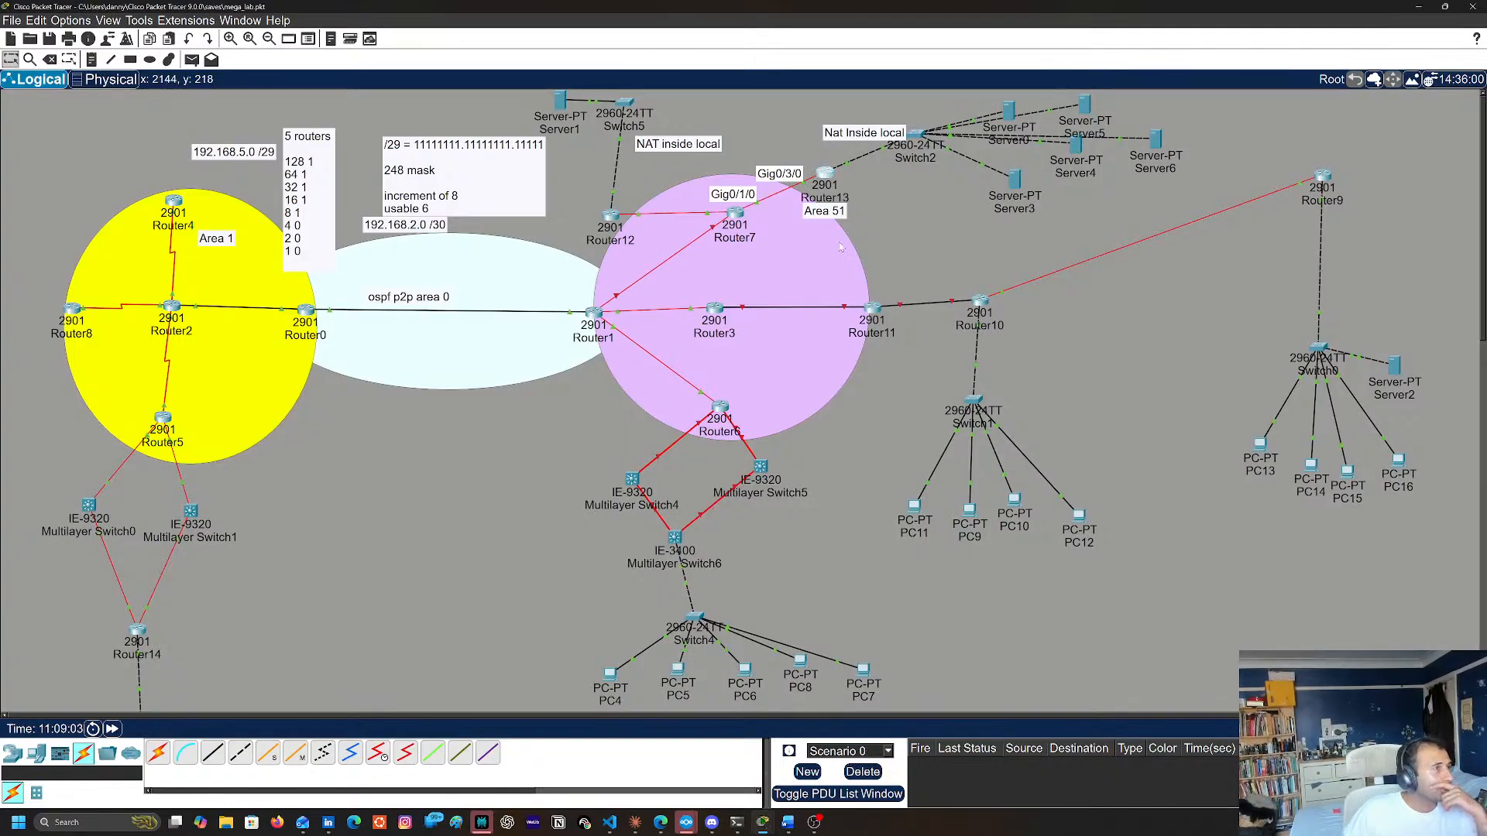
pyautogui.click(826, 174)
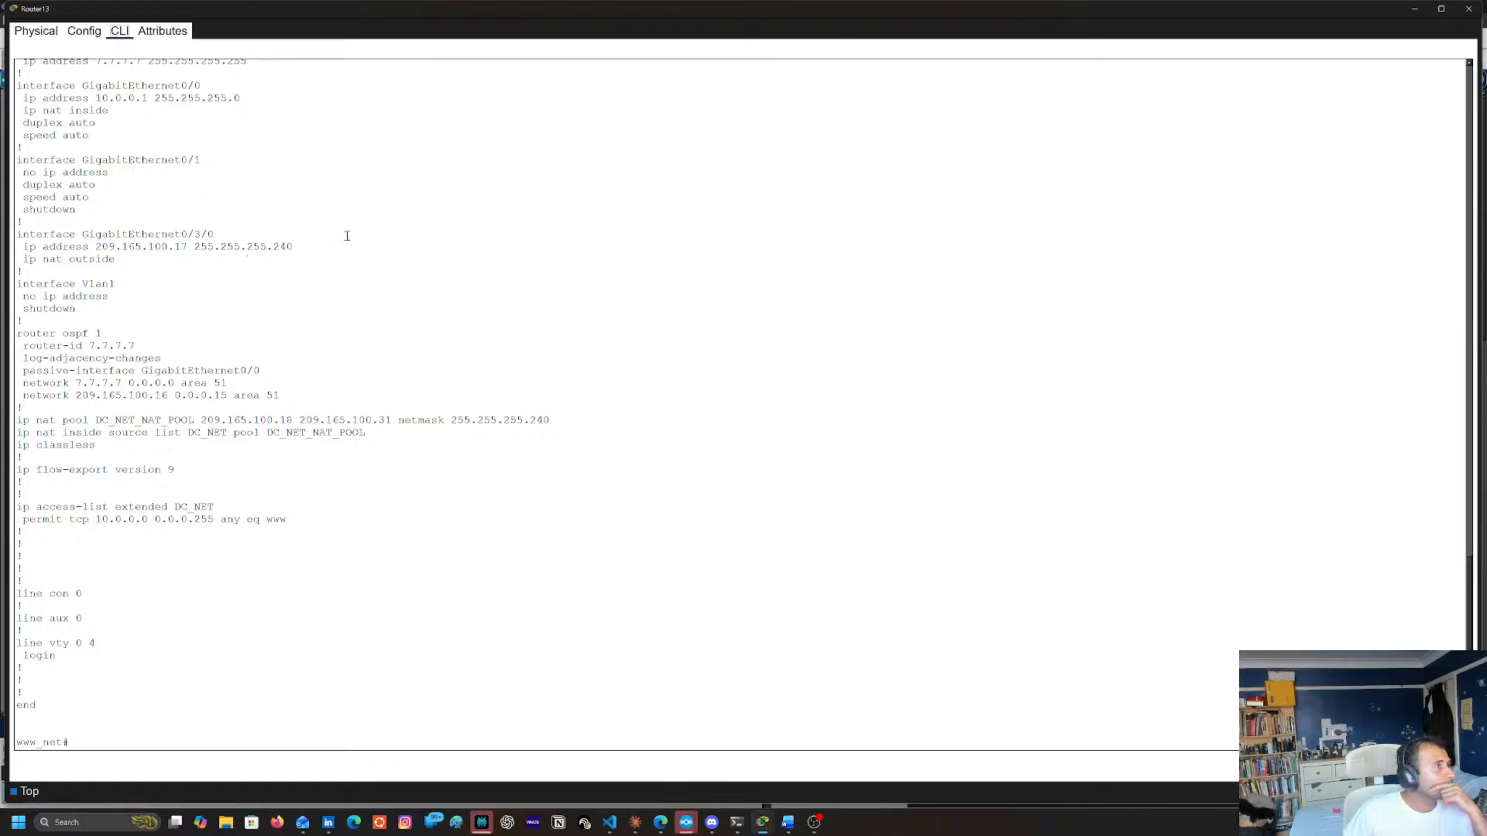
pyautogui.click(1469, 9)
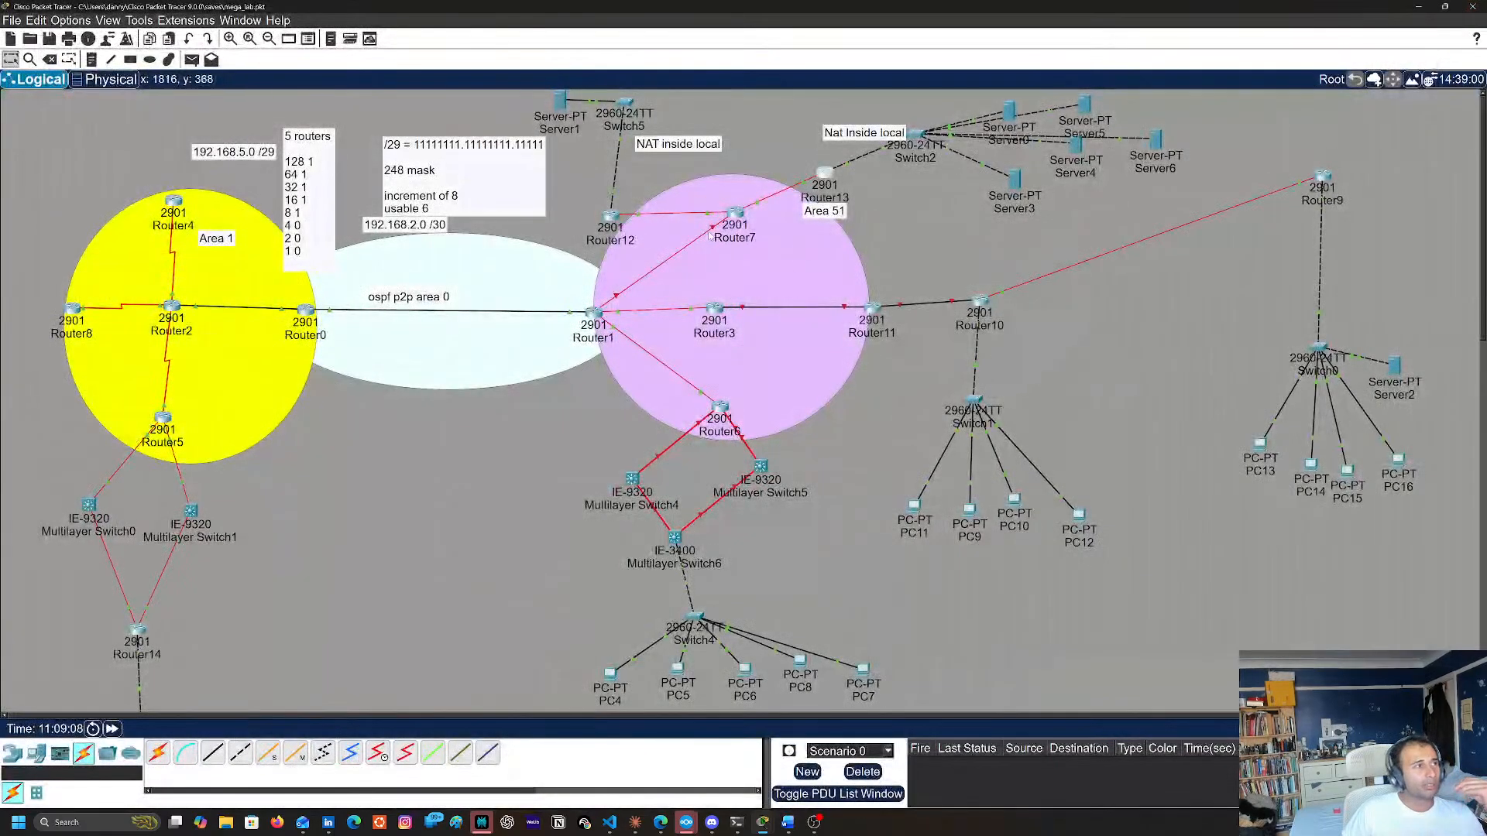
pyautogui.click(735, 218)
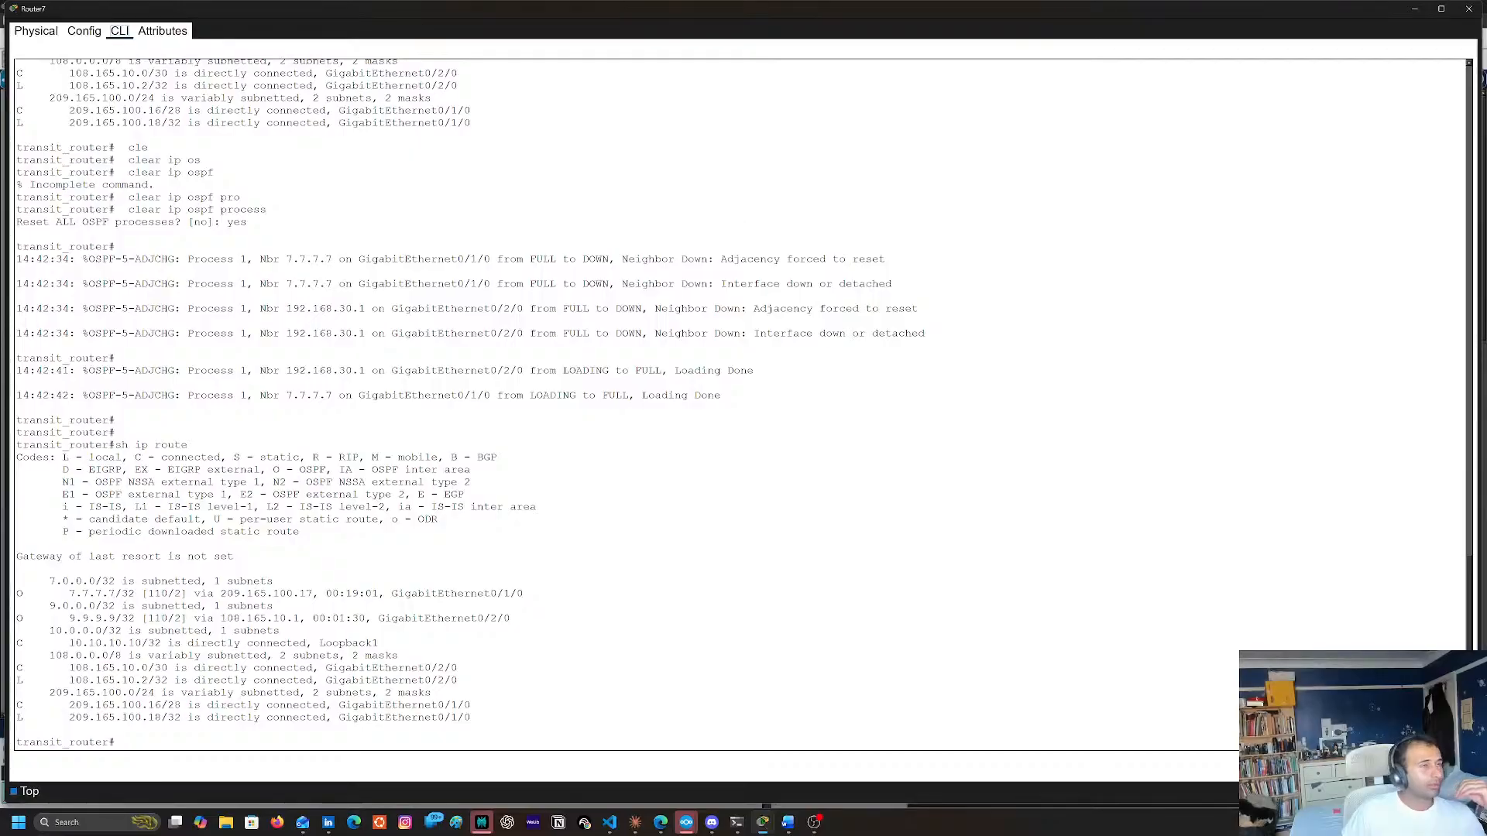
pyautogui.click(1414, 9)
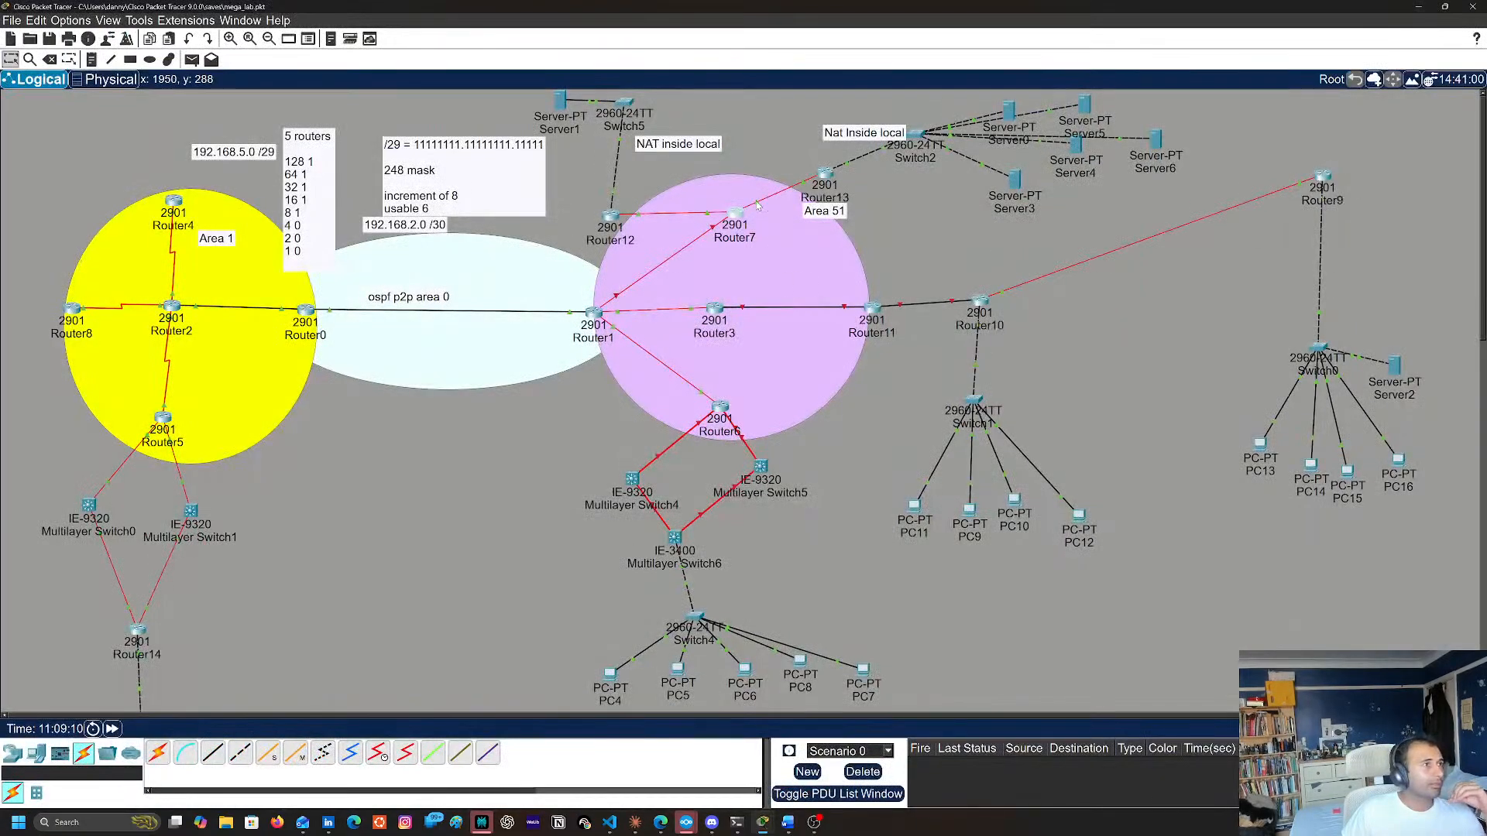
pyautogui.moveTo(757, 203)
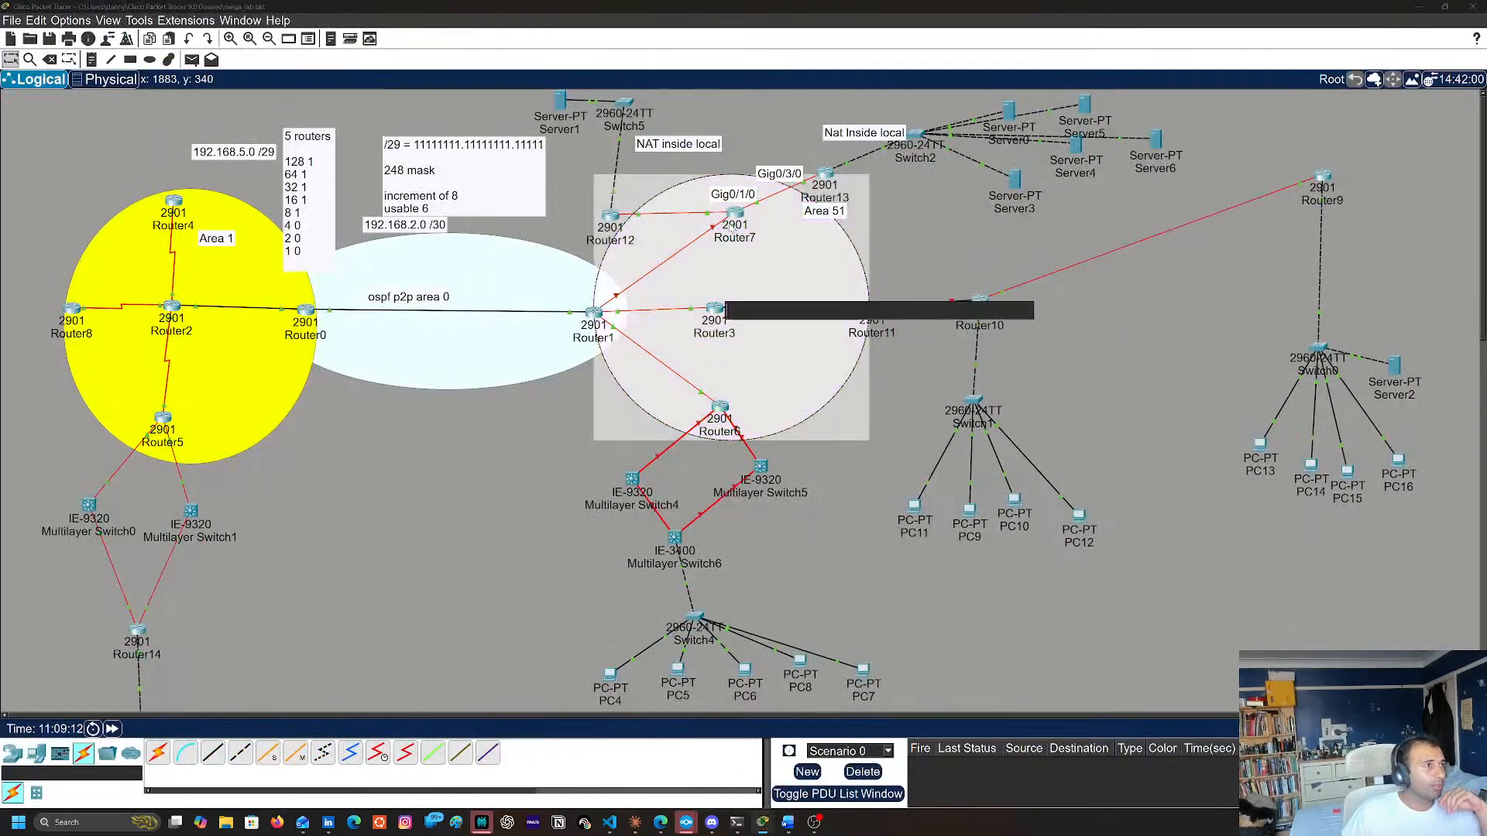
# Display Router7's running configuration with sh run, page through its interface and OSPF network entries, and put the console away
pyautogui.click(735, 213)
pyautogui.press('Return')
pyautogui.press('Return')
pyautogui.press('Return')
pyautogui.write('sh')
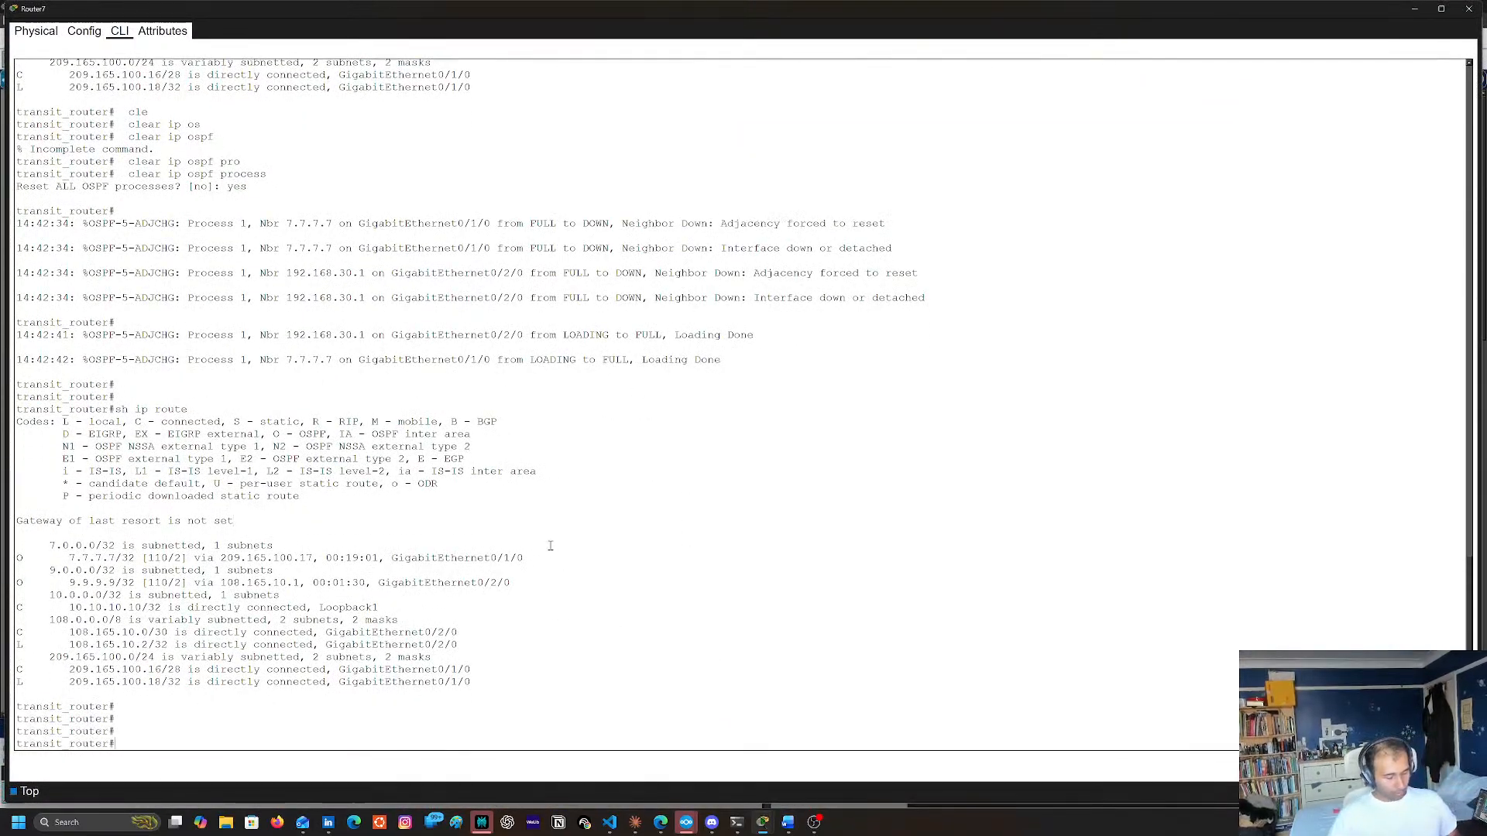
pyautogui.write(' run')
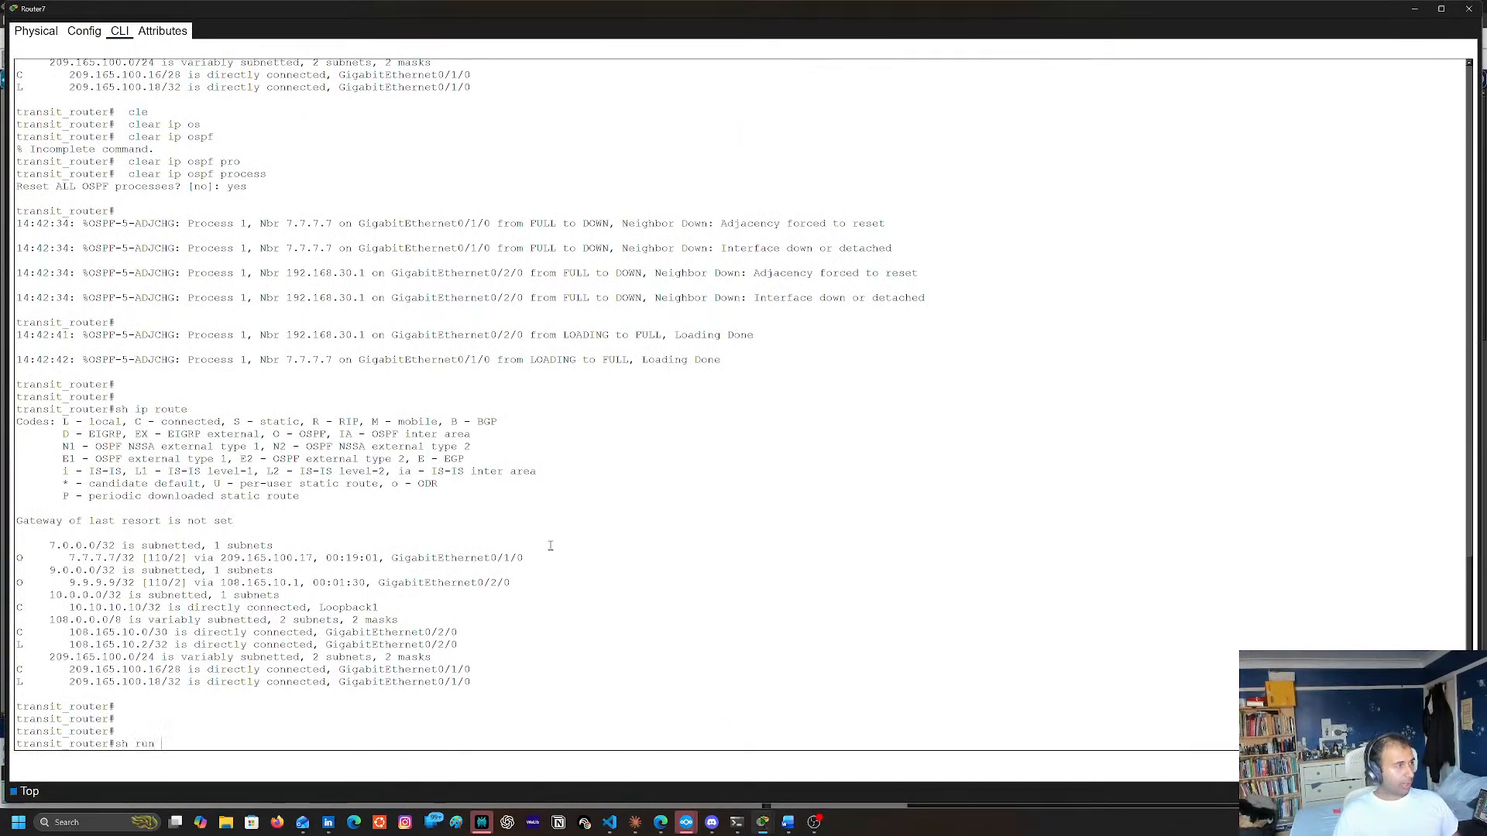
pyautogui.press('Return')
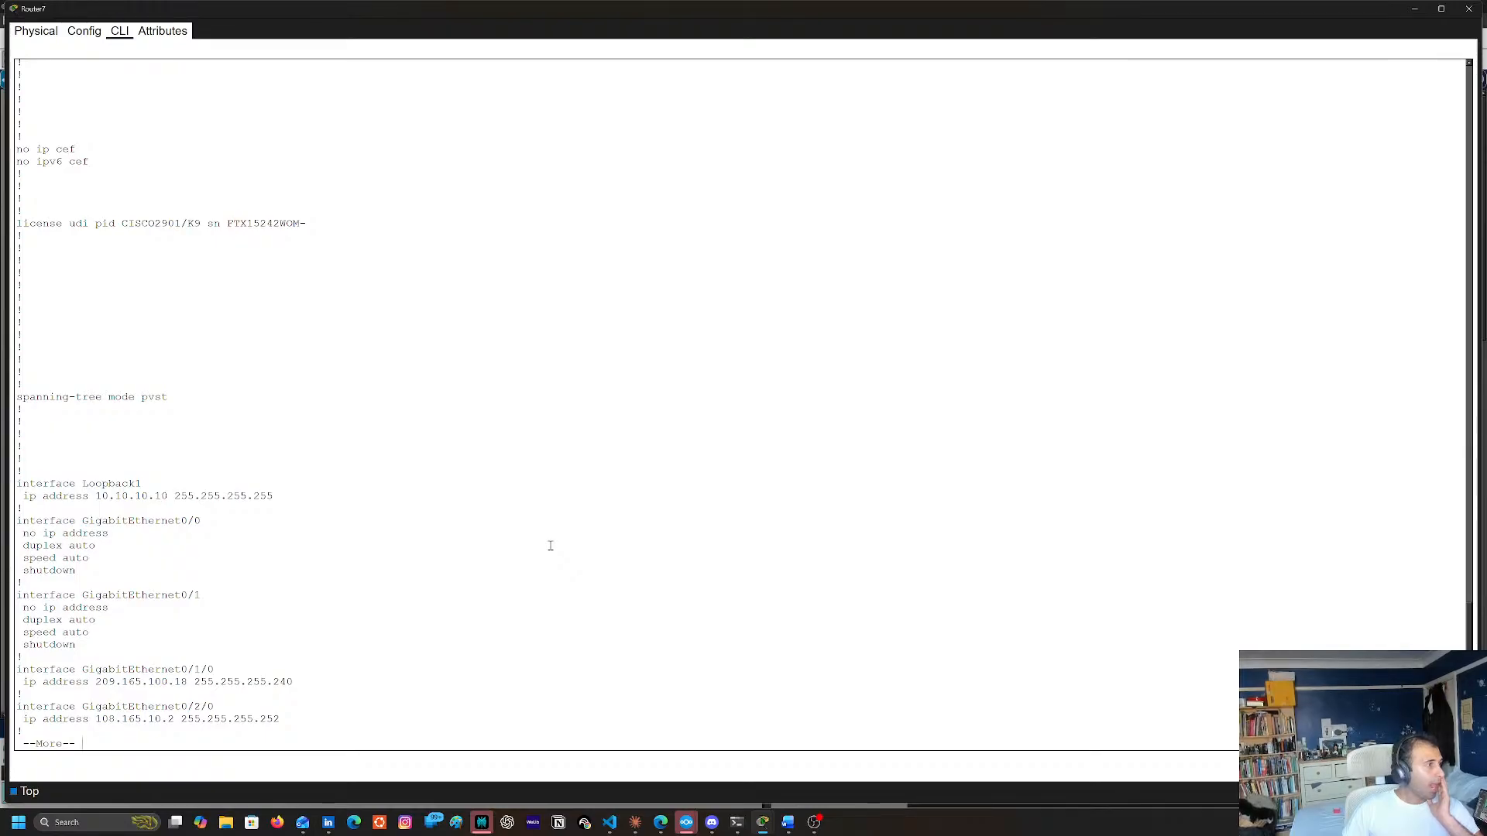
pyautogui.press('space')
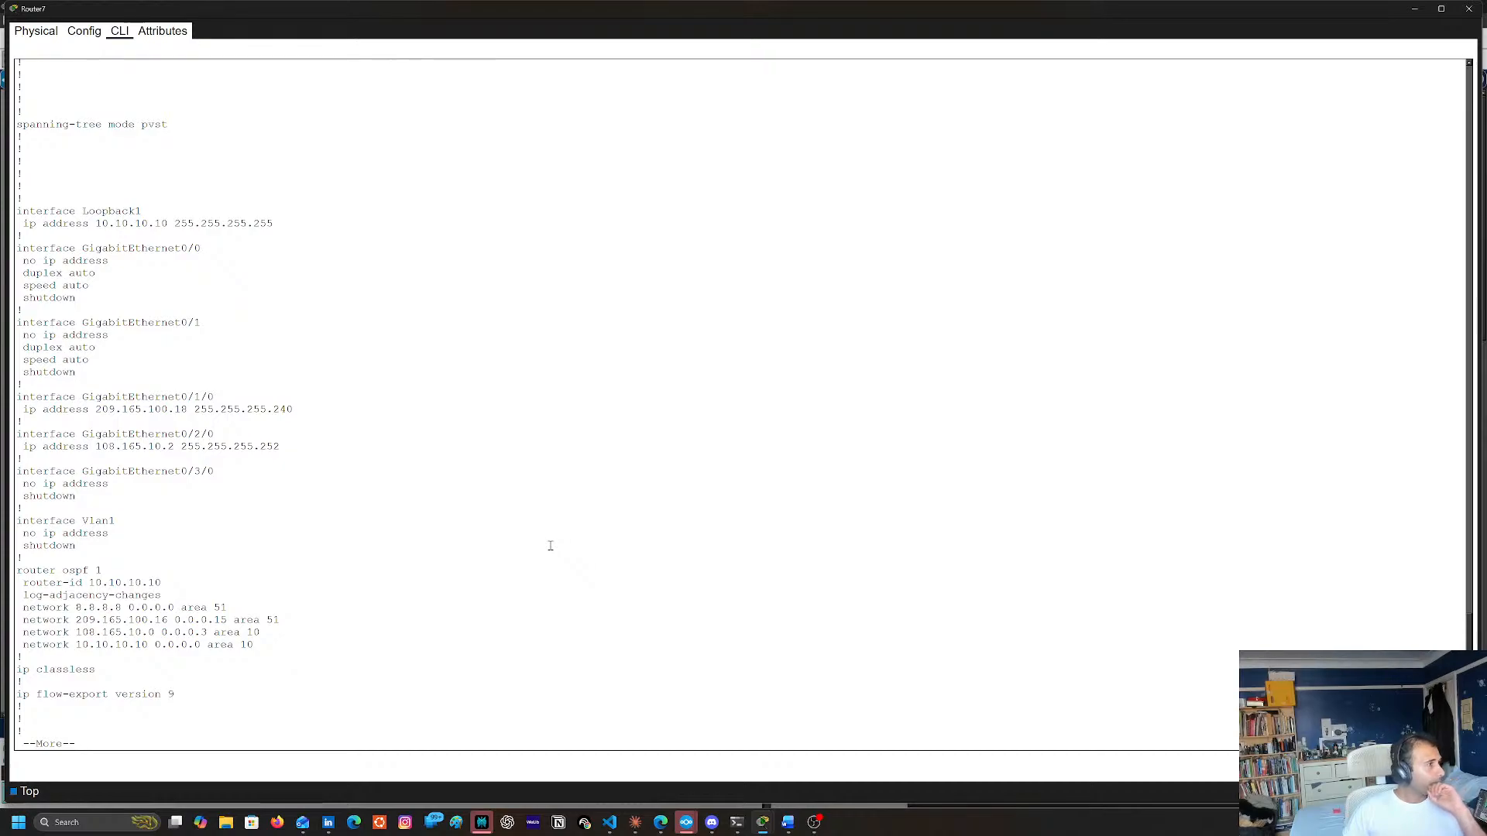
pyautogui.press('space')
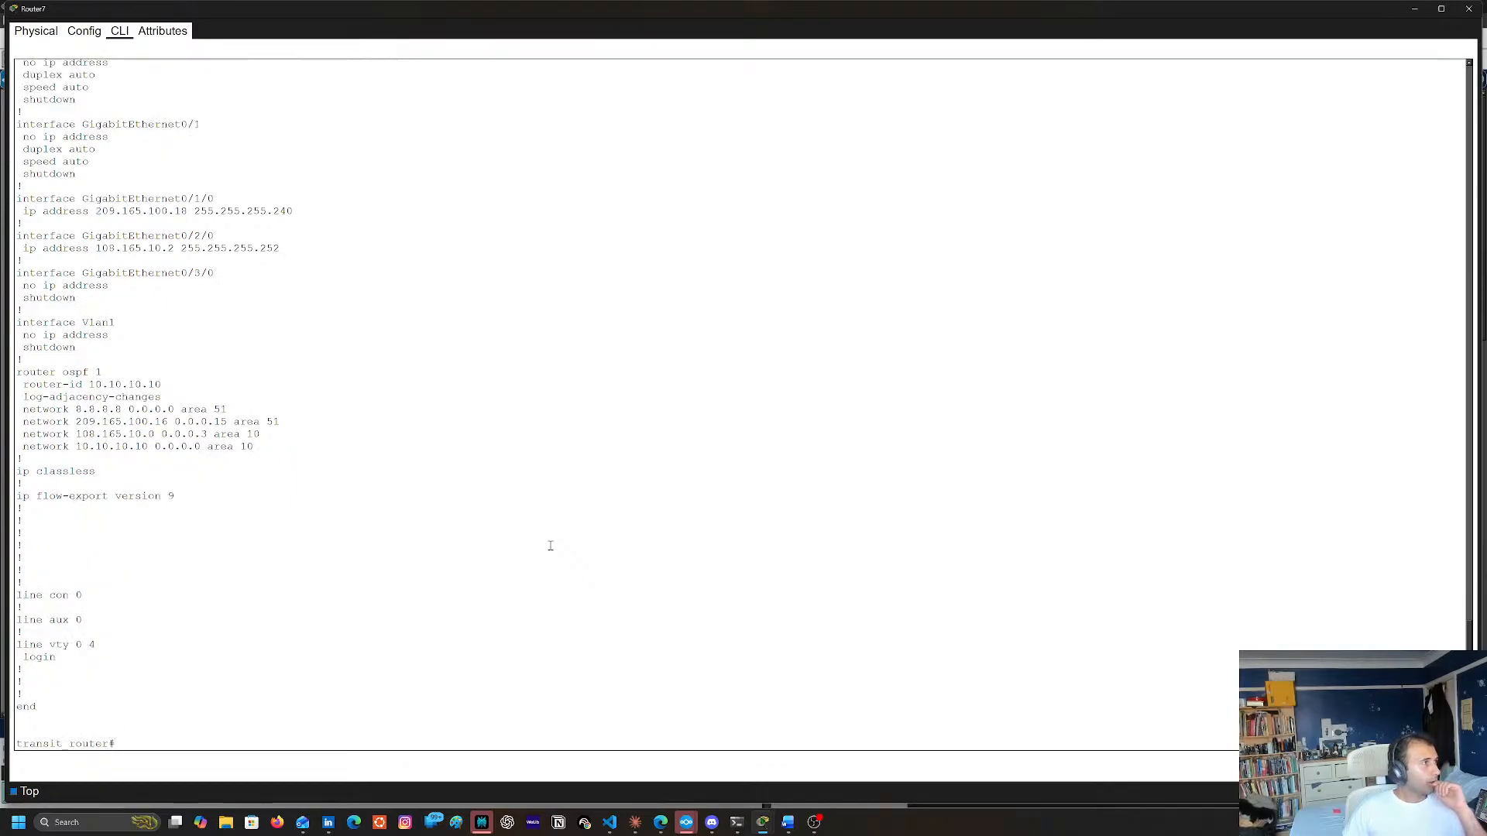
pyautogui.click(1414, 9)
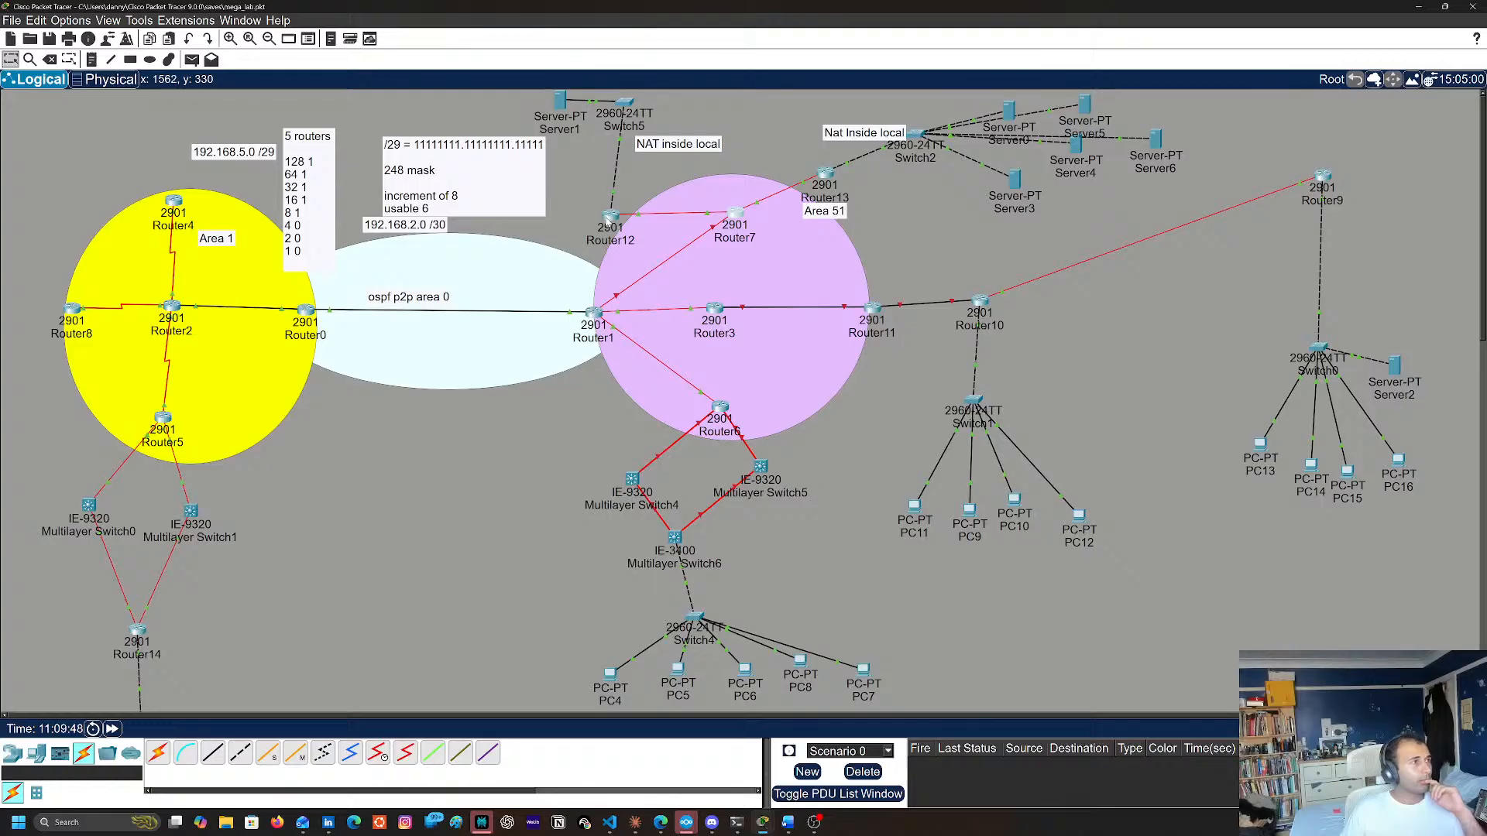
# Show Router12's running configuration with sh run, review its interface, OSPF, static NAT and access-list entries, and close the console
pyautogui.click(611, 220)
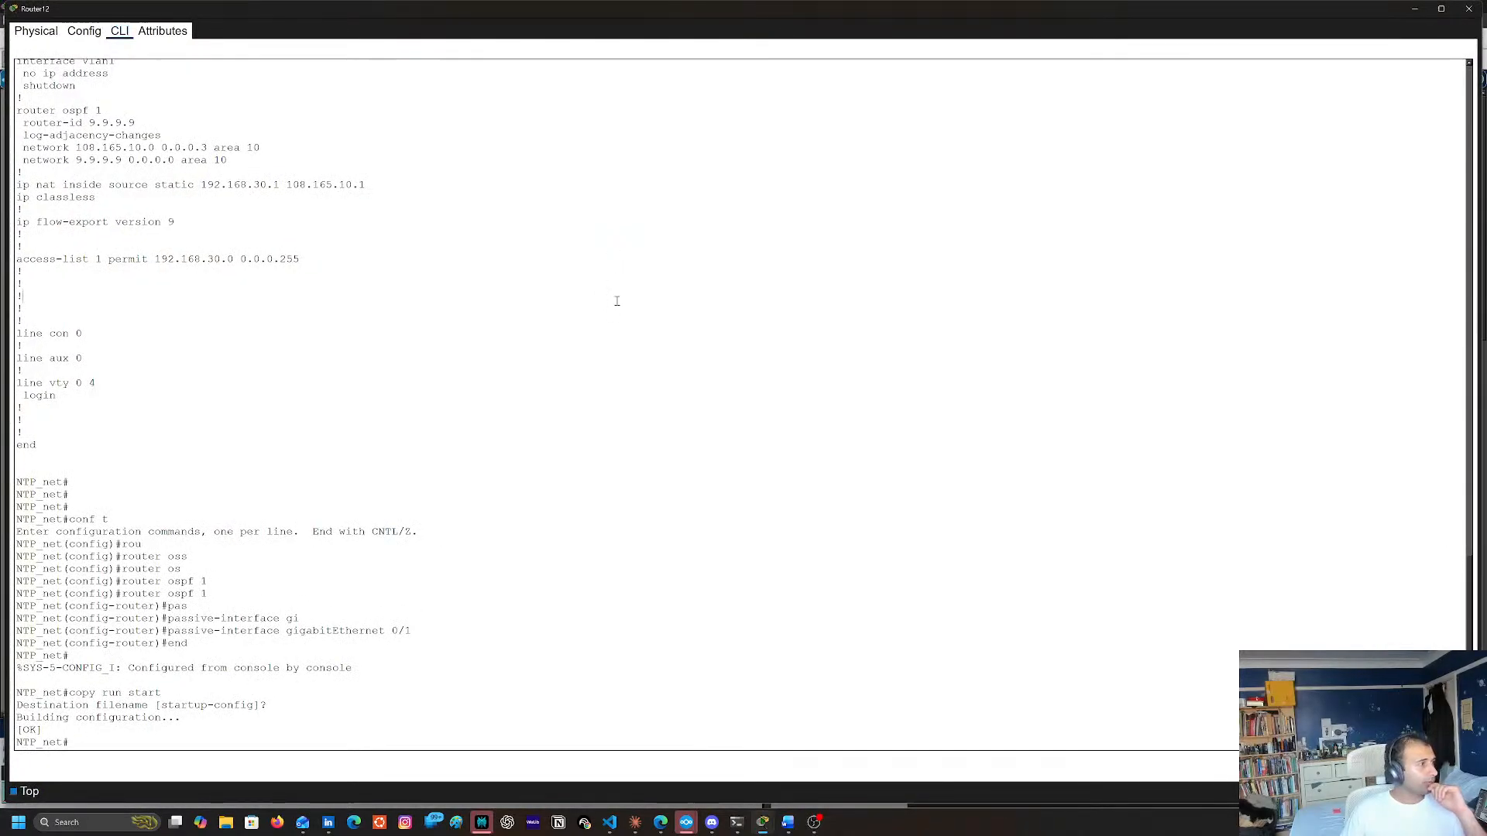
pyautogui.write('sh run')
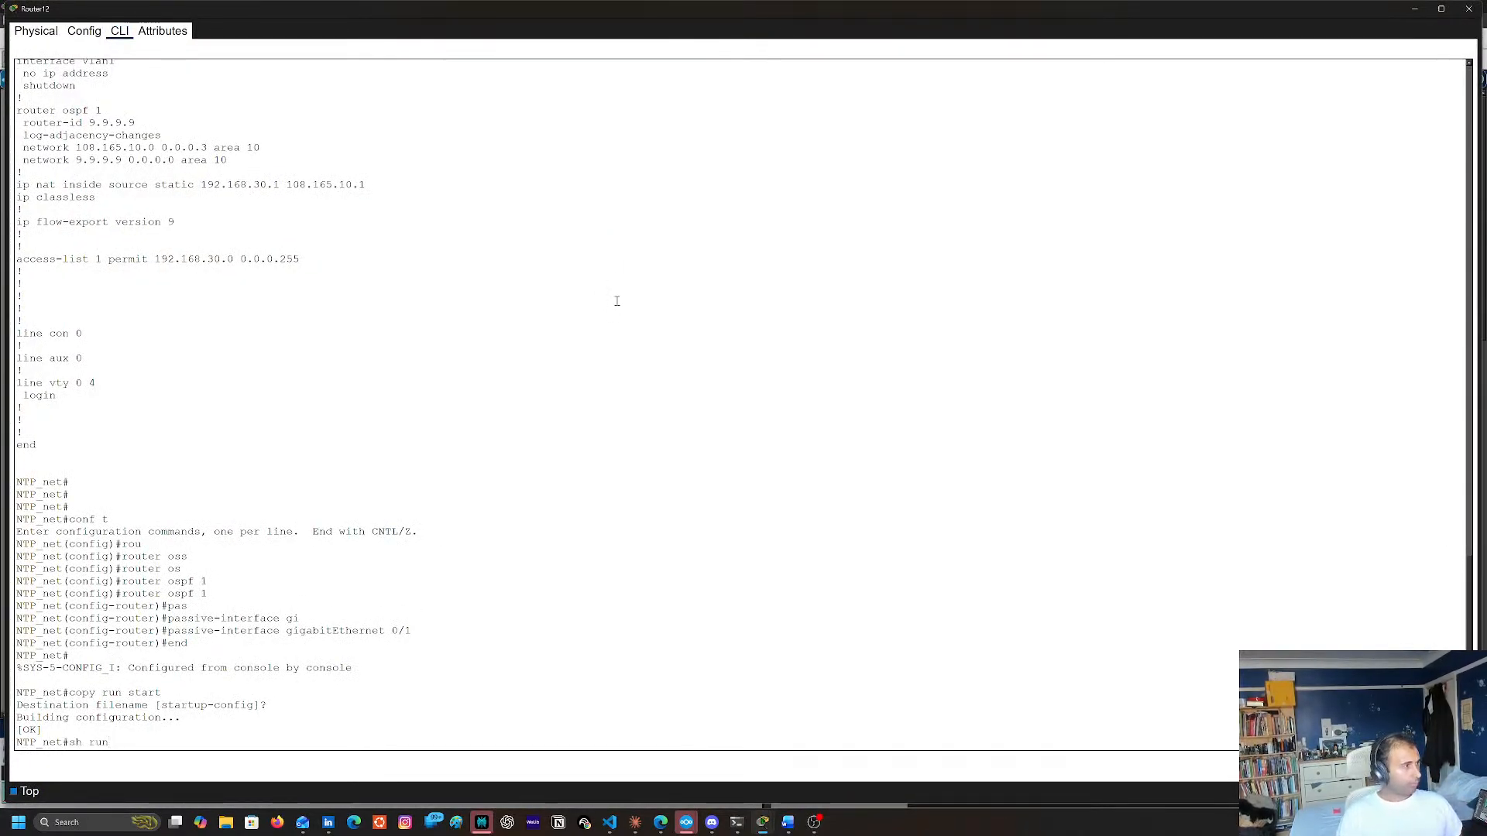
pyautogui.press('Return')
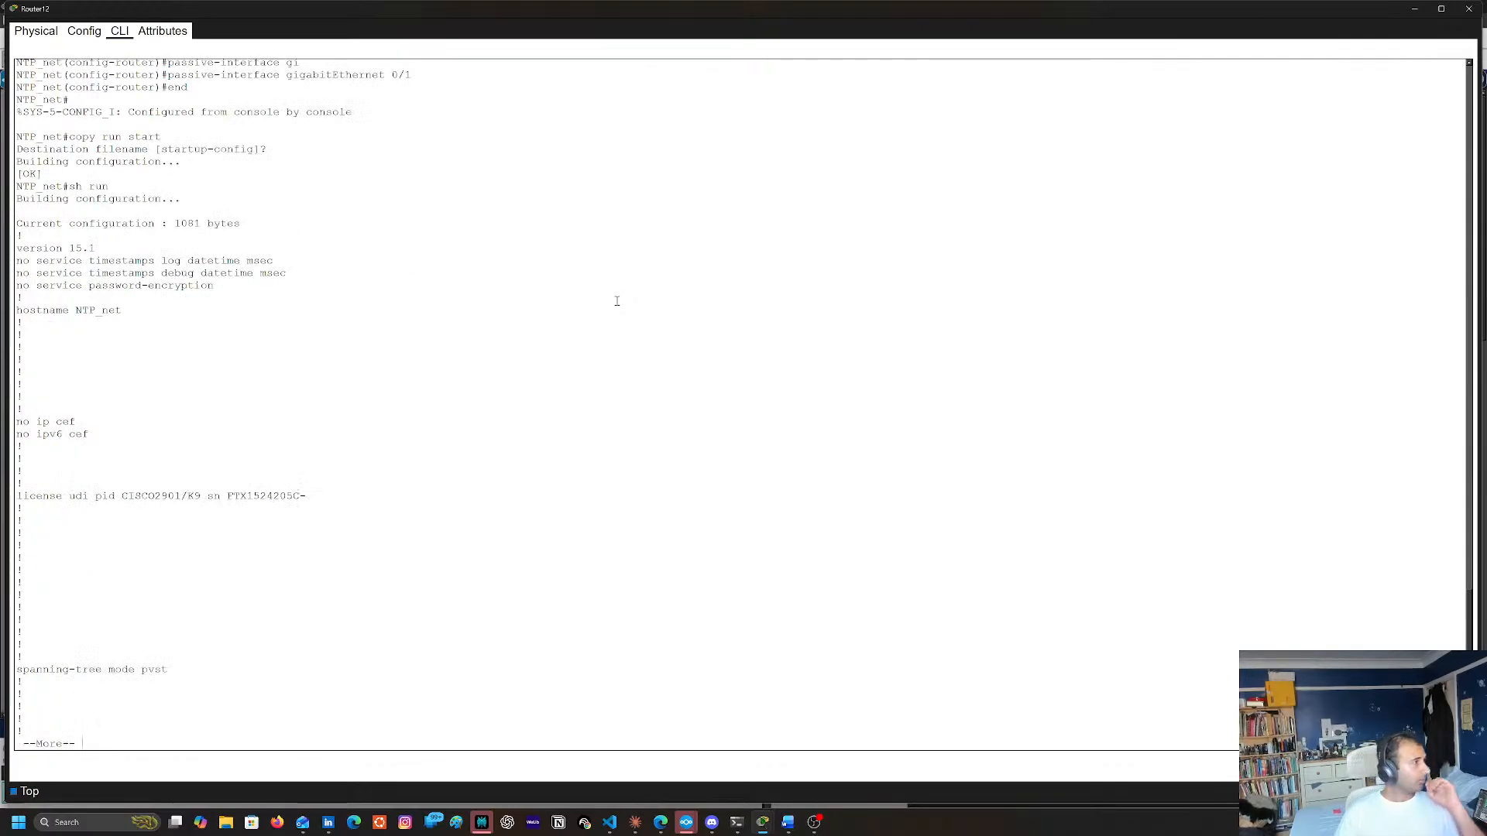
pyautogui.press('space')
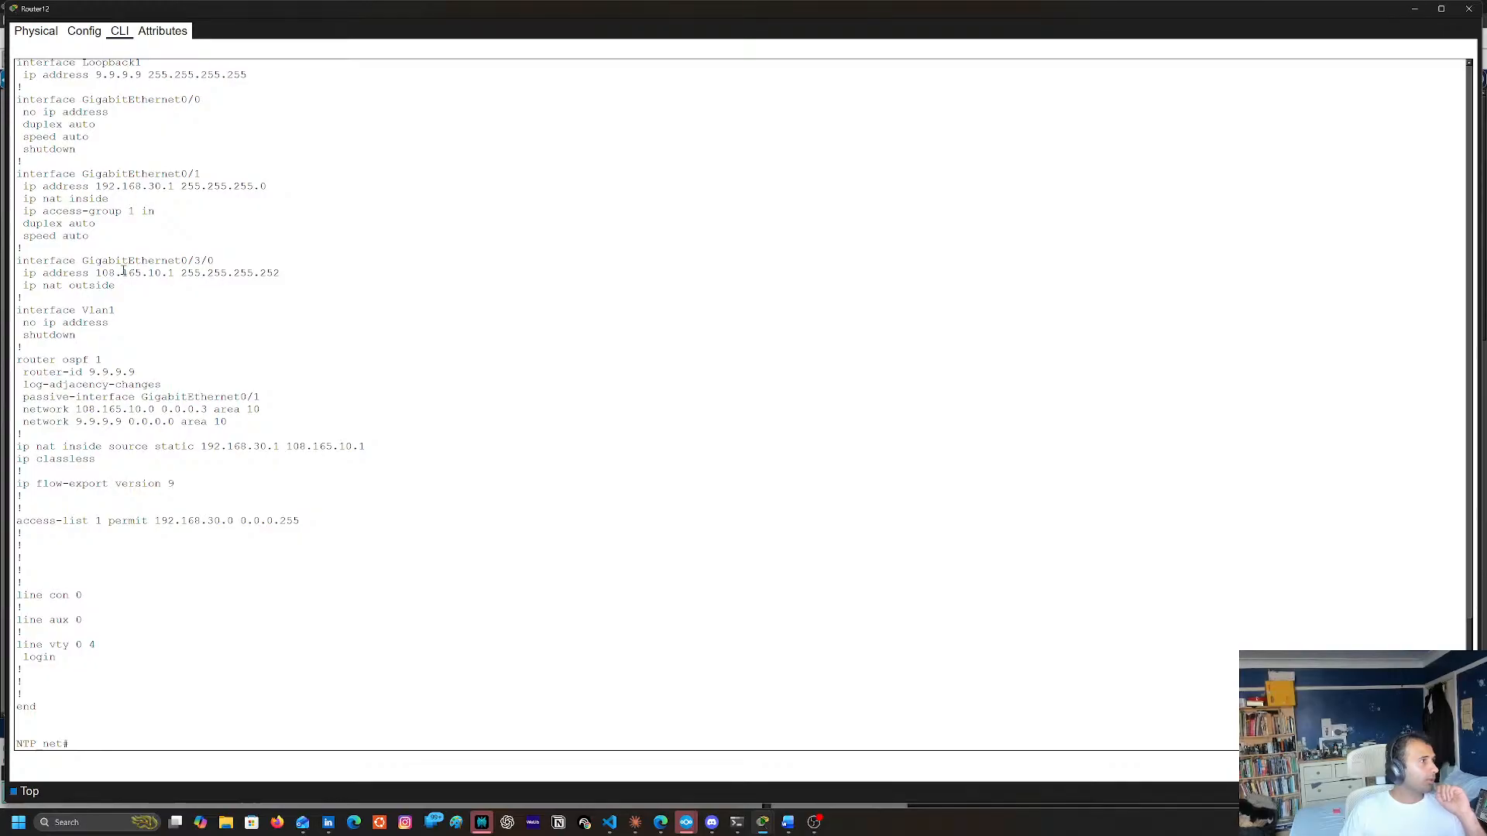
pyautogui.scroll(1, 388, 314)
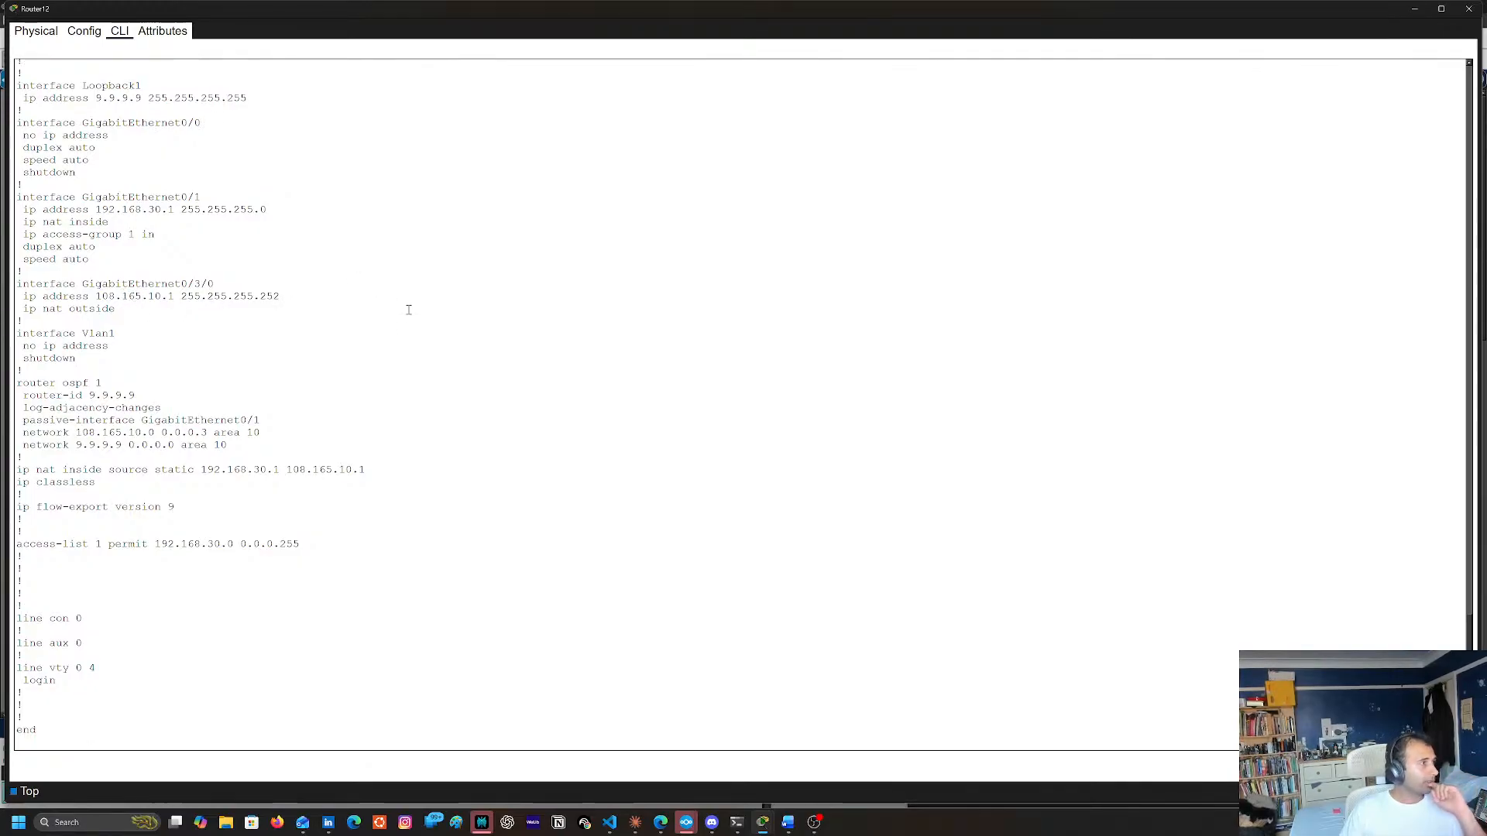
pyautogui.scroll(3, 409, 310)
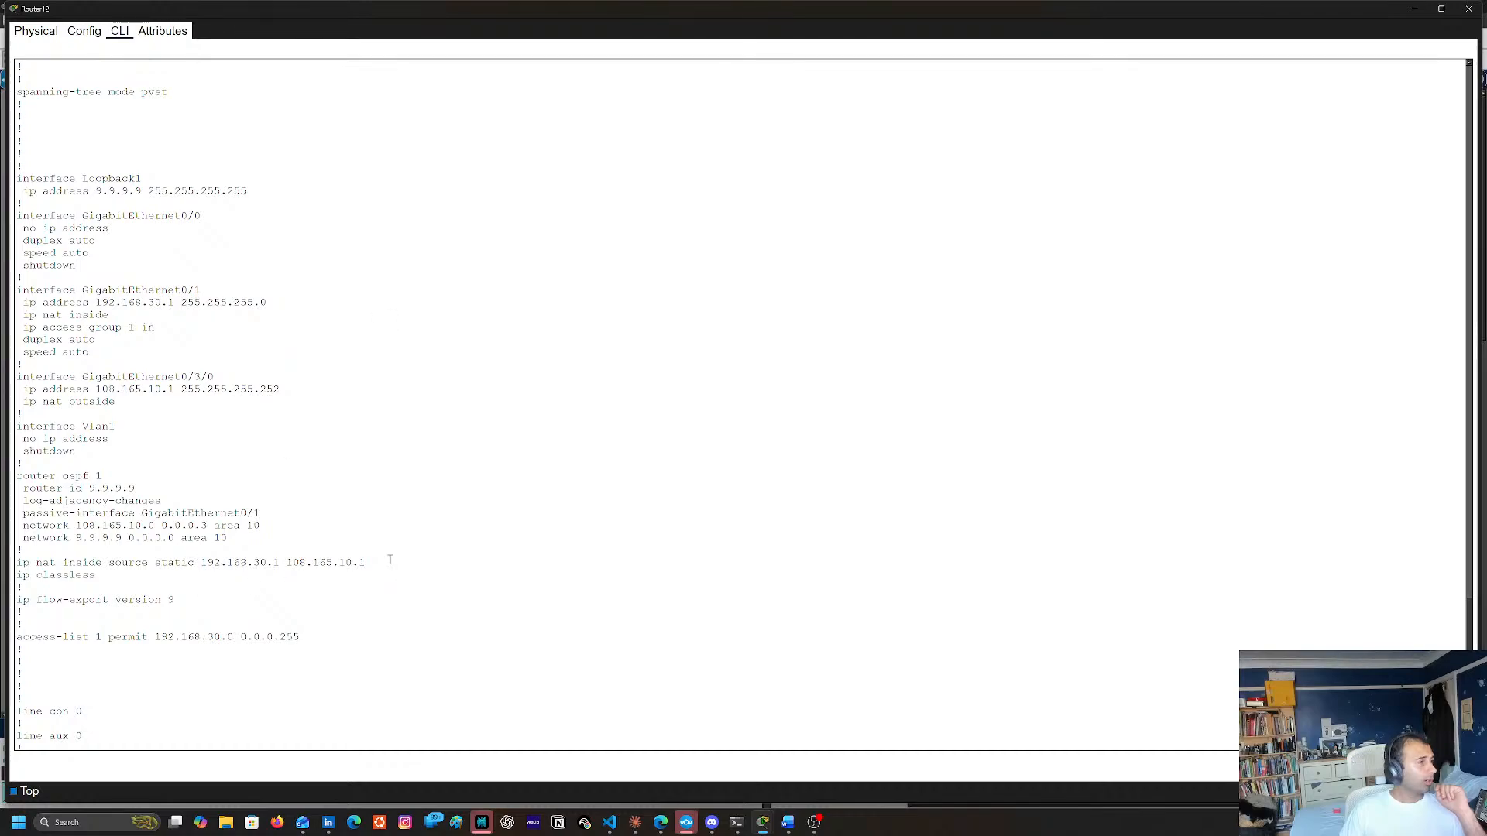
pyautogui.scroll(-2, 62, 550)
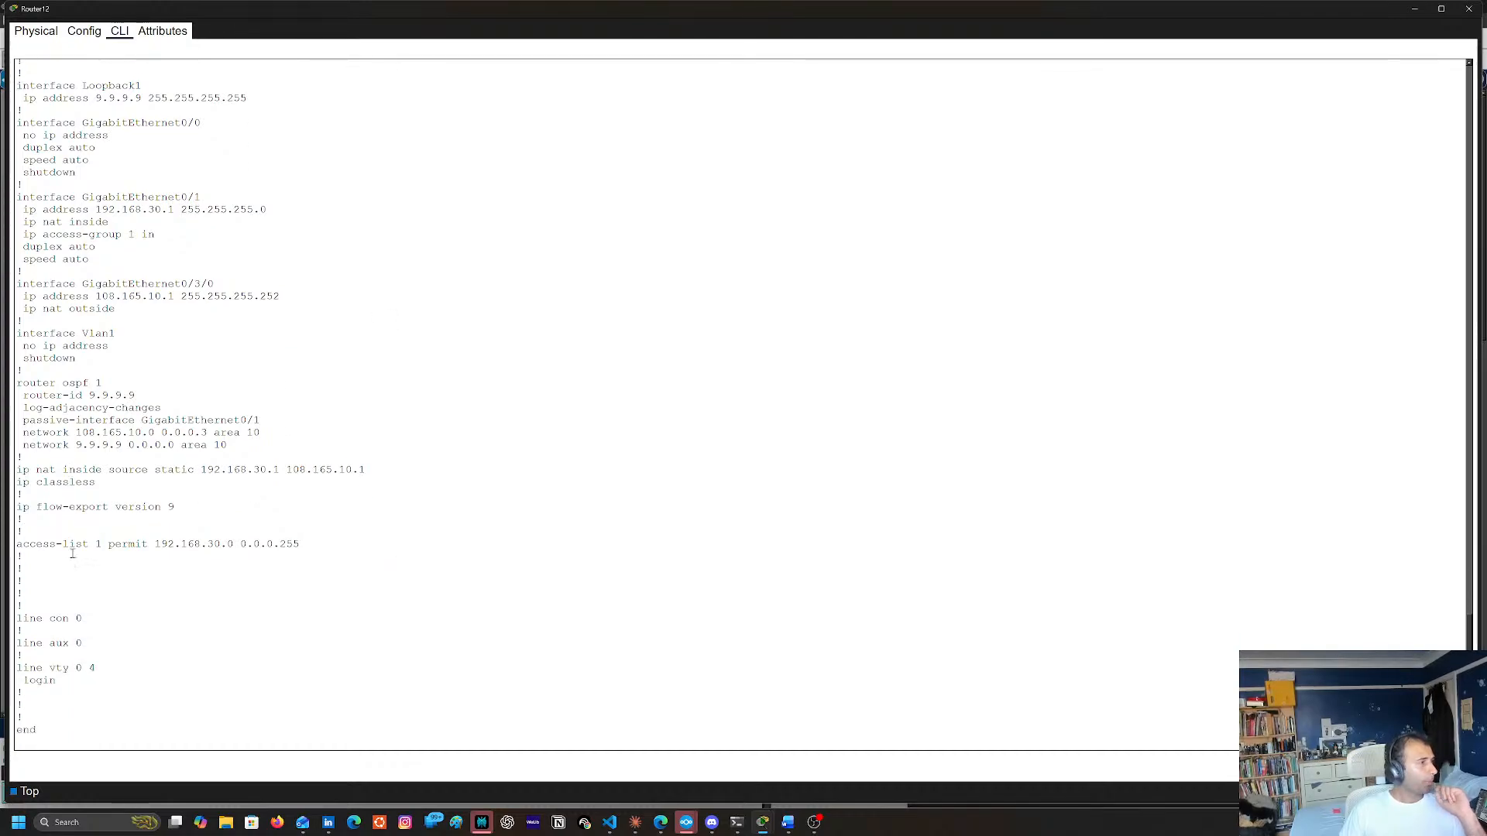
pyautogui.scroll(2, 156, 571)
pyautogui.scroll(1, 159, 571)
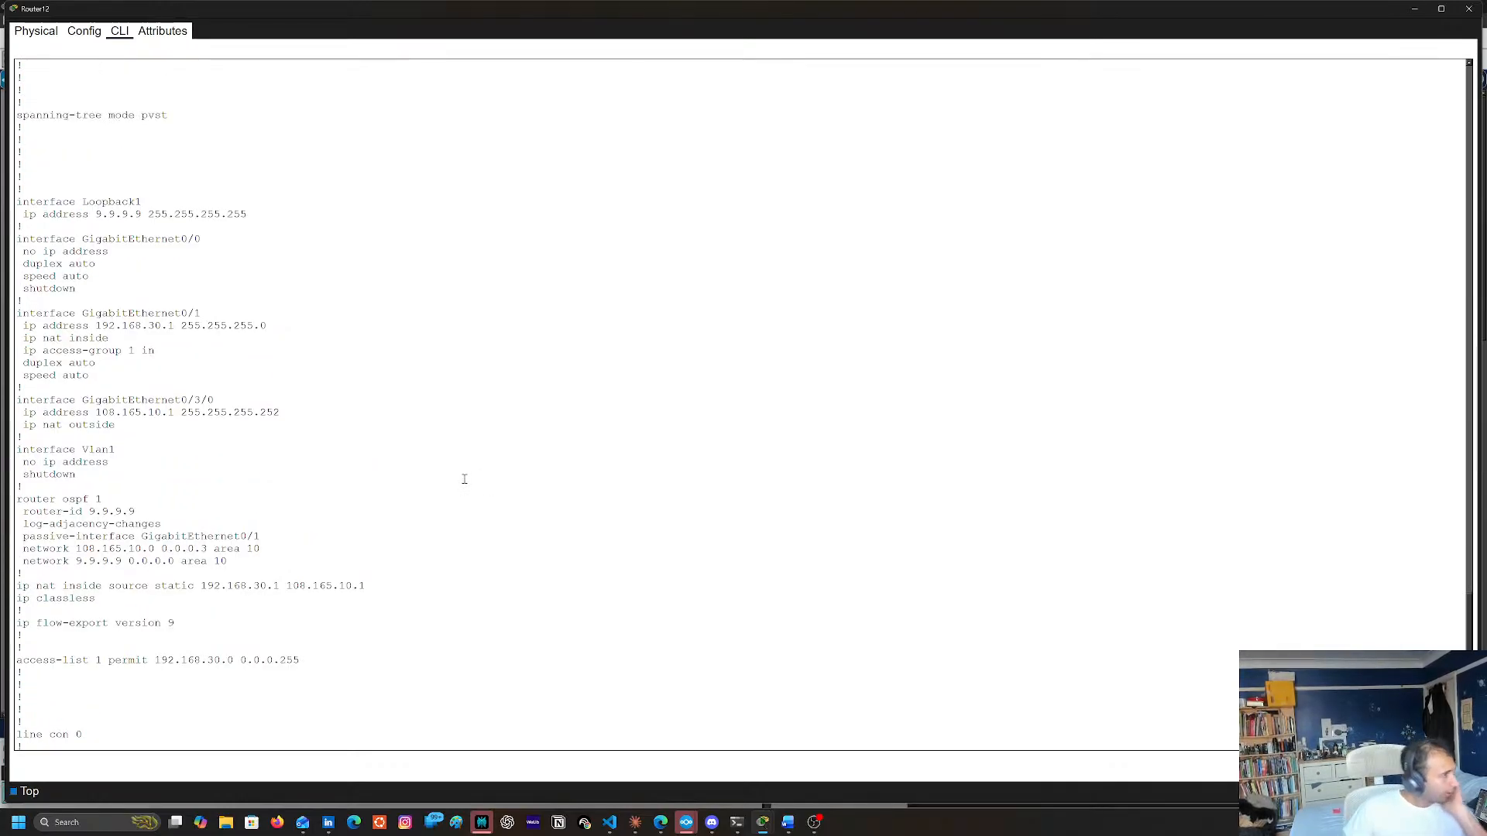
pyautogui.click(1470, 8)
# Display Router7's routing table with sh ip route, examine the OSPF-learned routes, and close the console
pyautogui.click(737, 214)
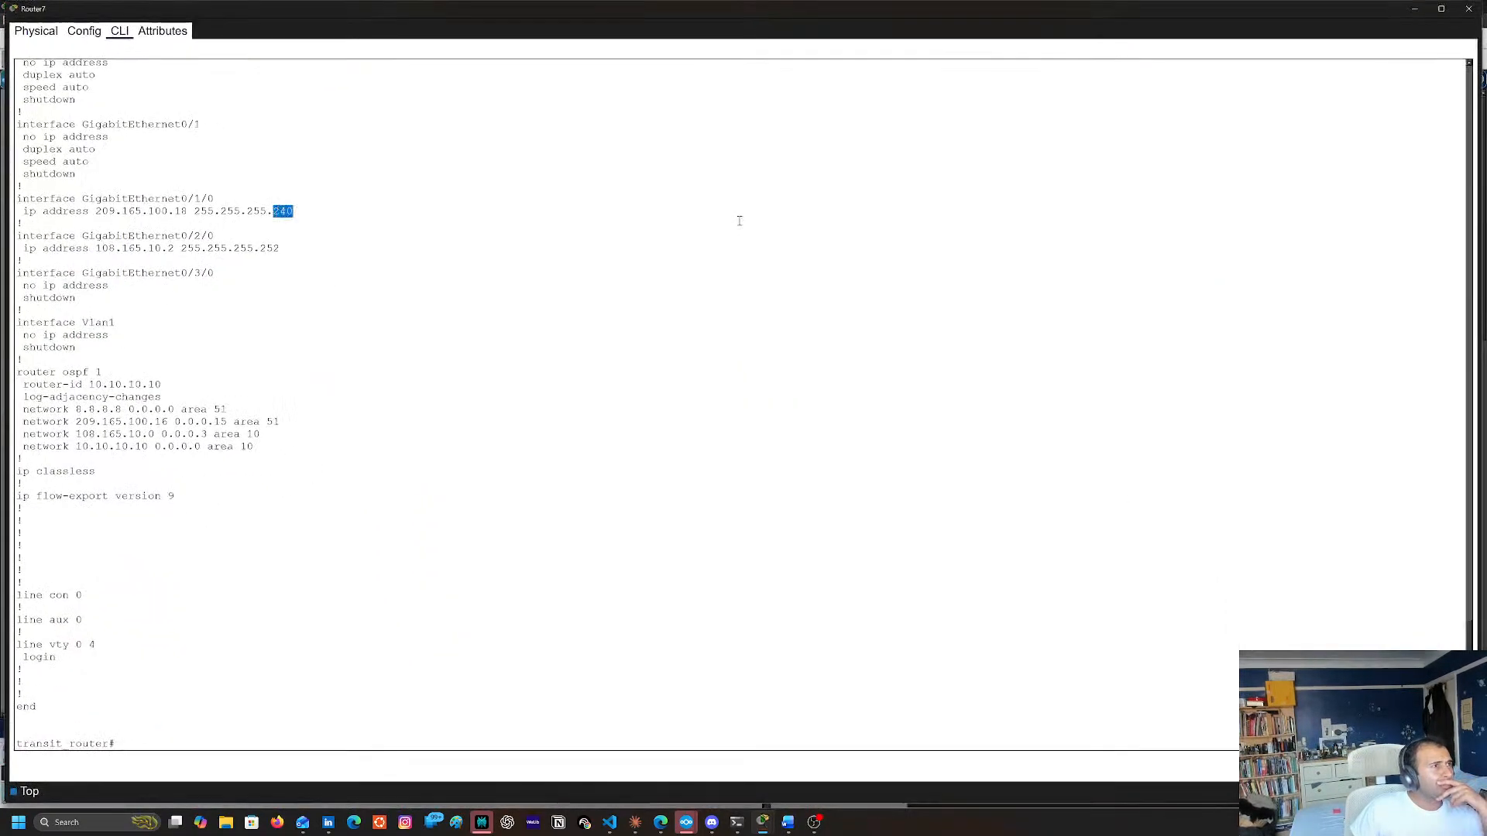
pyautogui.write('sh ip')
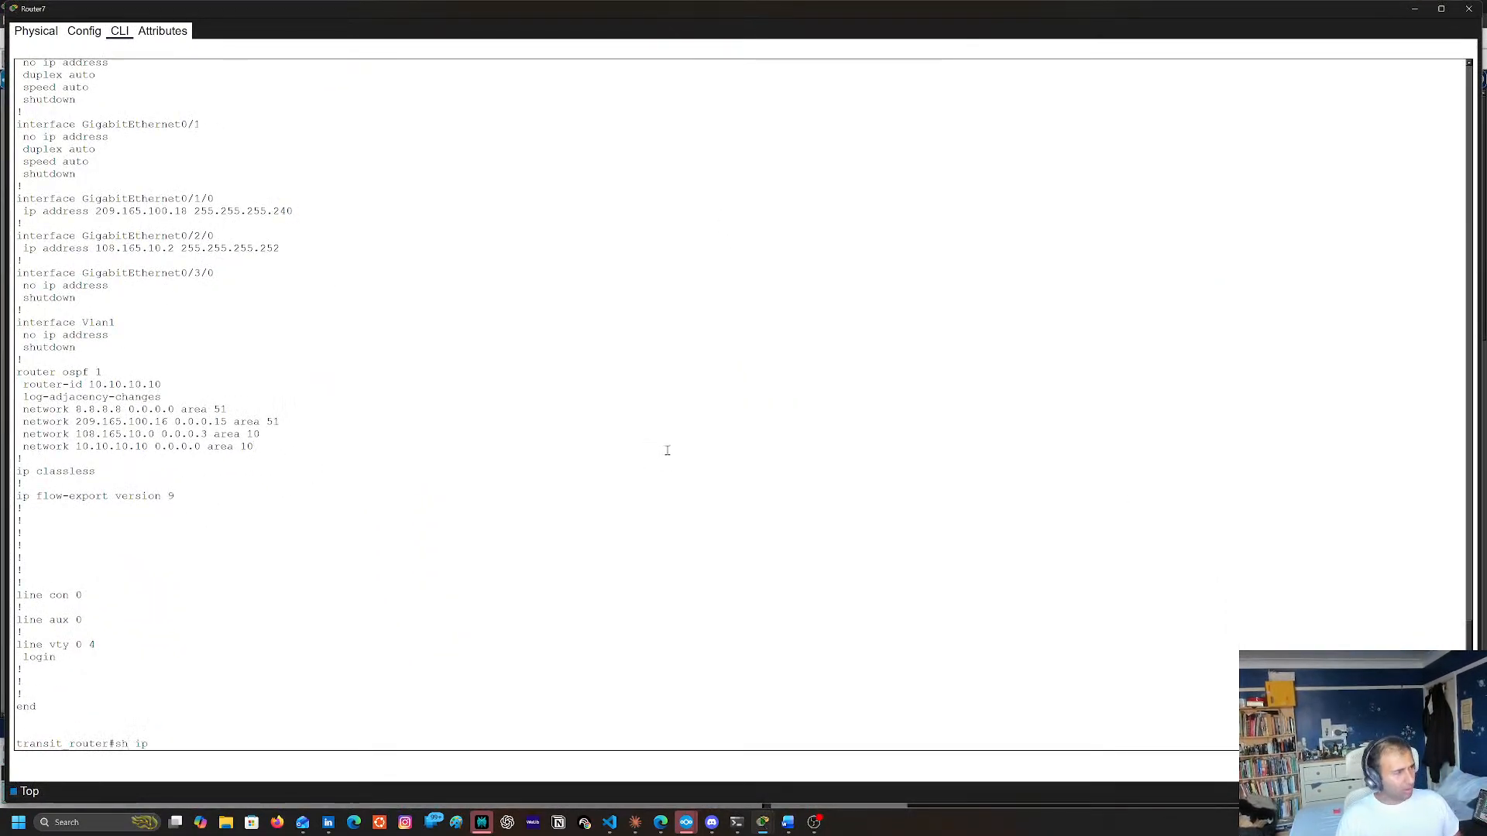
pyautogui.write(' rou')
pyautogui.press('Tab')
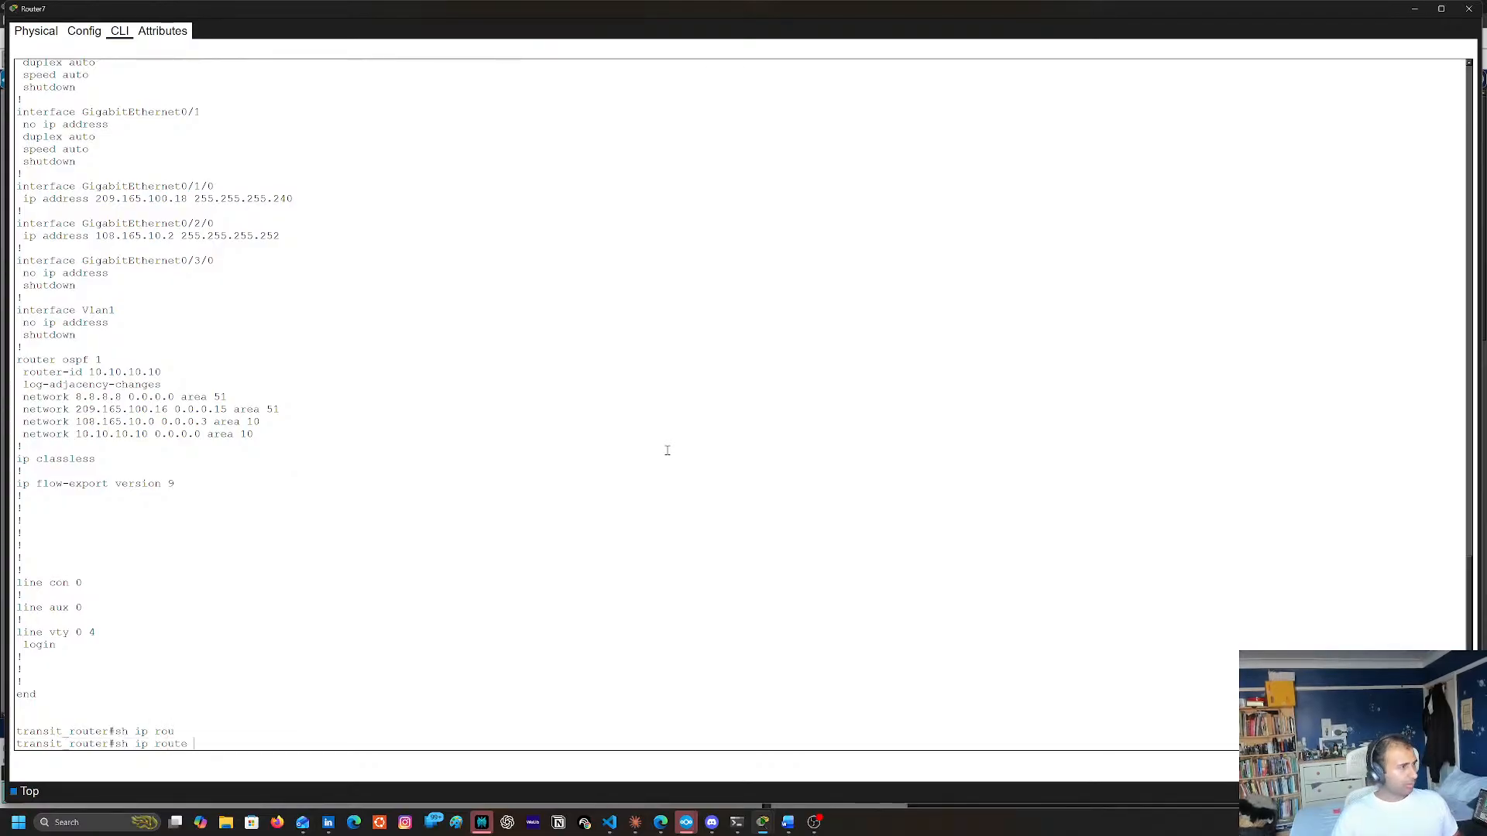
pyautogui.press('Return')
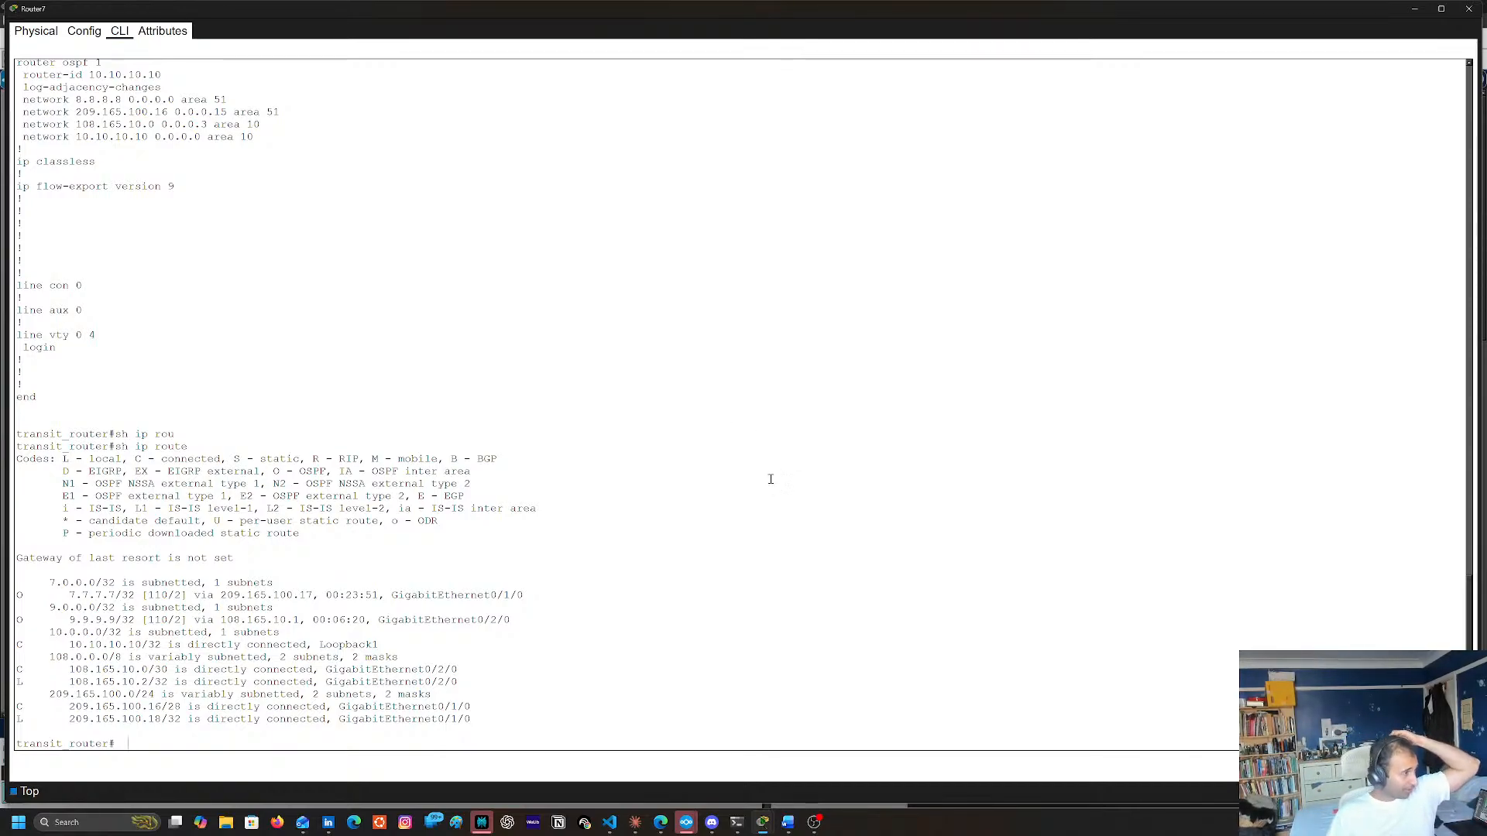
pyautogui.click(1460, 19)
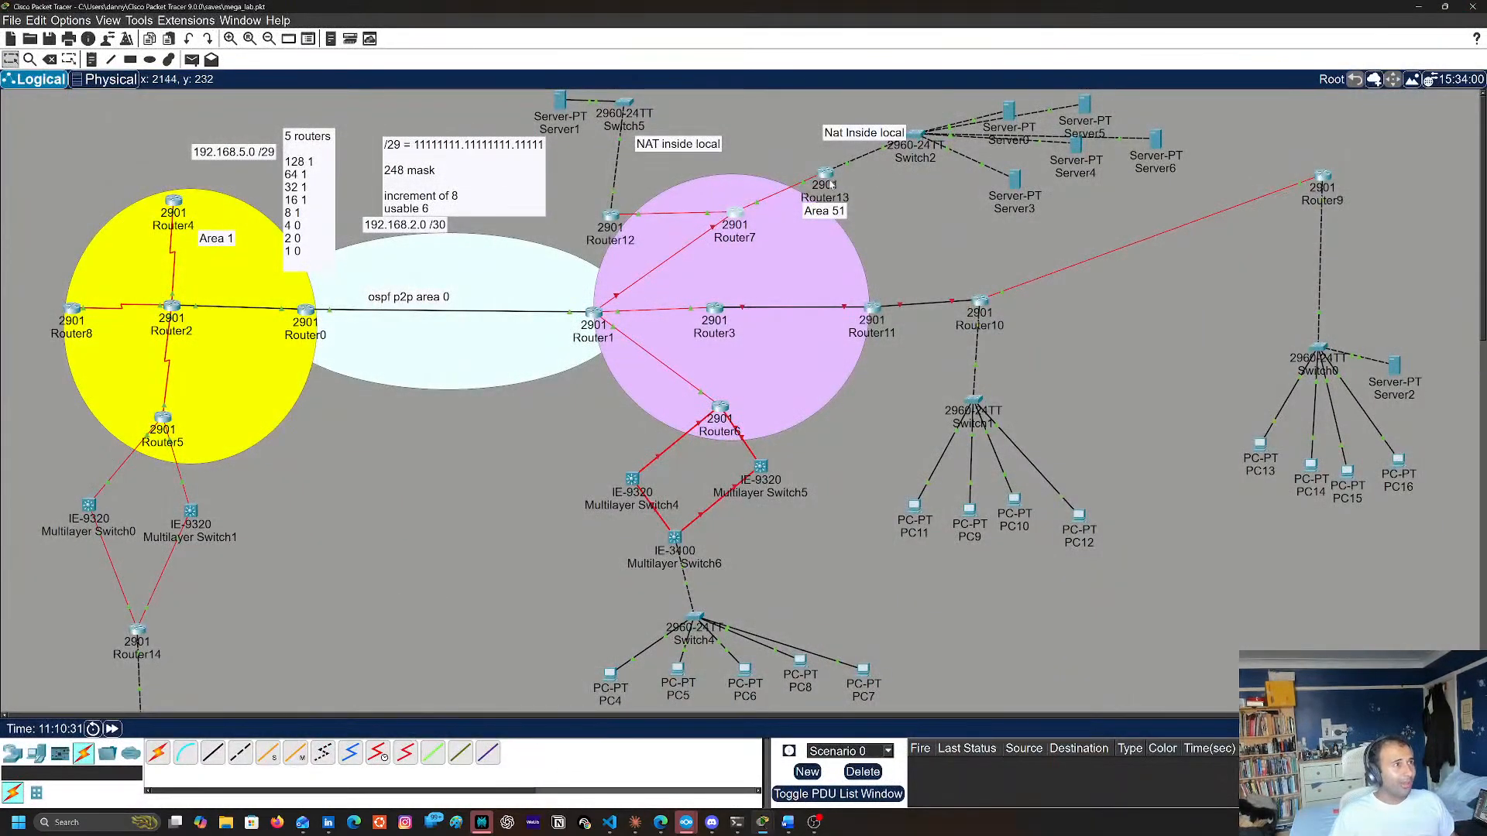
# Compare the interface addresses and OSPF network areas in Router13's and Router7's configuration listings, closing each console
pyautogui.click(828, 177)
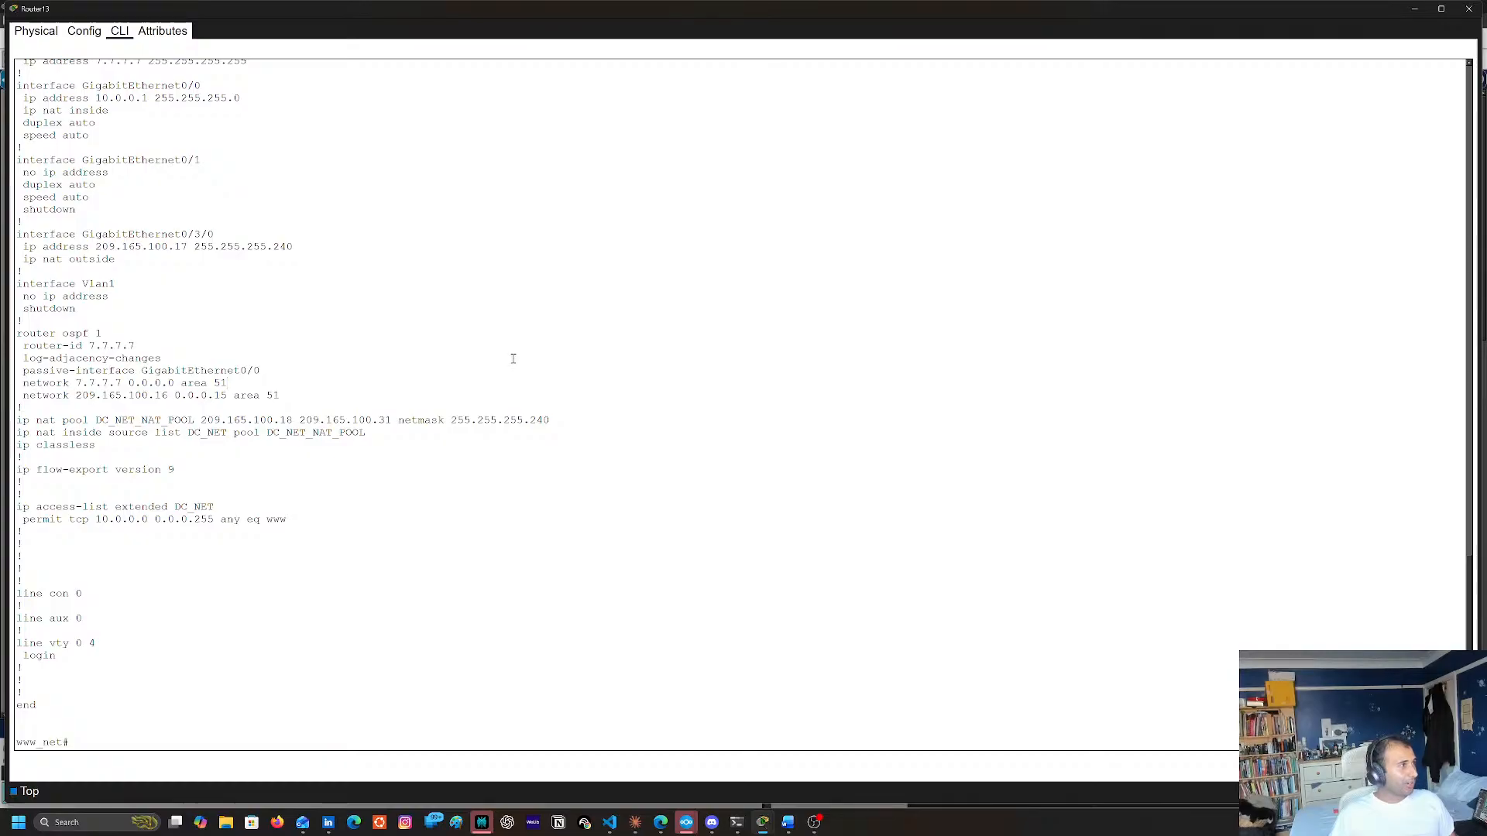
pyautogui.scroll(2, 513, 359)
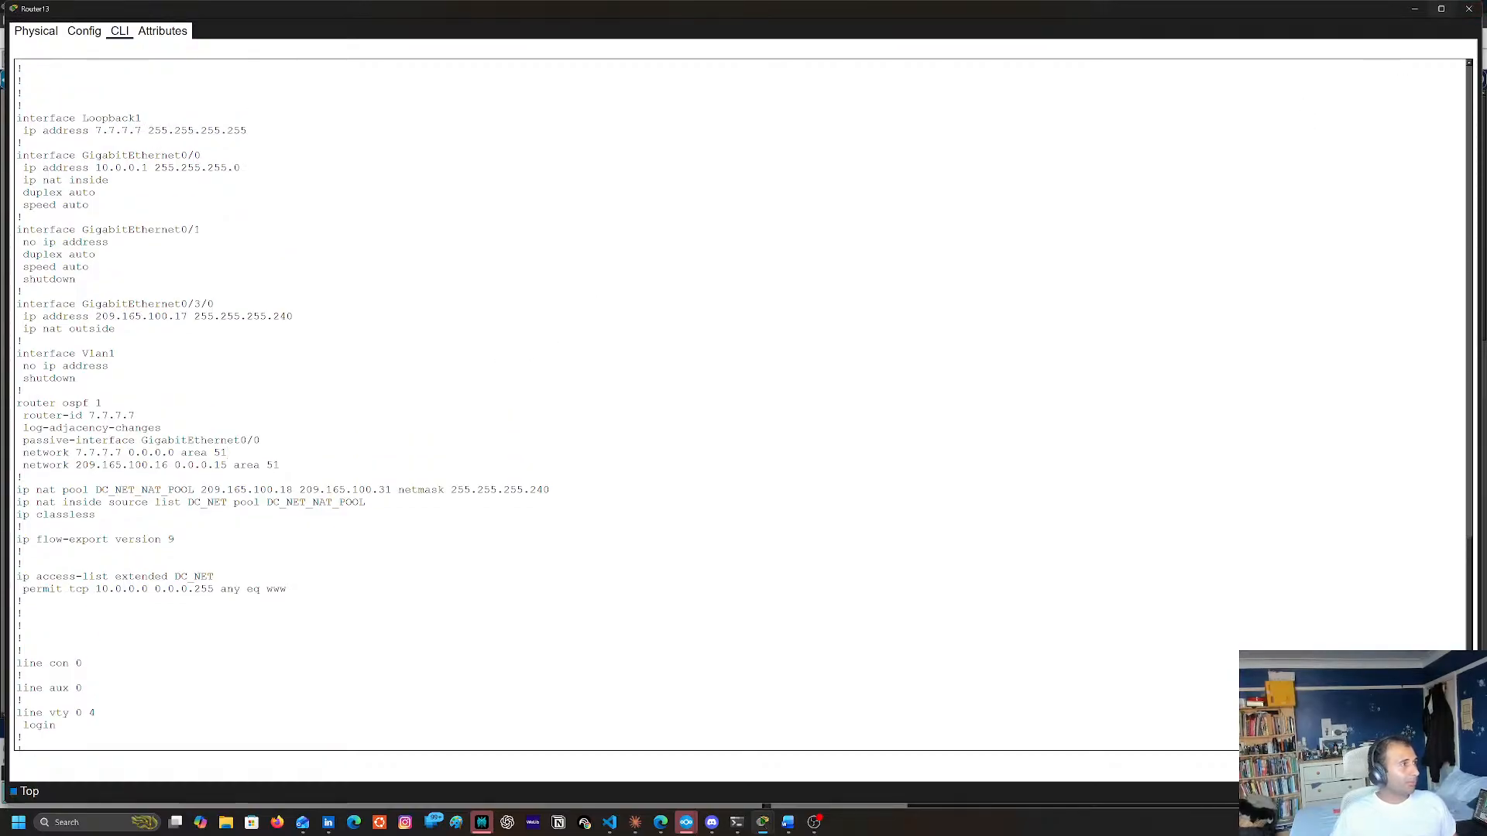
pyautogui.click(1469, 9)
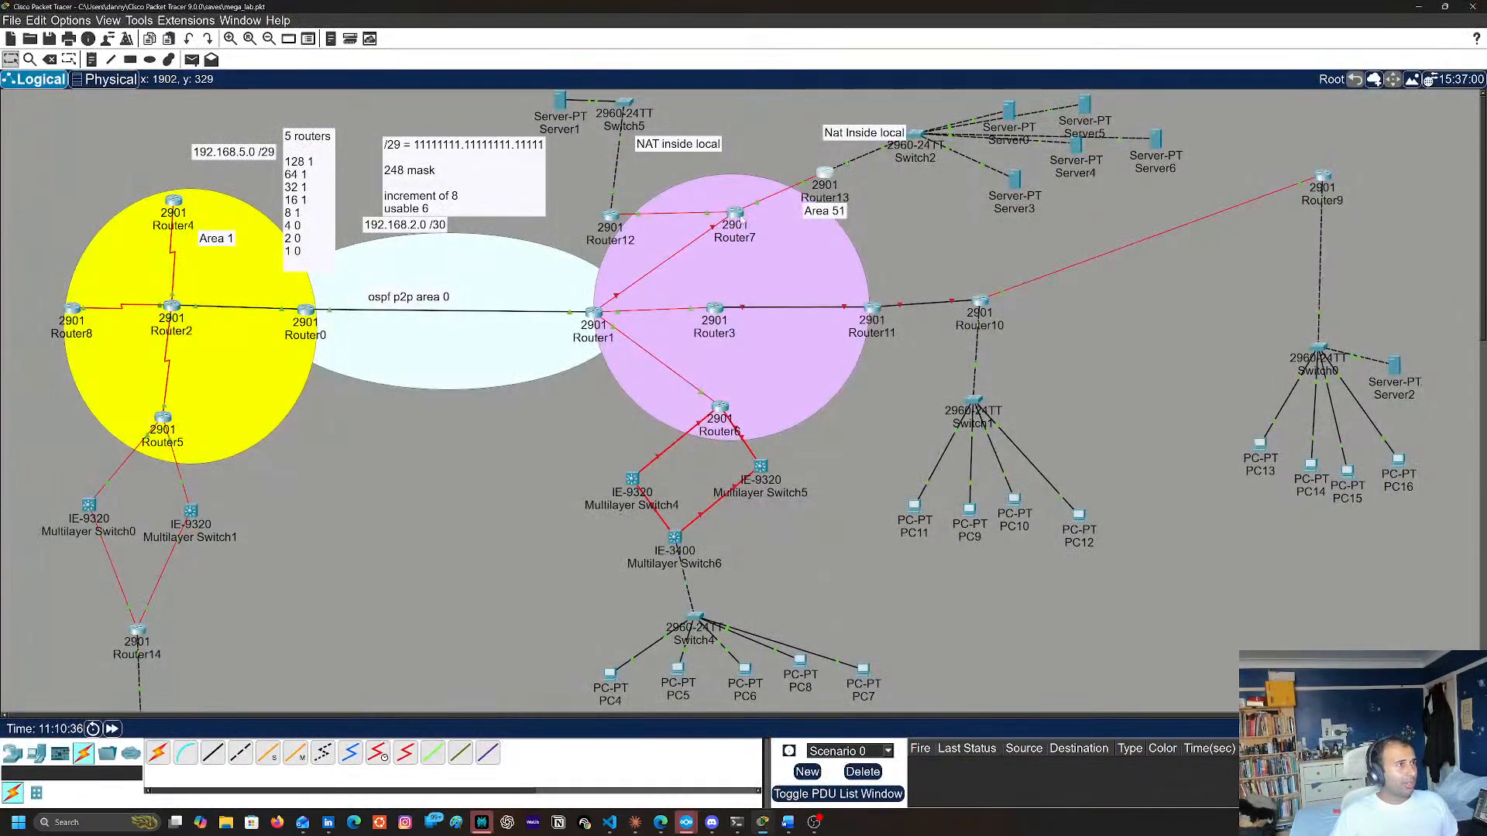
pyautogui.click(736, 215)
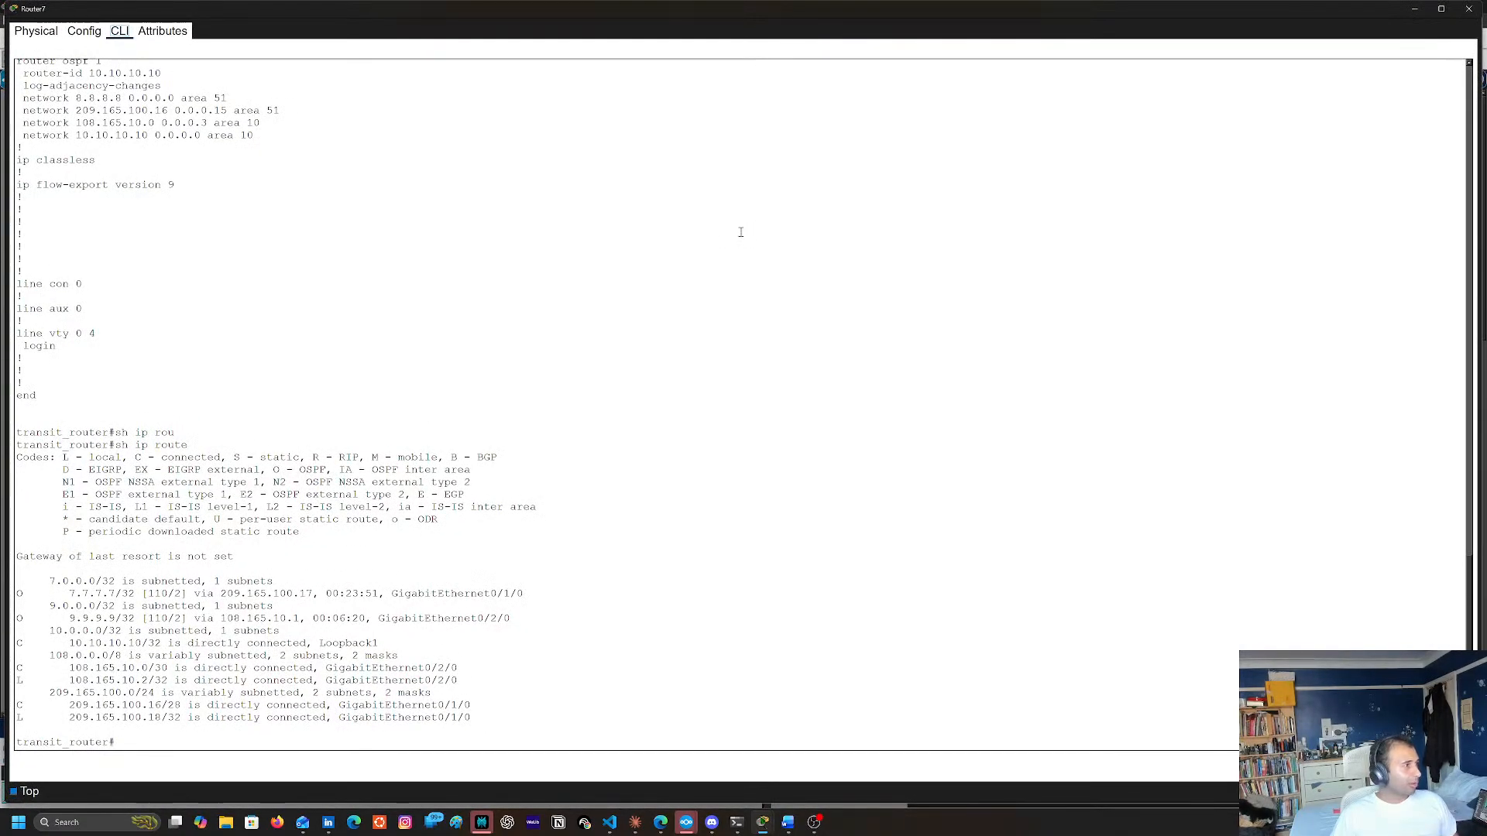
pyautogui.scroll(6, 741, 232)
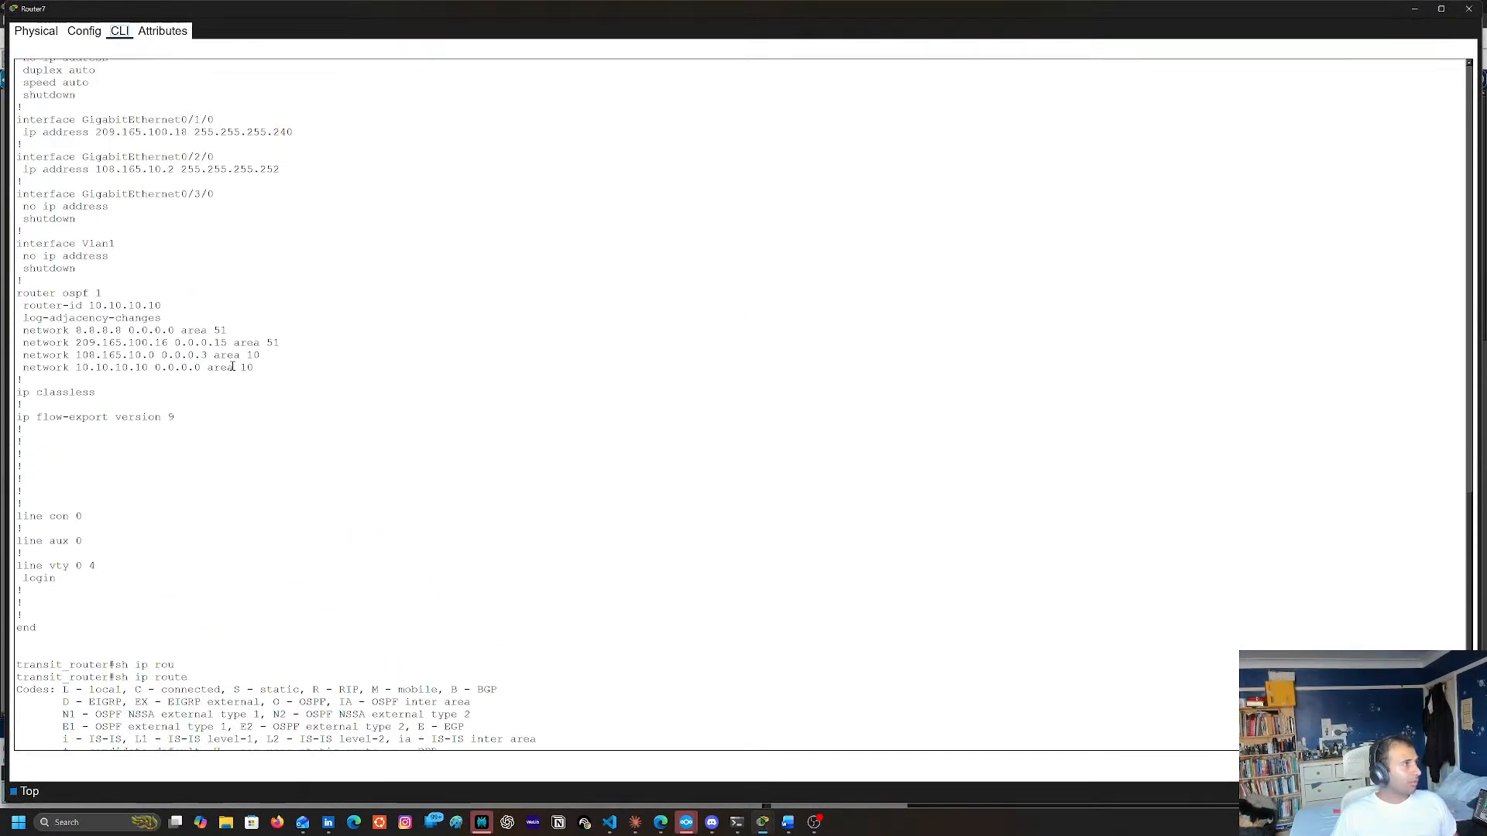
pyautogui.scroll(9, 236, 364)
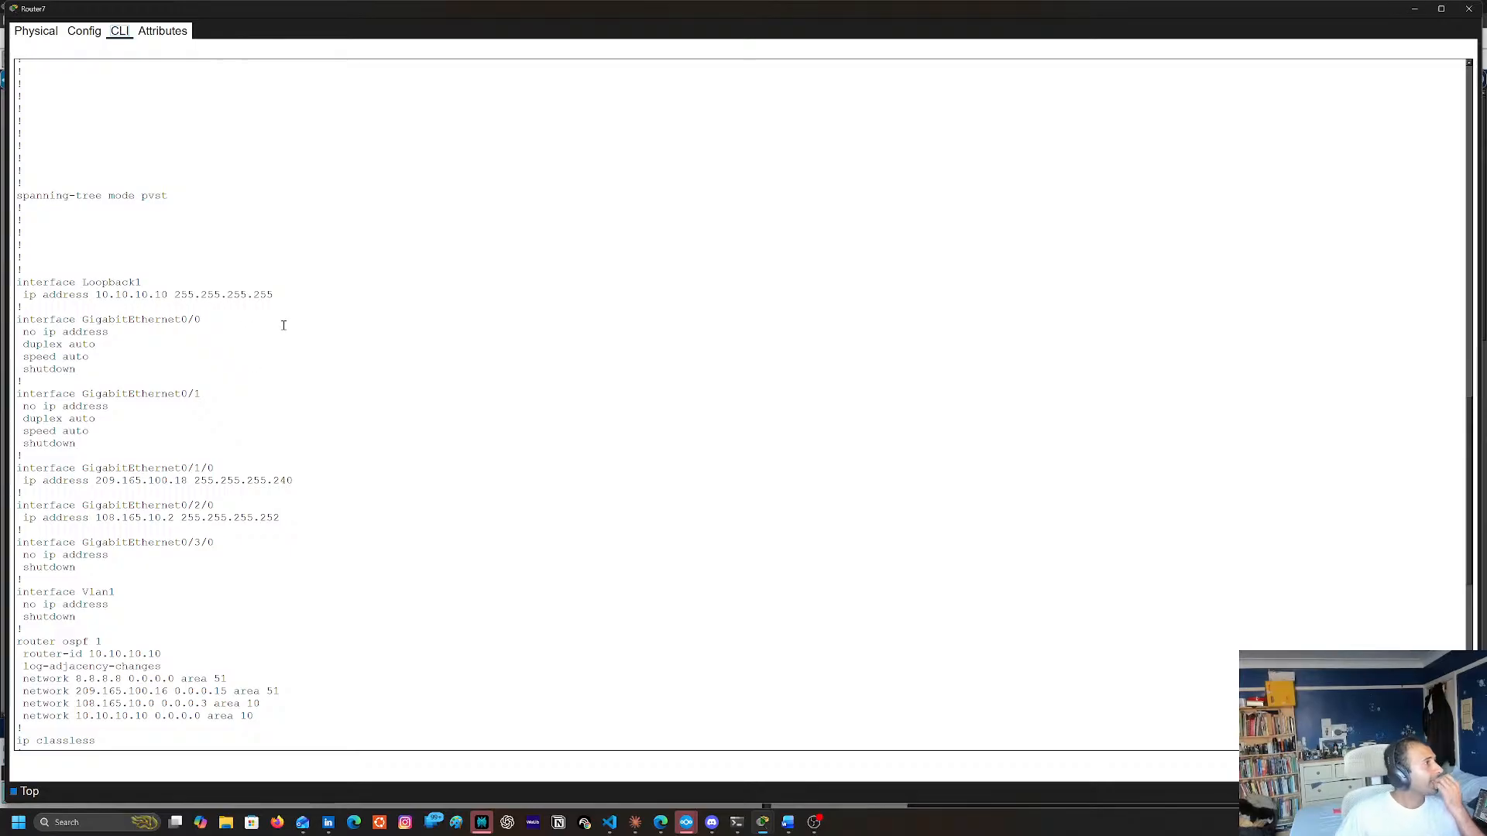
pyautogui.click(1469, 9)
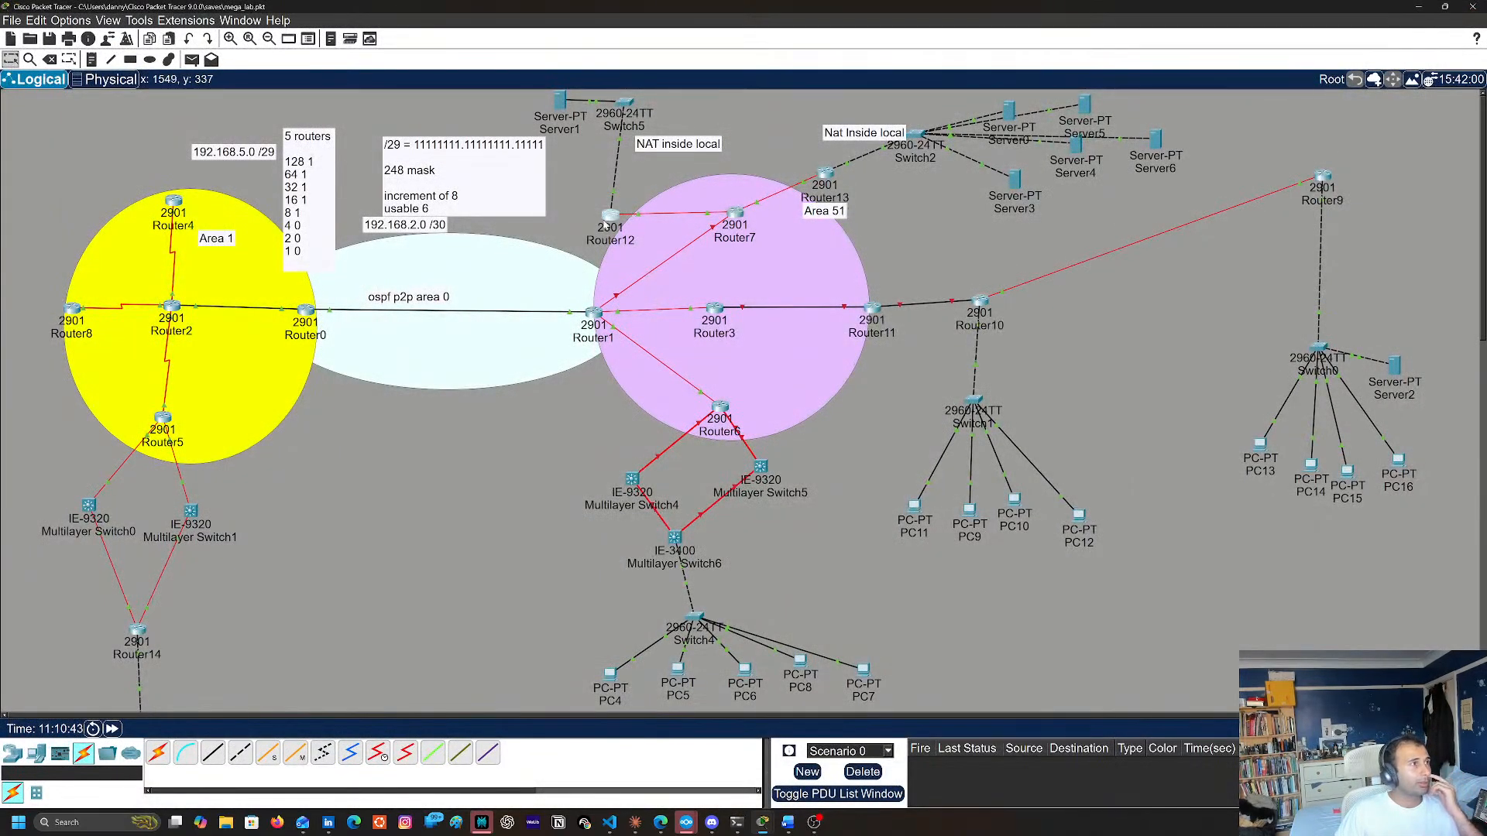
# Recheck Router12's OSPF and NAT entries in its existing console output, close it, and reopen Router7's command line
pyautogui.click(607, 220)
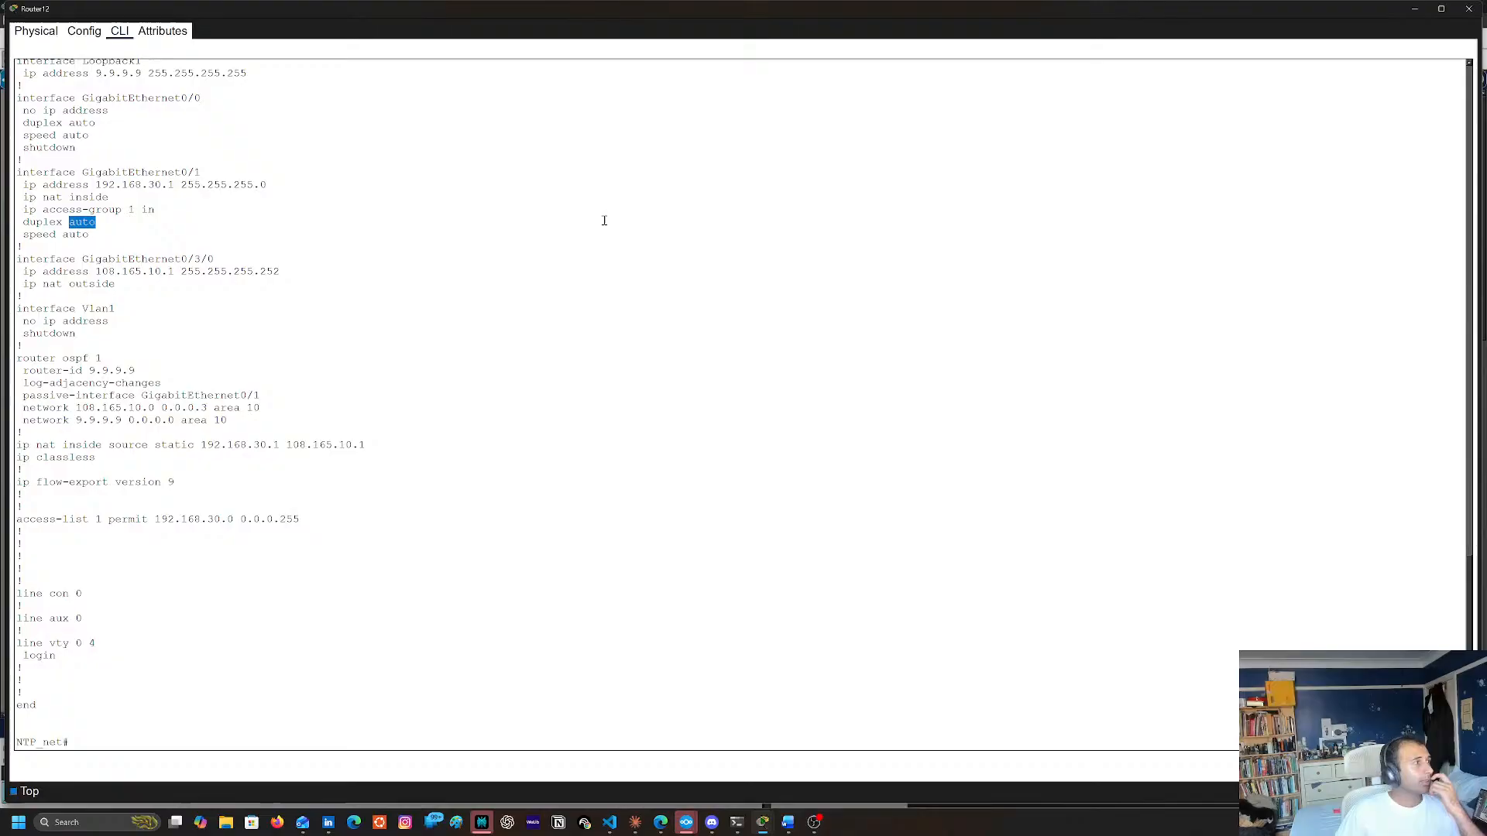
pyautogui.click(1468, 8)
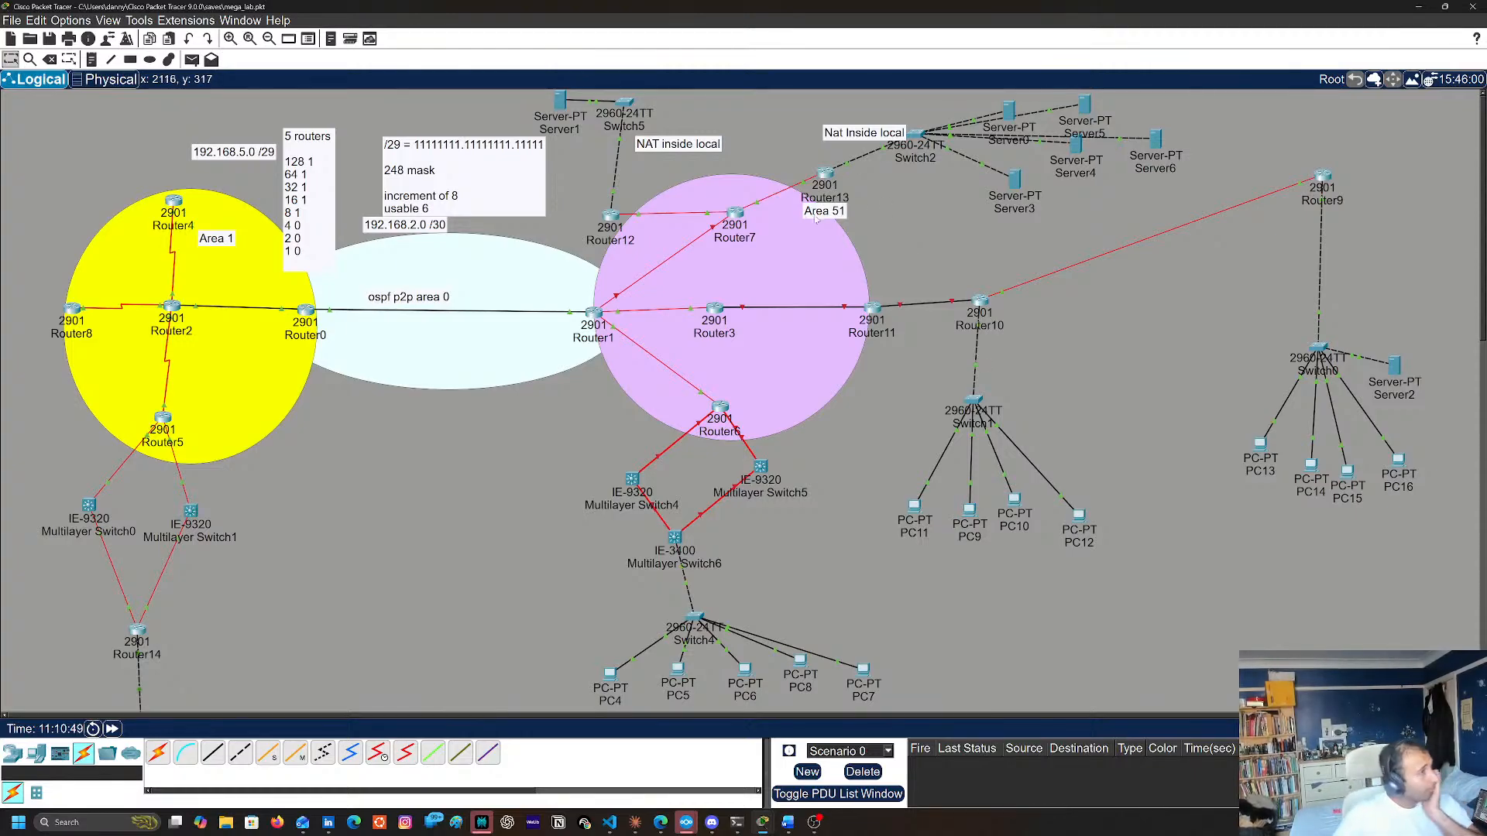
pyautogui.click(735, 213)
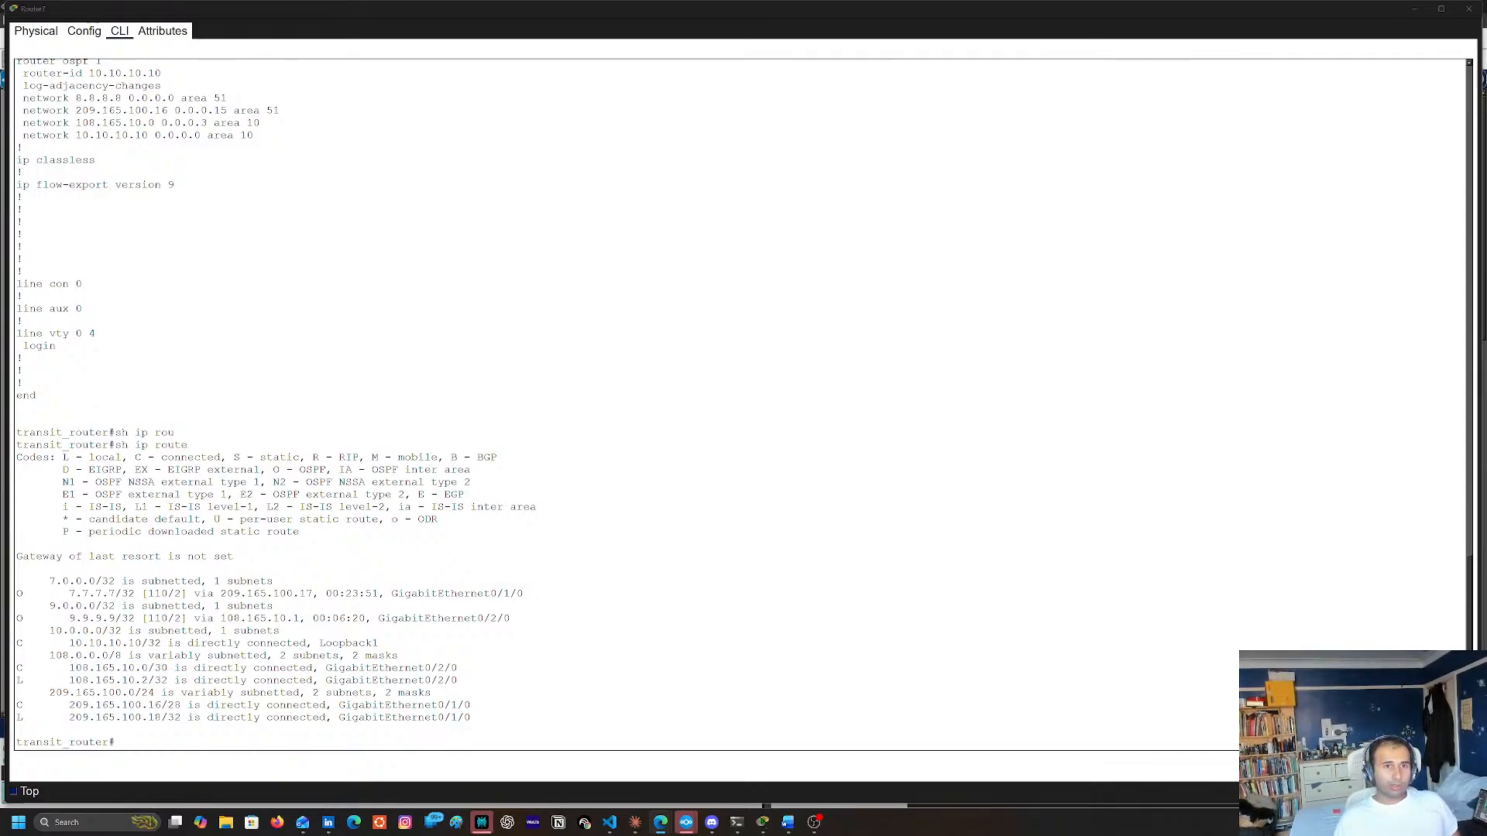
# Display Router7's current clock with show clock
pyautogui.write('sh')
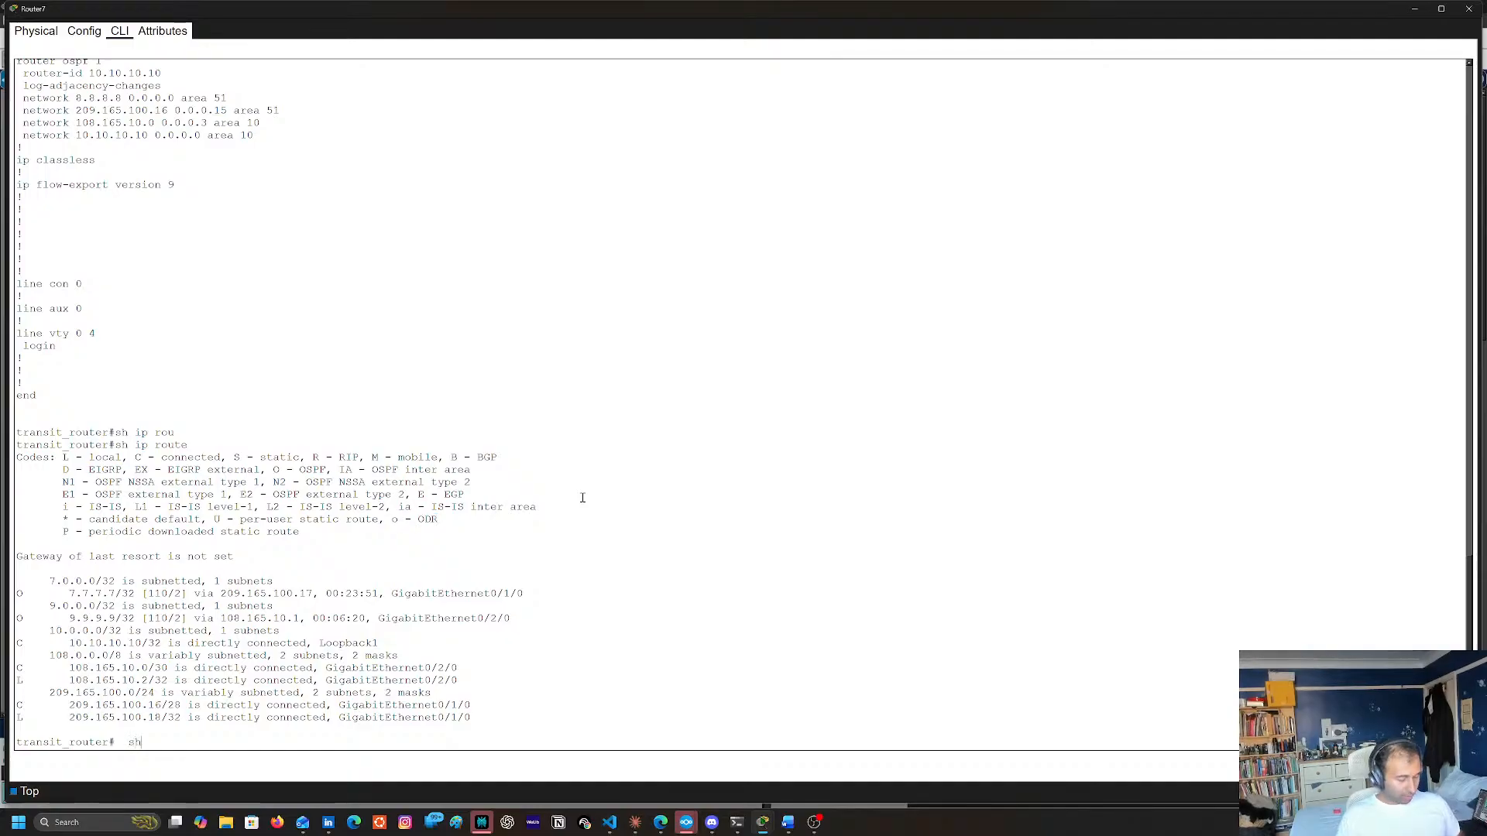
pyautogui.press('Tab')
pyautogui.write('cl')
pyautogui.press('Tab')
pyautogui.press('Return')
pyautogui.press('Up')
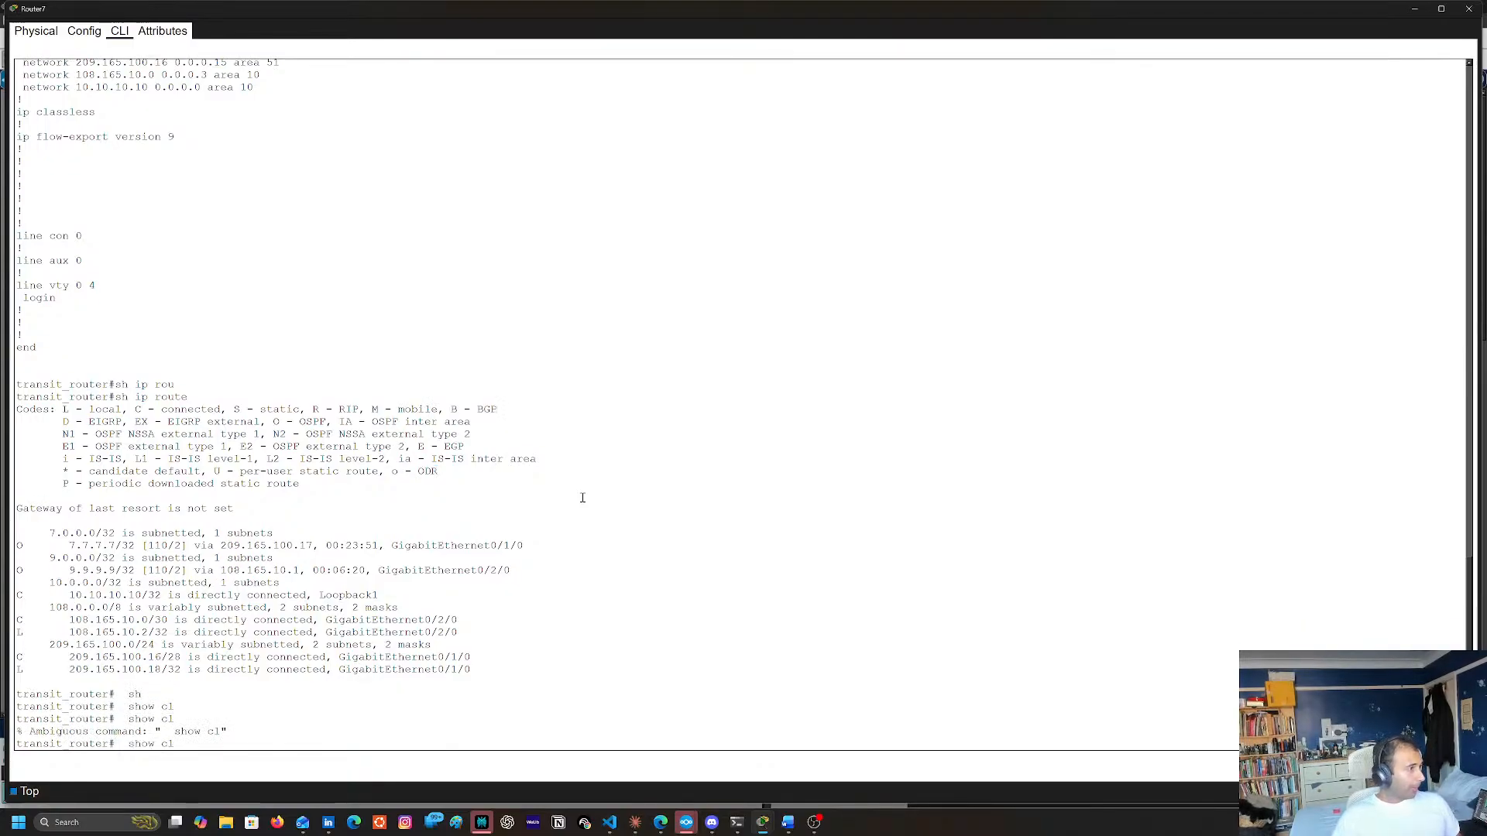
pyautogui.write('o')
pyautogui.press('Tab')
pyautogui.press('Return')
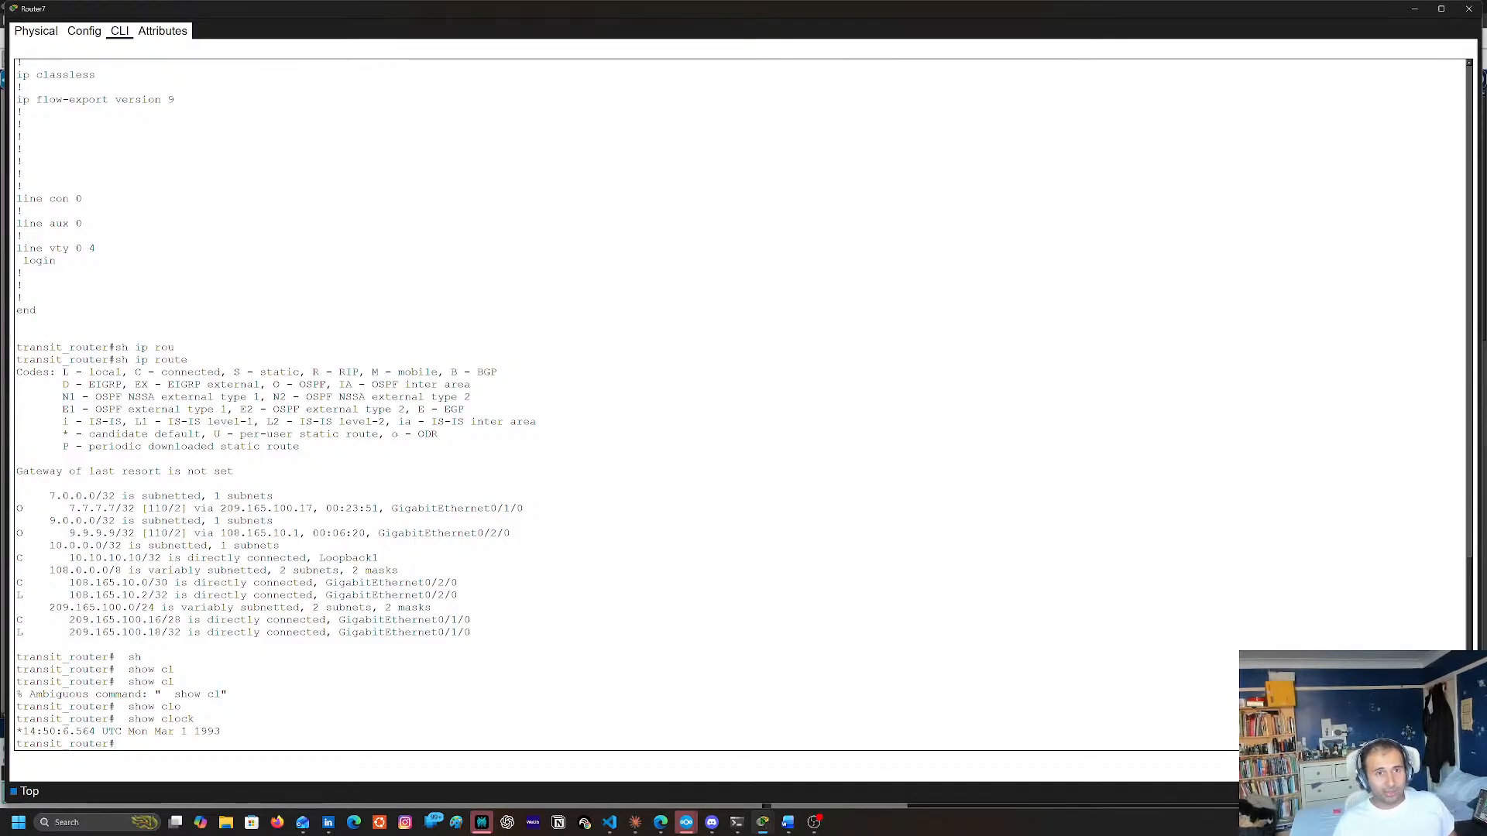
pyautogui.click(808, 427)
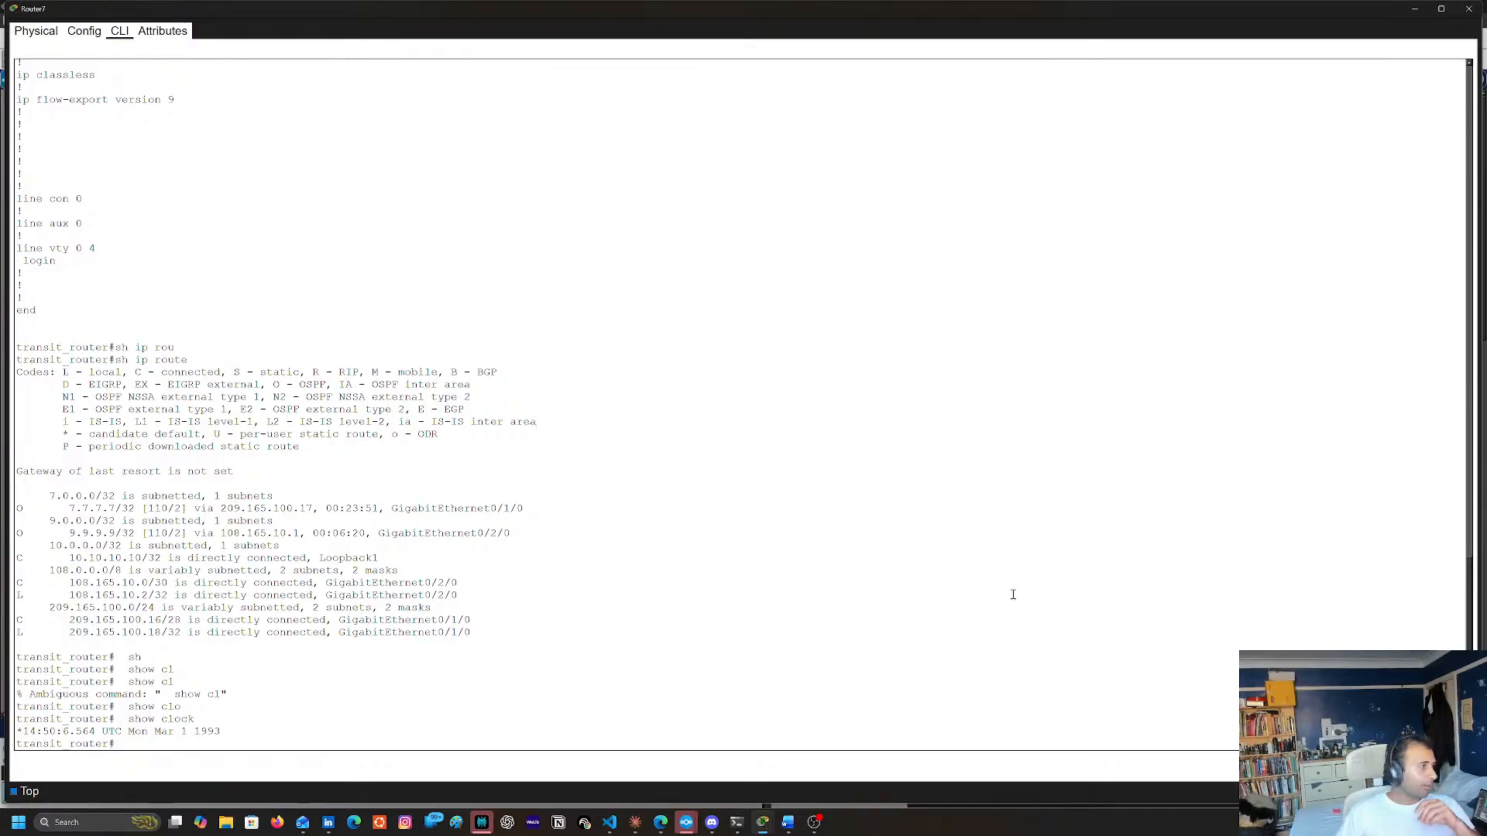
# Enter global configuration mode on Router7, begin an ntp server command without an address, and minimize the console
pyautogui.press('Return')
pyautogui.press('Return')
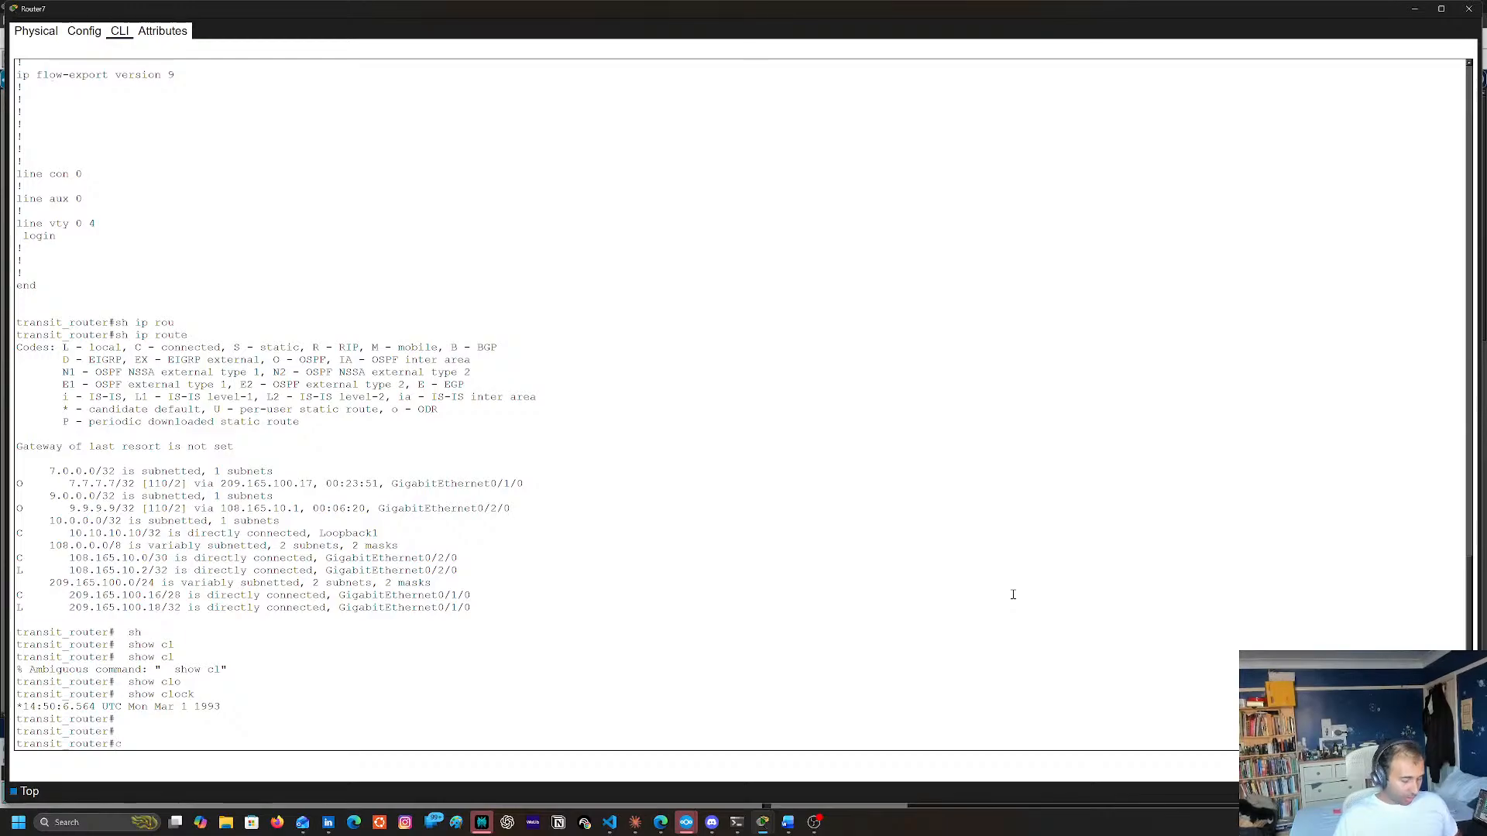
pyautogui.write('conf t')
pyautogui.press('Return')
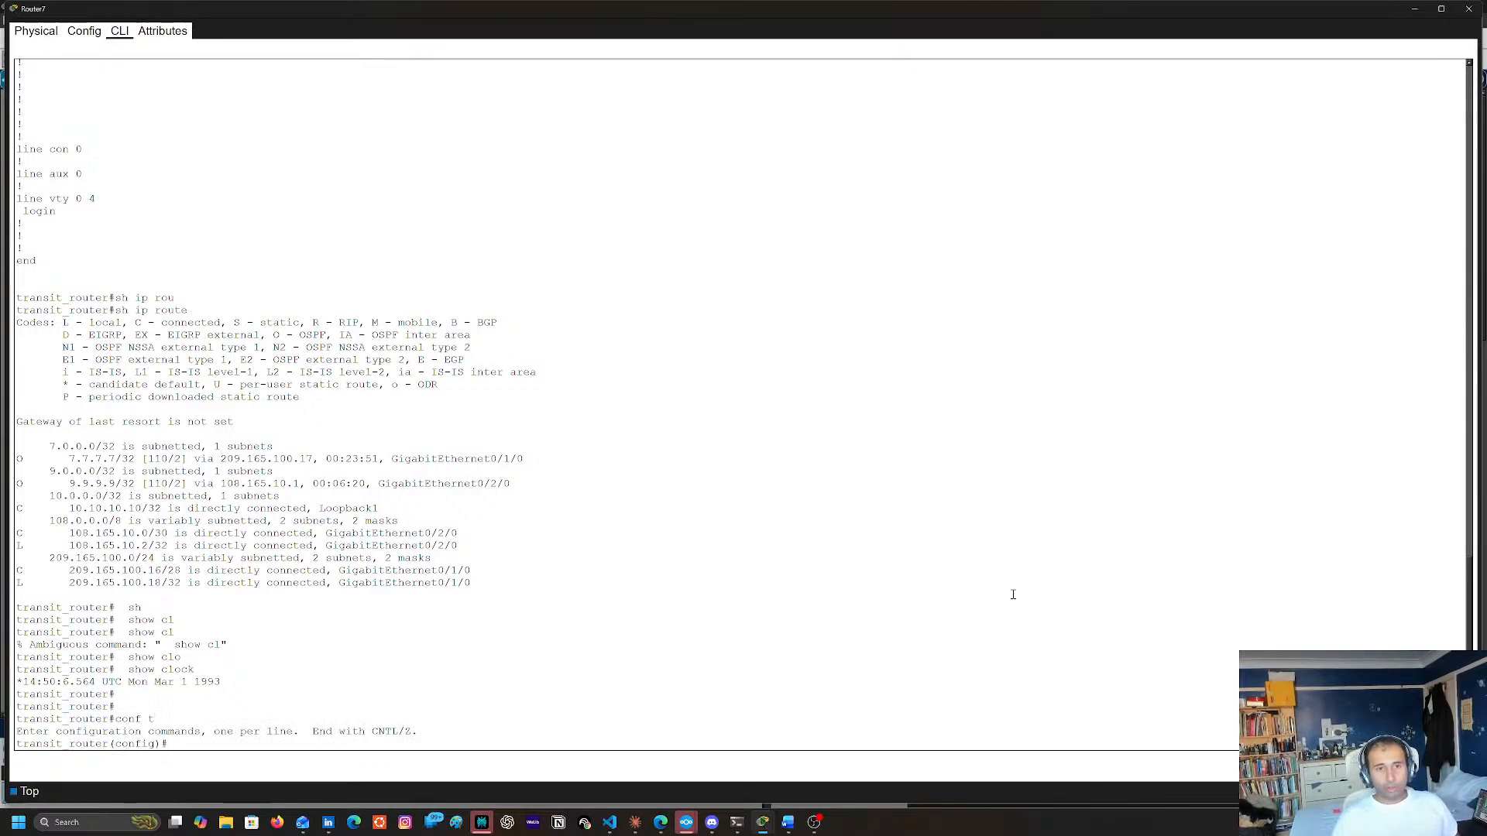
pyautogui.write('ntp ')
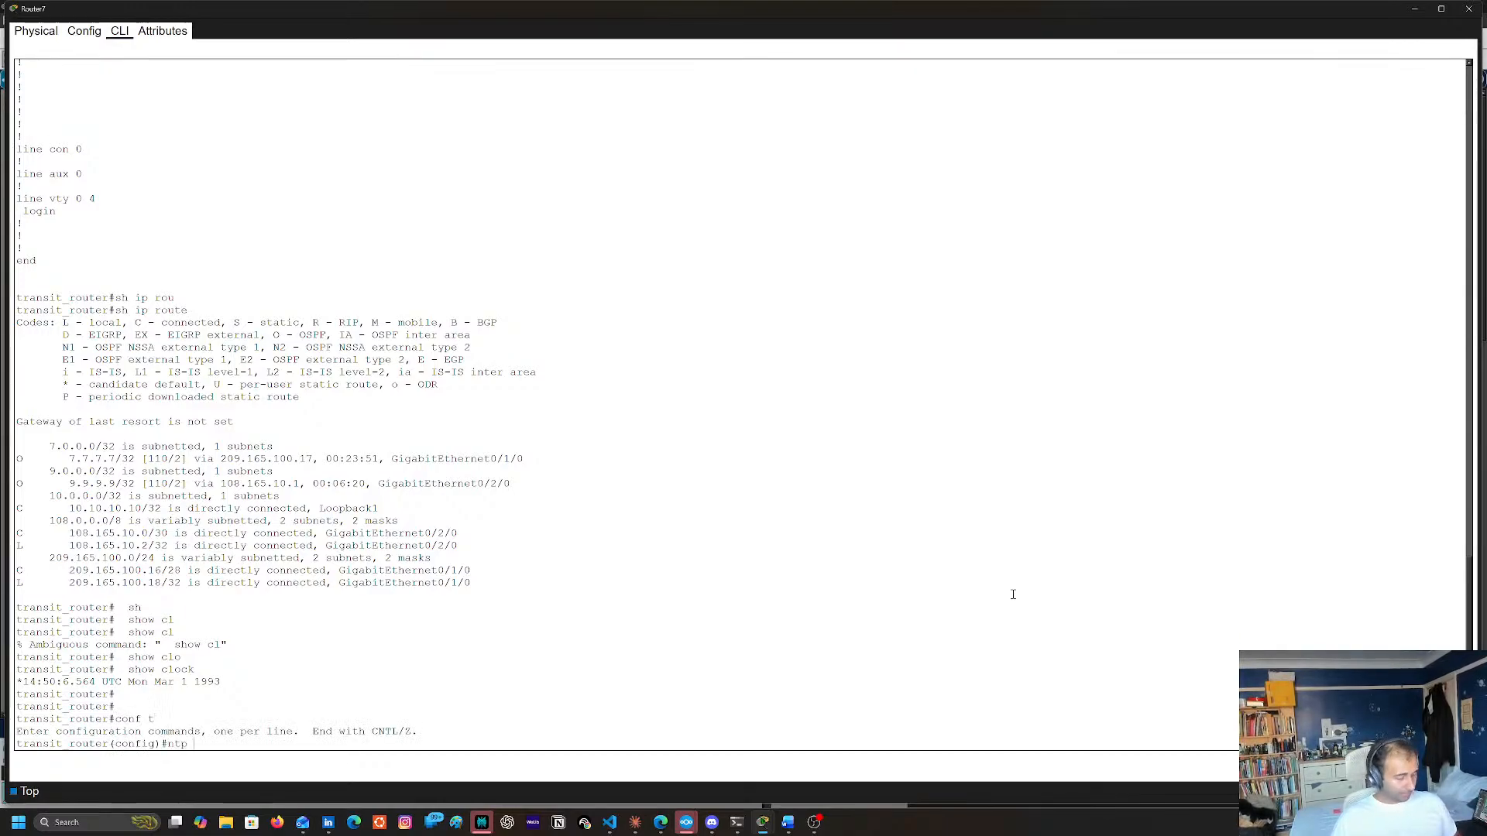
pyautogui.write('server')
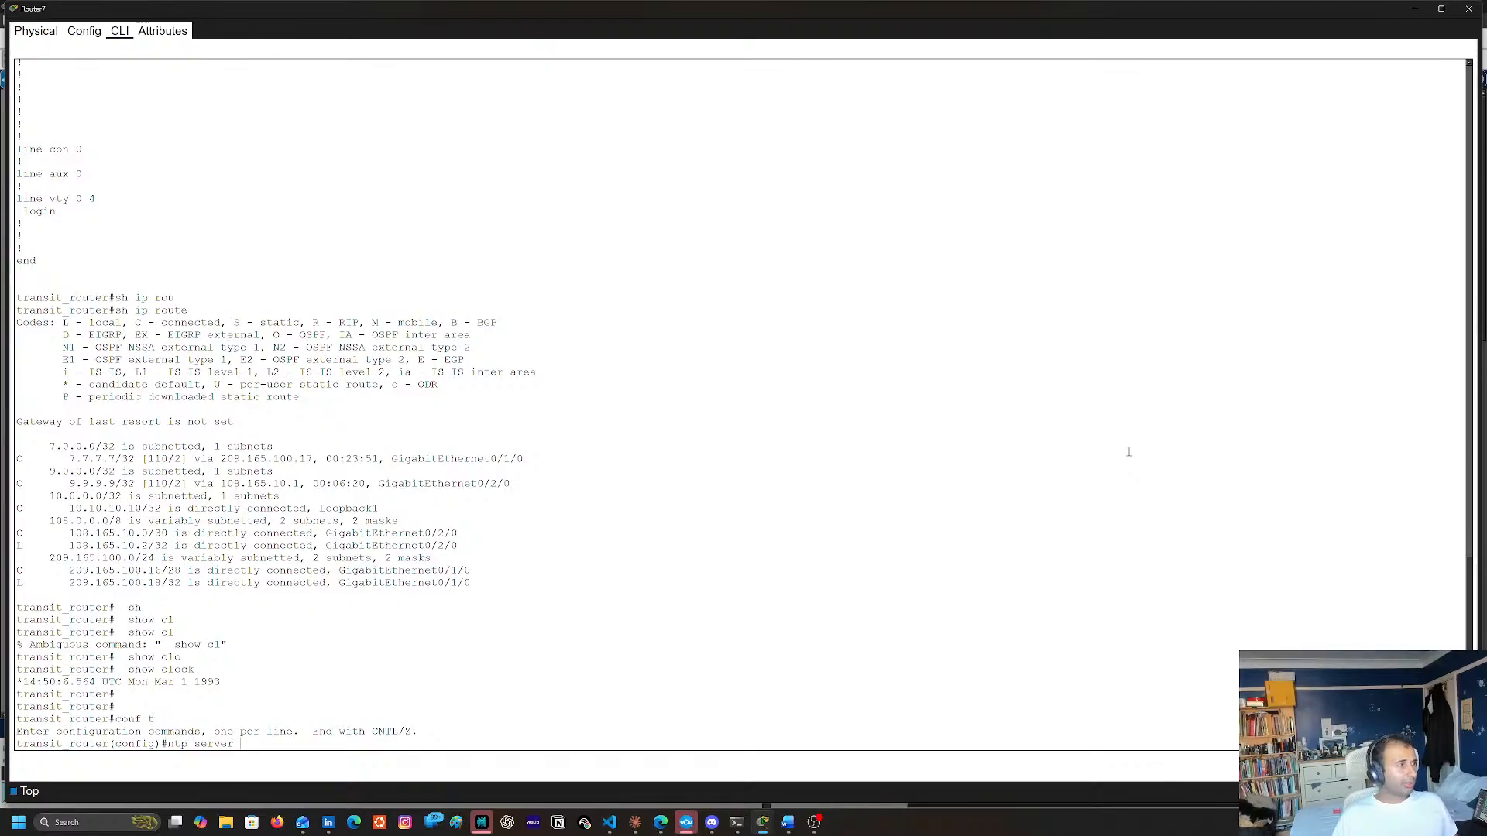
pyautogui.click(1414, 9)
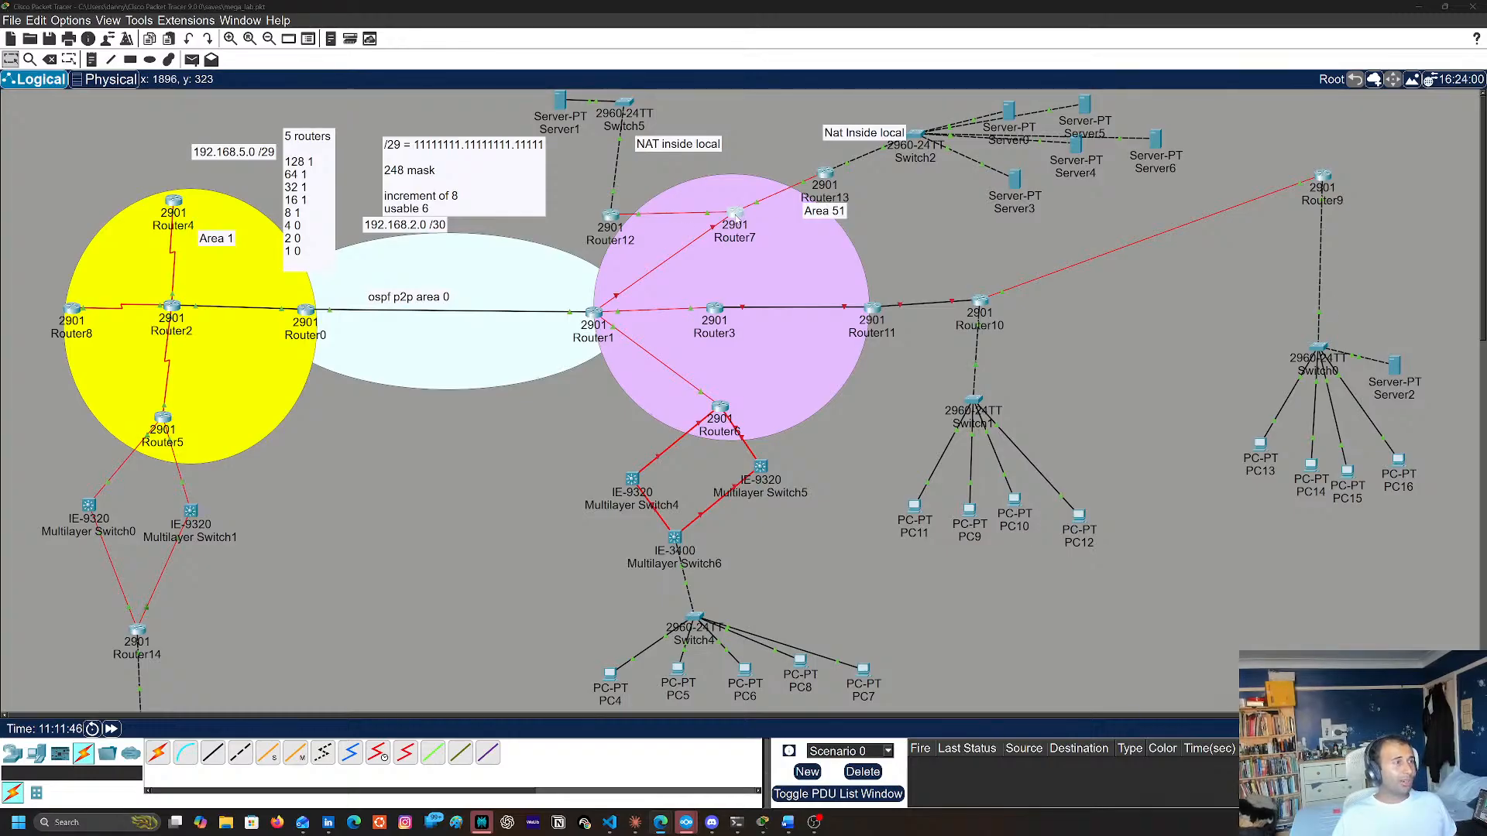
# Check the outside address in Router12's static NAT entry in its configuration listing, and close the console
pyautogui.click(611, 219)
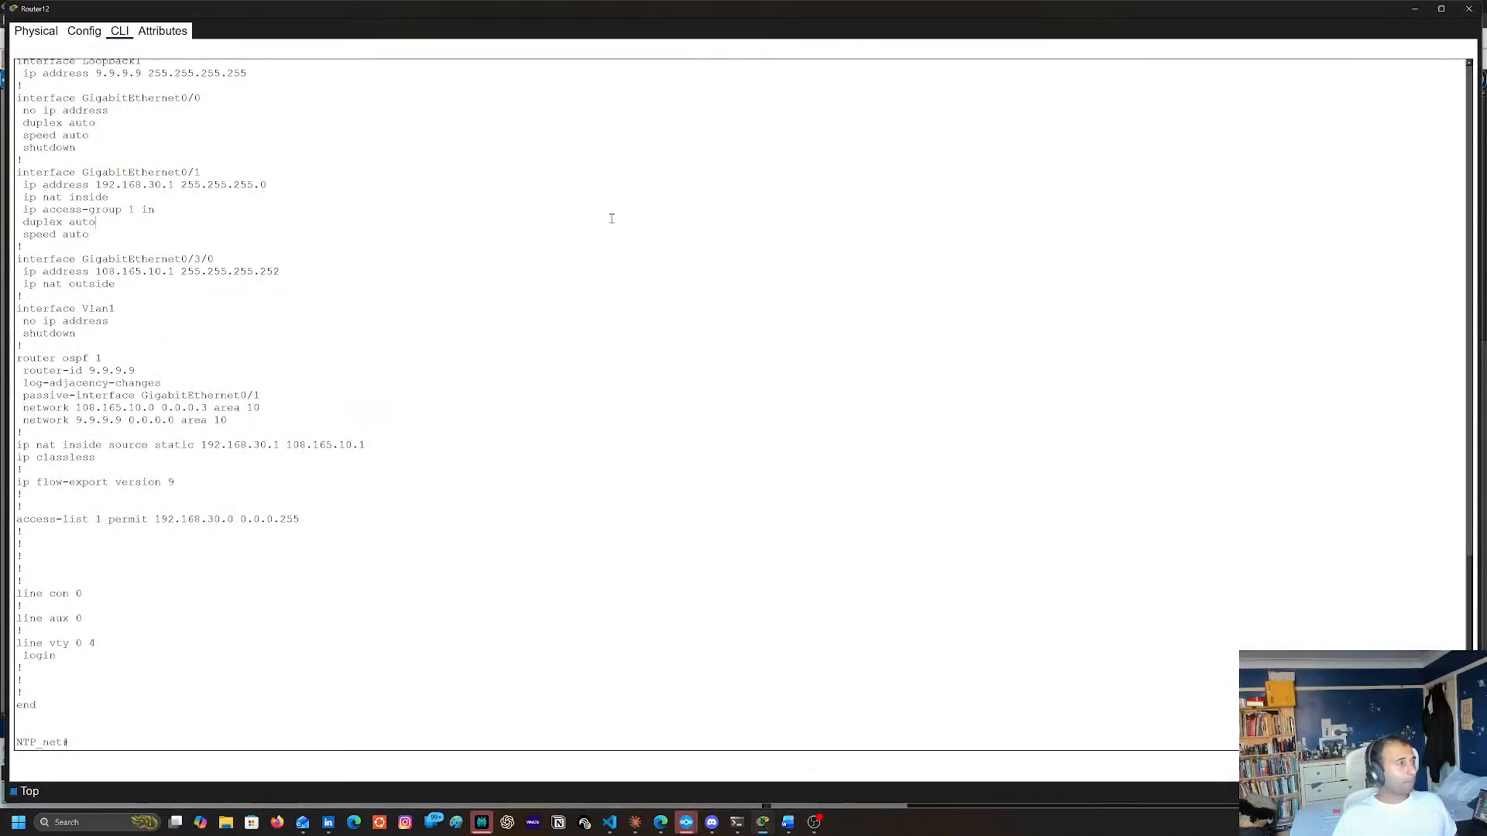
pyautogui.doubleClick(291, 444)
pyautogui.doubleClick(362, 446)
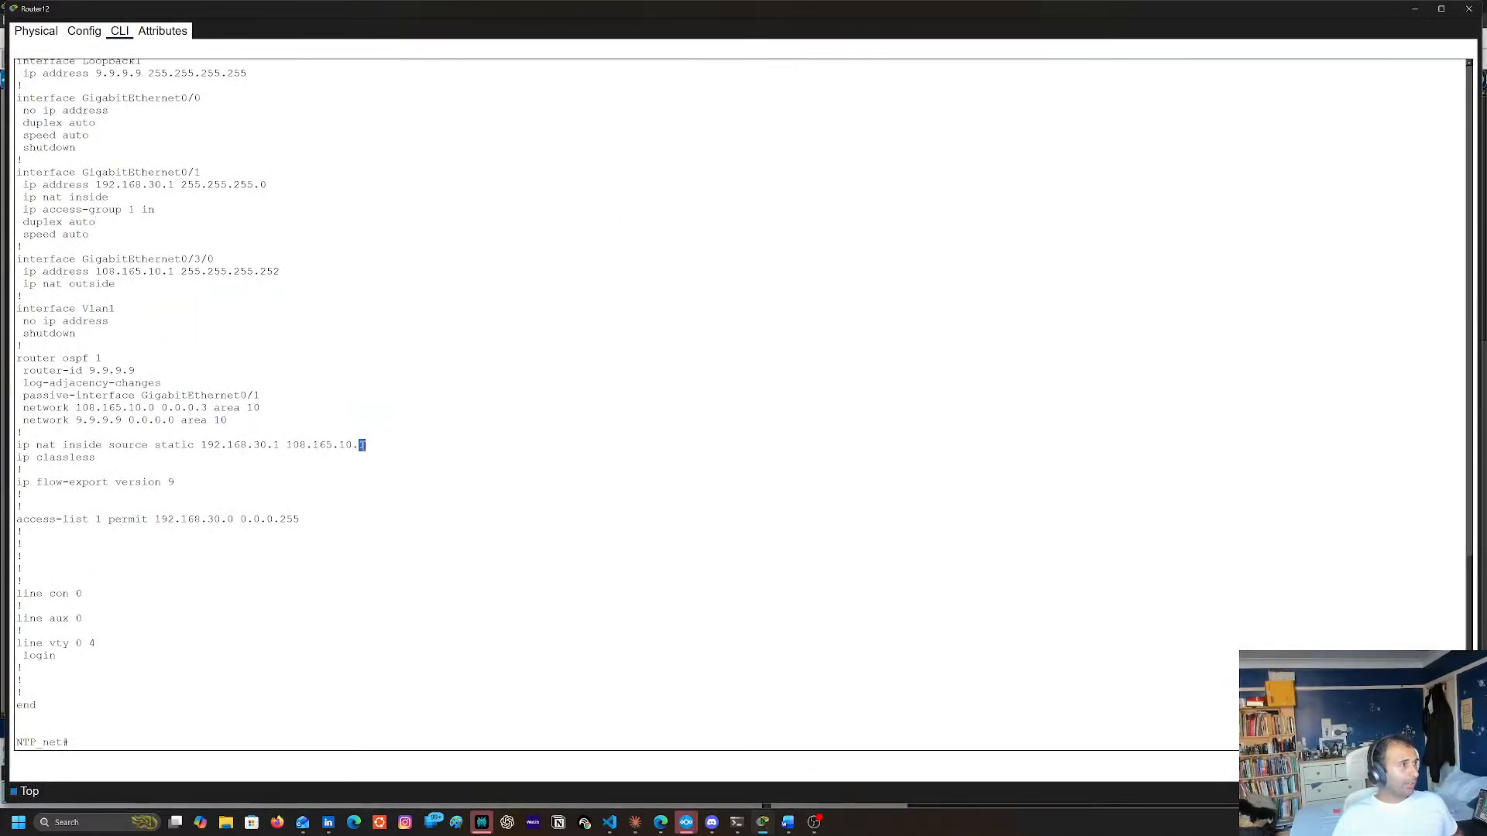
pyautogui.tripleClick(307, 444)
pyautogui.tripleClick(292, 445)
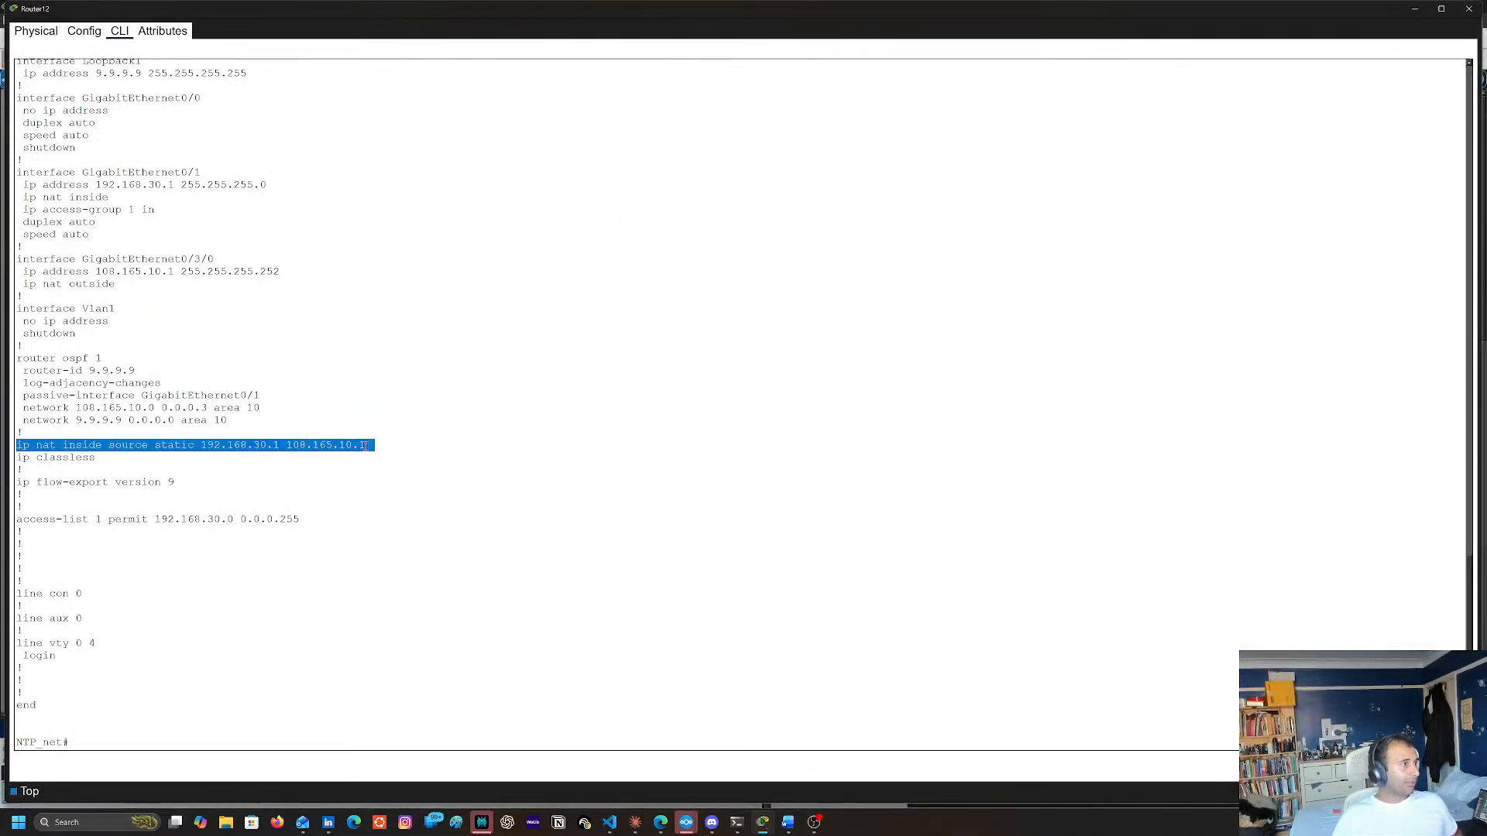
pyautogui.doubleClick(291, 446)
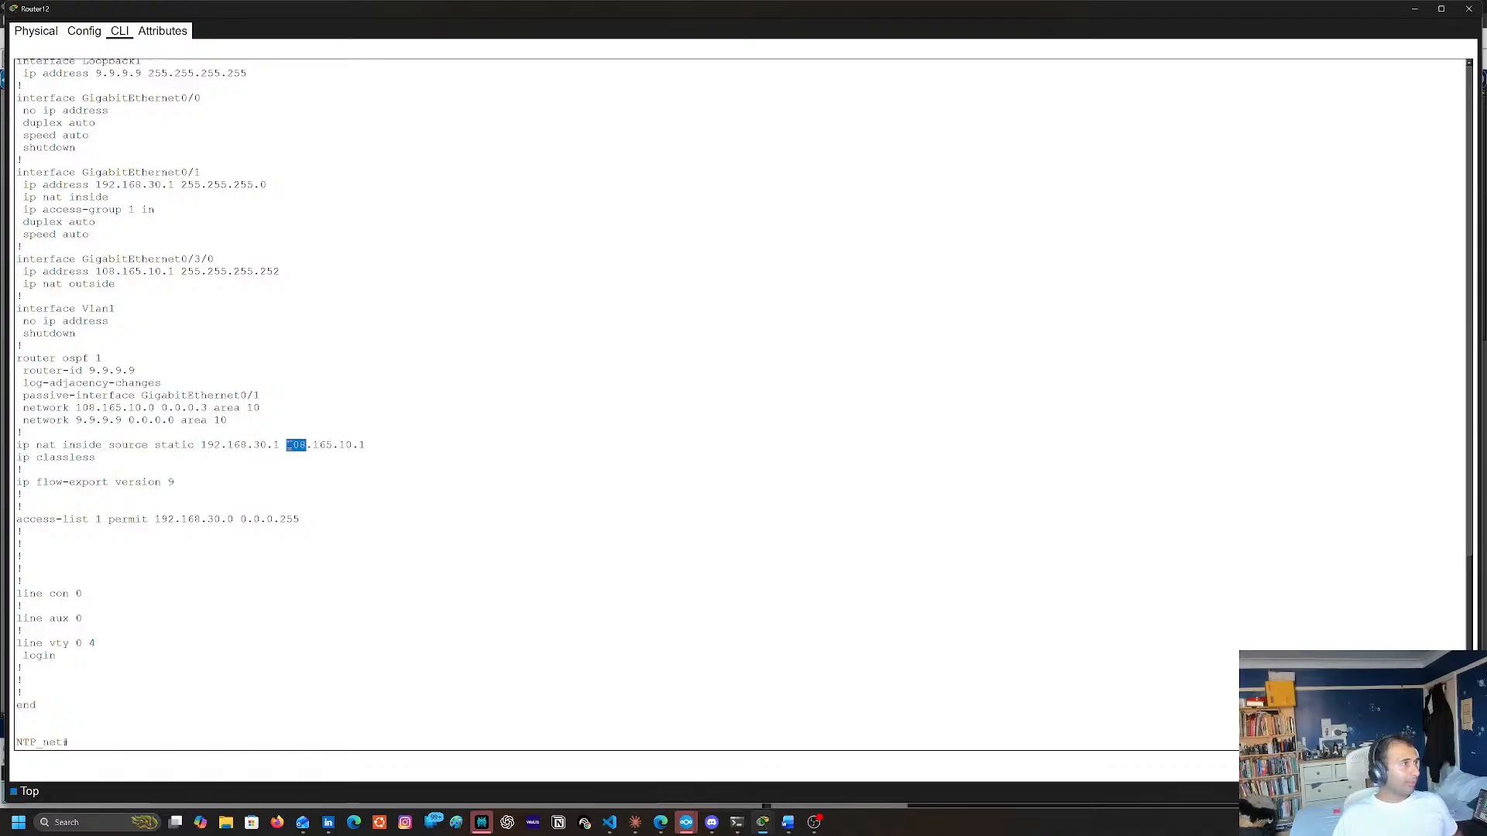
pyautogui.tripleClick(363, 445)
pyautogui.click(287, 449)
pyautogui.moveTo(286, 447); pyautogui.dragTo(367, 444)
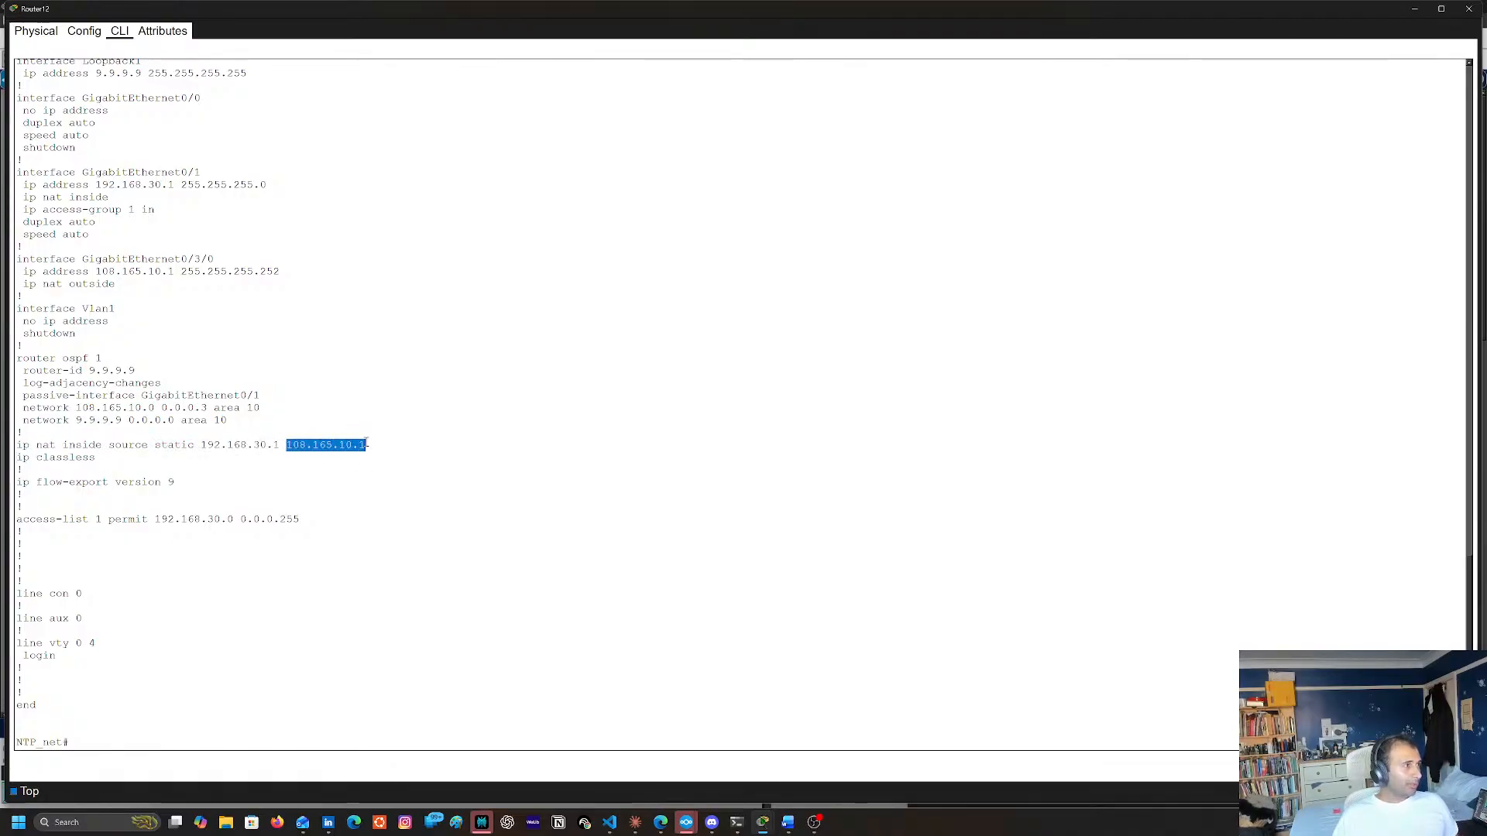
pyautogui.click(1470, 9)
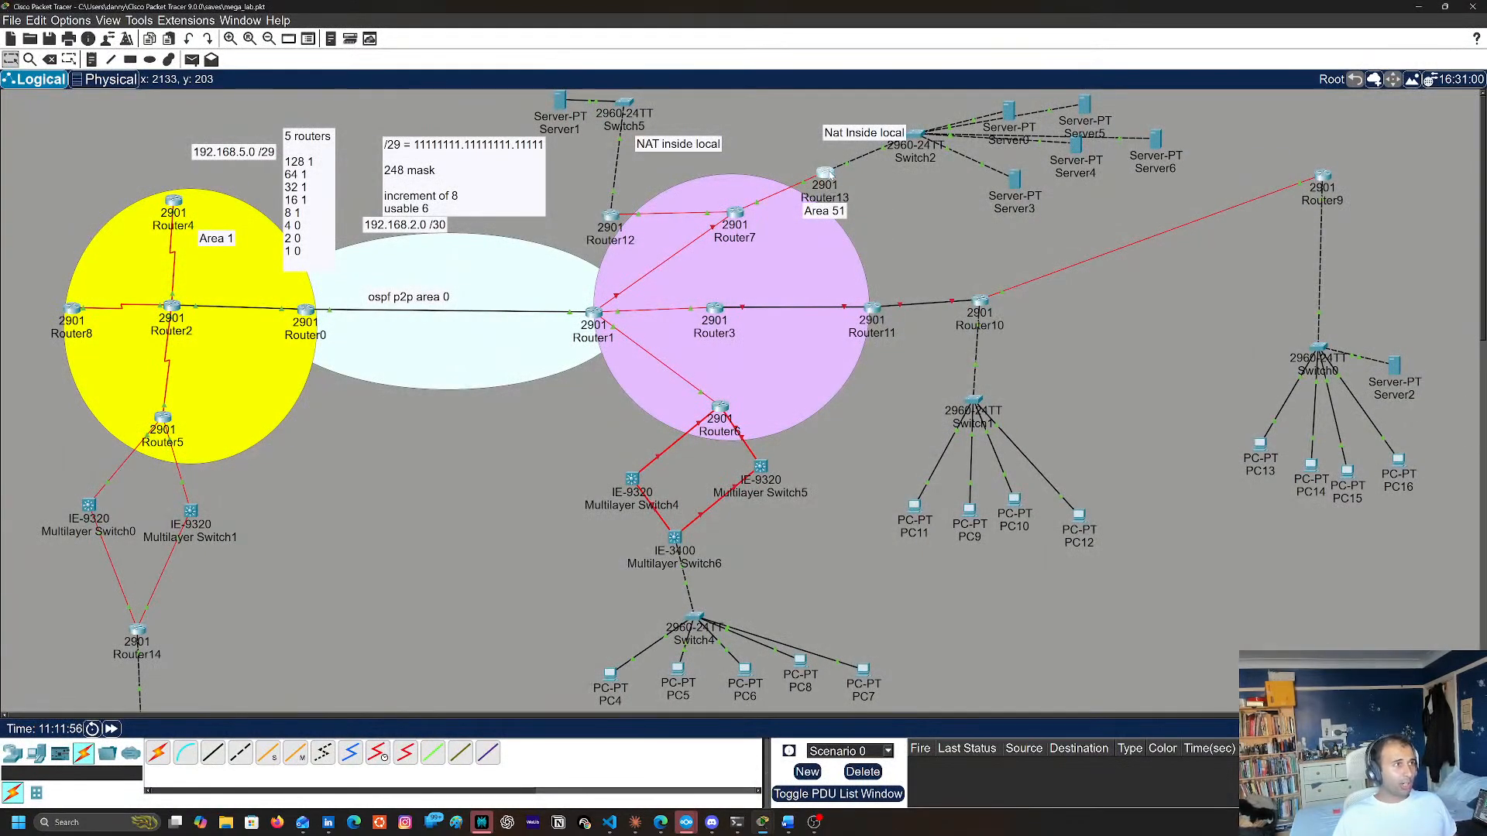
# Open Router13's command line, enter global configuration mode, and list the available ntp command options
pyautogui.click(827, 174)
pyautogui.press('Return')
pyautogui.press('Return')
pyautogui.press('Return')
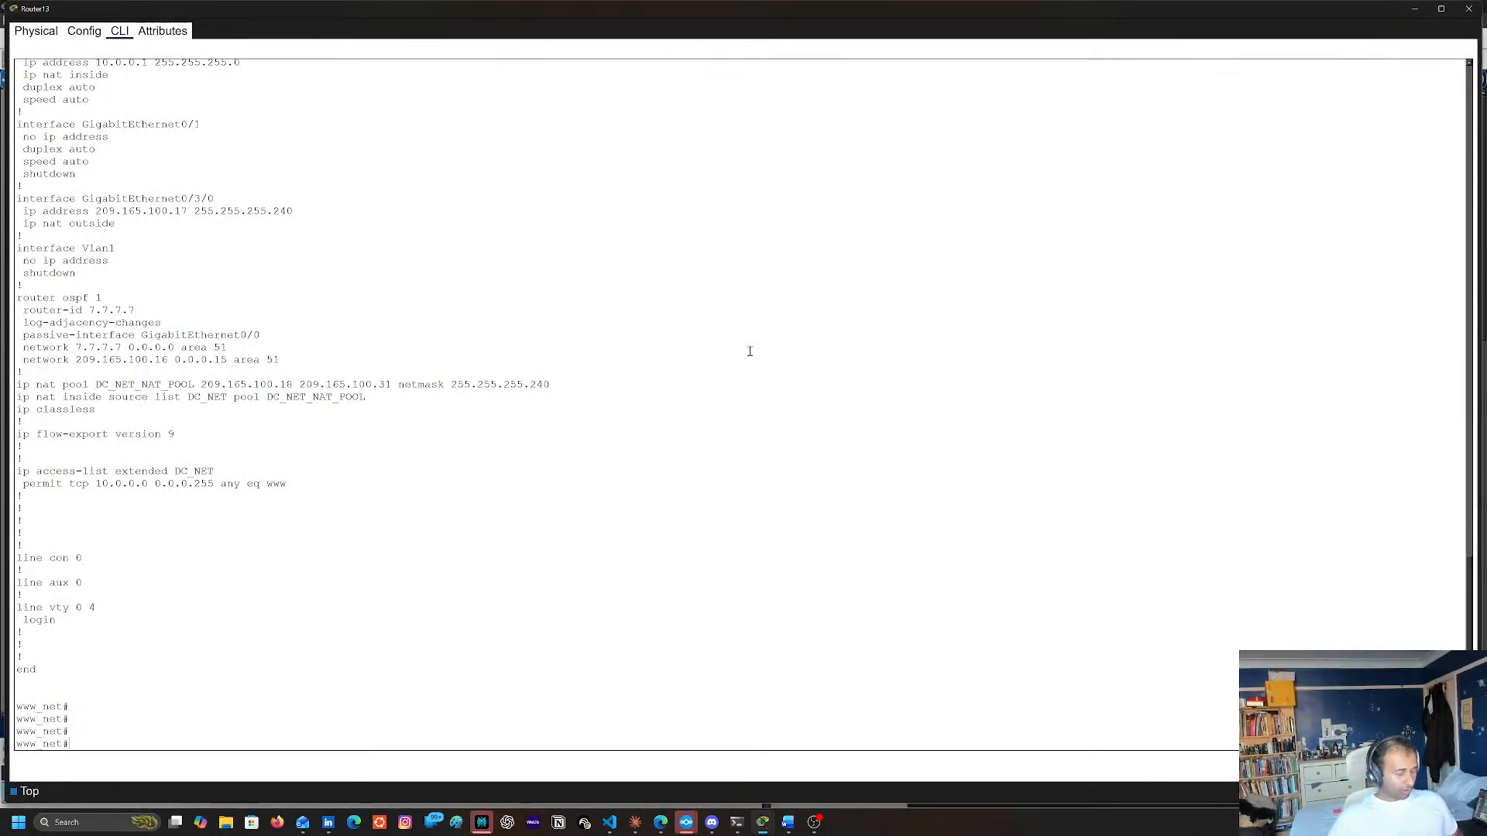
pyautogui.write('con')
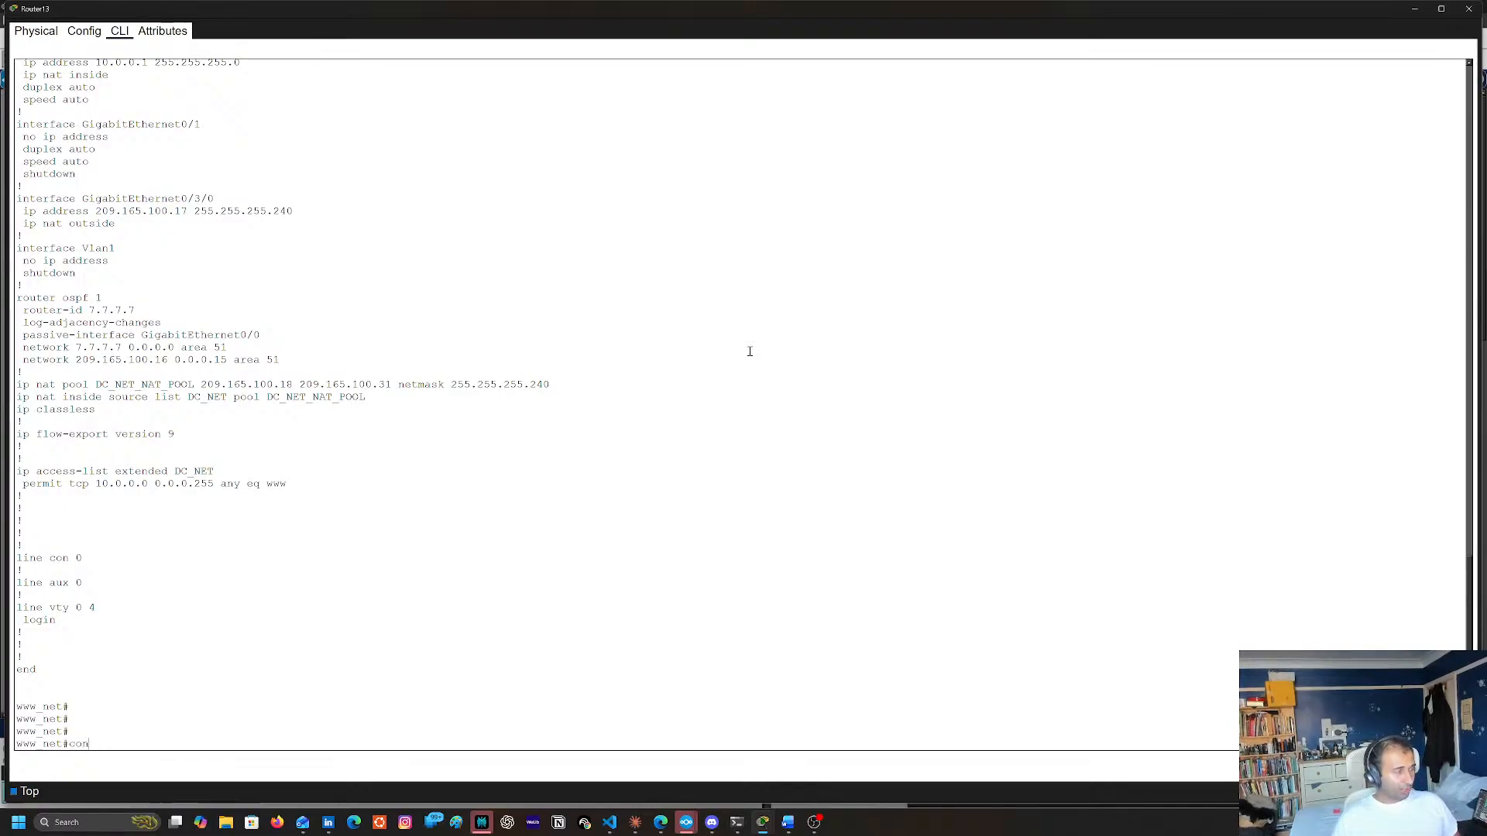
pyautogui.write('f t')
pyautogui.press('Return')
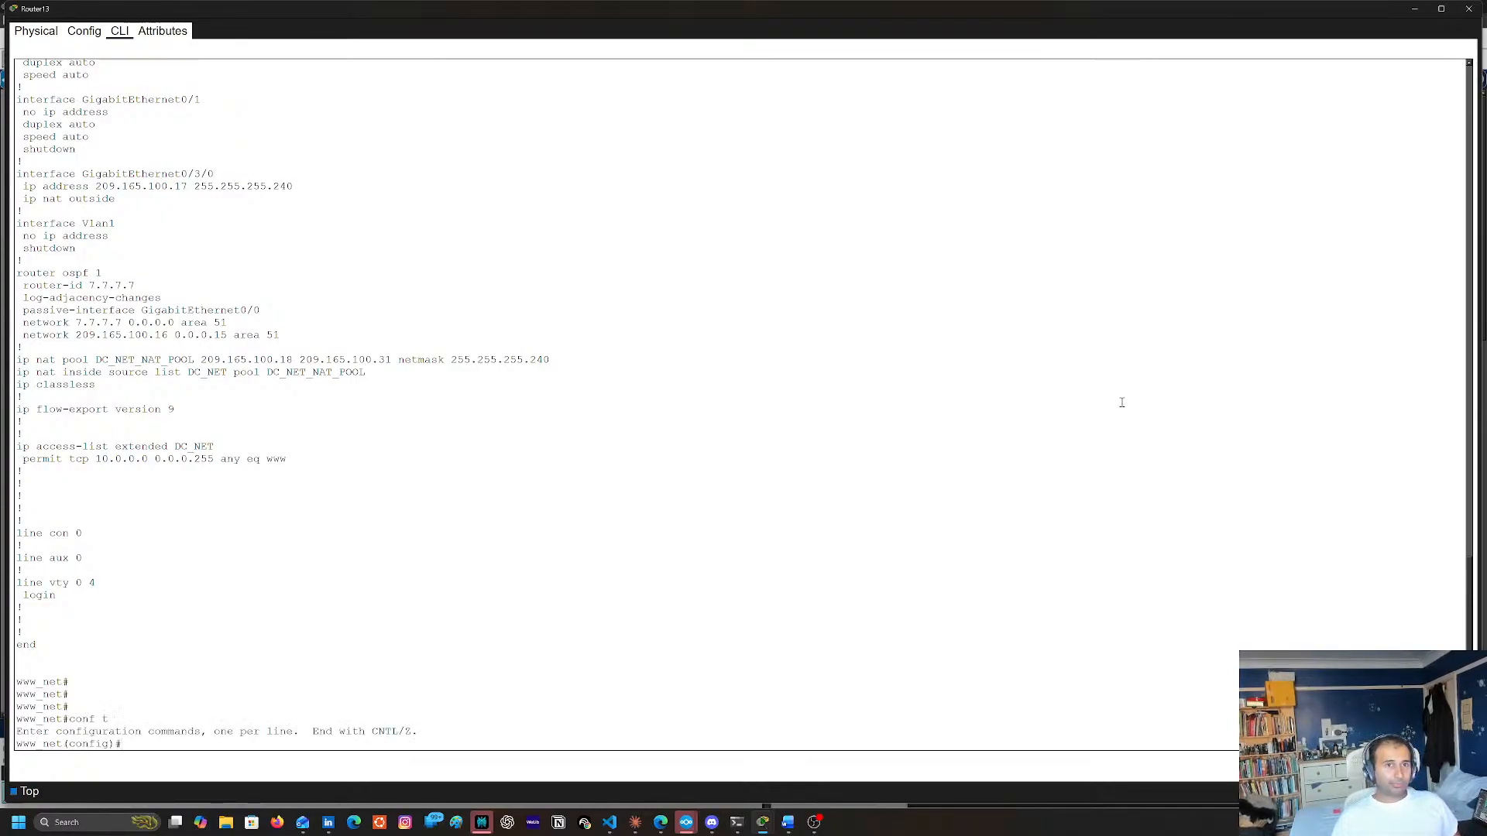
pyautogui.write('np')
pyautogui.press('Tab')
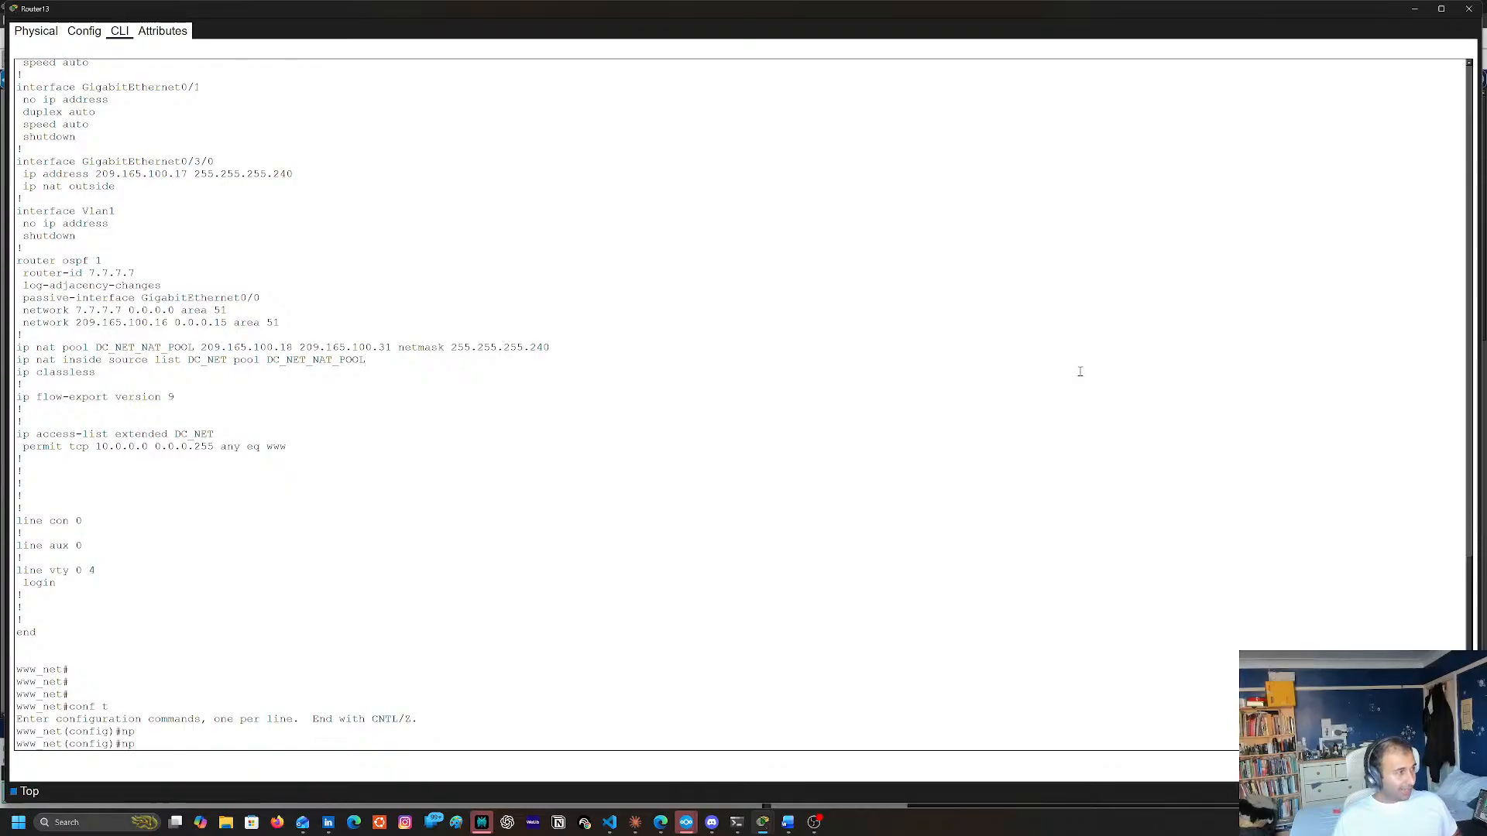
pyautogui.press('BackSpace')
pyautogui.write('t')
pyautogui.press('Tab')
pyautogui.write('?')
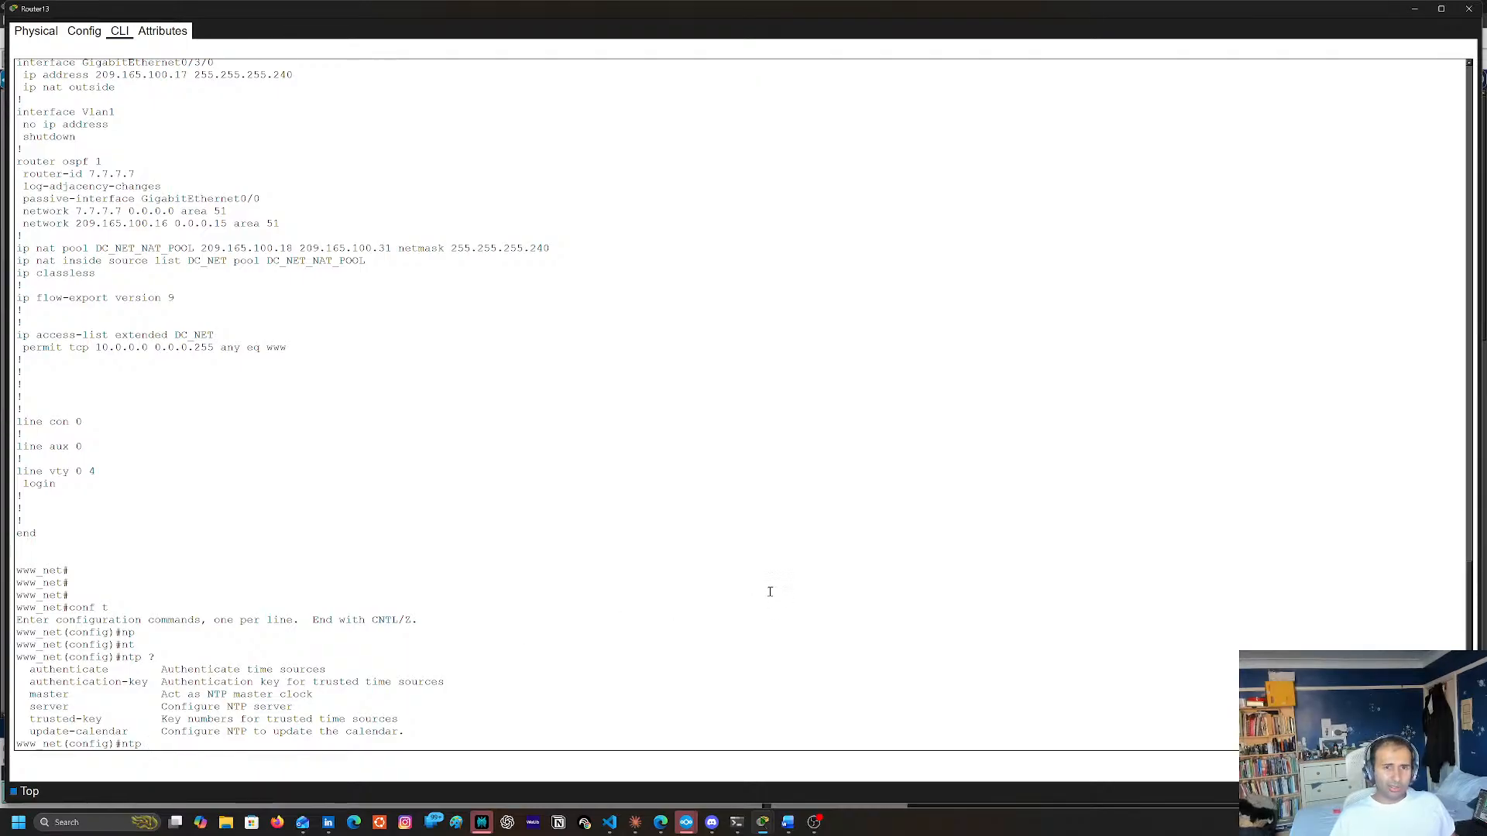
# Check the ntp server syntax and configure 108.165.10.1 as Router13's NTP server
pyautogui.write('ser')
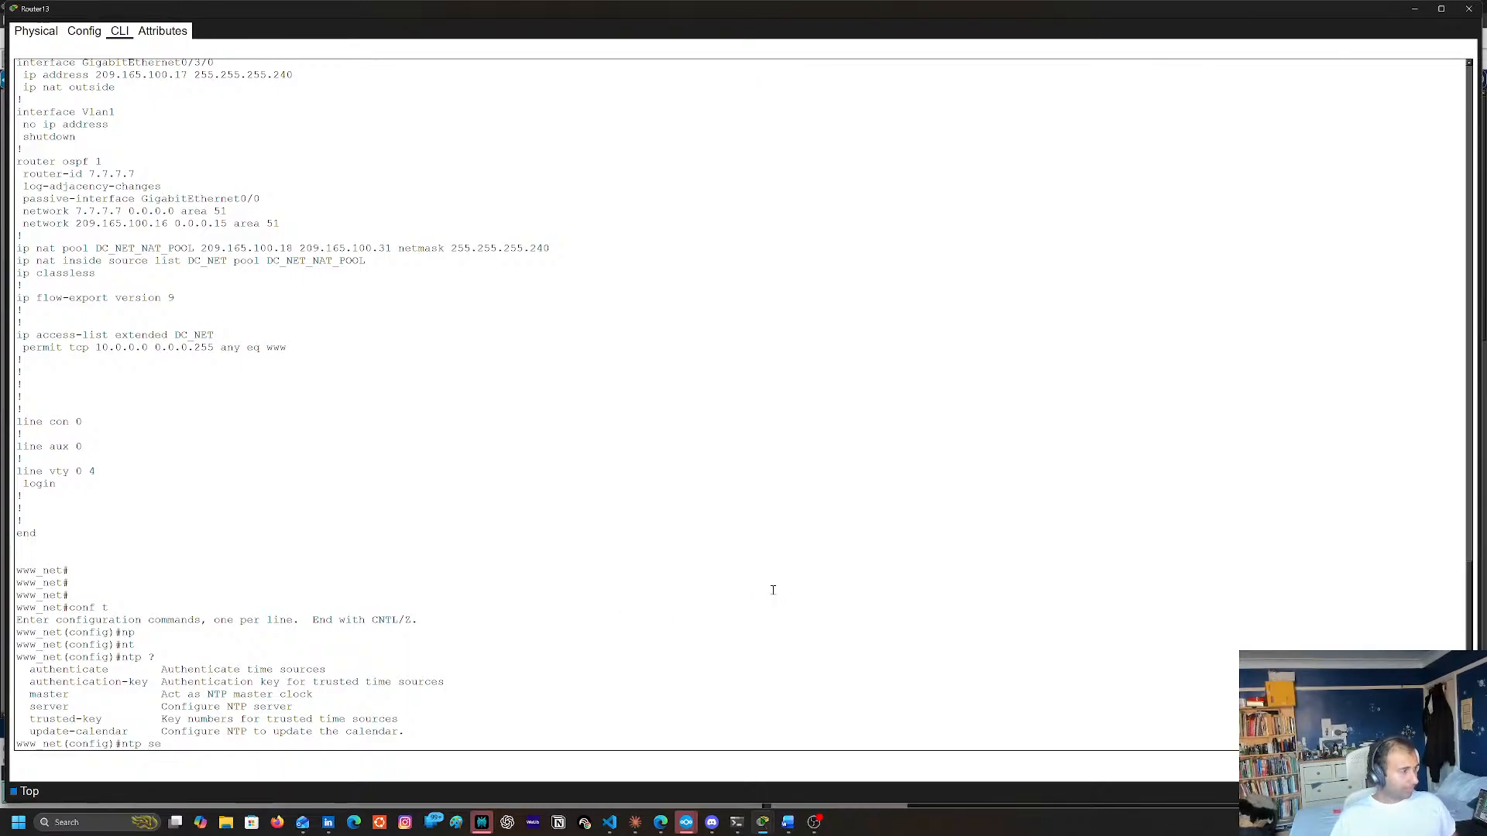
pyautogui.press('Tab')
pyautogui.write('?')
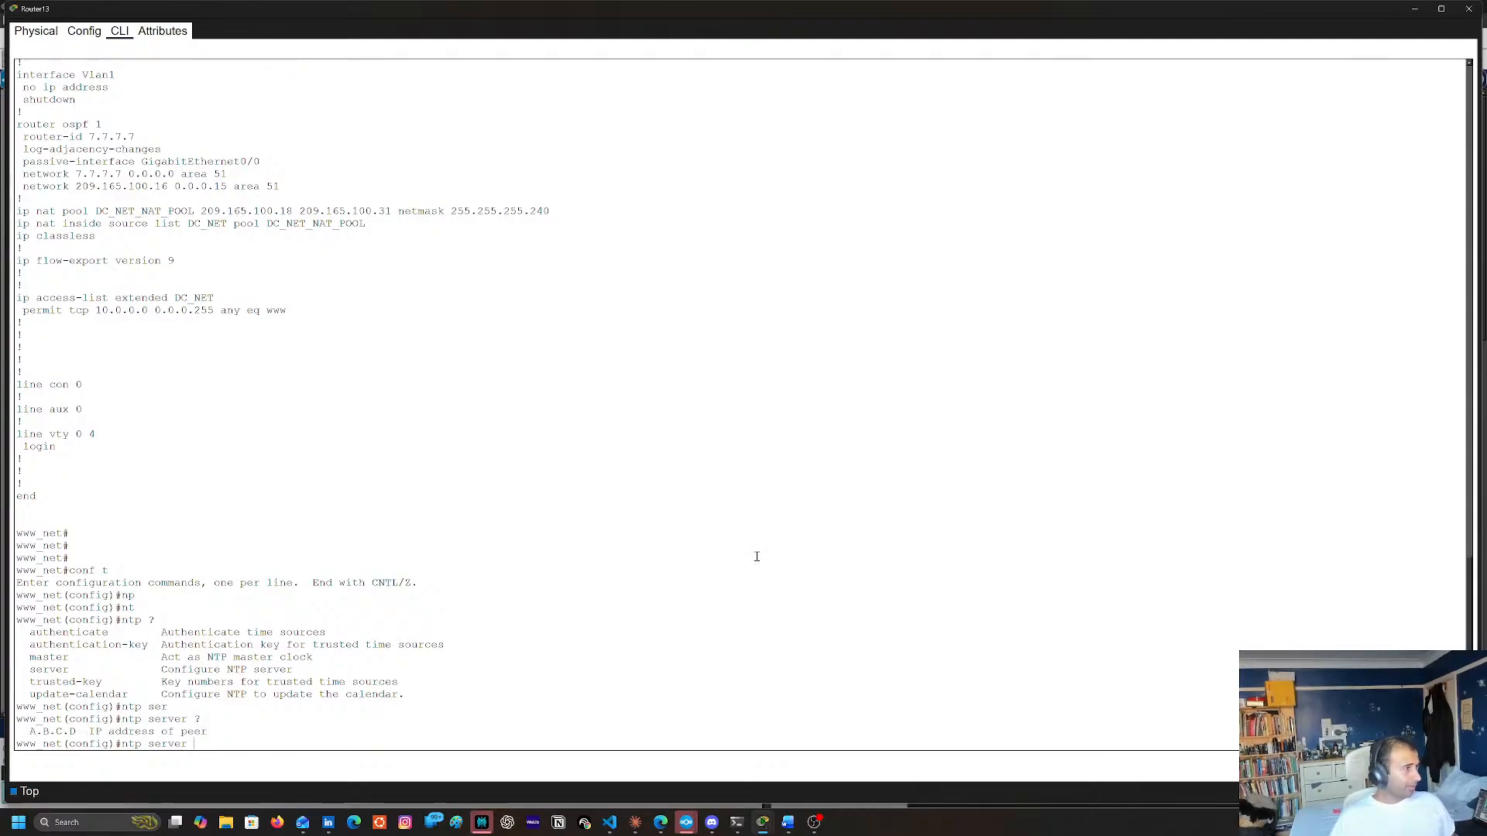
pyautogui.write('108.165.10.1')
pyautogui.press('Return')
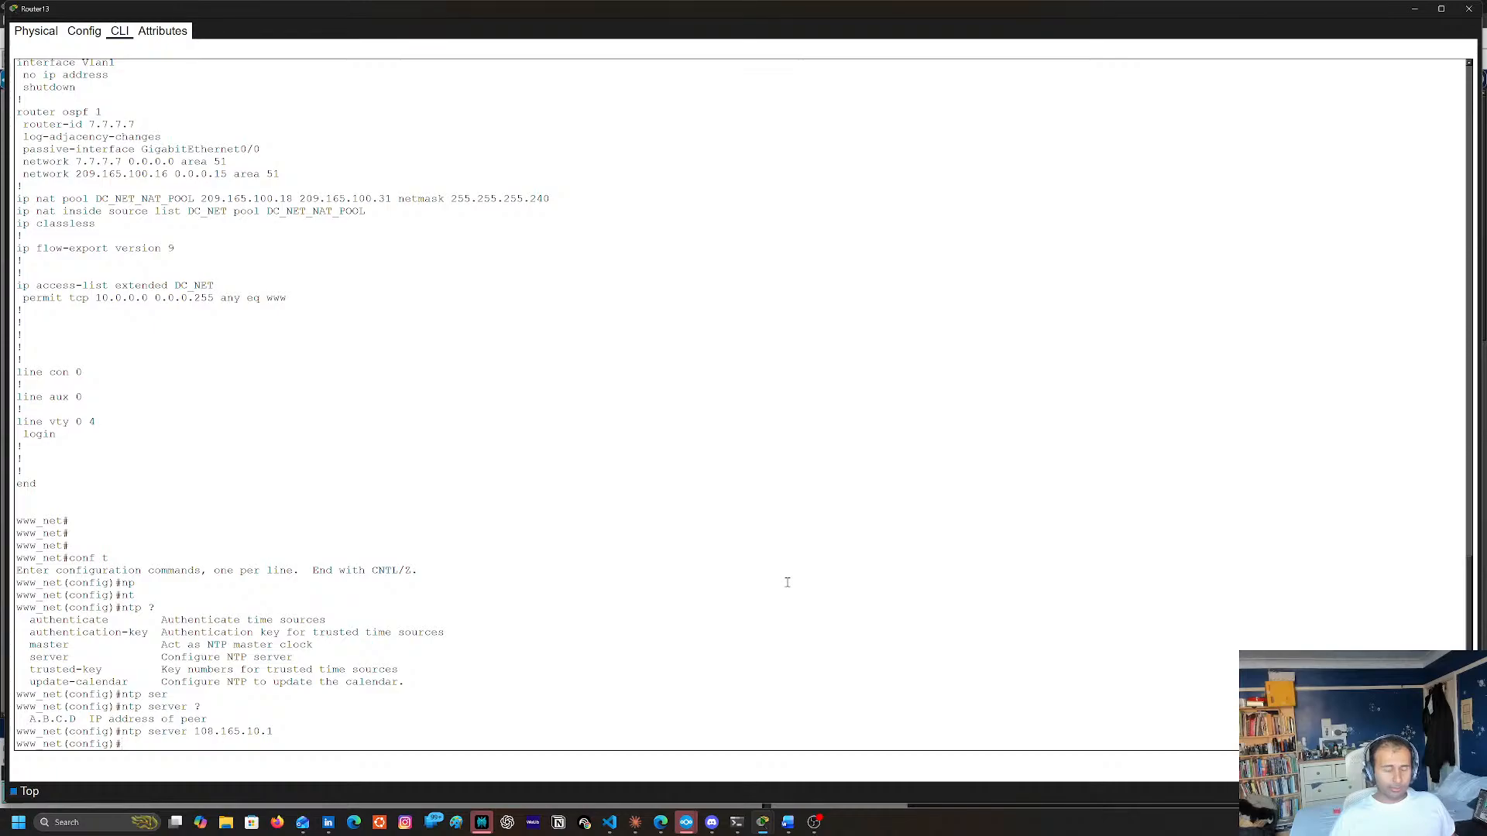
pyautogui.write('sh')
pyautogui.press('Tab')
pyautogui.write('o')
pyautogui.press('Tab')
pyautogui.press('BackSpace')
pyautogui.press('BackSpace')
pyautogui.press('BackSpace')
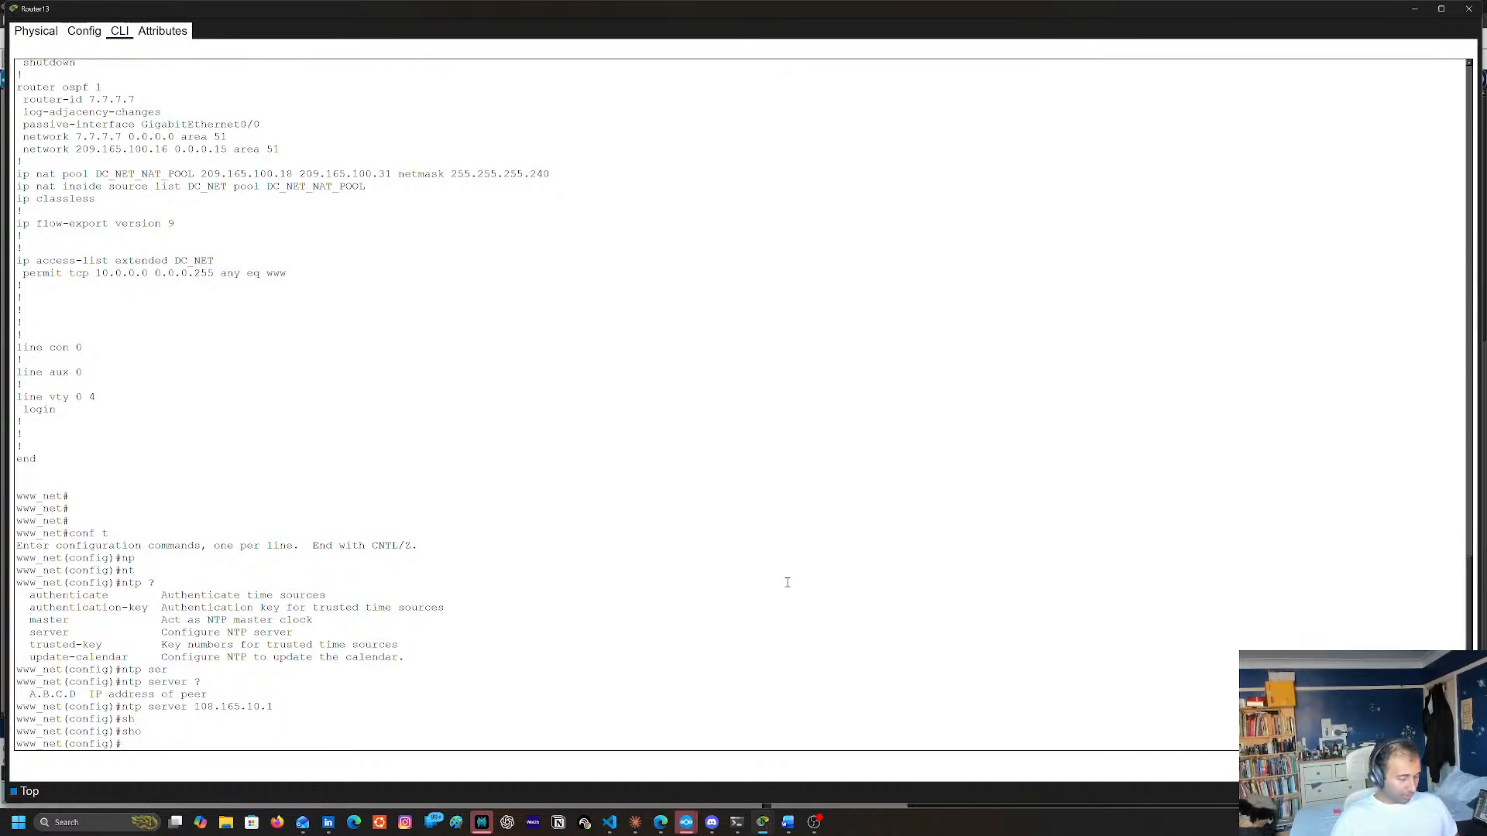
# Leave configuration mode on Router13 and display its clock with sh clock
pyautogui.write('end')
pyautogui.press('Return')
pyautogui.write('sh cl')
pyautogui.press('Tab')
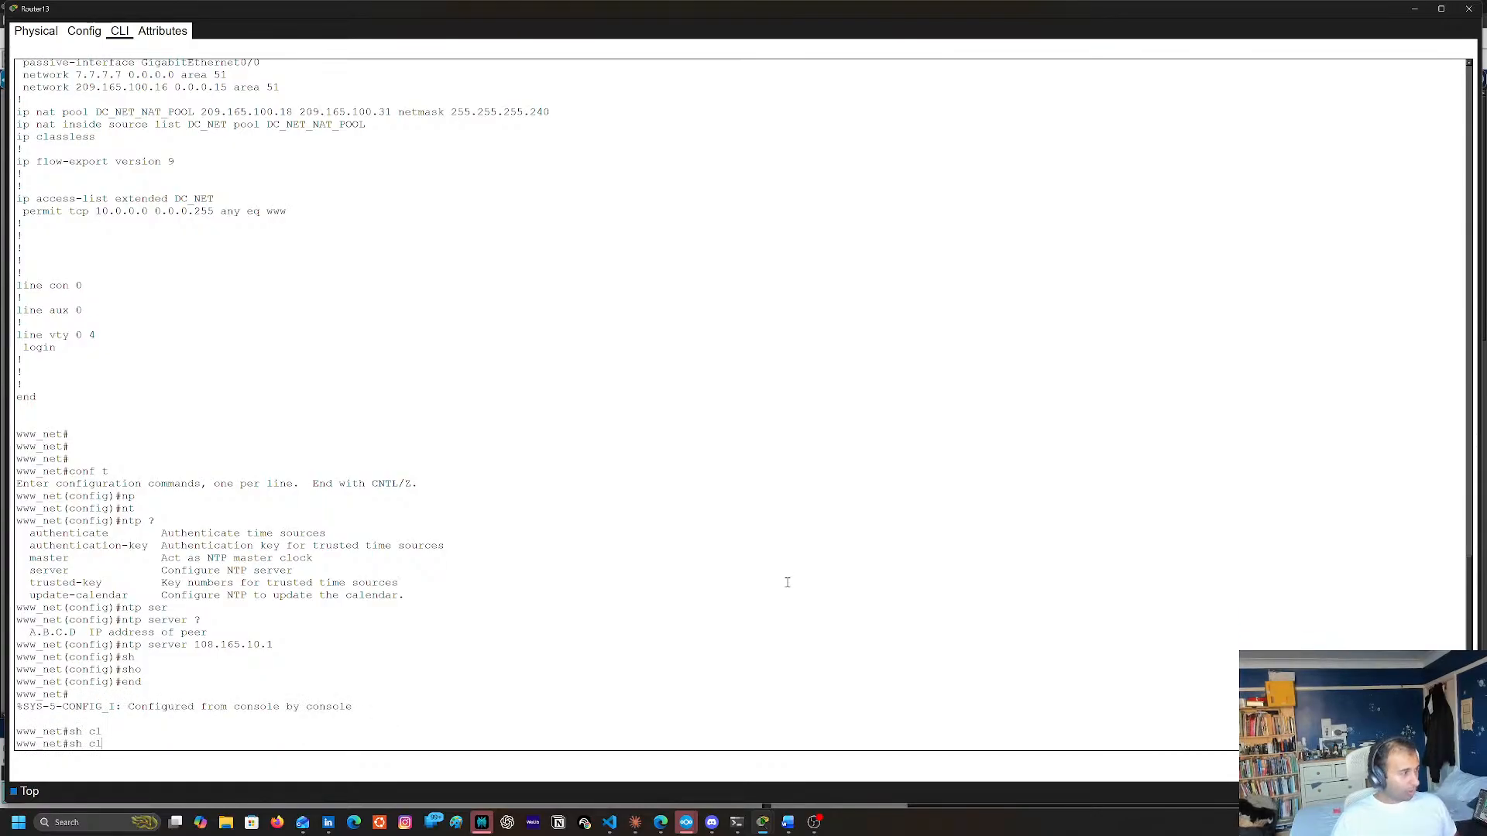
pyautogui.write('o')
pyautogui.press('Tab')
pyautogui.press('Return')
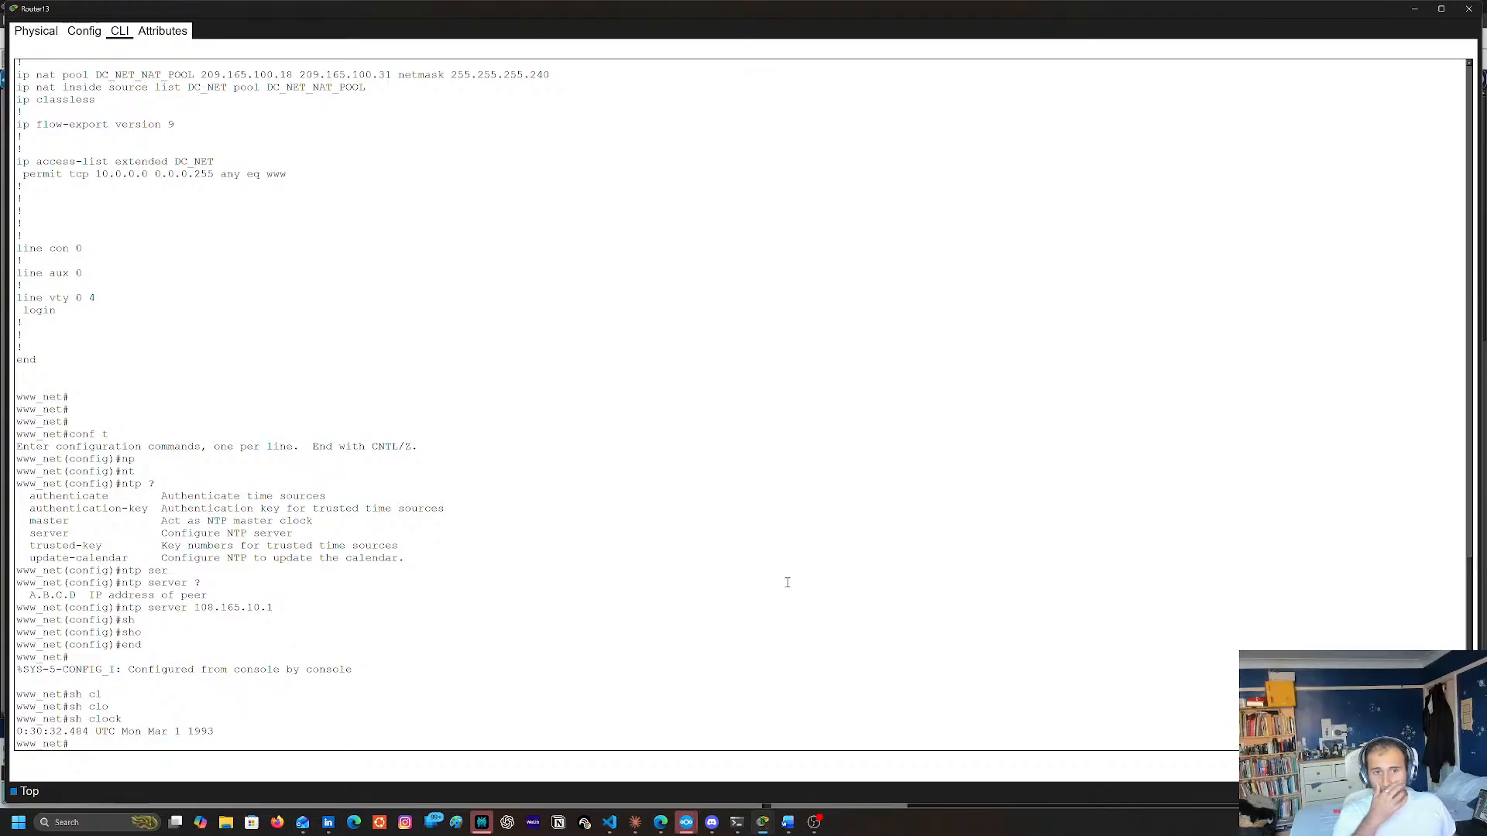
# Display Router13's NTP synchronization state with show ntp status
pyautogui.write('s')
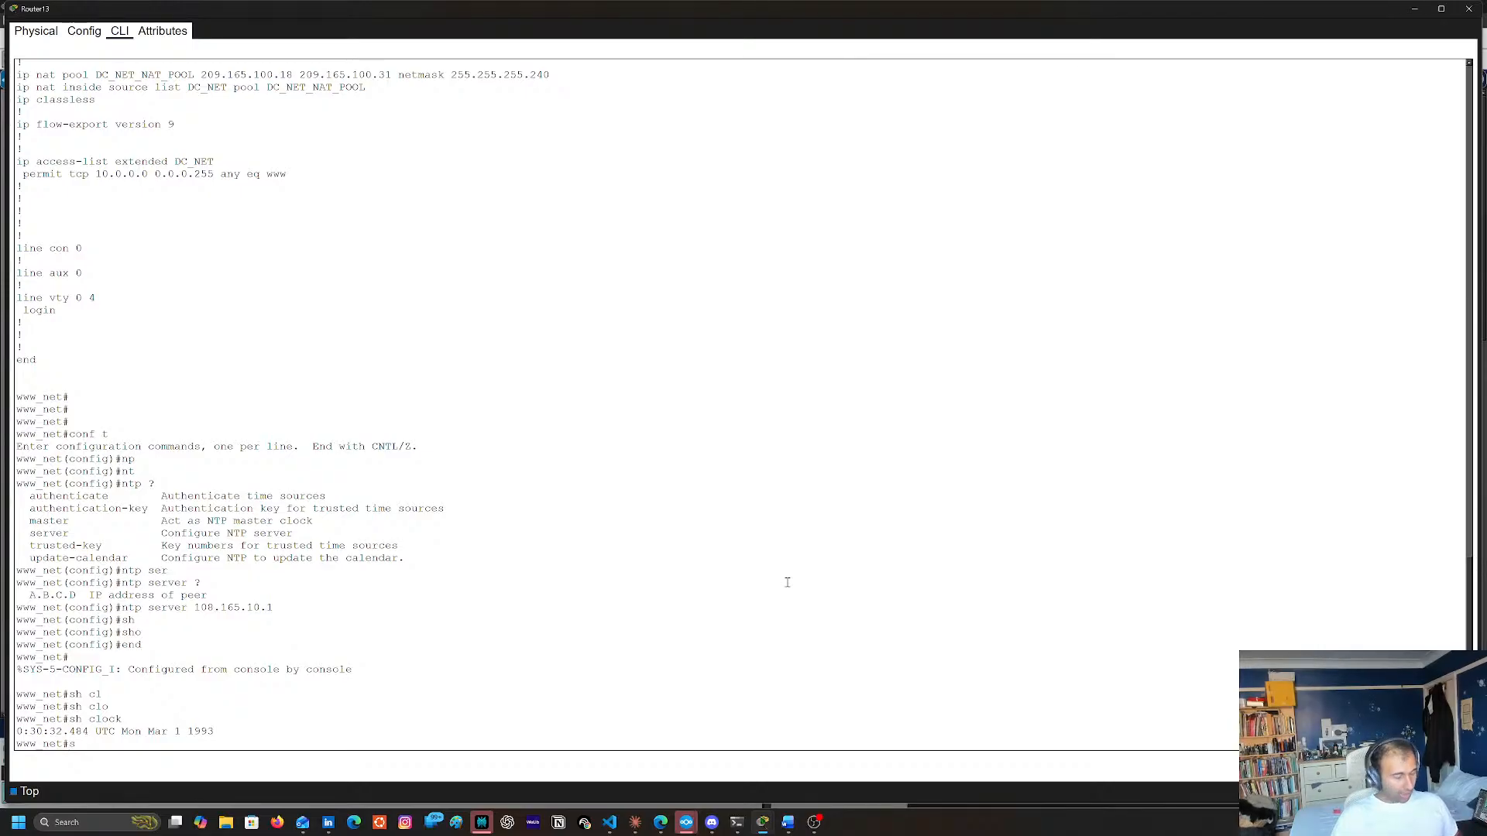
pyautogui.write('h')
pyautogui.press('Tab')
pyautogui.write('ntq')
pyautogui.press('Tab')
pyautogui.press('BackSpace')
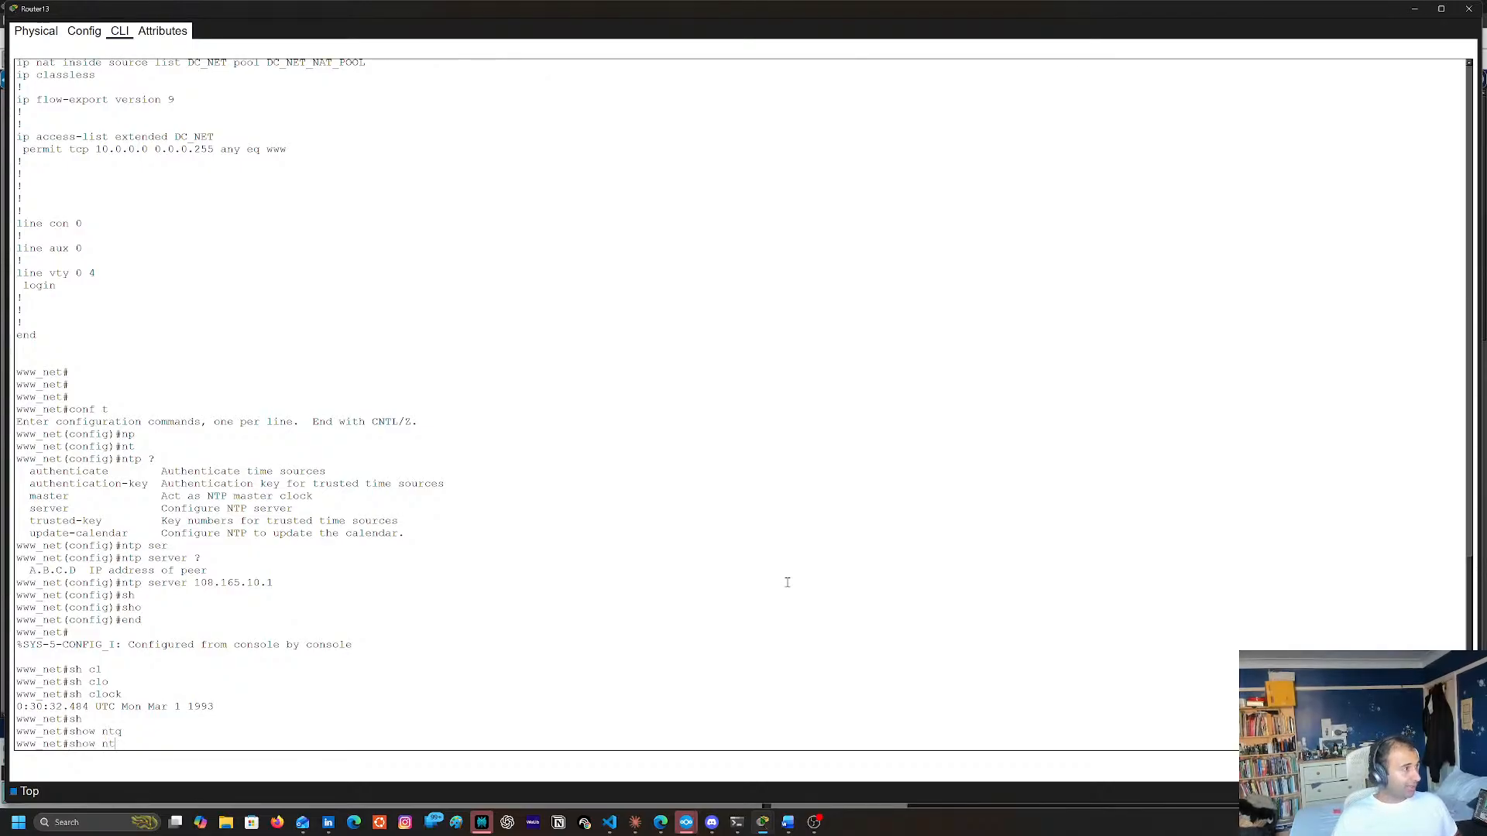
pyautogui.press('Tab')
pyautogui.write('st')
pyautogui.press('Tab')
pyautogui.press('Return')
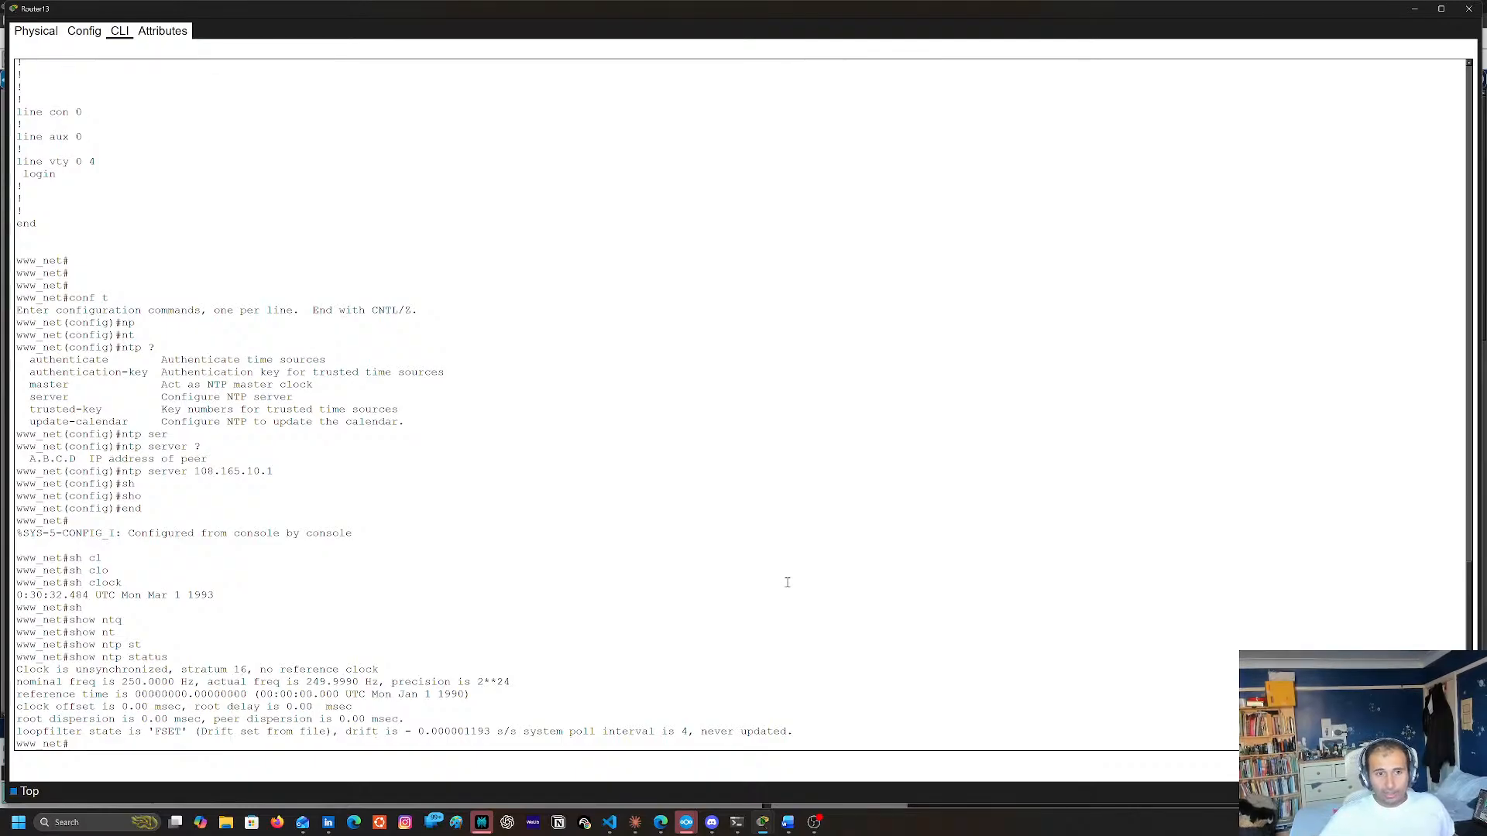
# List Router13's NTP peers with show ntp associations
pyautogui.write('h')
pyautogui.press('Tab')
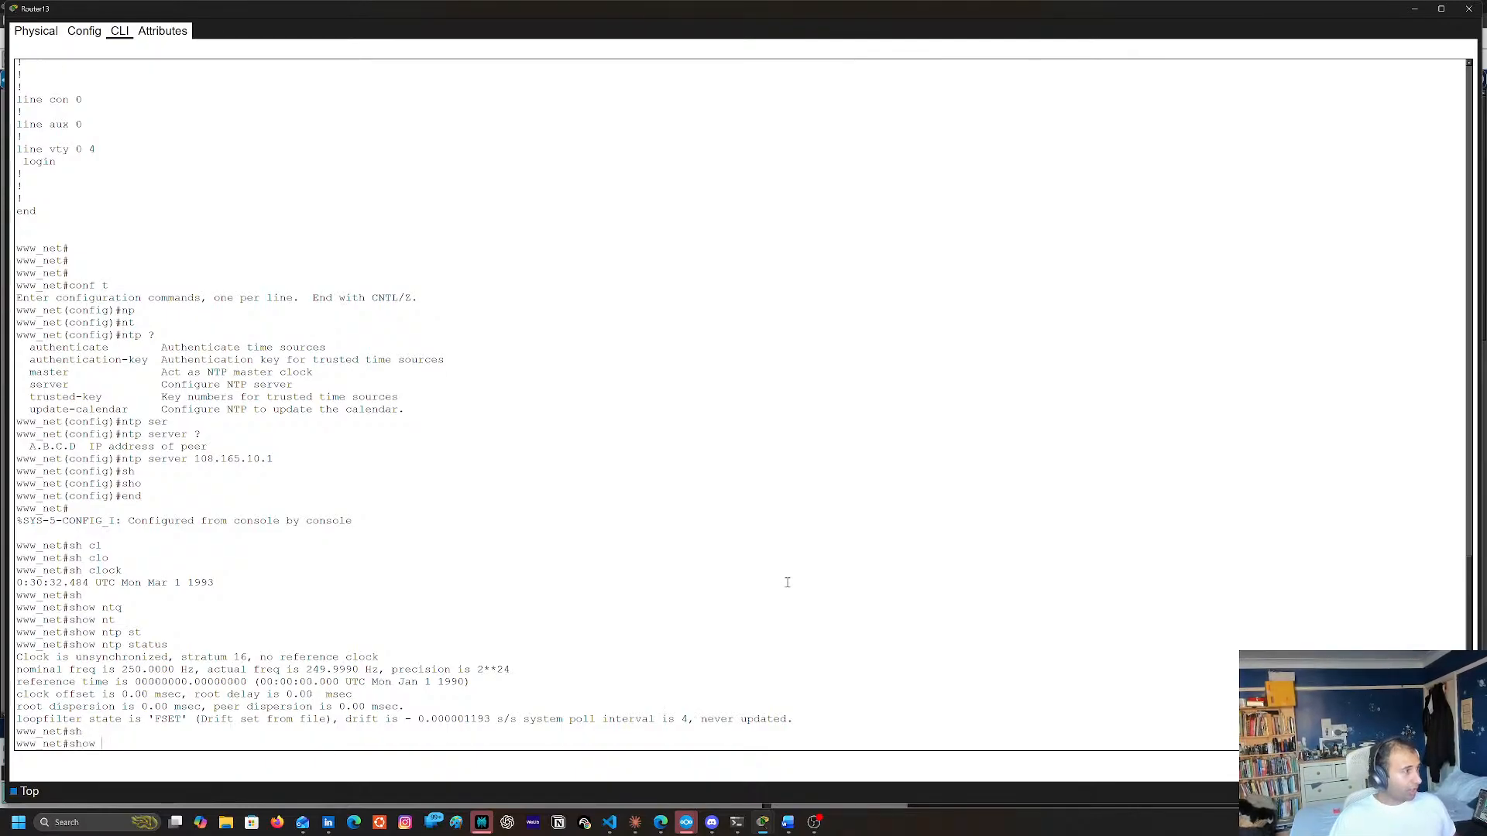
pyautogui.write('nt')
pyautogui.press('Tab')
pyautogui.write('ass')
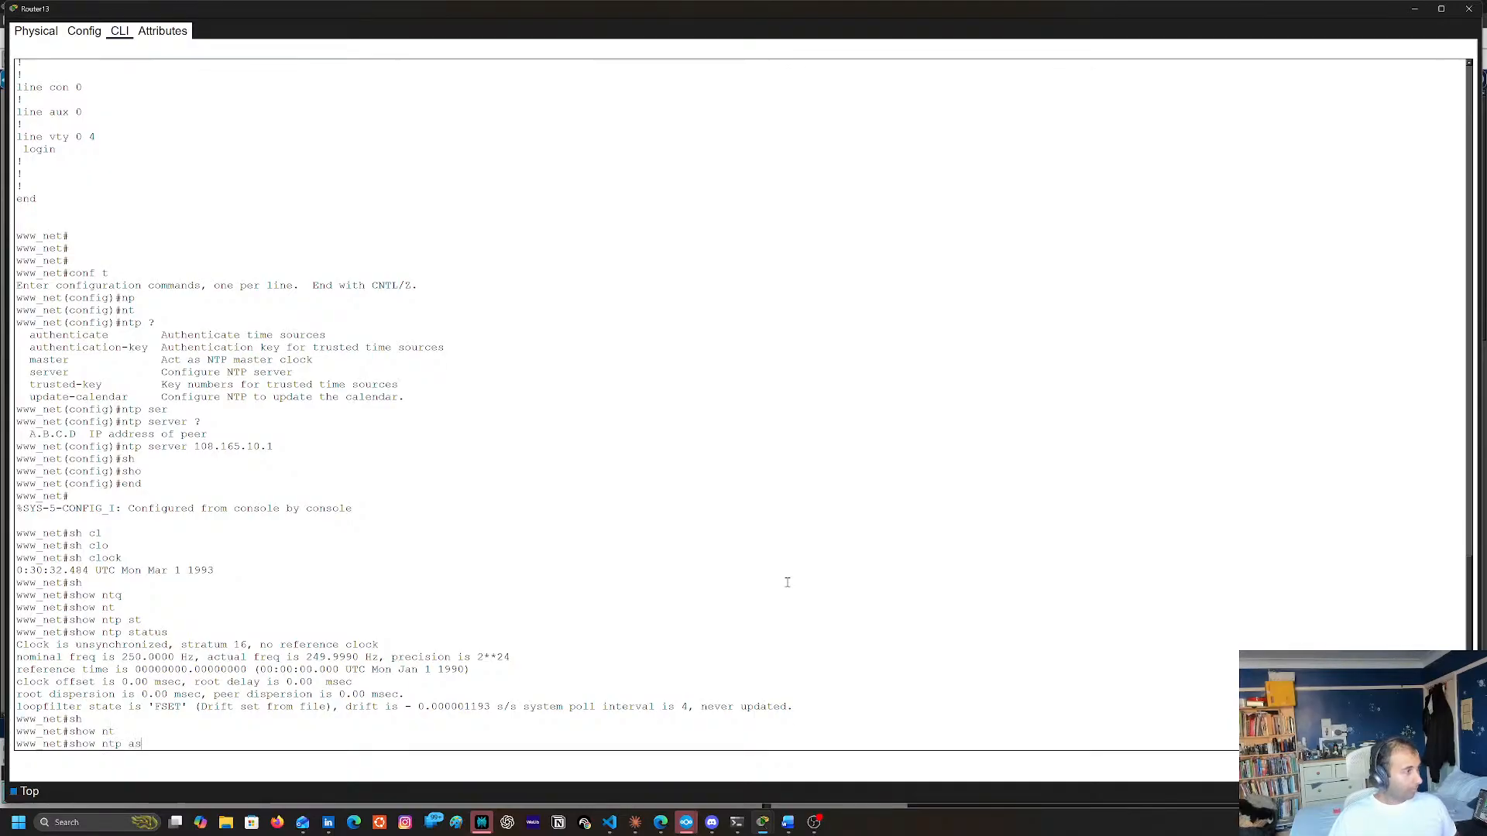
pyautogui.press('Tab')
pyautogui.press('Return')
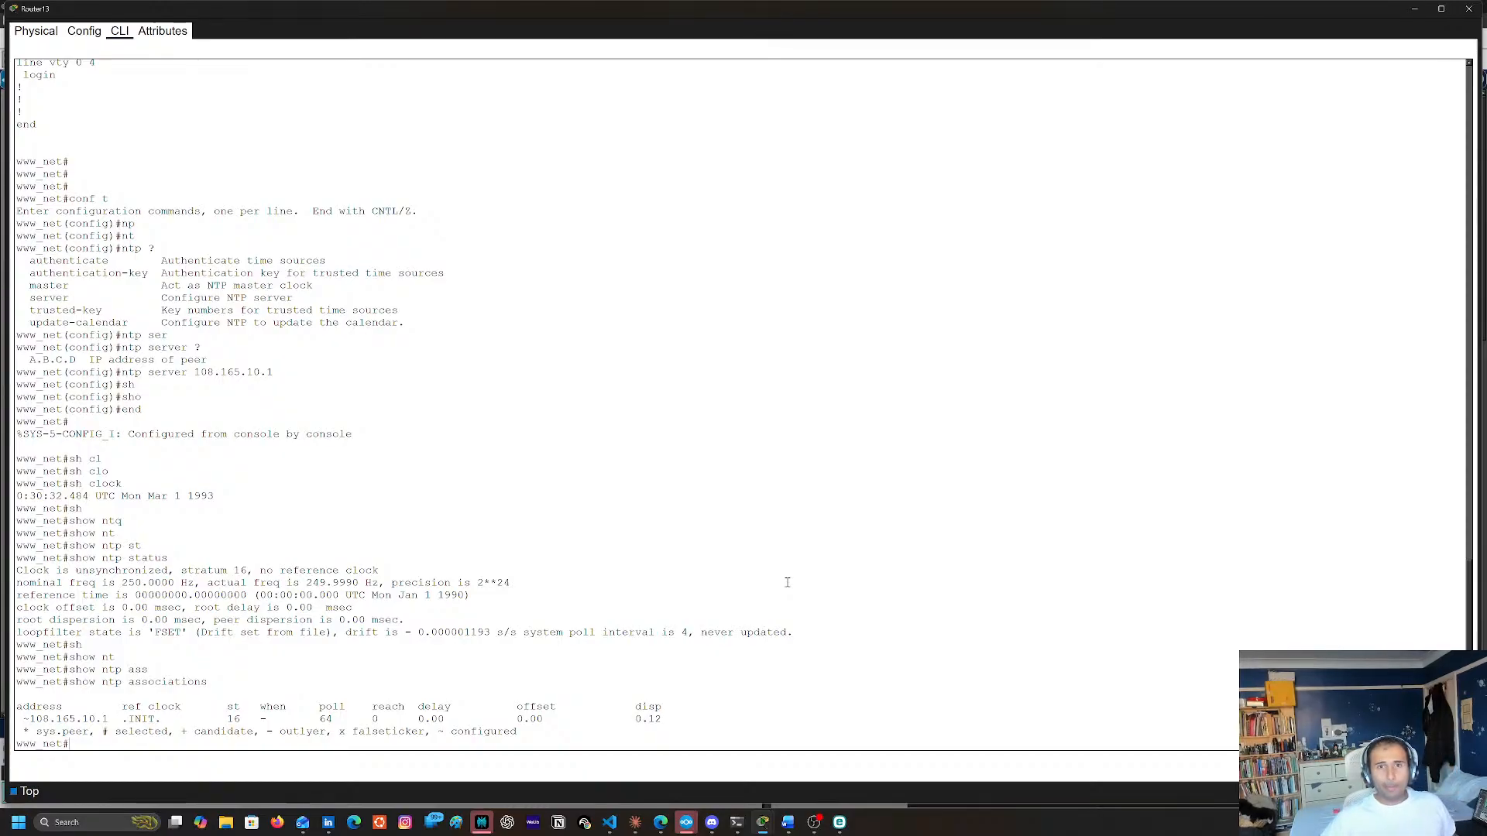
# Recheck Router13's NTP status once, and repeat show ntp associations three times to monitor the configured server
pyautogui.write('show ntp status')
pyautogui.press('Return')
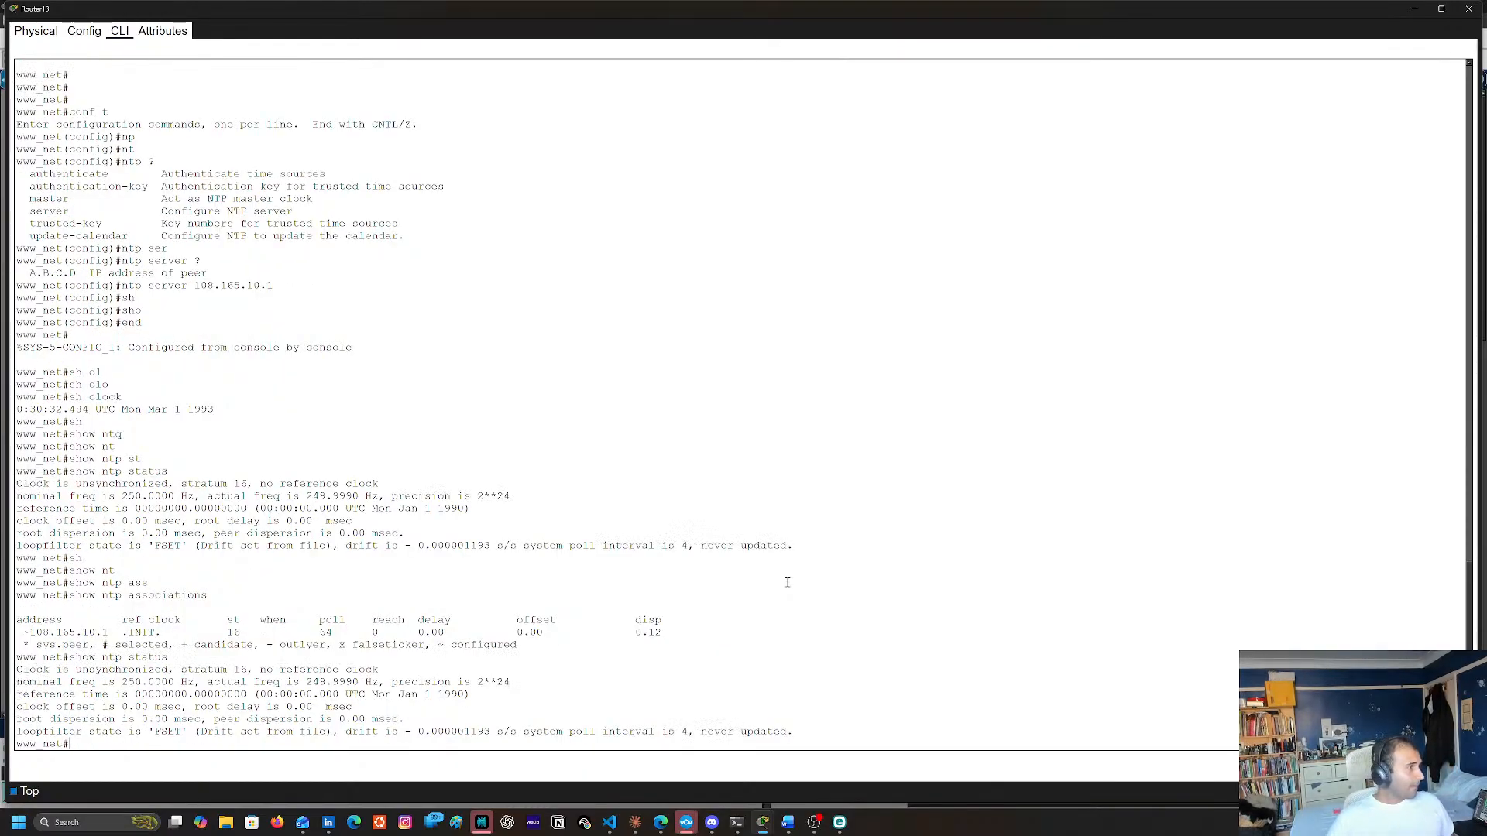
pyautogui.press('Up')
pyautogui.press('Up')
pyautogui.press('Return')
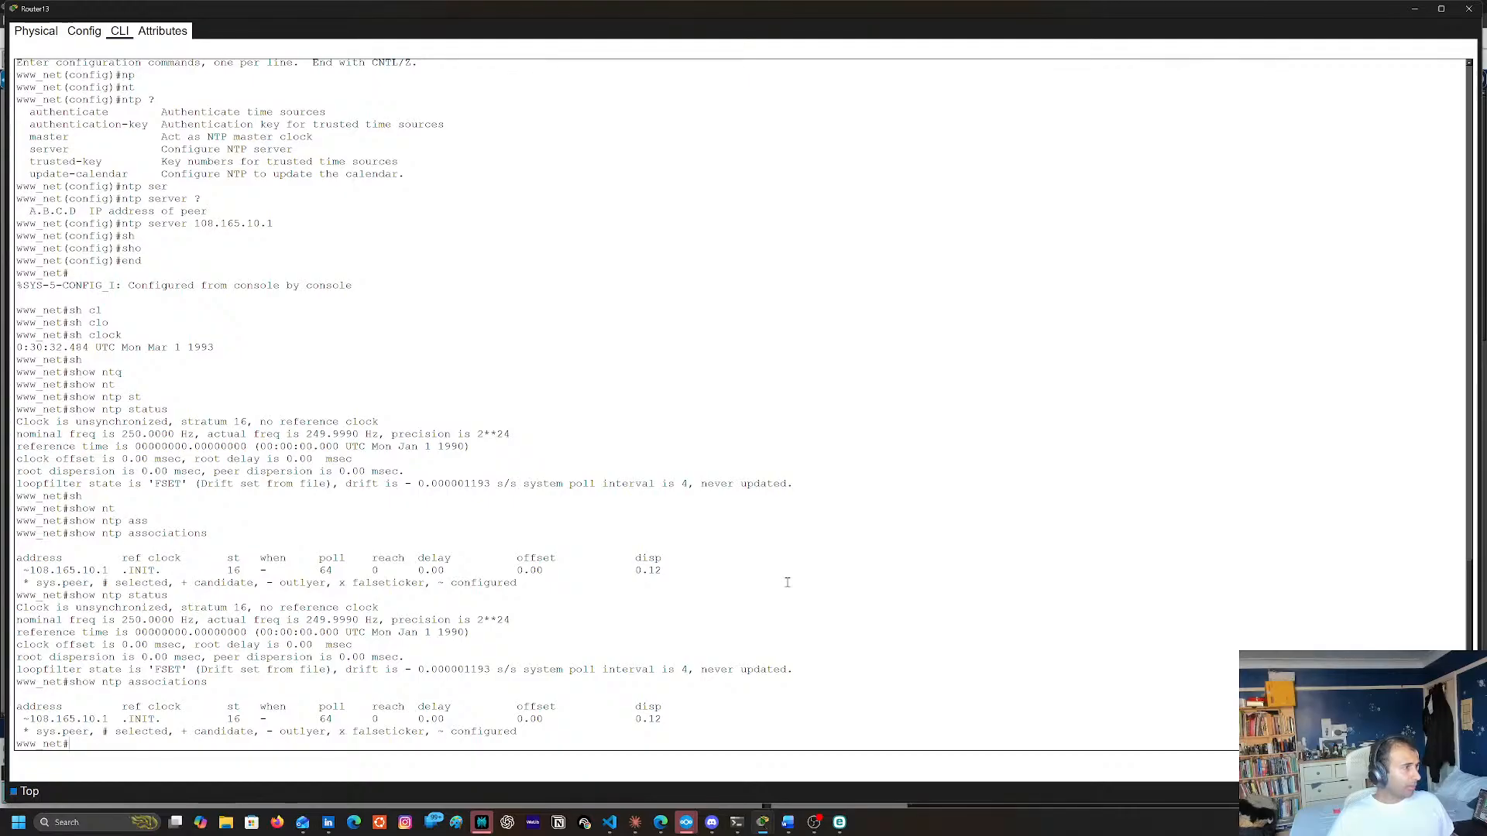
pyautogui.press('Up')
pyautogui.press('Return')
pyautogui.press('Up')
pyautogui.press('Return')
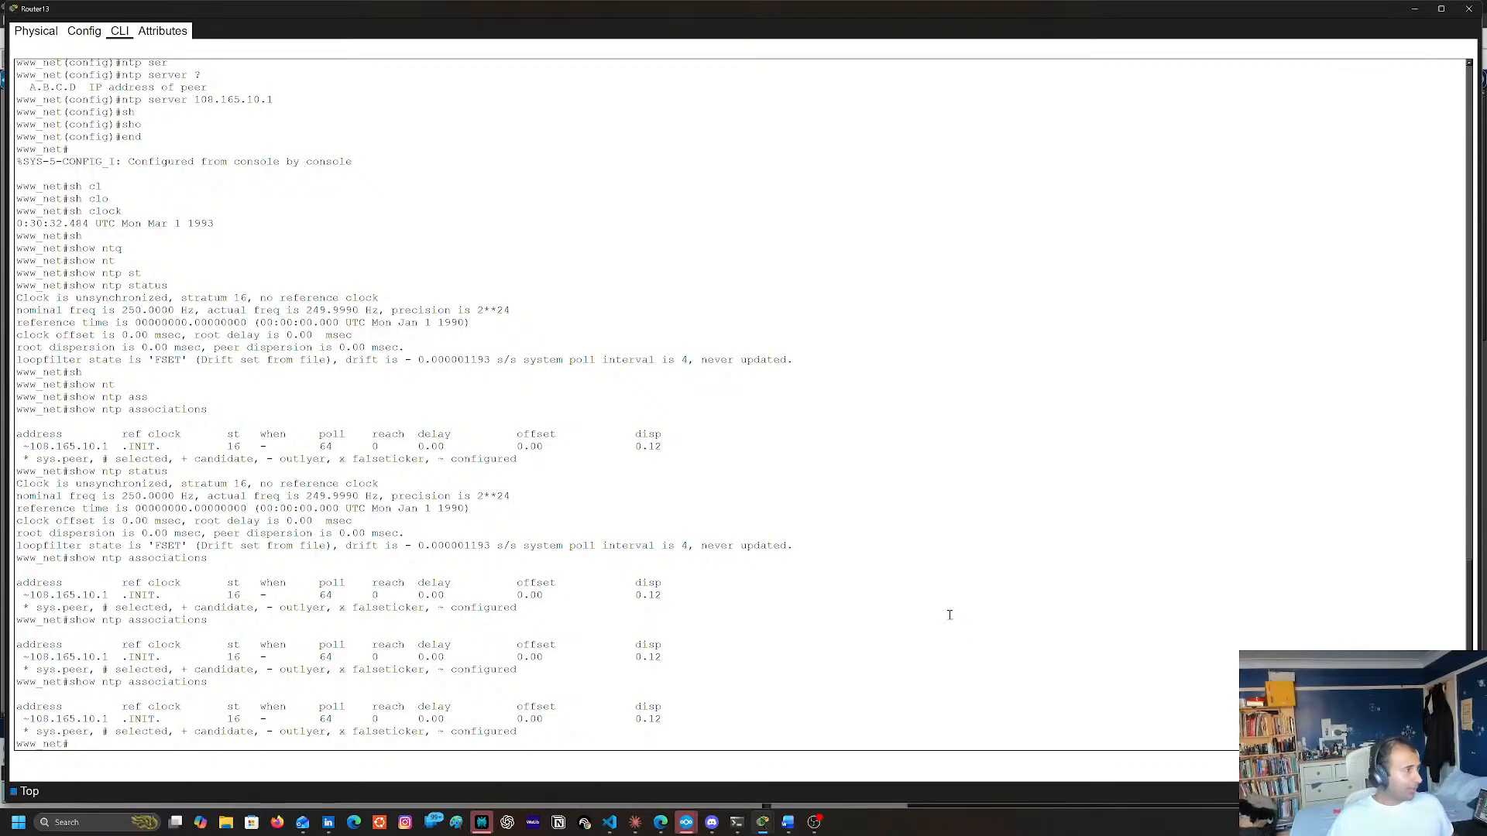
# Try to turn on NTP event debugging on Router13 with debug ntp events
pyautogui.write('de')
pyautogui.press('Tab')
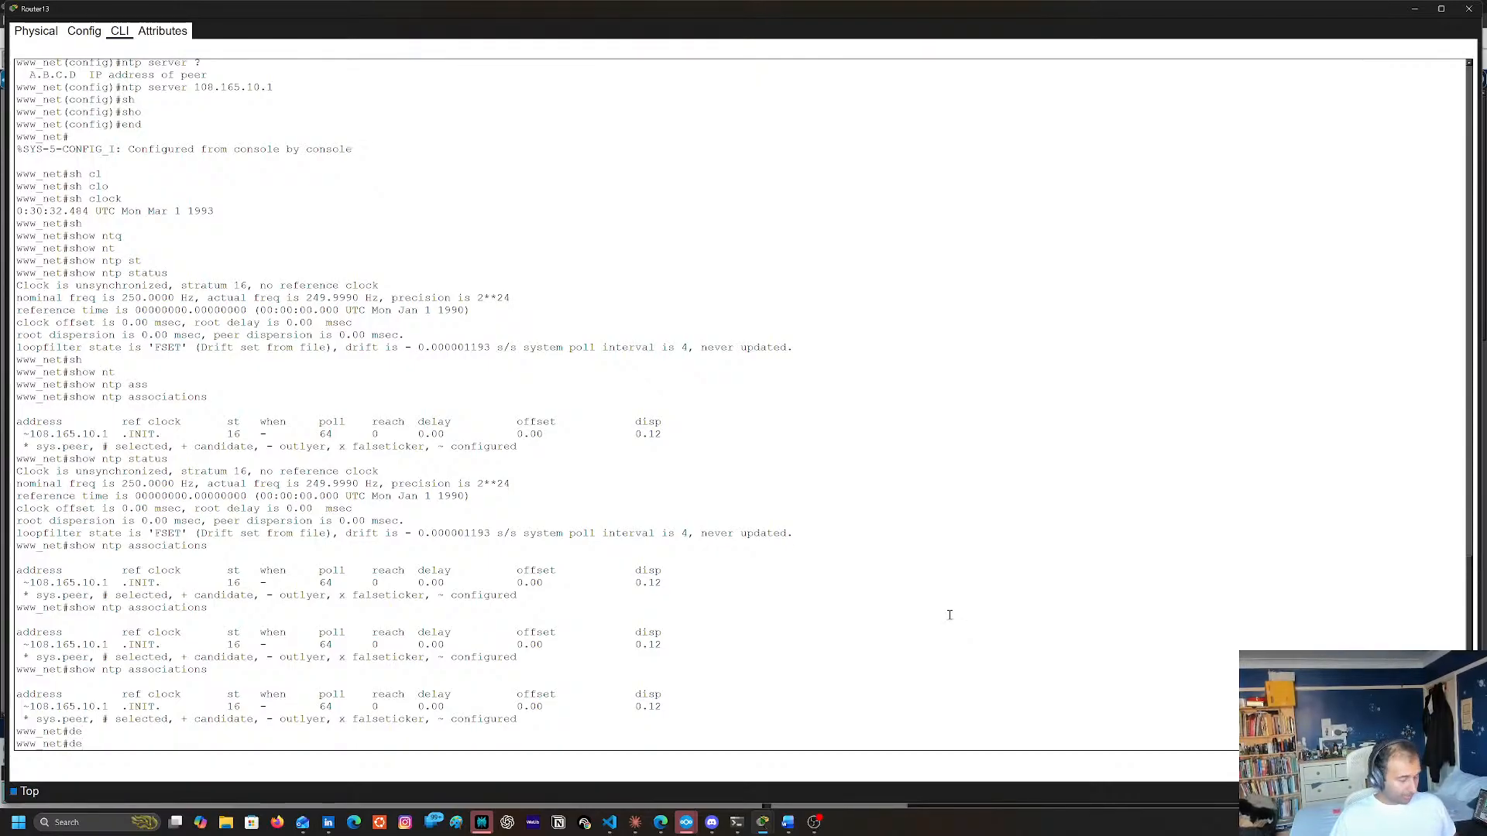
pyautogui.write('b')
pyautogui.press('Tab')
pyautogui.write('nt')
pyautogui.press('Tab')
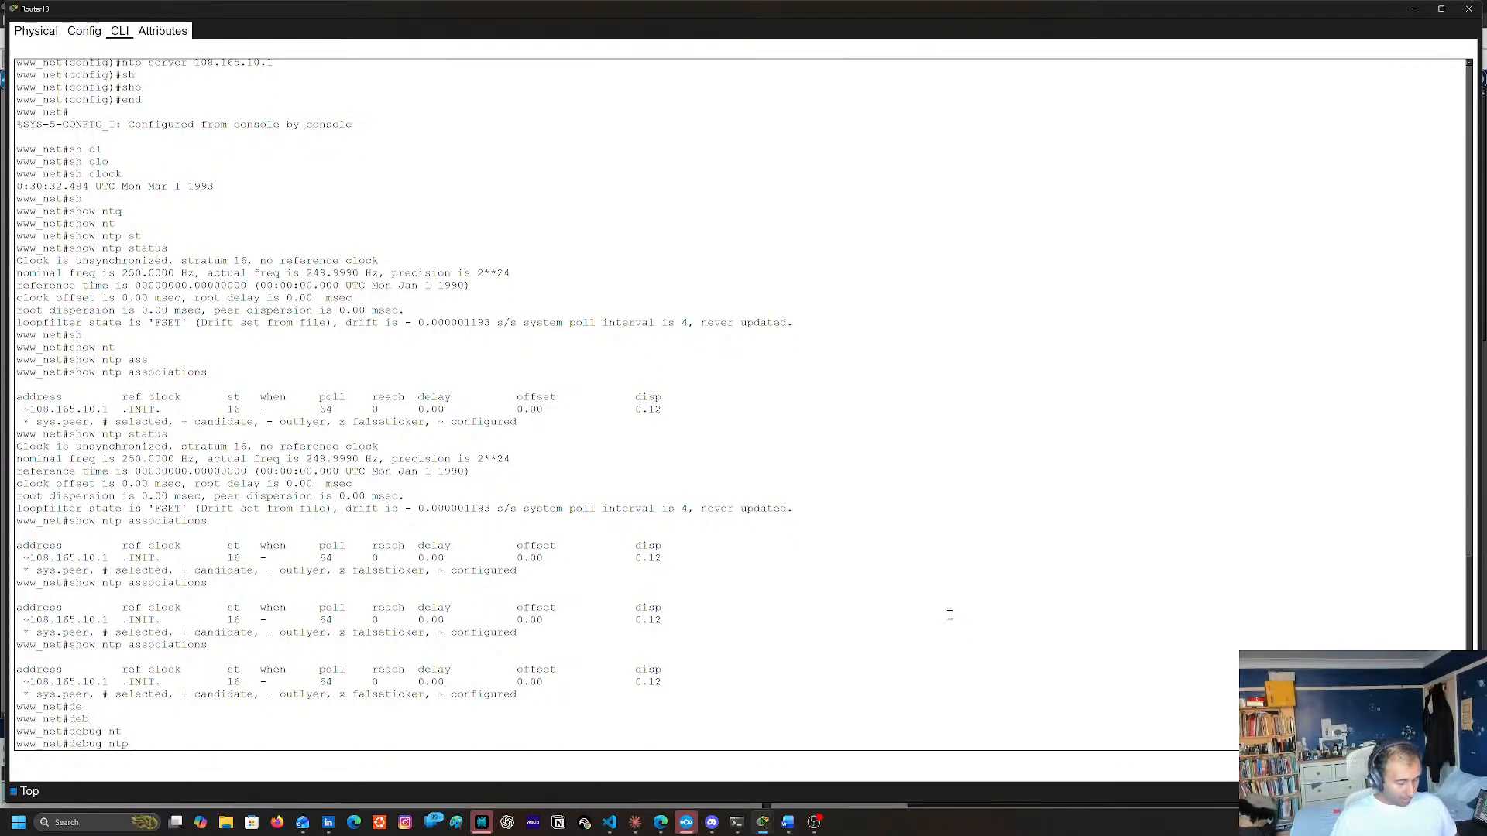
pyautogui.write('ev')
pyautogui.press('Tab')
pyautogui.press('Tab')
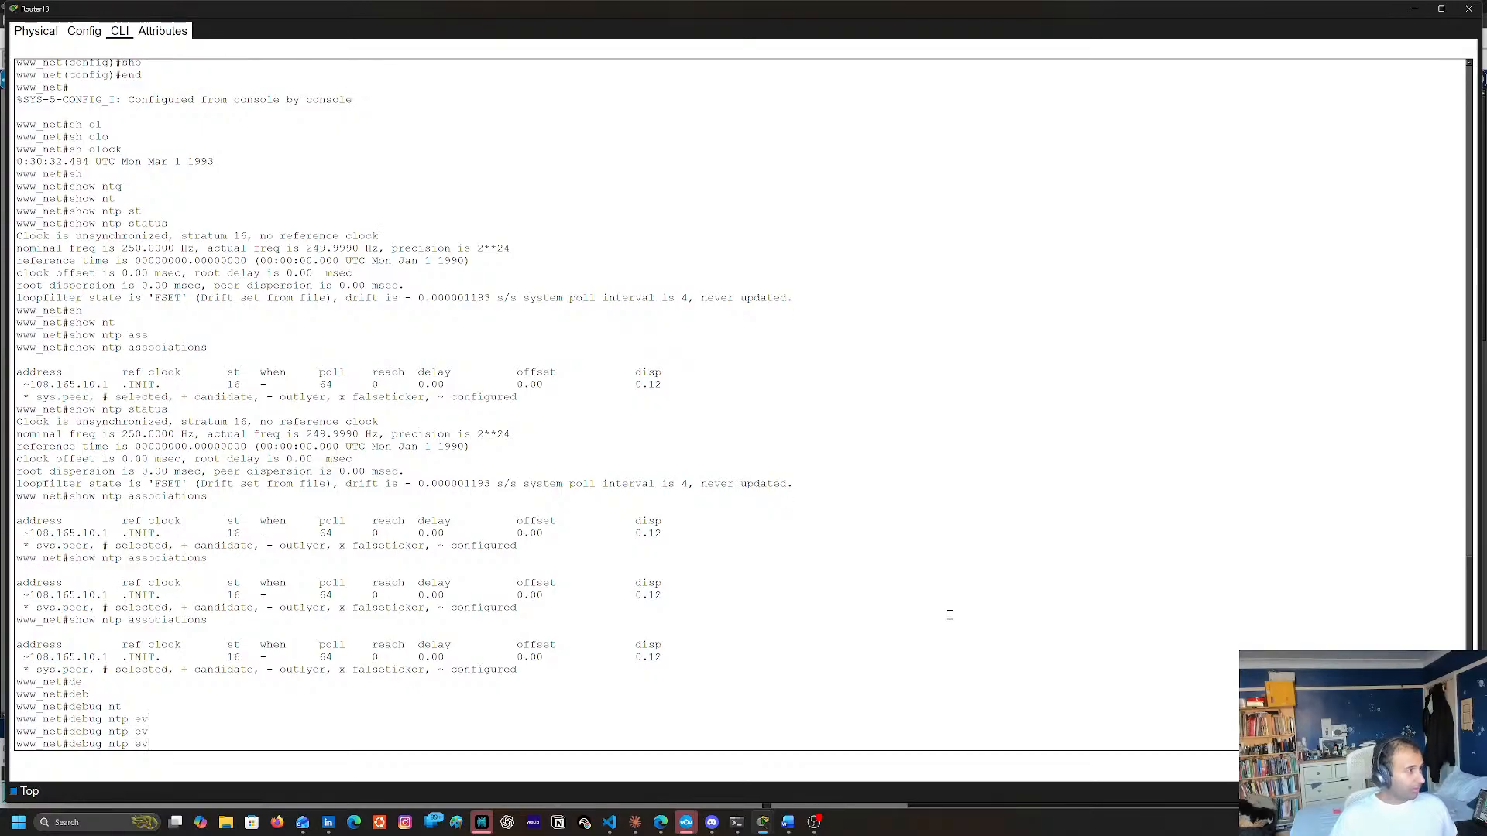
pyautogui.write('e')
pyautogui.press('Tab')
pyautogui.write('n')
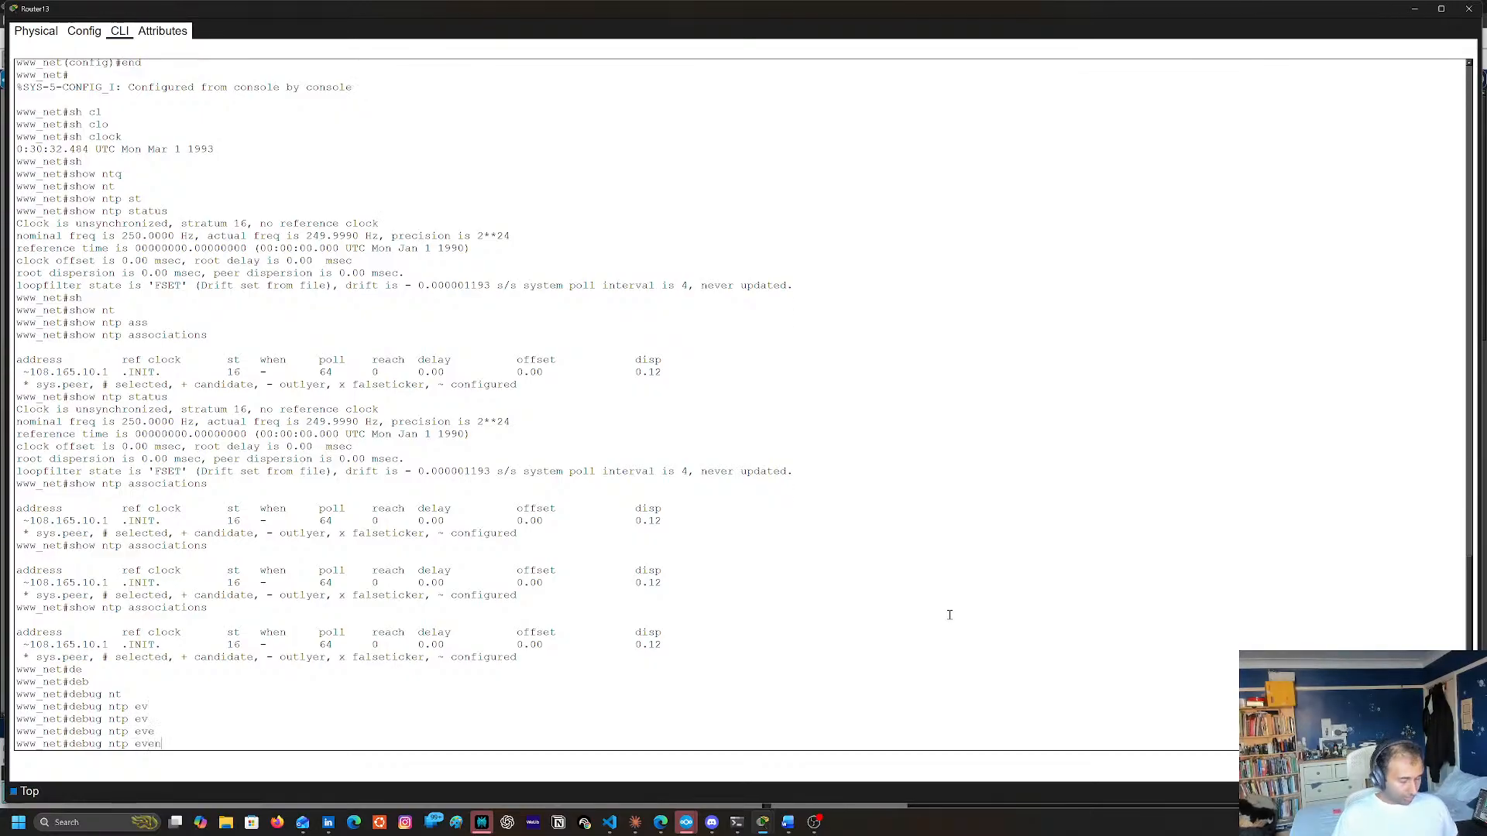
pyautogui.write('ts')
pyautogui.press('Return')
# List the available debug ntp options on Router13, and enable NTP packet debugging with debug ntp packets
pyautogui.press('Up')
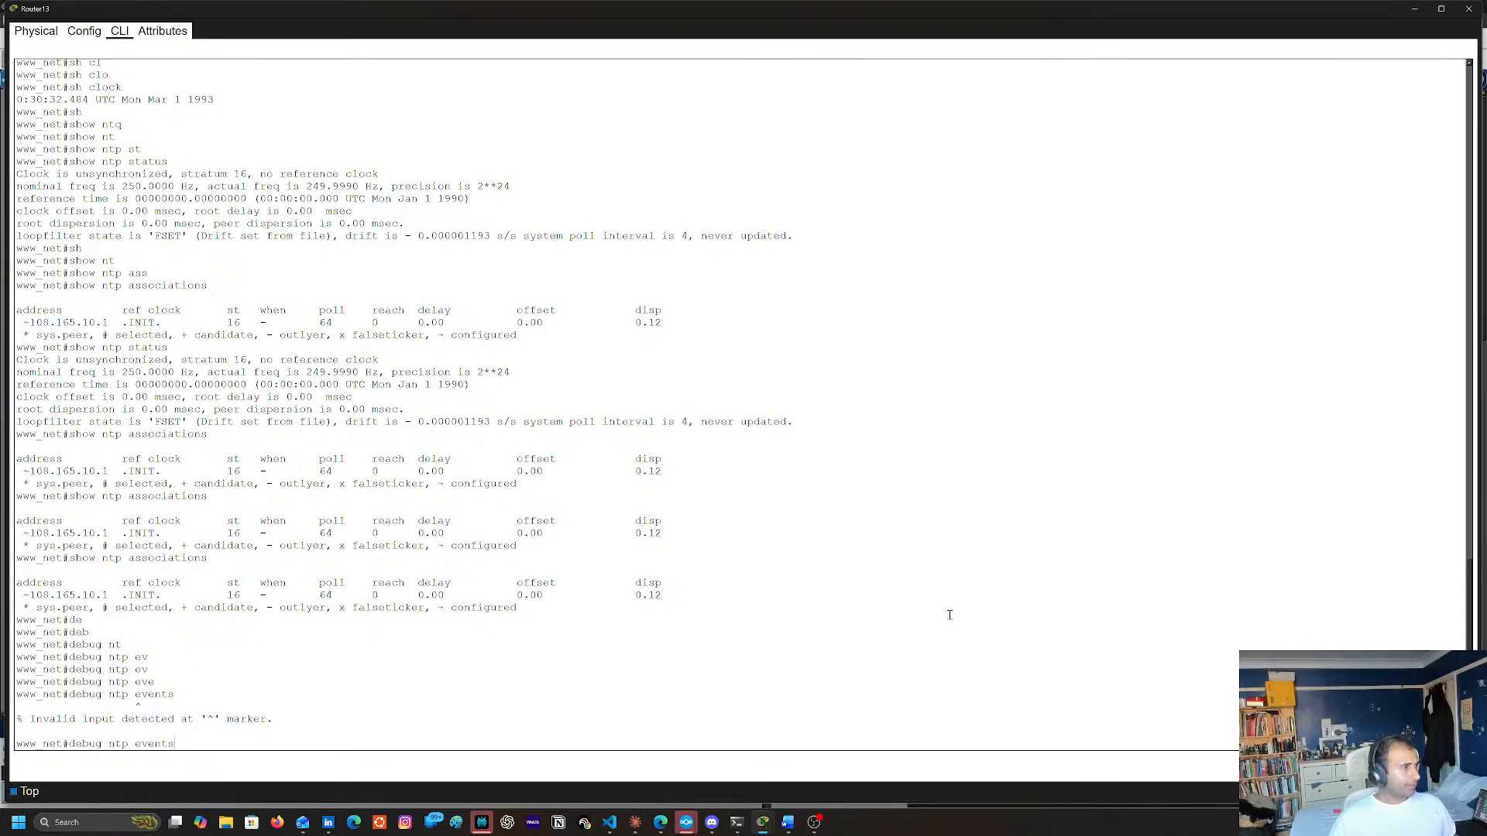
pyautogui.press('BackSpace')
pyautogui.press('BackSpace')
pyautogui.press('BackSpace')
pyautogui.press('BackSpace')
pyautogui.press('BackSpace')
pyautogui.write('?')
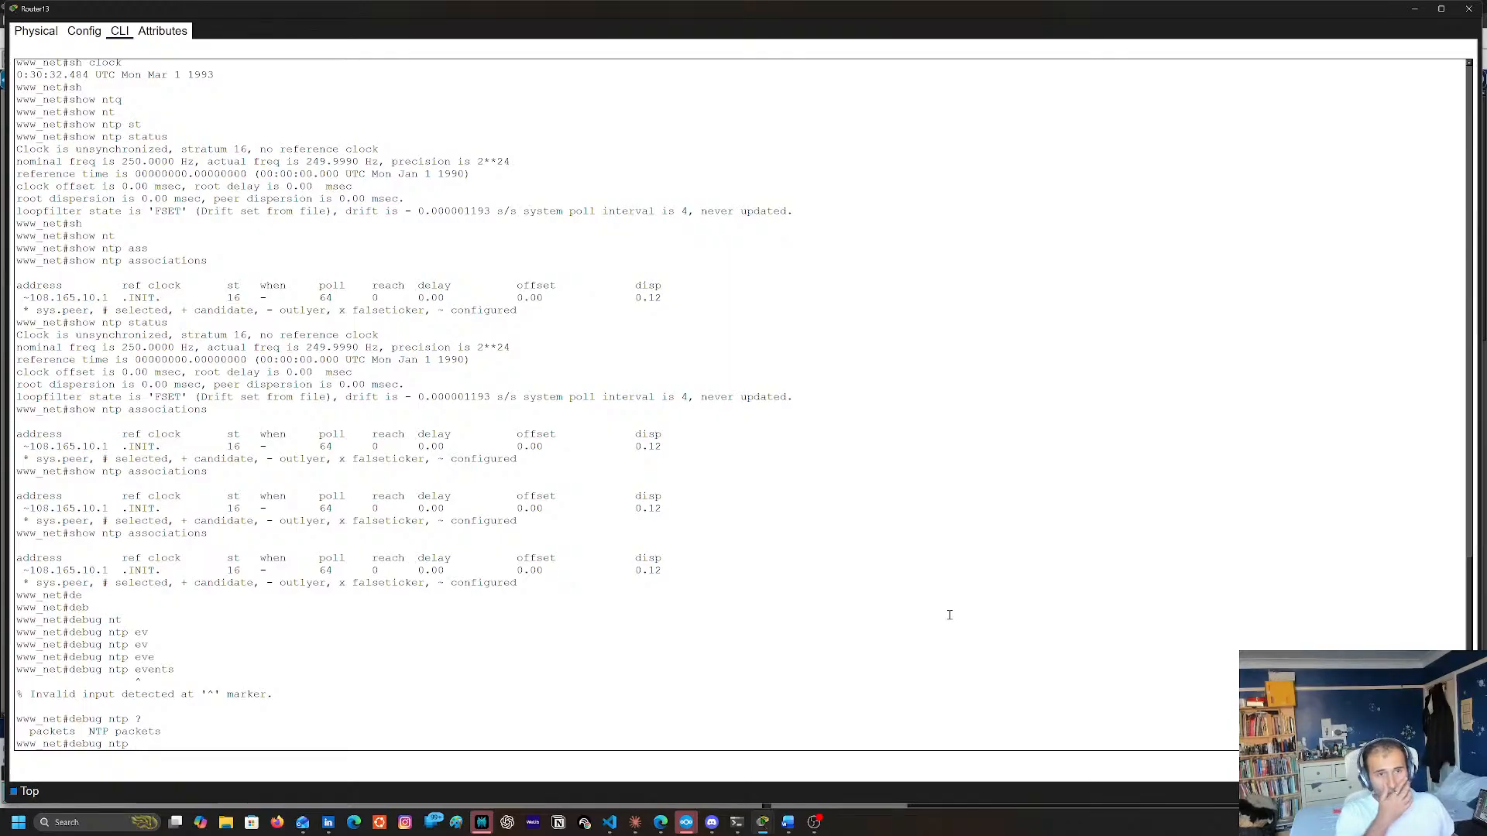
pyautogui.press('Return')
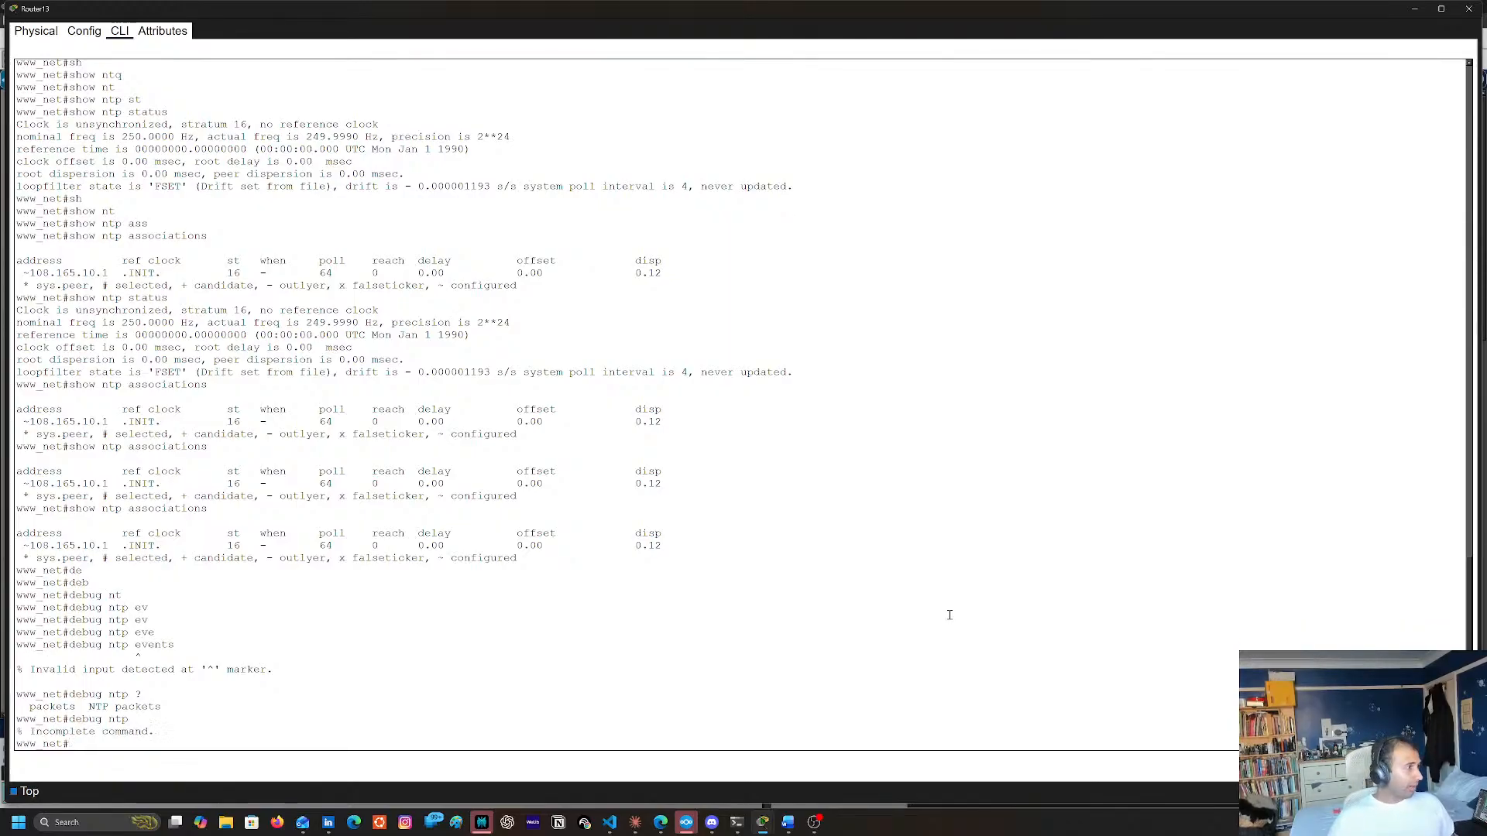
pyautogui.press('Up')
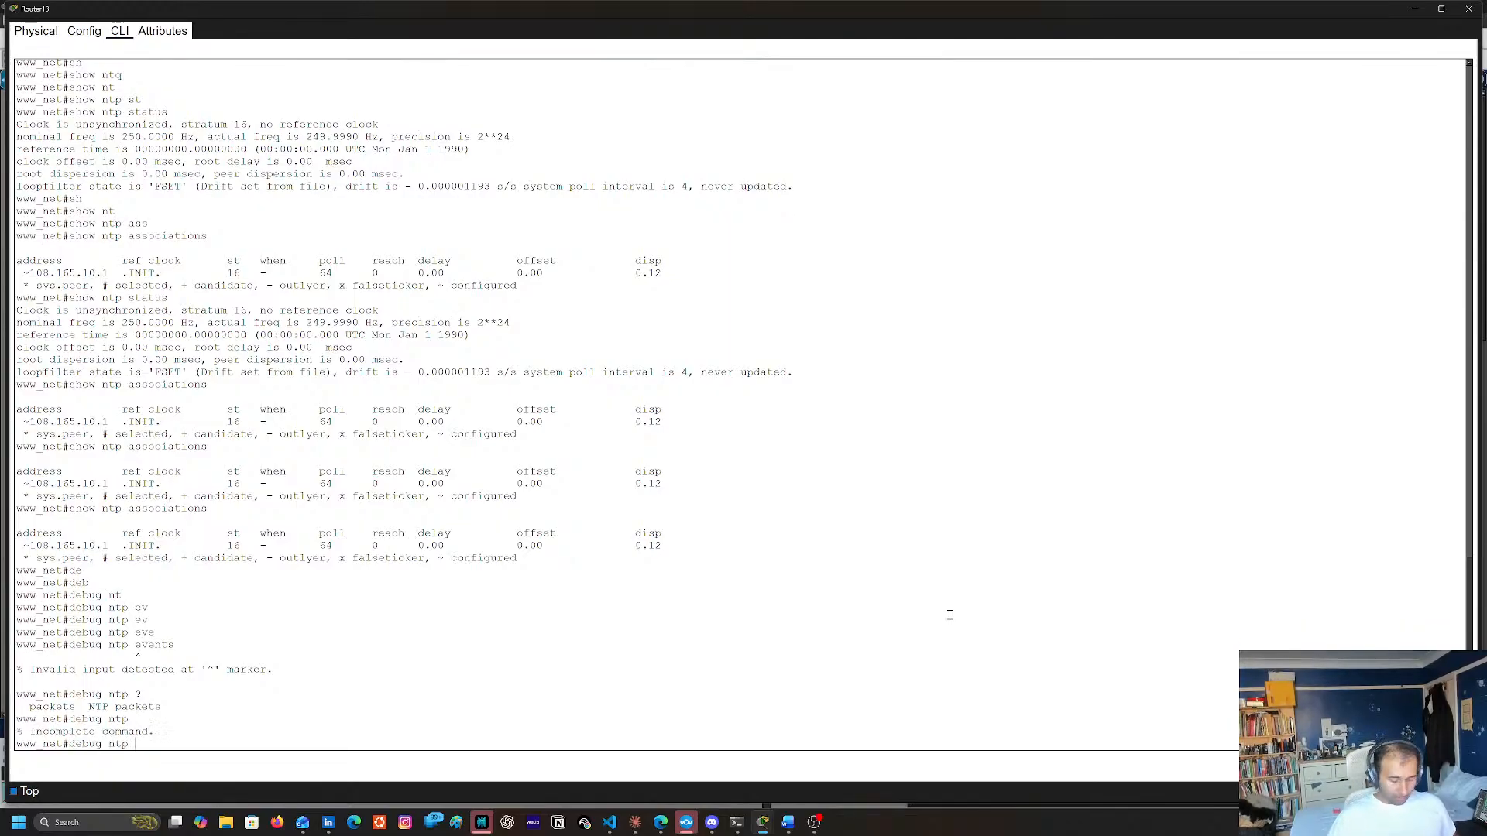
pyautogui.write('pa')
pyautogui.press('Tab')
pyautogui.press('Return')
pyautogui.press('Return')
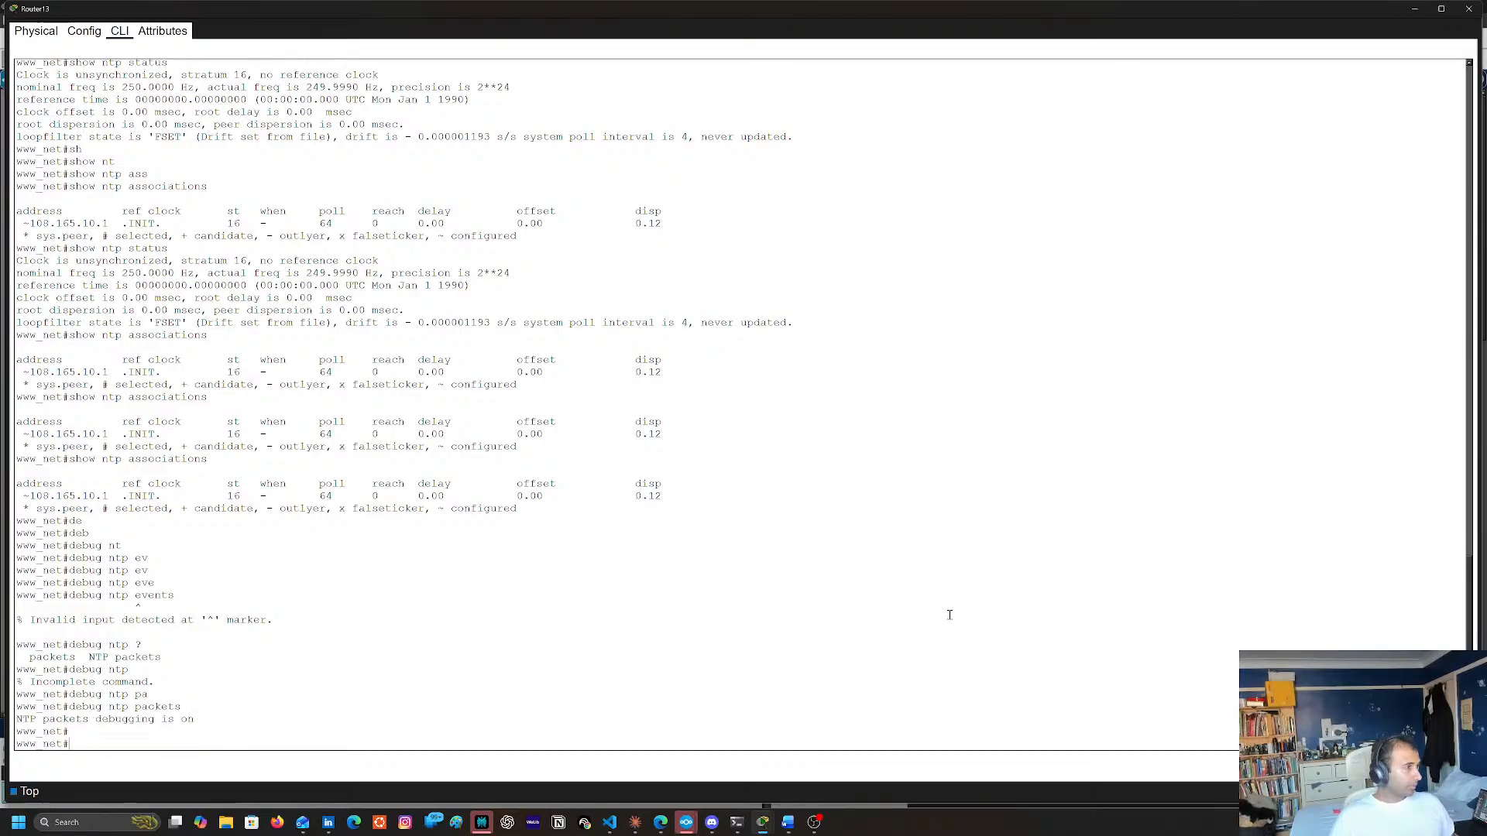
pyautogui.press('Return')
pyautogui.press('Return')
pyautogui.press('Return')
pyautogui.press('Return')
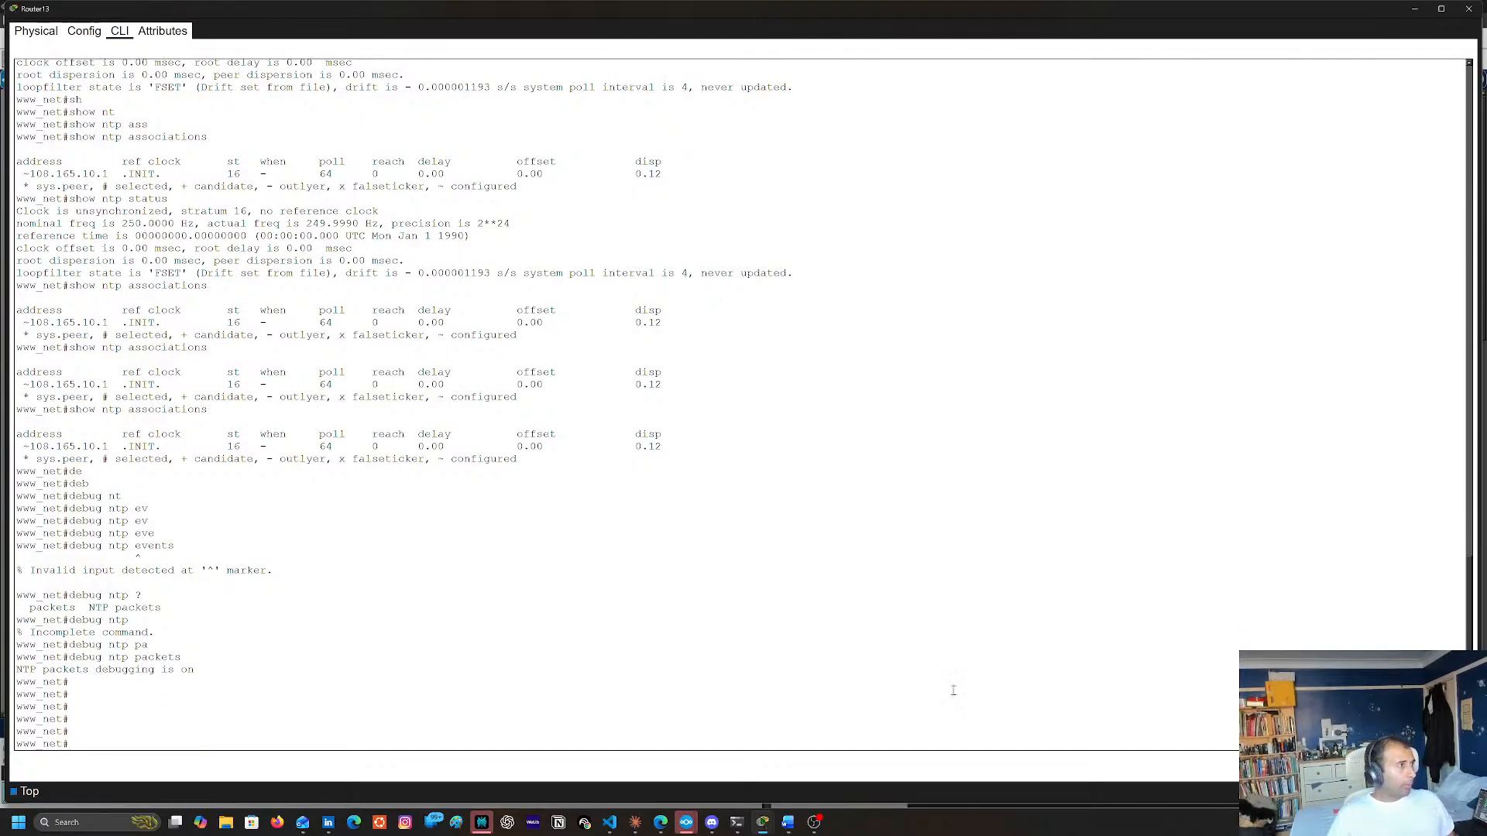
# Run show ntp associations again on Router13 with packet debugging active
pyautogui.press('Up')
pyautogui.press('Up')
pyautogui.press('Up')
pyautogui.press('Up')
pyautogui.press('Up')
pyautogui.press('Up')
pyautogui.press('Up')
pyautogui.press('Up')
pyautogui.press('Up')
pyautogui.press('Return')
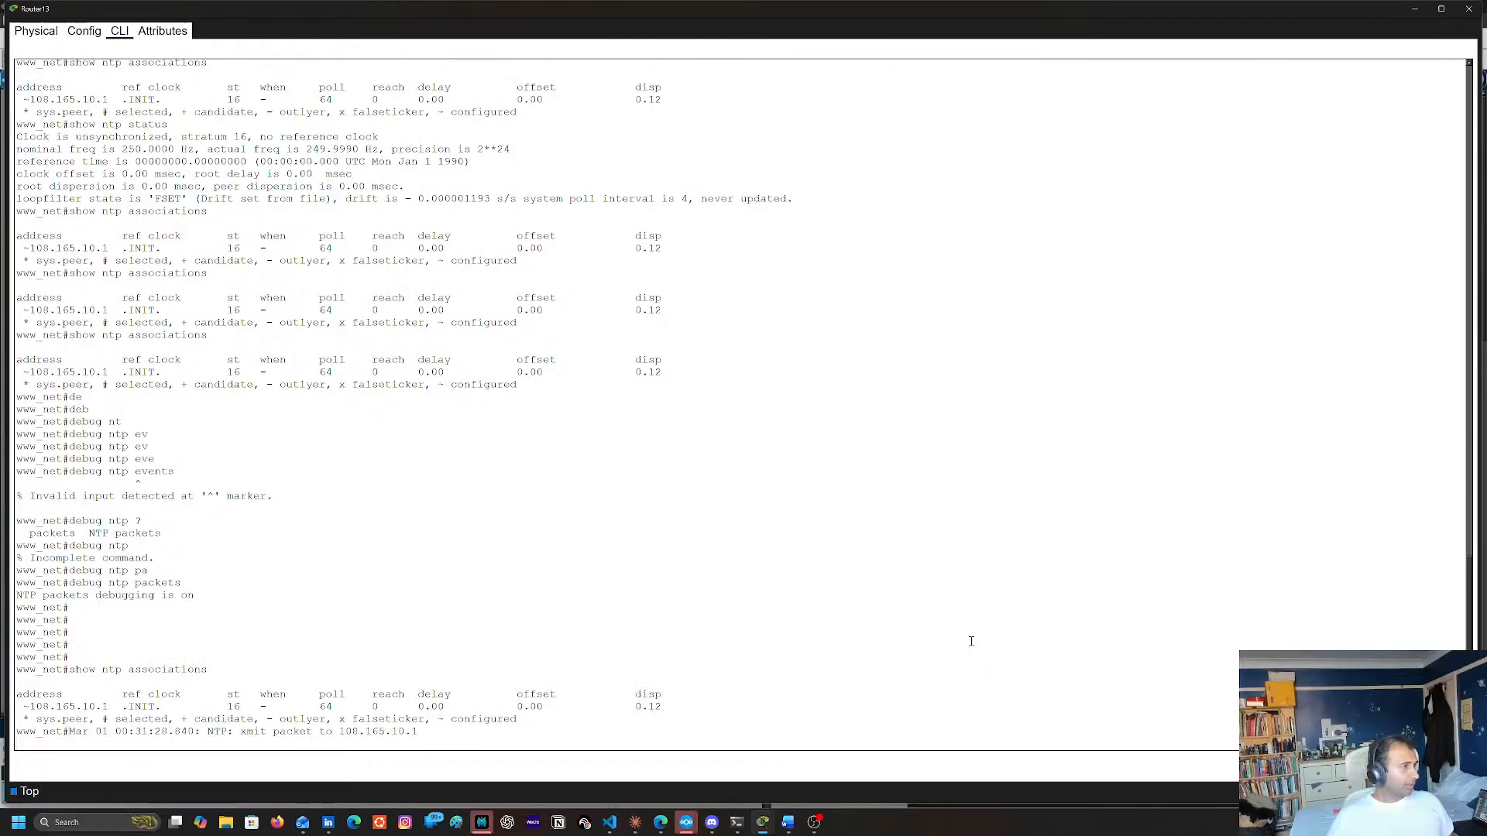
pyautogui.press('Return')
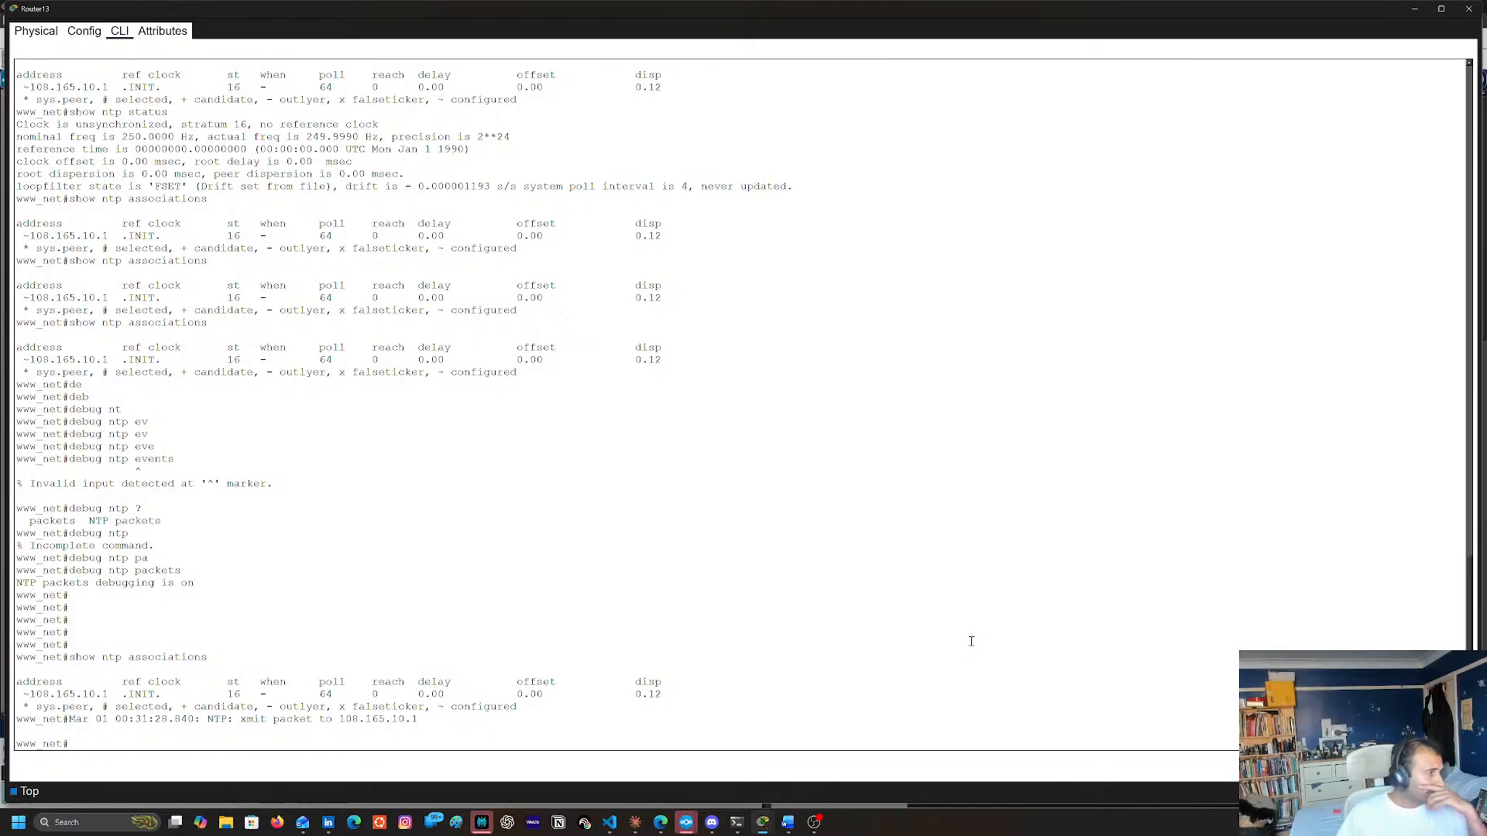
# Copy the NTP server address from the debug output and ping 108.165.10.1 from Router13
pyautogui.doubleClick(342, 719)
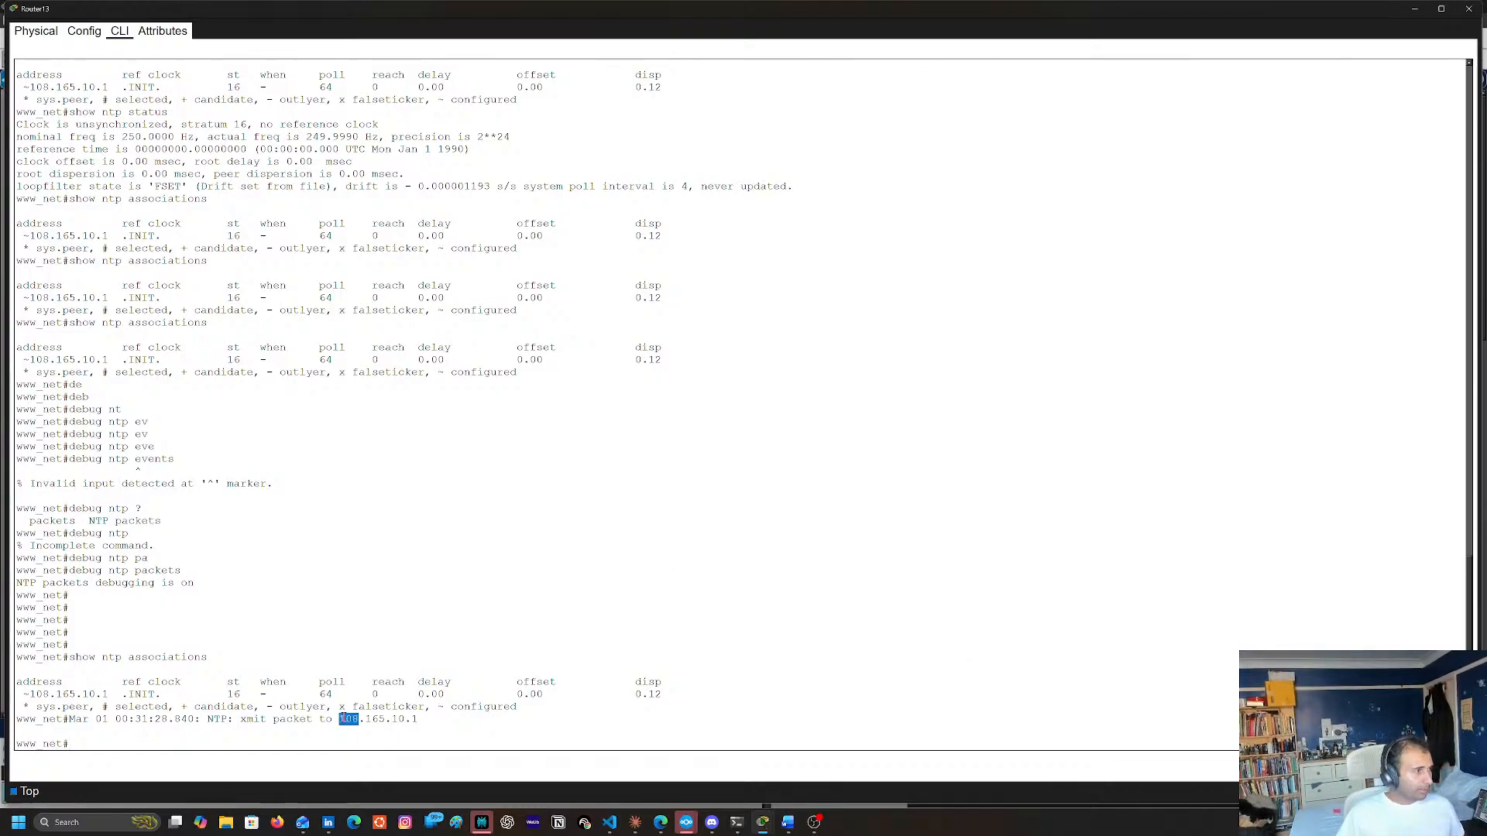
pyautogui.moveTo(344, 719); pyautogui.dragTo(418, 719)
pyautogui.press('super+c')
pyautogui.rightClick(417, 718)
pyautogui.click(430, 726)
pyautogui.click(831, 428)
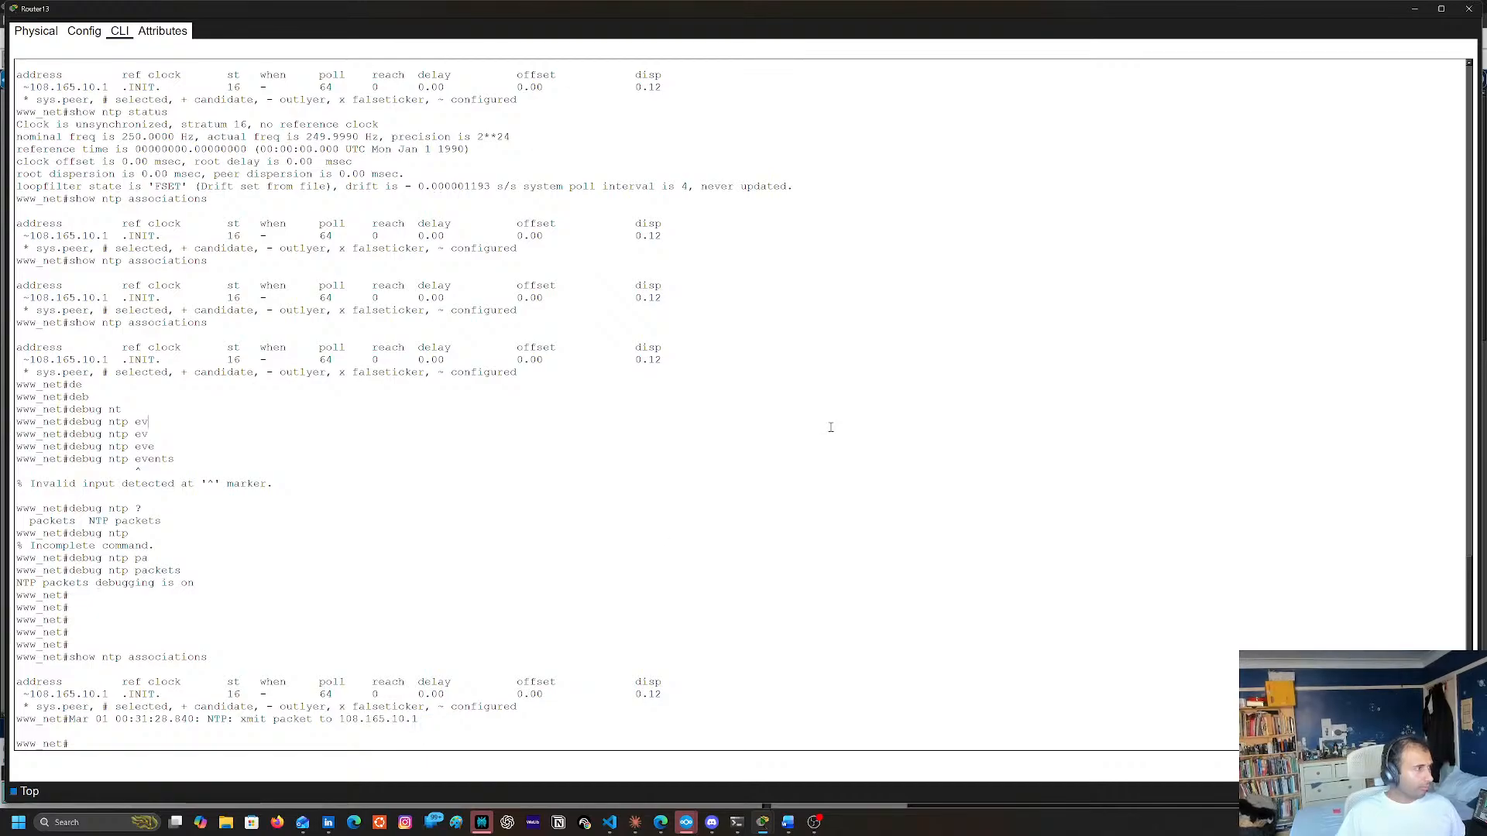
pyautogui.write('ping')
pyautogui.rightClick(831, 427)
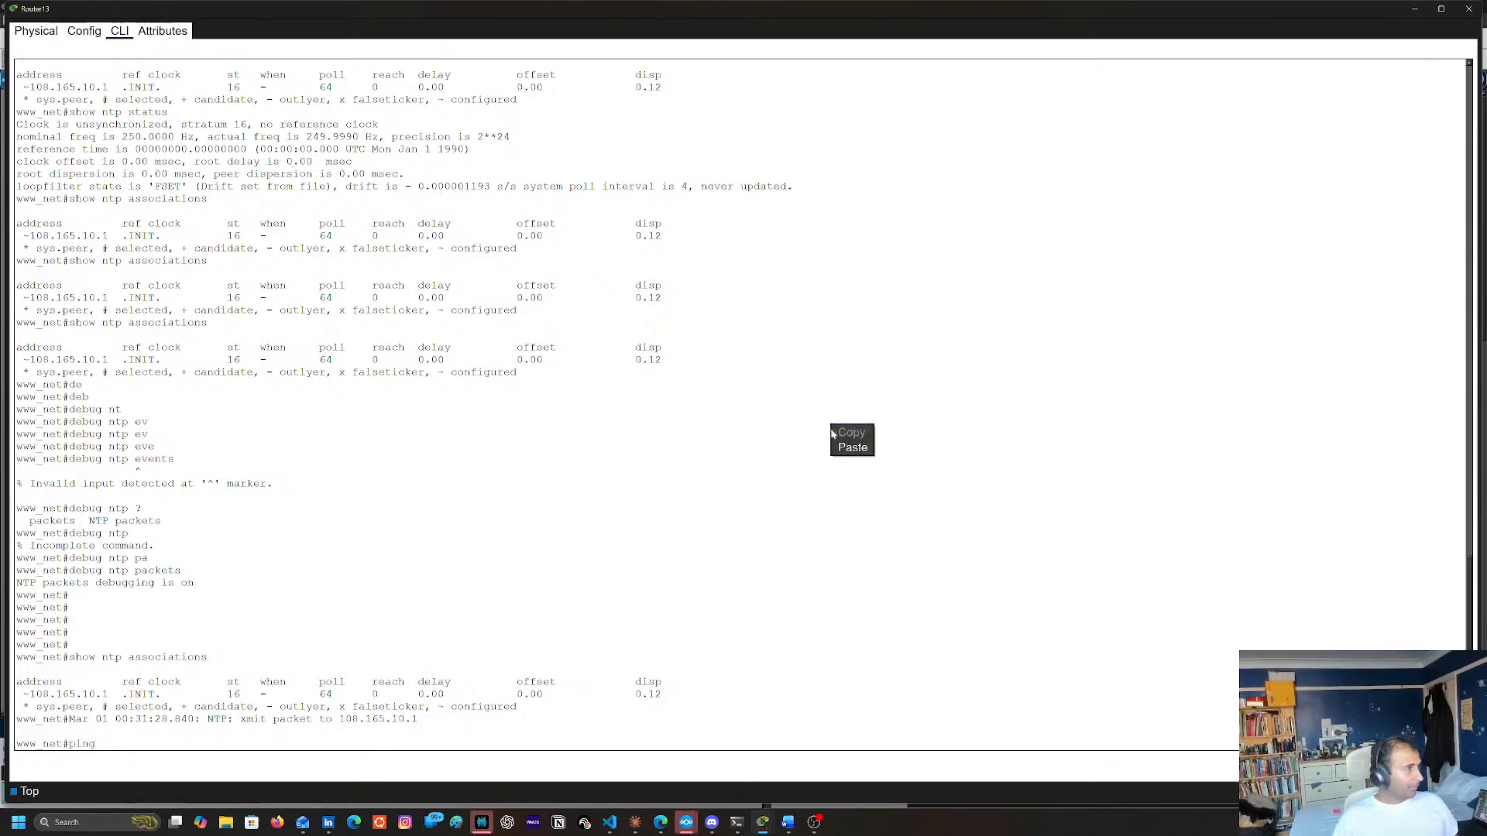
pyautogui.click(852, 448)
pyautogui.press('Return')
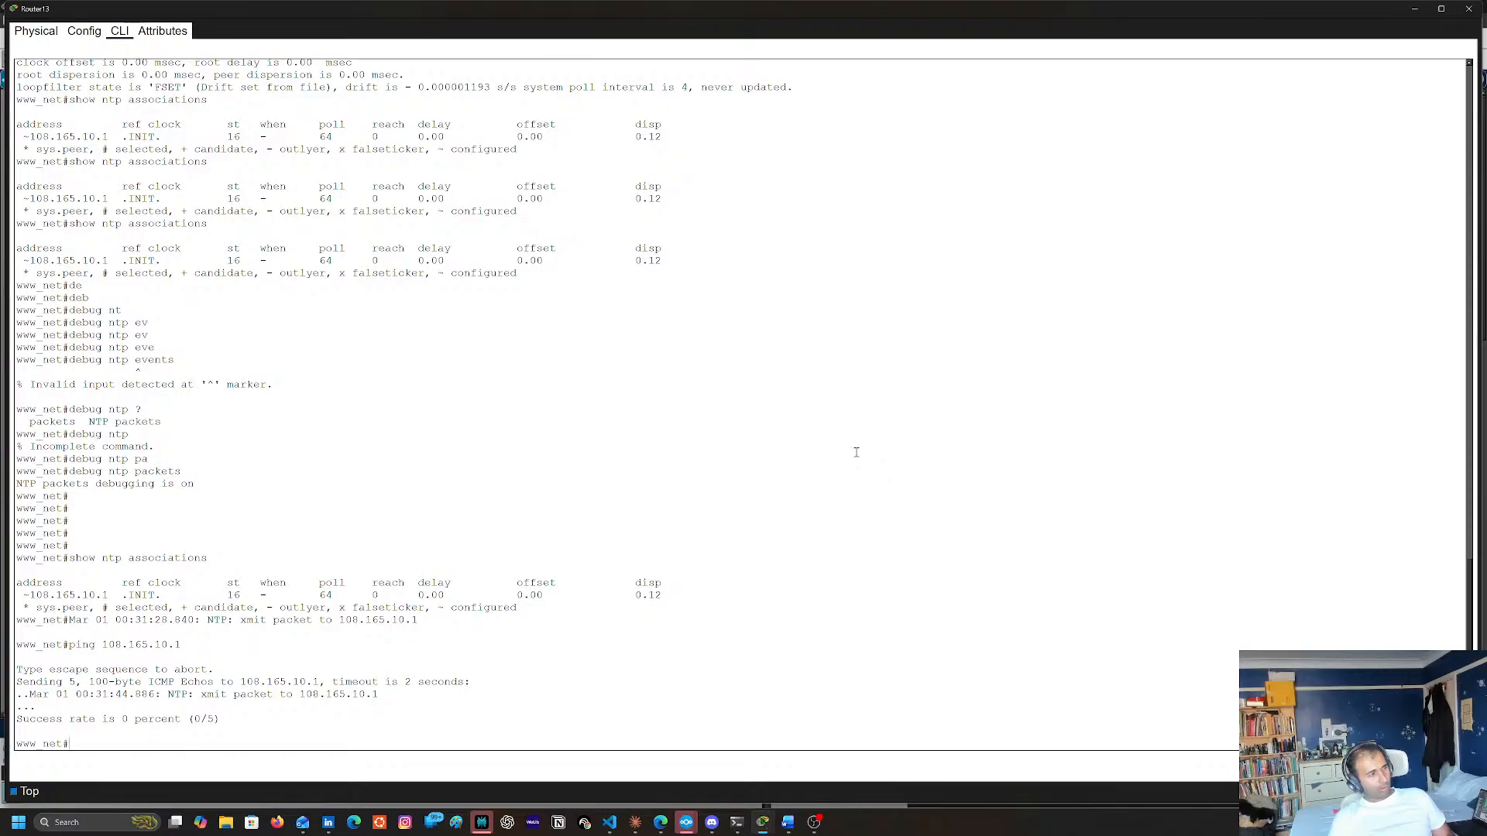
# Display Router13's routing table with sh ip route
pyautogui.write('ip rotue')
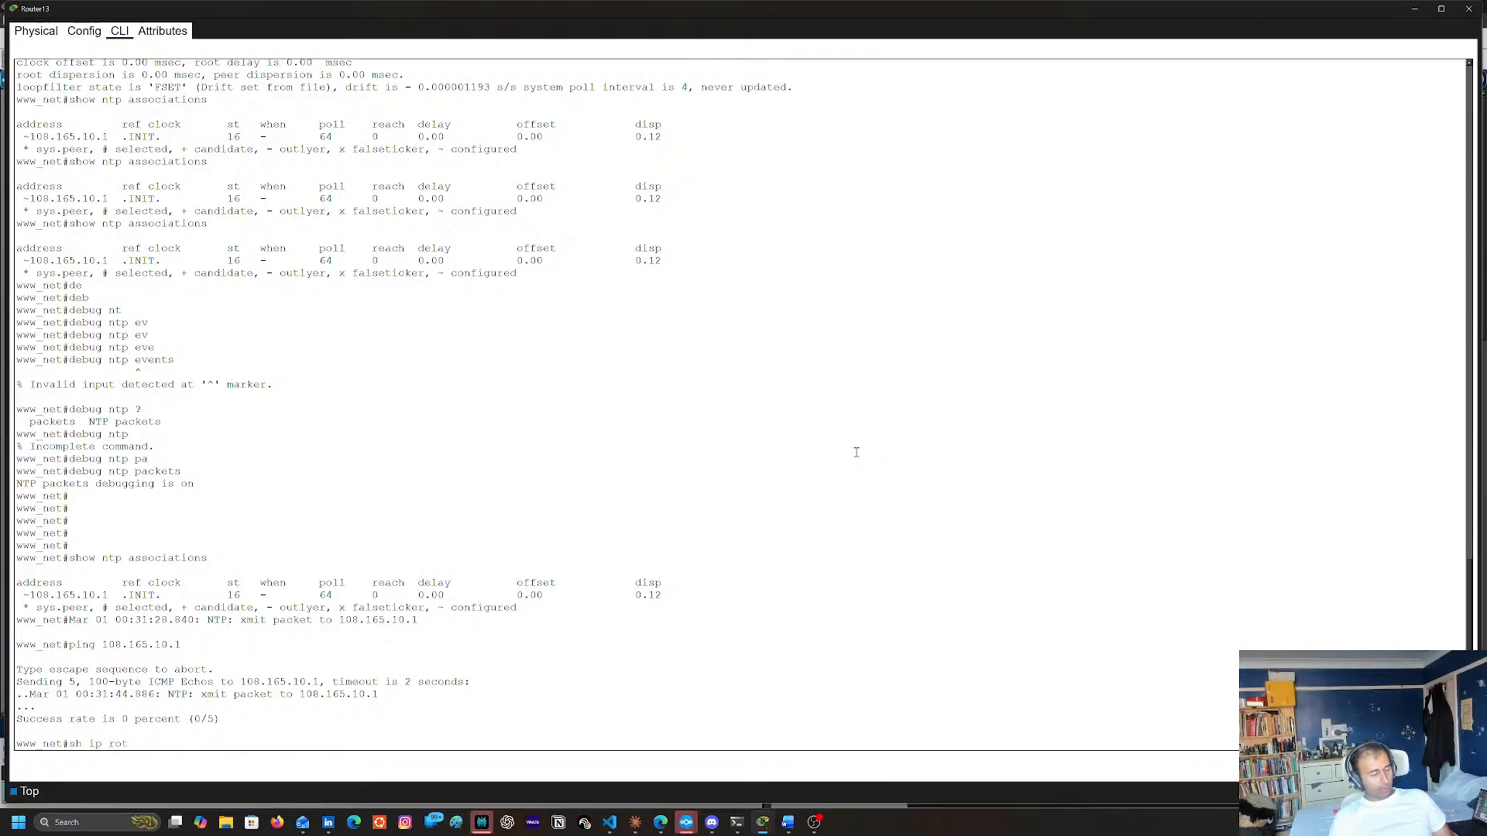
pyautogui.press('Return')
pyautogui.write('sh ip route')
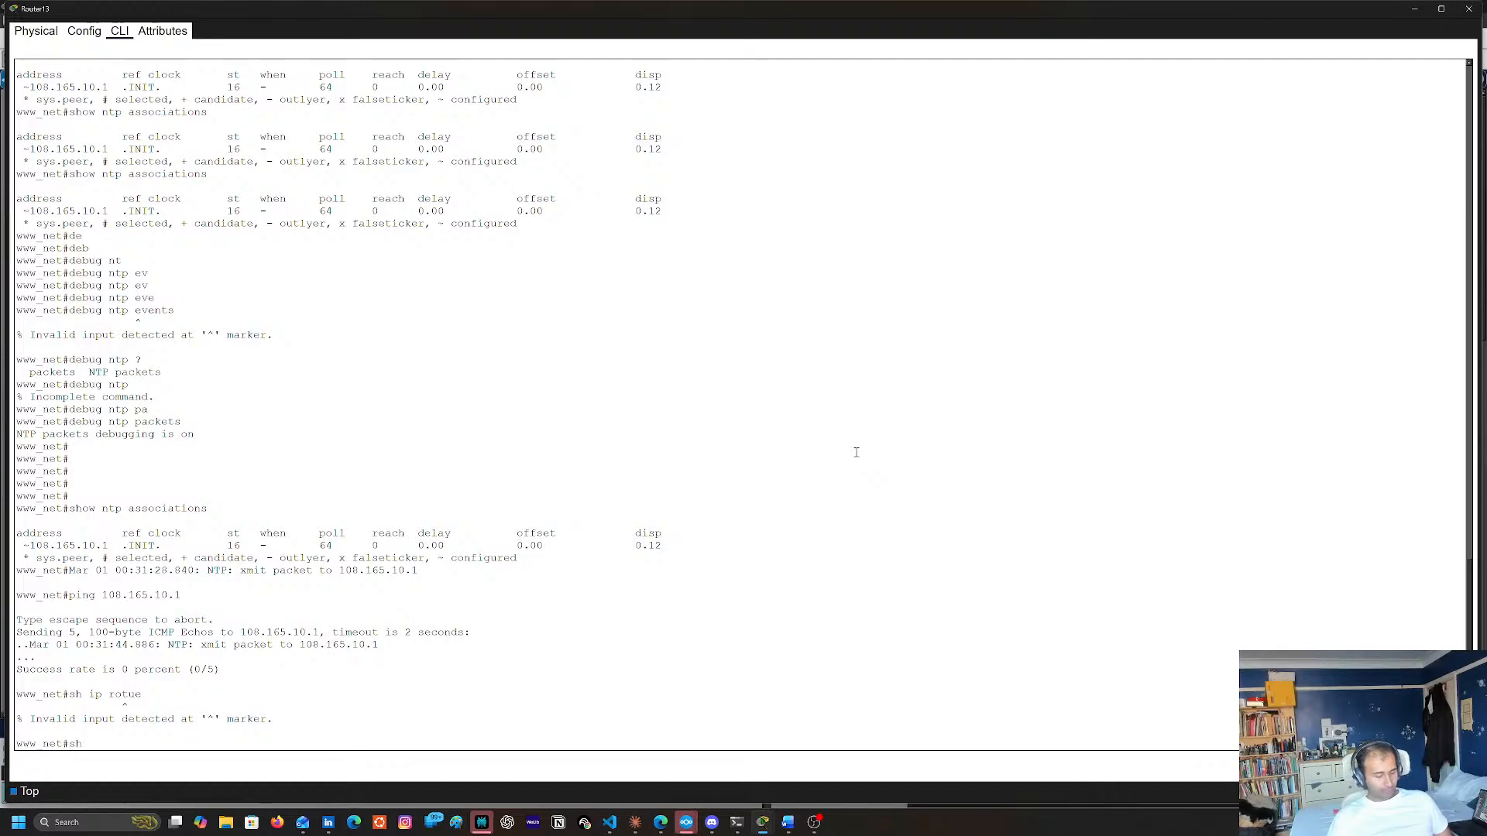
pyautogui.press('Return')
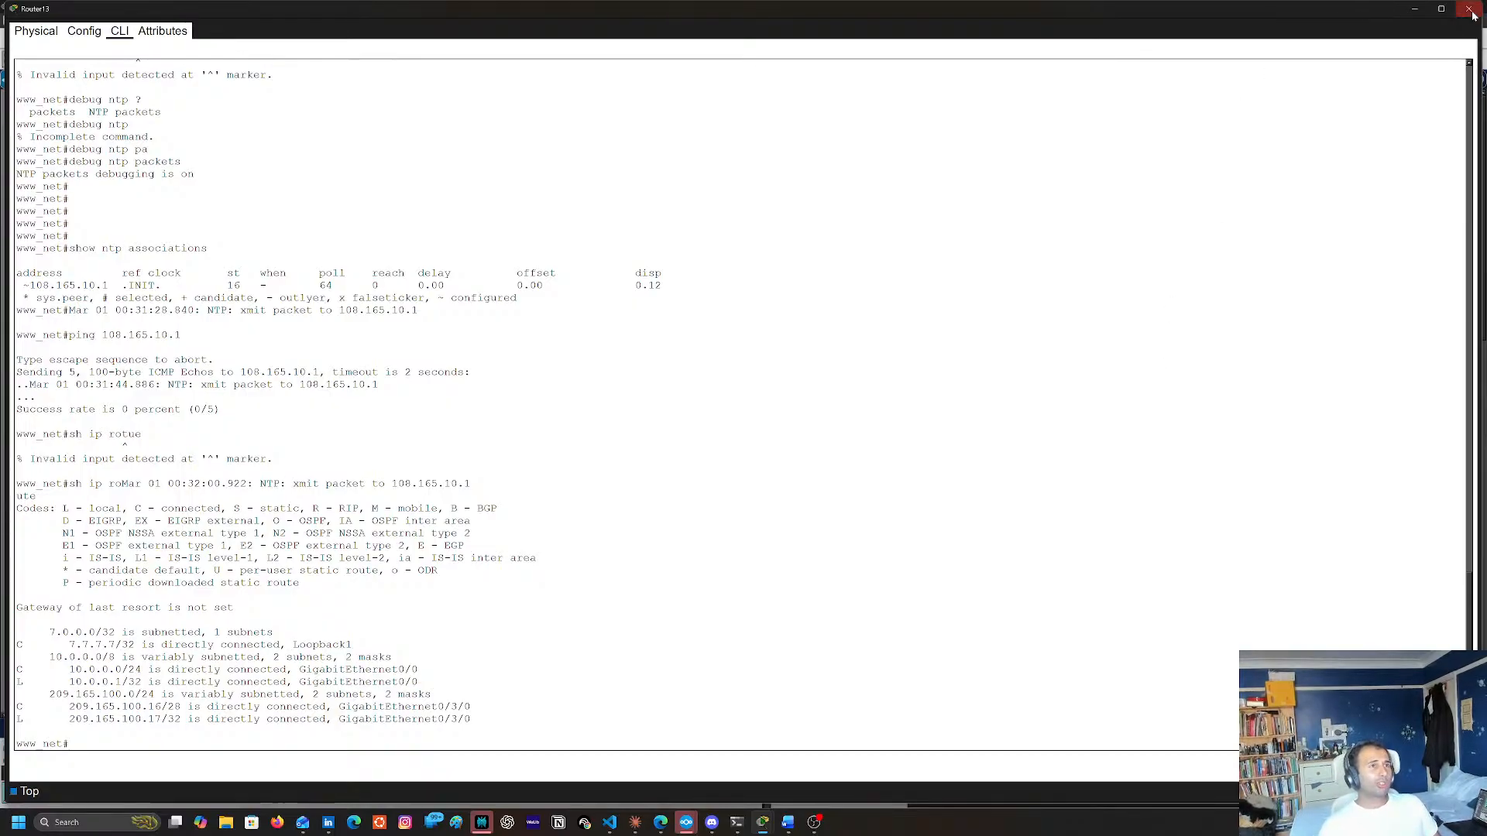
# Switch to Router7's command line and set its NTP server to 108.165.10.1
pyautogui.click(1414, 8)
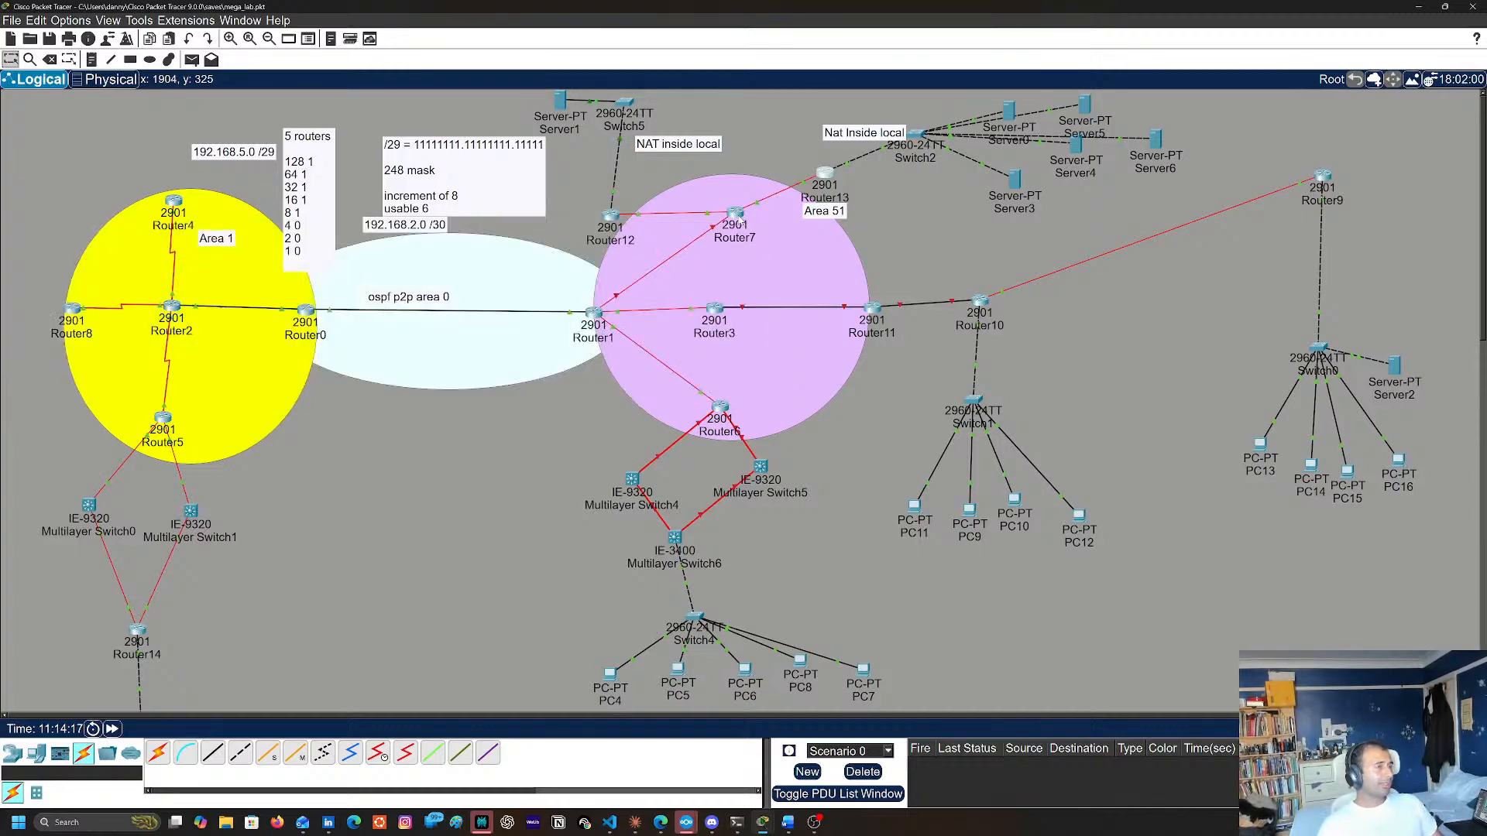
pyautogui.moveTo(738, 220)
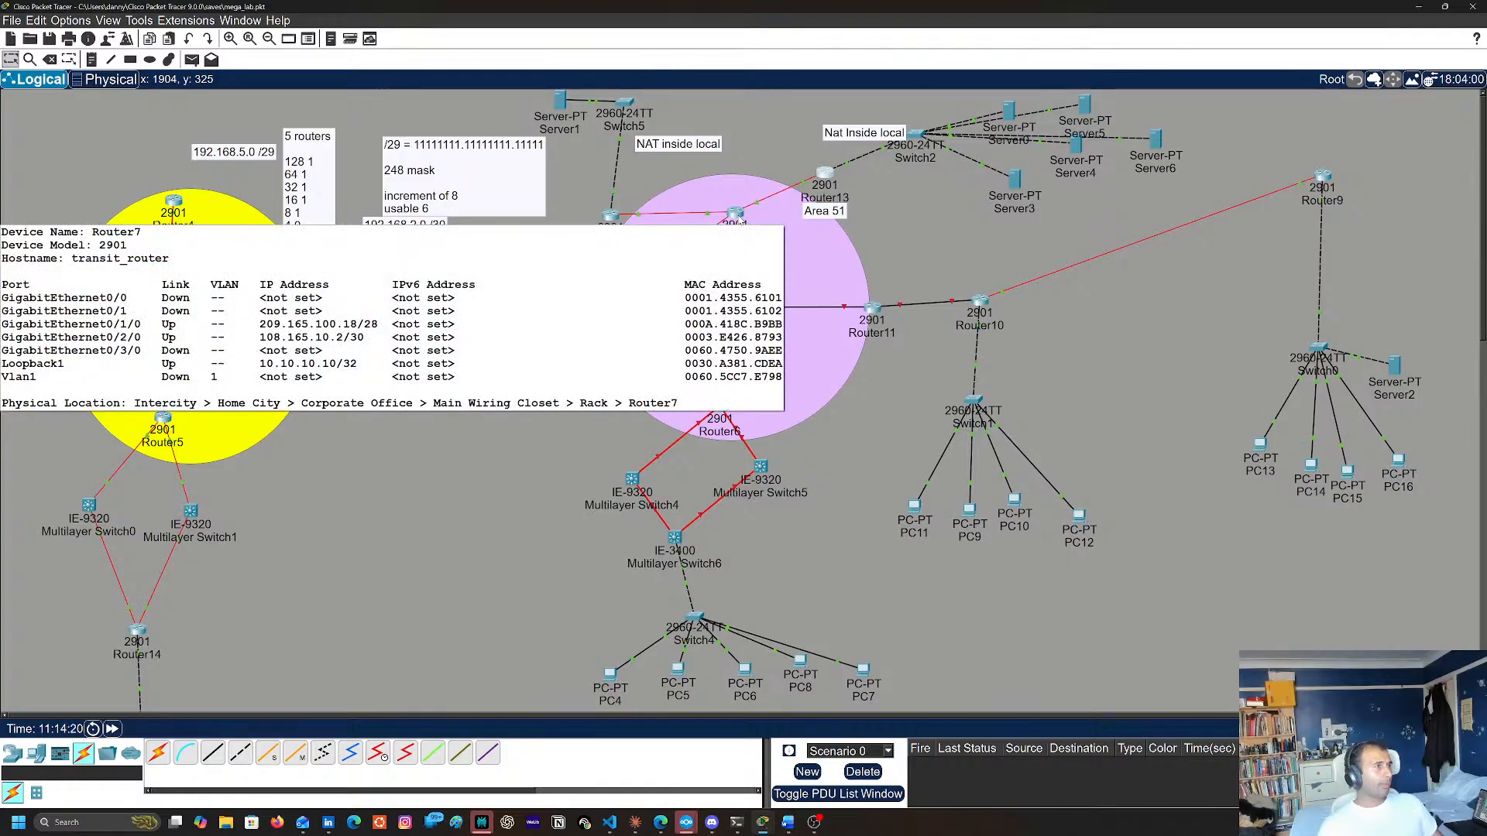
pyautogui.click(738, 221)
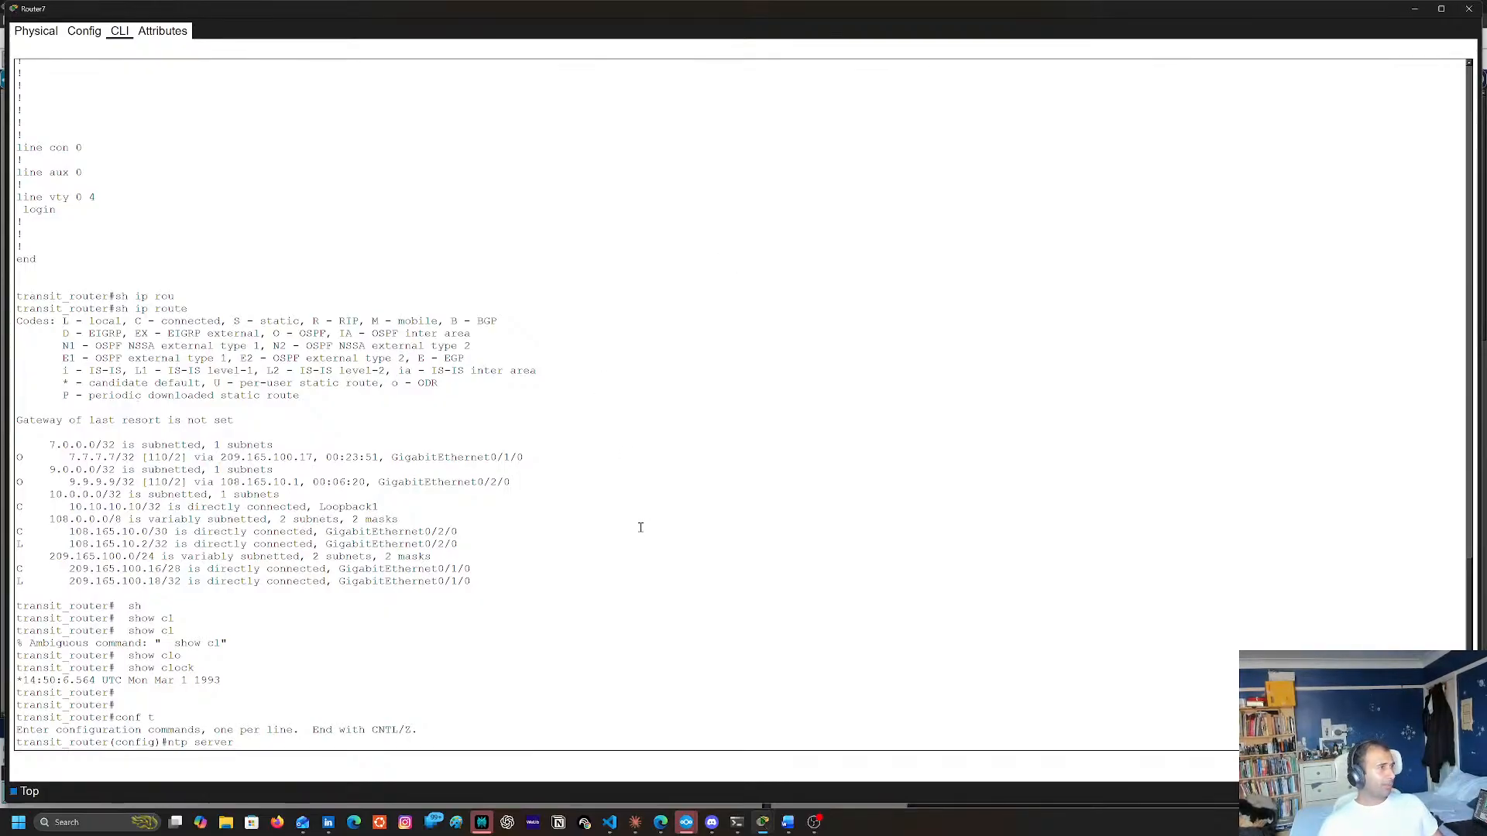
pyautogui.rightClick(334, 741)
pyautogui.click(354, 760)
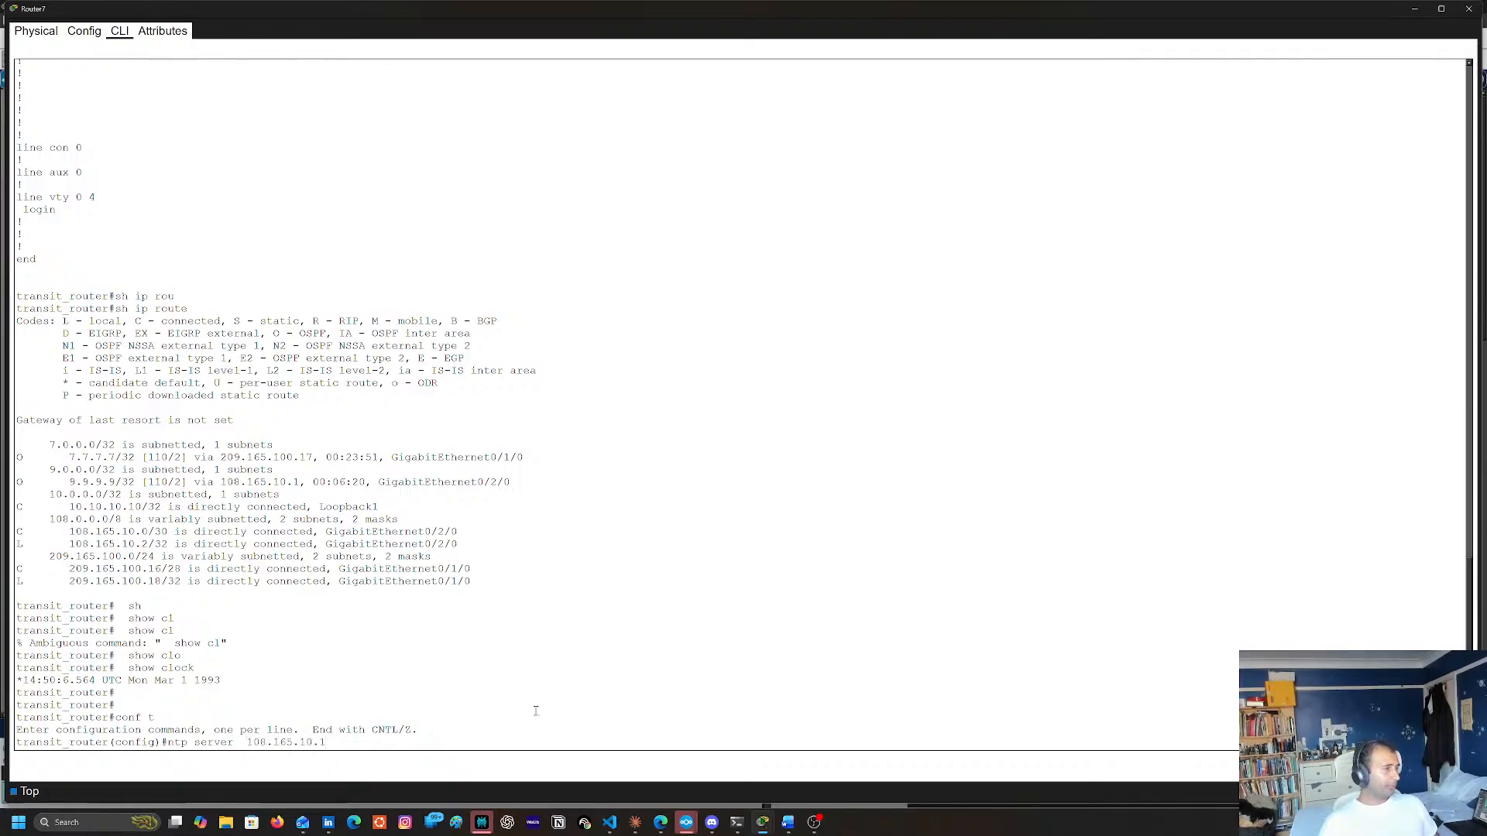
pyautogui.press('Return')
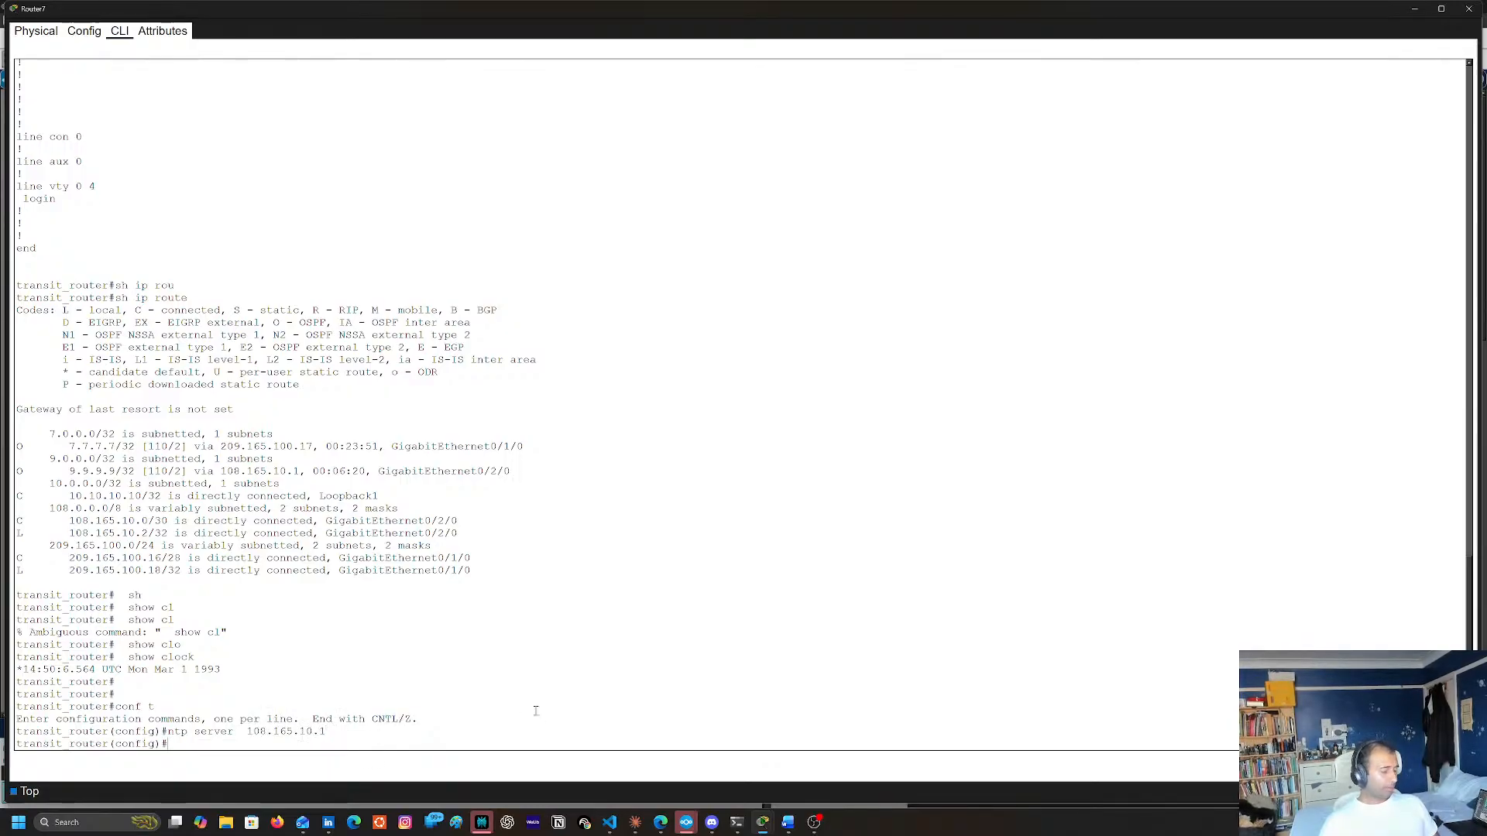
# Leave global configuration mode on Router7, returning to its privileged prompt
pyautogui.write('sh')
pyautogui.press('Return')
pyautogui.write('s')
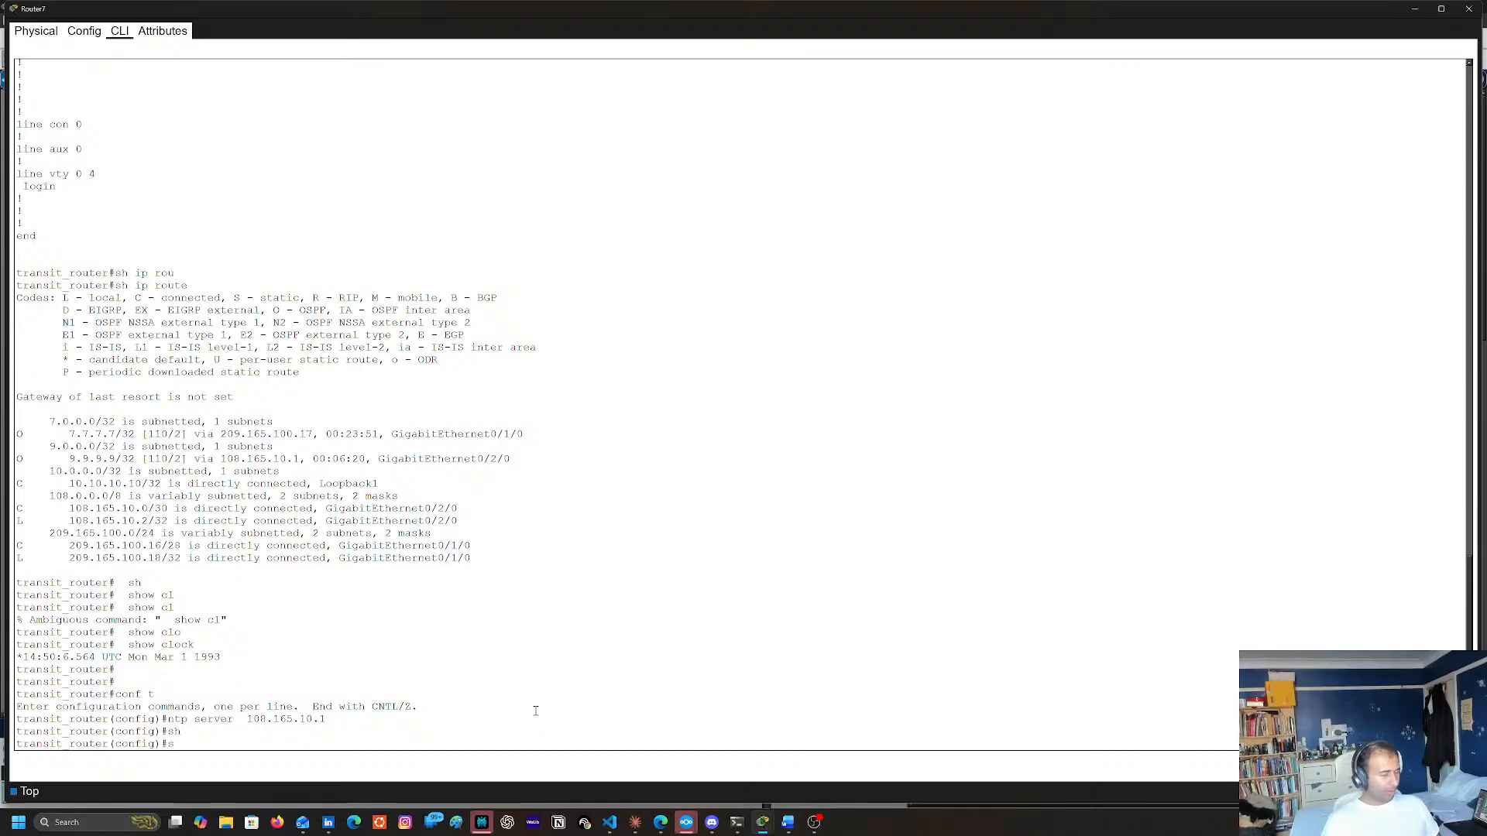
pyautogui.write('h')
pyautogui.press('Return')
pyautogui.write('sh ')
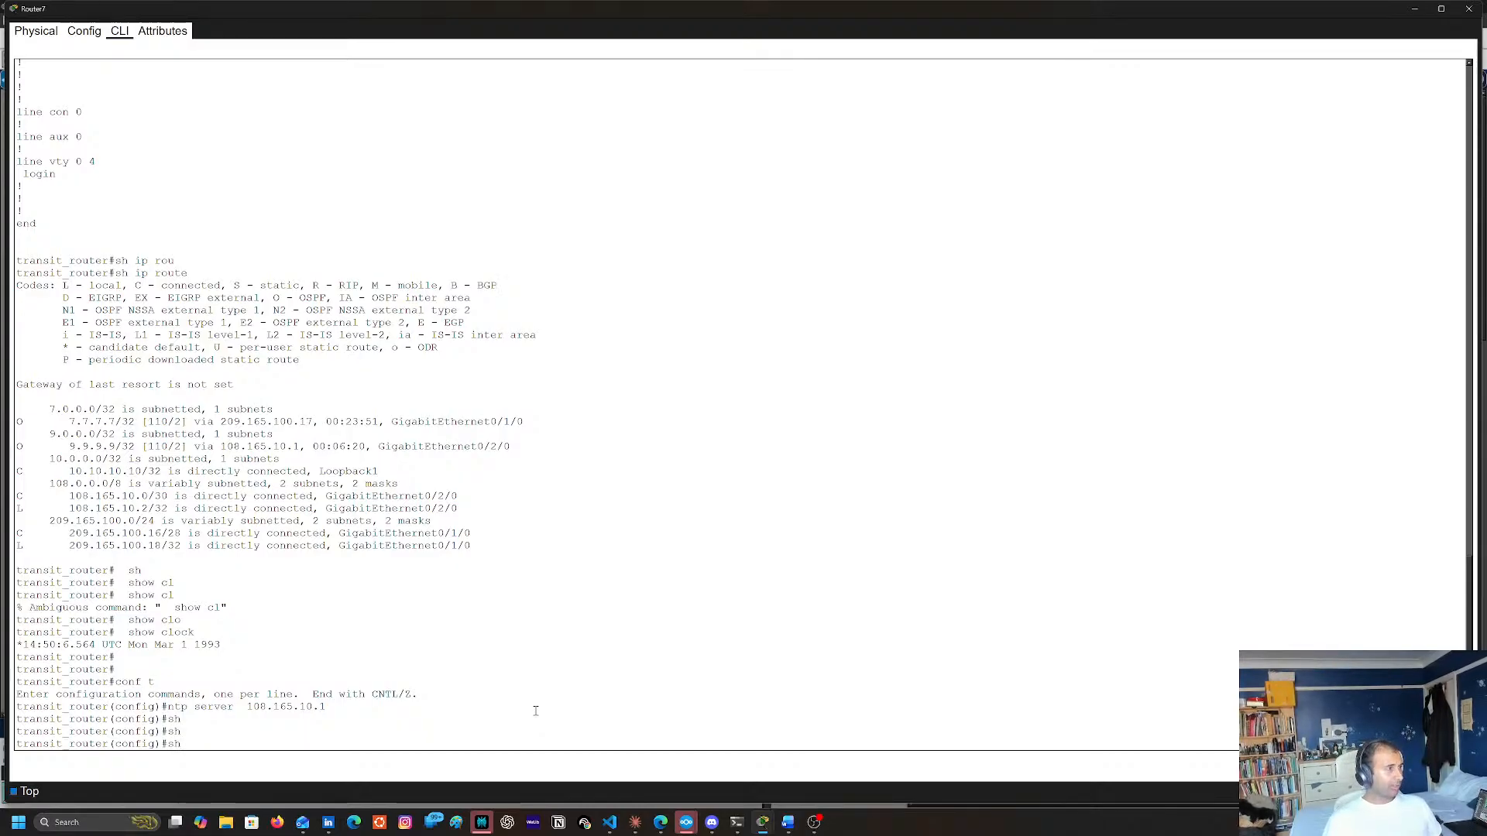
pyautogui.write('ne')
pyautogui.press('Return')
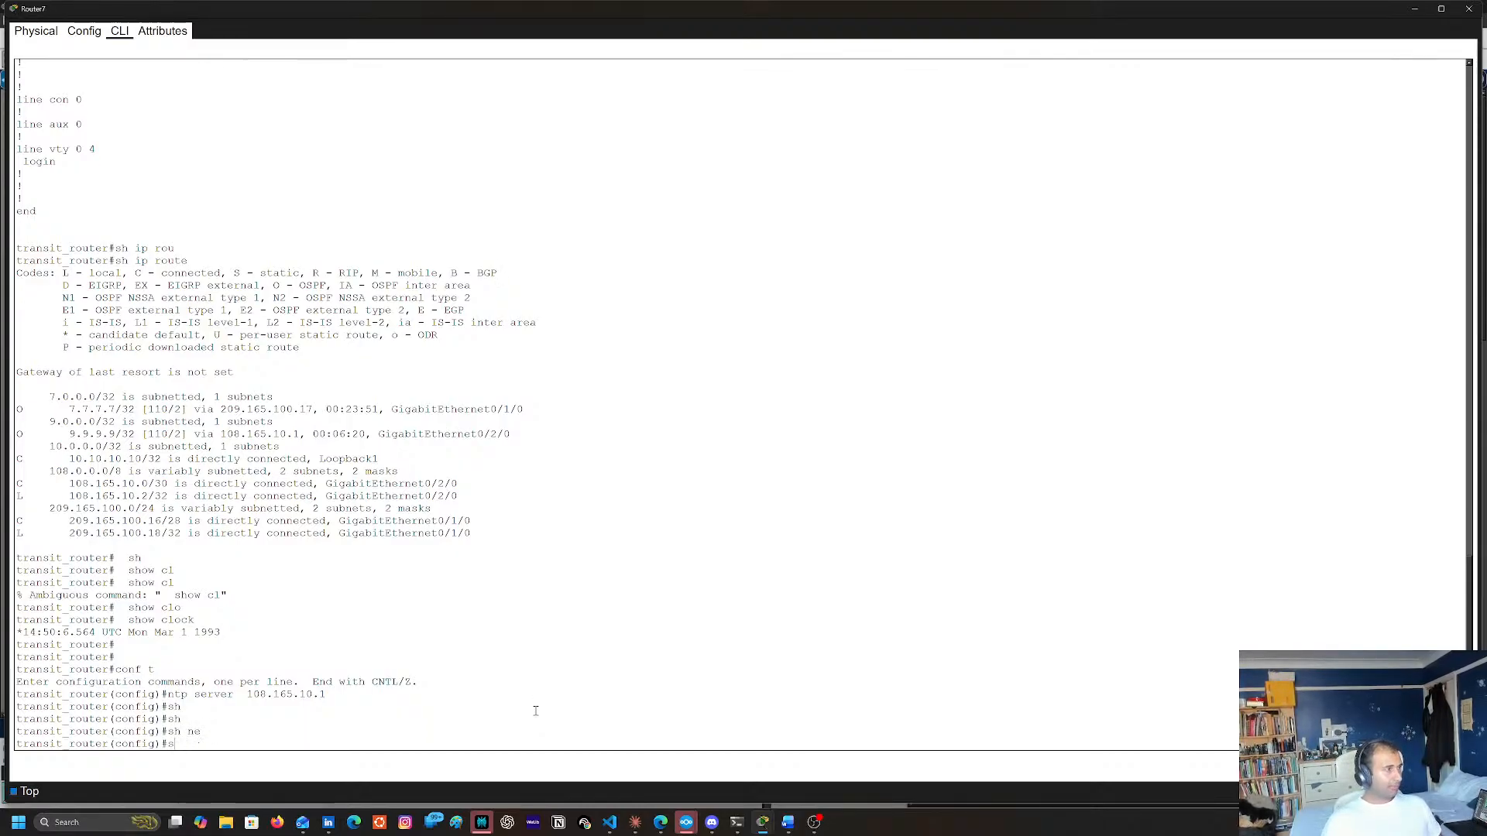
pyautogui.write('sho')
pyautogui.press('BackSpace')
pyautogui.press('BackSpace')
pyautogui.press('BackSpace')
pyautogui.write('end')
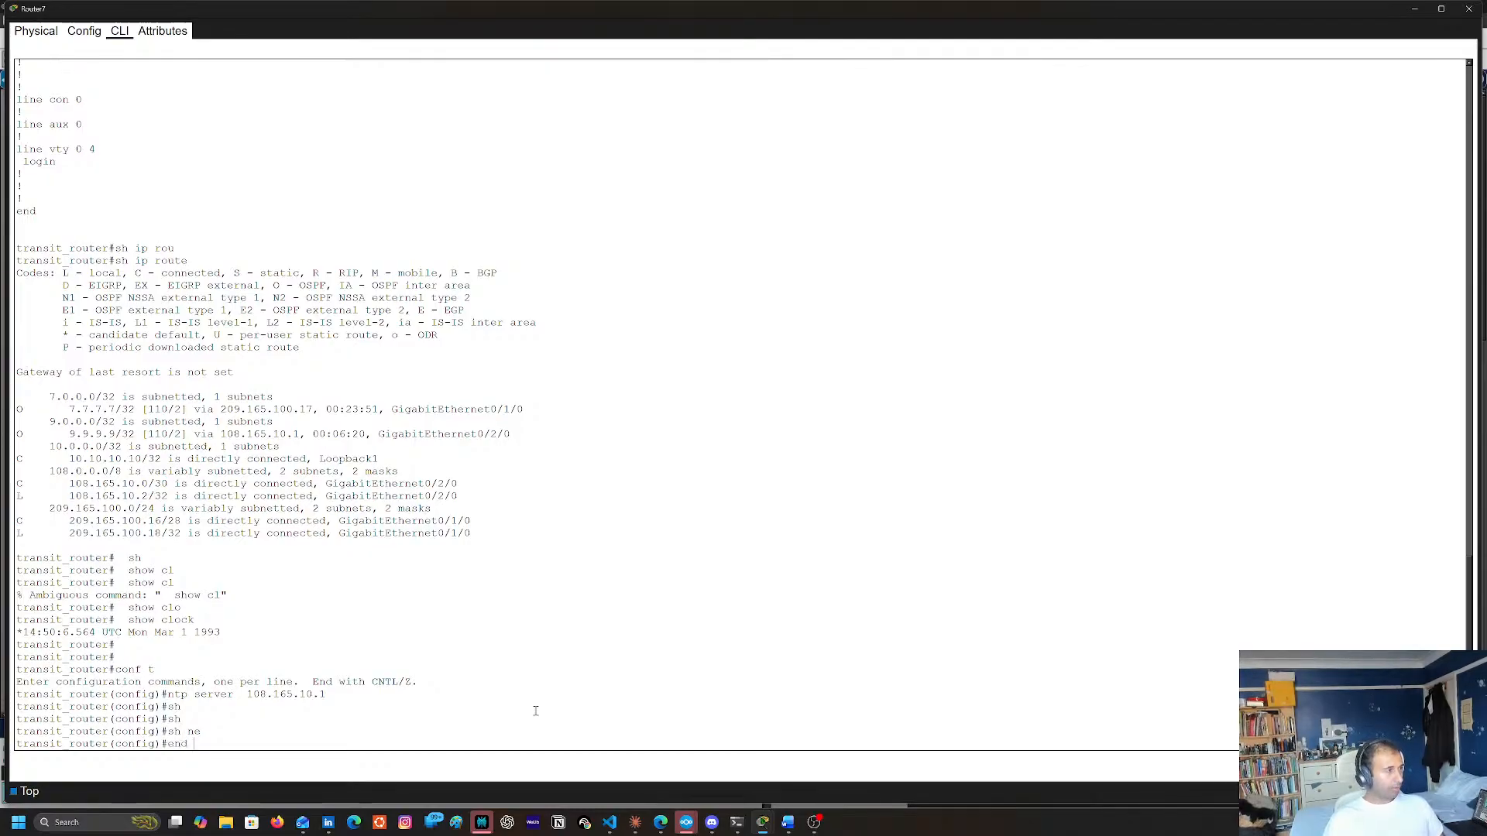
pyautogui.press('Return')
# List the show ntp options on Router7 and display its synchronization state with sh ntp status
pyautogui.write('sh ne')
pyautogui.press('Tab')
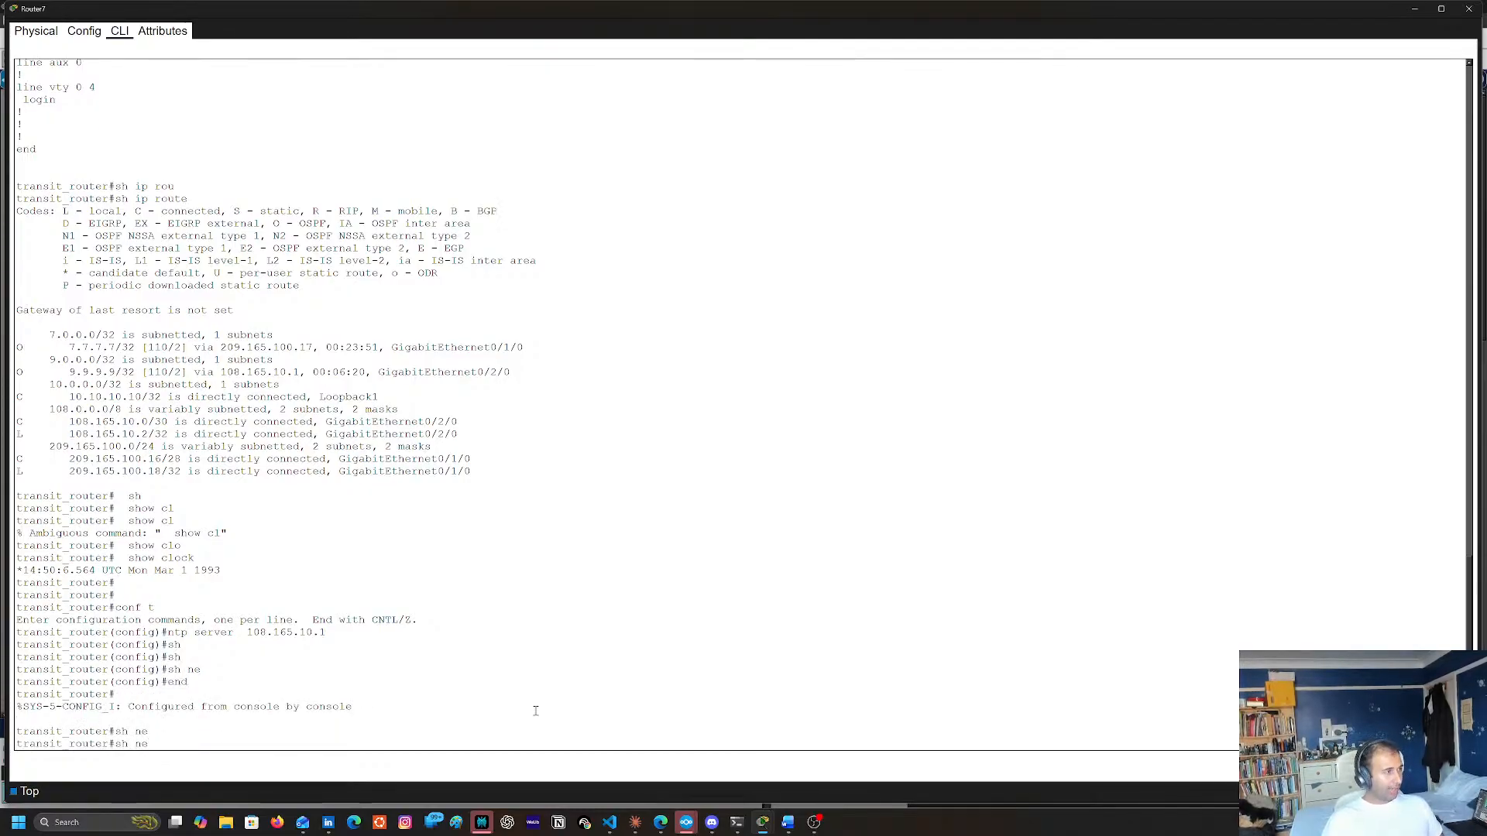
pyautogui.write('t')
pyautogui.press('Tab')
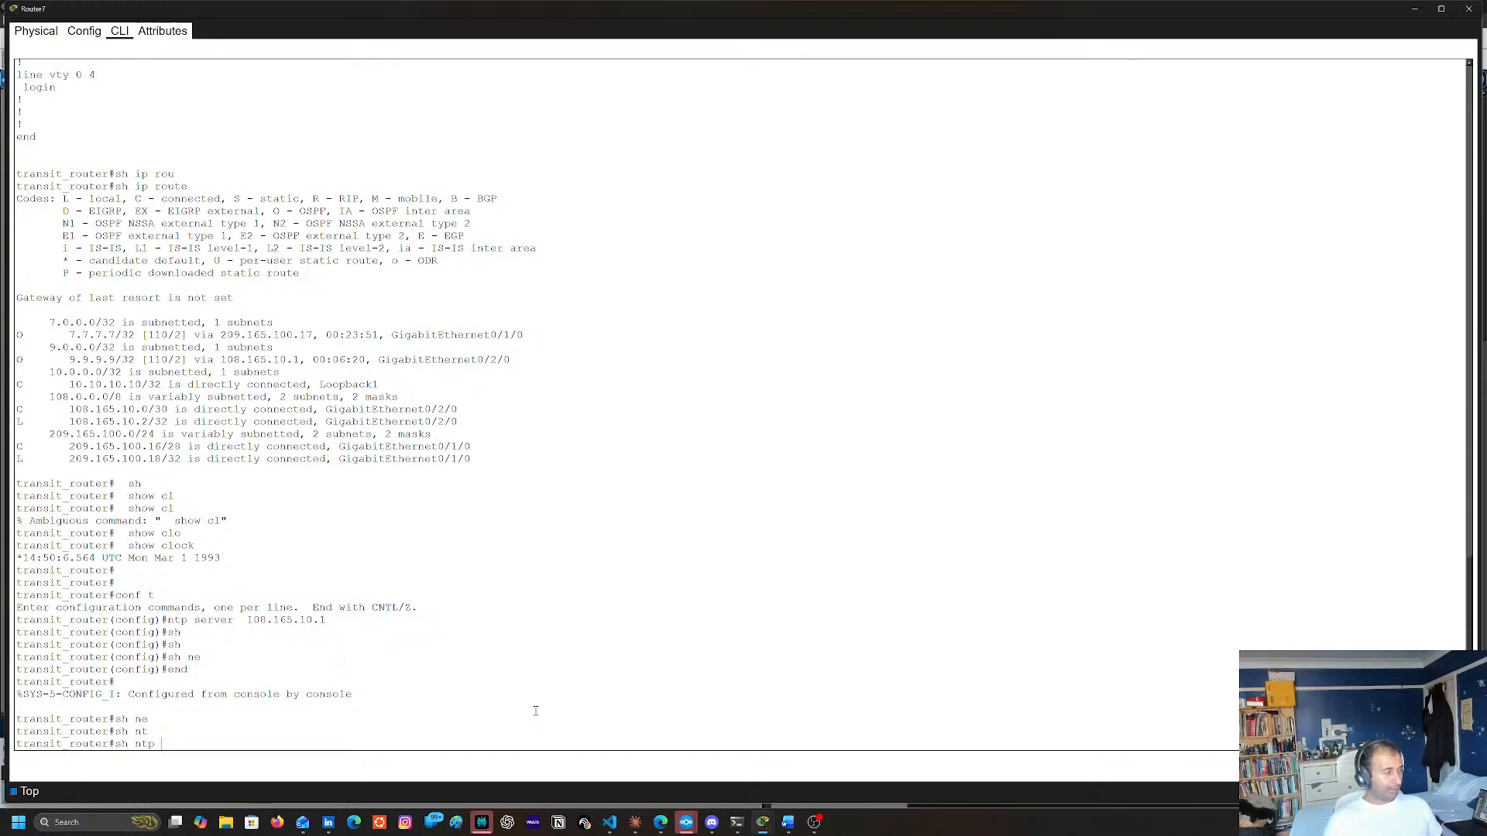
pyautogui.write('?')
pyautogui.write('st')
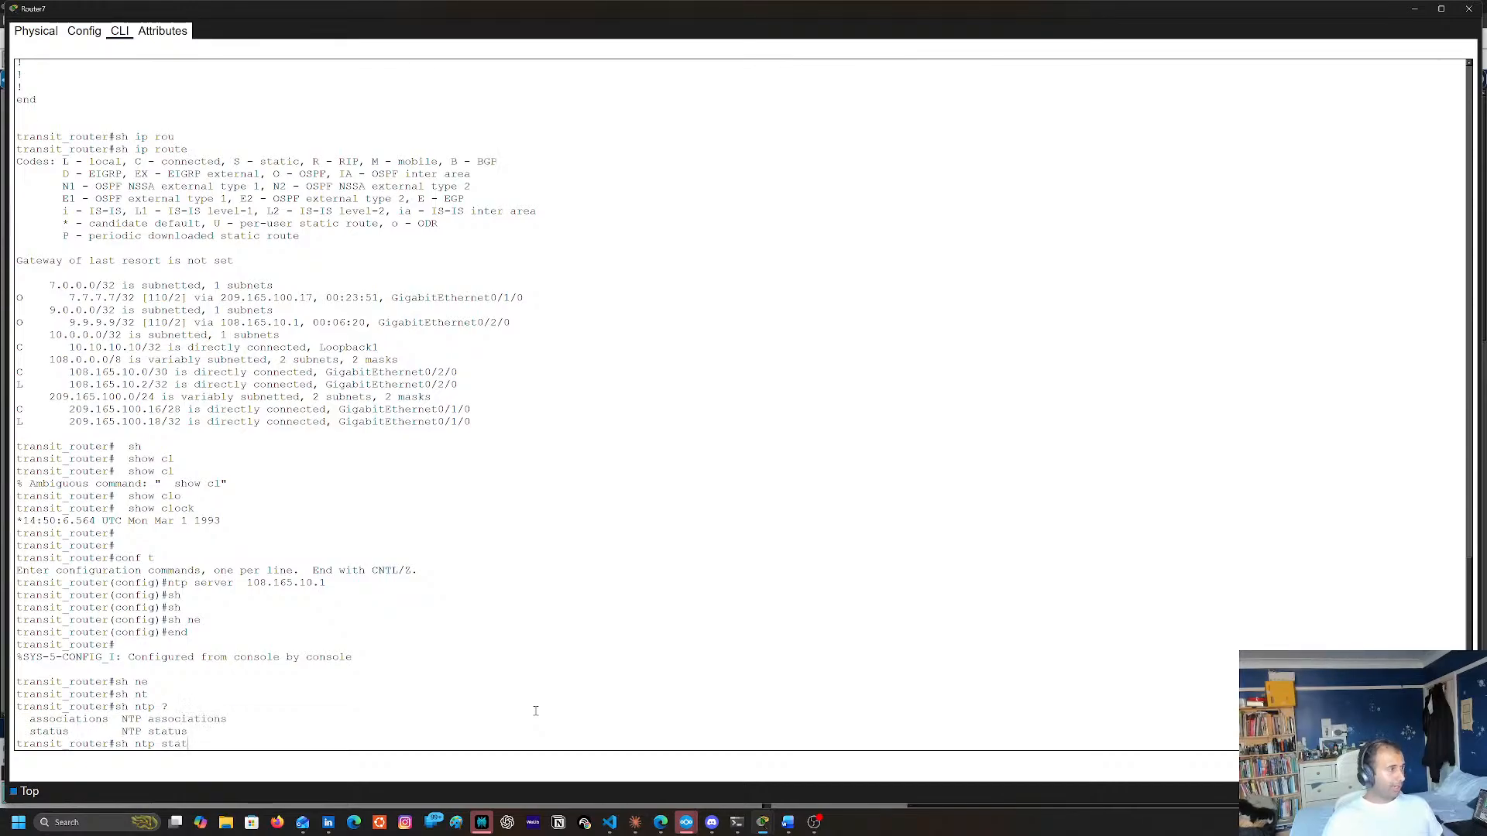
pyautogui.press('Tab')
pyautogui.press('Return')
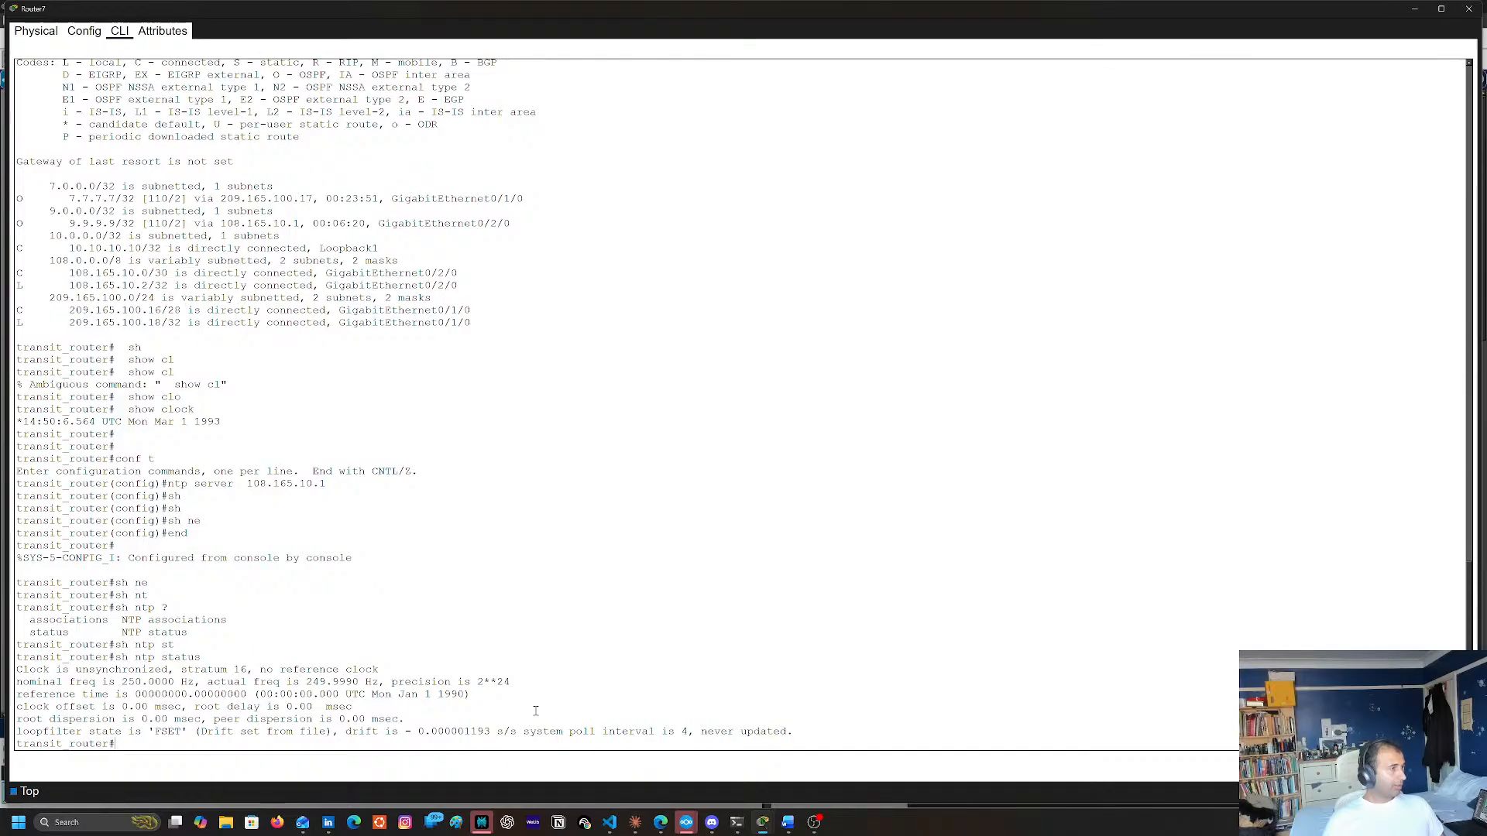
# List Router7's NTP peers with sh ntp associations
pyautogui.press('Up')
pyautogui.press('Up')
pyautogui.press('Down')
pyautogui.press('Up')
pyautogui.press('Down')
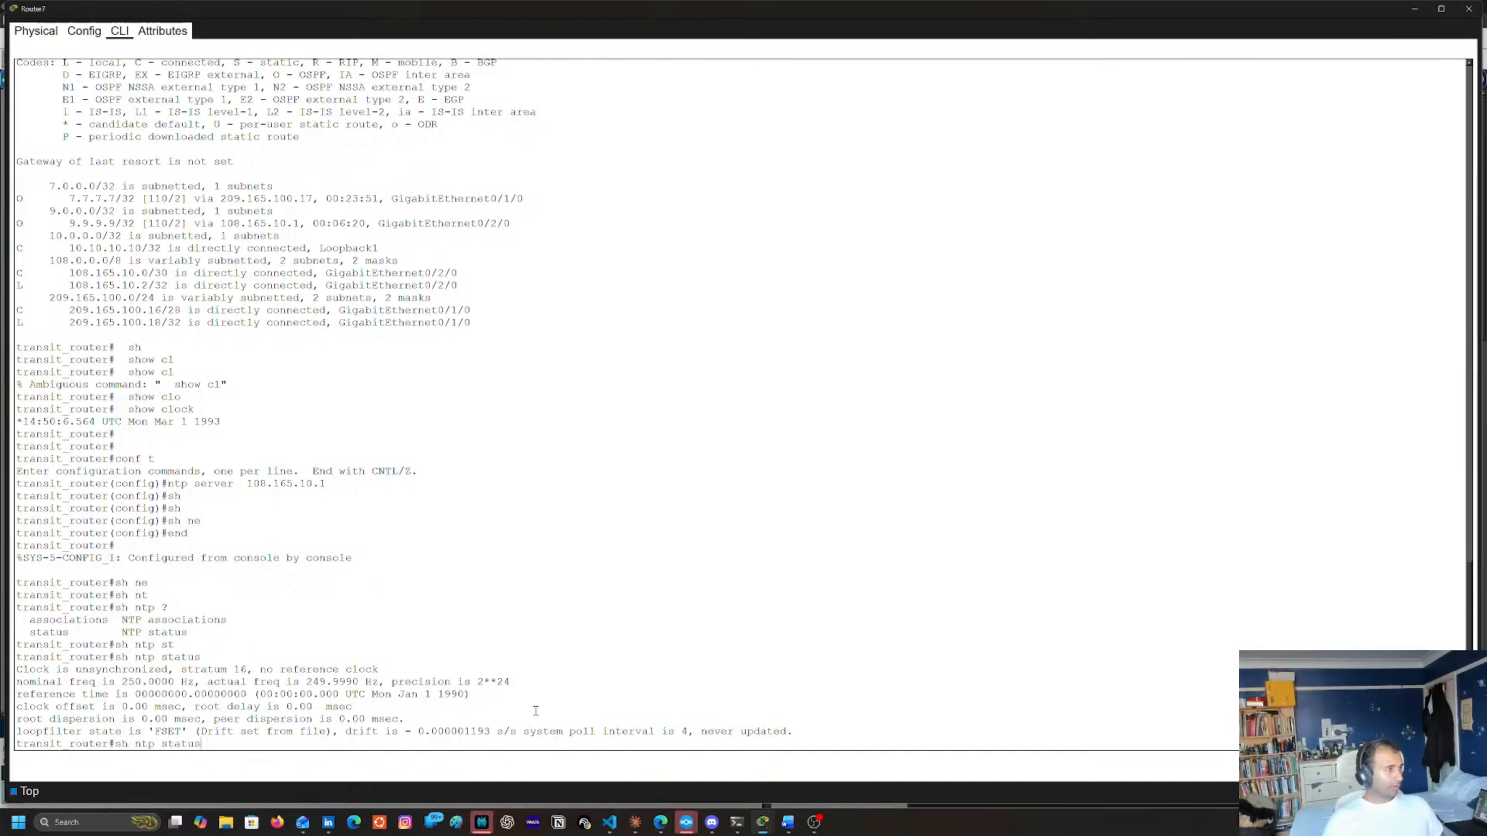
pyautogui.press('BackSpace')
pyautogui.press('BackSpace')
pyautogui.press('BackSpace')
pyautogui.press('BackSpace')
pyautogui.press('BackSpace')
pyautogui.press('BackSpace')
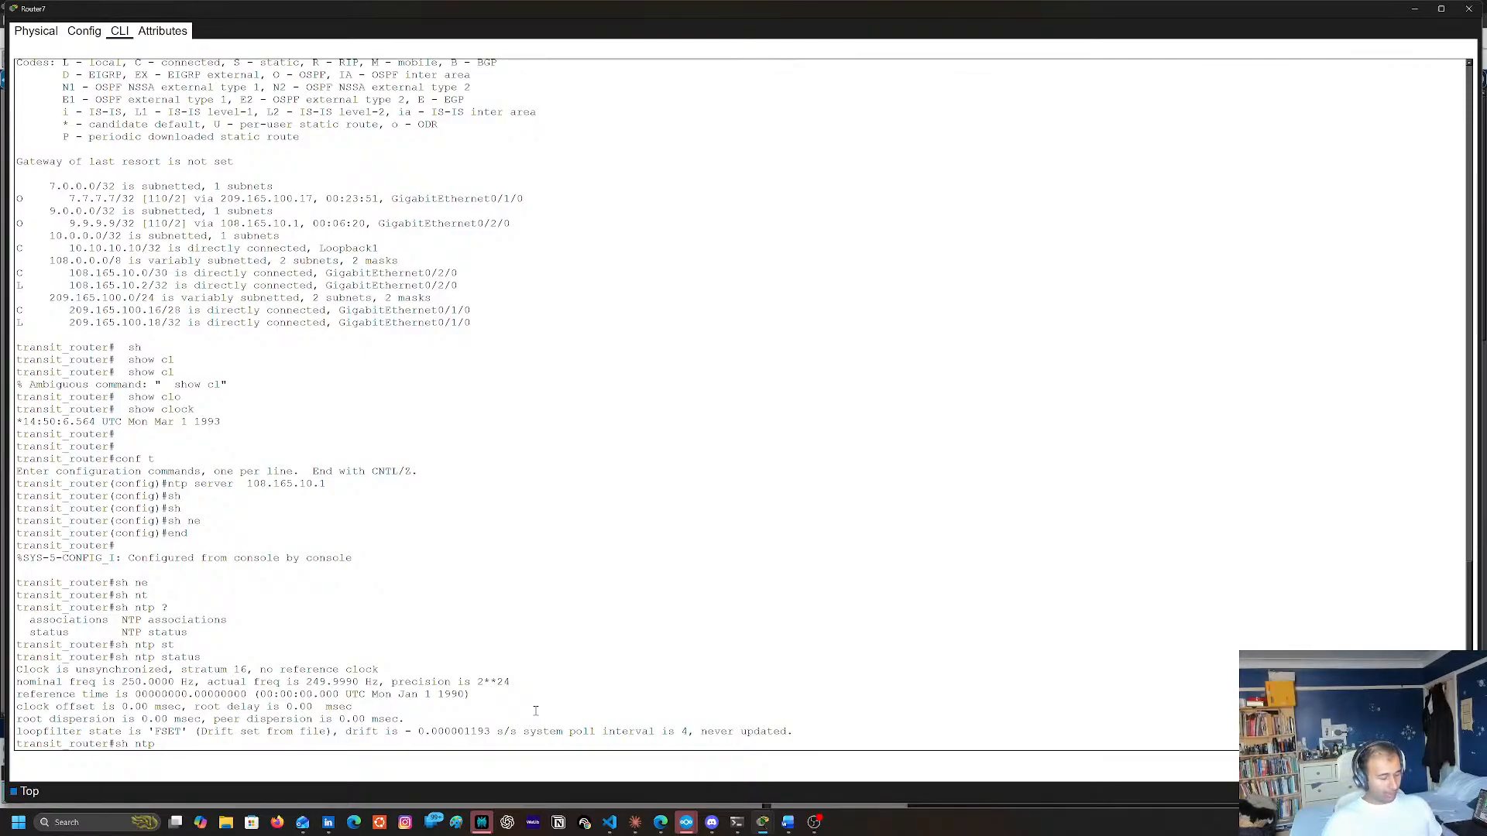
pyautogui.write('as')
pyautogui.press('Tab')
pyautogui.press('Return')
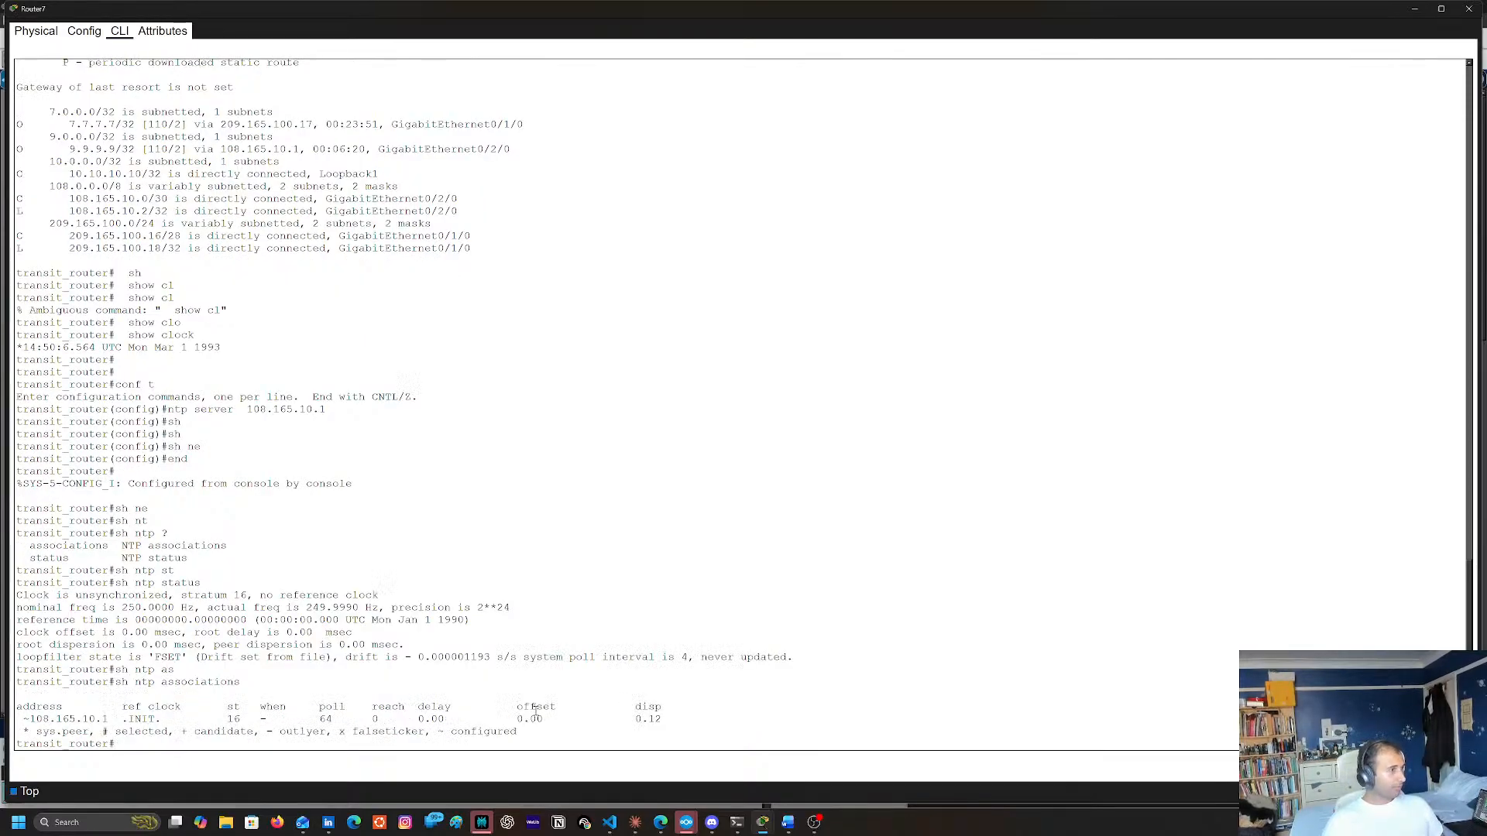
# Recheck Router7 with sh ntp status, fast-forward the network time, and display its NTP status again
pyautogui.press('Up')
pyautogui.press('Up')
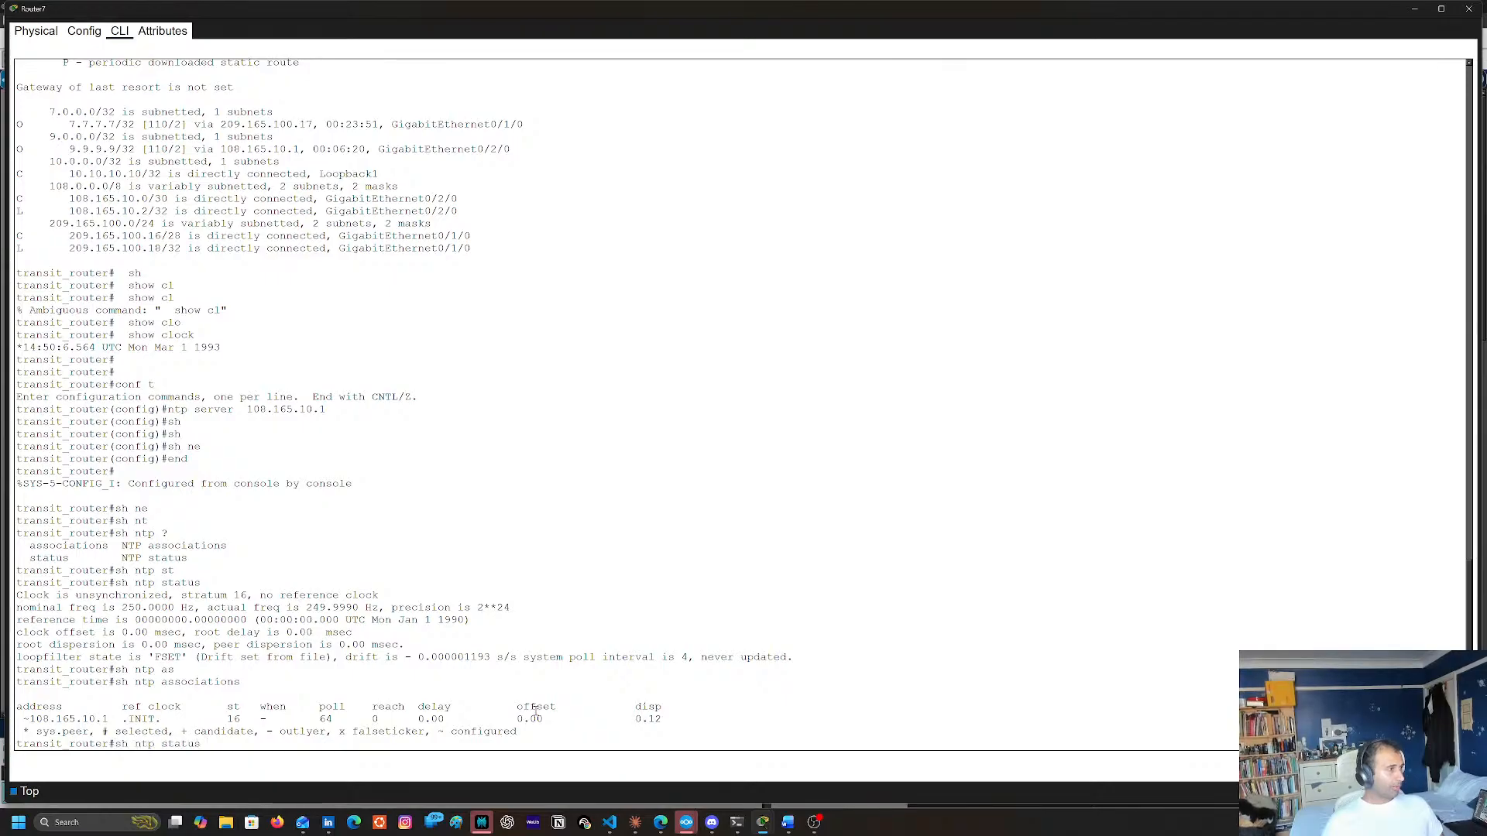
pyautogui.press('Return')
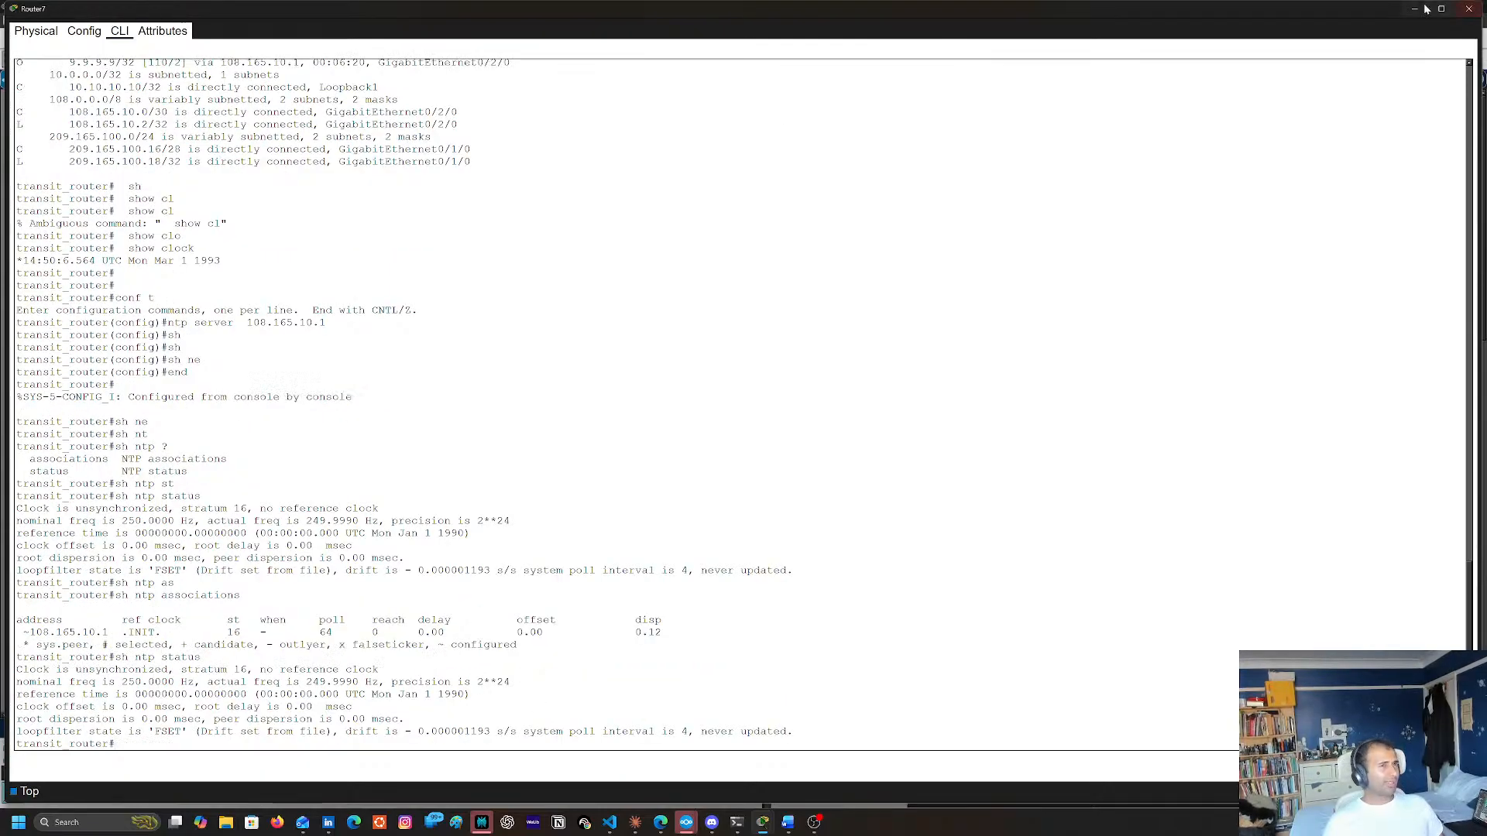
pyautogui.click(1468, 8)
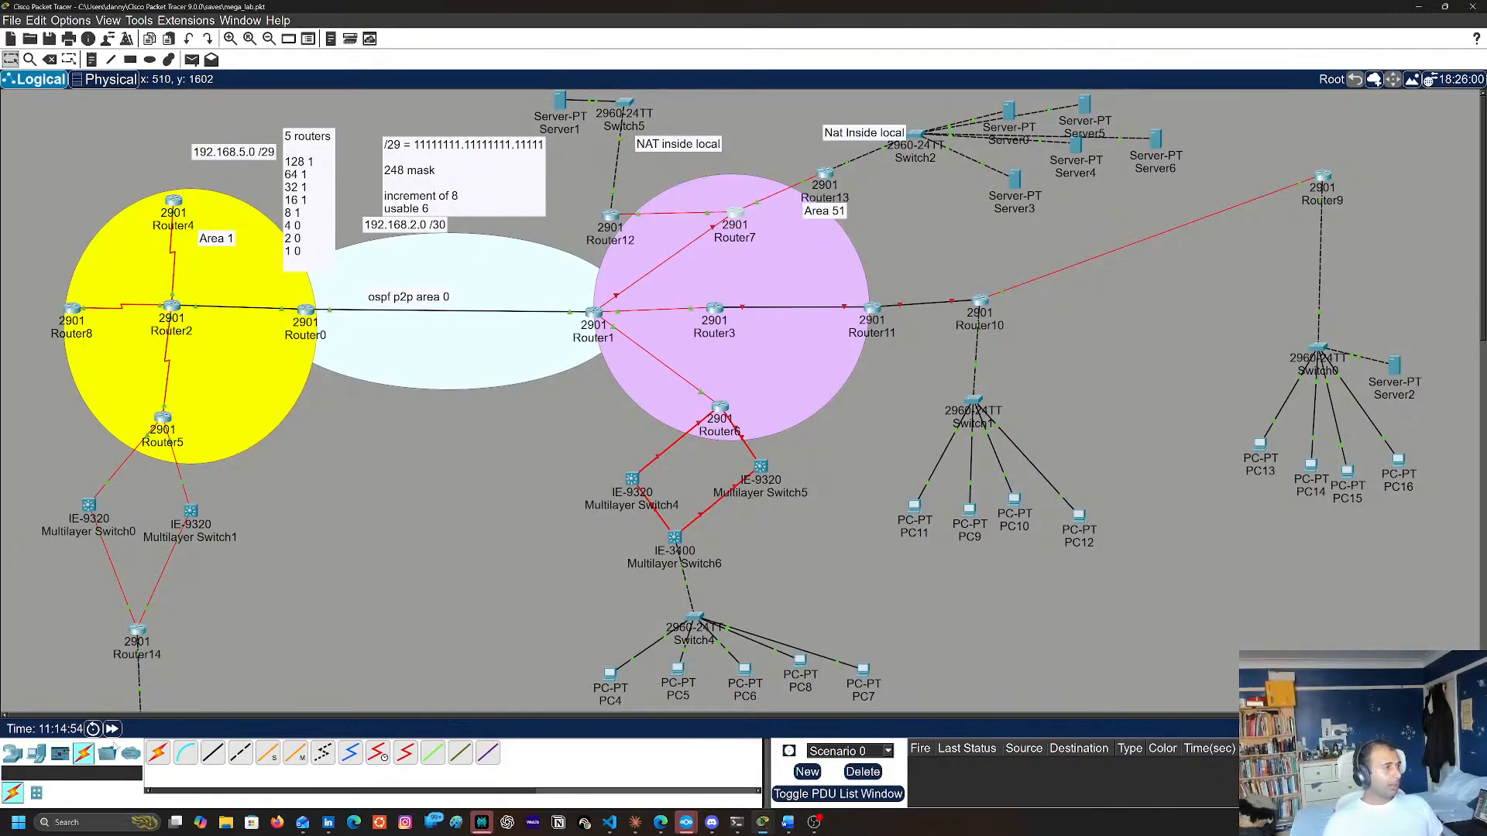
pyautogui.click(111, 729)
pyautogui.click(734, 211)
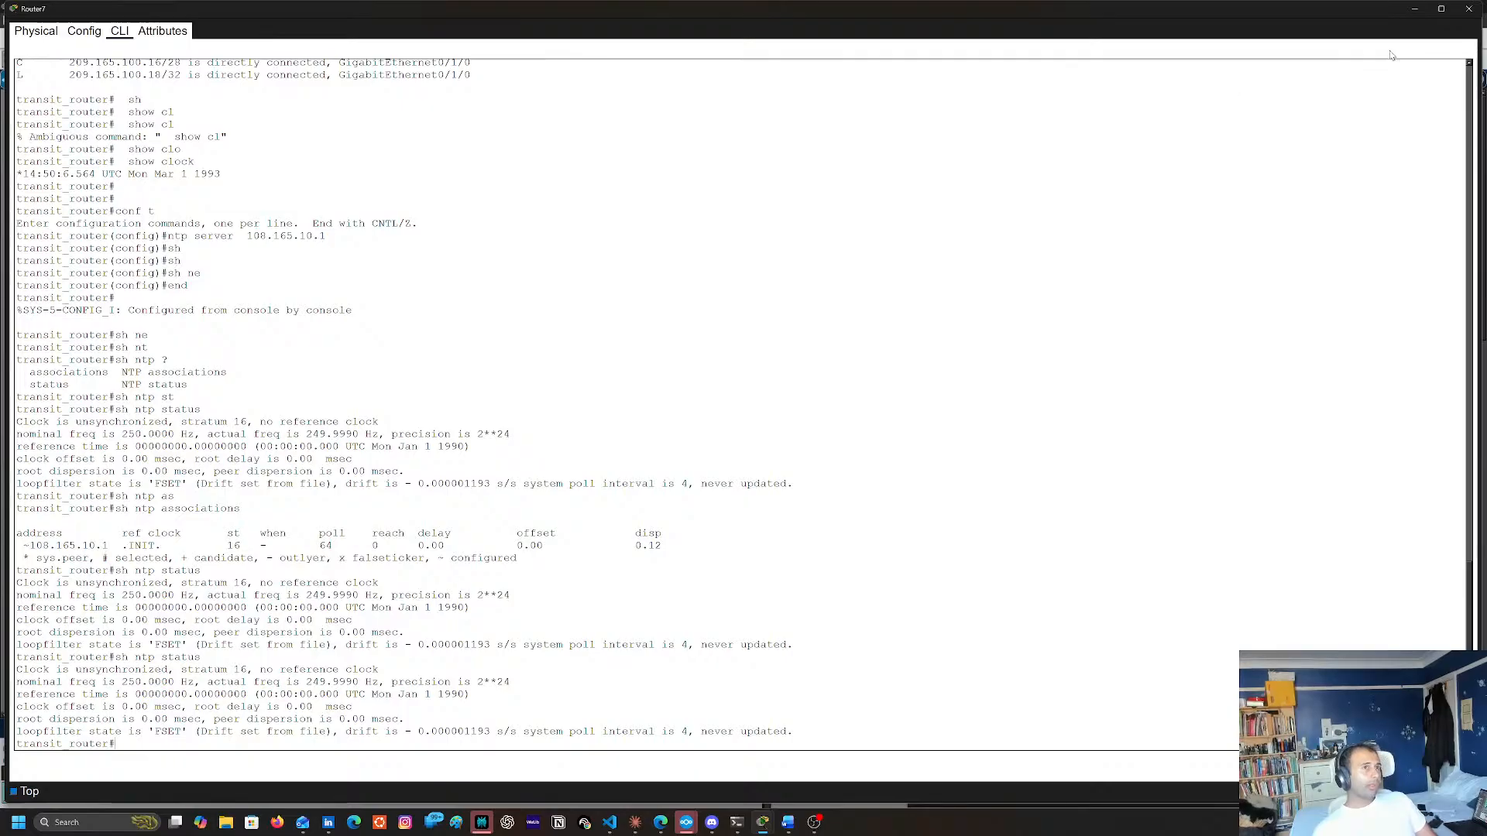
pyautogui.click(1418, 9)
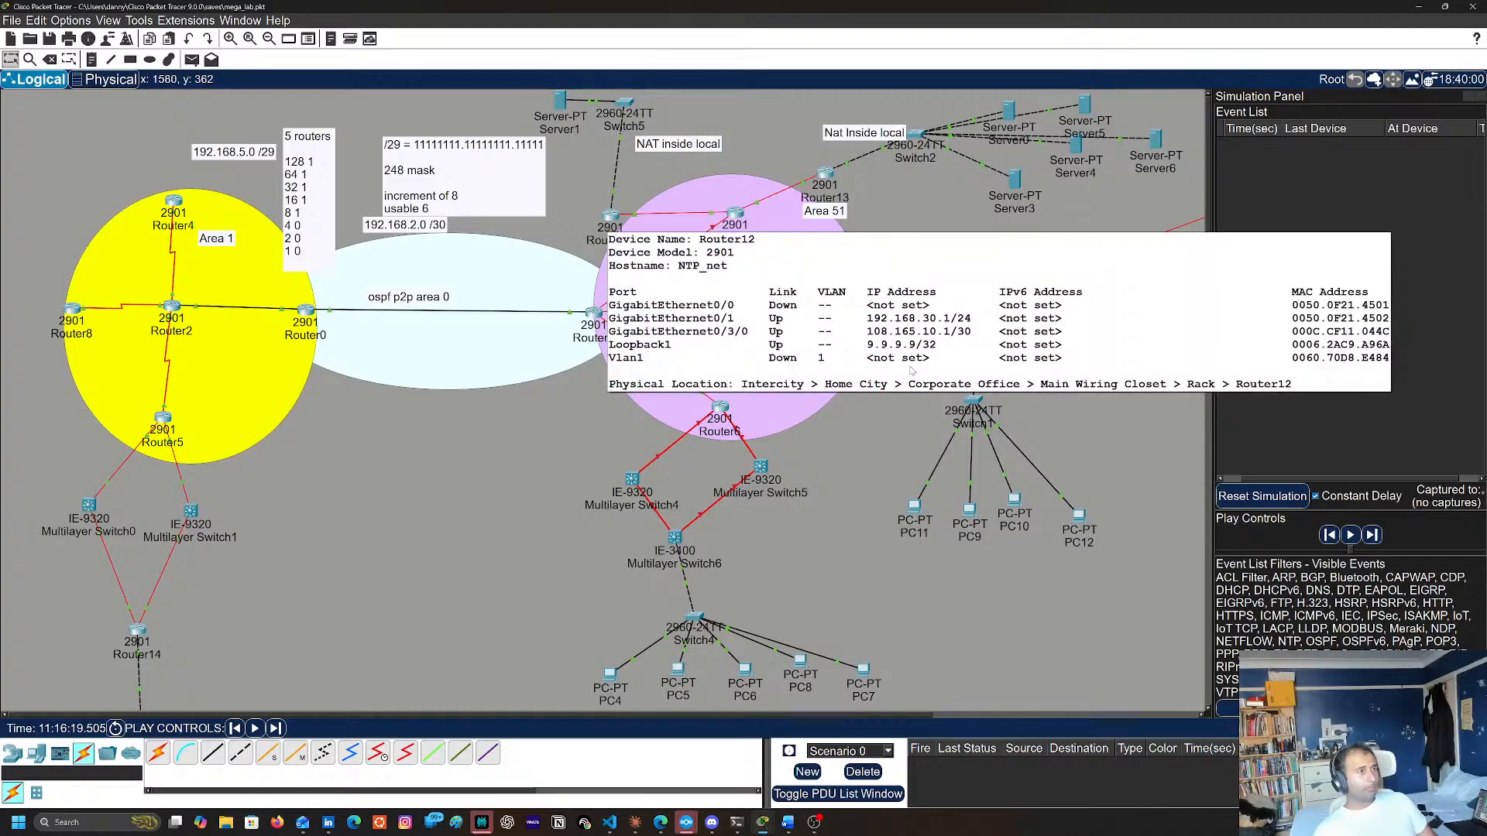
# Reissue ntp server 108.165.10.1 in Router7's global configuration mode and return to the topology in simulation mode
pyautogui.click(735, 214)
pyautogui.write('conf t')
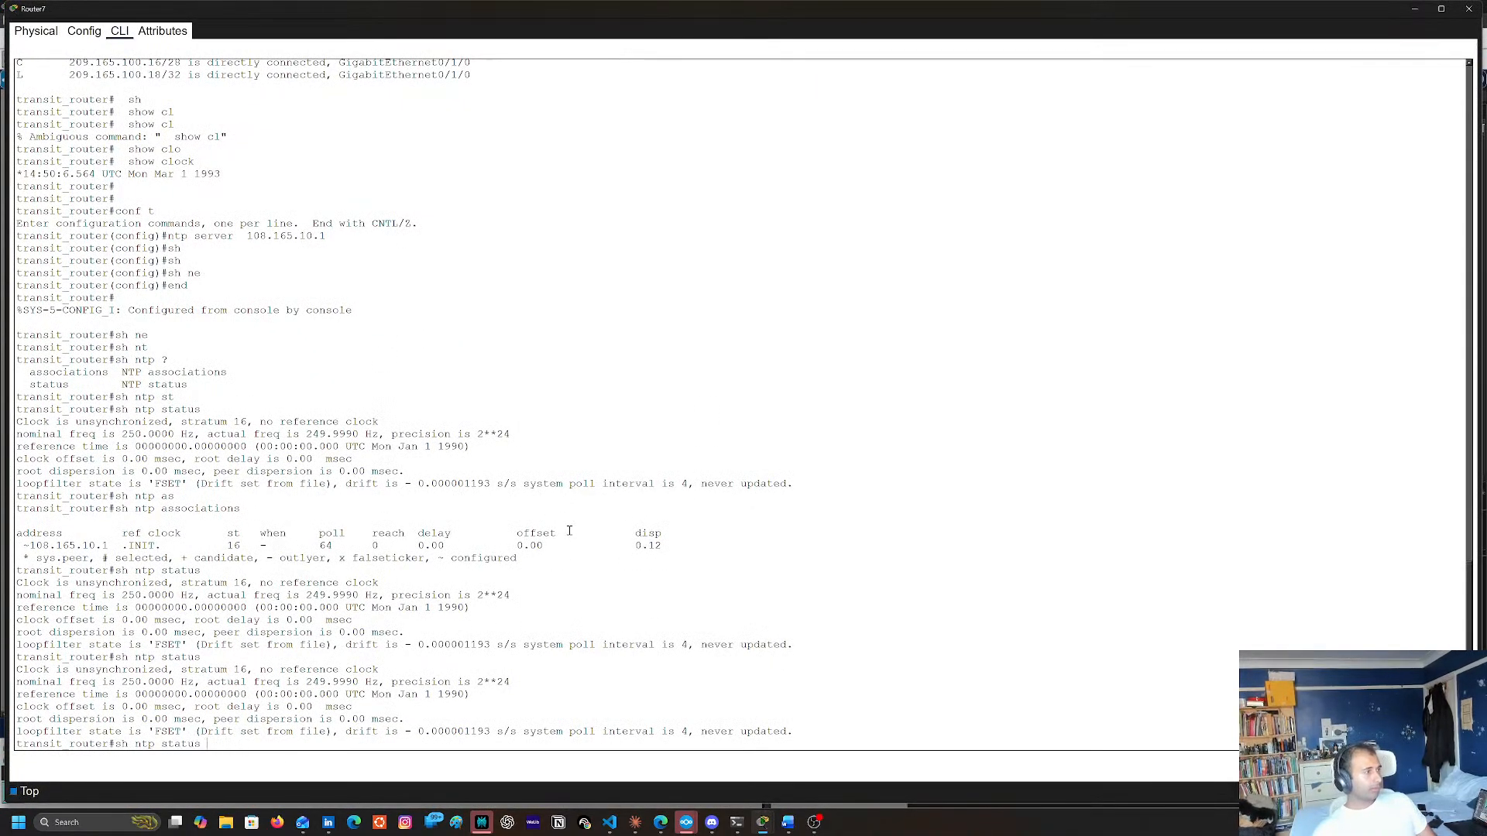
pyautogui.press('Return')
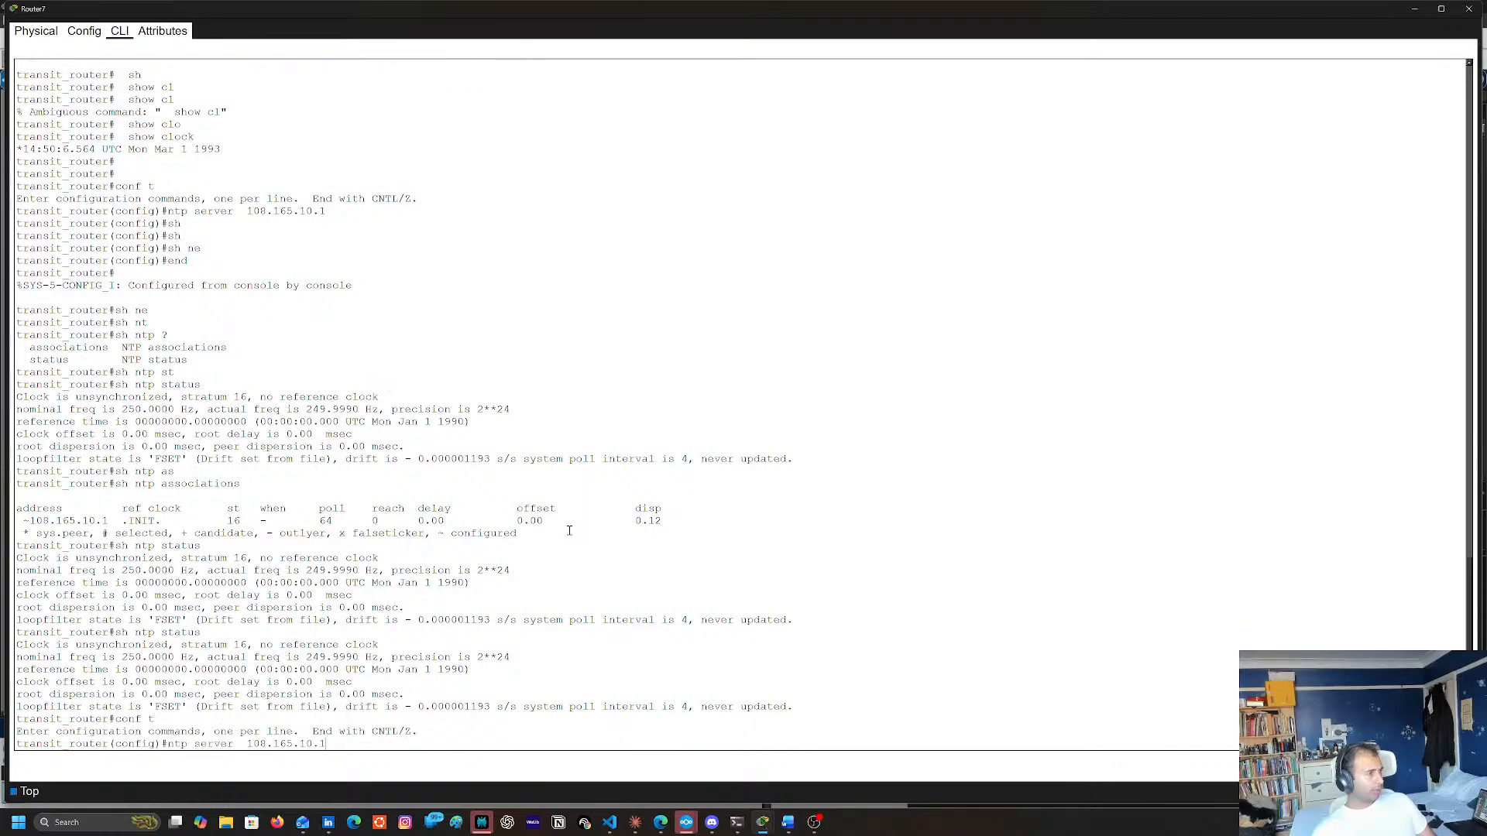
pyautogui.write('end')
pyautogui.press('Up')
pyautogui.press('Return')
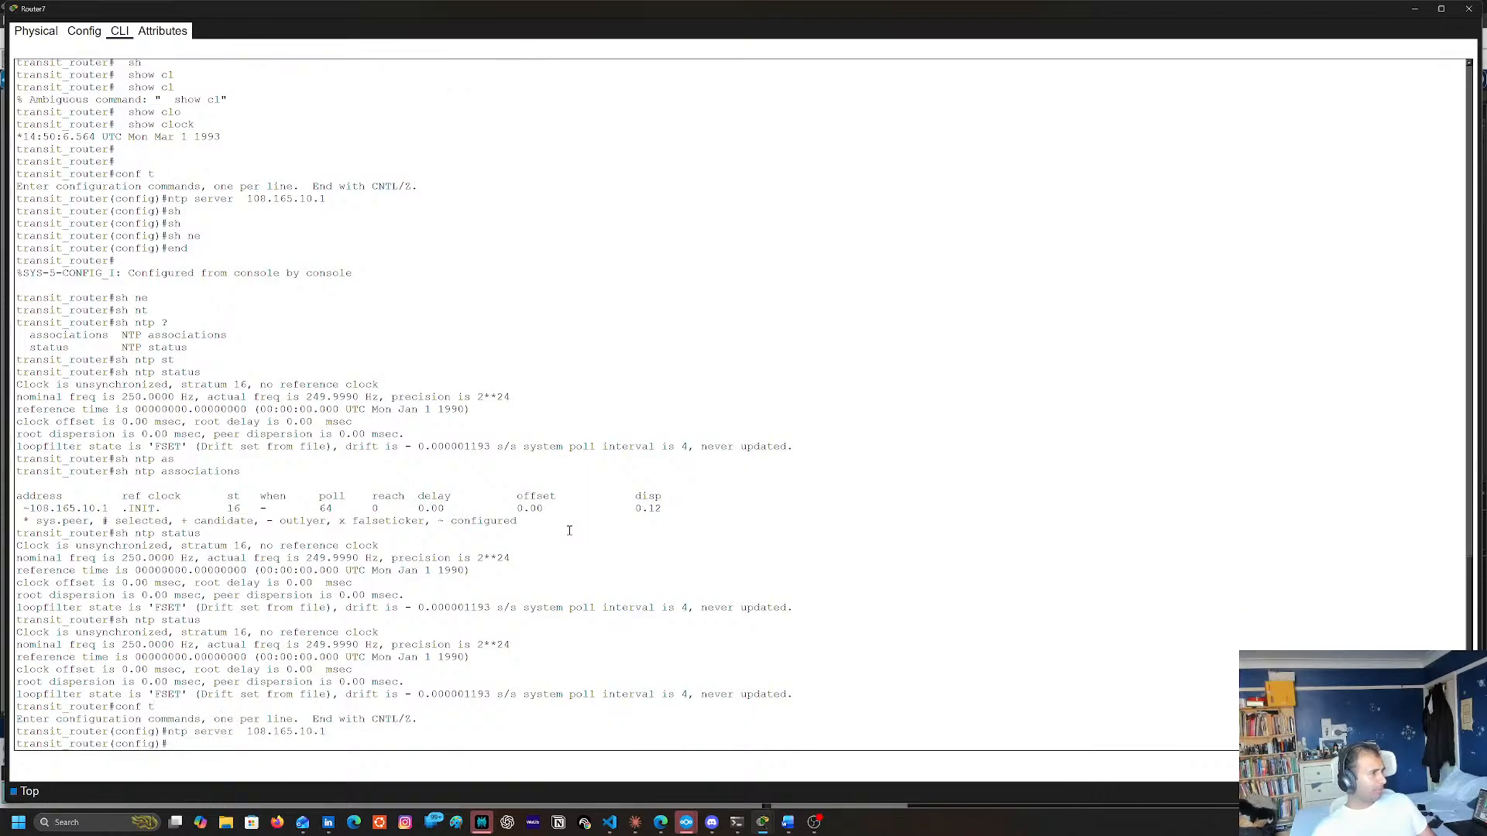
pyautogui.click(1415, 8)
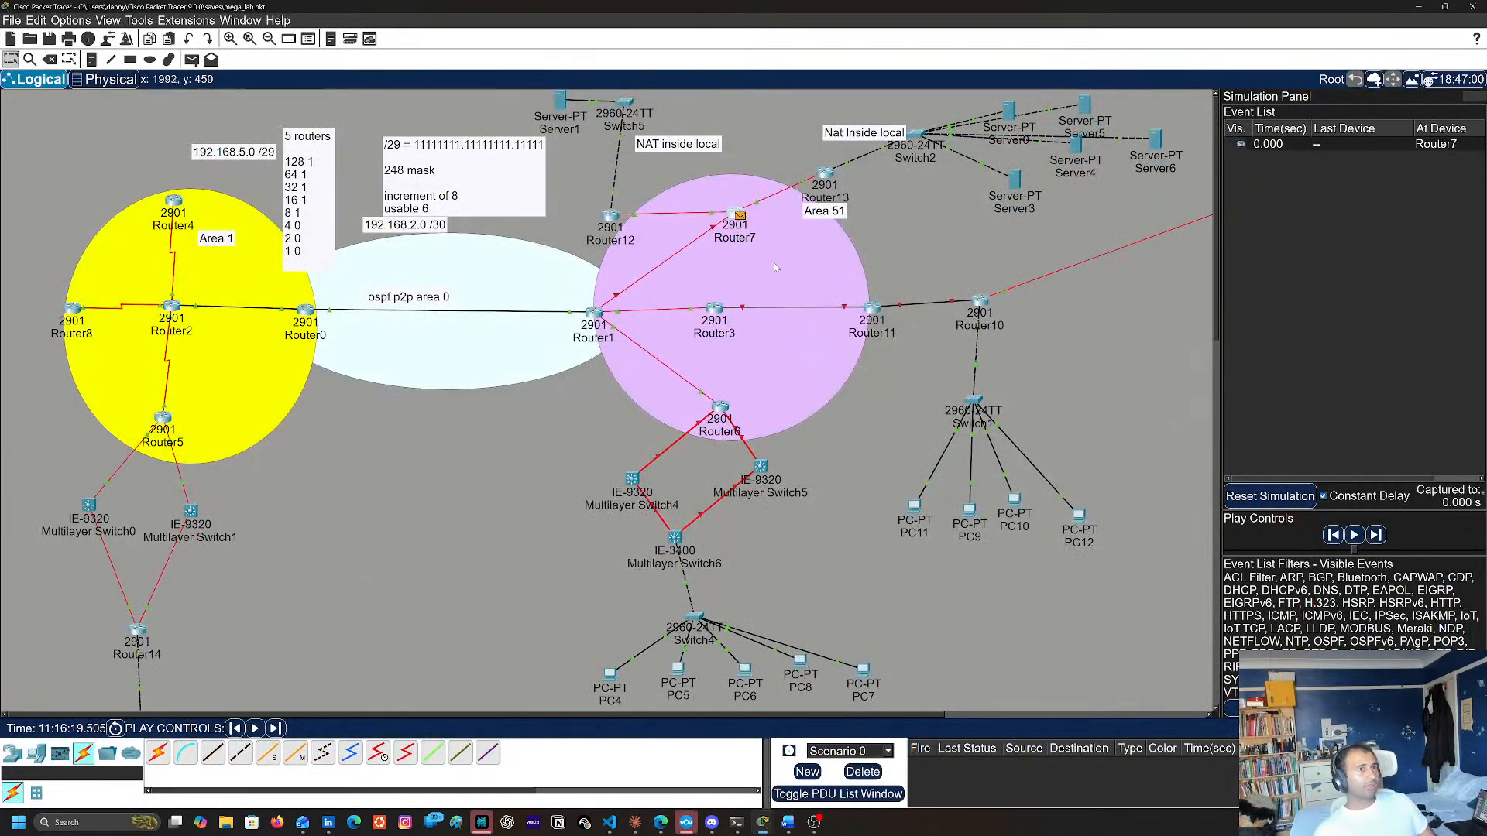
# Advance the simulation by one event and examine the inbound Layer 3 and Layer 4 processing of Router7's packet at Router12
pyautogui.click(1378, 535)
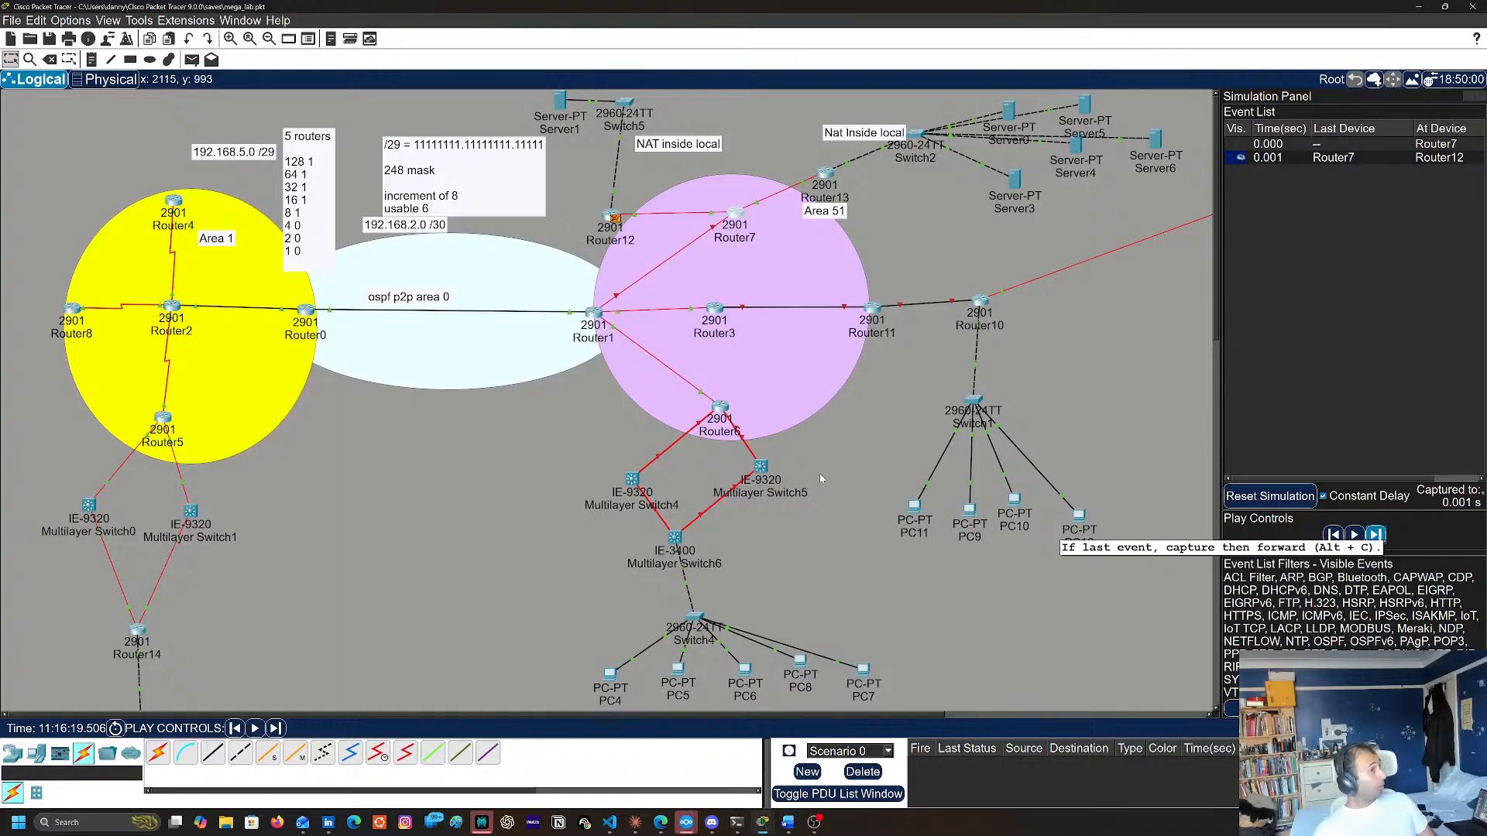
pyautogui.click(612, 219)
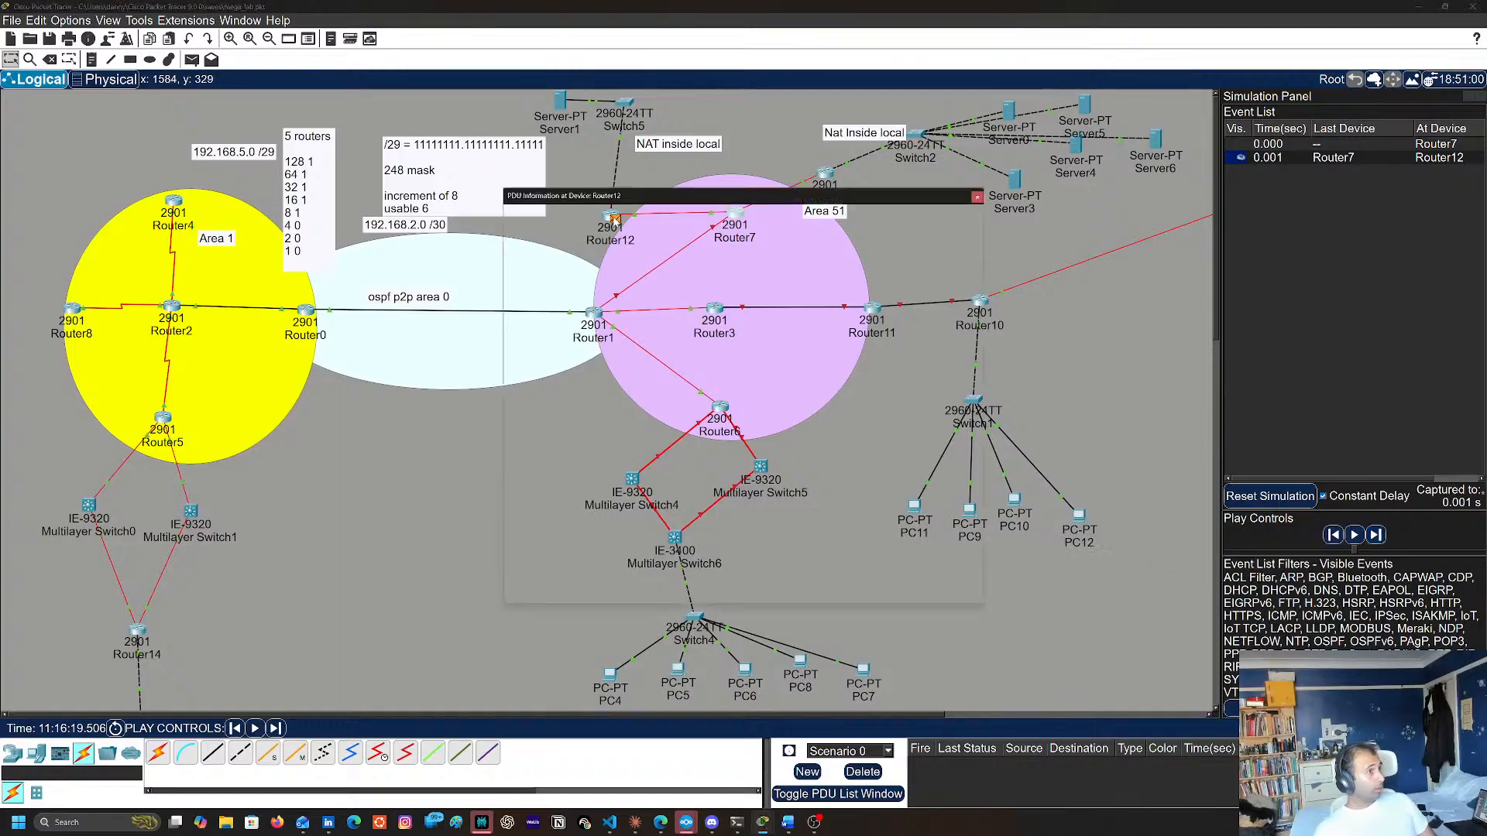
pyautogui.click(608, 360)
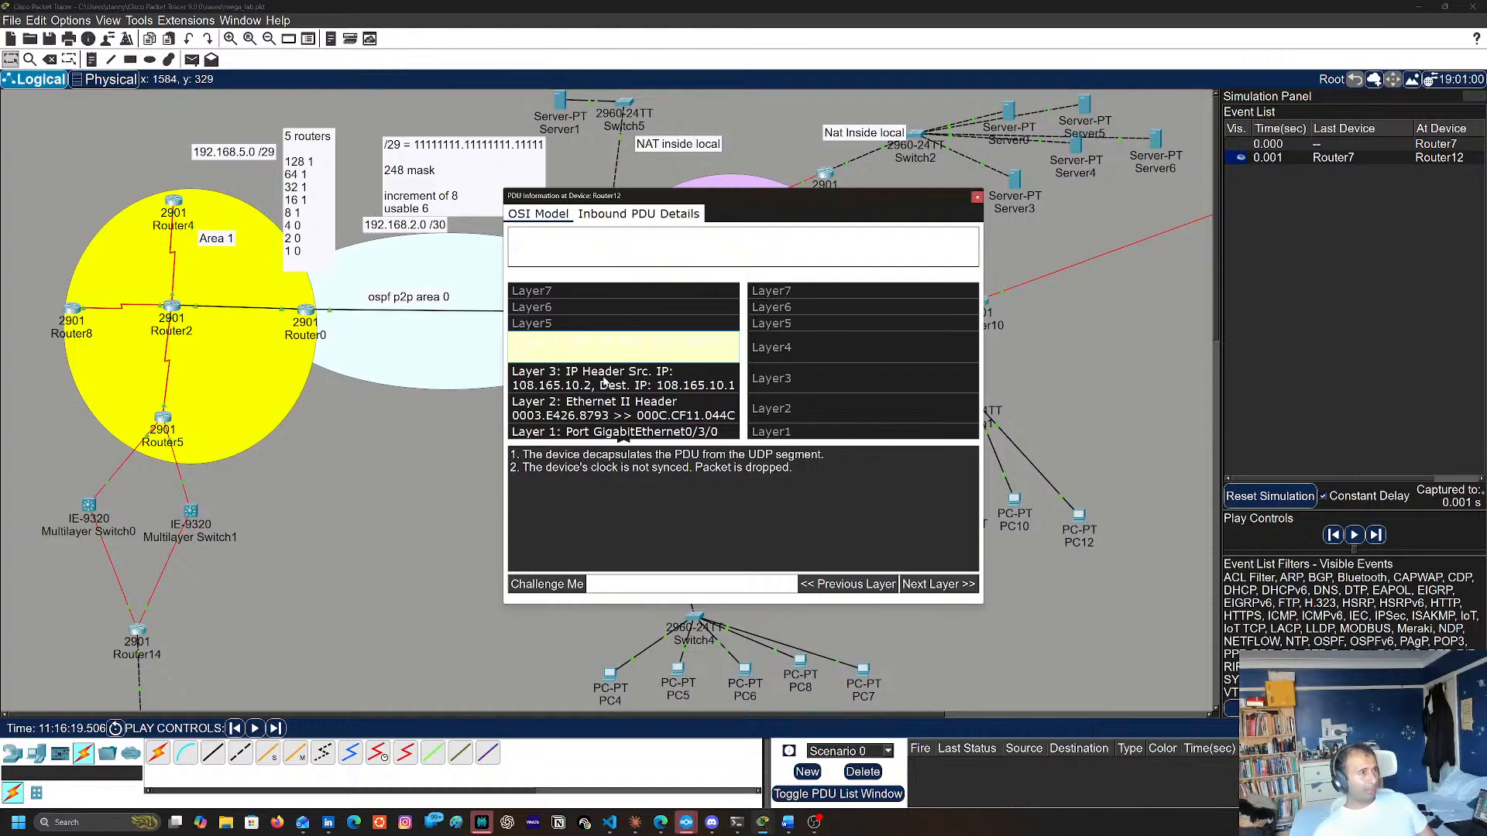
pyautogui.click(606, 380)
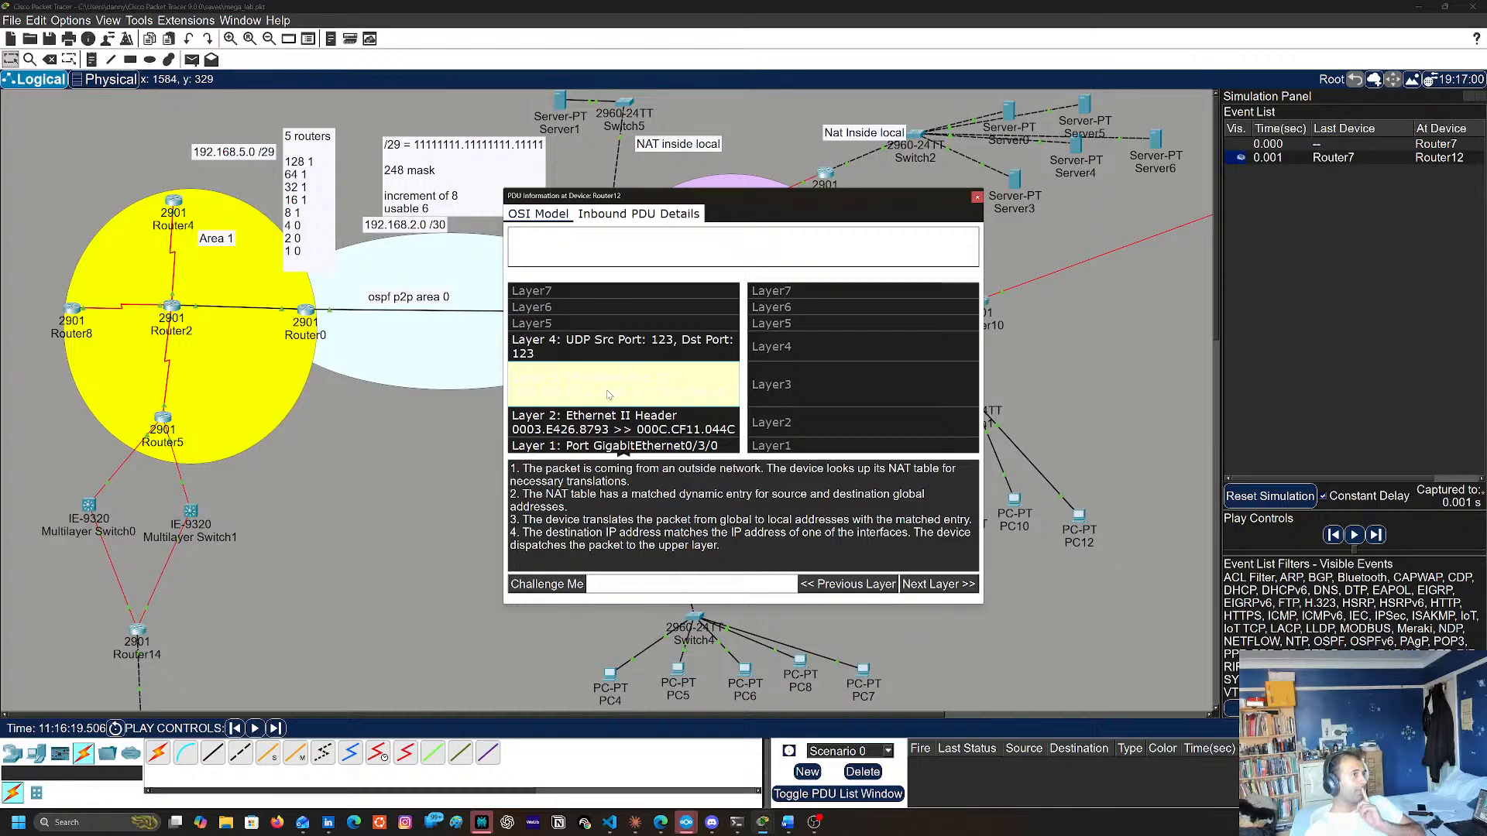
pyautogui.click(624, 355)
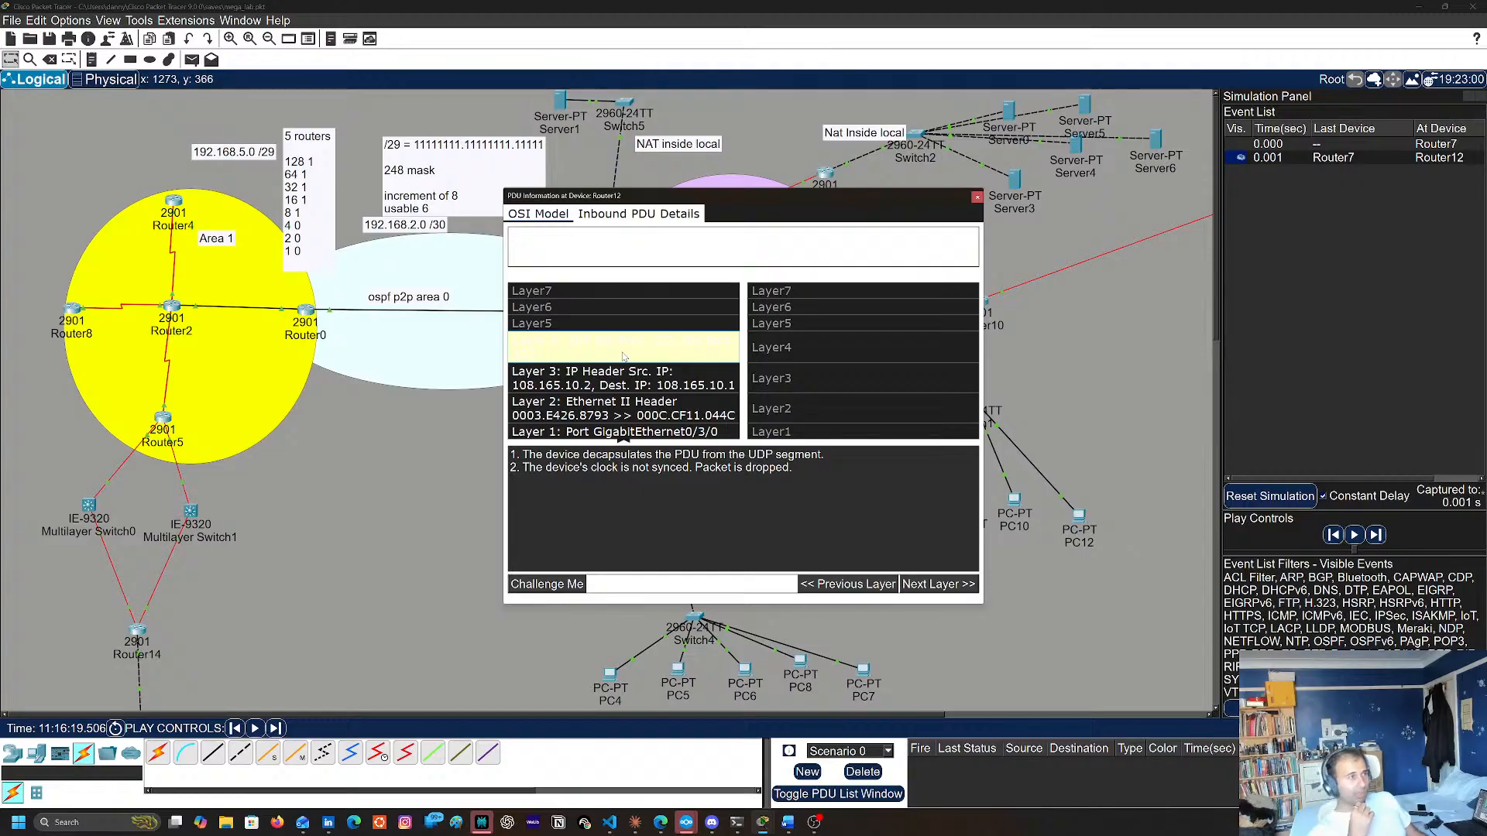
pyautogui.click(977, 196)
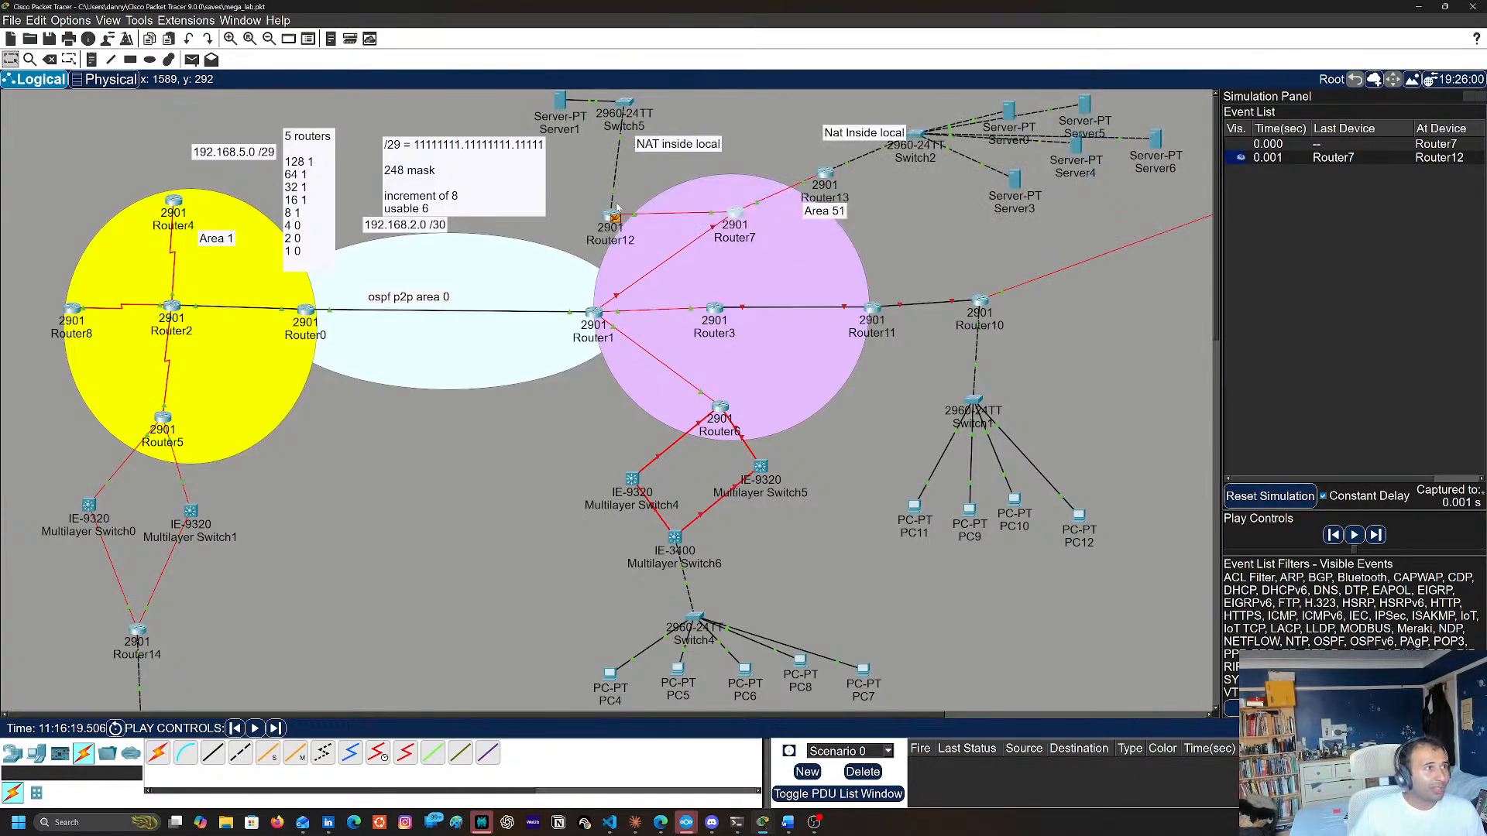
# Open Server1's NTP service, select 26 July 2026 as its date, and try its authentication options
pyautogui.moveTo(560, 112)
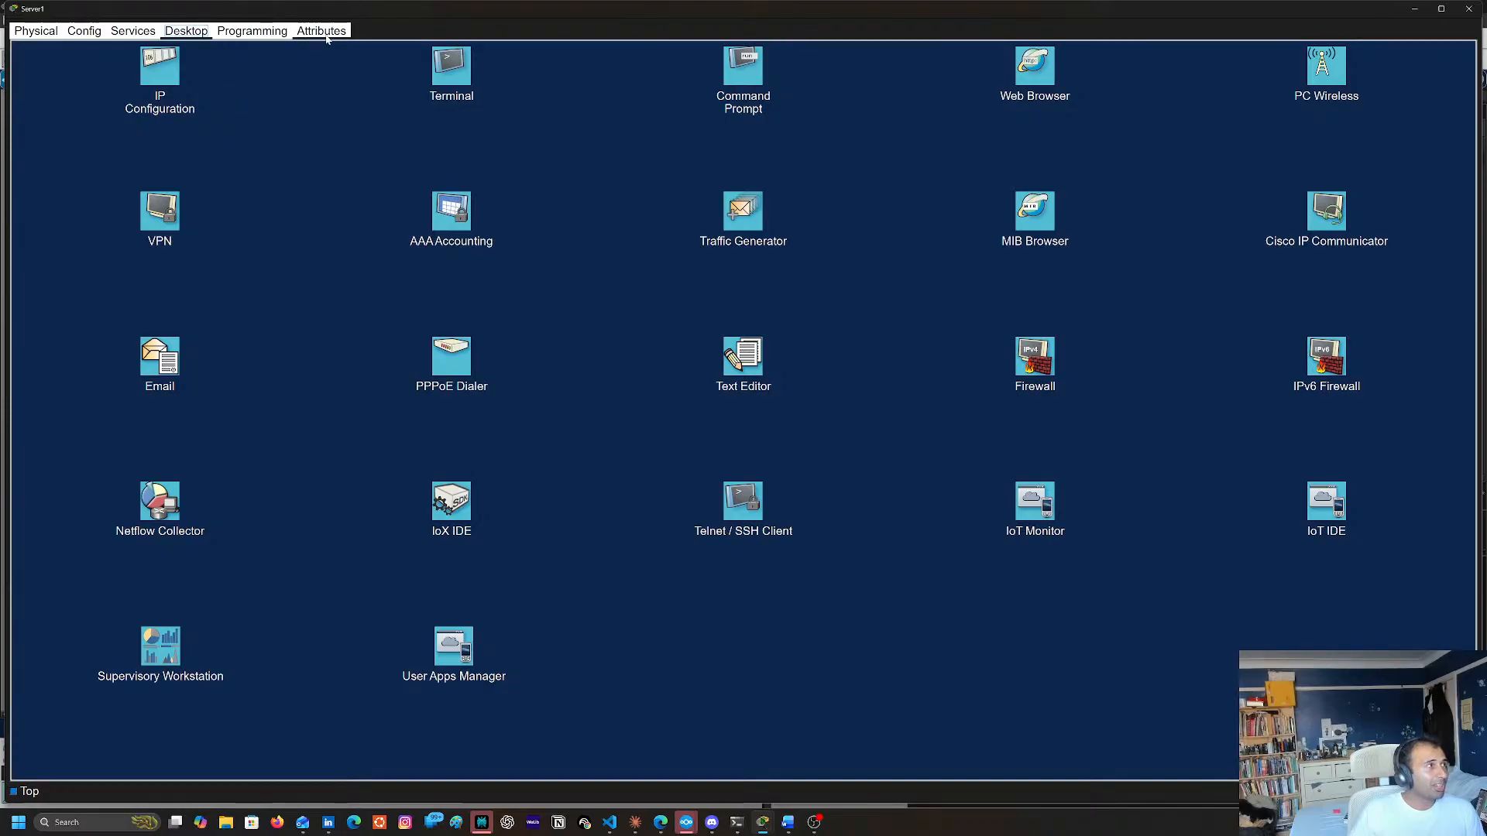
pyautogui.click(133, 31)
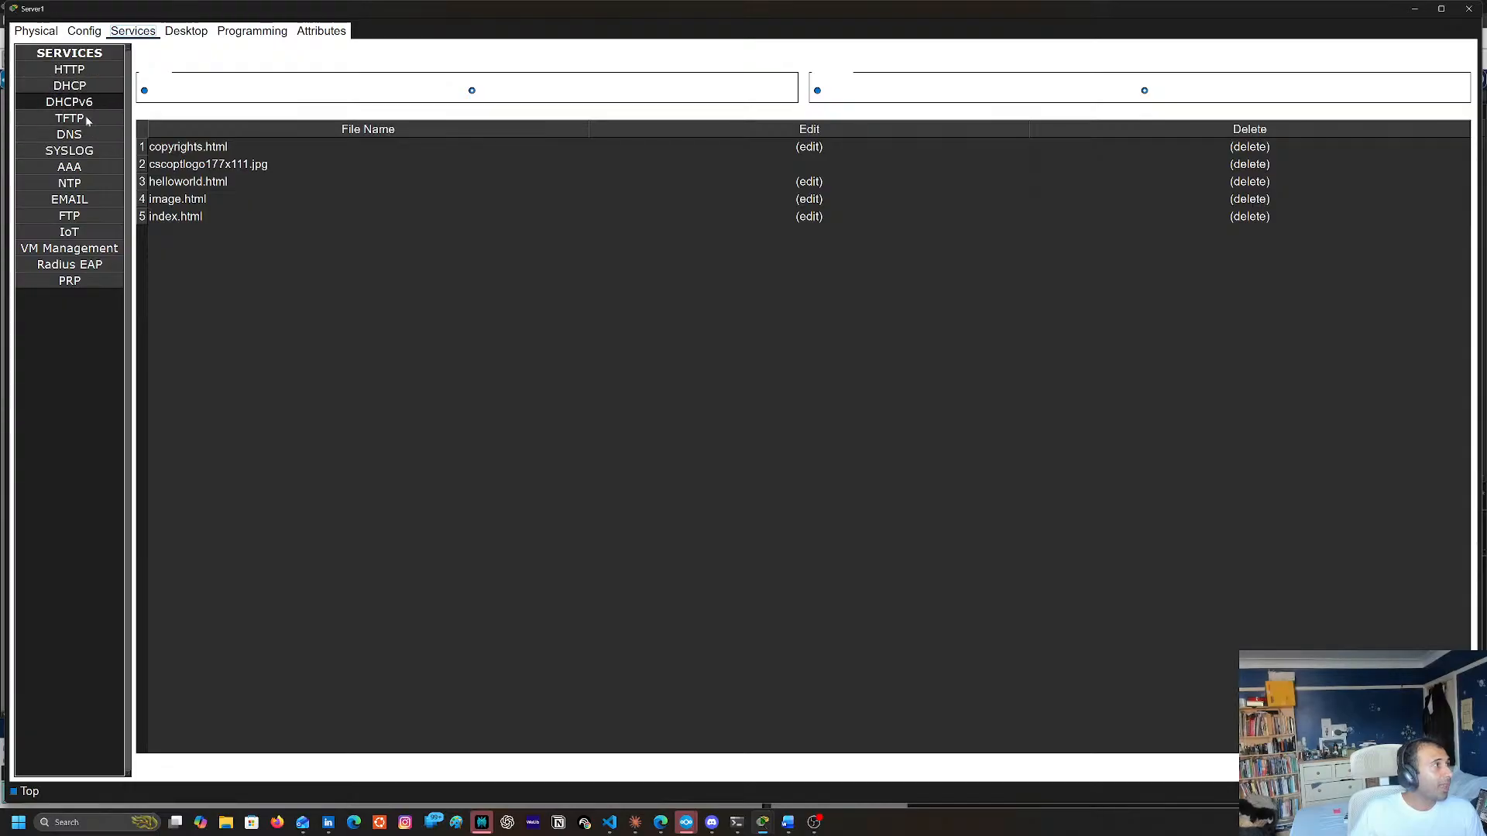
pyautogui.click(69, 183)
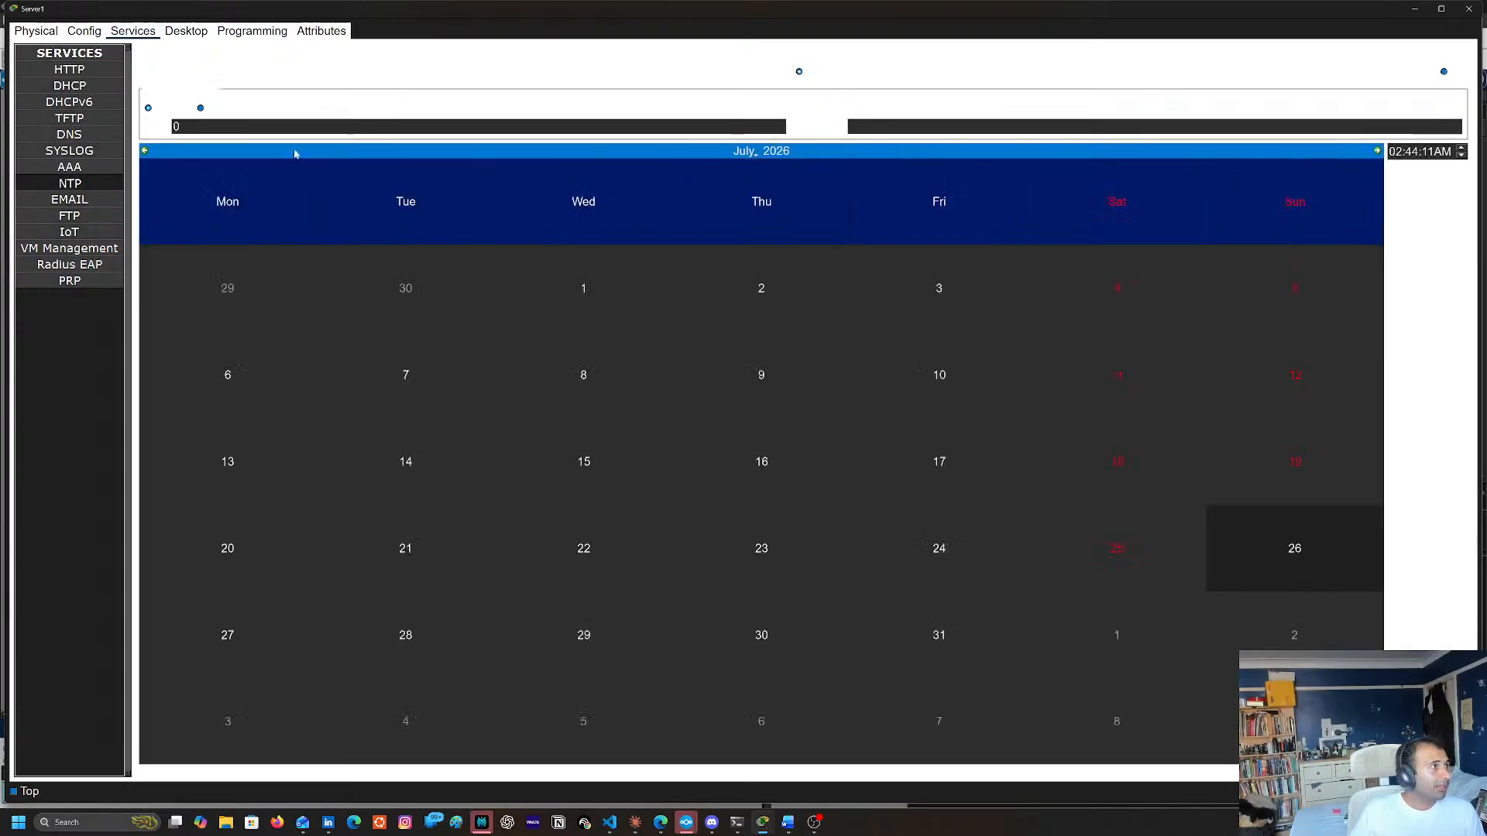
pyautogui.doubleClick(220, 125)
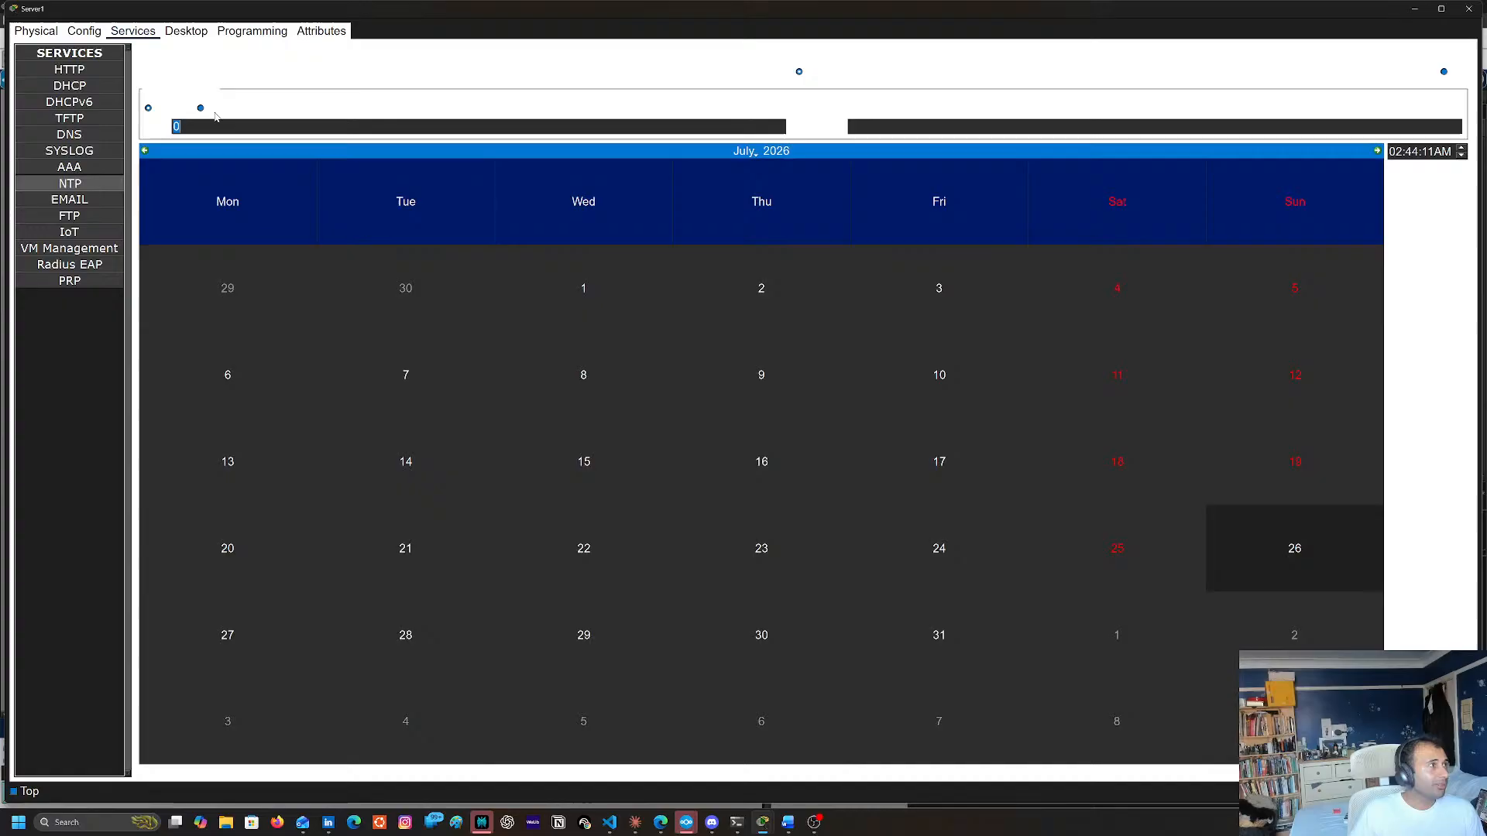
pyautogui.click(1152, 488)
pyautogui.click(1274, 559)
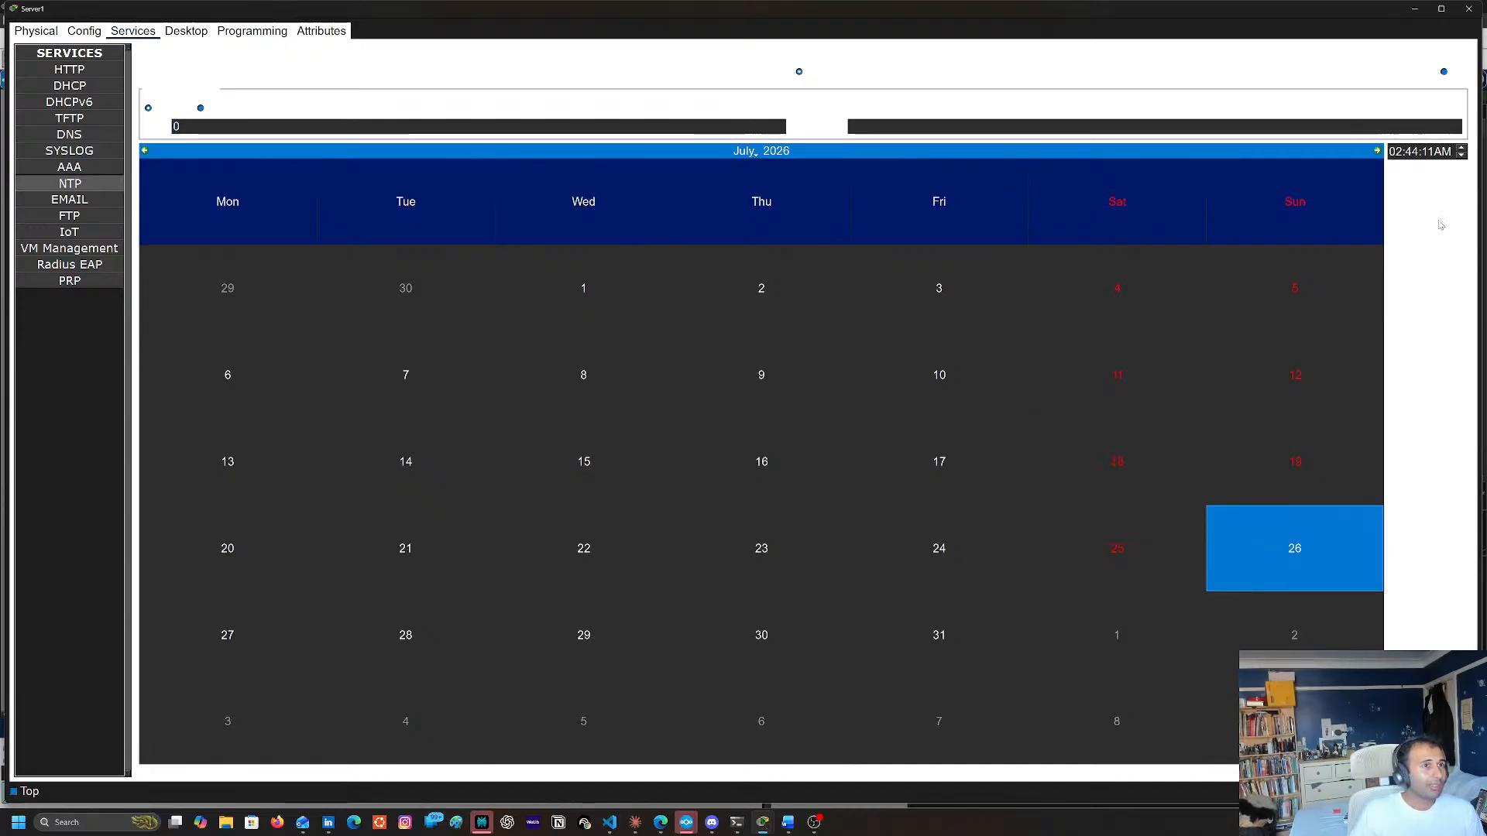
pyautogui.click(205, 111)
pyautogui.click(162, 112)
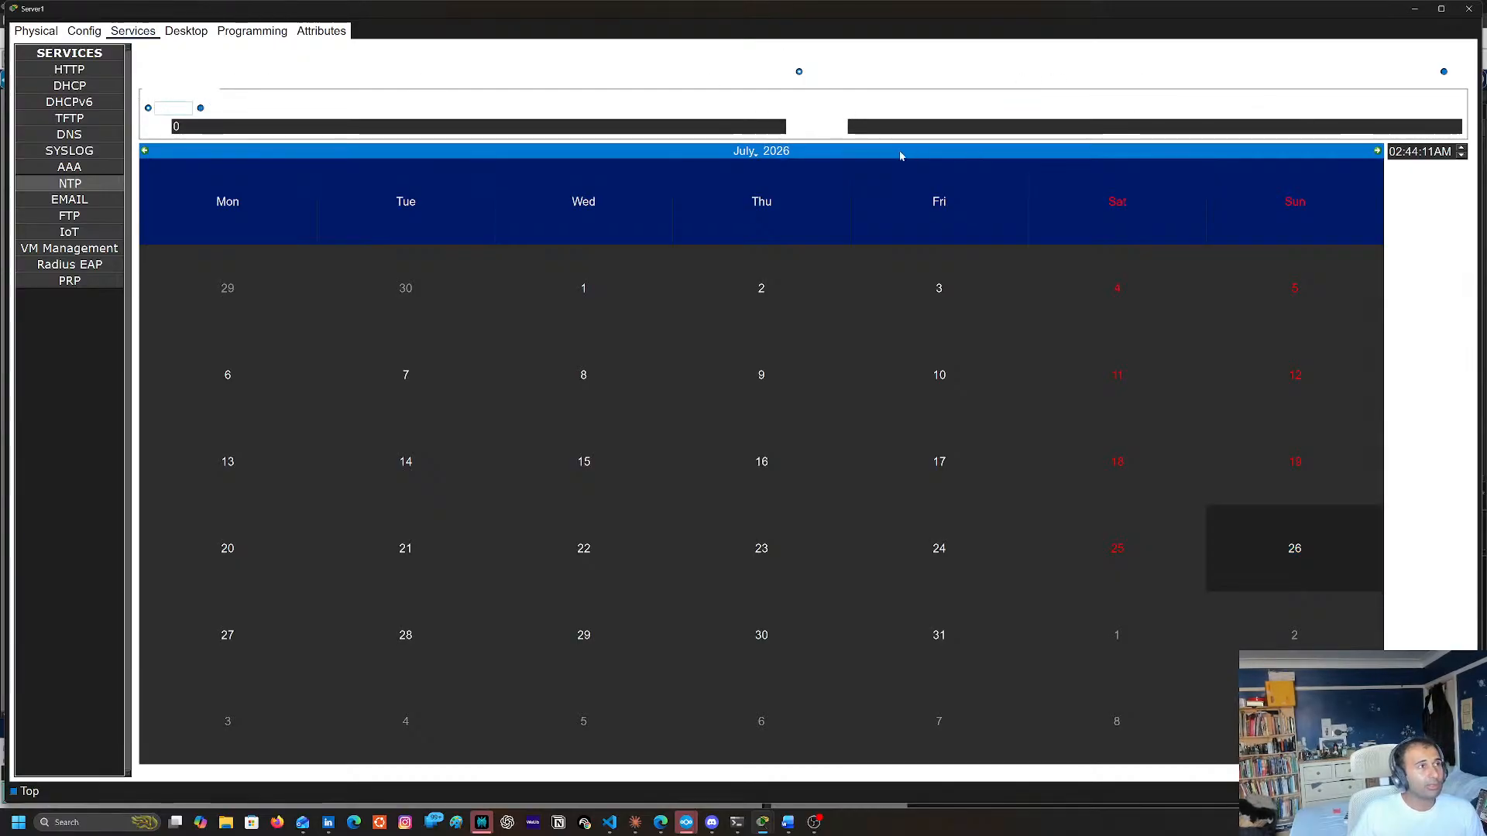
# Set Server1's NTP time to 06:44:11AM and close the server's window
pyautogui.click(1461, 148)
pyautogui.click(1462, 148)
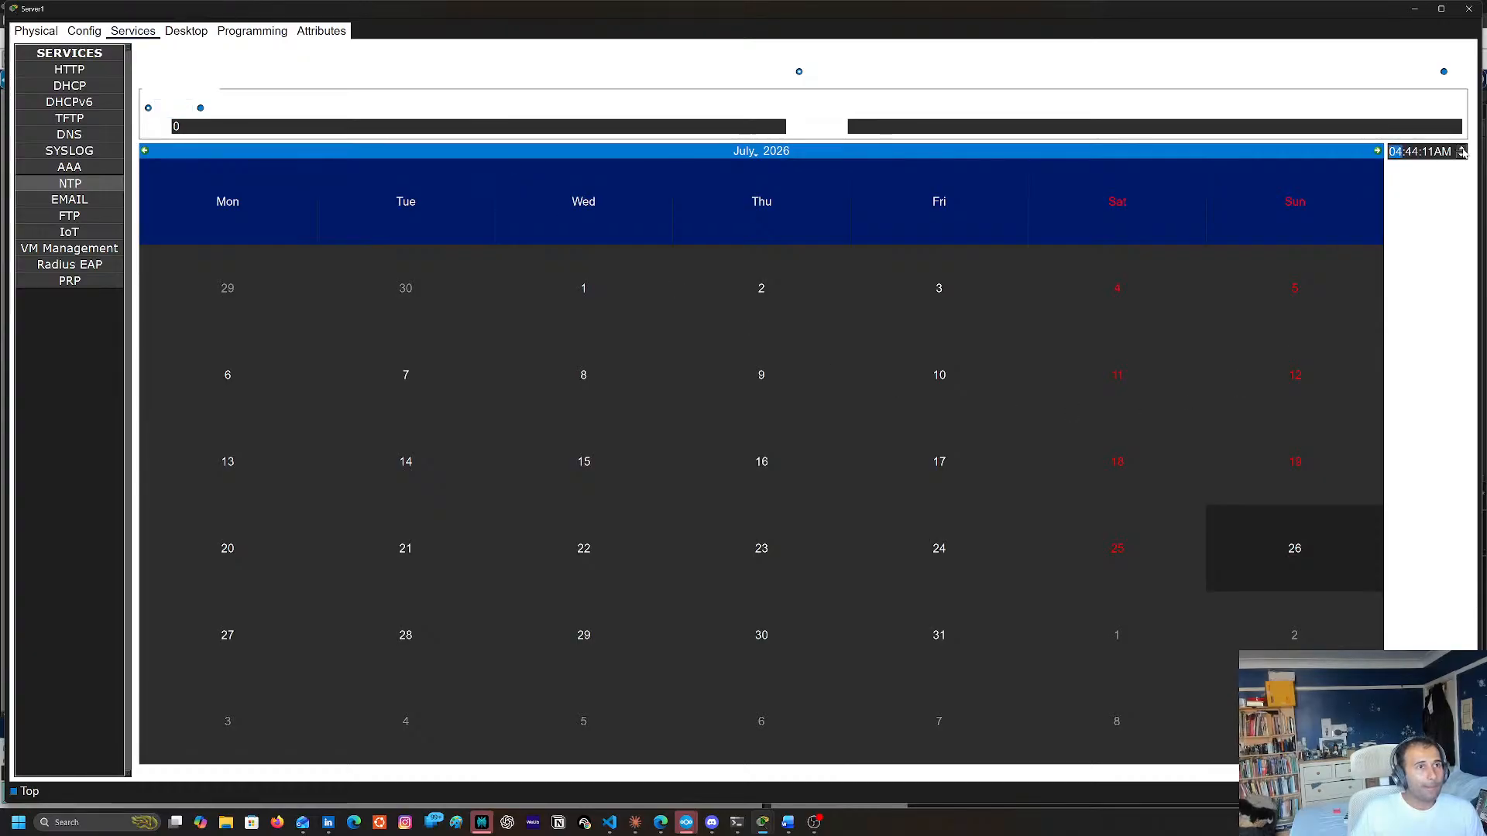
pyautogui.click(1461, 148)
pyautogui.click(1462, 148)
pyautogui.click(1369, 160)
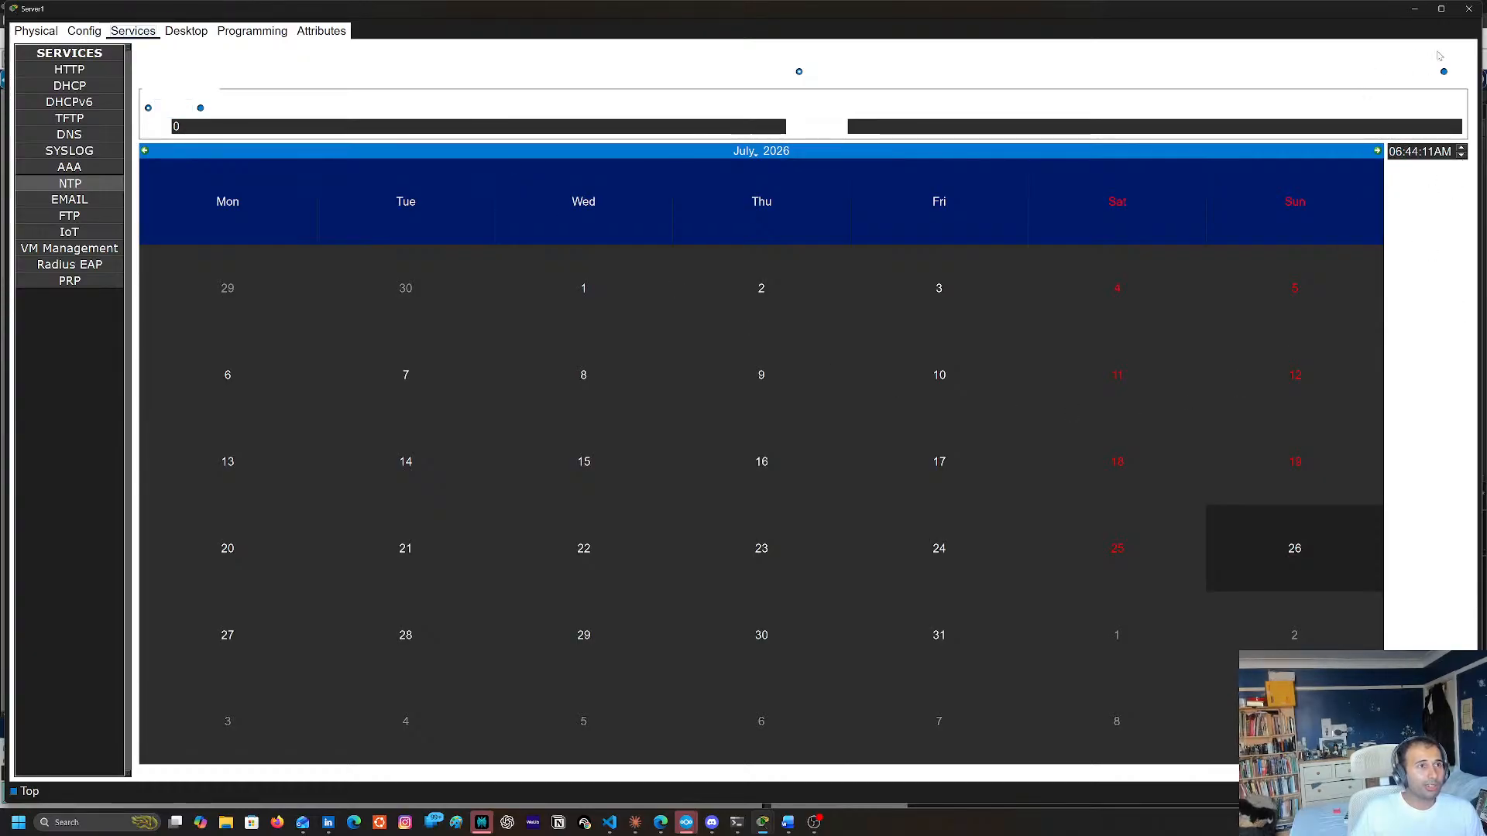
pyautogui.click(1466, 14)
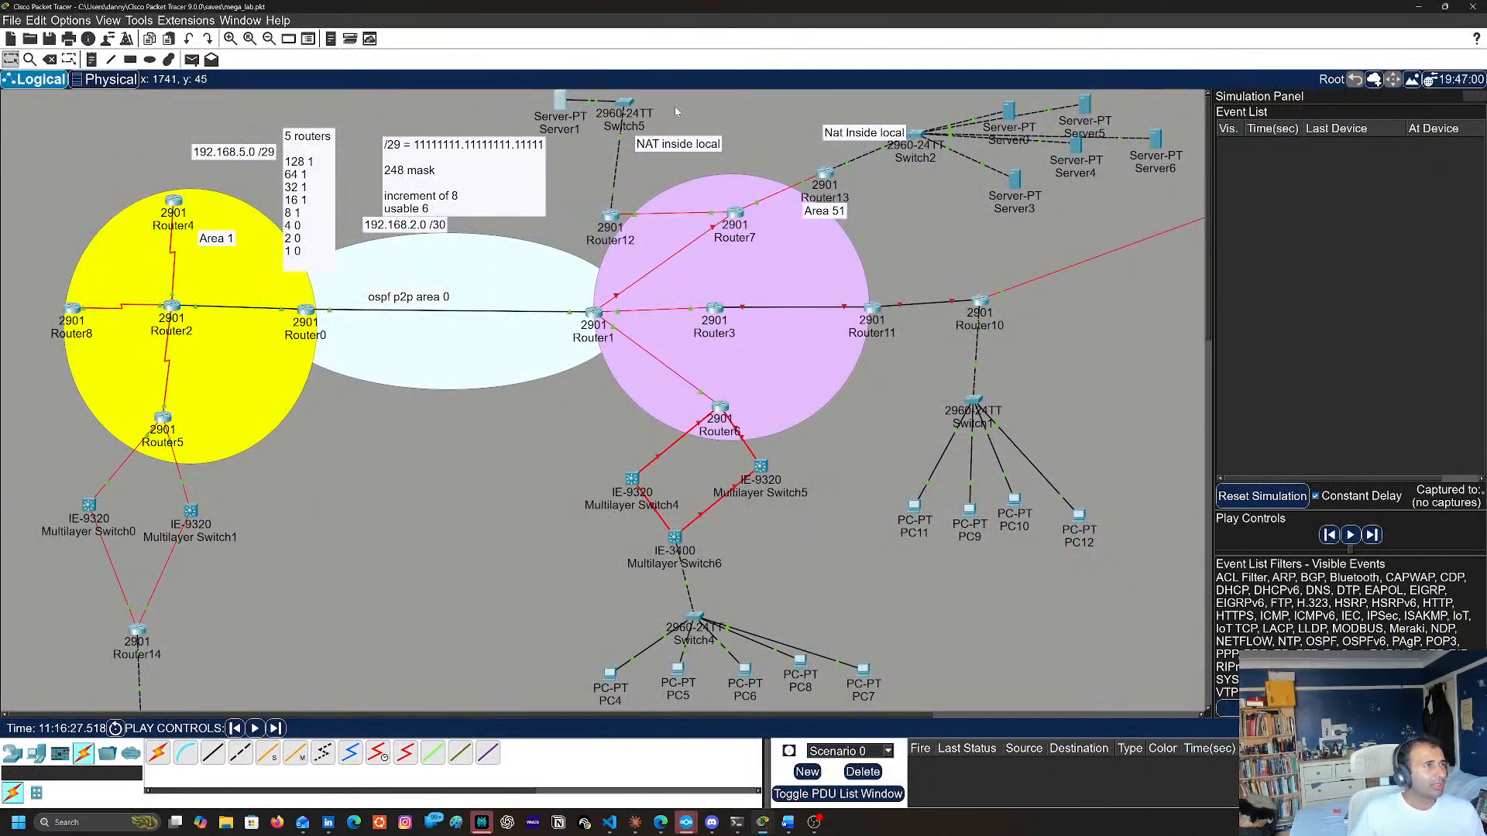
# Enter global configuration mode on Router12 and set its NTP server to 108.165.10.1
pyautogui.click(611, 216)
pyautogui.press('Return')
pyautogui.press('Return')
pyautogui.press('Return')
pyautogui.press('Return')
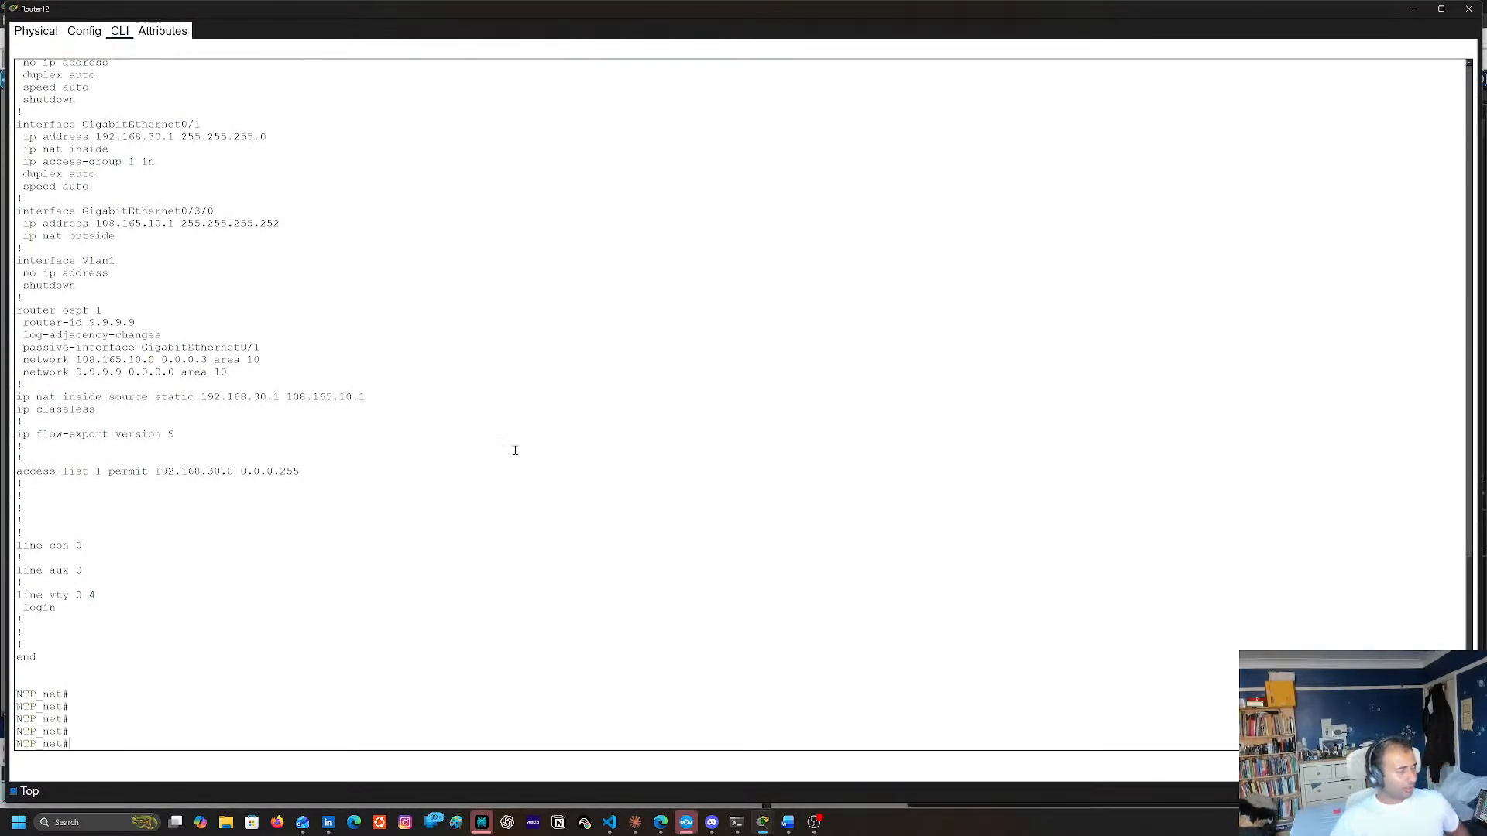
pyautogui.write('co')
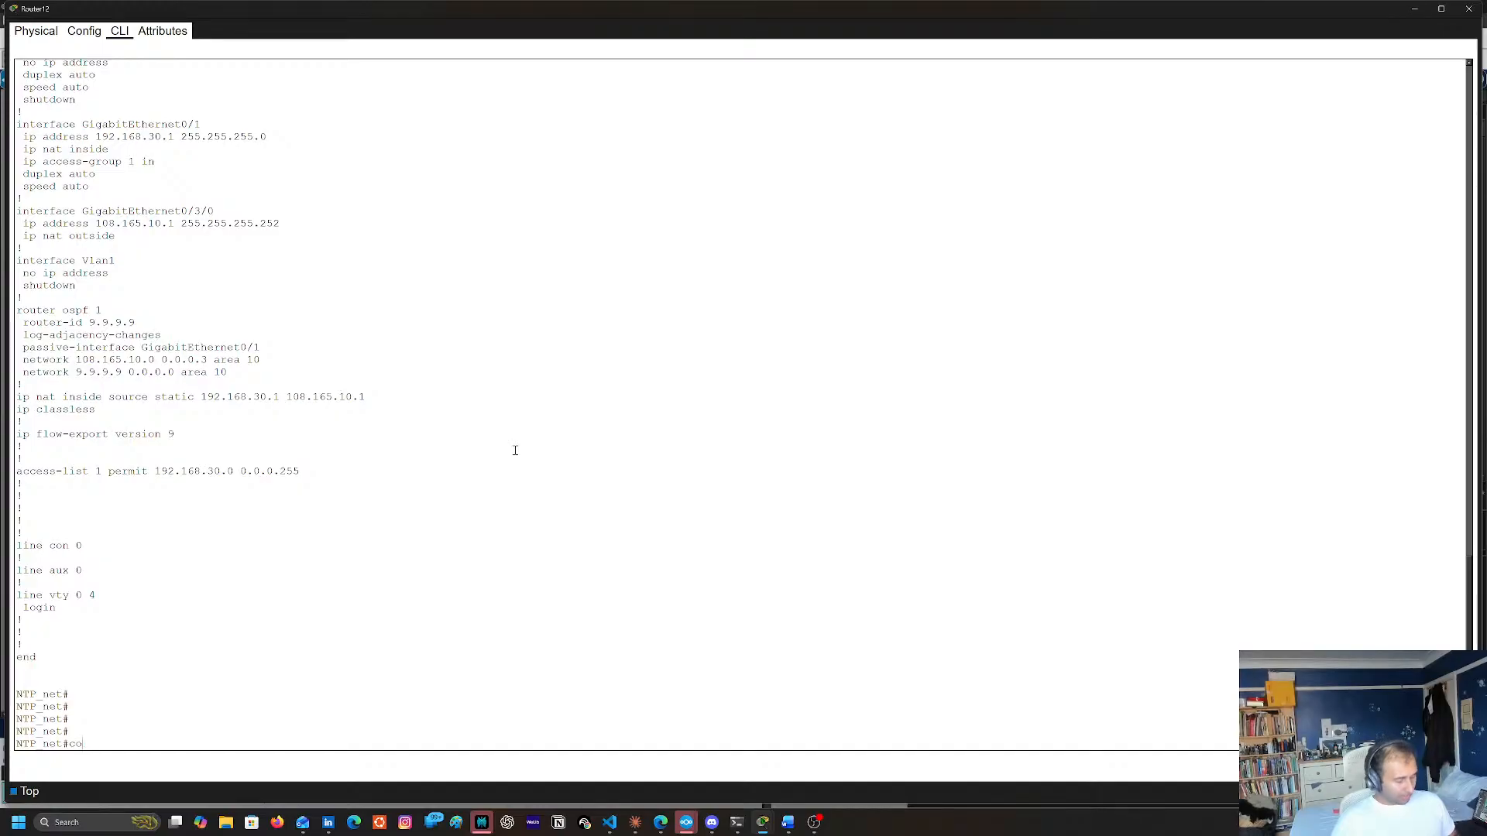
pyautogui.write('nf t')
pyautogui.press('Return')
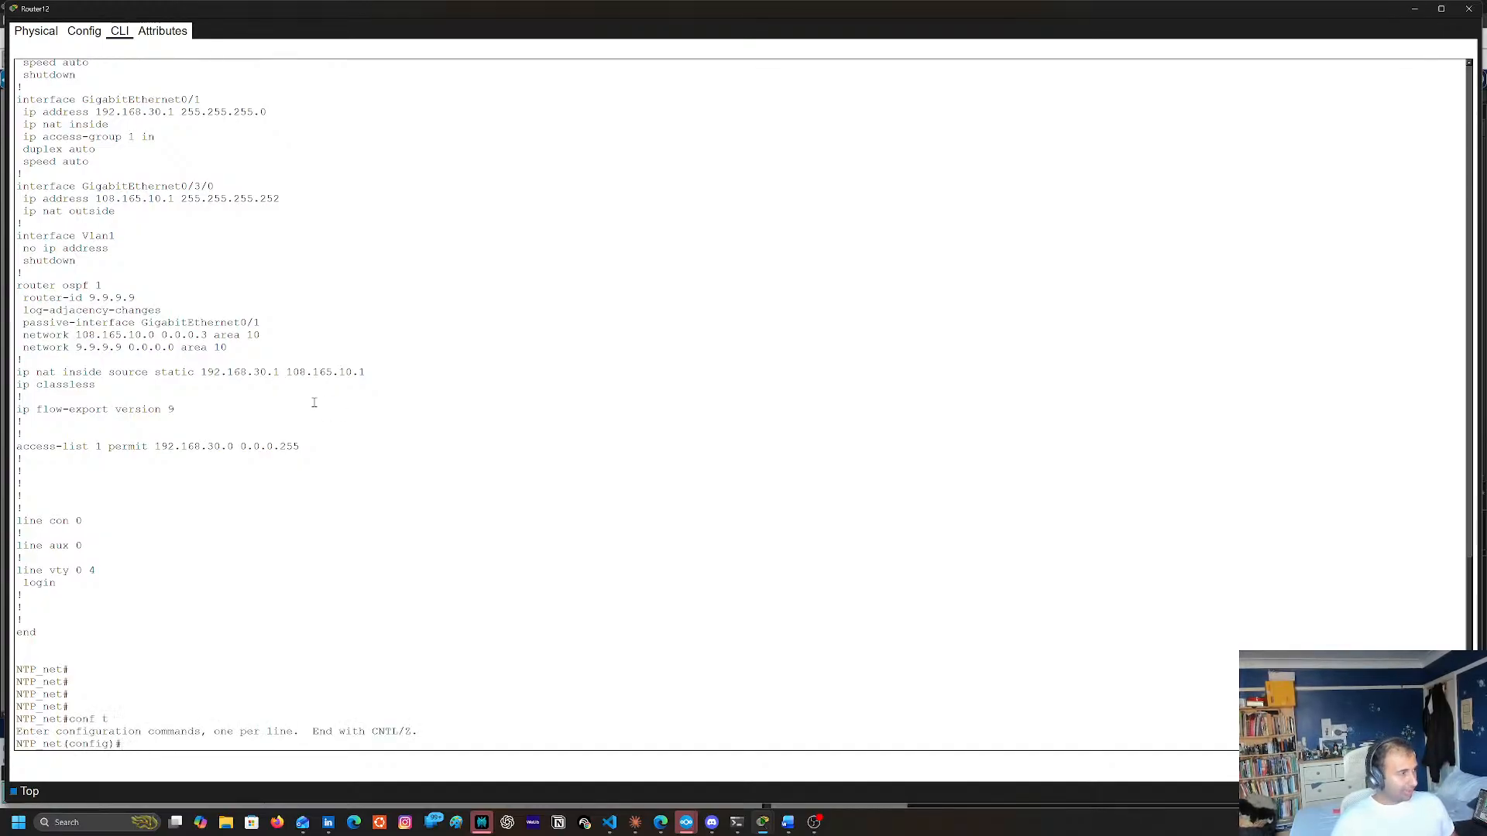
pyautogui.write('nt')
pyautogui.press('Tab')
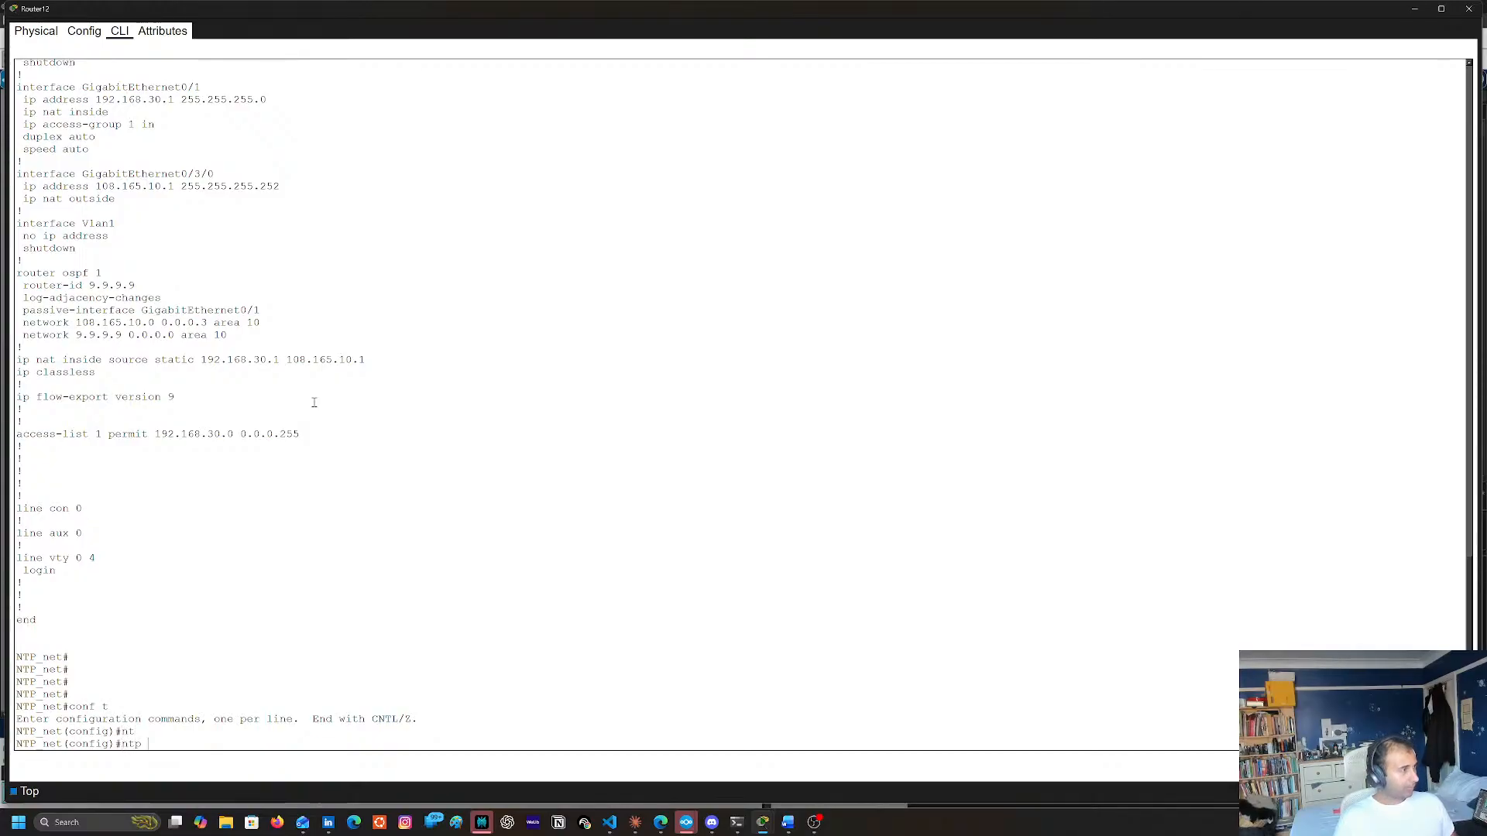
pyautogui.write('se')
pyautogui.press('Tab')
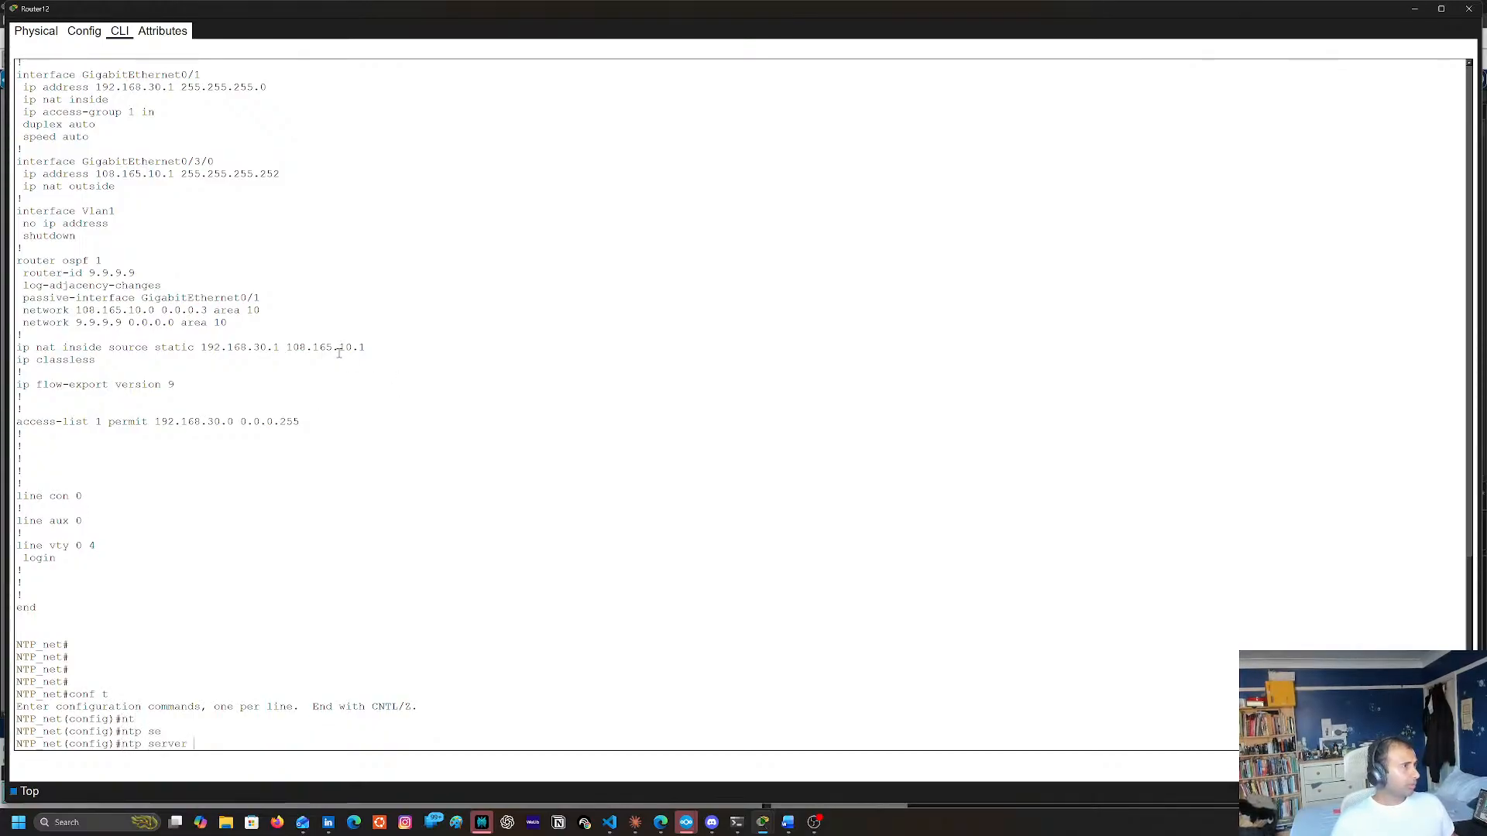
pyautogui.write('108.165.10.1')
pyautogui.press('Return')
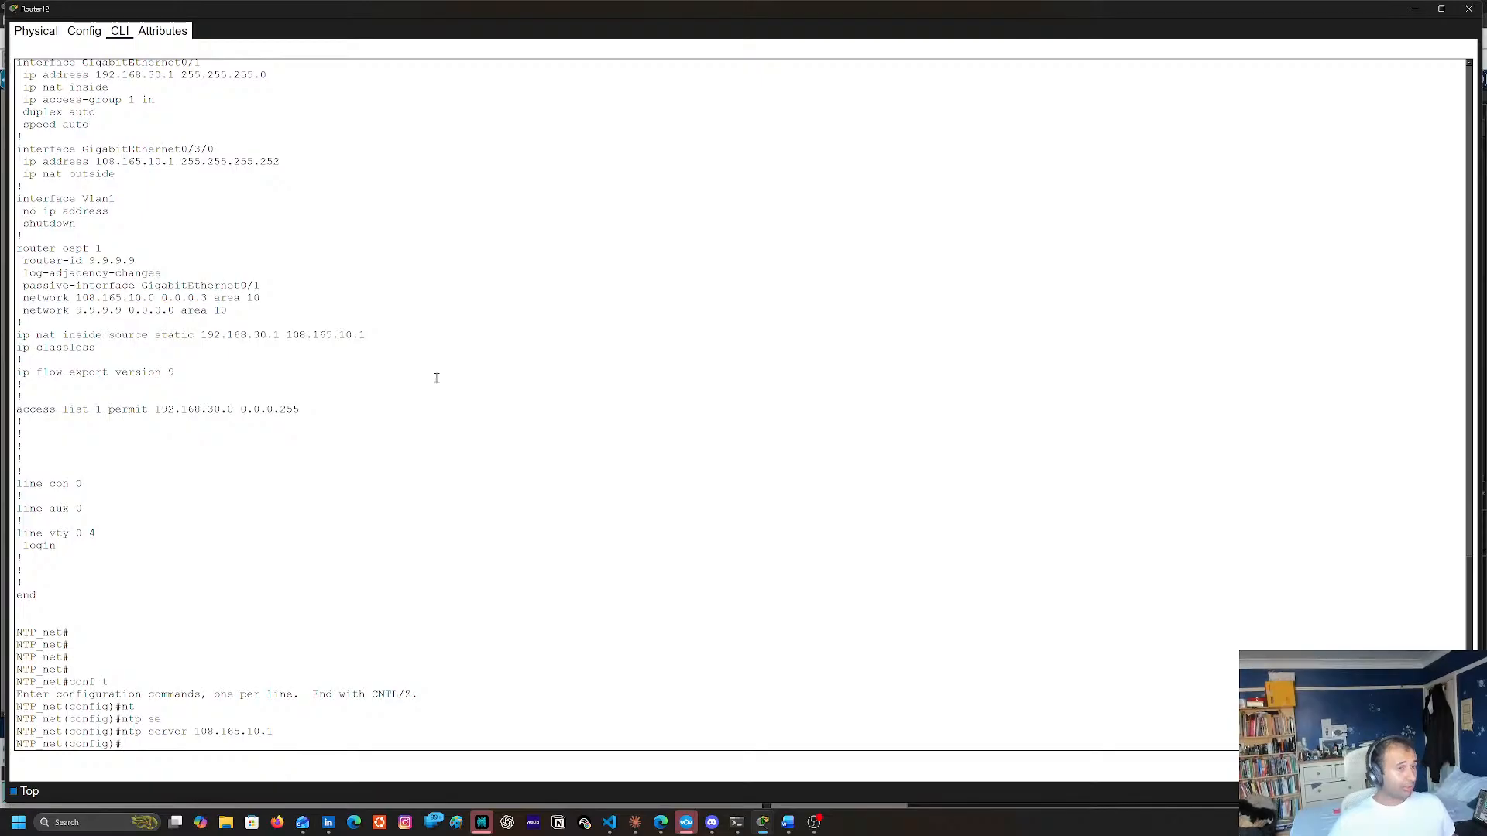
pyautogui.click(1415, 9)
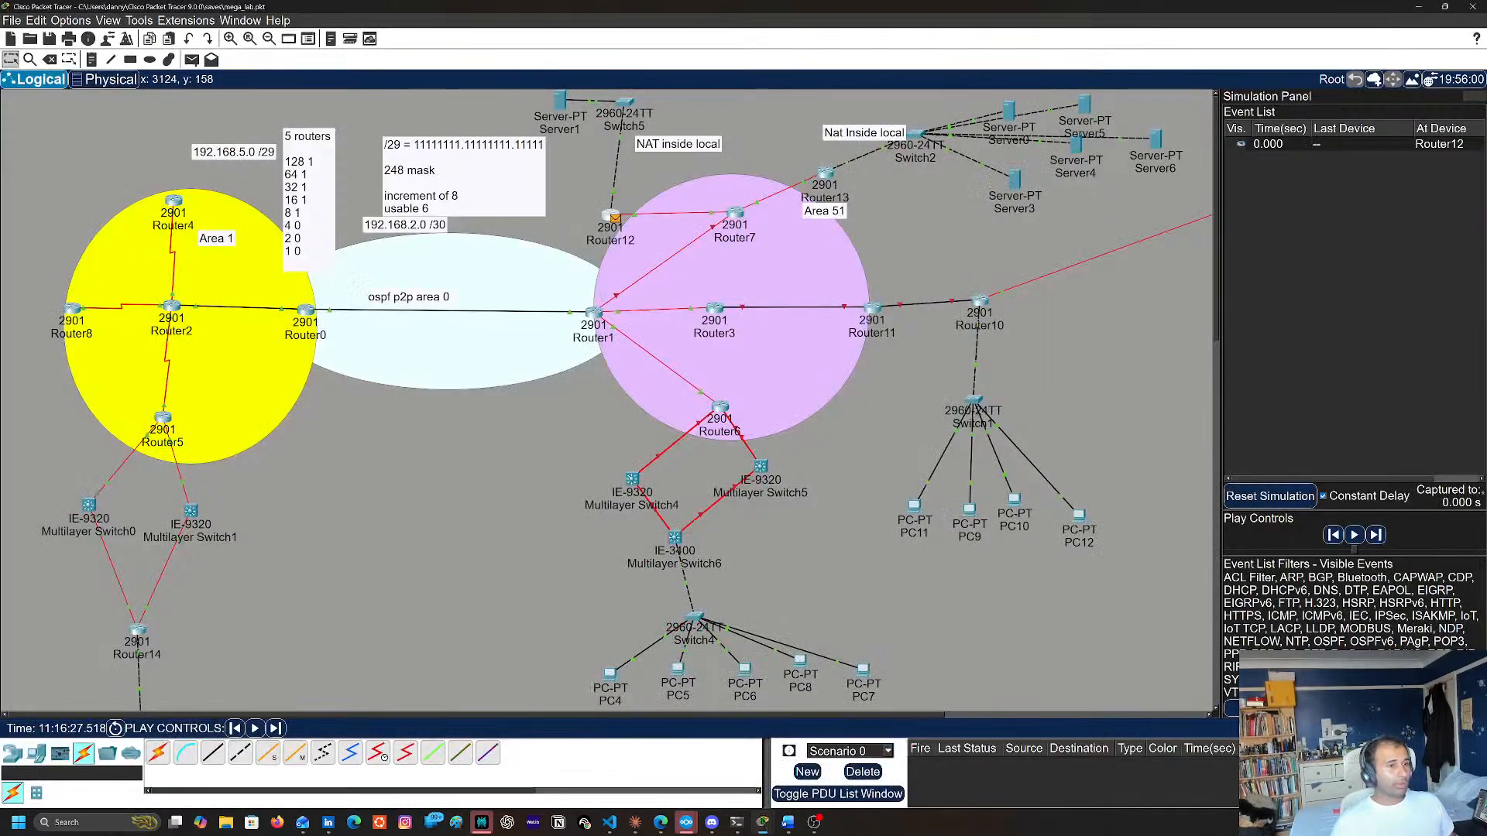
# Advance the simulation by one event, check Router12's command line, and return to the topology
pyautogui.click(275, 728)
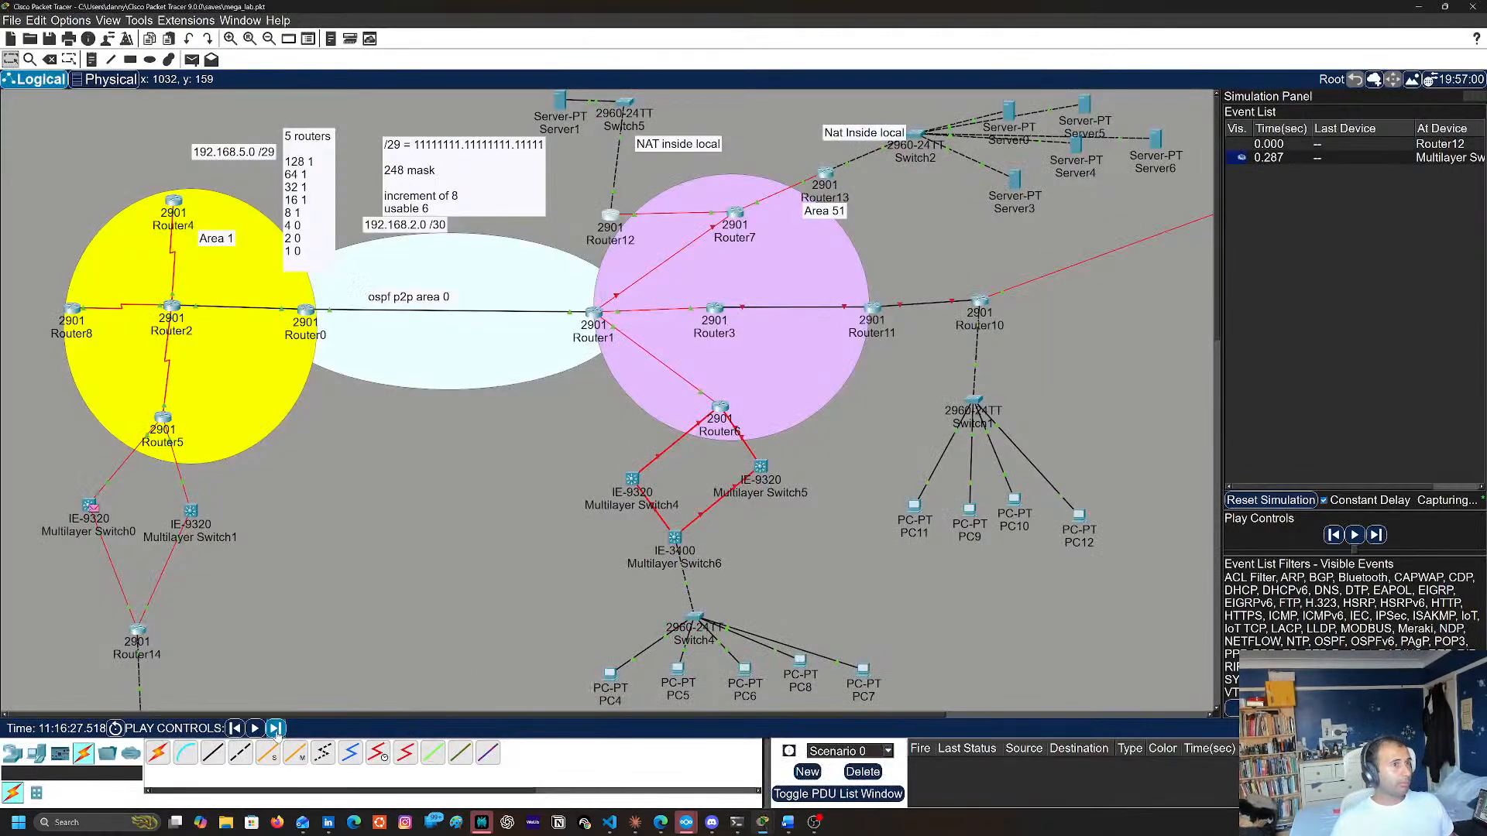
pyautogui.click(612, 217)
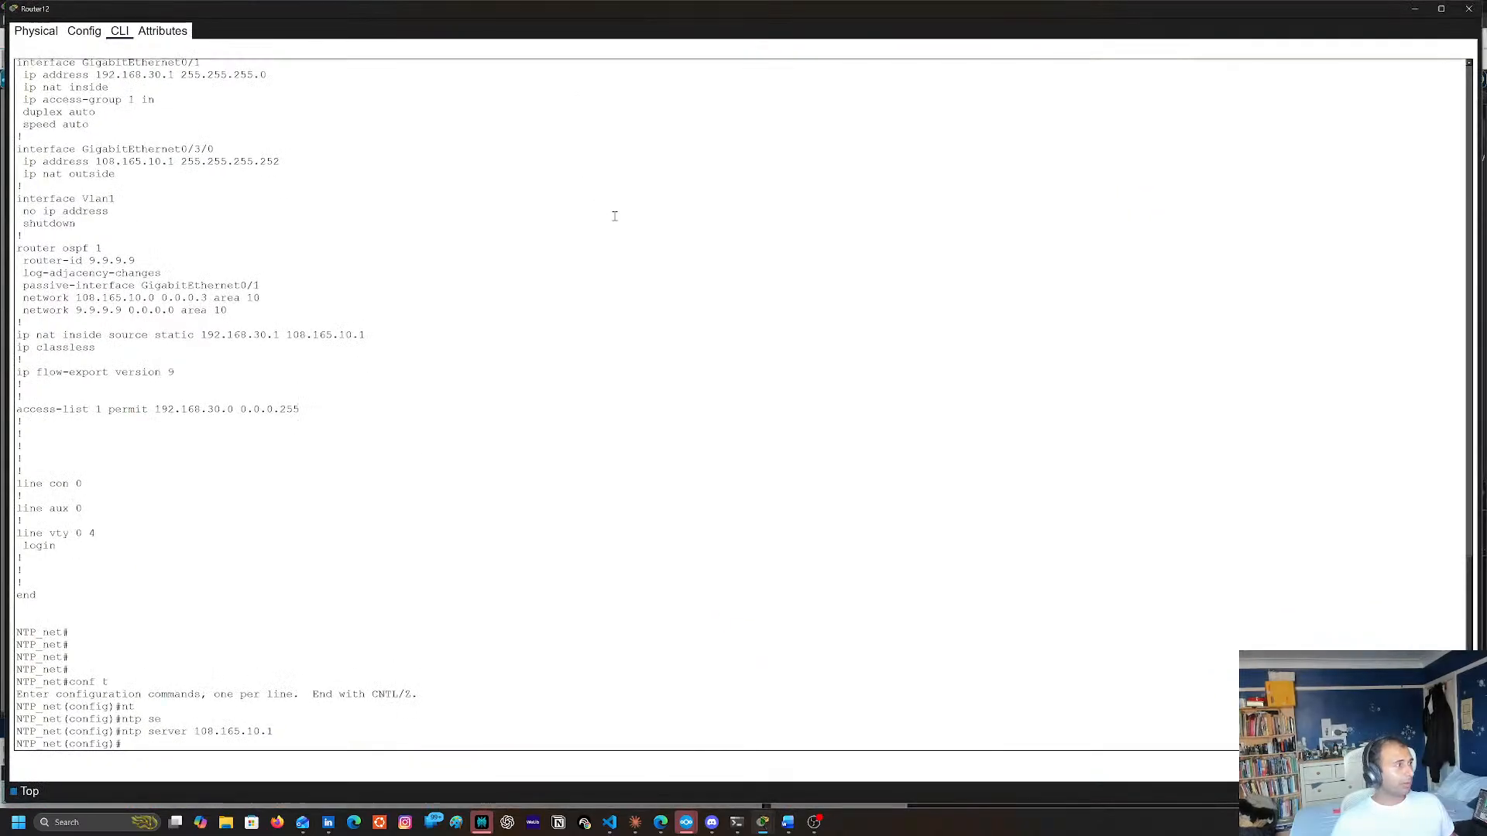
pyautogui.click(1414, 8)
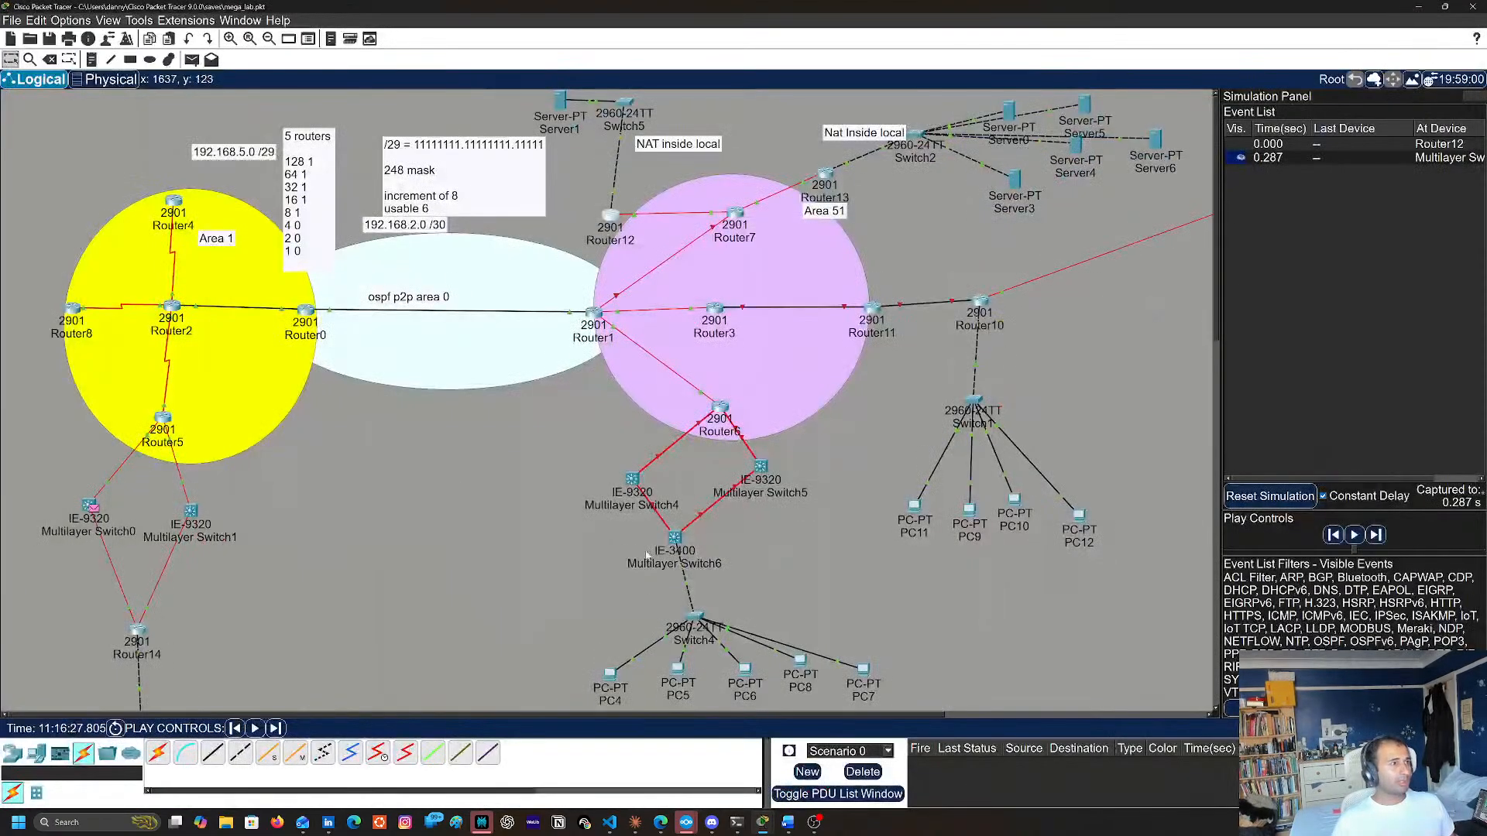
# Inspect the Layer 7, 4 and 3 details of Router12's outbound NTP event, close them, and return to Realtime mode
pyautogui.click(1439, 144)
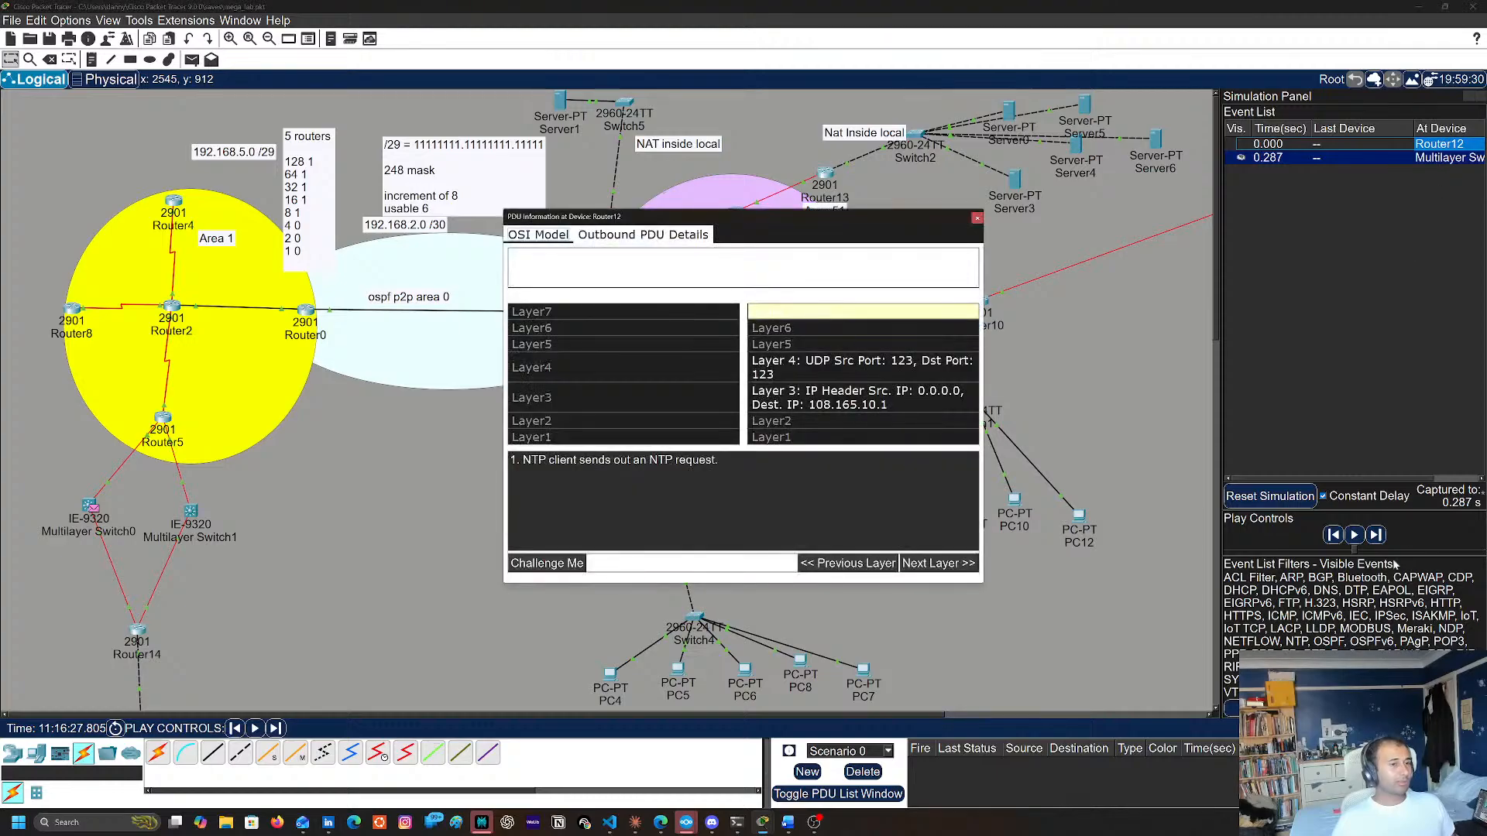
pyautogui.click(858, 368)
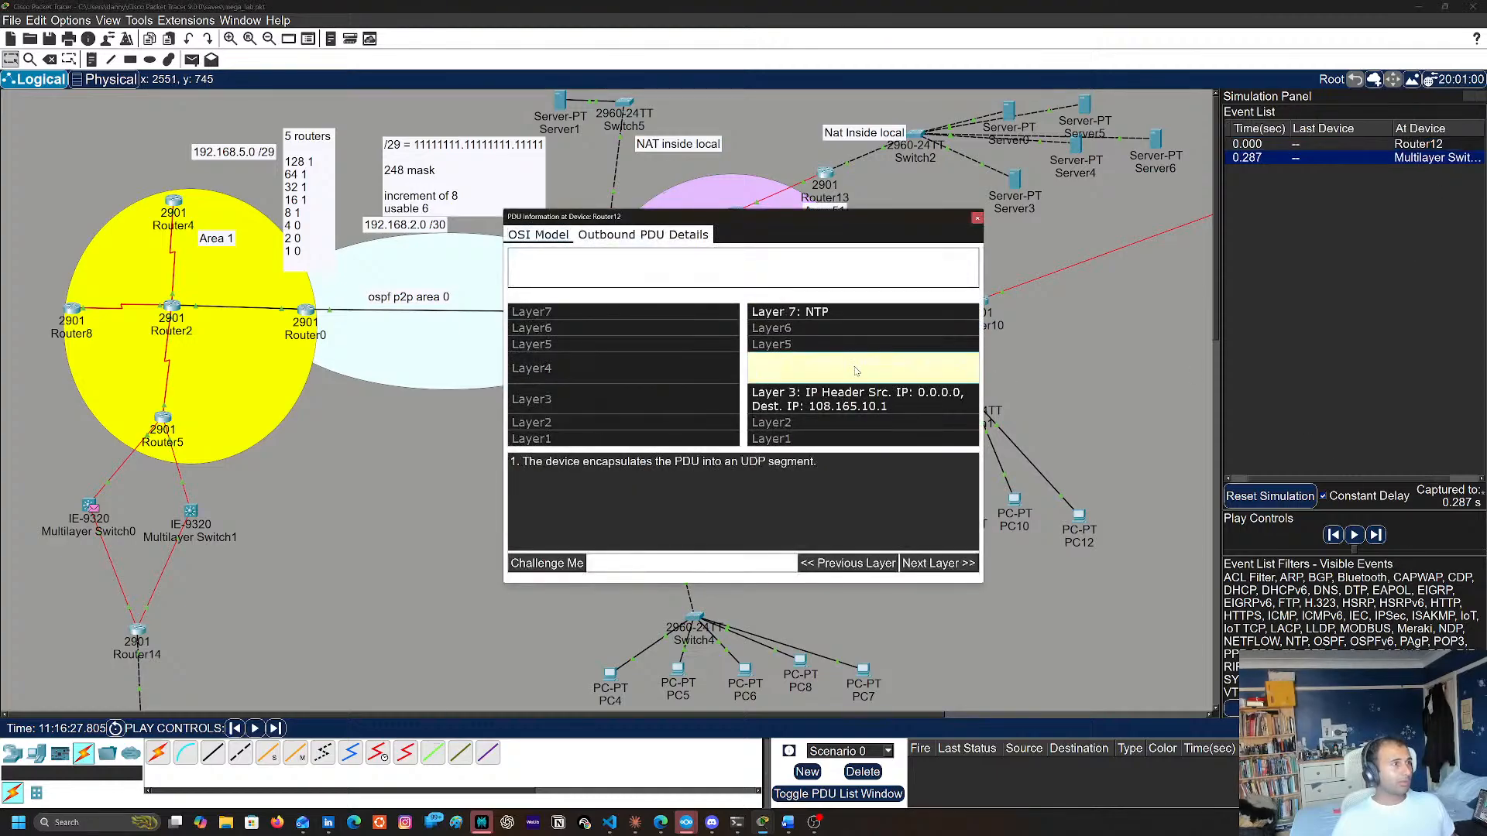
pyautogui.click(853, 394)
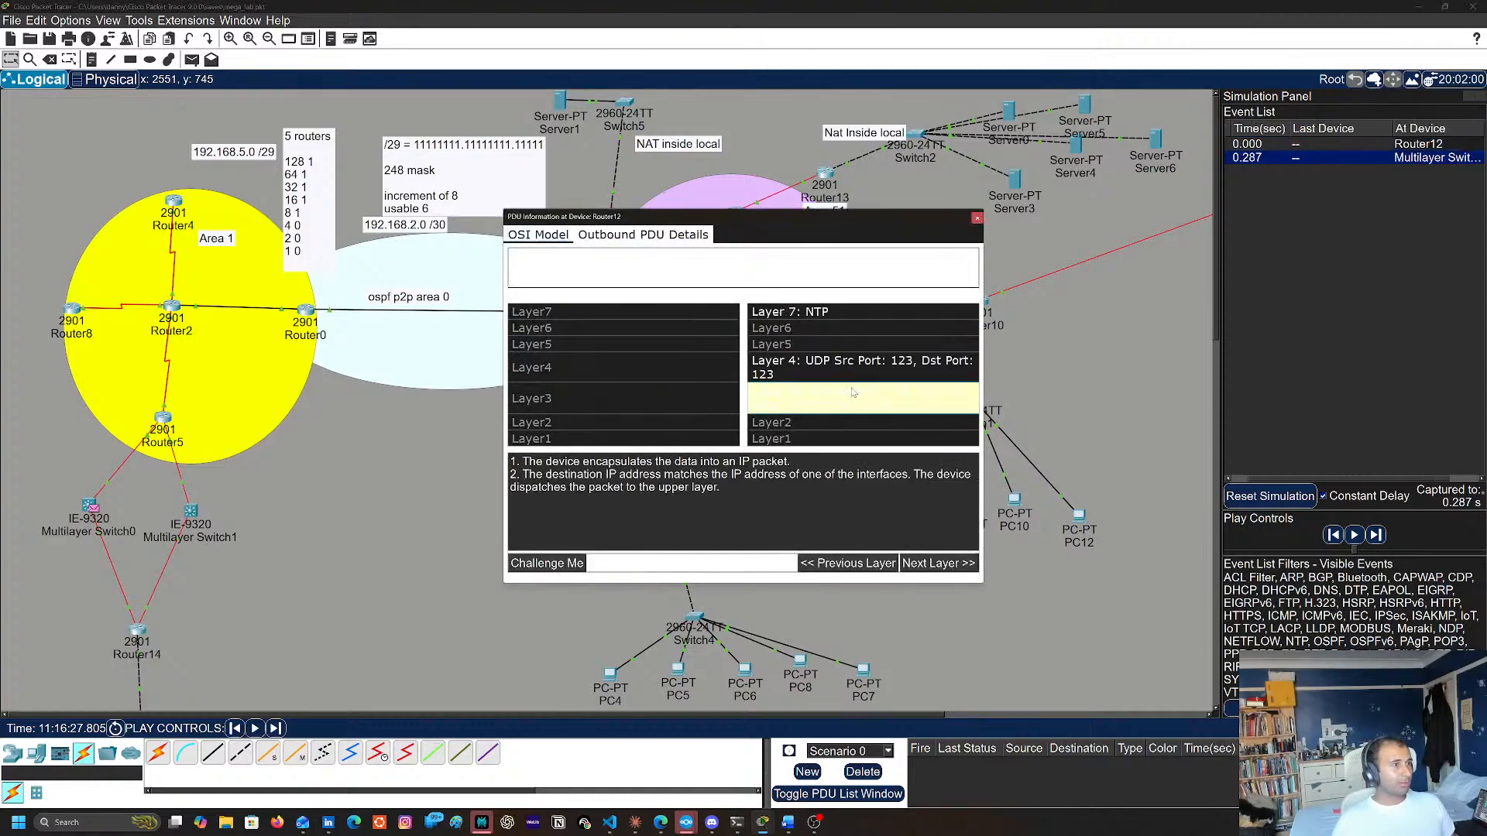
pyautogui.click(811, 319)
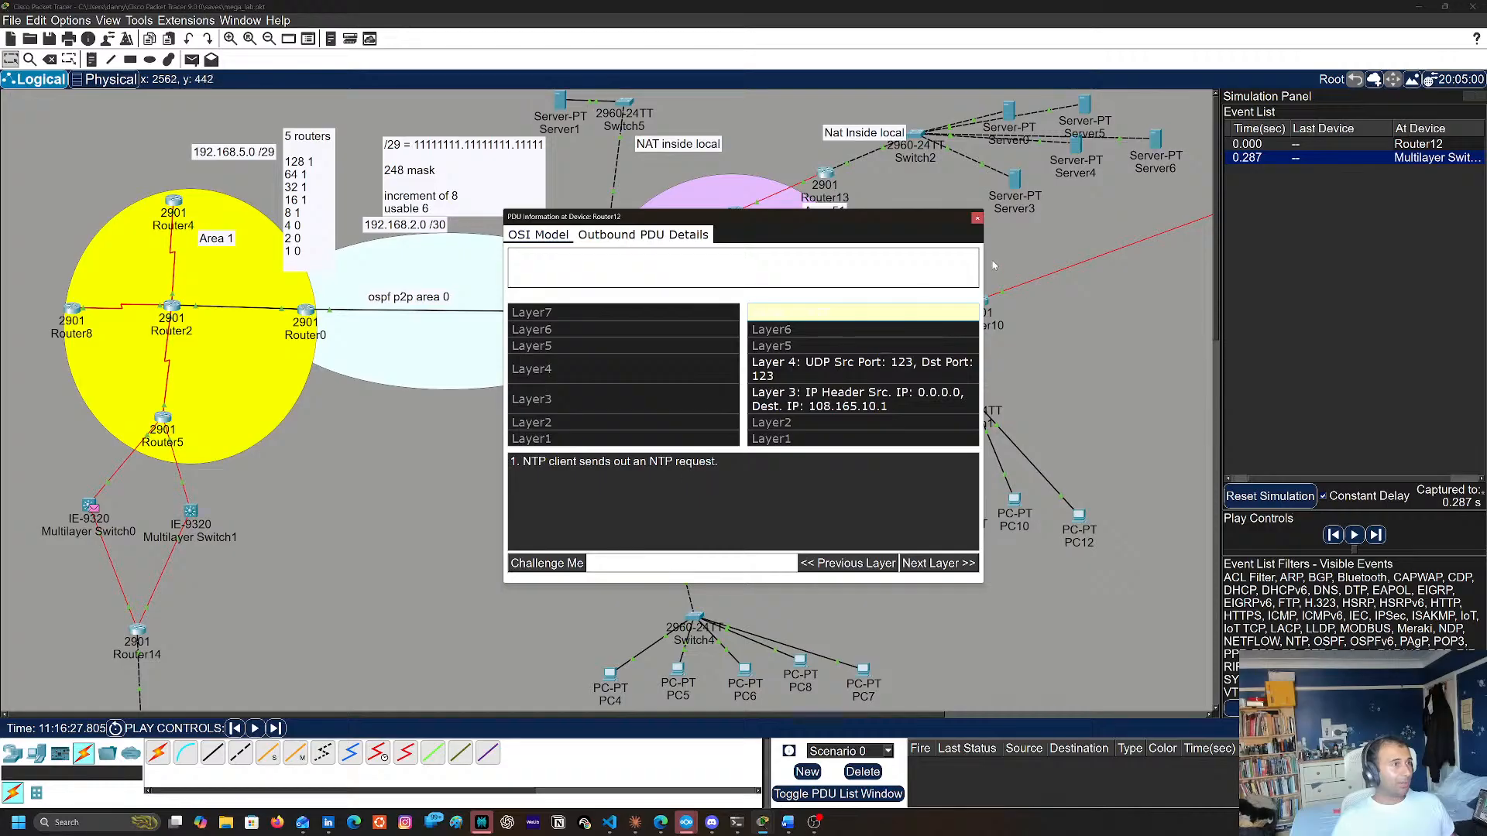
pyautogui.click(976, 219)
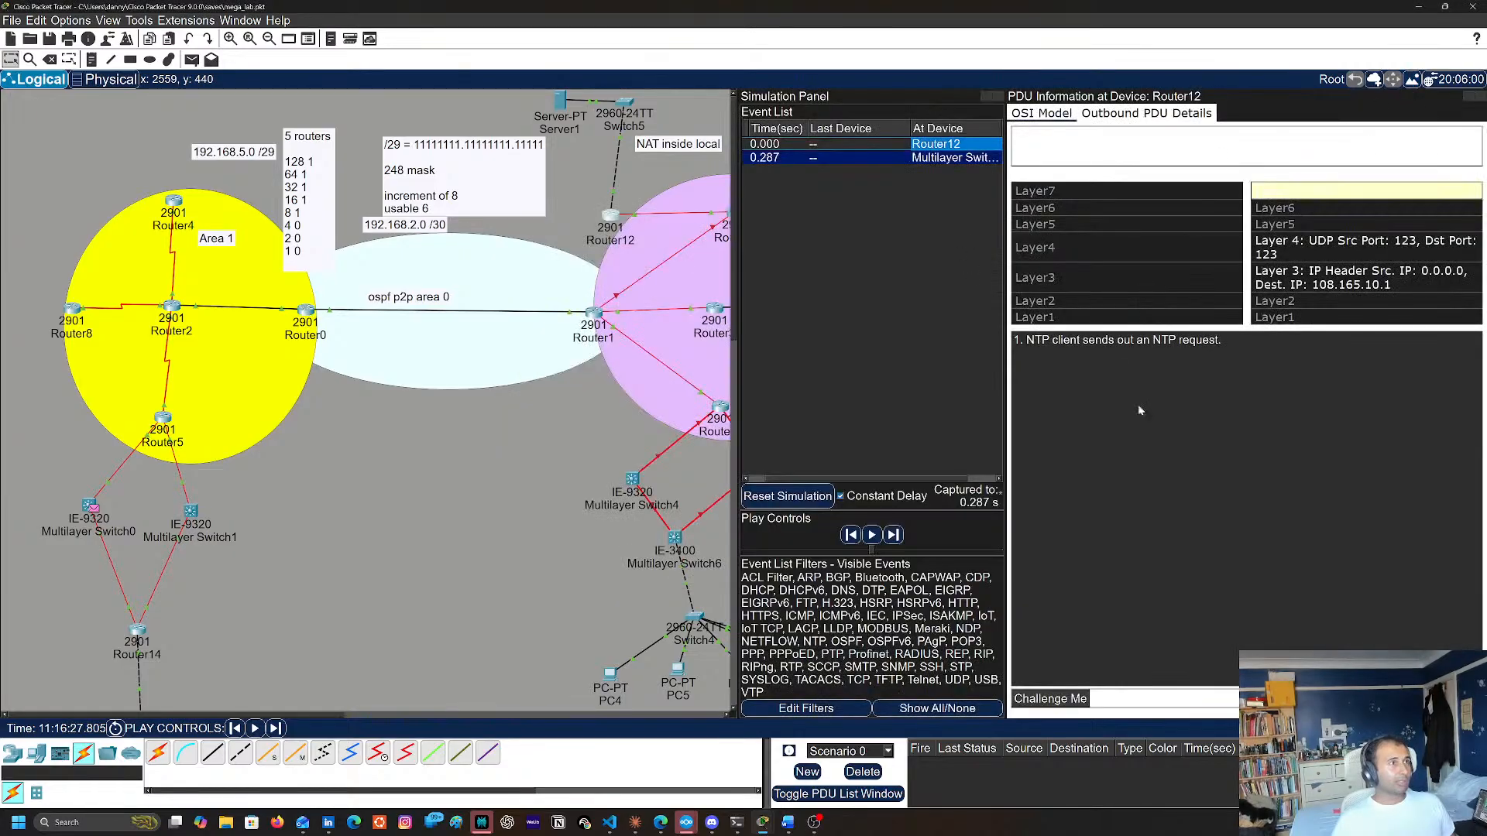
pyautogui.click(1367, 729)
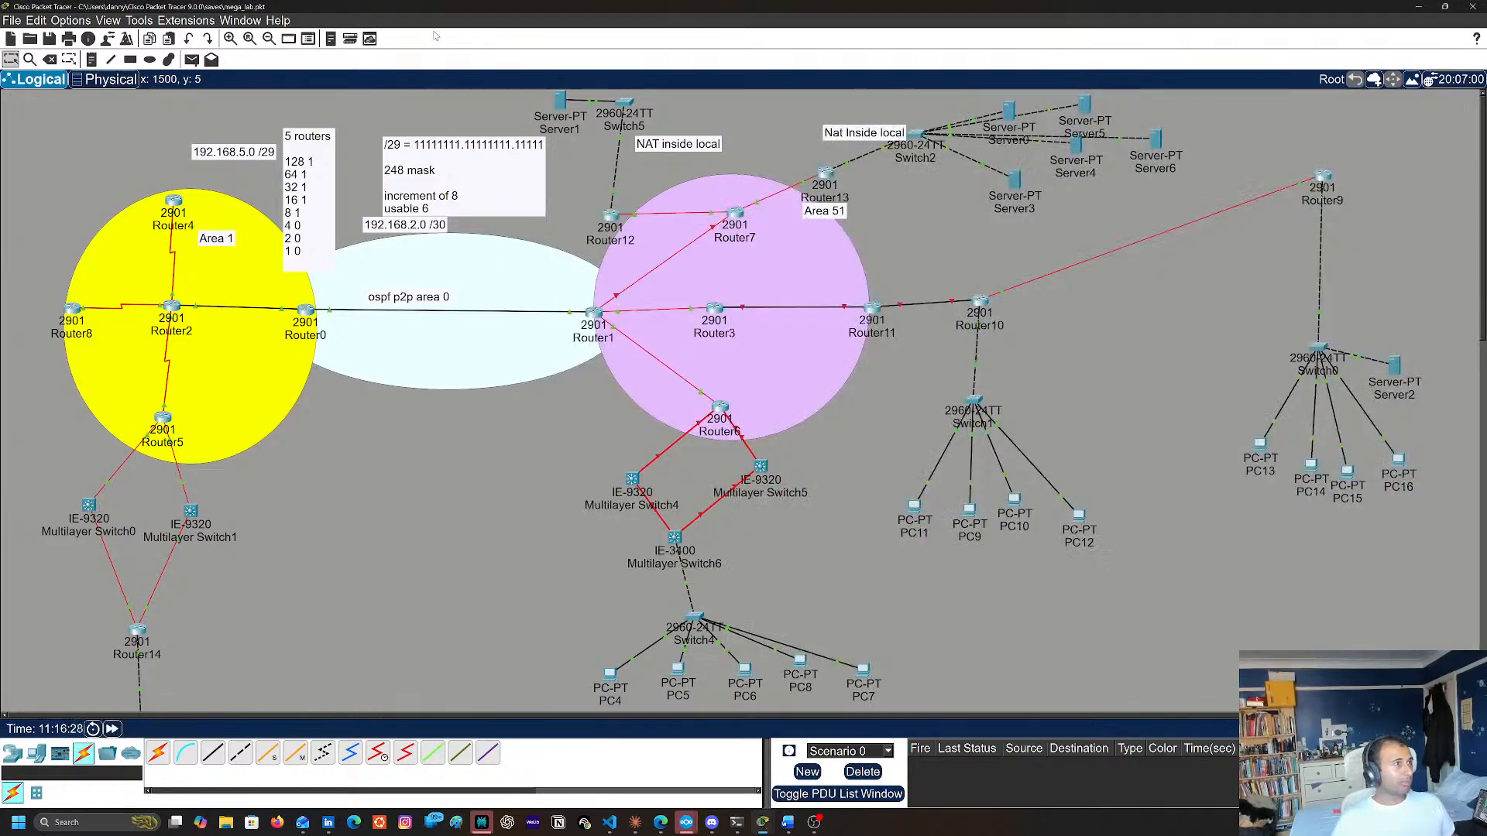
# On Router12's command line, try to complete show clock in configuration mode, and exit to privileged mode
pyautogui.click(610, 216)
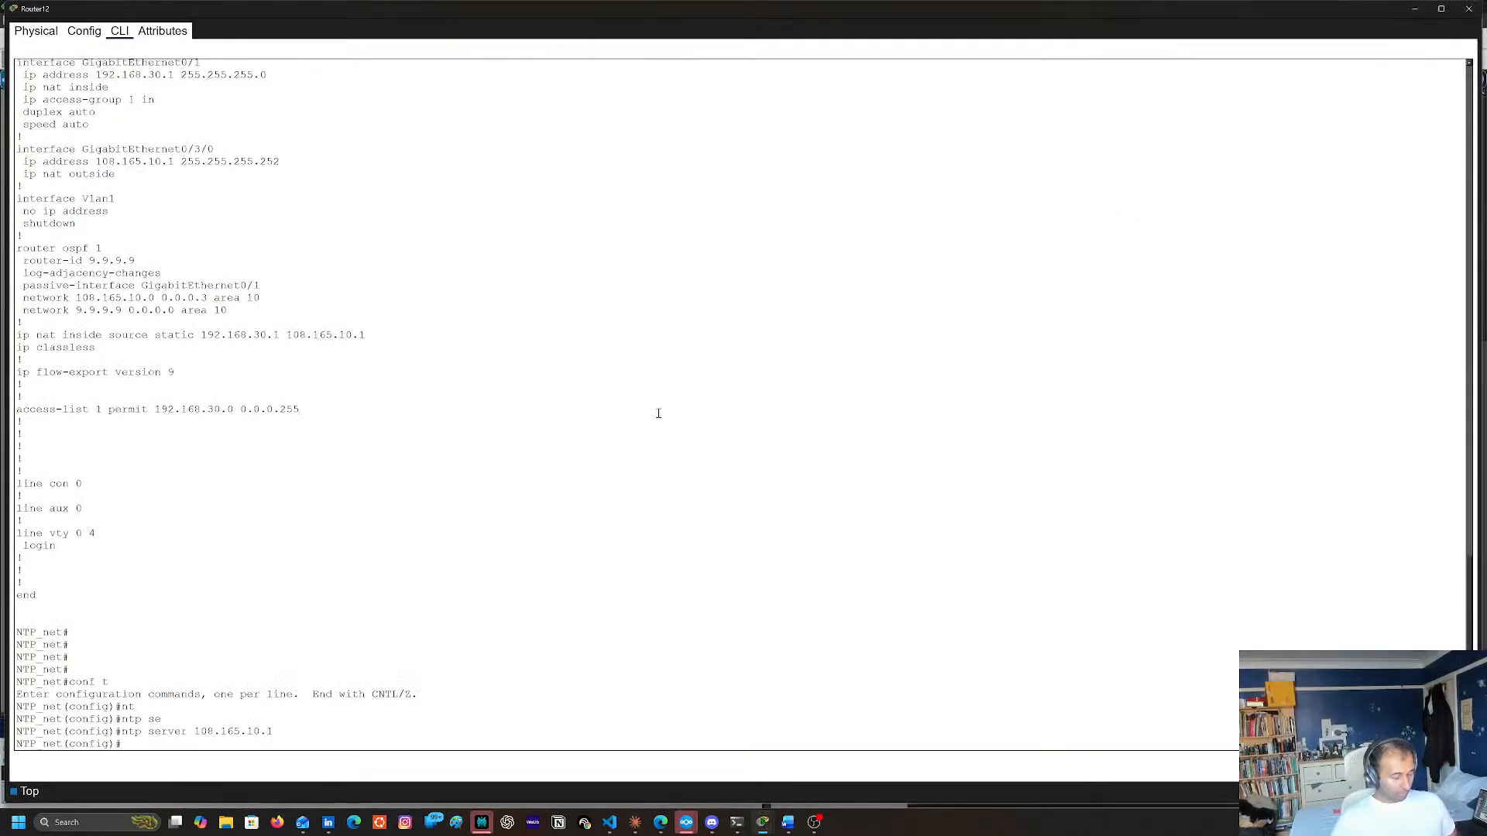
pyautogui.press('BackSpace')
pyautogui.press('BackSpace')
pyautogui.write('sho')
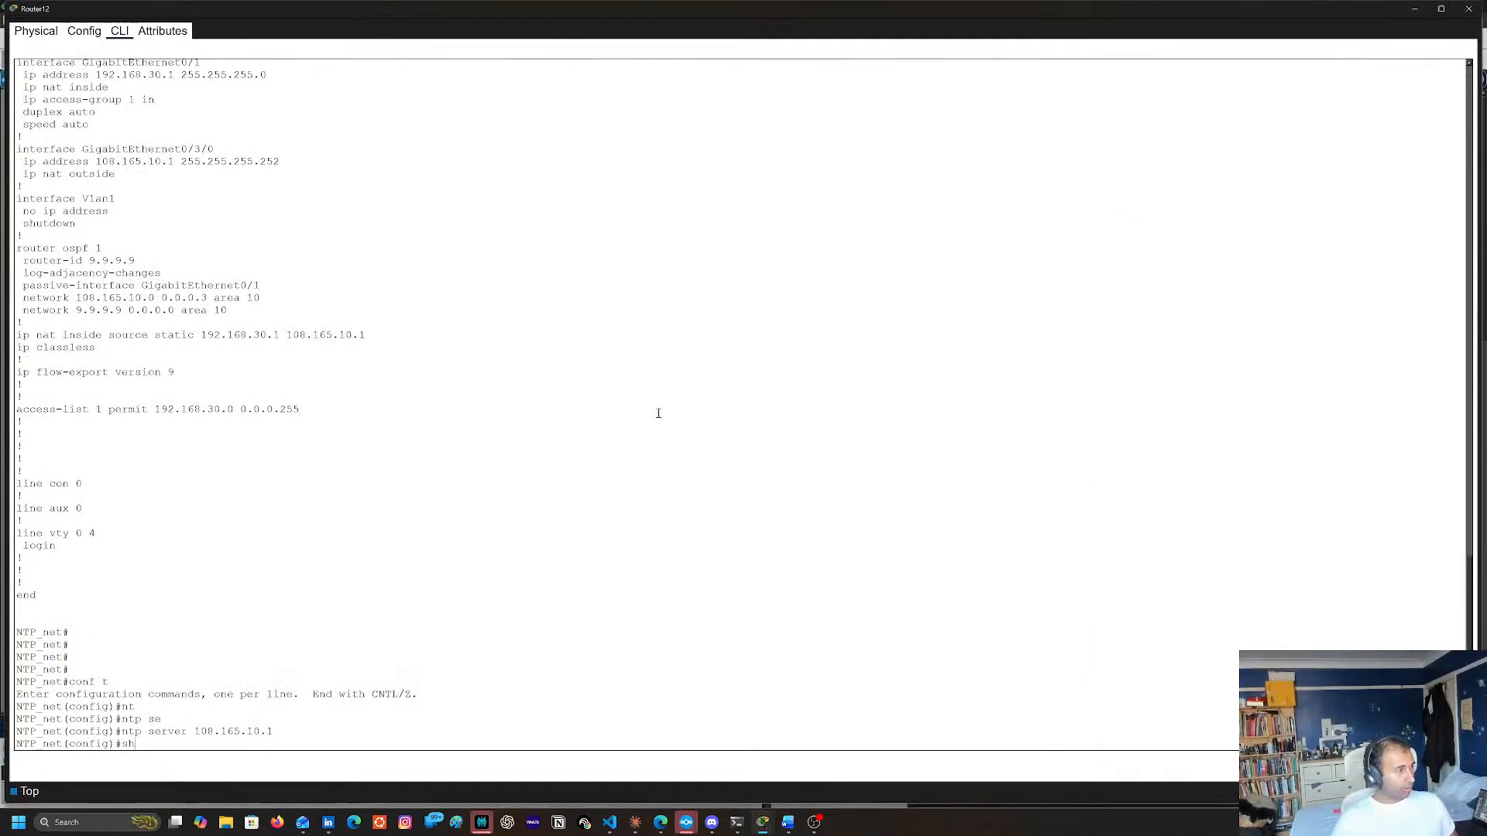
pyautogui.press('Tab')
pyautogui.write('w')
pyautogui.press('Tab')
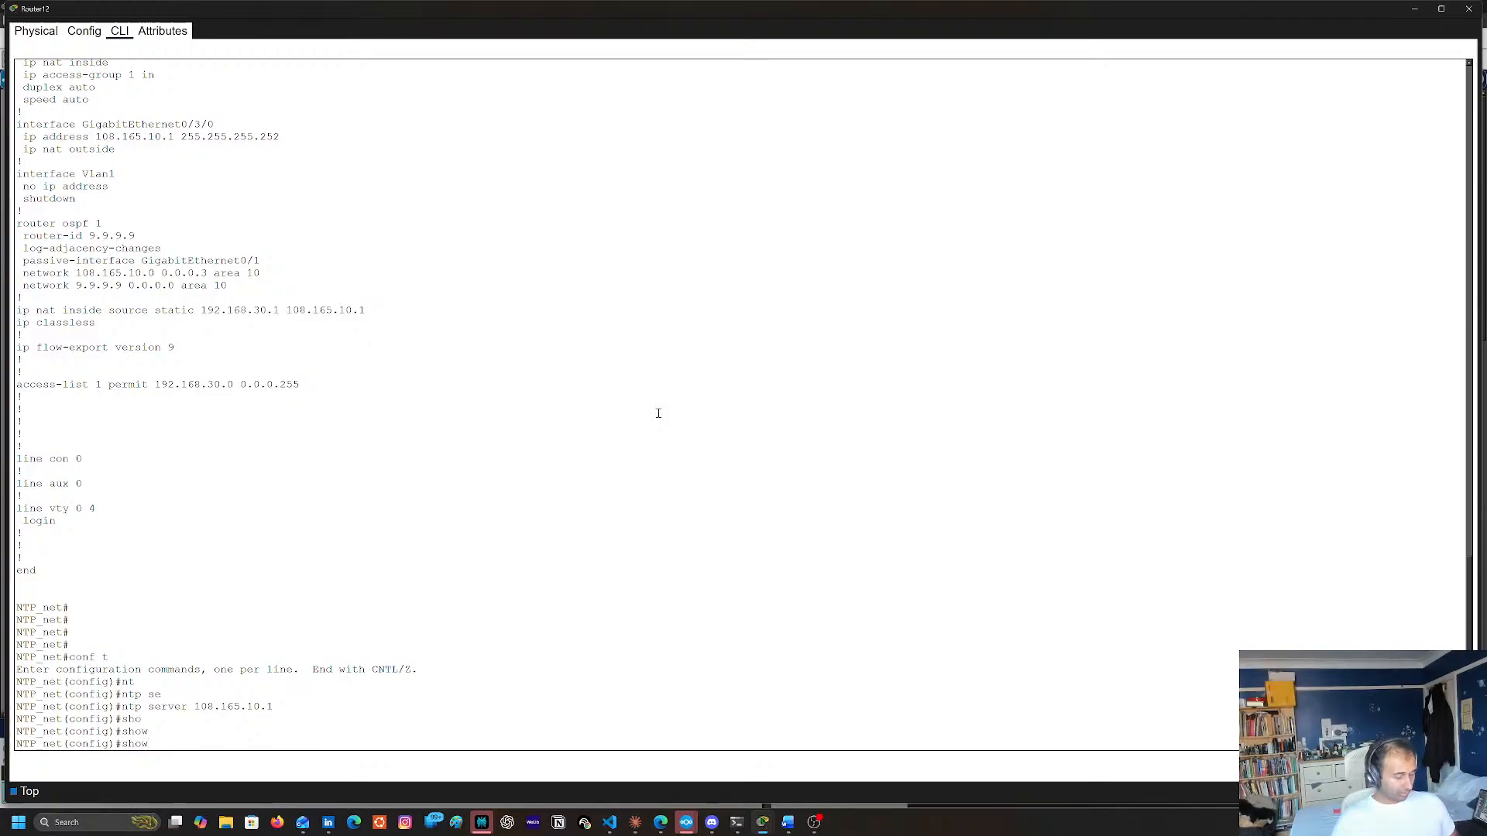
pyautogui.write('cl')
pyautogui.press('Tab')
pyautogui.write('o')
pyautogui.press('Tab')
pyautogui.press('BackSpace')
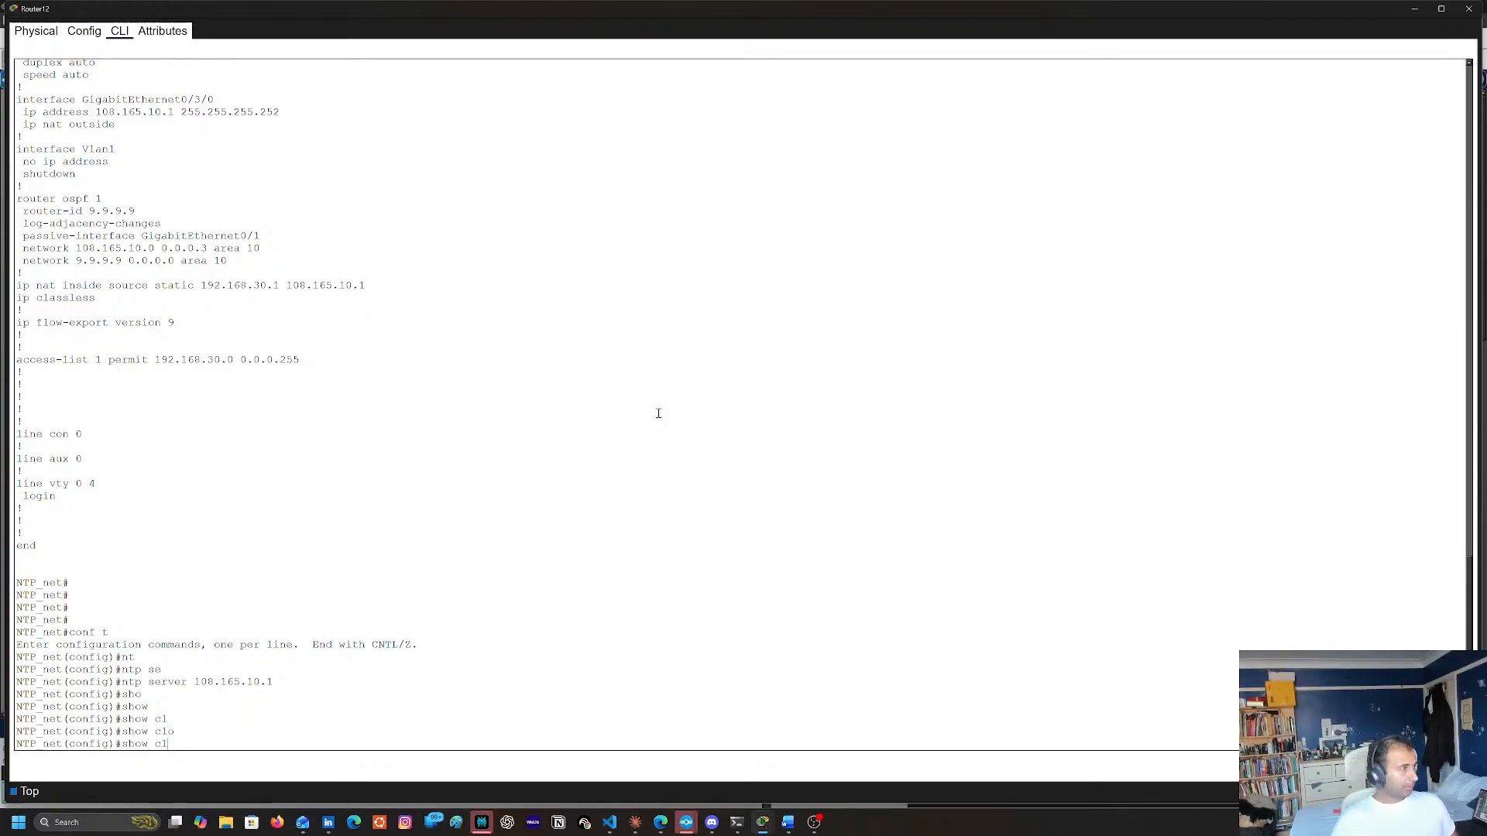
pyautogui.write('end')
pyautogui.press('Return')
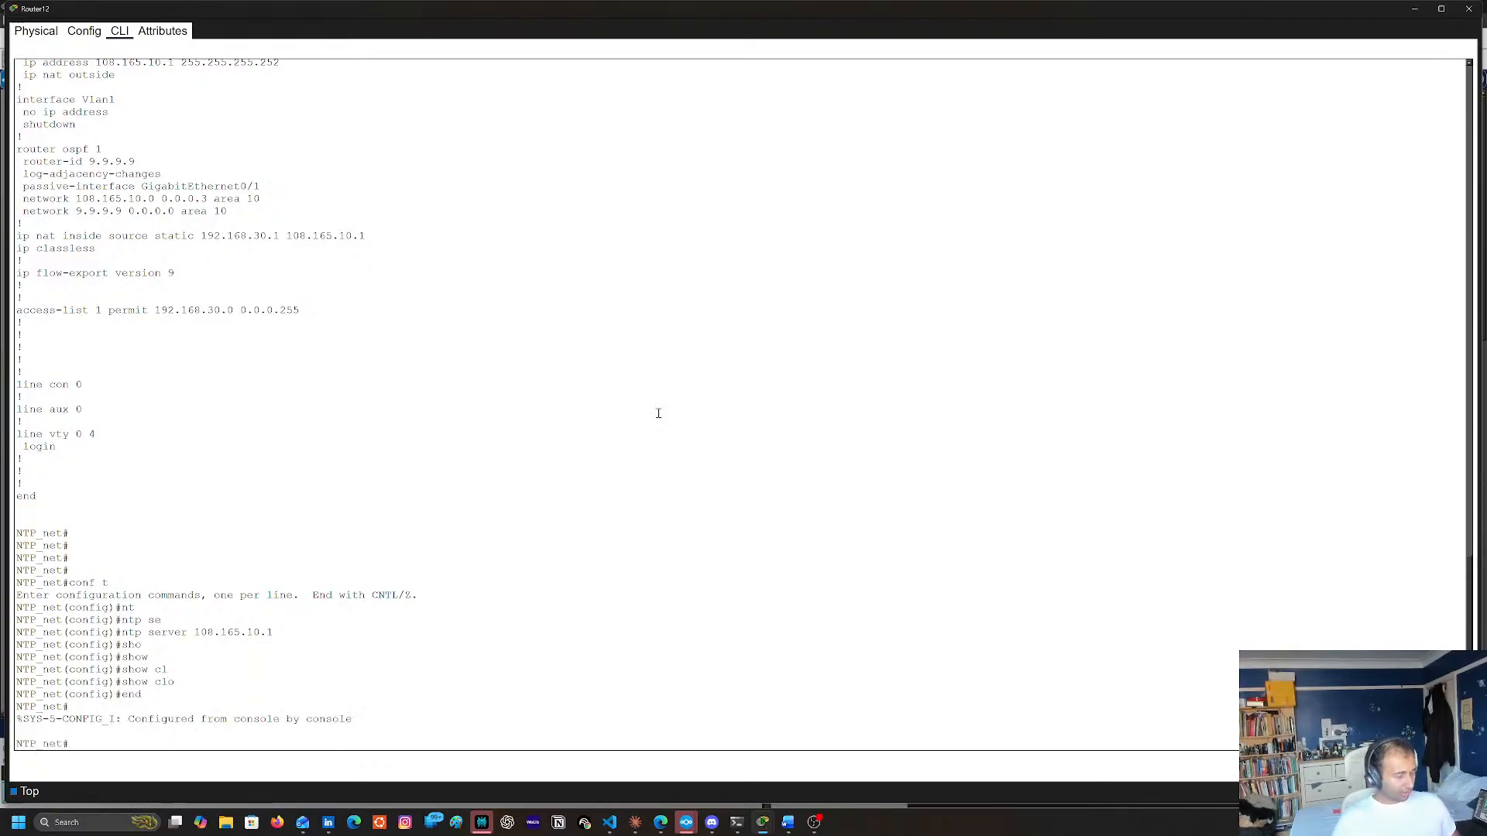
# Display Router12's current clock from privileged mode with show clock
pyautogui.write('ch cl')
pyautogui.press('Tab')
pyautogui.press('Return')
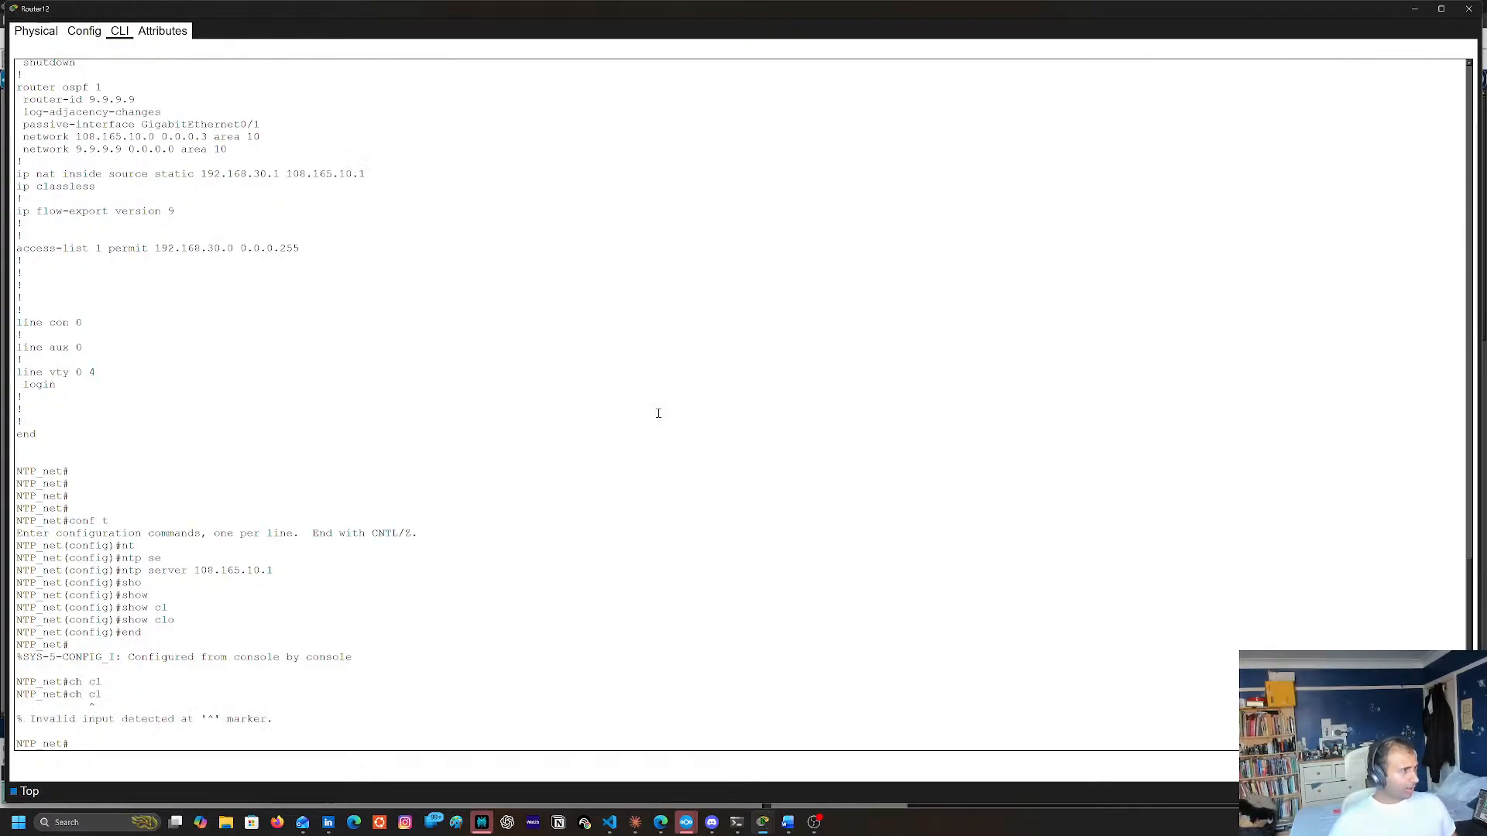
pyautogui.write('sh cl')
pyautogui.press('Tab')
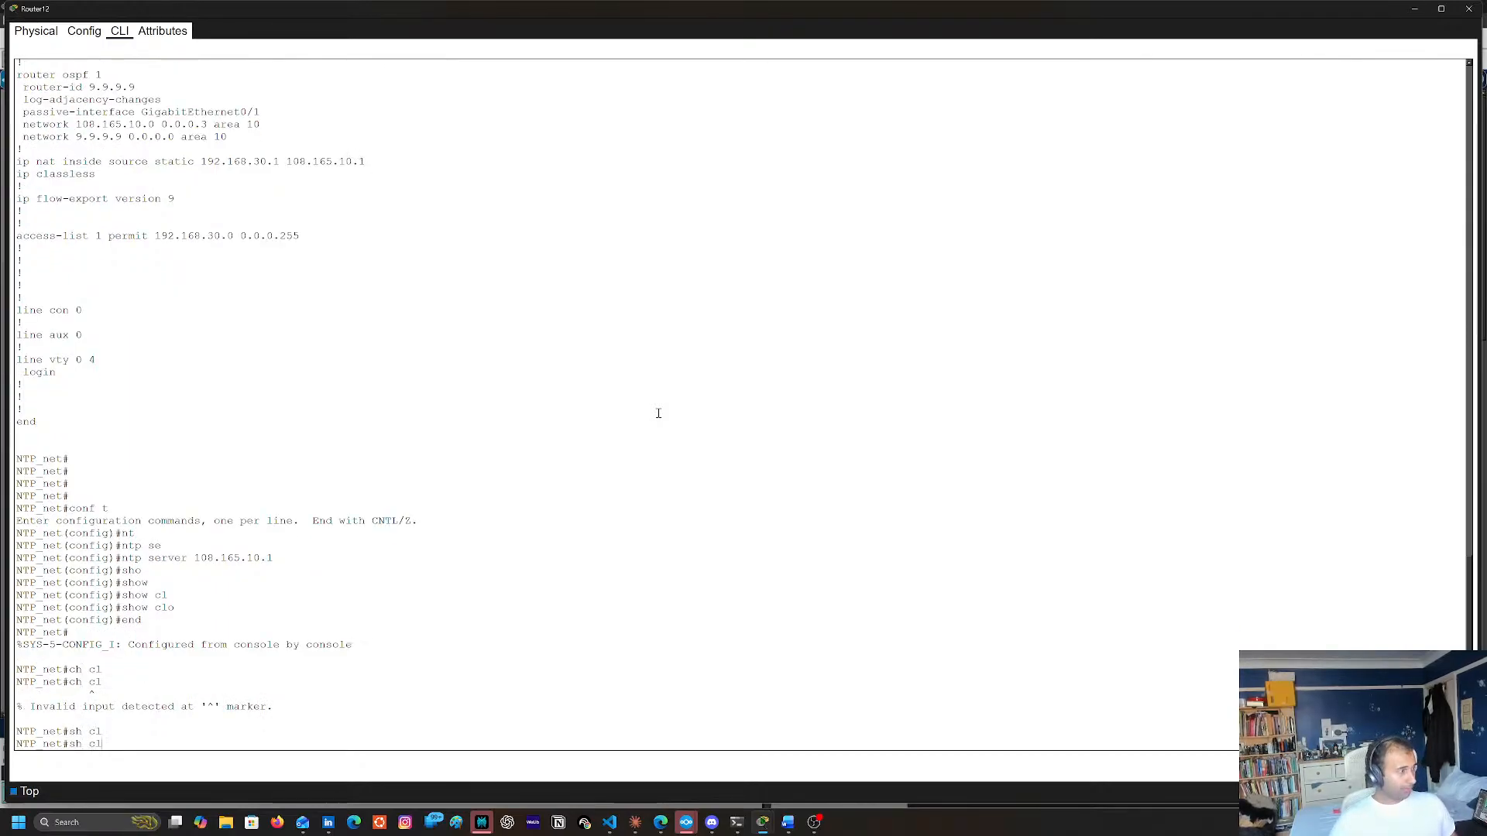
pyautogui.write('o')
pyautogui.press('Tab')
pyautogui.press('Return')
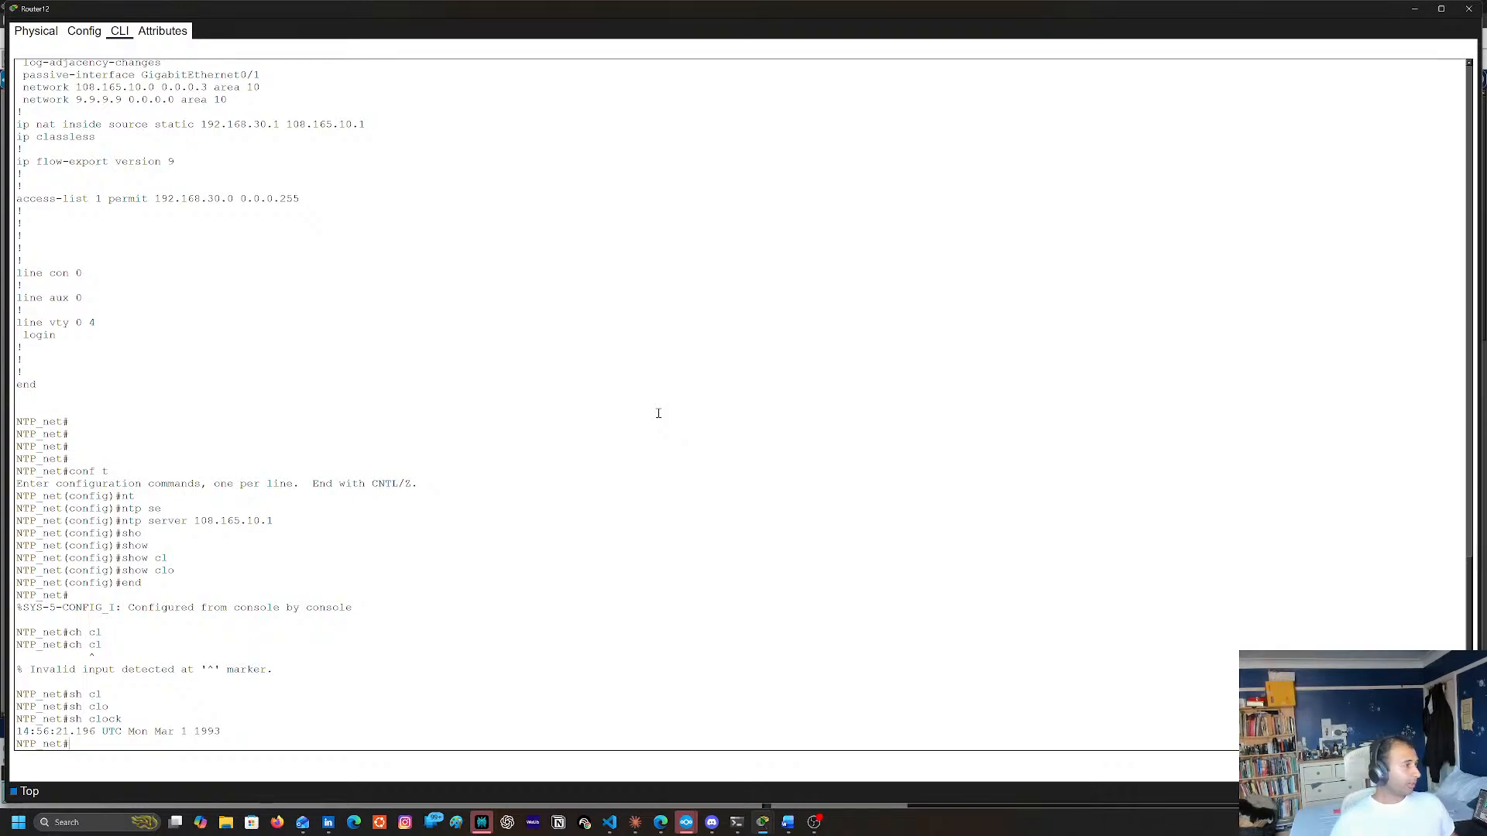
# List the options available for the show ntp command on Router12
pyautogui.press('Up')
pyautogui.press('Up')
pyautogui.press('Down')
pyautogui.press('Down')
pyautogui.write('sh')
pyautogui.press('Tab')
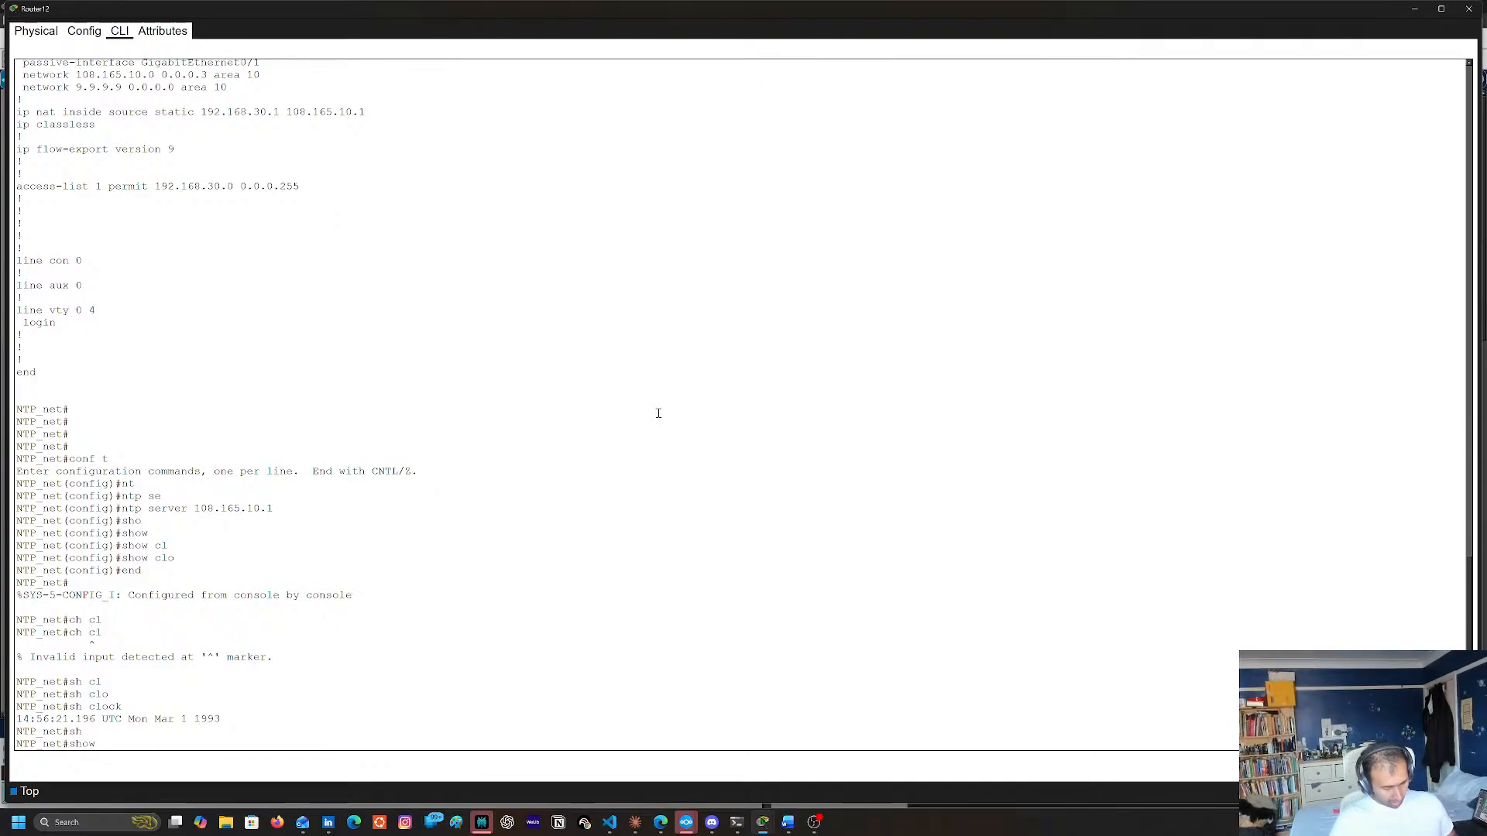
pyautogui.write('nt')
pyautogui.press('Tab')
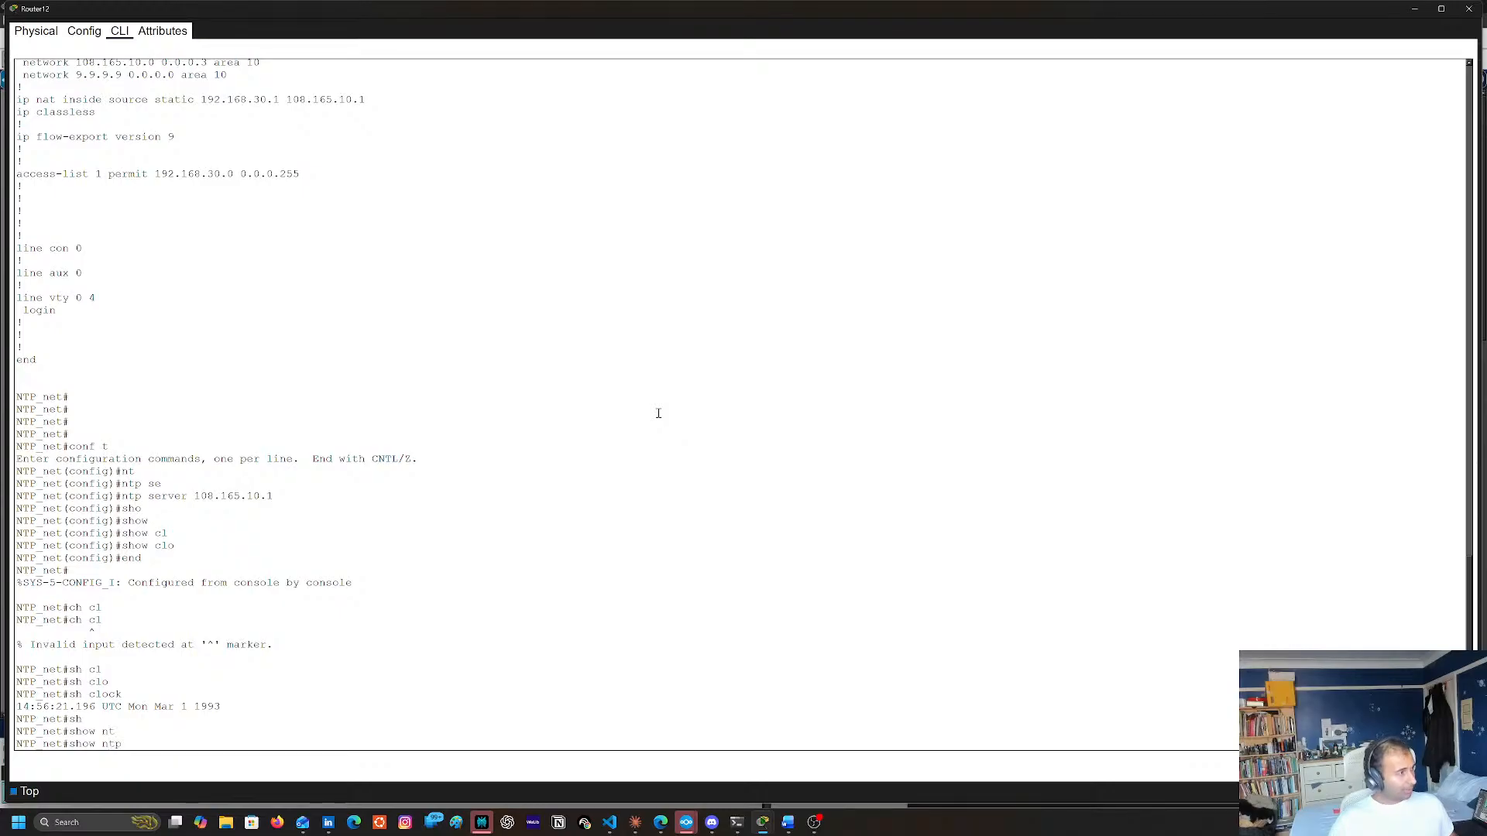
pyautogui.write('?')
pyautogui.write('sts')
# Display Router12's NTP synchronization details with show ntp status
pyautogui.press('Tab')
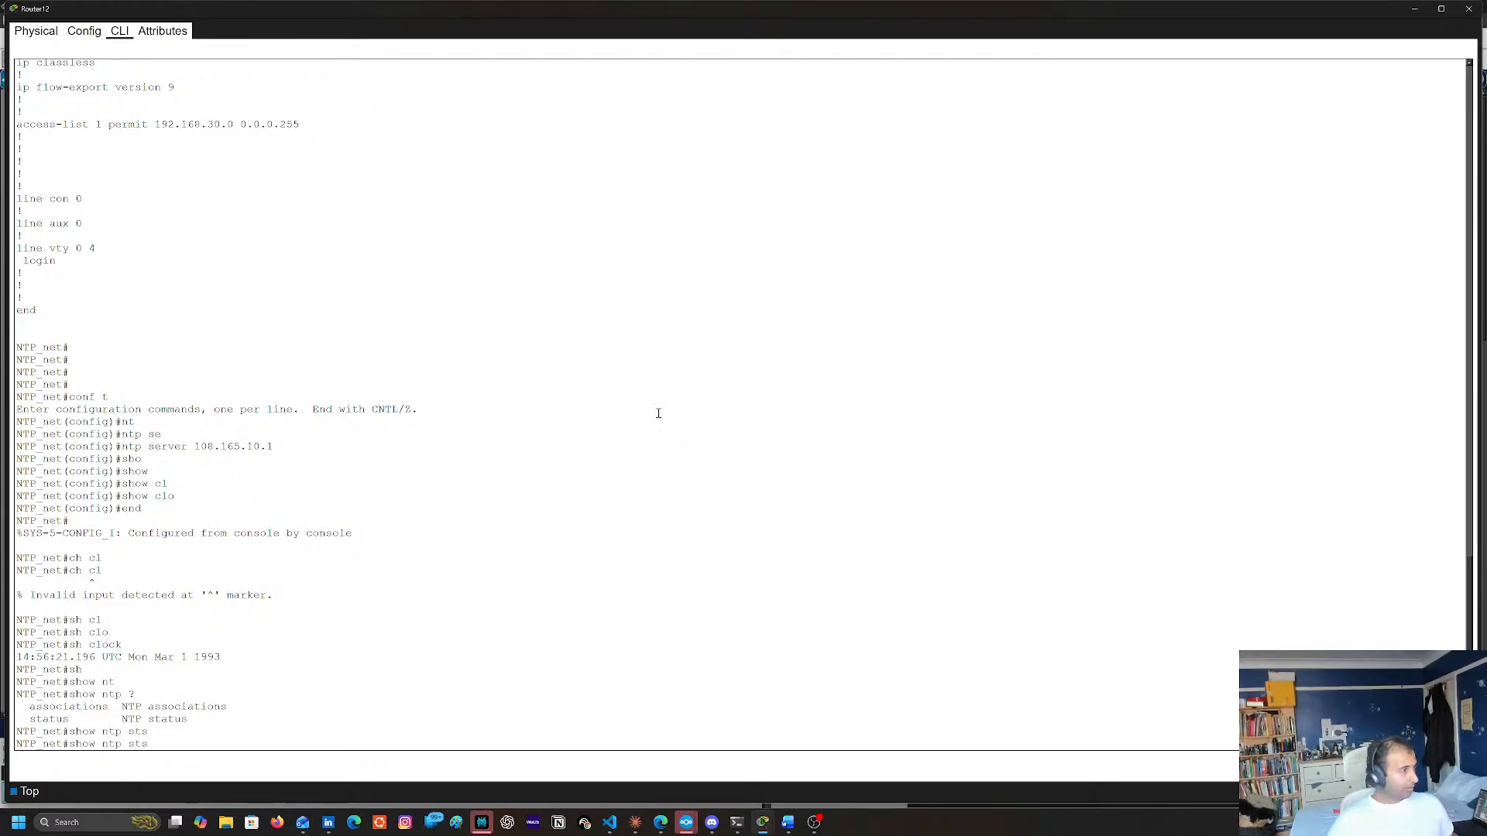
pyautogui.press('BackSpace')
pyautogui.press('Tab')
pyautogui.press('Return')
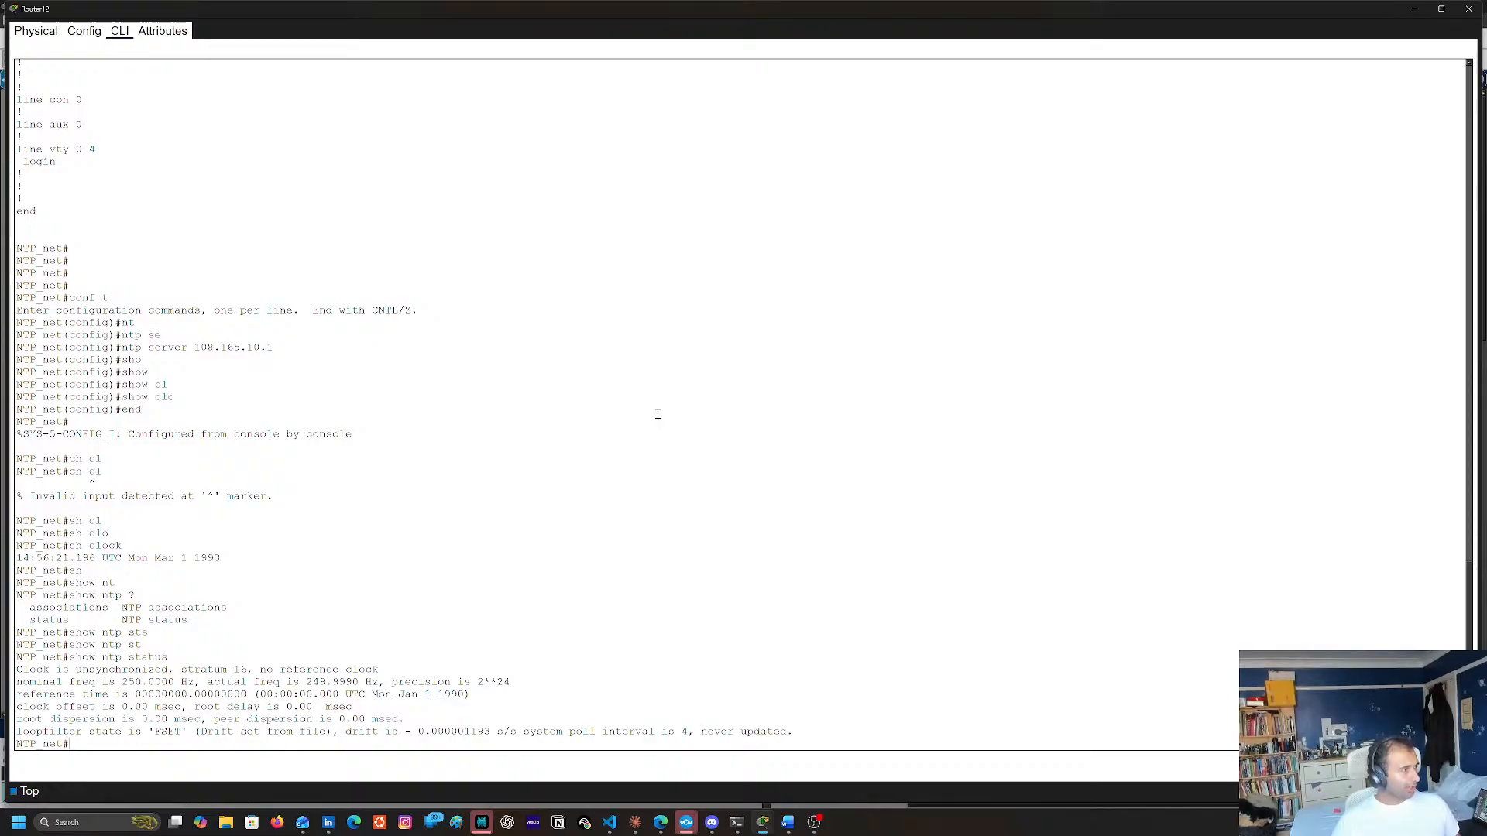
# Display Router12's NTP peers with show ntp associations
pyautogui.press('Up')
pyautogui.press('BackSpace')
pyautogui.press('BackSpace')
pyautogui.press('BackSpace')
pyautogui.press('BackSpace')
pyautogui.press('BackSpace')
pyautogui.press('BackSpace')
pyautogui.press('BackSpace')
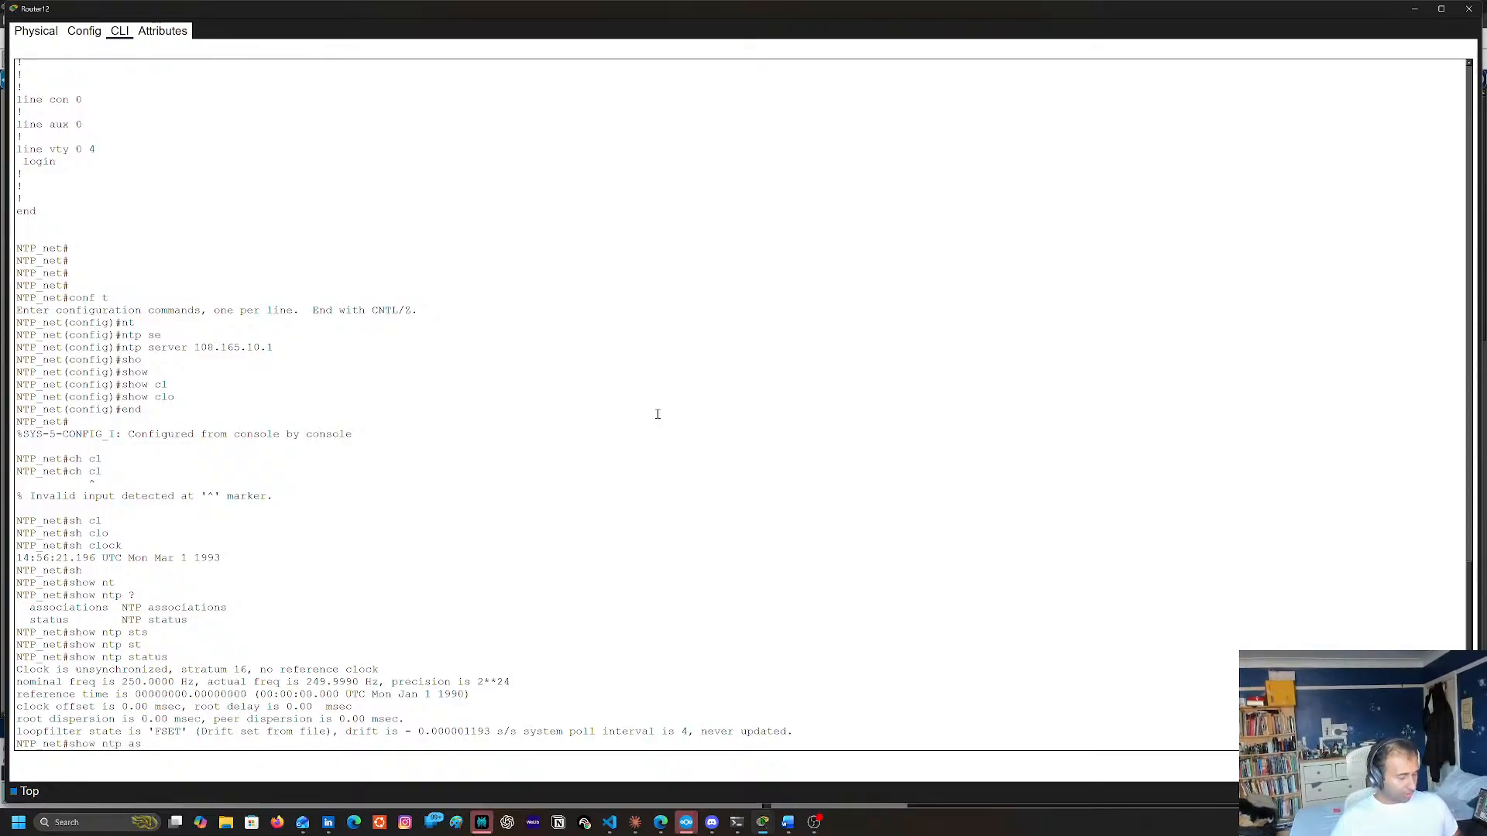
pyautogui.write('as')
pyautogui.press('Tab')
pyautogui.press('Return')
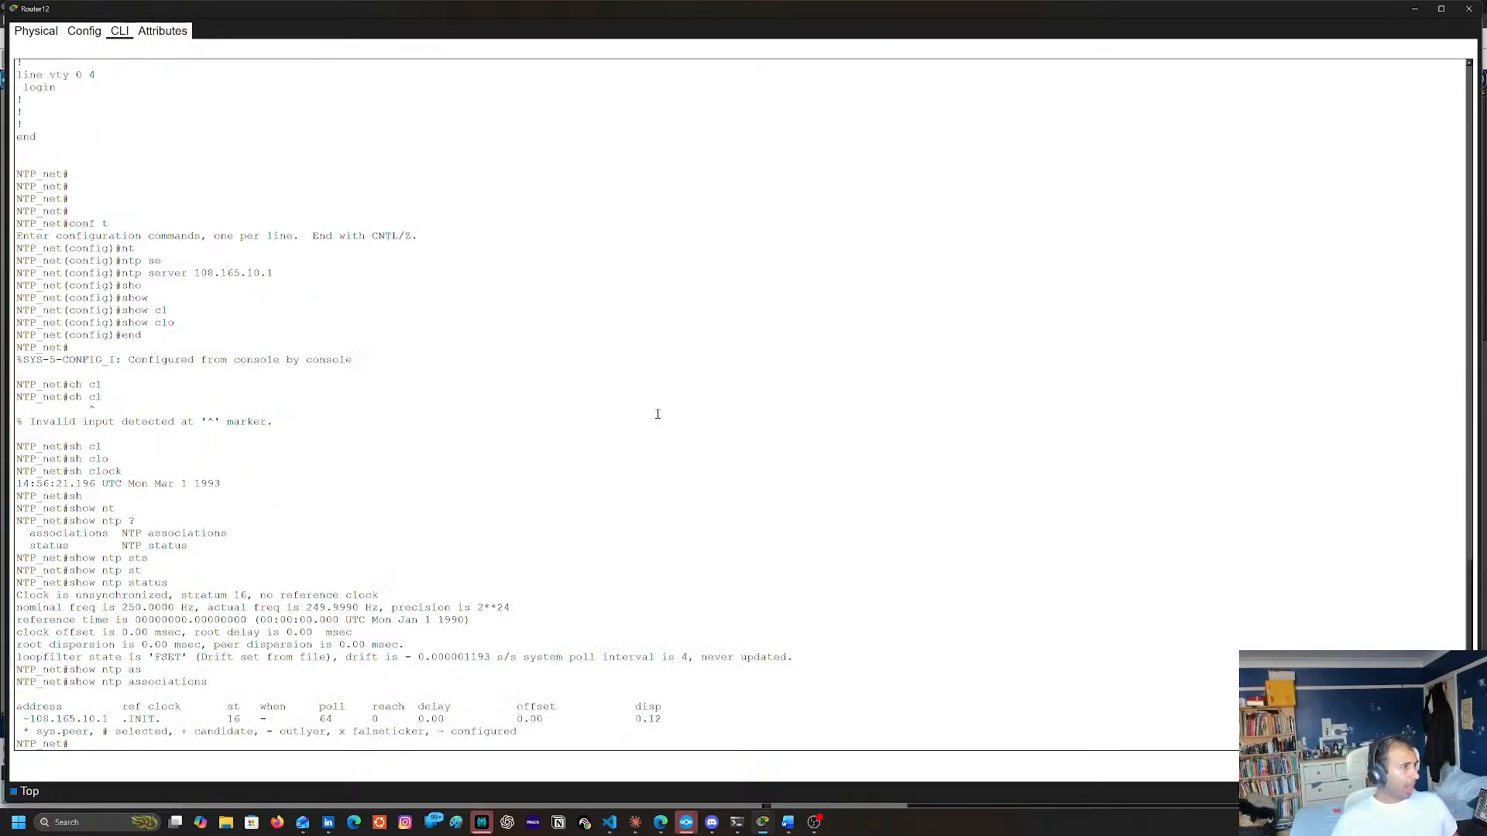
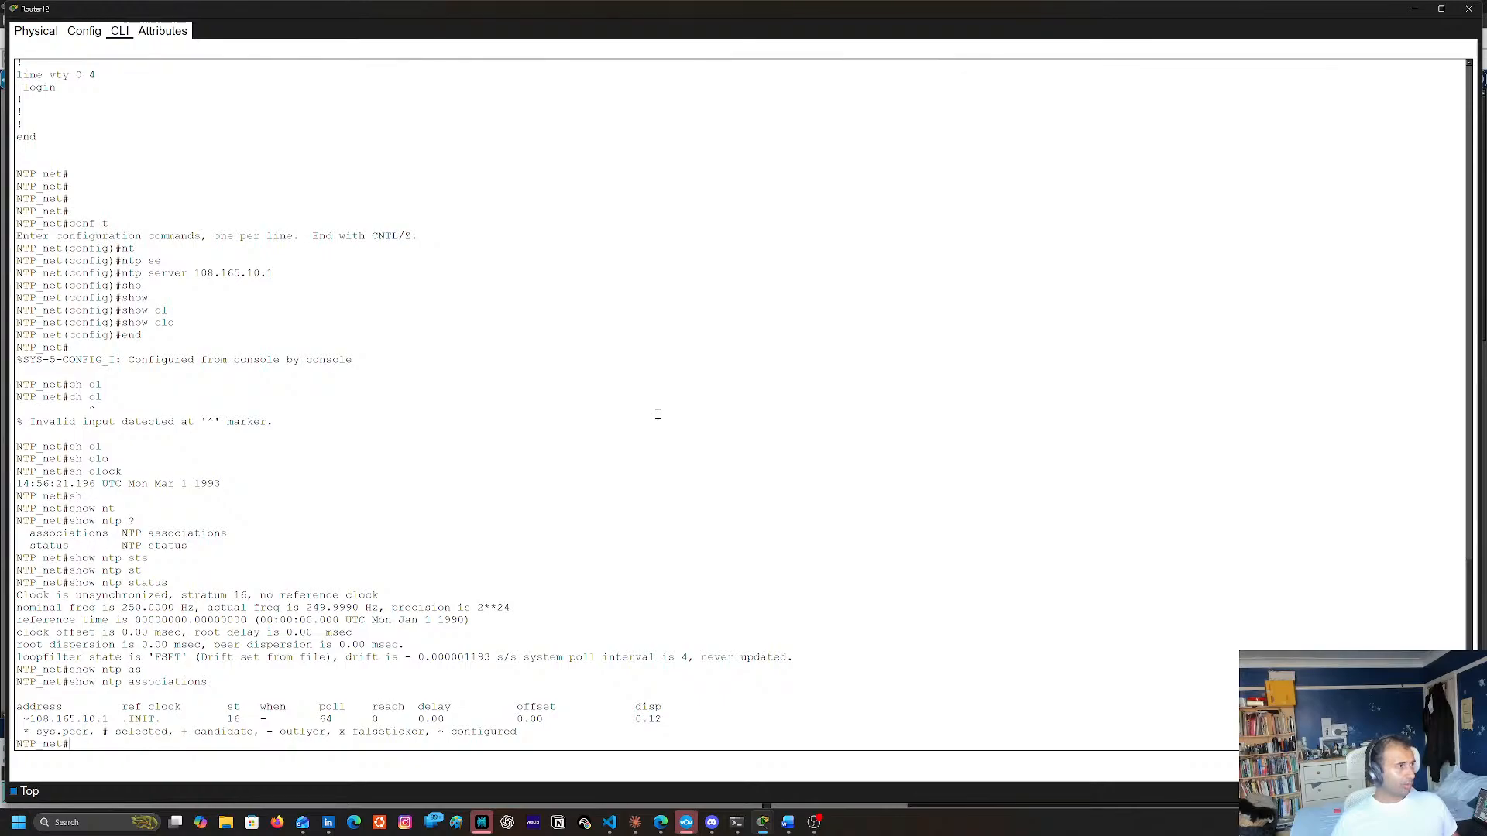
# Review Router12's running configuration output and copy its access-list 1 permit 192.168.30.0 0.0.0.255 line
pyautogui.scroll(3, 575, 298)
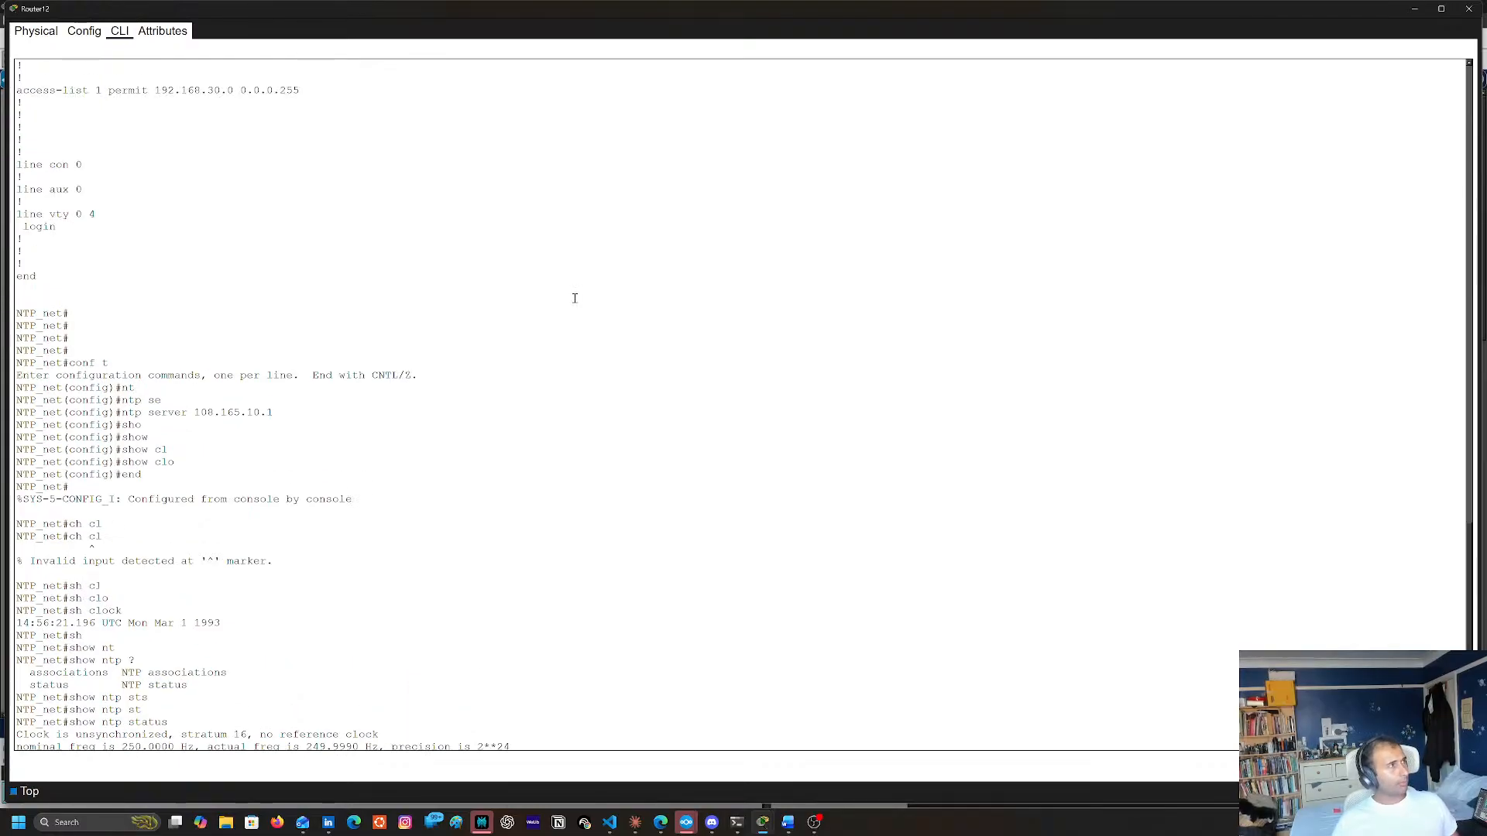
pyautogui.scroll(5, 385, 333)
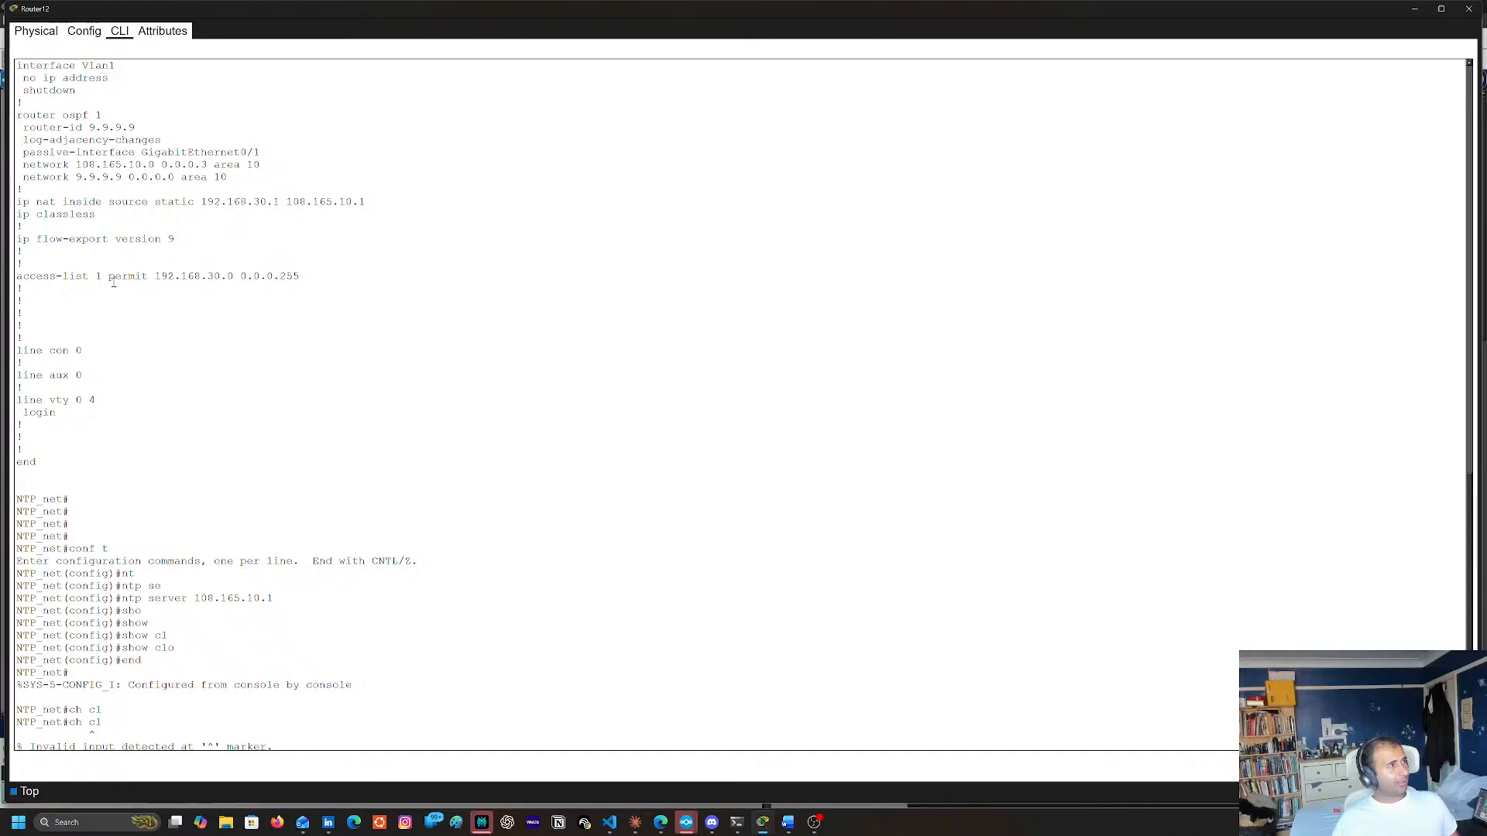
pyautogui.scroll(3, 304, 345)
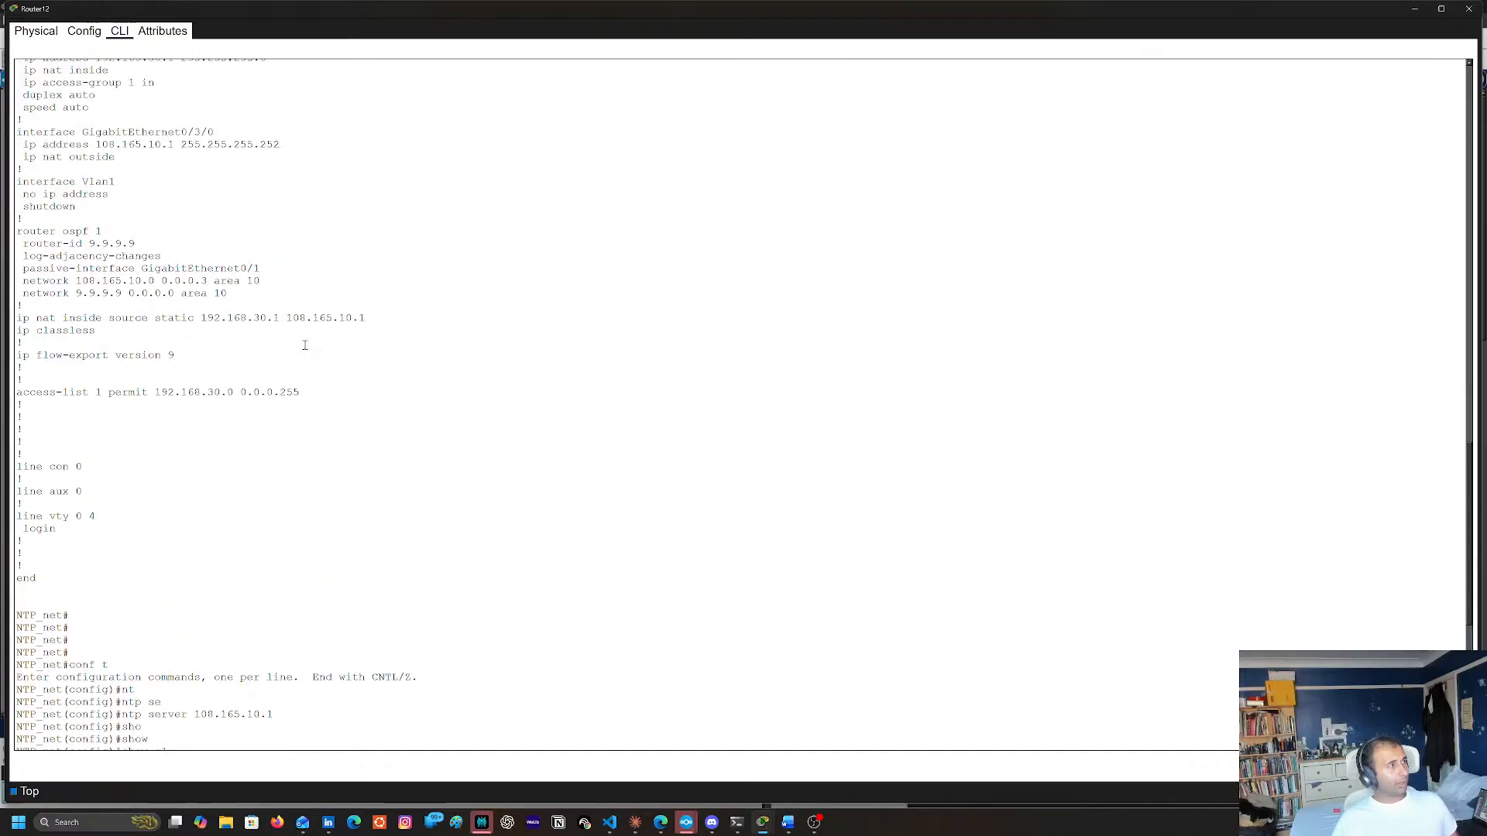
pyautogui.scroll(3, 307, 349)
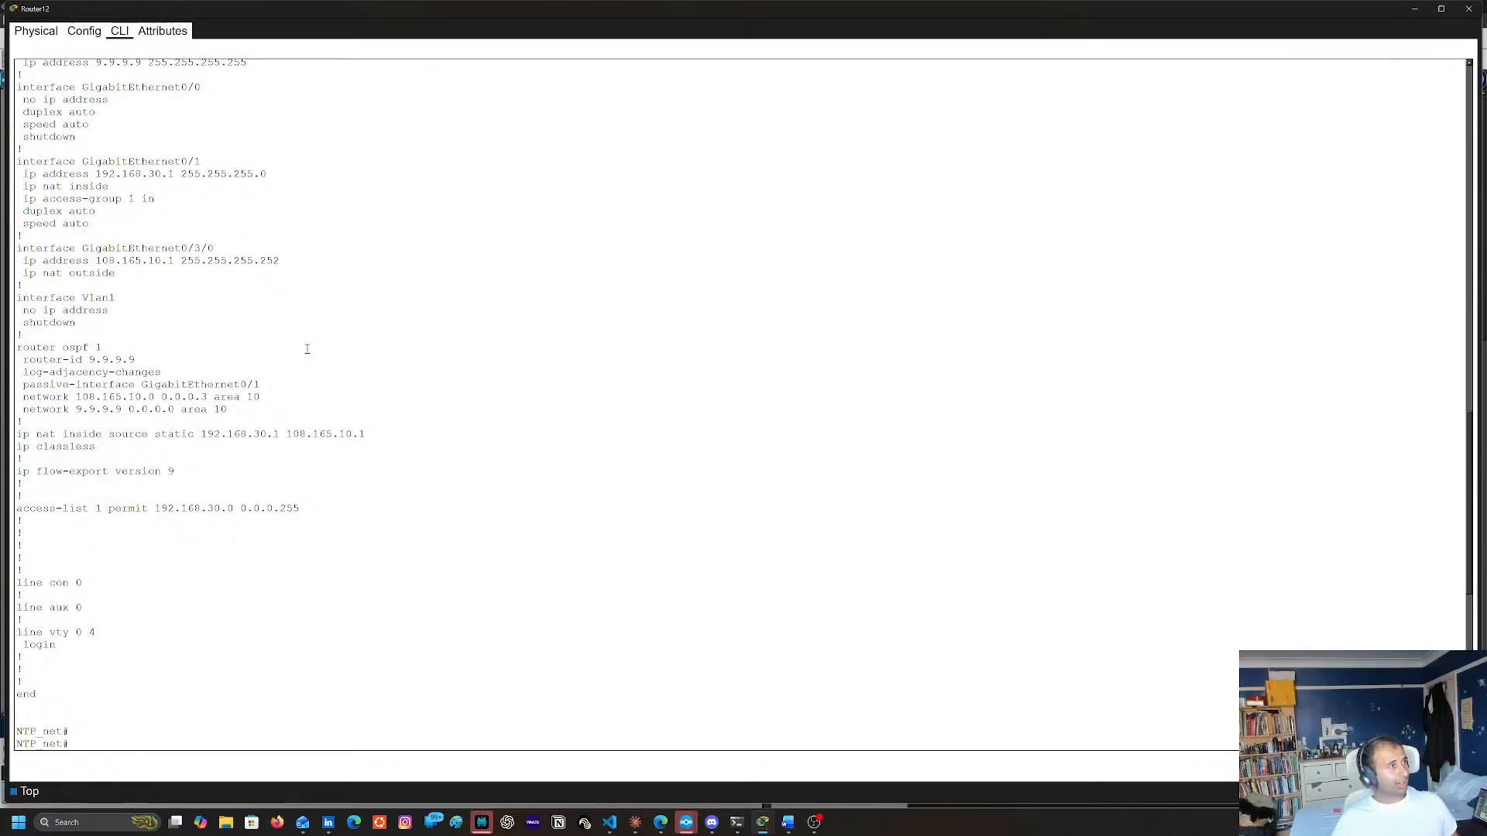
pyautogui.scroll(-7, 306, 348)
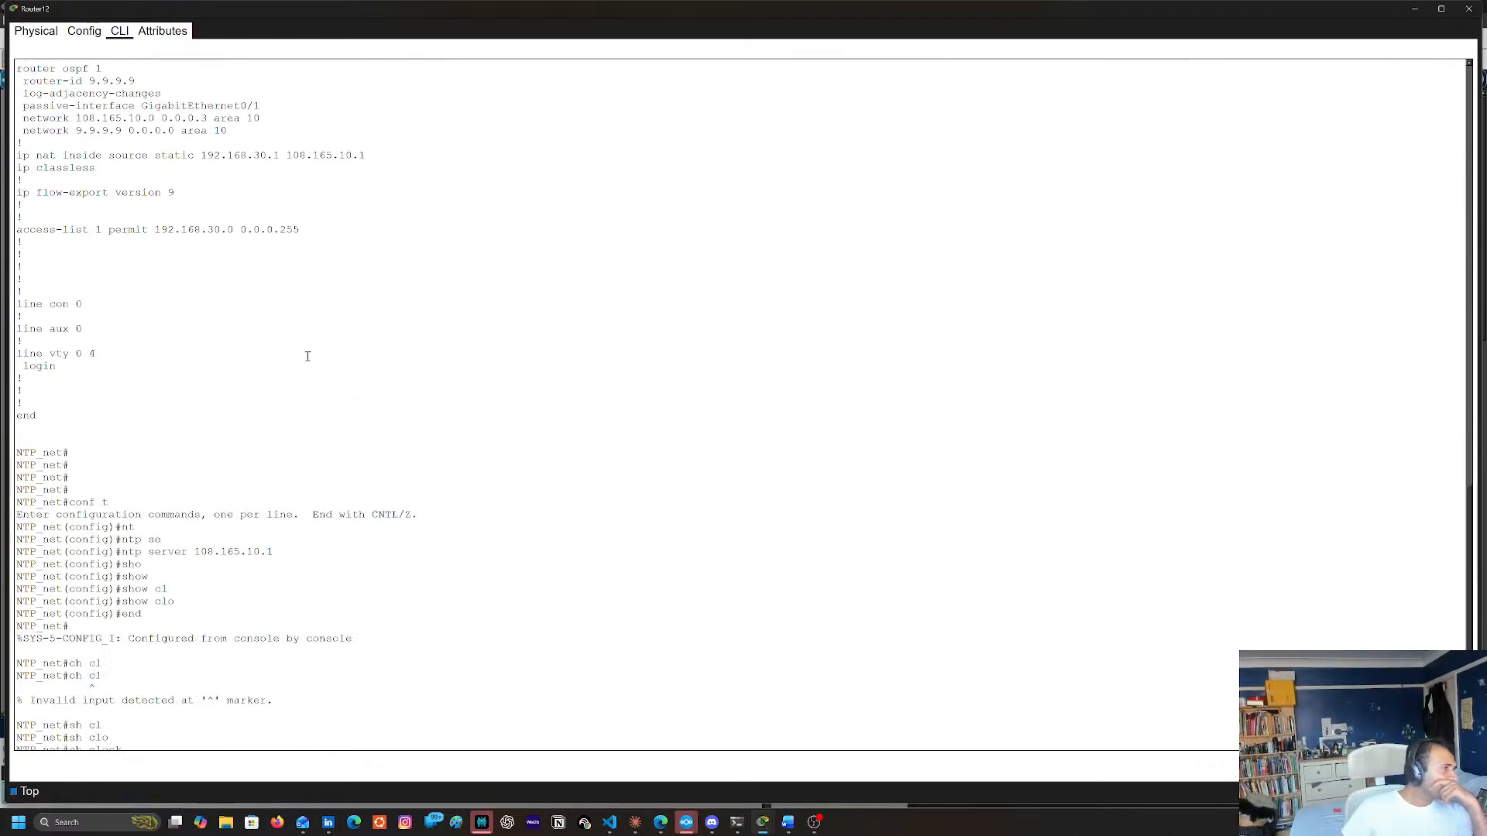
pyautogui.scroll(-7, 307, 357)
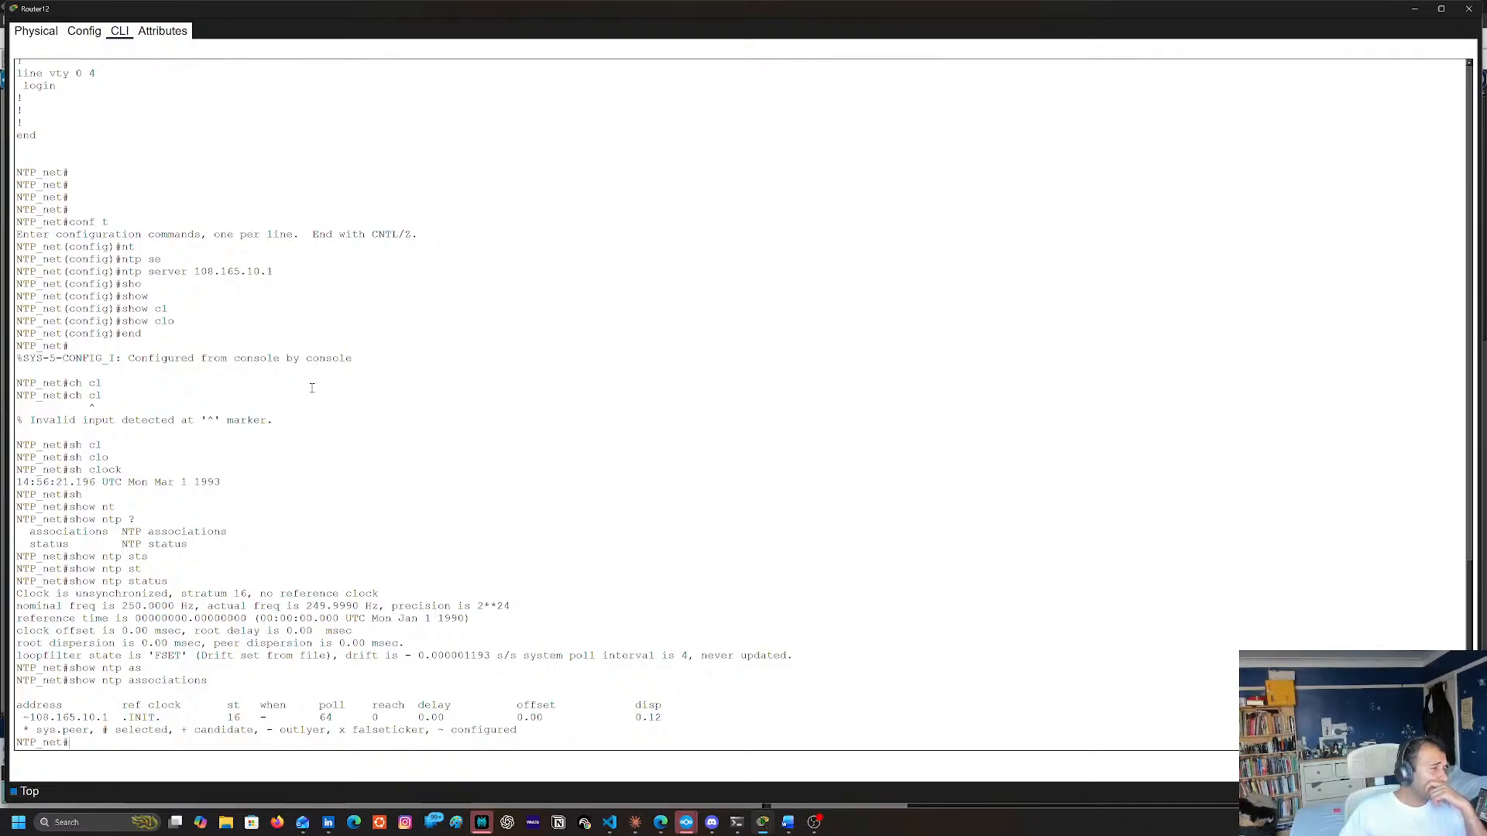
pyautogui.scroll(4, 397, 343)
pyautogui.scroll(7, 396, 344)
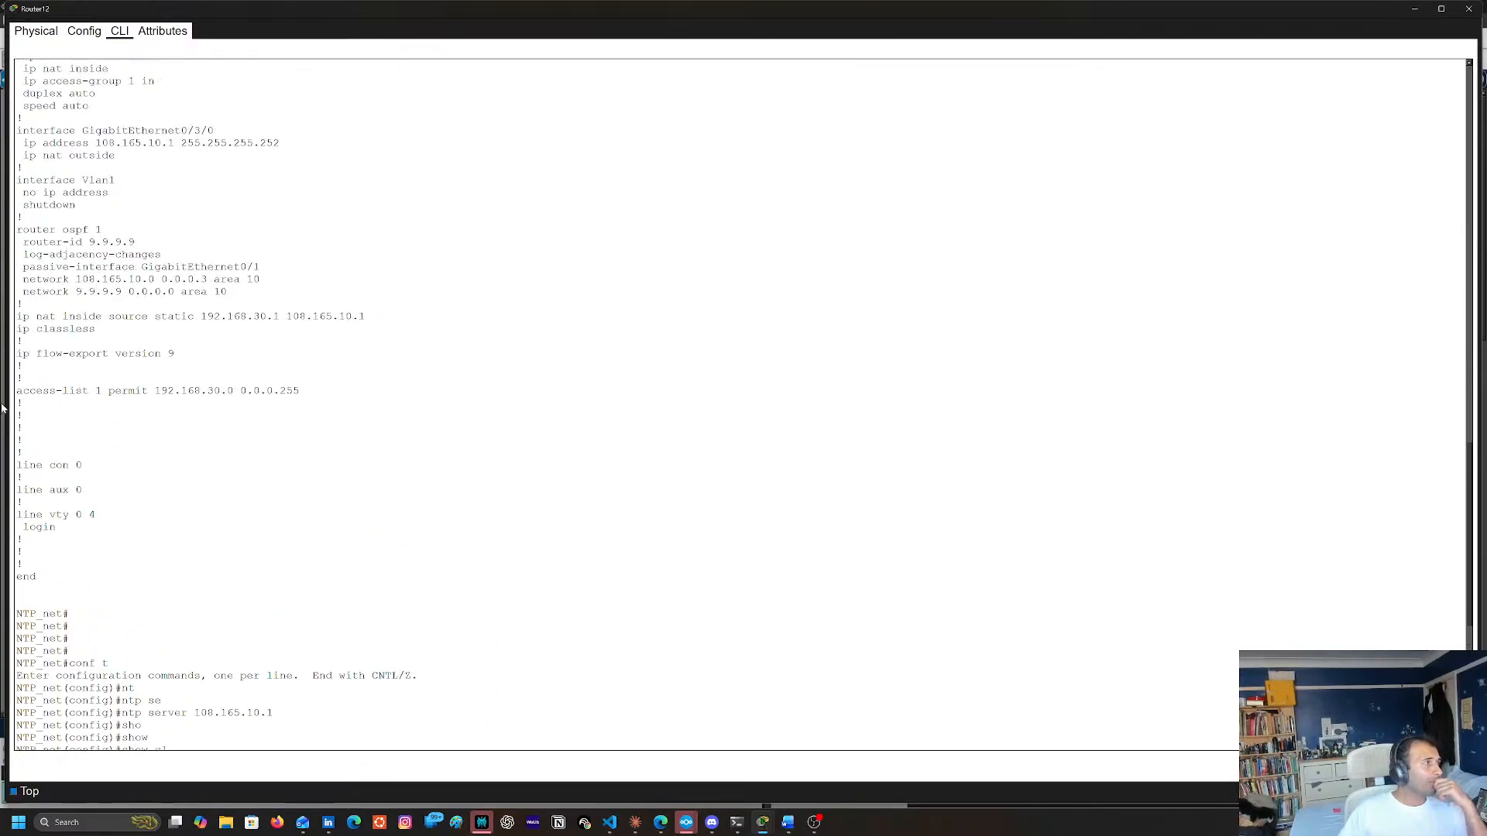
pyautogui.doubleClick(35, 390)
pyautogui.keyDown('shift'); pyautogui.click(288, 393); pyautogui.keyUp('shift')
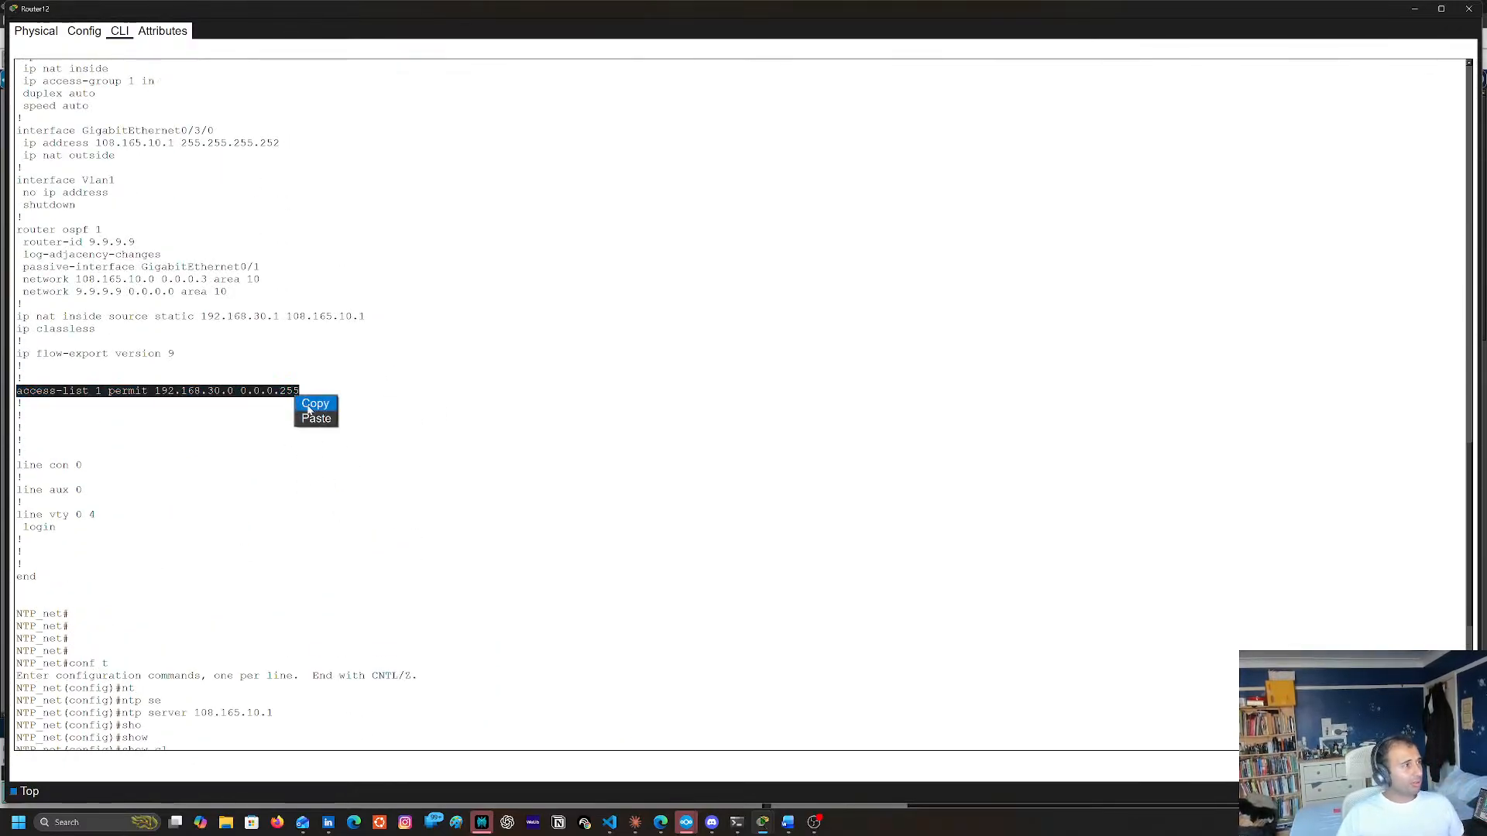
# Remove the access-list 1 permit 192.168.30.0 0.0.0.255 entry in Router12's global configuration mode
pyautogui.scroll(-11, 449, 390)
pyautogui.scroll(-1, 446, 395)
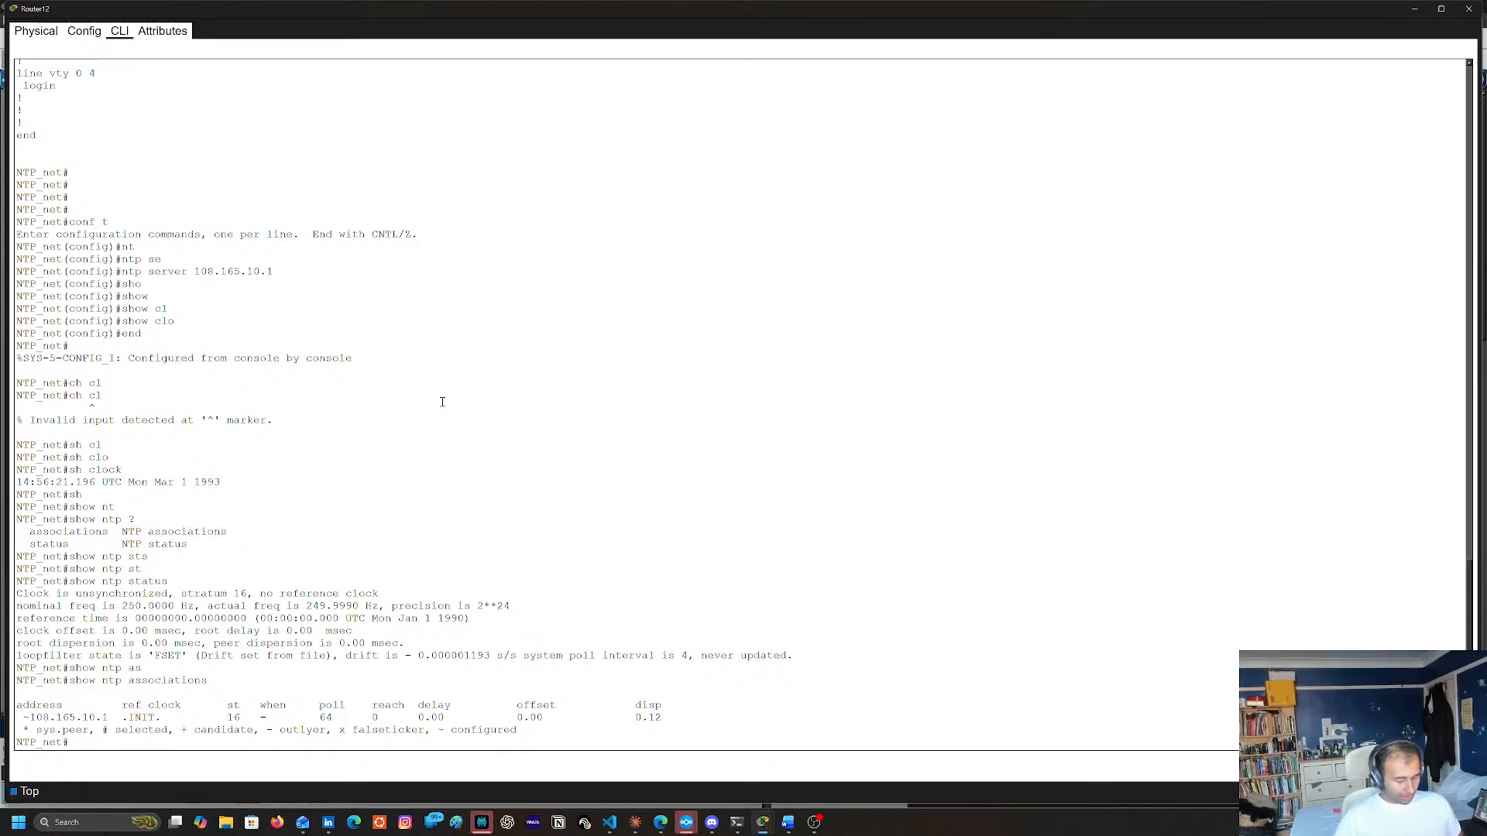
pyautogui.write('conf')
pyautogui.write(' t')
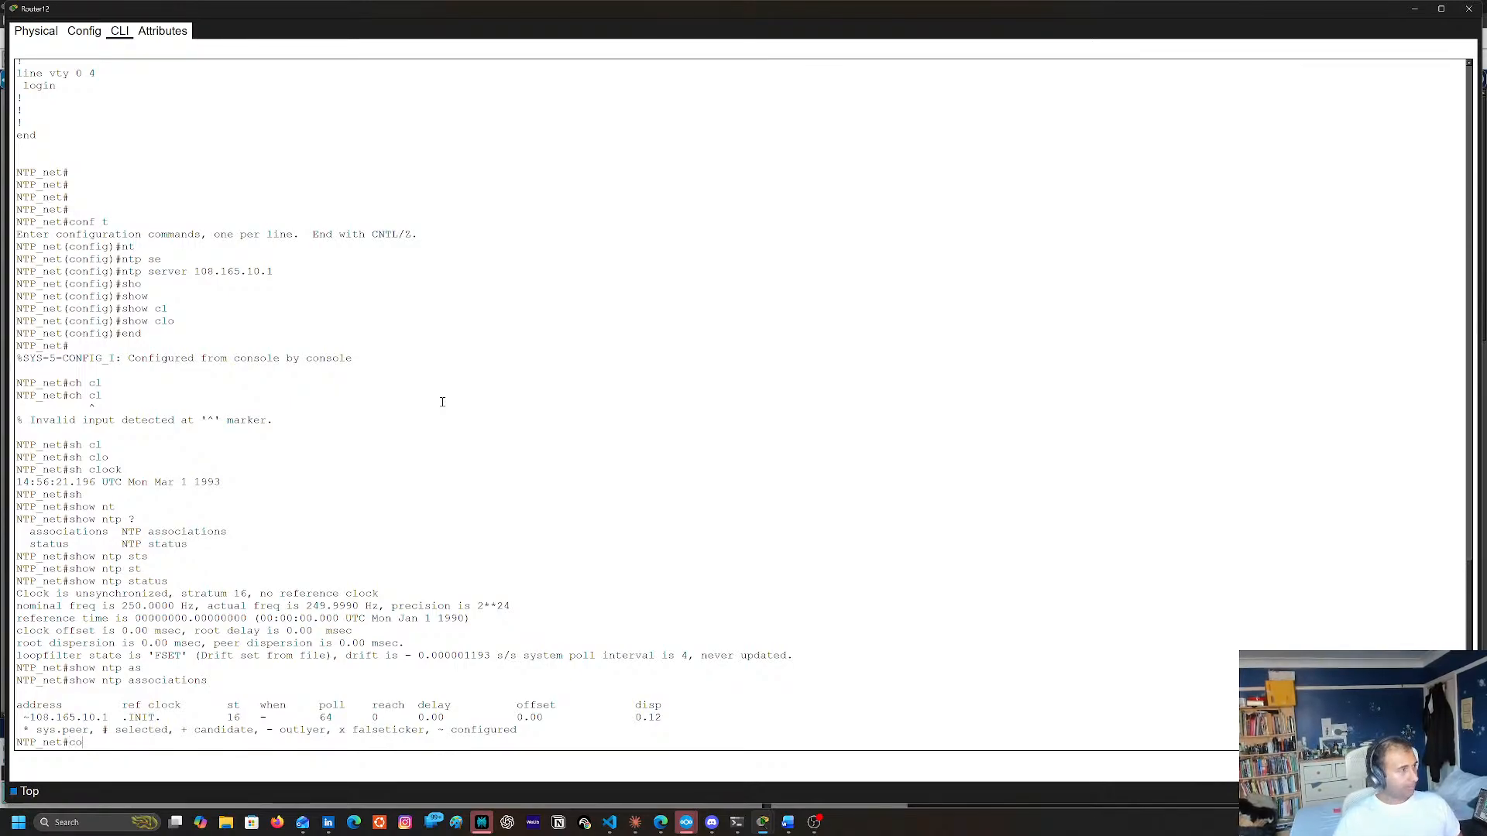
pyautogui.press('Return')
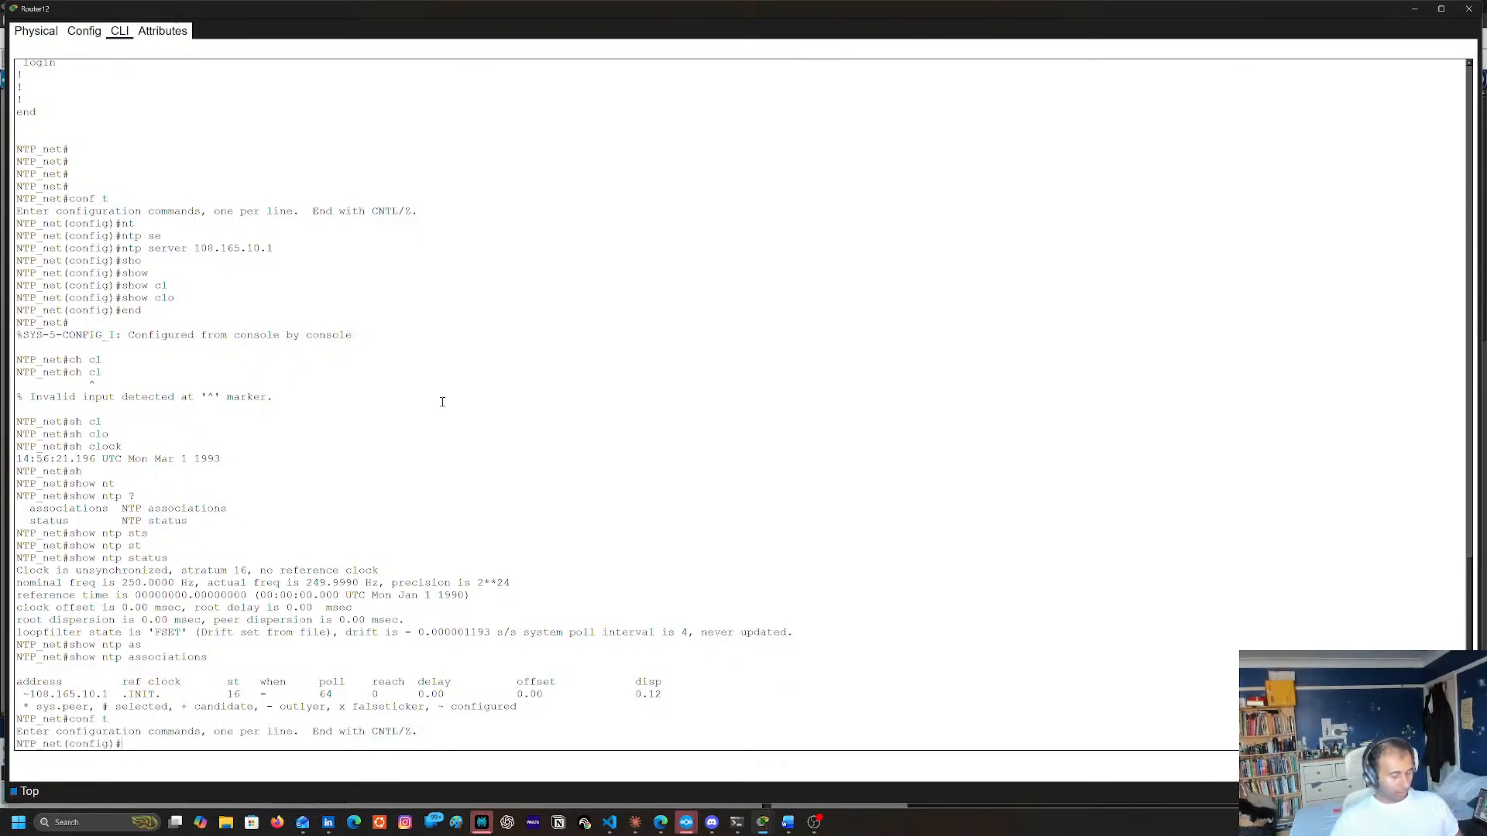
pyautogui.rightClick(437, 403)
pyautogui.click(453, 424)
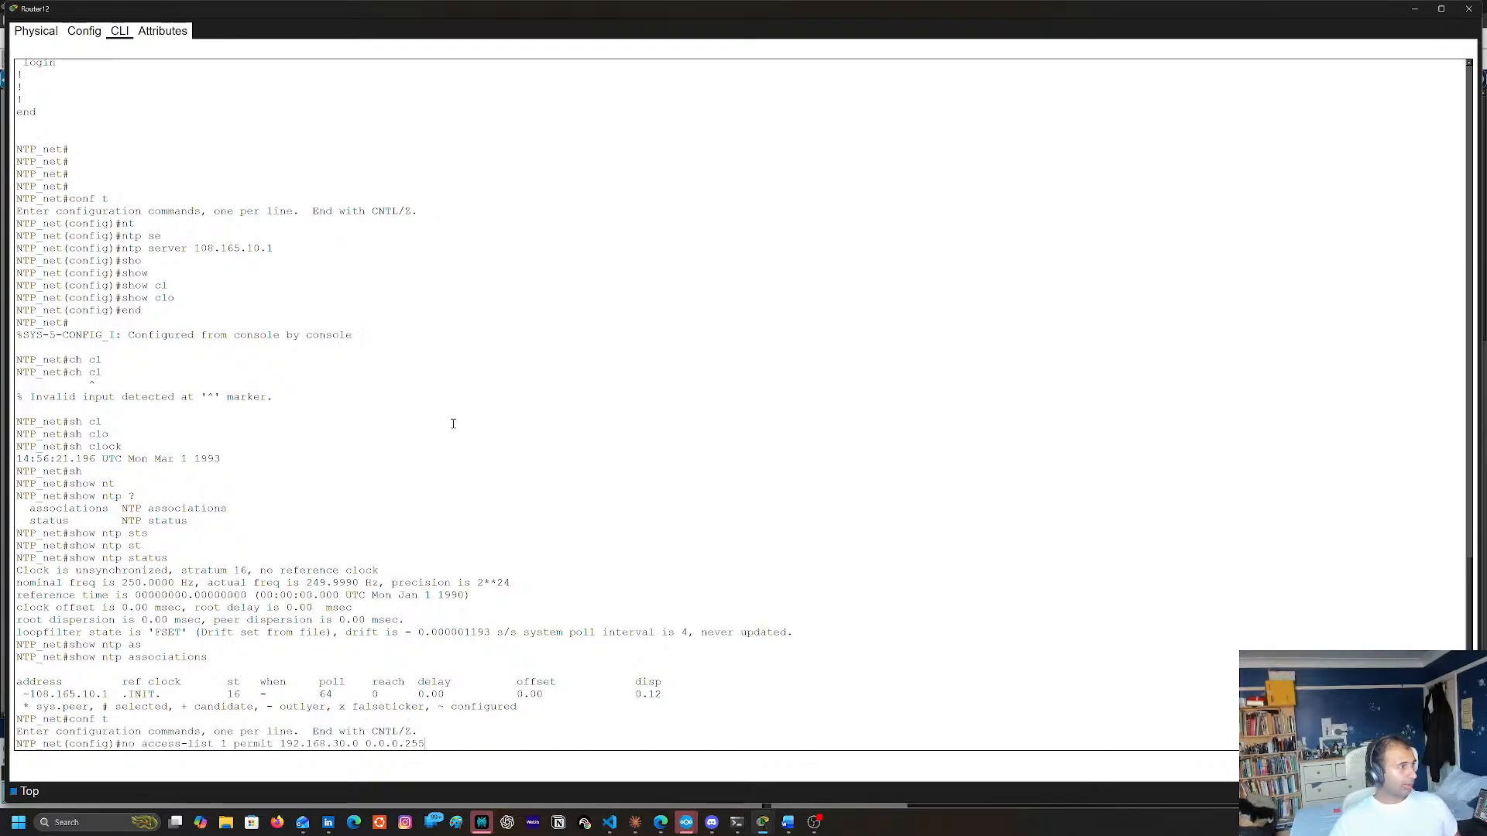
pyautogui.press('Return')
# Return to privileged mode and save Router12's running configuration to startup-config with copy run start
pyautogui.write('en')
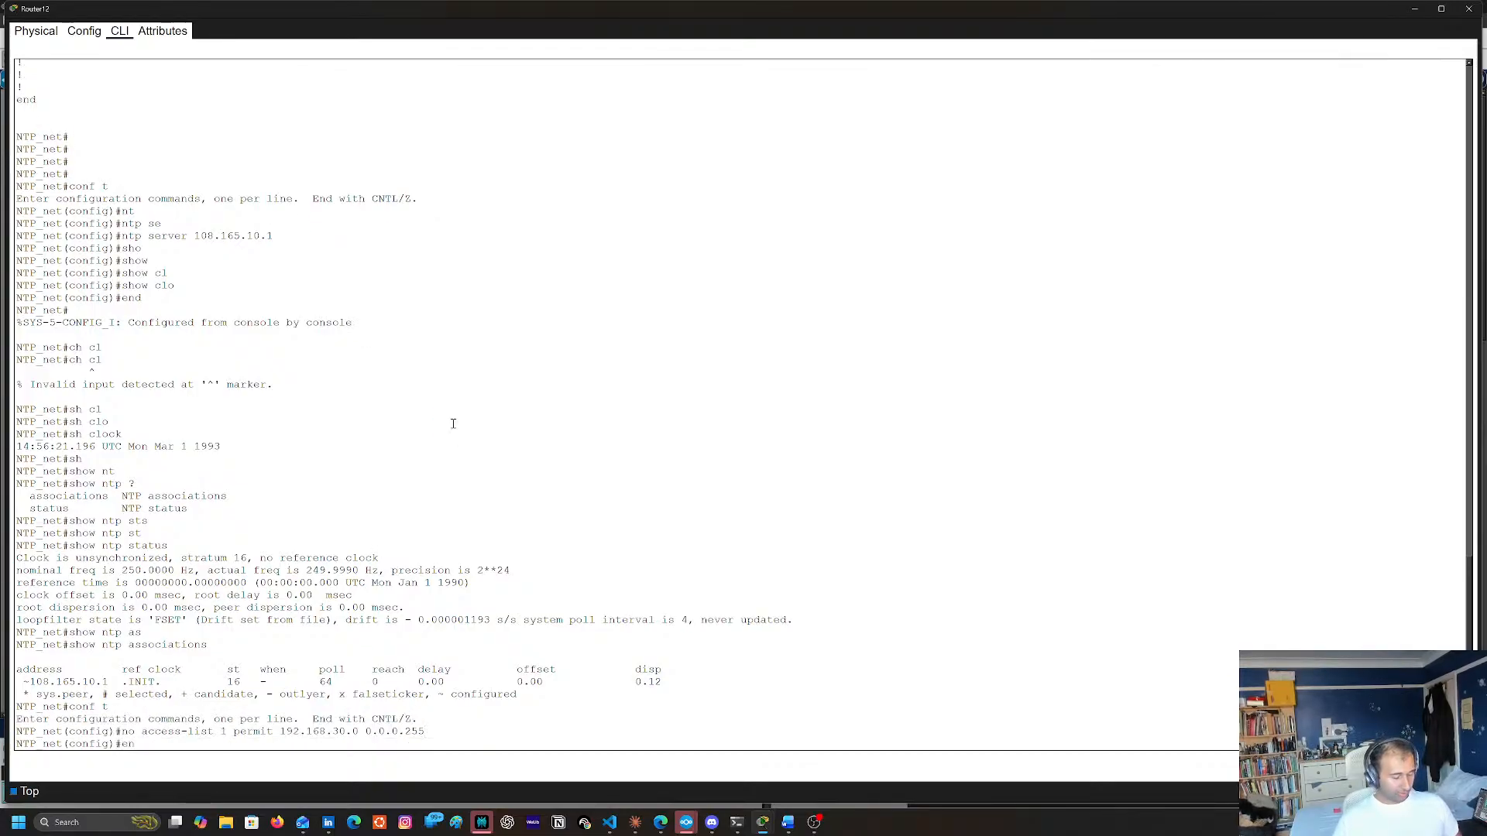
pyautogui.write('d')
pyautogui.press('Return')
pyautogui.write('copy run')
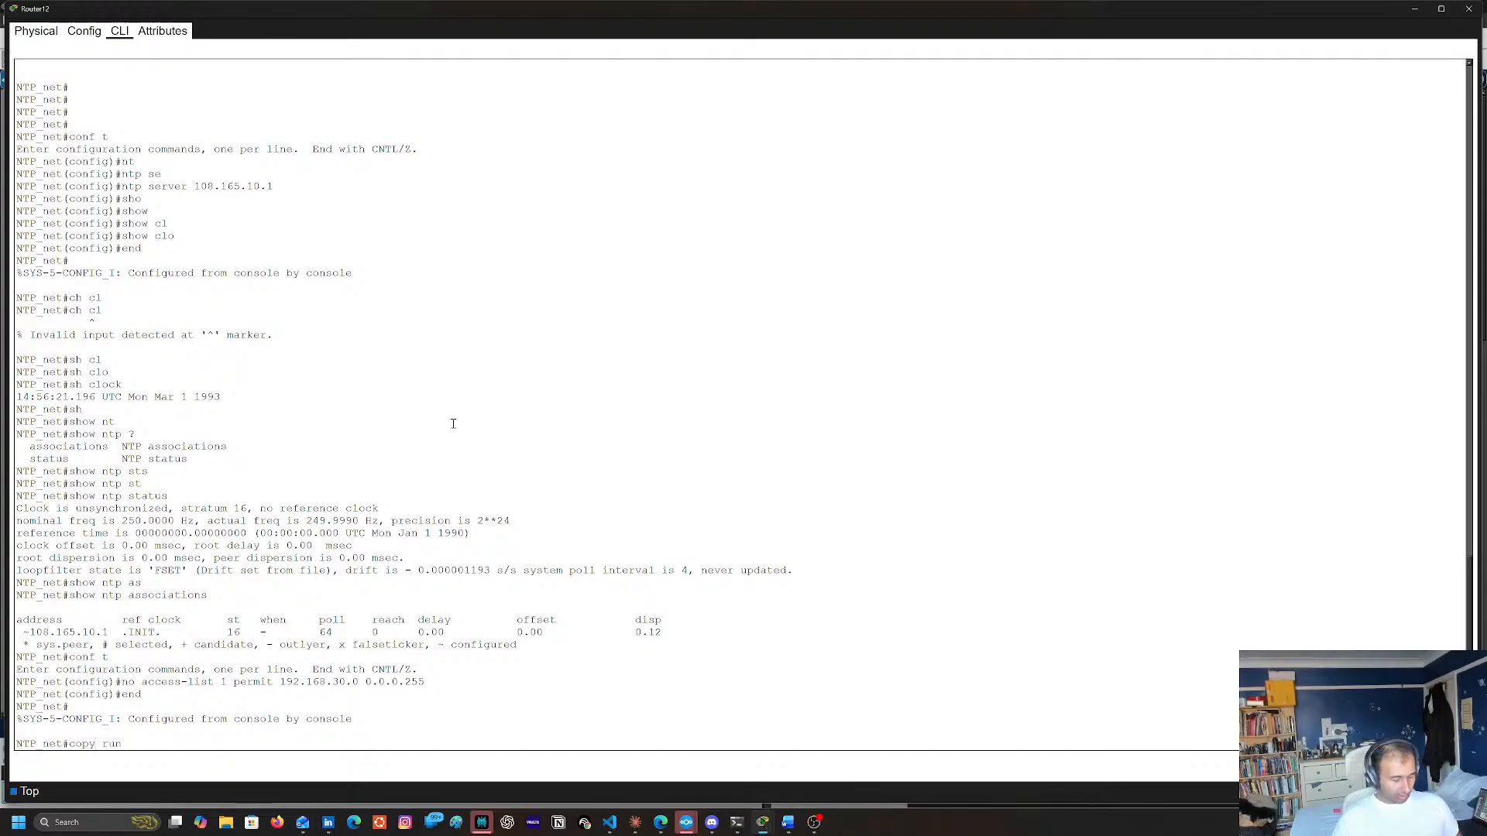
pyautogui.write(' start')
pyautogui.press('BackSpace')
pyautogui.write('art')
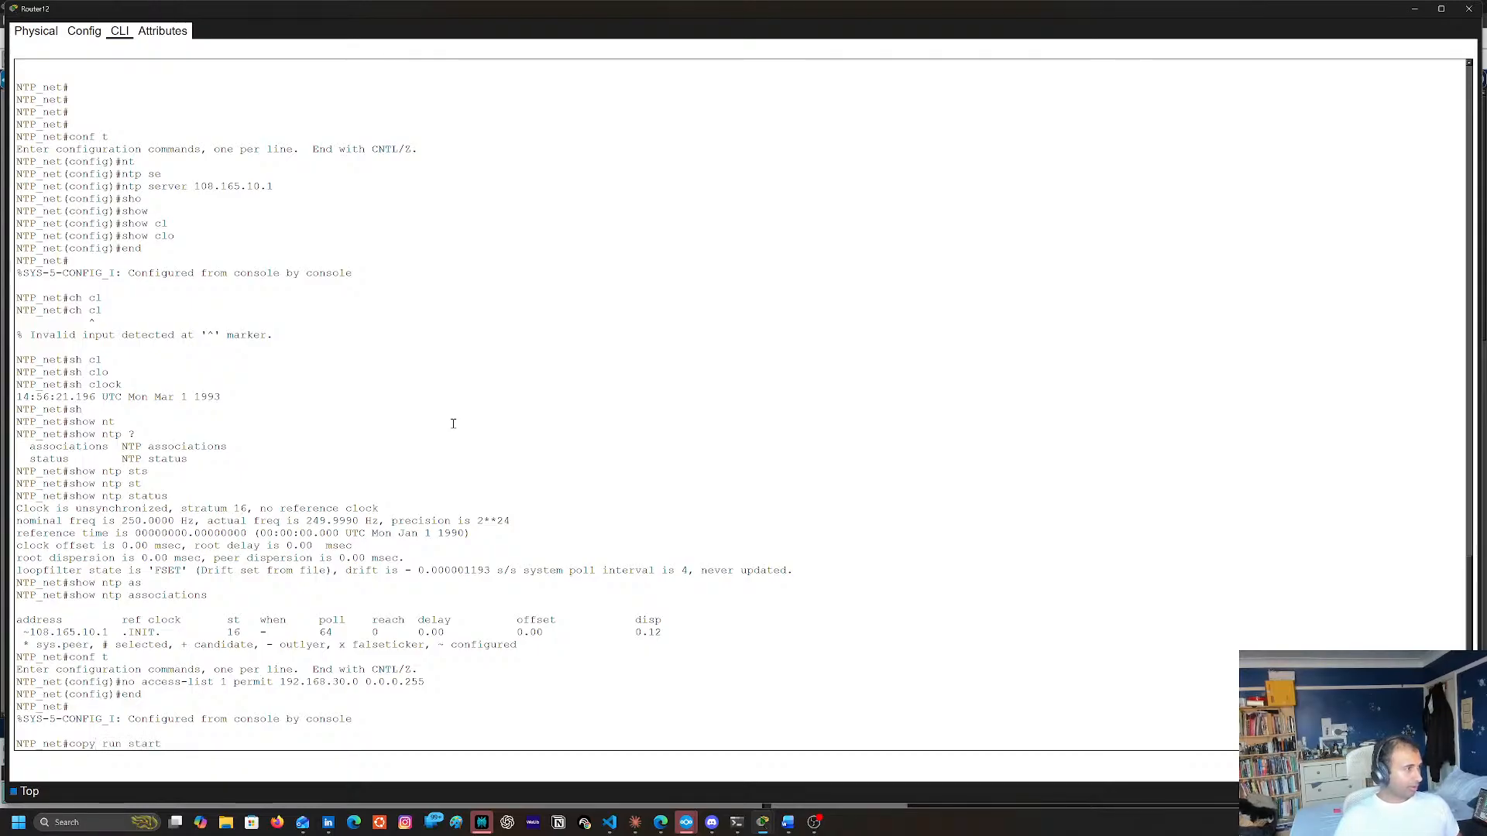
pyautogui.press('Return')
pyautogui.press('Return')
# Recheck Router12's NTP peers with show ntp associations
pyautogui.press('Up')
pyautogui.press('Up')
pyautogui.press('Up')
pyautogui.press('Return')
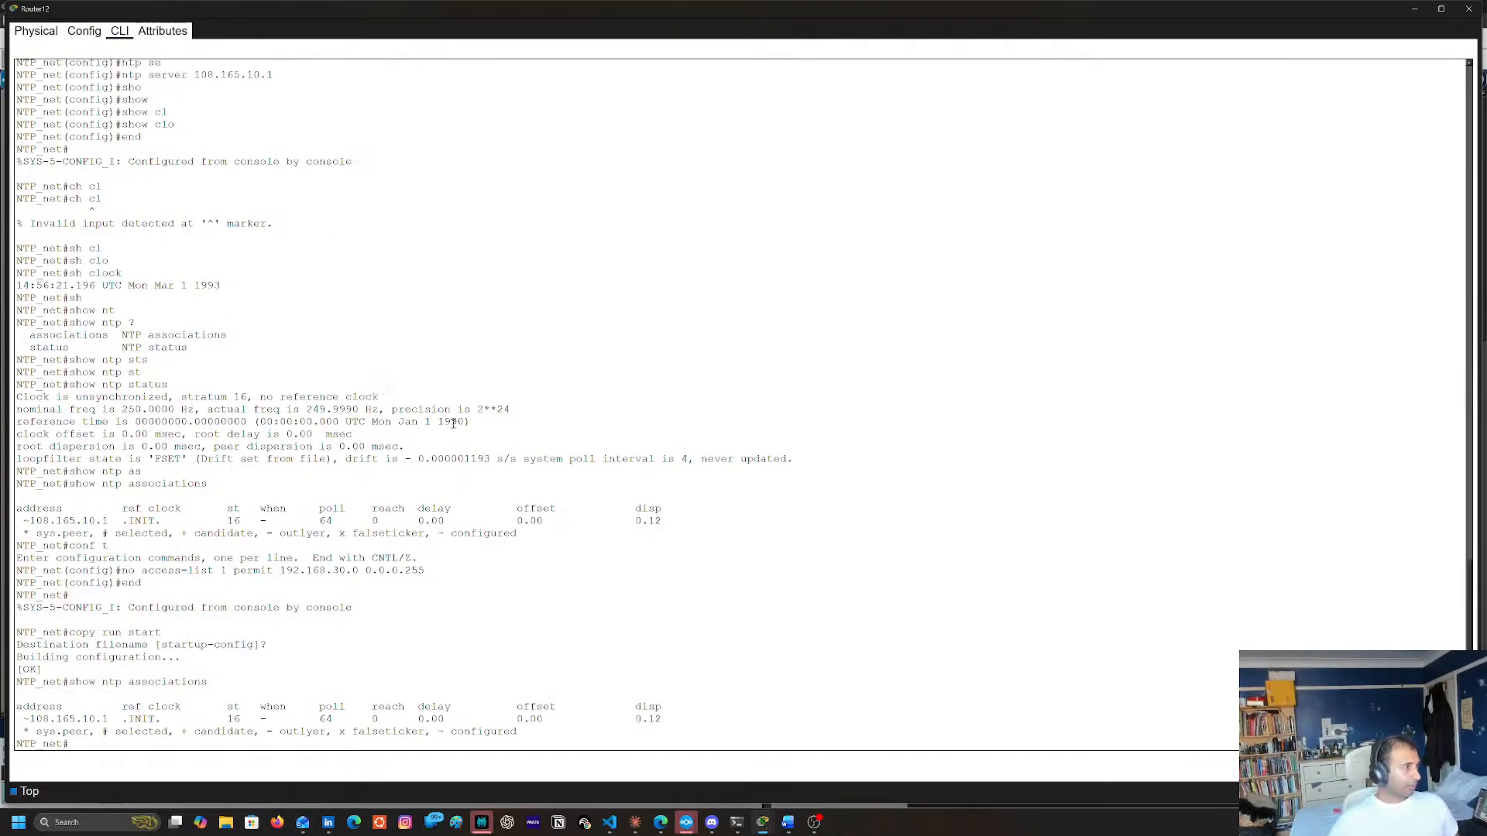
# Reapply 108.165.10.1 as the NTP server in Router12's global configuration mode
pyautogui.press('Up')
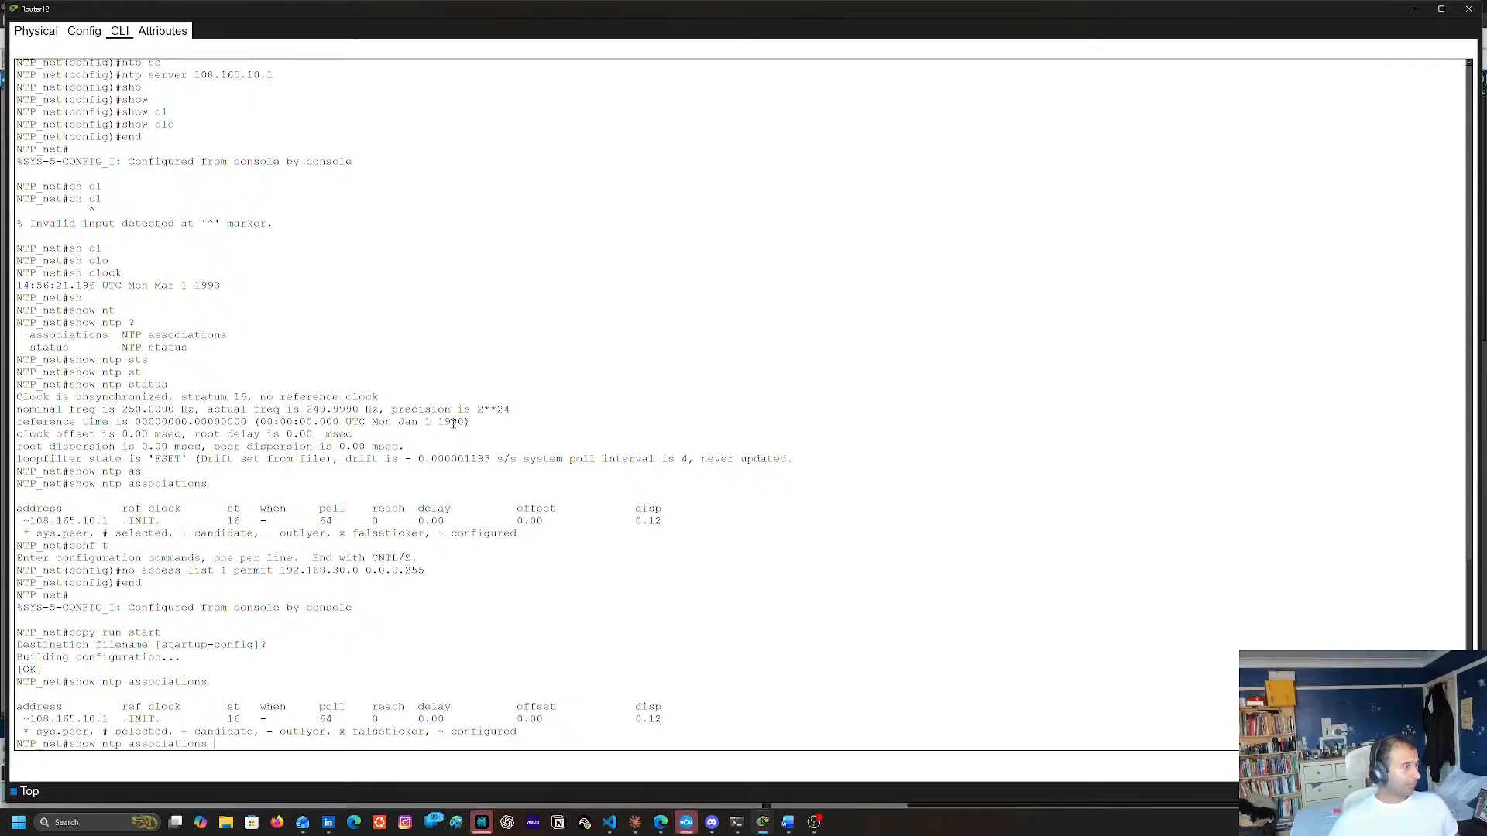
pyautogui.press('BackSpace')
pyautogui.press('BackSpace')
pyautogui.press('BackSpace')
pyautogui.press('BackSpace')
pyautogui.press('BackSpace')
pyautogui.press('BackSpace')
pyautogui.press('BackSpace')
pyautogui.press('BackSpace')
pyautogui.press('BackSpace')
pyautogui.press('BackSpace')
pyautogui.press('BackSpace')
pyautogui.press('BackSpace')
pyautogui.press('BackSpace')
pyautogui.press('BackSpace')
pyautogui.press('BackSpace')
pyautogui.press('BackSpace')
pyautogui.press('BackSpace')
pyautogui.press('BackSpace')
pyautogui.press('BackSpace')
pyautogui.press('BackSpace')
pyautogui.write('conf t')
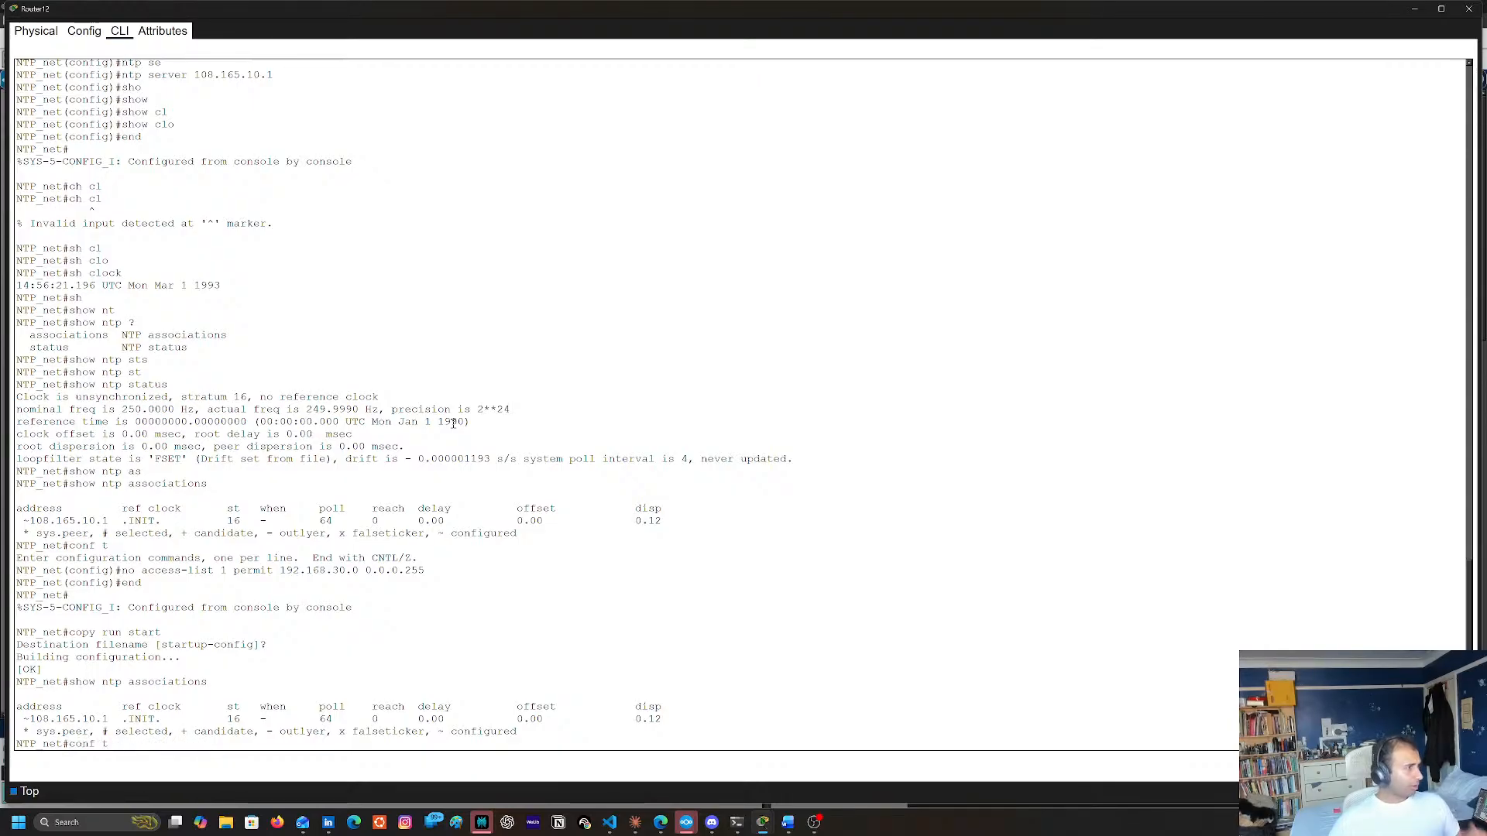
pyautogui.press('BackSpace')
pyautogui.press('BackSpace')
pyautogui.press('BackSpace')
pyautogui.press('BackSpace')
pyautogui.press('BackSpace')
pyautogui.press('BackSpace')
pyautogui.write('sh clock')
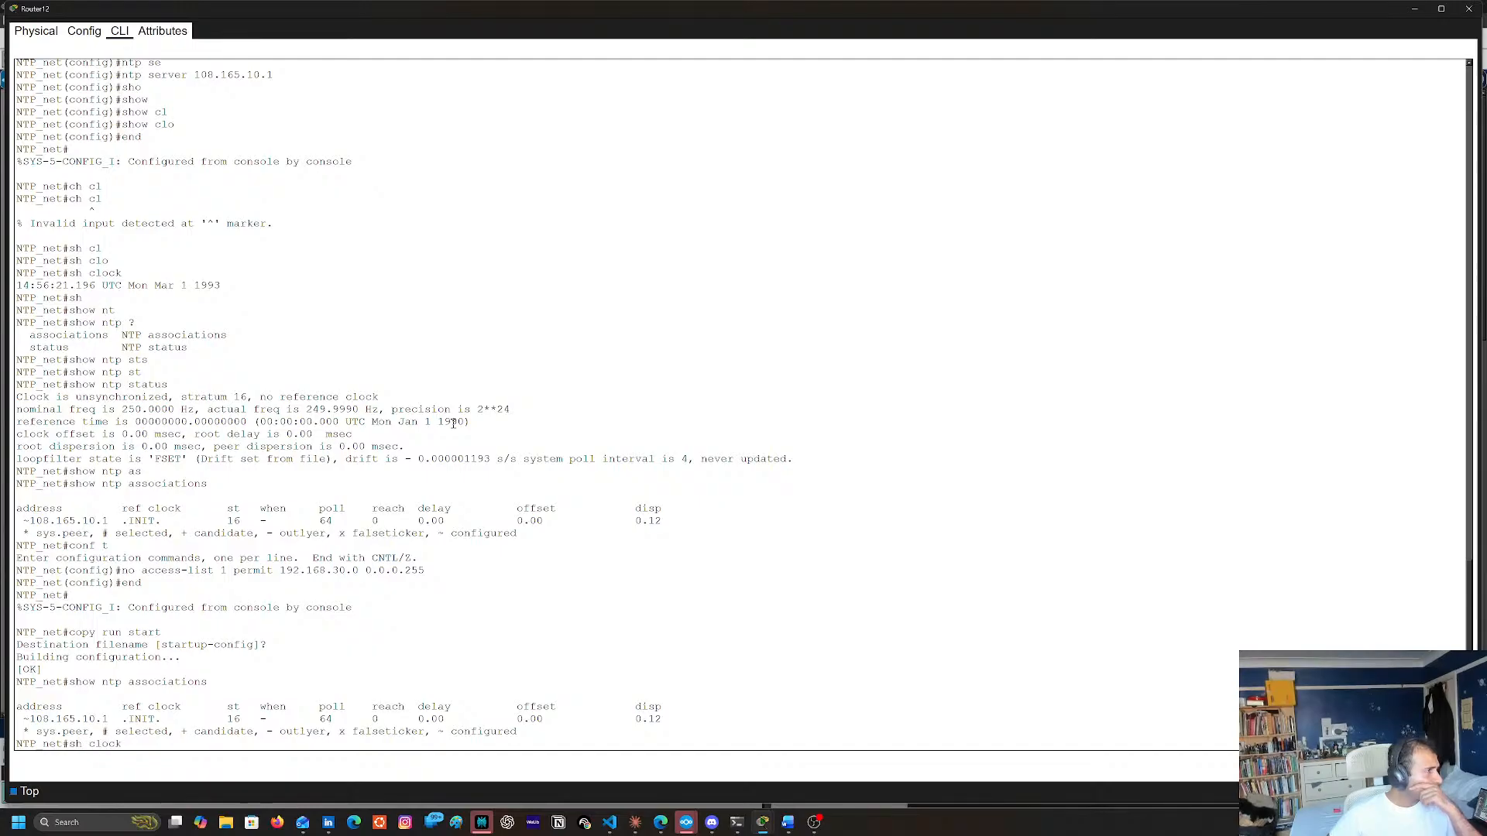
pyautogui.press('Down')
pyautogui.press('Down')
pyautogui.press('Down')
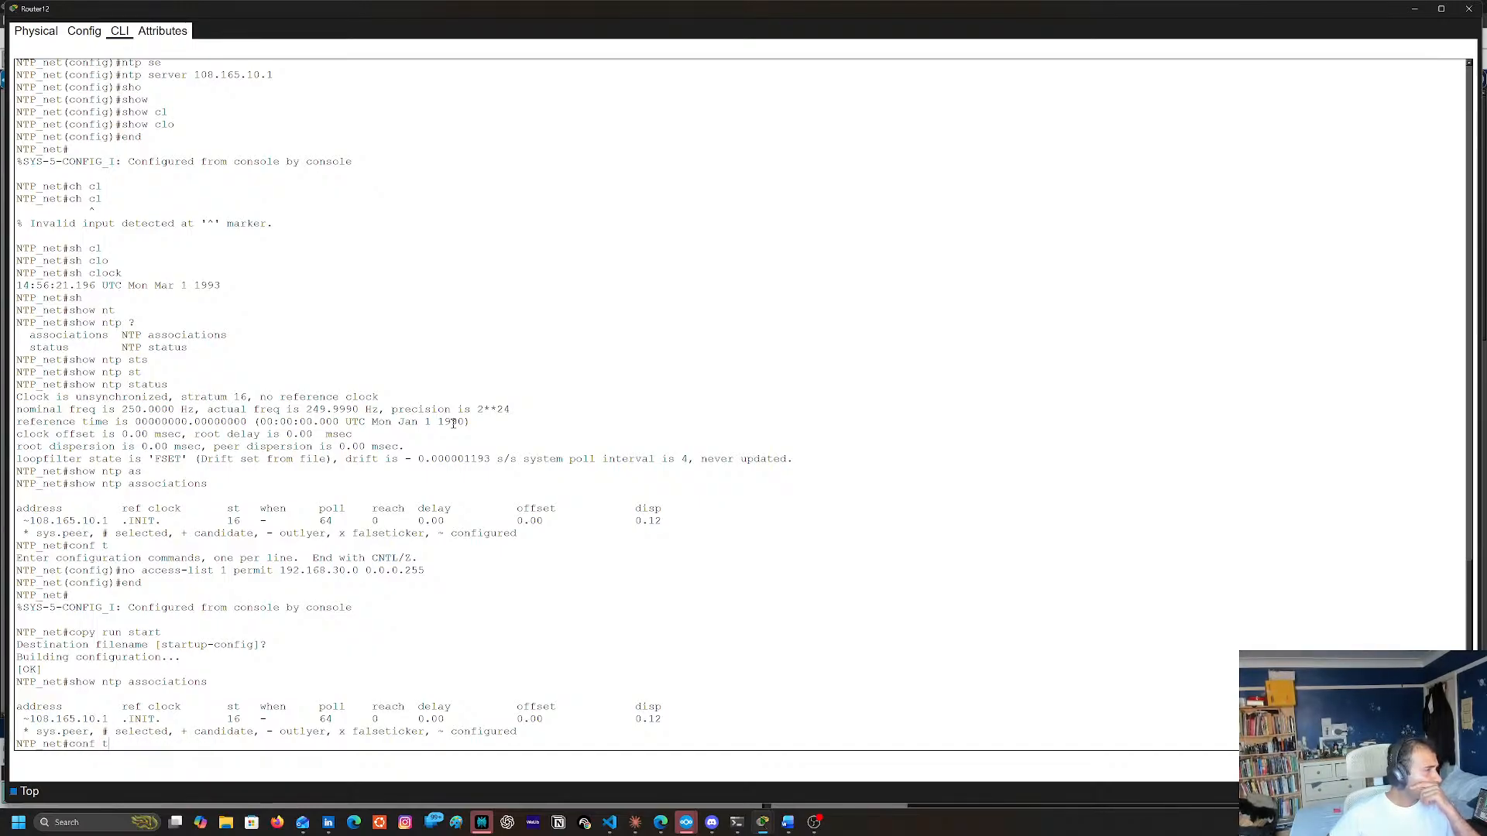
pyautogui.press('Return')
pyautogui.press('Up')
pyautogui.press('Up')
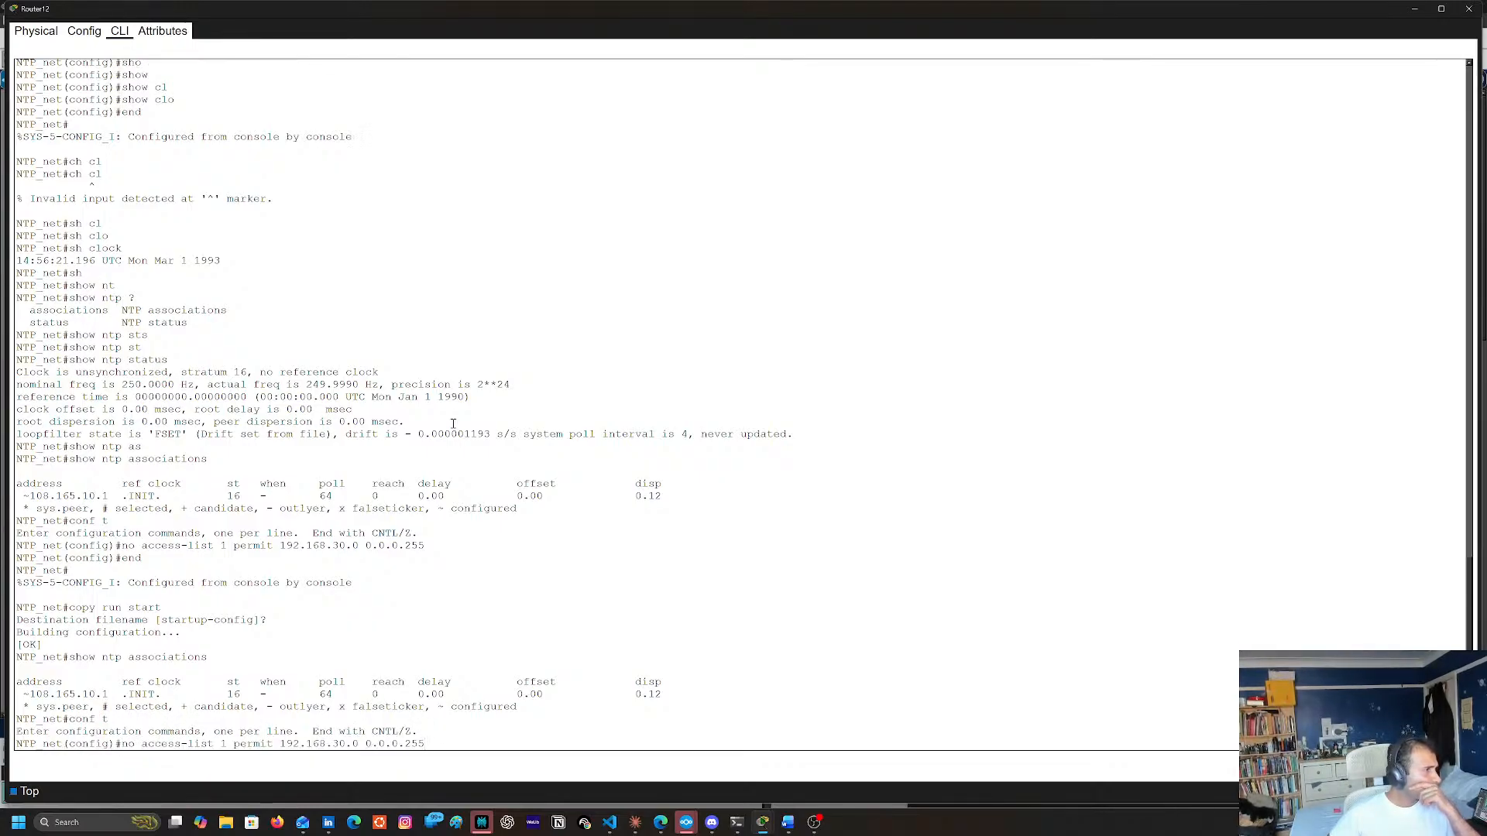
pyautogui.press('Up')
pyautogui.press('Return')
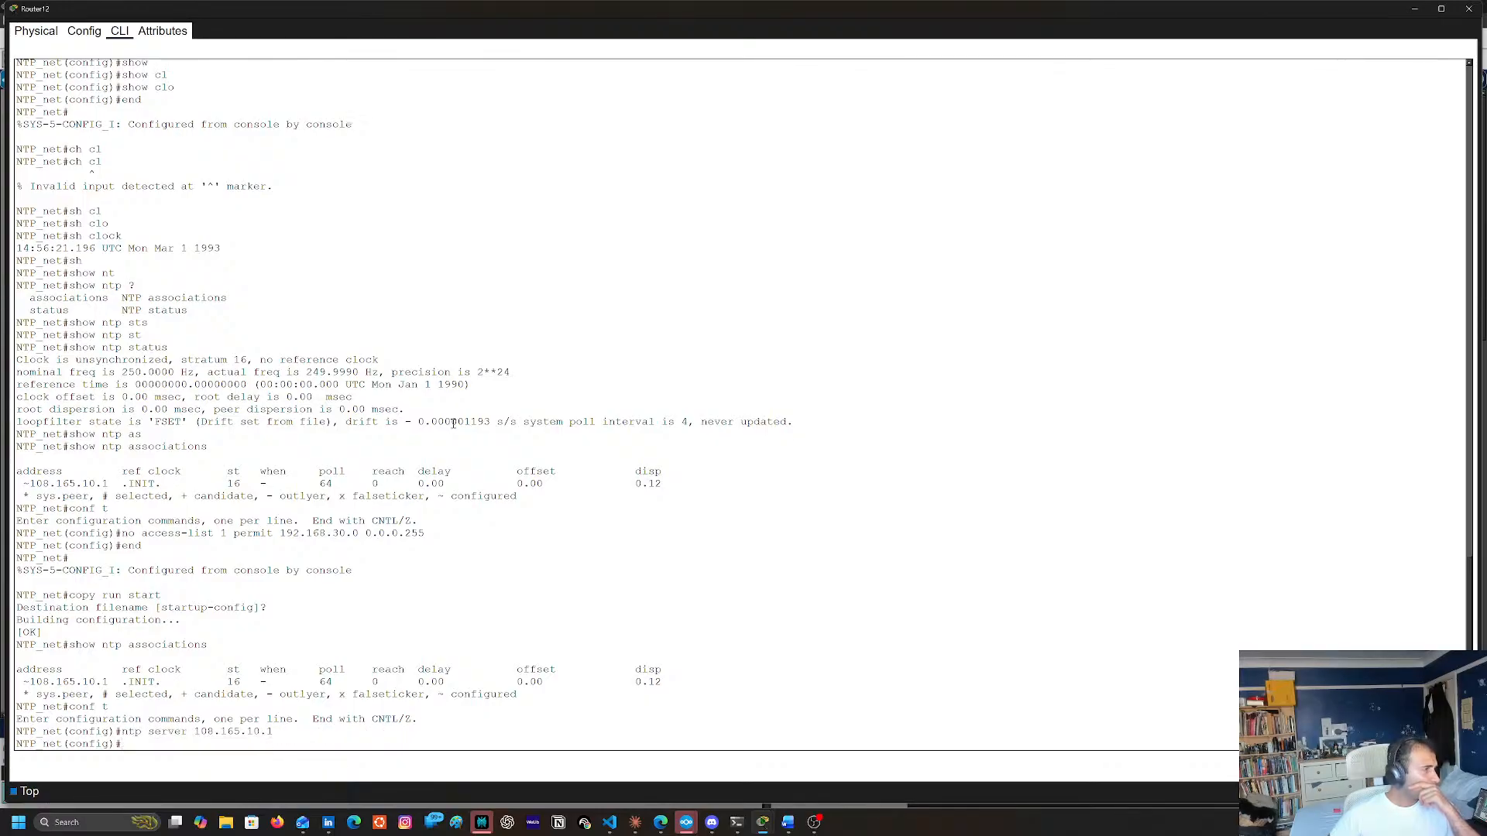
# Try to list the show command's options from Router12's global configuration mode
pyautogui.click(1414, 8)
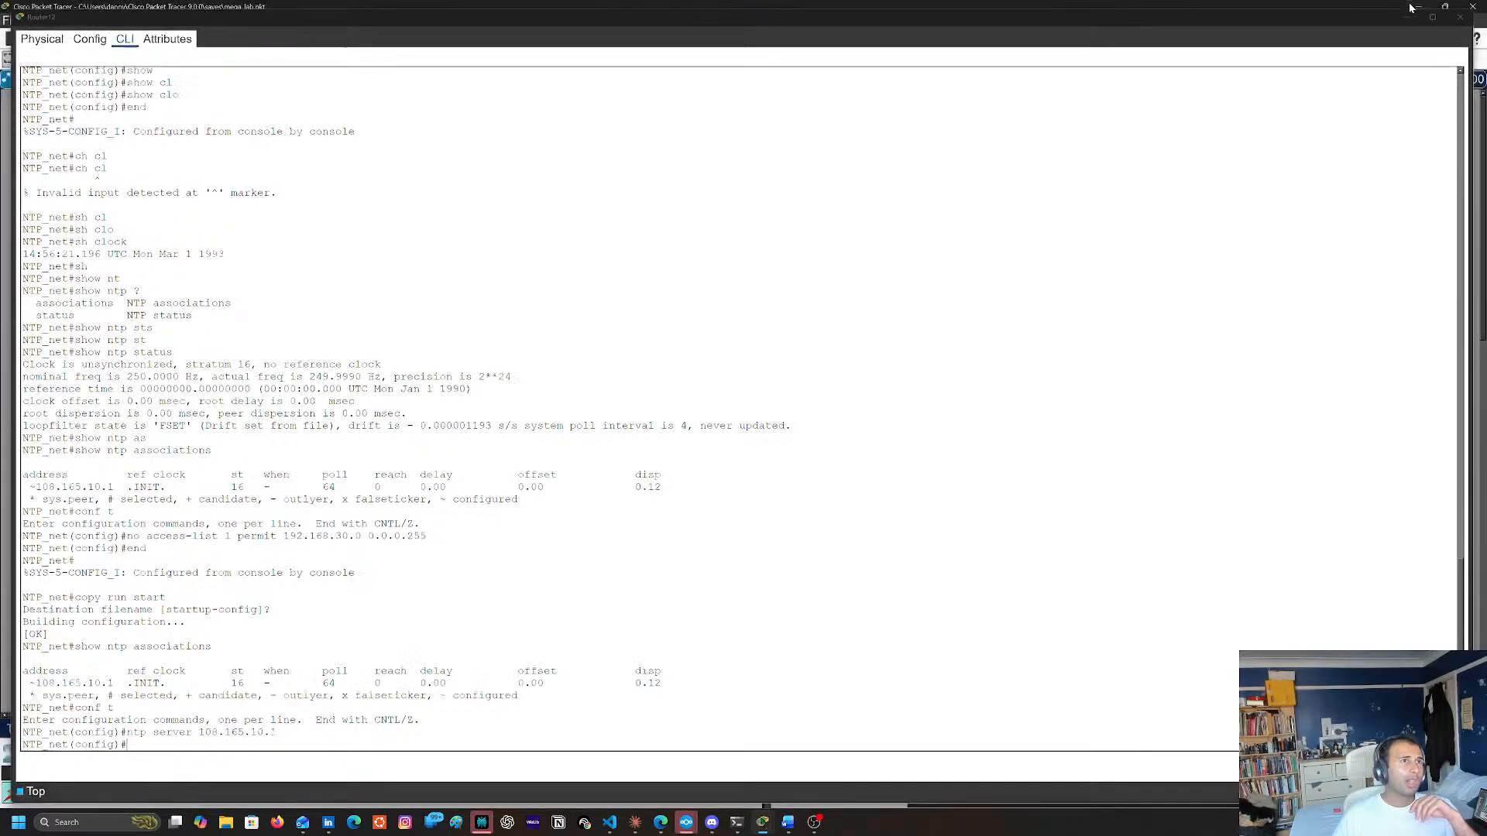
pyautogui.click(614, 224)
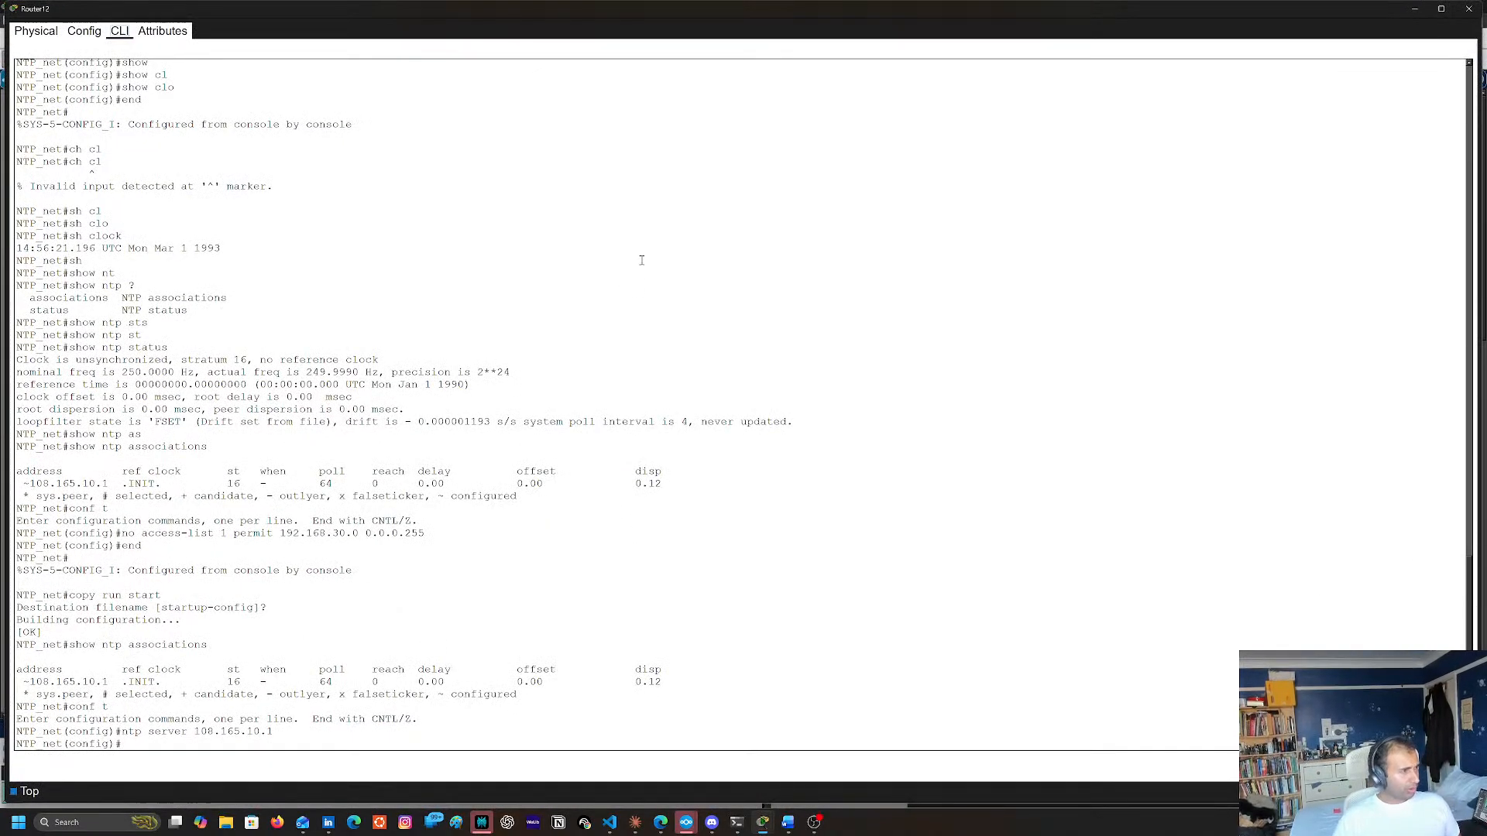
pyautogui.moveTo(640, 269); pyautogui.dragTo(639, 309)
pyautogui.write('sh')
pyautogui.press('Tab')
pyautogui.write('?')
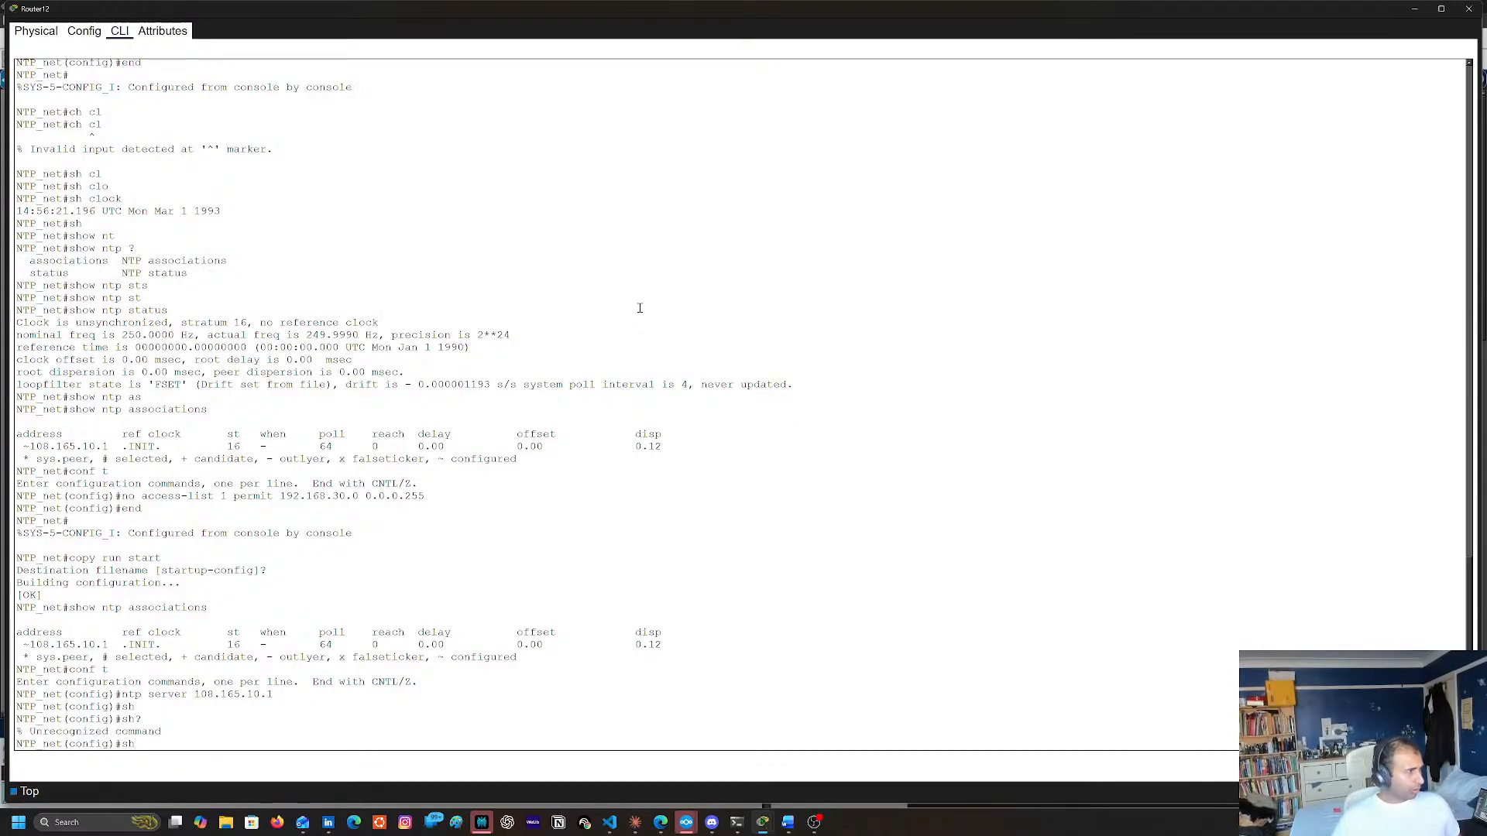
pyautogui.write('o')
pyautogui.press('Tab')
pyautogui.write('?')
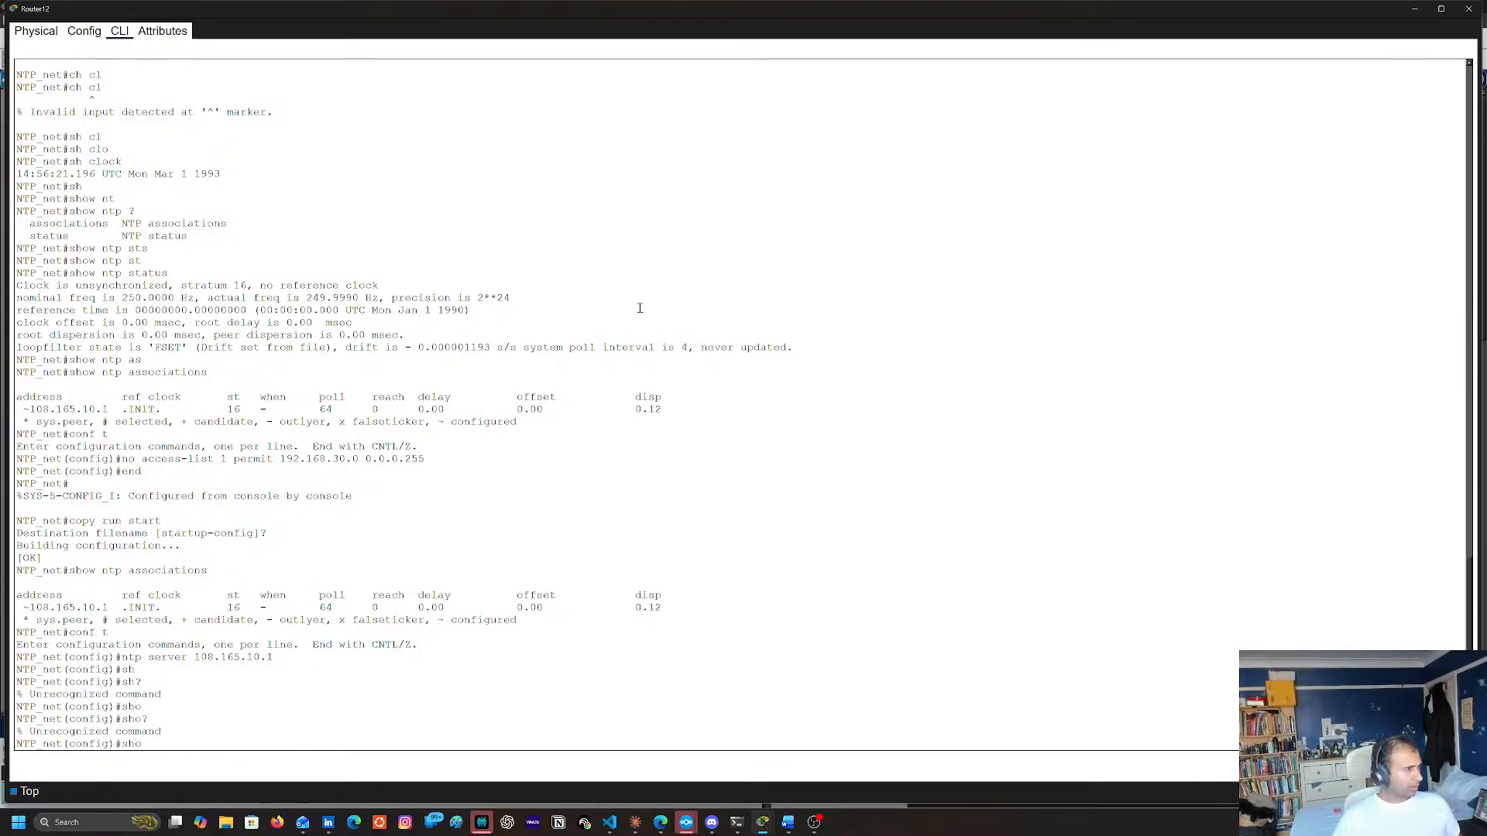
pyautogui.write('end')
# Return to privileged mode and display Router12's NTP synchronization details with show ntp status
pyautogui.press('Return')
pyautogui.write('sh')
pyautogui.press('Tab')
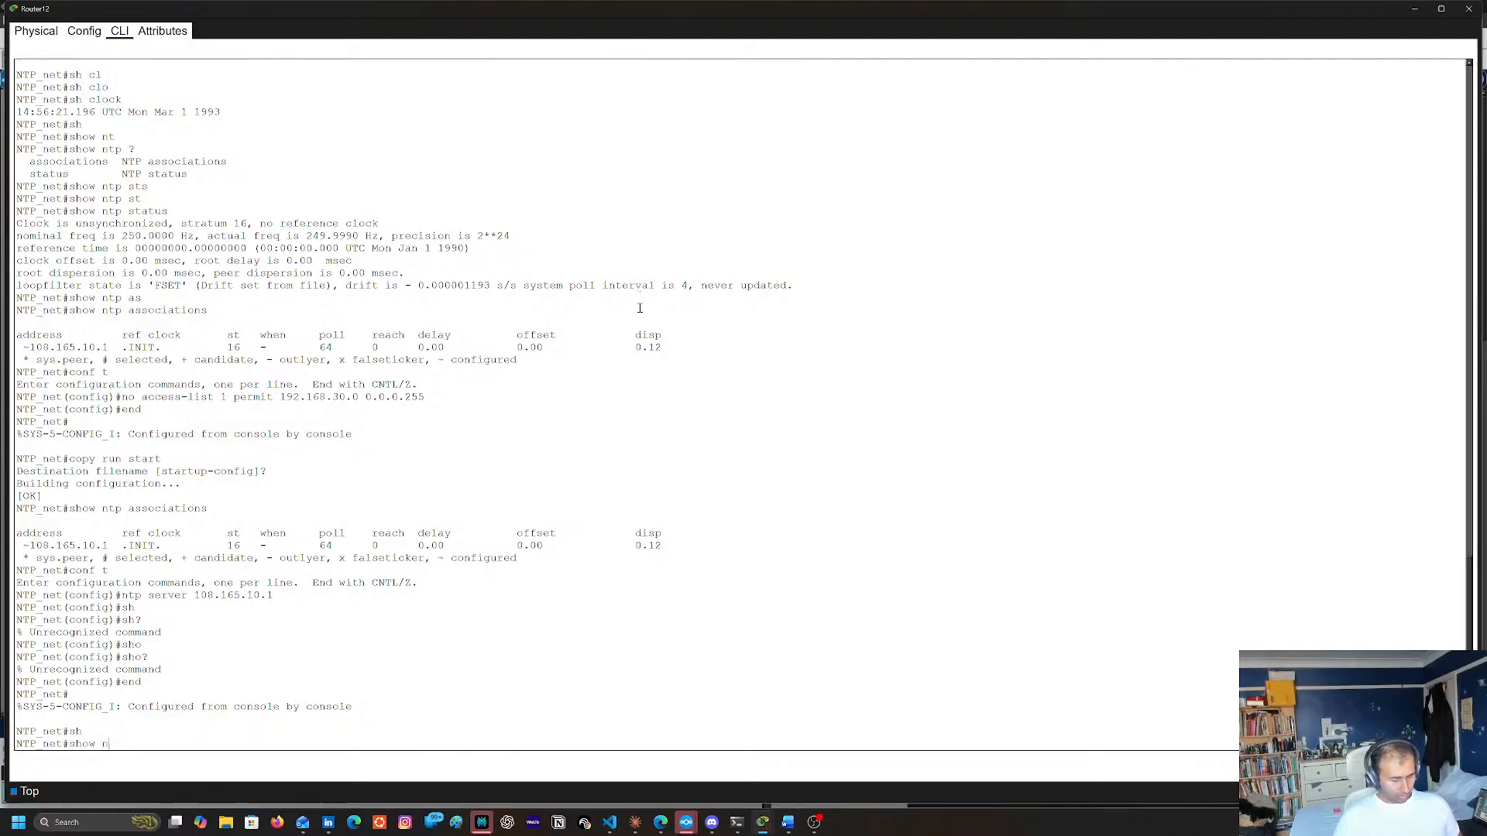
pyautogui.write('ntt')
pyautogui.press('Tab')
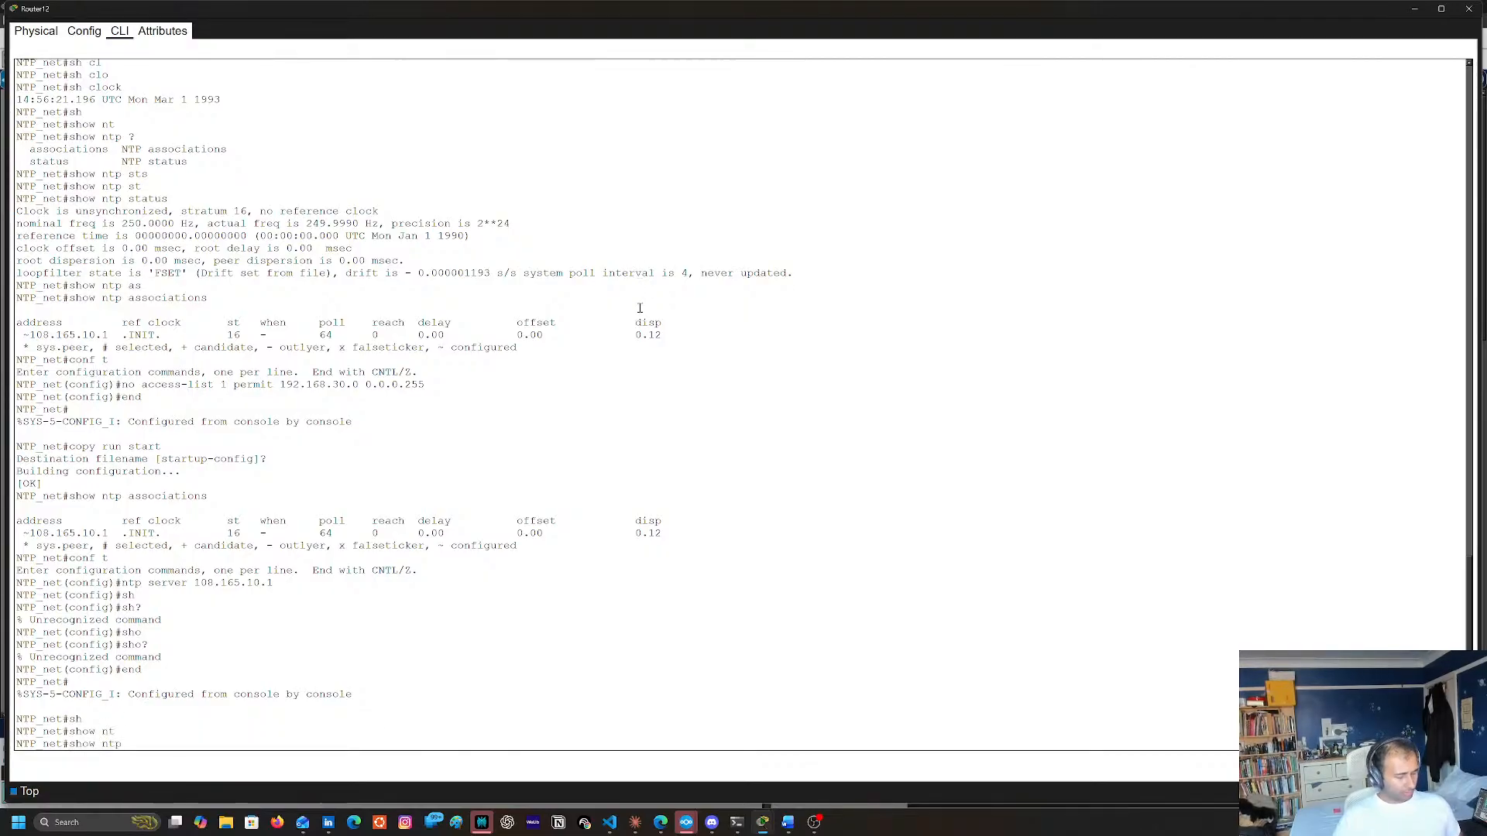
pyautogui.write('?st')
pyautogui.press('Tab')
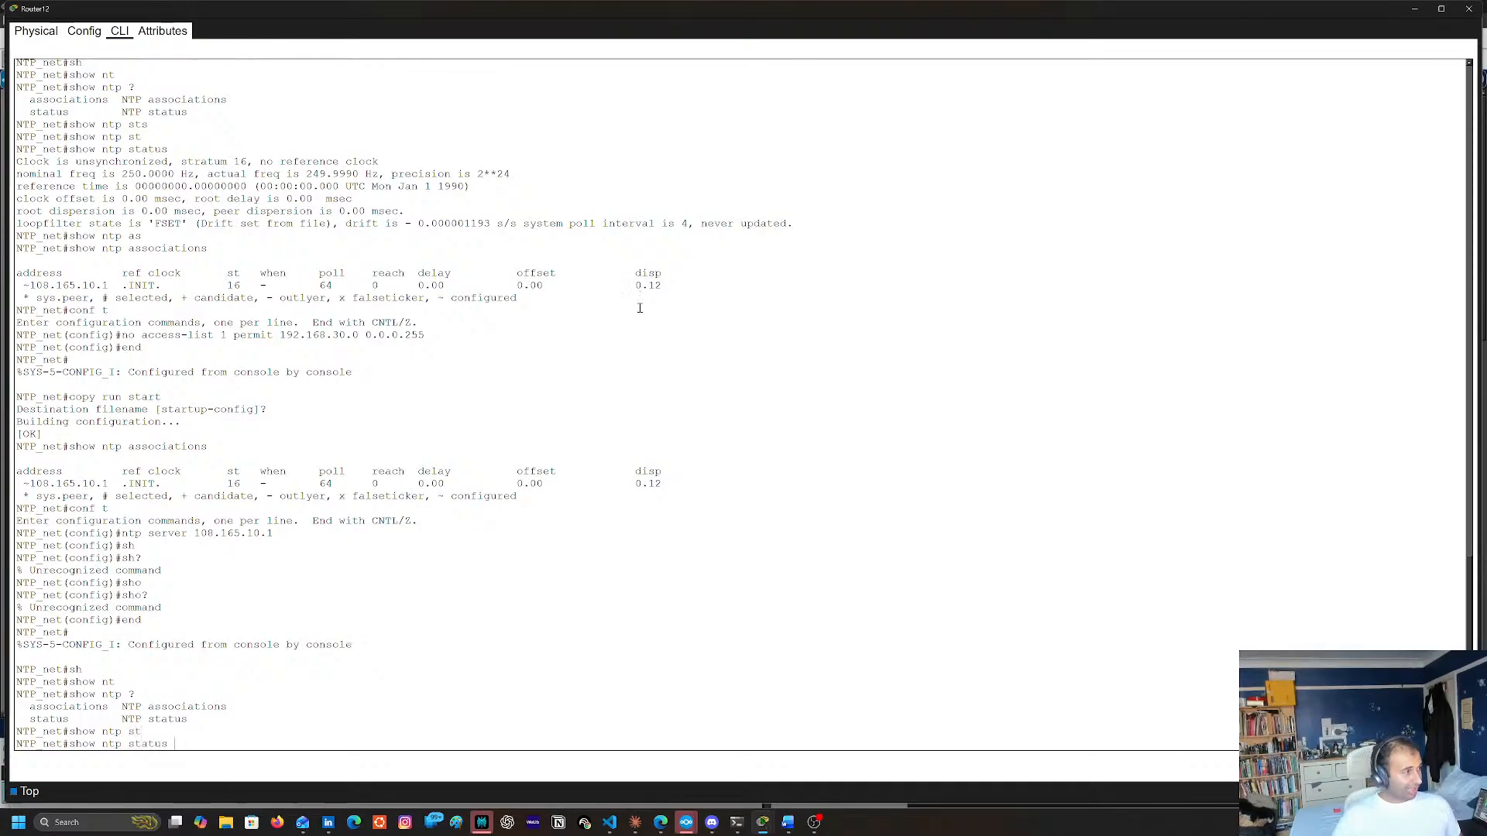
pyautogui.press('Return')
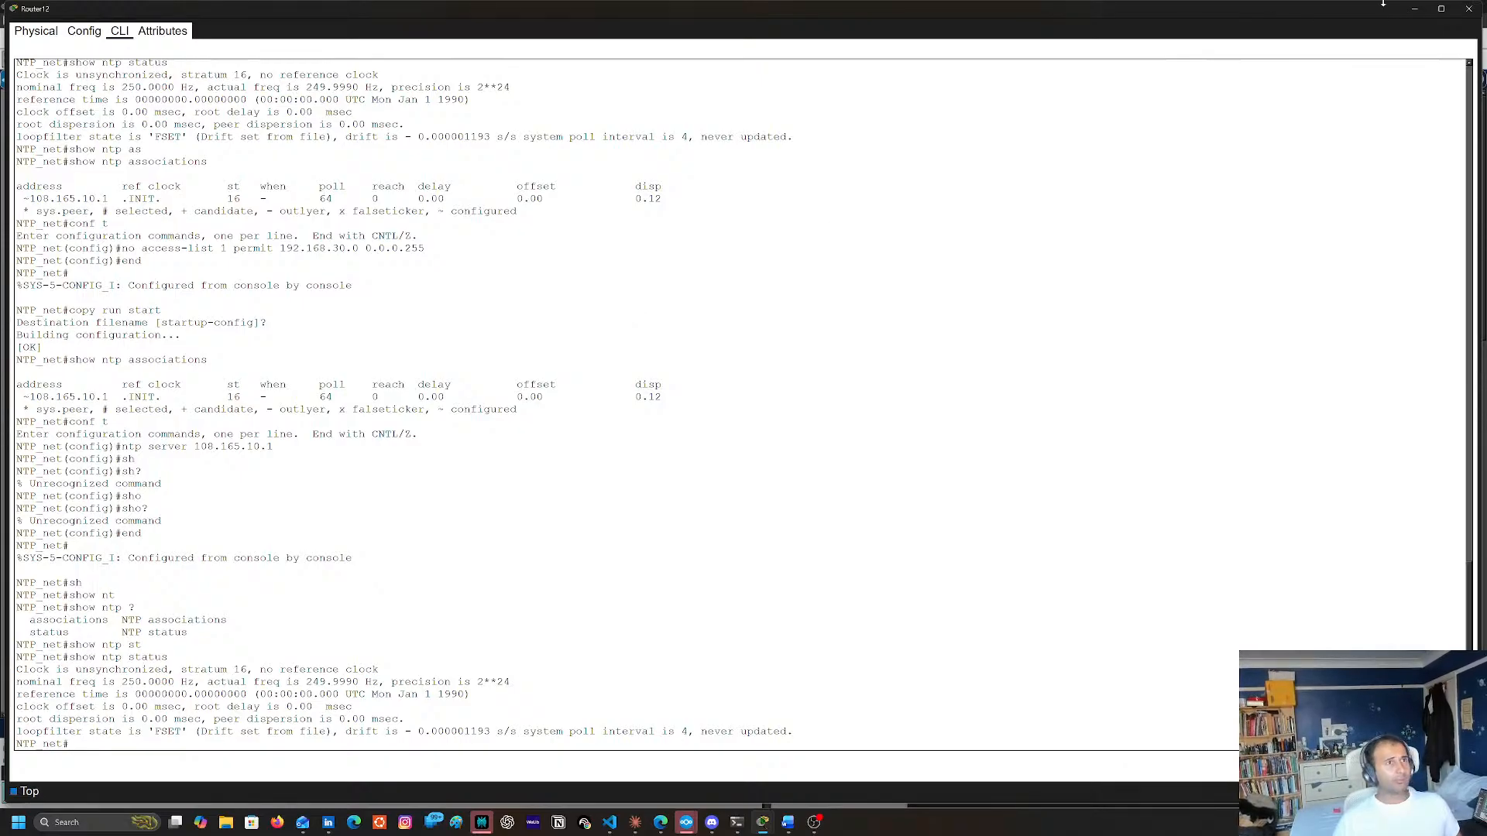
# Glance at the topology, reopen Router12's command line and run show ntp status two more times
pyautogui.click(1415, 9)
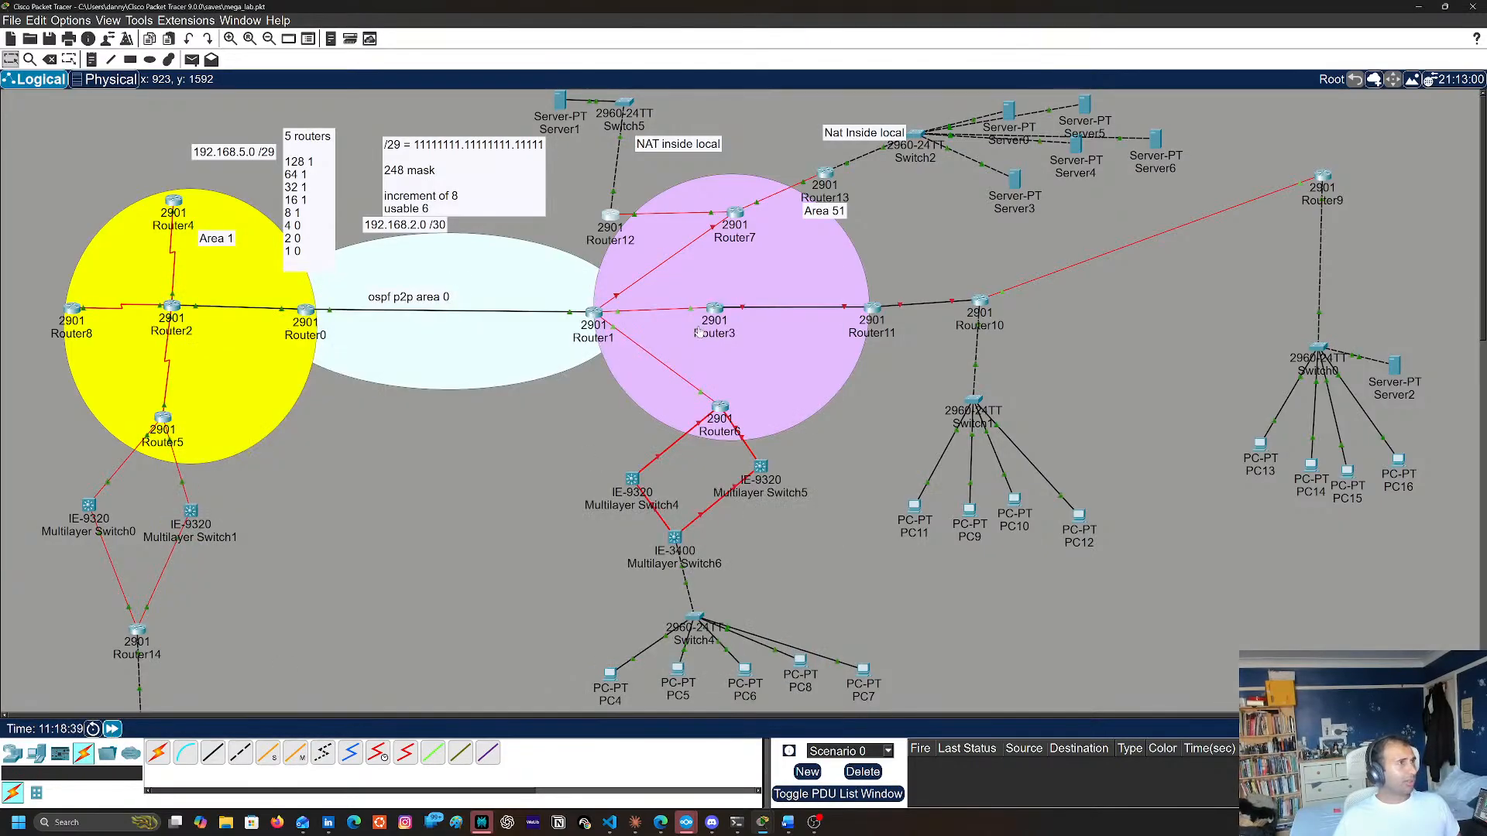
pyautogui.click(609, 220)
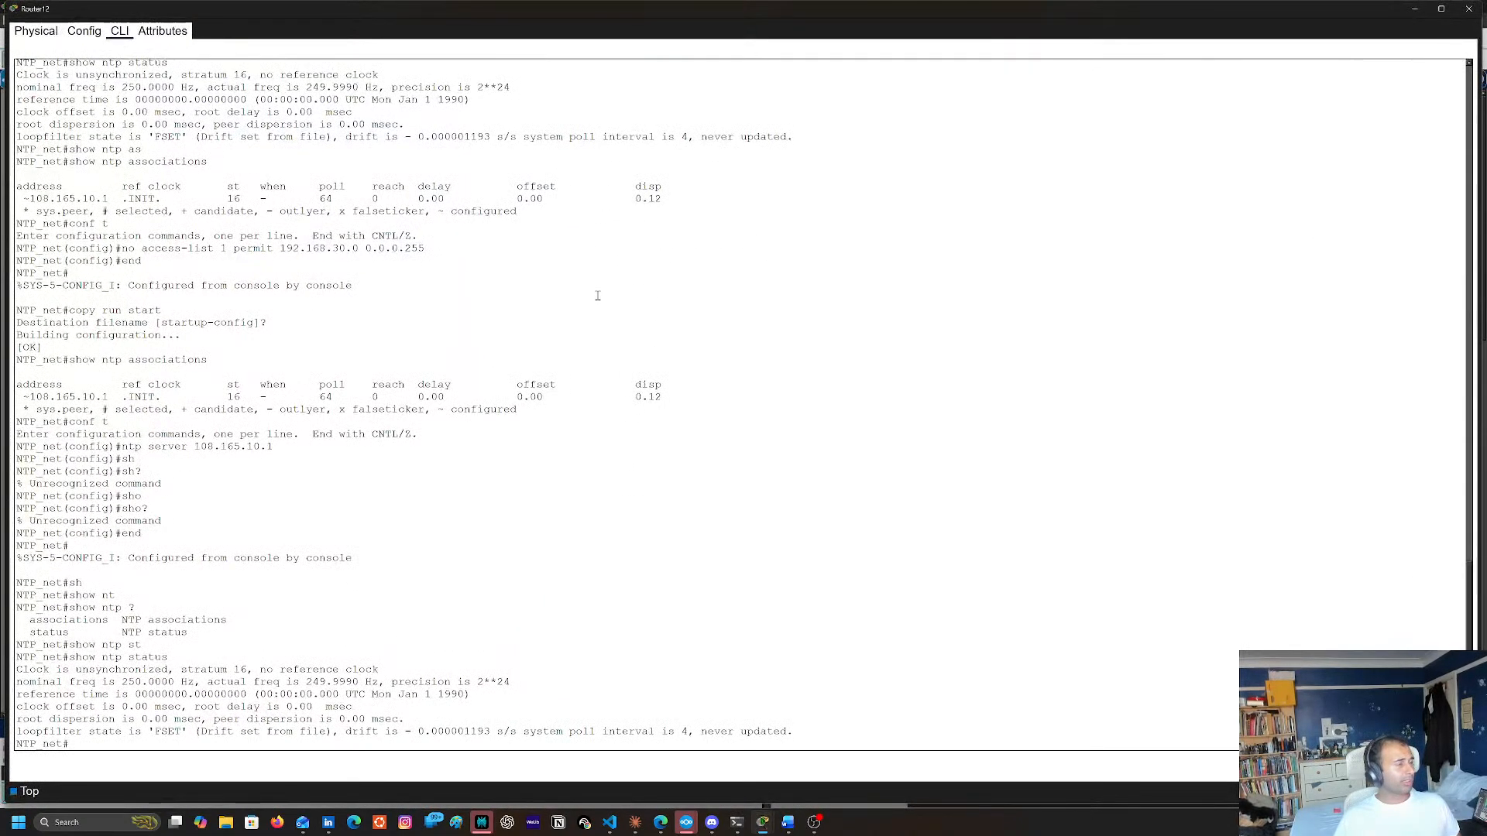
pyautogui.press('Up')
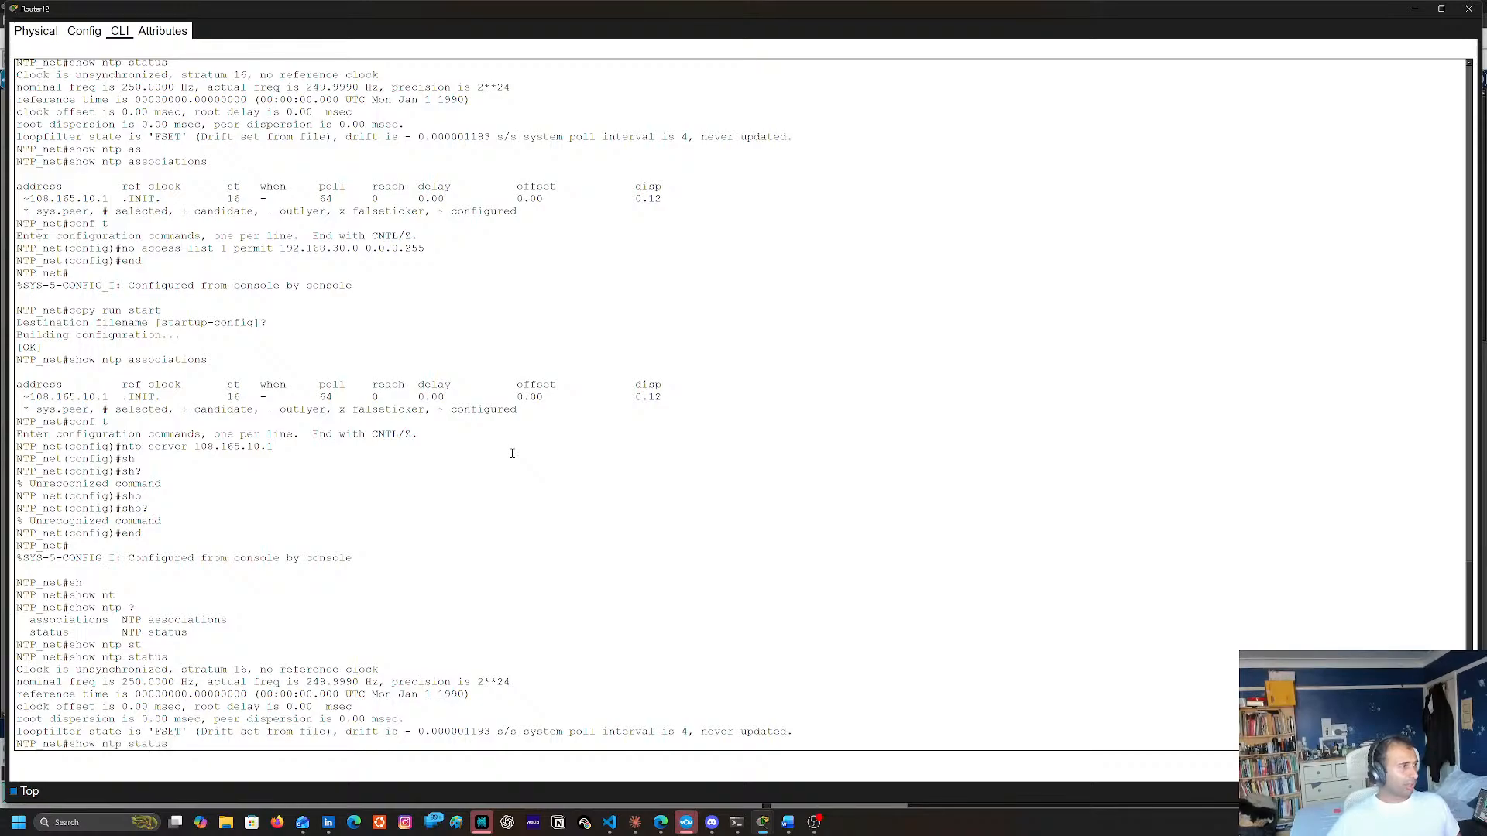
pyautogui.press('Return')
pyautogui.press('Up')
pyautogui.press('Return')
pyautogui.press('Up')
pyautogui.press('Up')
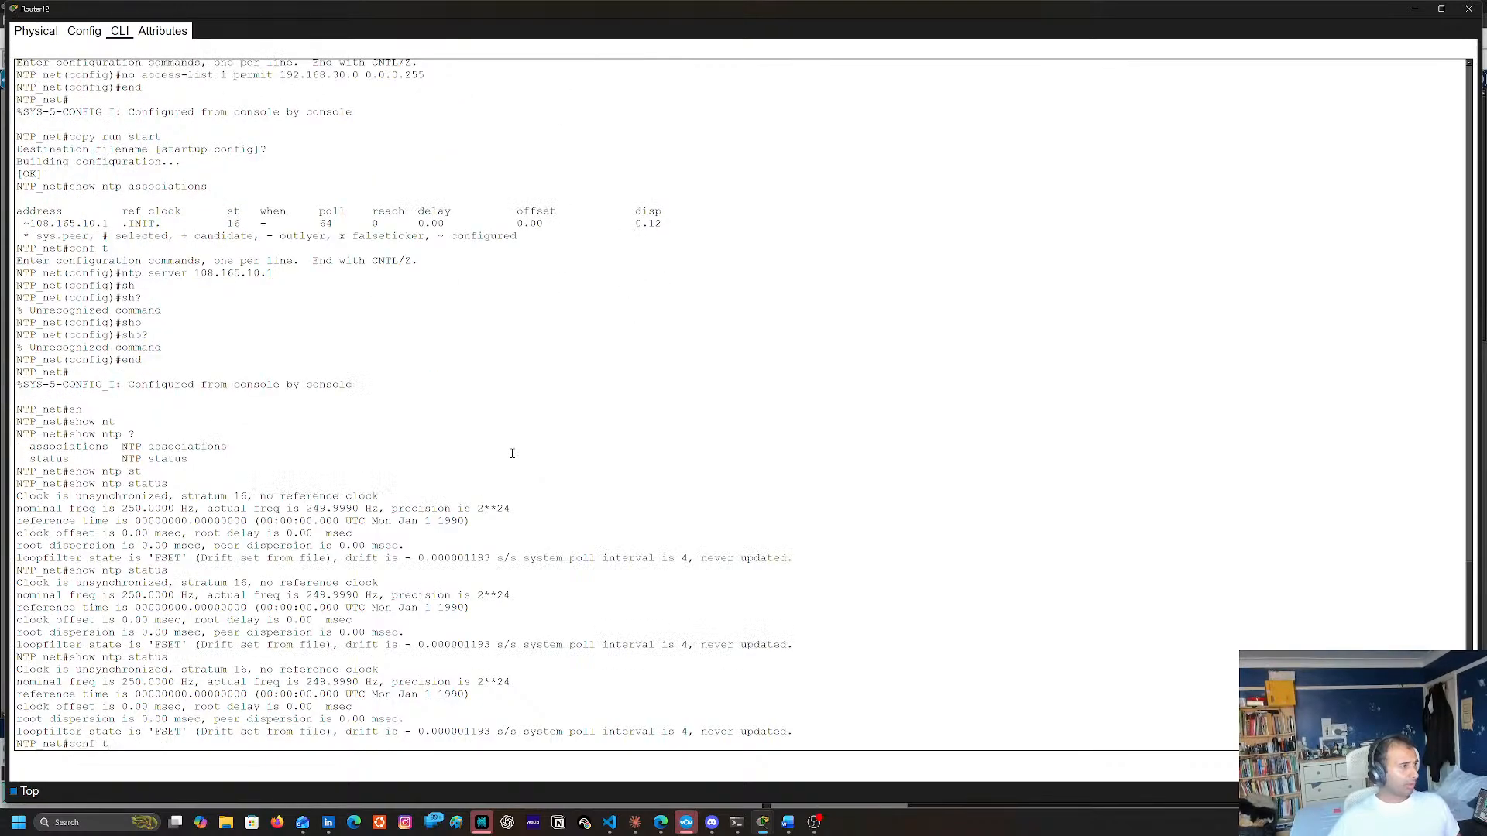
pyautogui.press('Return')
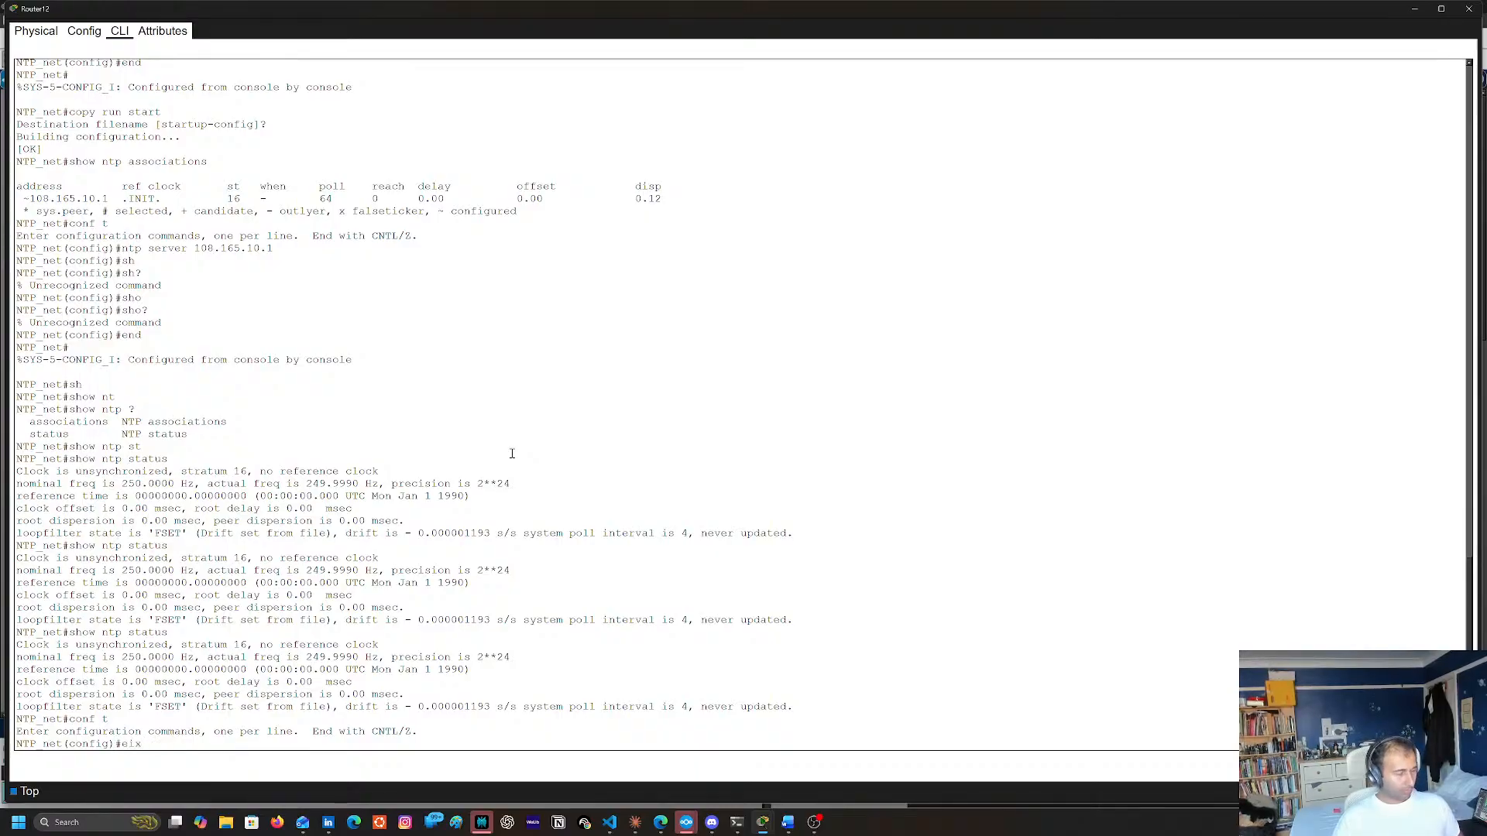
pyautogui.write('eix t')
pyautogui.press('BackSpace')
pyautogui.press('BackSpace')
pyautogui.press('Return')
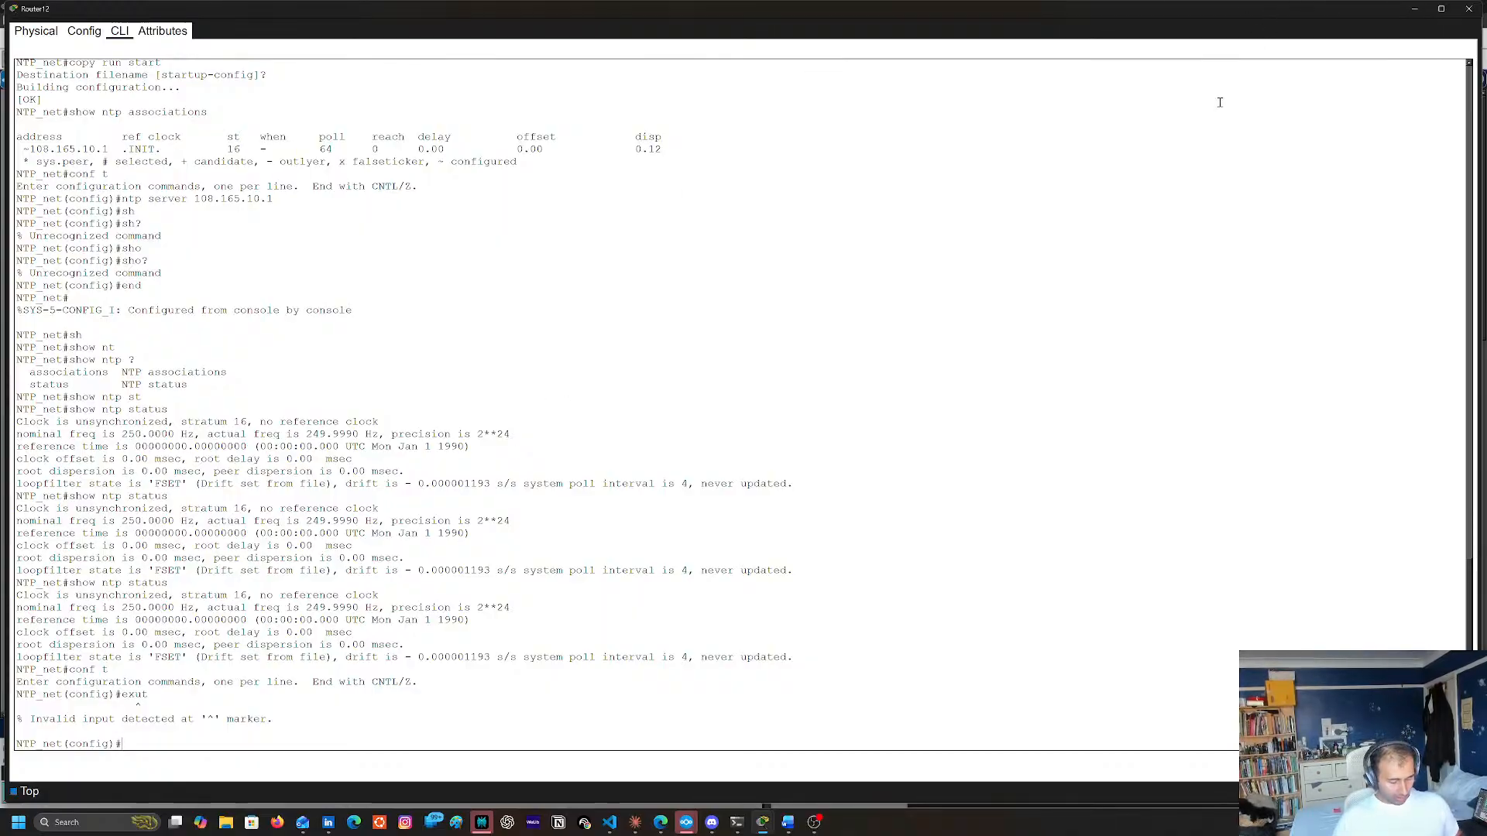
pyautogui.write('sh')
pyautogui.press('Return')
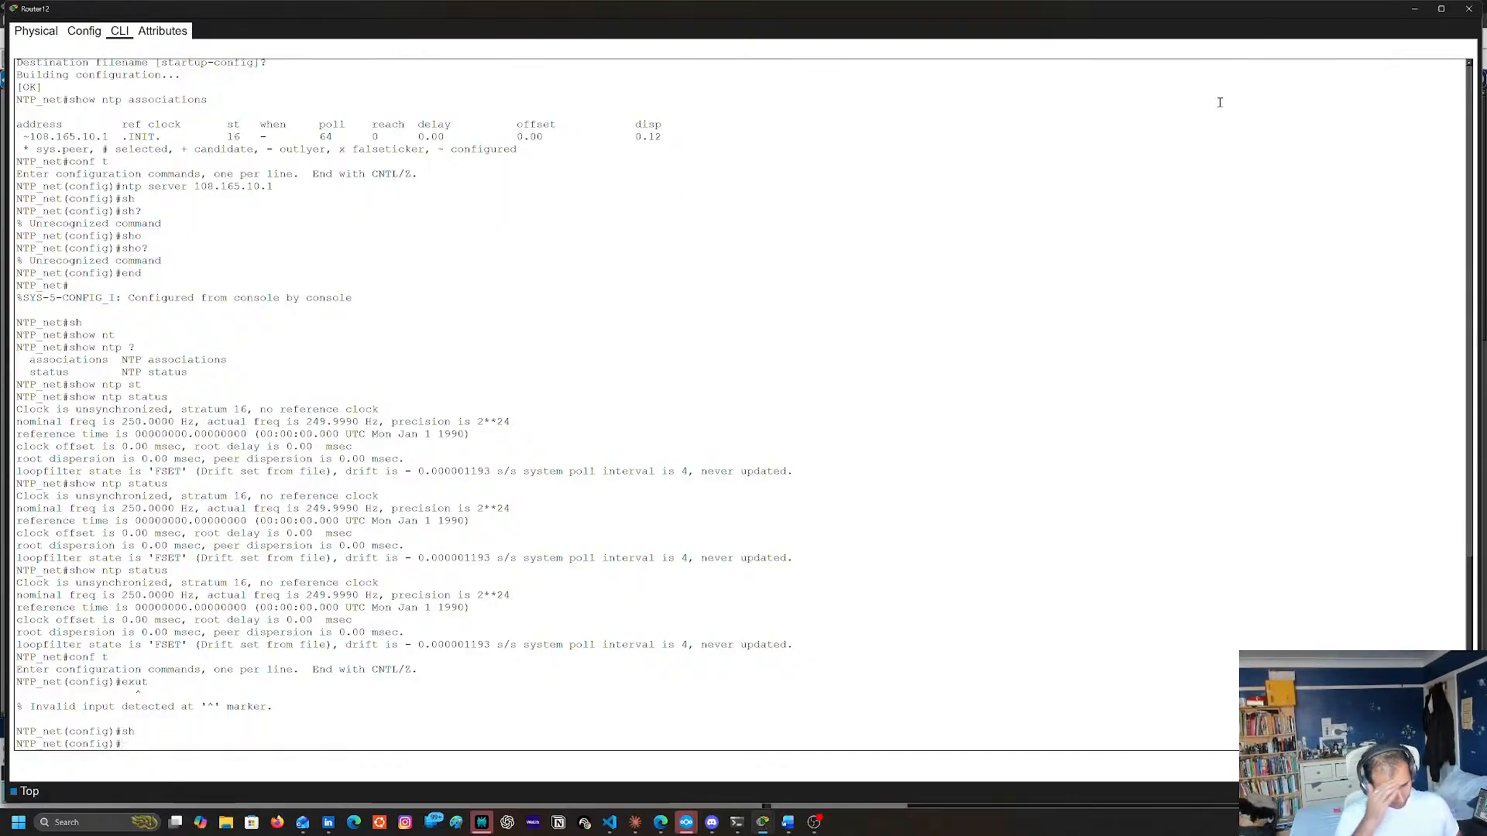
pyautogui.write('end')
pyautogui.press('Return')
# List Router12's NAT translation entries with show ip nat translations
pyautogui.write('sh')
pyautogui.press('Tab')
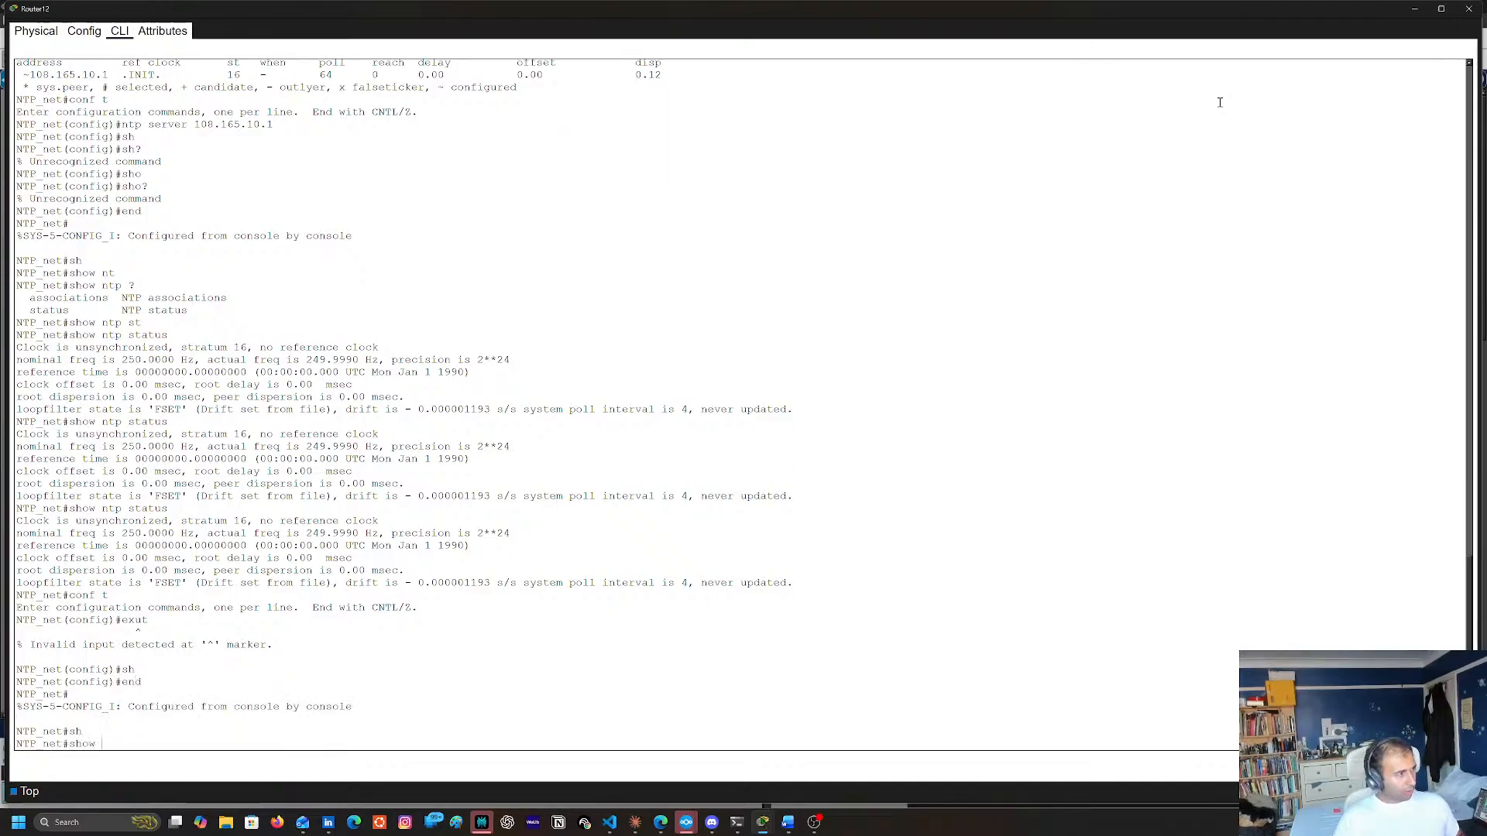
pyautogui.write('ip')
pyautogui.press('Tab')
pyautogui.write('na')
pyautogui.press('Tab')
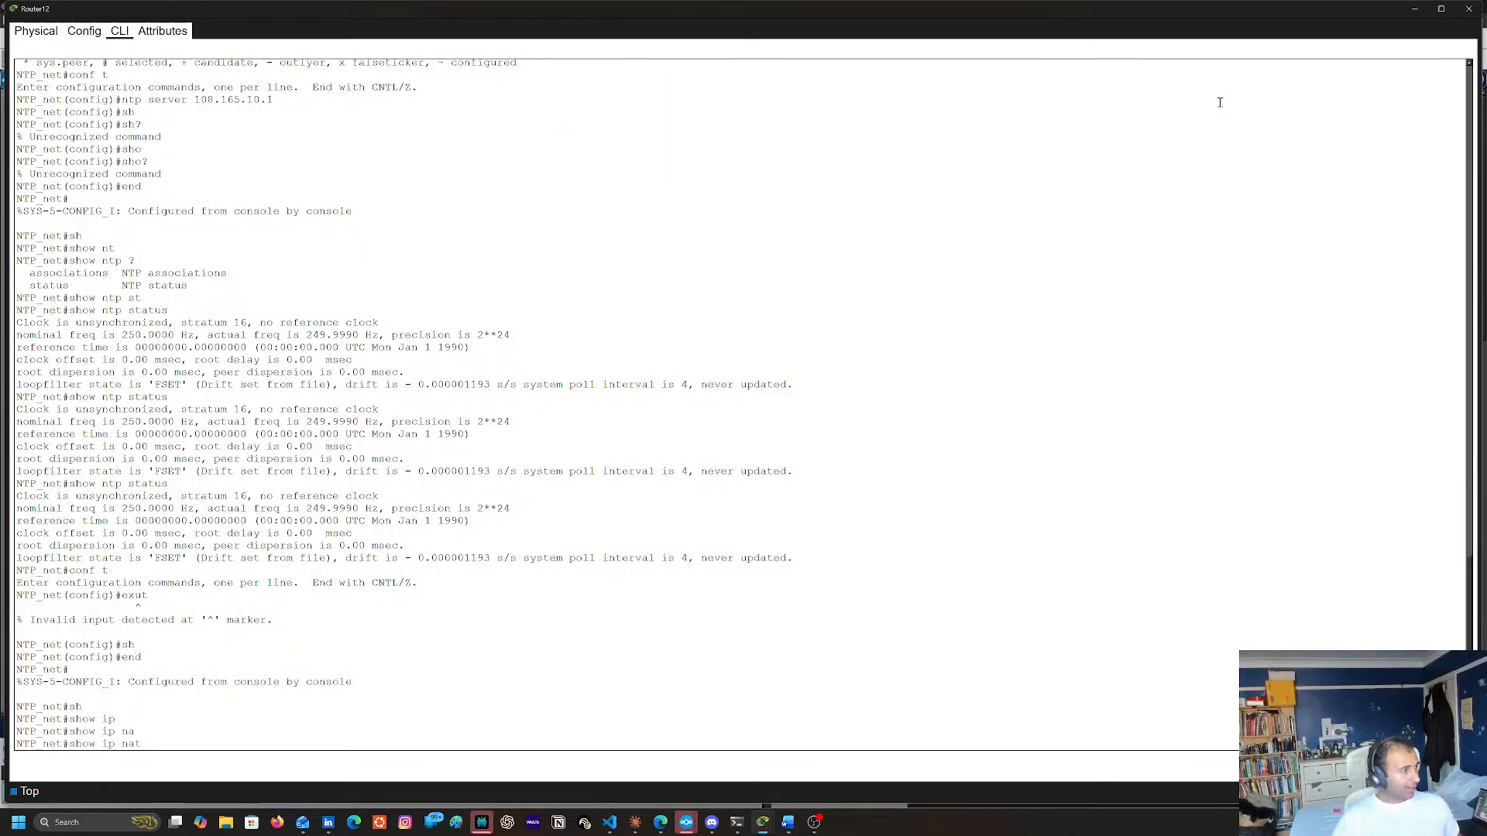
pyautogui.write('?tr')
pyautogui.press('Tab')
pyautogui.press('Return')
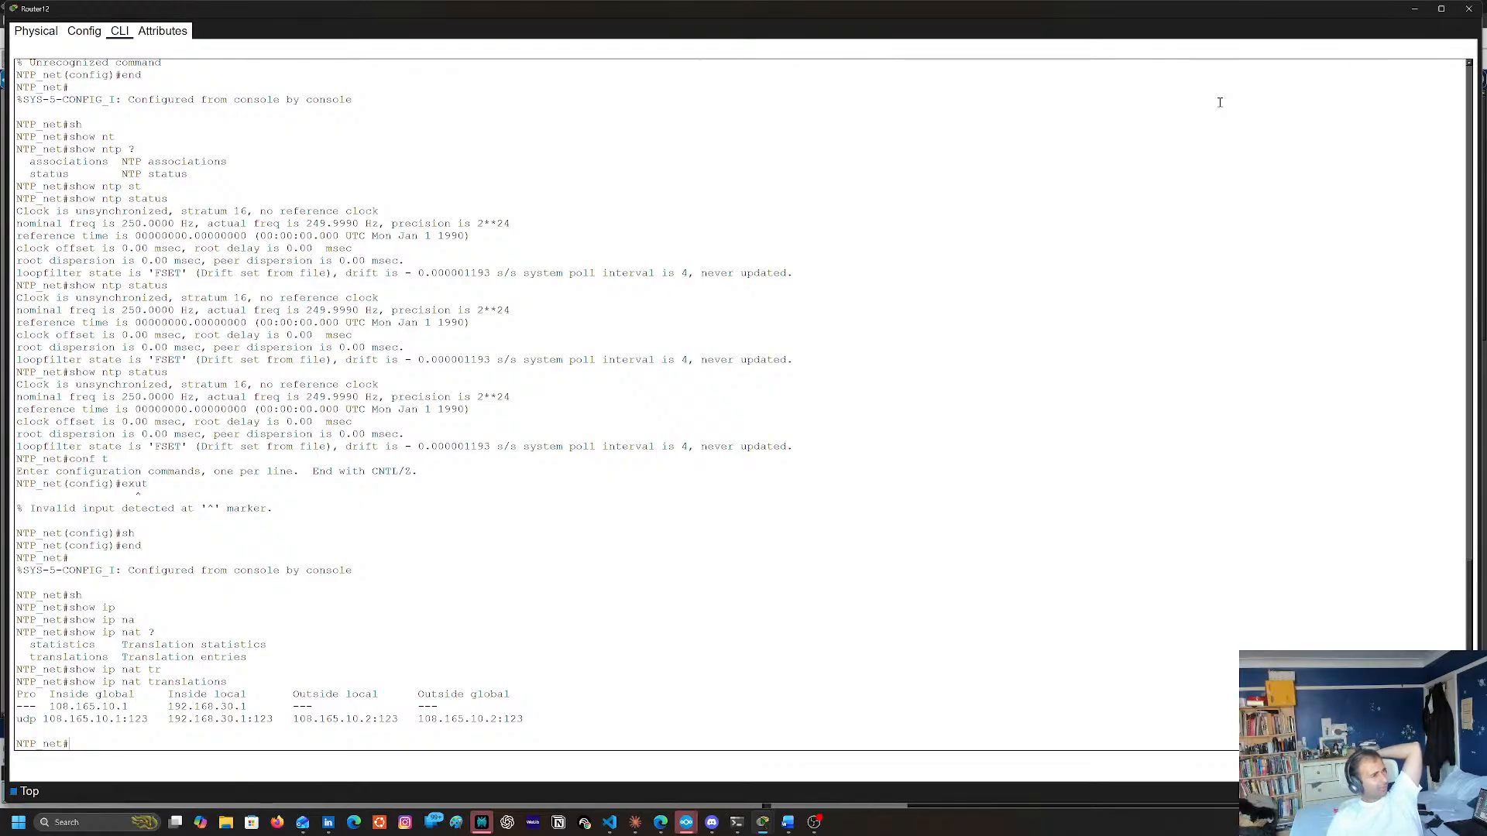
# Run show ip nat translations again on Router12 and recheck its clock synchronization with show ntp status
pyautogui.press('Up')
pyautogui.press('Return')
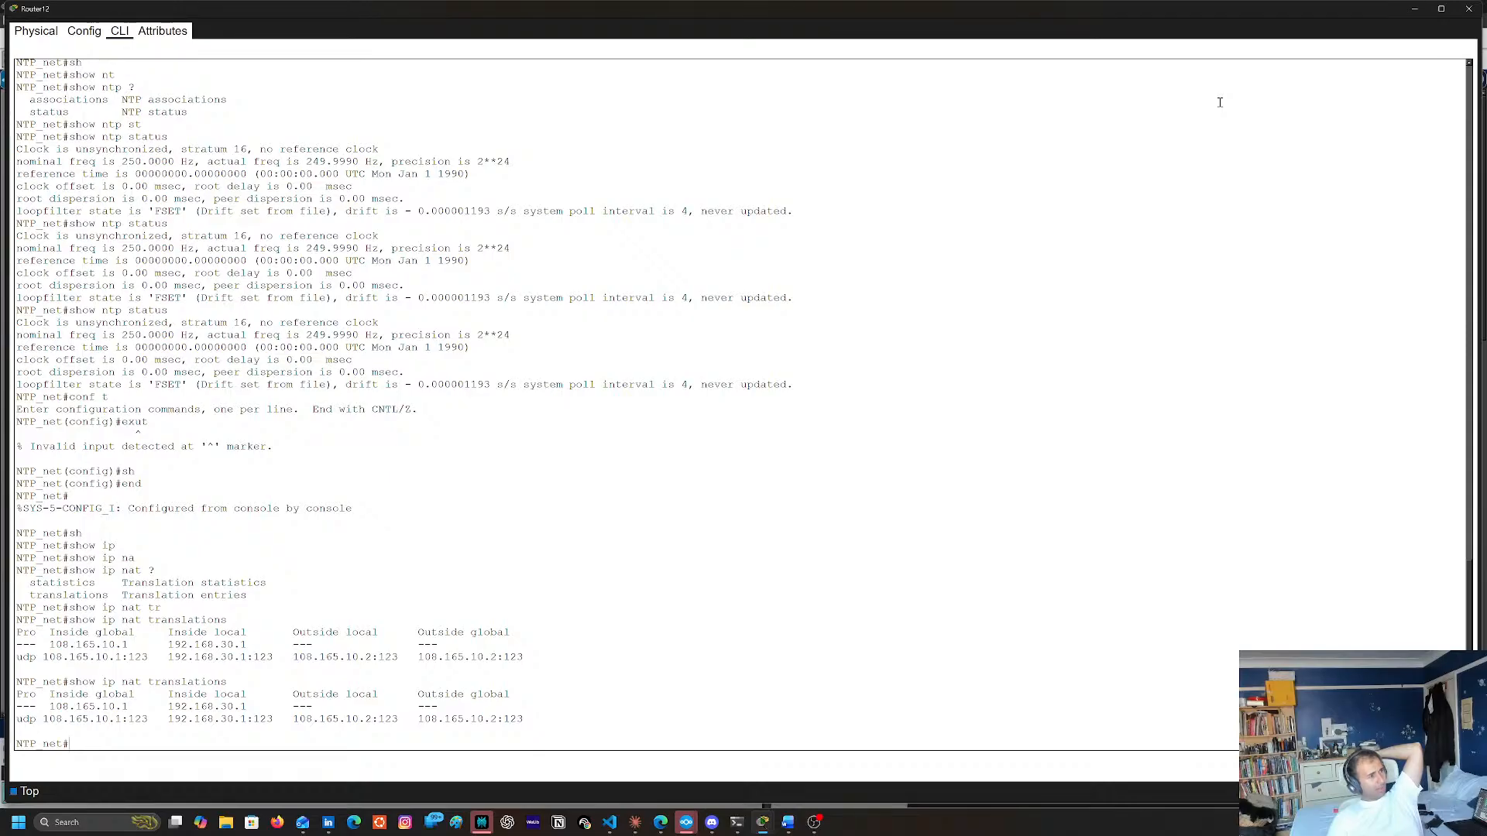
pyautogui.write('conf t')
pyautogui.press('Up')
pyautogui.press('Return')
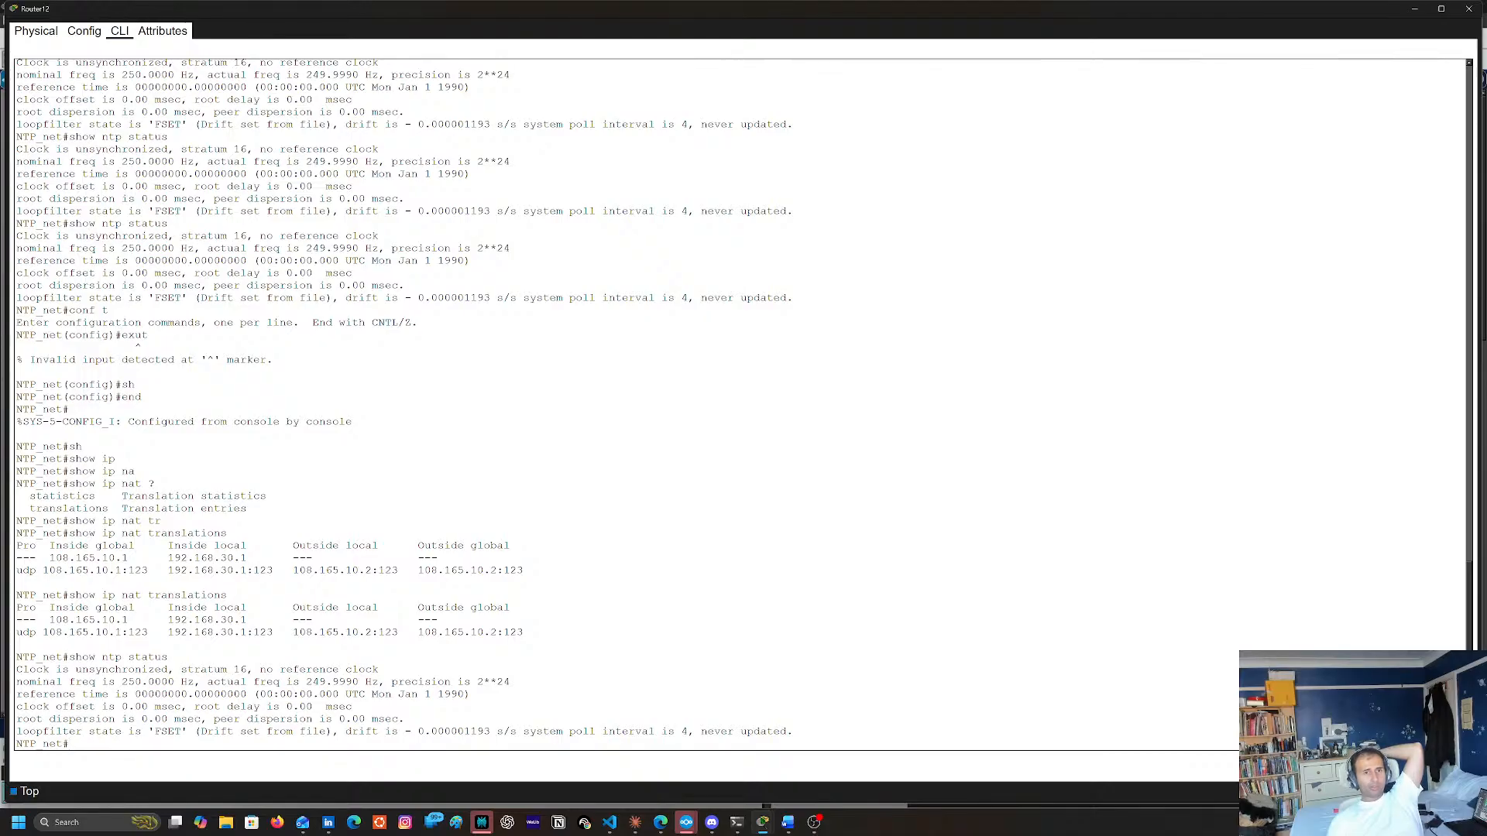
# Enable ntp update-calendar in Router12's global configuration mode and return to privileged mode
pyautogui.hotkey('alt', 'Tab')
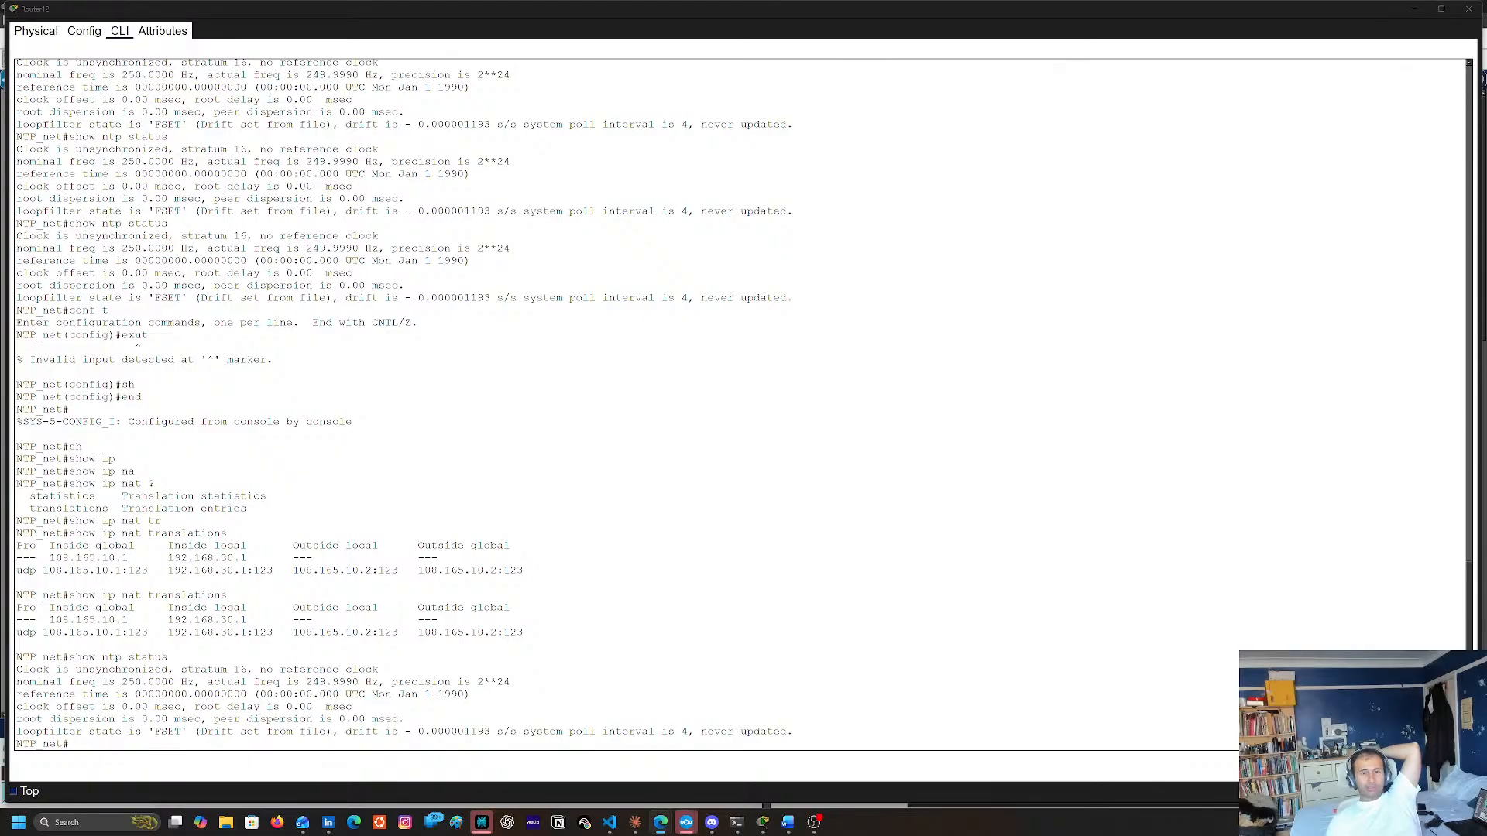
pyautogui.doubleClick(780, 445)
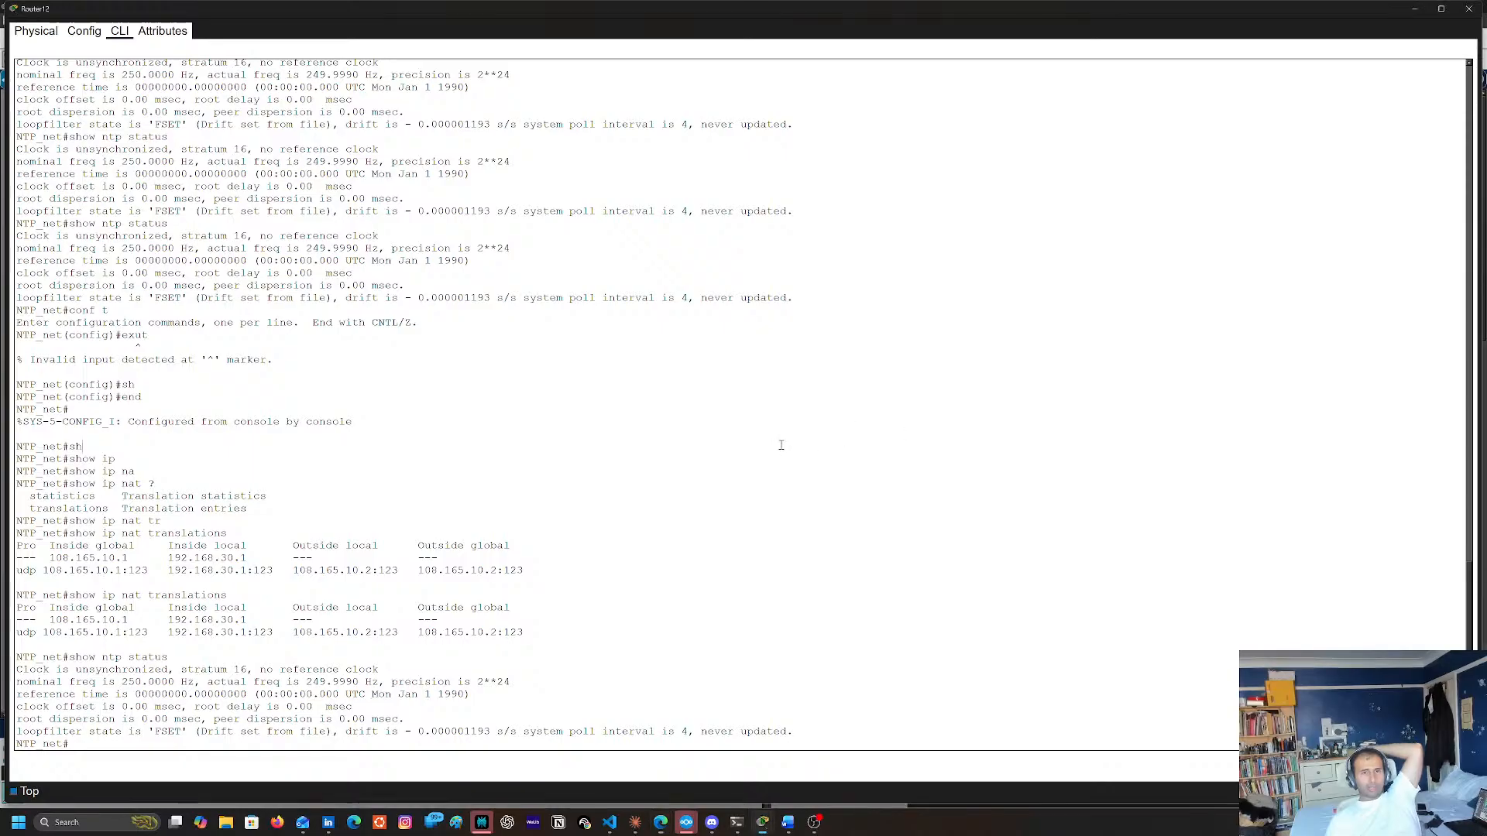
pyautogui.write('conf t')
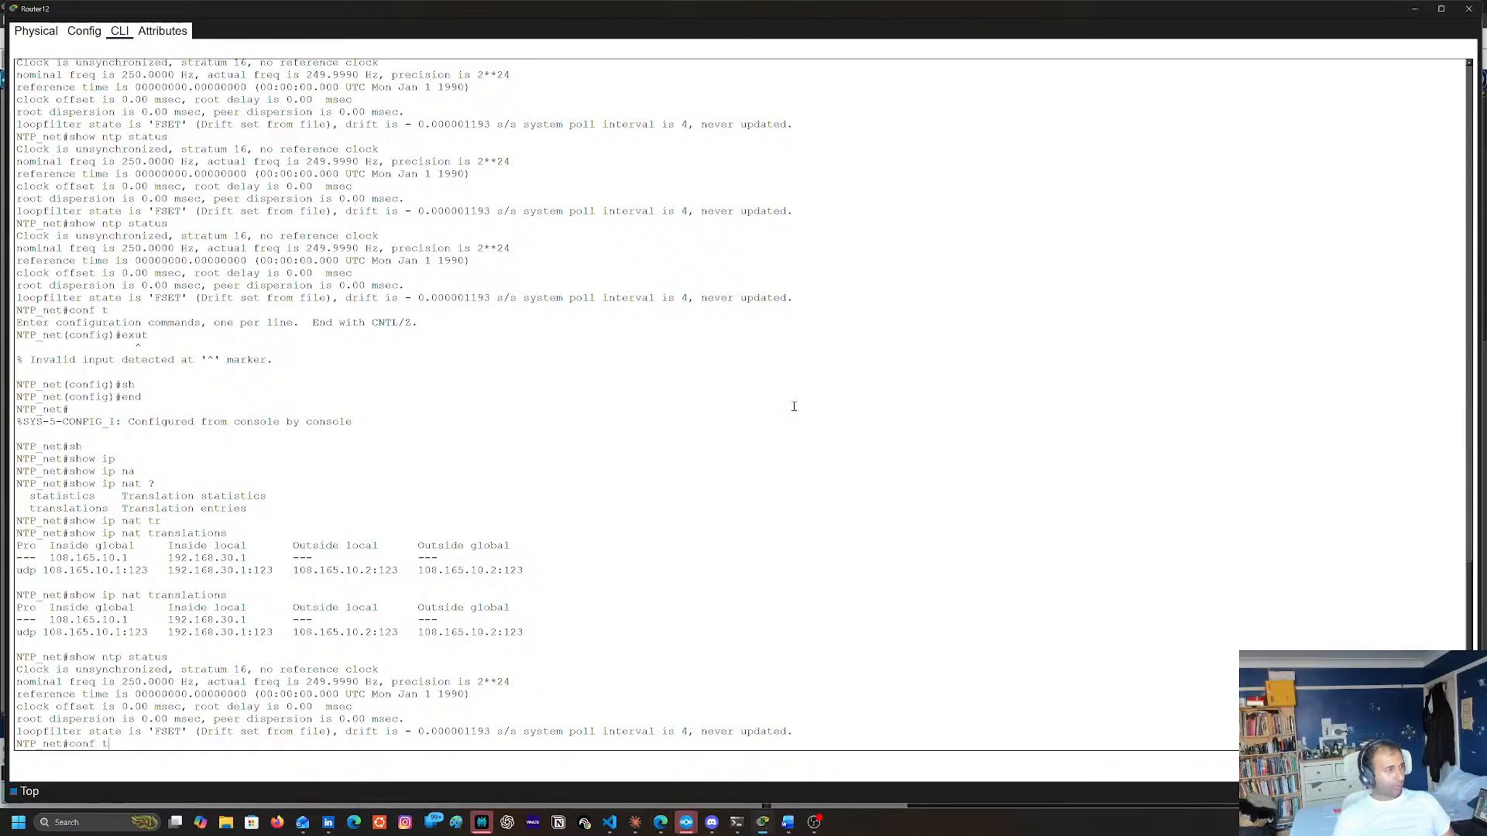
pyautogui.press('Return')
pyautogui.write('np')
pyautogui.press('Tab')
pyautogui.press('BackSpace')
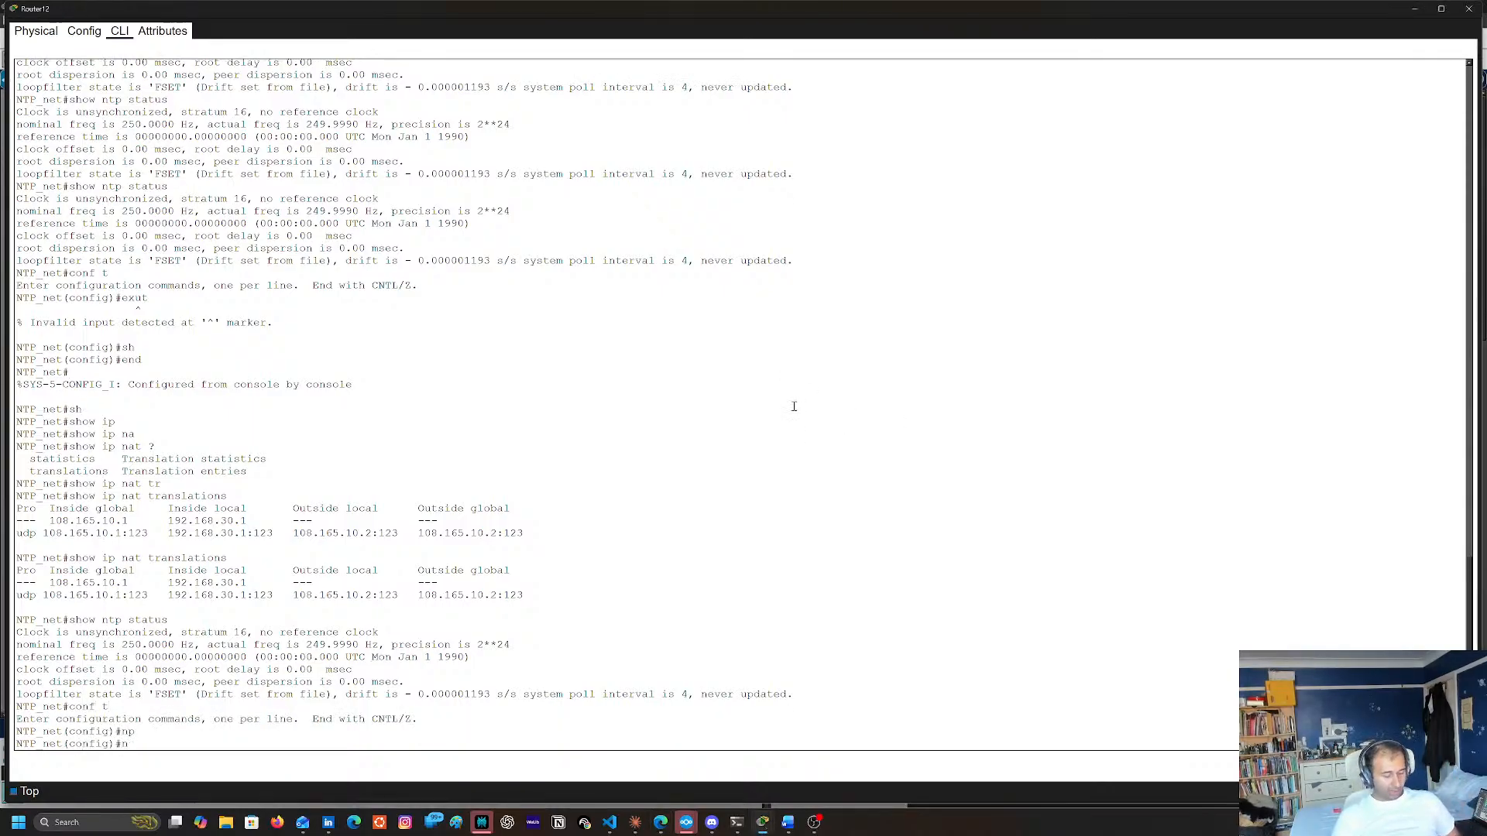
pyautogui.write('t')
pyautogui.press('Tab')
pyautogui.write('up')
pyautogui.press('Tab')
pyautogui.press('Return')
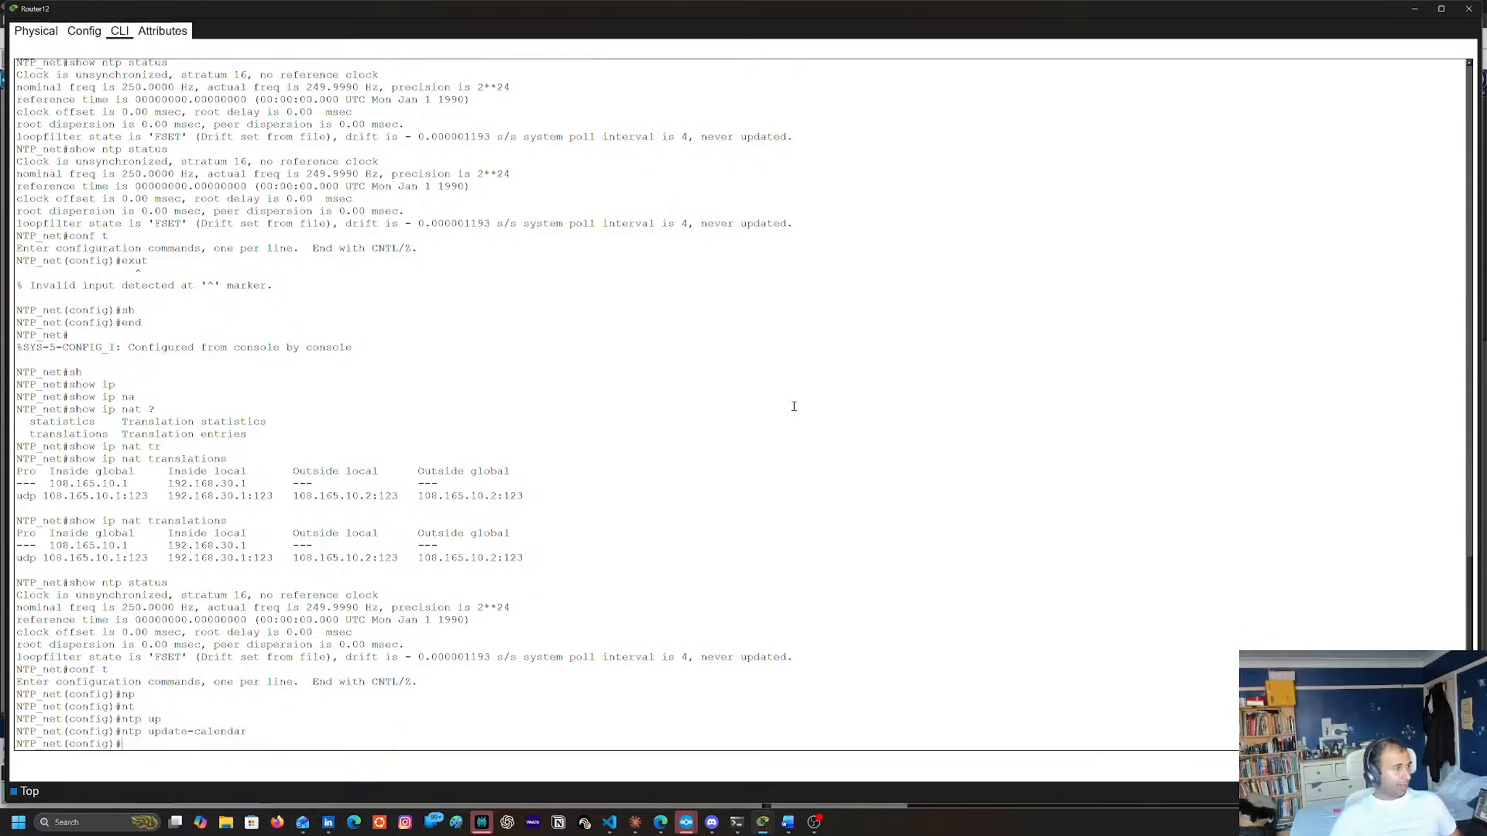
pyautogui.write('ntp server 108.165.10.1')
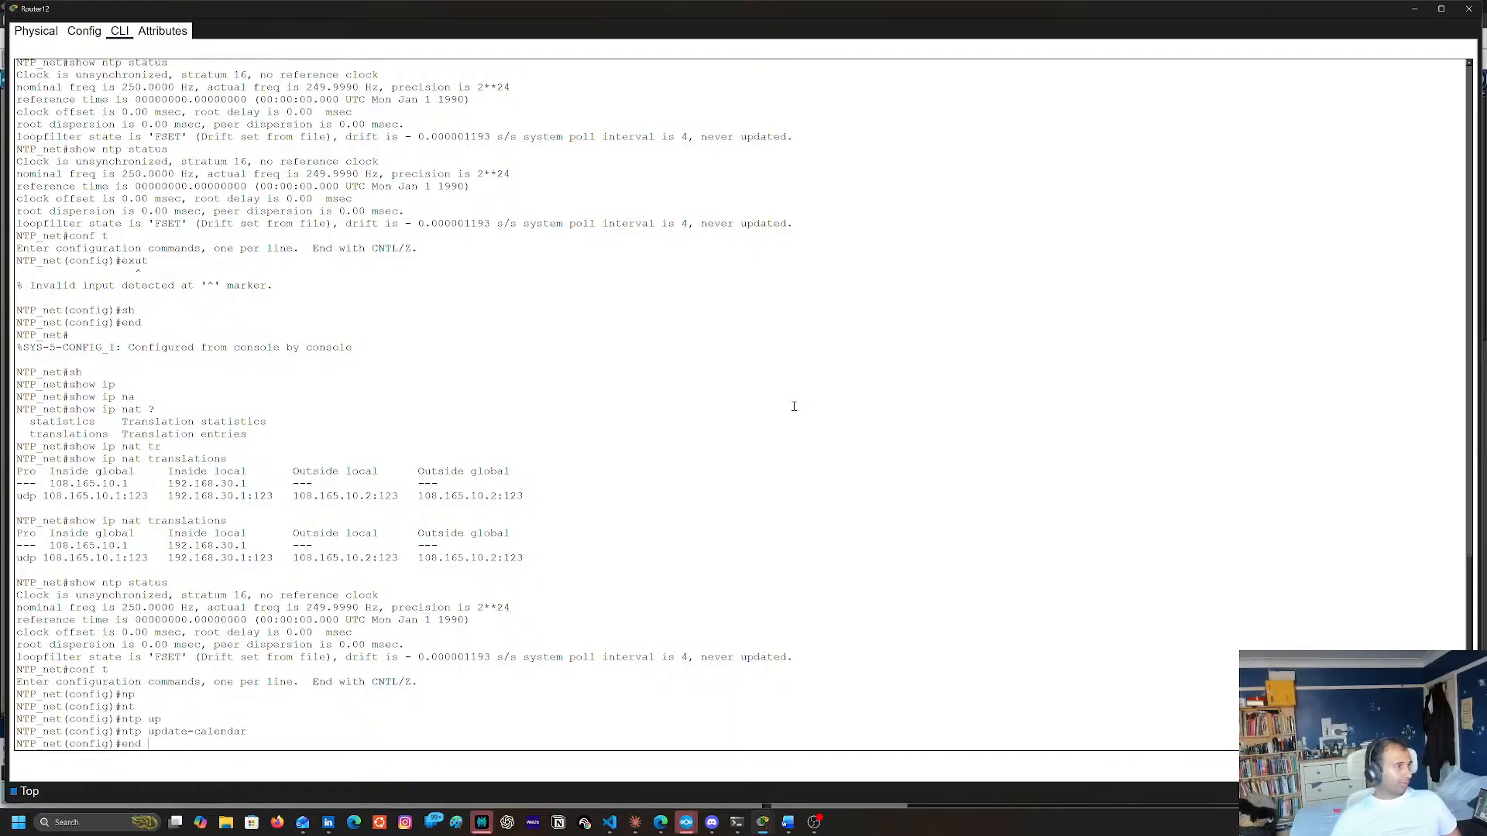
pyautogui.press('Up')
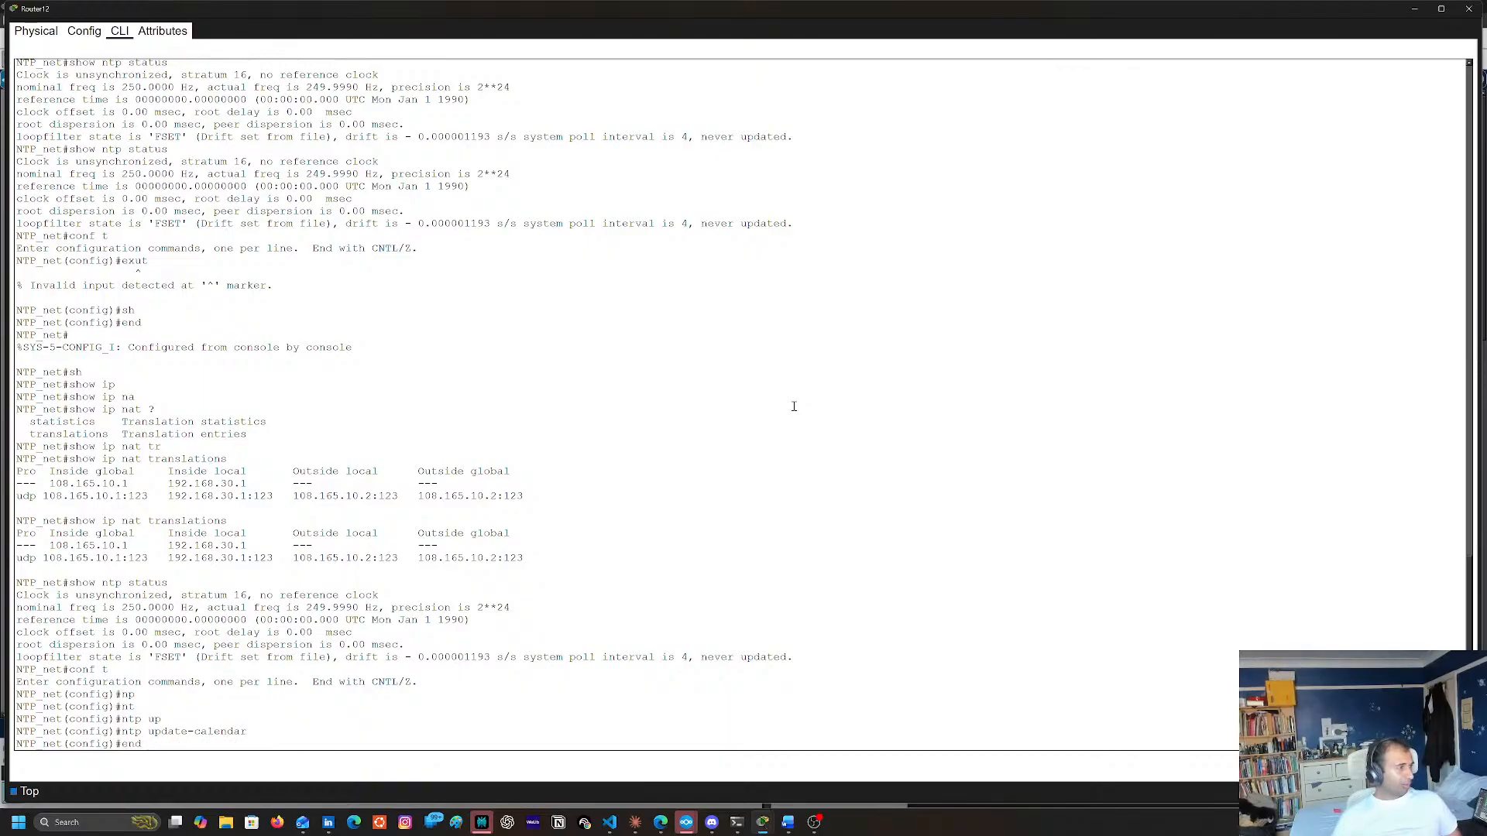
pyautogui.press('BackSpace')
pyautogui.press('BackSpace')
pyautogui.press('BackSpace')
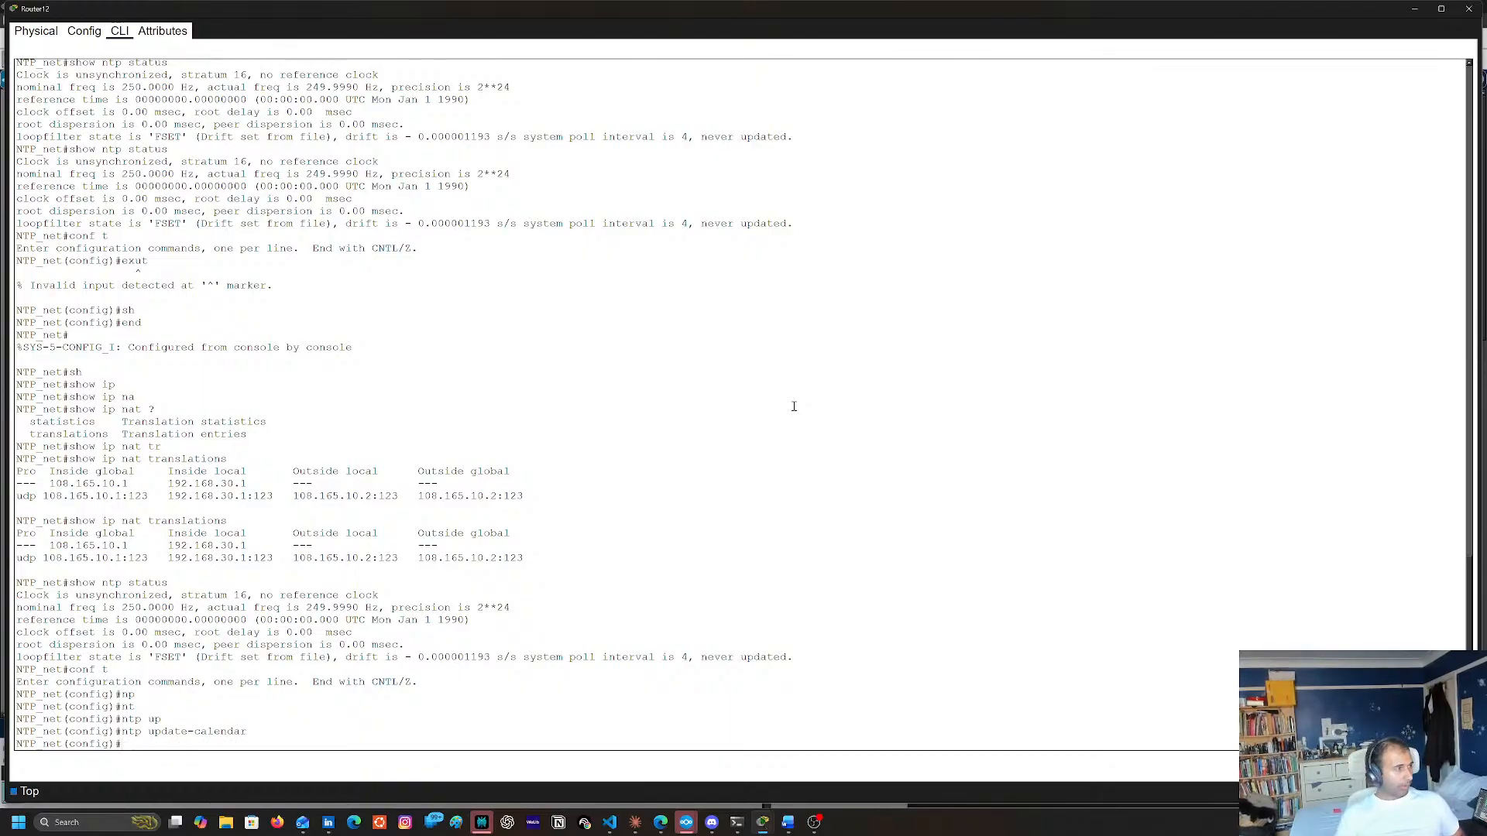
pyautogui.write('end')
pyautogui.press('Return')
# Display Router12's NTP synchronization details from privileged mode with sh ntp status
pyautogui.write('sh')
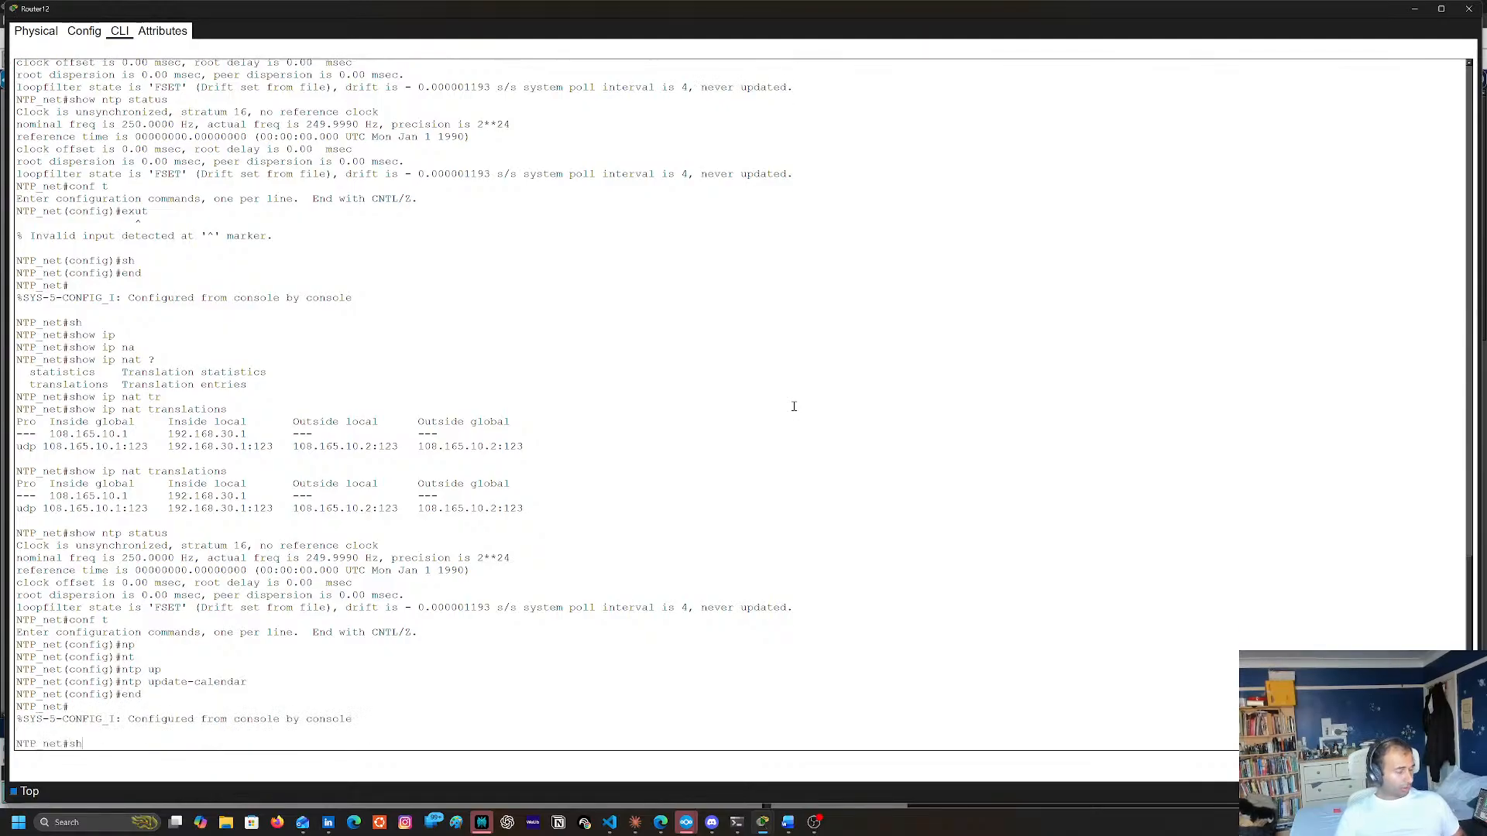
pyautogui.write(' nyt')
pyautogui.press('Tab')
pyautogui.press('BackSpace')
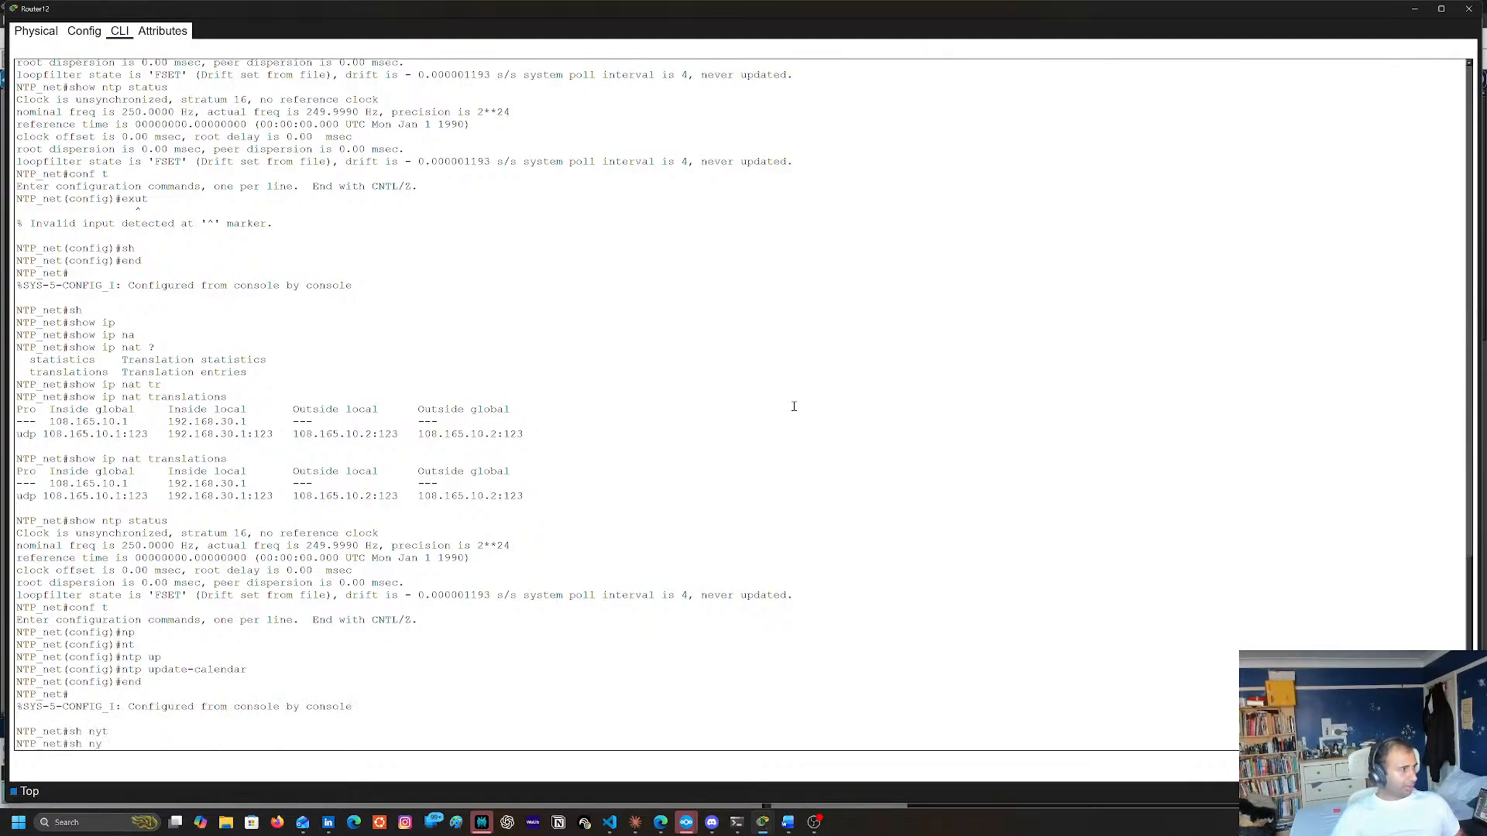
pyautogui.write('t')
pyautogui.press('Tab')
pyautogui.write('s')
pyautogui.press('Tab')
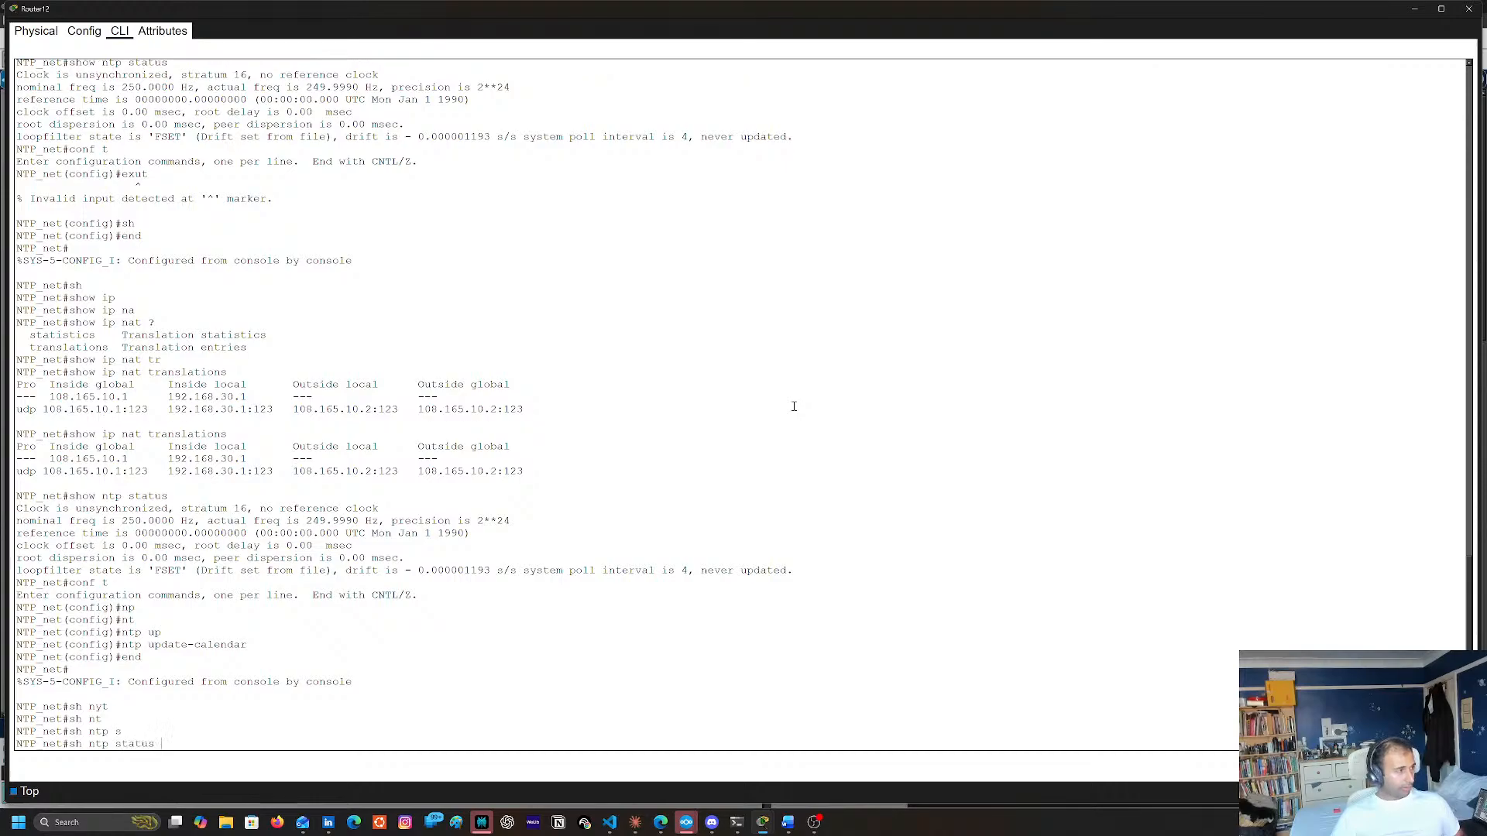
pyautogui.press('Return')
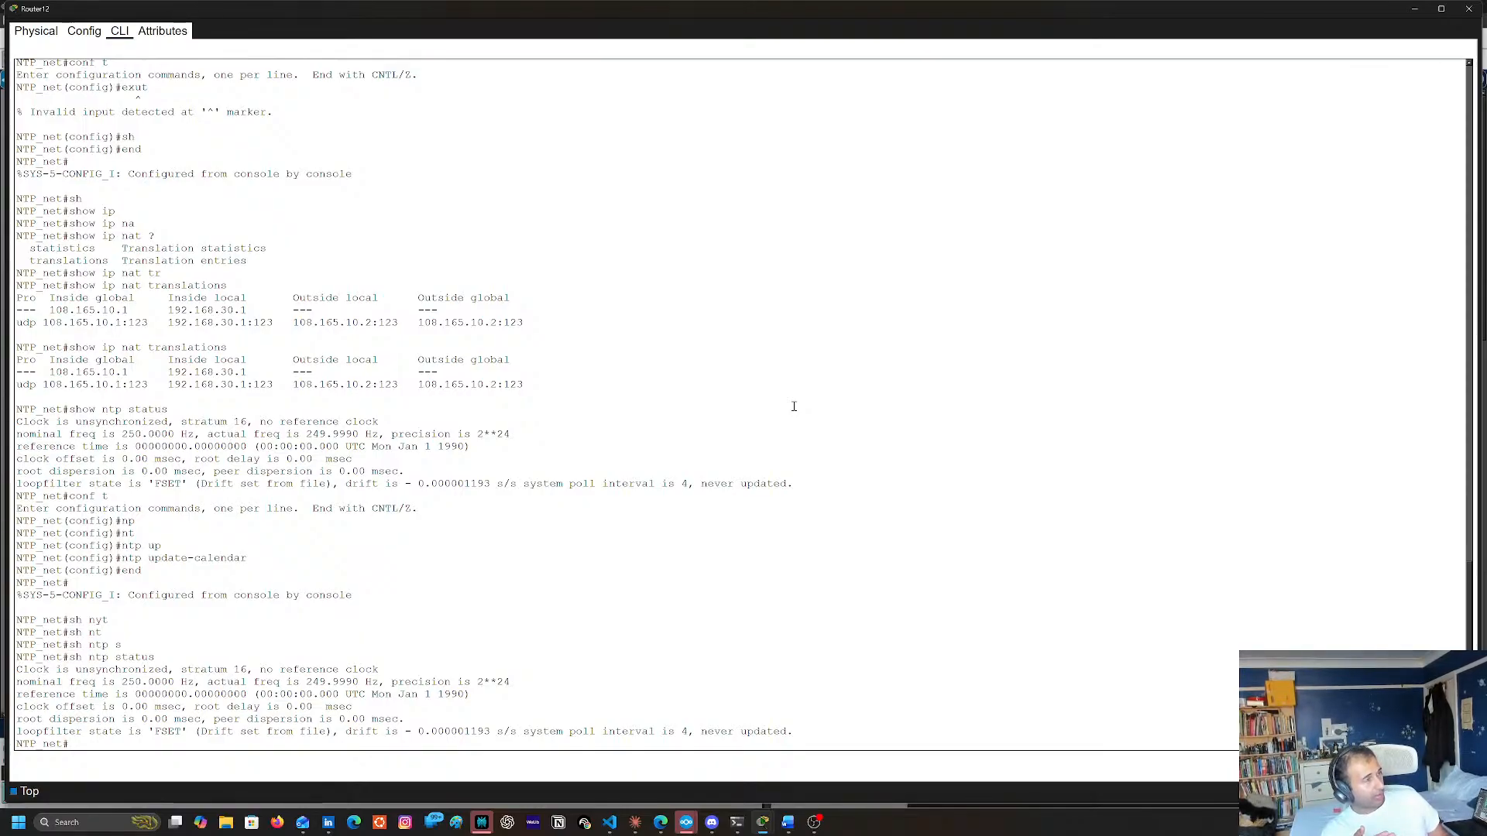
# Inspect the NTP service settings on Server1 and close the server's window
pyautogui.click(1415, 7)
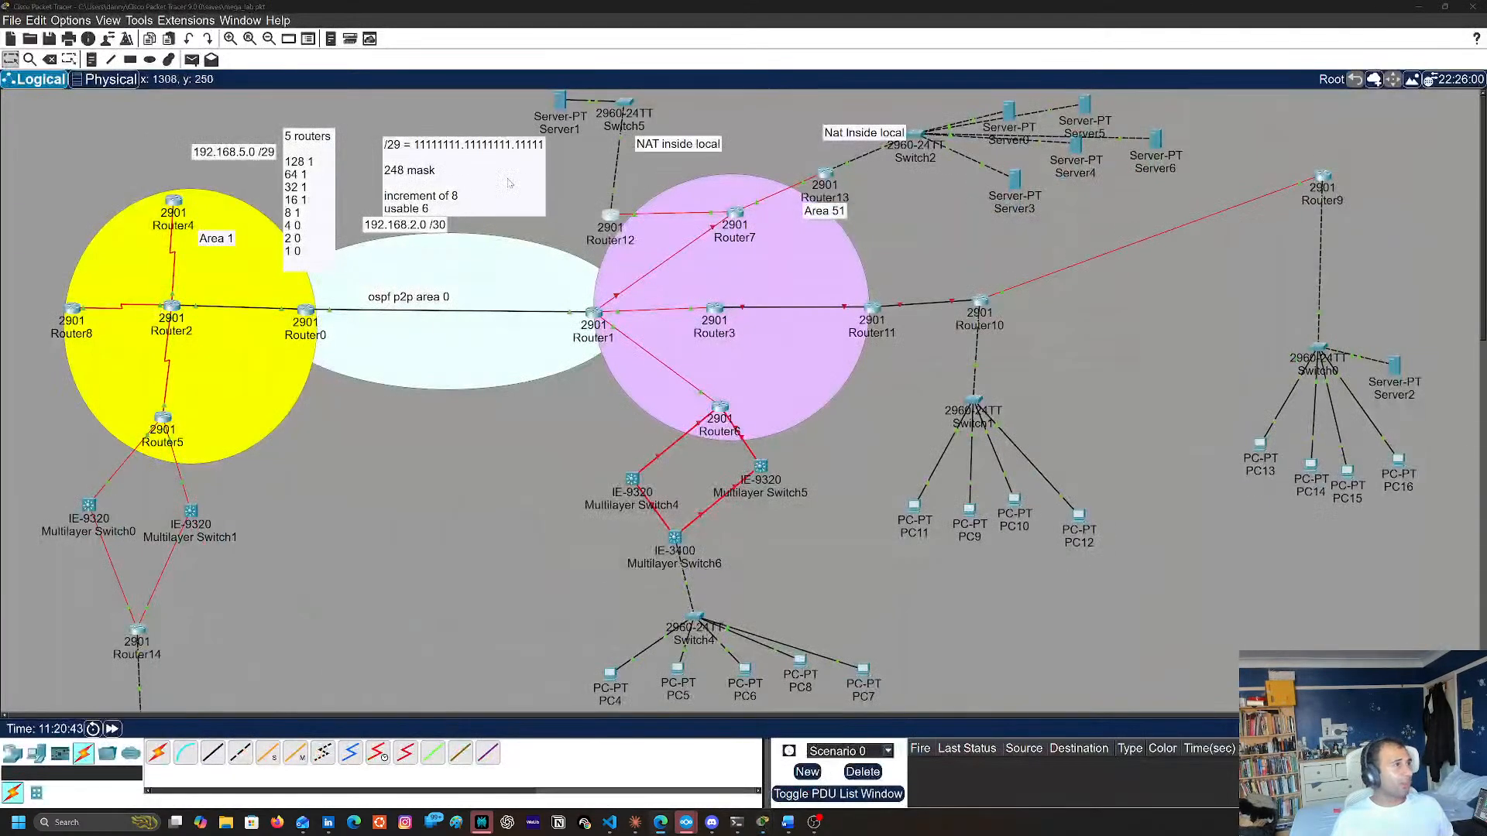
pyautogui.click(557, 106)
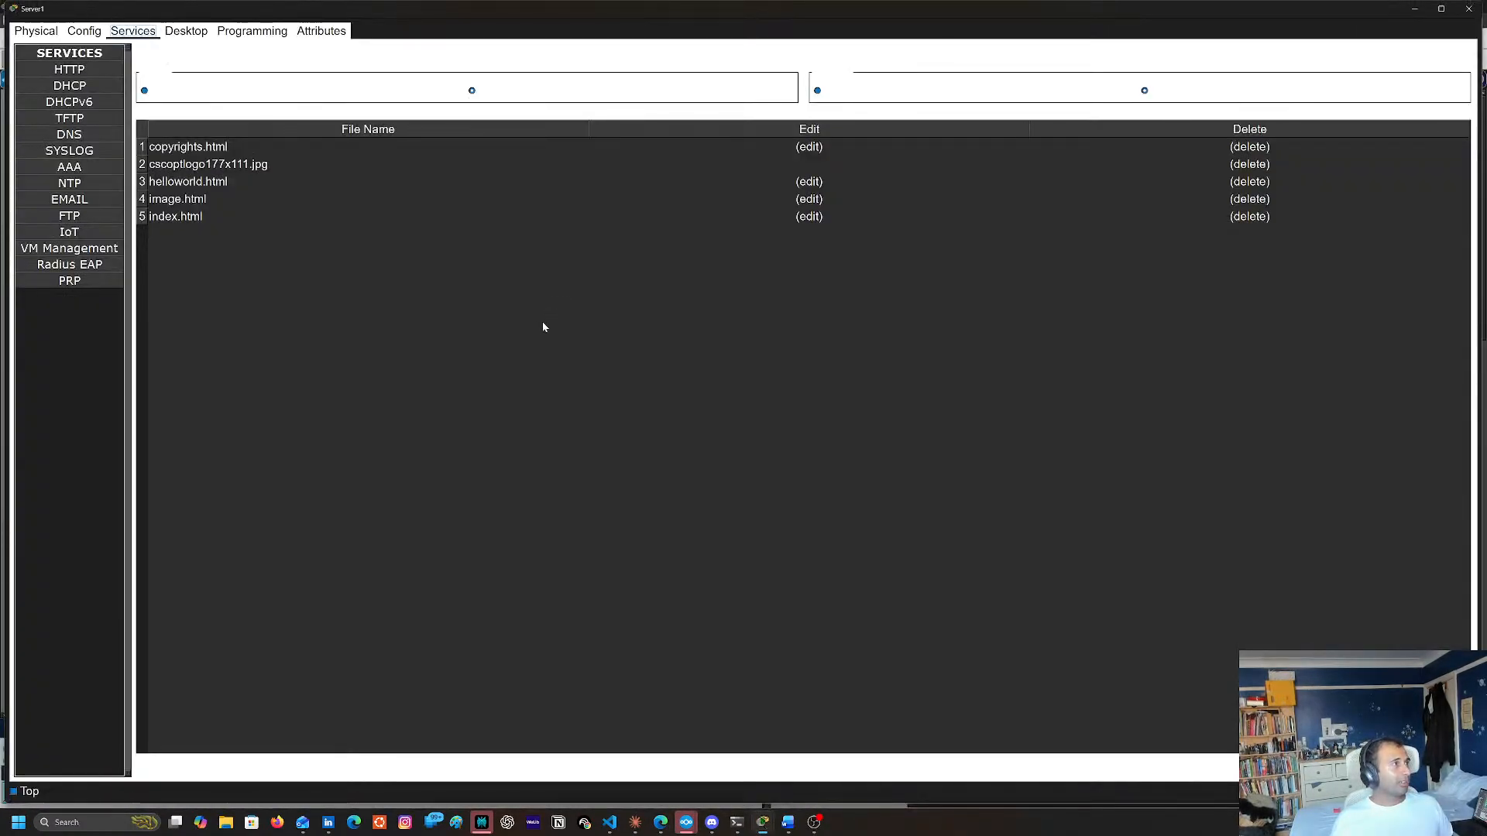
pyautogui.click(88, 183)
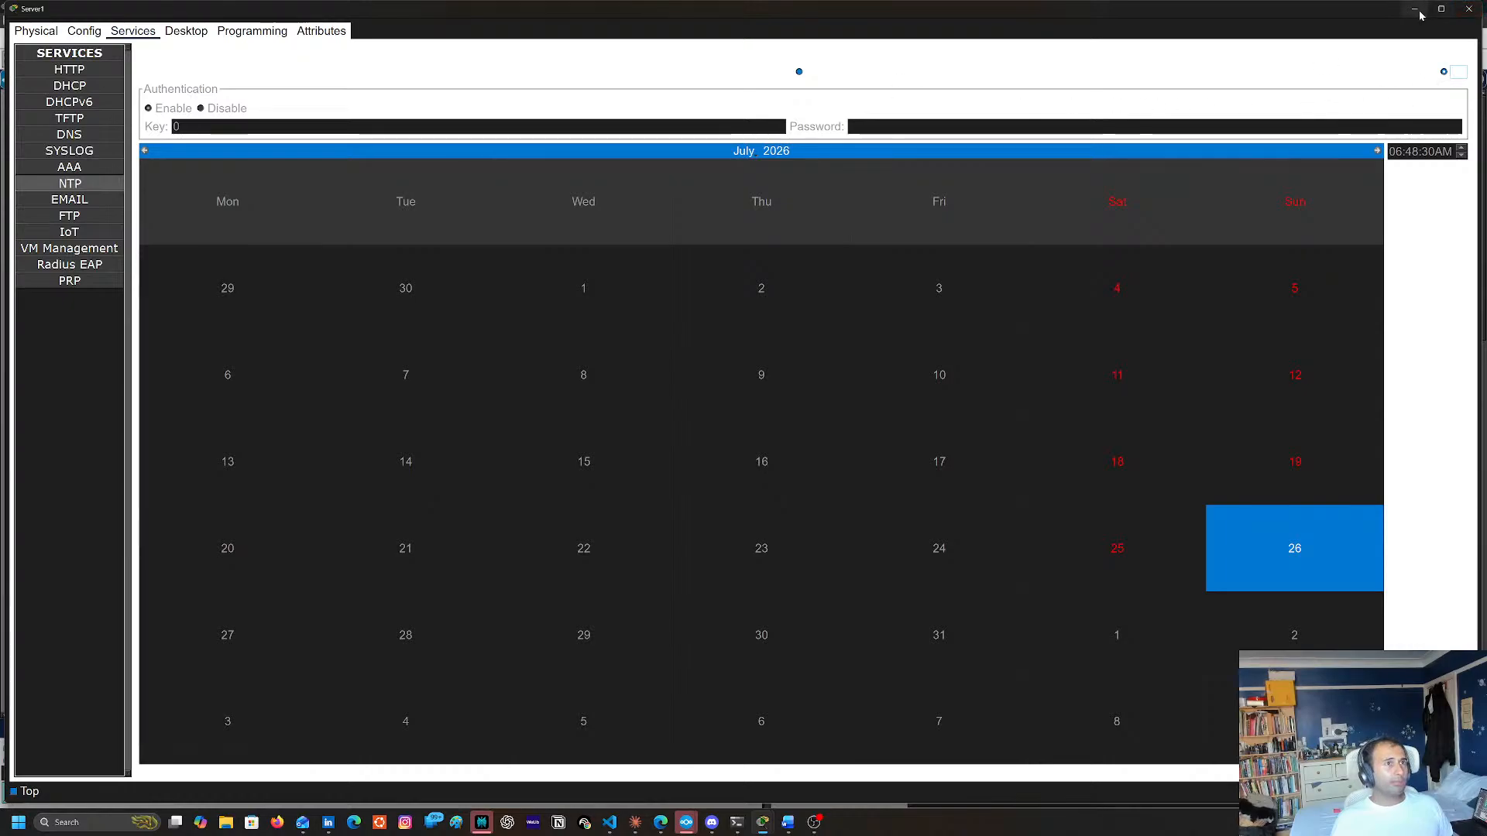
pyautogui.click(1469, 8)
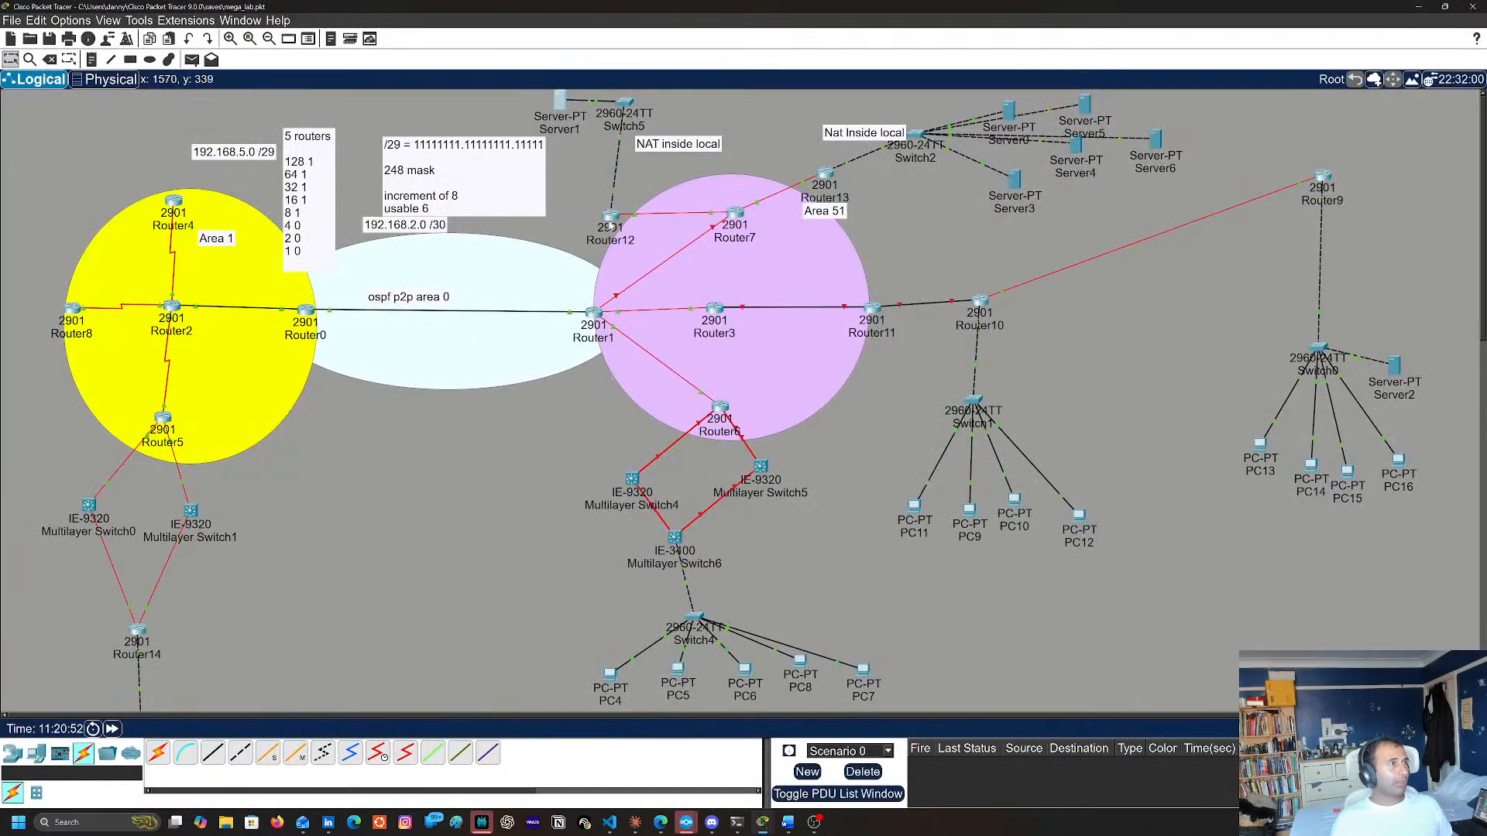
# Reopen Router12's command line and run sh ntp status twice
pyautogui.click(612, 218)
pyautogui.press('Up')
pyautogui.press('Return')
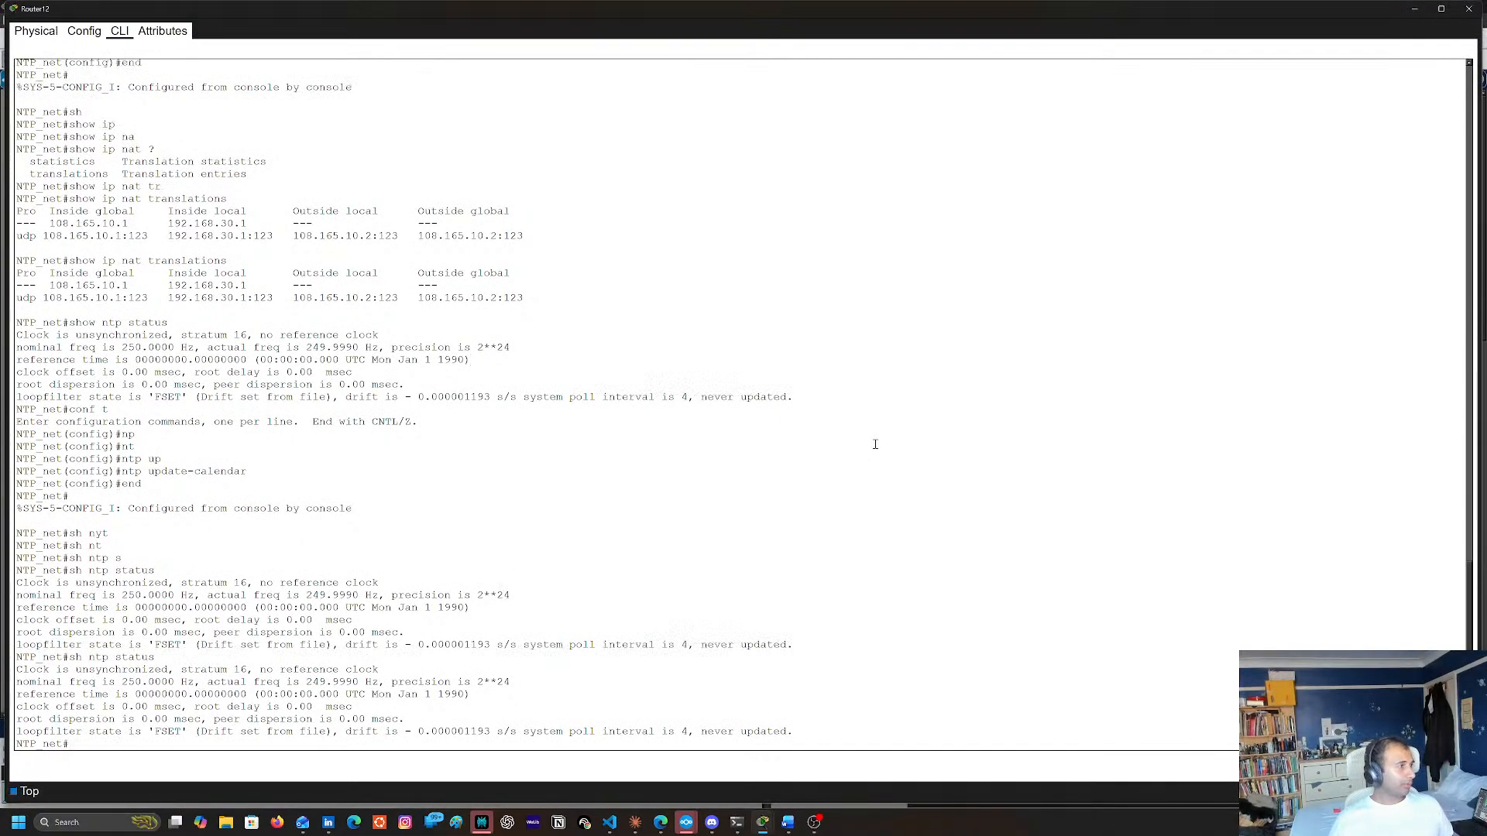
pyautogui.press('Up')
pyautogui.press('Return')
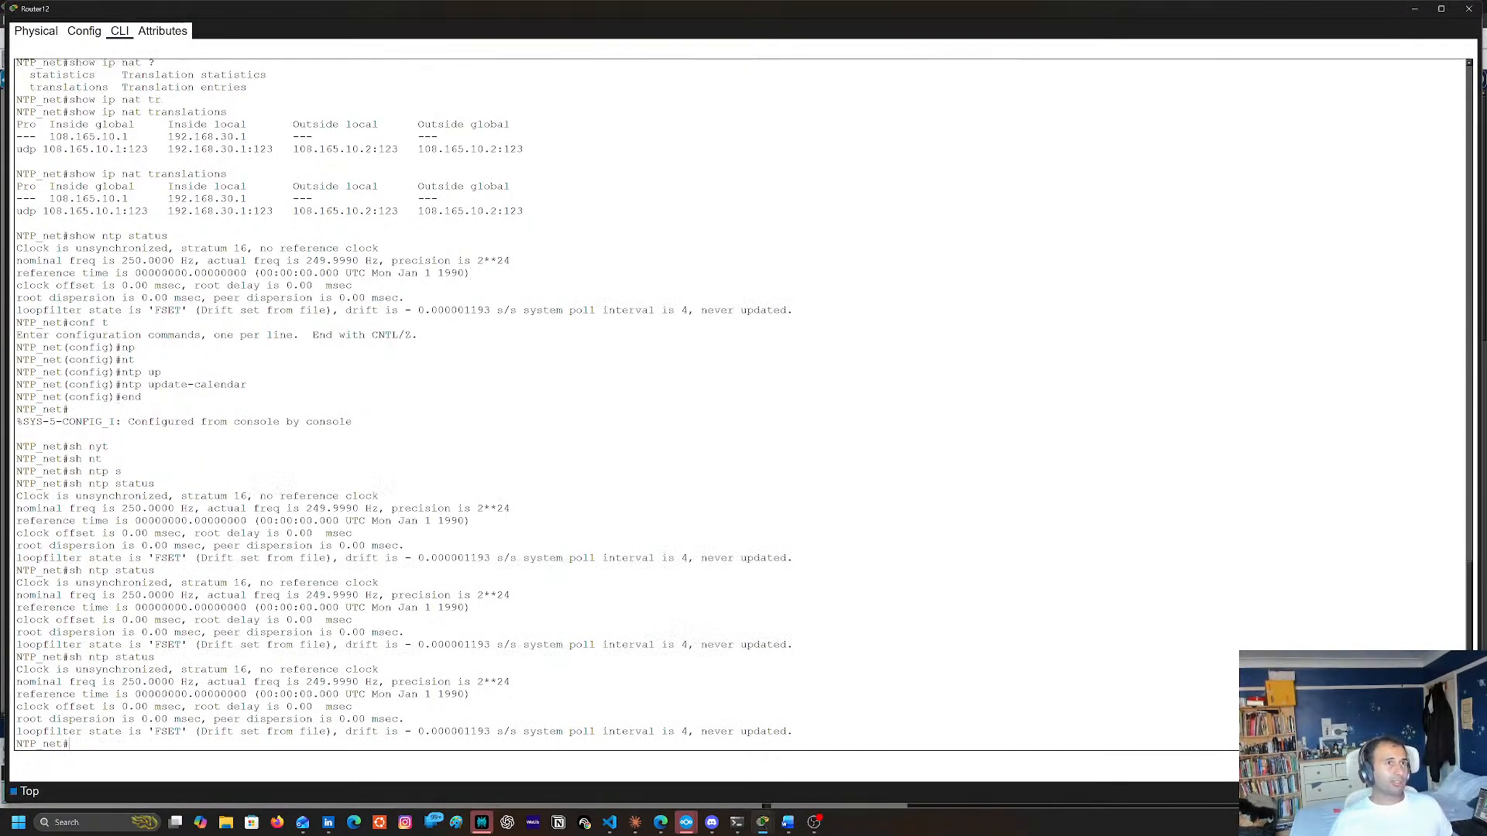
# Fast-forward the simulation time from the topology view and check Router12's NTP status once more
pyautogui.click(1414, 10)
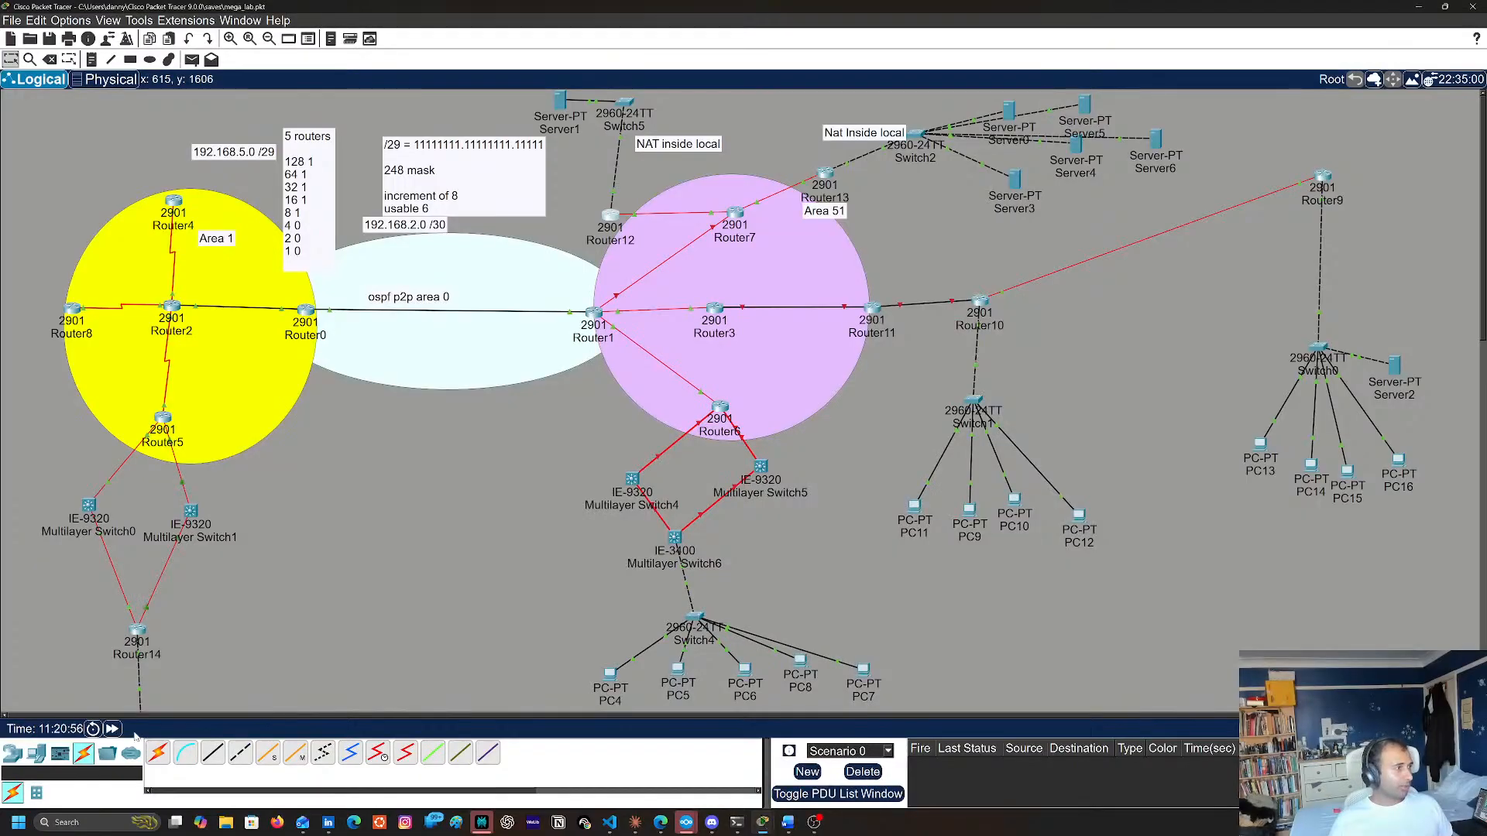
pyautogui.click(112, 732)
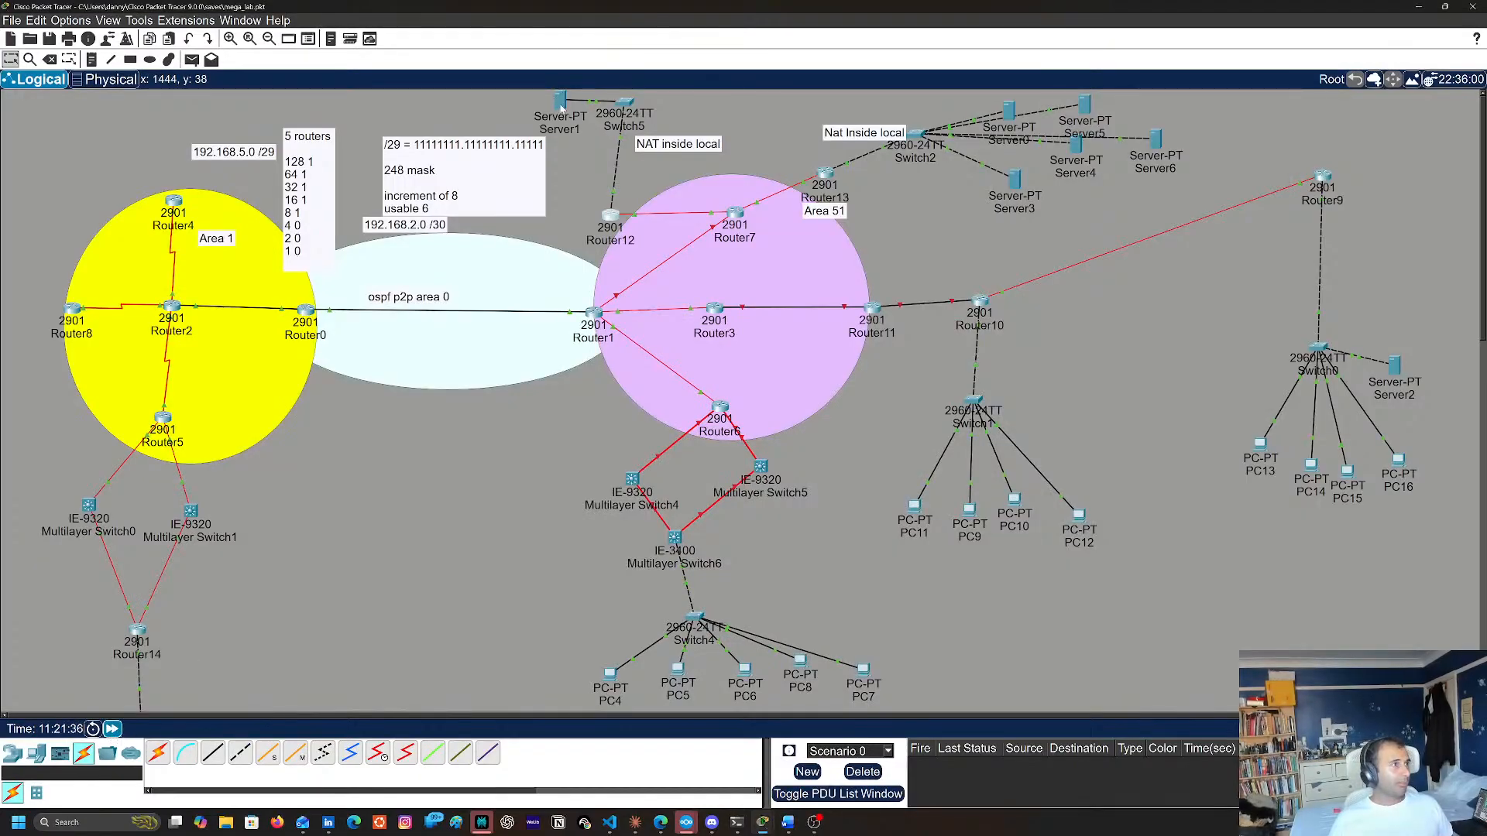
pyautogui.click(611, 216)
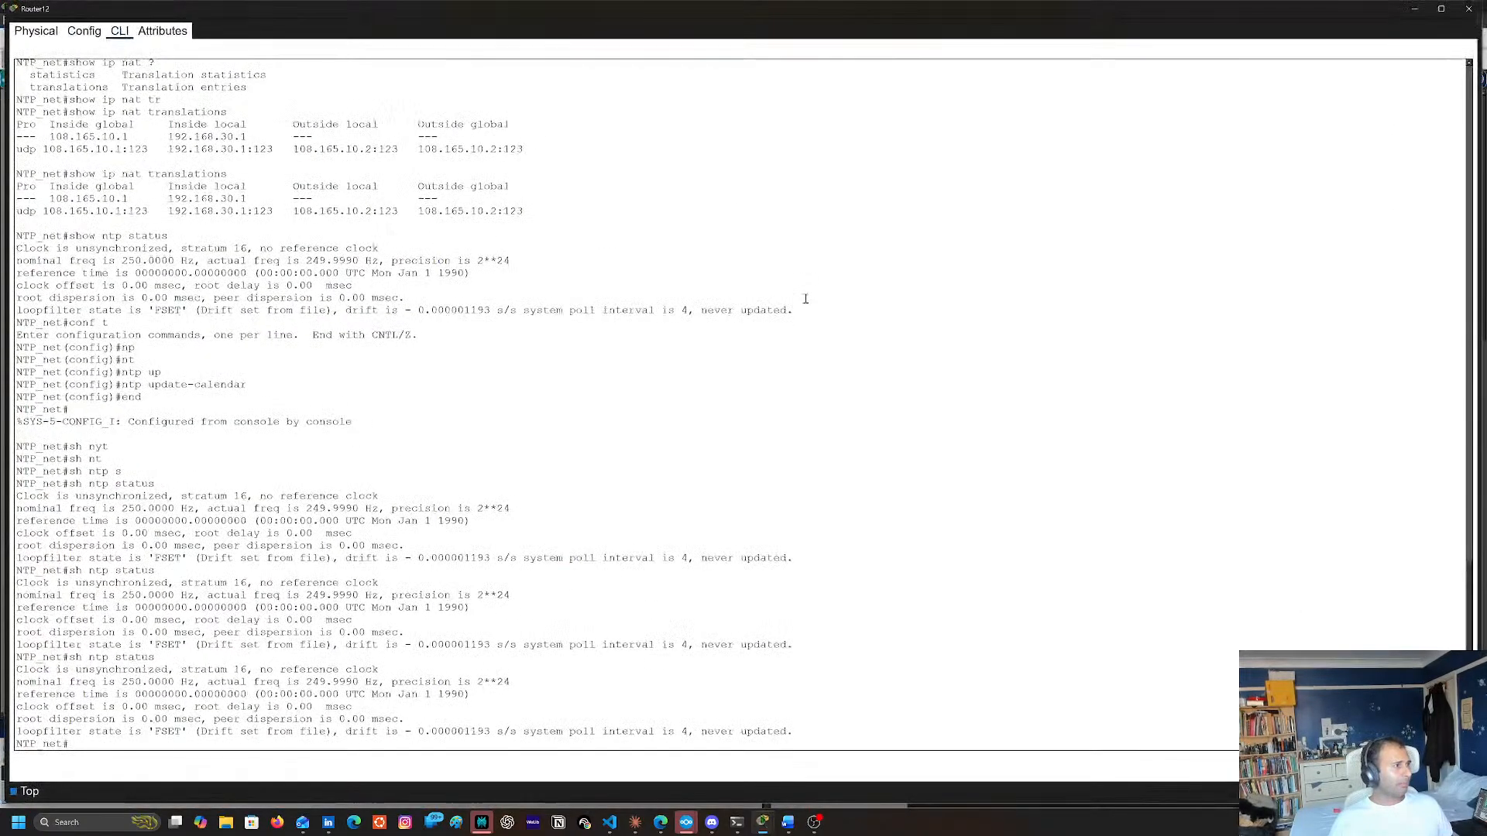
pyautogui.press('Up')
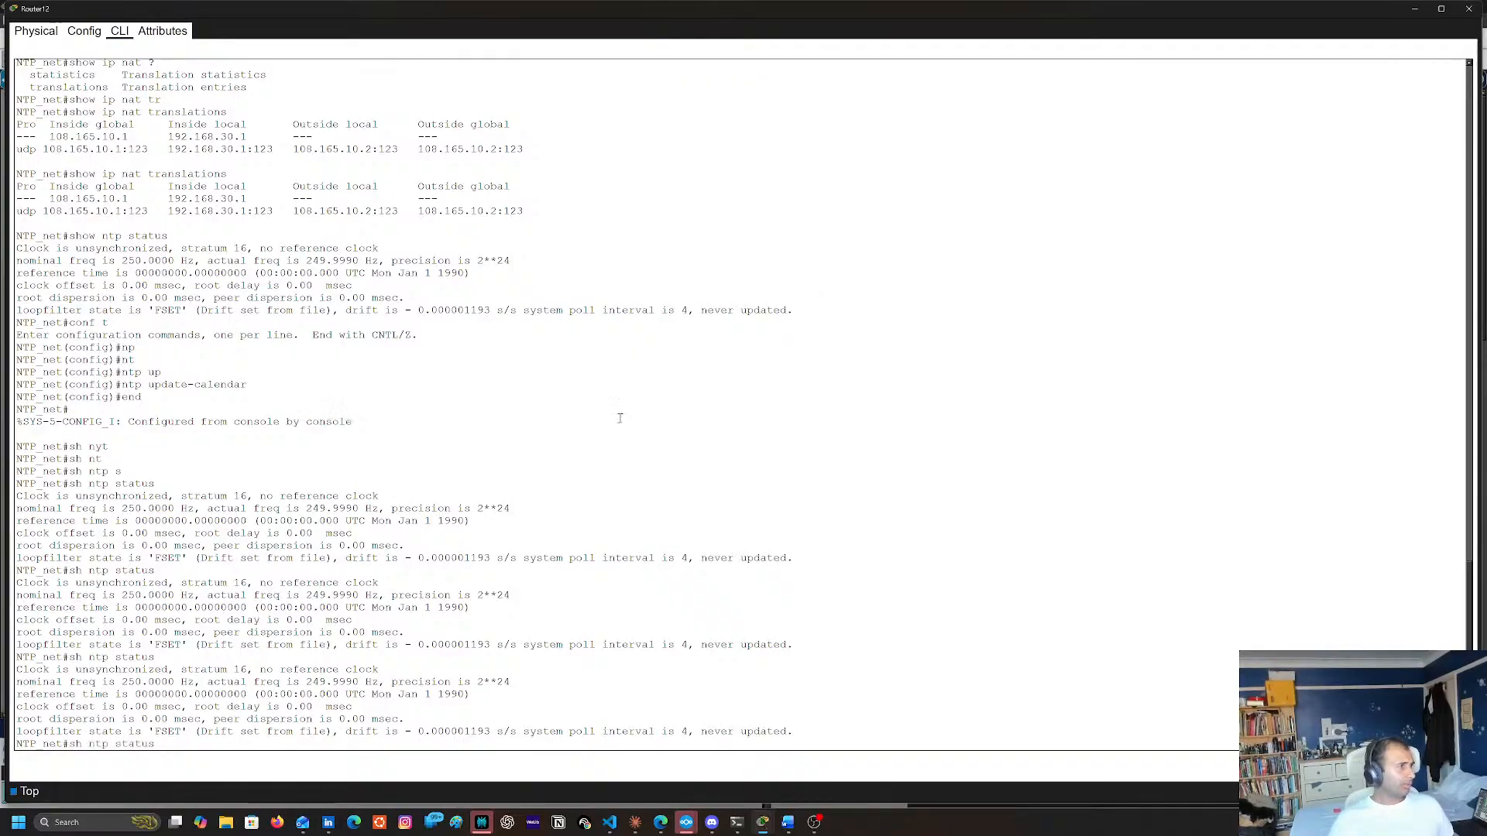
pyautogui.press('Return')
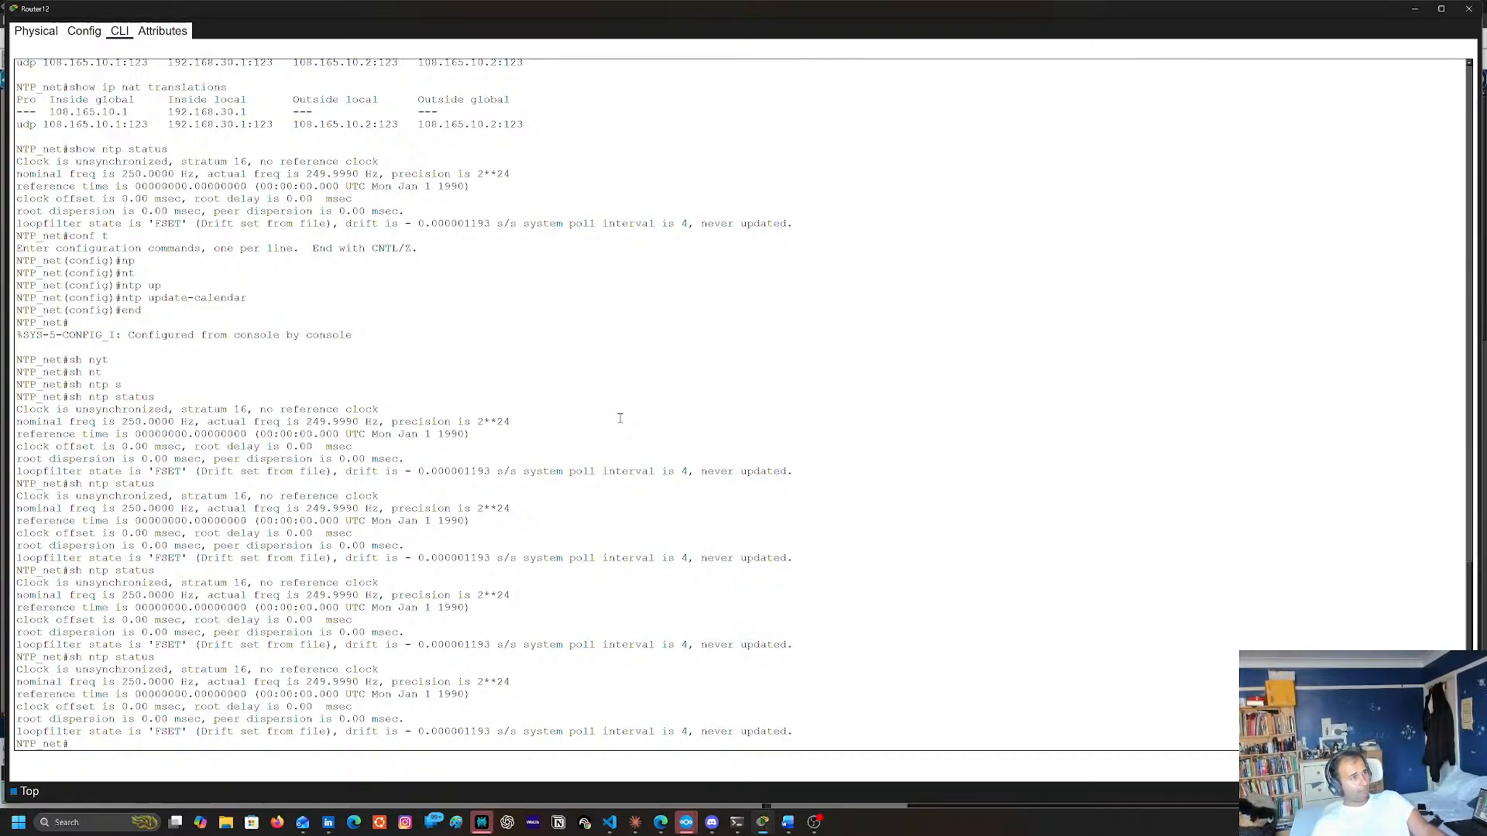
# Check Router12's NTP status two more times and list its NAT translations with show ip nat translations
pyautogui.press('Up')
pyautogui.press('Up')
pyautogui.press('Down')
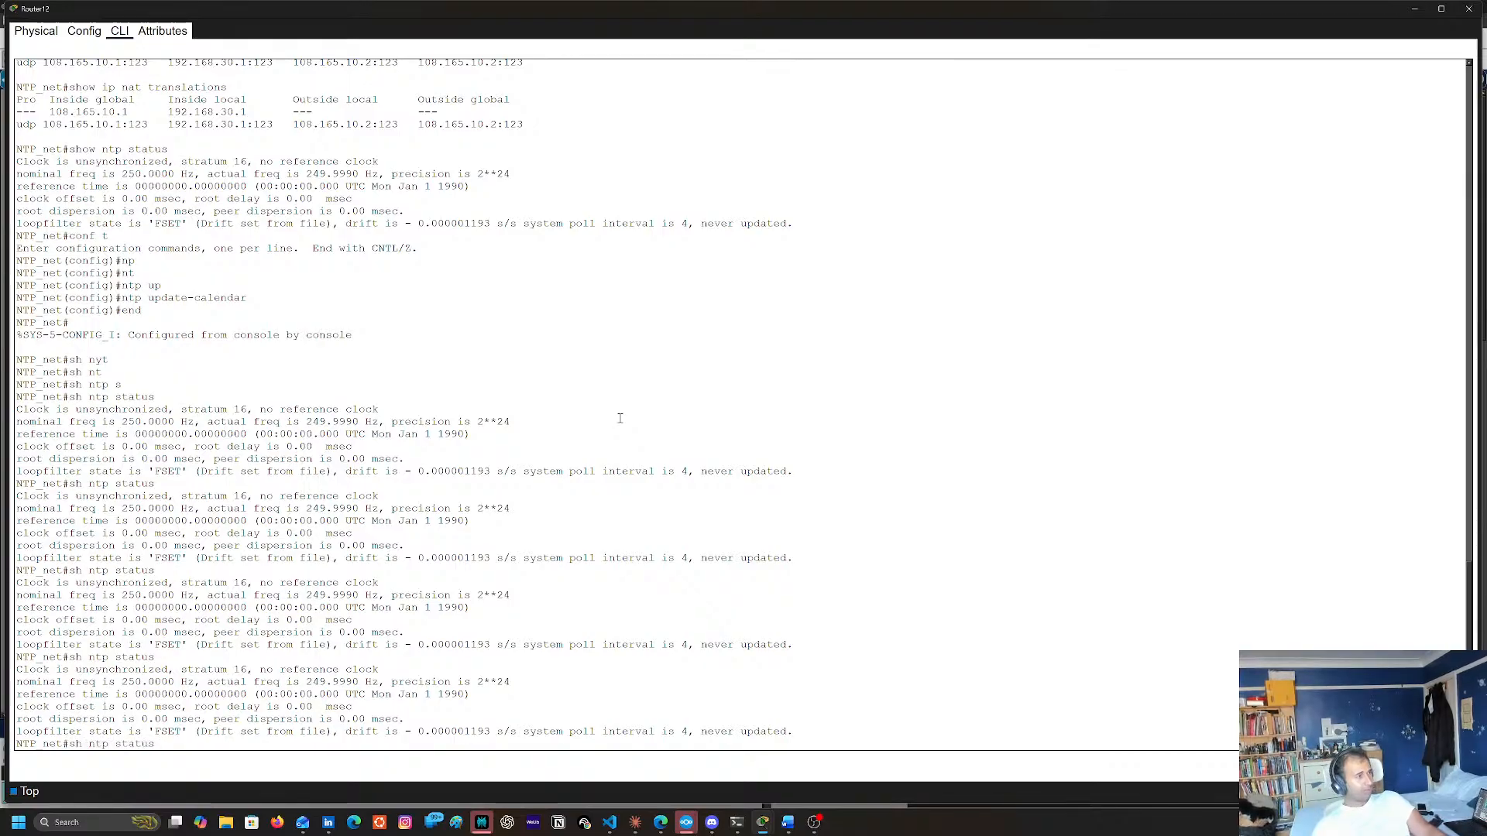
pyautogui.press('Return')
pyautogui.press('Up')
pyautogui.press('Up')
pyautogui.press('Up')
pyautogui.press('Return')
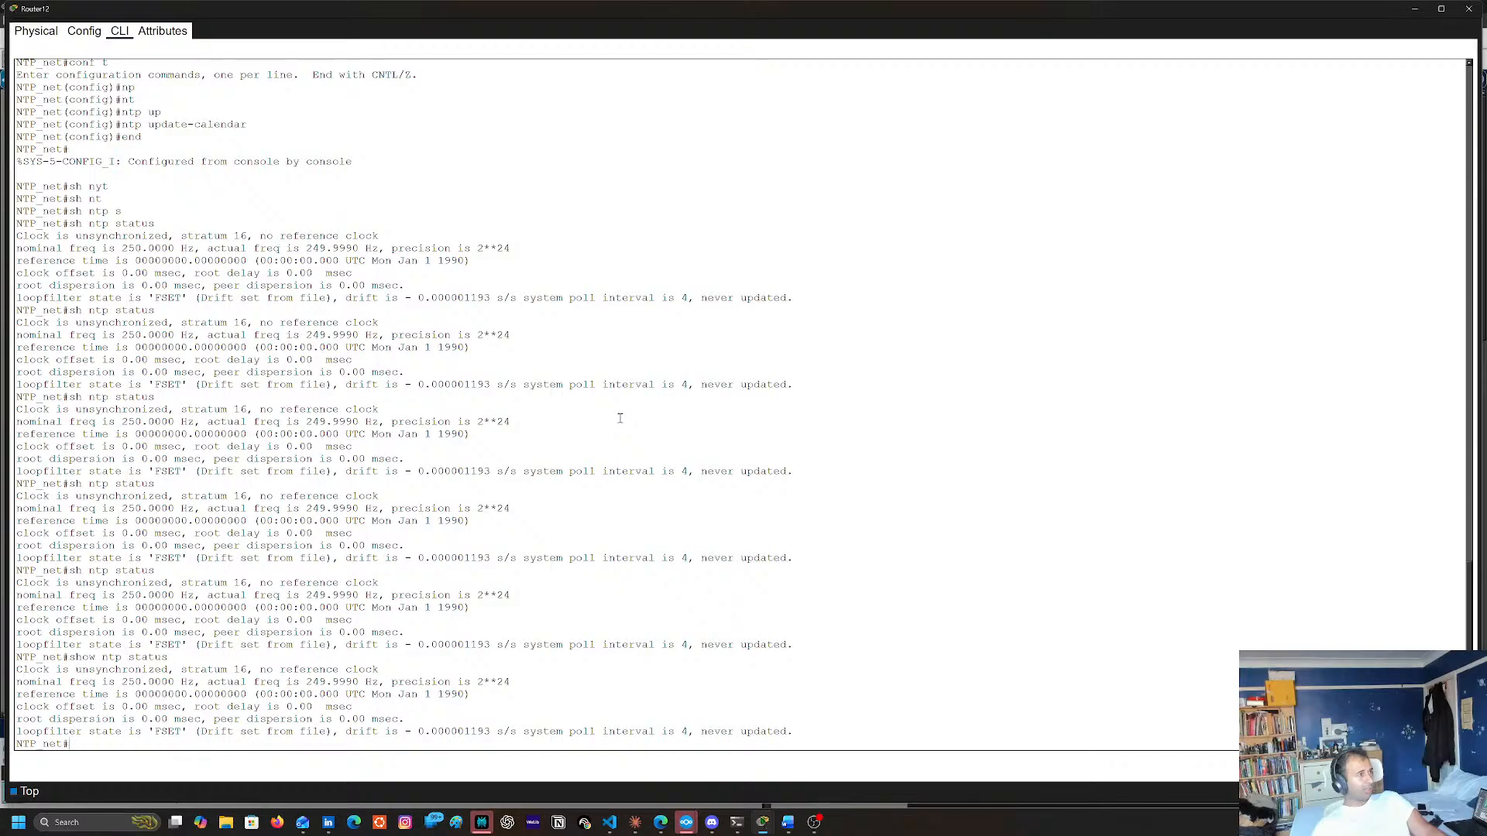
pyautogui.write('show ip nat translations')
pyautogui.press('Return')
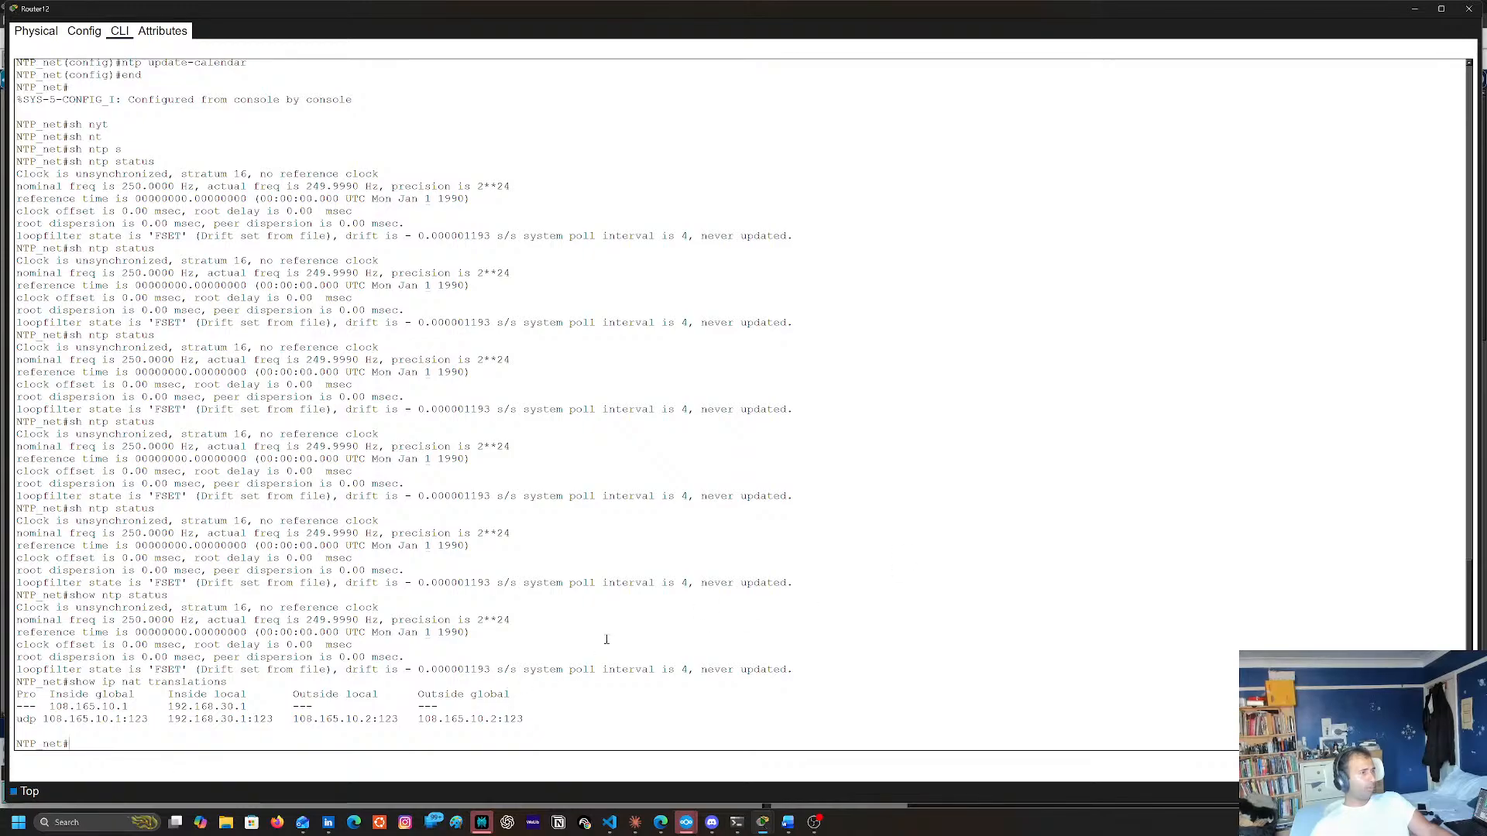
# Check Server1's default gateway and FastEthernet0 IP settings, then close the server's window
pyautogui.click(1470, 8)
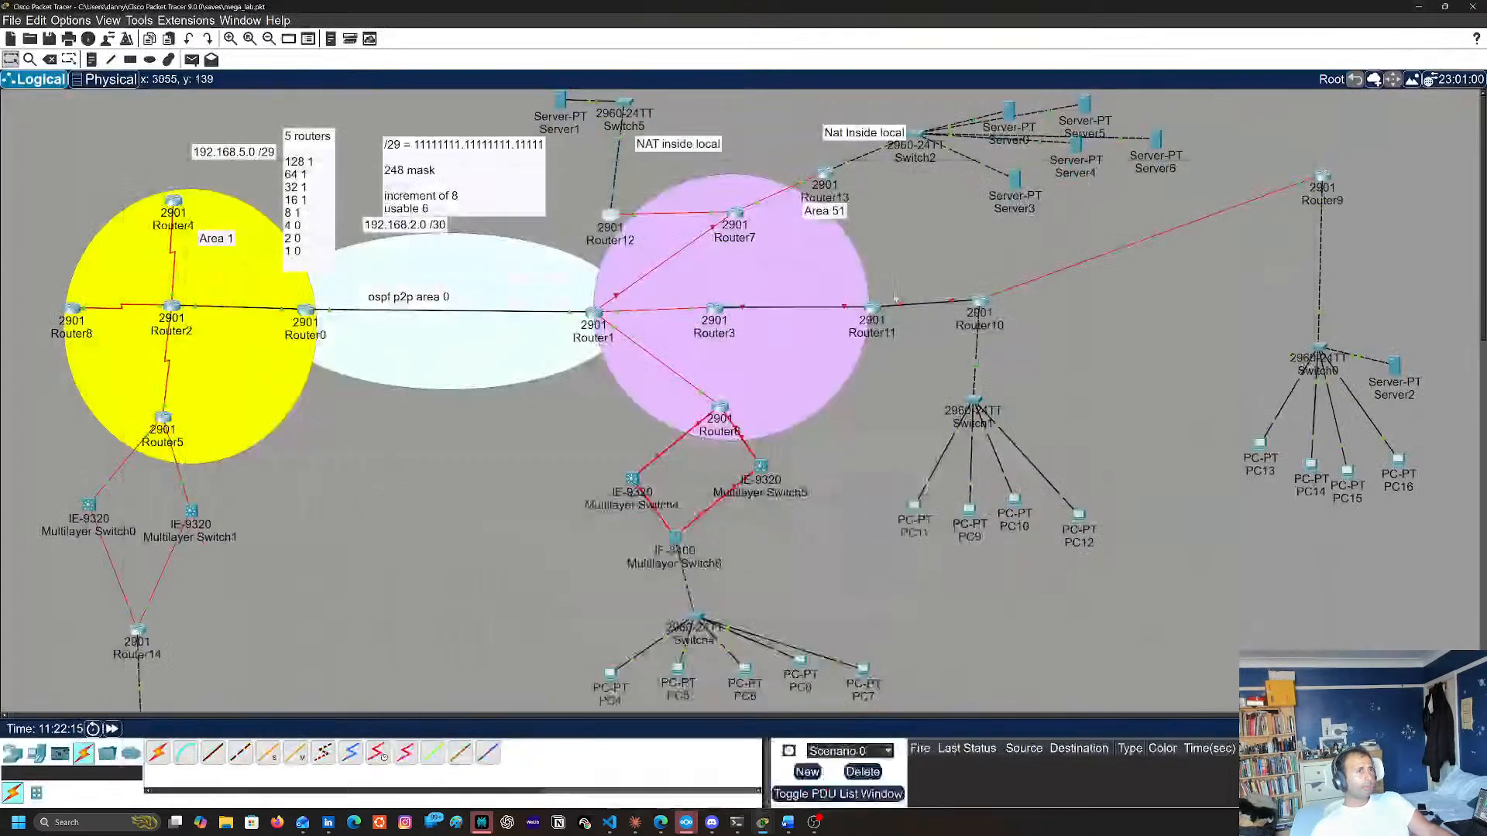
pyautogui.click(564, 105)
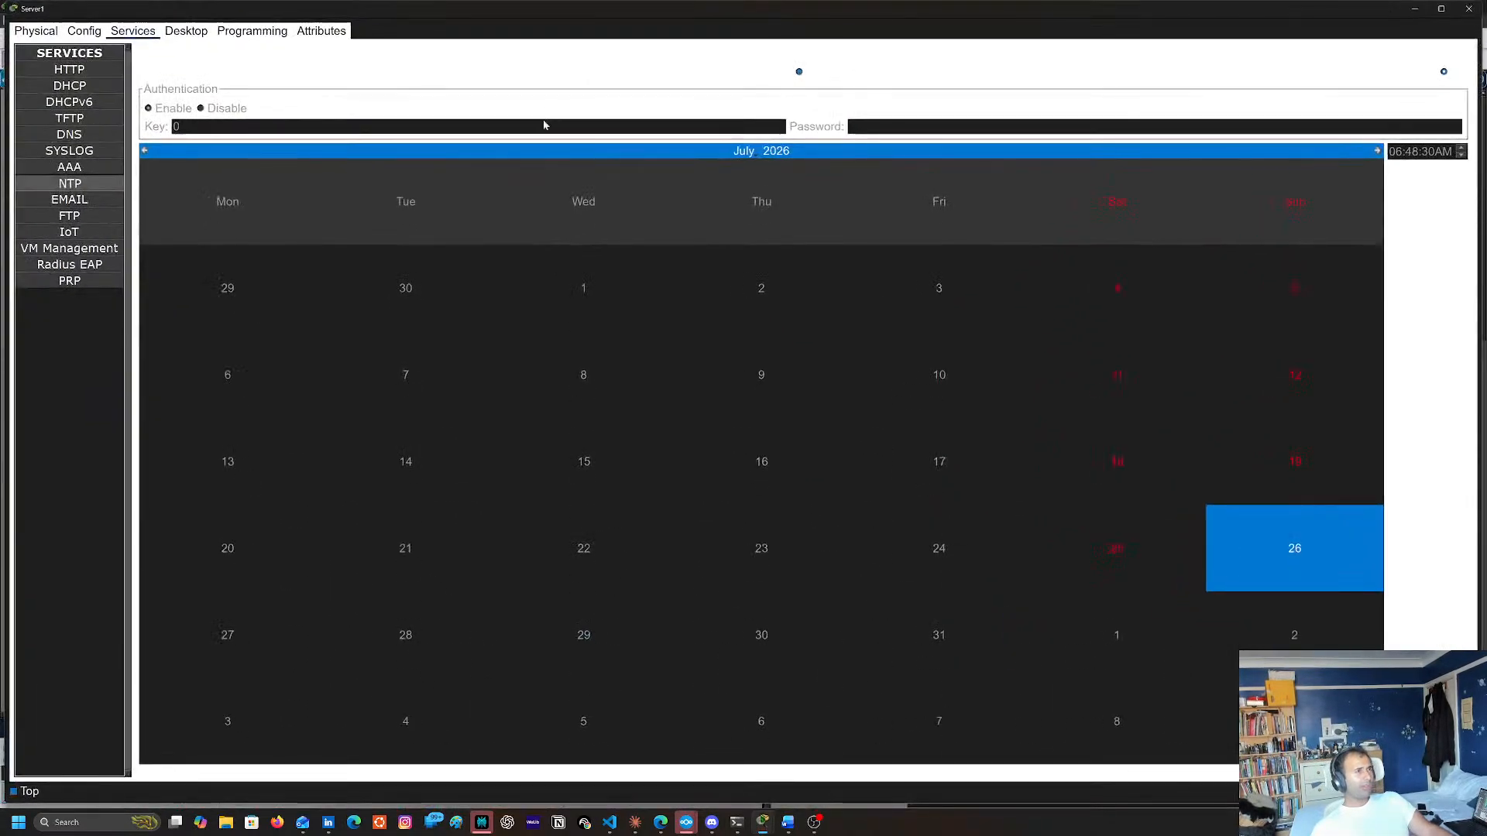
pyautogui.click(24, 32)
pyautogui.click(77, 32)
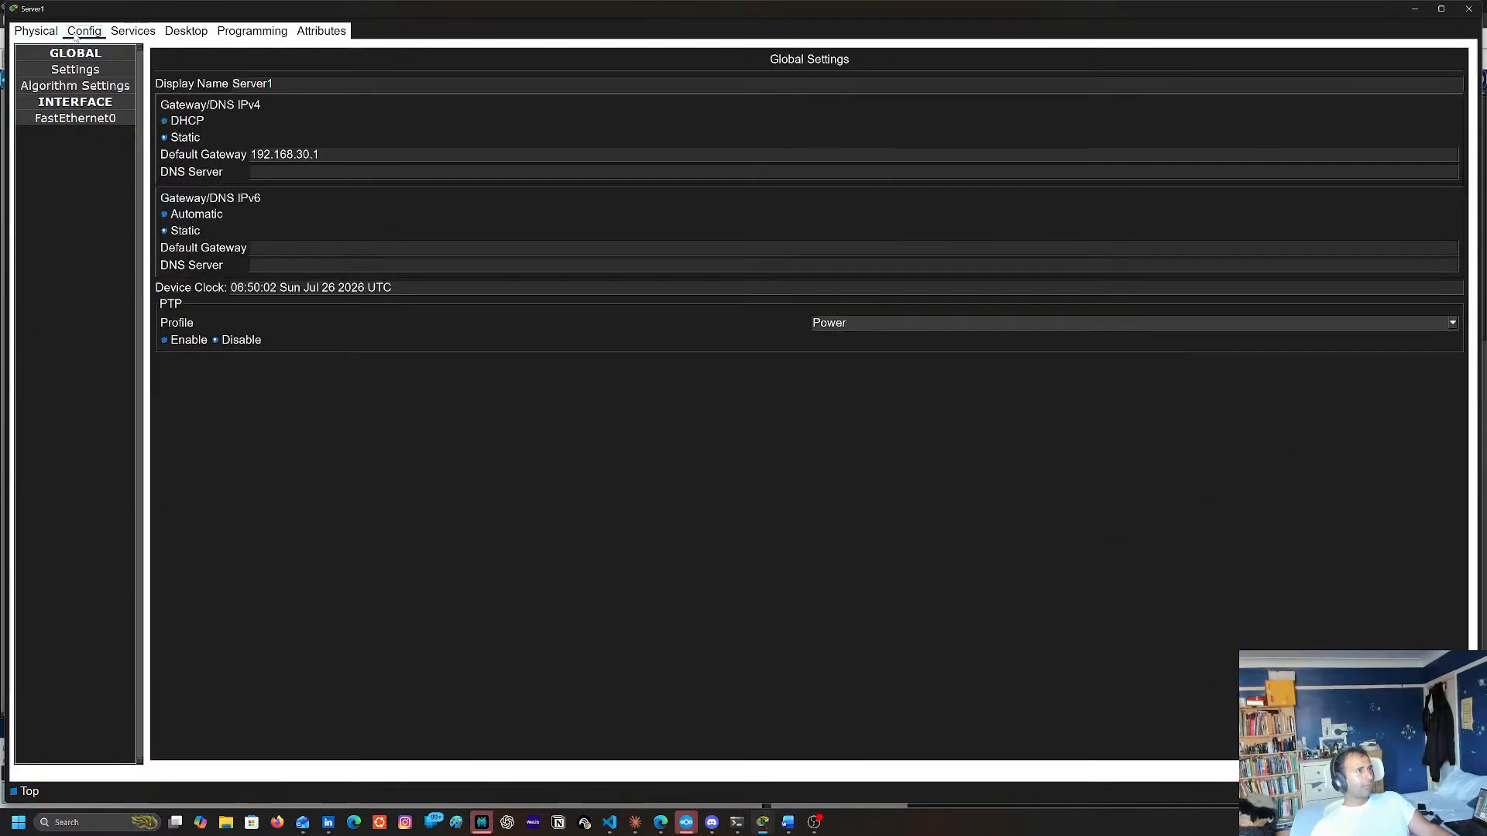
pyautogui.click(75, 118)
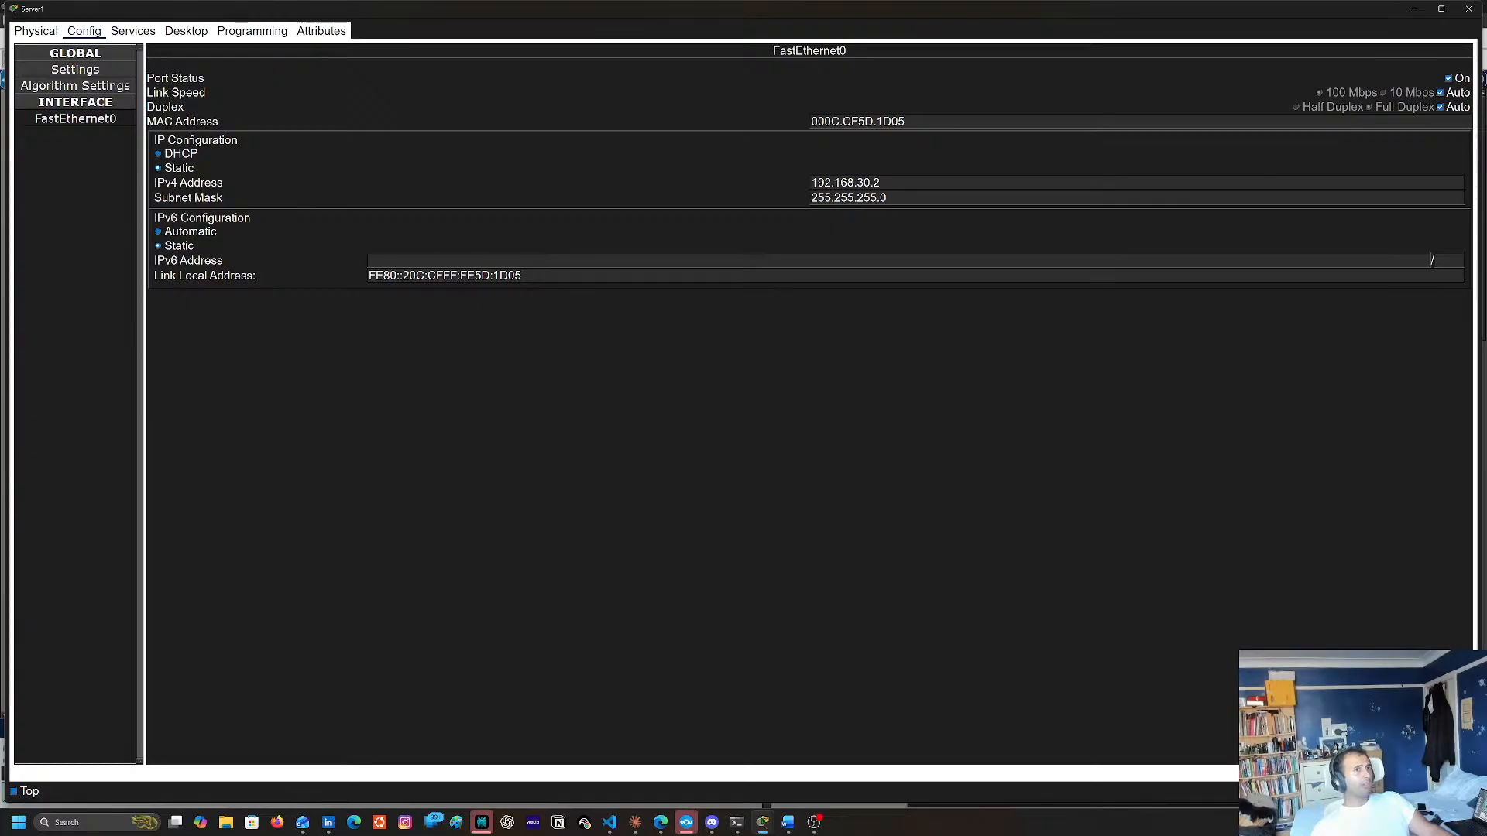
pyautogui.click(1469, 9)
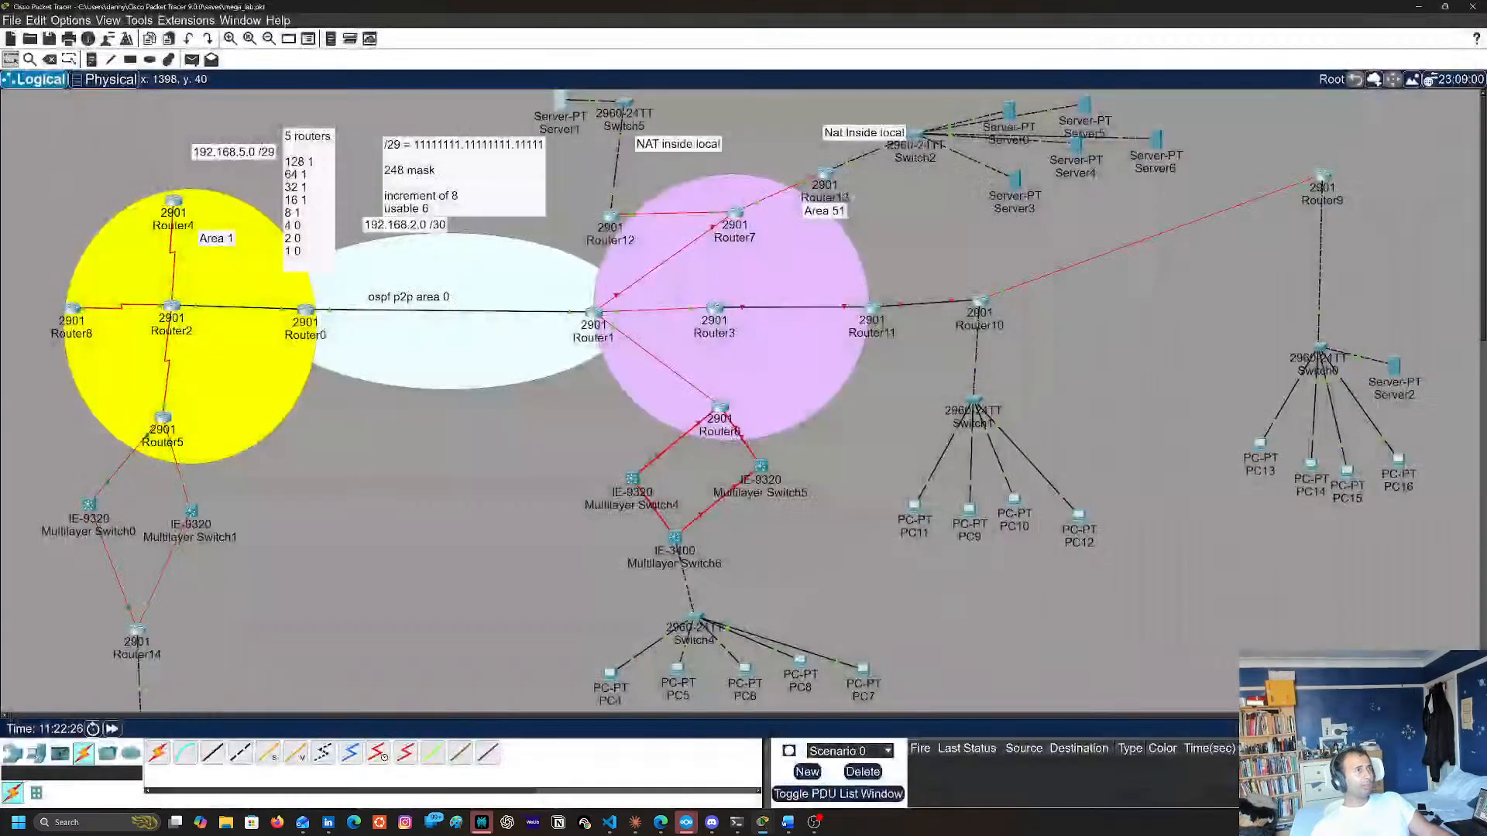
# Reopen Router12's command line and page through its running configuration
pyautogui.click(611, 218)
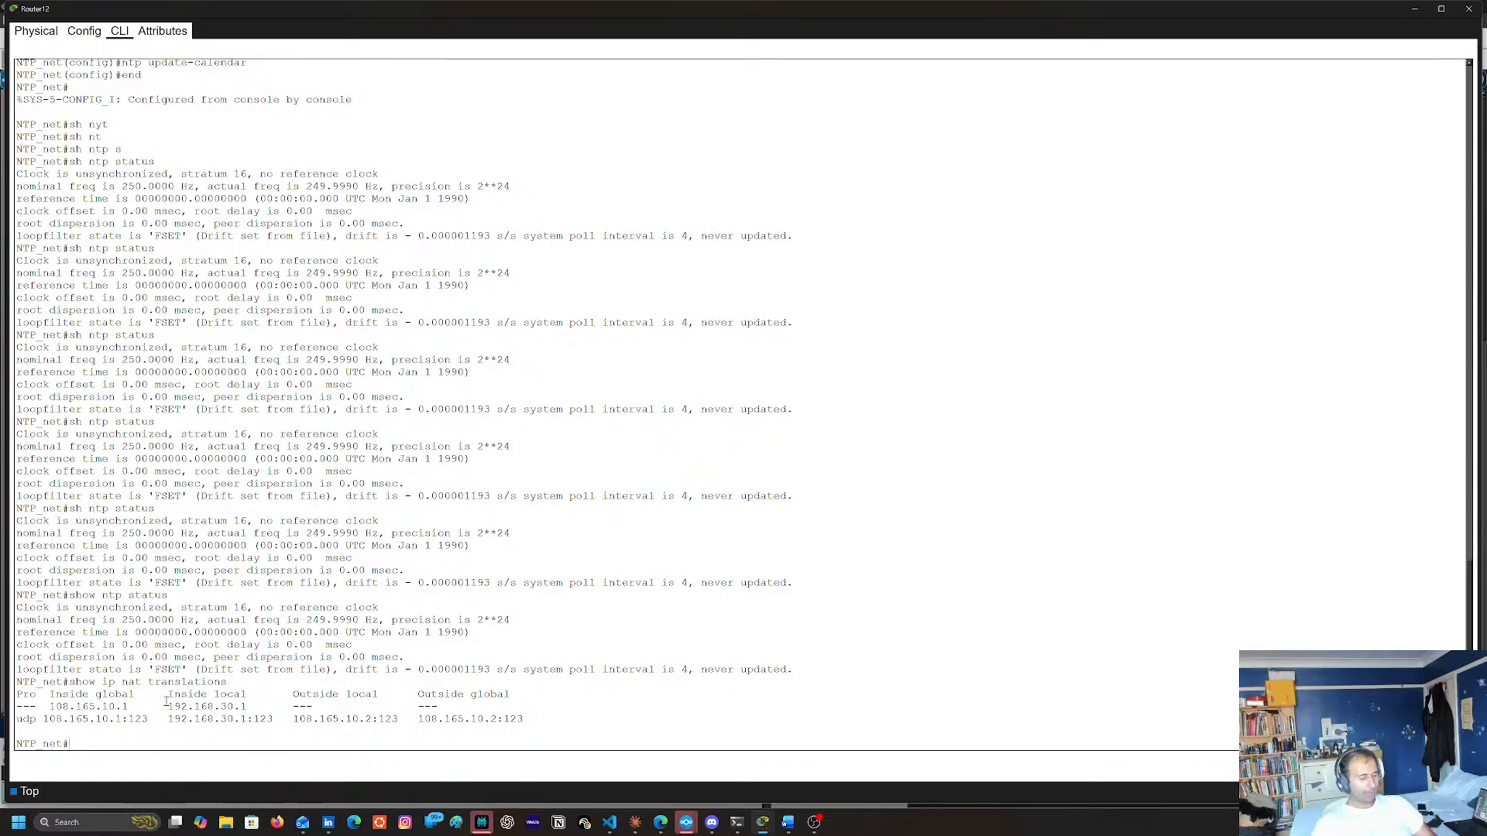
pyautogui.write('sh ru')
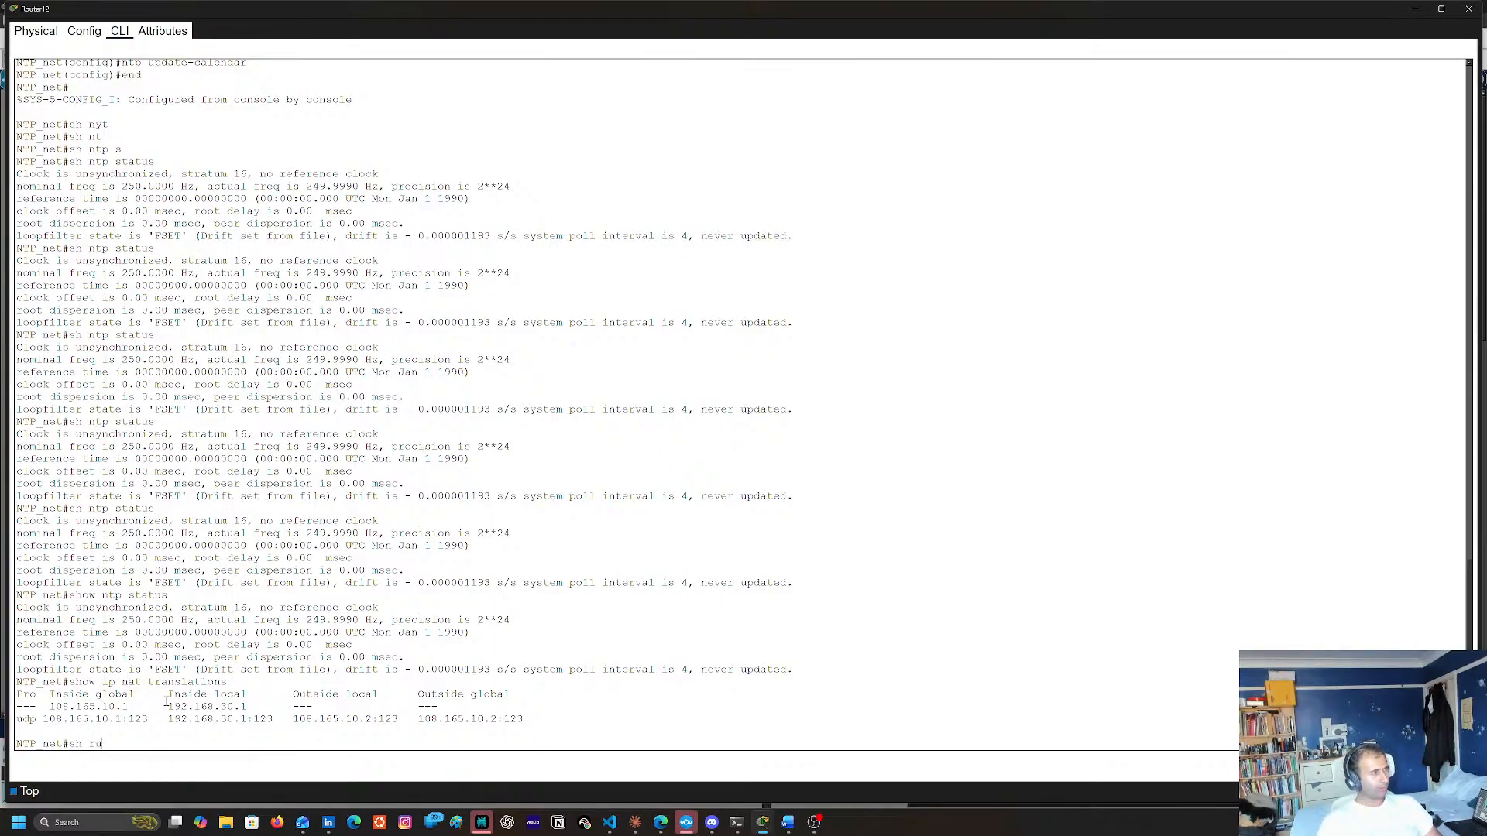
pyautogui.press('Return')
pyautogui.press('space')
pyautogui.press('space')
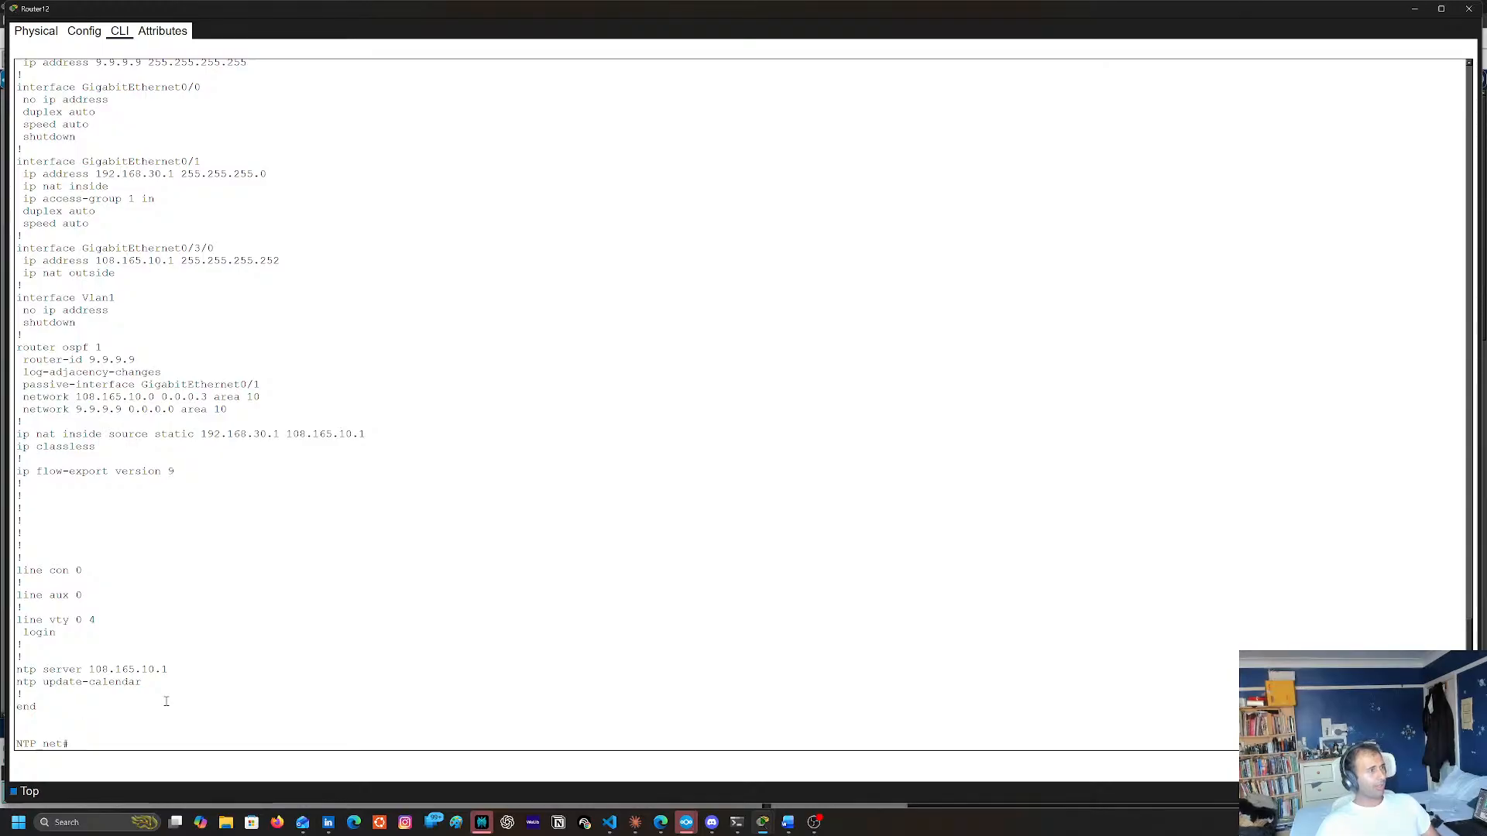
# Remove Router12's static NAT mapping of 192.168.30.1 to 108.165.10.1, reusing the line copied from the running configuration
pyautogui.doubleClick(20, 435)
pyautogui.keyDown('shift'); pyautogui.click(365, 434); pyautogui.keyUp('shift')
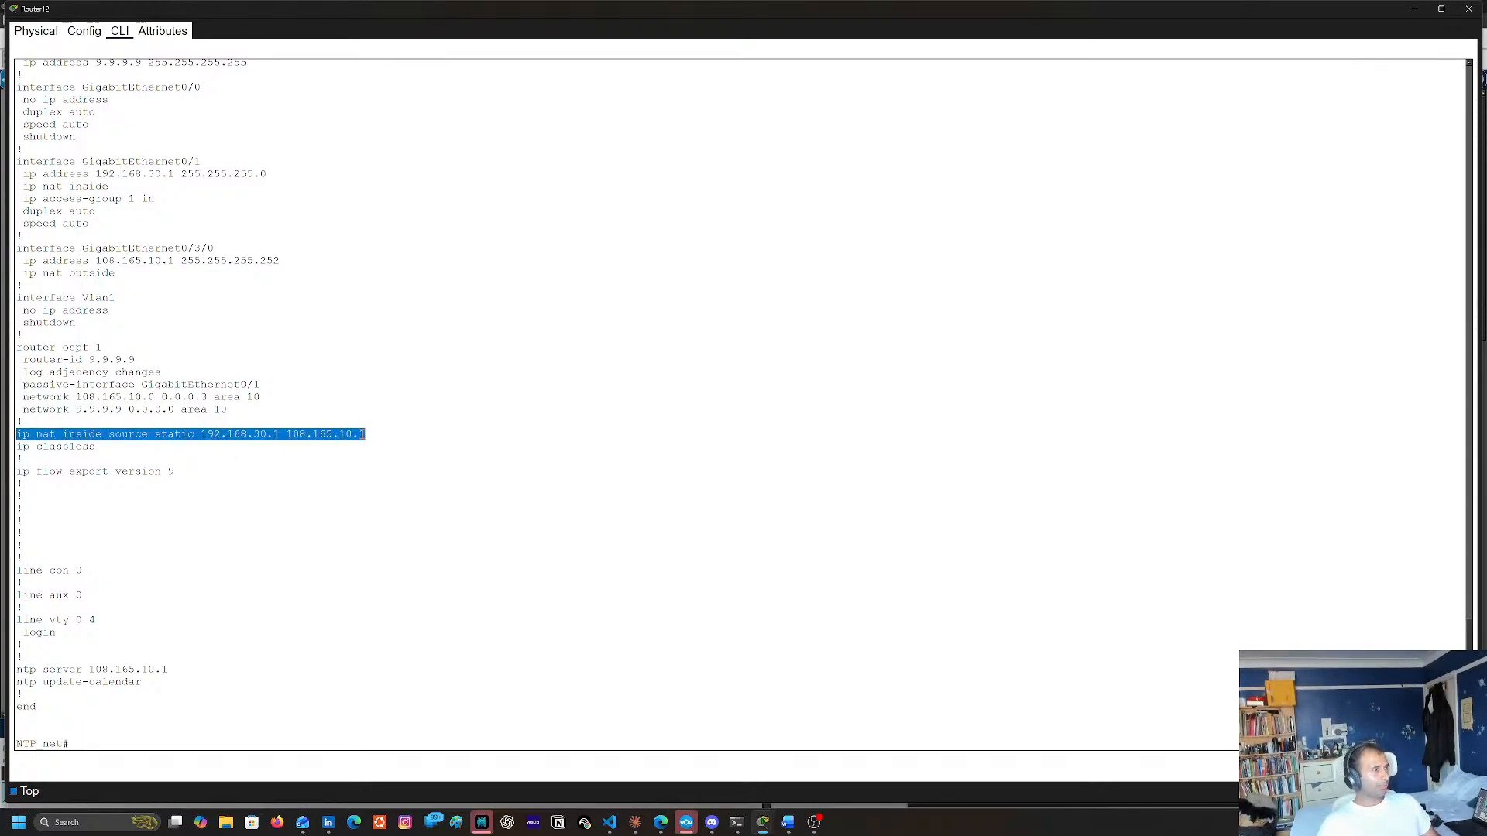
pyautogui.rightClick(365, 434)
pyautogui.click(379, 444)
pyautogui.write('conf')
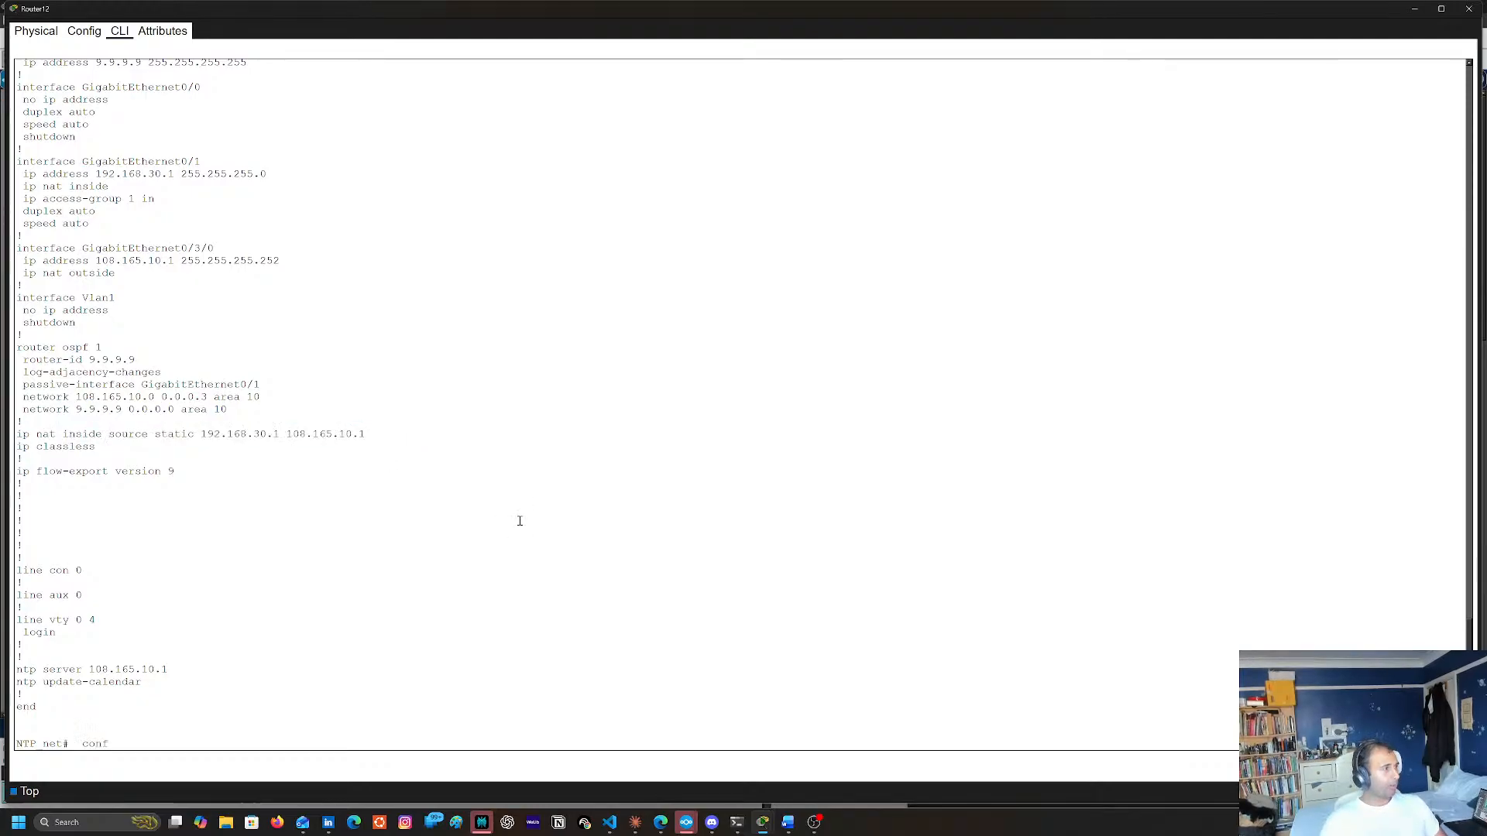
pyautogui.press('Return')
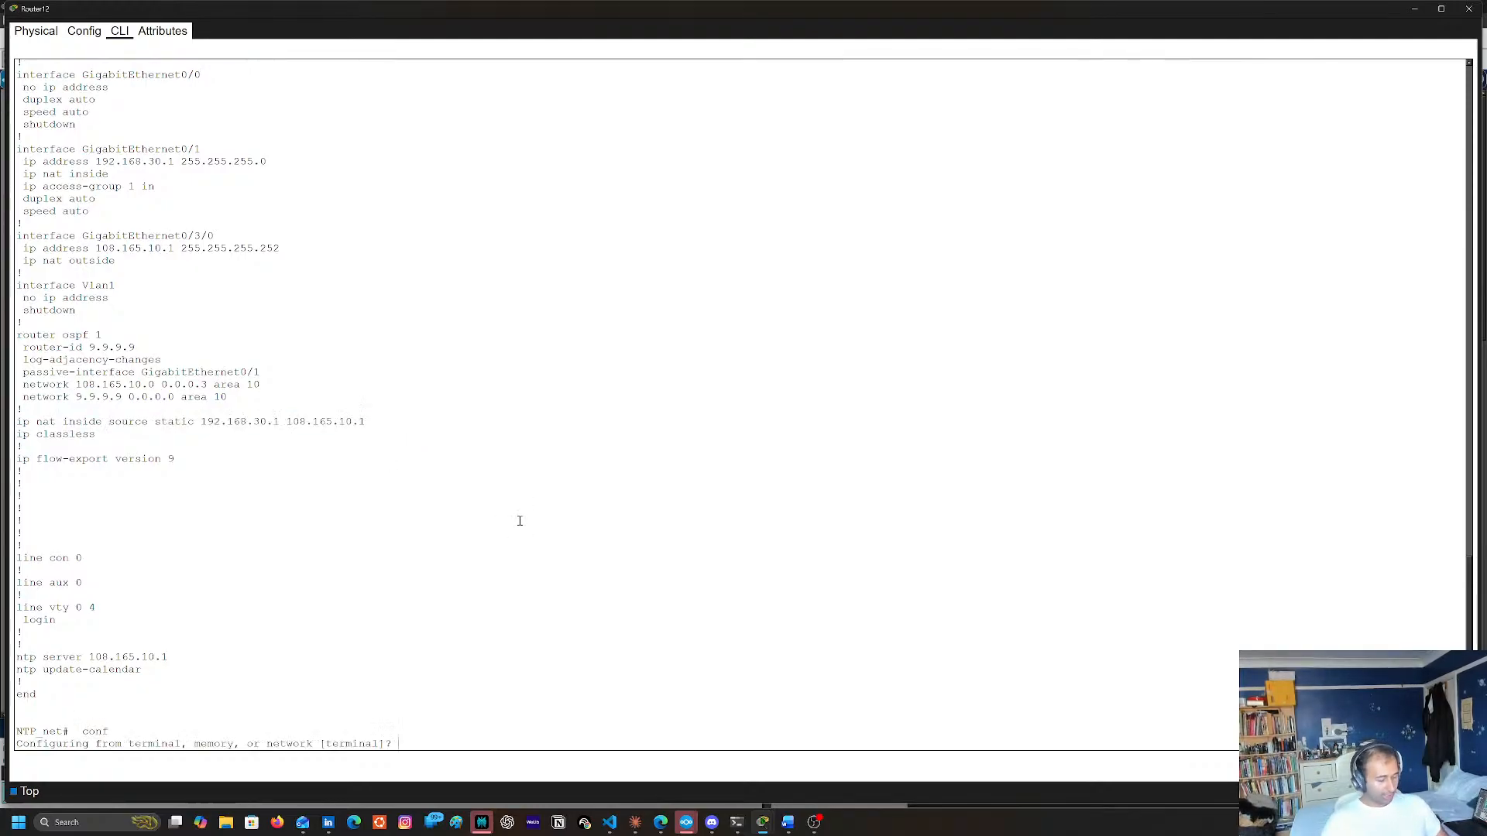
pyautogui.write('yt')
pyautogui.press('Return')
pyautogui.write('con')
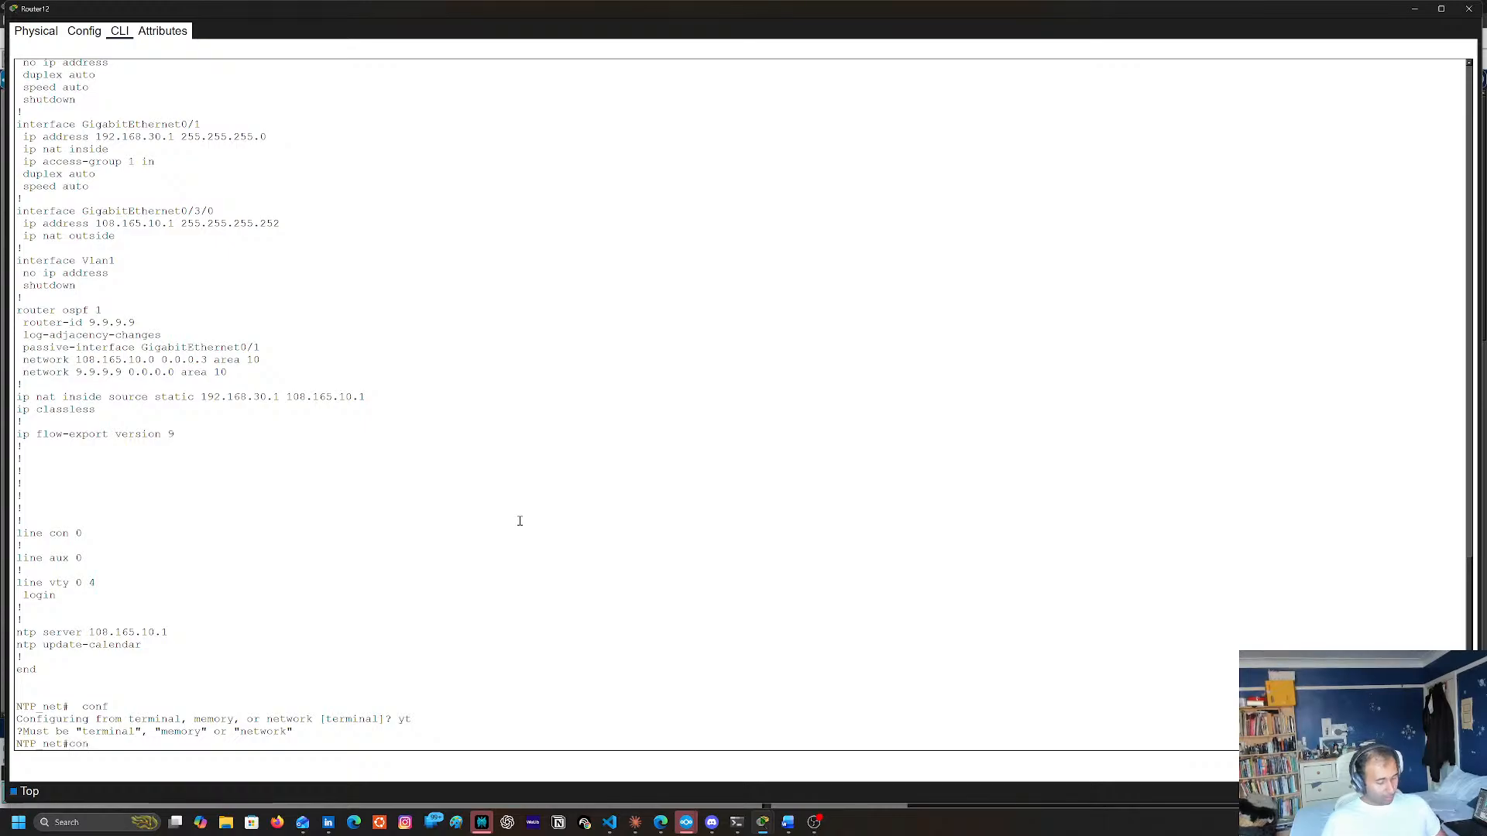
pyautogui.write('f t')
pyautogui.press('Return')
pyautogui.rightClick(534, 534)
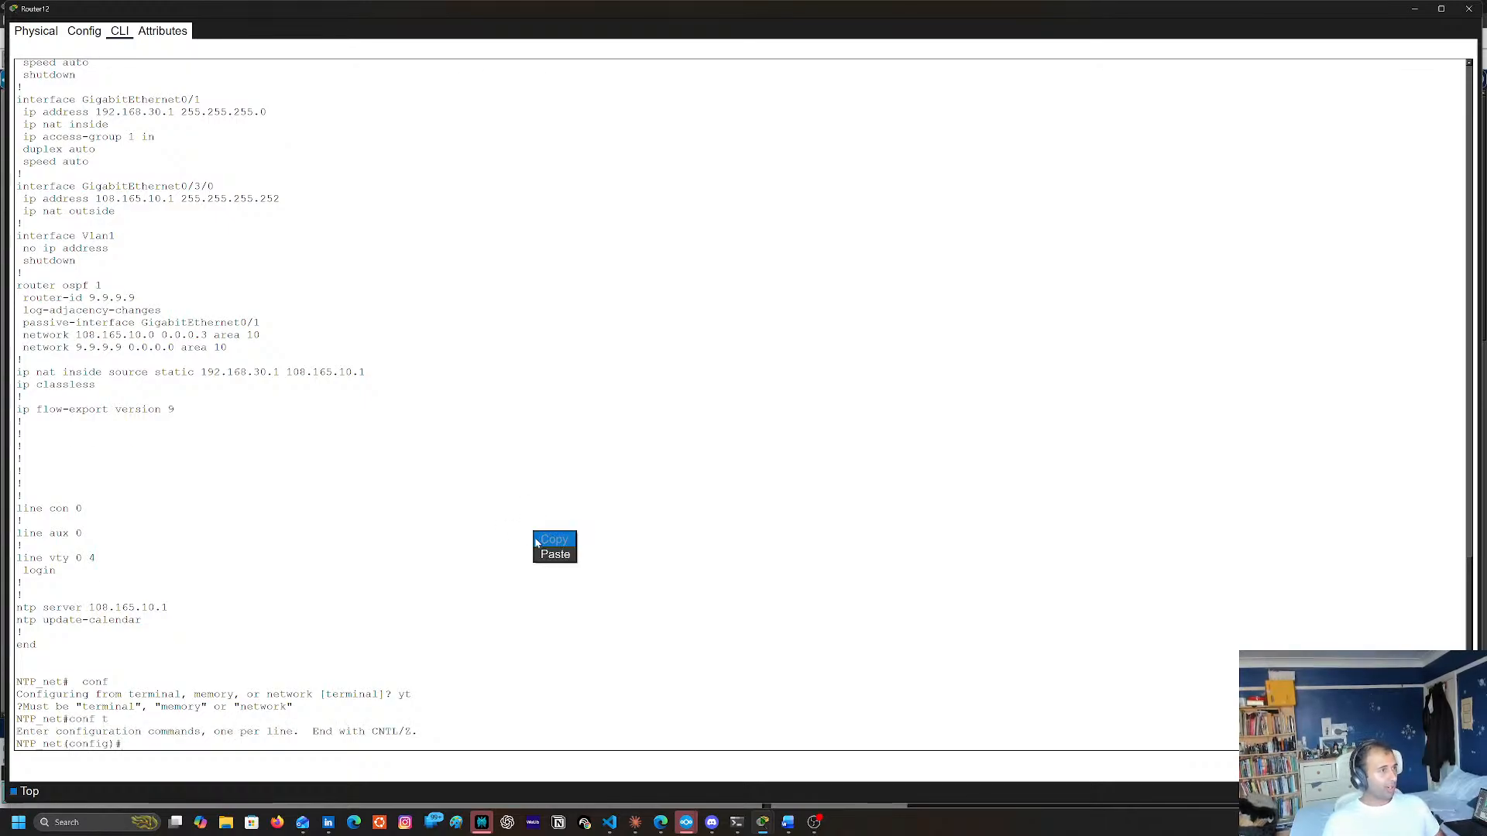
pyautogui.click(550, 552)
pyautogui.press('Home')
pyautogui.write('no')
pyautogui.press('Return')
# Add a static inside source NAT mapping on Router12 from 192.168.30.2 to 108.165.10.1
pyautogui.press('Up')
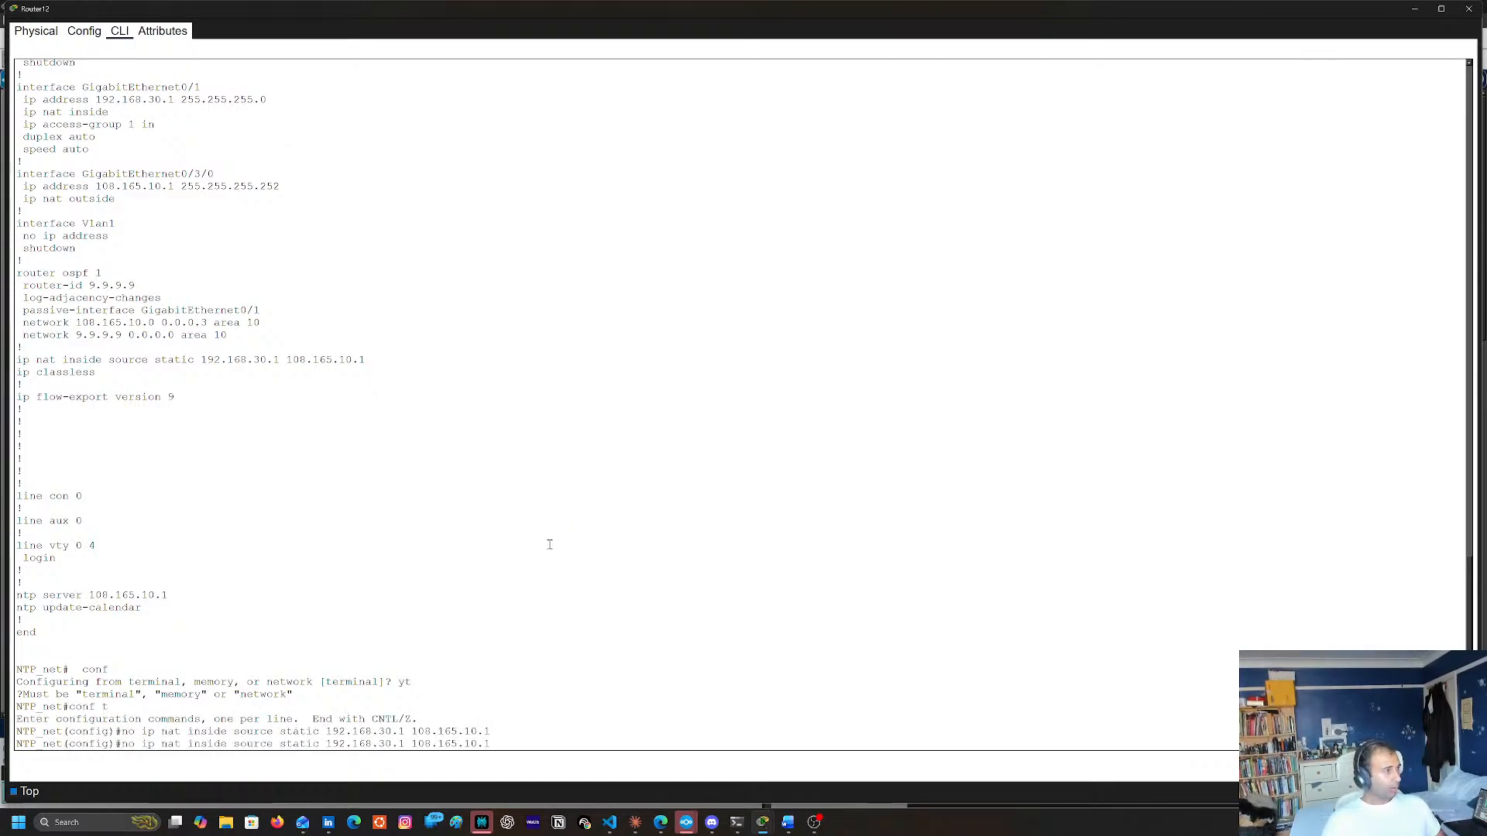
pyautogui.press('Home')
pyautogui.press('Delete')
pyautogui.press('Delete')
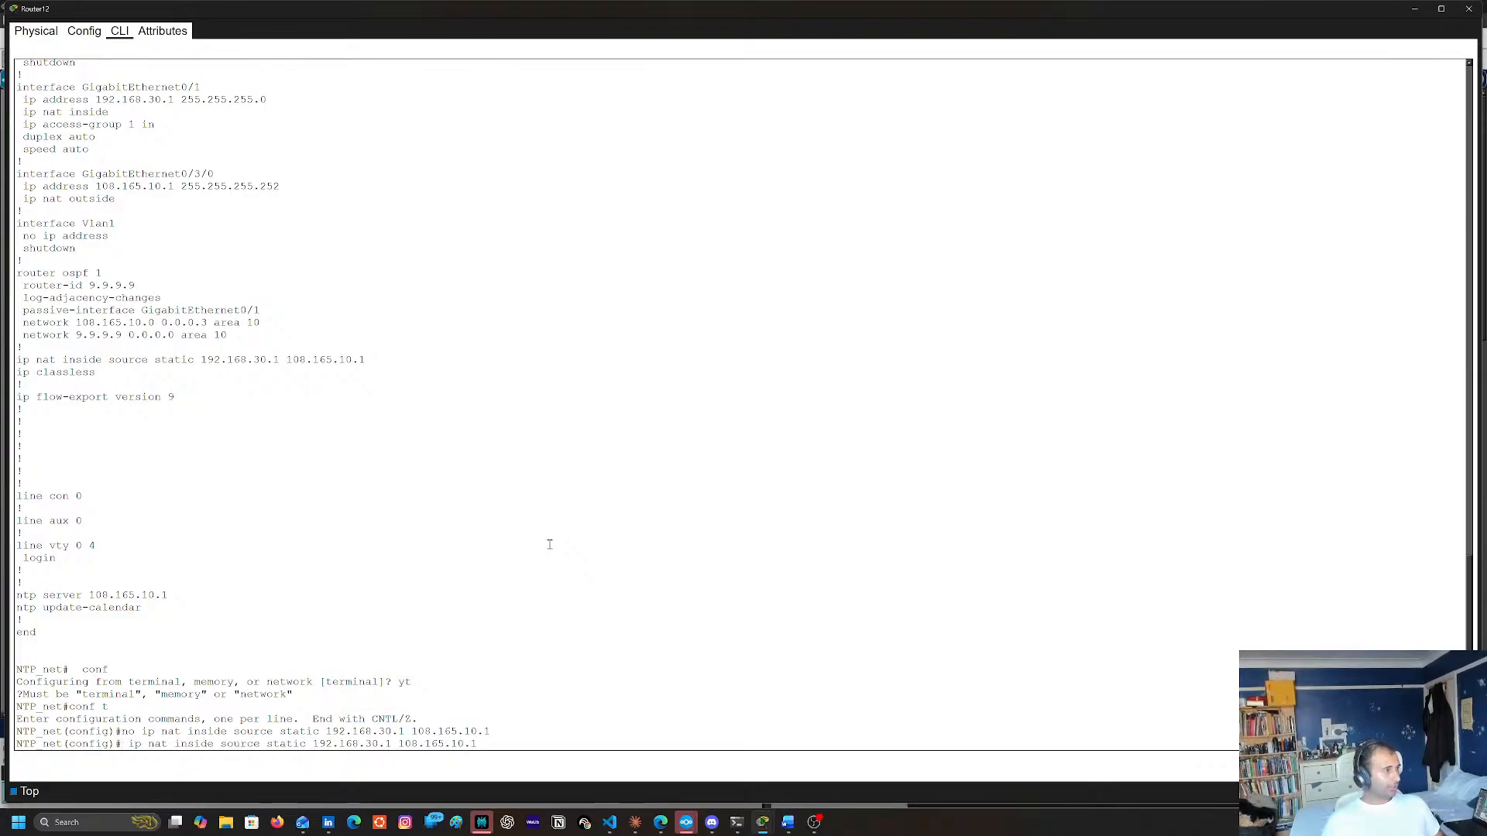
pyautogui.press('Right')
pyautogui.press('Right')
pyautogui.press('Right')
pyautogui.press('Right')
pyautogui.press('Right')
pyautogui.press('Right')
pyautogui.press('Right')
pyautogui.press('Right')
pyautogui.press('Right')
pyautogui.press('Right')
pyautogui.press('Right')
pyautogui.press('Right')
pyautogui.press('Right')
pyautogui.press('Right')
pyautogui.press('Right')
pyautogui.press('Right')
pyautogui.press('Right')
pyautogui.press('Right')
pyautogui.press('Right')
pyautogui.press('Right')
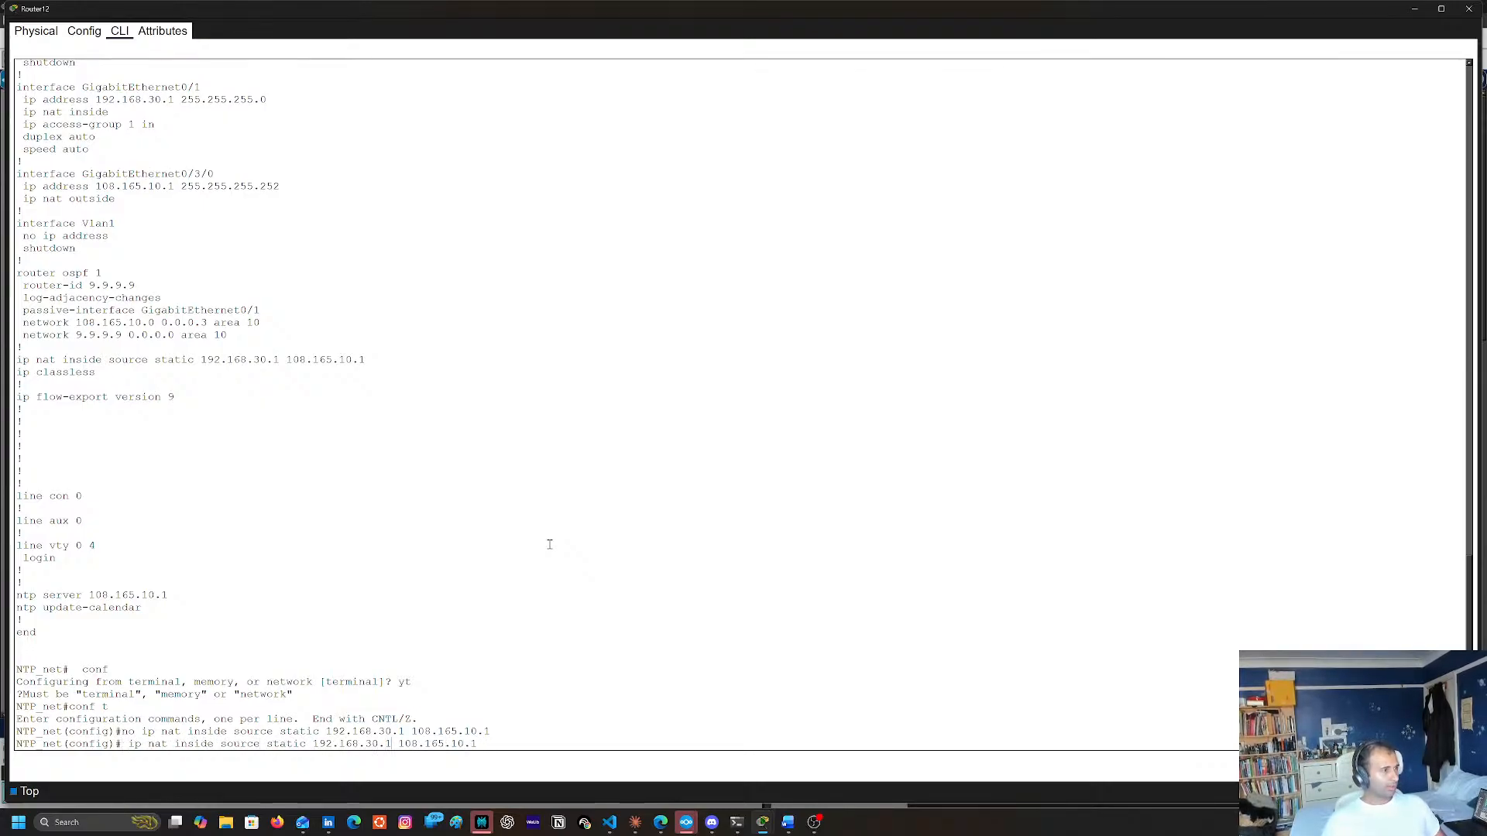
pyautogui.press('BackSpace')
pyautogui.write('2')
pyautogui.press('Return')
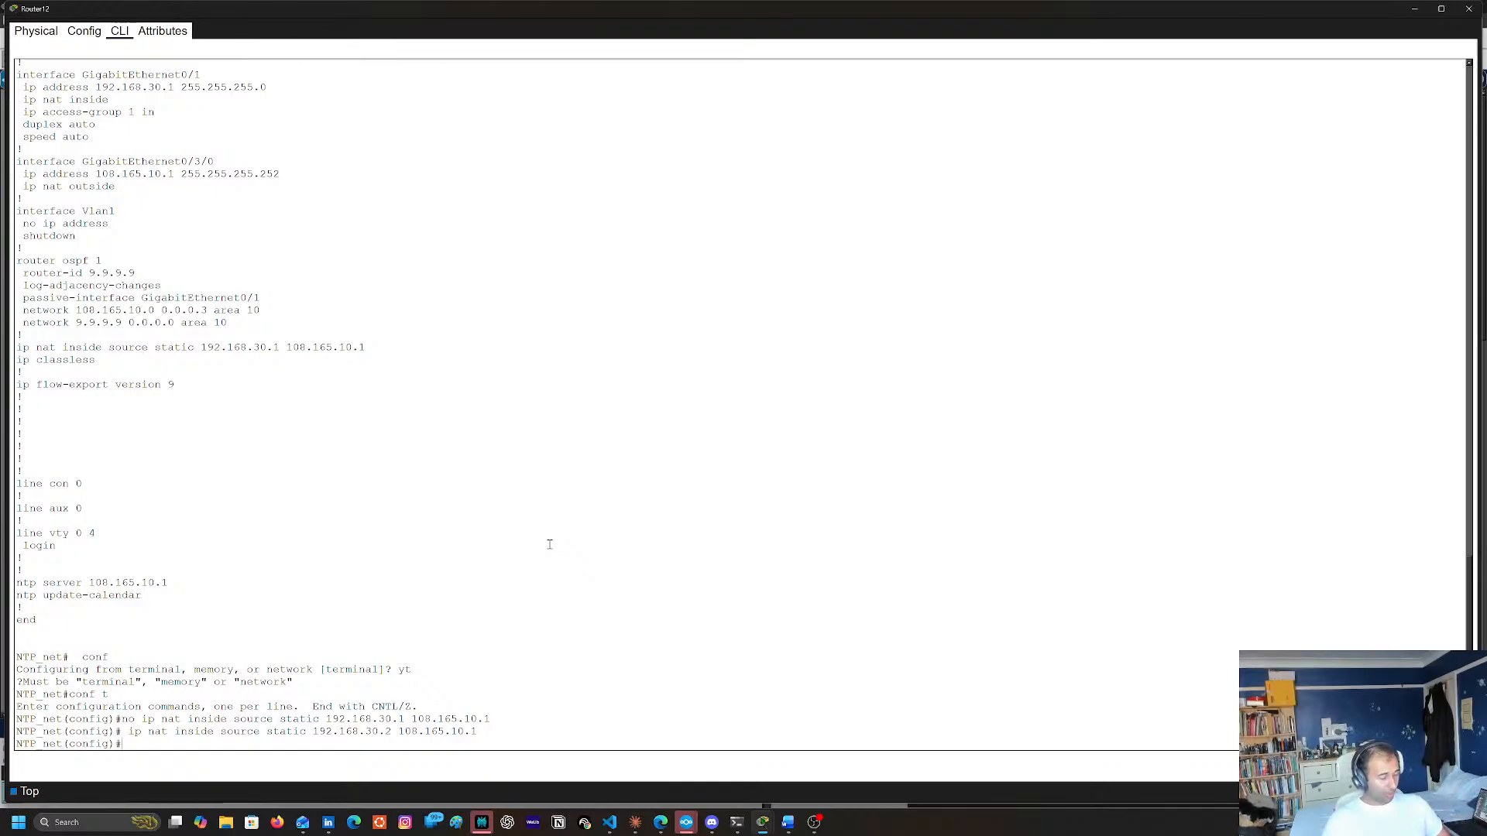
# Leave configuration mode and save Router12's running configuration to the startup configuration
pyautogui.write('end')
pyautogui.press('Return')
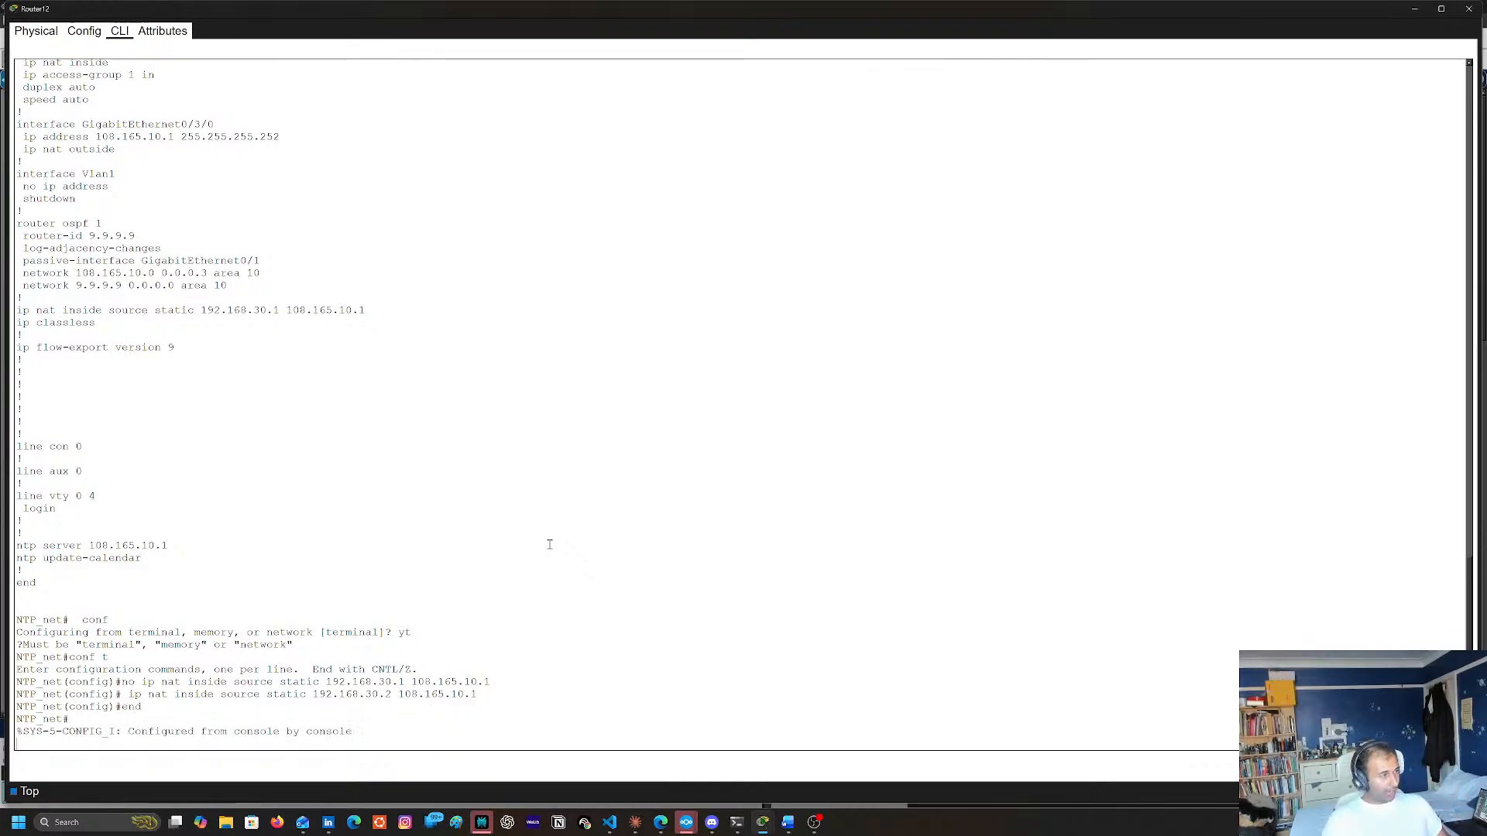
pyautogui.write('copy r')
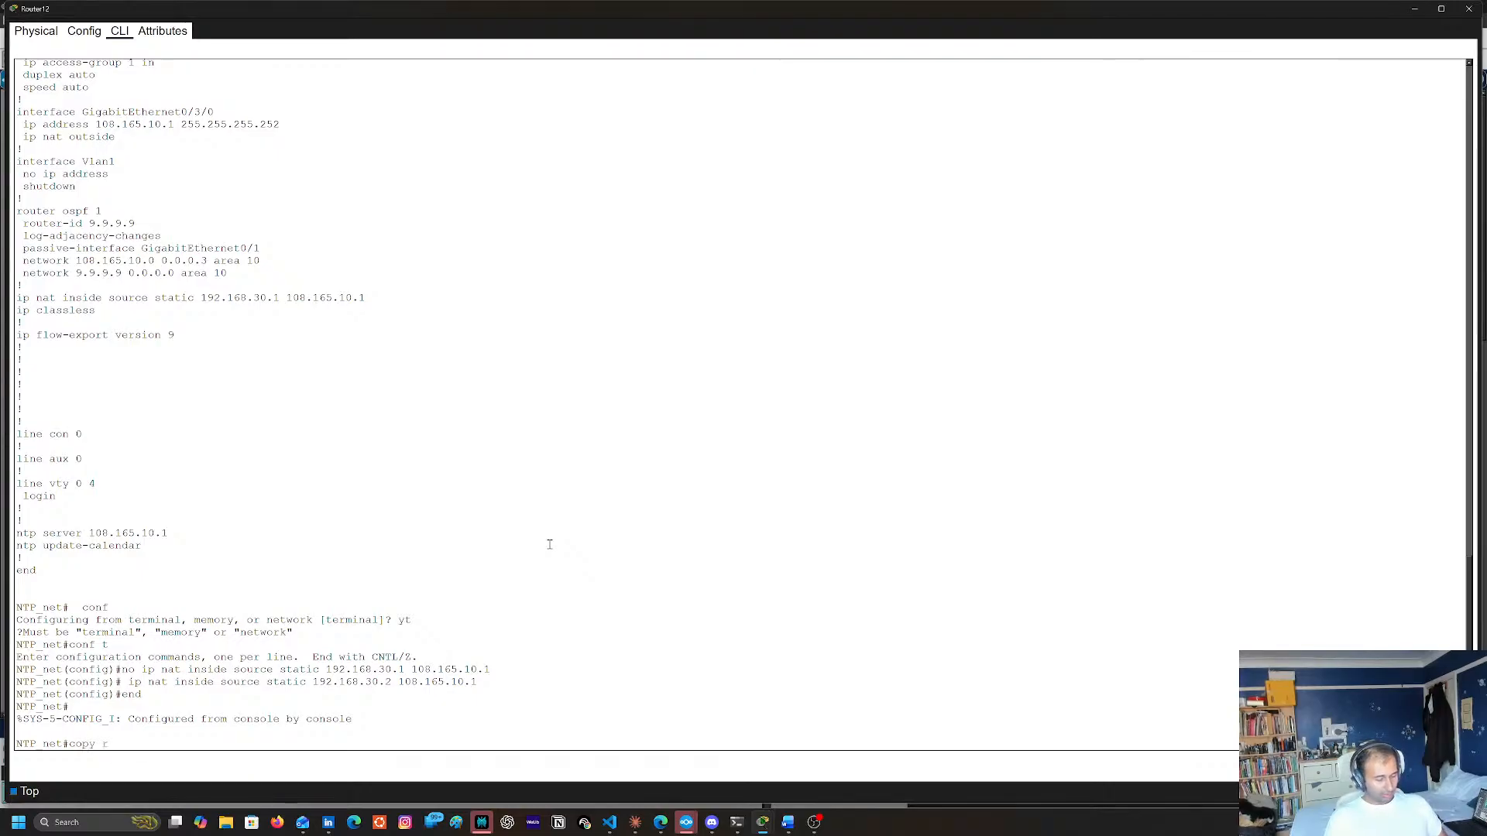
pyautogui.write('un start')
pyautogui.press('Return')
pyautogui.press('Return')
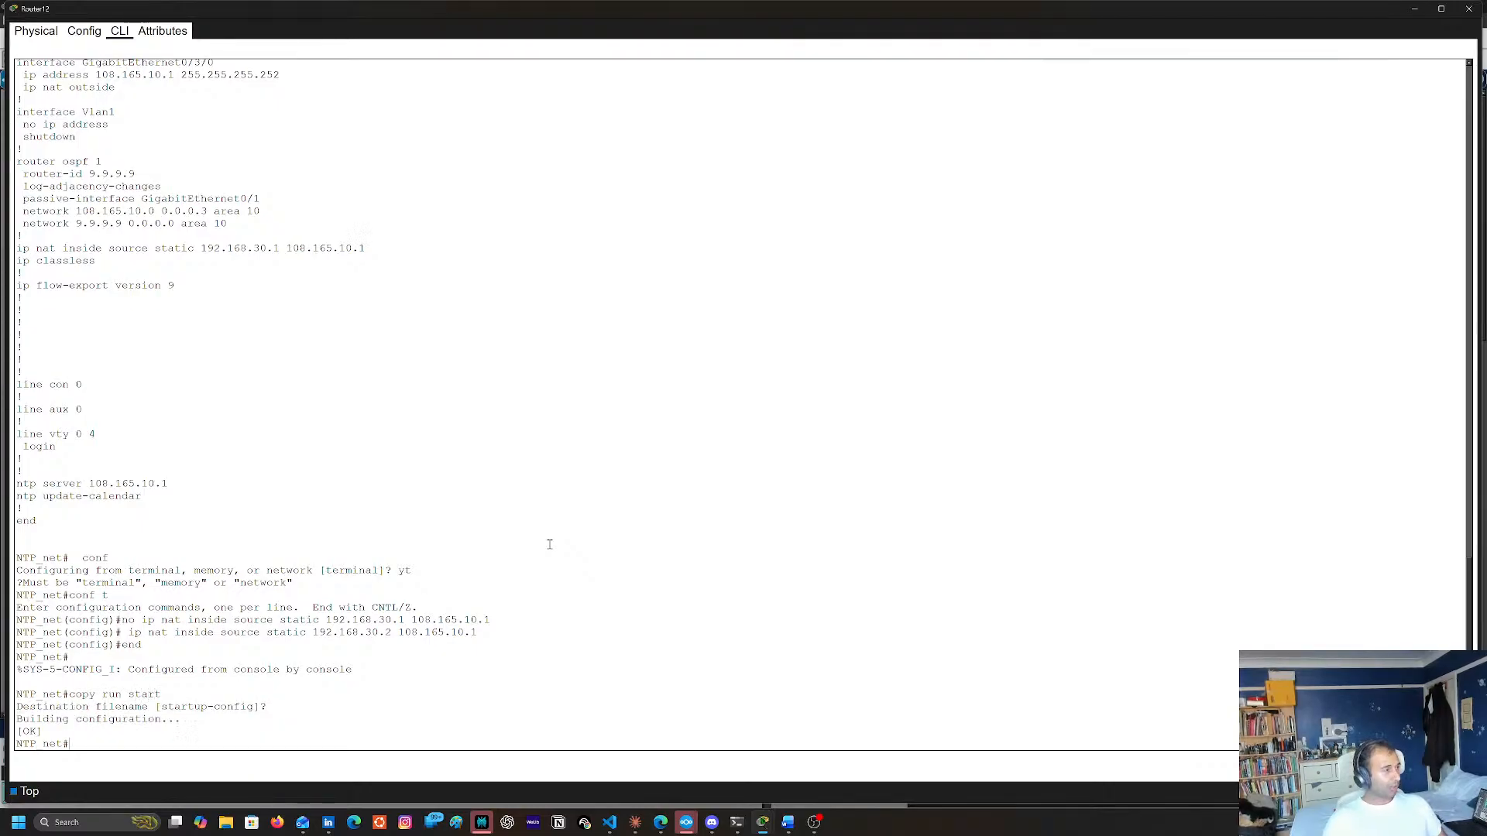
# Recheck Server1's FastEthernet0 IP address from the topology view and close the server's window
pyautogui.click(1469, 9)
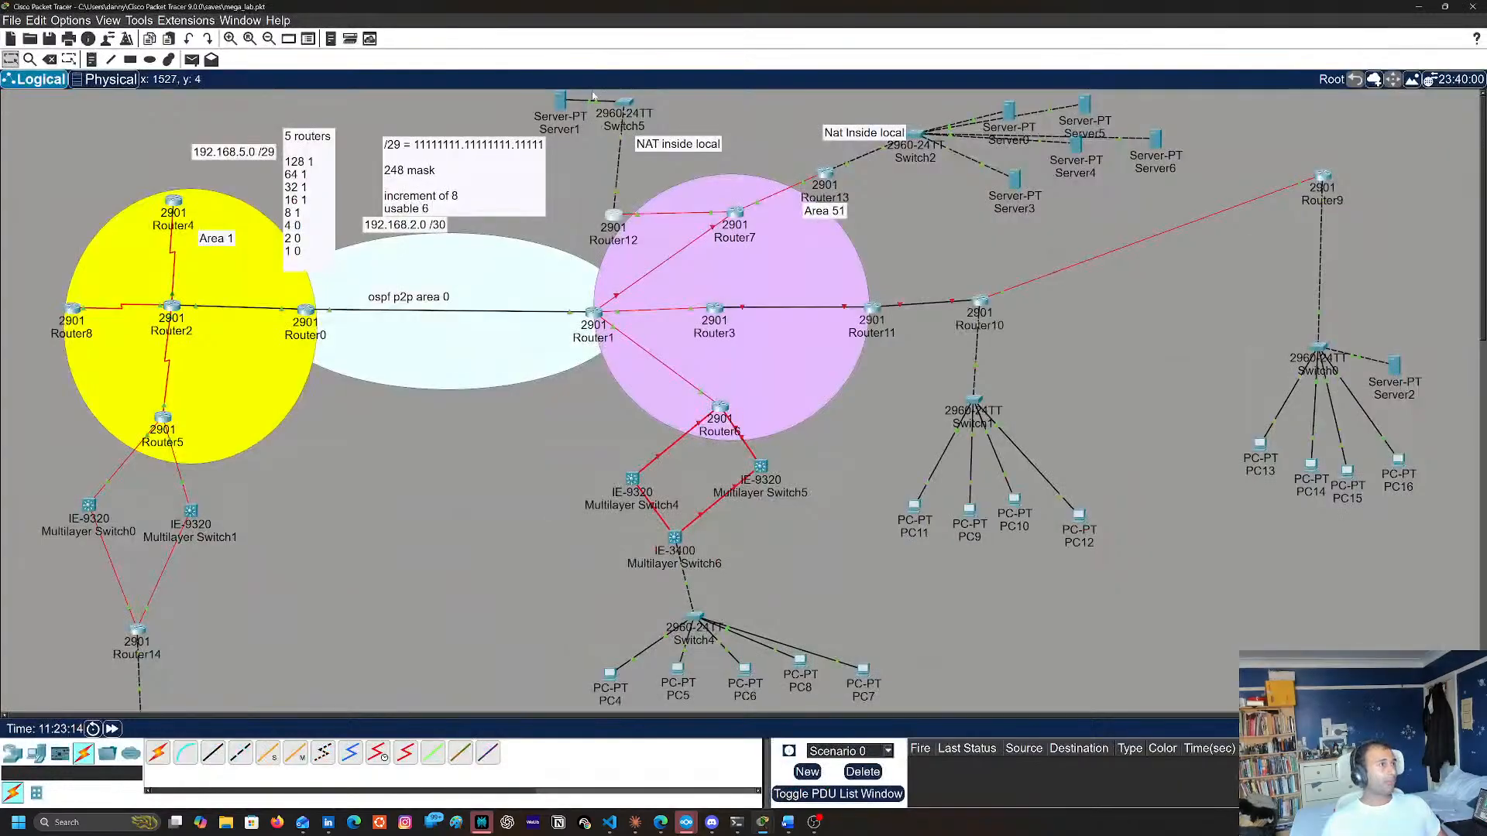
pyautogui.click(560, 101)
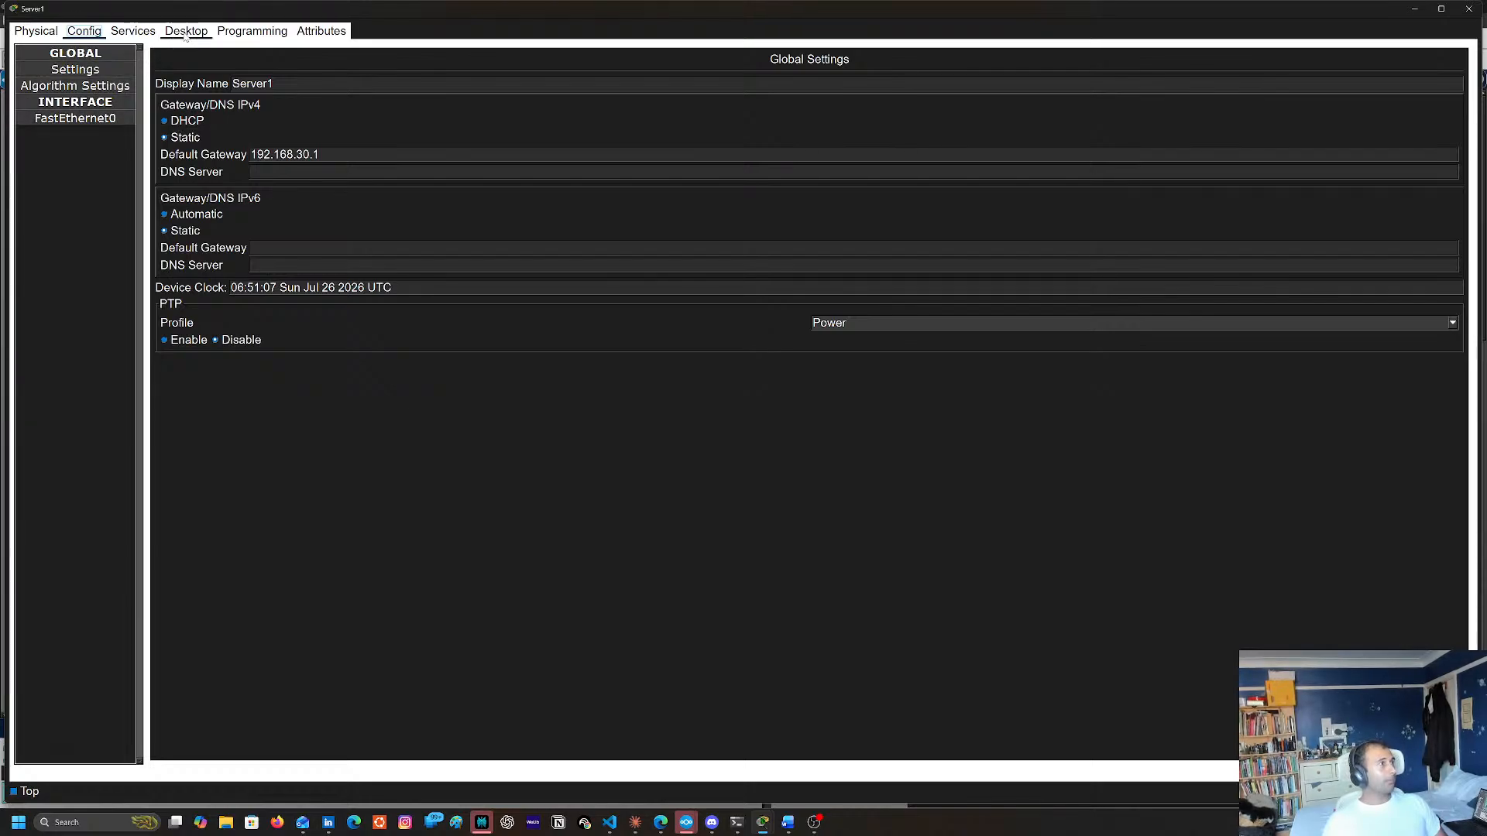
pyautogui.click(93, 121)
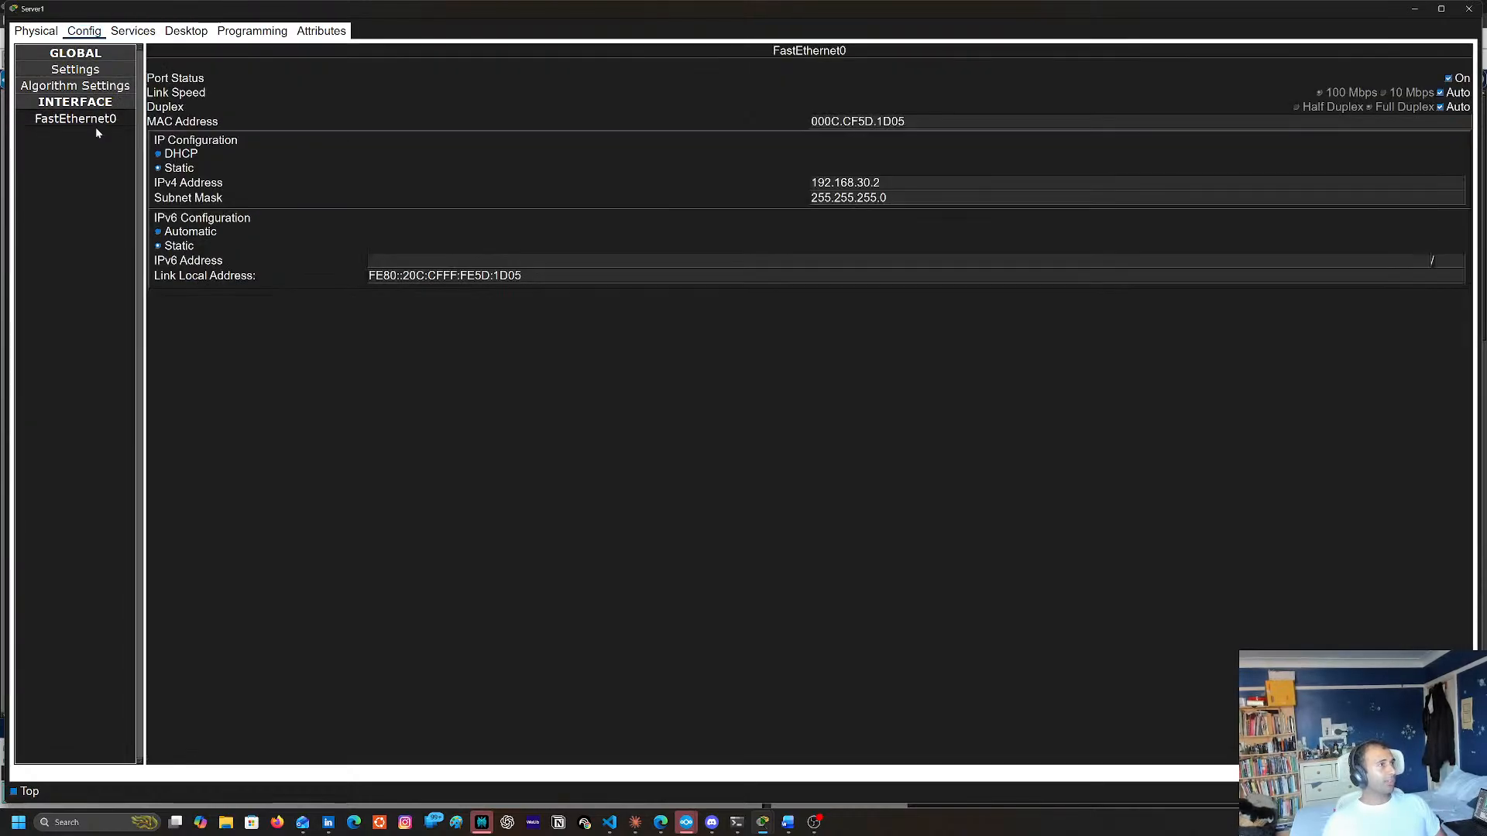
pyautogui.click(1468, 8)
# List the NAT translations on Router12 with show ip nat translations
pyautogui.click(613, 218)
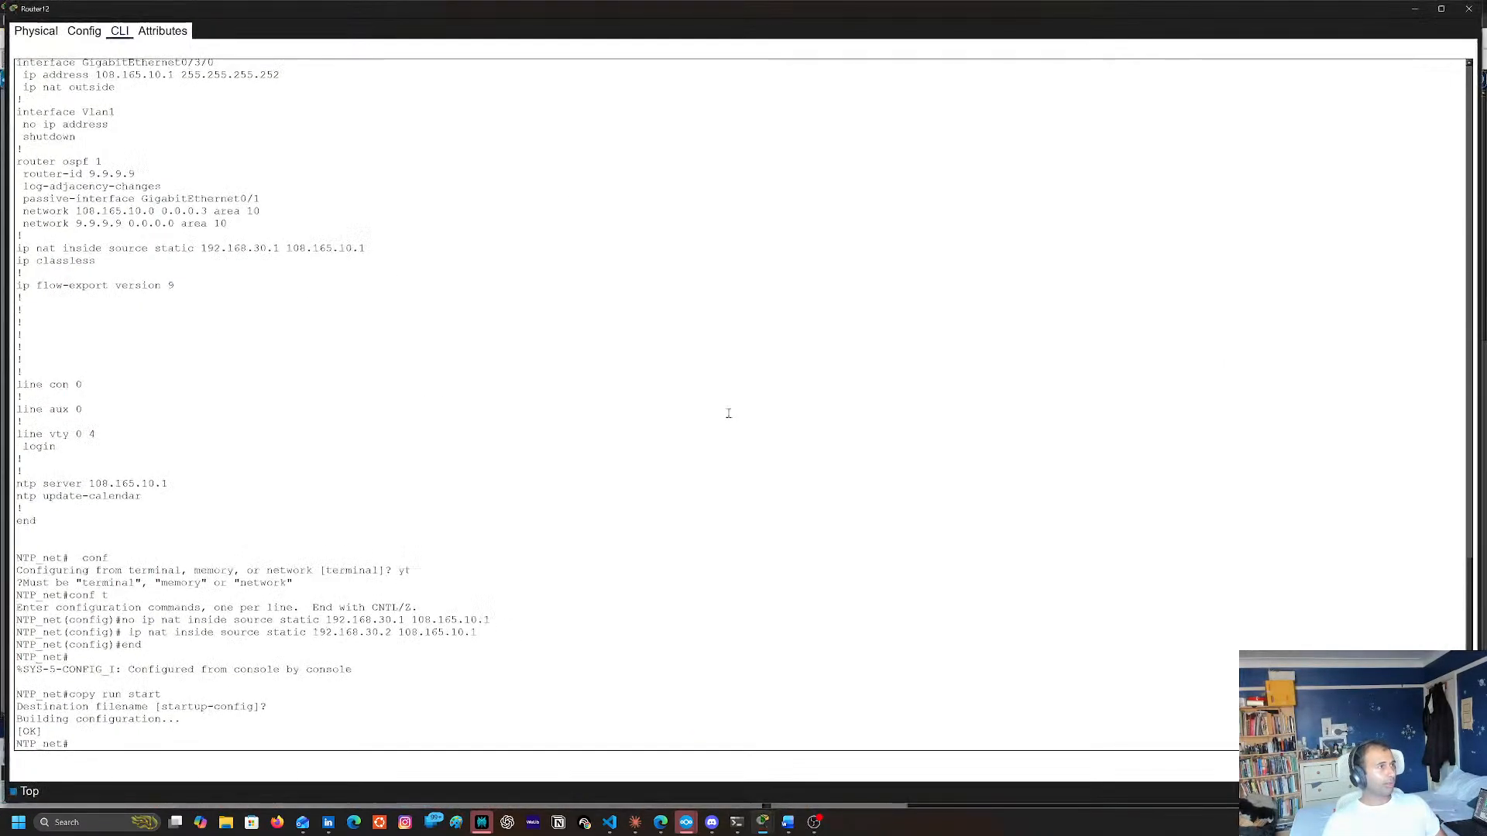
pyautogui.moveTo(713, 433); pyautogui.dragTo(693, 446)
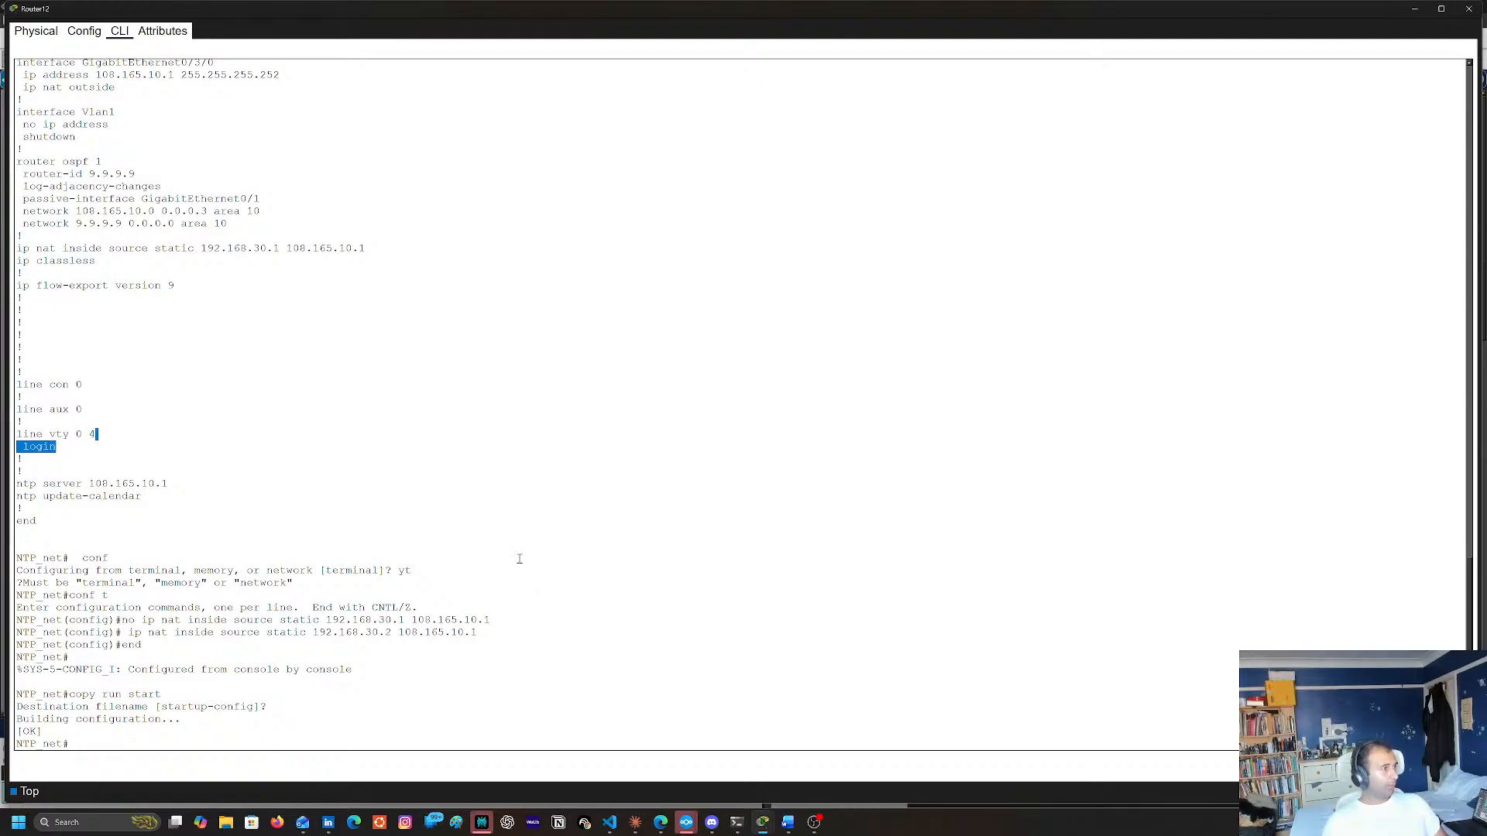
pyautogui.write('show ip nat translations')
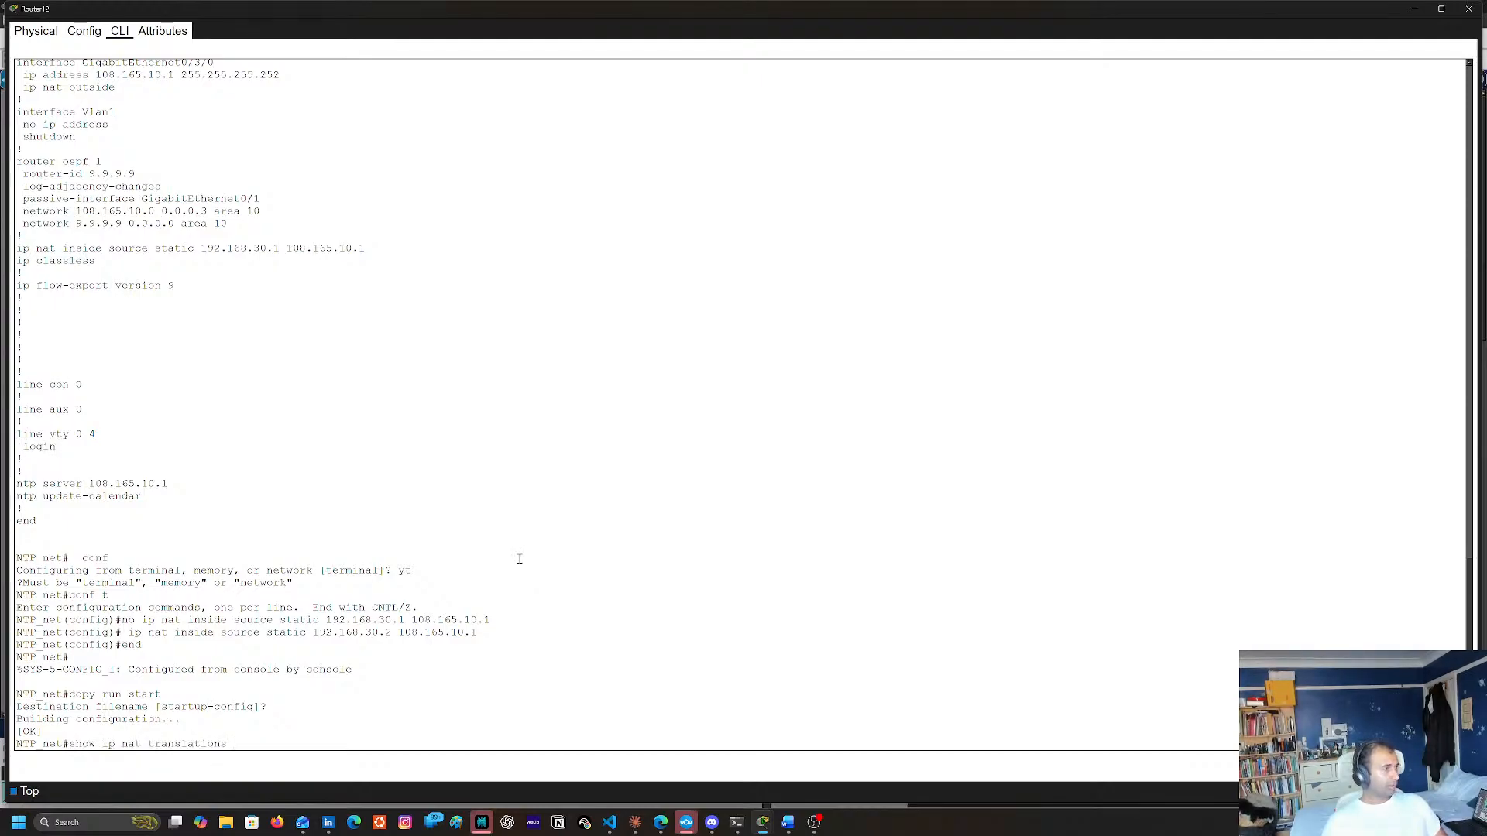
pyautogui.press('Return')
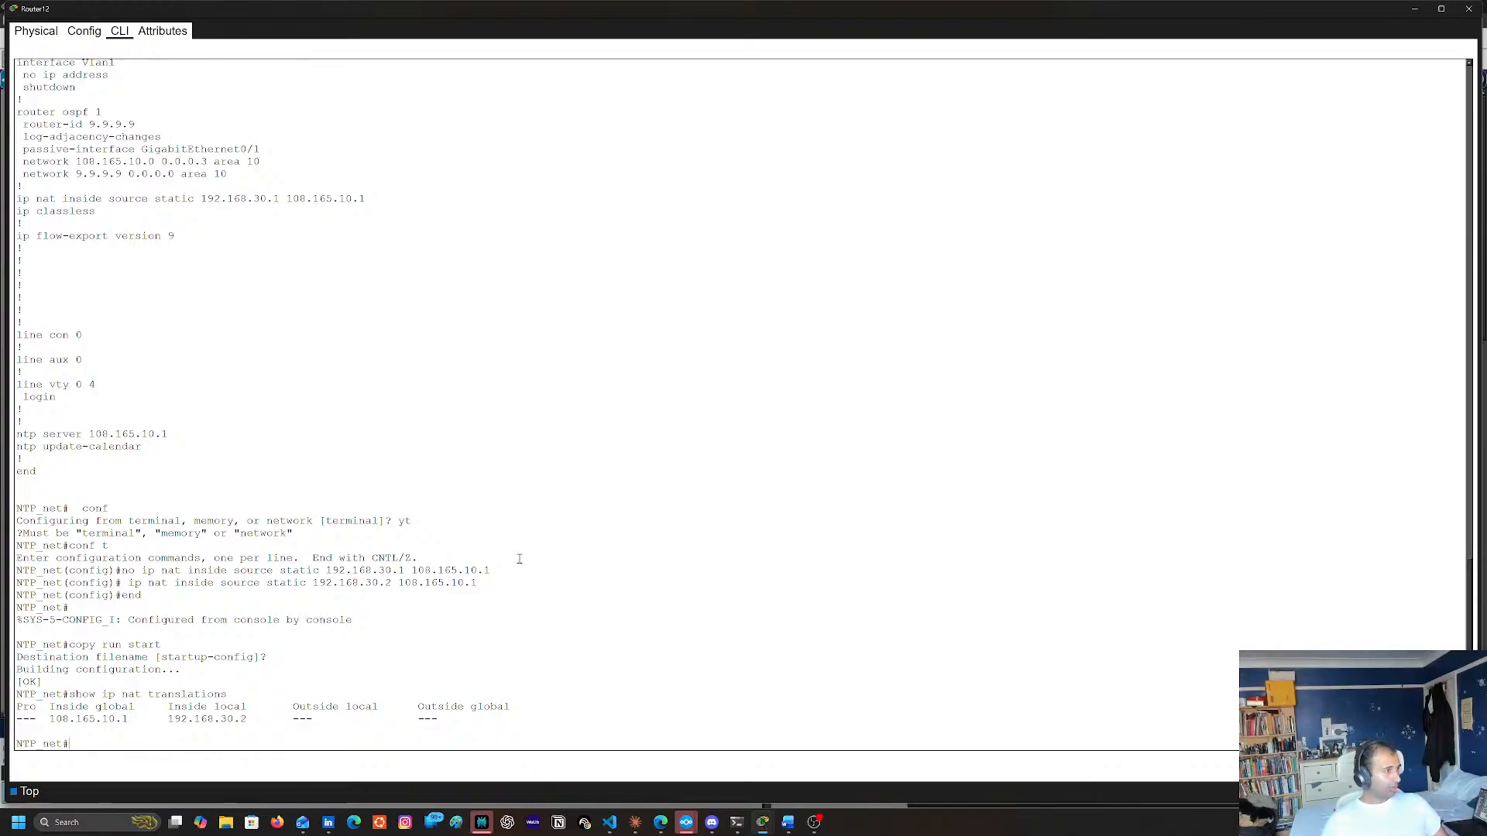
# Enter configuration mode on Router12 and set its NTP server to 108.165.10.1 again
pyautogui.write('conf t')
pyautogui.press('Return')
pyautogui.hotkey('ctrl', 'v')
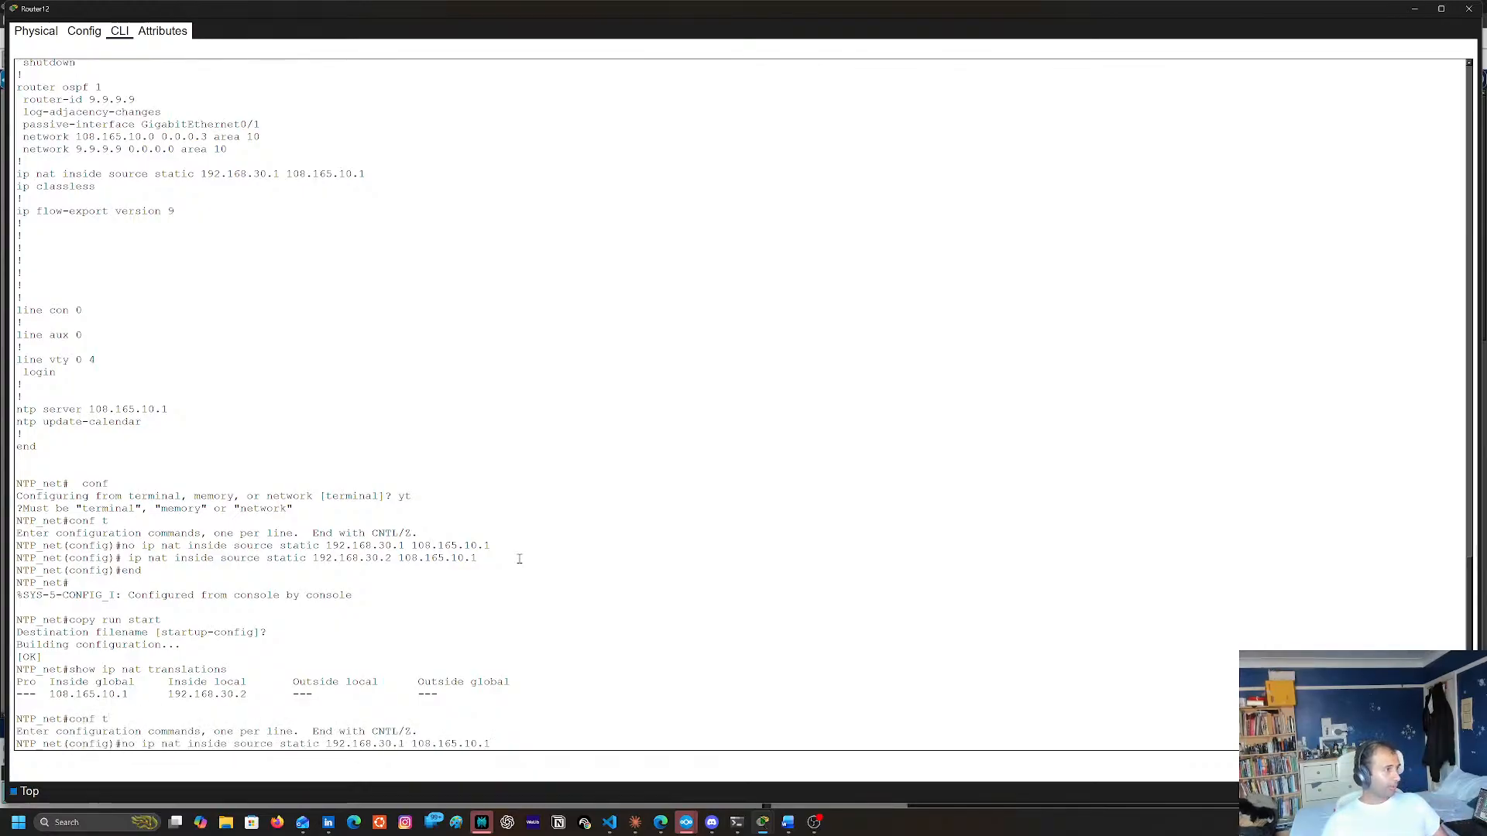
pyautogui.press('BackSpace')
pyautogui.press('BackSpace')
pyautogui.press('BackSpace')
pyautogui.press('BackSpace')
pyautogui.press('BackSpace')
pyautogui.press('BackSpace')
pyautogui.press('BackSpace')
pyautogui.press('BackSpace')
pyautogui.press('BackSpace')
pyautogui.press('BackSpace')
pyautogui.press('BackSpace')
pyautogui.press('BackSpace')
pyautogui.press('BackSpace')
pyautogui.press('BackSpace')
pyautogui.press('BackSpace')
pyautogui.press('BackSpace')
pyautogui.press('BackSpace')
pyautogui.press('BackSpace')
pyautogui.press('BackSpace')
pyautogui.press('BackSpace')
pyautogui.write('exut')
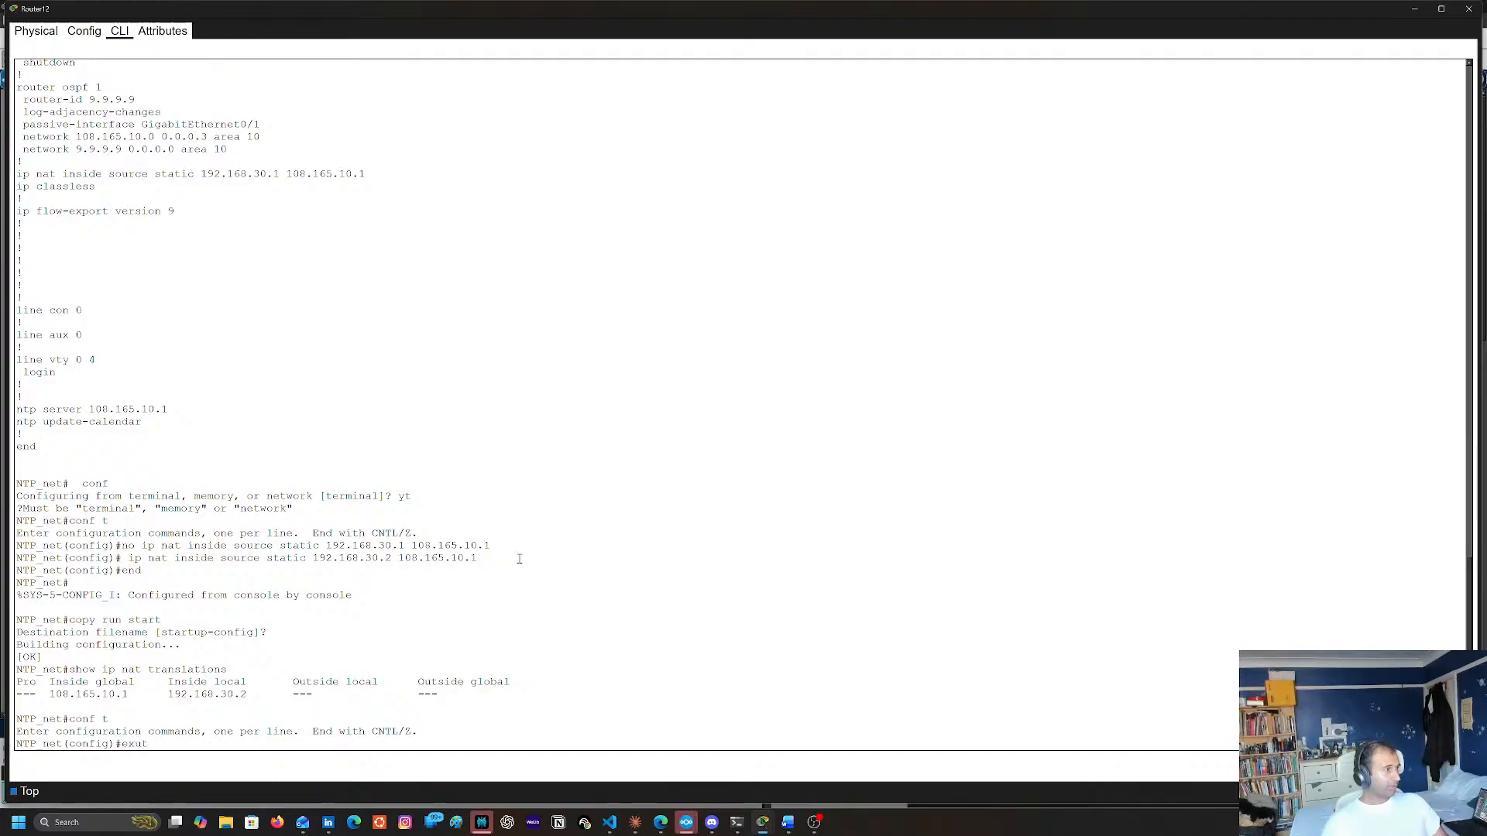
pyautogui.press('BackSpace')
pyautogui.press('BackSpace')
pyautogui.press('BackSpace')
pyautogui.write('ntp server 108.165.10.1')
pyautogui.press('Return')
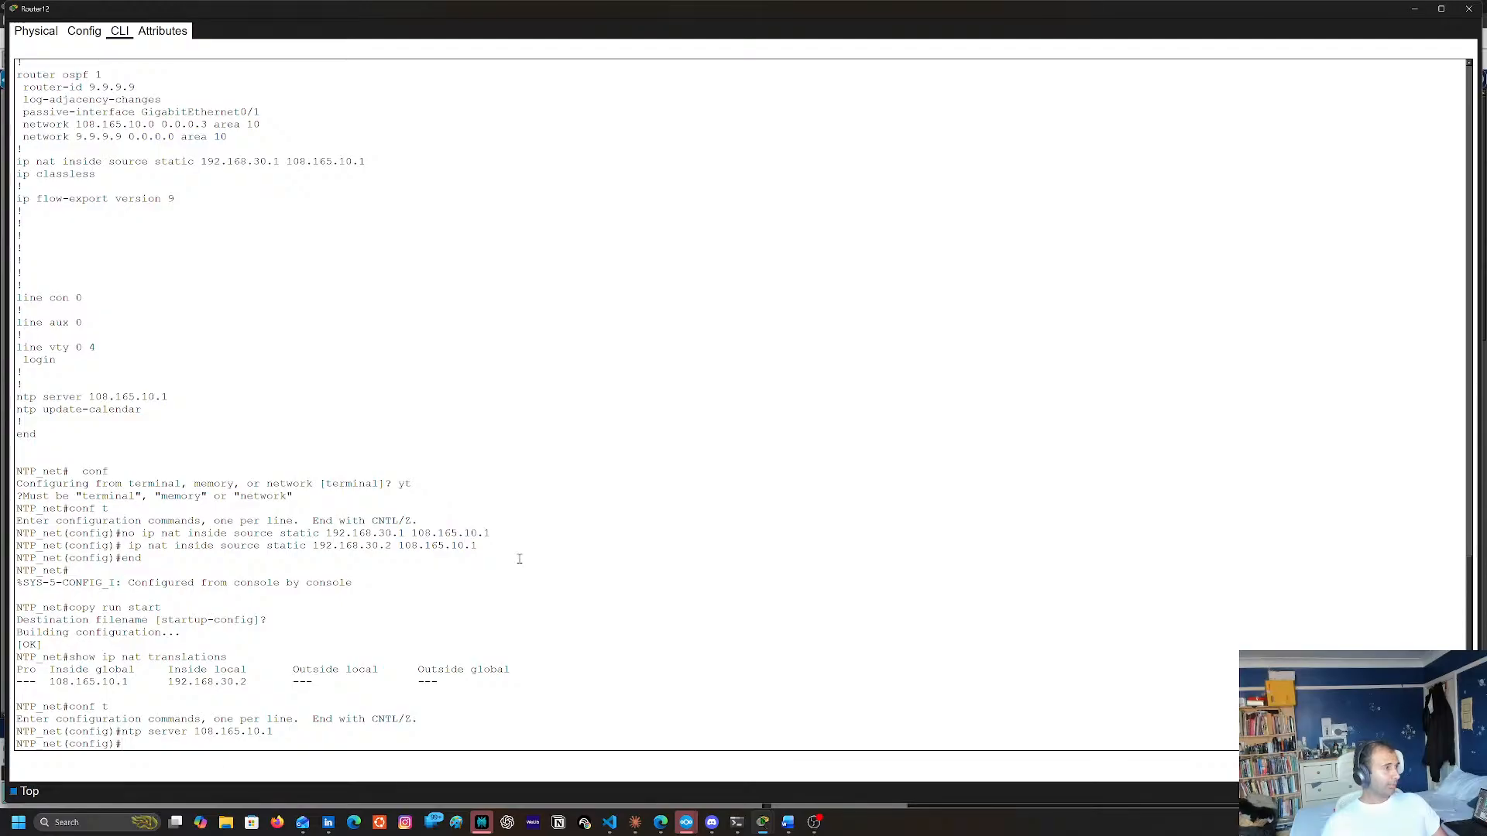
pyautogui.press('Up')
pyautogui.press('Up')
pyautogui.press('Up')
pyautogui.press('Up')
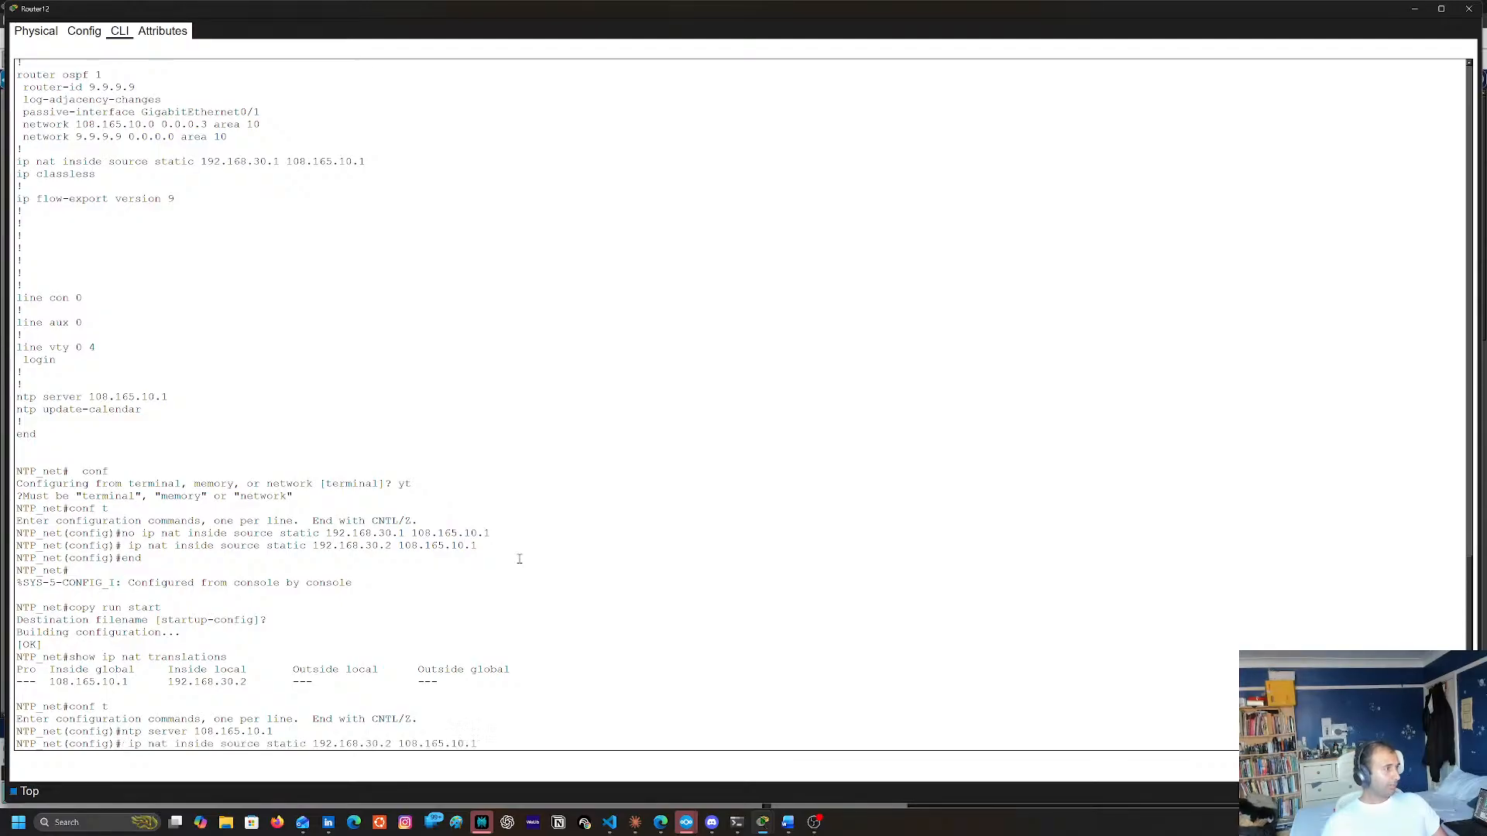
pyautogui.press('Up')
pyautogui.press('Up')
pyautogui.press('Up')
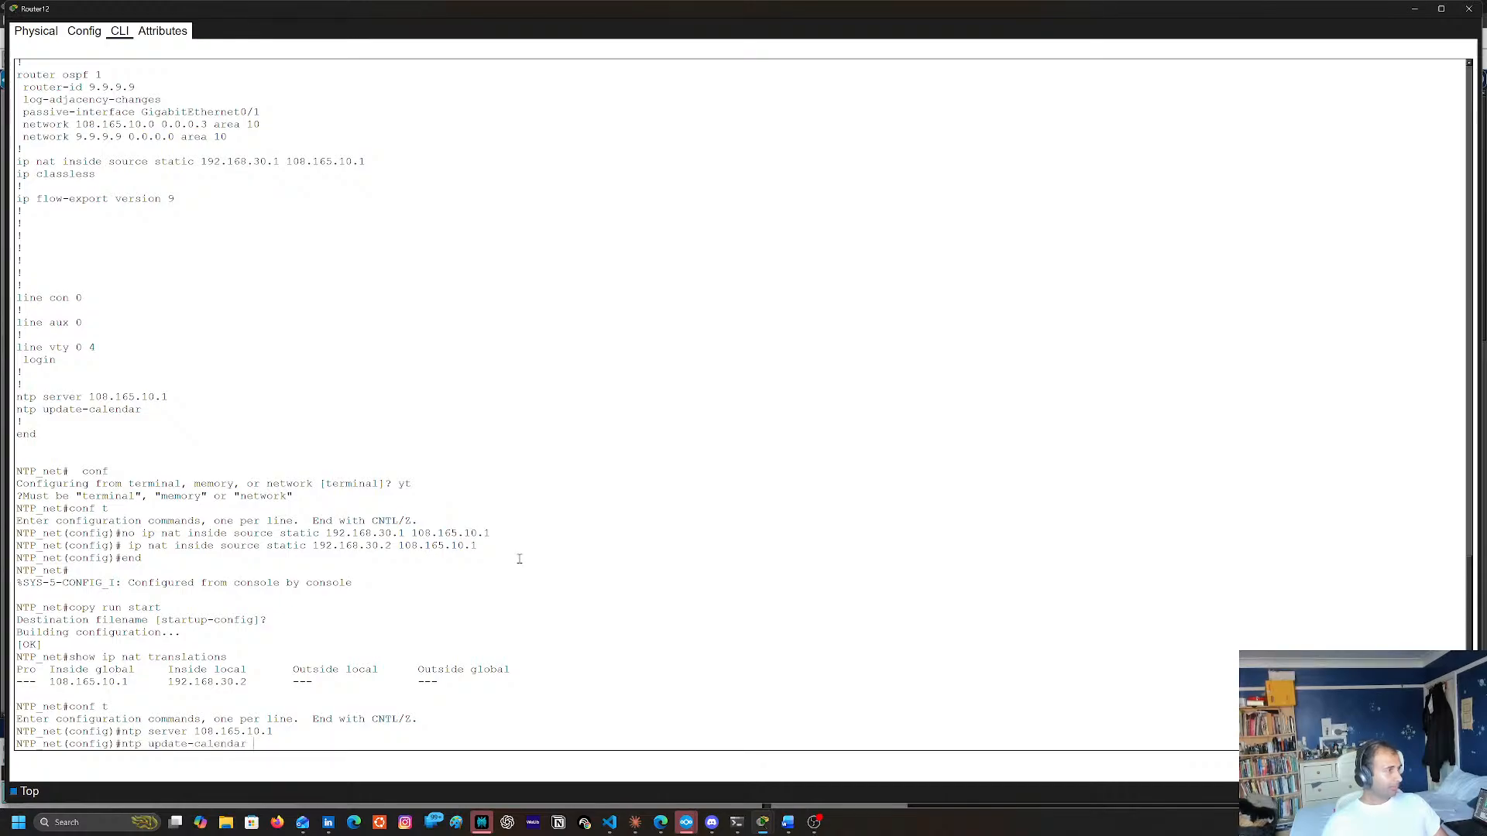
pyautogui.press('Up')
pyautogui.press('Down')
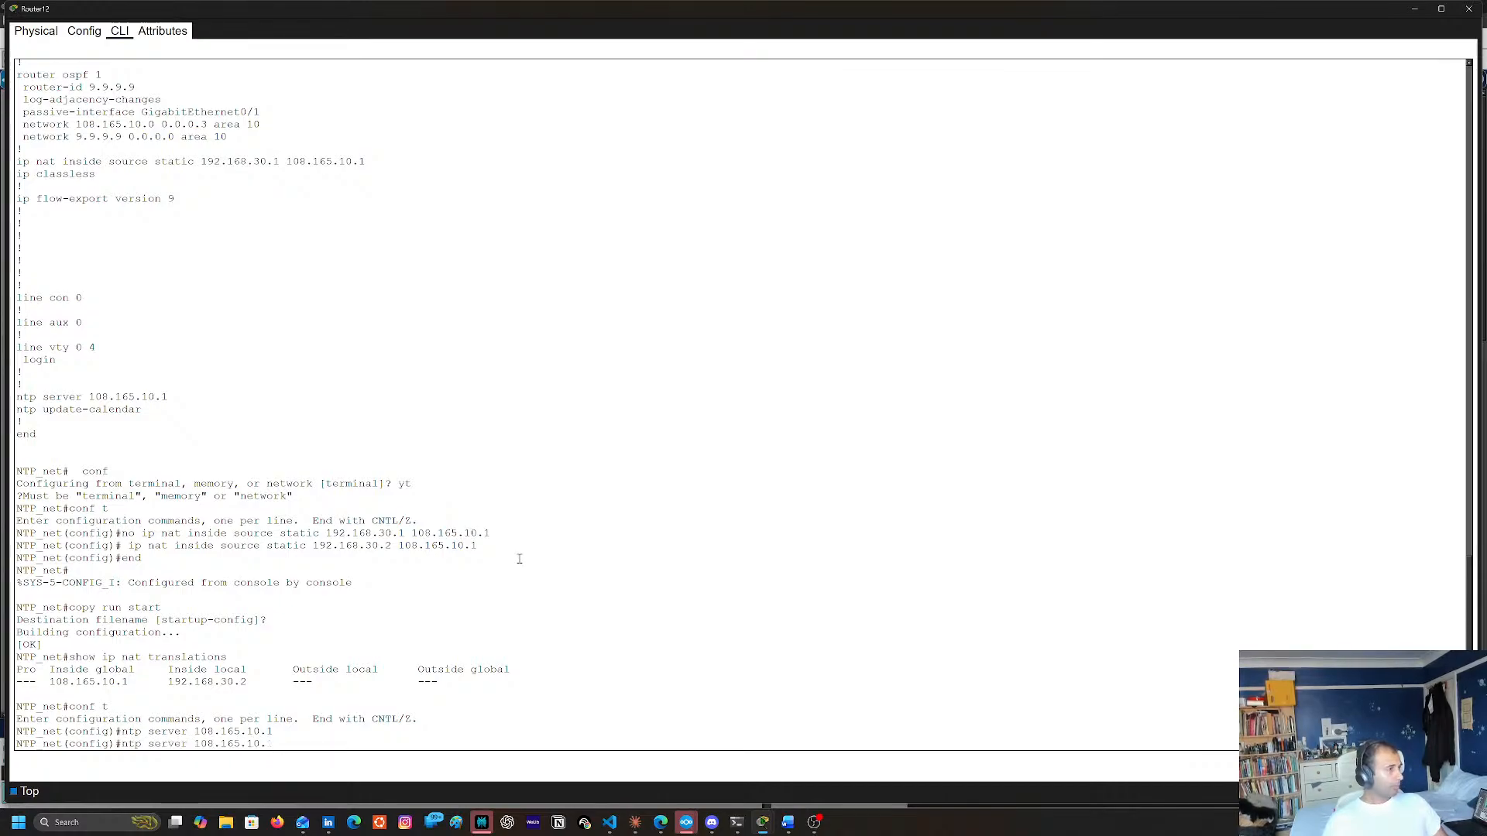
pyautogui.press('BackSpace')
pyautogui.press('BackSpace')
pyautogui.press('BackSpace')
pyautogui.press('BackSpace')
pyautogui.press('BackSpace')
pyautogui.press('BackSpace')
pyautogui.press('BackSpace')
pyautogui.press('BackSpace')
pyautogui.press('BackSpace')
pyautogui.press('BackSpace')
pyautogui.press('BackSpace')
pyautogui.press('BackSpace')
pyautogui.press('BackSpace')
pyautogui.press('BackSpace')
pyautogui.press('BackSpace')
pyautogui.press('BackSpace')
pyautogui.press('BackSpace')
pyautogui.press('BackSpace')
pyautogui.press('BackSpace')
pyautogui.press('BackSpace')
# Leave configuration mode on Router12 and display its NAT statistics with show ip nat statistics
pyautogui.write('end')
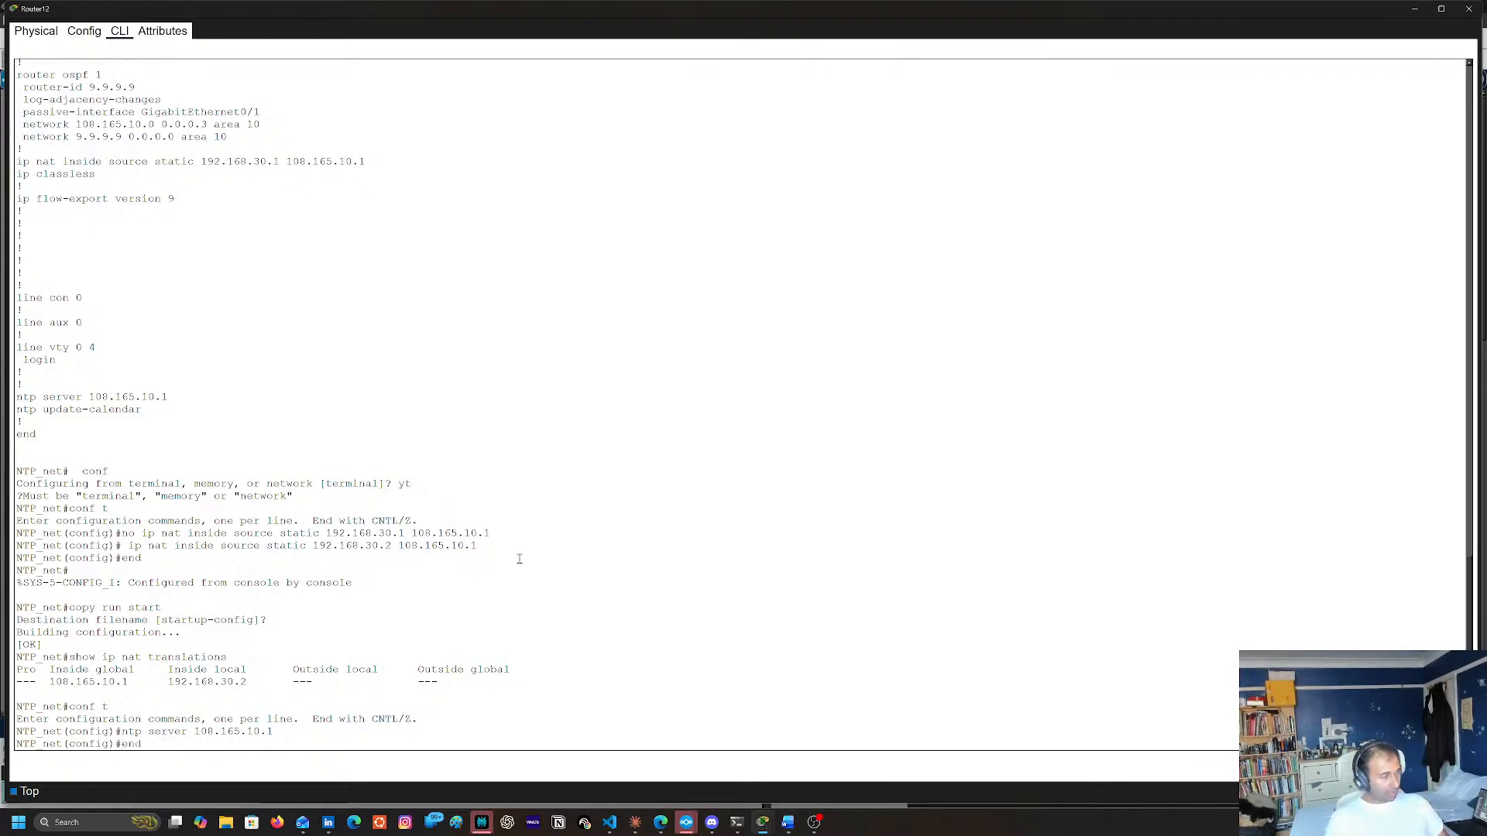
pyautogui.press('Return')
pyautogui.write('sh')
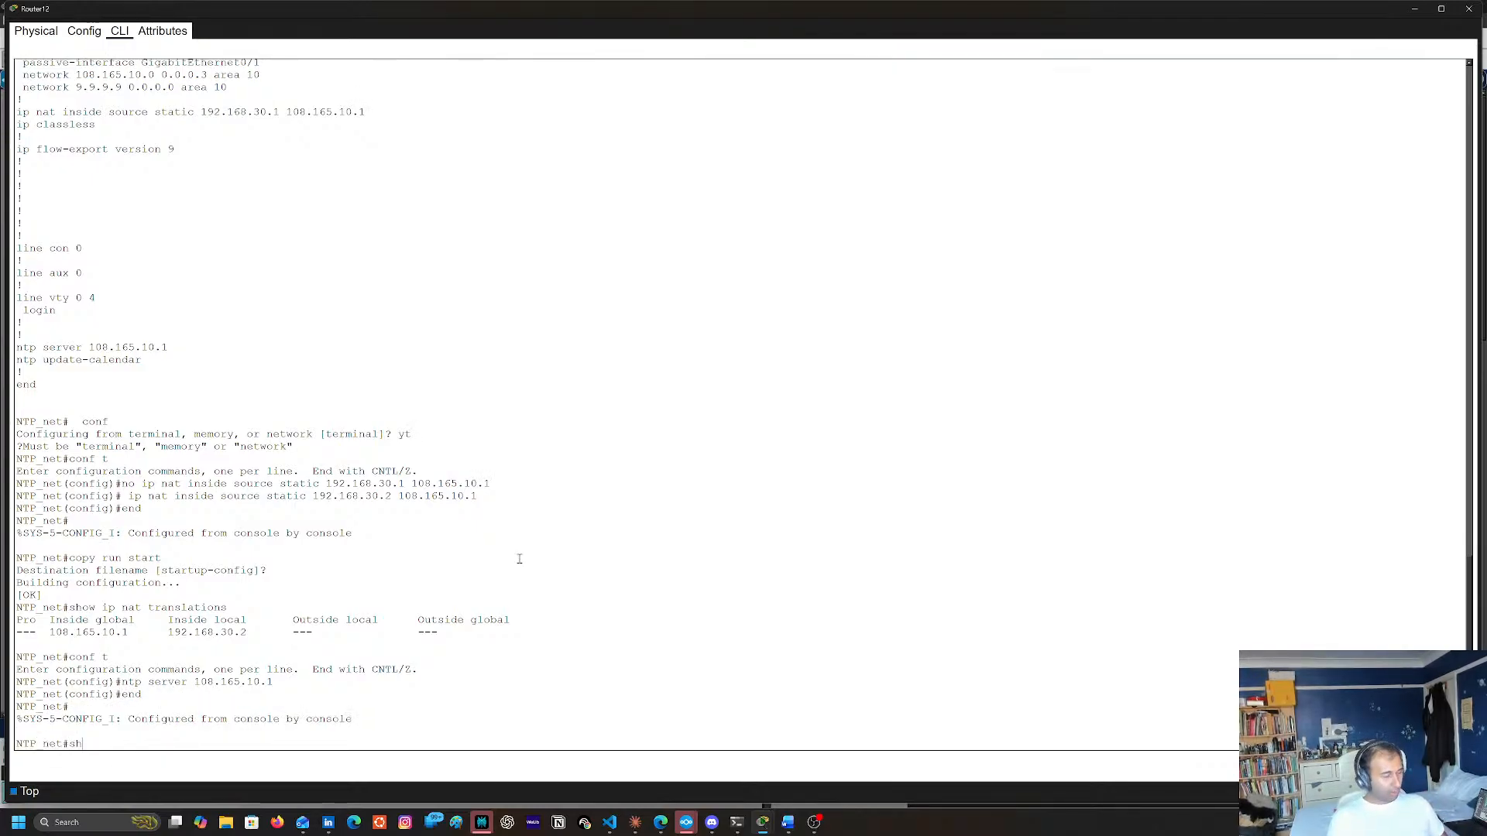
pyautogui.press('Tab')
pyautogui.write('ip na')
pyautogui.press('Tab')
pyautogui.write('?')
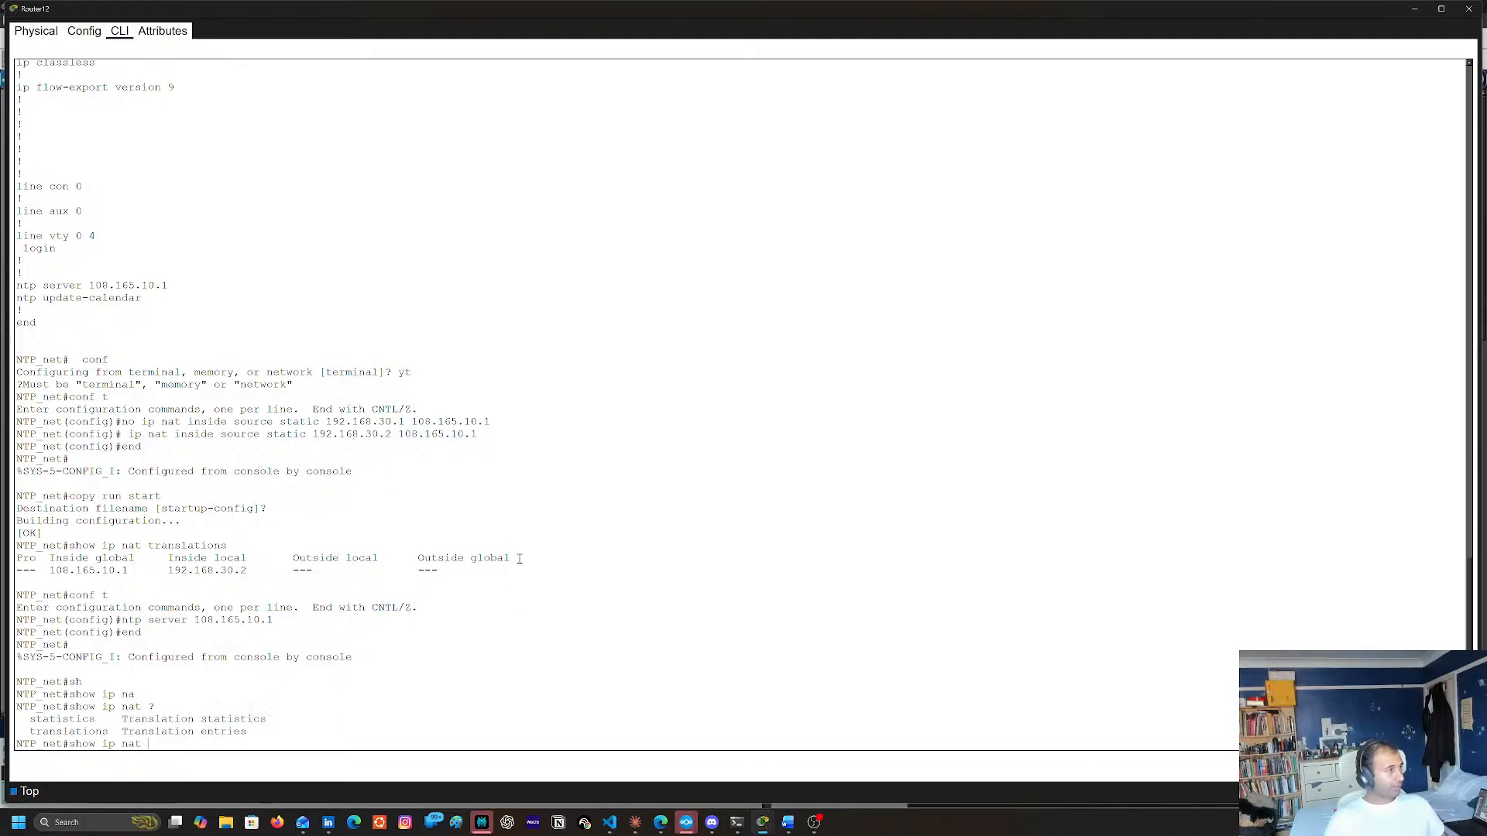
pyautogui.write('st')
pyautogui.press('Tab')
pyautogui.press('Return')
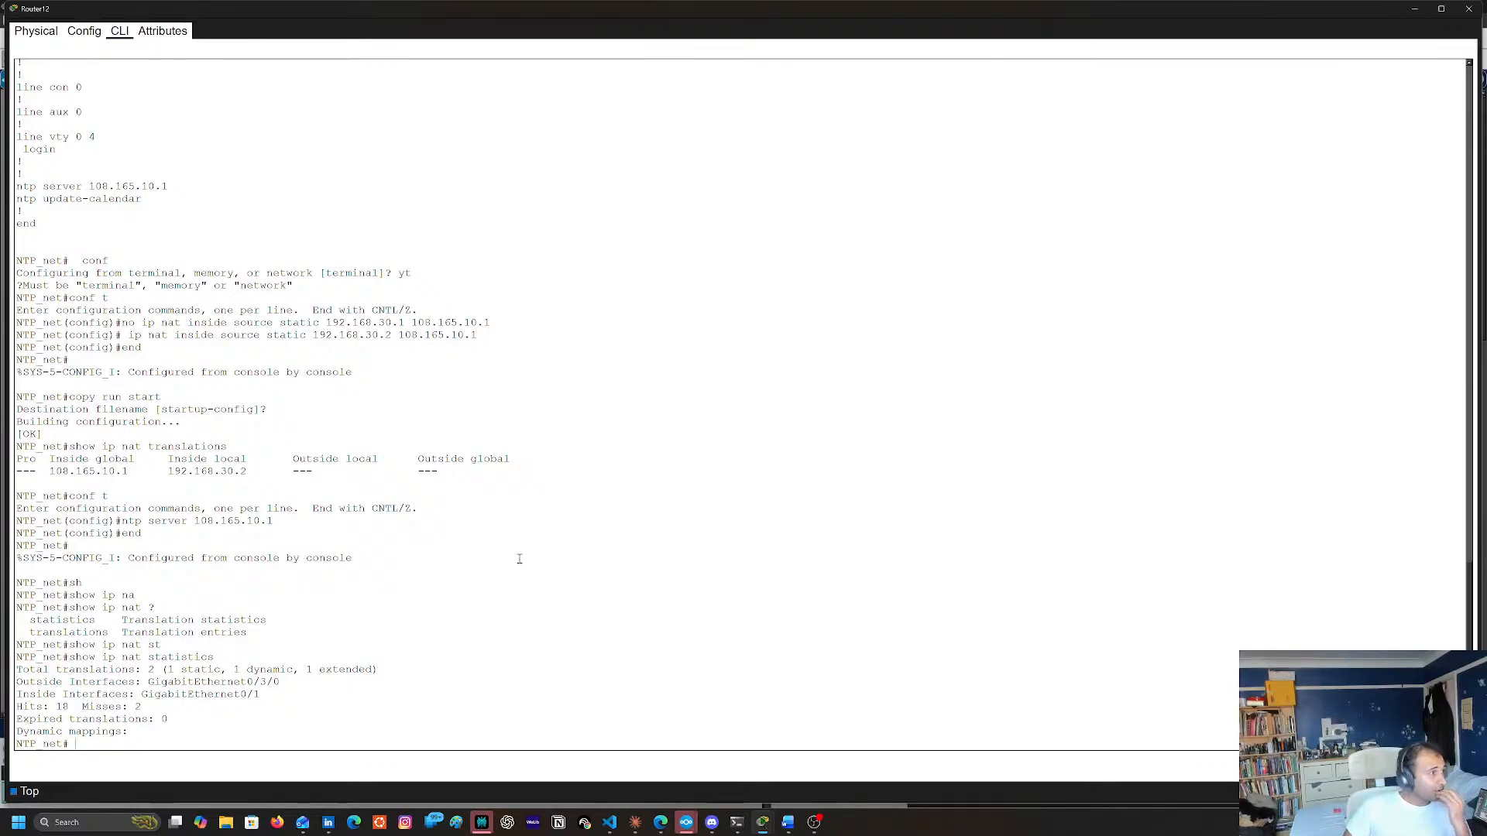
# List Router12's current NAT entries with show ip nat translations
pyautogui.press('Up')
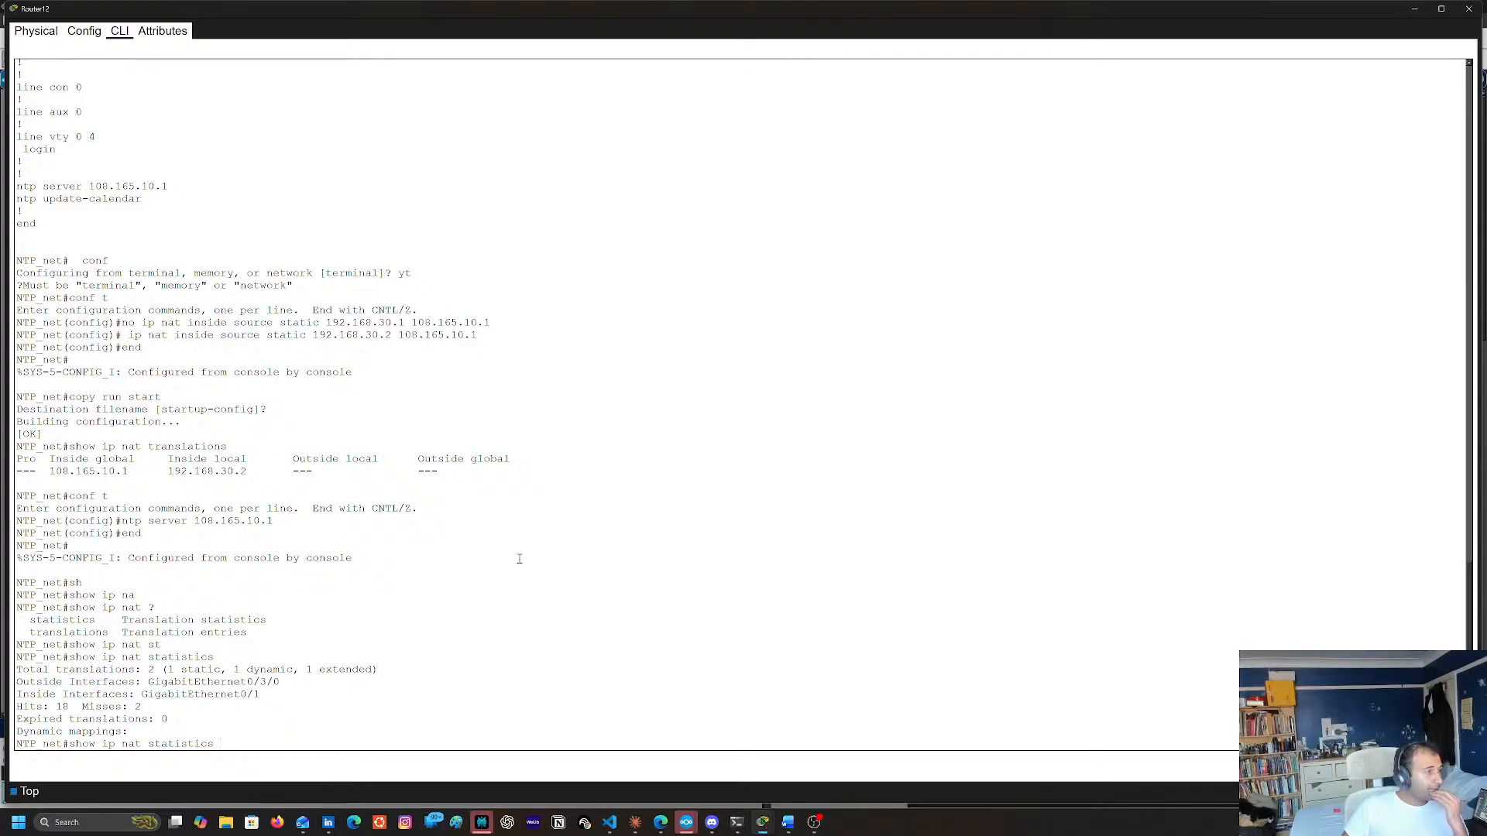
pyautogui.press('BackSpace')
pyautogui.press('BackSpace')
pyautogui.press('BackSpace')
pyautogui.press('BackSpace')
pyautogui.press('BackSpace')
pyautogui.press('BackSpace')
pyautogui.press('BackSpace')
pyautogui.press('BackSpace')
pyautogui.press('BackSpace')
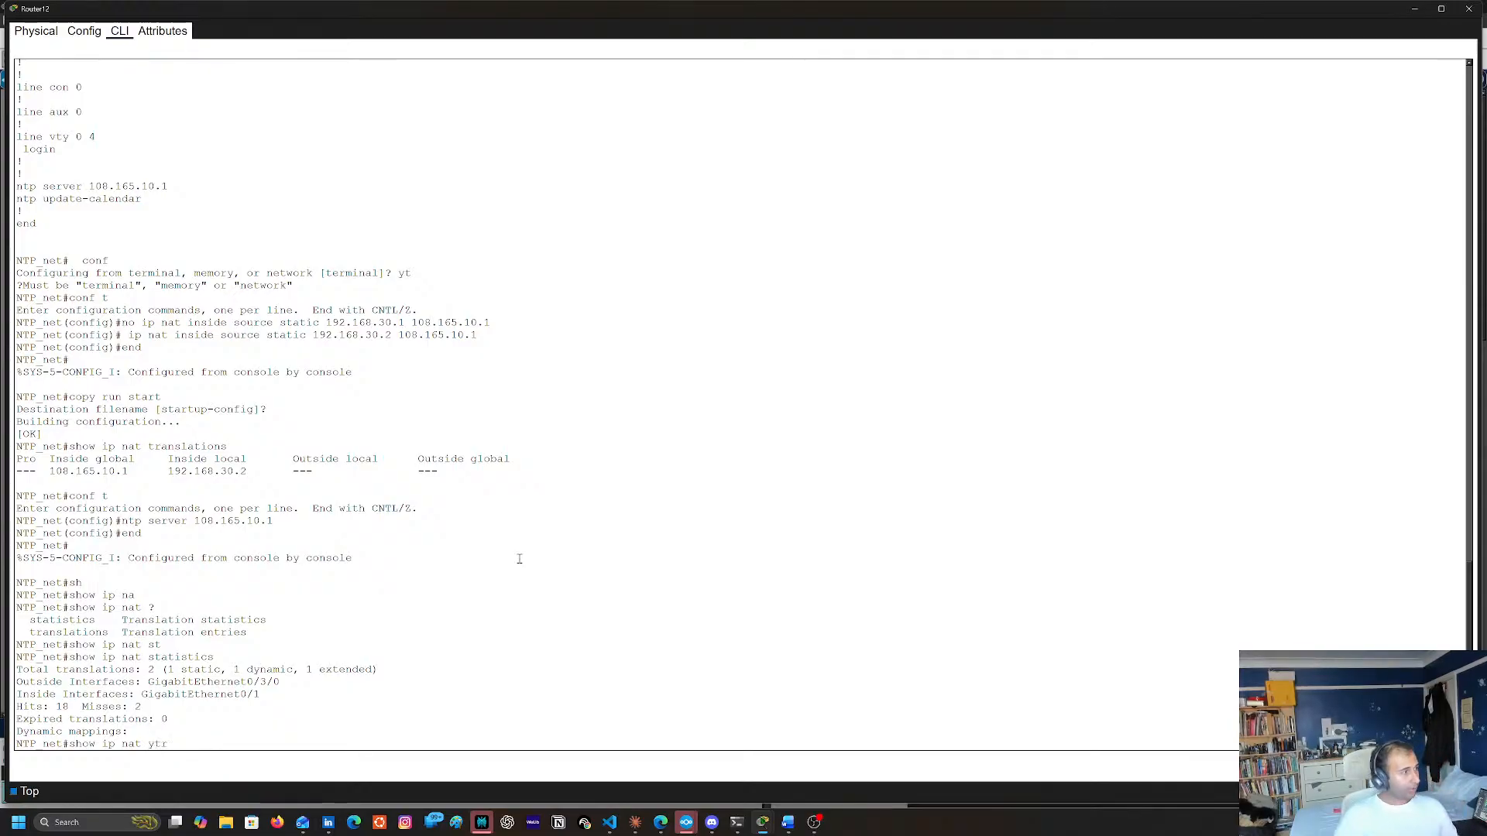
pyautogui.write('tra')
pyautogui.press('Tab')
pyautogui.press('Return')
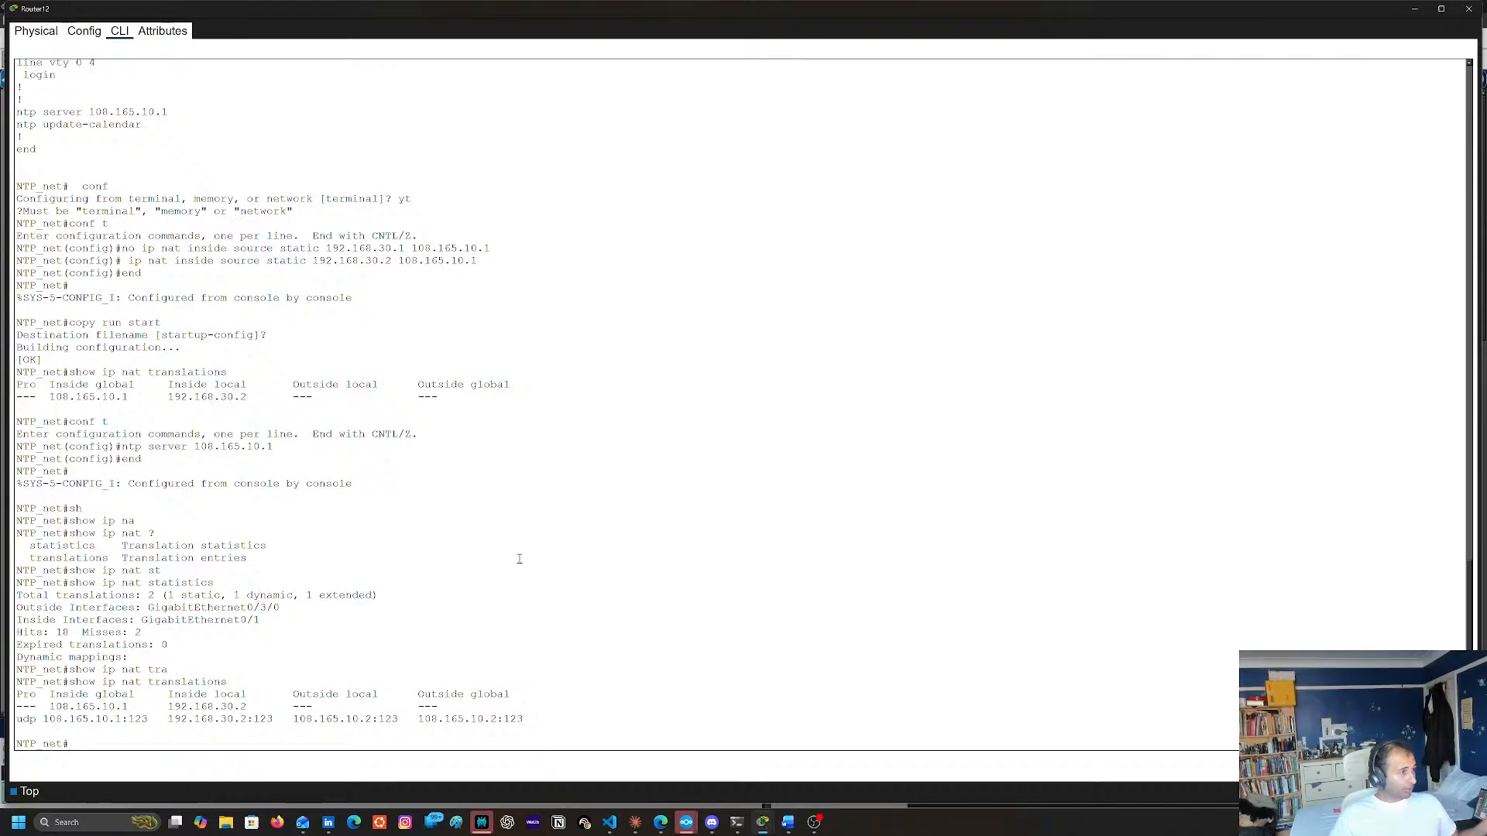
pyautogui.press('Up')
pyautogui.press('Up')
pyautogui.press('Up')
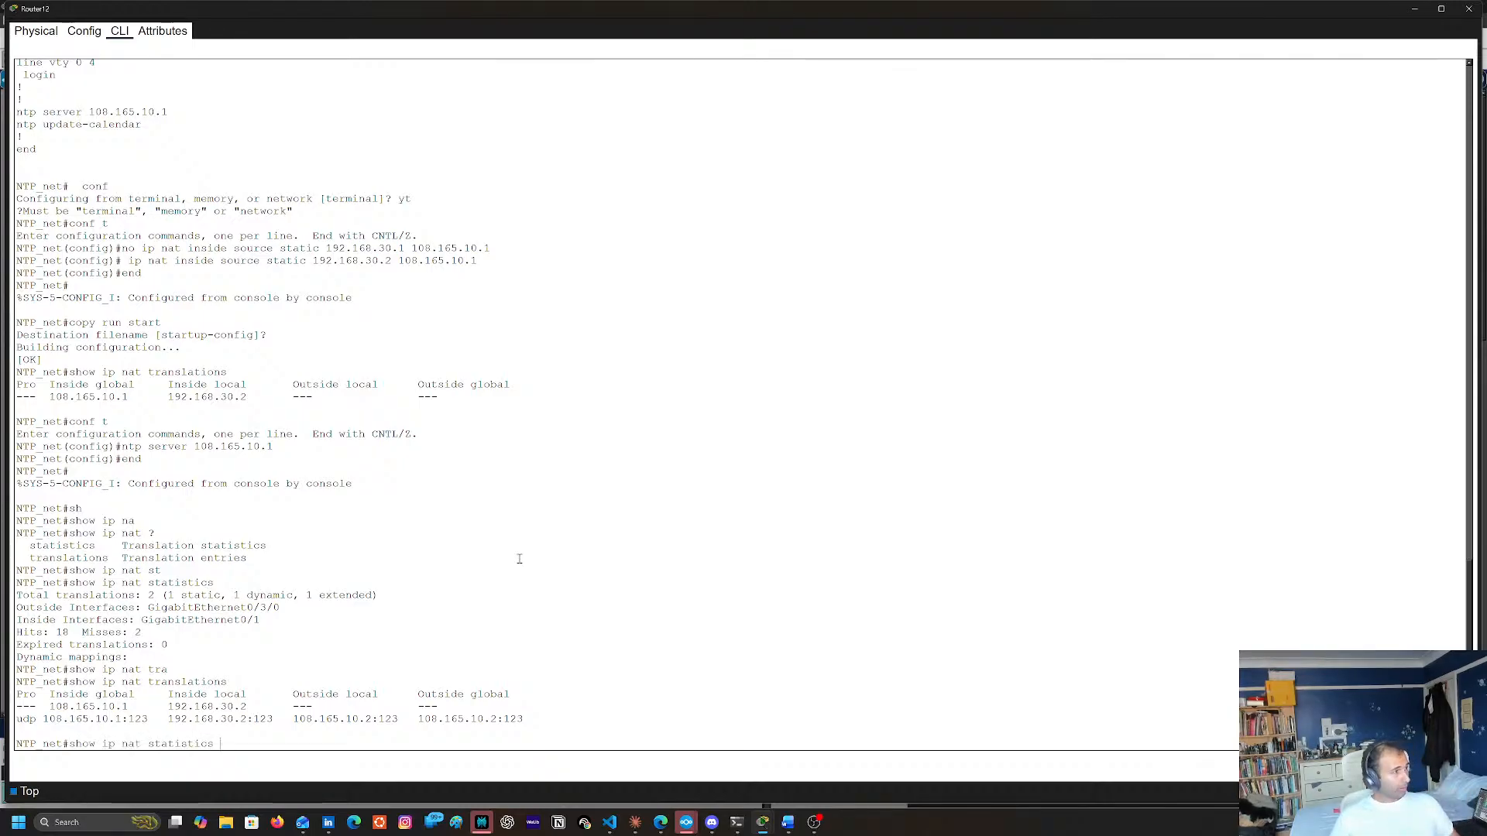
pyautogui.press('Down')
pyautogui.press('Down')
pyautogui.press('Down')
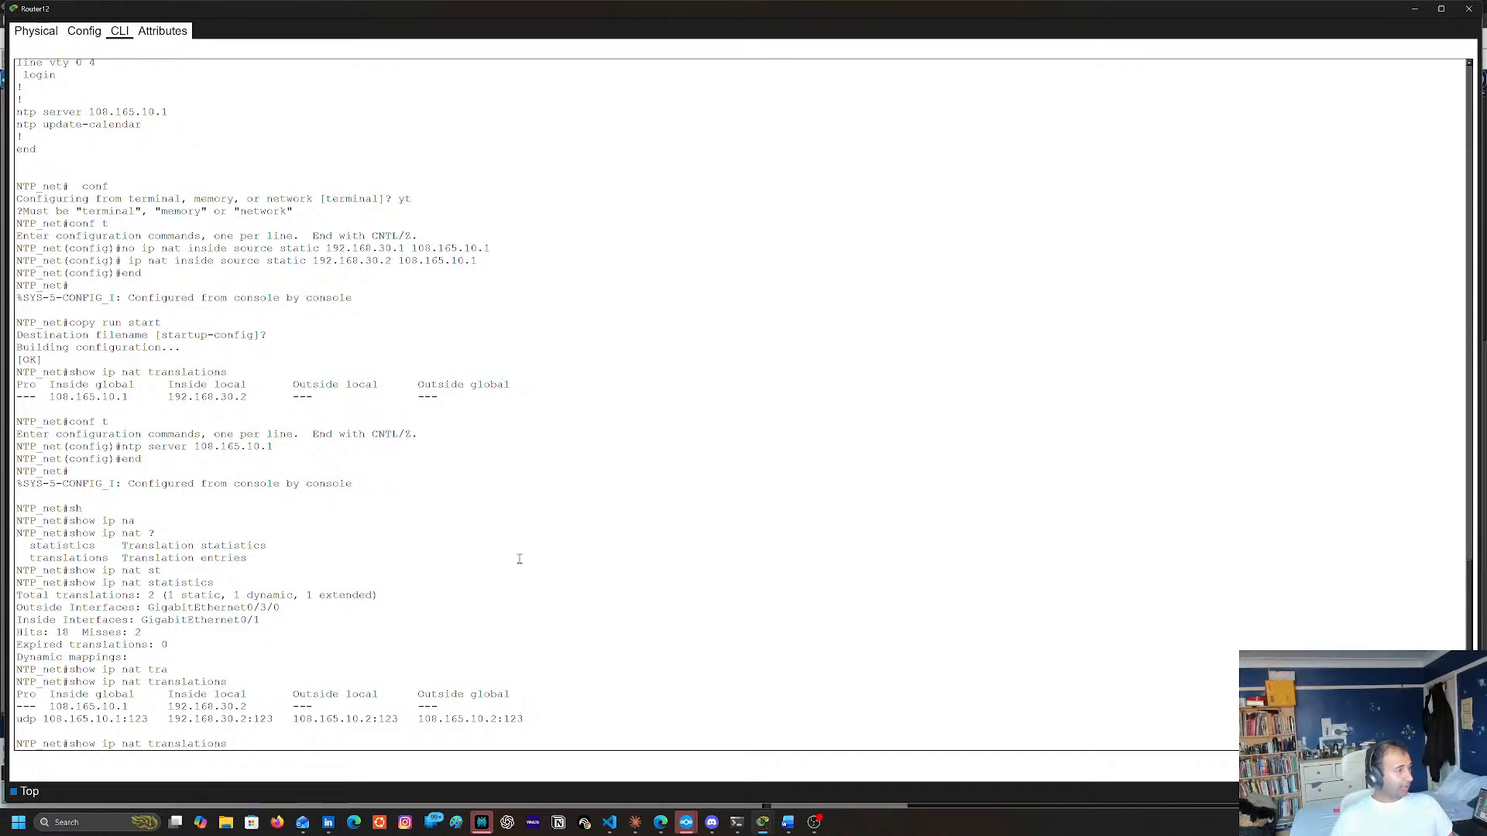
pyautogui.press('Up')
pyautogui.press('Up')
pyautogui.press('BackSpace')
pyautogui.press('BackSpace')
pyautogui.press('BackSpace')
pyautogui.press('BackSpace')
pyautogui.press('BackSpace')
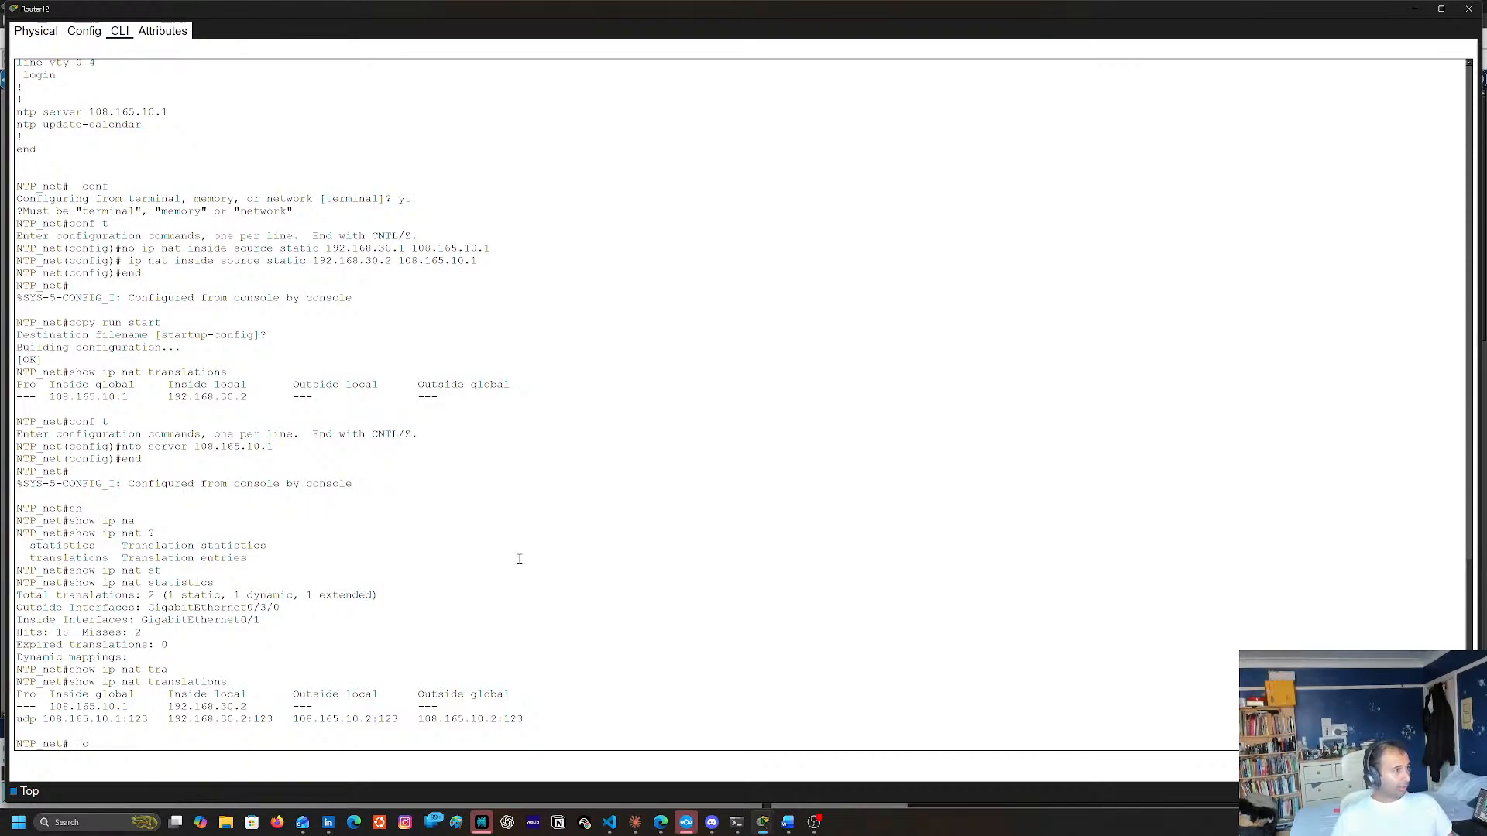
# List the available show ntp options and display Router12's NTP peers with sh ntp associations
pyautogui.write('sh ')
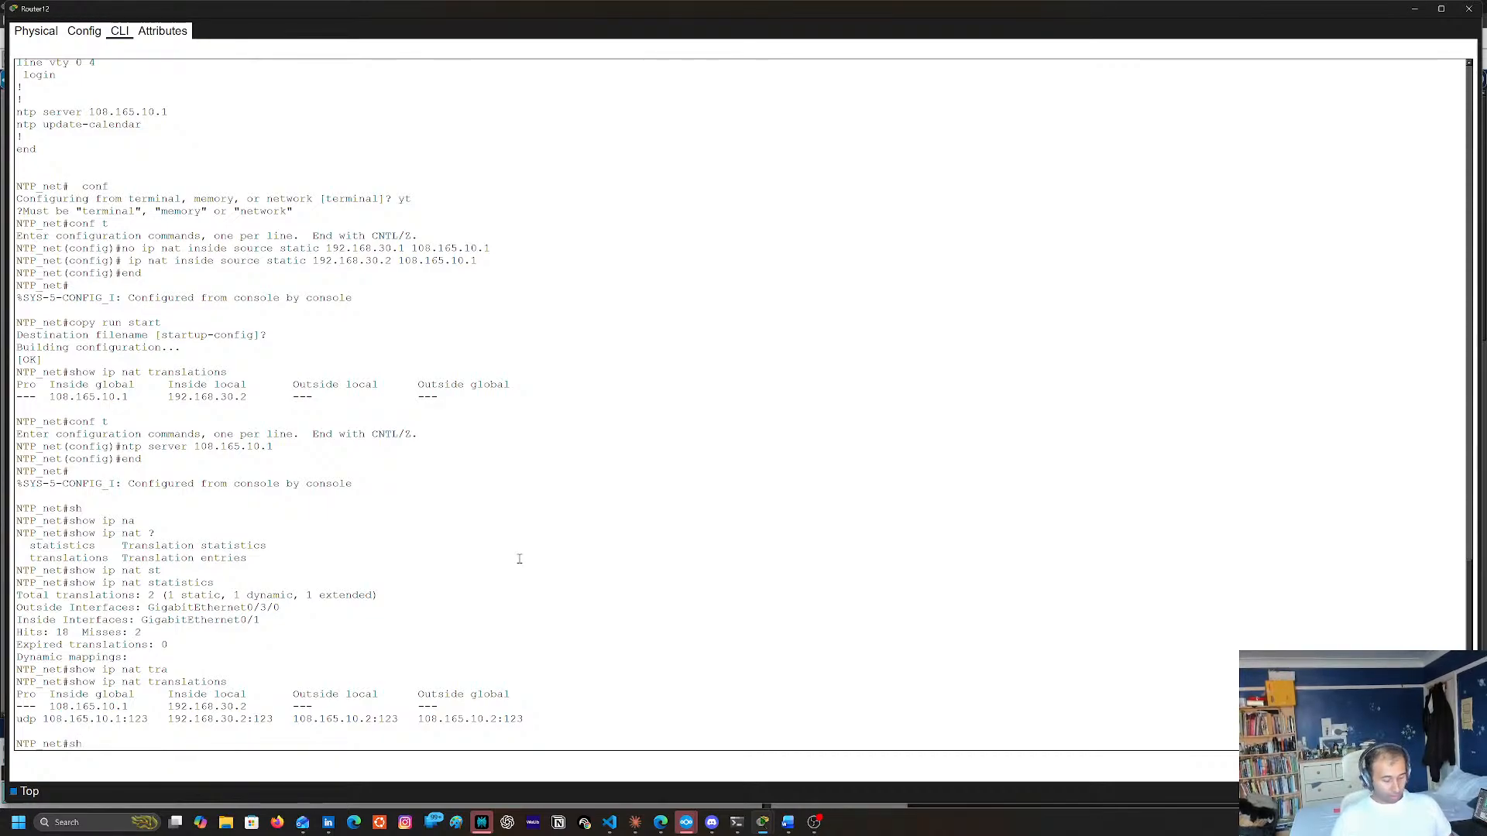
pyautogui.write('nt')
pyautogui.press('Tab')
pyautogui.write('?')
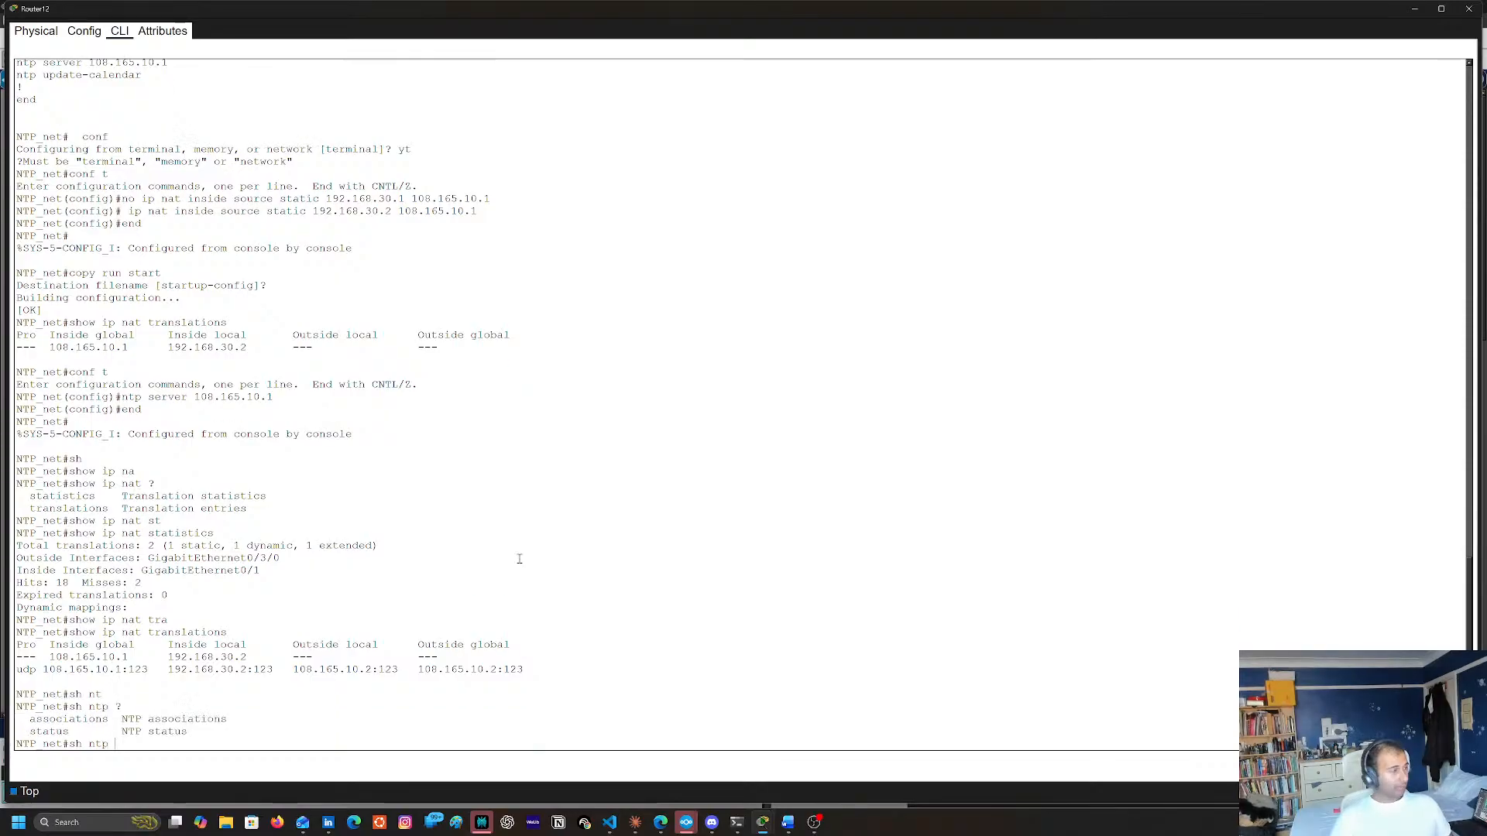
pyautogui.write('as')
pyautogui.press('Tab')
pyautogui.press('Return')
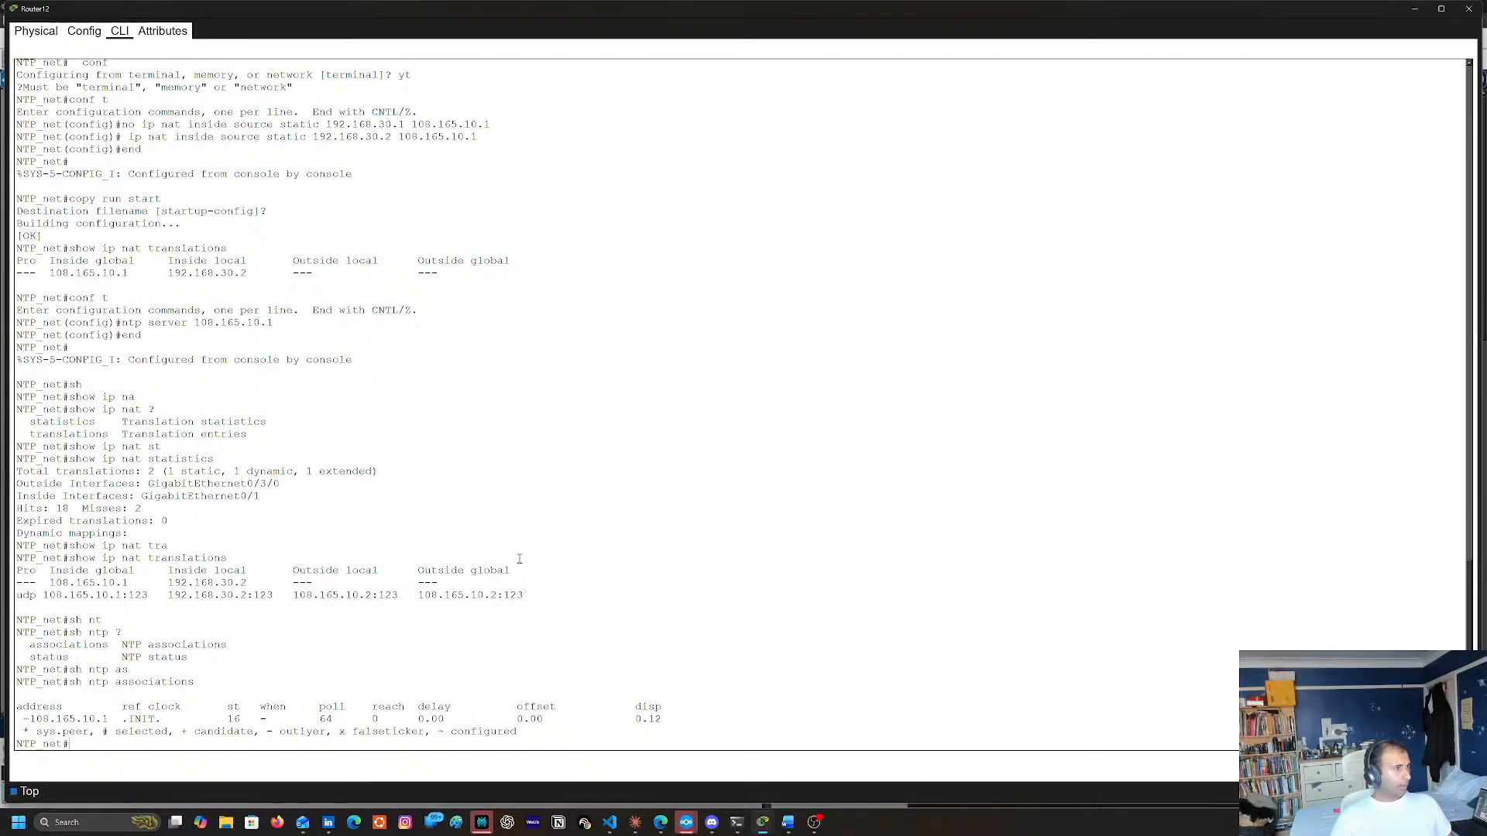
# Check Router12's clock synchronization with sh ntp status
pyautogui.press('Up')
pyautogui.press('BackSpace')
pyautogui.press('BackSpace')
pyautogui.press('BackSpace')
pyautogui.press('BackSpace')
pyautogui.press('BackSpace')
pyautogui.press('BackSpace')
pyautogui.press('BackSpace')
pyautogui.press('BackSpace')
pyautogui.press('BackSpace')
pyautogui.press('BackSpace')
pyautogui.press('BackSpace')
pyautogui.press('BackSpace')
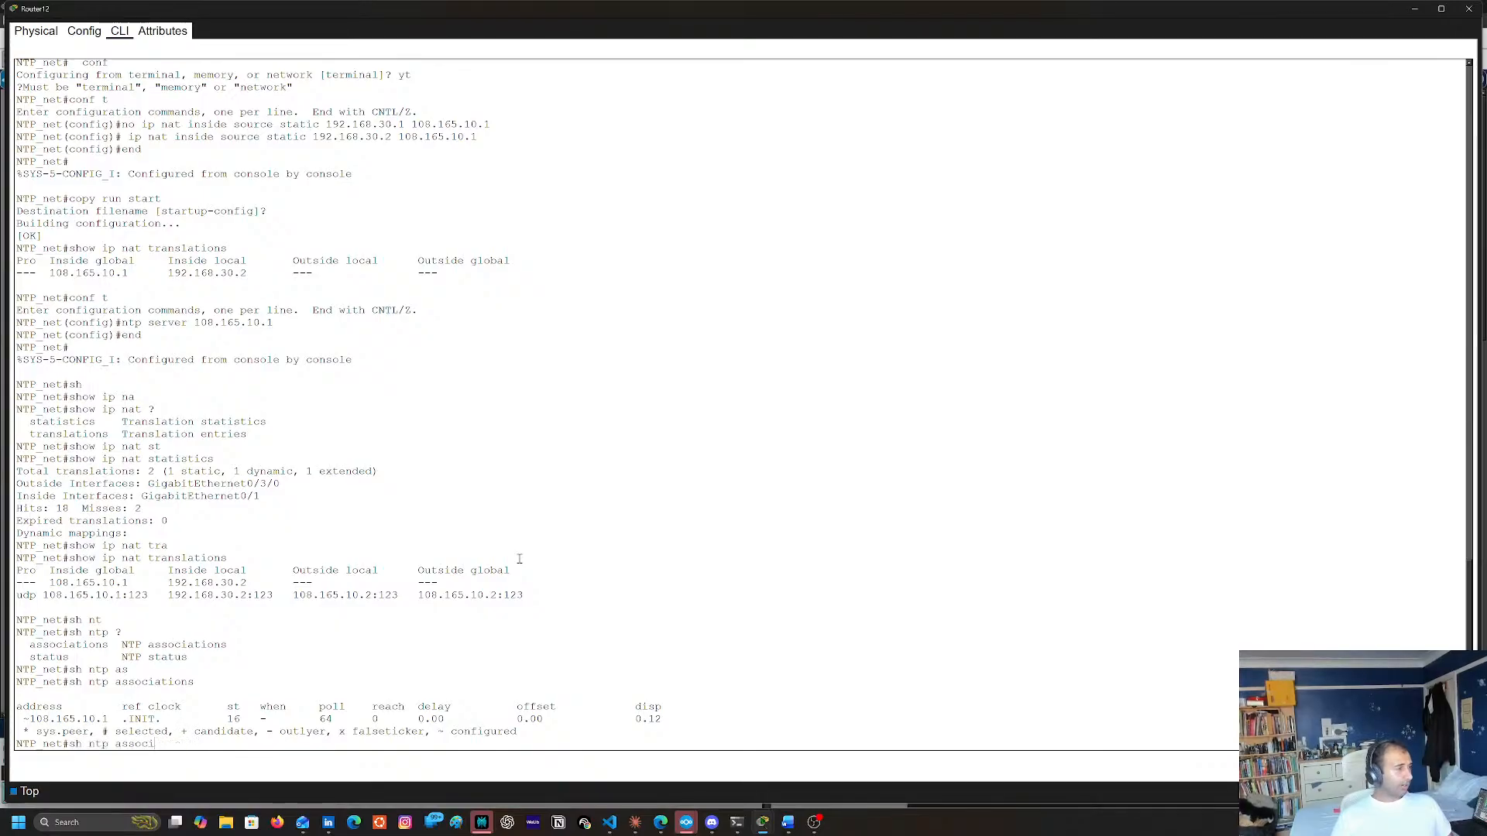
pyautogui.write('st')
pyautogui.press('Tab')
pyautogui.press('Return')
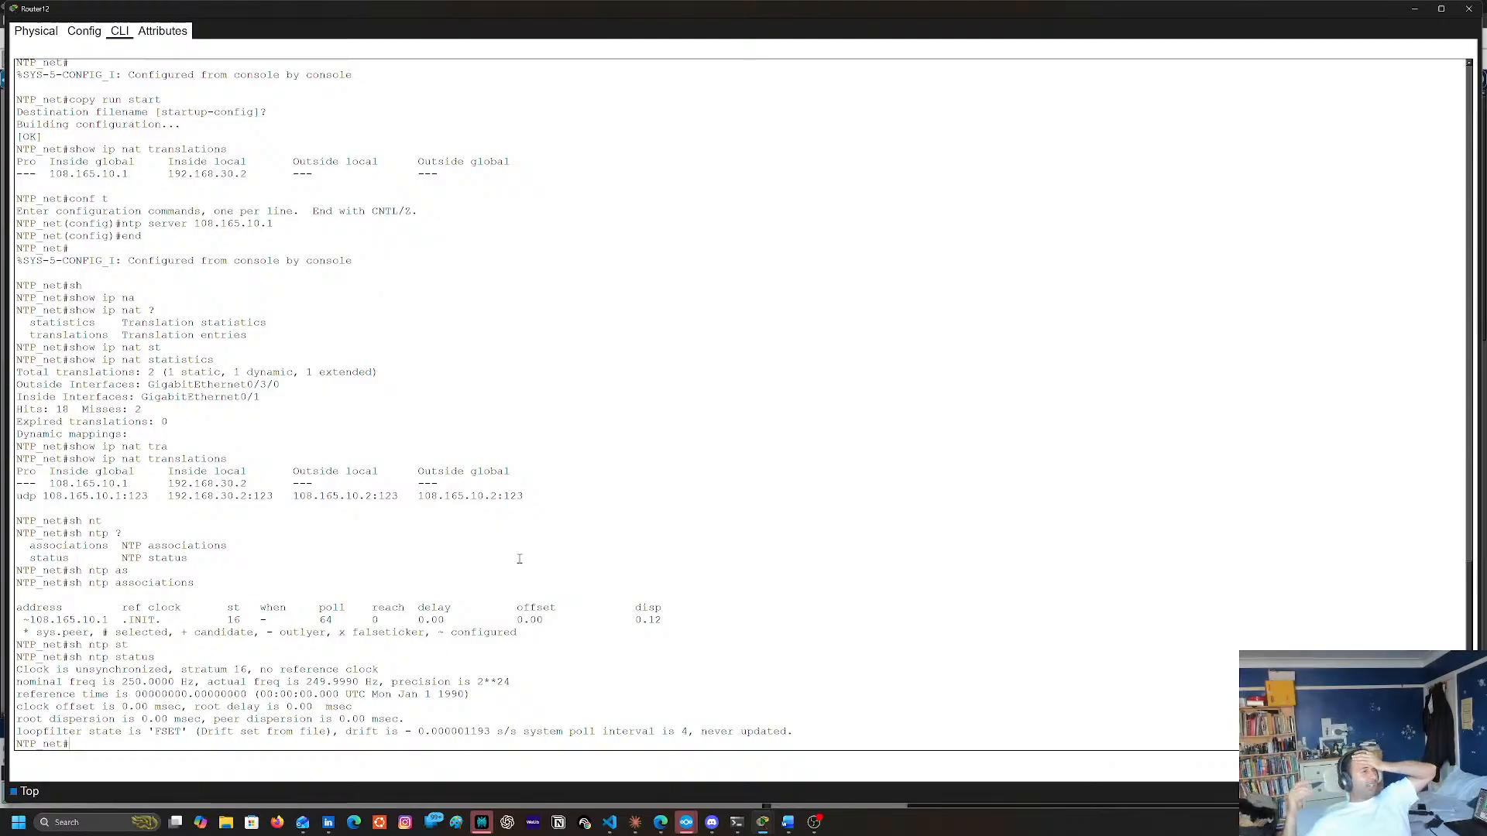
# Reopen Router12's command line from the topology and rerun sh ntp status and sh ntp associations
pyautogui.click(1470, 8)
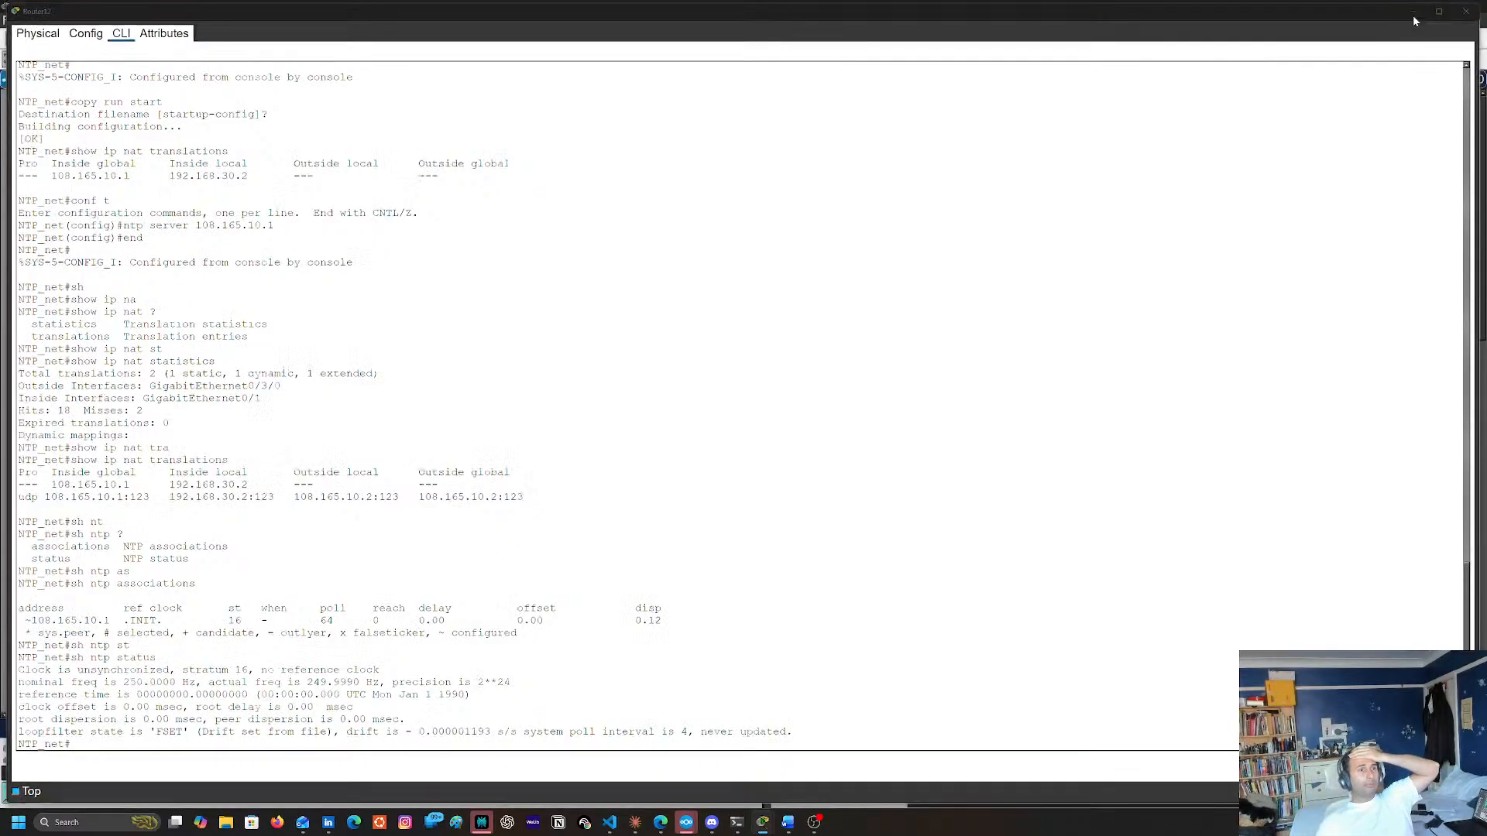
pyautogui.click(1446, 729)
pyautogui.click(614, 215)
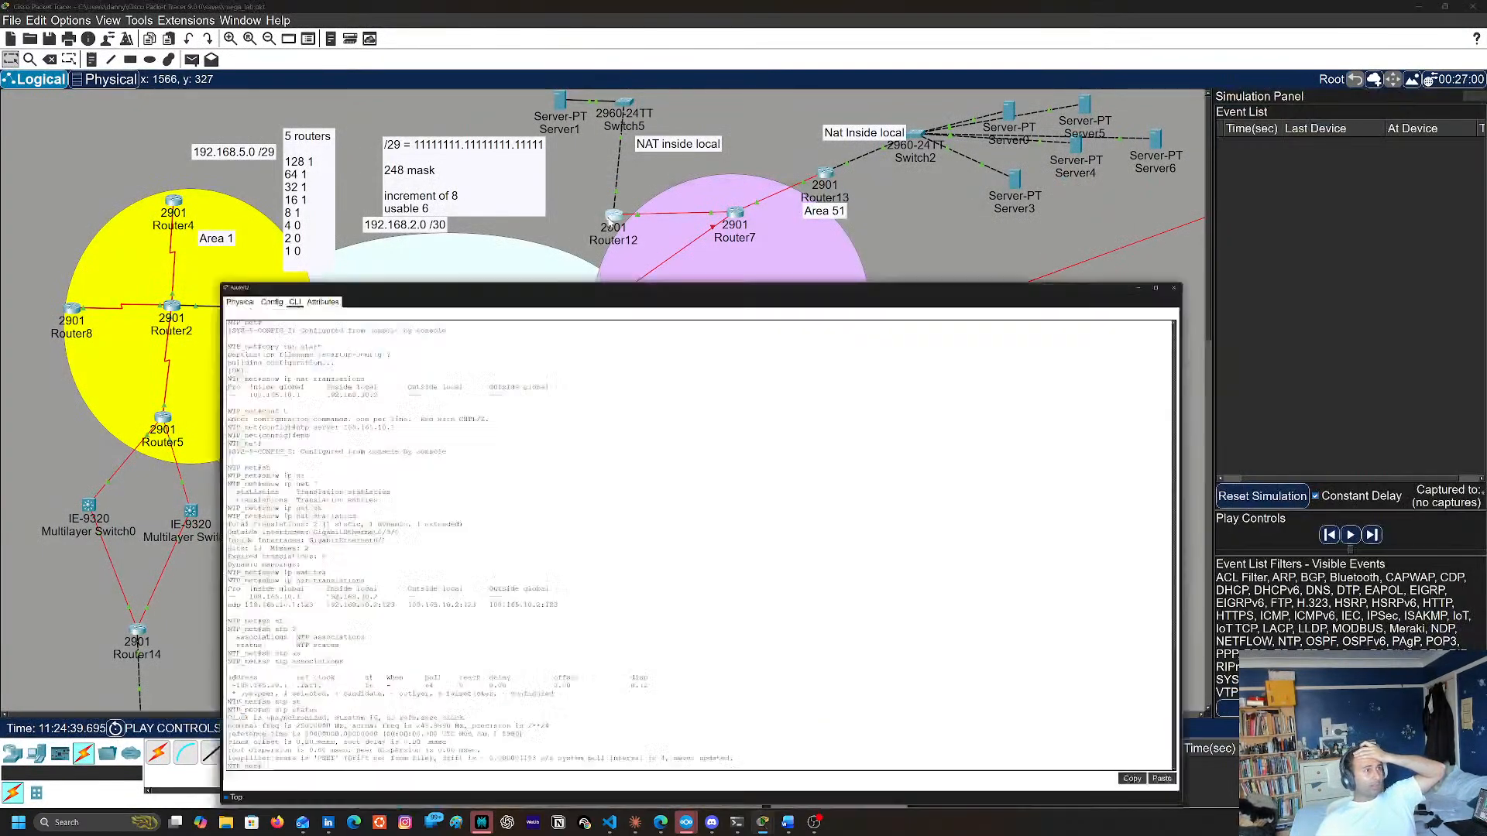
pyautogui.press('Up')
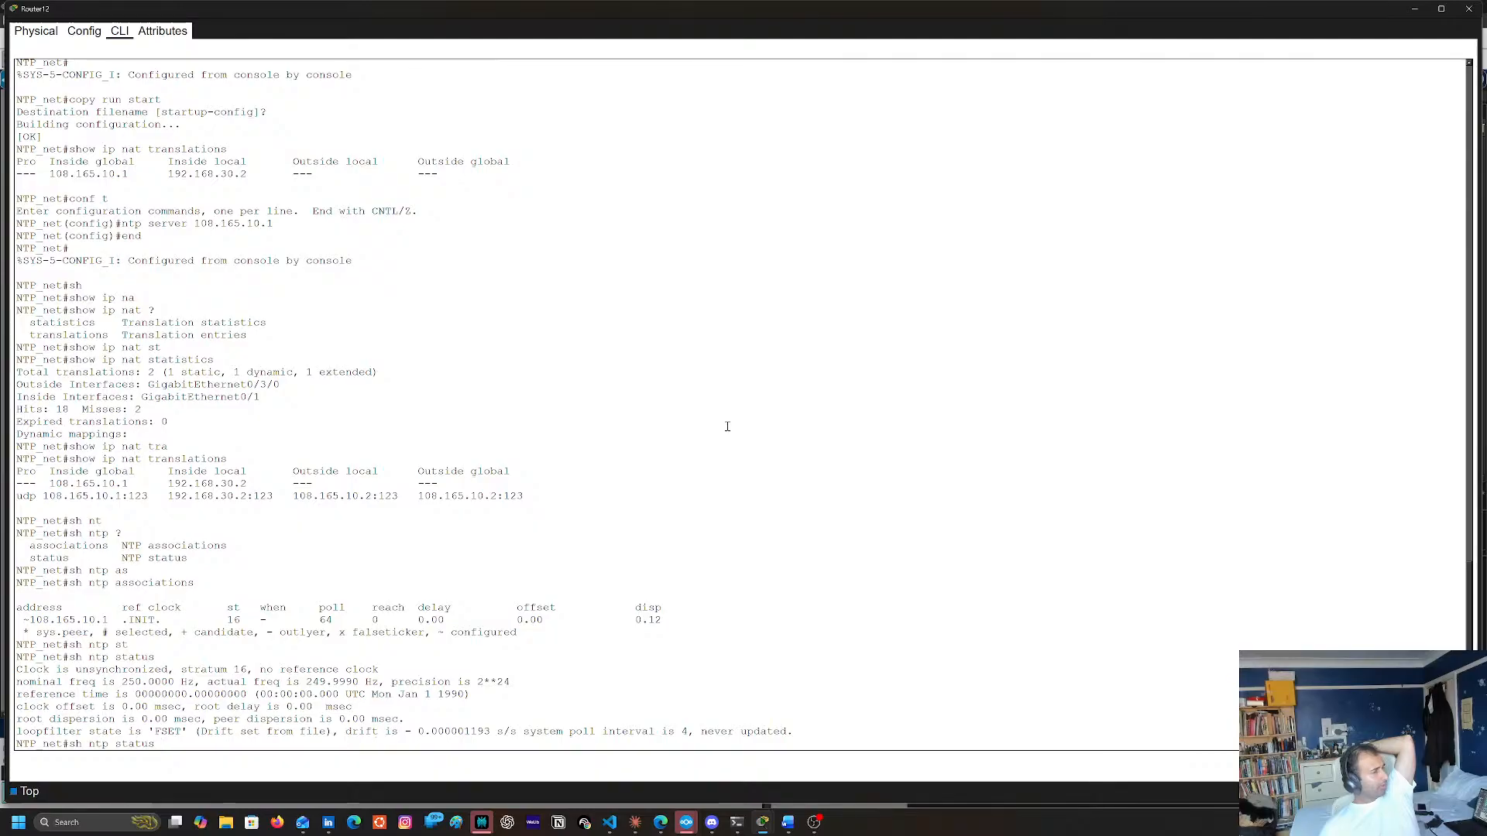
pyautogui.press('Return')
pyautogui.press('Up')
pyautogui.press('Up')
pyautogui.press('Up')
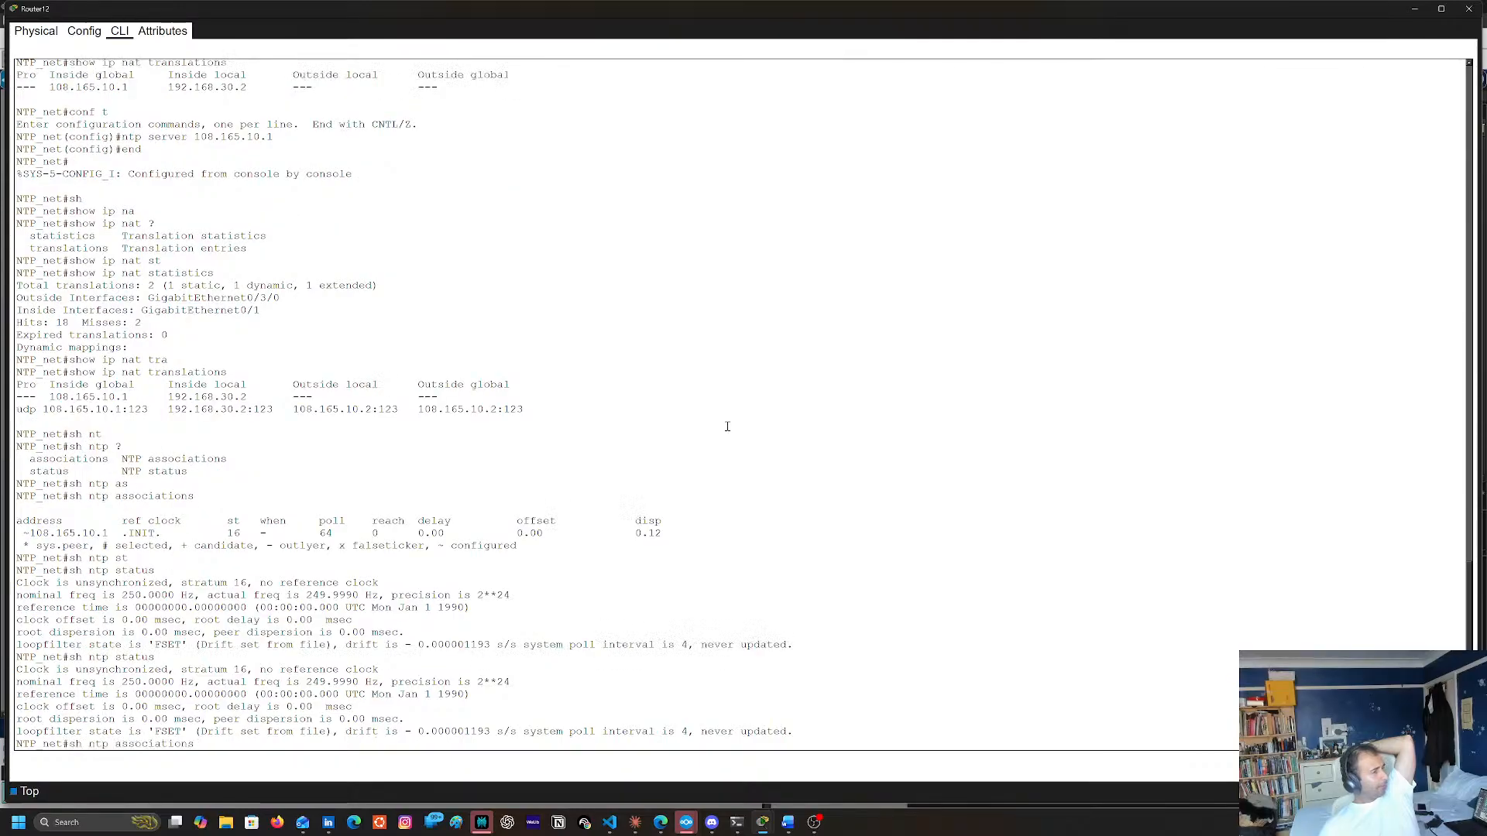
pyautogui.press('Return')
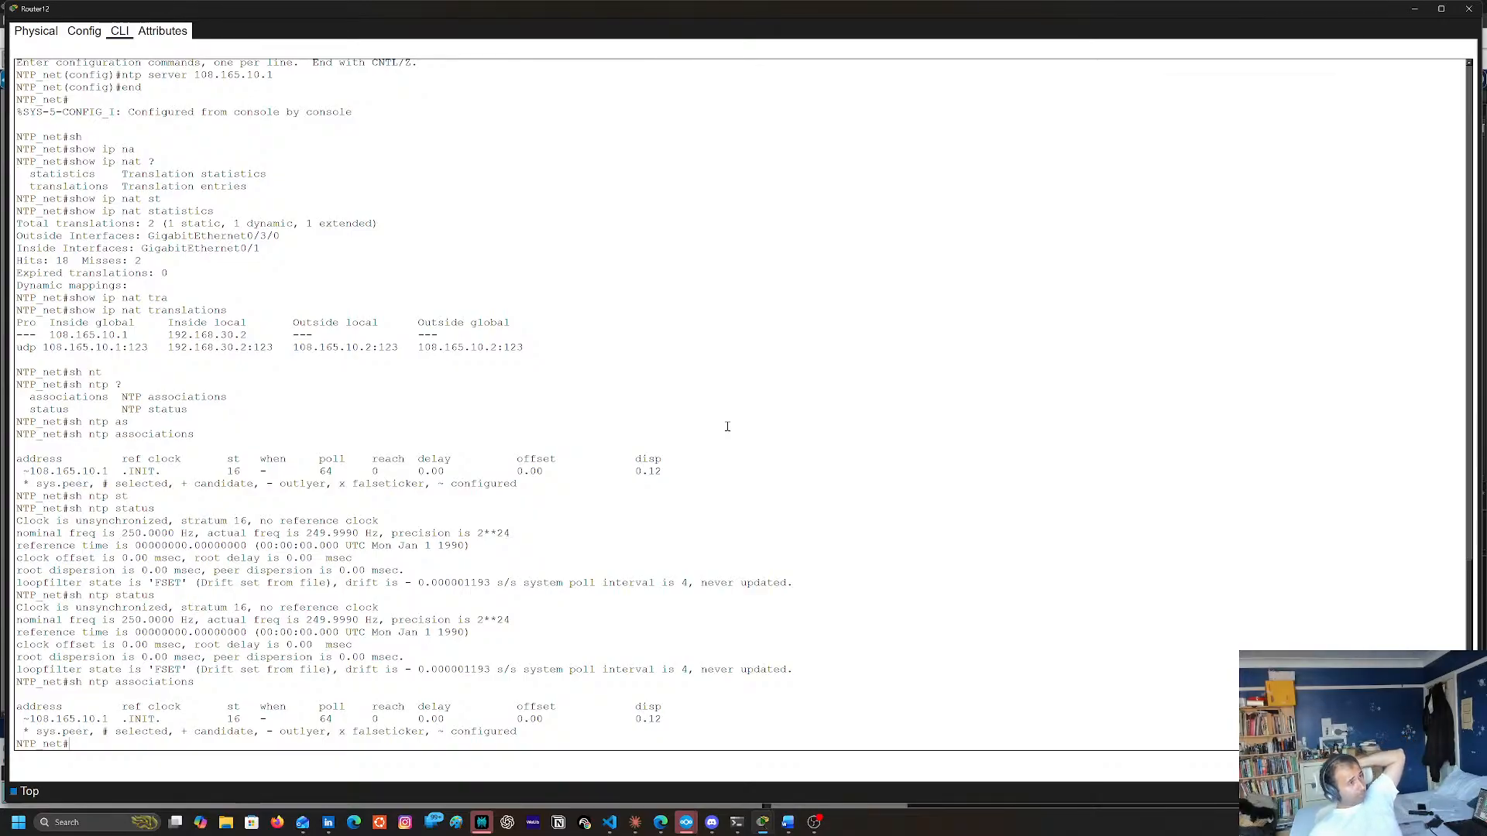
# Review Router12's interface and NAT configuration in the earlier output, and rerun sh ntp status twice
pyautogui.scroll(20, 422, 391)
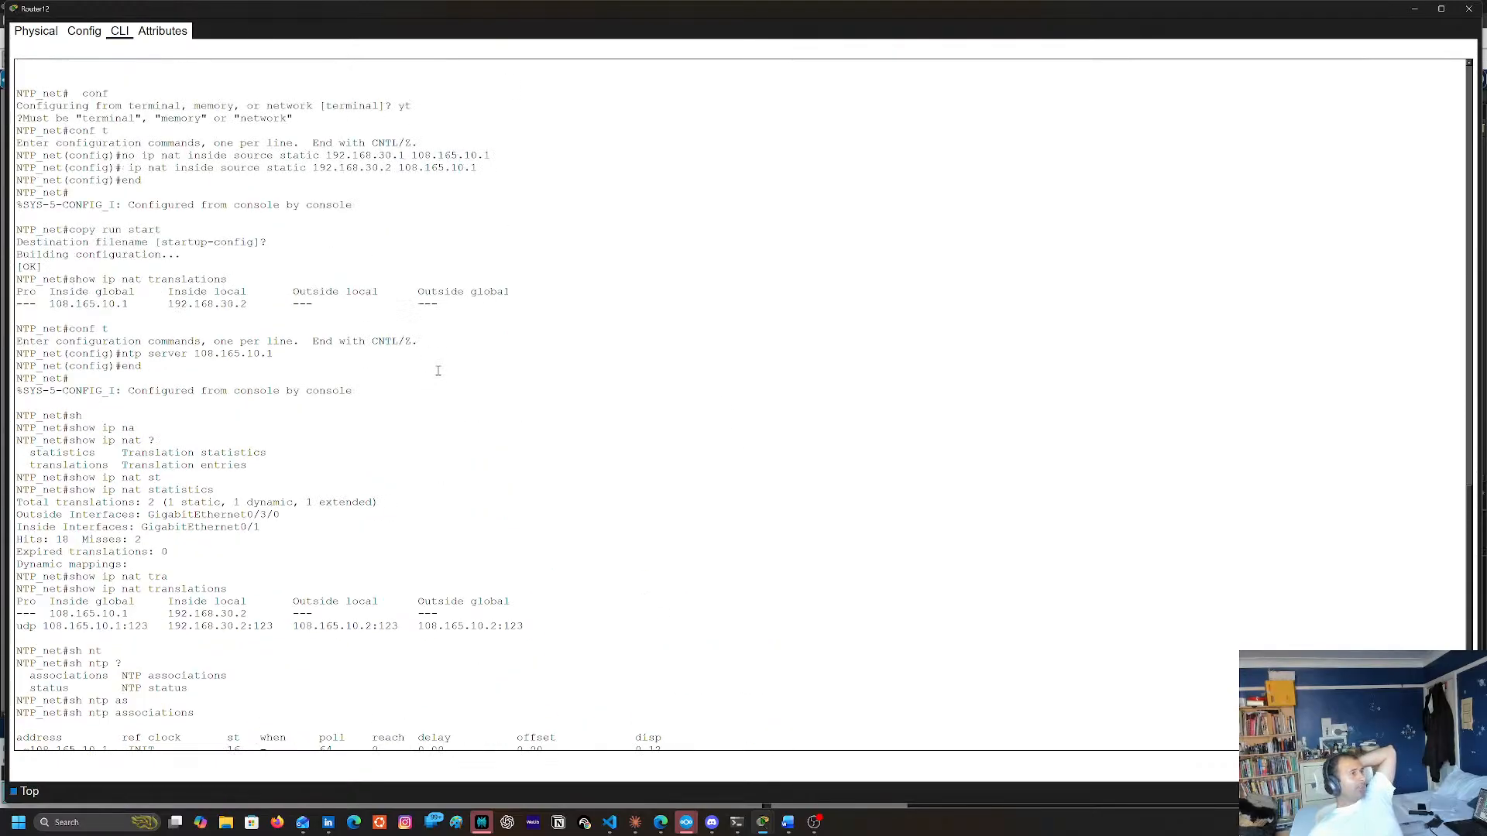
pyautogui.scroll(4, 435, 359)
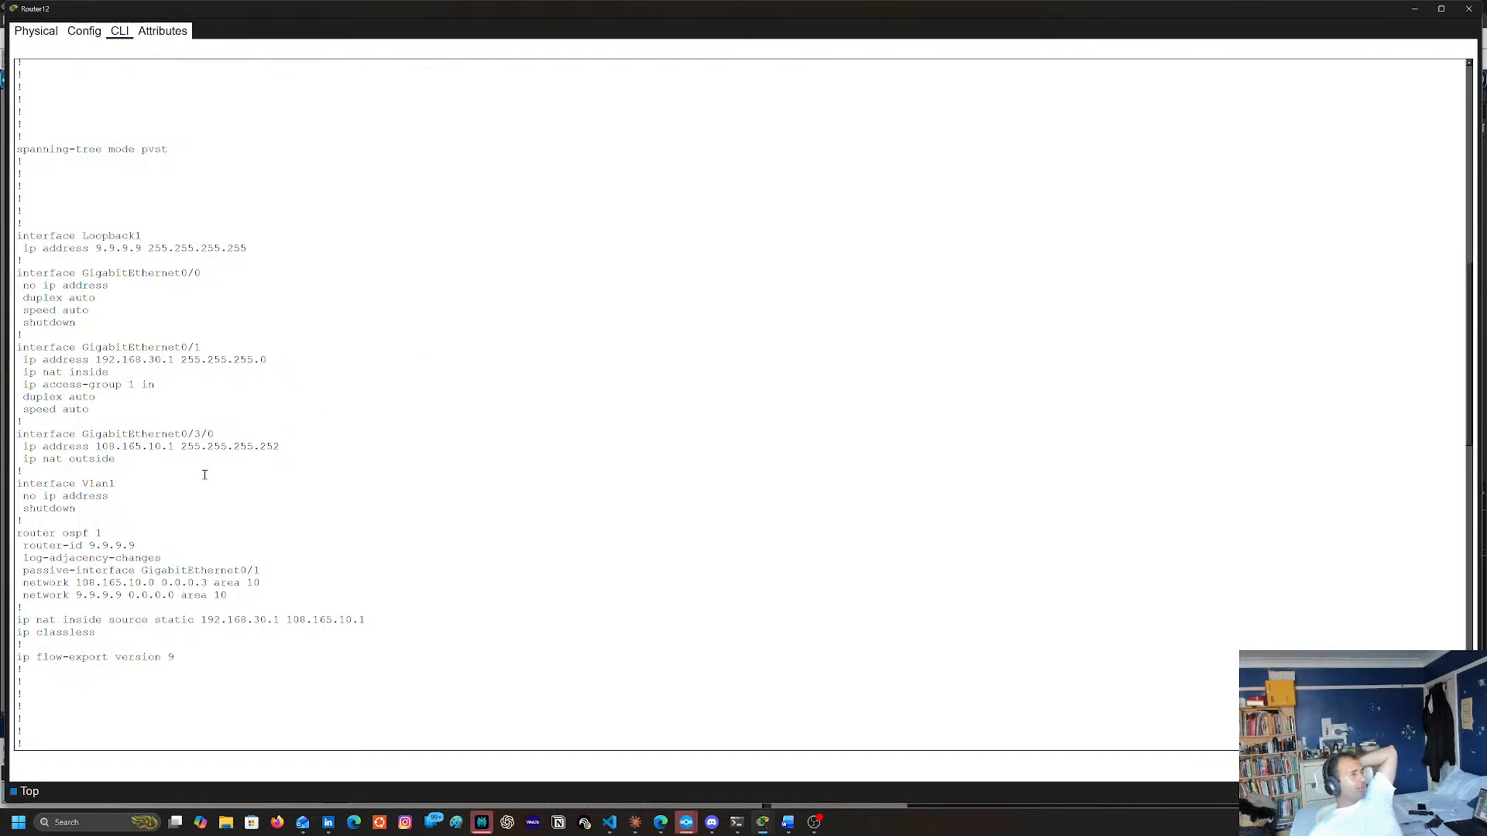
pyautogui.scroll(-20, 310, 464)
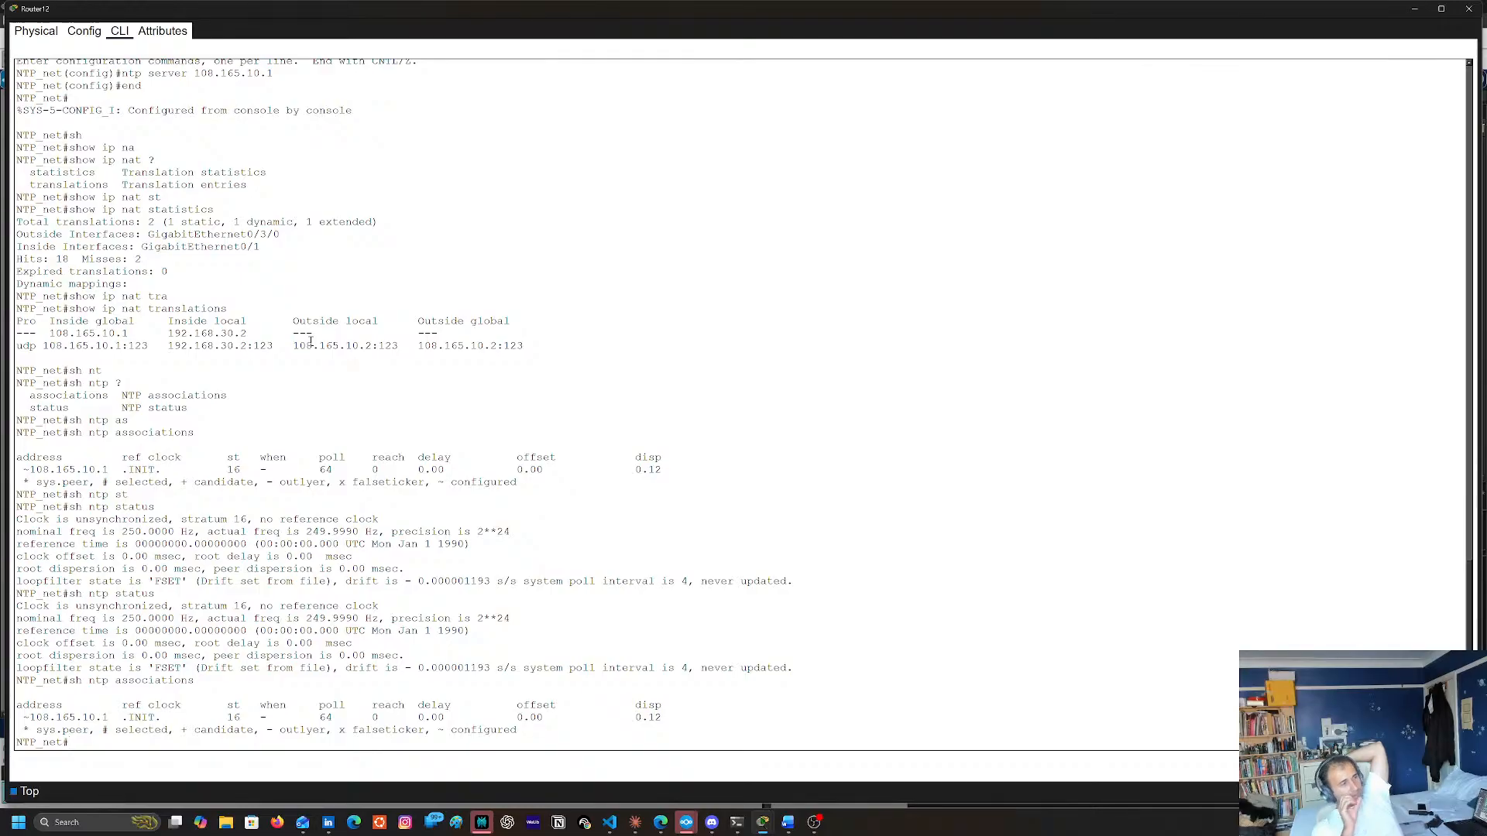
pyautogui.moveTo(148, 407); pyautogui.dragTo(413, 413)
pyautogui.press('Up')
pyautogui.press('Up')
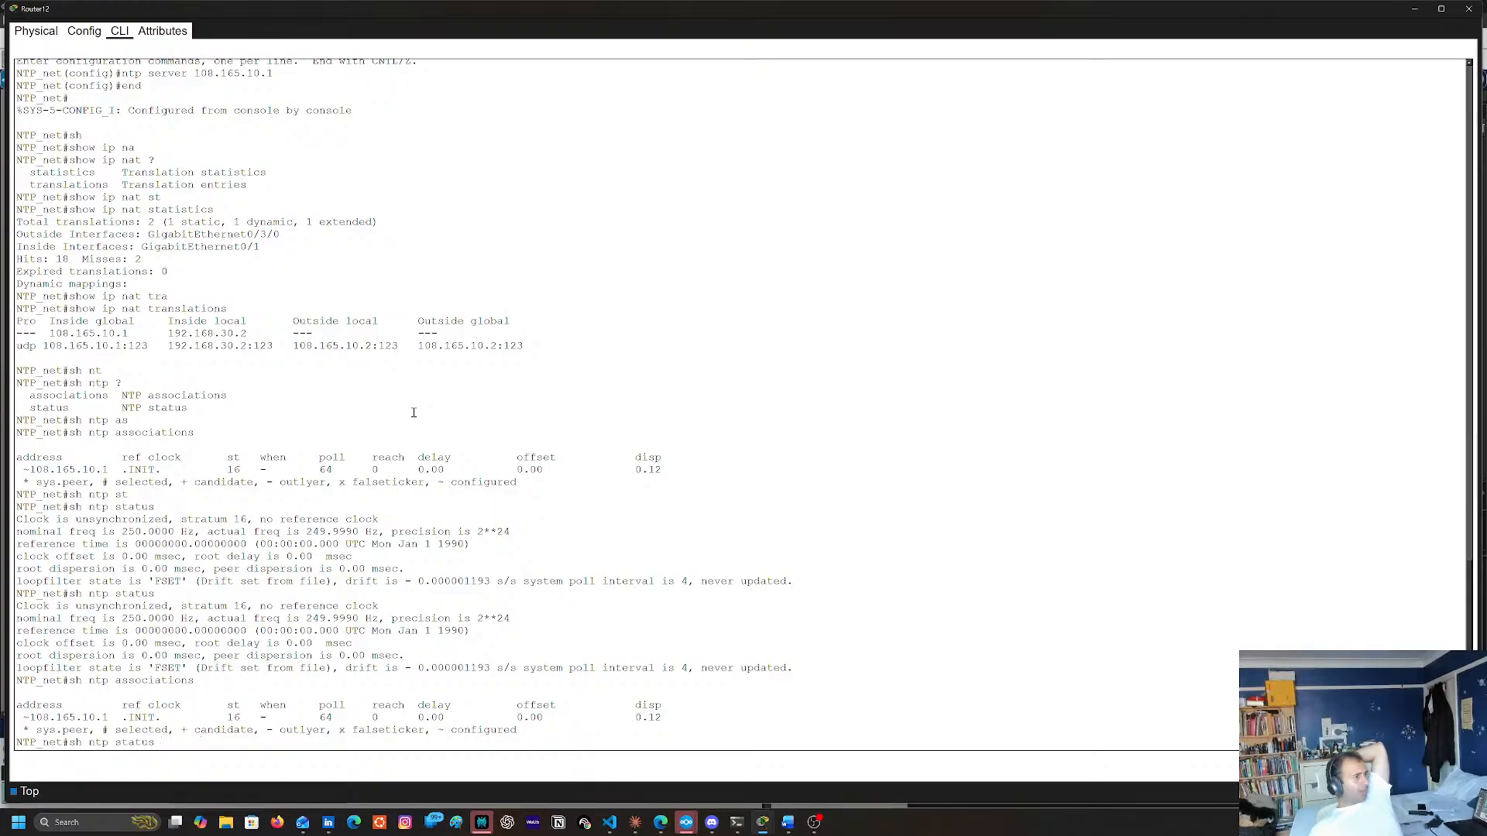
pyautogui.press('Return')
pyautogui.press('Up')
pyautogui.press('Up')
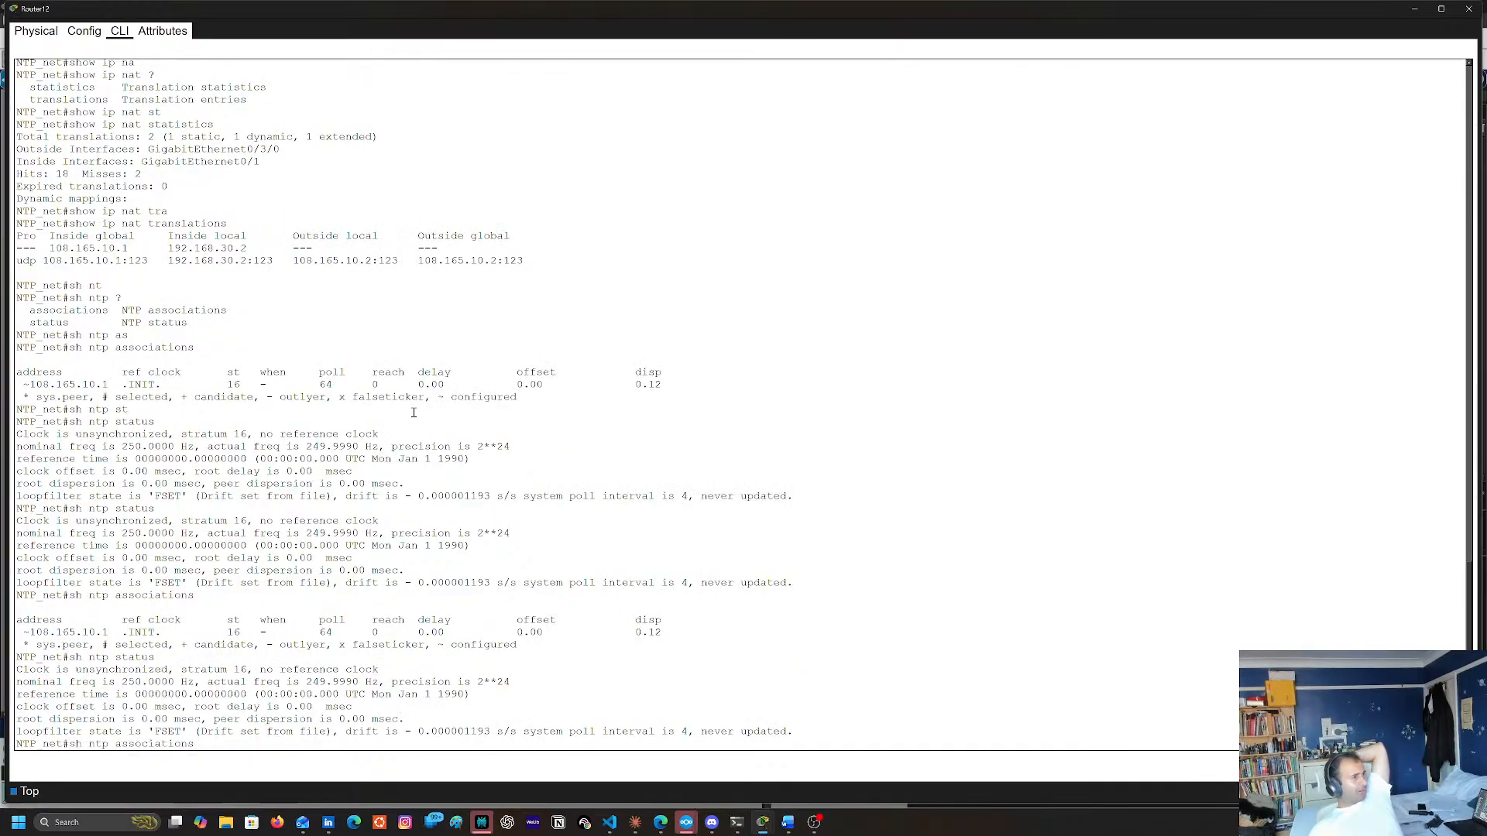
pyautogui.press('Down')
pyautogui.press('Return')
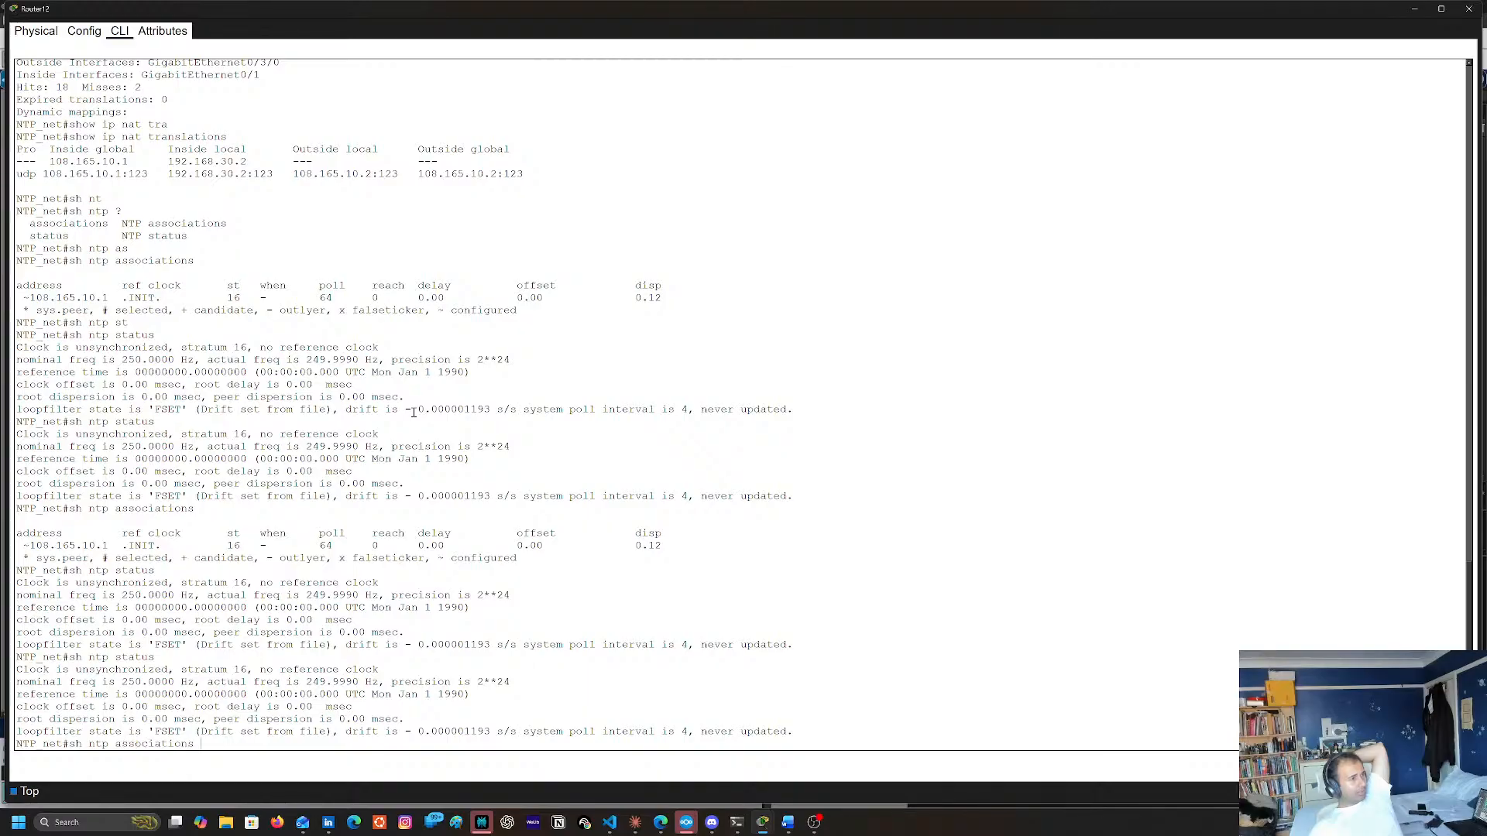
# Enter configuration mode on Router12 and enable calendar updates from NTP with ntp update-calendar
pyautogui.write('conf t')
pyautogui.press('Return')
pyautogui.write('ip nat inside source static 192.168.30.2 108.165.10.1')
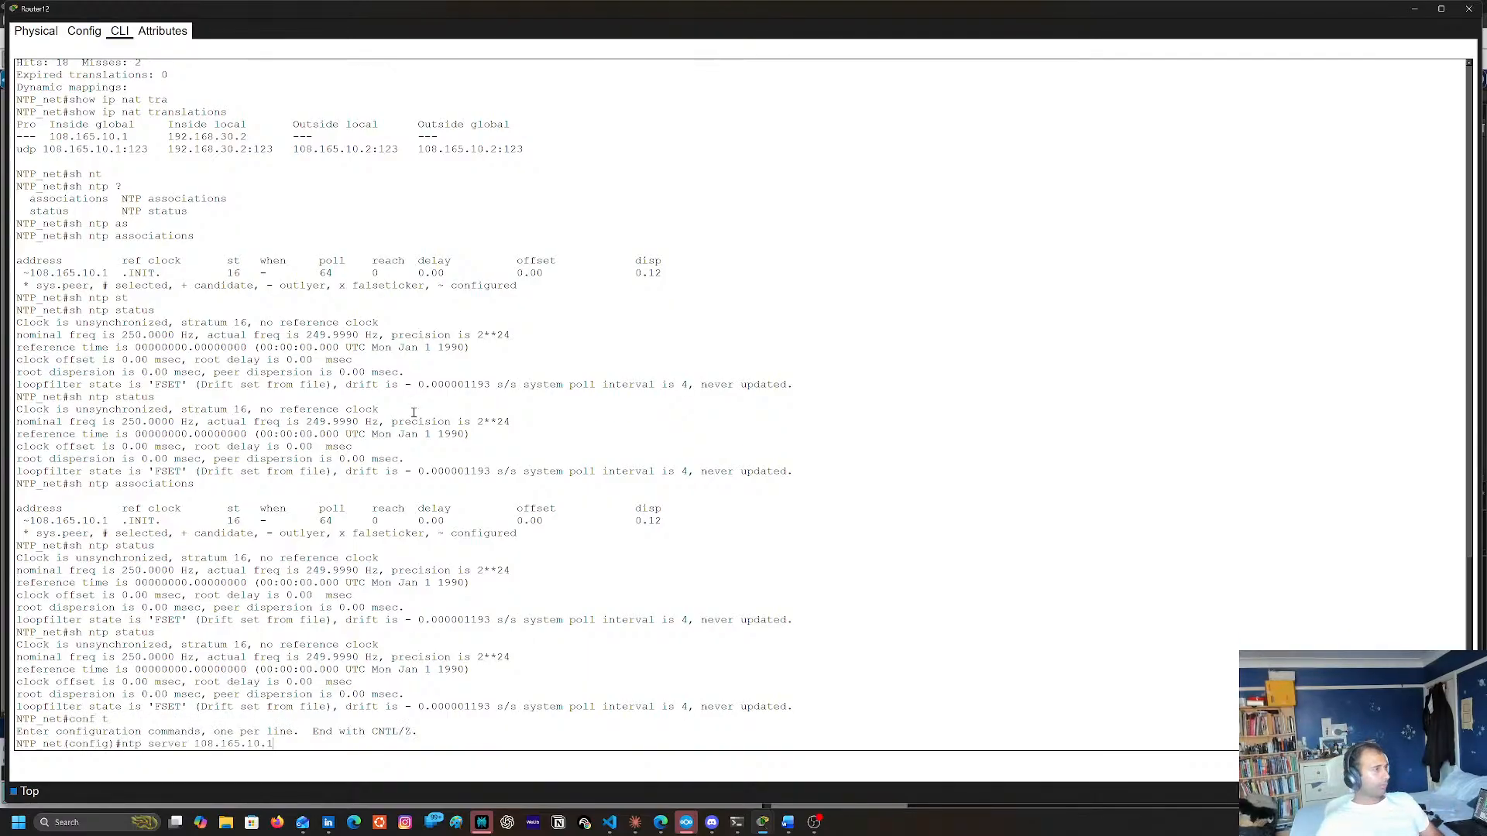
pyautogui.press('Up')
pyautogui.press('Return')
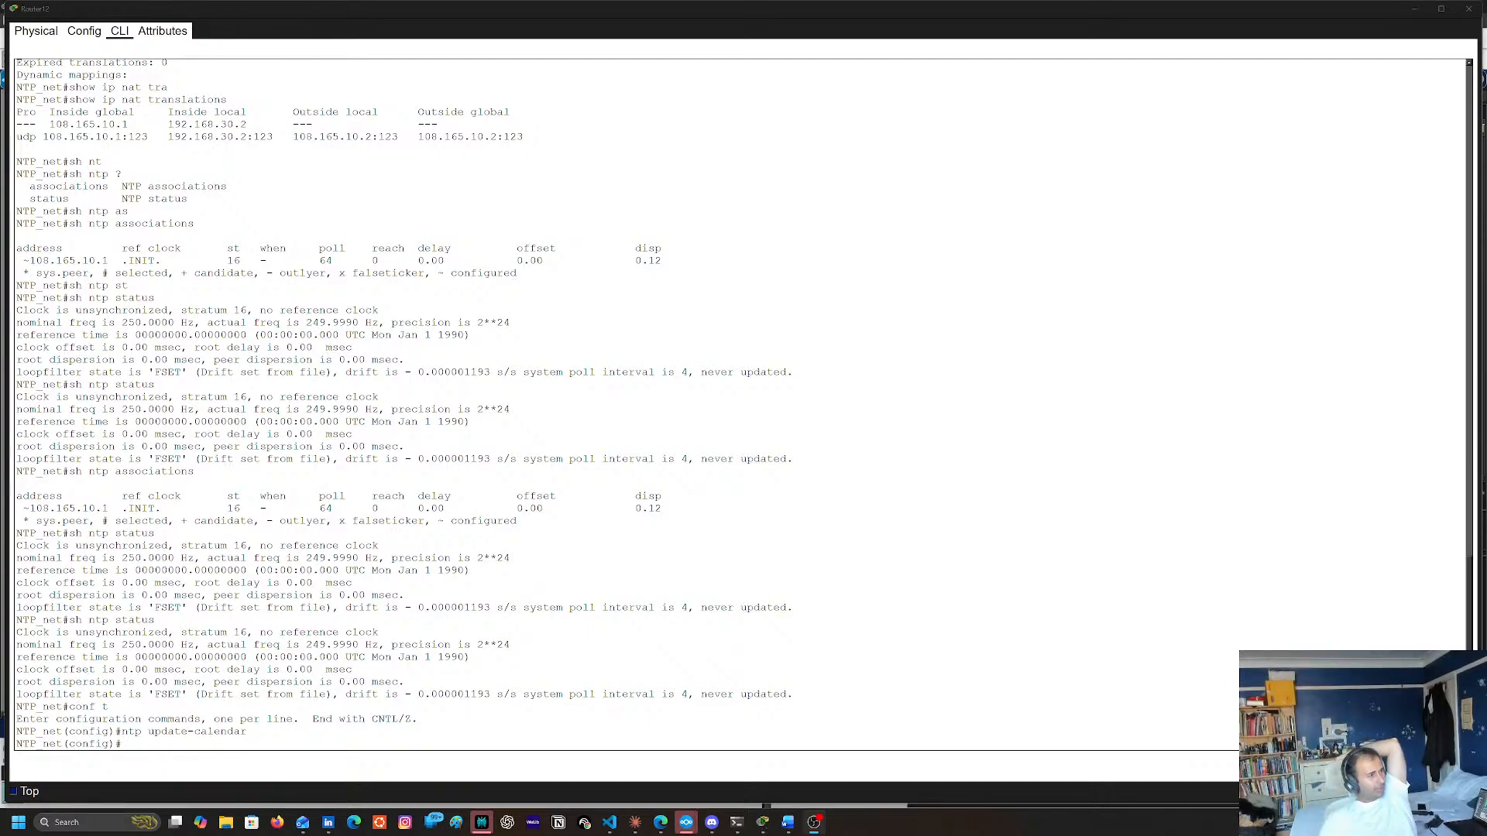
pyautogui.click(536, 413)
pyautogui.press('Up')
pyautogui.press('Up')
pyautogui.press('Up')
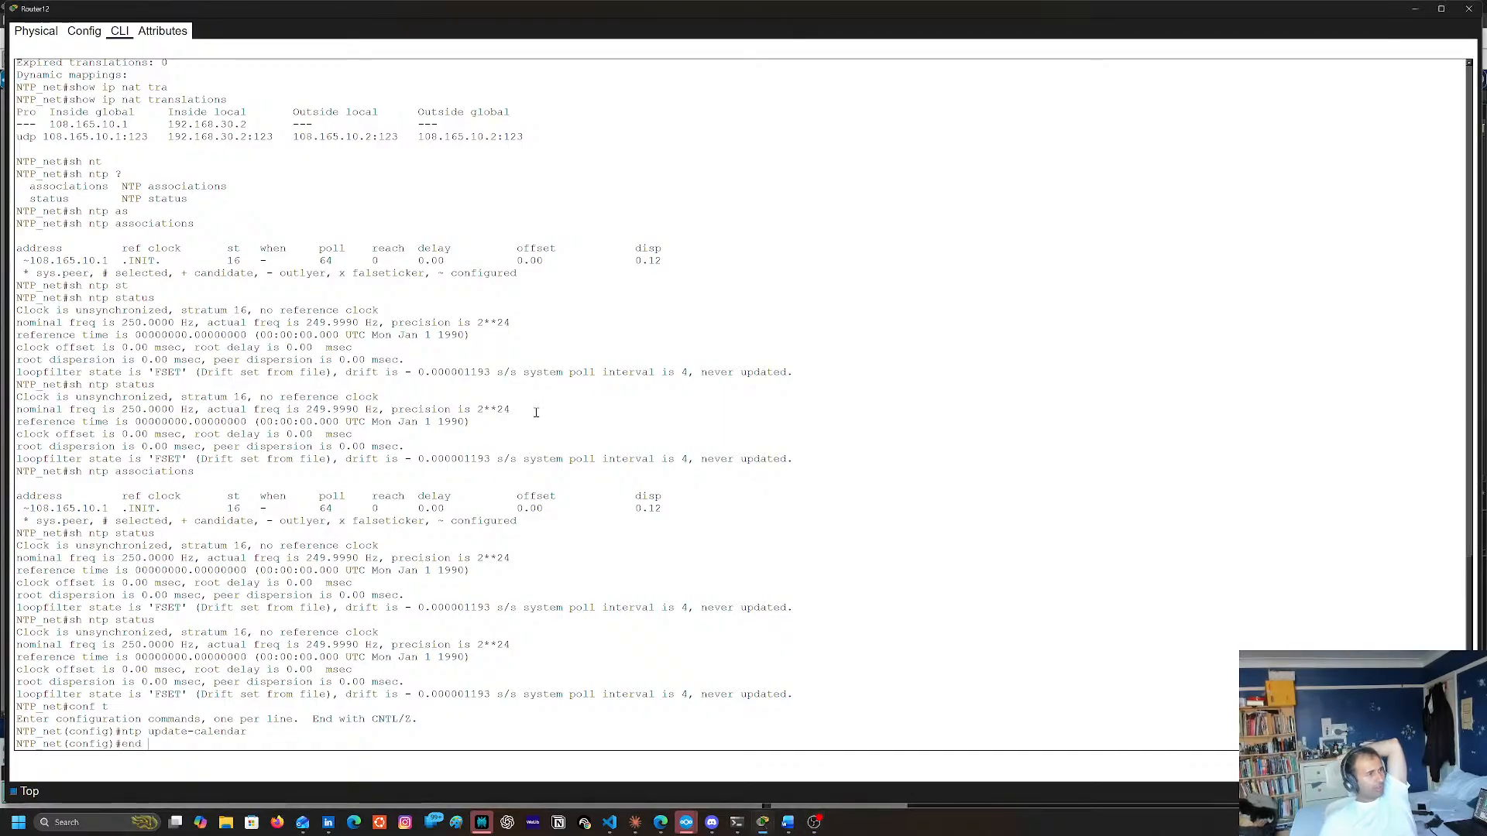
pyautogui.press('Up')
pyautogui.press('Up')
pyautogui.press('Up')
pyautogui.press('Up')
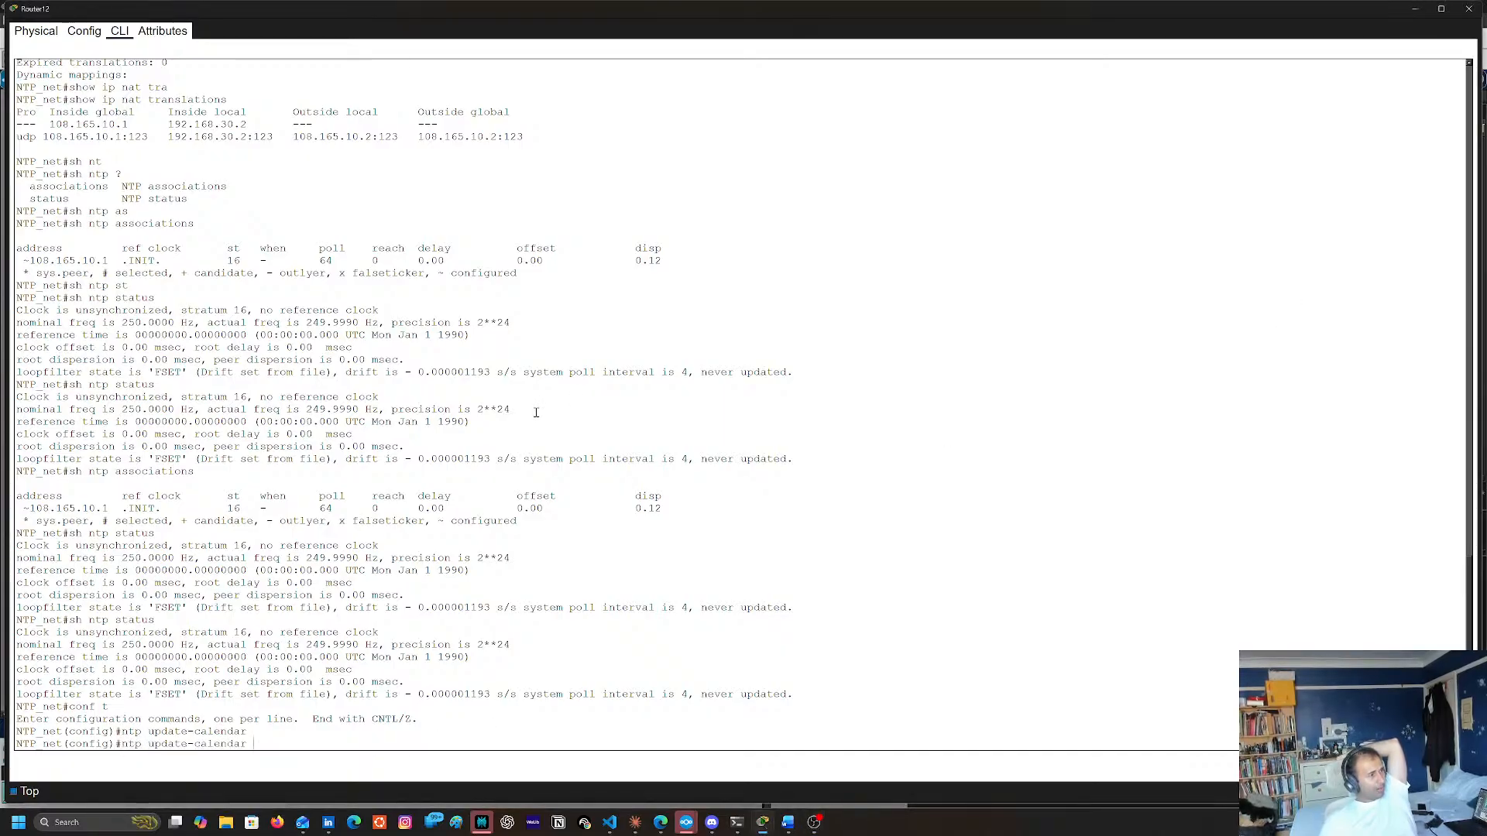
pyautogui.press('Up')
pyautogui.press('Down')
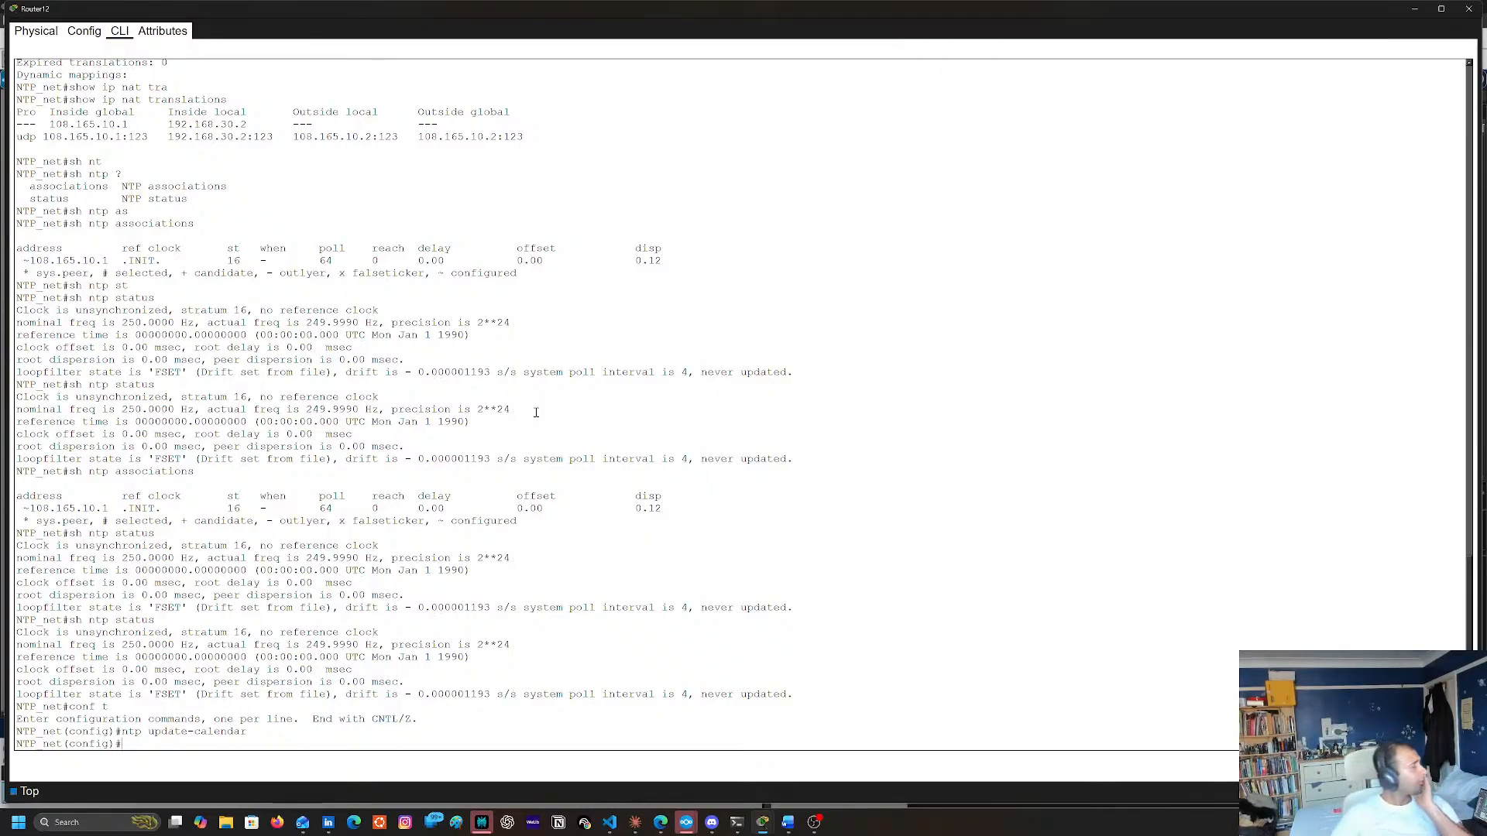
pyautogui.moveTo(69, 533); pyautogui.dragTo(81, 533)
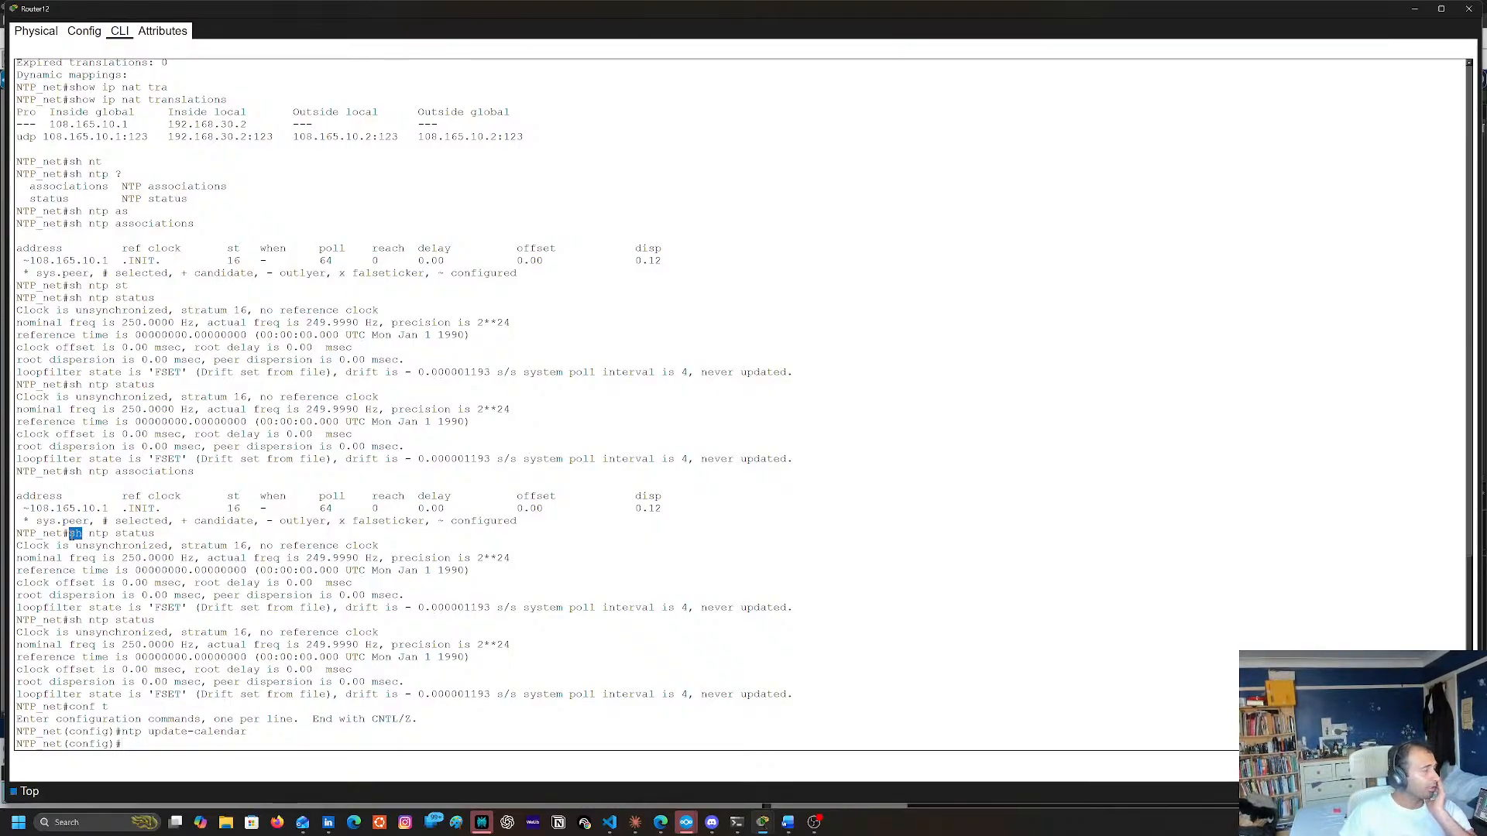
pyautogui.doubleClick(136, 534)
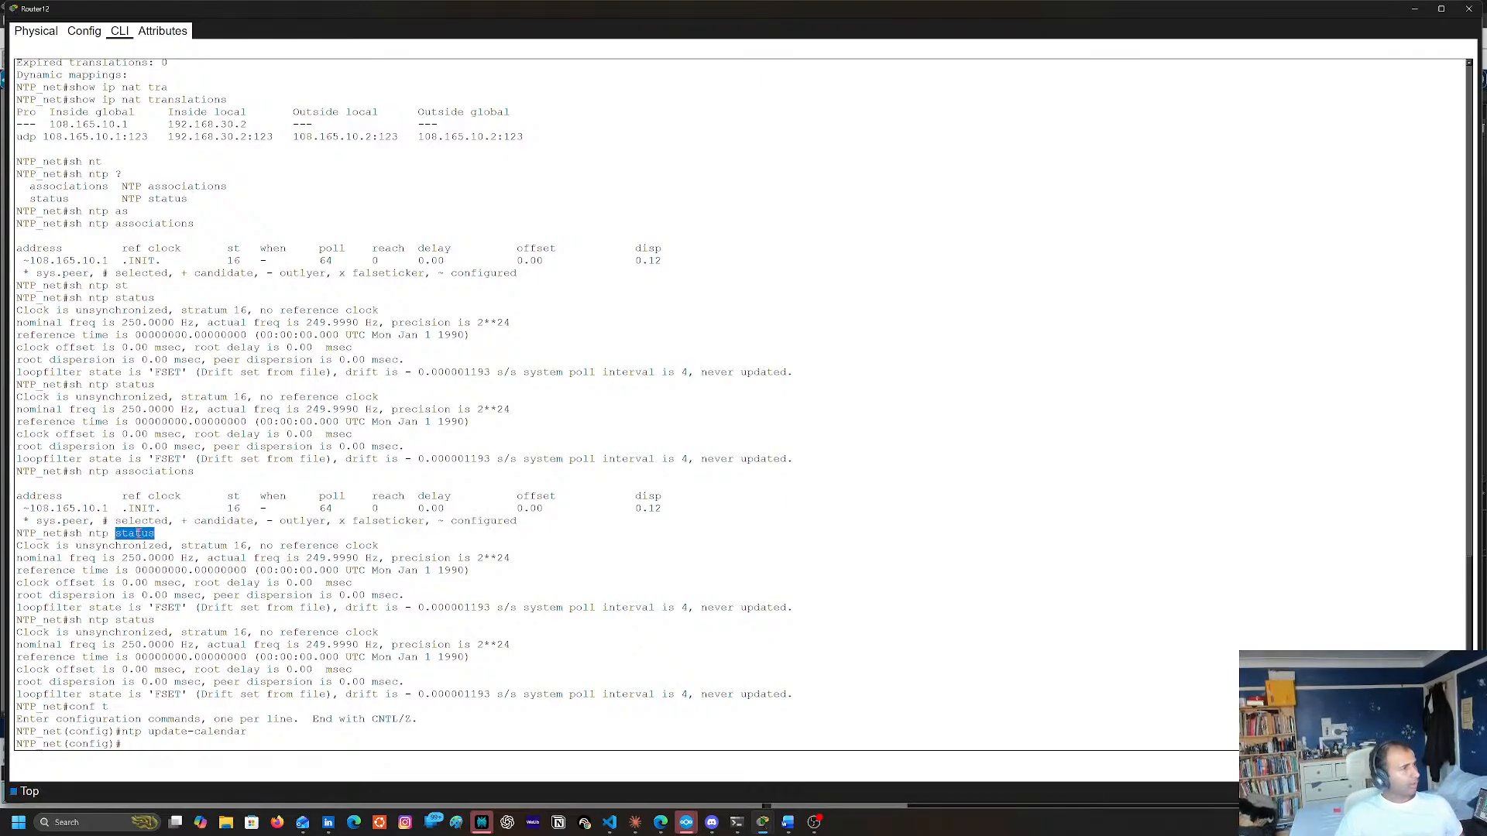
pyautogui.tripleClick(89, 533)
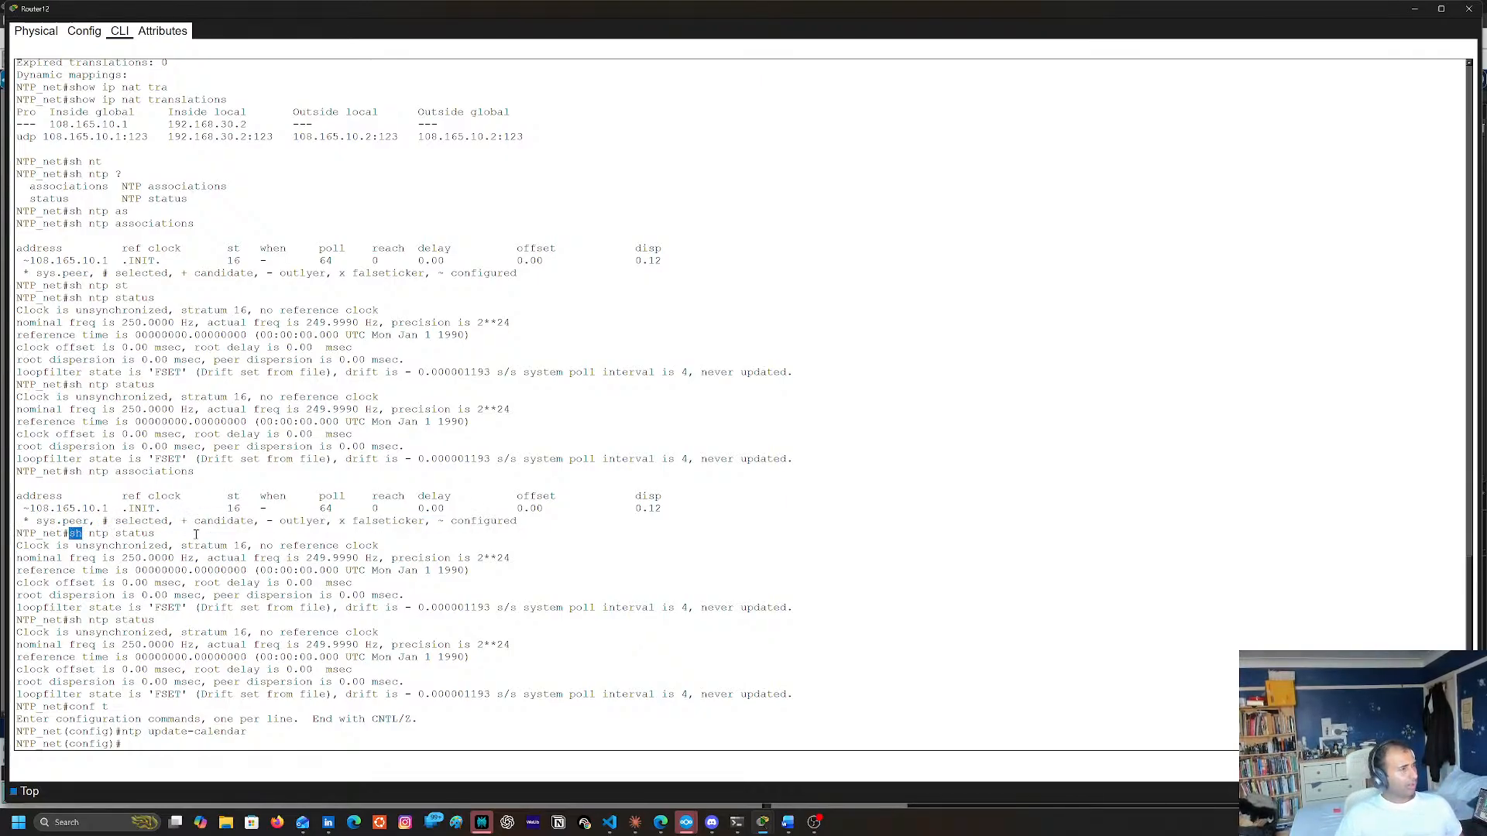
pyautogui.tripleClick(73, 533)
pyautogui.click(116, 540)
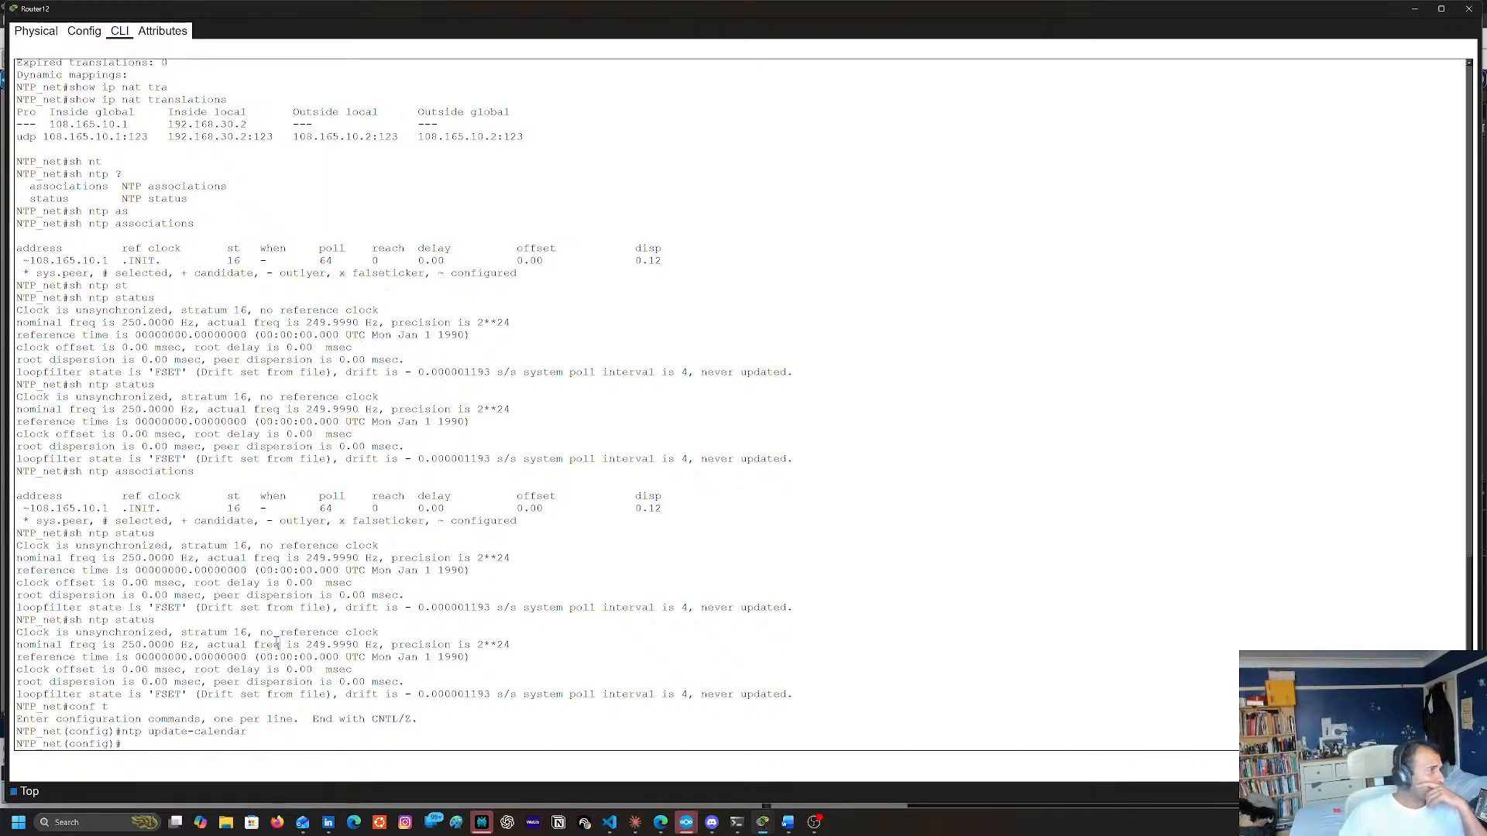
pyautogui.click(1416, 8)
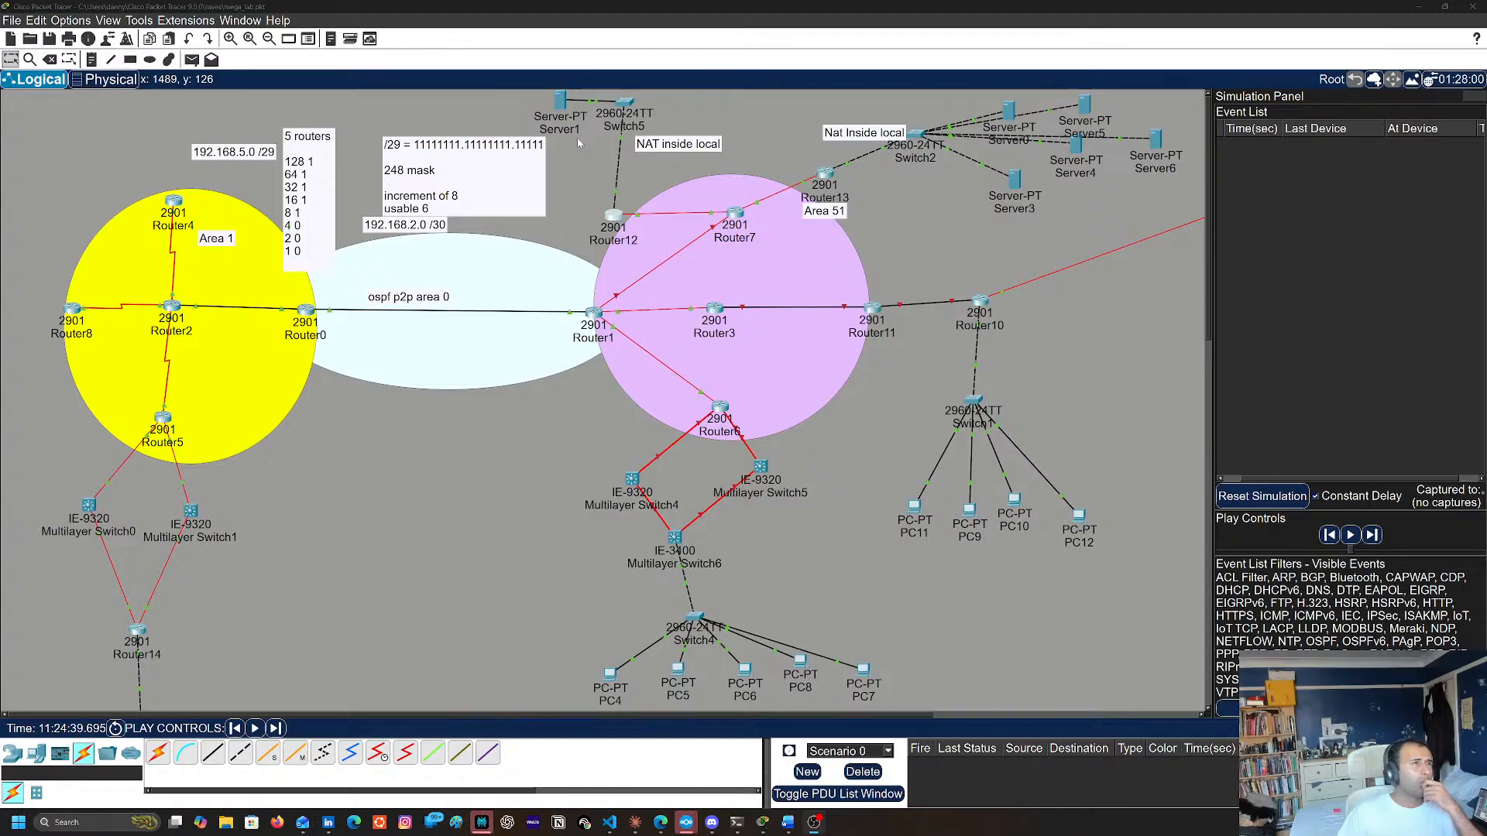
pyautogui.click(617, 222)
pyautogui.press('Return')
pyautogui.press('Return')
pyautogui.press('Return')
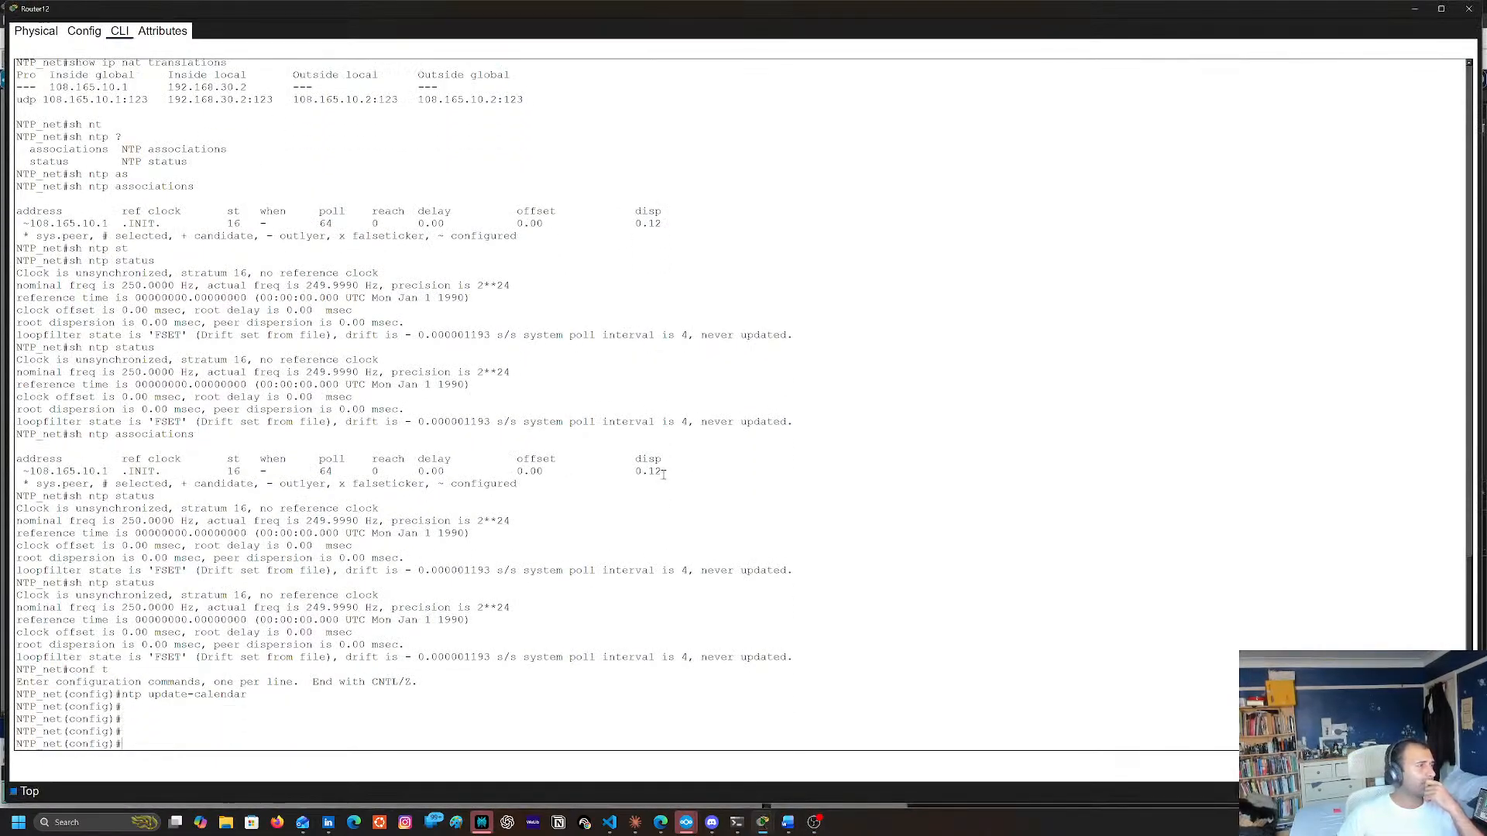
pyautogui.write('exut')
pyautogui.press('BackSpace')
pyautogui.press('BackSpace')
pyautogui.press('BackSpace')
pyautogui.press('BackSpace')
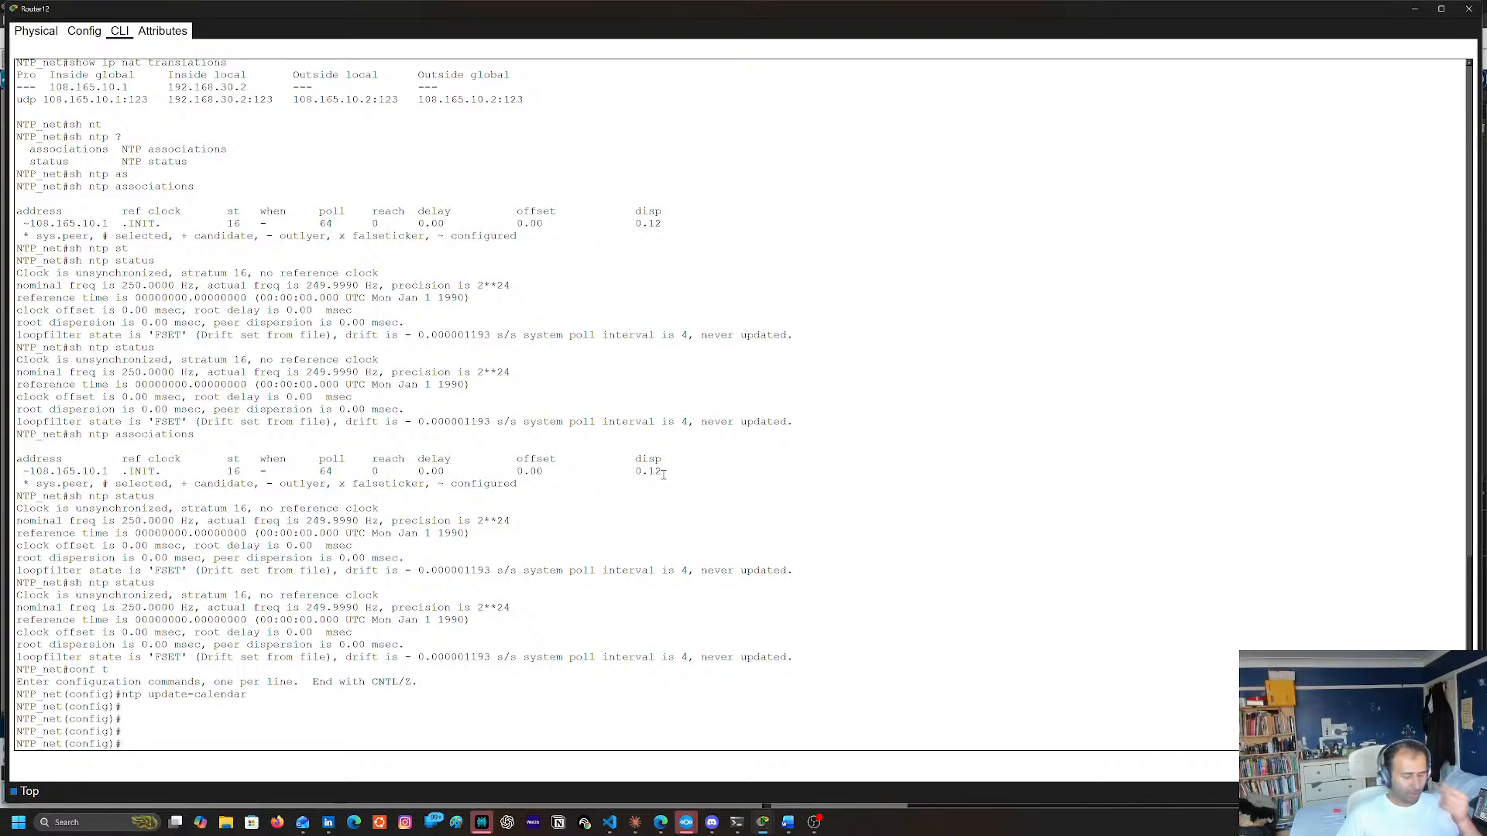
pyautogui.write('n')
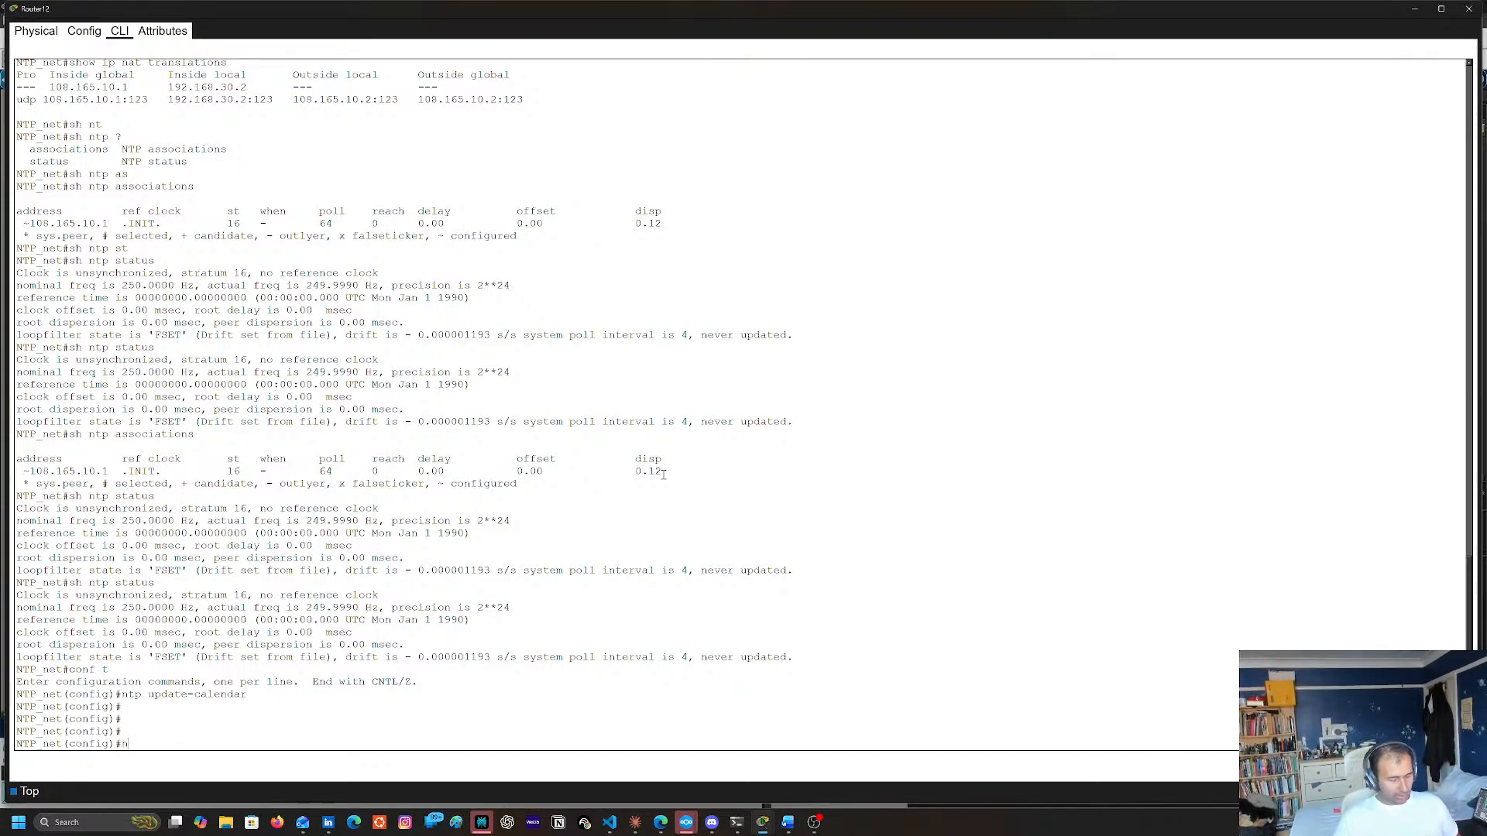
pyautogui.write('t')
pyautogui.press('Tab')
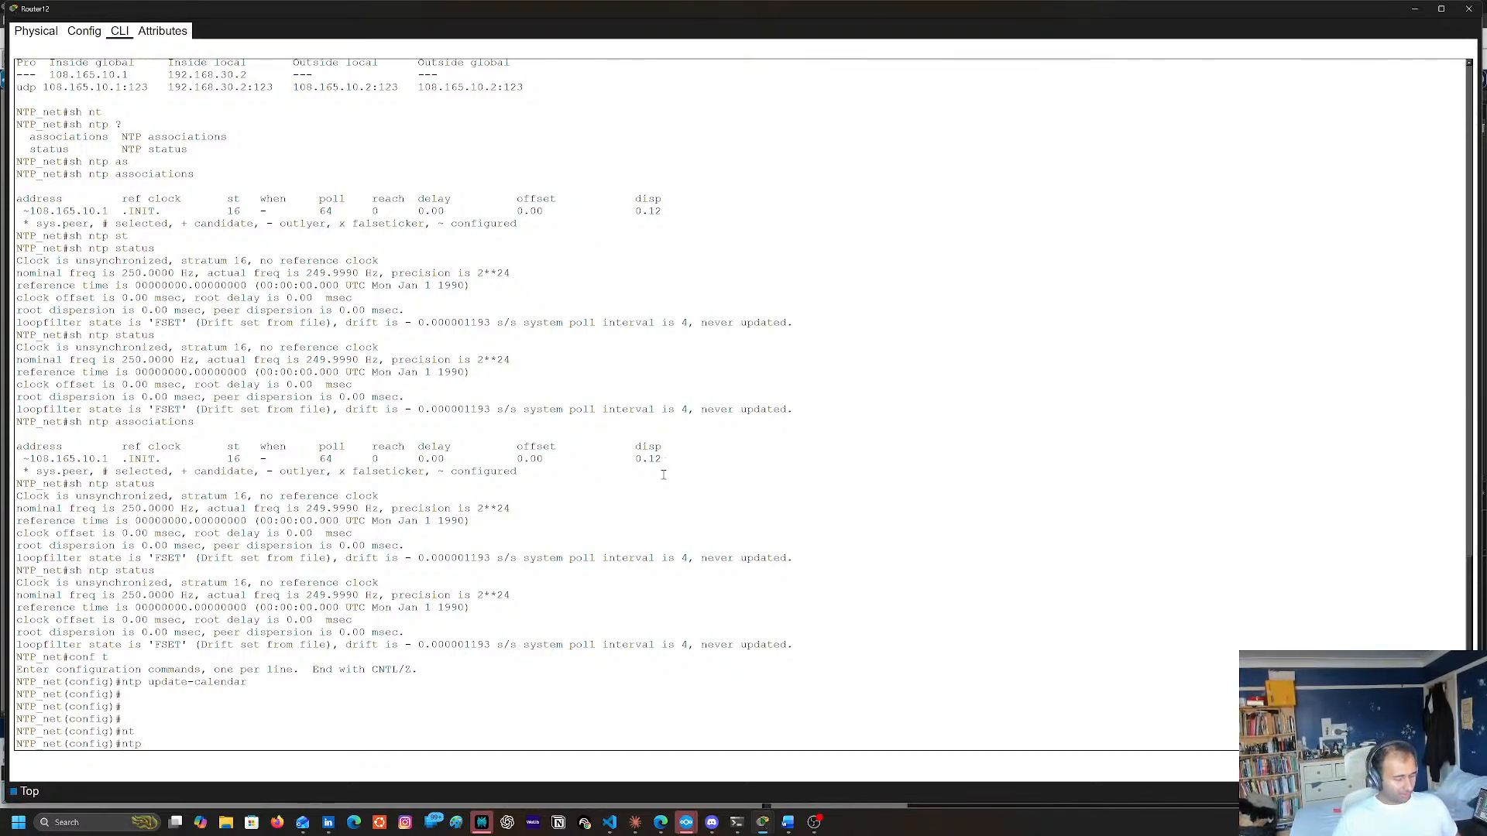
pyautogui.write('ser')
pyautogui.press('Tab')
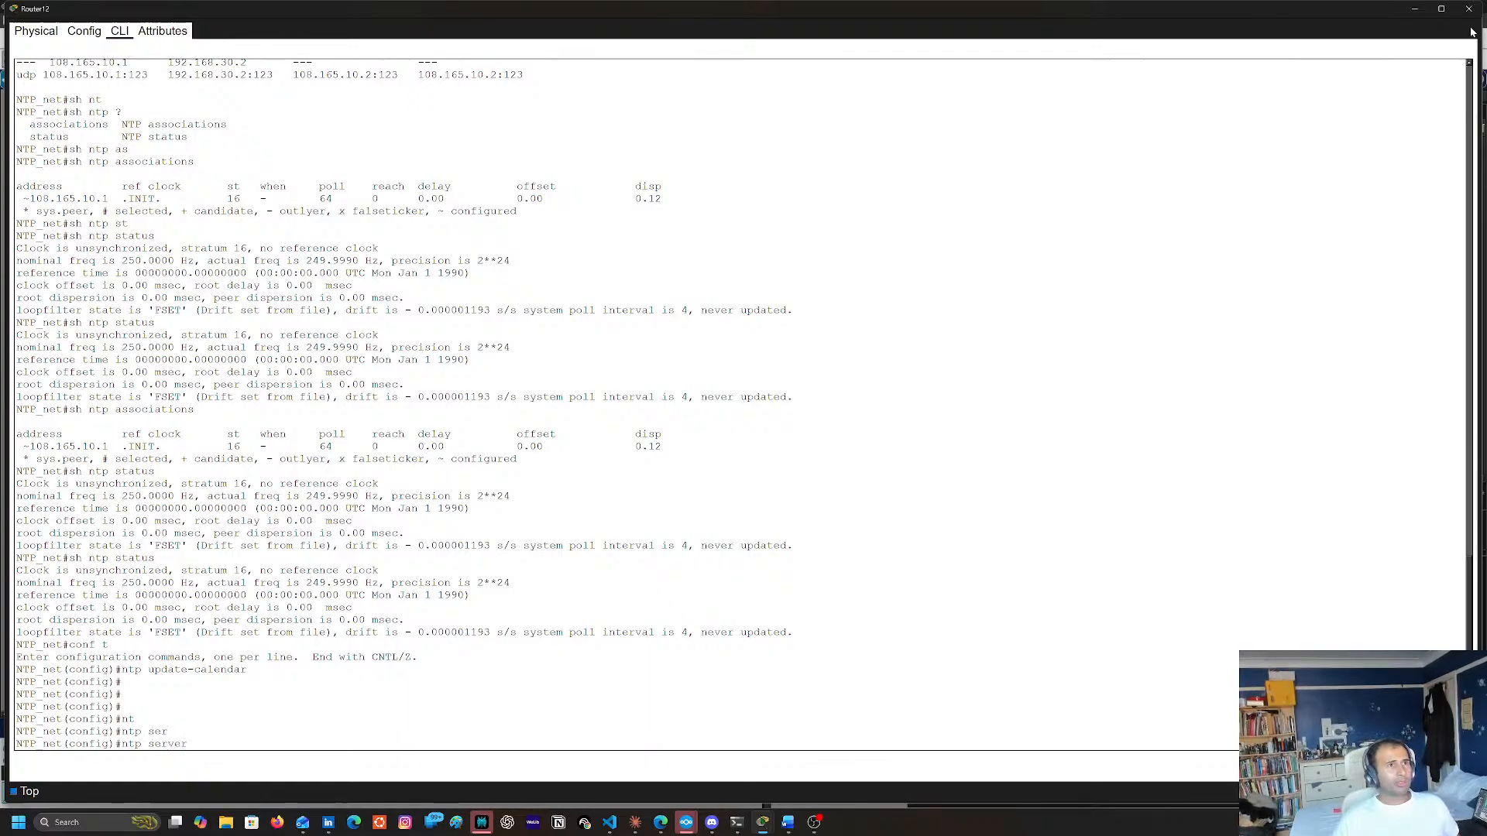
# Return to the topology, switch the simulation to realtime mode and fast-forward the network time
pyautogui.click(1415, 9)
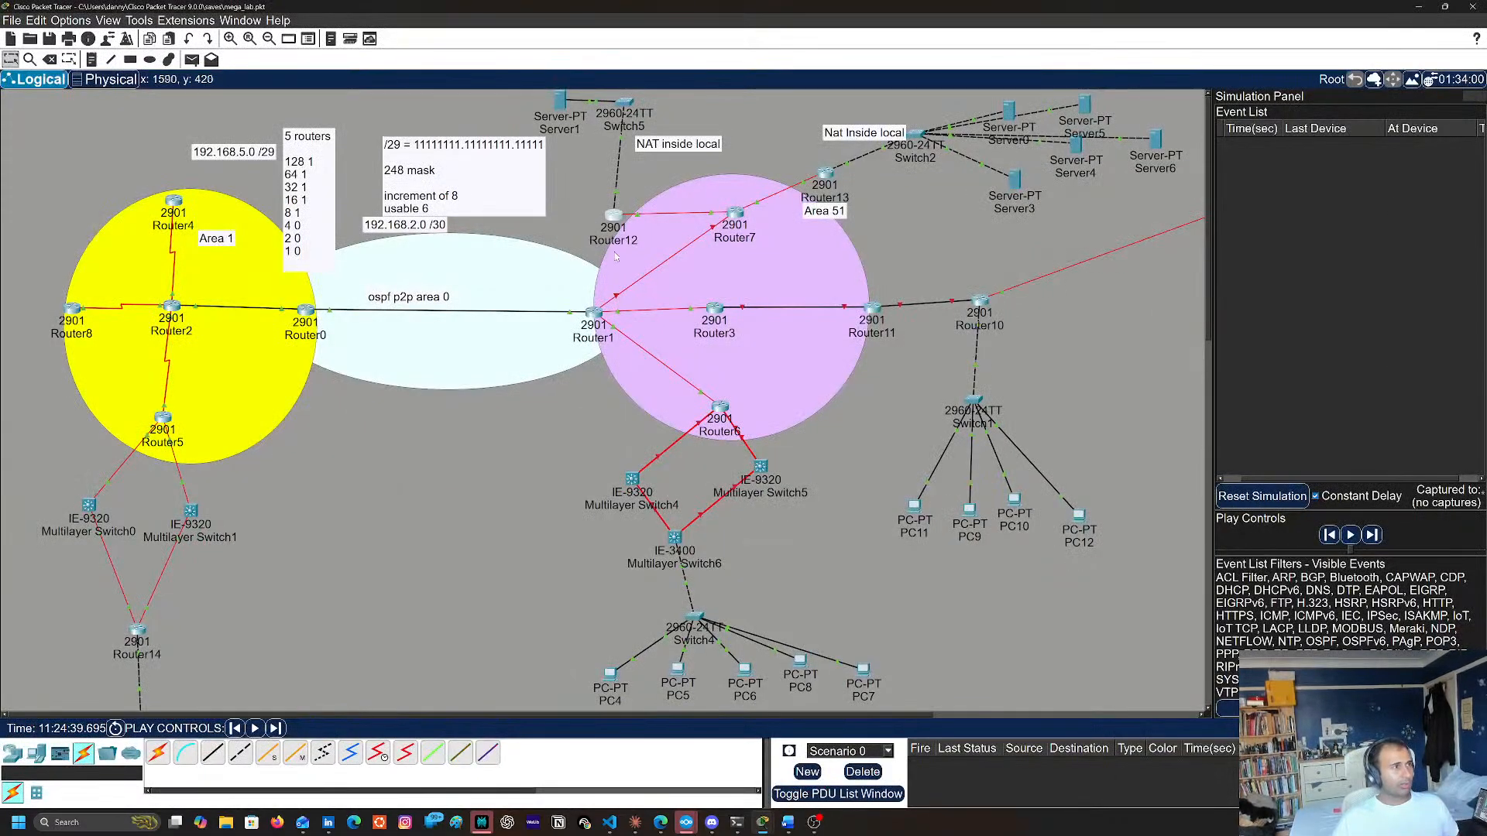
pyautogui.click(615, 221)
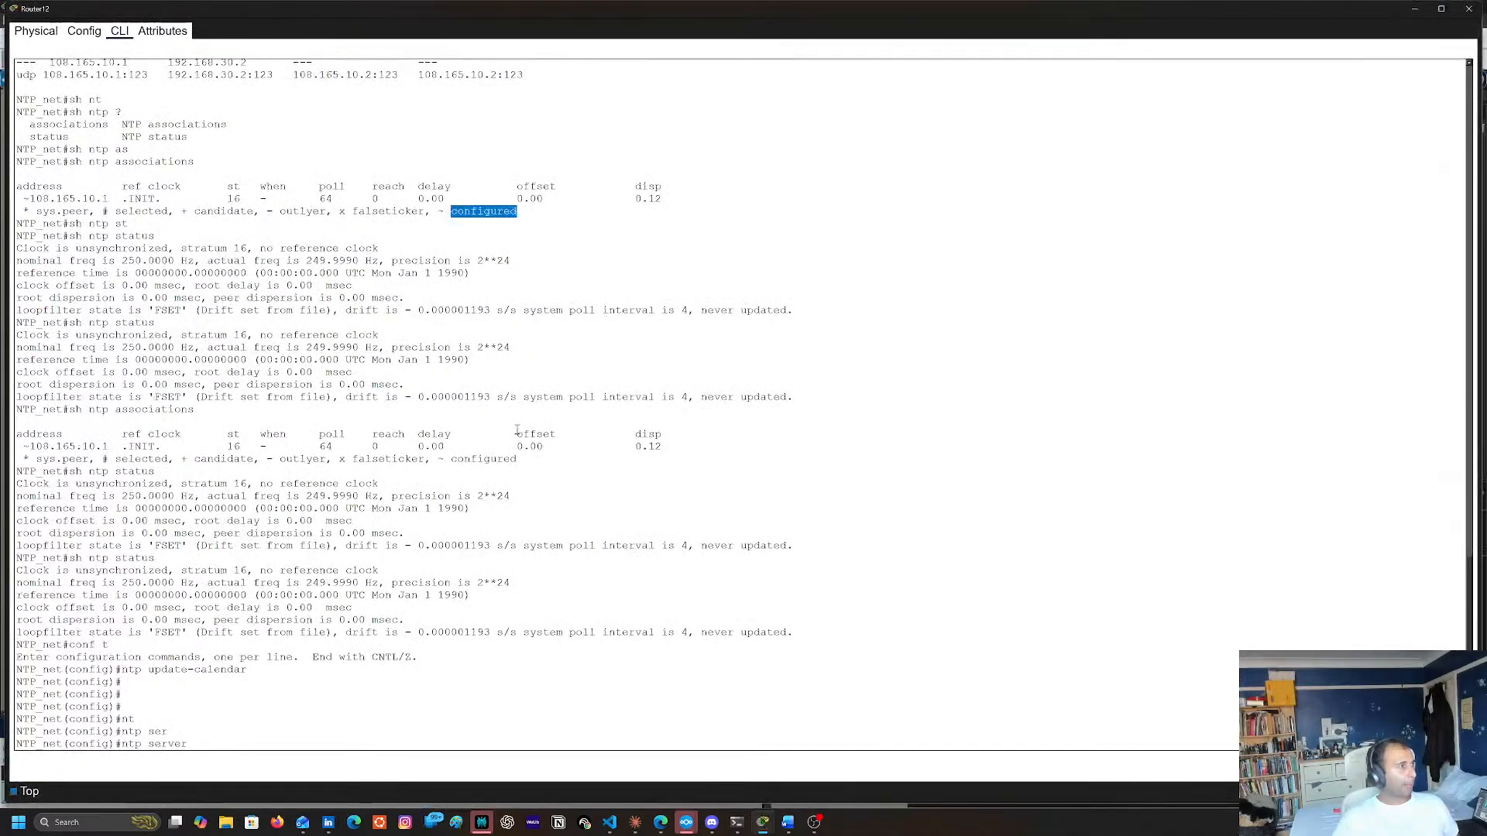
pyautogui.click(1415, 9)
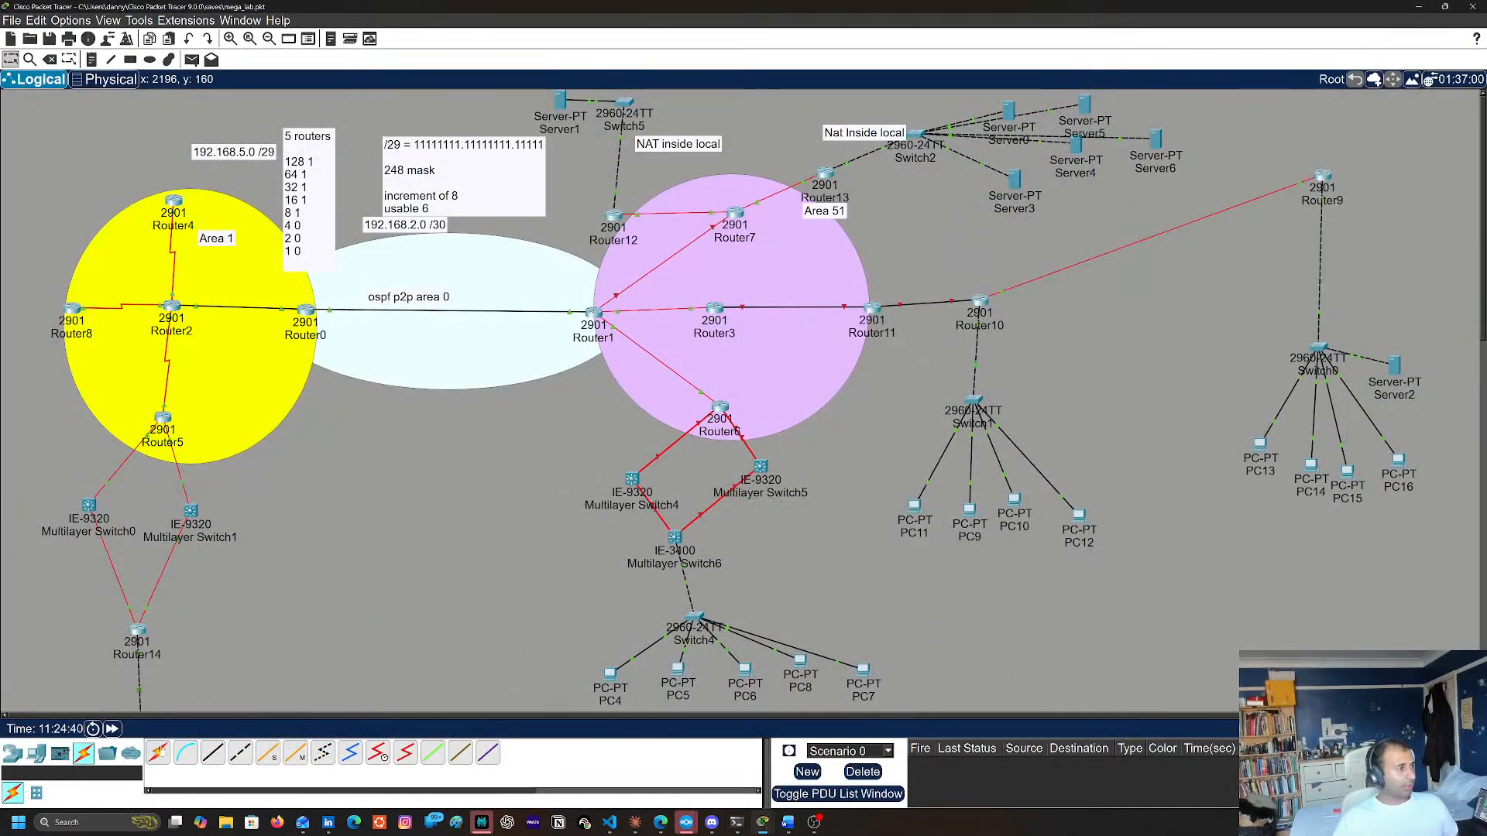
pyautogui.click(114, 730)
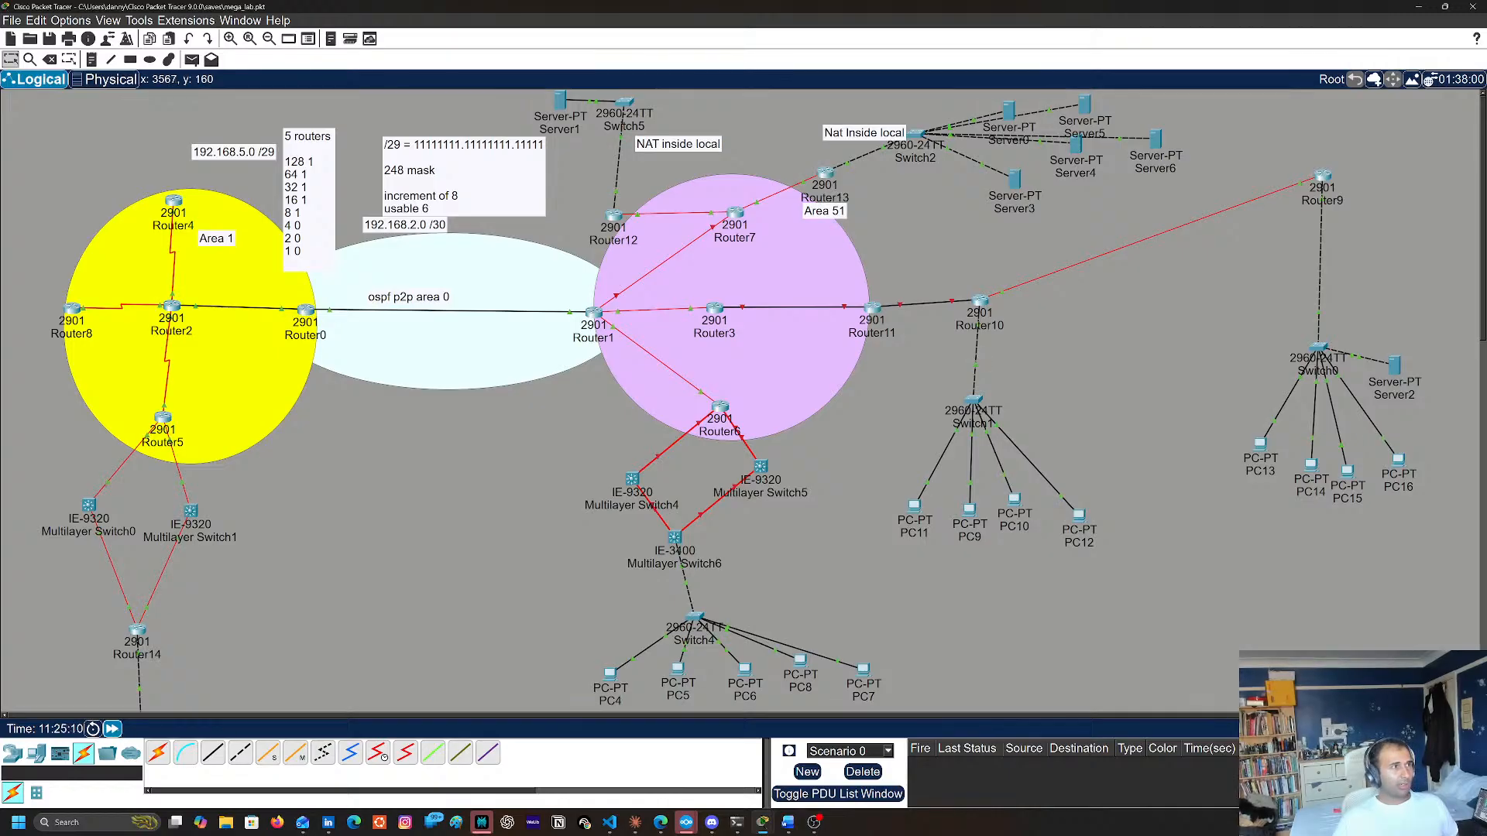
# Reopen Router12's command line and exit configuration mode
pyautogui.click(605, 225)
pyautogui.moveTo(713, 483); pyautogui.dragTo(713, 471)
pyautogui.press('Up')
pyautogui.press('Up')
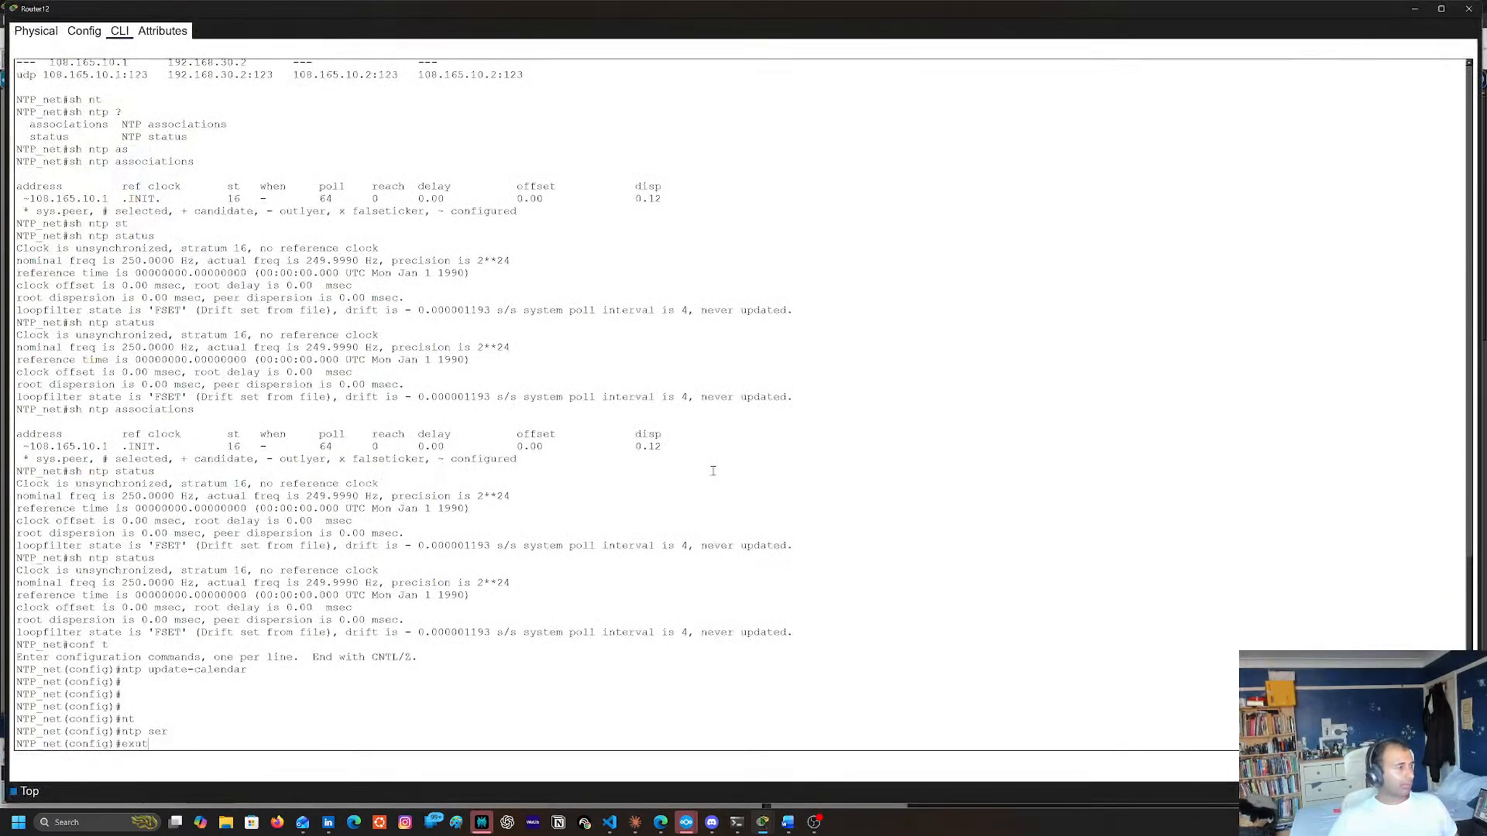
pyautogui.press('Return')
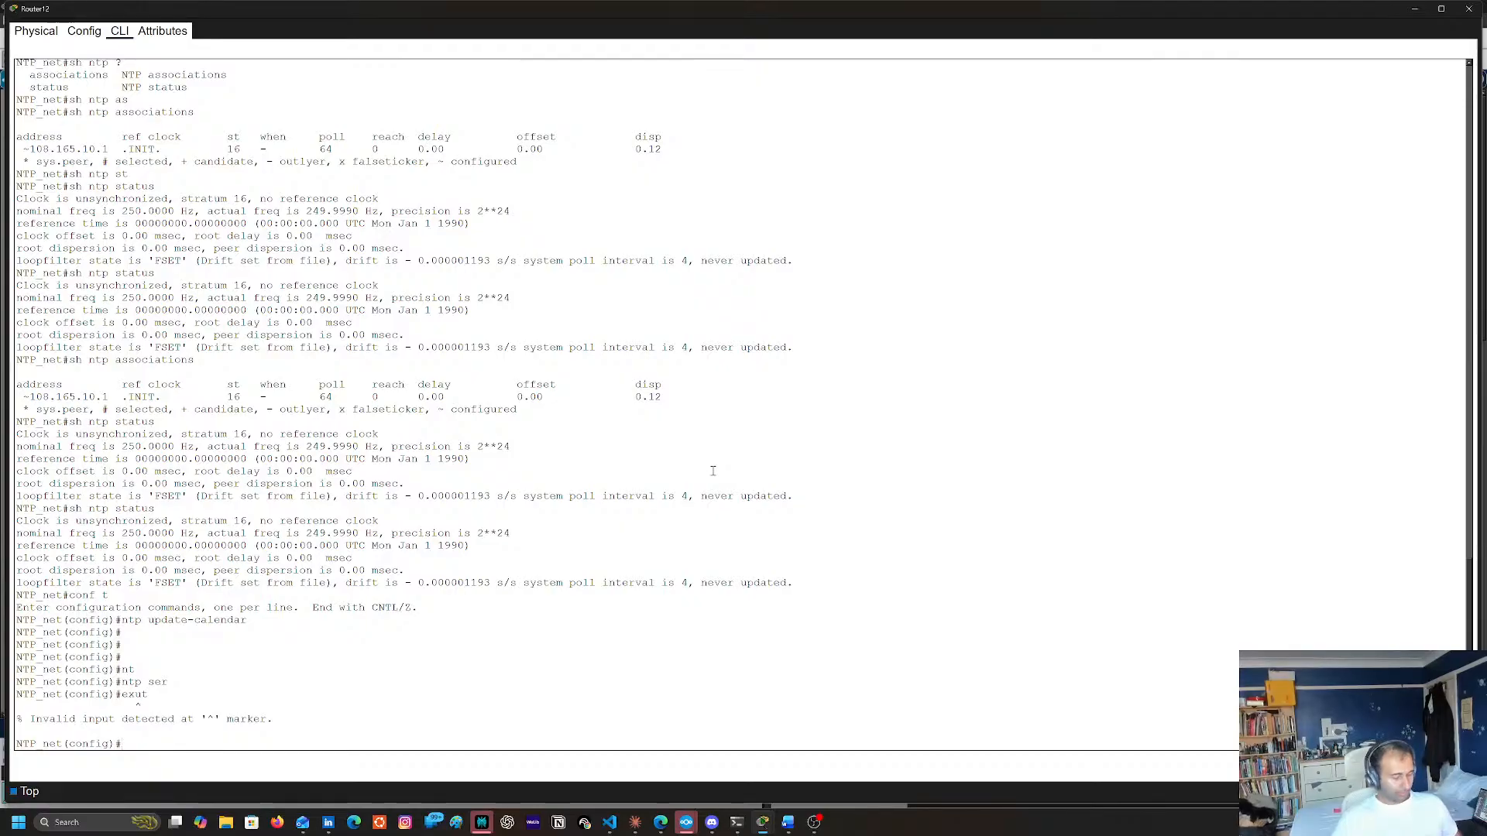
pyautogui.write('exit')
pyautogui.press('Return')
# Run sh ntp status on Router12 four times to check its clock synchronization
pyautogui.write('sh ntp status')
pyautogui.press('Return')
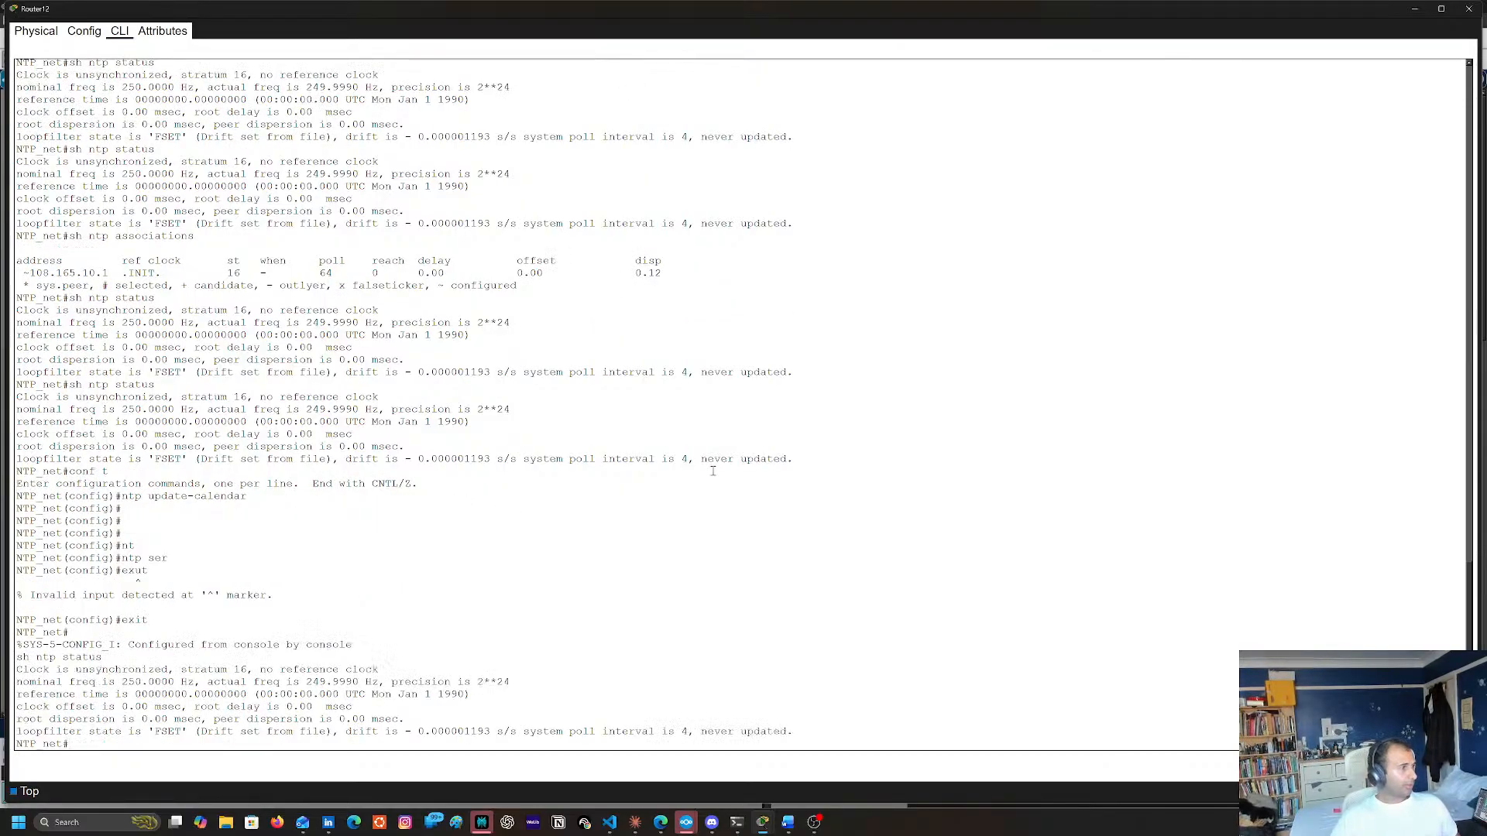
pyautogui.write('sh ntp status')
pyautogui.press('Return')
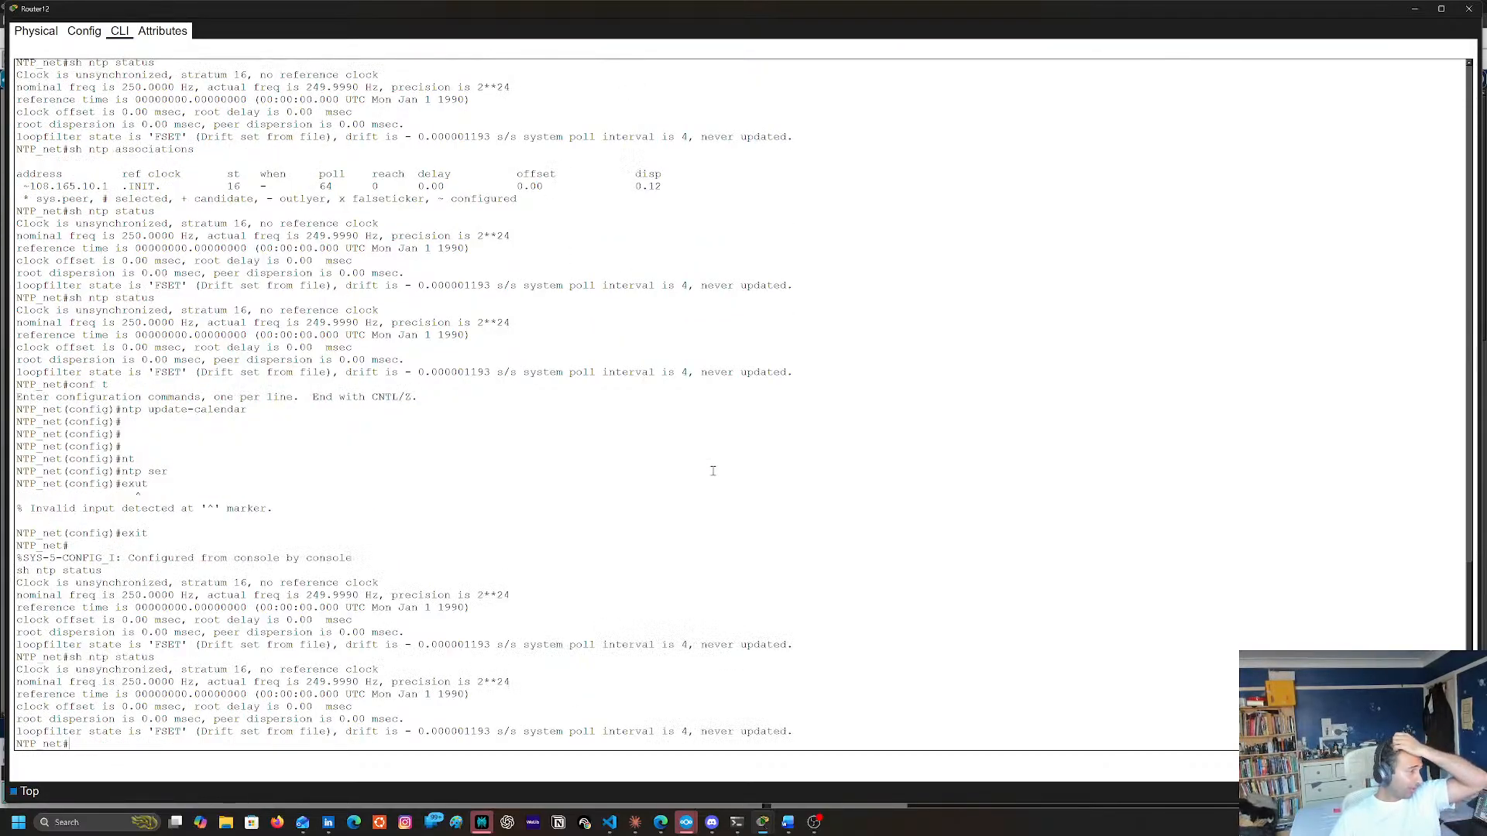
pyautogui.write('sh ntp status')
pyautogui.press('Return')
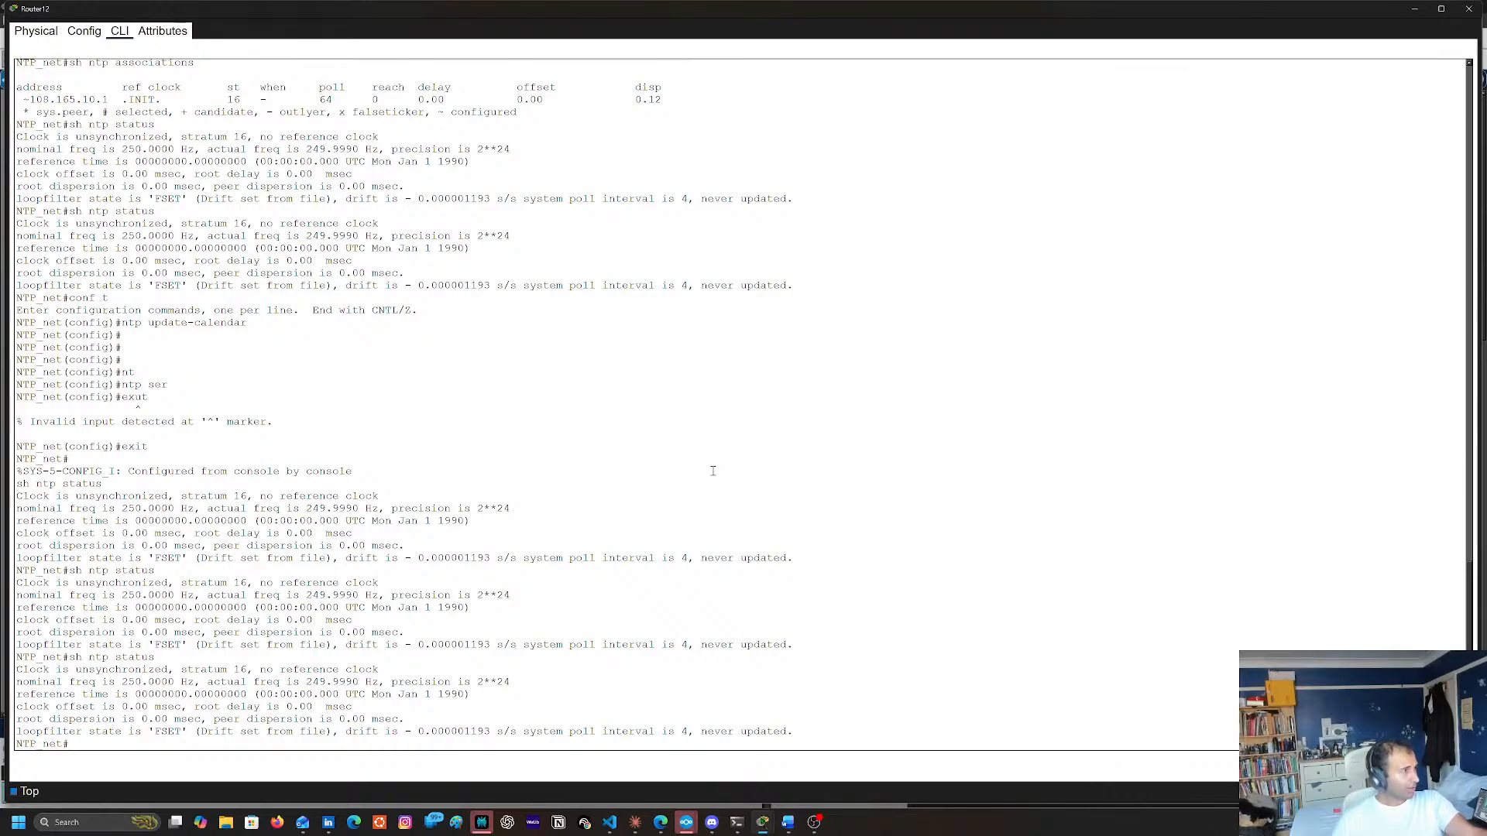
pyautogui.press('Up')
pyautogui.press('Return')
# Recall and run sh ntp associations on Router12 to check its NTP peer
pyautogui.press('Up')
pyautogui.press('Up')
pyautogui.press('Down')
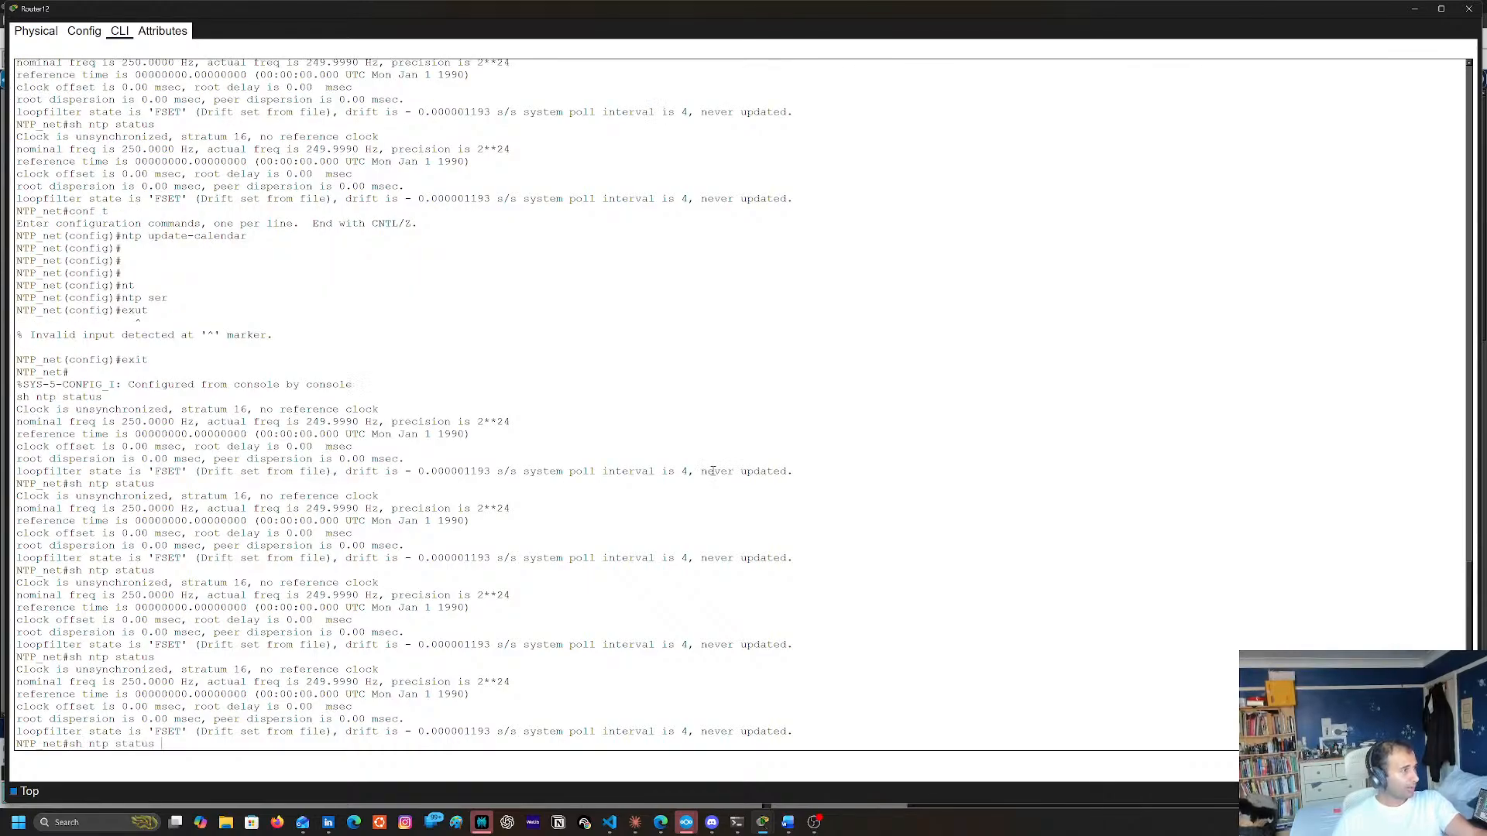
pyautogui.press('Up')
pyautogui.press('Return')
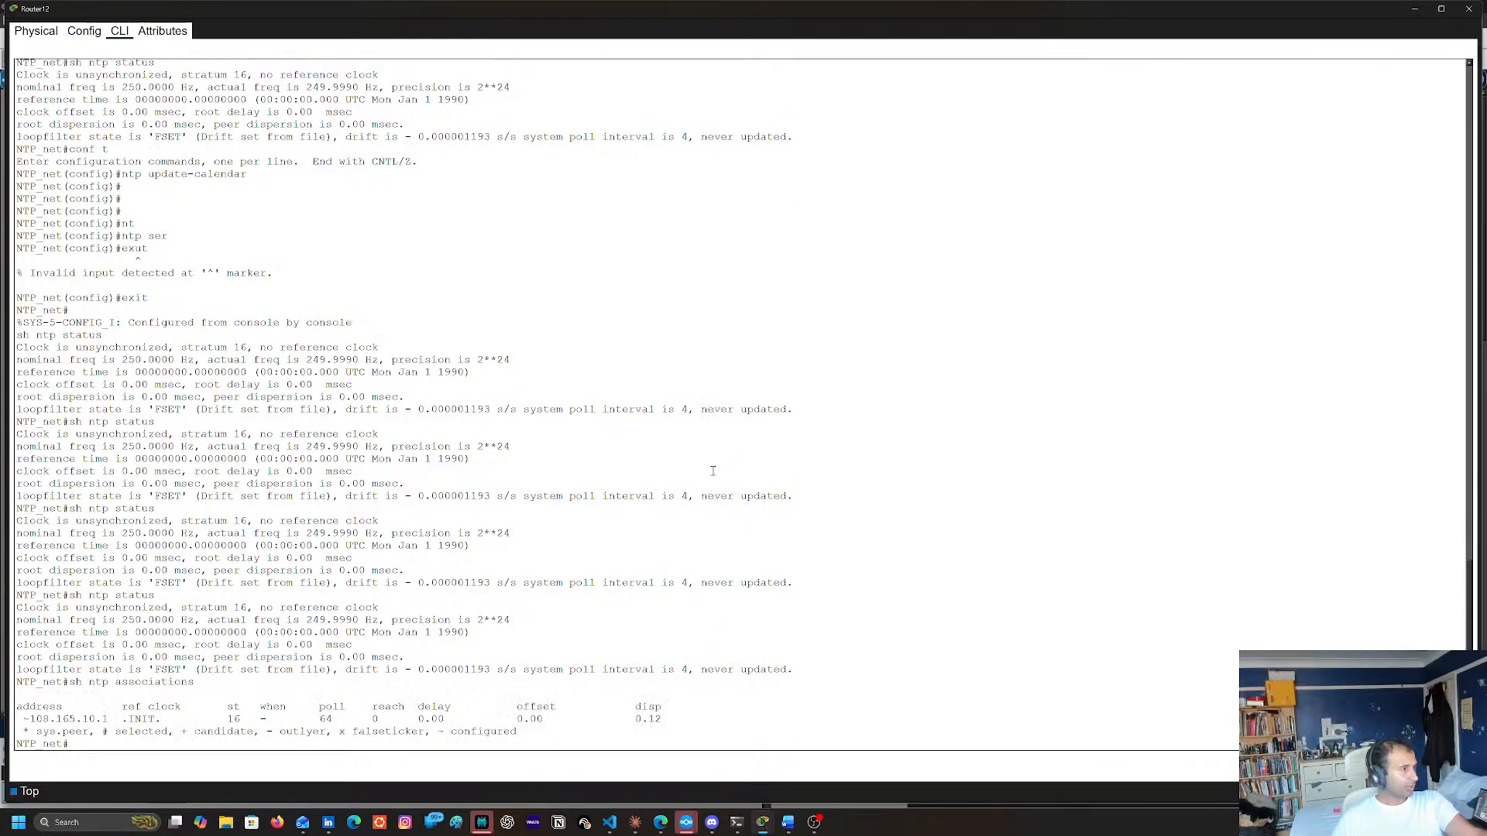
# Recheck Router12's clock synchronization by running sh ntp status four more times
pyautogui.press('Up')
pyautogui.press('Up')
pyautogui.press('Up')
pyautogui.press('Down')
pyautogui.press('Return')
pyautogui.press('Up')
pyautogui.press('Return')
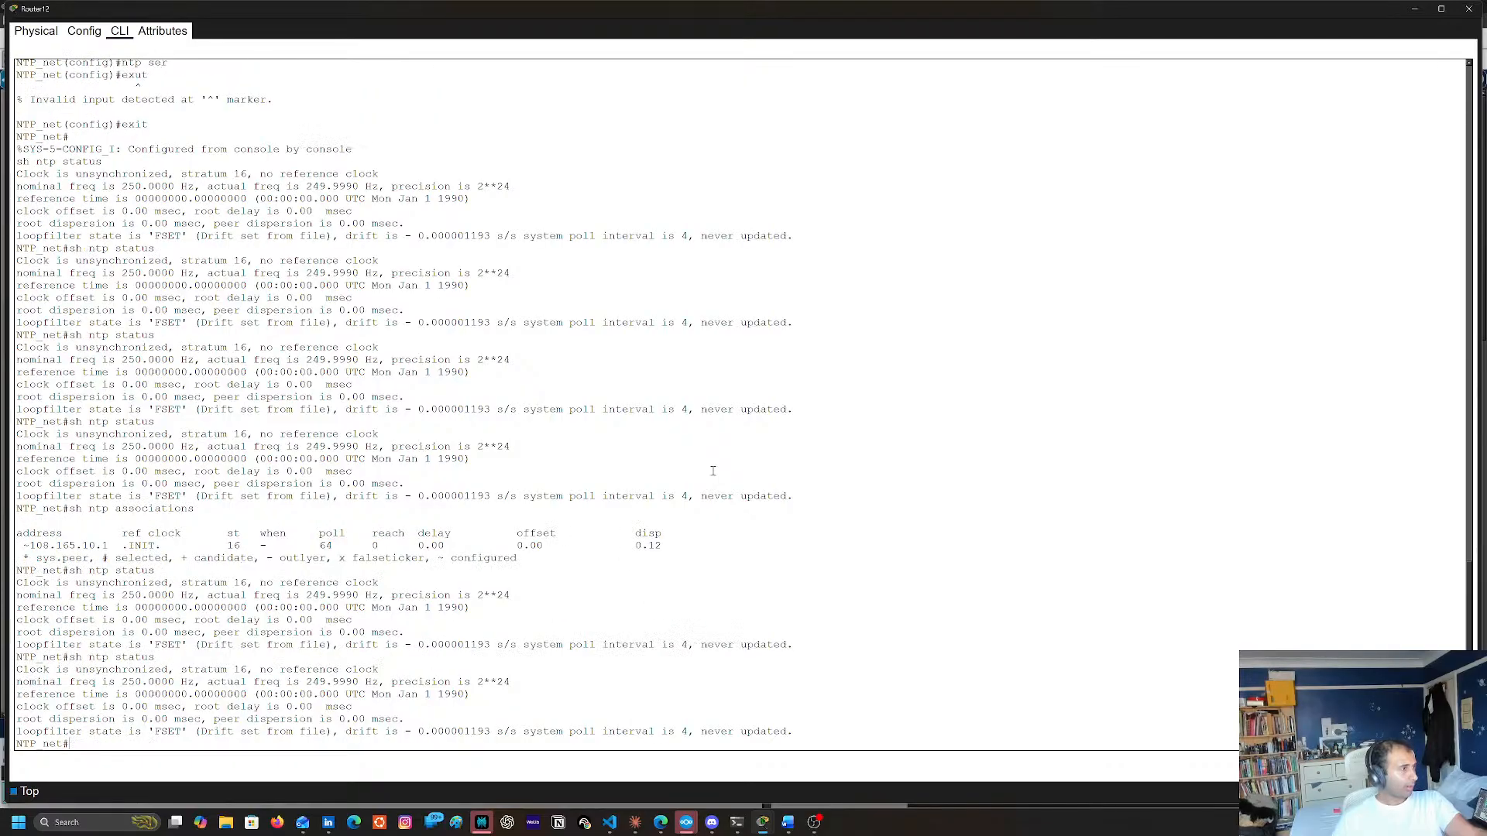
pyautogui.press('Up')
pyautogui.press('Return')
pyautogui.press('Up')
pyautogui.press('Return')
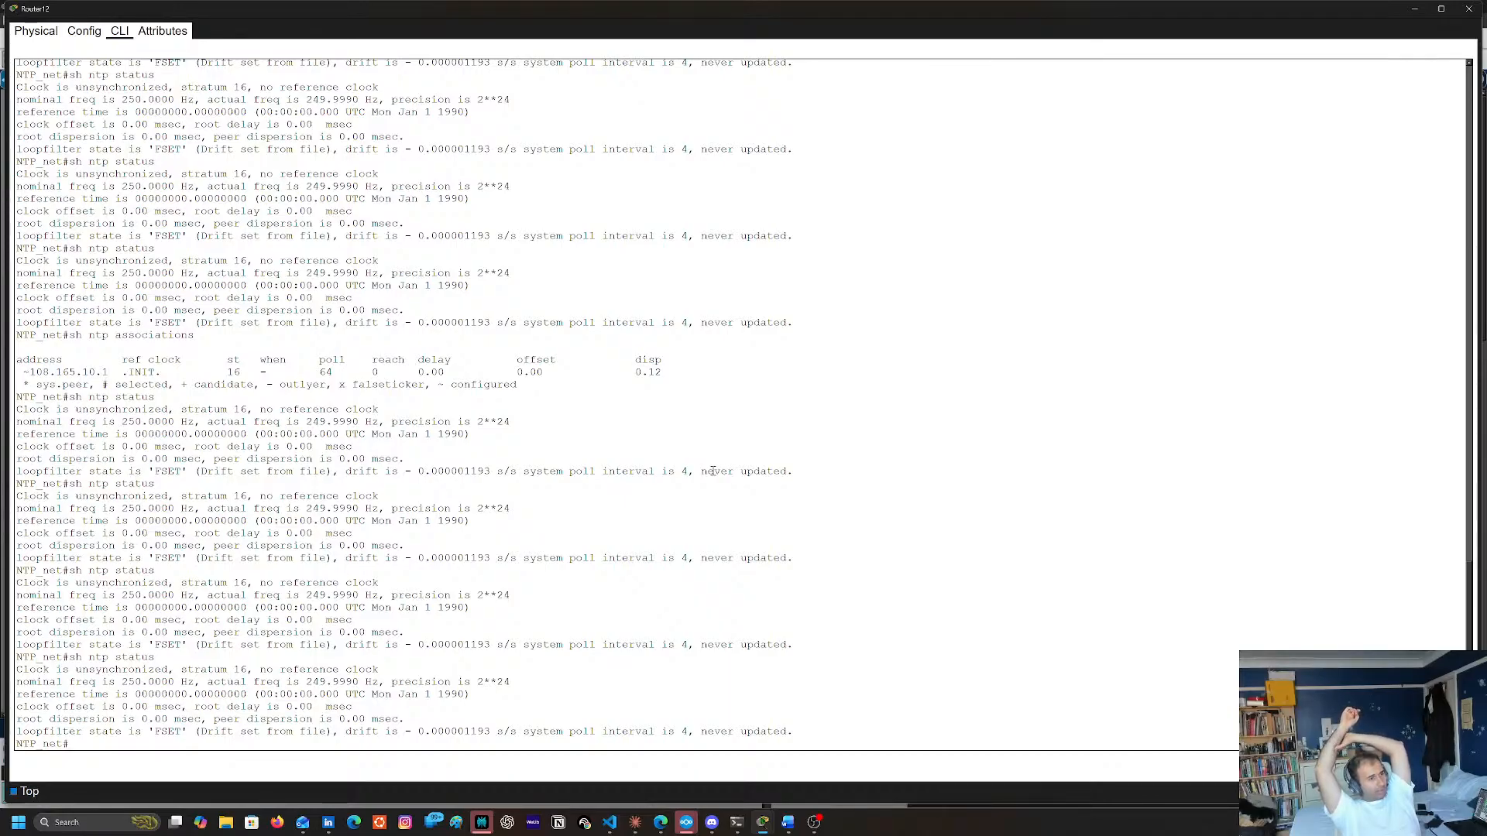
# Open Router13's command line from the topology and enter privileged mode with en
pyautogui.click(1415, 9)
pyautogui.click(827, 175)
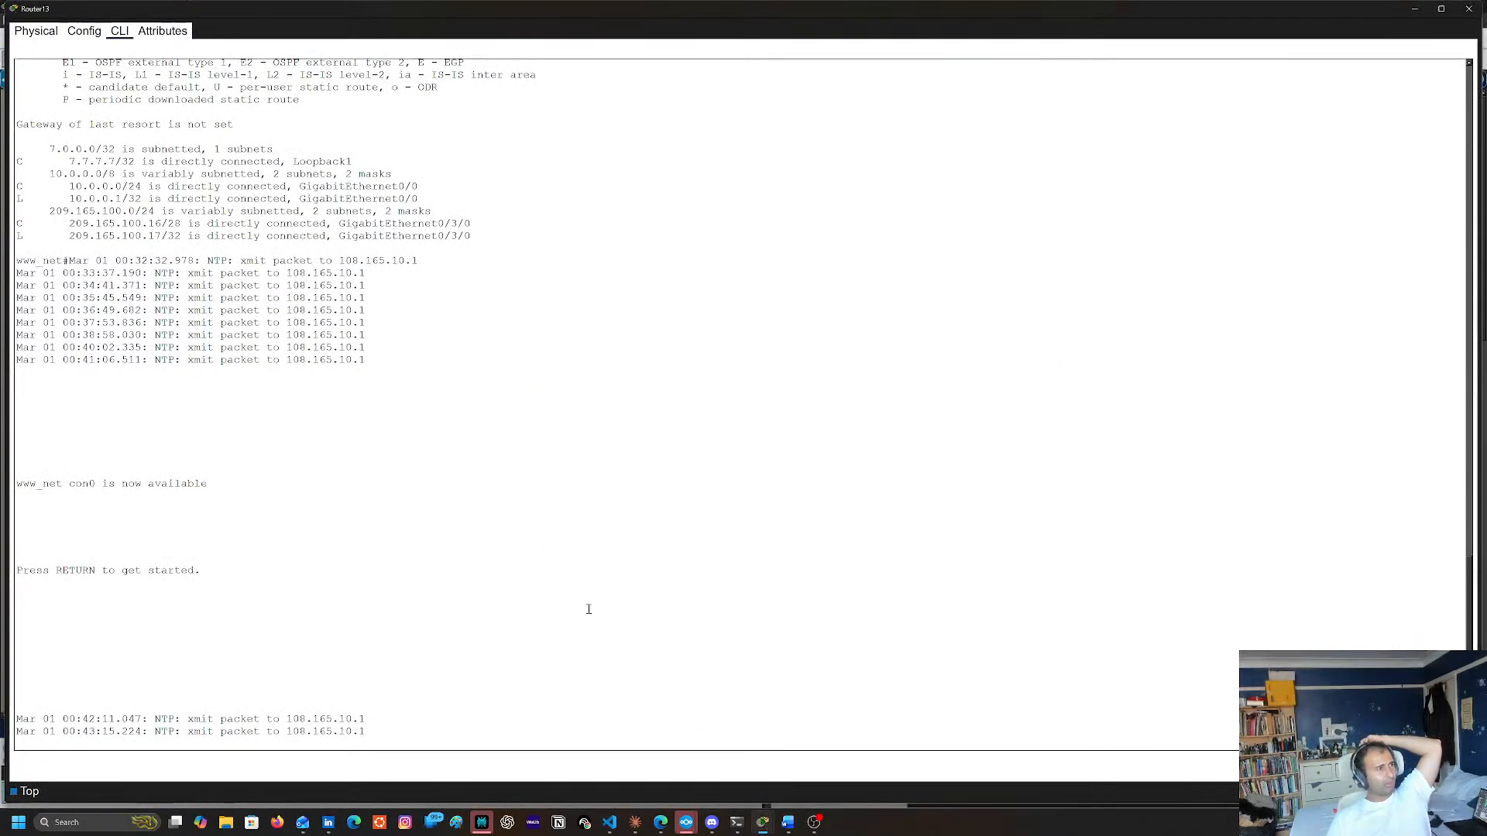
pyautogui.press('Return')
pyautogui.press('Return')
pyautogui.press('Return')
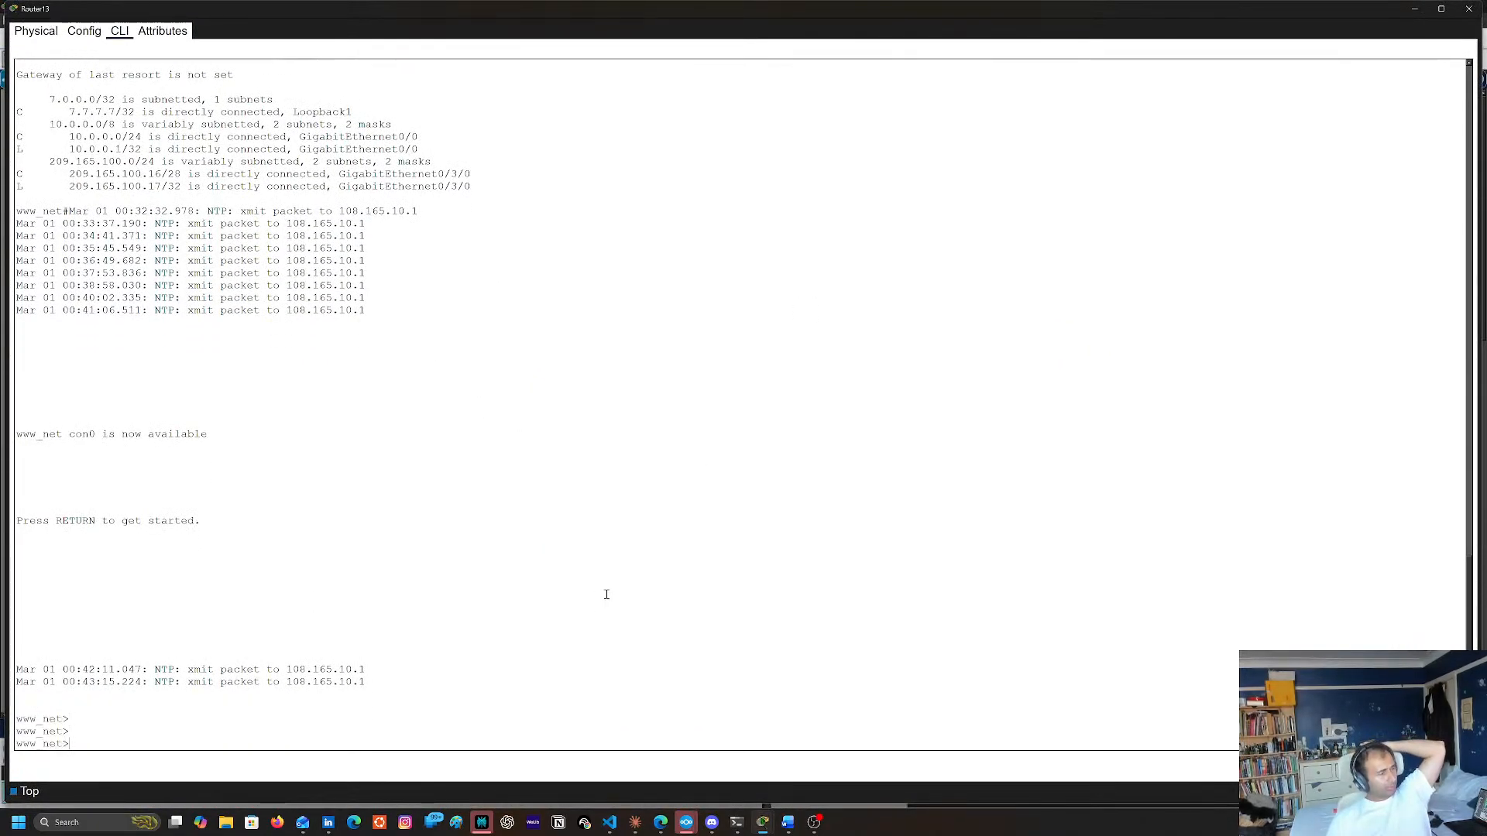
pyautogui.write('en')
pyautogui.press('Return')
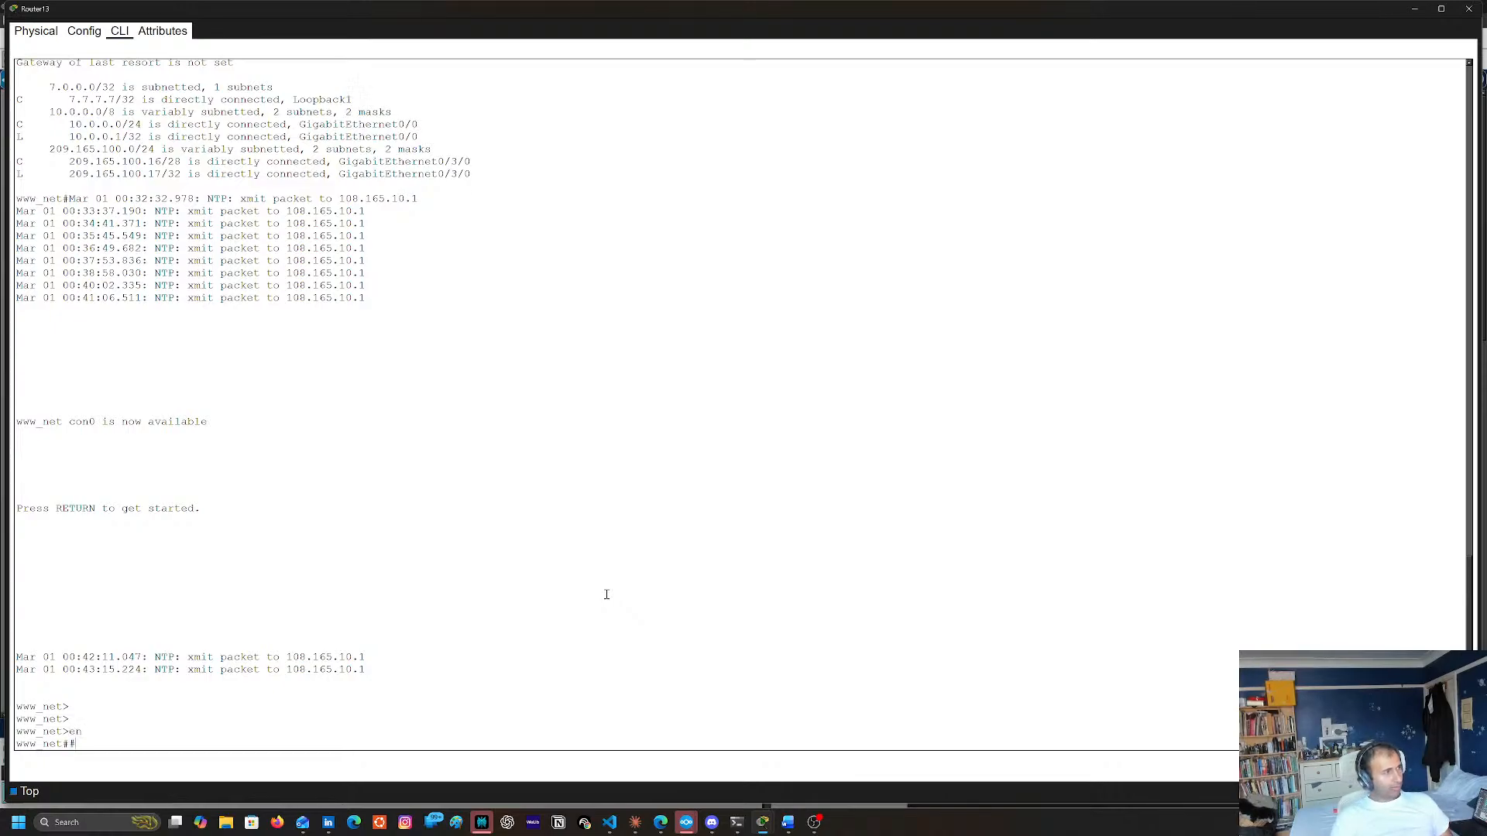
# Check Router13's NTP peers with sh ntp associations
pyautogui.write('sh')
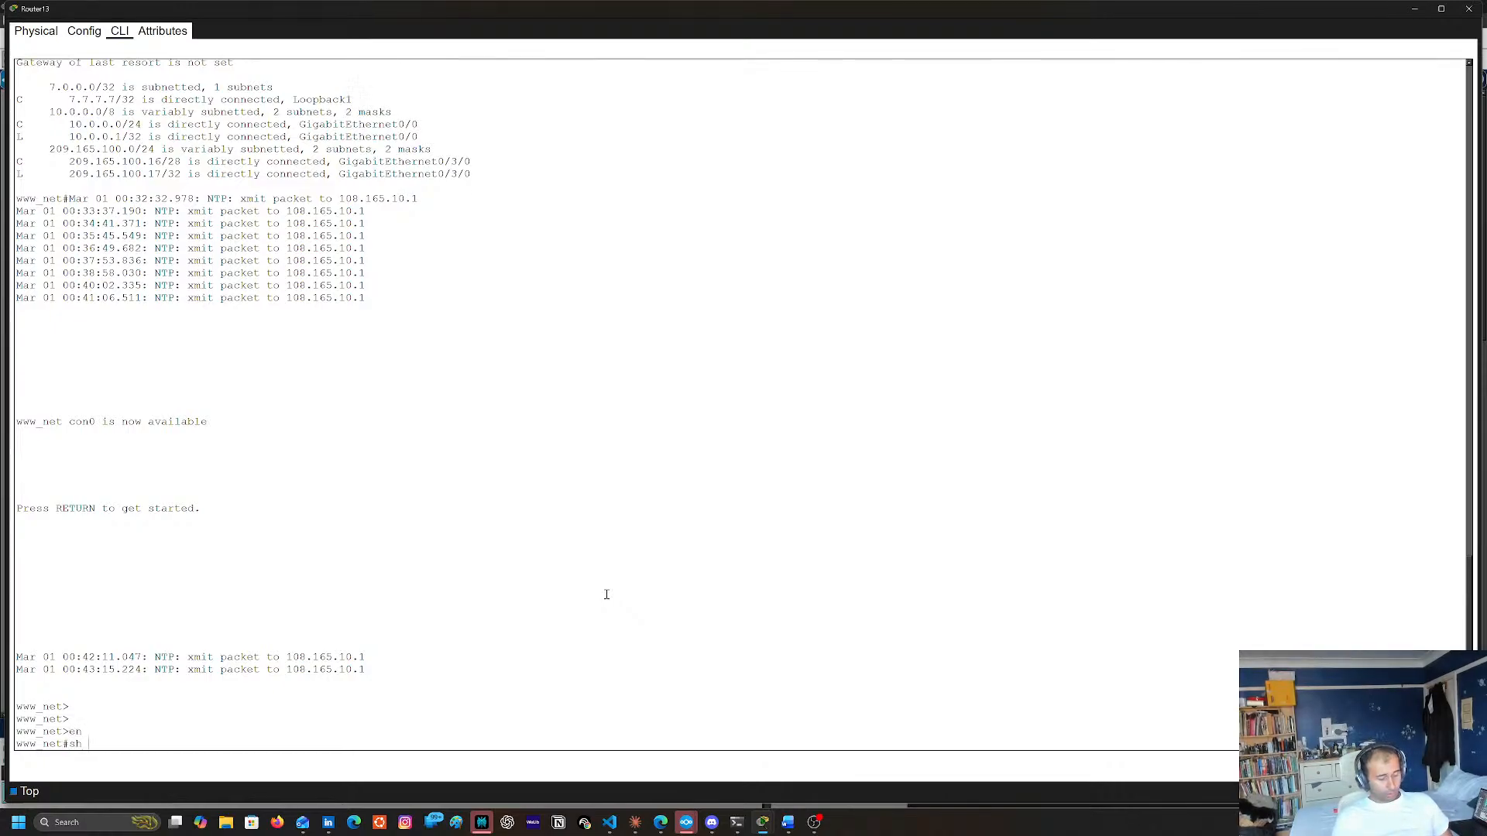
pyautogui.write('ont')
pyautogui.press('Tab')
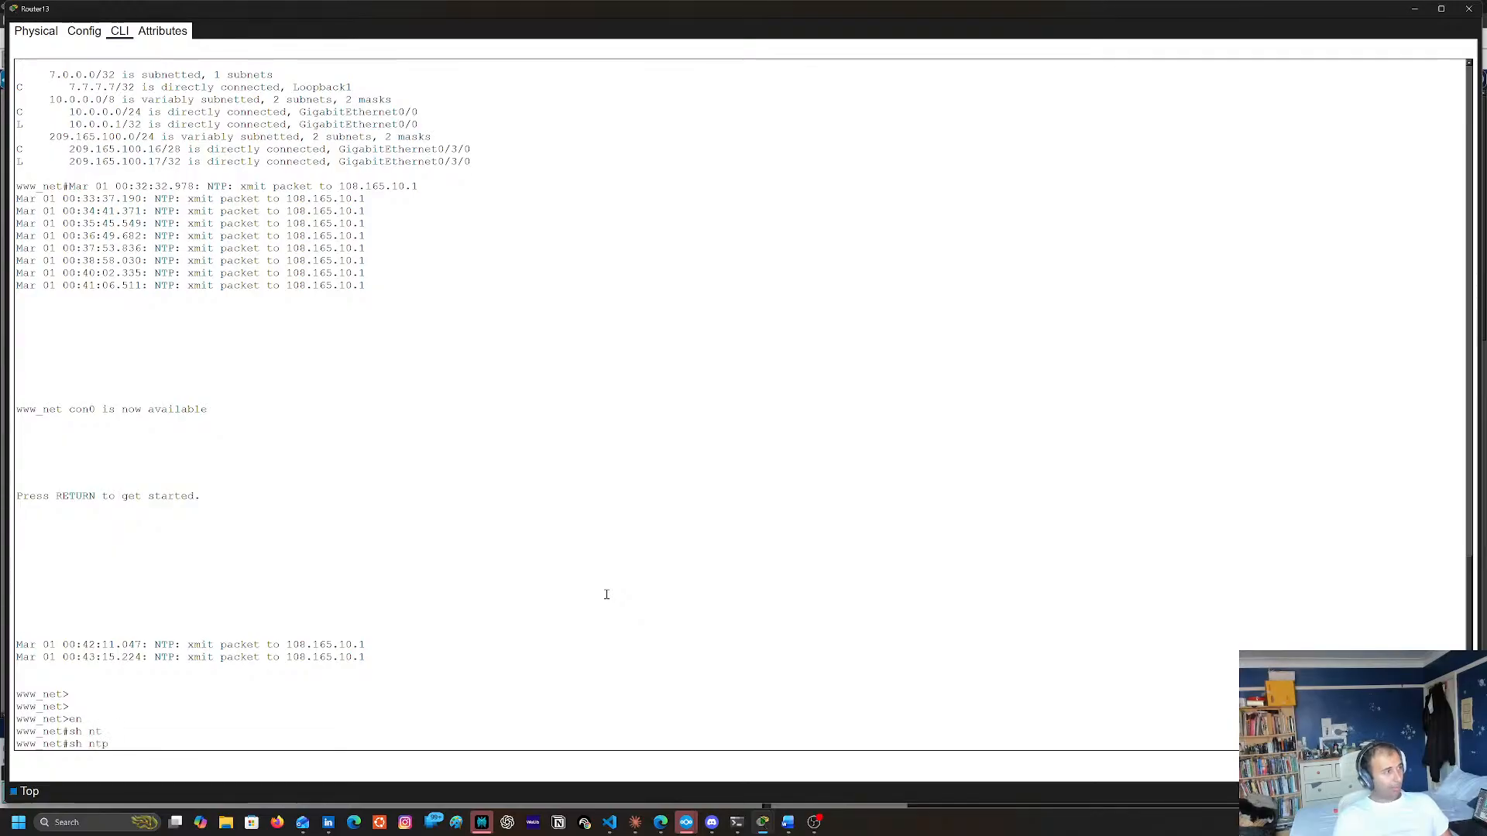
pyautogui.write('as')
pyautogui.press('Tab')
pyautogui.press('Return')
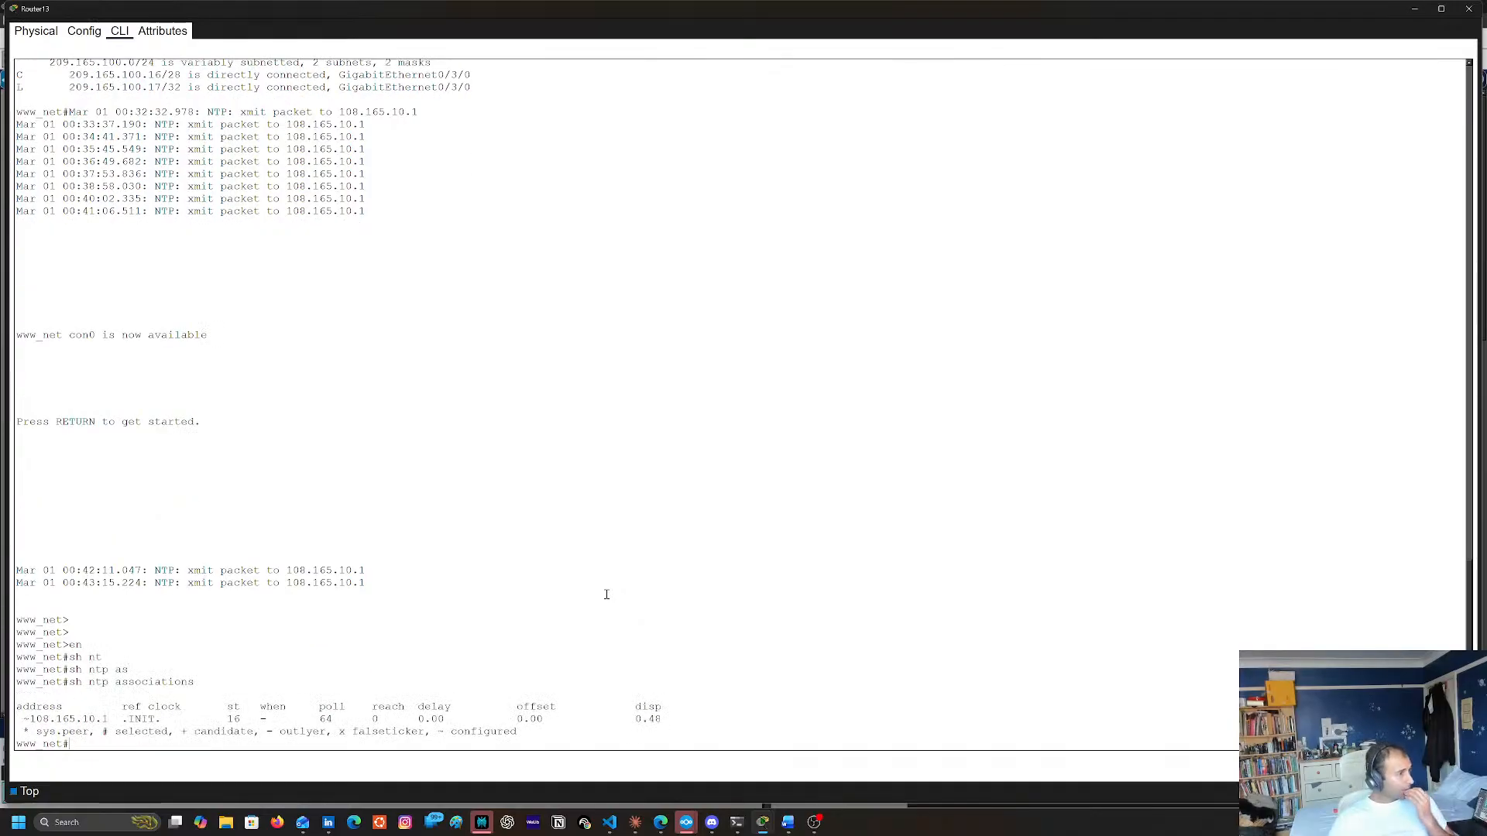
# Check Router13's clock synchronization with sh ntp status
pyautogui.press('Up')
pyautogui.press('BackSpace')
pyautogui.press('BackSpace')
pyautogui.press('BackSpace')
pyautogui.press('BackSpace')
pyautogui.press('BackSpace')
pyautogui.press('BackSpace')
pyautogui.press('BackSpace')
pyautogui.press('BackSpace')
pyautogui.press('BackSpace')
pyautogui.press('BackSpace')
pyautogui.press('BackSpace')
pyautogui.press('BackSpace')
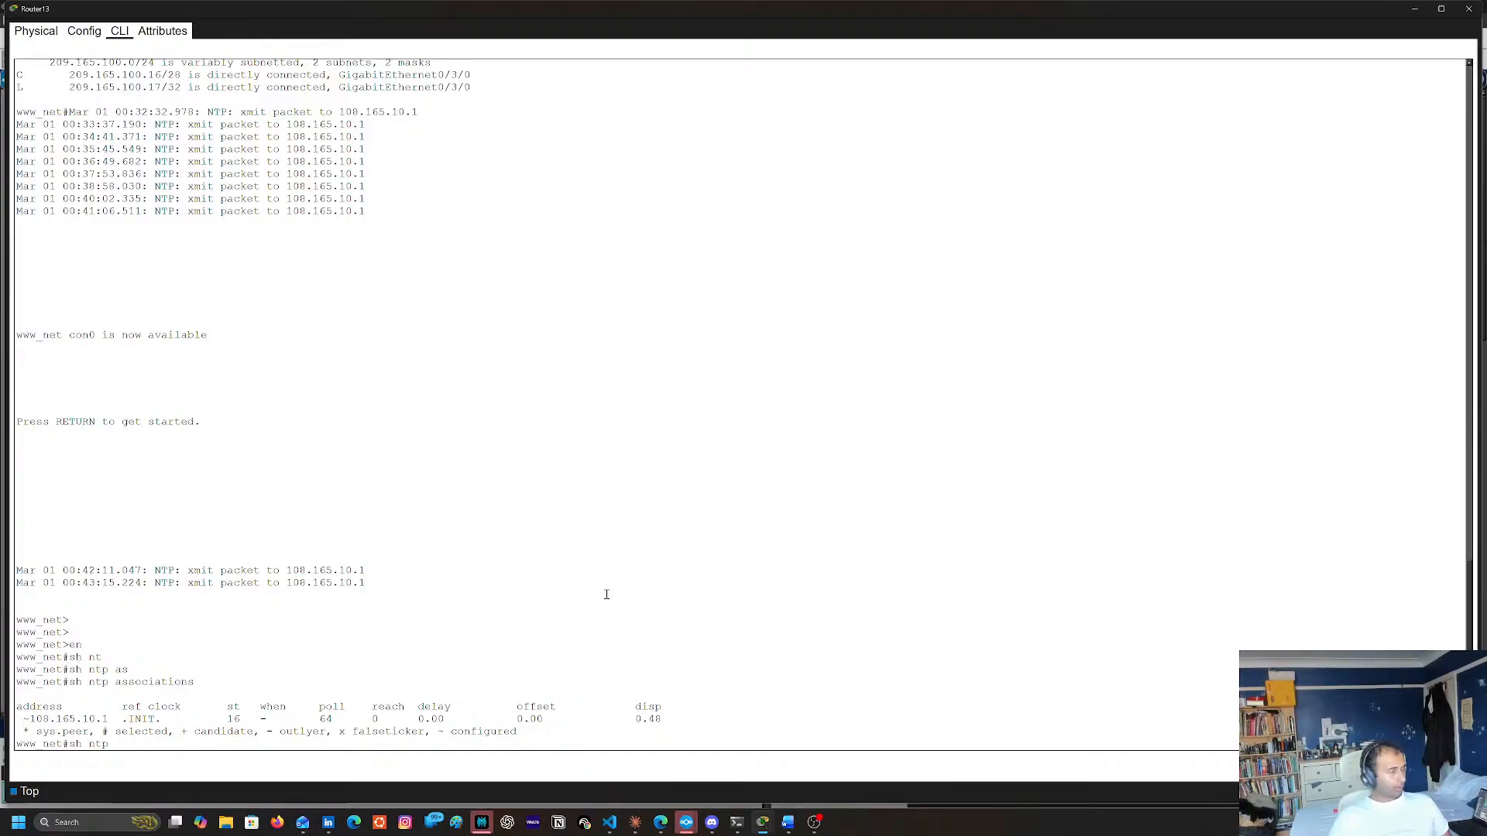
pyautogui.write('st')
pyautogui.press('Tab')
pyautogui.press('Return')
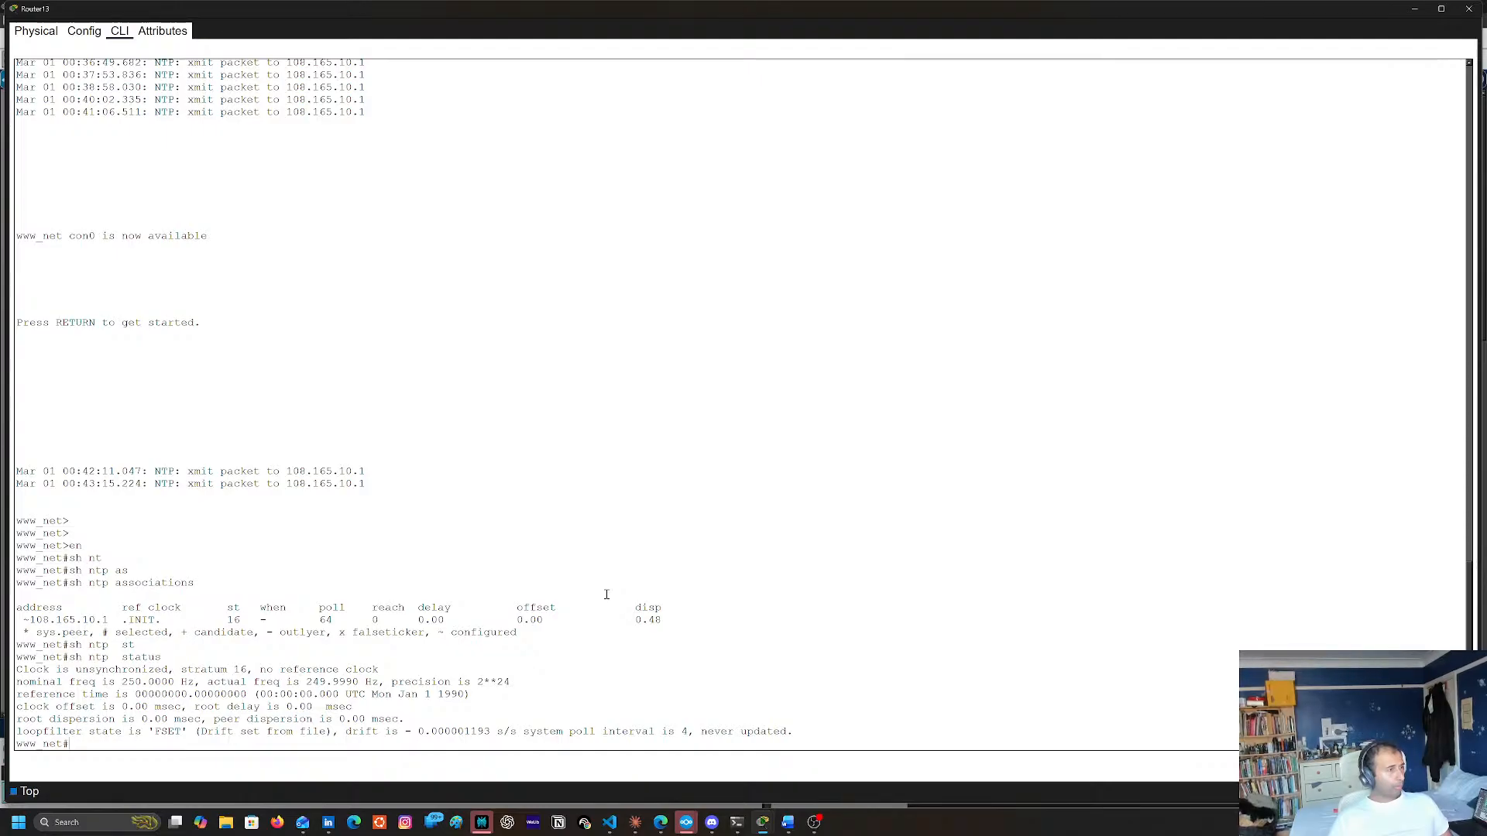
pyautogui.click(1419, 9)
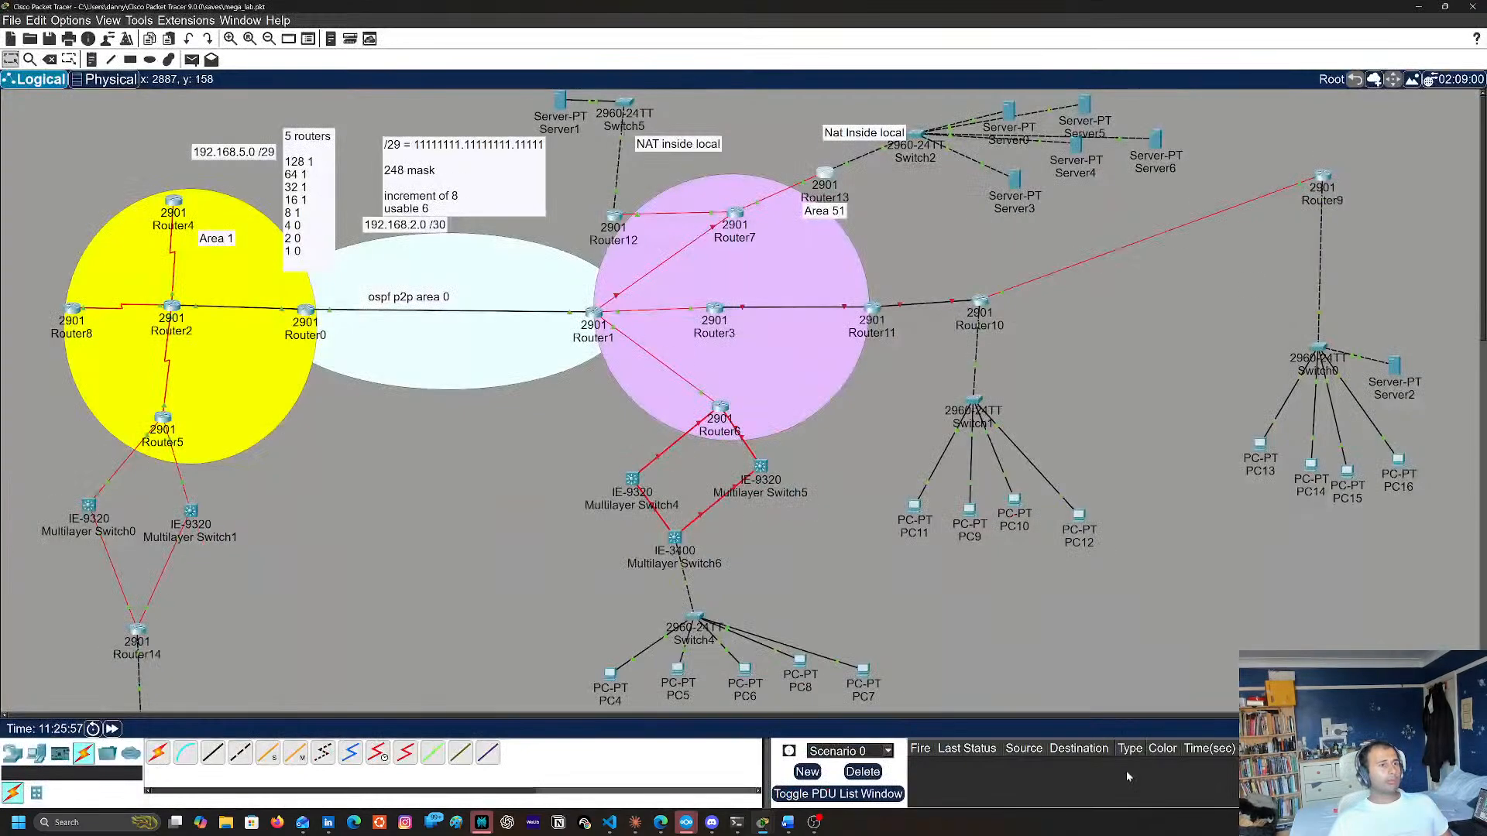
pyautogui.click(1447, 729)
pyautogui.click(828, 173)
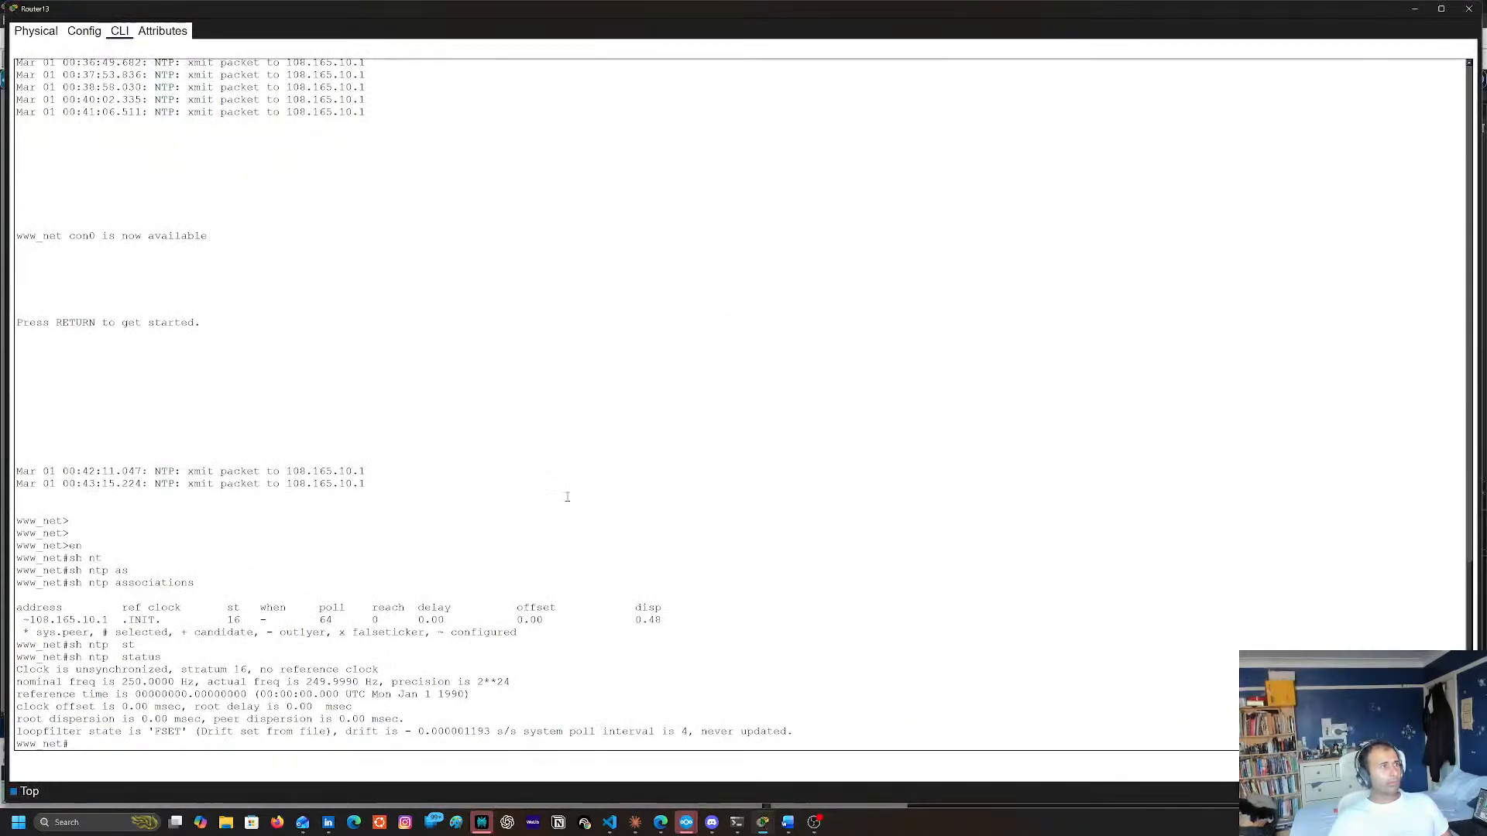
pyautogui.press('Up')
pyautogui.press('Up')
pyautogui.press('Up')
pyautogui.press('Up')
pyautogui.press('Up')
pyautogui.press('Up')
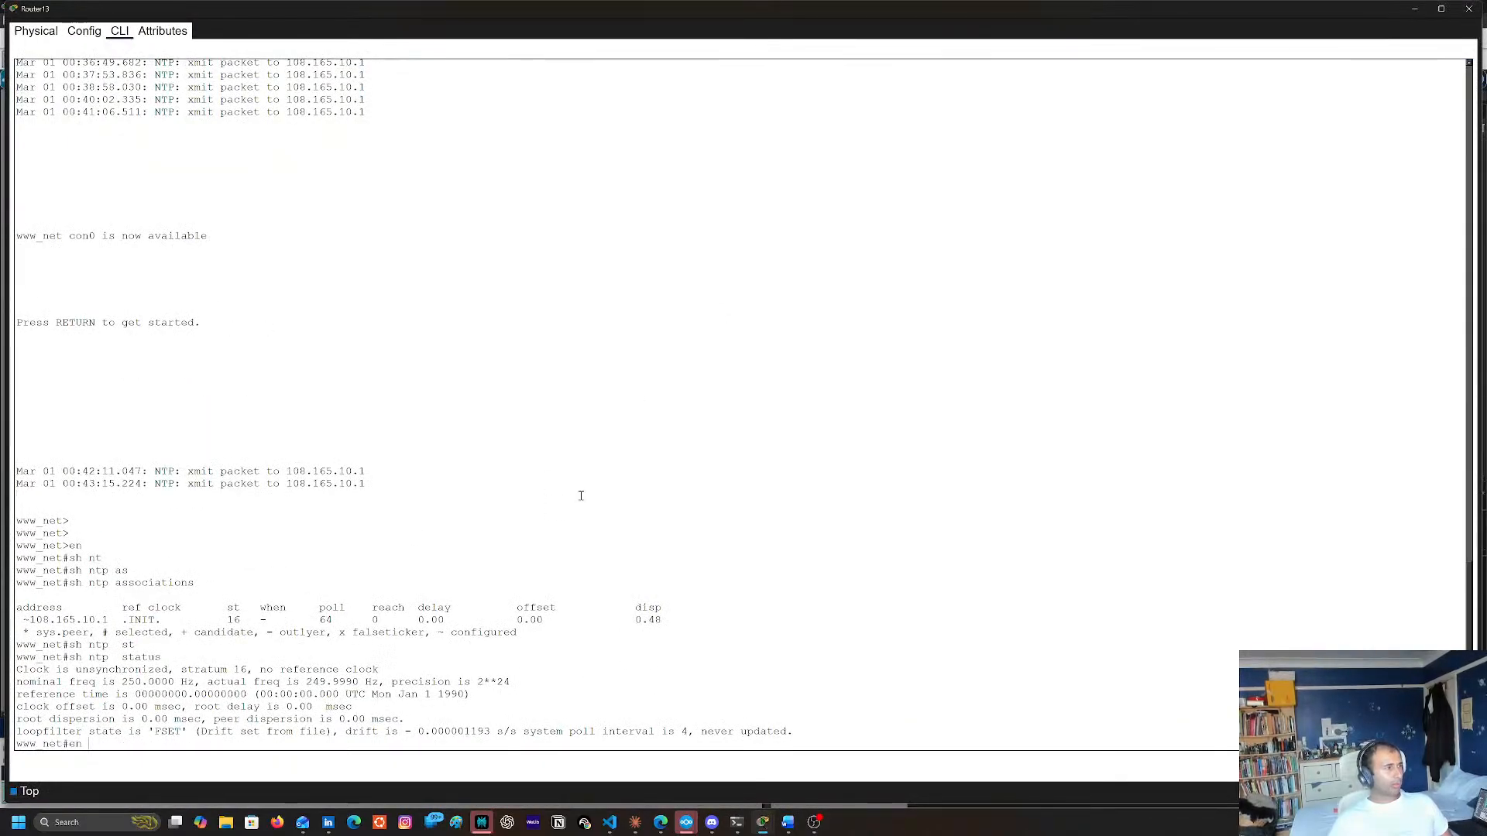
pyautogui.press('BackSpace')
pyautogui.press('BackSpace')
pyautogui.press('BackSpace')
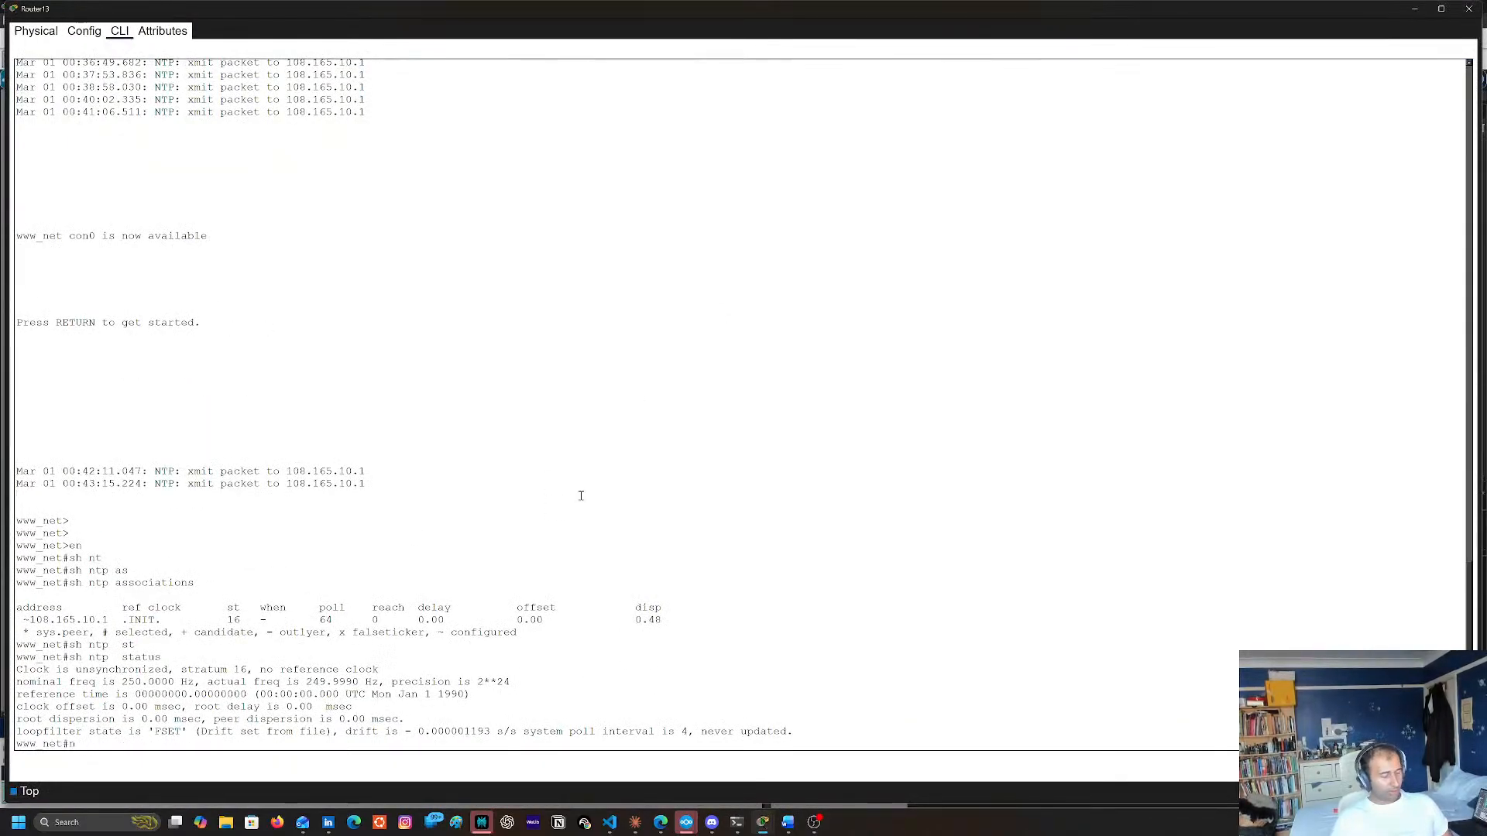
pyautogui.write('nt')
pyautogui.press('Return')
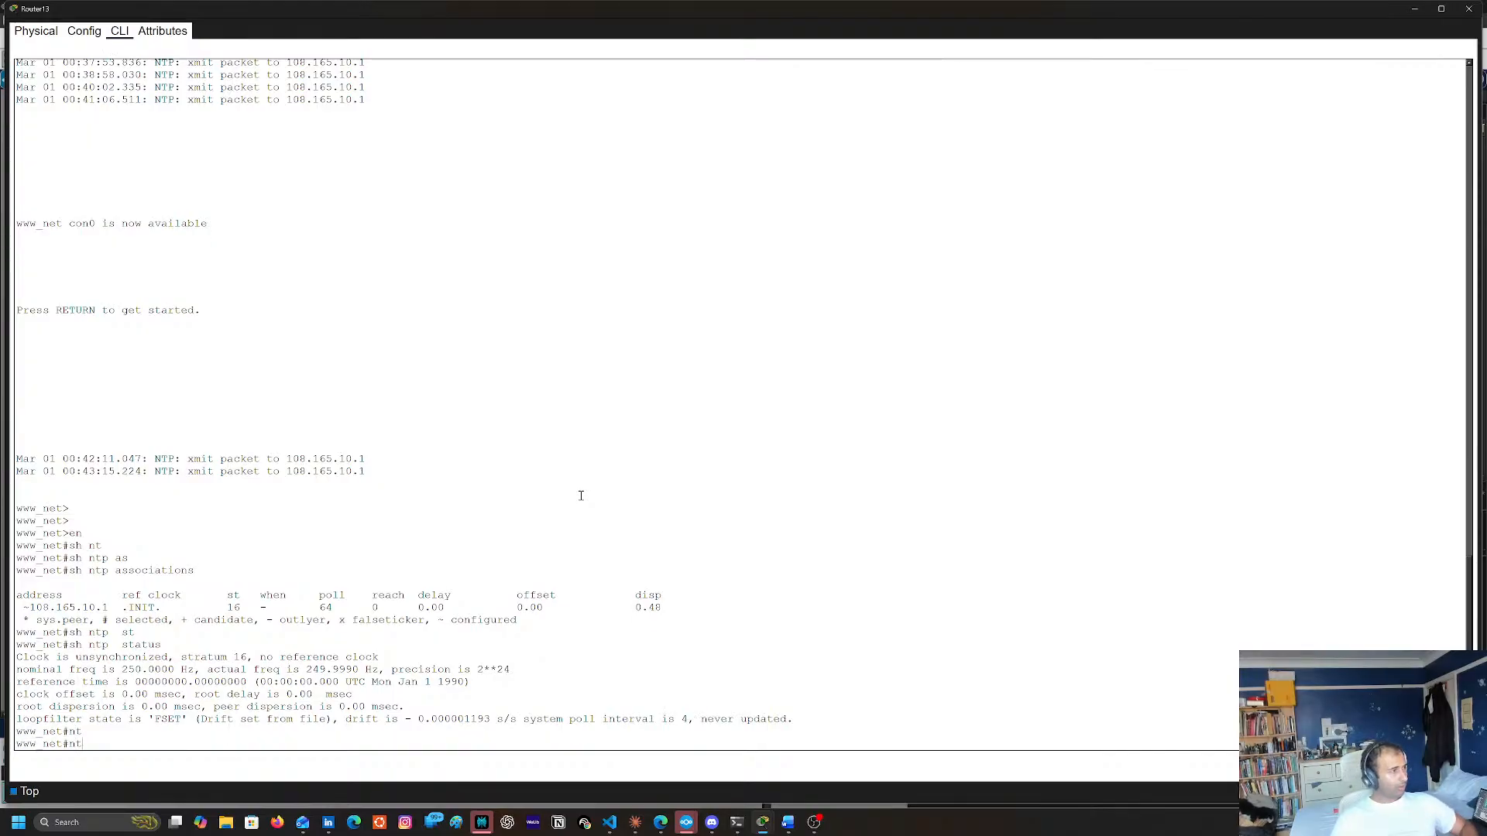
# Enter global configuration mode on Router13 with conf t and start an ntp server command
pyautogui.write('conf t')
pyautogui.press('Return')
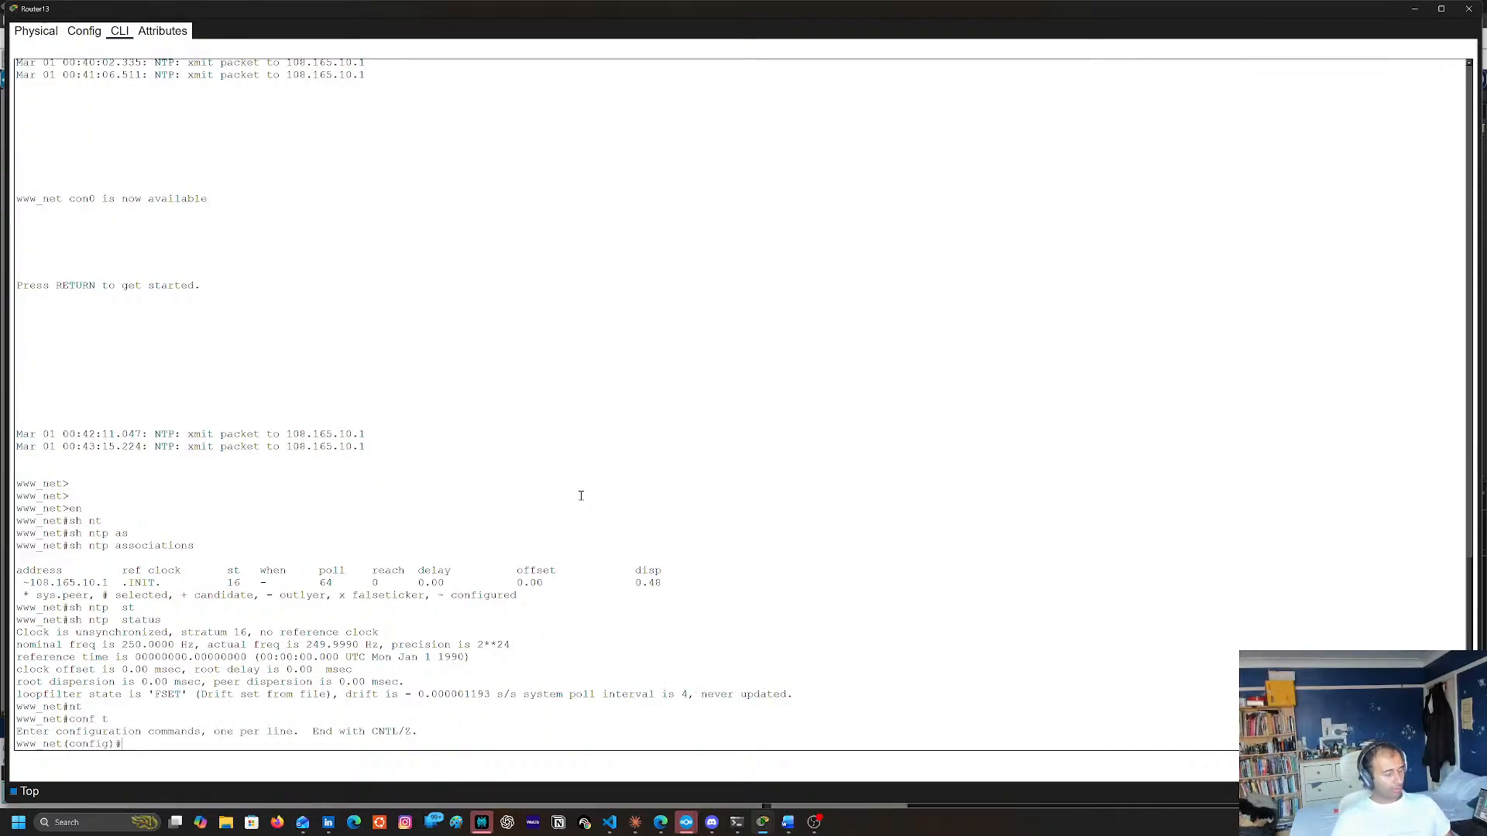
pyautogui.write('nty')
pyautogui.press('Tab')
pyautogui.press('BackSpace')
pyautogui.press('Tab')
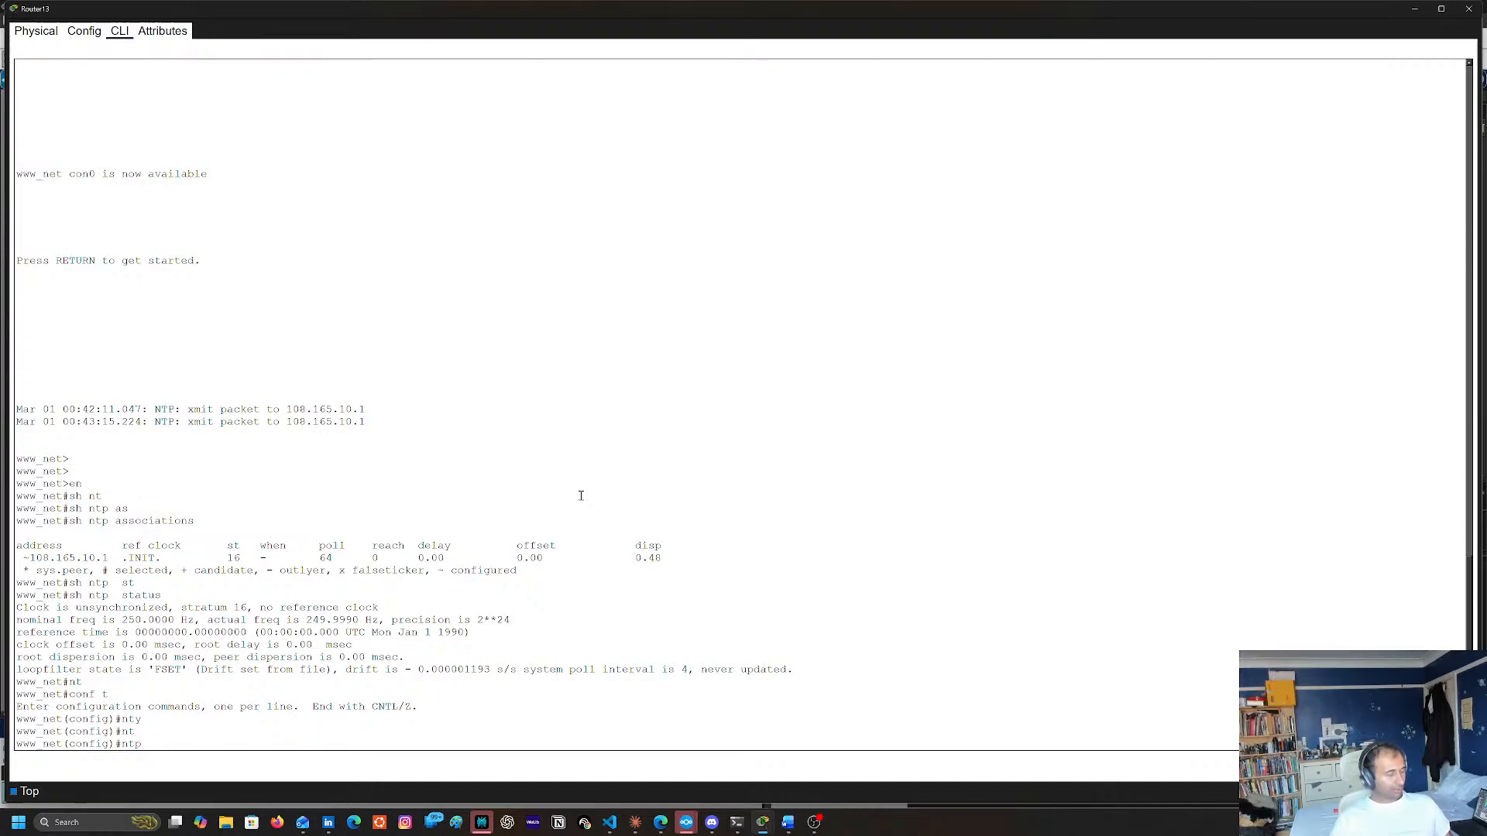
pyautogui.write('ser')
pyautogui.press('Tab')
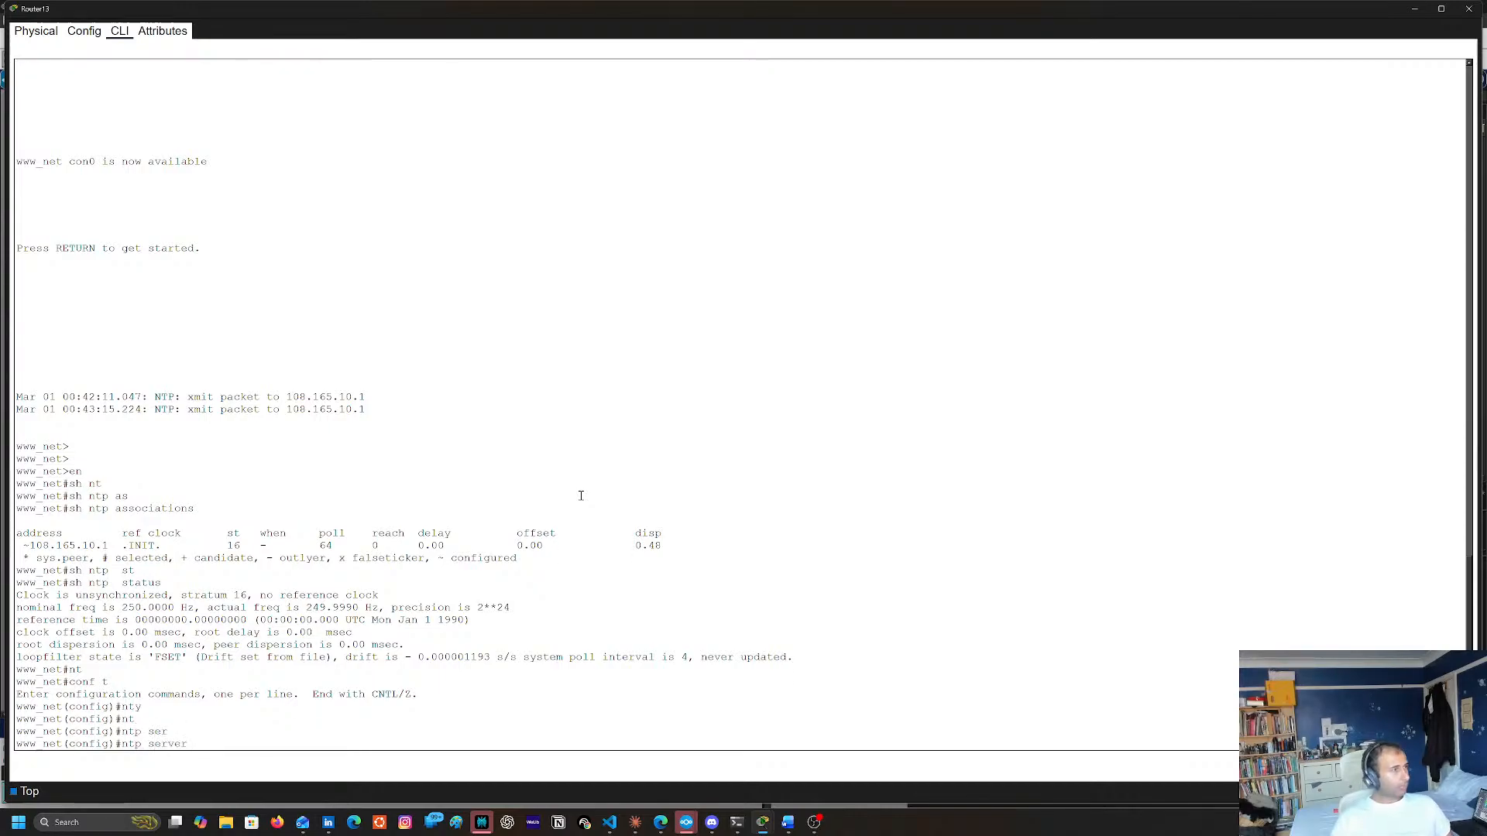
# Complete Router13's ntp server command with the address 108.165.10.1 copied from the console log, run it and return to the topology
pyautogui.doubleClick(43, 546)
pyautogui.doubleClick(106, 546)
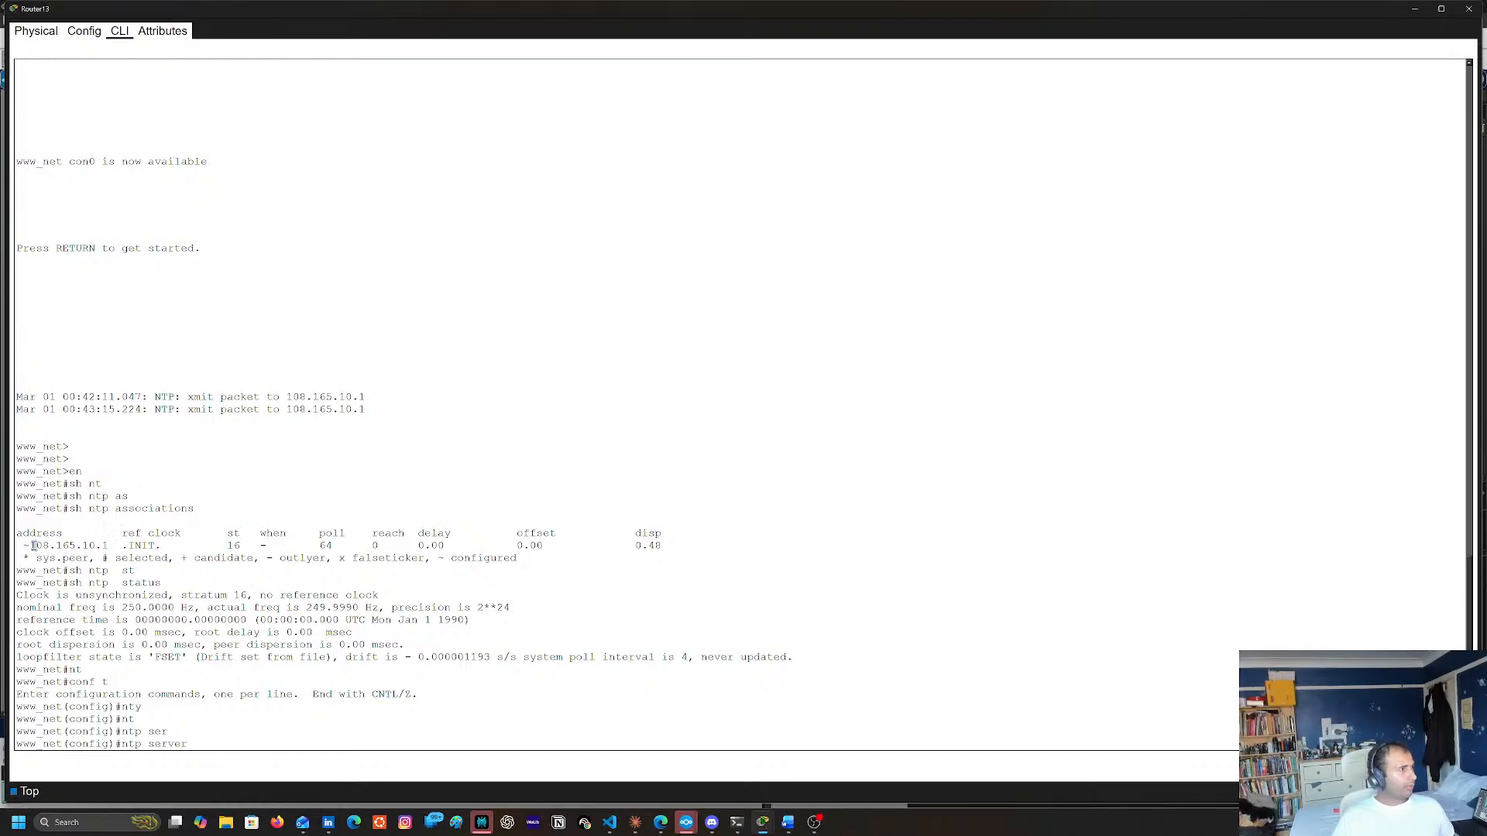
pyautogui.moveTo(90, 546); pyautogui.dragTo(108, 546)
pyautogui.click(103, 546)
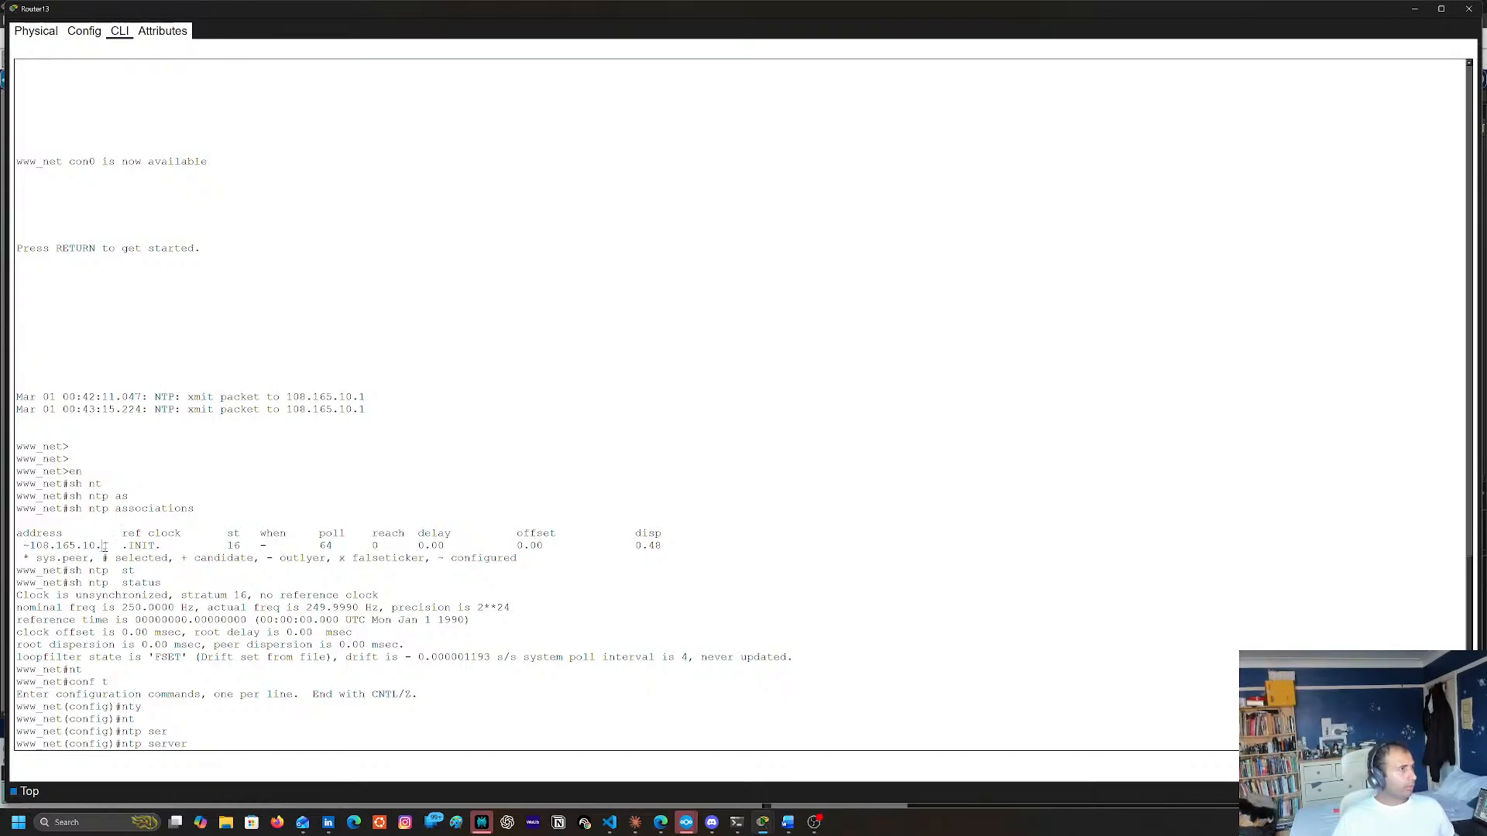
pyautogui.tripleClick(283, 397)
pyautogui.tripleClick(288, 396)
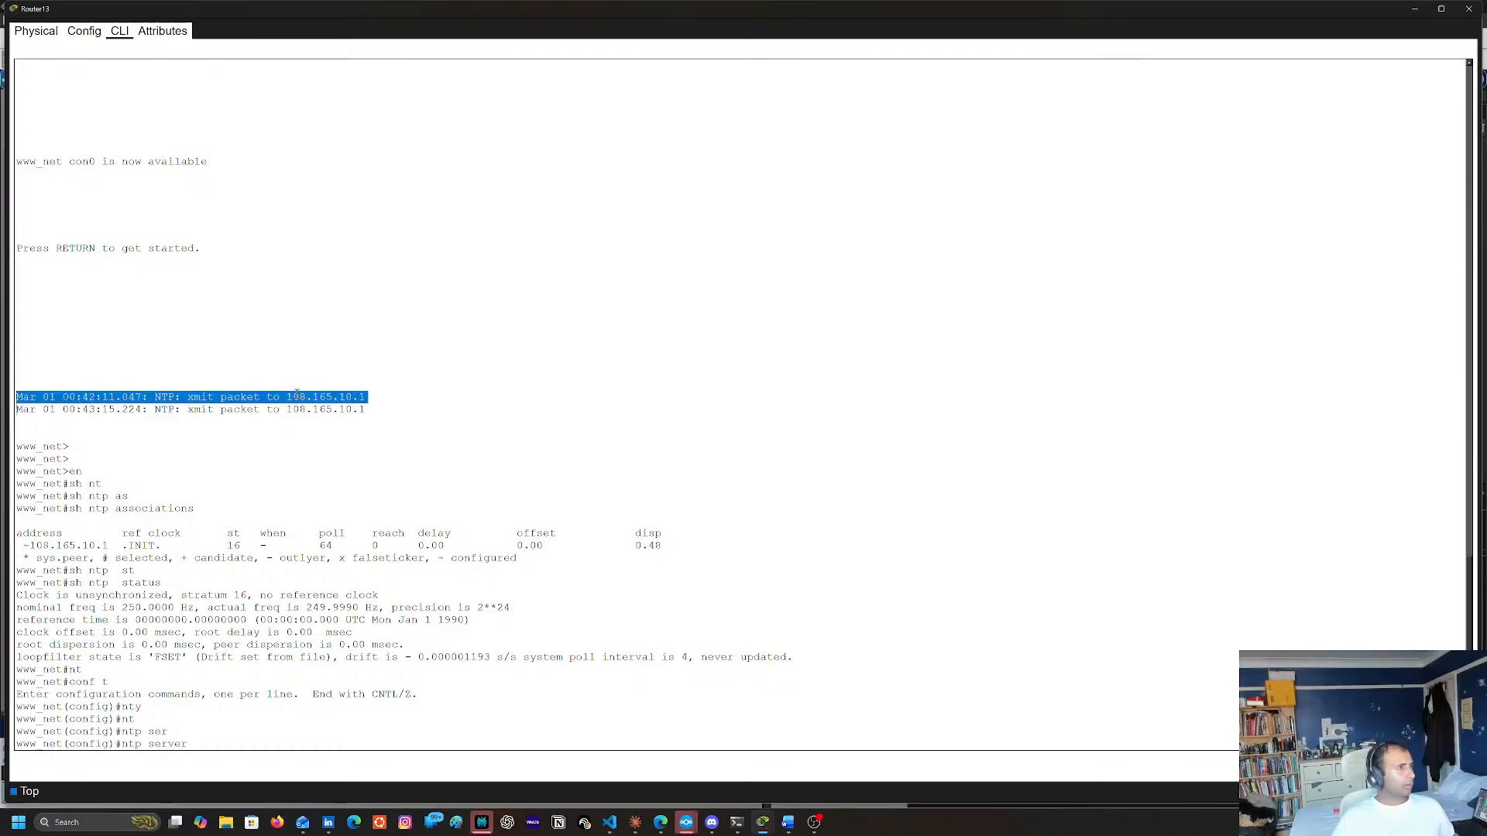
pyautogui.tripleClick(303, 396)
pyautogui.moveTo(287, 396); pyautogui.dragTo(397, 399)
pyautogui.press('super+c')
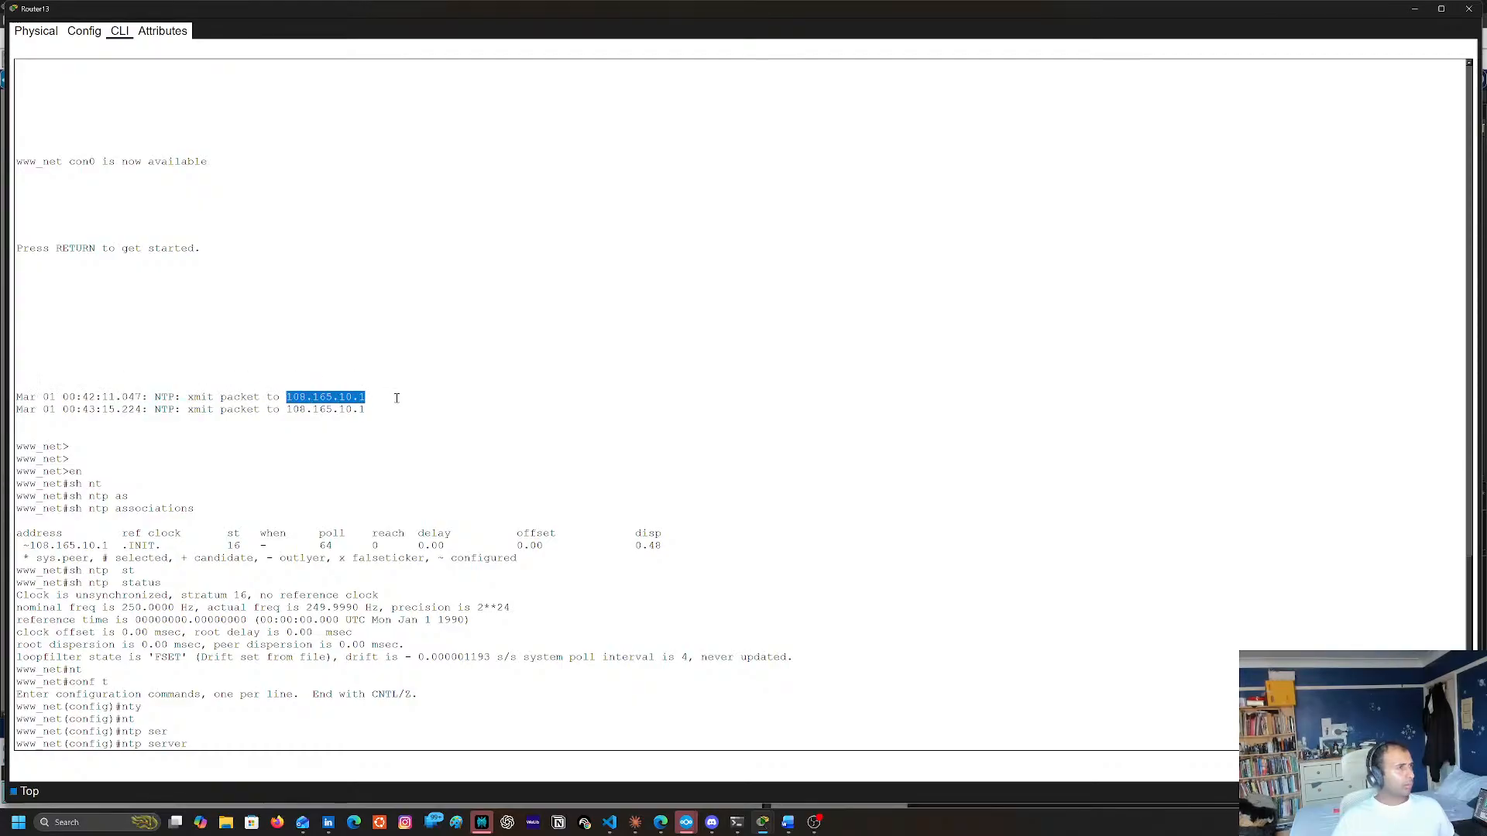
pyautogui.rightClick(335, 408)
pyautogui.click(352, 415)
pyautogui.rightClick(505, 443)
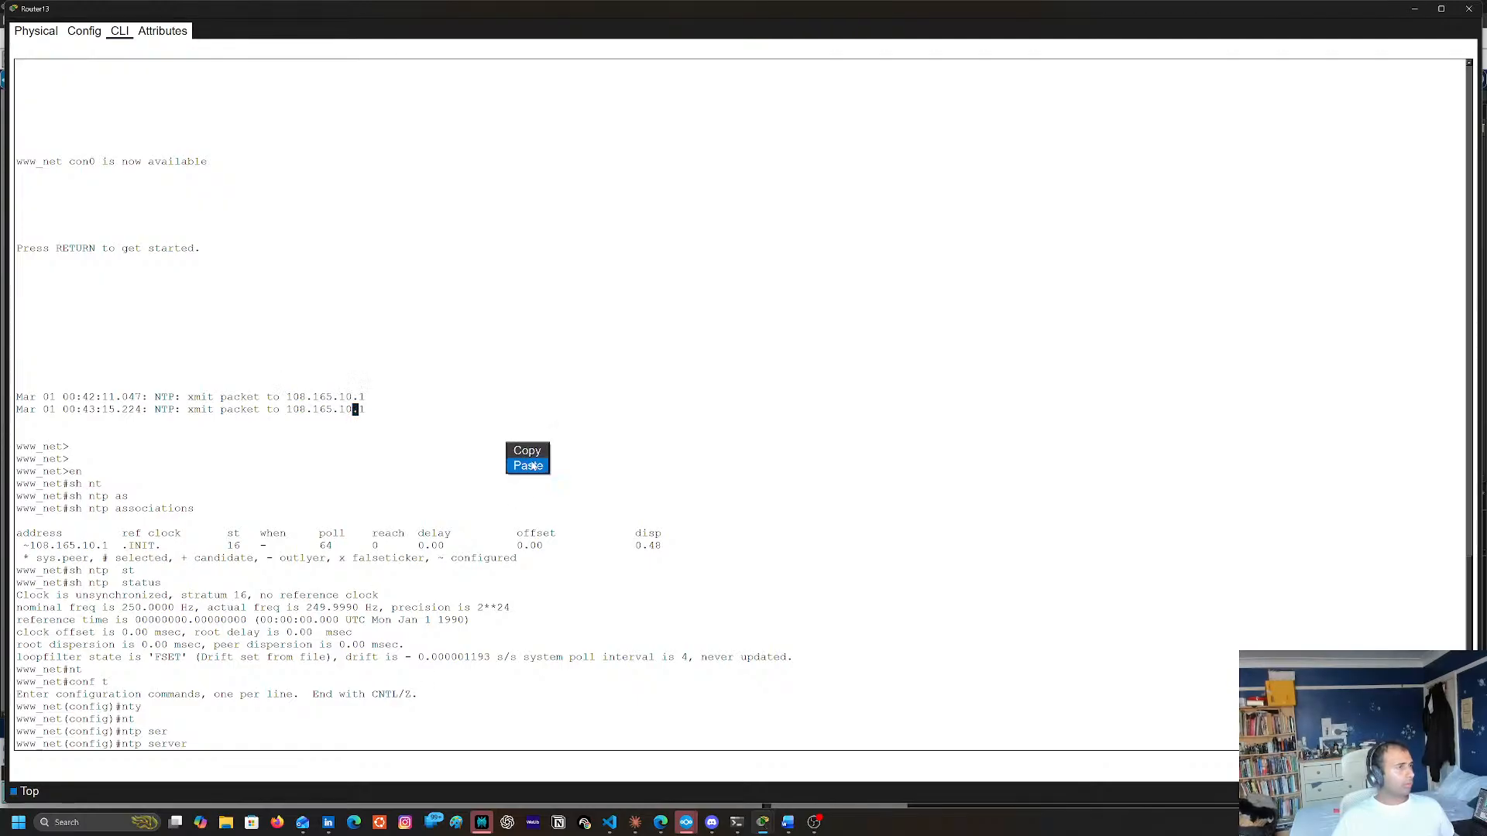
pyautogui.click(534, 463)
pyautogui.press('Return')
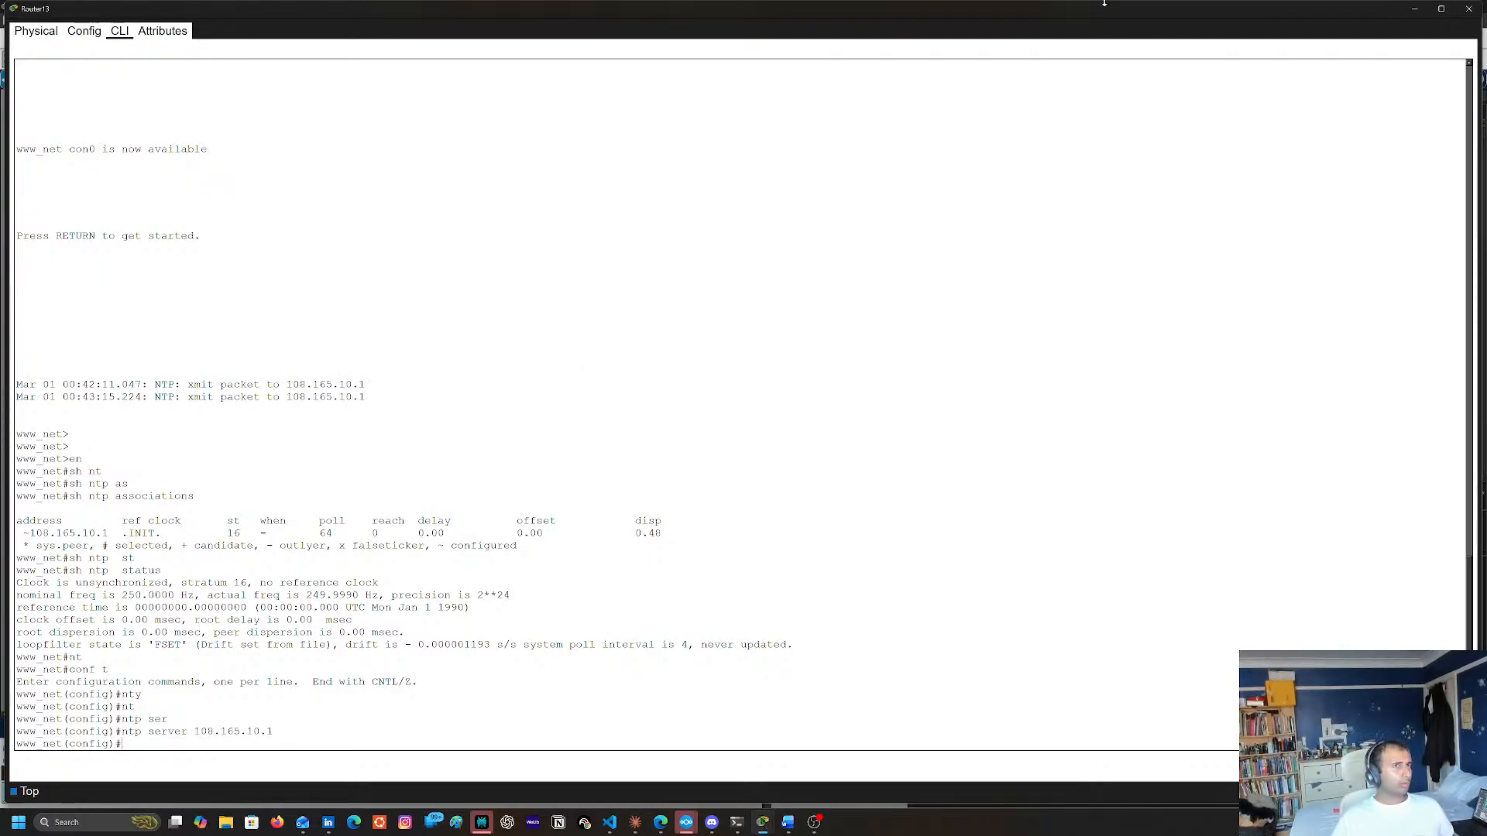
pyautogui.click(1417, 10)
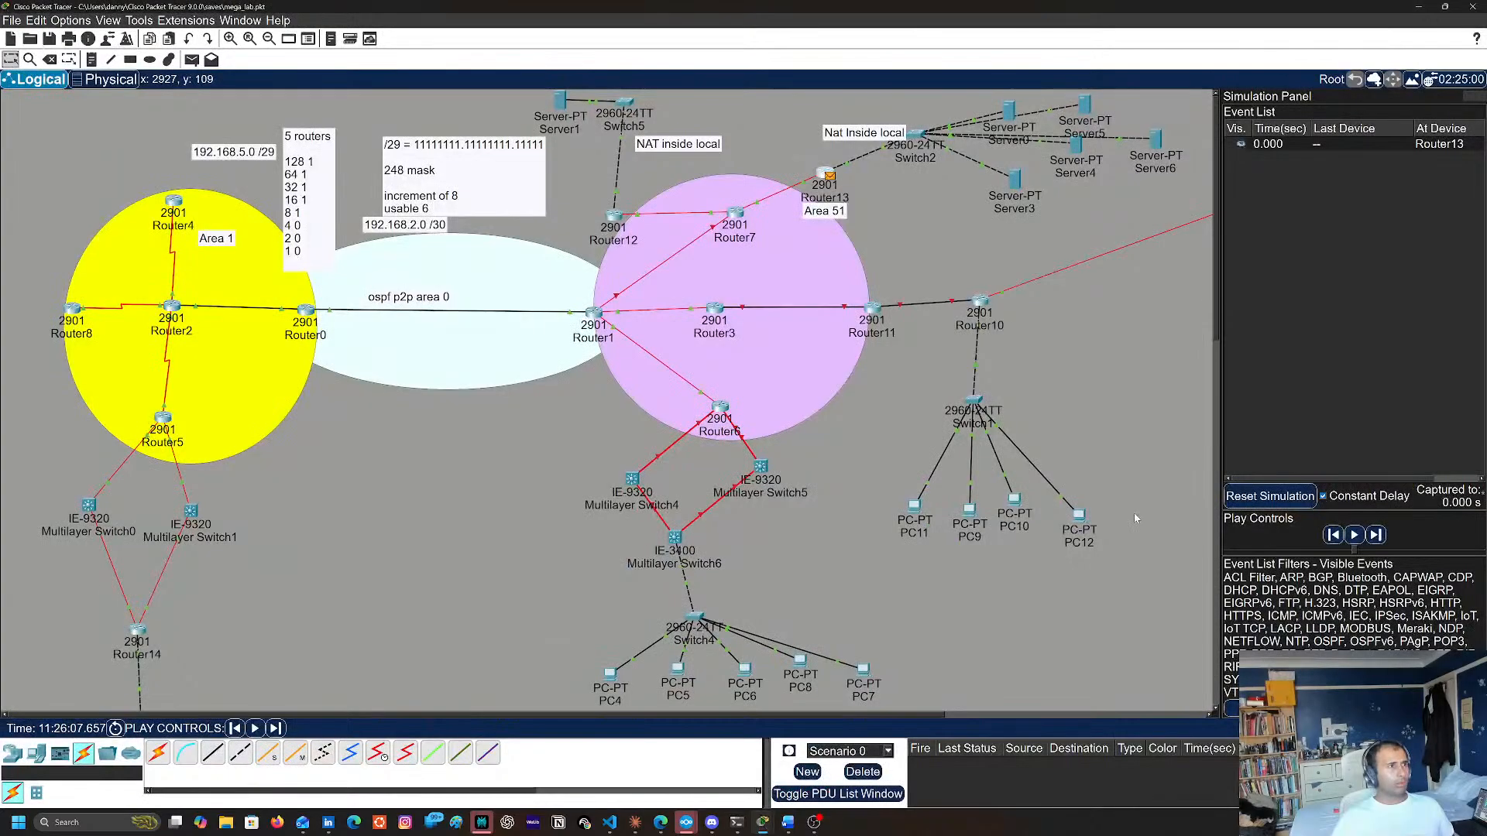
# Advance the simulation one event and examine the Layer 3 and Layer 4 details of Router13's outbound NTP packet
pyautogui.click(275, 728)
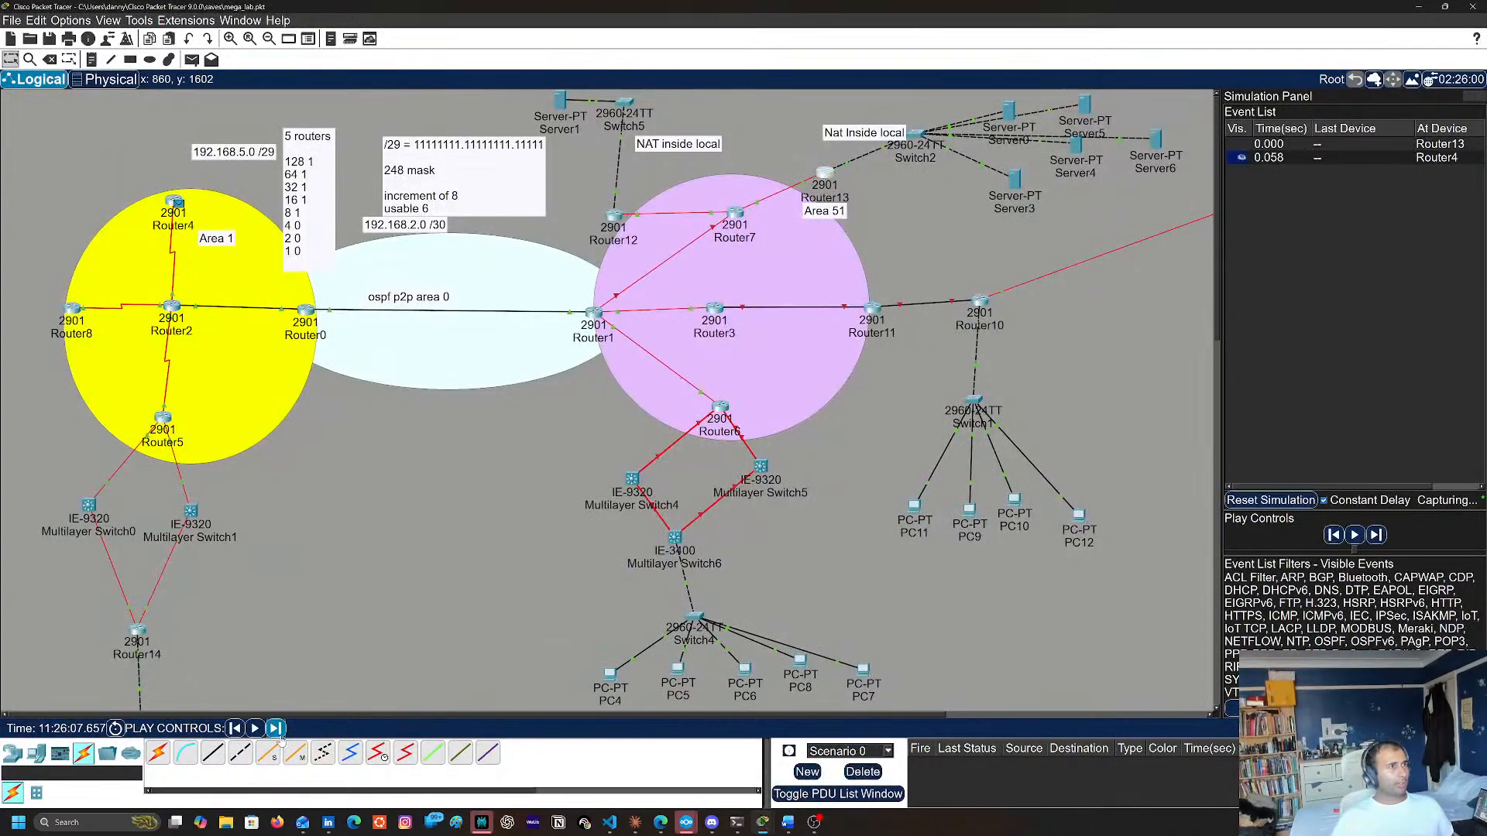
pyautogui.click(1314, 155)
pyautogui.click(823, 367)
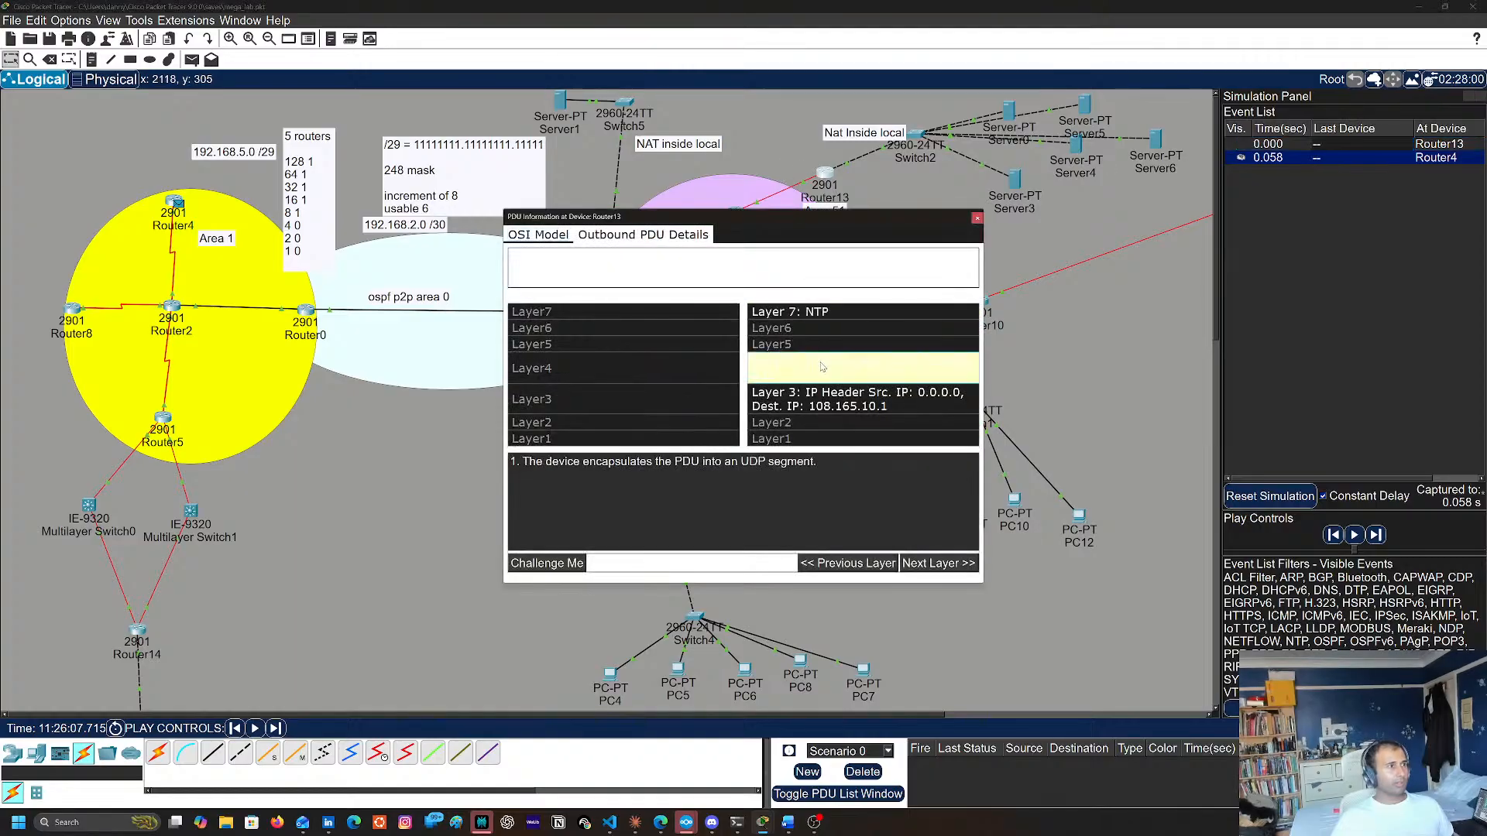
pyautogui.click(835, 412)
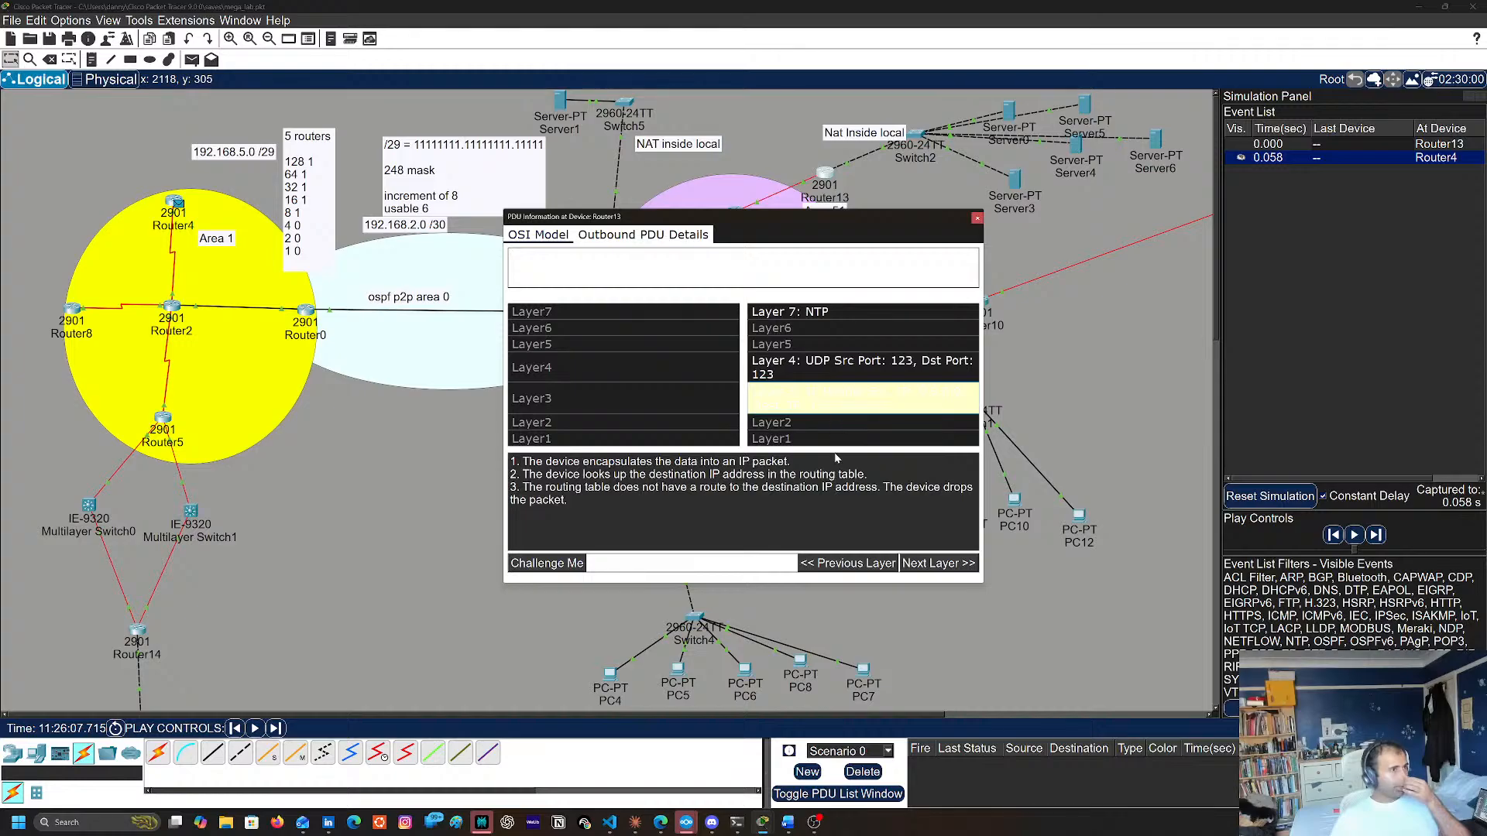
pyautogui.click(856, 370)
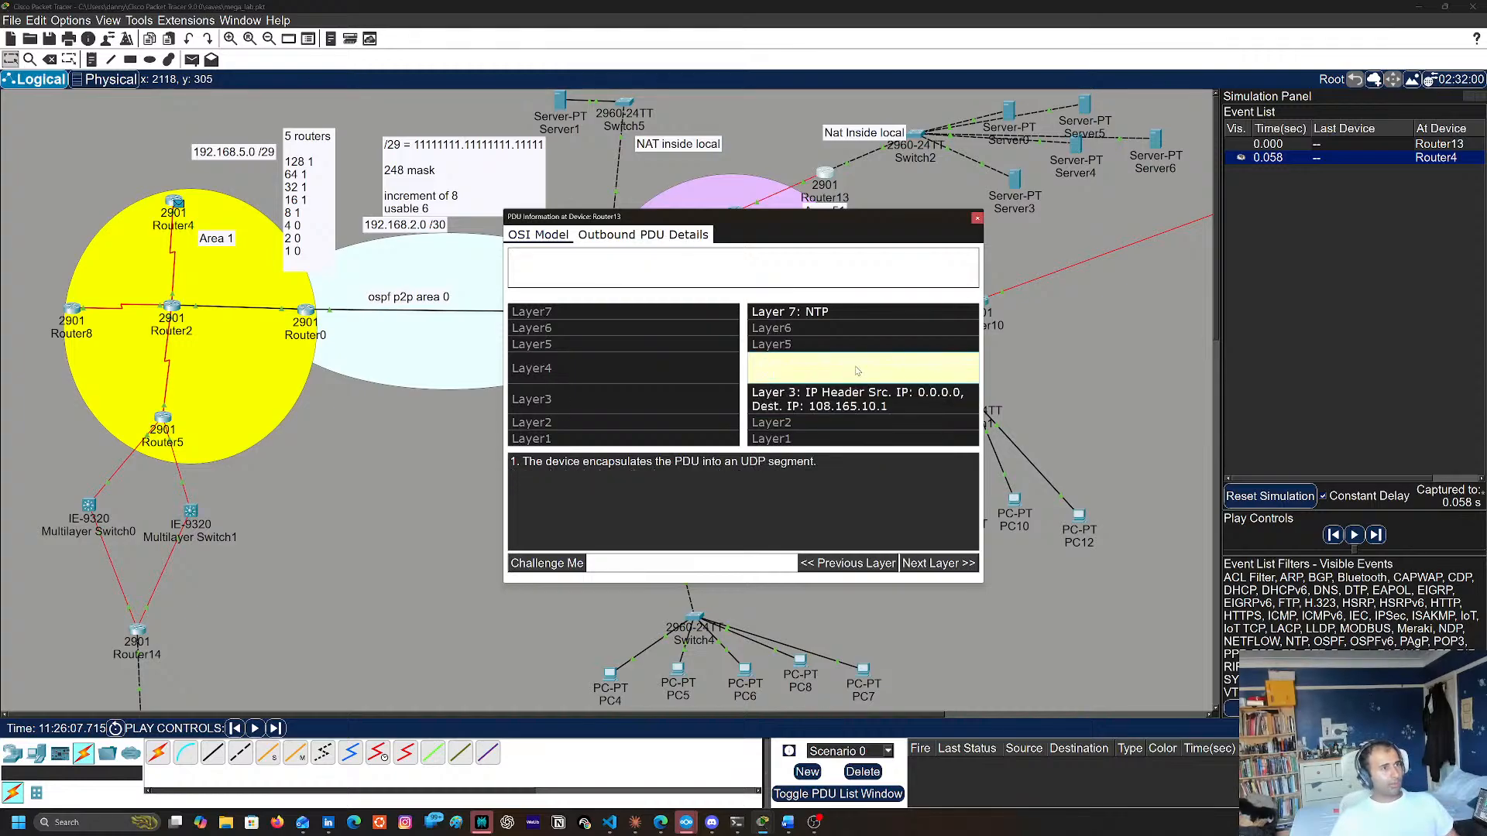
pyautogui.click(853, 402)
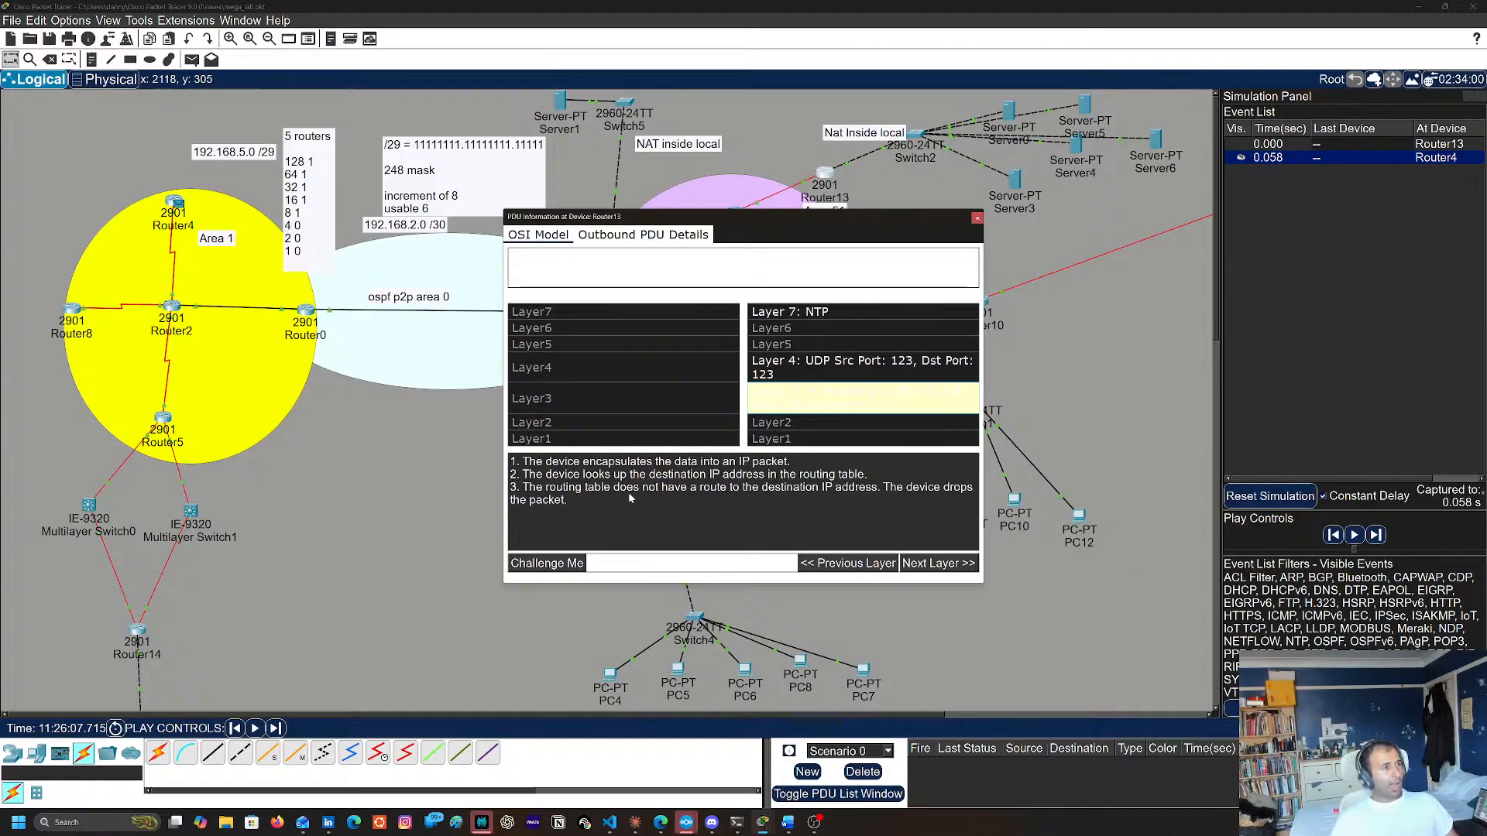
pyautogui.click(977, 219)
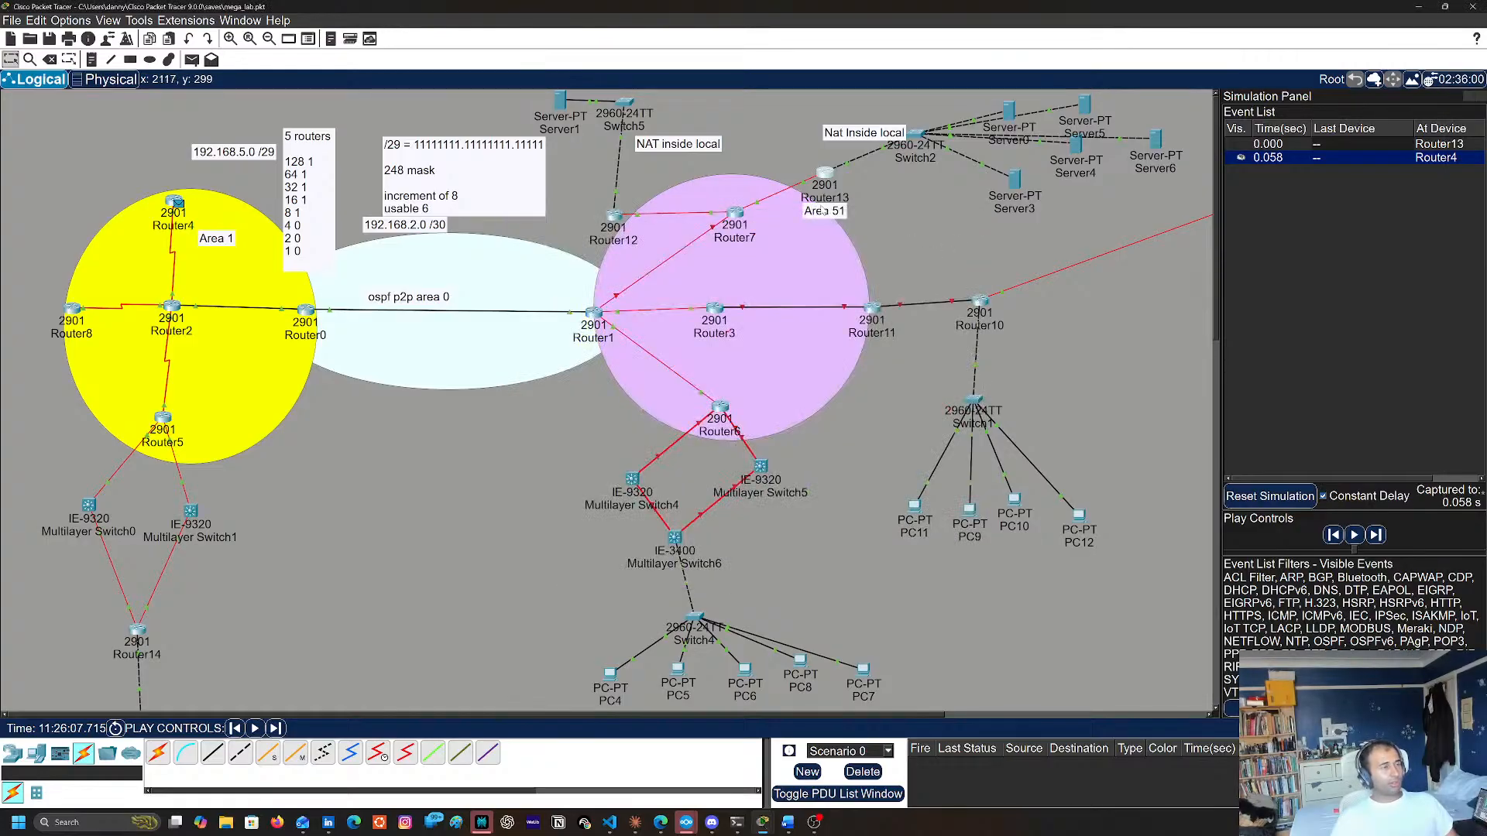
# Leave configuration mode on Router7 with end and review its interfaces and OSPF networks with sh run
pyautogui.moveTo(733, 214)
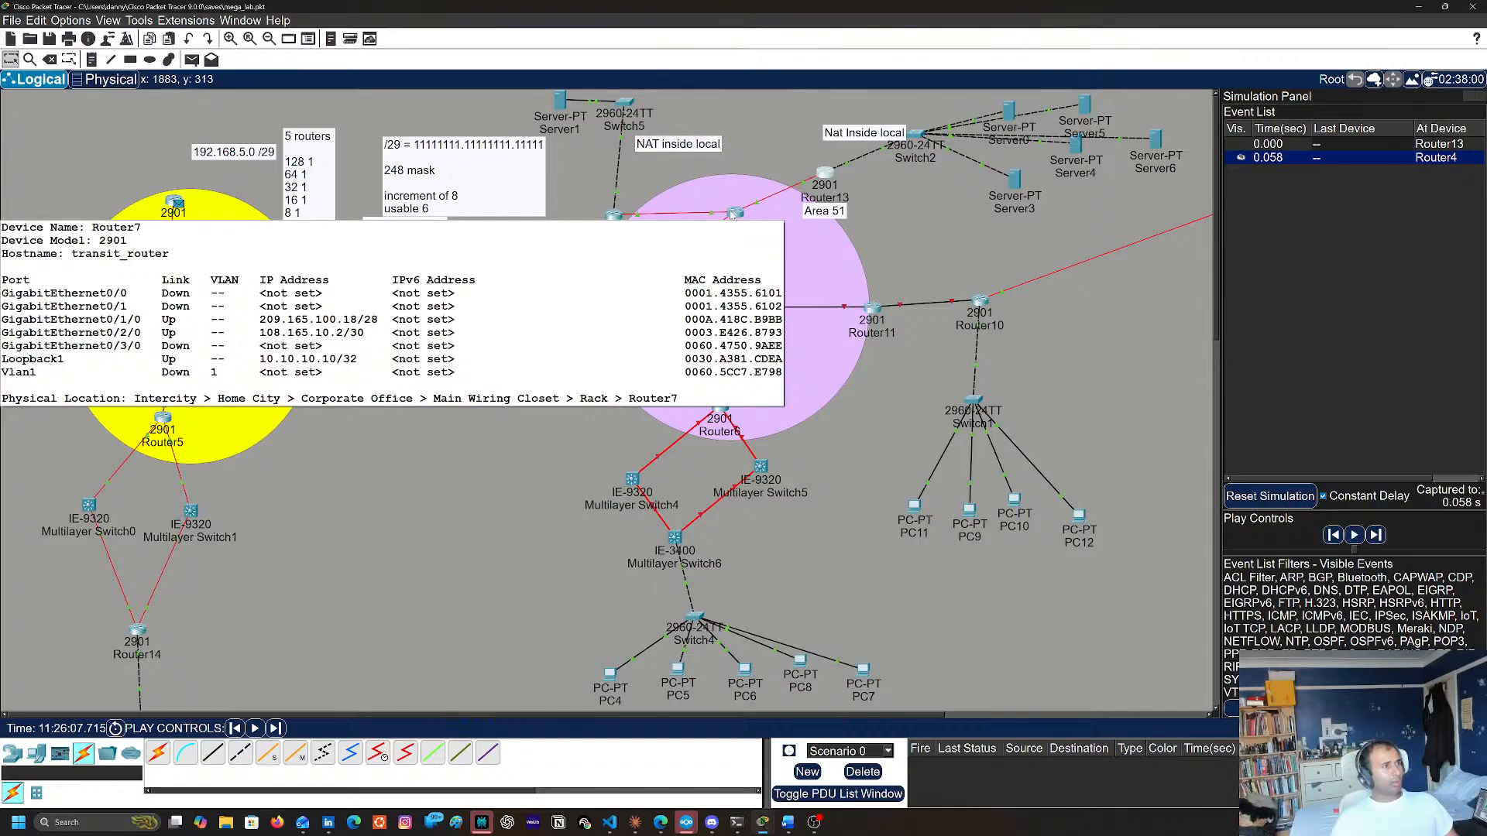
pyautogui.click(733, 214)
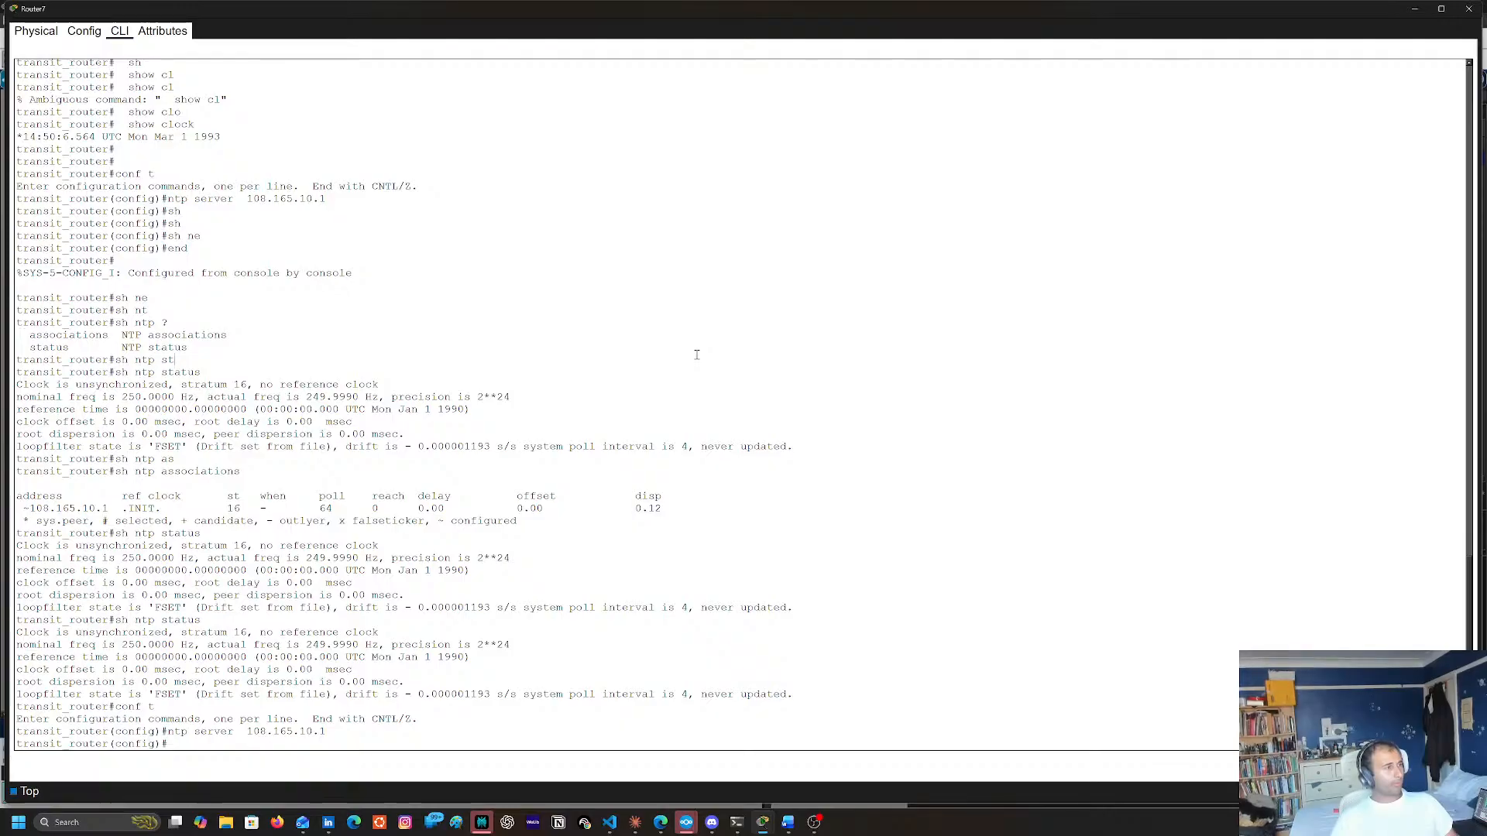
pyautogui.write('end')
pyautogui.press('Return')
pyautogui.press('Return')
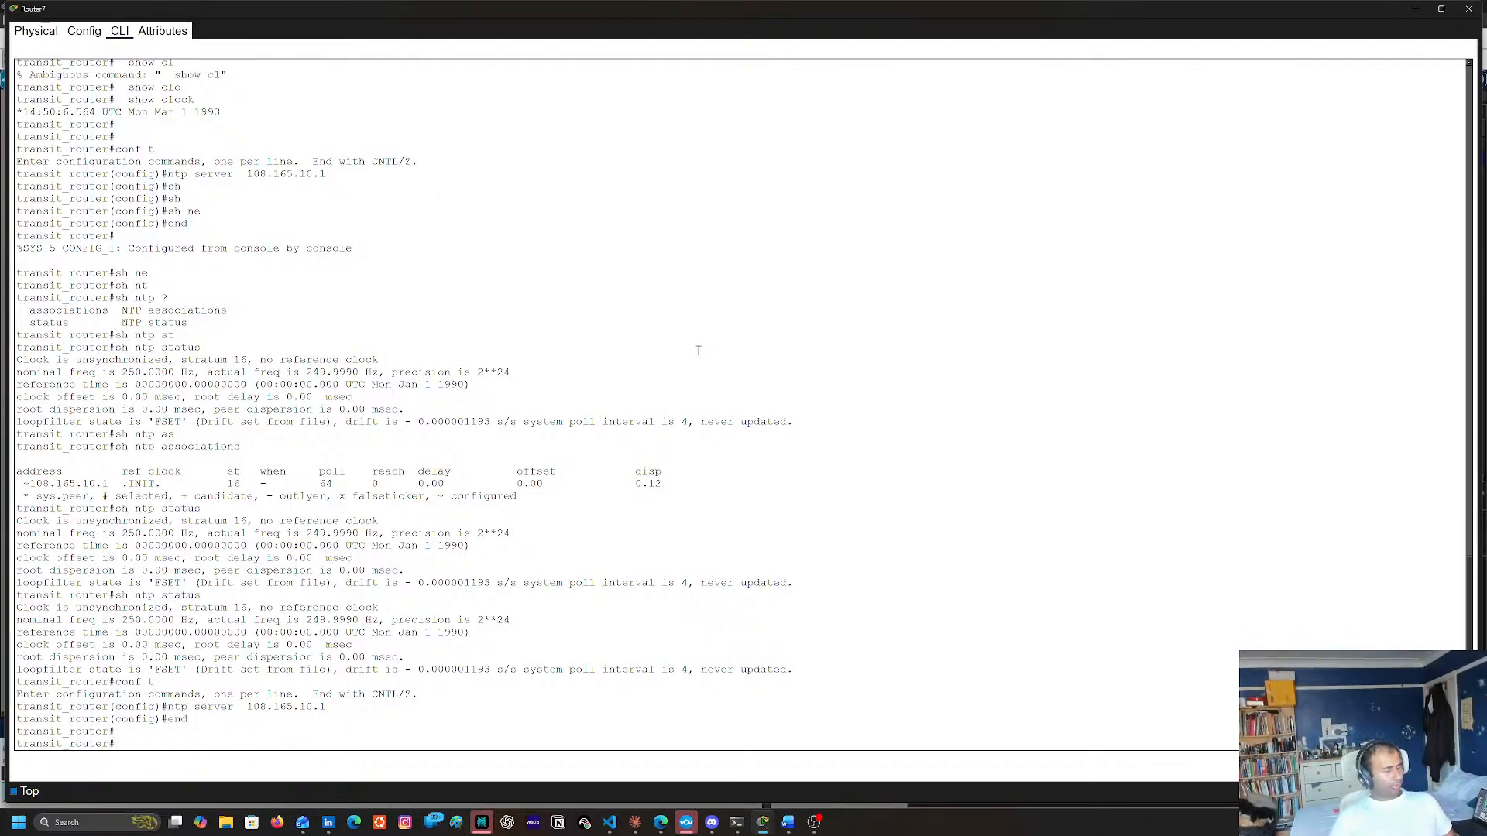
pyautogui.write('sh run')
pyautogui.press('Return')
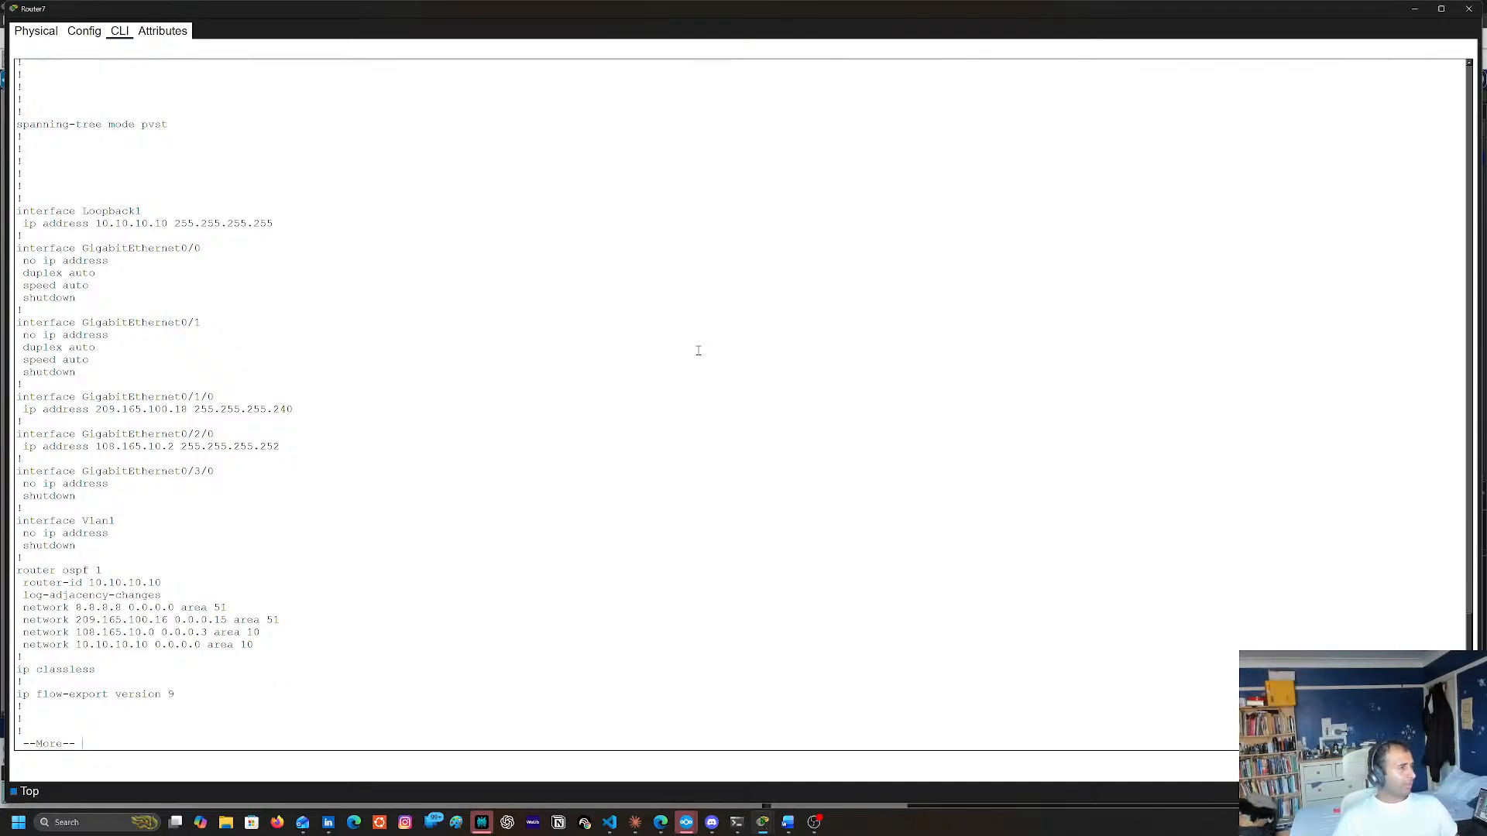
pyautogui.press('space')
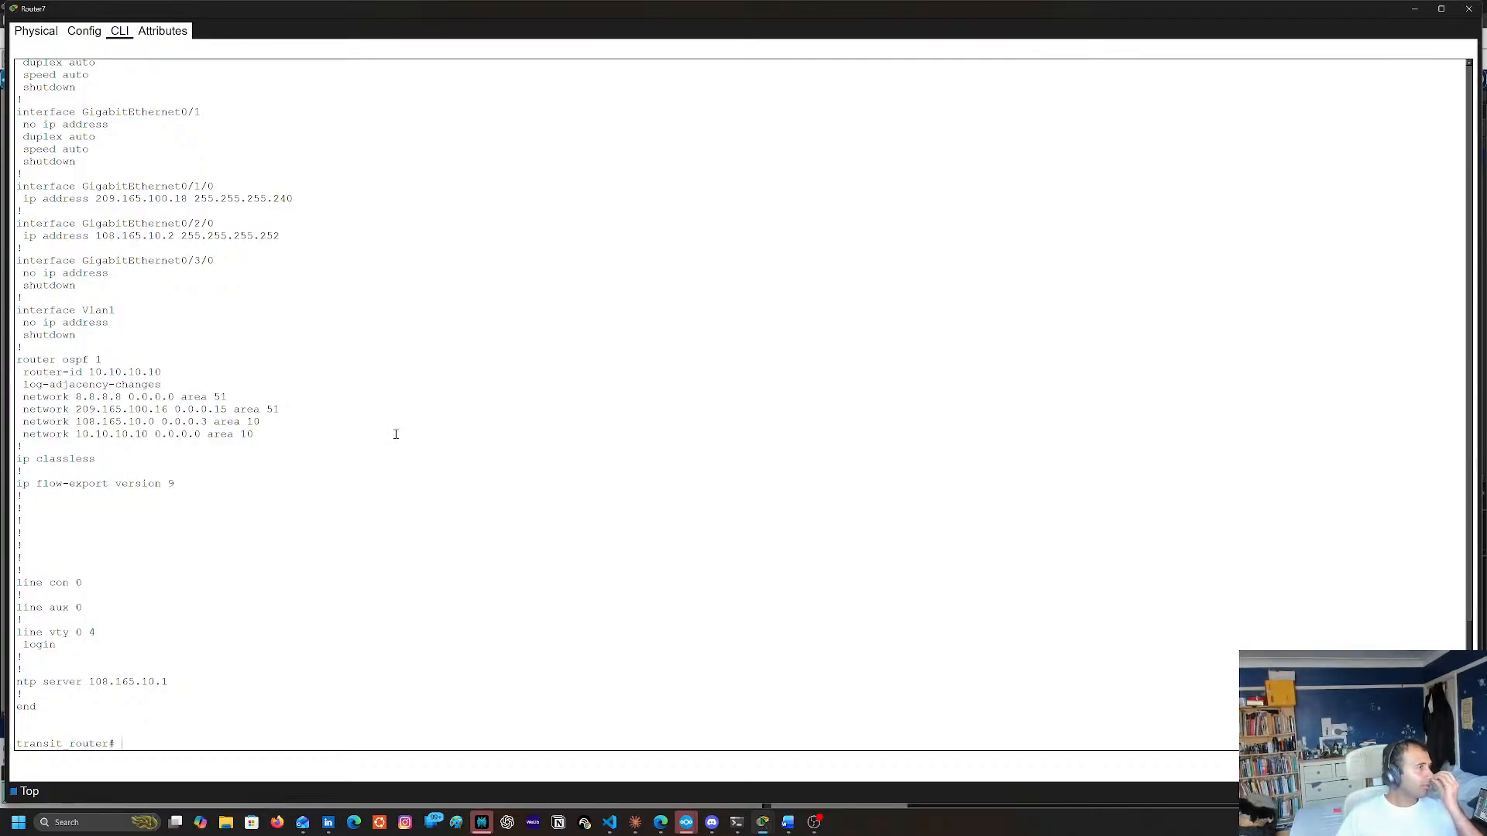
pyautogui.click(1414, 9)
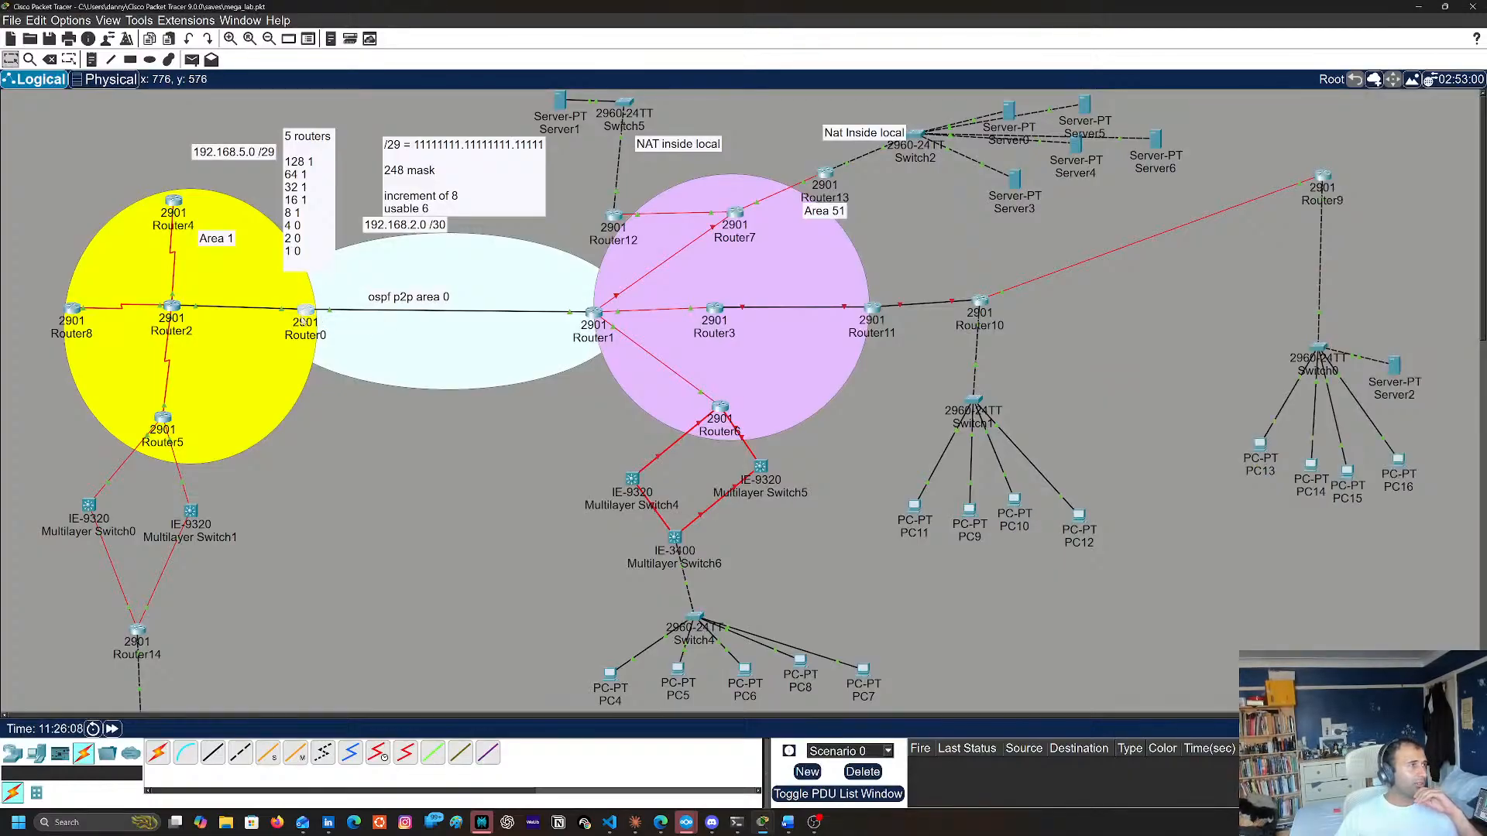
# Open Router0's command line, enter privileged mode with en and review its running configuration with sh run
pyautogui.press('Return')
pyautogui.press('Return')
pyautogui.press('Return')
pyautogui.press('Return')
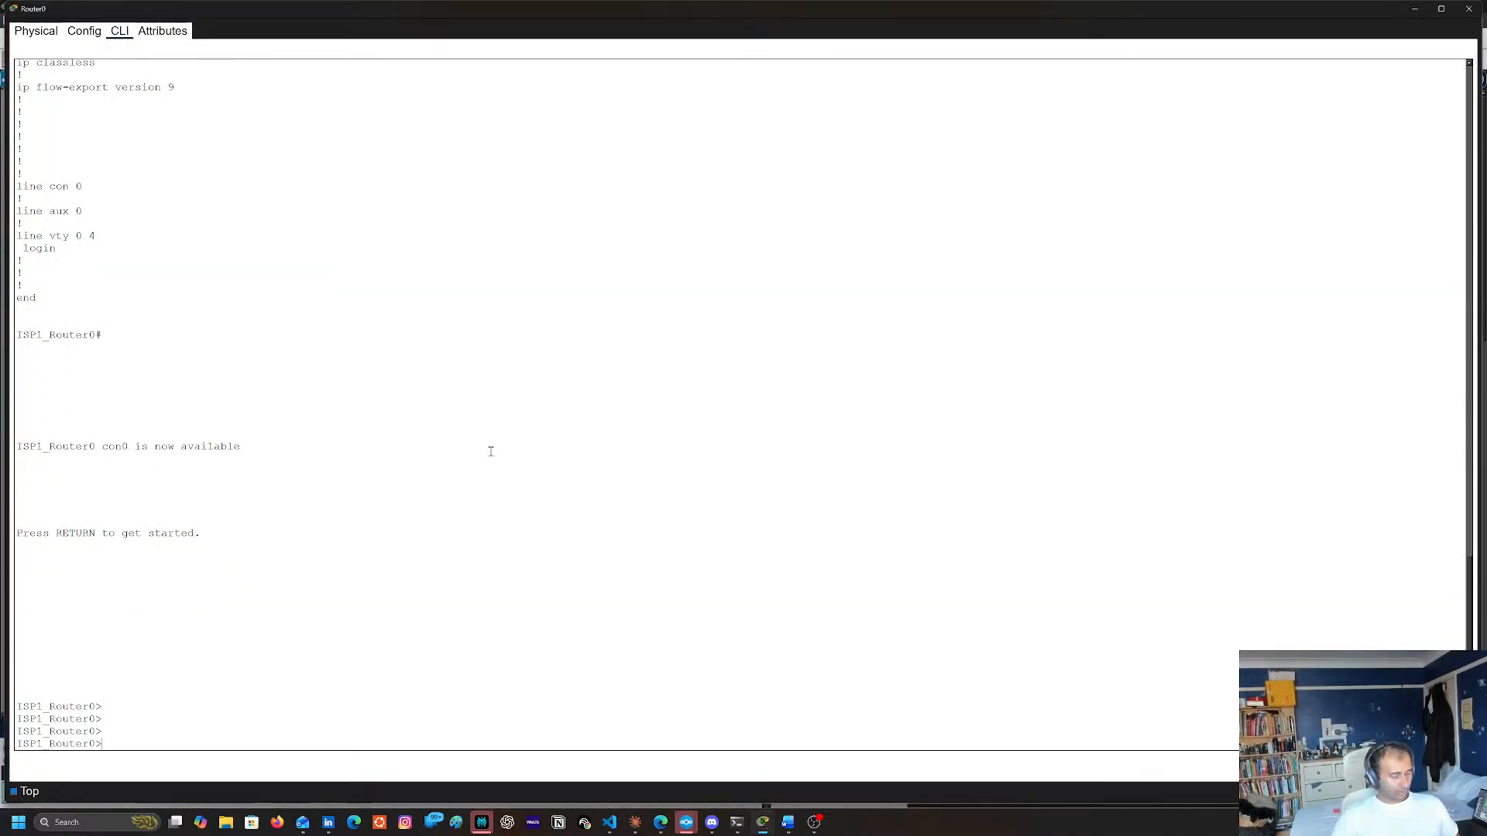
pyautogui.write('en')
pyautogui.press('Return')
pyautogui.write('sh run')
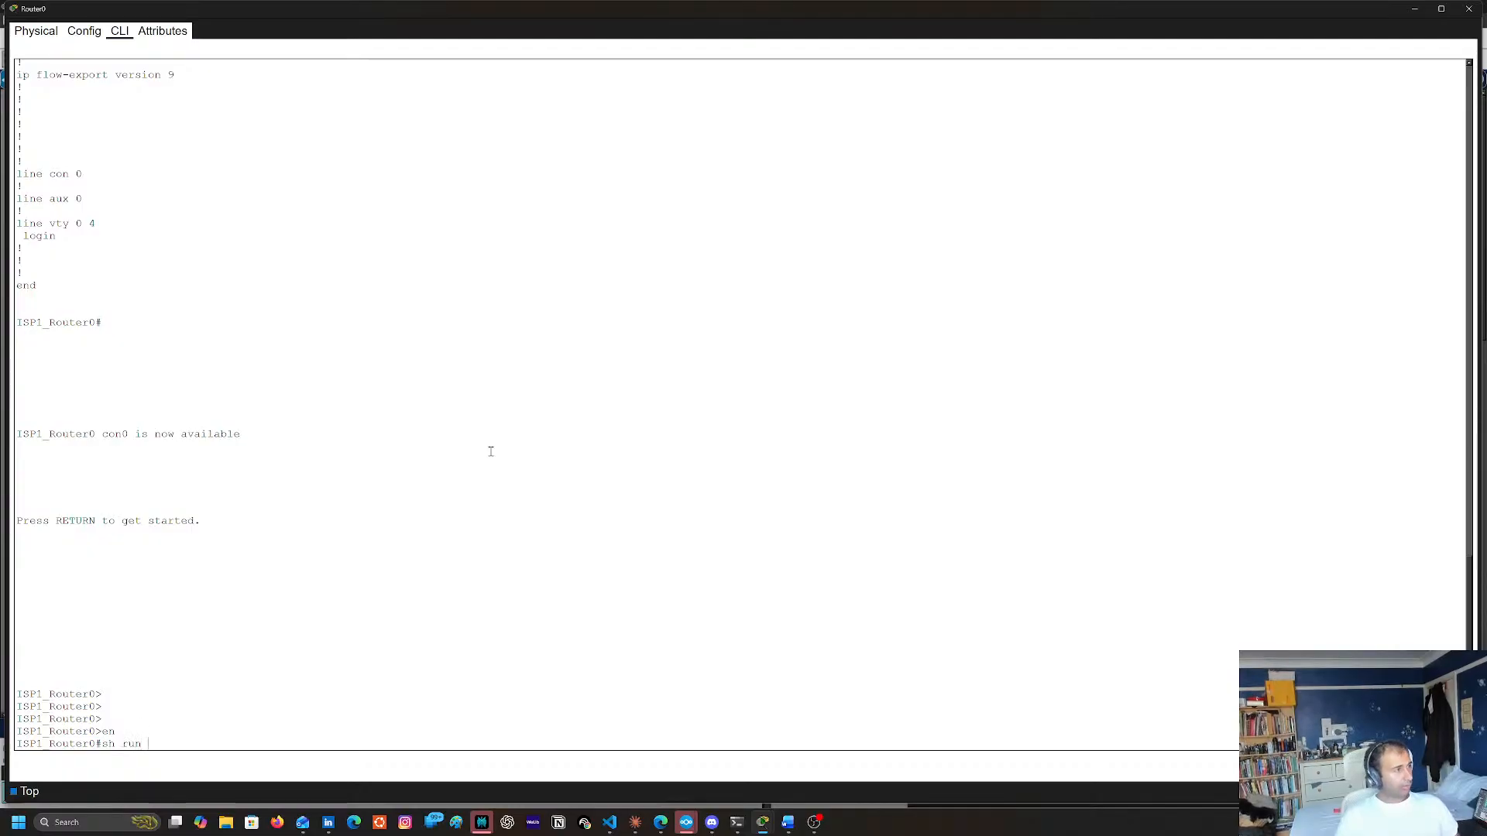
pyautogui.press('Return')
pyautogui.press('space')
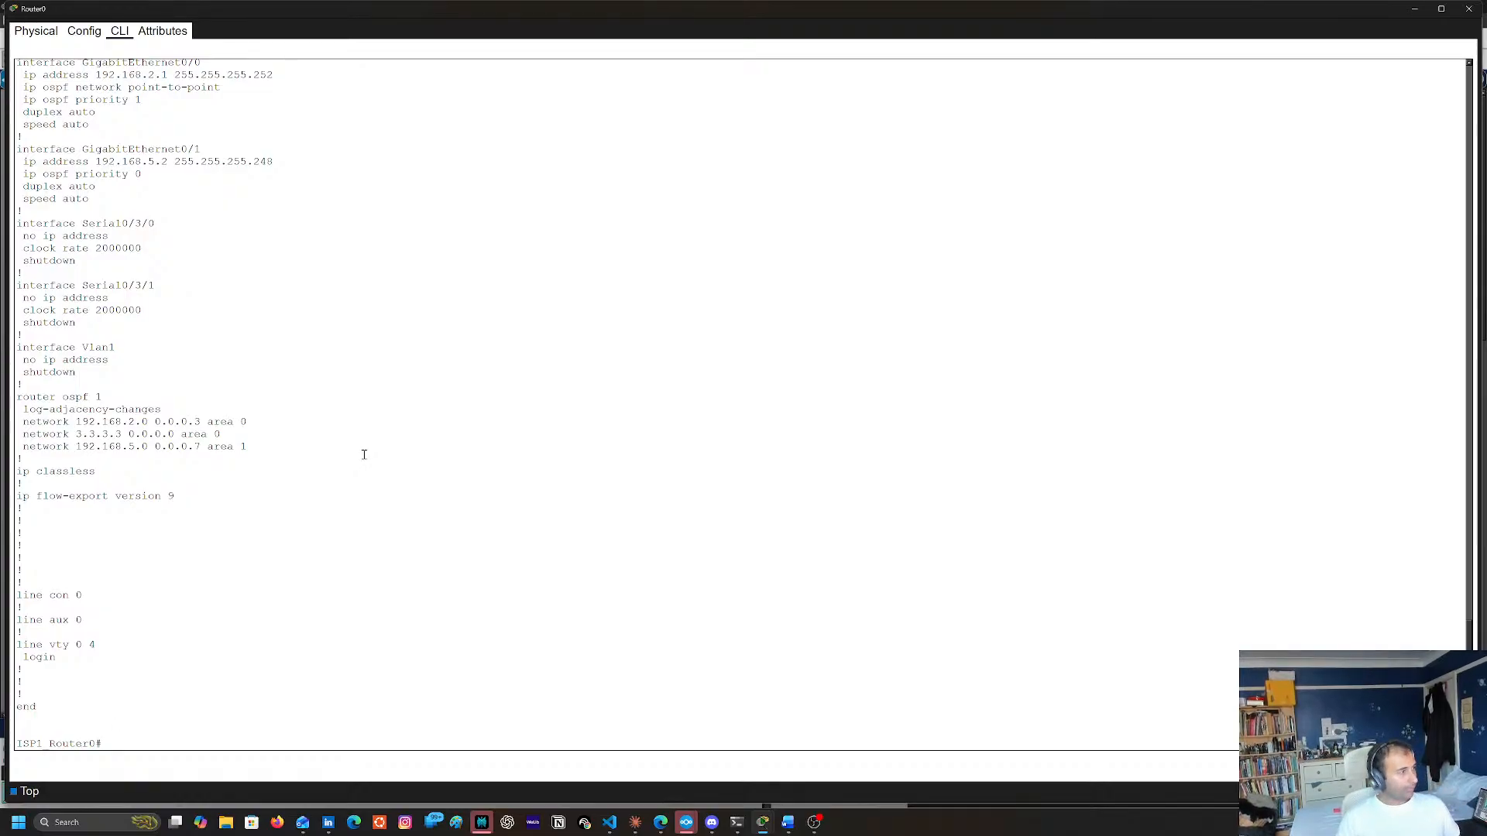
# Review Router0's full routing table with sh ip route and close its window
pyautogui.write('sh ip route')
pyautogui.press('Return')
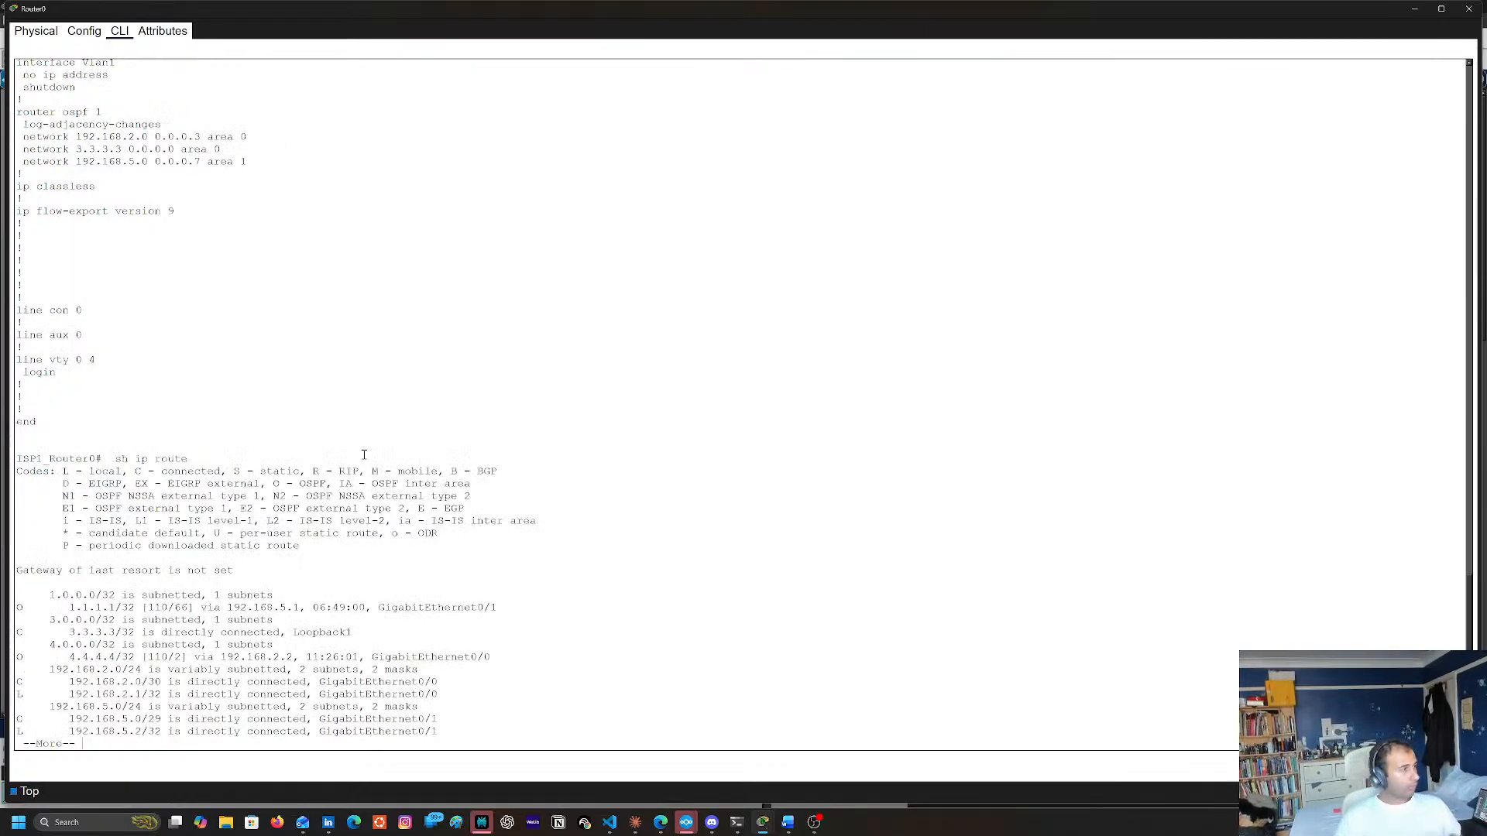
pyautogui.press('space')
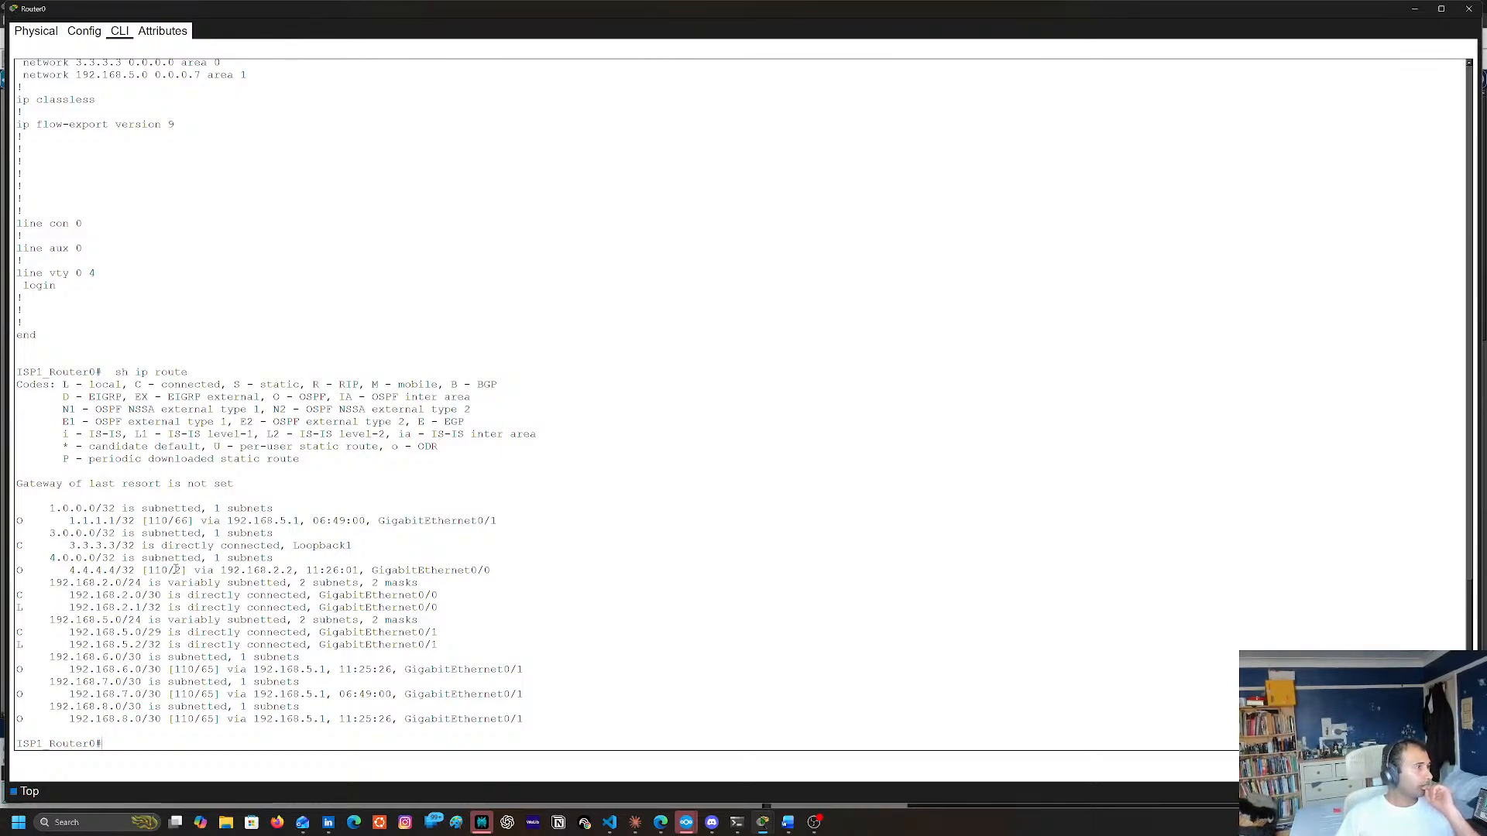
pyautogui.click(1470, 9)
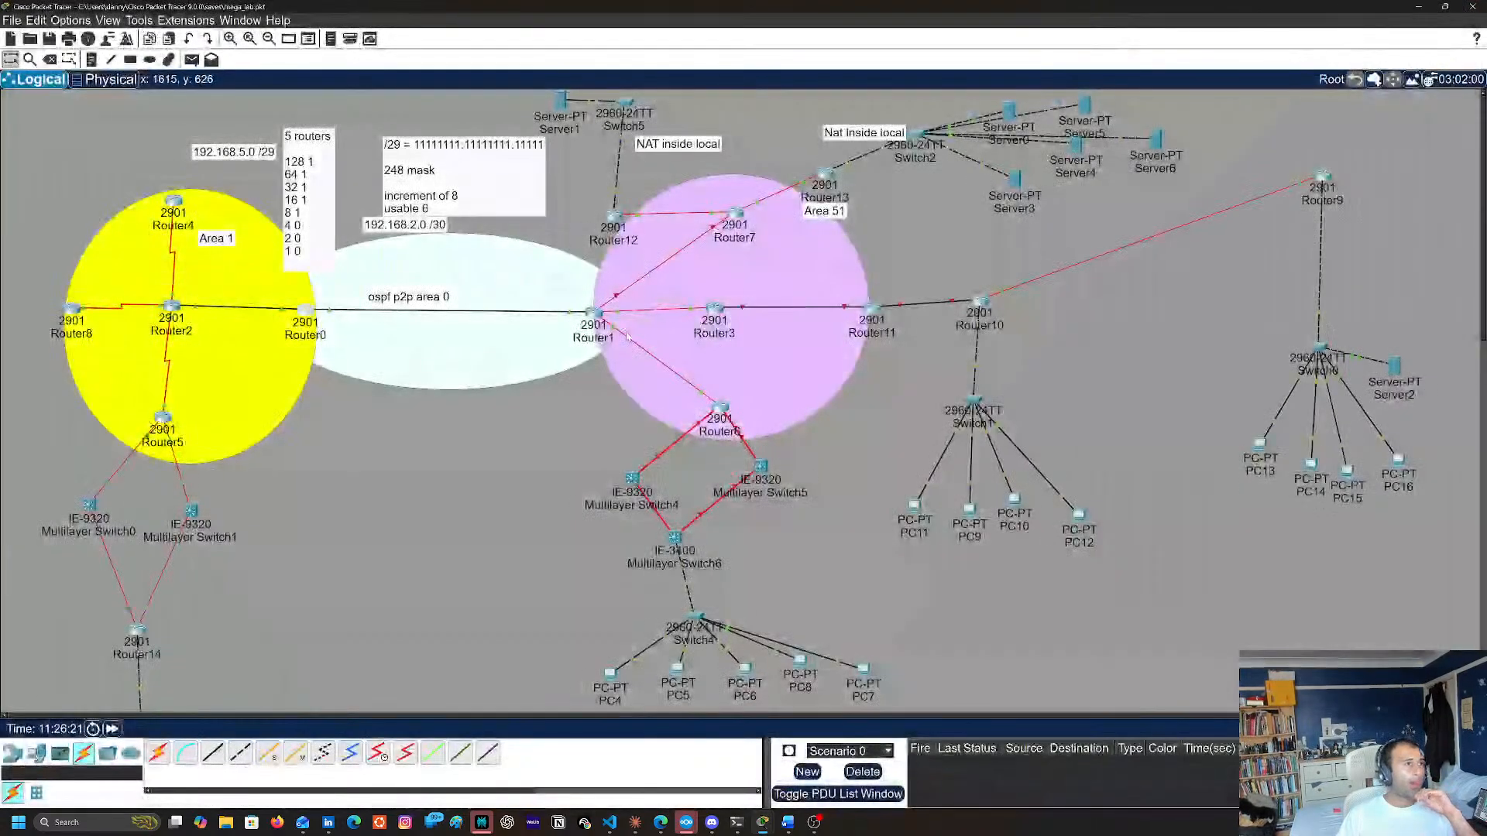
# Open Router1's command line from the topology and enter privileged mode with en
pyautogui.click(593, 314)
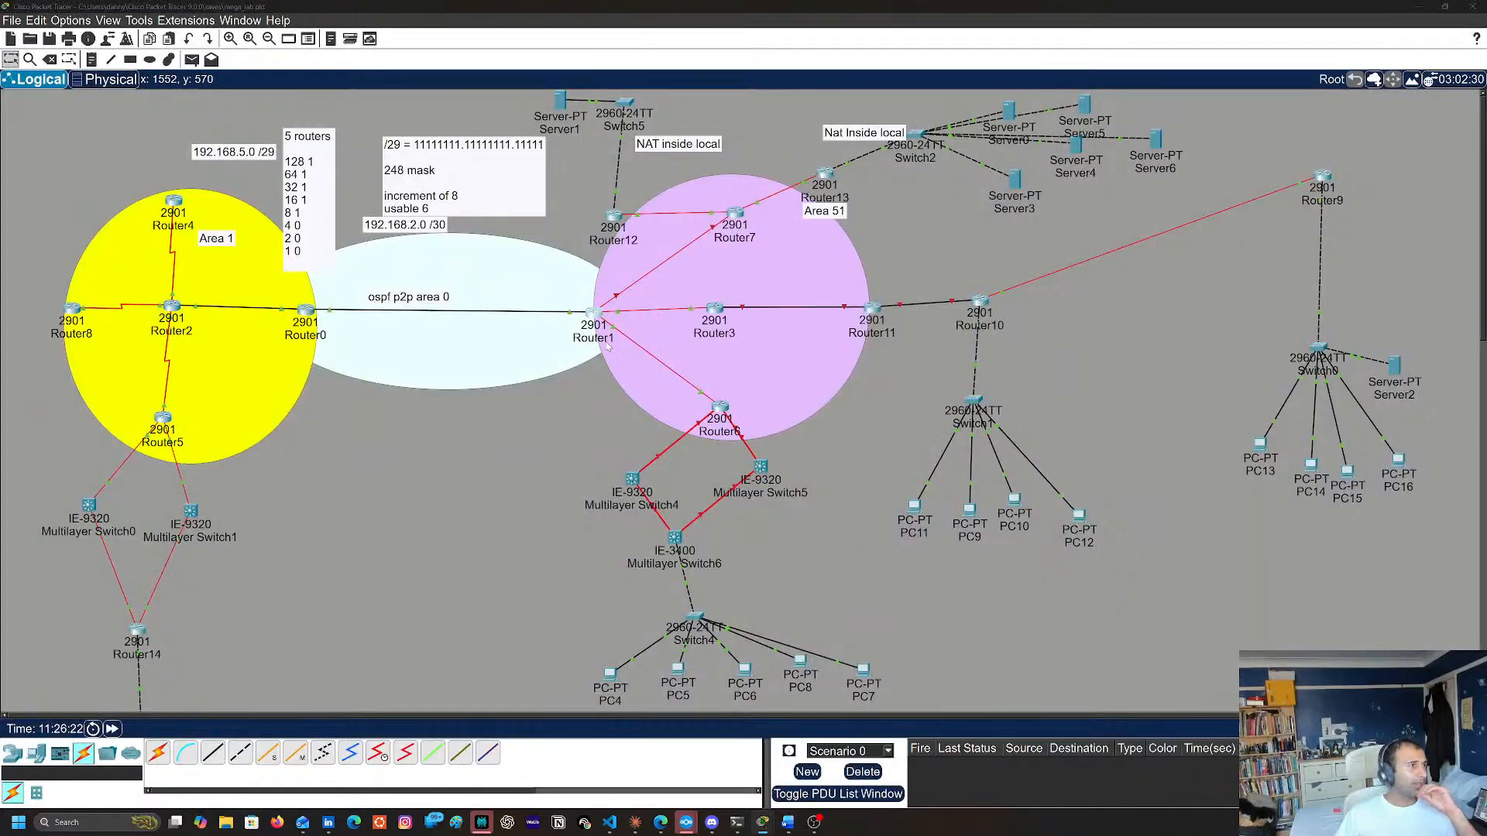
pyautogui.click(119, 30)
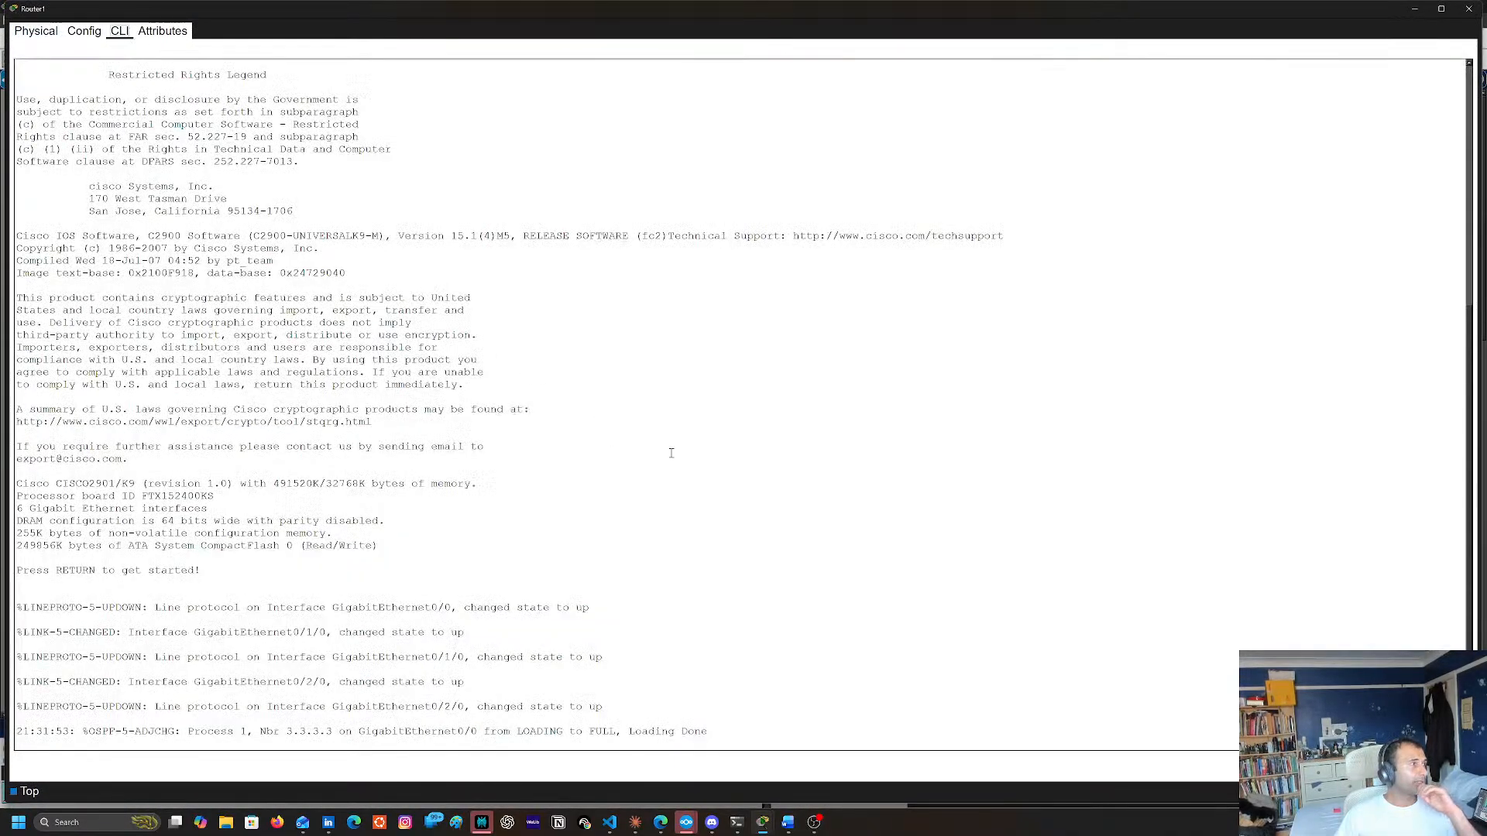
pyautogui.press('Return')
pyautogui.press('Return')
pyautogui.press('Return')
pyautogui.write('en')
pyautogui.press('Return')
pyautogui.press('Return')
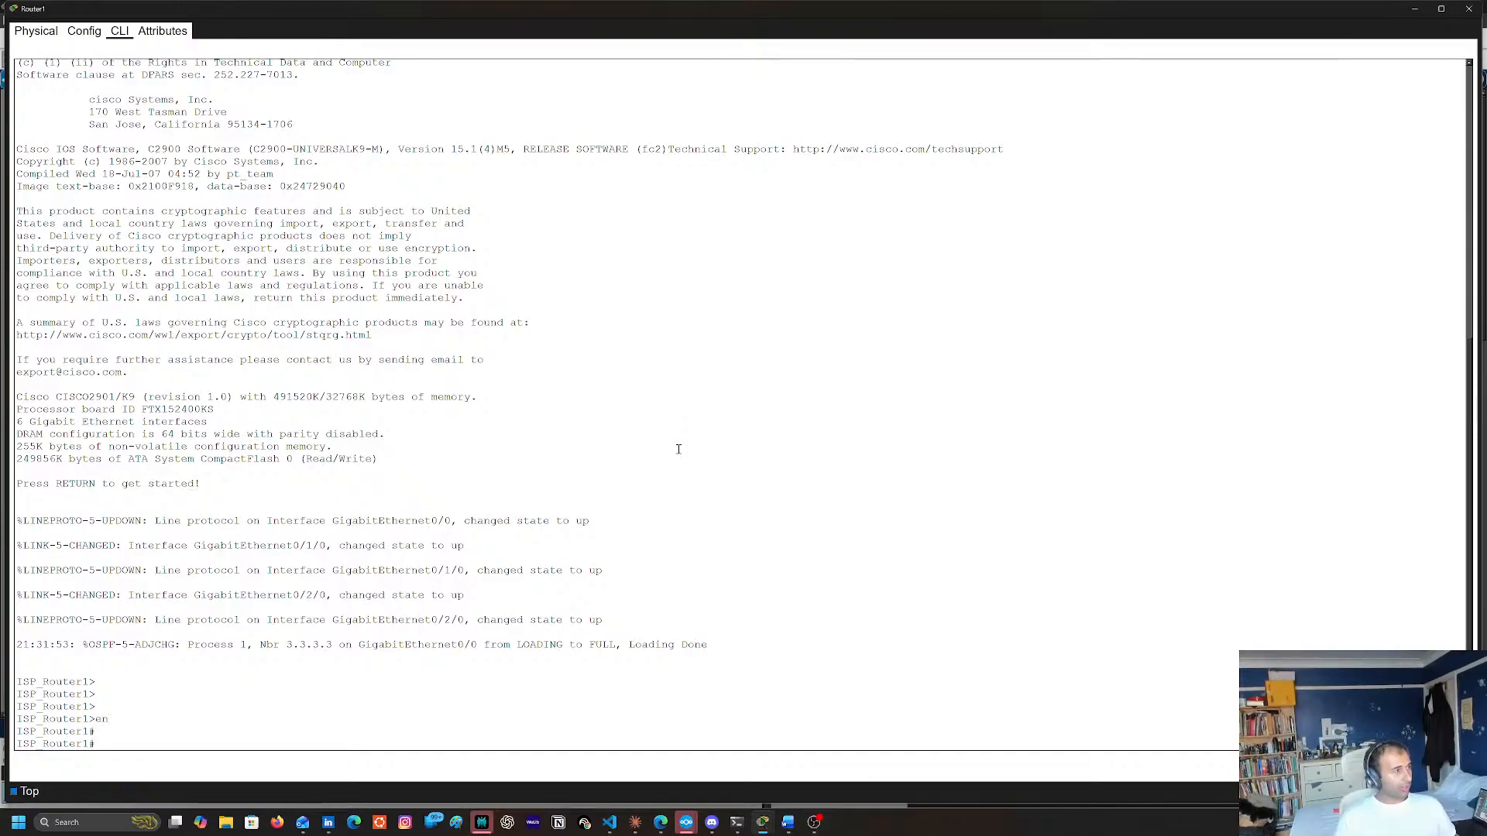
# Review Router1's full routing table with sh ip route
pyautogui.write('sh ip ro')
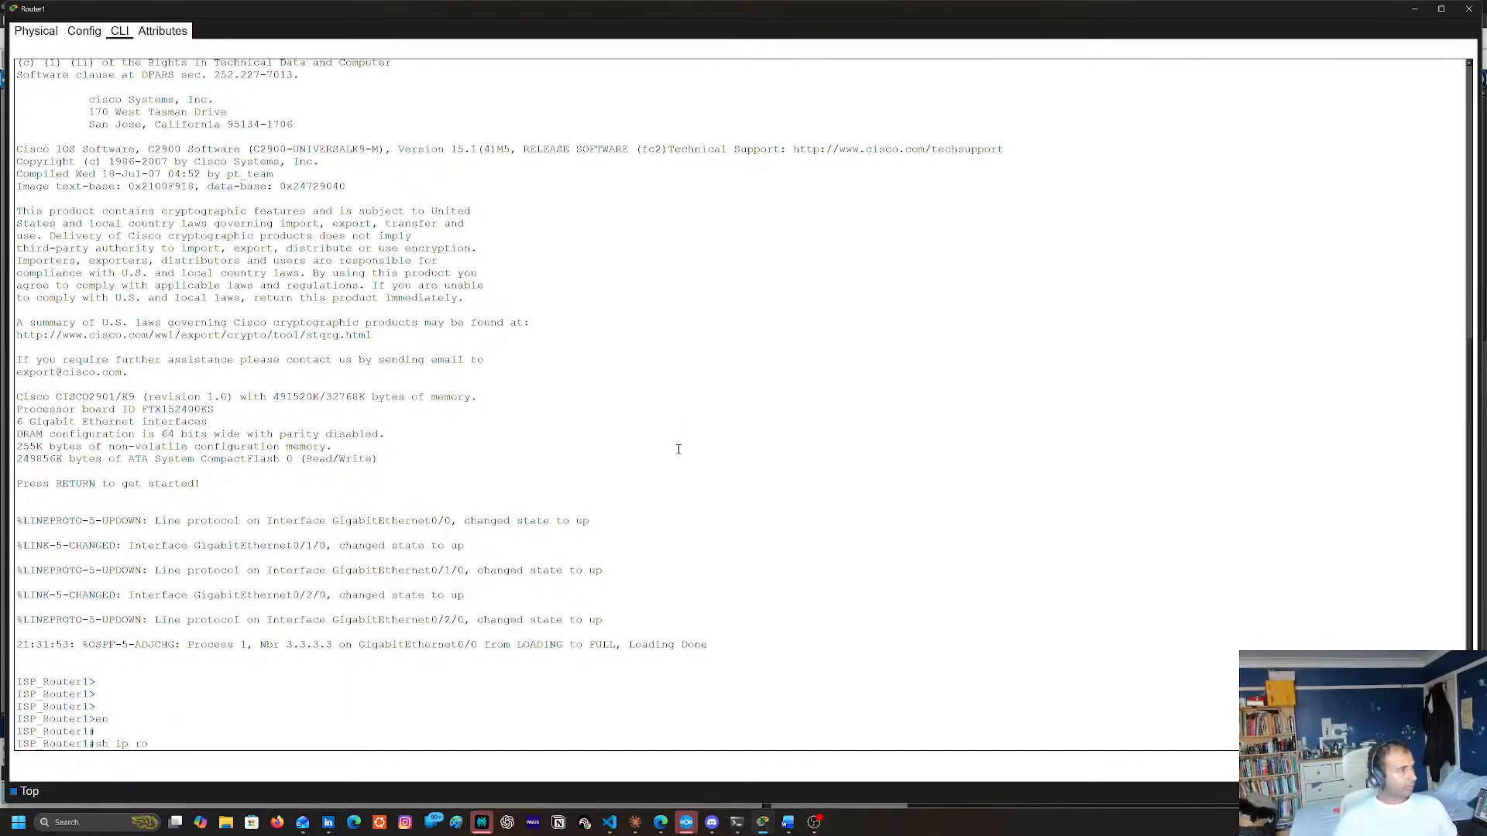
pyautogui.write('ute')
pyautogui.press('Return')
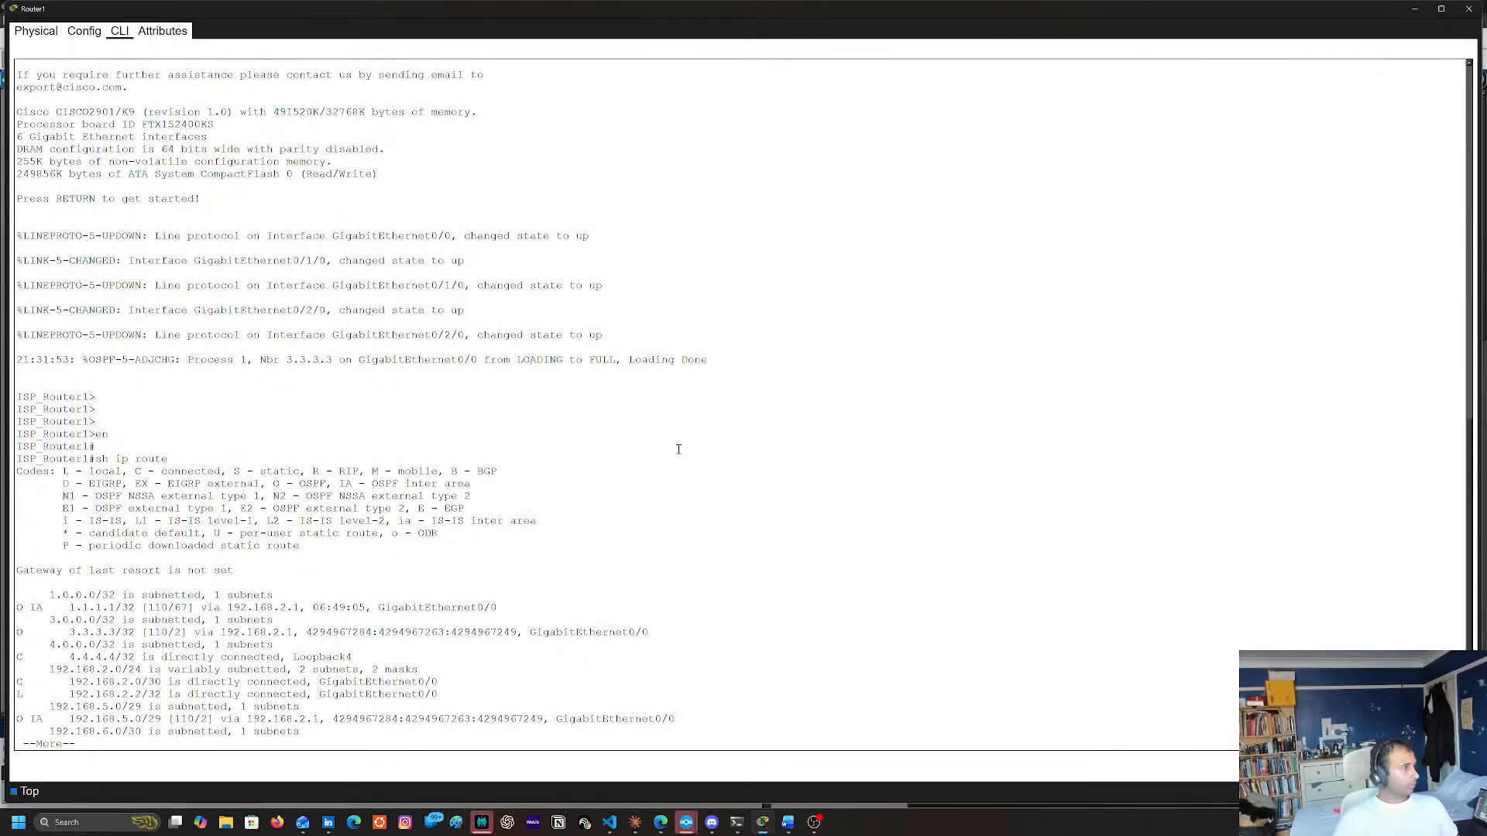
pyautogui.press('space')
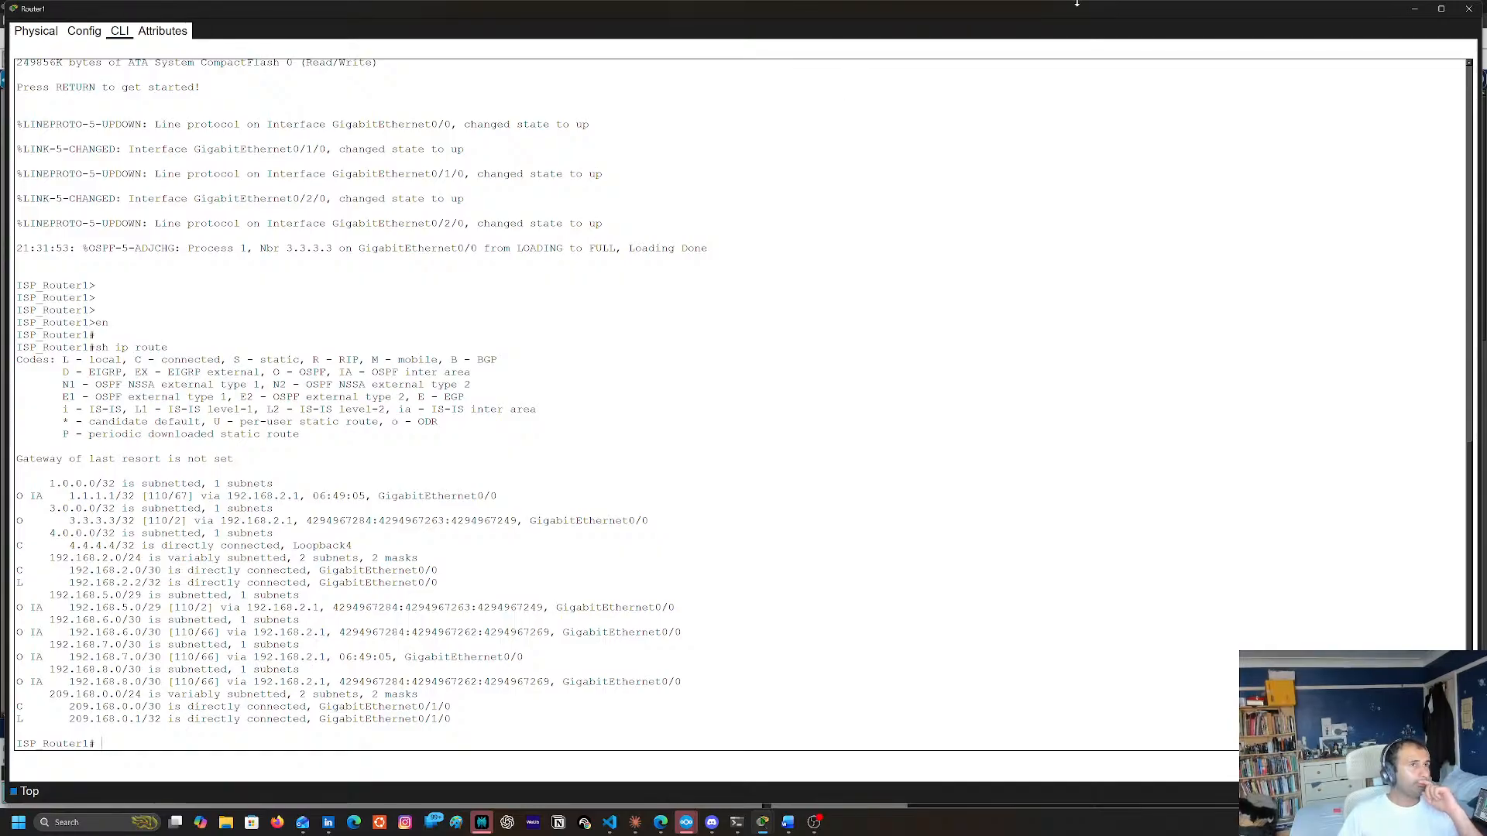
pyautogui.scroll(2, 663, 355)
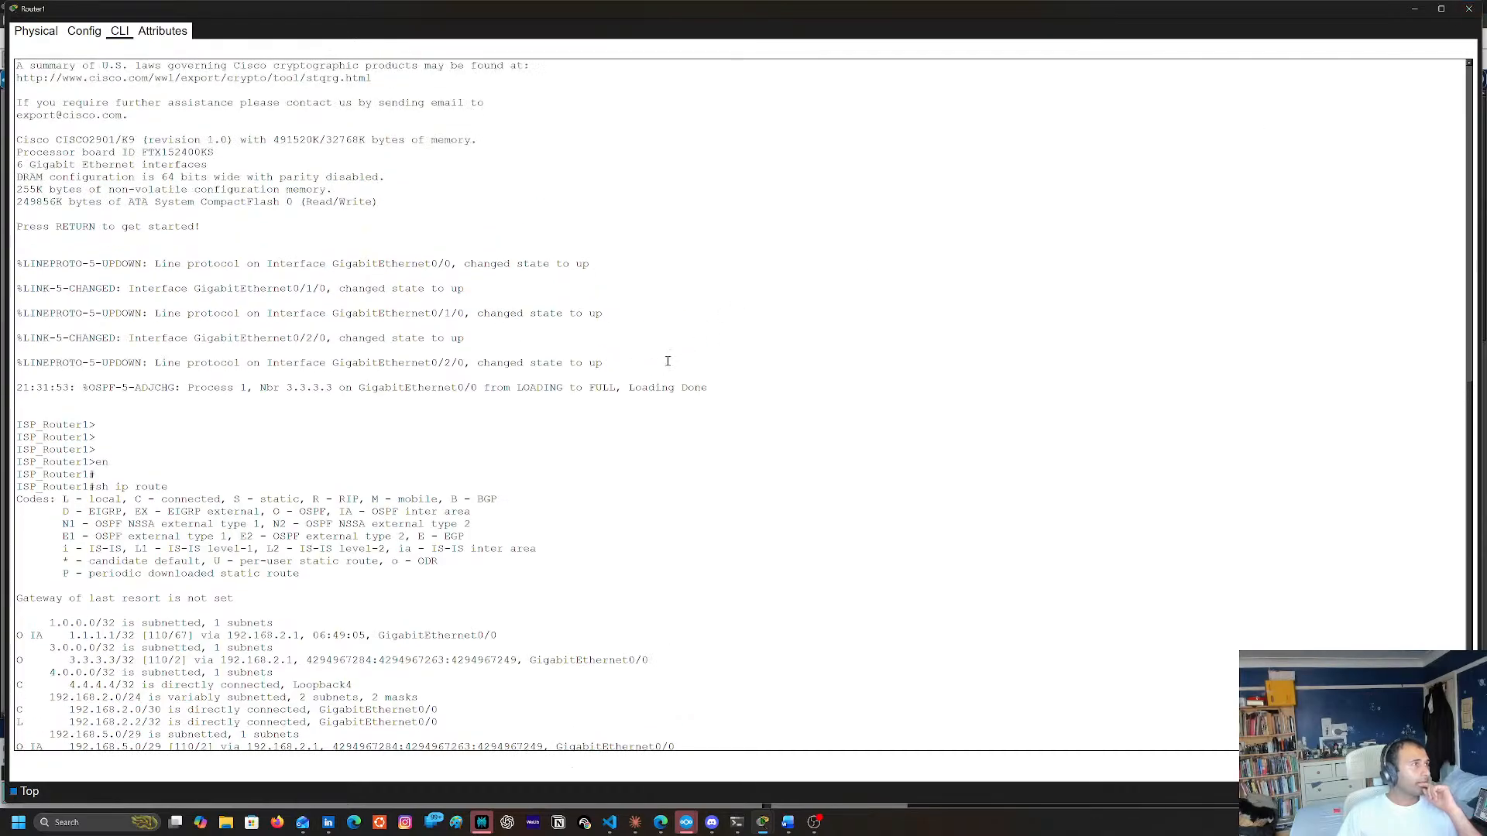
pyautogui.scroll(-2, 624, 355)
# Review Router1's interface and OSPF configuration with sh run
pyautogui.write('sh run')
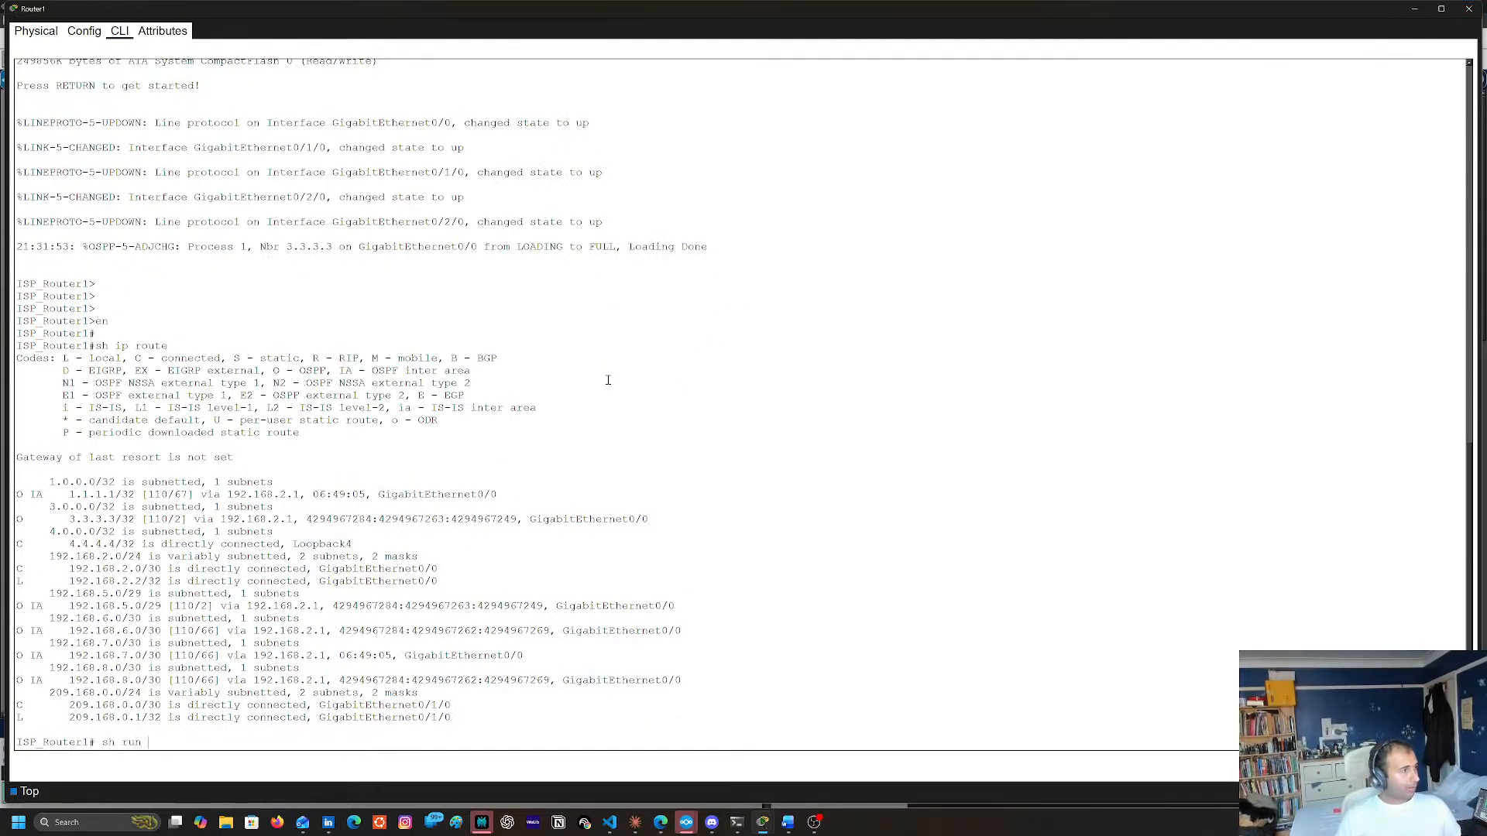
pyautogui.press('Return')
pyautogui.press('space')
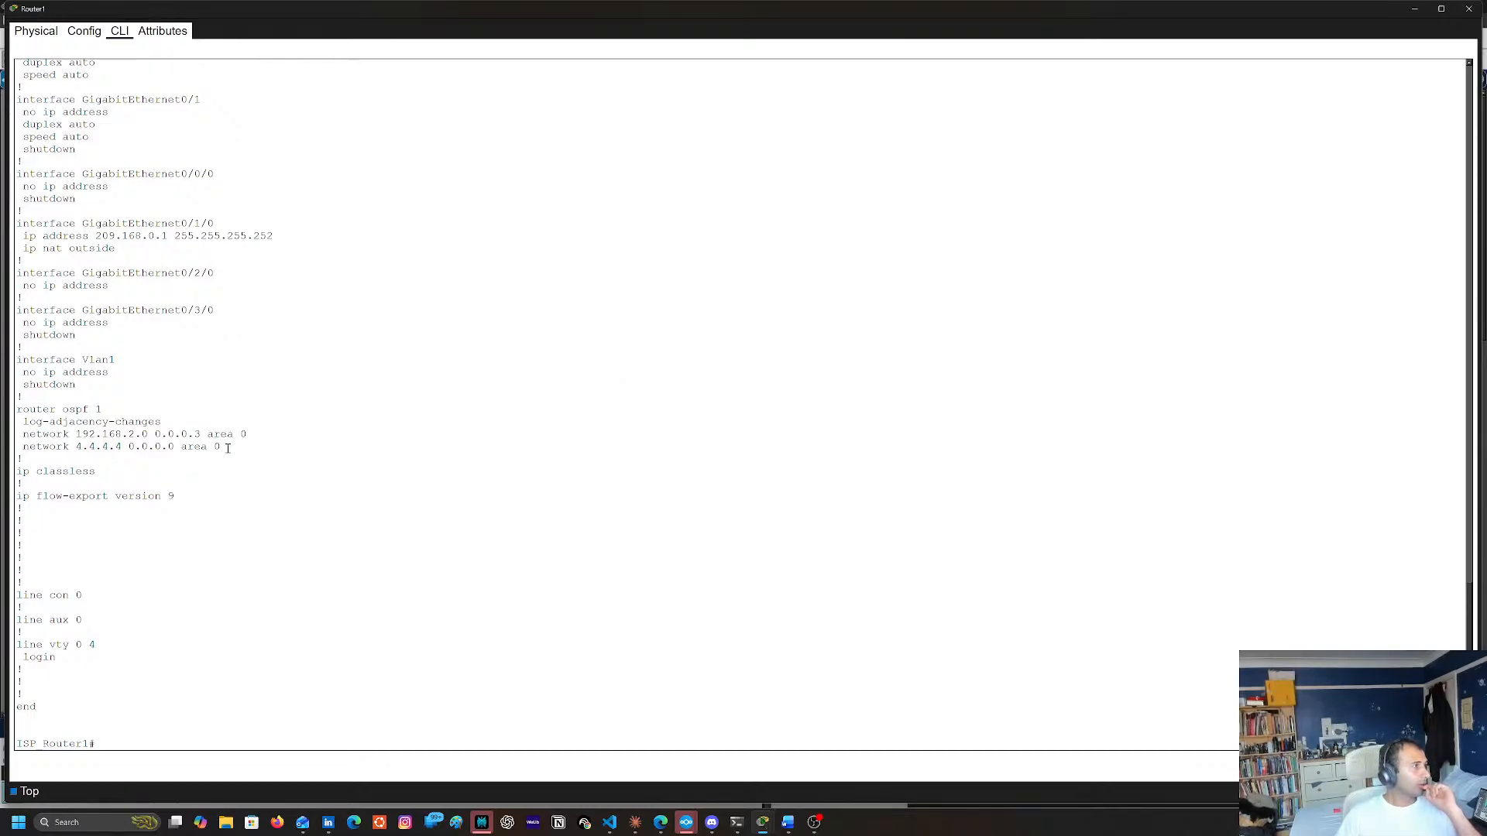
# Compare the interface and OSPF network settings in Router1's configuration with those listed on Router7, dismissing both router windows
pyautogui.scroll(3, 264, 476)
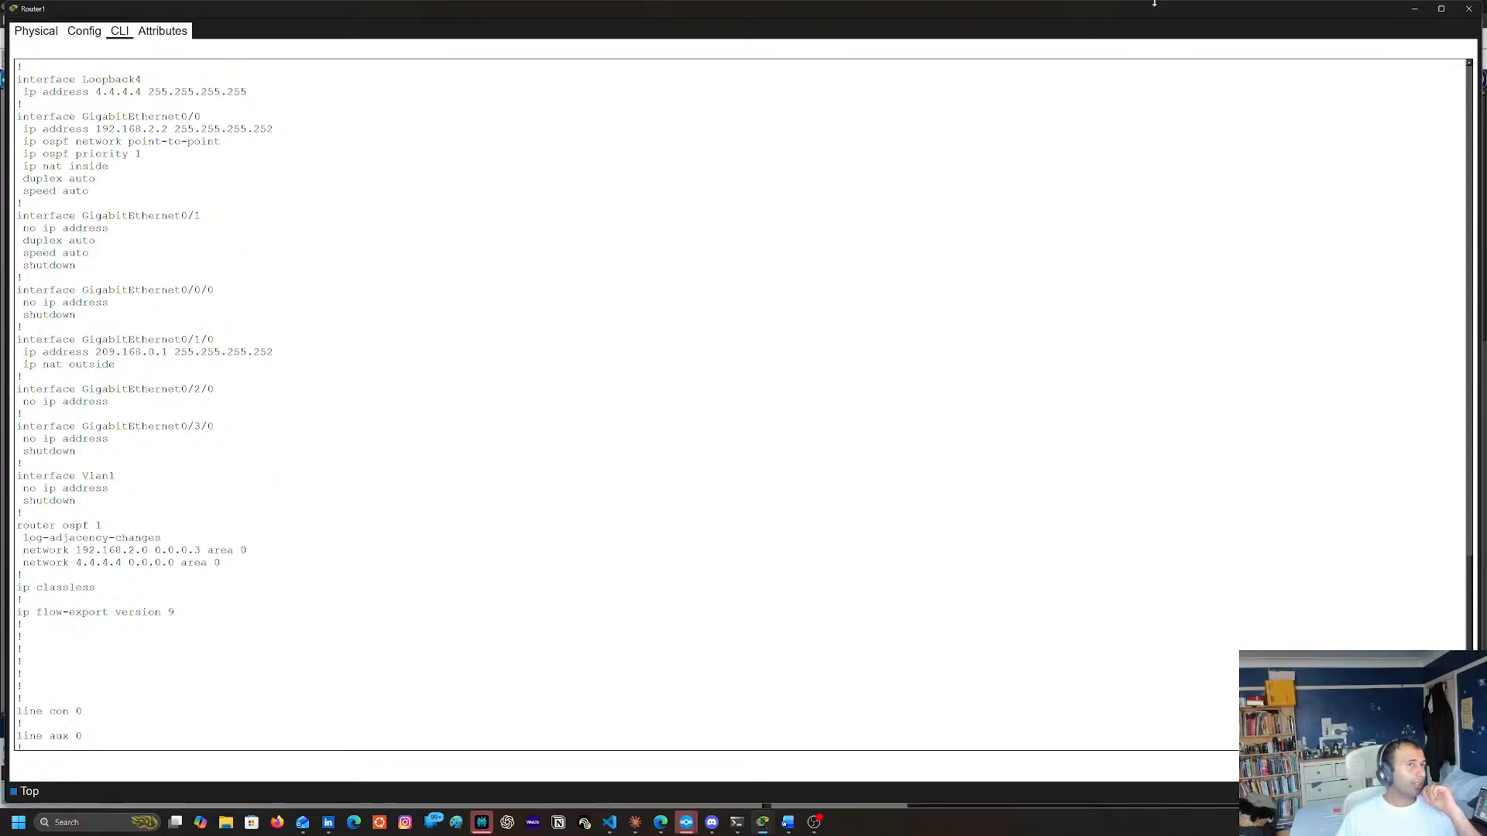
pyautogui.click(1415, 9)
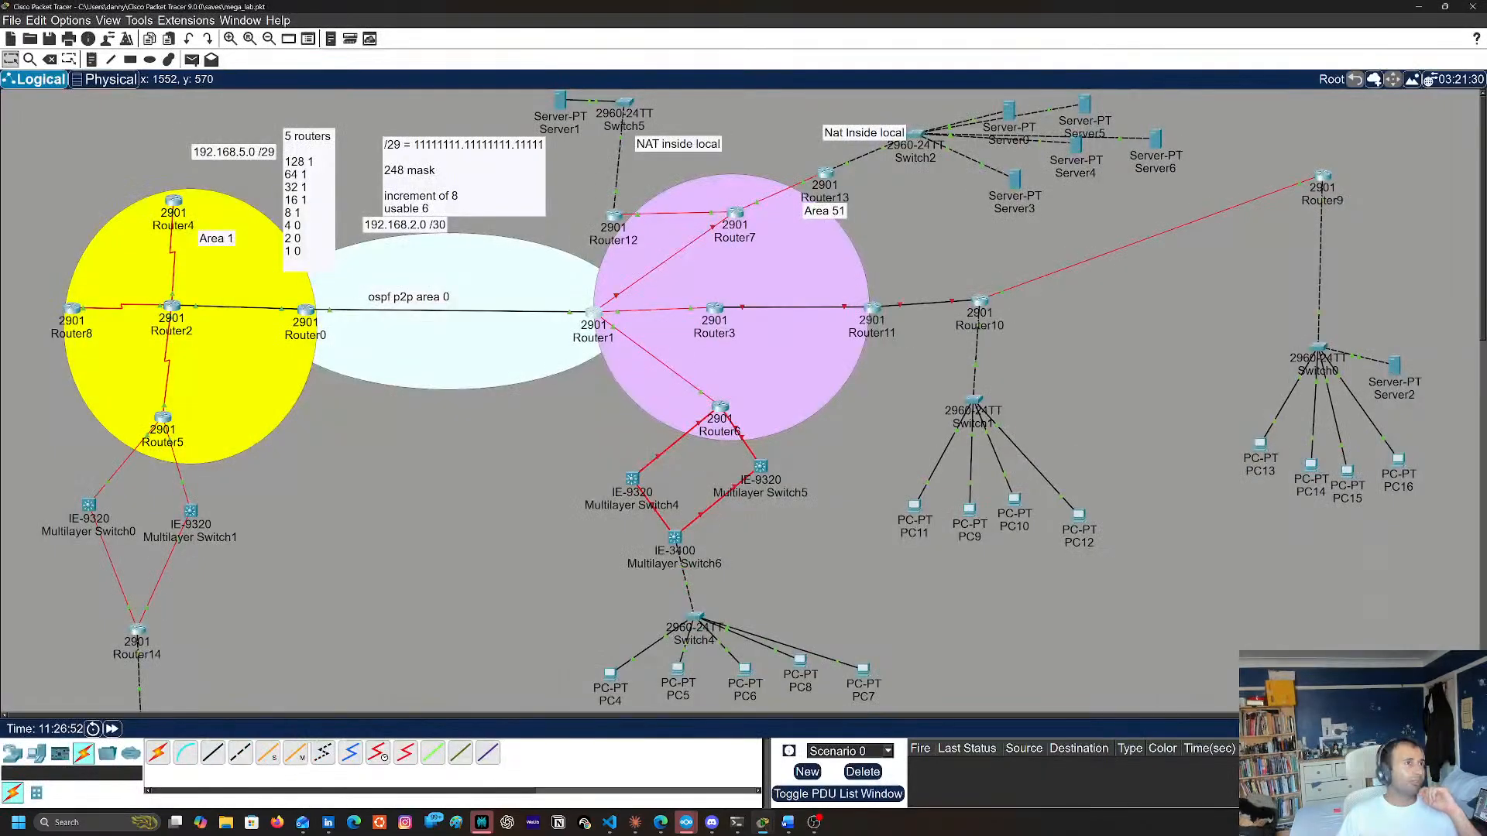
pyautogui.click(733, 232)
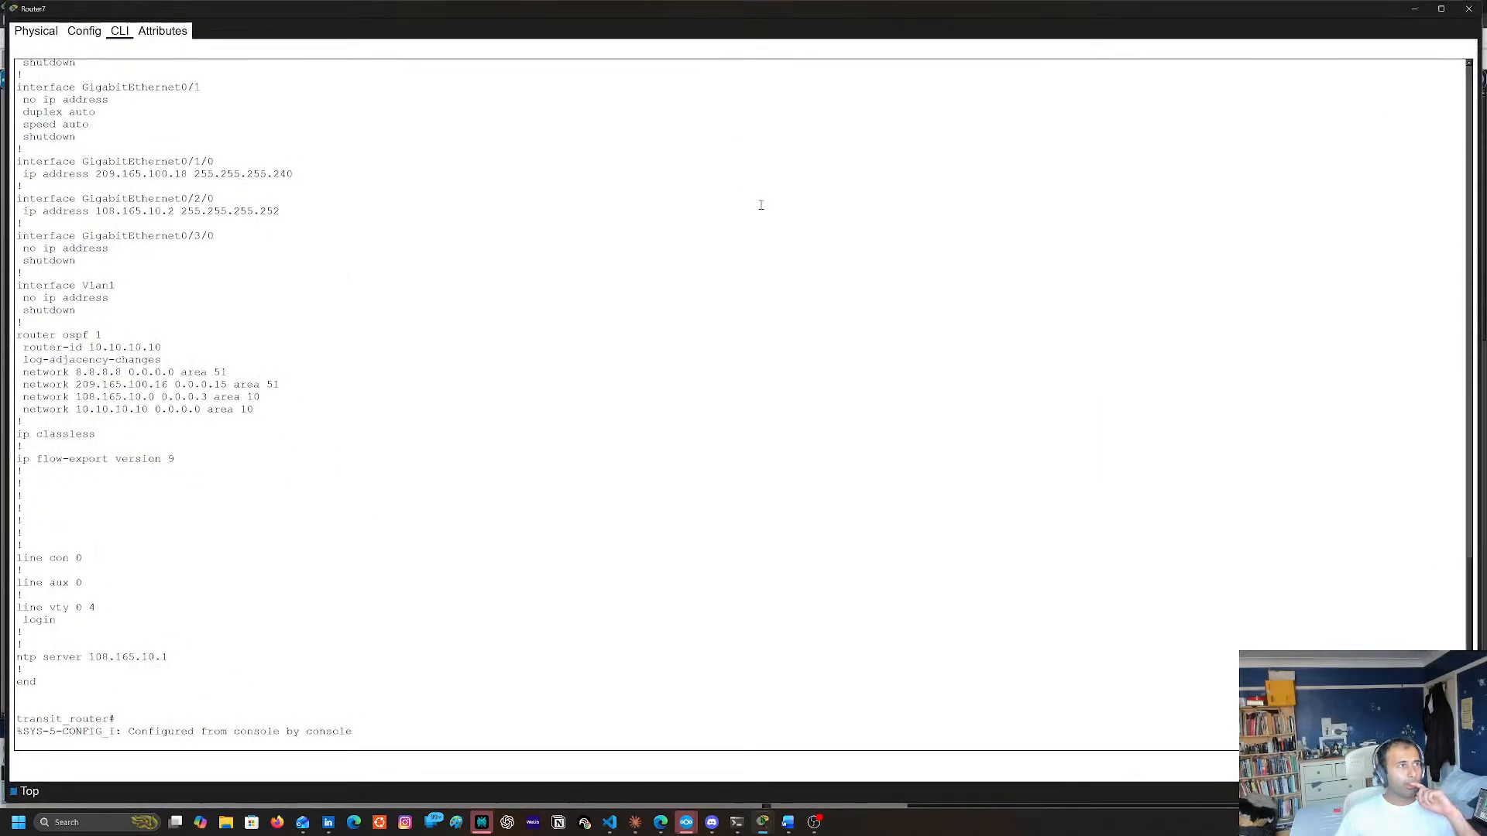
pyautogui.press('Return')
pyautogui.press('Return')
pyautogui.press('Return')
pyautogui.press('Return')
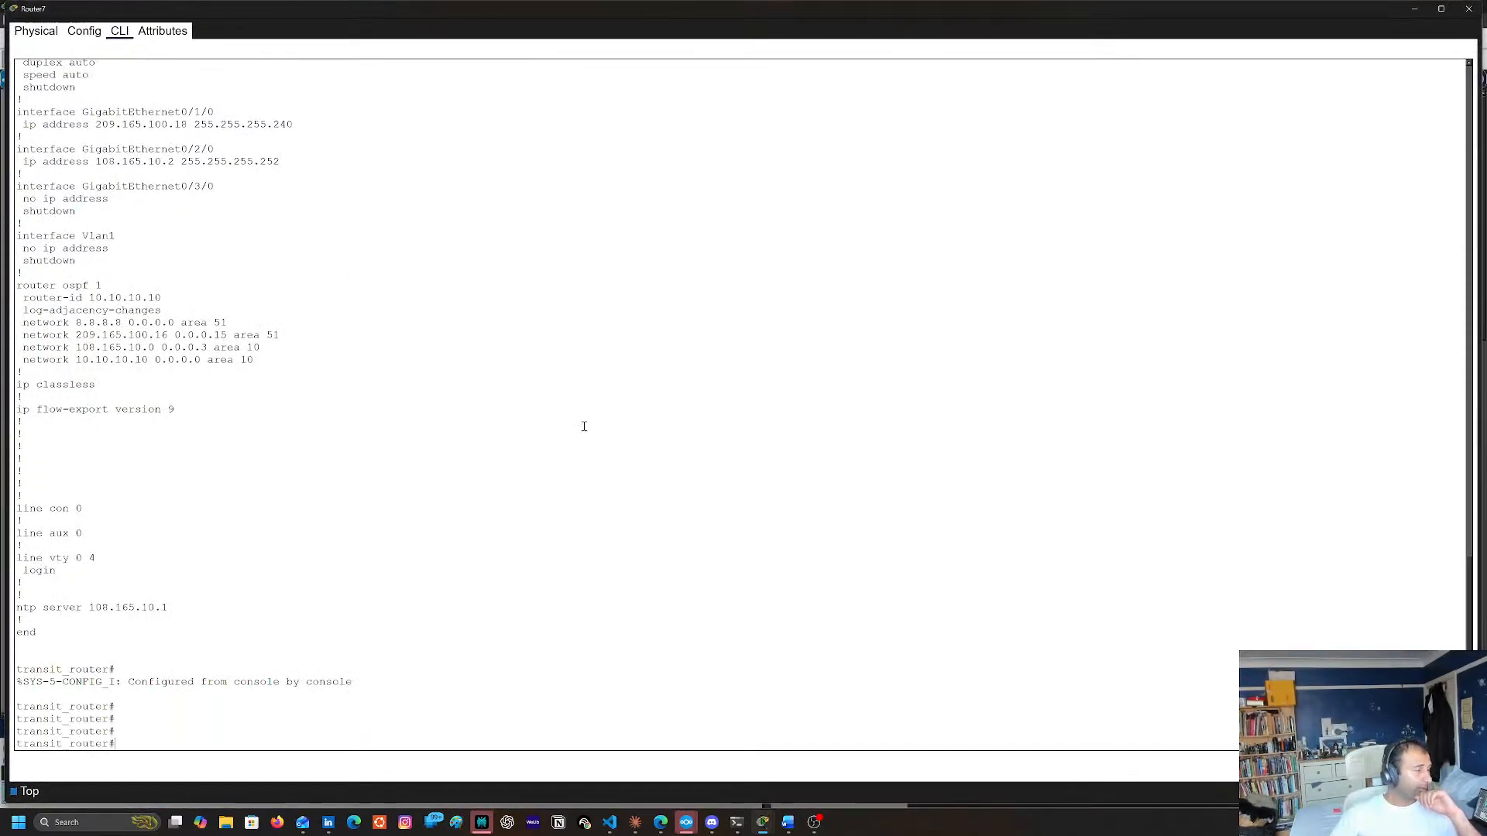
pyautogui.click(1468, 8)
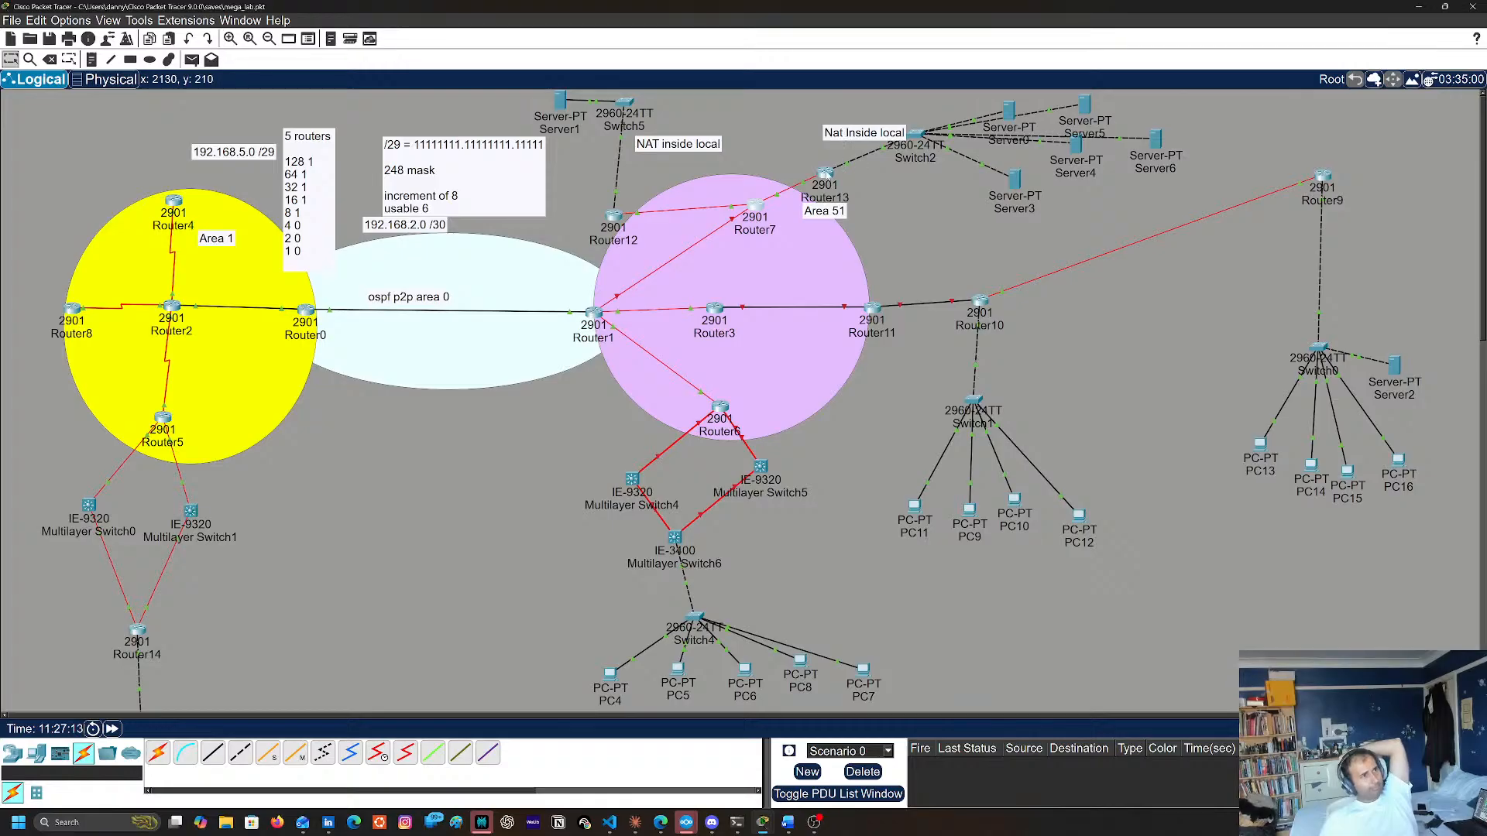
# Reopen Router7's command line, review its interface and OSPF configuration with sh run, and close its window
pyautogui.moveTo(826, 174)
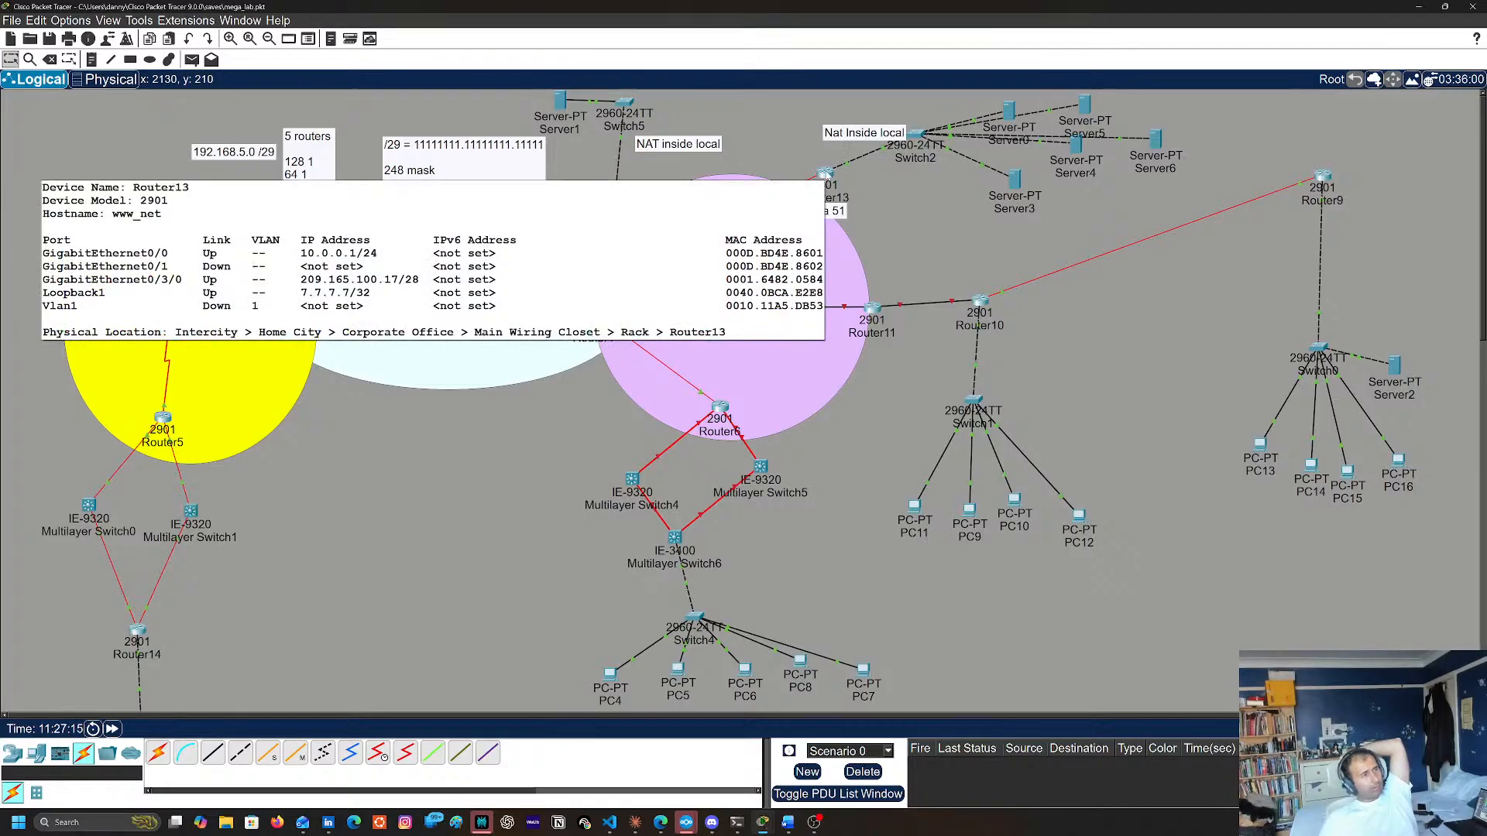
pyautogui.moveTo(755, 210)
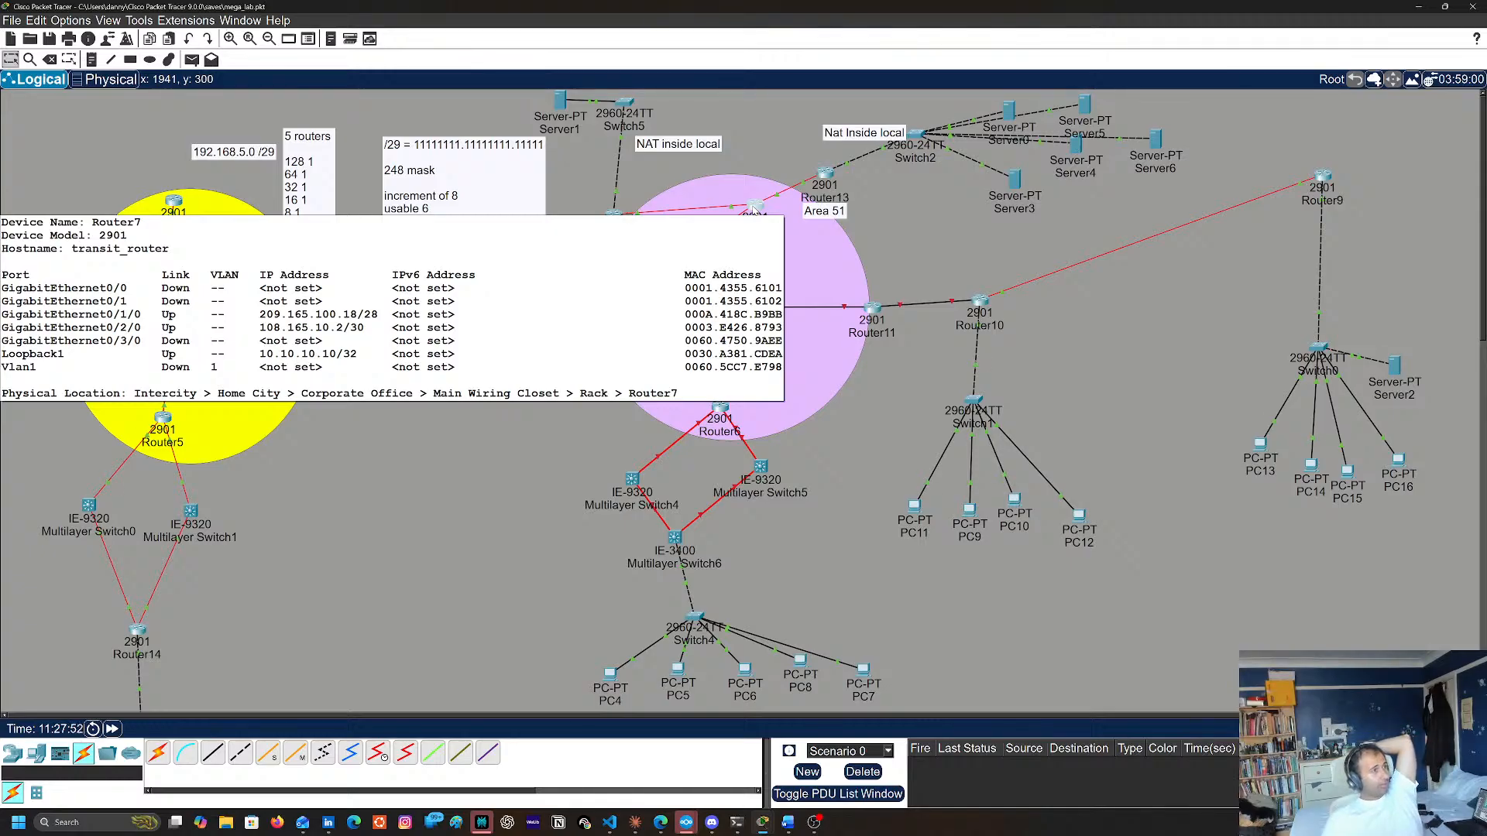
pyautogui.click(755, 208)
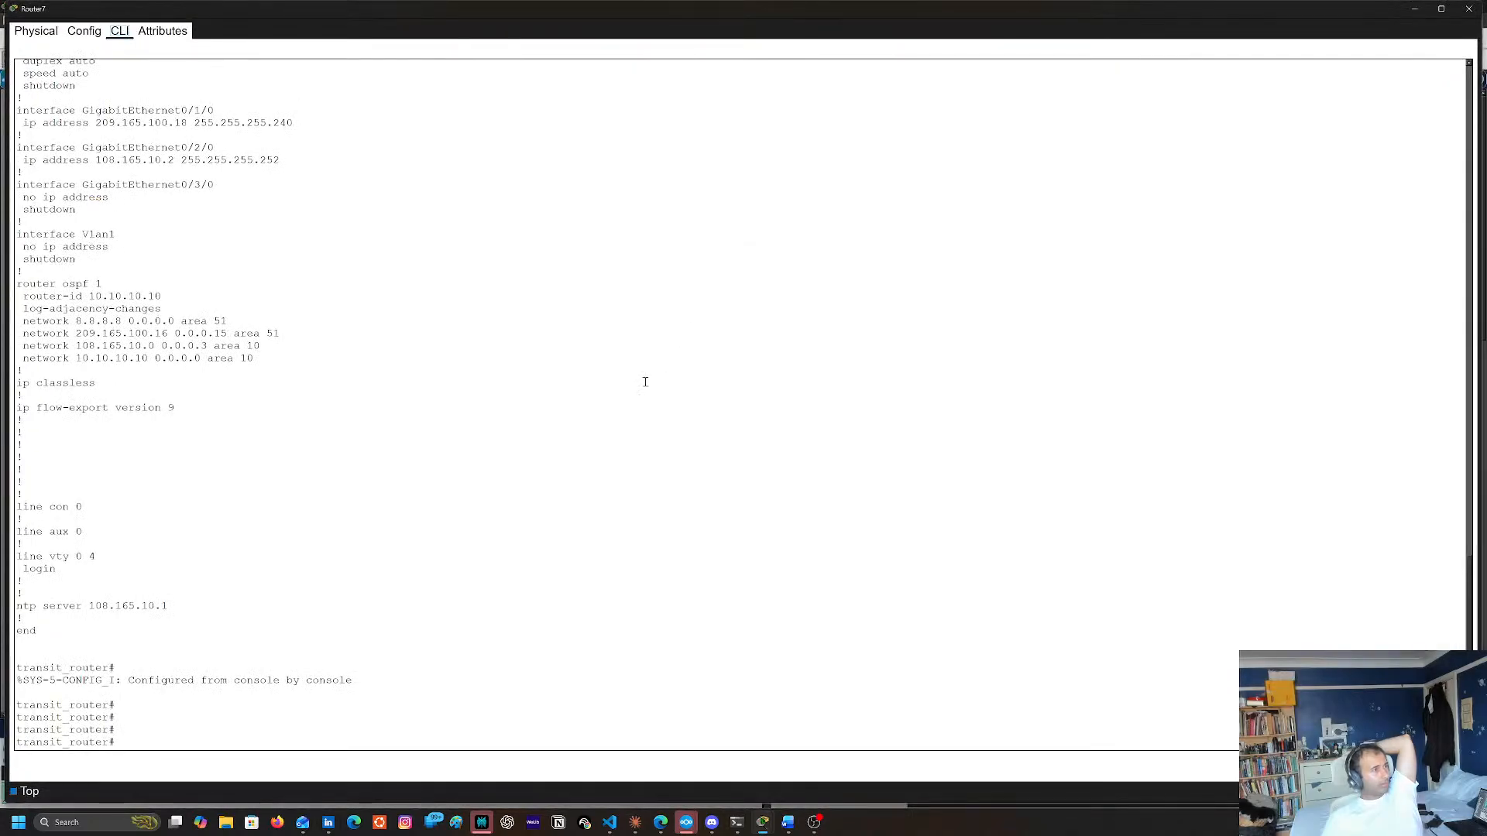
pyautogui.press('Return')
pyautogui.press('Return')
pyautogui.press('Return')
pyautogui.press('Return')
pyautogui.write('sh run')
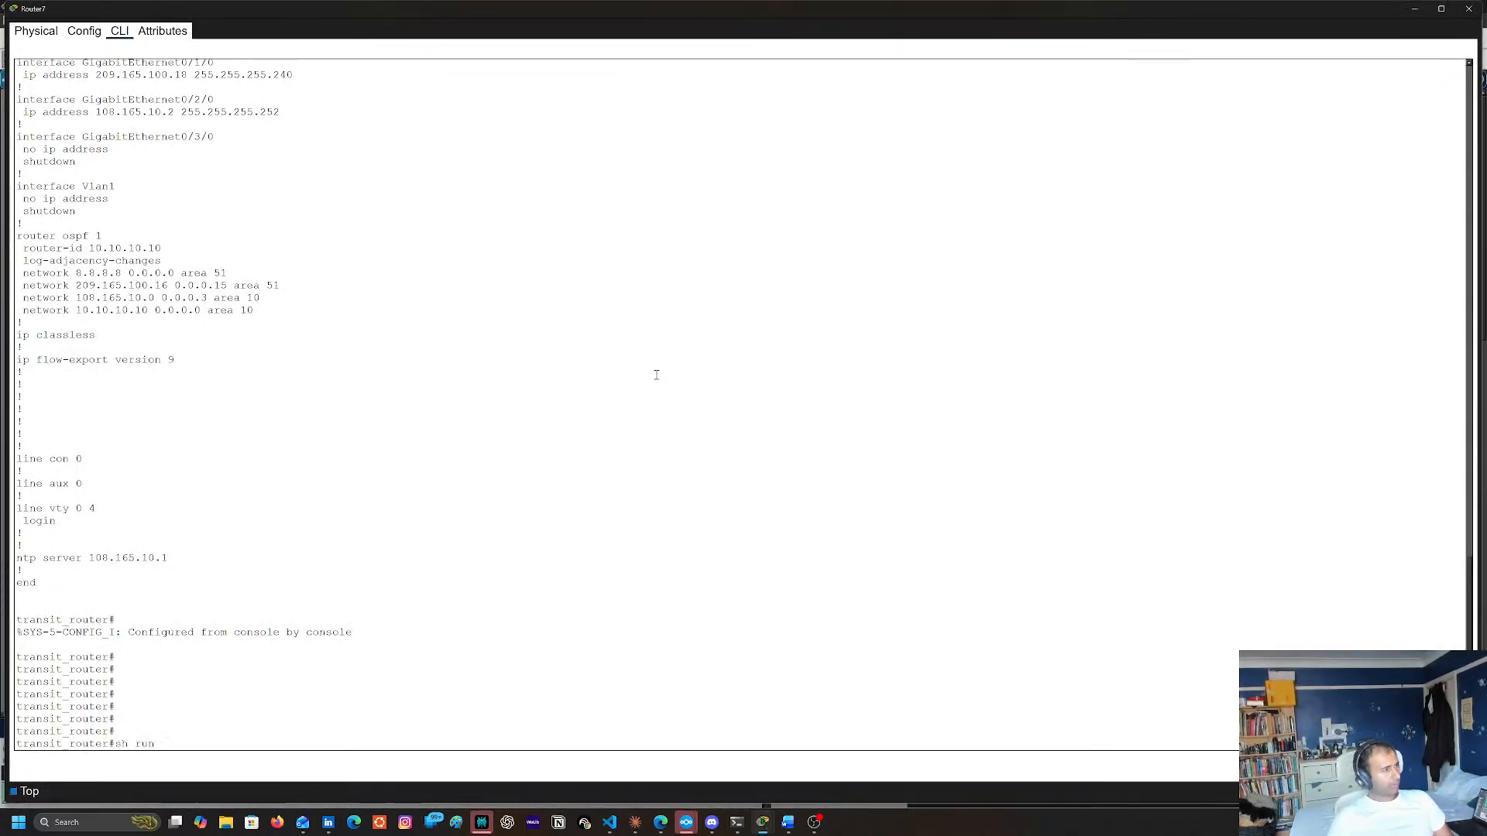
pyautogui.press('Return')
pyautogui.press('space')
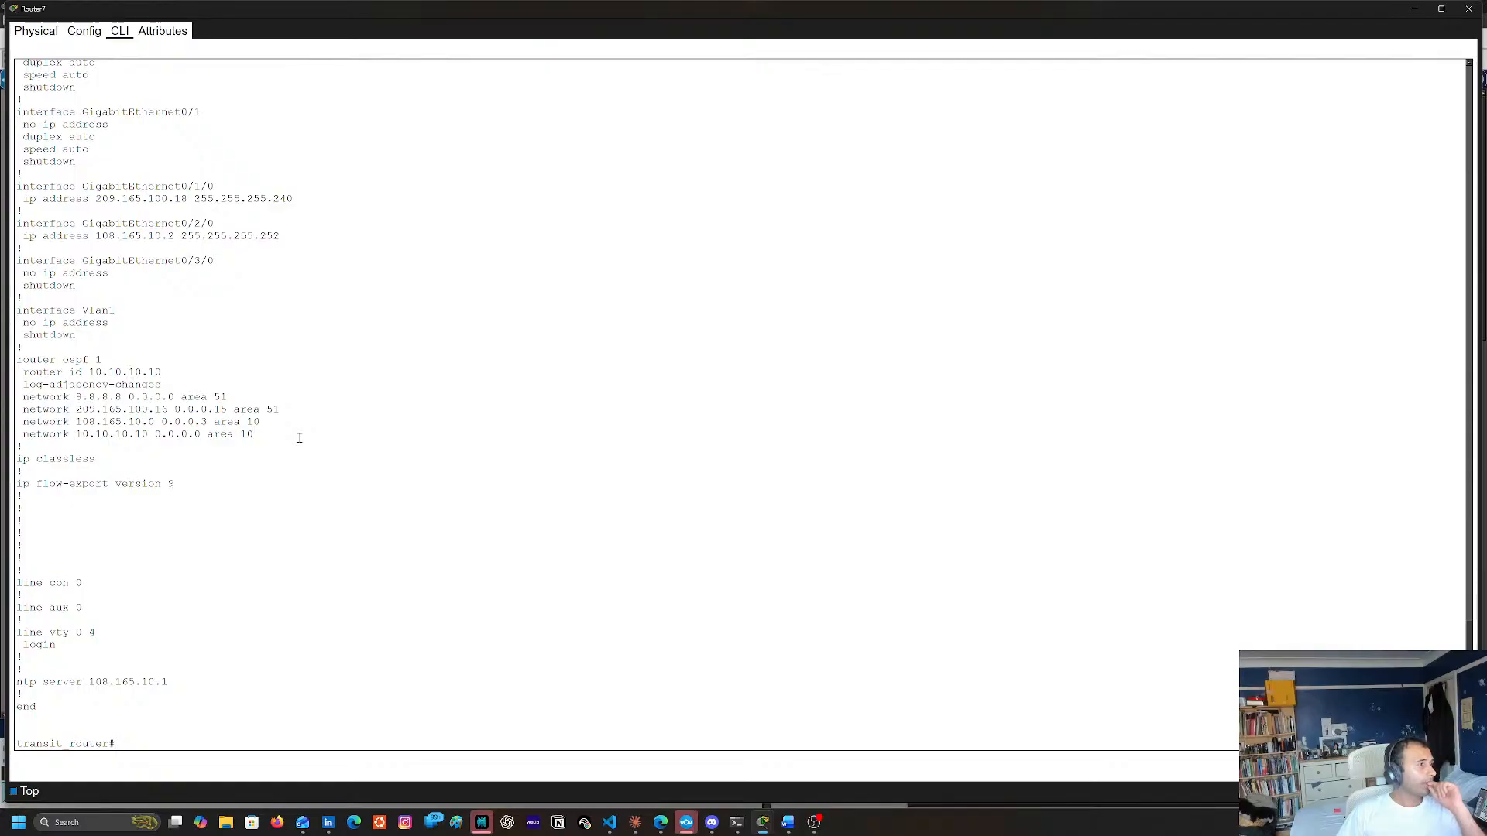
pyautogui.scroll(6, 299, 438)
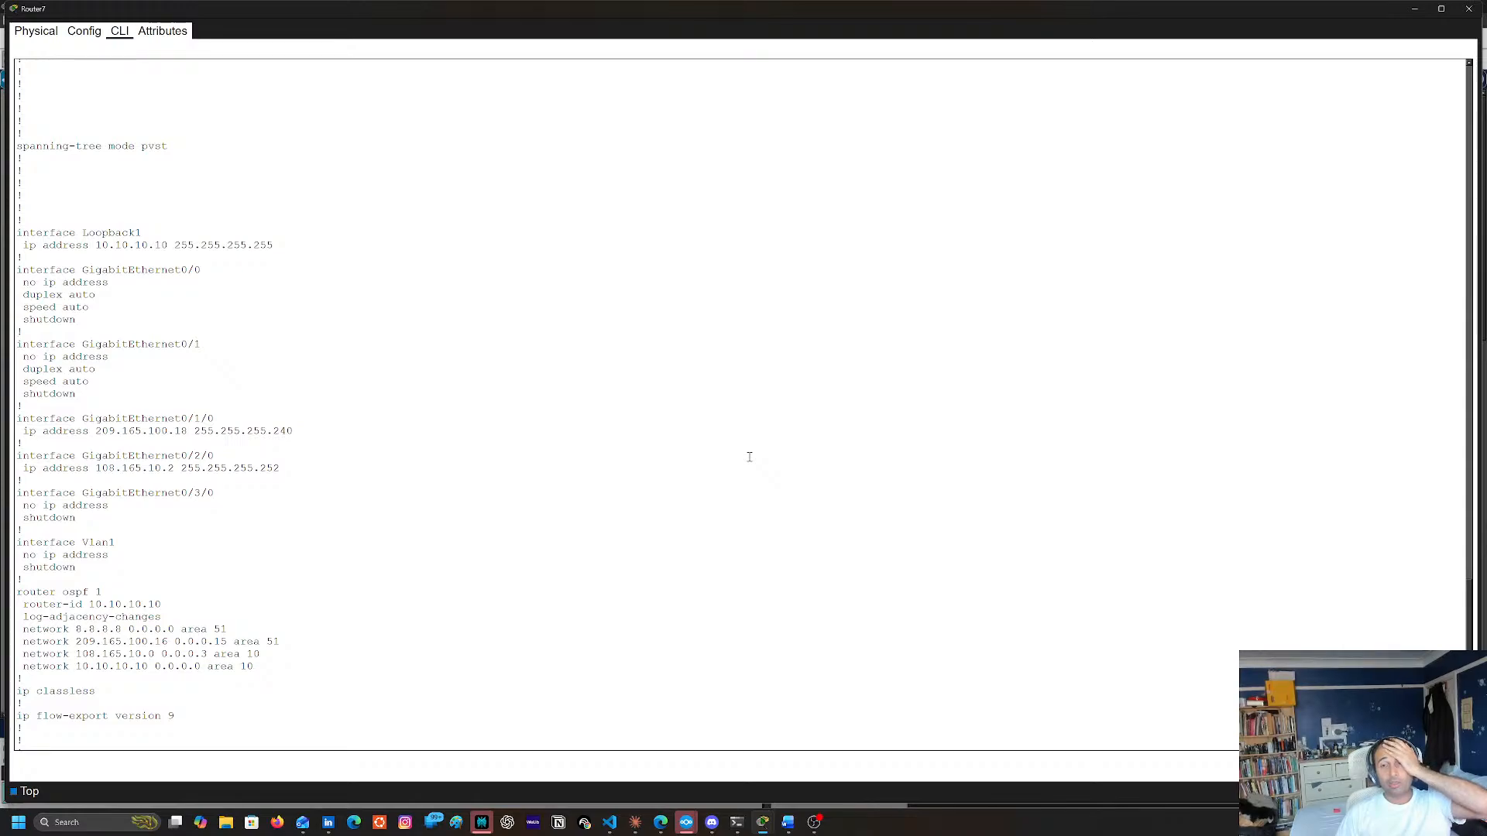
pyautogui.click(1469, 8)
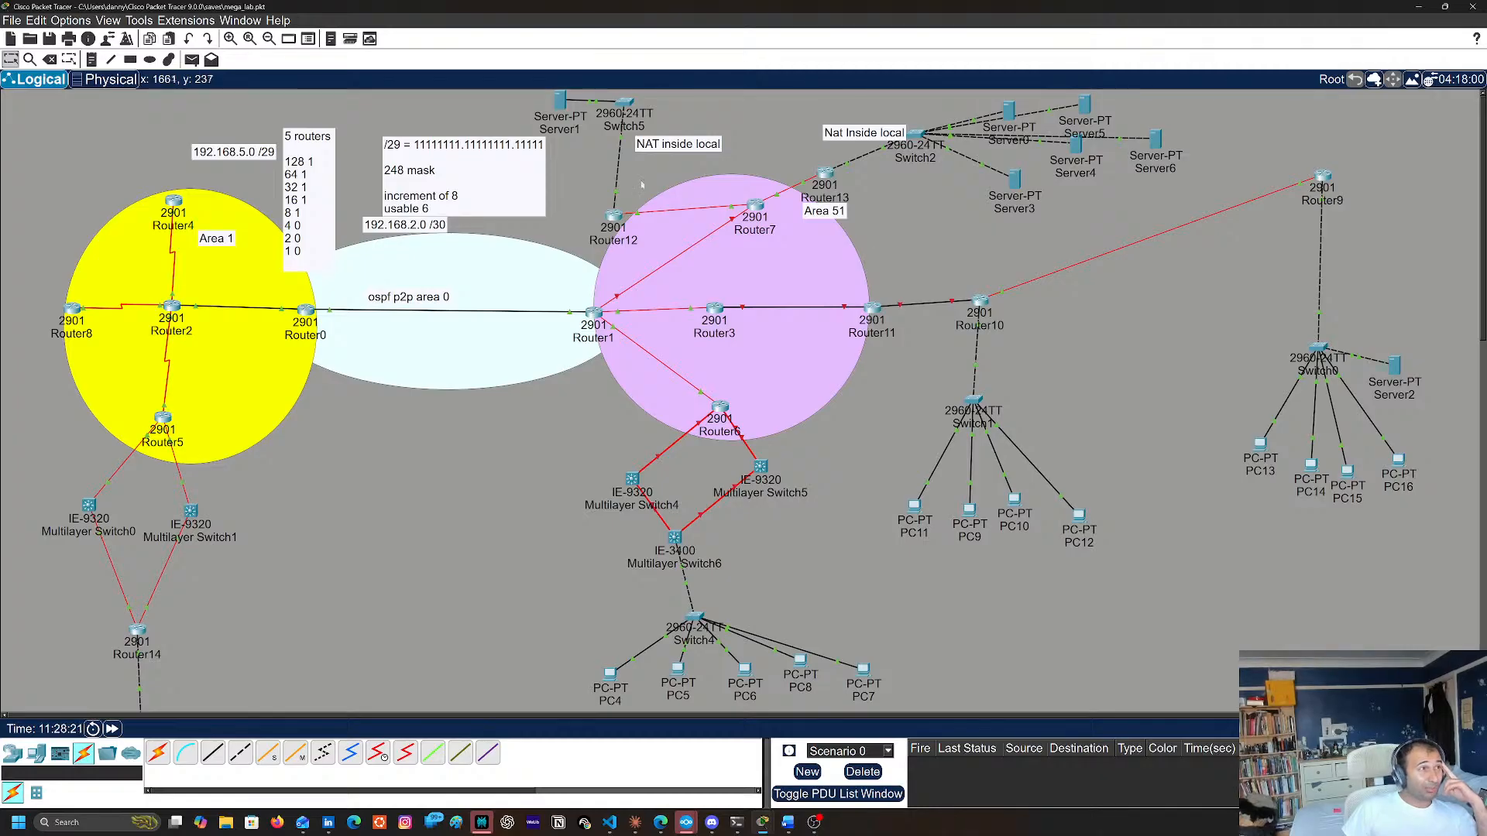
# Check Server1's global gateway and clock settings and close its window
pyautogui.click(559, 101)
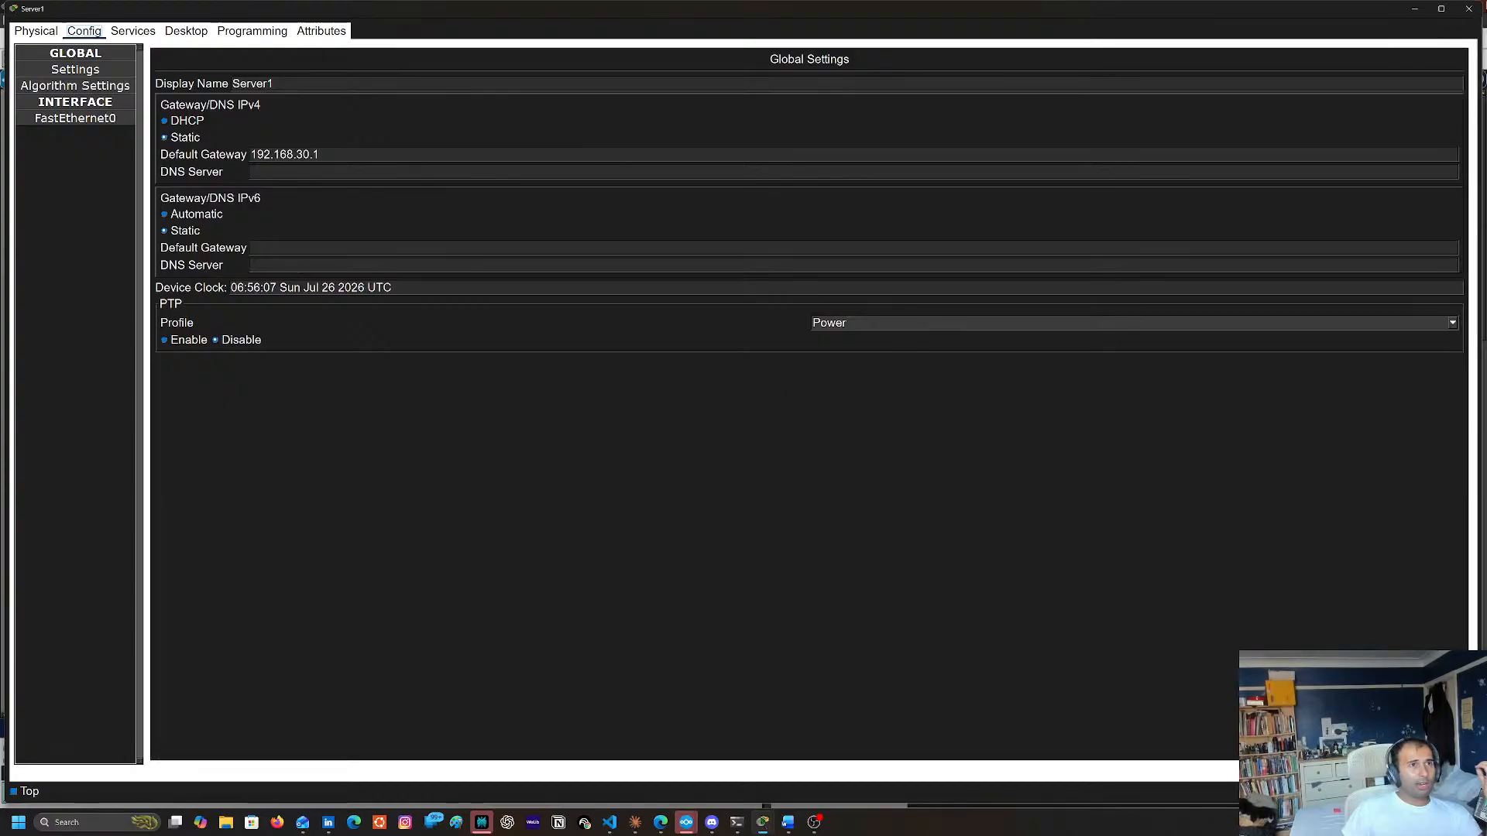
pyautogui.click(1469, 8)
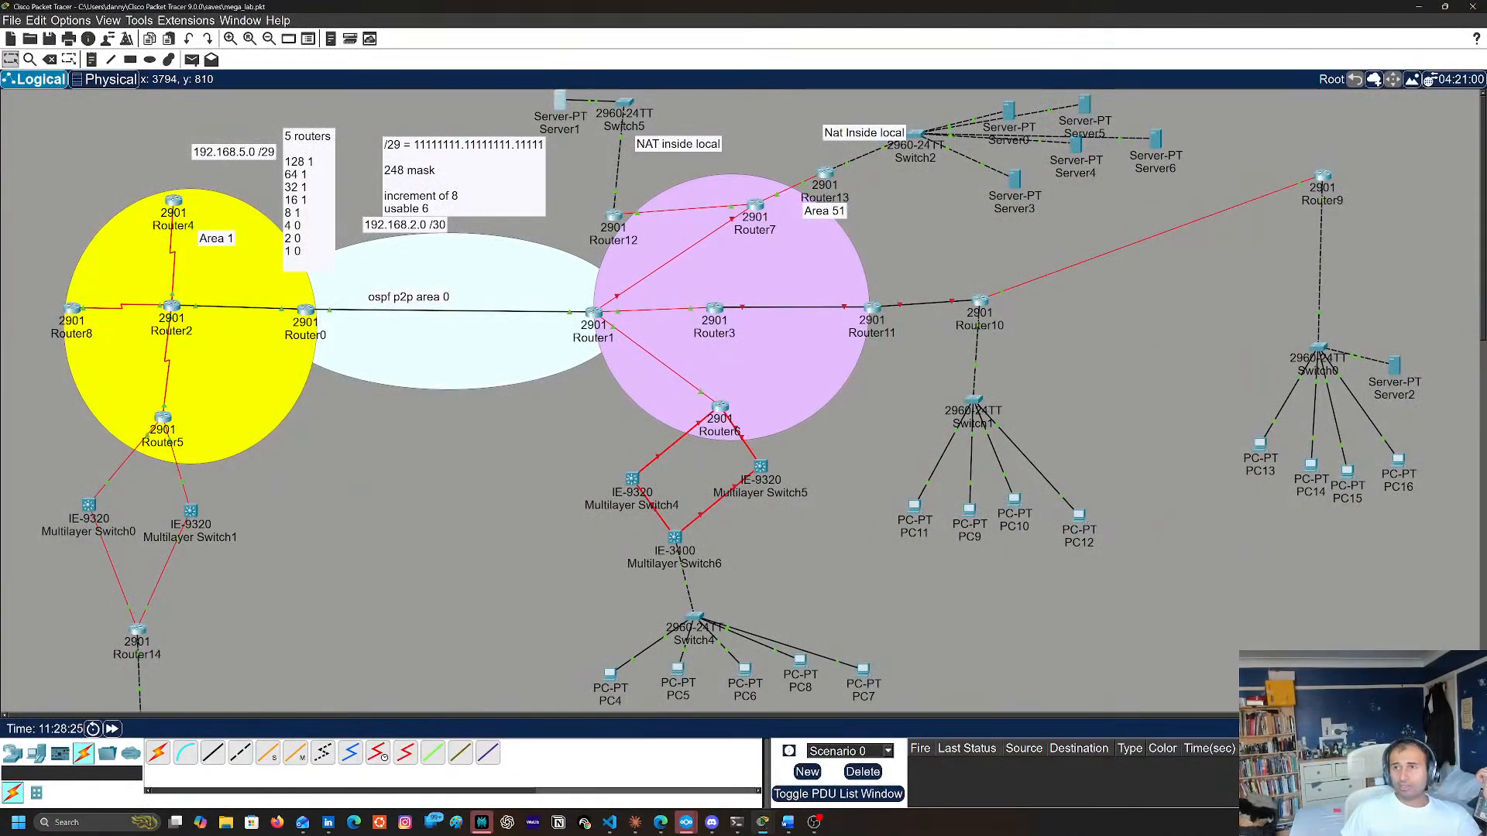
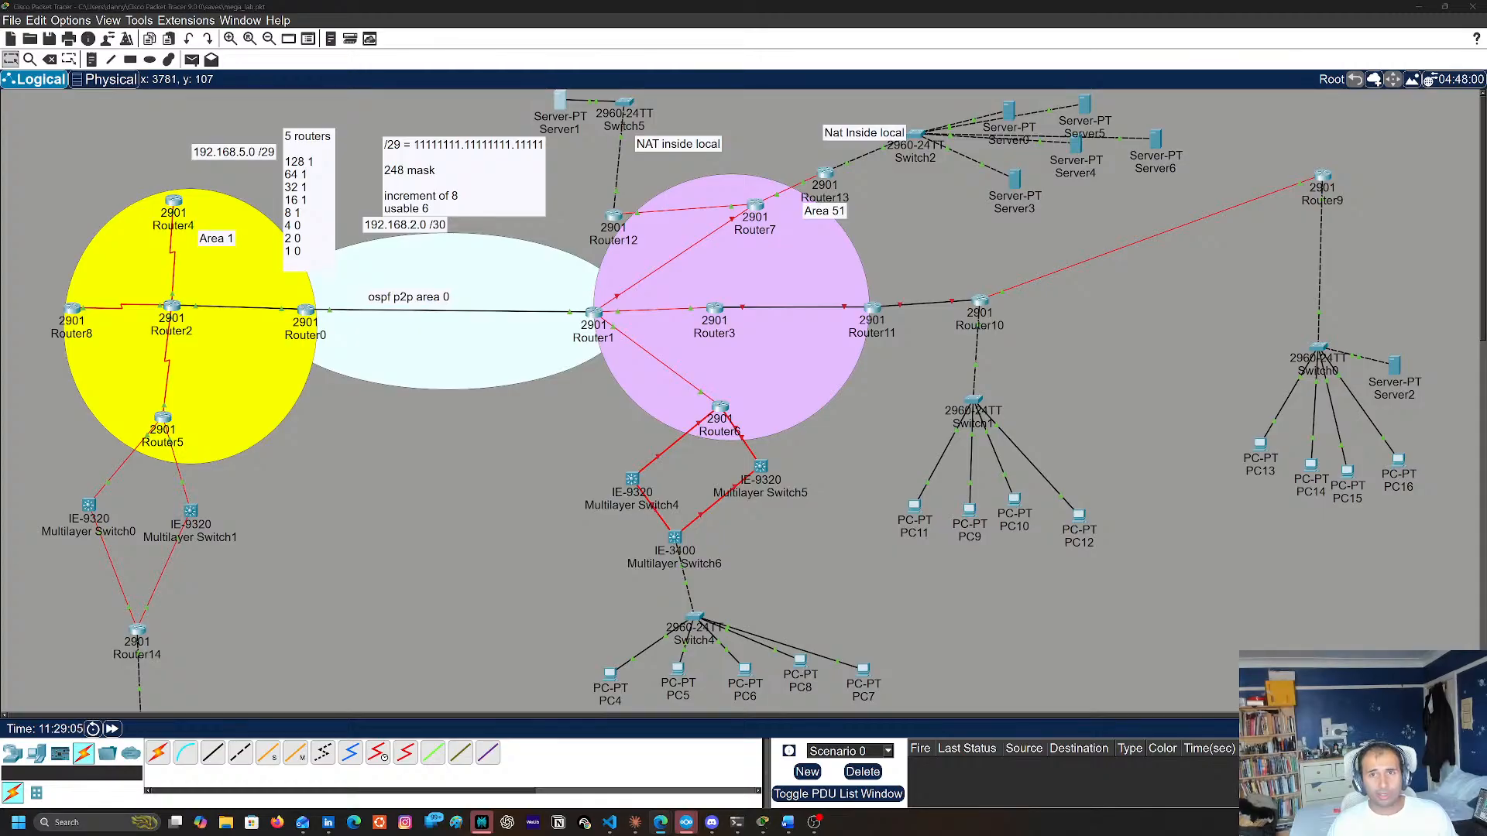
# Check the NTP status on Router12 by running its last status command again, and close its console
pyautogui.click(612, 222)
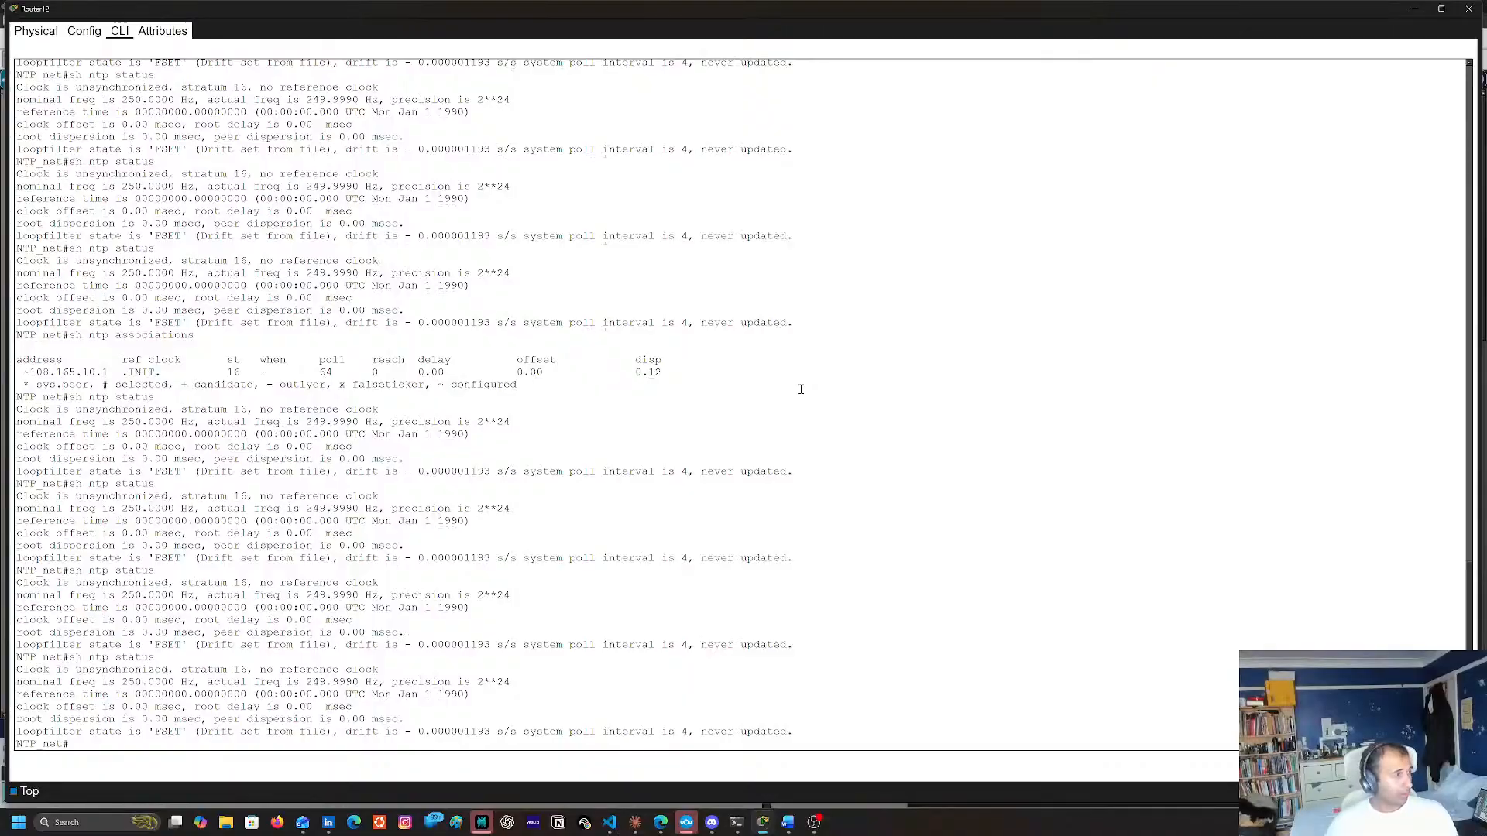
pyautogui.press('Up')
pyautogui.press('Return')
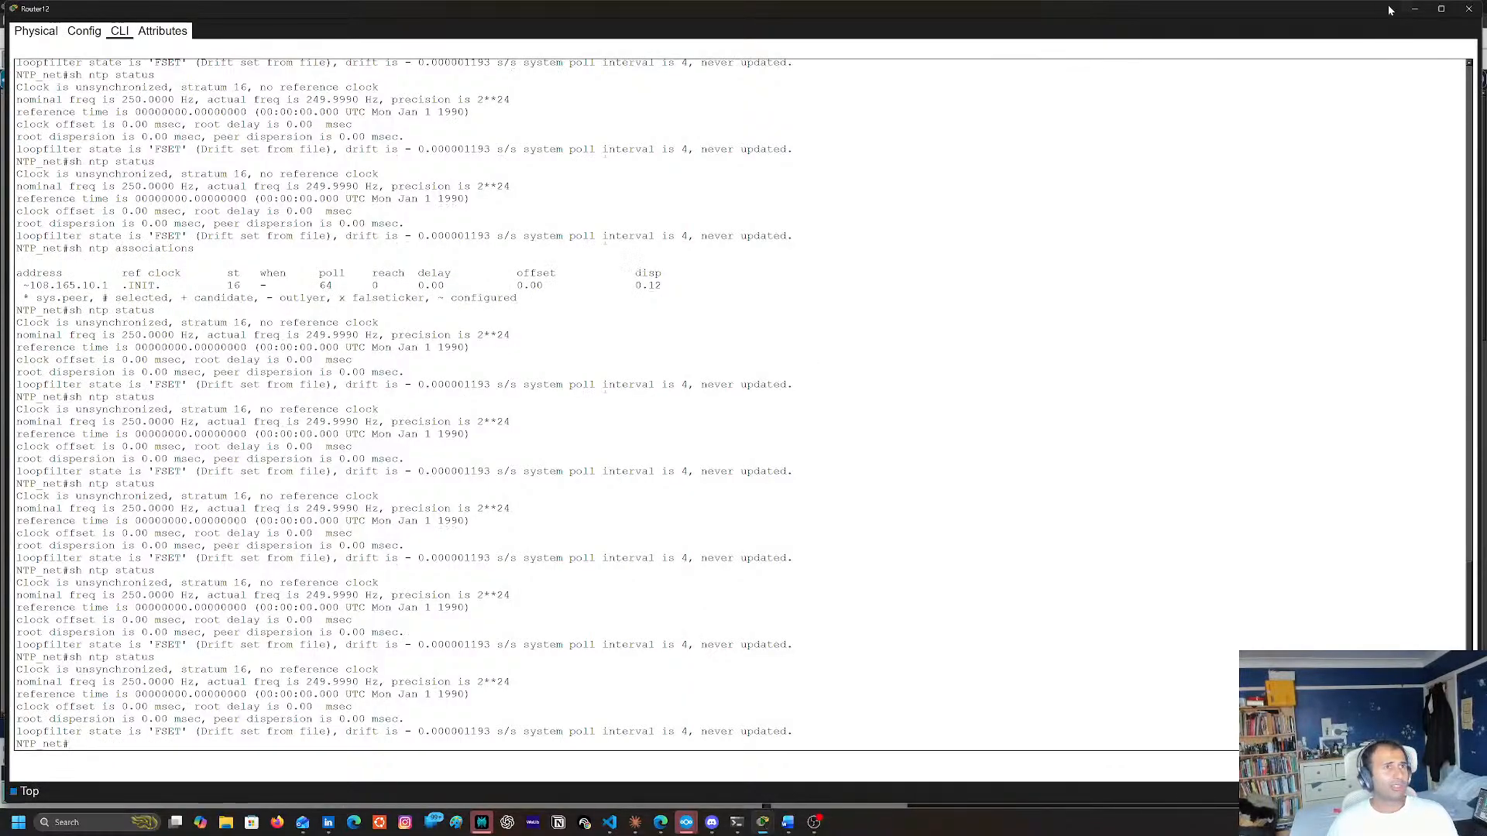
pyautogui.click(1467, 10)
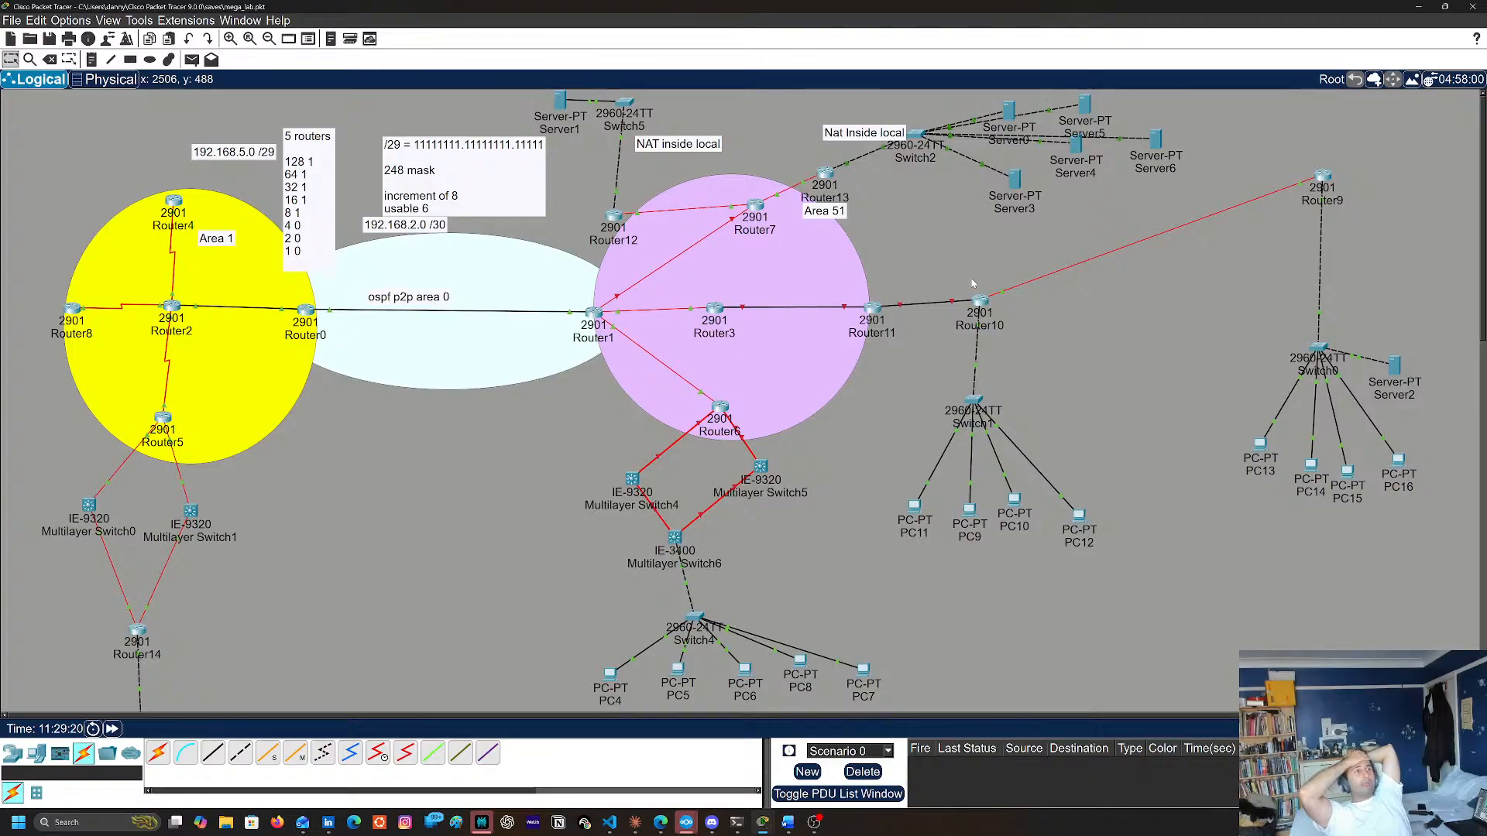
# Open the Router13 console and leave global configuration mode with the end command
pyautogui.click(826, 174)
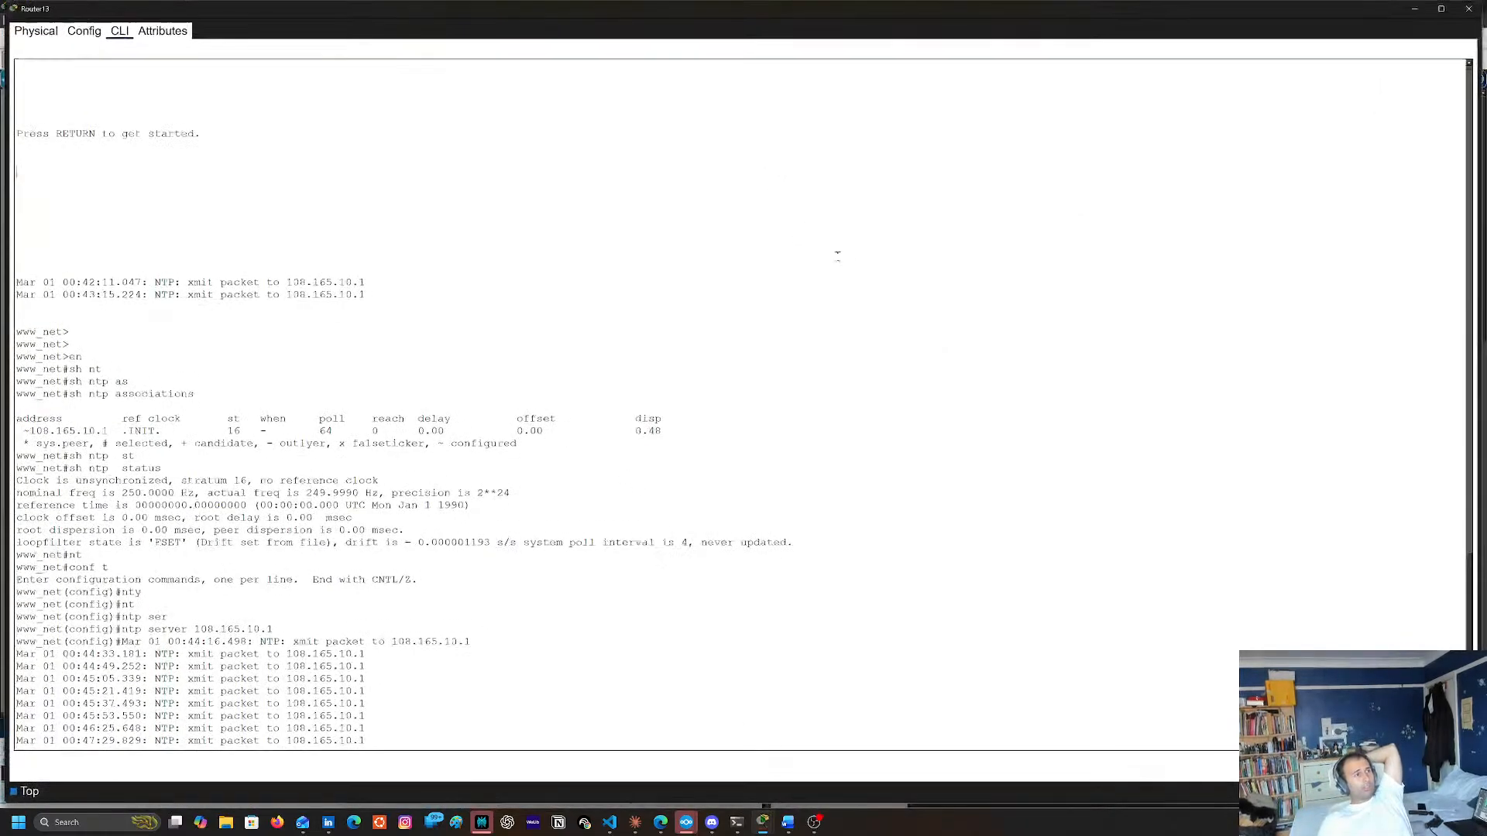
pyautogui.moveTo(339, 419); pyautogui.dragTo(349, 399)
pyautogui.press('Return')
pyautogui.press('Return')
pyautogui.press('Return')
pyautogui.press('Return')
pyautogui.press('Return')
pyautogui.write('et(config)#e')
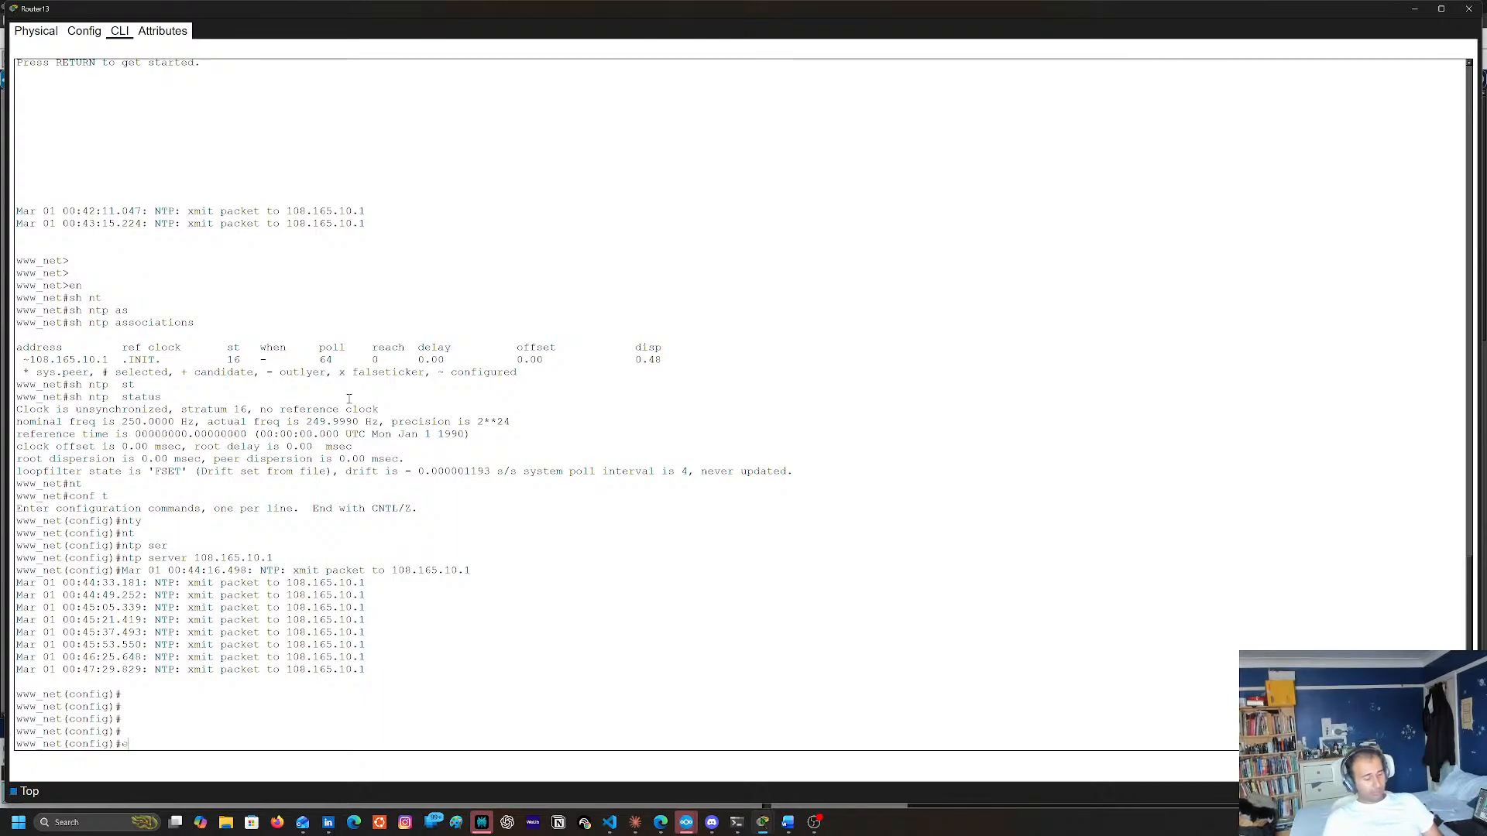
pyautogui.write('nd')
pyautogui.press('Return')
# Show the IP NAT translations on Router13 and close its console
pyautogui.write('sh pi')
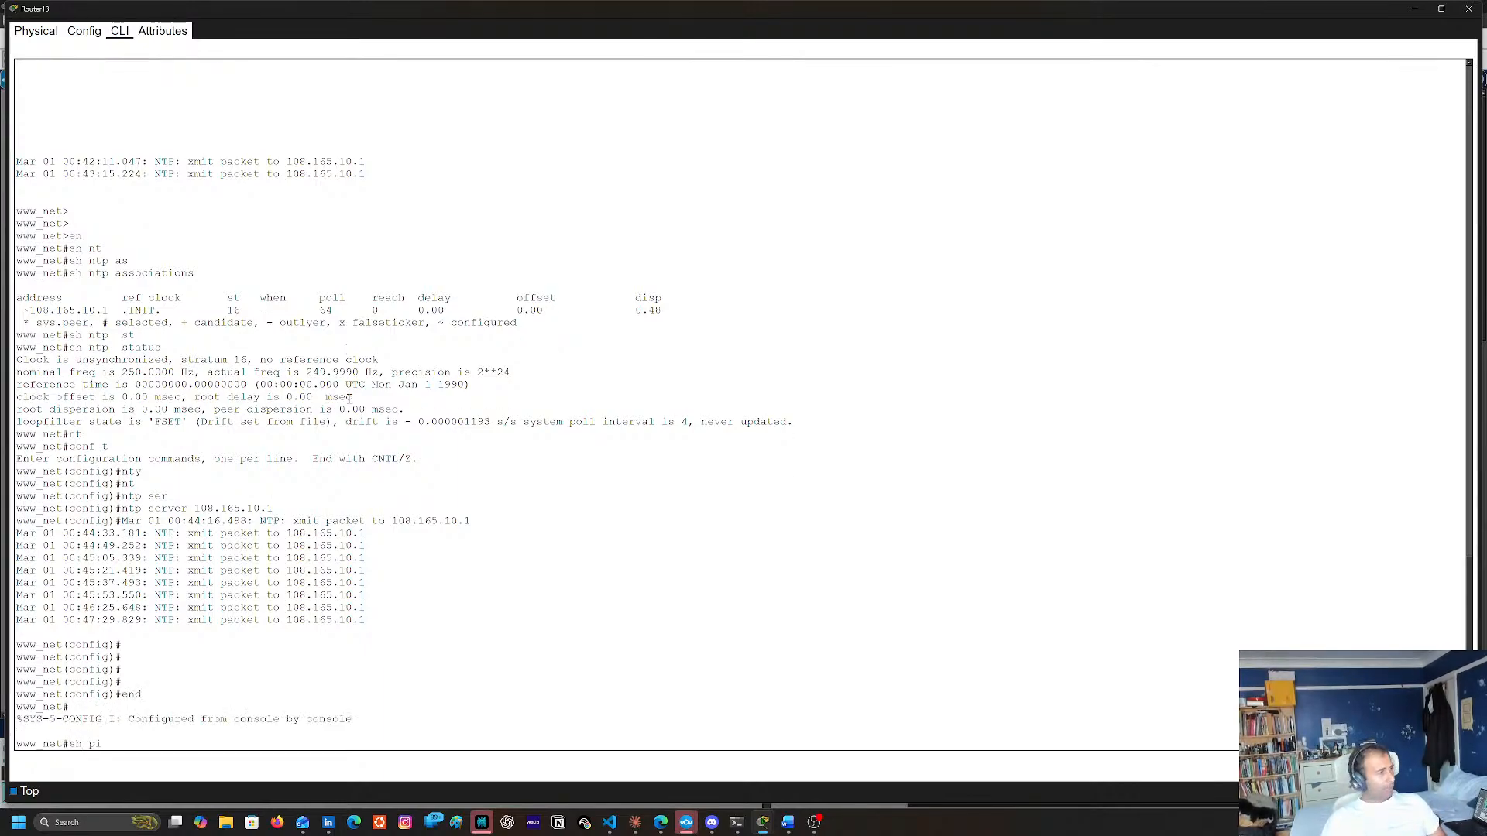
pyautogui.press('BackSpace')
pyautogui.press('BackSpace')
pyautogui.write('ip nat')
pyautogui.press('Tab')
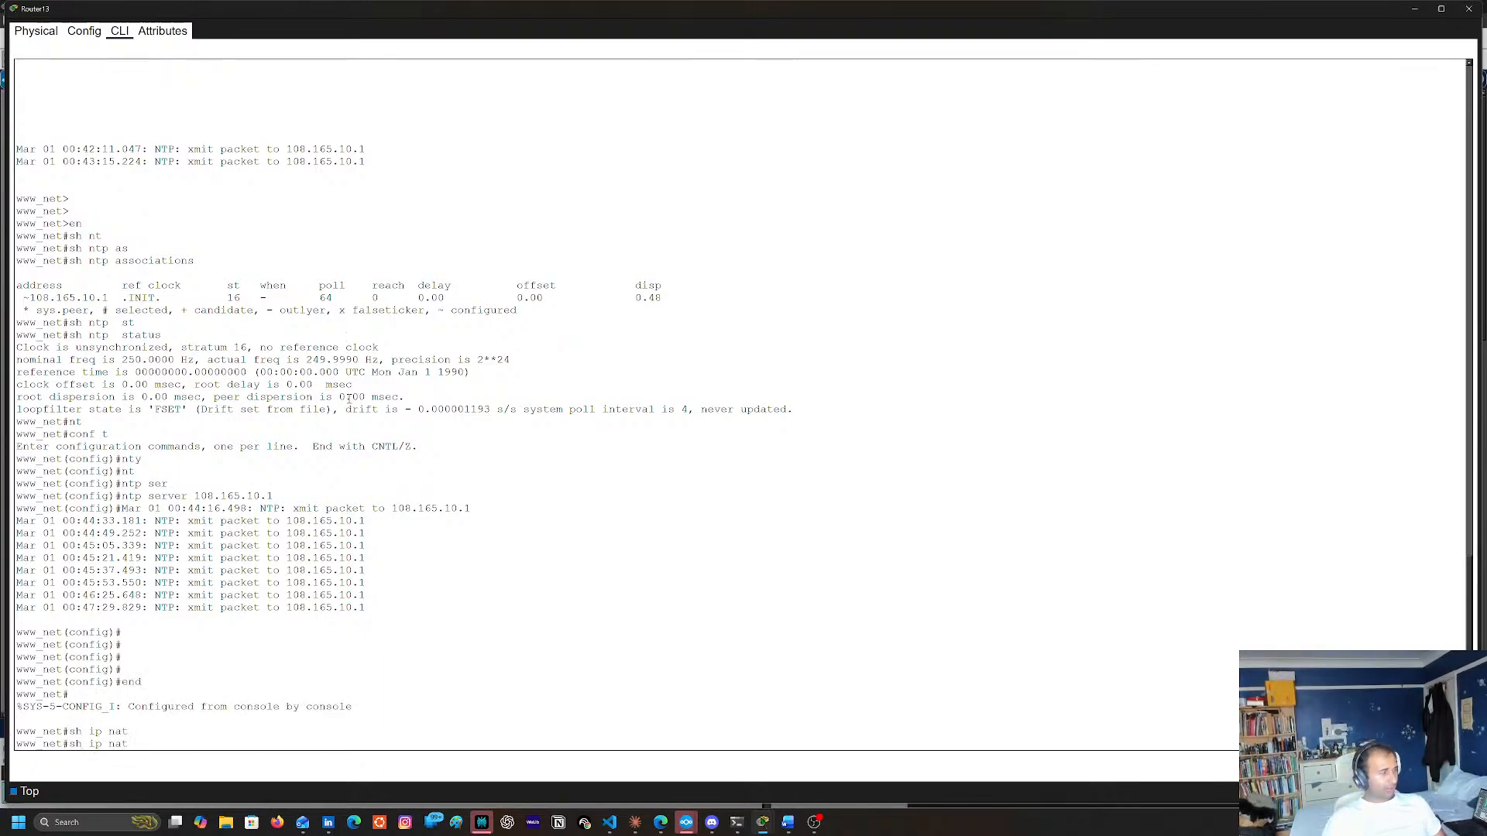
pyautogui.write('tr')
pyautogui.press('Tab')
pyautogui.press('Return')
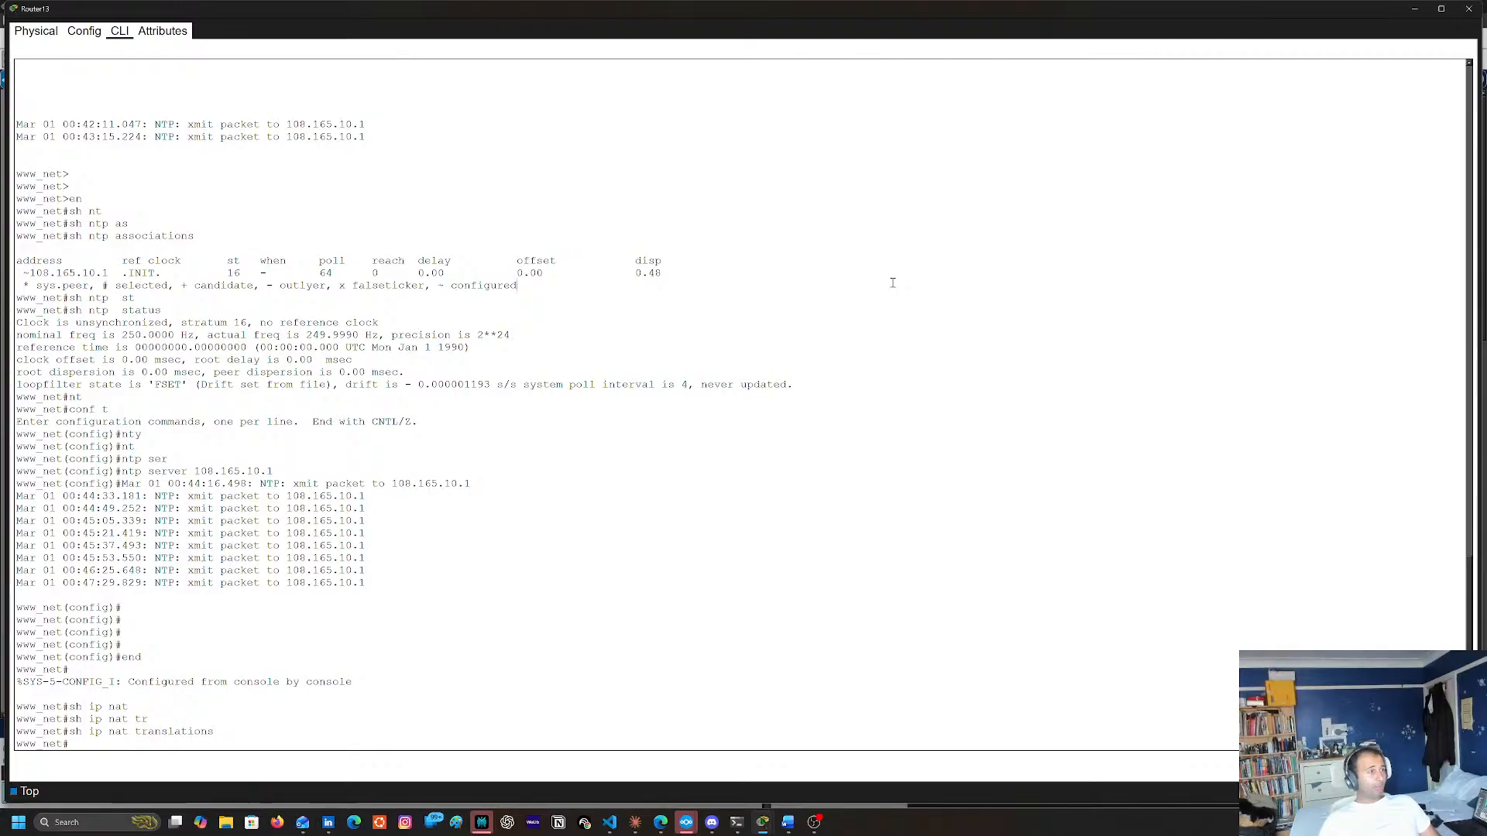
pyautogui.click(1470, 9)
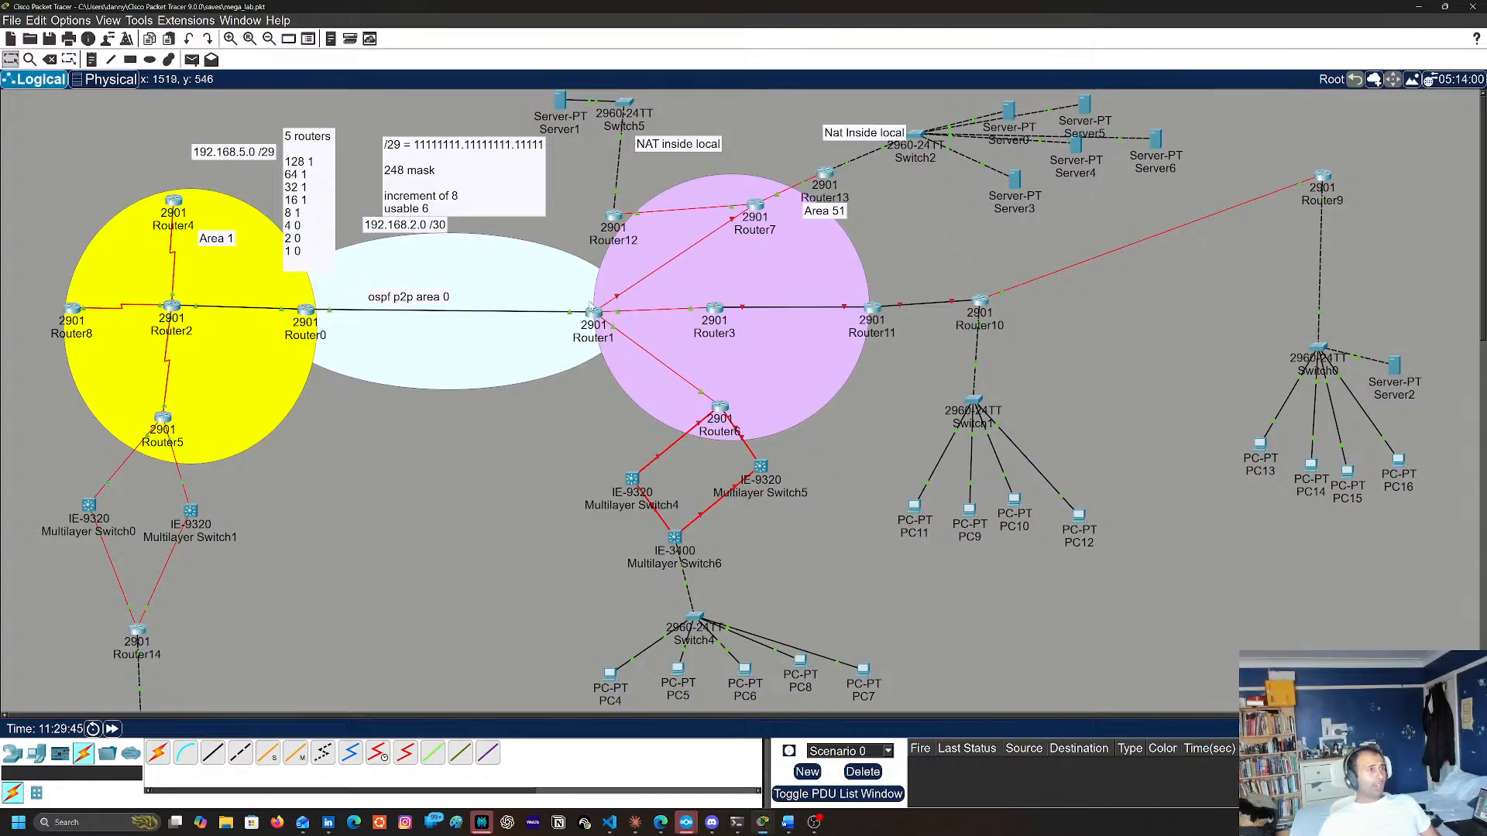
# Open the Router1 console and enter global configuration mode with conf t
pyautogui.moveTo(618, 298)
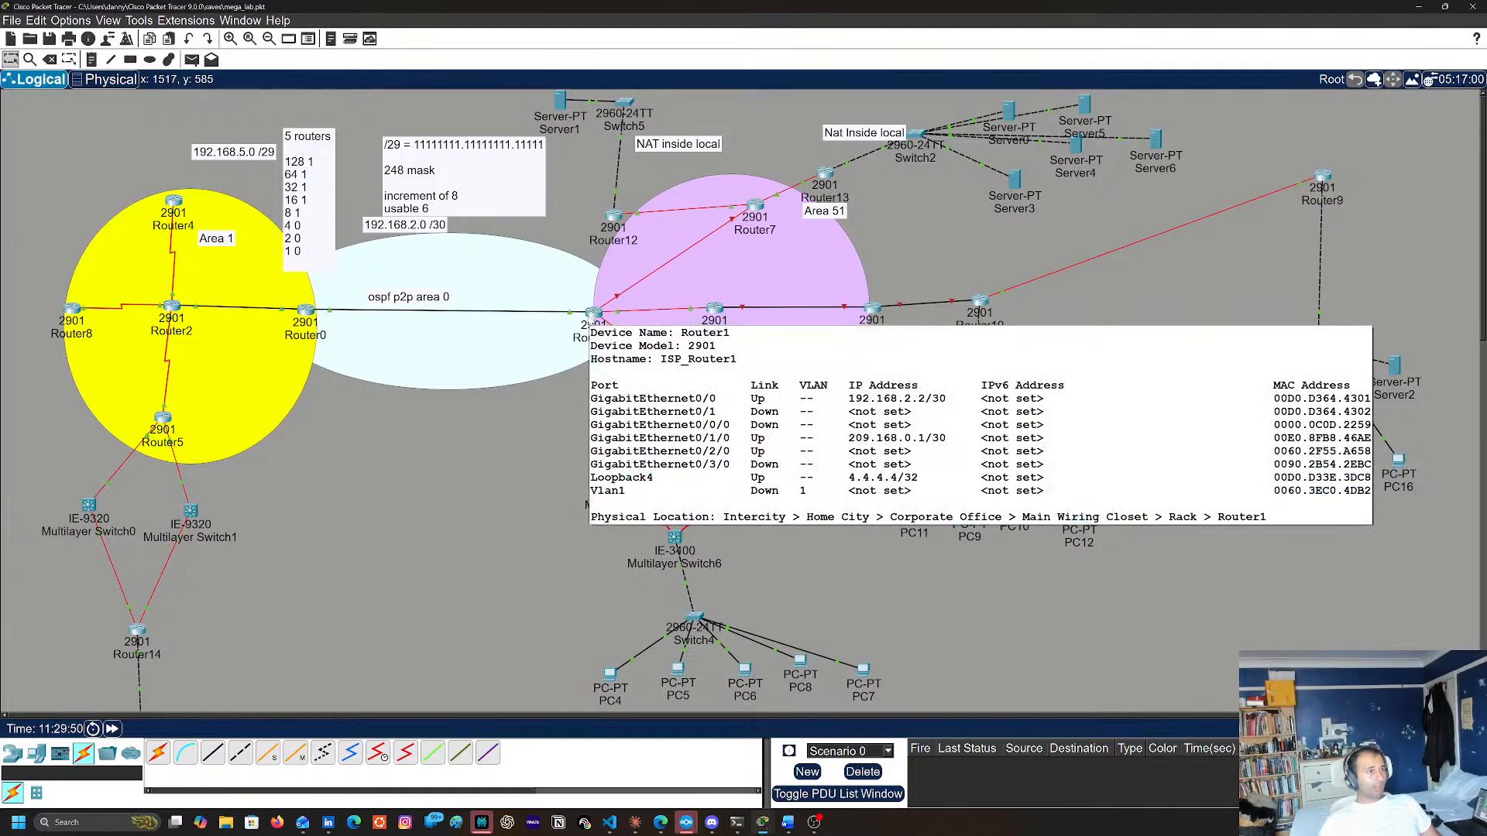
pyautogui.click(594, 314)
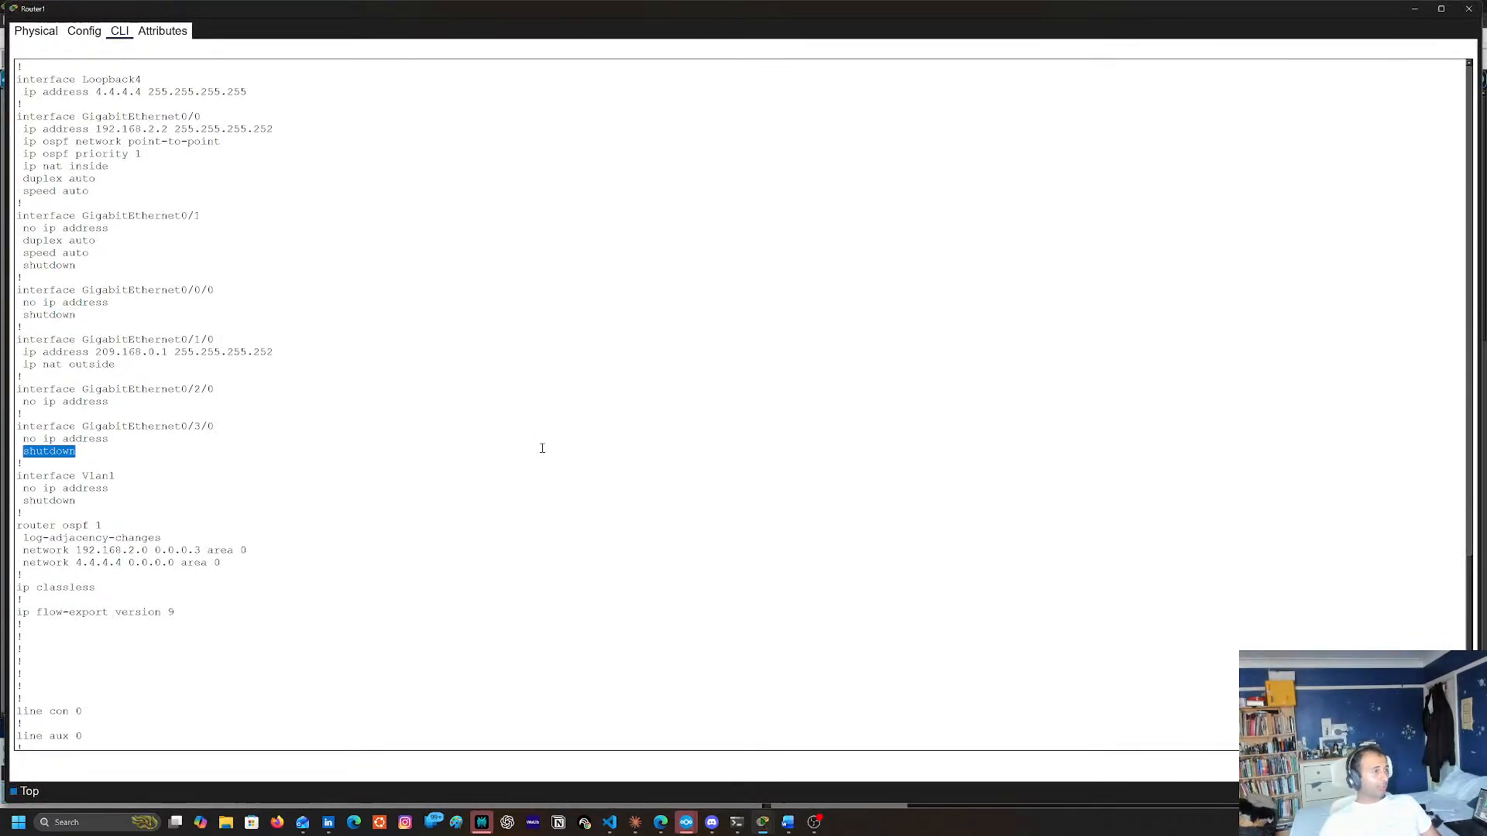
pyautogui.press('Return')
pyautogui.press('Return')
pyautogui.press('Return')
pyautogui.press('Return')
pyautogui.write('conf t')
pyautogui.press('Return')
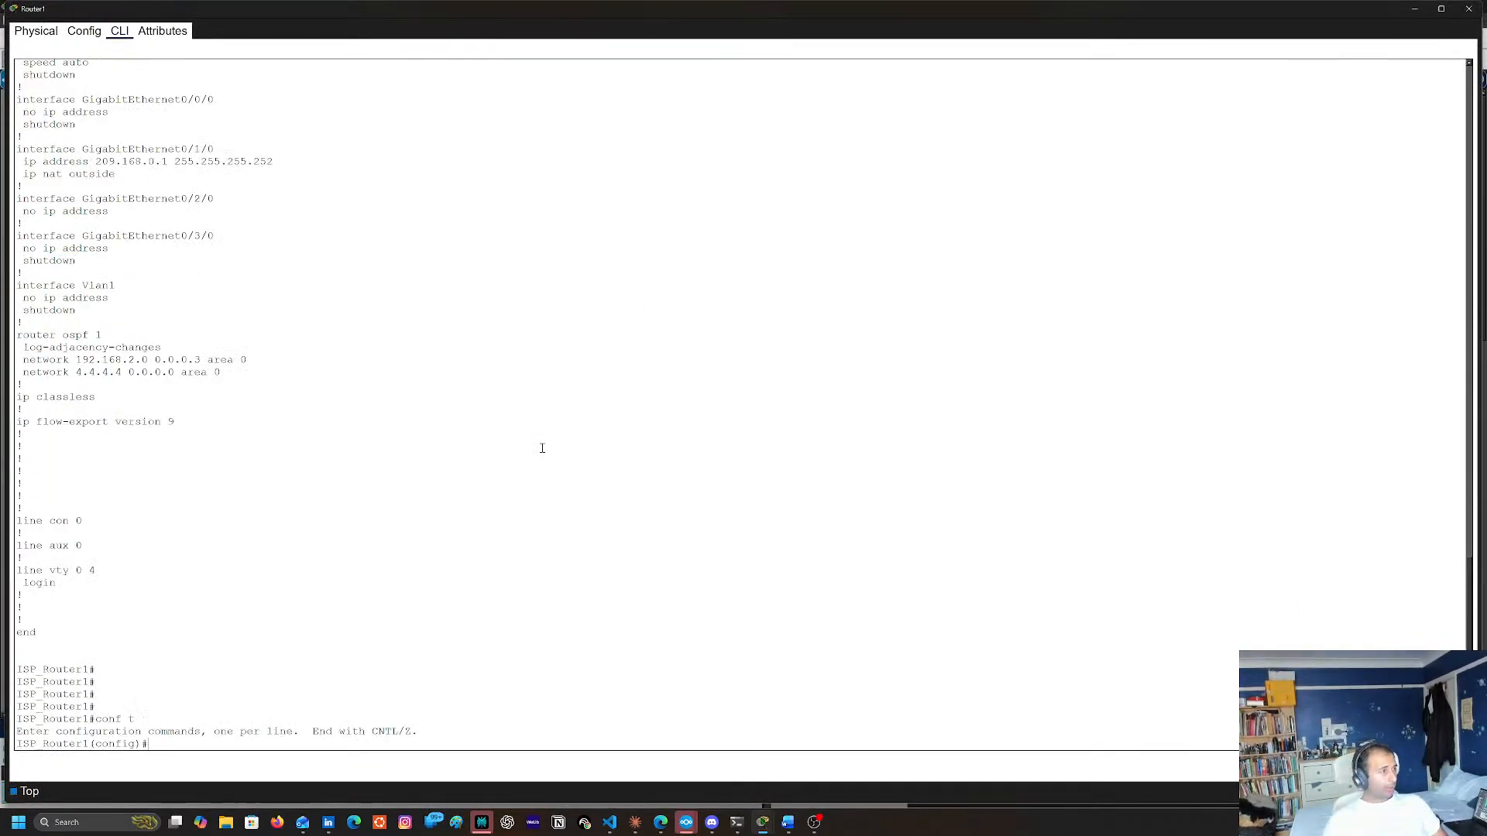
# Check Router1's link toward Router7 in the topology and enter interface configuration for g0/0/0 on Router1
pyautogui.write('int')
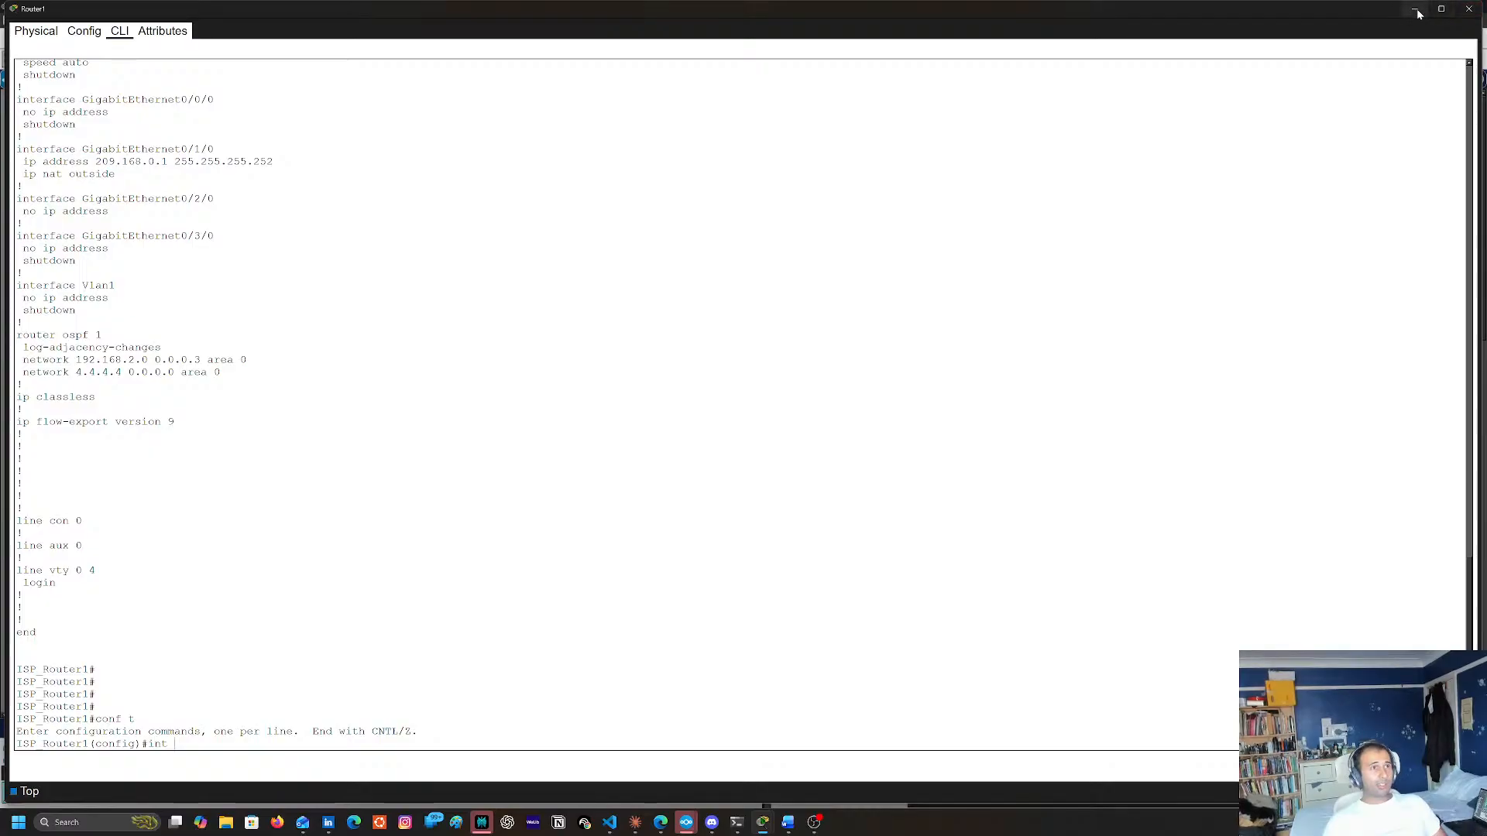
pyautogui.click(1415, 9)
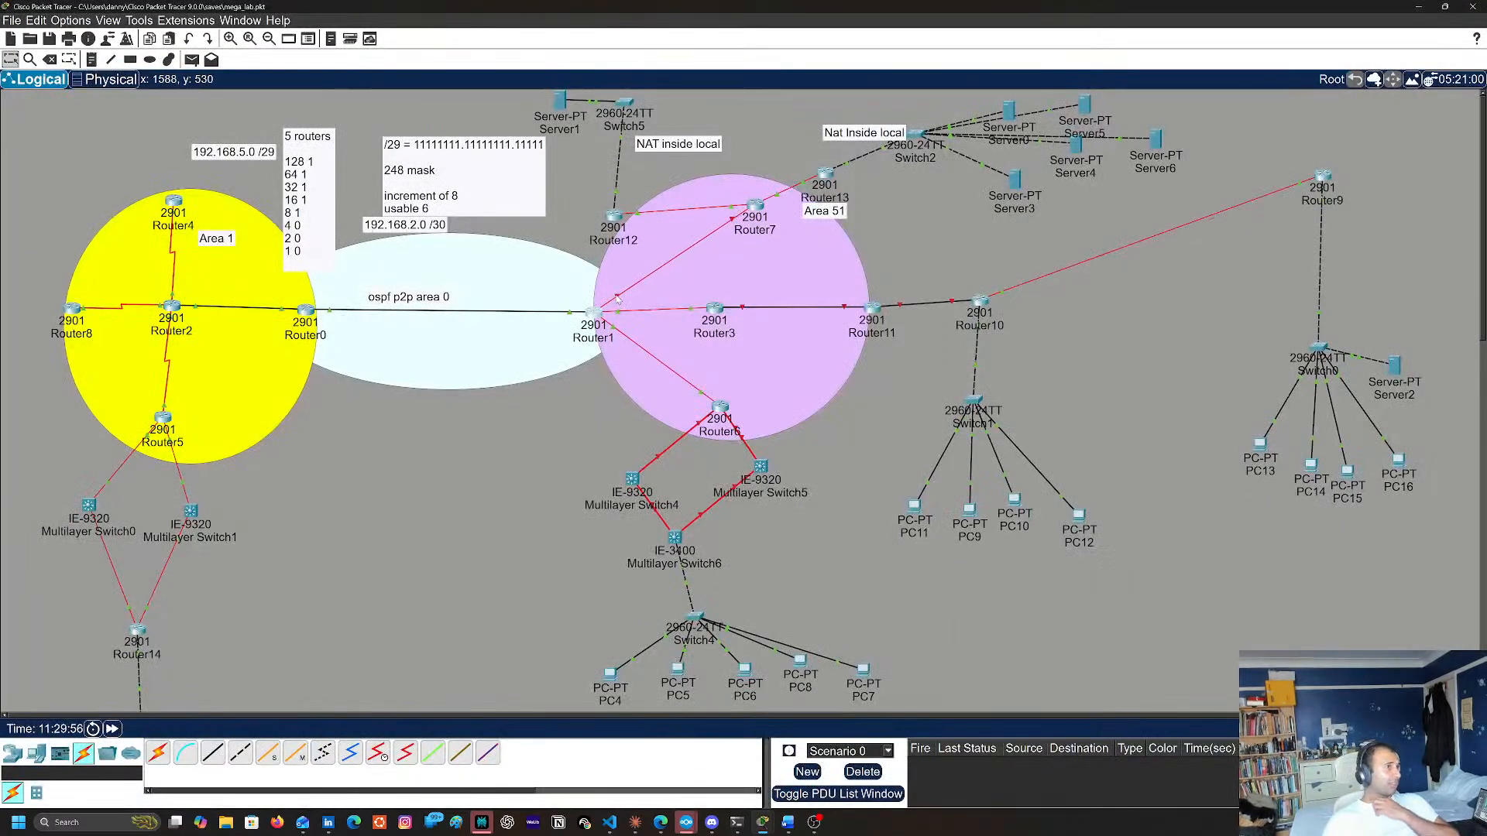
pyautogui.click(593, 310)
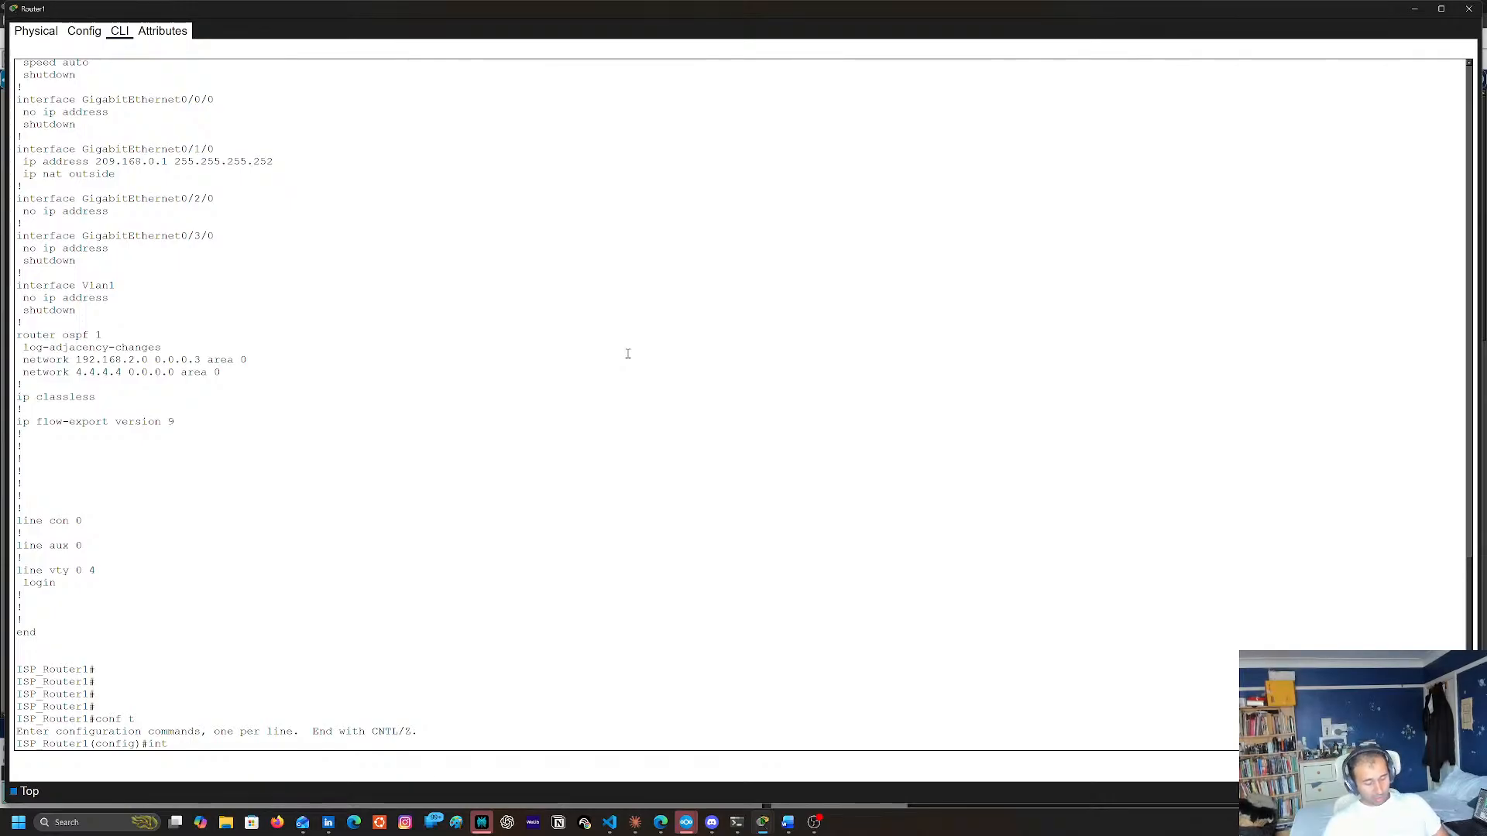
pyautogui.doubleClick(629, 353)
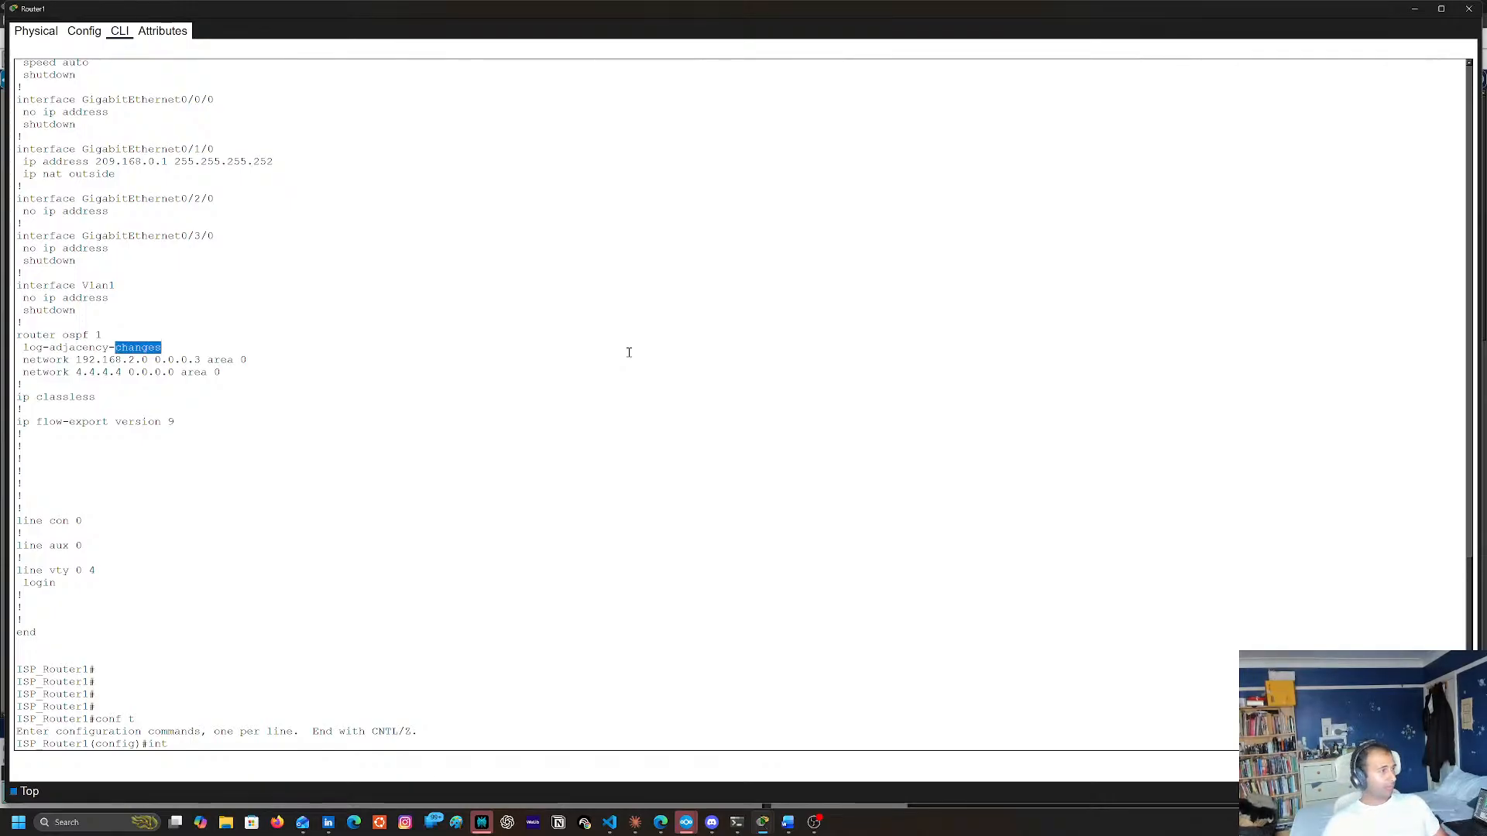
pyautogui.write('g0/0/0')
pyautogui.press('Return')
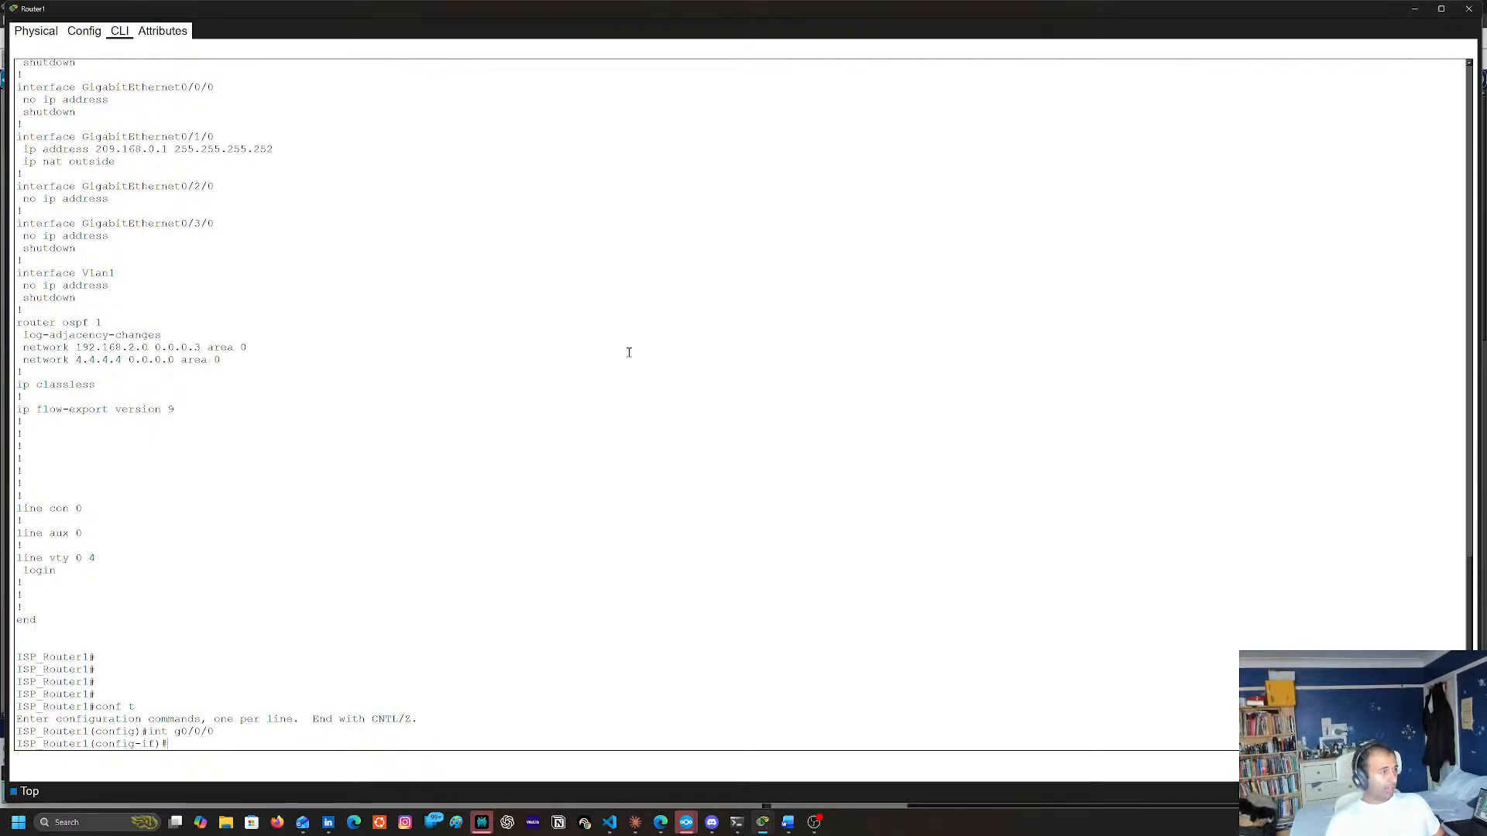
# Assign IP address 40.40.40.1 with mask 255.255.255.252 to Router1's g0/0/0 interface
pyautogui.write('ip addr ')
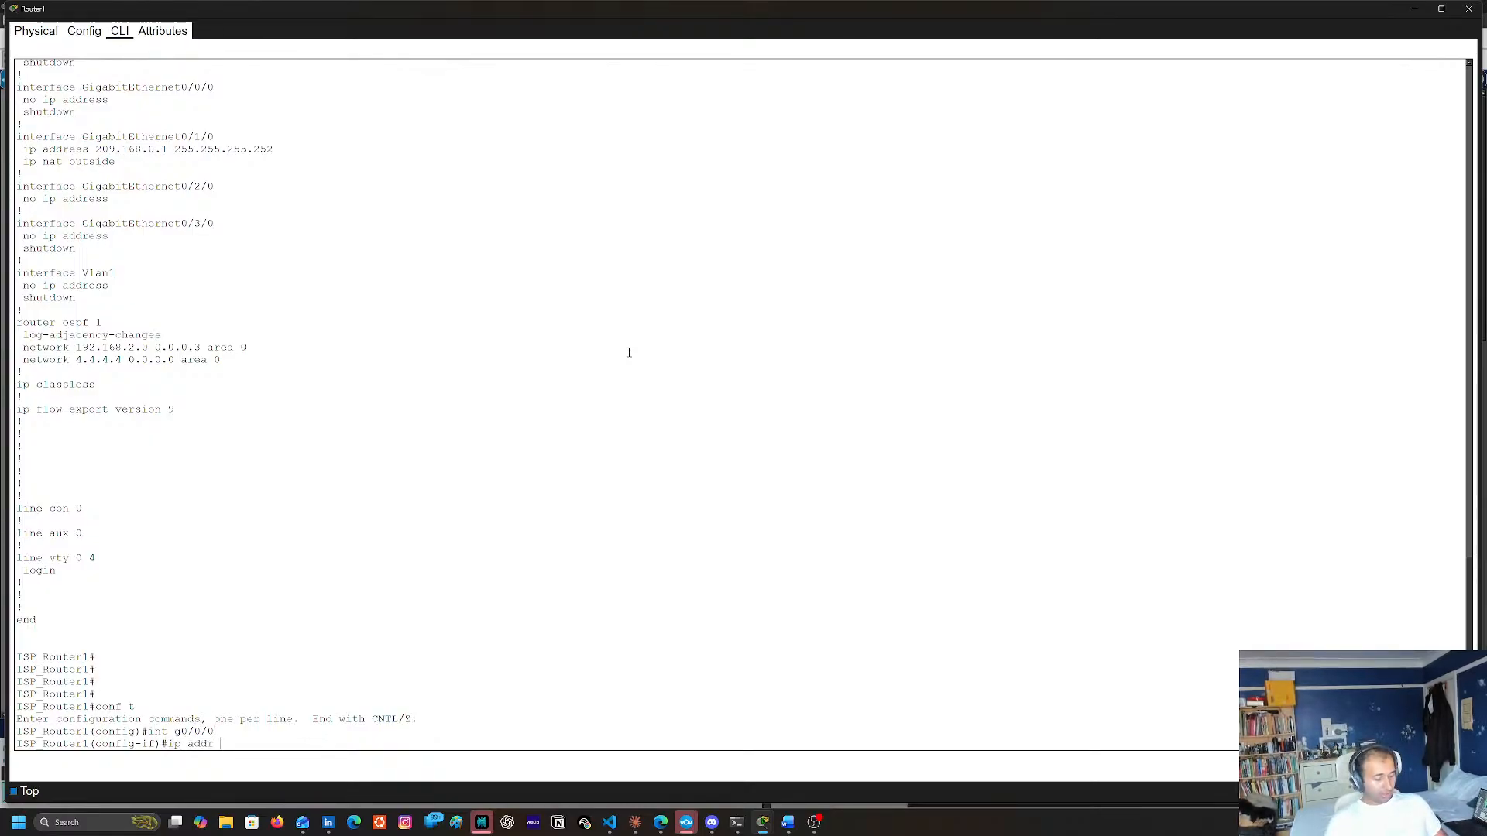
pyautogui.write('40.40.4')
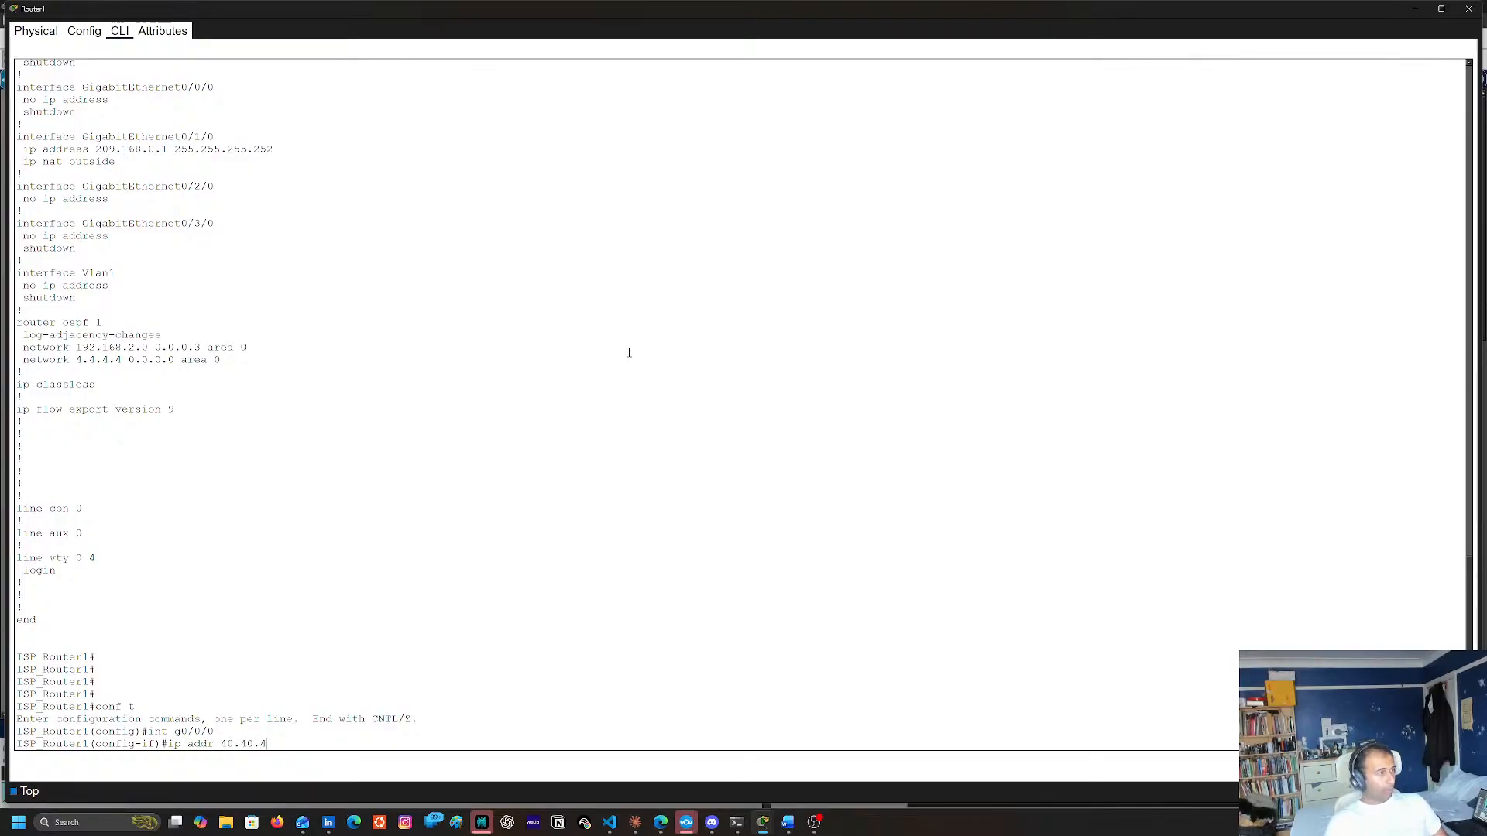
pyautogui.write('0.40.40.1 2')
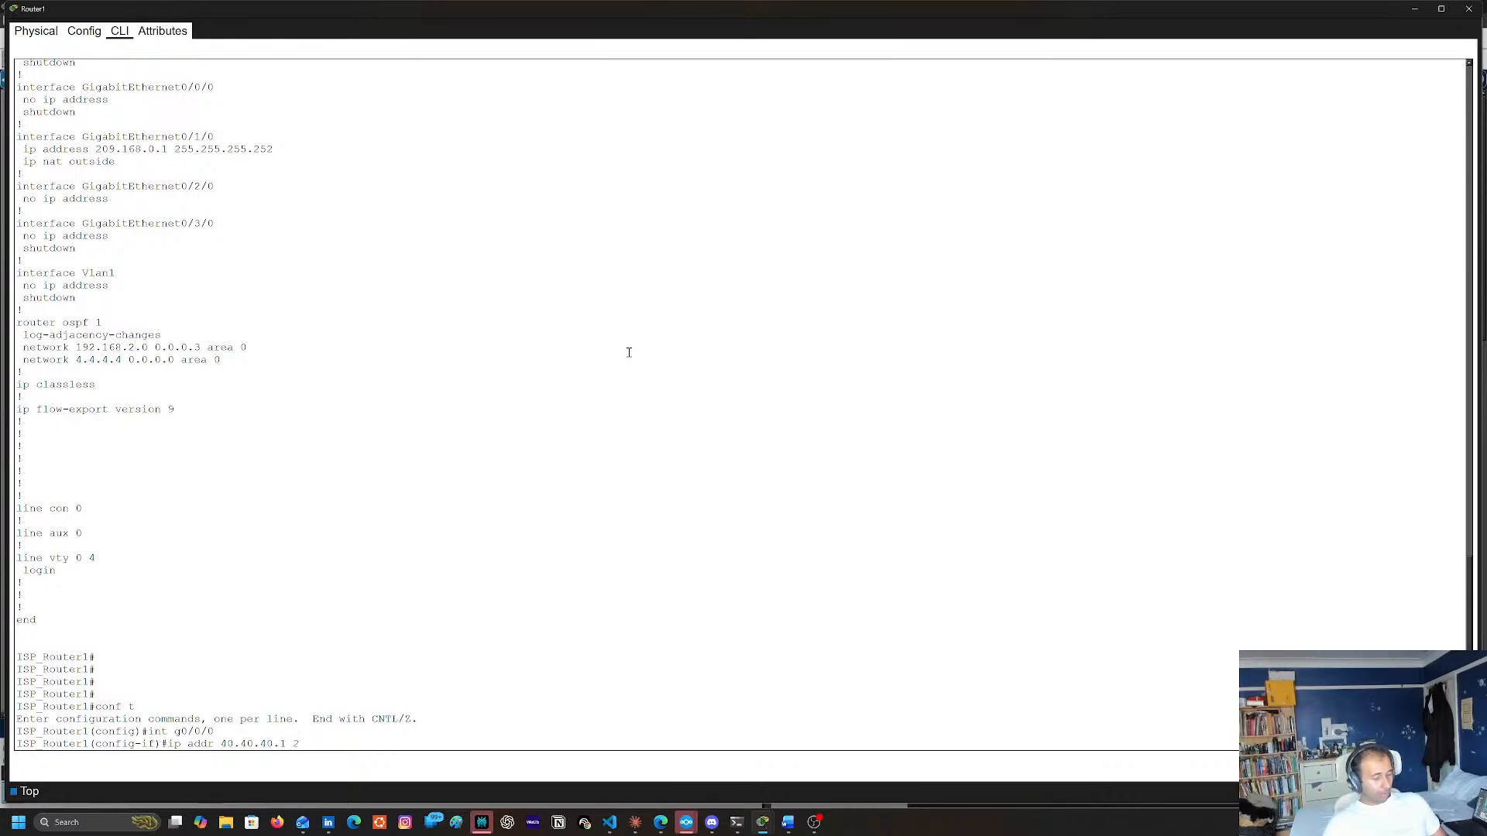
pyautogui.write('55.255.255.')
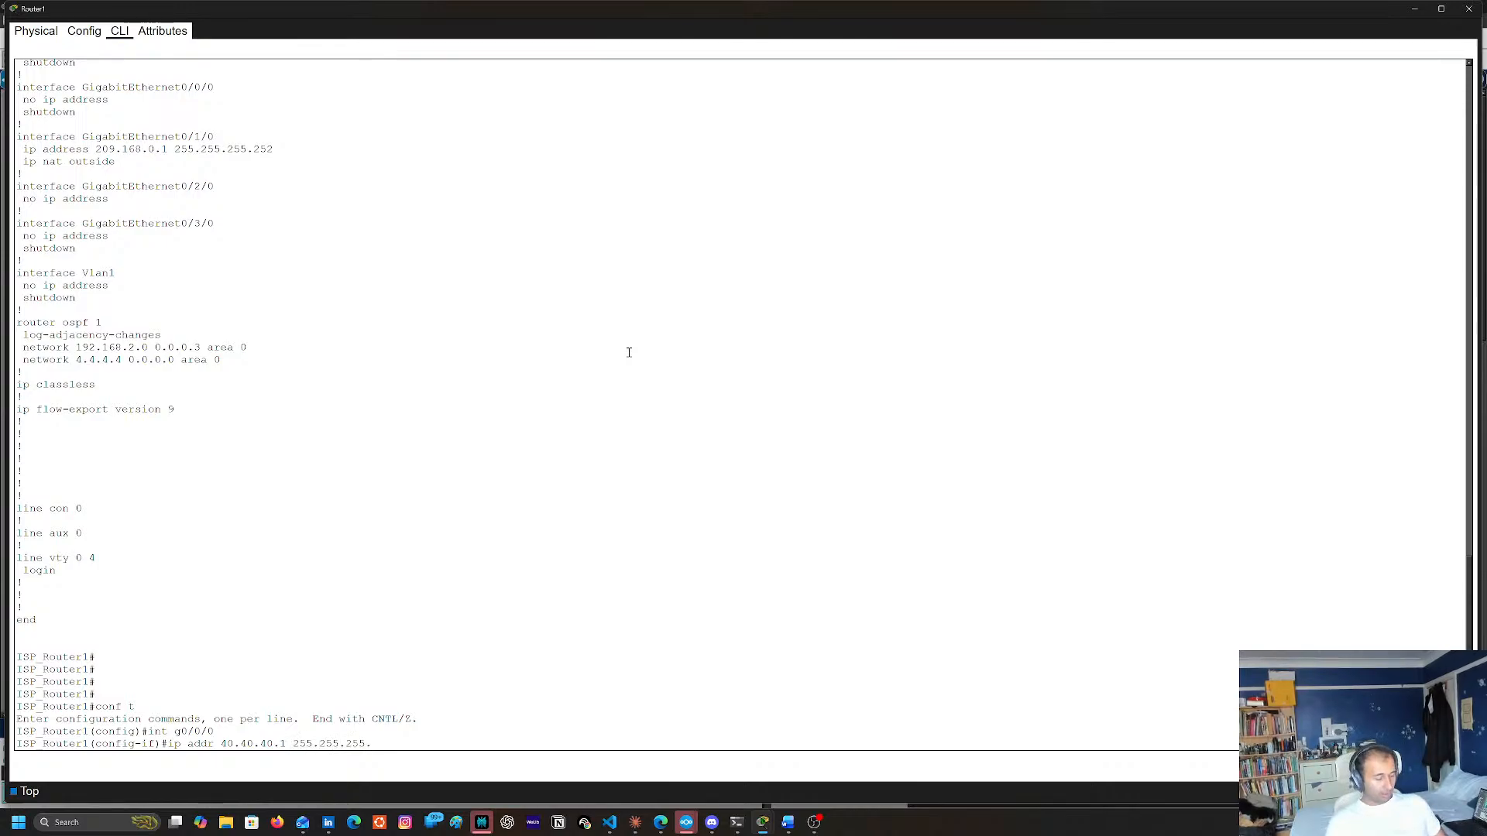
pyautogui.write('252')
pyautogui.press('Return')
# Enable Router1's g0/0/0 interface with the no shu command
pyautogui.write('eno shu')
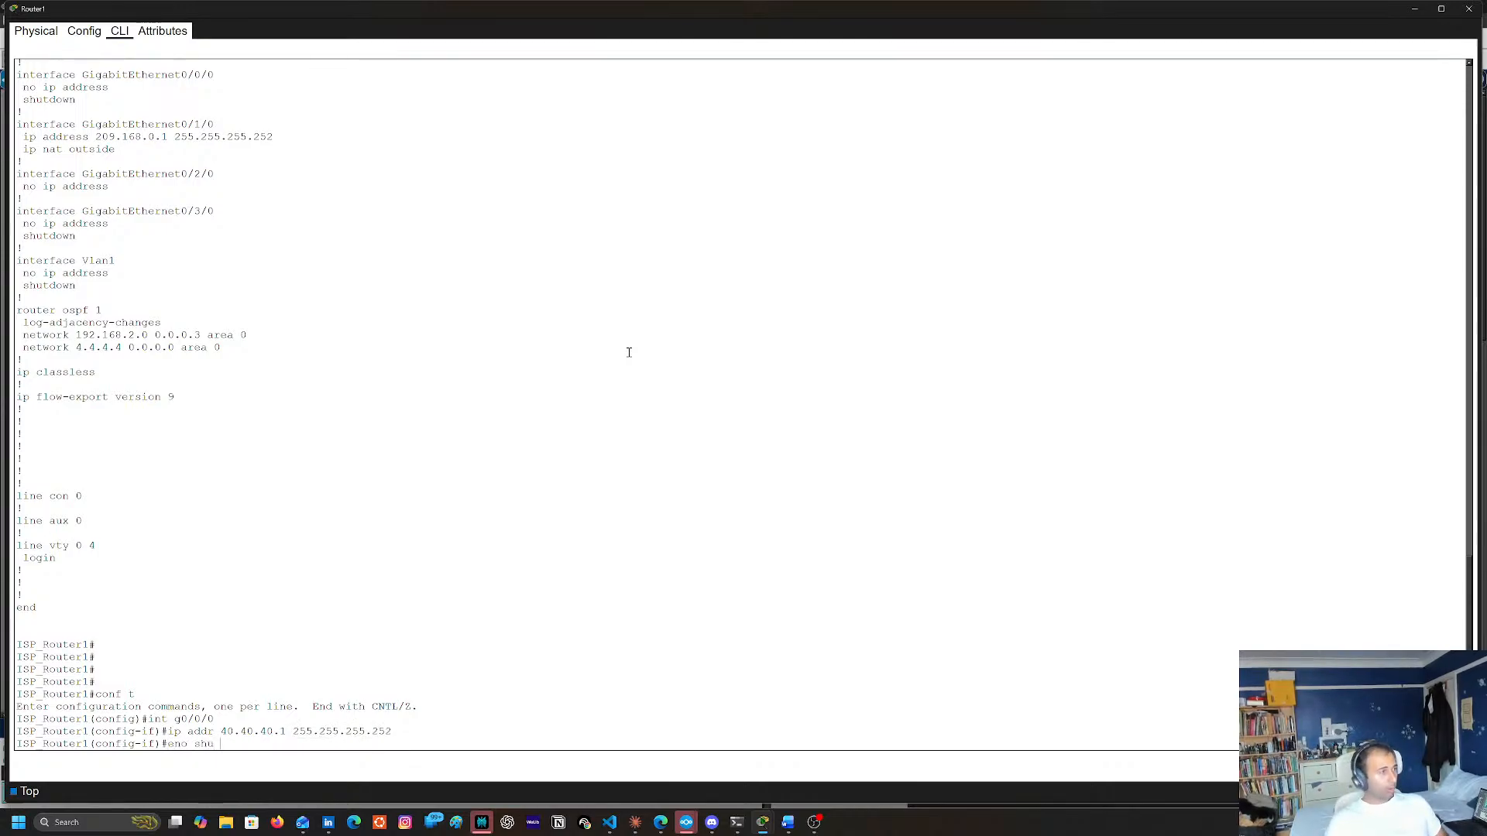
pyautogui.press('Return')
pyautogui.press('Return')
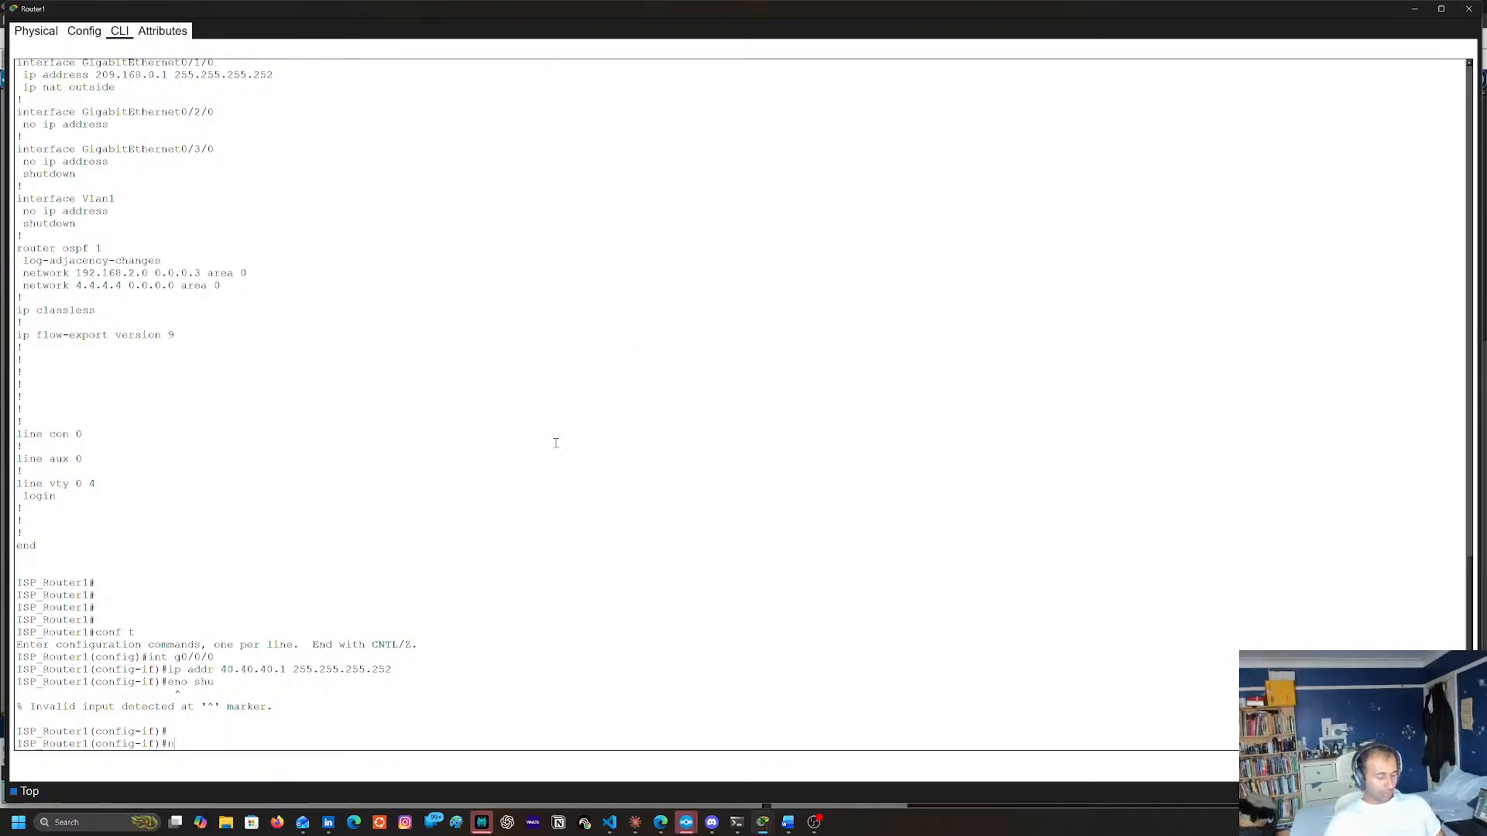
pyautogui.write('no shu')
pyautogui.press('Return')
pyautogui.press('Return')
# Copy the ip addr 40.40.40.1 255.255.255.252 command from Router1's console and return to the topology
pyautogui.doubleClick(173, 619)
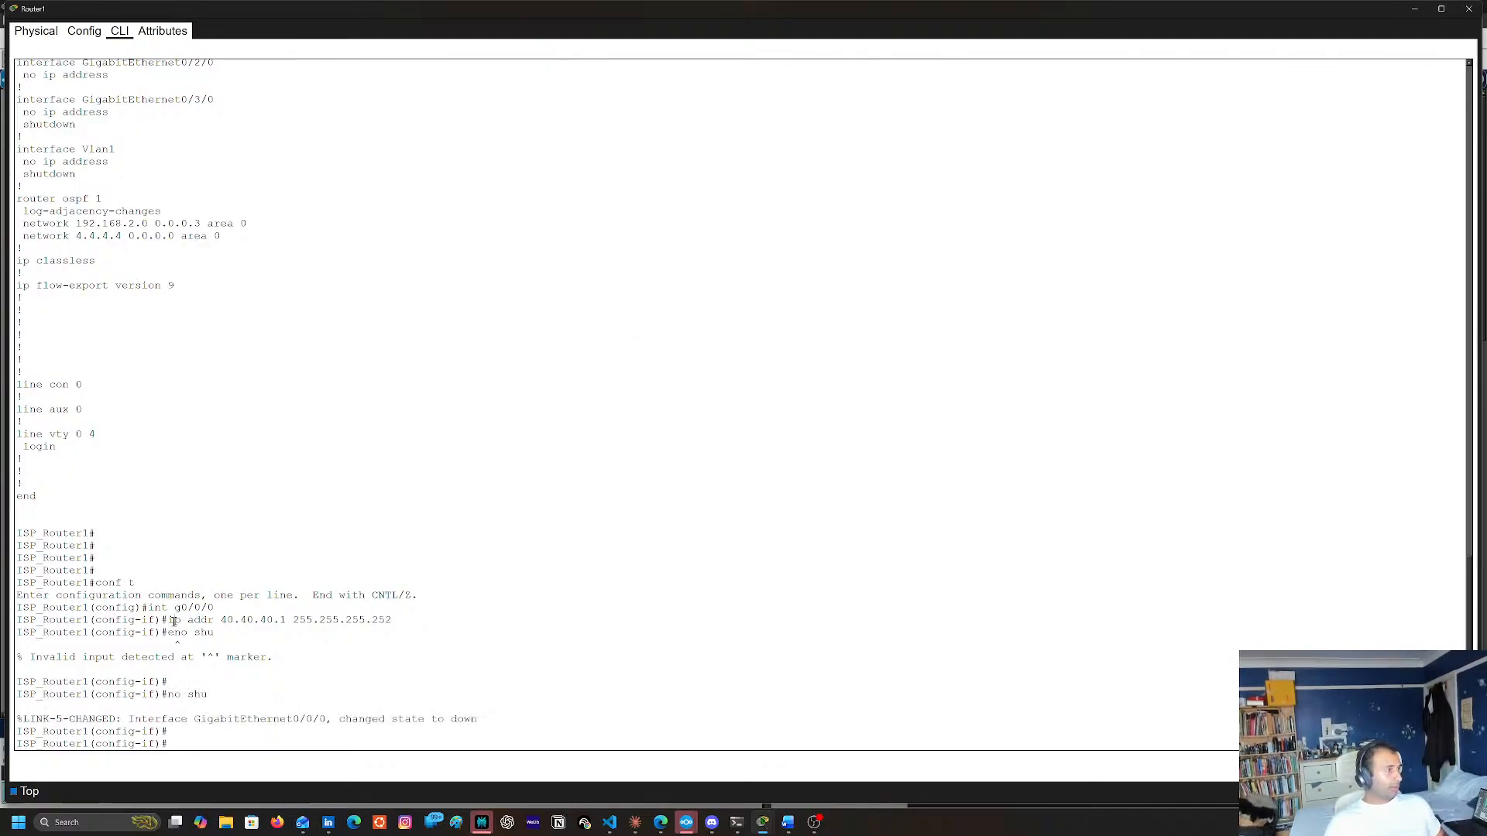
pyautogui.moveTo(394, 619); pyautogui.dragTo(169, 621)
pyautogui.rightClick(384, 621)
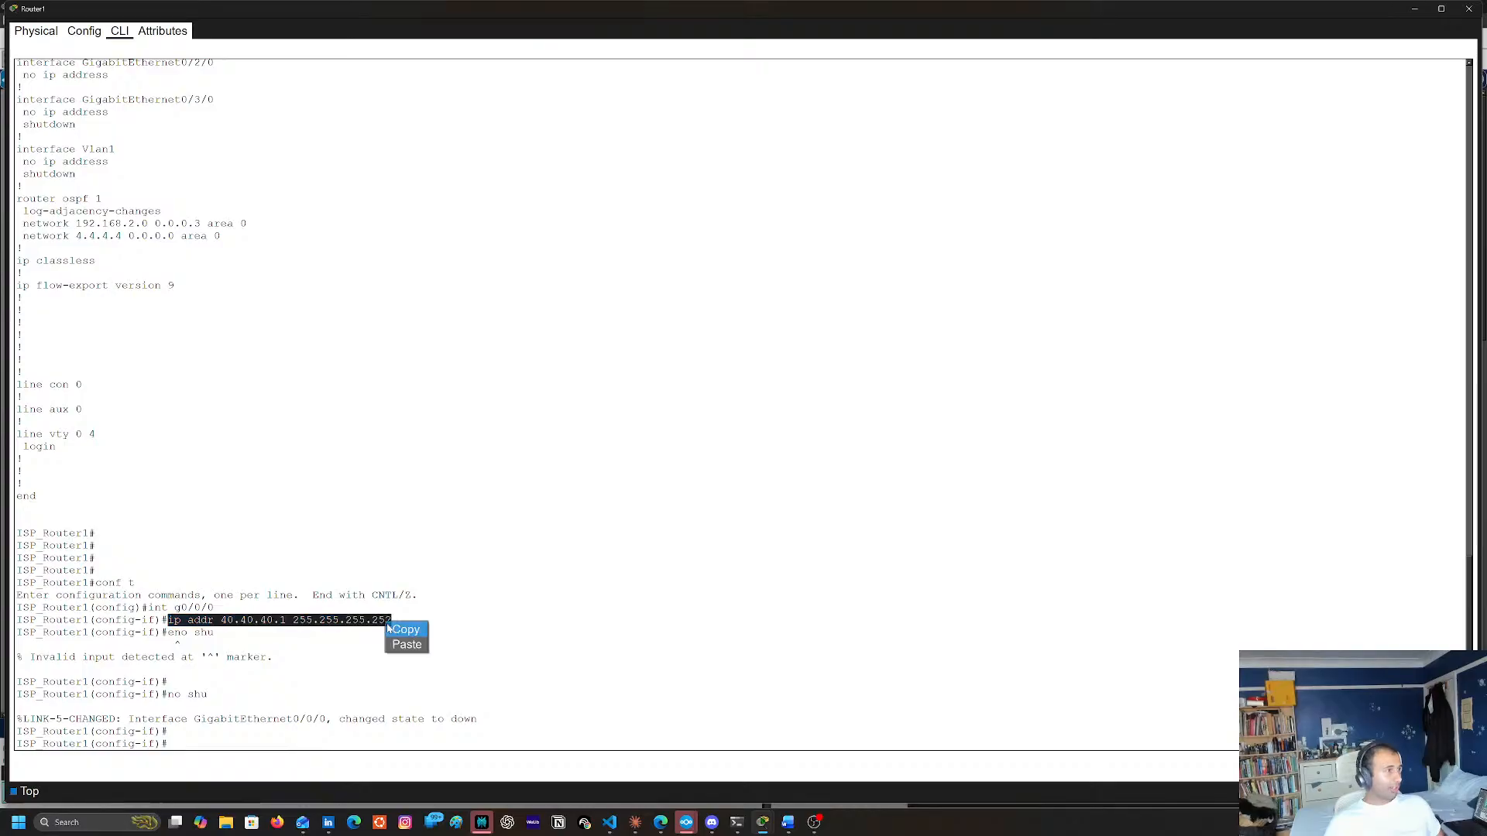
pyautogui.click(404, 629)
pyautogui.click(1414, 9)
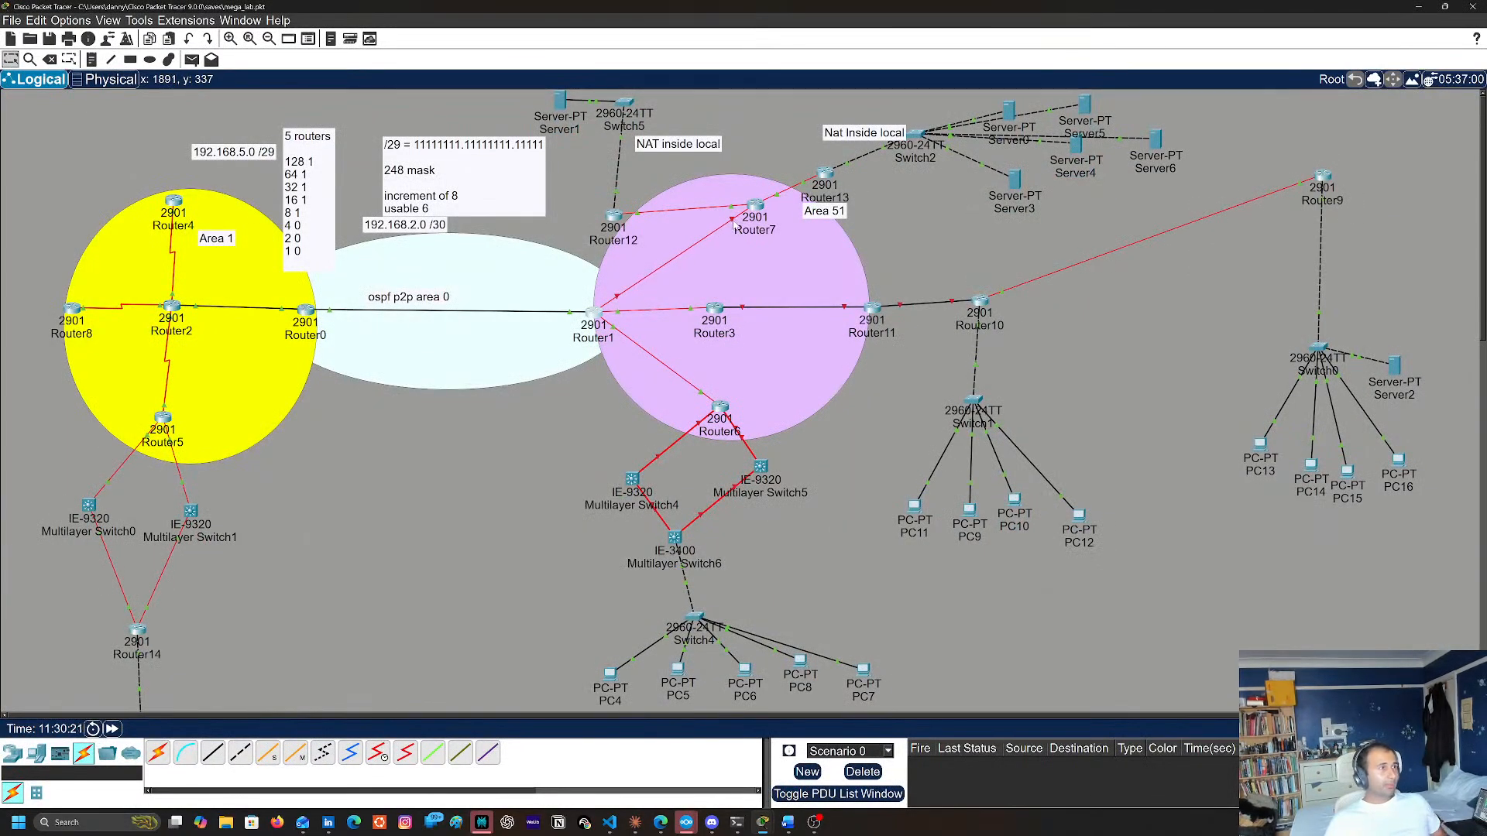
# Open the Router7 console, enter global configuration mode and select interface g0/3/0
pyautogui.moveTo(755, 220)
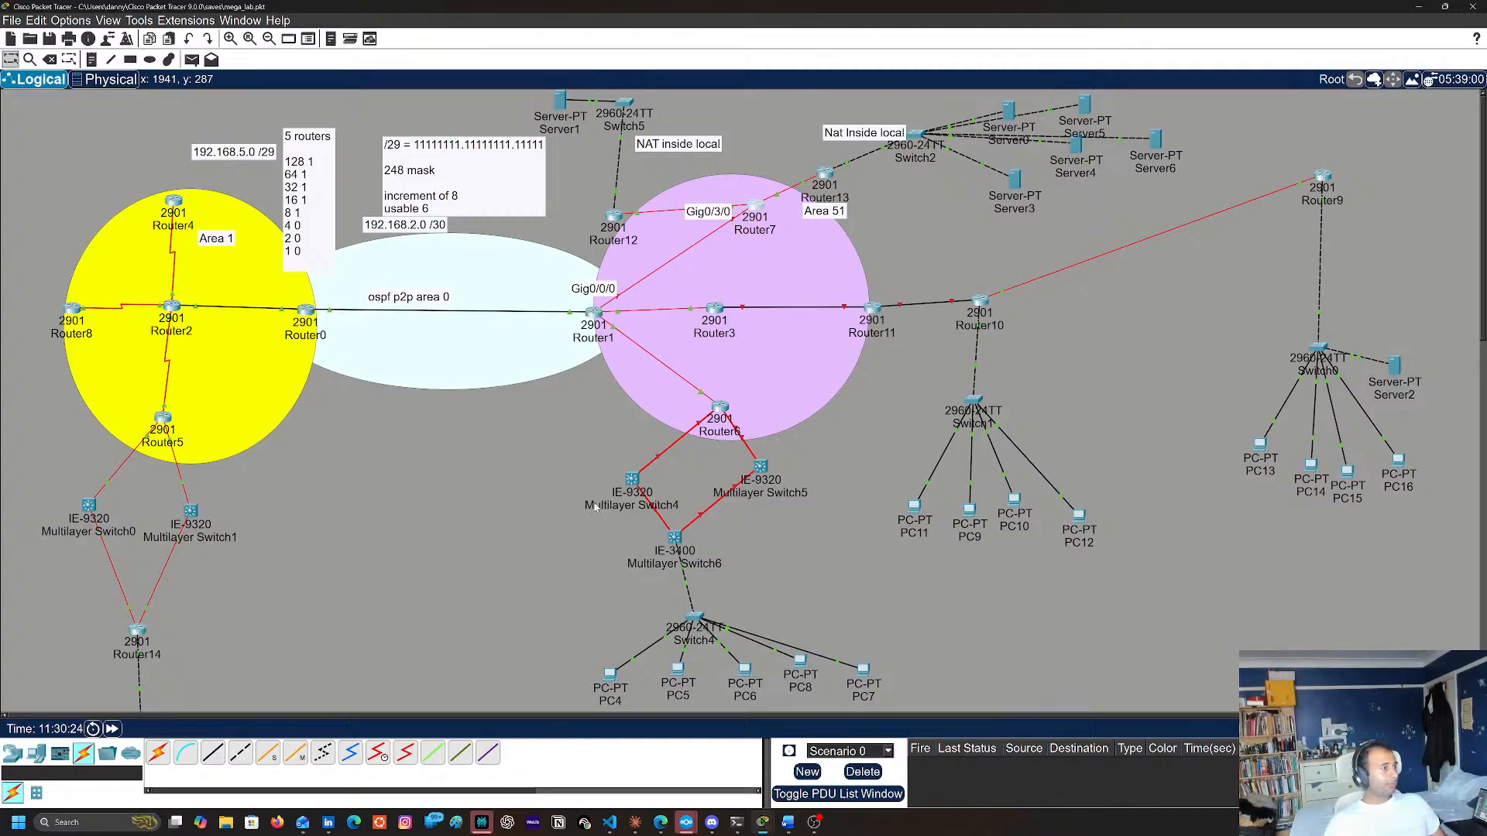
pyautogui.press('Return')
pyautogui.press('Return')
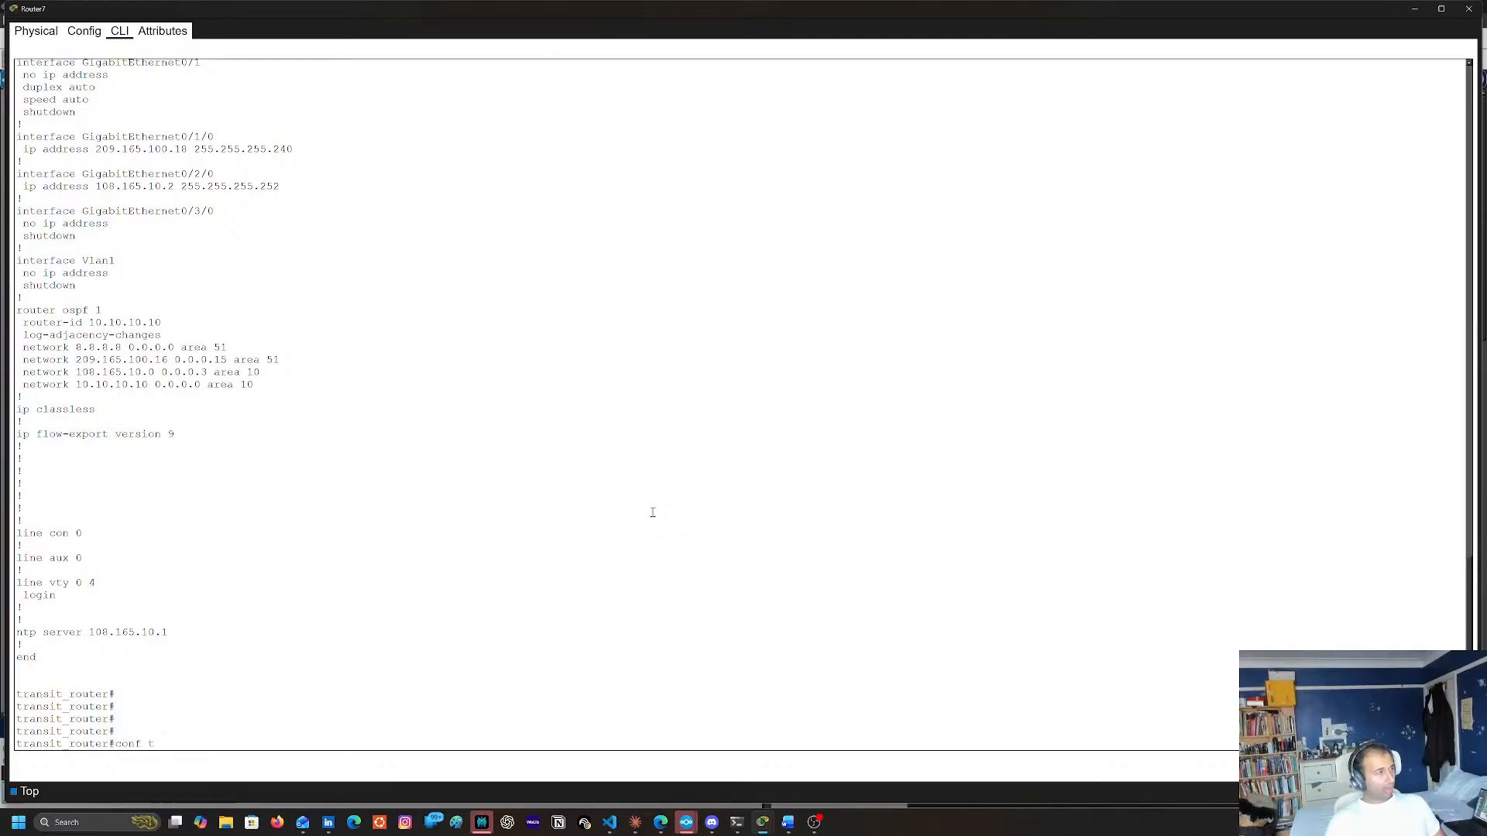
pyautogui.press('Return')
pyautogui.write('int')
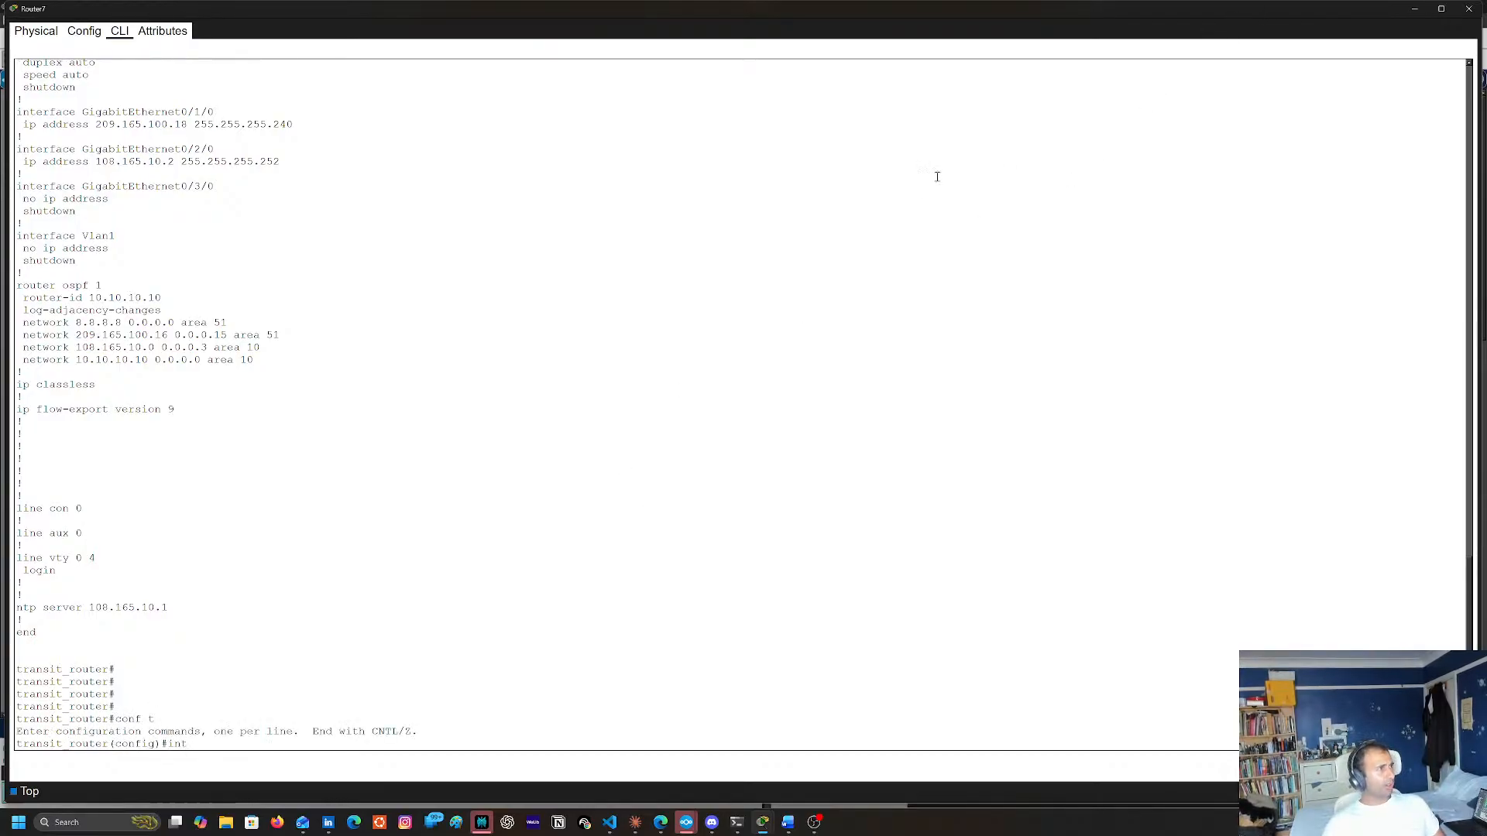
pyautogui.scroll(3, 812, 279)
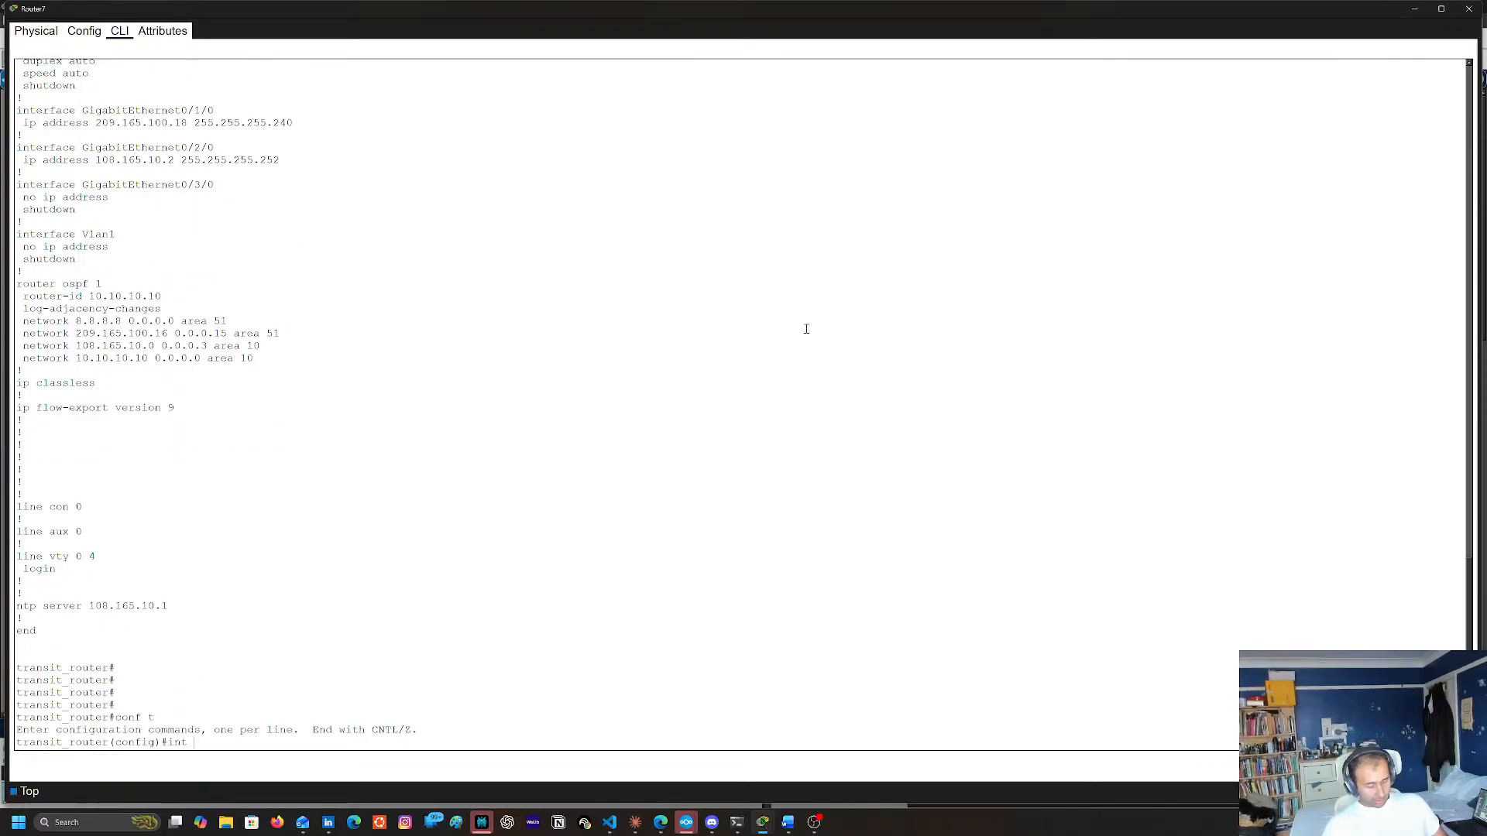
pyautogui.write('g0/3/0')
pyautogui.press('Return')
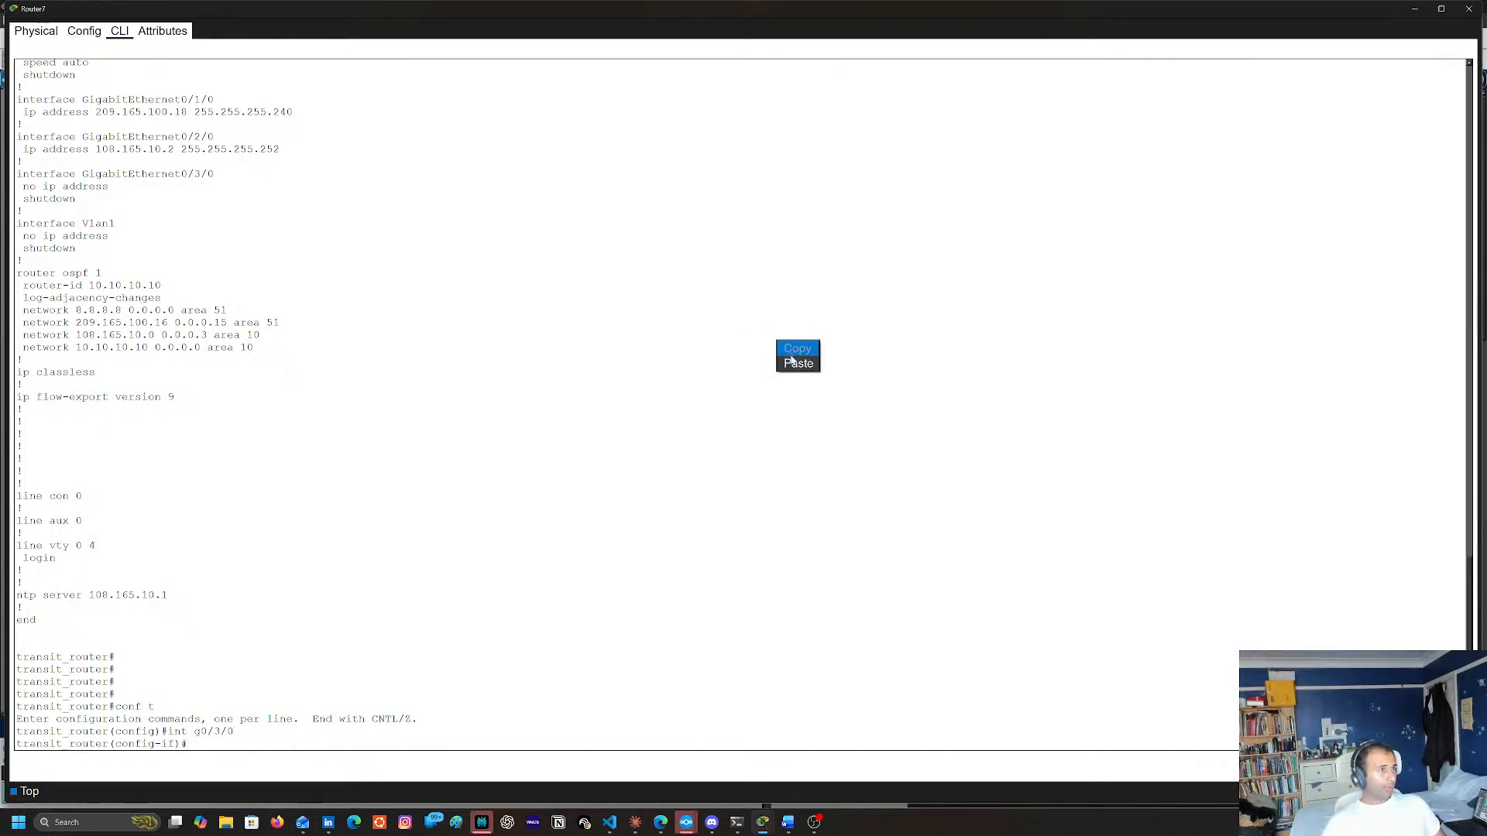
# Reuse the copied address command on Router7's g0/3/0, assigning 40.40.40.2 with mask 255.255.255.252
pyautogui.write('ip addr 40.40.40.1 255.255.255.252')
pyautogui.press('Left')
pyautogui.press('Left')
pyautogui.press('Left')
pyautogui.press('Left')
pyautogui.press('Left')
pyautogui.press('Left')
pyautogui.press('Left')
pyautogui.press('Left')
pyautogui.press('Left')
pyautogui.press('Left')
pyautogui.press('Left')
pyautogui.press('Left')
pyautogui.press('Left')
pyautogui.press('Left')
pyautogui.press('Left')
pyautogui.press('Left')
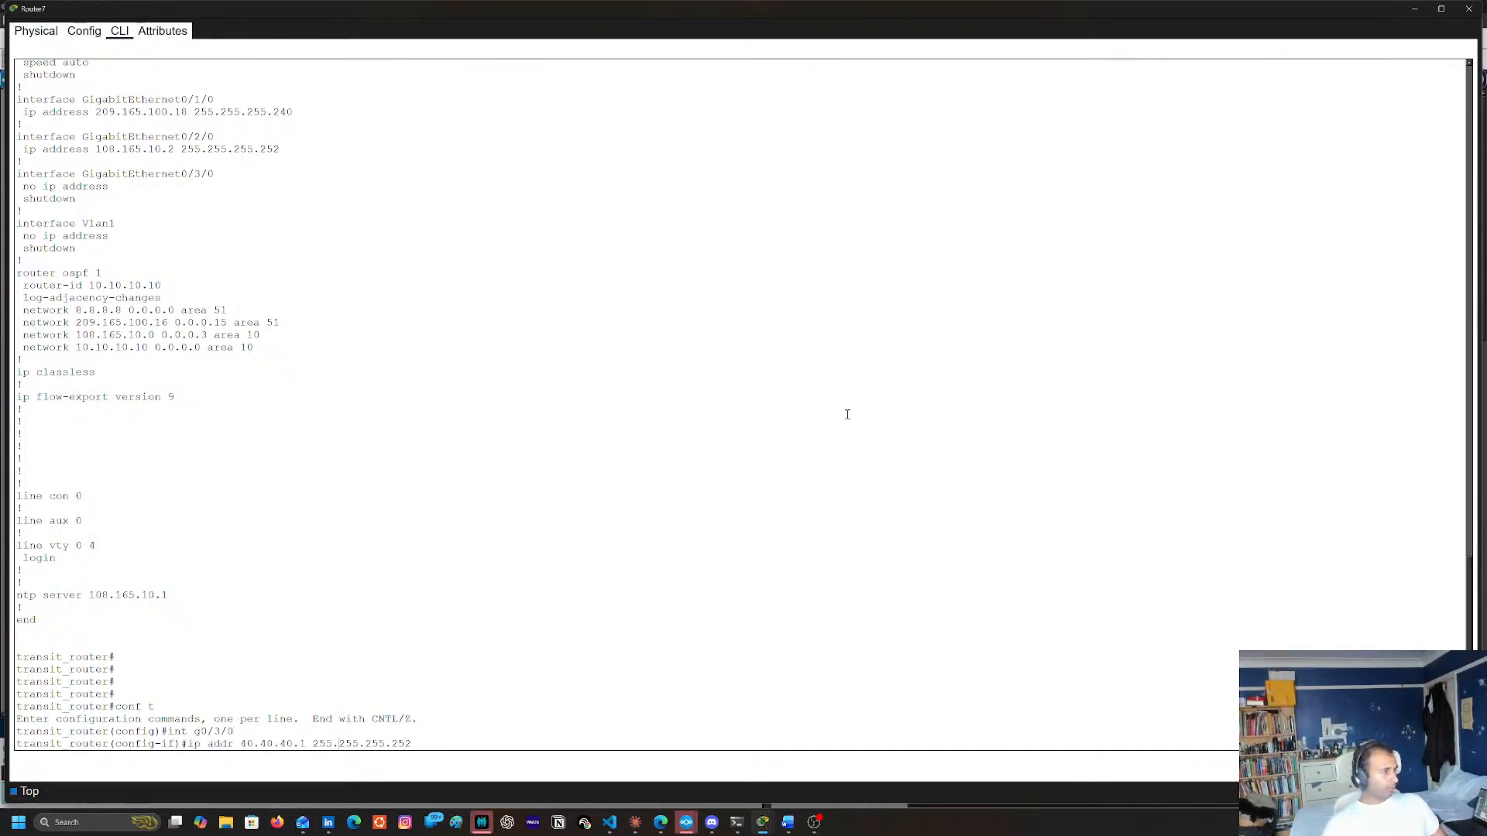
pyautogui.press('BackSpace')
pyautogui.write('2')
pyautogui.press('Return')
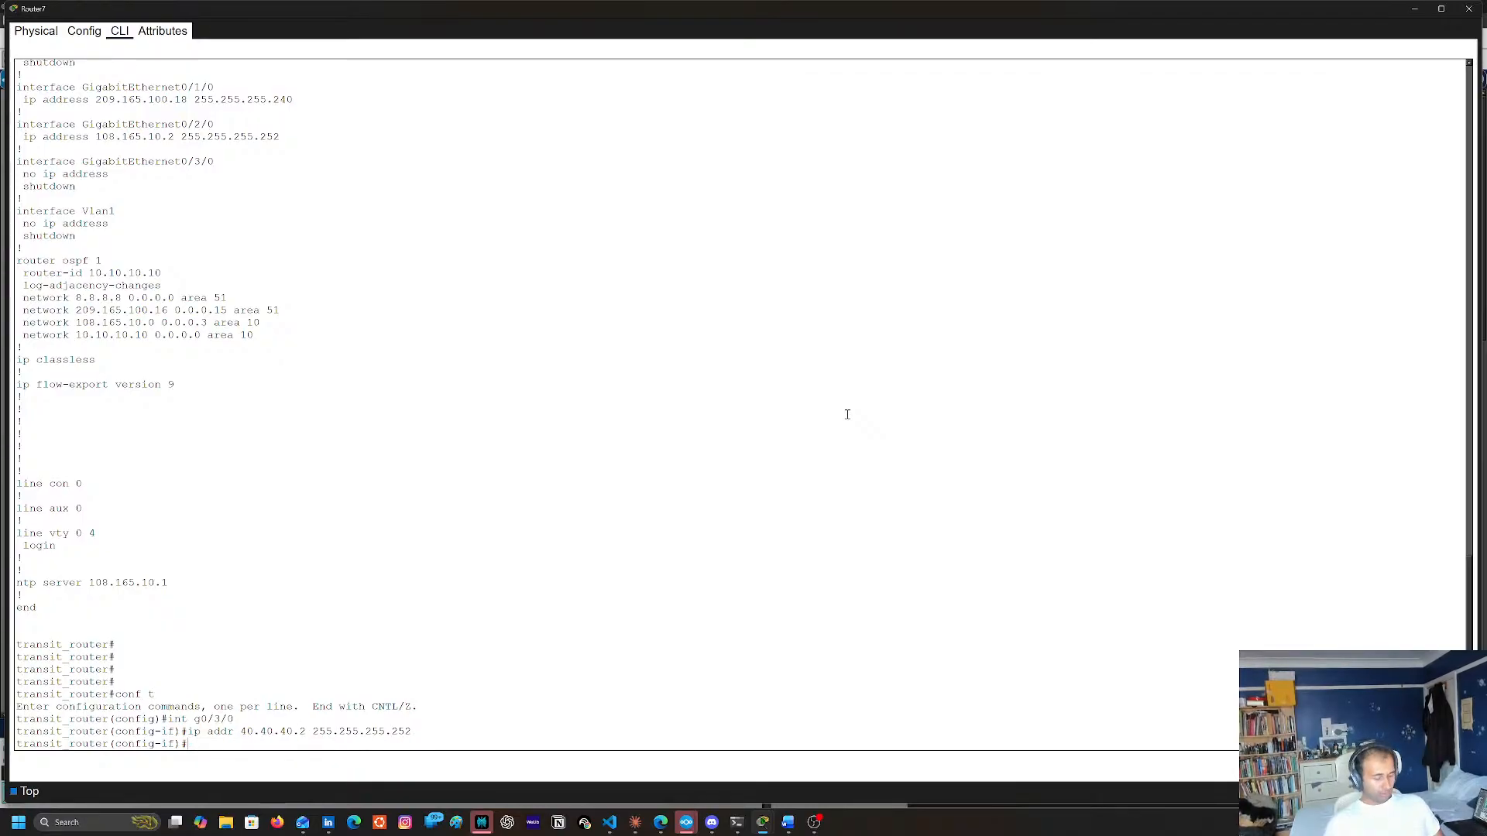
# Enable Router7's g0/3/0 interface with no shu and try to leave configuration mode
pyautogui.write('no shu')
pyautogui.press('Return')
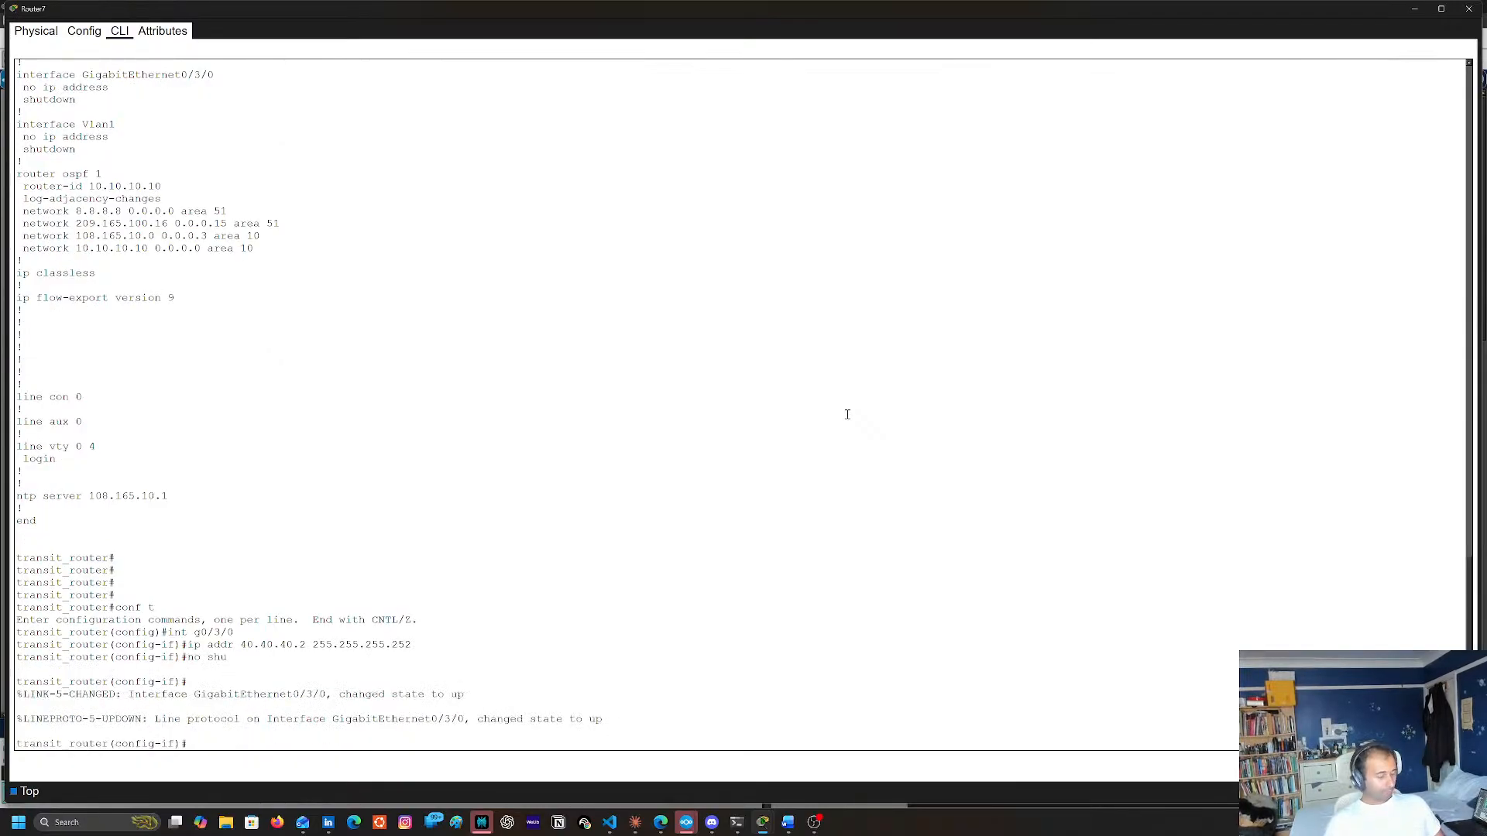
pyautogui.write('en d')
pyautogui.press('Return')
pyautogui.press('Return')
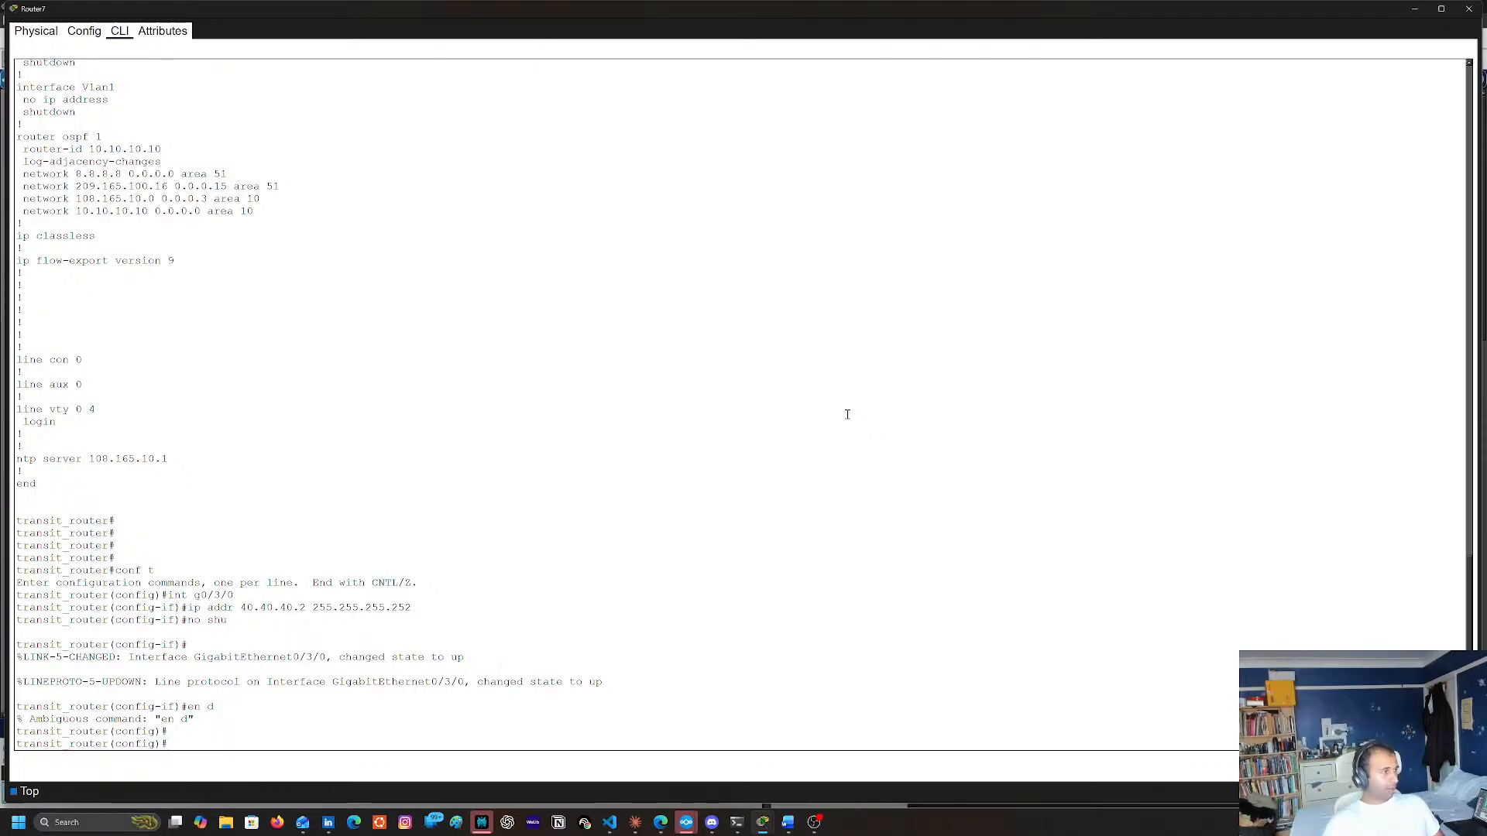
# Leave configuration mode with end and save Router7's running configuration to the startup configuration
pyautogui.write('e')
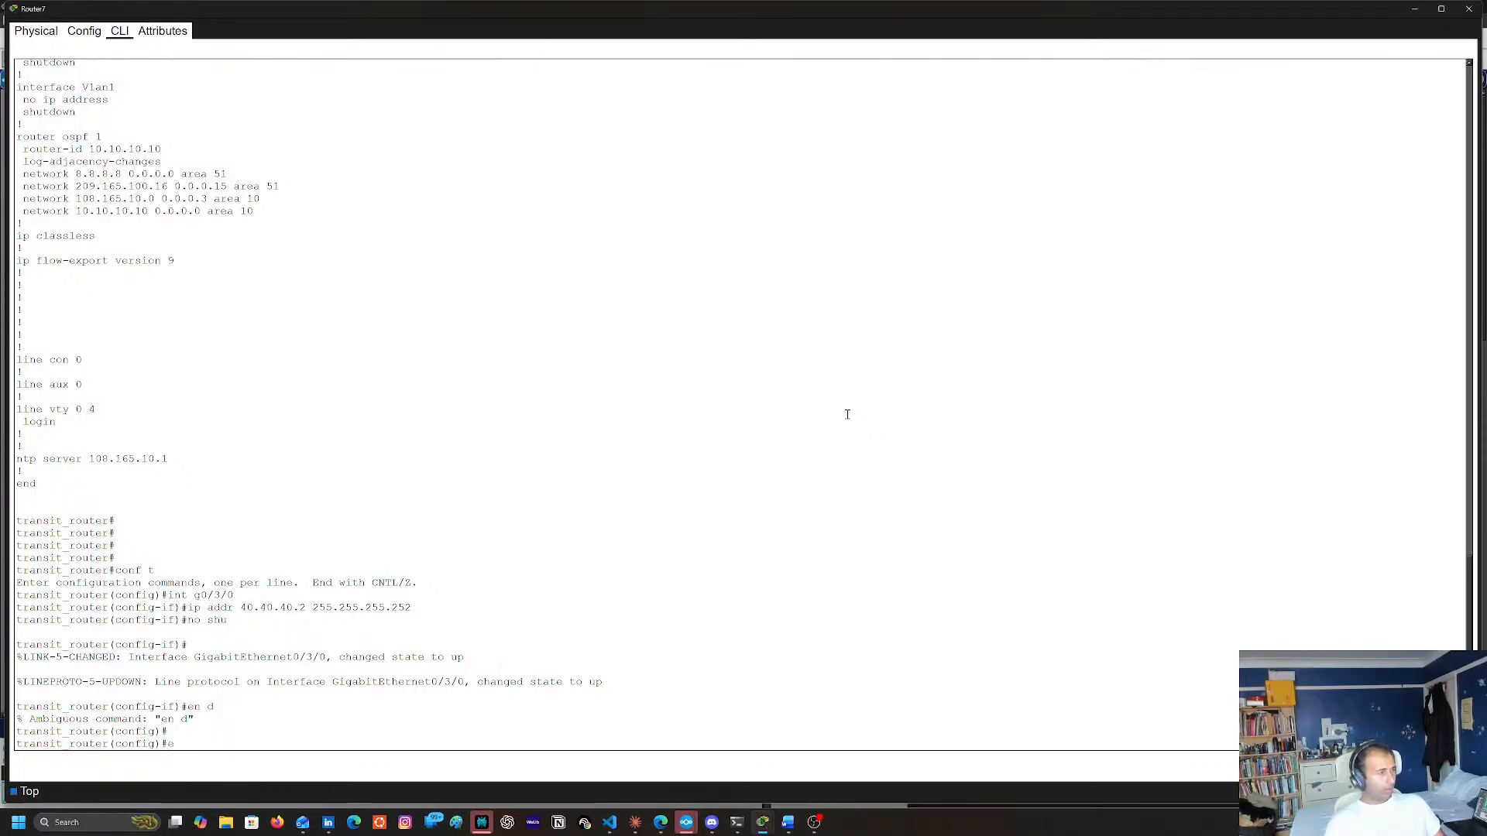
pyautogui.write('nd')
pyautogui.press('Return')
pyautogui.write('copy run')
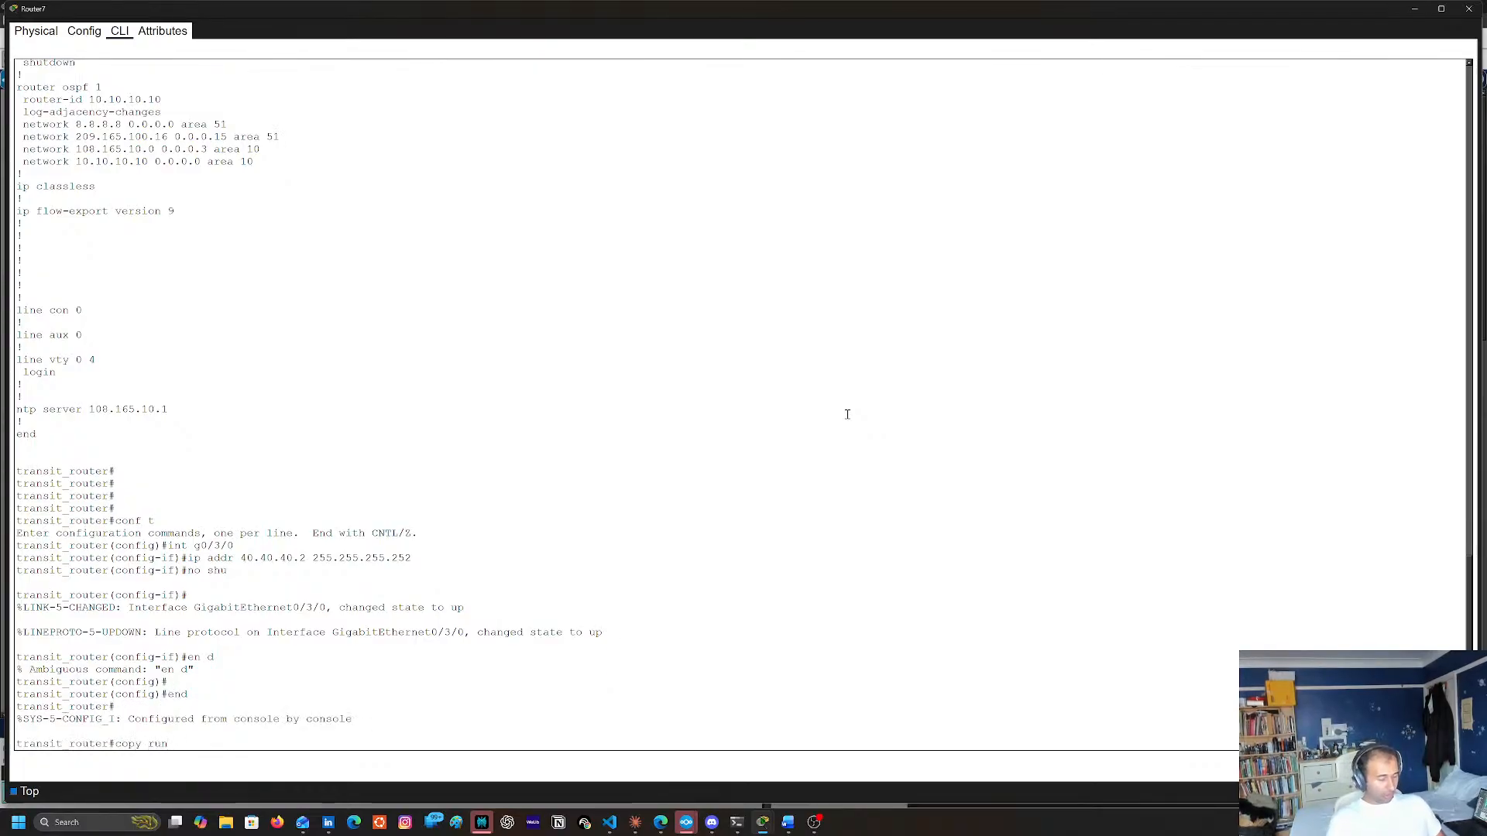
pyautogui.write(' start')
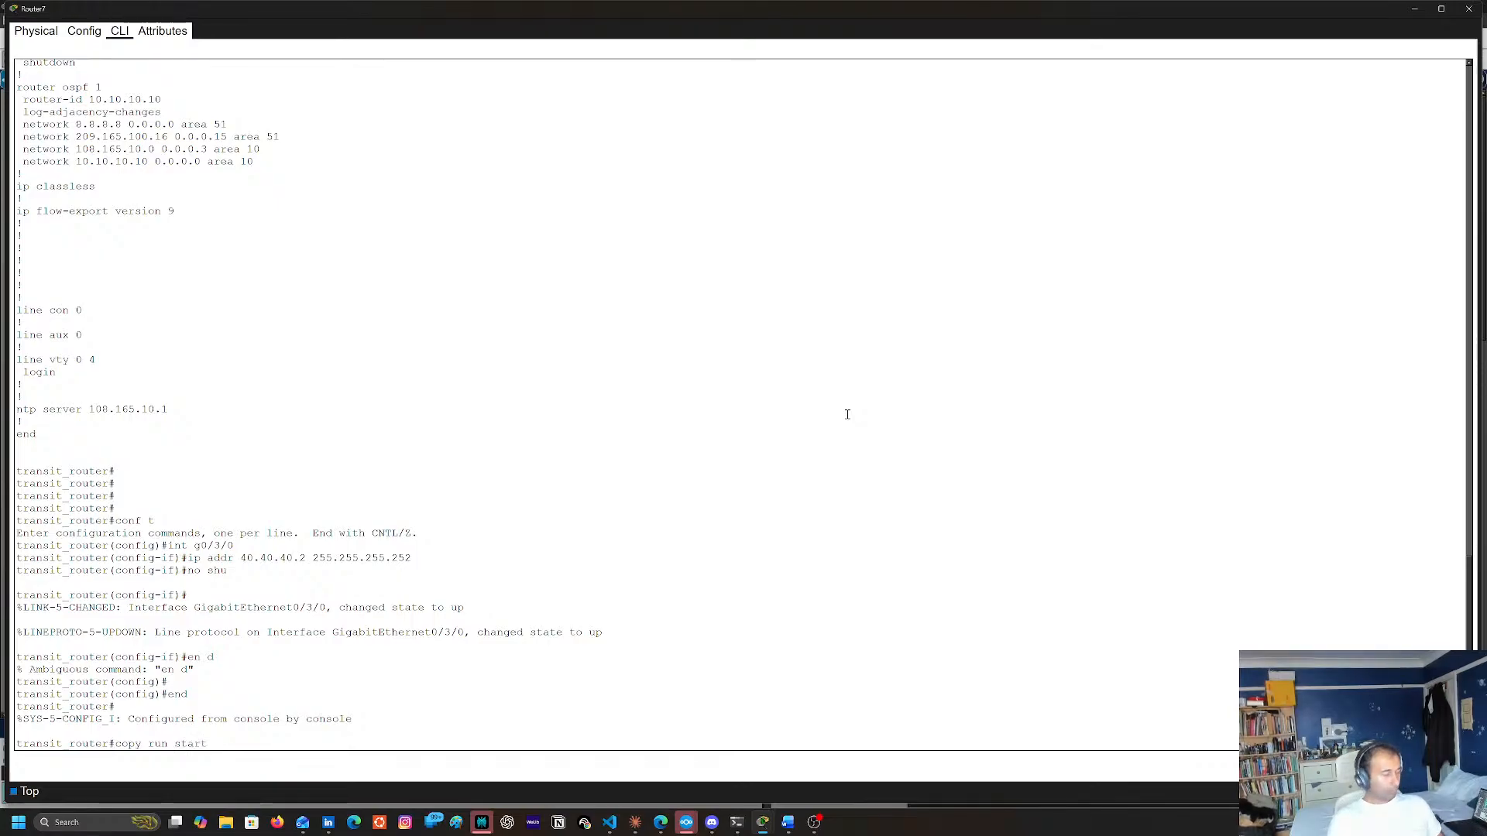
pyautogui.press('Return')
pyautogui.press('Return')
# Enter global configuration mode on Router7 and open OSPF process 1
pyautogui.write('conf t')
pyautogui.press('Return')
pyautogui.write('j')
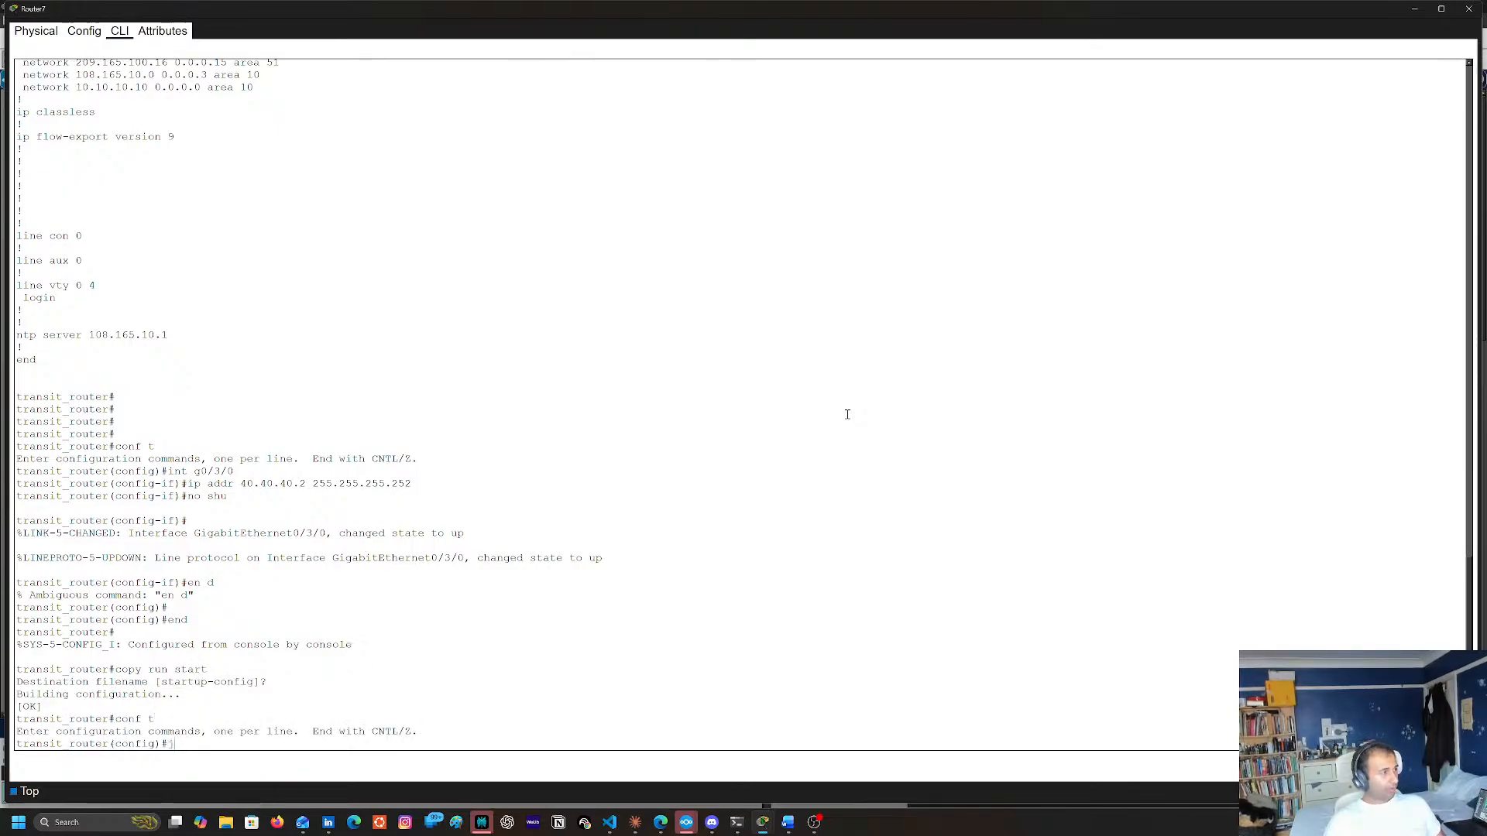
pyautogui.write('rou')
pyautogui.press('Tab')
pyautogui.write('os')
pyautogui.press('Tab')
pyautogui.write('1')
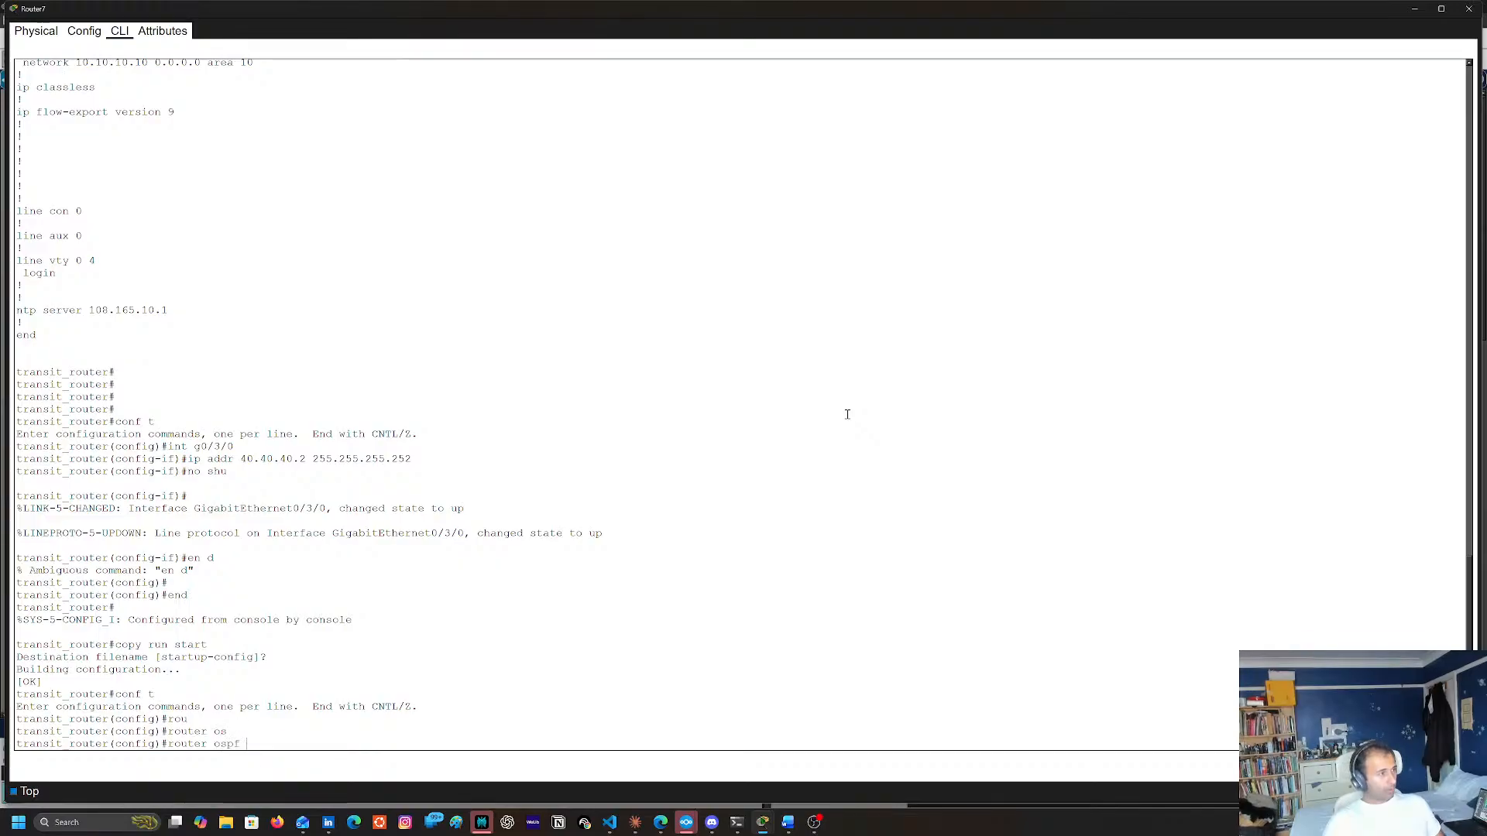
pyautogui.press('Return')
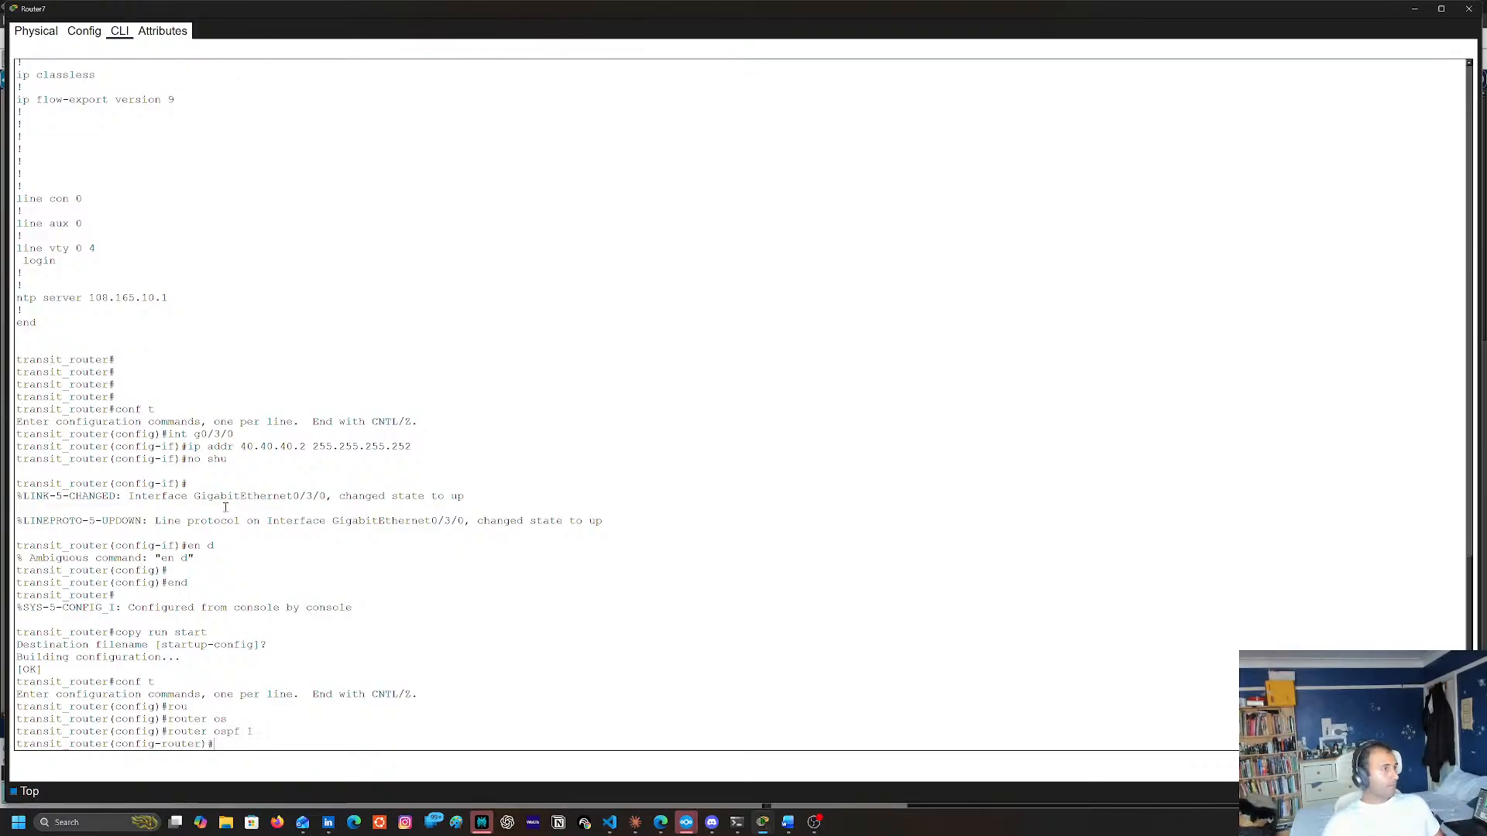
# Begin an OSPF network statement for 40.40.40.0, reusing the address copied from the earlier ip addr command and changing its last octet to 0
pyautogui.write('ne')
pyautogui.press('Tab')
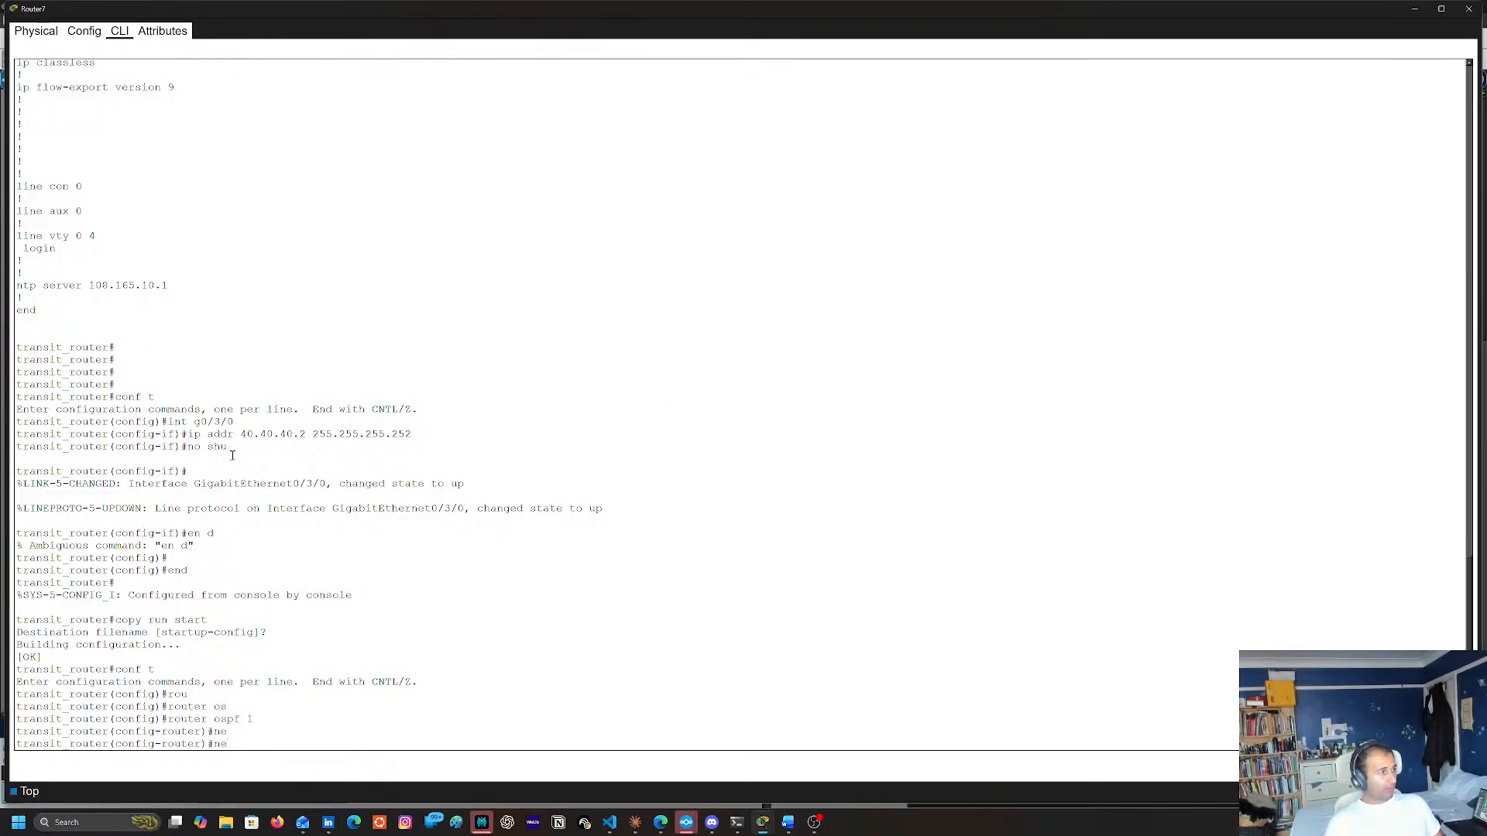
pyautogui.write('t')
pyautogui.press('Tab')
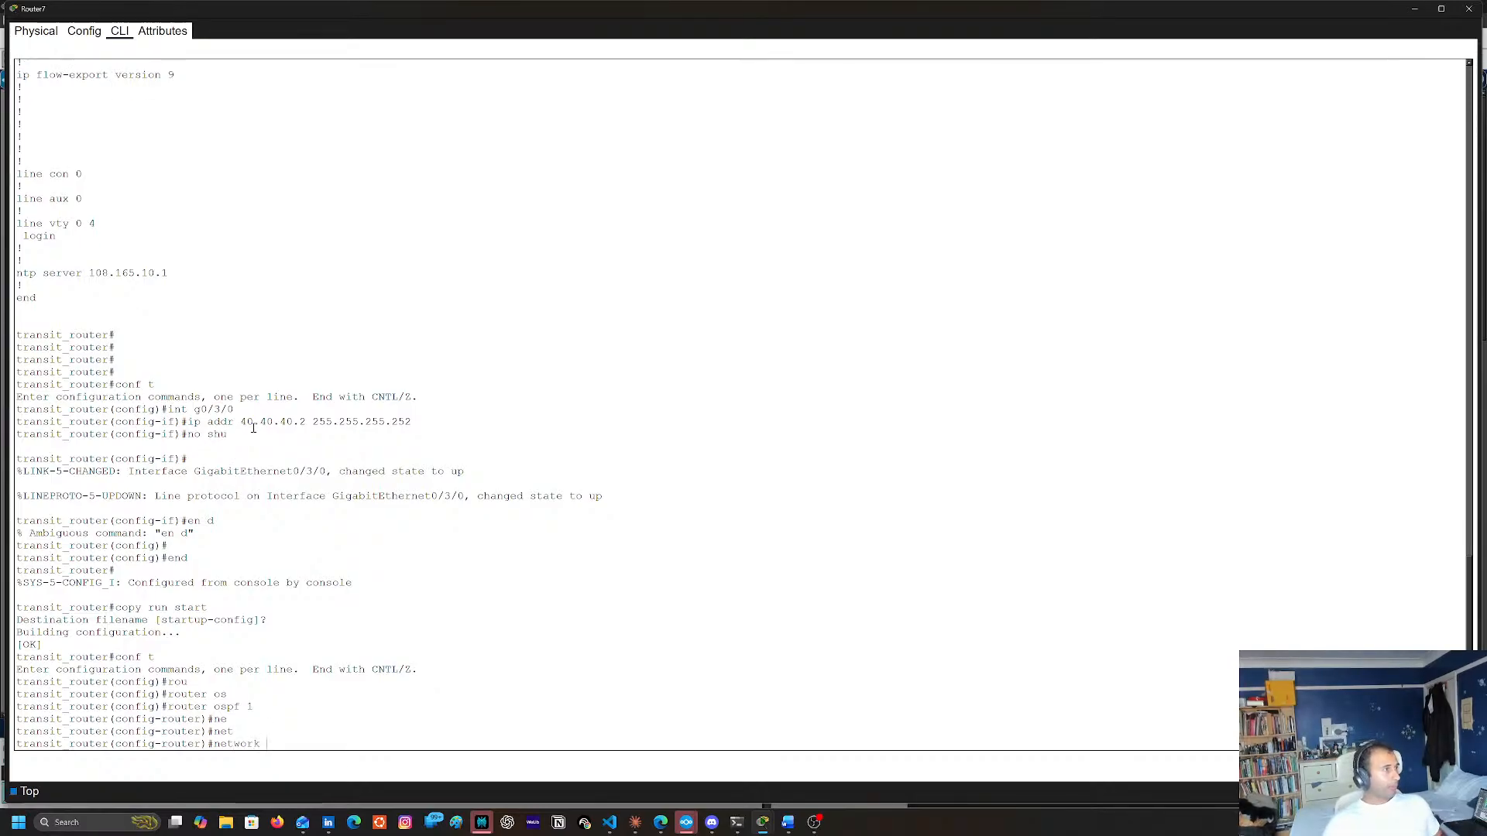
pyautogui.tripleClick(254, 425)
pyautogui.doubleClick(246, 421)
pyautogui.tripleClick(289, 422)
pyautogui.click(270, 422)
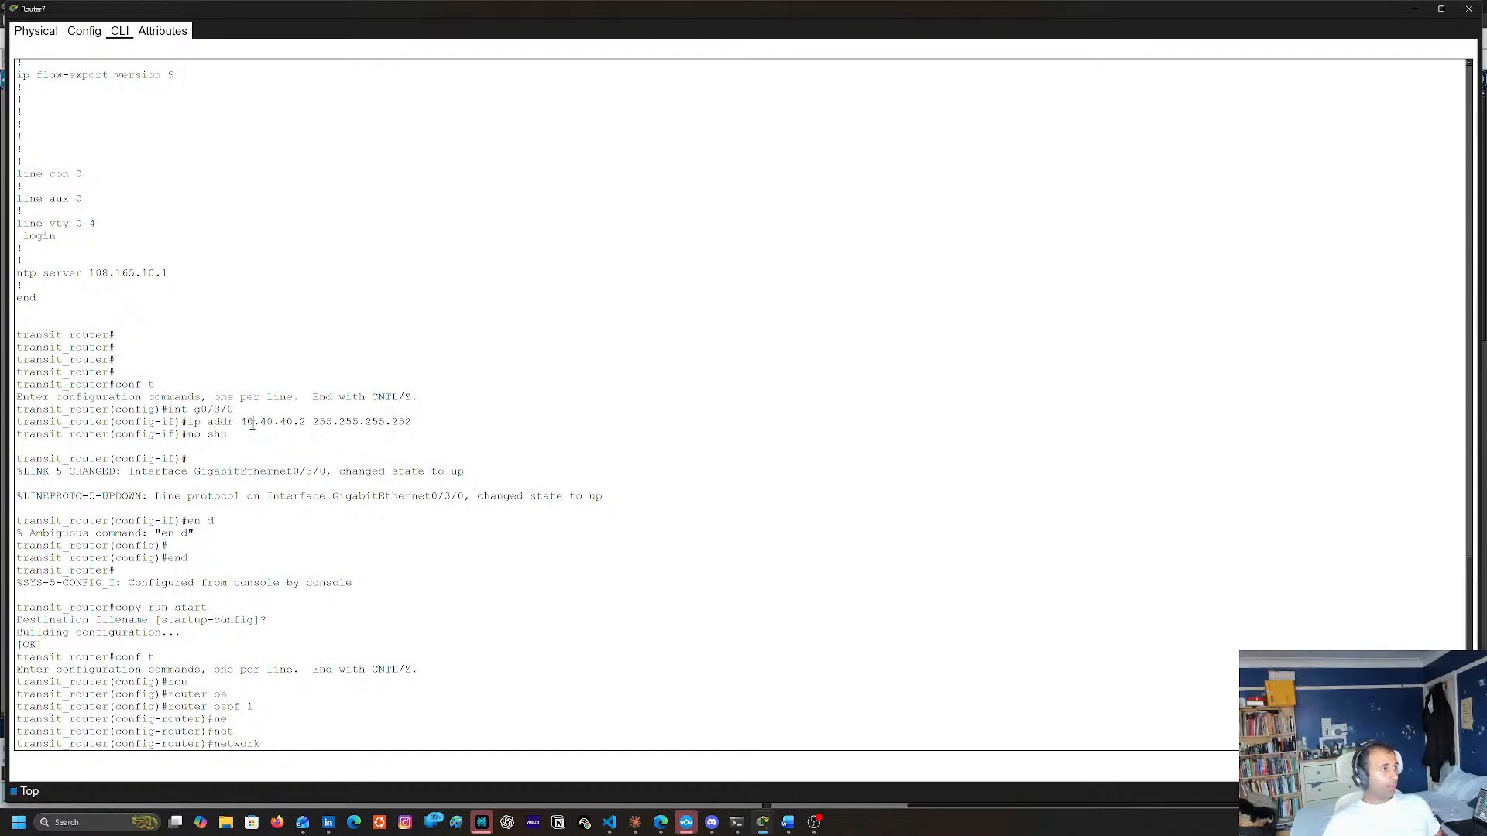
pyautogui.doubleClick(246, 422)
pyautogui.keyDown('shift'); pyautogui.click(306, 422); pyautogui.keyUp('shift')
pyautogui.press('super+c')
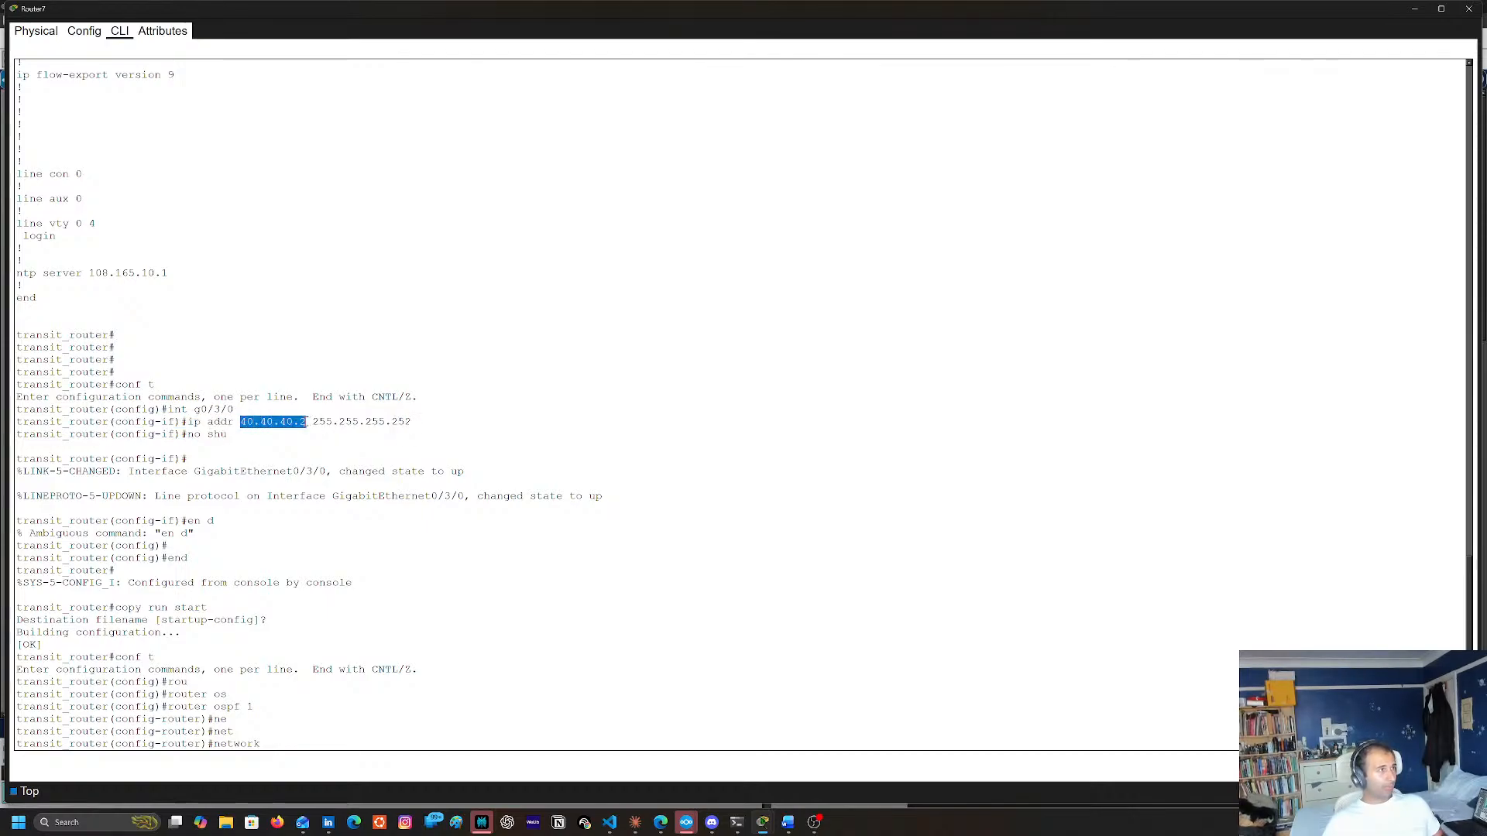
pyautogui.rightClick(289, 425)
pyautogui.click(308, 435)
pyautogui.rightClick(620, 684)
pyautogui.click(649, 709)
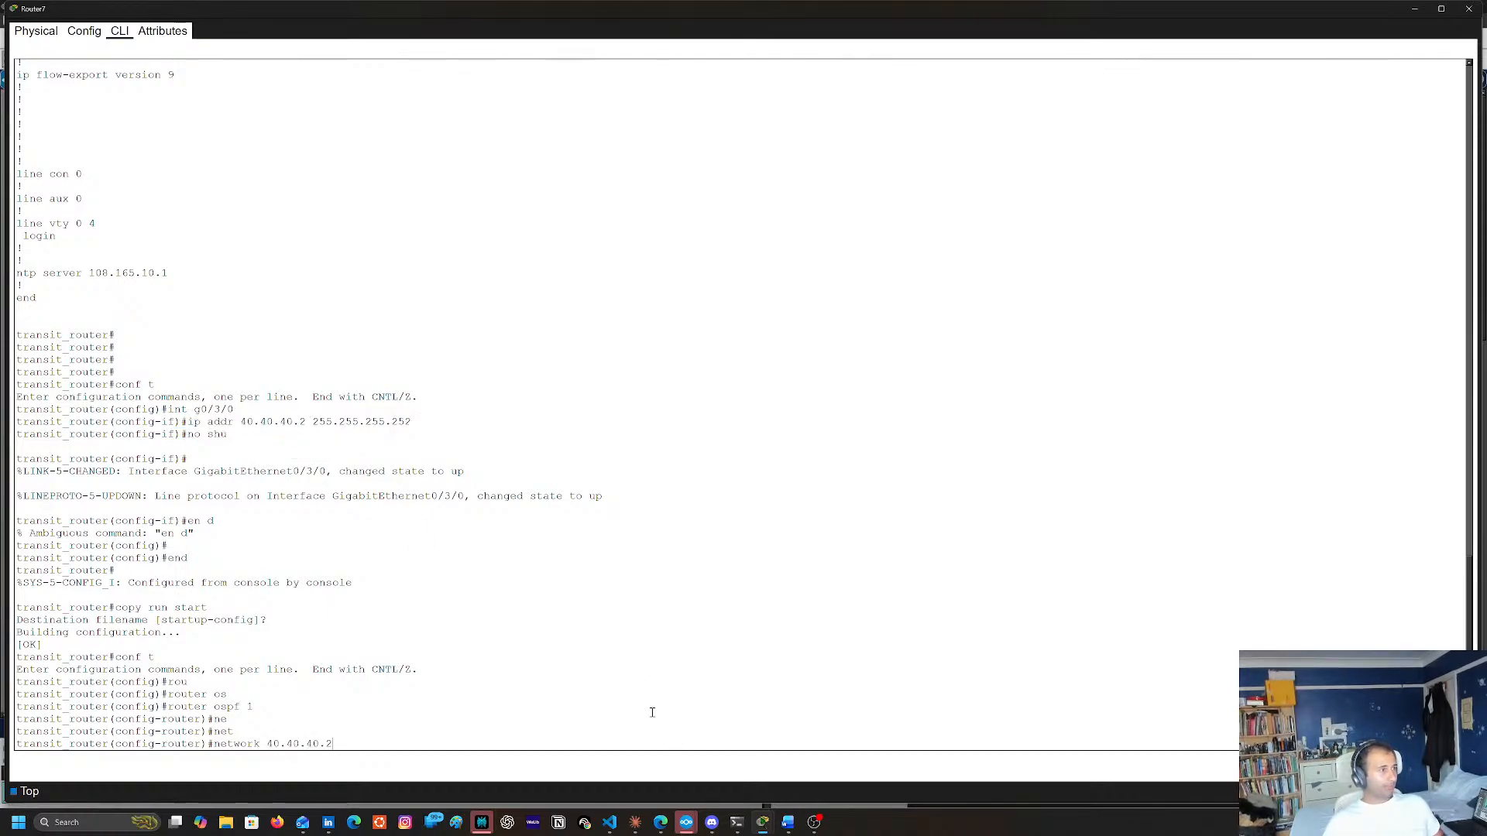
pyautogui.press('BackSpace')
pyautogui.write('0')
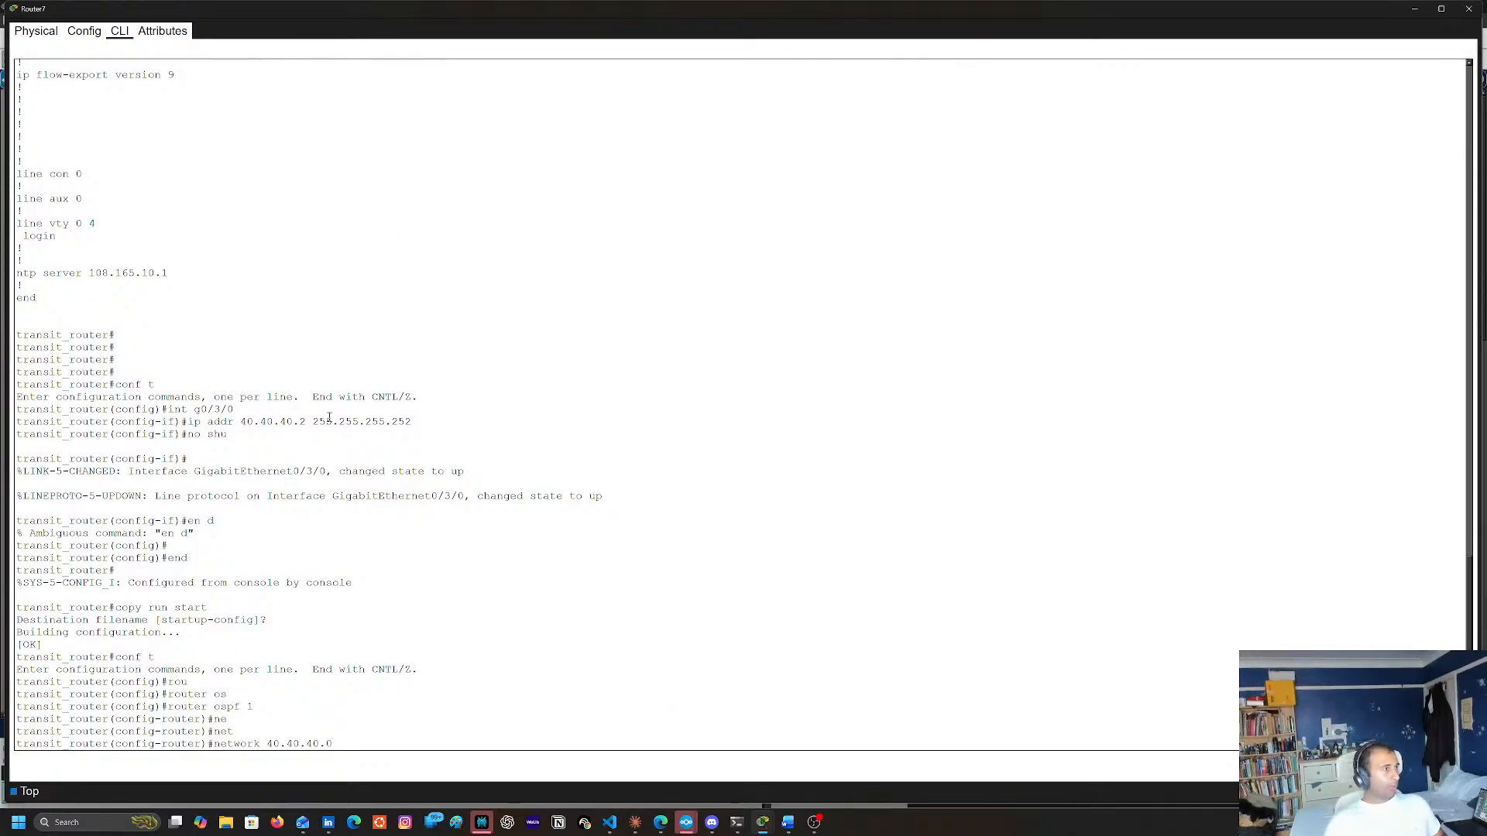
# Complete the network statement with the copied mask 255.255.255.252 and area 40, checking the available options first
pyautogui.doubleClick(325, 421)
pyautogui.keyDown('shift'); pyautogui.click(411, 421); pyautogui.keyUp('shift')
pyautogui.press('super+c')
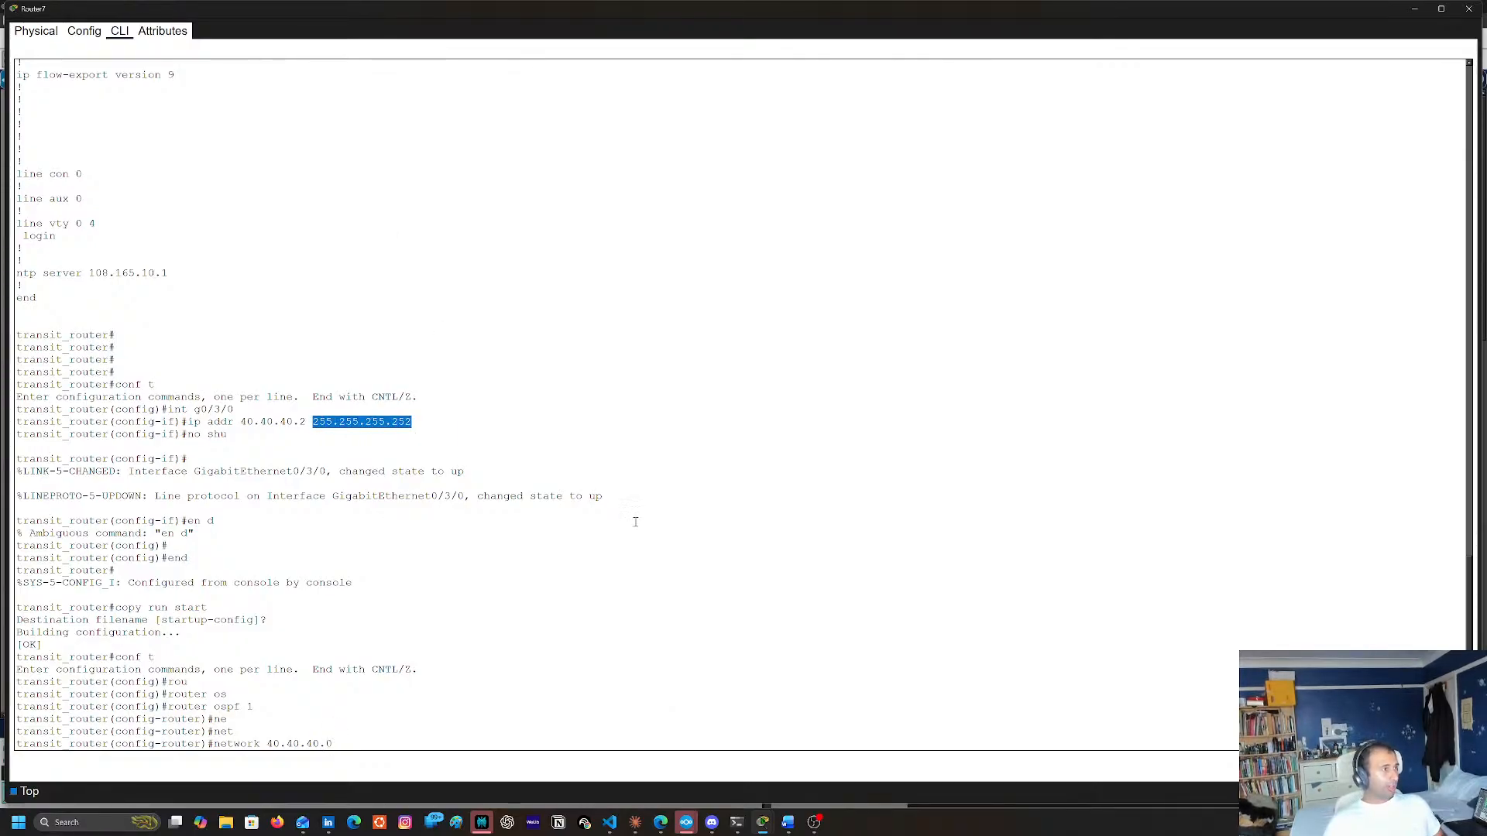
pyautogui.rightClick(672, 524)
pyautogui.click(692, 547)
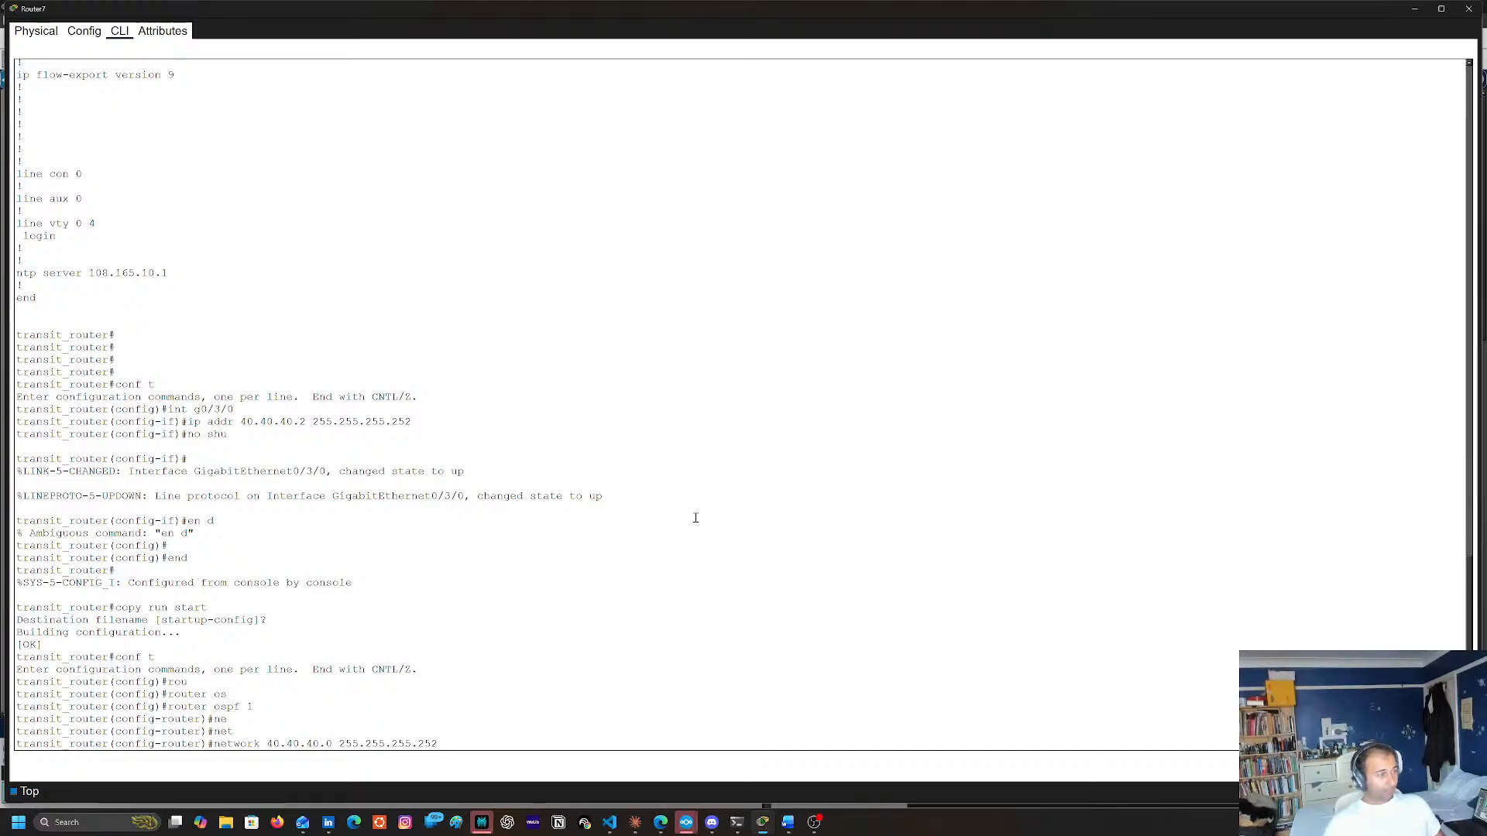
pyautogui.write('?are')
pyautogui.press('Tab')
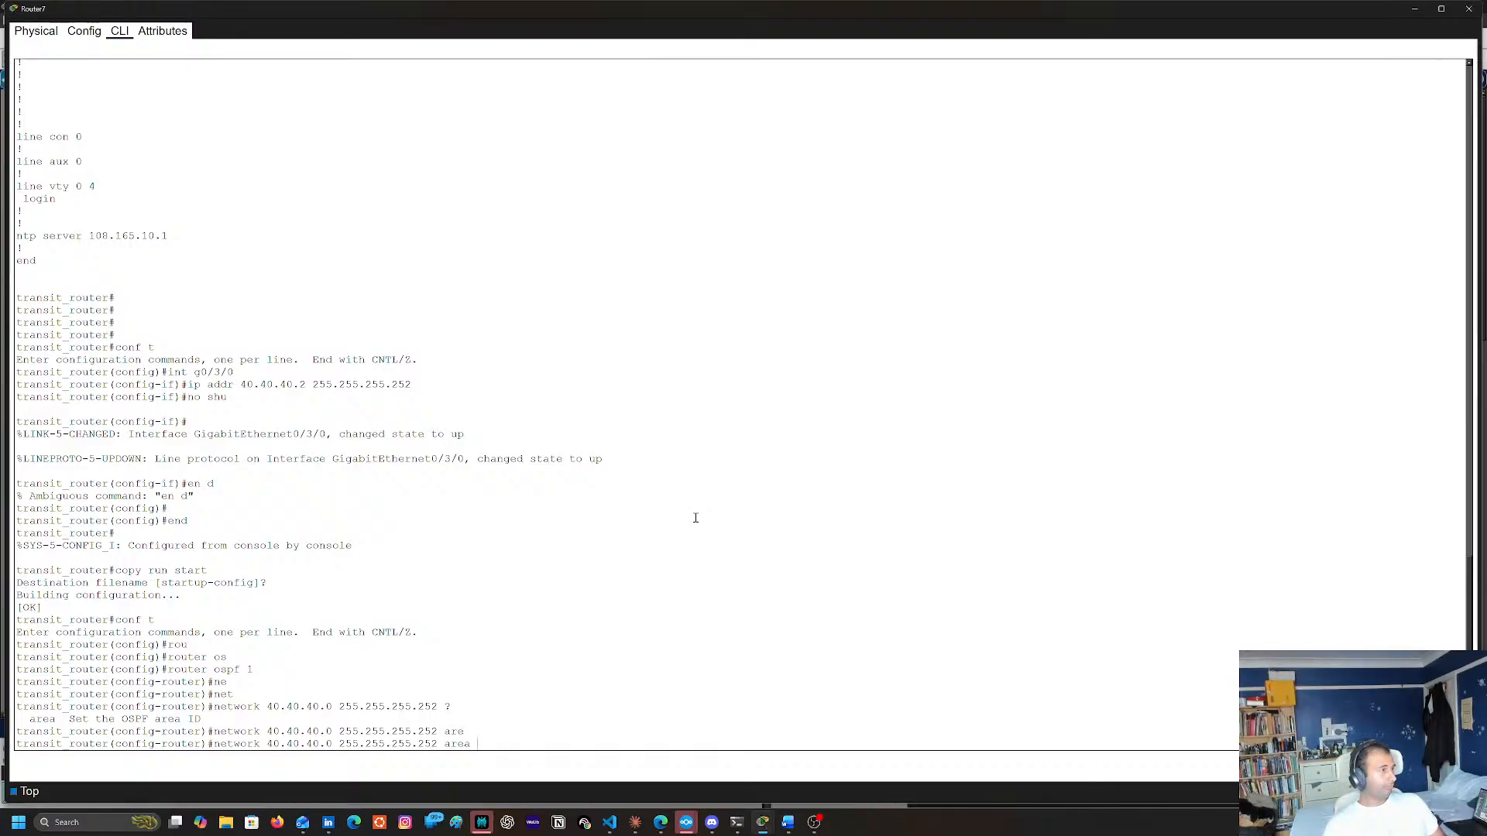
pyautogui.write('40')
pyautogui.press('Return')
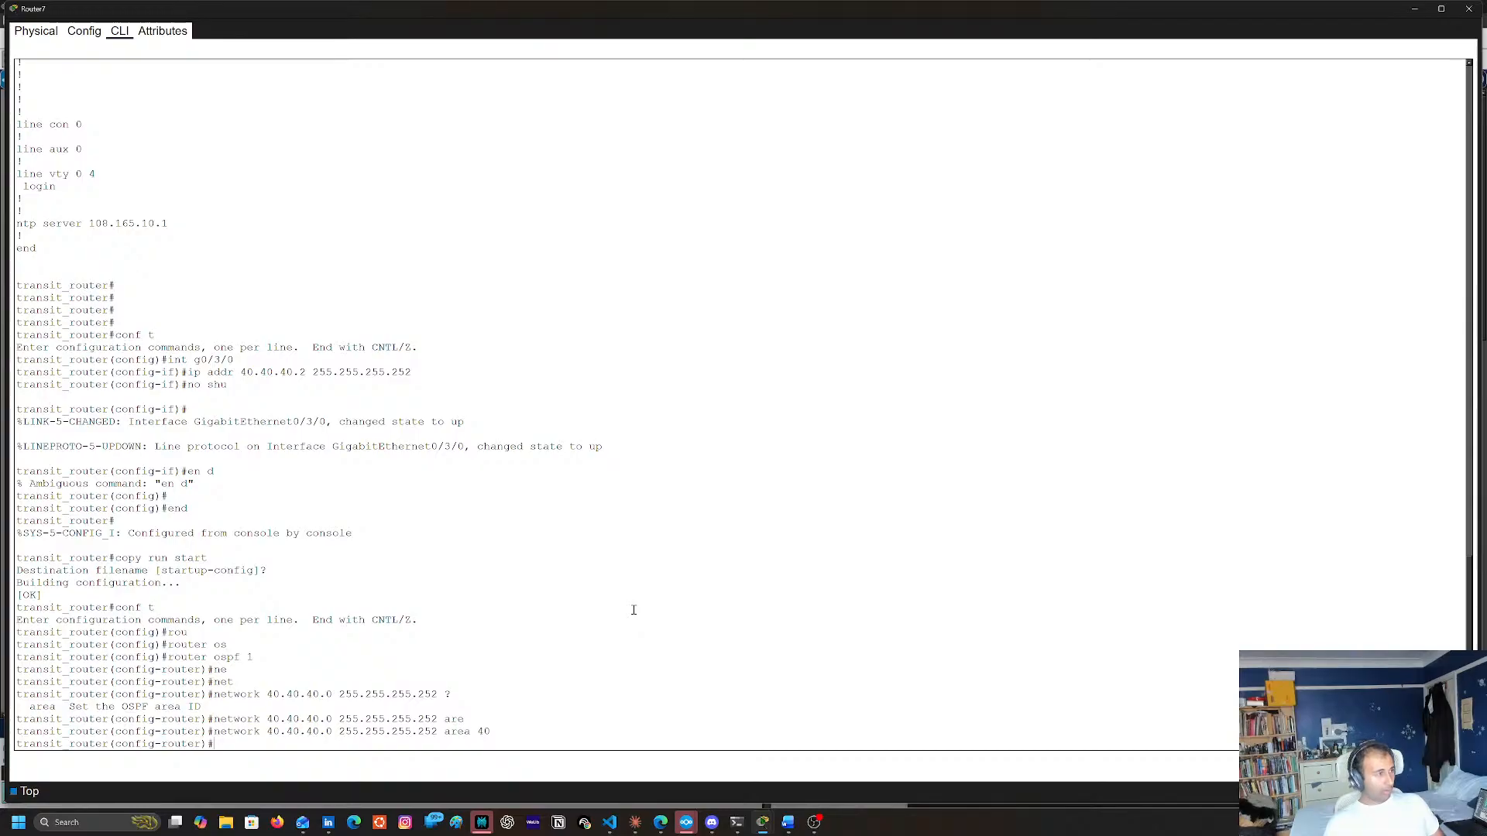
# Exit OSPF router configuration and reopen process 1 with router ospf 1
pyautogui.write('exitr')
pyautogui.press('BackSpace')
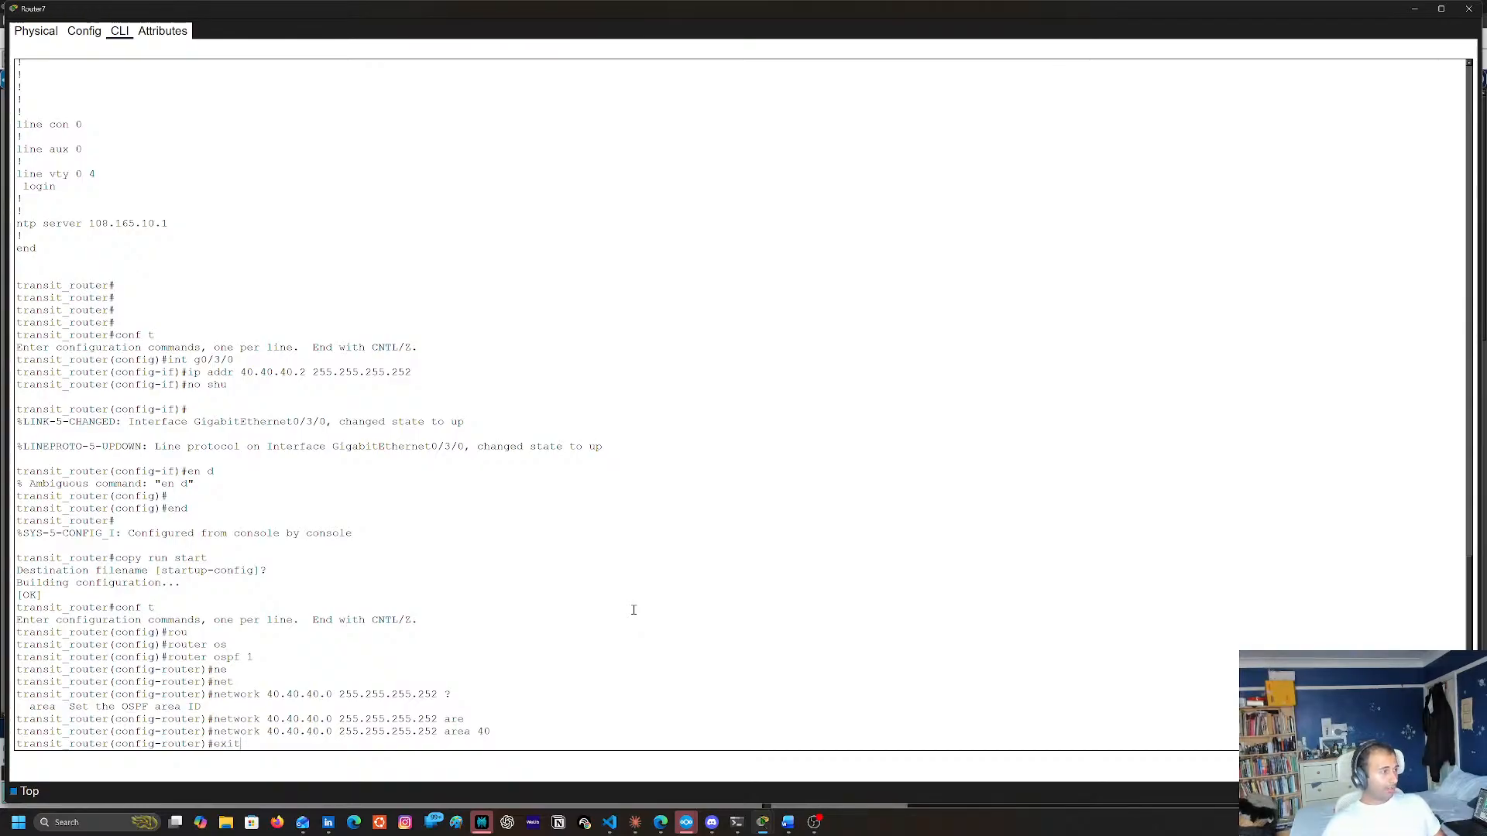
pyautogui.press('Return')
pyautogui.write('router(config)#ro')
pyautogui.press('Return')
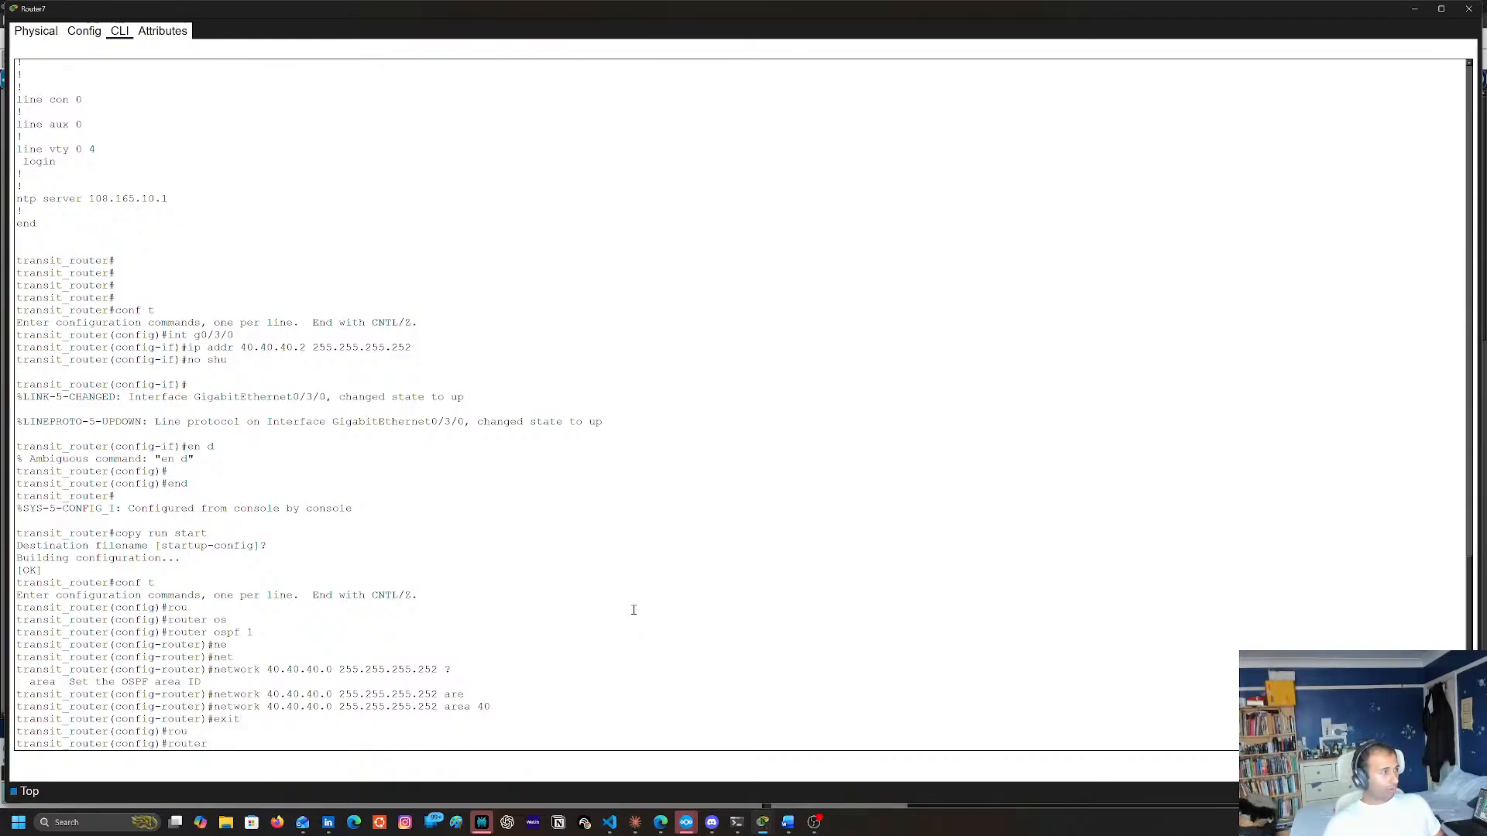
pyautogui.write('router ospf 1')
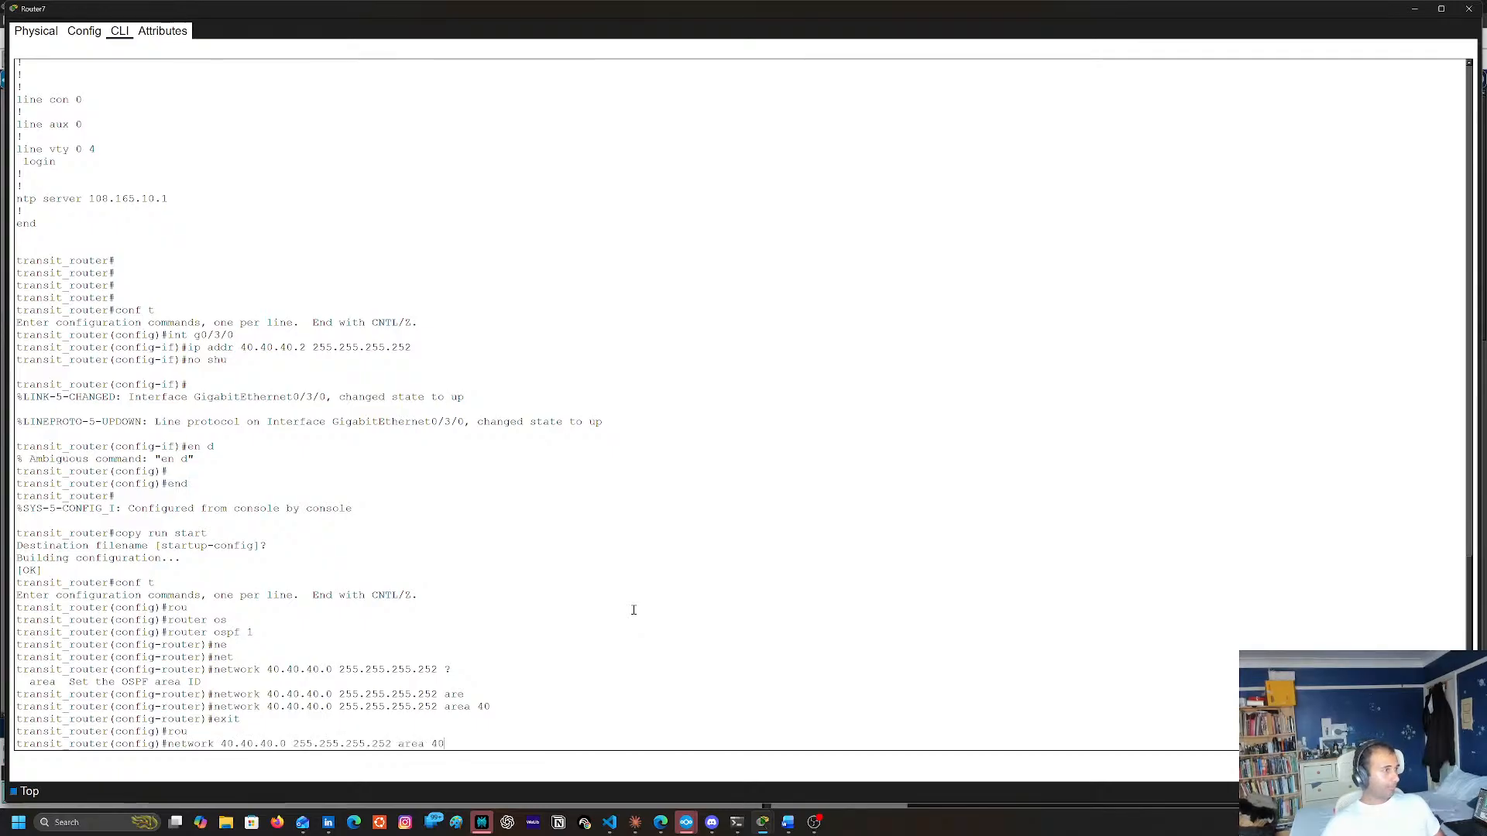
pyautogui.press('Return')
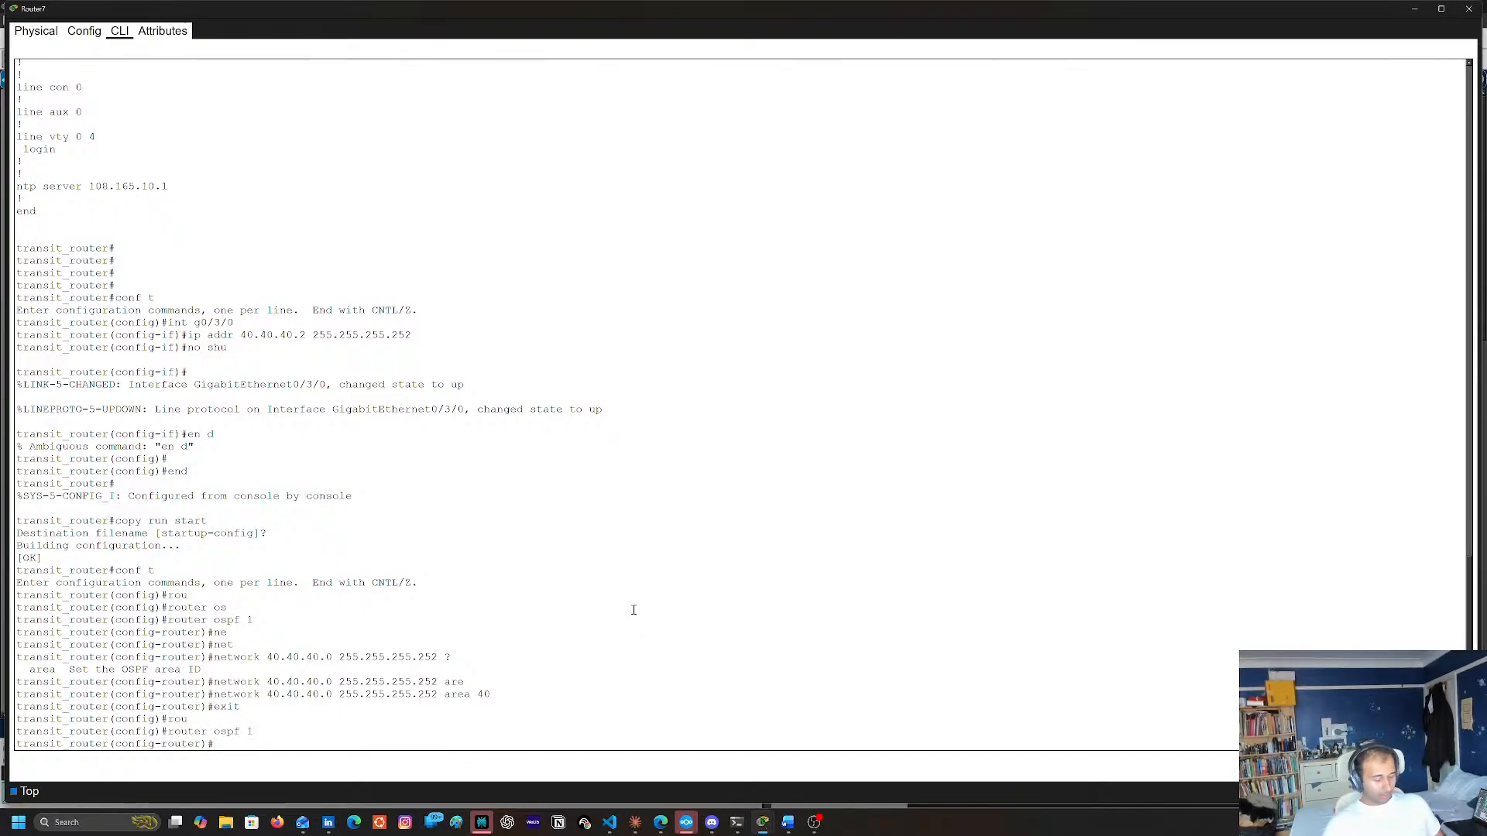
# Set the router ID of OSPF process 1 to 12.12.12.12
pyautogui.write('rou')
pyautogui.press('Return')
pyautogui.write('router-id o')
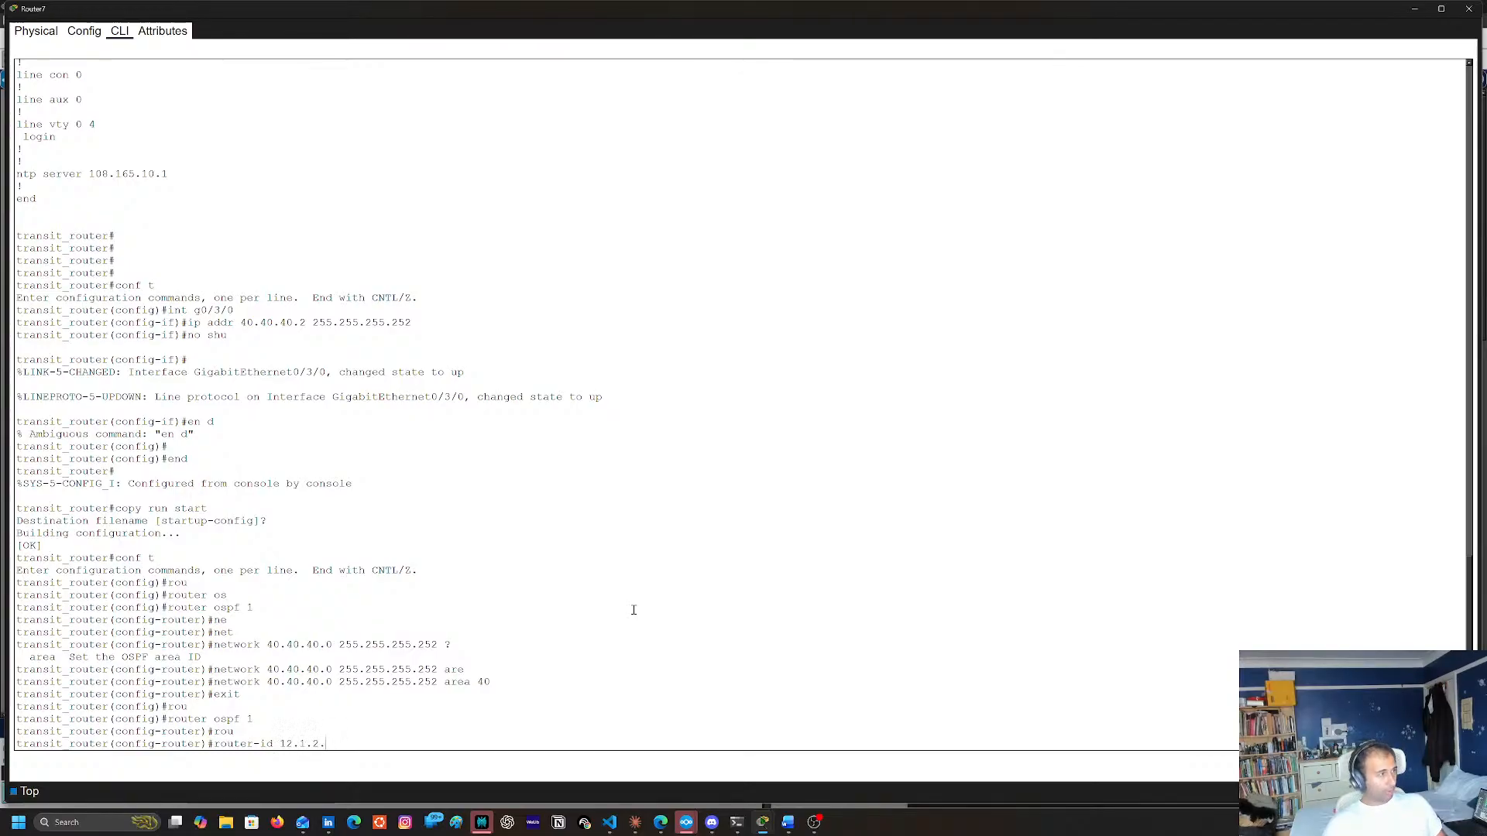
pyautogui.press('BackSpace')
pyautogui.press('BackSpace')
pyautogui.press('BackSpace')
pyautogui.write('2')
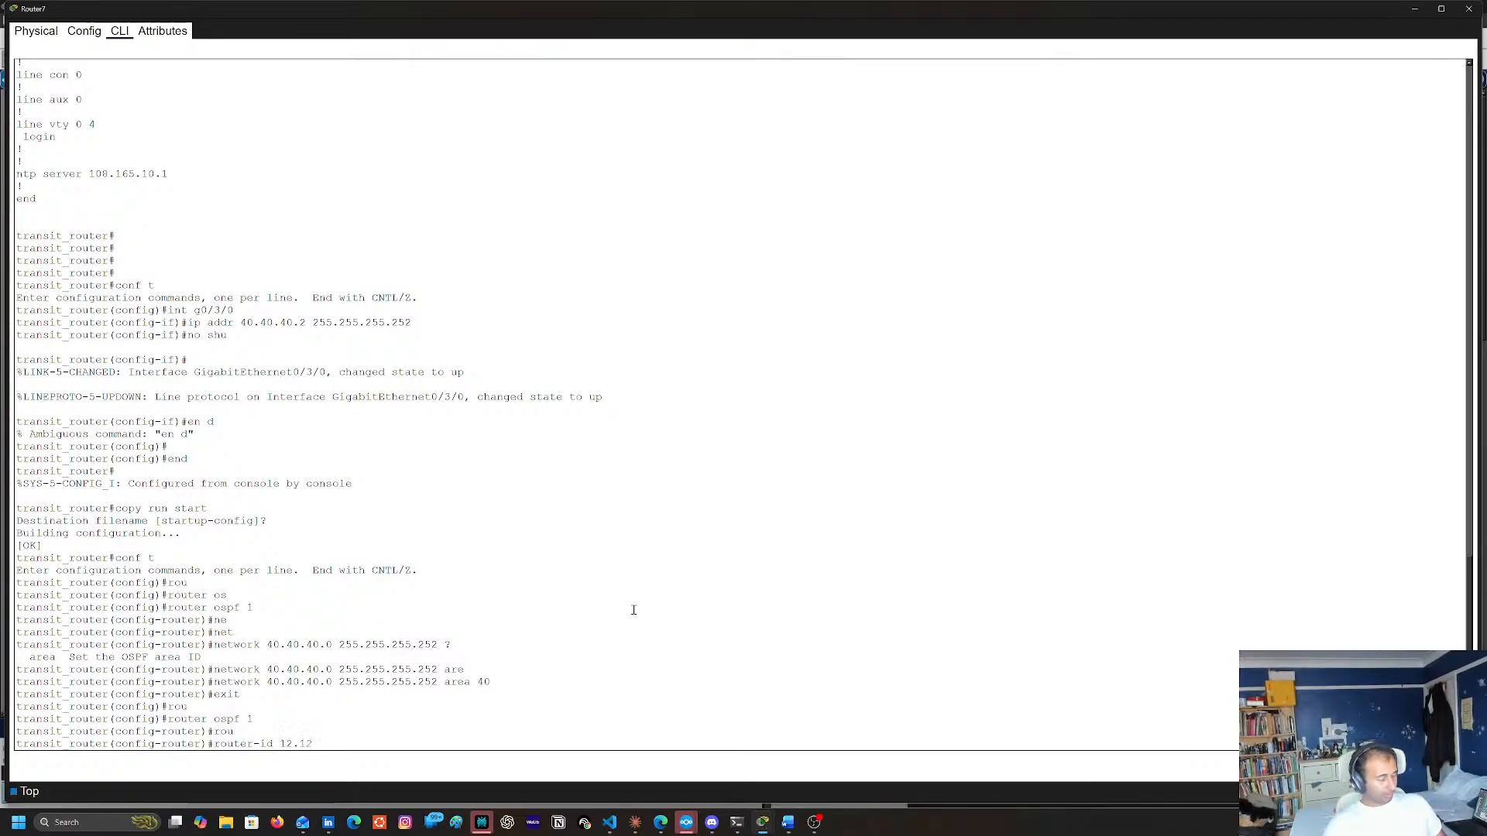
pyautogui.write('.12.12')
pyautogui.press('Return')
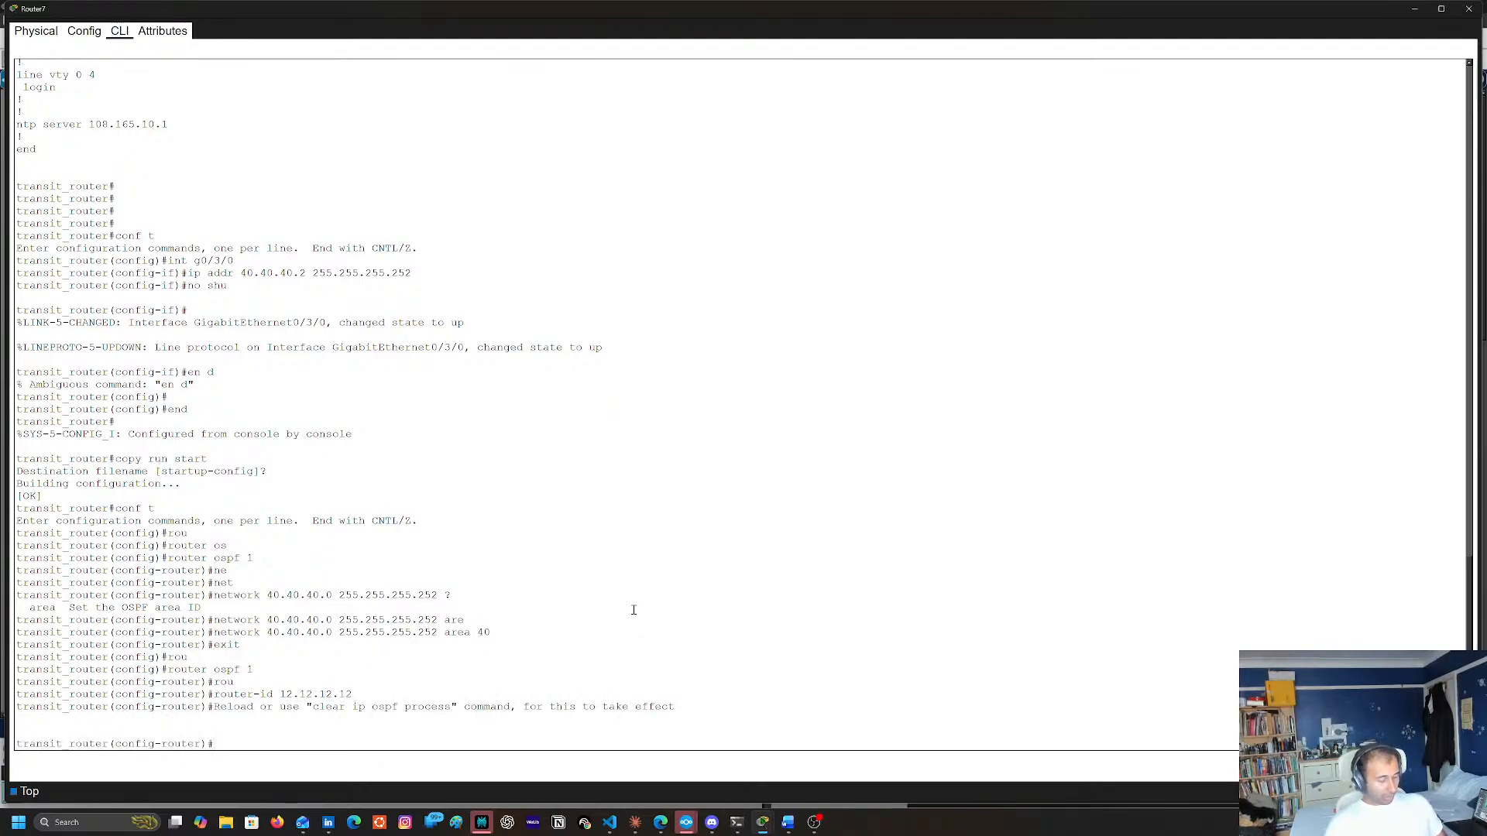
# Exit OSPF router configuration and open loopback interface lo1
pyautogui.write('exit')
pyautogui.press('Return')
pyautogui.write('ing')
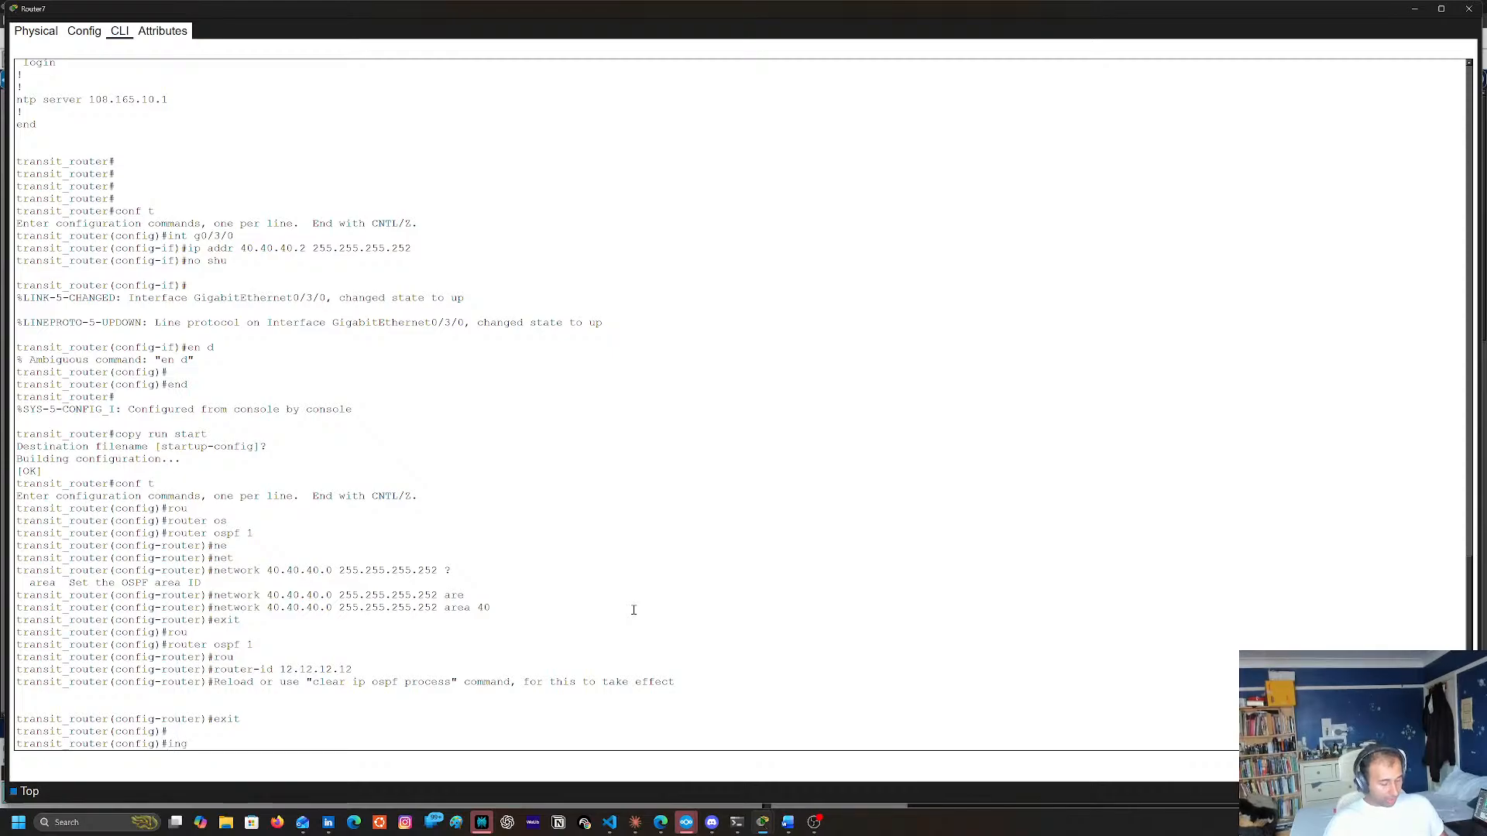
pyautogui.write('t')
pyautogui.press('BackSpace')
pyautogui.press('BackSpace')
pyautogui.write('t lo1')
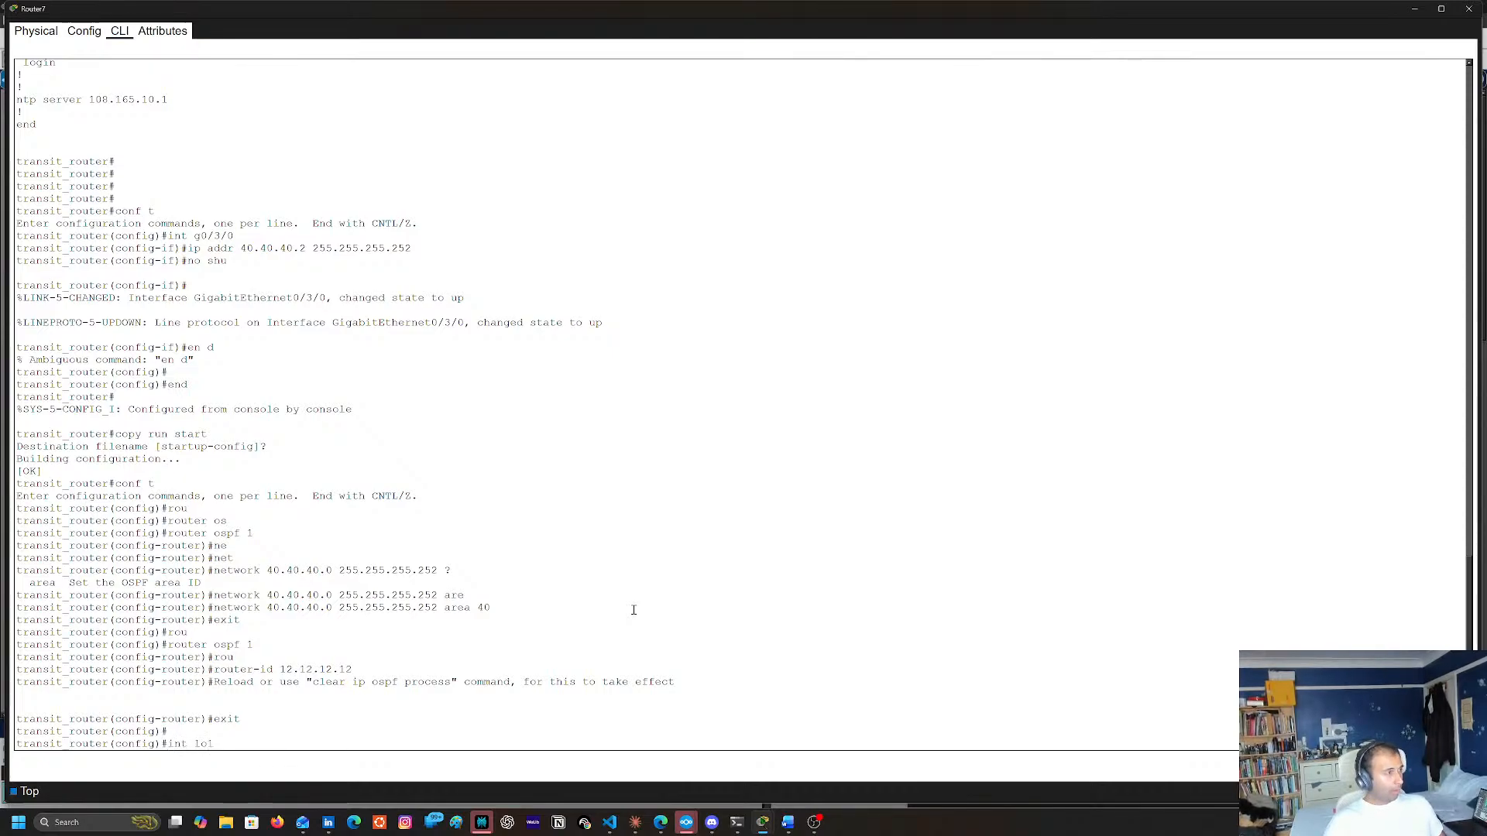
pyautogui.press('Return')
# Assign 12.12.12.12 with mask 255.255.255.255 to loopback interface lo1
pyautogui.write('ip addr 12.12.12.')
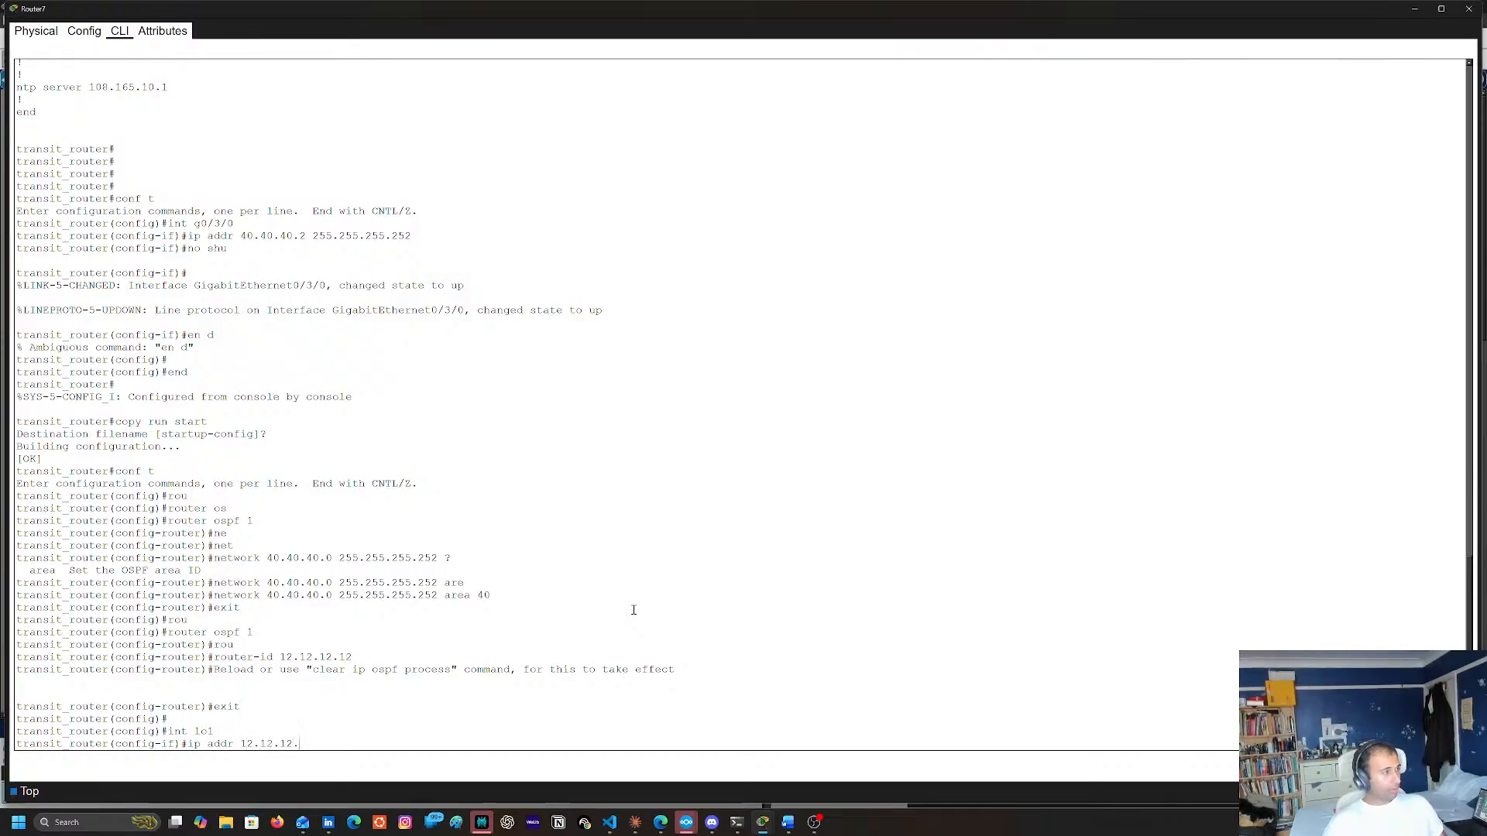
pyautogui.write('12 24')
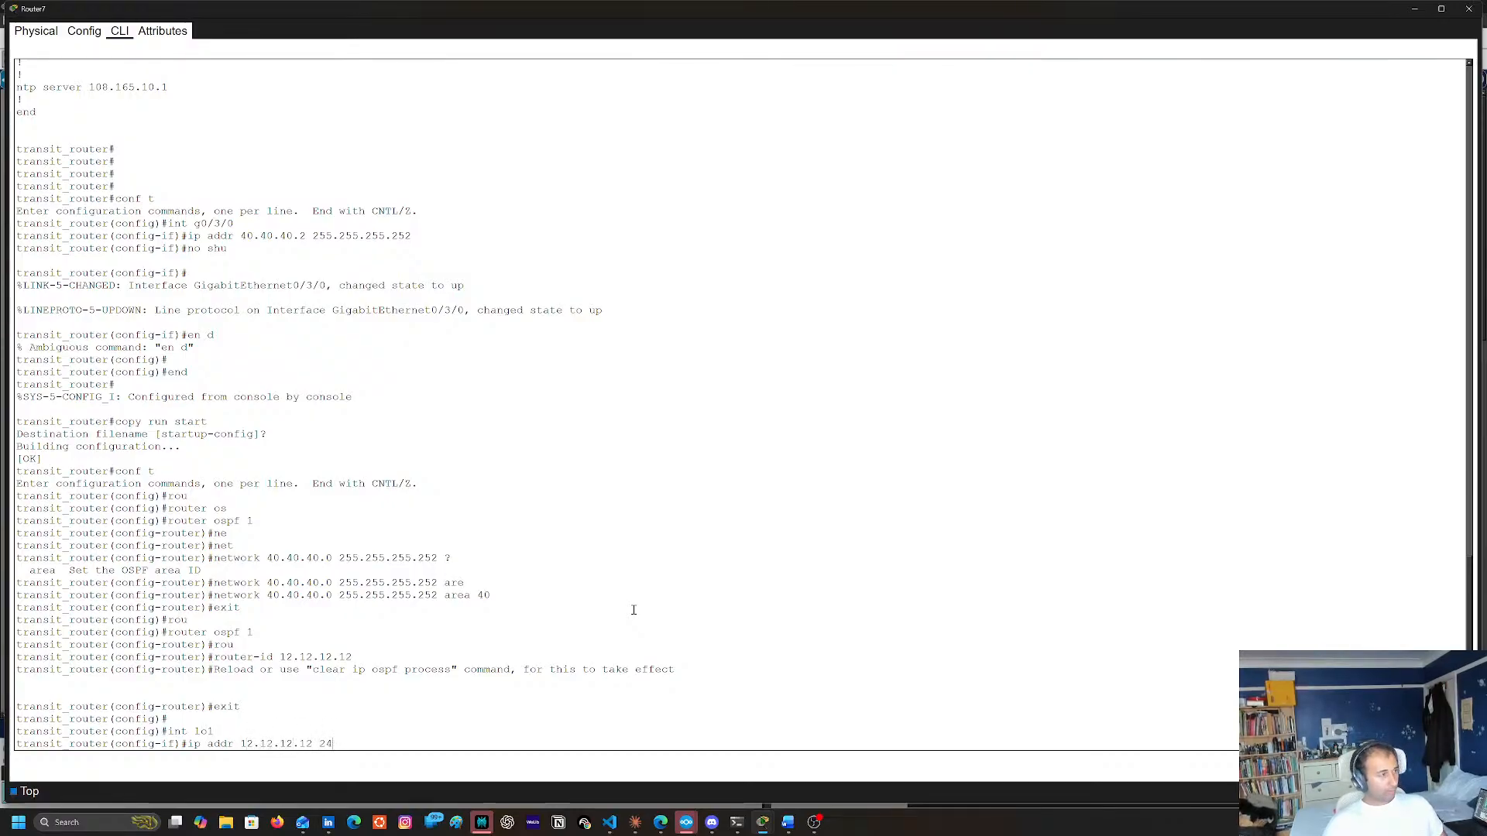
pyautogui.write('55.2')
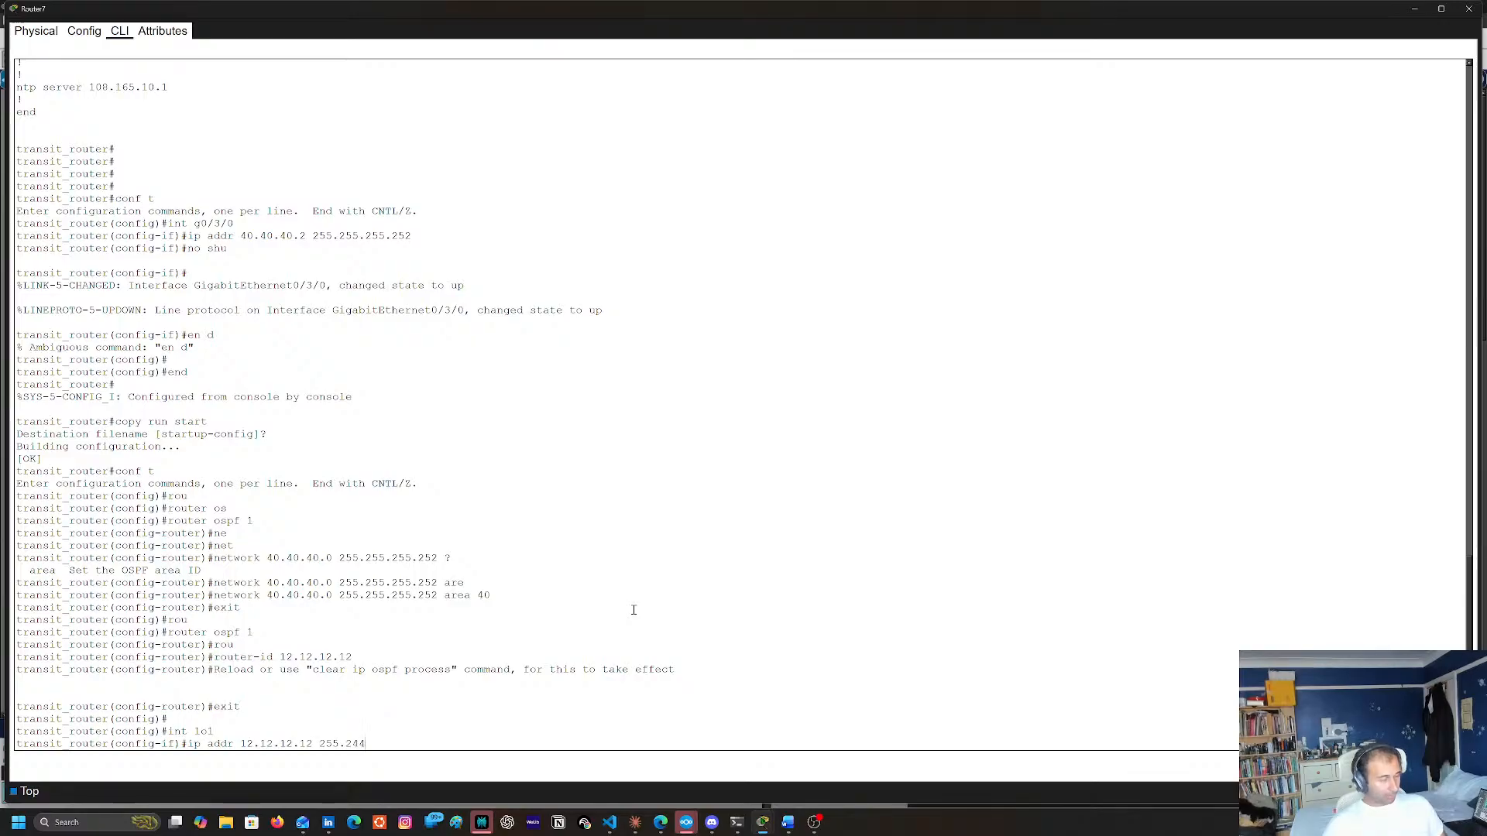
pyautogui.write('55.255')
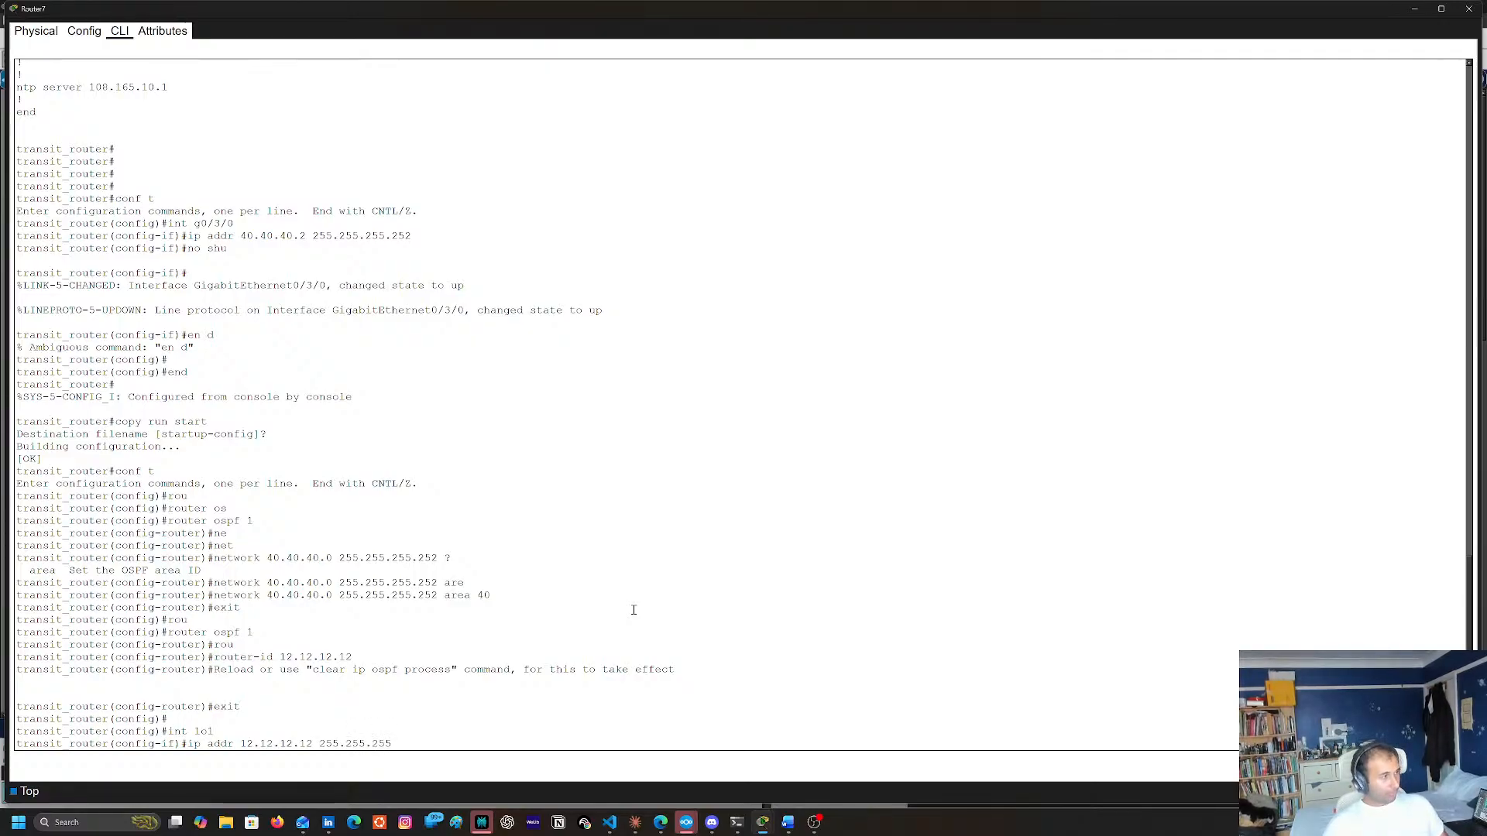
pyautogui.write('.2555')
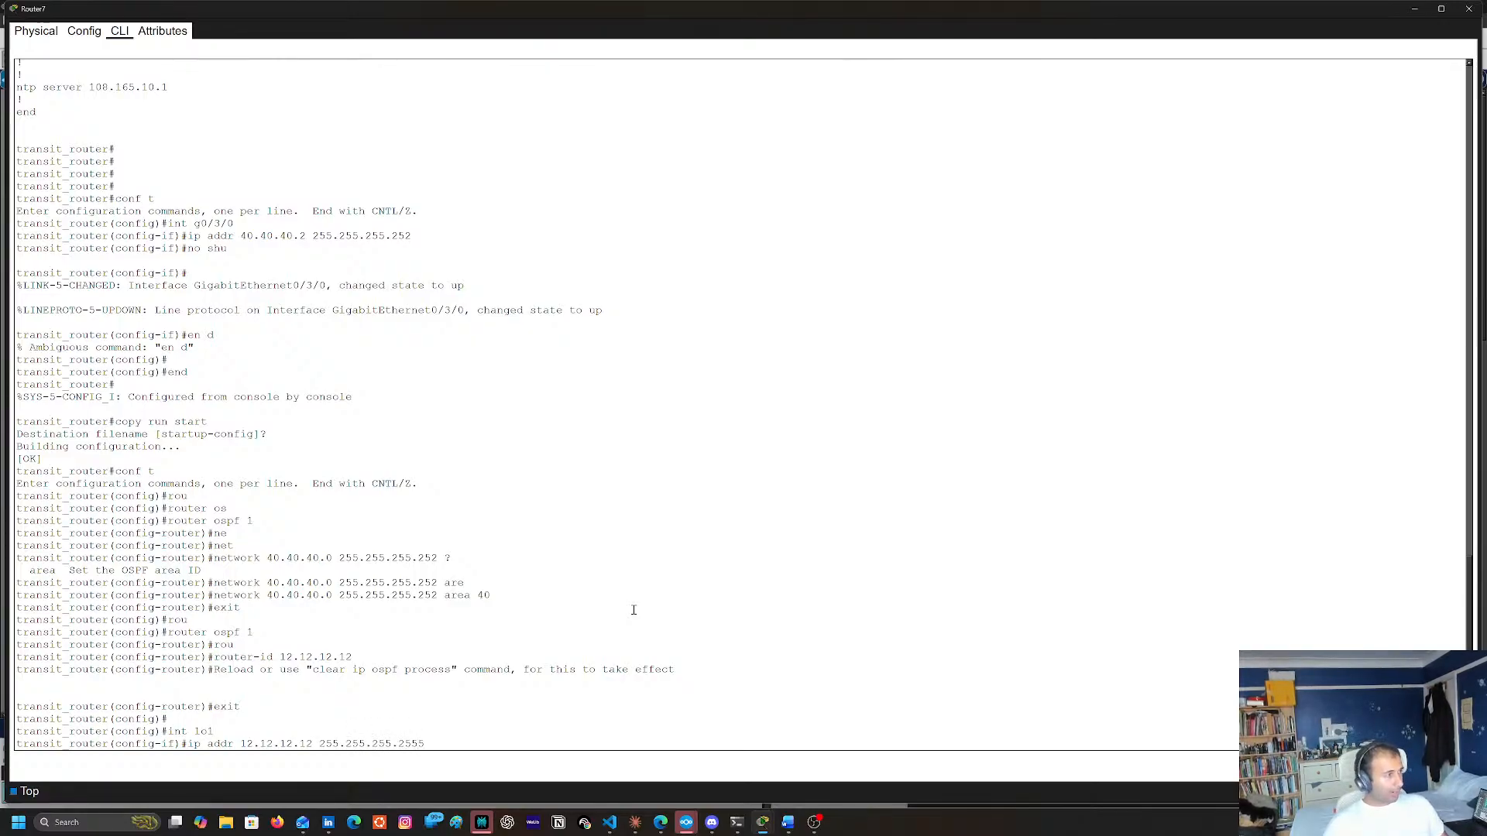
pyautogui.write('5')
pyautogui.press('Return')
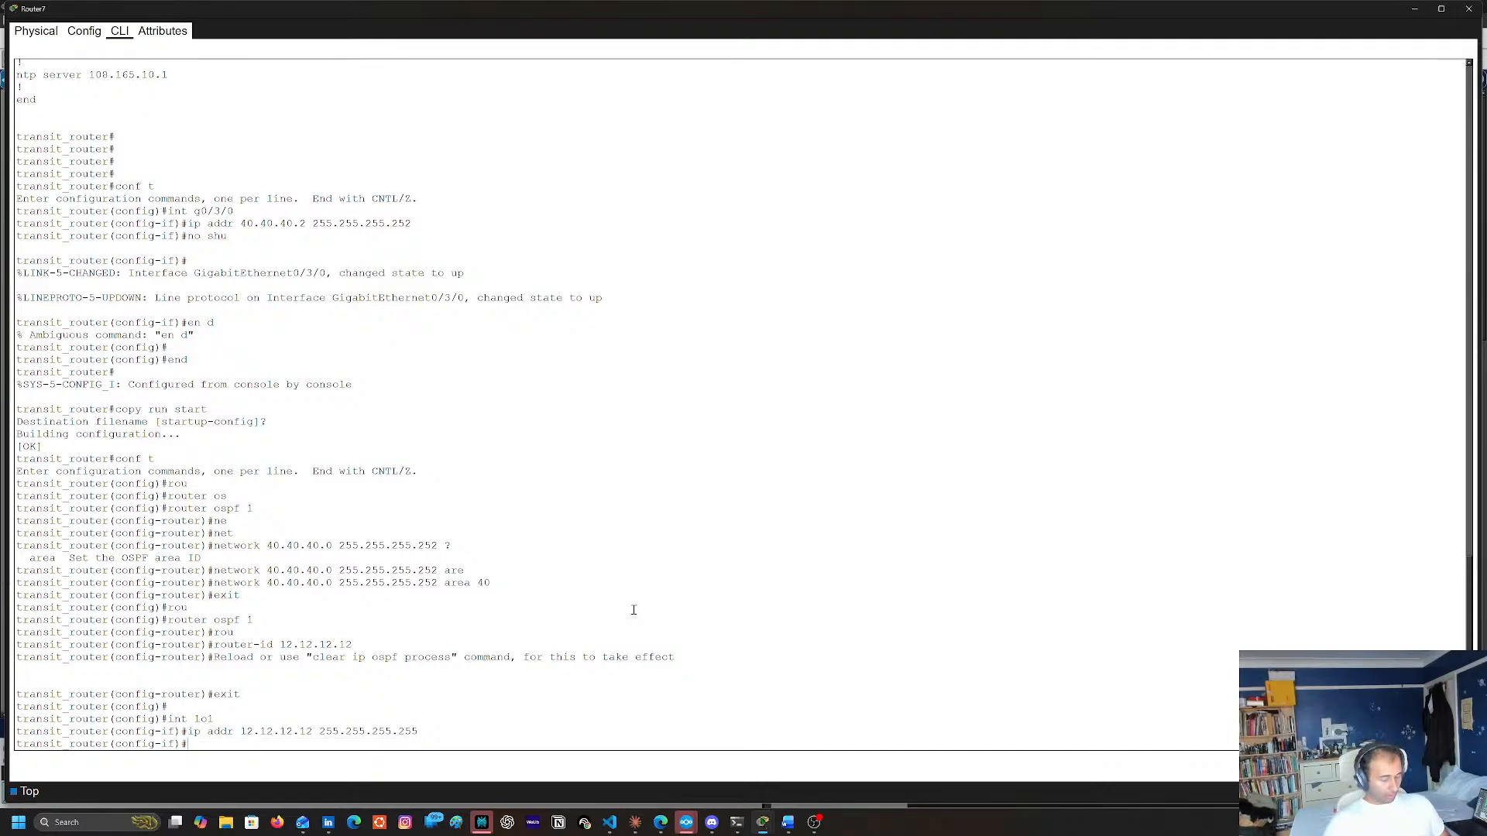
# Enable loopback interface lo1 with no shu and exit to global configuration mode
pyautogui.write('no shu')
pyautogui.press('Return')
pyautogui.press('Return')
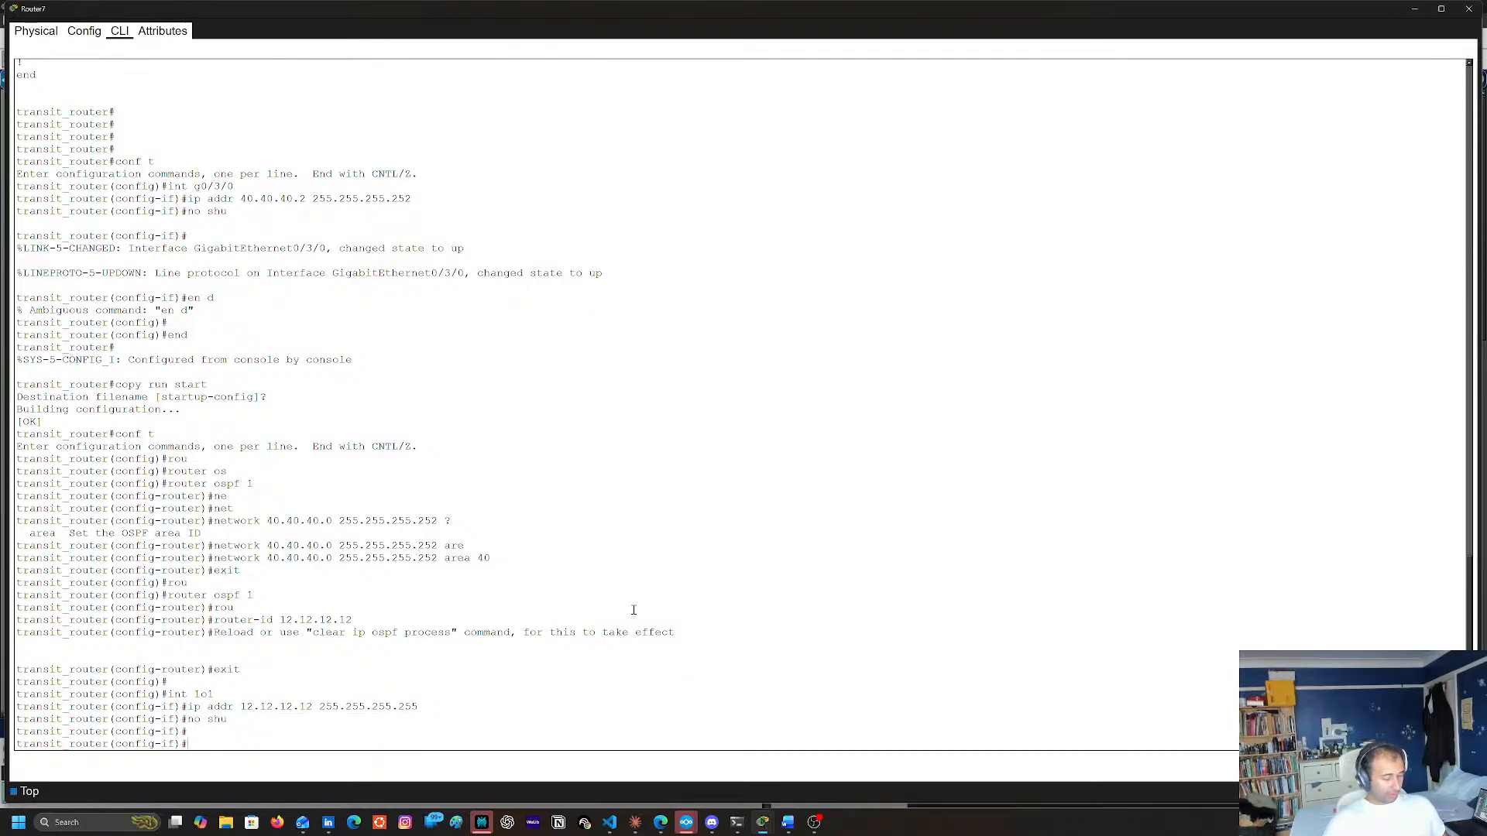
pyautogui.write('exit')
pyautogui.press('Return')
# Exit loopback interface configuration and enter the configuration of OSPF process 1
pyautogui.write('exit')
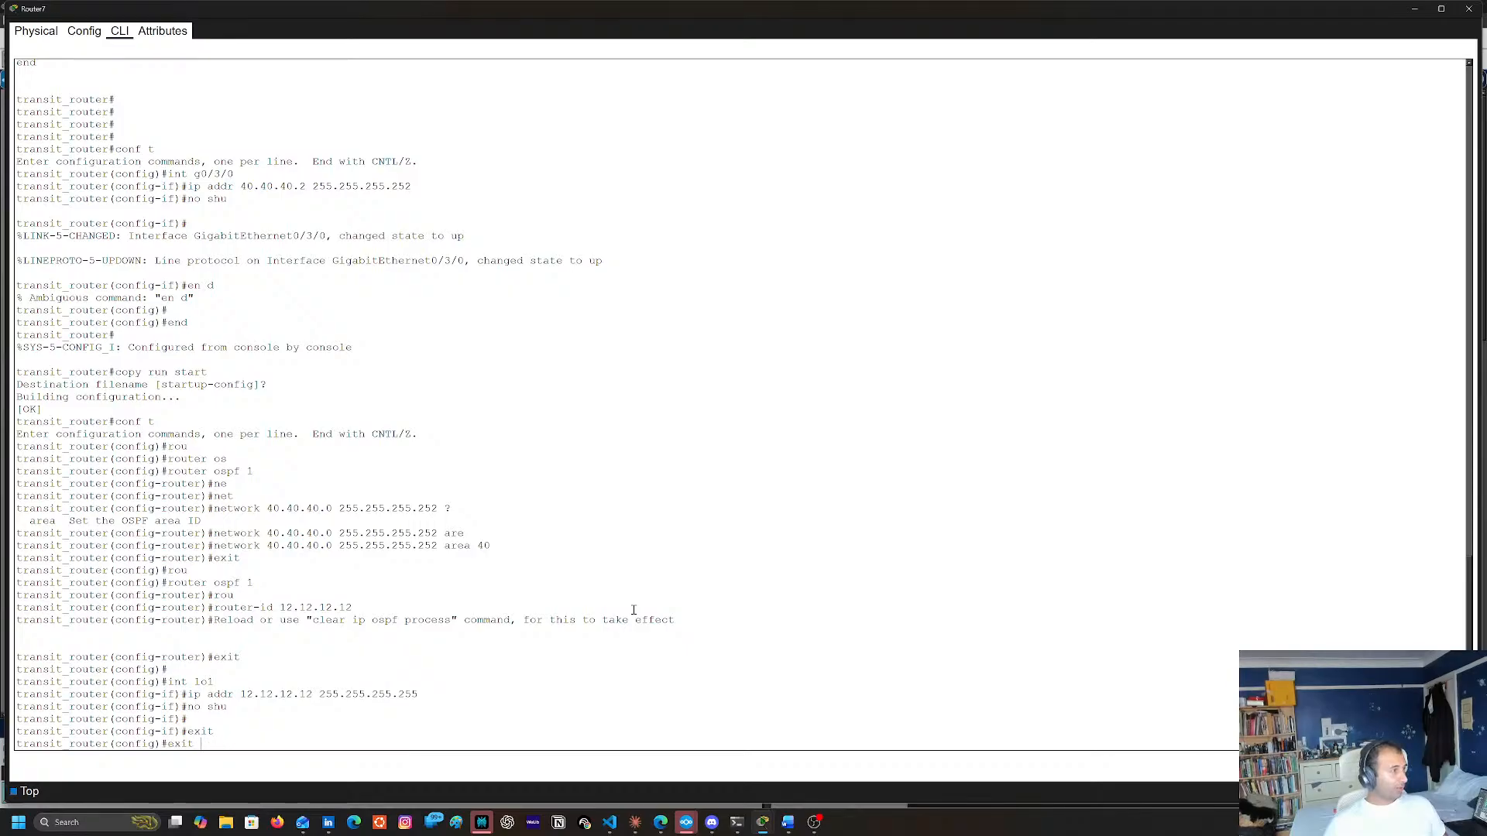
pyautogui.press('BackSpace')
pyautogui.press('BackSpace')
pyautogui.press('BackSpace')
pyautogui.press('BackSpace')
pyautogui.press('BackSpace')
pyautogui.write('router ospf 1')
pyautogui.press('Return')
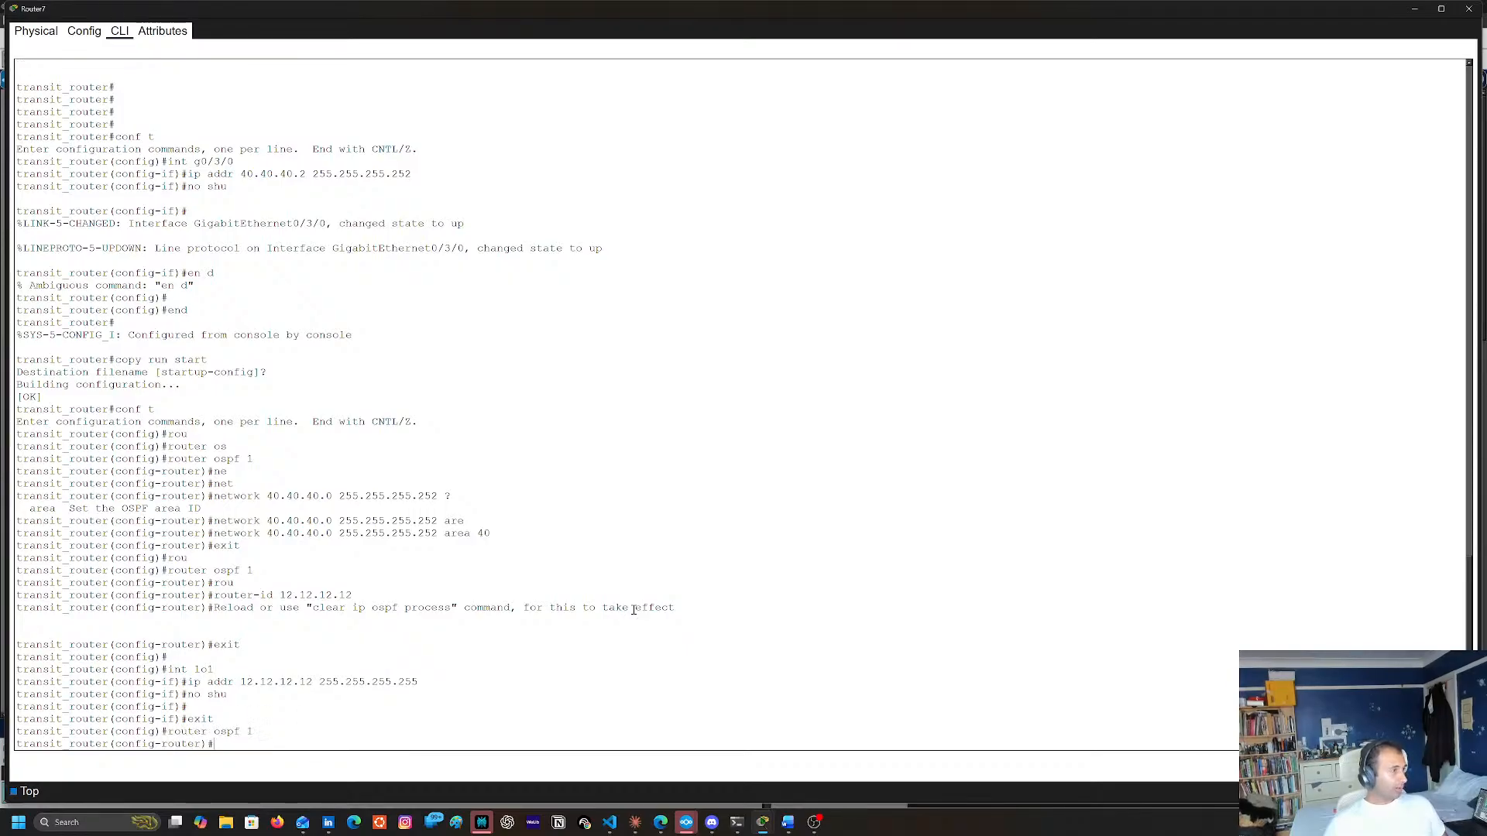
# Advertise network 12.12.12.12 with wildcard mask 0.0.0.0 in OSPF area 40
pyautogui.write('ne')
pyautogui.press('Tab')
pyautogui.write('t')
pyautogui.press('Tab')
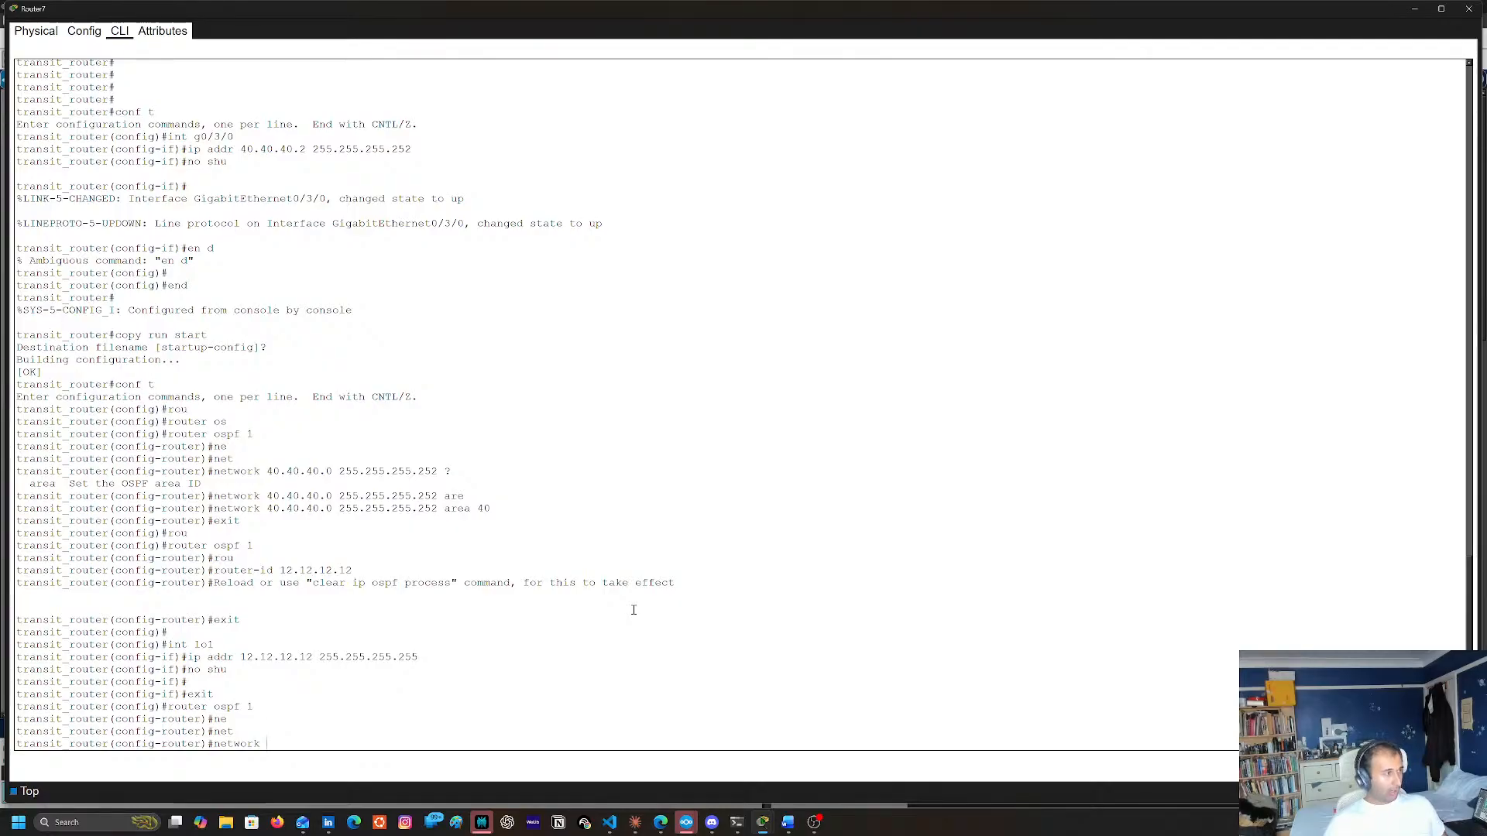
pyautogui.write('12.12.12.12 .0.')
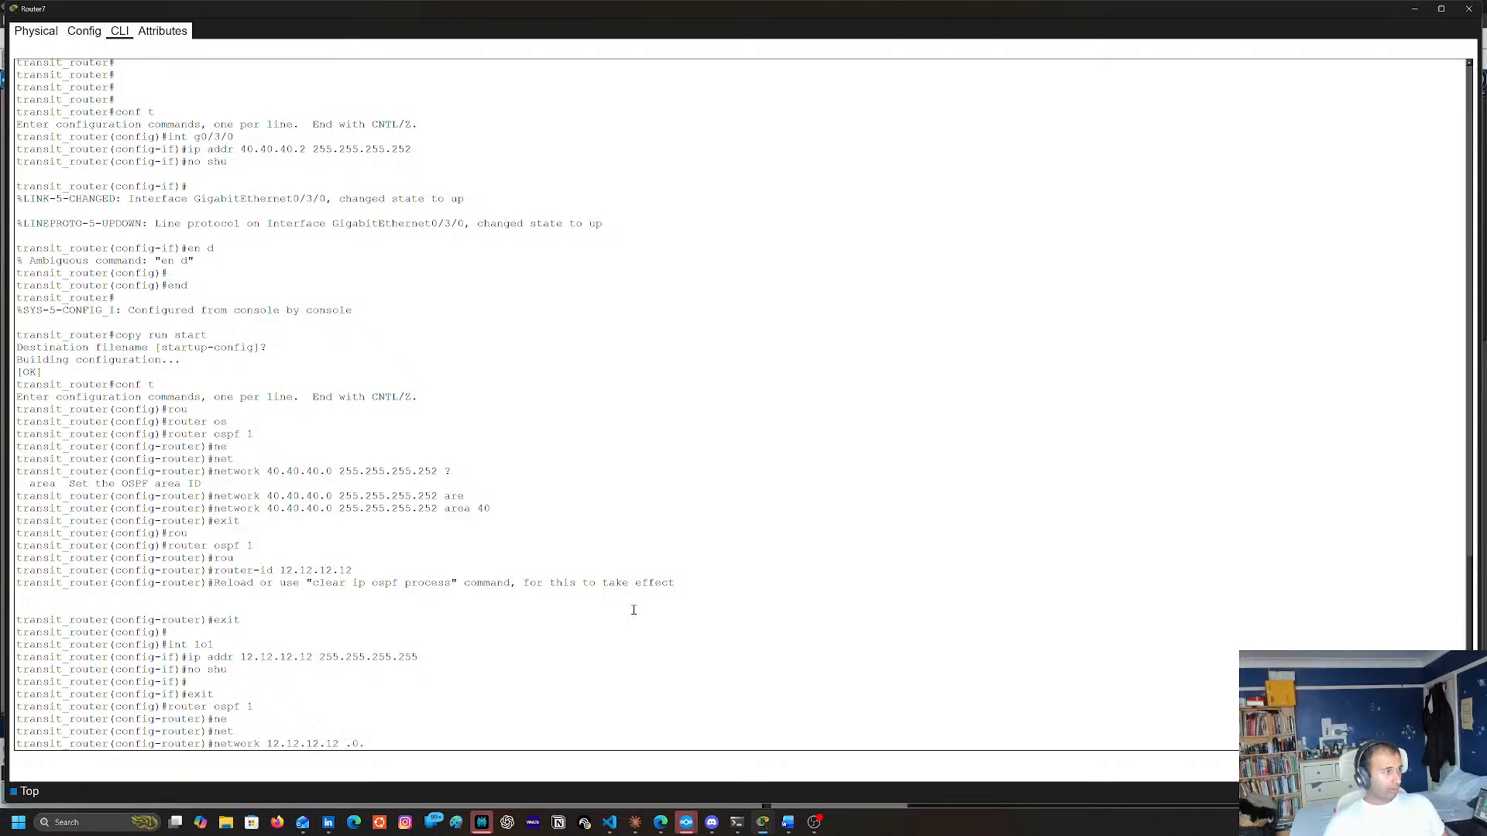
pyautogui.press('BackSpace')
pyautogui.press('BackSpace')
pyautogui.press('BackSpace')
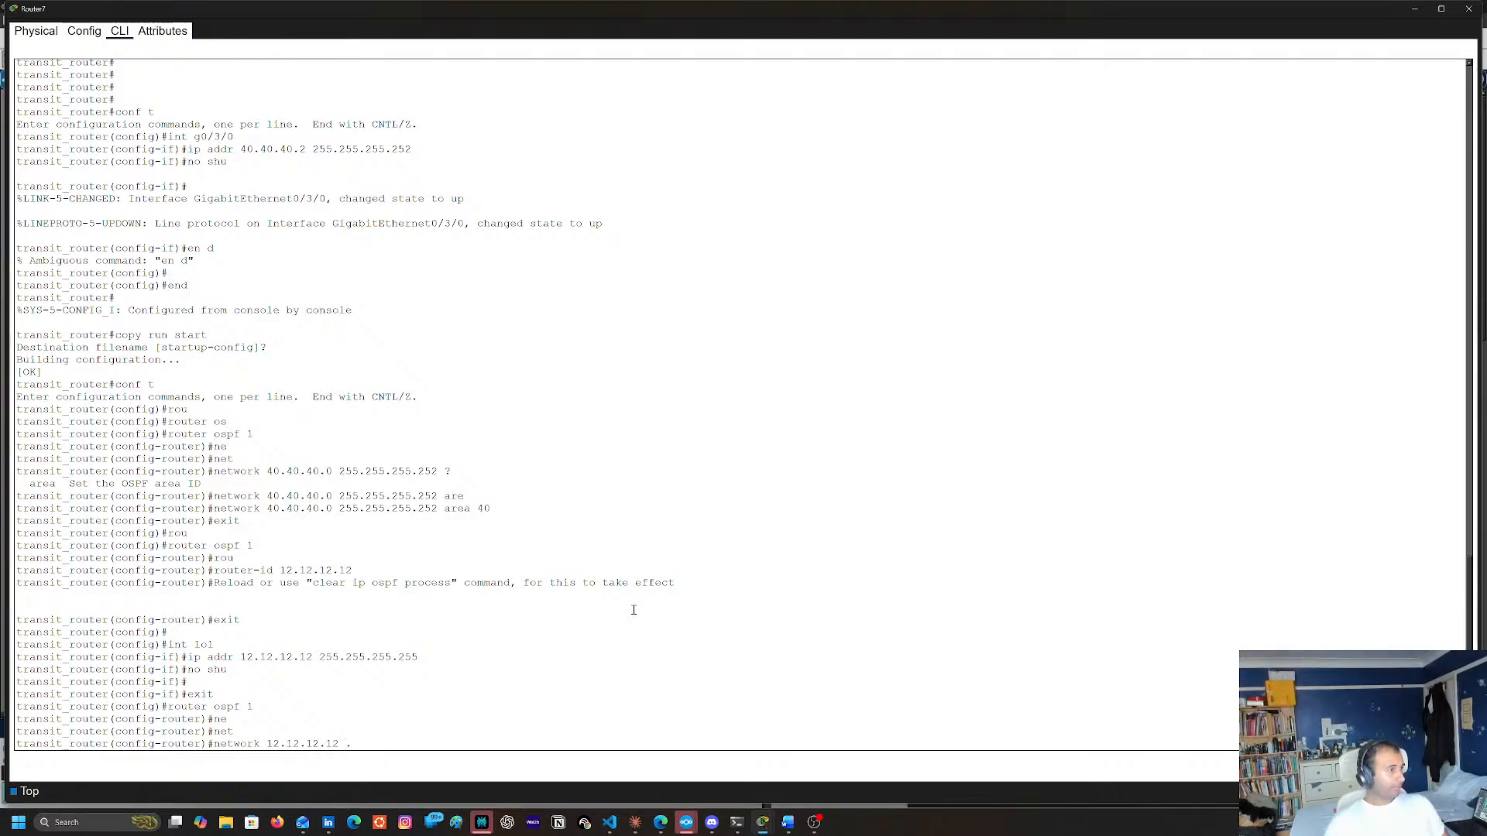
pyautogui.write('0.0.0.0 ')
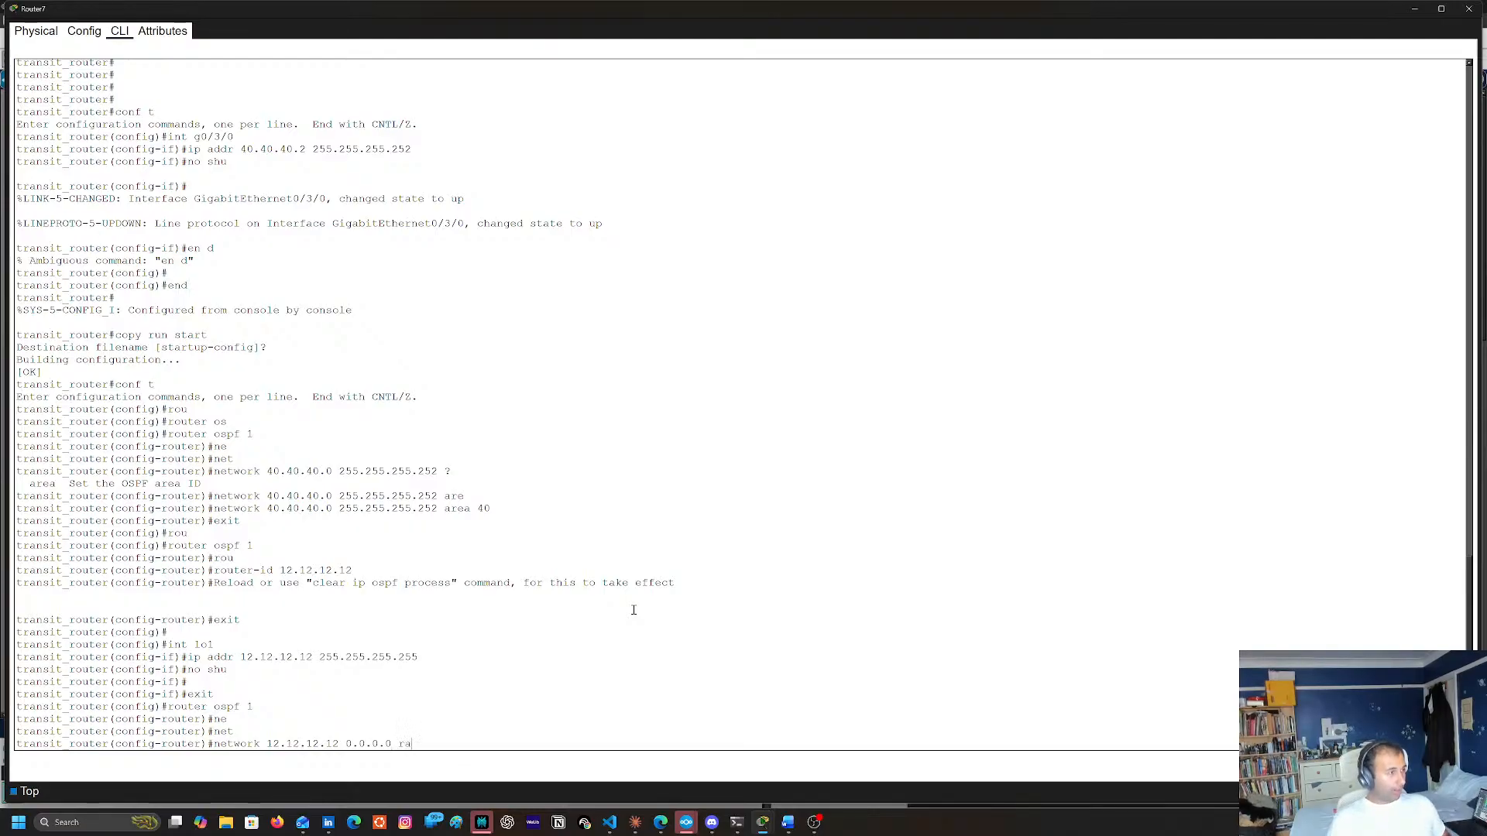
pyautogui.write('ra')
pyautogui.press('Tab')
pyautogui.write('ARE')
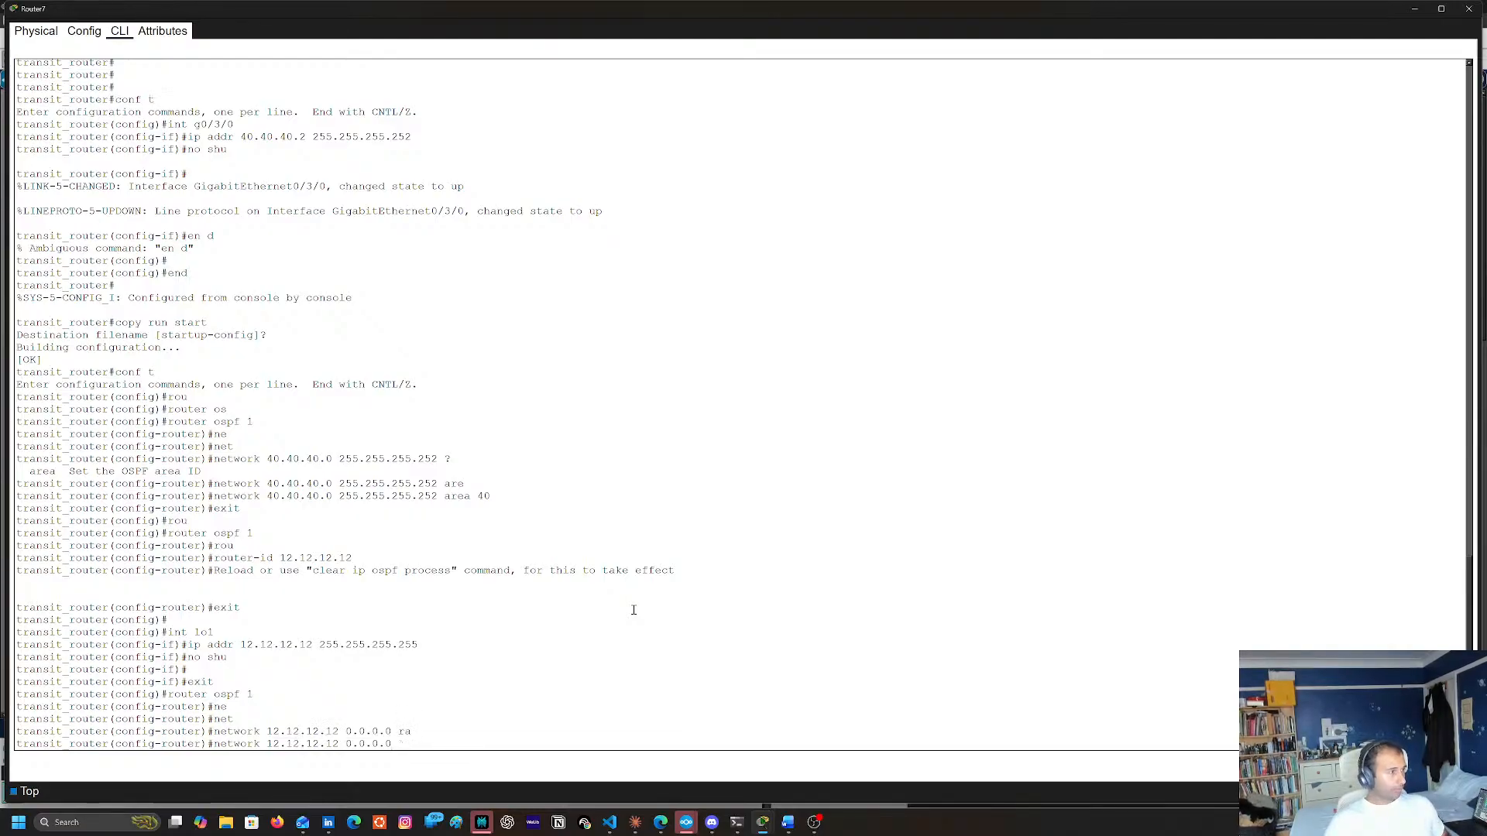
pyautogui.press('Tab')
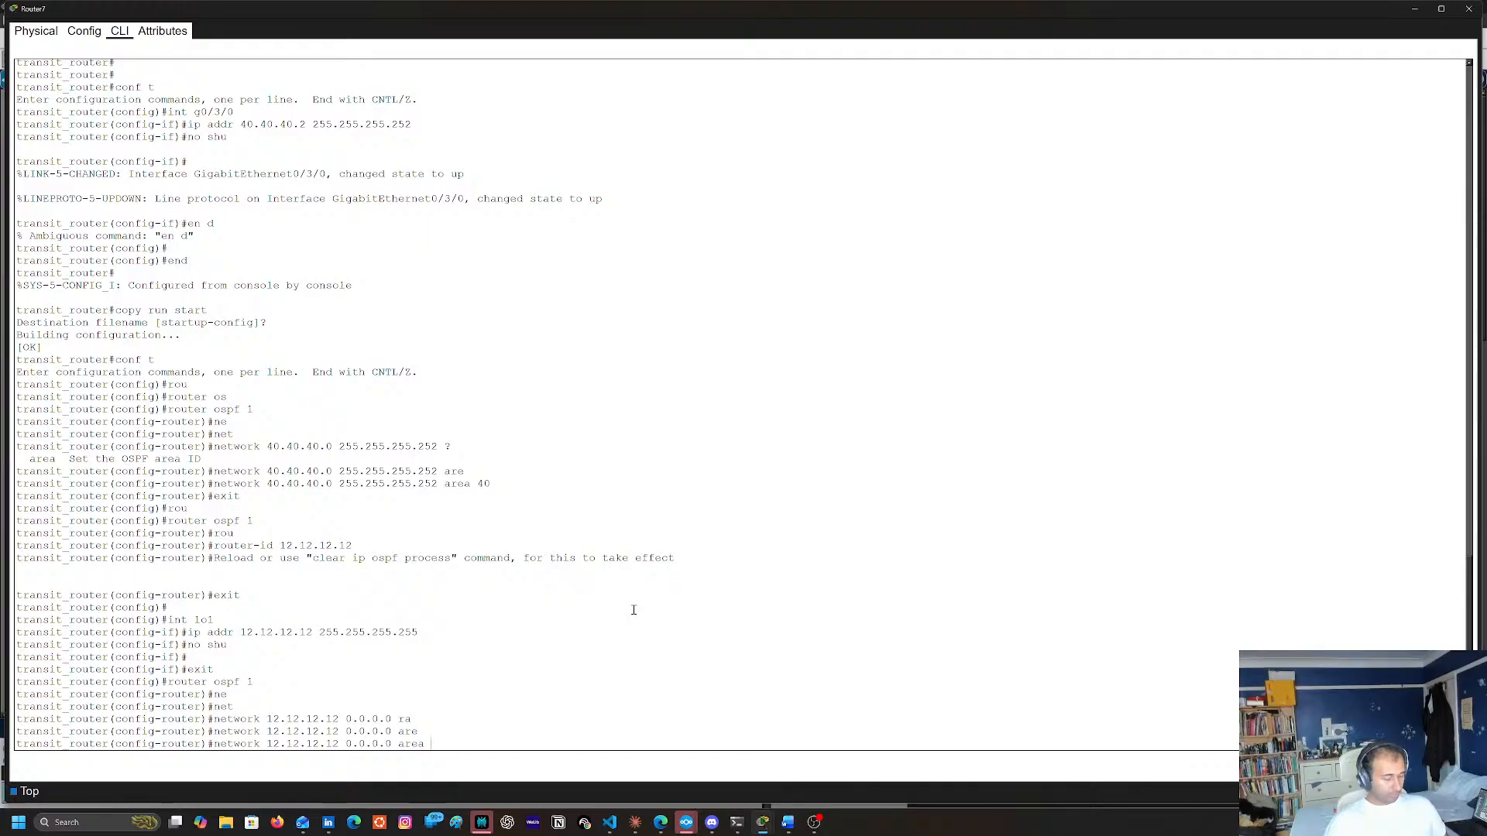
pyautogui.write('40')
pyautogui.press('Return')
pyautogui.press('Return')
# End configuration mode and copy the running configuration to the startup configuration with copy run start
pyautogui.write('3wend')
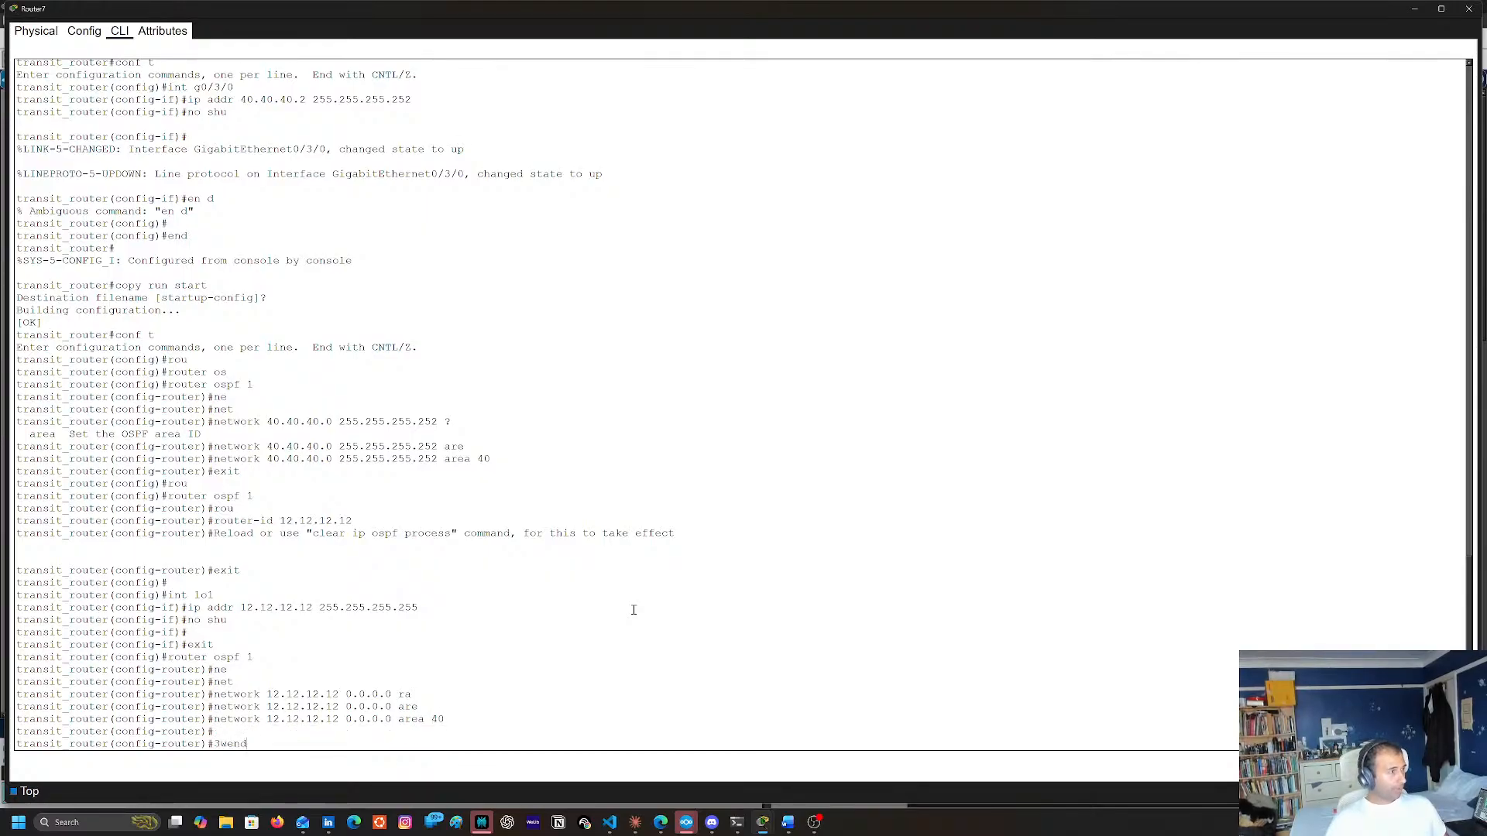
pyautogui.press('BackSpace')
pyautogui.press('BackSpace')
pyautogui.press('BackSpace')
pyautogui.press('BackSpace')
pyautogui.write('nd')
pyautogui.press('Return')
pyautogui.write('cop')
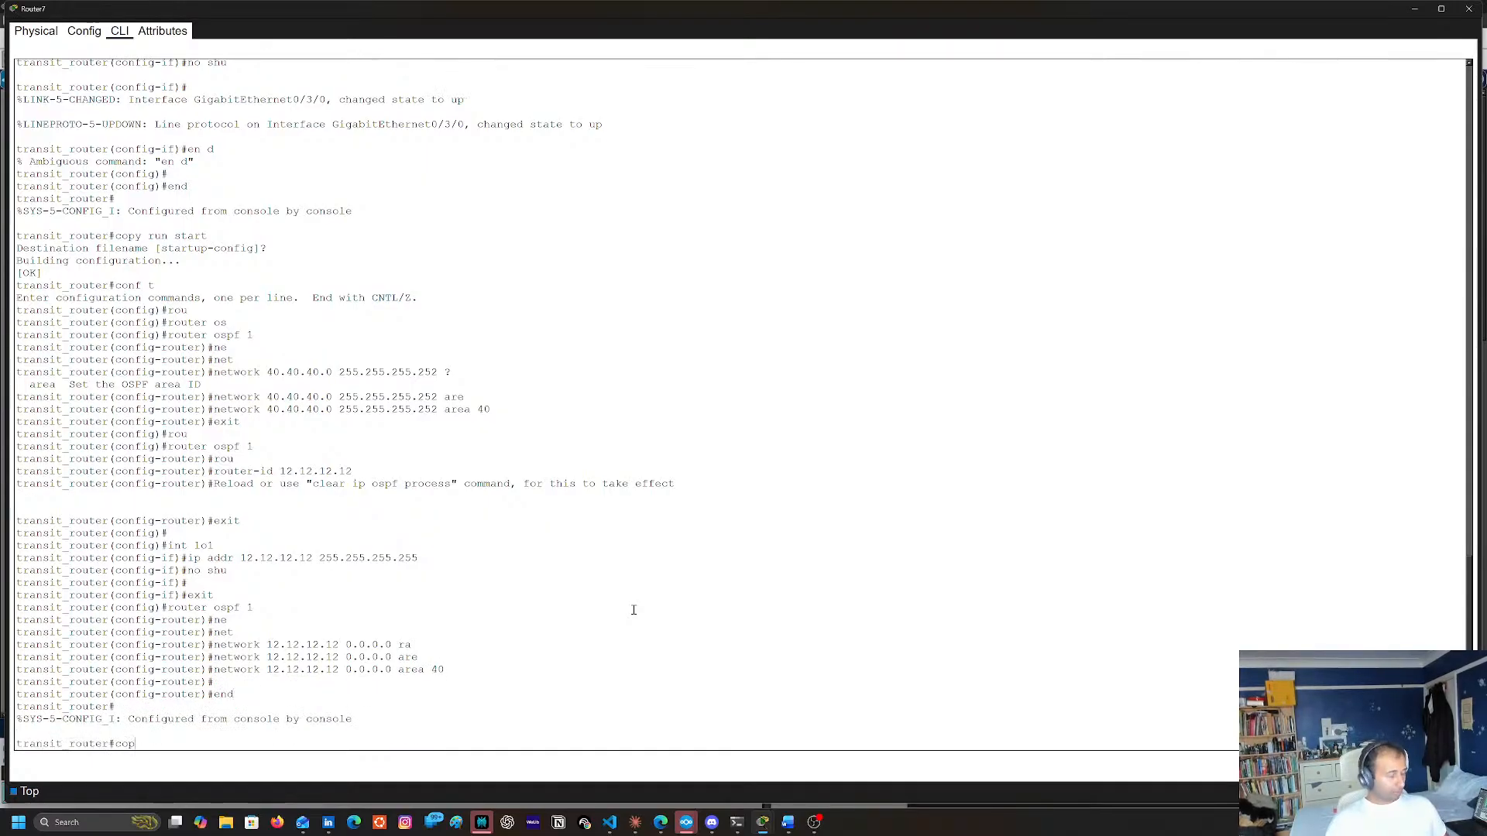
pyautogui.write('y run start')
pyautogui.press('BackSpace')
pyautogui.press('BackSpace')
pyautogui.press('BackSpace')
pyautogui.press('BackSpace')
pyautogui.press('BackSpace')
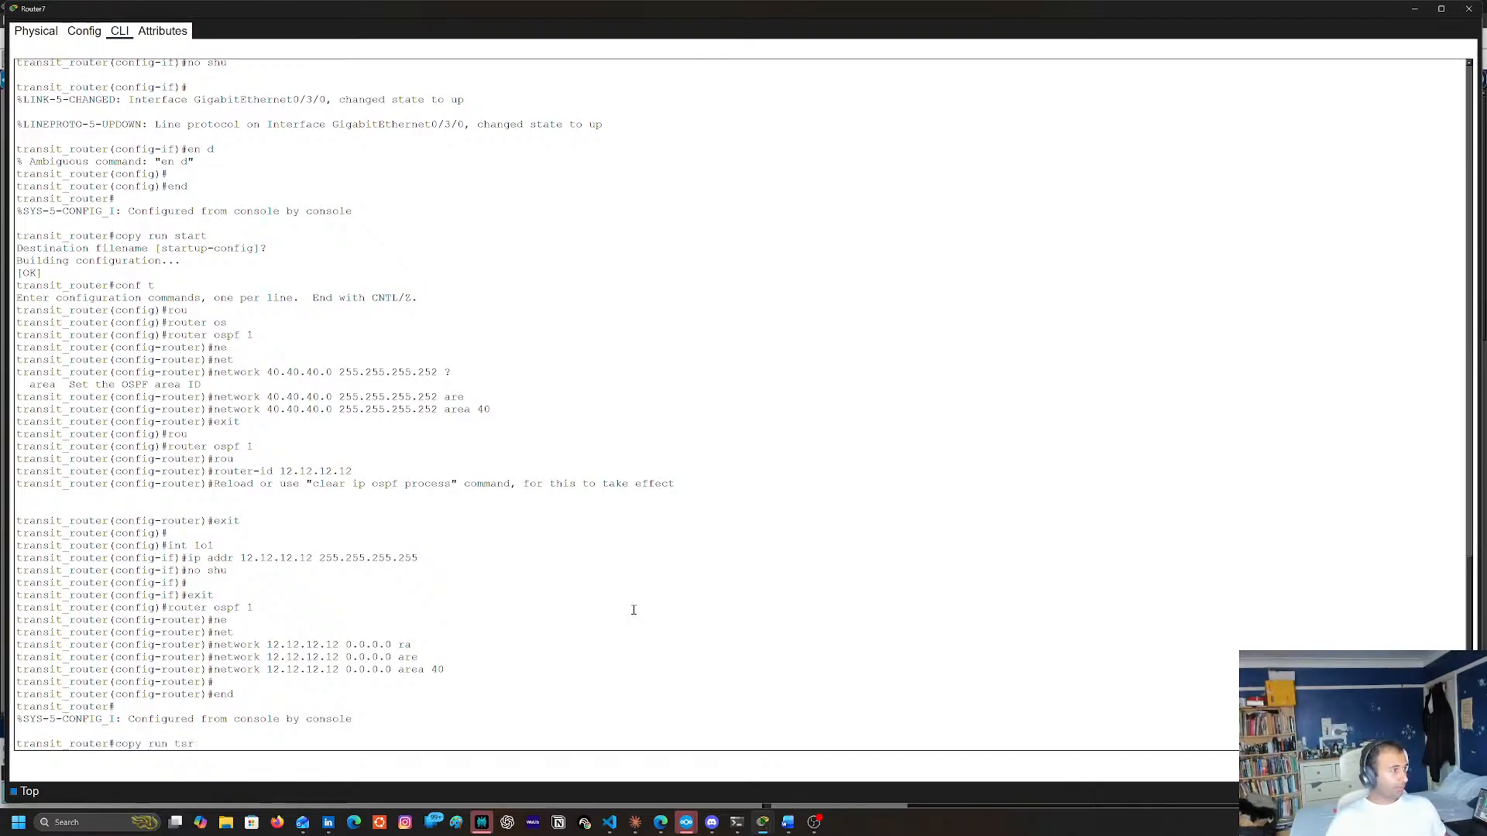
pyautogui.write('start')
pyautogui.press('Return')
pyautogui.press('Return')
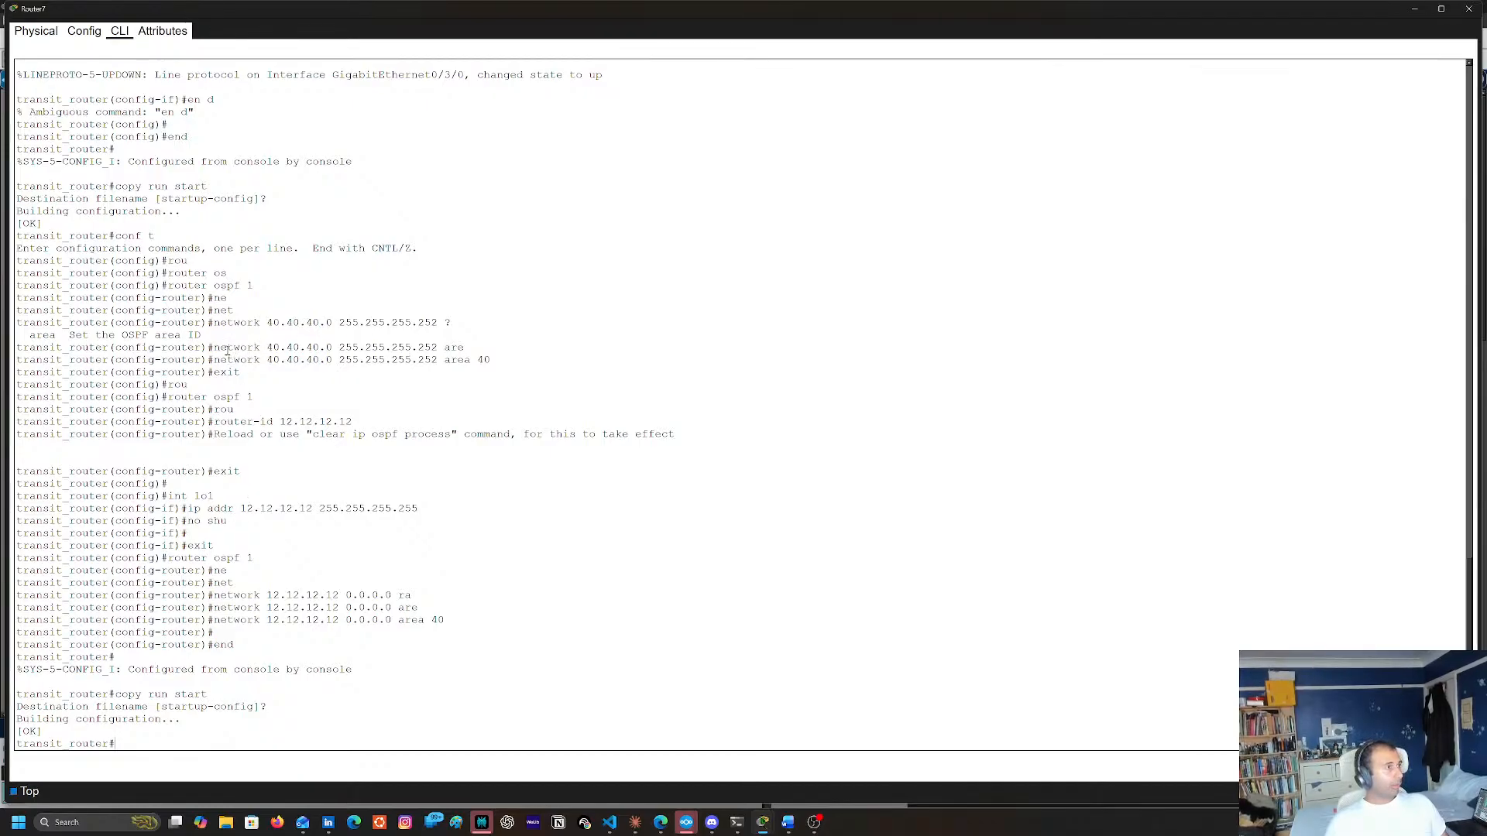
# Copy the command network 40.40.40.0 255.255.255.252 area 40 from Router7's earlier console output
pyautogui.scroll(3, 261, 403)
pyautogui.doubleClick(232, 440)
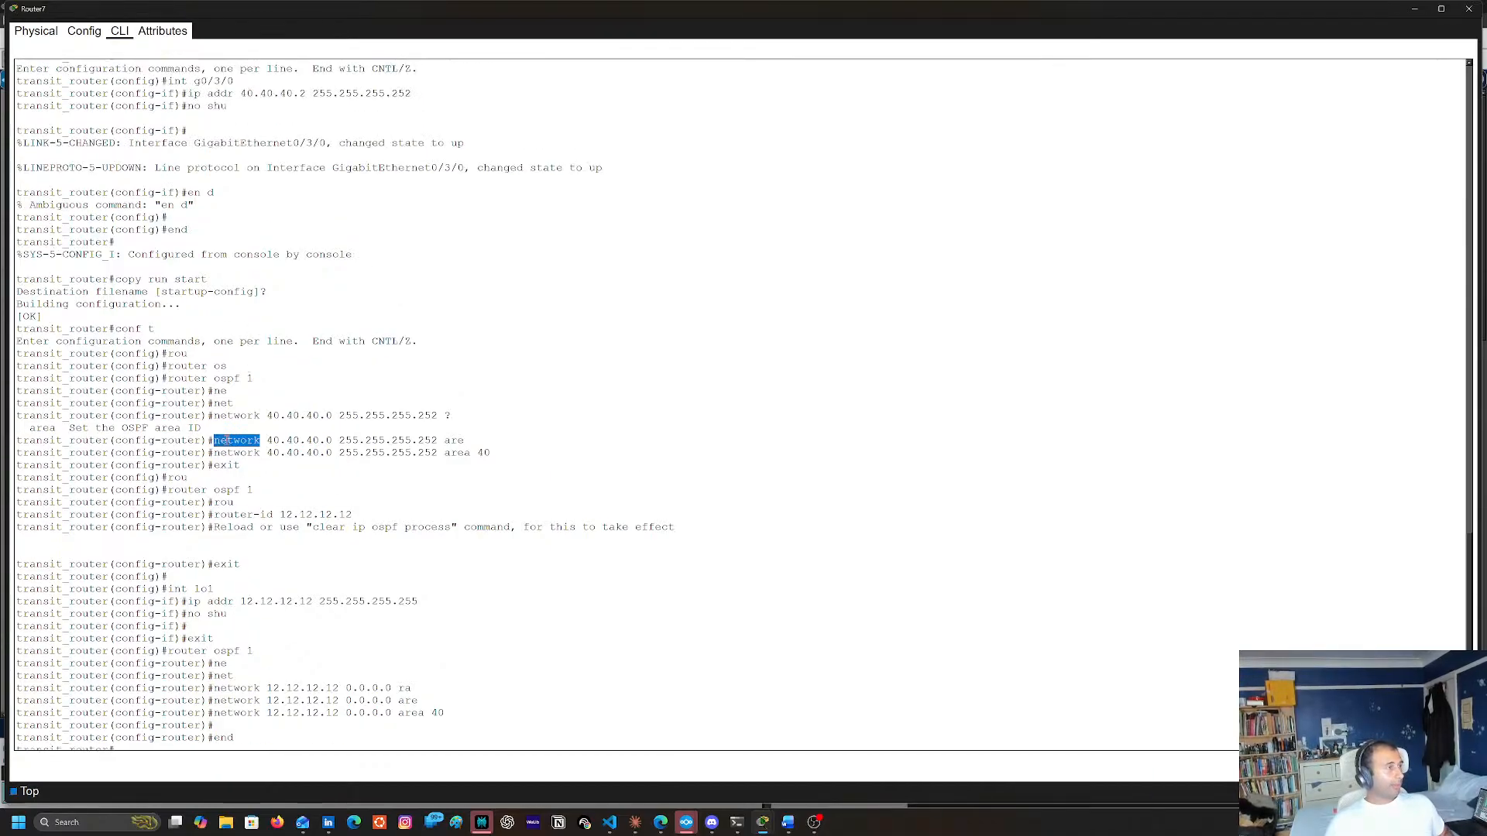
pyautogui.scroll(2, 459, 458)
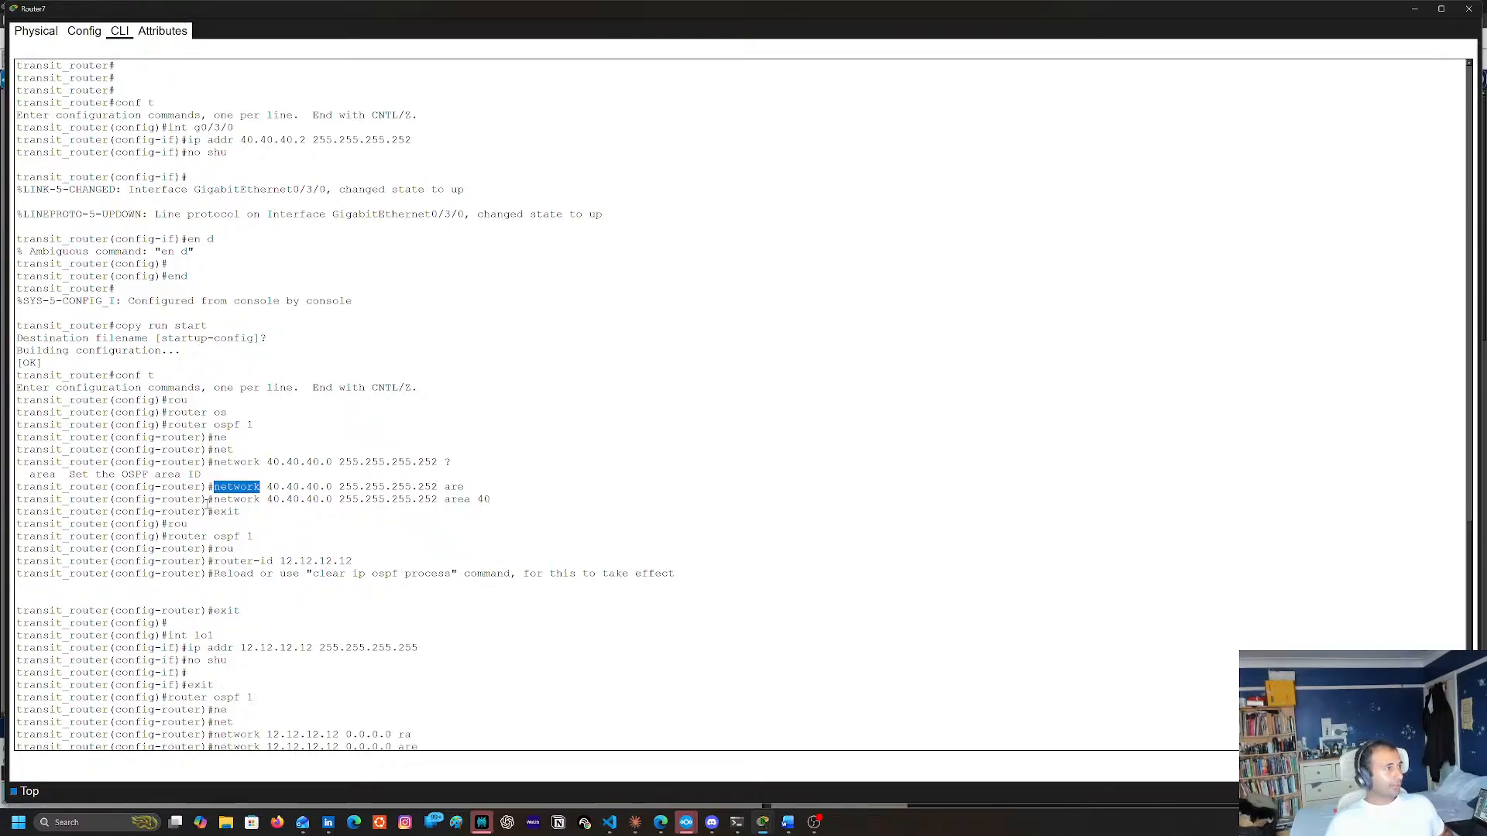
pyautogui.doubleClick(233, 499)
pyautogui.keyDown('shift'); pyautogui.click(480, 500); pyautogui.keyUp('shift')
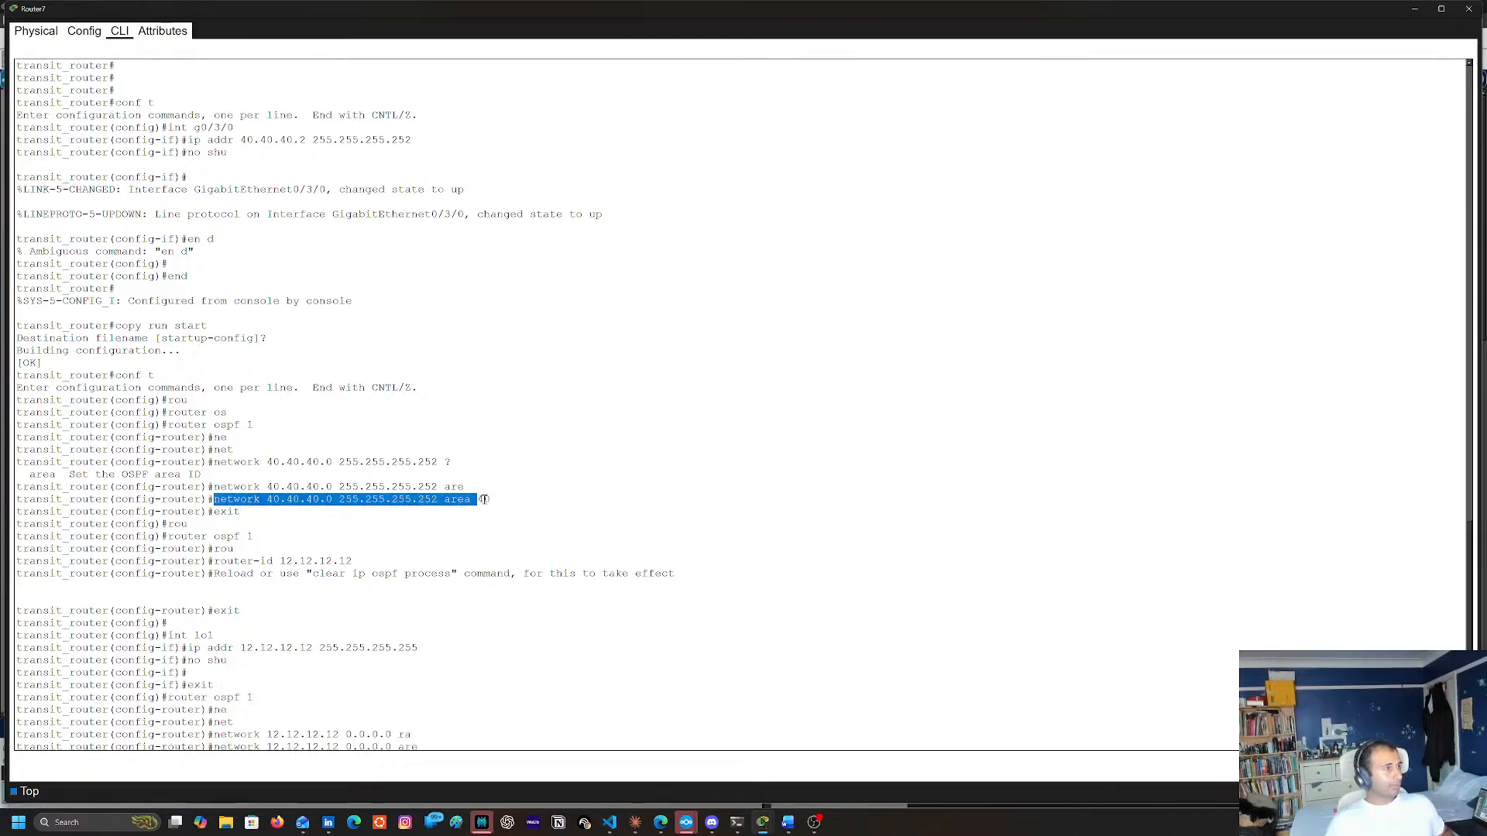
pyautogui.doubleClick(483, 499)
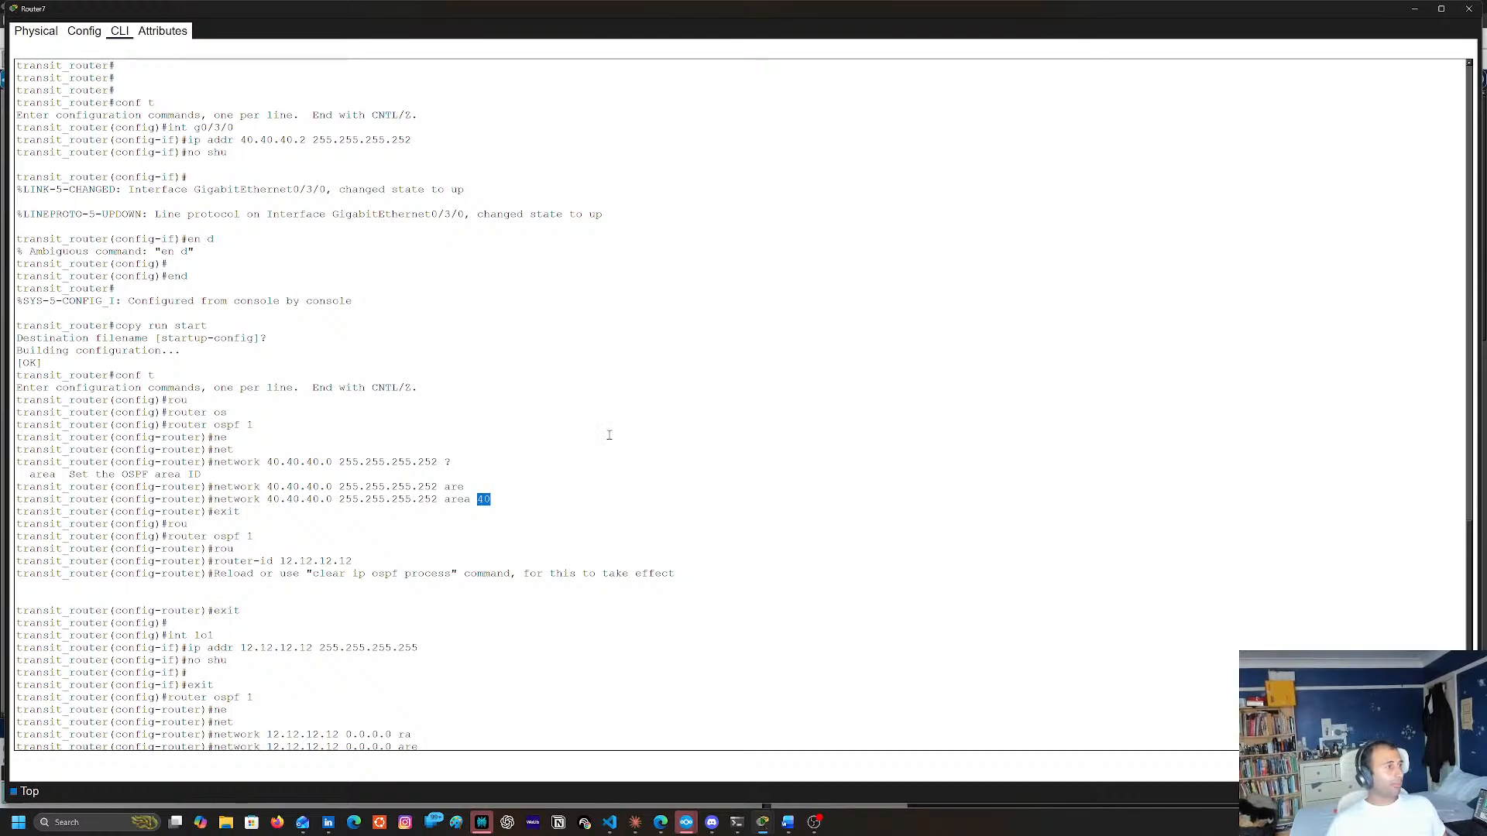
pyautogui.doubleClick(233, 500)
pyautogui.keyDown('shift'); pyautogui.click(489, 499); pyautogui.keyUp('shift')
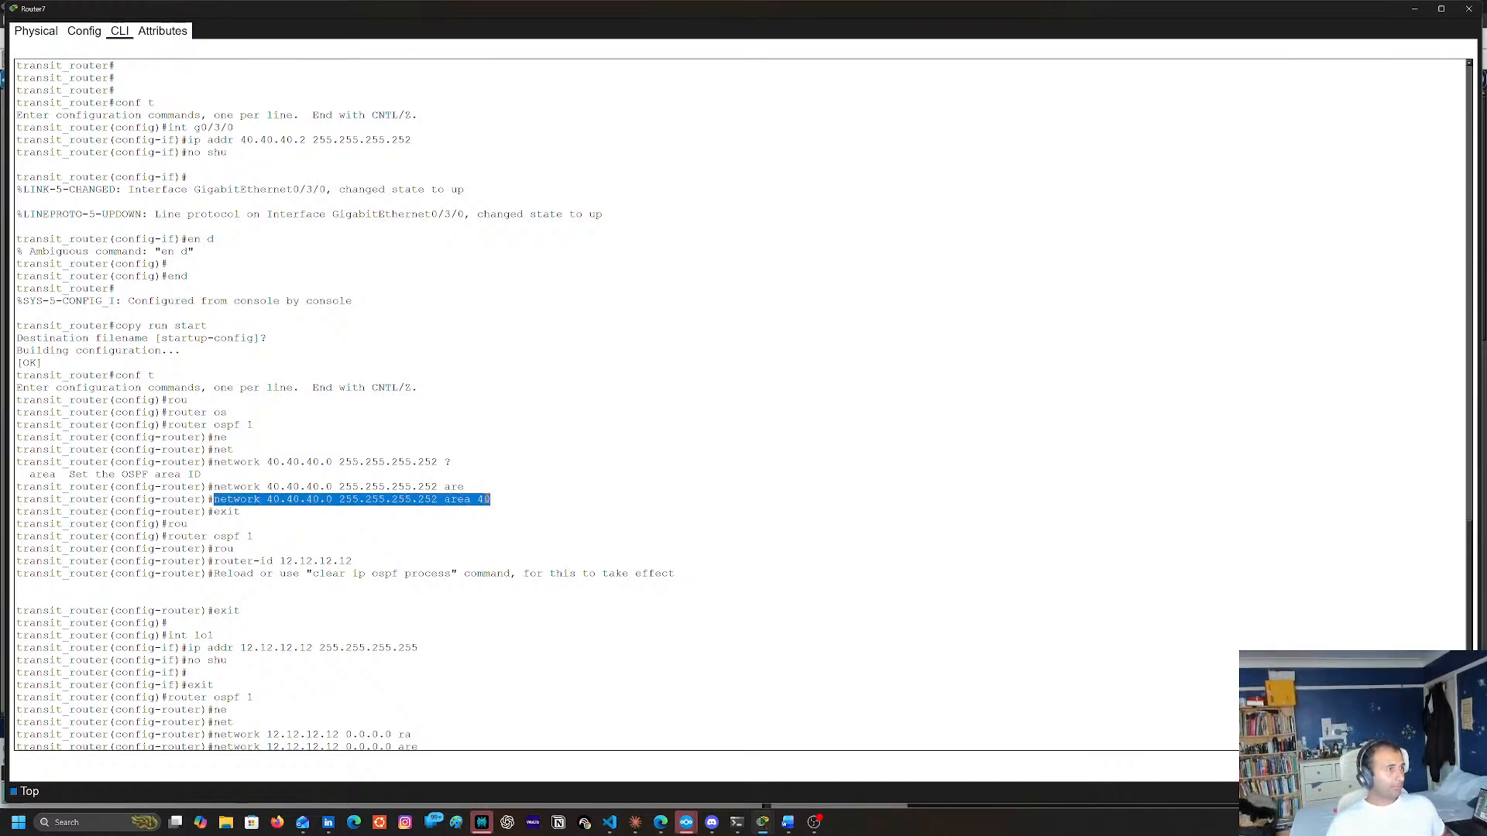
pyautogui.rightClick(486, 499)
pyautogui.click(496, 506)
# Switch from Router7 to Router1's command line and exit interface configuration mode
pyautogui.click(1414, 10)
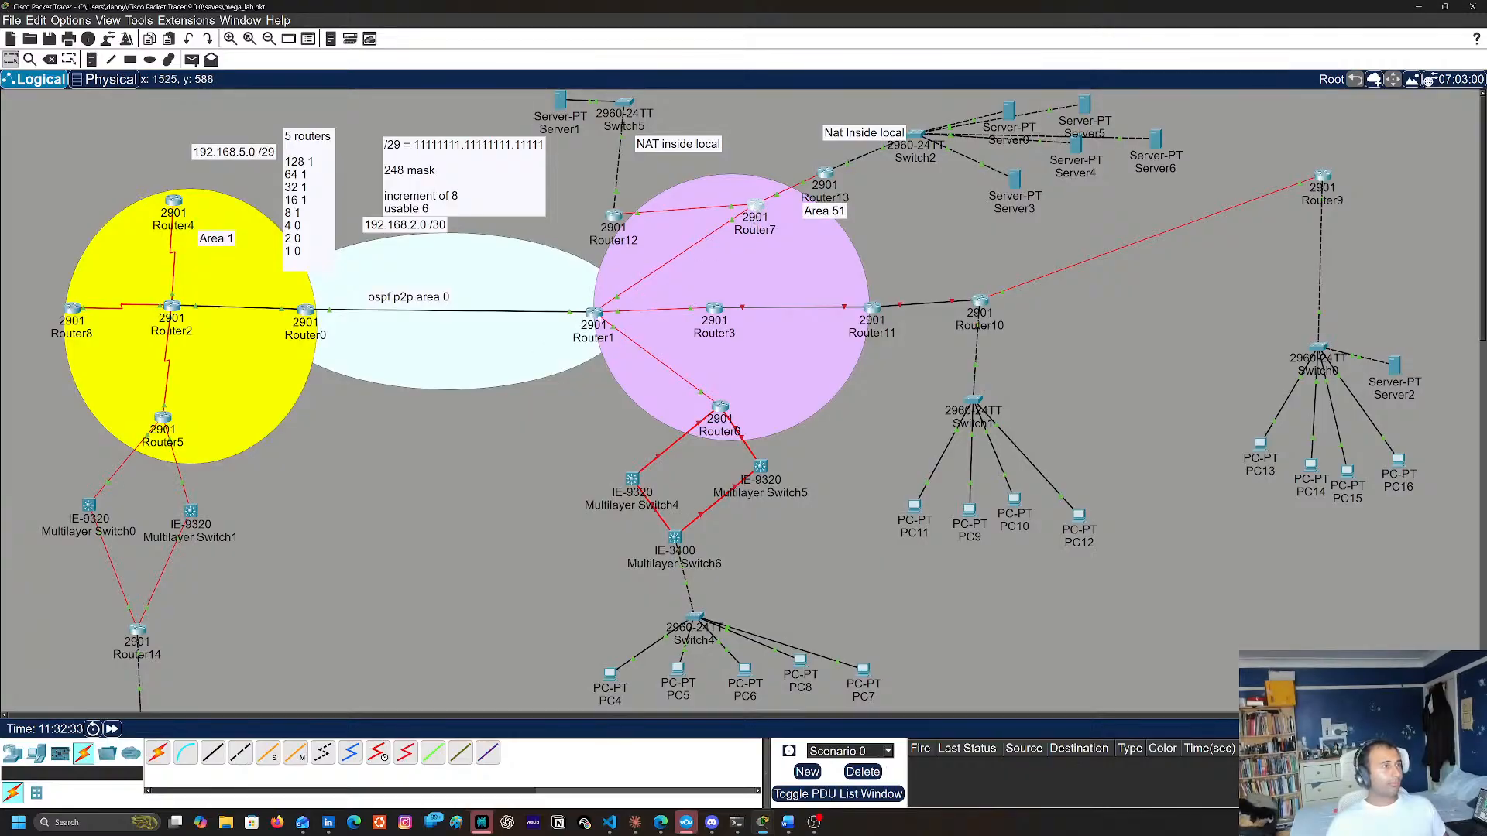
pyautogui.click(593, 312)
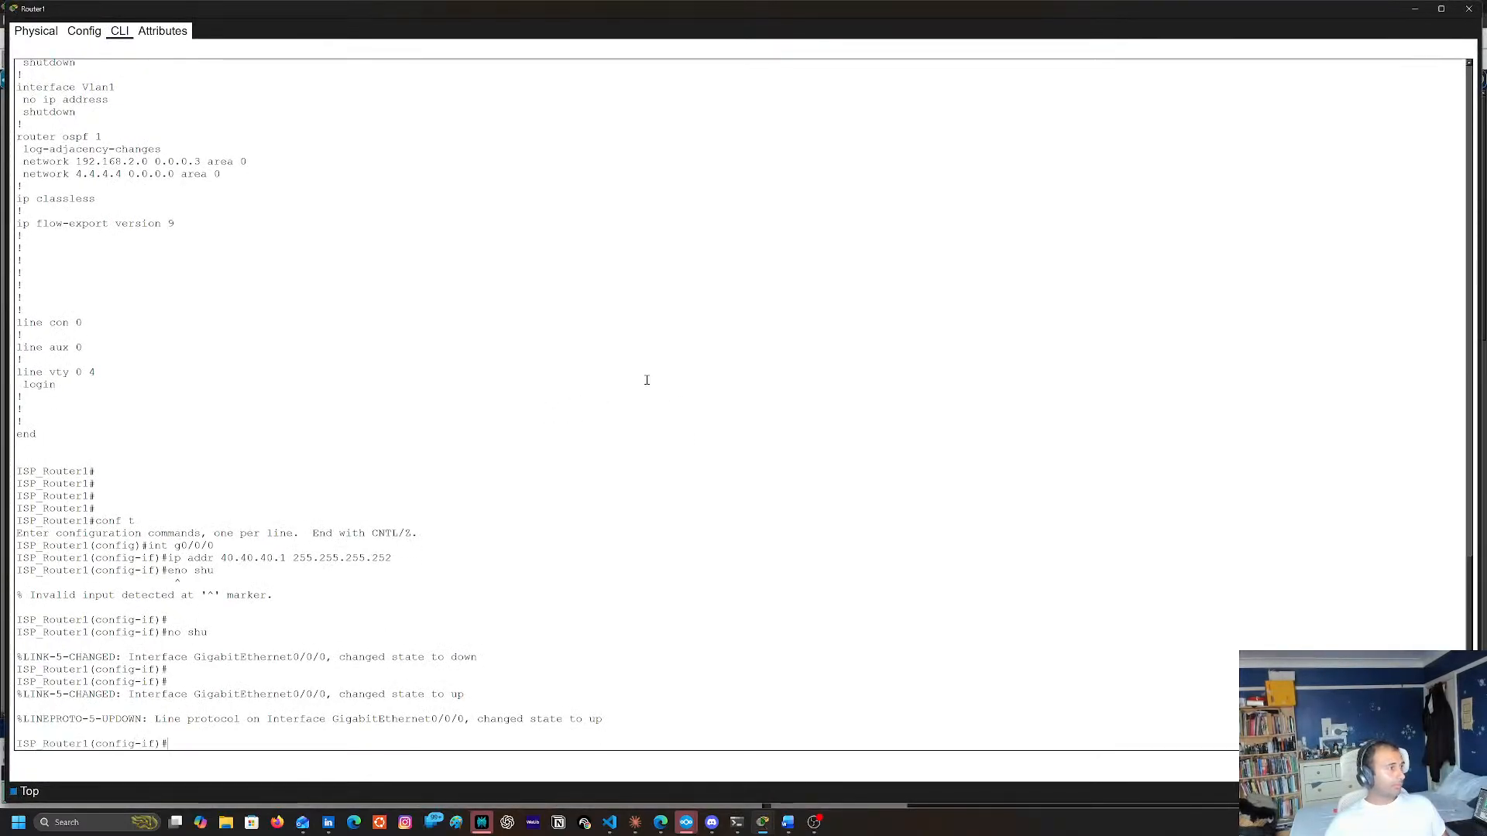
pyautogui.press('Return')
pyautogui.press('Return')
pyautogui.press('Return')
pyautogui.write('exit')
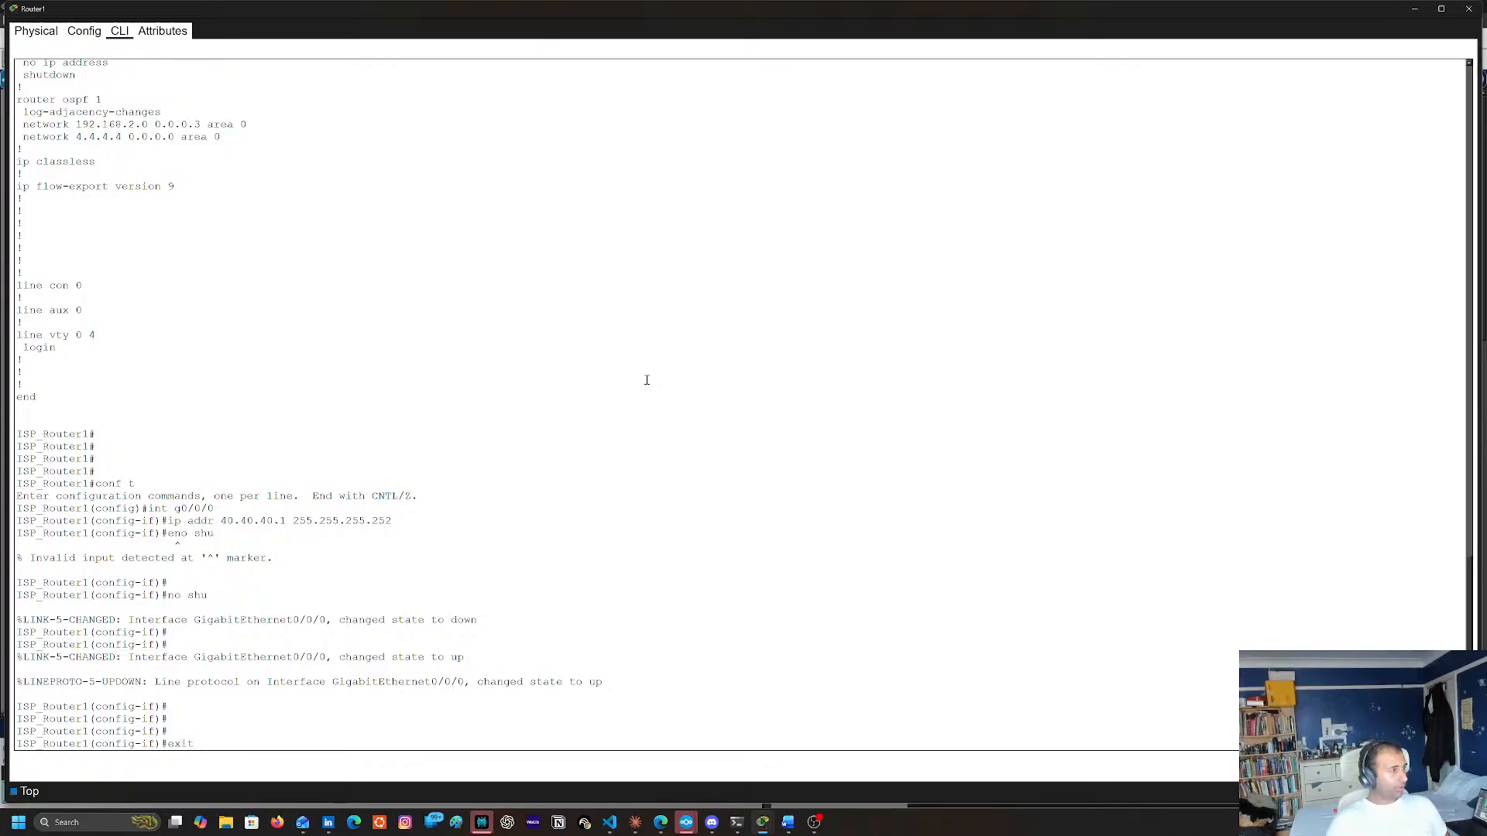
pyautogui.press('Return')
# Enter OSPF process 1 on Router1 and paste the copied command network 40.40.40.0 255.255.255.252 area 40
pyautogui.write('rou')
pyautogui.press('Tab')
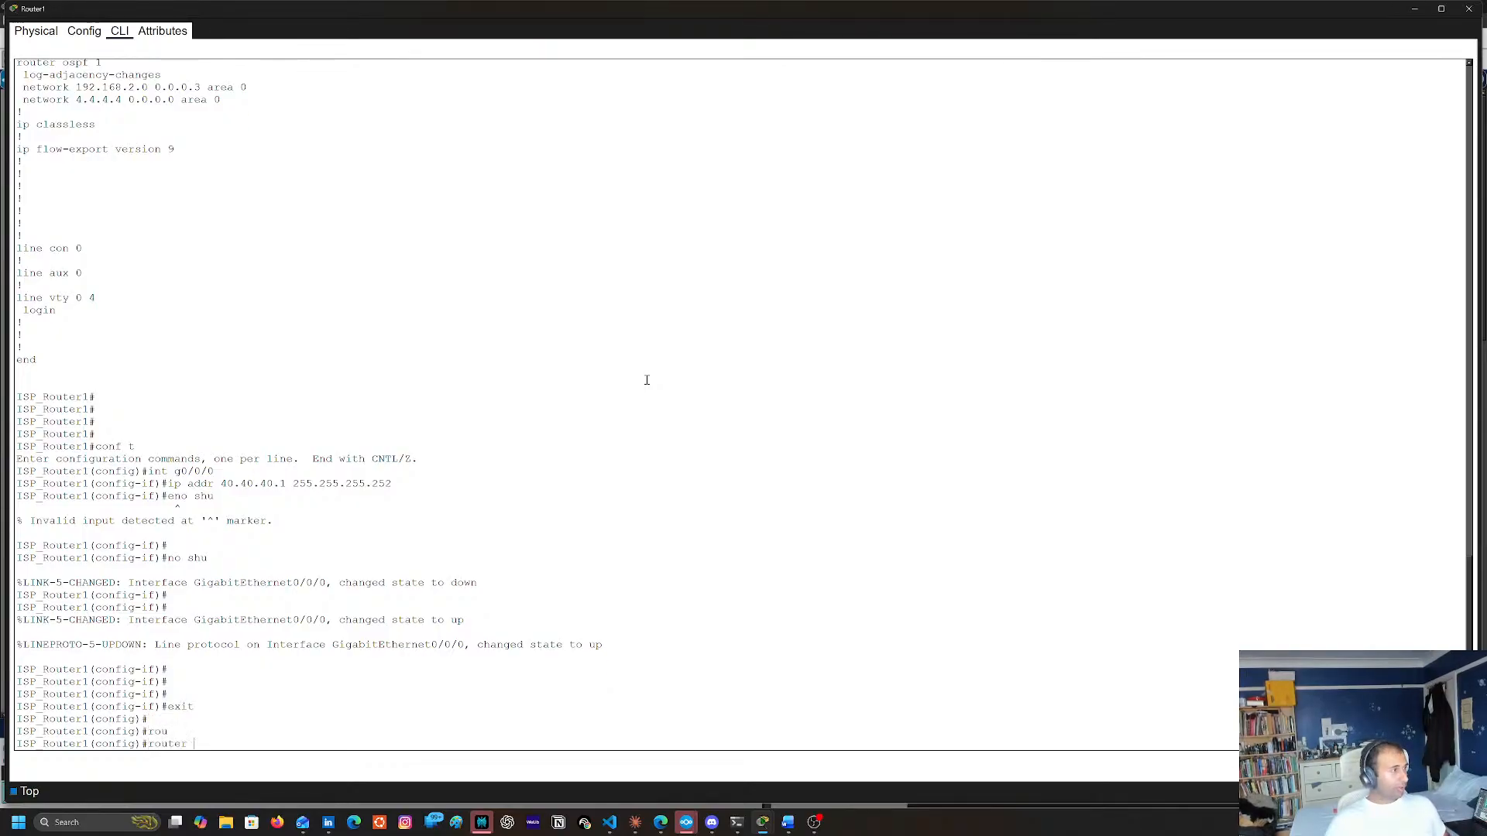
pyautogui.write('os')
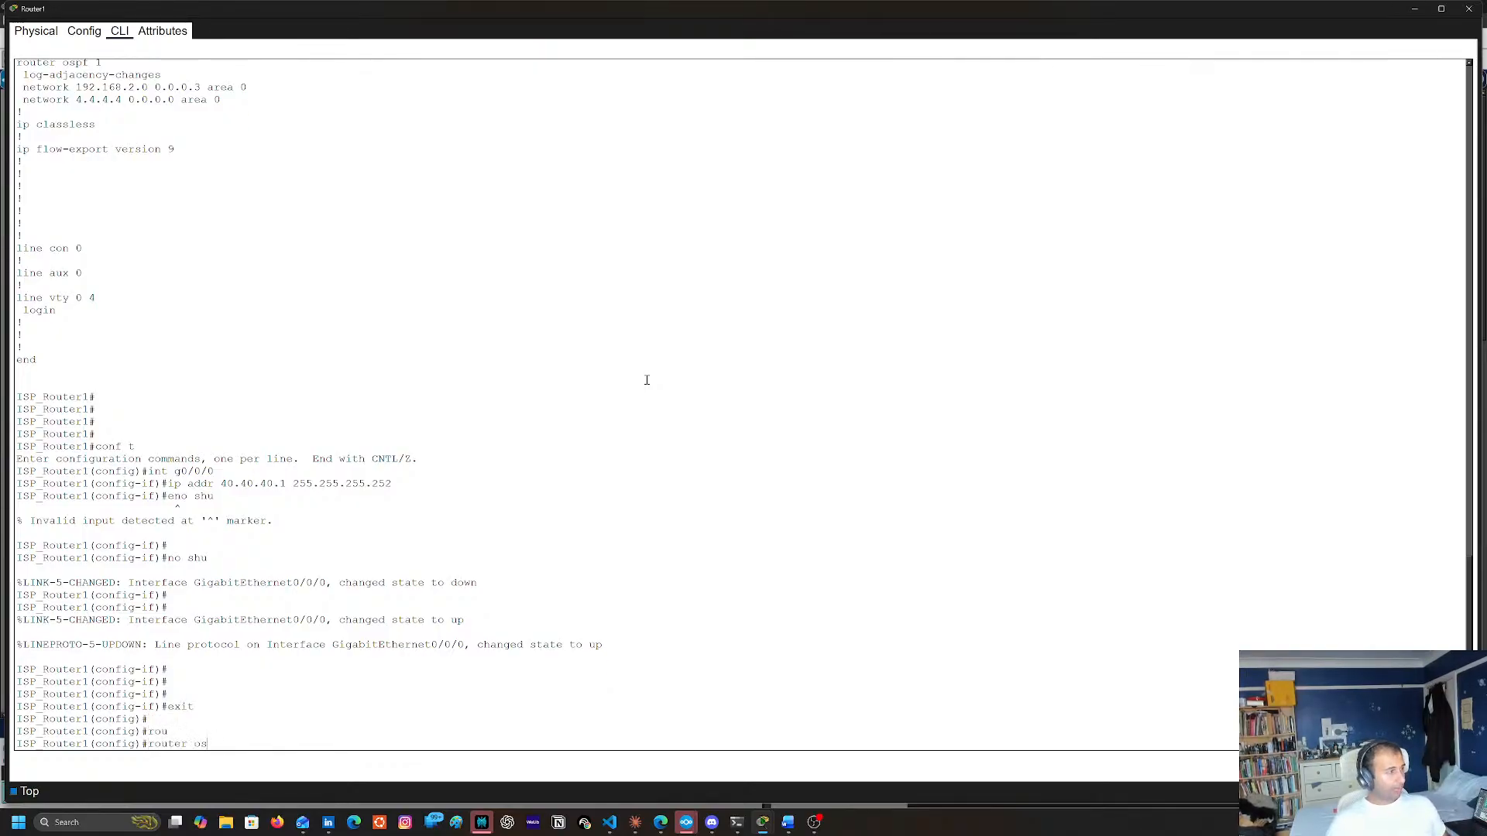
pyautogui.press('Tab')
pyautogui.write('1')
pyautogui.press('Return')
pyautogui.rightClick(647, 380)
pyautogui.click(665, 400)
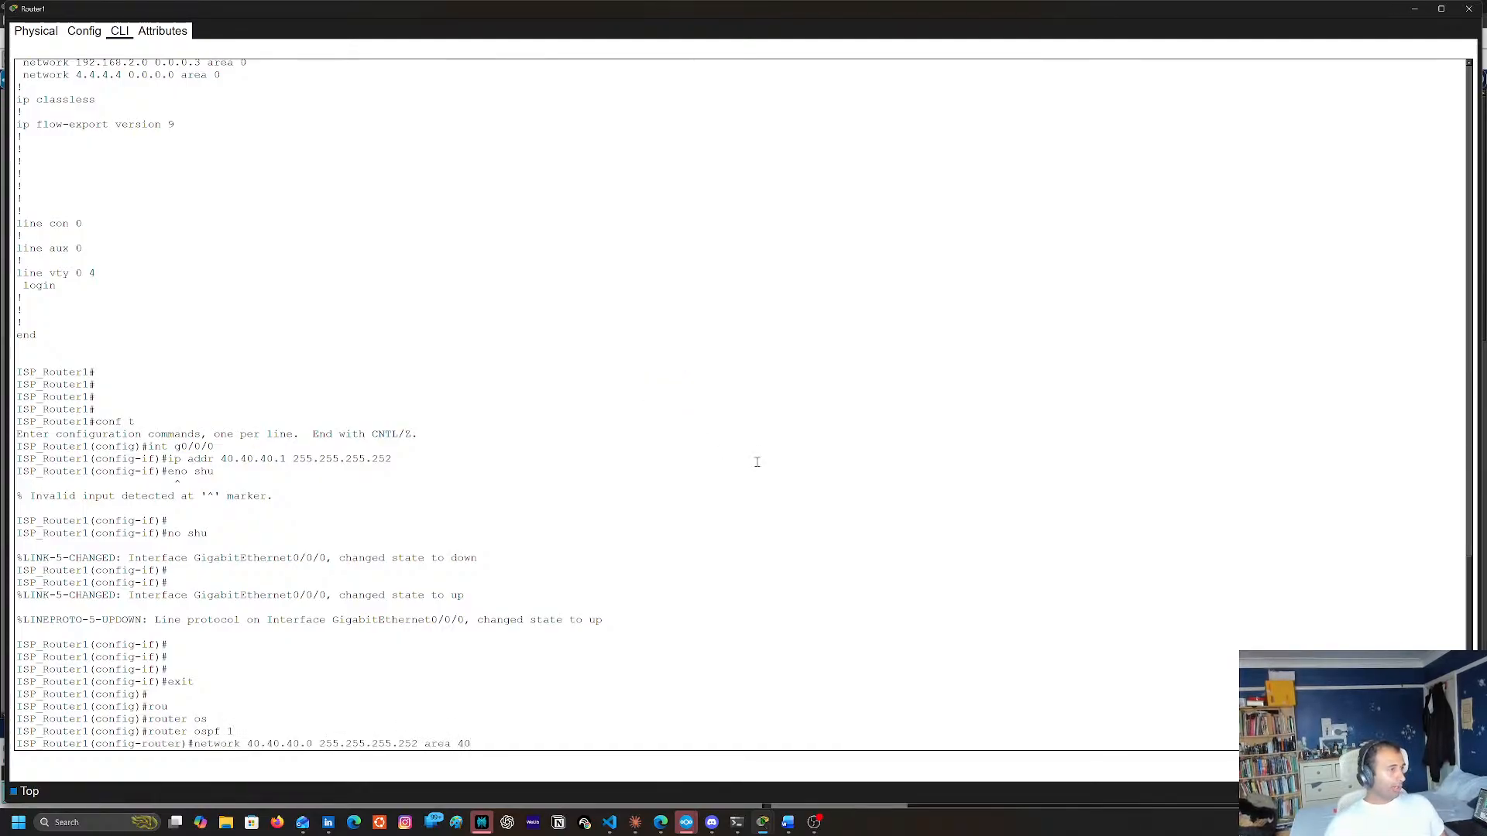
pyautogui.press('Return')
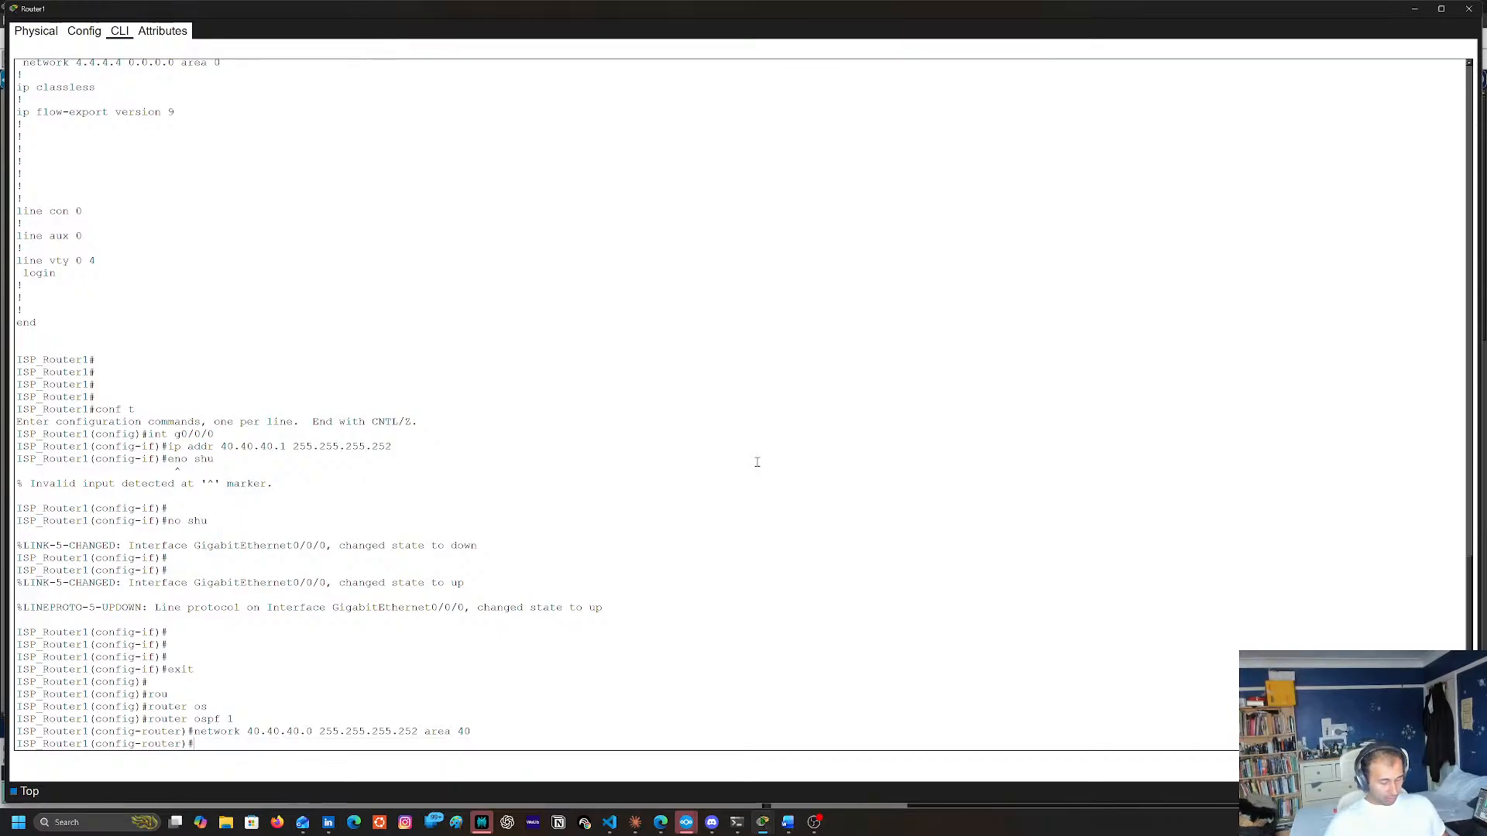
# Set the router ID of Router1's OSPF process 1 to 13.13.13.13
pyautogui.write('rou')
pyautogui.press('Tab')
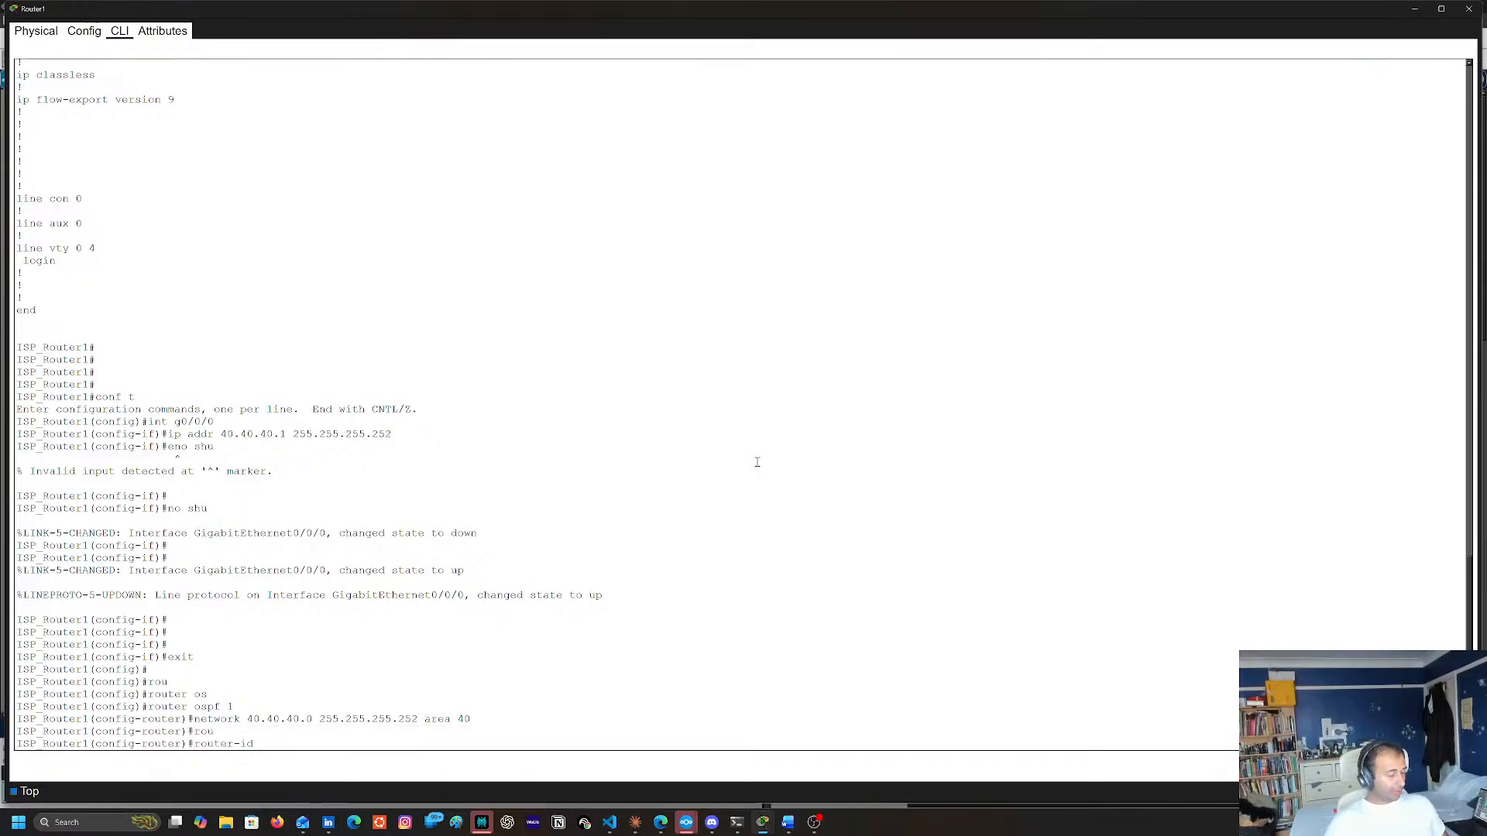
pyautogui.write('13.13.134.')
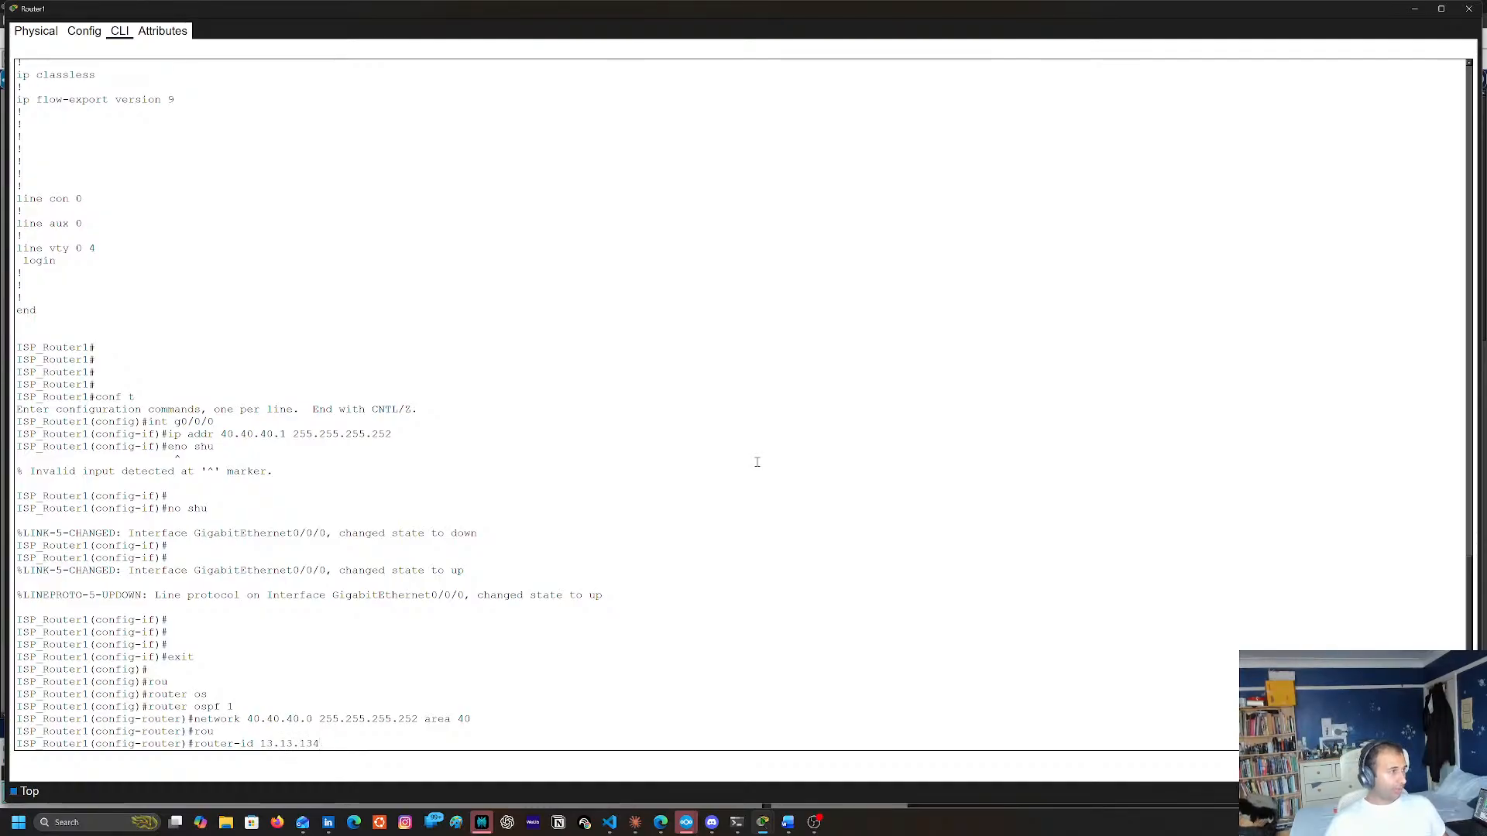
pyautogui.press('BackSpace')
pyautogui.write('.13')
pyautogui.press('Return')
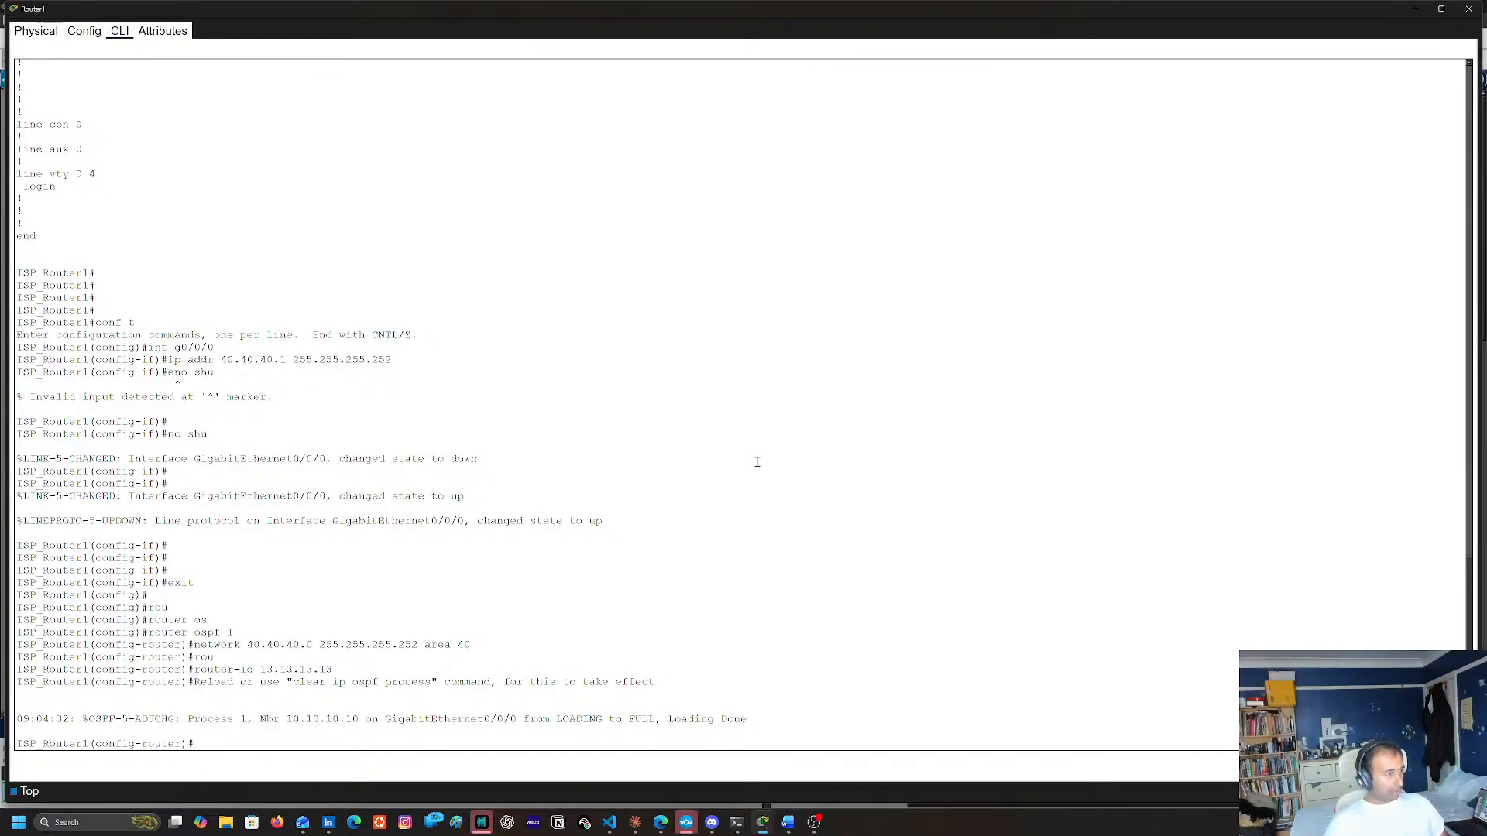
# Exit OSPF router configuration on Router1 and create loopback interface lo1
pyautogui.write('exit')
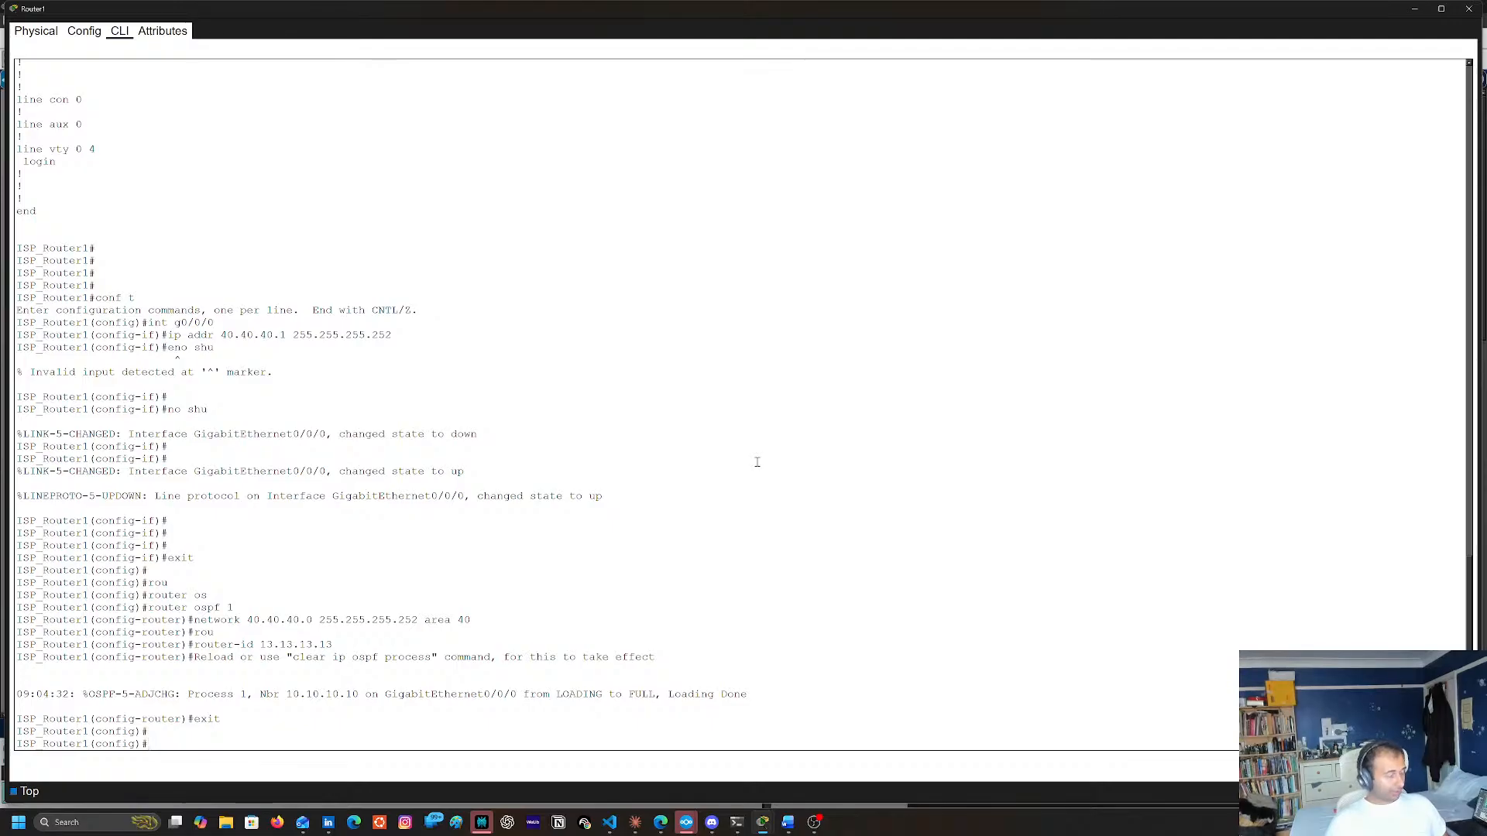
pyautogui.write('int lo1')
pyautogui.press('Return')
# Try to assign 13.13.13.13 with the mask 255.245 to Router1's loopback interface lo1
pyautogui.write('ipa')
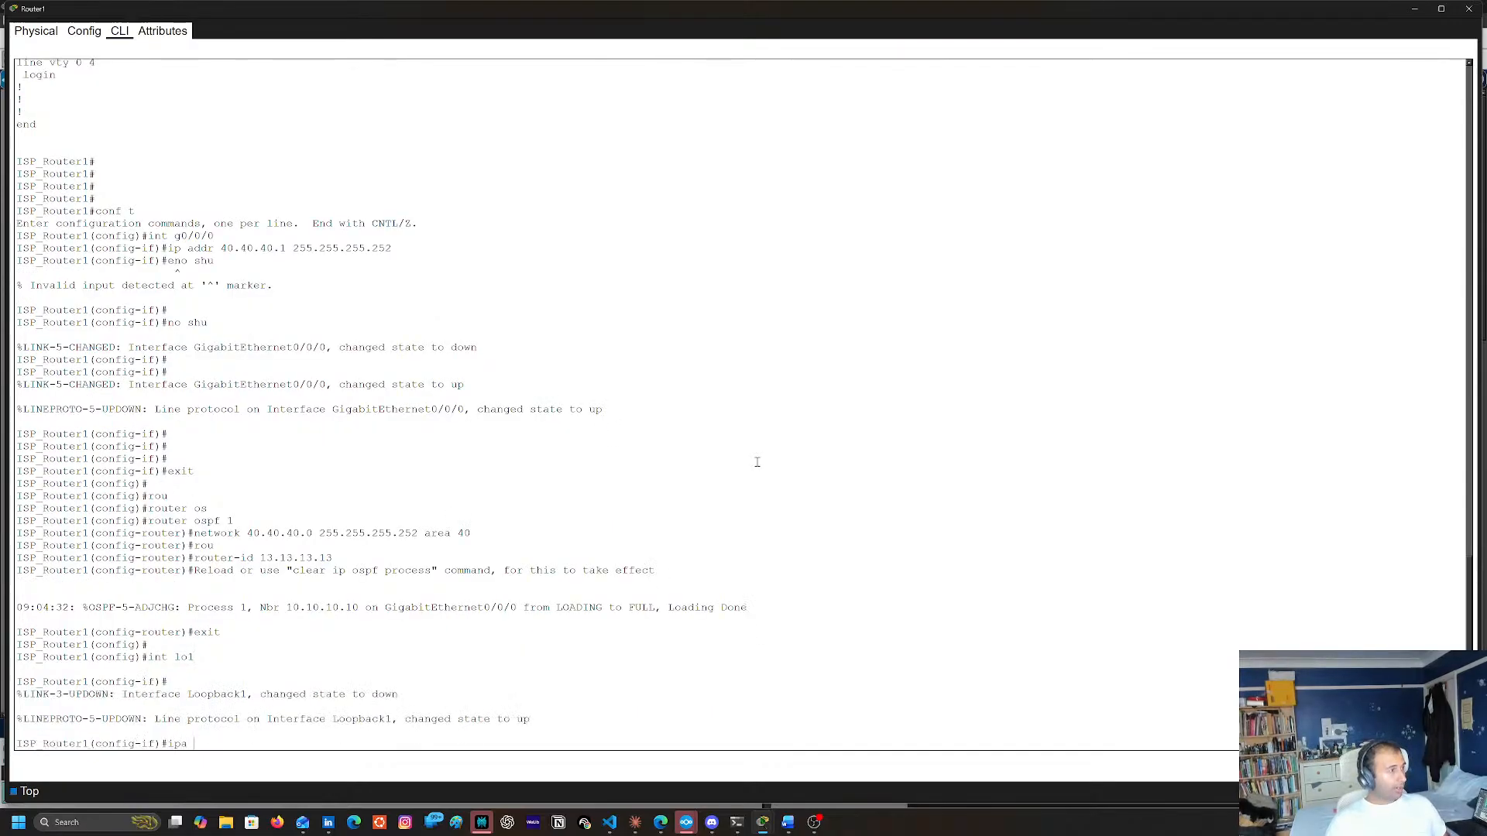
pyautogui.press('BackSpace')
pyautogui.press('BackSpace')
pyautogui.write('addr ')
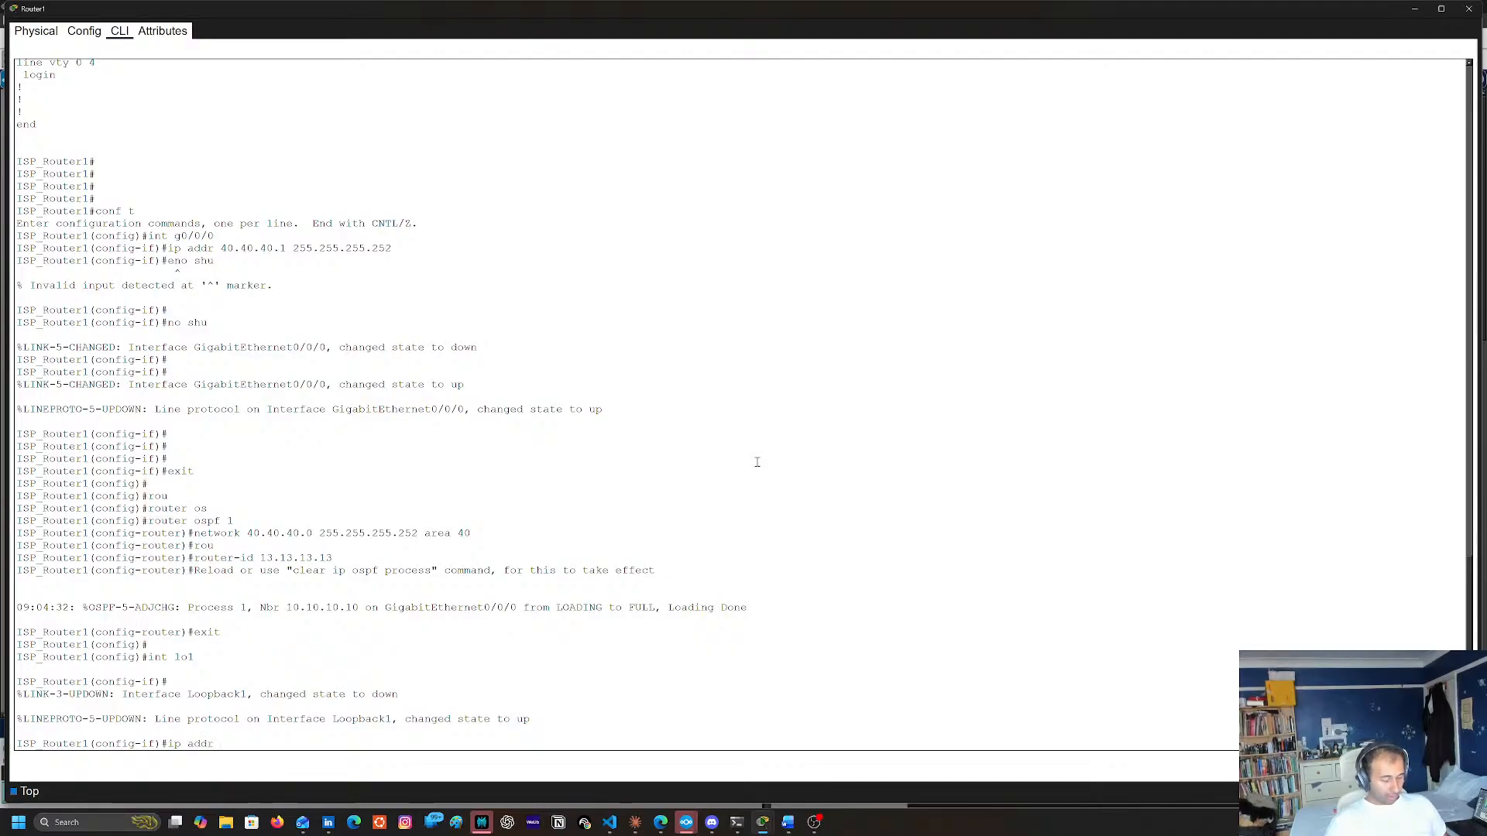
pyautogui.write('13')
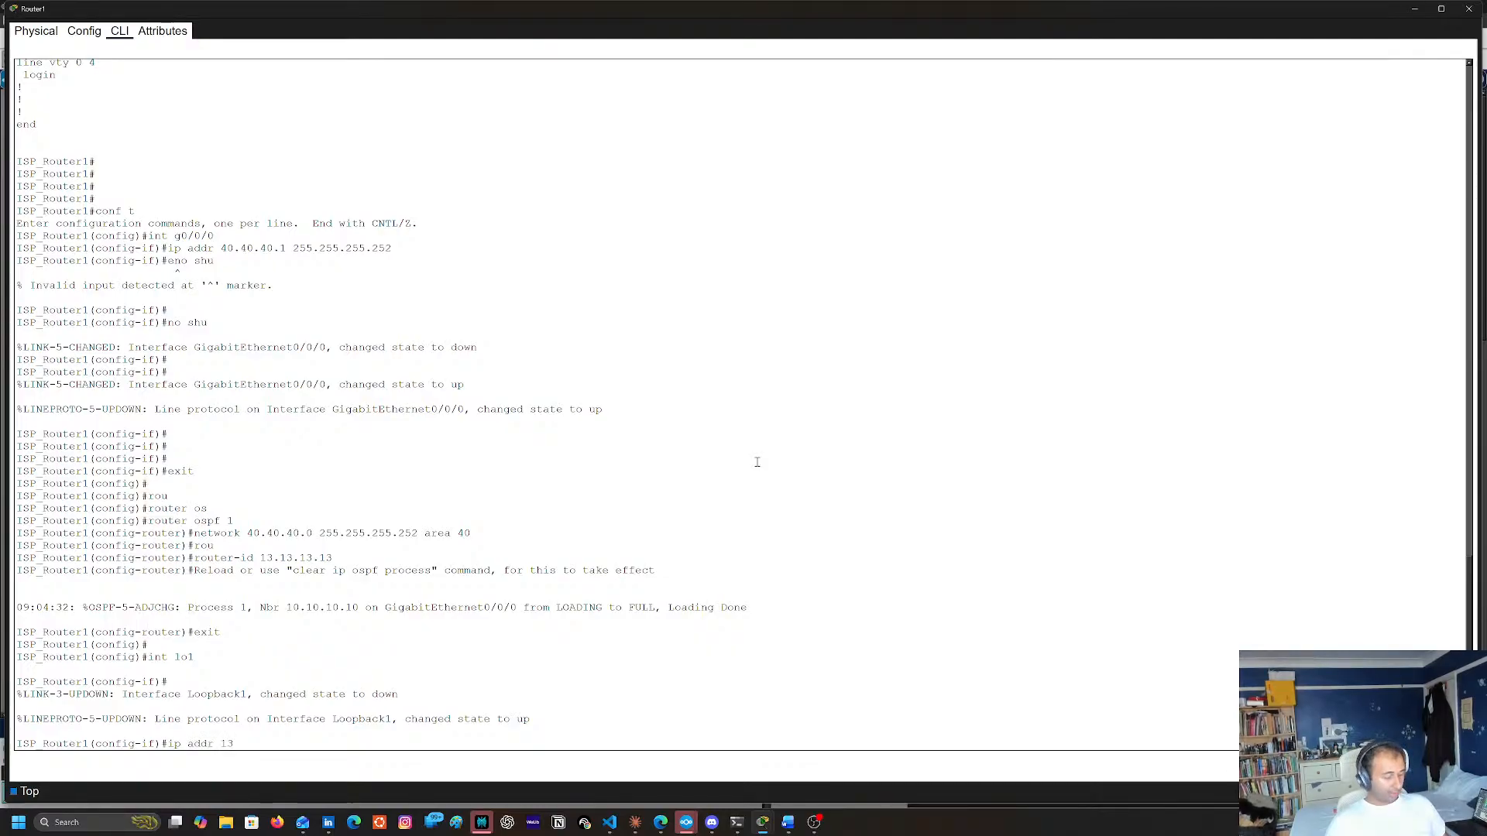
pyautogui.write('.13.13.13')
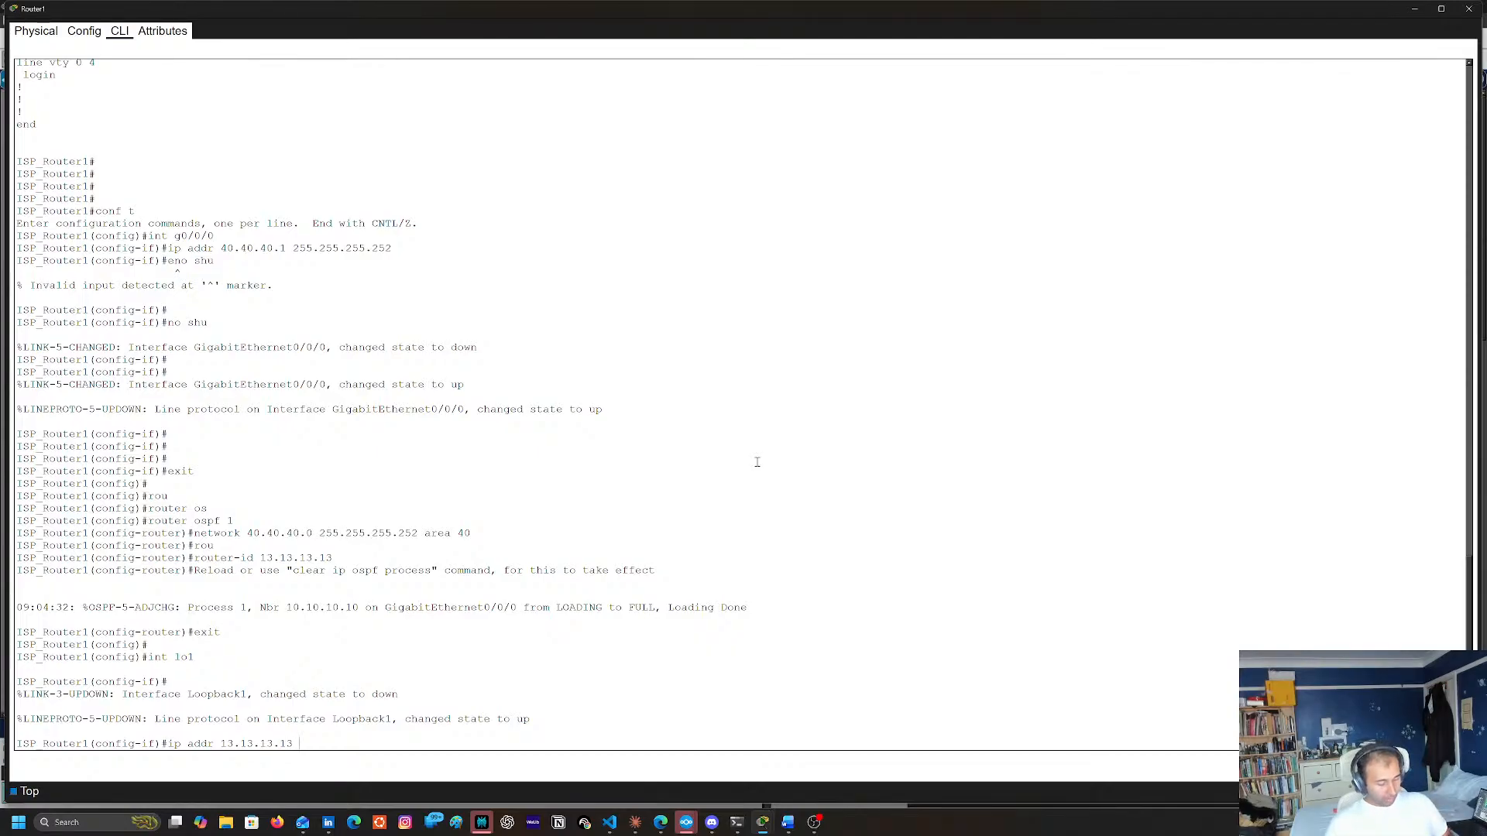
pyautogui.write('255.2455')
pyautogui.press('Return')
# Try to assign 13.13.13.13 with the mask 255.225.255.255 to Router1's loopback interface lo1
pyautogui.press('Up')
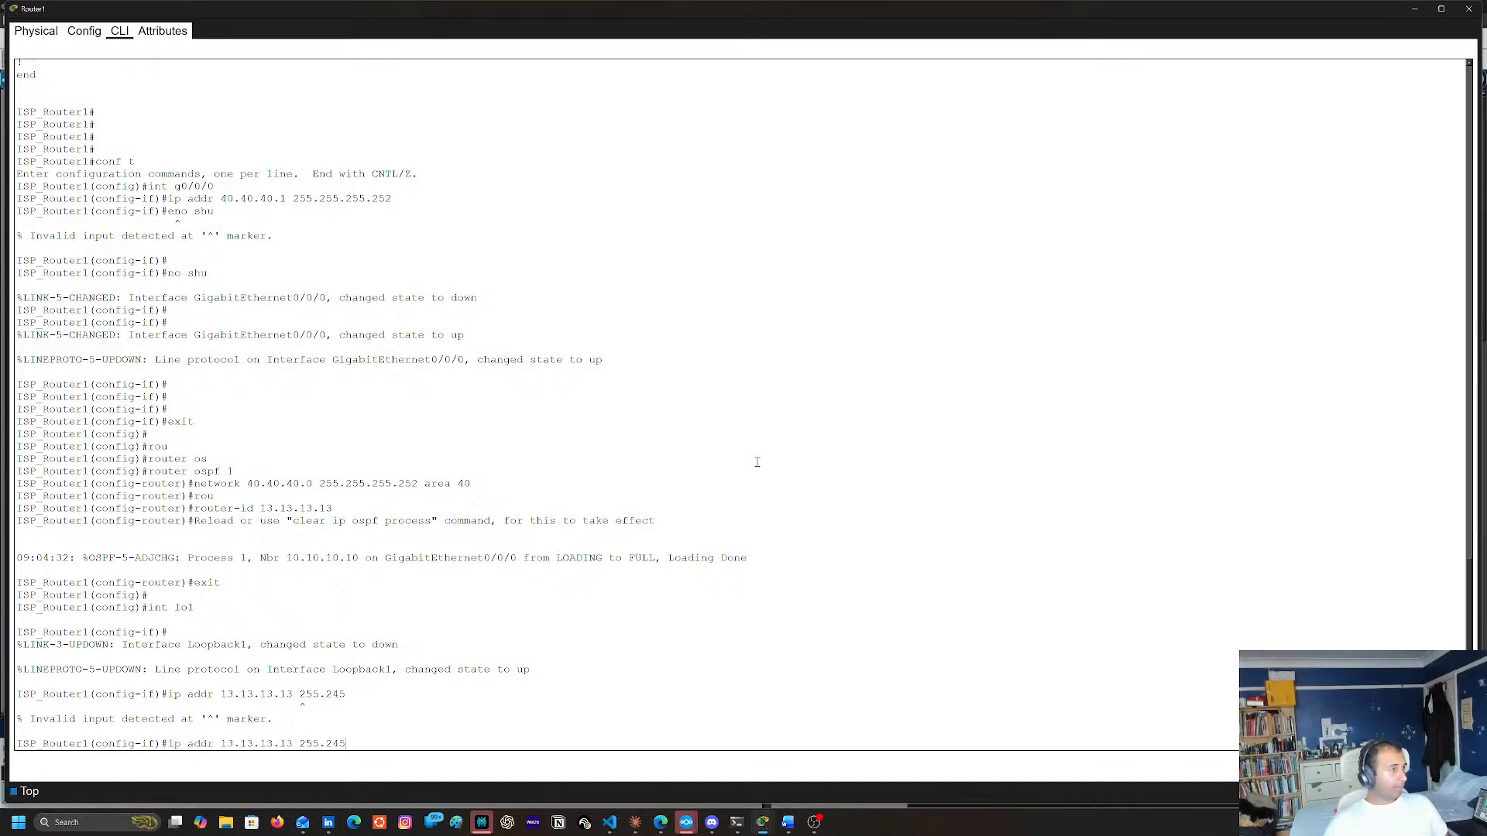
pyautogui.press('BackSpace')
pyautogui.press('BackSpace')
pyautogui.write('255.25')
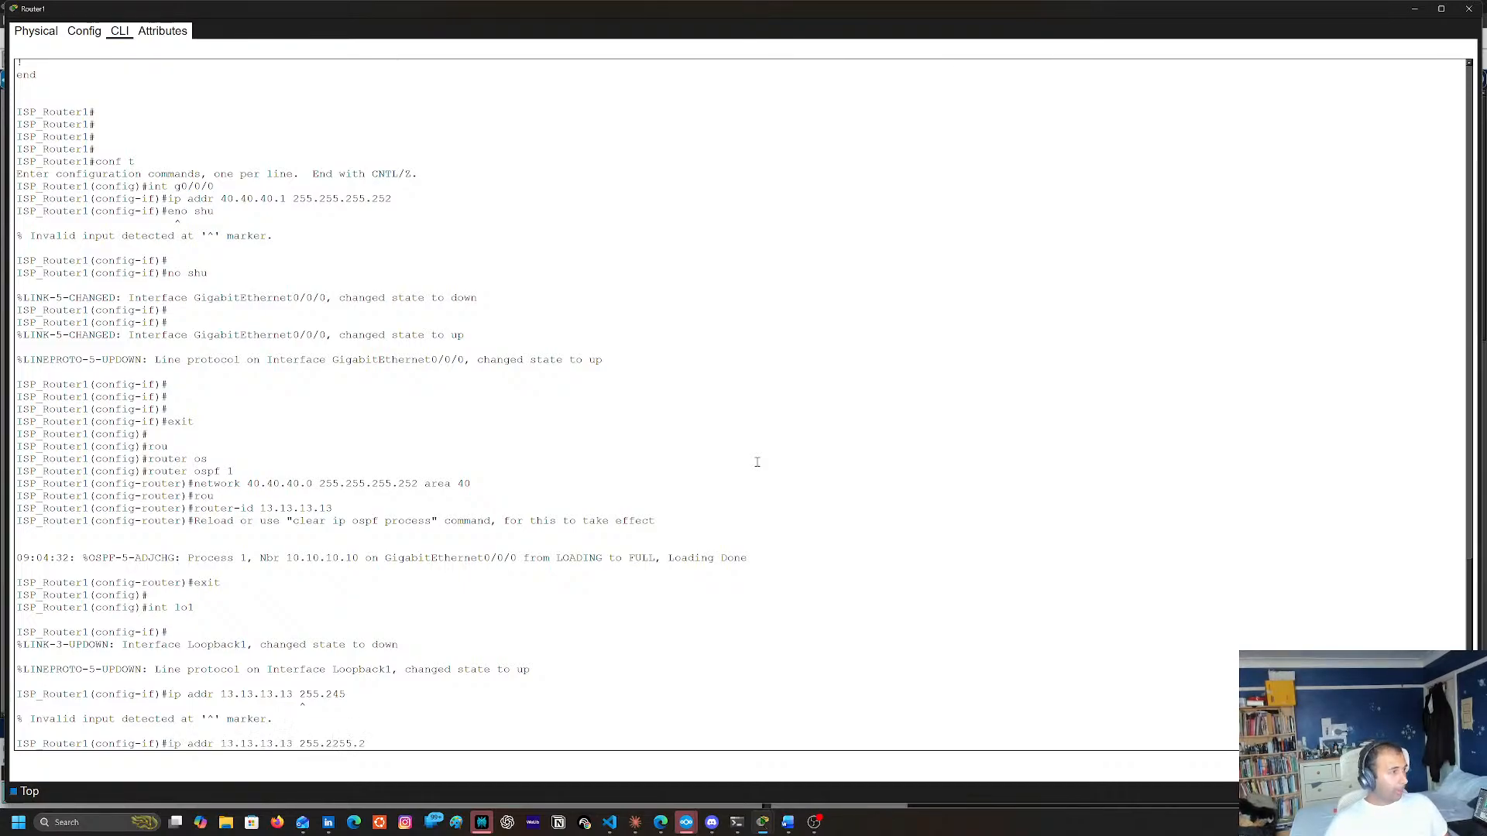
pyautogui.press('BackSpace')
pyautogui.press('BackSpace')
pyautogui.press('BackSpace')
pyautogui.press('BackSpace')
pyautogui.write('.255')
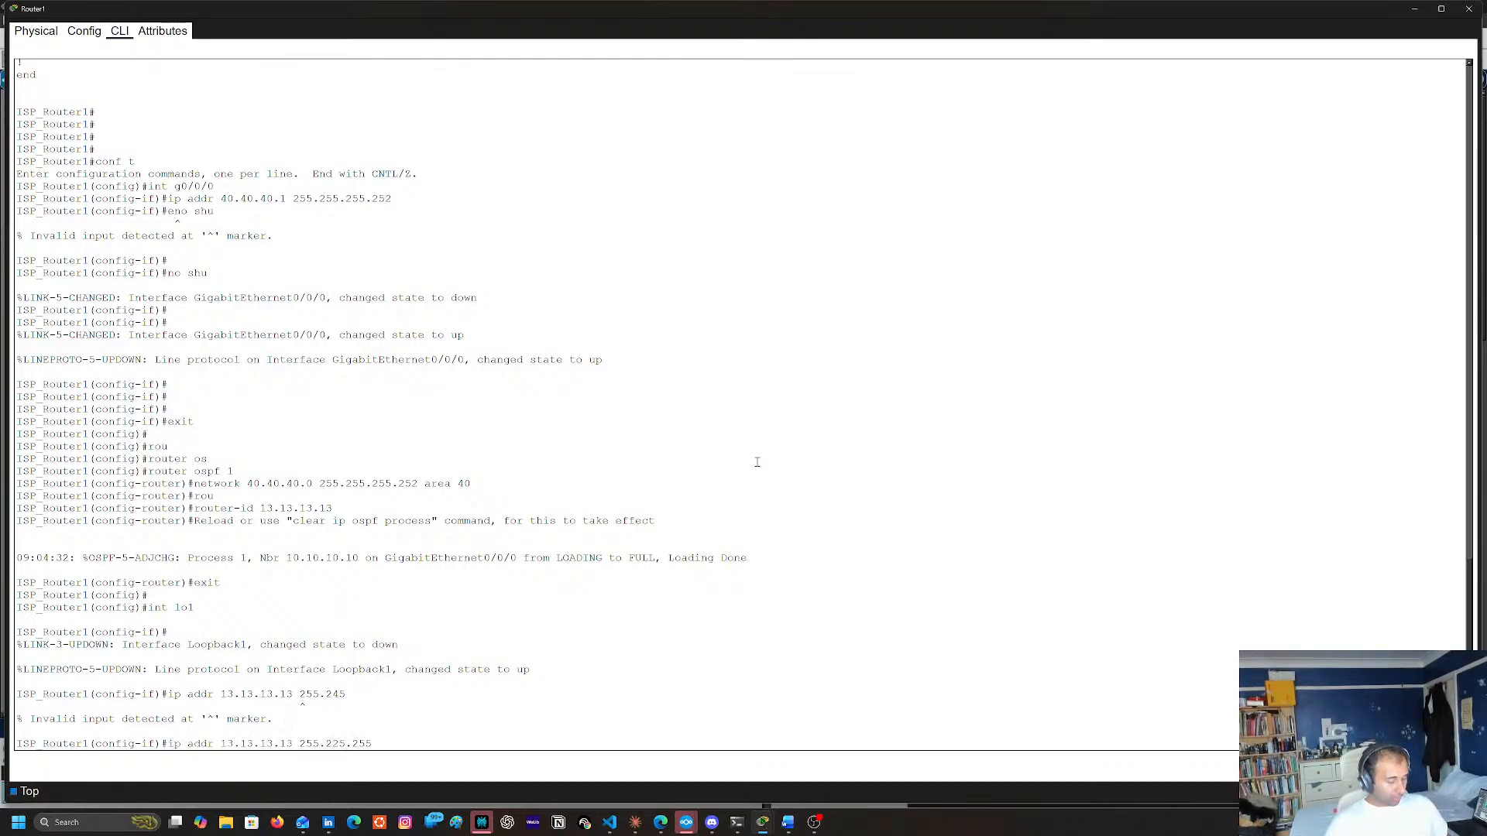
pyautogui.write('.255')
pyautogui.press('Return')
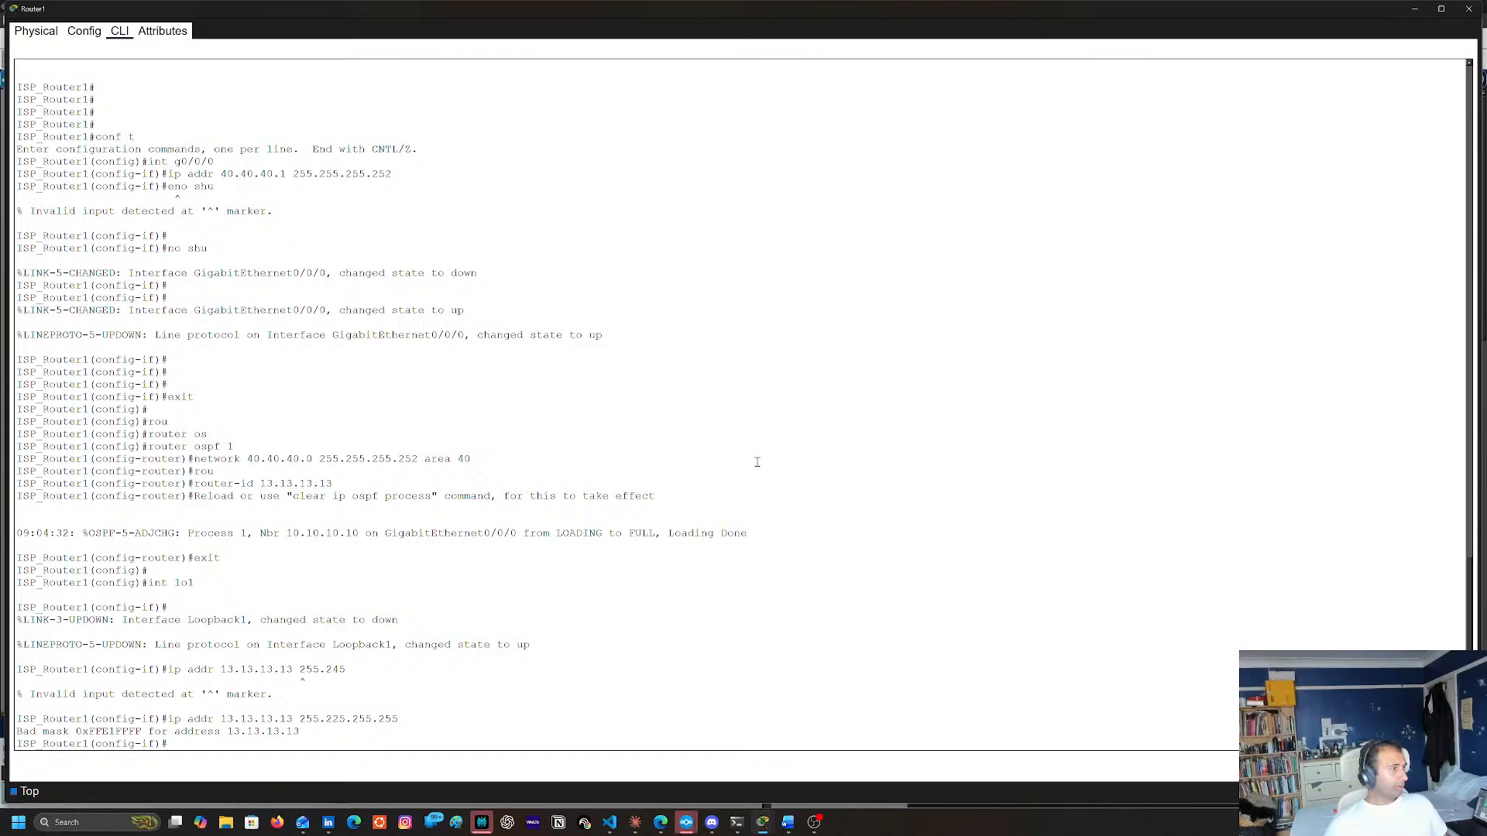
pyautogui.press('Up')
pyautogui.press('Return')
pyautogui.press('Up')
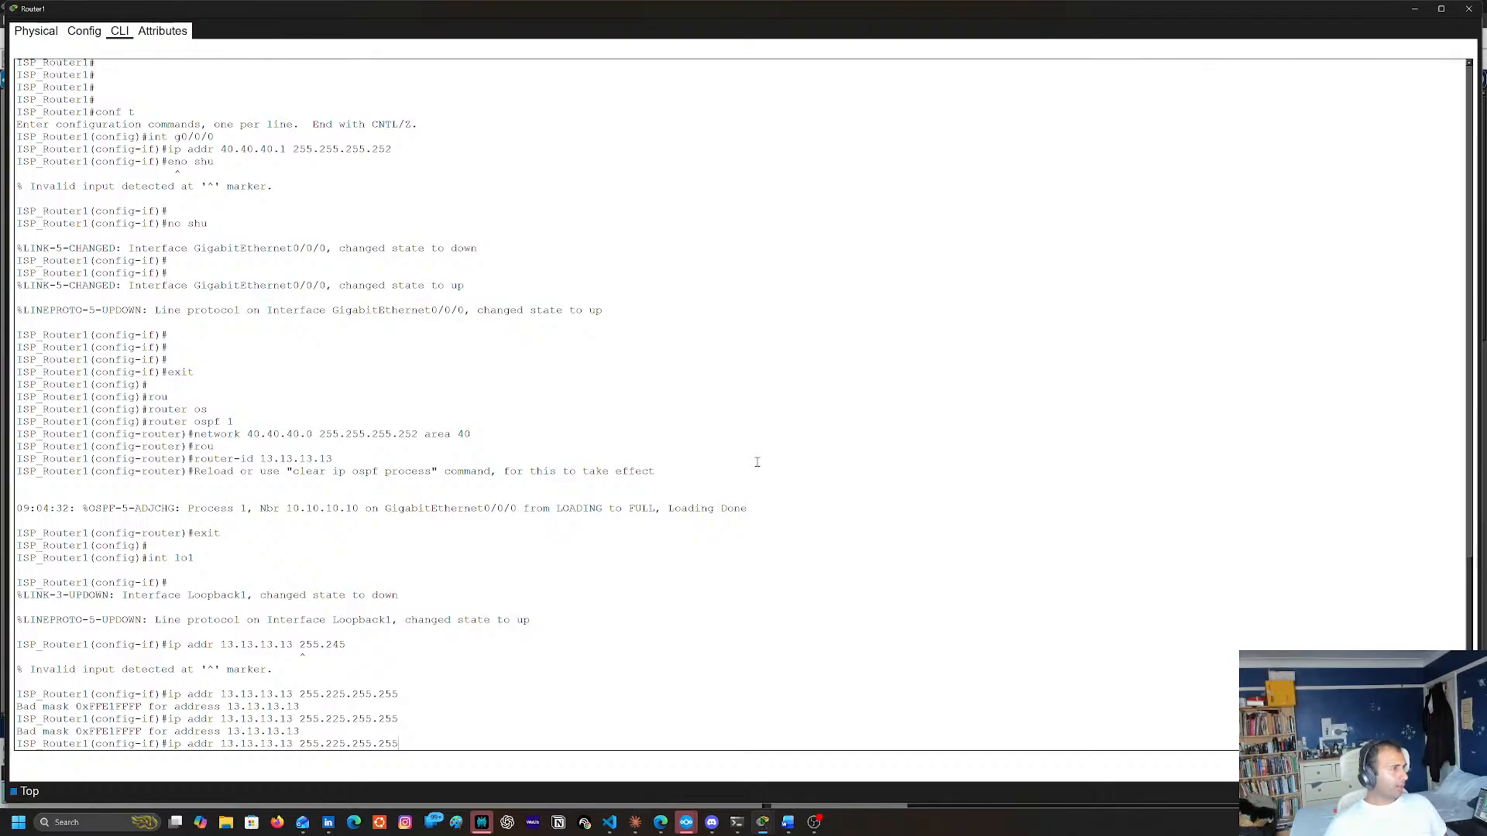
# Discard the recalled address command and end configuration mode on Router1
pyautogui.press('BackSpace')
pyautogui.press('BackSpace')
pyautogui.press('BackSpace')
pyautogui.press('BackSpace')
pyautogui.press('BackSpace')
pyautogui.press('BackSpace')
pyautogui.press('BackSpace')
pyautogui.press('BackSpace')
pyautogui.press('BackSpace')
pyautogui.press('BackSpace')
pyautogui.press('BackSpace')
pyautogui.press('BackSpace')
pyautogui.press('BackSpace')
pyautogui.press('BackSpace')
pyautogui.press('BackSpace')
pyautogui.press('BackSpace')
pyautogui.press('BackSpace')
pyautogui.press('BackSpace')
pyautogui.press('BackSpace')
pyautogui.press('BackSpace')
pyautogui.press('BackSpace')
pyautogui.press('BackSpace')
pyautogui.press('BackSpace')
pyautogui.press('BackSpace')
pyautogui.press('BackSpace')
pyautogui.press('BackSpace')
pyautogui.press('BackSpace')
pyautogui.press('BackSpace')
pyautogui.write('er1(config-if)#ex')
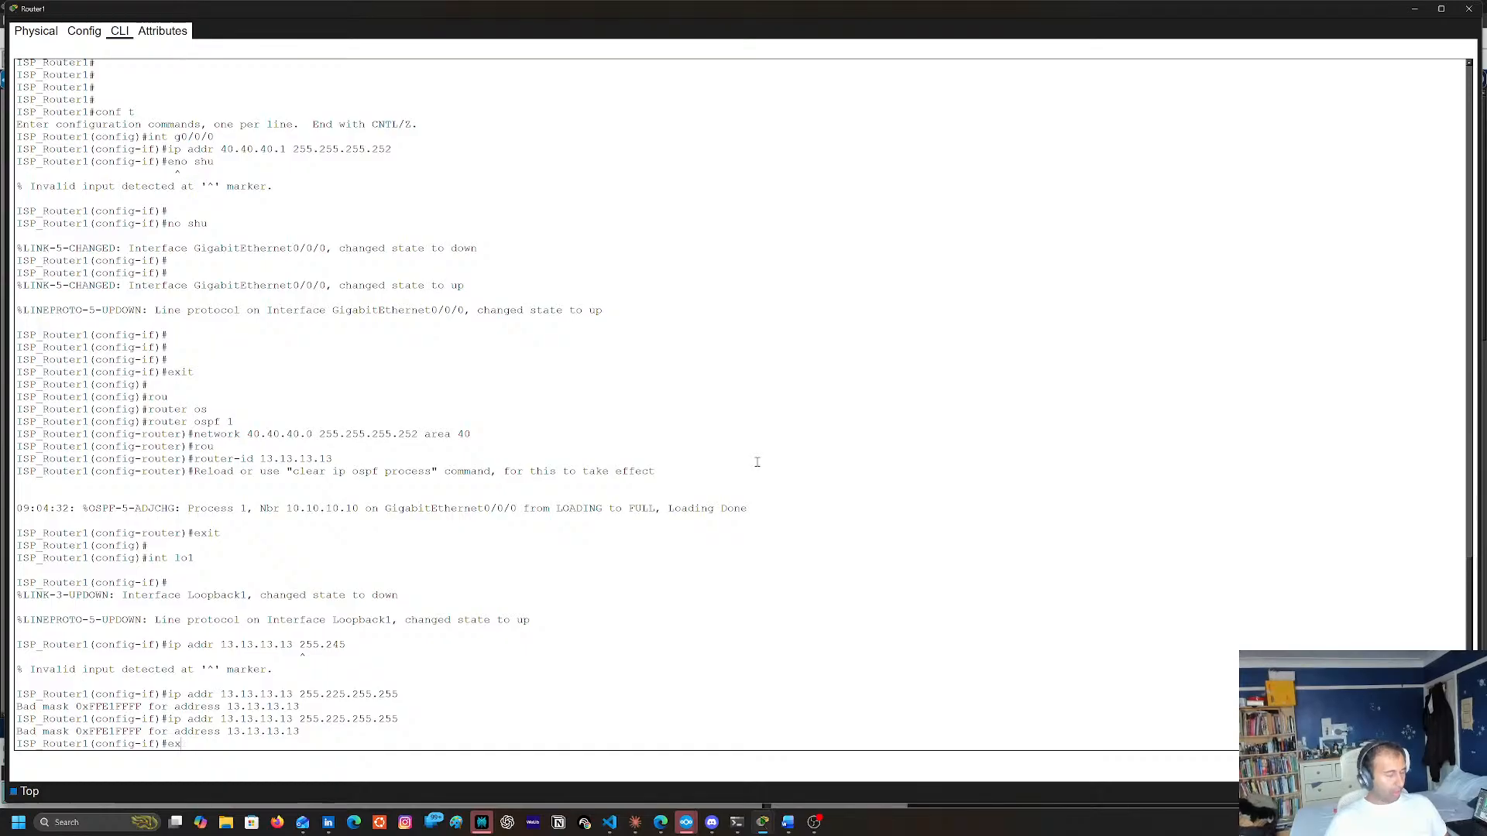
pyautogui.write('nd')
pyautogui.press('Return')
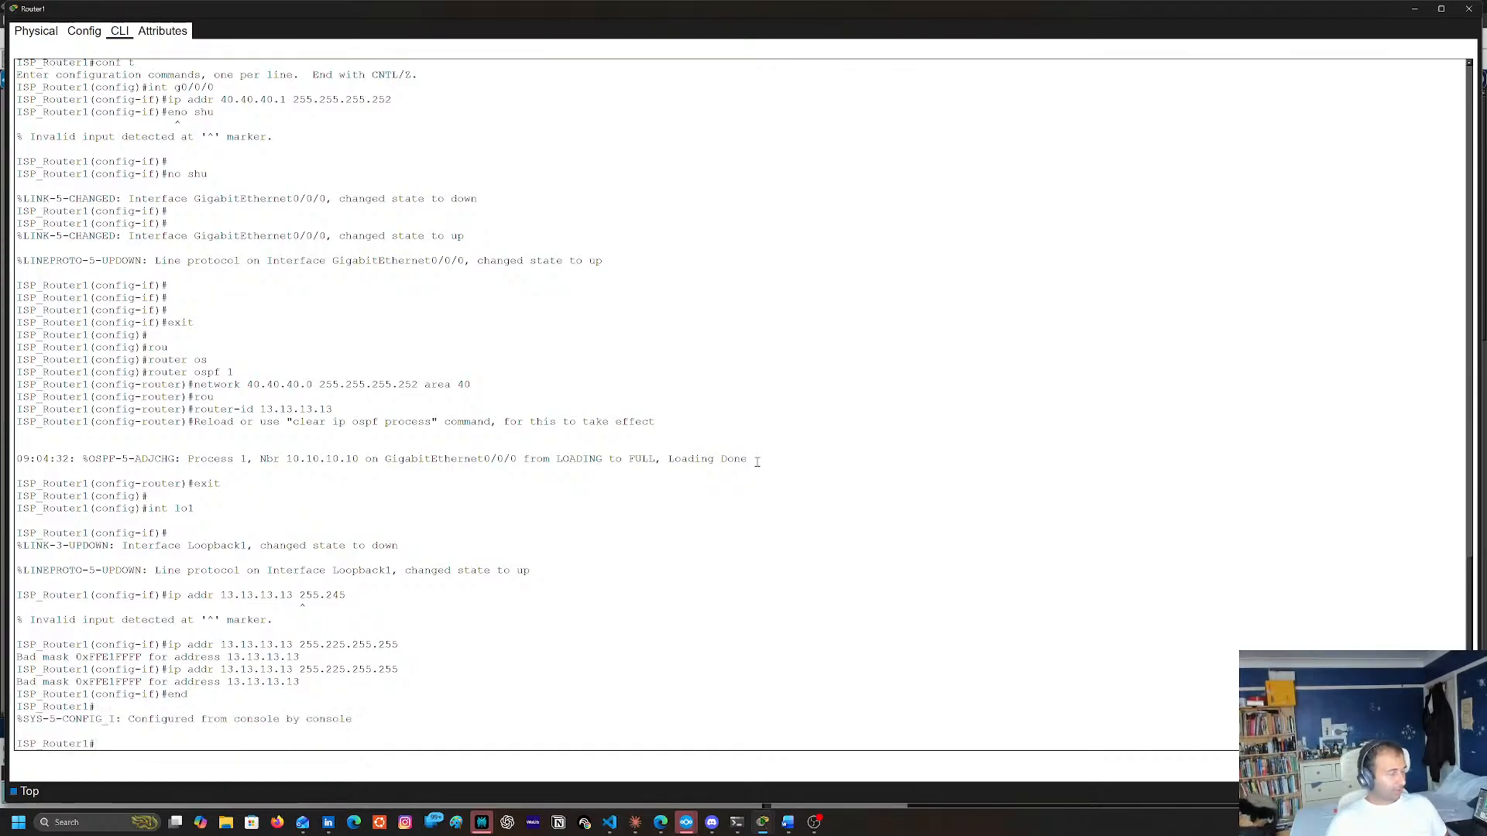
pyautogui.write('in')
pyautogui.press('BackSpace')
pyautogui.press('BackSpace')
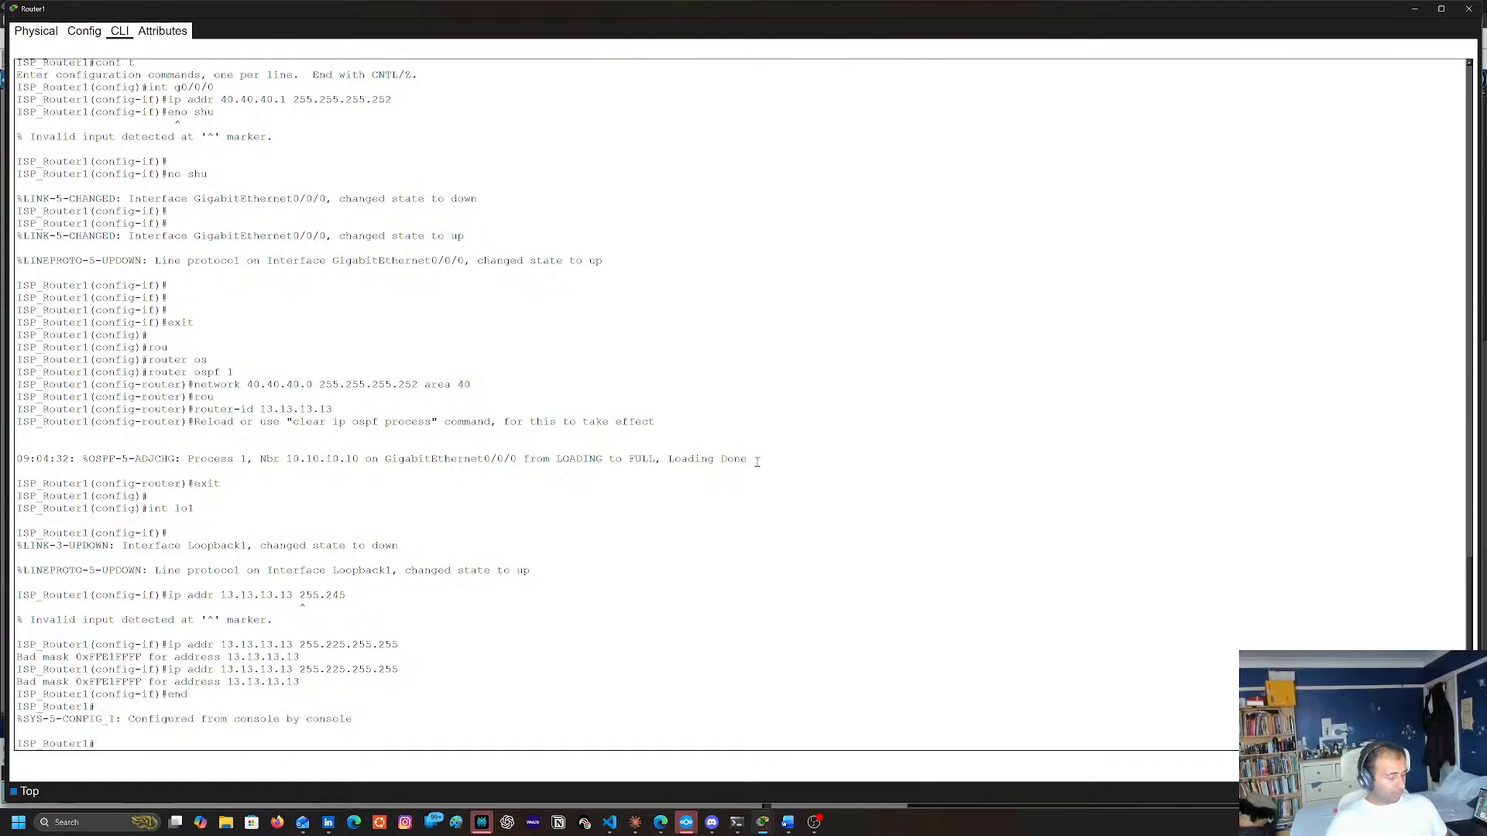
# Enter global configuration mode on Router1 and reopen loopback interface lo1
pyautogui.write('conf t')
pyautogui.press('Return')
pyautogui.write('int l')
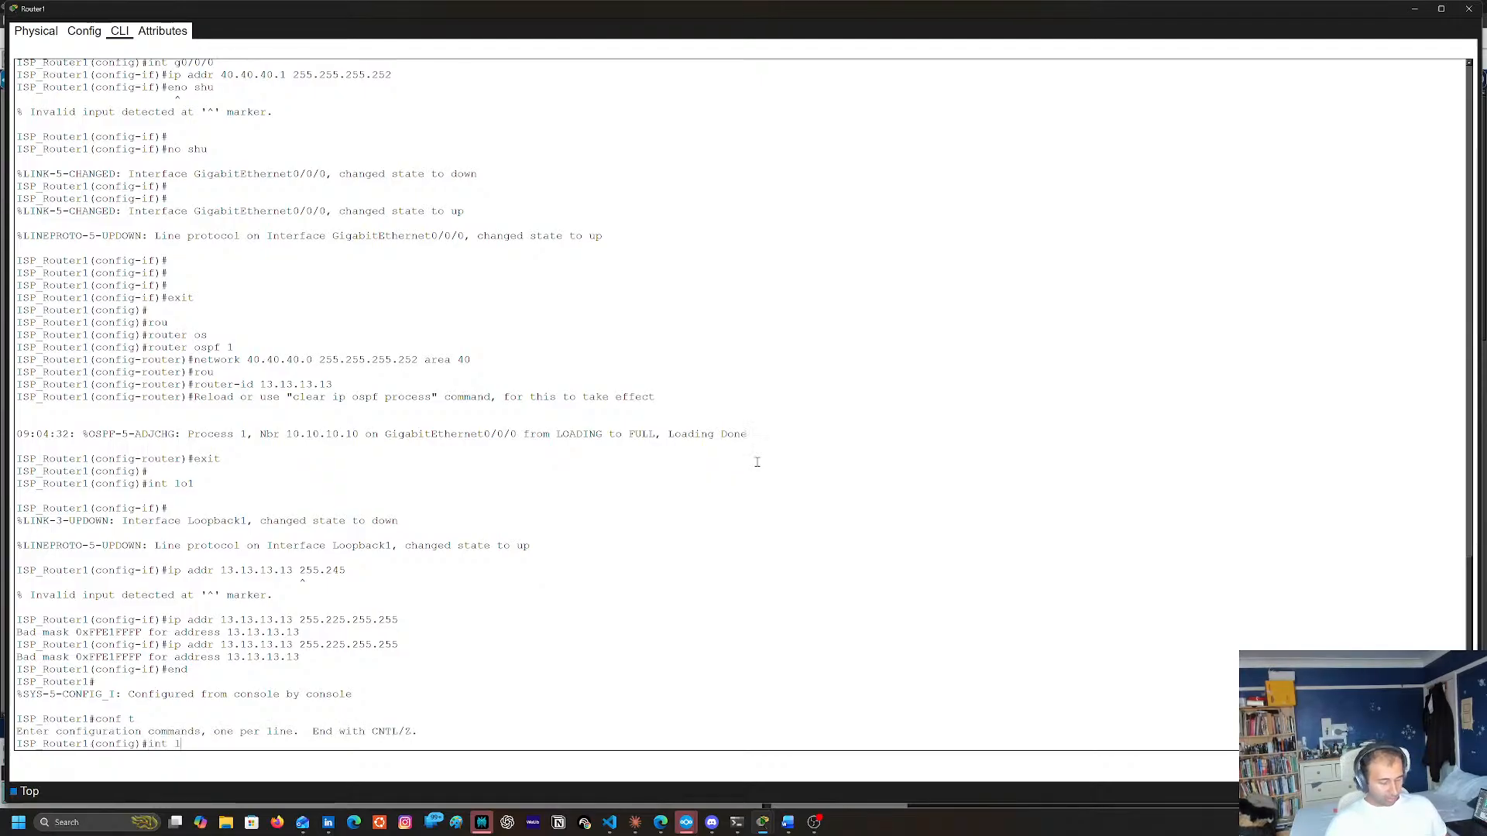
pyautogui.write('o`')
pyautogui.press('Return')
pyautogui.press('Up')
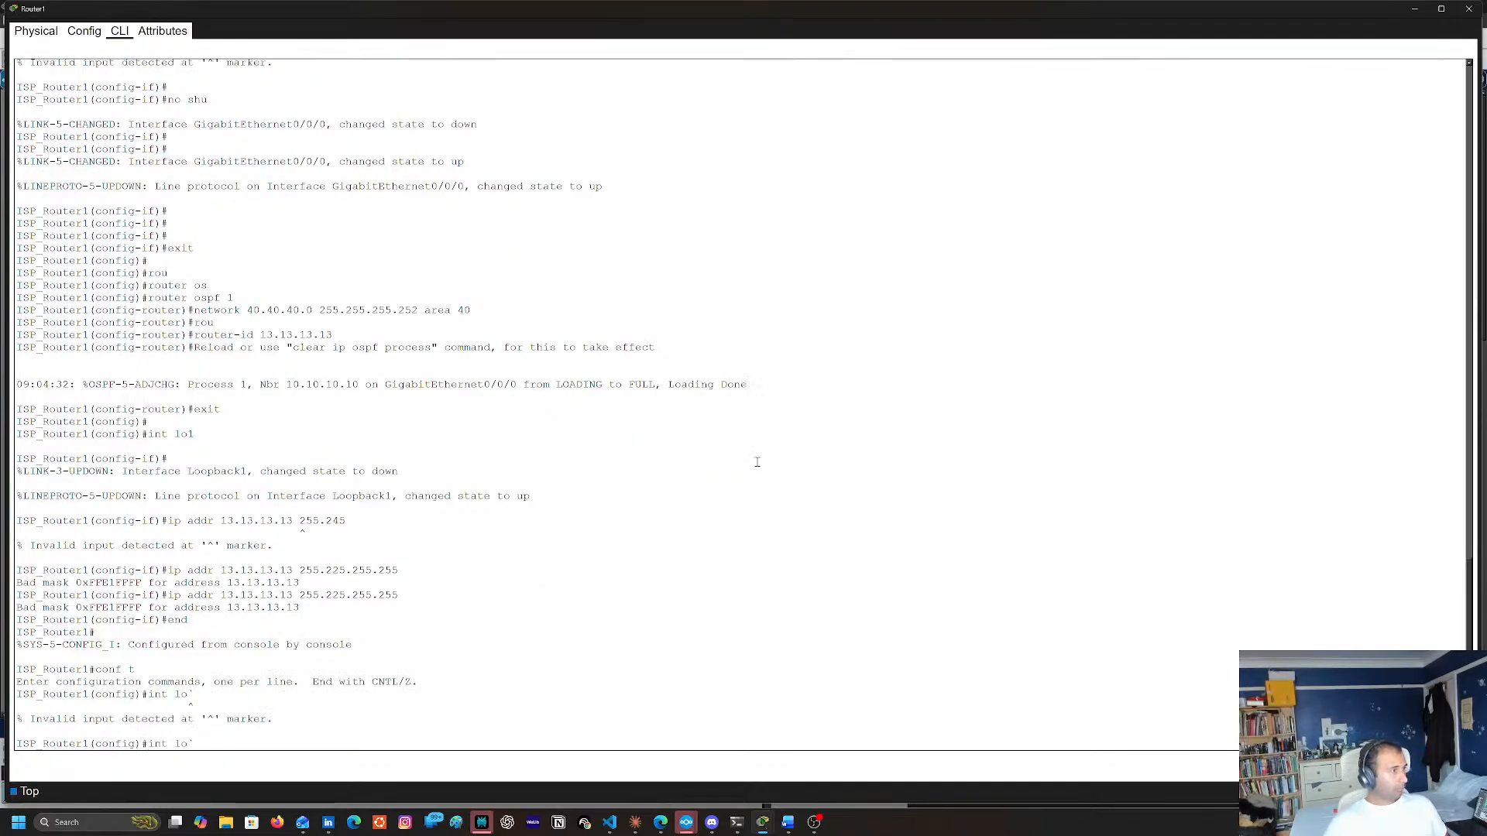
pyautogui.write('1')
pyautogui.press('Return')
# Assign IP address 13.13.13.13 with mask 255.255.255.255 to Router1's loopback interface lo1
pyautogui.write('ip a')
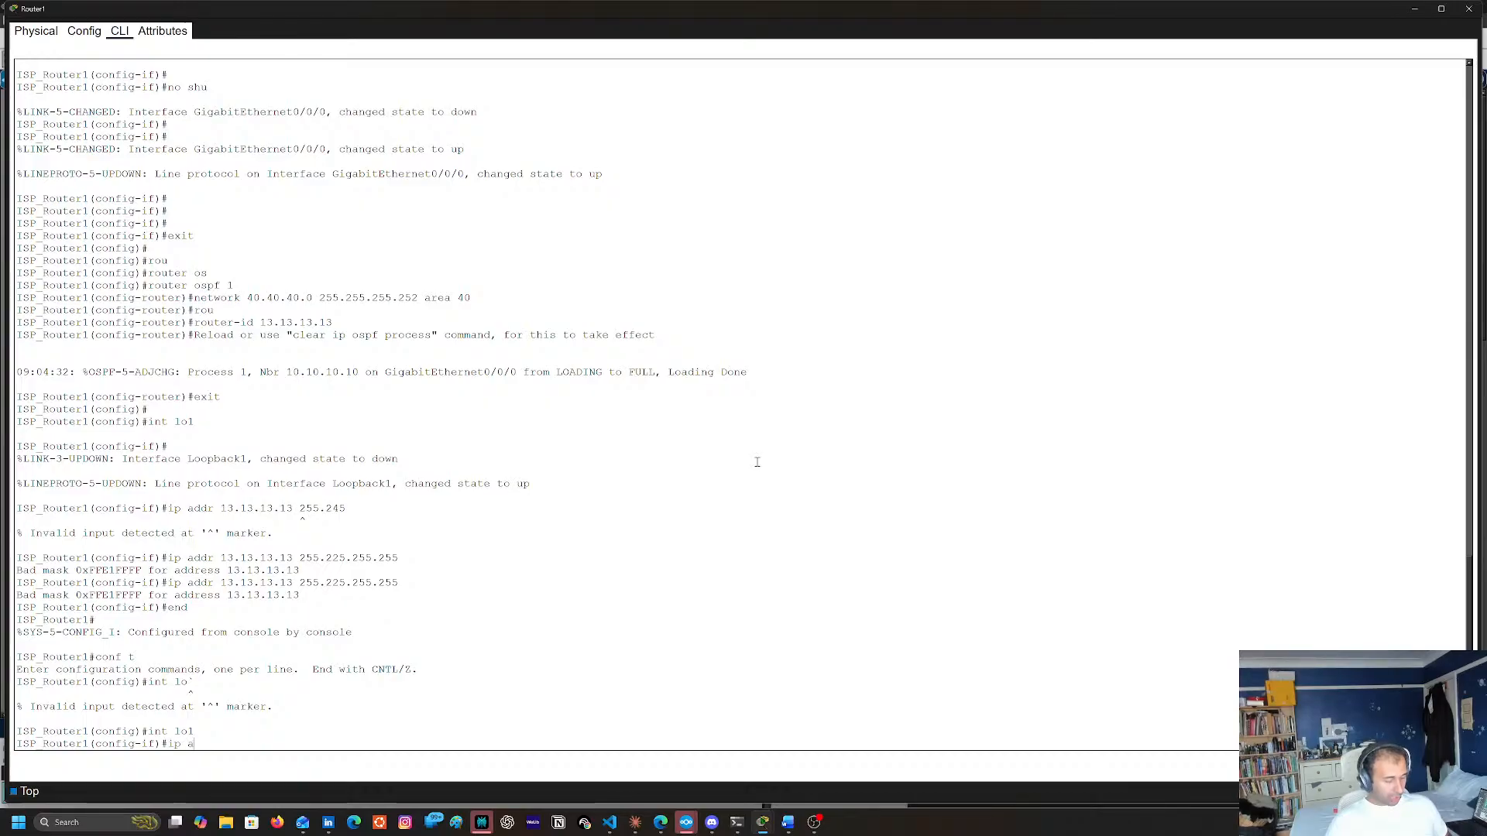
pyautogui.write('ddr 13.13.1')
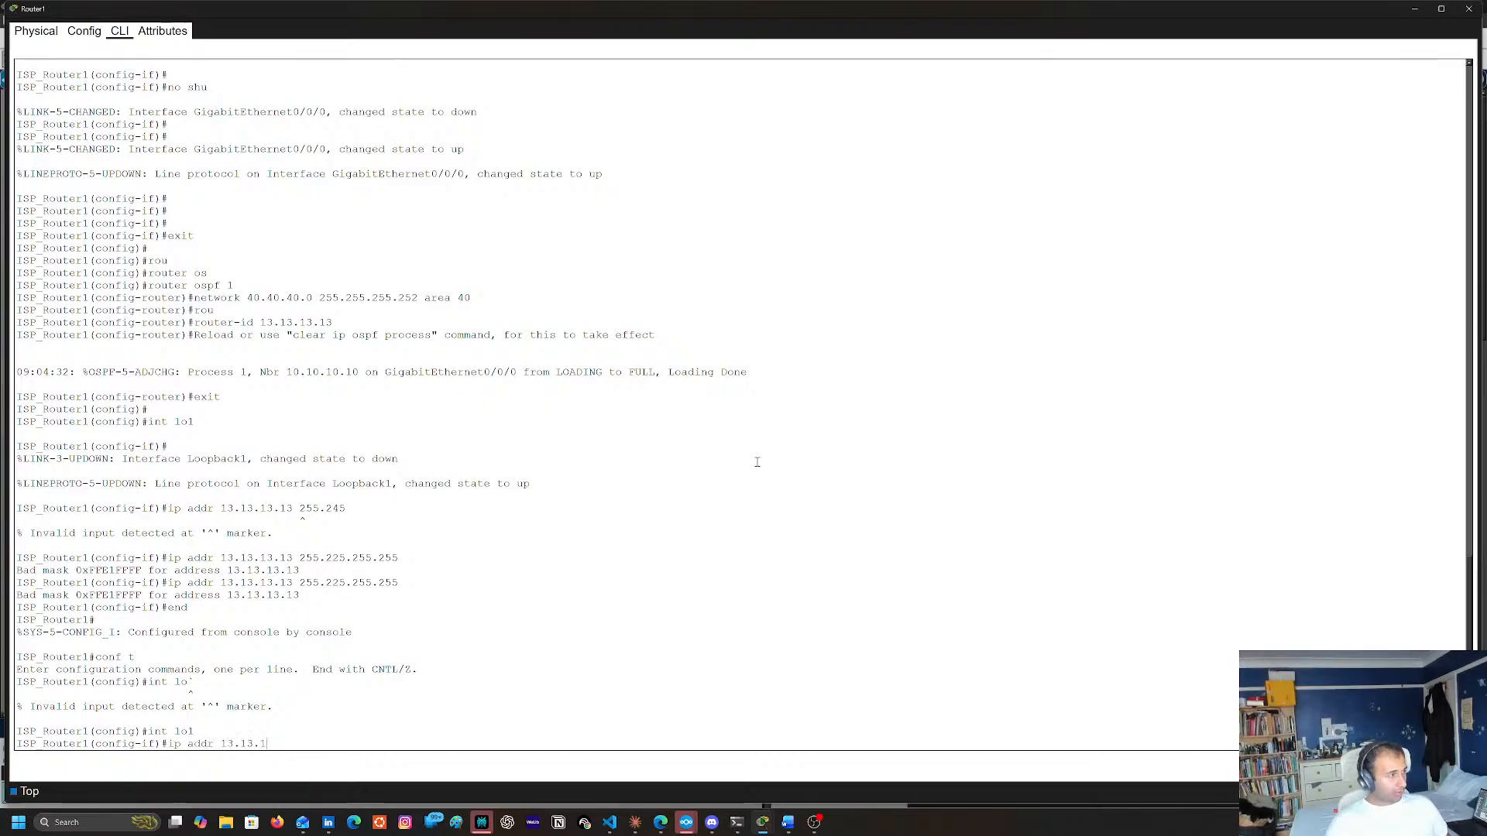
pyautogui.write('3.13 255.2')
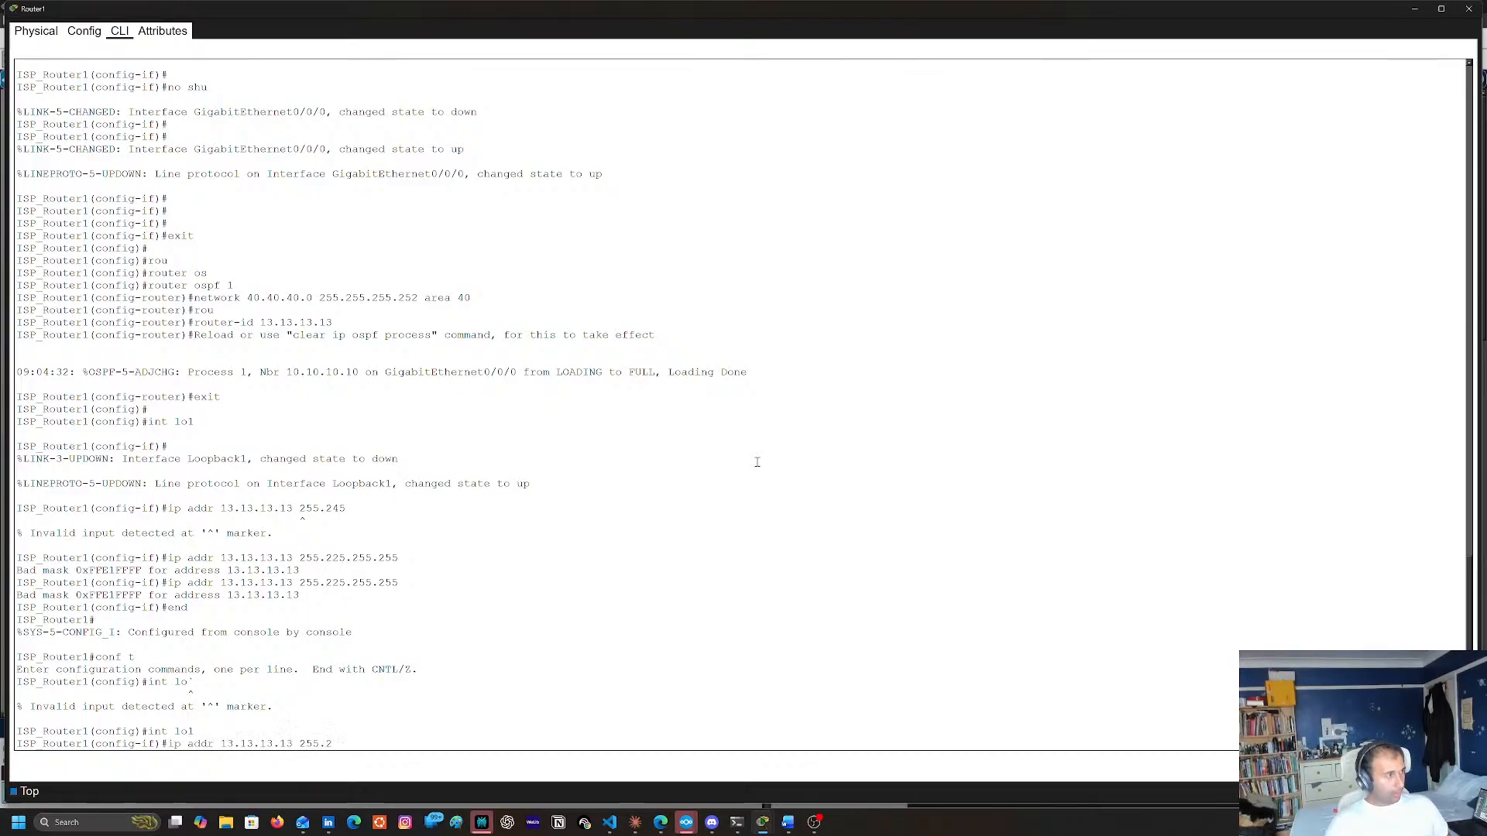
pyautogui.write('55.255.2')
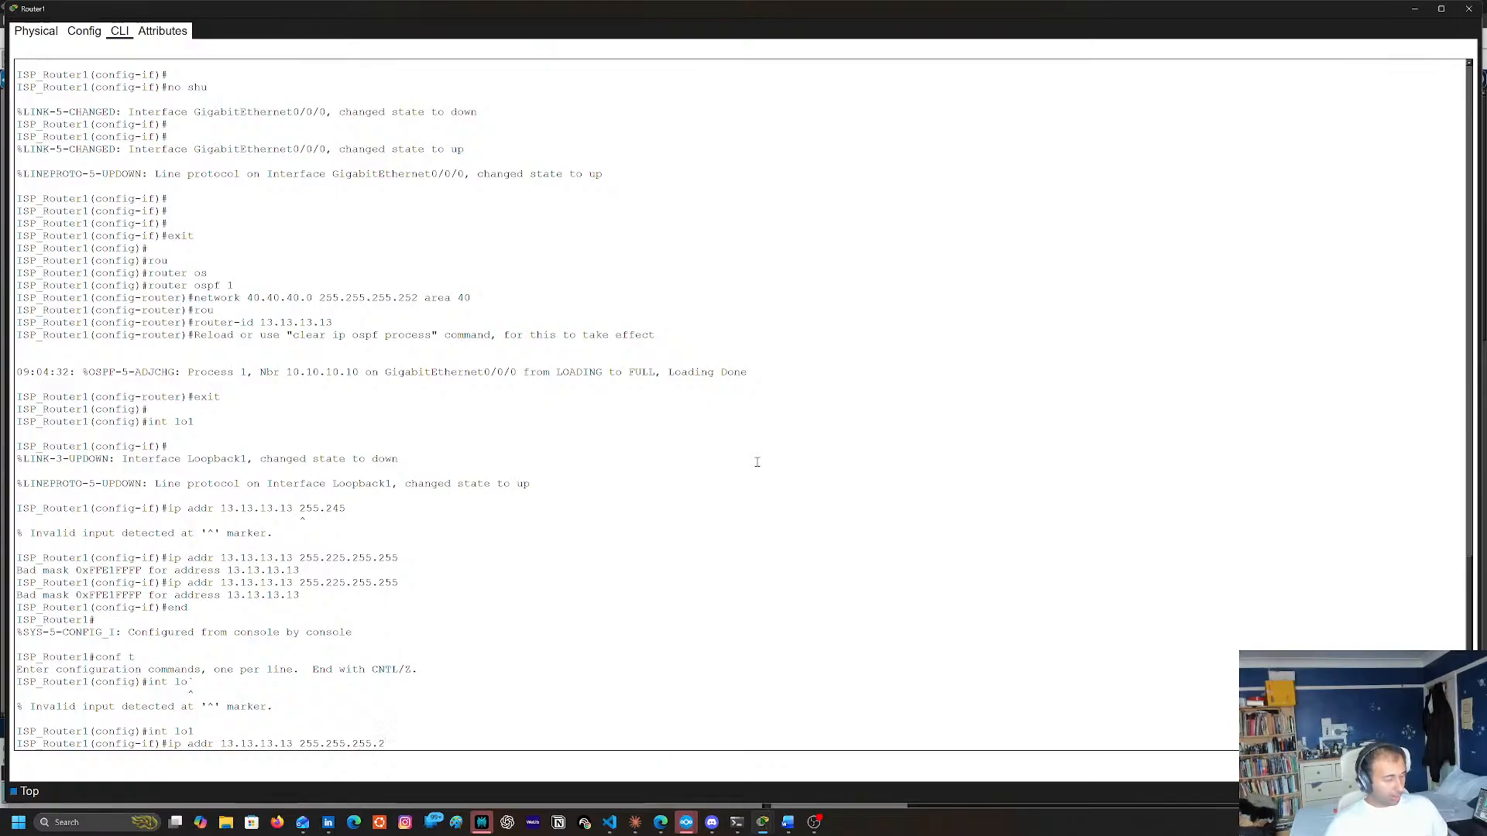
pyautogui.write('55')
pyautogui.press('Return')
# Enable loopback interface lo1 with no shu and exit to Router1's global configuration mode
pyautogui.write('no shu')
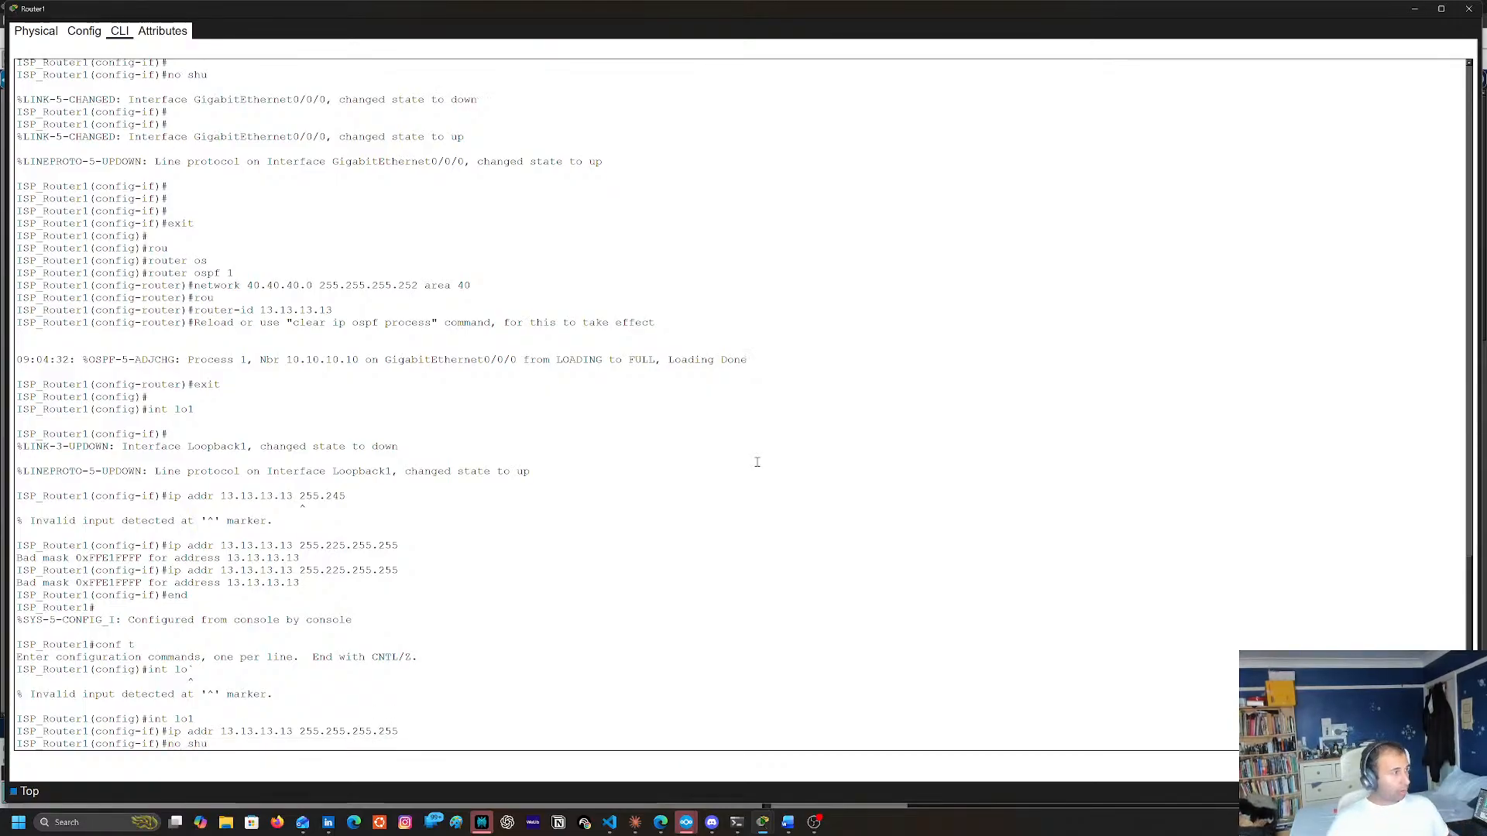
pyautogui.press('Return')
pyautogui.press('Return')
pyautogui.write('exit')
pyautogui.press('Return')
pyautogui.press('Return')
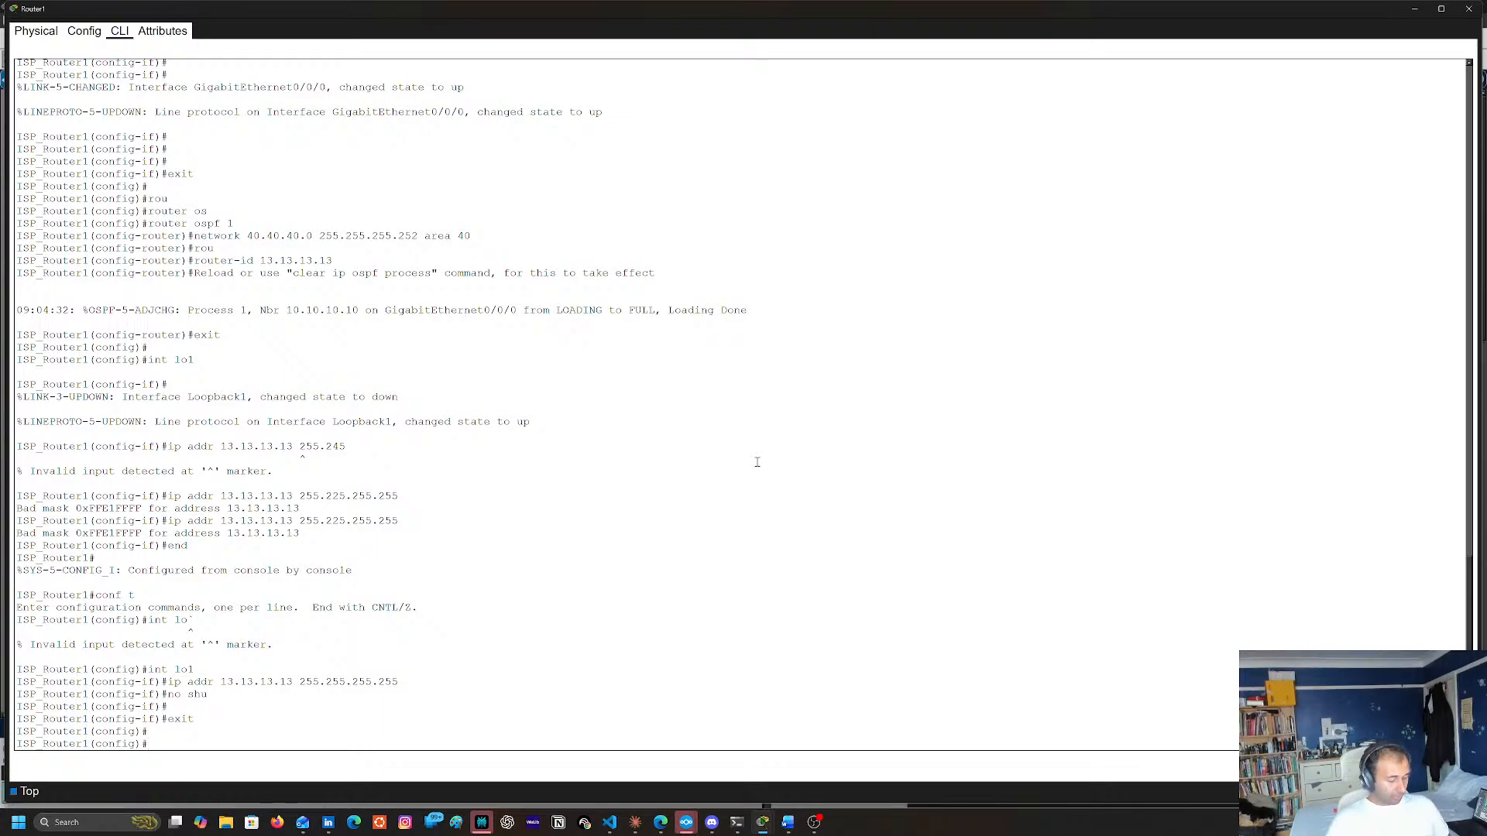
# Enter the configuration of OSPF process 1 on Router1
pyautogui.write('rou')
pyautogui.press('Tab')
pyautogui.write('os')
pyautogui.press('Tab')
pyautogui.write('1')
pyautogui.press('Return')
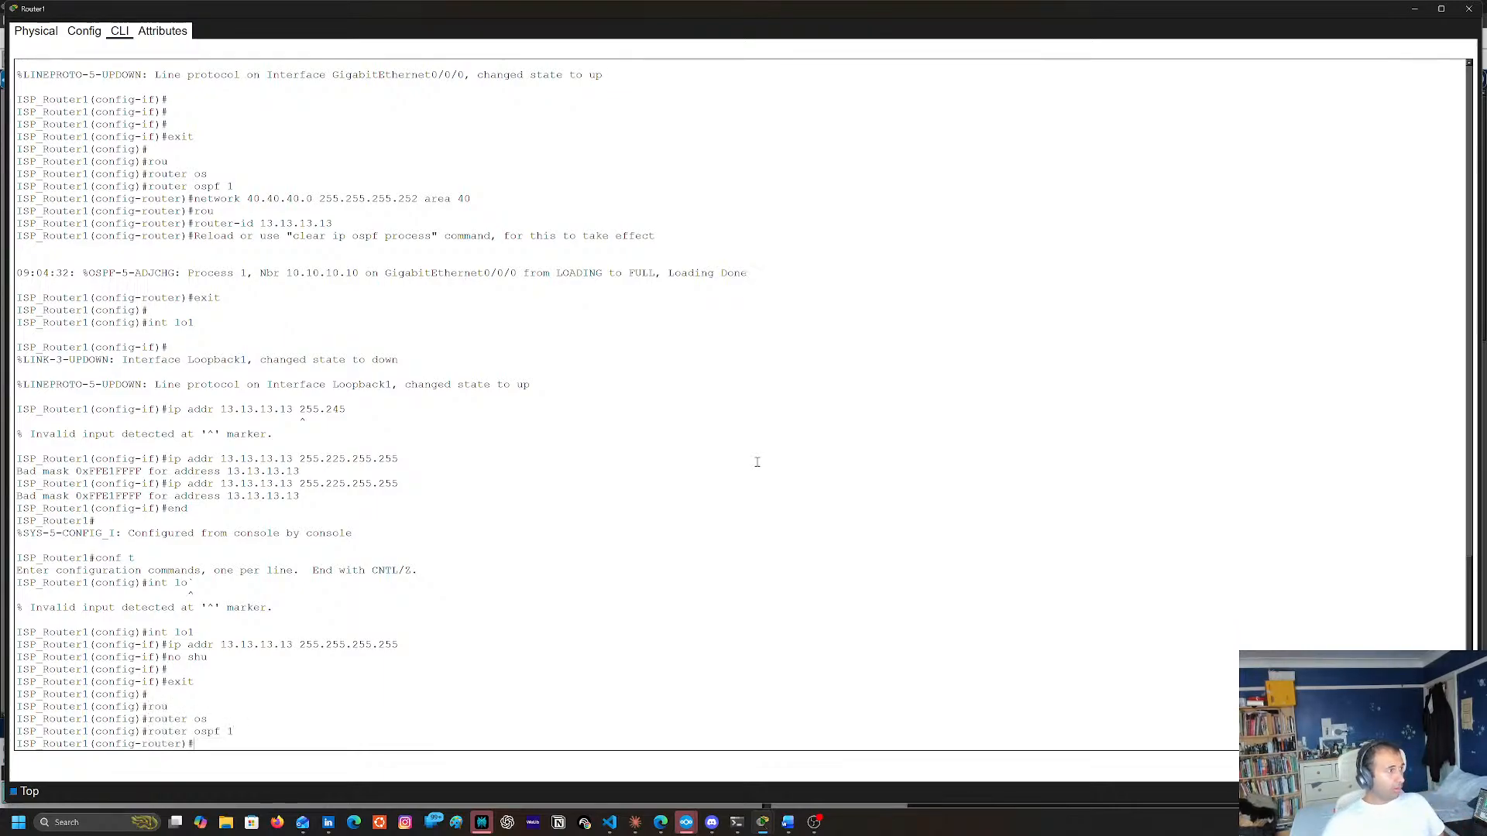
# Advertise Router1's loopback in OSPF with network 13.13.13.13 0.0.0.0 area 40, reusing the address copied from the console
pyautogui.write('nbet')
pyautogui.press('BackSpace')
pyautogui.press('BackSpace')
pyautogui.press('BackSpace')
pyautogui.write('e')
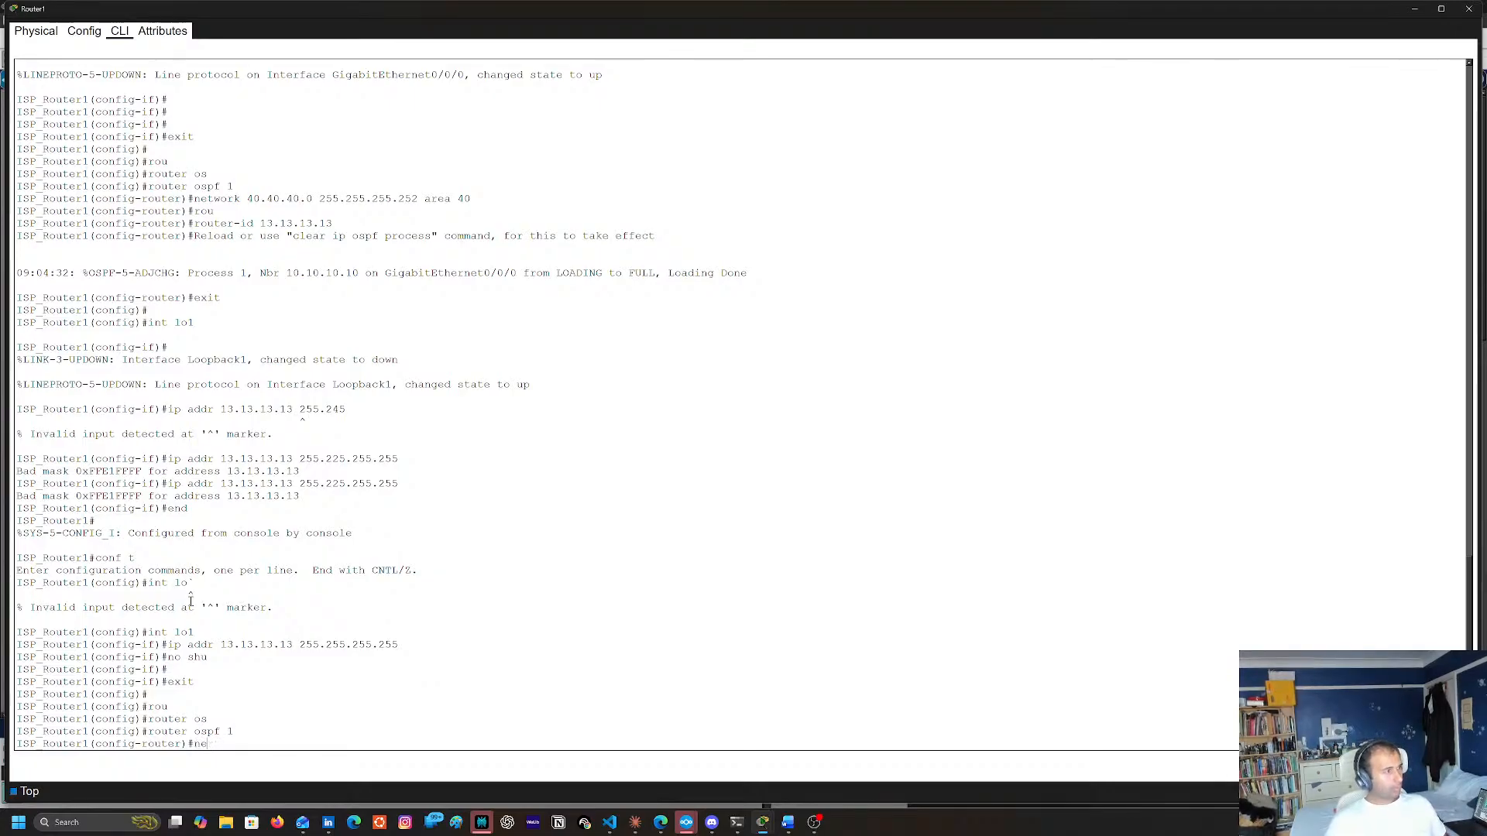
pyautogui.write('rttwo')
pyautogui.press('Tab')
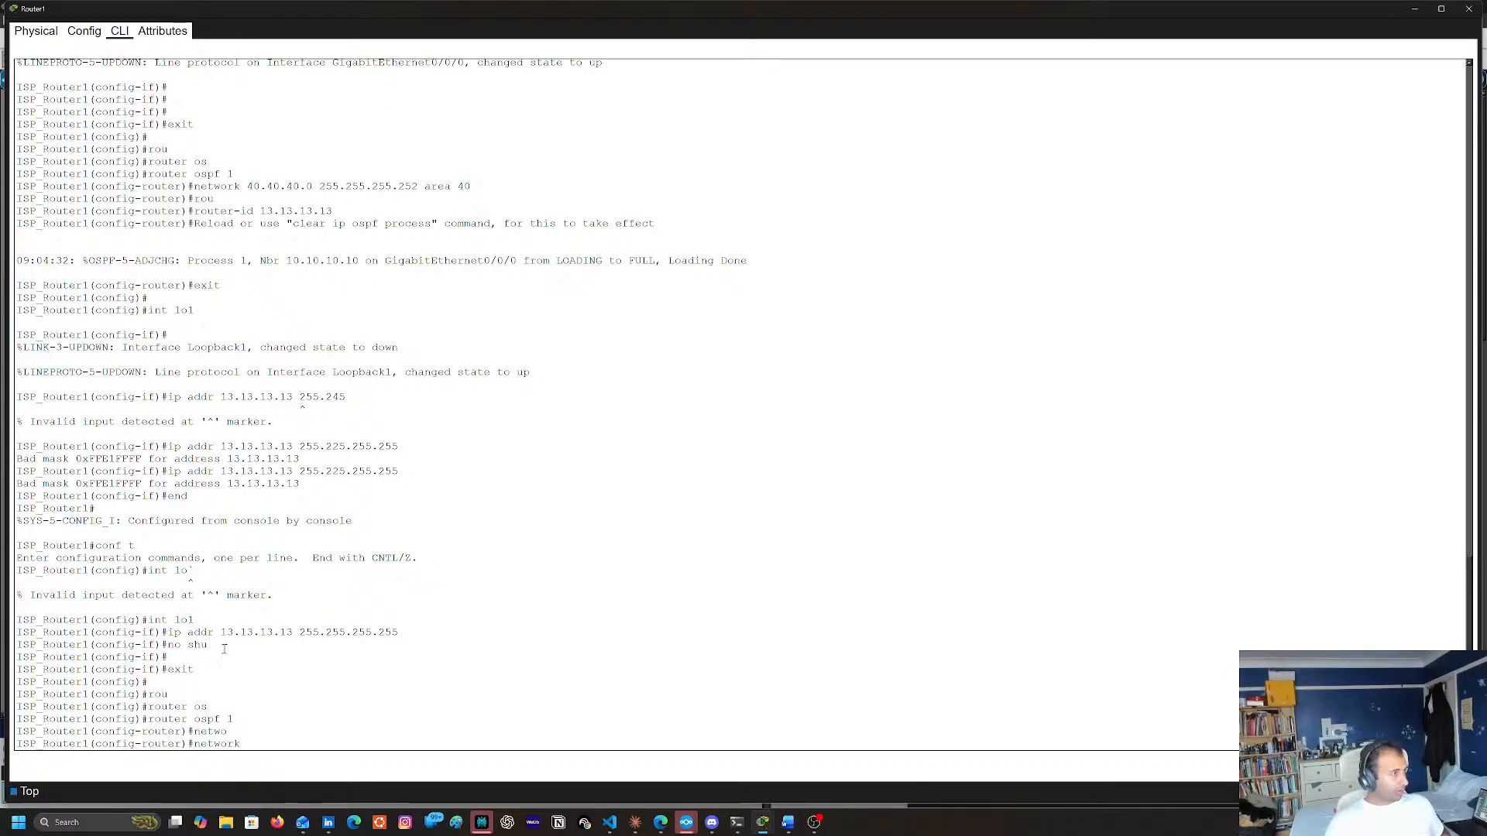
pyautogui.moveTo(222, 633); pyautogui.dragTo(292, 633)
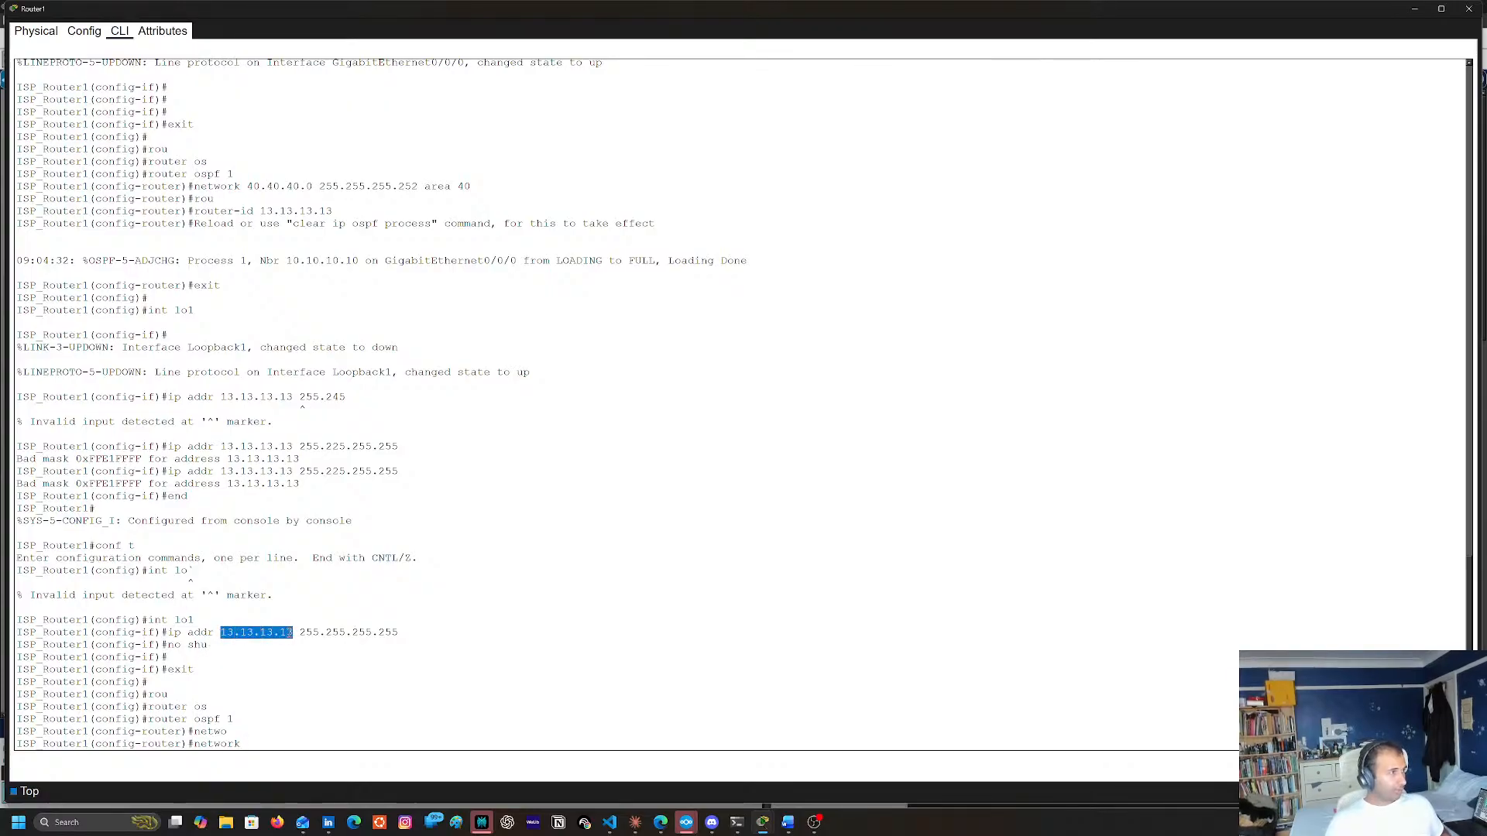
pyautogui.rightClick(291, 635)
pyautogui.click(308, 642)
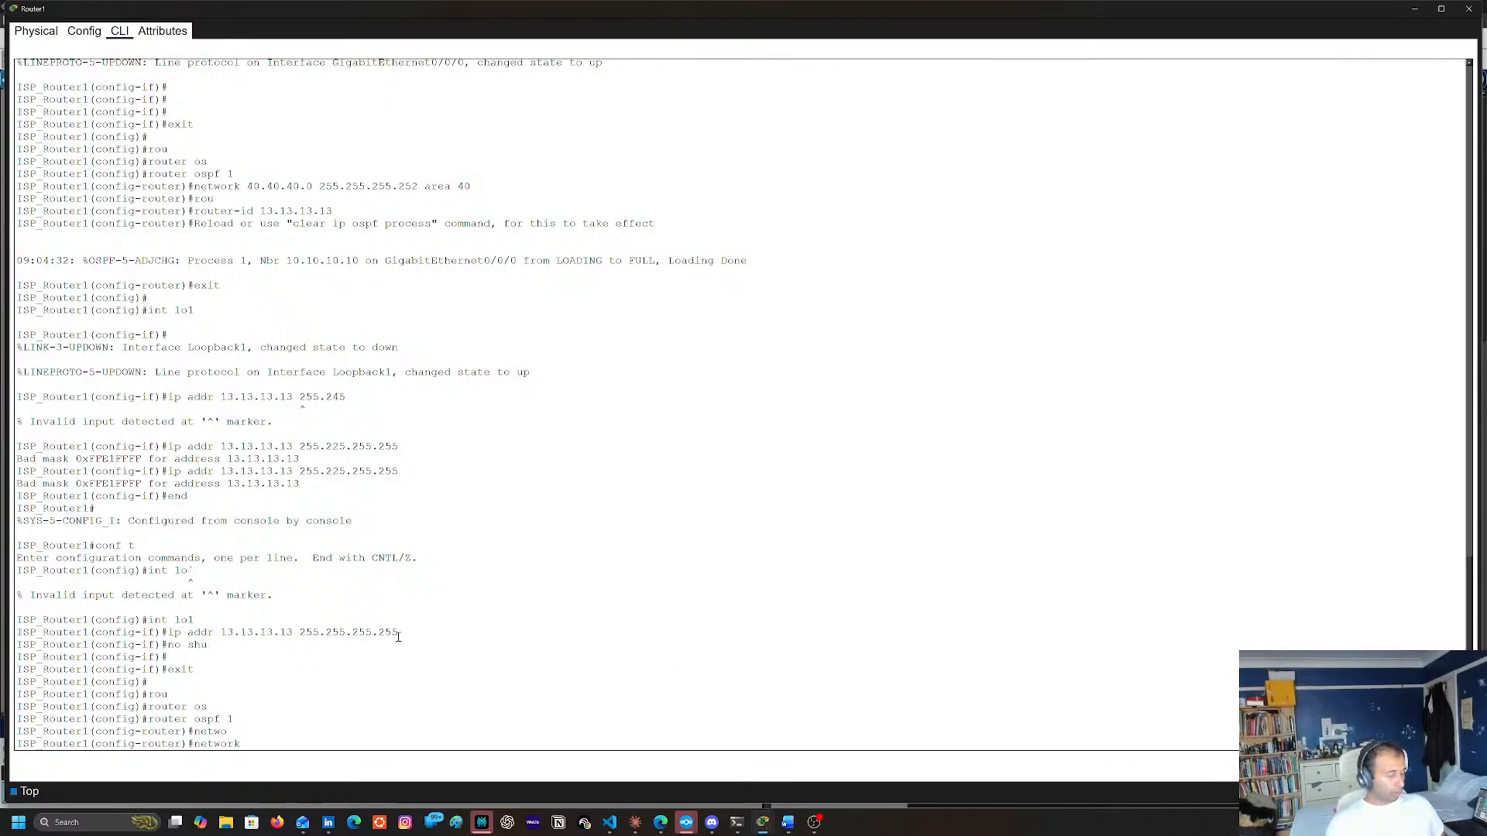
pyautogui.write('13.13.13.13')
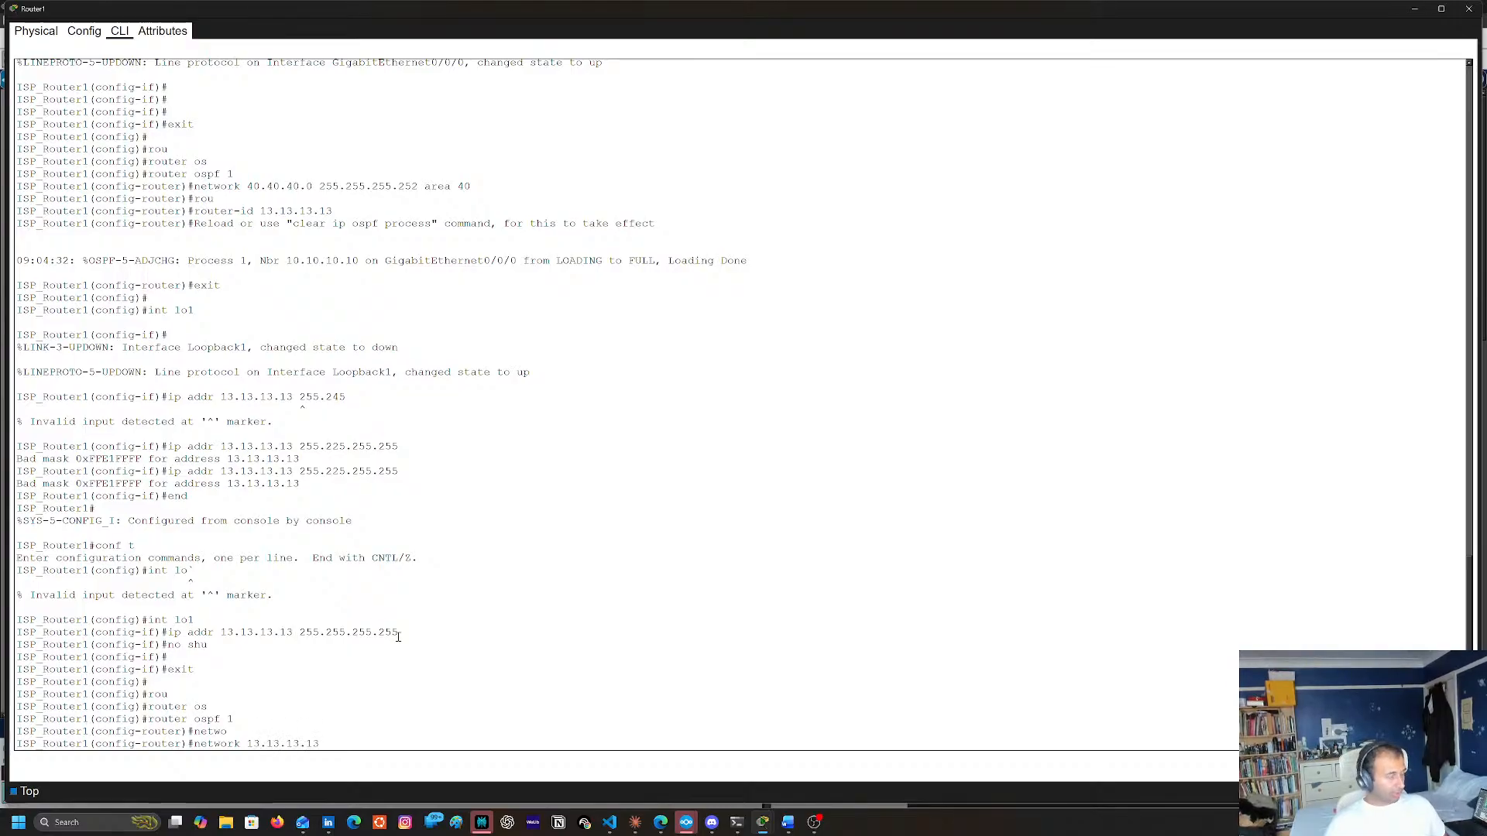
pyautogui.write(' 0.0.0.0')
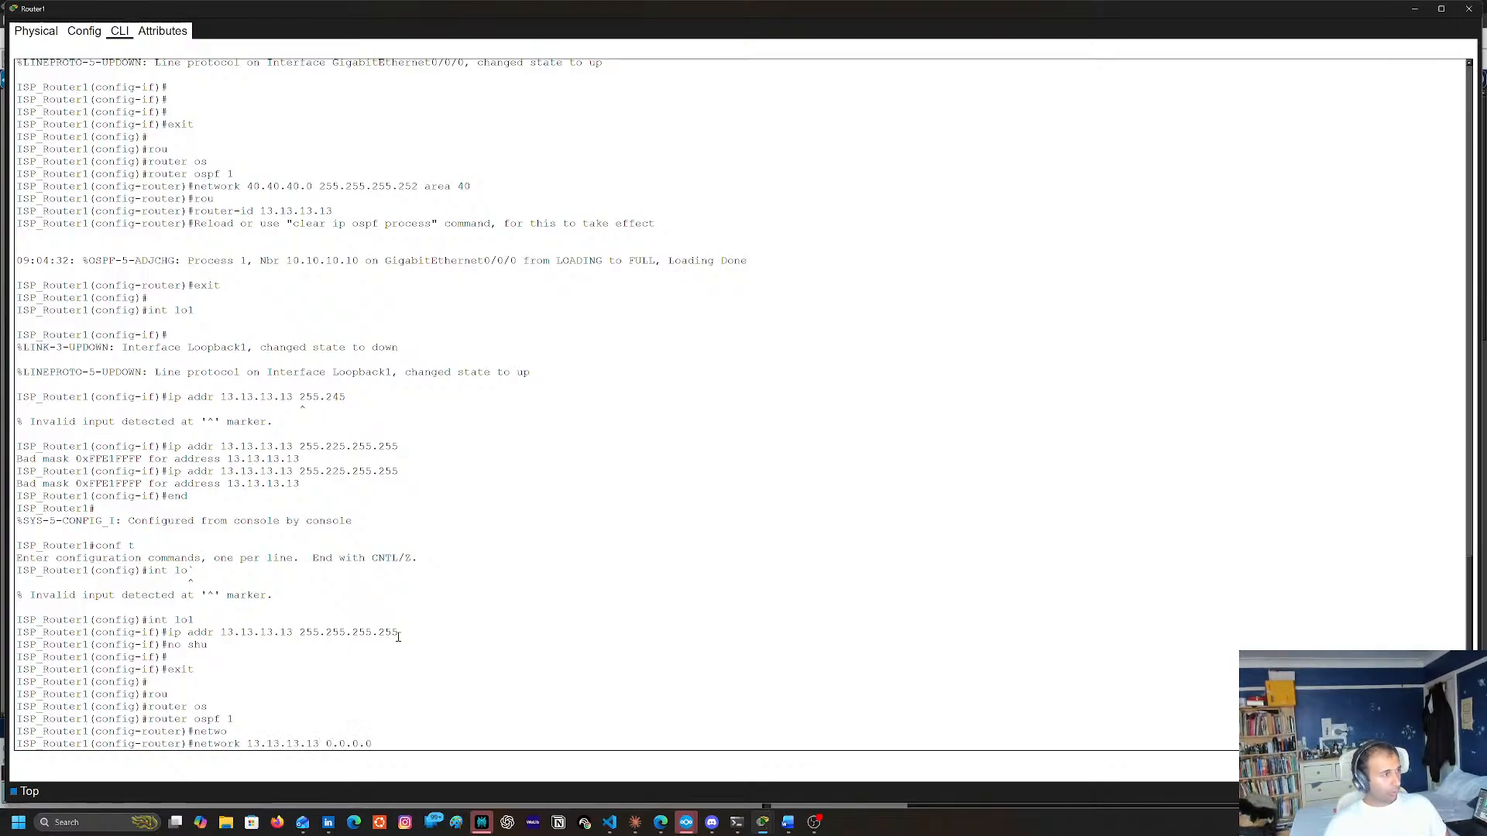
pyautogui.write(' are')
pyautogui.press('Tab')
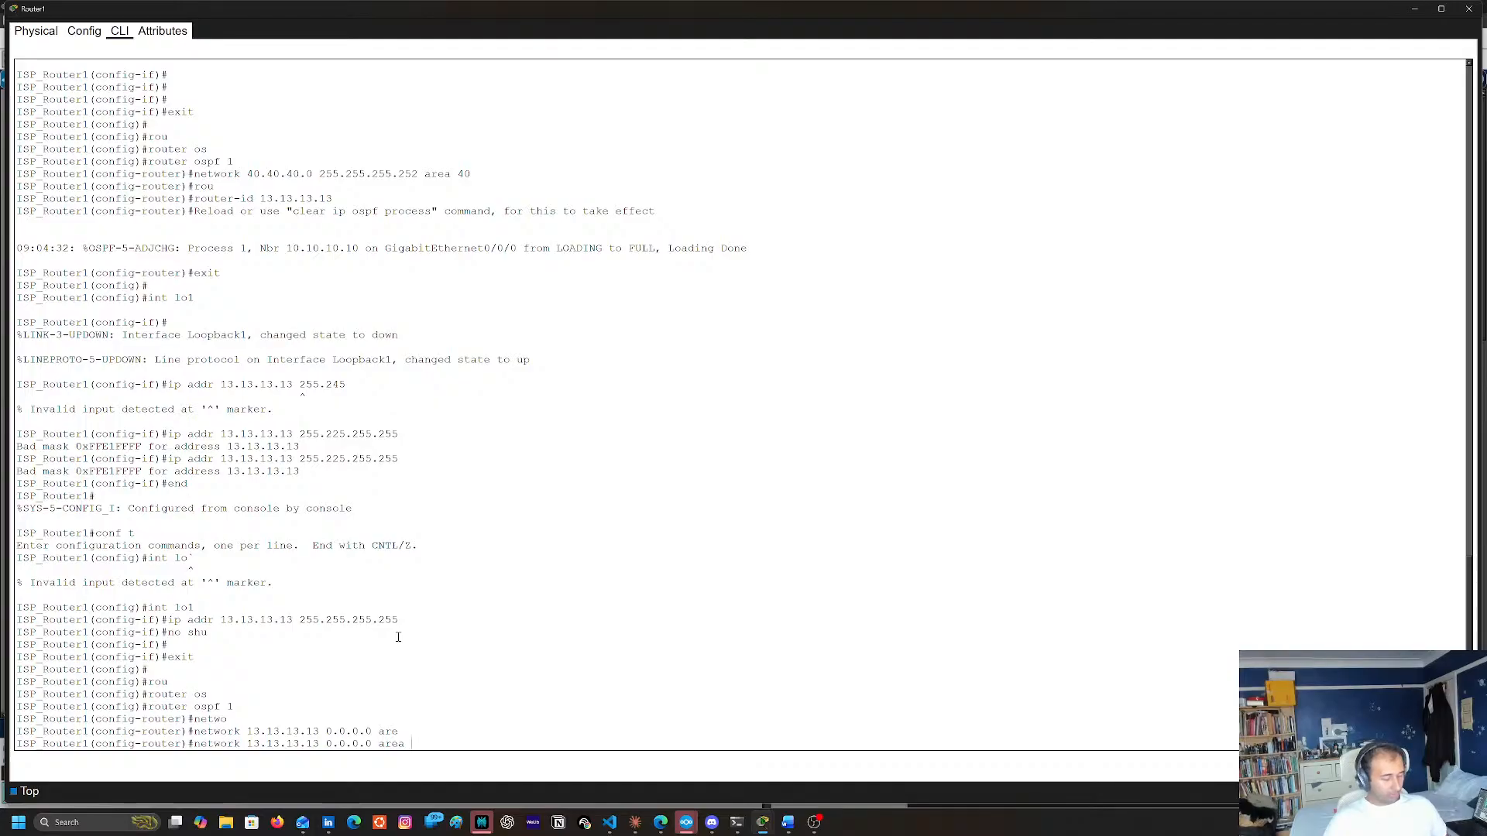
pyautogui.write('40')
pyautogui.press('Return')
pyautogui.press('Return')
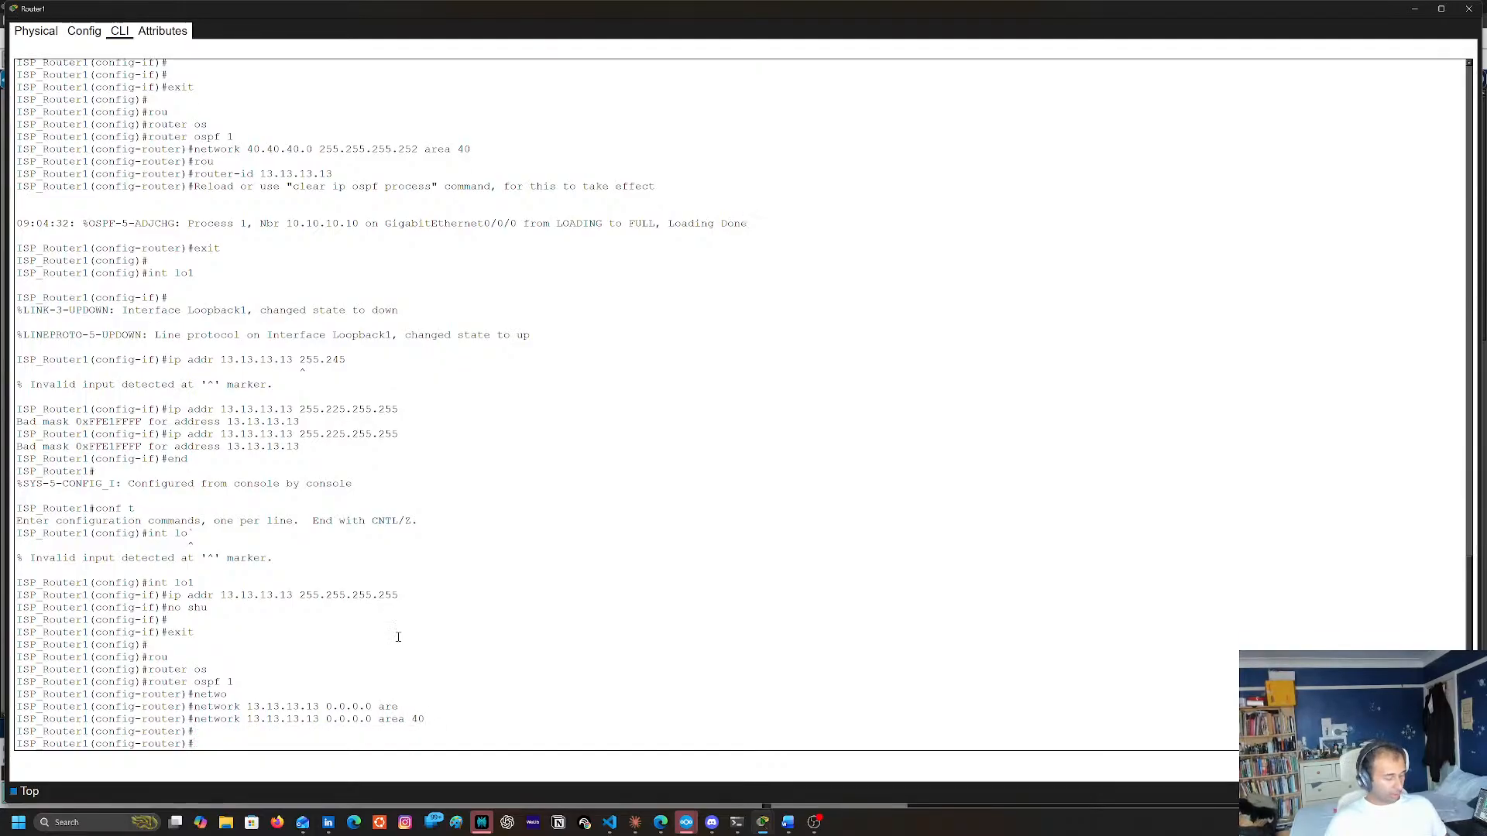
# End configuration mode on Router1 and save the running configuration to startup-config
pyautogui.write('end')
pyautogui.press('Return')
pyautogui.write('copy run')
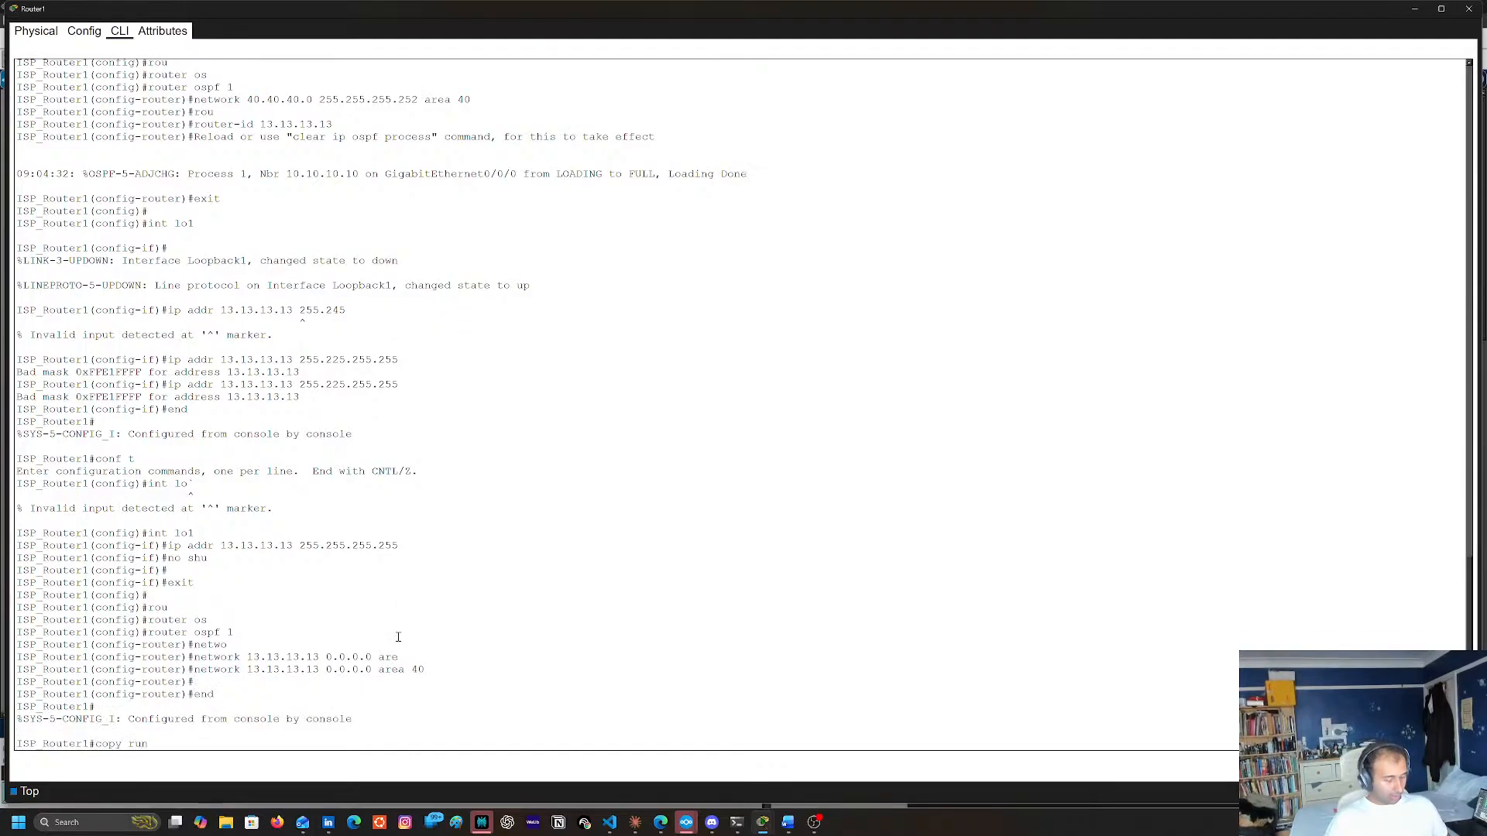
pyautogui.write(' start')
pyautogui.press('Return')
pyautogui.press('Return')
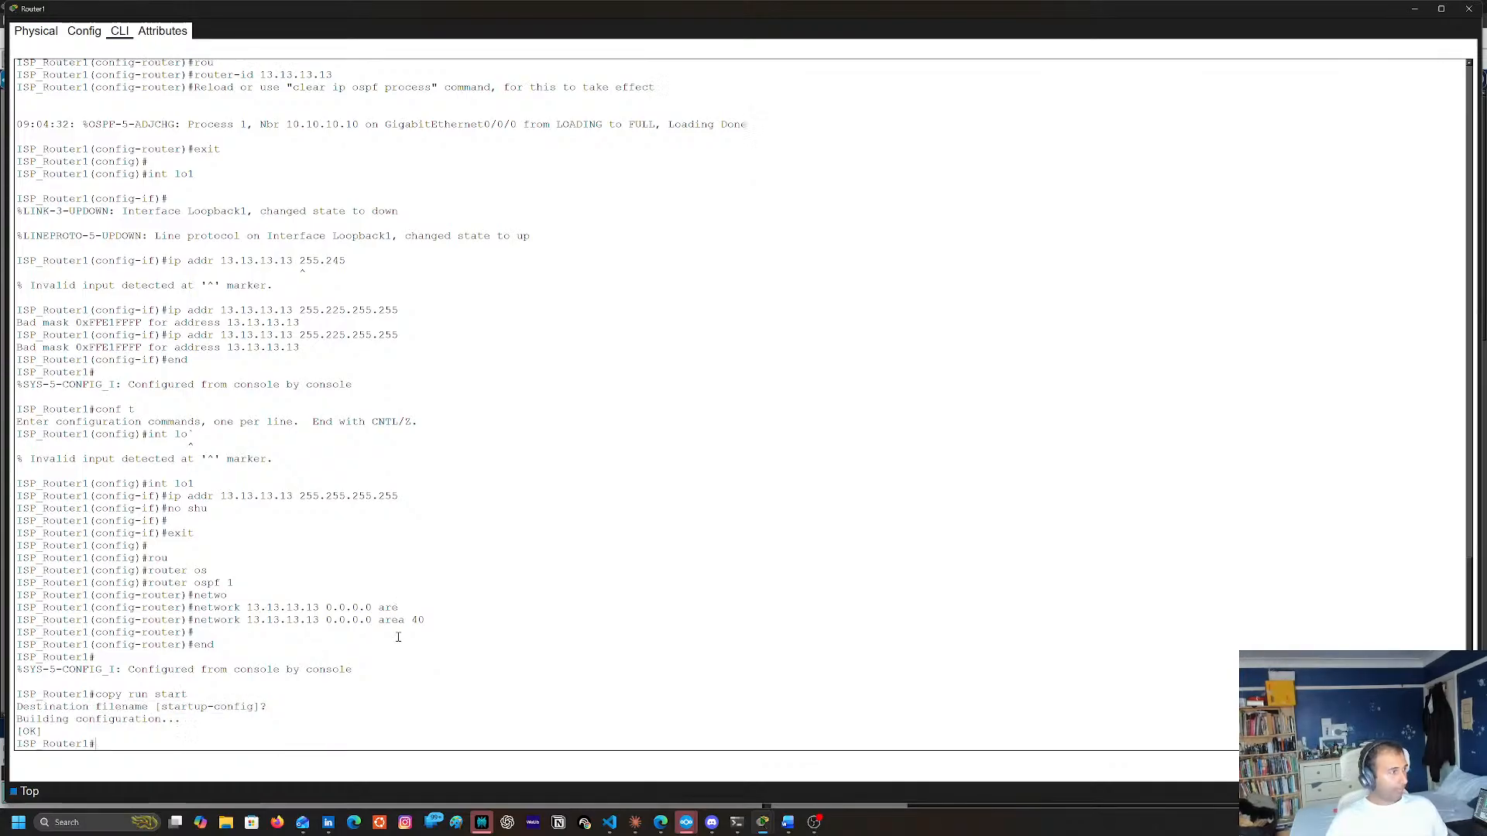
# Reset all OSPF processes on Router1 with clear ip ospf process, answering yes
pyautogui.write('cle')
pyautogui.press('Tab')
pyautogui.write('ip os')
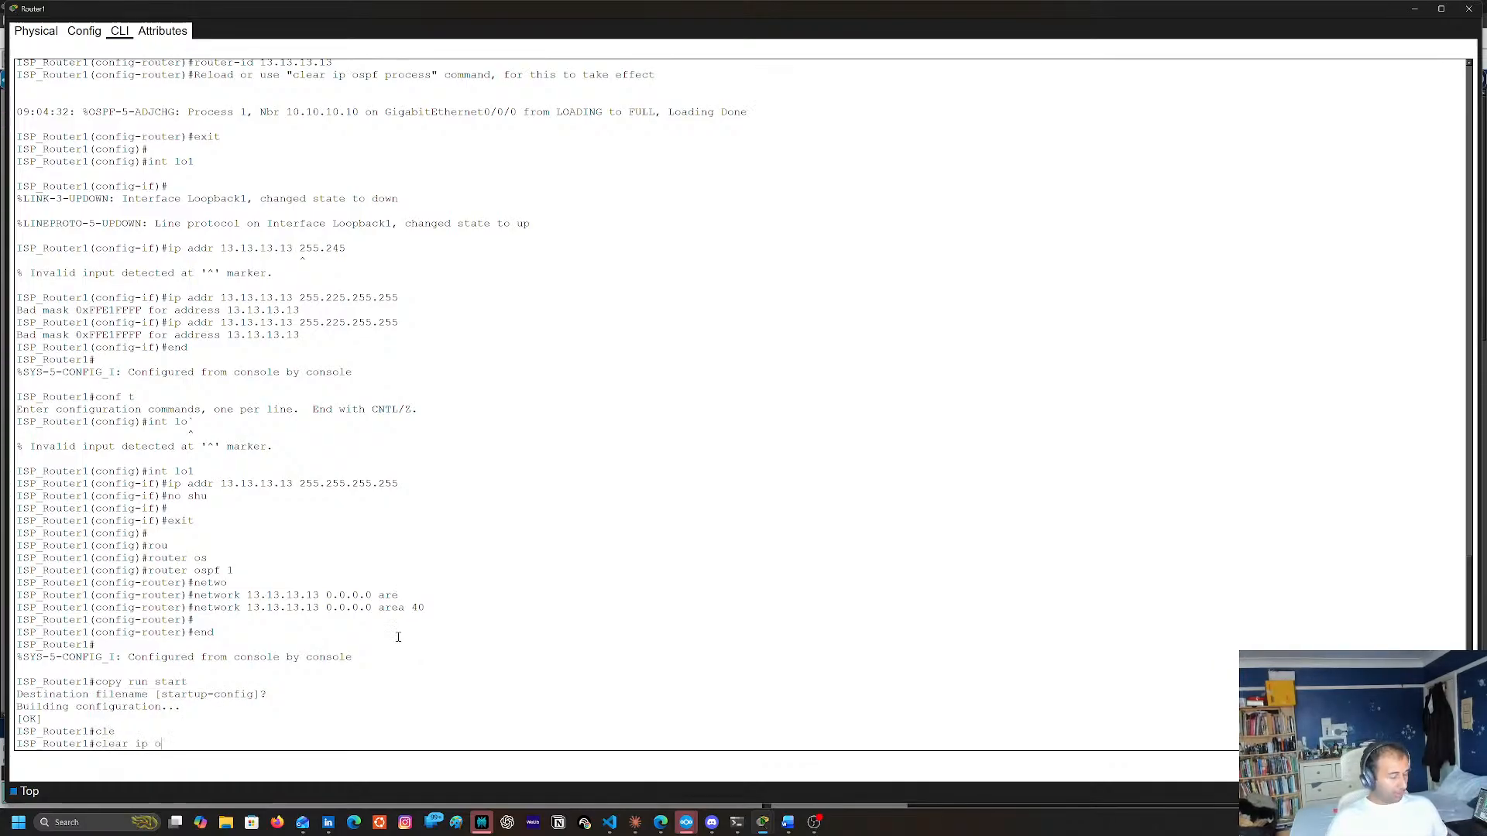
pyautogui.press('Tab')
pyautogui.write('pr')
pyautogui.press('Tab')
pyautogui.press('Return')
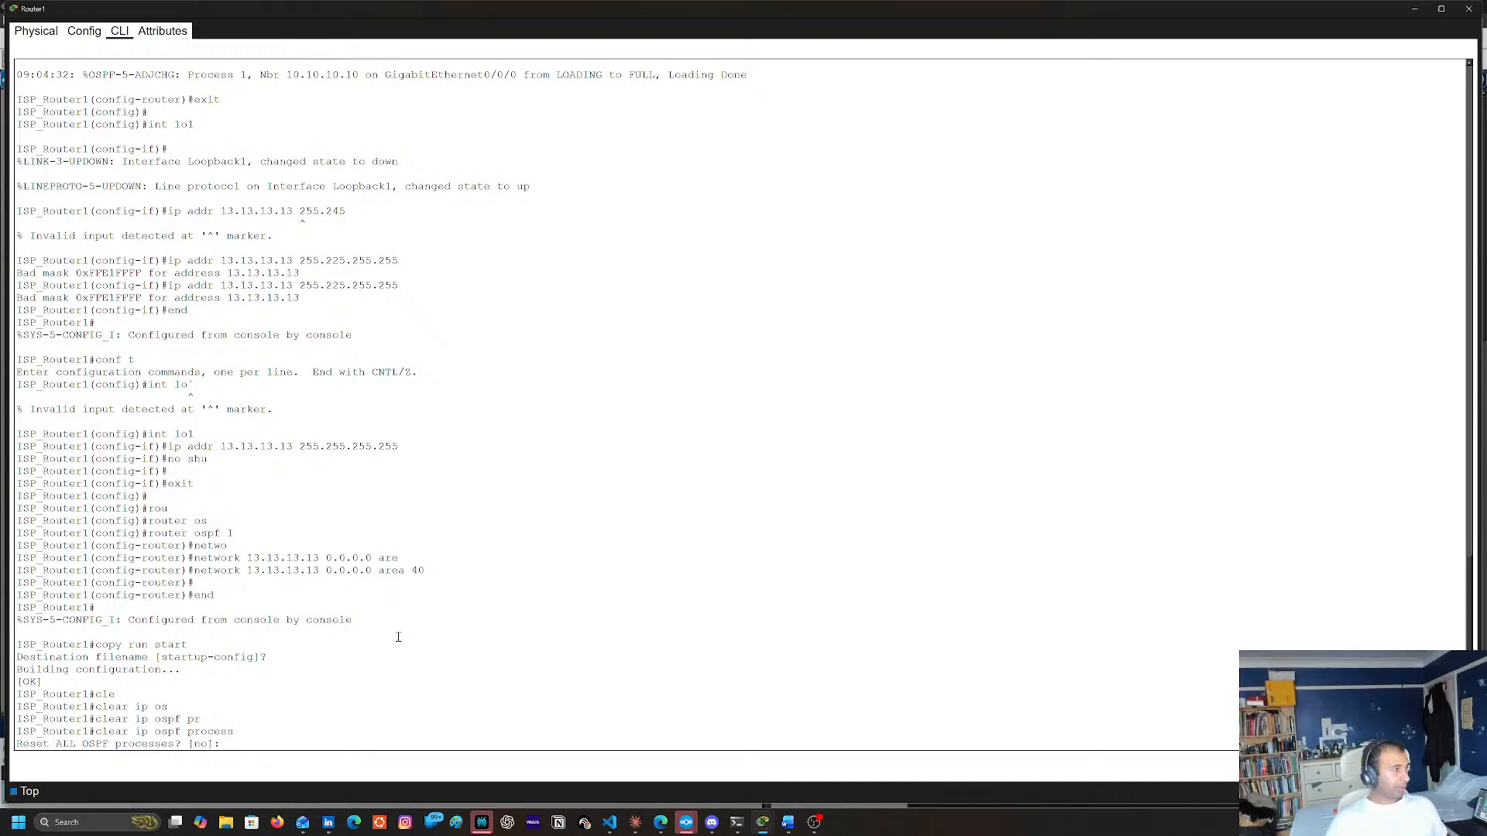
pyautogui.write('yes')
pyautogui.press('Return')
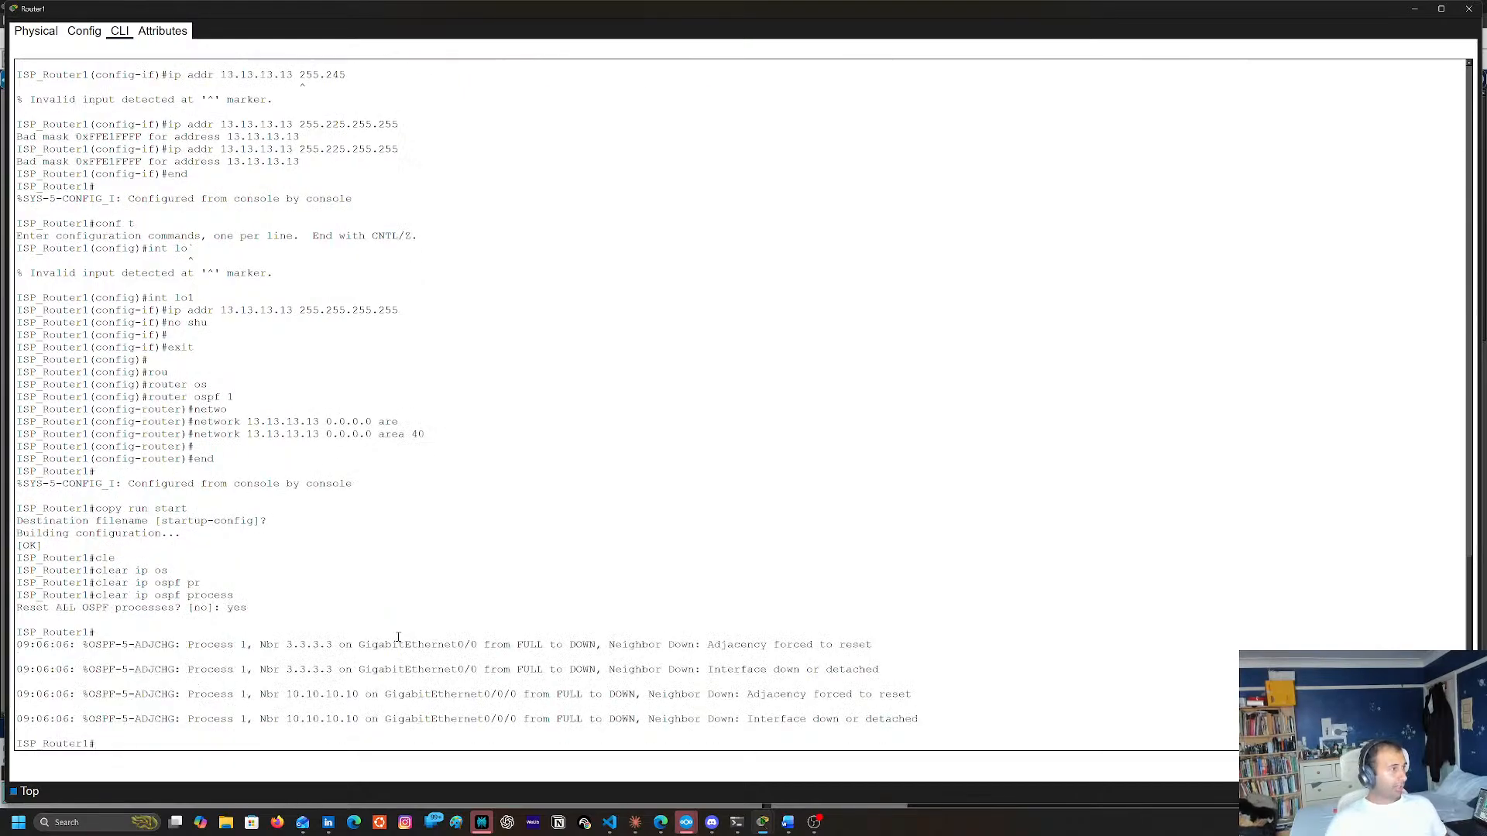
# Save Router1's running configuration to startup-config again after the OSPF reset
pyautogui.write('copy run star6yt')
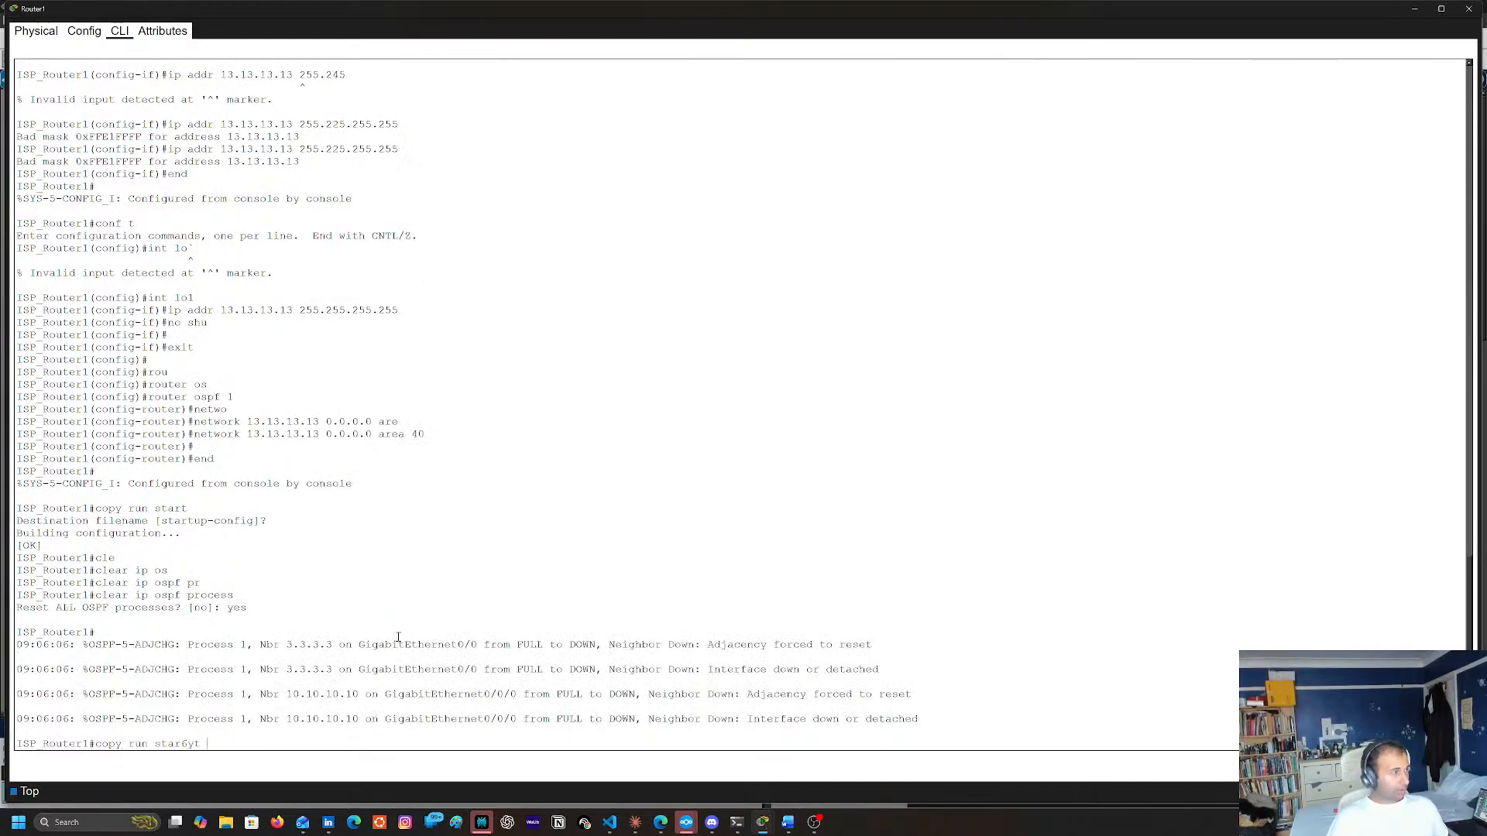
pyautogui.press('BackSpace')
pyautogui.press('BackSpace')
pyautogui.write('t')
pyautogui.press('Return')
pyautogui.press('Return')
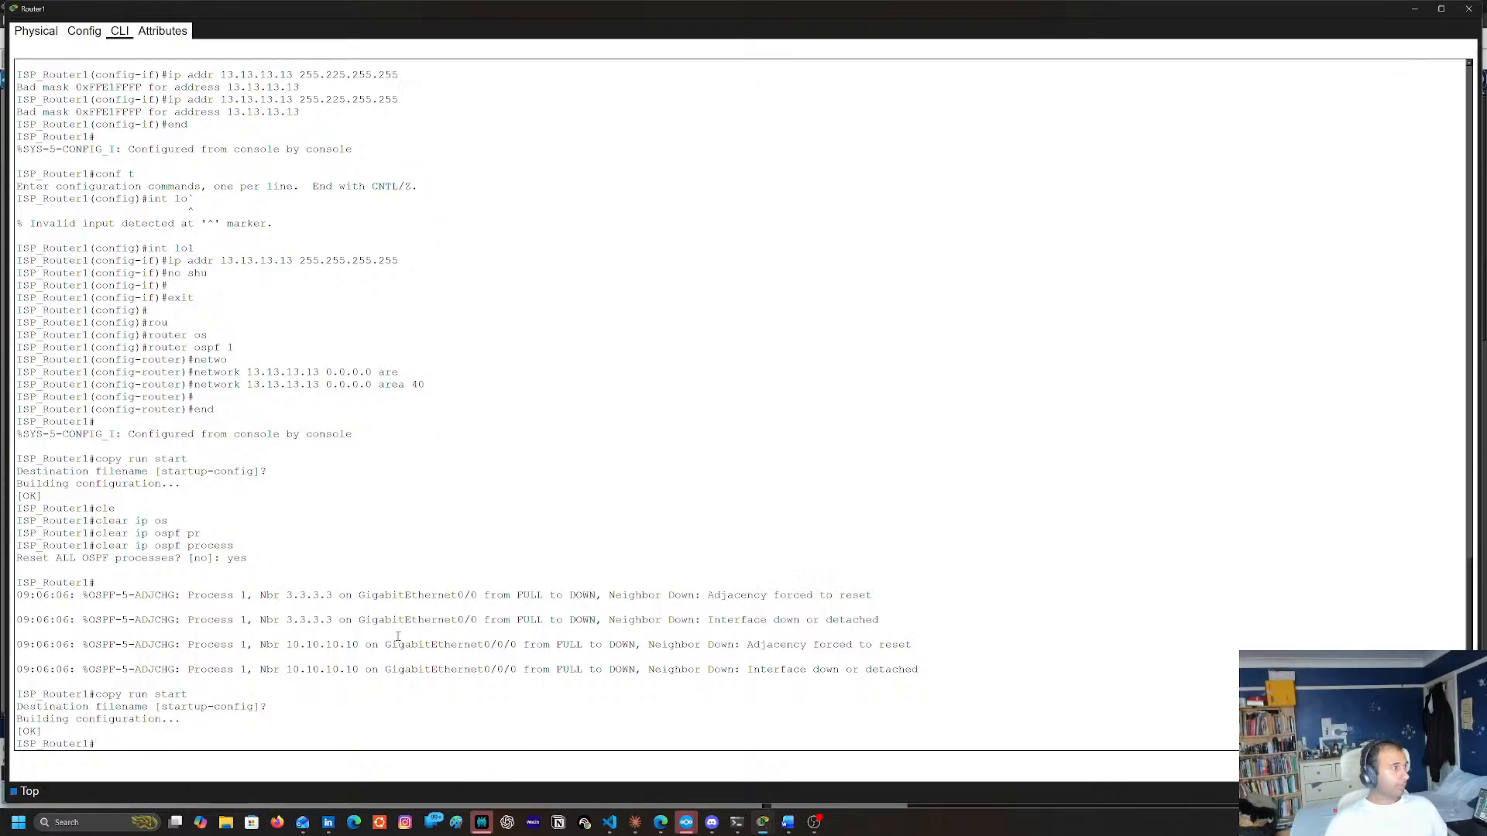
# Close Router1's window and open Router7's command line from the topology
pyautogui.click(1476, 8)
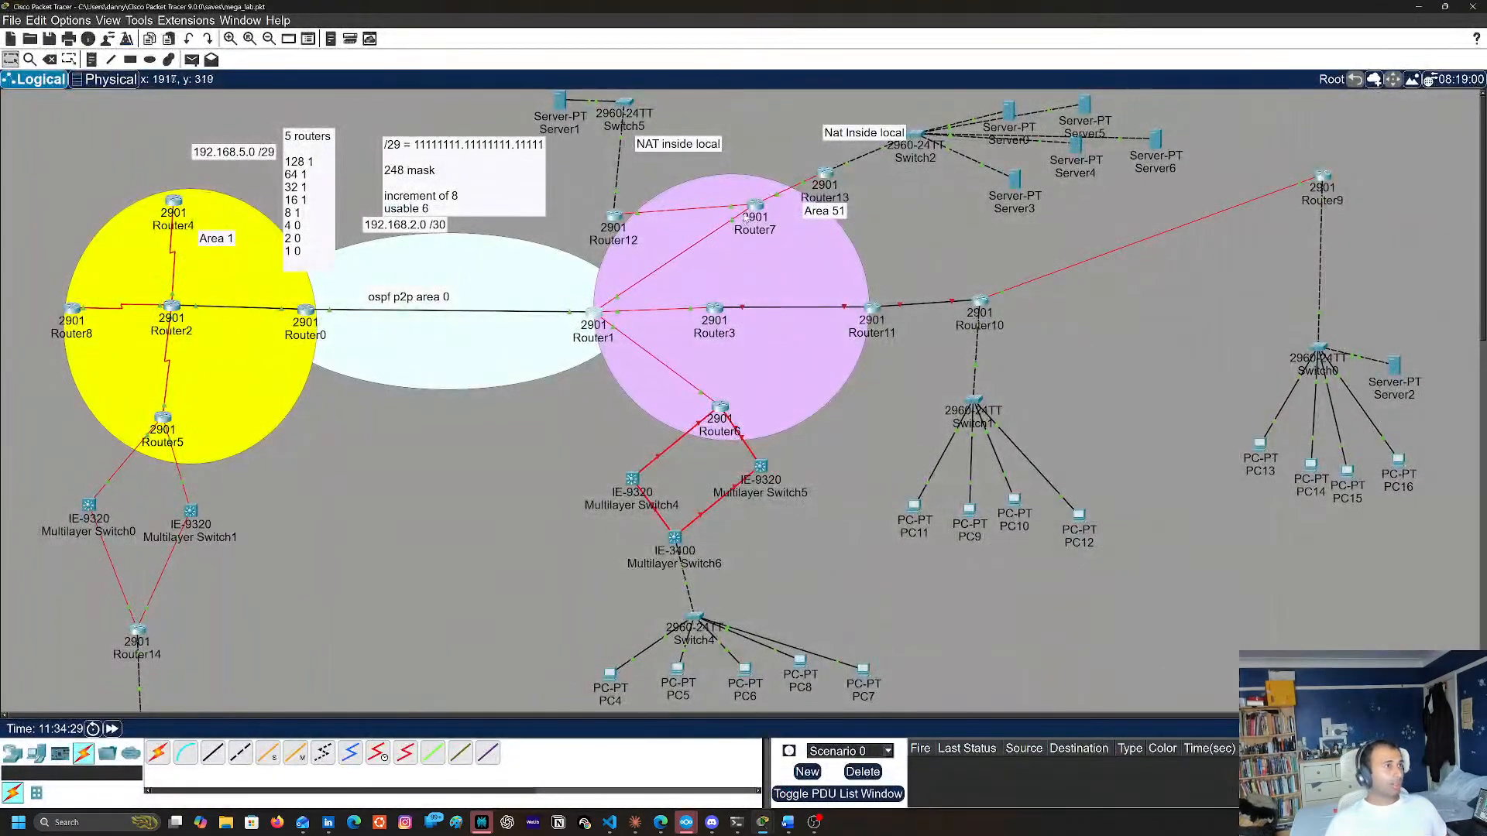
pyautogui.click(755, 205)
pyautogui.press('Return')
pyautogui.press('Return')
pyautogui.press('Return')
pyautogui.press('Return')
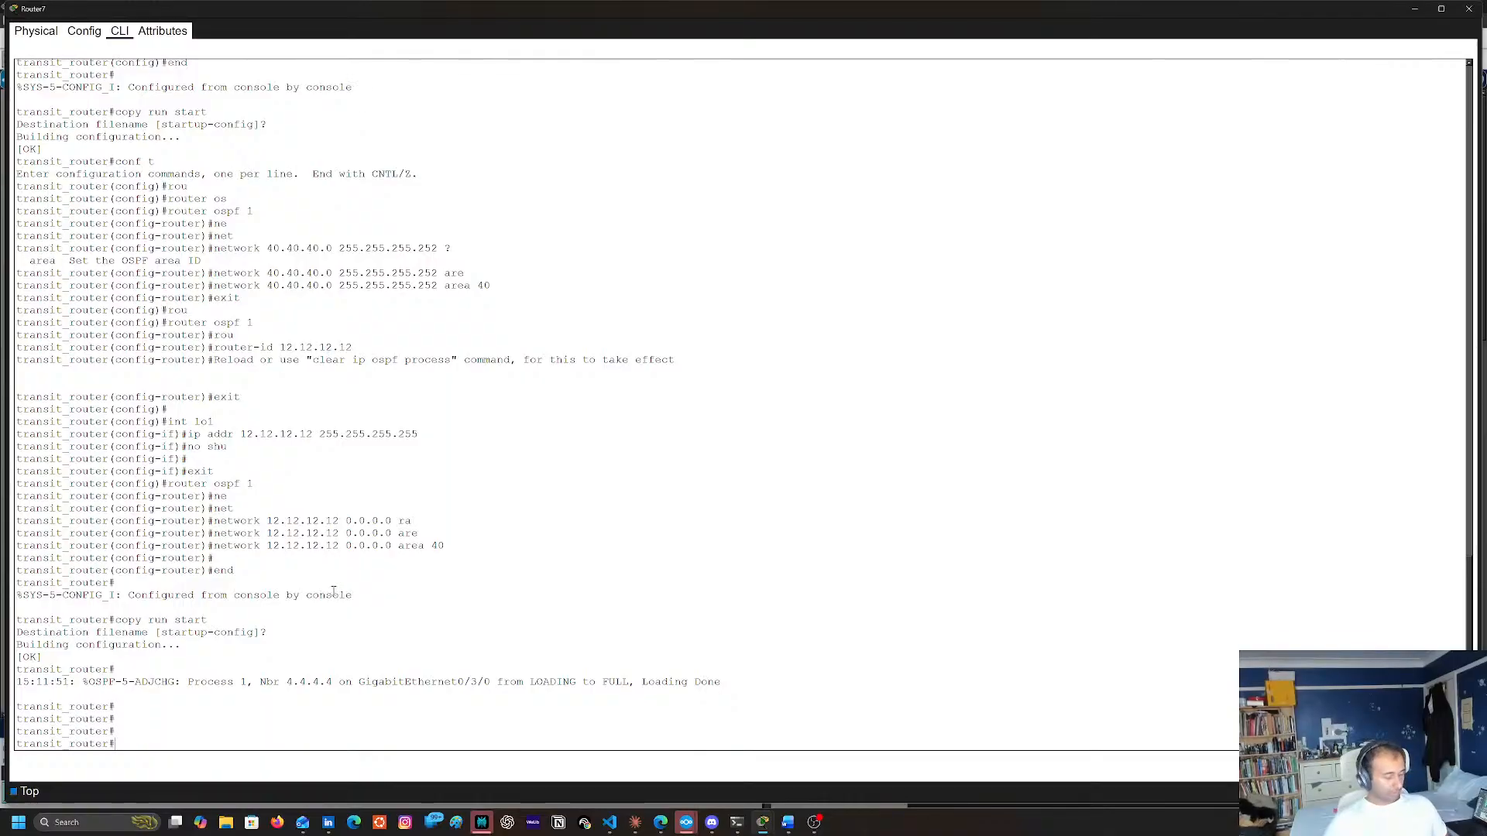
# Try to reset all OSPF processes on Router7 with clear ip ospf process
pyautogui.write('cle')
pyautogui.press('Tab')
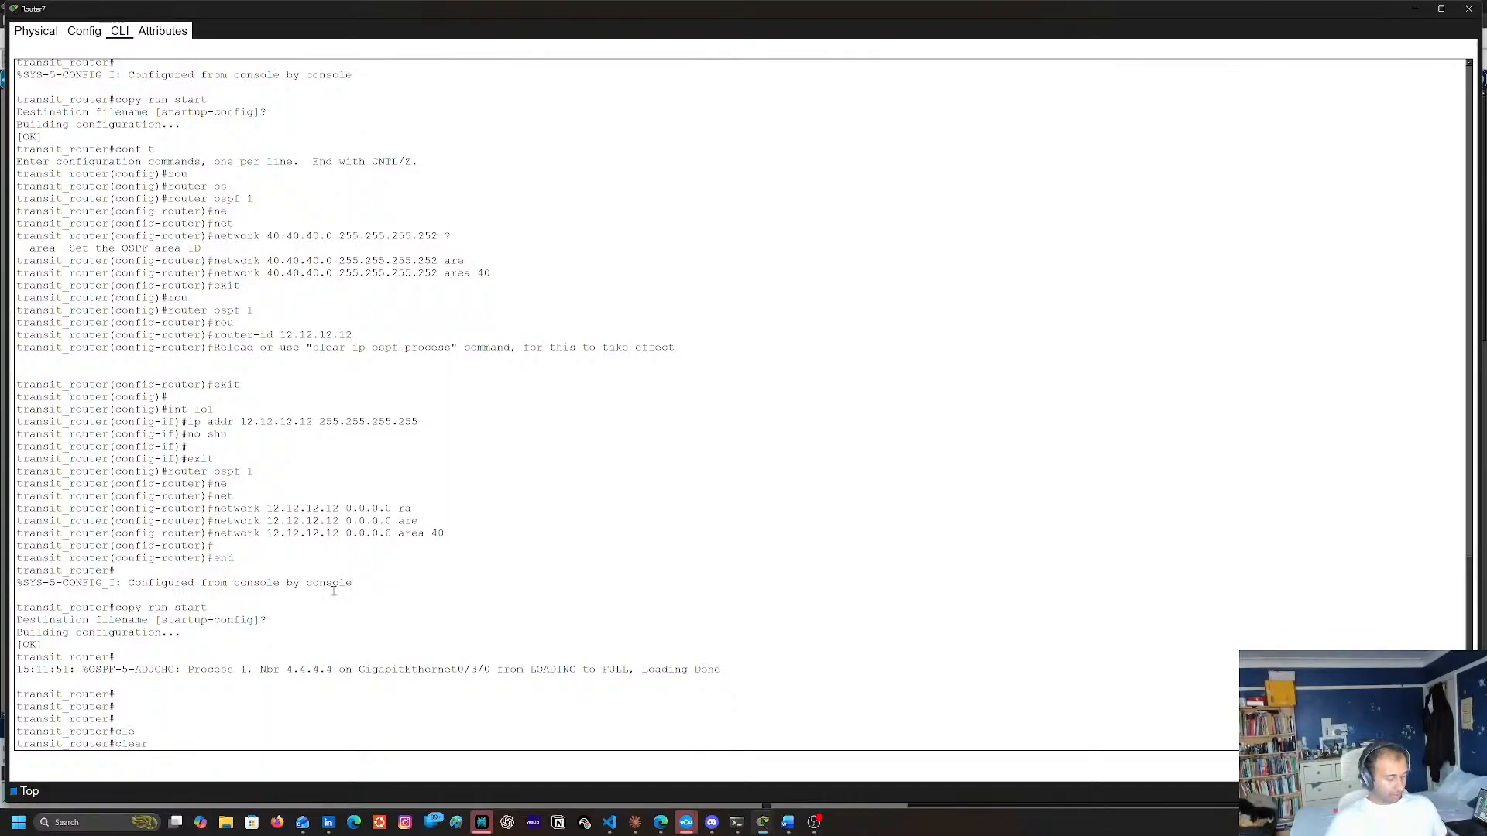
pyautogui.write('ip os')
pyautogui.press('Tab')
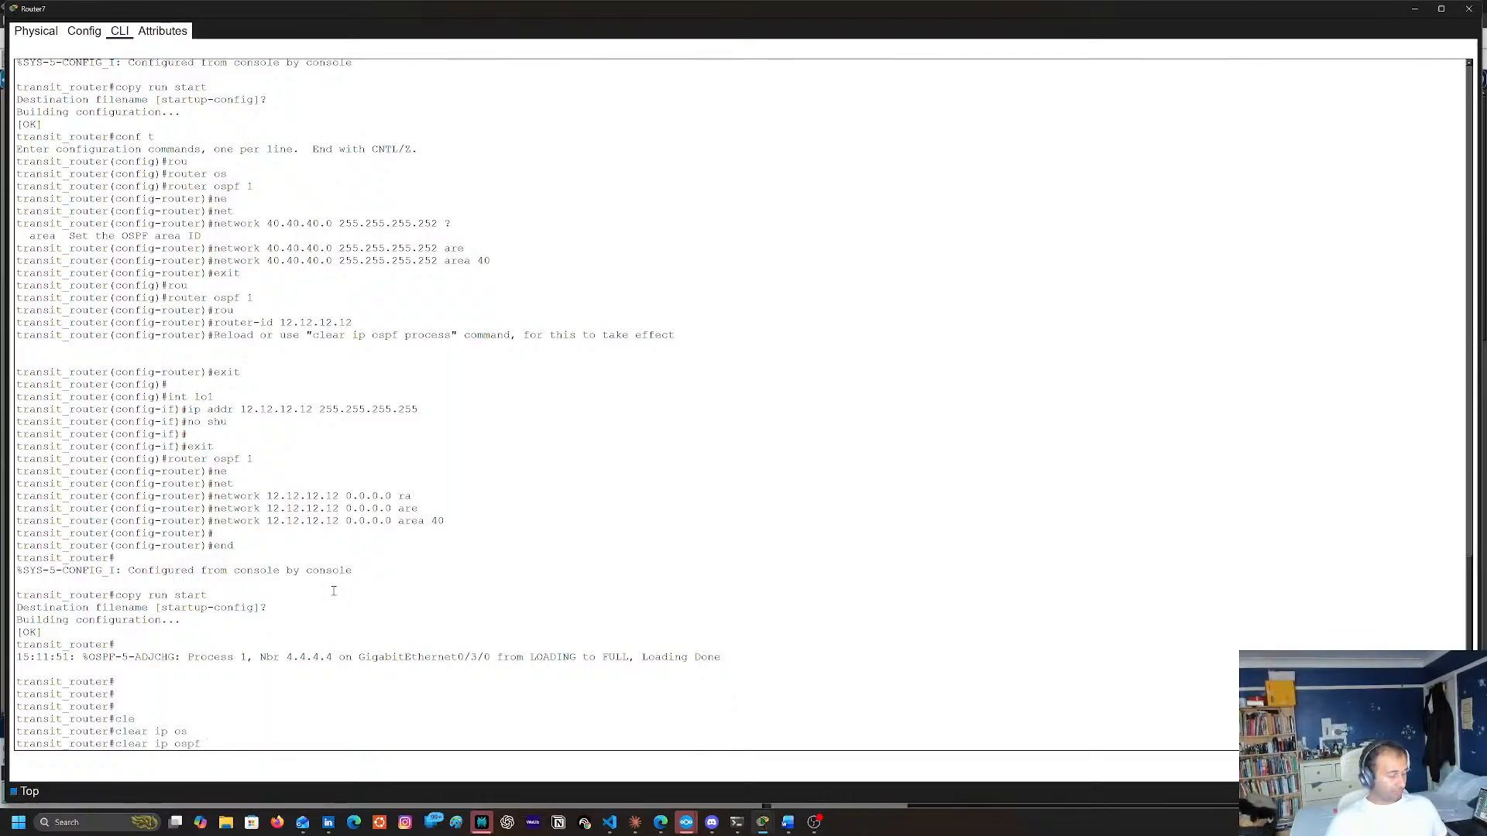
pyautogui.write('pr')
pyautogui.press('Tab')
pyautogui.press('Return')
pyautogui.press('Return')
pyautogui.press('Up')
pyautogui.press('Return')
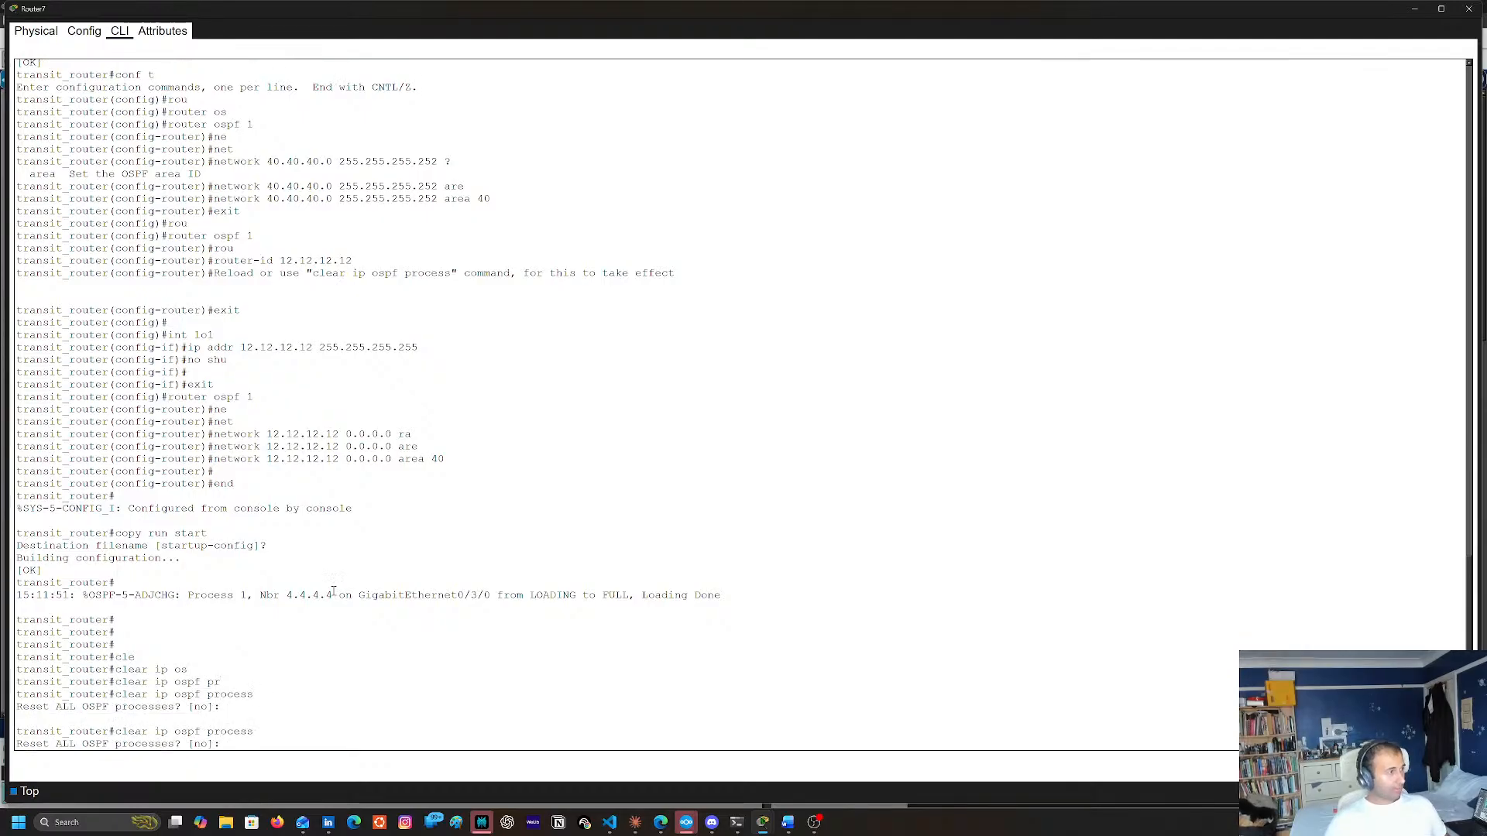
pyautogui.write('qyes')
pyautogui.press('Return')
pyautogui.press('Return')
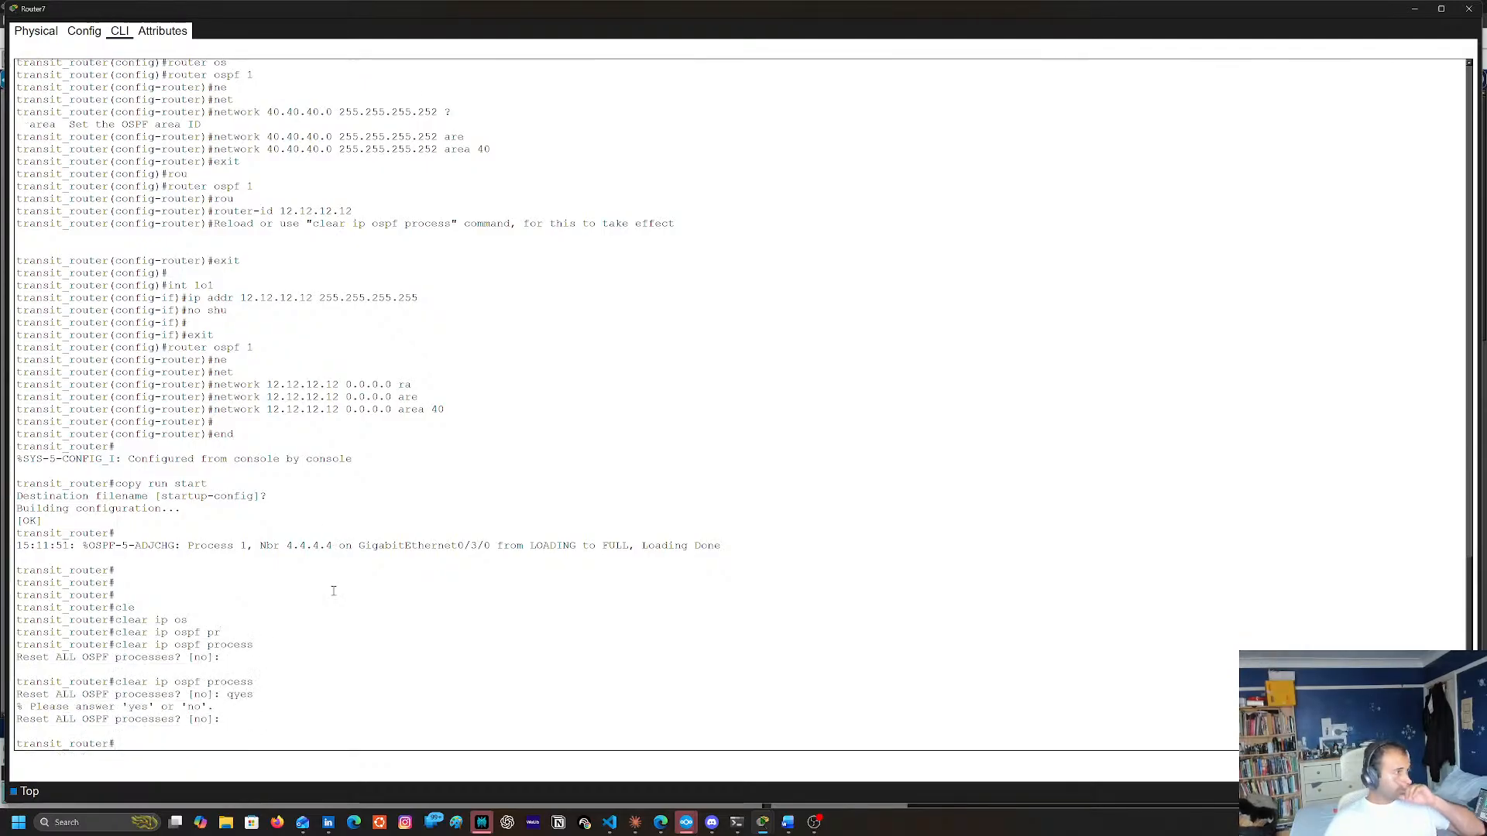
pyautogui.press('Return')
pyautogui.press('Return')
pyautogui.press('Return')
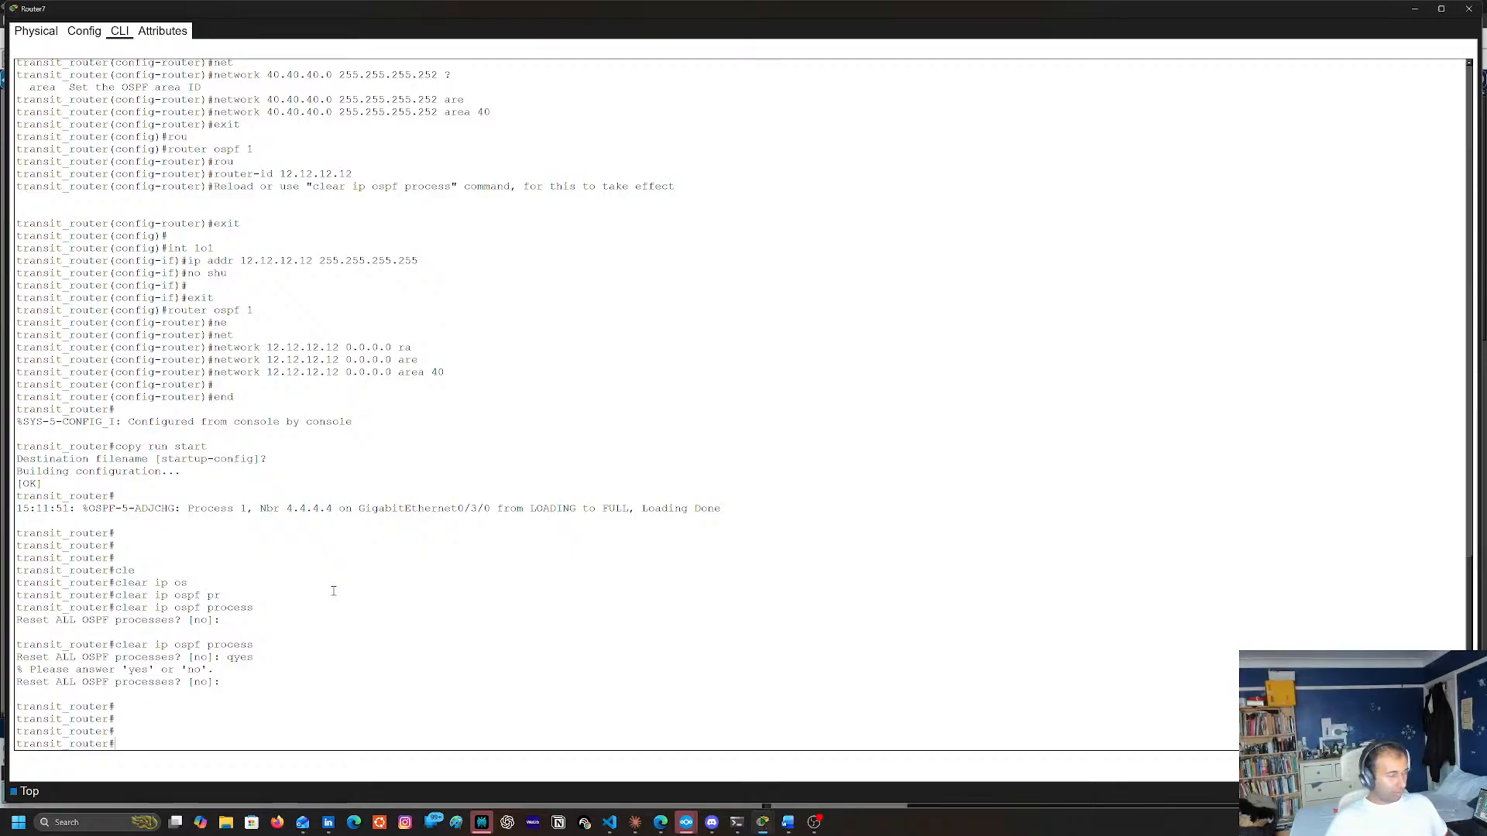
# Rerun clear ip ospf process on Router7 and answer yes to reset all OSPF processes
pyautogui.press('Up')
pyautogui.press('Return')
pyautogui.write('yes')
pyautogui.press('Return')
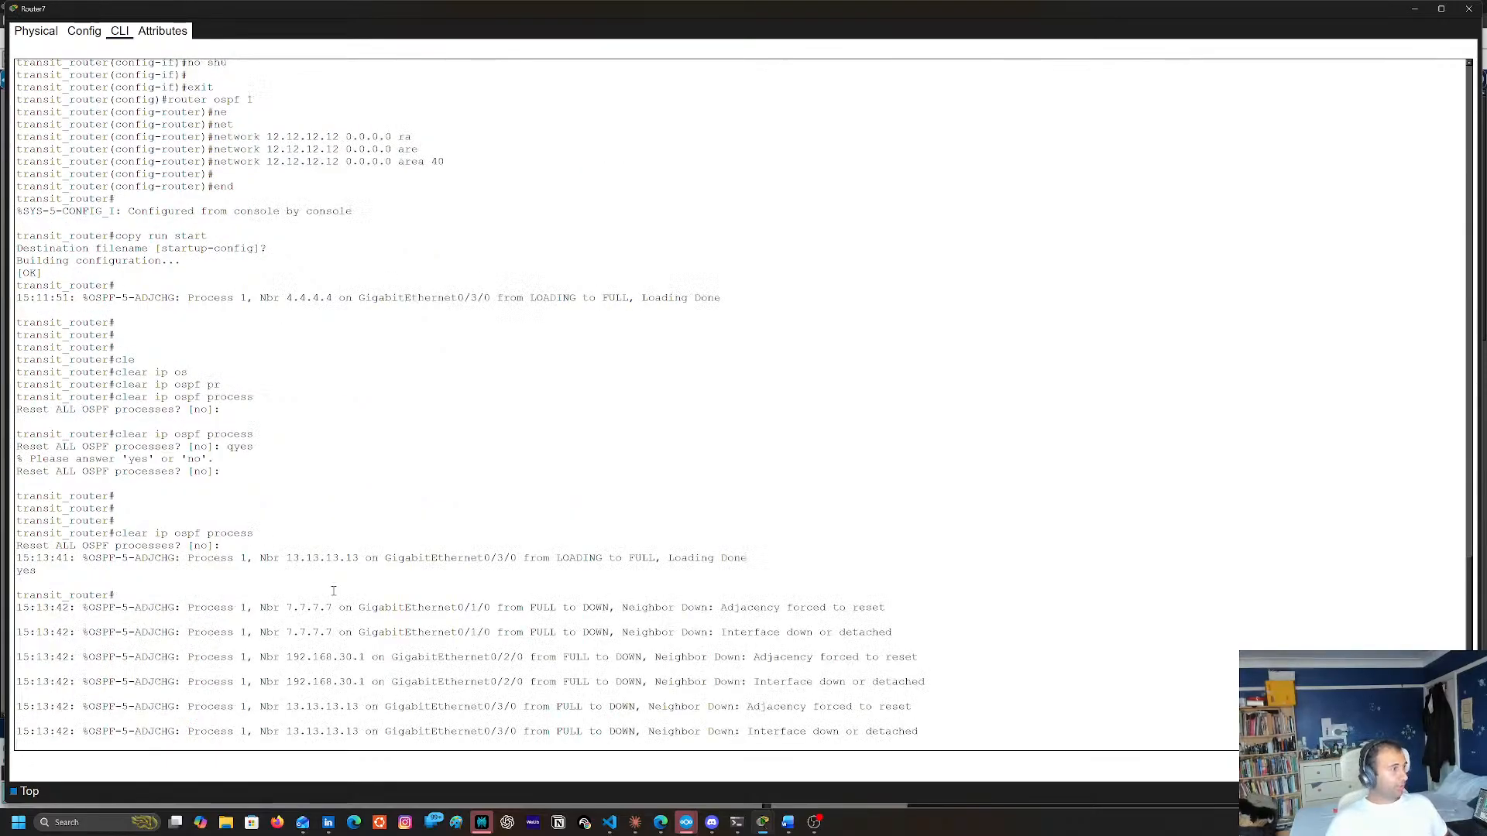
pyautogui.press('Return')
# Display Router7's IP routing table with sh ip route
pyautogui.write('sh')
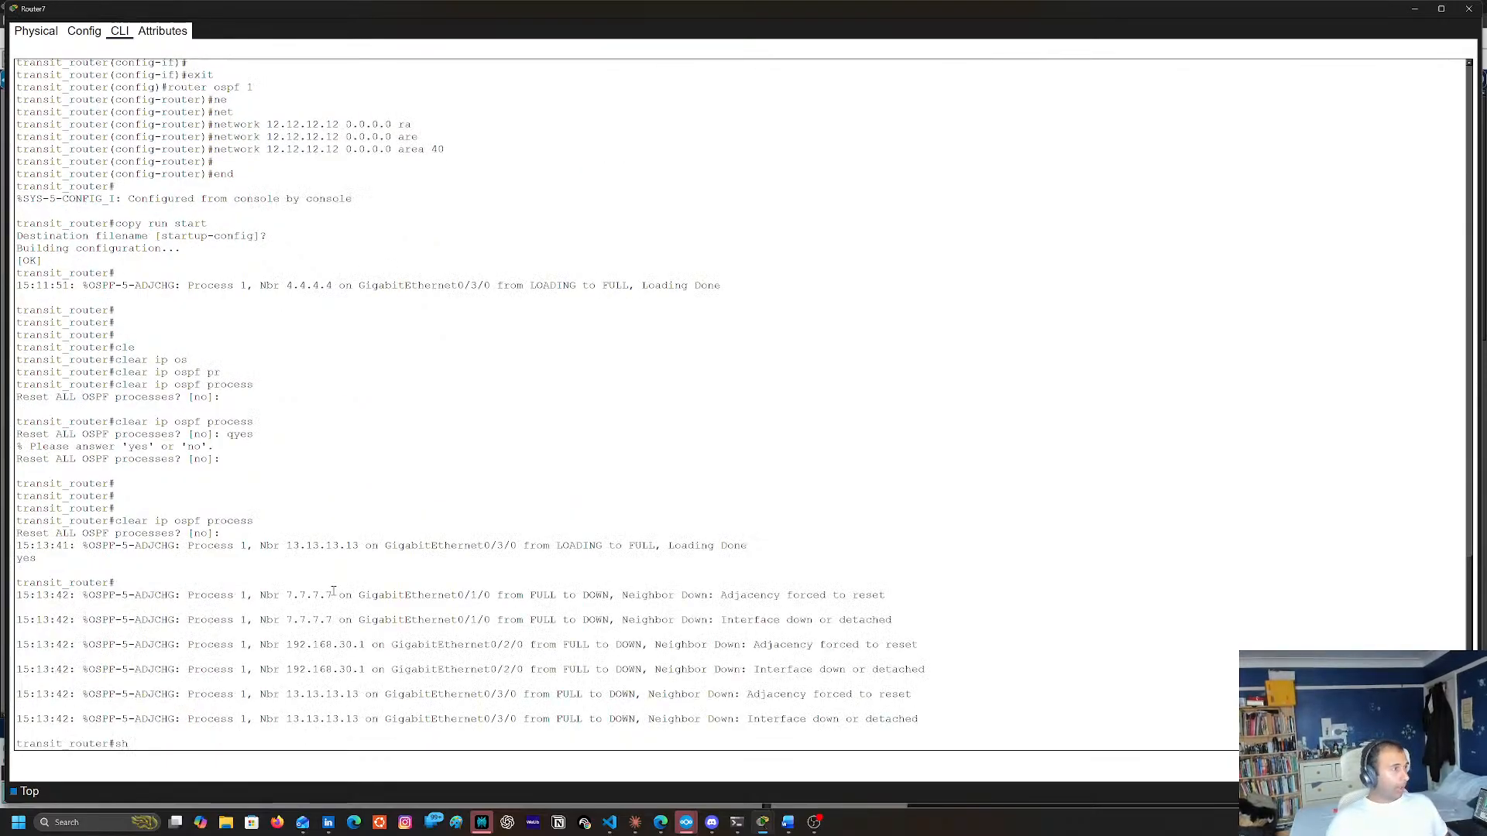
pyautogui.press('BackSpace')
pyautogui.press('BackSpace')
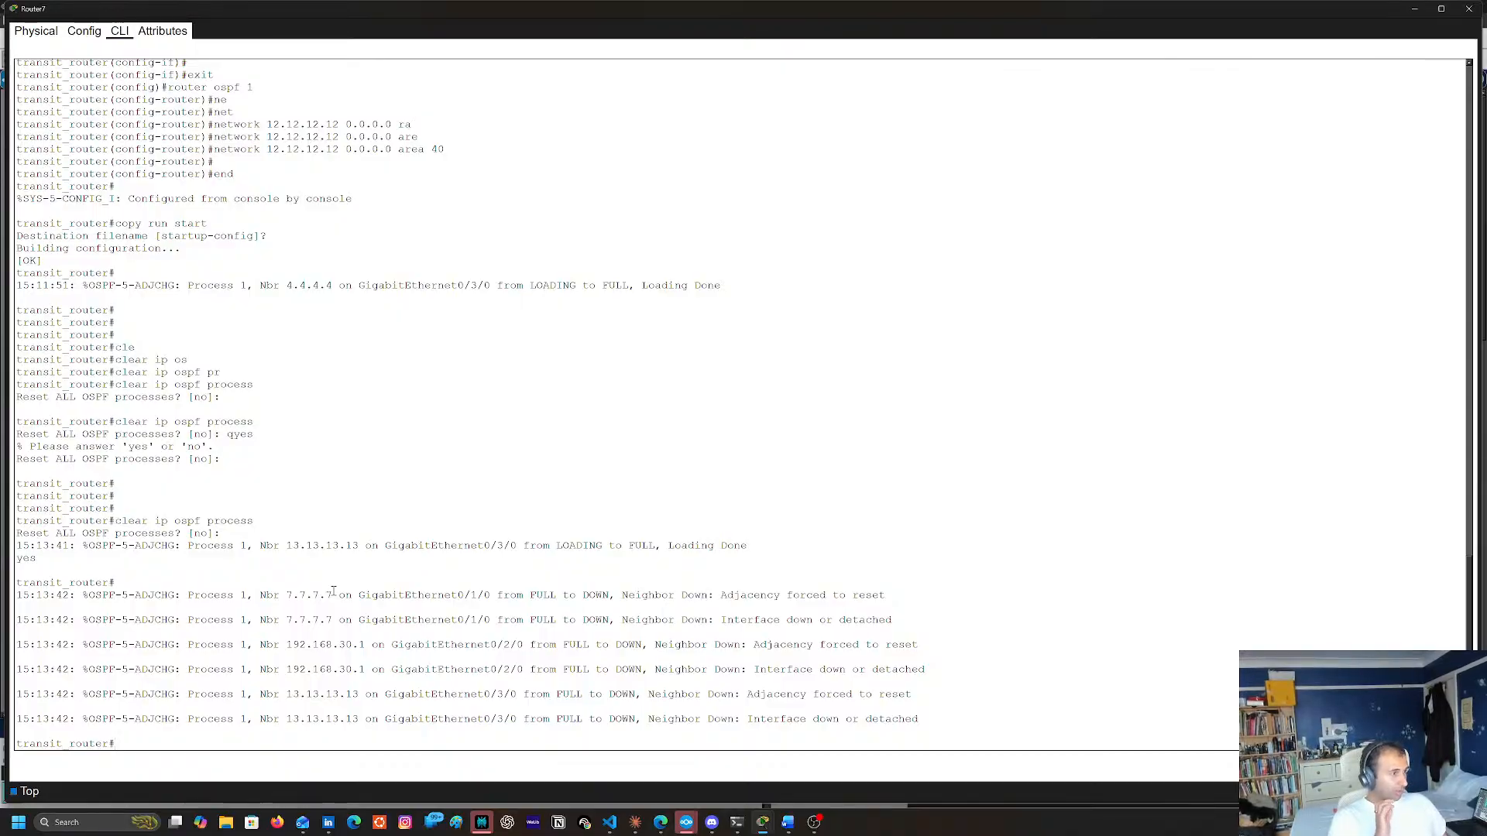
pyautogui.write('sh ip rotue')
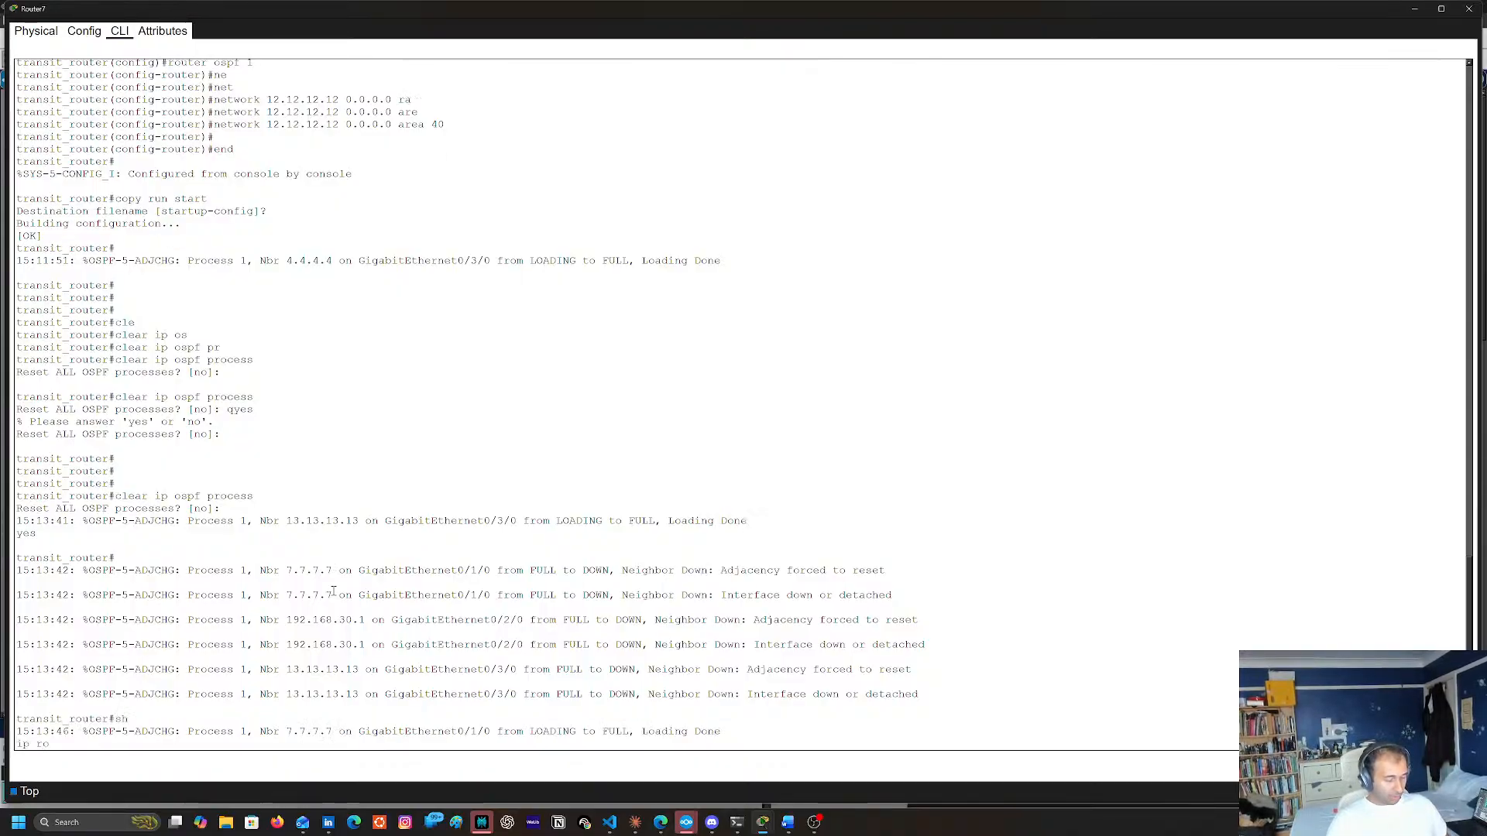
pyautogui.press('Return')
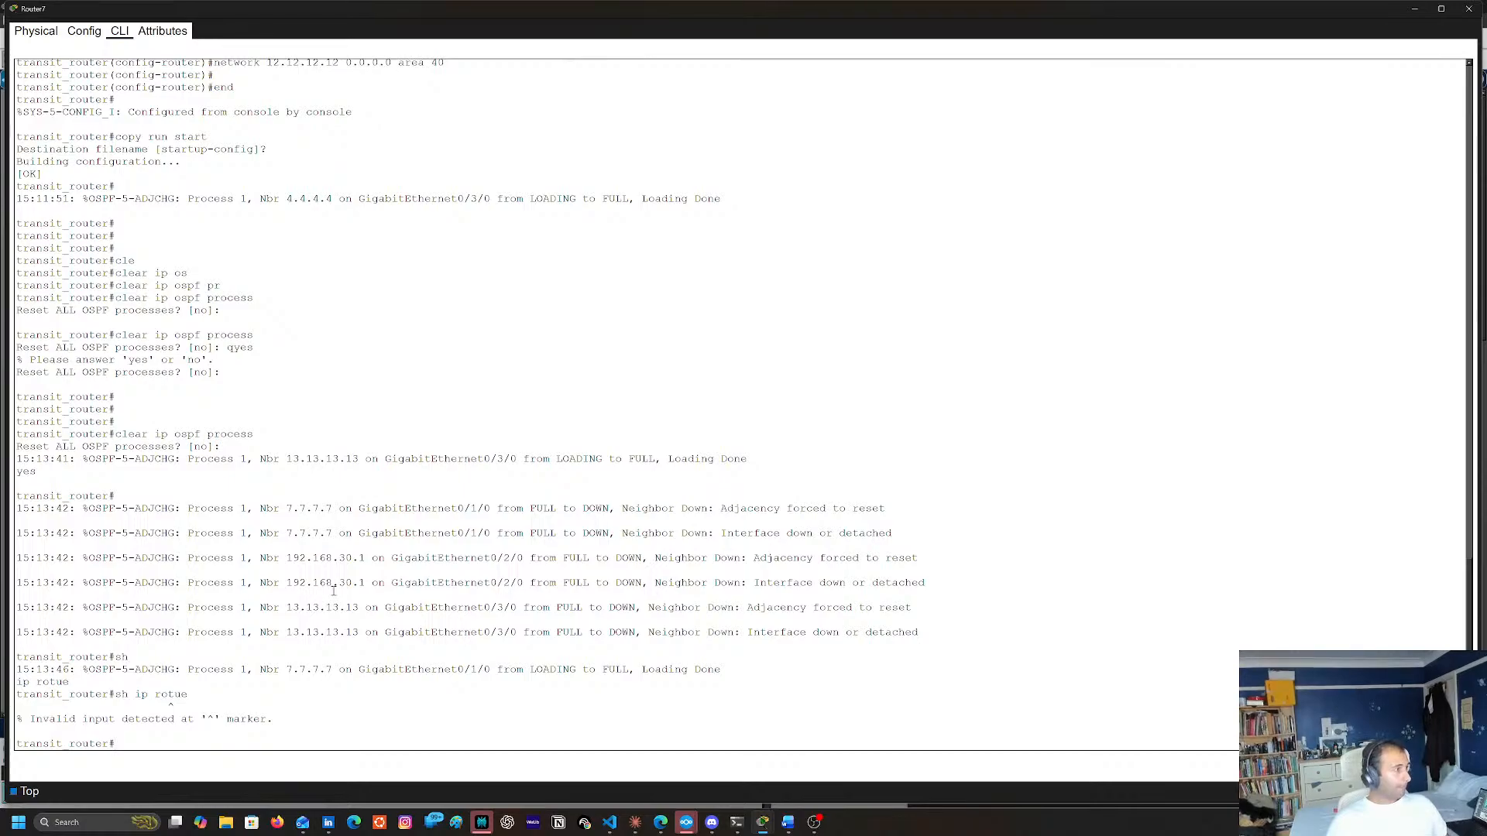
pyautogui.write('sh ip rout')
pyautogui.press('Tab')
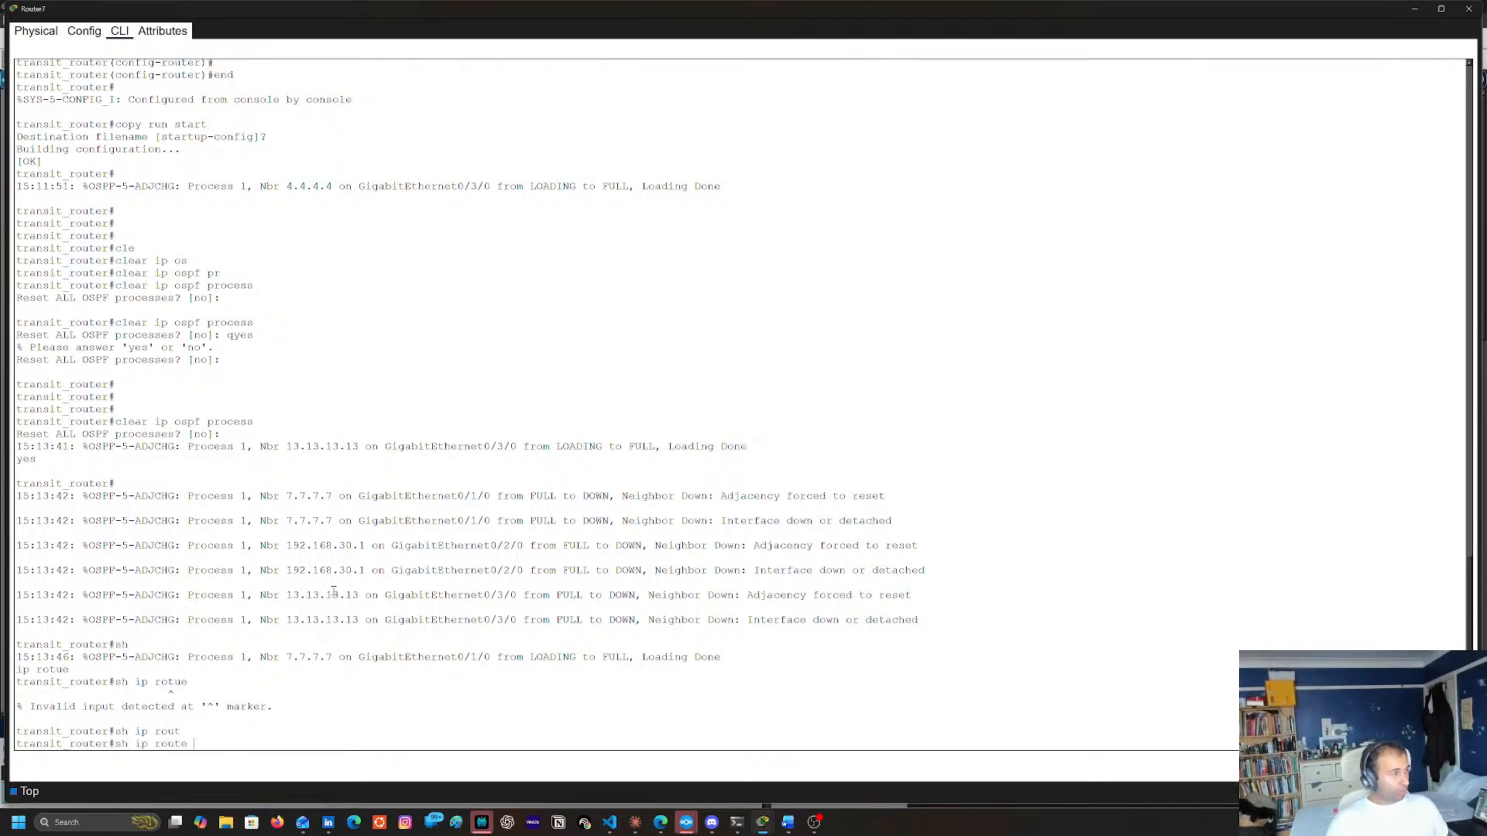
pyautogui.press('Return')
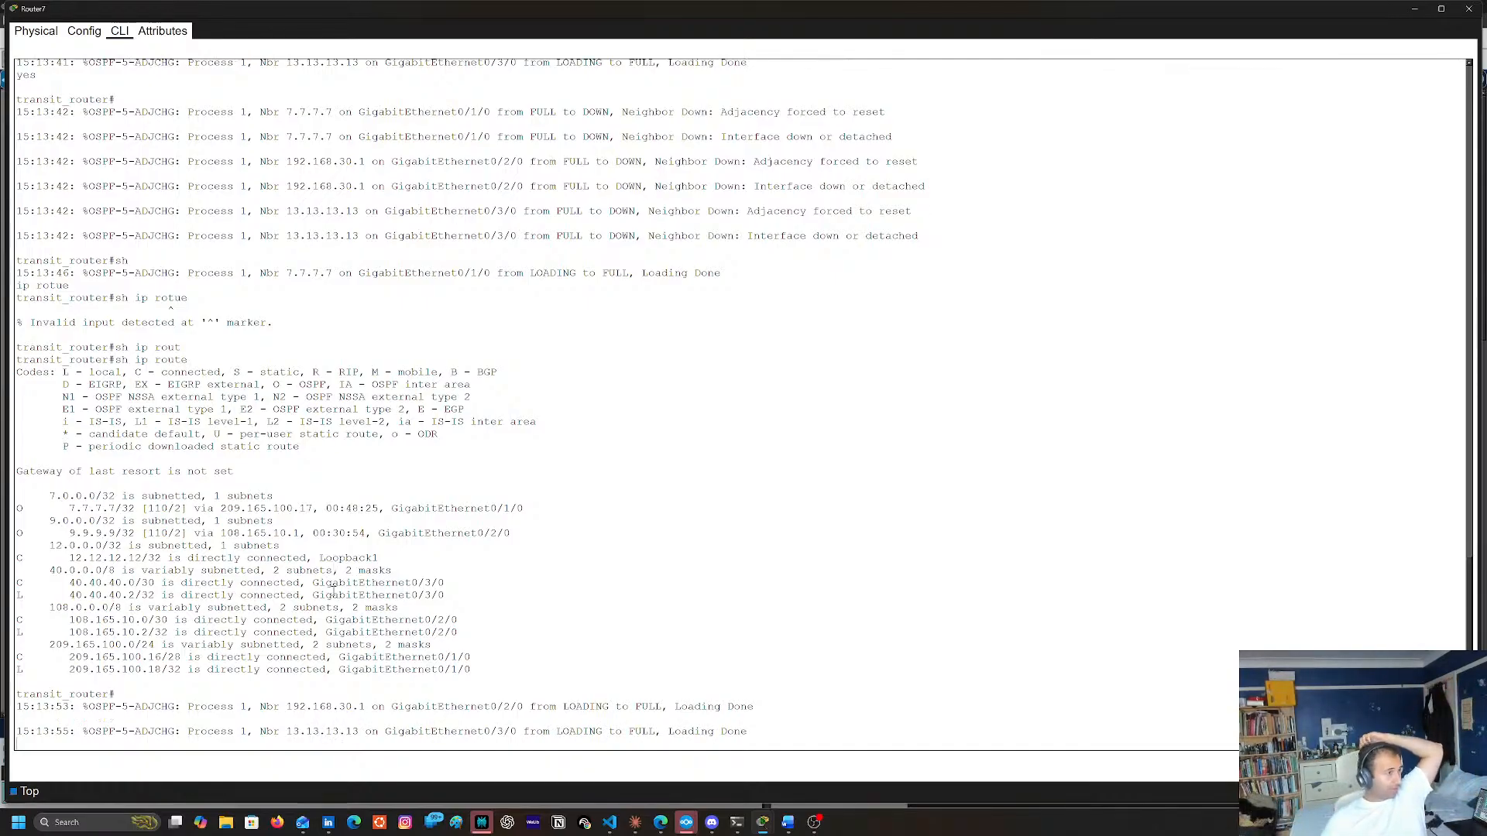
# Display Router7's routing table two more times to check which OSPF routes are learned, and close its window
pyautogui.press('Return')
pyautogui.press('Up')
pyautogui.press('Return')
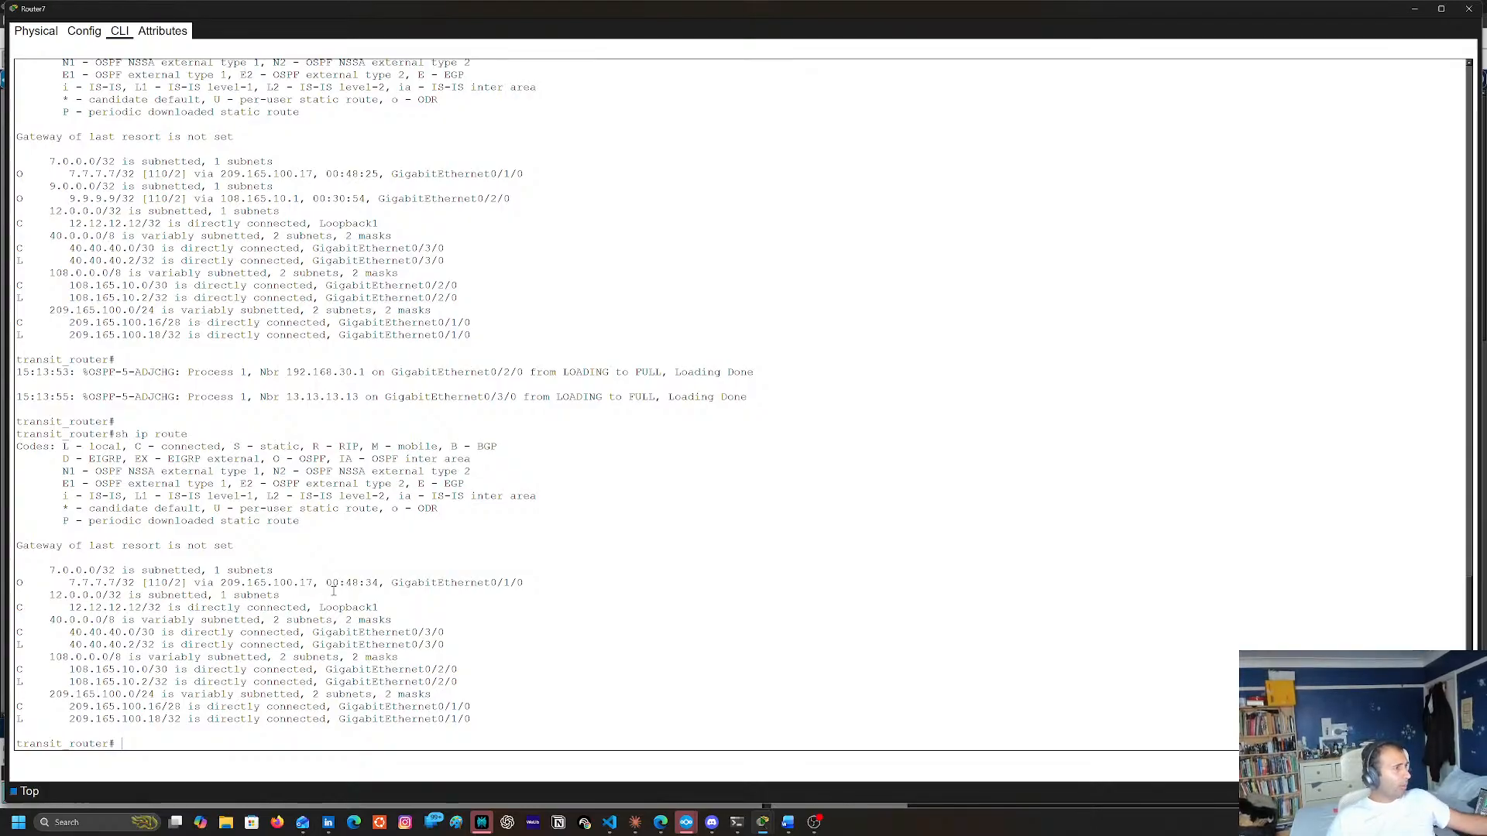
pyautogui.write('sh ip route')
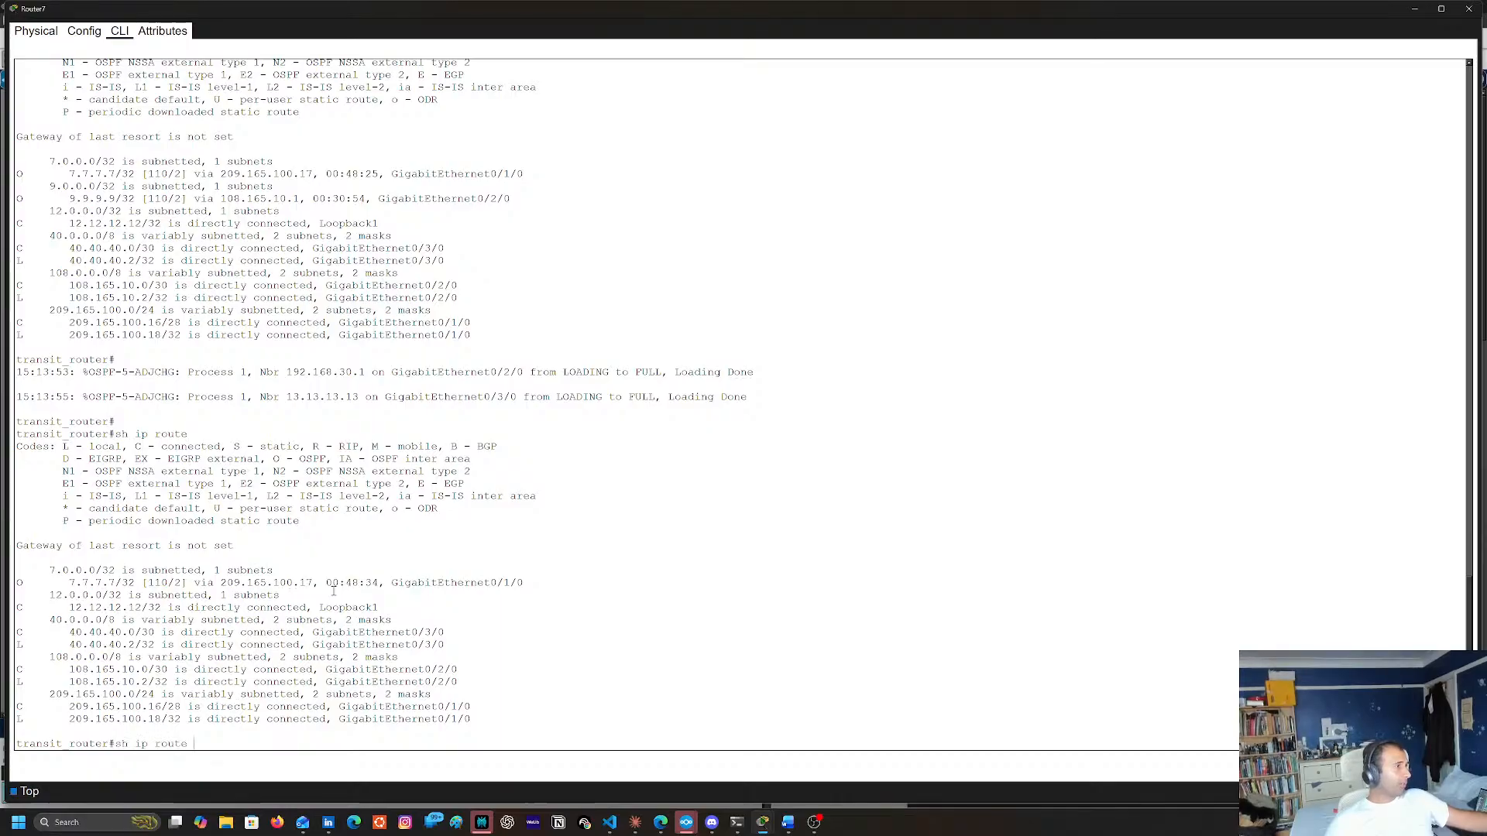
pyautogui.press('Return')
pyautogui.press('space')
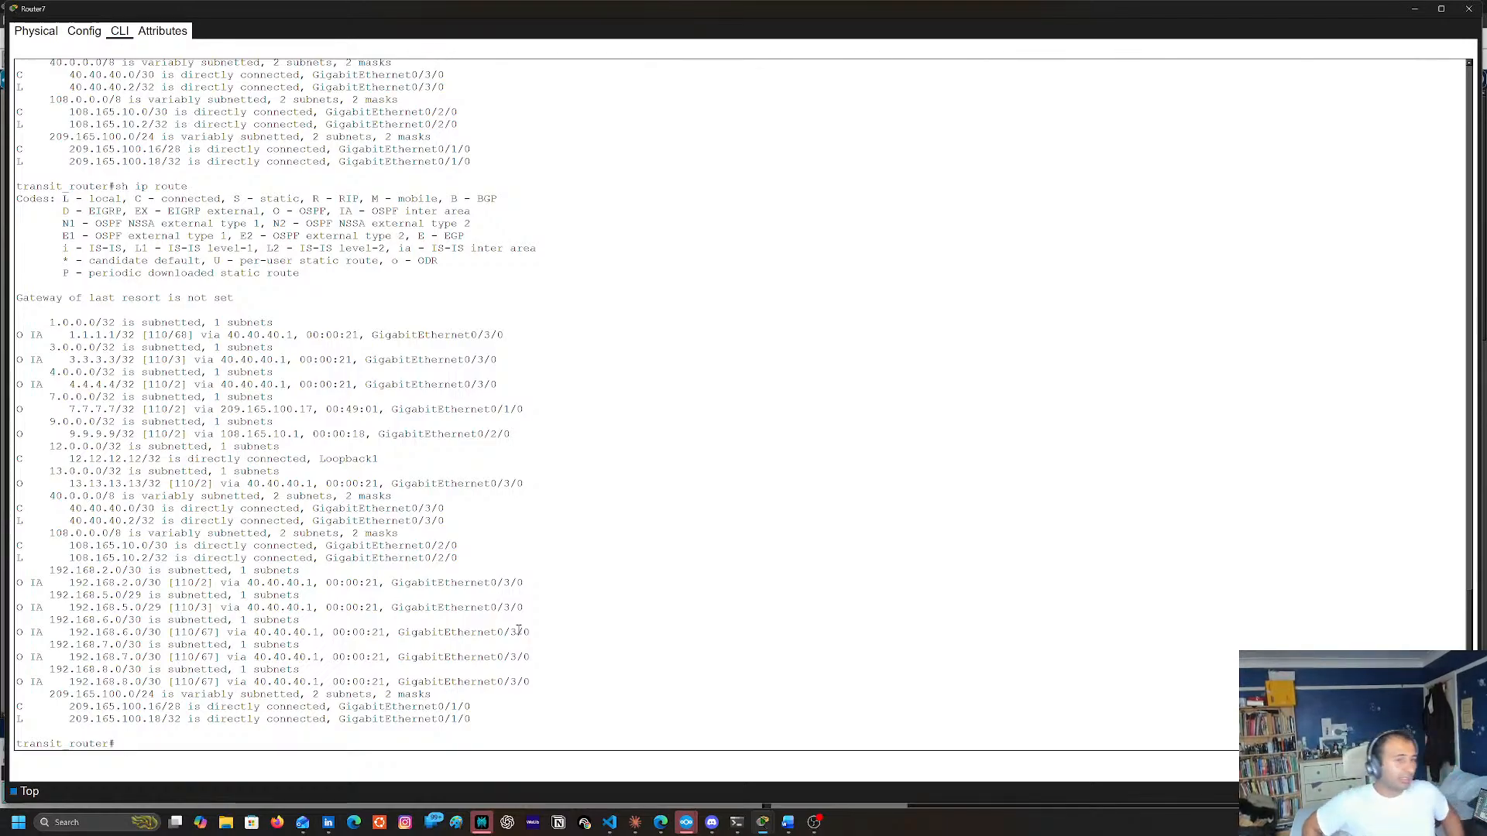
pyautogui.click(1469, 10)
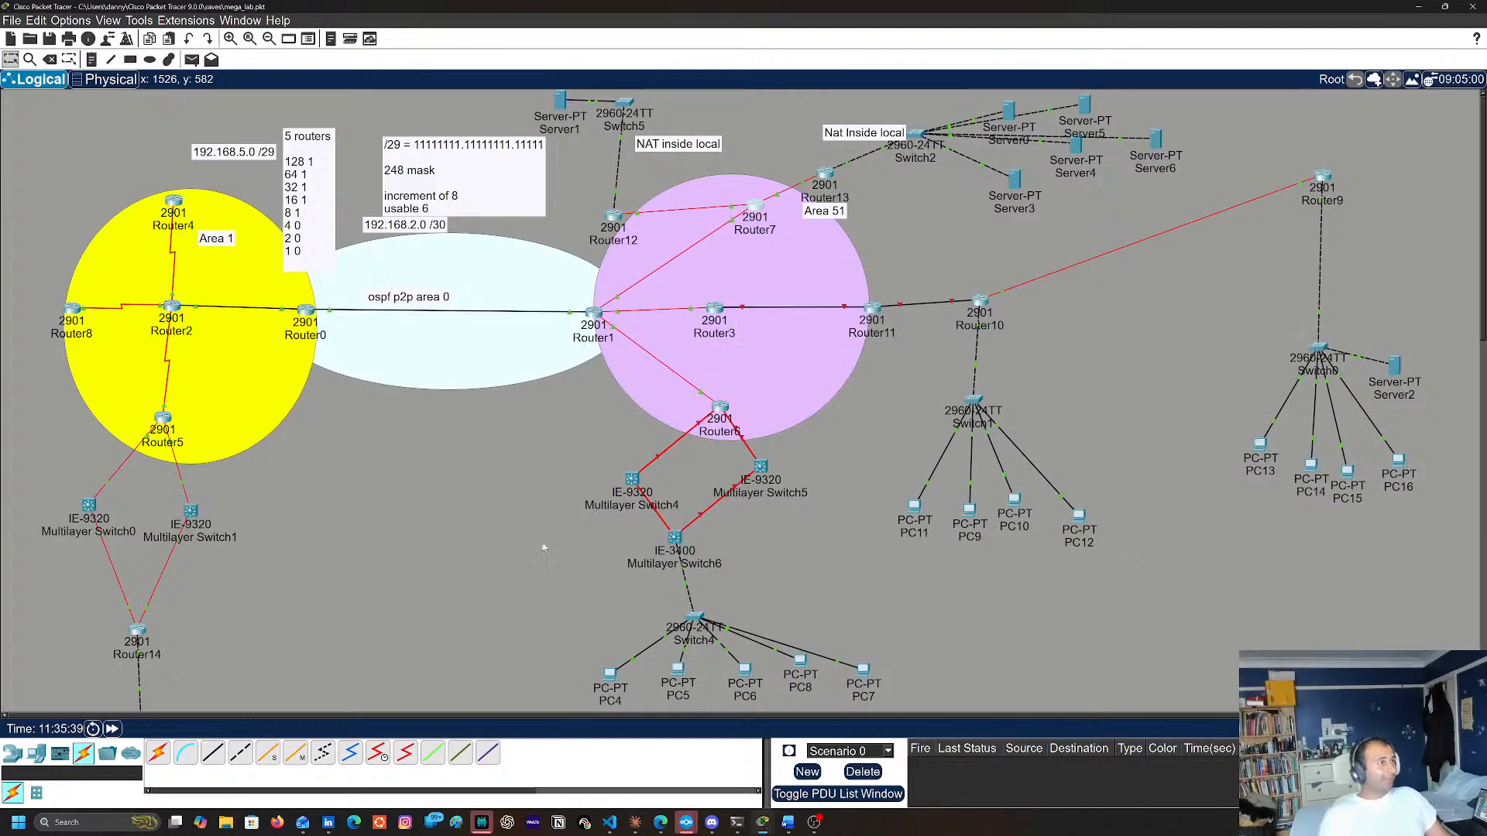
# Open Router1's command line from the topology and display its IP routing table with sh ip route
pyautogui.click(592, 320)
pyautogui.doubleClick(492, 643)
pyautogui.press('Return')
pyautogui.press('Return')
pyautogui.press('Return')
pyautogui.press('Up')
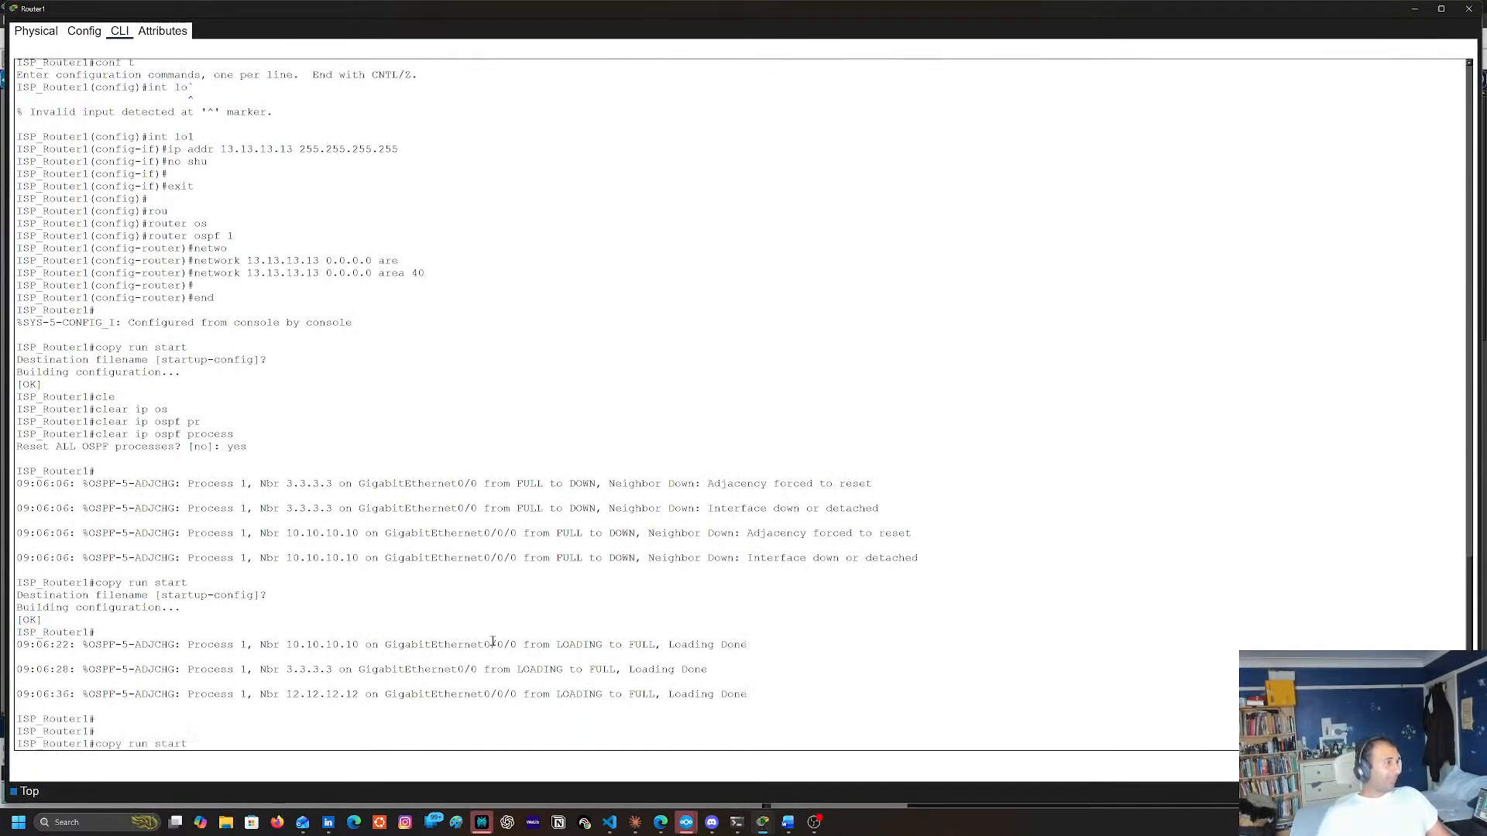
pyautogui.press('Up')
pyautogui.press('Up')
pyautogui.press('Down')
pyautogui.press('Down')
pyautogui.press('Down')
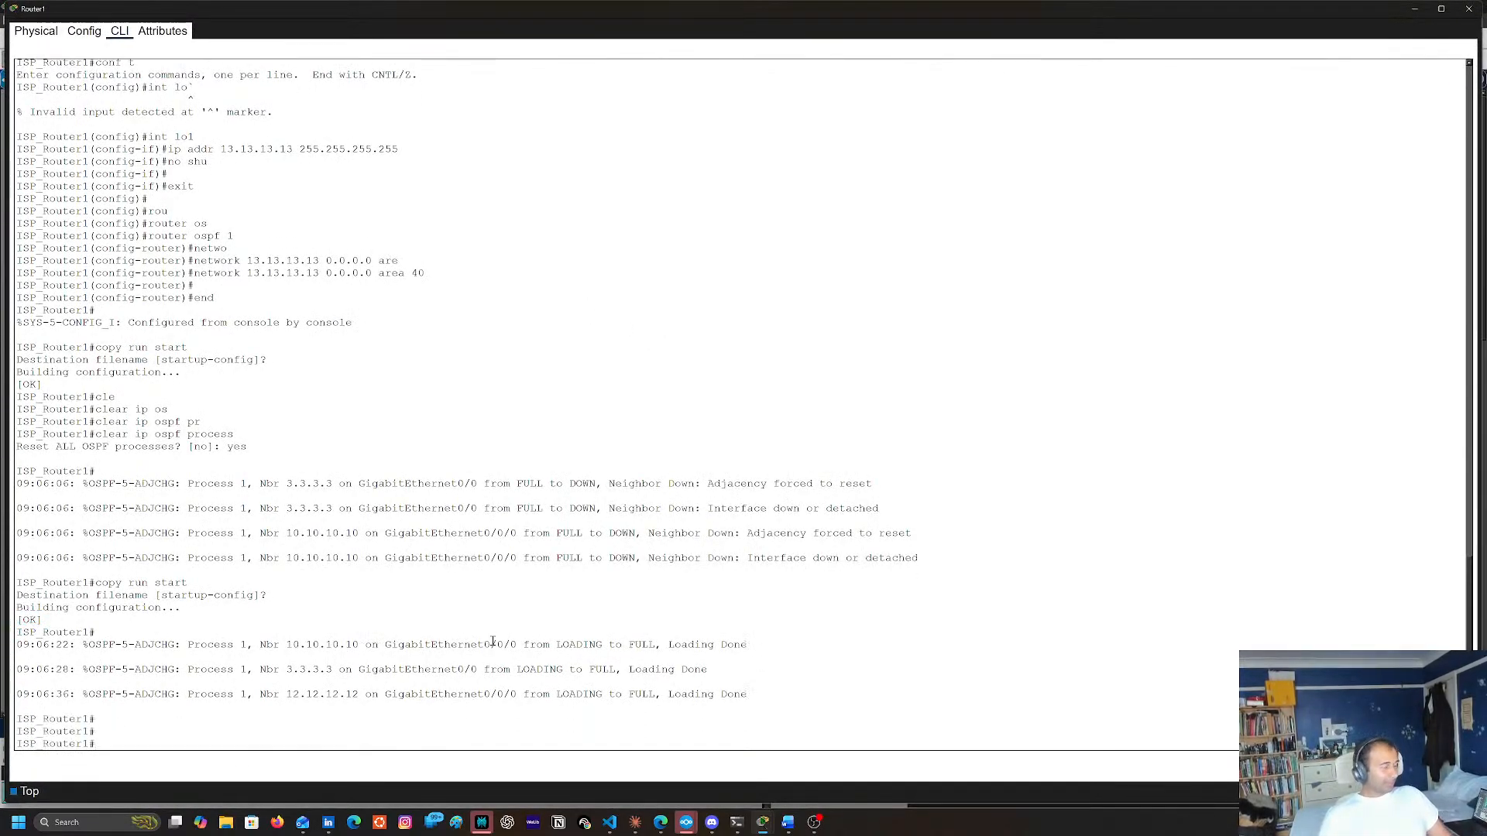
pyautogui.write('sh')
pyautogui.press('Tab')
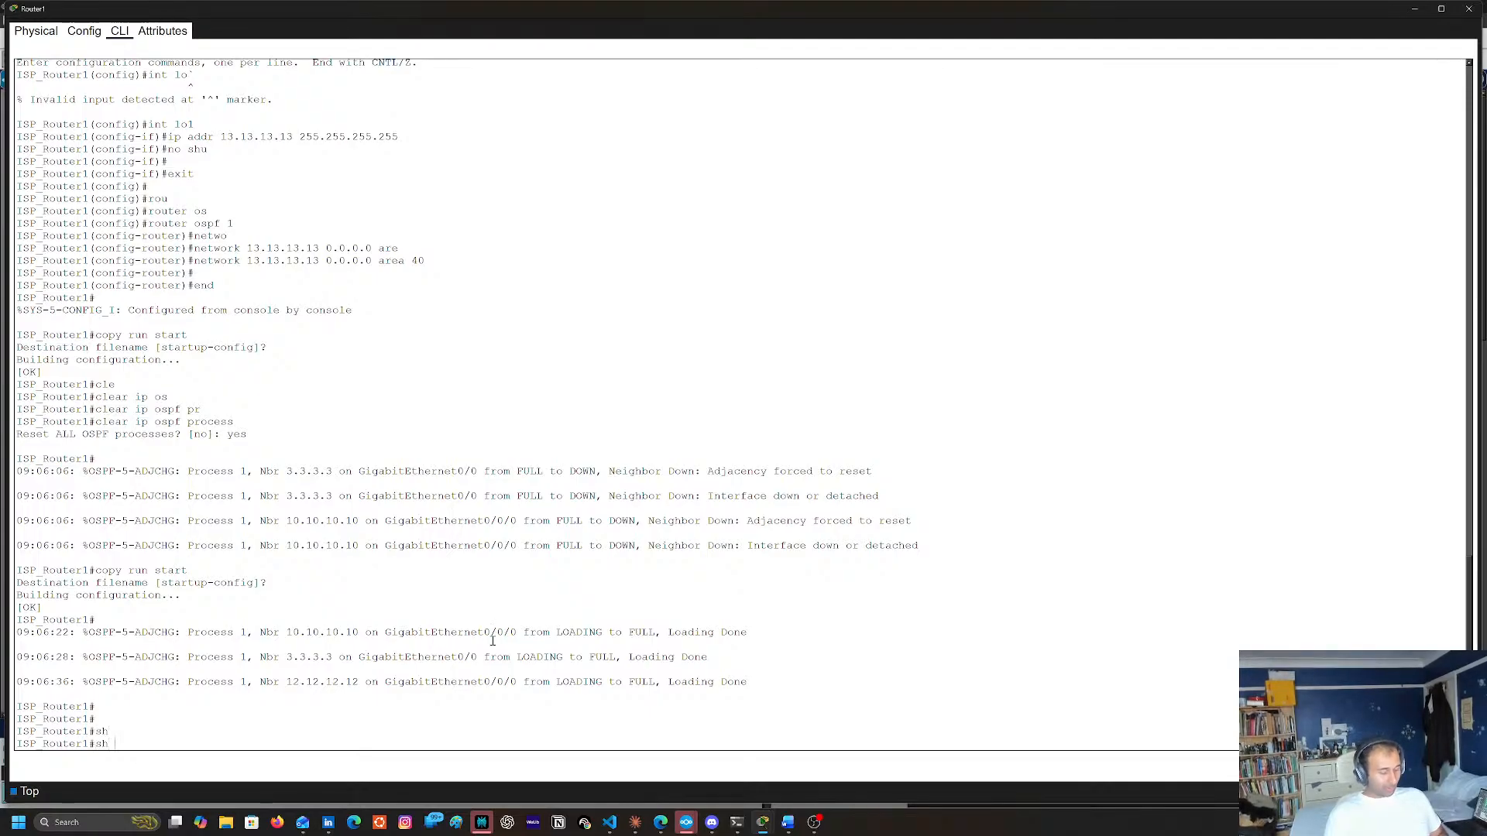
pyautogui.write('ip rou')
pyautogui.press('Tab')
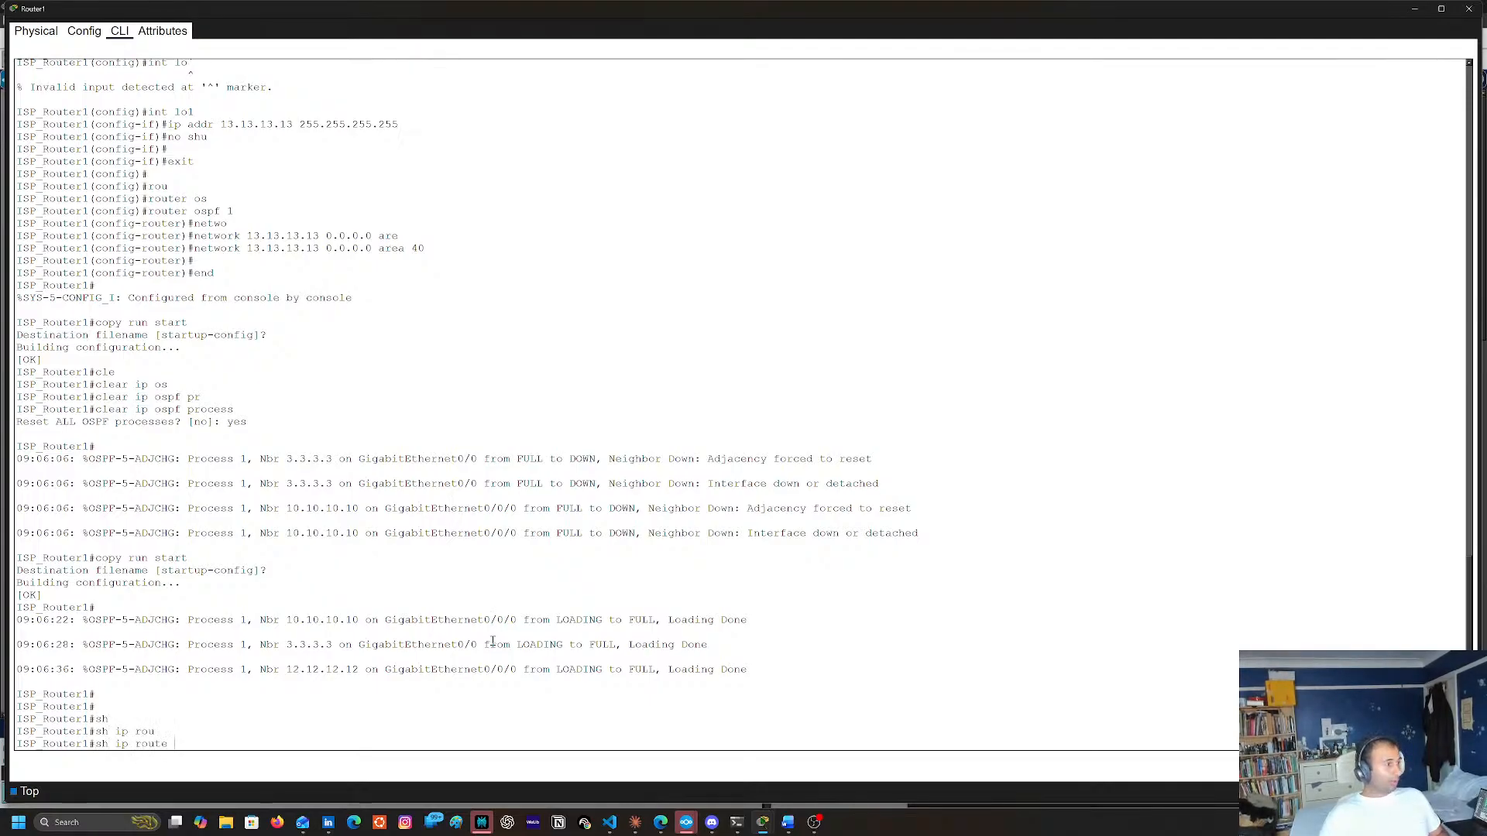
pyautogui.press('Return')
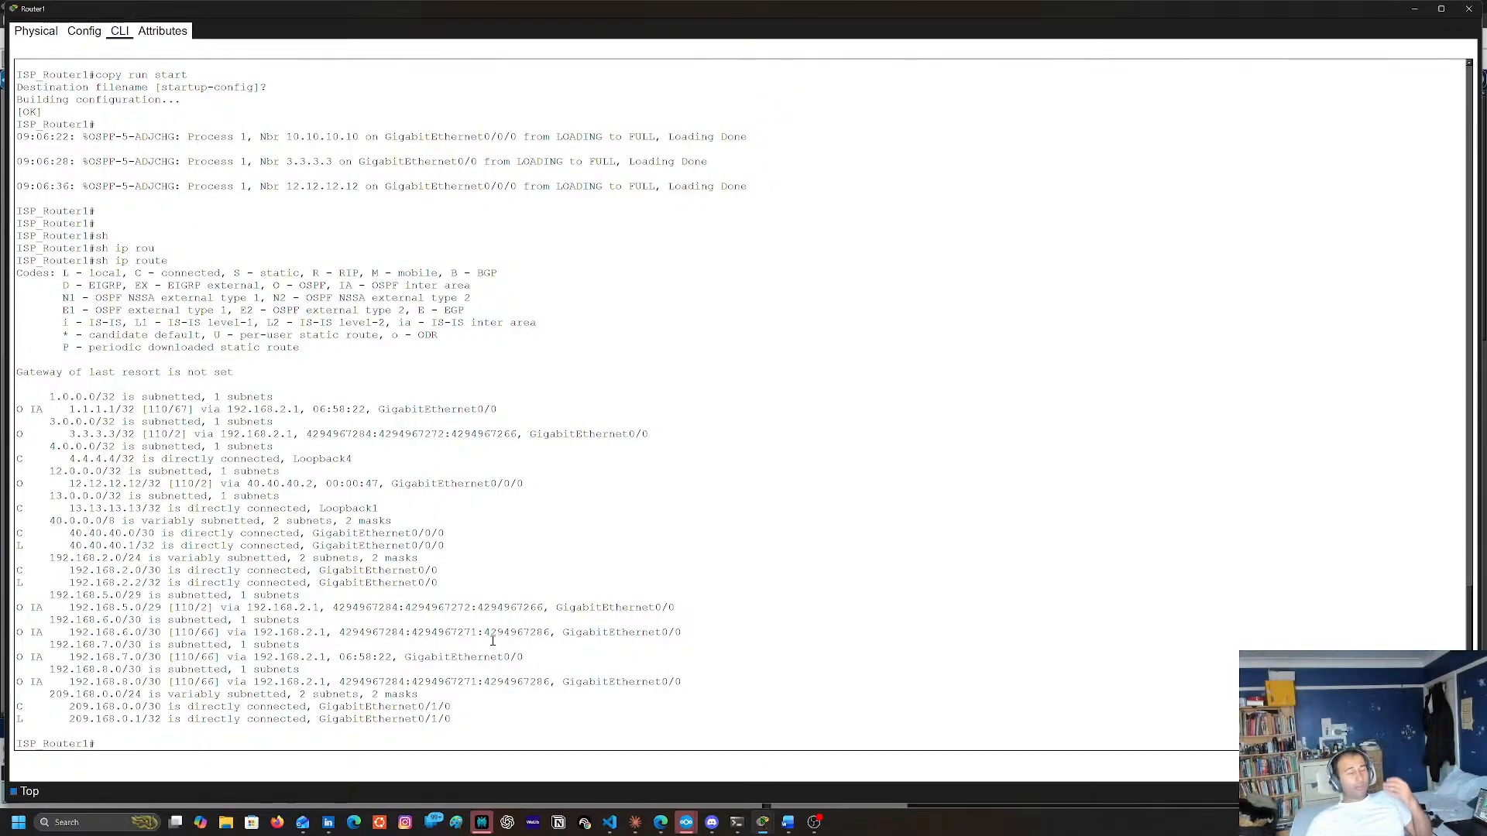
# Compare Router1's routing table with the area 1 and area 0 links in the topology, and minimize its window
pyautogui.click(1411, 10)
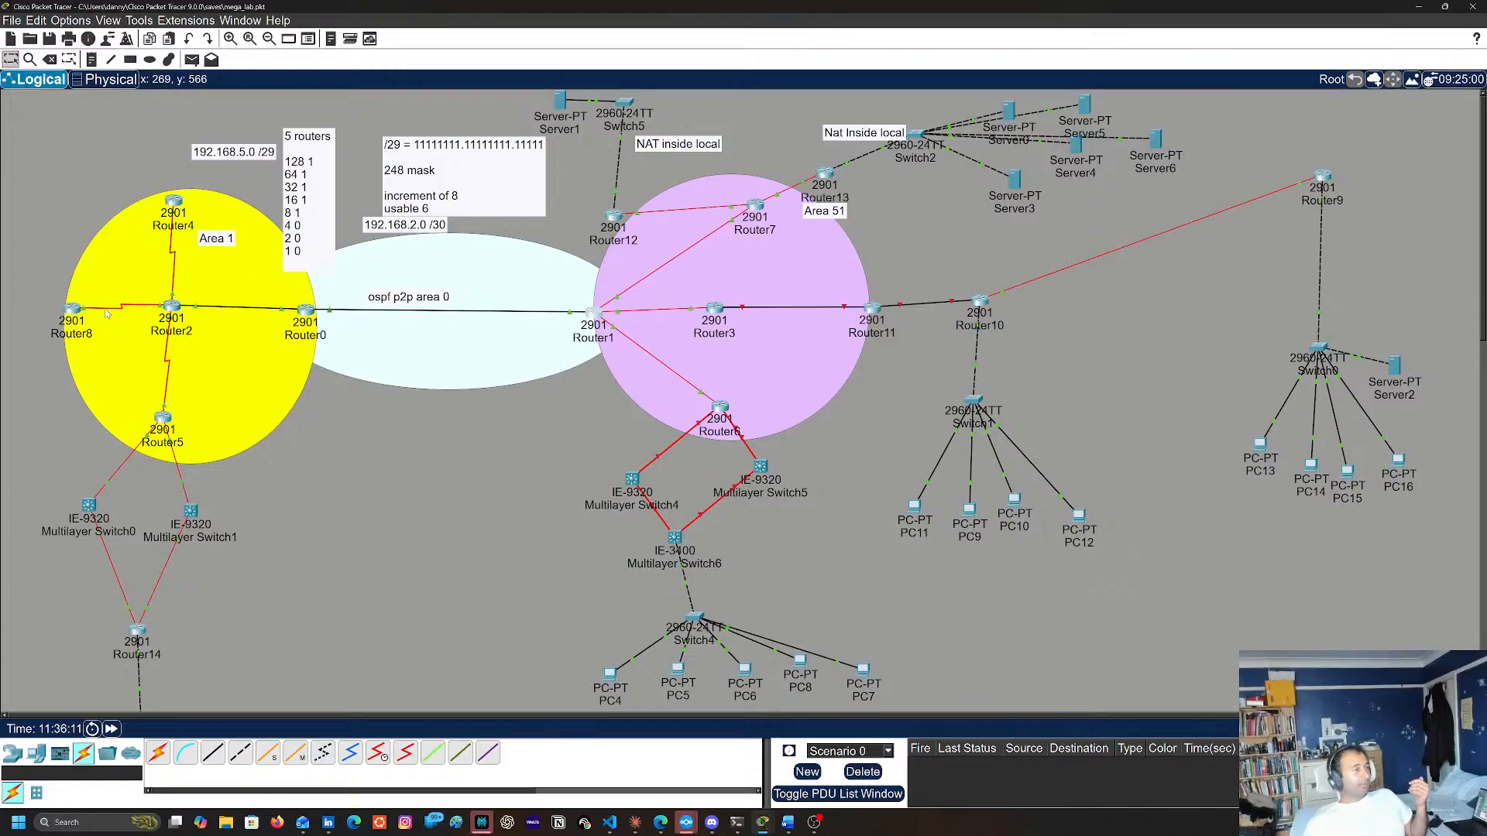
pyautogui.moveTo(106, 312)
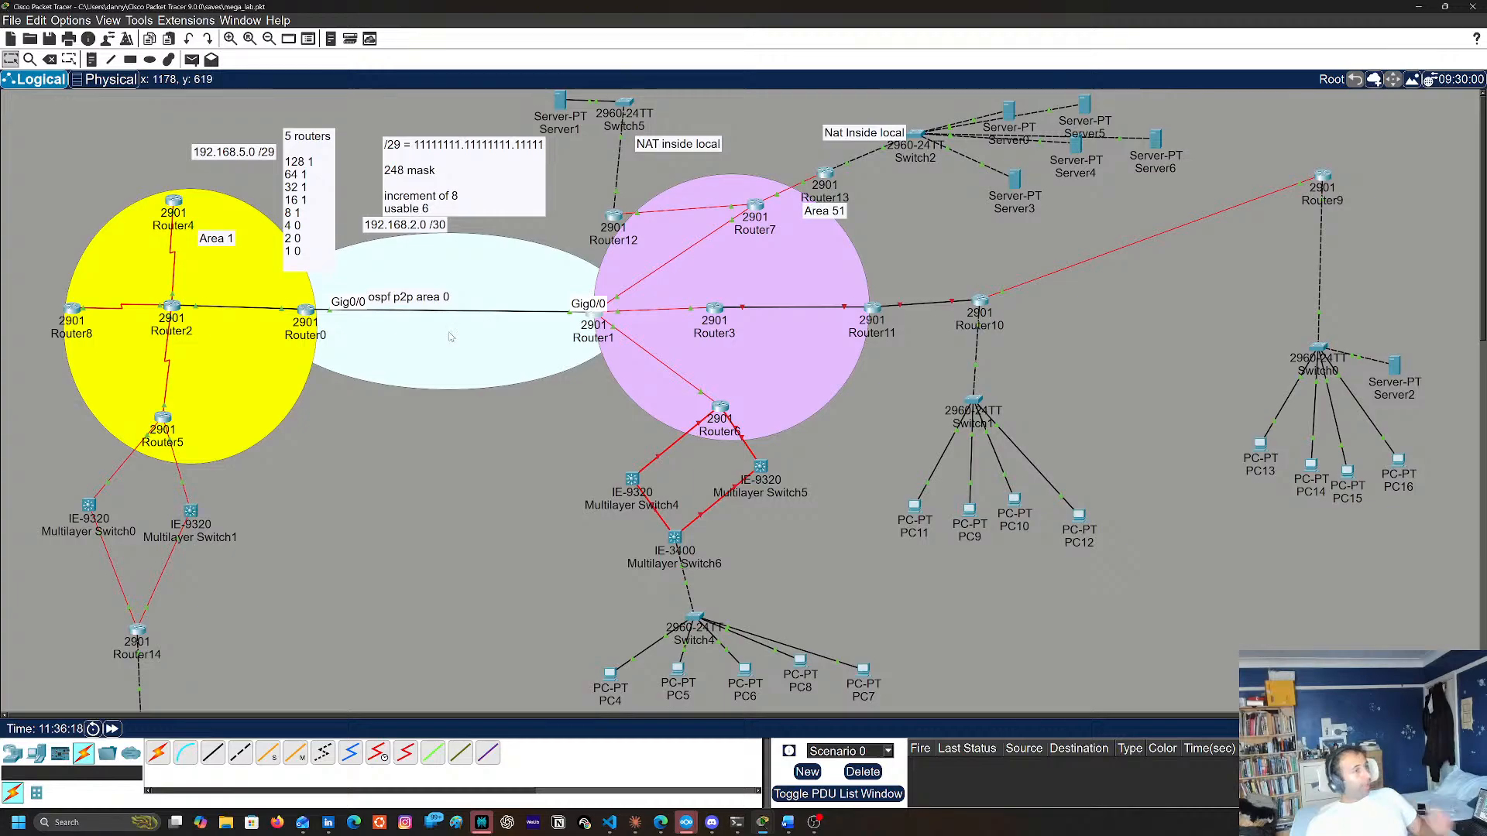
pyautogui.click(595, 313)
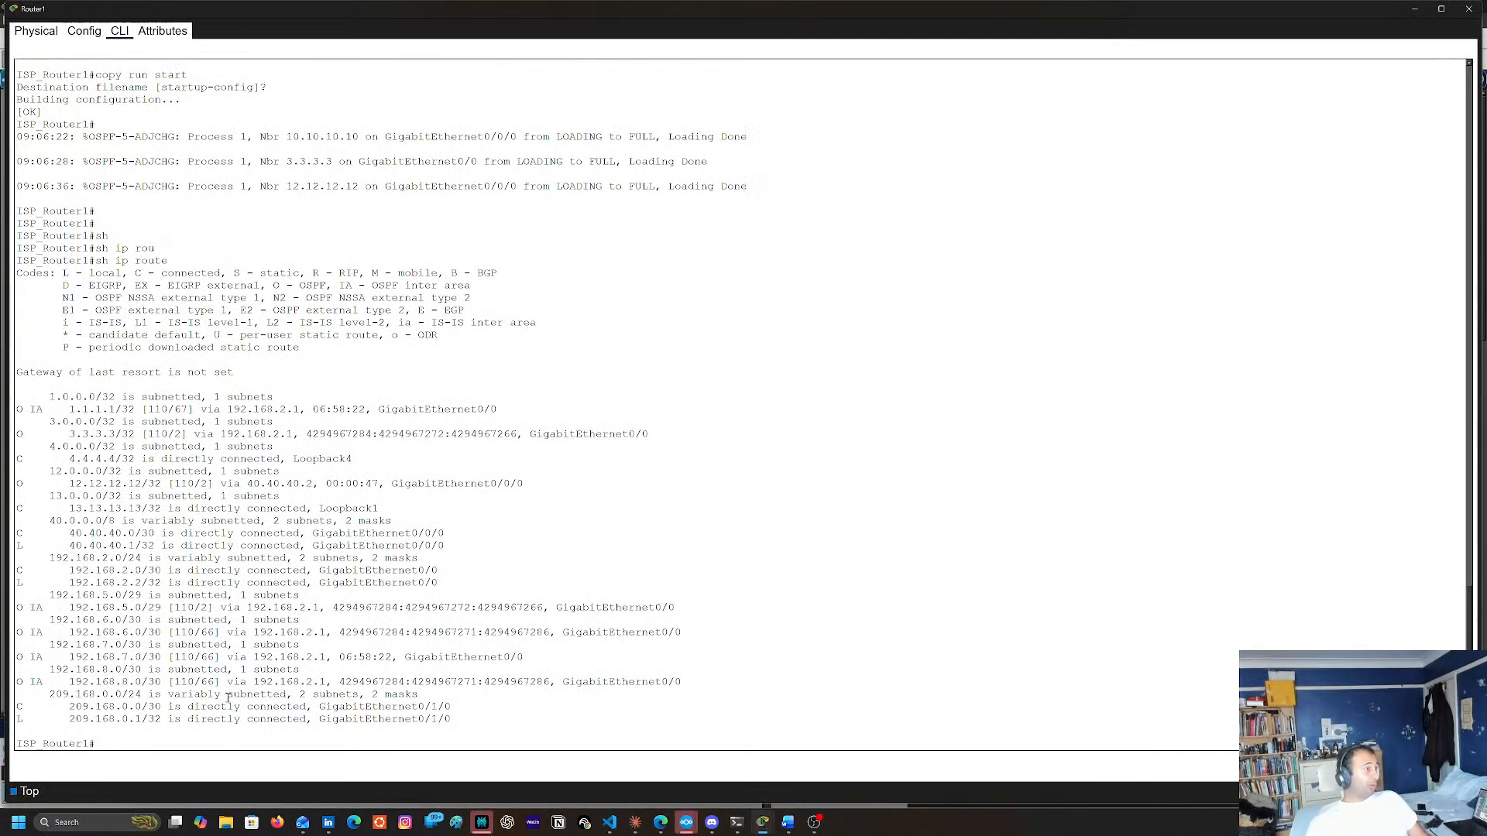
pyautogui.click(1416, 9)
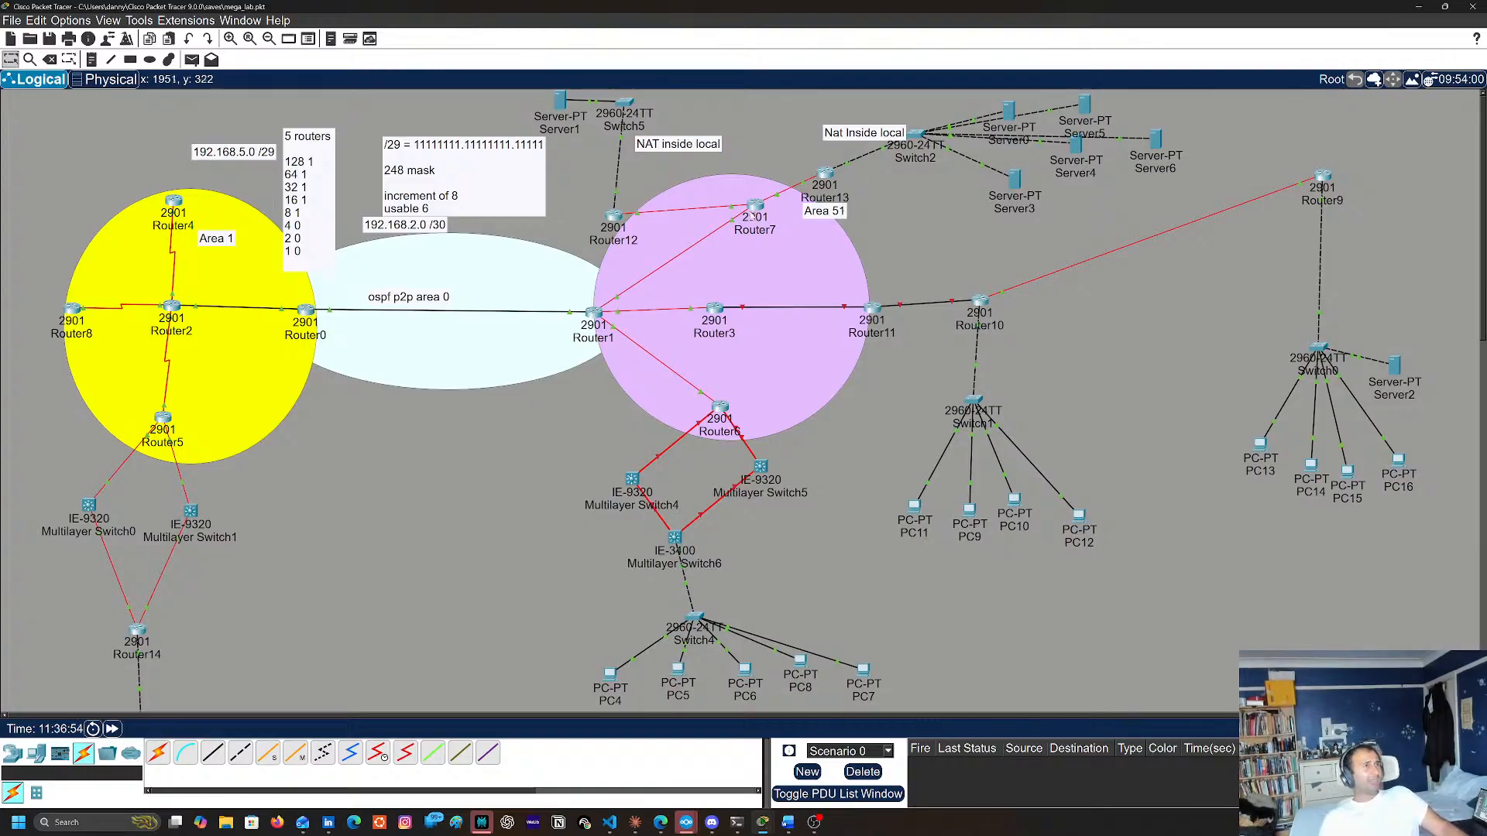
# Open Router12's command line and check its NTP synchronization with sh ntp status
pyautogui.click(614, 218)
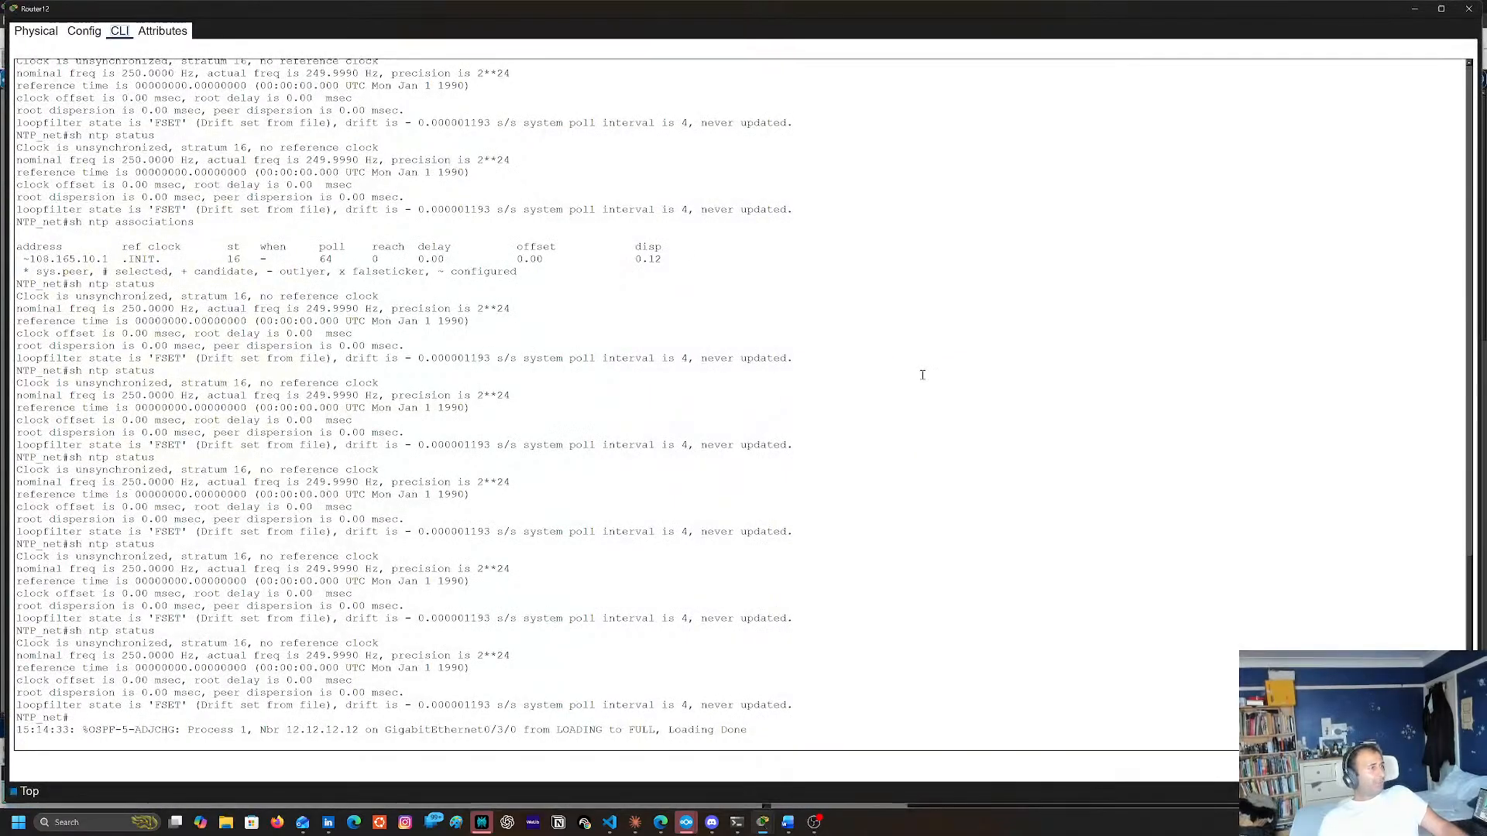
pyautogui.press('Return')
pyautogui.press('Return')
pyautogui.press('Return')
pyautogui.write('sh ntp status')
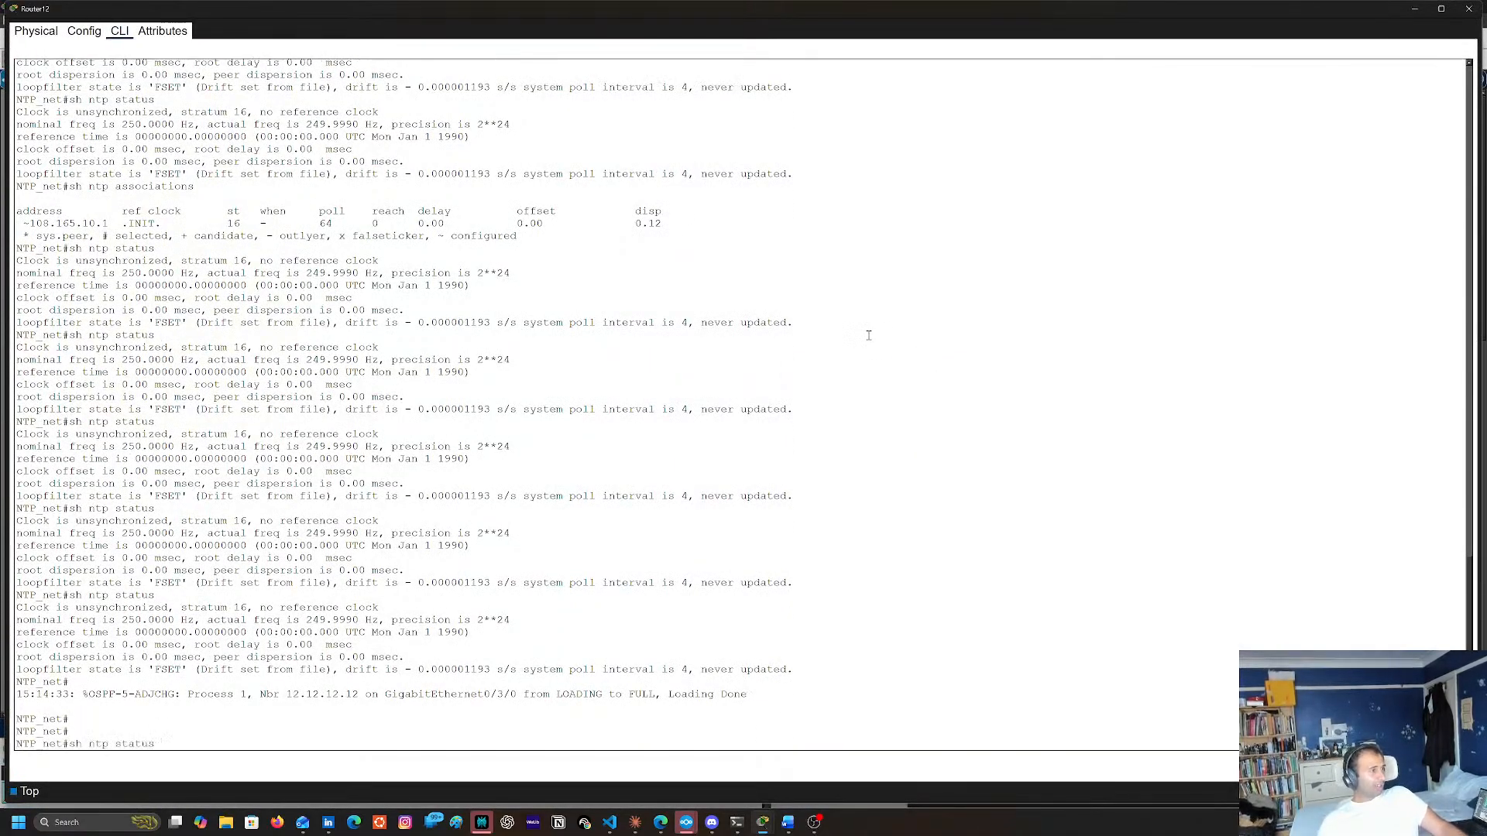
pyautogui.press('Return')
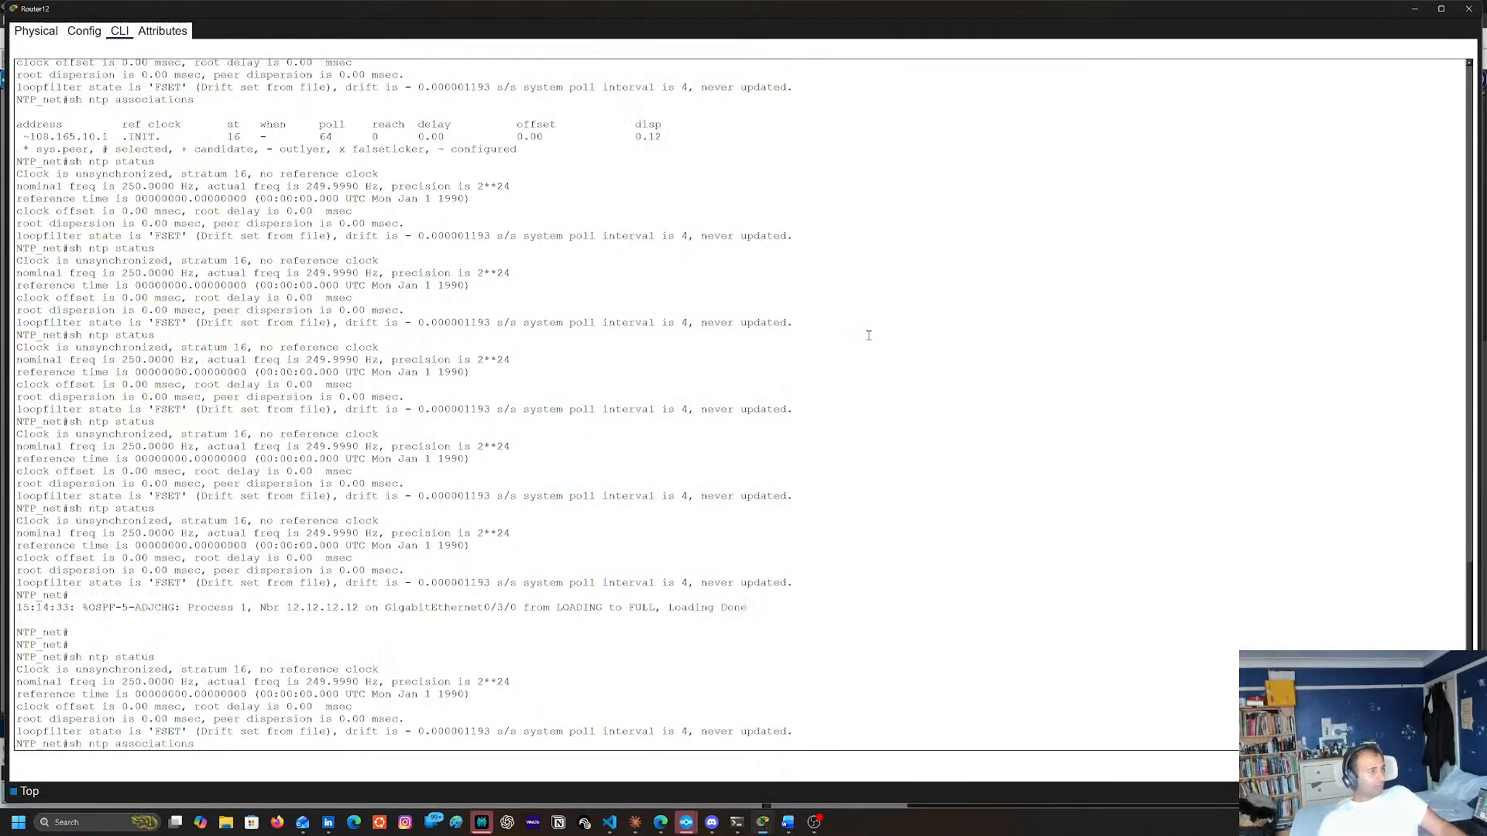
# Display Router12's IP routing table twice with sh ip route to check for OSPF-learned routes
pyautogui.write('conf t')
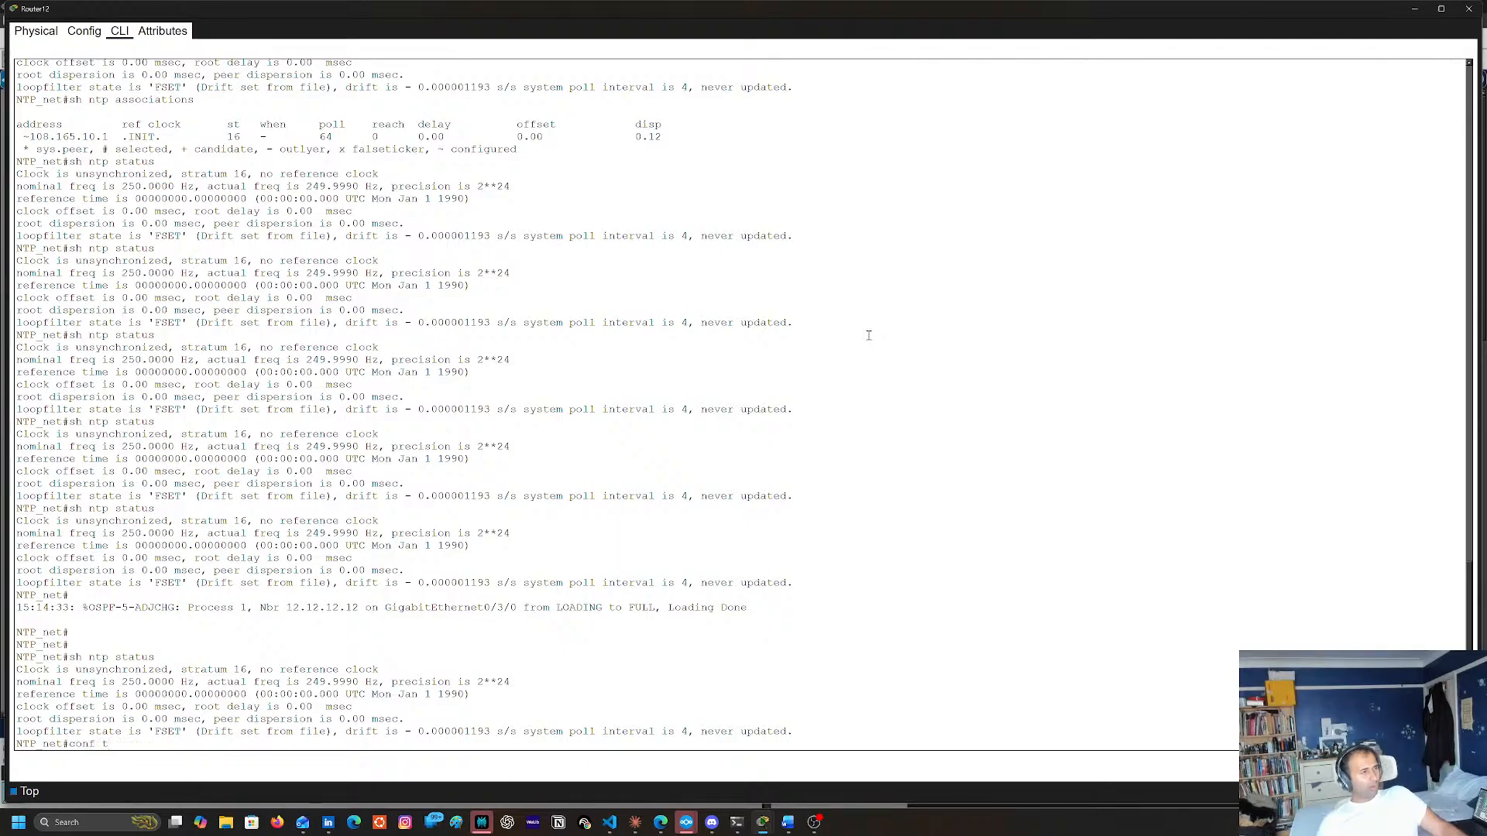
pyautogui.press('BackSpace')
pyautogui.press('BackSpace')
pyautogui.press('BackSpace')
pyautogui.press('BackSpace')
pyautogui.press('BackSpace')
pyautogui.press('BackSpace')
pyautogui.write('sh ip')
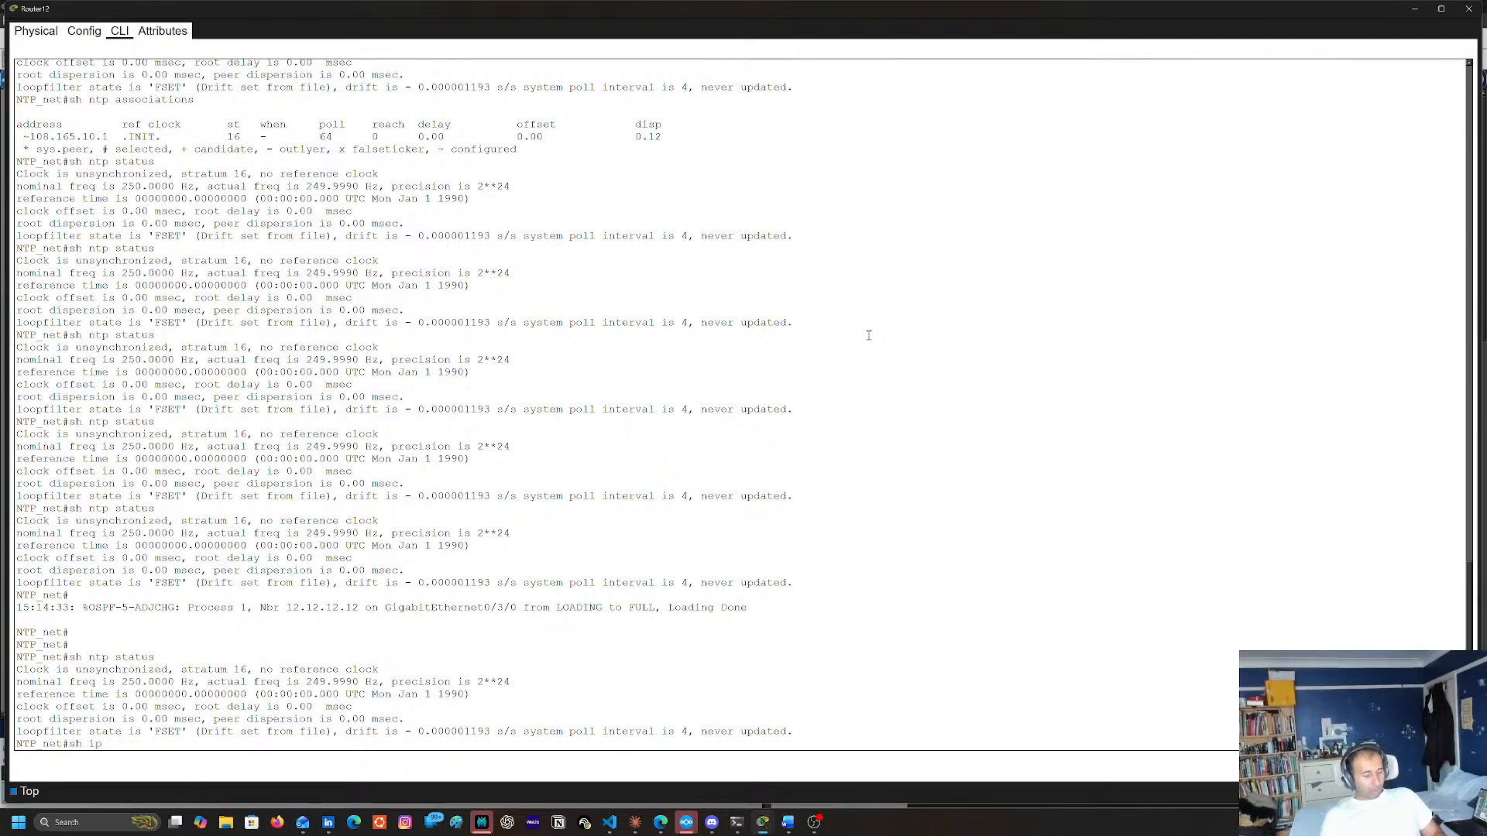
pyautogui.write(' rou')
pyautogui.press('Tab')
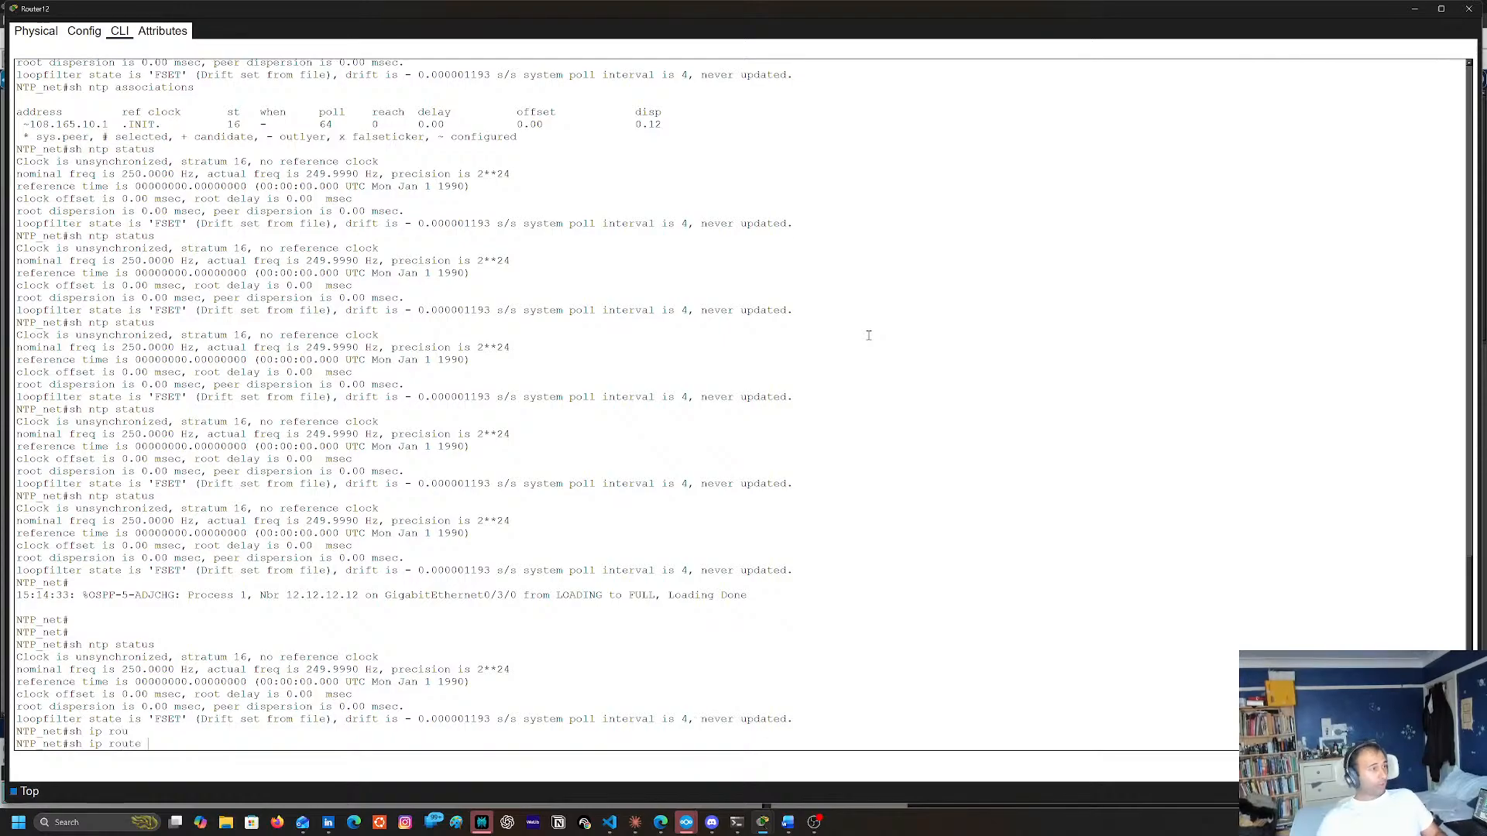
pyautogui.press('Return')
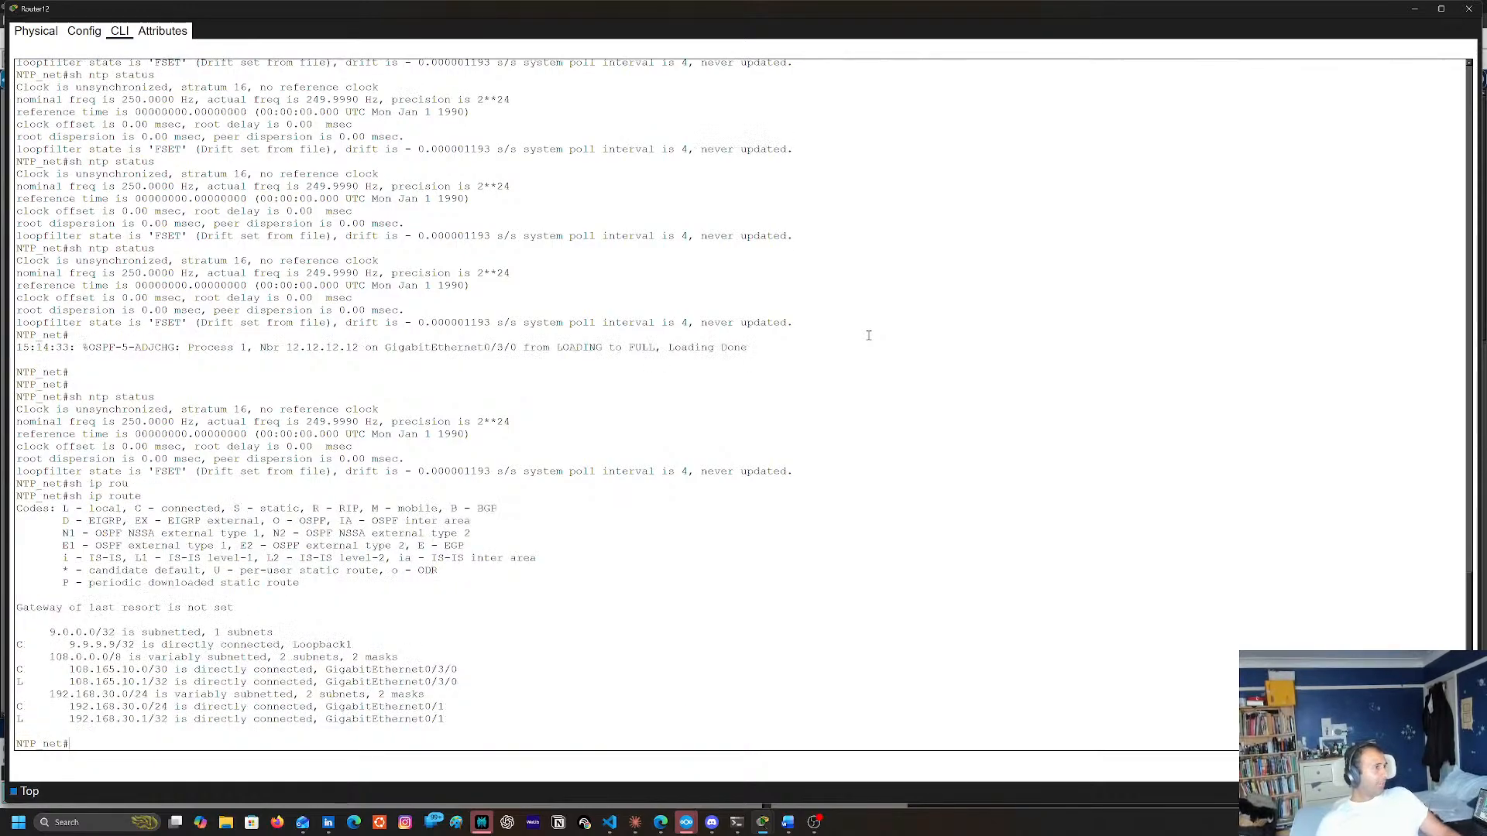
pyautogui.press('Up')
pyautogui.press('Return')
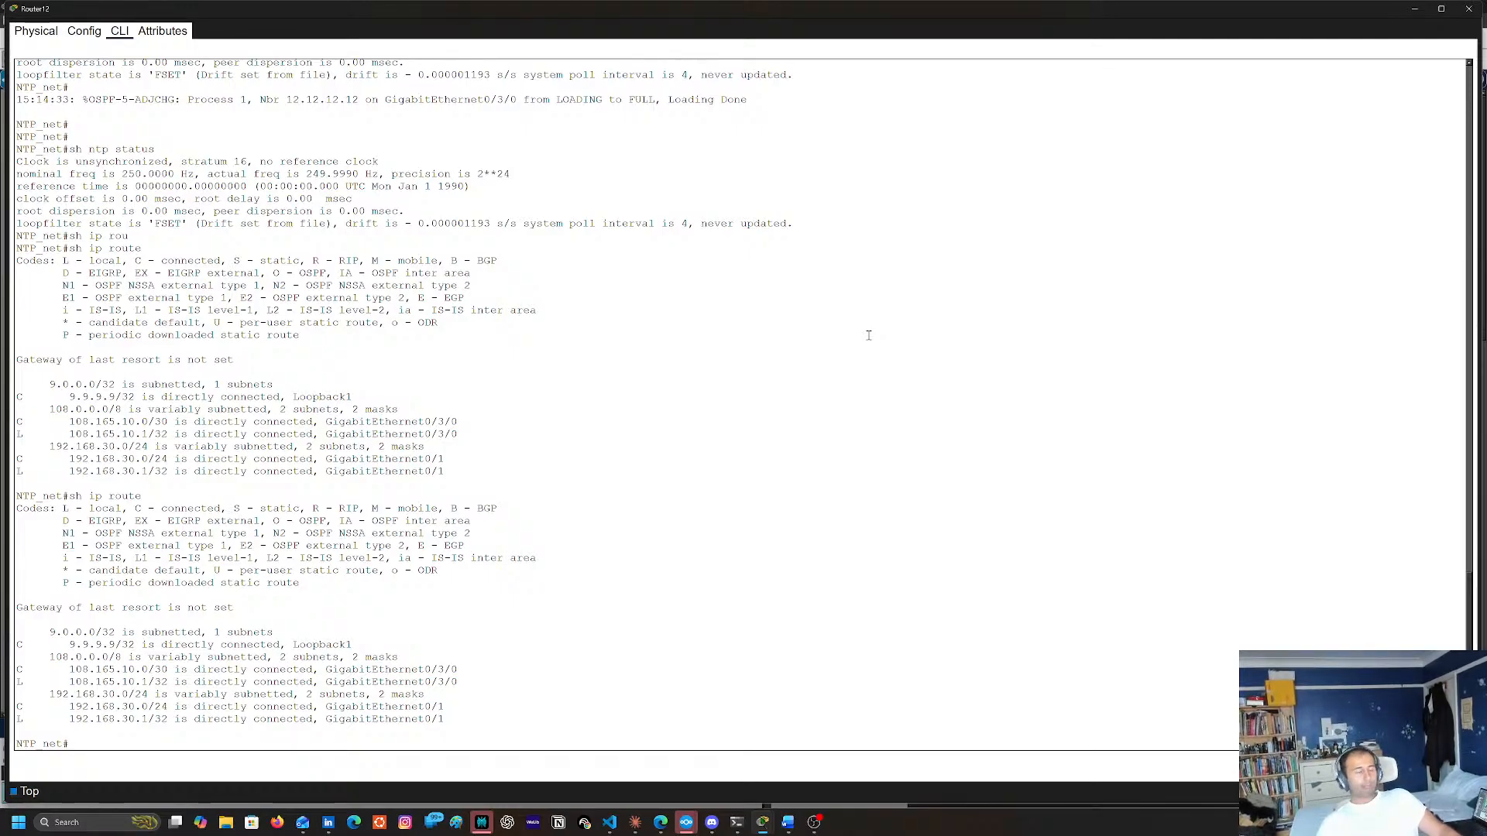
# Close Router12's window and reopen Router7's command line to review its routing table
pyautogui.click(1469, 9)
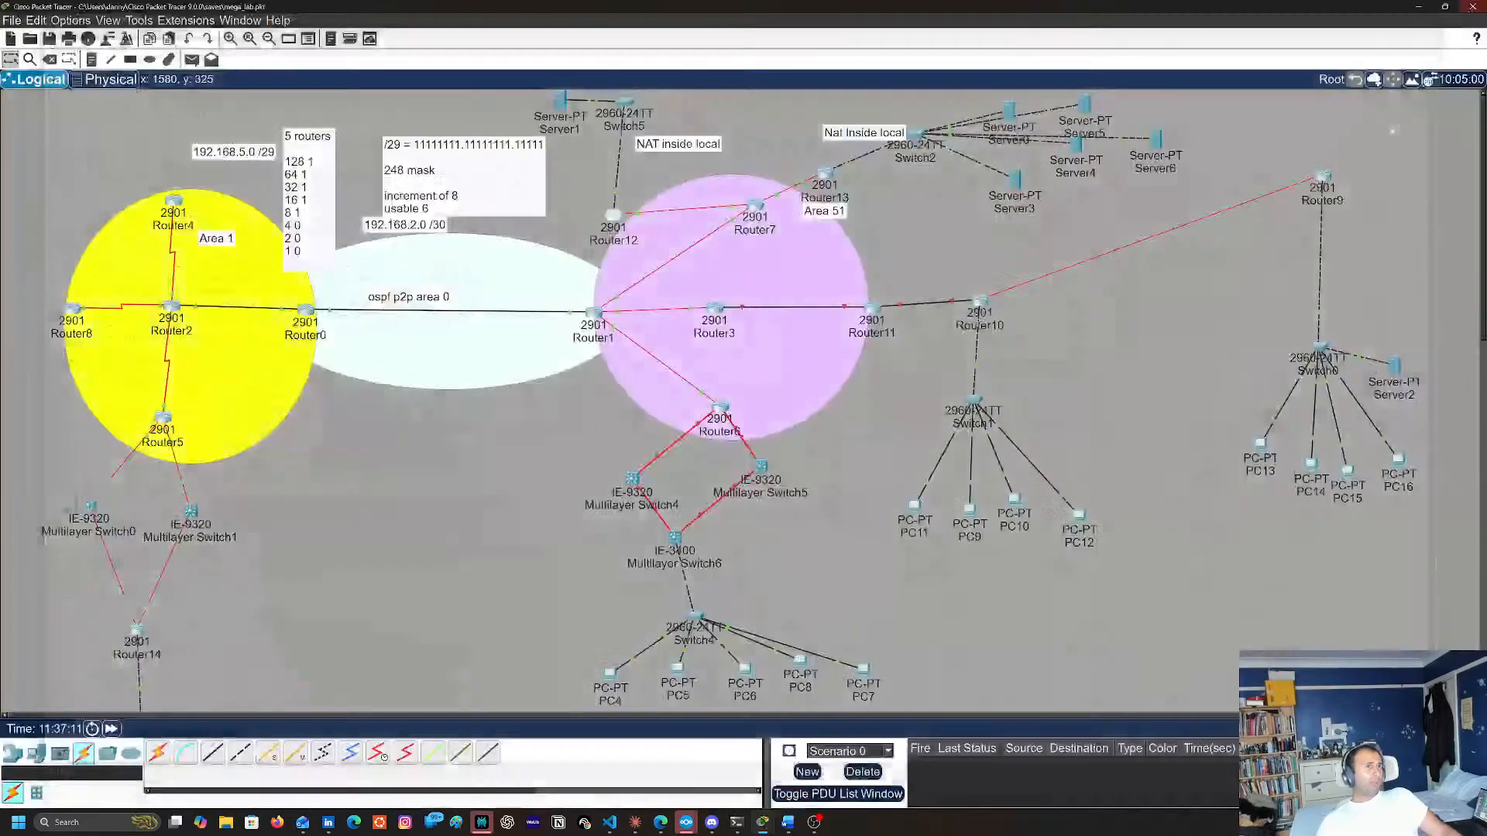
pyautogui.click(761, 209)
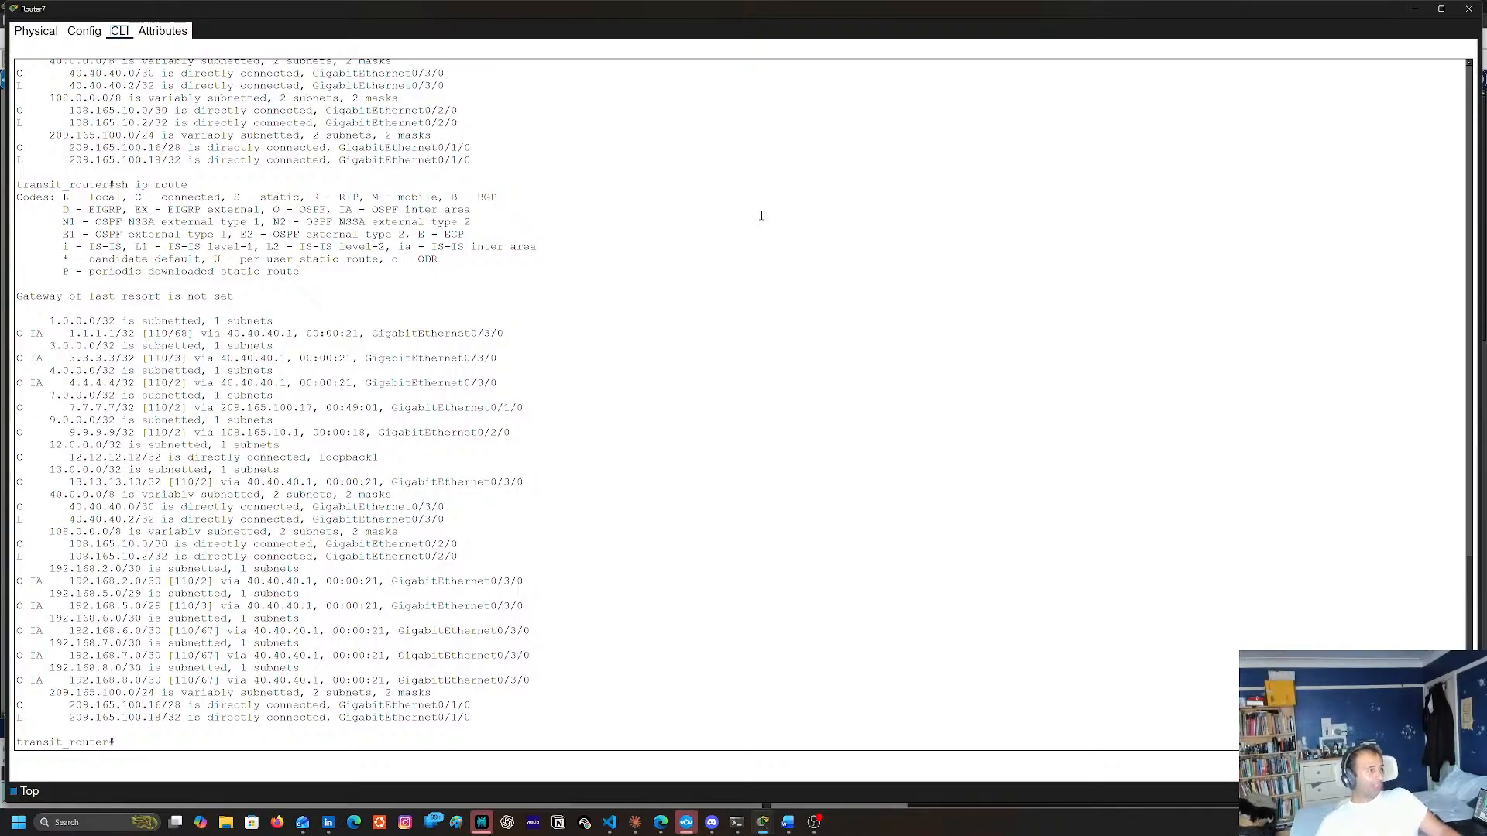
# Close Router7's window and open Router13's command line at a fresh prompt
pyautogui.click(1472, 17)
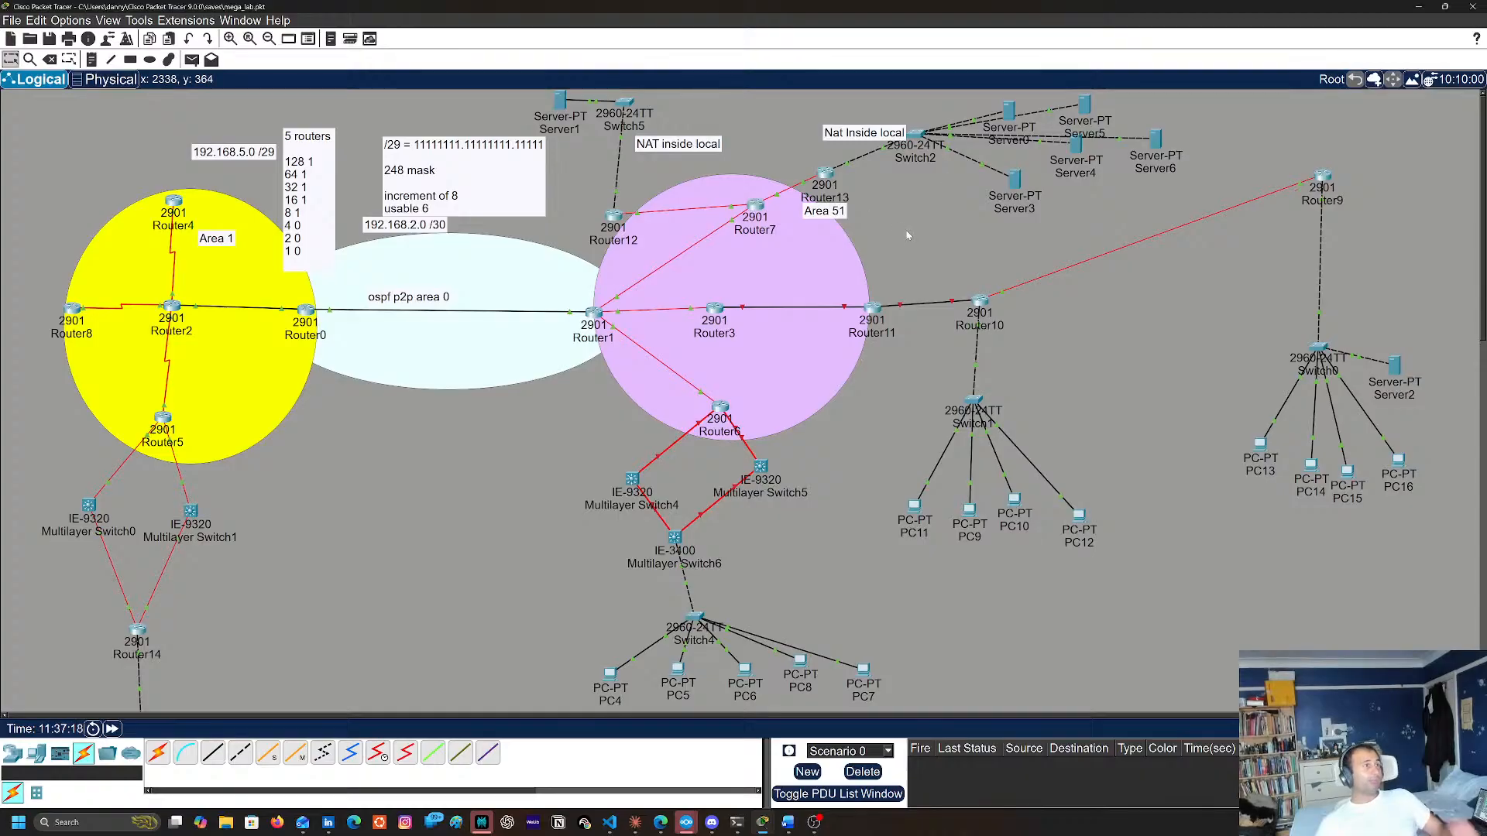
pyautogui.click(826, 175)
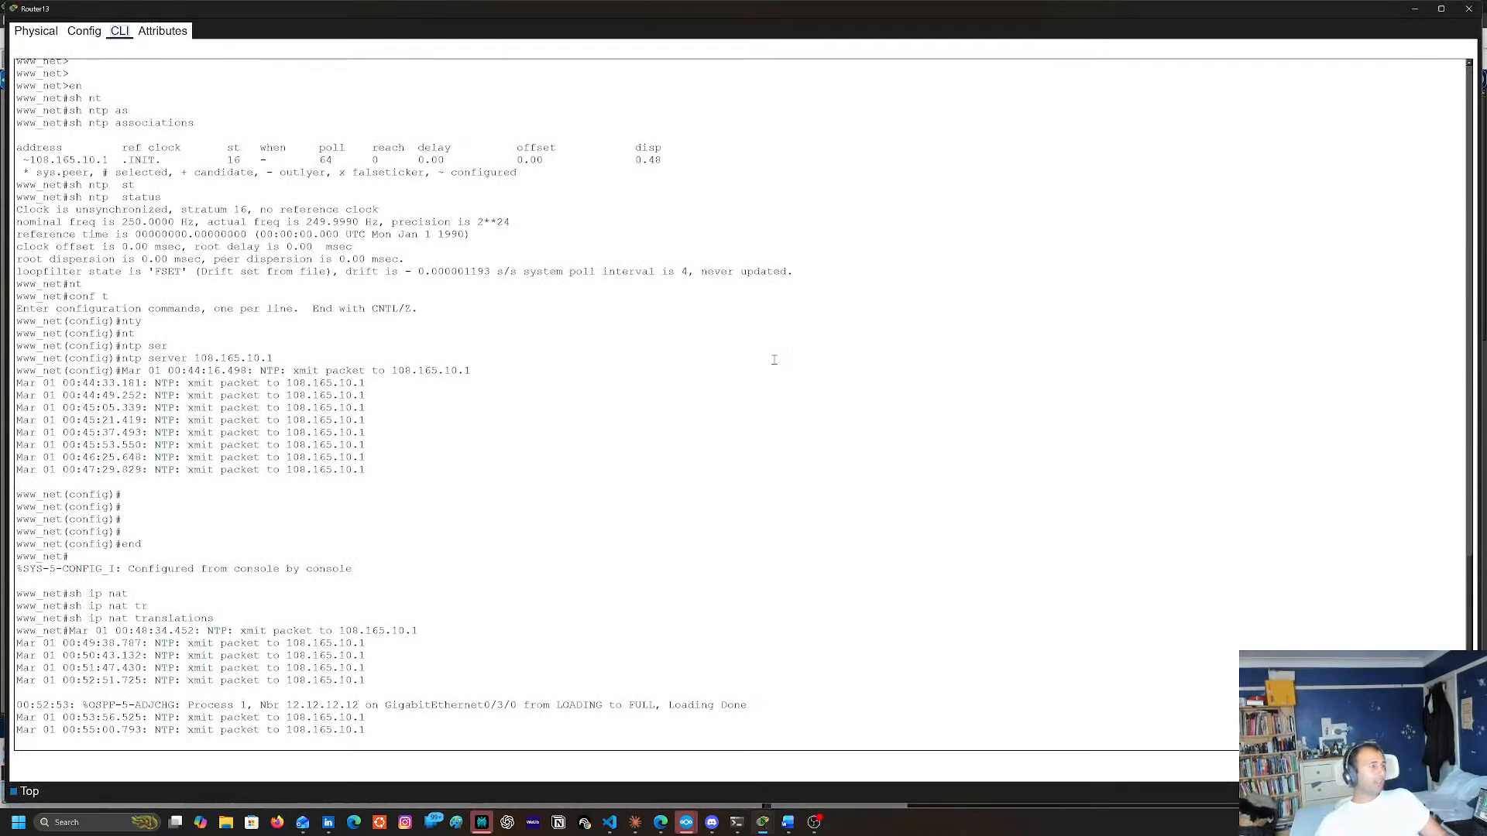
pyautogui.press('Return')
pyautogui.press('Return')
pyautogui.press('Return')
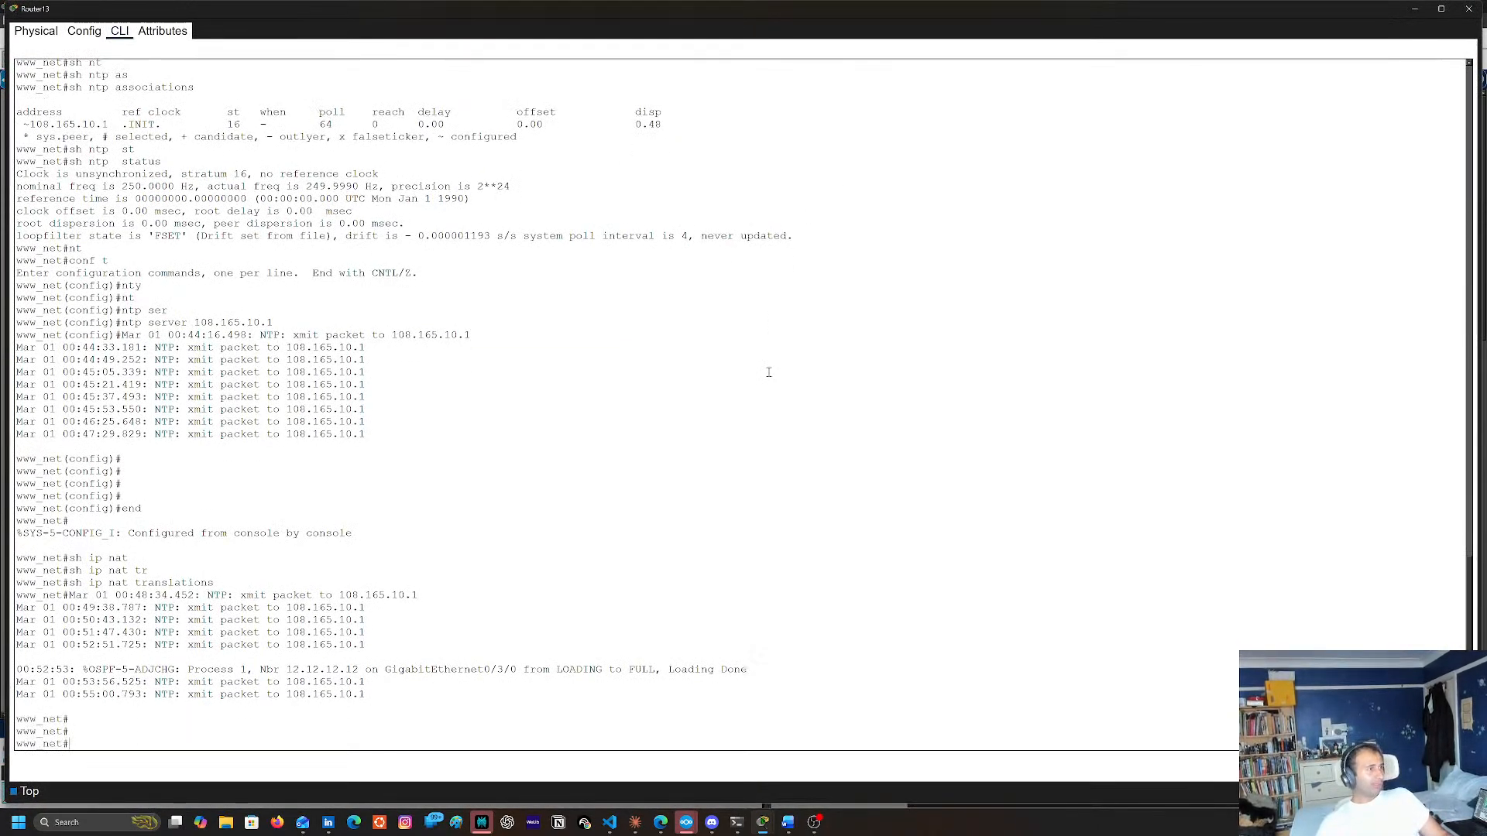
pyautogui.write('sh ntp associations')
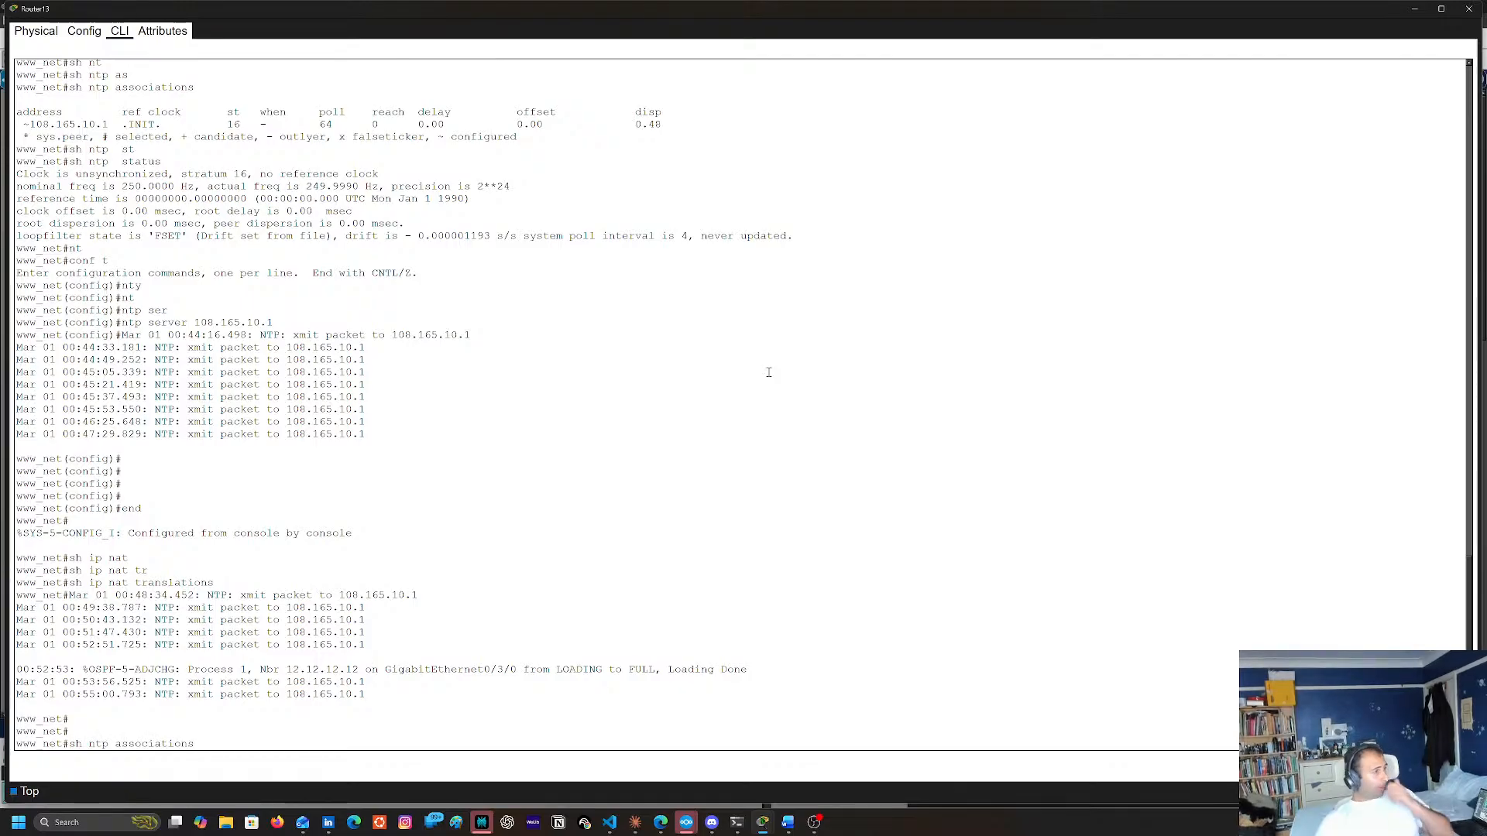
pyautogui.press('Down')
pyautogui.press('Down')
pyautogui.press('Down')
pyautogui.press('Down')
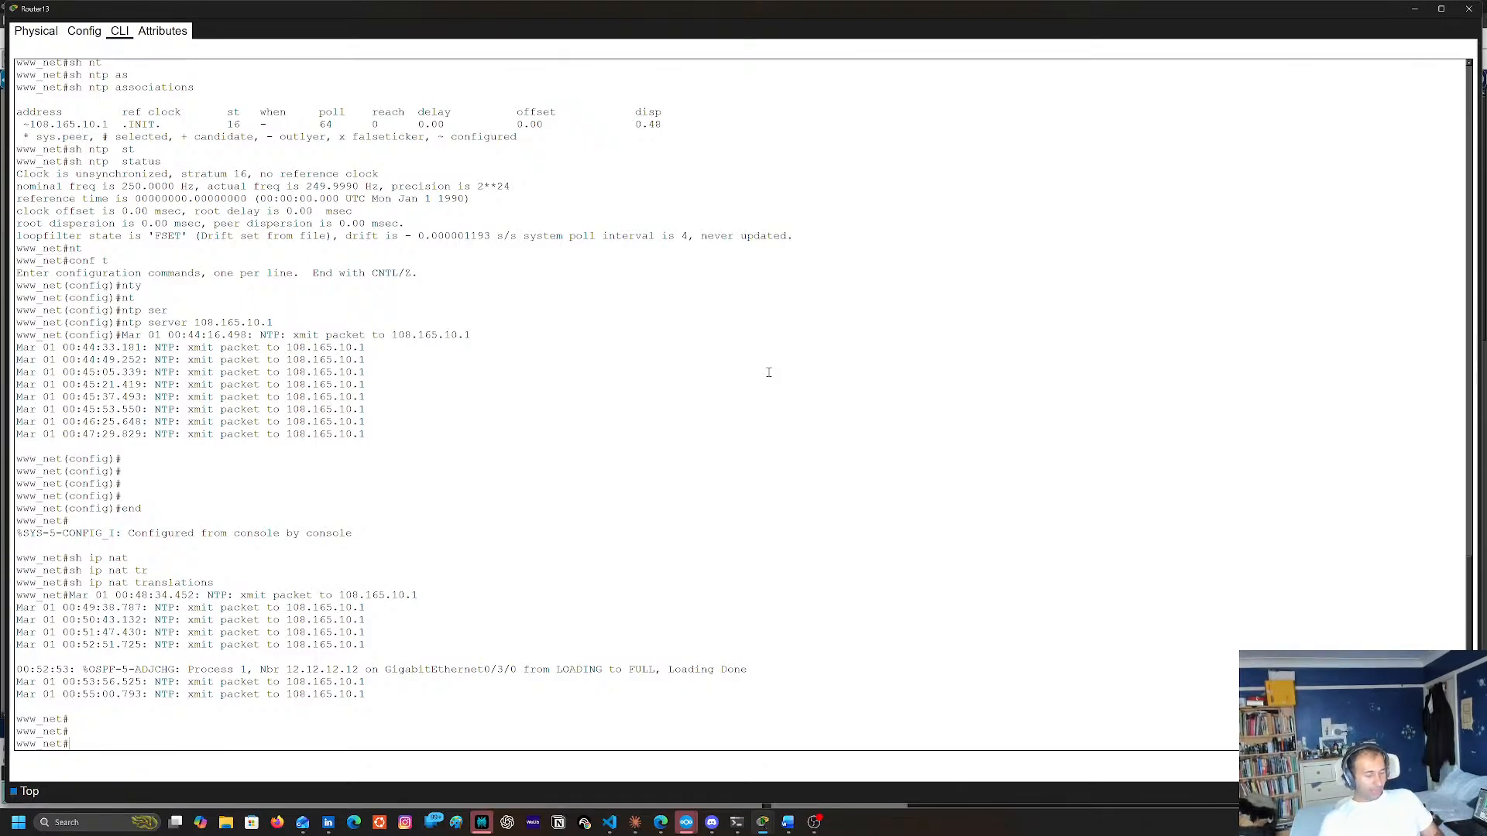
# Display Router13's IP routing table with sh ip route to look for OSPF-learned routes
pyautogui.write('sh iop')
pyautogui.press('BackSpace')
pyautogui.press('BackSpace')
pyautogui.press('BackSpace')
pyautogui.write('p rout')
pyautogui.press('Tab')
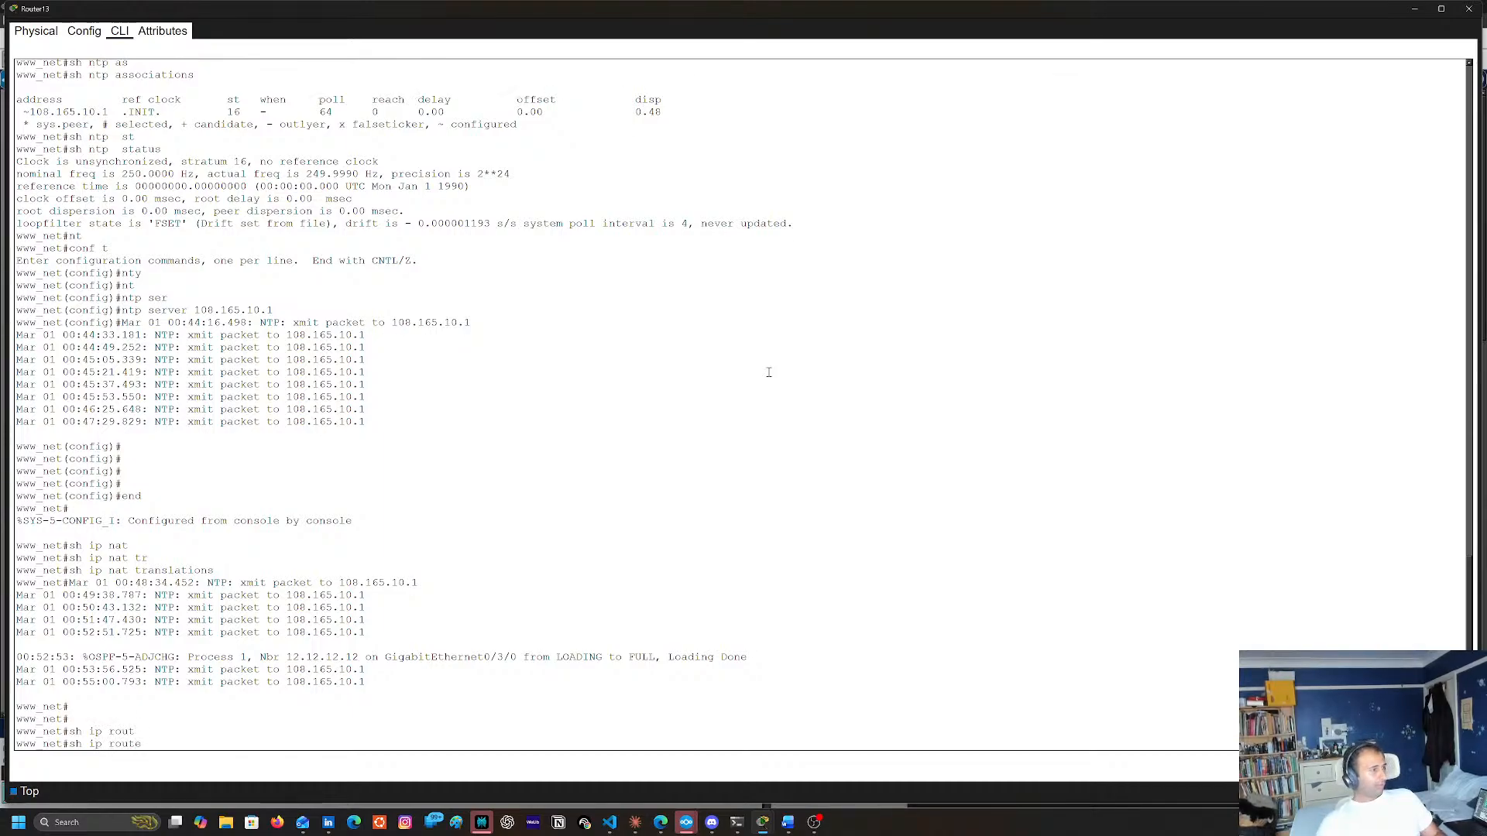
pyautogui.press('Return')
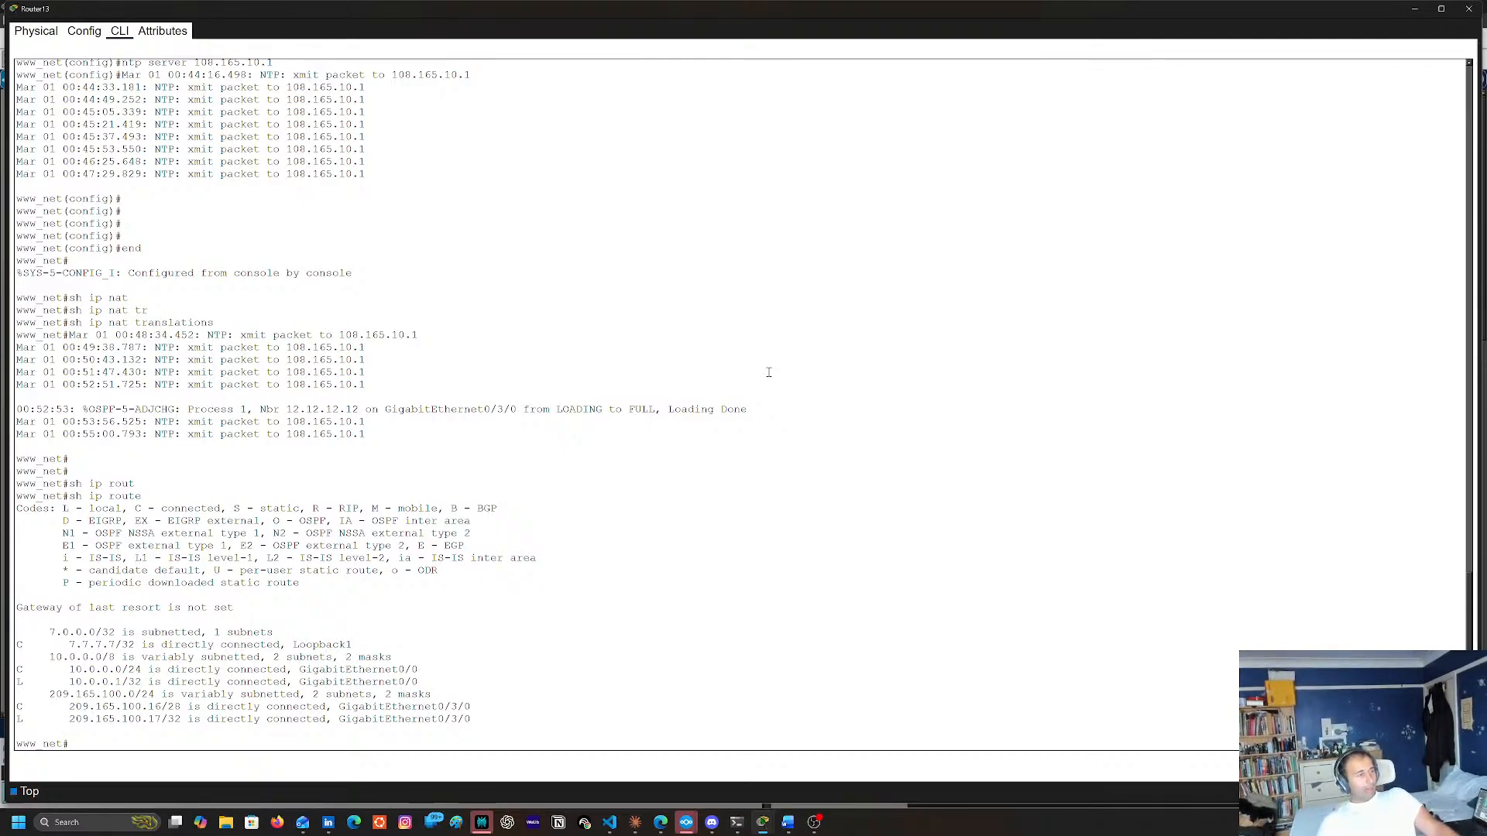
# Show Router13's full OSPF process details with sh ip ospf
pyautogui.write('sh ')
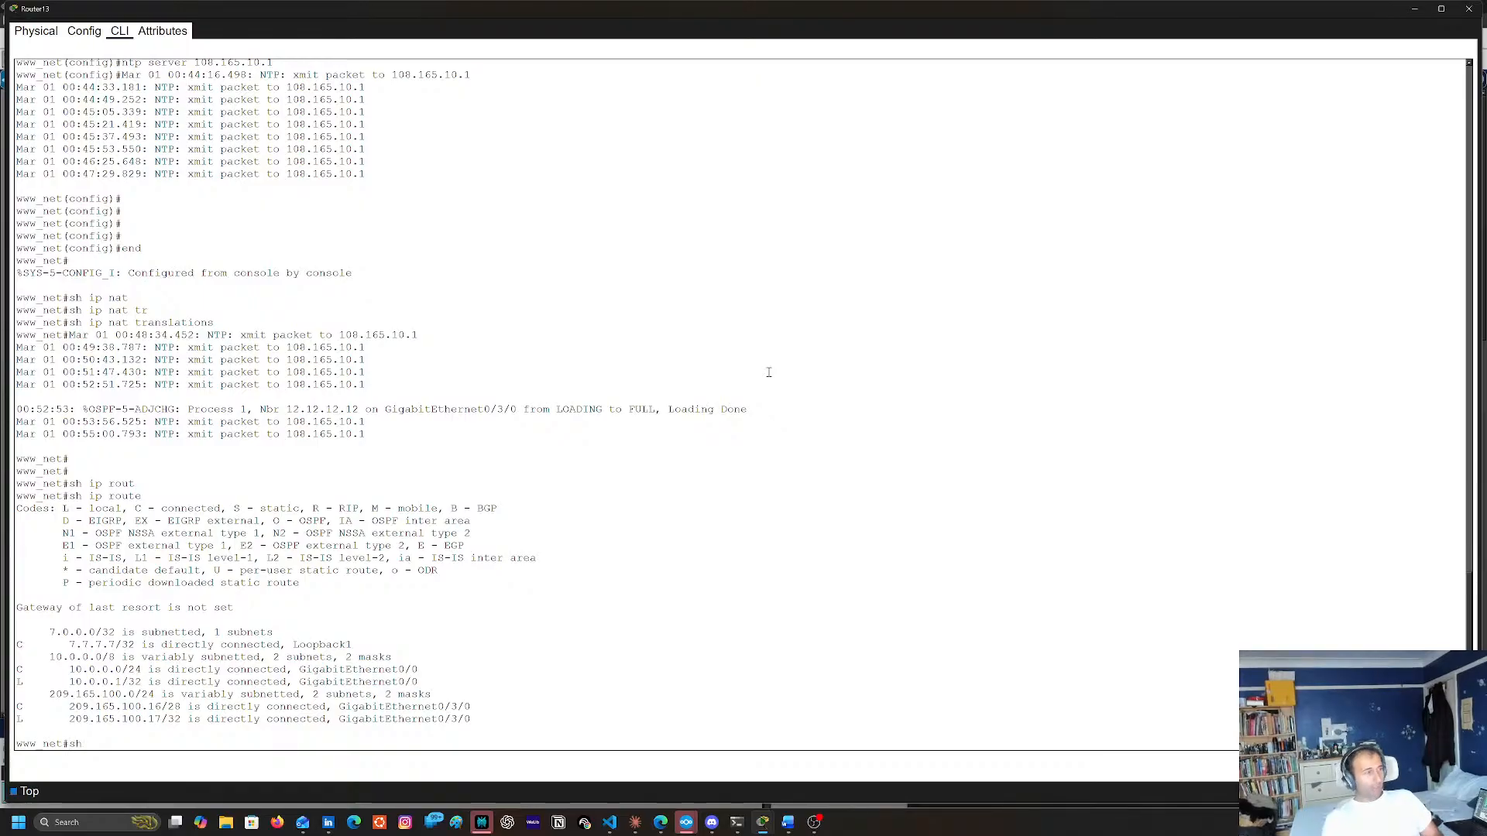
pyautogui.write('ip os')
pyautogui.press('Tab')
pyautogui.press('Return')
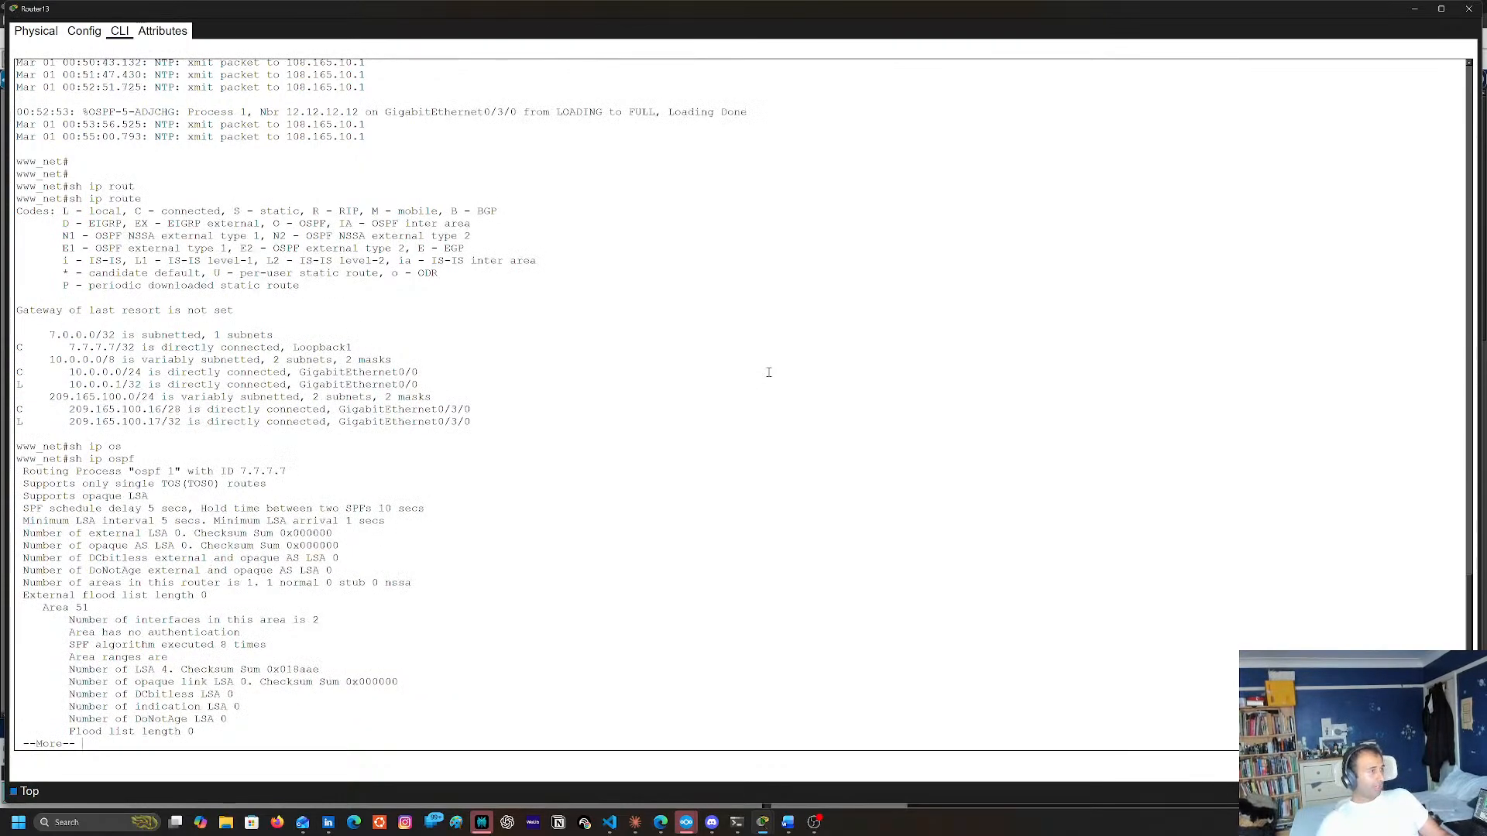
pyautogui.press('space')
# List Router13's OSPF neighbors with sh ip ospf neighbor and compare them with the earlier routing table and OSPF output
pyautogui.press('Up')
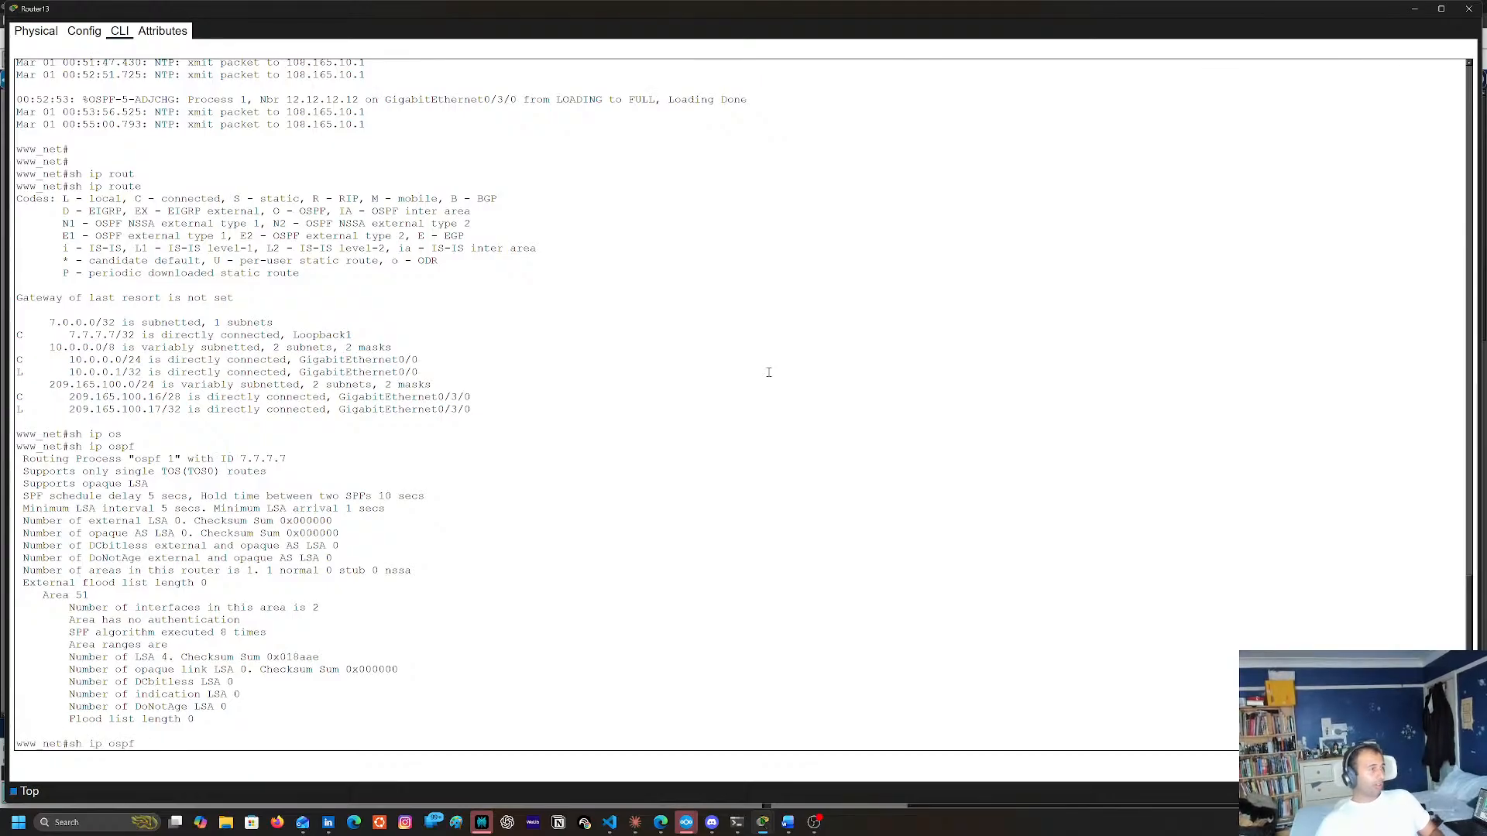
pyautogui.write('ne')
pyautogui.press('Tab')
pyautogui.press('Return')
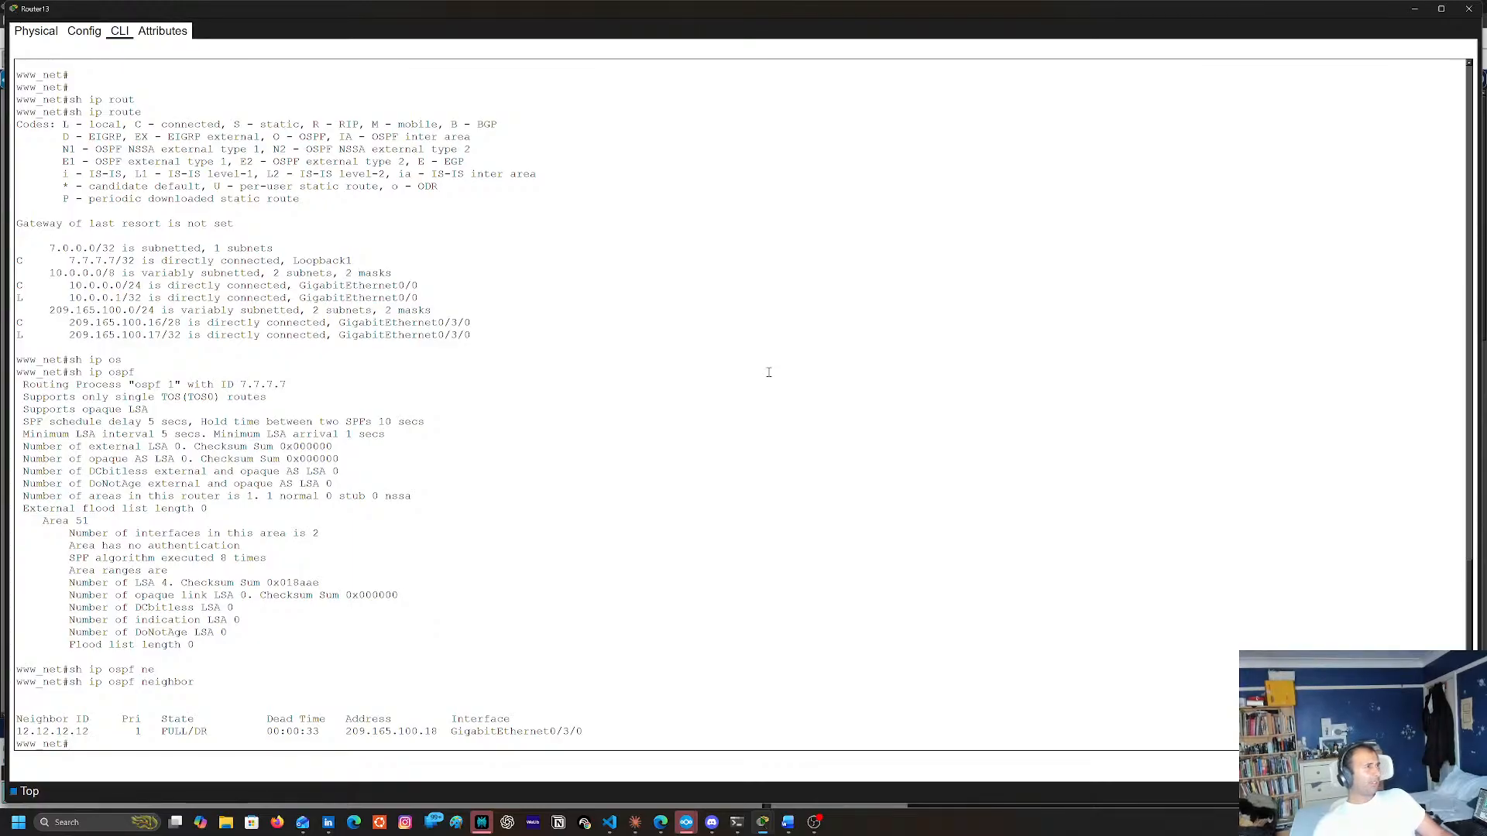
pyautogui.scroll(11, 417, 542)
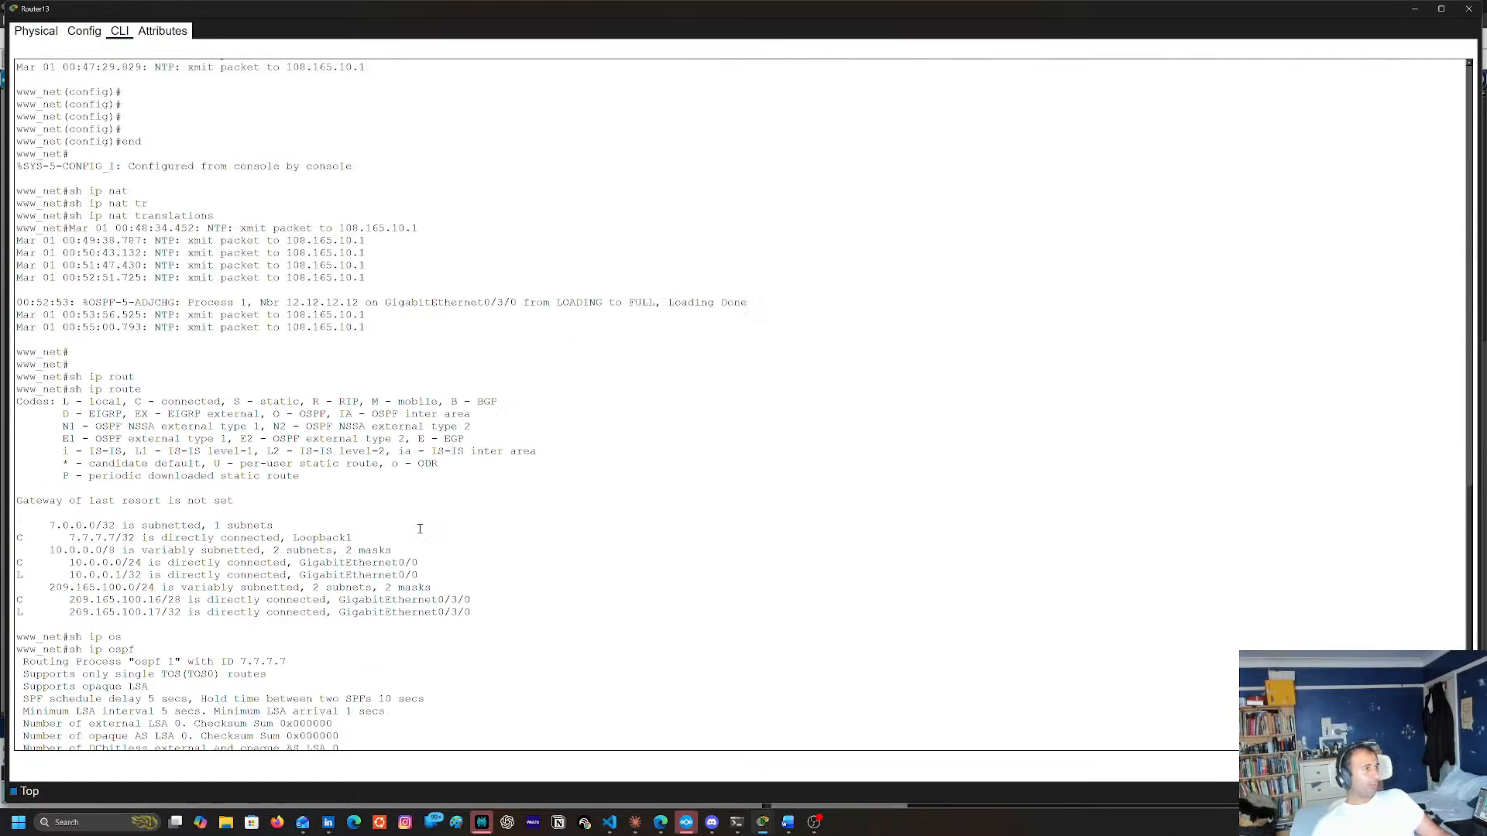
pyautogui.scroll(-3, 415, 516)
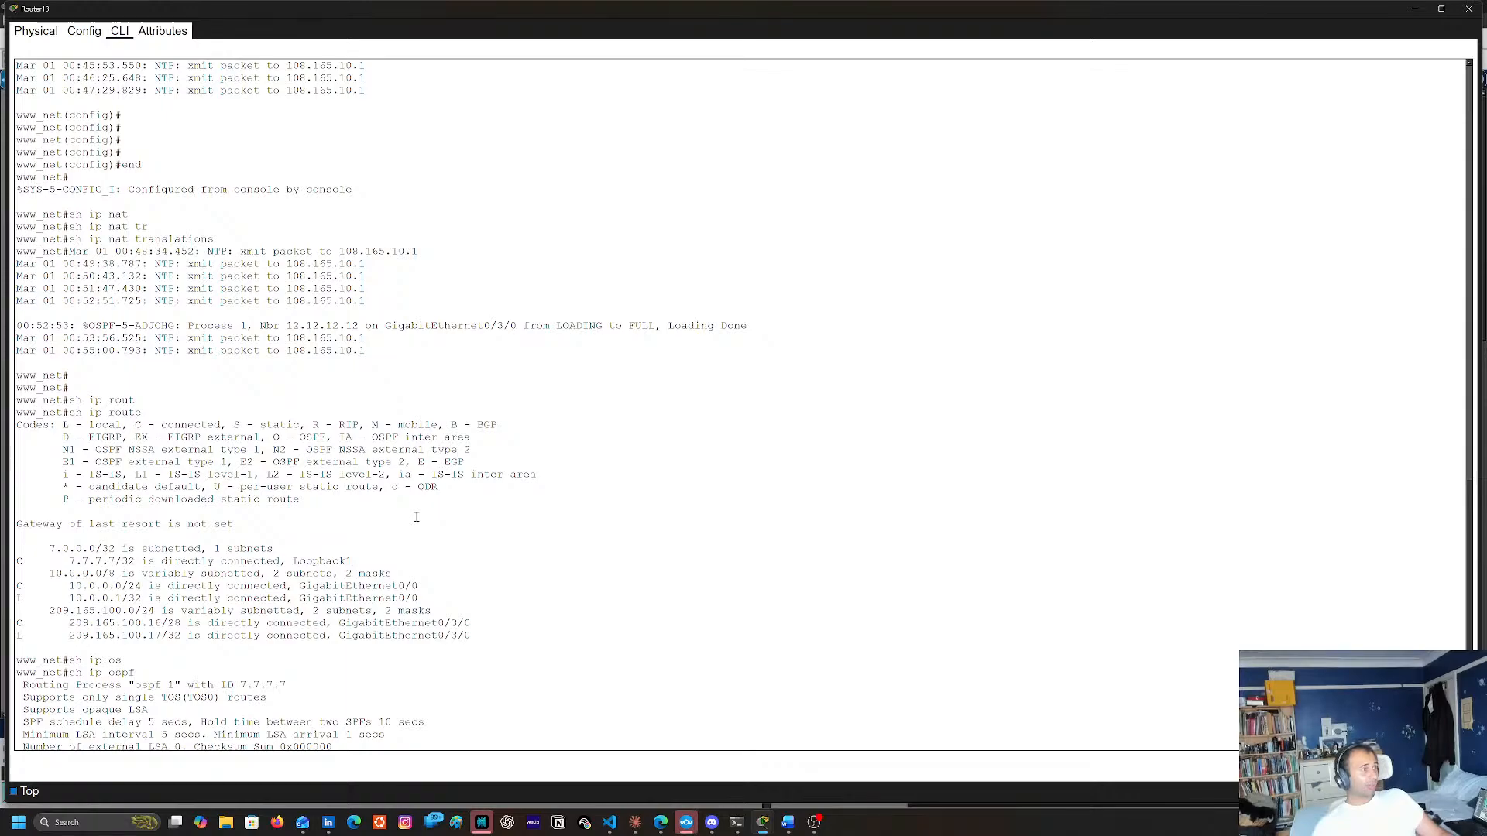
pyautogui.scroll(-8, 417, 518)
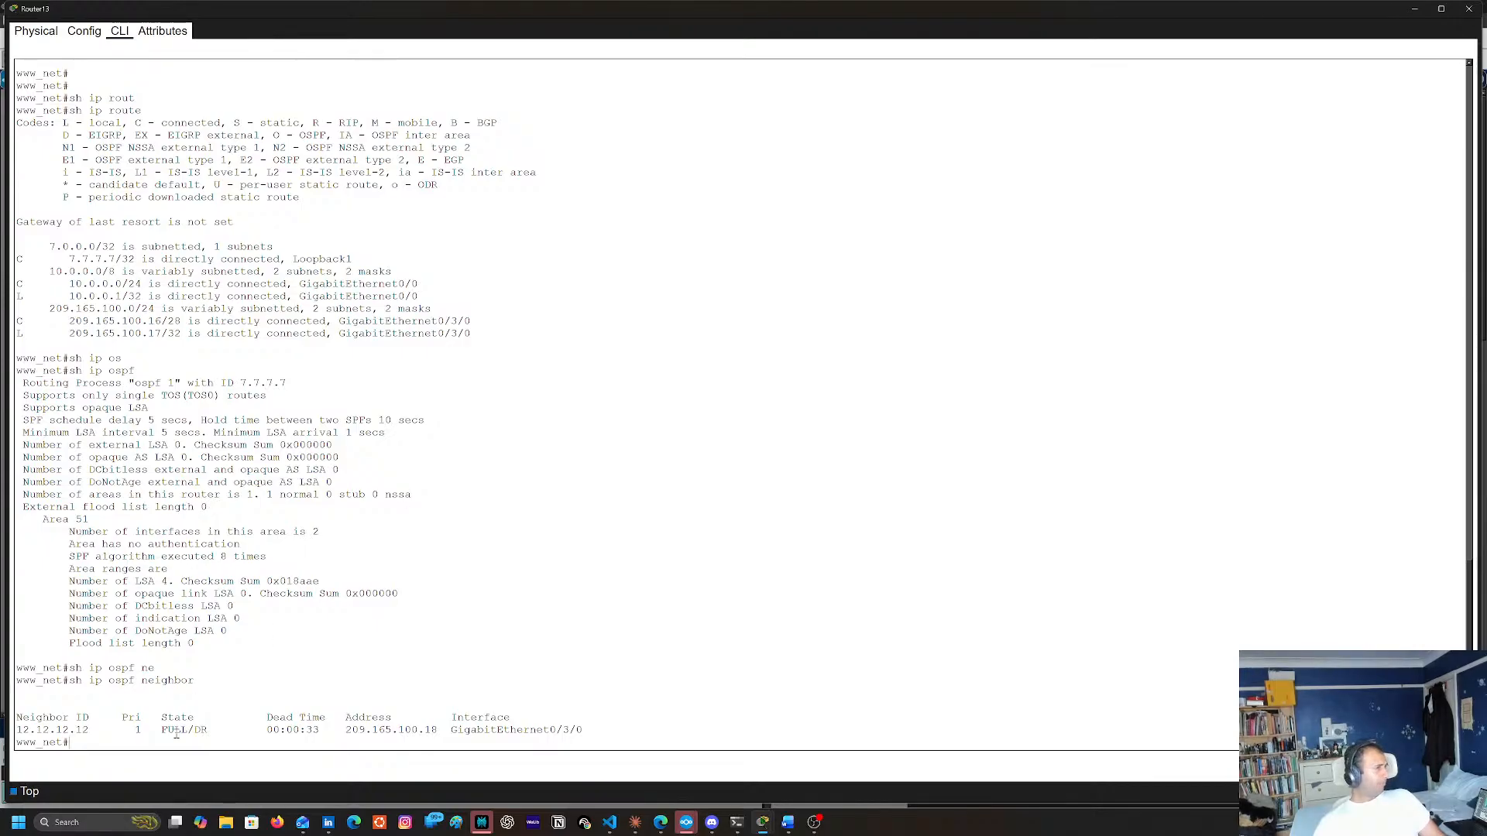
pyautogui.scroll(7, 655, 612)
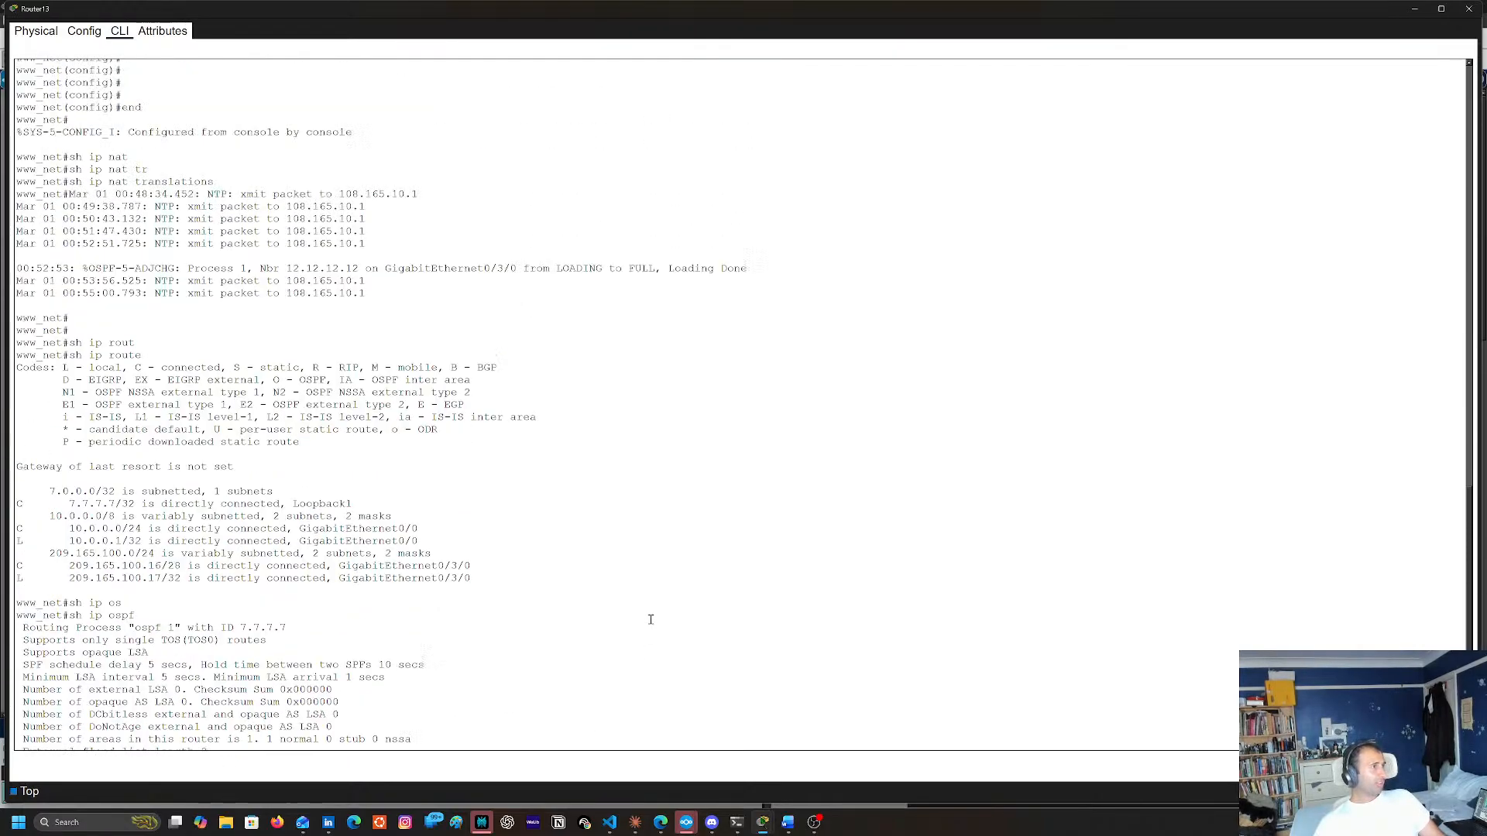
pyautogui.scroll(3, 651, 618)
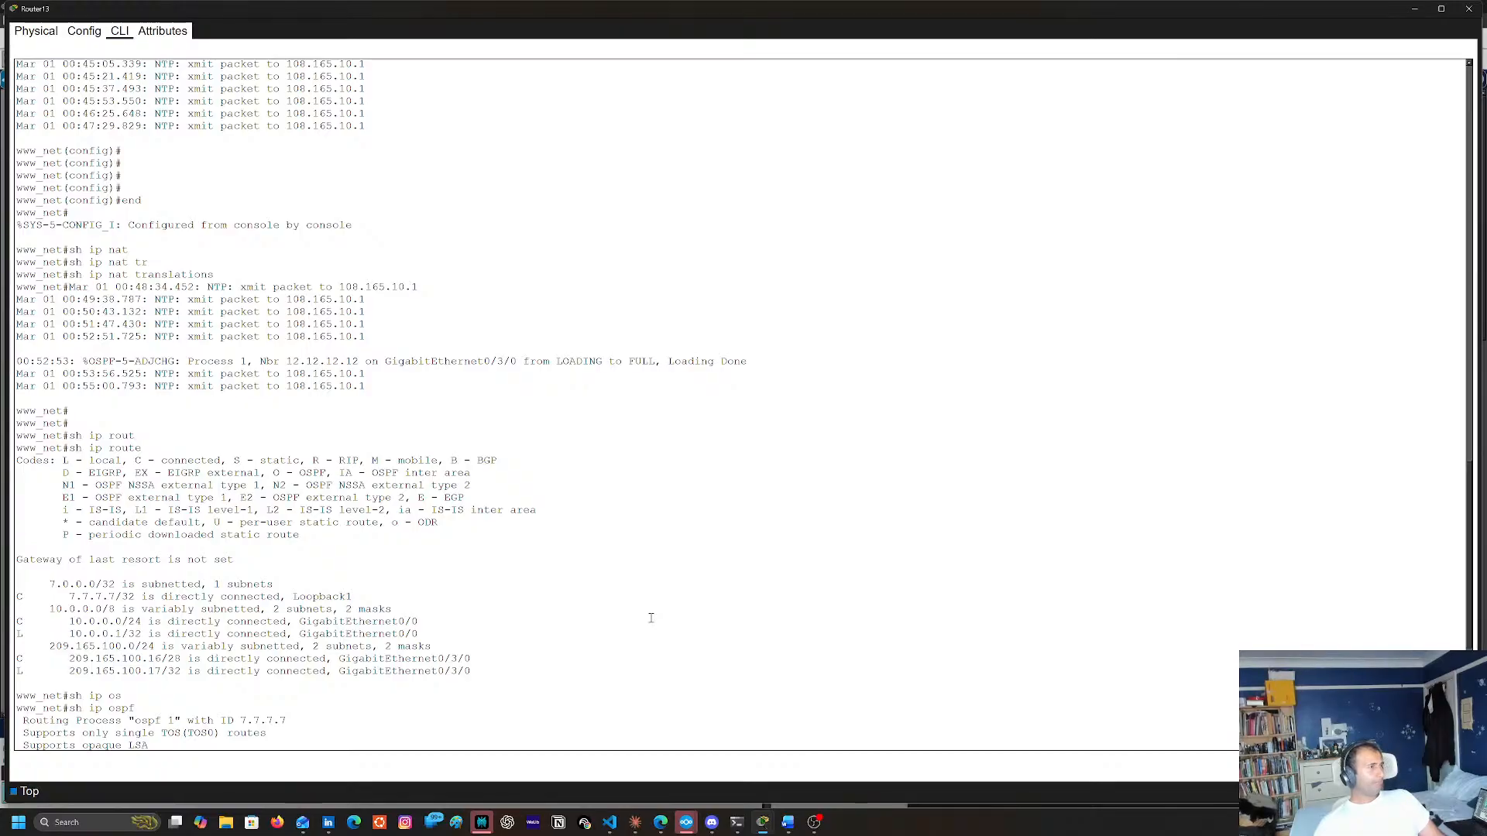
pyautogui.scroll(-10, 539, 540)
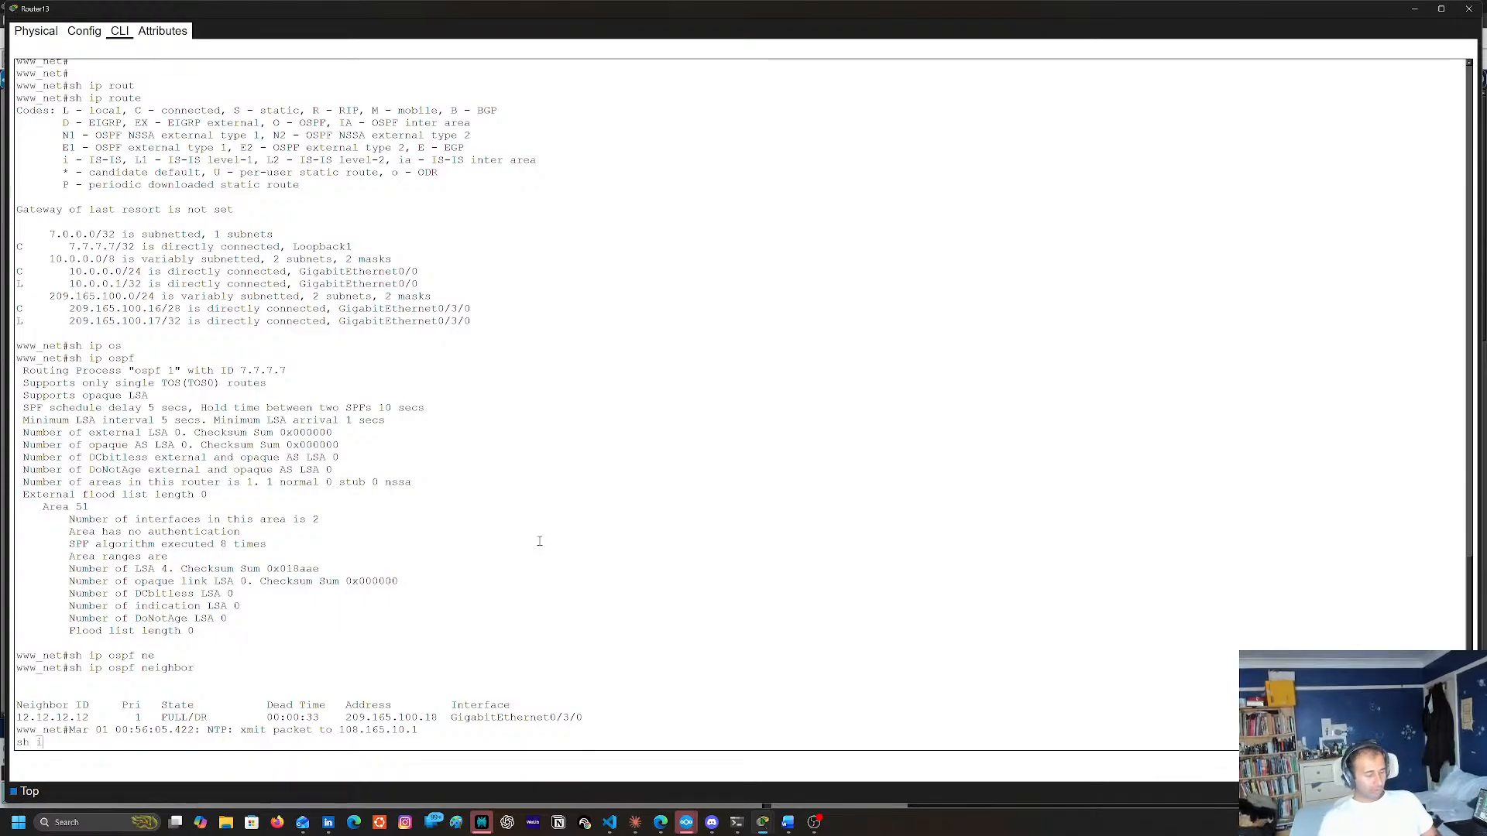
# Run sh ip route twice more on Router13 to recheck its routing table
pyautogui.write('sh ip route')
pyautogui.press('Return')
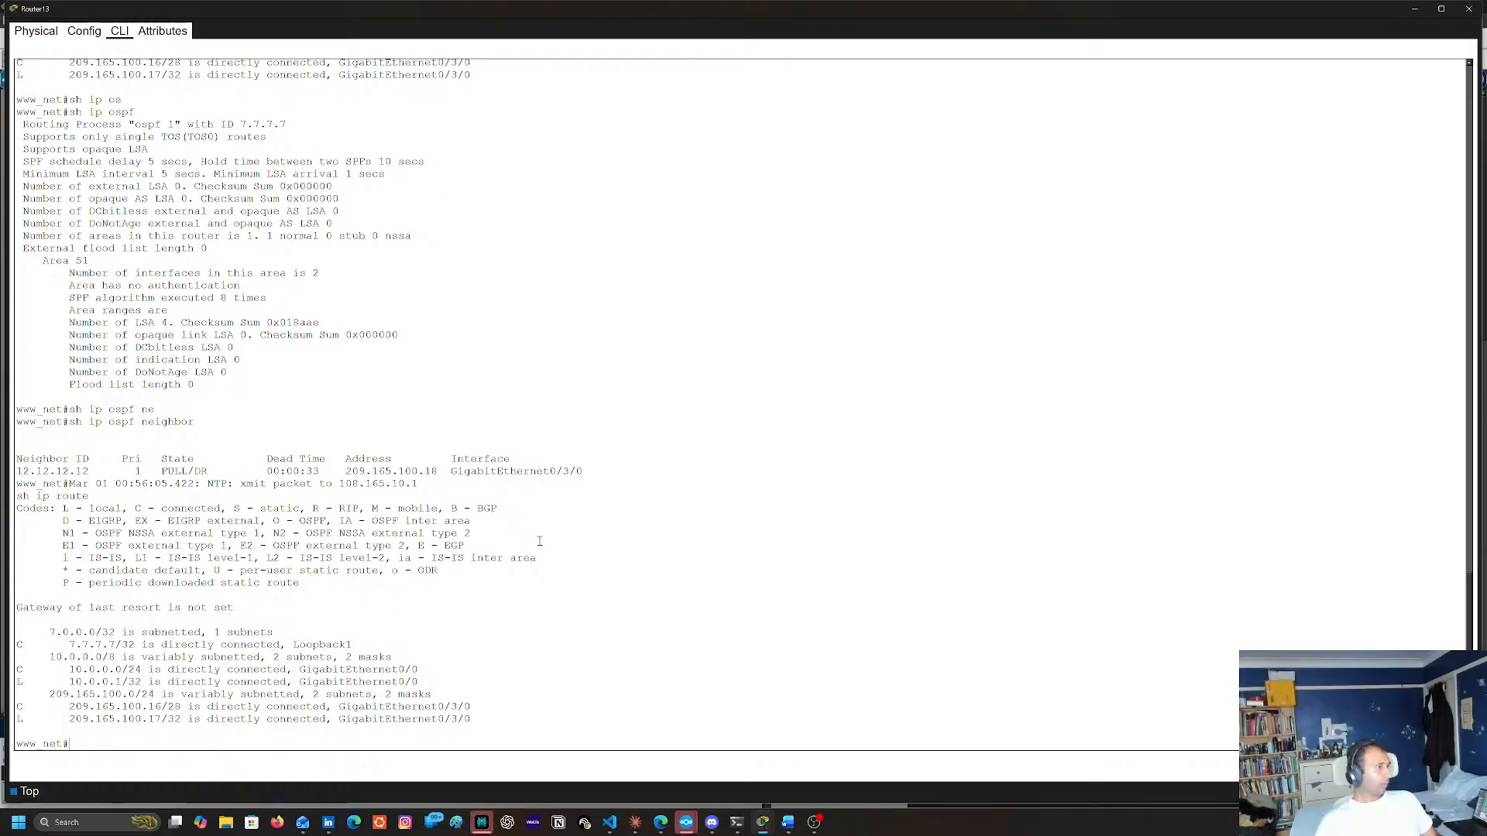
pyautogui.press('Return')
pyautogui.write('sh ip route')
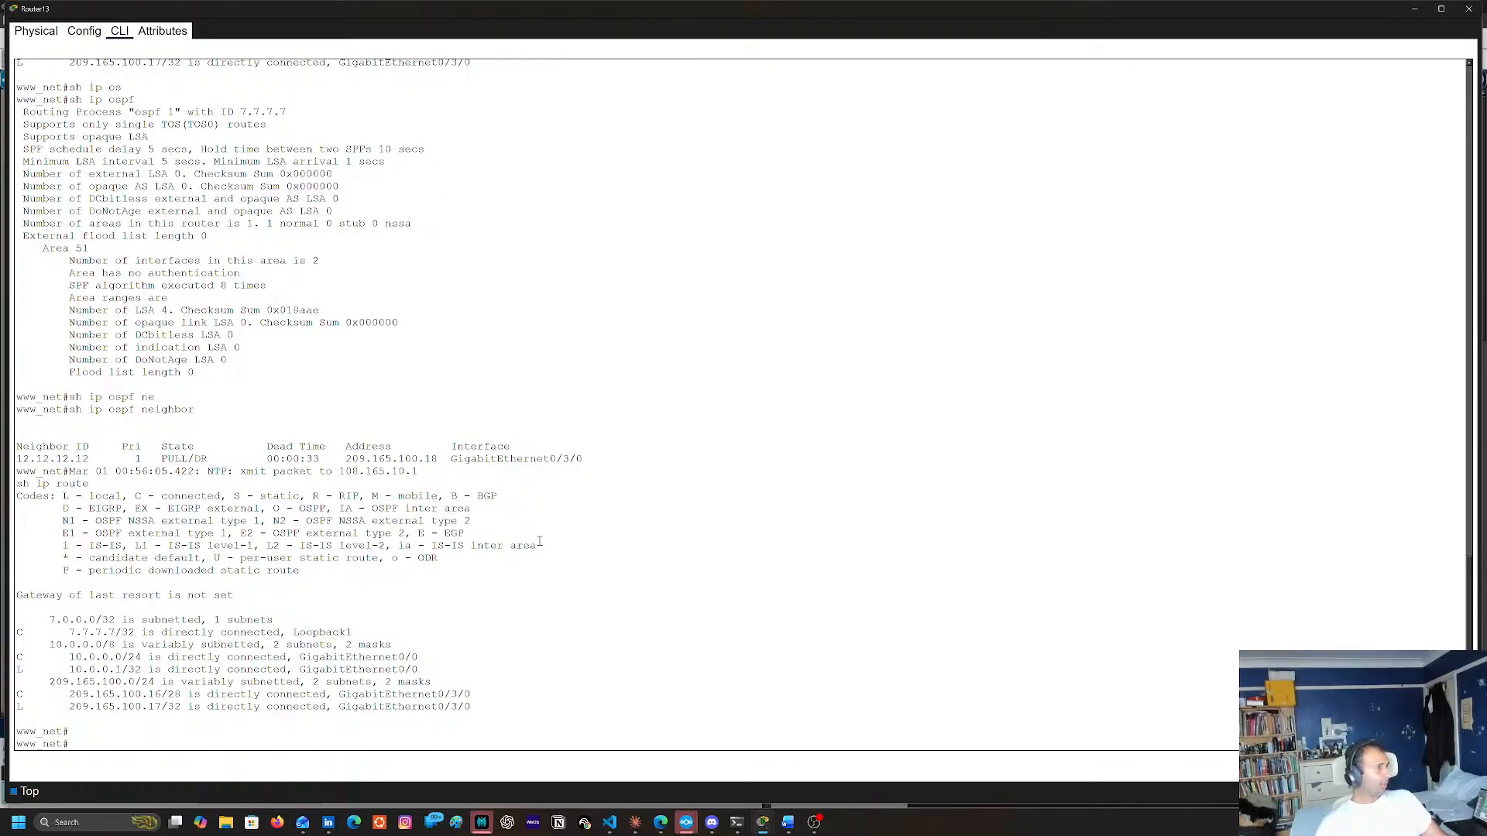
pyautogui.press('Return')
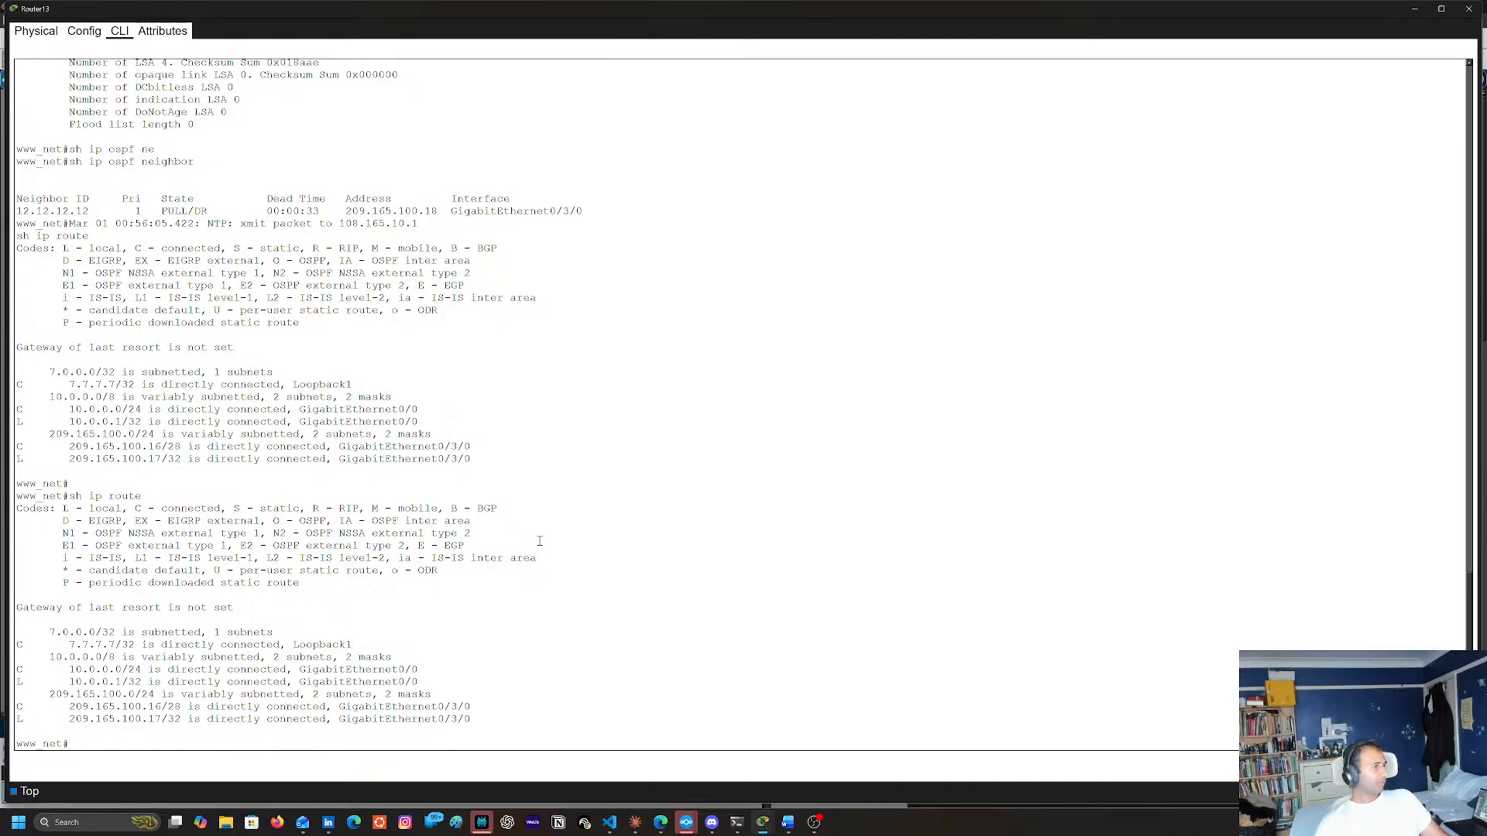
# Ping 12.12.12.12 from Router13 and review the earlier OSPF and routing output
pyautogui.write('ping')
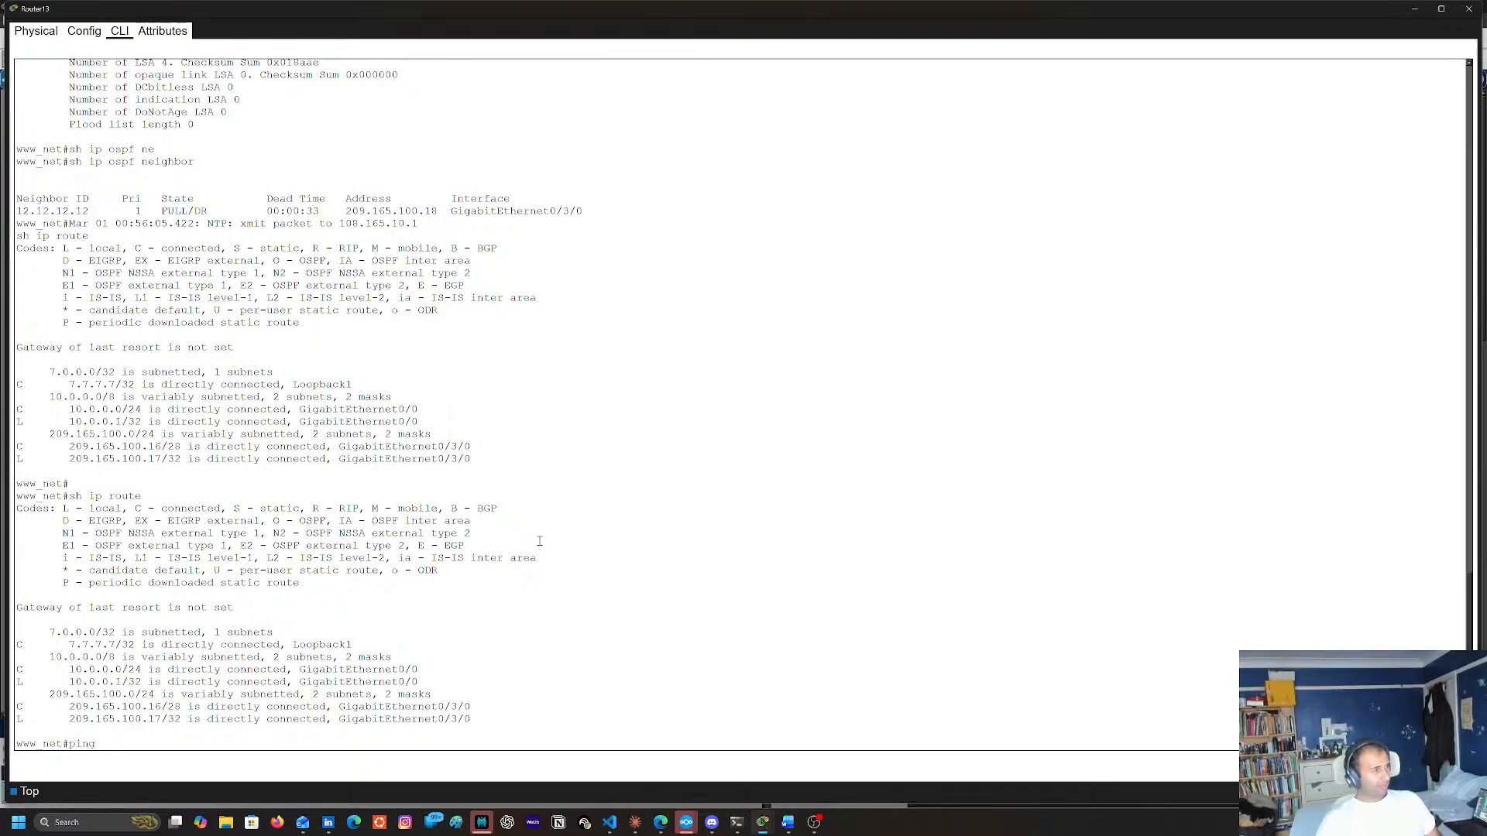
pyautogui.write(' 12.12.12.12')
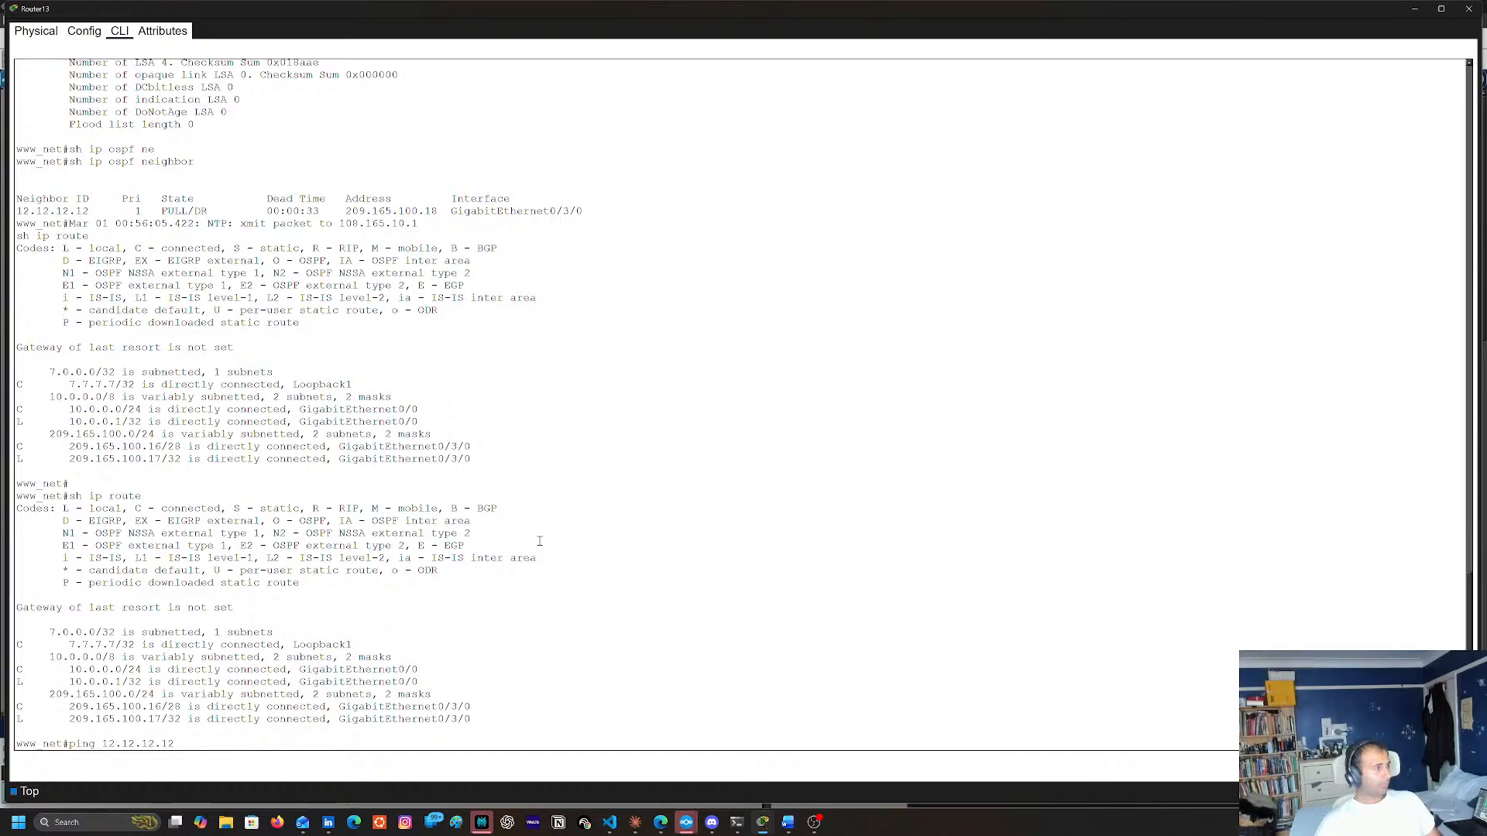
pyautogui.press('Return')
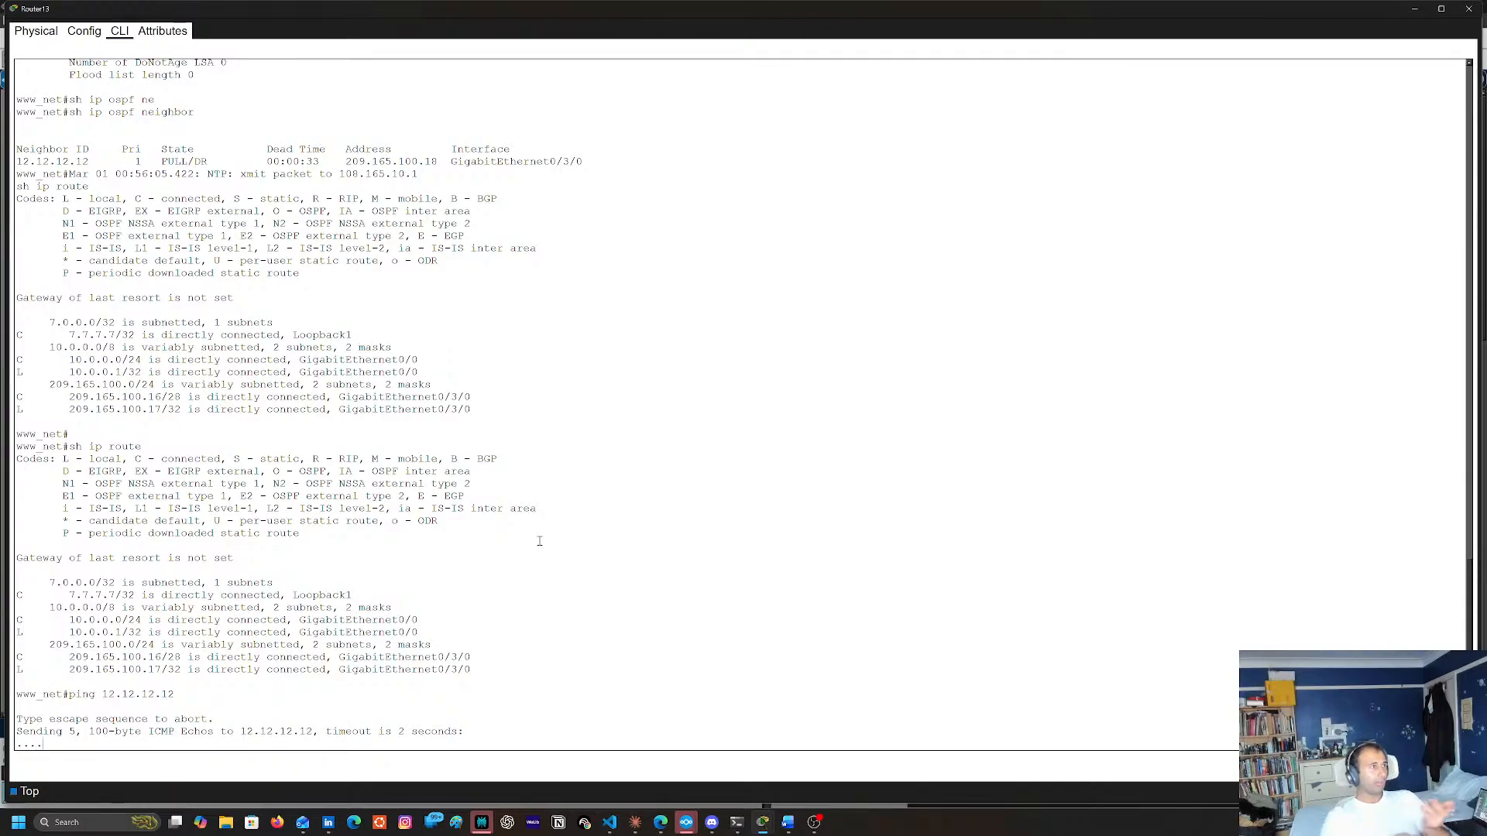
pyautogui.scroll(15, 558, 433)
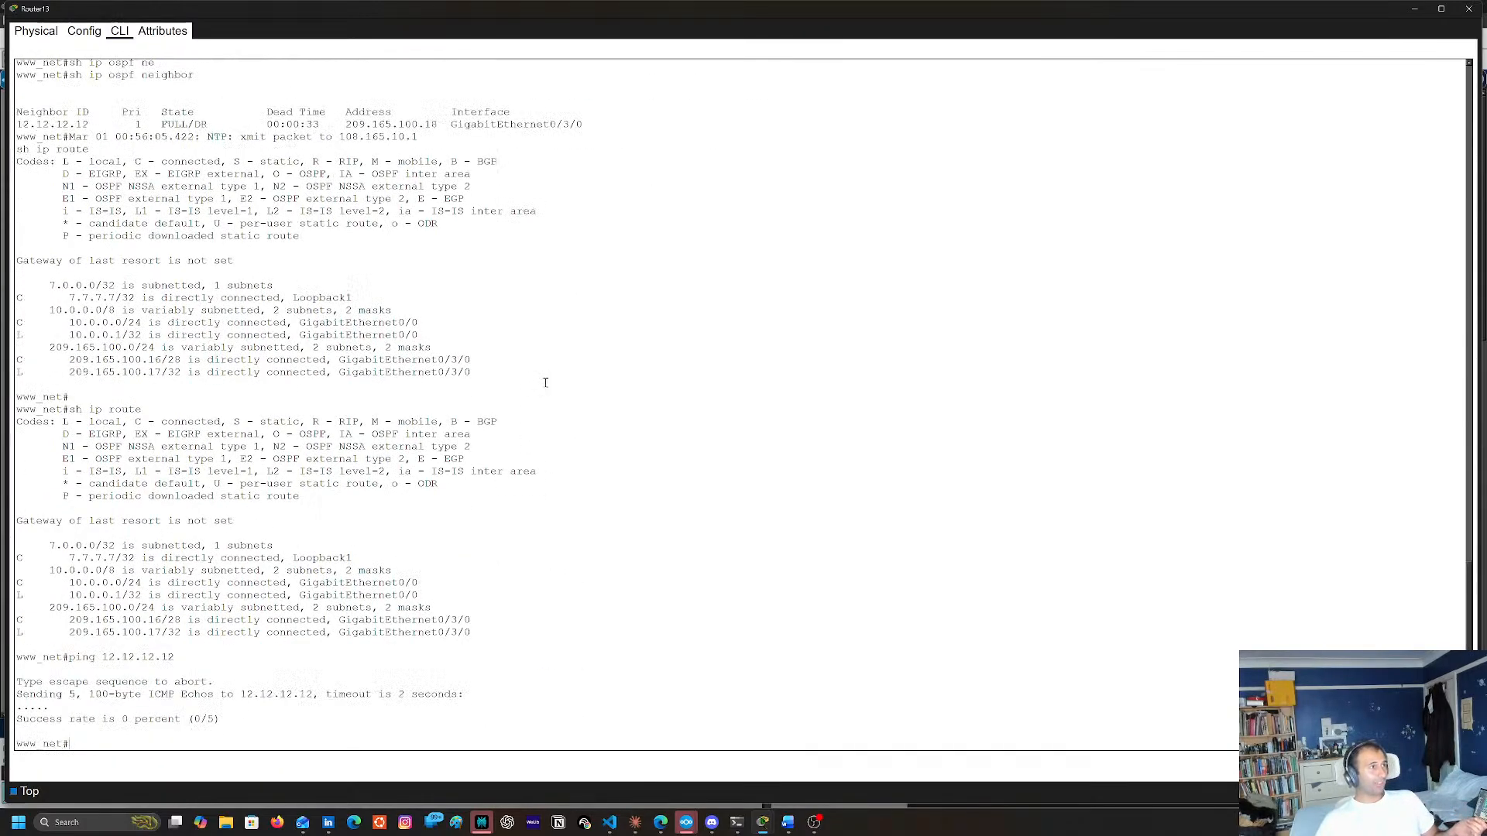
pyautogui.scroll(18, 561, 414)
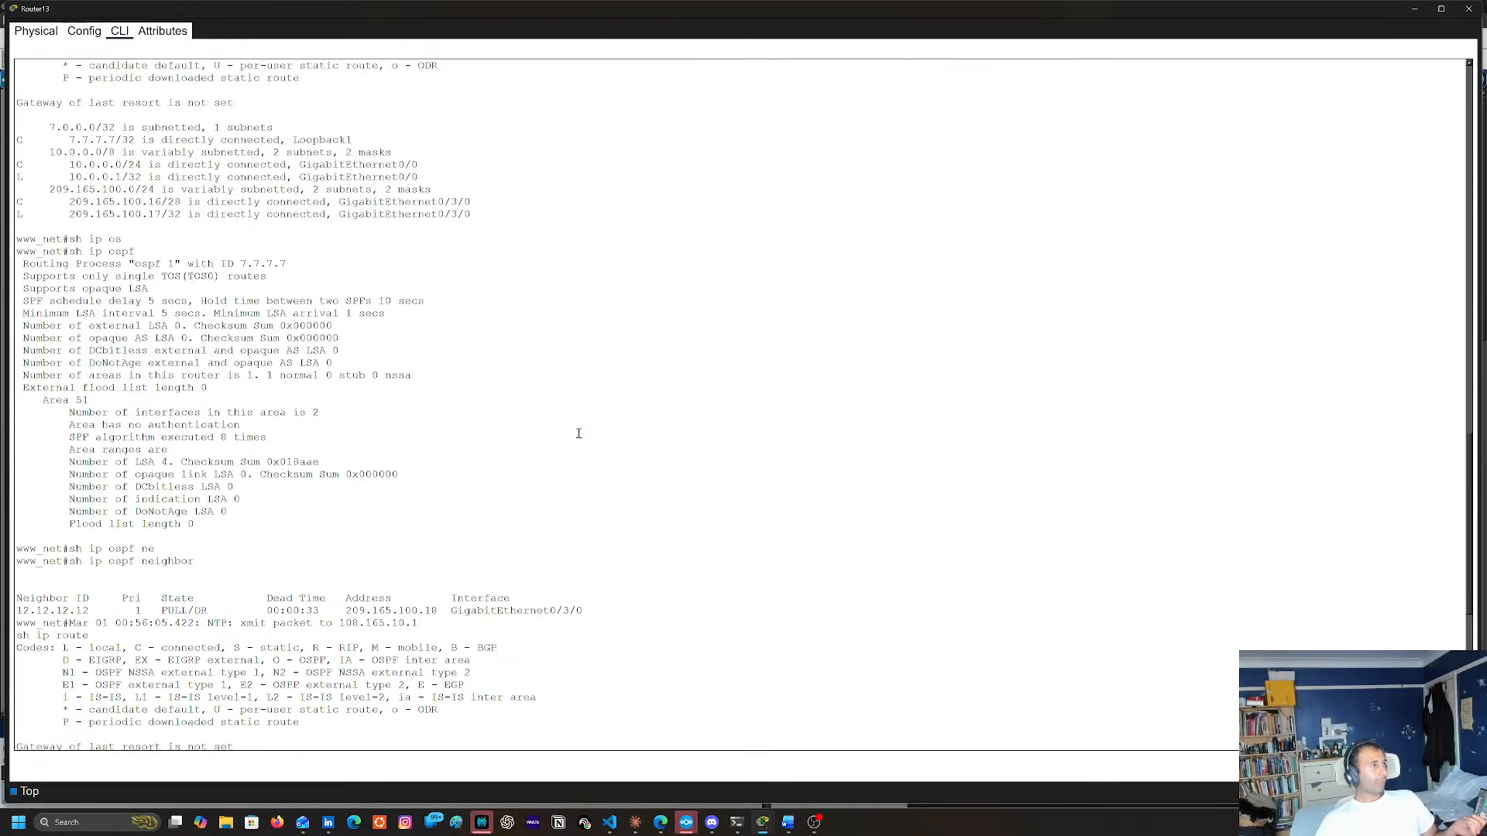
pyautogui.scroll(6, 583, 441)
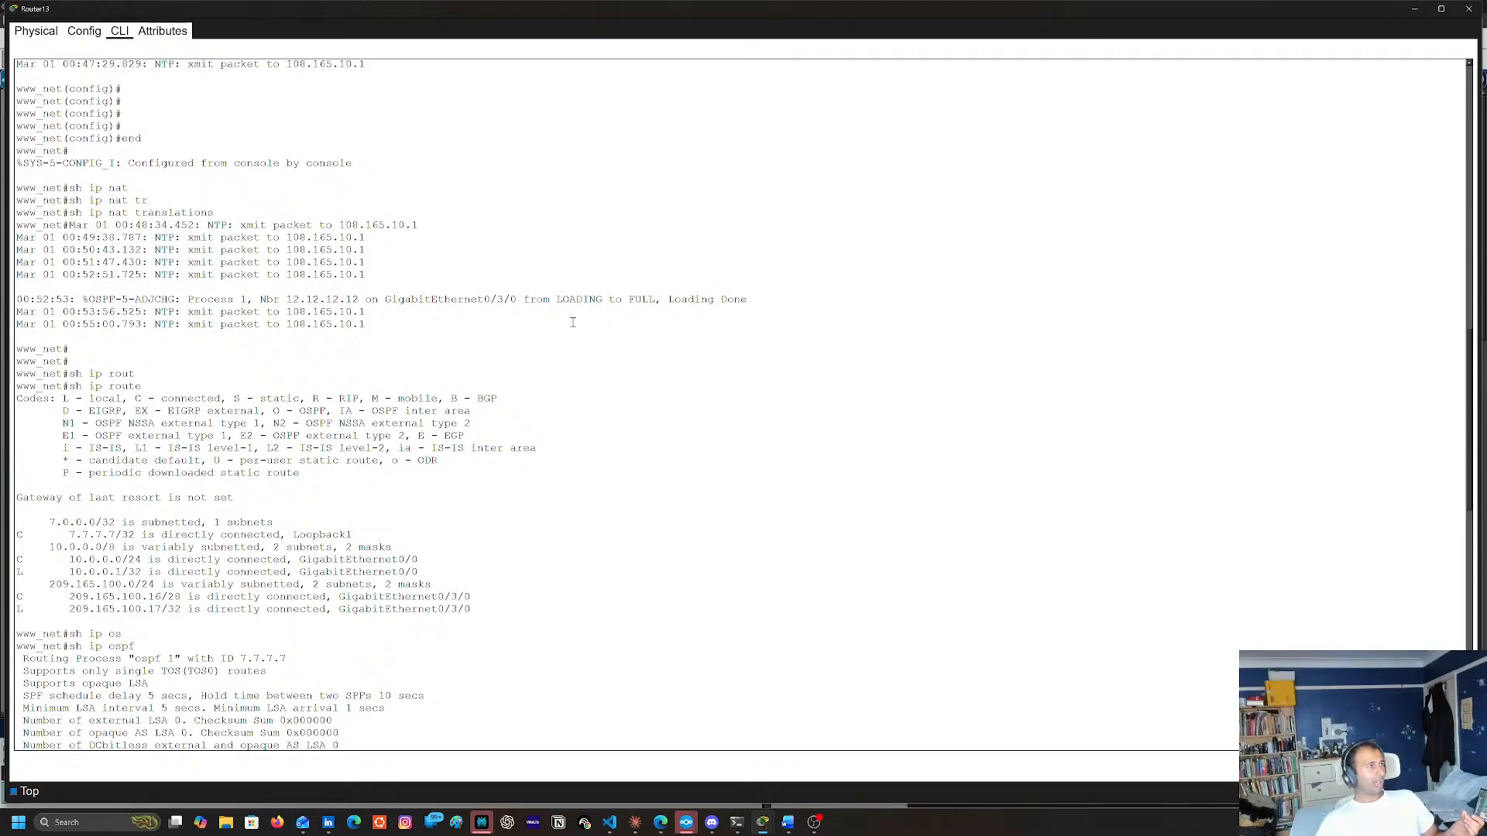
pyautogui.scroll(-20, 577, 322)
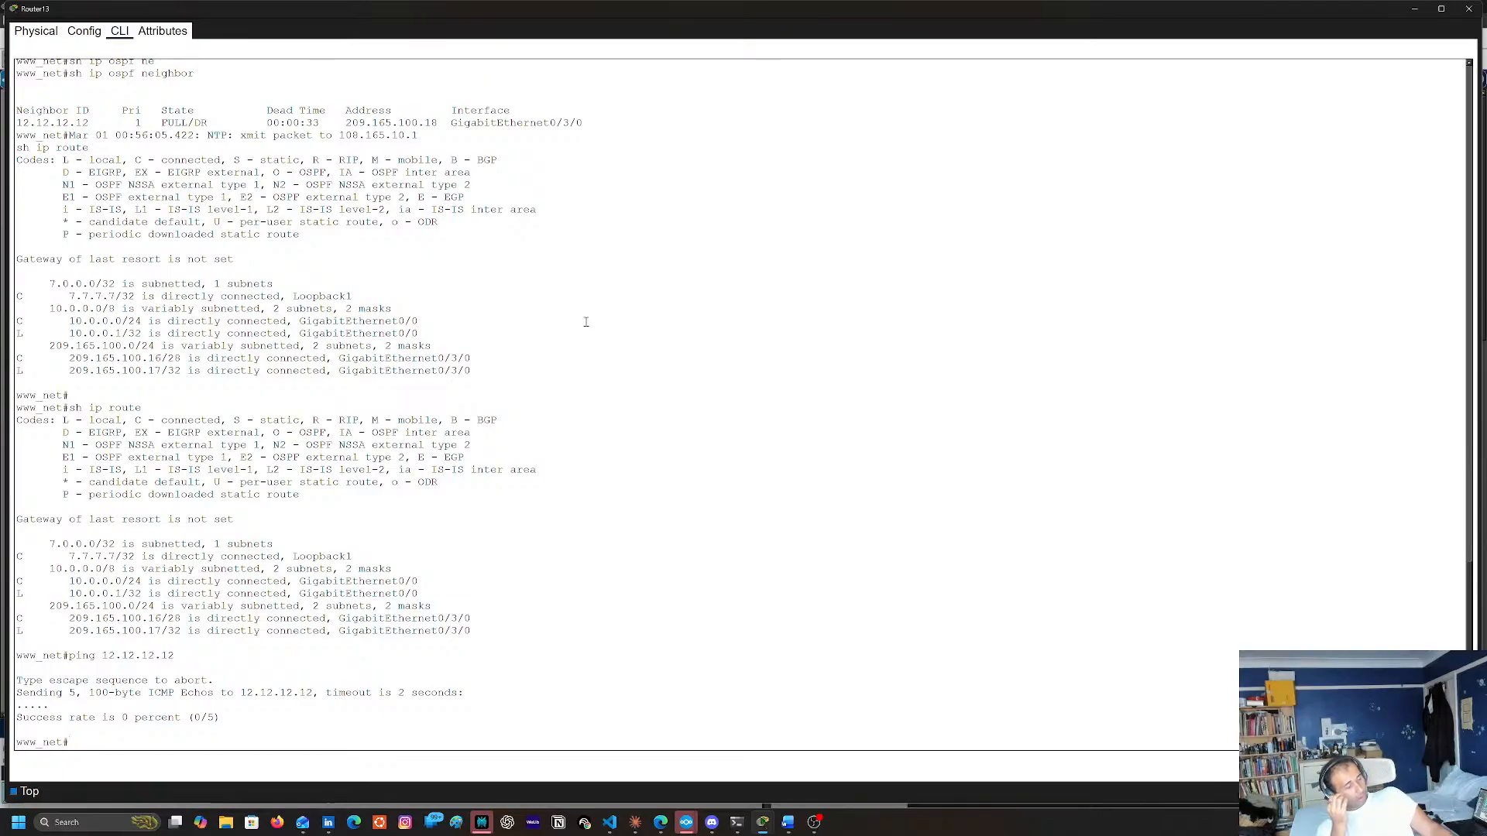
# Reset all OSPF processes on Router13 with clear ip ospf process, answering yes to the confirmation
pyautogui.write('cl')
pyautogui.press('Tab')
pyautogui.write('e')
pyautogui.press('Tab')
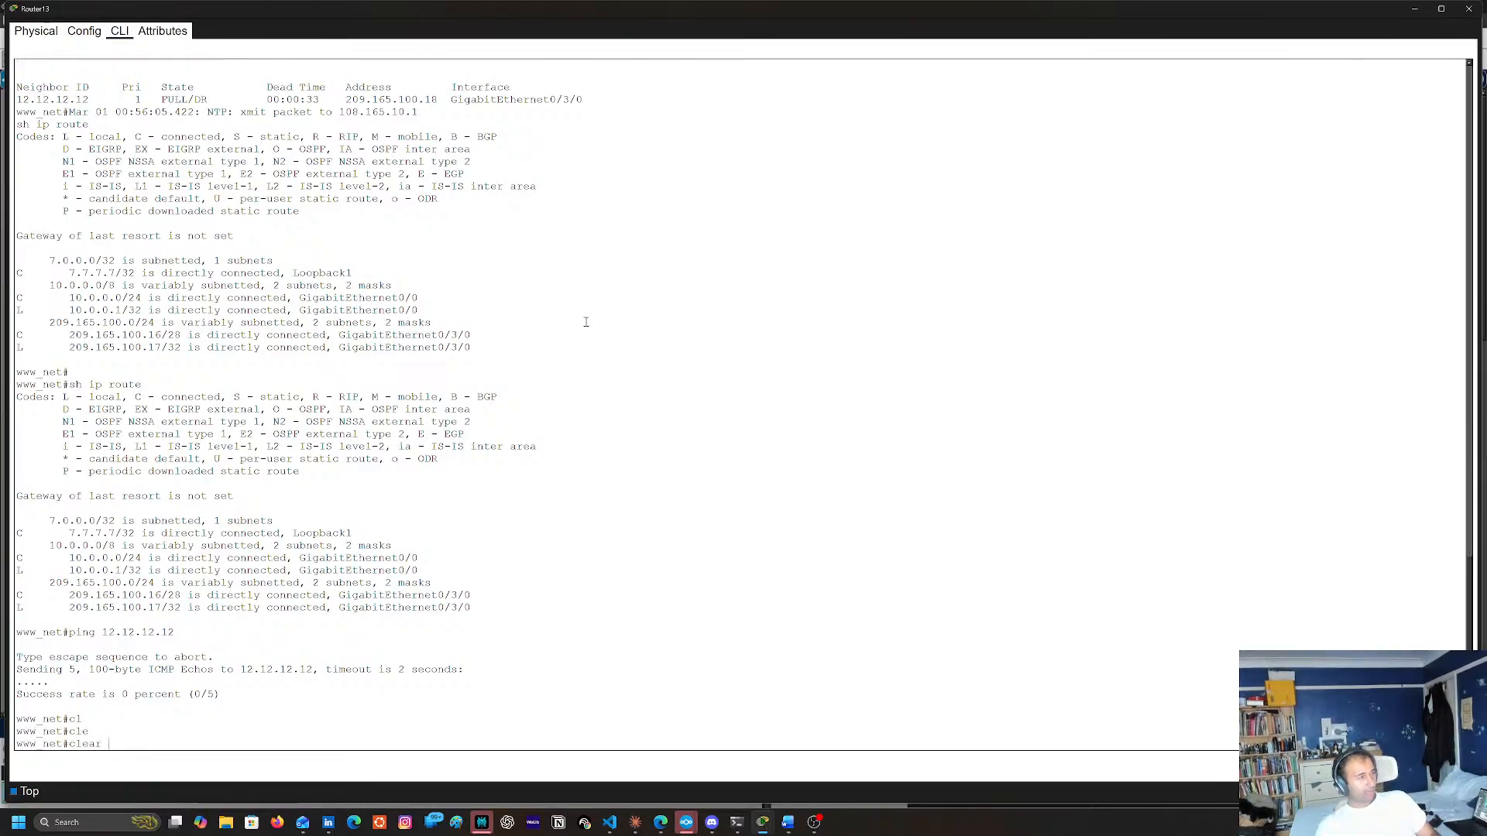
pyautogui.write('ip')
pyautogui.press('Tab')
pyautogui.write('os')
pyautogui.press('Tab')
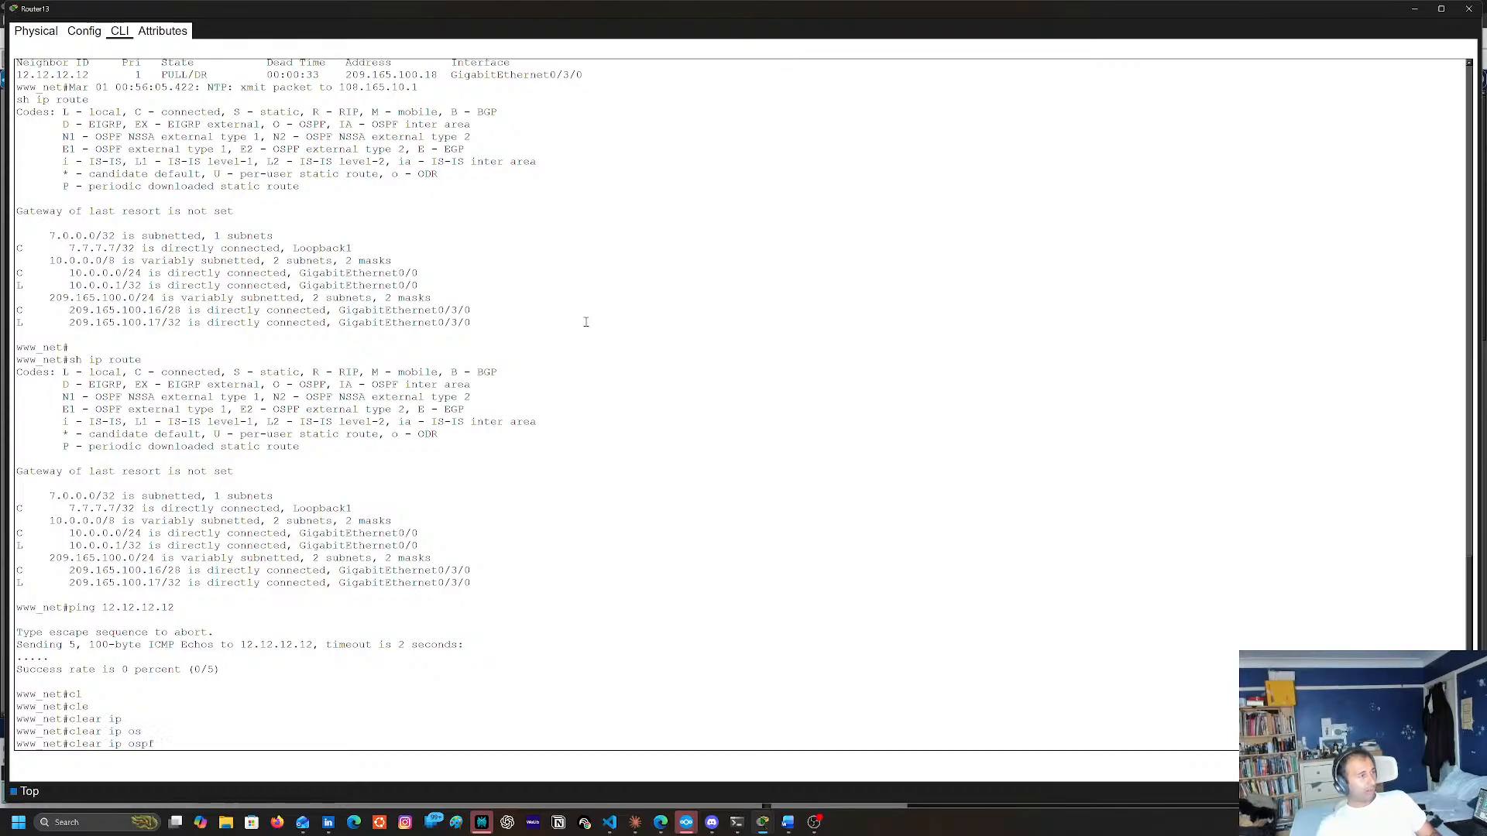
pyautogui.write('pro')
pyautogui.press('Tab')
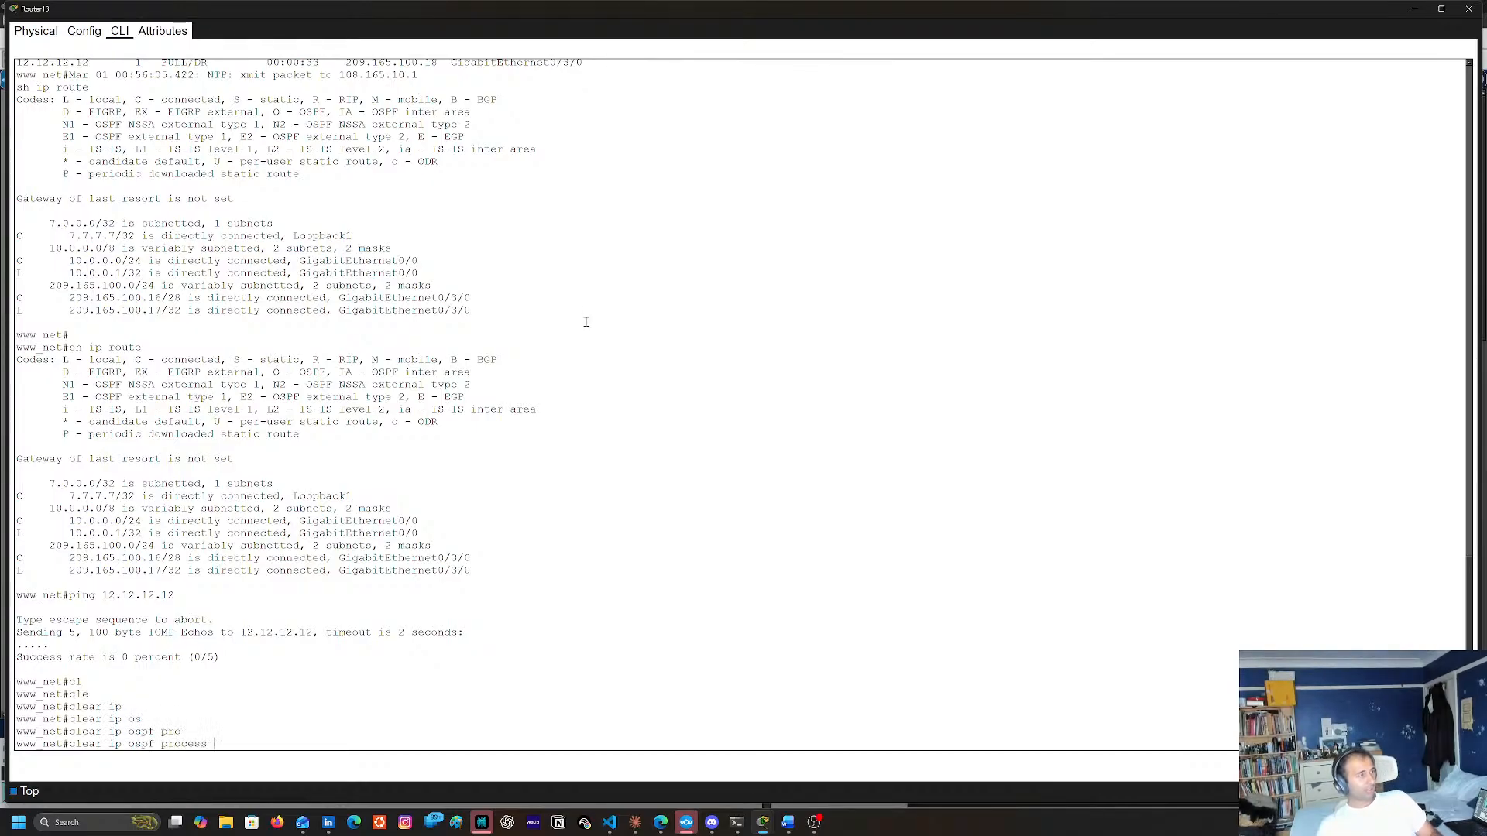
pyautogui.press('Return')
pyautogui.write('yes')
pyautogui.press('Return')
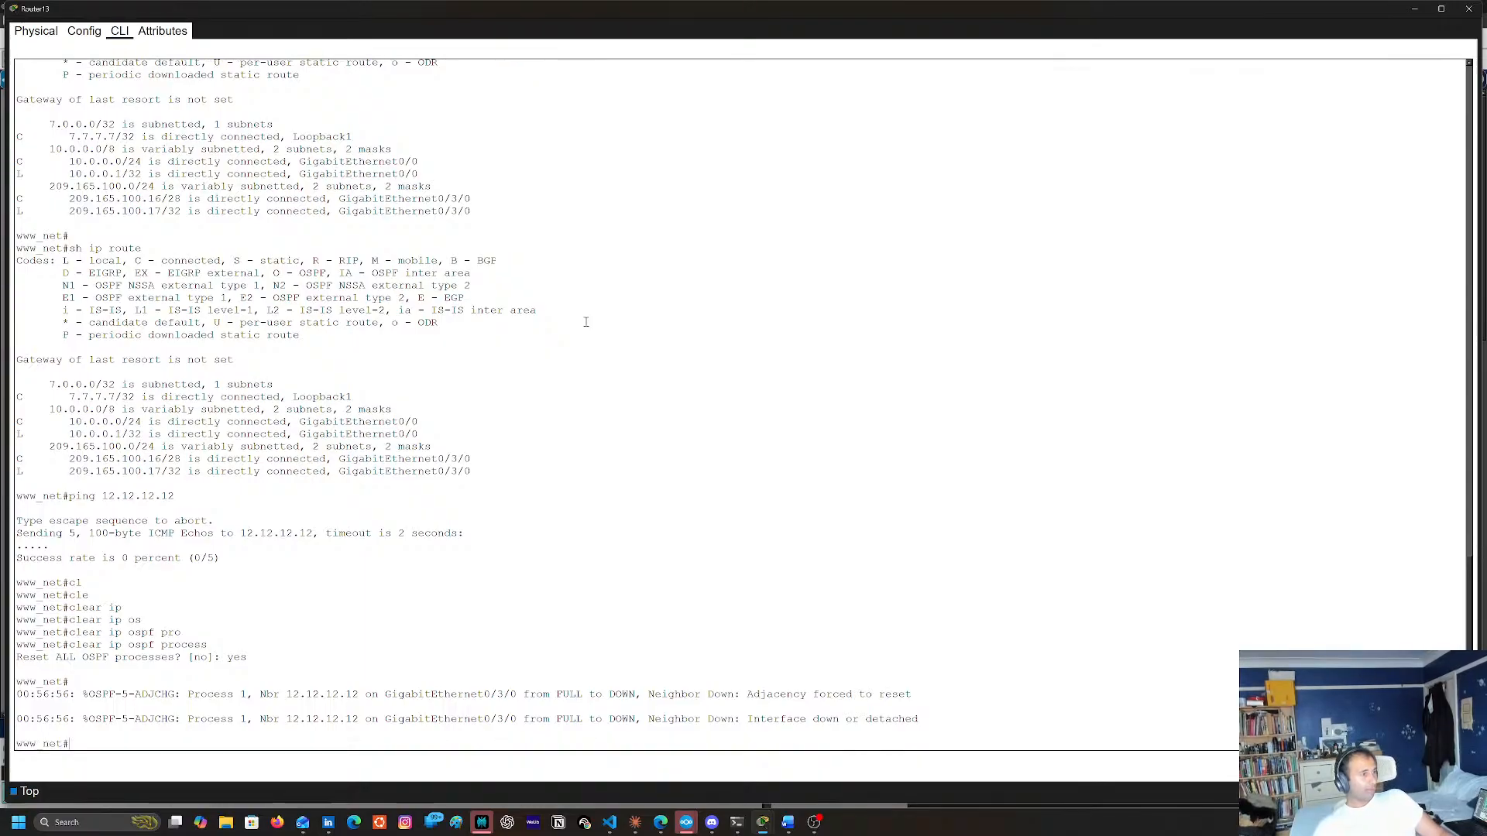
# Run sh ip ospf neighbor twice on Router13 to check its adjacencies following the OSPF reset
pyautogui.press('Return')
pyautogui.press('Up')
pyautogui.press('Up')
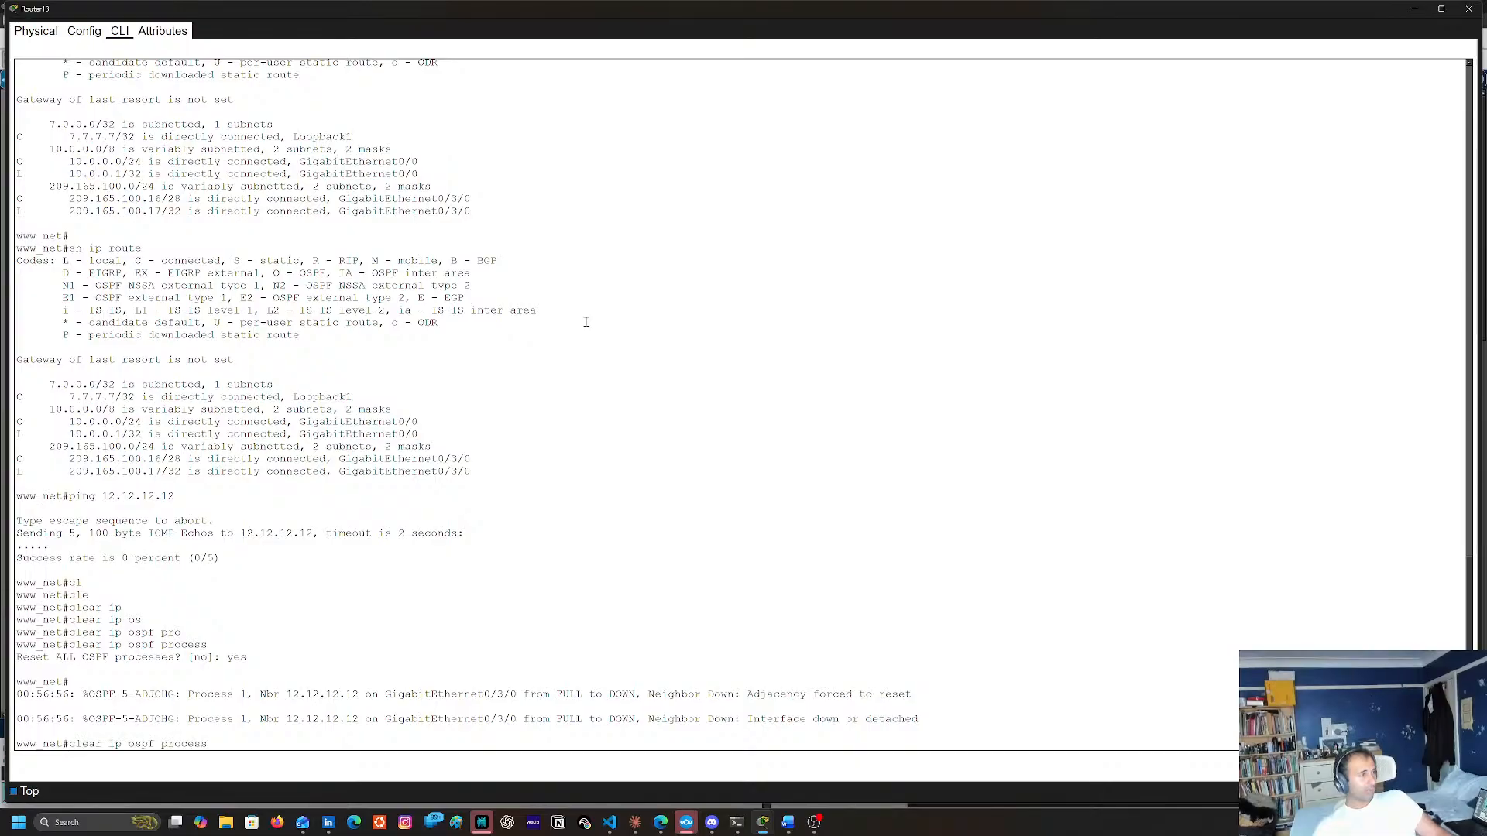
pyautogui.press('Up')
pyautogui.press('Up')
pyautogui.press('Up')
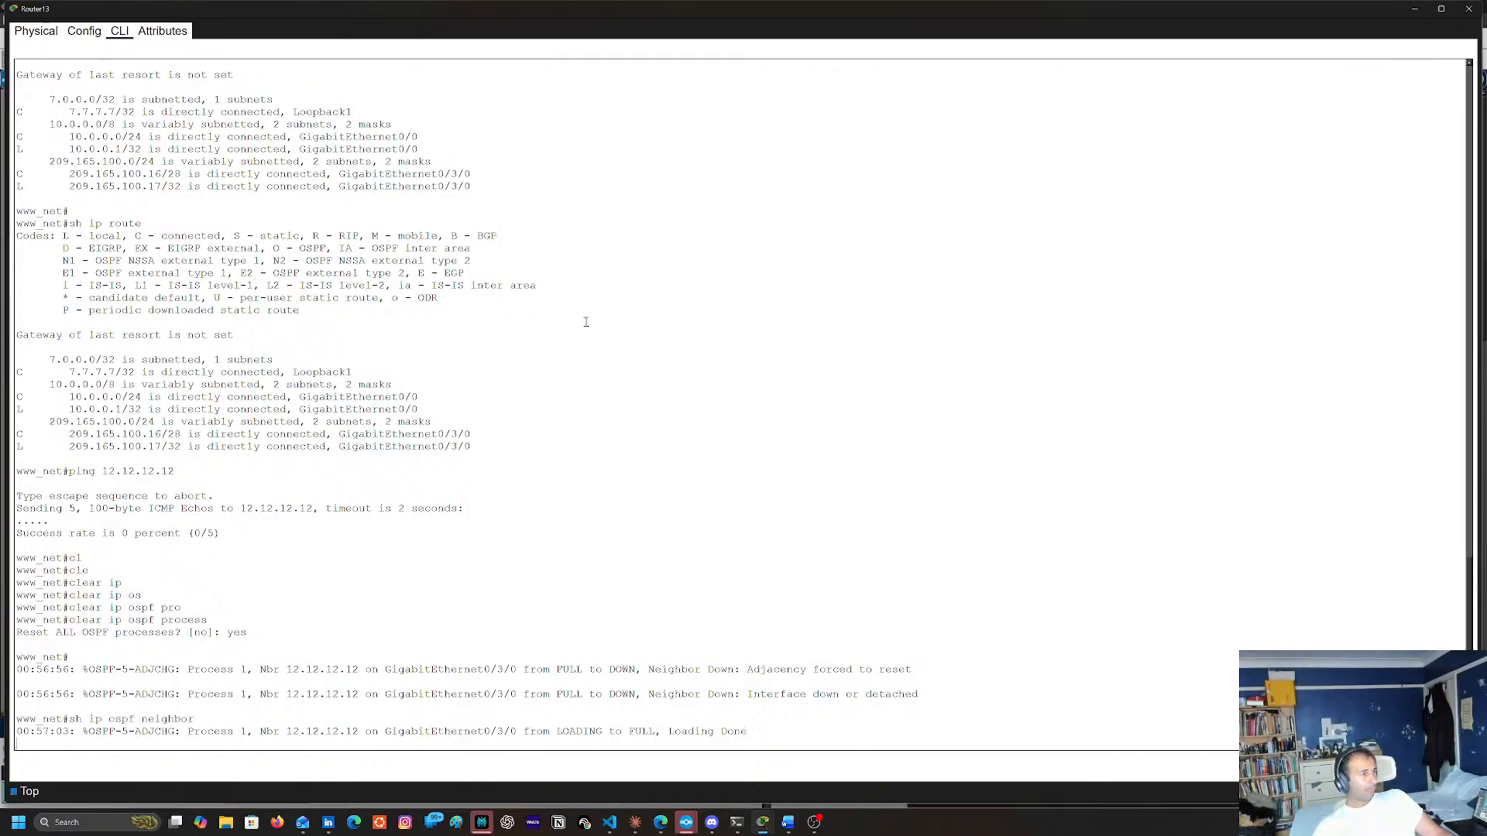
pyautogui.press('Return')
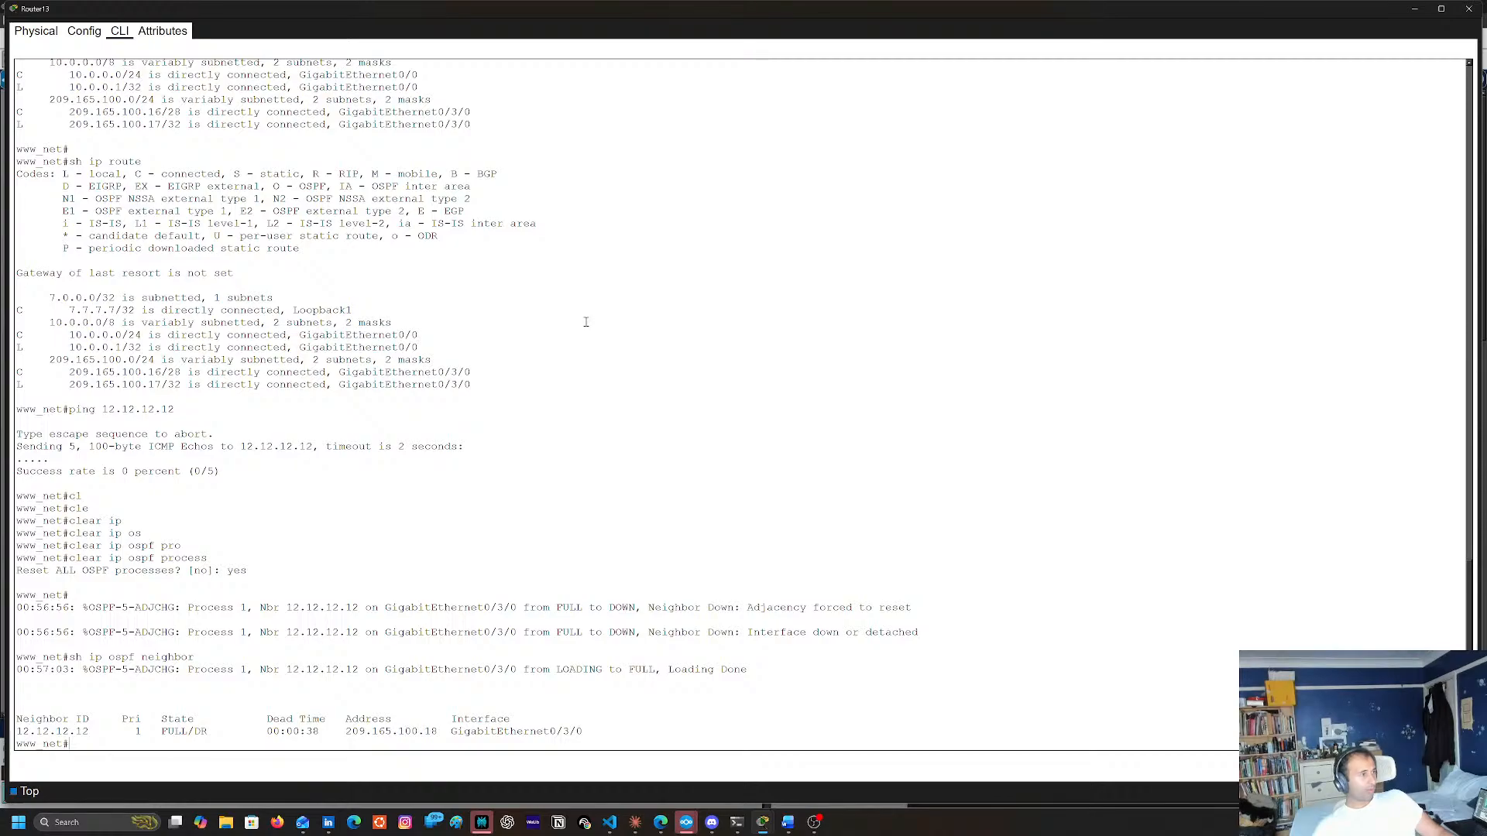
pyautogui.press('Up')
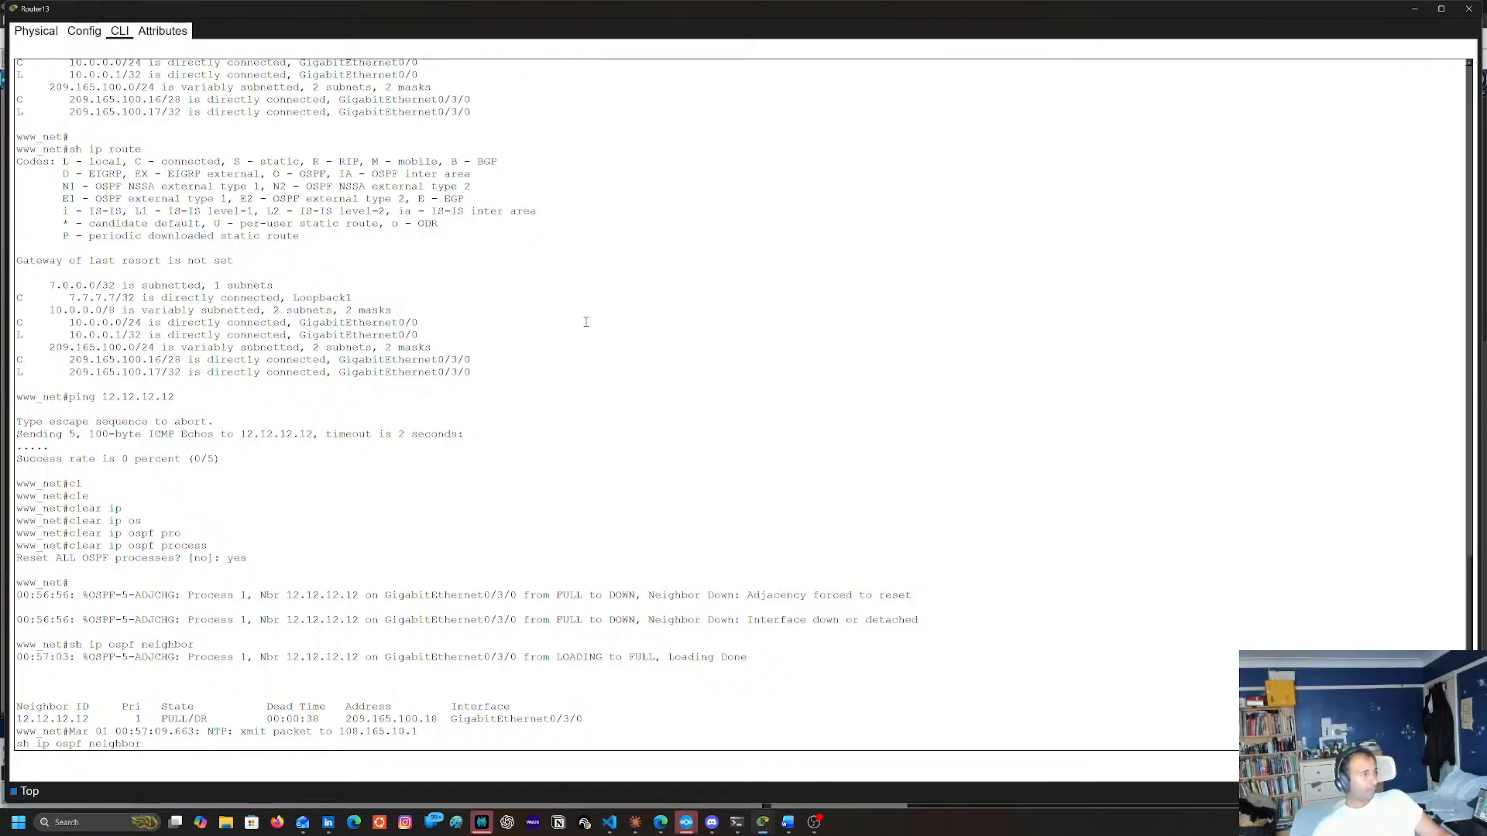
pyautogui.press('Return')
# Recheck Router13's routing table with sh ip route, then close its console
pyautogui.press('Up')
pyautogui.press('Up')
pyautogui.press('Up')
pyautogui.press('Up')
pyautogui.press('Up')
pyautogui.press('Up')
pyautogui.press('Up')
pyautogui.press('Up')
pyautogui.press('Up')
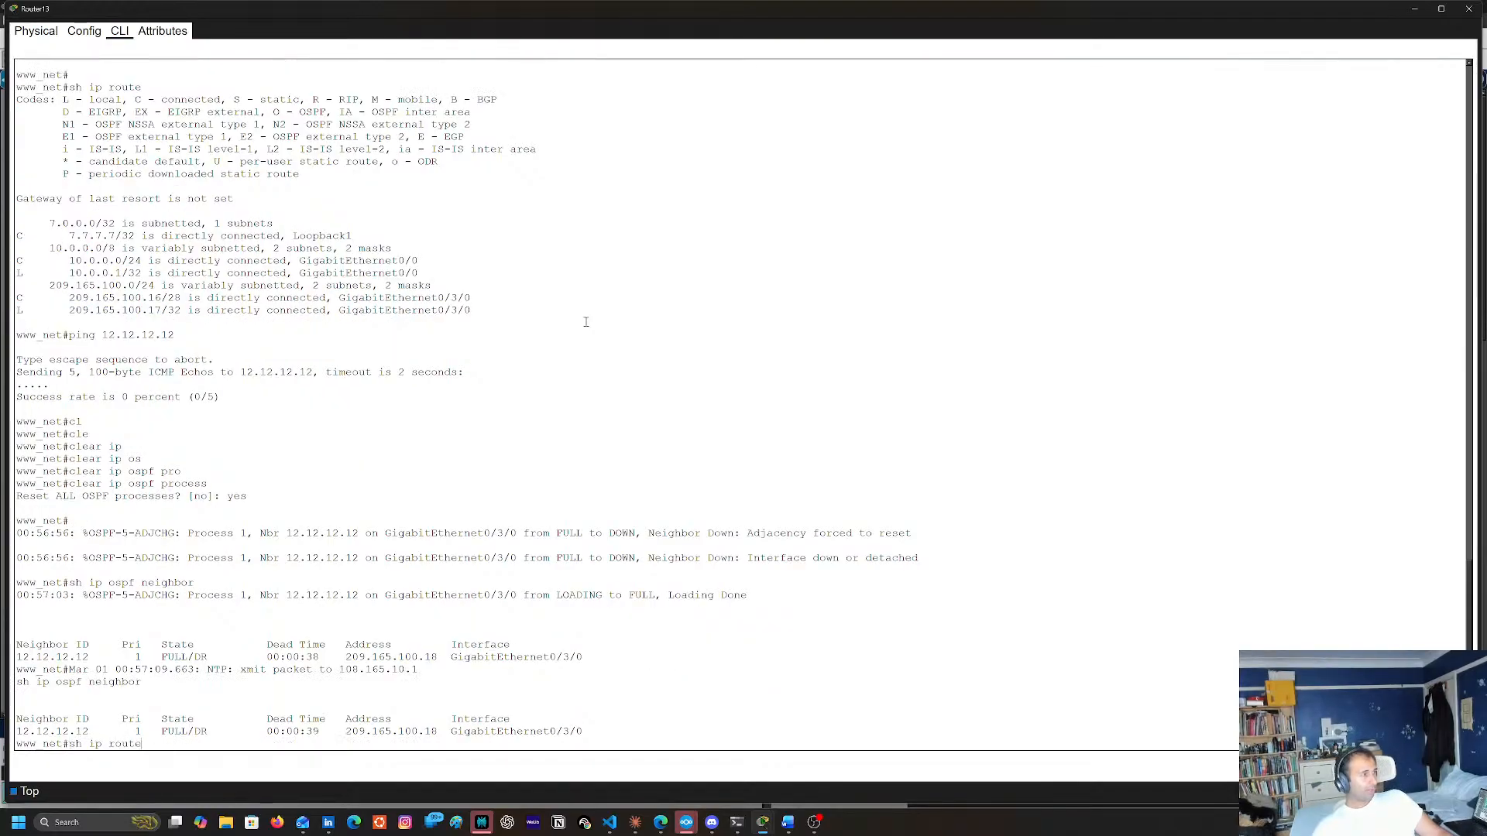
pyautogui.press('Return')
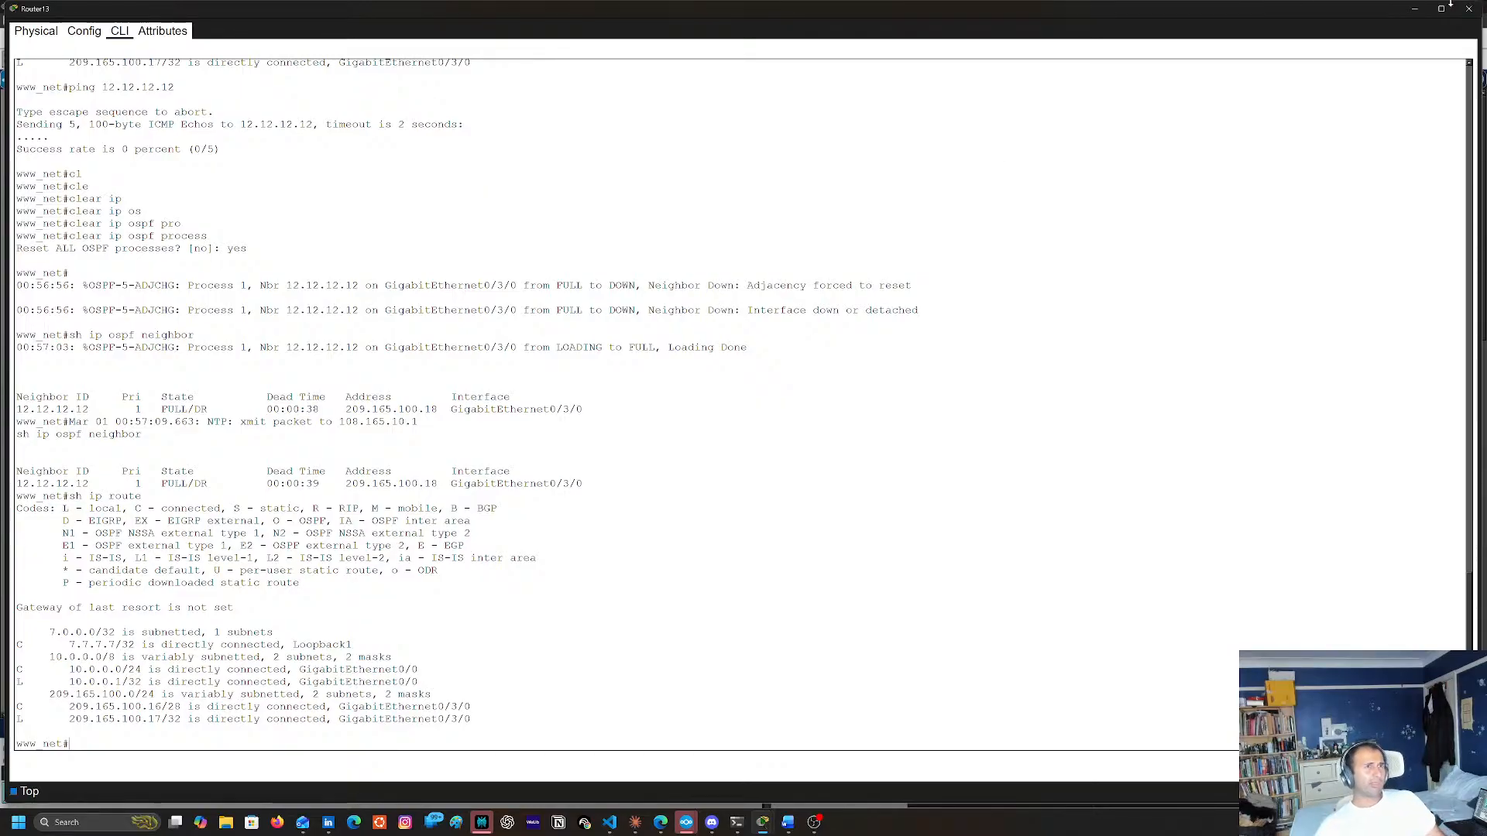
pyautogui.click(1468, 9)
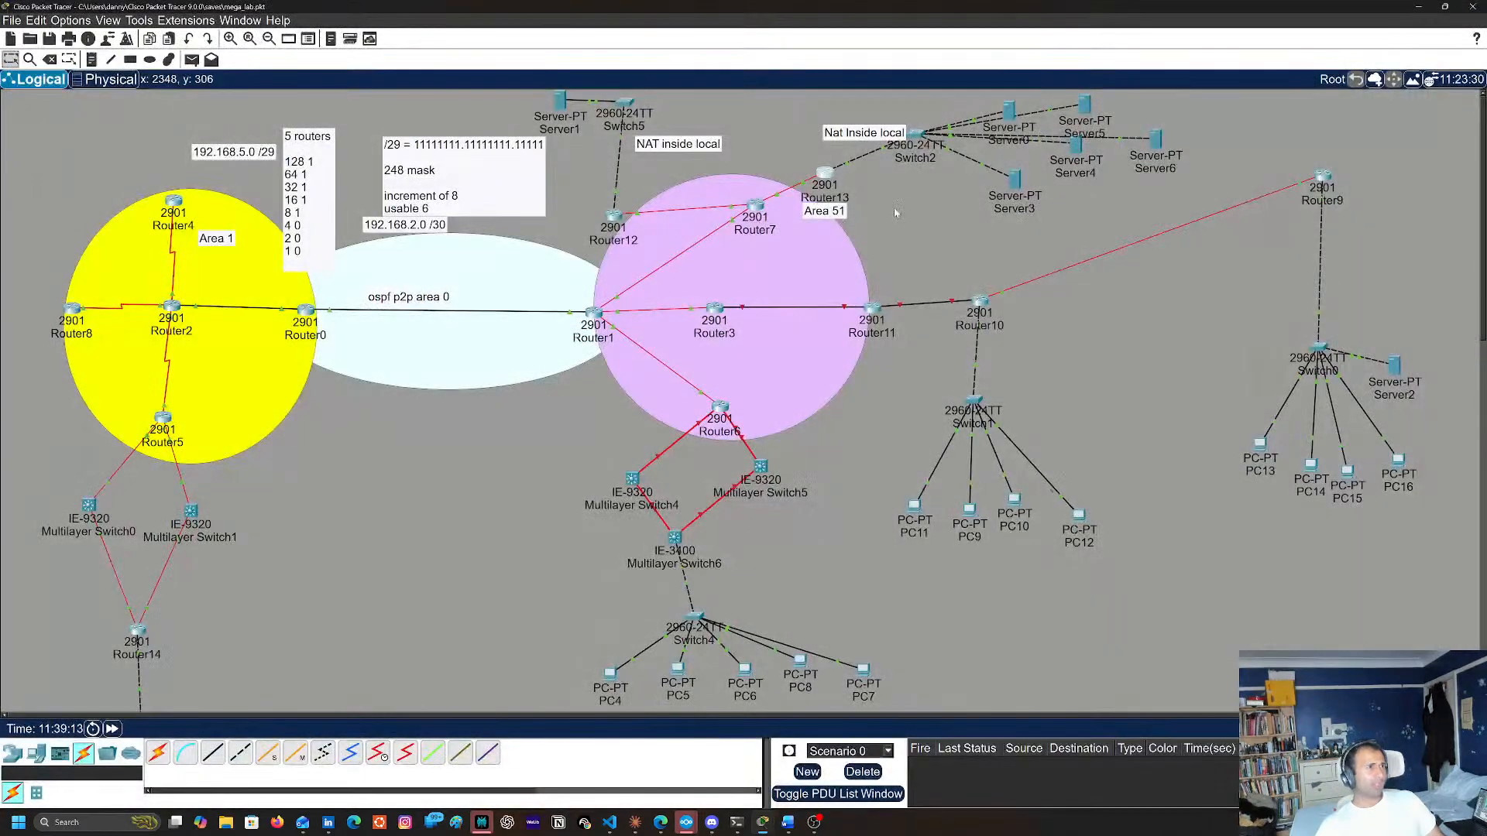
# Display Router7's full running configuration with sh run and minimize its console to return to the topology
pyautogui.doubleClick(755, 206)
pyautogui.press('Return')
pyautogui.press('Return')
pyautogui.press('Return')
pyautogui.press('Return')
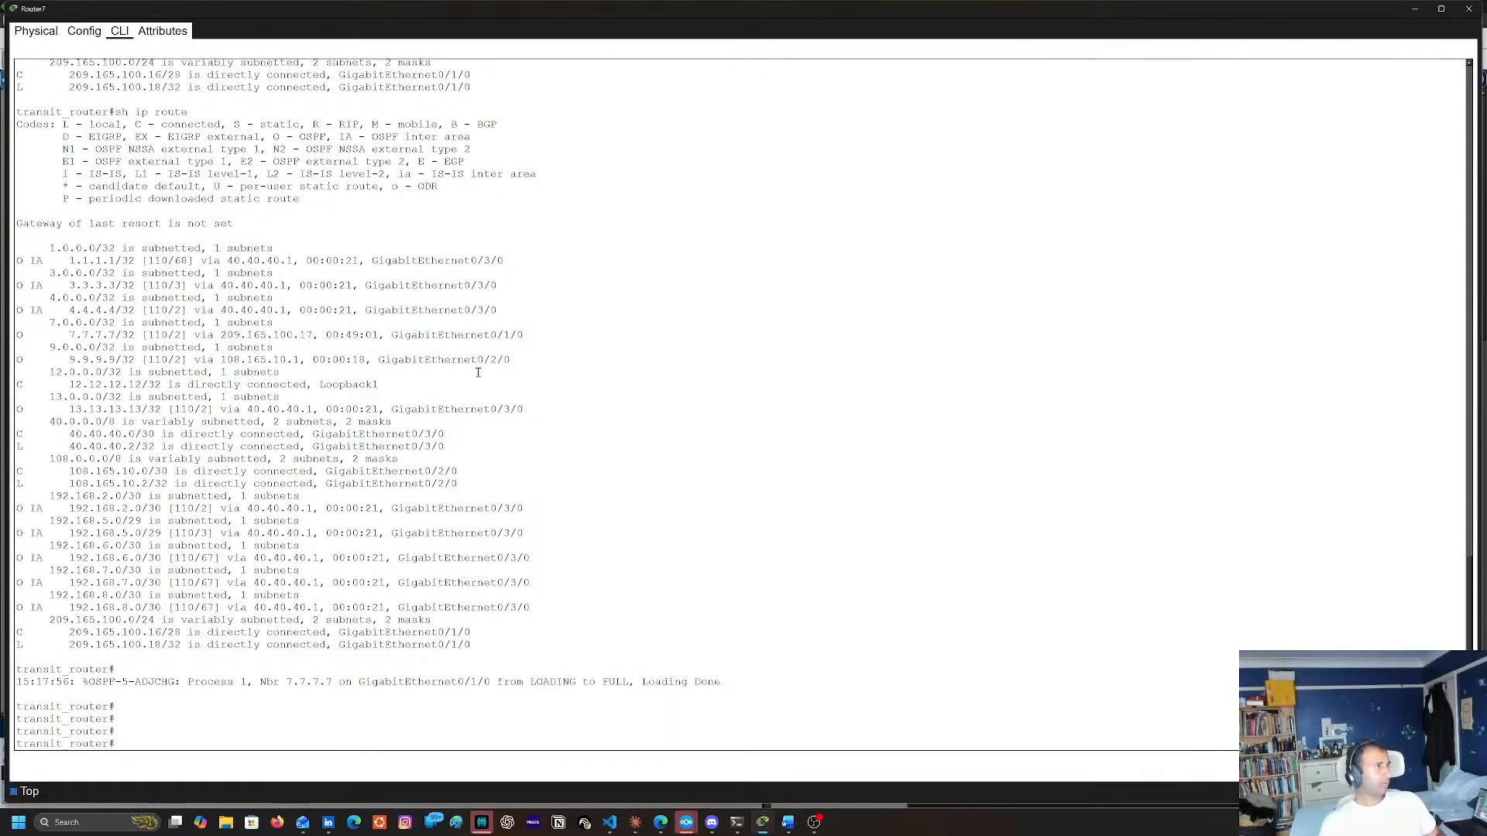
pyautogui.write('sh ')
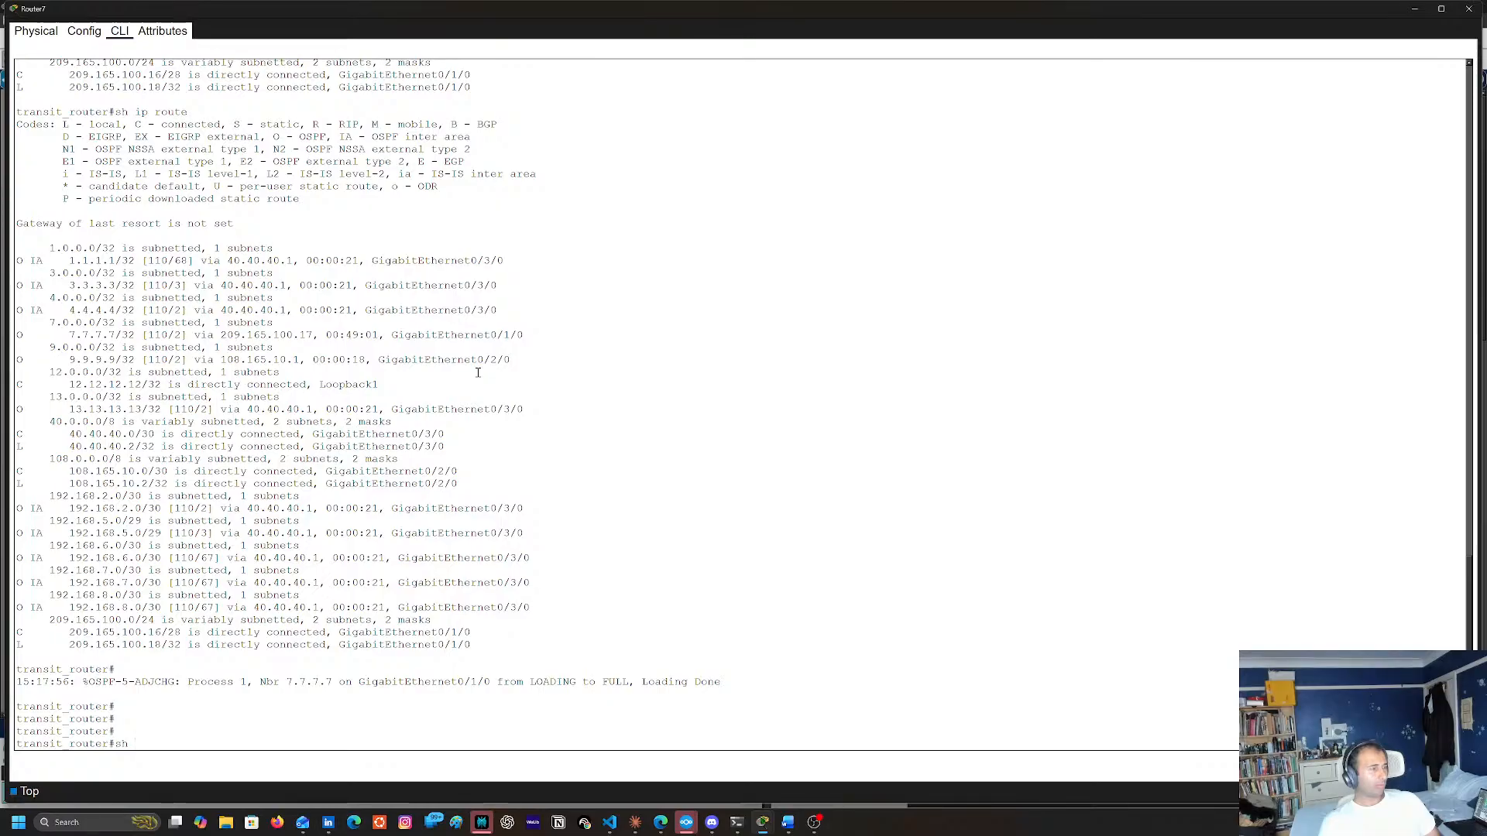
pyautogui.write('run')
pyautogui.press('Return')
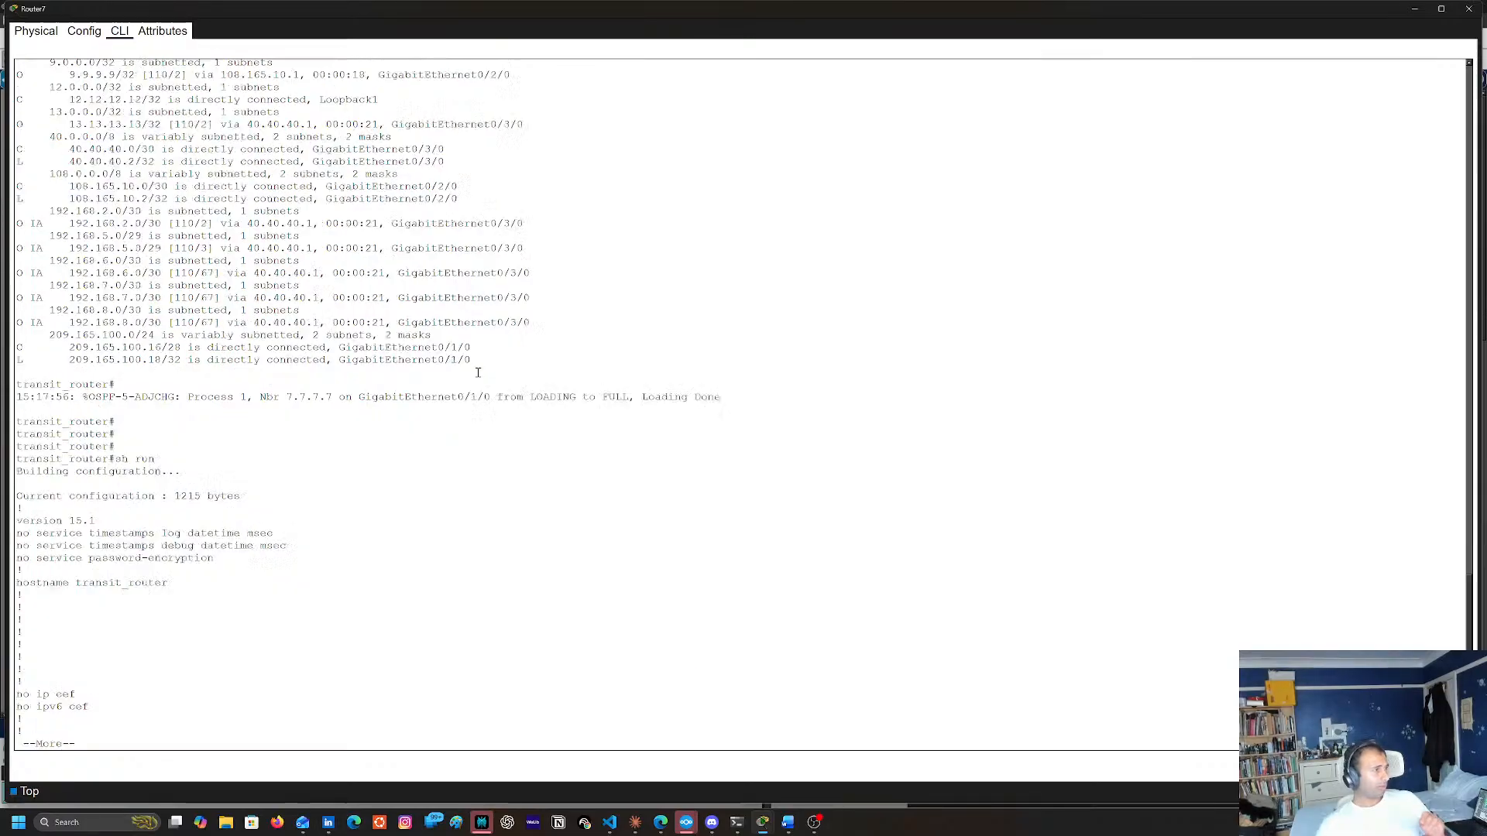
pyautogui.press('space')
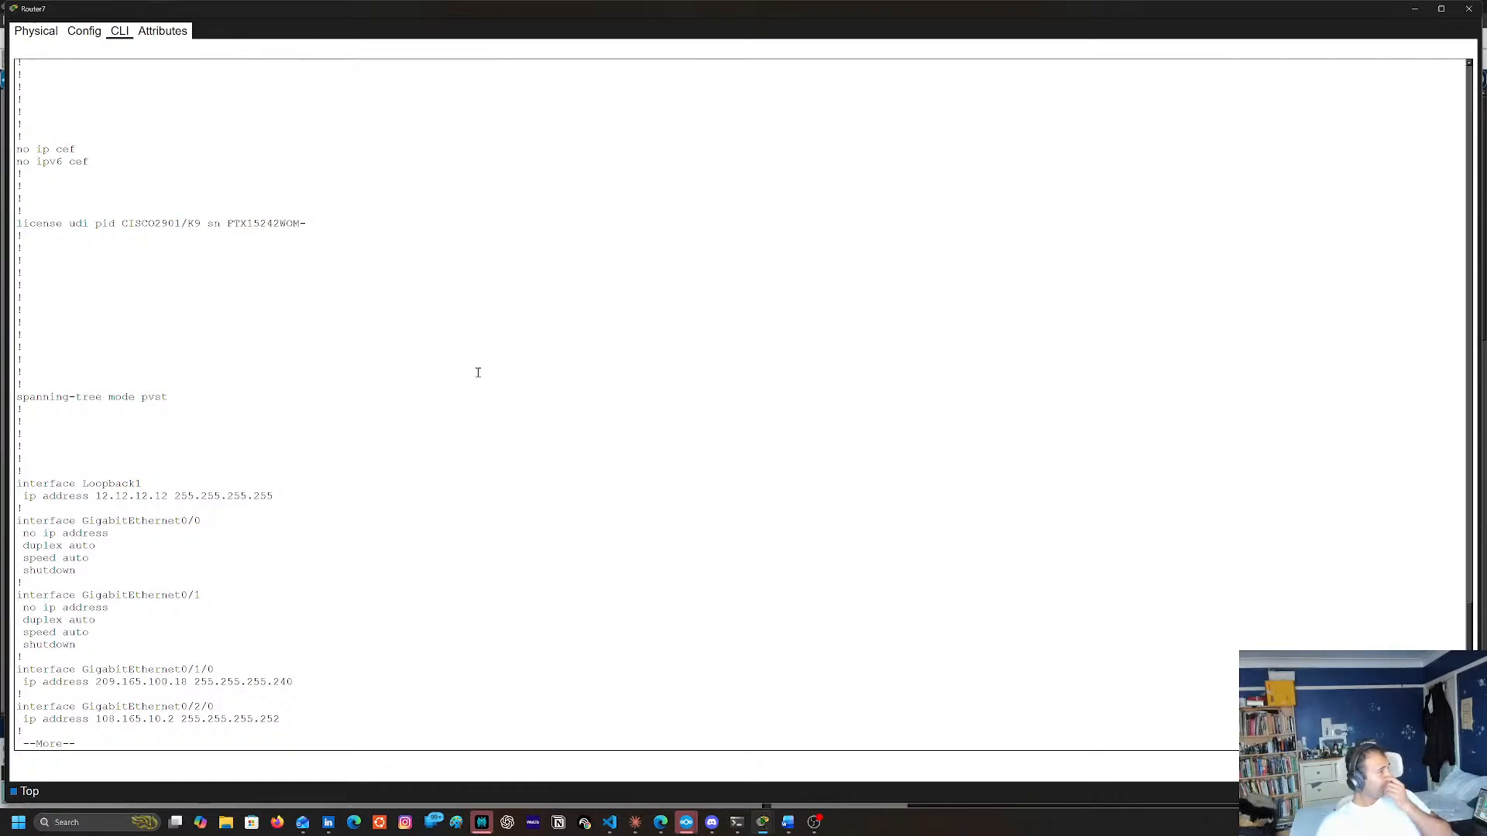
pyautogui.press('space')
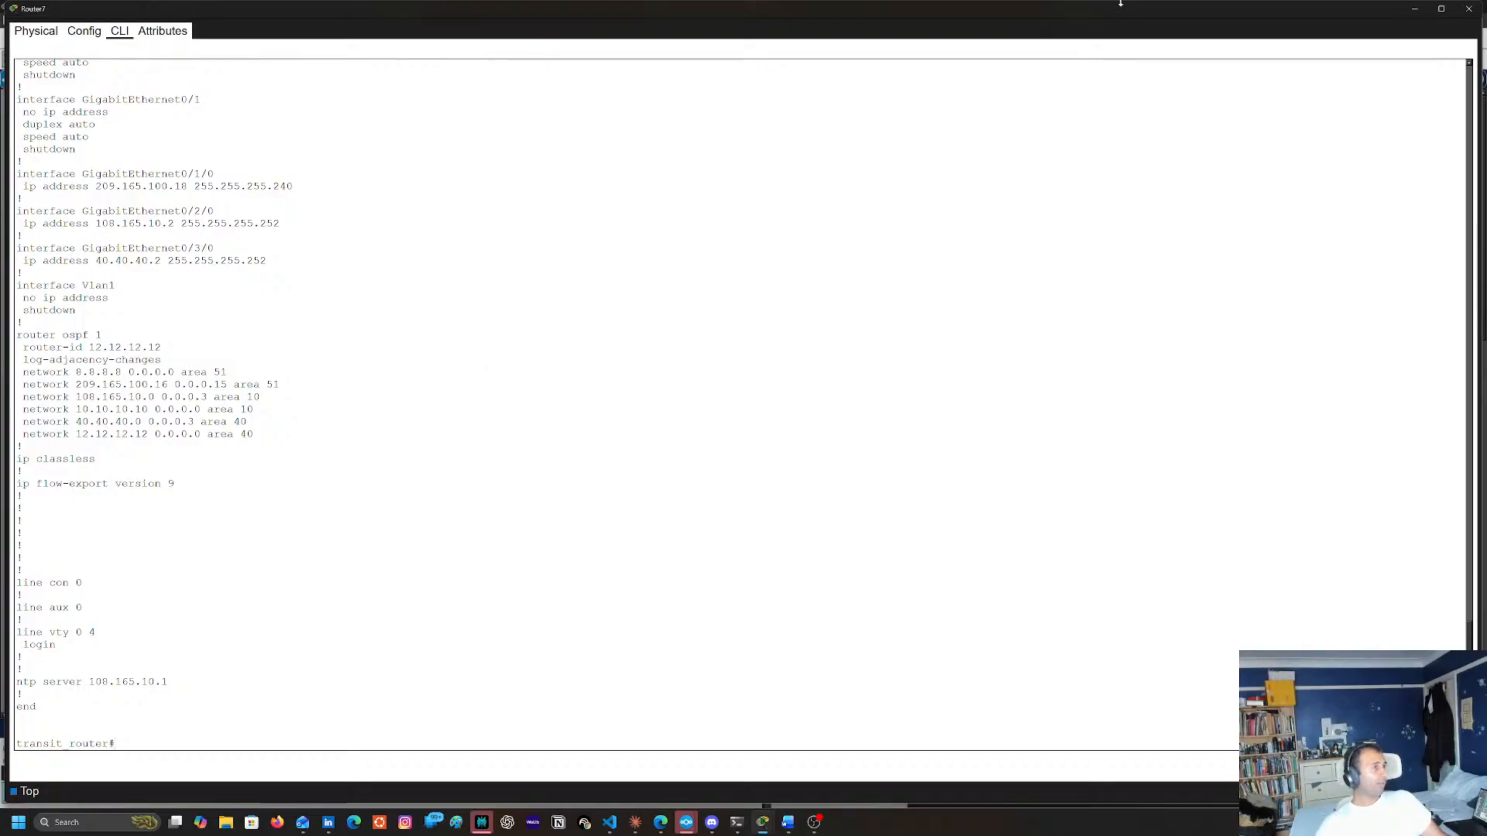
pyautogui.click(1414, 8)
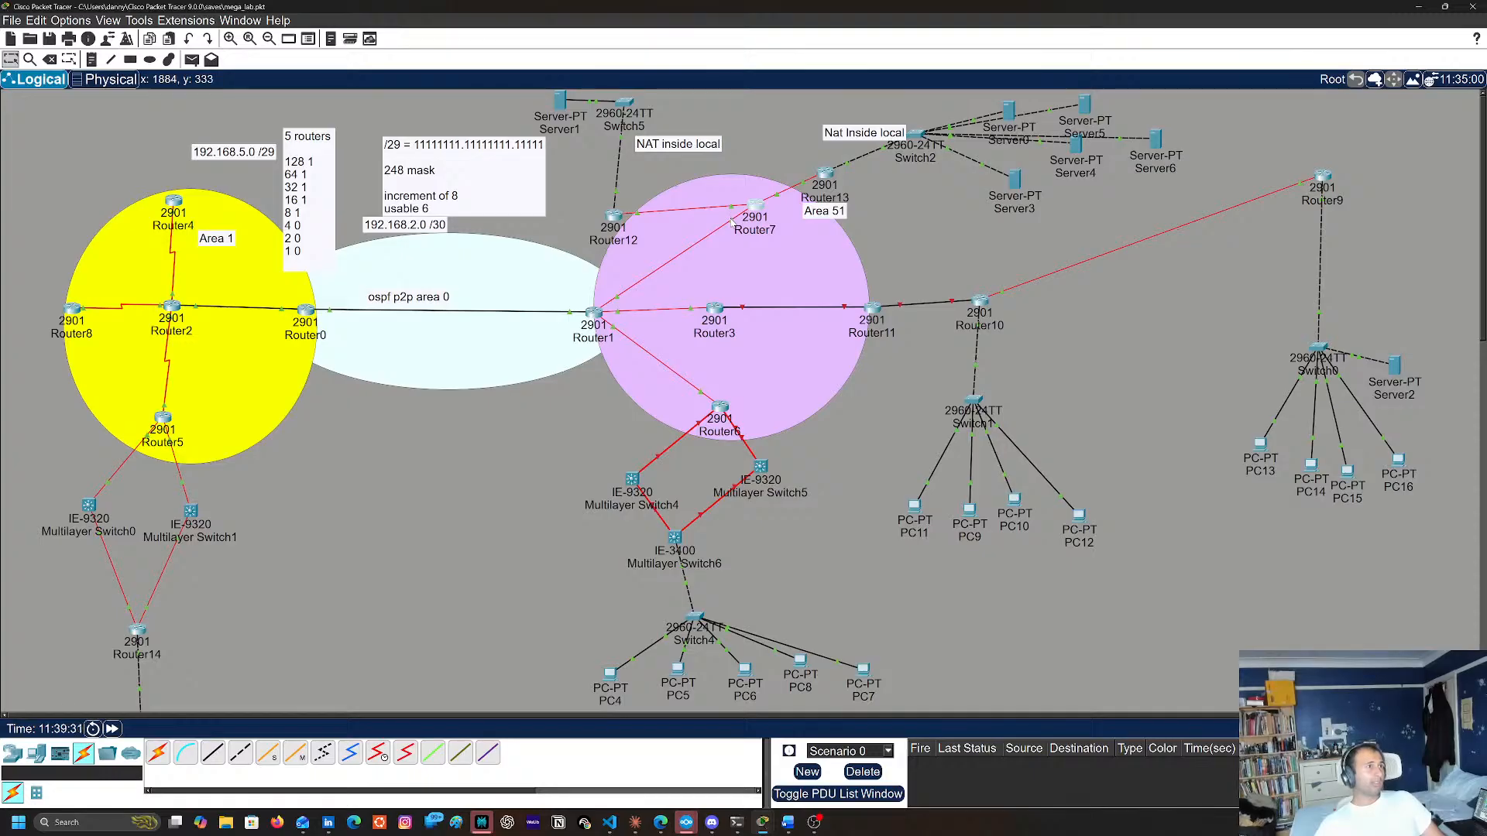
# Reopen Router7's console, review its OSPF network statements and earlier routing table output, and close it
pyautogui.moveTo(732, 221)
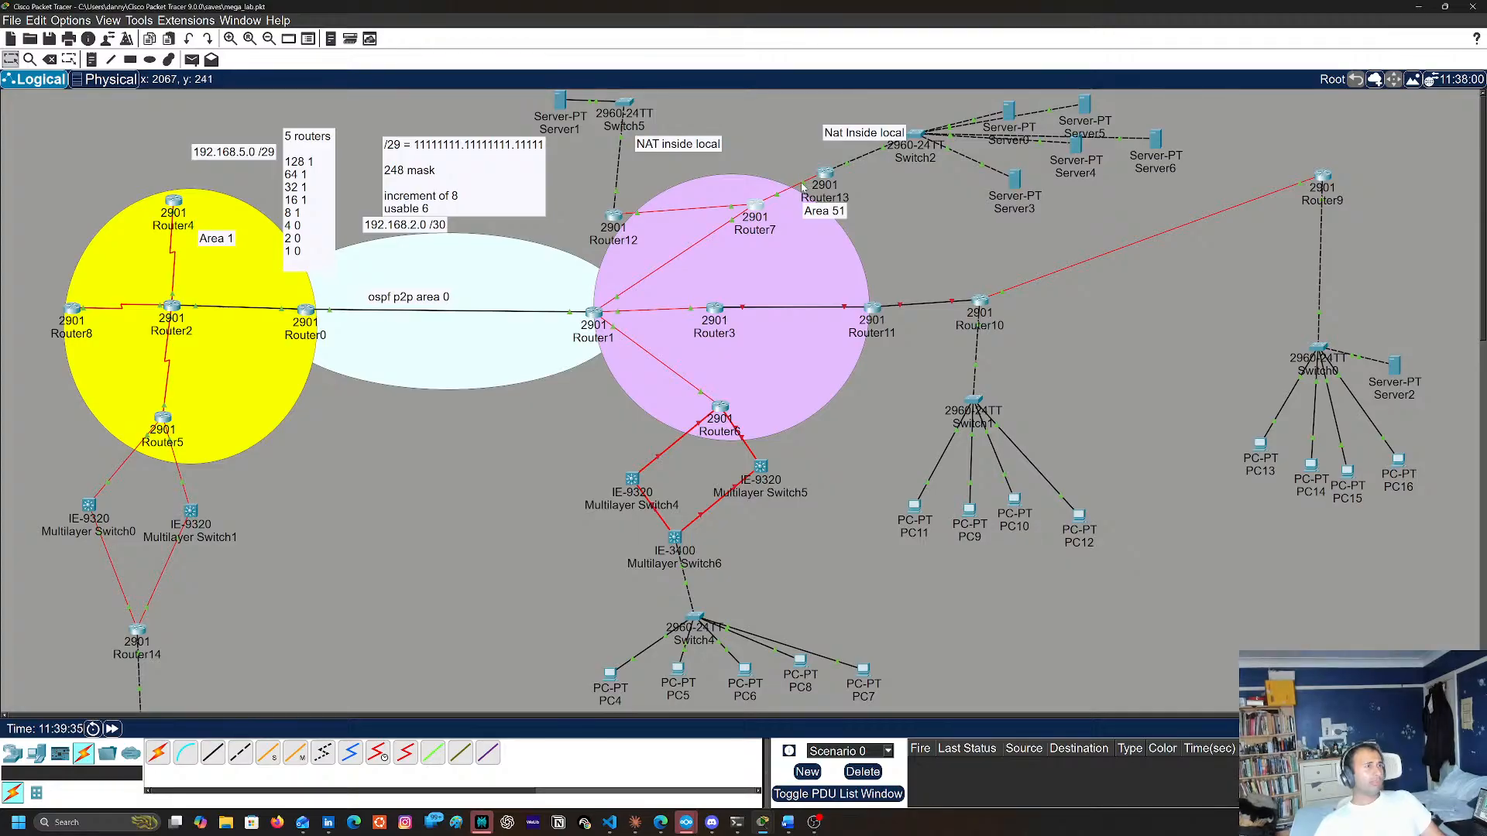
pyautogui.moveTo(803, 186)
pyautogui.click(763, 210)
pyautogui.scroll(5, 755, 236)
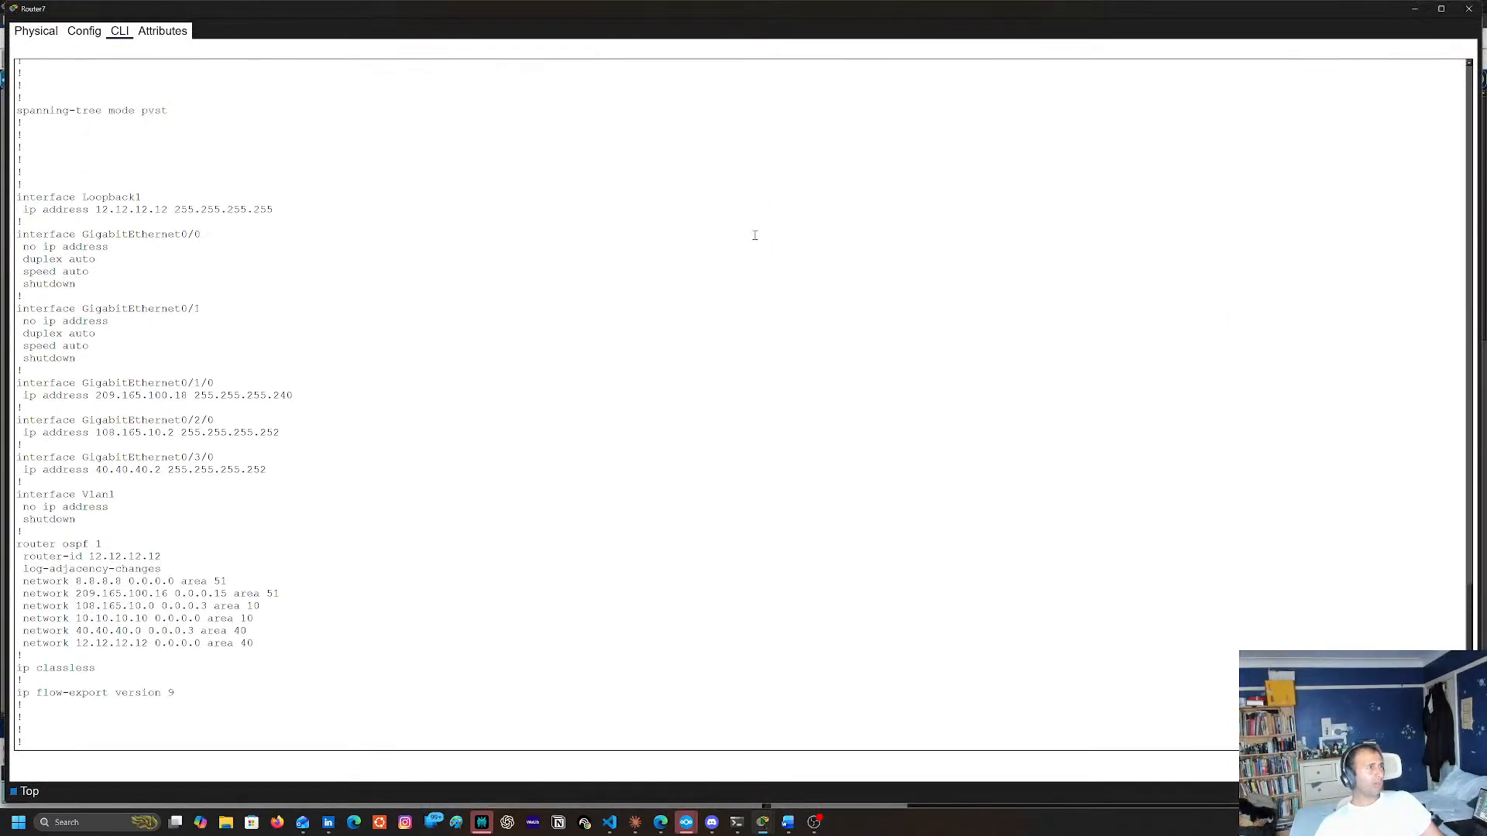
pyautogui.scroll(15, 755, 236)
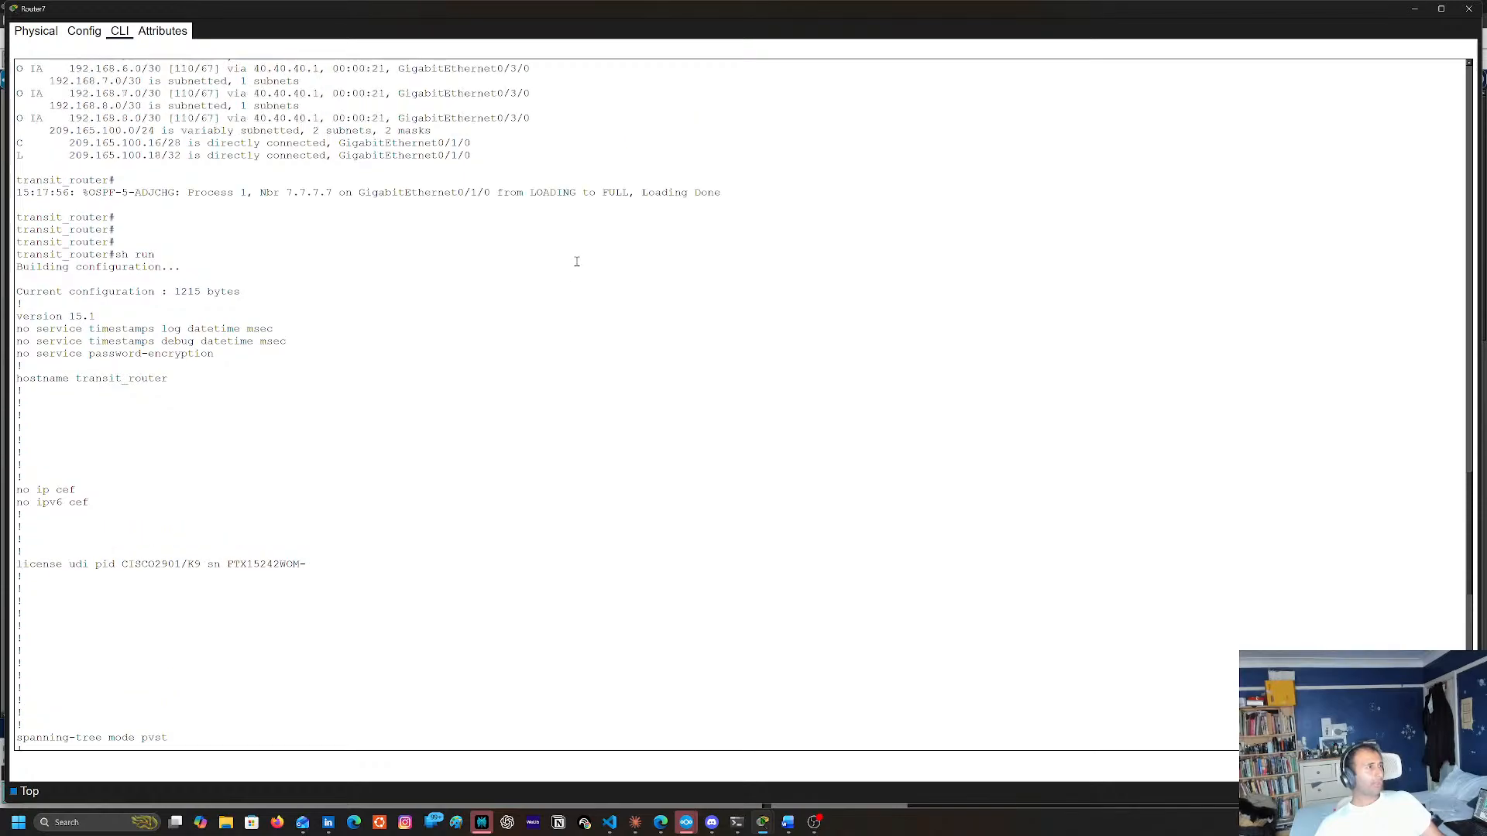
pyautogui.scroll(4, 577, 262)
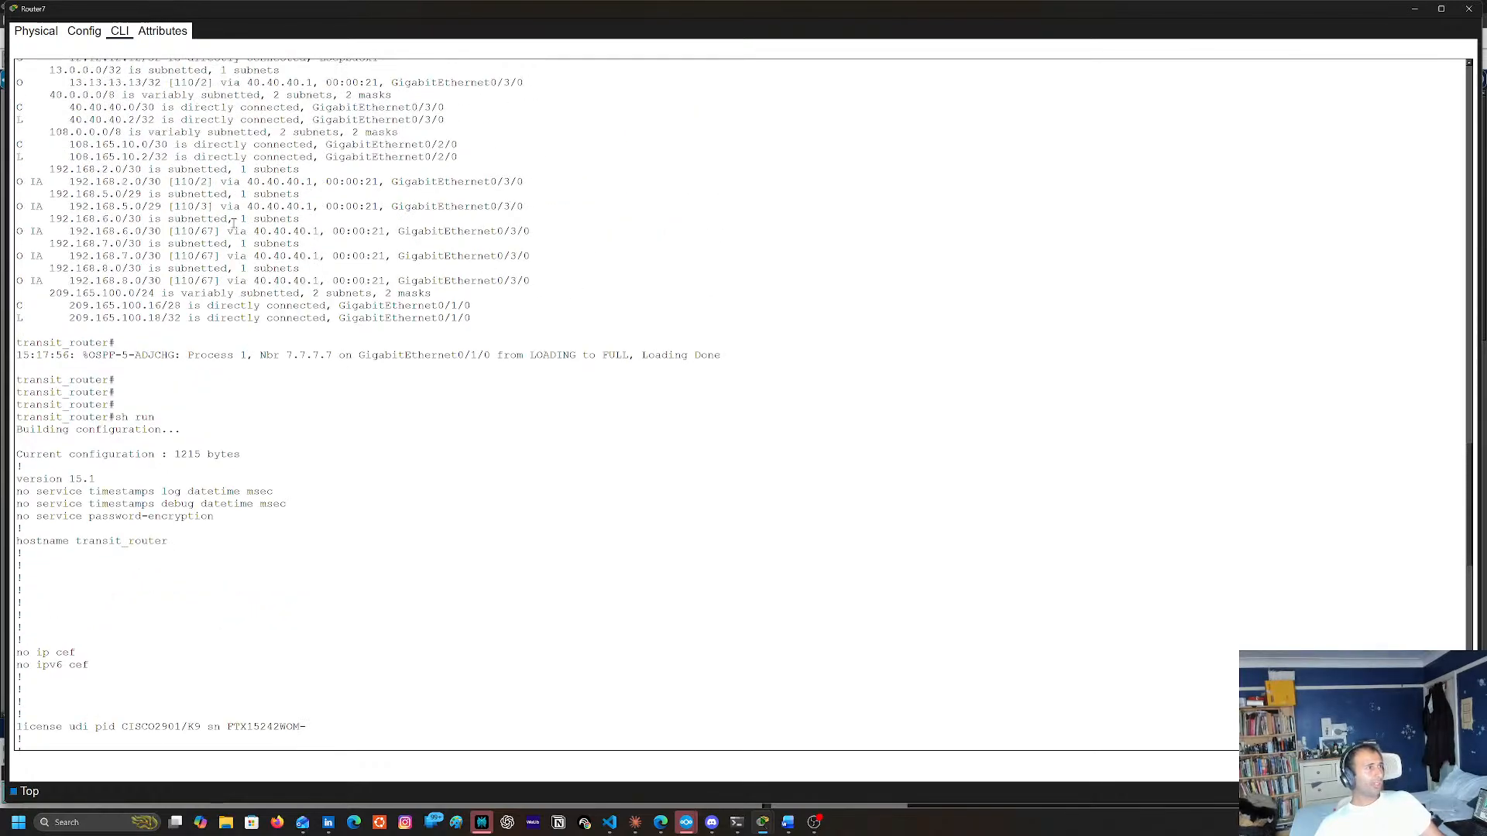
pyautogui.scroll(3, 349, 323)
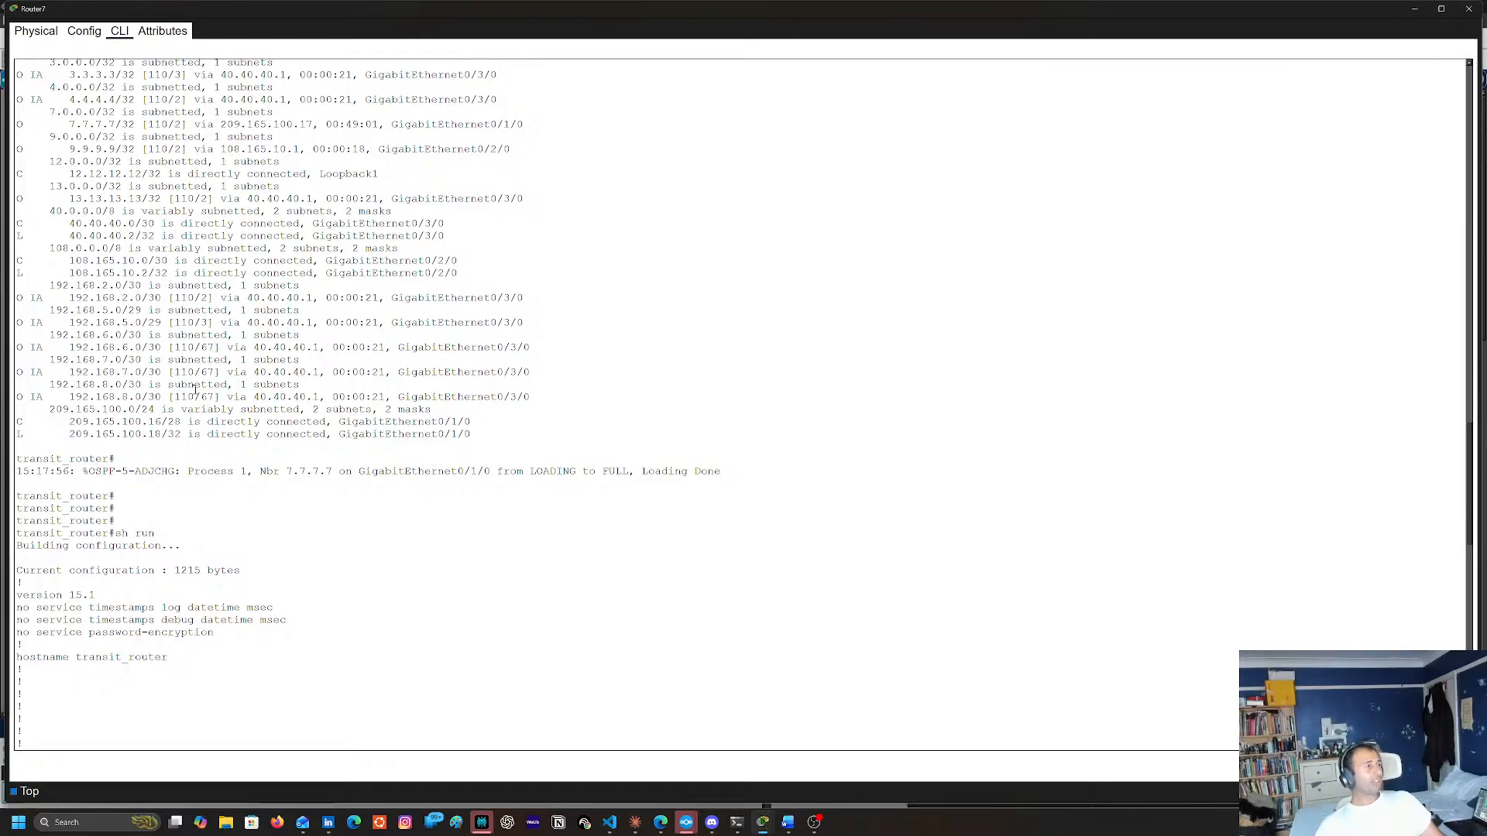
pyautogui.click(1469, 9)
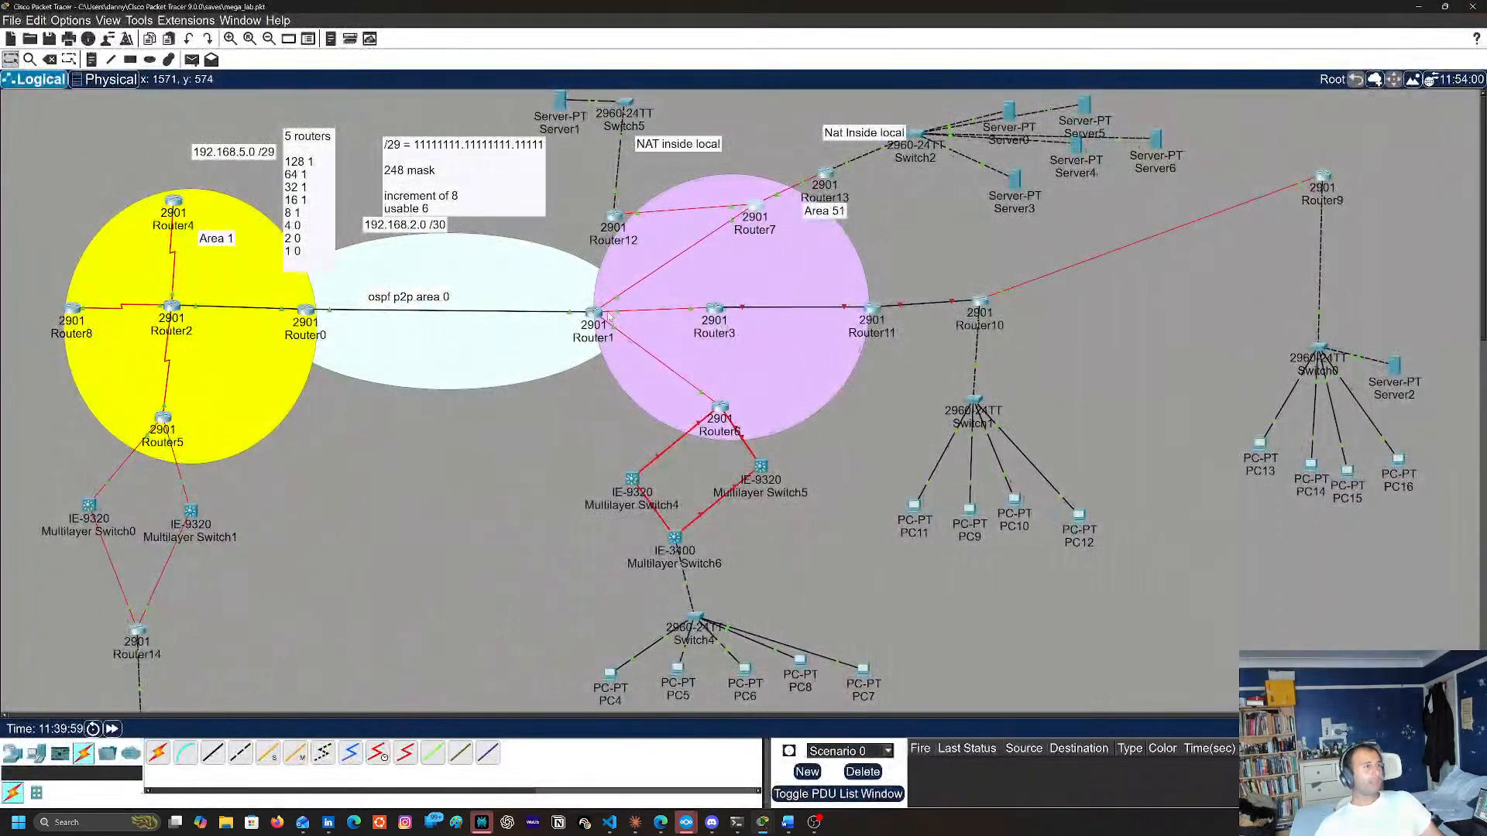
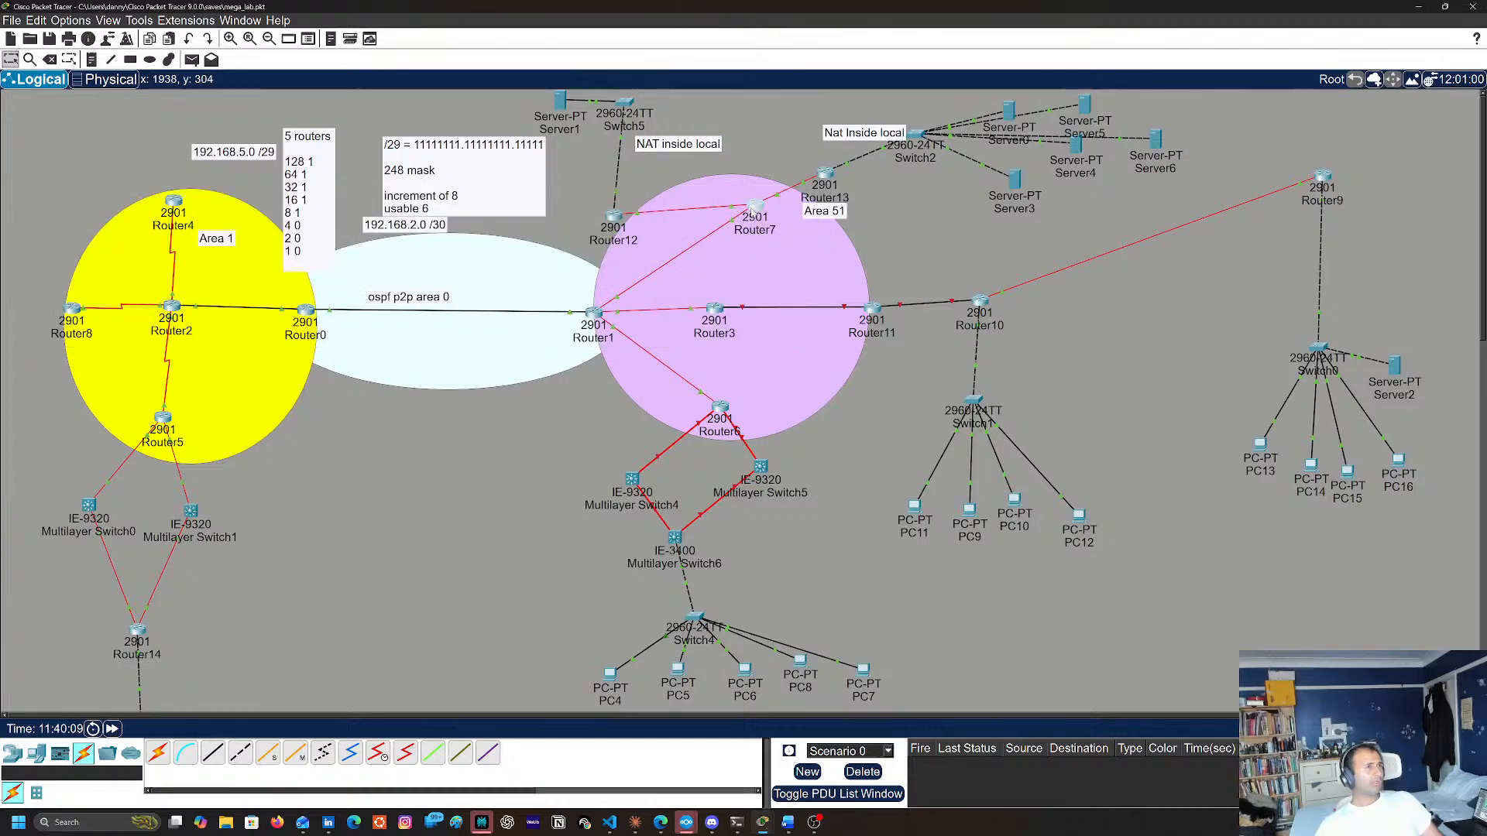
# Review the OSPF network statements in Router7's console again, close it, and cancel exiting the program
pyautogui.click(752, 207)
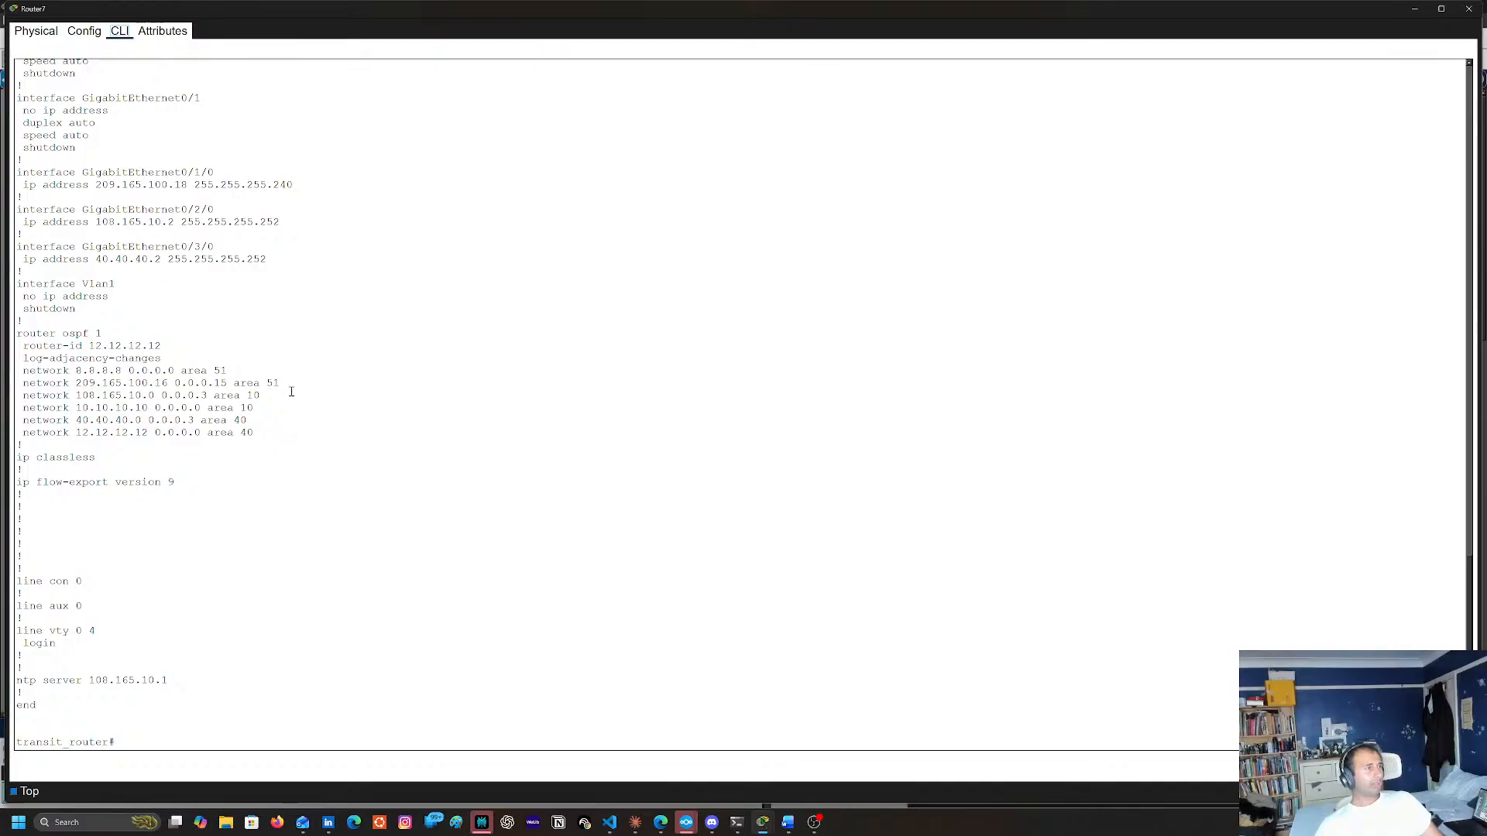
pyautogui.click(1469, 9)
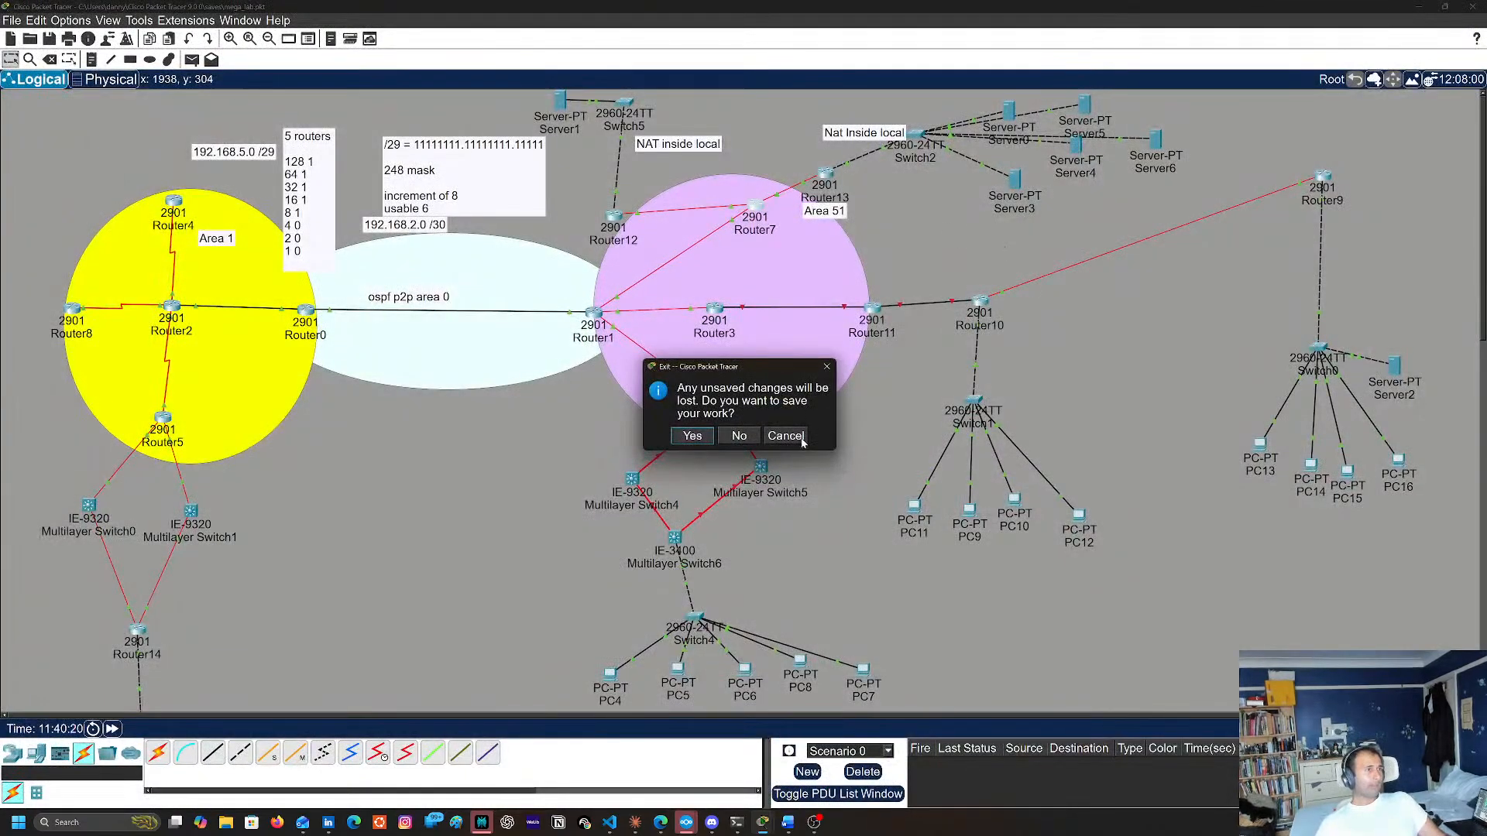
pyautogui.click(786, 436)
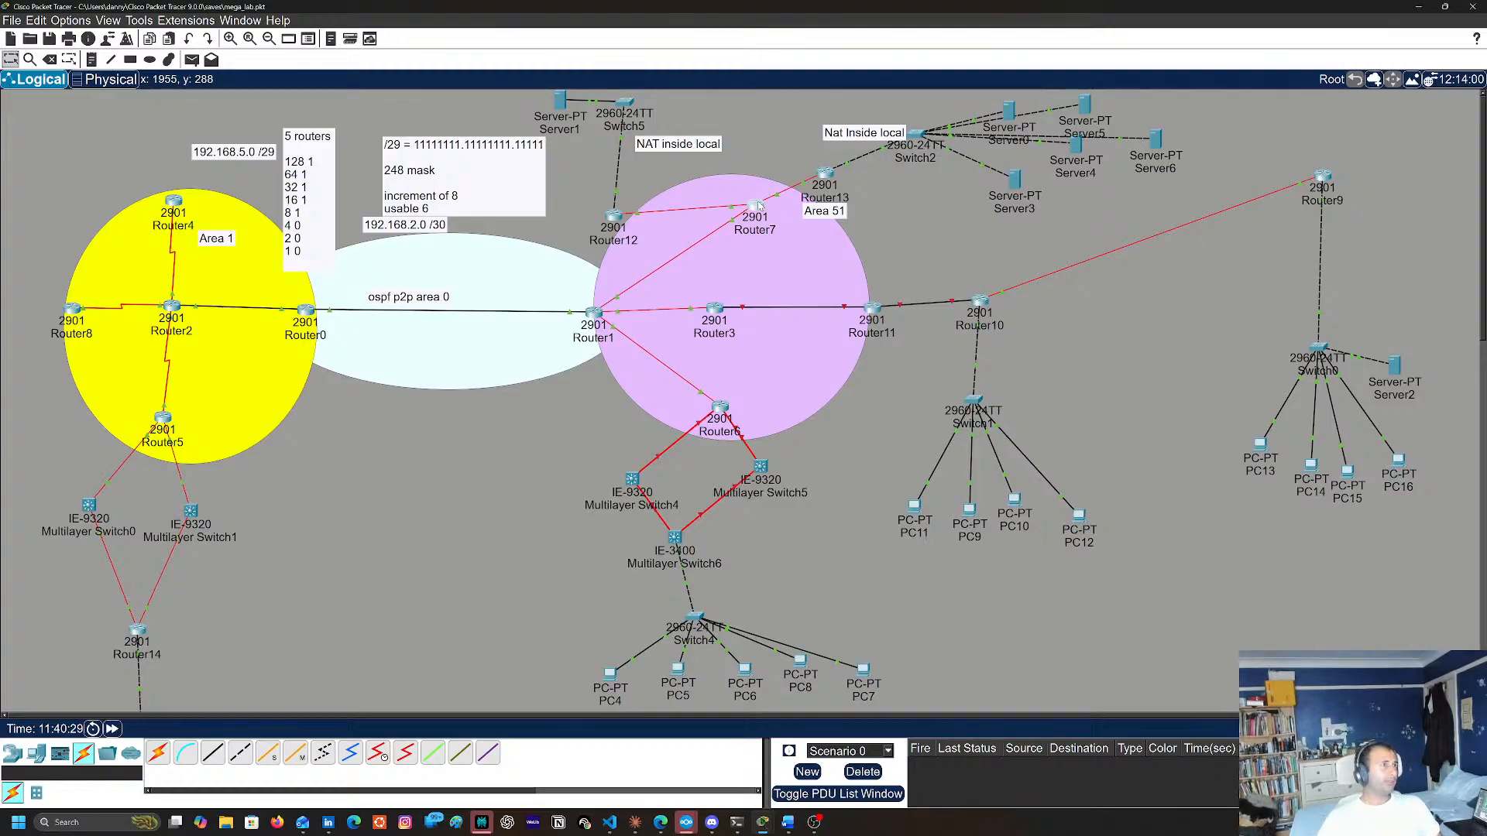
# Copy the network 12.12.12.12 0.0.0.0 area 40 statement from the running configuration in Router7's console
pyautogui.click(754, 224)
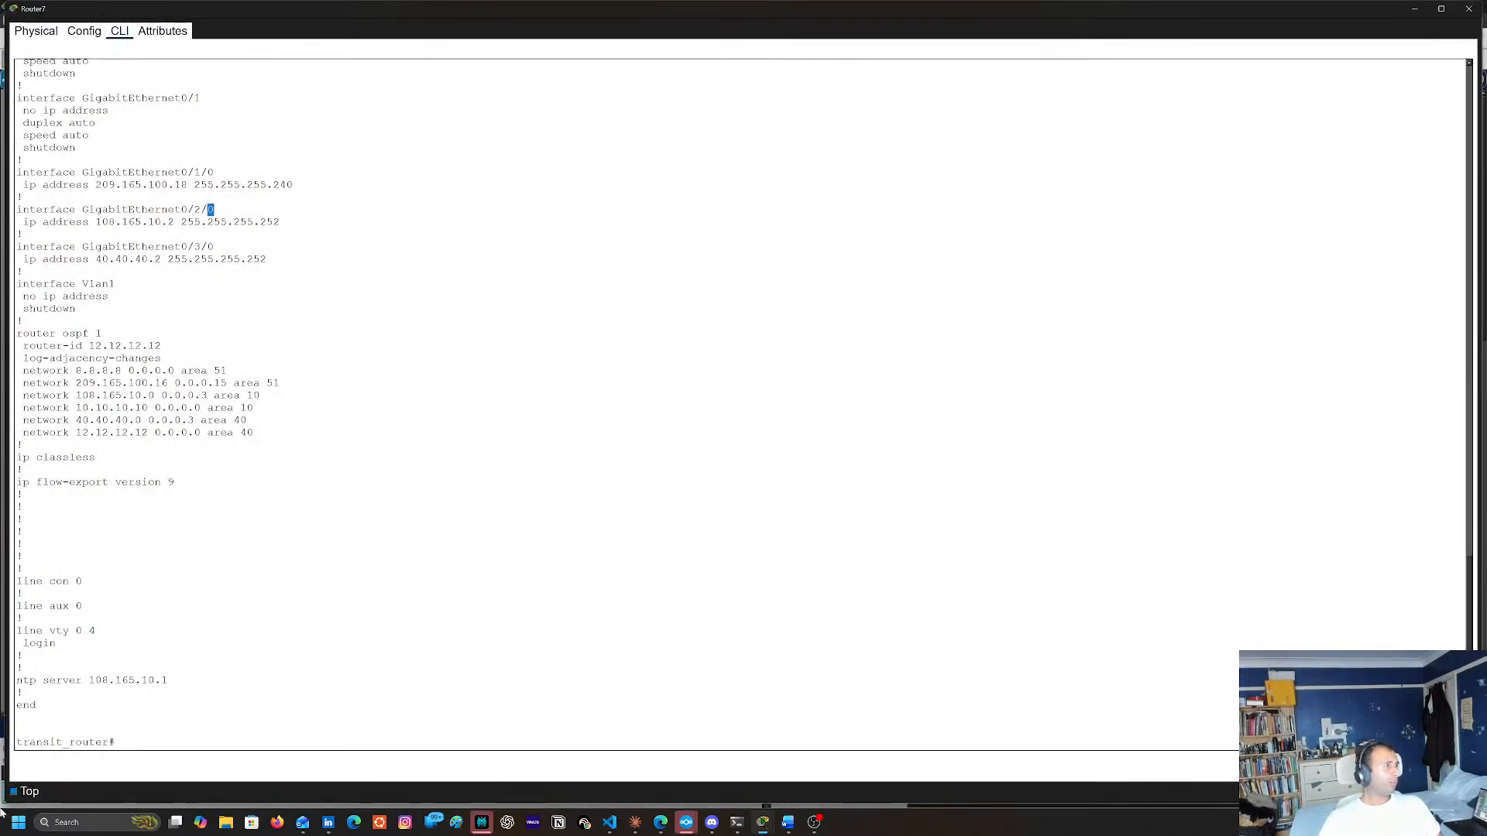
pyautogui.tripleClick(33, 434)
pyautogui.rightClick(252, 430)
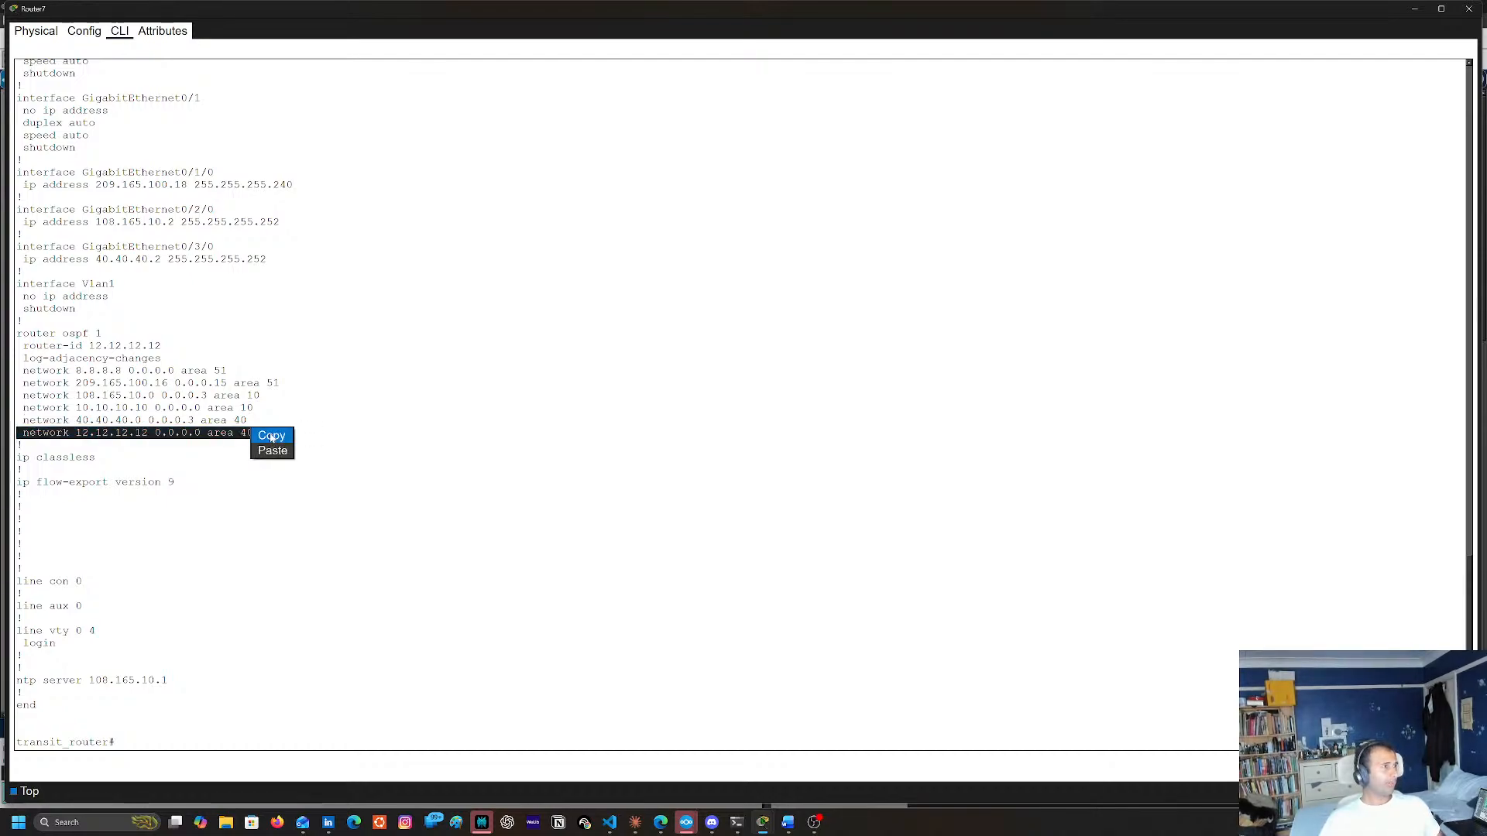
pyautogui.click(272, 436)
pyautogui.doubleClick(51, 434)
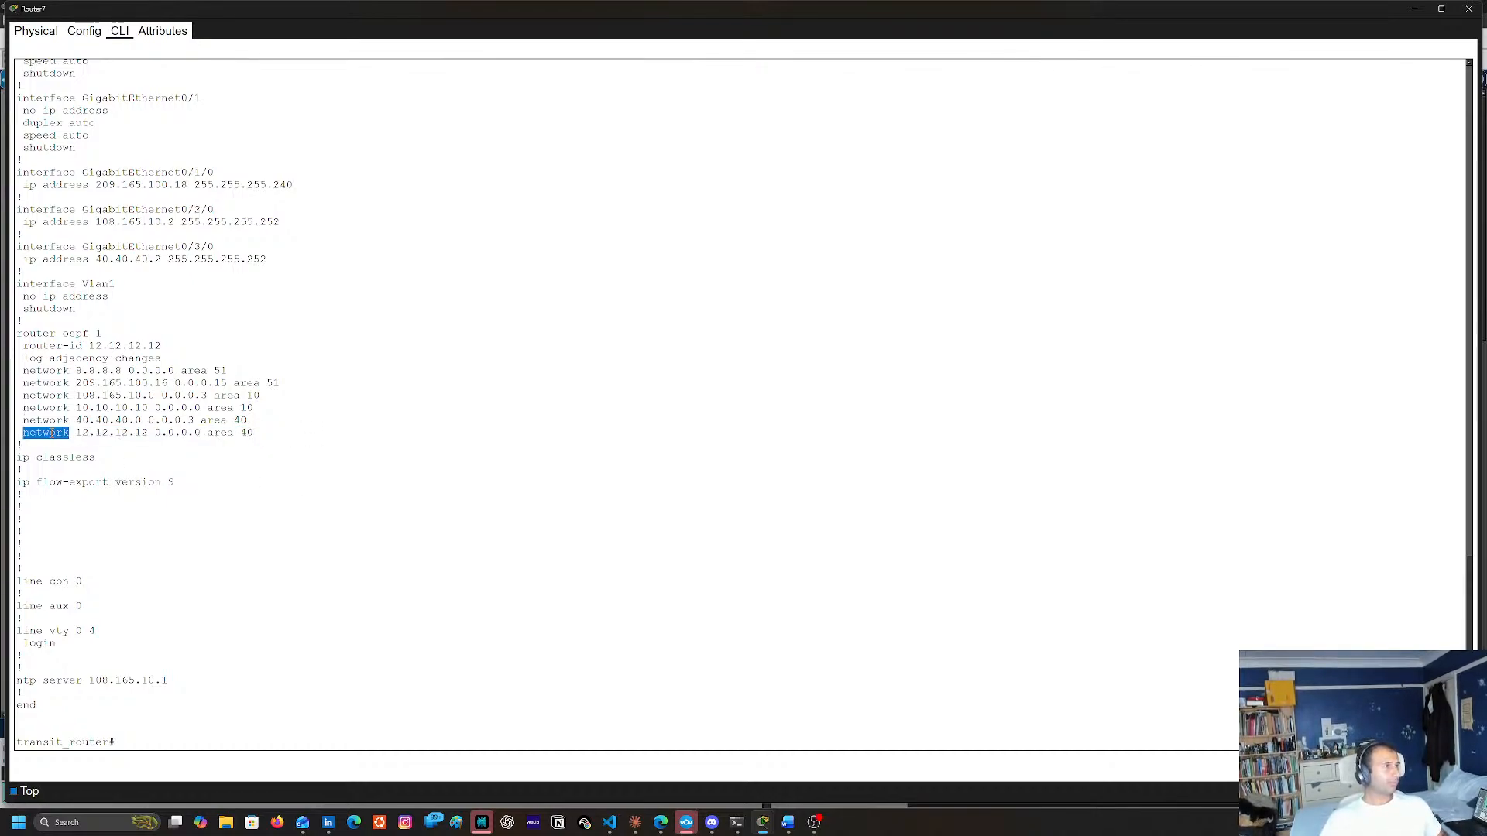
pyautogui.tripleClick(246, 434)
pyautogui.rightClick(248, 436)
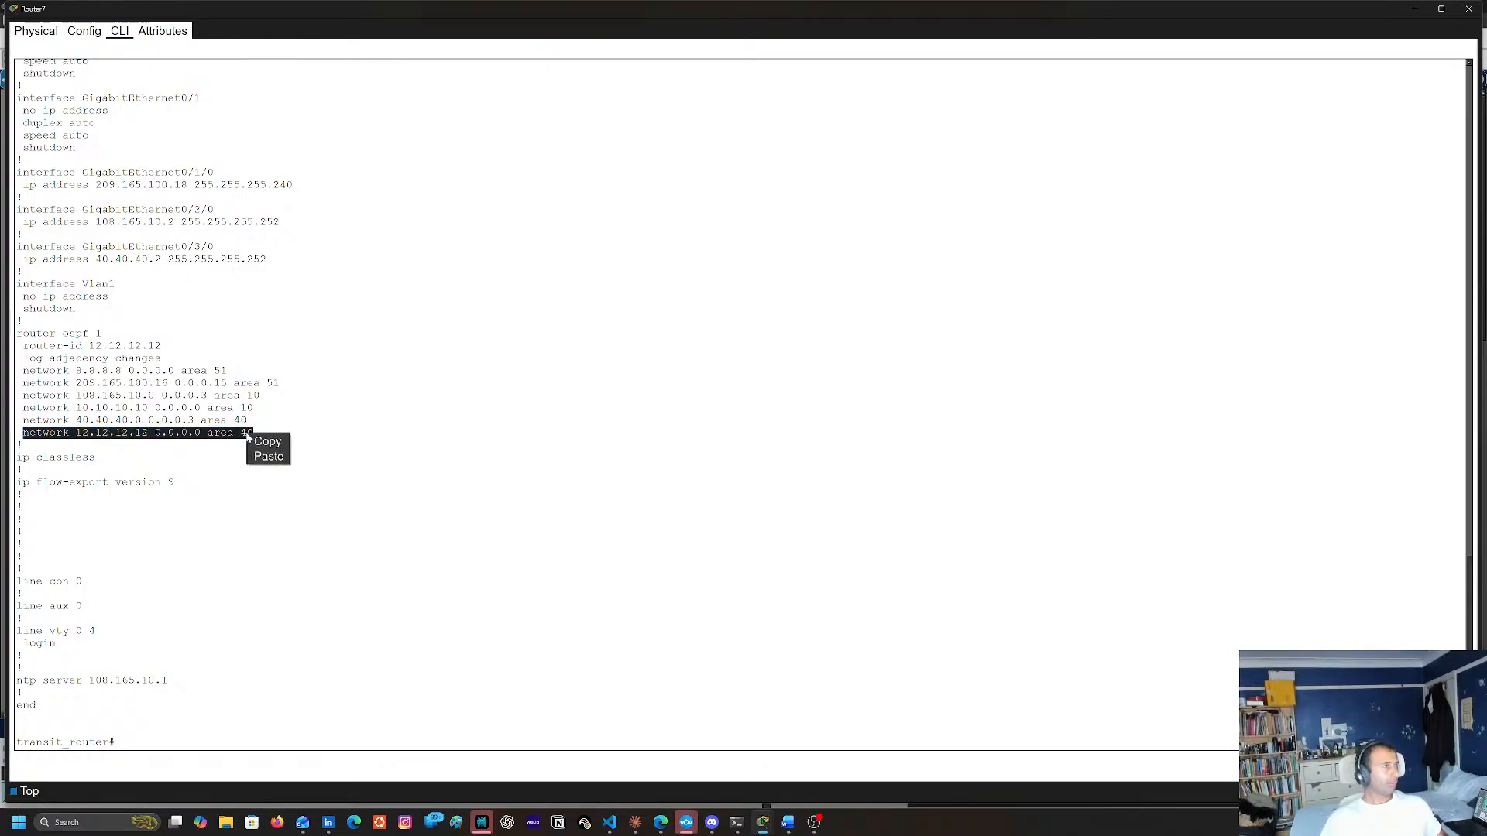
pyautogui.click(267, 442)
# Enter configuration mode on Router7 with conf t and try to apply the copied network statement at the global level
pyautogui.press('Return')
pyautogui.press('Return')
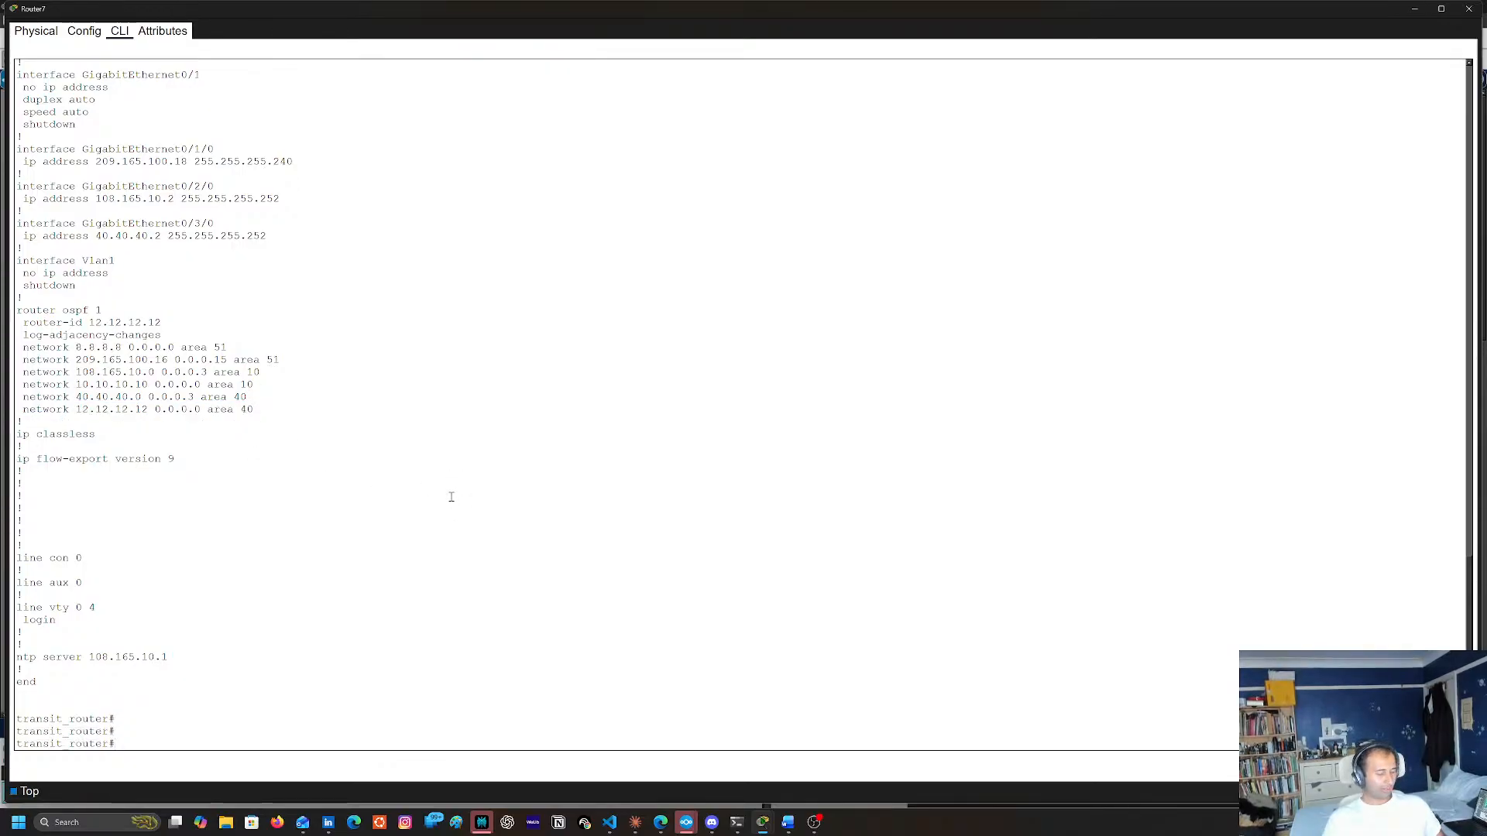
pyautogui.write('conf t')
pyautogui.press('Return')
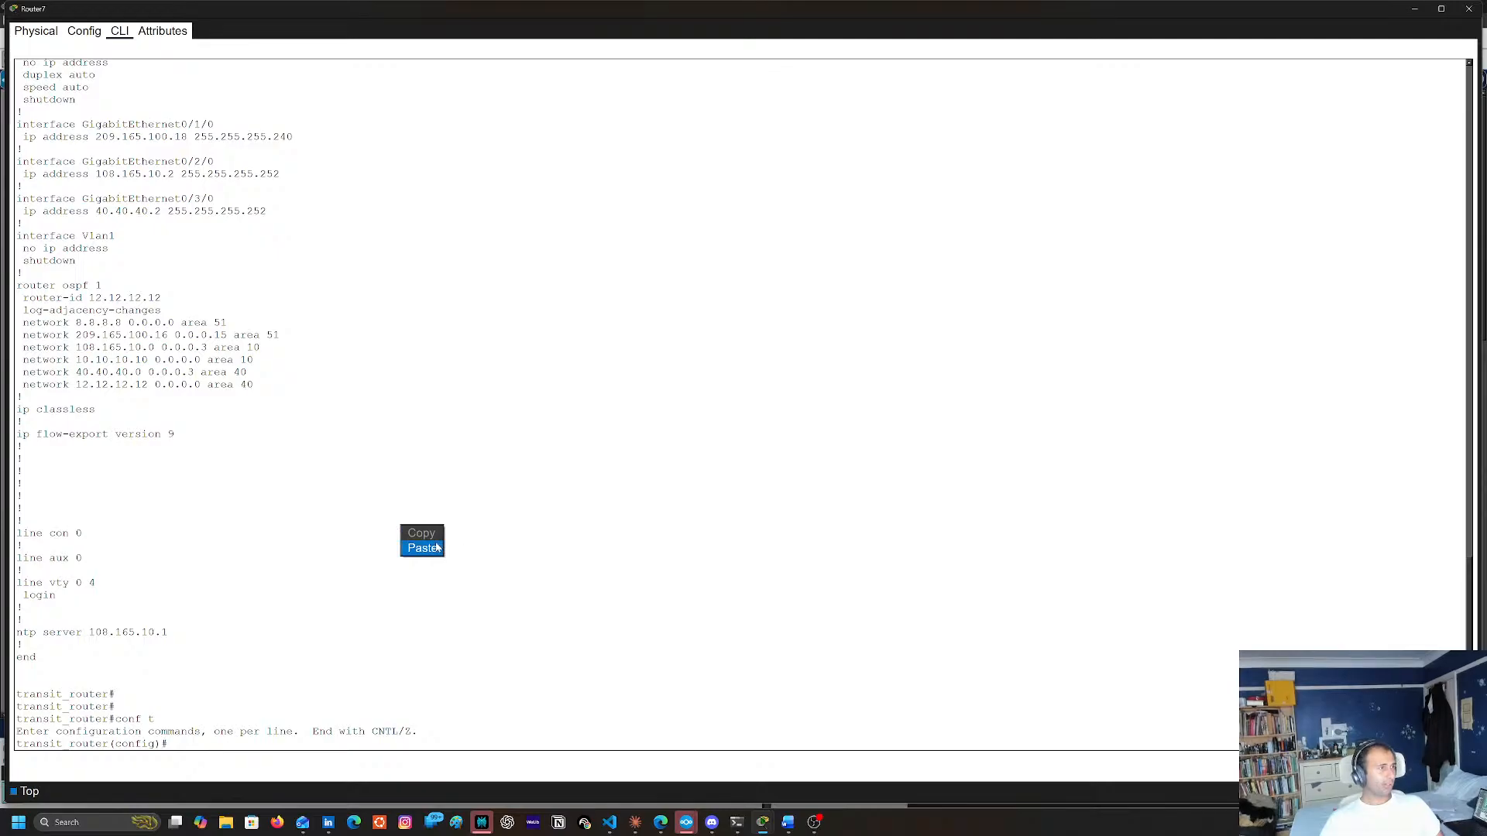
pyautogui.click(425, 548)
pyautogui.press('Return')
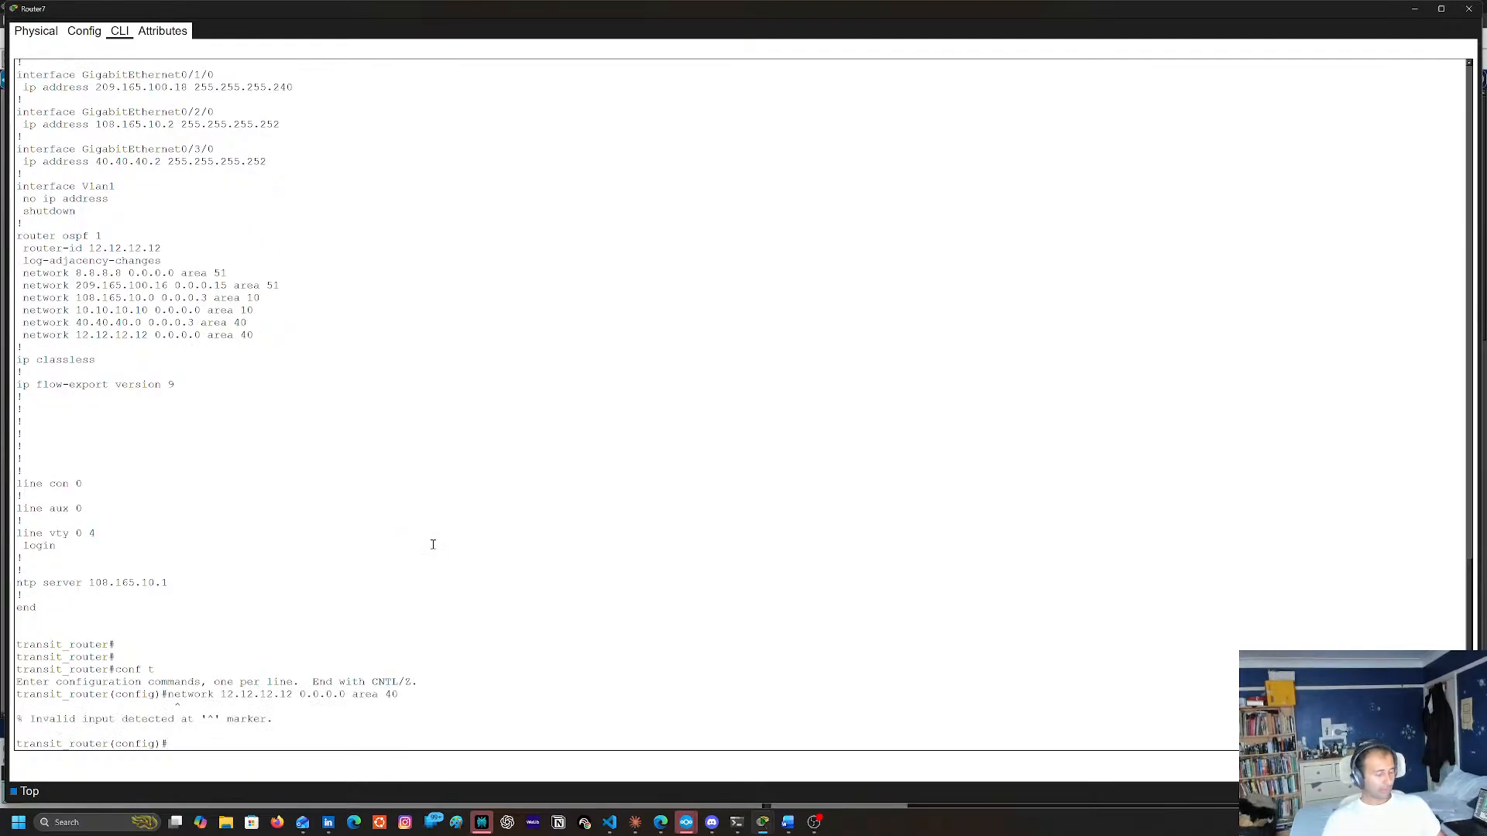
# Under router ospf 1 on Router7, assign network 12.12.12.12 0.0.0.0 to area 51
pyautogui.write('rou')
pyautogui.press('Tab')
pyautogui.write('os')
pyautogui.press('Tab')
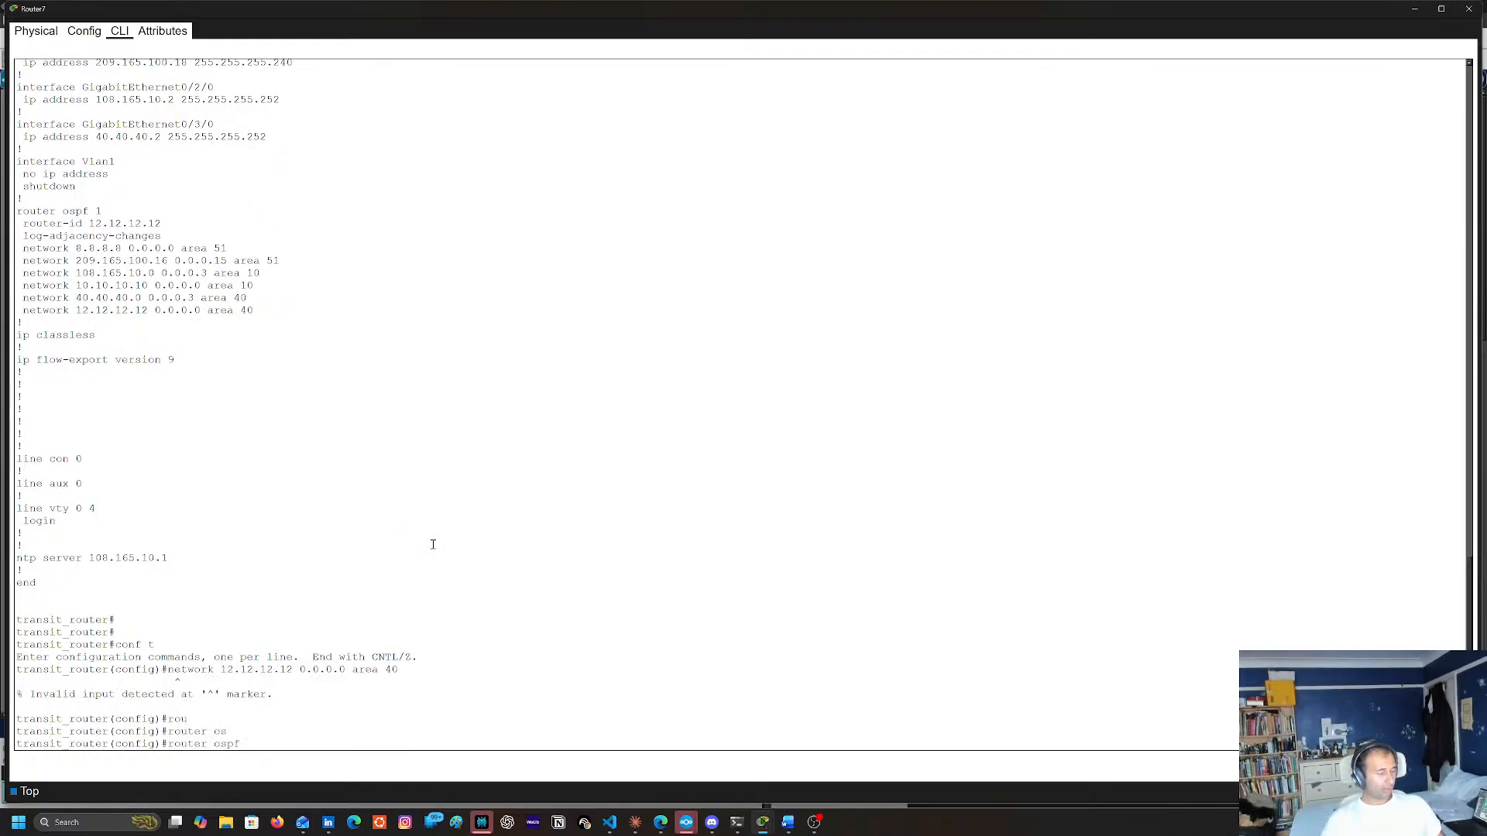
pyautogui.write('1')
pyautogui.press('Return')
pyautogui.rightClick(408, 557)
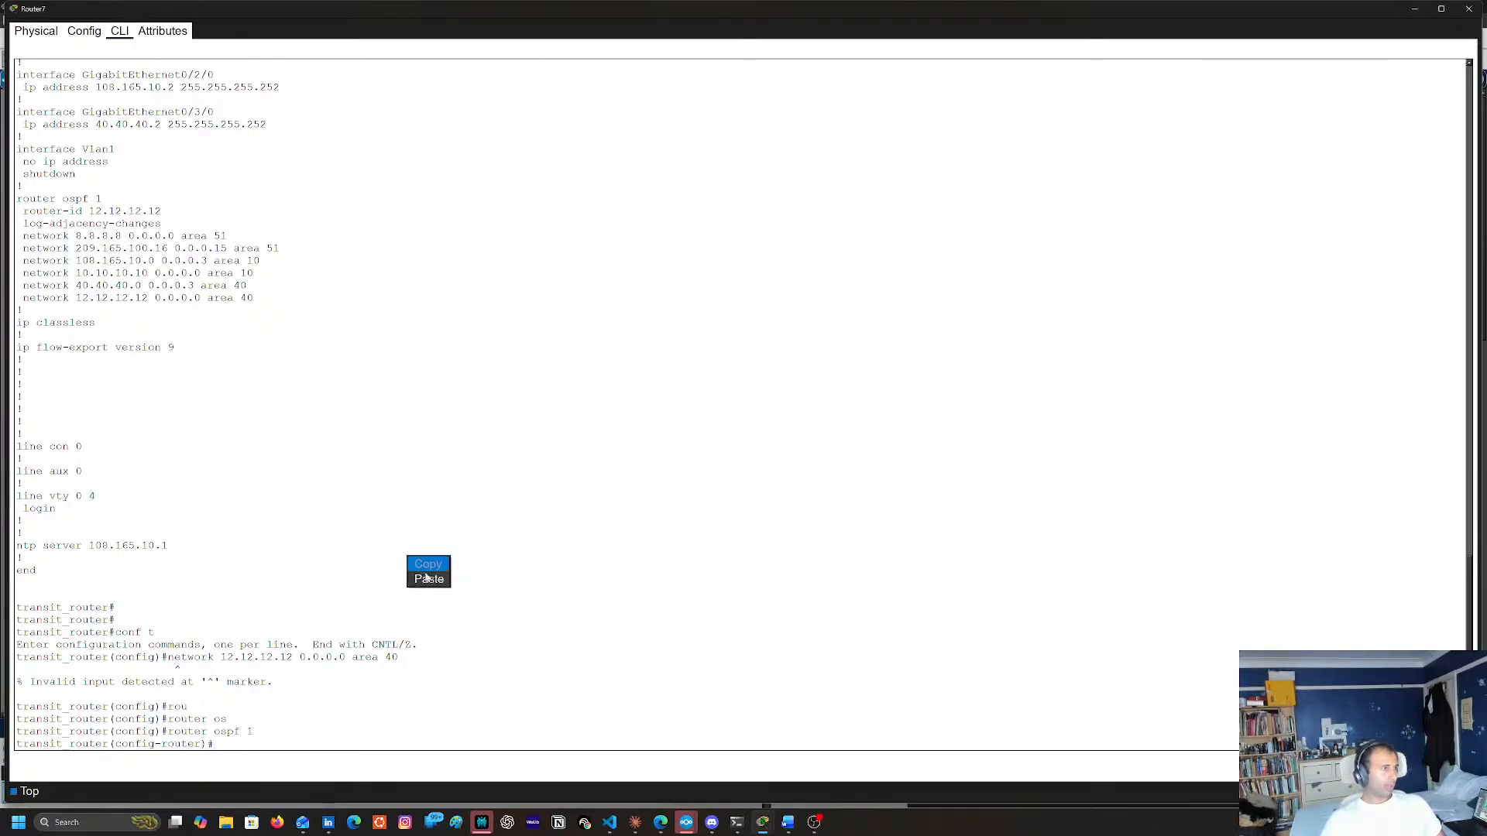
pyautogui.click(426, 577)
pyautogui.press('BackSpace')
pyautogui.press('BackSpace')
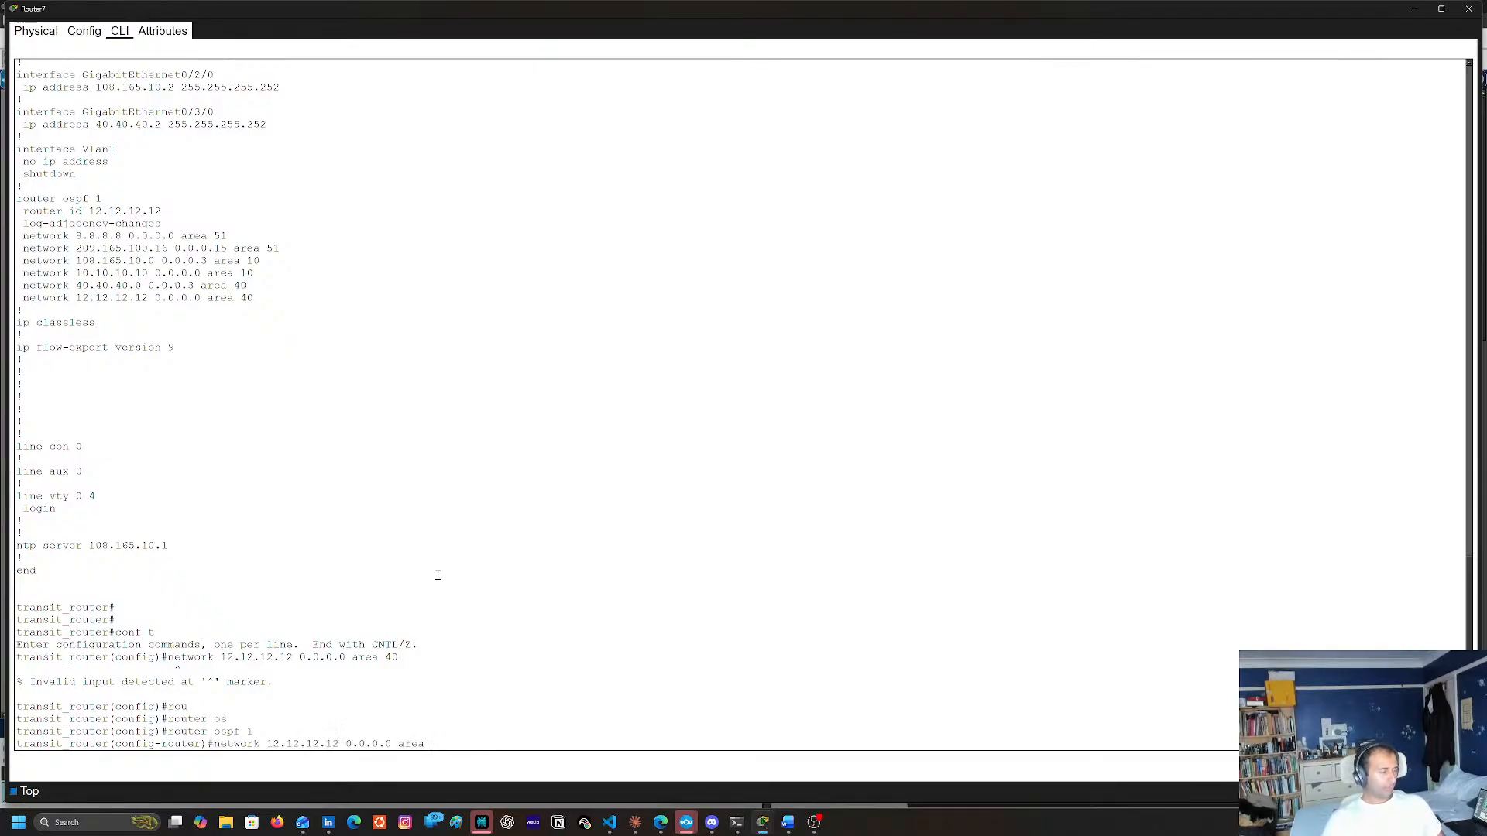
pyautogui.write('51')
pyautogui.press('Return')
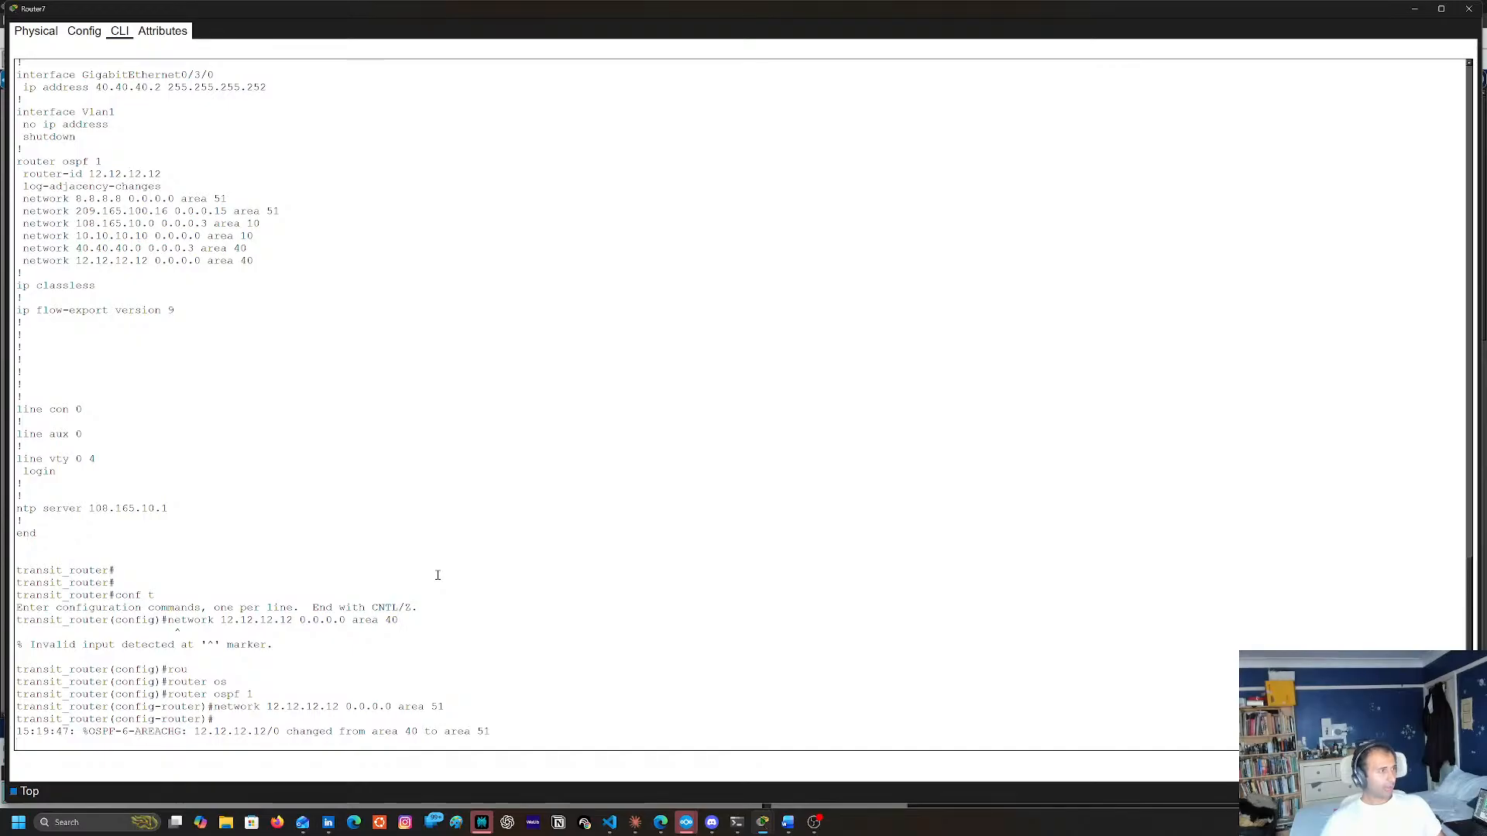
pyautogui.press('Return')
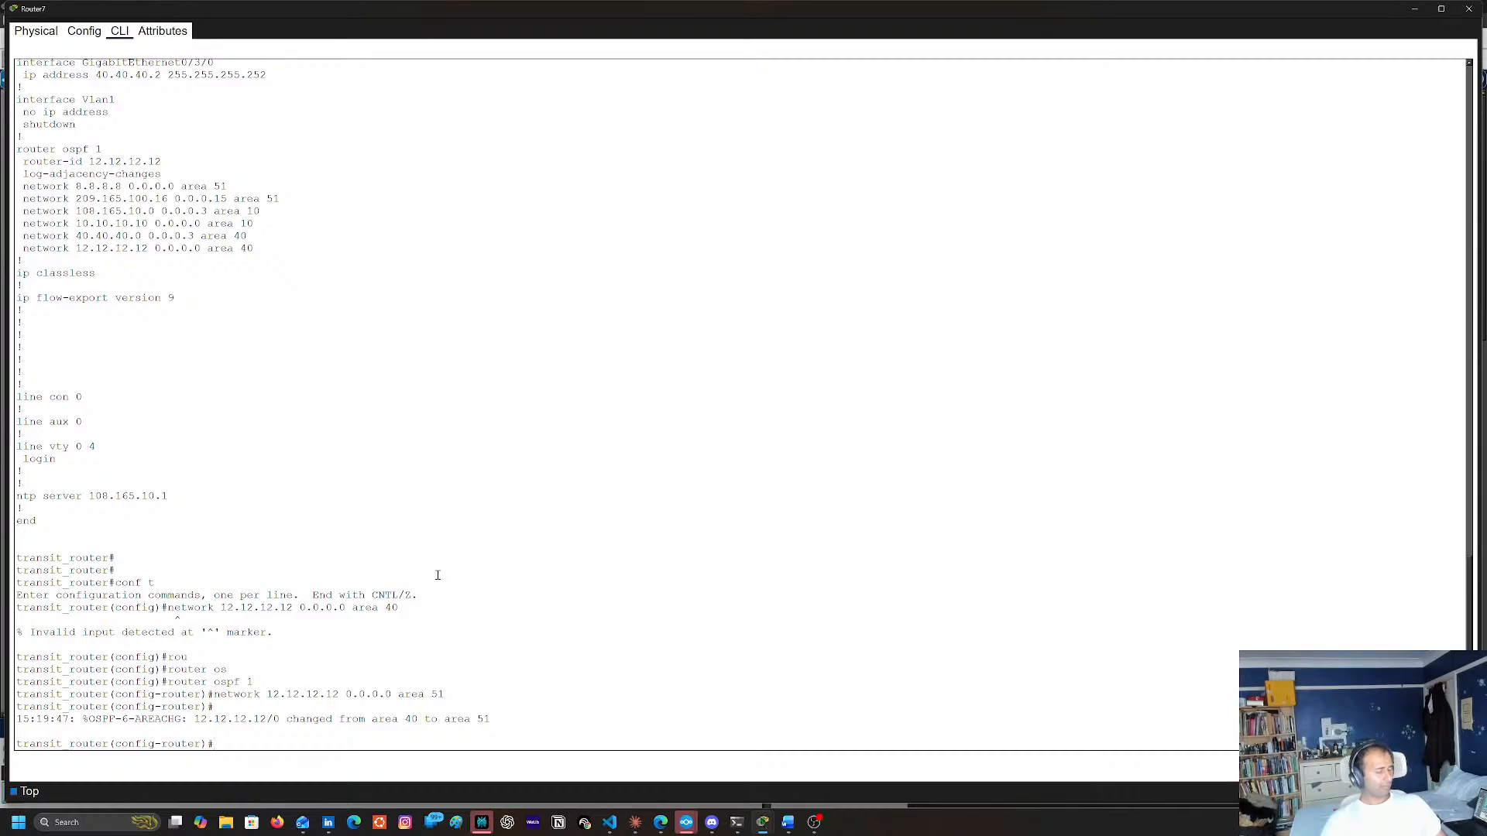
# Display Router7's full running configuration with do sh run to check its OSPF network statements
pyautogui.write('qdo shr')
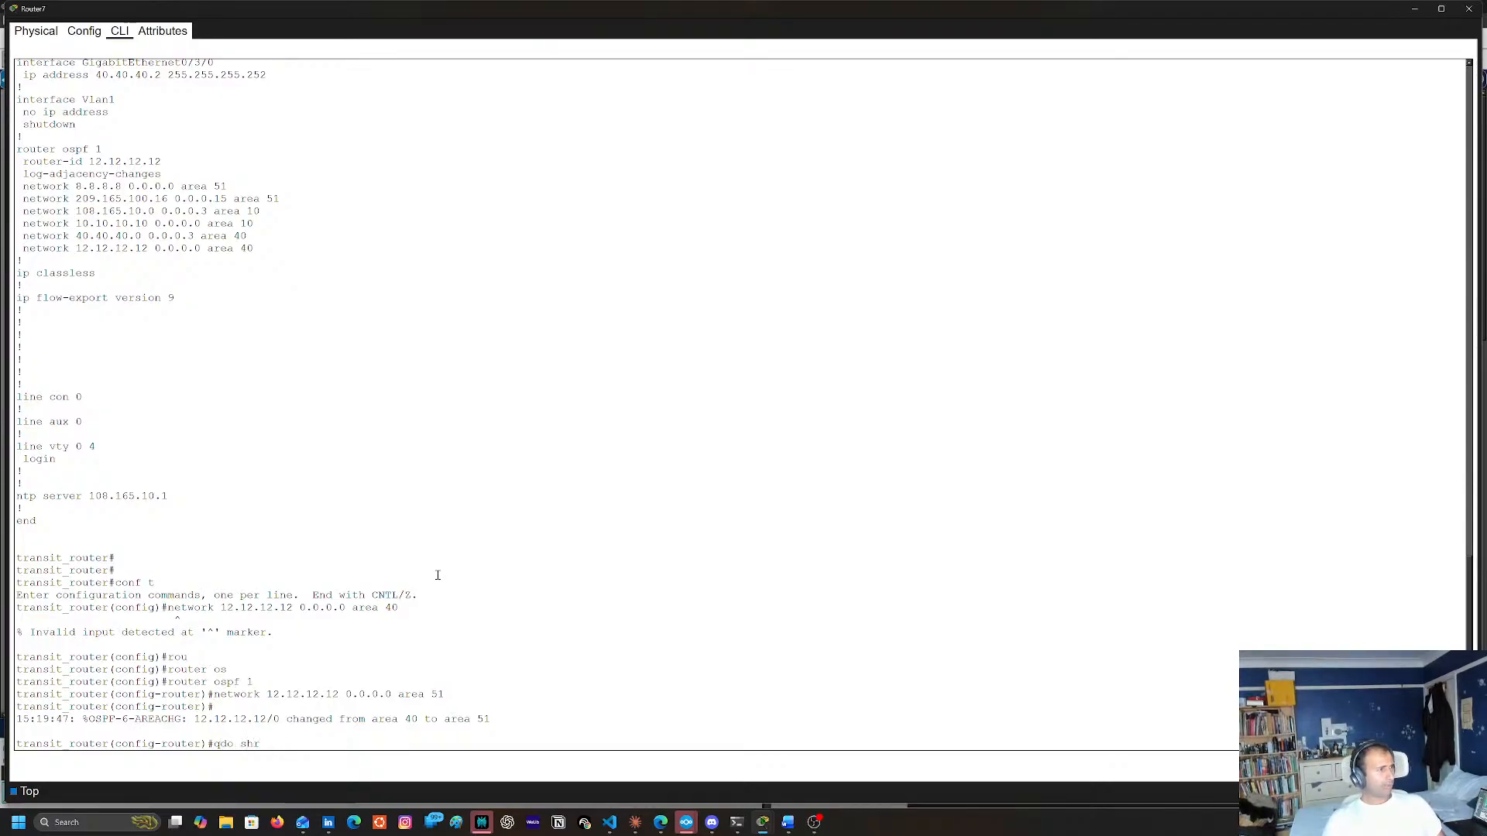
pyautogui.press('BackSpace')
pyautogui.press('BackSpace')
pyautogui.press('BackSpace')
pyautogui.press('BackSpace')
pyautogui.press('BackSpace')
pyautogui.press('BackSpace')
pyautogui.press('BackSpace')
pyautogui.write('do sh ')
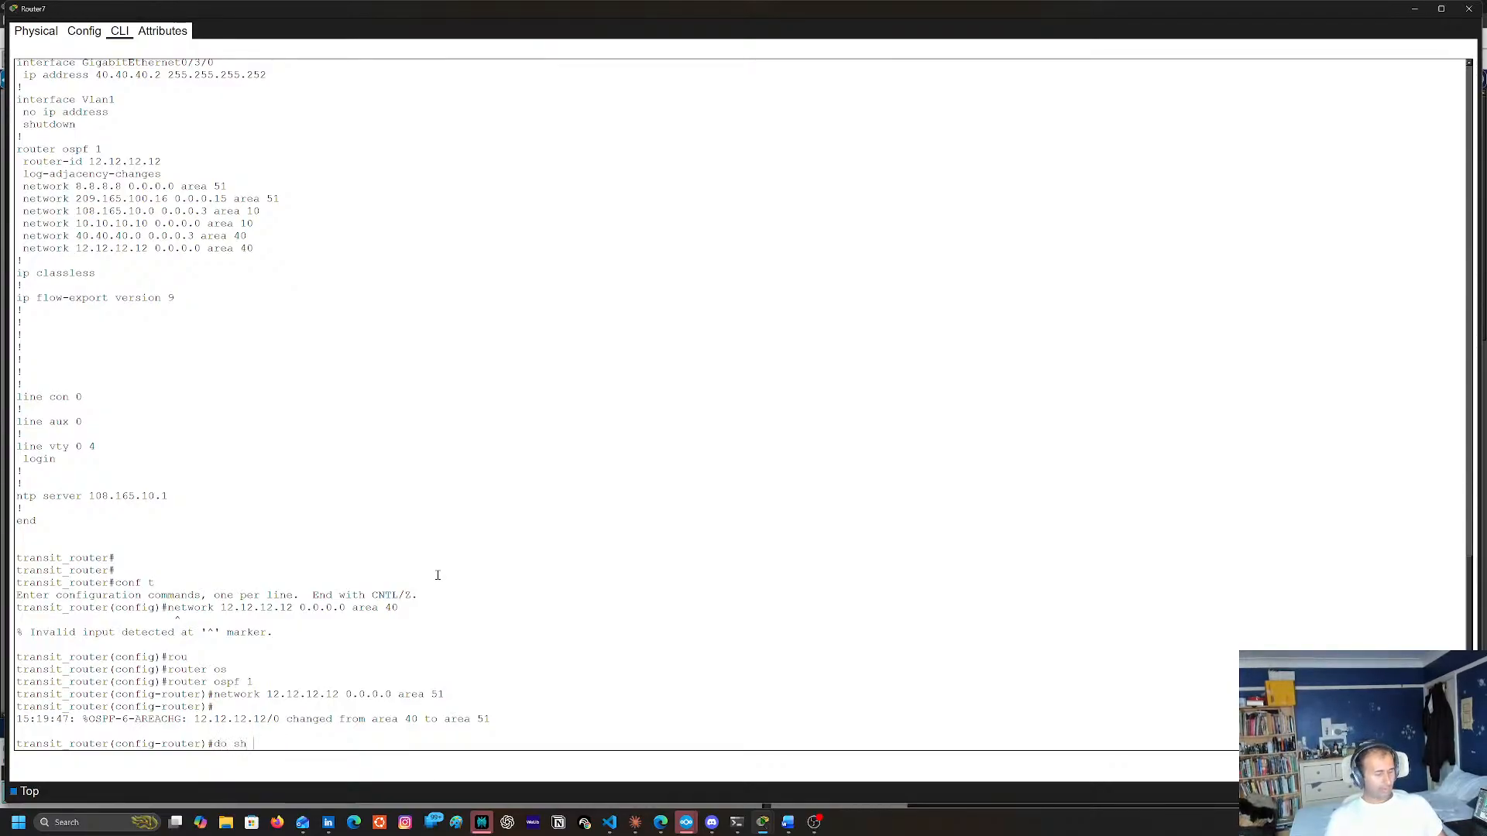
pyautogui.write('run')
pyautogui.press('Return')
pyautogui.press('space')
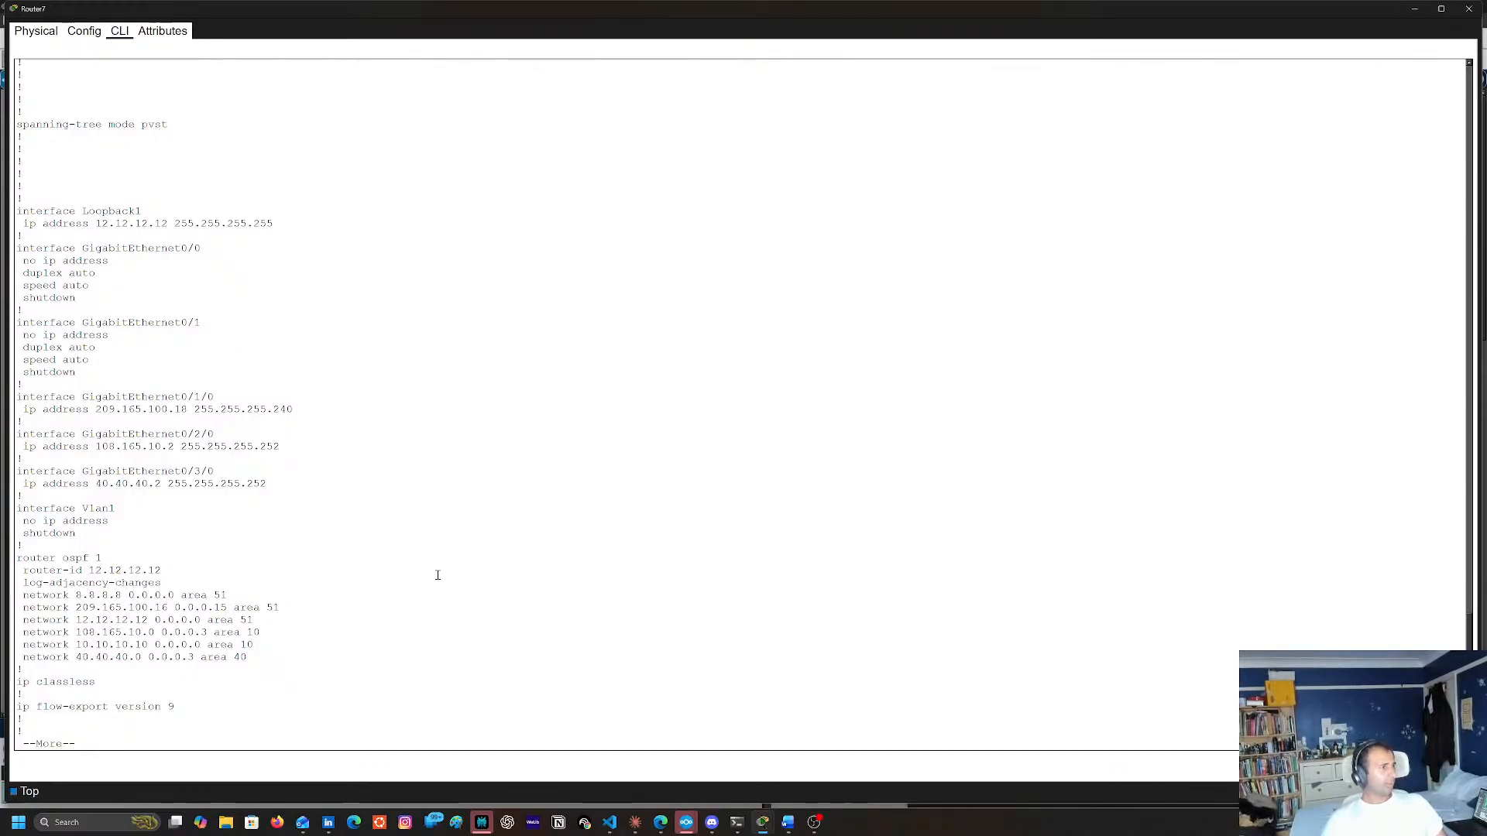
pyautogui.press('space')
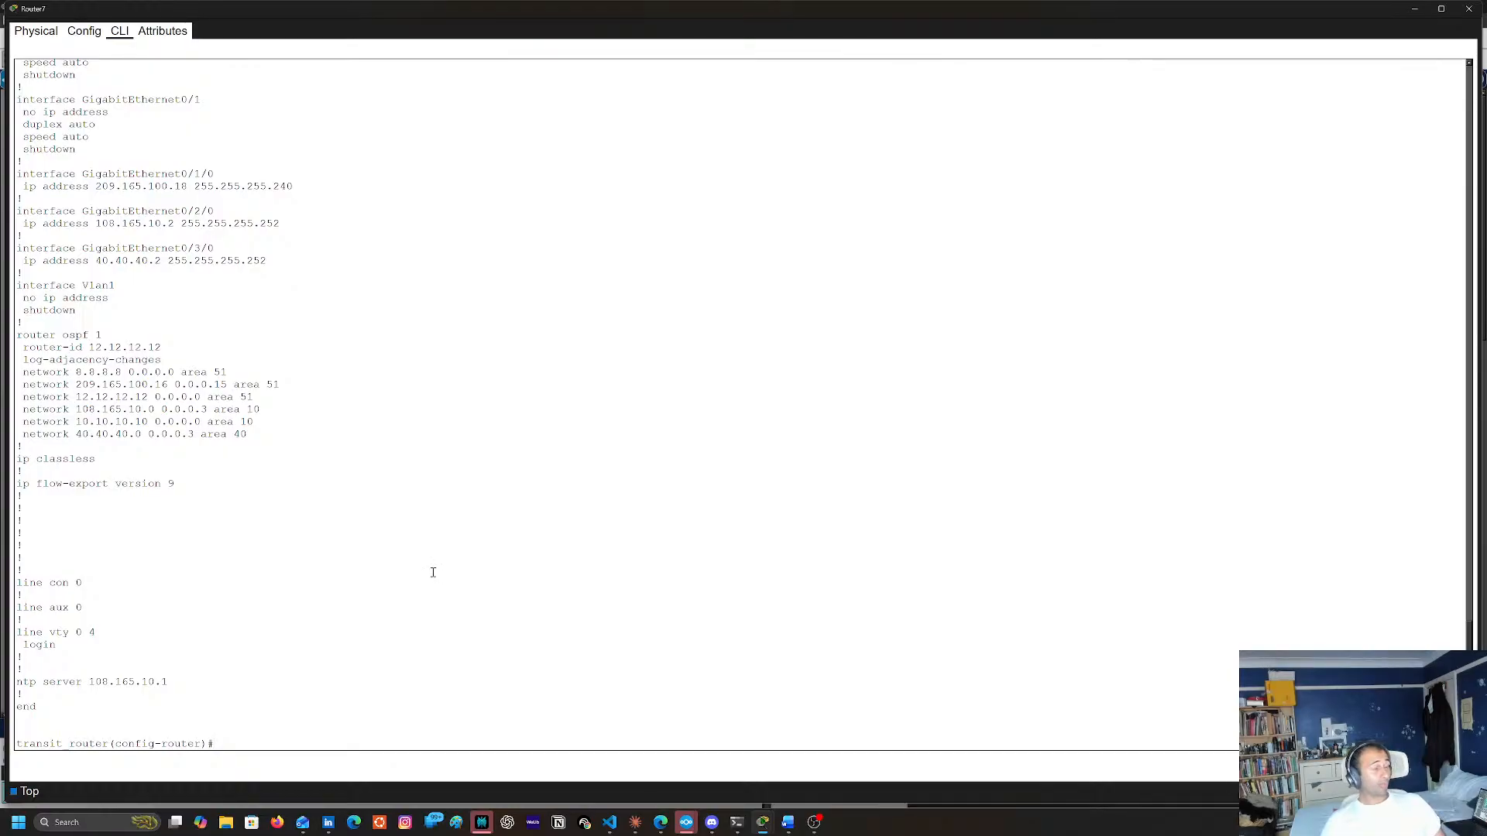
# Return network 12.12.12.12 0.0.0.0 to area 40 in Router7's OSPF process and end configuration mode
pyautogui.rightClick(433, 573)
pyautogui.click(453, 587)
pyautogui.press('BackSpace')
pyautogui.press('BackSpace')
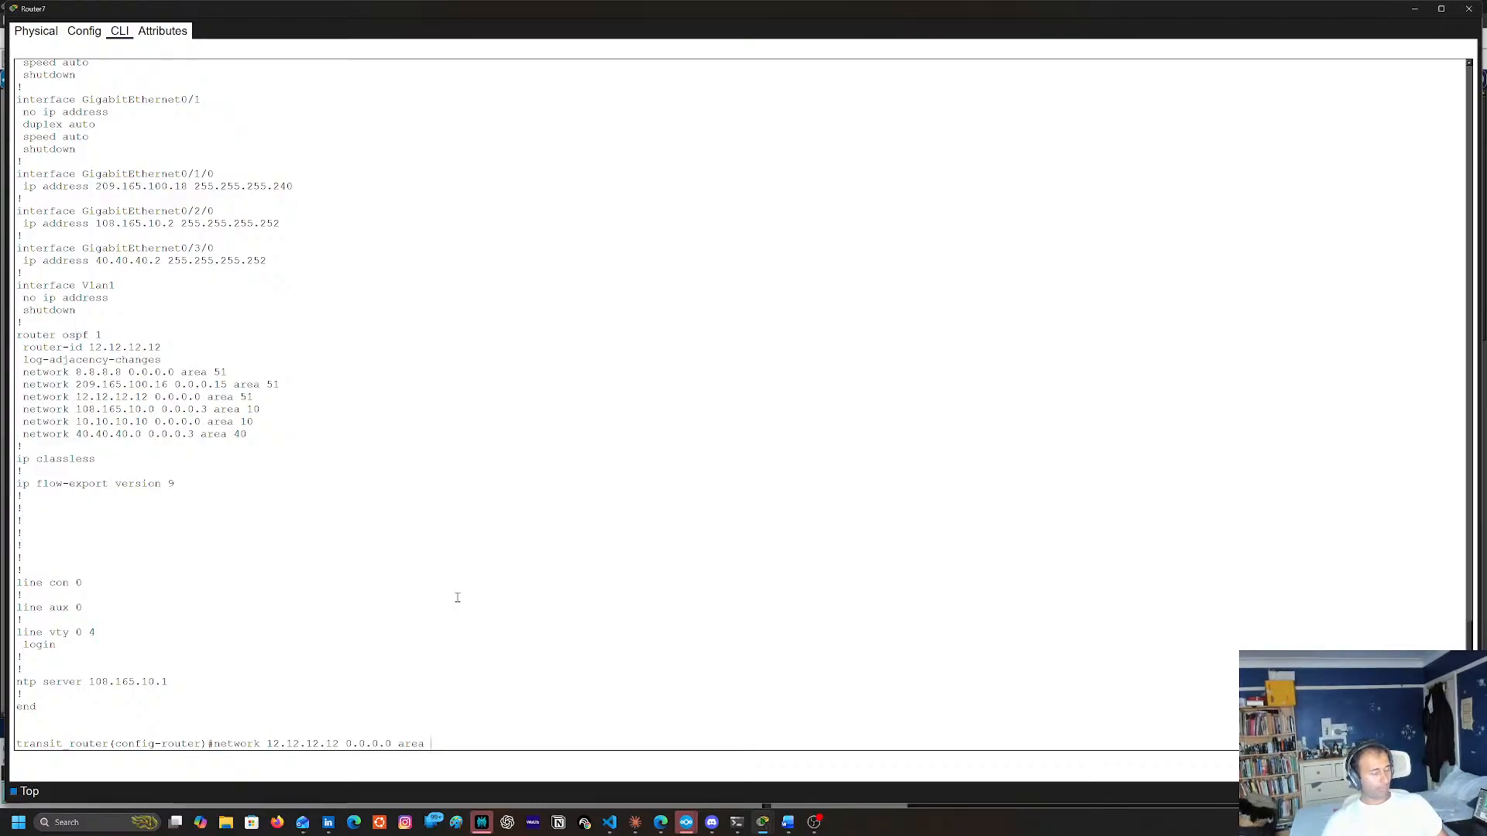
pyautogui.write('40')
pyautogui.press('Return')
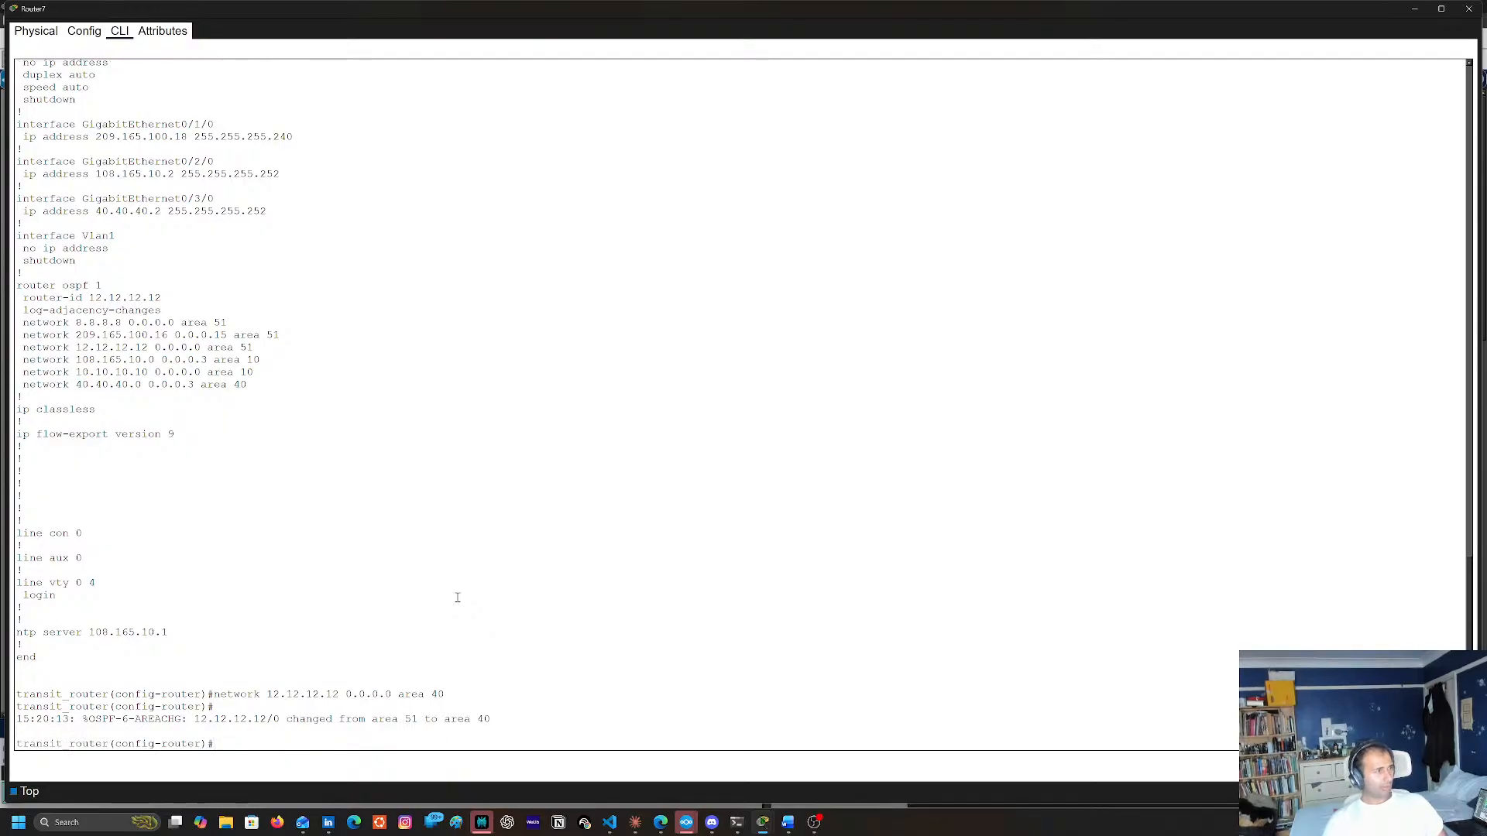
pyautogui.write('end')
pyautogui.press('Return')
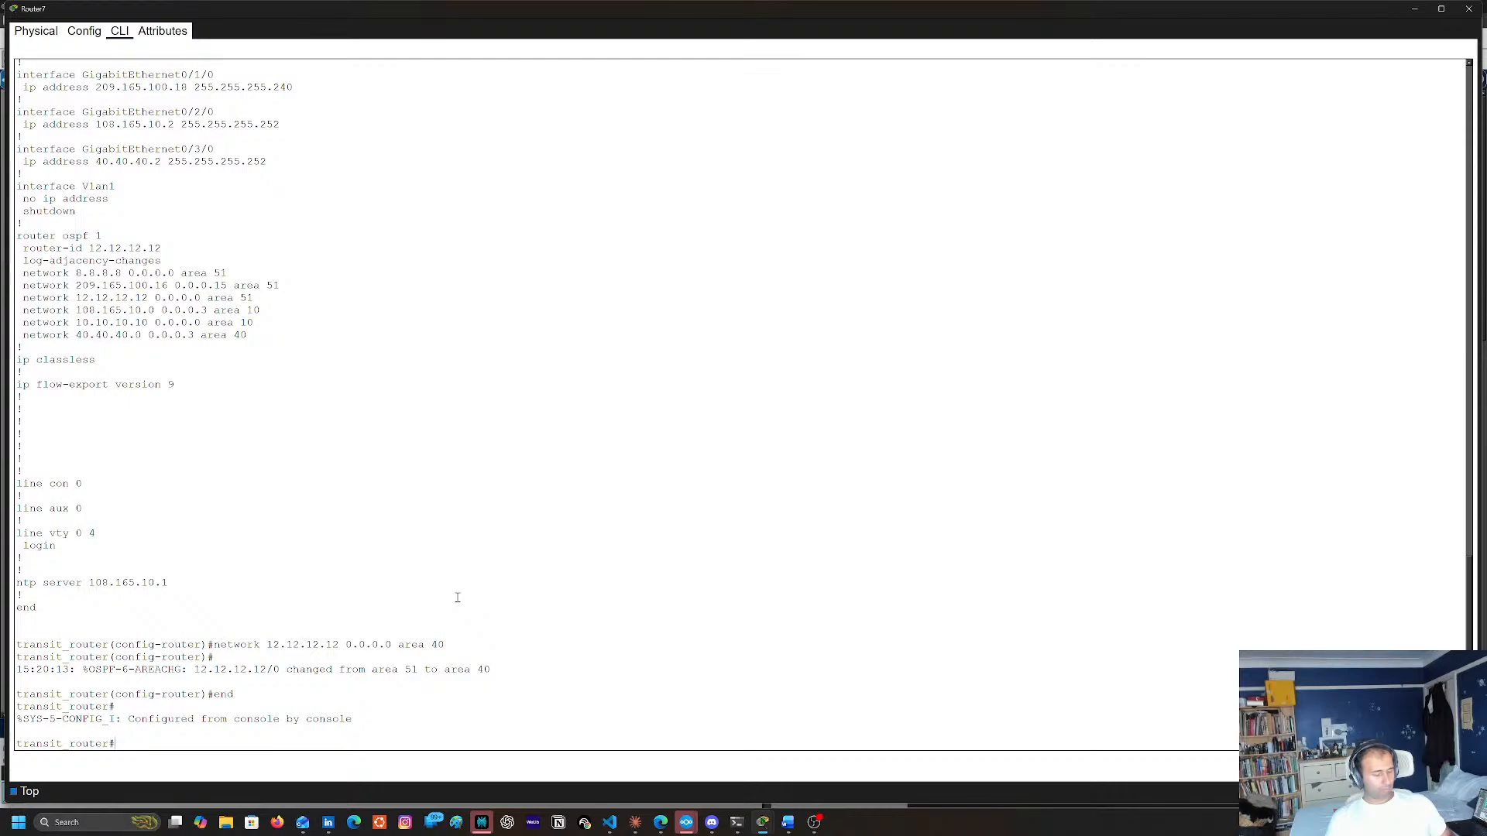
# Look back through Router7's earlier console output and configuration commands, then close its console
pyautogui.scroll(11, 463, 367)
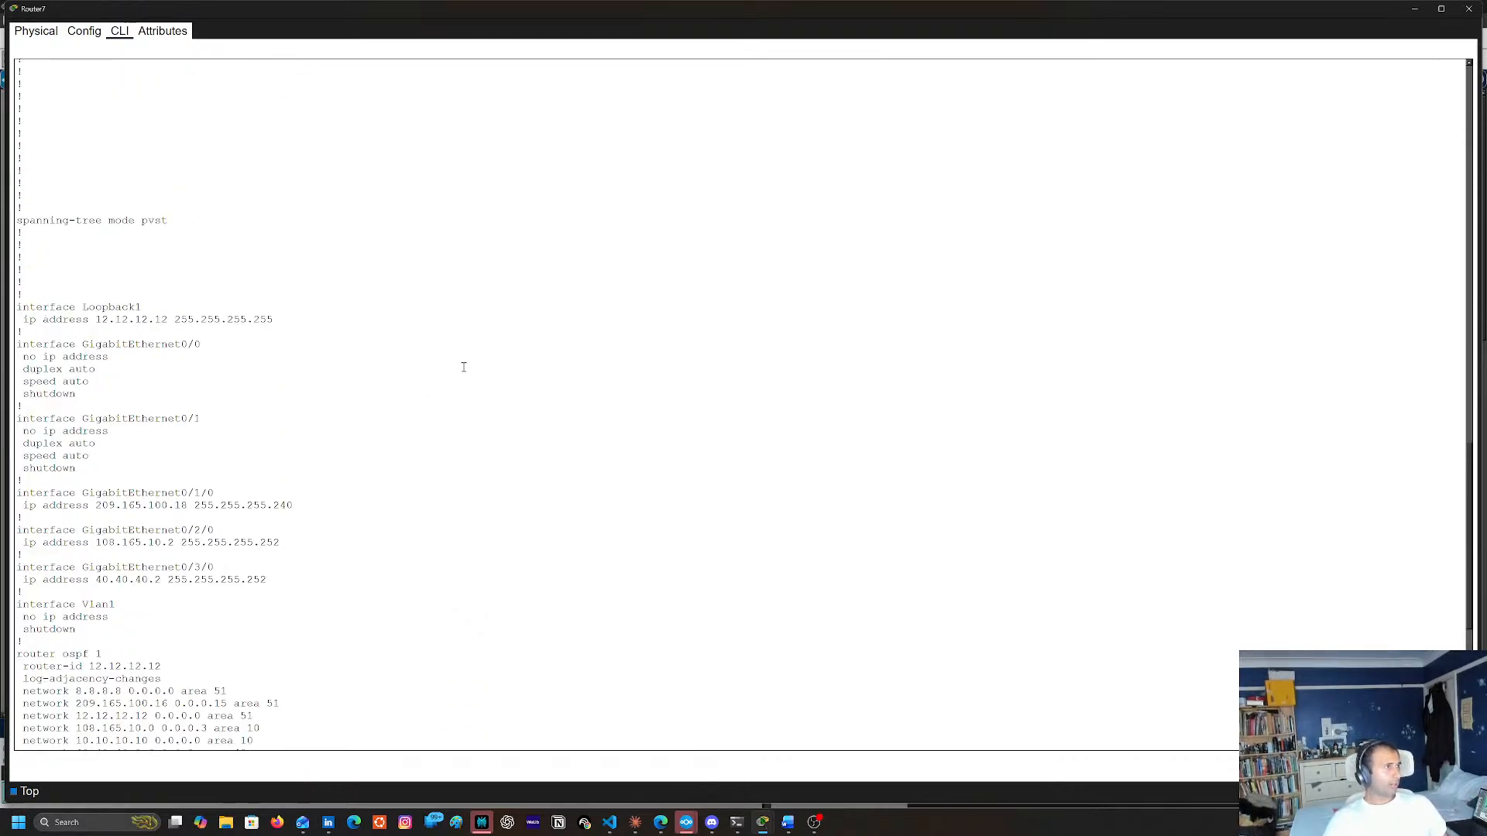
pyautogui.scroll(8, 453, 352)
pyautogui.scroll(6, 435, 349)
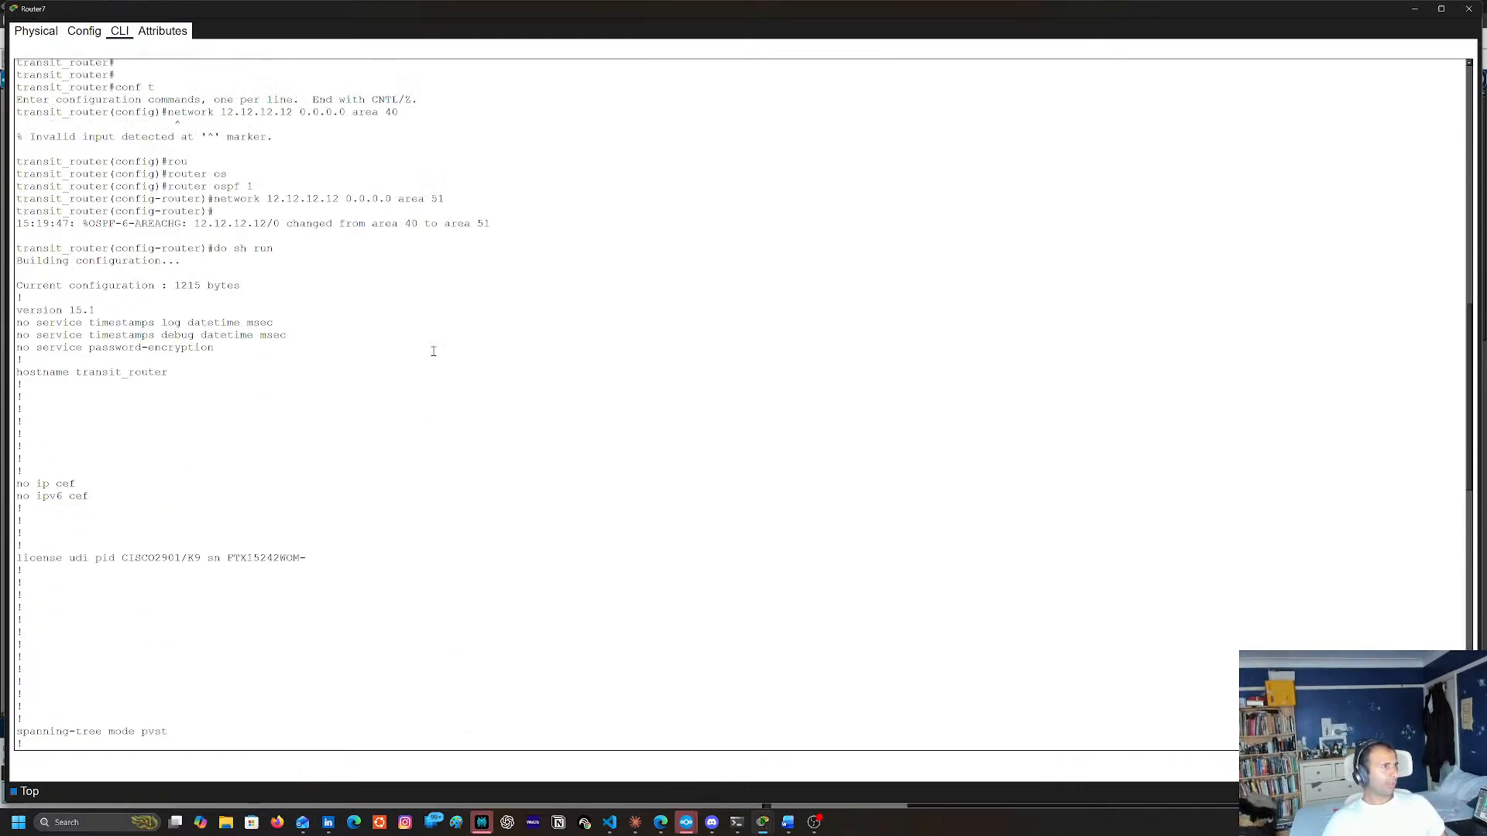
pyautogui.scroll(3, 436, 352)
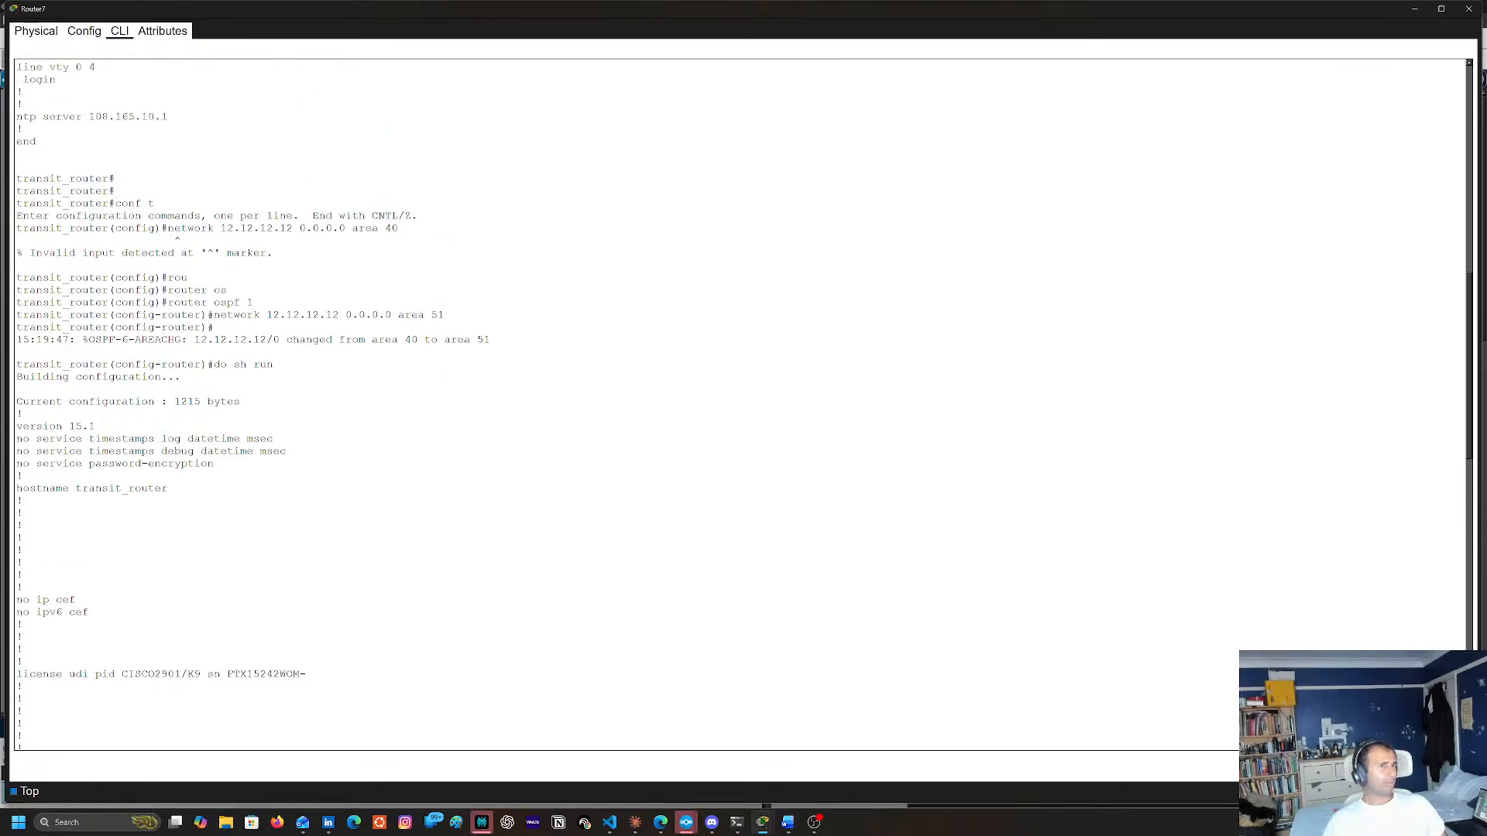
pyautogui.click(1468, 9)
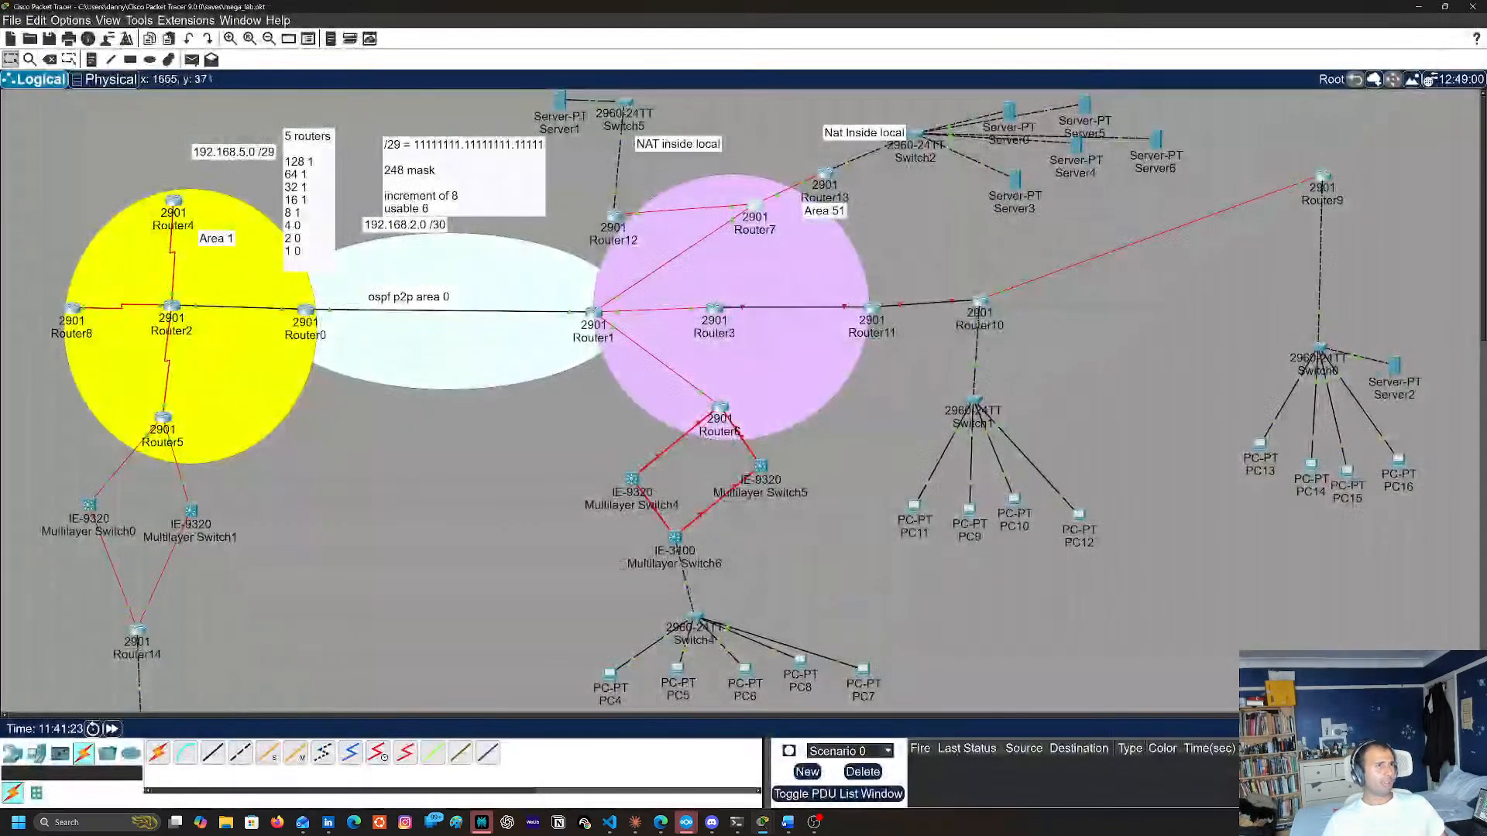
# Check Router13's routing table again with sh ip route and close its console
pyautogui.moveTo(826, 186)
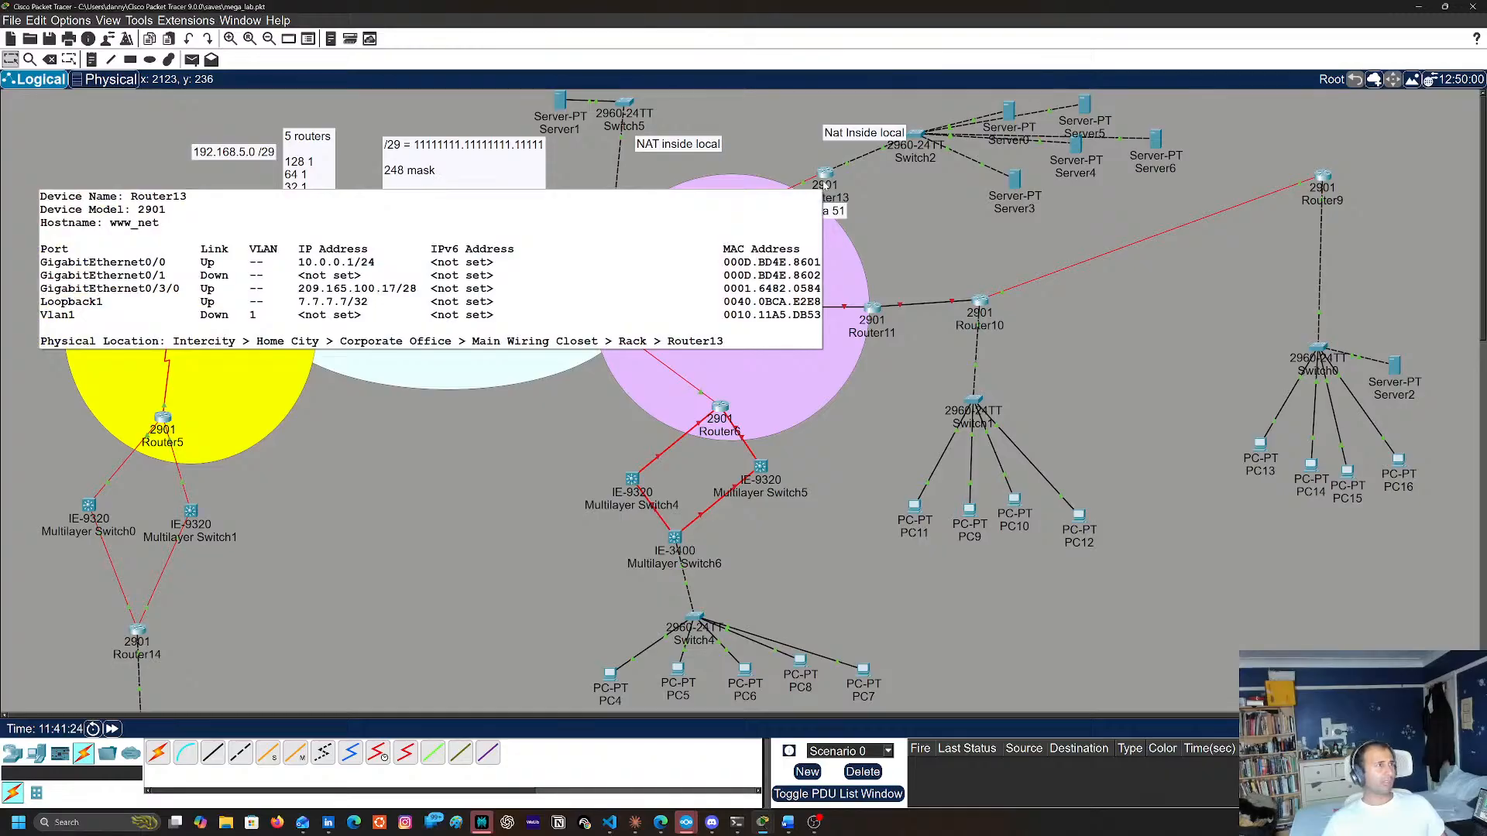
pyautogui.click(825, 186)
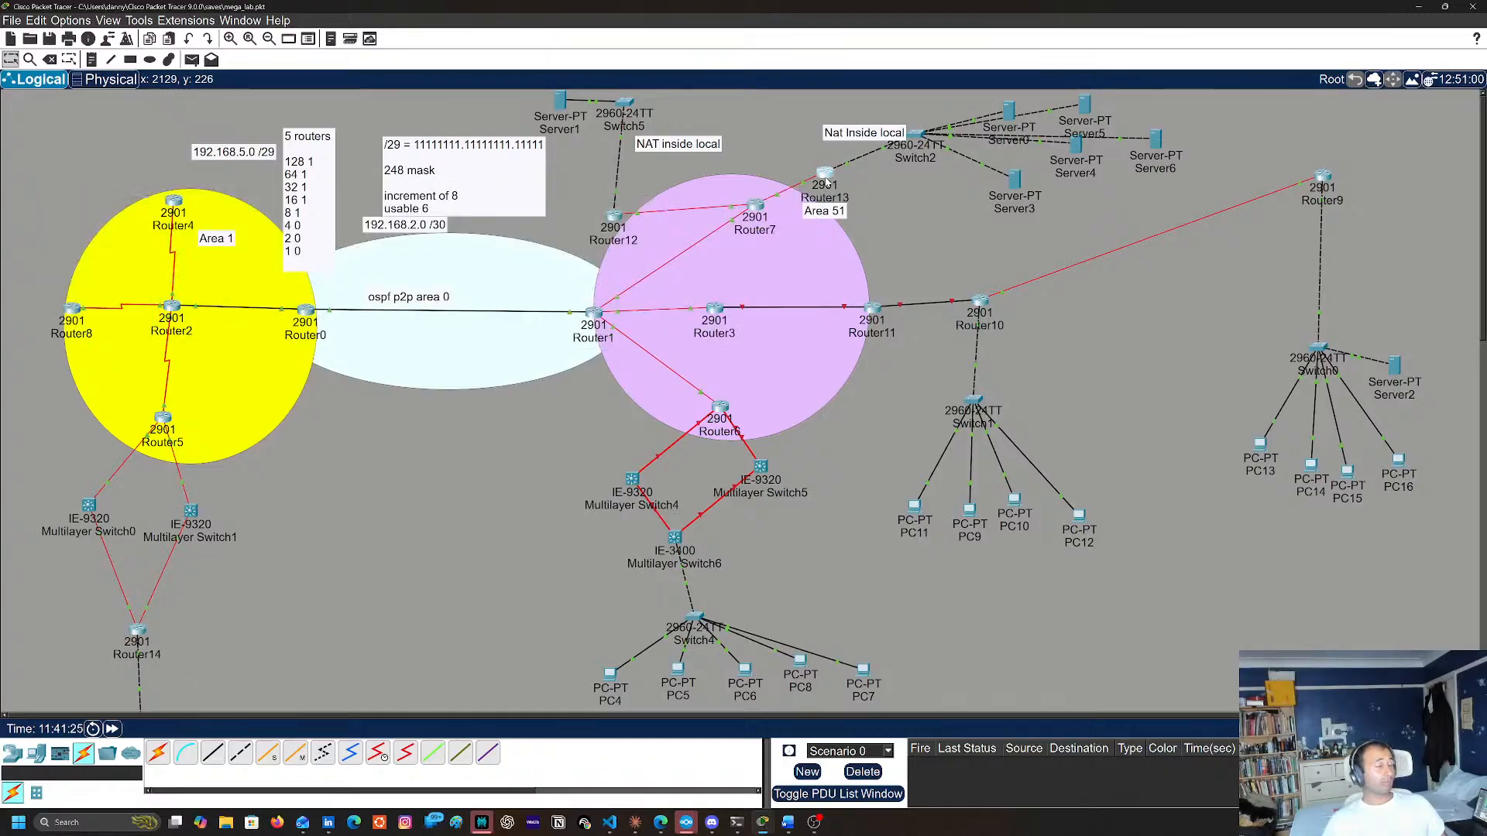
pyautogui.press('Return')
pyautogui.press('Return')
pyautogui.press('Return')
pyautogui.press('Return')
pyautogui.press('Return')
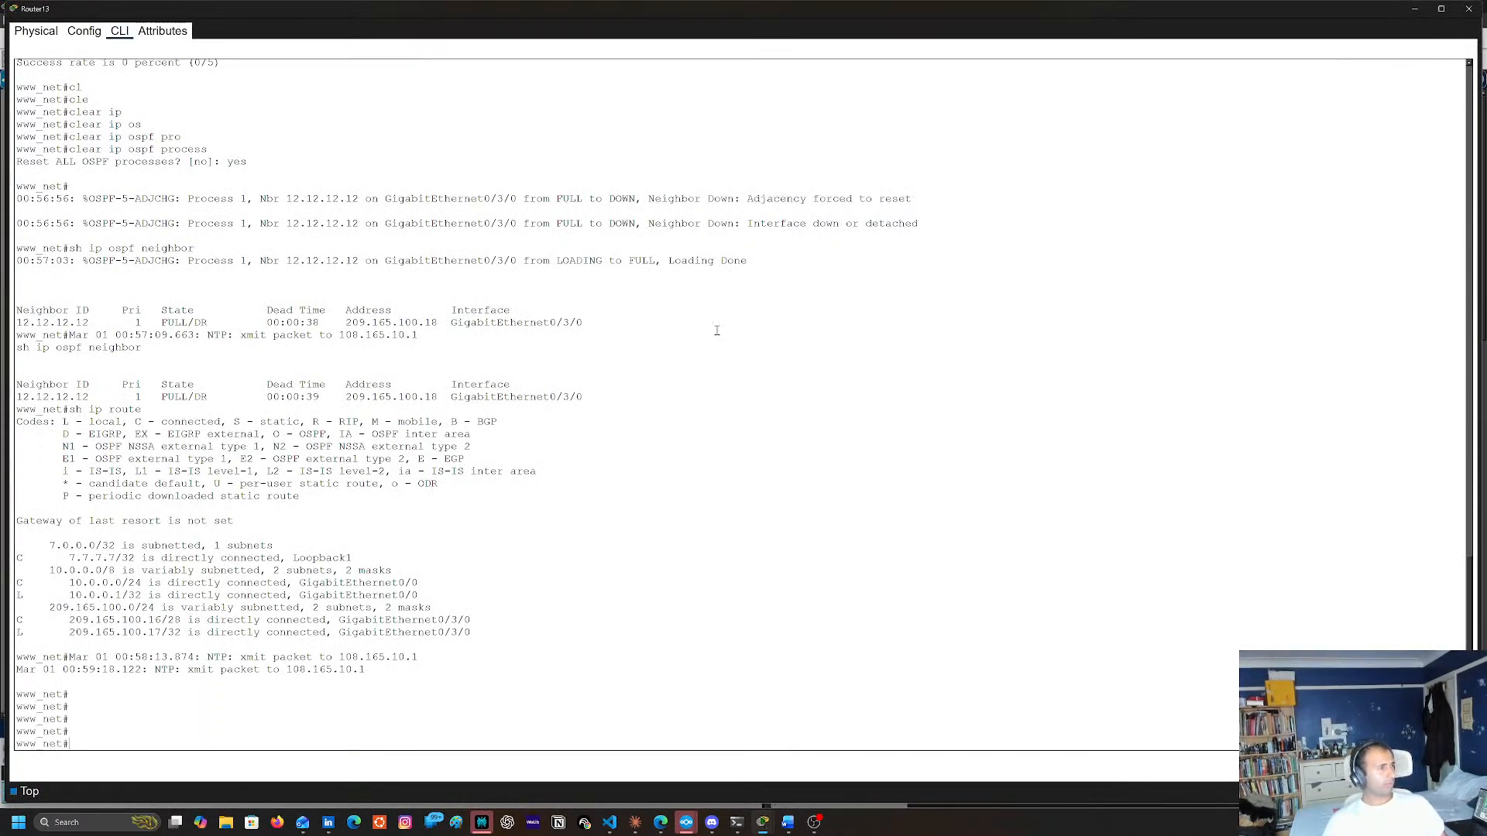
pyautogui.write('sh ip ro')
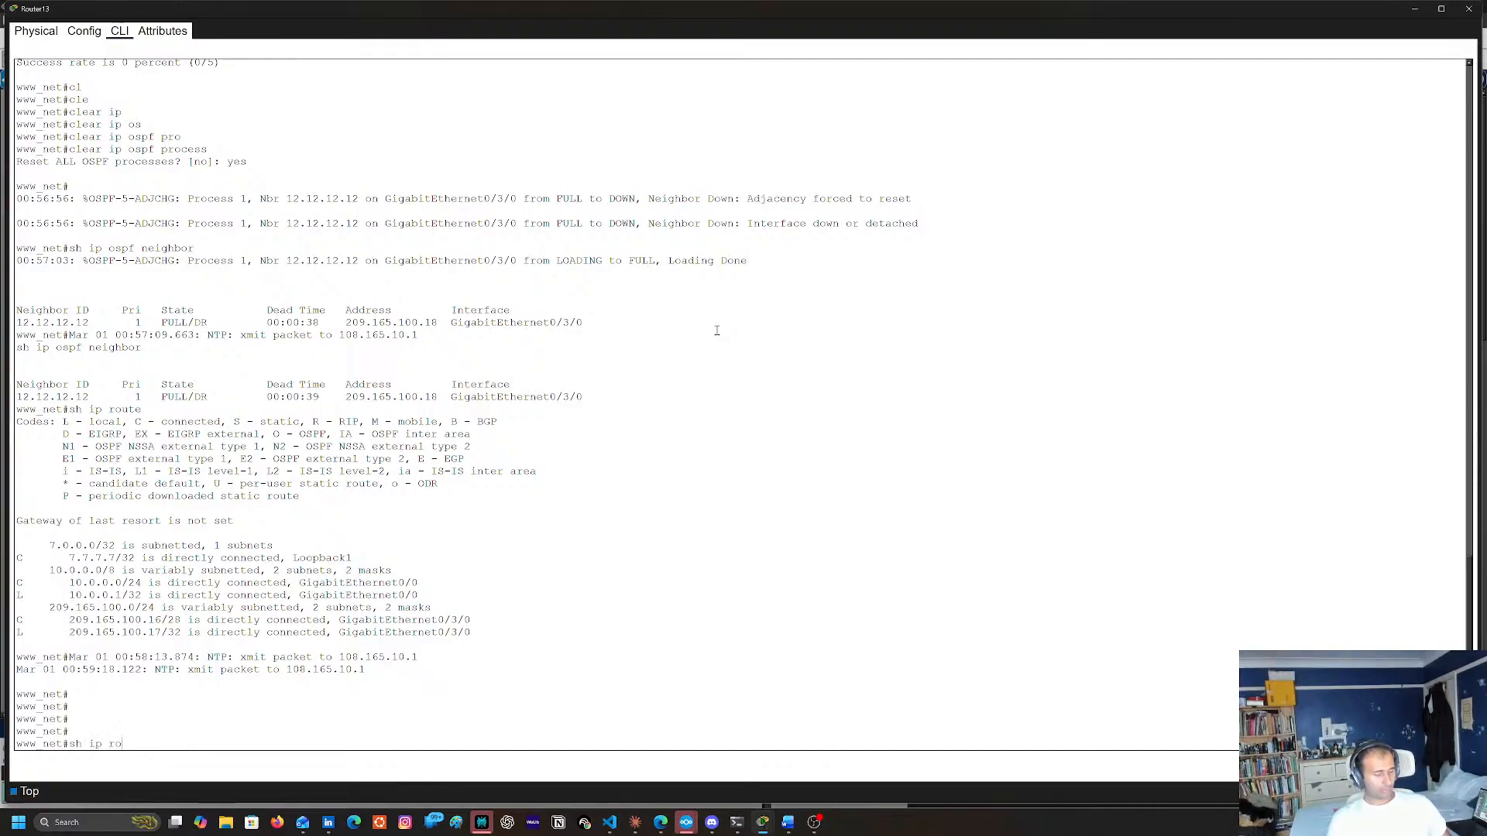
pyautogui.write('u')
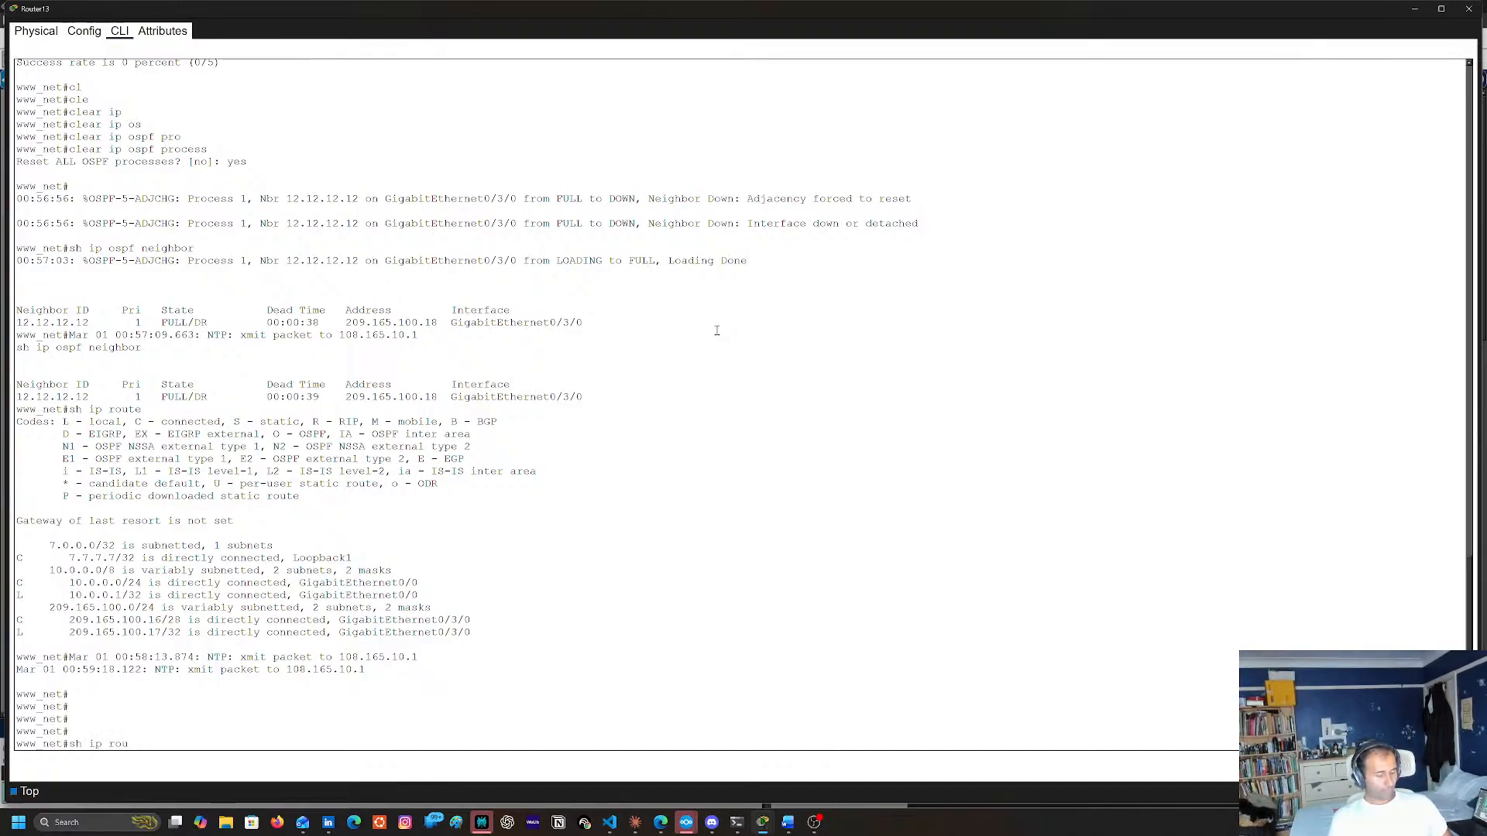
pyautogui.write('te')
pyautogui.press('Return')
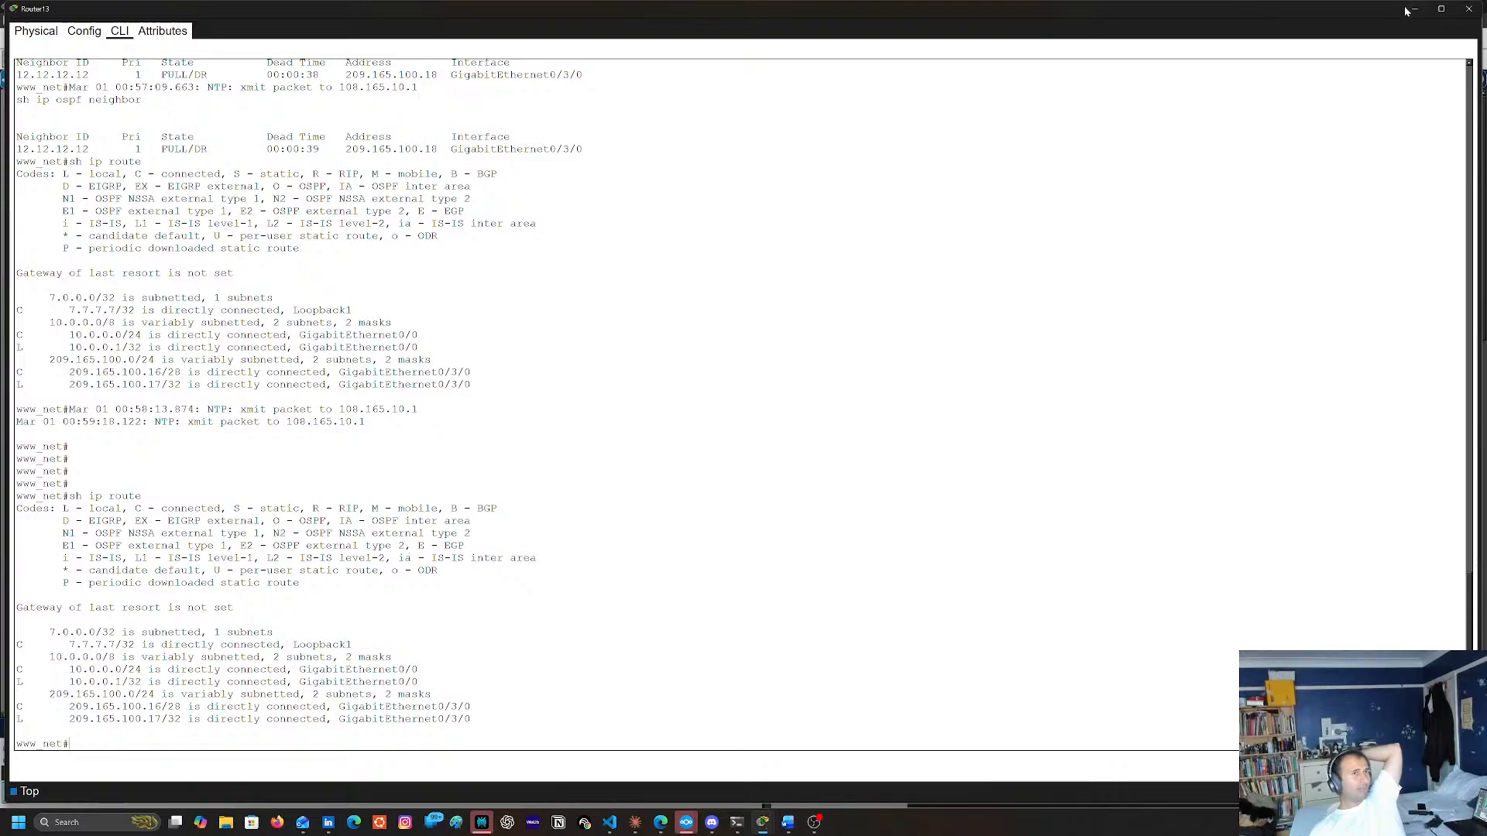
pyautogui.click(1461, 10)
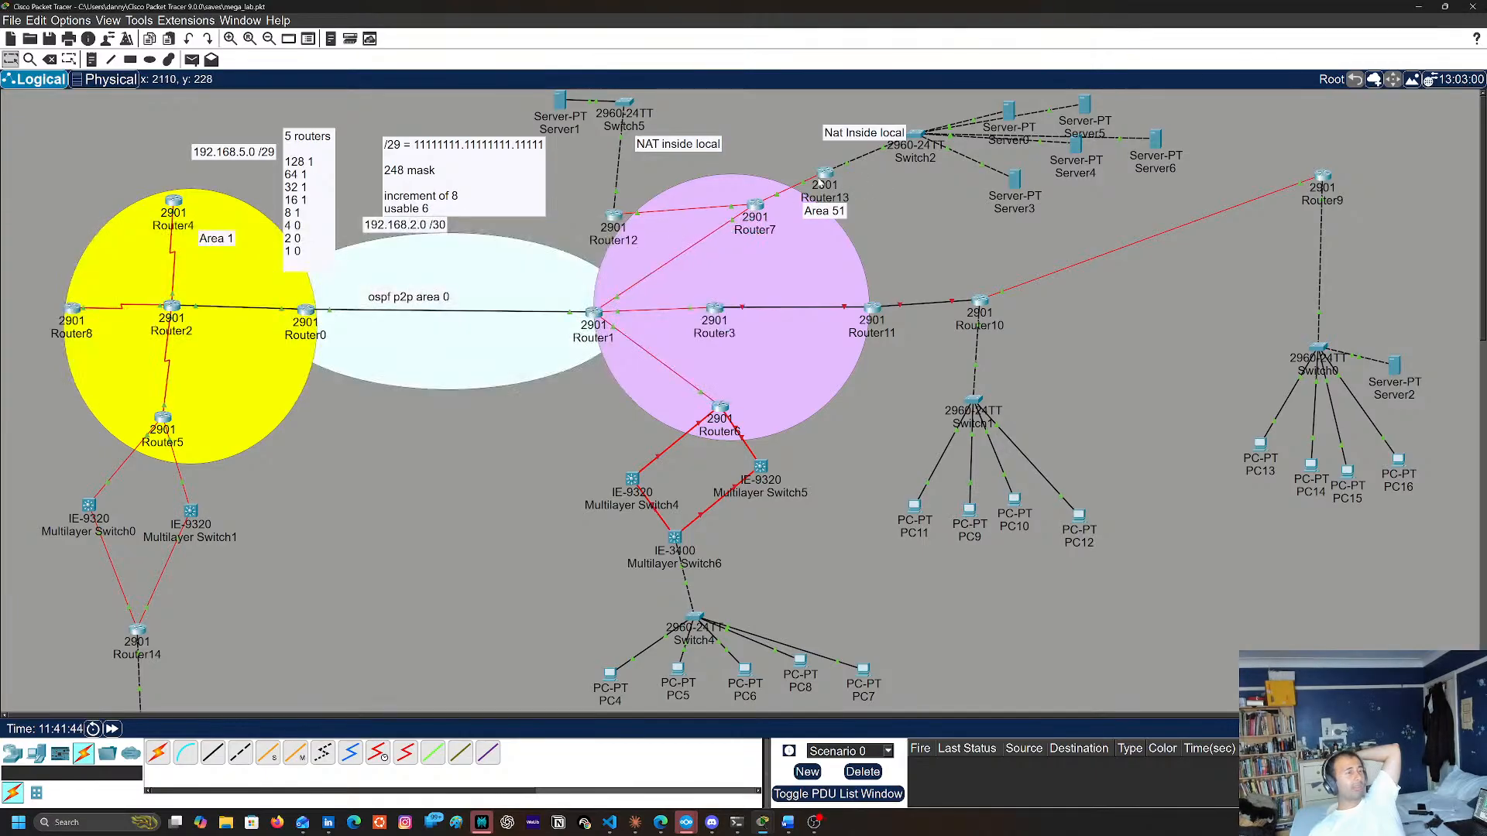
# Reopen Router13's console as a small window and place it over the topology near Router13
pyautogui.click(822, 179)
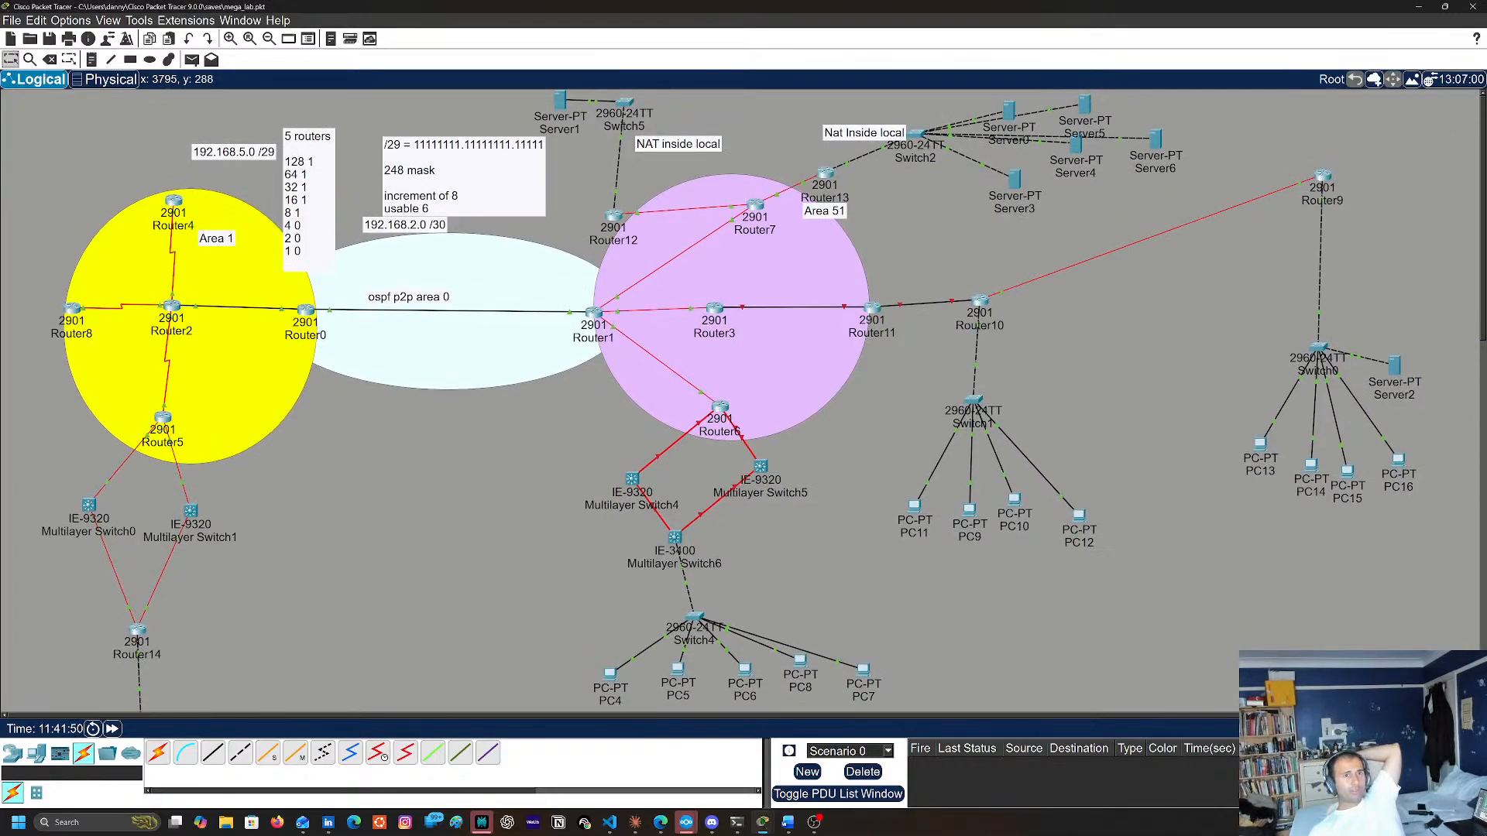
pyautogui.click(1485, 145)
pyautogui.moveTo(1332, 145); pyautogui.dragTo(967, 175)
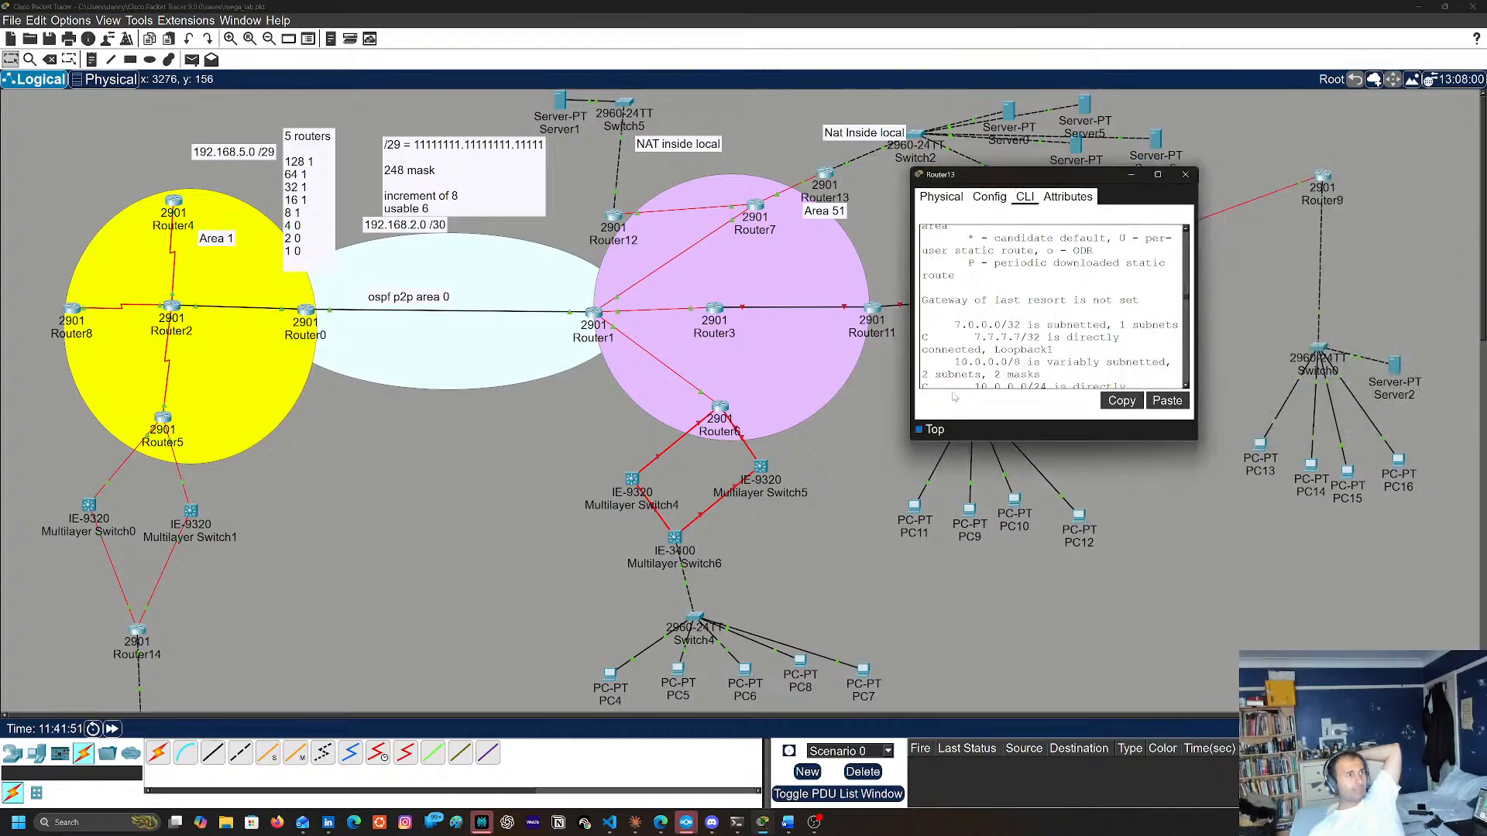
# Enlarge Router13's console and list the available debug options with debug ?
pyautogui.doubleClick(1061, 174)
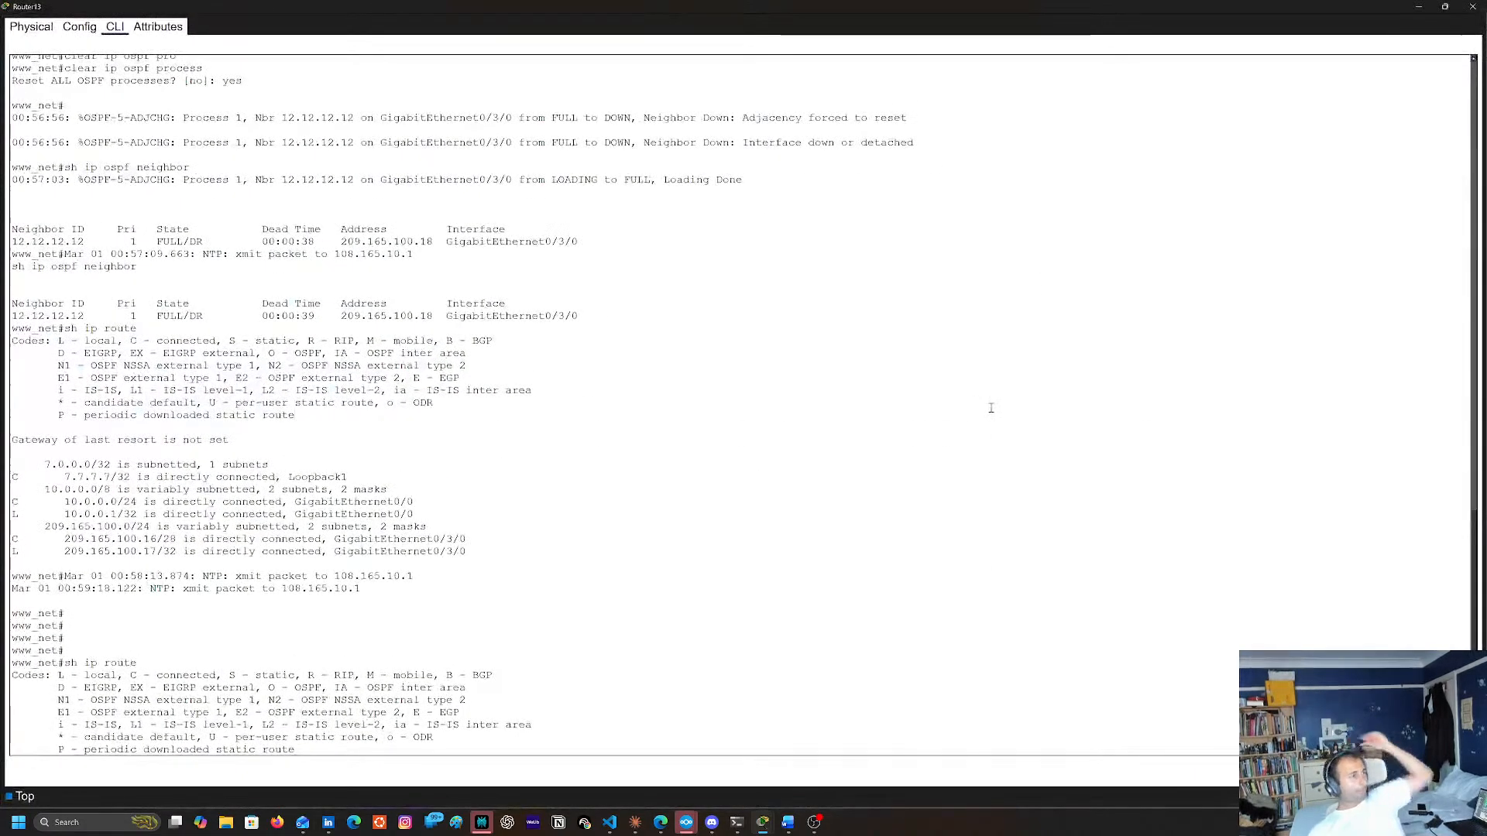
pyautogui.press('Return')
pyautogui.press('Return')
pyautogui.press('Return')
pyautogui.write('de')
pyautogui.press('Tab')
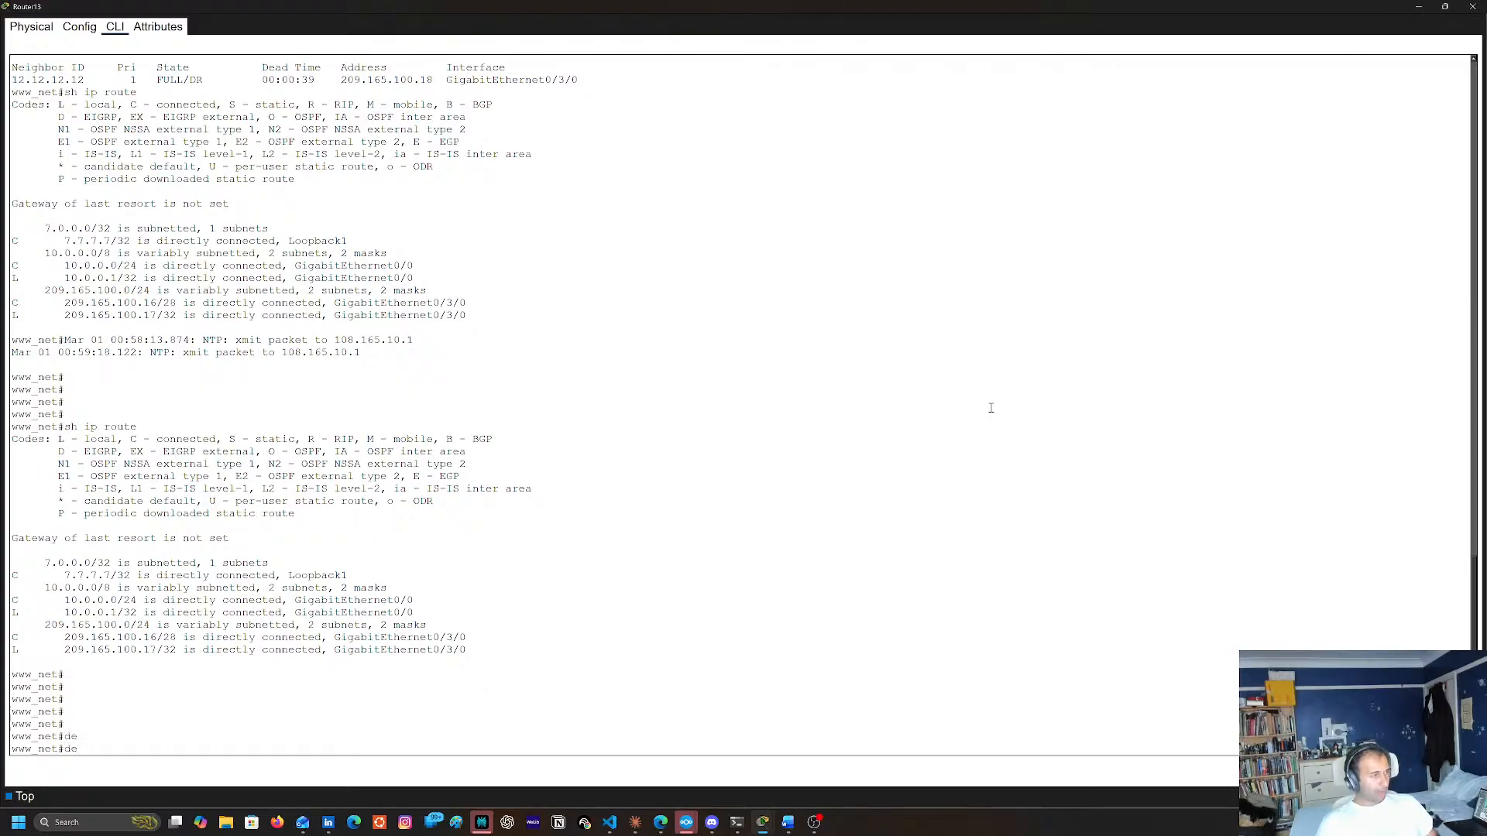
pyautogui.write('ip')
pyautogui.press('BackSpace')
pyautogui.press('BackSpace')
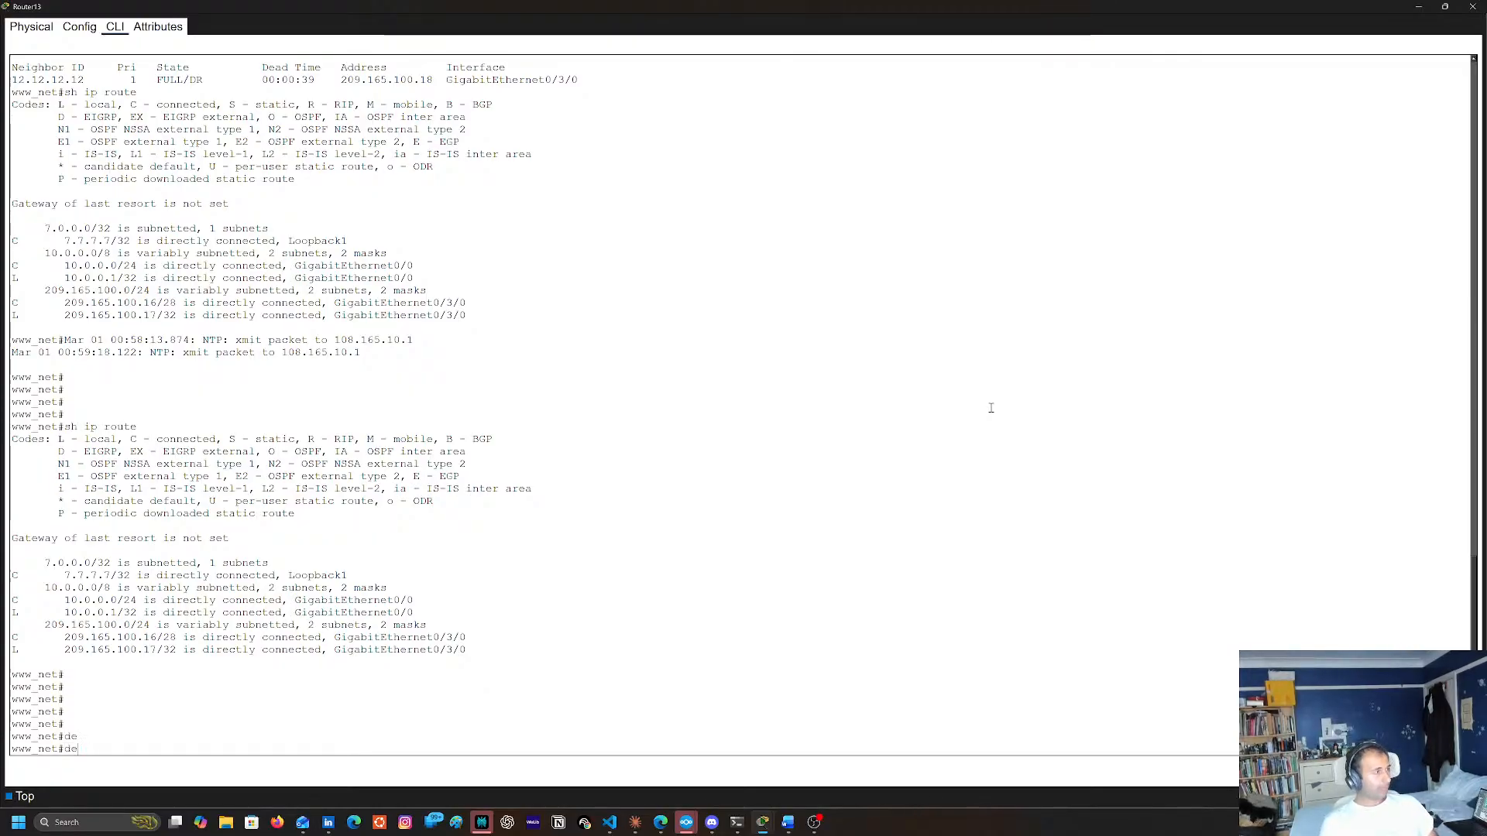
pyautogui.press('Tab')
pyautogui.press('Tab')
pyautogui.write('d')
pyautogui.press('Tab')
pyautogui.press('BackSpace')
pyautogui.press('Tab')
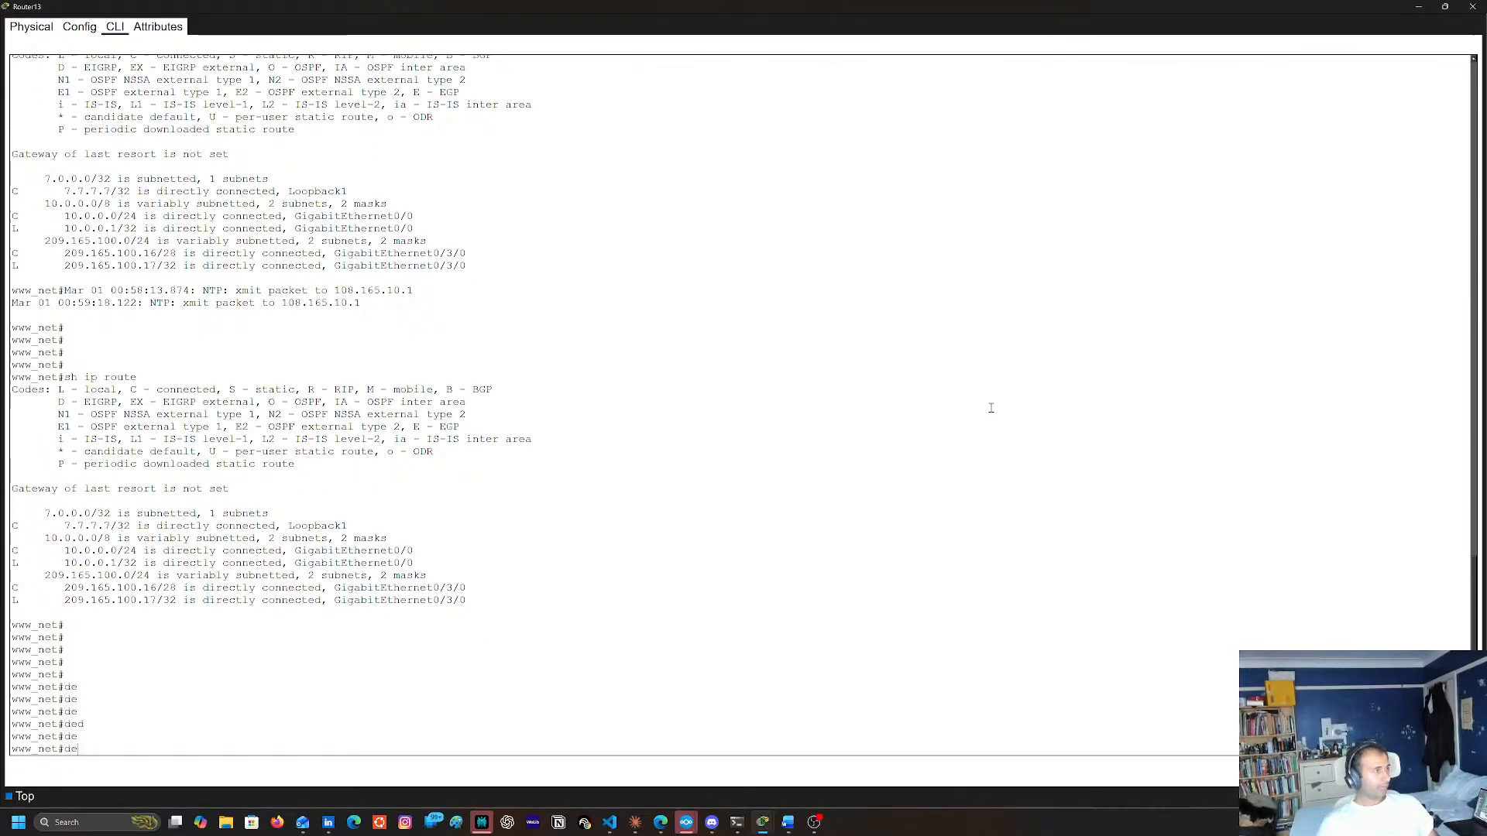
pyautogui.press('Tab')
pyautogui.write('?b')
pyautogui.press('Tab')
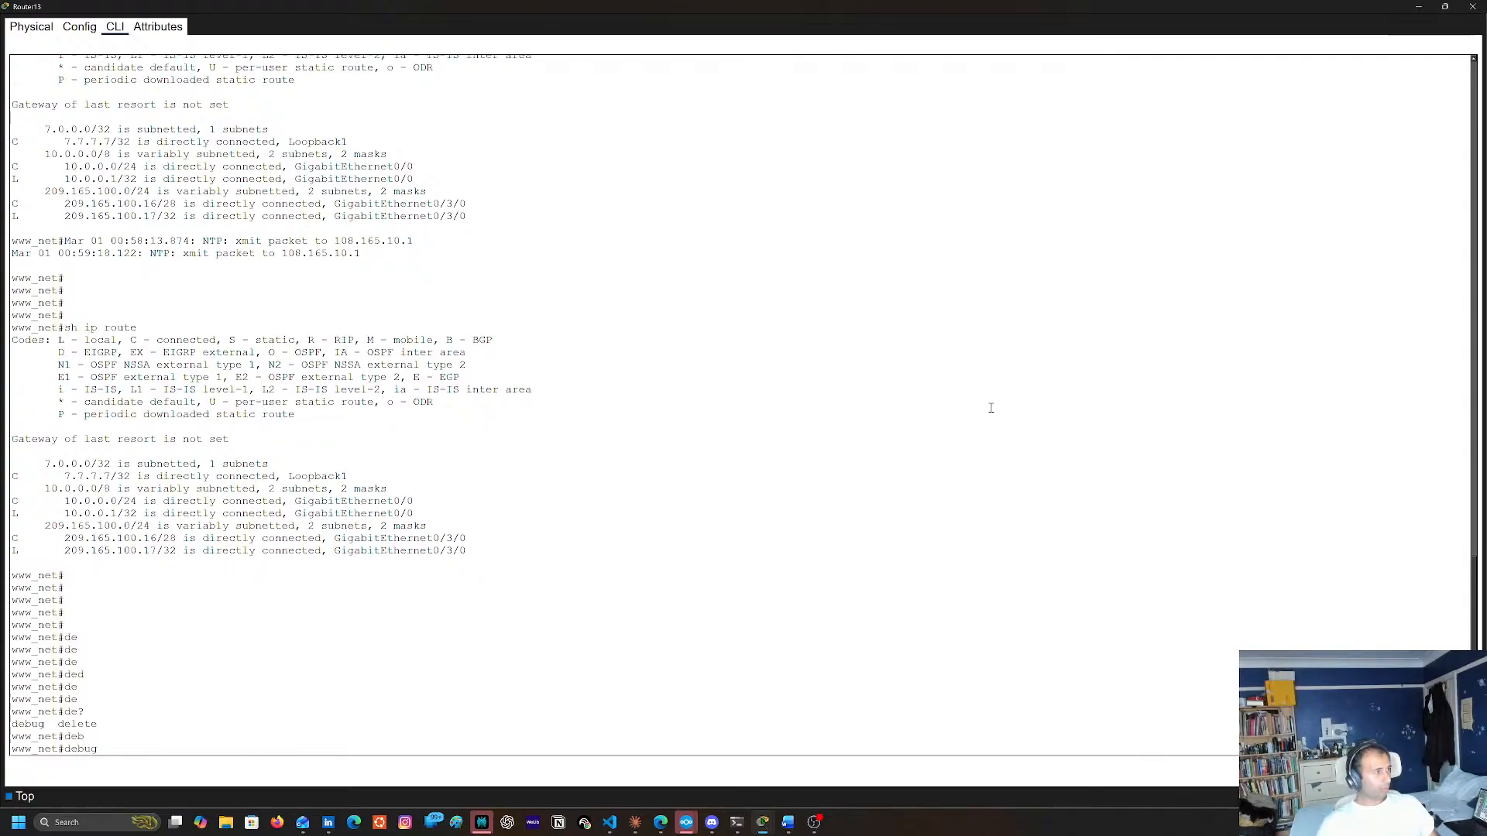
# List the options available under debug ip ospf on Router13
pyautogui.write('?')
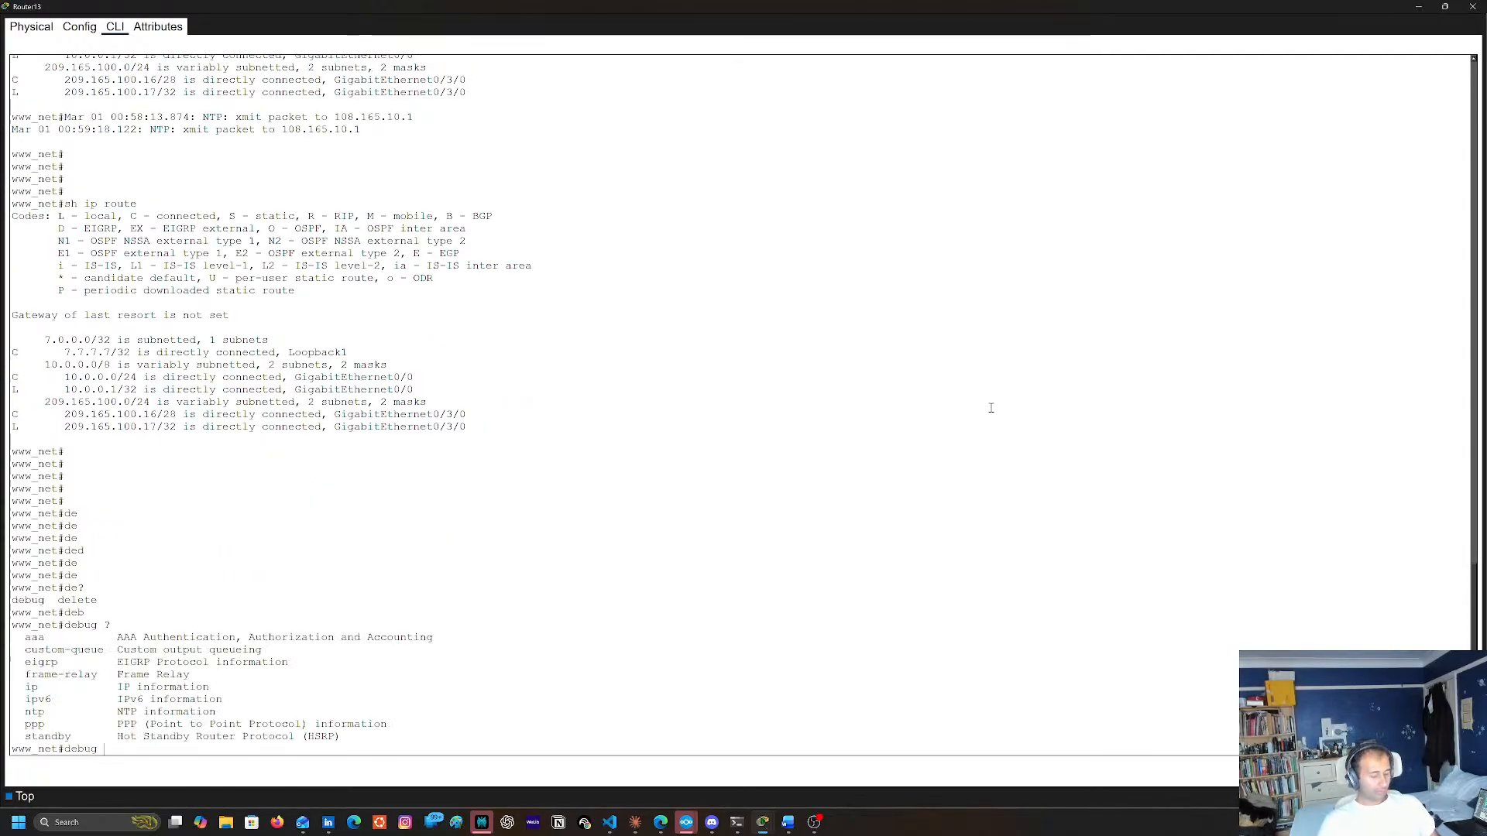
pyautogui.write('ip os')
pyautogui.press('Tab')
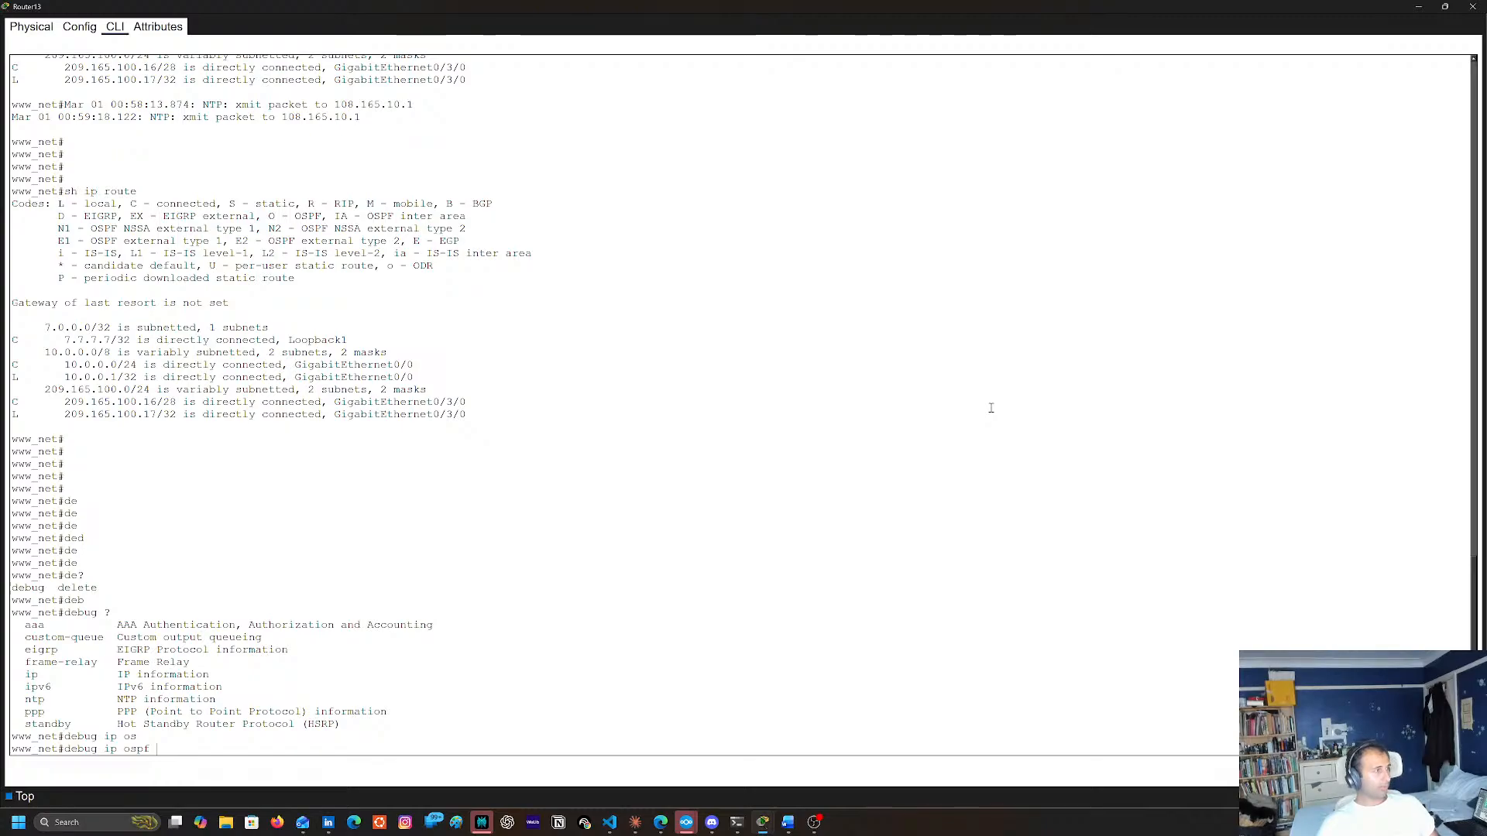
pyautogui.press('Return')
pyautogui.press('Up')
pyautogui.write('c?')
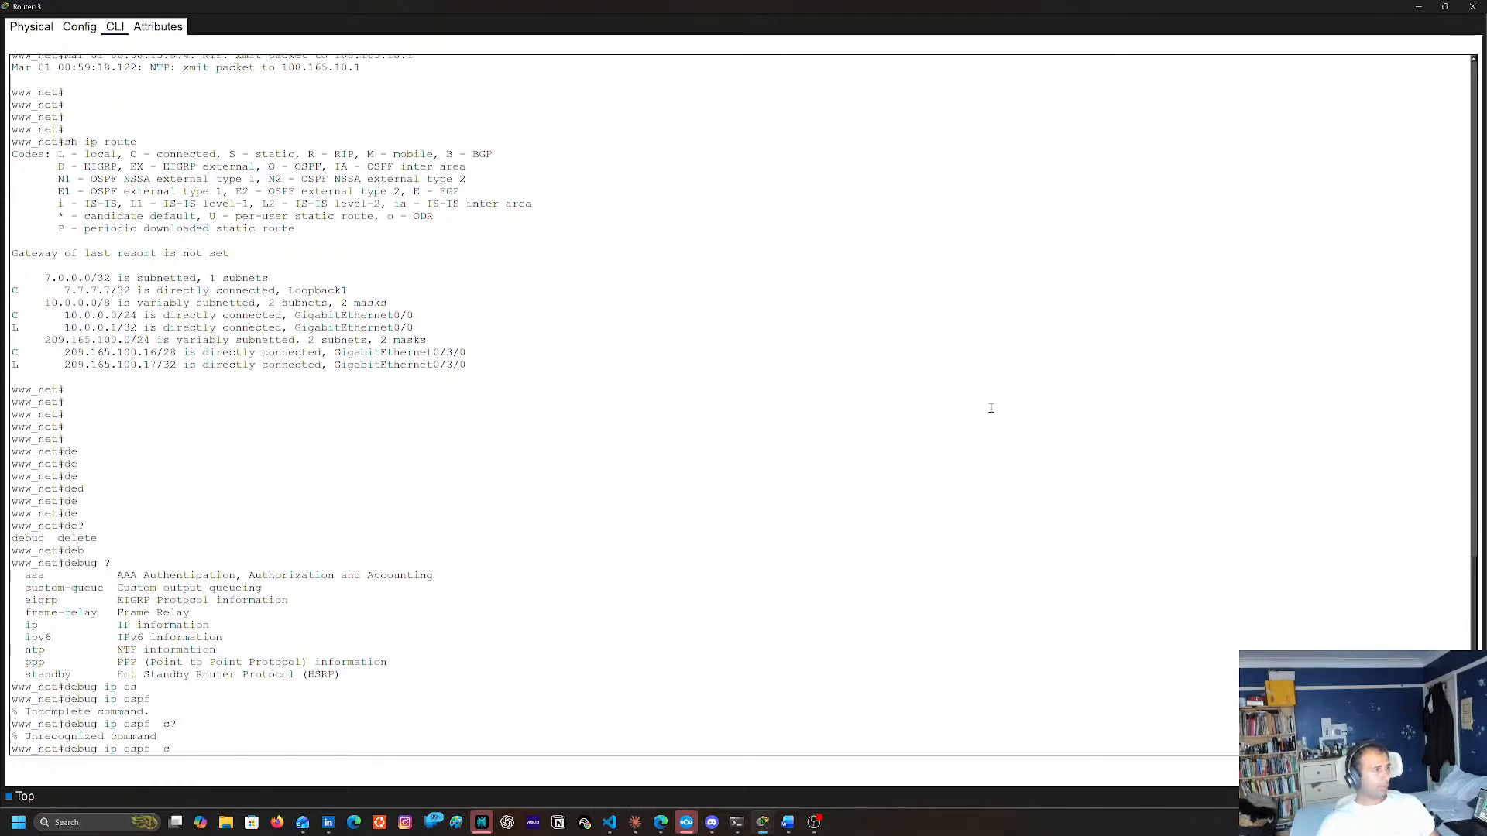
pyautogui.write('?')
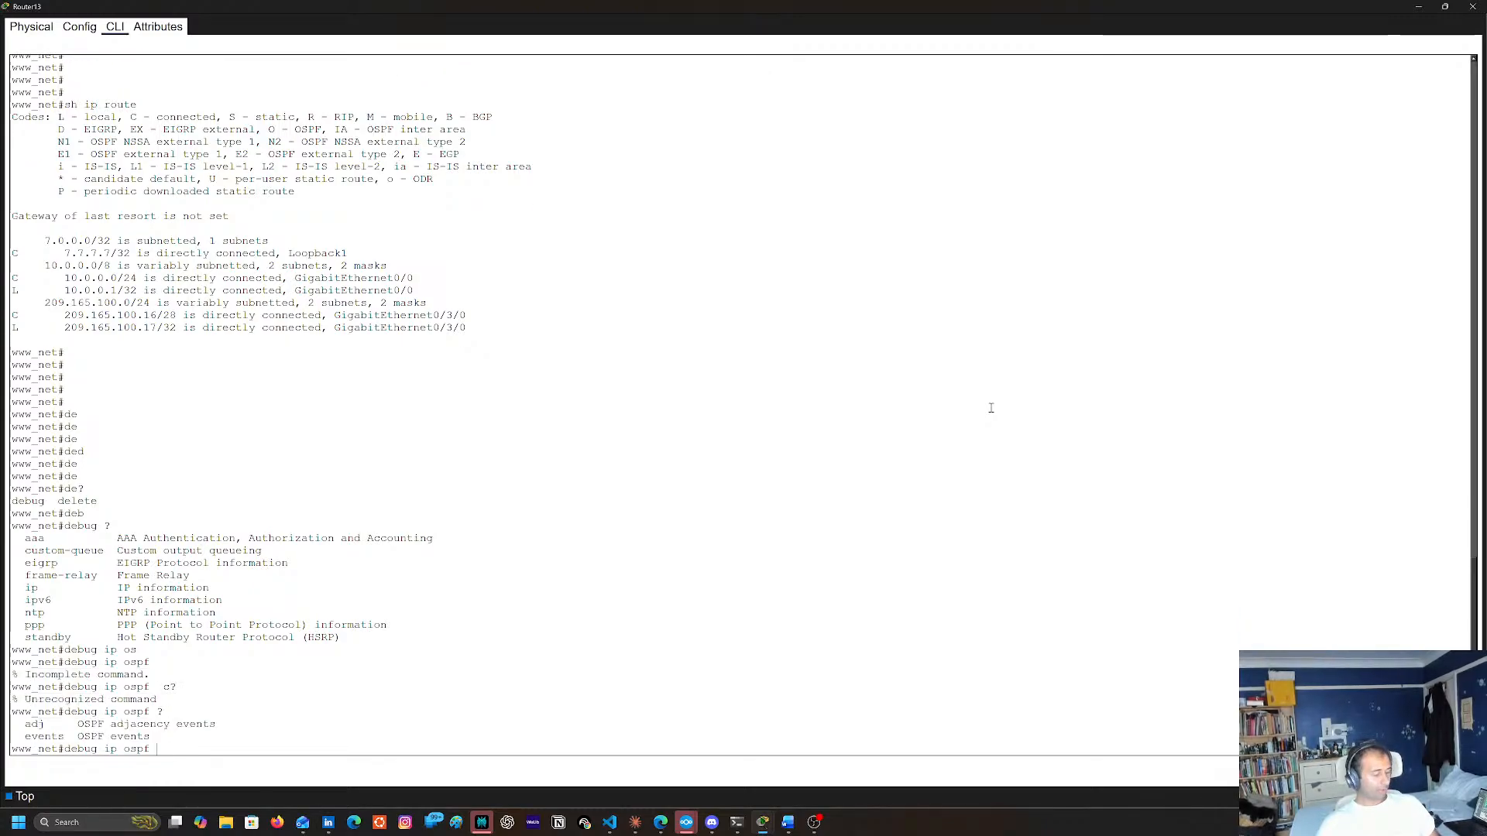
pyautogui.write('ad')
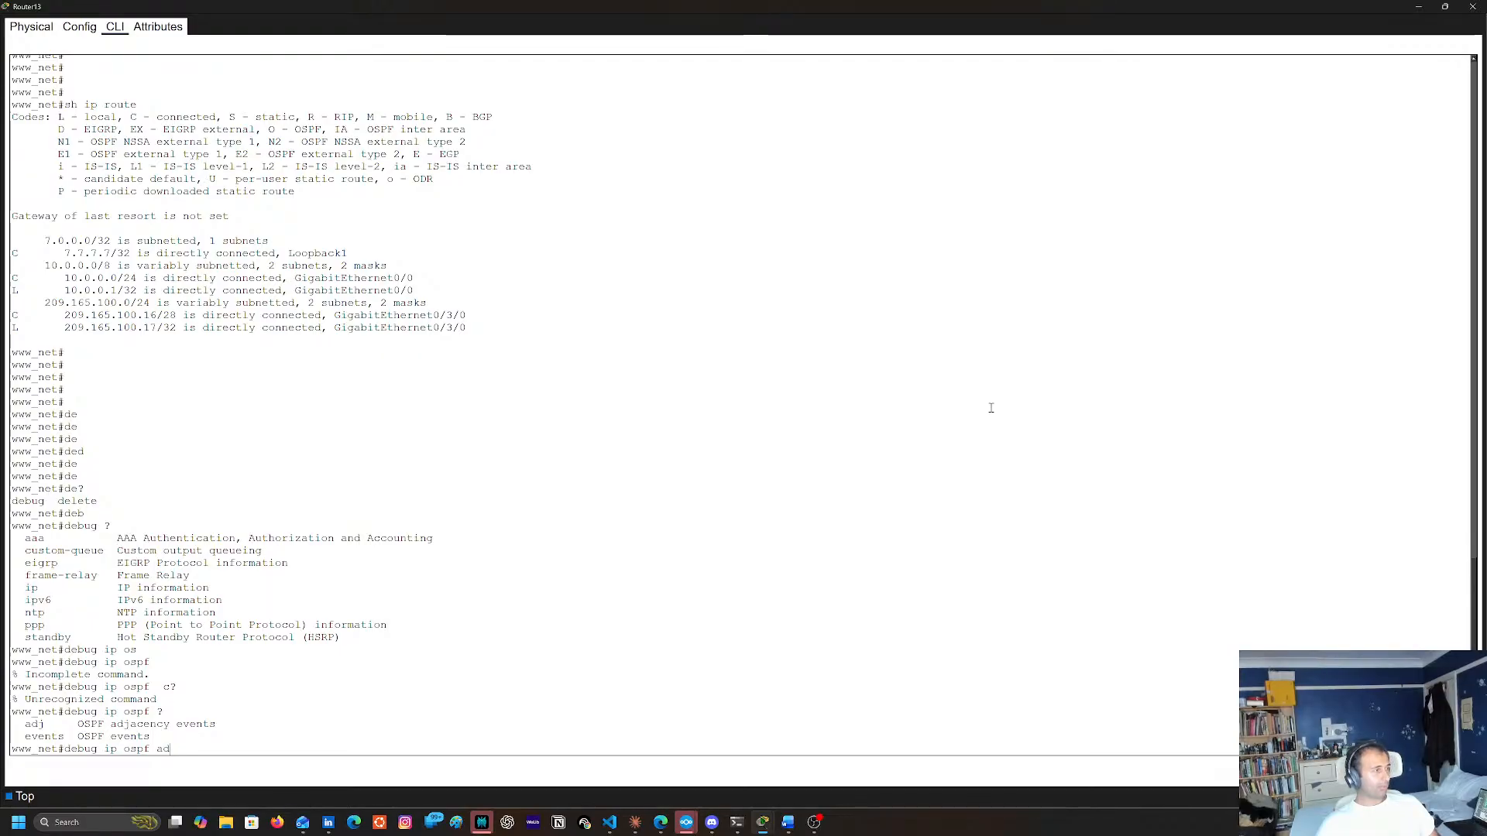
# Turn on OSPF adjacency event debugging on Router13 with debug ip ospf adj
pyautogui.press('Tab')
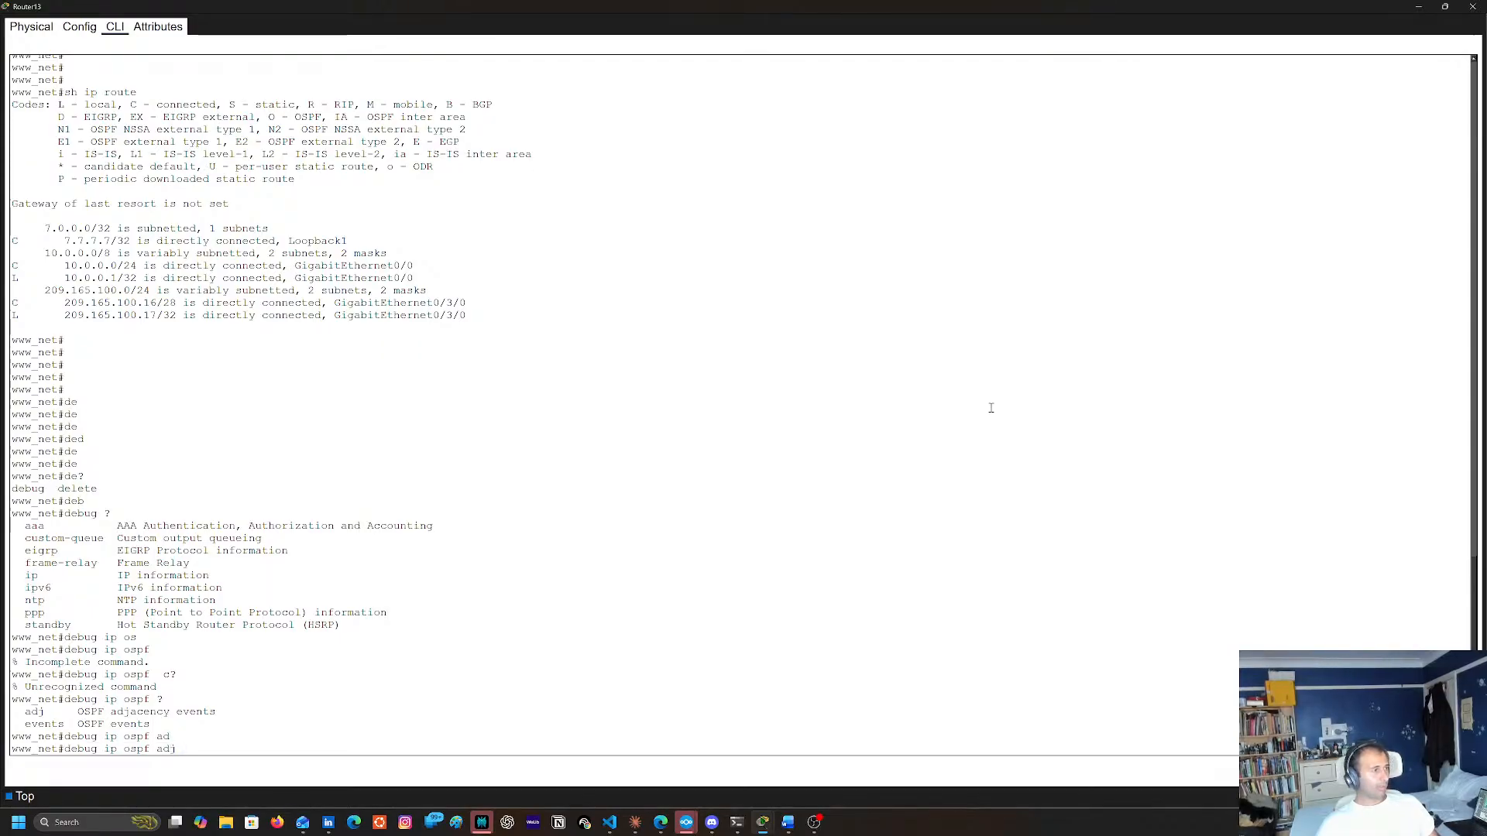
pyautogui.press('Return')
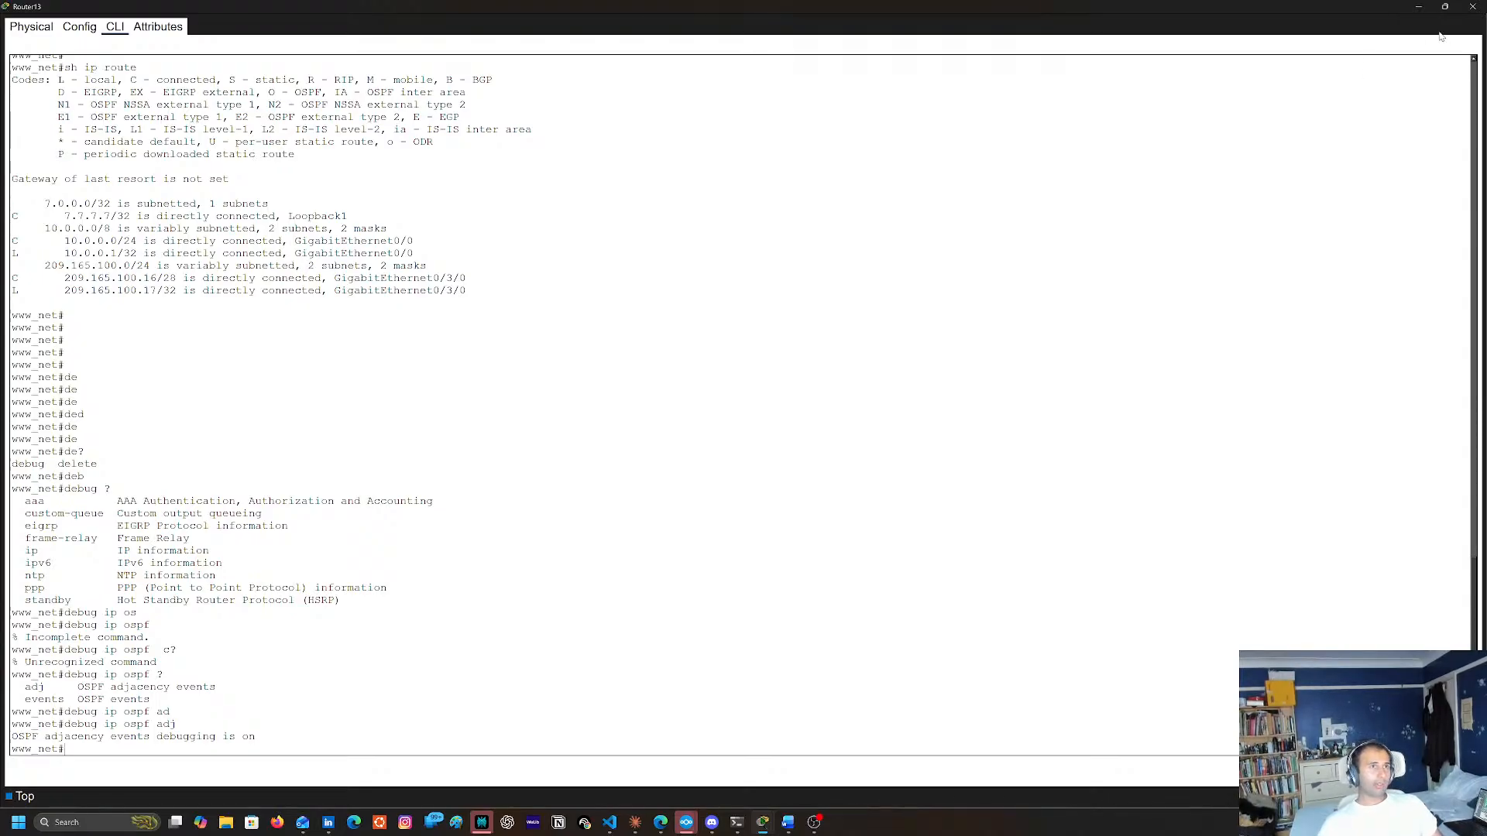
# Switch the network to simulation mode and ping 12.12.12.12 from Router13's console
pyautogui.click(1418, 6)
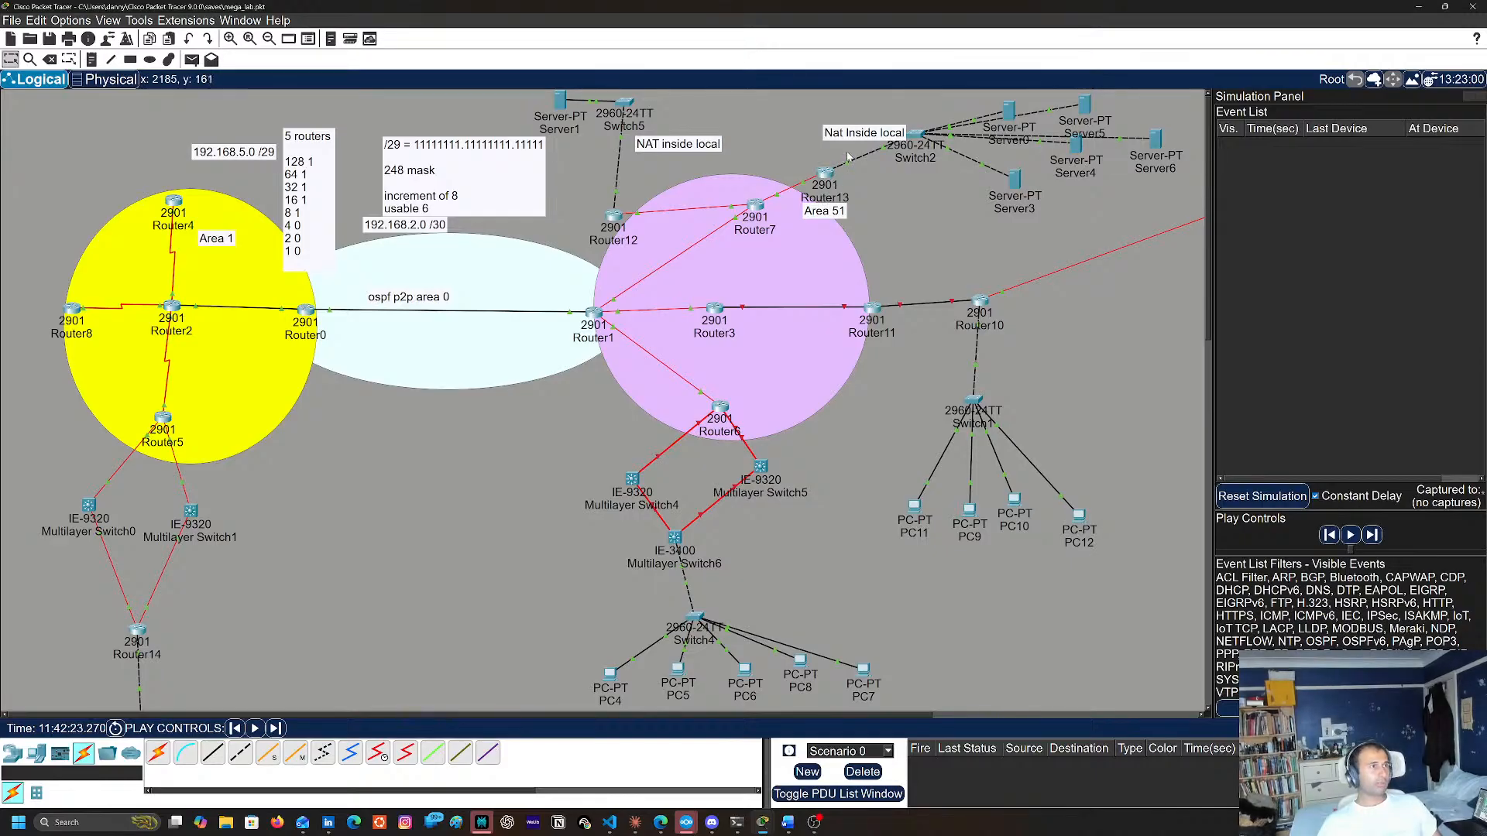
pyautogui.click(825, 174)
pyautogui.press('Return')
pyautogui.press('Return')
pyautogui.press('Return')
pyautogui.press('Return')
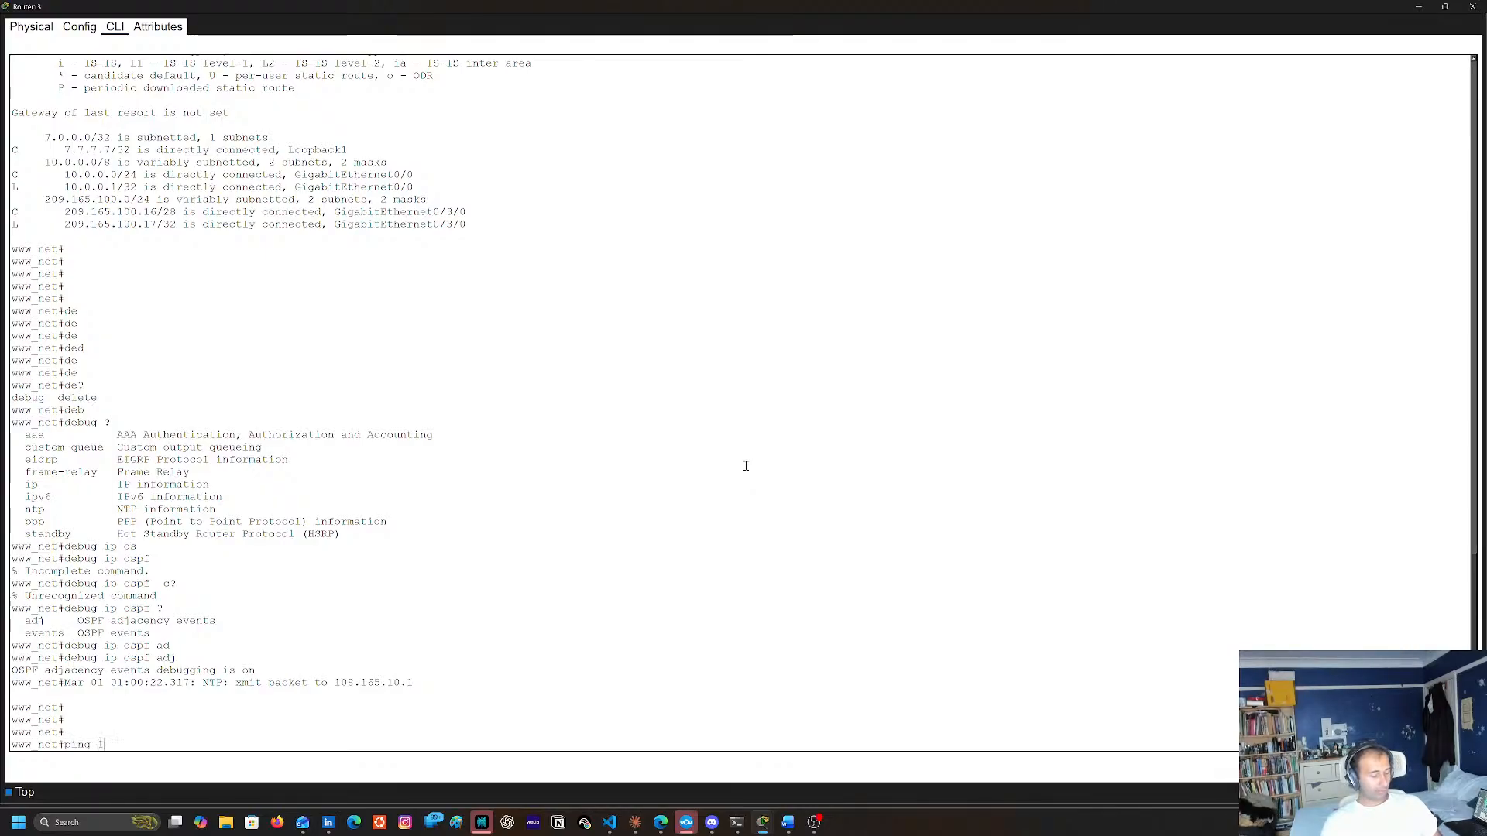
pyautogui.write('ping 12.12.12.12')
pyautogui.press('Return')
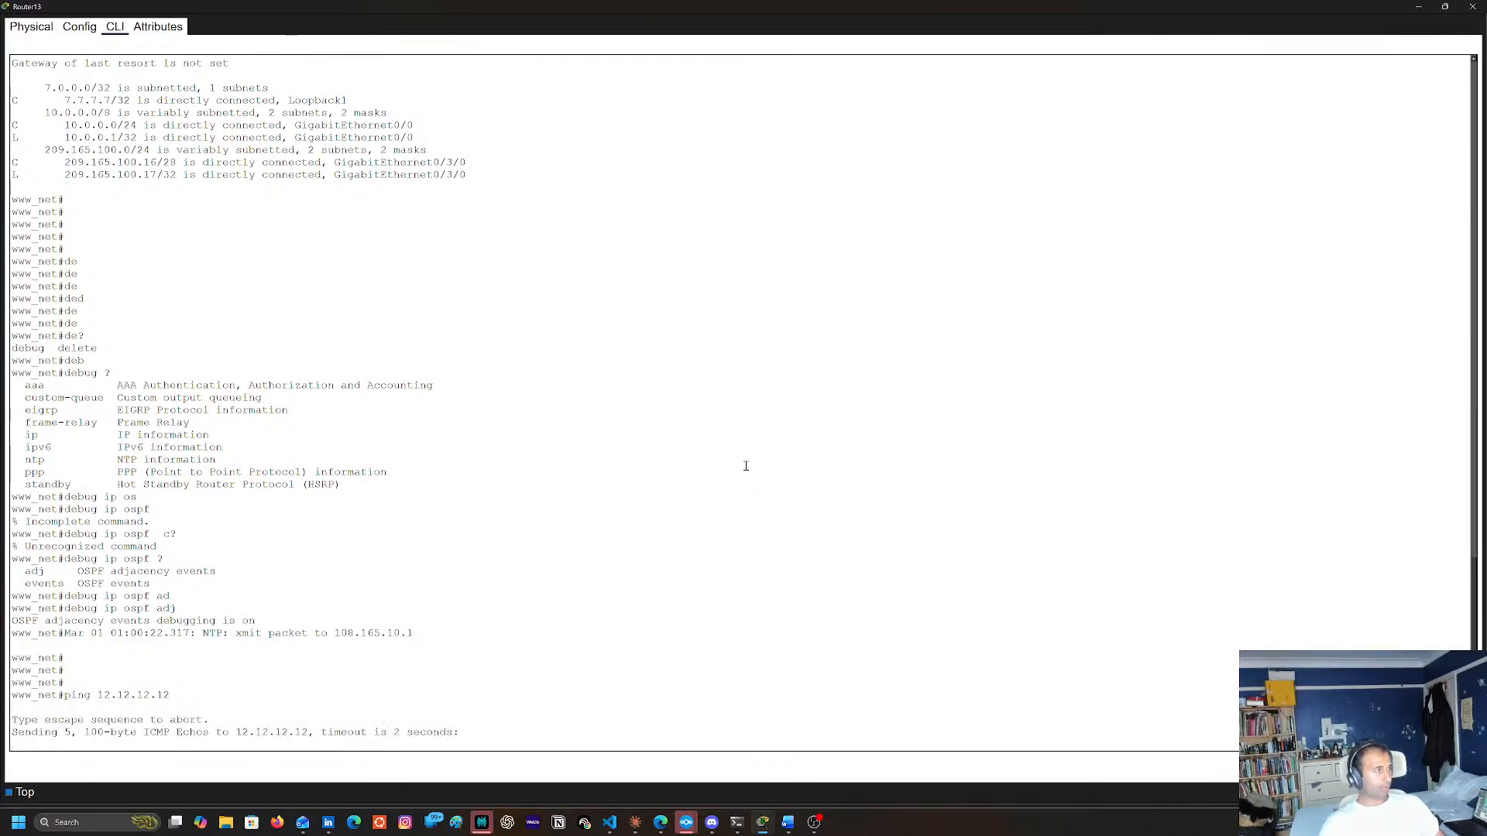
# Step the simulation forward and examine the OSI layers and inbound details of the PDU at Server1, then close its information window
pyautogui.hotkey('alt', 'Tab')
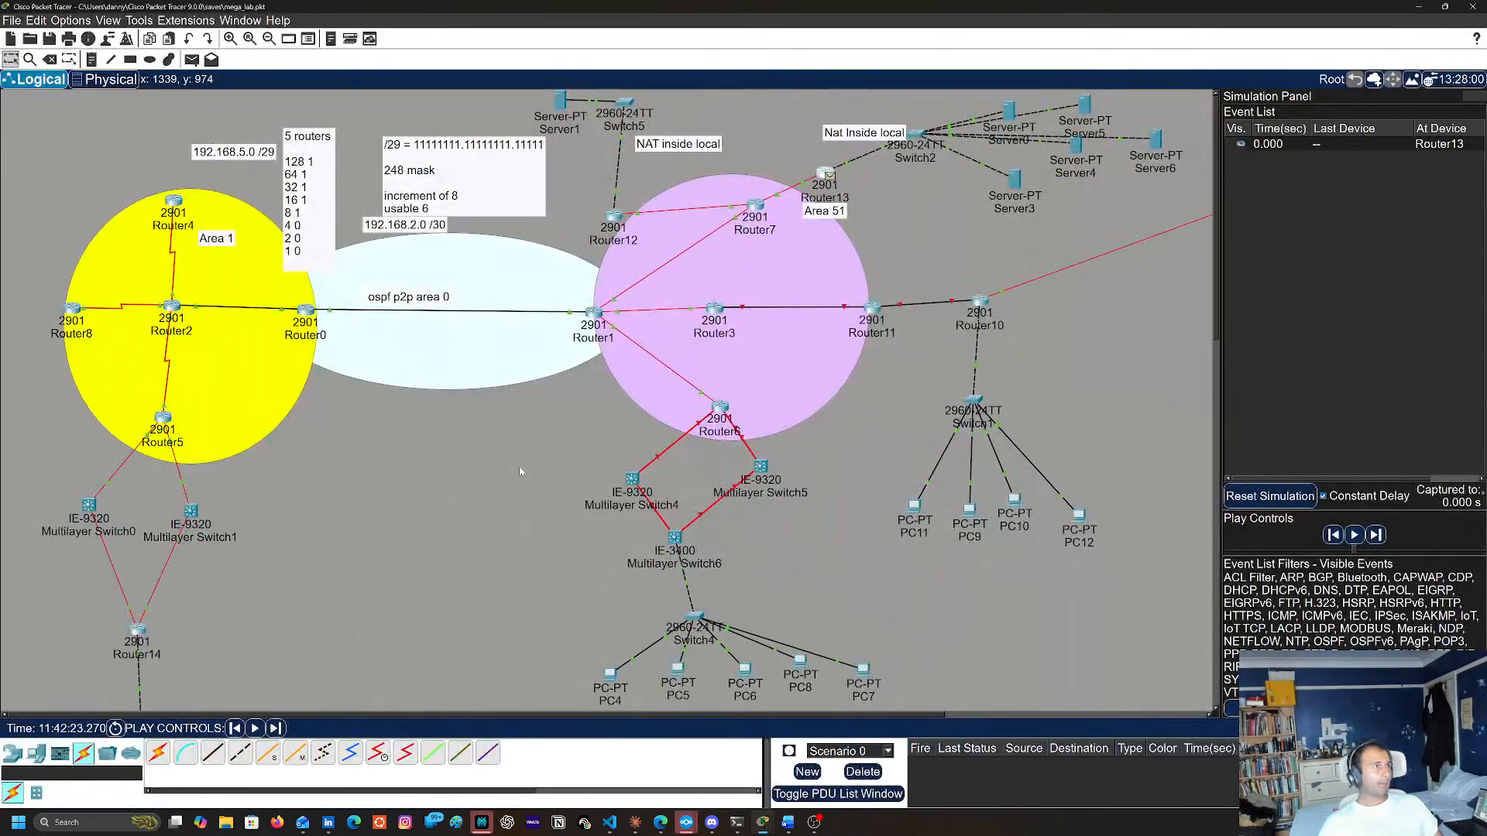
pyautogui.click(275, 729)
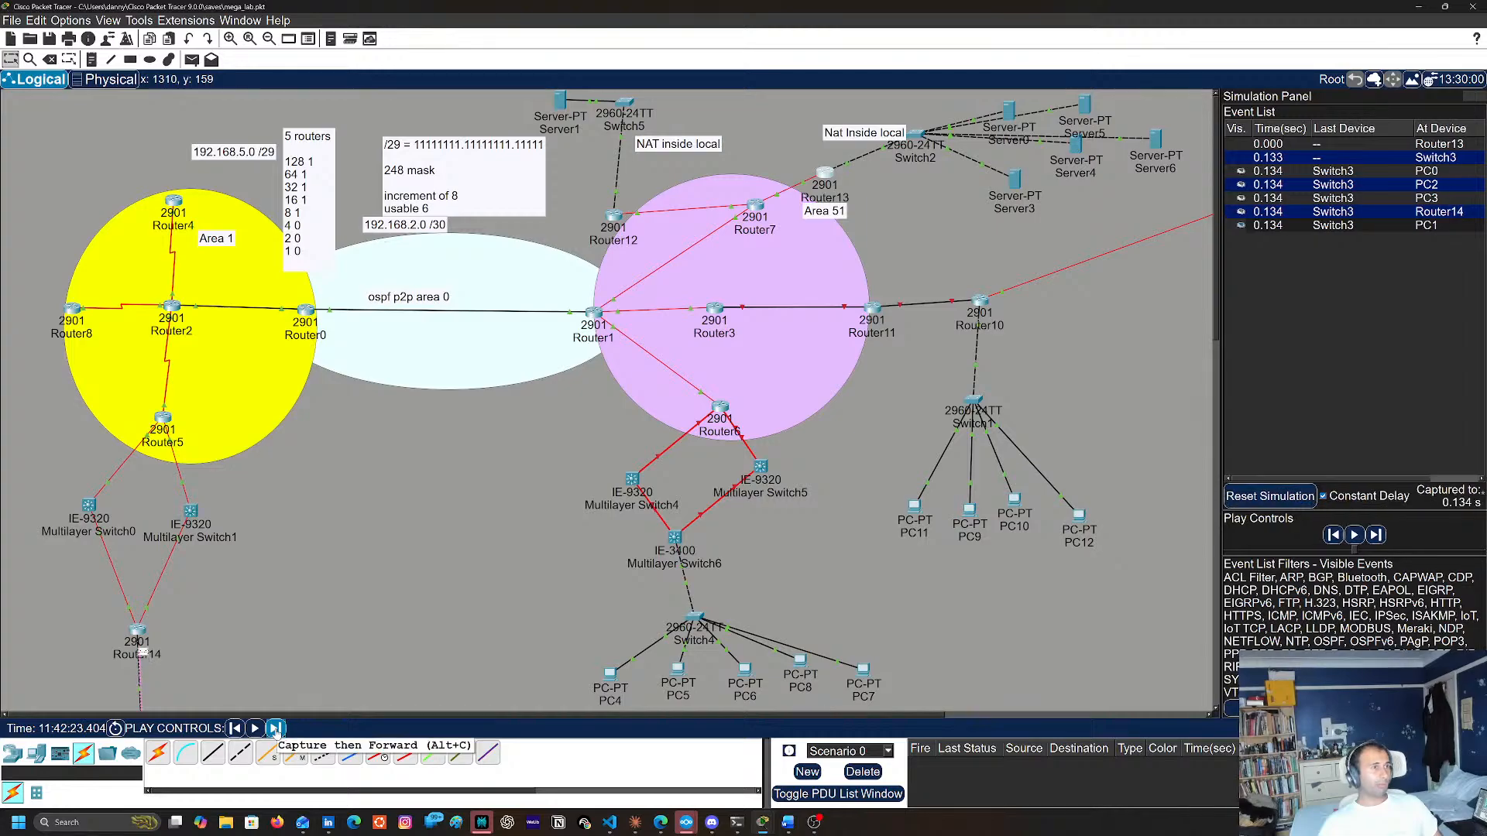
pyautogui.click(276, 729)
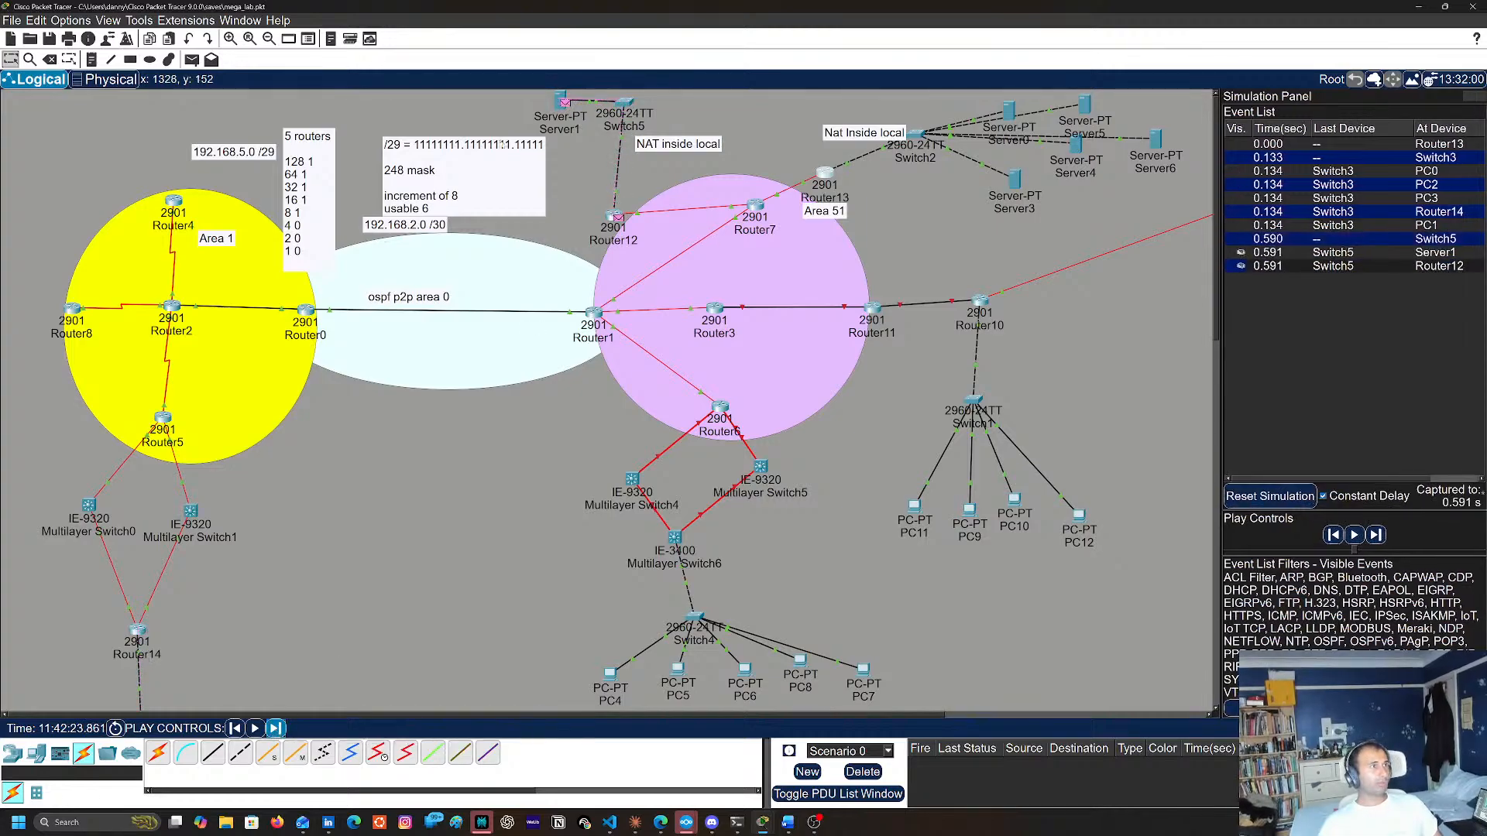
pyautogui.click(567, 104)
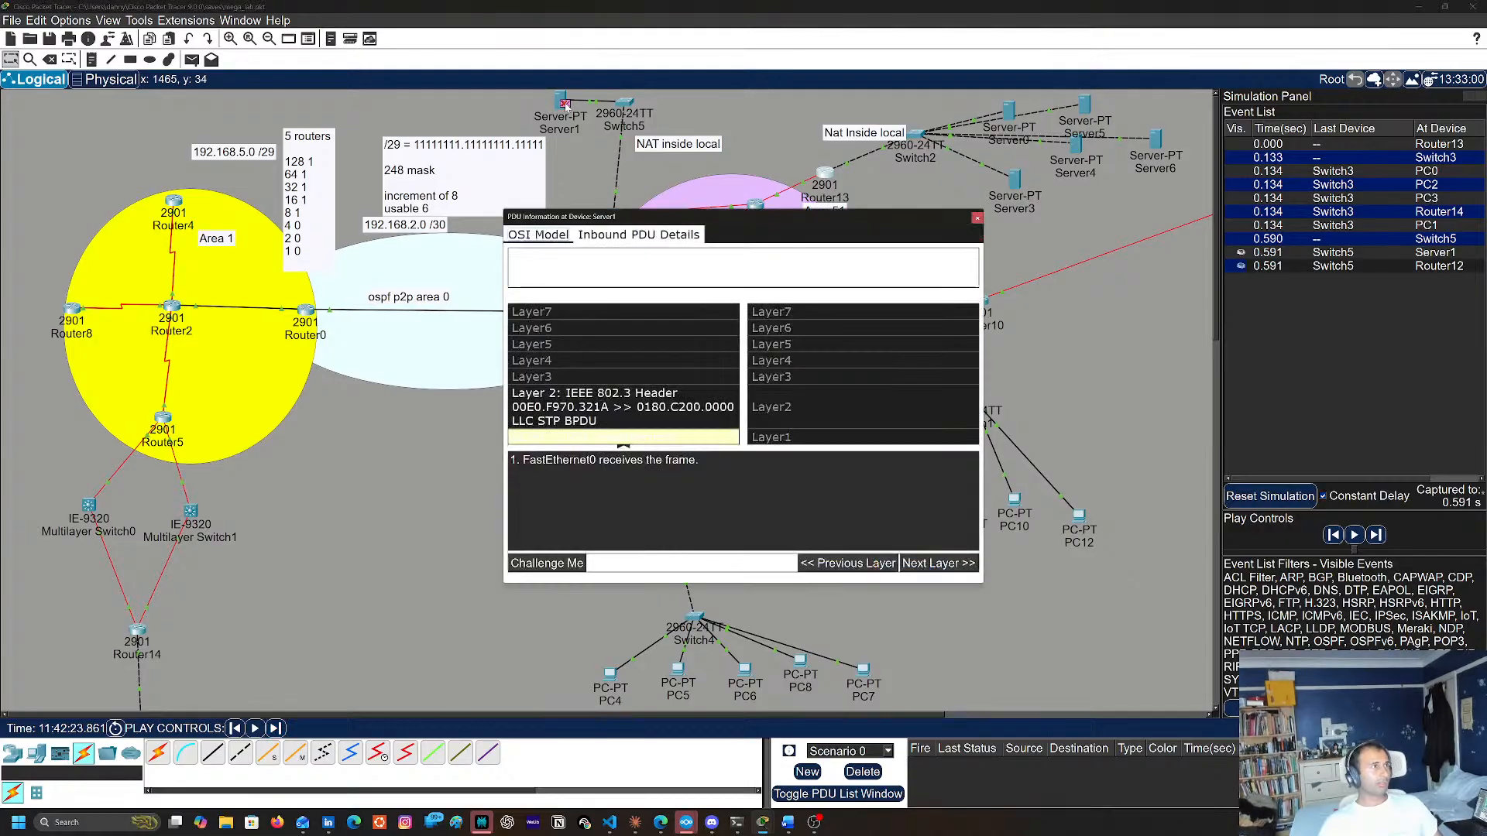
pyautogui.click(656, 415)
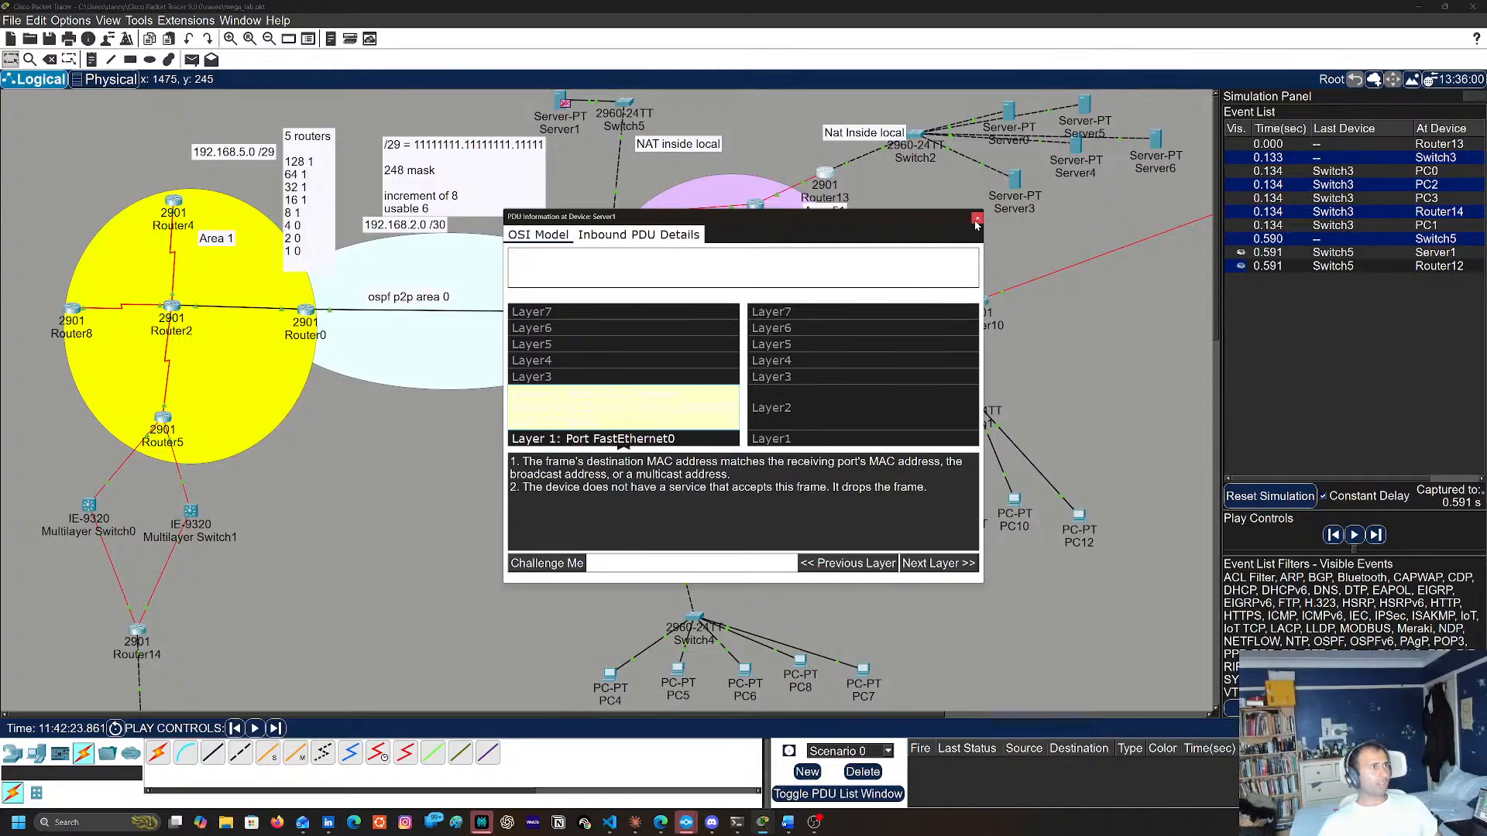
pyautogui.click(628, 236)
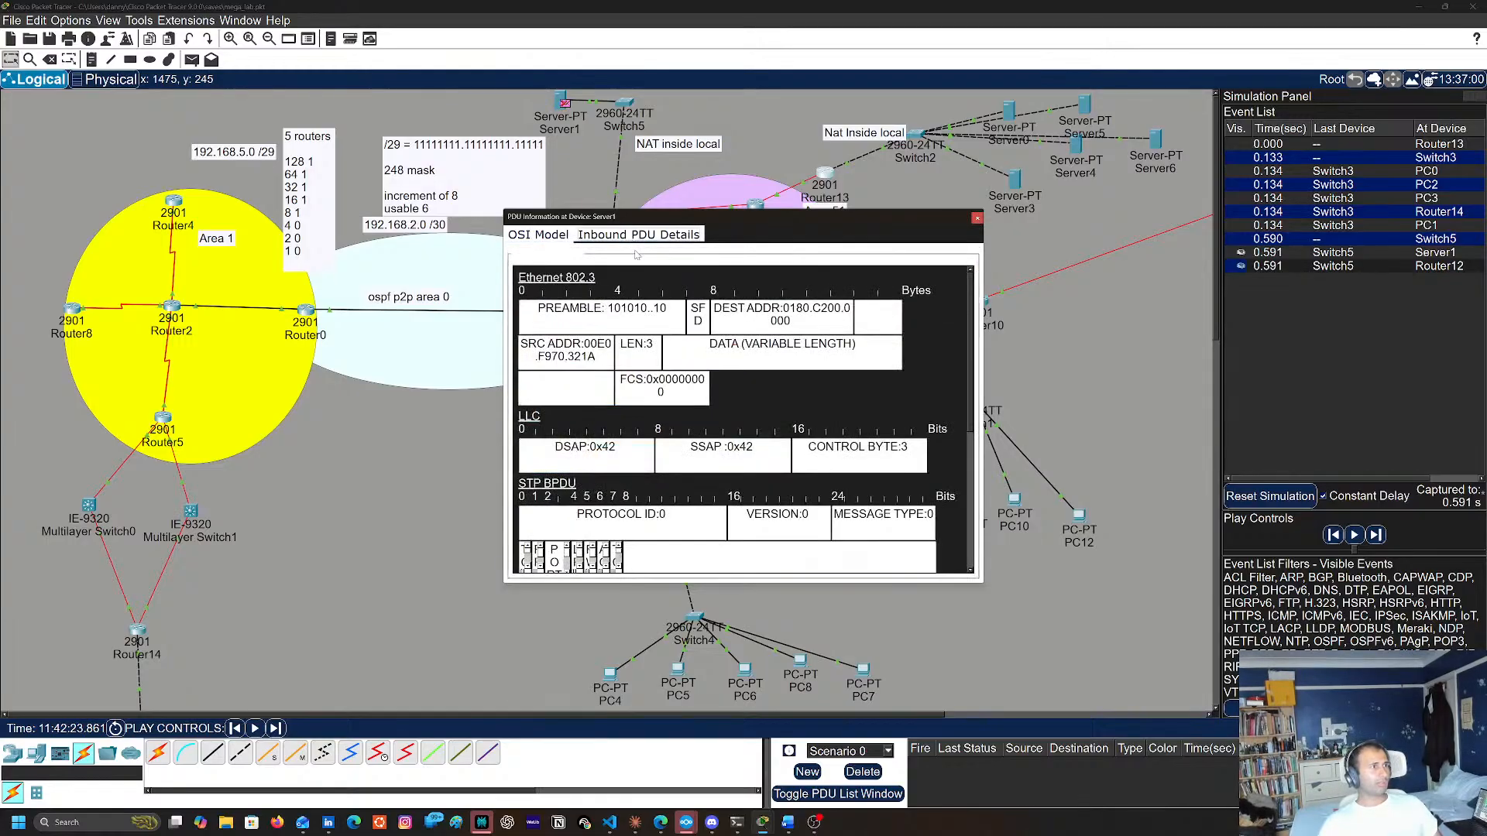
pyautogui.click(977, 219)
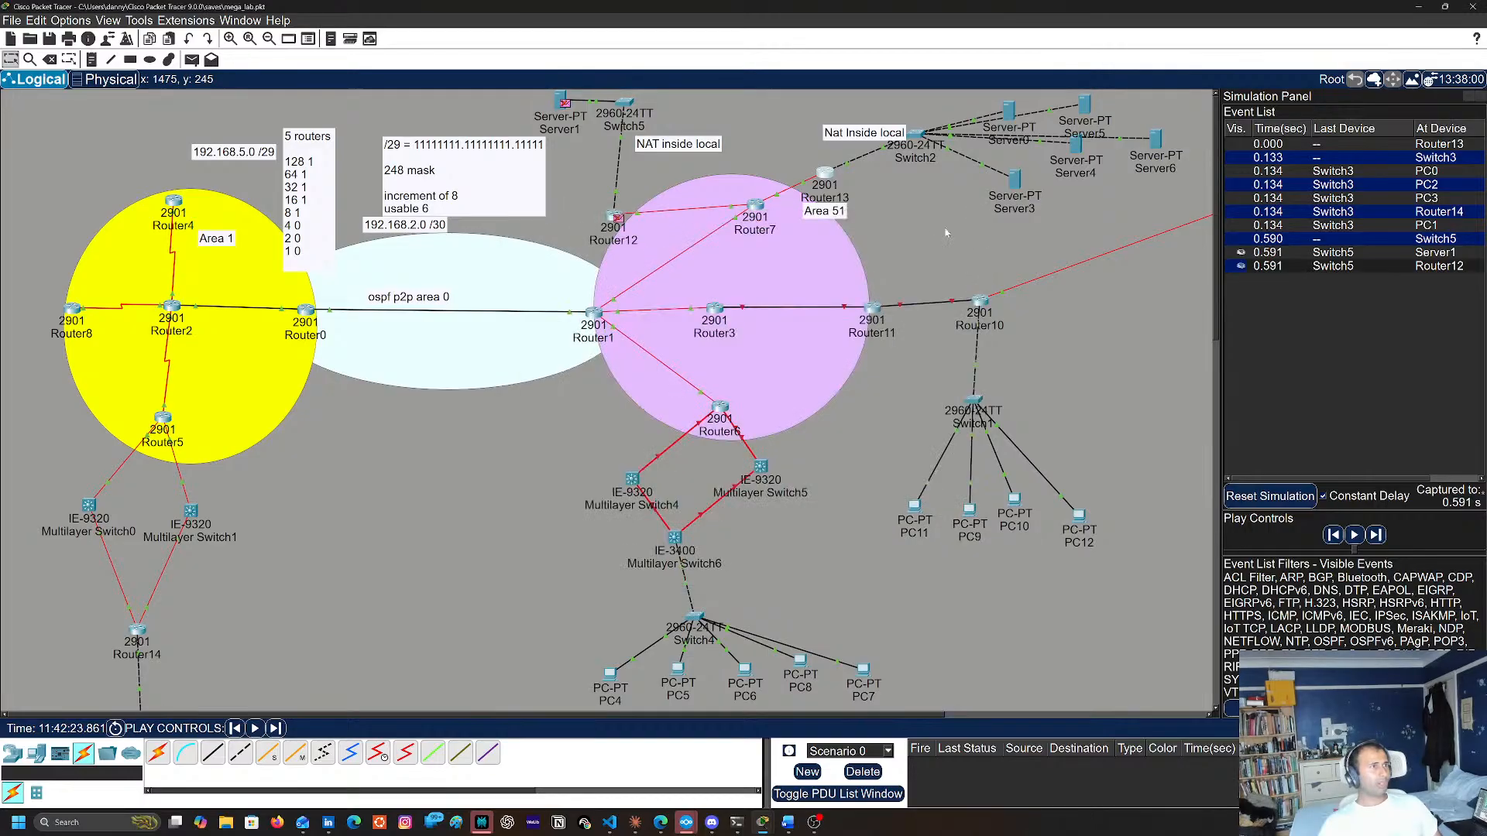
# Examine the Layer 2 and Layer 1 information of the PDU at Router12, then close it
pyautogui.click(618, 219)
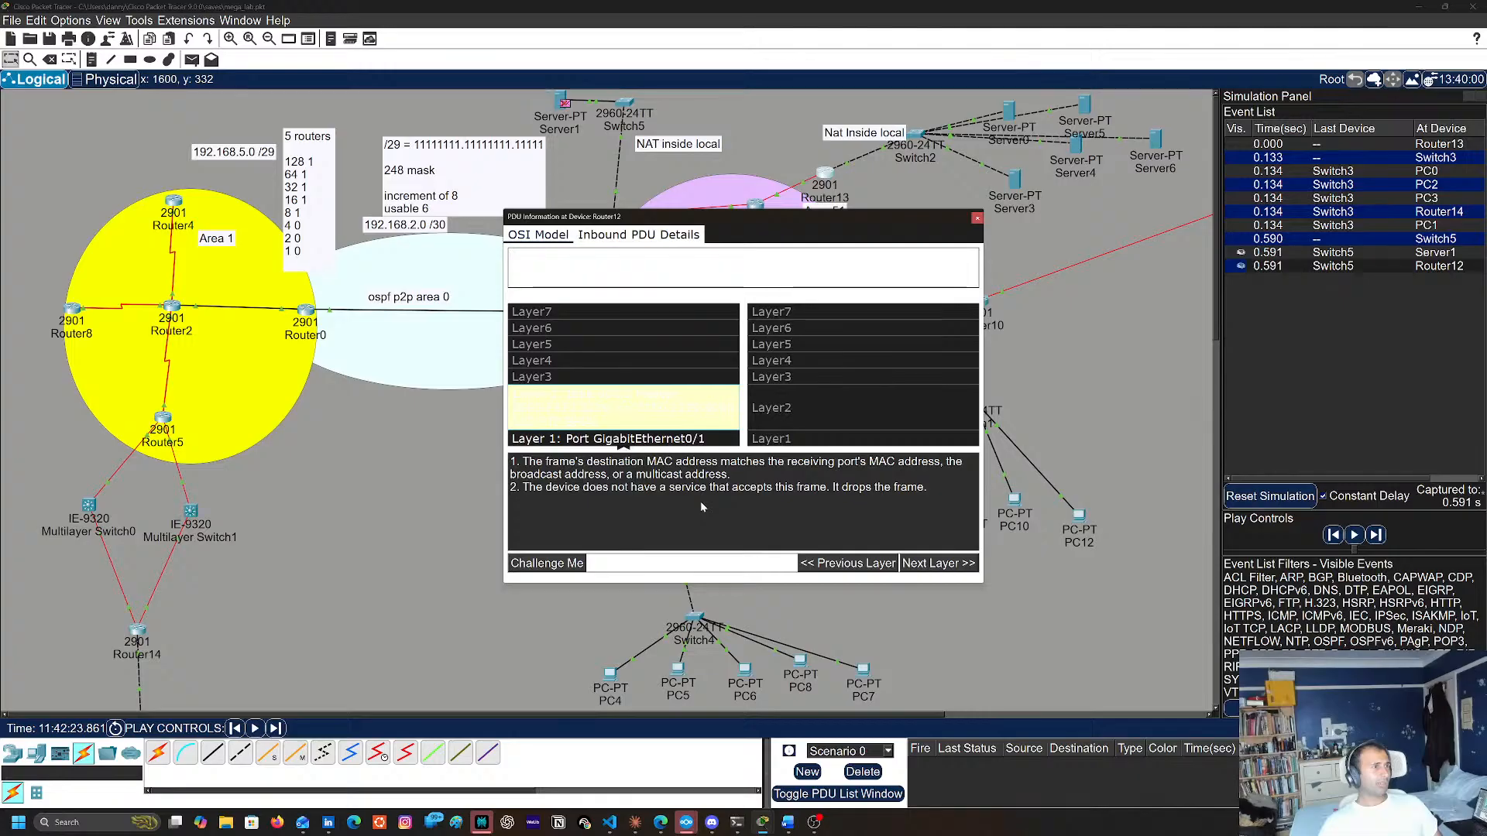
pyautogui.click(659, 440)
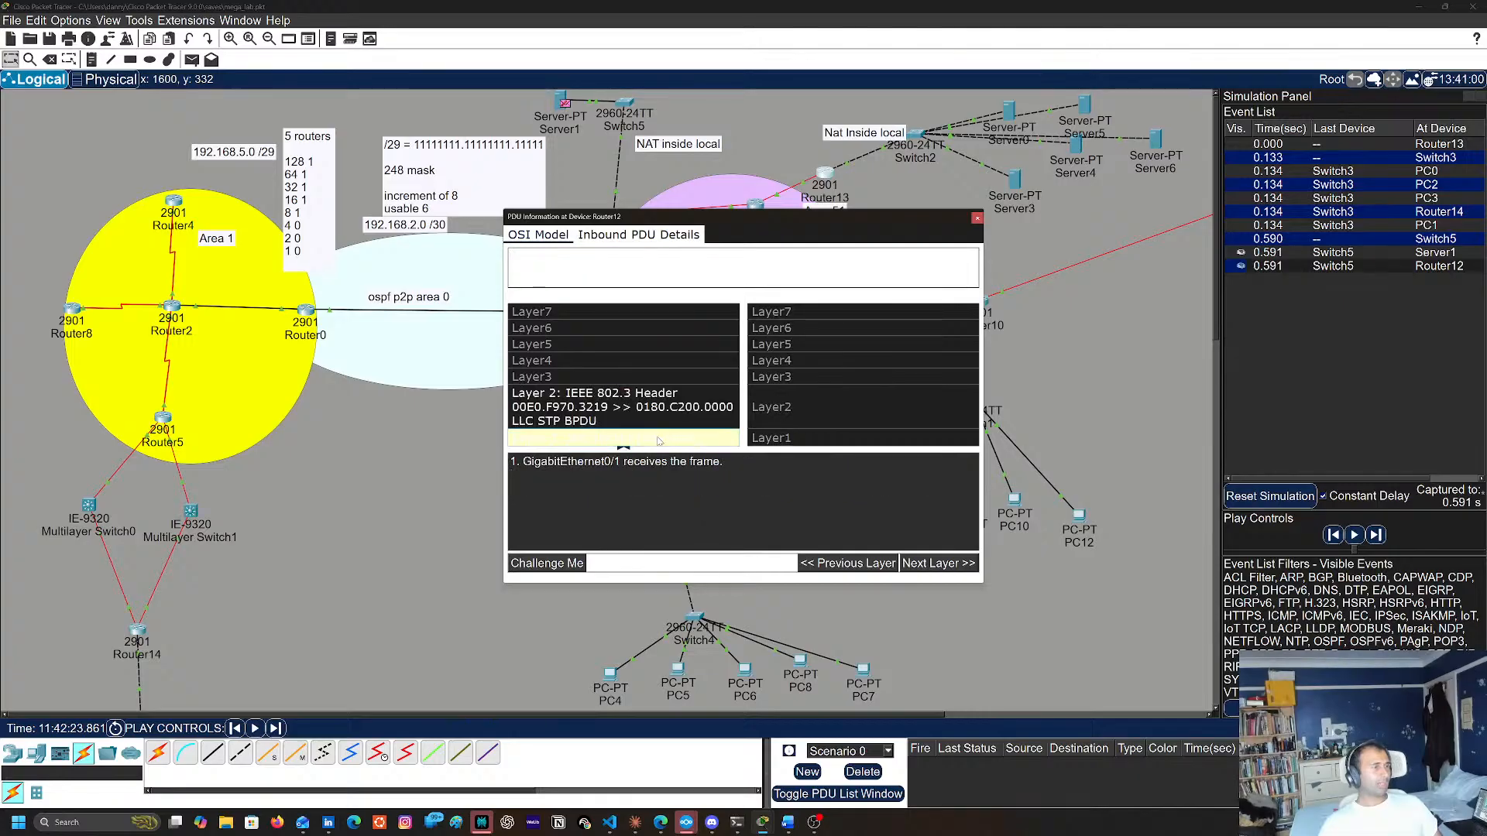
pyautogui.click(977, 219)
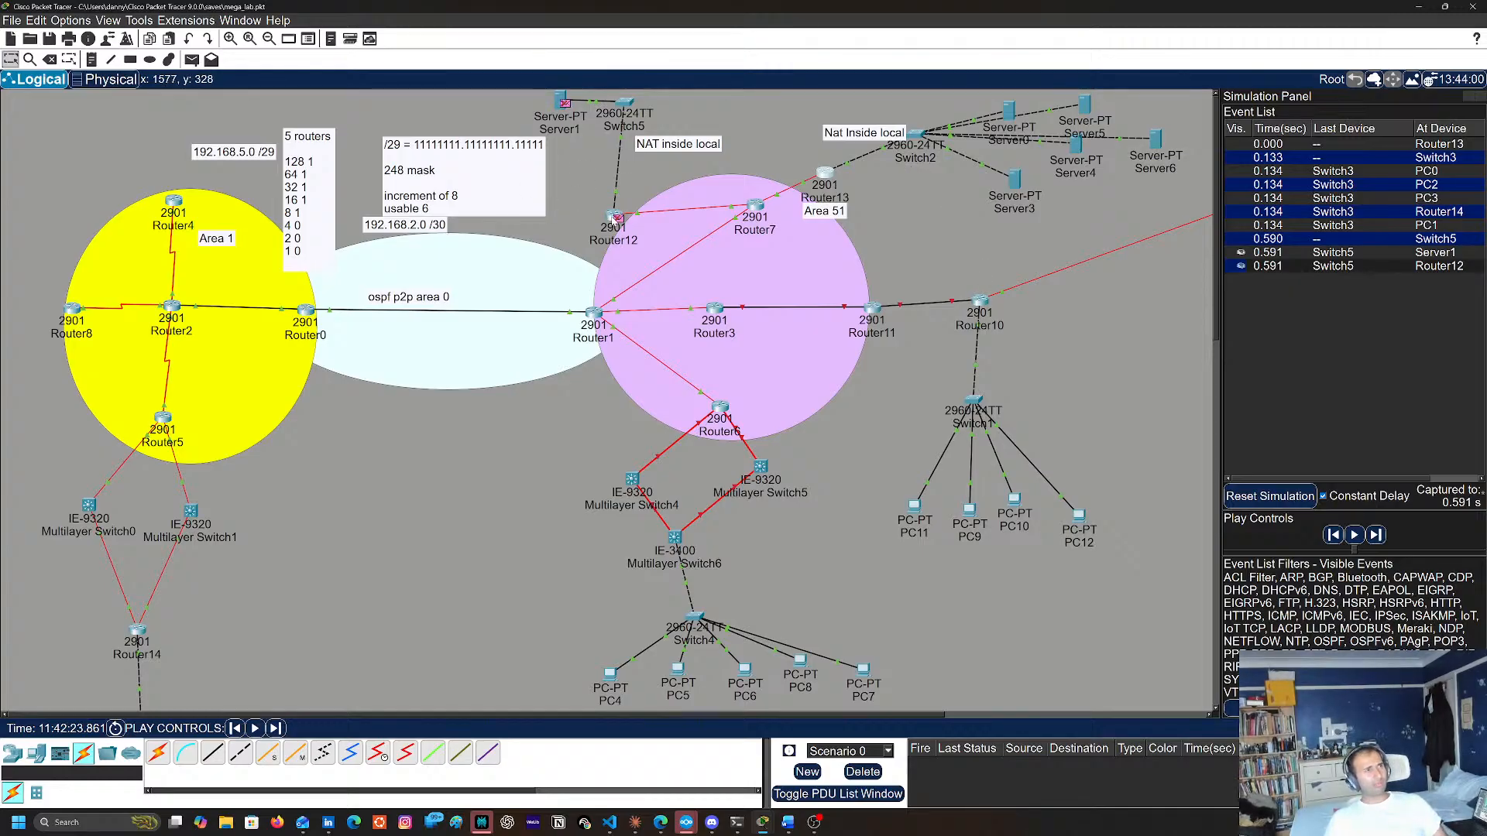
# Check the ping output in Router13's console and step the simulation further forward
pyautogui.click(823, 175)
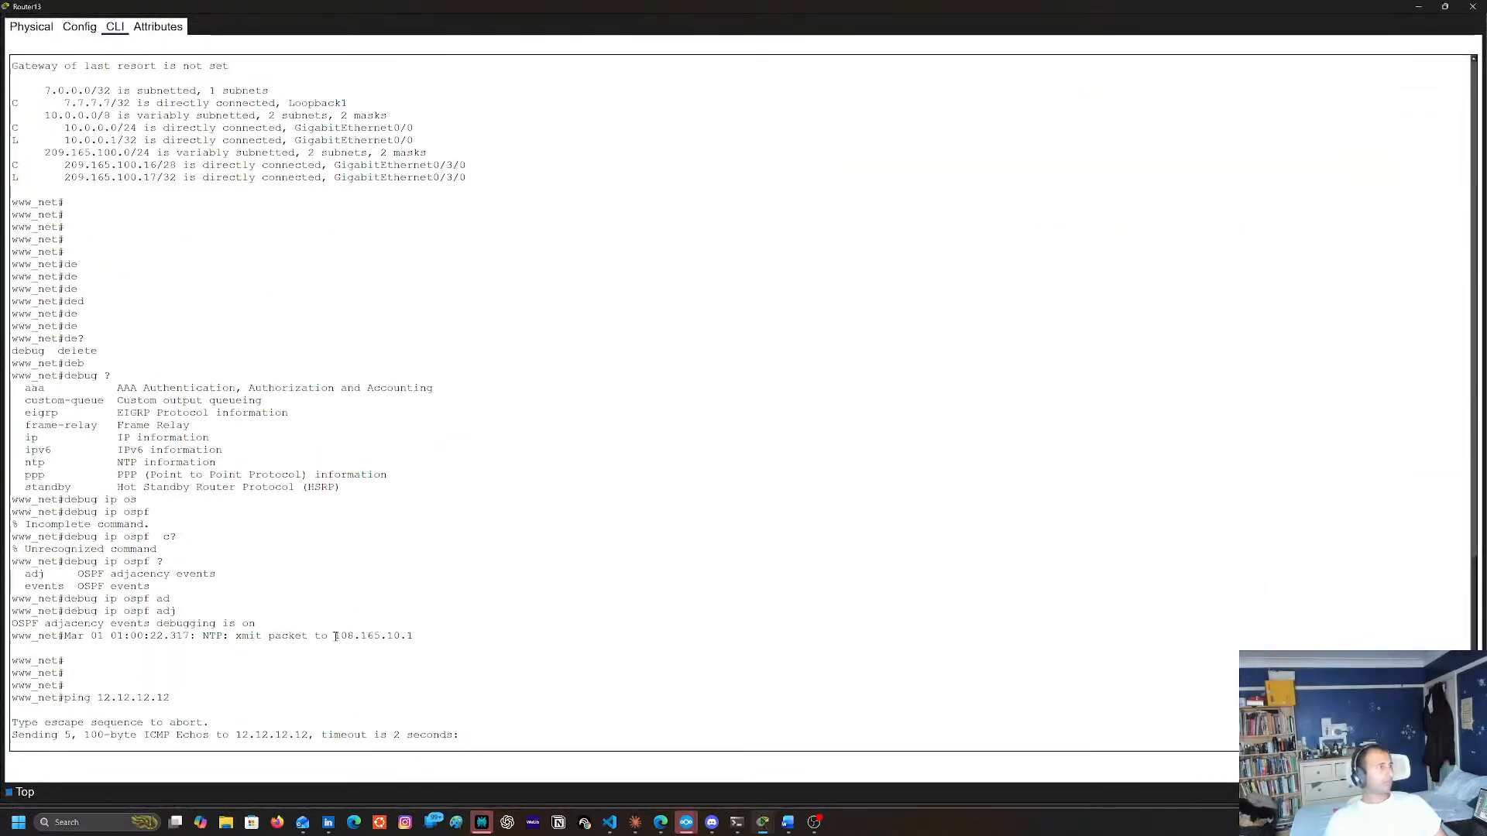
pyautogui.click(1418, 7)
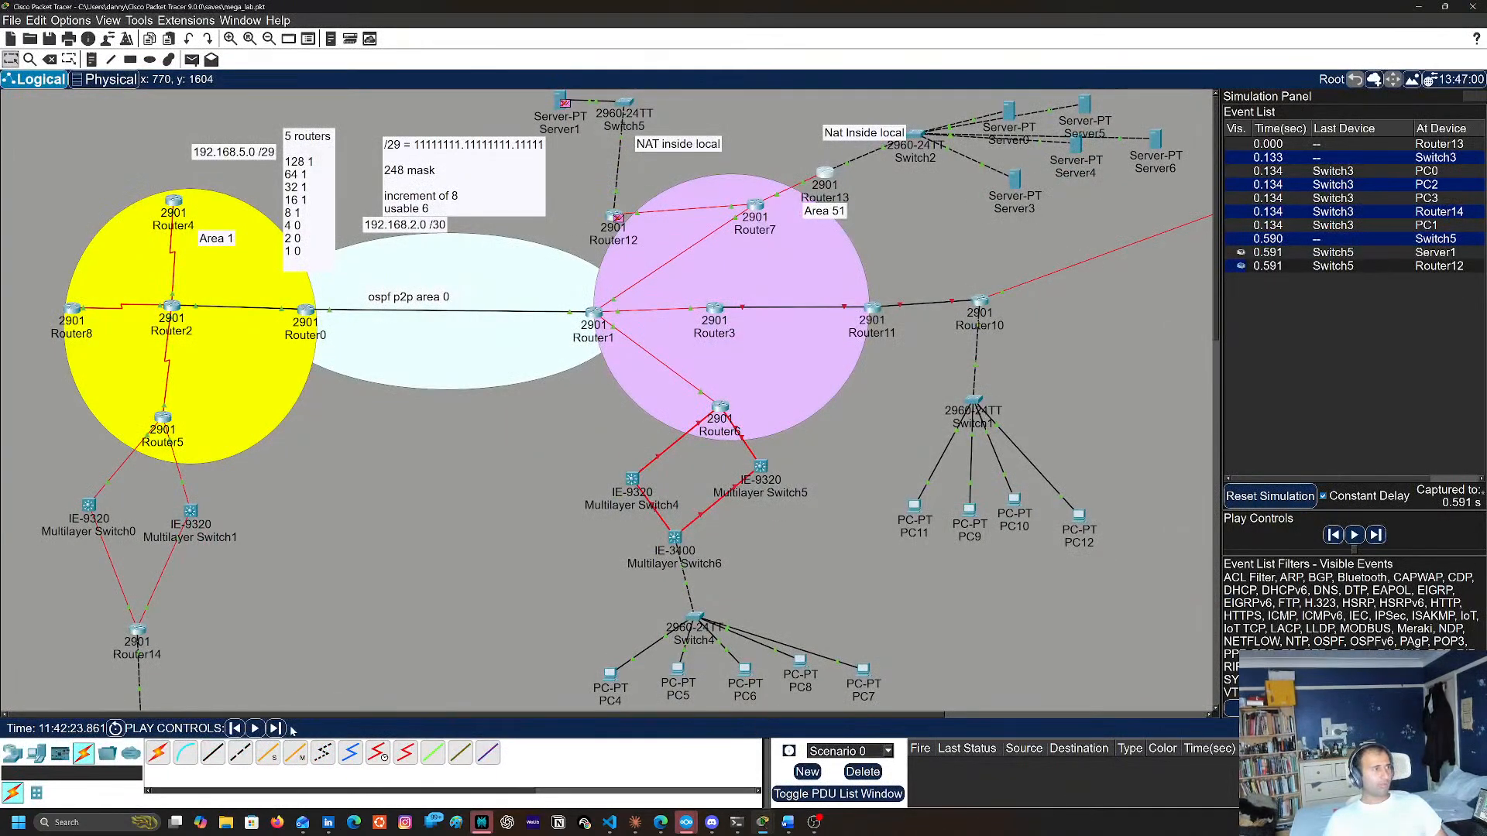
pyautogui.click(277, 729)
pyautogui.click(278, 728)
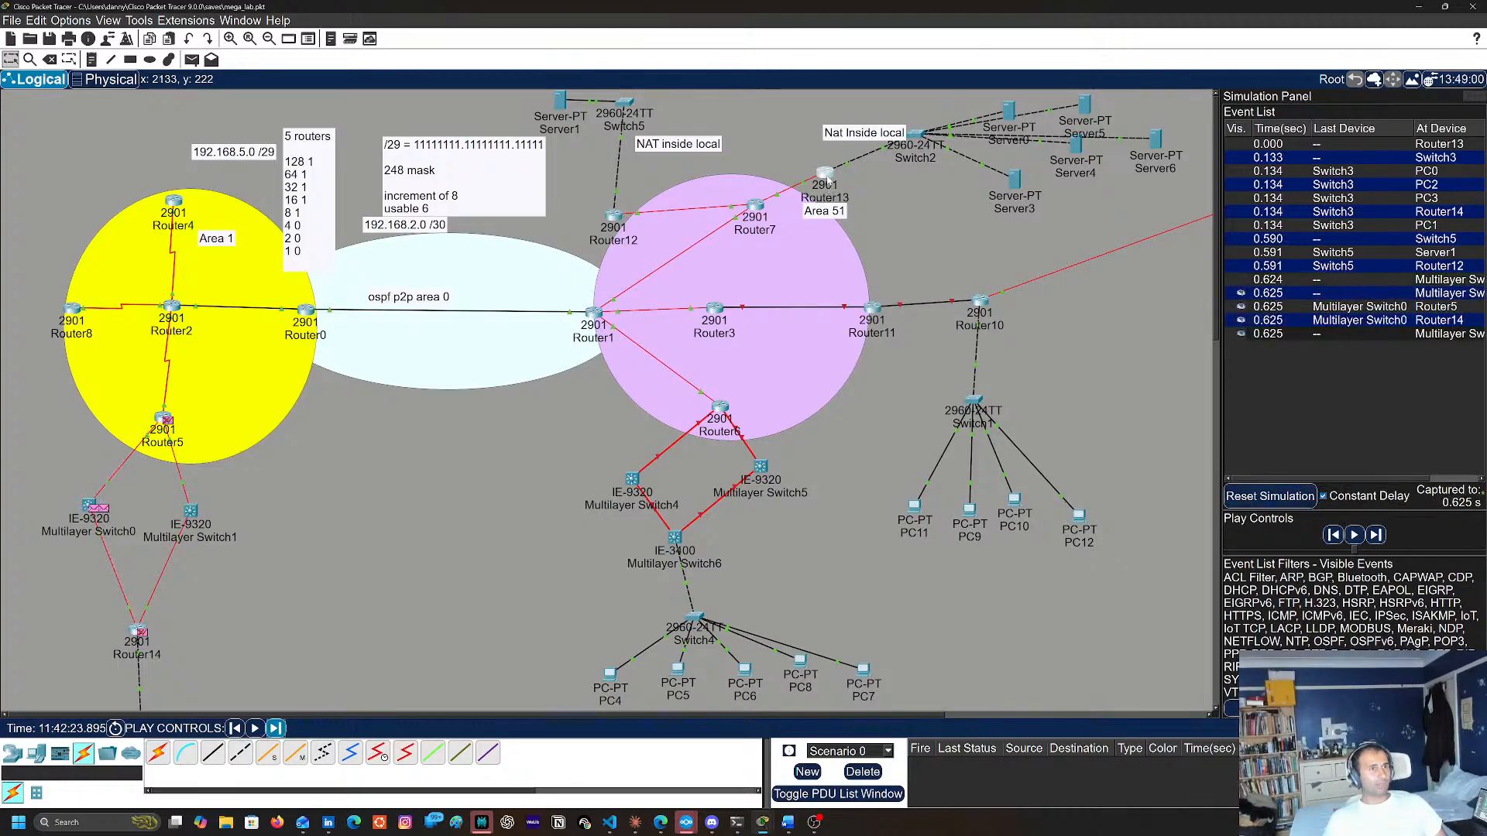
# Return the network to realtime mode and check the ping to 12.12.12.12 in Router13's console
pyautogui.click(827, 180)
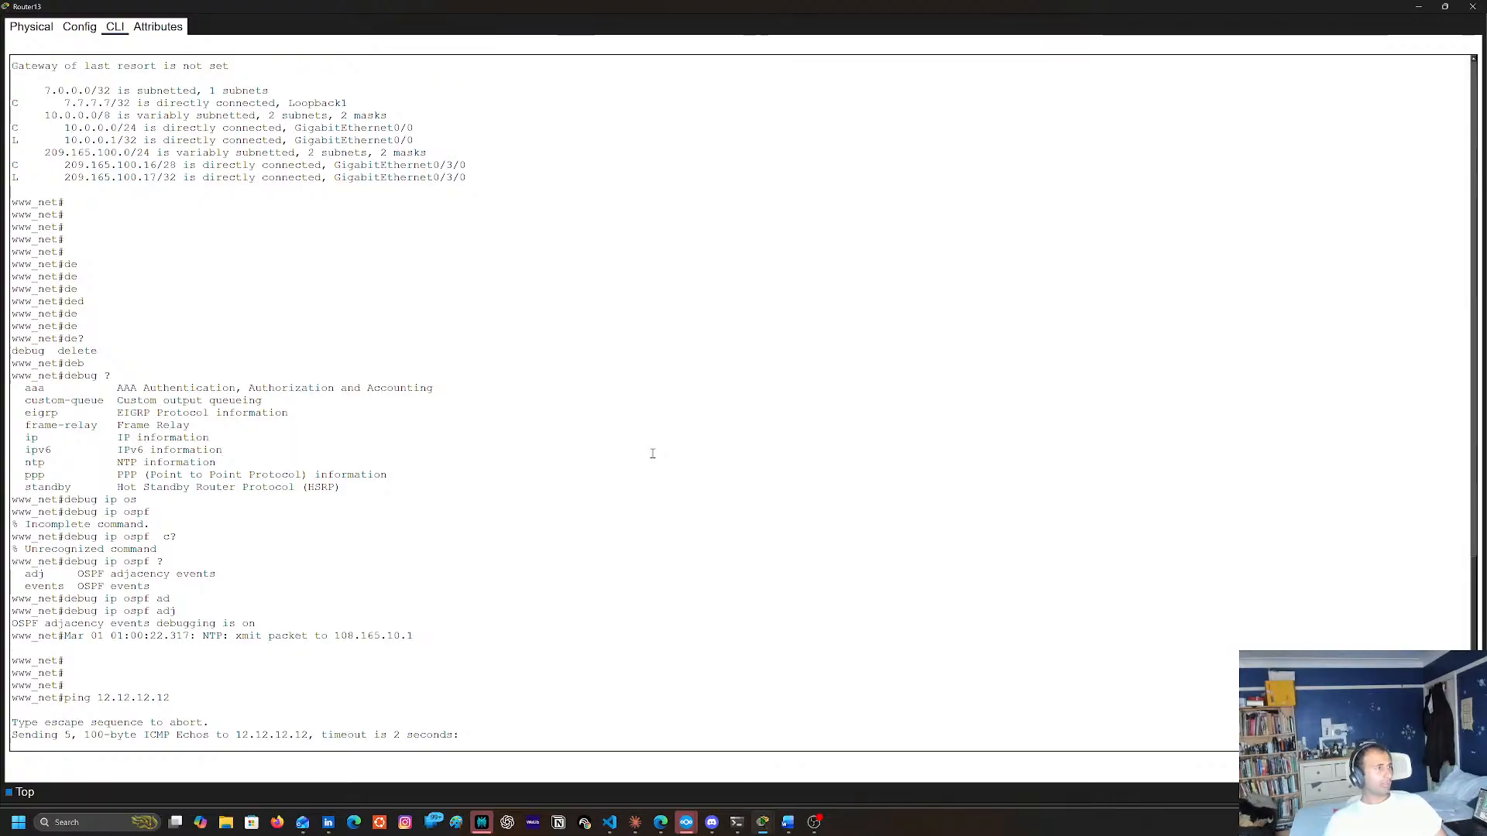
pyautogui.click(1473, 7)
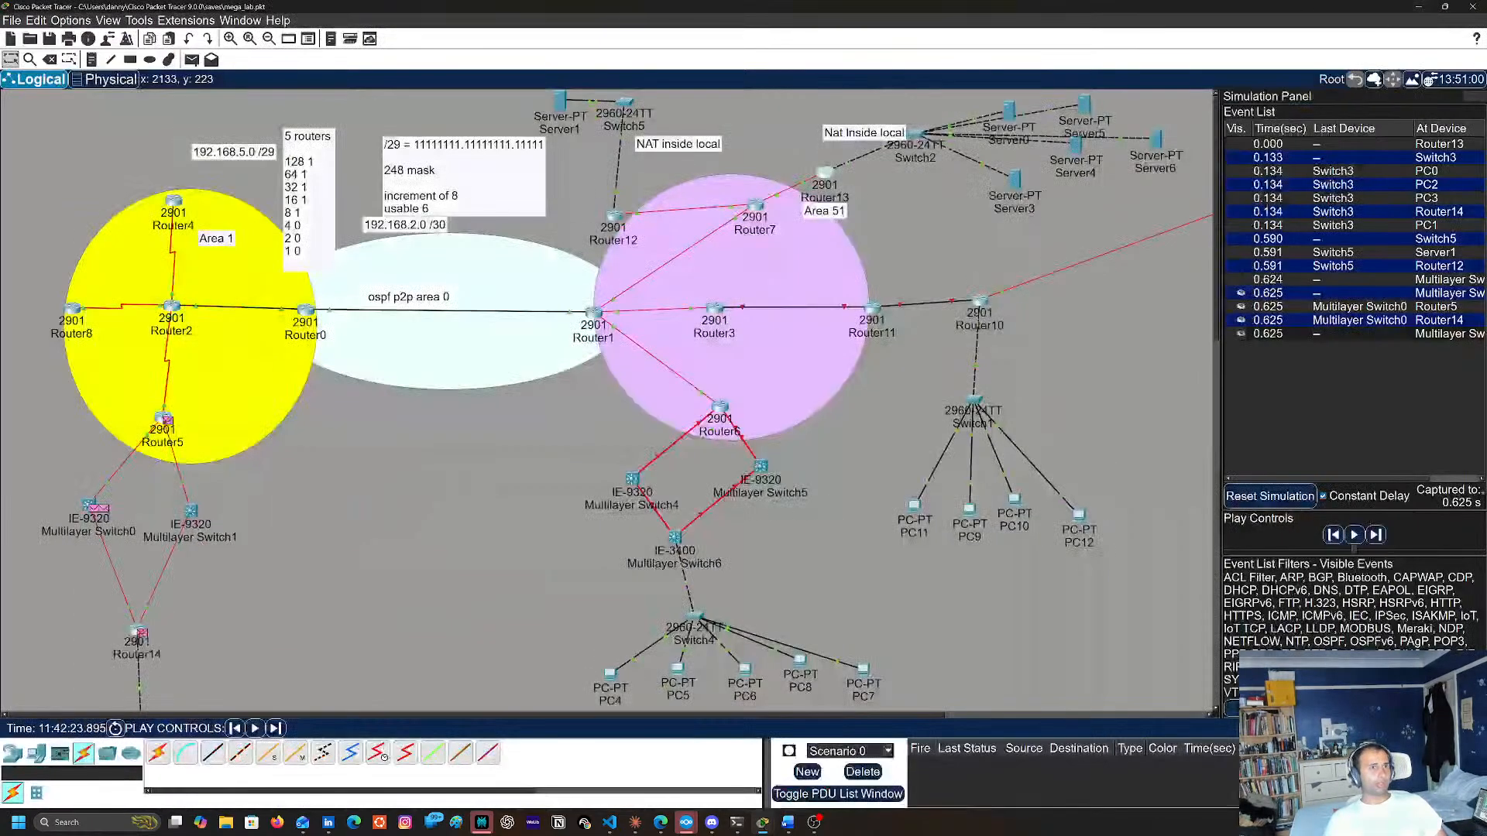
pyautogui.click(1375, 728)
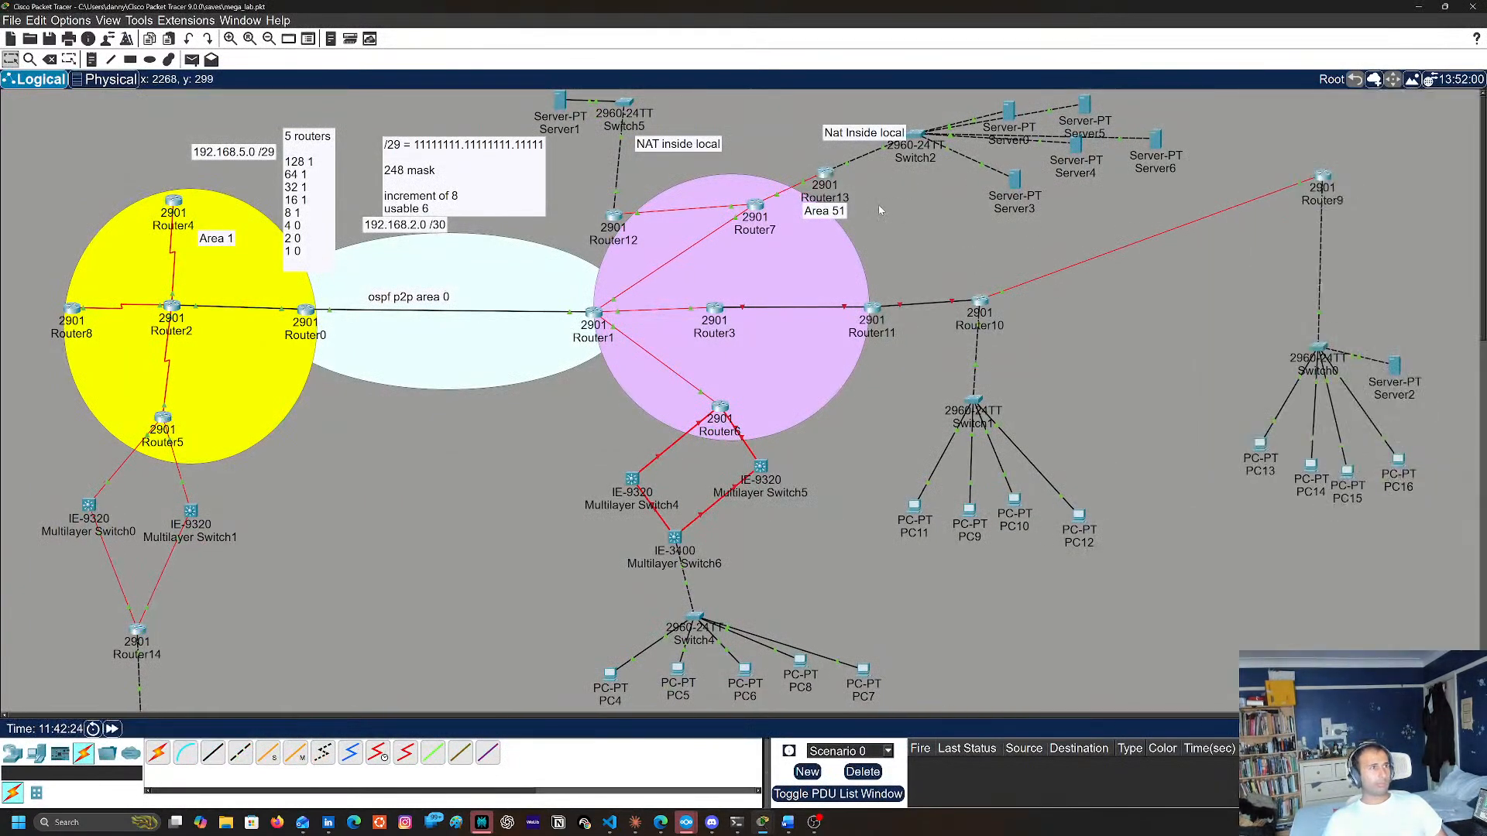
pyautogui.click(822, 174)
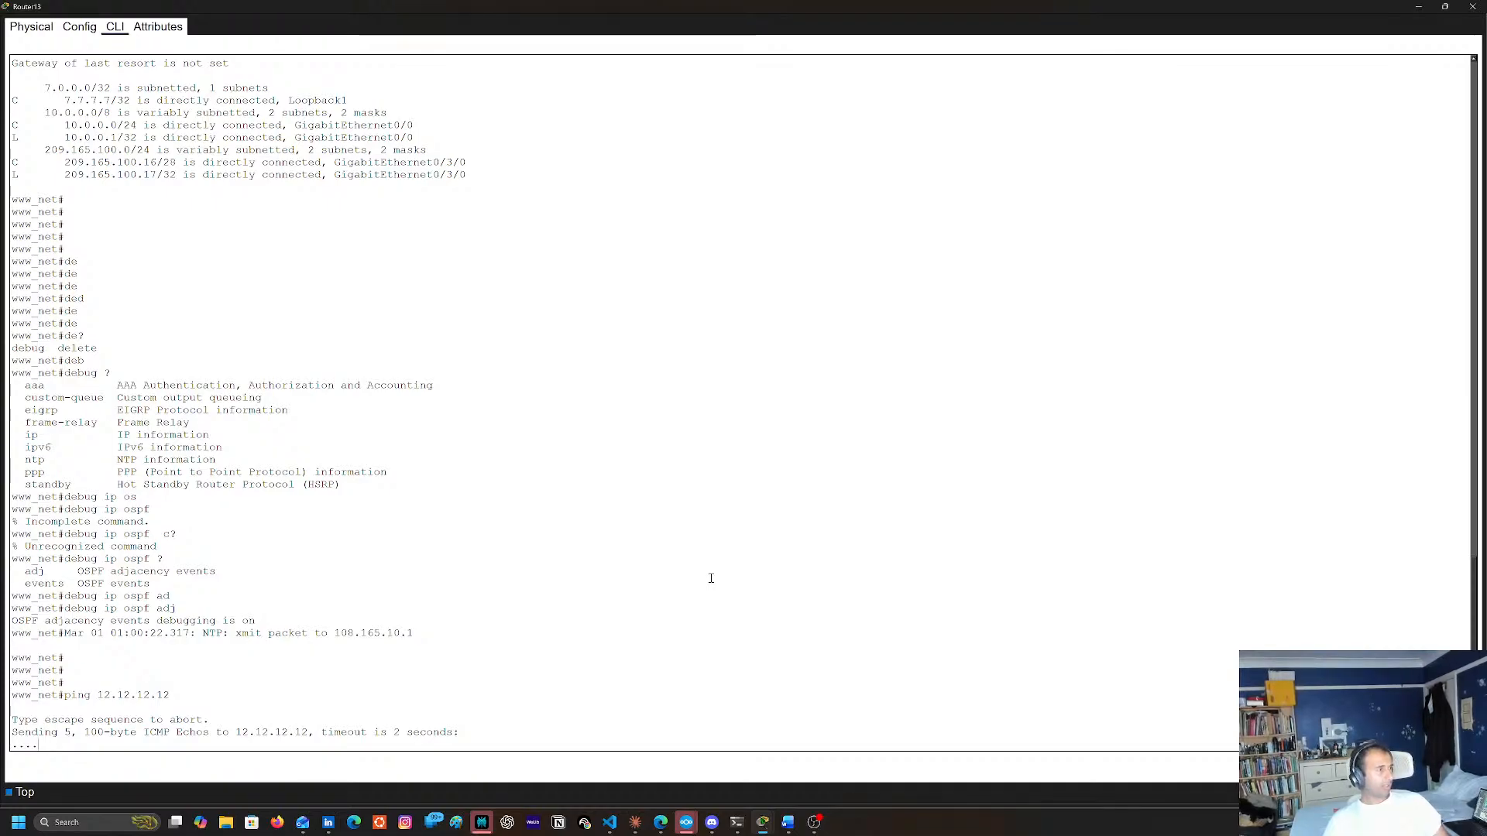
# Turn off OSPF adjacency debugging on Router13 with no debug ip ospf adj
pyautogui.press('Up')
pyautogui.press('Up')
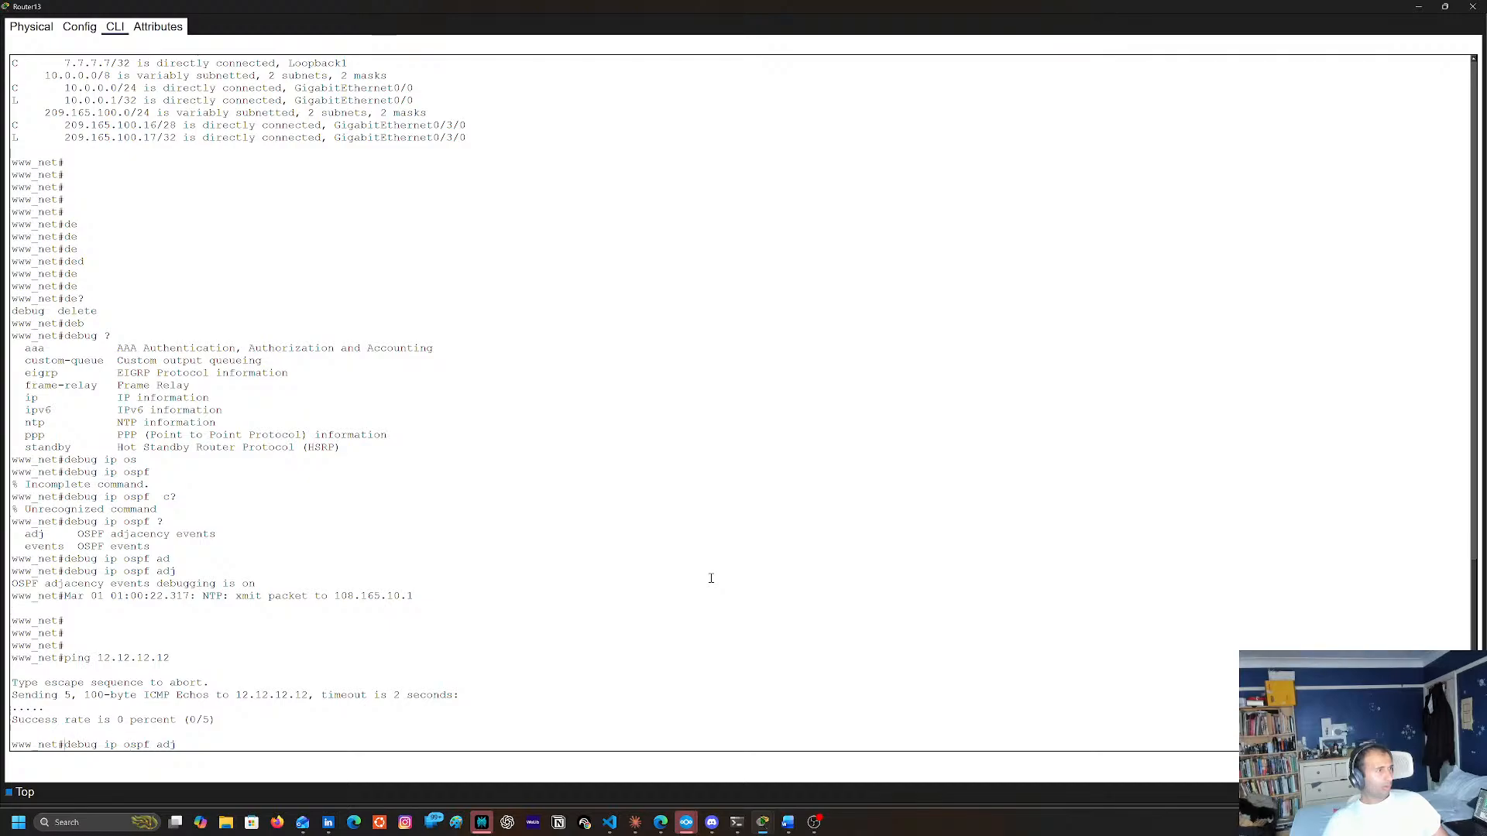
pyautogui.hotkey('ctrl', 'a')
pyautogui.write('no')
pyautogui.press('Return')
# Turn on OSPF events debugging on Router13 with debug ip ospf events
pyautogui.press('Up')
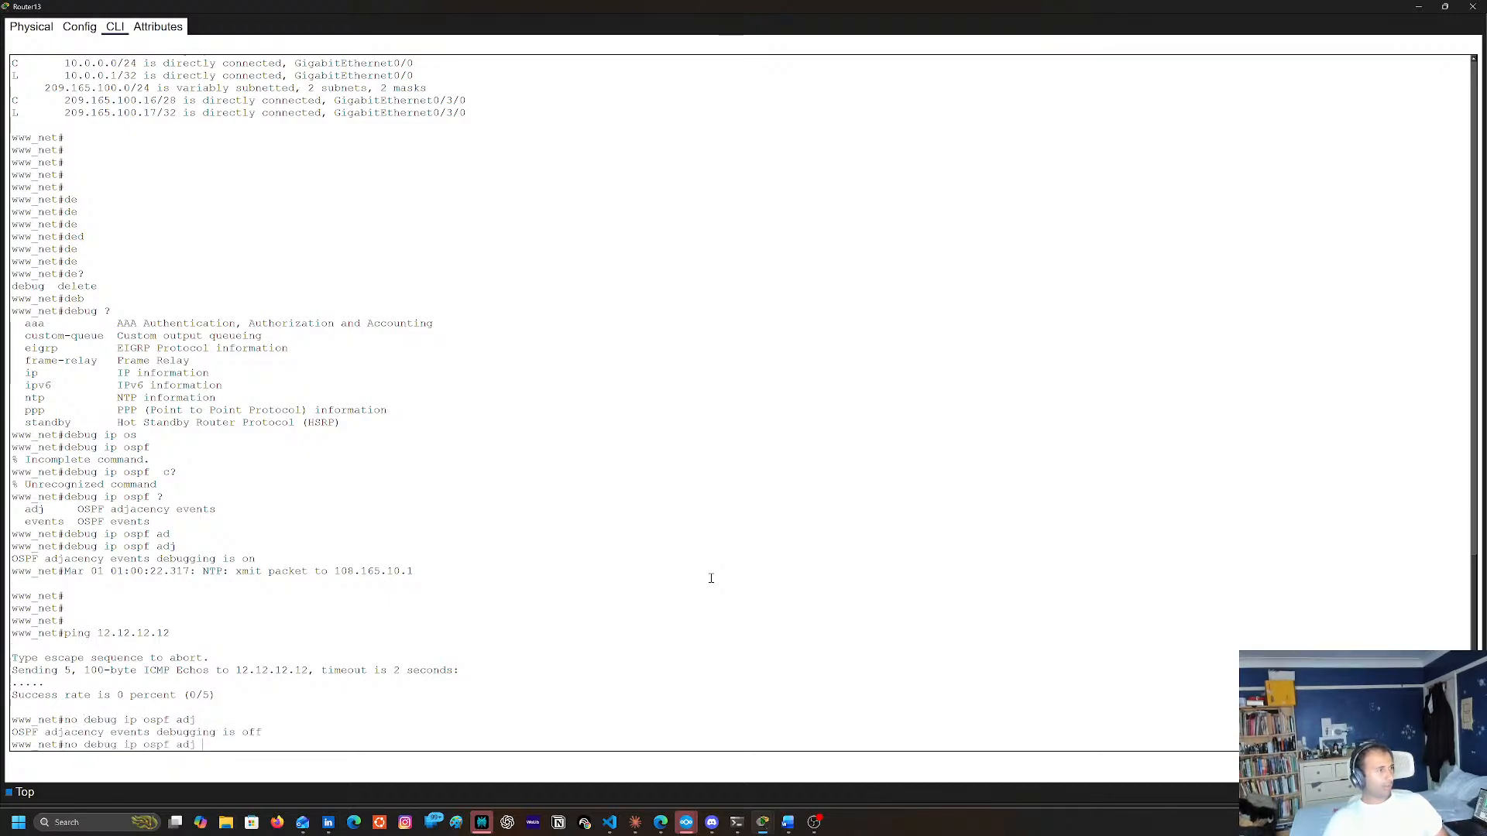
pyautogui.hotkey('ctrl', 'a')
pyautogui.press('Delete')
pyautogui.press('Delete')
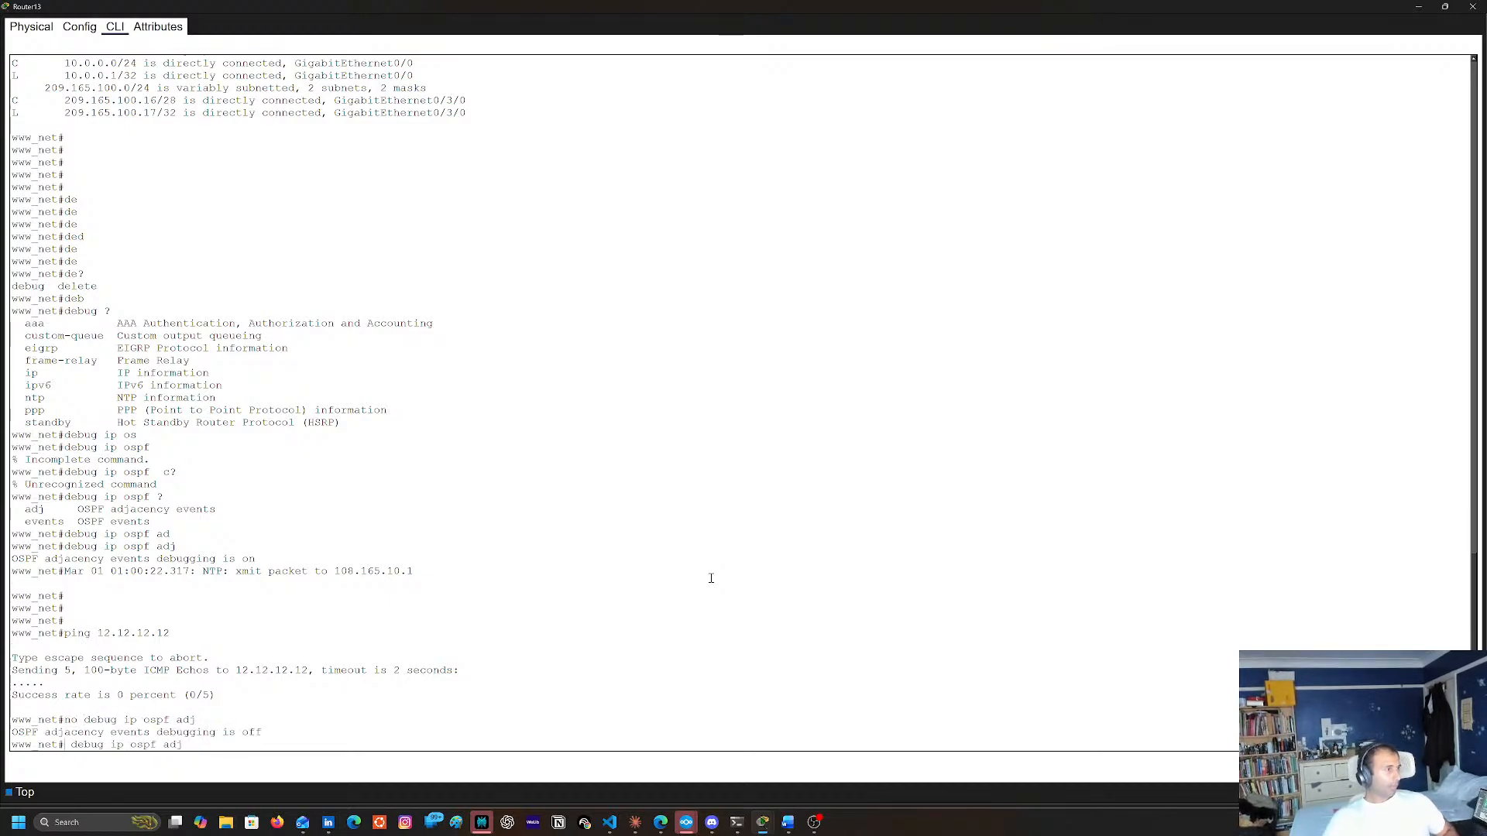
pyautogui.press('Right')
pyautogui.press('Right')
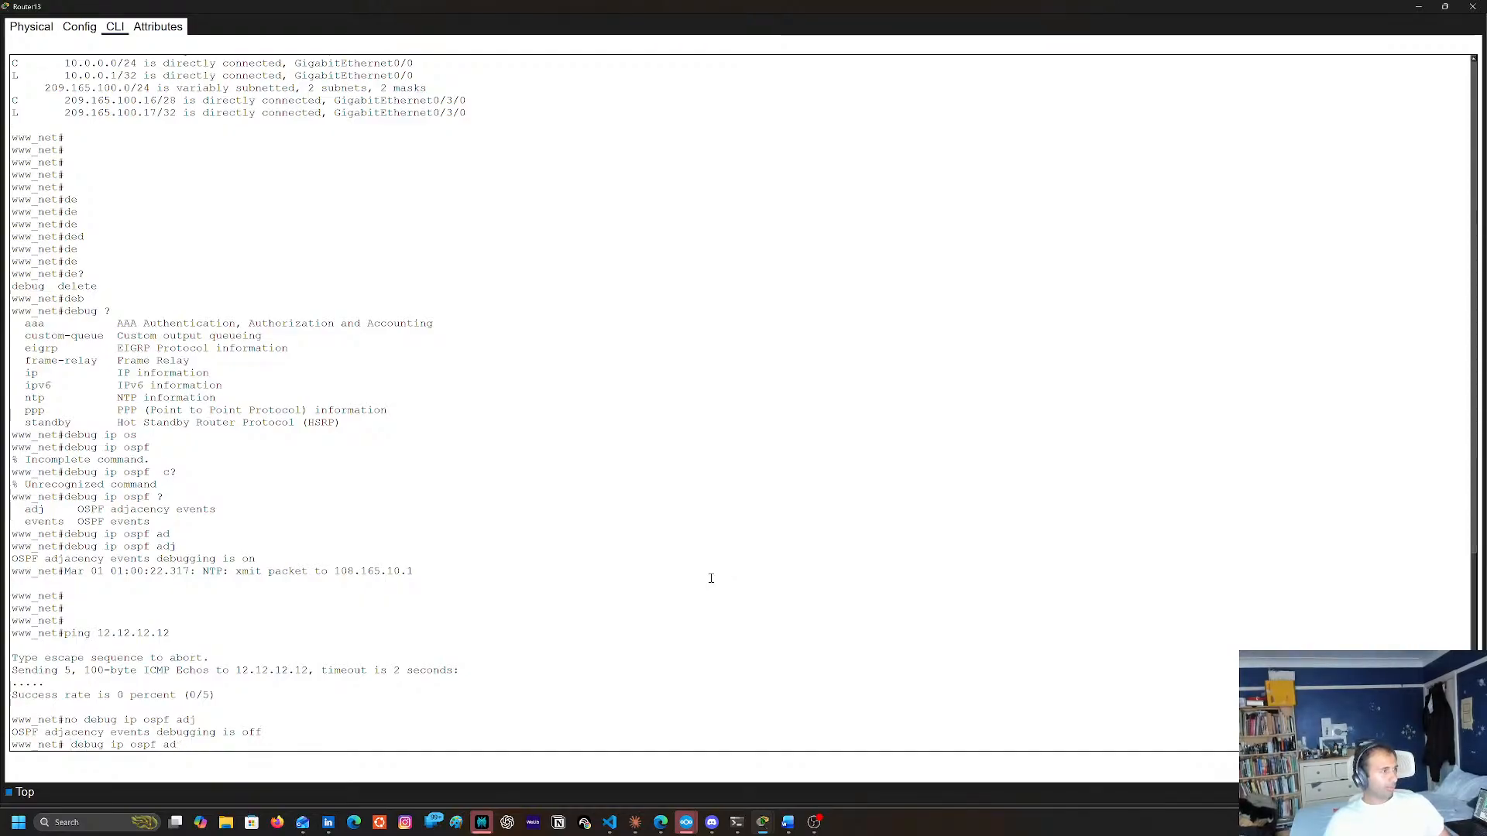
pyautogui.press('BackSpace')
pyautogui.press('BackSpace')
pyautogui.press('BackSpace')
pyautogui.write('ev')
pyautogui.press('Tab')
pyautogui.press('Return')
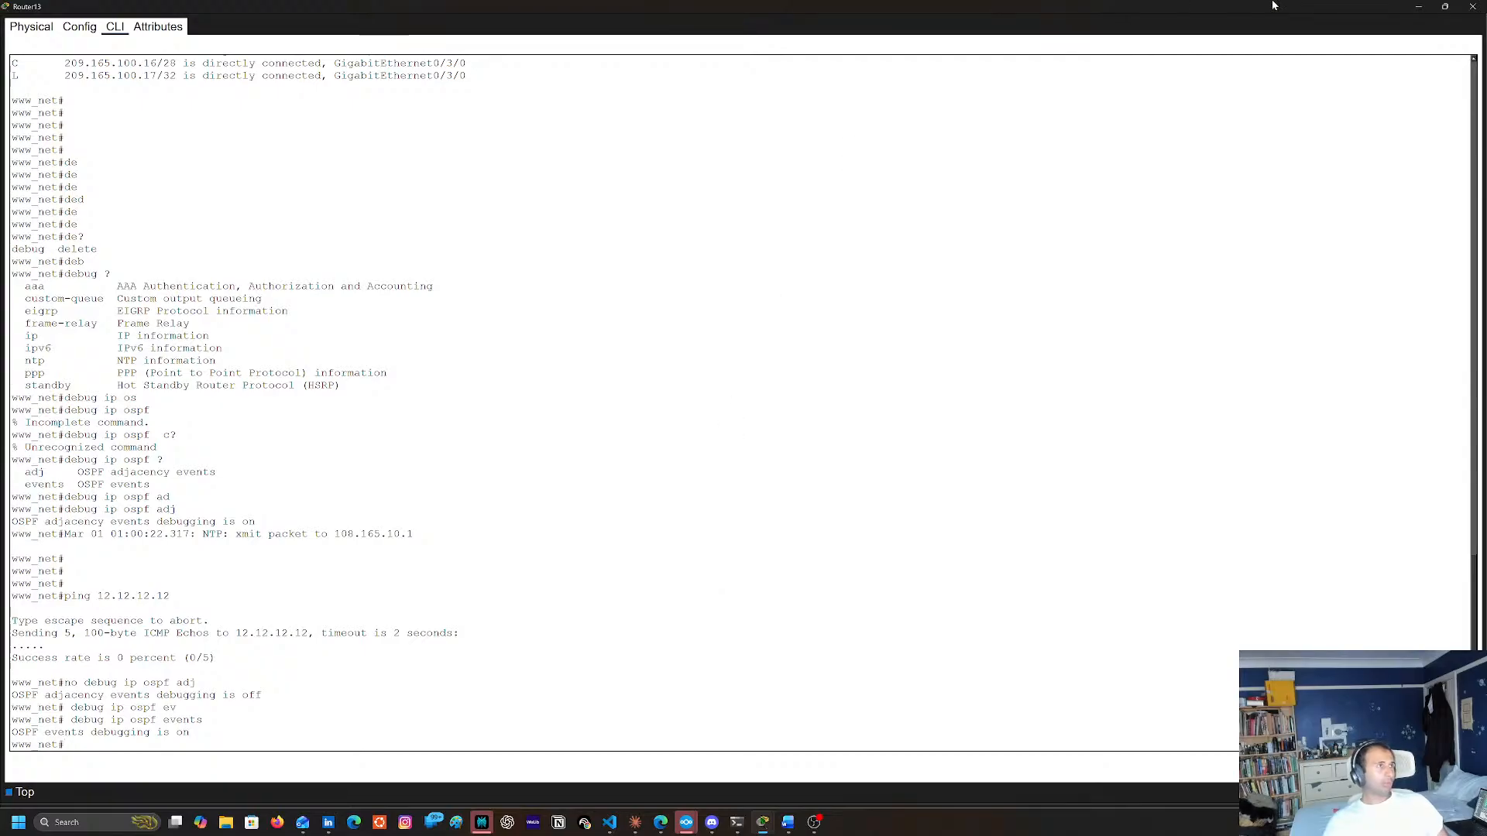
# Return briefly to the topology, then reopen Router13's console and check the OSPF event messages
pyautogui.click(1418, 7)
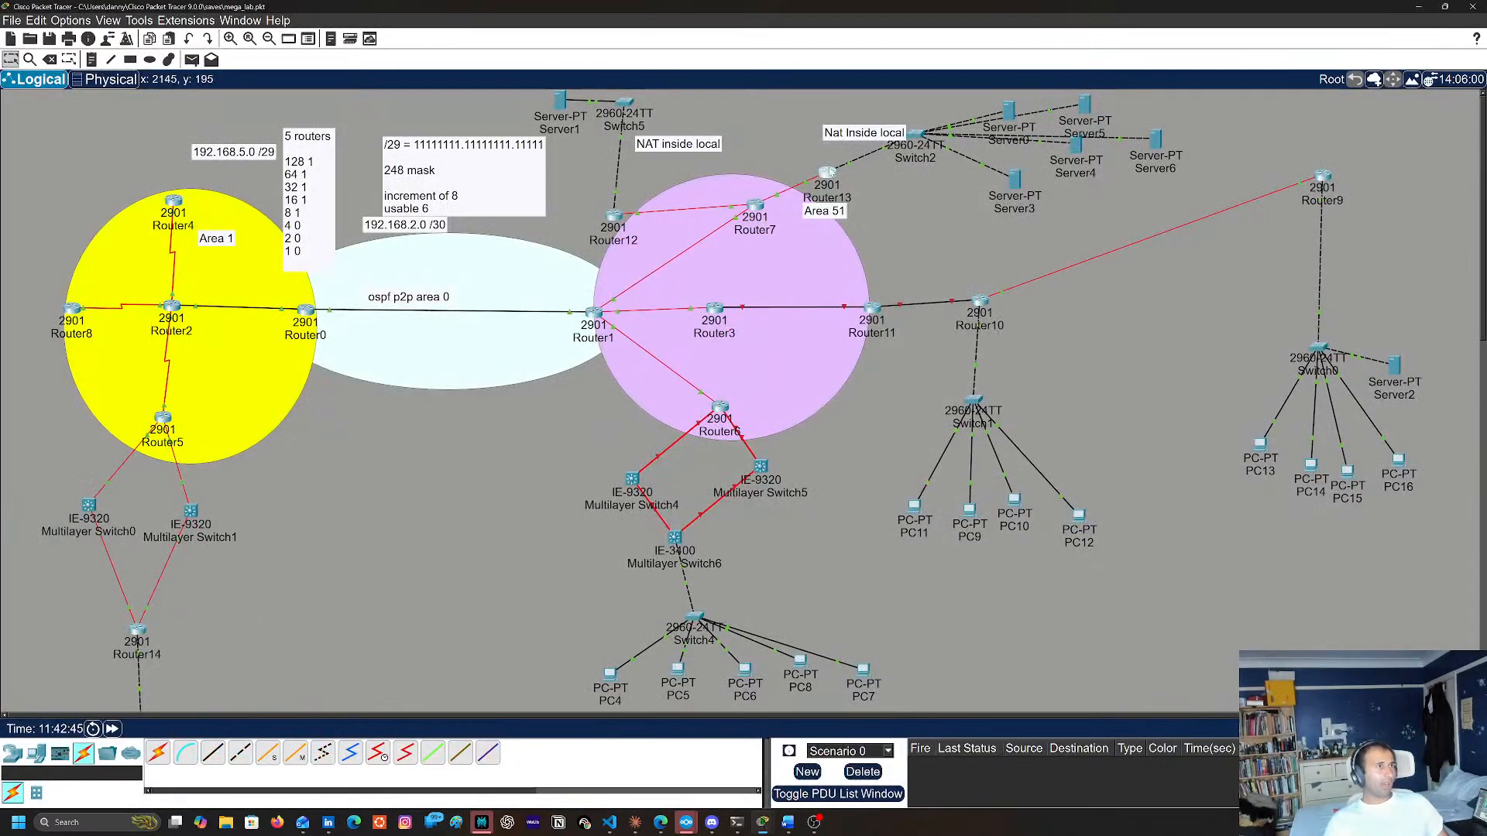
pyautogui.click(829, 193)
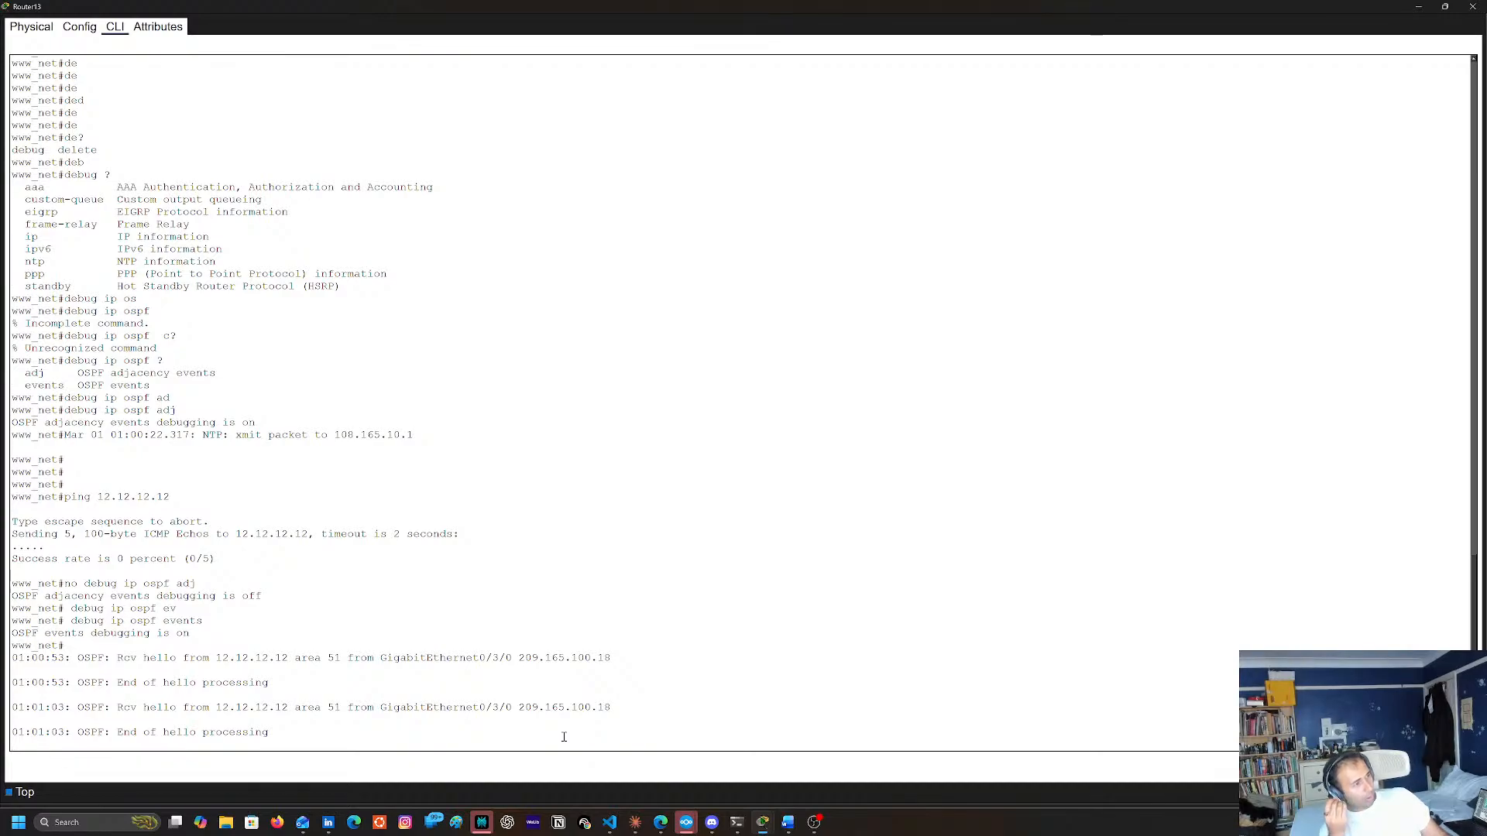
pyautogui.press('Return')
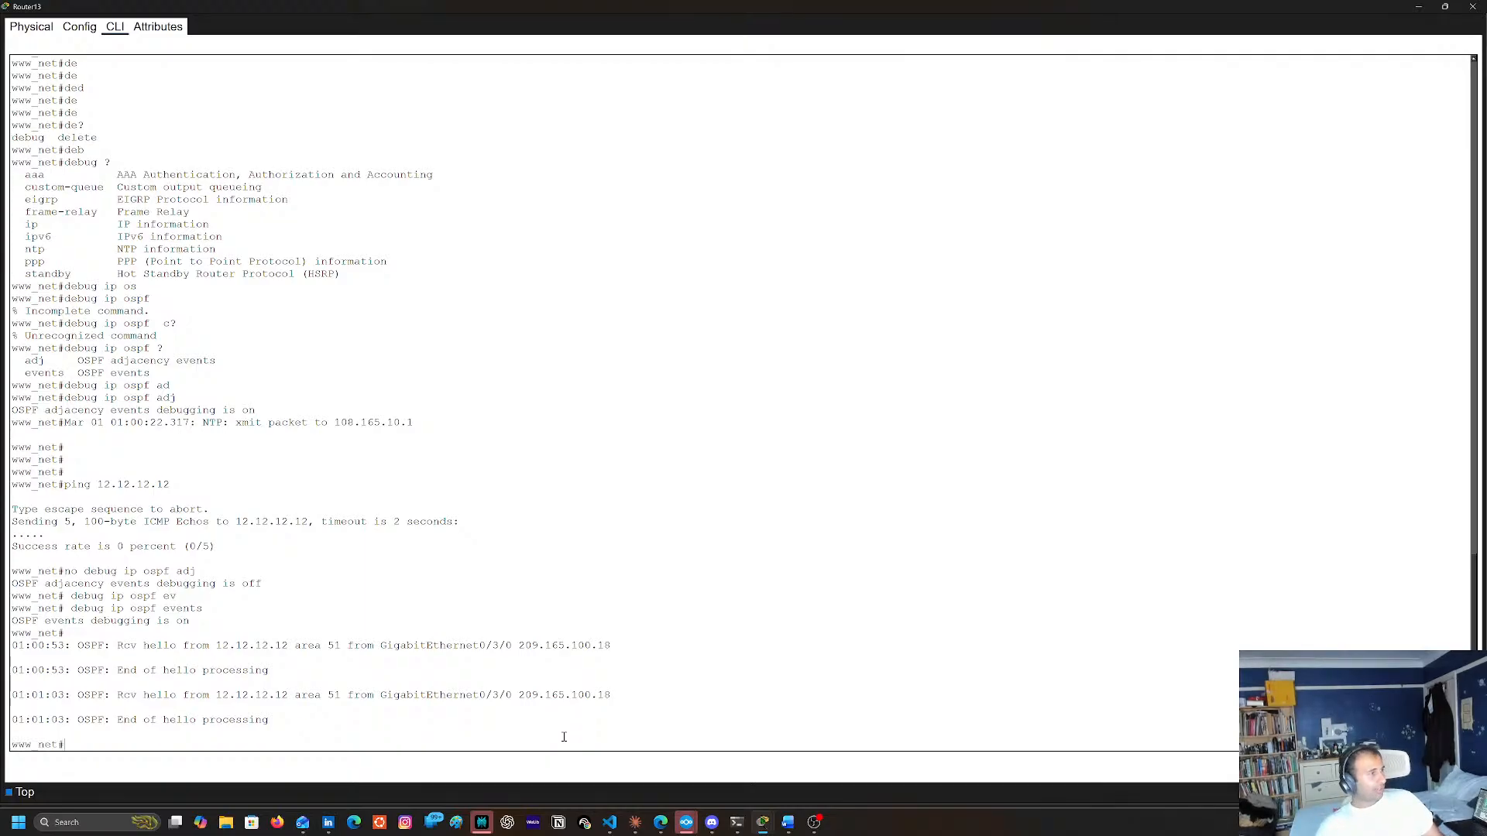
pyautogui.press('Return')
pyautogui.press('Return')
pyautogui.press('Return')
# Display Router13's routing table with show ip route
pyautogui.write('sh')
pyautogui.press('Tab')
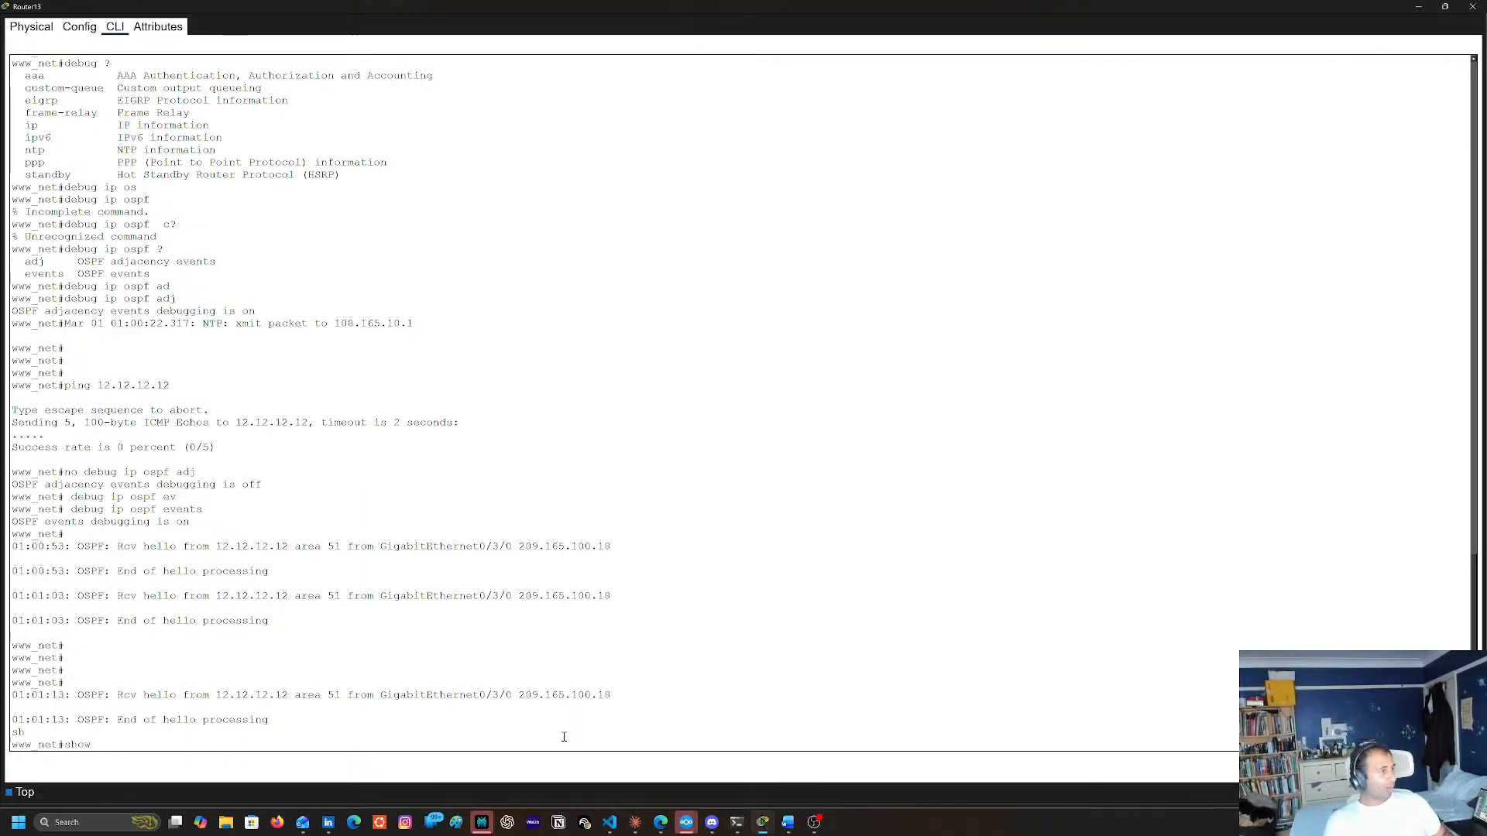
pyautogui.write('ip')
pyautogui.press('Tab')
pyautogui.write('rou')
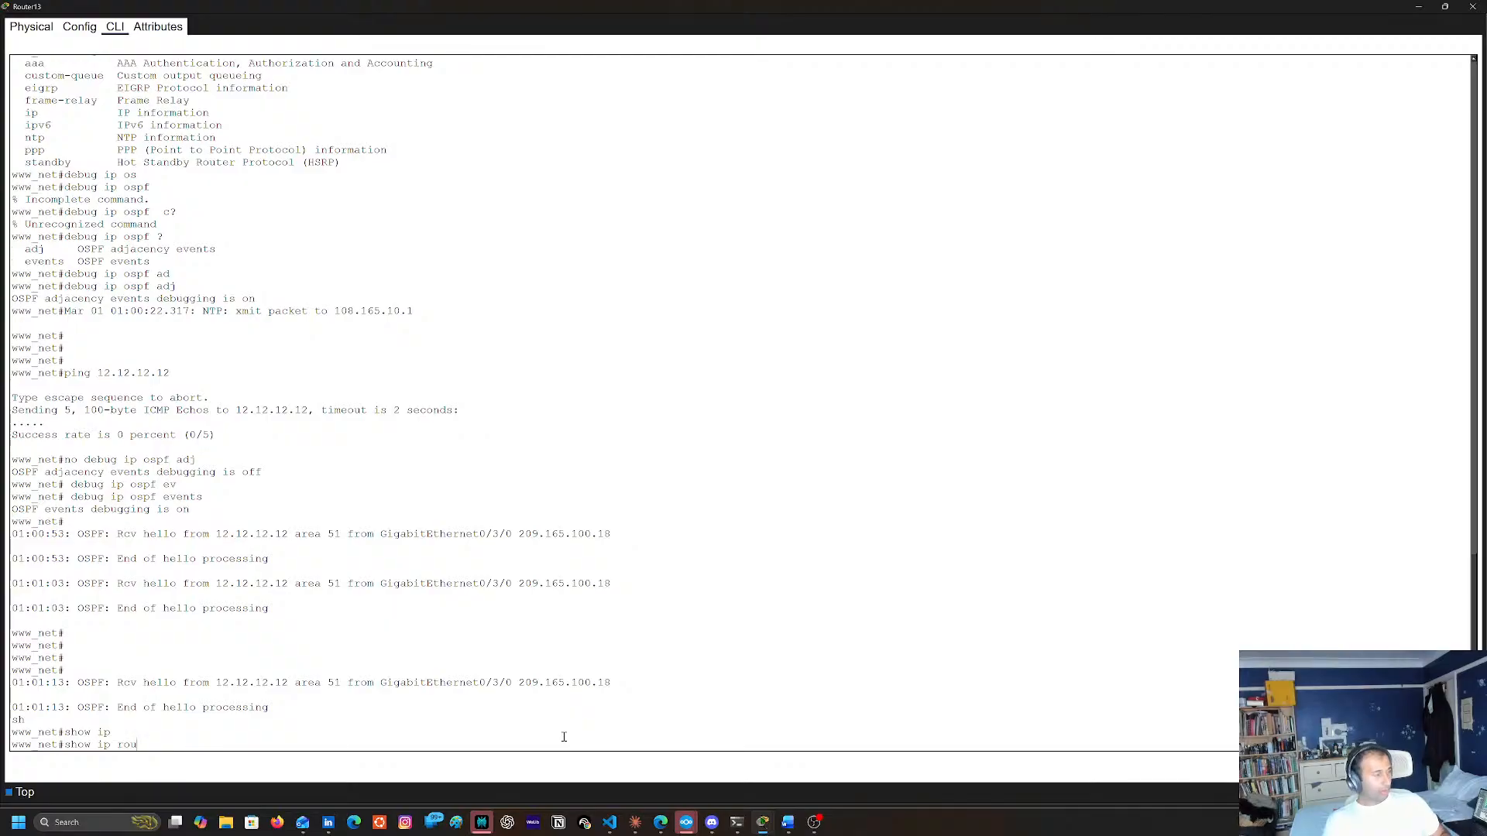
pyautogui.press('Tab')
pyautogui.press('Return')
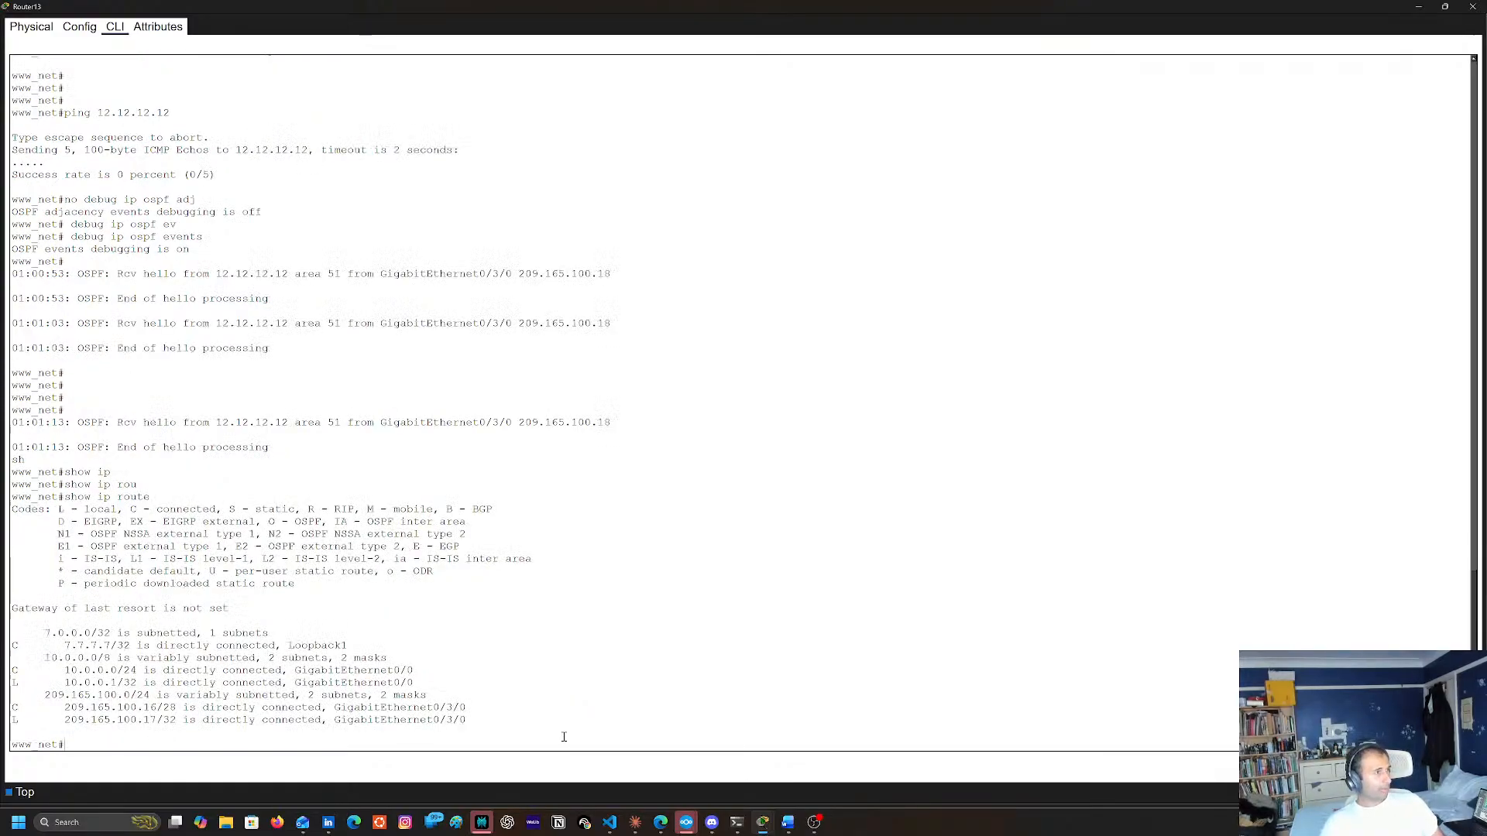
pyautogui.press('Return')
pyautogui.press('Return')
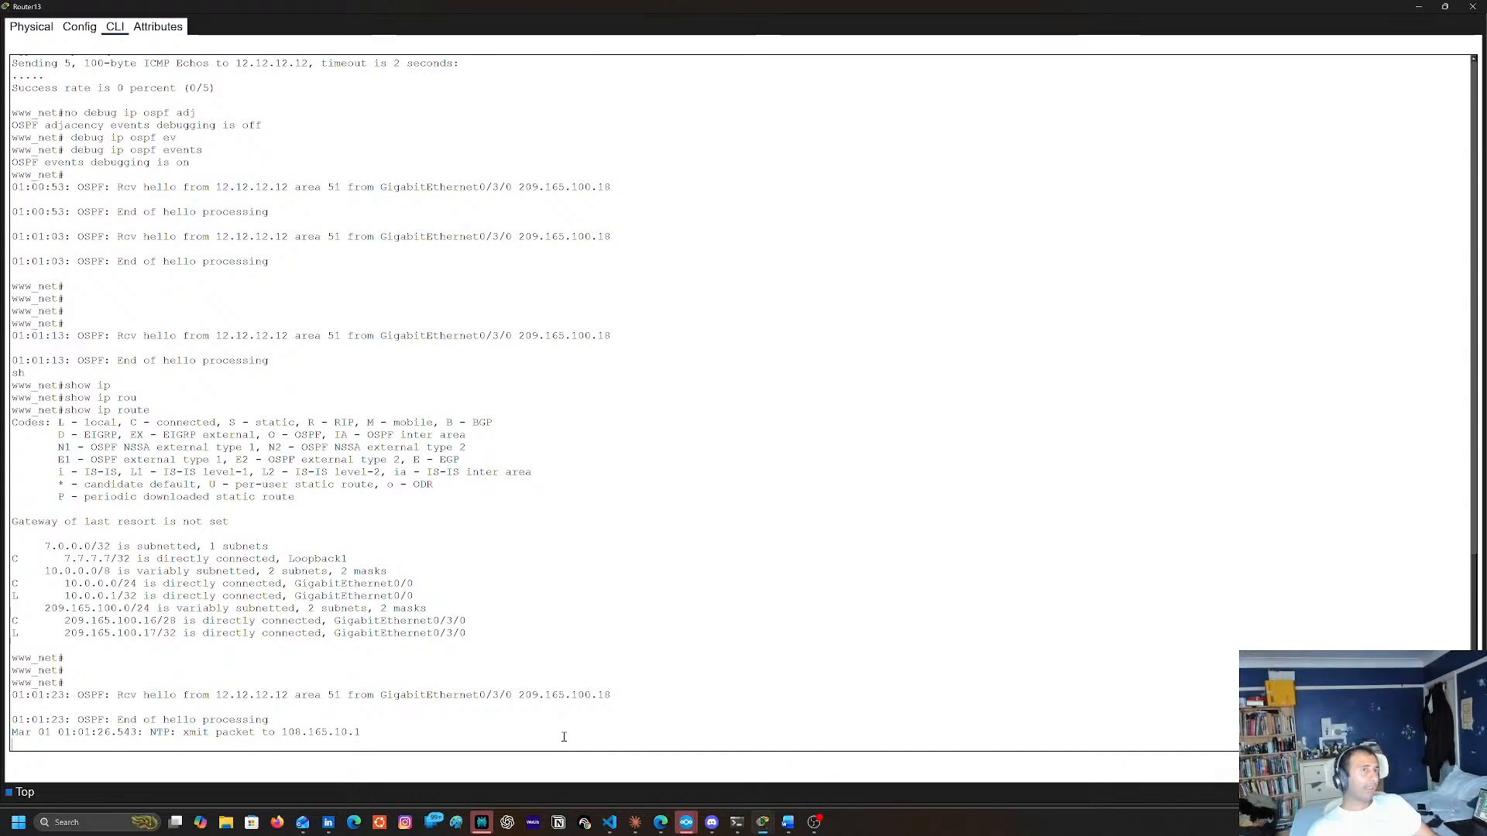
# Minimize Router13's console and open Router7's console in a maximized window
pyautogui.click(1419, 6)
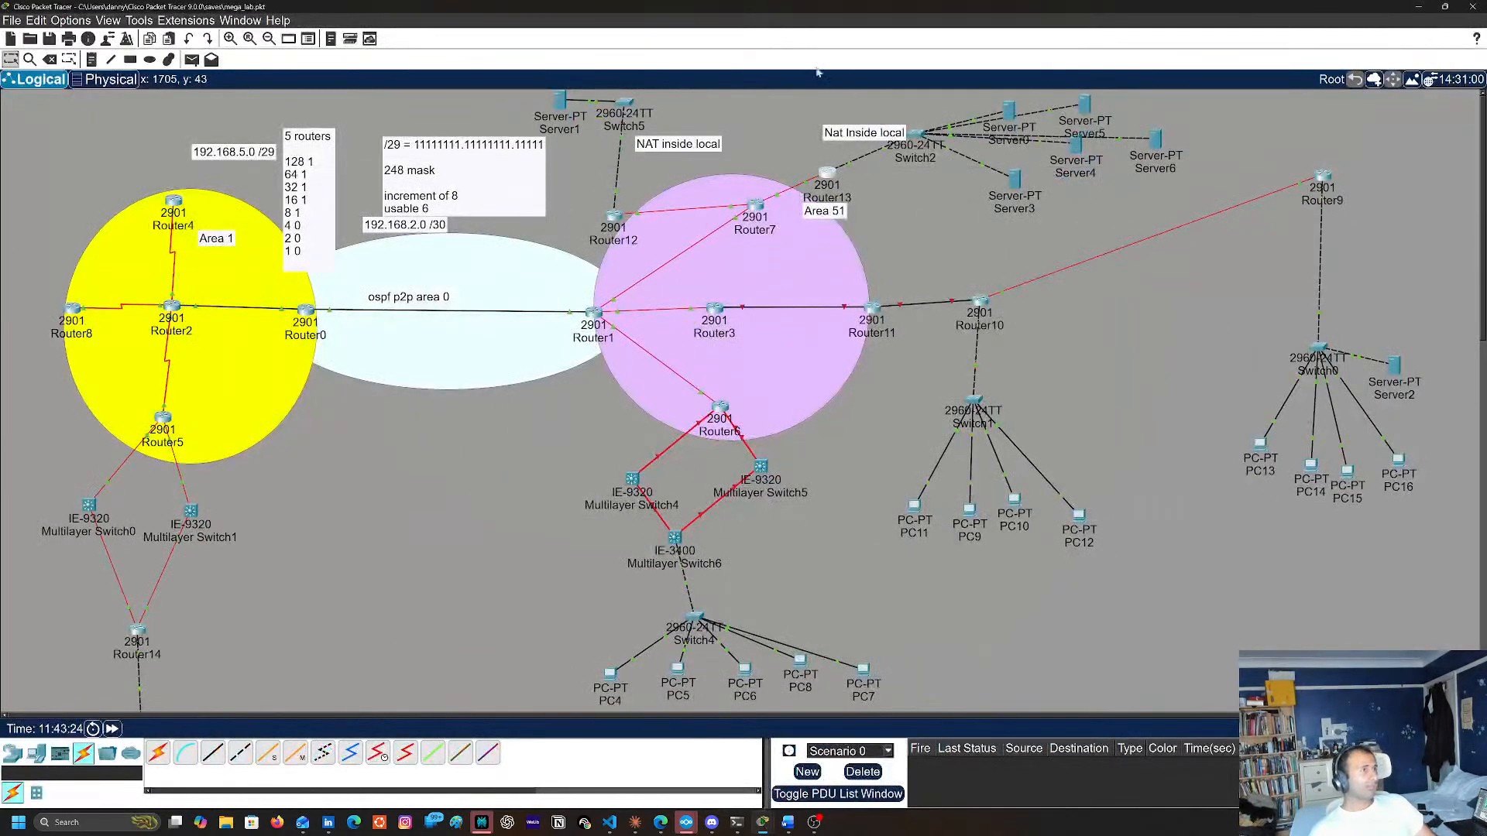
pyautogui.click(755, 206)
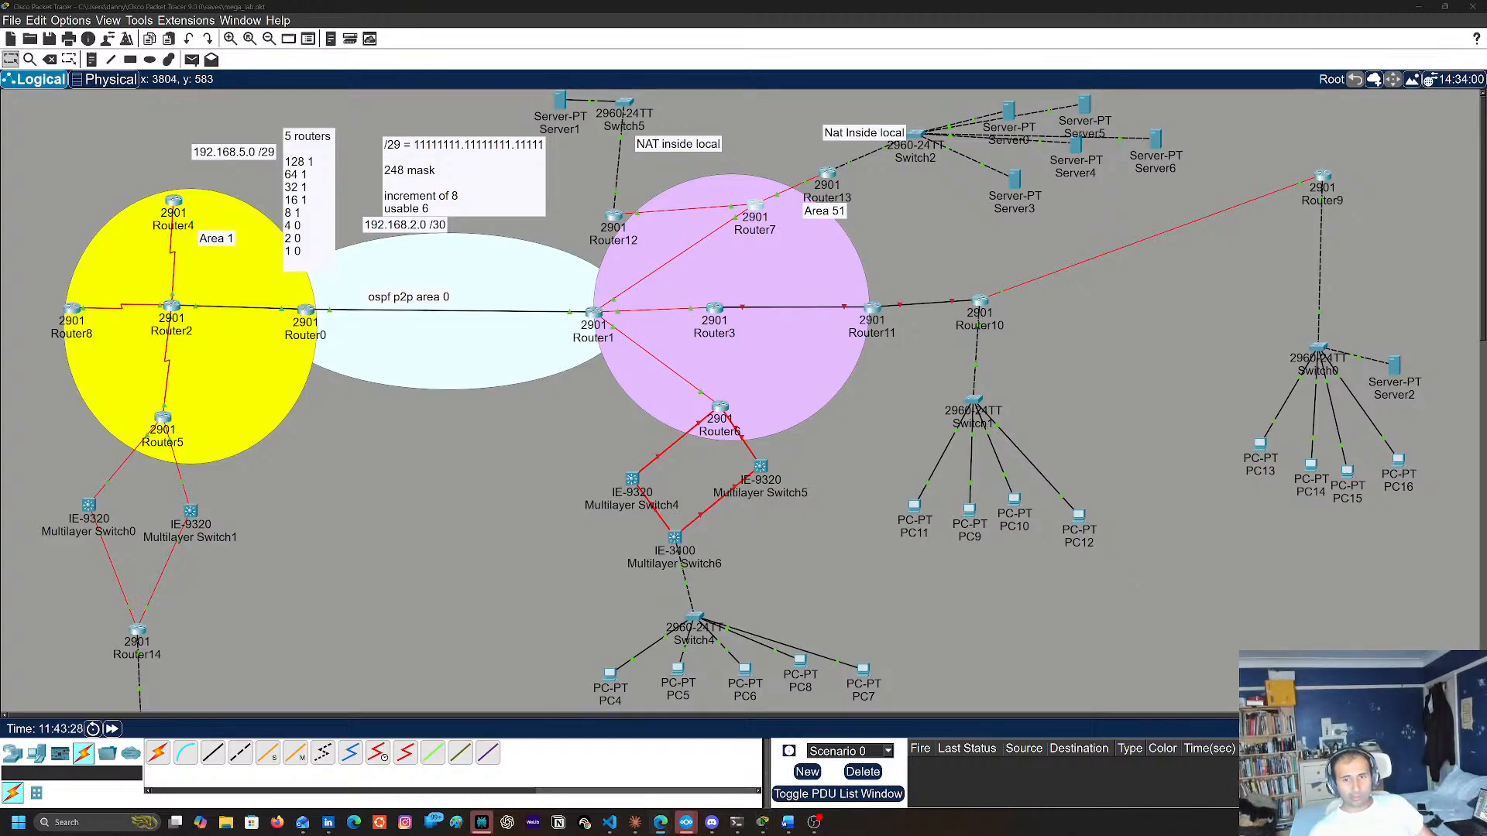
pyautogui.press('super+d')
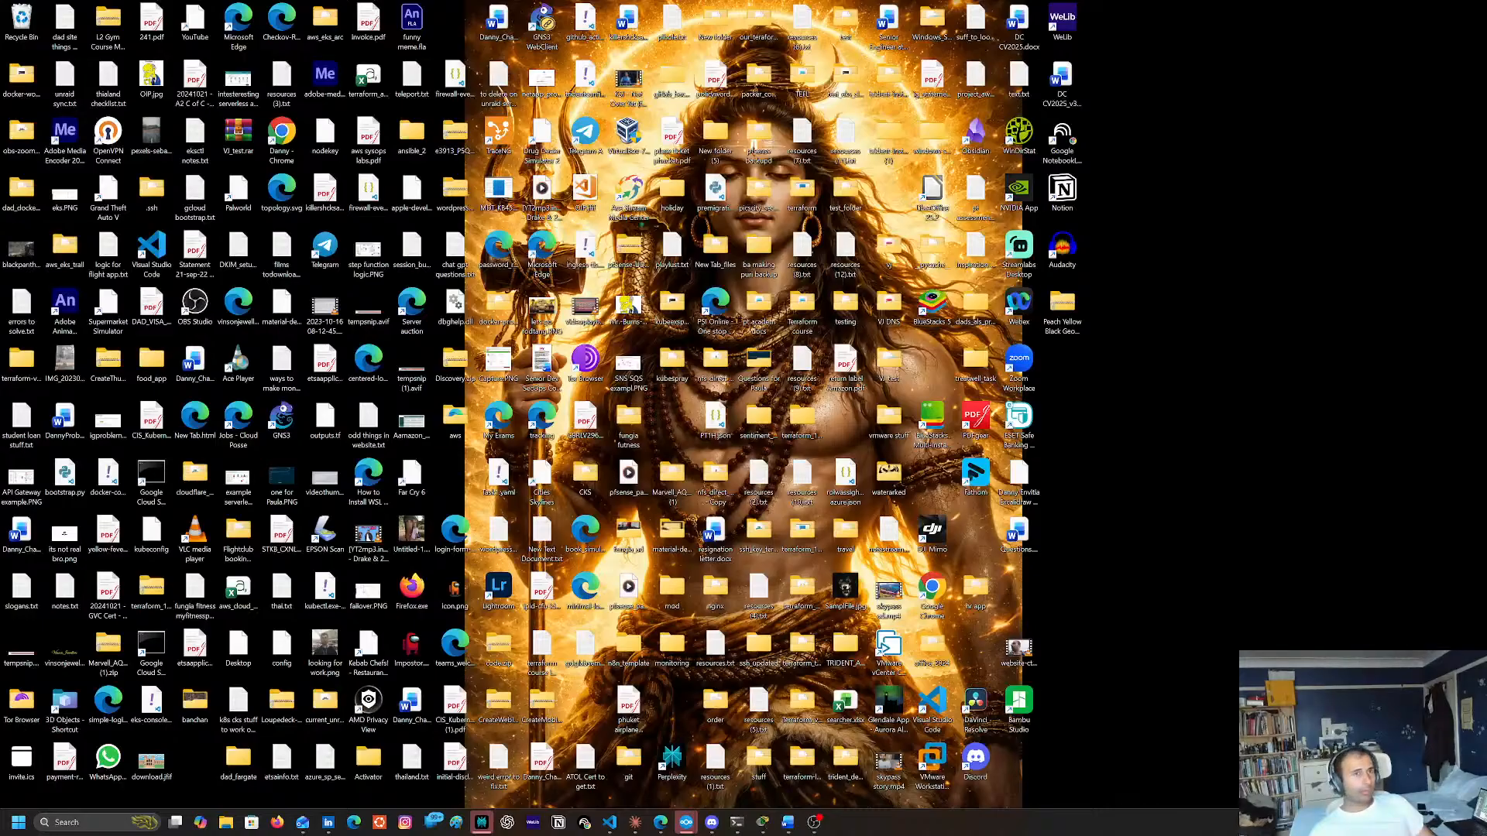
pyautogui.press('super+d')
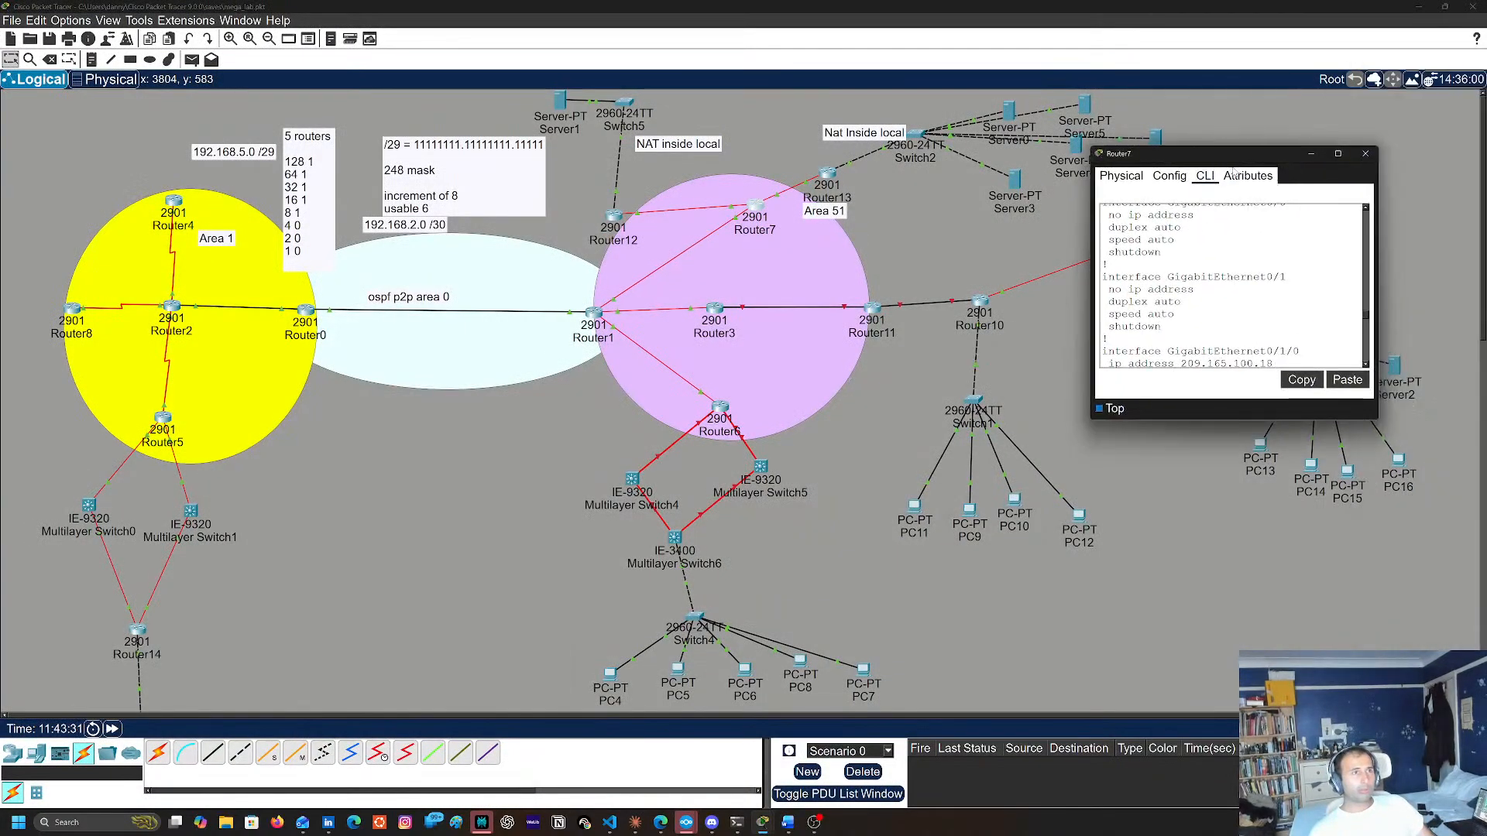
pyautogui.doubleClick(1267, 148)
pyautogui.click(1339, 7)
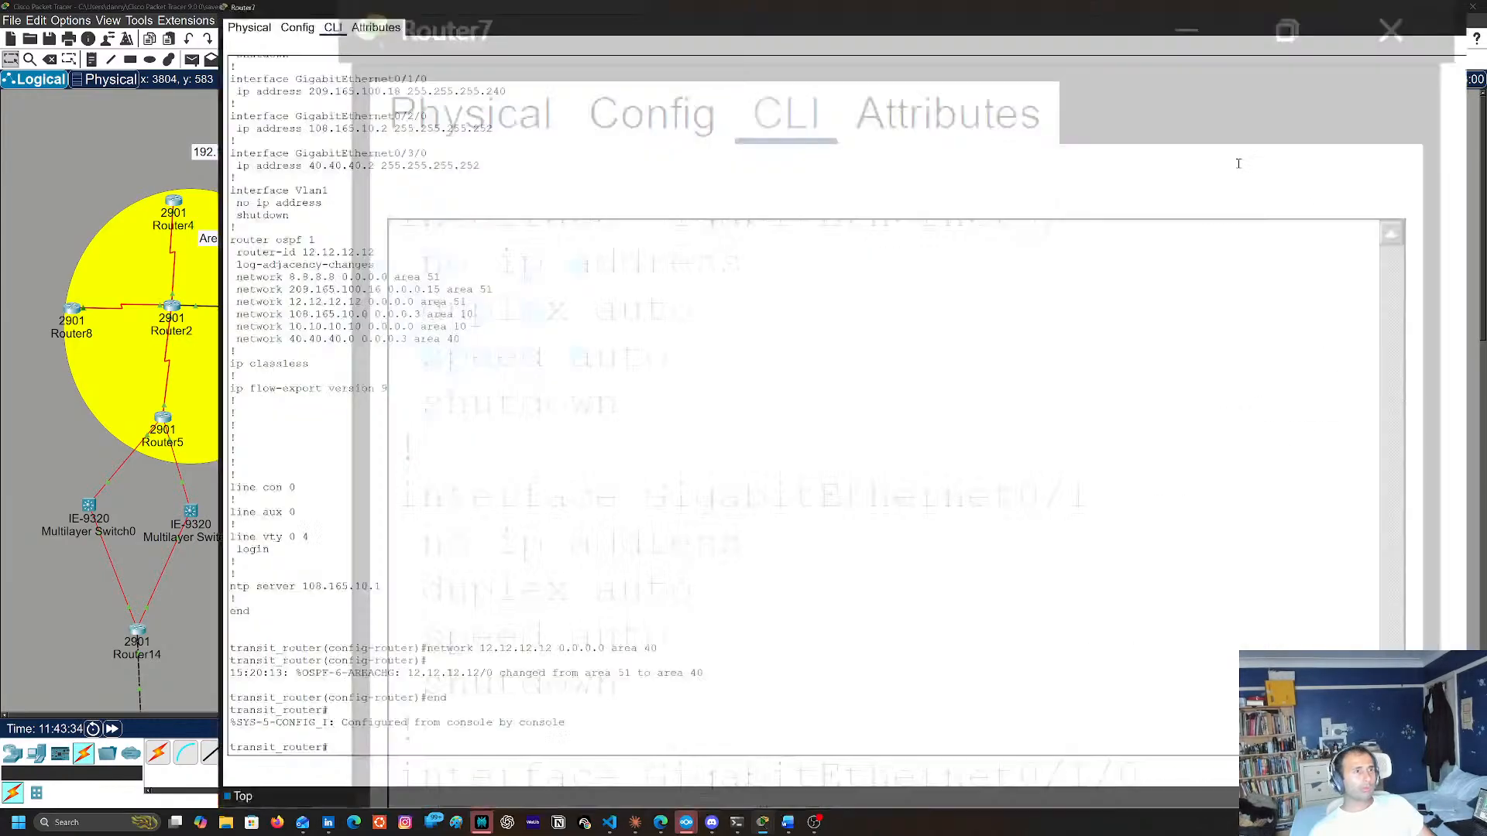
# Display Router7's full routing table with sh ip route
pyautogui.press('Return')
pyautogui.press('Return')
pyautogui.press('Return')
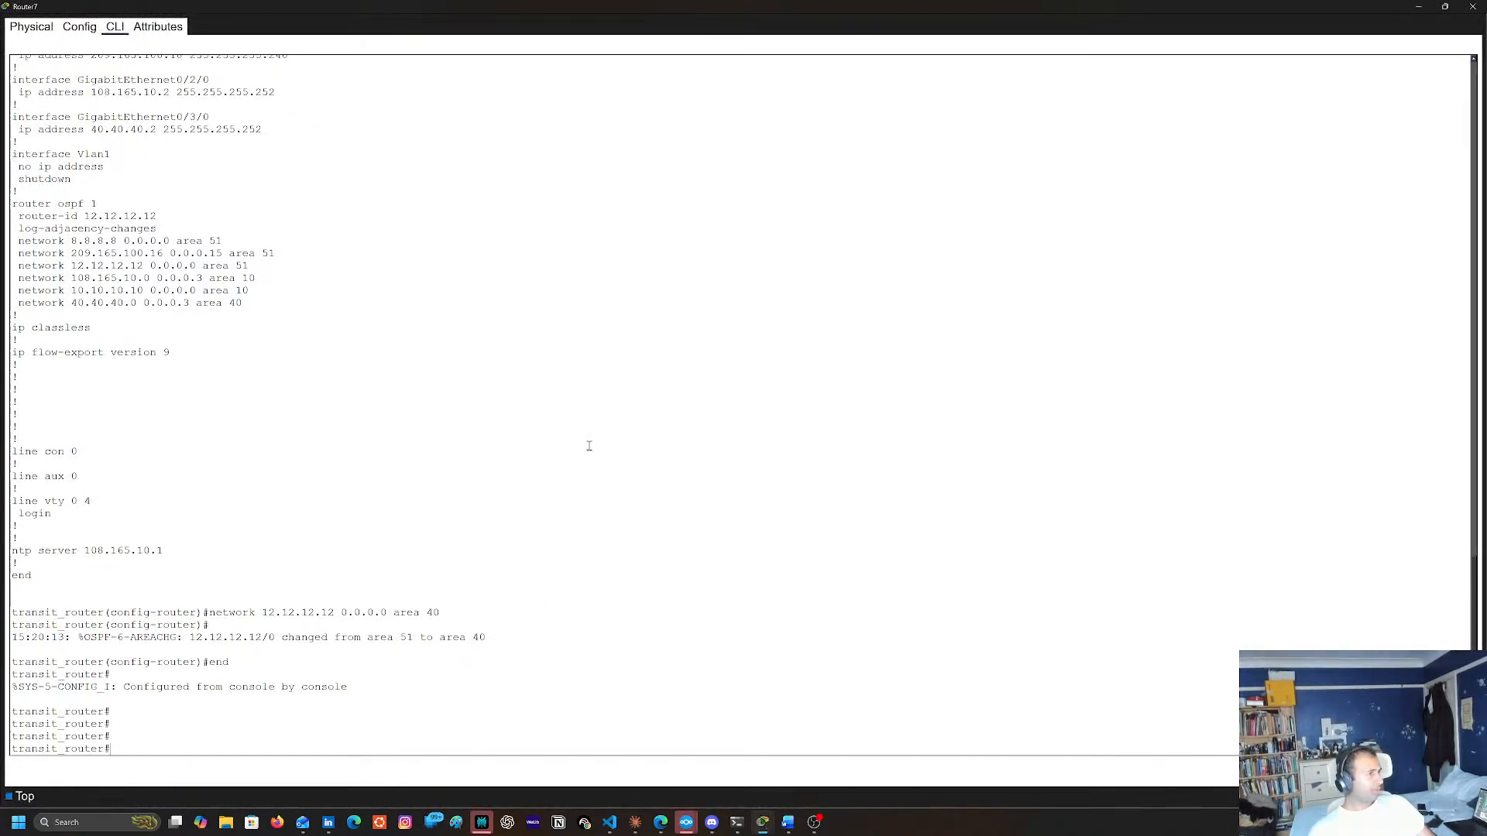
pyautogui.write('sh ip ')
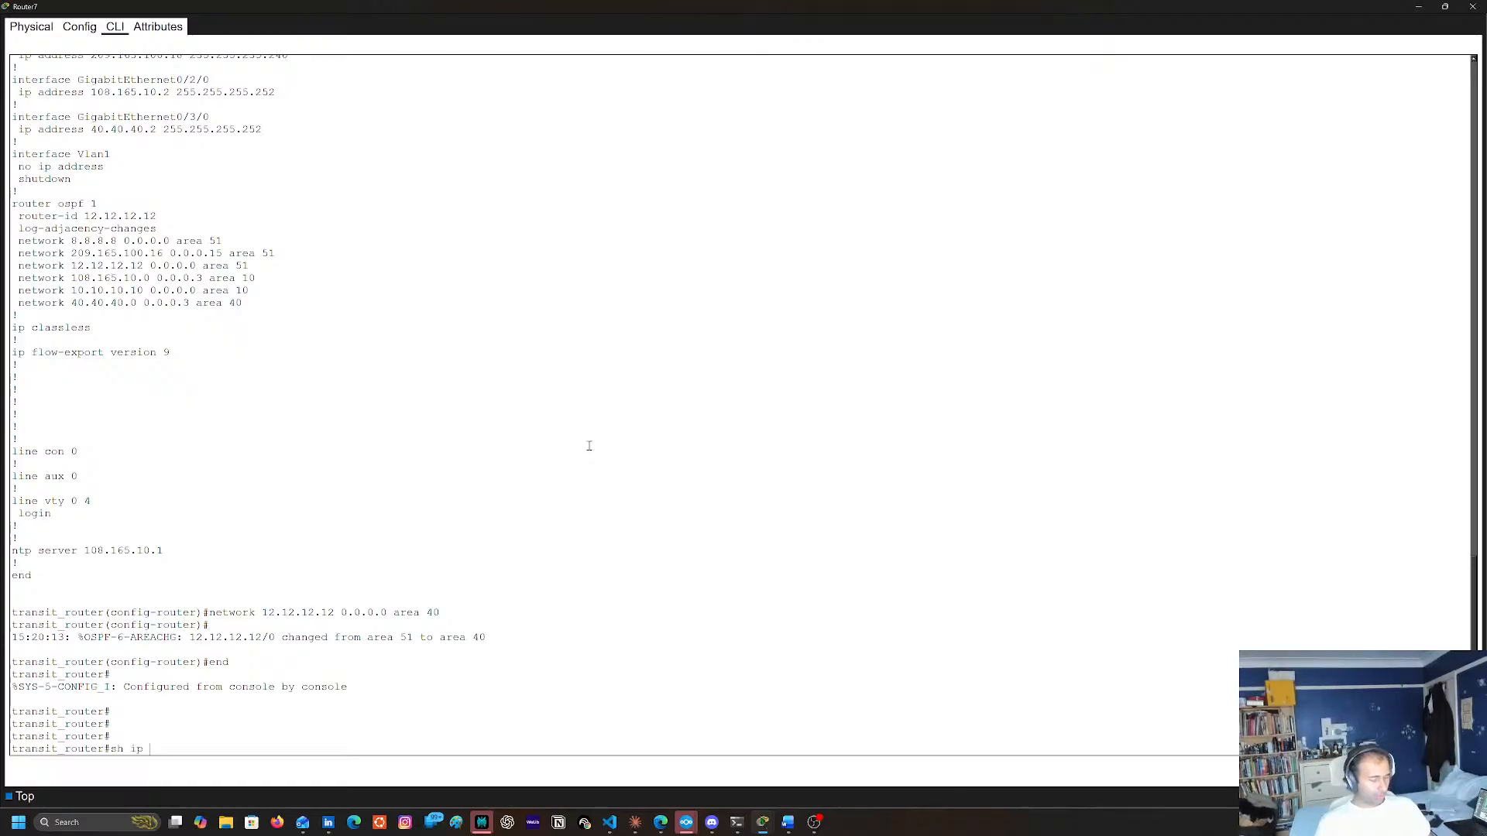
pyautogui.write('rout')
pyautogui.press('BackSpace')
pyautogui.write('ute')
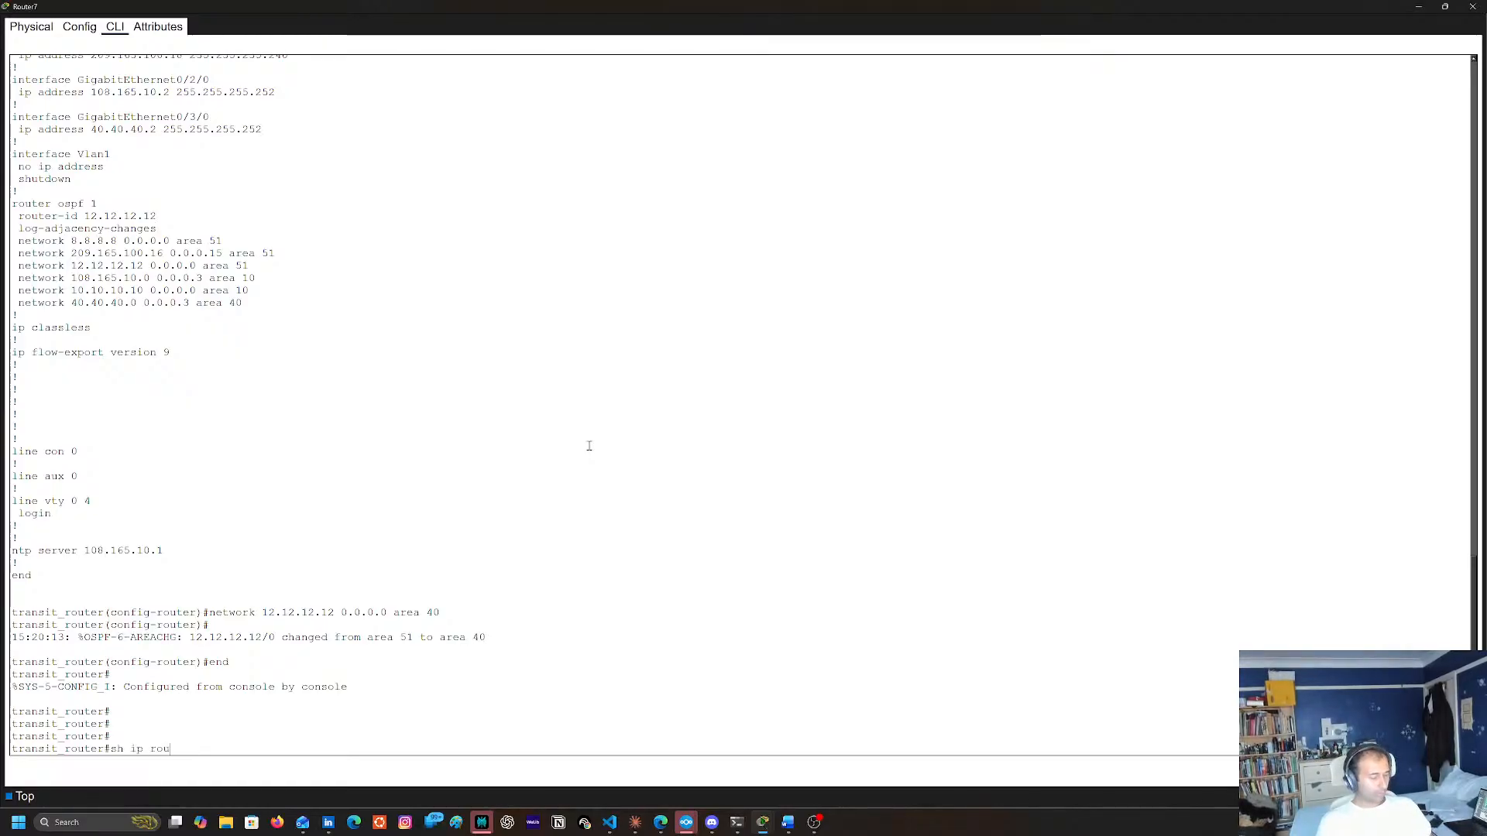
pyautogui.press('Return')
pyautogui.press('space')
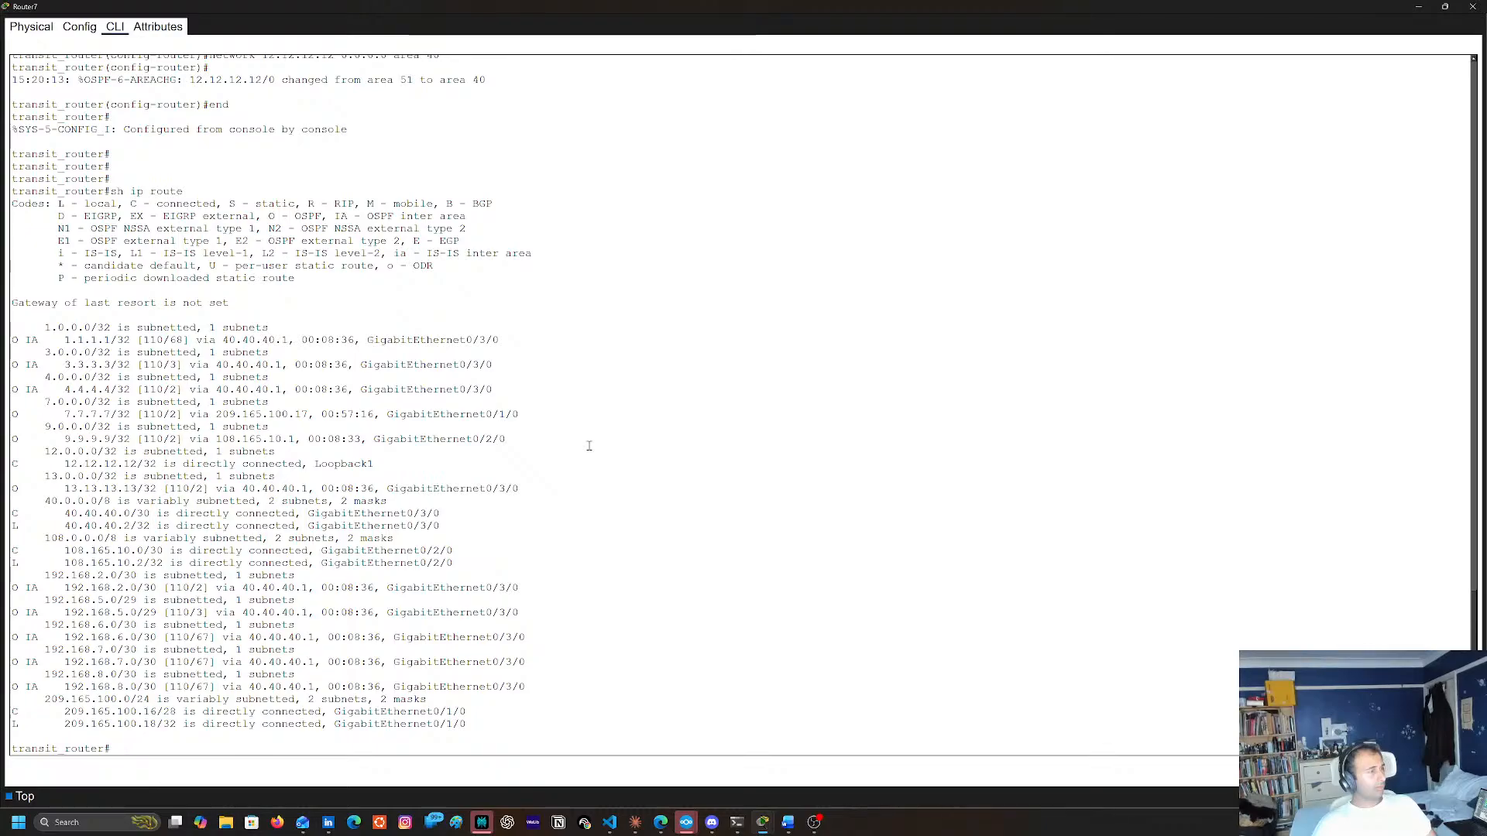
# Review Router7's running configuration with sh run, including its interfaces and OSPF network statements, then close its window
pyautogui.write('sh run')
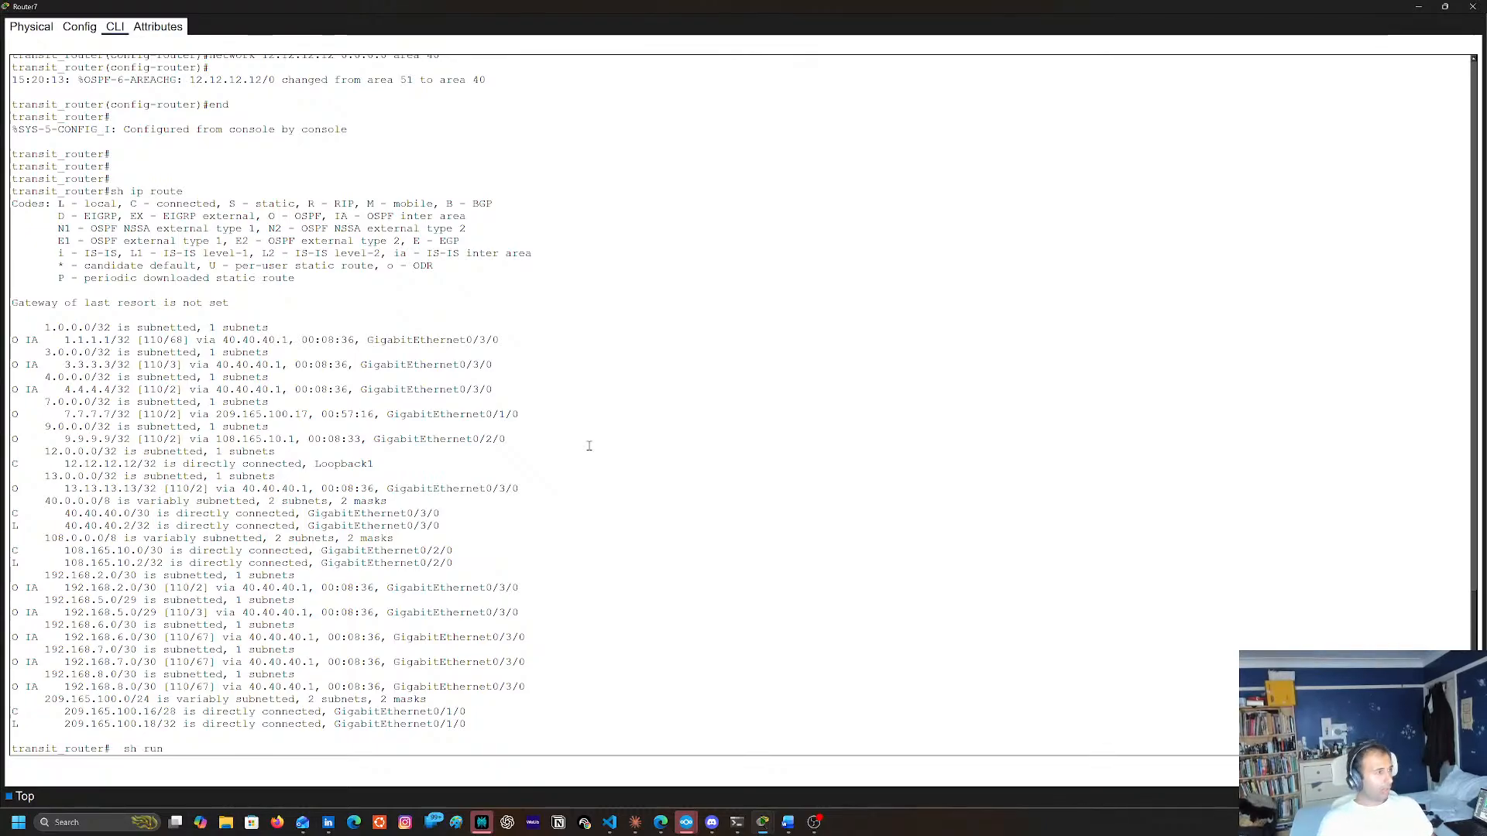
pyautogui.press('Return')
pyautogui.press('space')
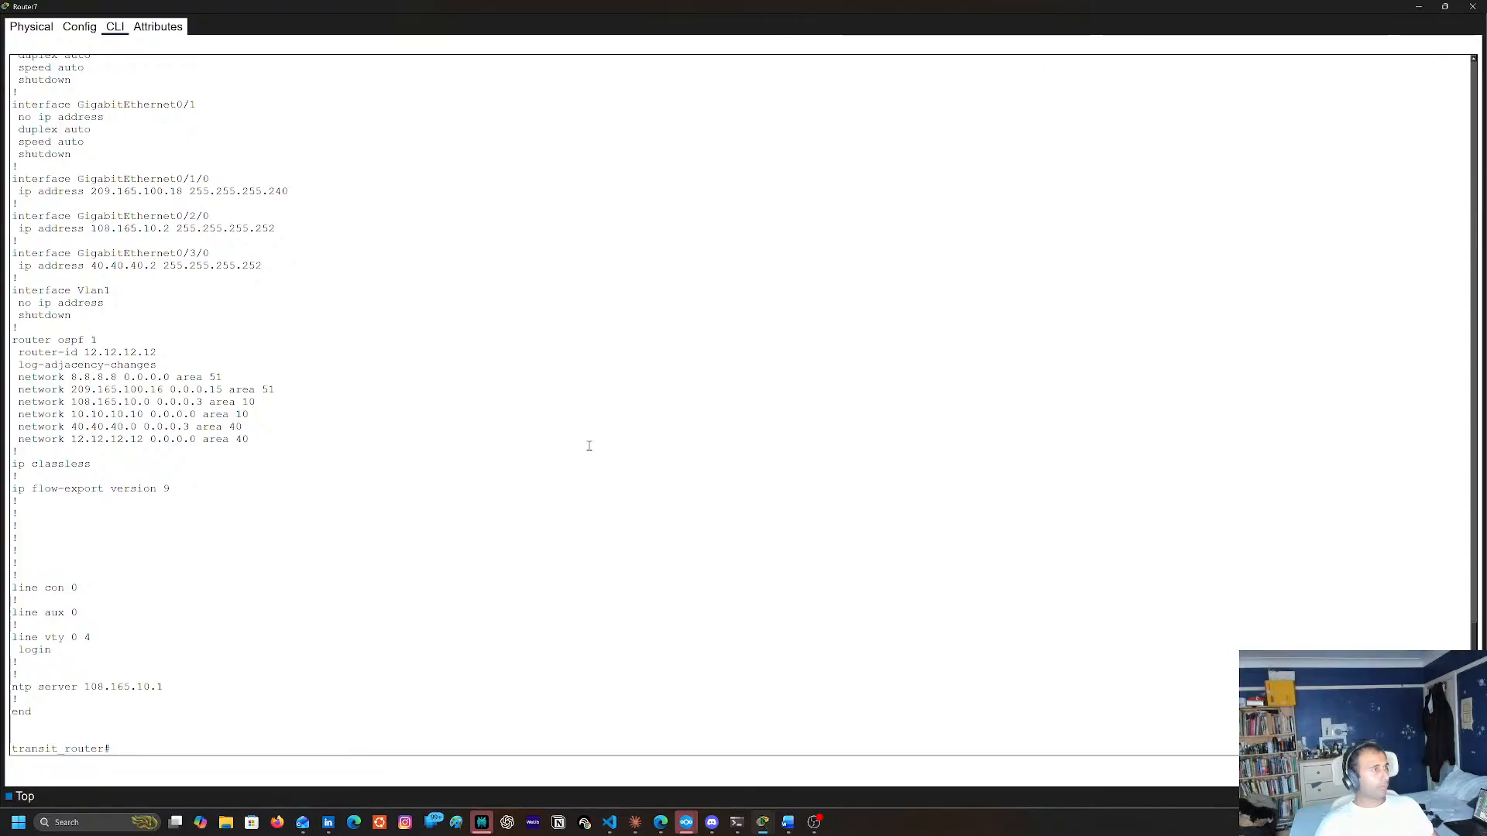
pyautogui.scroll(8, 524, 311)
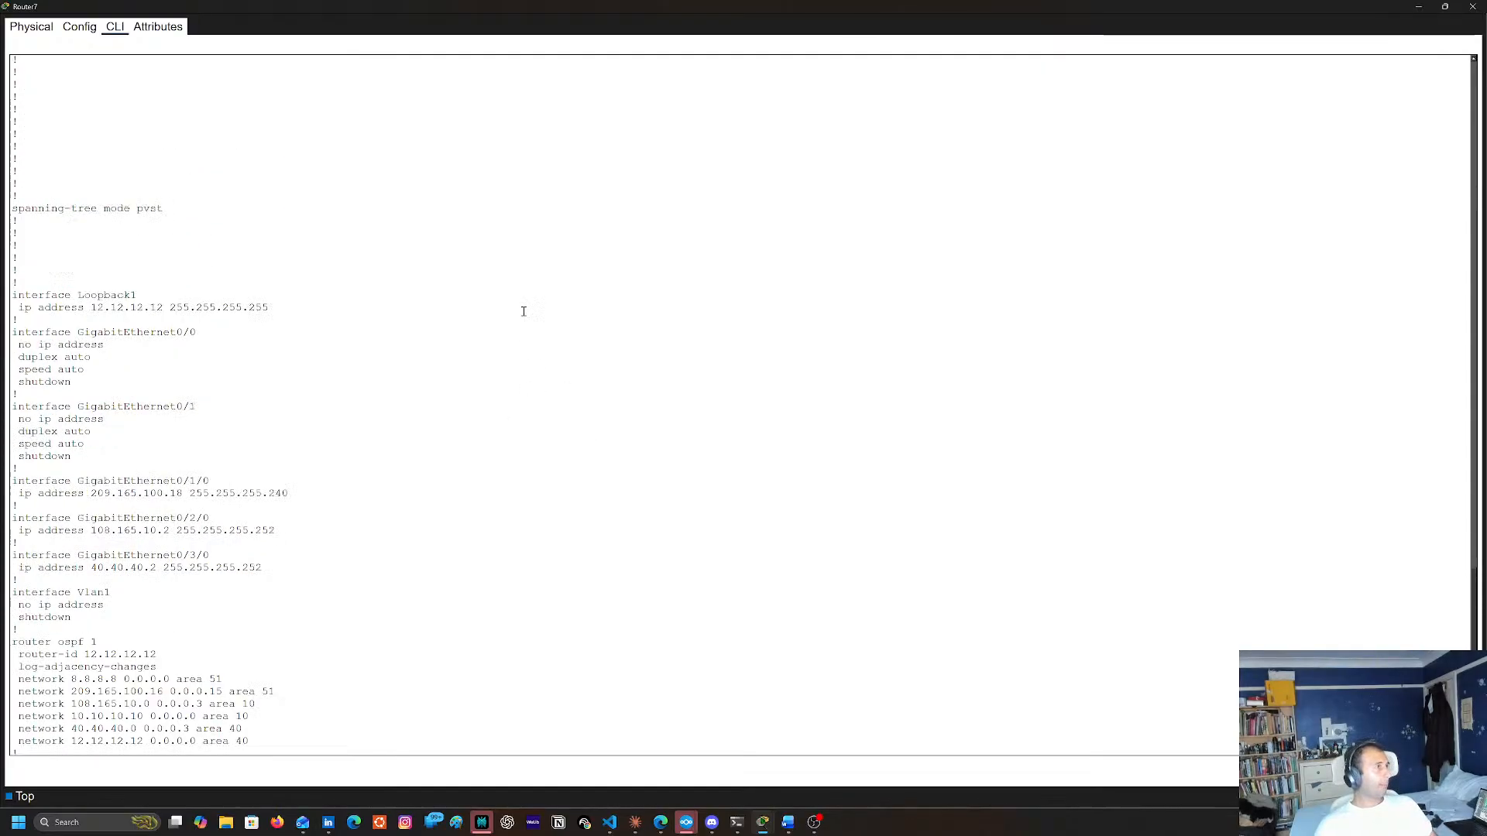
pyautogui.scroll(8, 524, 311)
pyautogui.click(1475, 6)
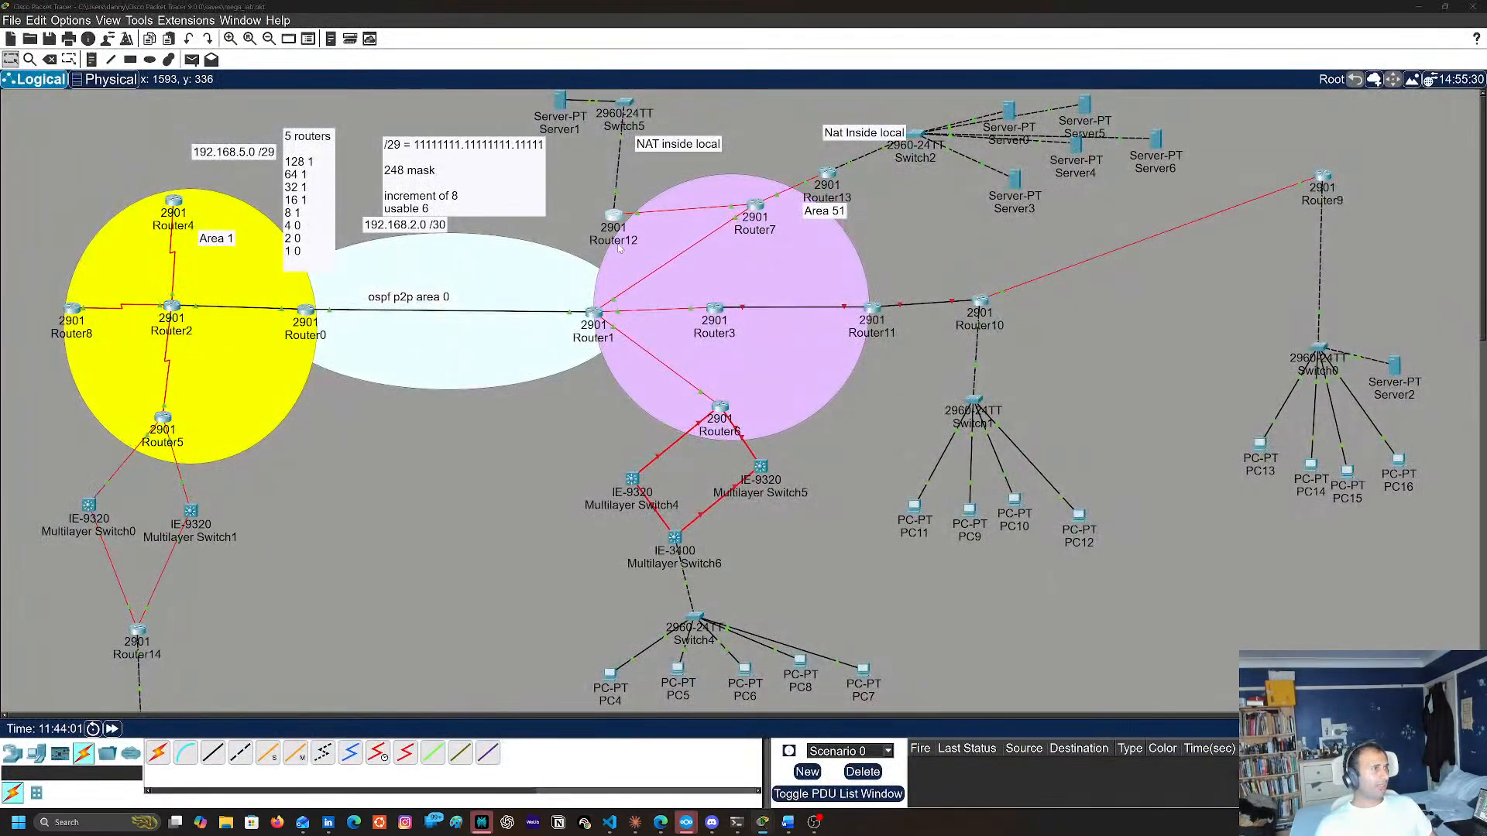
# Open Router12's console, display its routing table with sh ip route, and close its window
pyautogui.click(613, 215)
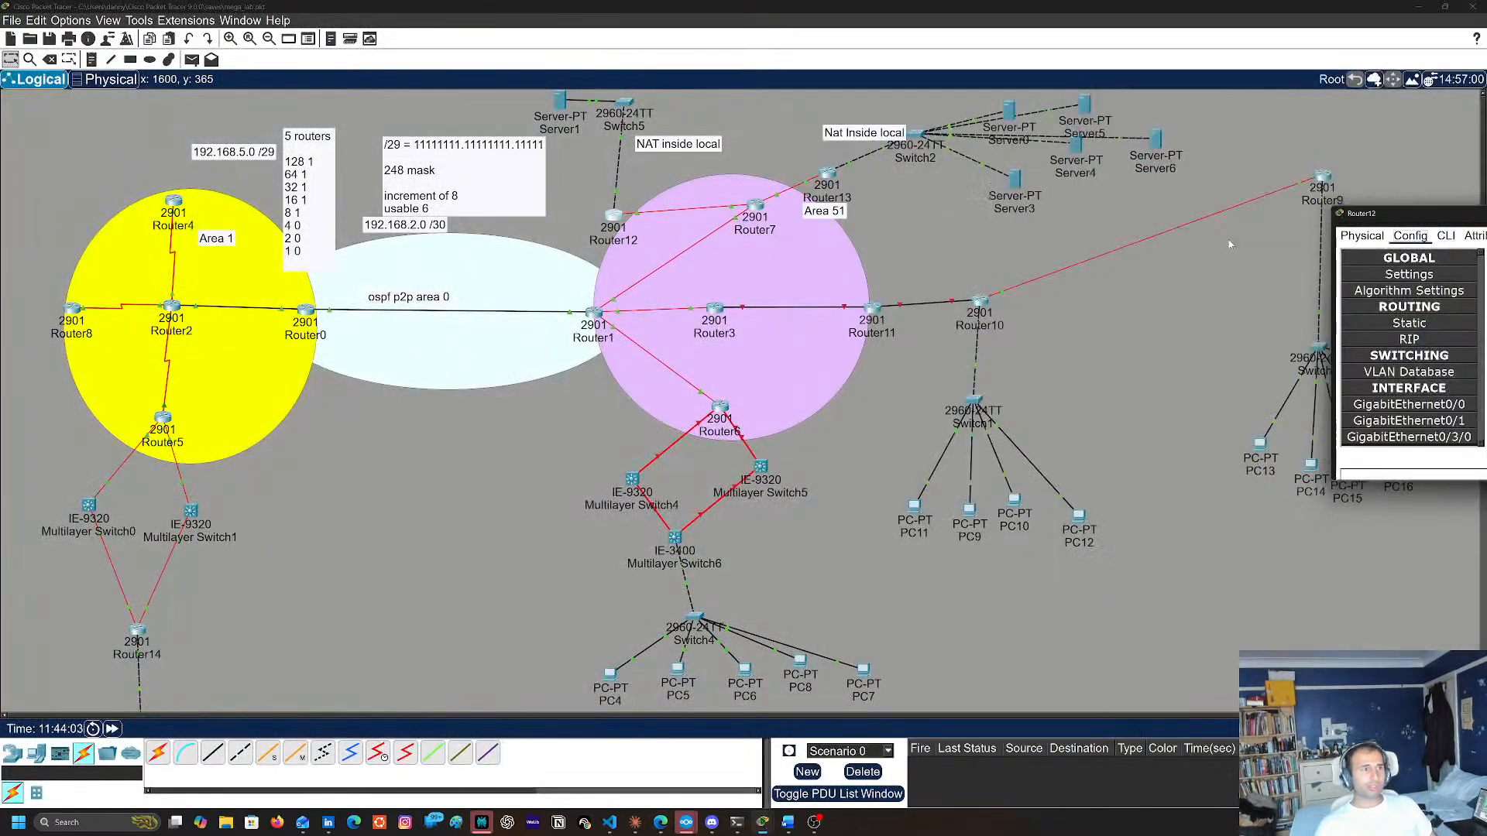
pyautogui.moveTo(1438, 207); pyautogui.dragTo(1070, 236)
pyautogui.doubleClick(1070, 236)
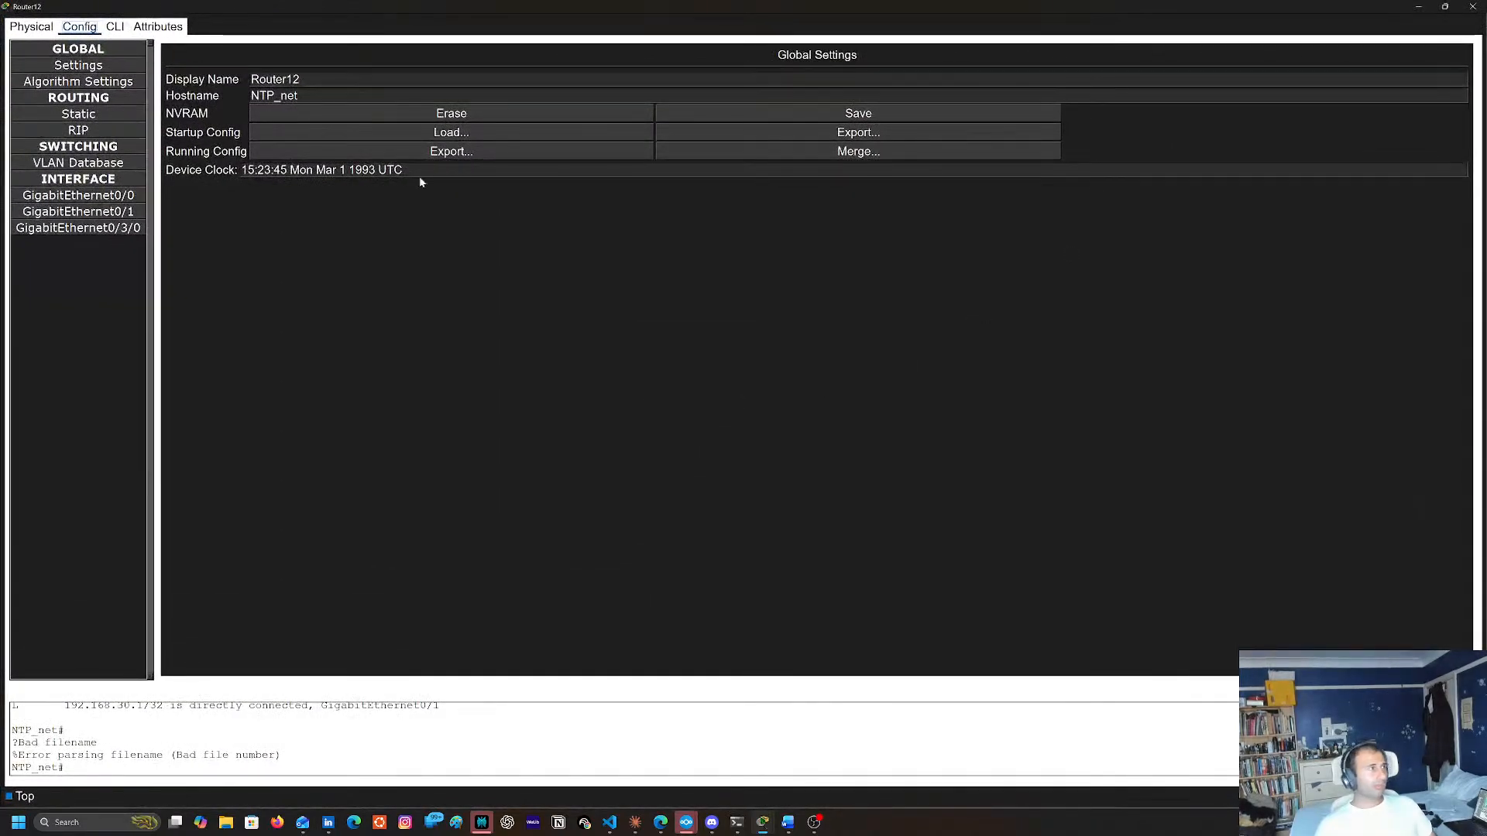
pyautogui.click(125, 29)
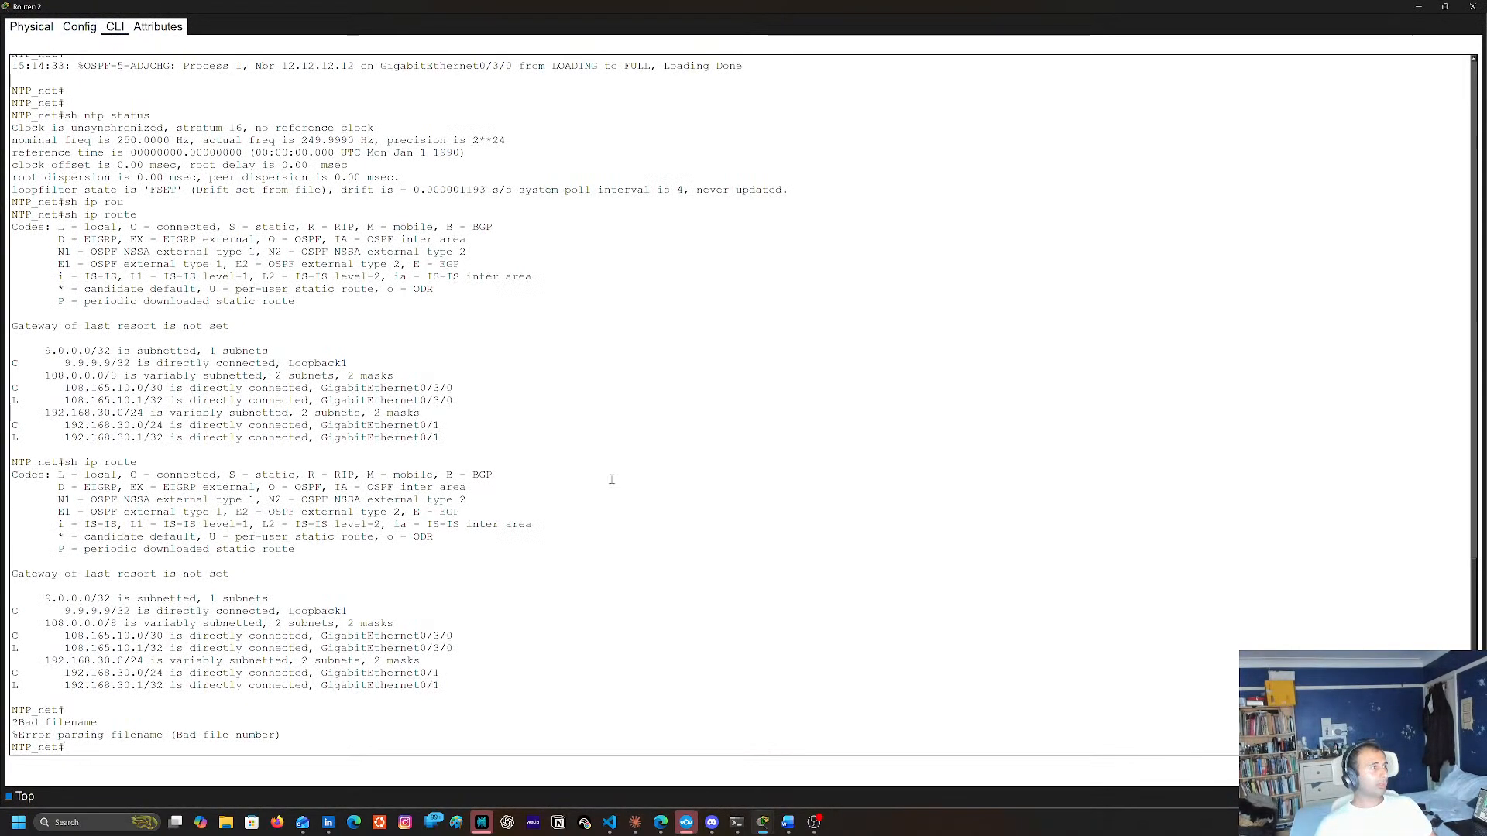
pyautogui.write('sh ip route')
pyautogui.press('Return')
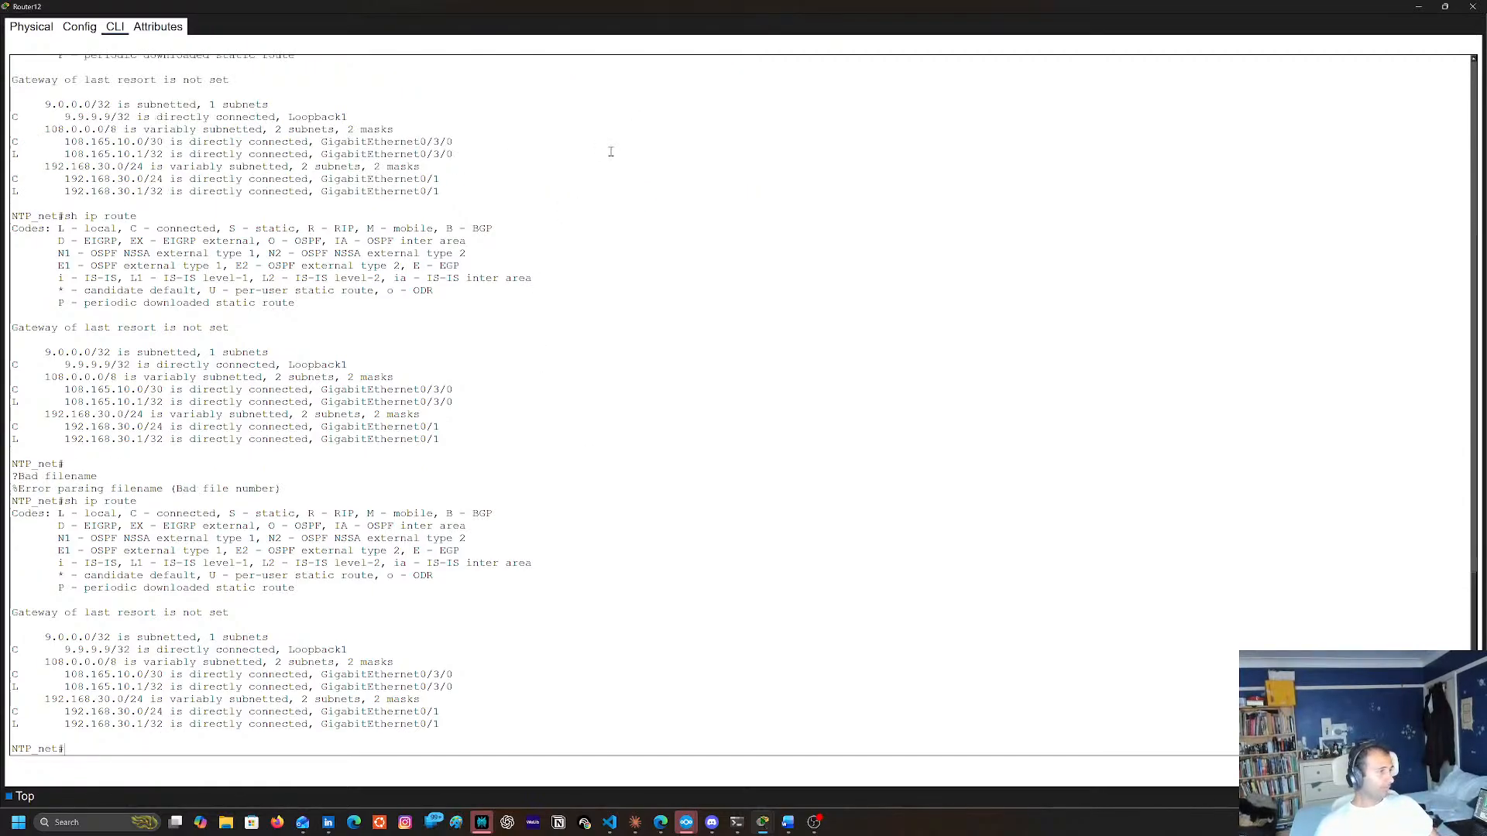
pyautogui.click(1472, 6)
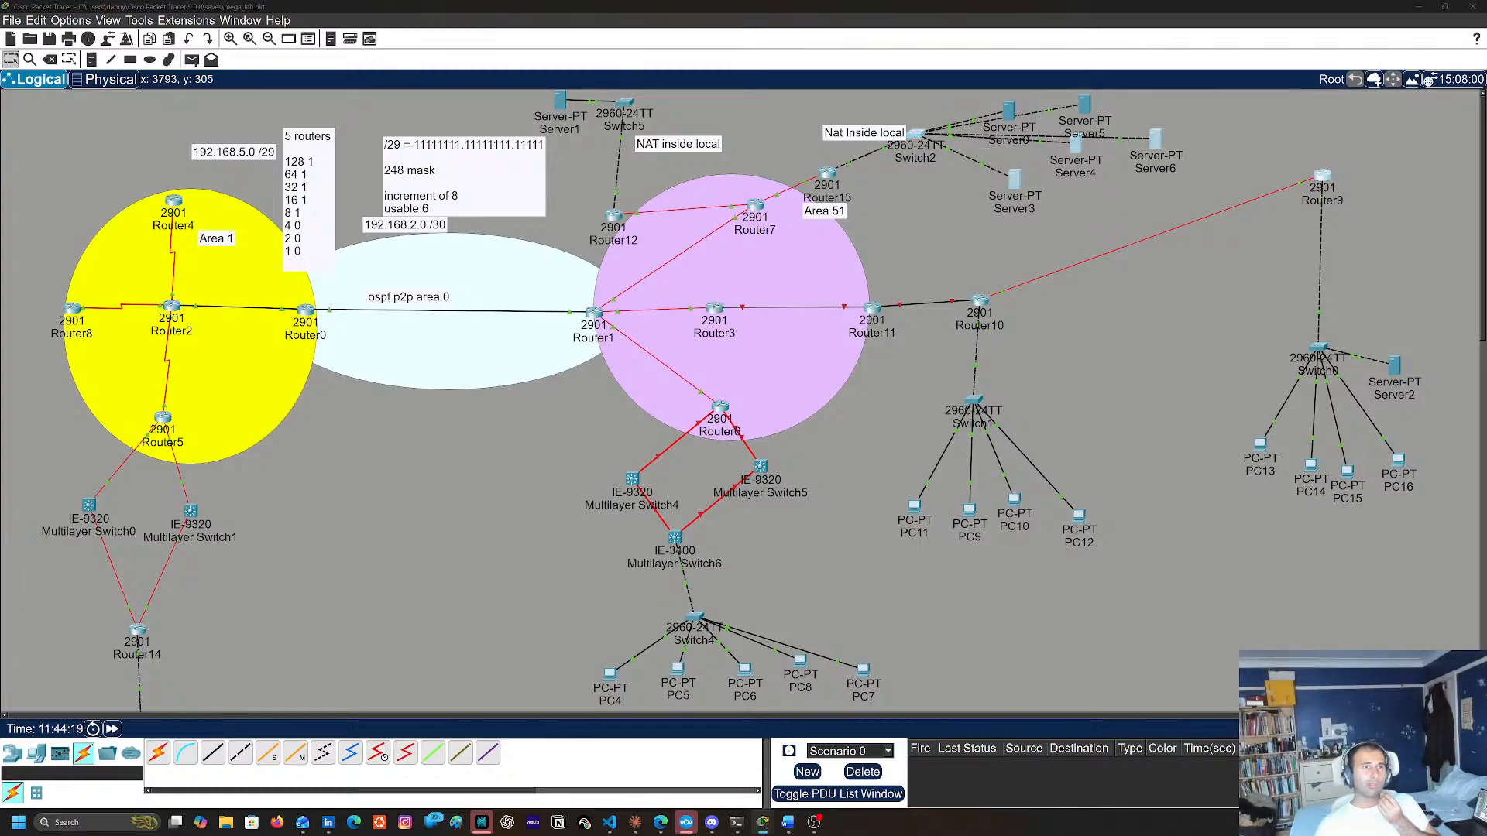
# Open Router3's console in a maximized window and enter privileged EXEC mode
pyautogui.click(714, 309)
pyautogui.doubleClick(892, 187)
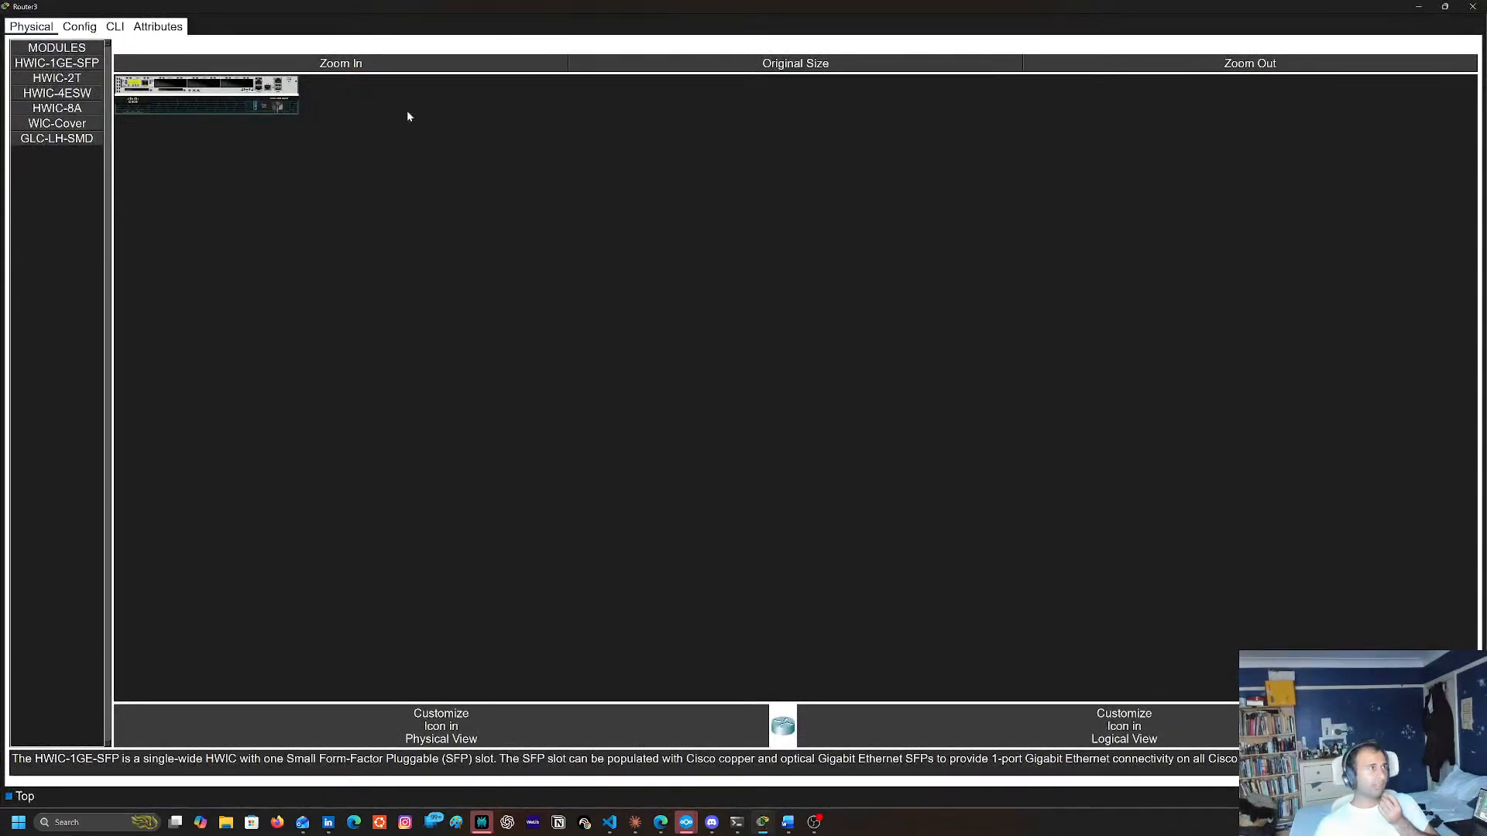
pyautogui.click(113, 26)
pyautogui.press('Return')
pyautogui.press('Return')
pyautogui.press('Return')
pyautogui.press('Return')
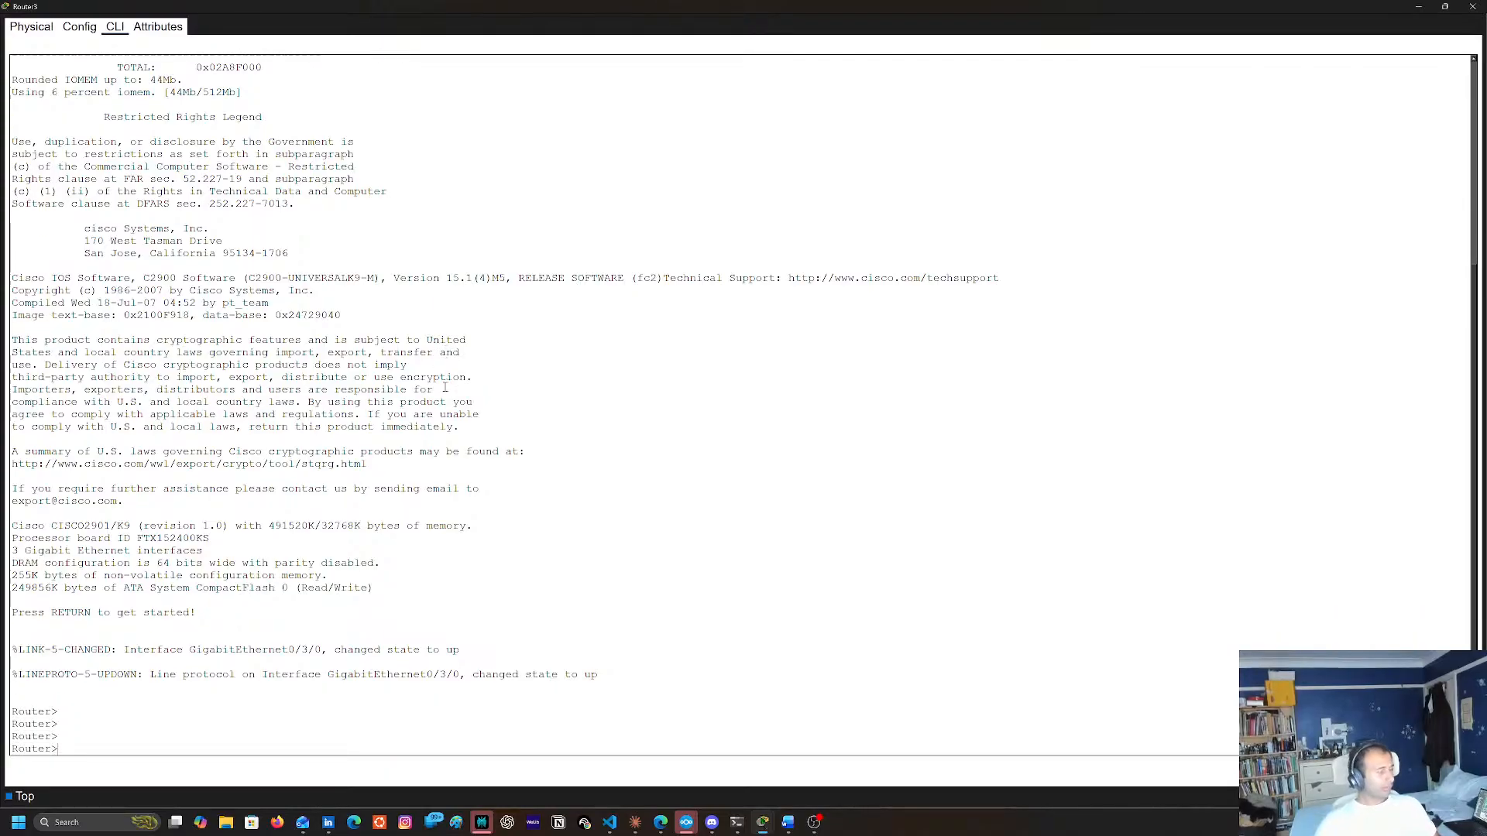
pyautogui.write('ne')
pyautogui.press('Return')
pyautogui.hotkey('ctrl', 'shift', '6')
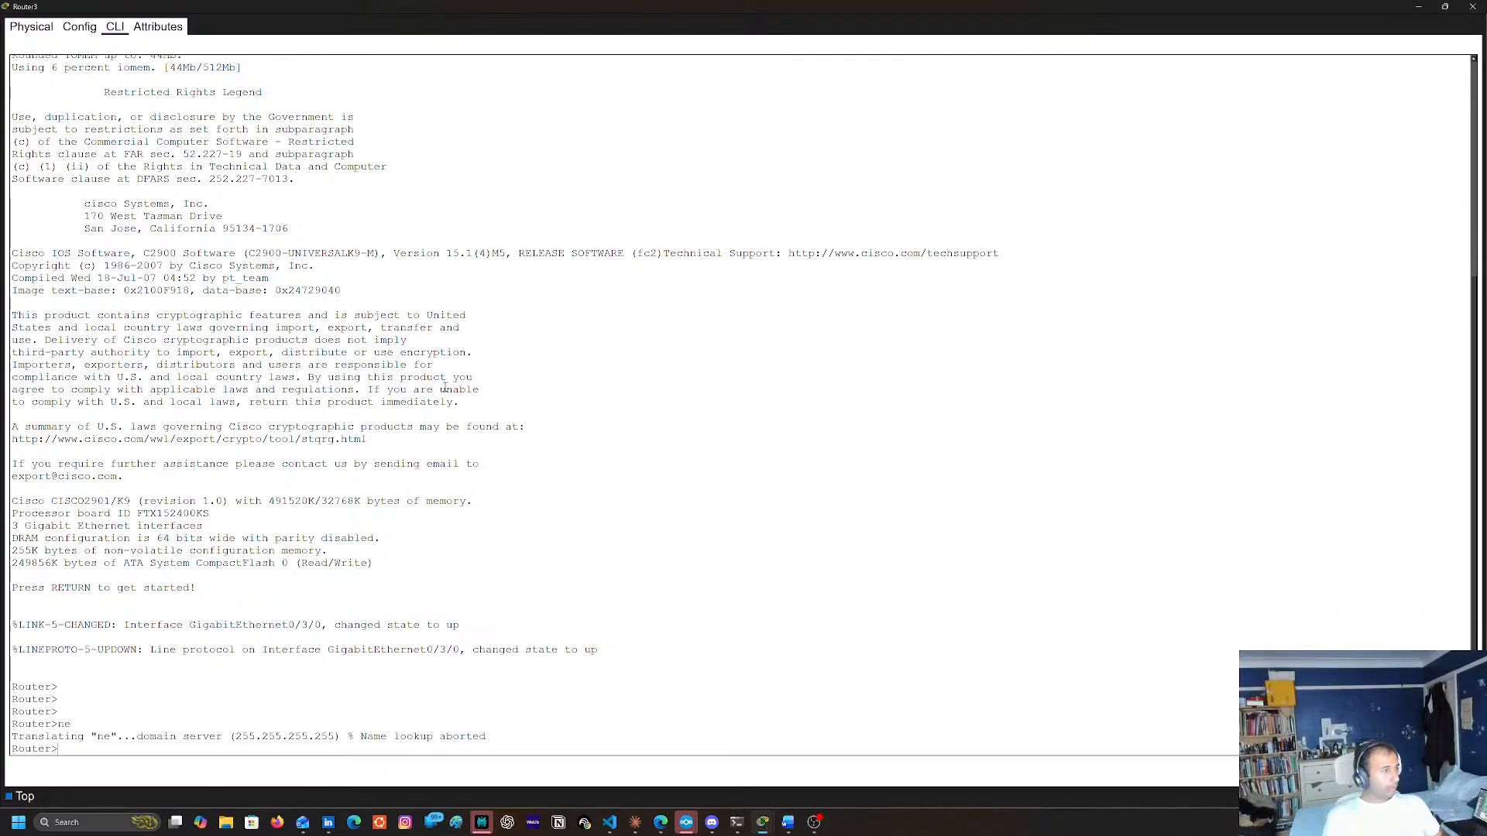
pyautogui.write('en')
pyautogui.press('Return')
# Display Router3's routing table with sh ip route
pyautogui.write('sh')
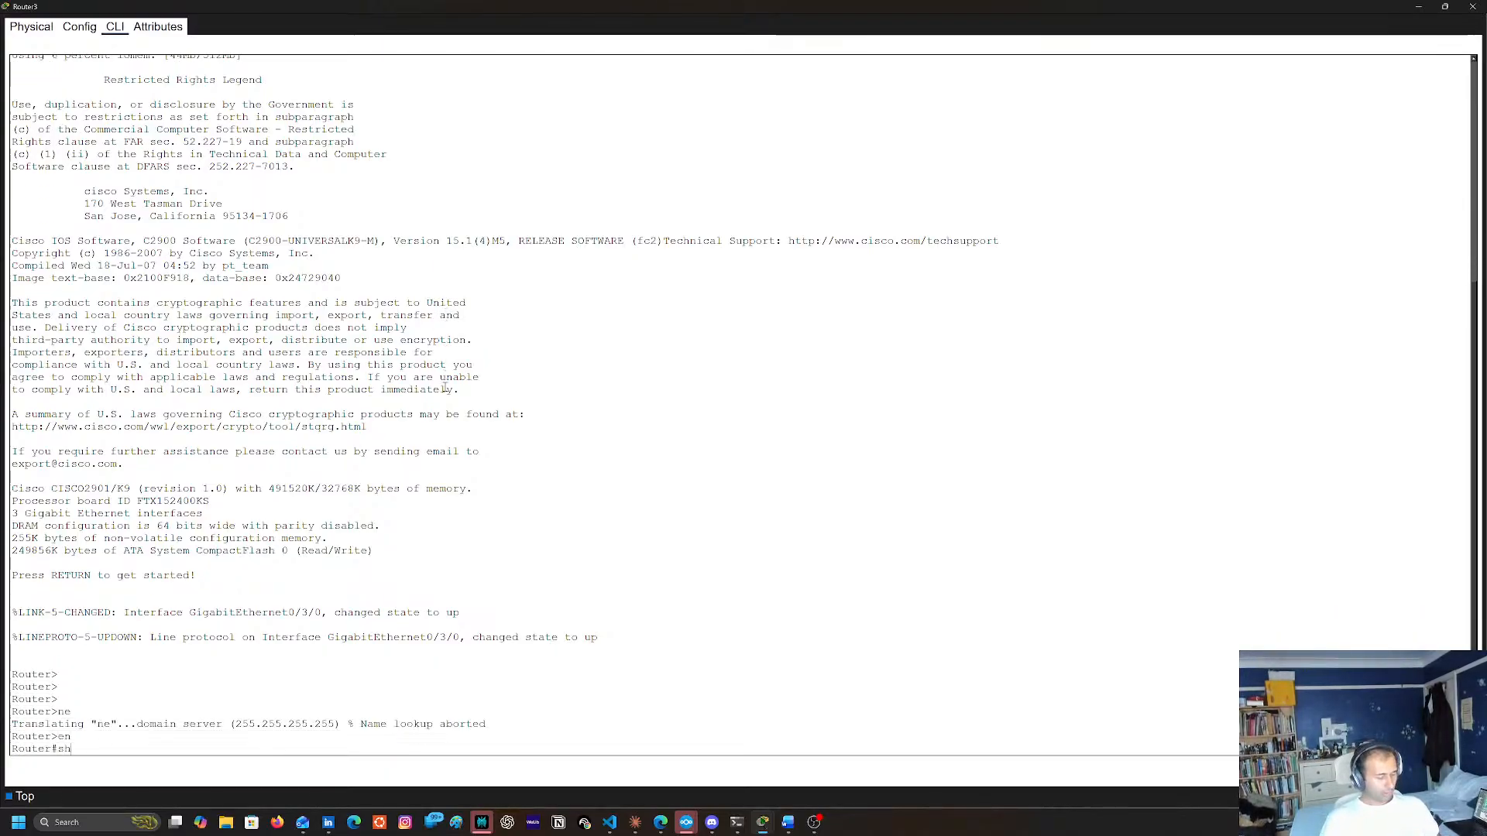
pyautogui.write(' ip rot')
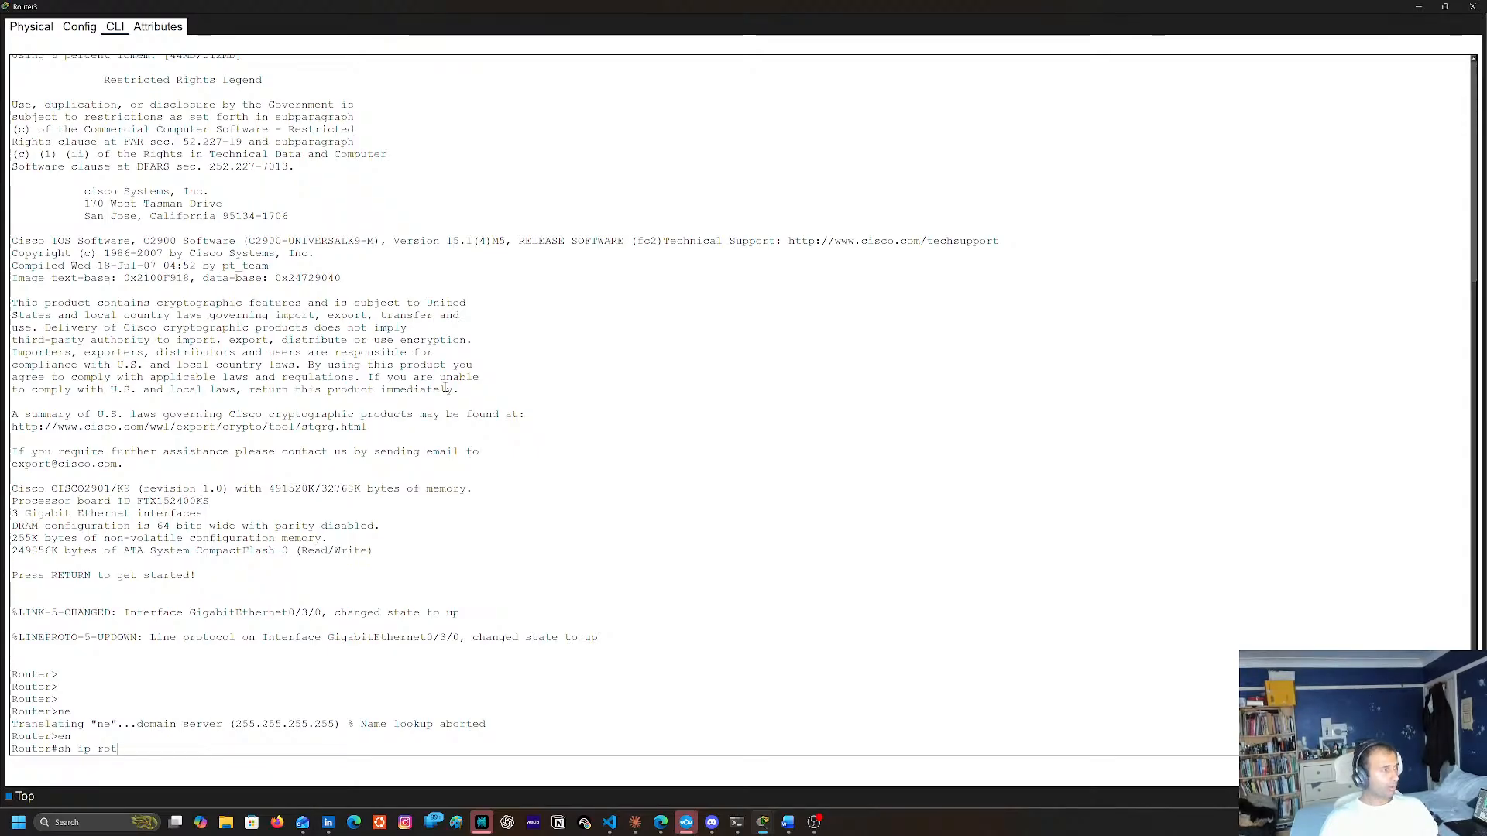
pyautogui.write('uute')
pyautogui.press('Return')
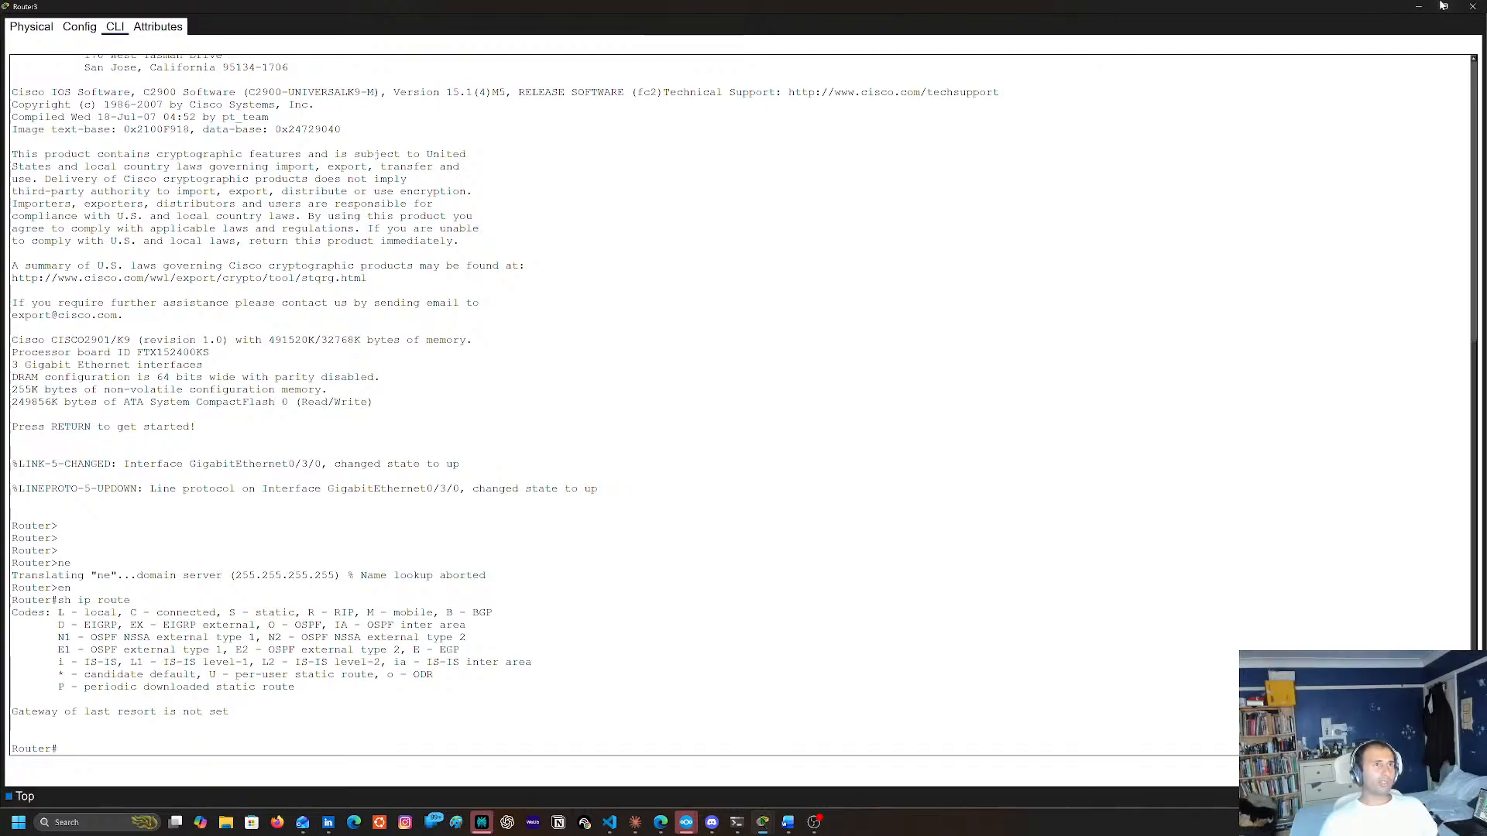
# Close Router3's window and check Router1's port and IP address summary in the topology
pyautogui.click(1473, 6)
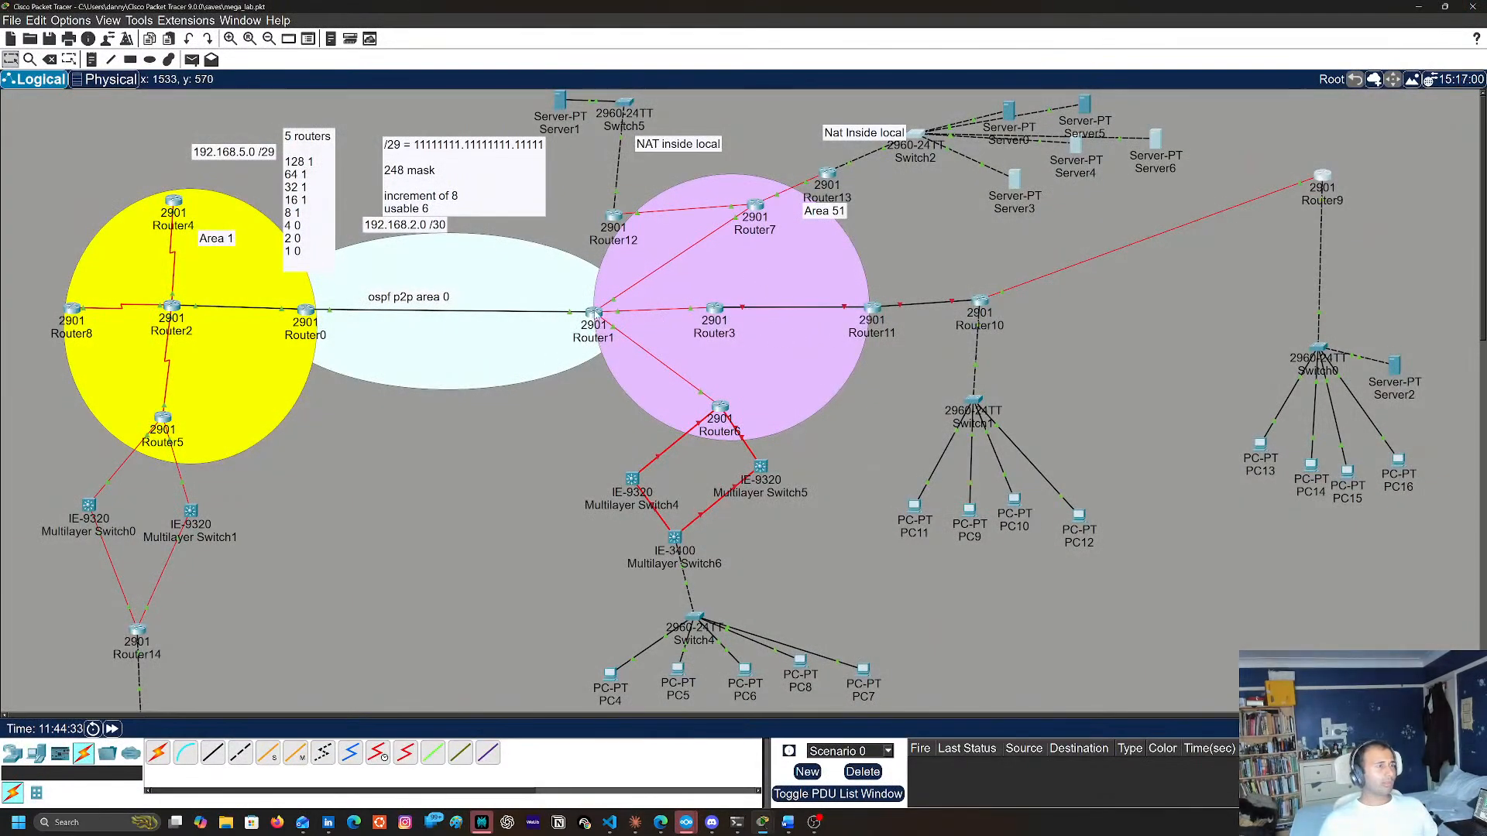
pyautogui.moveTo(594, 313)
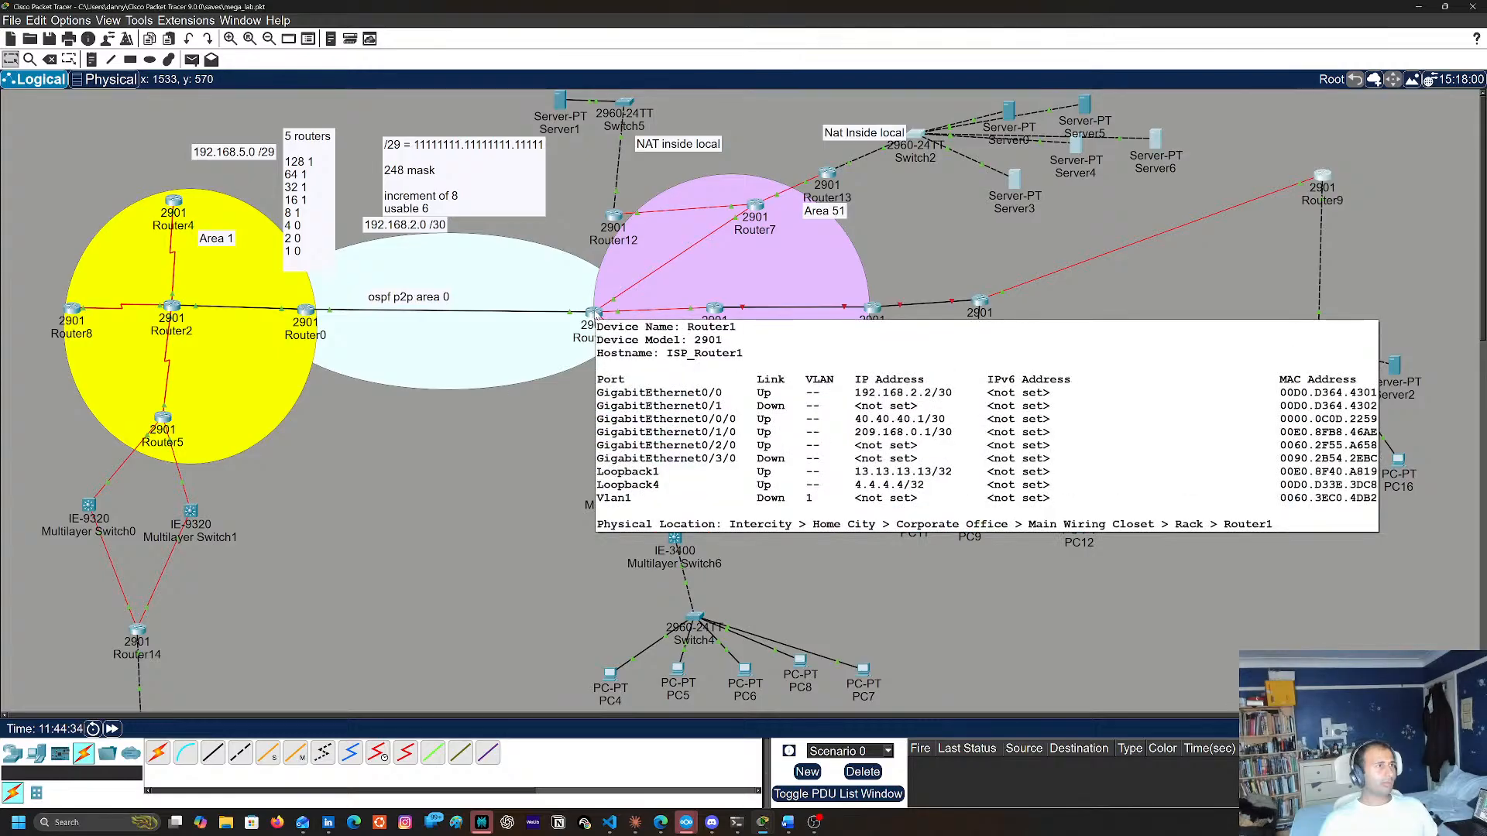
pyautogui.moveTo(714, 310)
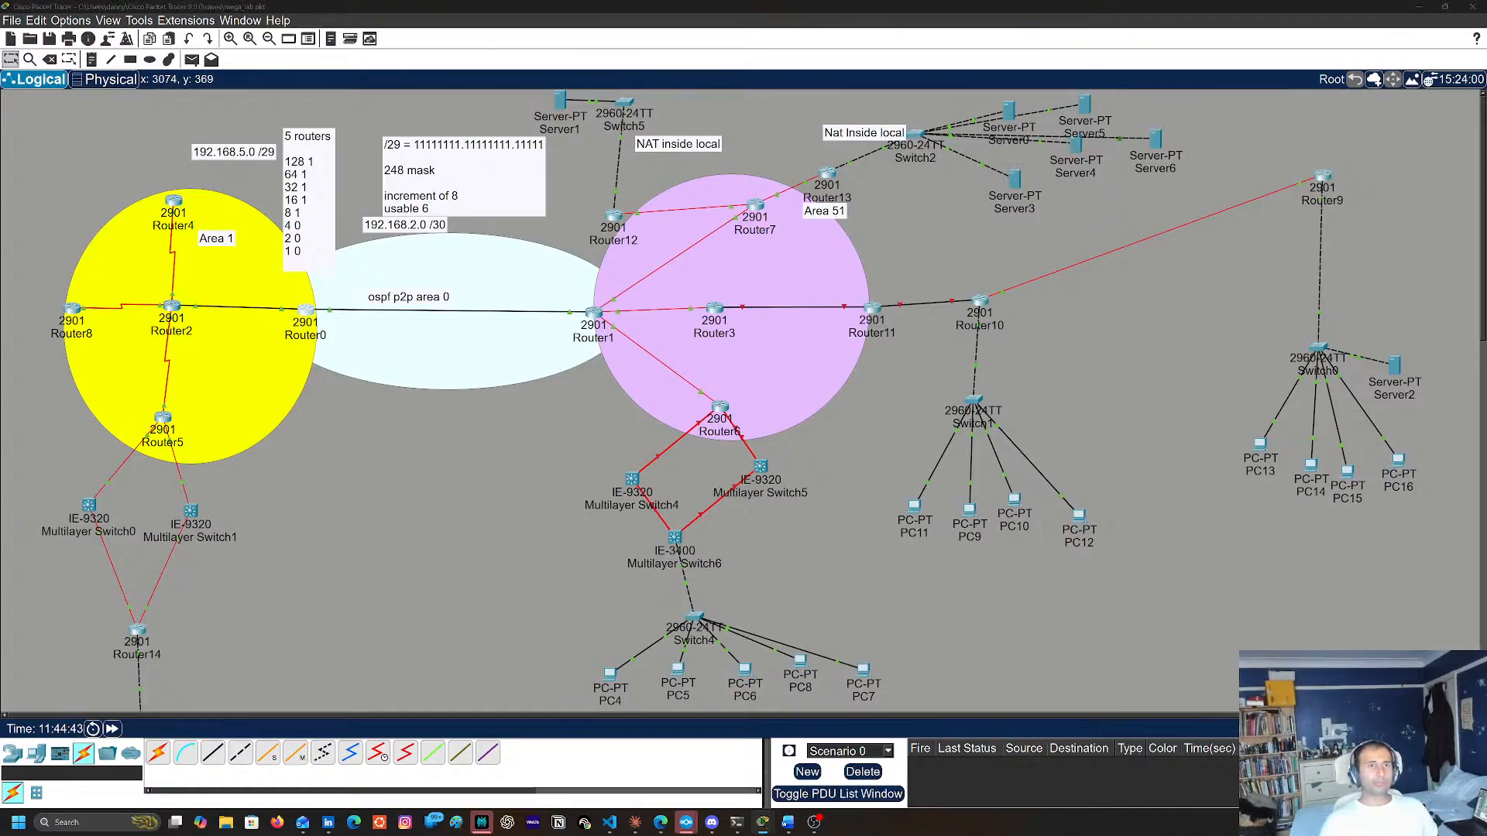
# Bring up Router0's console in a maximized window and enter privileged EXEC mode
pyautogui.click(1416, 197)
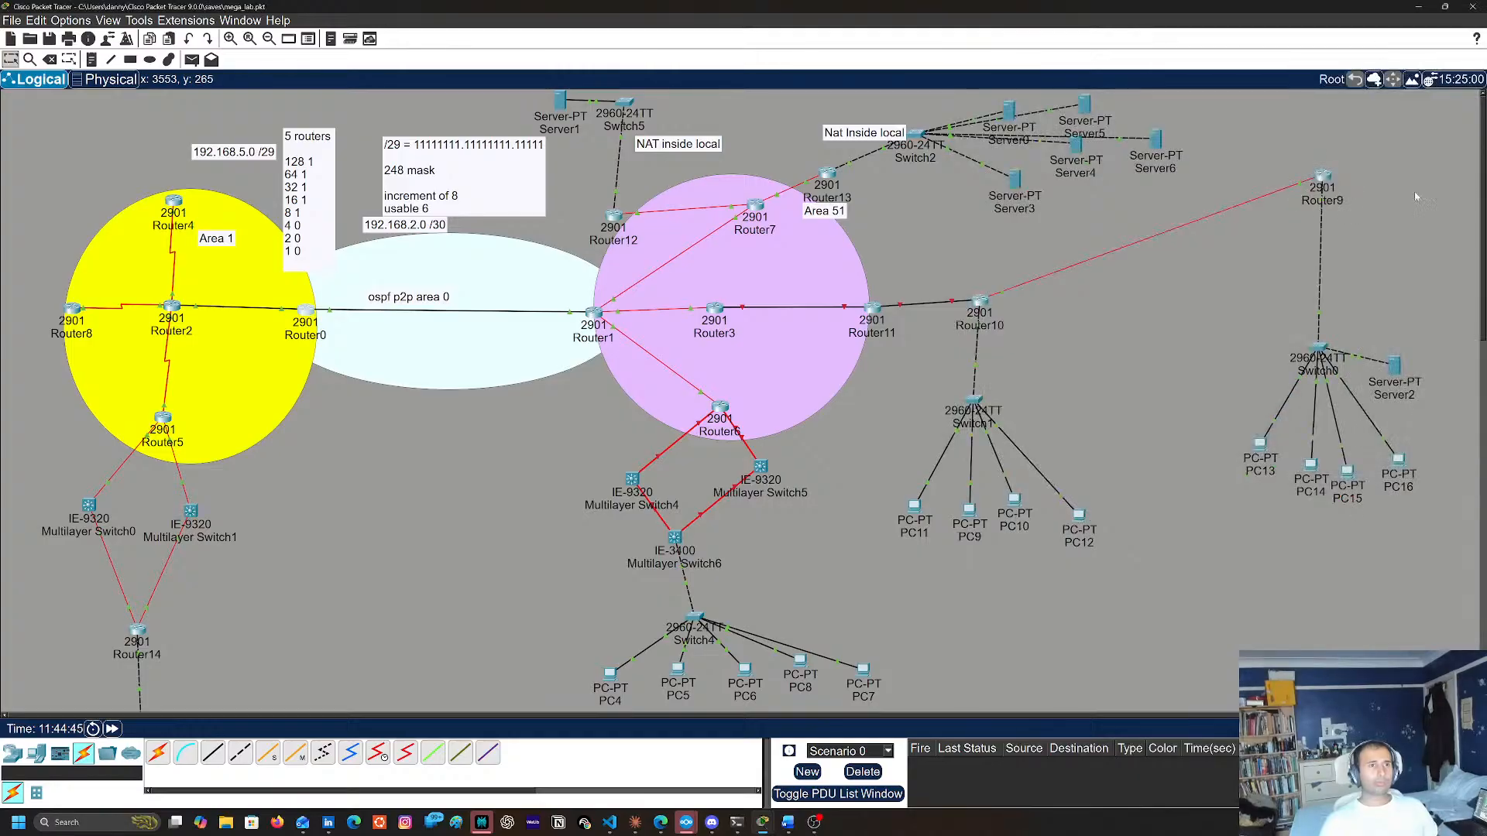
pyautogui.moveTo(1486, 190); pyautogui.dragTo(1201, 184)
pyautogui.doubleClick(1202, 184)
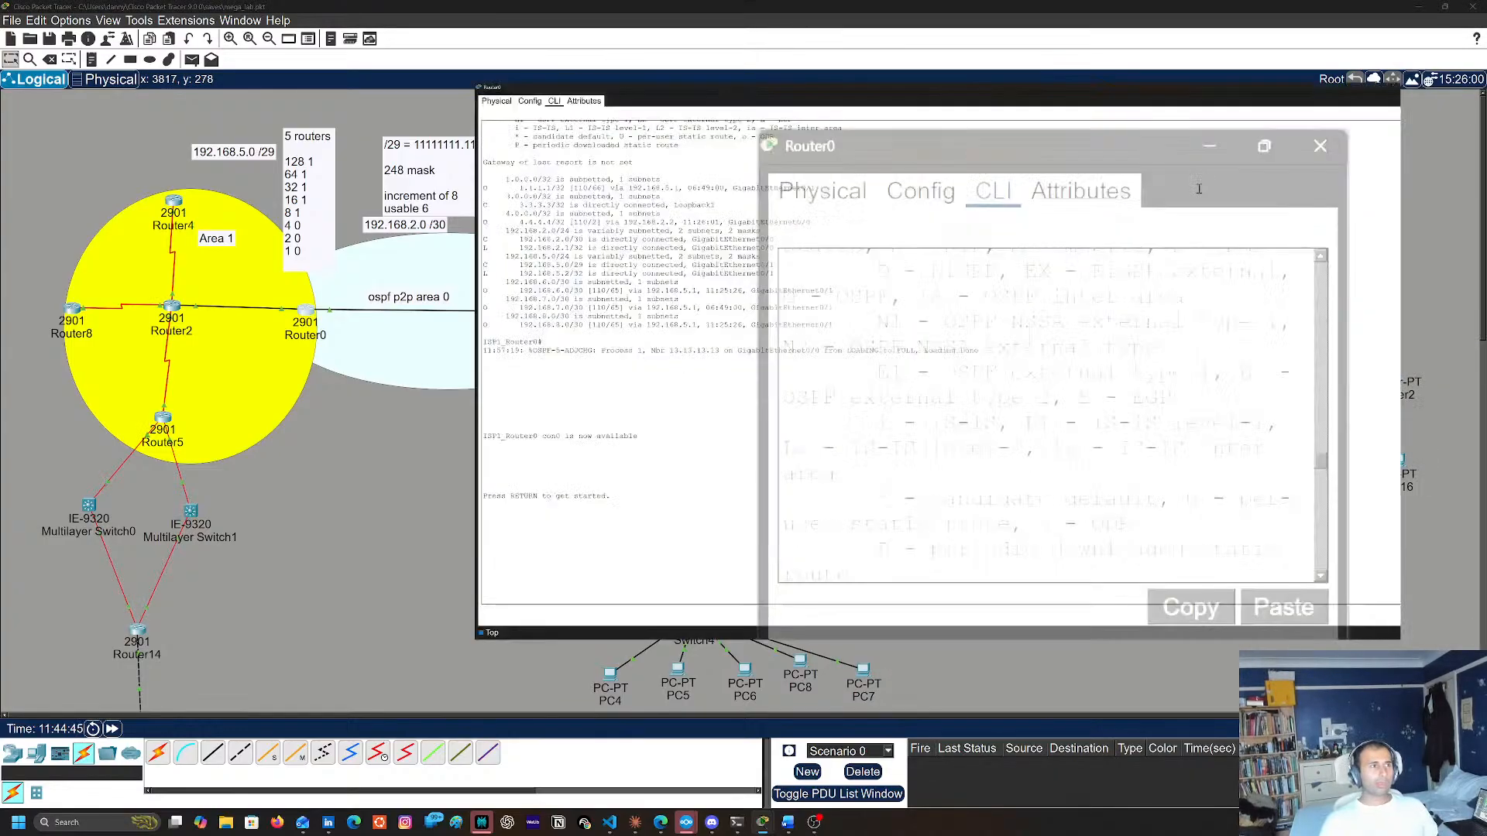
pyautogui.press('Return')
pyautogui.press('Return')
pyautogui.press('Return')
pyautogui.write('en')
pyautogui.press('Return')
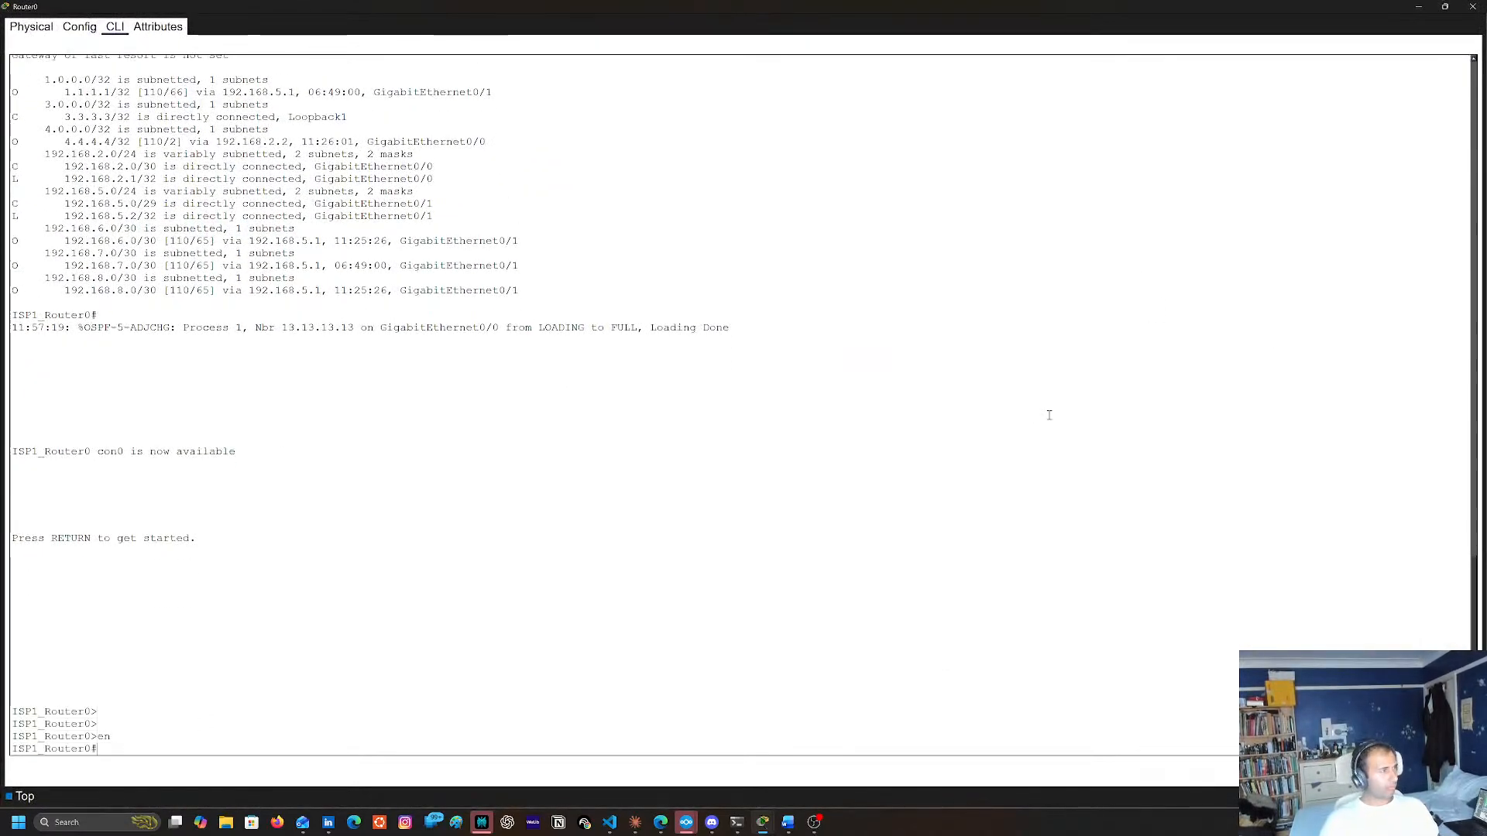
# Display Router0's routing table with sh ip route, then close its window
pyautogui.write('sh ip tour')
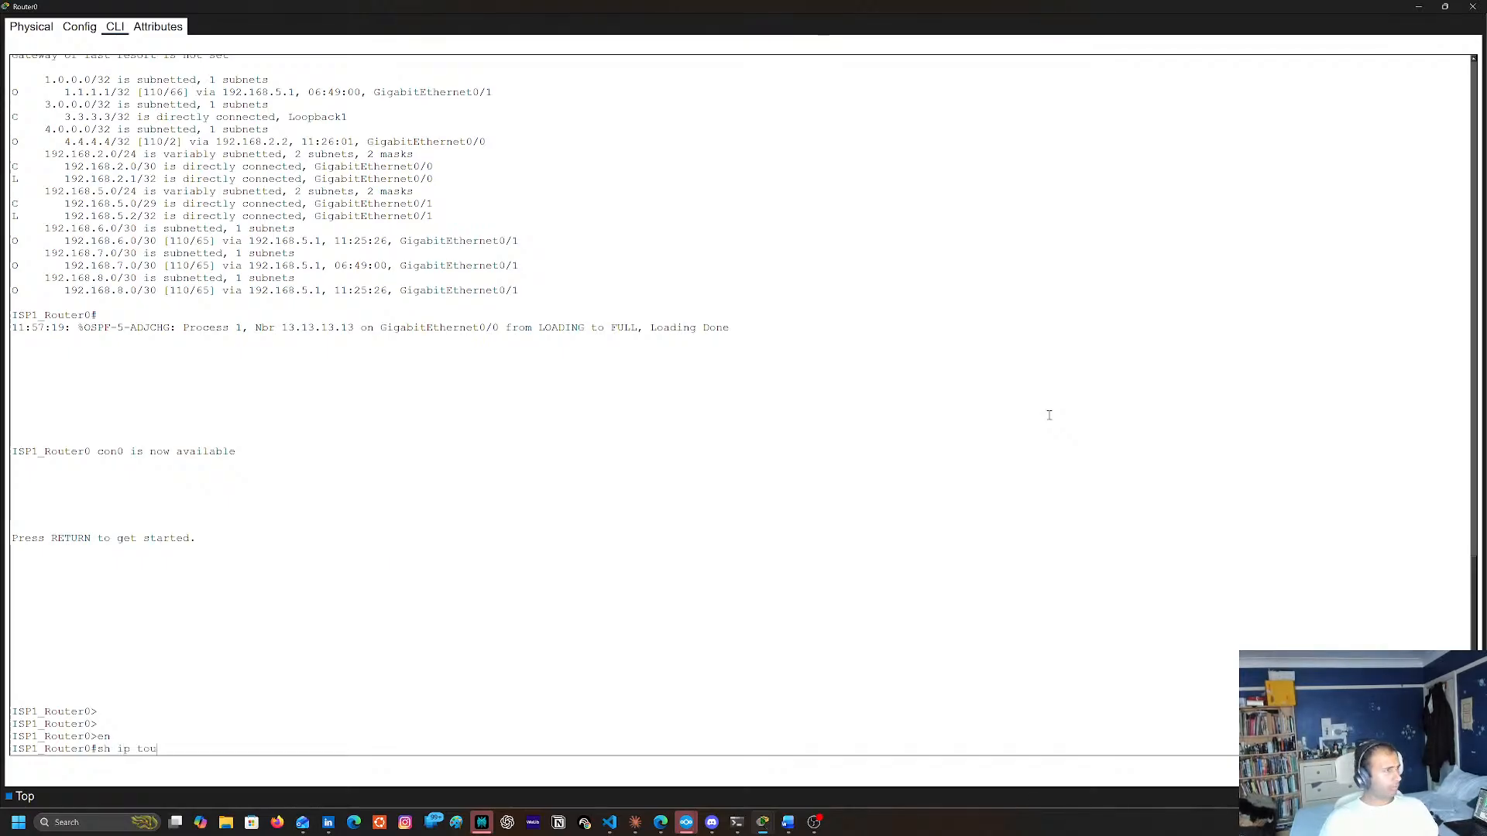
pyautogui.write('route')
pyautogui.press('Return')
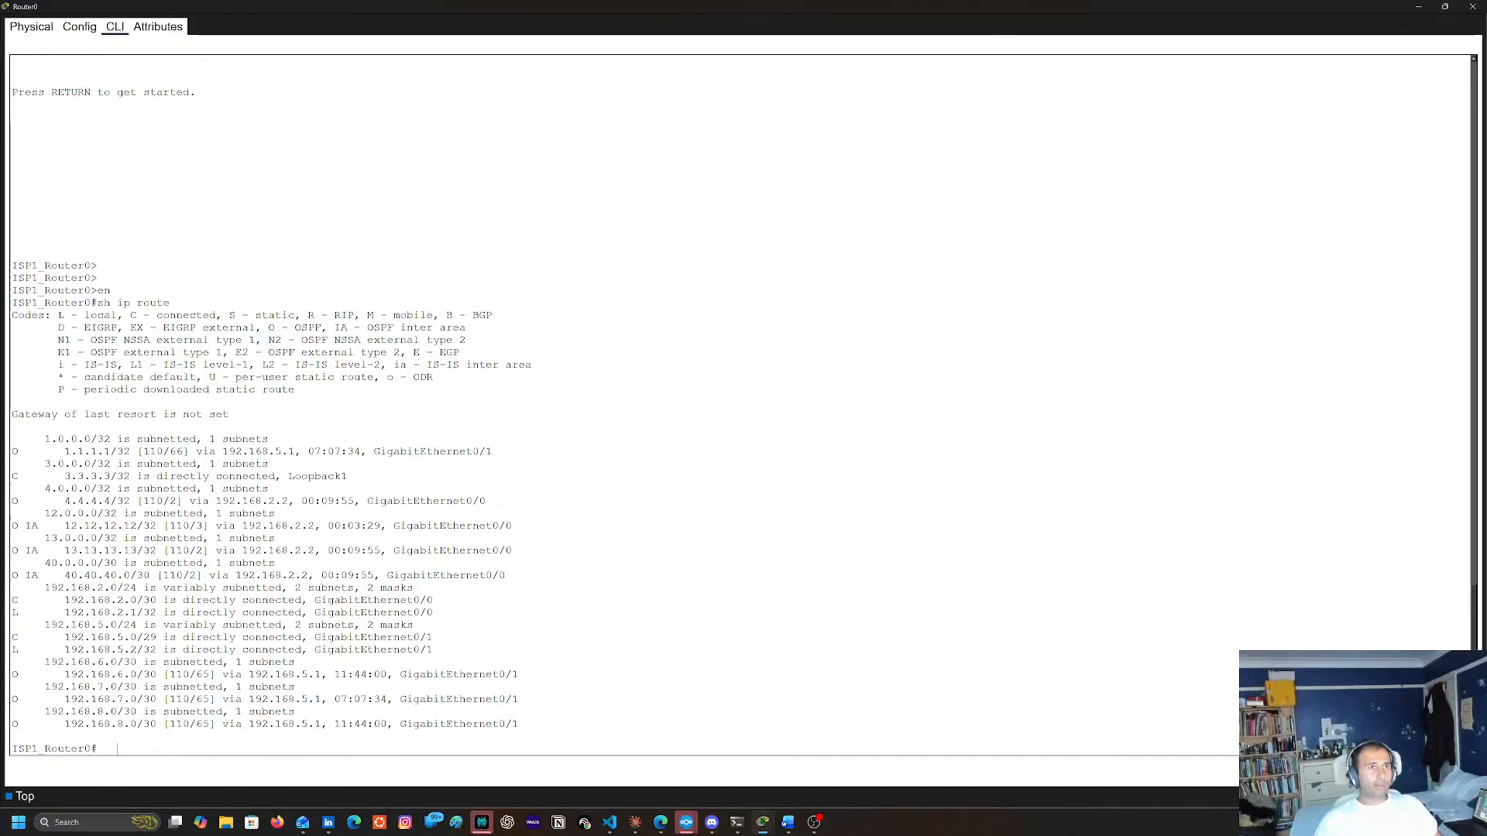
pyautogui.click(1472, 7)
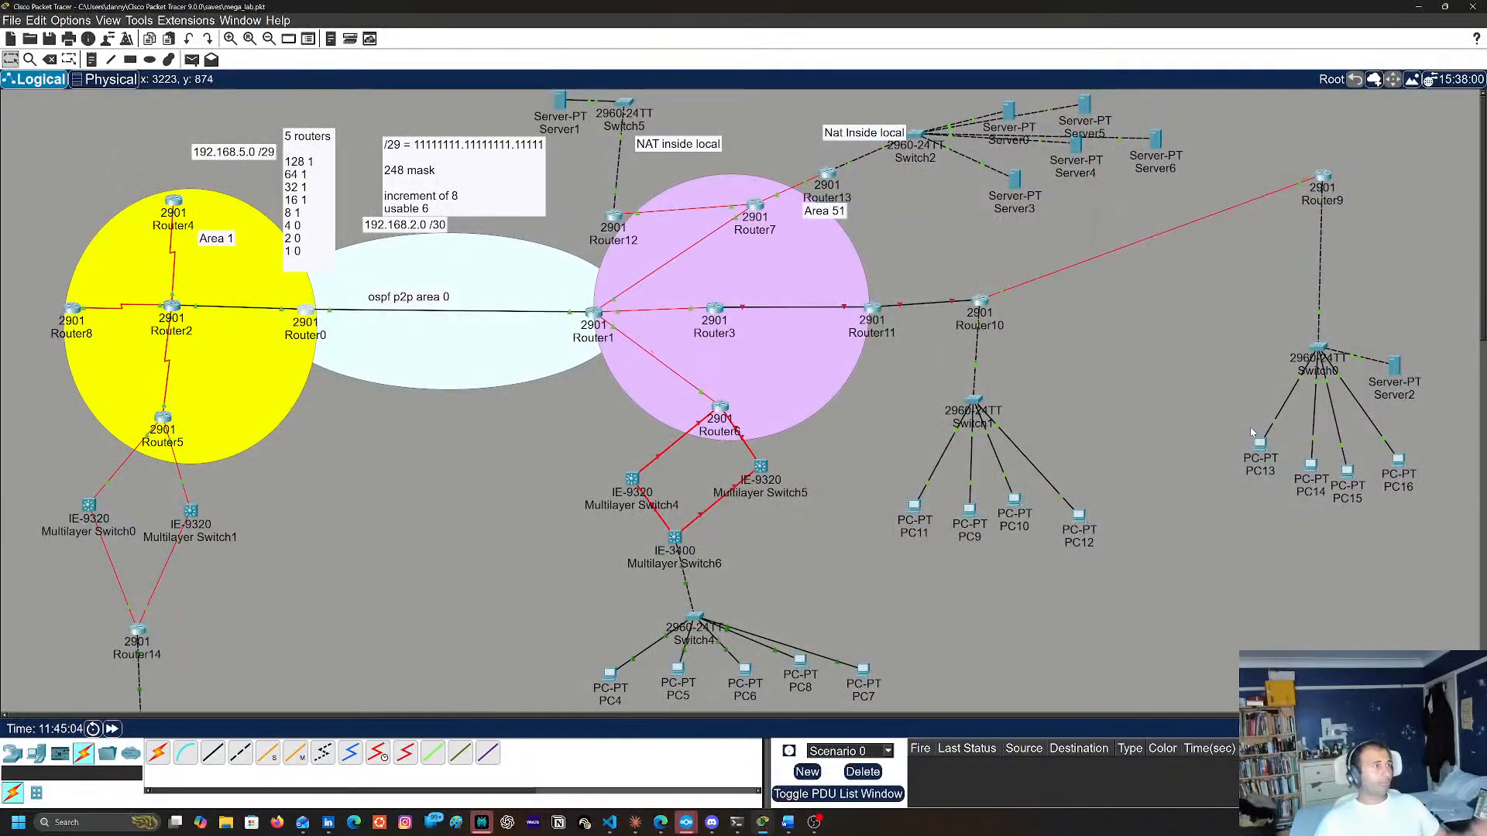